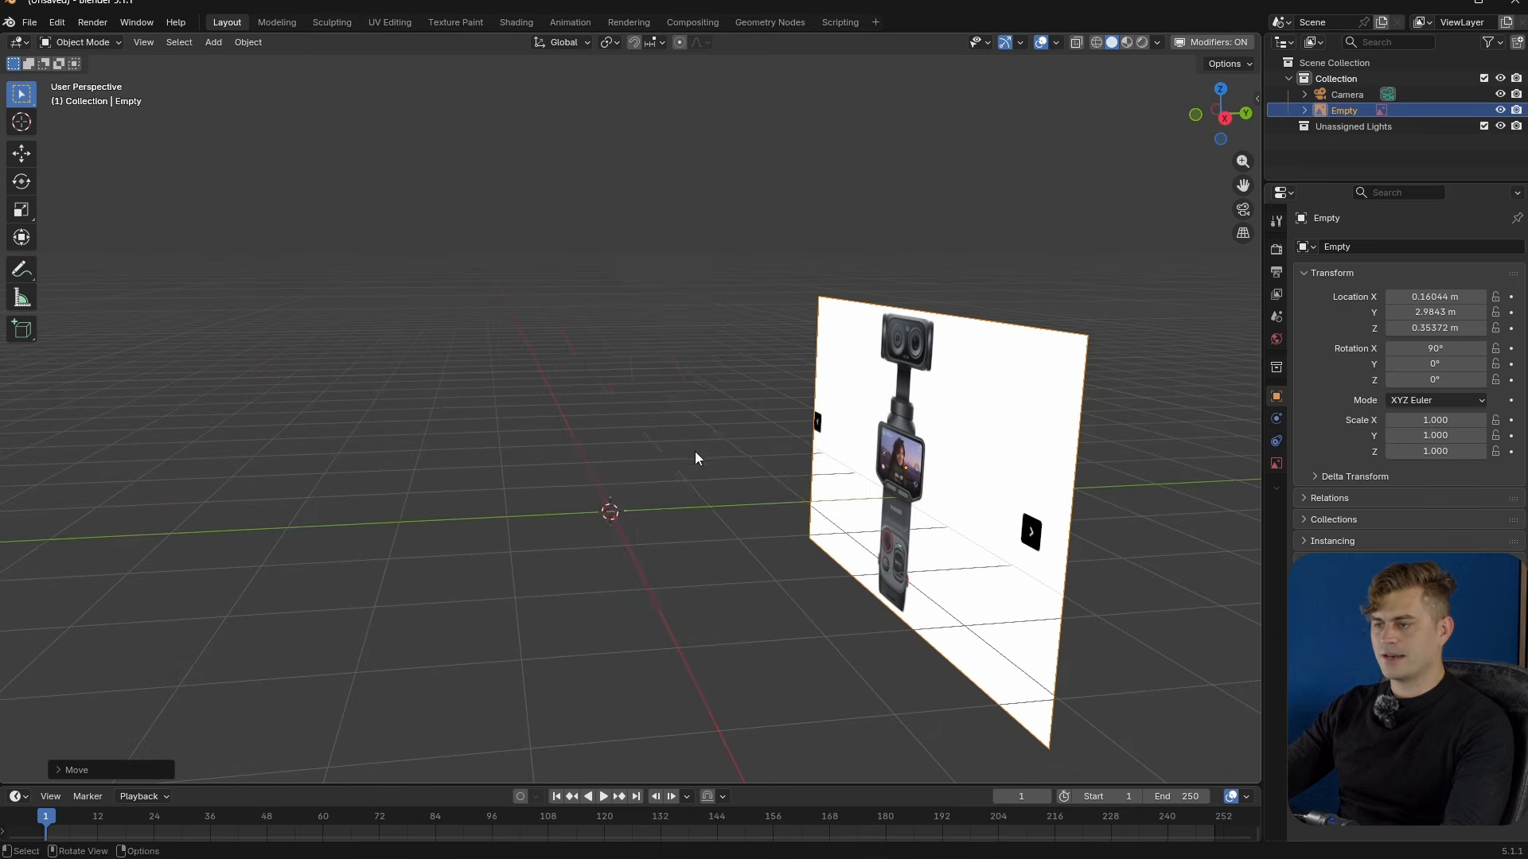
- Add the side-view picture of the gimbal camera as a reference image
key(shift+a)
mouse_move(695, 450)
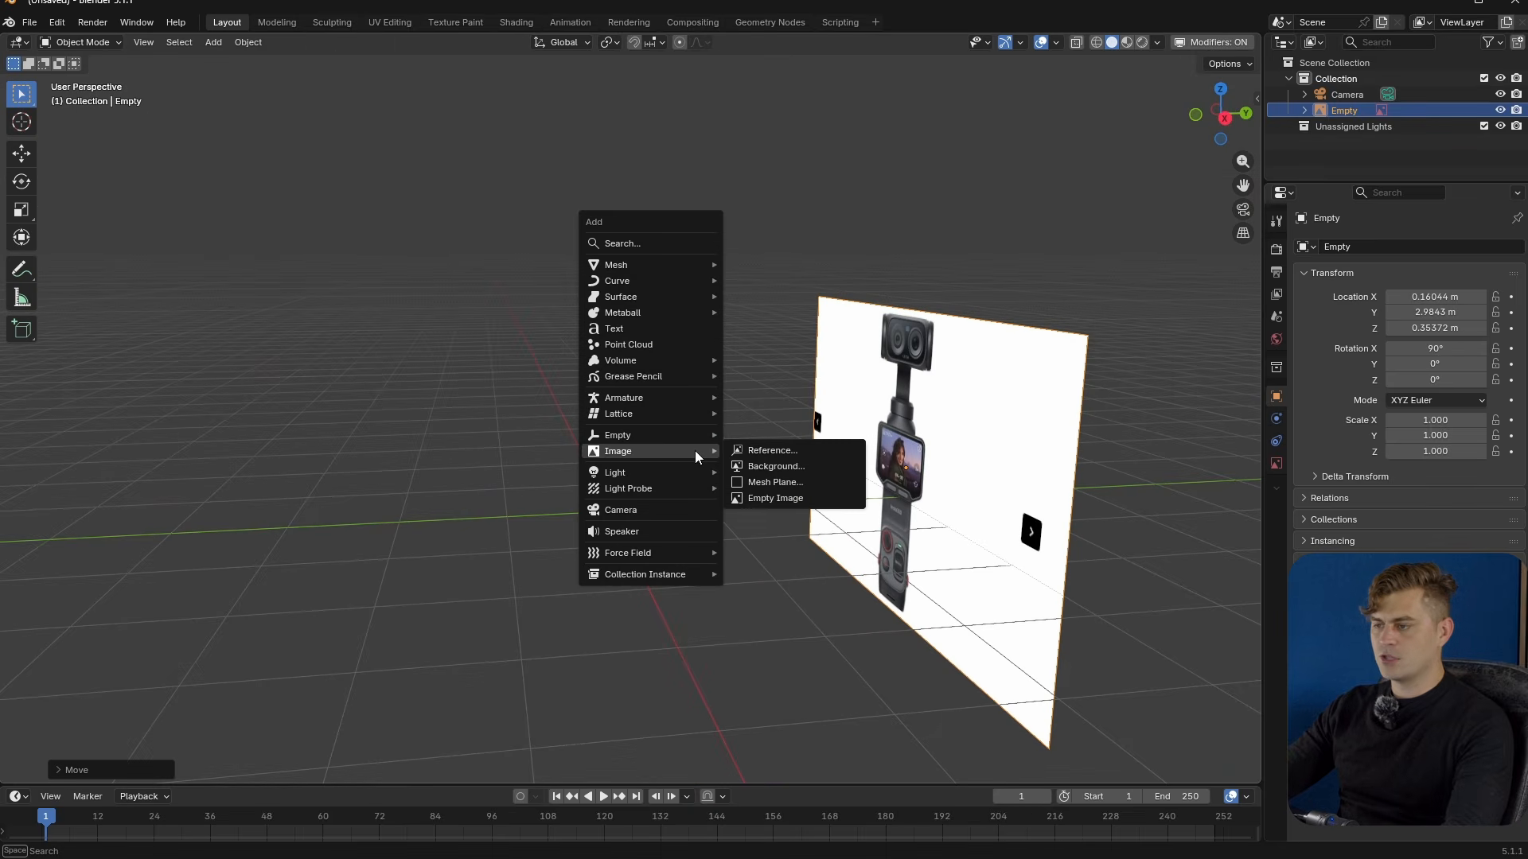
click(772, 450)
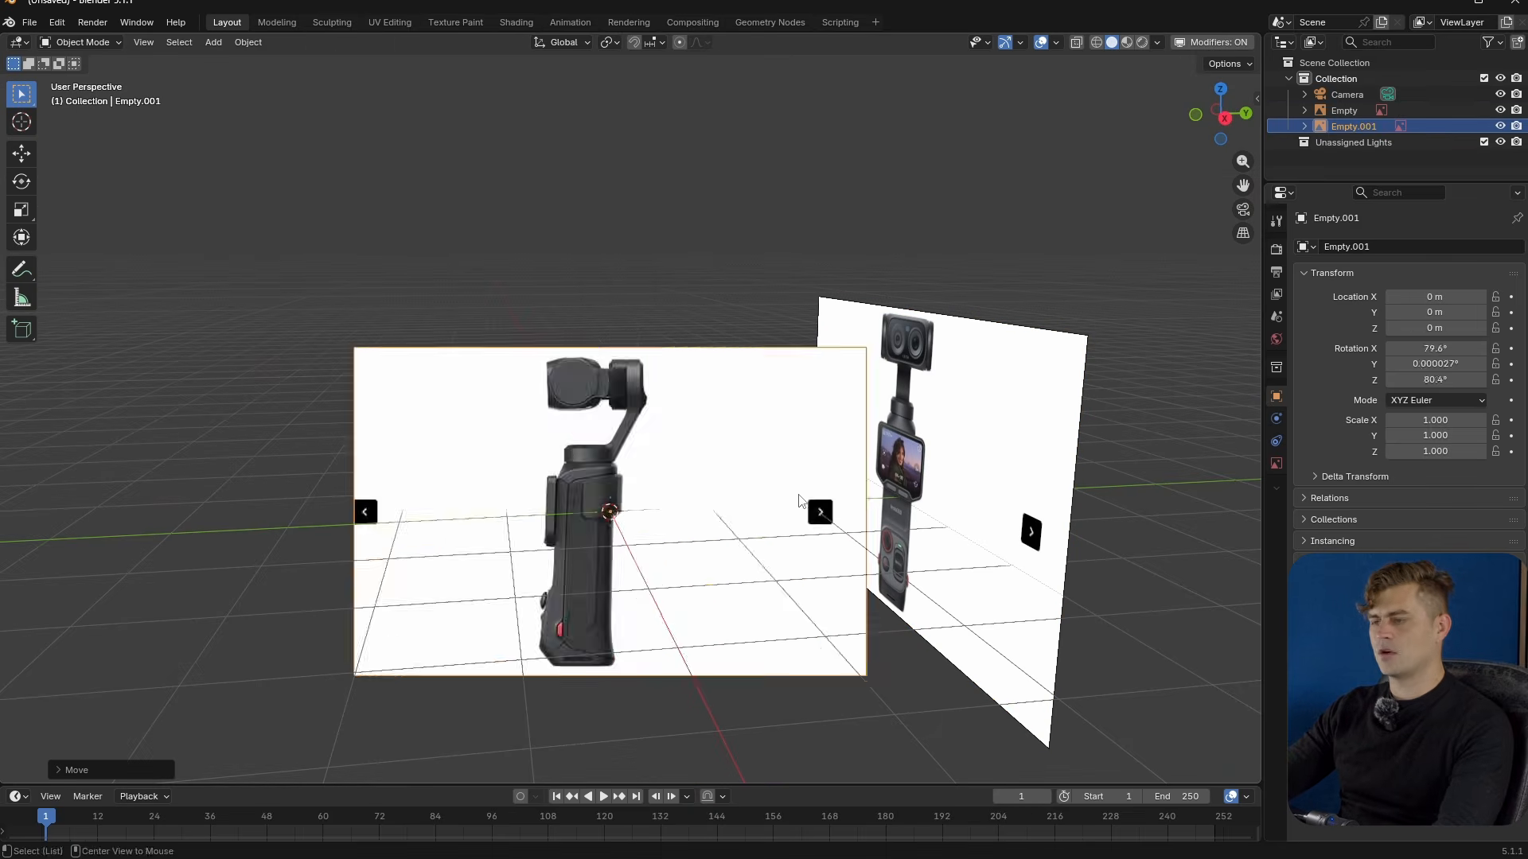
- Clear the side-view image's rotation, then rotate it 90° about X and 90° about Z
key(alt+r)
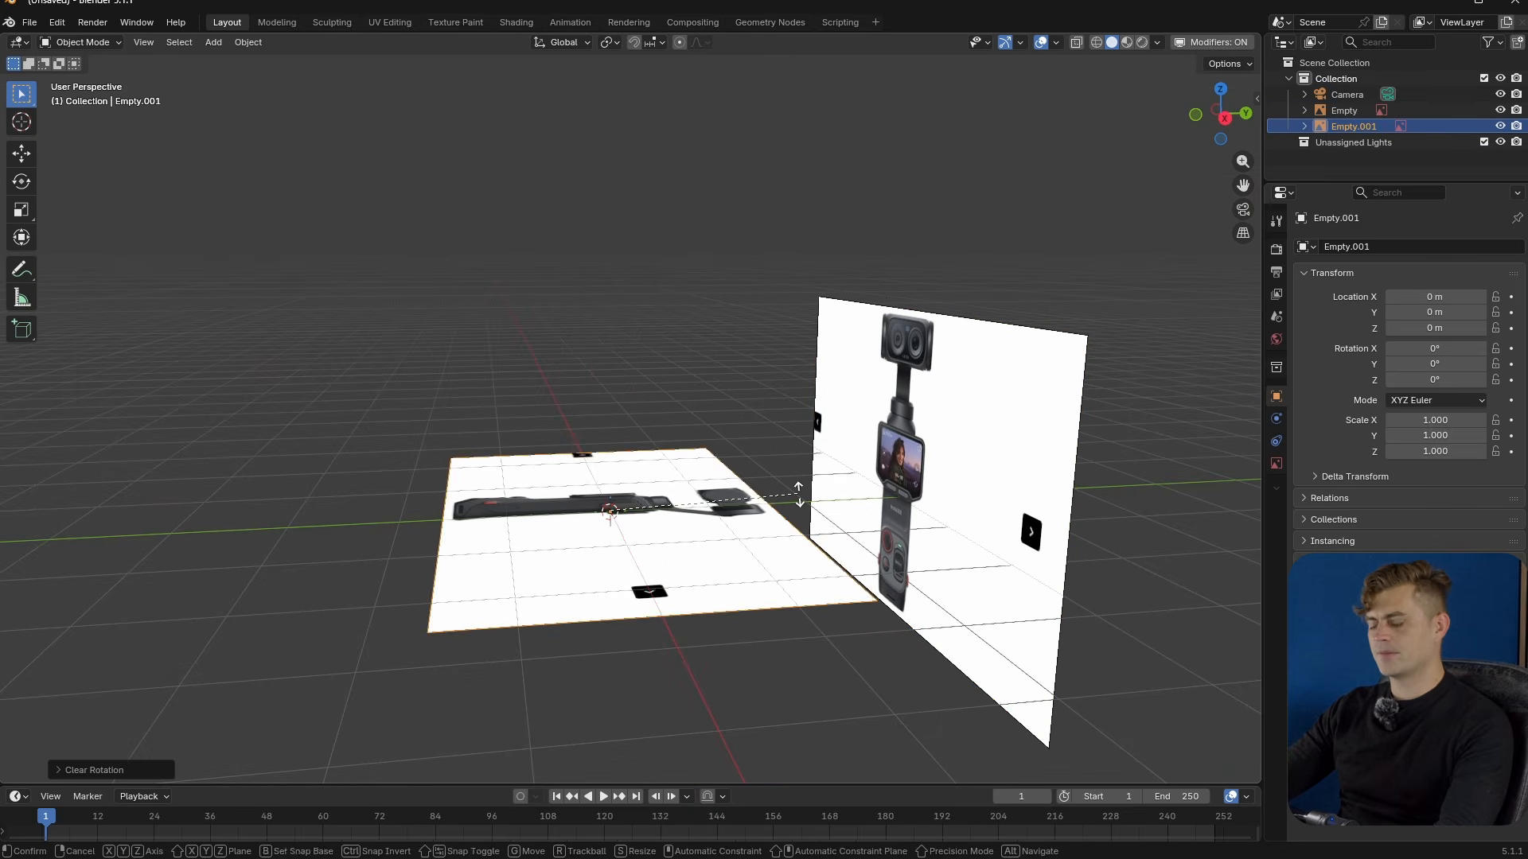
text(rx90)
key(Return)
text(rz)
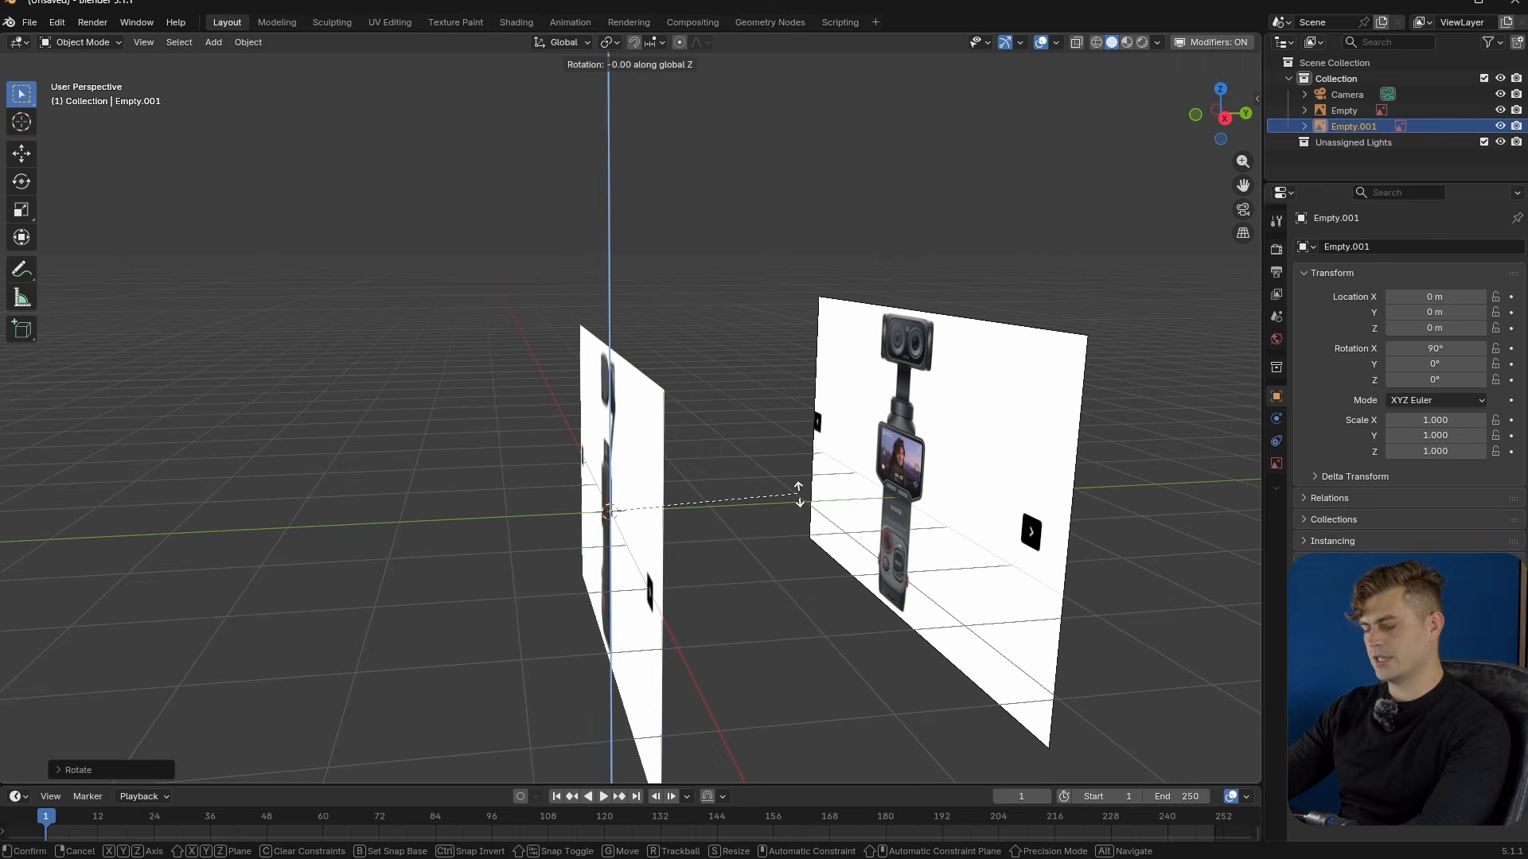
text(90)
key(Return)
- Move the side-view image to about Y 3.19 m and Z 0.36 m so it intersects the front image at the handle
key(g)
key(y)
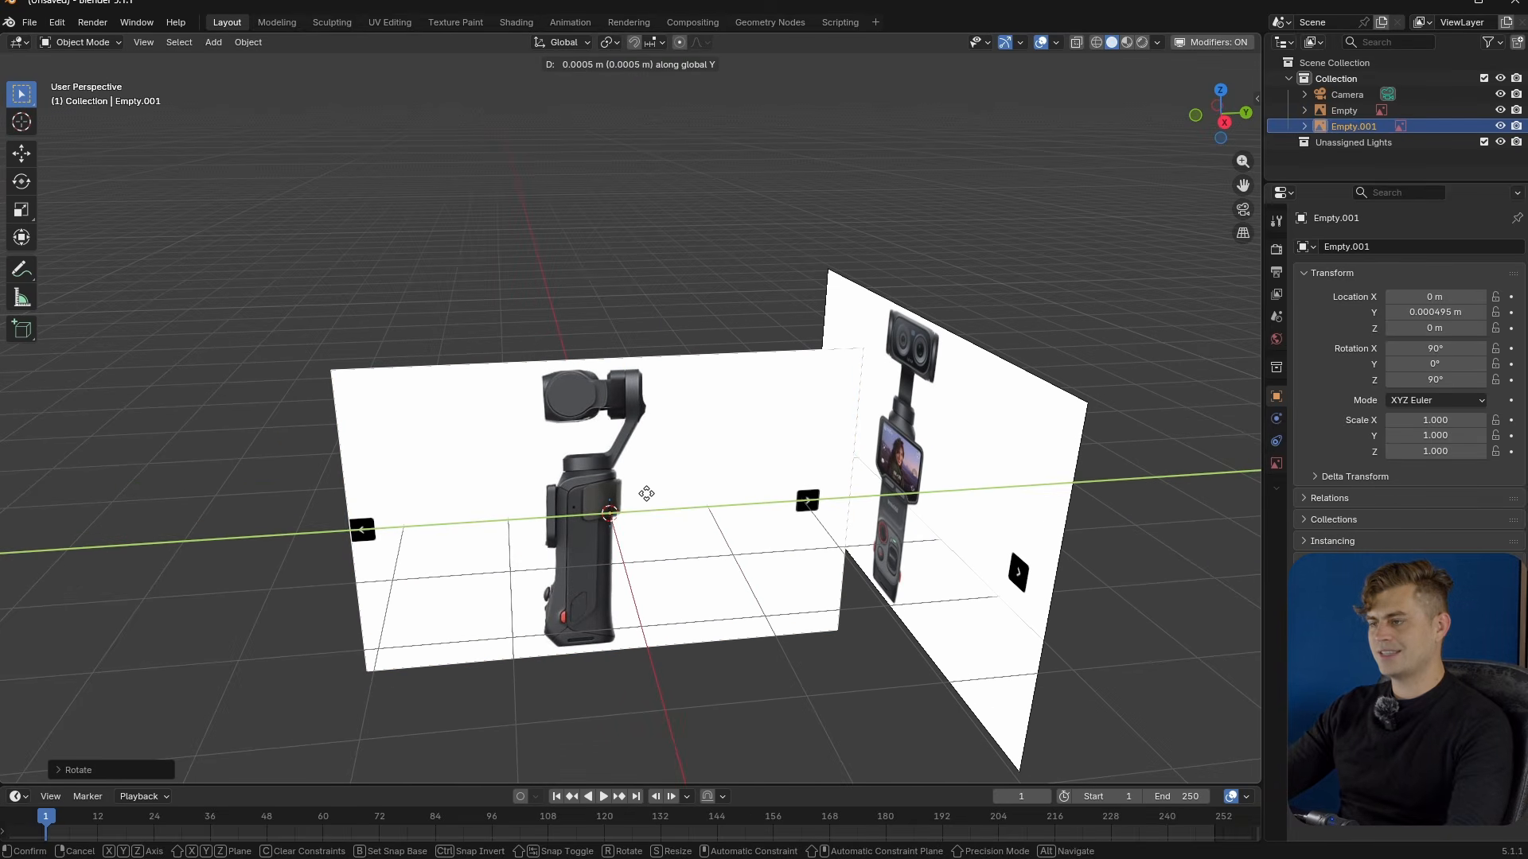
click(947, 517)
middle_drag(948, 519, 635, 386)
key(g)
key(z)
click(867, 470)
scroll(874, 489, up, 3)
key(g)
key(z)
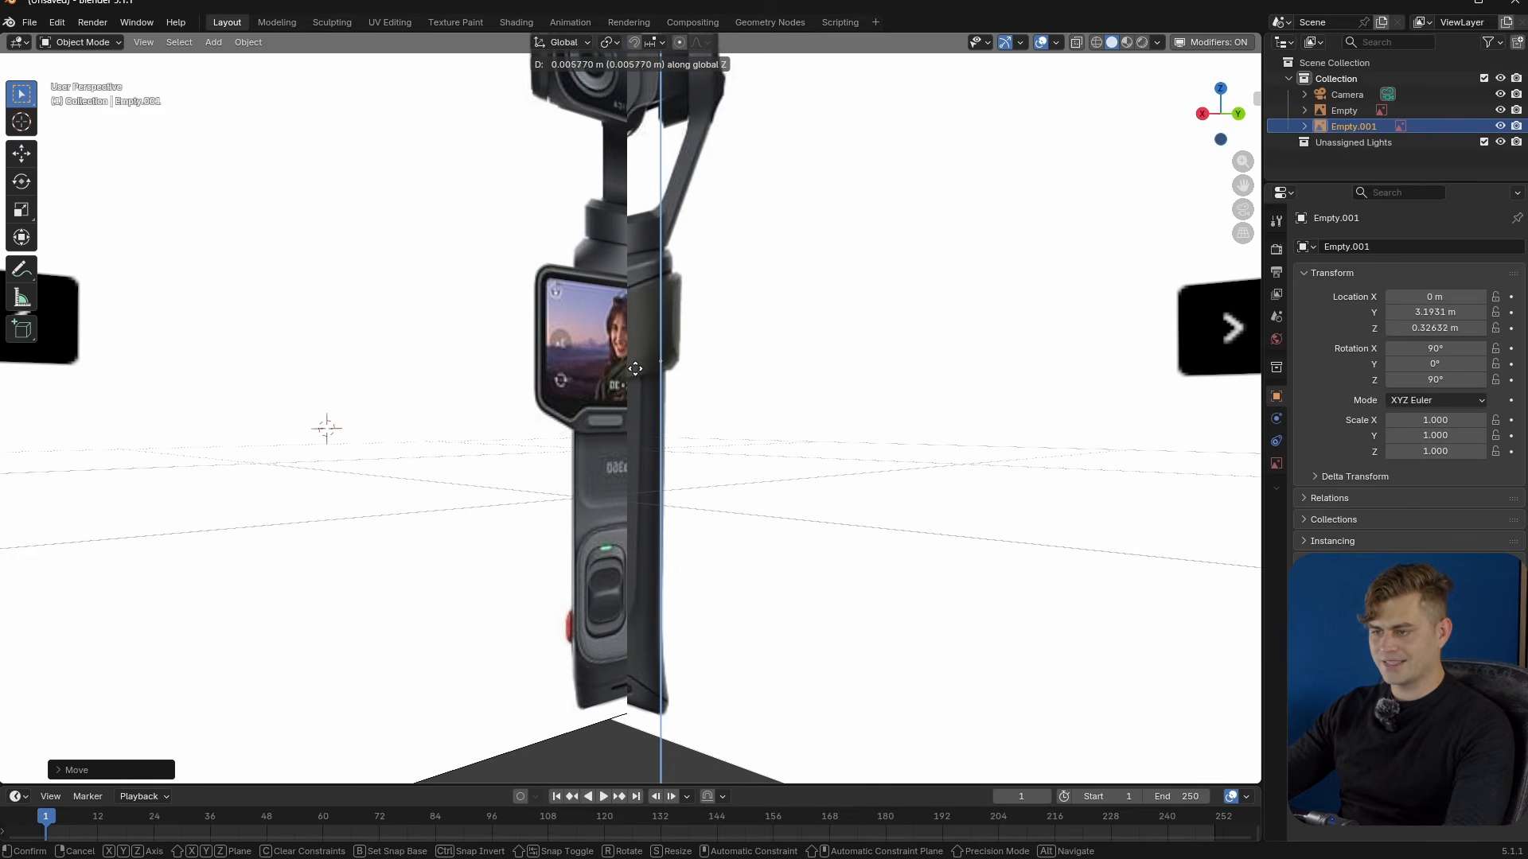
click(662, 296)
- Match the side-view image to the front image's proportions with a scale of about 1.006 and a height of about Z 0.365 m
shift+middle_drag(662, 296, 672, 499)
scroll(686, 461, up, 3)
shift+middle_drag(699, 428, 698, 489)
scroll(686, 480, down, 1)
scroll(685, 479, down, 2)
key(s)
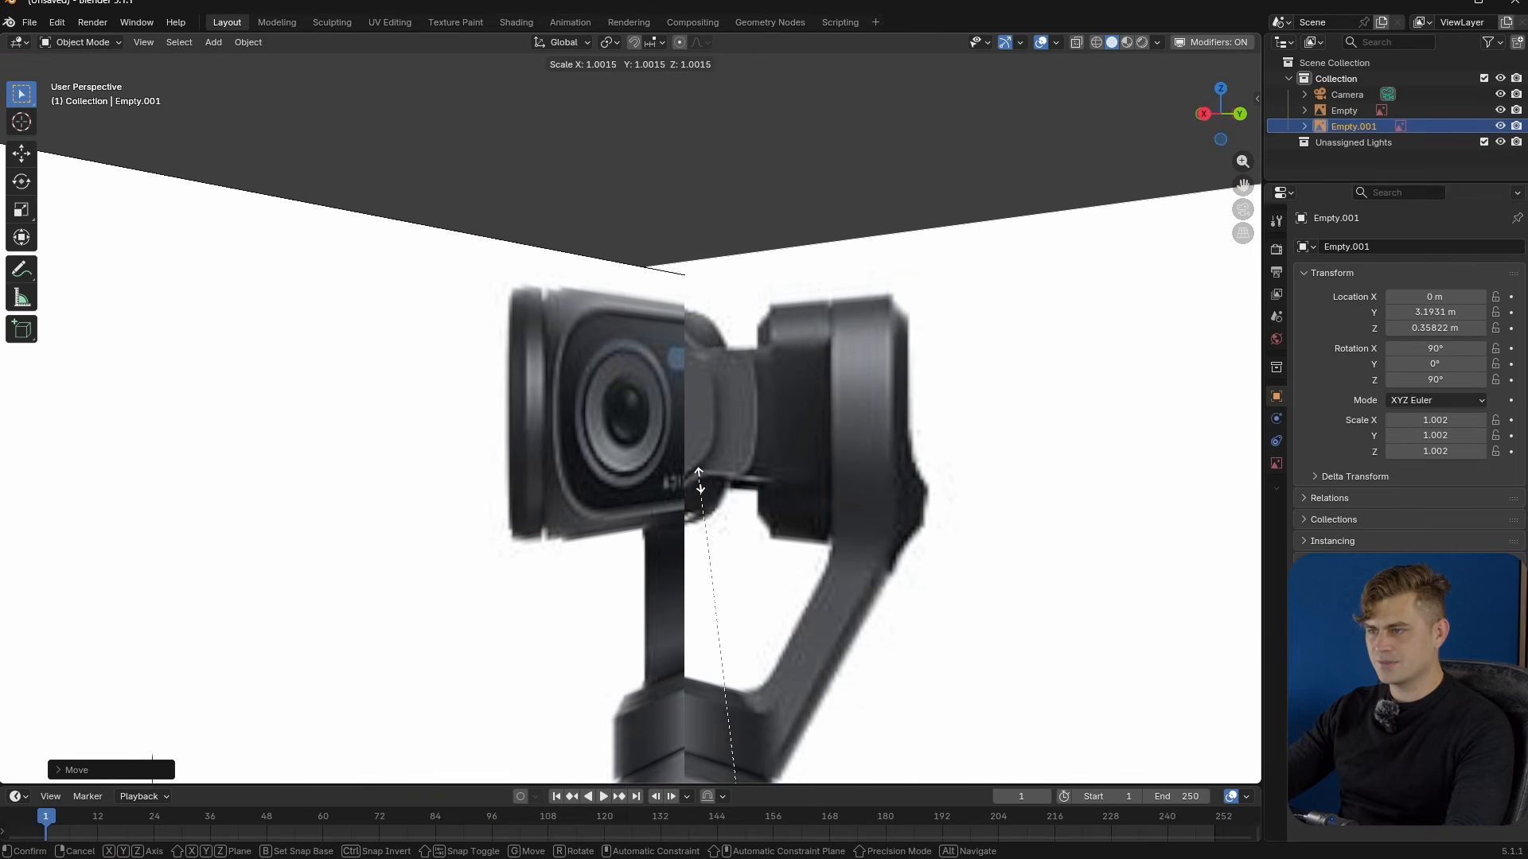
click(702, 473)
shift+middle_drag(689, 549, 668, 431)
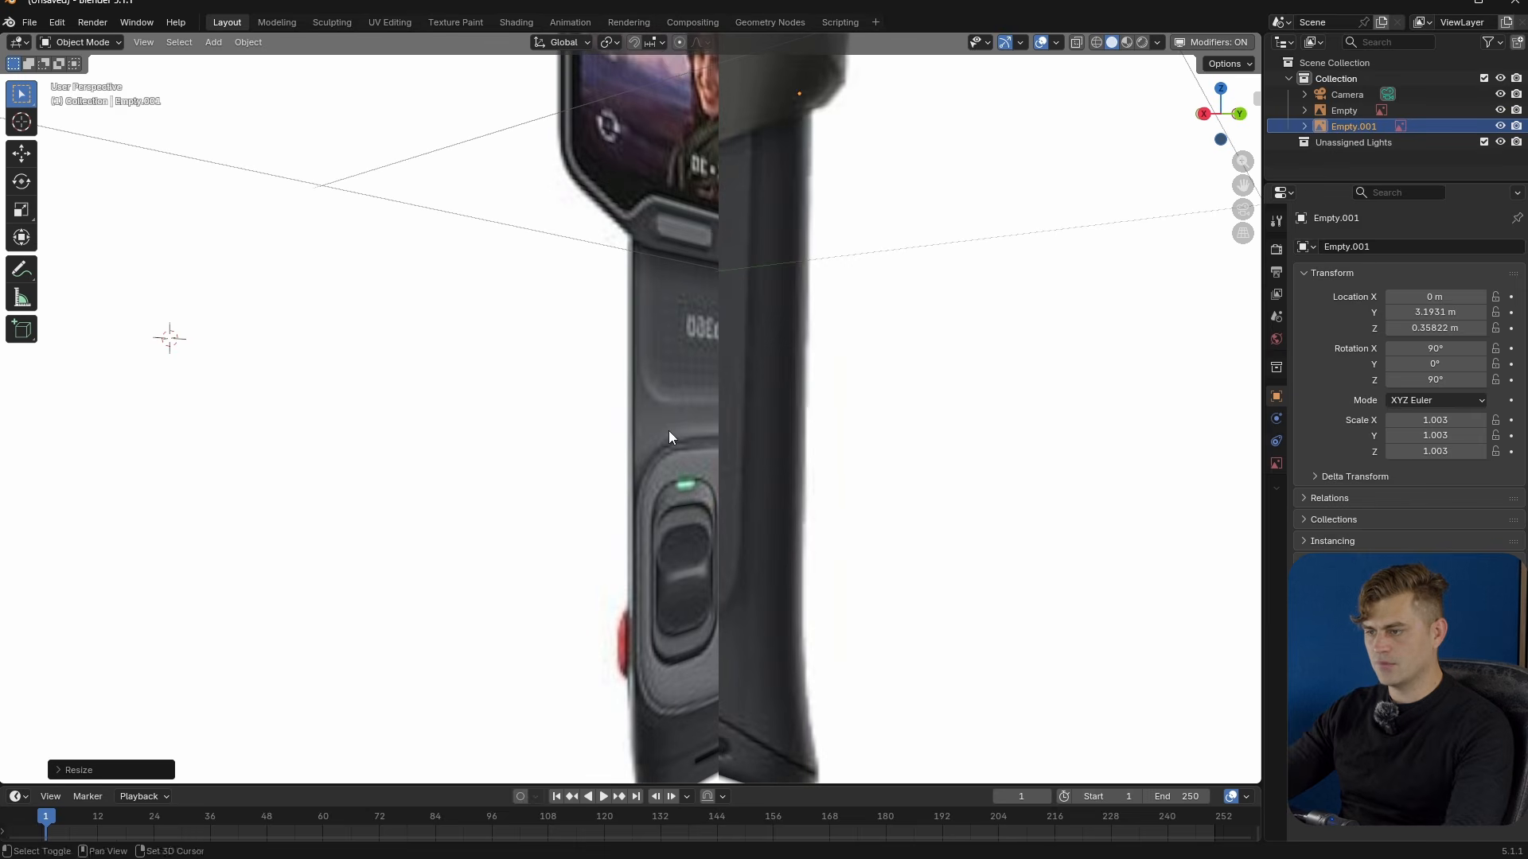
key(g)
key(z)
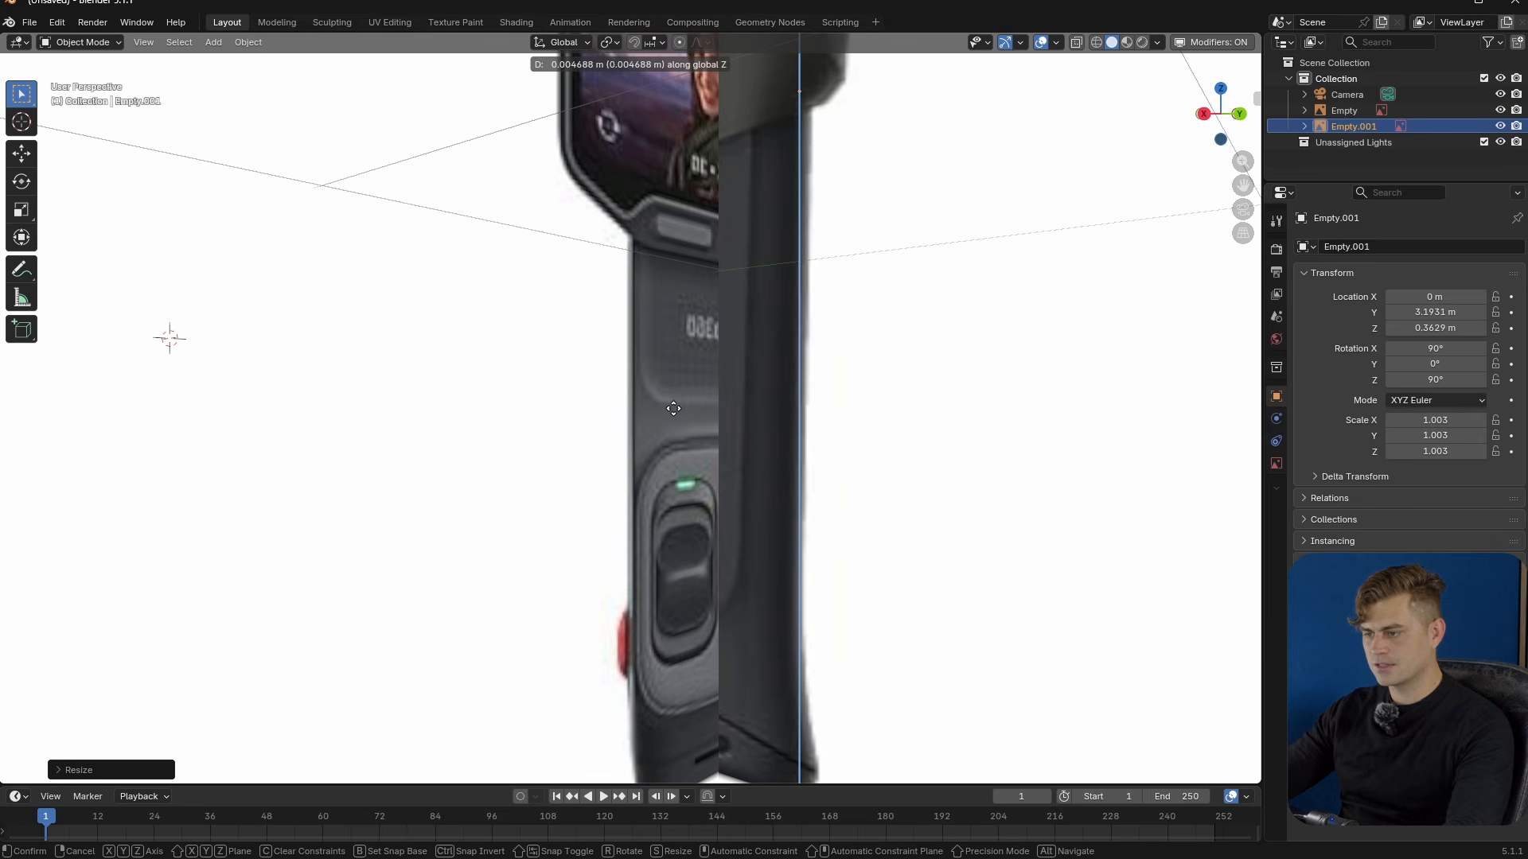
- Move the side-view image away from the front image to about X -4.37 m and Y 0.28 m
key(g)
key(y)
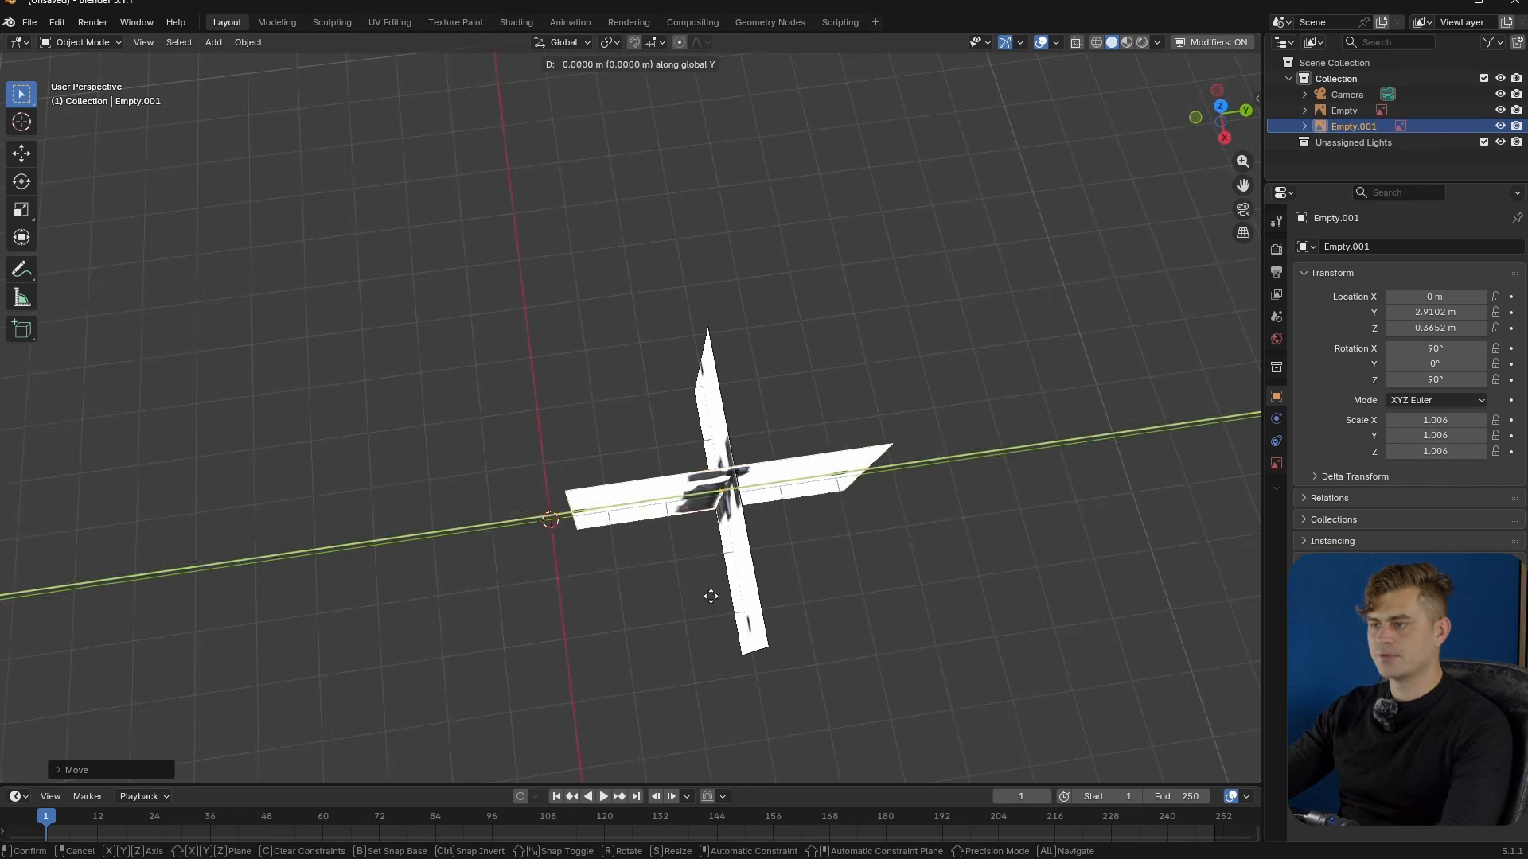
key(x)
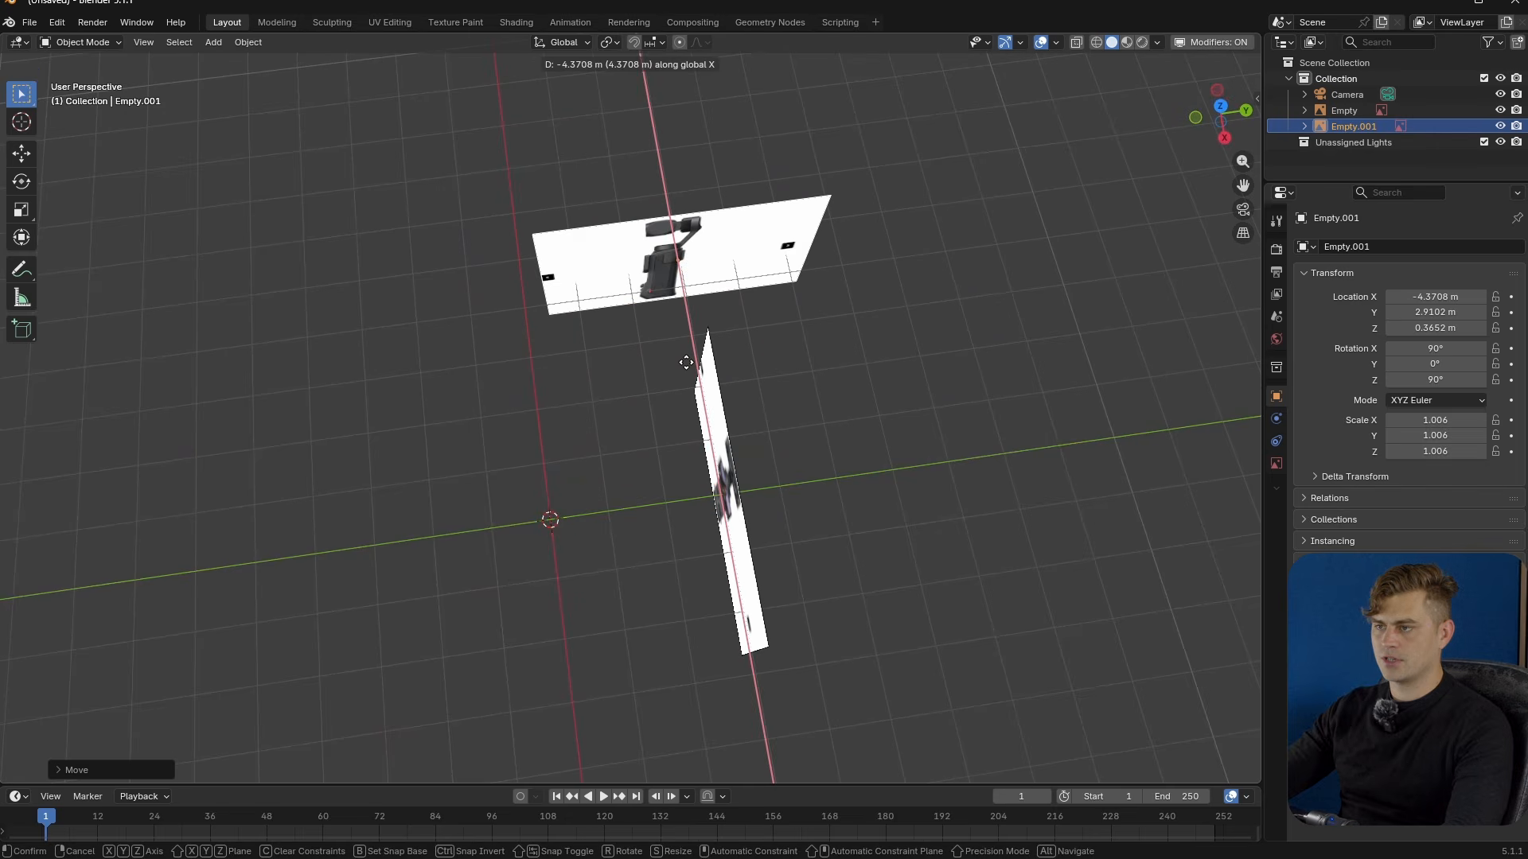
key(y)
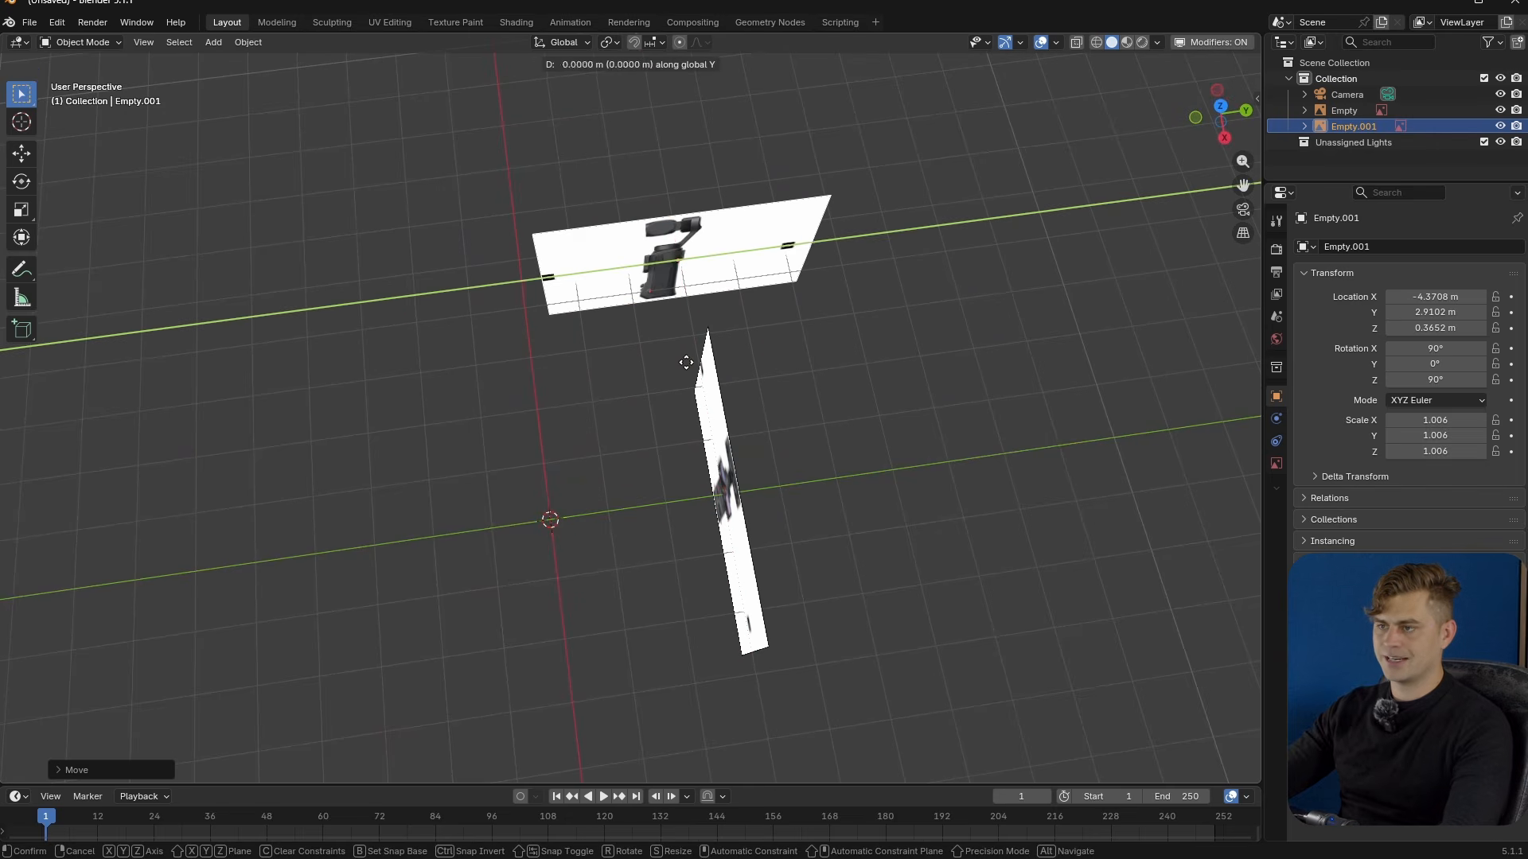
key(shift)
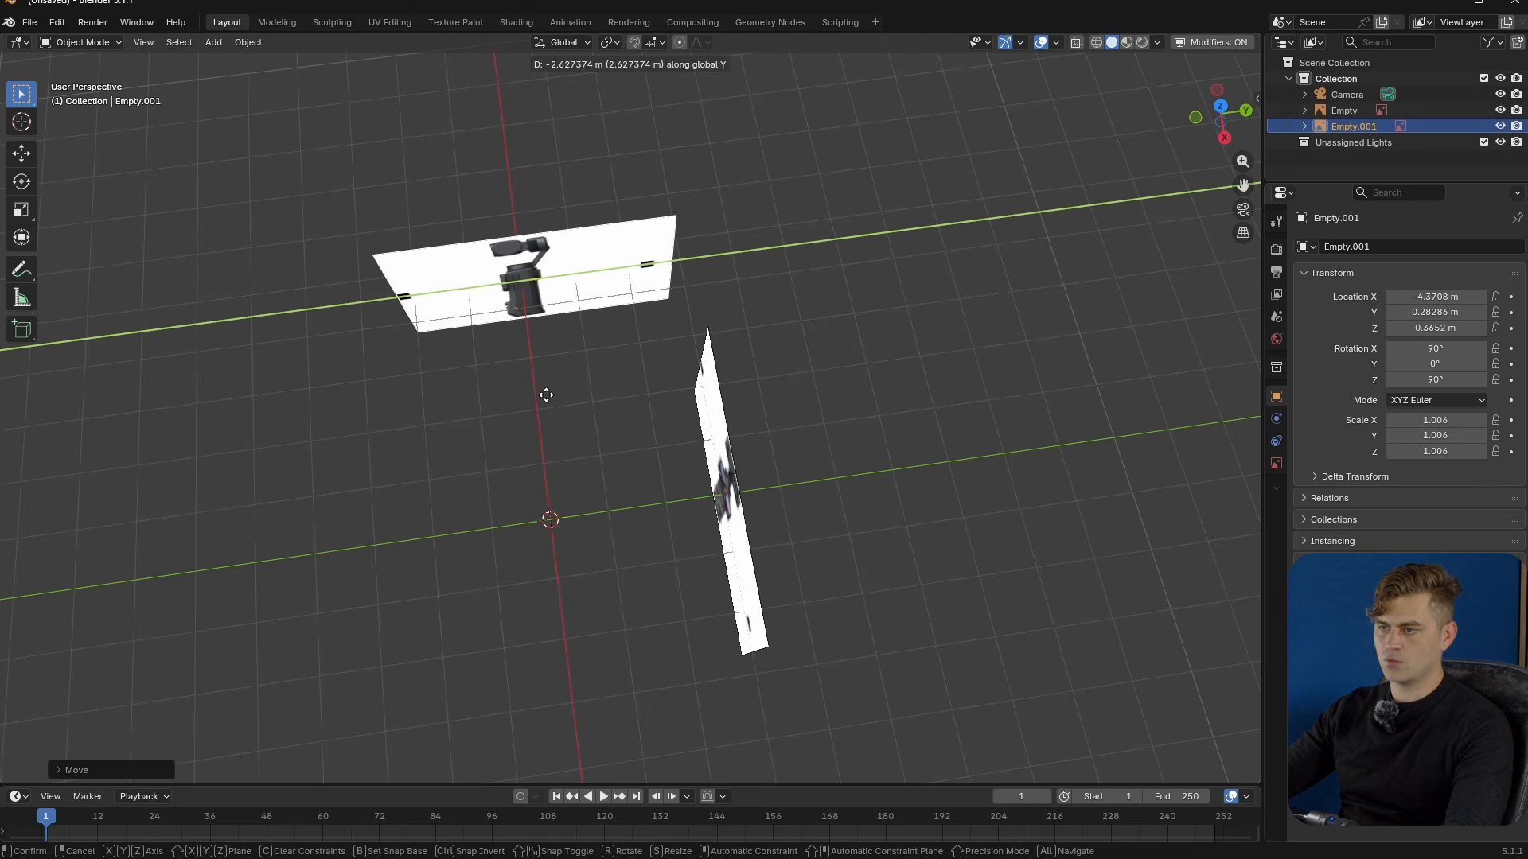
click(556, 405)
- Fine-tune the side-view image along Y in the right view to centre the handle on the world origin
key(KP_3)
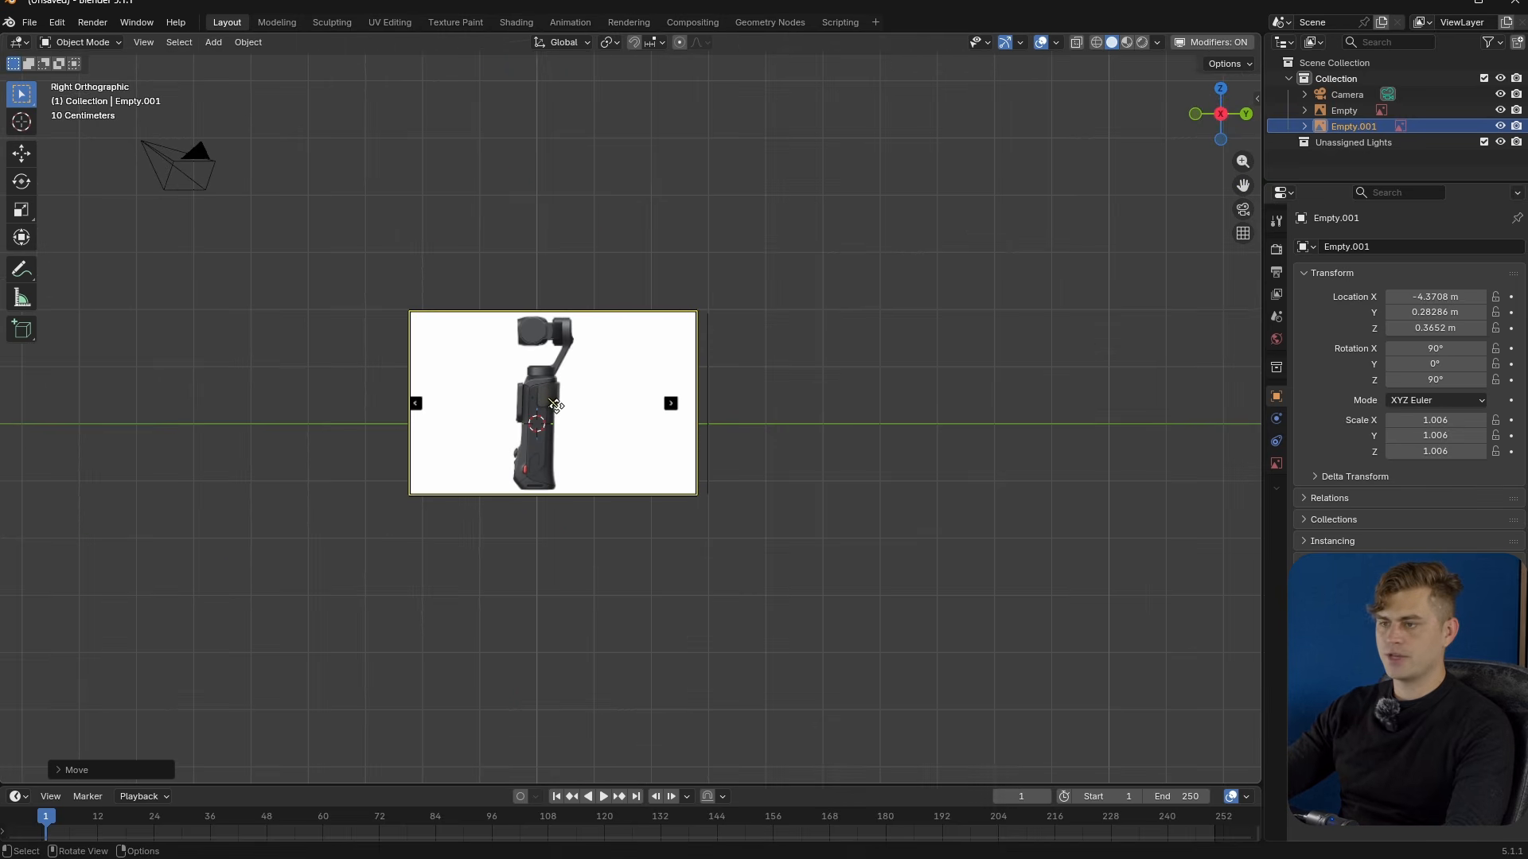
scroll(556, 405, up, 12)
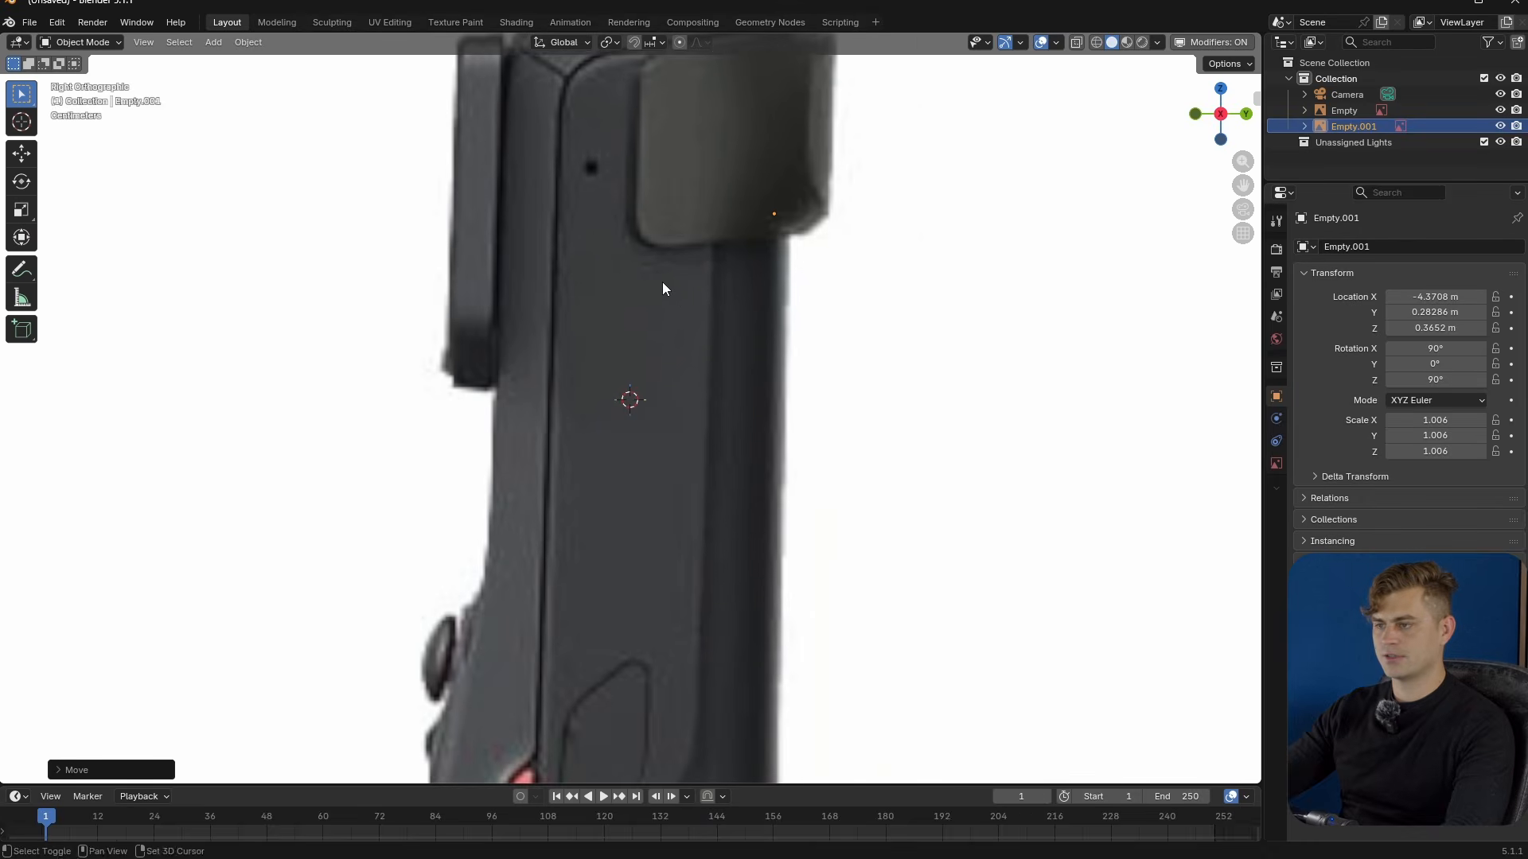
key(g)
key(y)
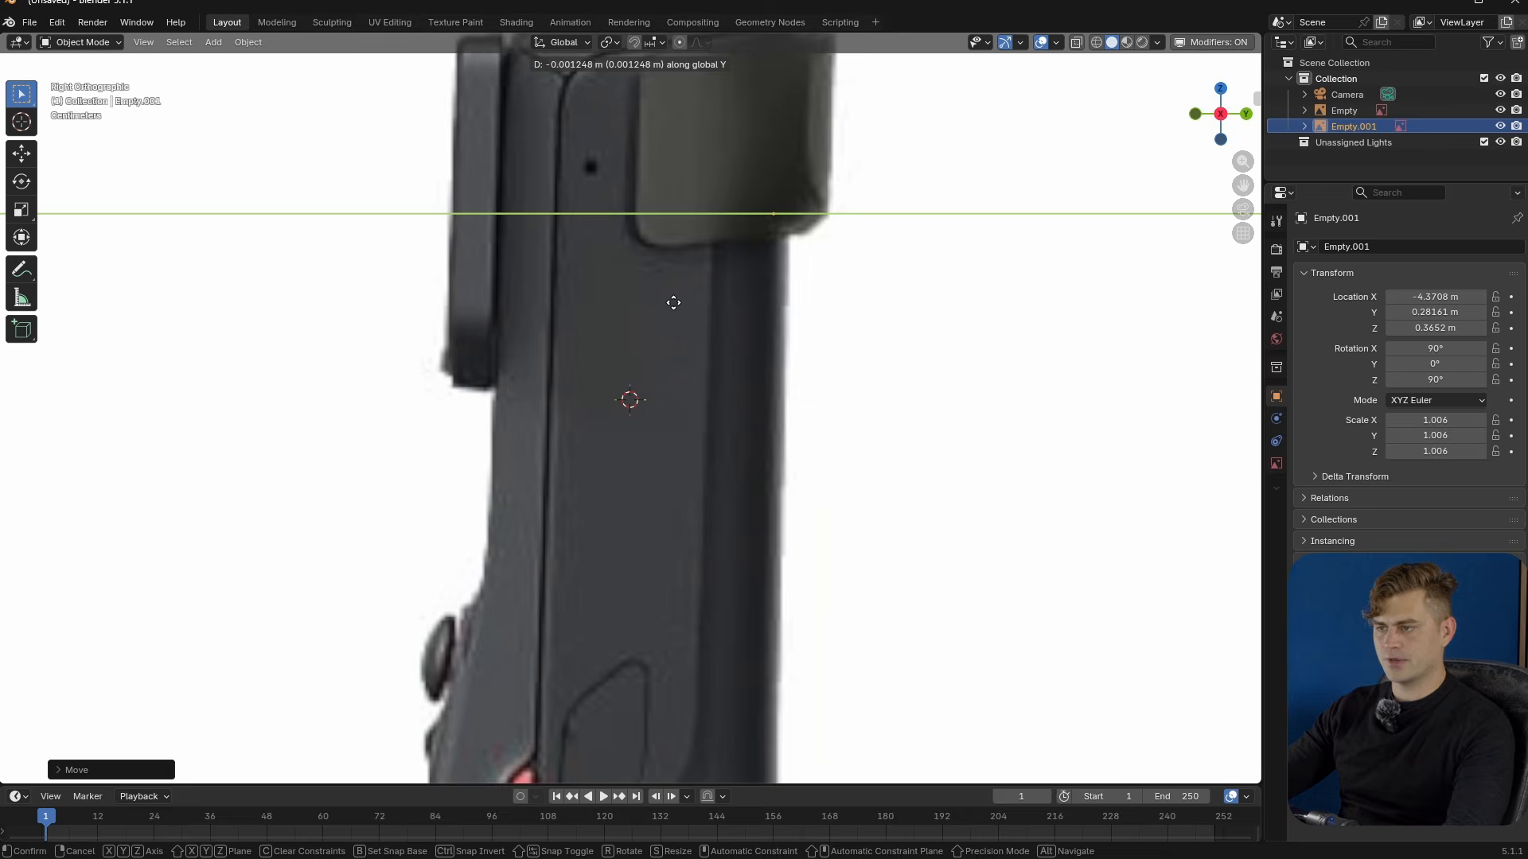
click(676, 312)
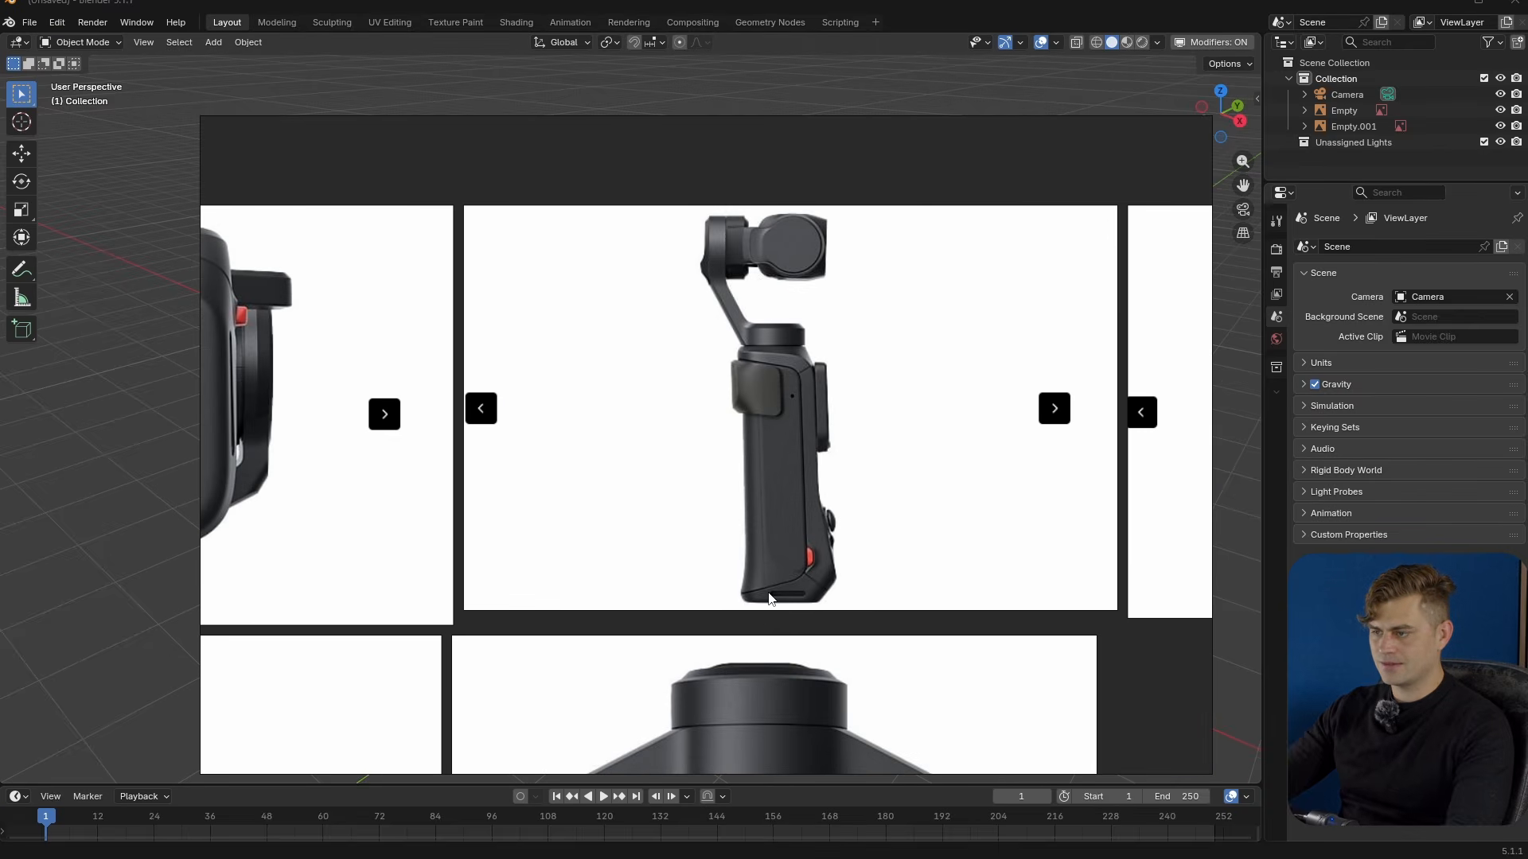
- Add the bottom-view picture of the handle as a reference image and clear its rotation so it lies flat
middle_drag(631, 494, 677, 527)
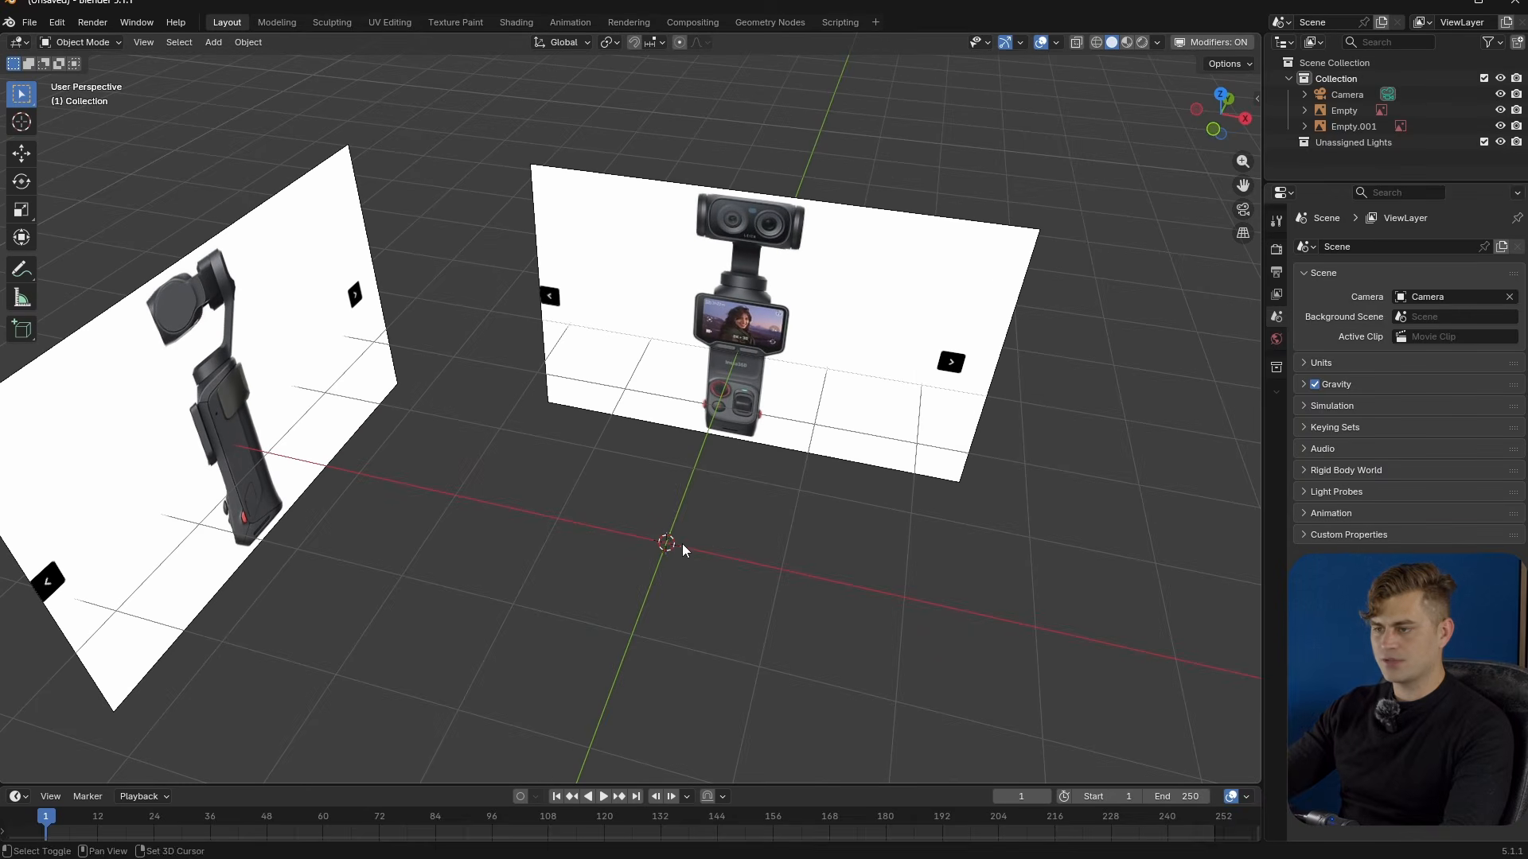
key(shift+a)
mouse_move(681, 543)
click(804, 594)
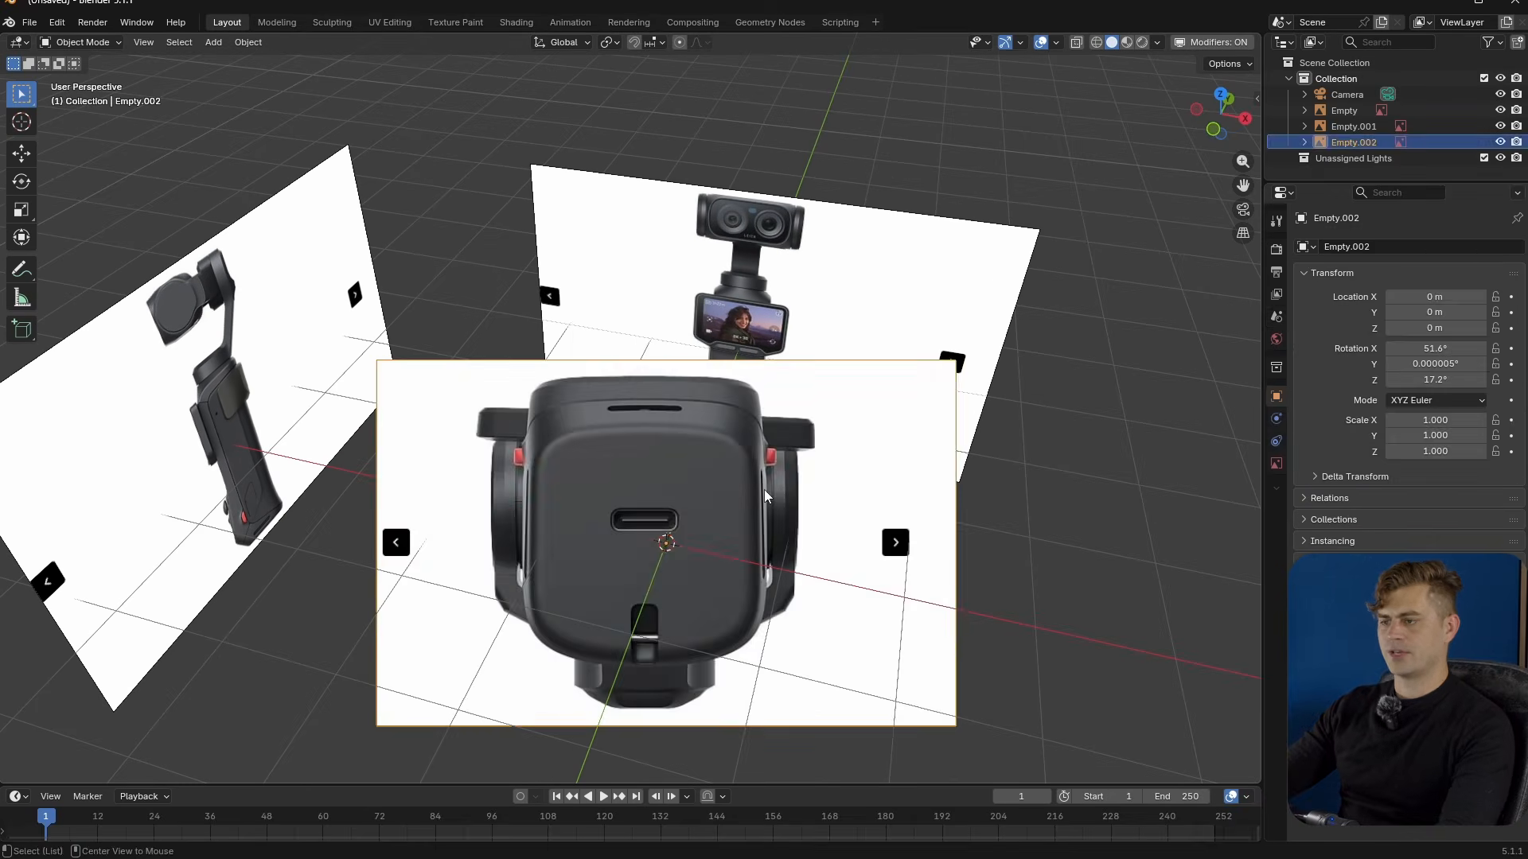
key(alt+r)
middle_drag(775, 513, 797, 599)
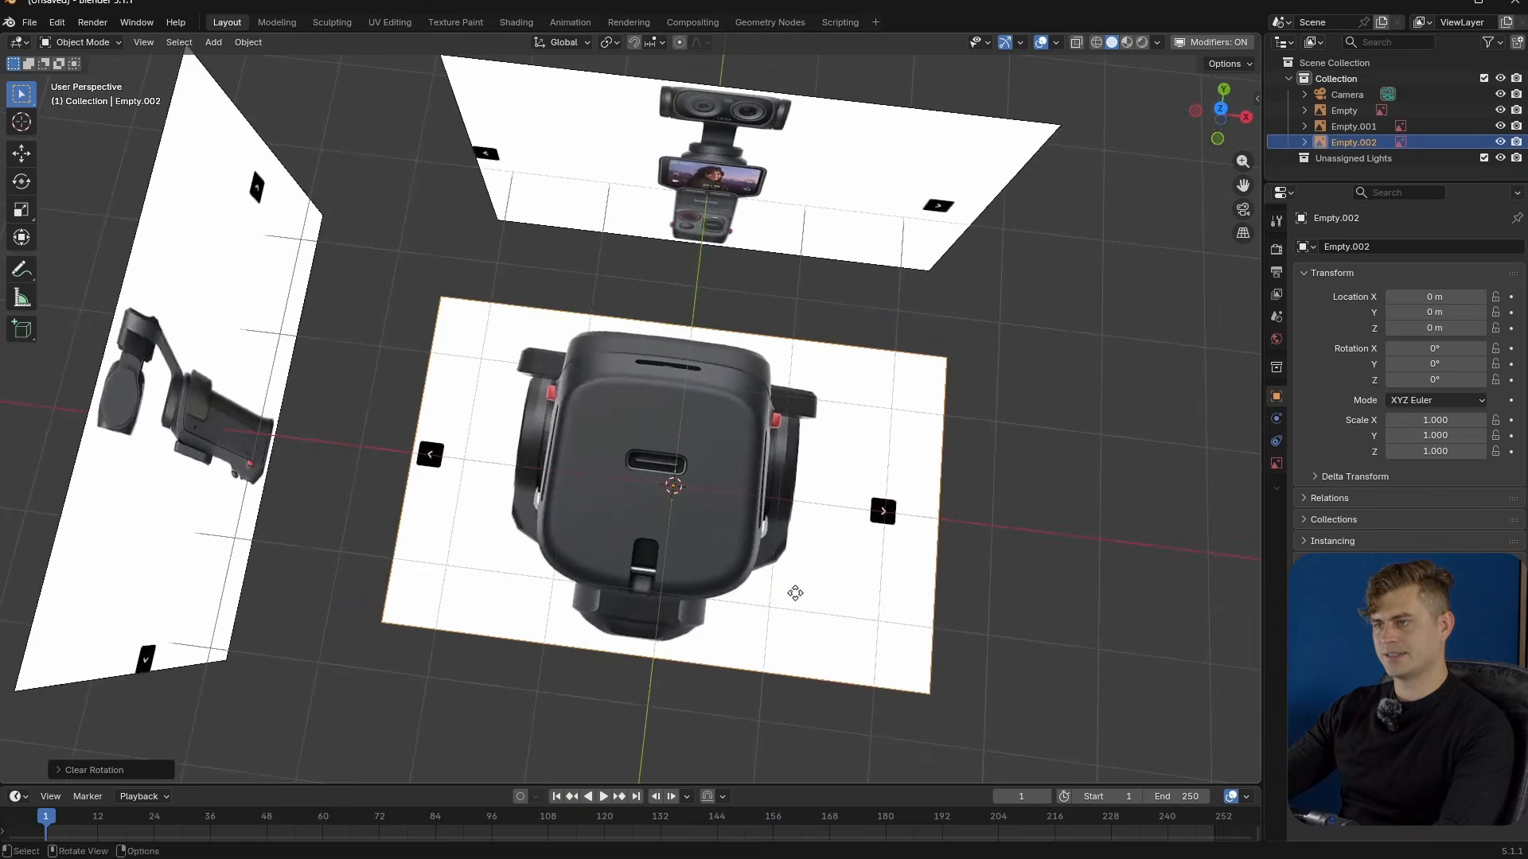
- Move the bottom-view image along Y to about 3 m so it meets the front image
key(g)
key(y)
click(877, 307)
shift+middle_drag(677, 226, 655, 530)
- Scale the bottom-view image to about 0.28 and place it below the front image at about X 0.05, Y 1.85, Z -1.09 m
key(g)
key(x)
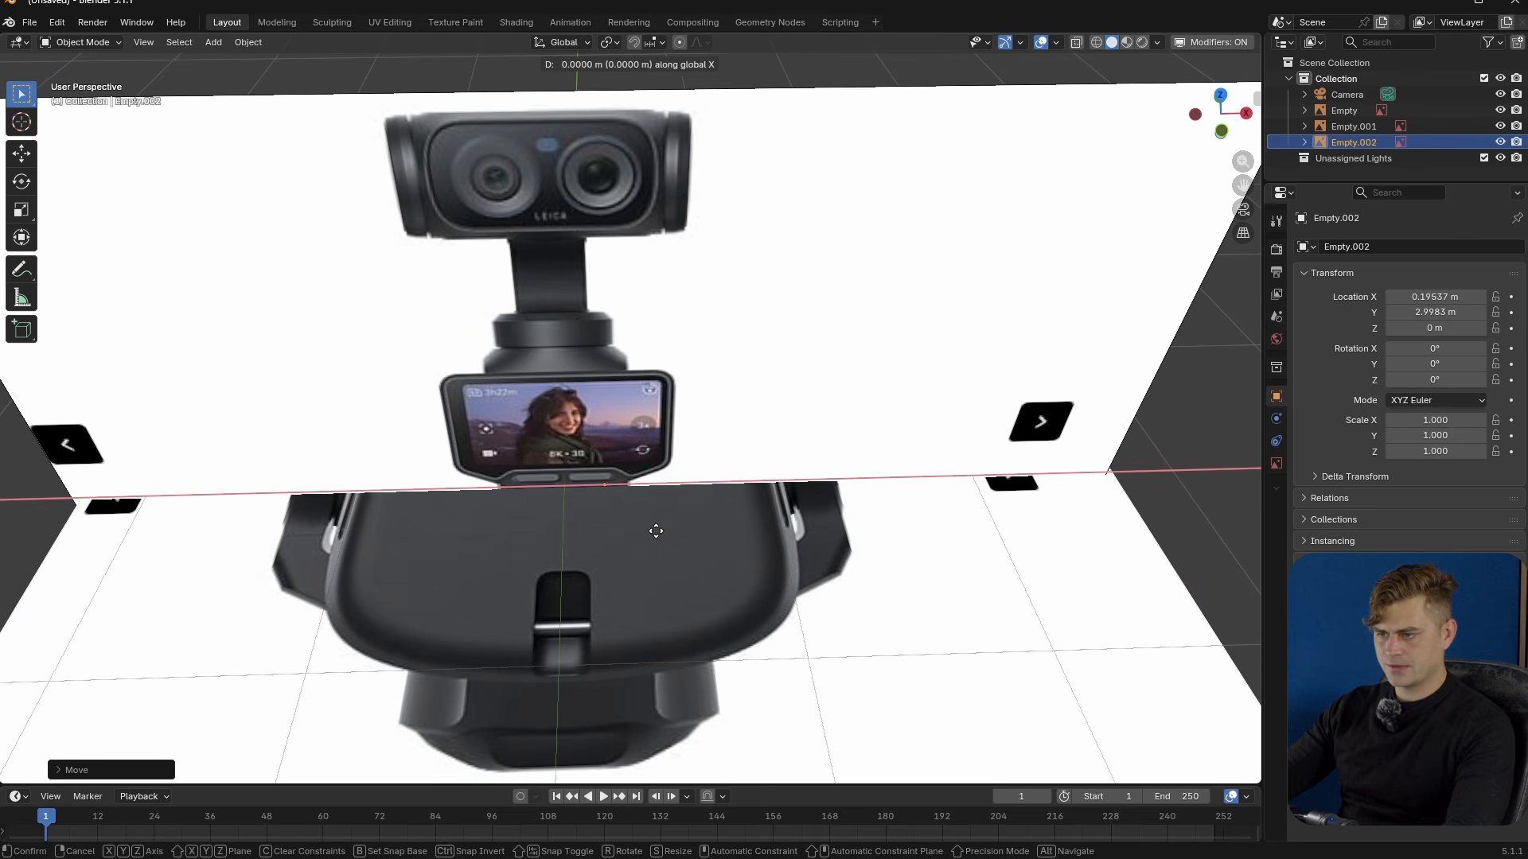
key(s)
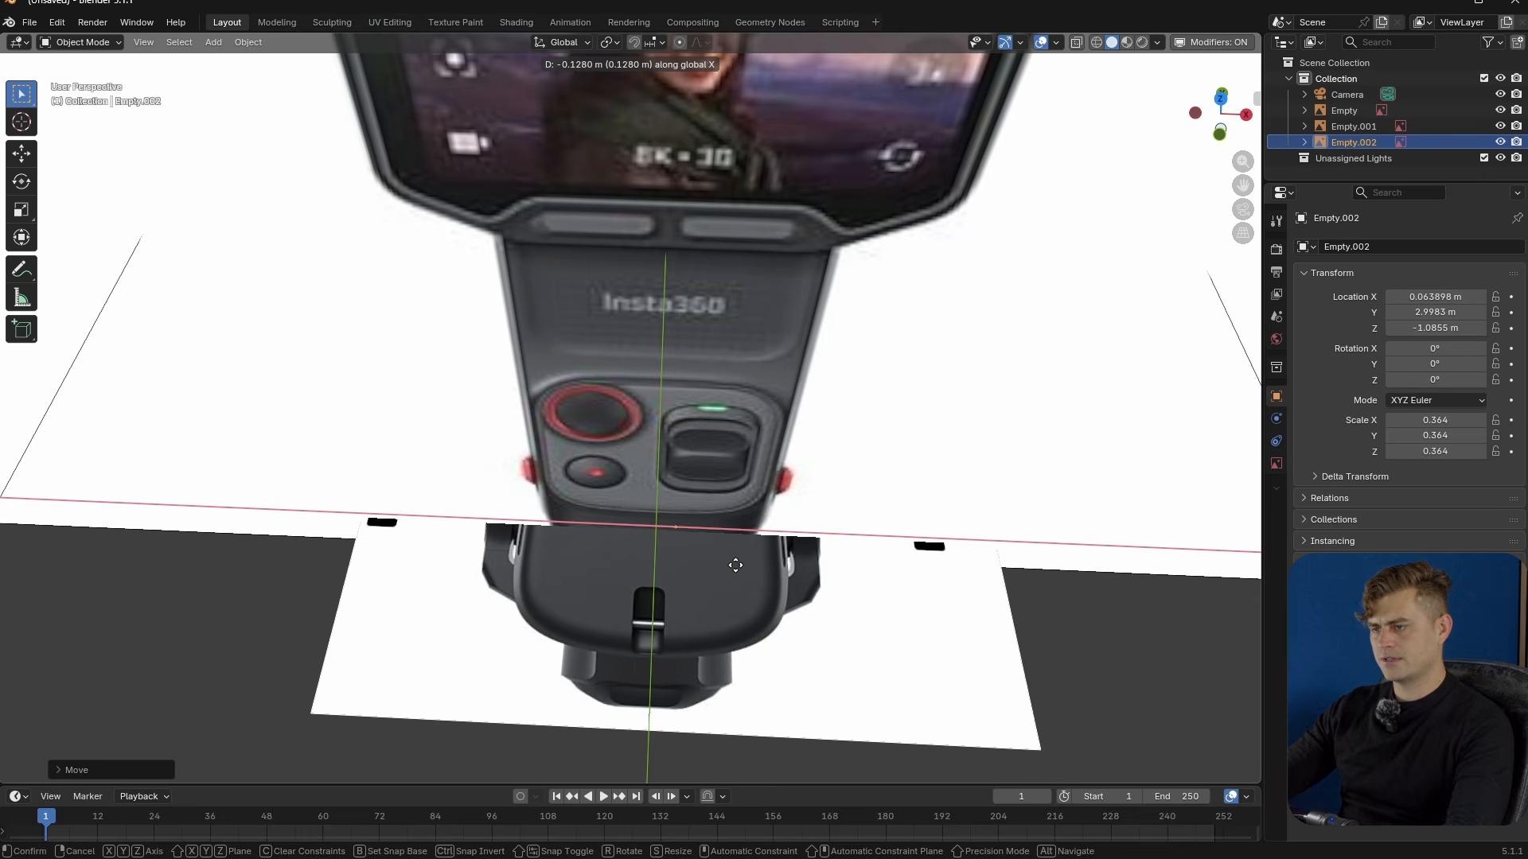
click(735, 565)
key(s)
middle_drag(686, 501, 656, 516)
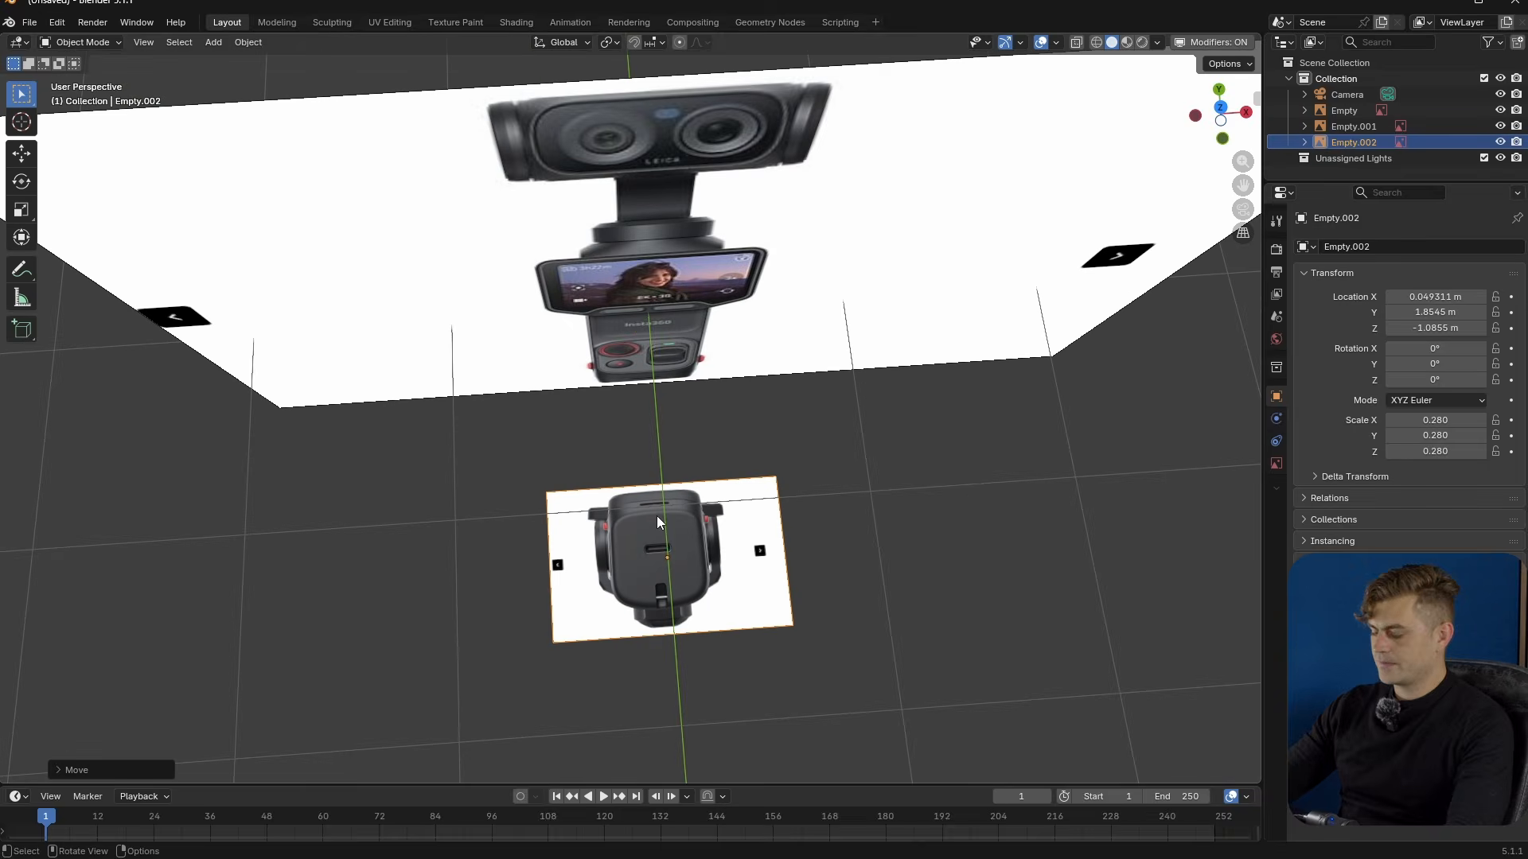
- Add a mesh plane over the handle's base in the top view, scaled to about 0.27 to fit the body's width
key(KP_7)
scroll(659, 518, up, 5)
shift+middle_drag(745, 691, 723, 347)
scroll(722, 351, up, 4)
shift+middle_drag(724, 405, 711, 430)
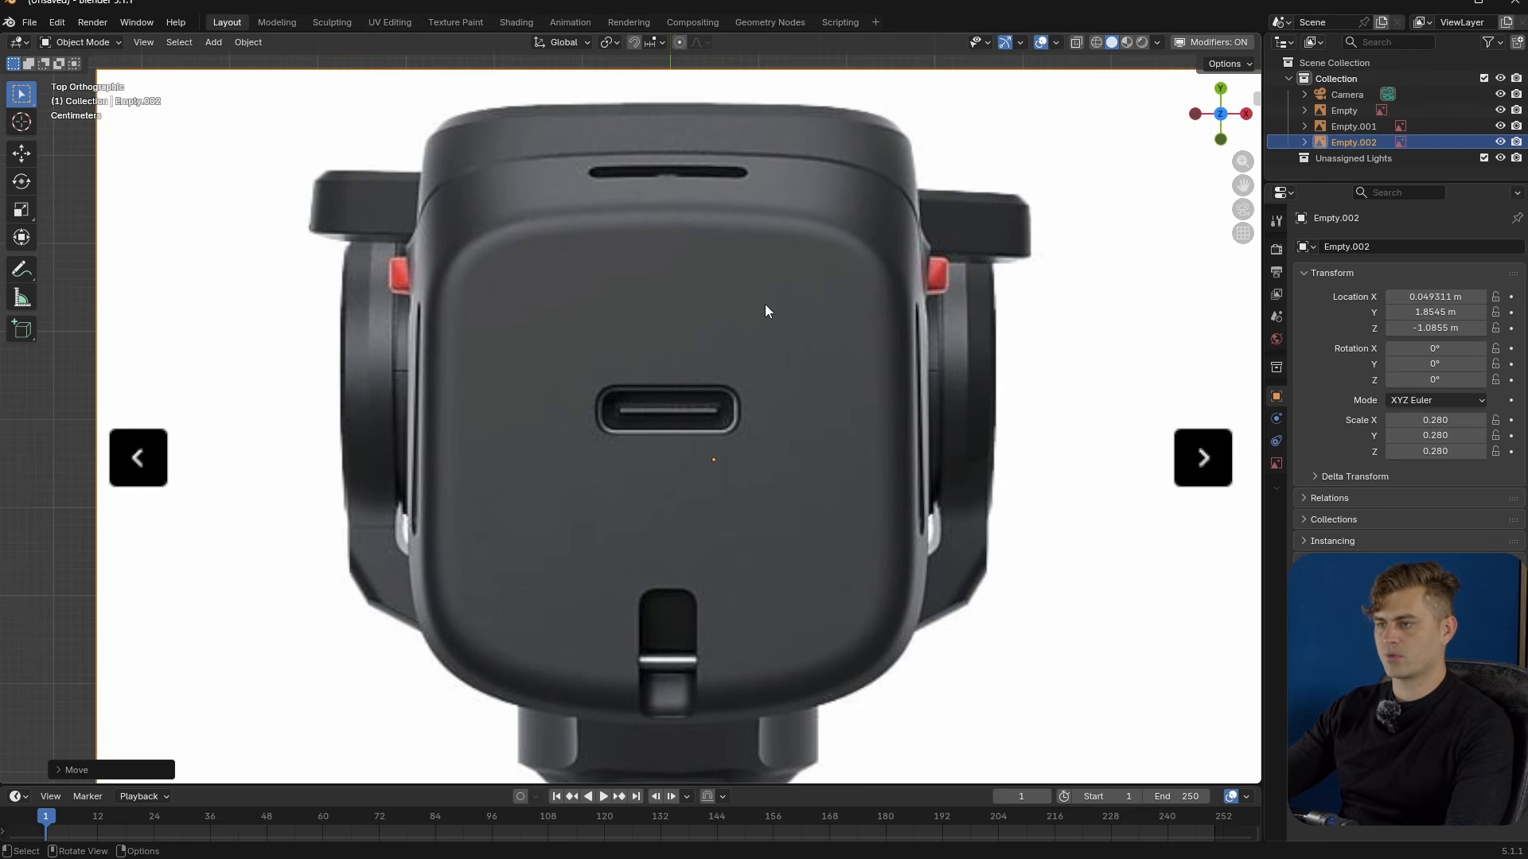
key(shift+a)
mouse_move(635, 177)
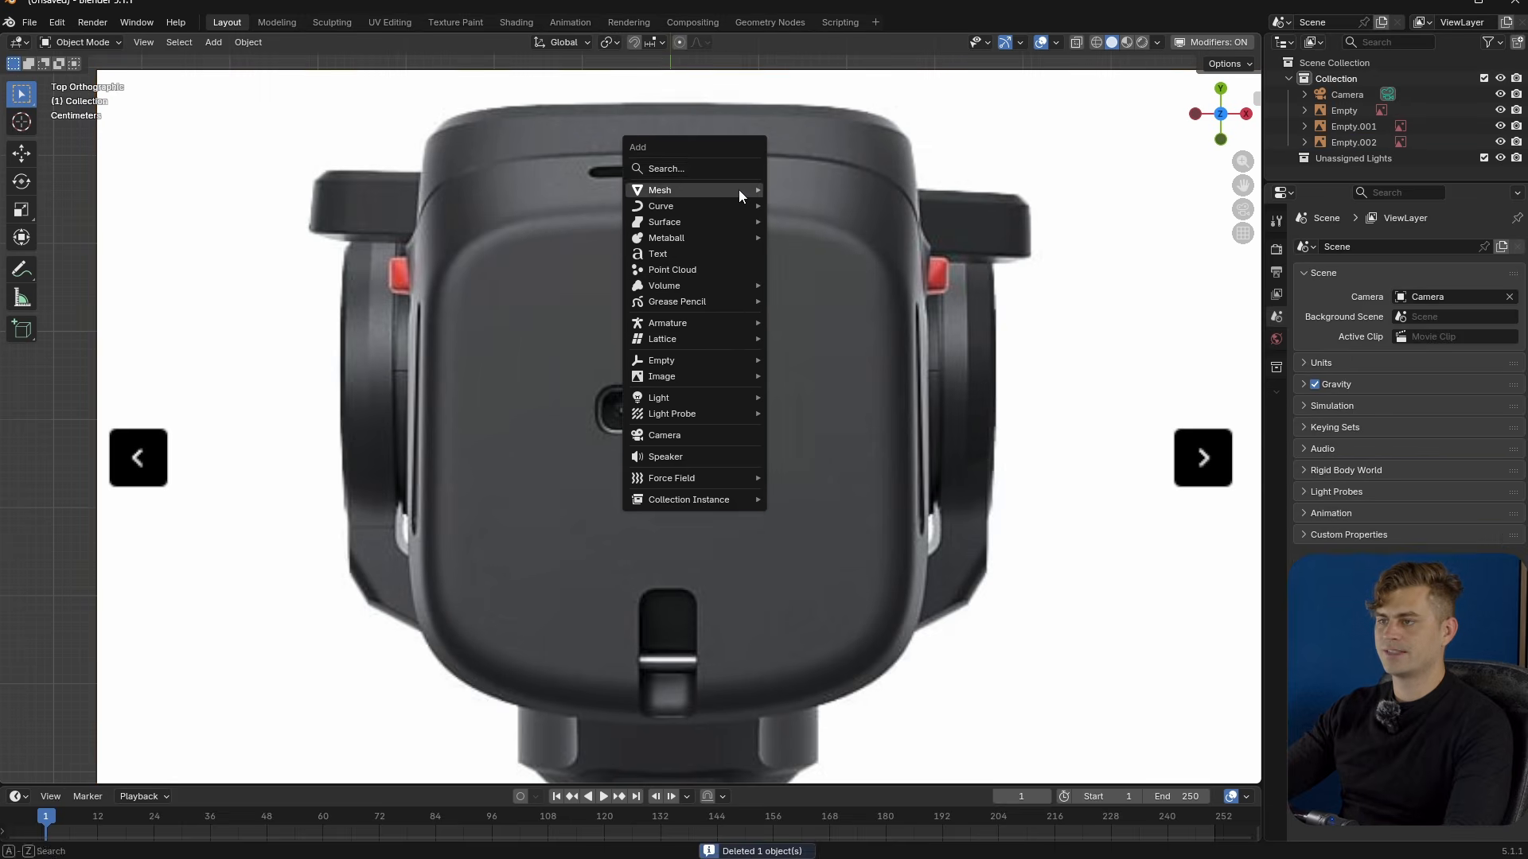
- Bevel all four corner vertices of the plane with several segments to follow the handle's rounded outline
key(Tab)
scroll(460, 258, down, 1)
key(a)
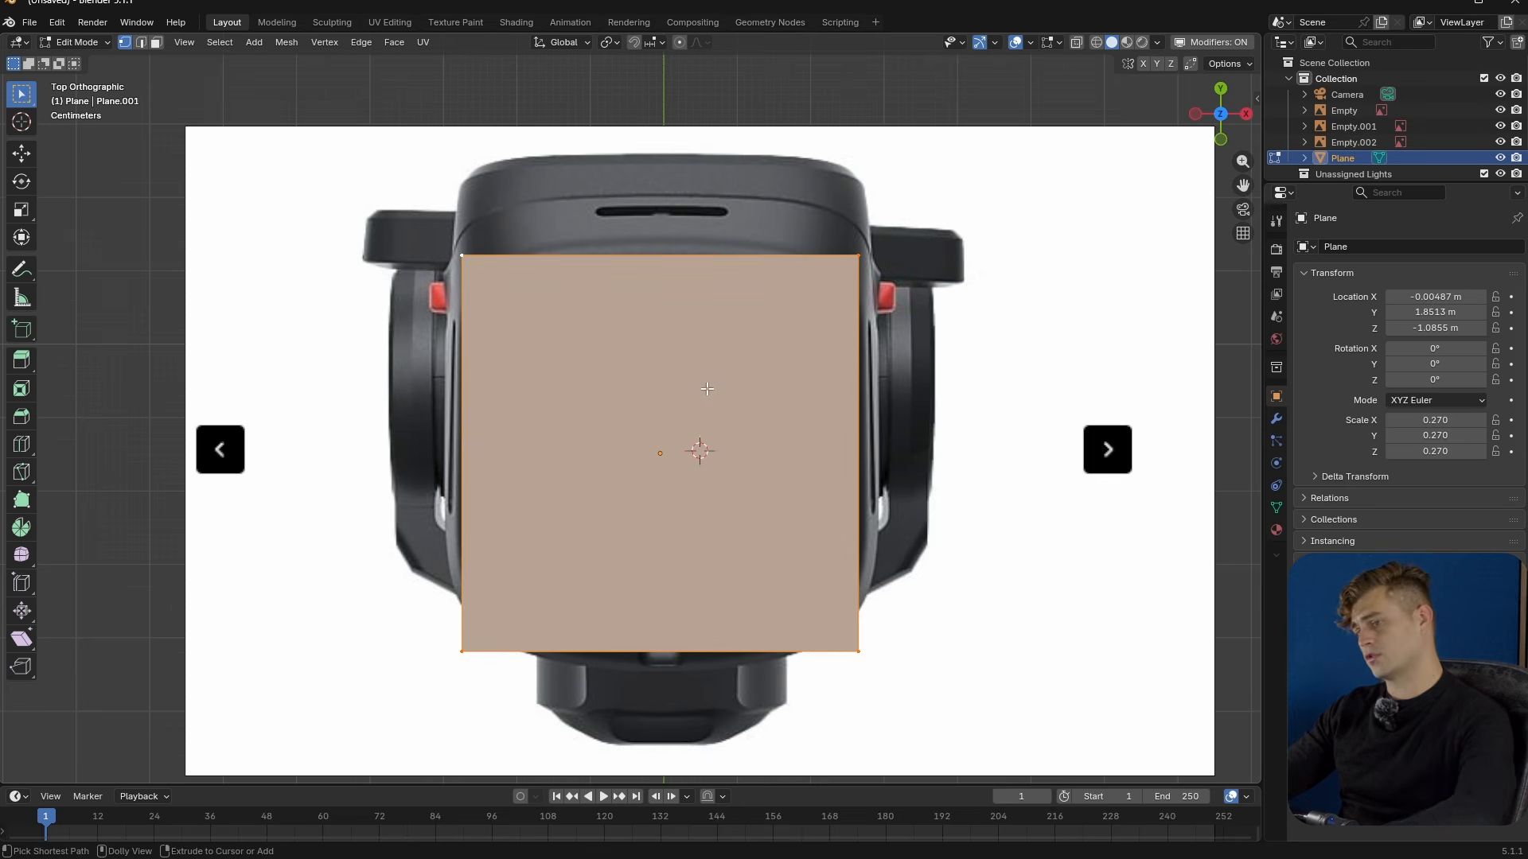
key(ctrl+shift+b)
scroll(740, 389, up, 4)
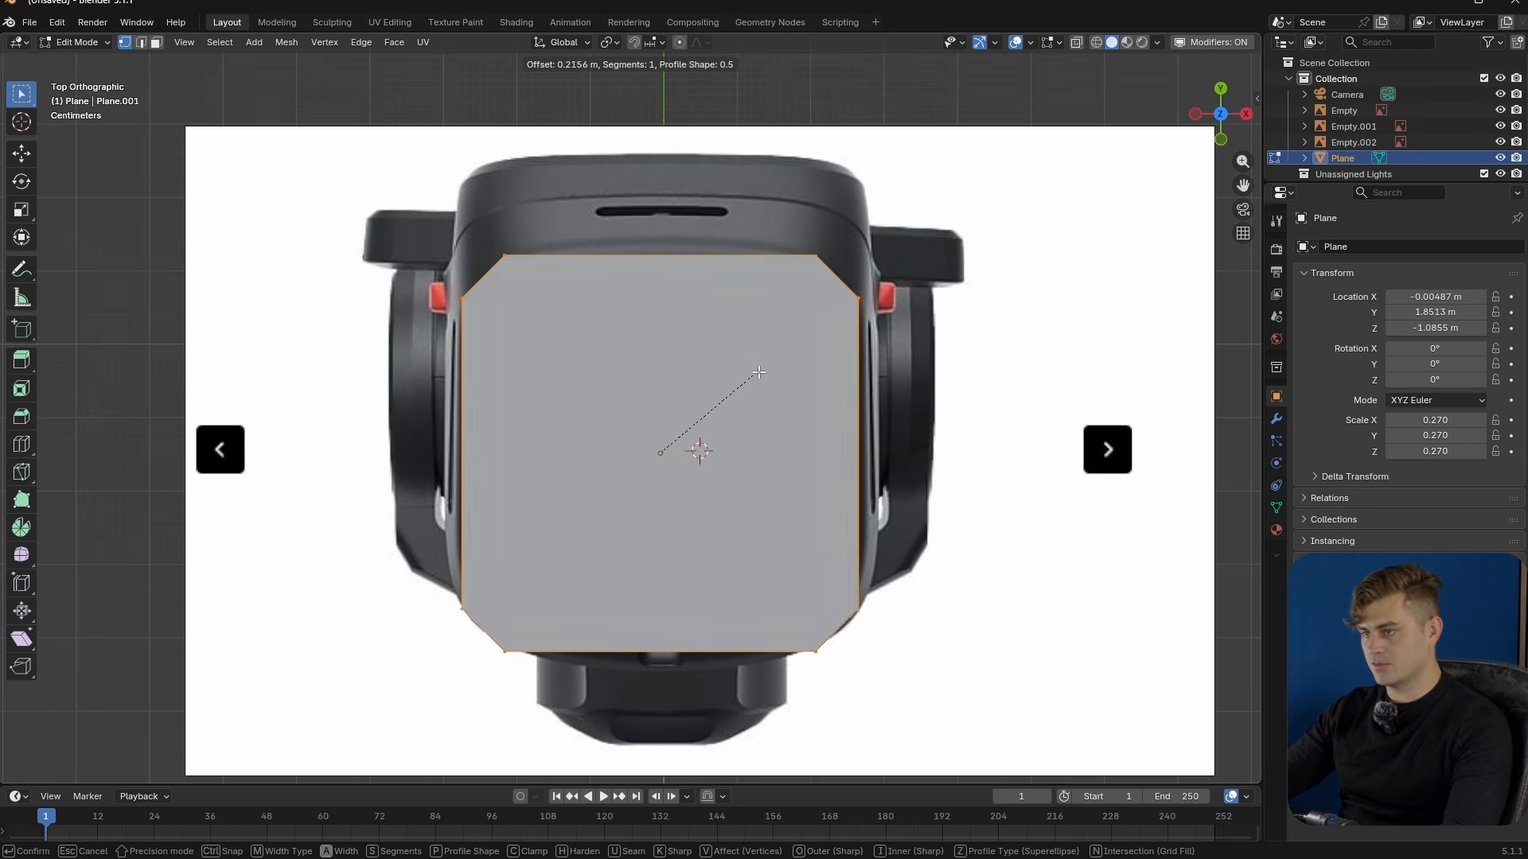
click(810, 381)
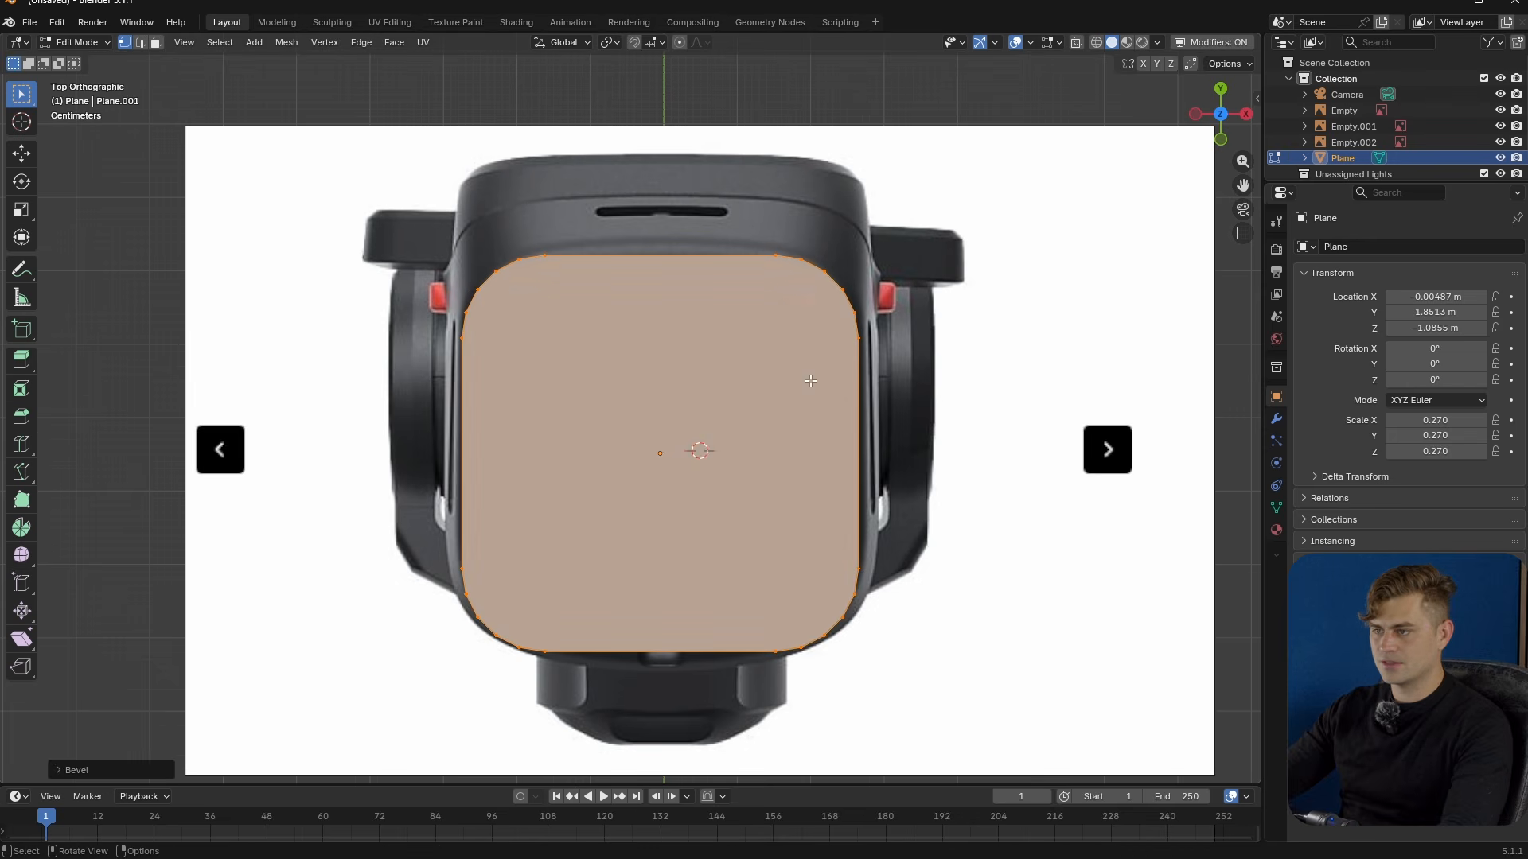
- Raise the rounded plane above the bottom-view image to about Z -0.98 m
key(Tab)
middle_drag(689, 292, 618, 546)
key(g)
key(z)
click(634, 460)
middle_drag(633, 460, 569, 500)
- Try to add a loop cut across the rounded plane's single face
key(Tab)
key(ctrl+r)
key(Escape)
key(3)
click(549, 358)
scroll(521, 278, up, 2)
- Connect three opposite vertex pairs of the plane's two upper rounded corners with straight horizontal edges
key(Tab)
key(Tab)
key(1)
click(515, 240)
shift+click(820, 237)
key(j)
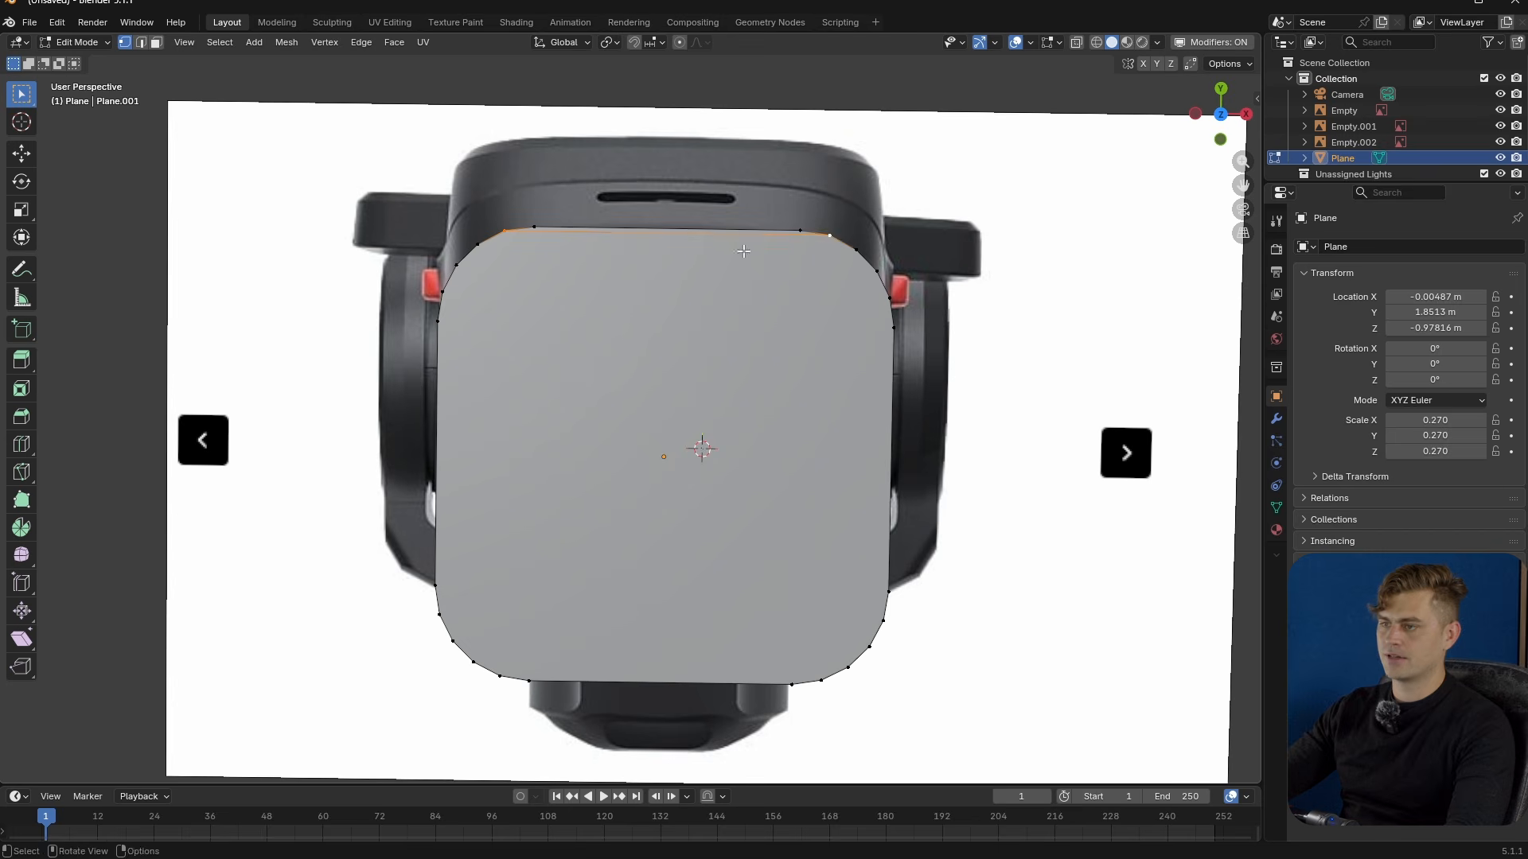
click(503, 252)
click(479, 249)
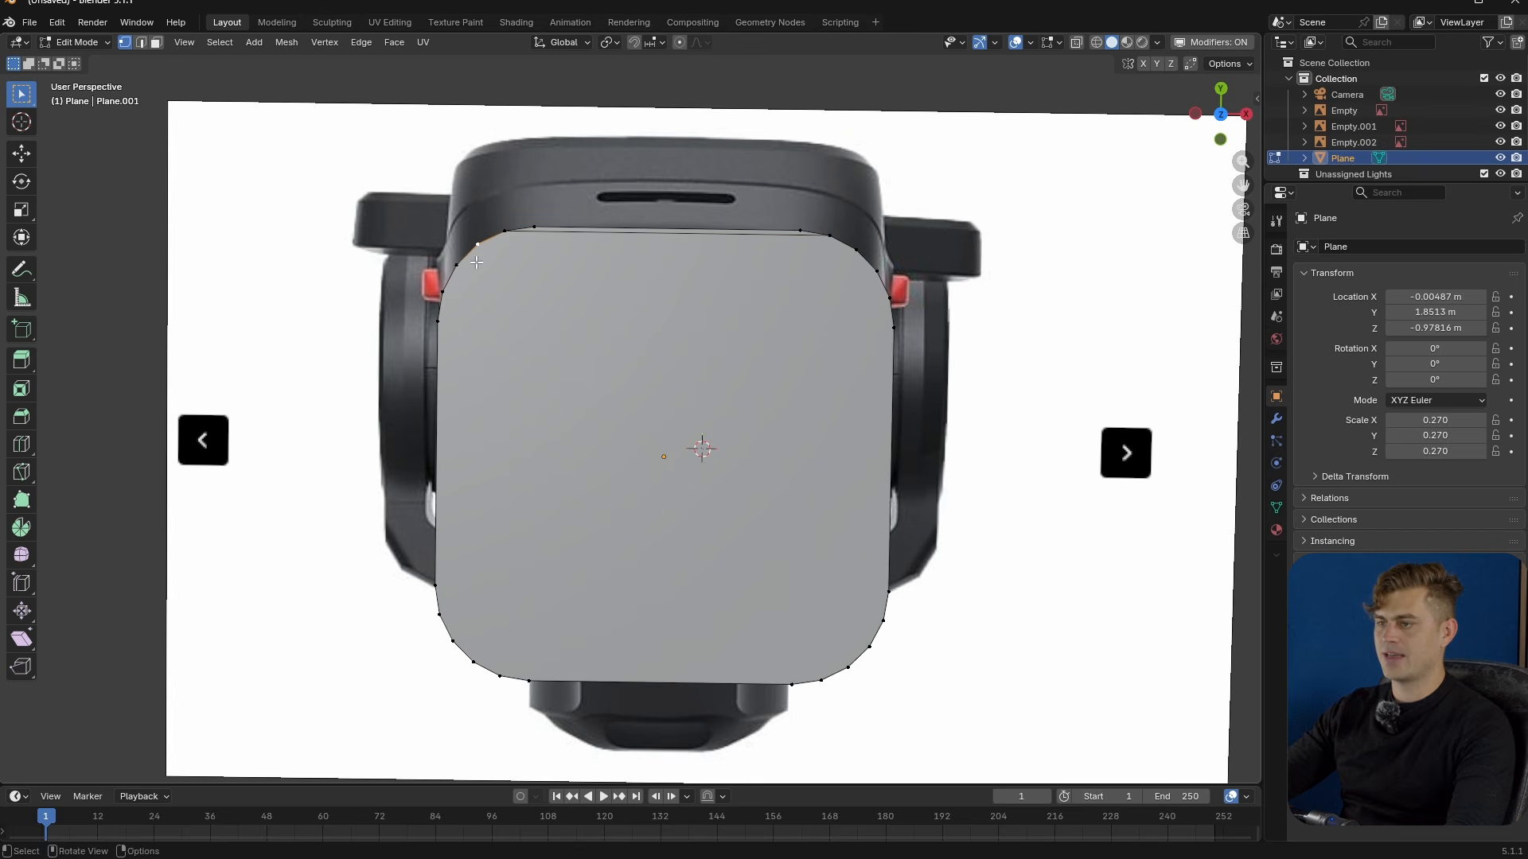
shift+click(858, 251)
key(j)
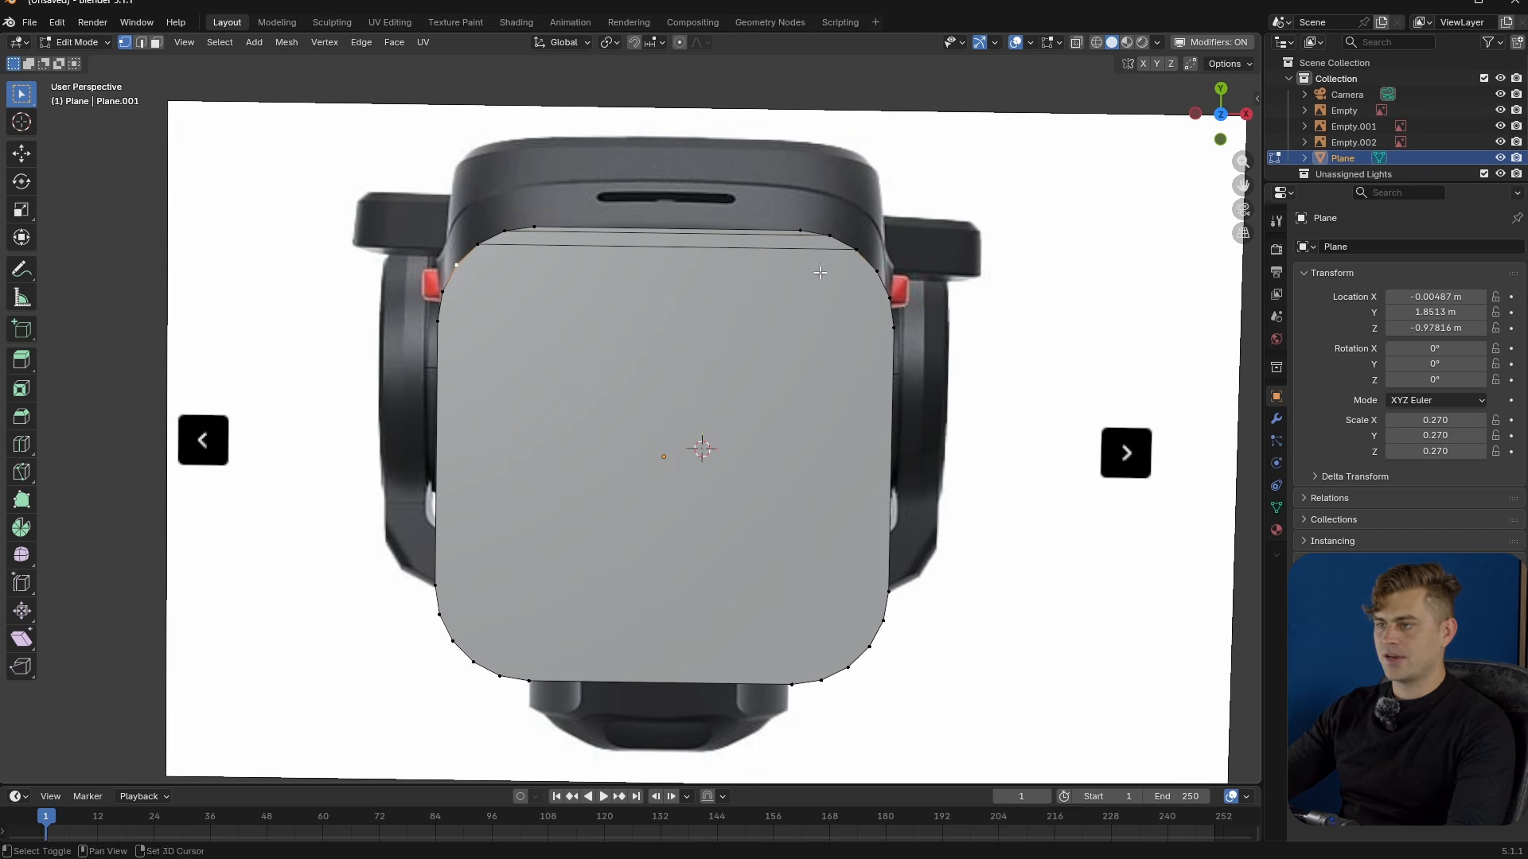
- Delete the faces around one upper four-sided strip of the plane and try a loop cut across that strip
key(3)
key(ctrl+r)
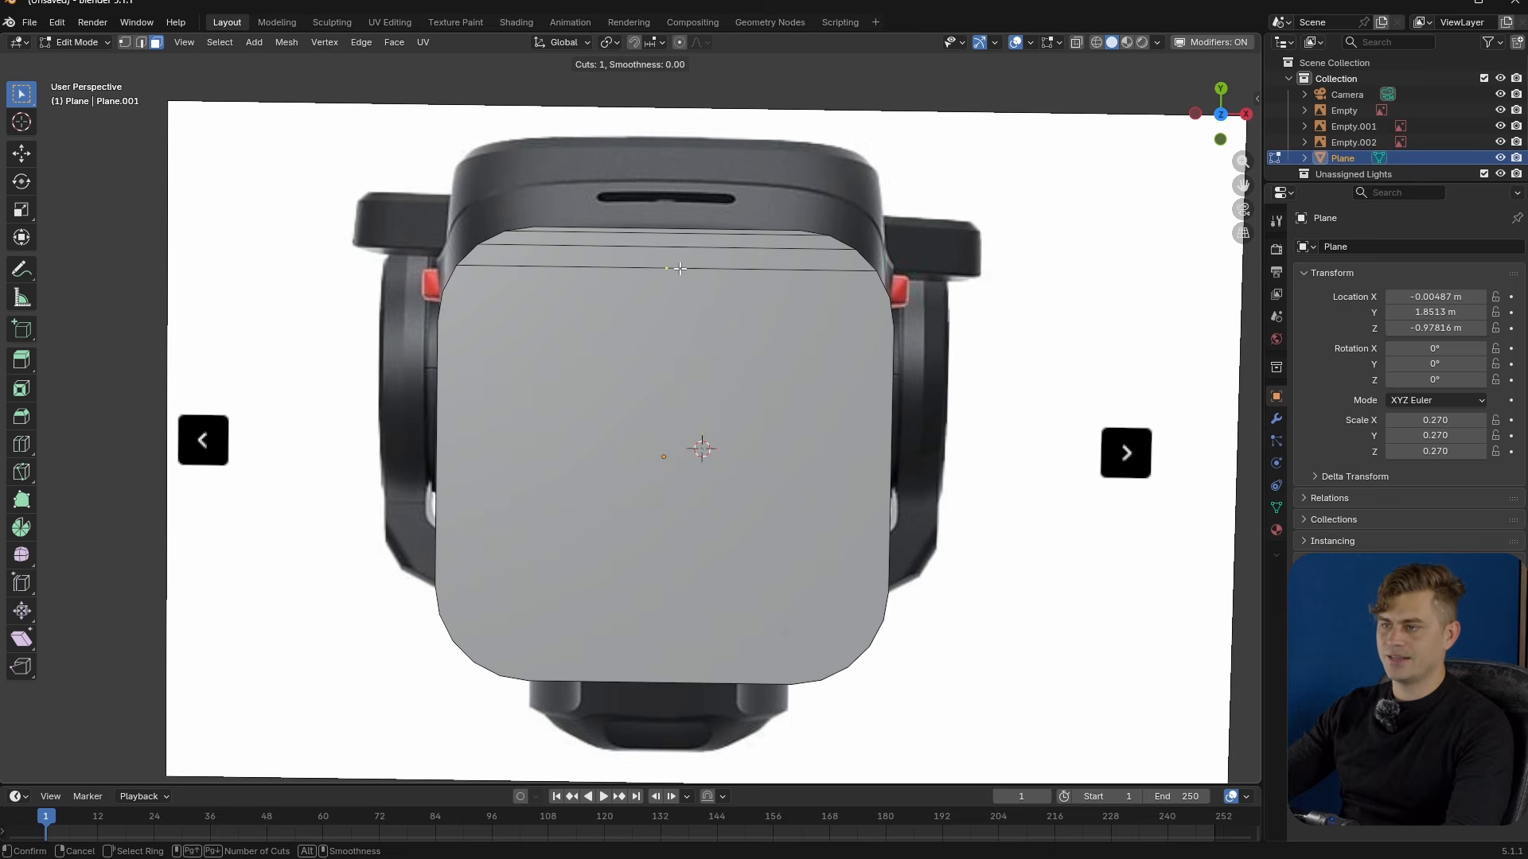
right_click(682, 269)
key(x)
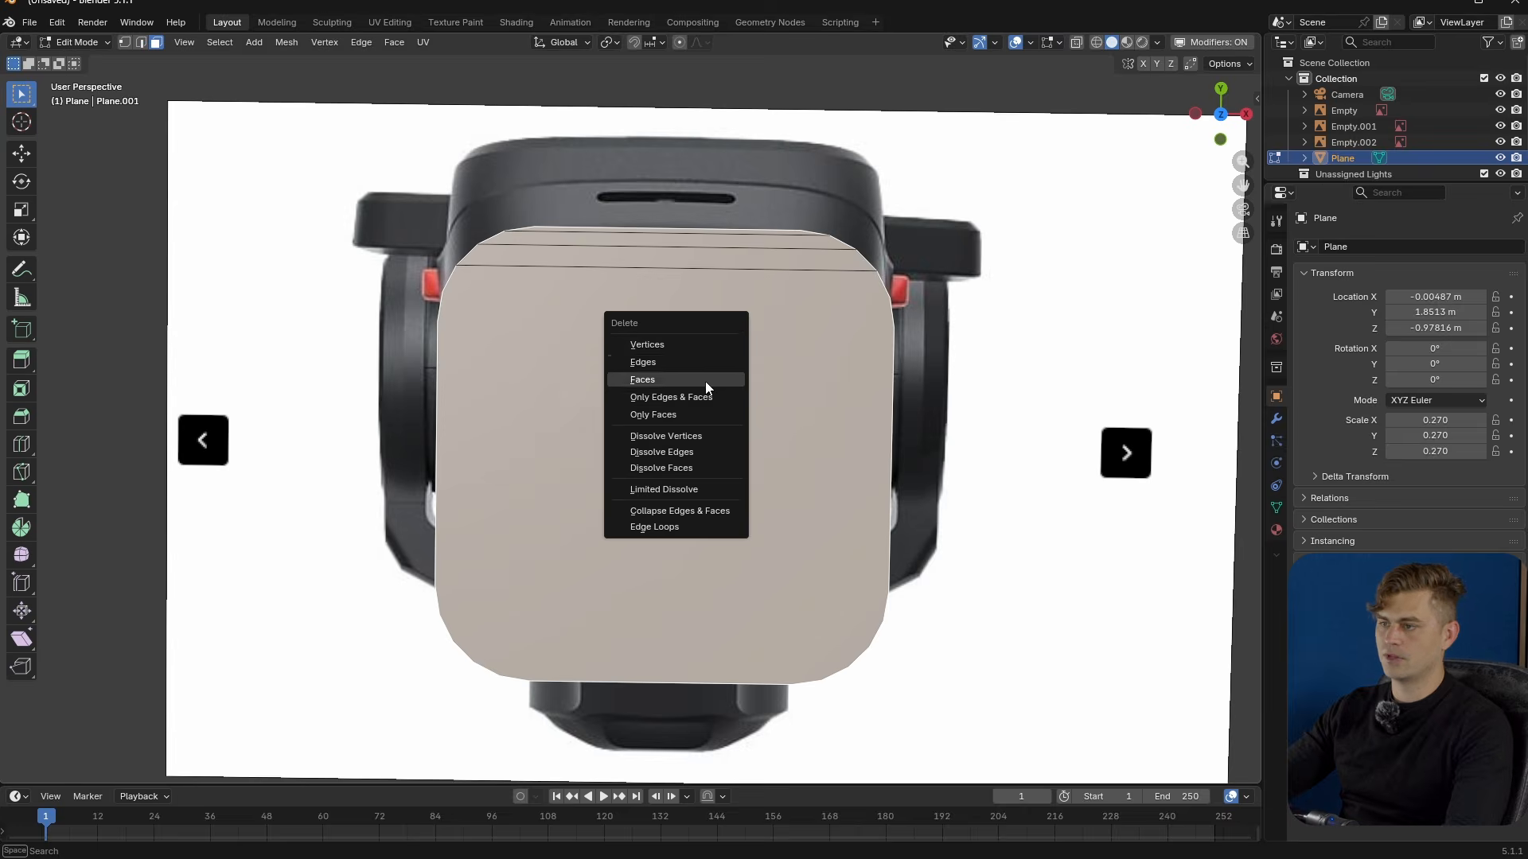
click(705, 380)
click(634, 253)
key(ctrl+r)
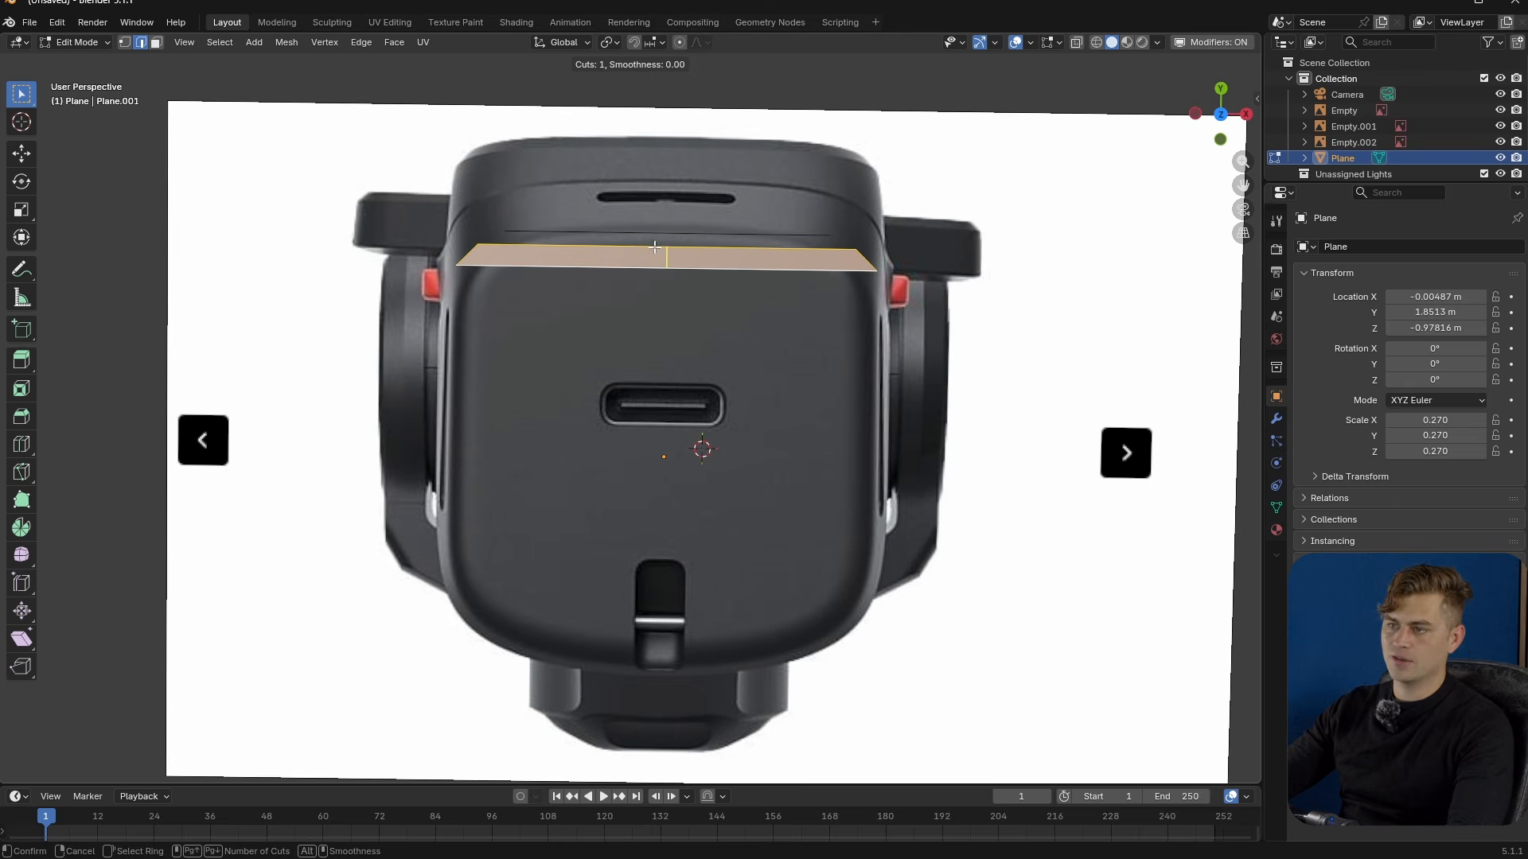
right_click(649, 263)
- Undo the face deletion on the rounded plane and return to Object Mode
key(ctrl+z)
key(ctrl+z)
key(ctrl+z)
key(ctrl+z)
key(Tab)
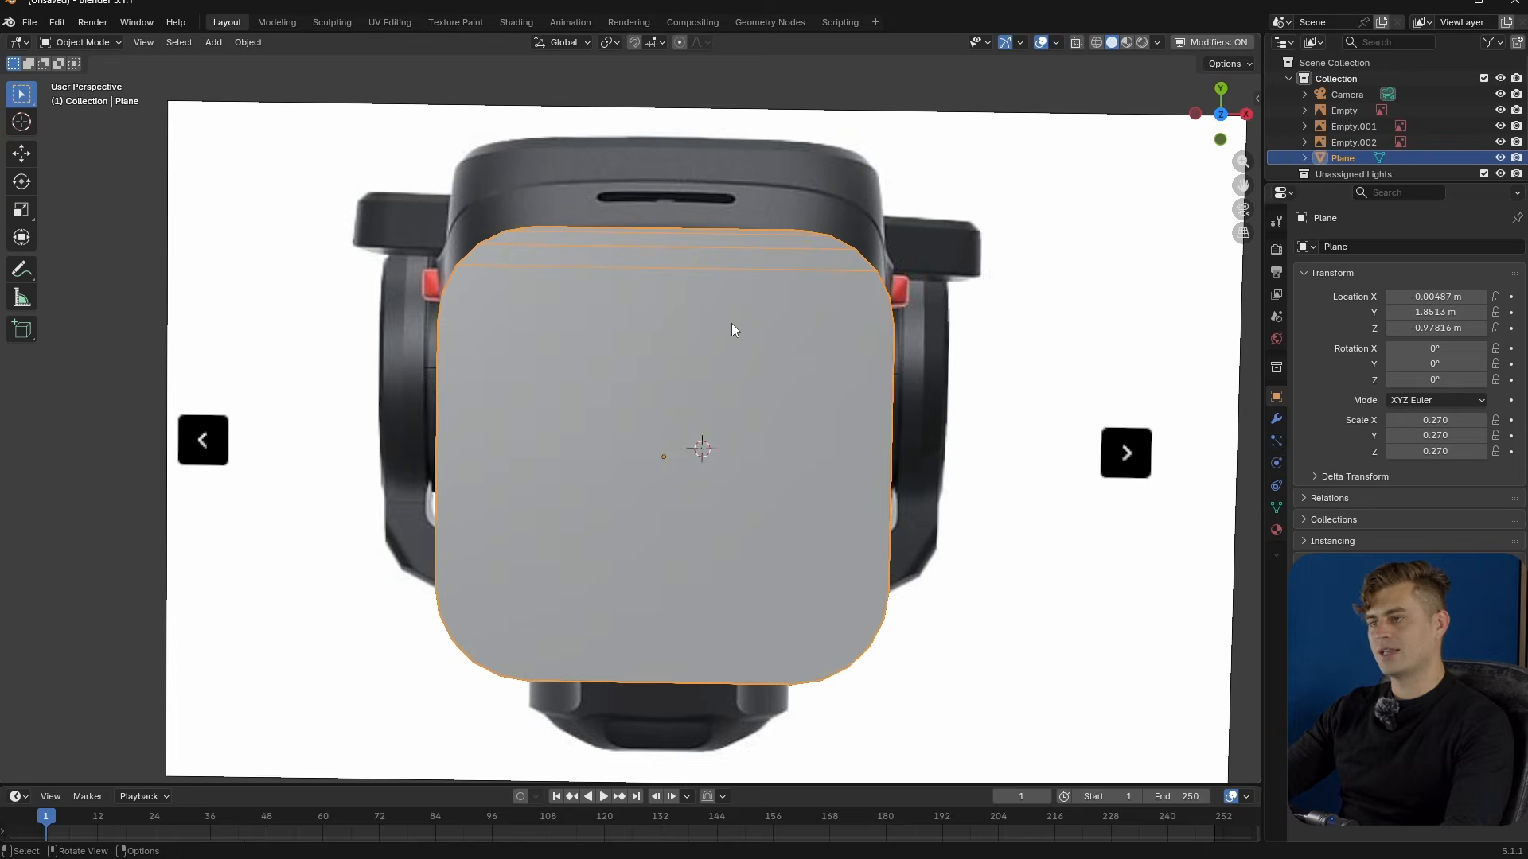
- Delete the rounded plane and add a mesh circle with 16 vertices in its place
key(x)
click(732, 323)
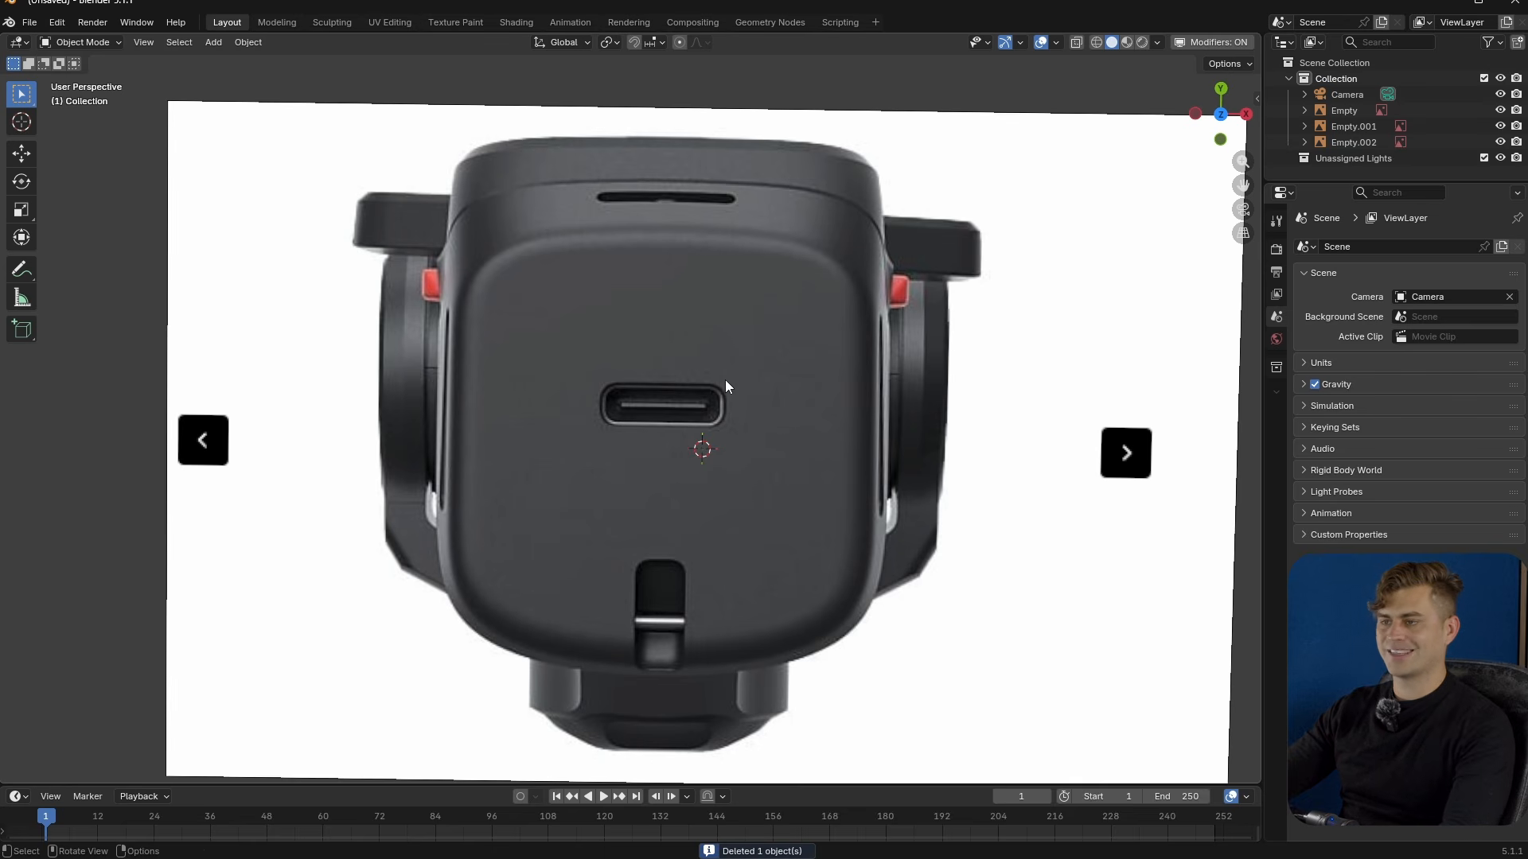
key(shift+a)
mouse_move(703, 385)
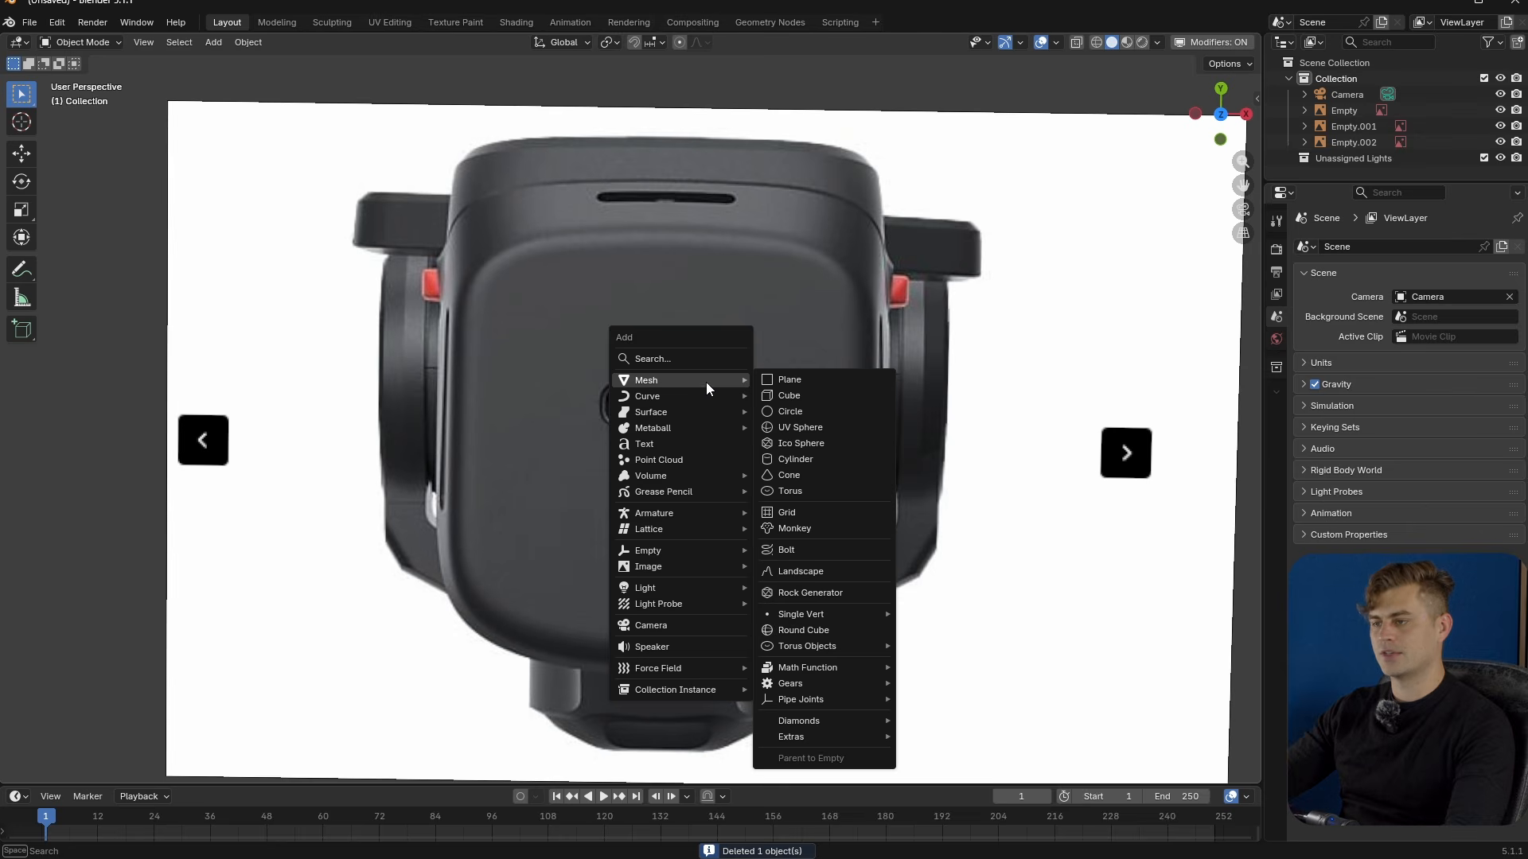
click(828, 409)
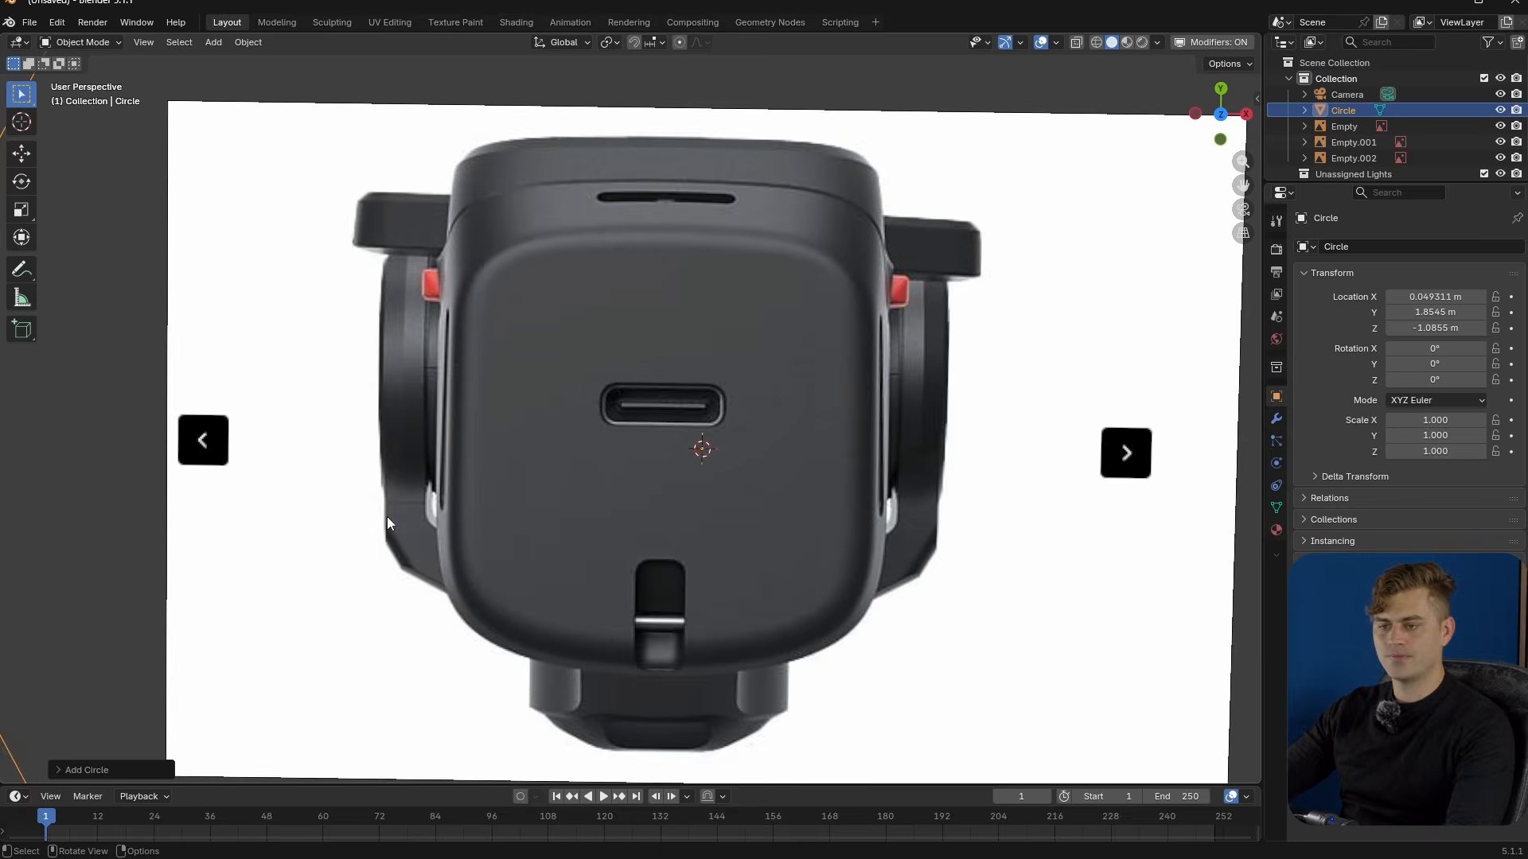
scroll(406, 515, down, 3)
click(251, 595)
text(16)
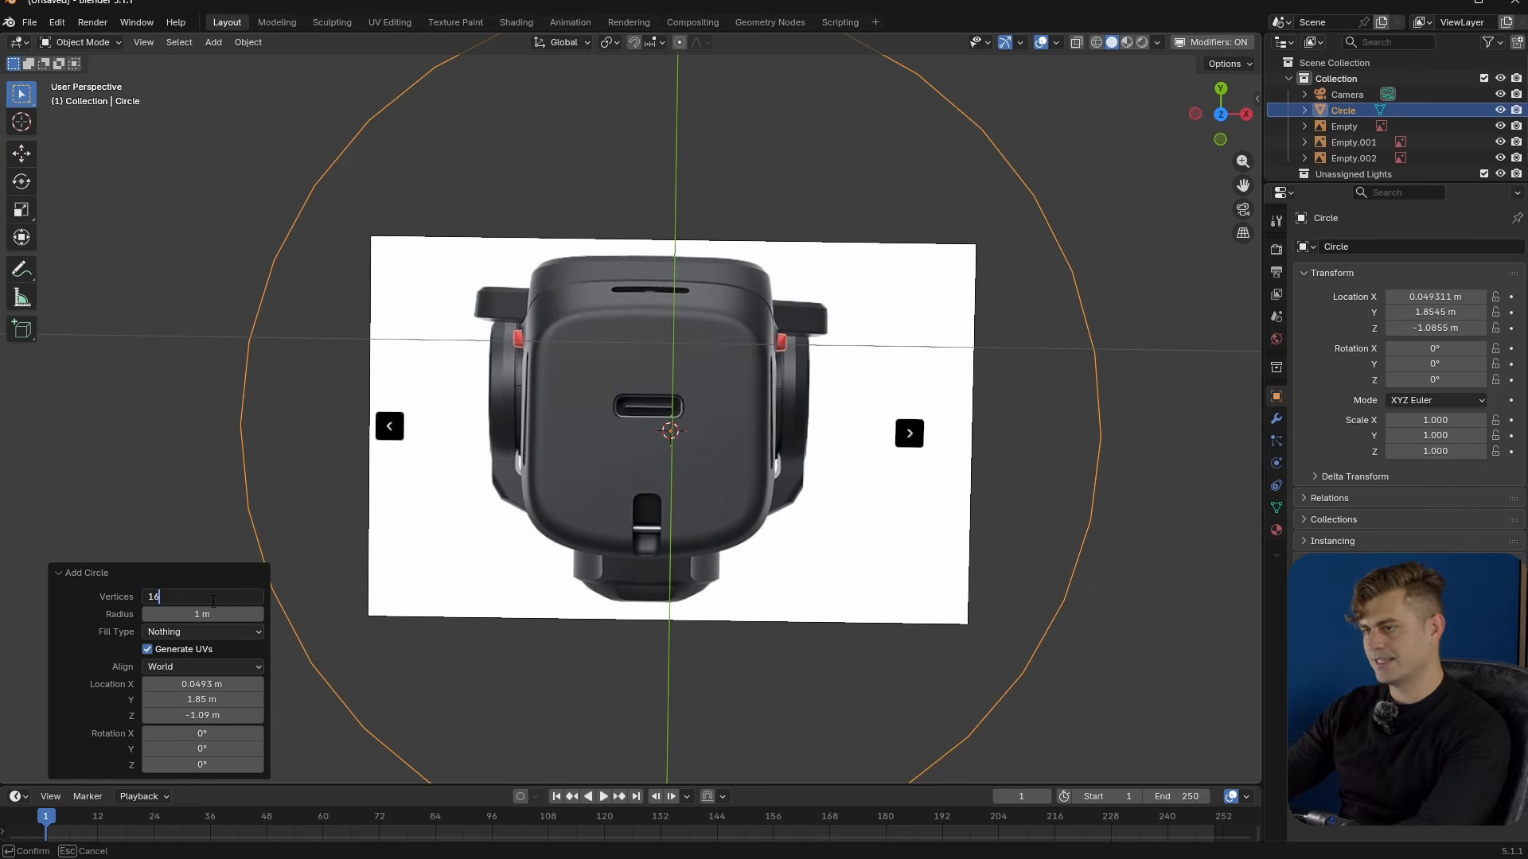
key(Return)
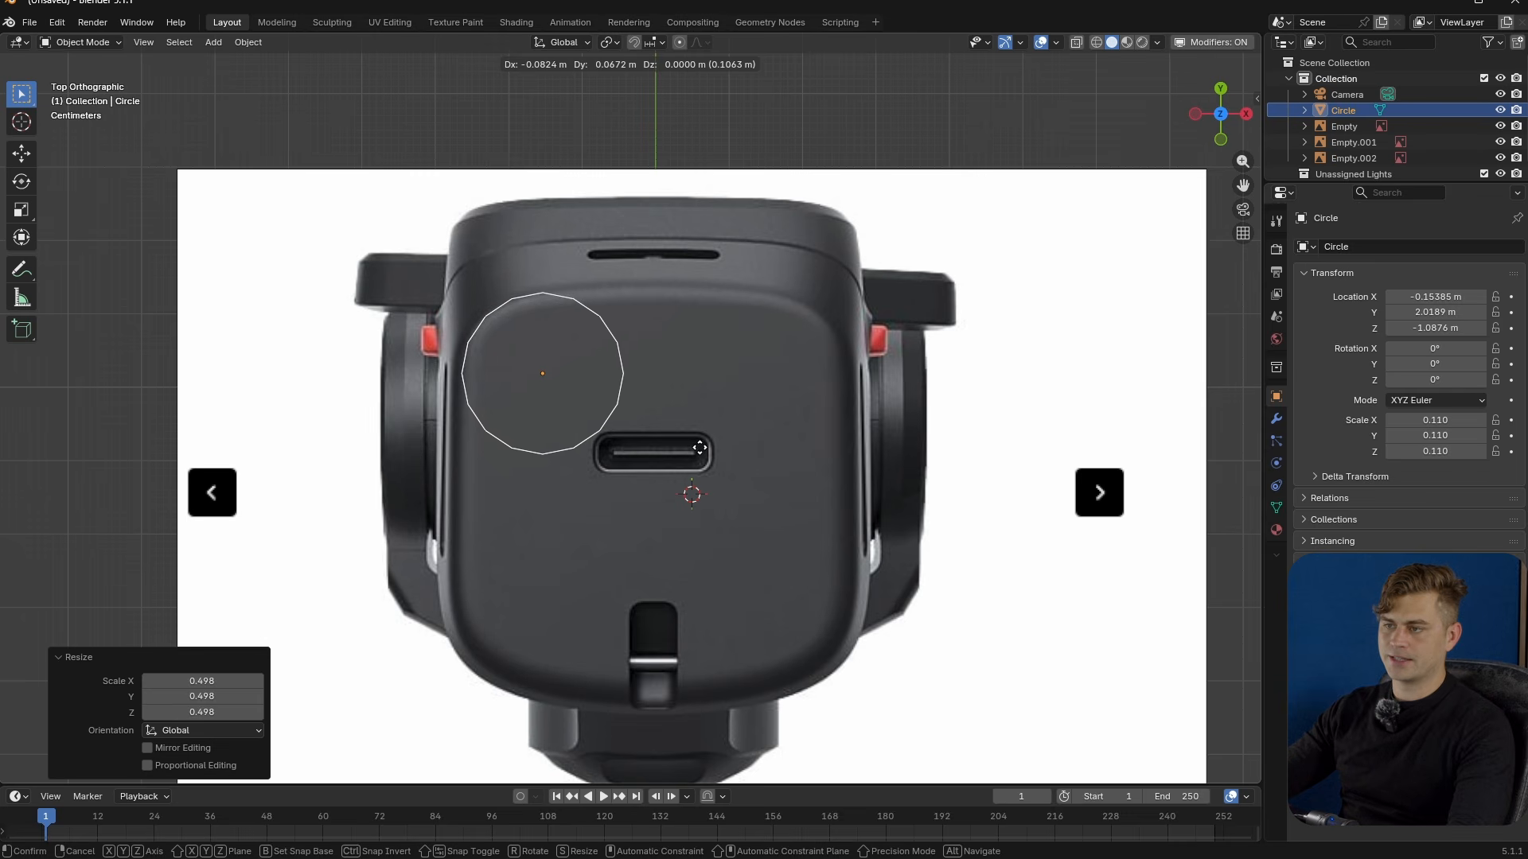
- Place the circle, scaled to 0.11, over the handle's upper left corner and delete all but its upper left quarter arc
click(696, 446)
key(Tab)
click(599, 315)
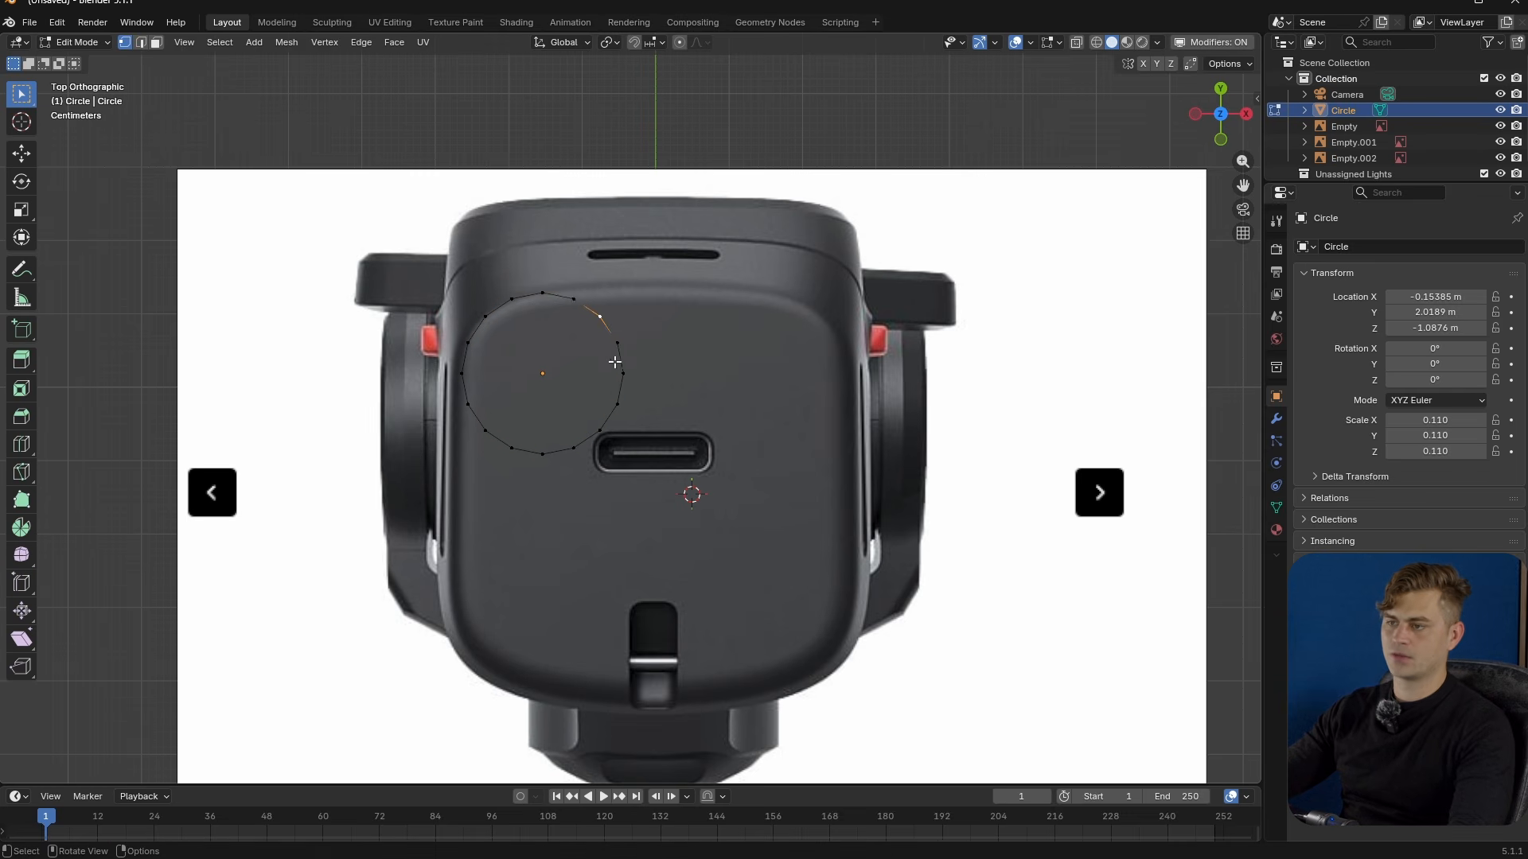
ctrl+click(595, 440)
ctrl+click(480, 425)
shift+click(472, 404)
key(x)
click(525, 358)
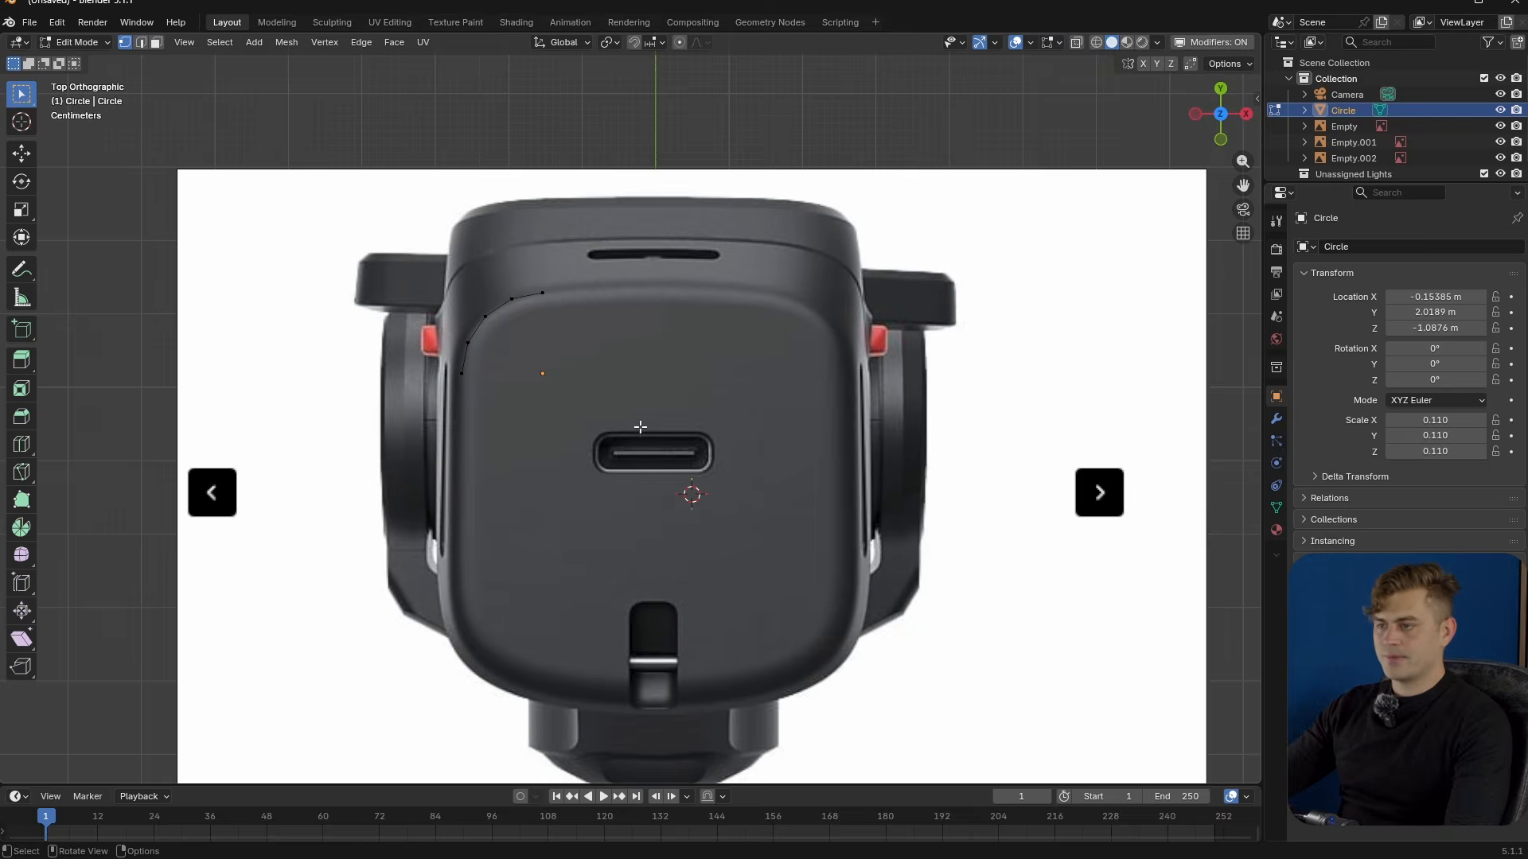
key(Tab)
- Place the 3D cursor at the centre of the narrow slot near the top of the reference image
scroll(670, 398, down, 2)
scroll(670, 398, up, 4)
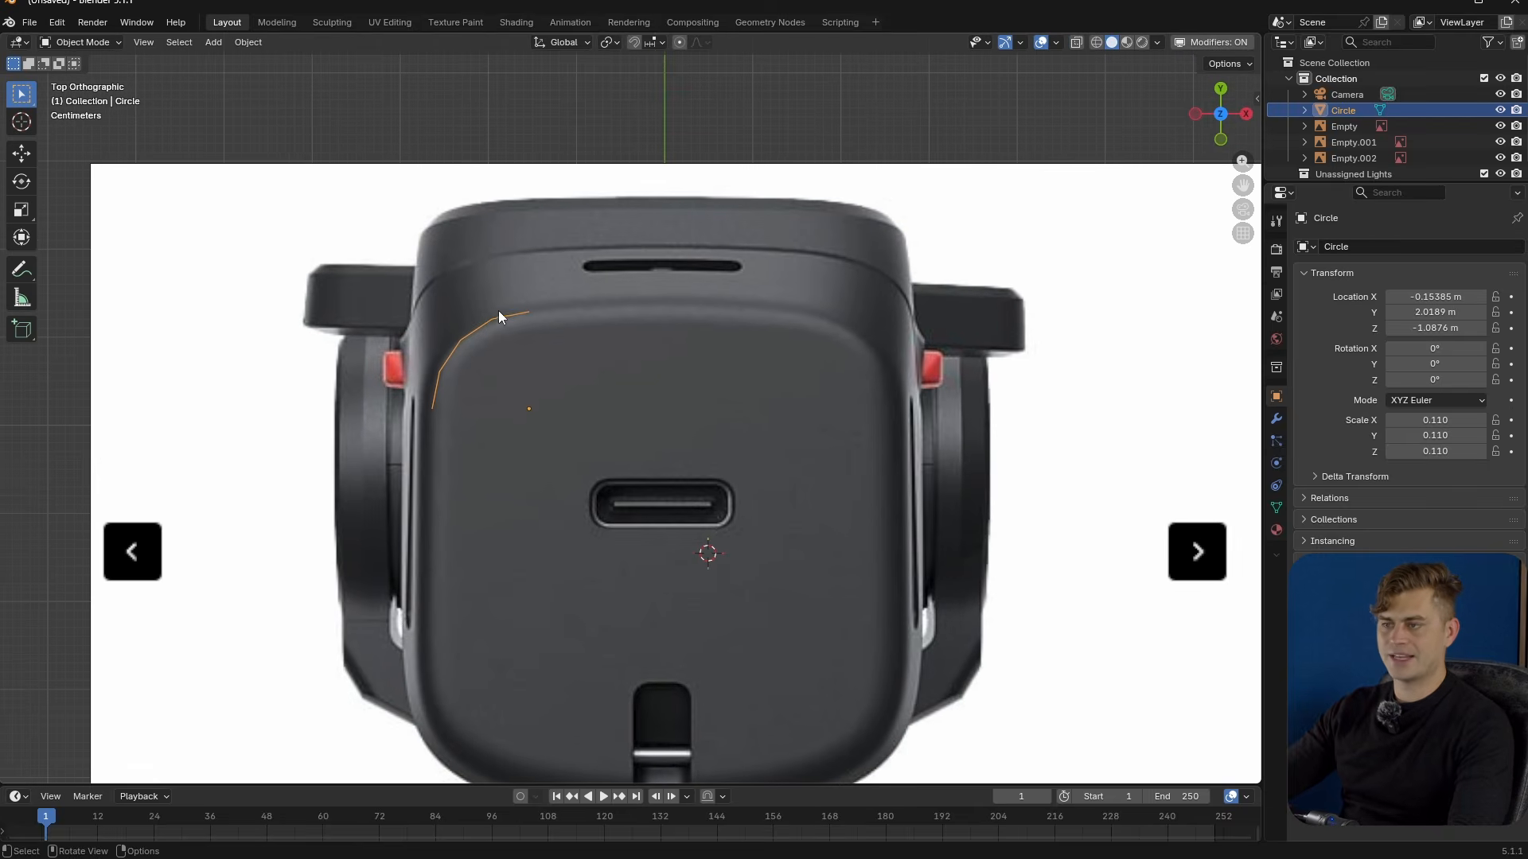
shift+right_click(661, 269)
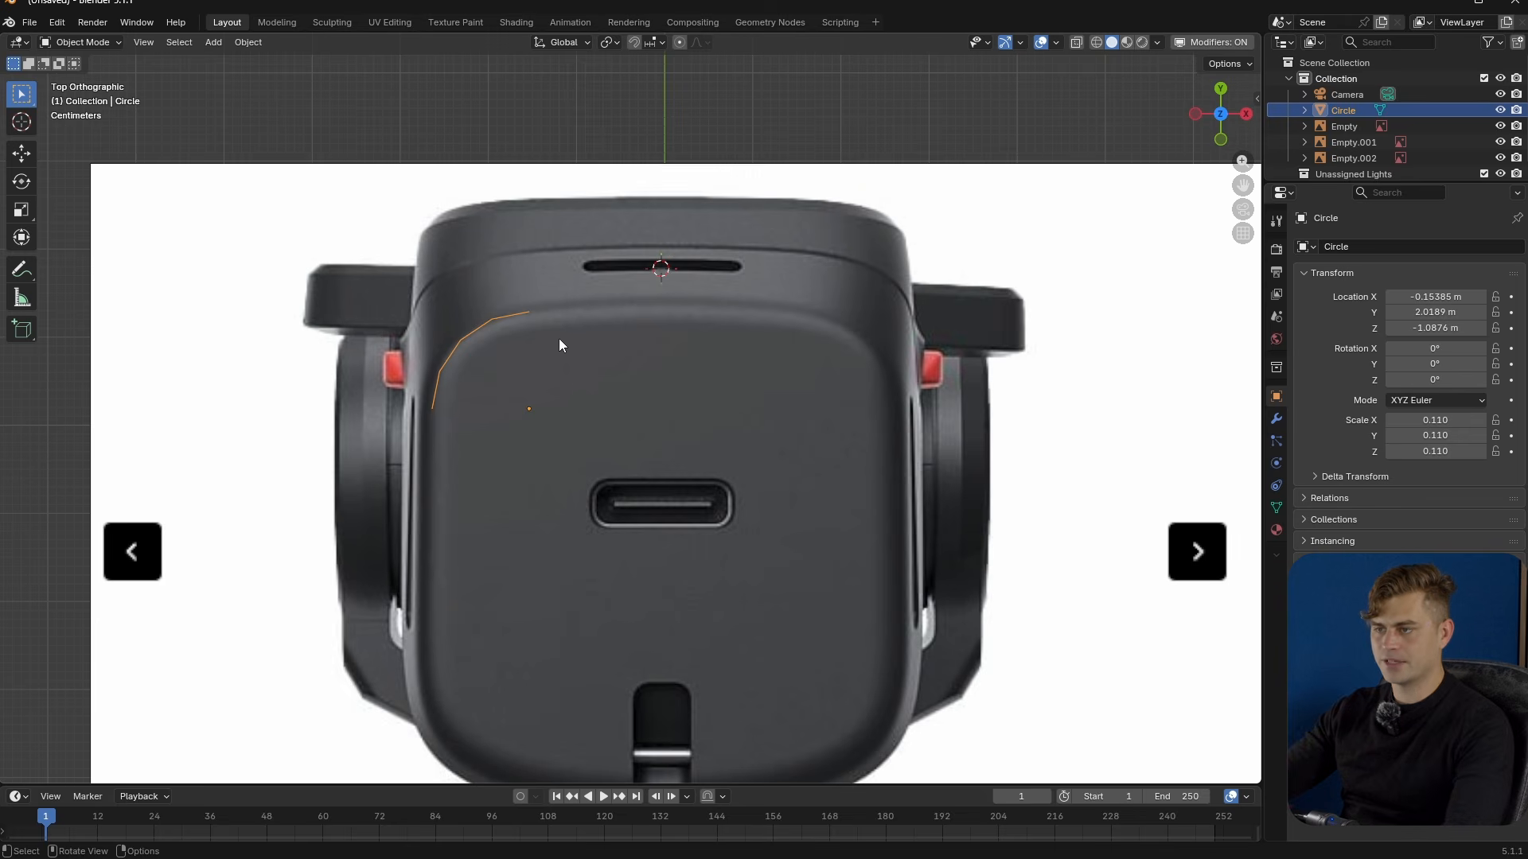
- Extrude the arc's upper end vertex about 0.14 m along X towards the handle's centre line
key(Tab)
key(g)
key(x)
click(787, 350)
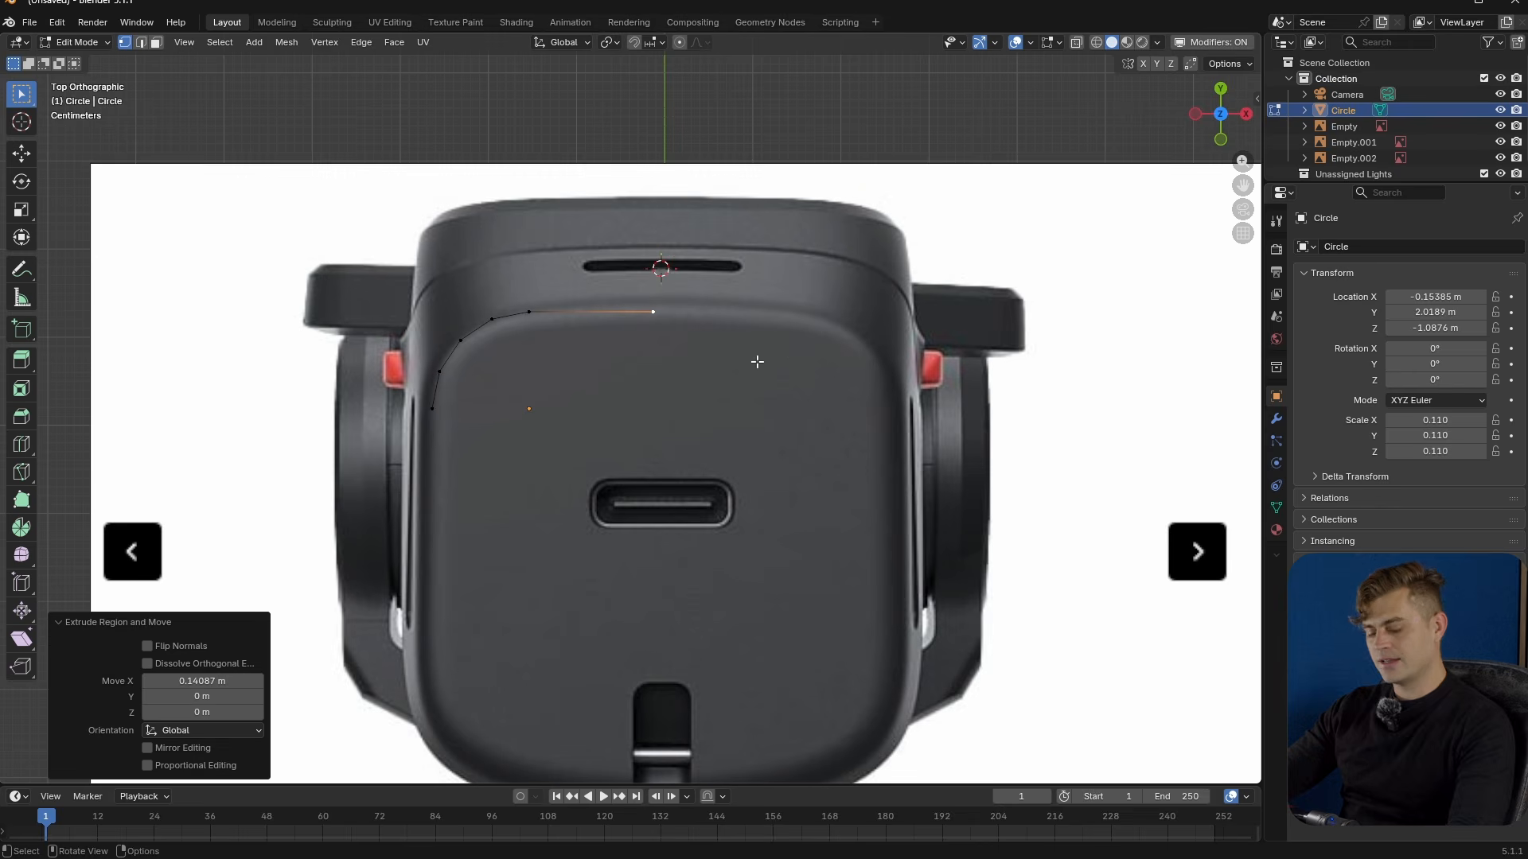
- Set the pivot point to 3D Cursor and scale the extruded vertex to 0 along X to align it with the cursor
click(613, 44)
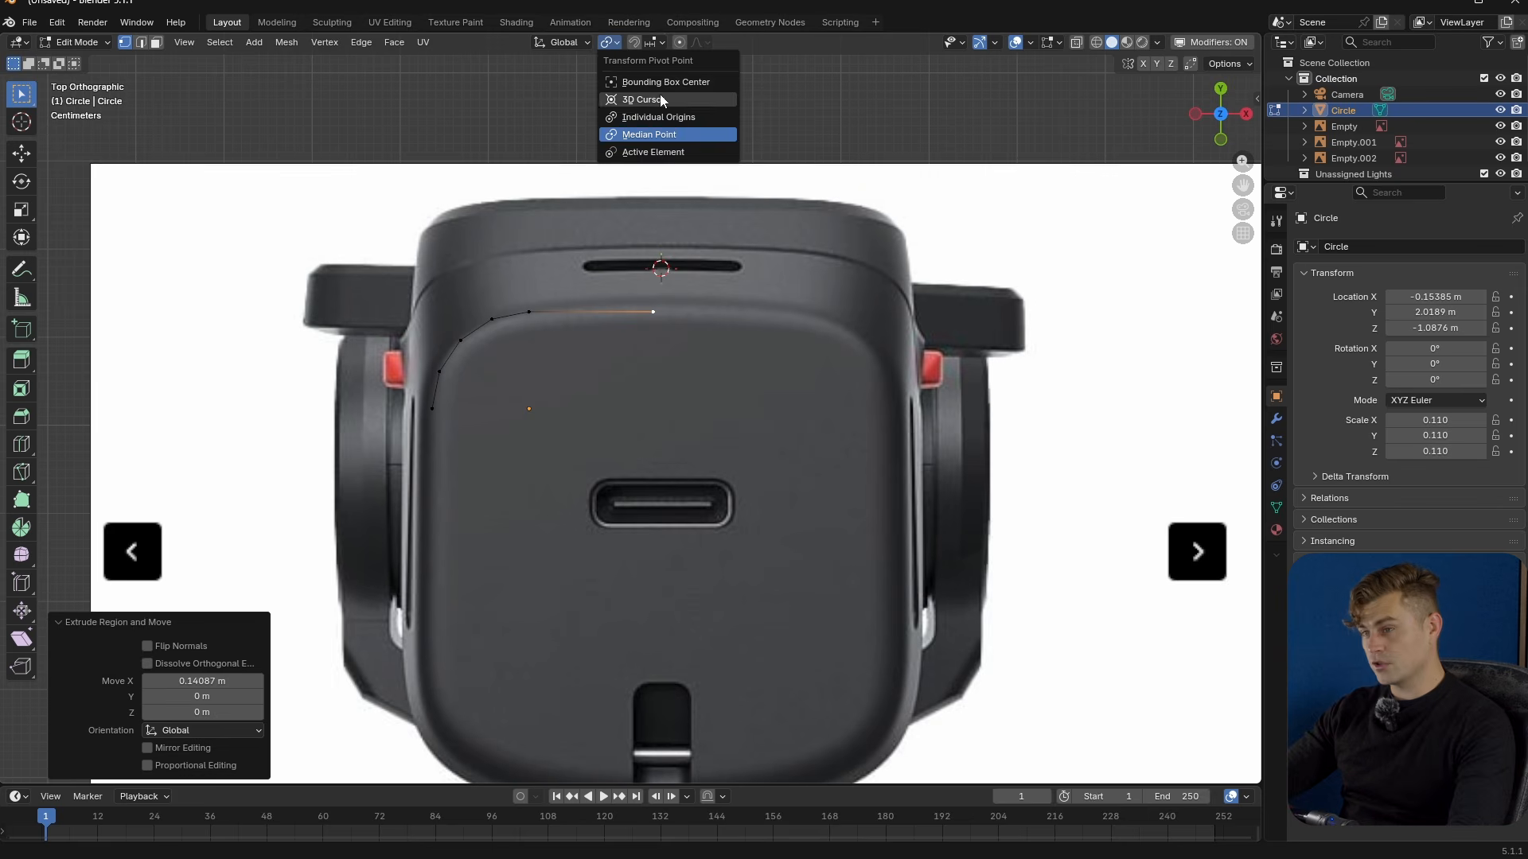
click(661, 94)
key(s)
key(x)
key(0)
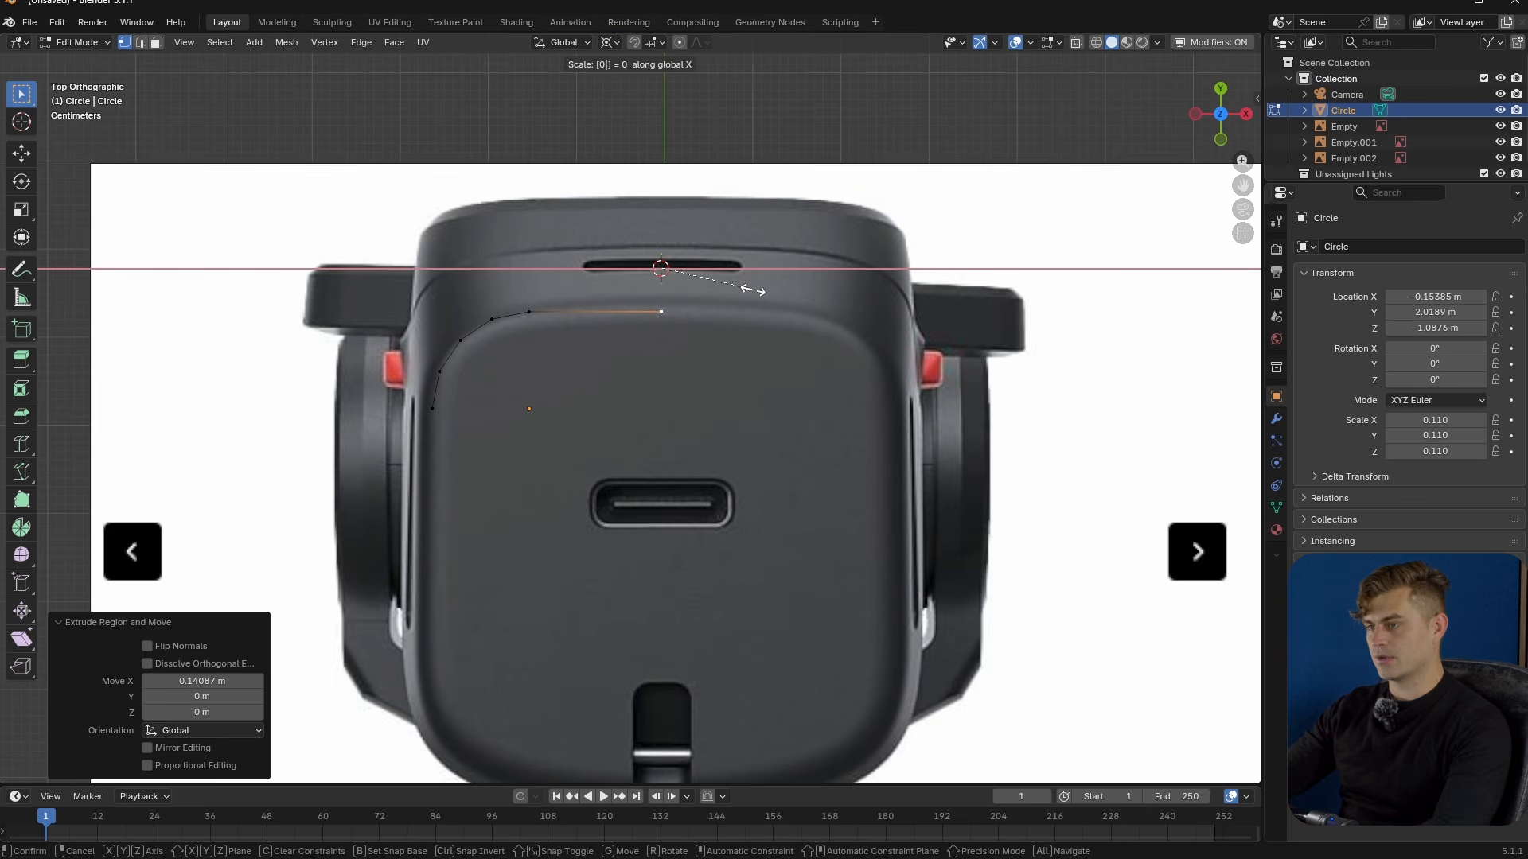
key(Return)
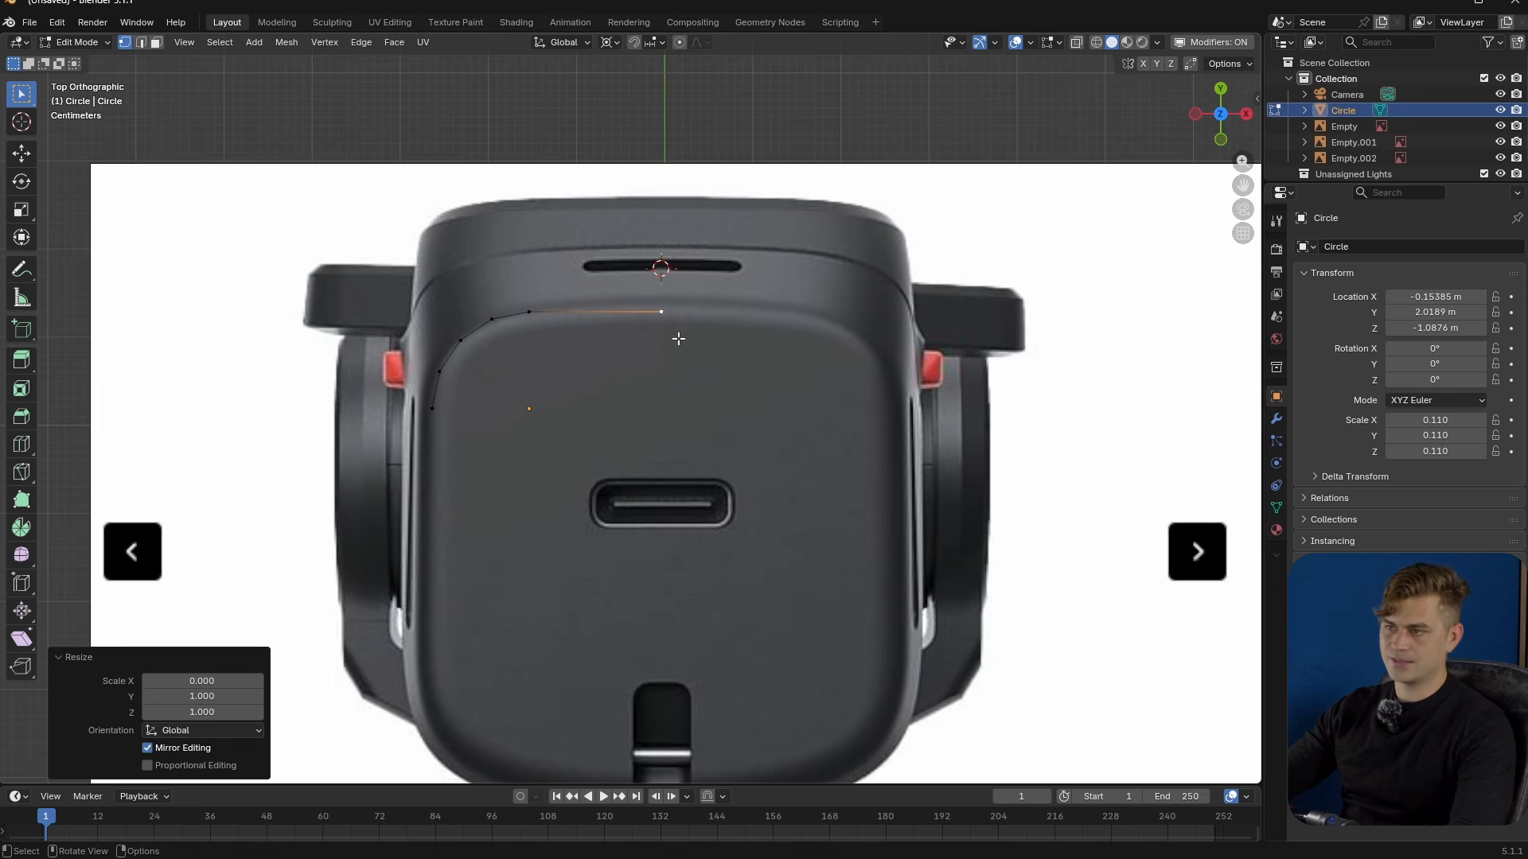
- Raise the centre-line vertex slightly along Y, and add a midpoint vertex on the top edge, moved up to follow the handle's curve
key(g)
key(y)
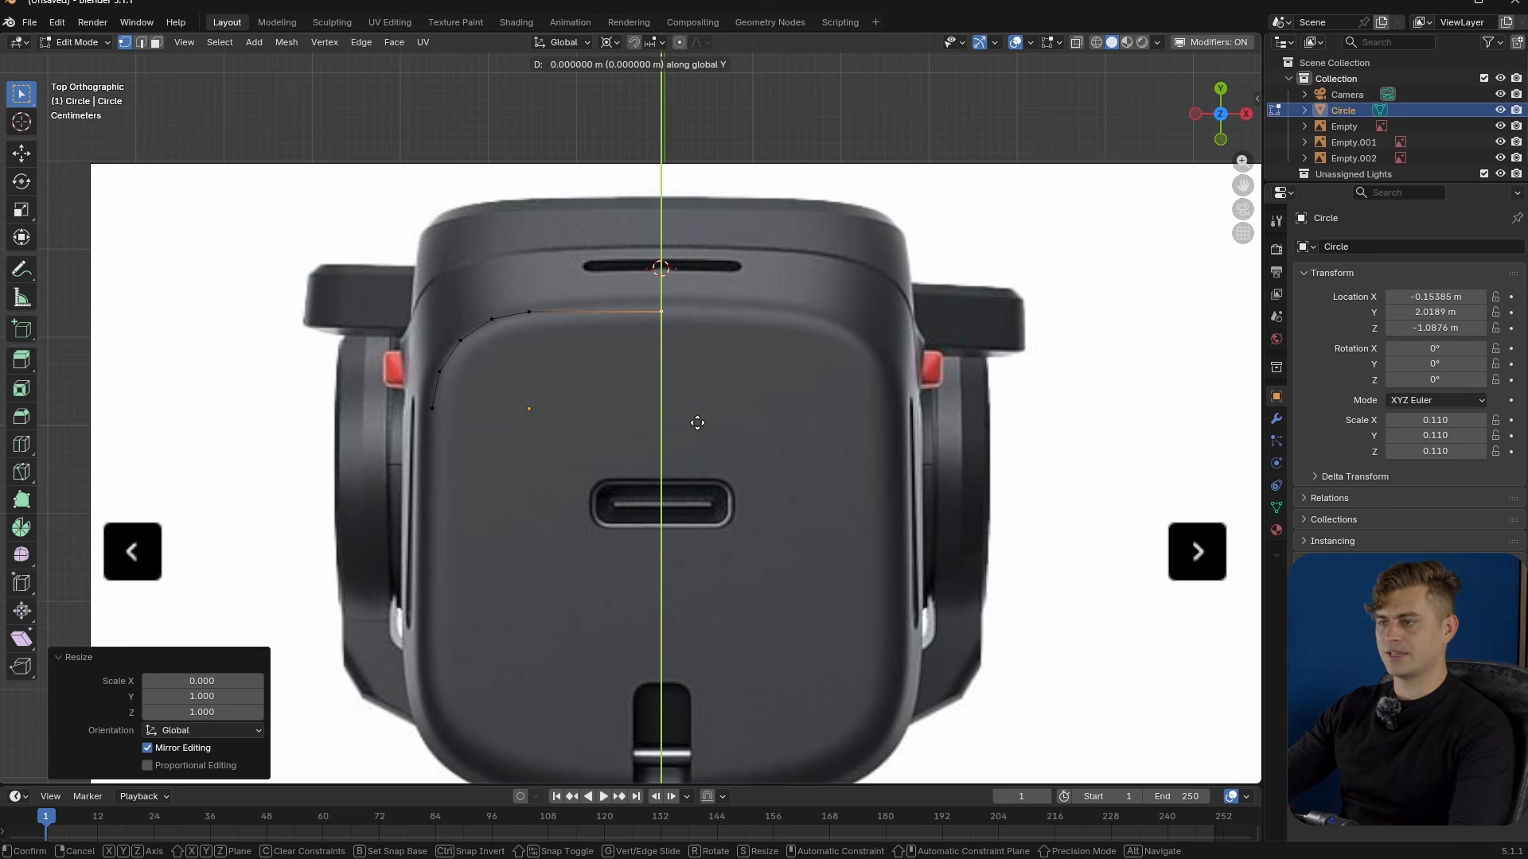
click(700, 341)
key(ctrl+r)
click(621, 319)
right_click(621, 320)
key(g)
key(y)
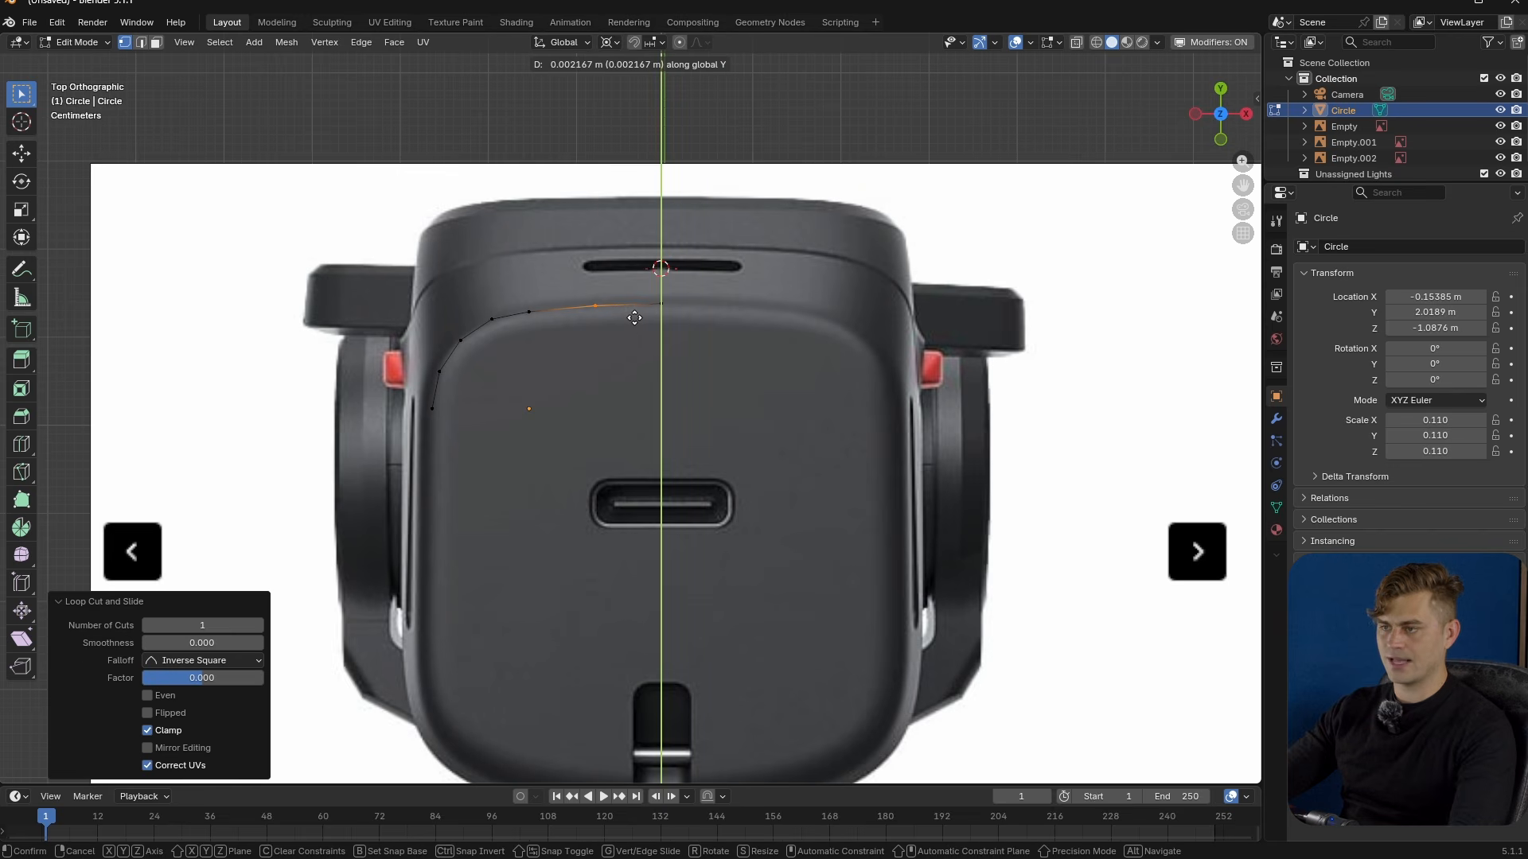
click(634, 318)
- Add a Mirror modifier to the arc, mirroring on the X axis only
key(a)
shift+middle_drag(427, 399, 446, 385)
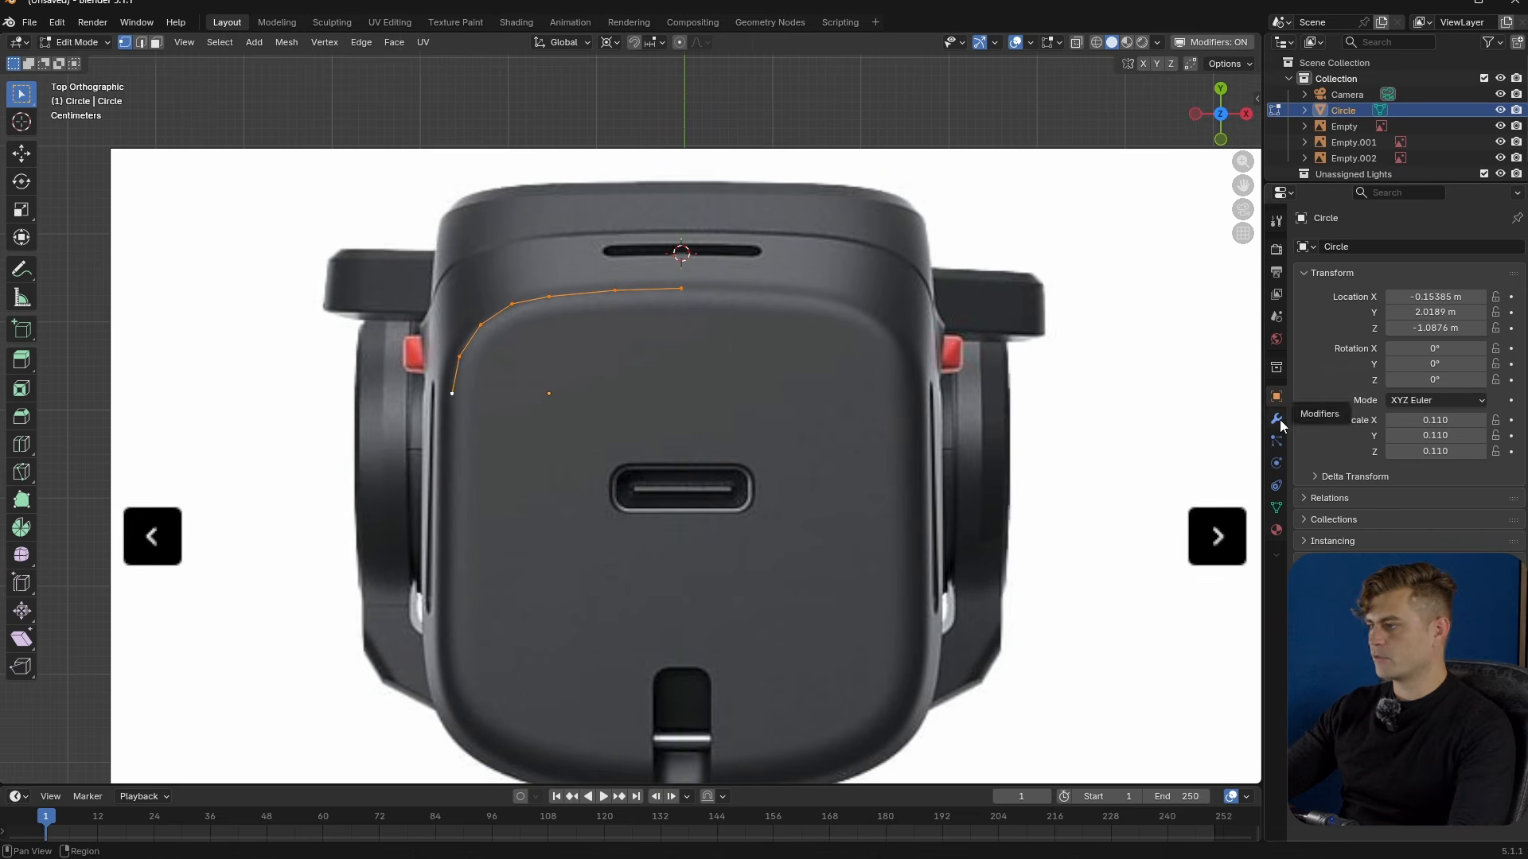
click(1277, 421)
click(1388, 240)
text(mirro)
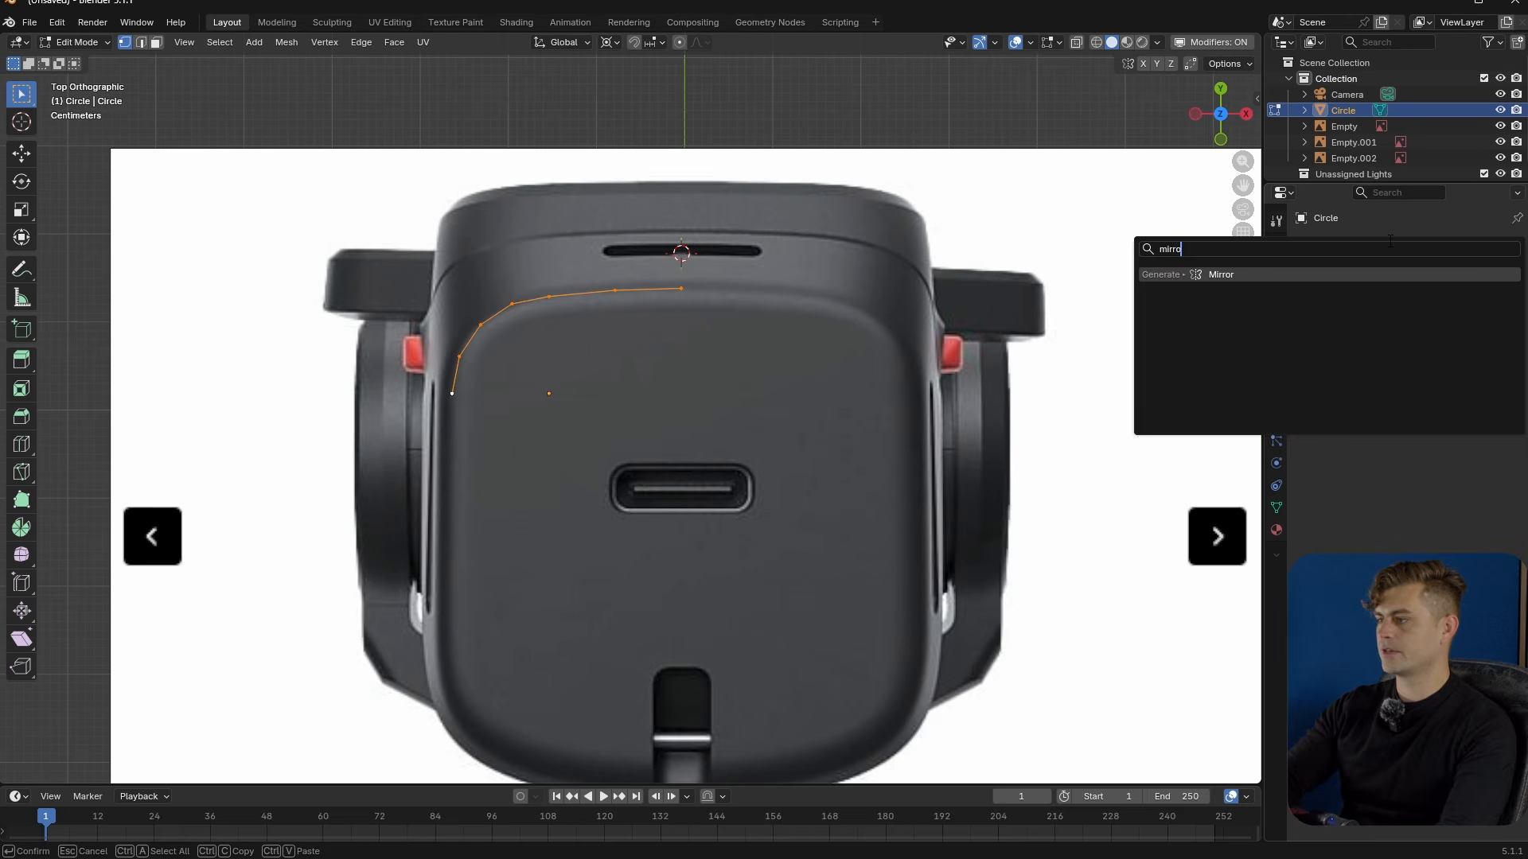
key(Return)
click(1442, 296)
click(1437, 296)
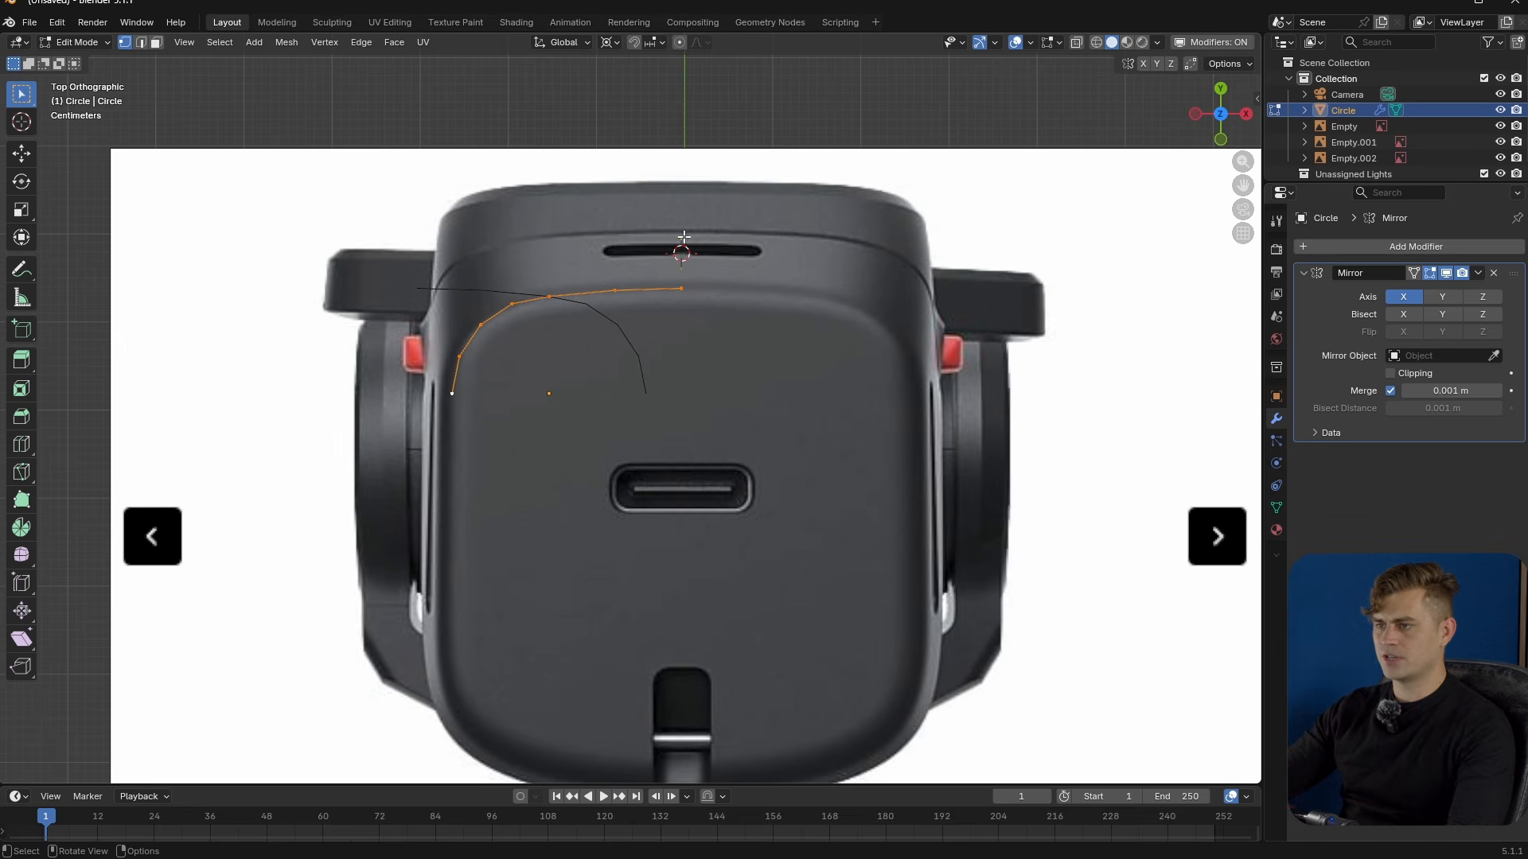
- Snap the 3D cursor to the arc's centre-line end vertex and set the object's origin to the 3D cursor
key(Tab)
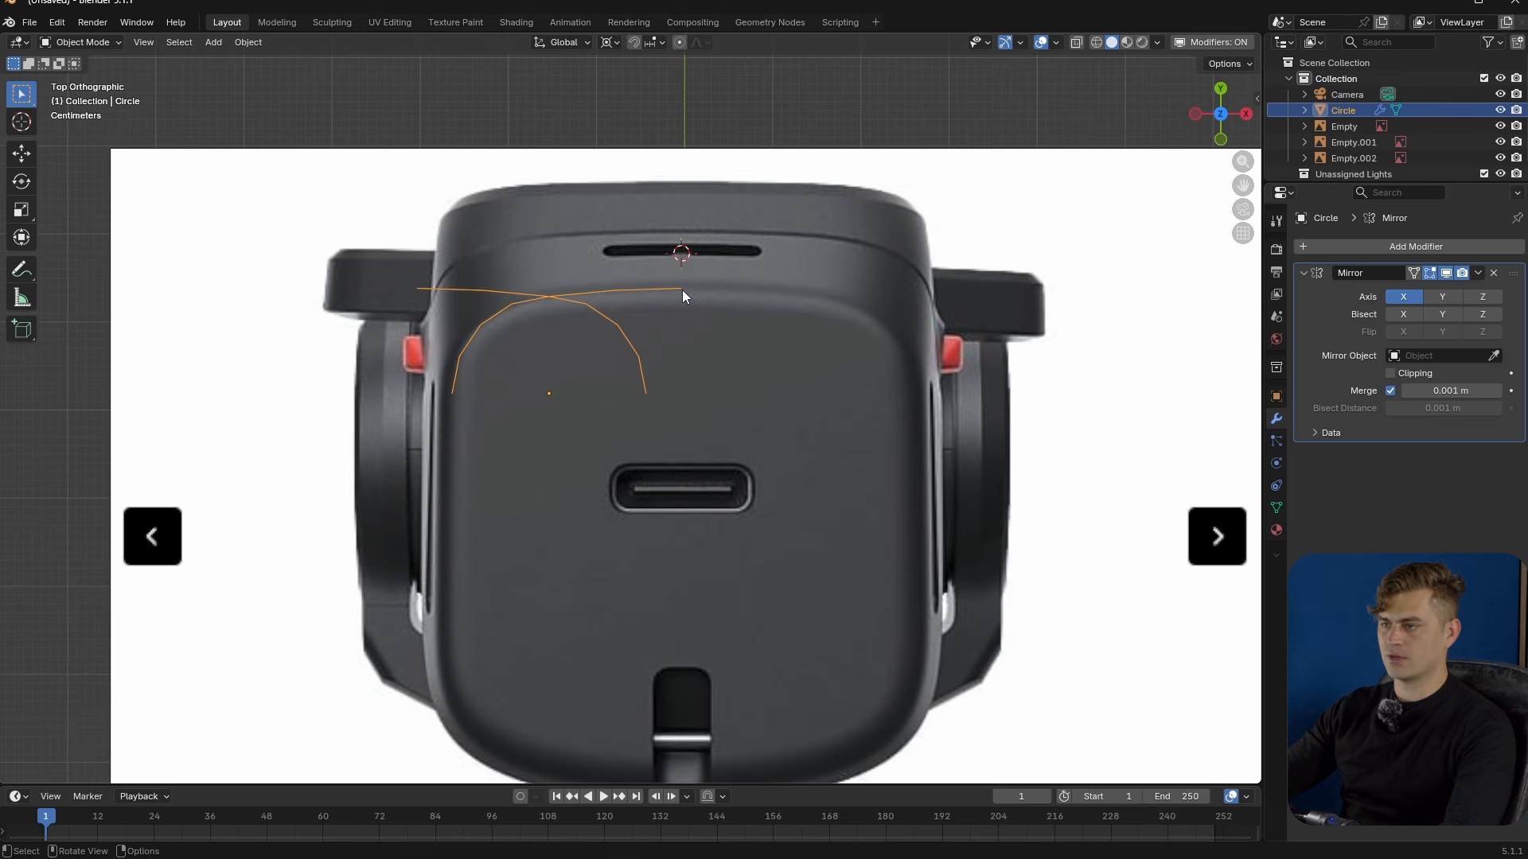
key(Tab)
key(ctrl+Tab)
click(716, 431)
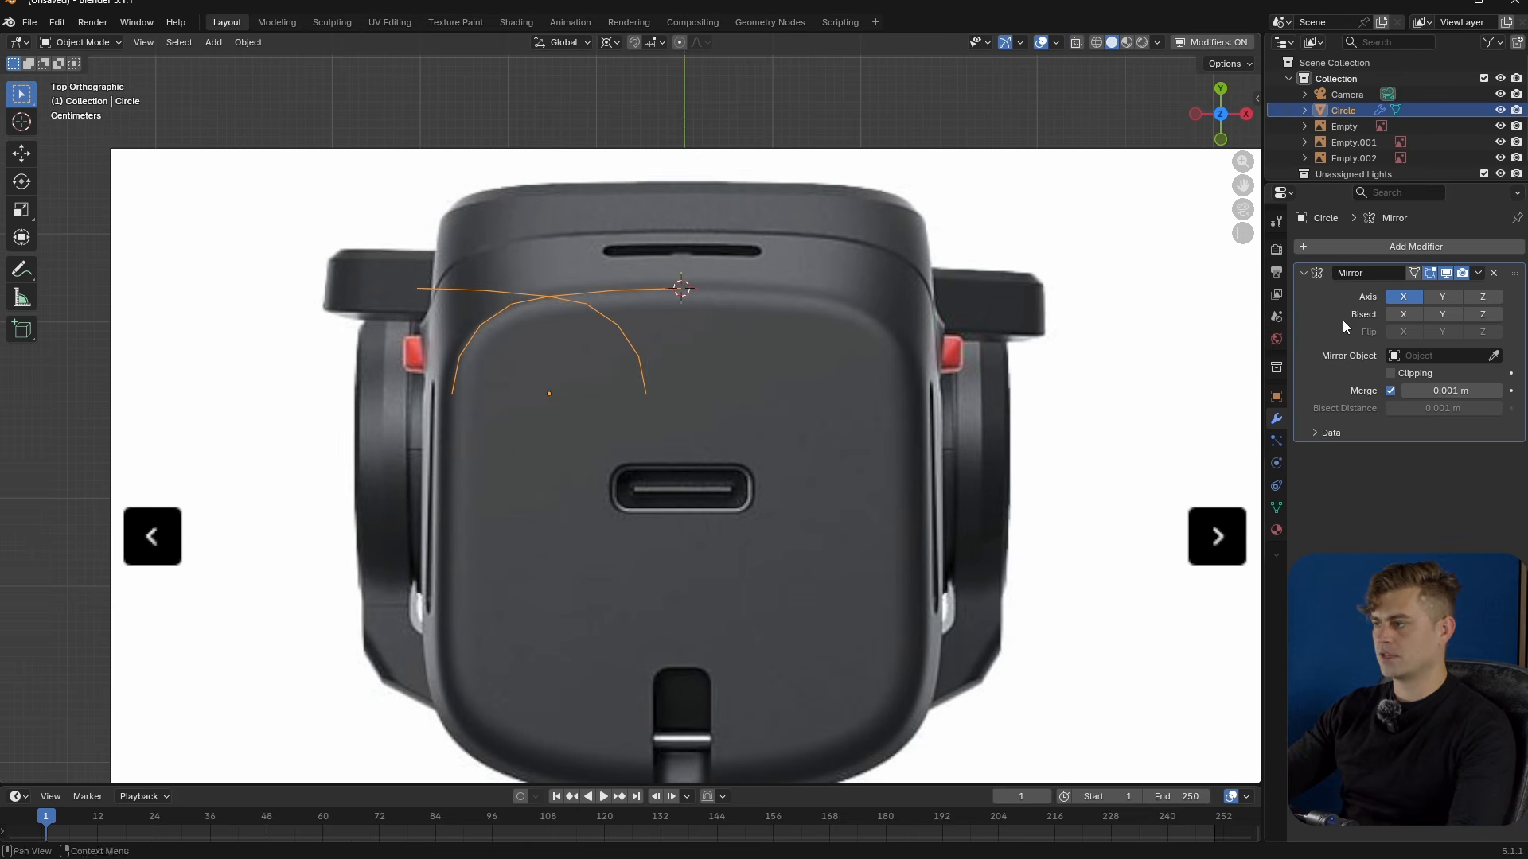
click(257, 45)
mouse_move(380, 76)
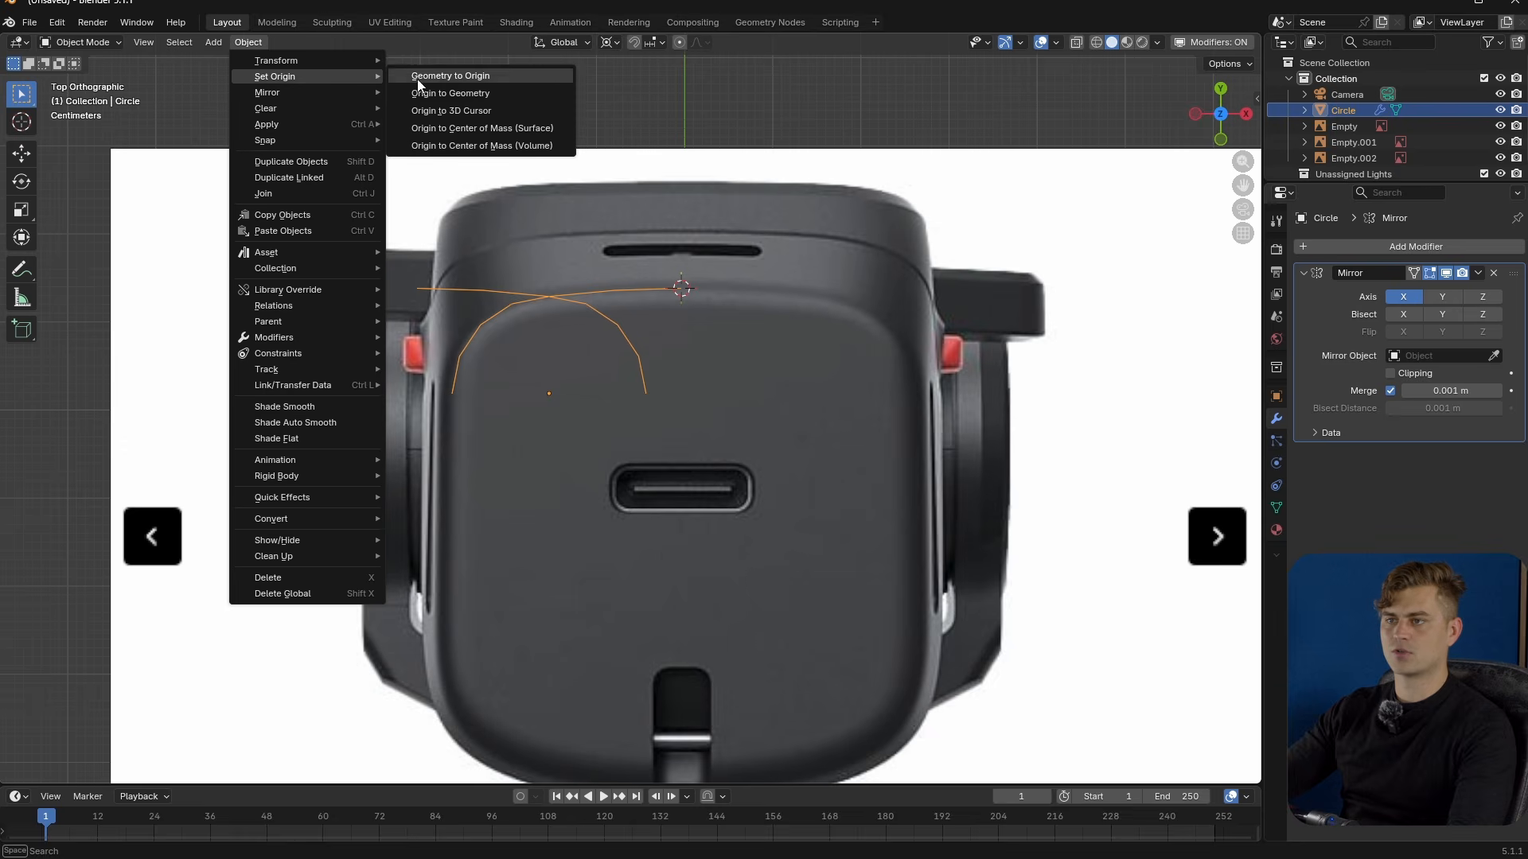
click(495, 108)
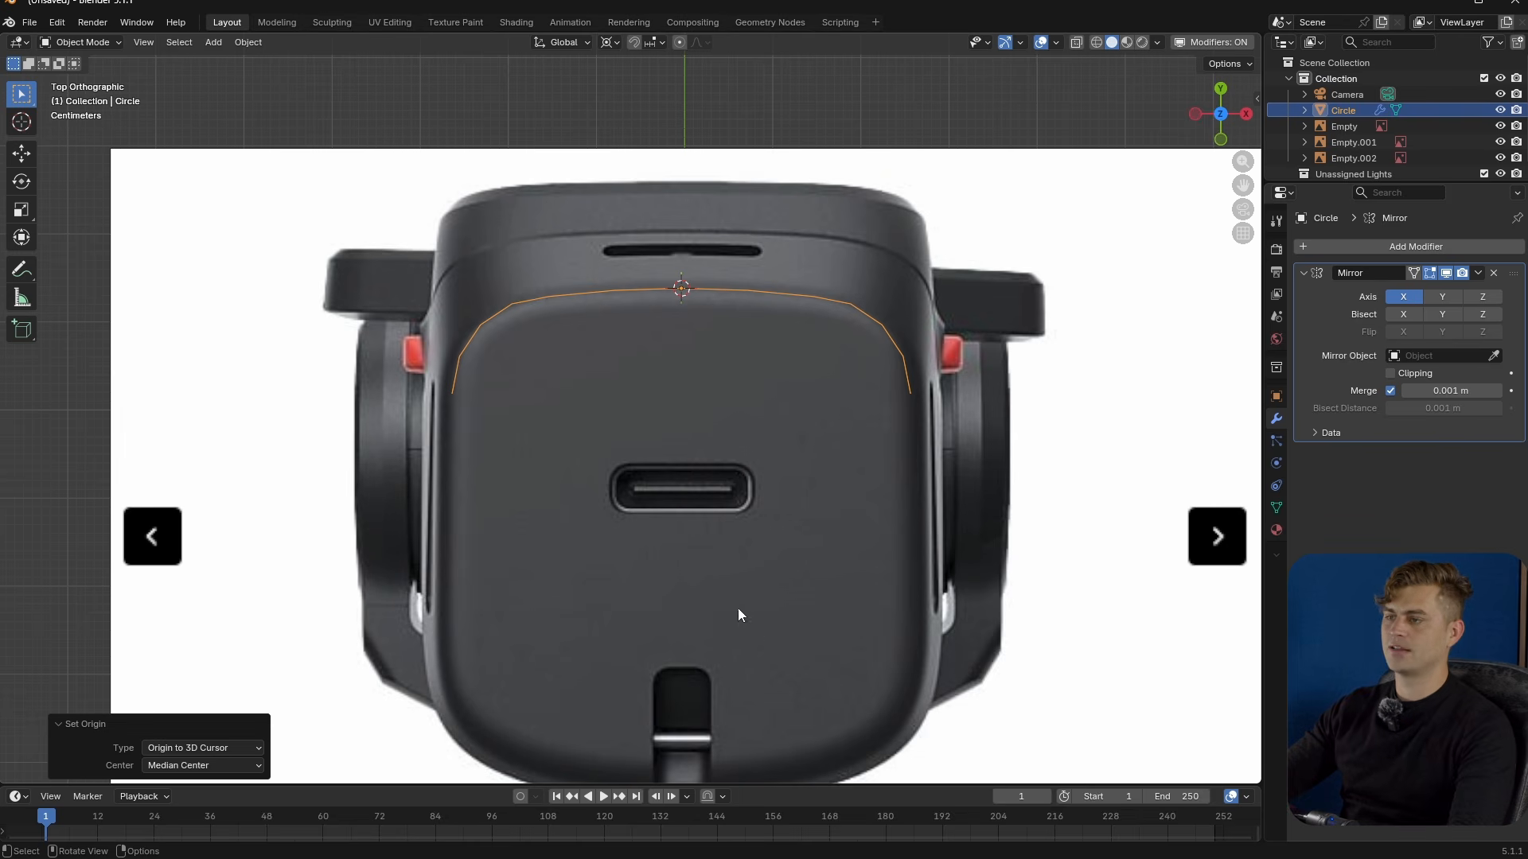
- Try a level 3 Subdivision modifier on the mirrored arc and remove it
scroll(683, 274, up, 2)
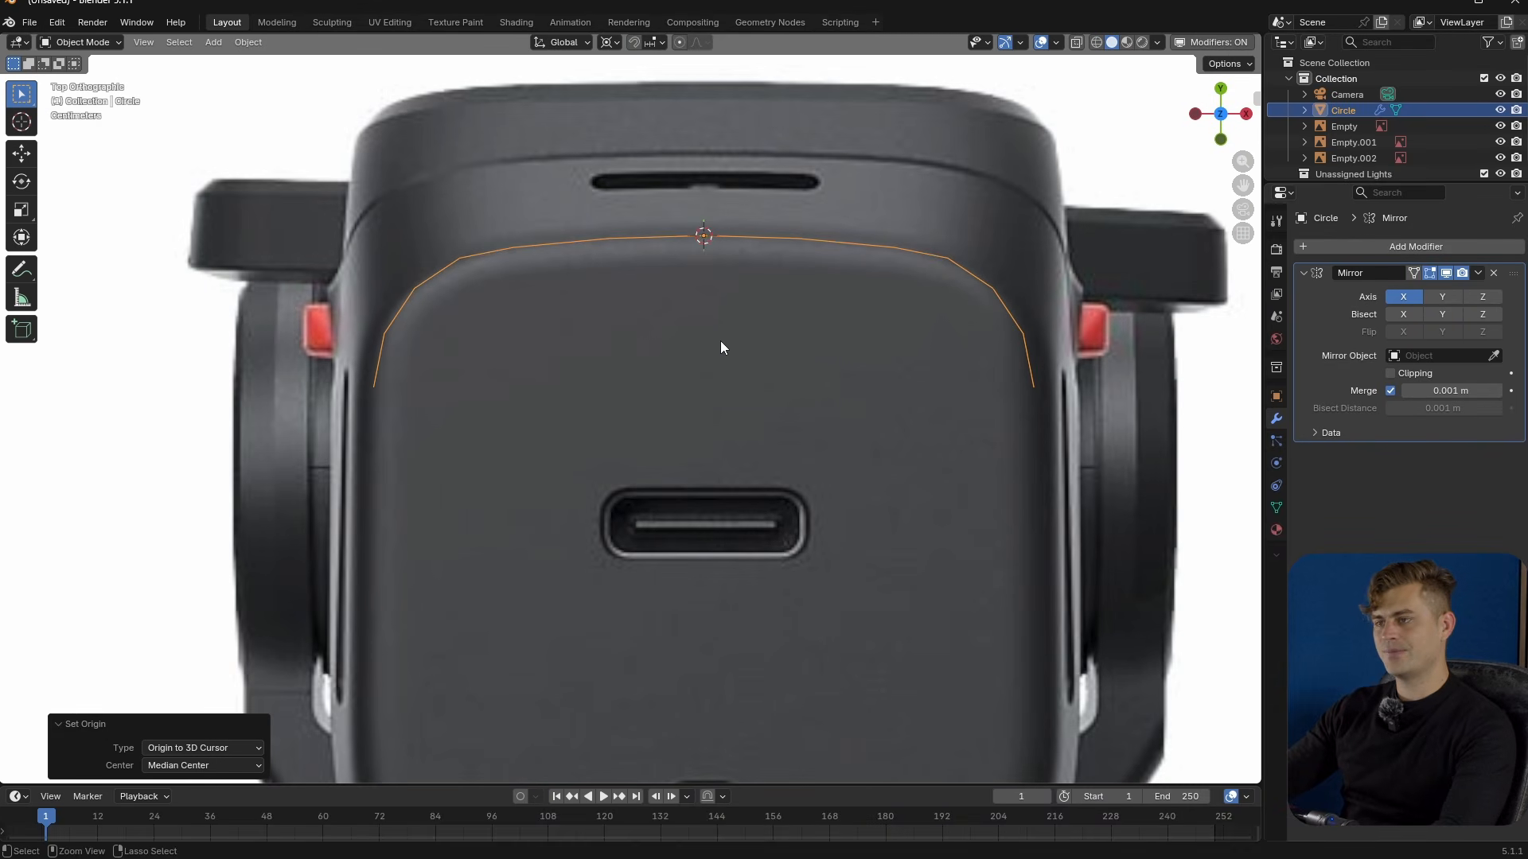
key(ctrl+3)
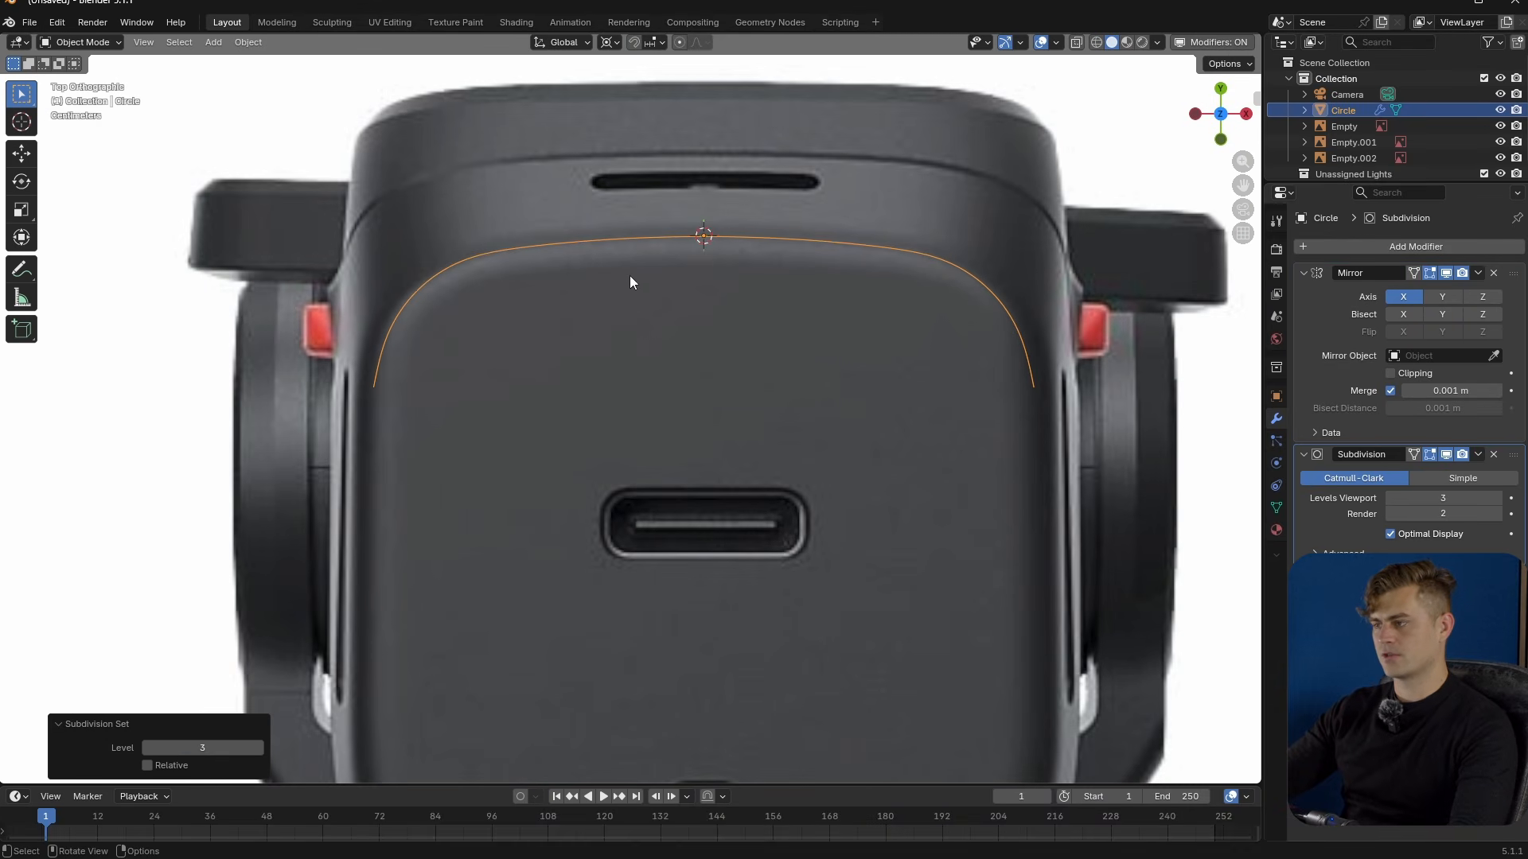
click(1494, 454)
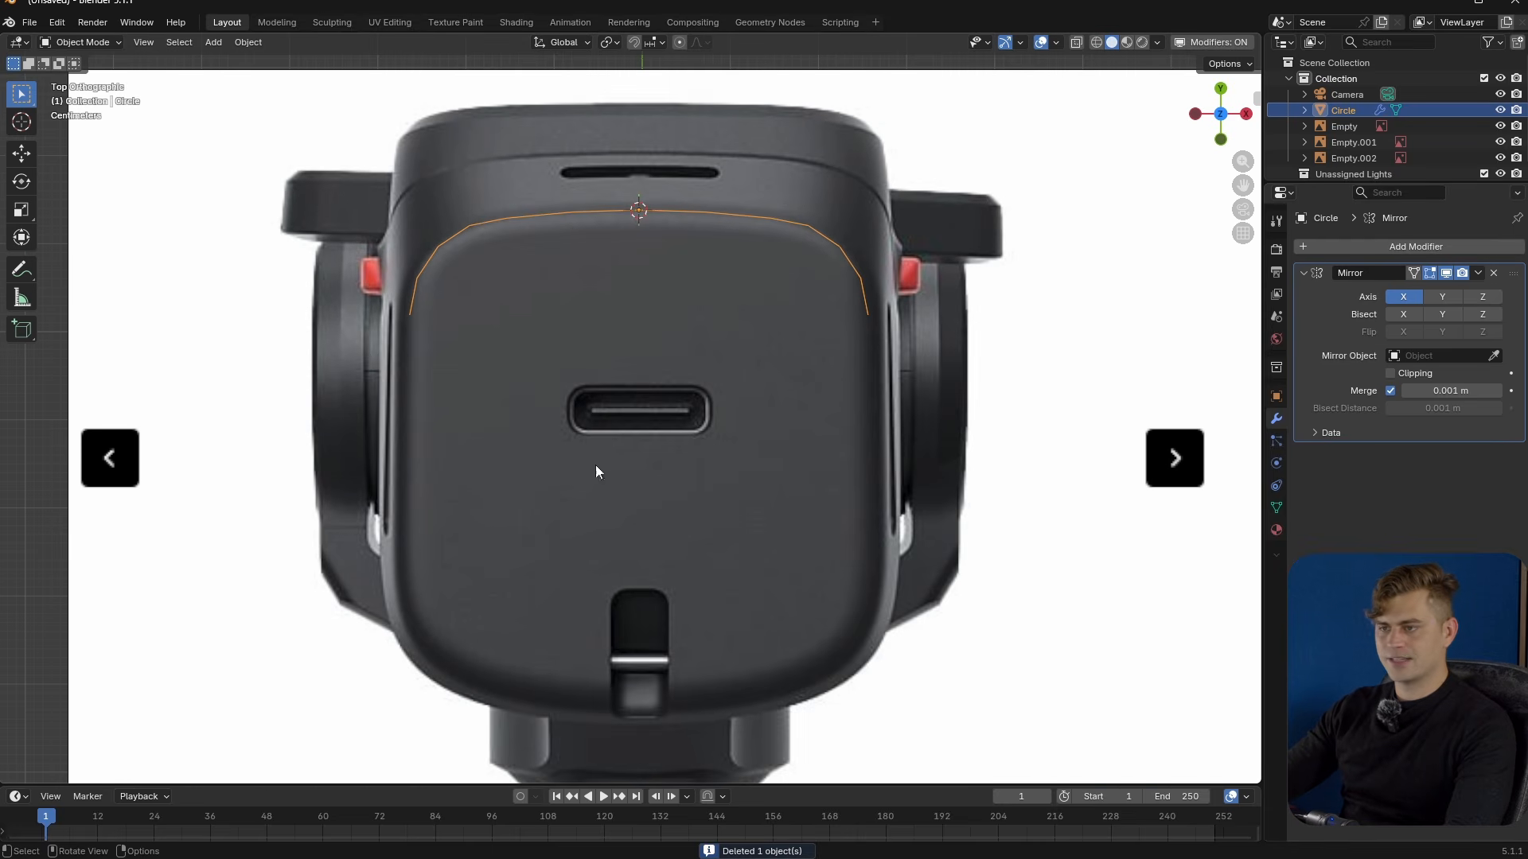
- Extrude the arc's lower left end vertex about 0.15 m down along Y to form the handle's side
key(Tab)
click(410, 315)
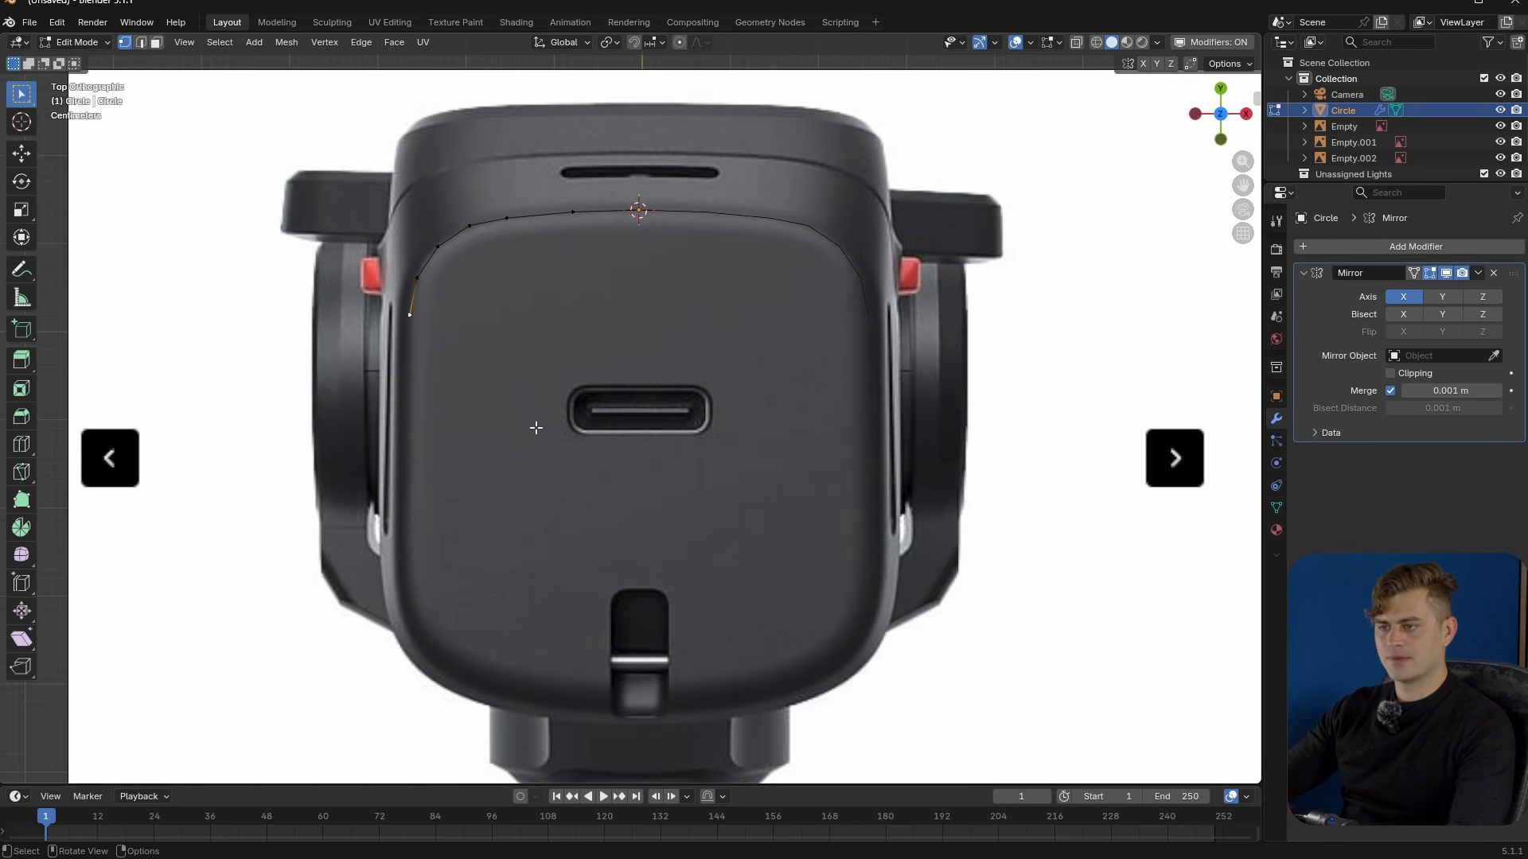
key(g)
key(y)
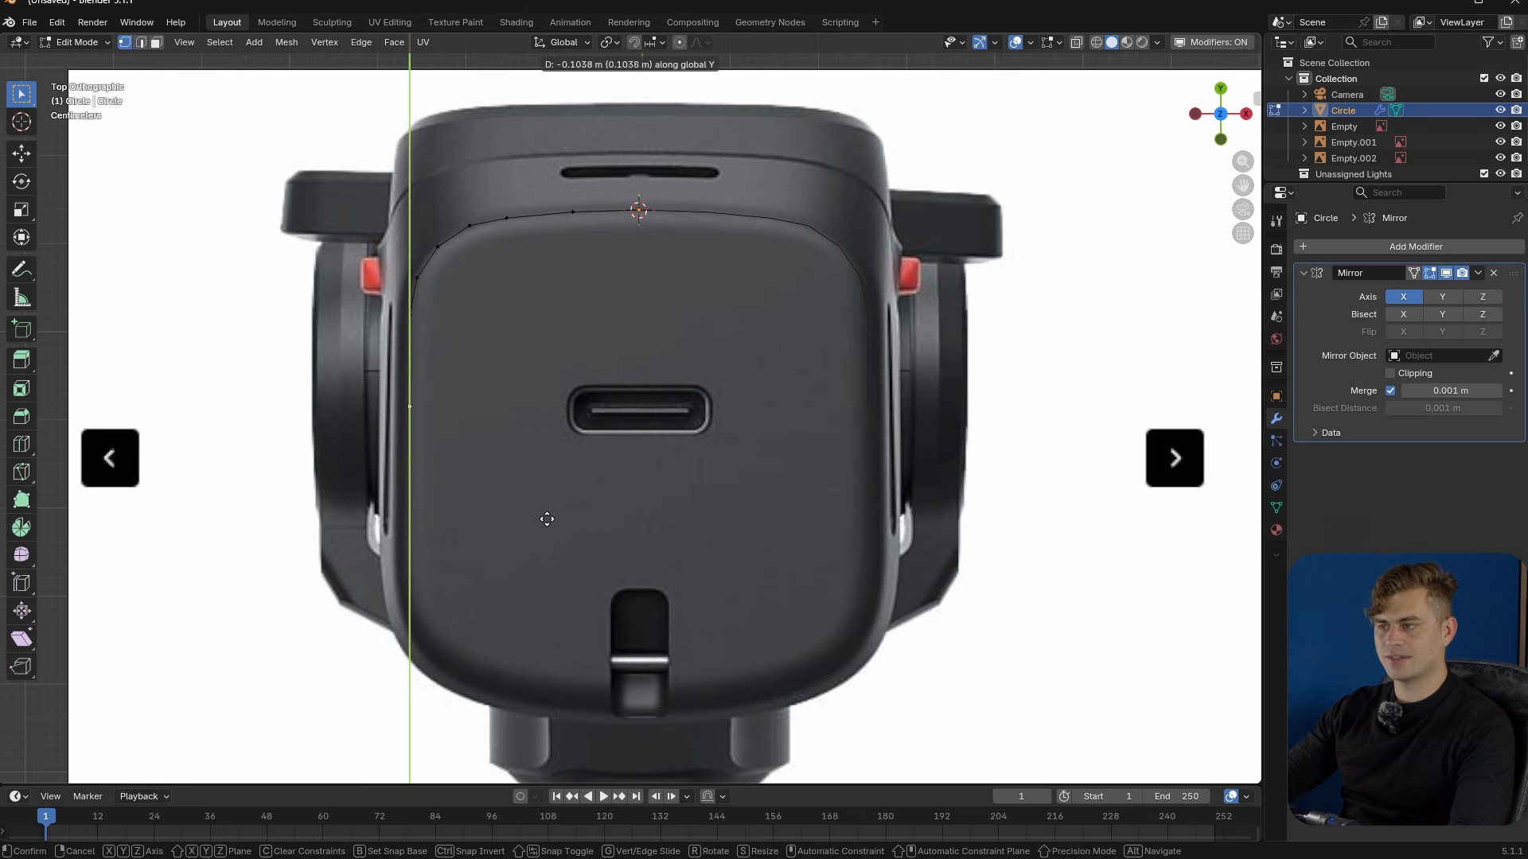
click(617, 556)
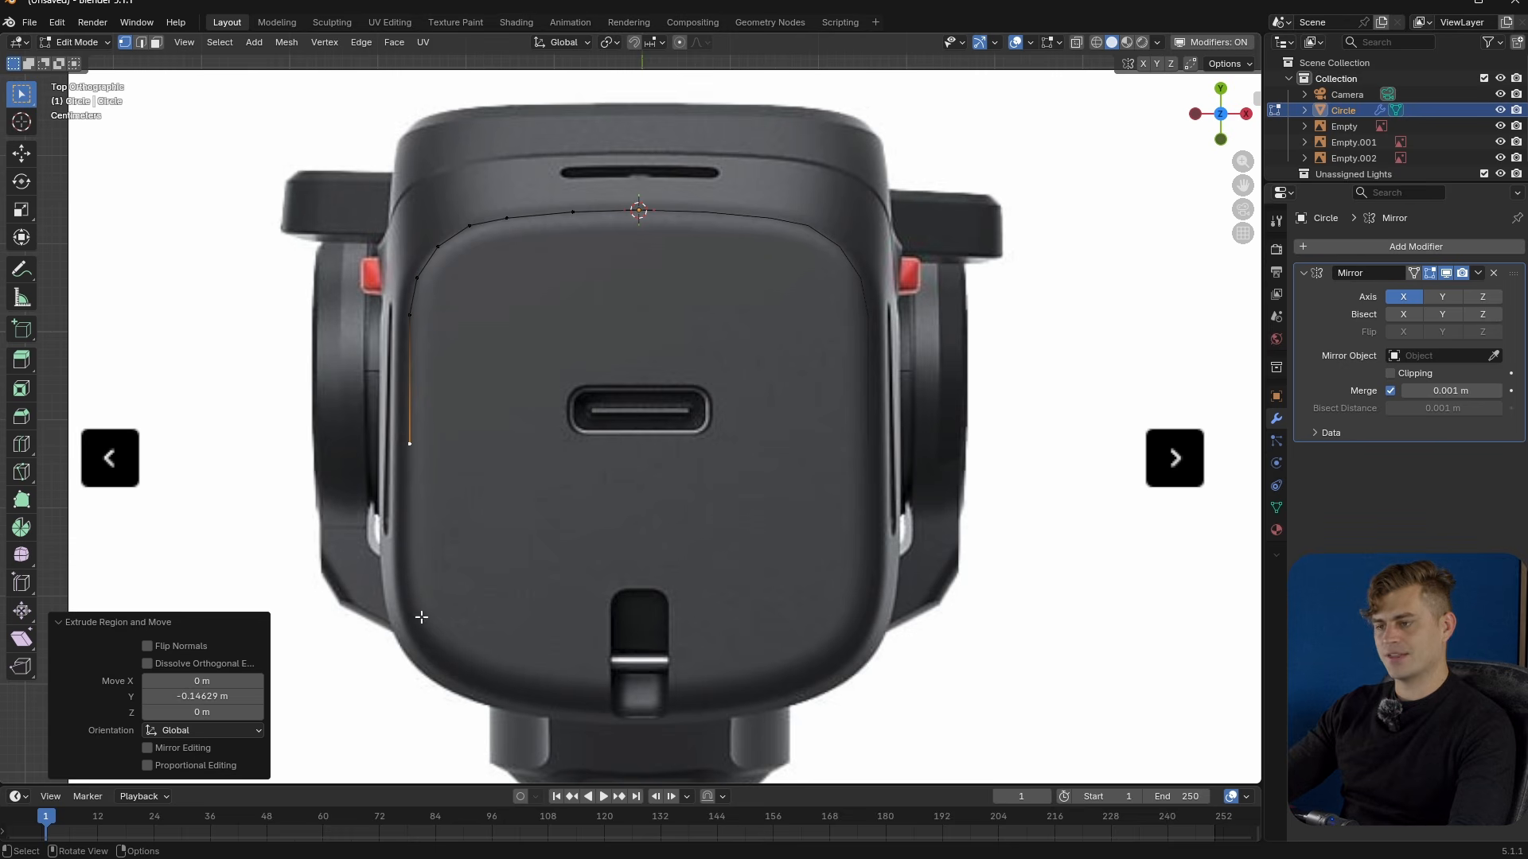
- Try mirroring the profile on the Y axis as well and switch back to X only
click(1442, 298)
shift+middle_drag(738, 274, 751, 446)
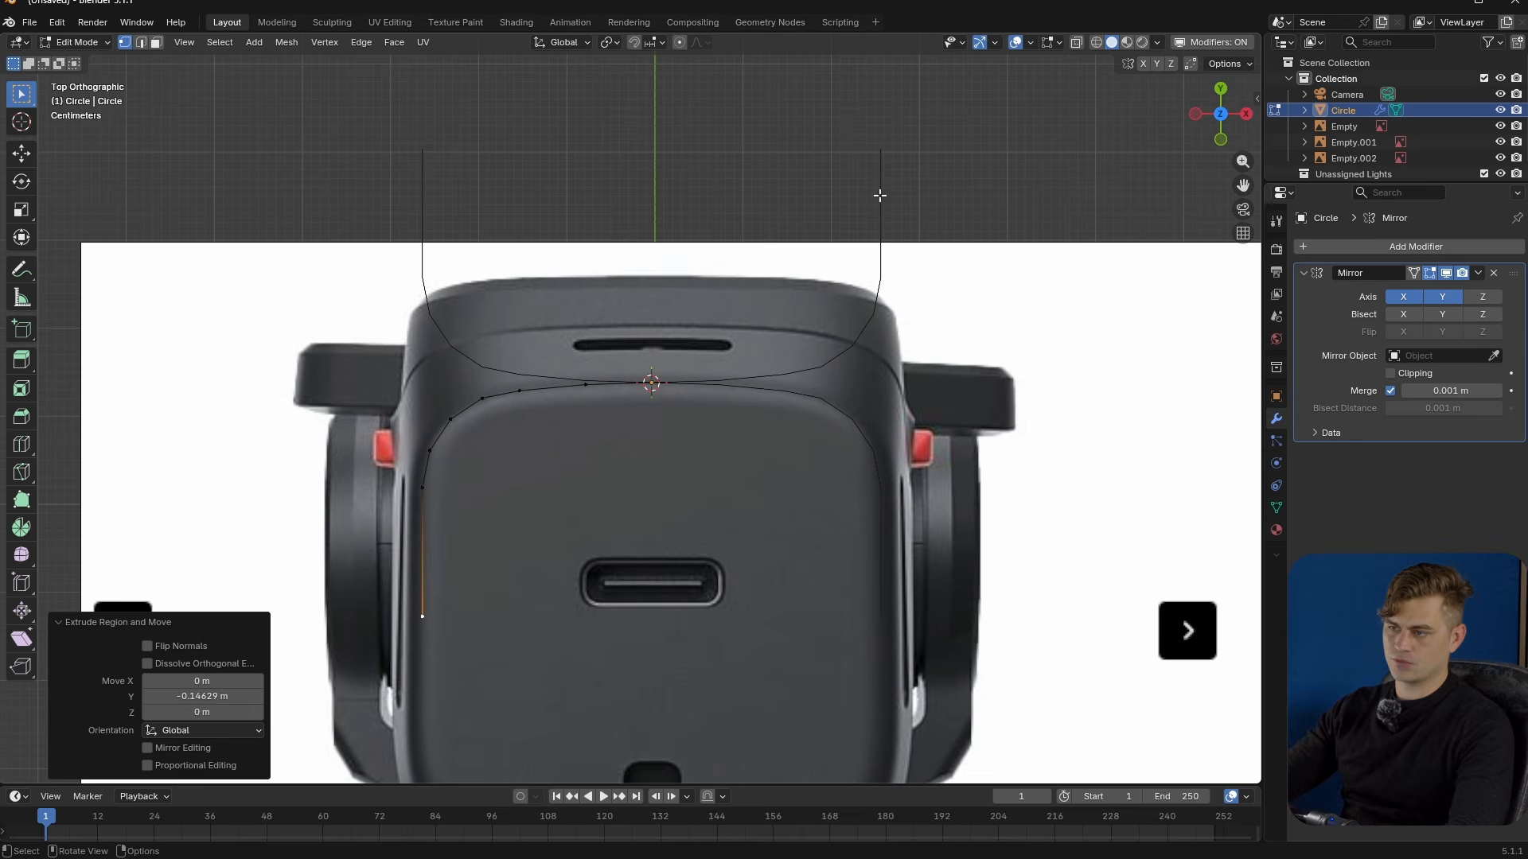
scroll(681, 563, up, 1)
shift+middle_drag(678, 592, 685, 449)
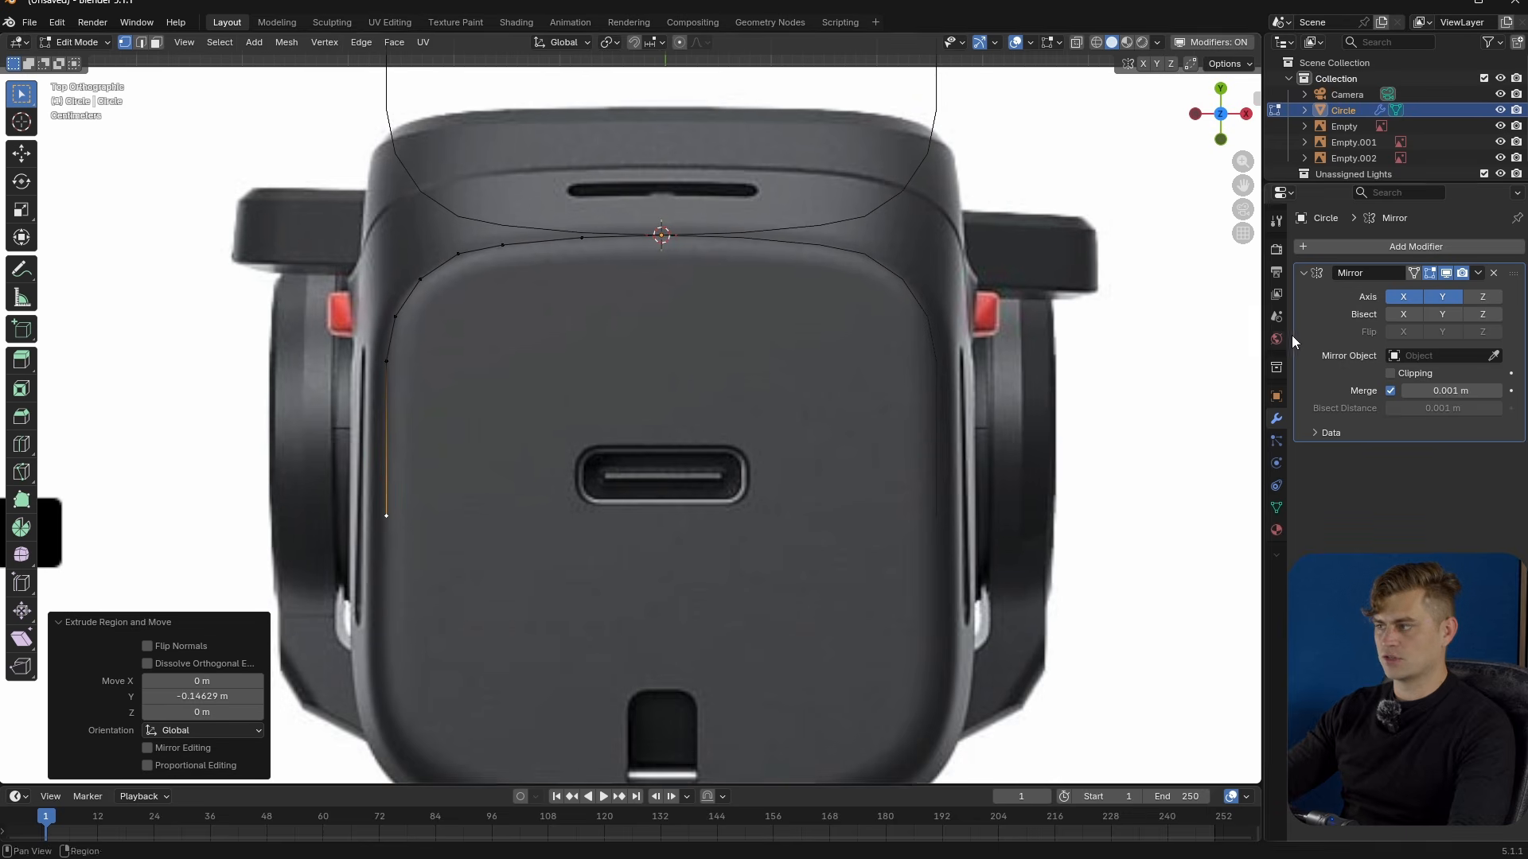
click(1442, 297)
- Apply the Mirror modifier to the profile and shift all its vertices along Z
key(Tab)
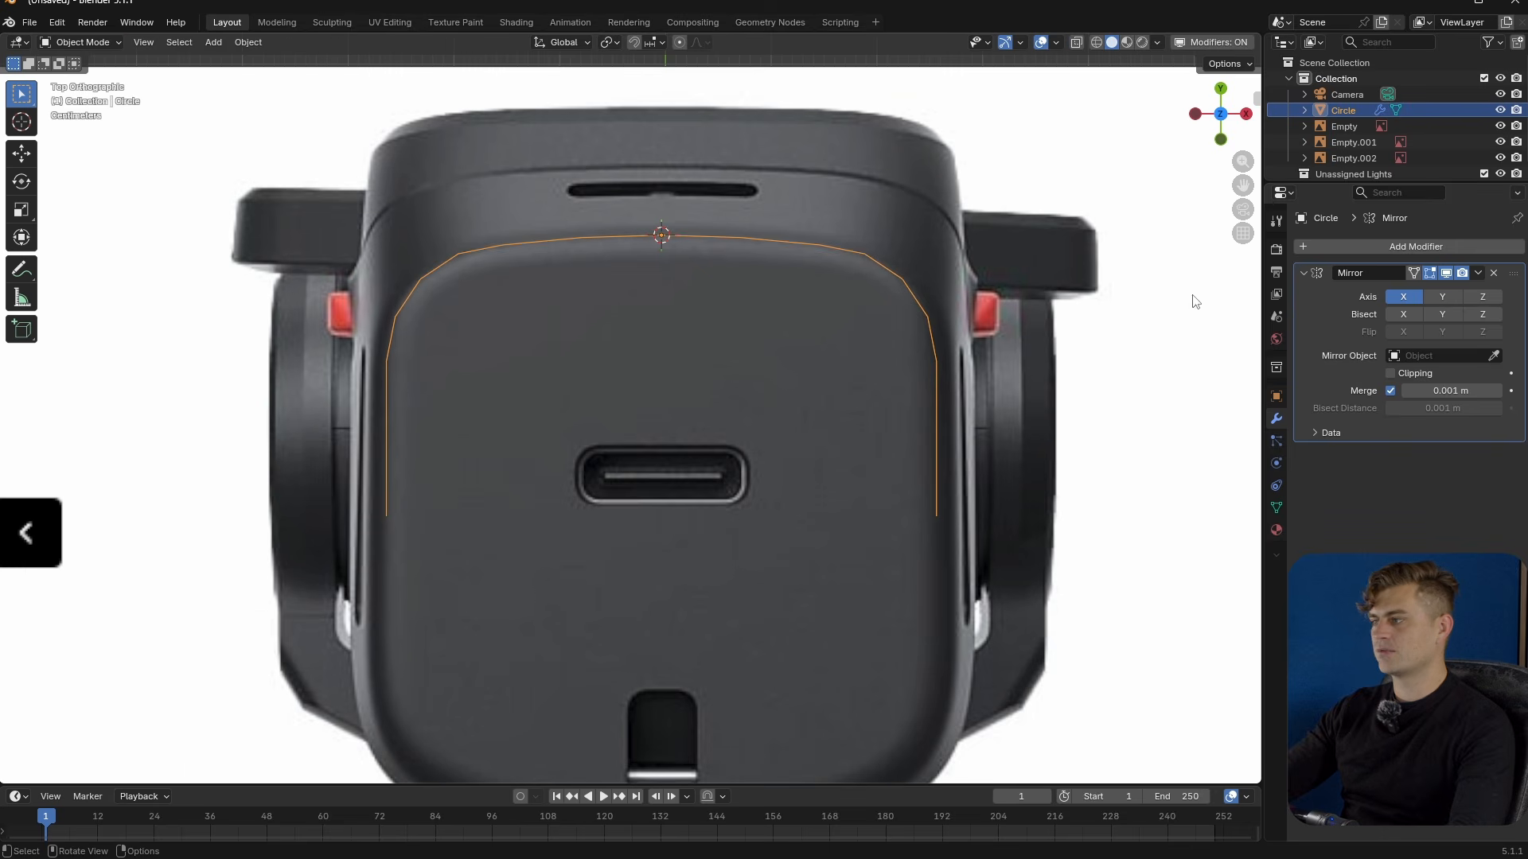
key(ctrl+a)
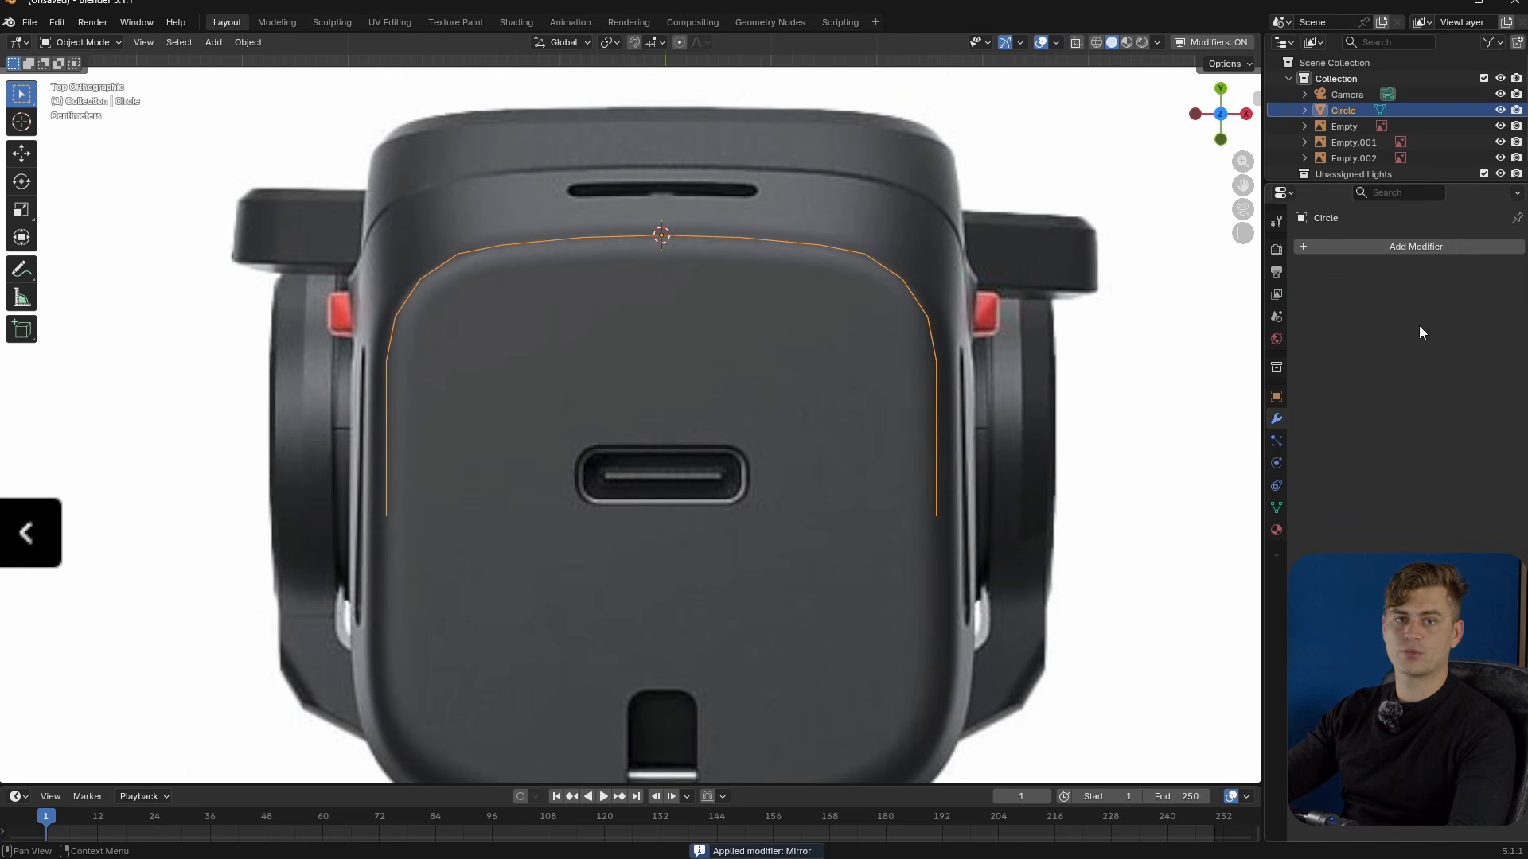
key(Tab)
key(a)
middle_drag(702, 255, 714, 474)
scroll(736, 597, down, 5)
key(a)
key(g)
key(z)
click(738, 476)
key(Tab)
scroll(723, 444, up, 2)
key(Tab)
click(694, 365)
key(g)
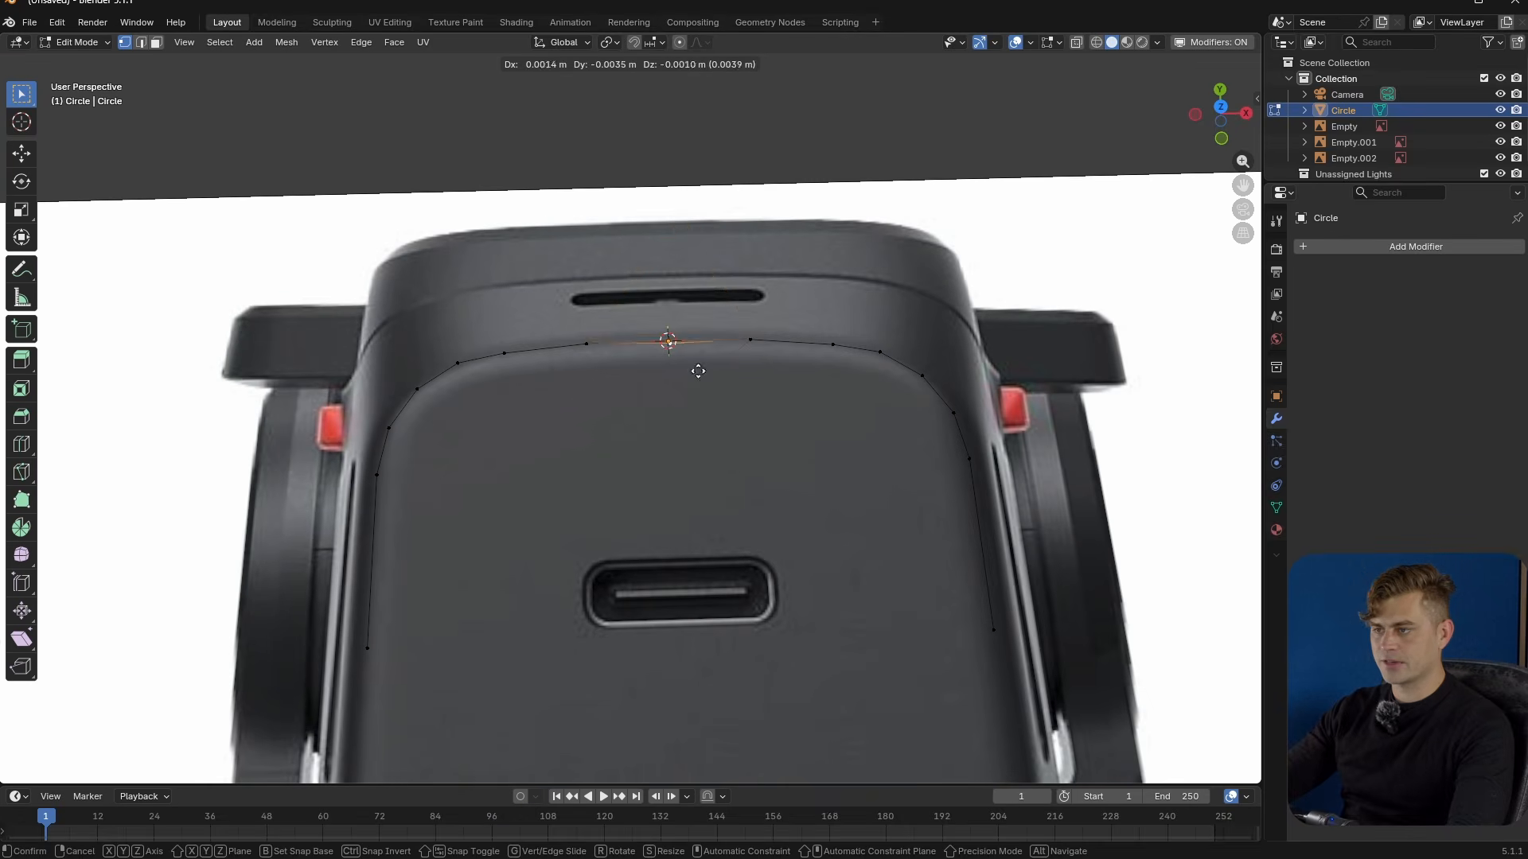
right_click(715, 294)
- Merge all of the profile's vertices by distance
middle_drag(716, 296, 703, 412)
key(a)
key(m)
click(668, 499)
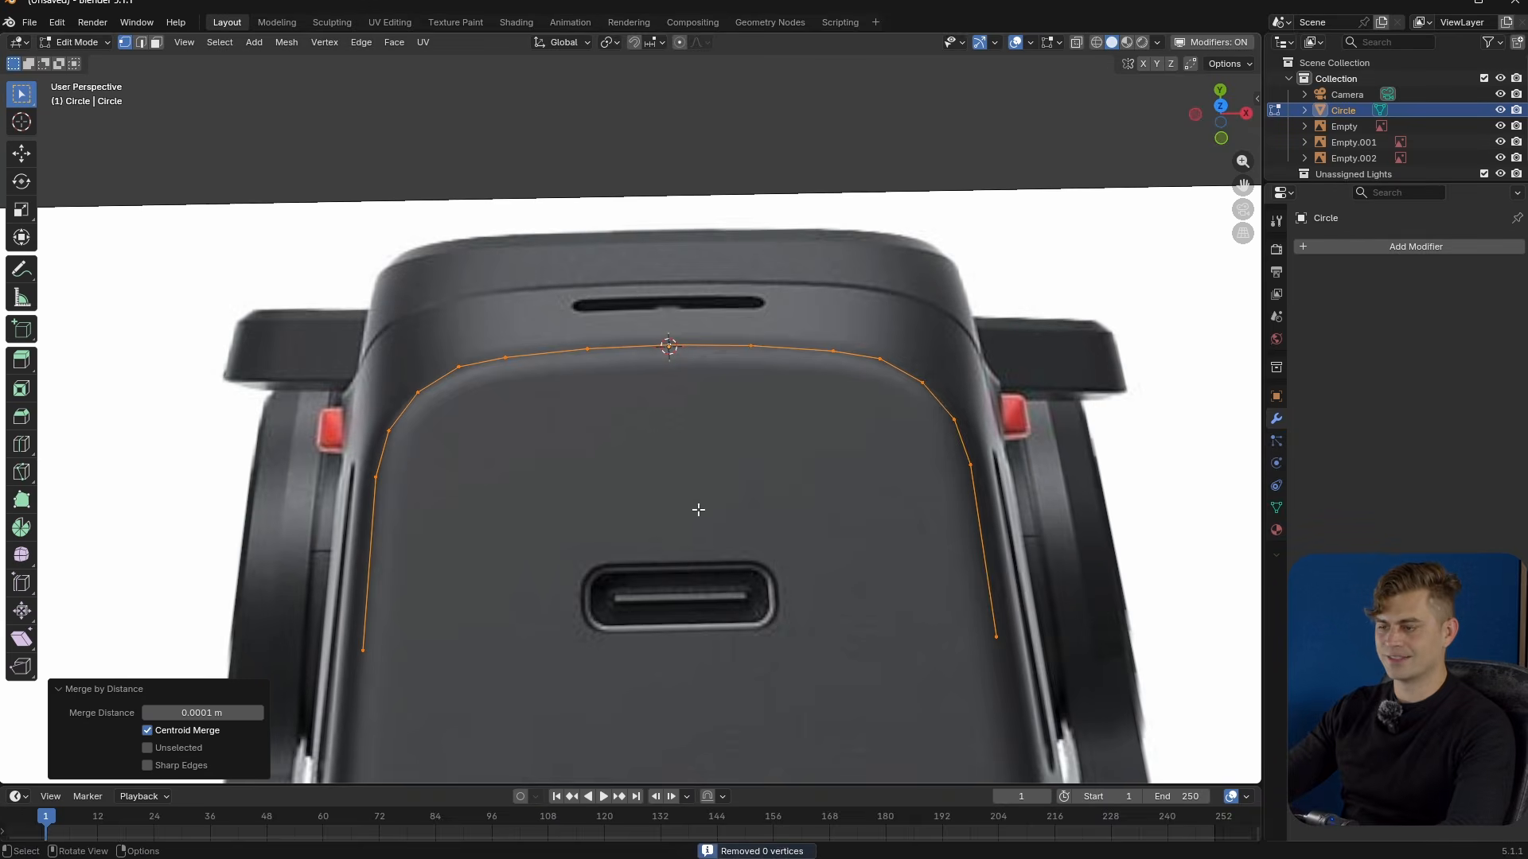
- Add a plane mesh at the 3D cursor in the top view and scale it down
middle_drag(658, 672, 732, 440)
key(KP_7)
scroll(690, 467, down, 4)
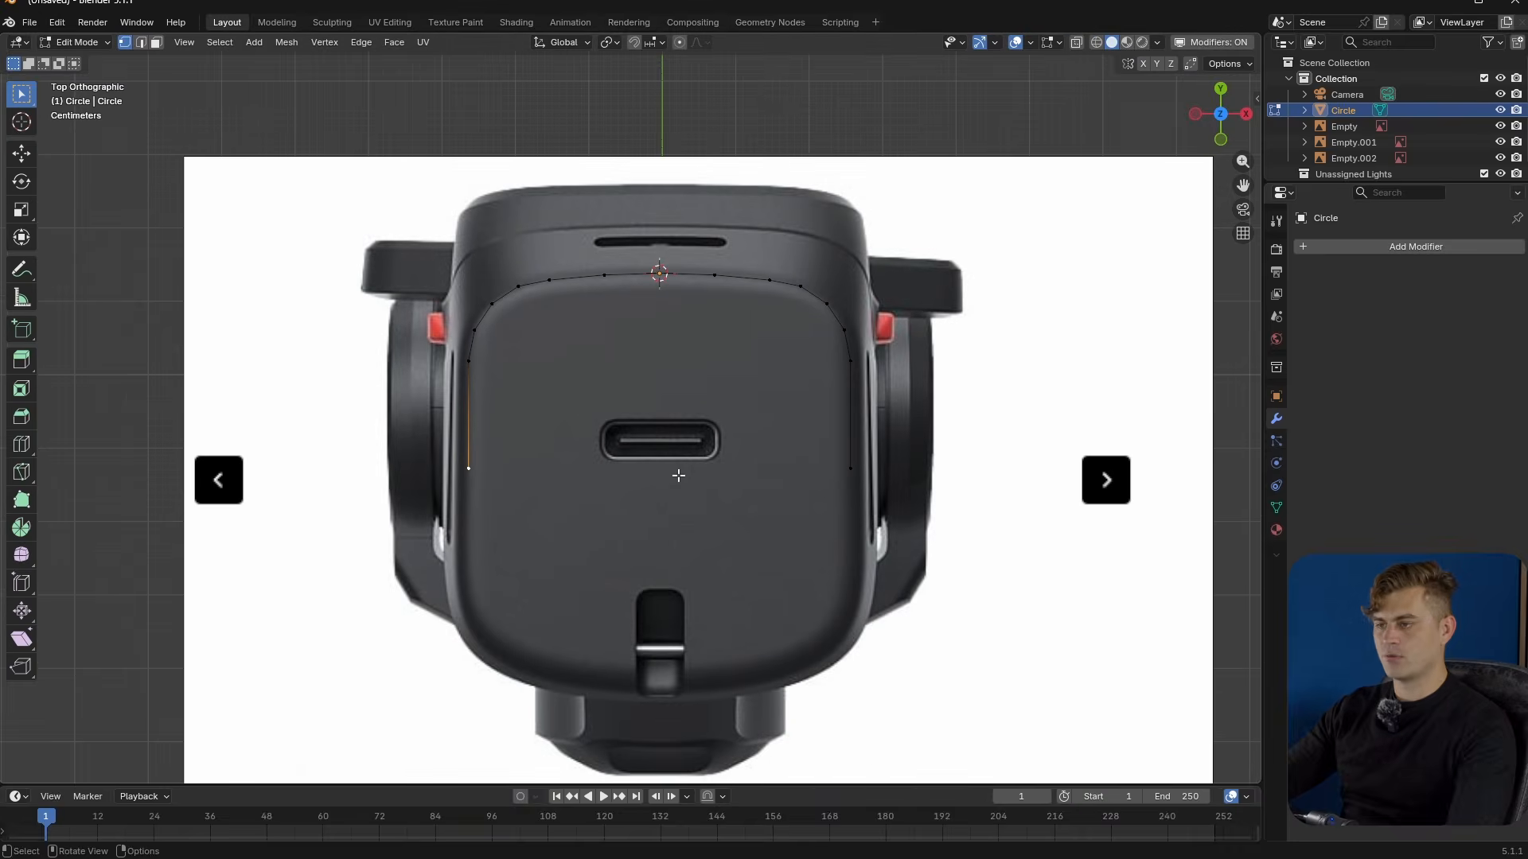
scroll(678, 475, up, 1)
scroll(665, 488, down, 1)
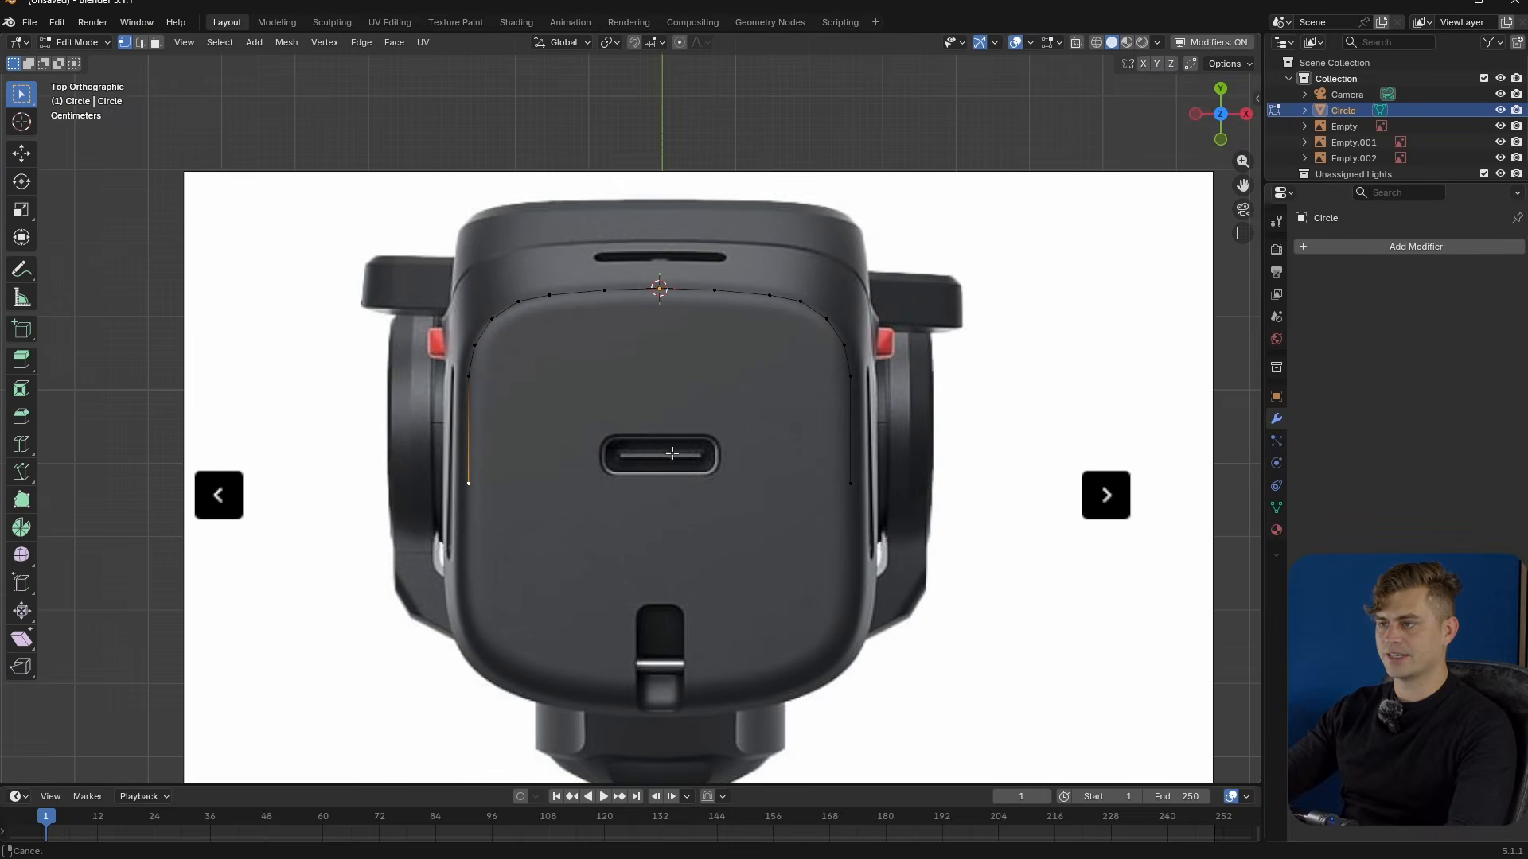
key(Tab)
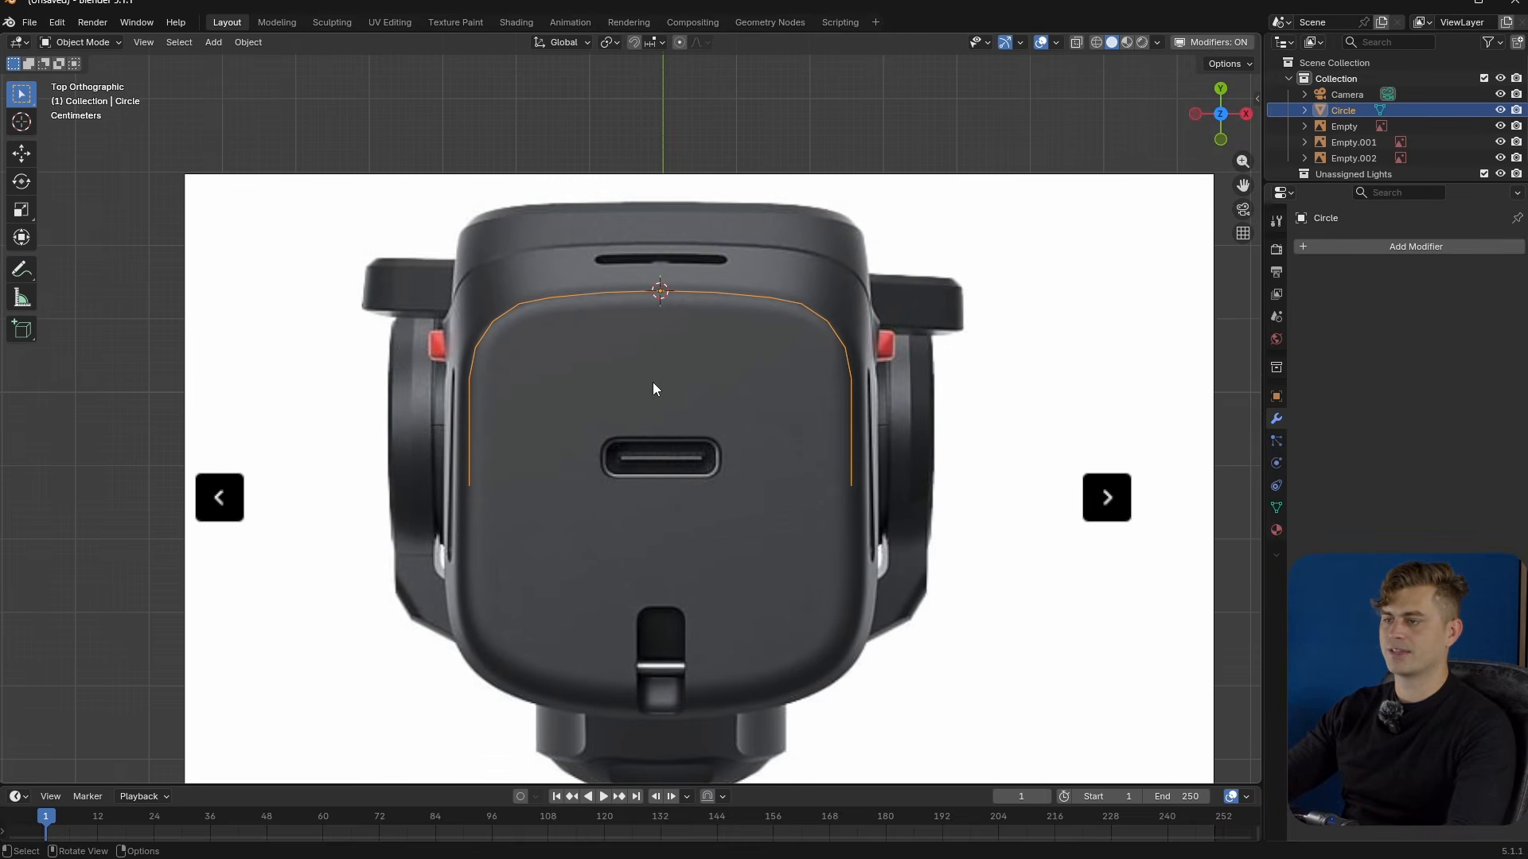
key(shift+a)
mouse_move(614, 409)
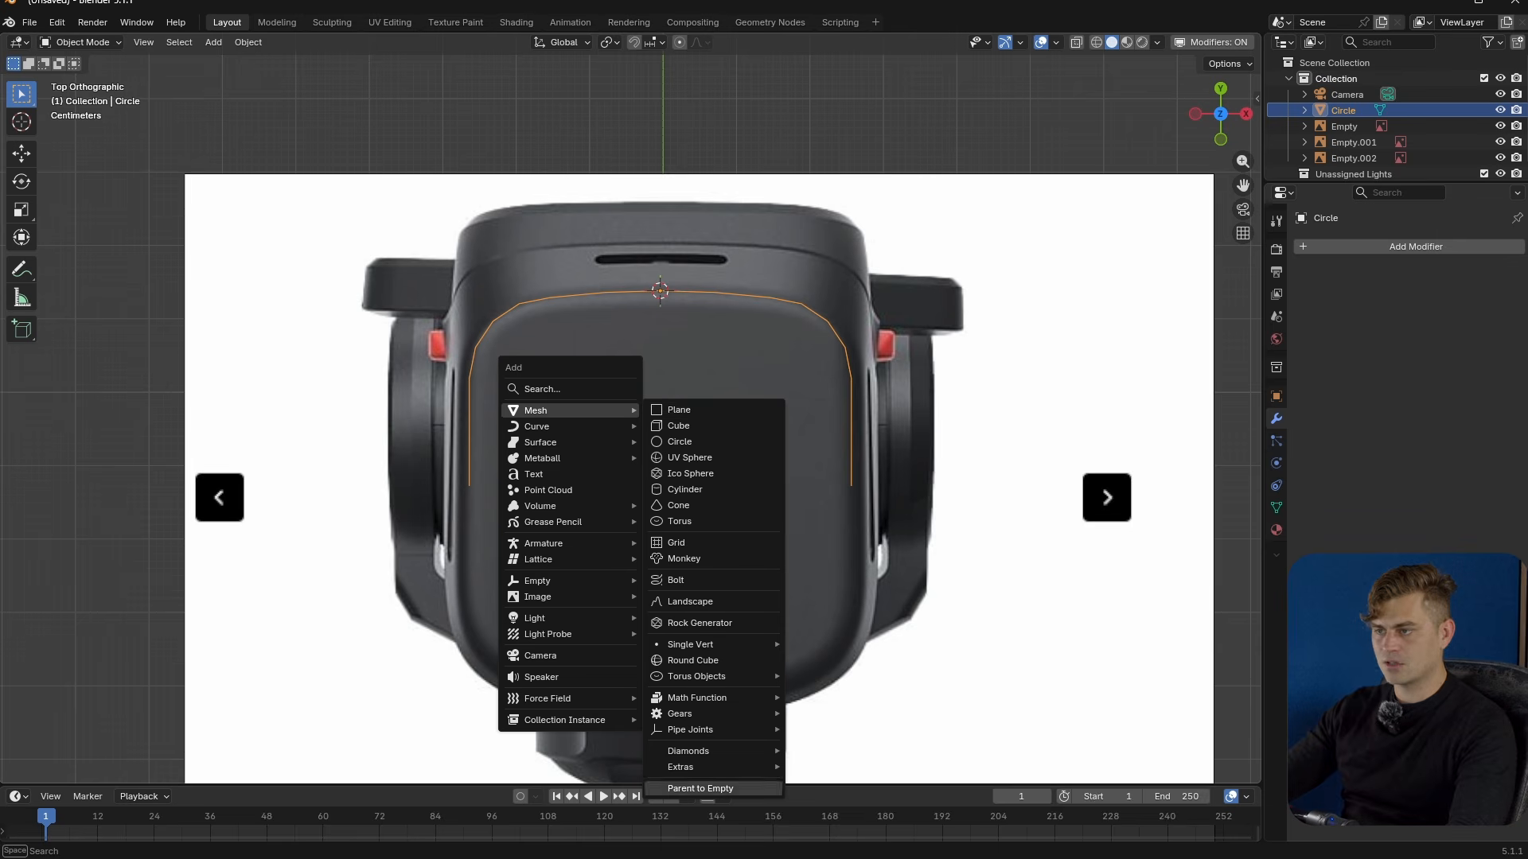
click(709, 409)
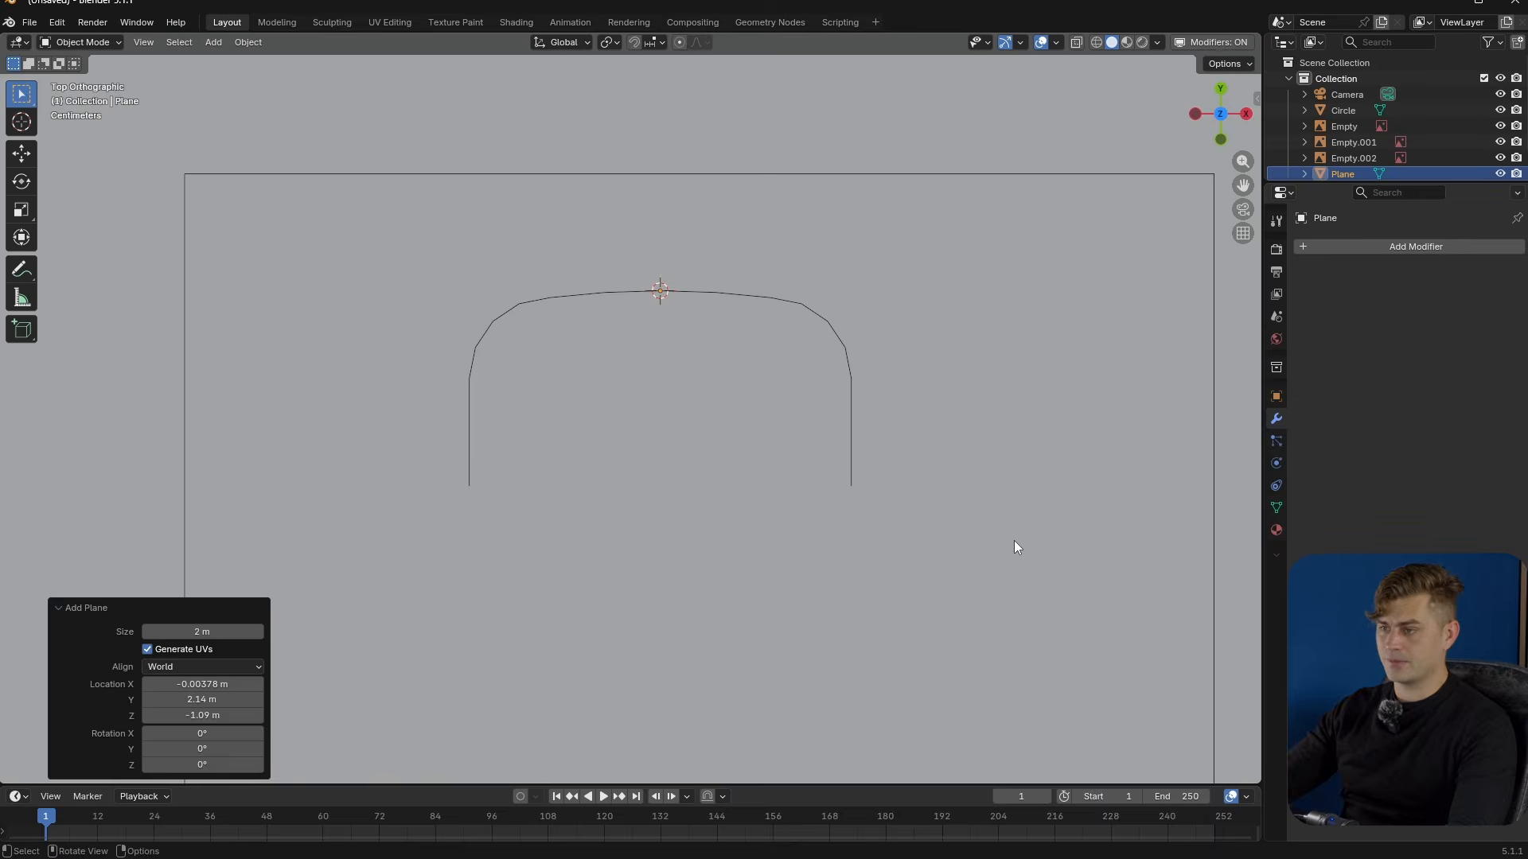
key(s)
click(733, 451)
click(734, 450)
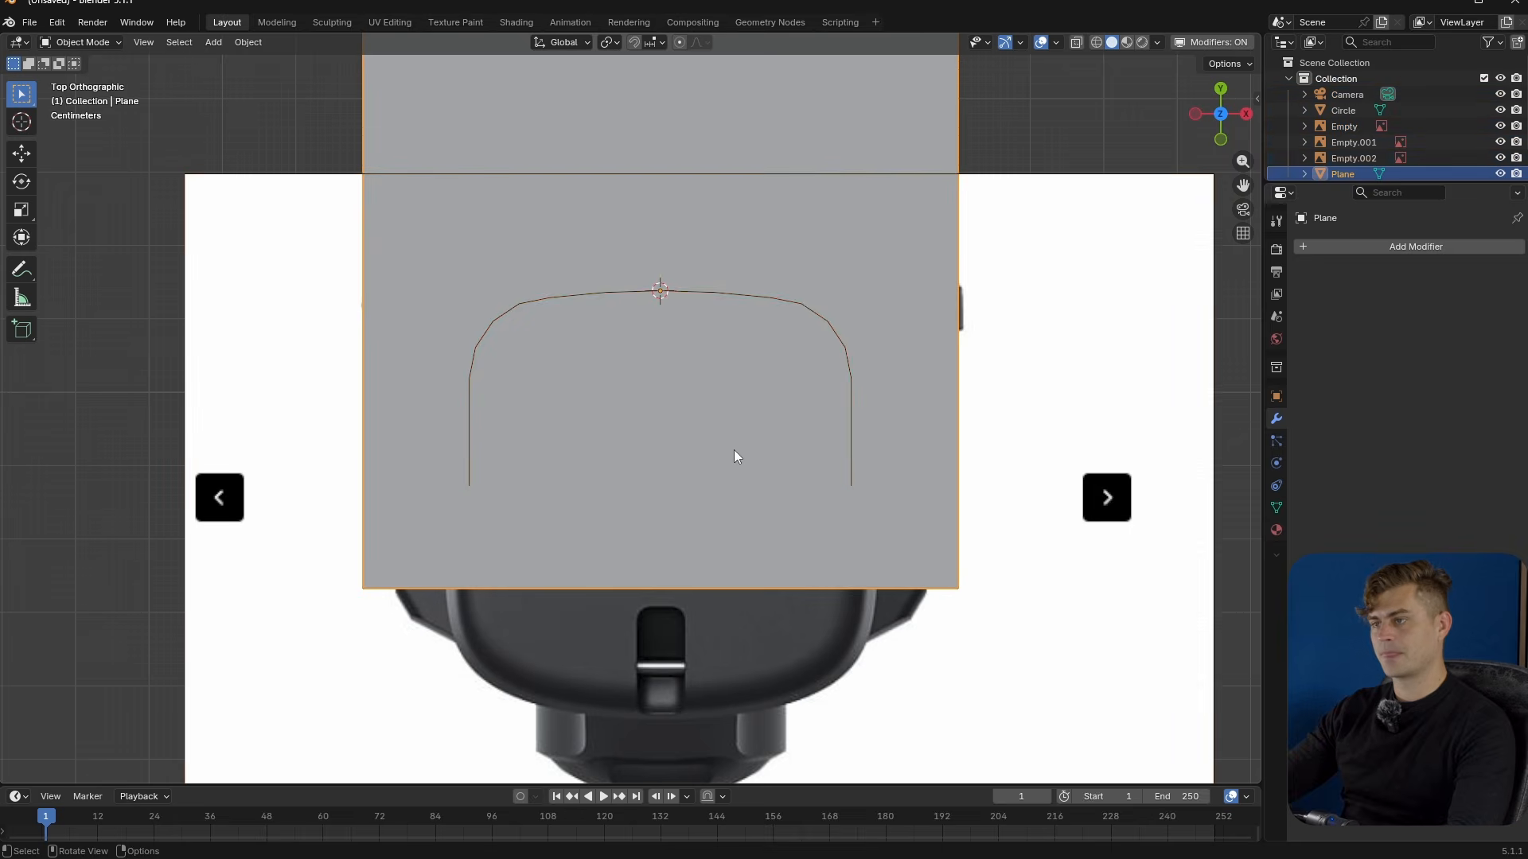
- Collapse the plane's four corners into a single vertex
key(Tab)
key(m)
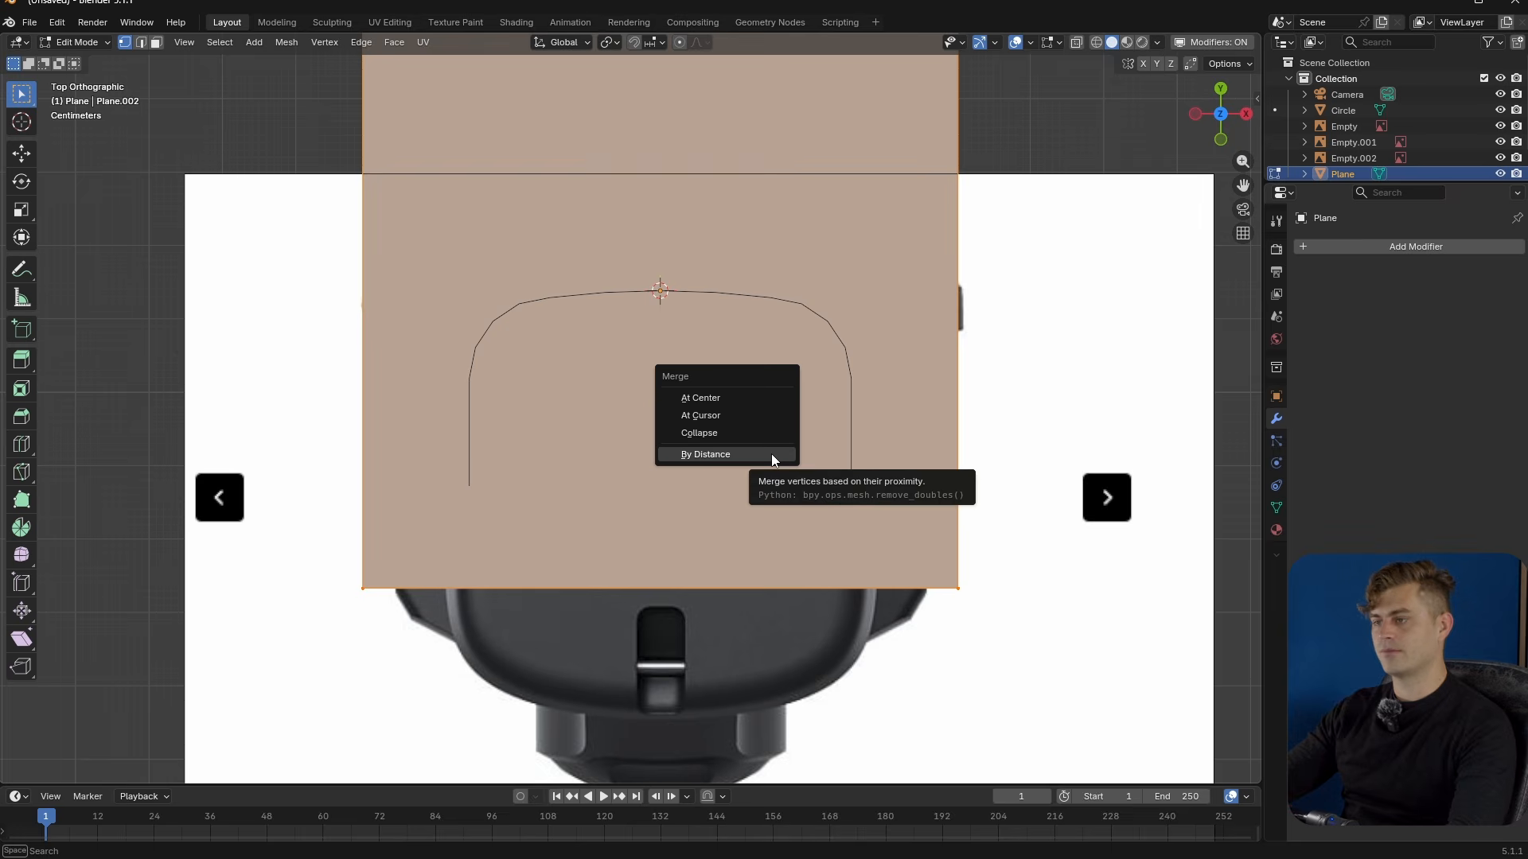
click(753, 431)
key(g)
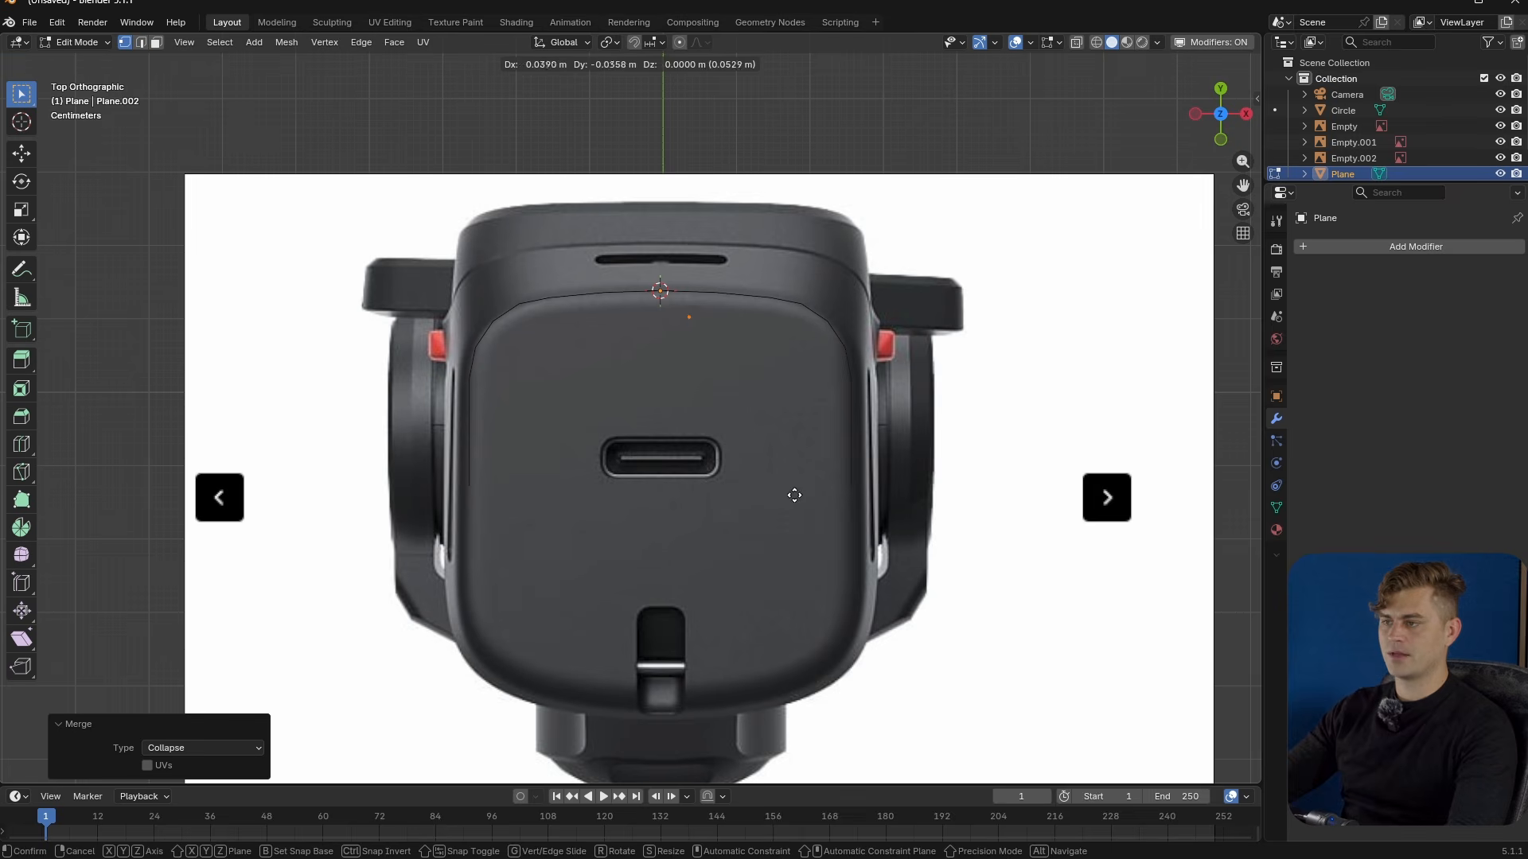
right_click(778, 501)
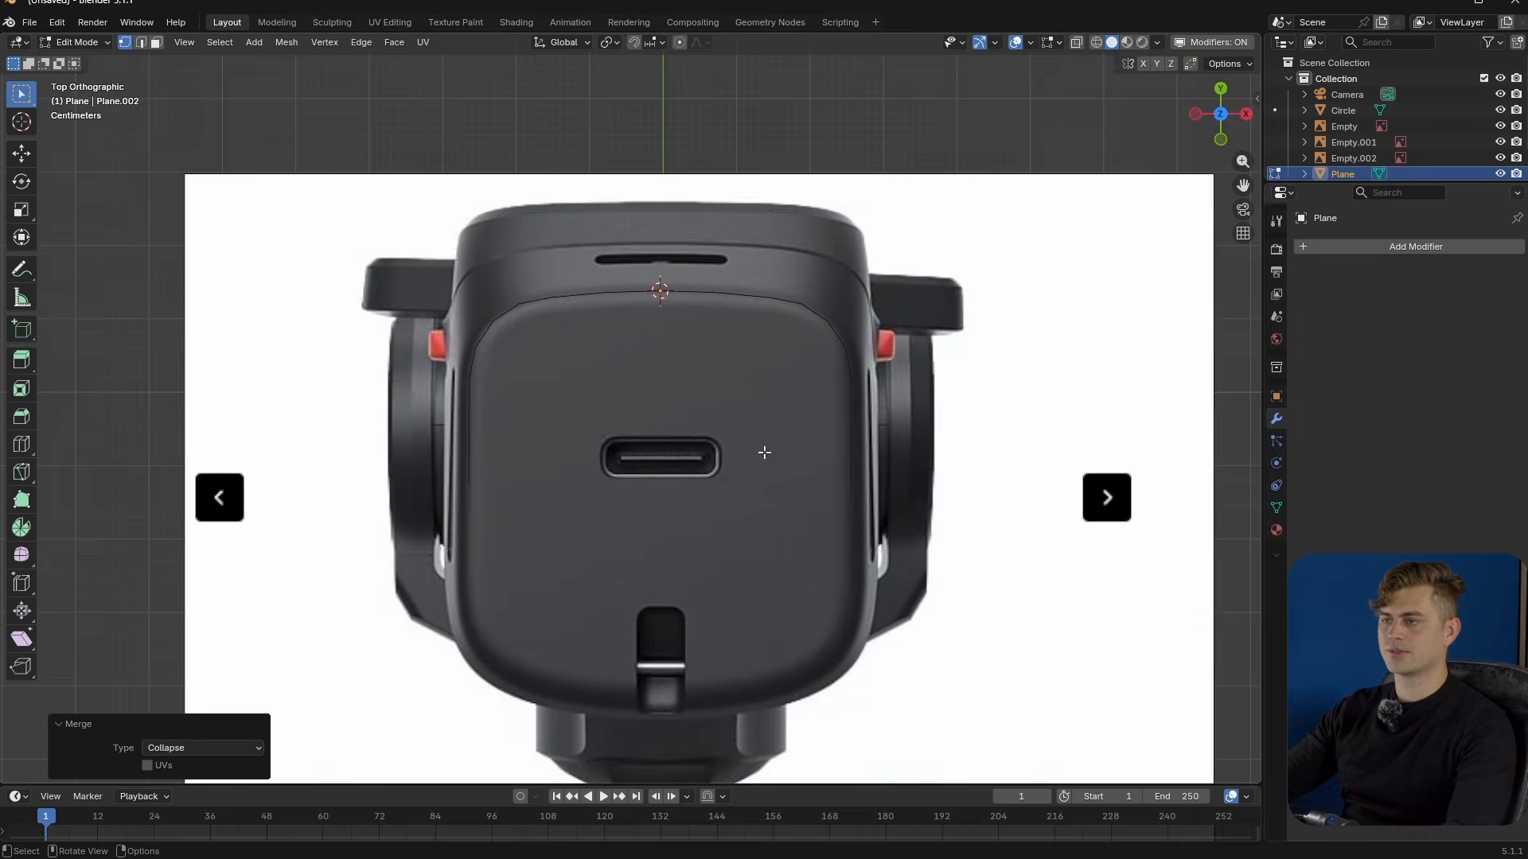
- Extrude the single vertex about 0.58 m down along Y to the handle's lower edge in the reference image
scroll(764, 449, up, 3)
scroll(681, 207, down, 5)
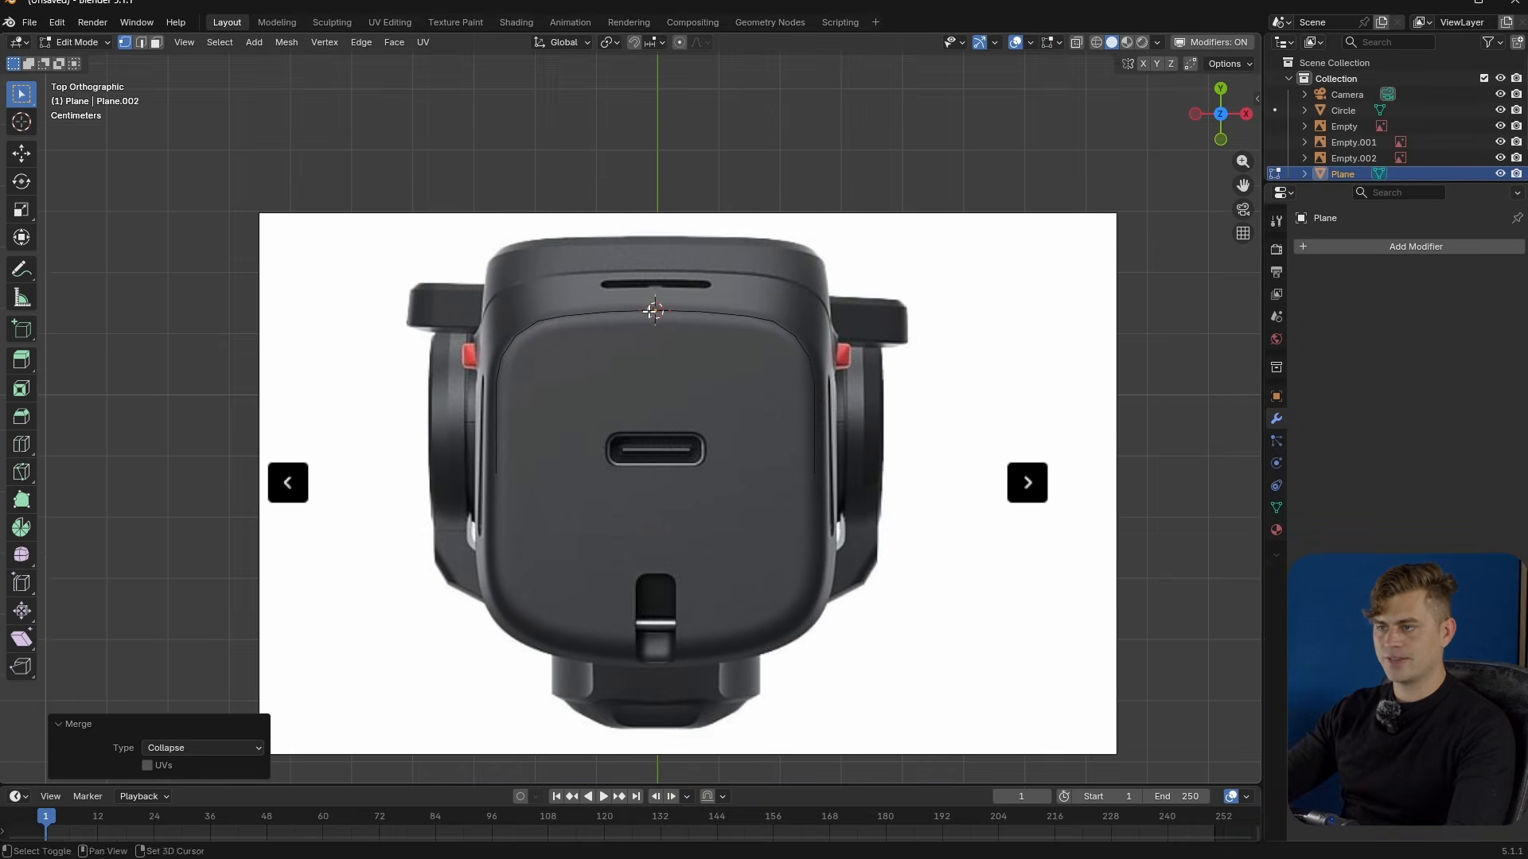
scroll(699, 296, up, 2)
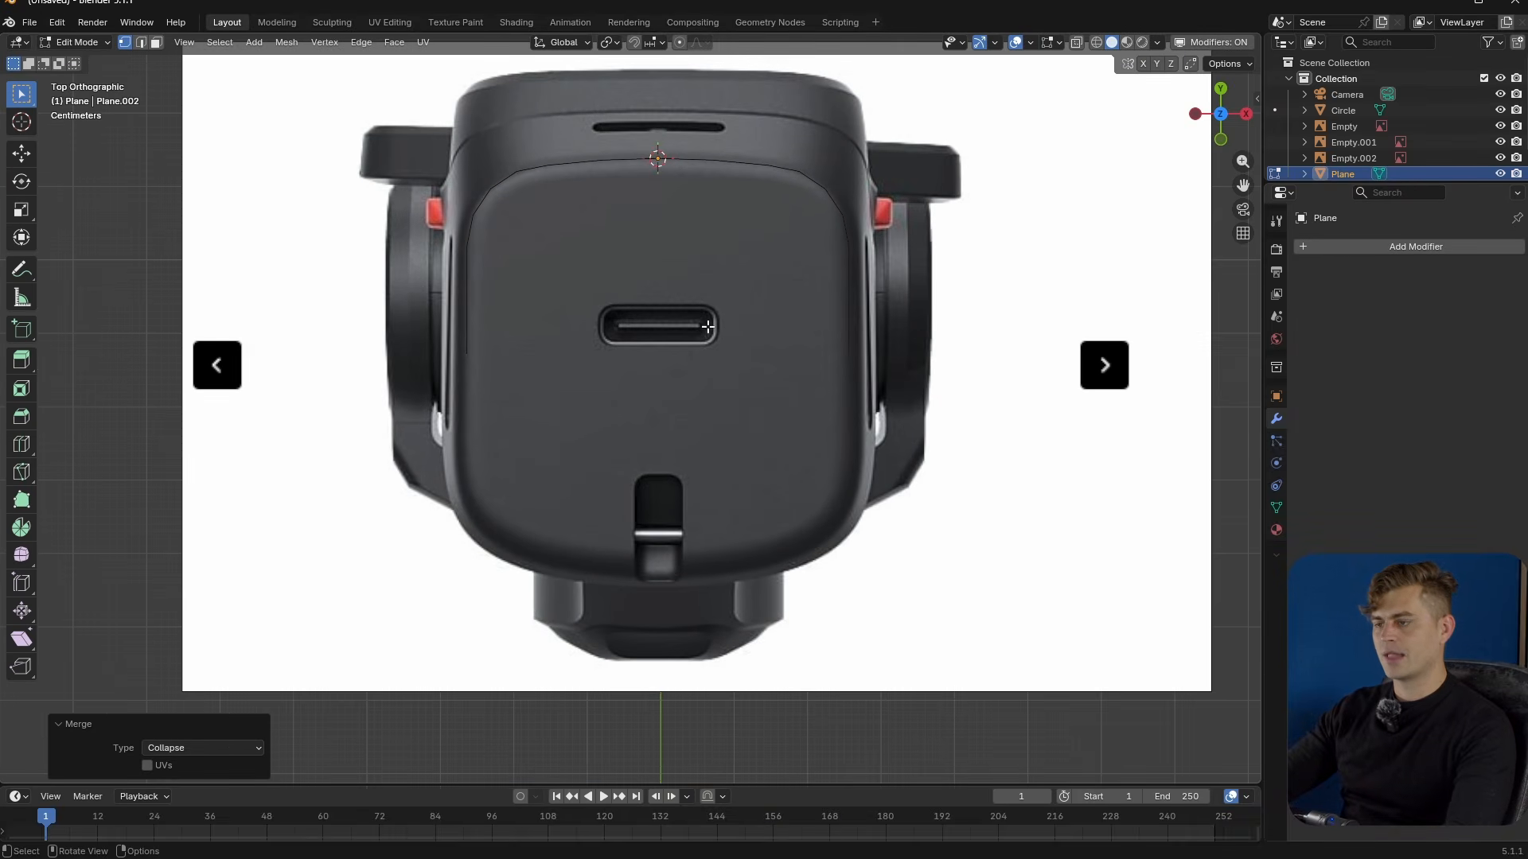
key(g)
key(y)
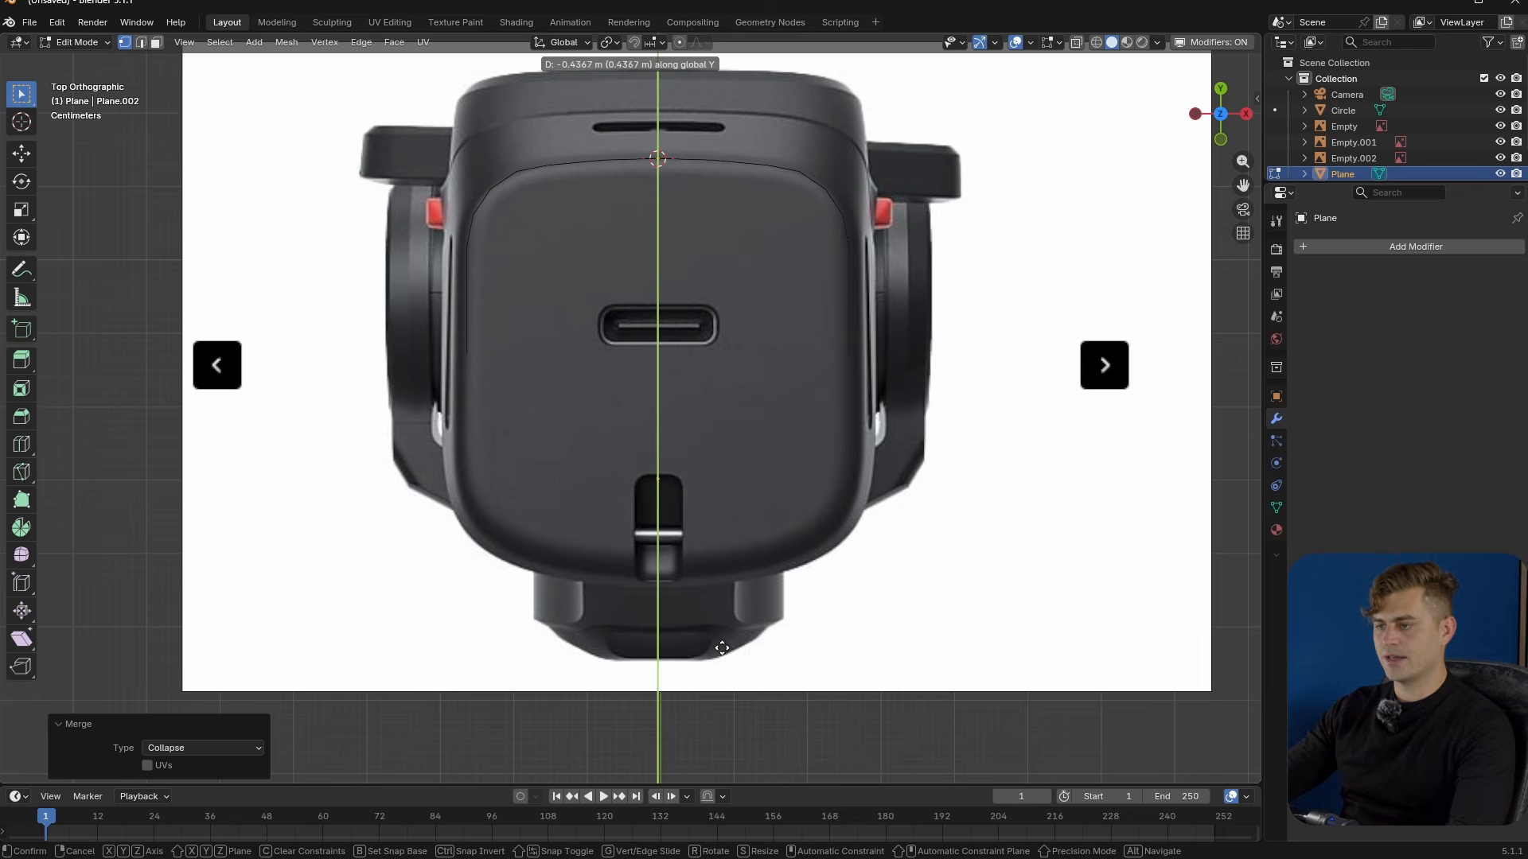
click(724, 728)
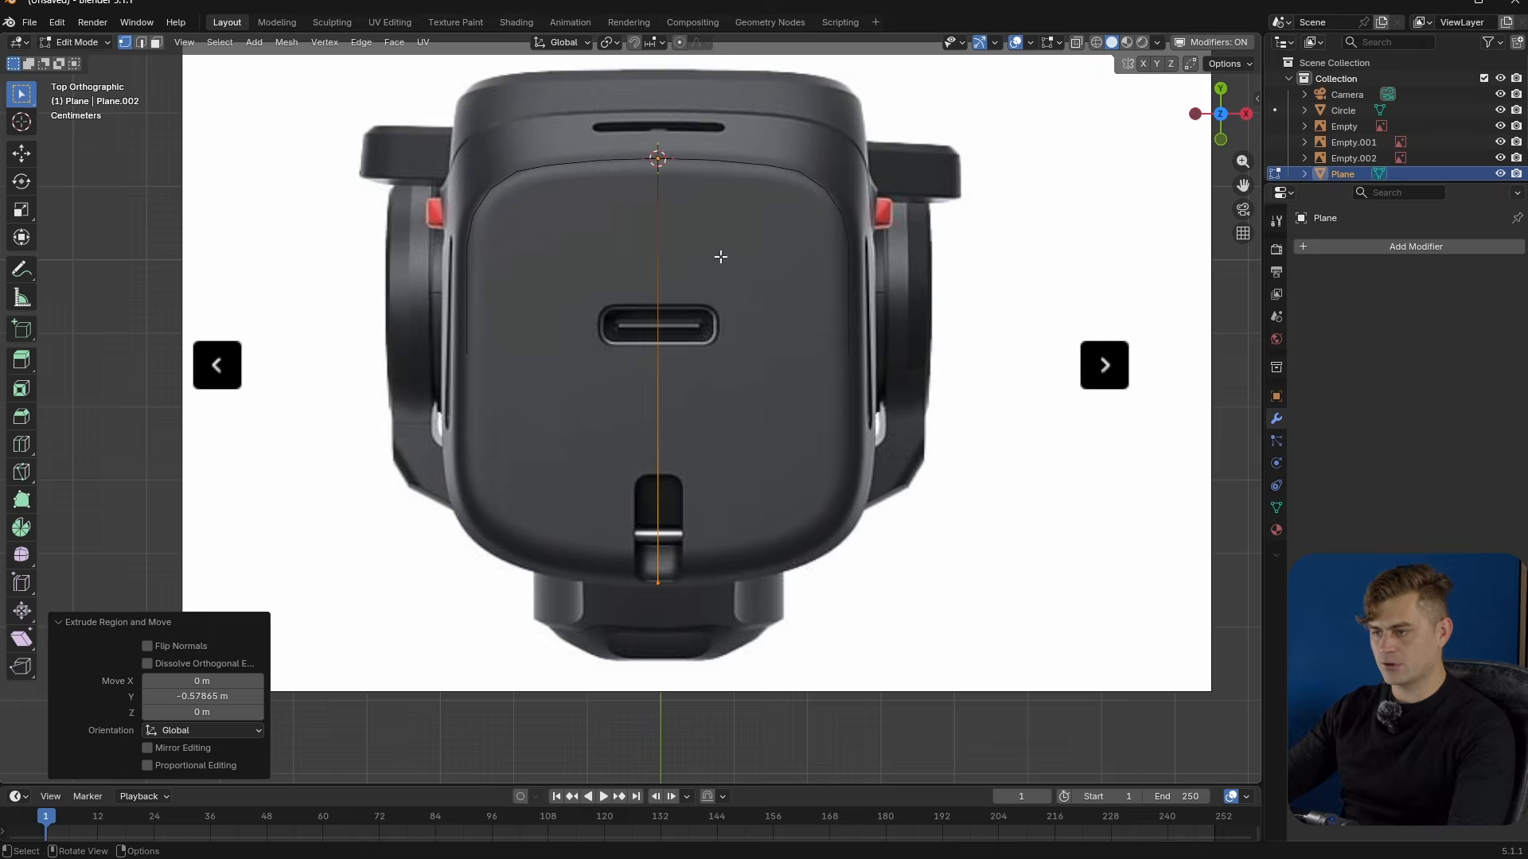
scroll(695, 600, up, 8)
key(e)
key(y)
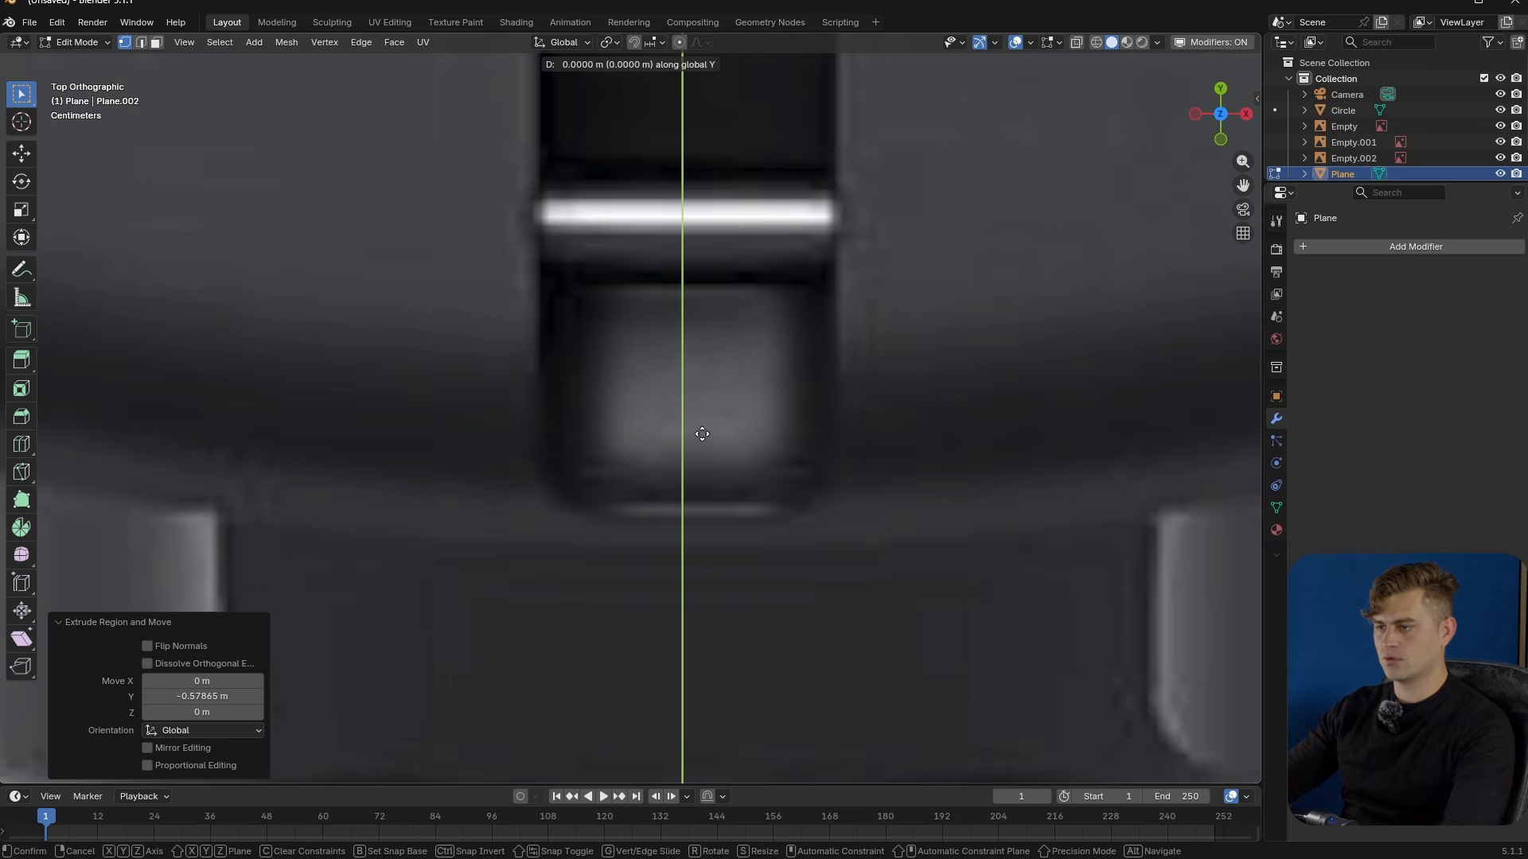
key(Escape)
- Raise the guide line's lower end vertex about 0.008 m along Z
scroll(713, 443, down, 4)
middle_drag(713, 443, 709, 389)
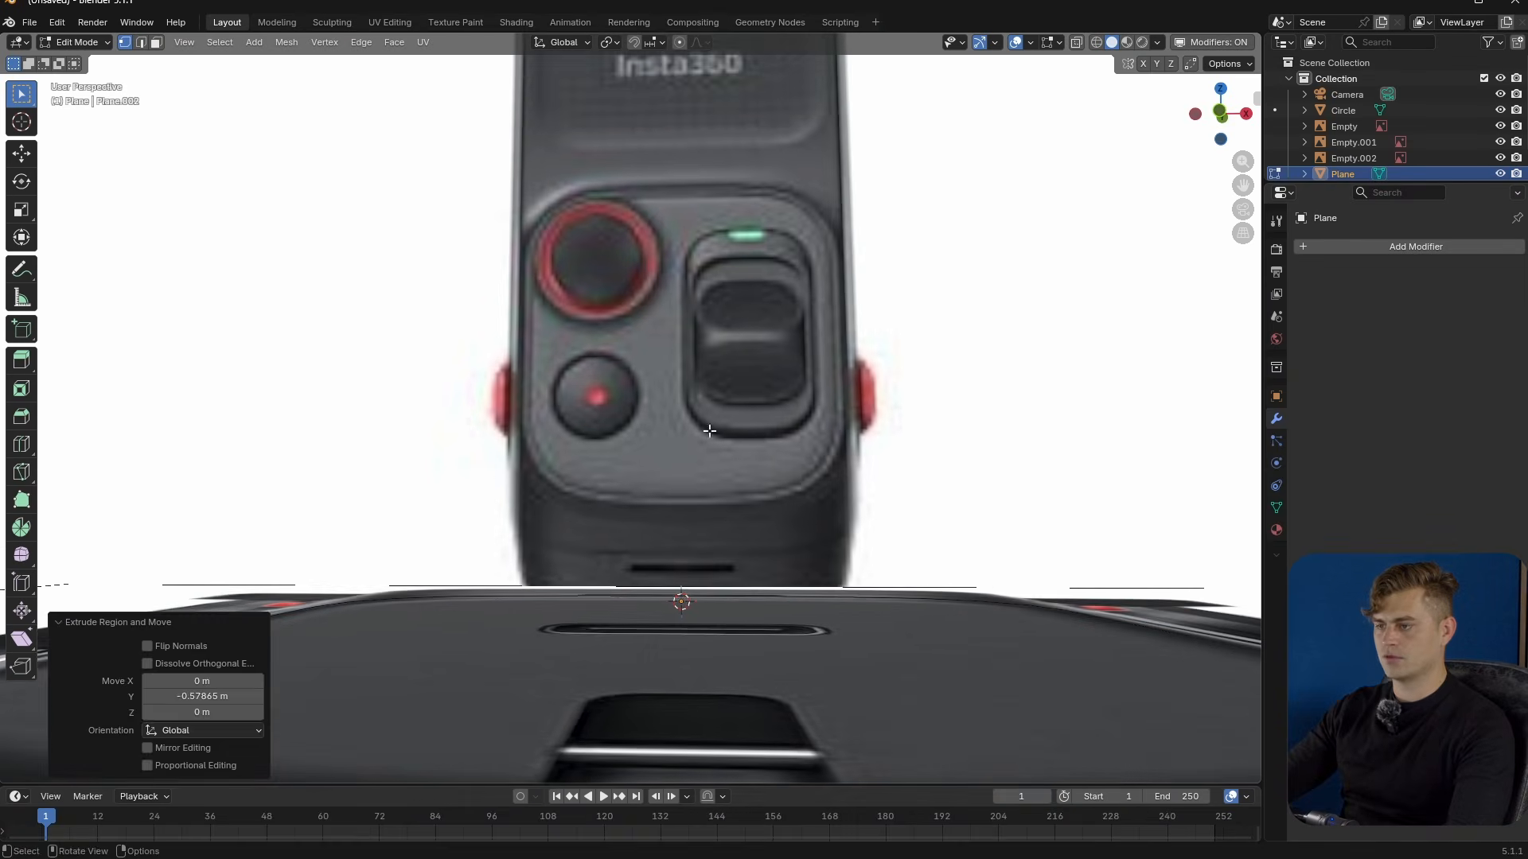
middle_drag(712, 475, 716, 512)
key(g)
key(z)
click(723, 492)
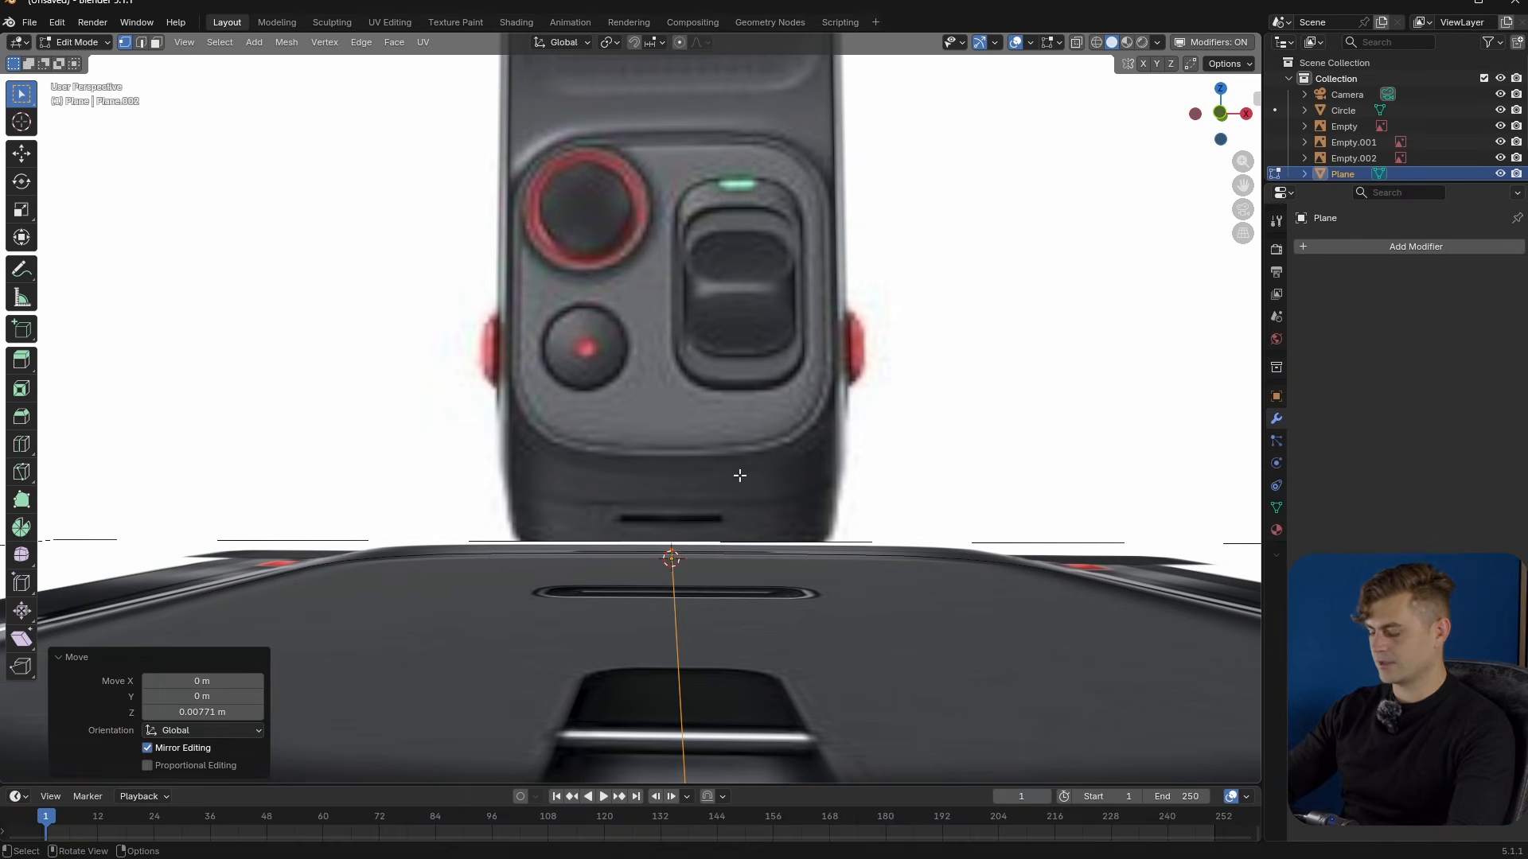
- Move the guide line's lower end vertex about 0.005 m further down along Y
key(KP_7)
scroll(740, 475, up, 2)
key(g)
key(y)
click(748, 569)
- Add one centred cut to the vertical guide line and snap the 3D cursor to the new midpoint vertex
scroll(737, 420, down, 5)
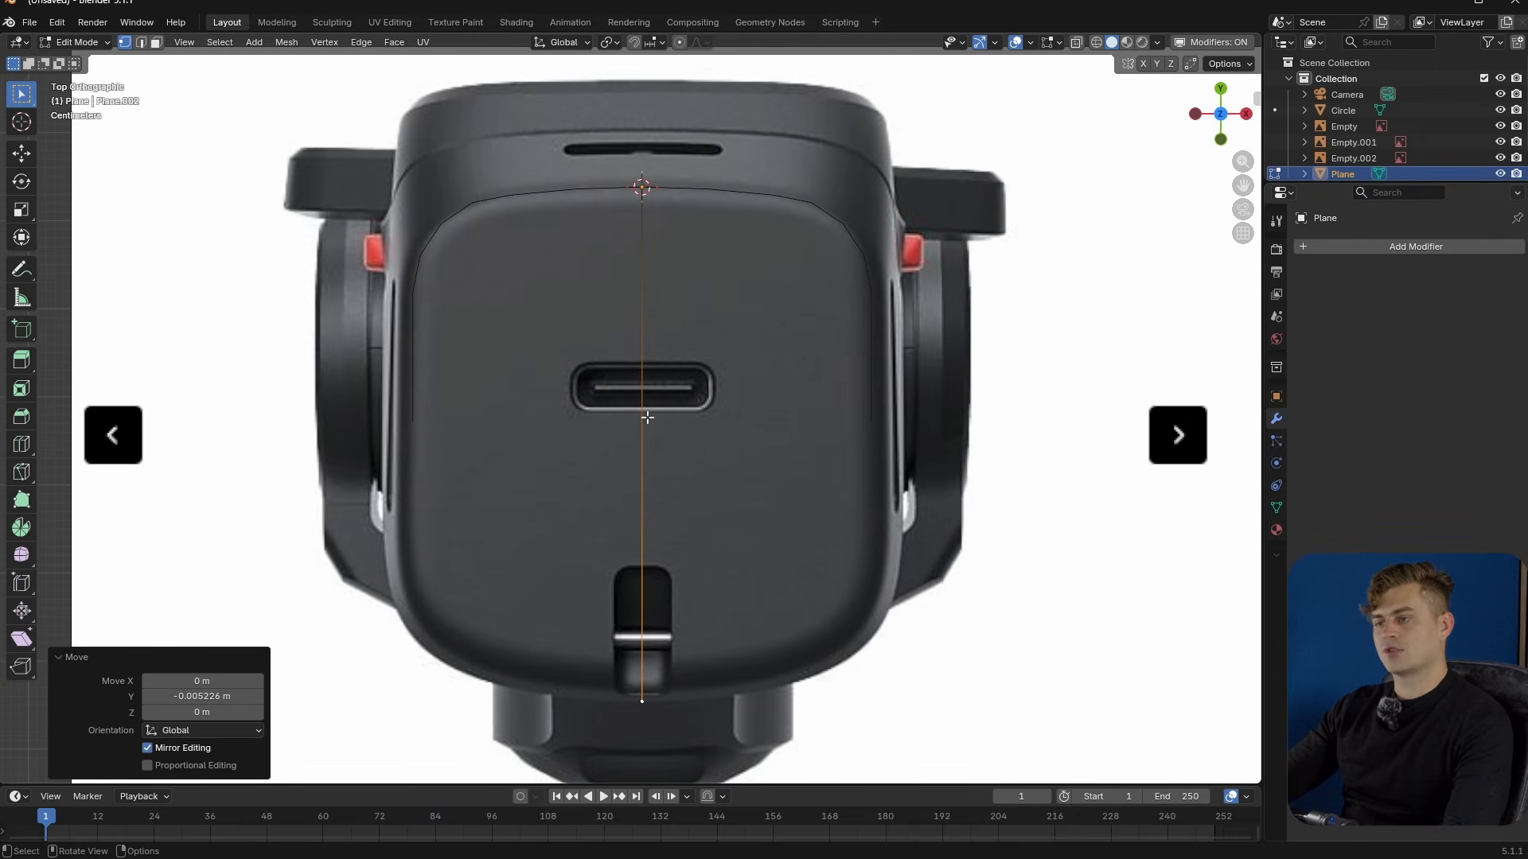
key(ctrl+r)
click(648, 418)
right_click(648, 420)
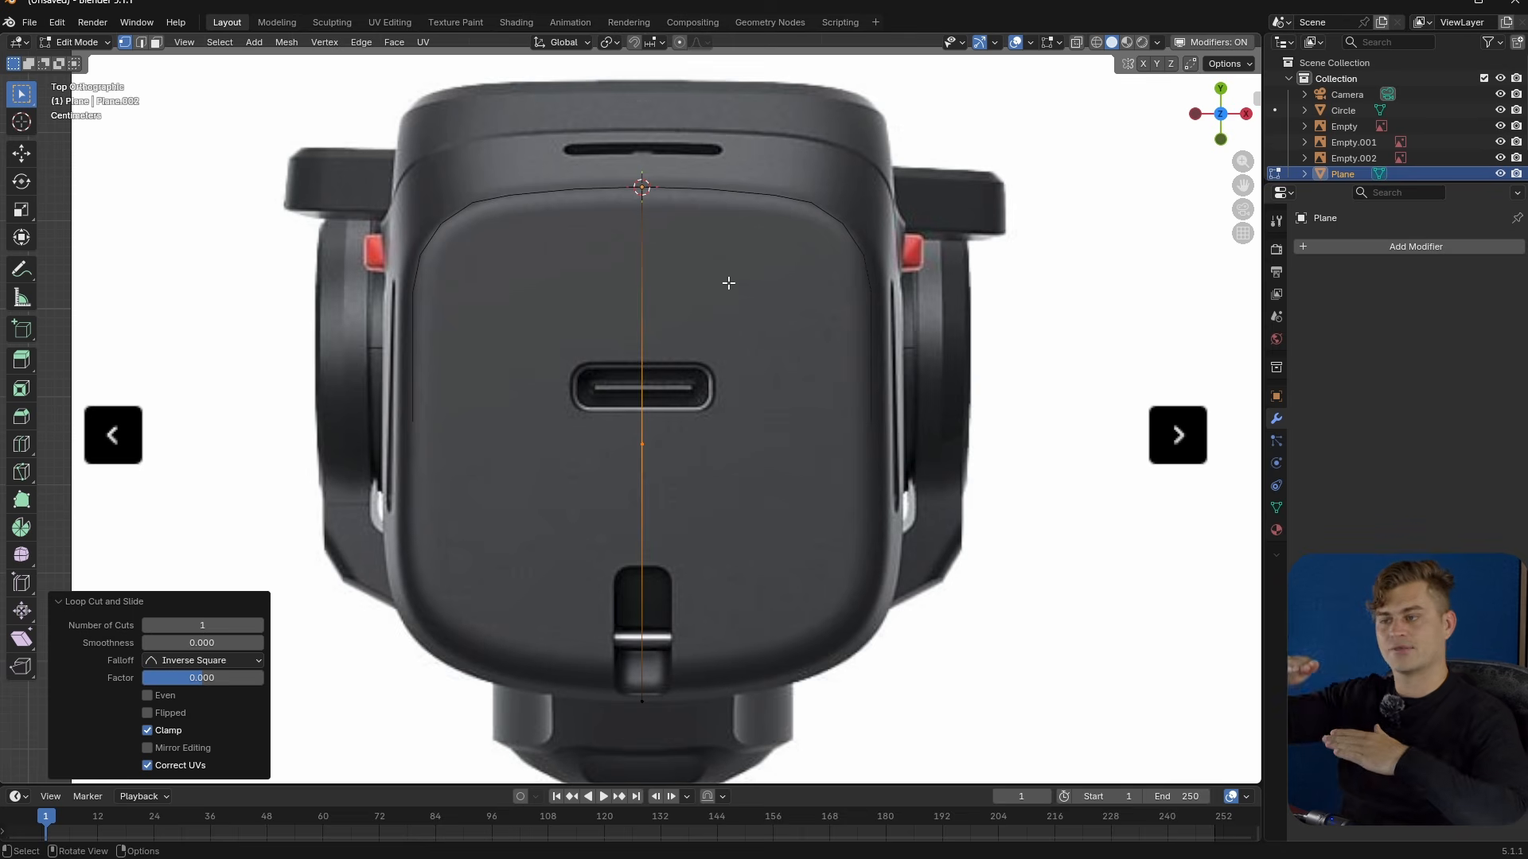
click(651, 460)
key(shift+s)
click(670, 552)
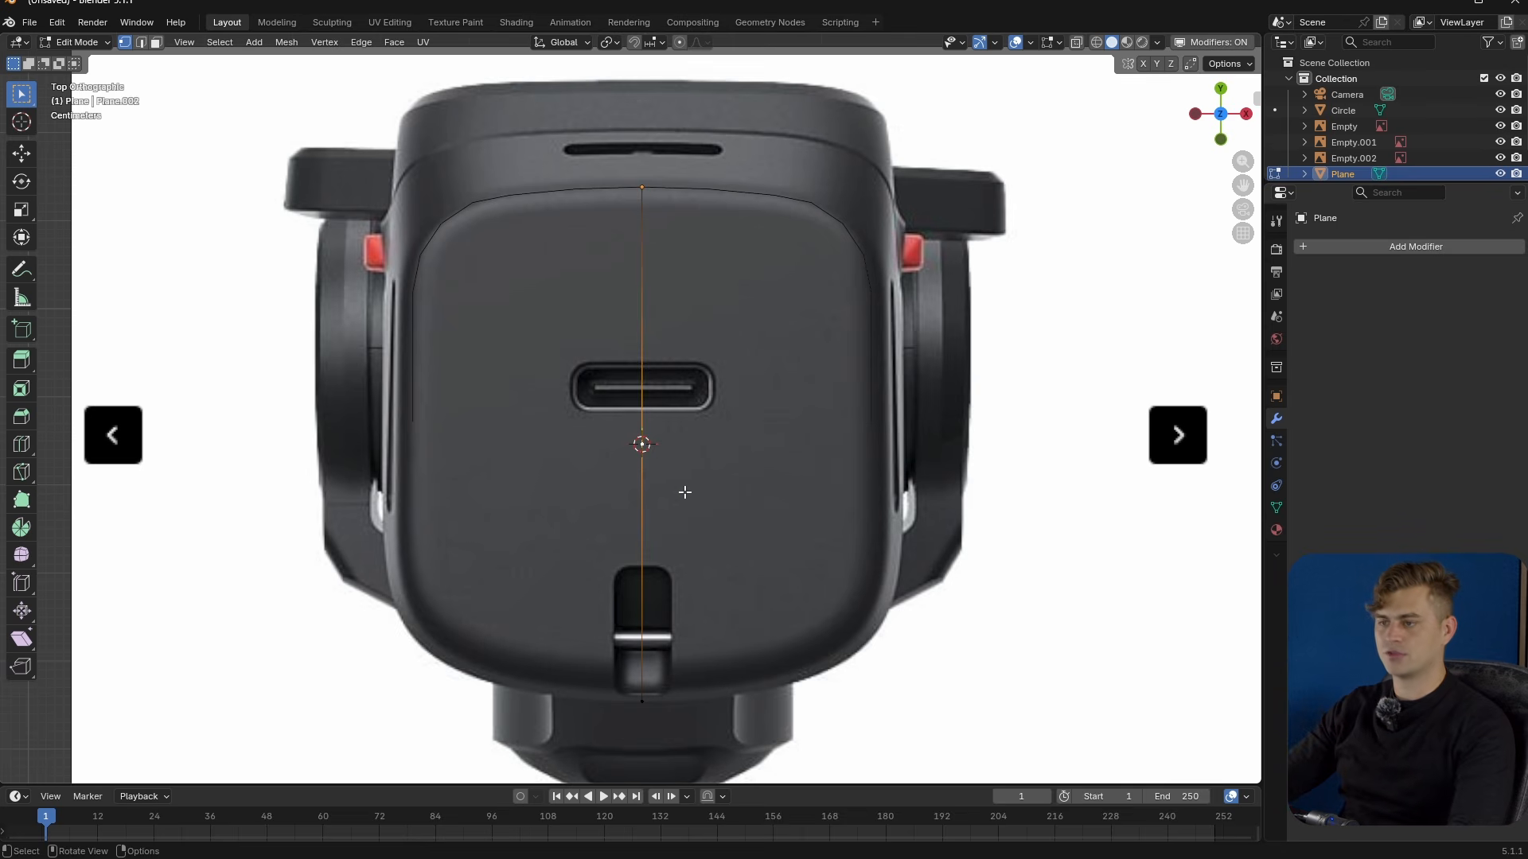
- Add a Mirror modifier to the circle profile and mirror it on the Y axis only
key(Tab)
click(415, 268)
click(1411, 242)
text(mirro)
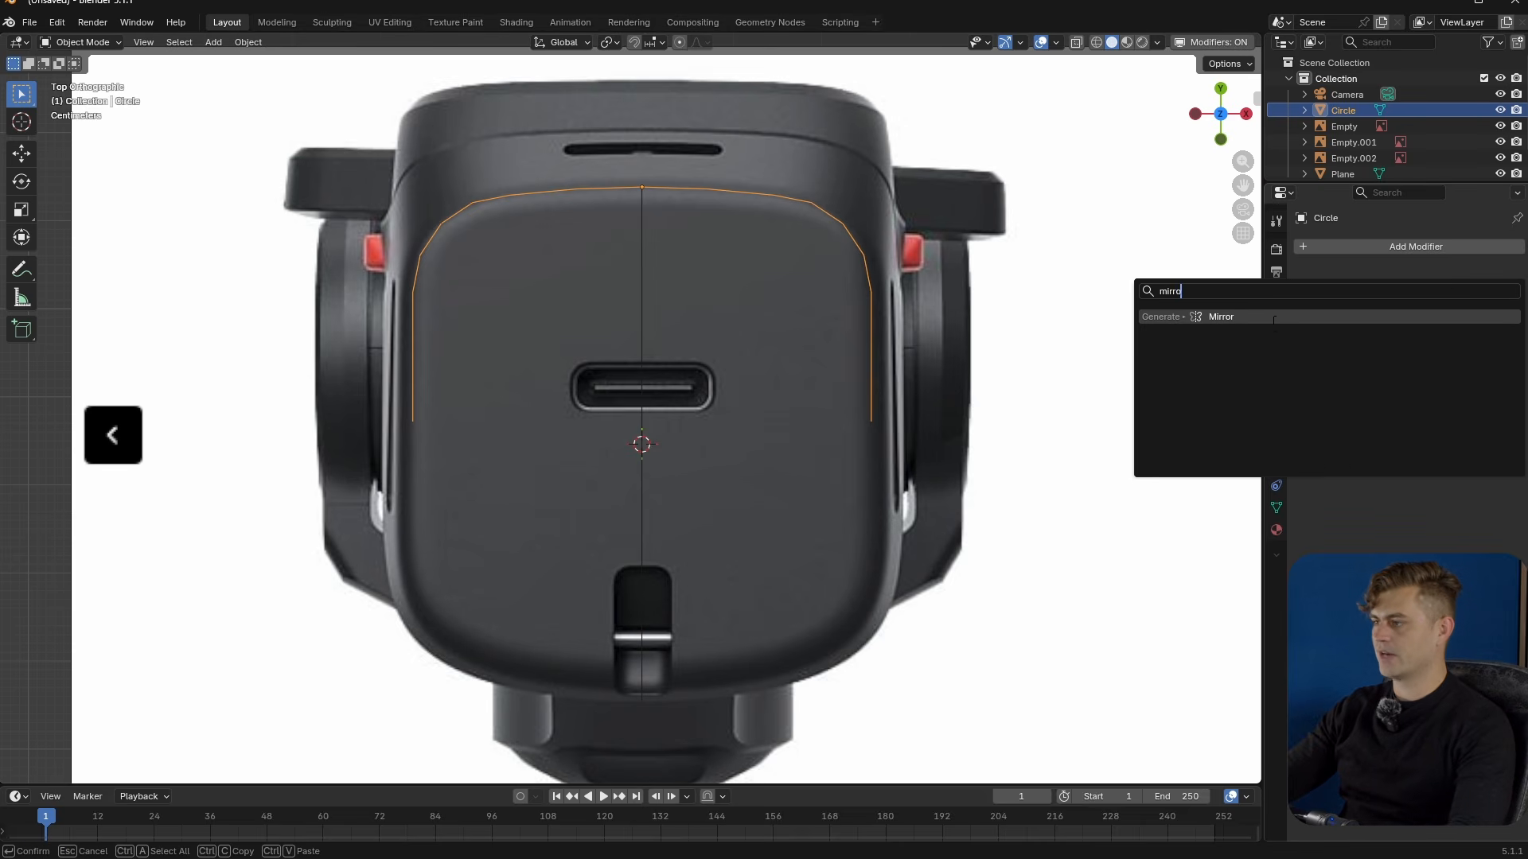
key(Return)
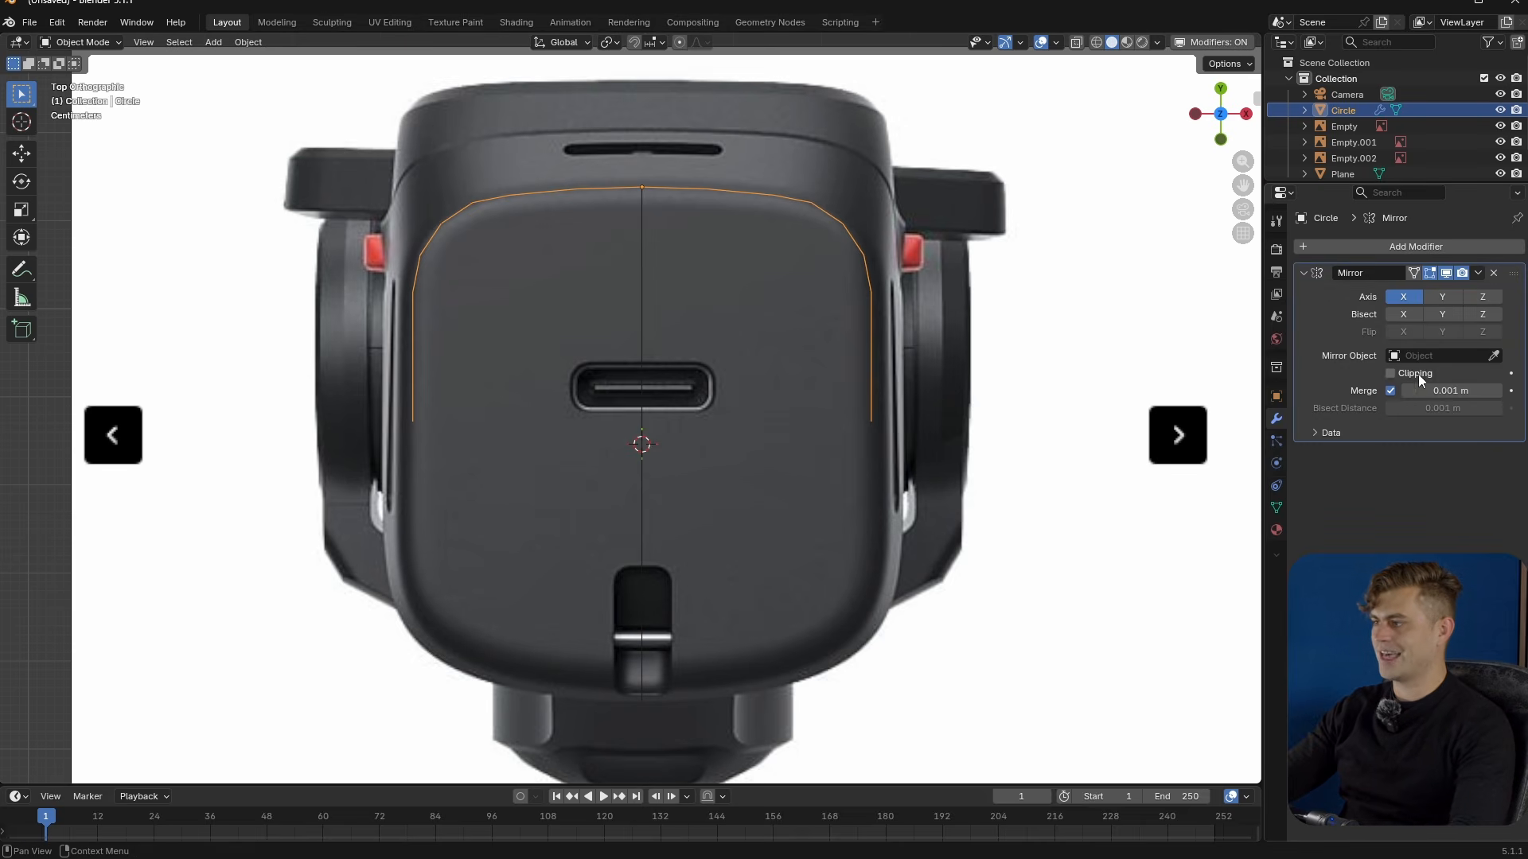
click(1443, 296)
click(1415, 298)
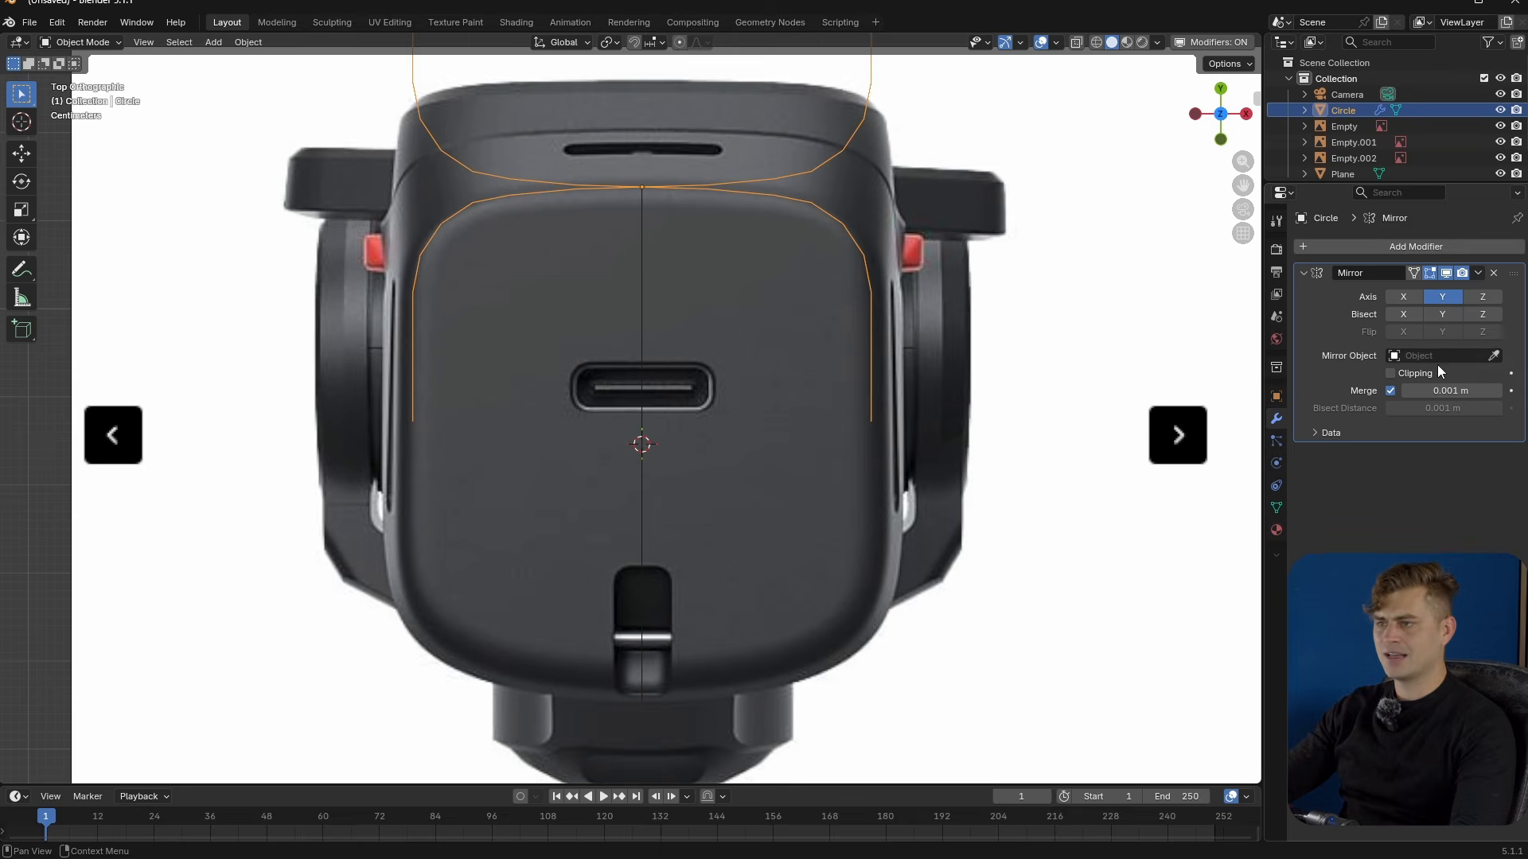
- Set the profile's origin to the 3D cursor
click(247, 41)
mouse_move(312, 80)
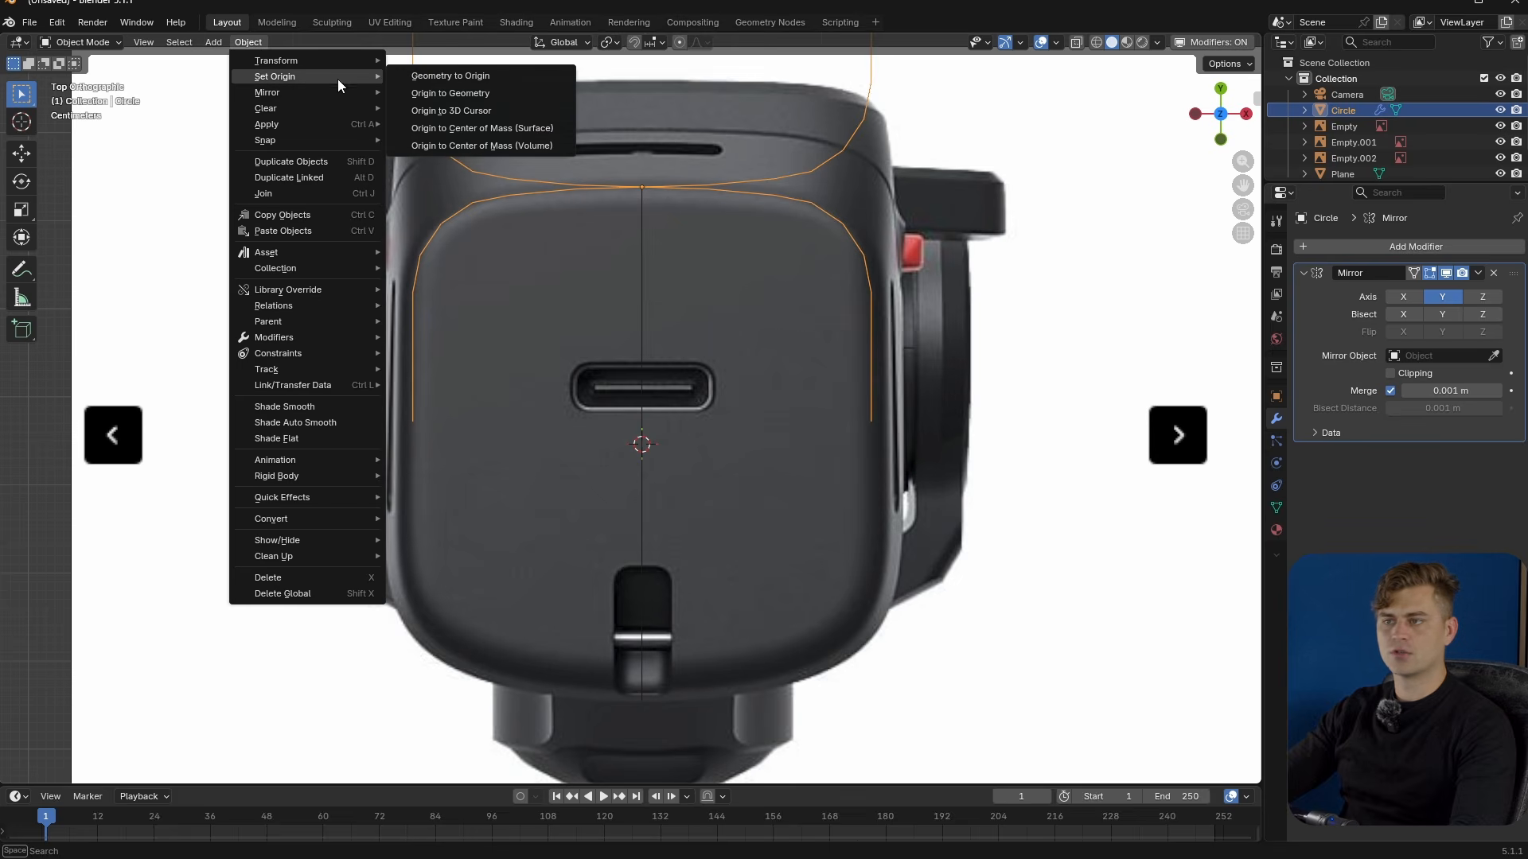
click(489, 109)
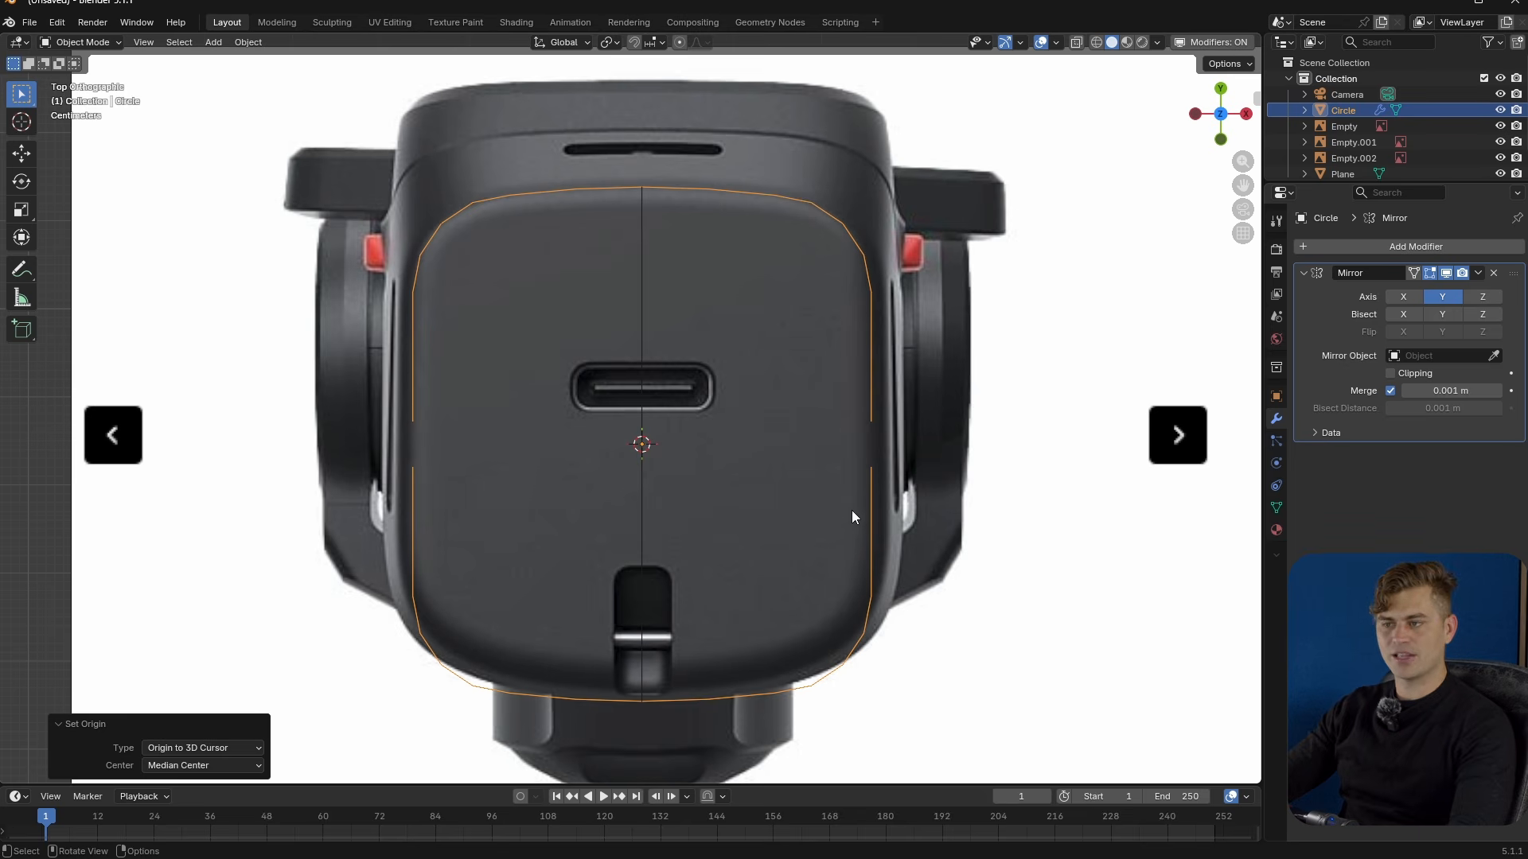
- Align the profile's two lower end vertices with the mirror line by scaling them to 0 along Y around the 3D cursor
key(Tab)
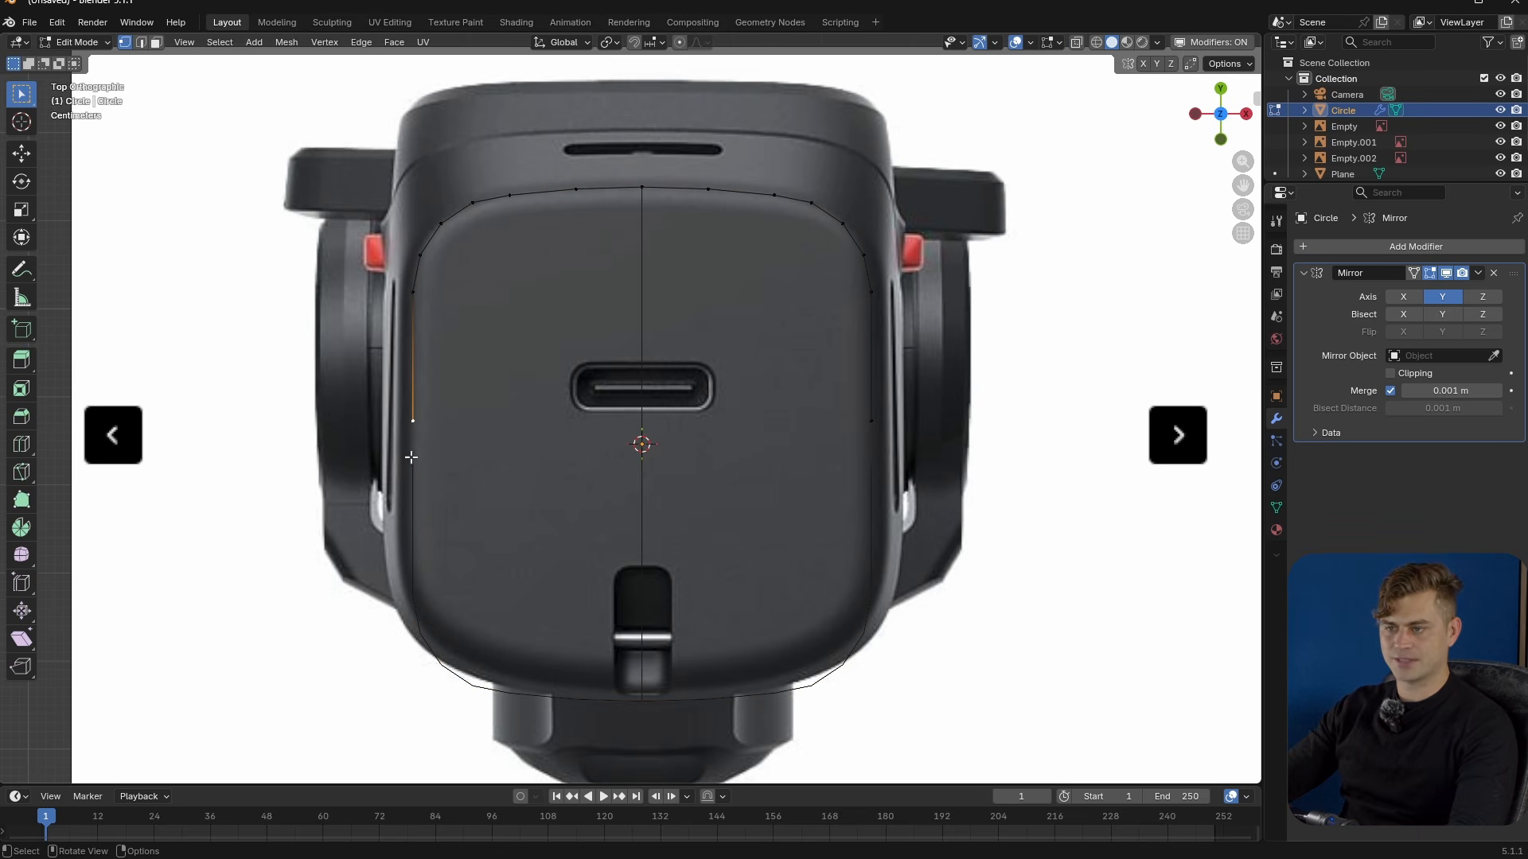
shift+click(871, 420)
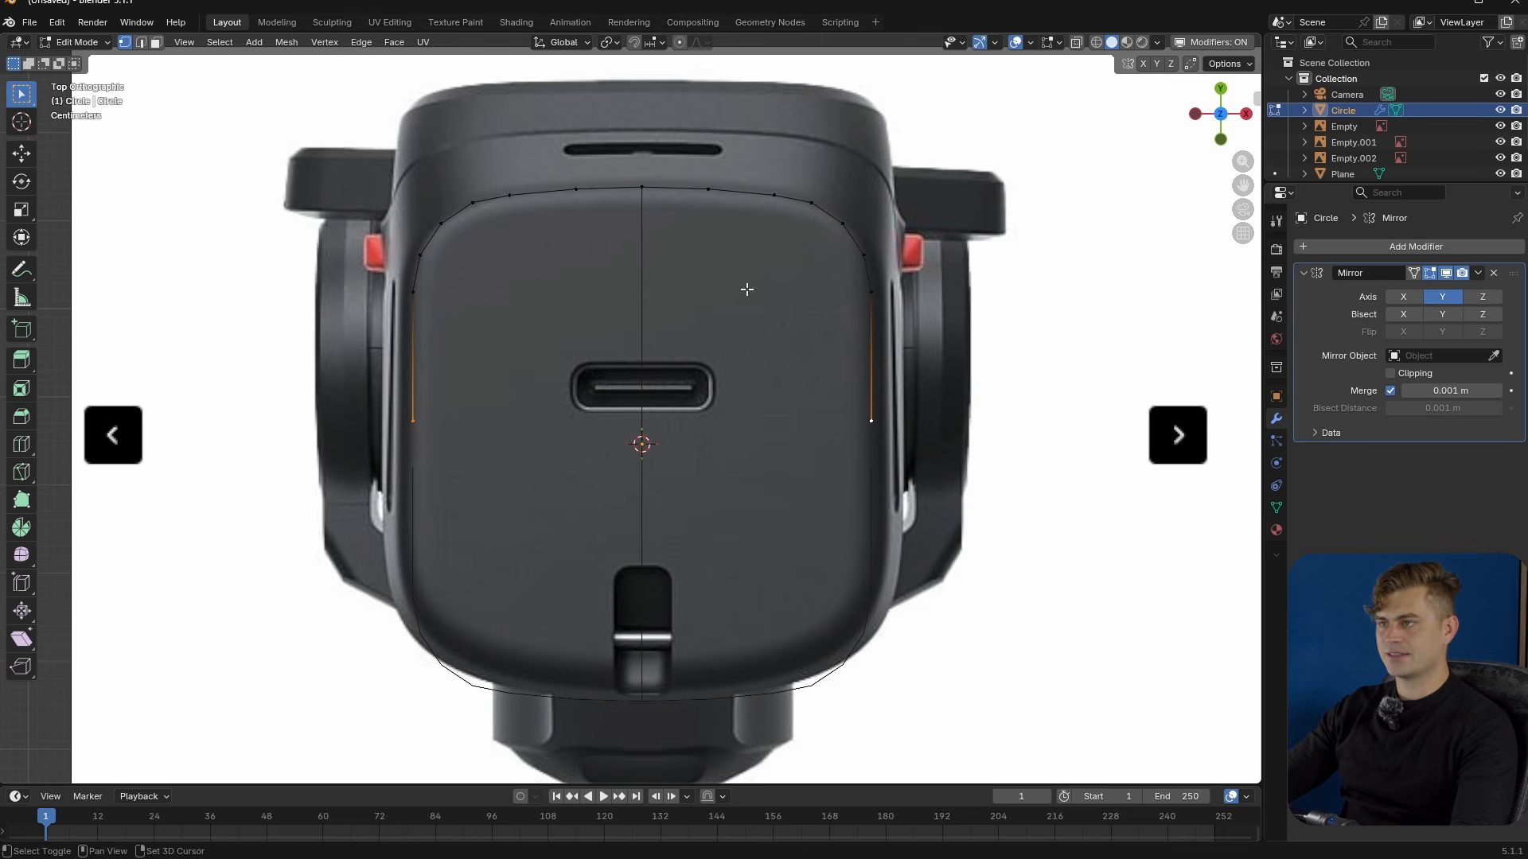
click(609, 42)
click(657, 98)
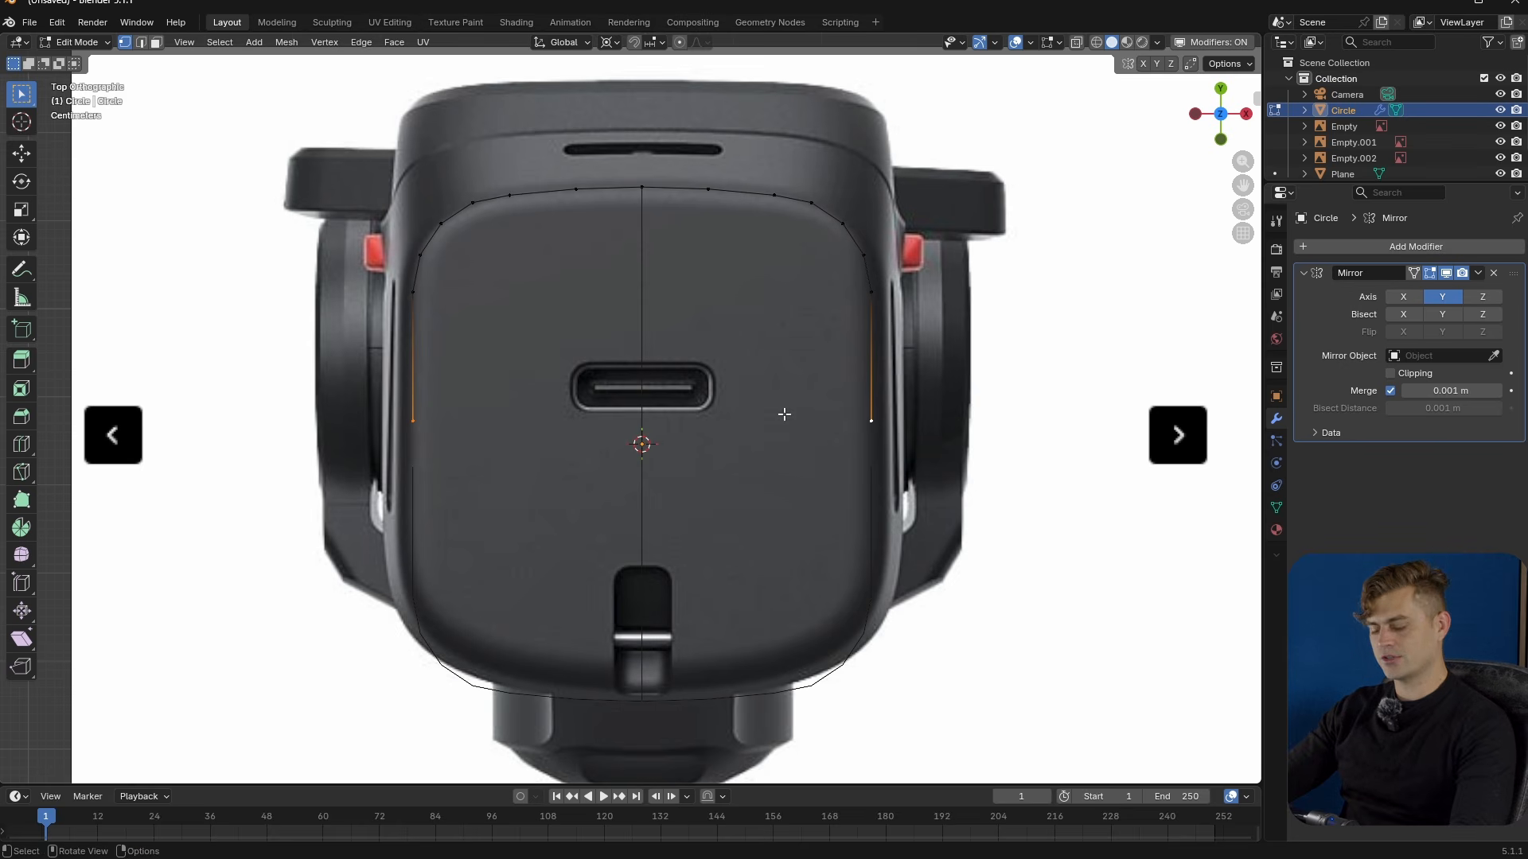
key(s)
key(y)
key(0)
key(Return)
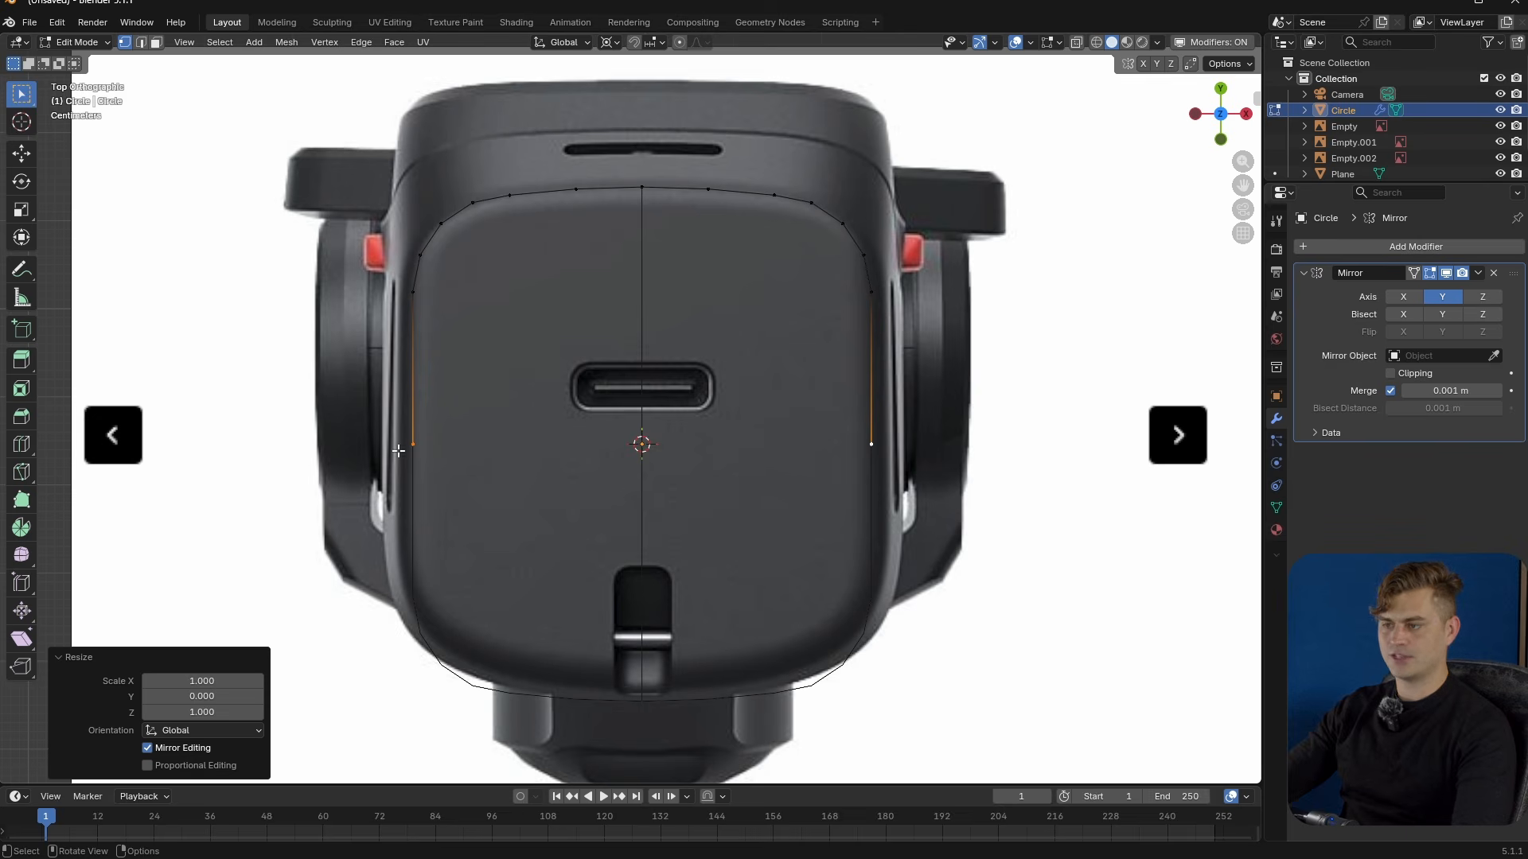
- Check the closed outline against the reference and apply the profile's Mirror modifier
scroll(454, 470, up, 10)
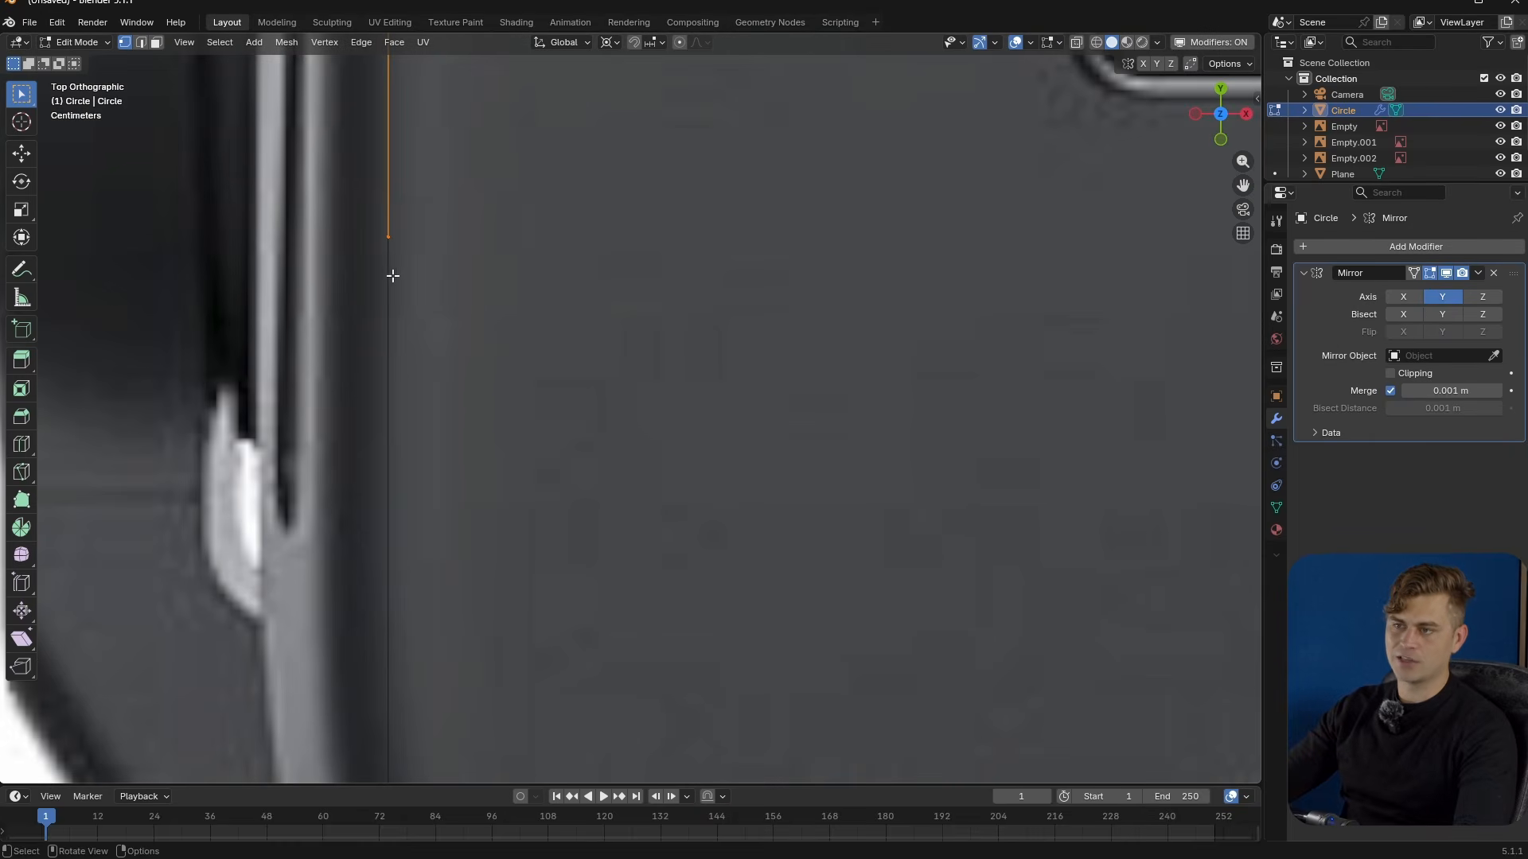
scroll(407, 262, down, 5)
shift+middle_drag(702, 382, 523, 312)
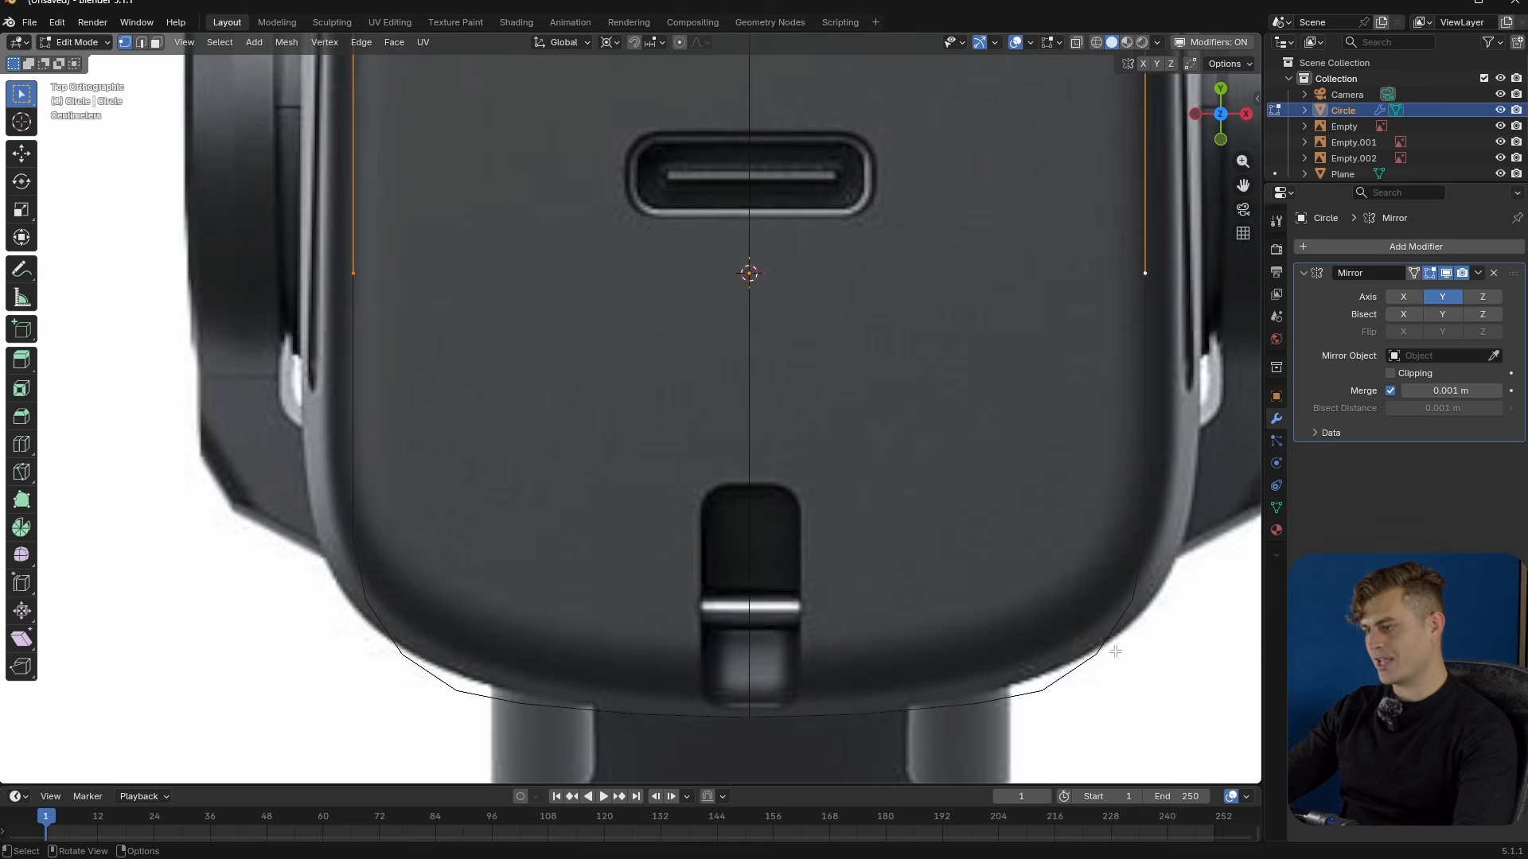
scroll(851, 439, down, 3)
key(Tab)
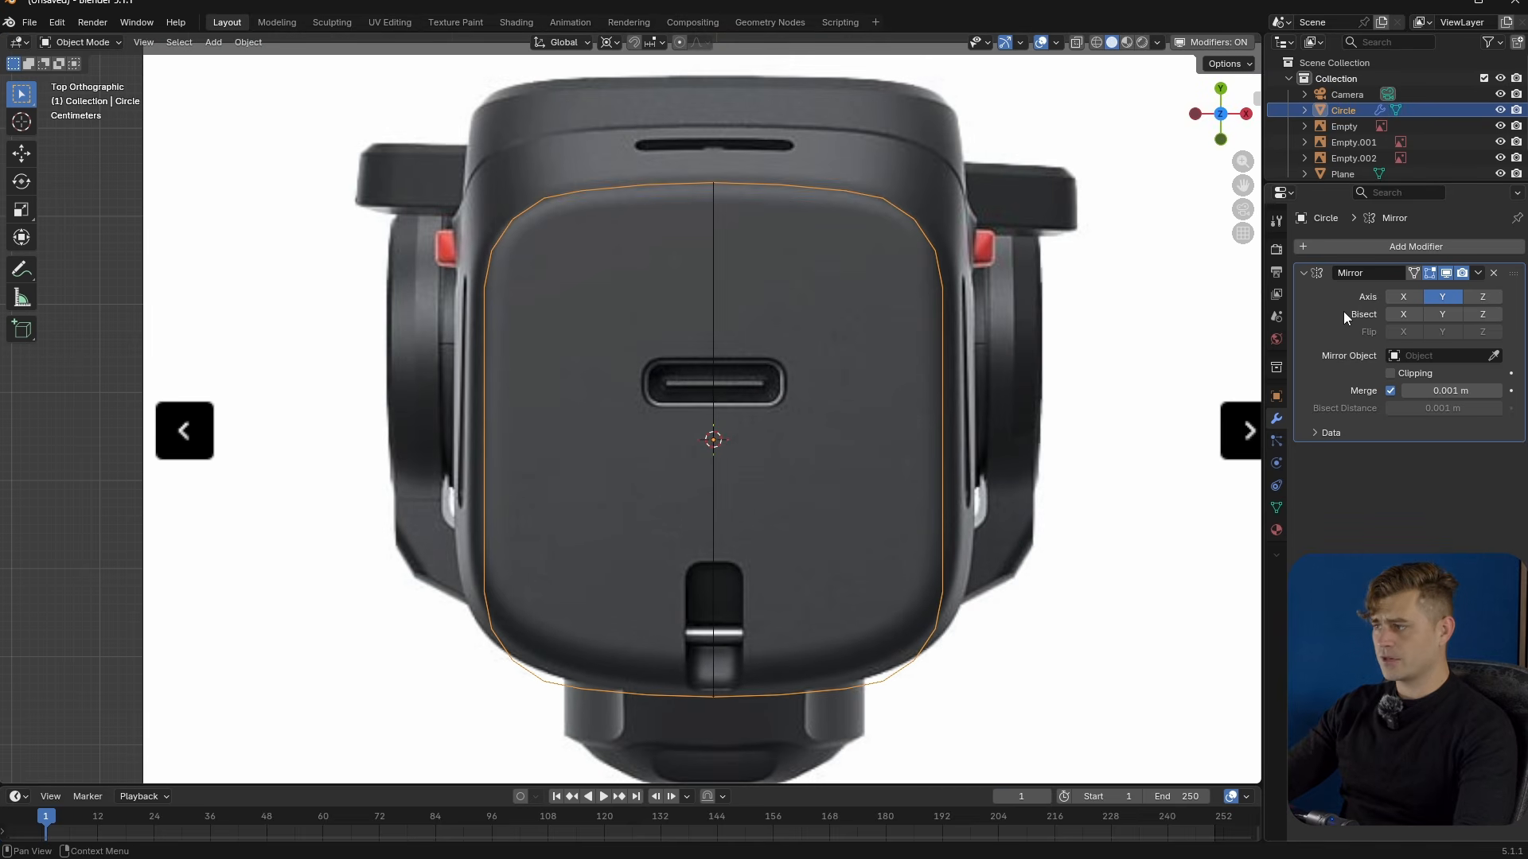
key(ctrl+a)
- Merge all vertices of the closed outline by distance
key(Tab)
click(978, 437)
key(a)
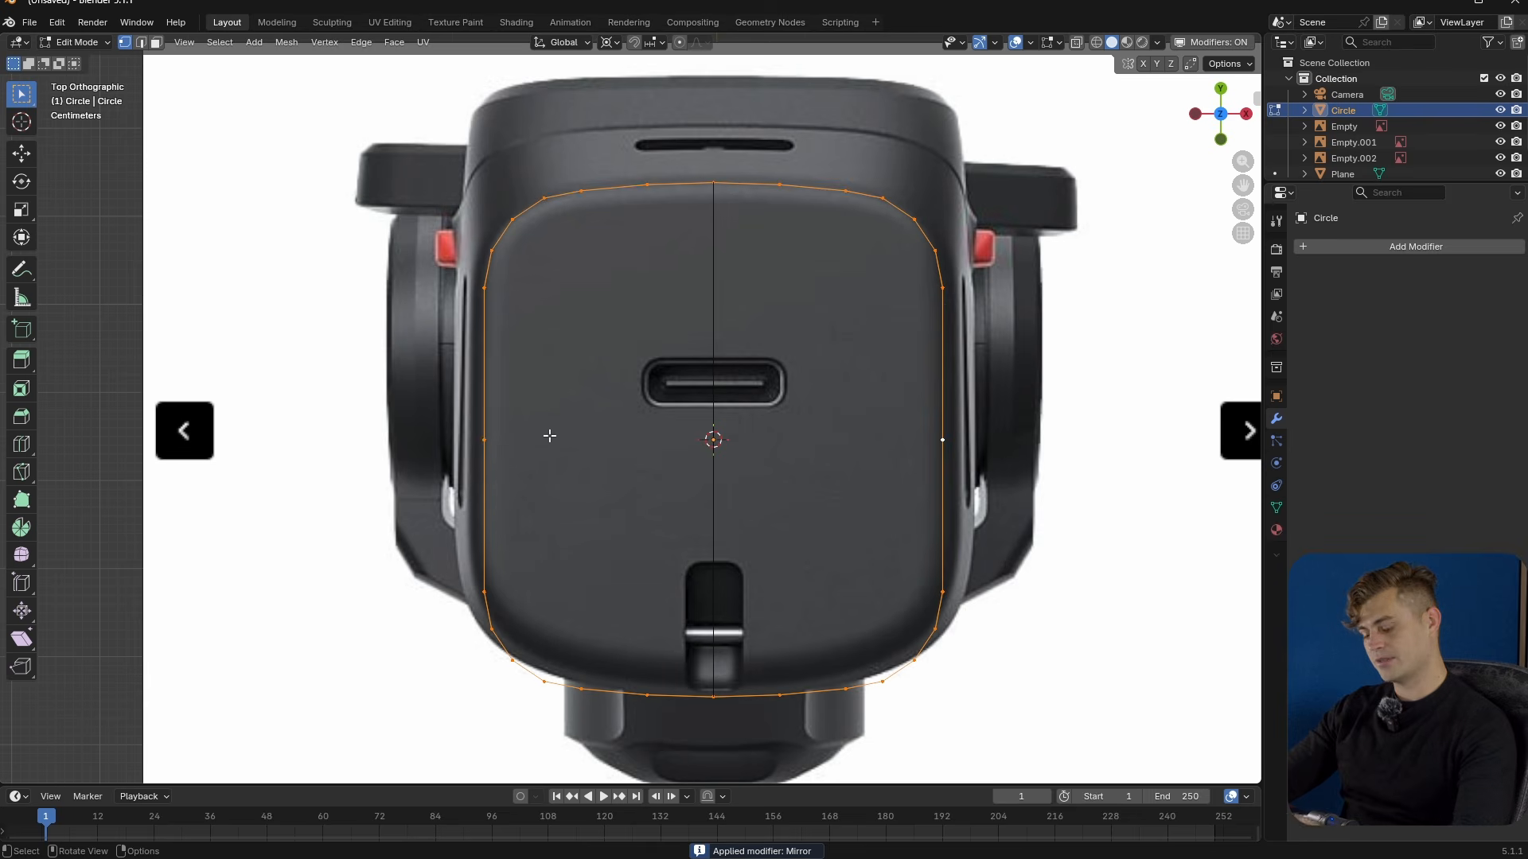
key(m)
click(525, 493)
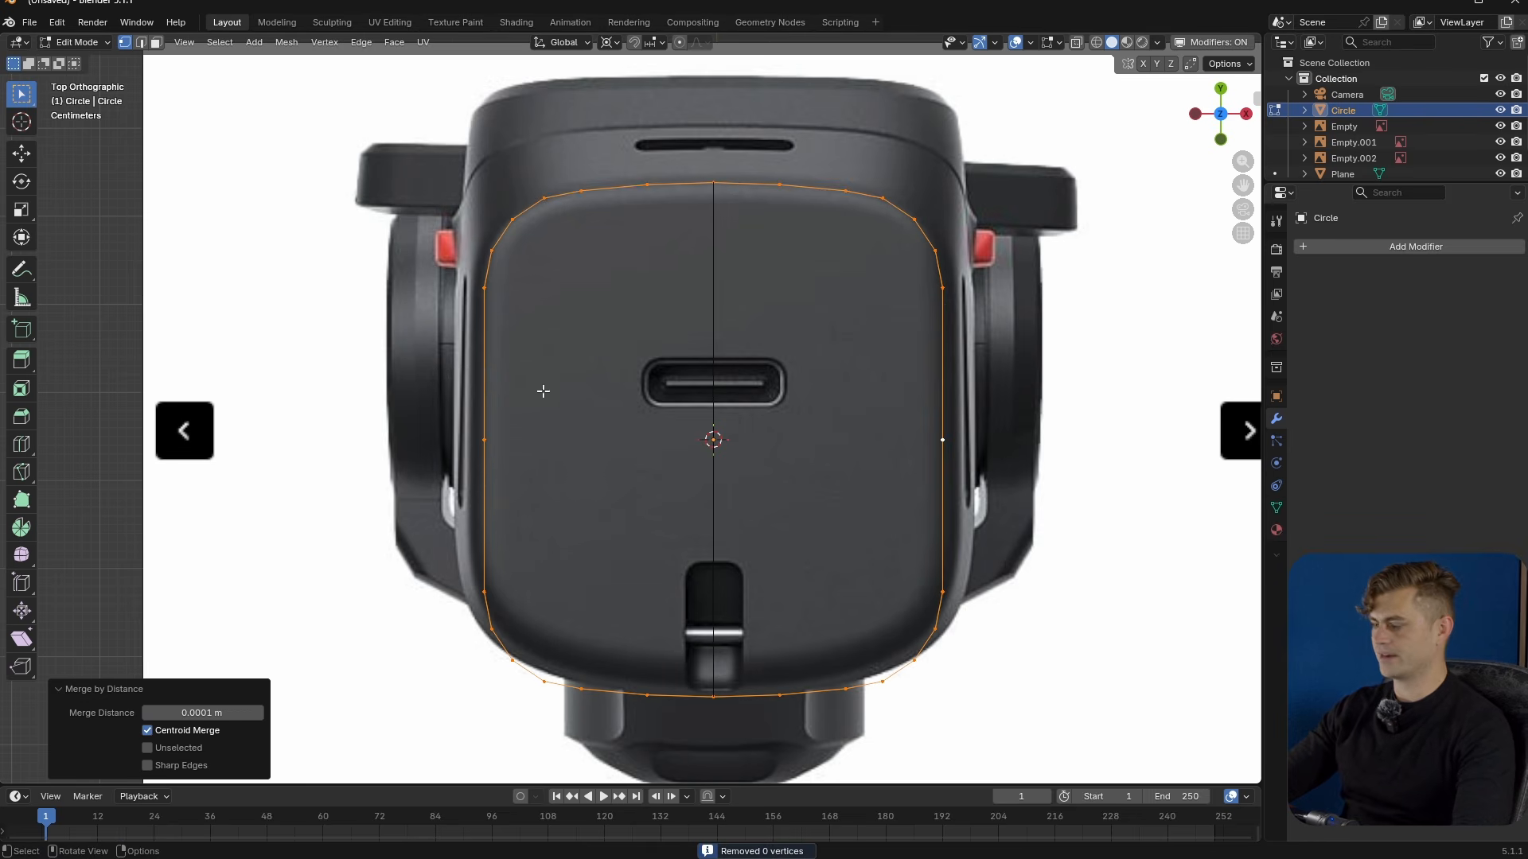
- Move the outline's symmetric pair of lower corner vertices about 0.016 m up along Y onto the reference edge
scroll(340, 606, up, 3)
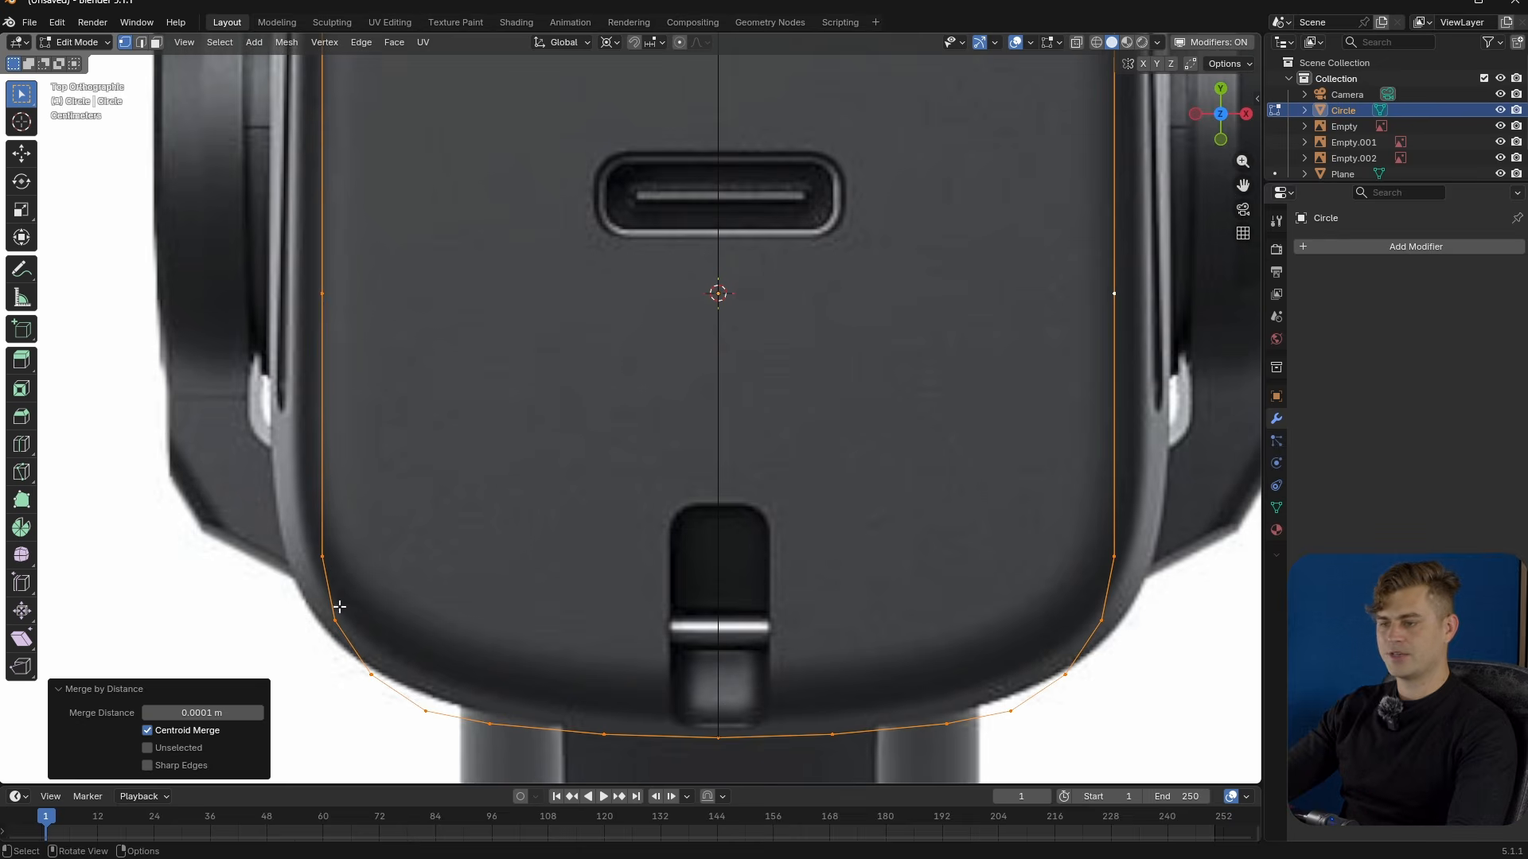
click(375, 695)
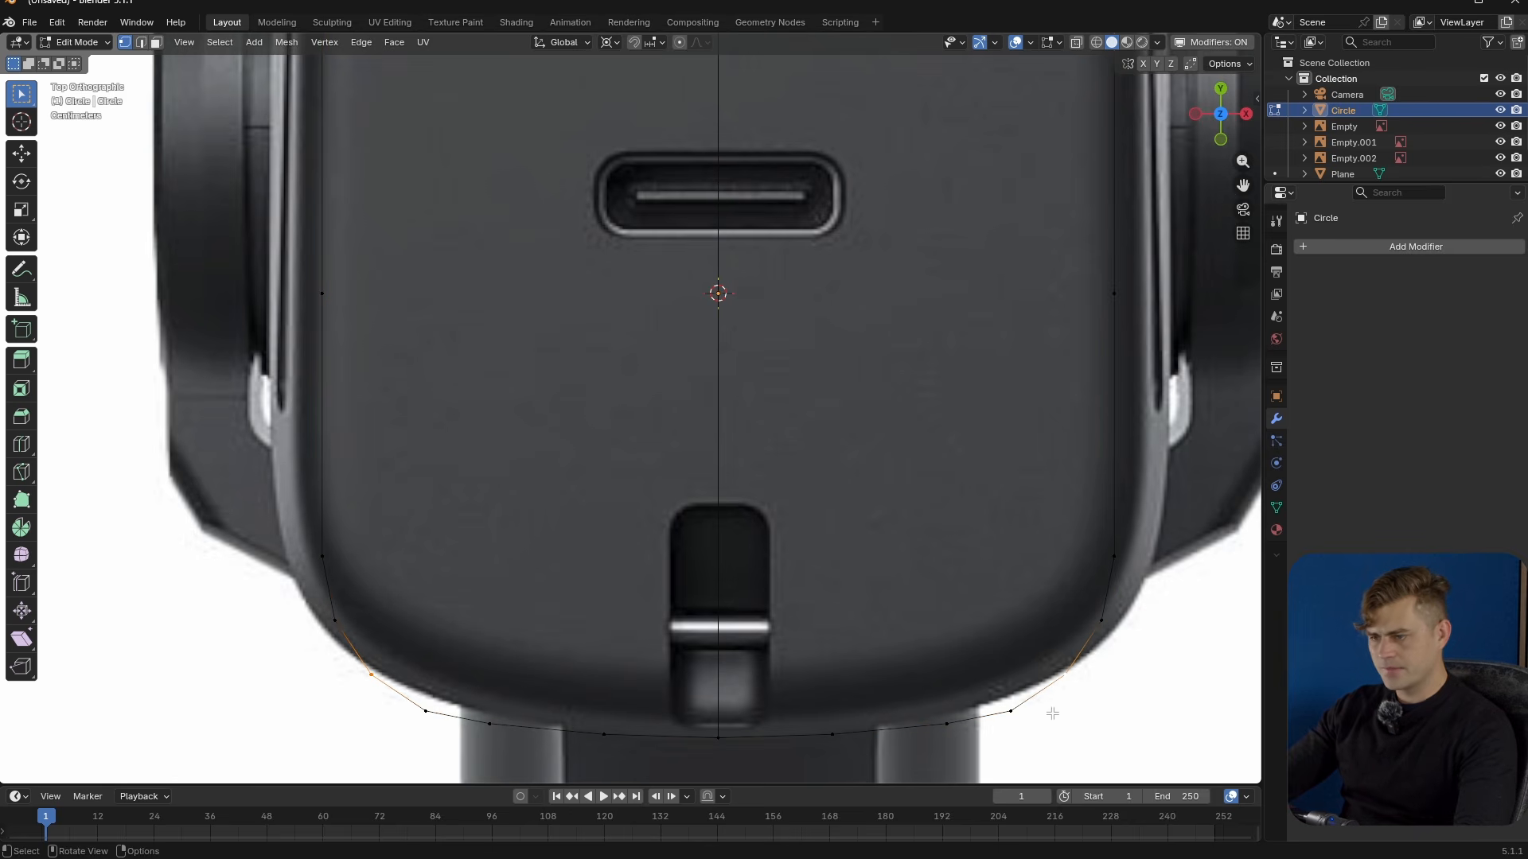
key(g)
key(y)
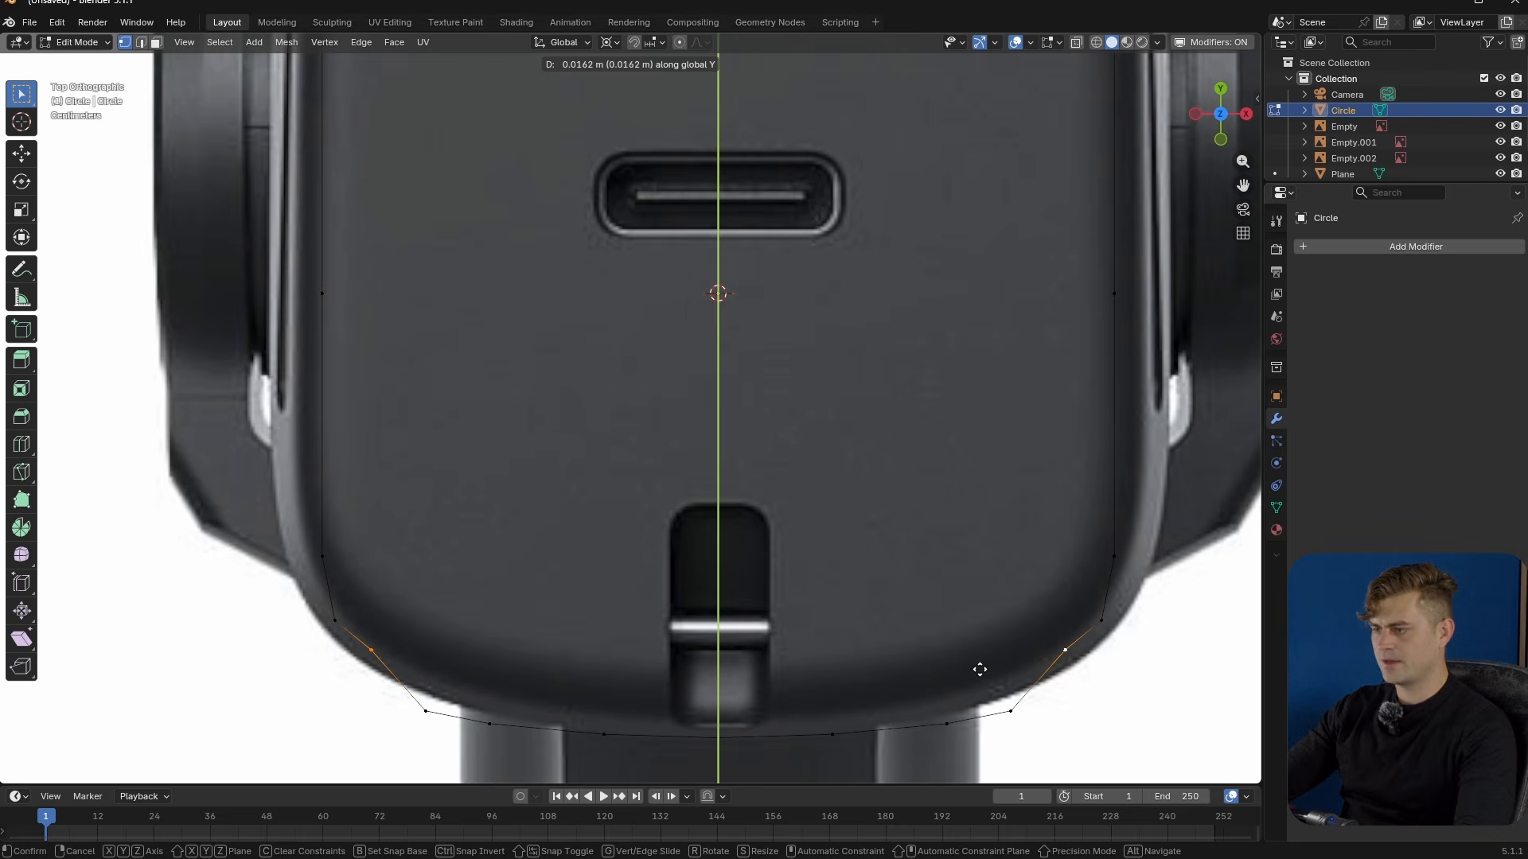
click(979, 669)
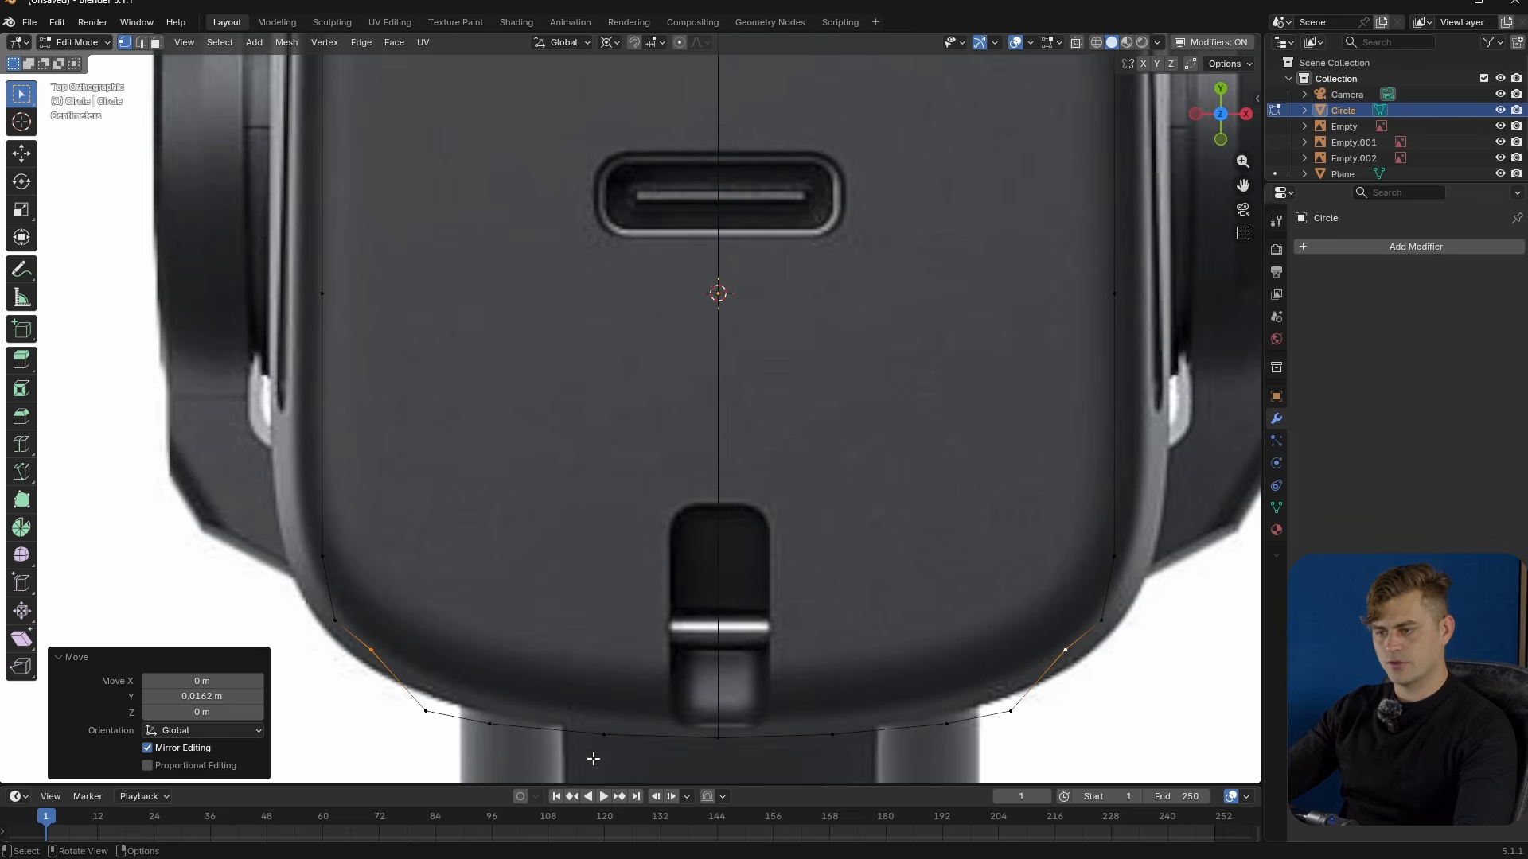
- Raise the next vertex pair inward on the lower corners about 0.020 m along Y to follow the reference curve
click(426, 711)
shift+click(1010, 711)
key(g)
key(y)
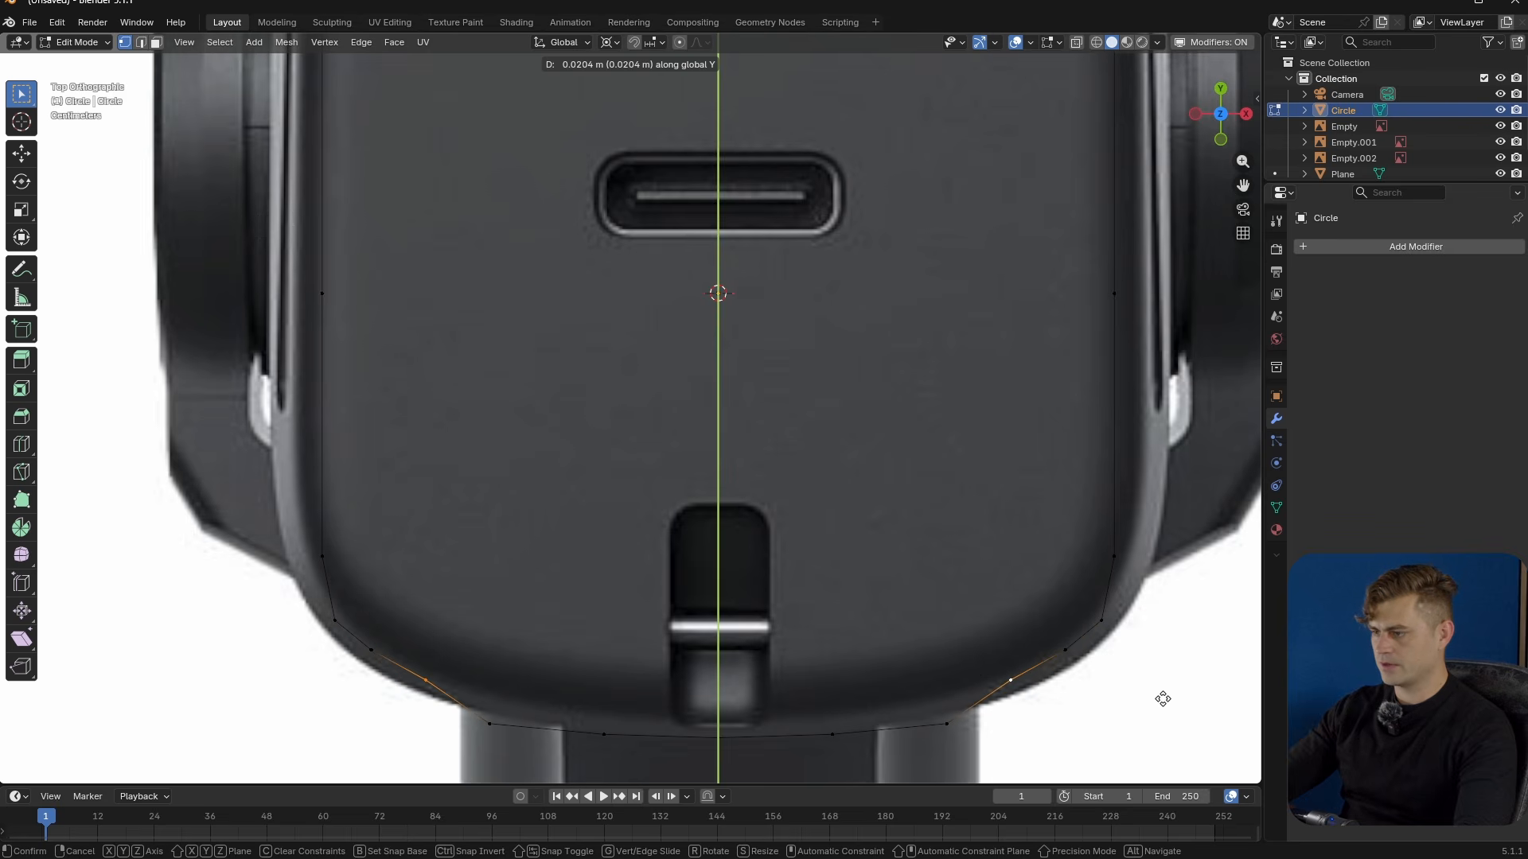
click(1162, 697)
- Raise the vertex pair at the ends of the bottom edge about 0.0147 m along Y
click(947, 724)
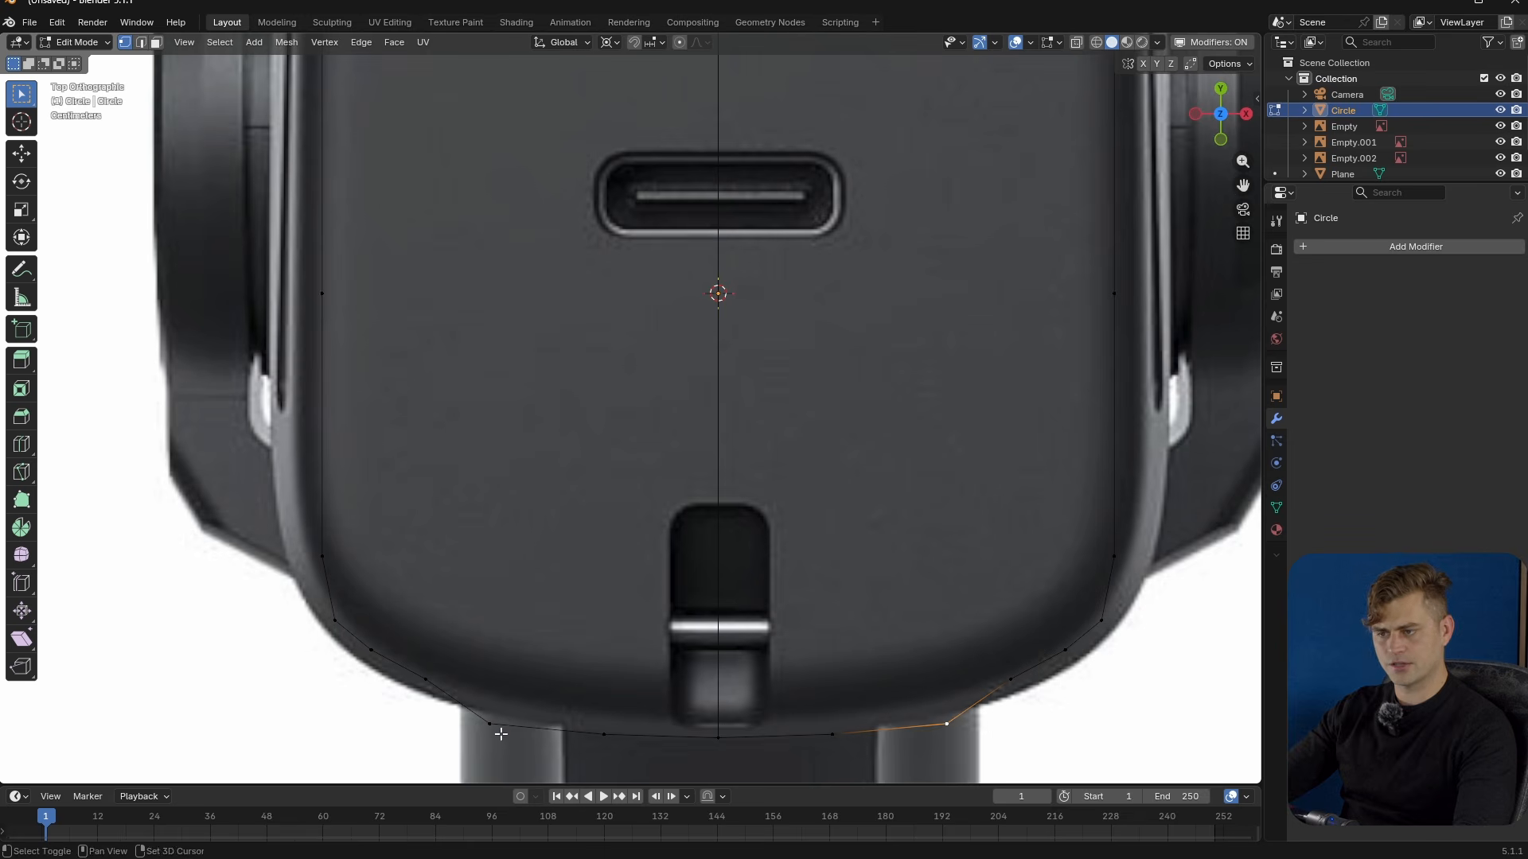
shift+click(489, 724)
key(g)
key(y)
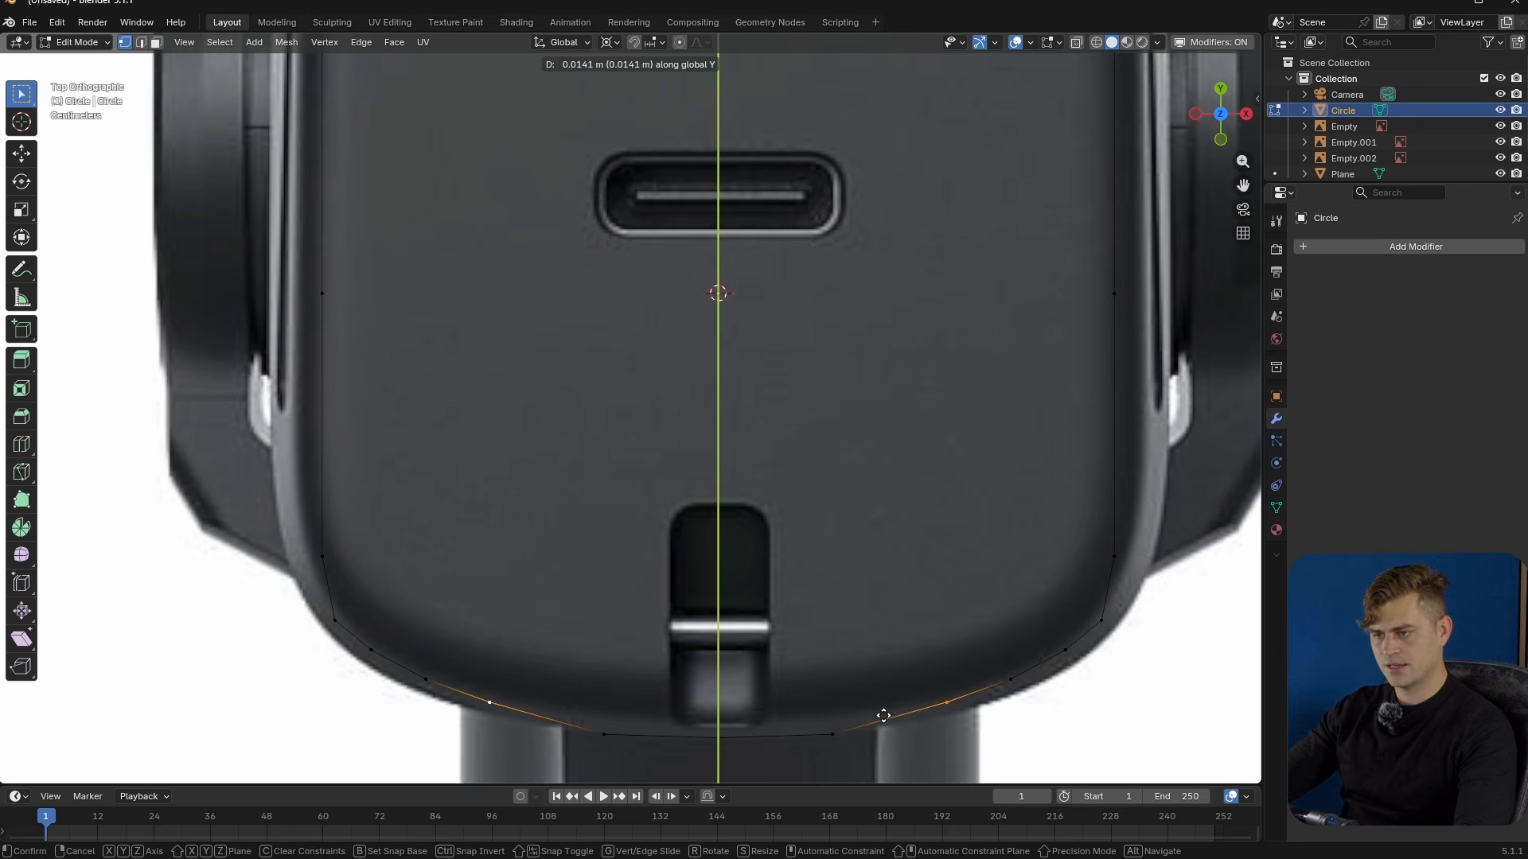
key(shift)
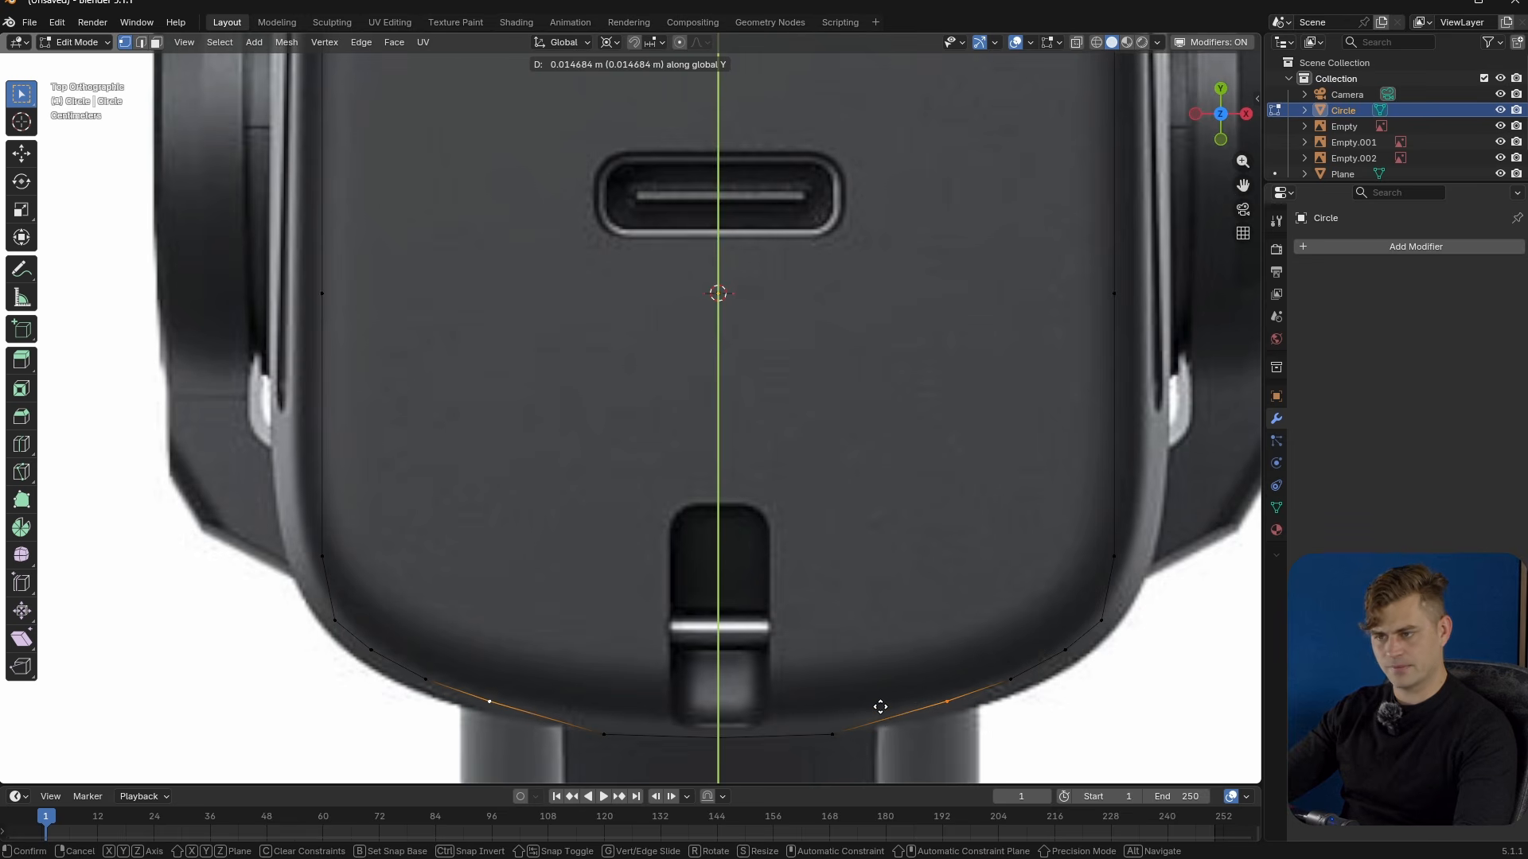
click(880, 706)
- Raise the middle vertices of the bottom edge about 0.0089 m along Y to meet the reference edge
click(832, 733)
shift+click(604, 734)
key(g)
key(y)
key(shift)
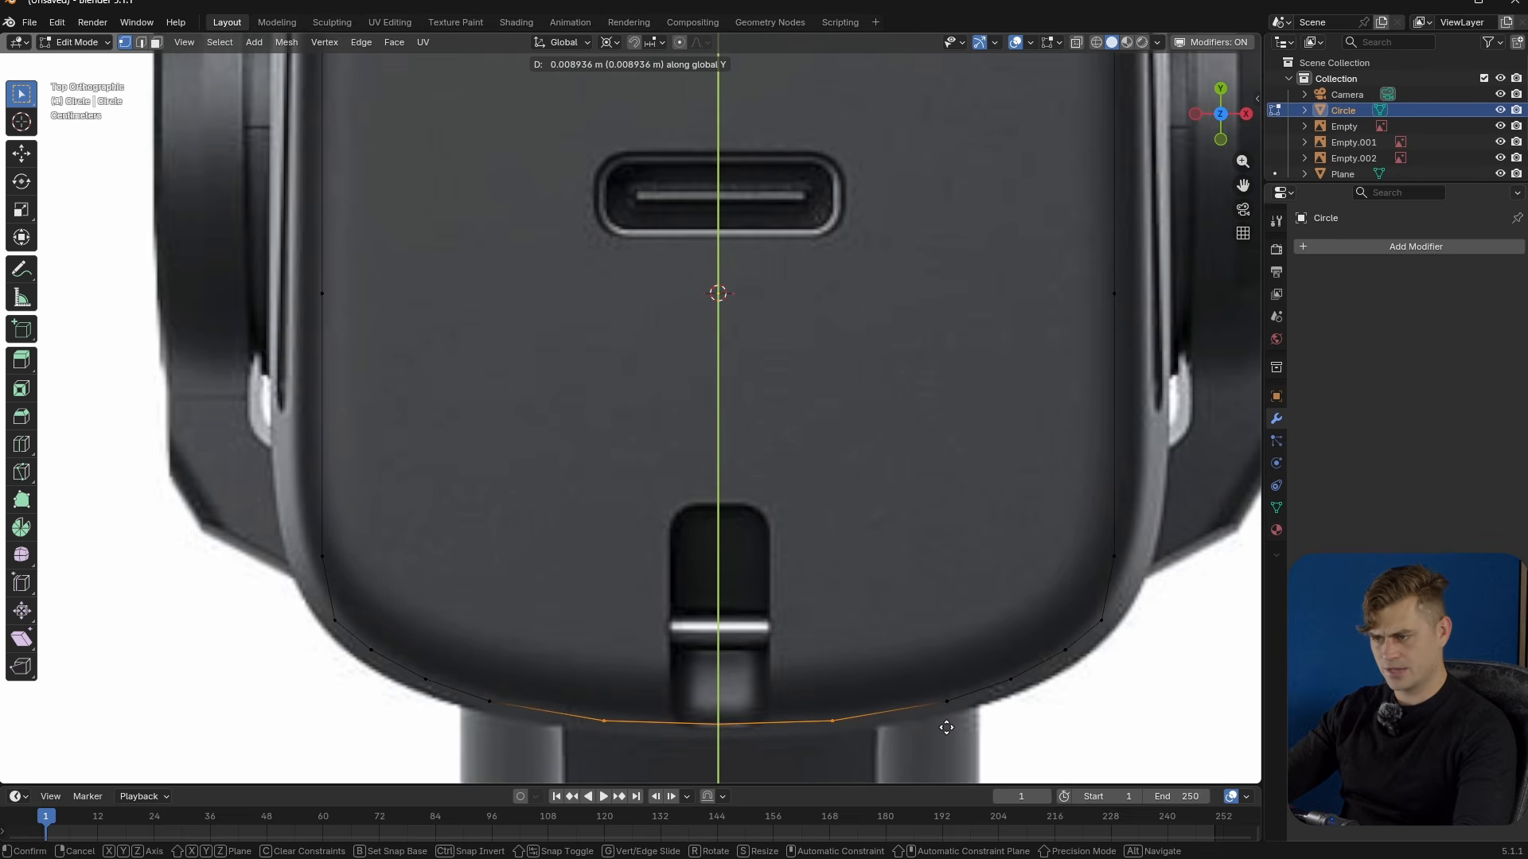
click(946, 728)
- Return to Object Mode and add a level 3 Subdivision modifier to the profile
key(Tab)
scroll(746, 458, down, 3)
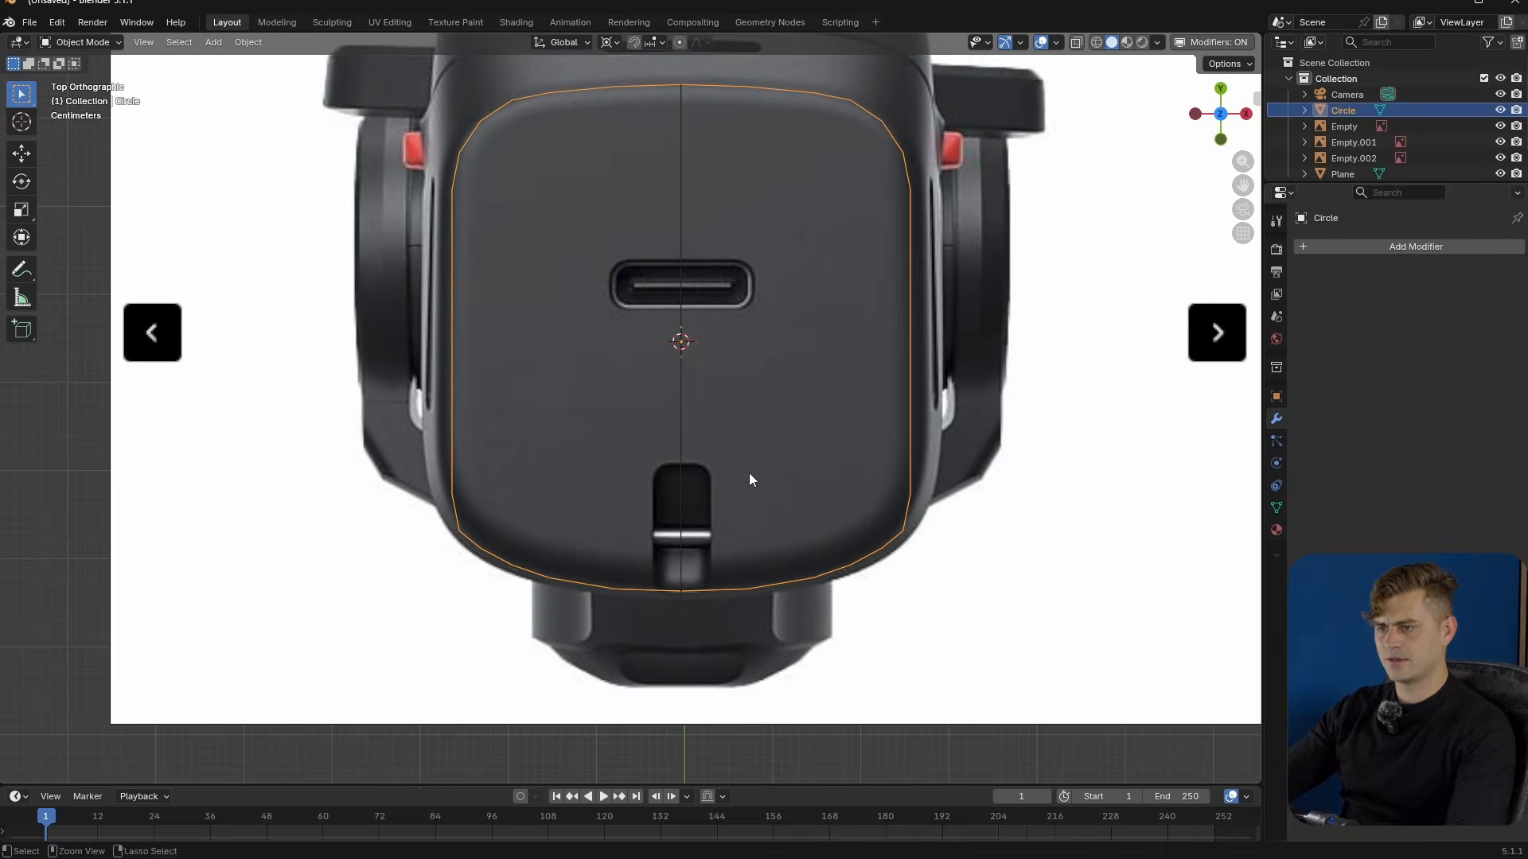
key(ctrl+3)
middle_drag(750, 479, 732, 531)
- Lower the profile about 0.061 m along Z to the handle's base in front view
key(KP_7)
key(KP_1)
key(g)
key(z)
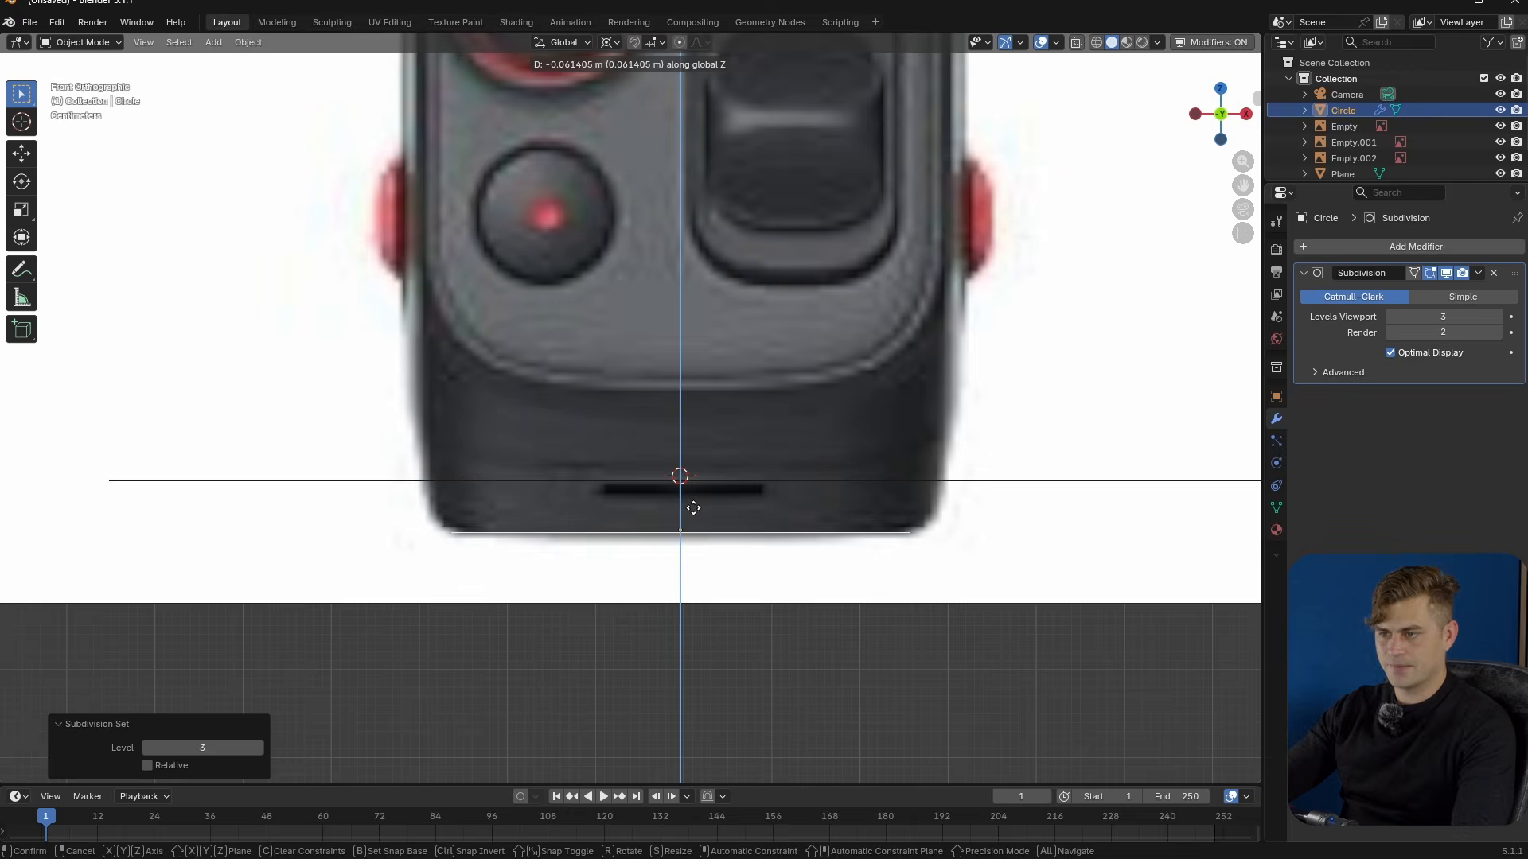
click(693, 508)
- Raise the profile about 0.11 m along Z
key(KP_7)
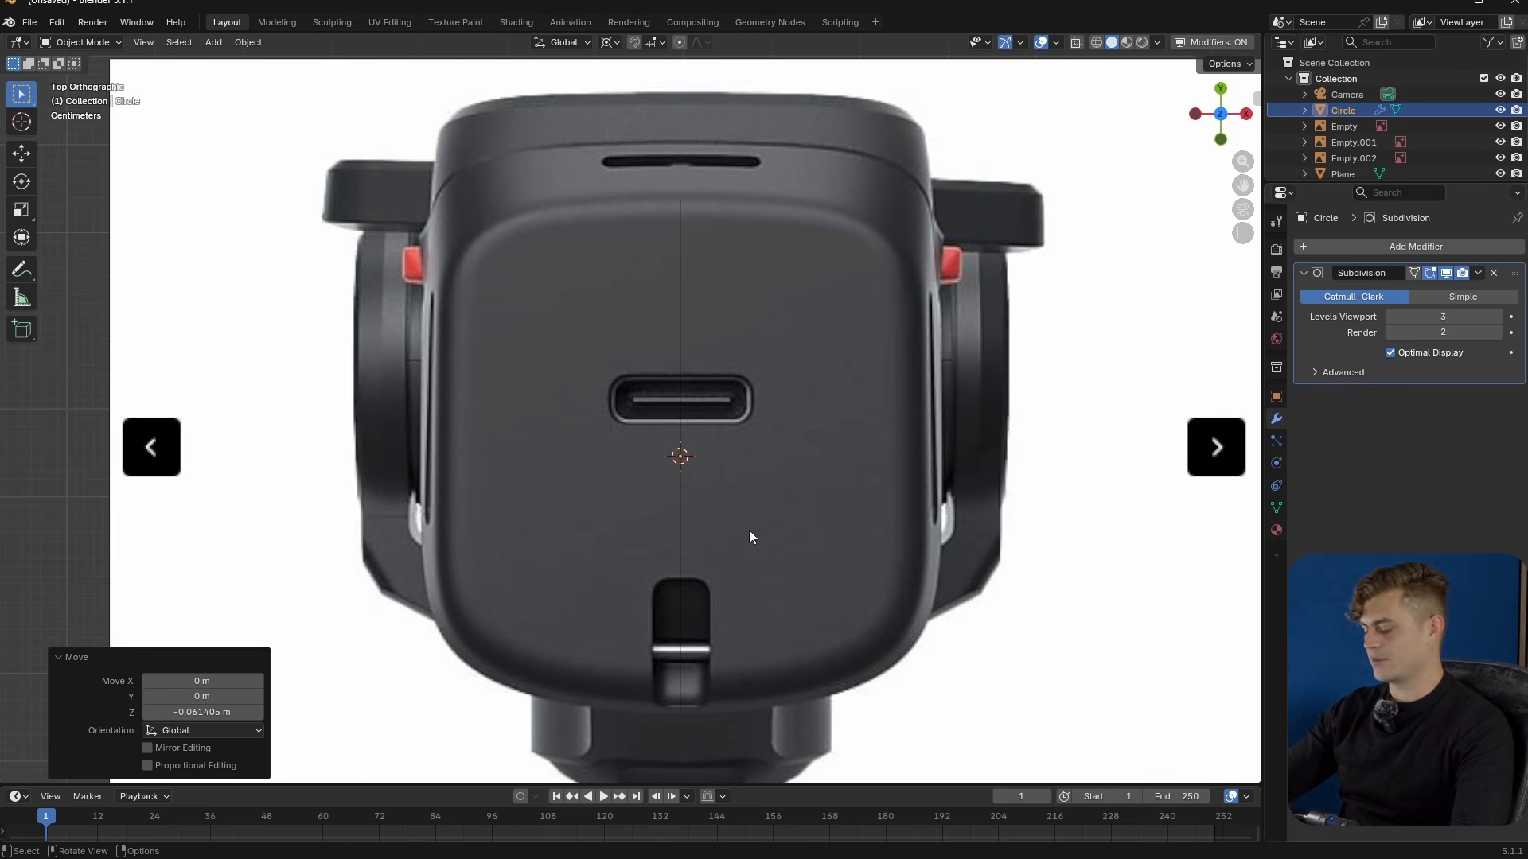
middle_drag(748, 528, 833, 442)
key(g)
key(z)
click(707, 461)
- Reset the 3D cursor to the world origin and snap the profile to the cursor
key(shift+s)
click(690, 498)
key(shift+s)
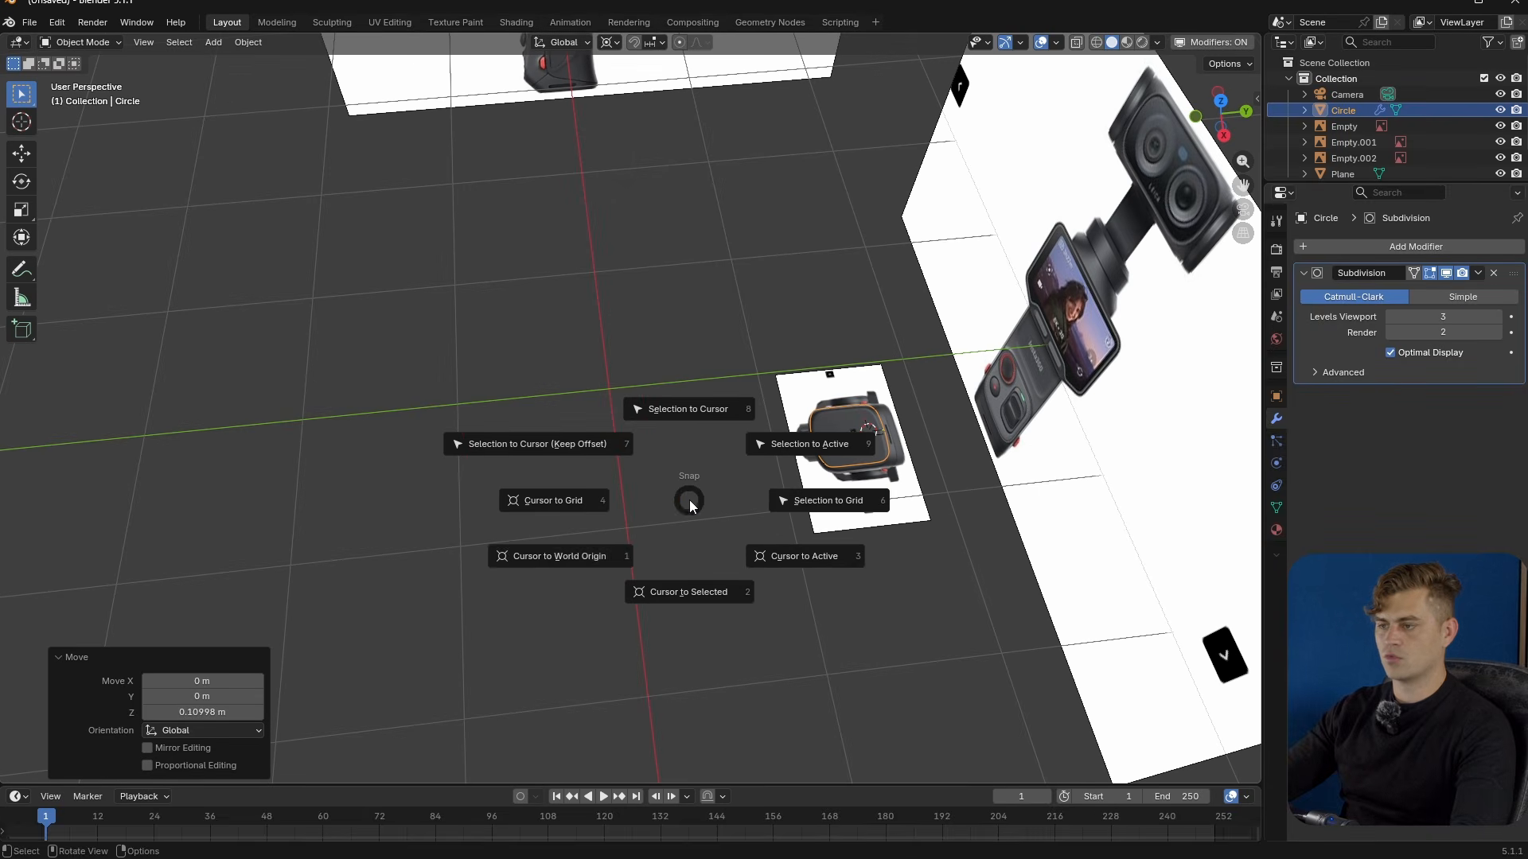
click(591, 571)
key(shift+s)
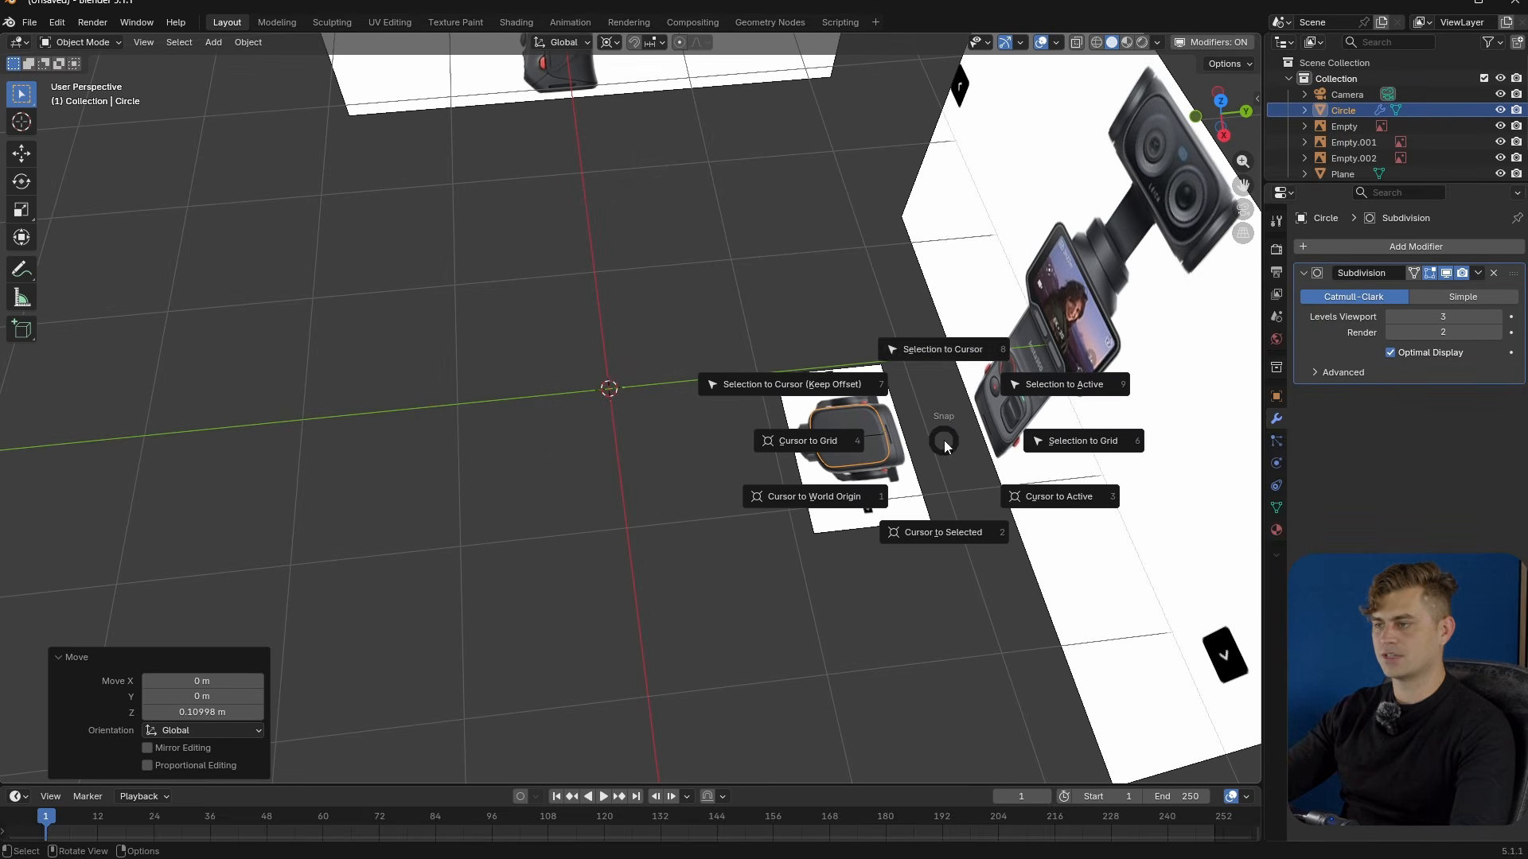
click(958, 350)
- Lower the profile about 0.842 m along Z from the world origin
middle_drag(588, 434, 710, 334)
key(g)
key(z)
click(723, 447)
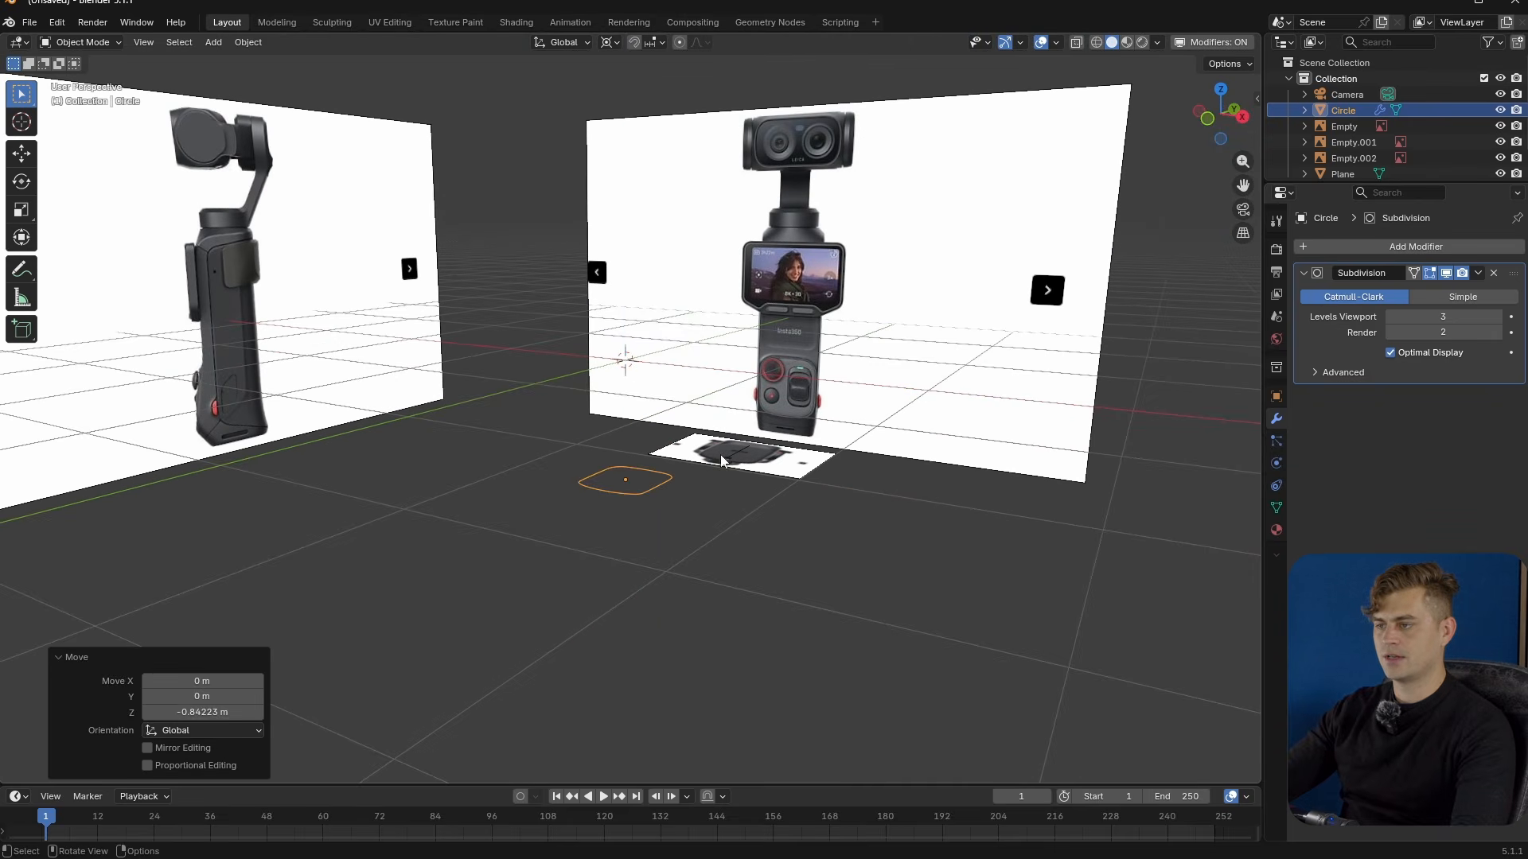
- Move the bottom-view reference image about -1.851 m along Y so it lines up with the profile
click(781, 491)
key(g)
key(y)
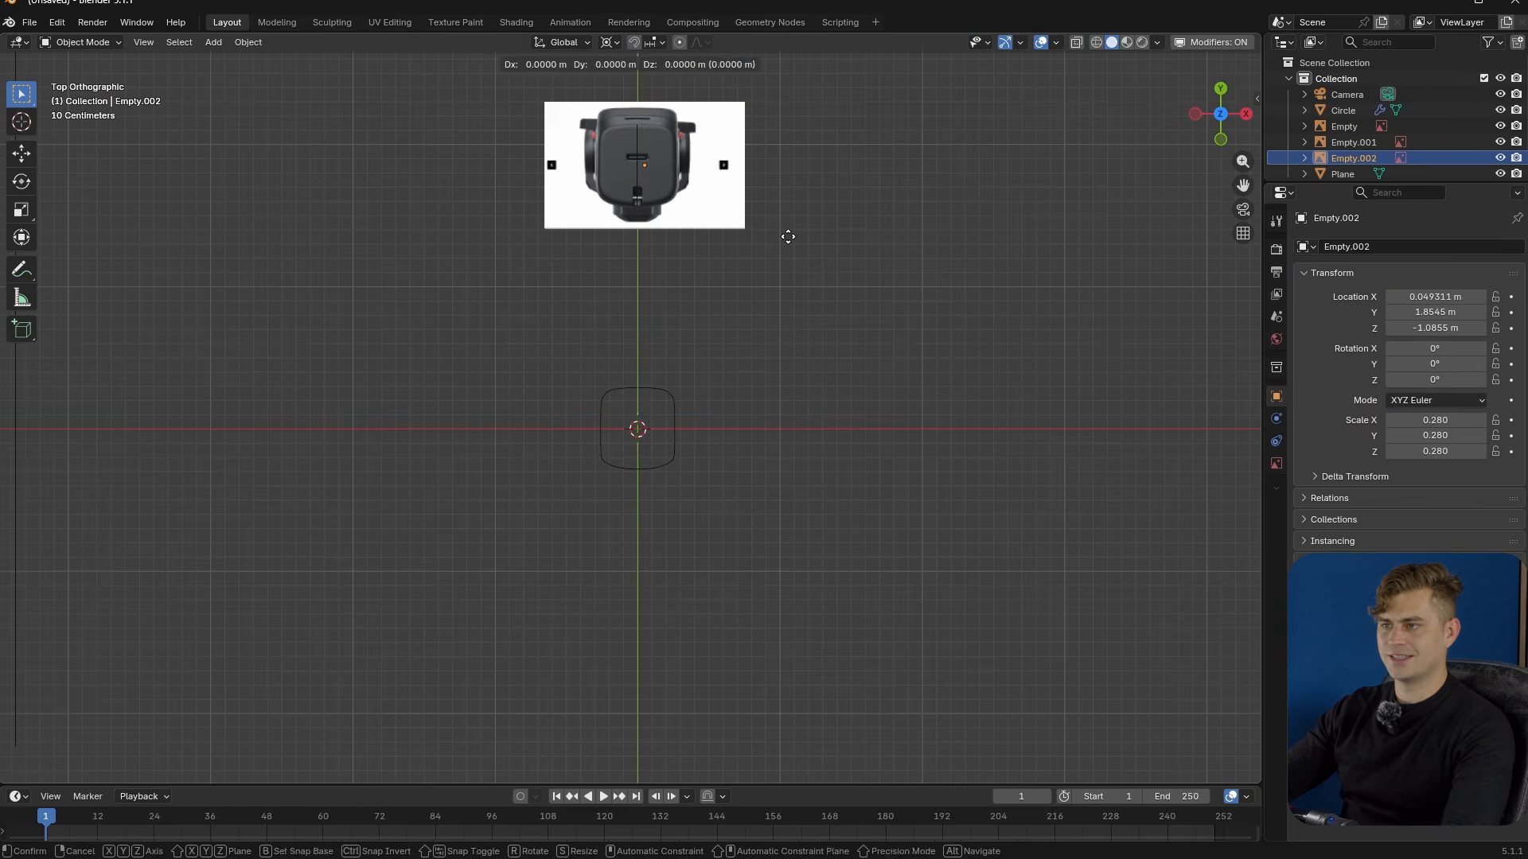
click(807, 500)
scroll(790, 473, up, 7)
scroll(790, 474, up, 4)
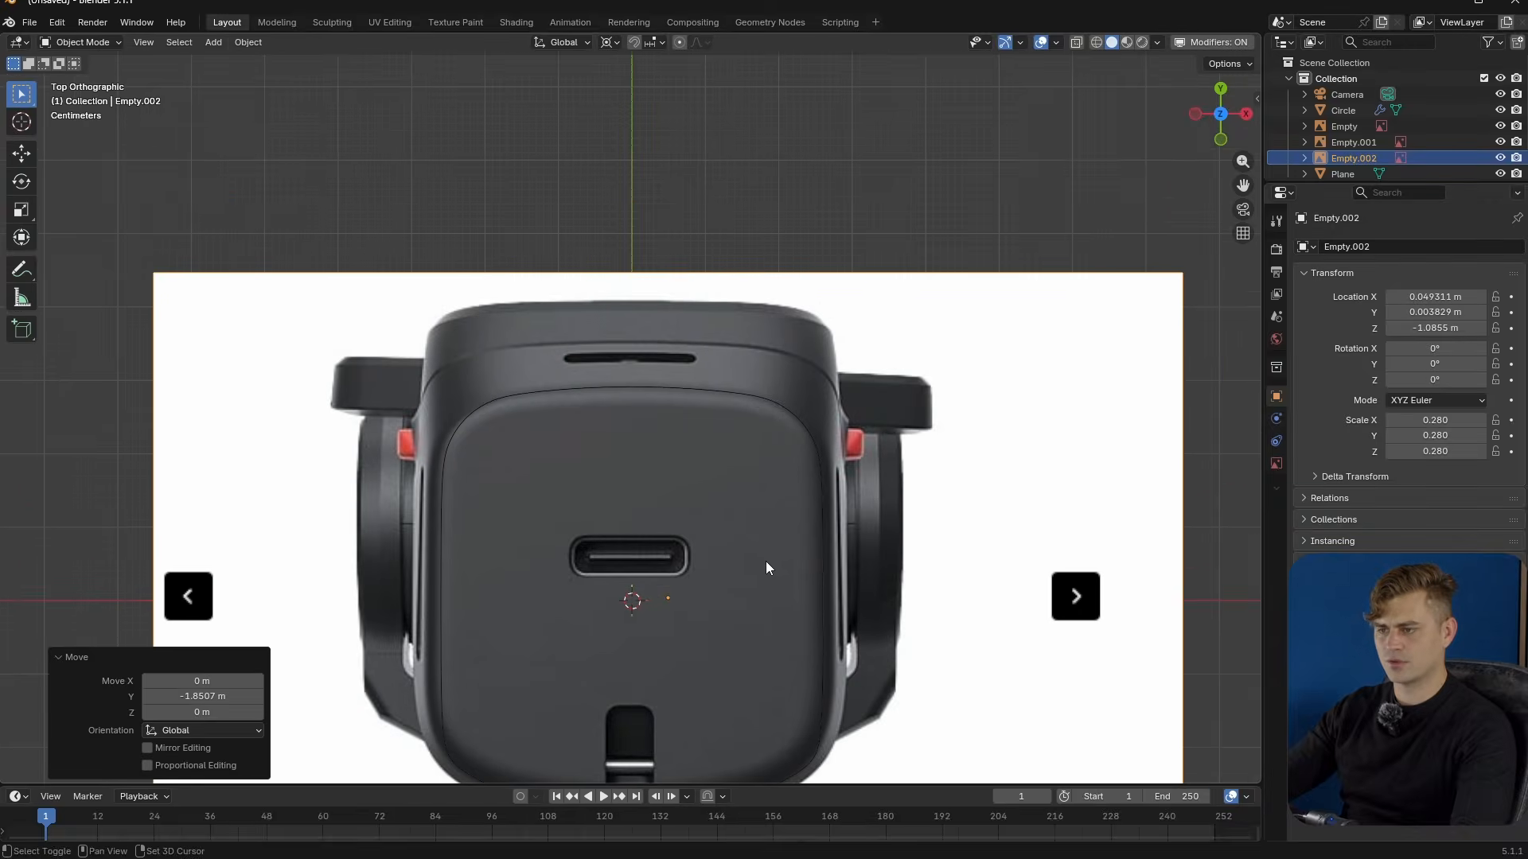
key(g)
key(y)
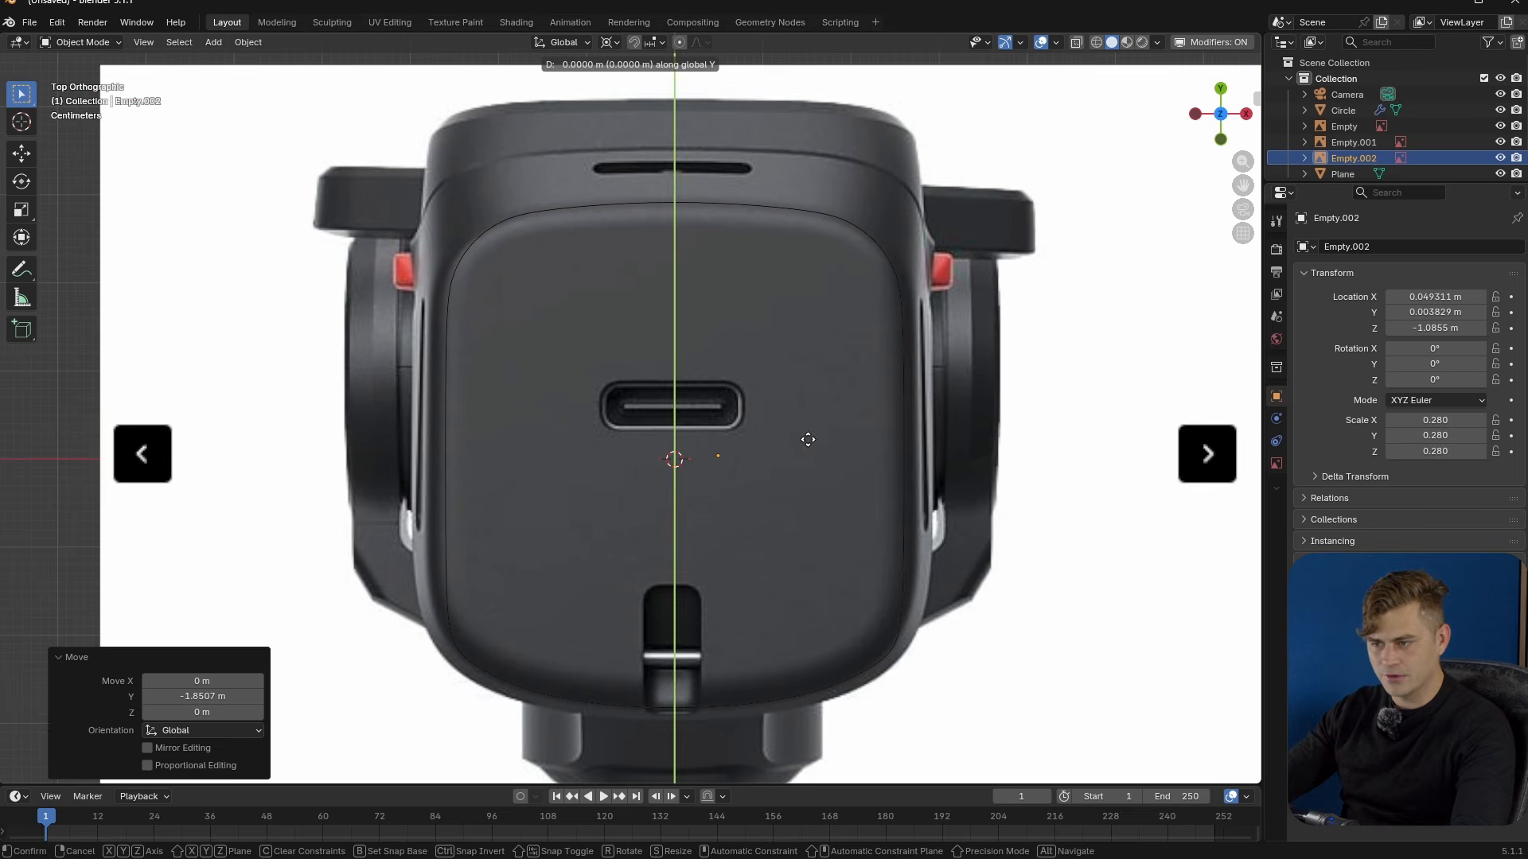
right_click(806, 438)
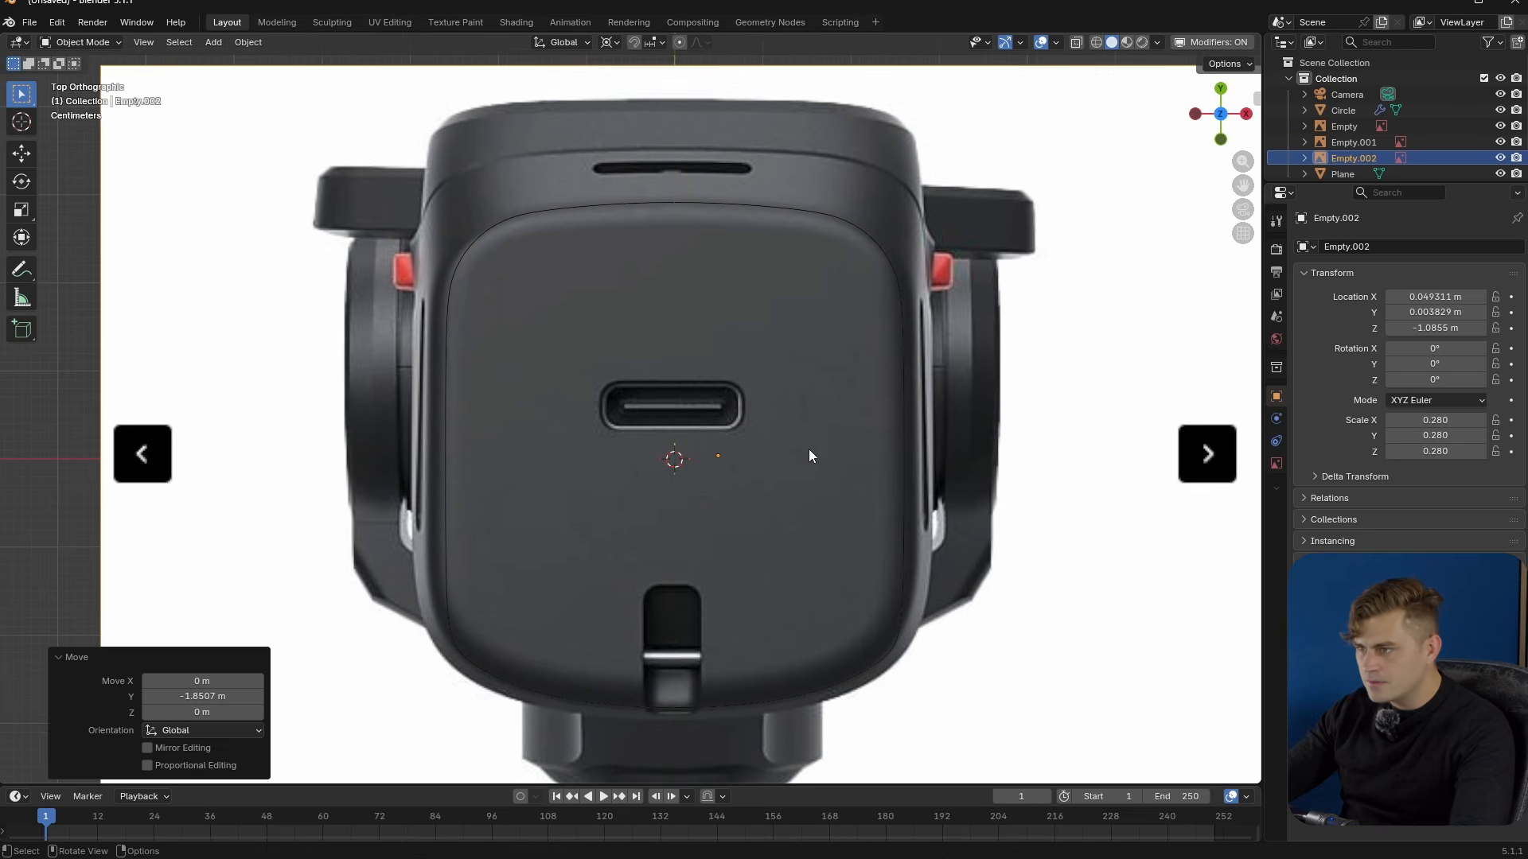
key(g)
key(y)
right_click(809, 446)
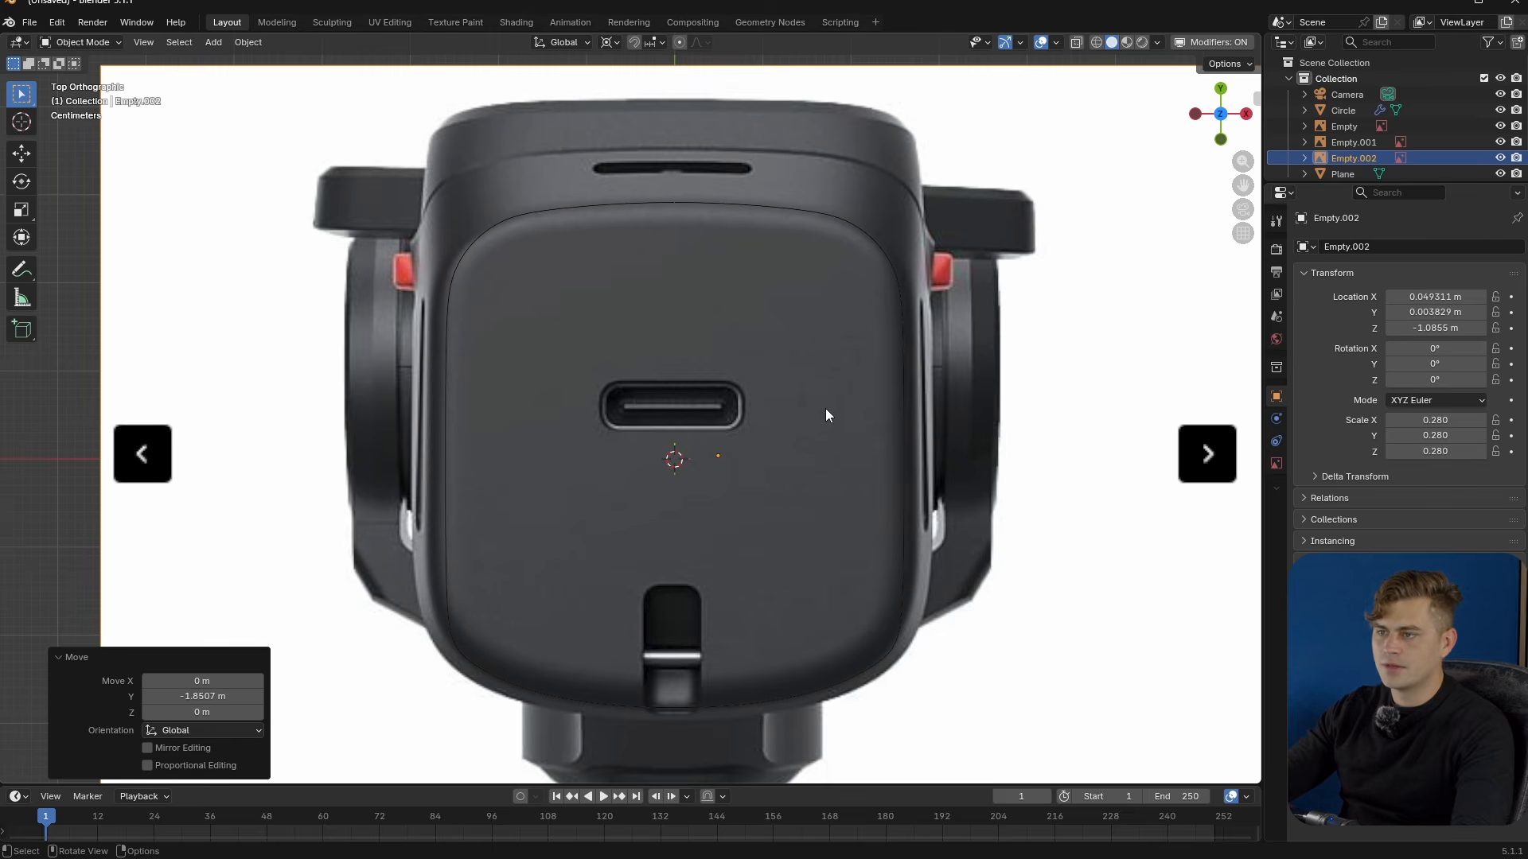
- Lower the profile and the bottom-view reference image together about 0.297 m along Z to the handle's base in front view
scroll(821, 413, down, 6)
middle_drag(821, 412, 715, 353)
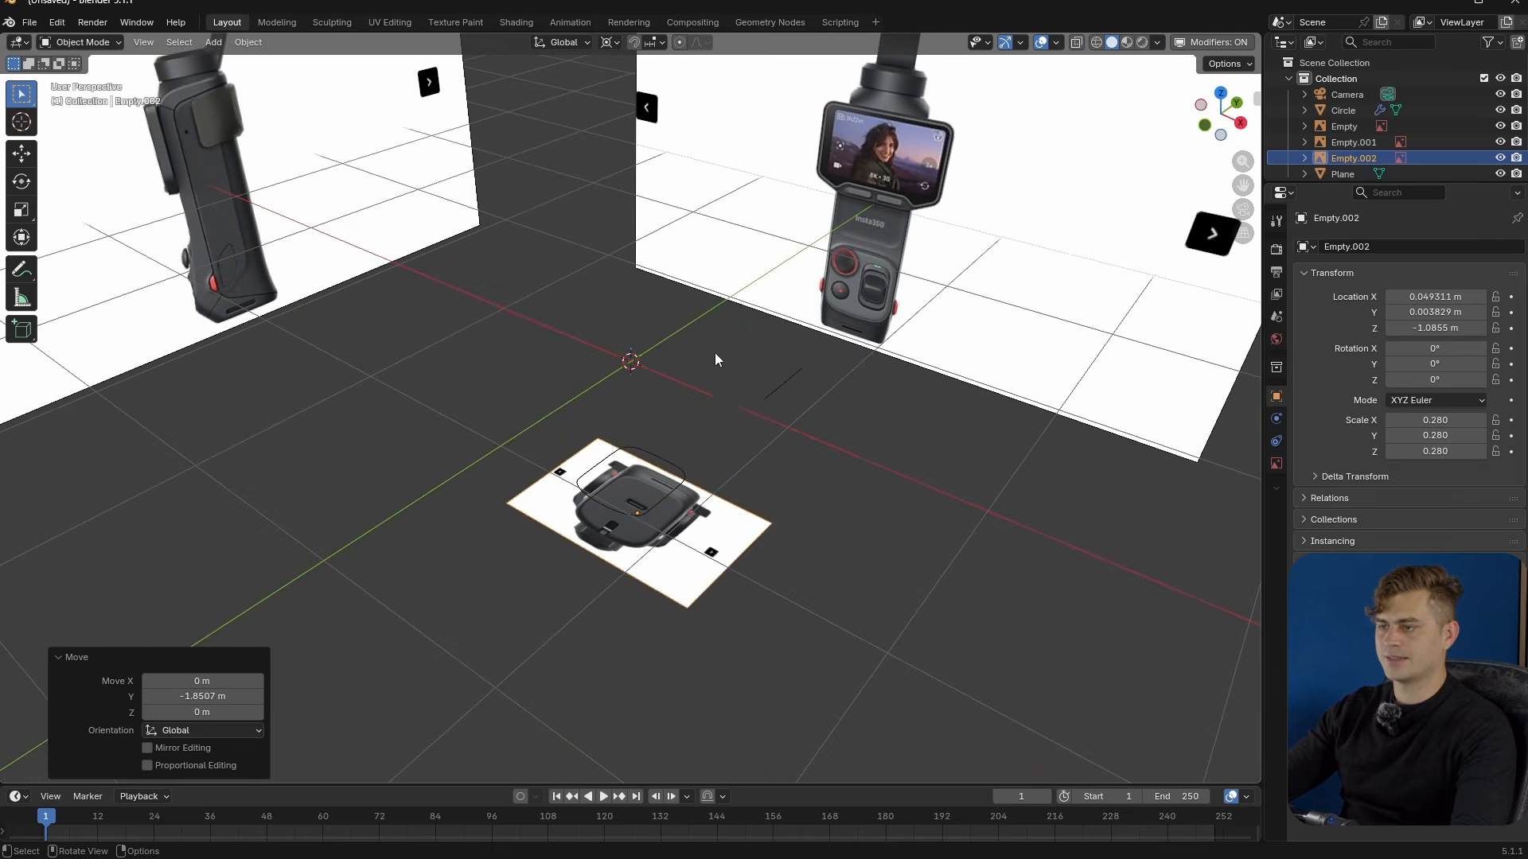
click(692, 465)
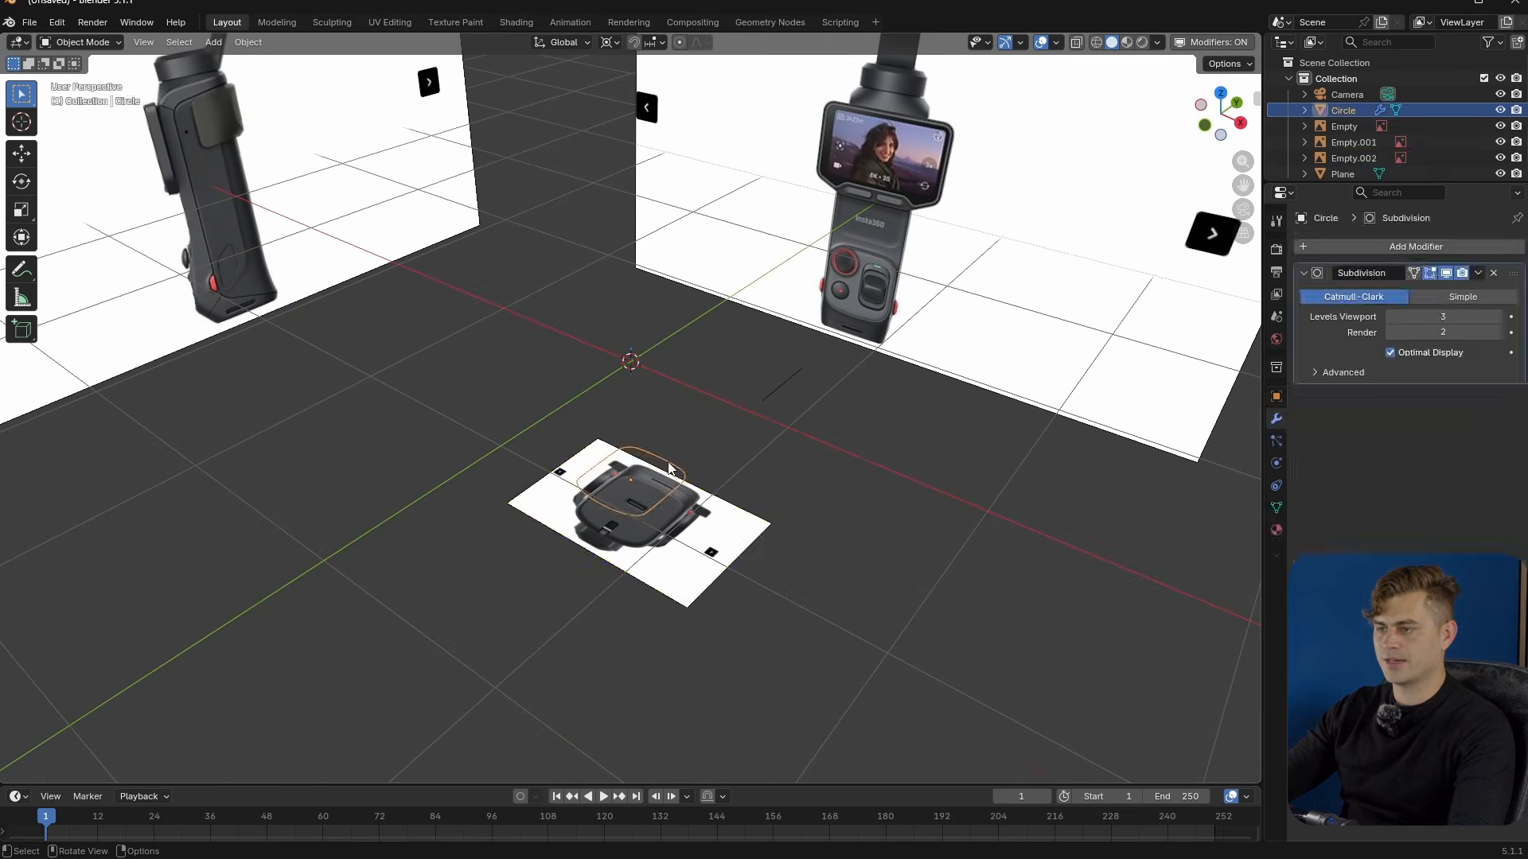
scroll(691, 465, up, 1)
key(KP_1)
scroll(718, 536, up, 4)
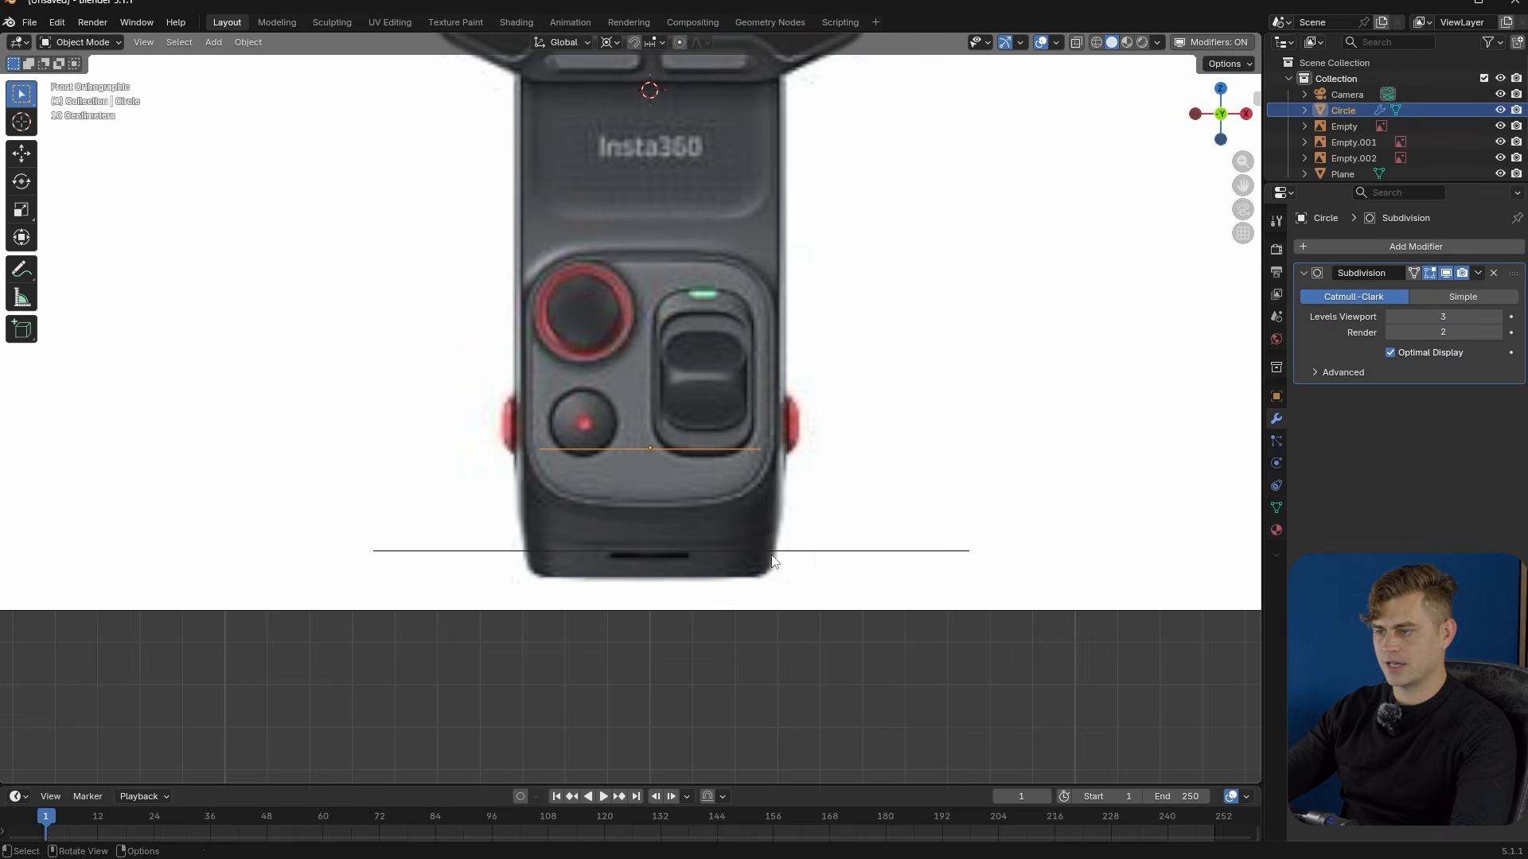
shift+click(820, 559)
key(g)
key(z)
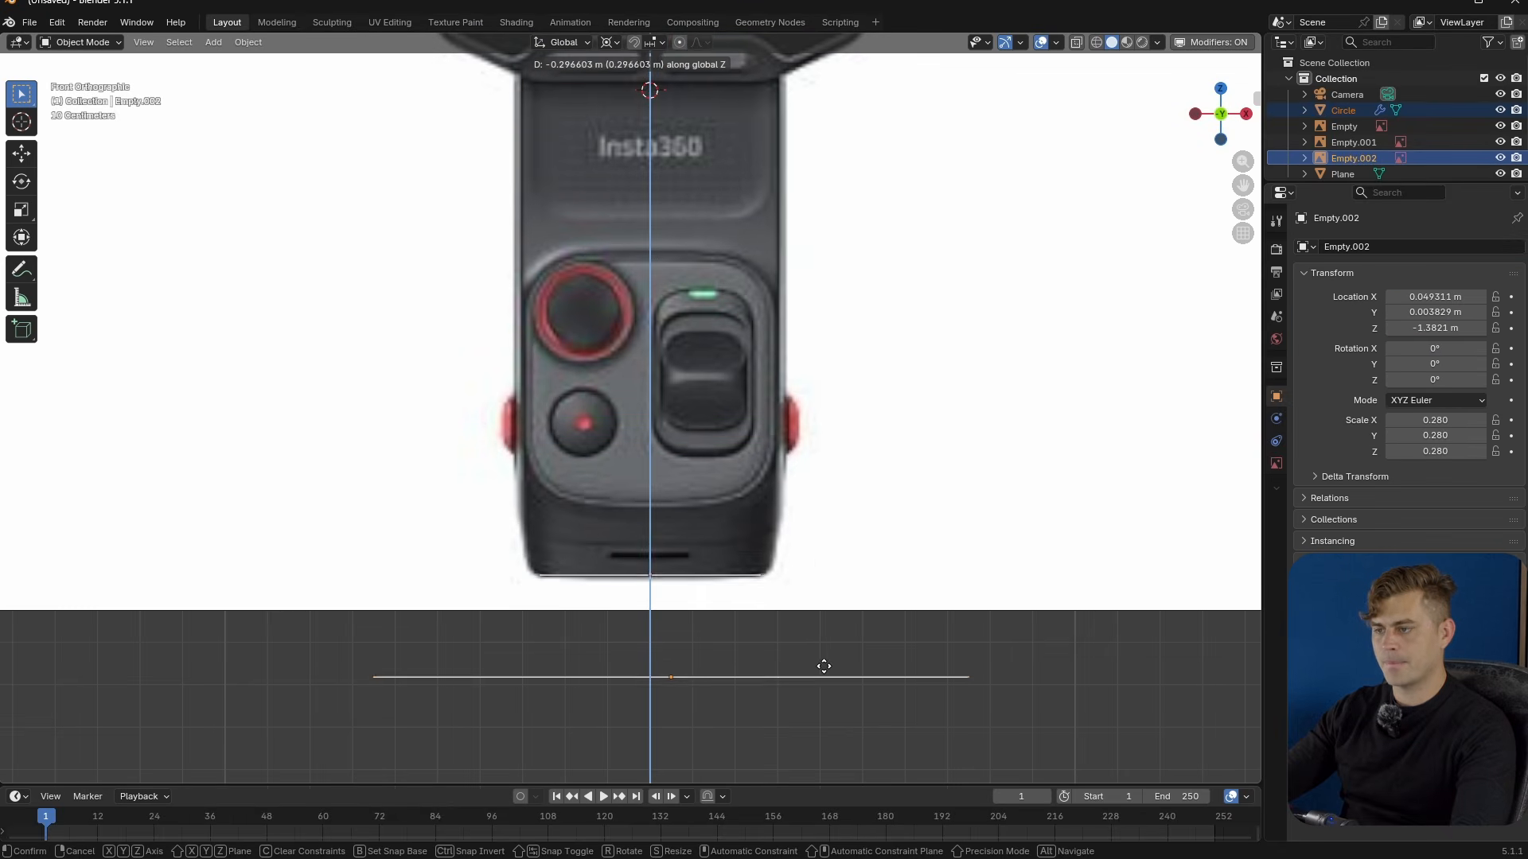
click(822, 665)
- Select only the profile, check its placement against the reference images, and save the file
click(712, 576)
key(KP_3)
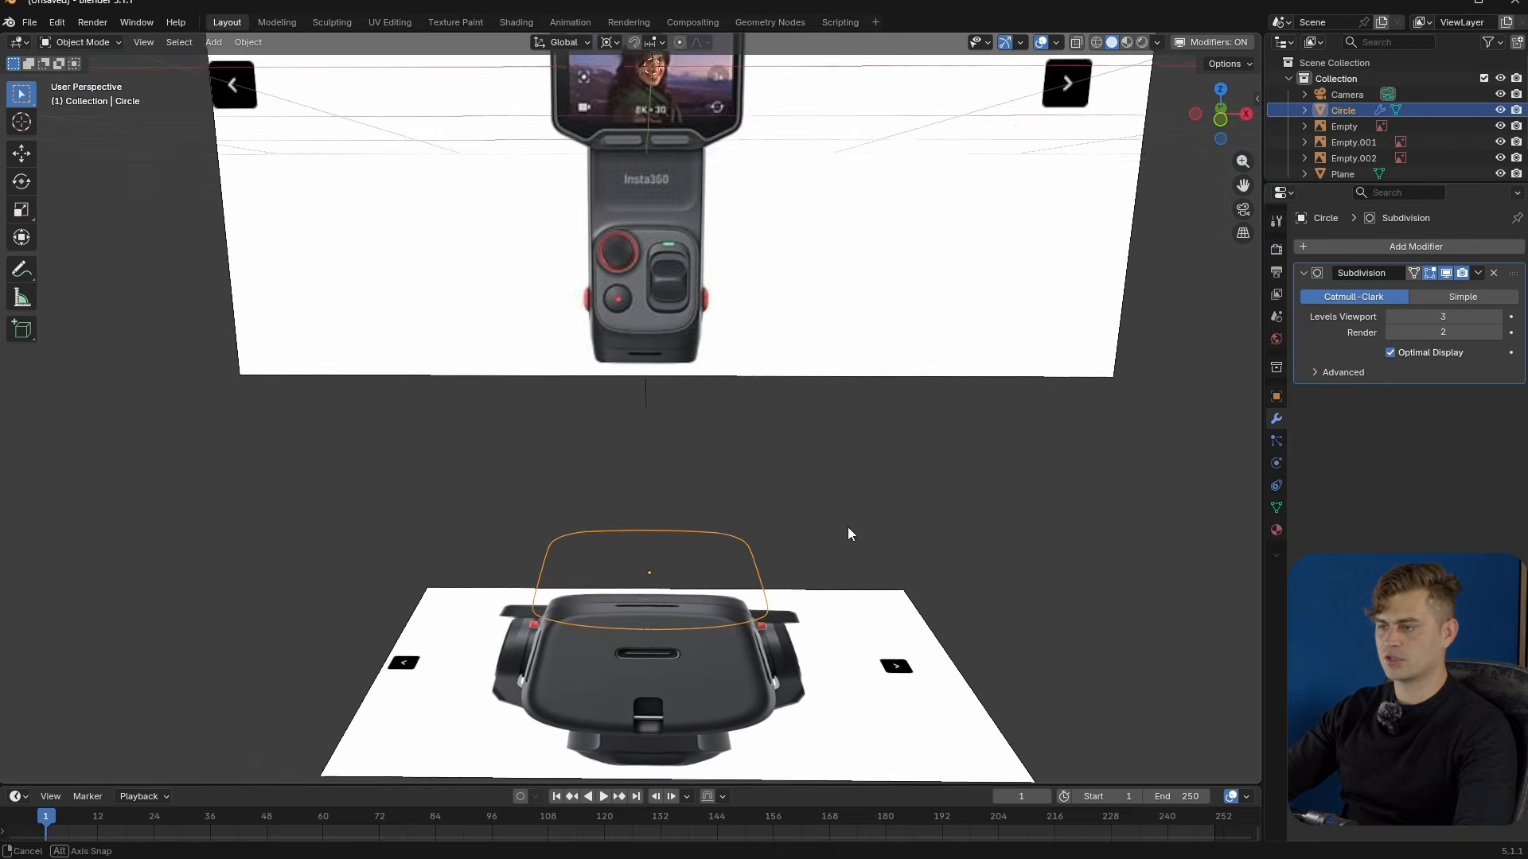
middle_drag(849, 532, 811, 586)
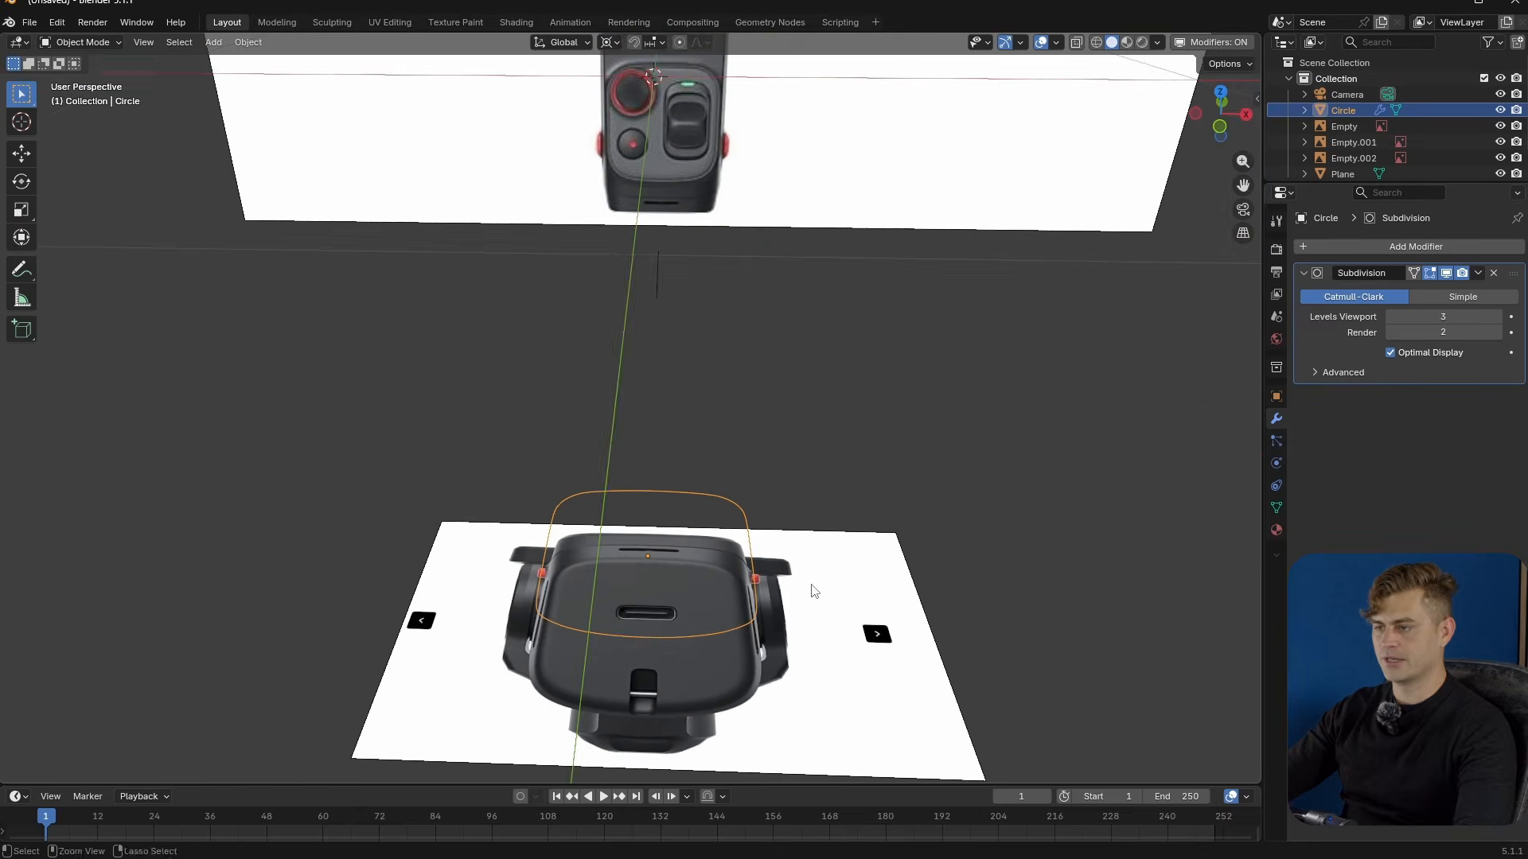
key(ctrl+s)
- Duplicate the profile and place the copy about 2.97 m away along X
scroll(732, 374, down, 5)
key(shift+d)
key(x)
click(1135, 389)
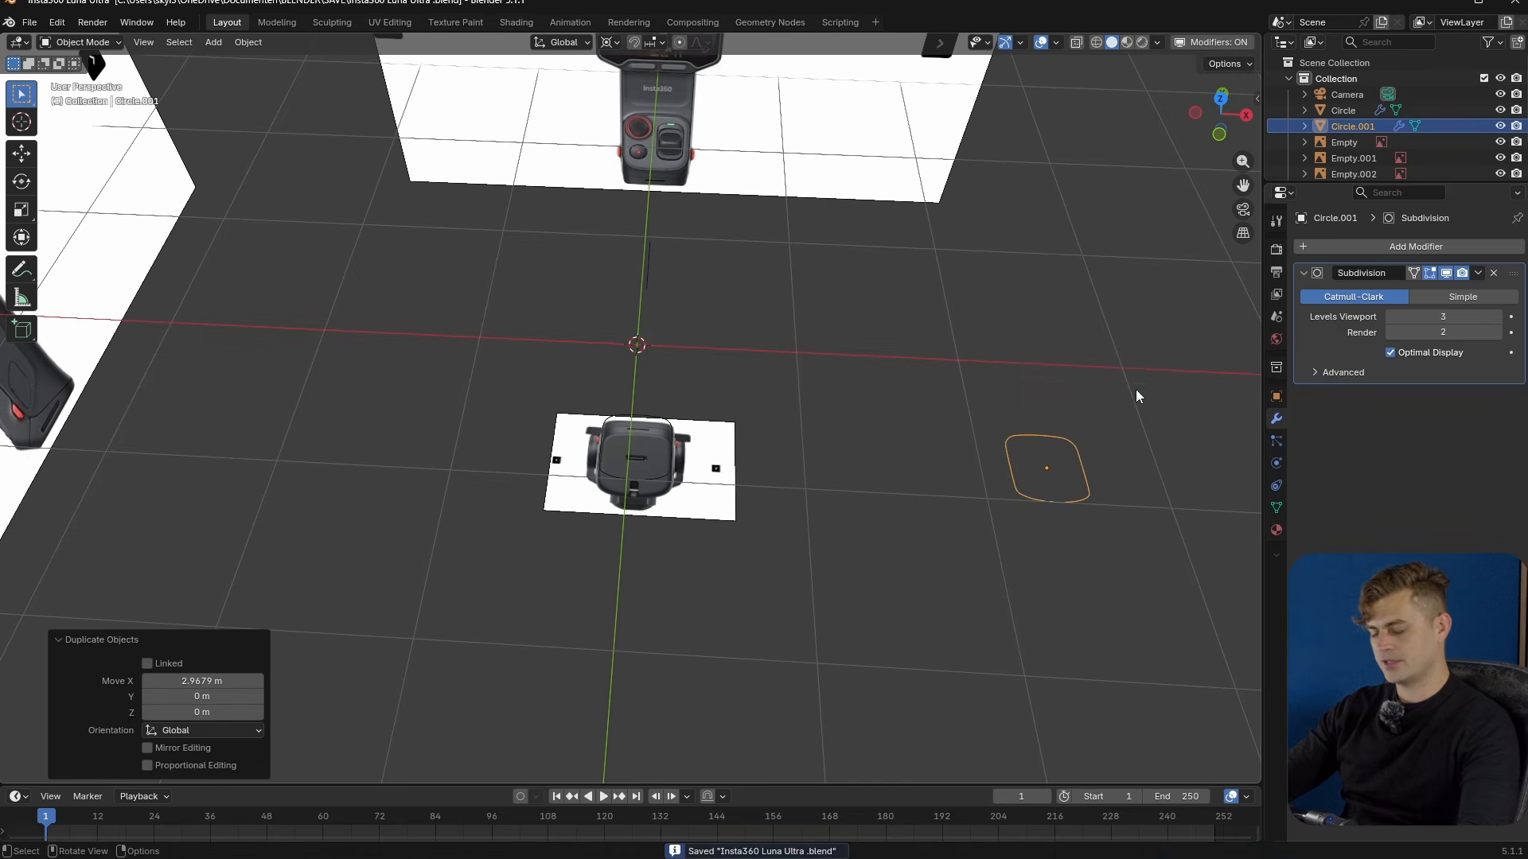
- Move the duplicate into a new collection named "Model Backuyp" and exclude that collection from the view layer
key(m)
click(1110, 411)
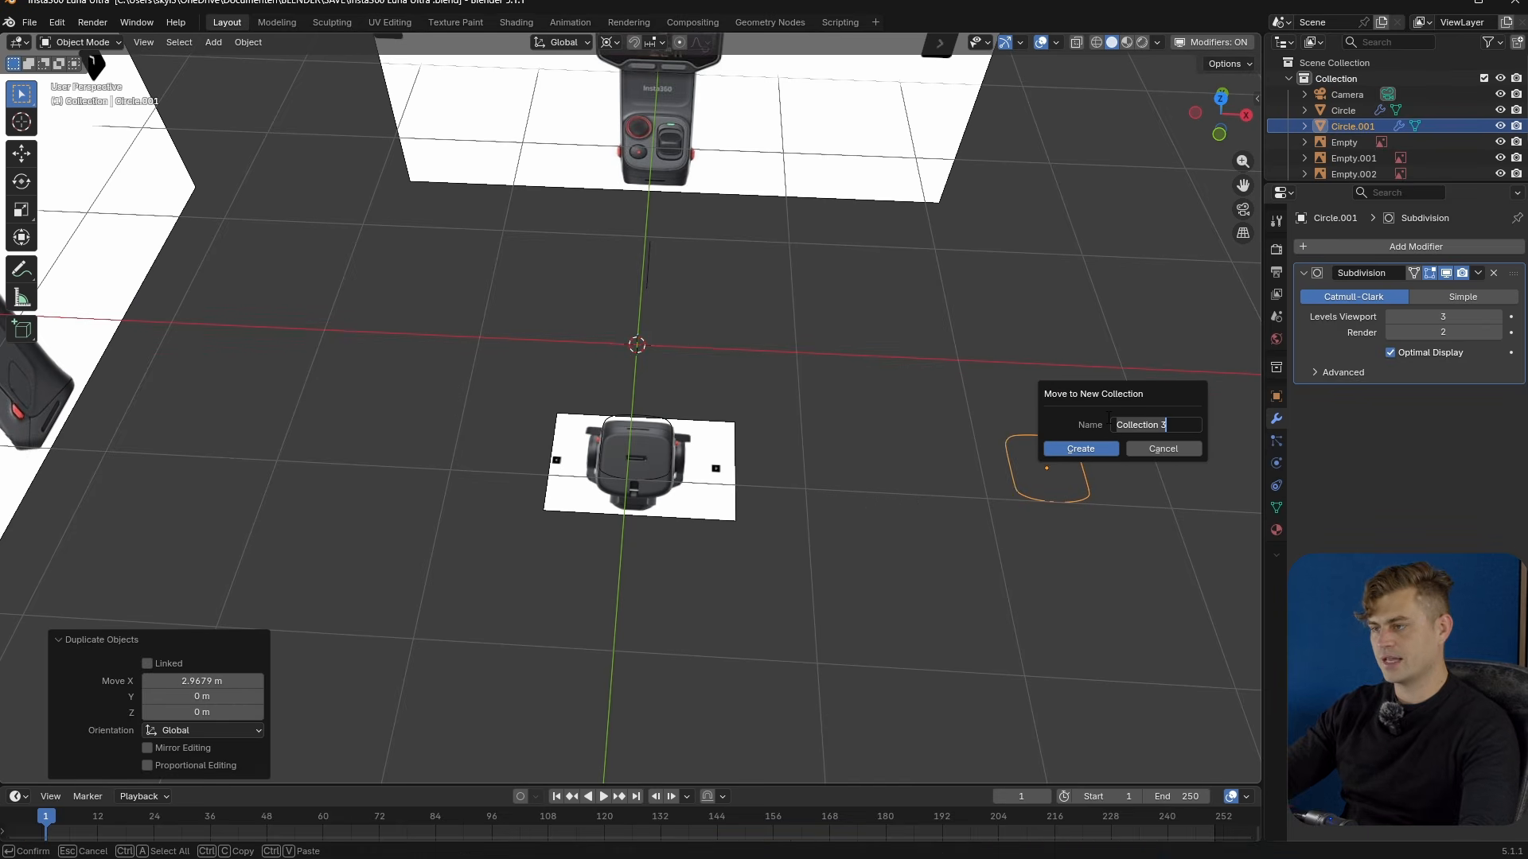
text(Model Backuyp)
key(Return)
click(1484, 147)
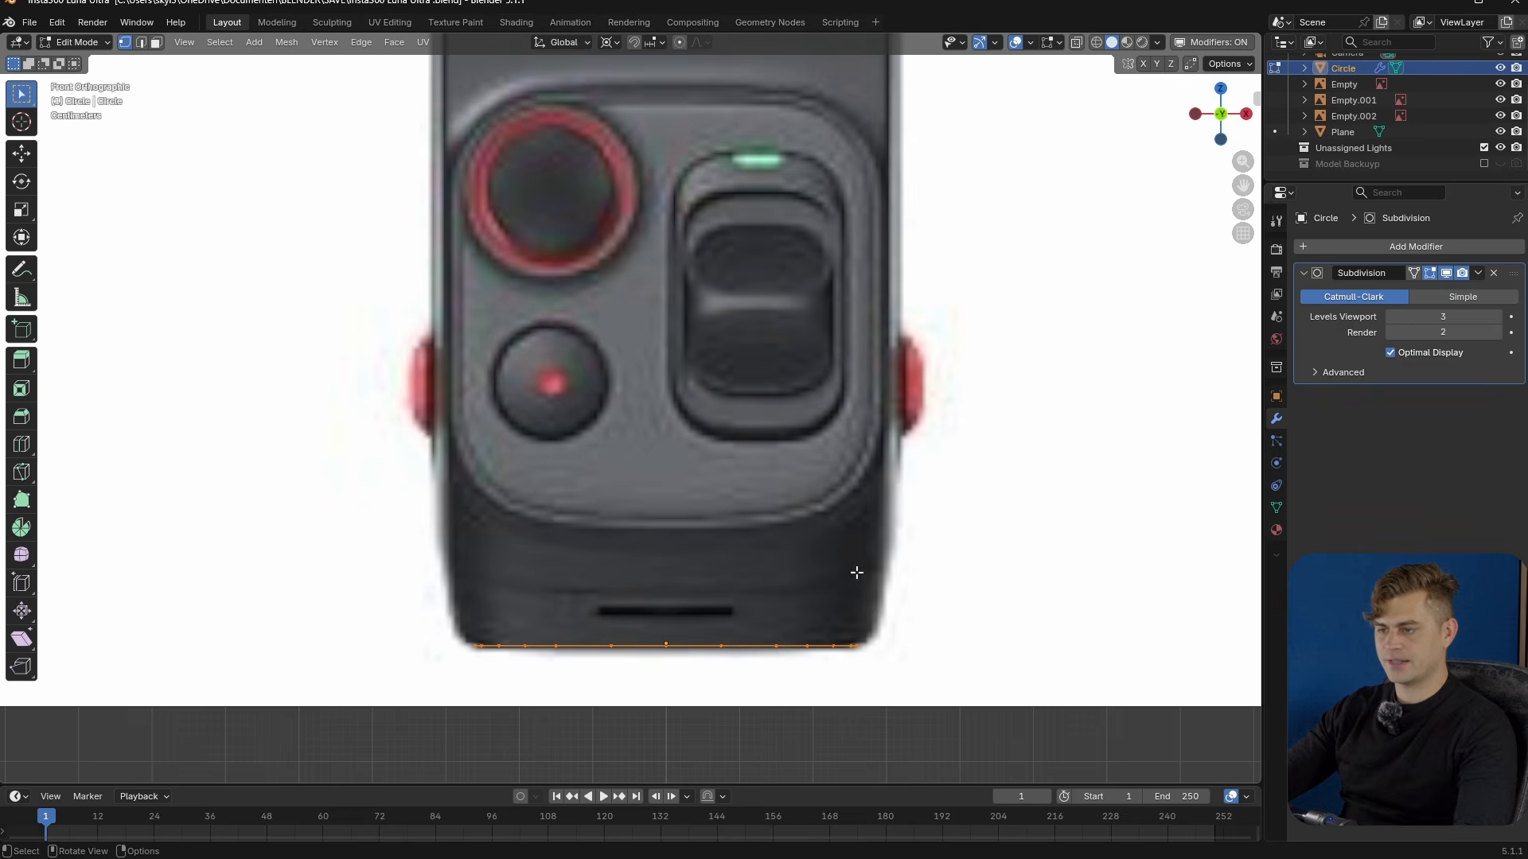
- Extrude the original profile's outline about 0.069 m up along Z in front view
scroll(905, 574, up, 1)
key(e)
key(z)
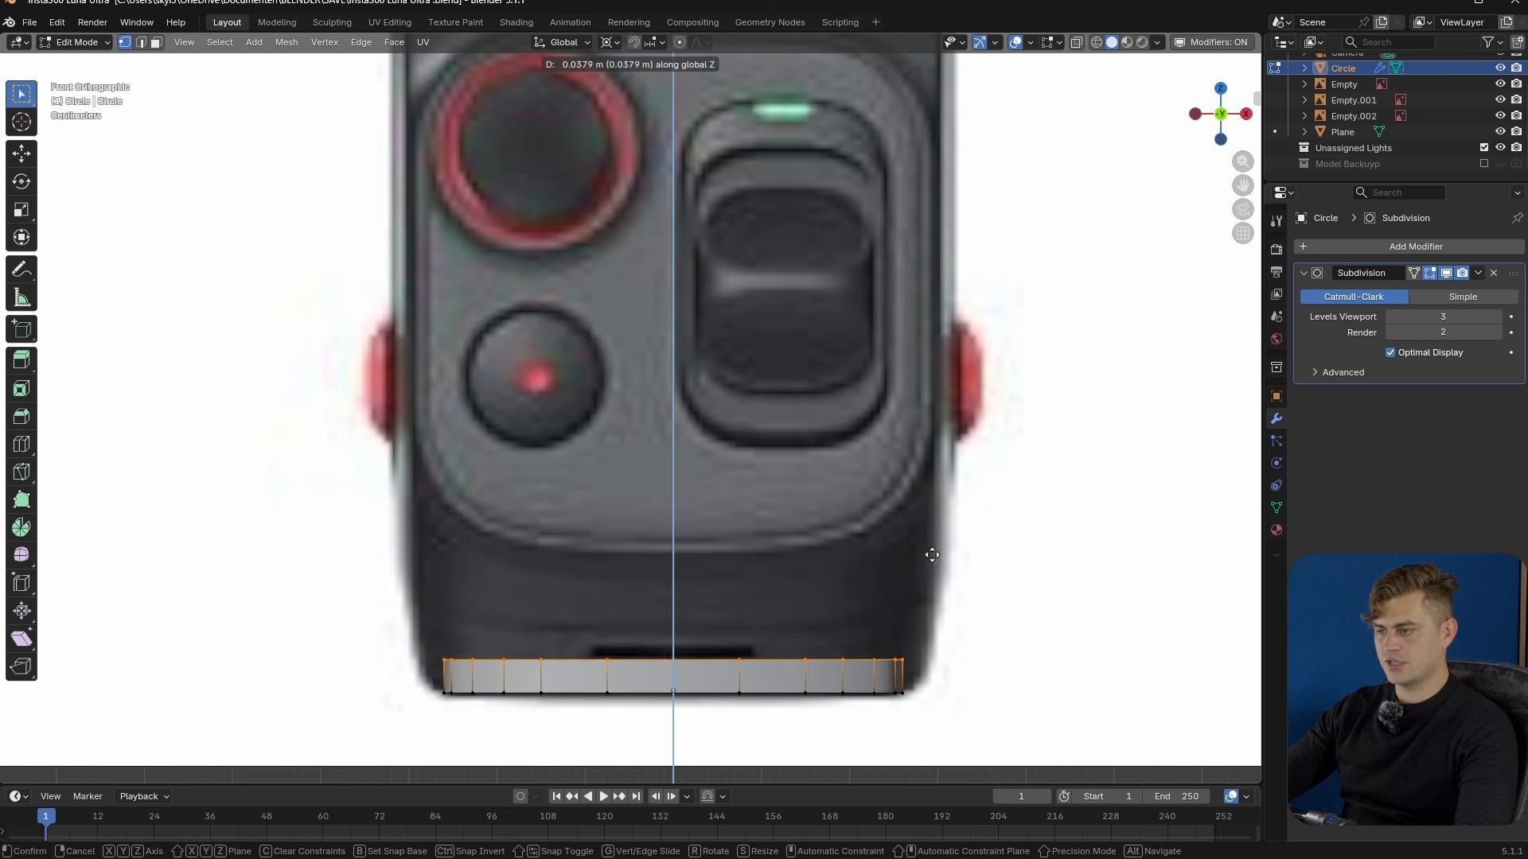
click(943, 528)
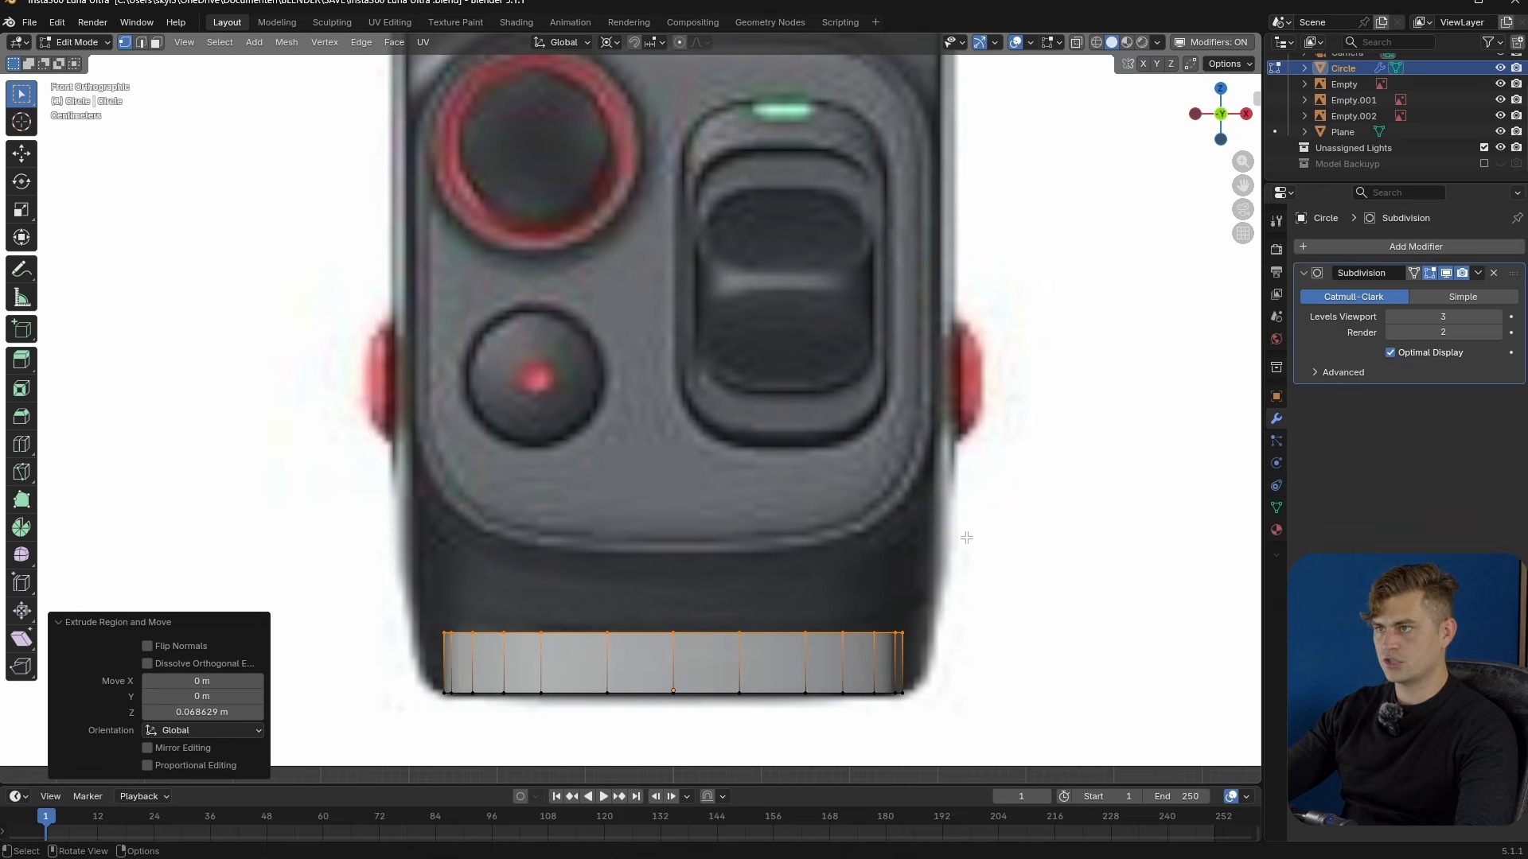
- Switch the pivot from the 3D cursor to the selection and scale the extruded ring outward toward the handle's width
click(610, 42)
click(654, 99)
key(s)
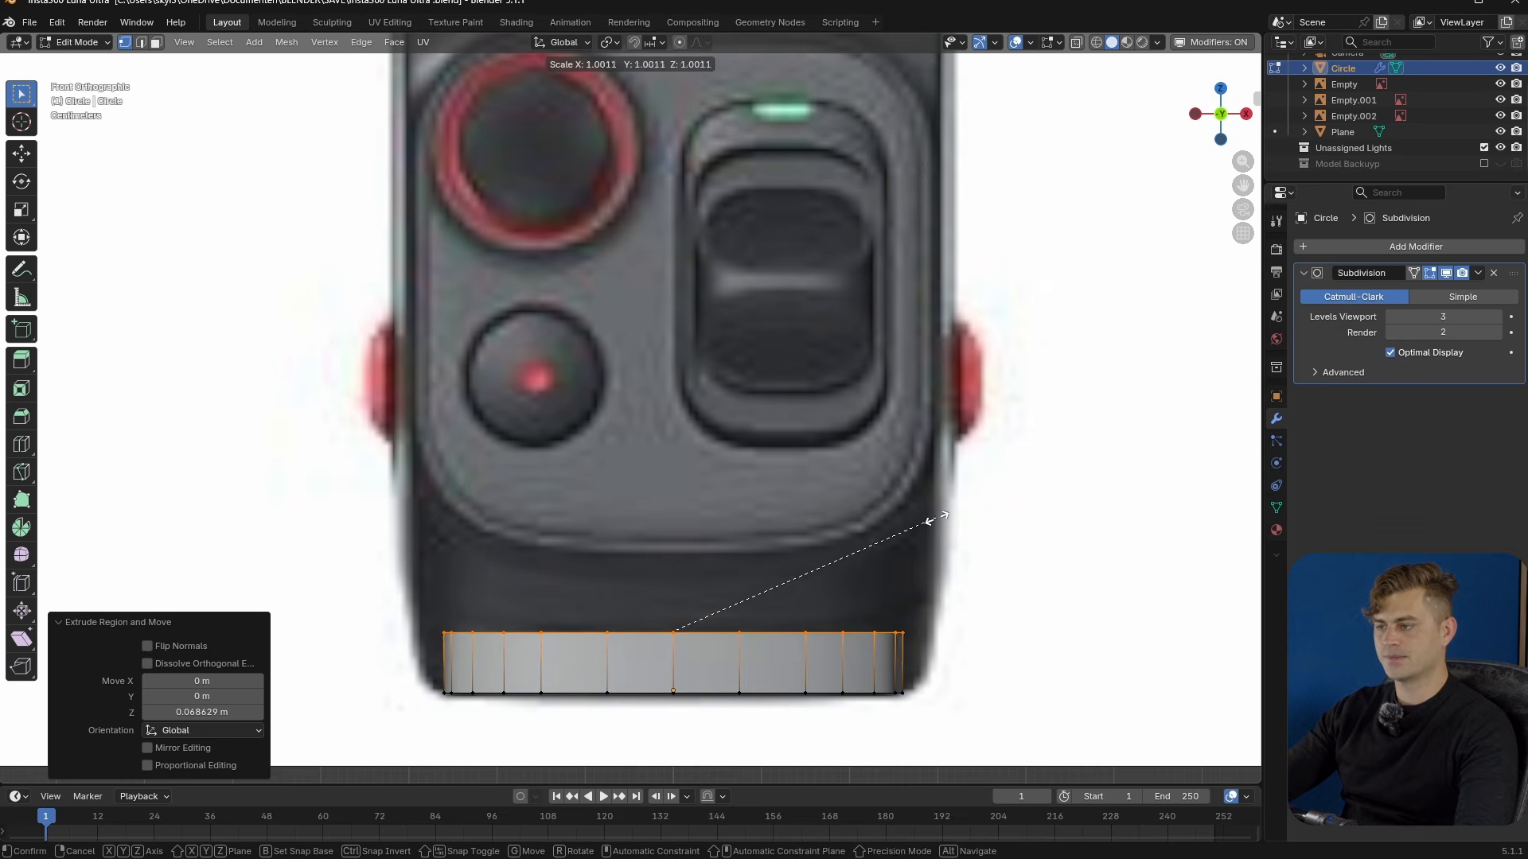
click(954, 517)
- Lower the extruded ring along Z and scale it to 0.971 to fit the rounded base in the front reference
key(g)
key(z)
click(983, 557)
key(e)
right_click(987, 562)
key(s)
click(976, 566)
- Scale the upper ring to 0.995 along Y to match the base's depth in the side reference
key(KP_3)
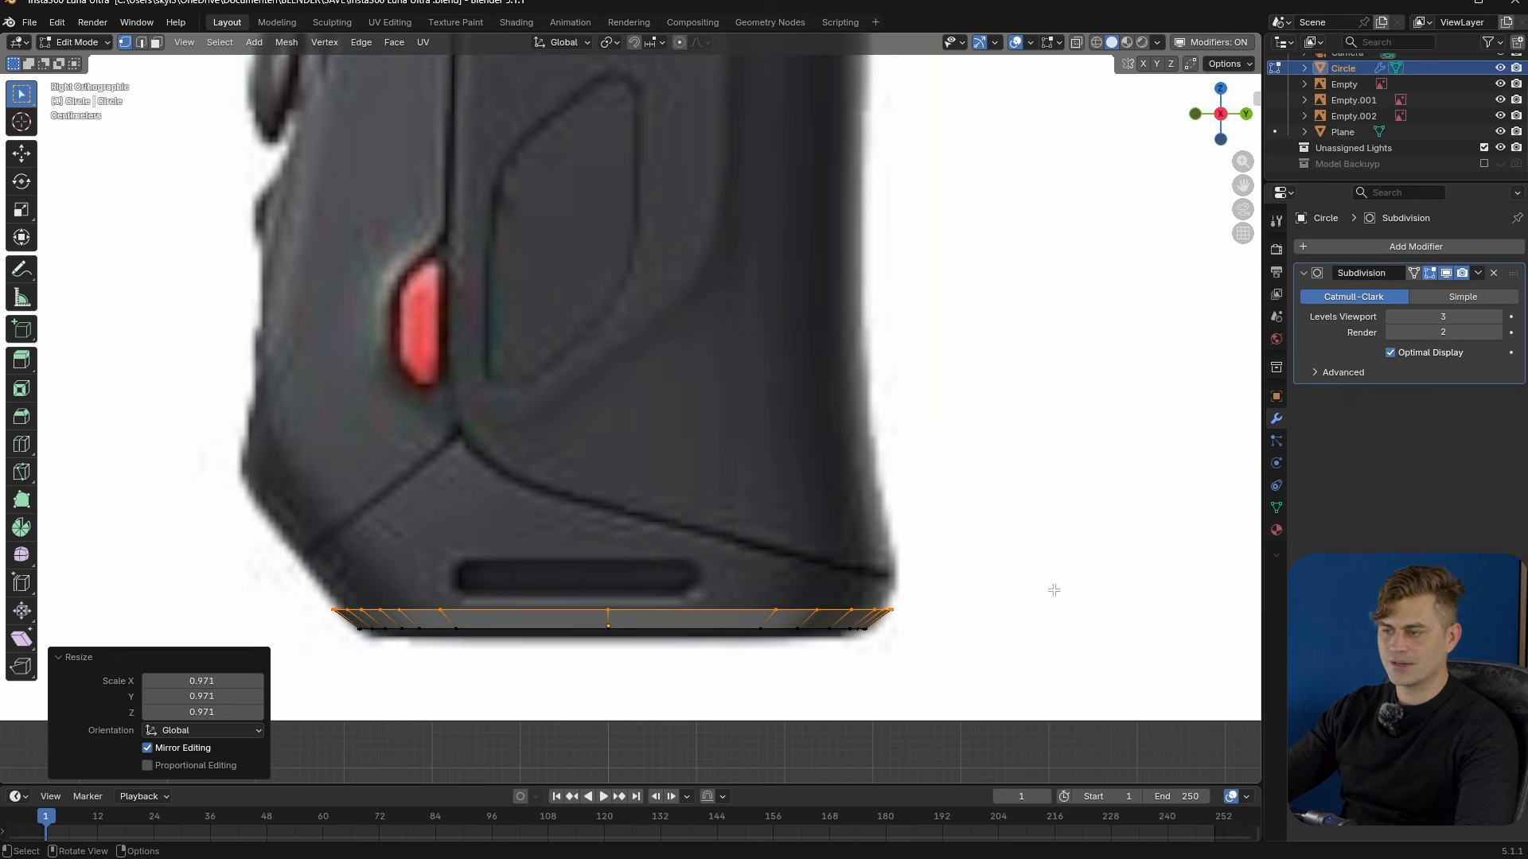
key(s)
key(y)
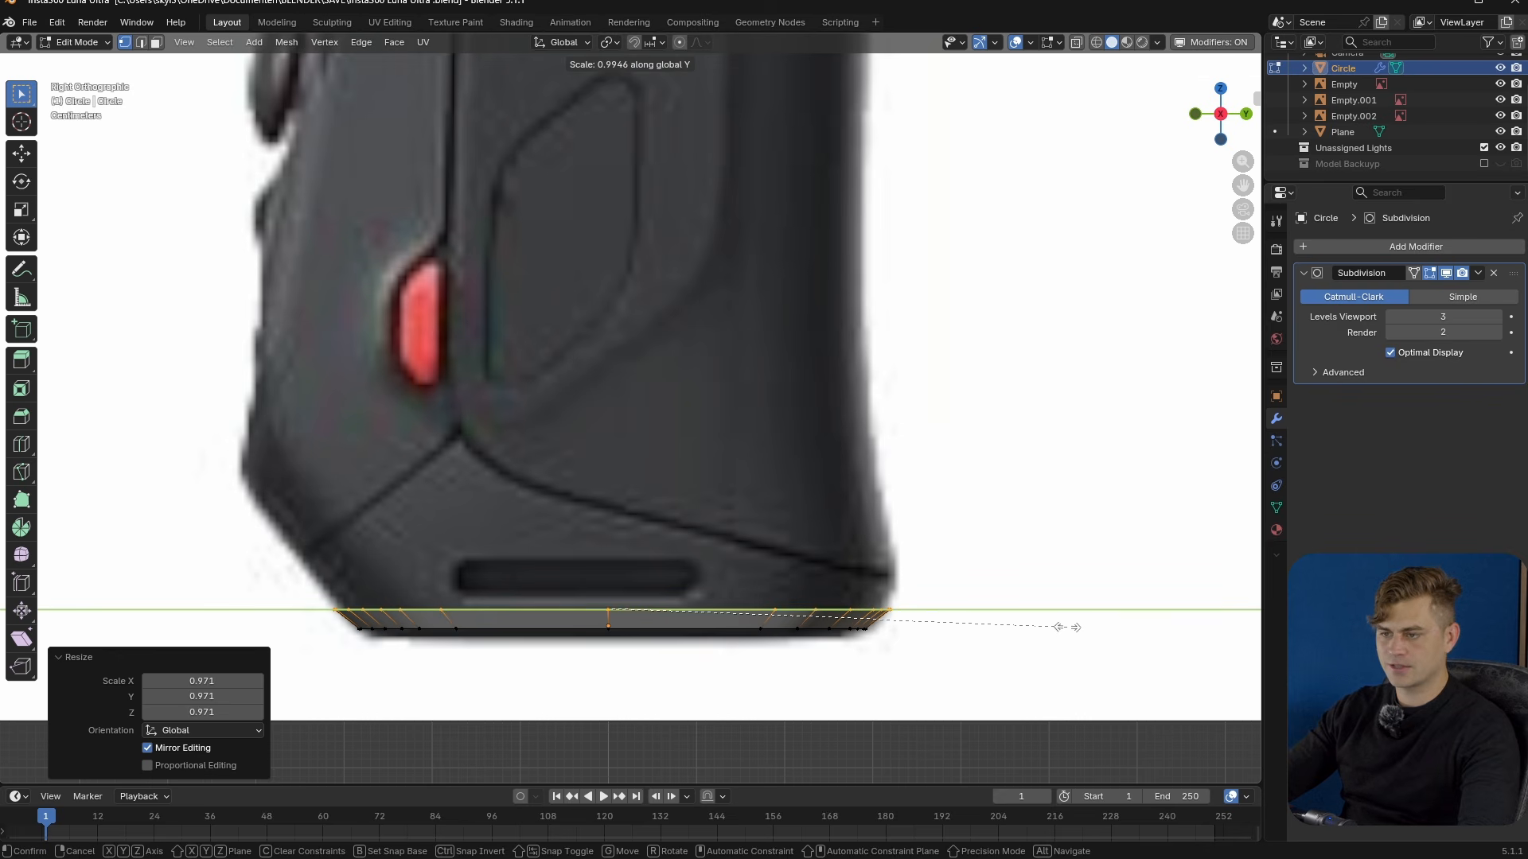
click(1066, 627)
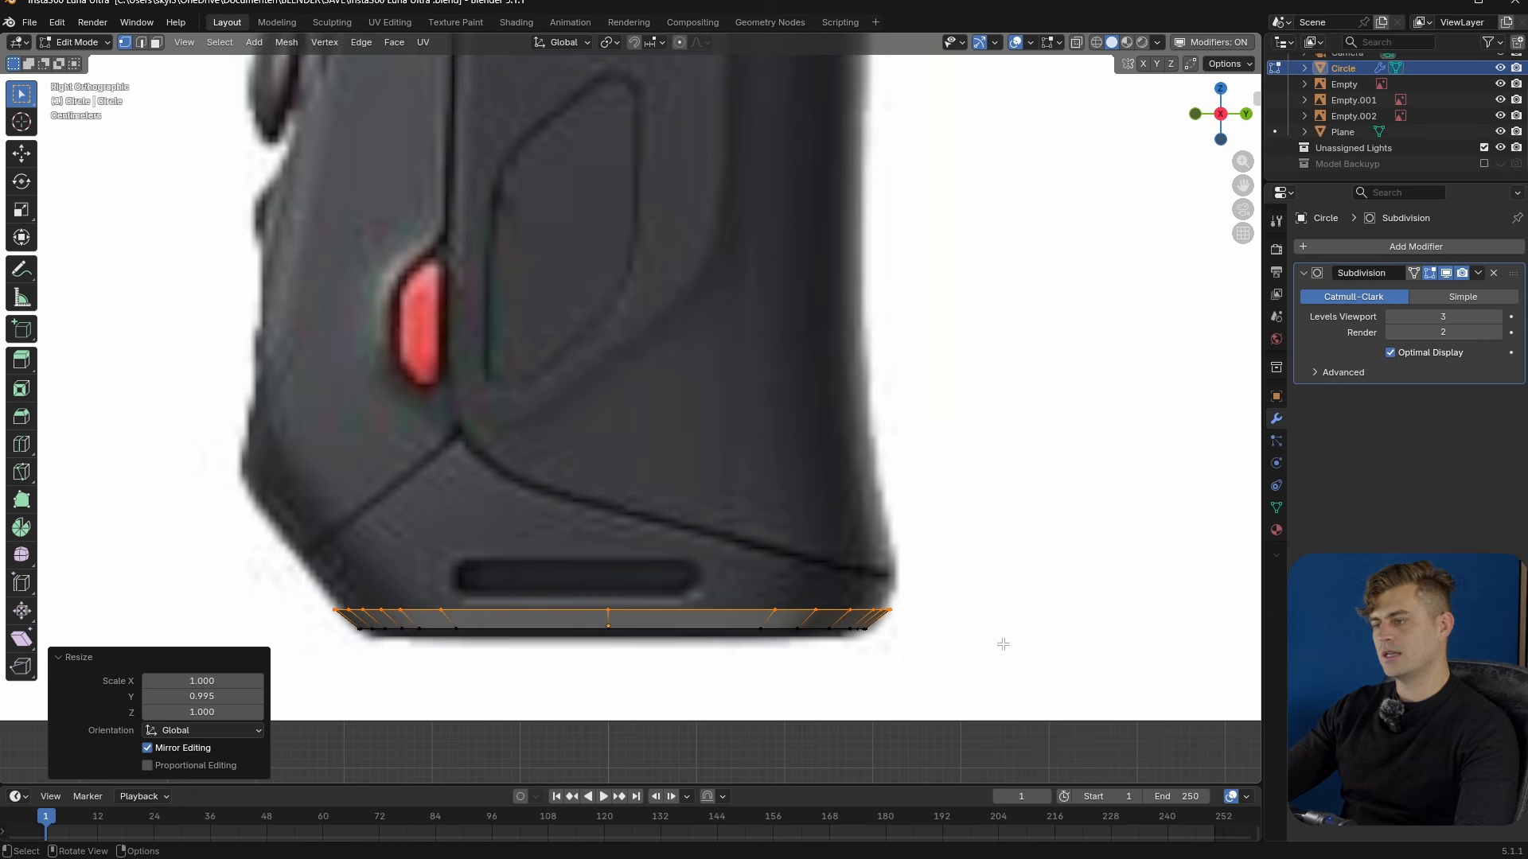
- Extrude the upper ring about 0.035 m up along Z and scale it to 1.021 against the front reference
key(e)
key(z)
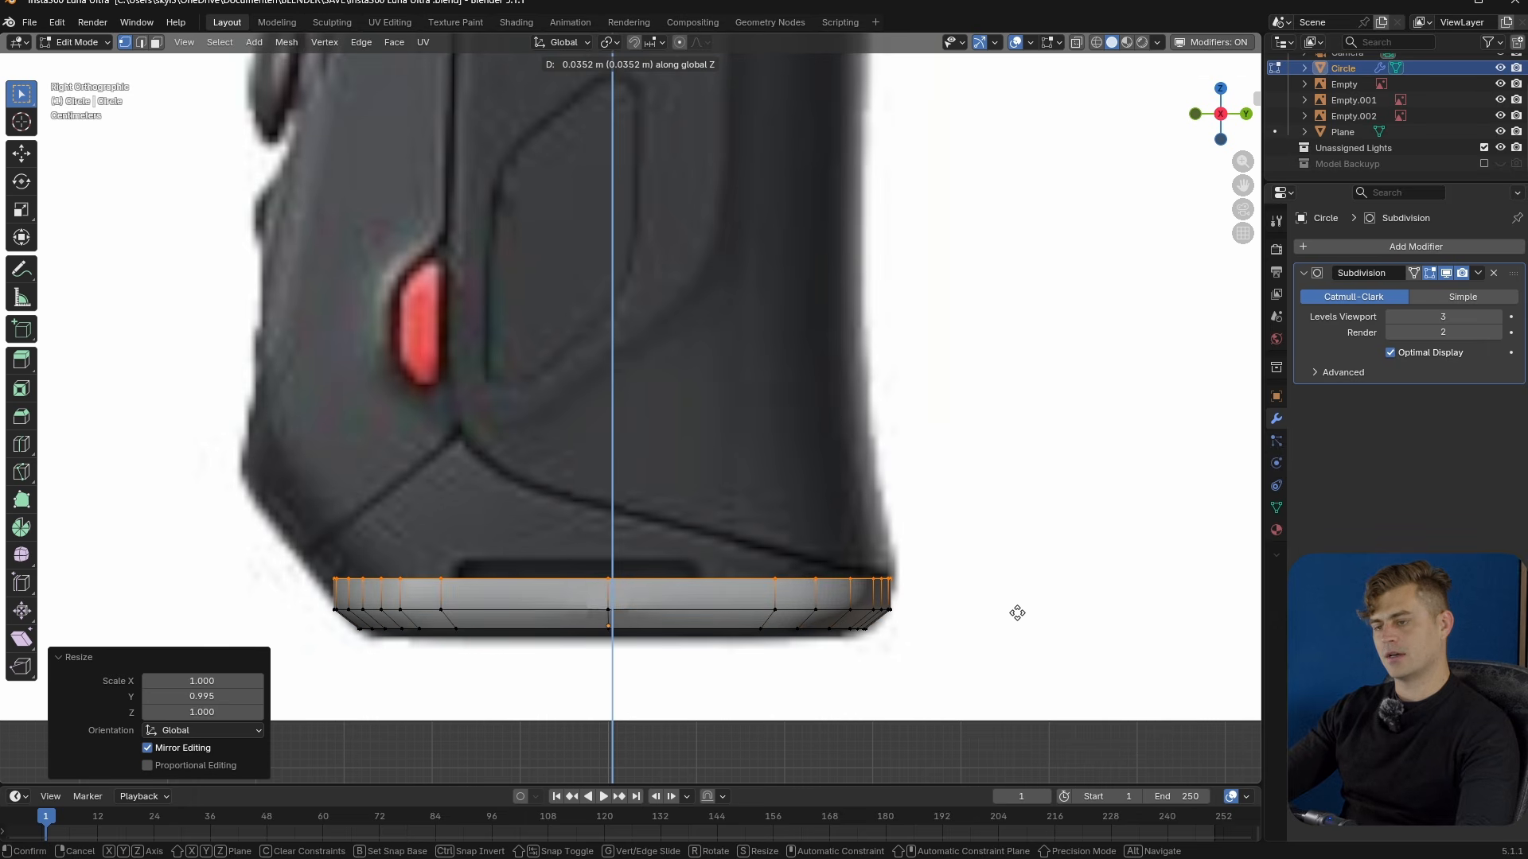
click(1017, 612)
key(KP_1)
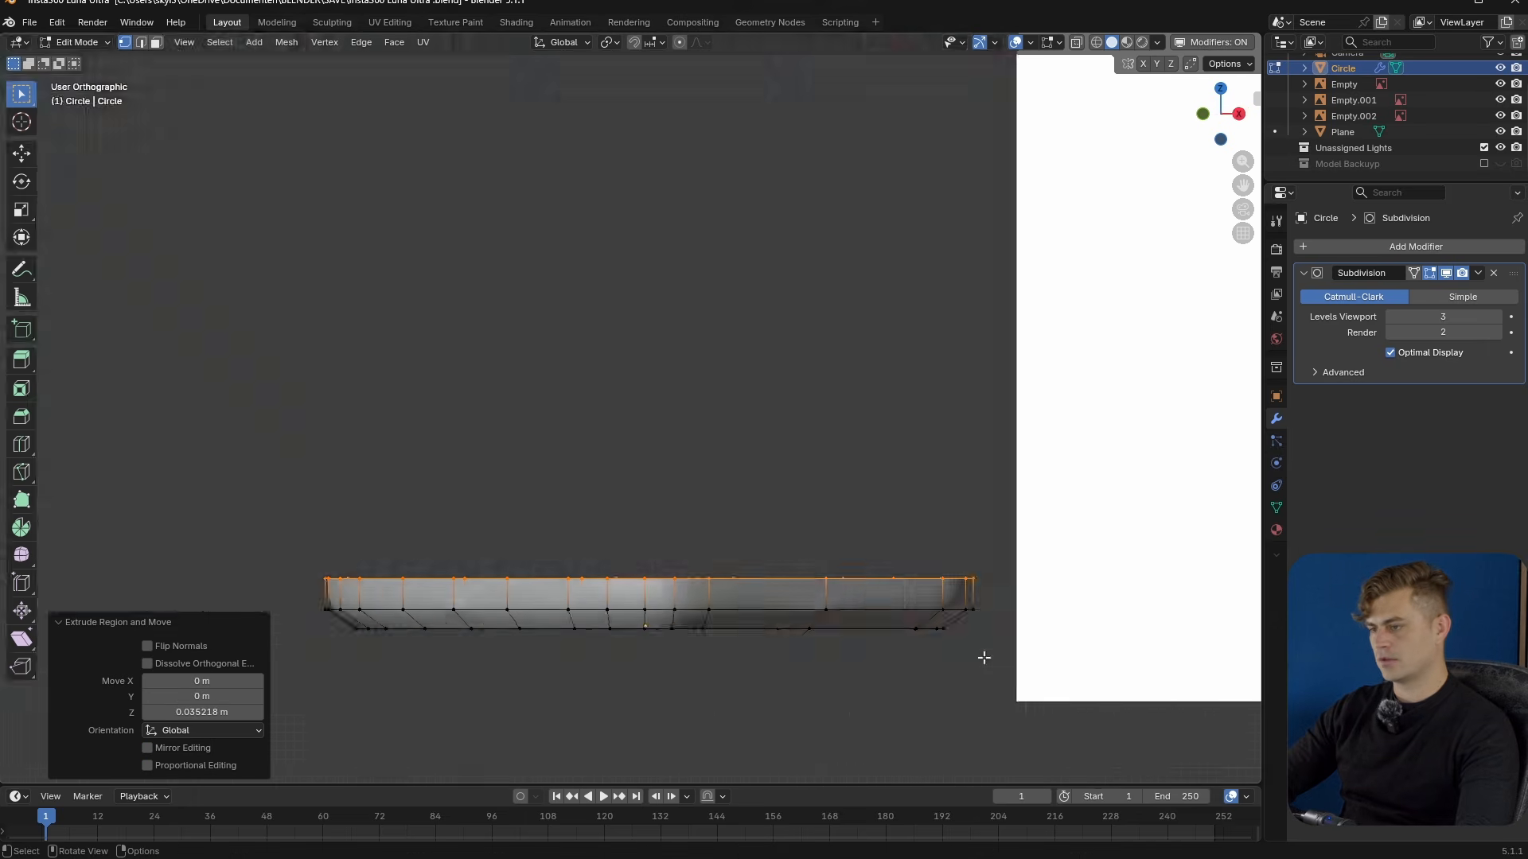
key(s)
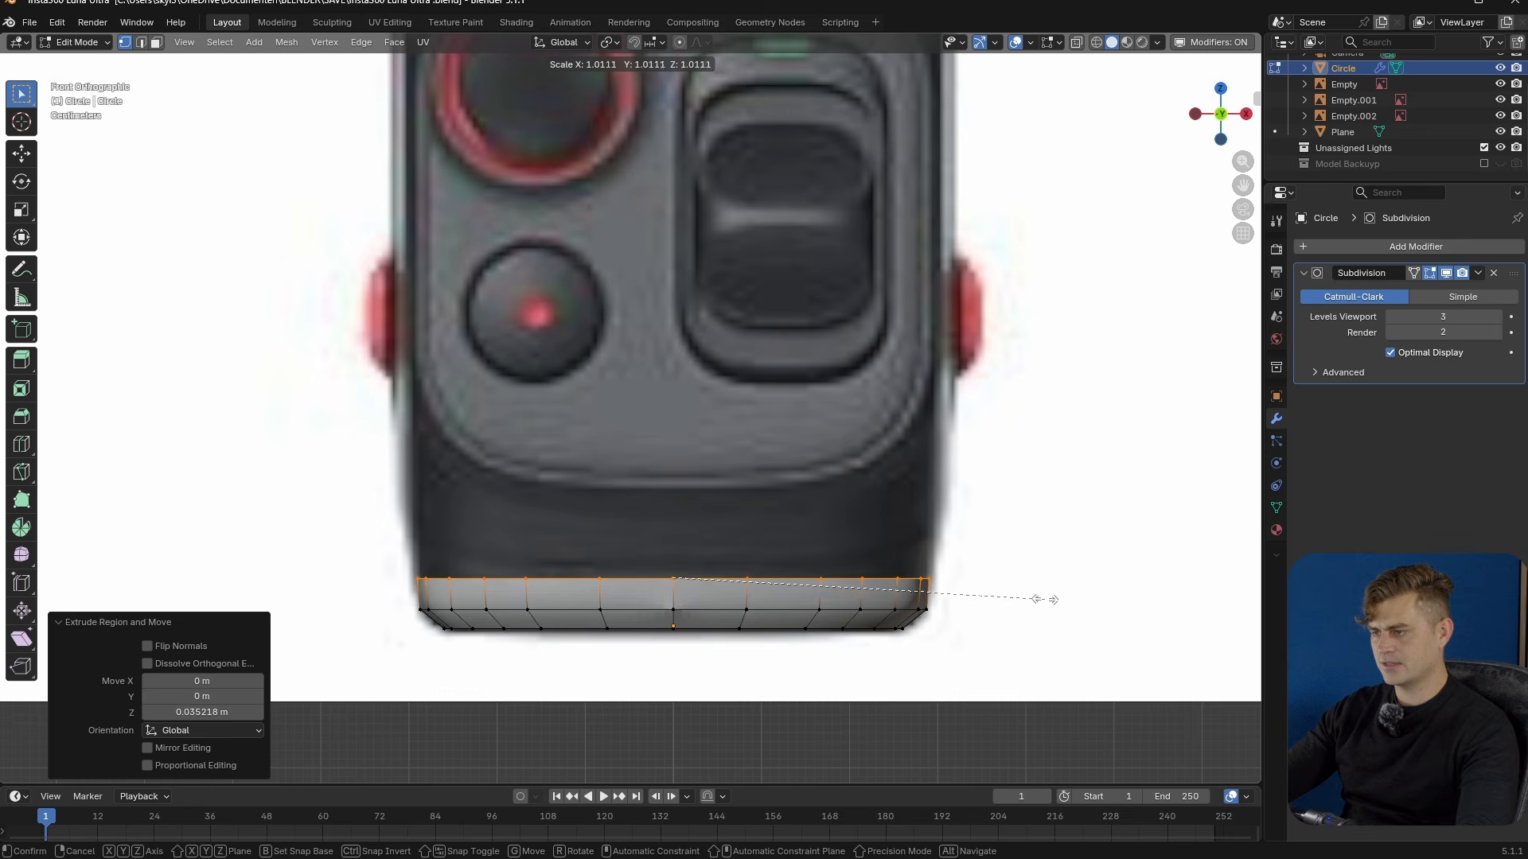
click(1087, 602)
key(KP_3)
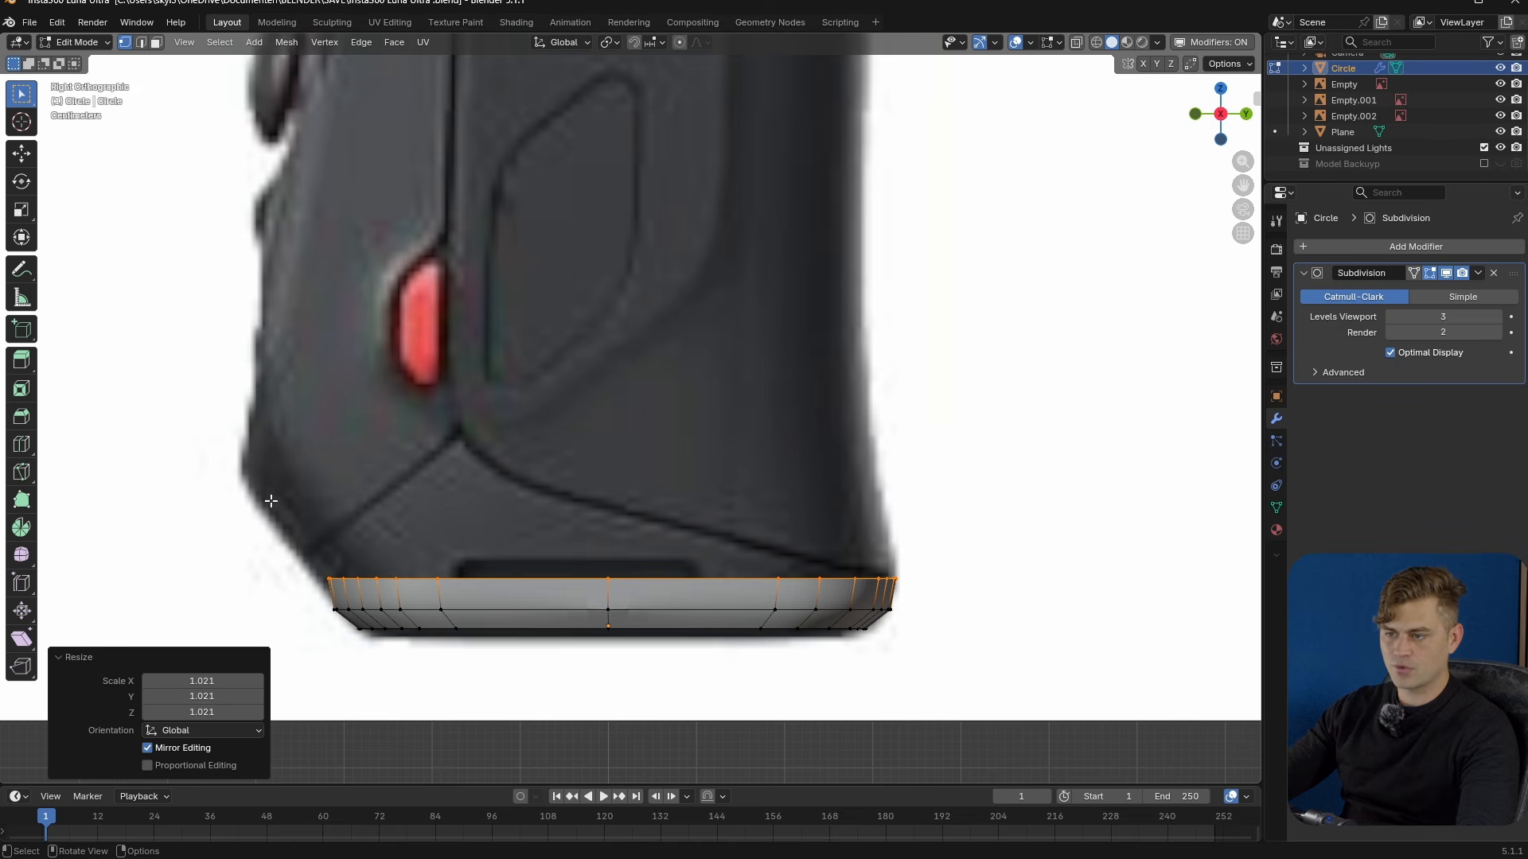
- Snap the 3D cursor to the middle vertex on the top ring's rear edge and set the pivot point to 3D Cursor
middle_drag(935, 592, 696, 542)
scroll(695, 636, up, 3)
click(724, 709)
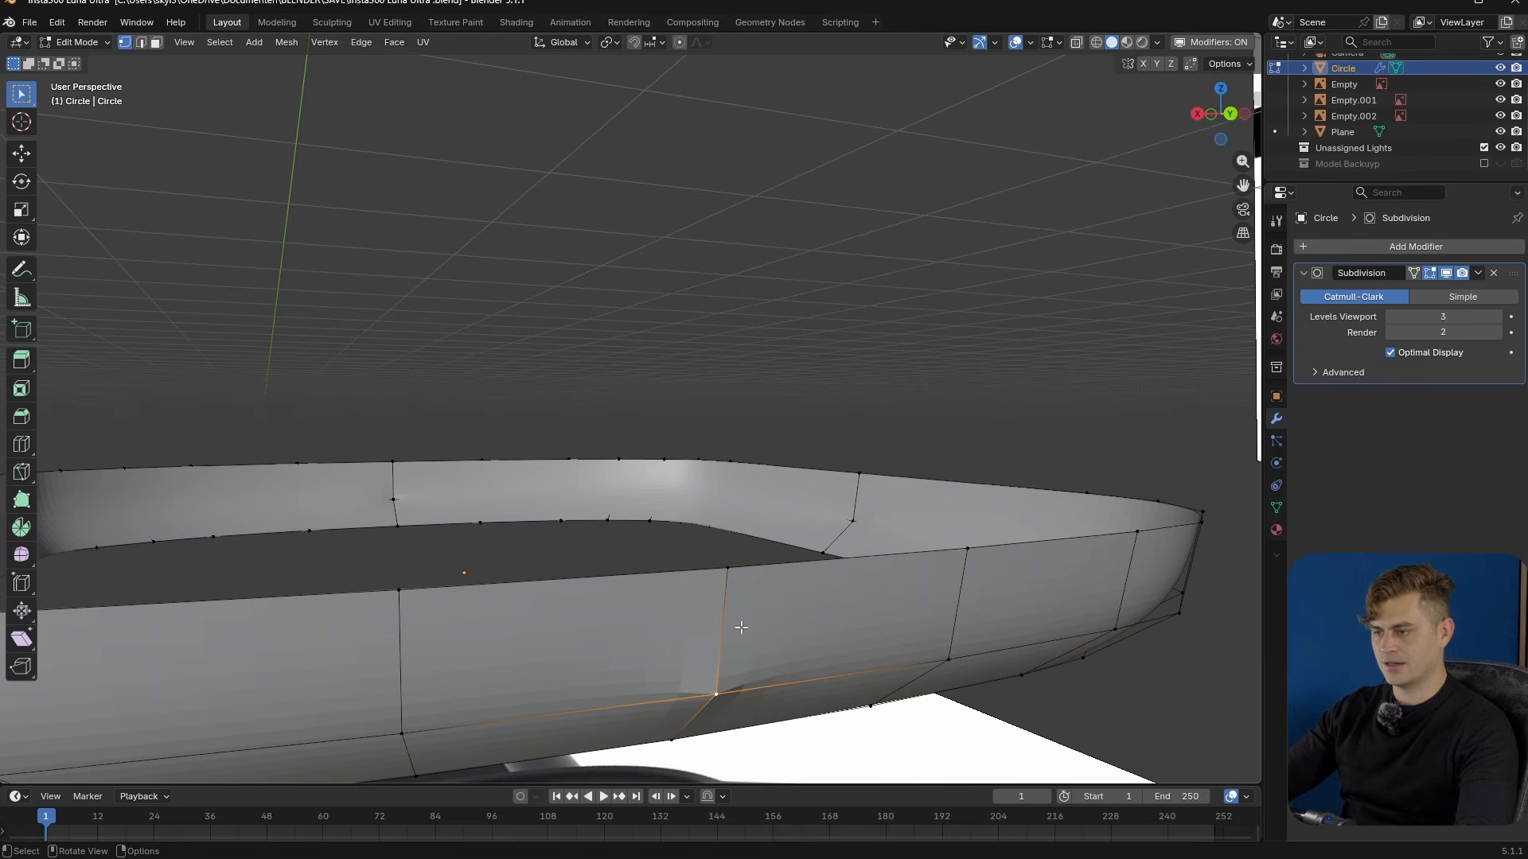
mouse_move(731, 637)
middle_down()
mouse_move(694, 589)
mouse_move(748, 637)
middle_up()
click(862, 588)
key(shift+s)
click(864, 687)
scroll(592, 533, down, 7)
middle_drag(591, 532, 651, 558)
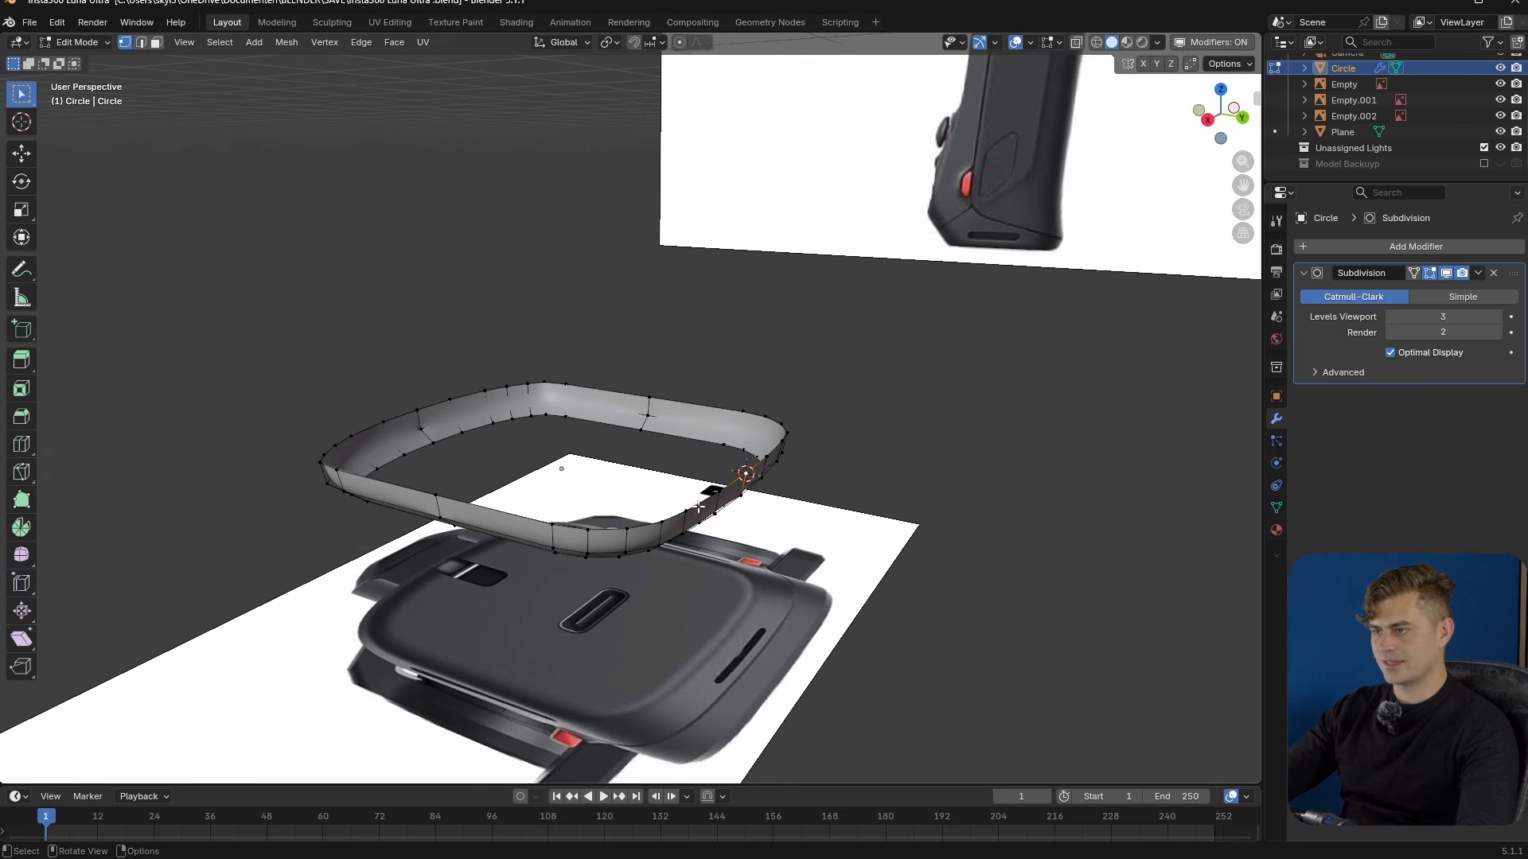
click(610, 43)
click(661, 96)
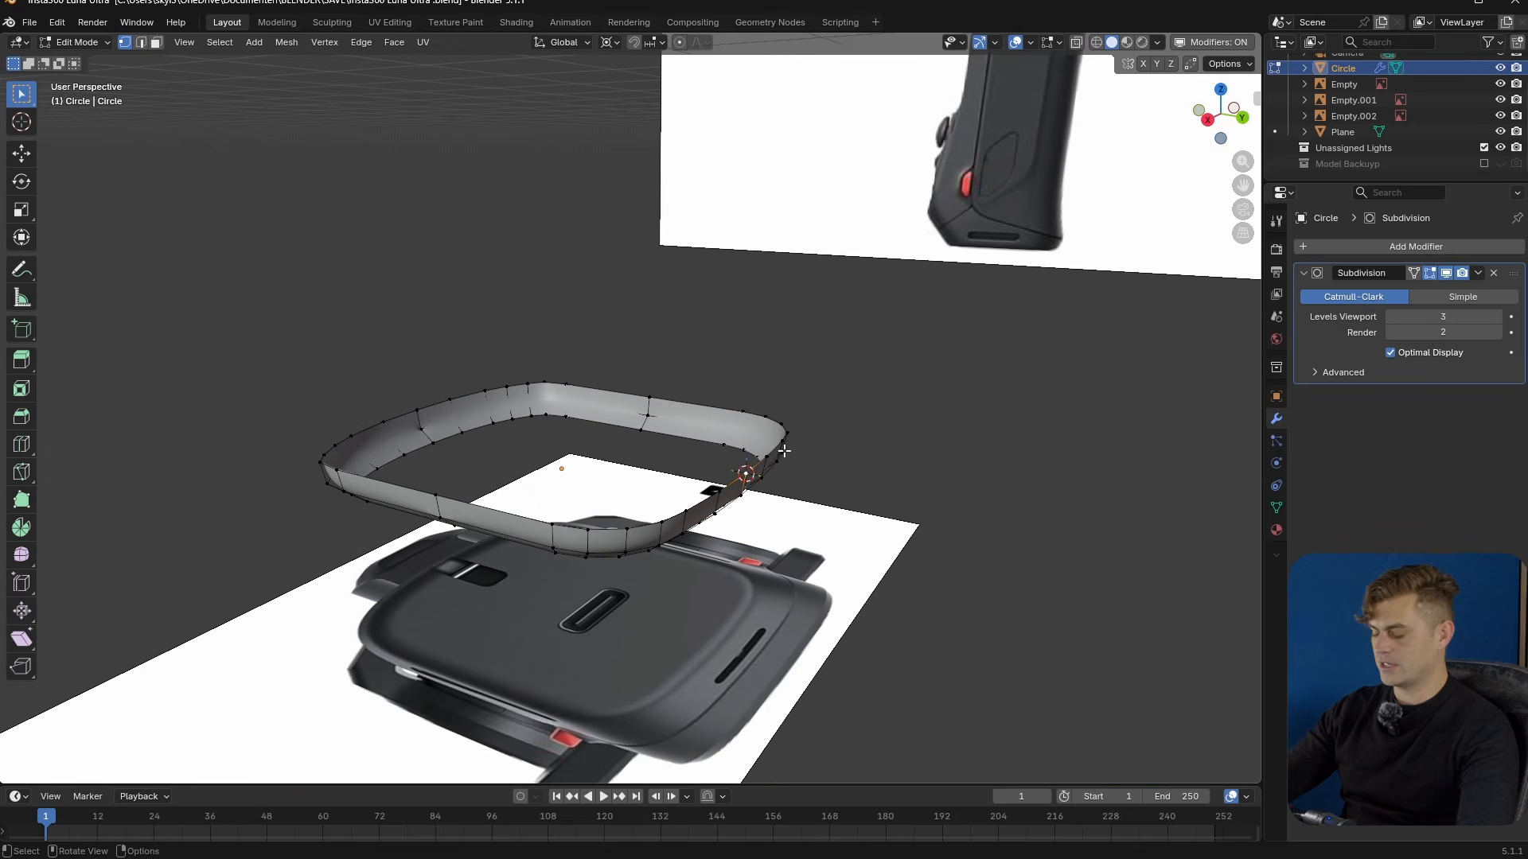
- Select the top edge loop and scale it to 1.021 along Y from the rear pivot to match the slanted front in the side reference
key(KP_3)
scroll(784, 451, up, 4)
key(a)
key(2)
alt+click(679, 464)
middle_drag(719, 368, 744, 393)
key(KP_3)
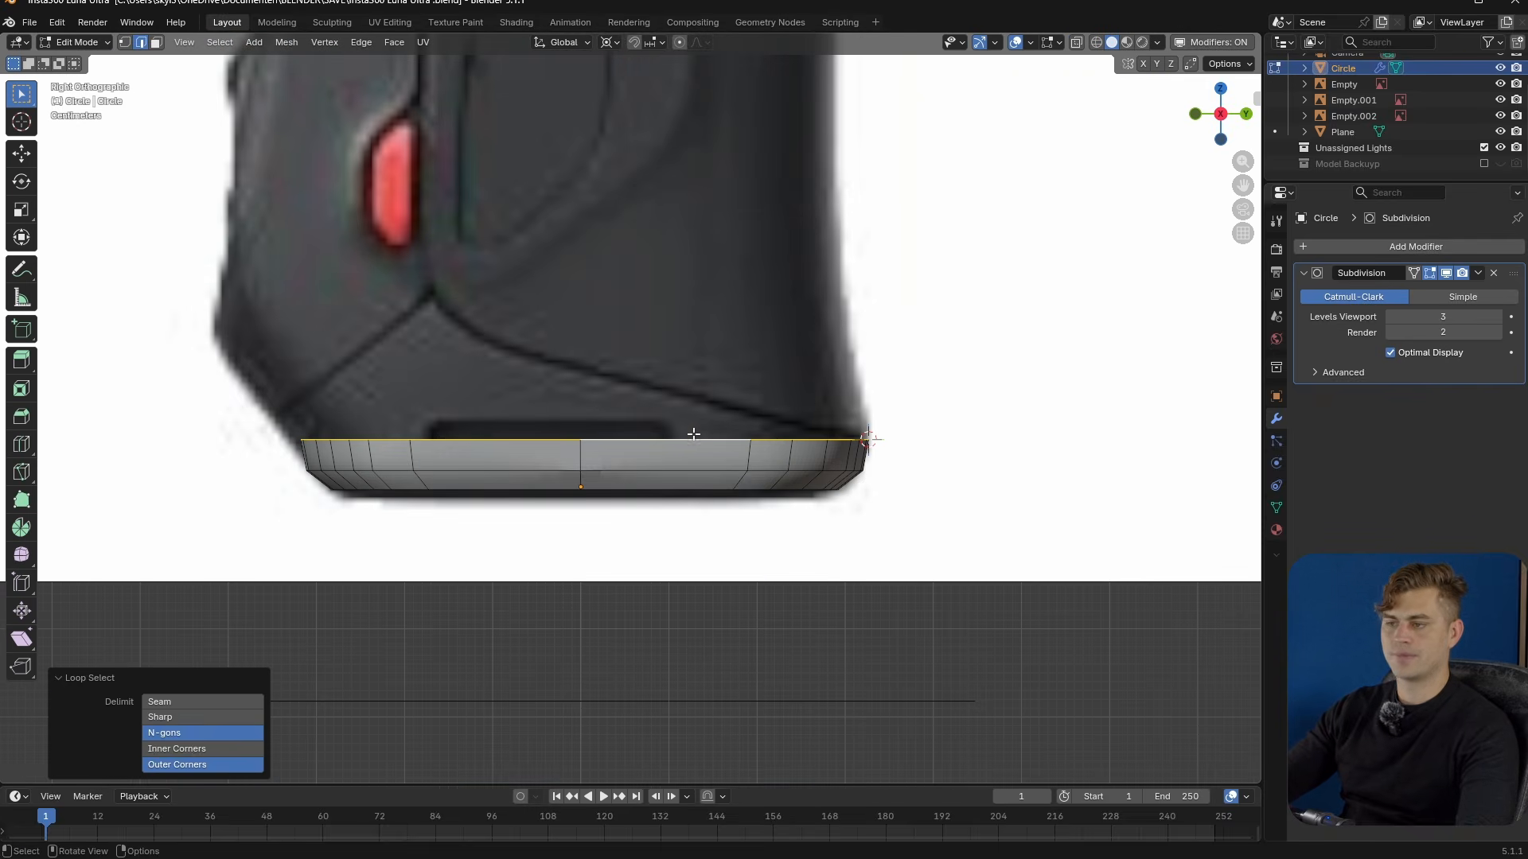
key(s)
key(y)
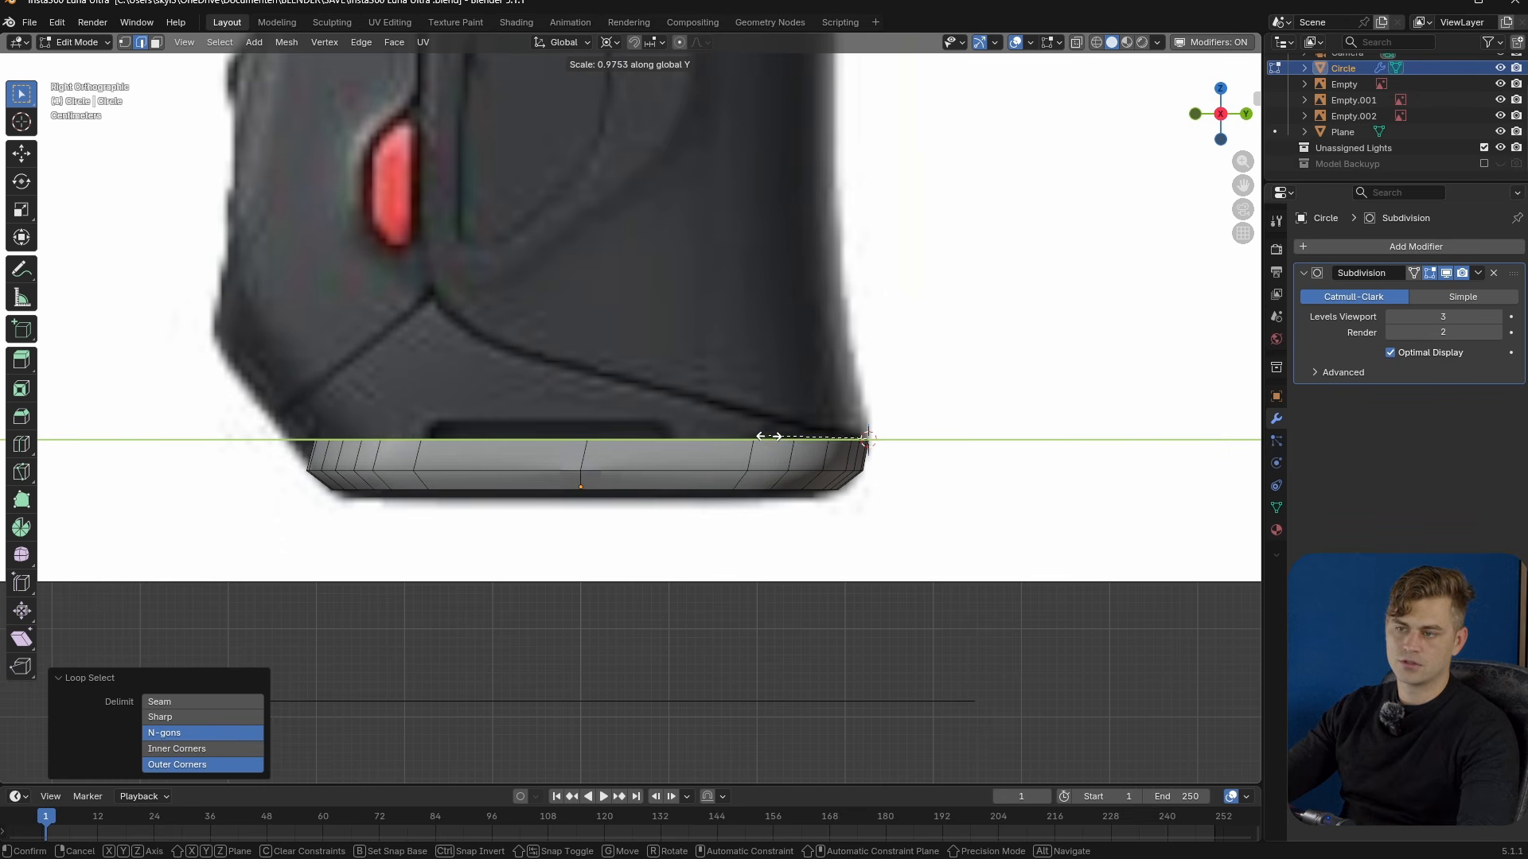
click(728, 432)
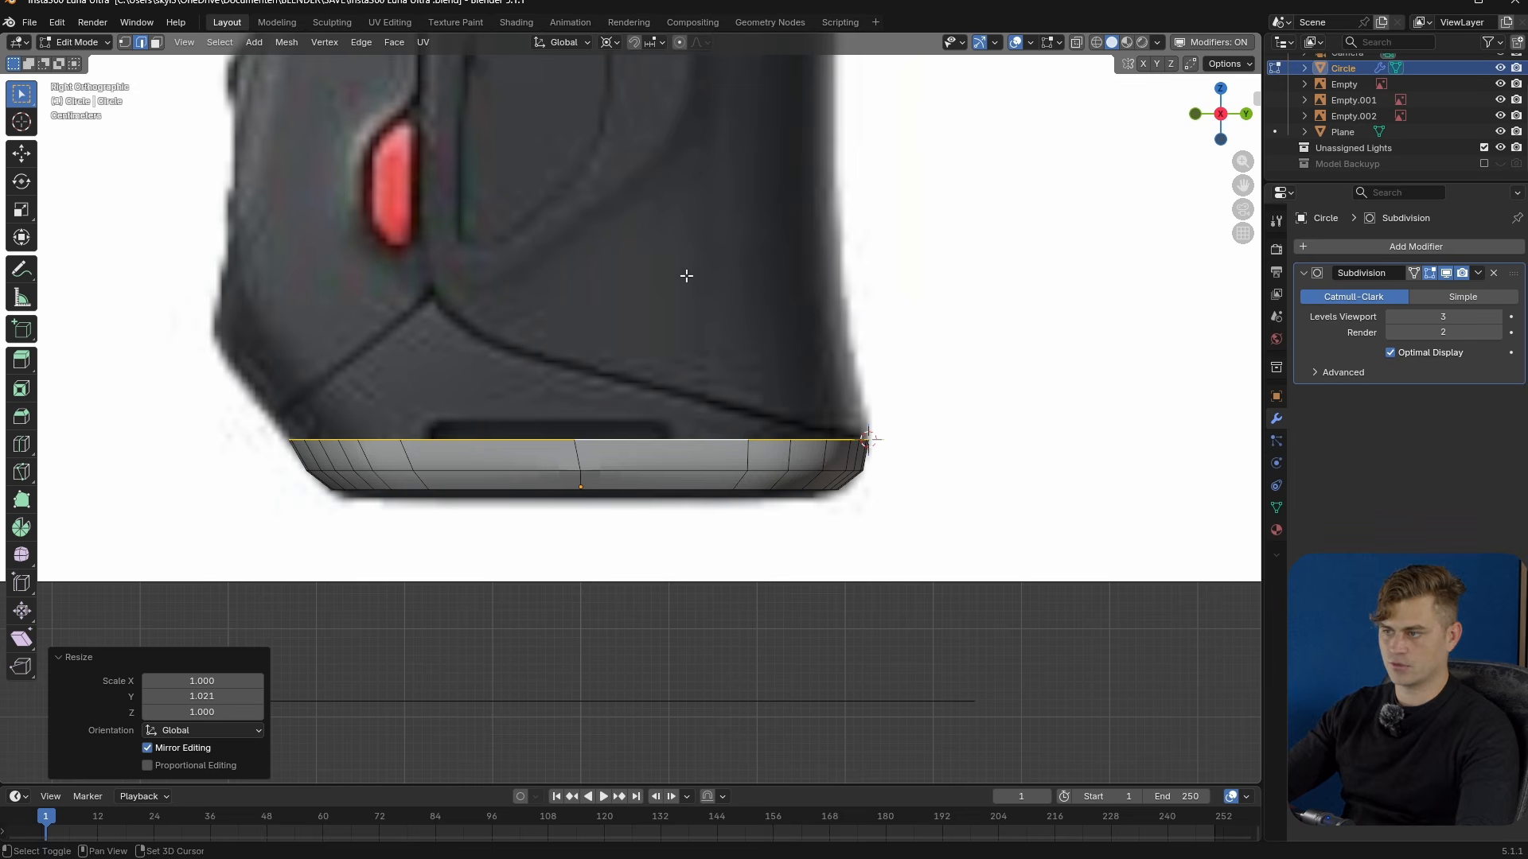
- Inspect the shading artefact on the ring's side and turn on the Face Orientation overlay to check the normals
scroll(692, 326, up, 6)
scroll(664, 603, up, 3)
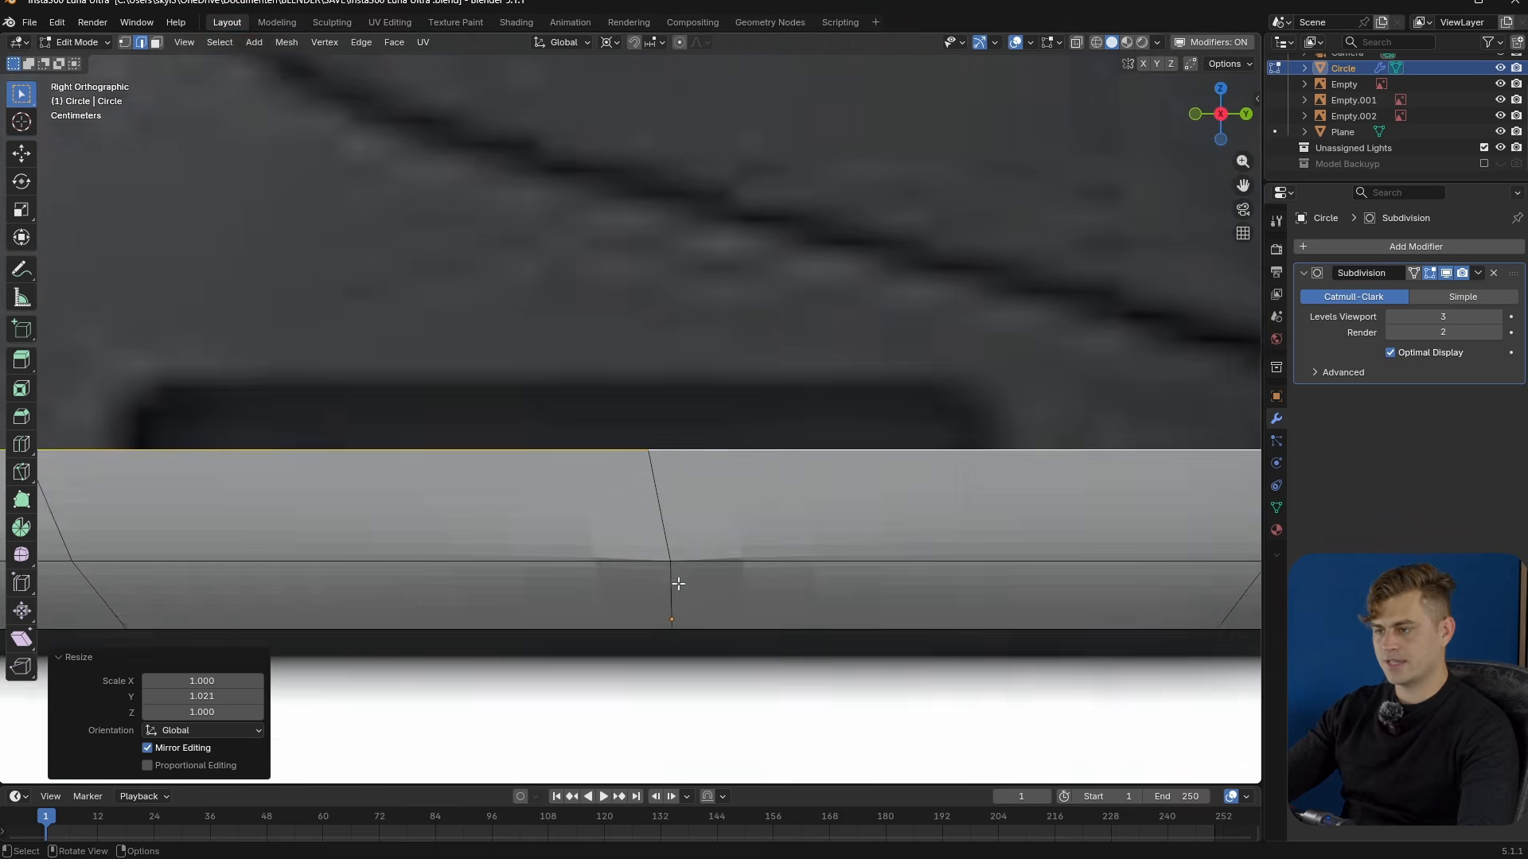
scroll(707, 616, down, 8)
key(1)
middle_drag(716, 603, 1125, 65)
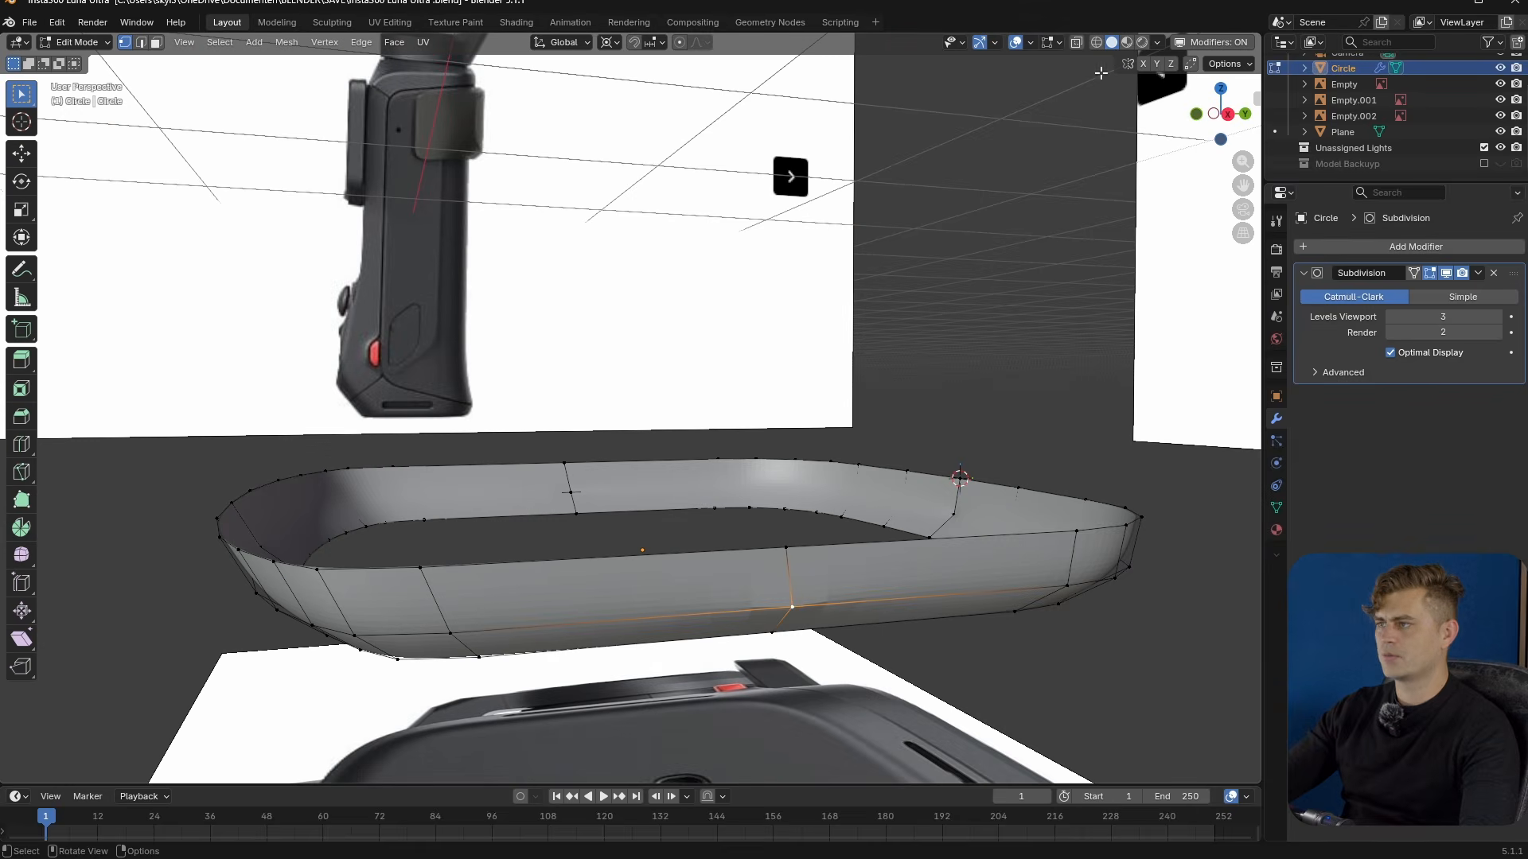
click(1031, 42)
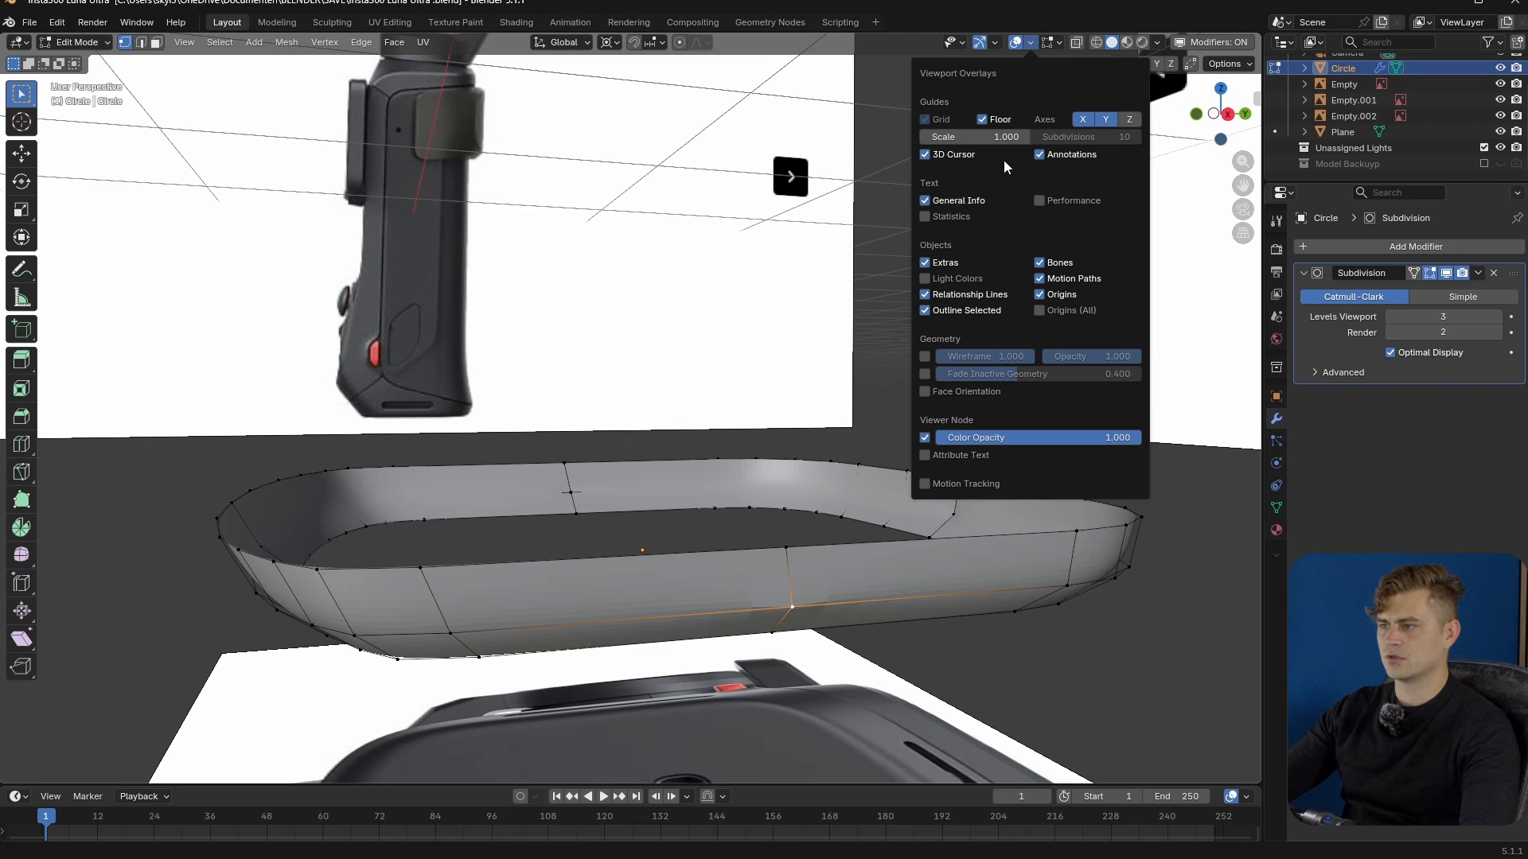
click(963, 392)
middle_drag(784, 536, 745, 515)
scroll(757, 489, up, 3)
scroll(748, 532, down, 5)
- Select the whole mesh and recalculate its normals to the outside
key(a)
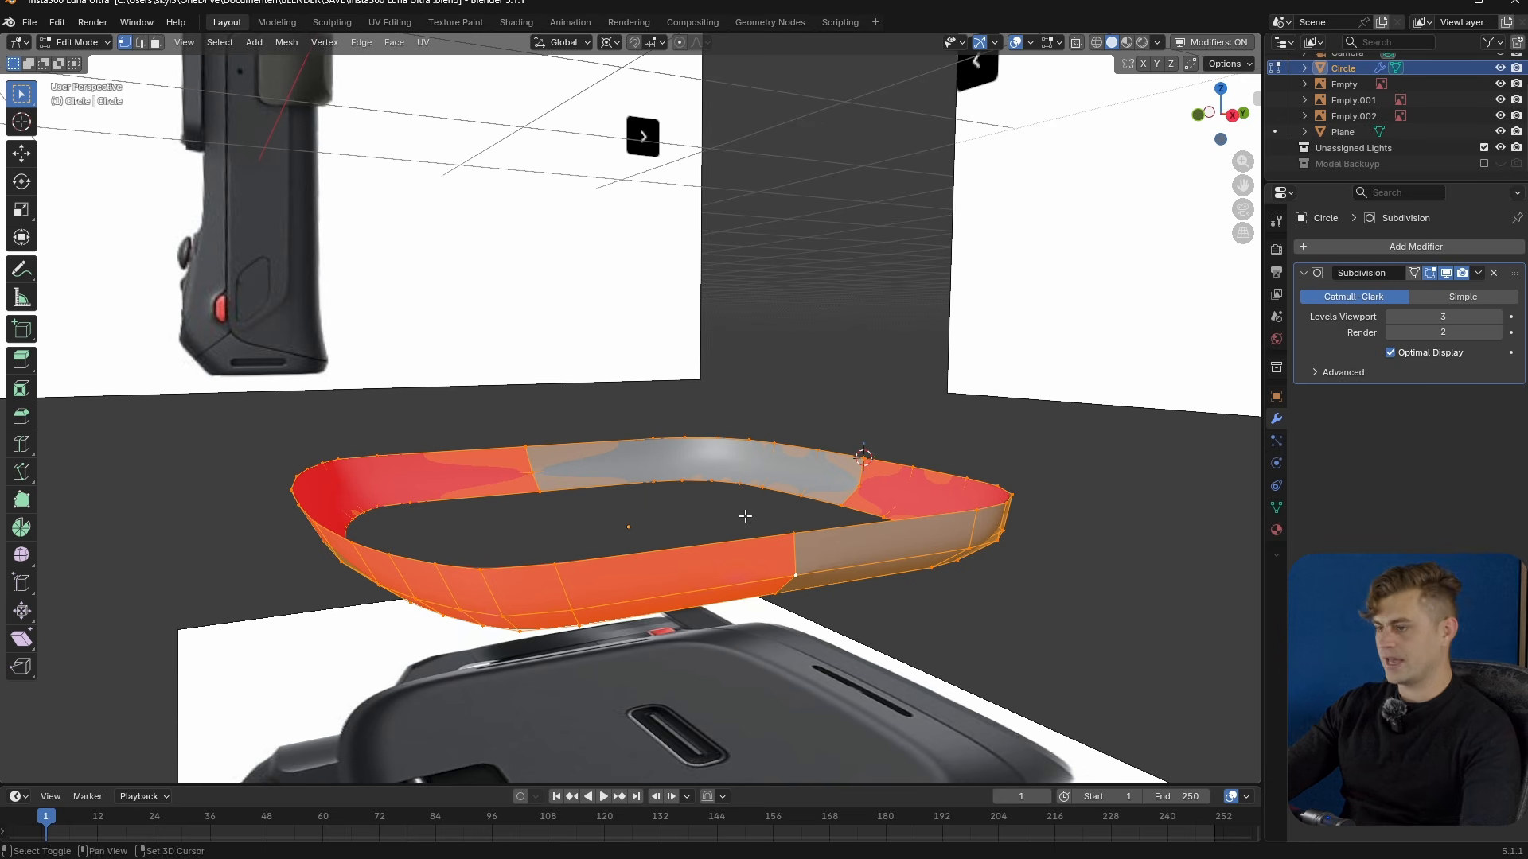
key(shift+n)
middle_drag(533, 463, 637, 558)
middle_drag(704, 634, 680, 602)
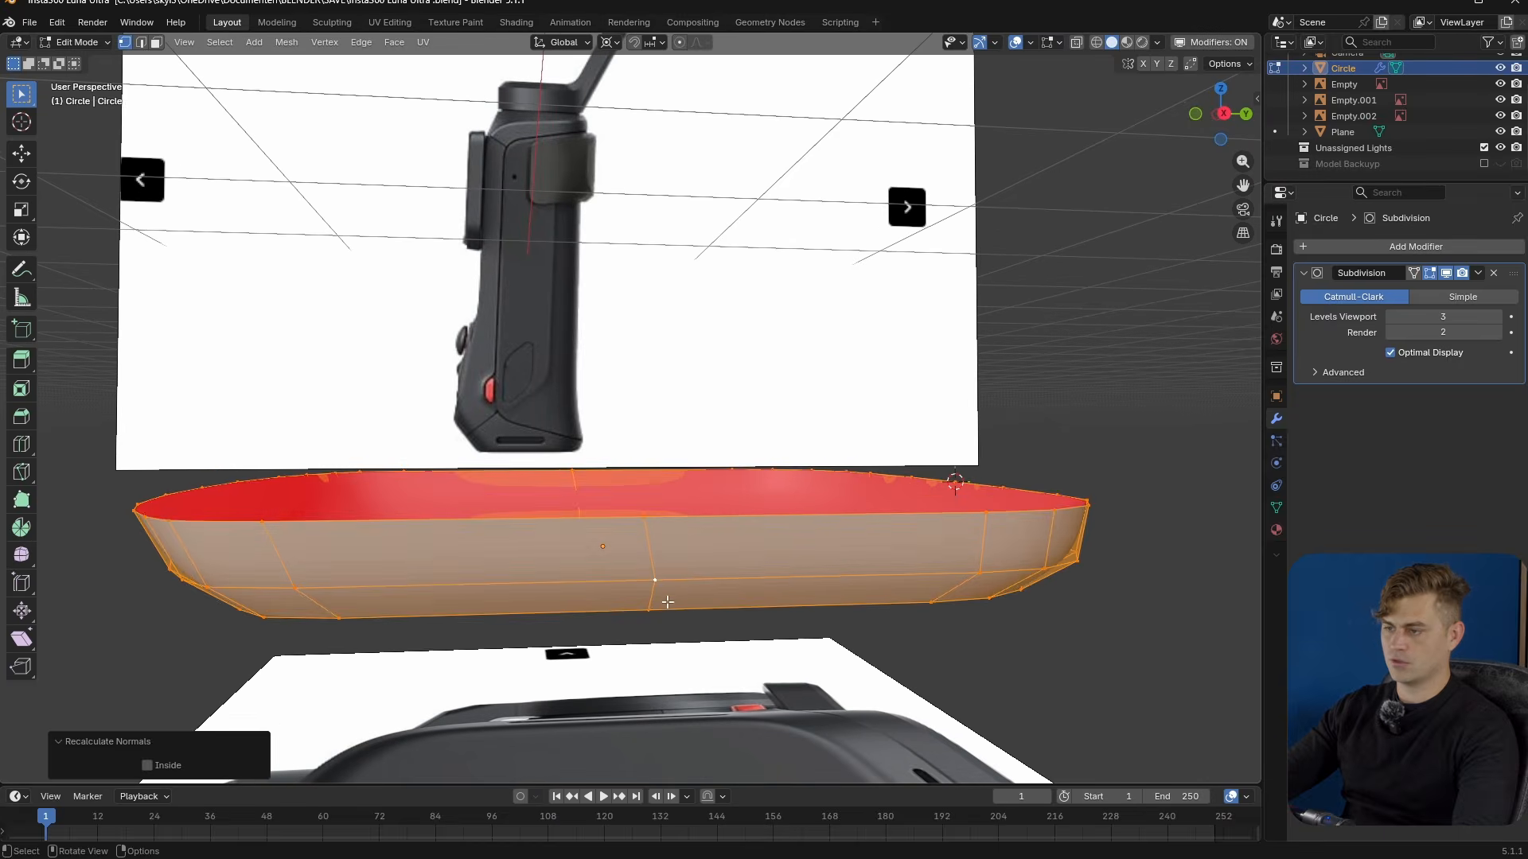
- Leave Edit Mode and apply auto-smooth shading to the handle base with a 30° angle
key(Tab)
middle_drag(725, 667, 643, 553)
right_click(643, 552)
click(595, 562)
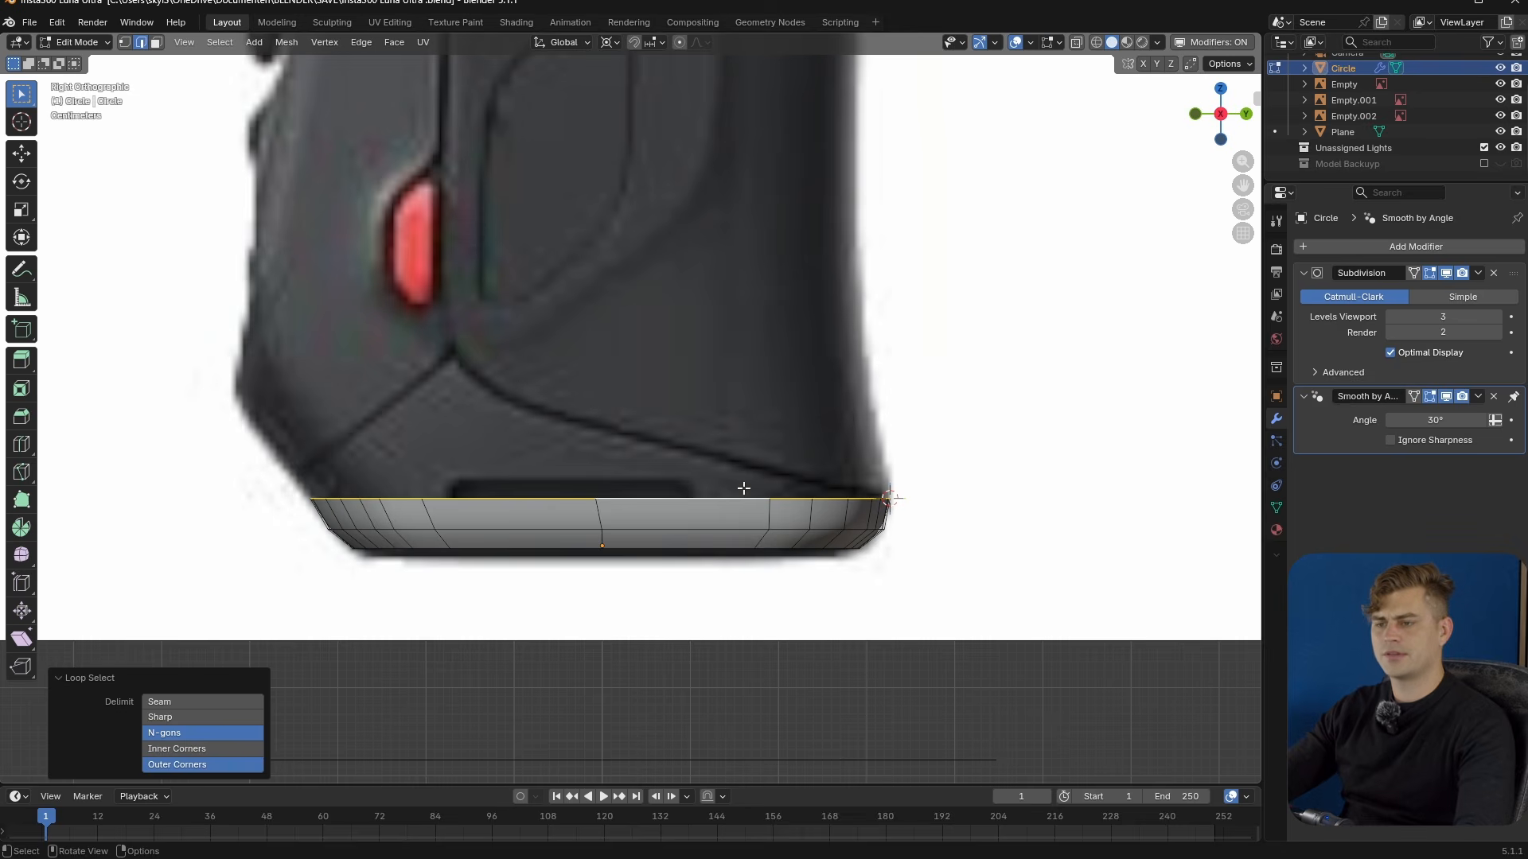
- Extrude the top edge loop about 0.026 m up along Z and scale it to 1.024 along Y
key(e)
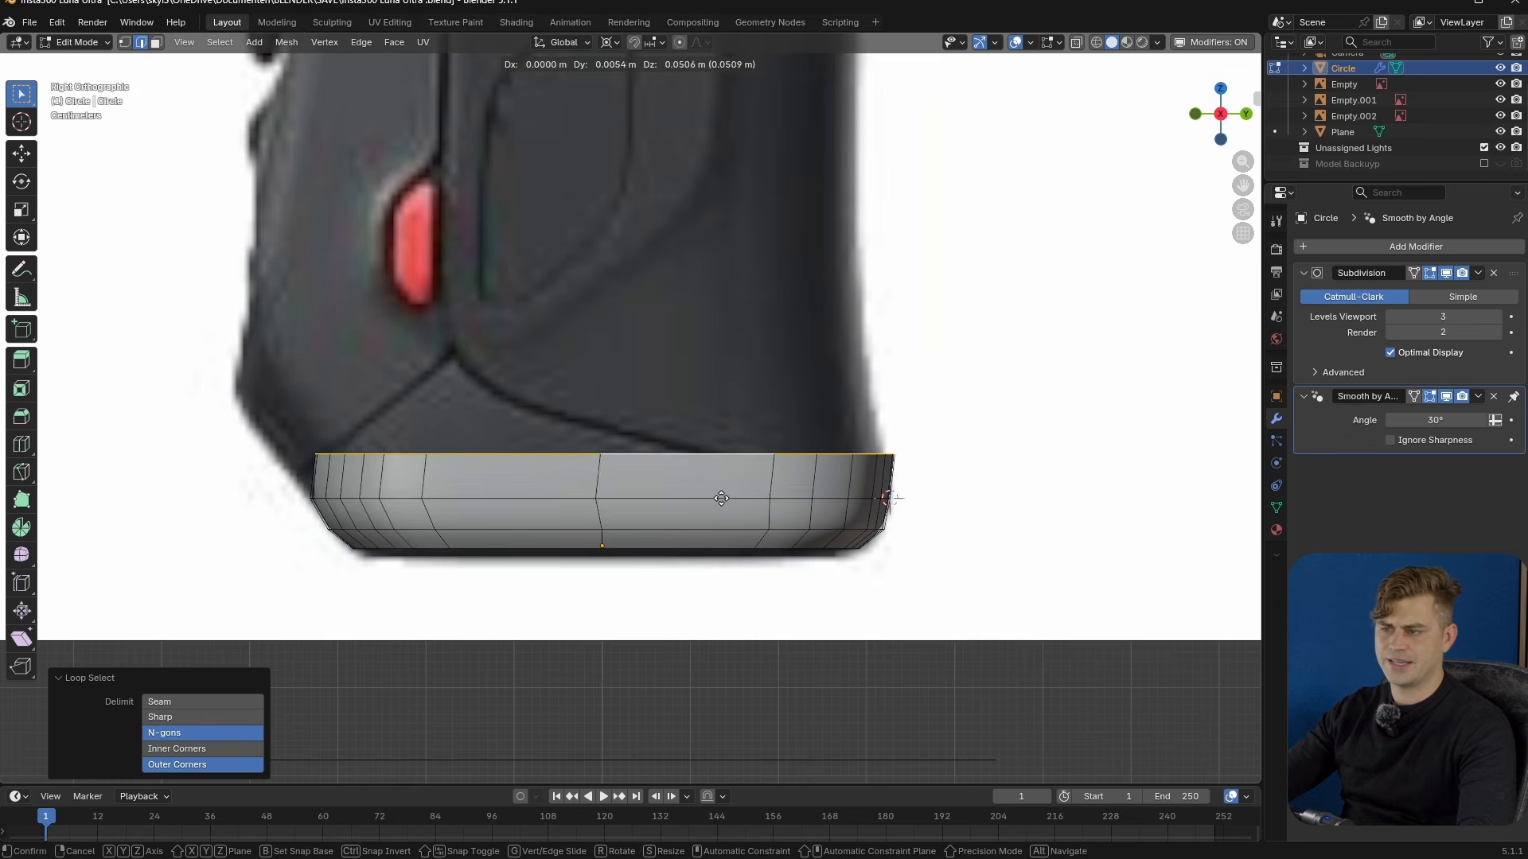
key(z)
click(724, 512)
key(s)
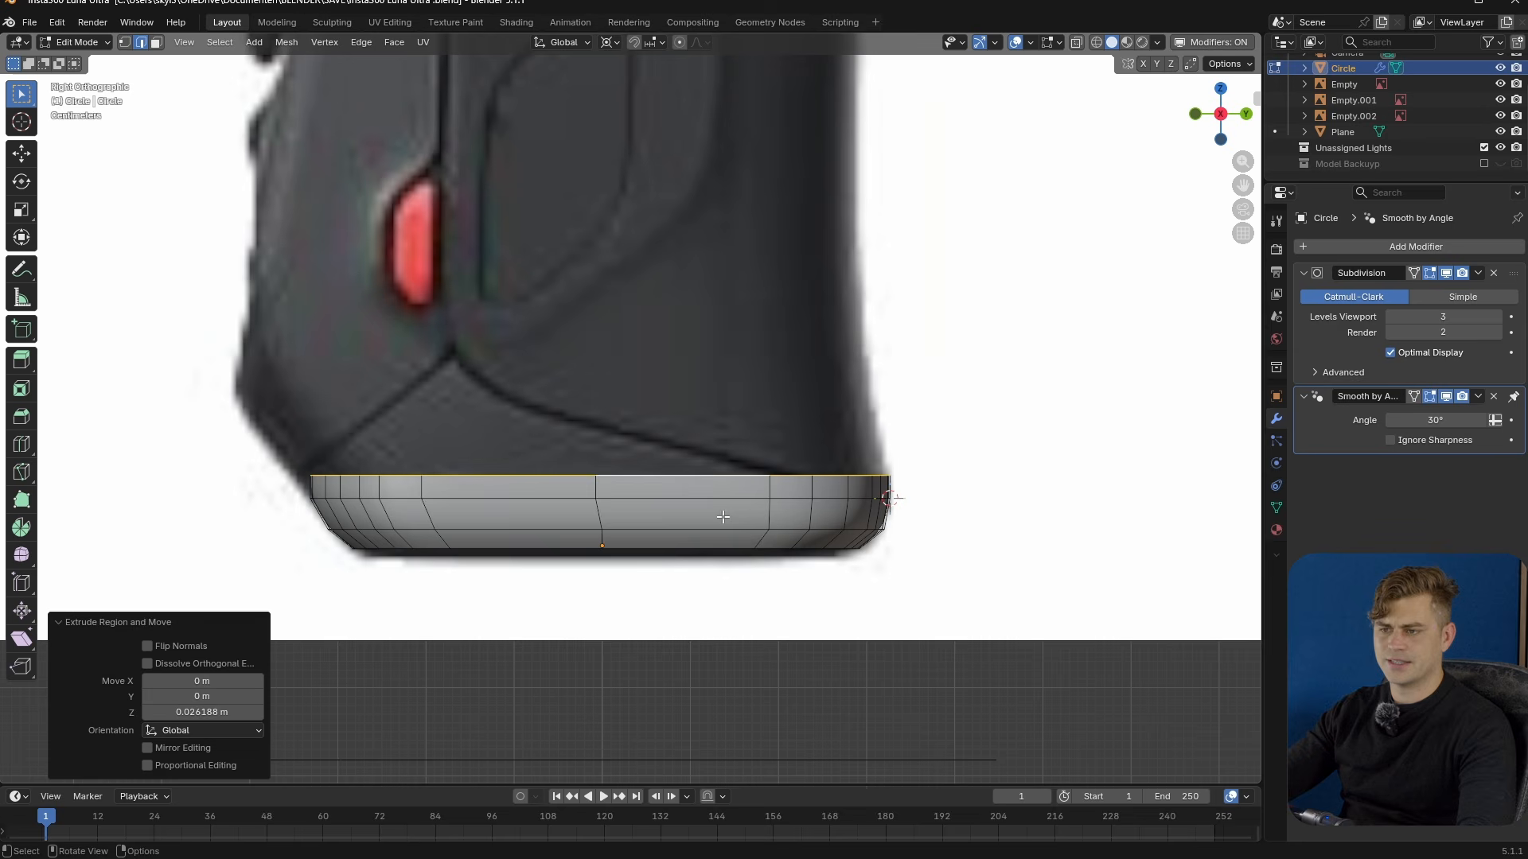
key(y)
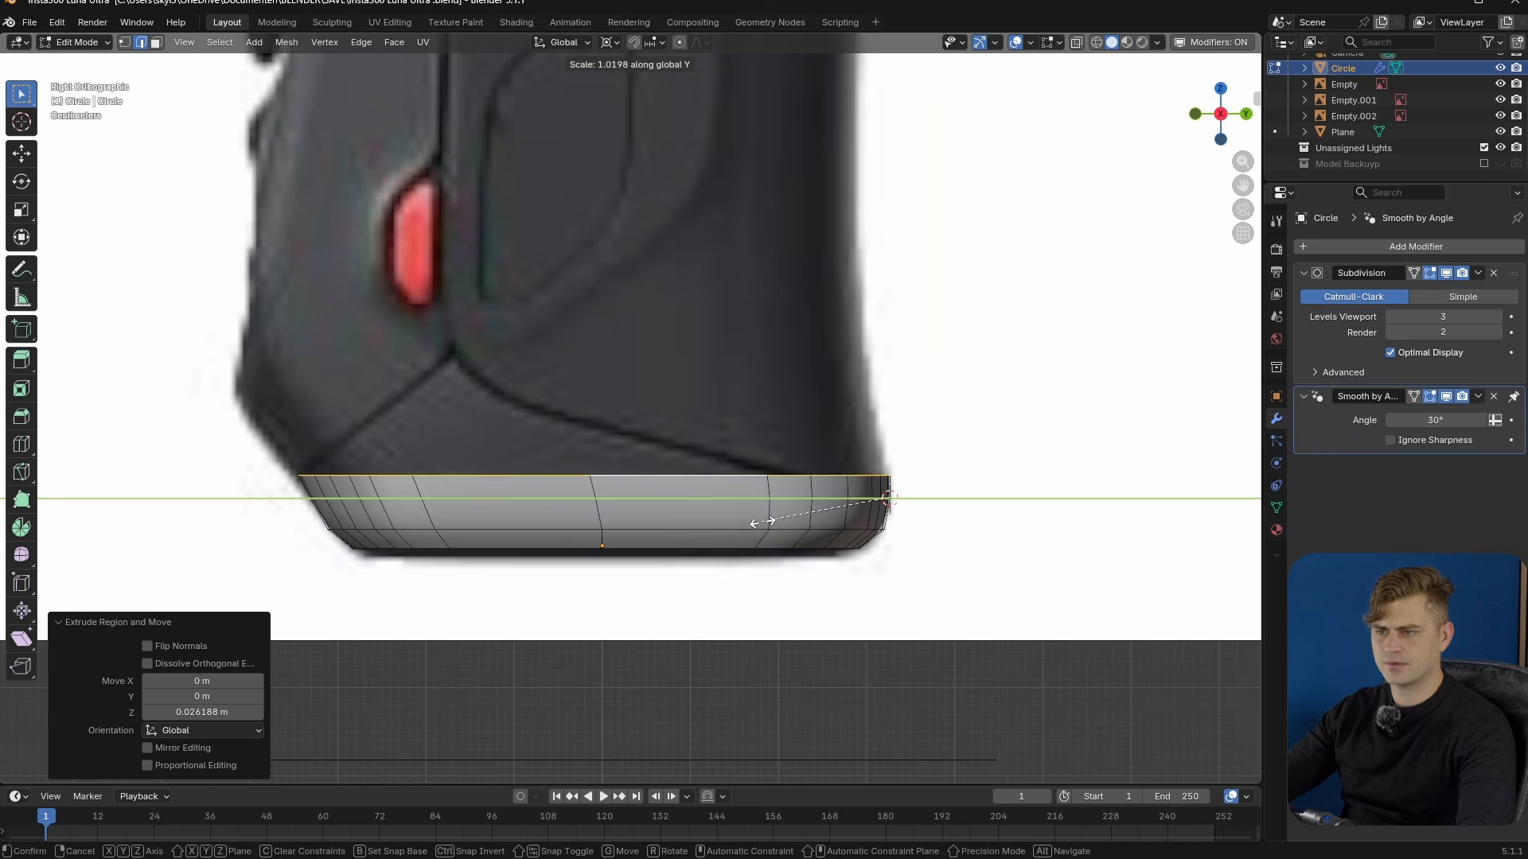
click(888, 498)
- Lower the new top loop about 0.020 m along Z and rotate it -1.56° about X around the rear pivot
key(g)
key(z)
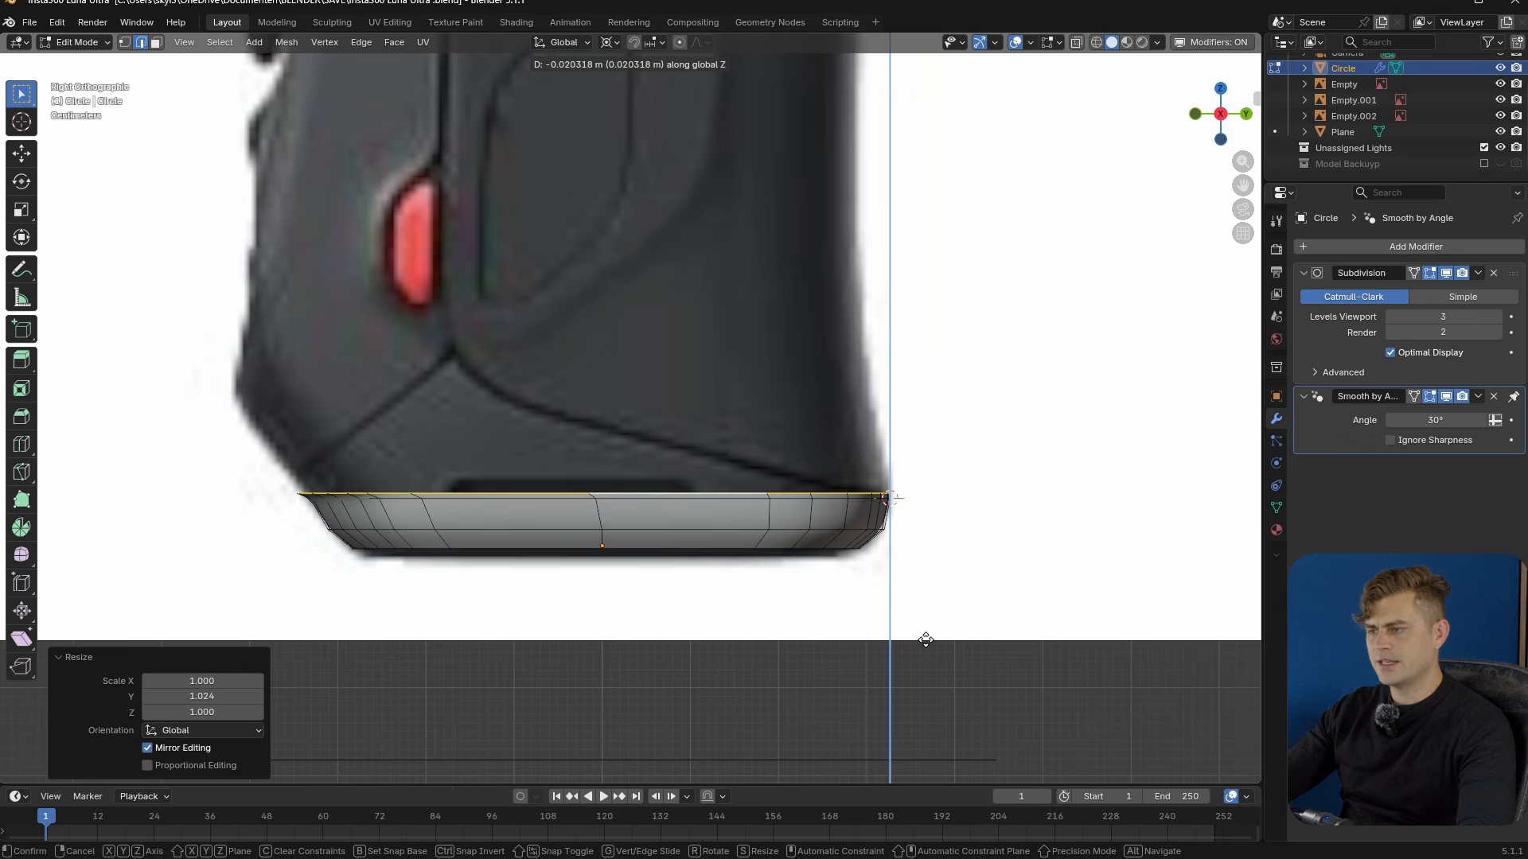
click(925, 640)
key(s)
key(z)
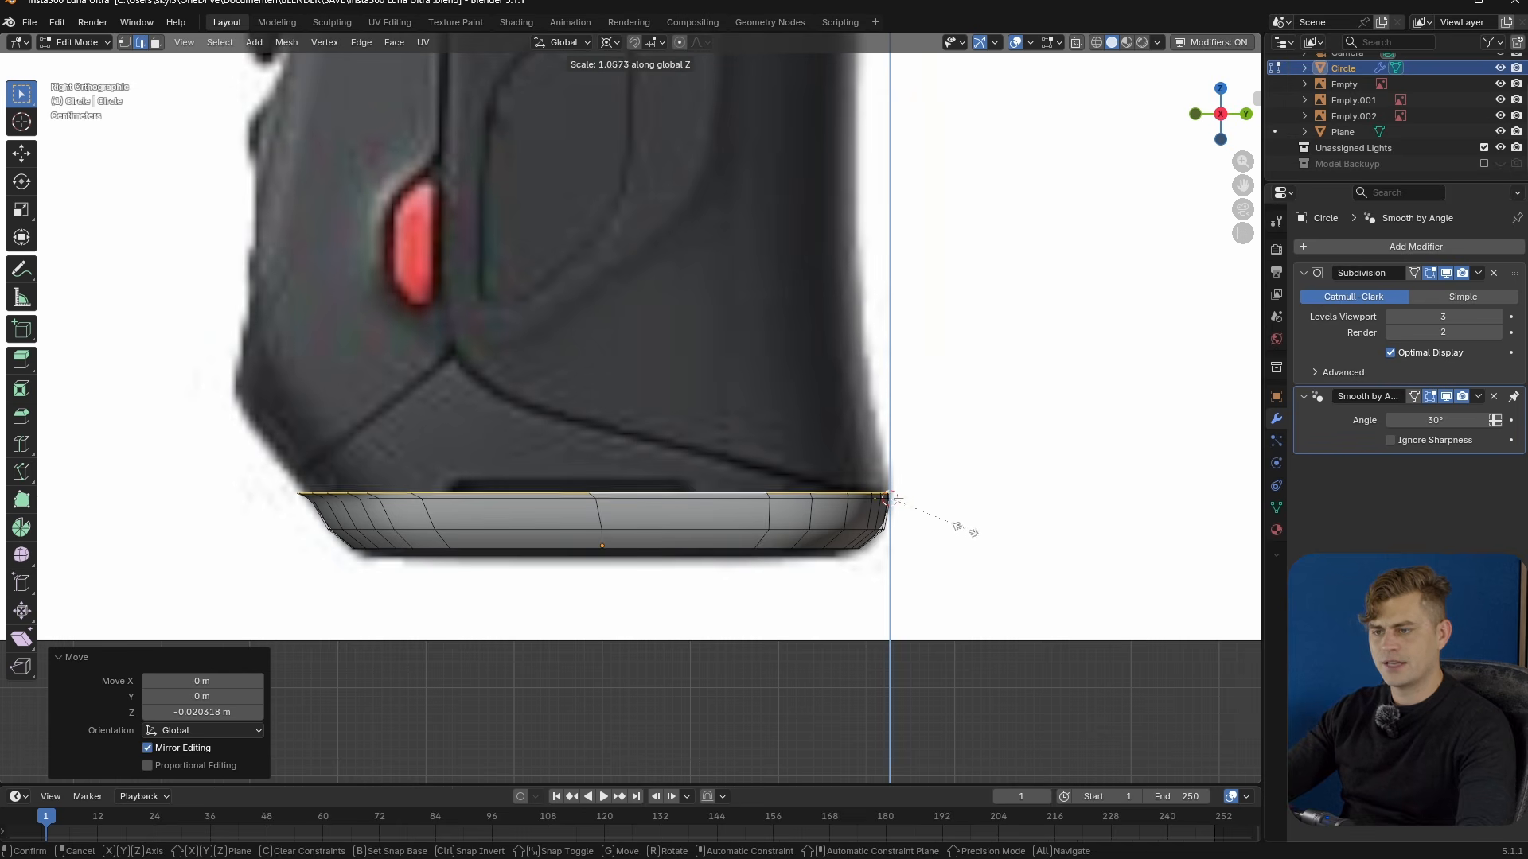
key(r)
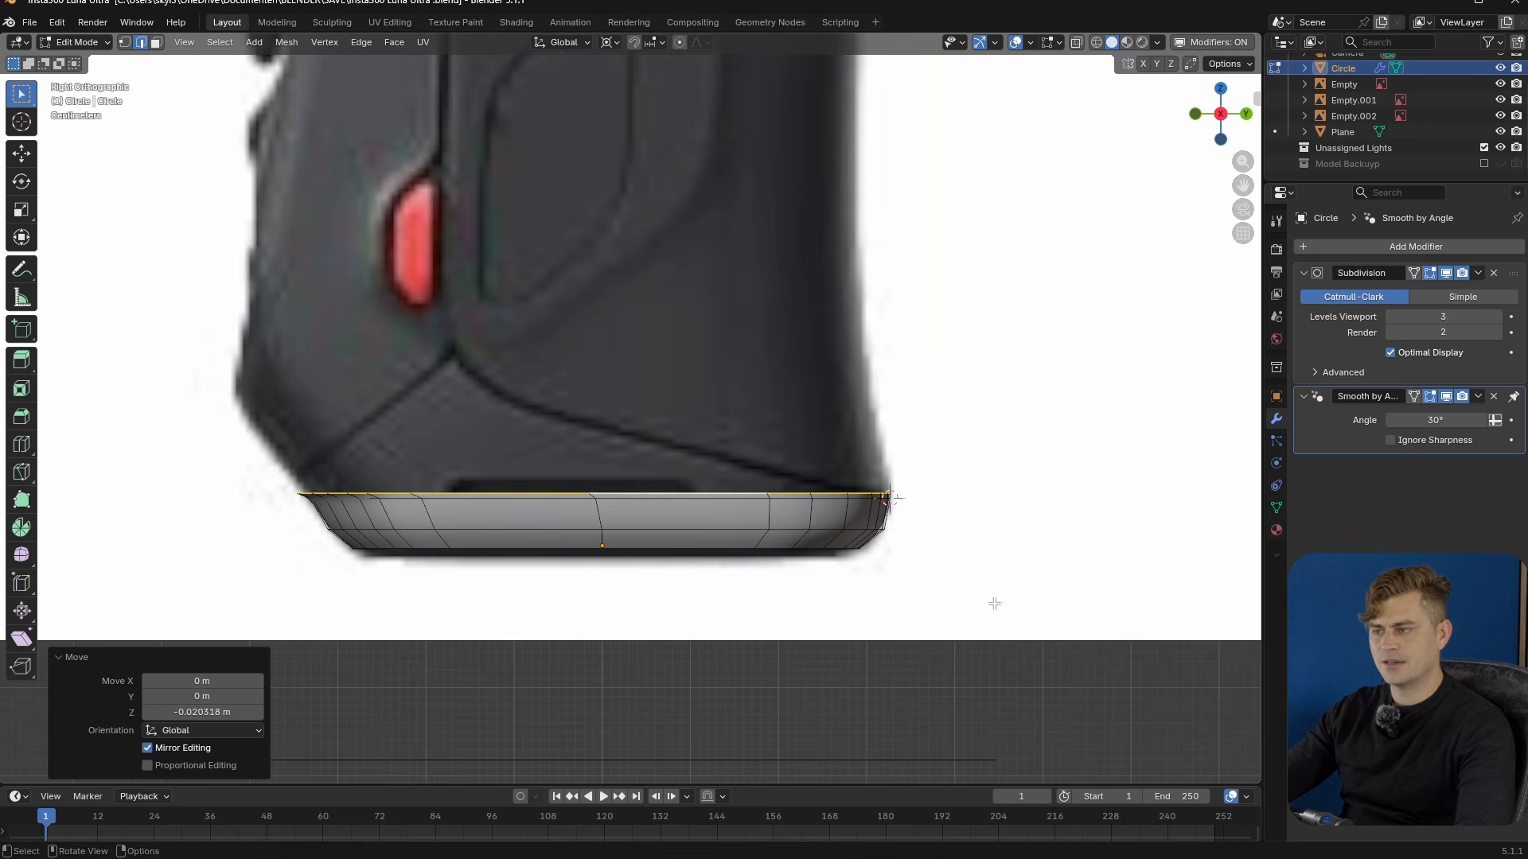
key(x)
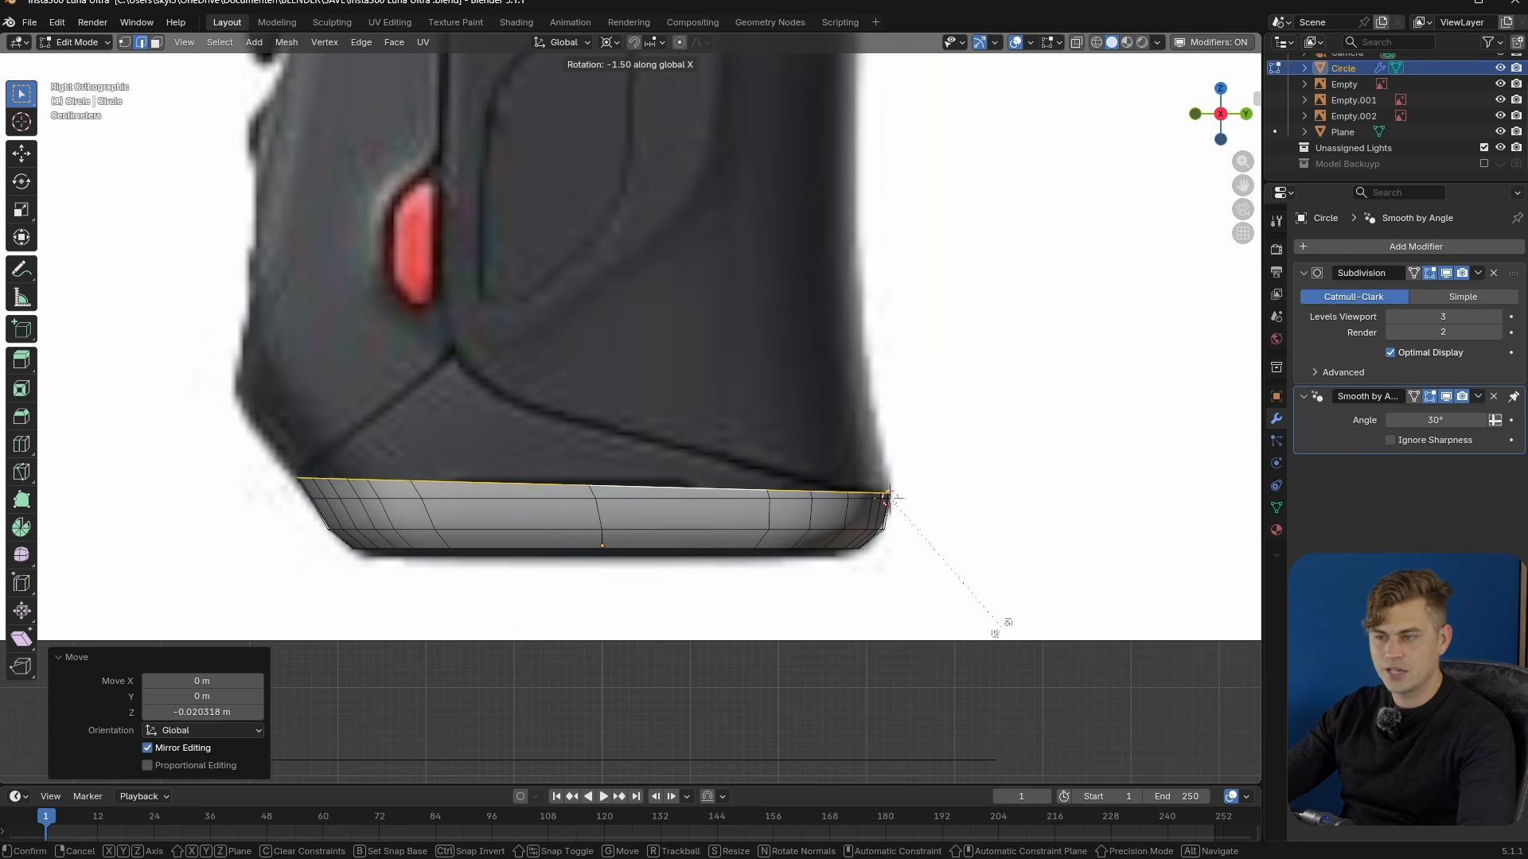
click(1000, 639)
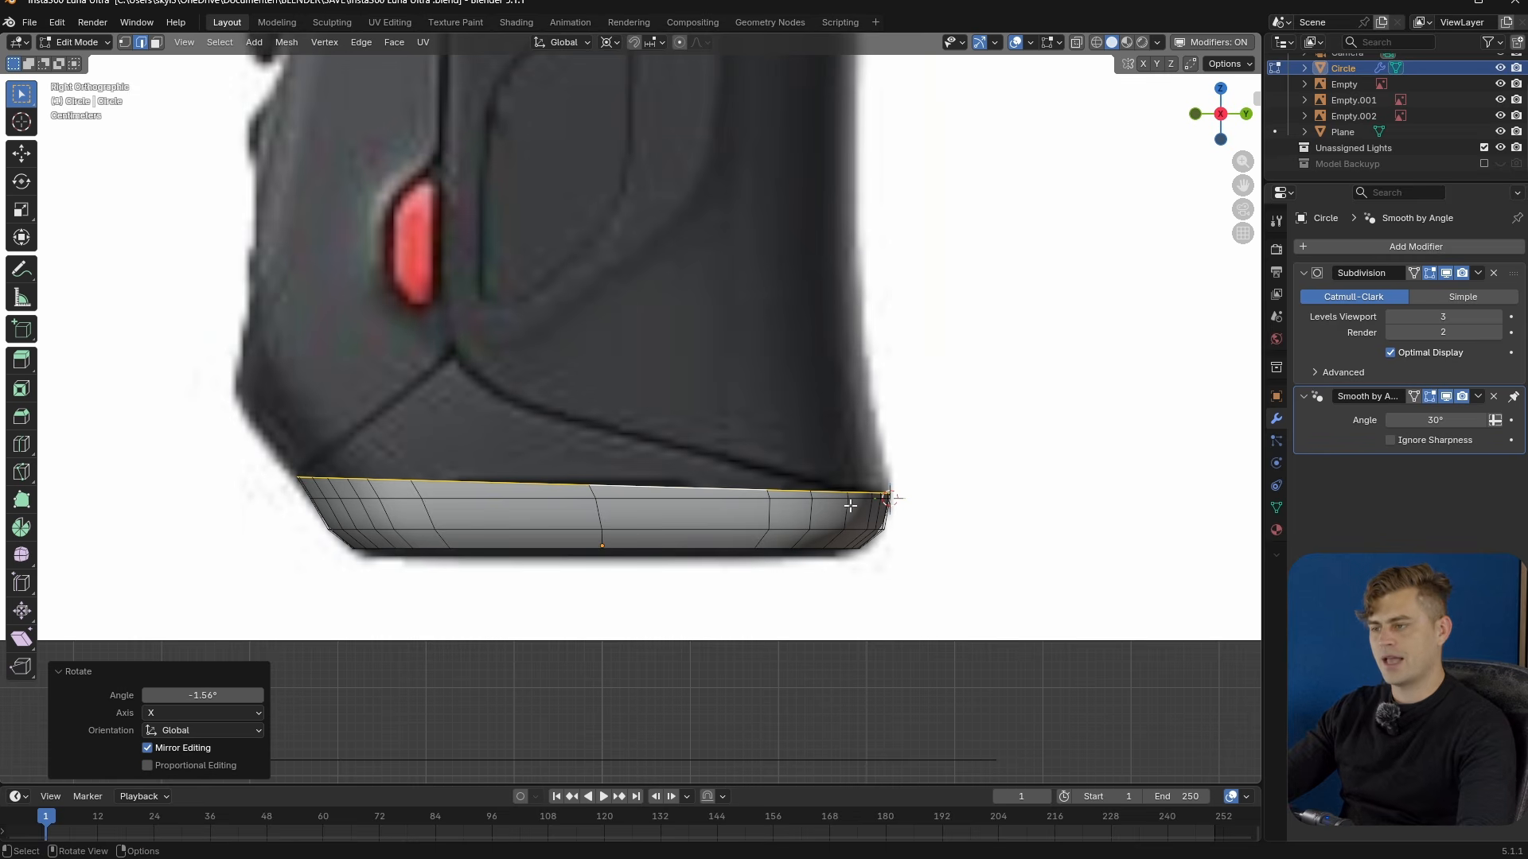
- With X-ray on, raise two vertices near the rear of the top loop along Z onto the seam line, the second by about 0.018 m
scroll(849, 507, up, 2)
shift+middle_drag(860, 498, 900, 474)
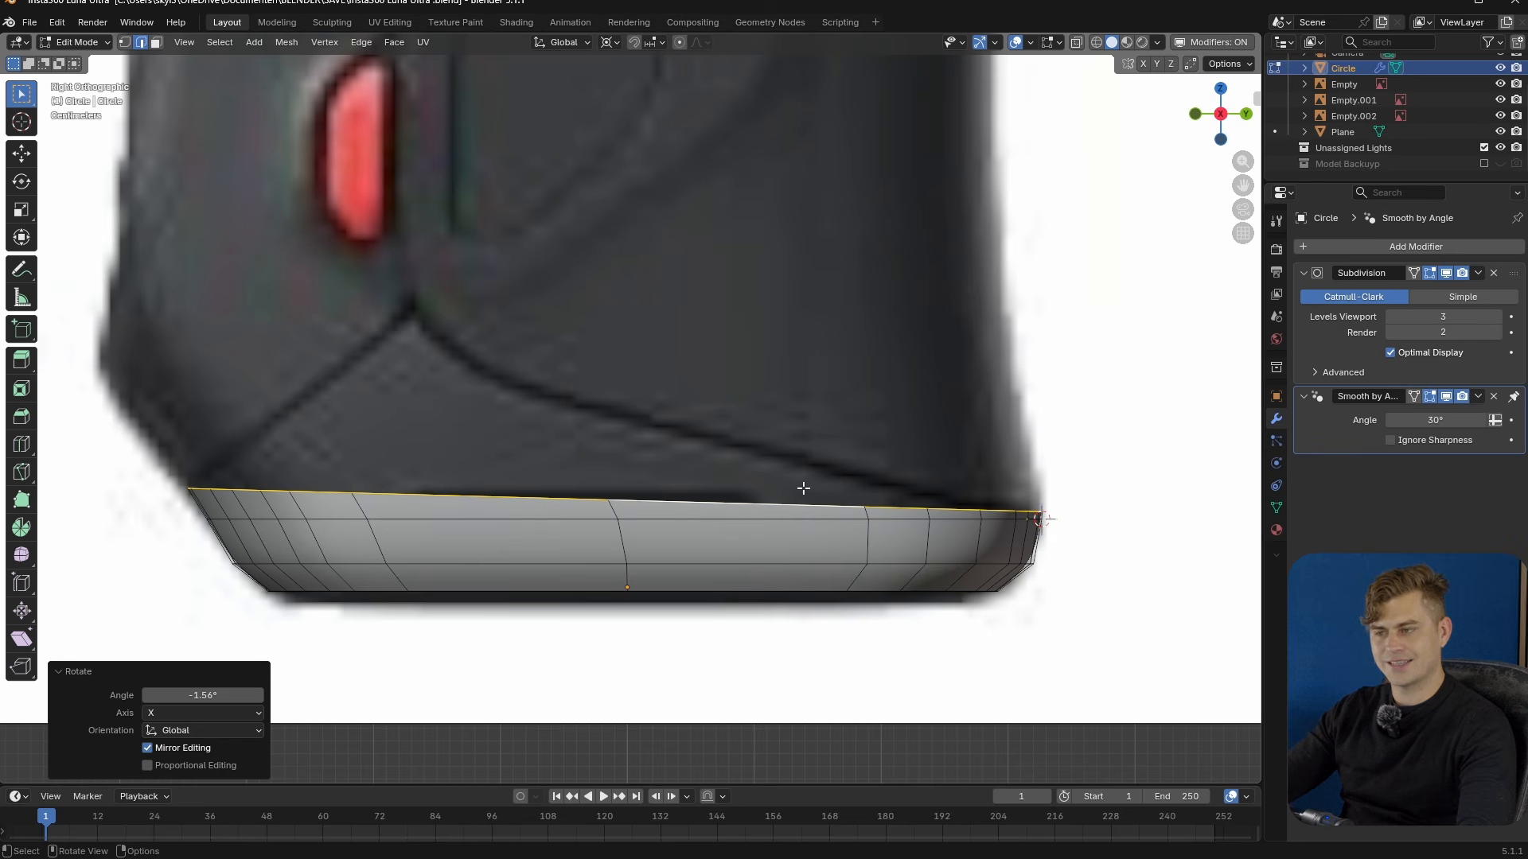
key(1)
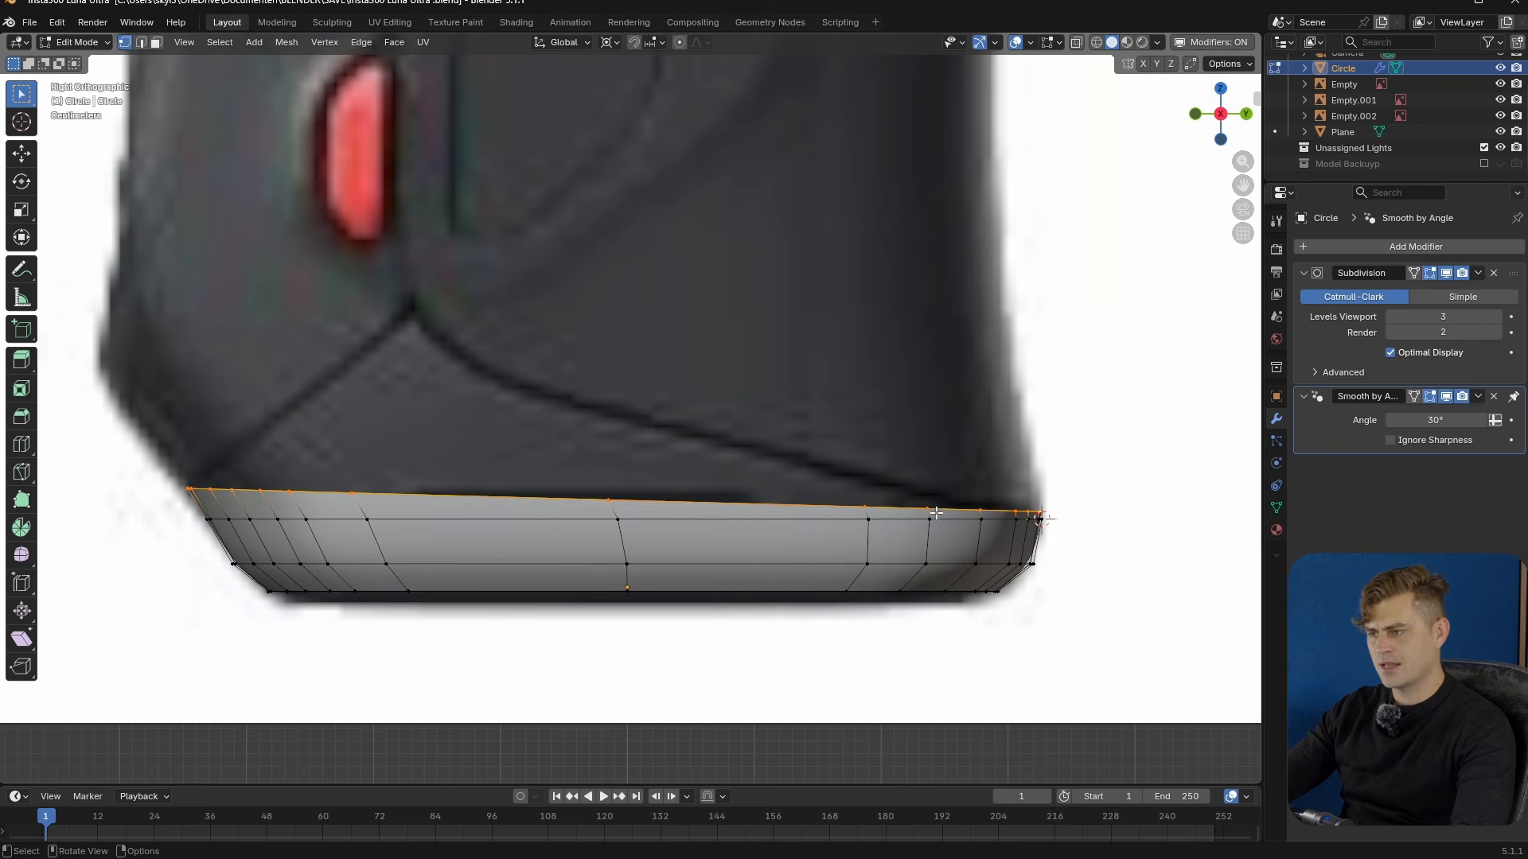
key(alt+z)
click(919, 515)
key(g)
key(z)
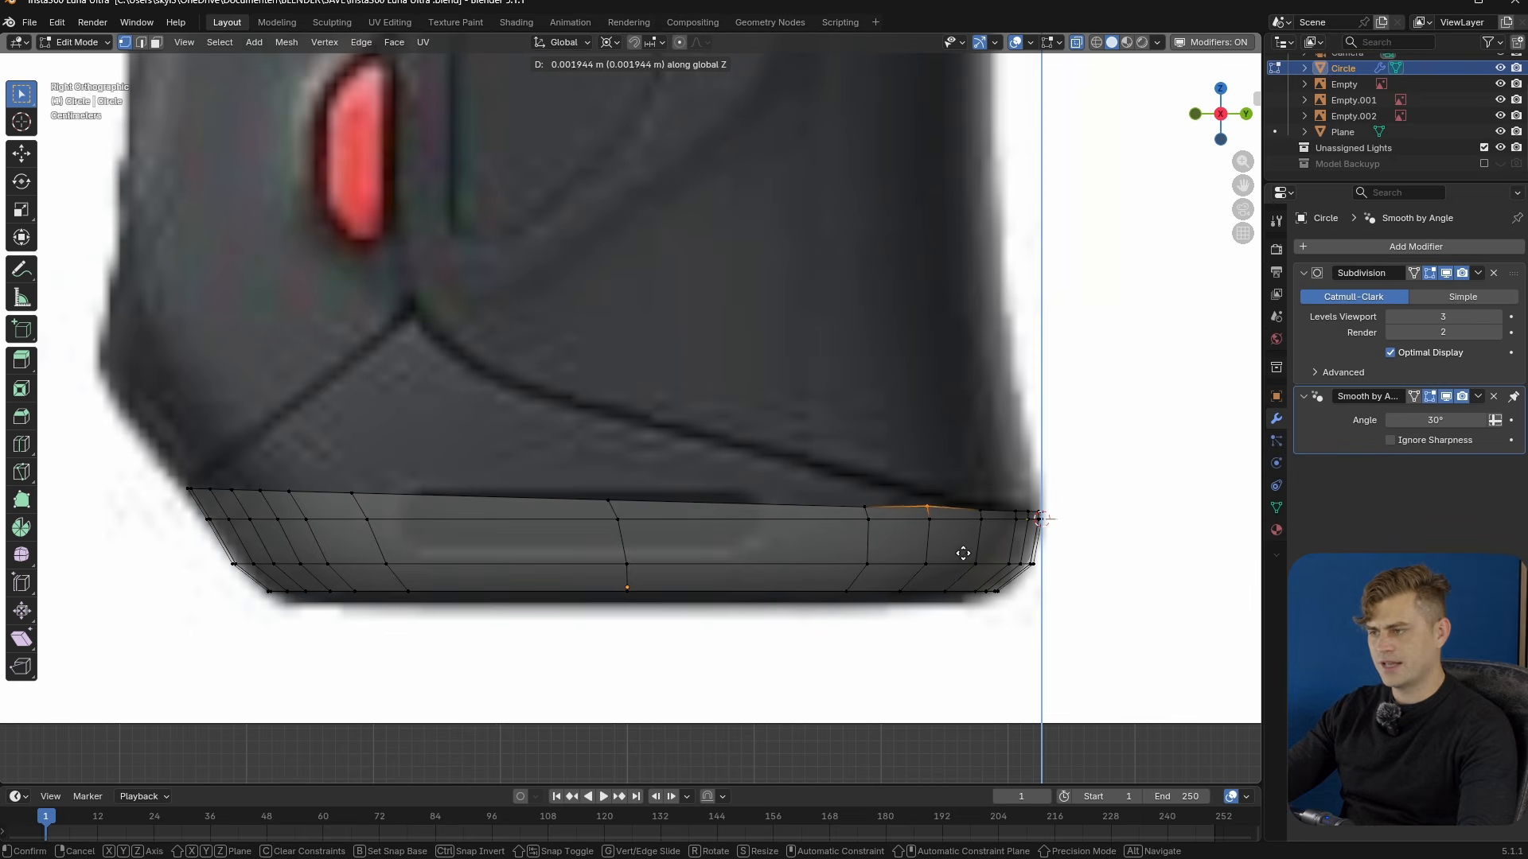
click(984, 460)
click(865, 506)
key(g)
key(z)
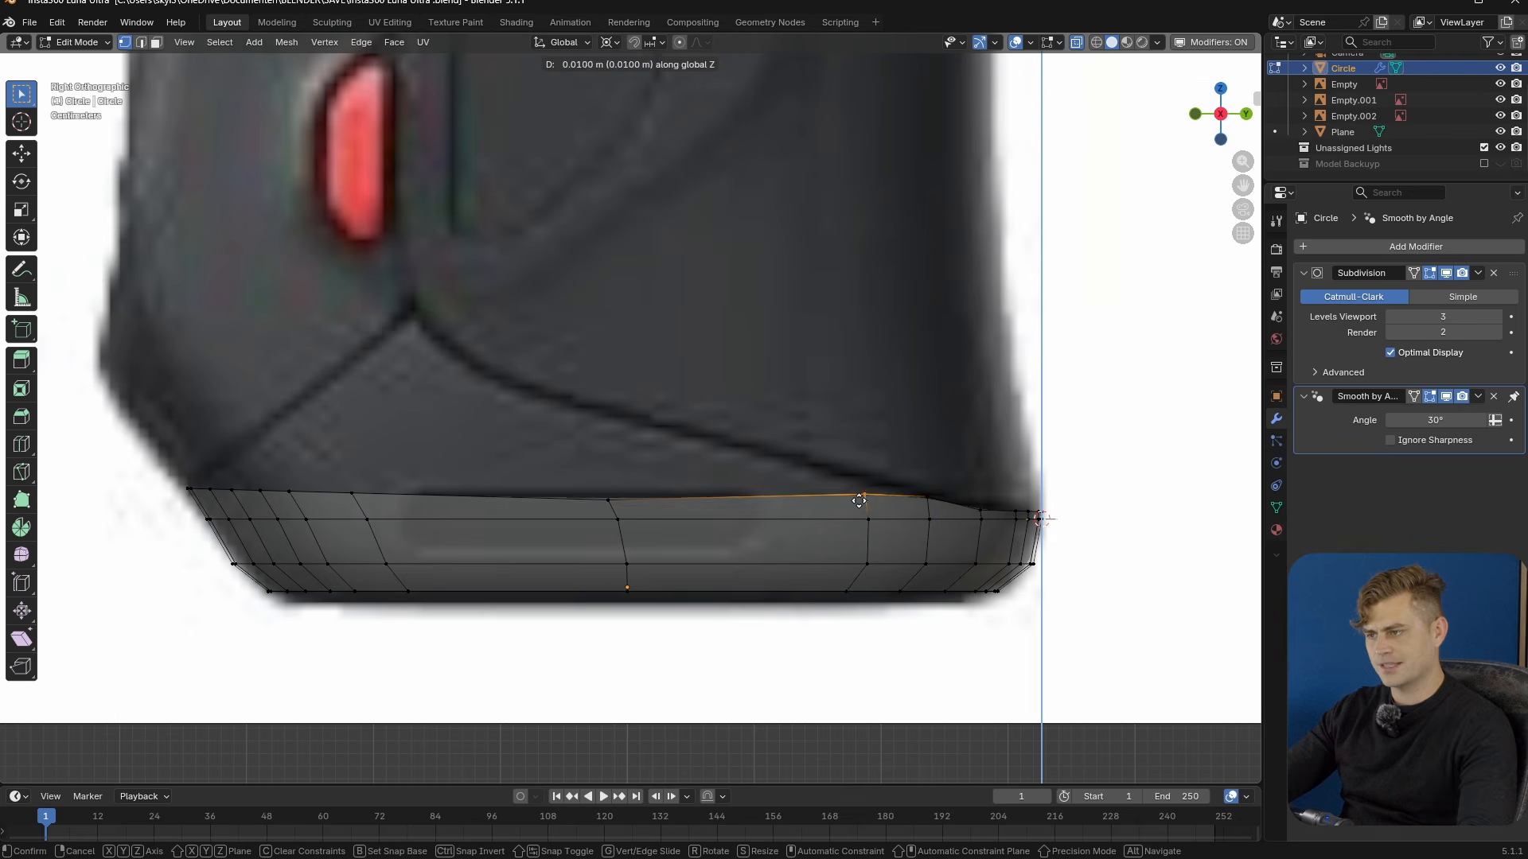
click(893, 406)
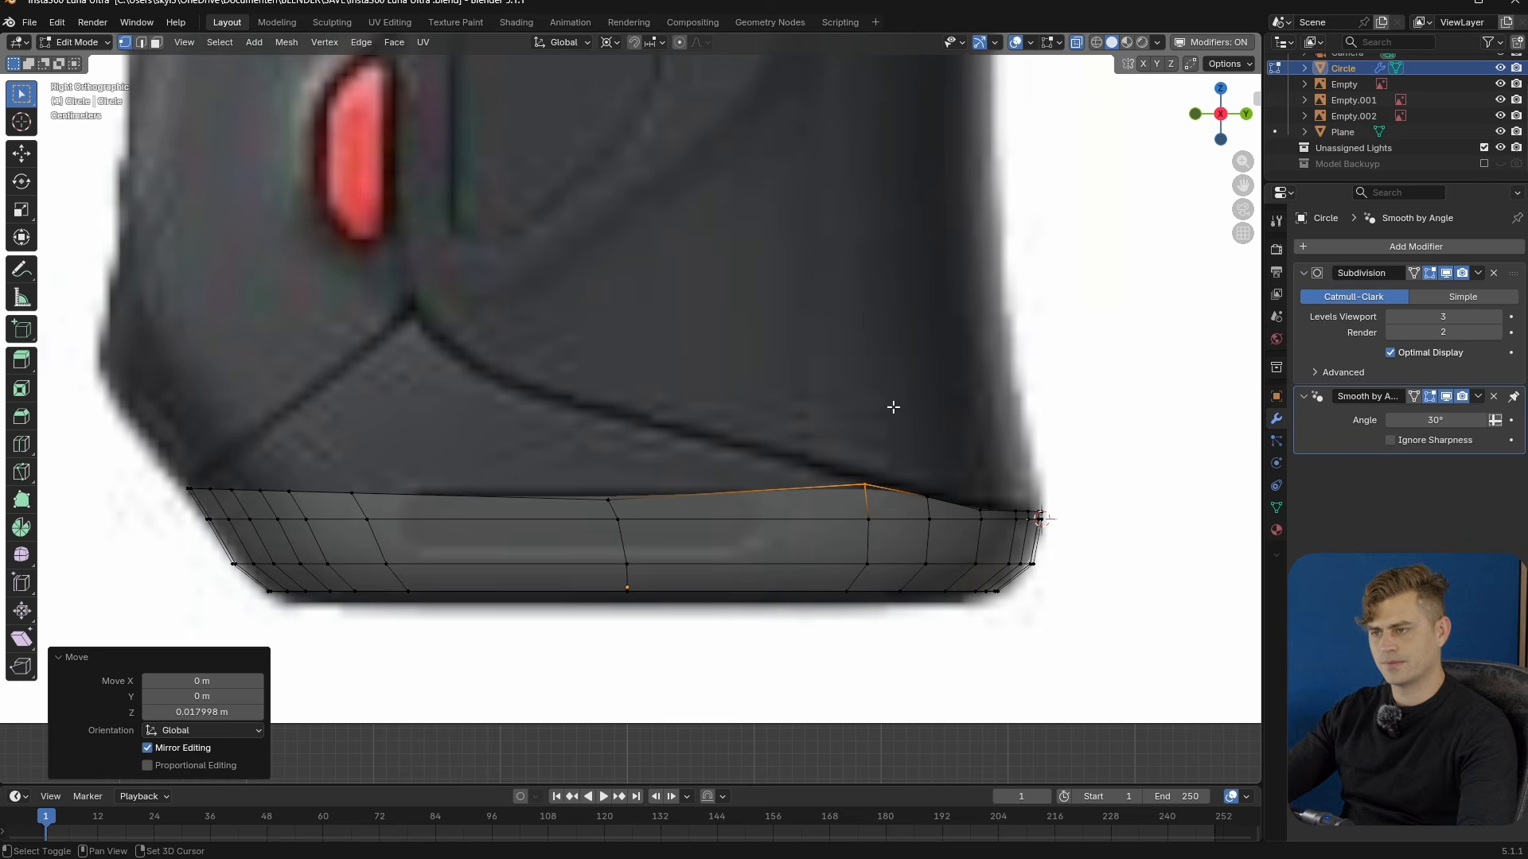
- Raise the top loop's middle side vertex about 0.062 m and its forward neighbour about 0.105 m along Z towards the seam
click(609, 487)
key(g)
key(z)
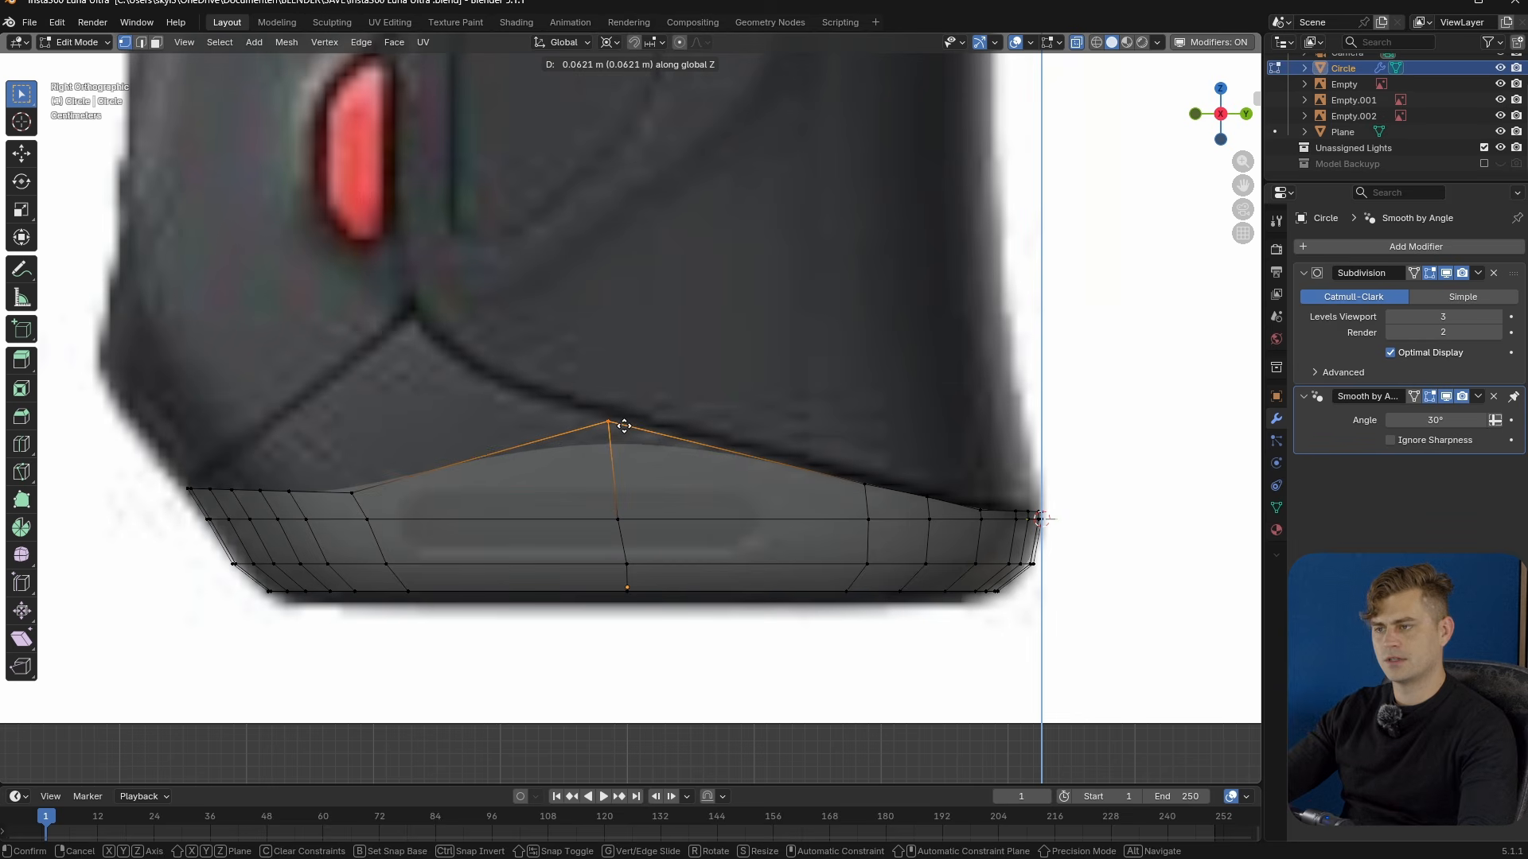
click(624, 426)
click(351, 493)
key(g)
key(z)
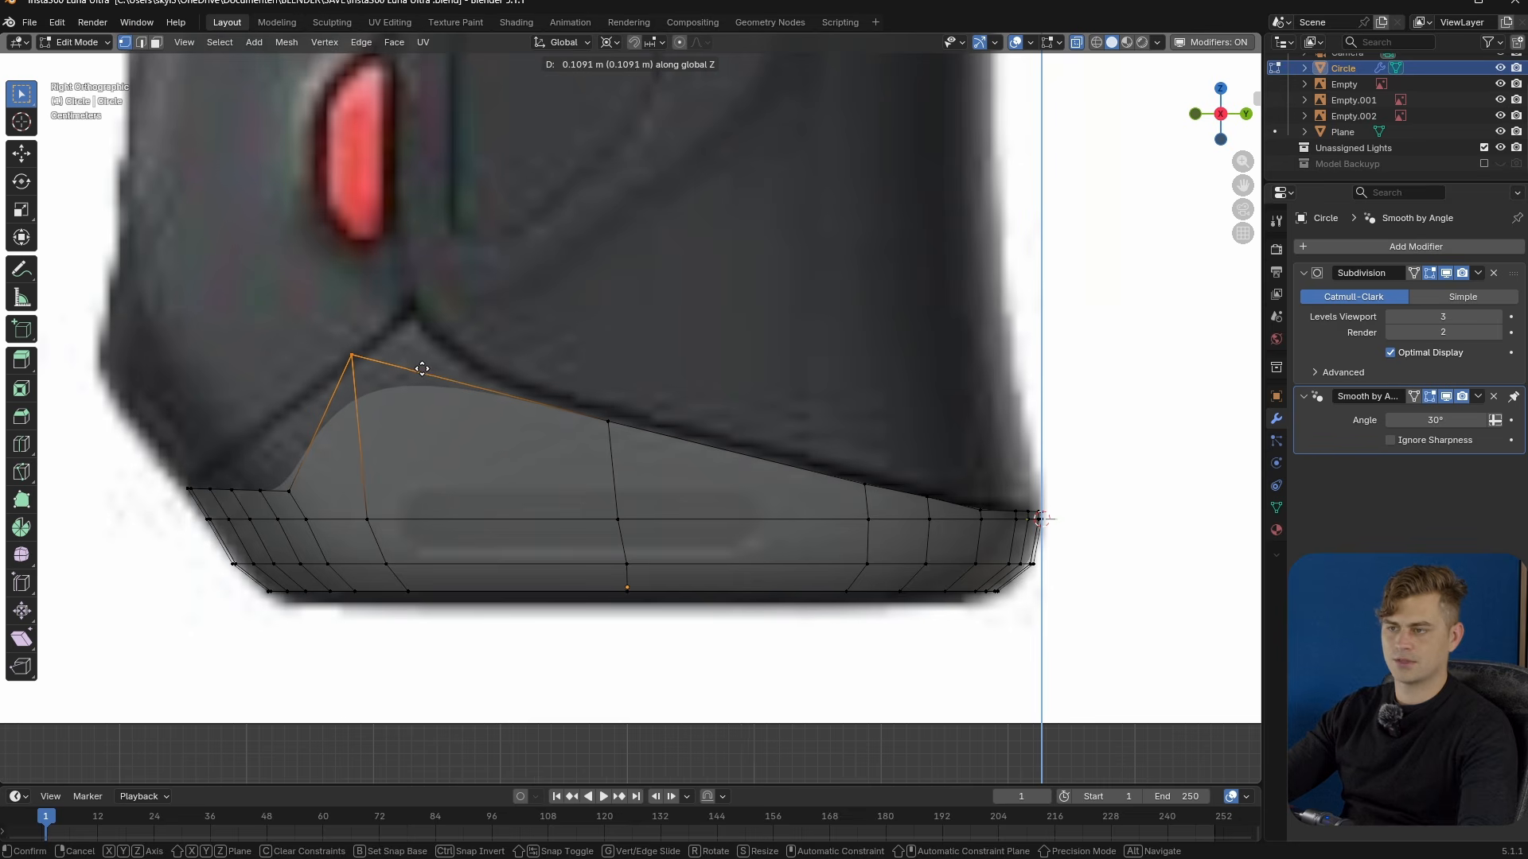
click(423, 374)
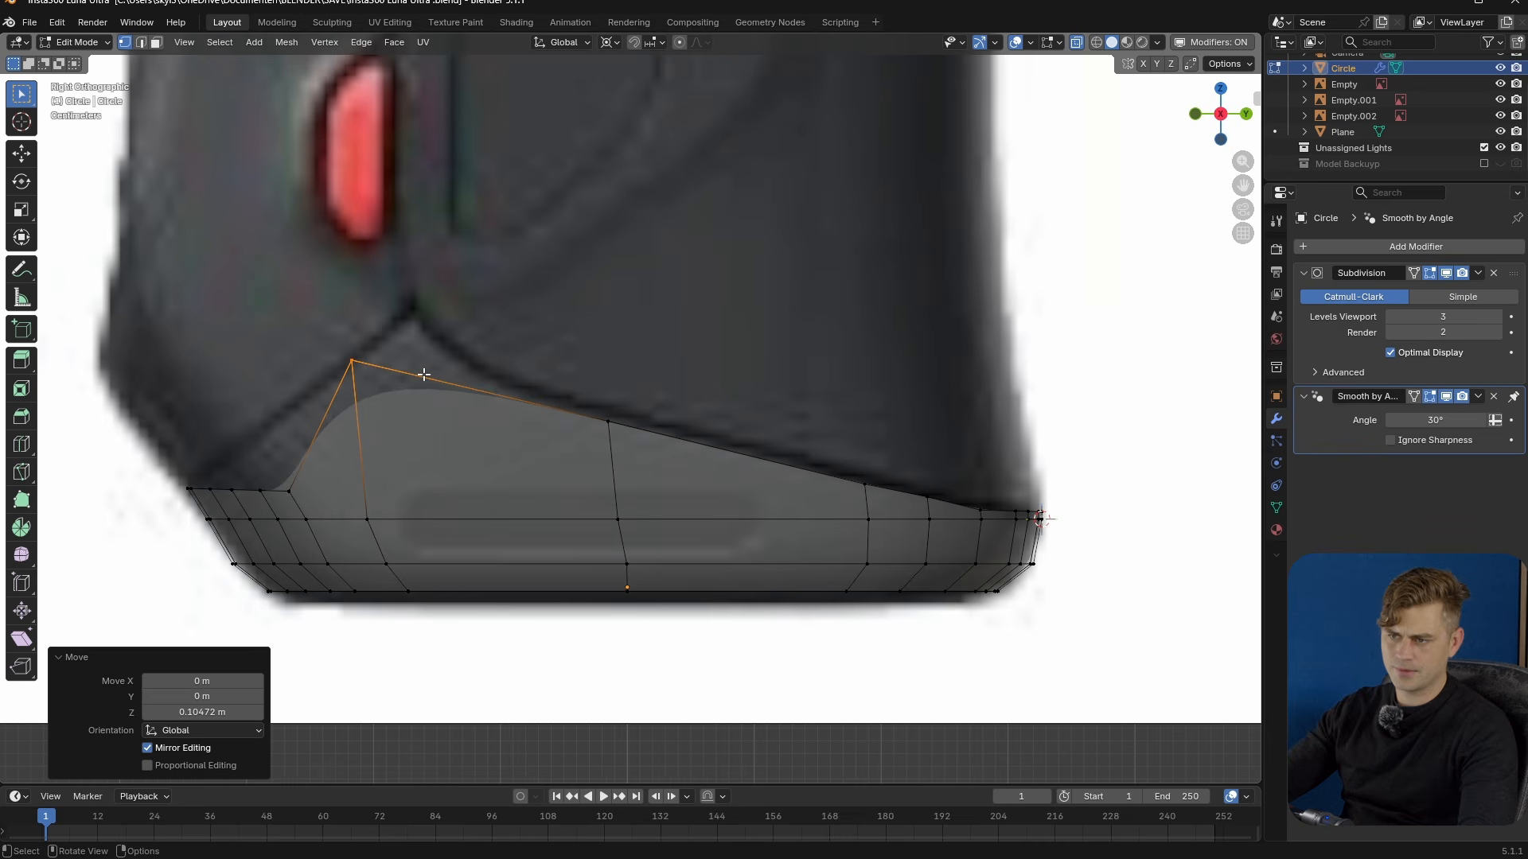
- Raise the first two vertices ahead of the top loop's peak along Z onto the front seam, the first by about 0.062 m
click(290, 488)
key(g)
key(z)
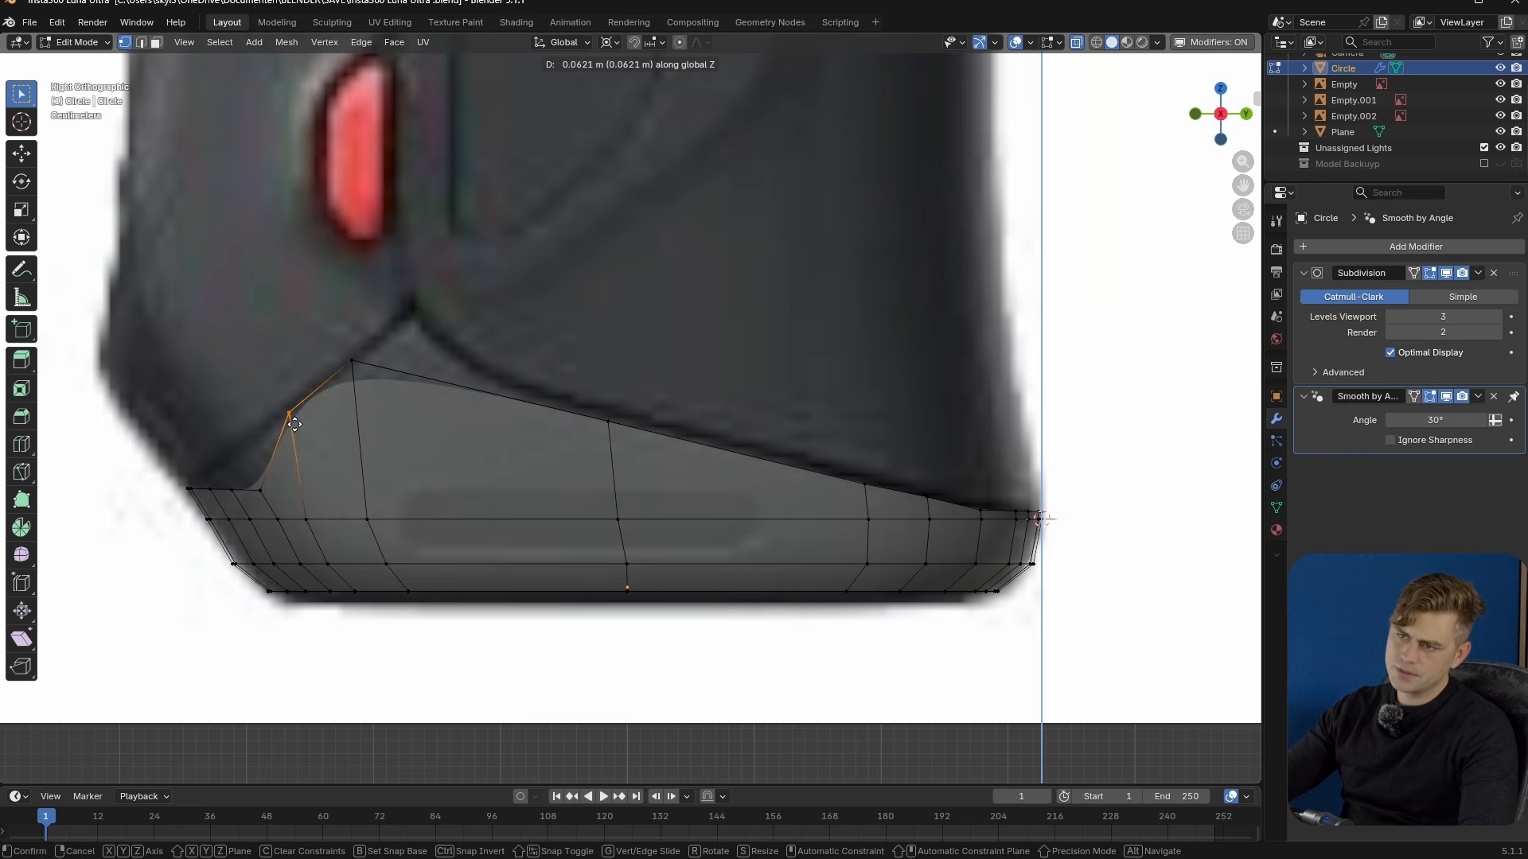
click(295, 422)
click(259, 490)
key(g)
key(z)
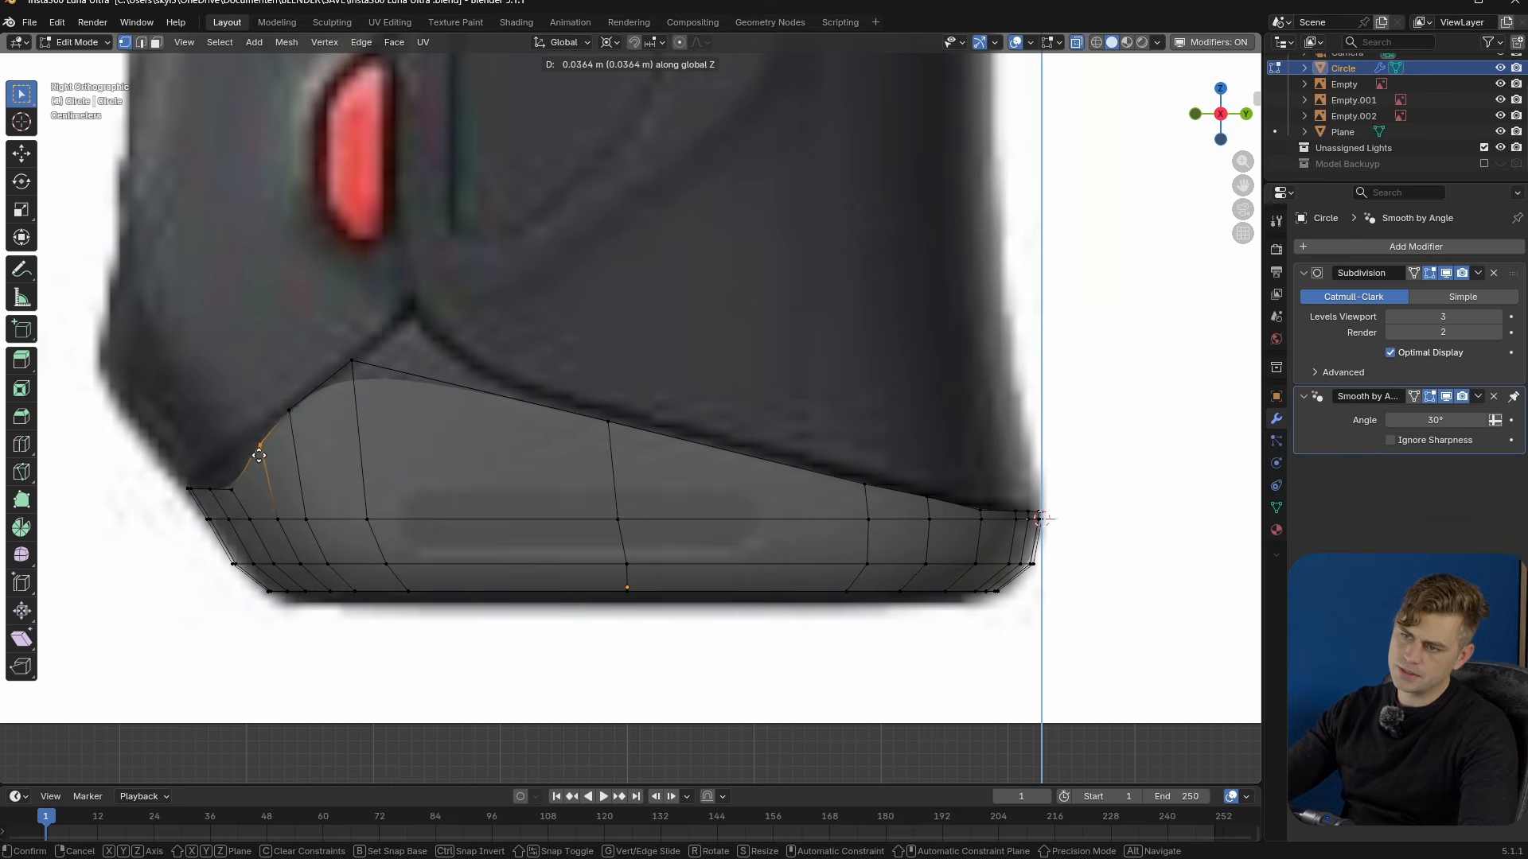
click(259, 443)
- Raise the third and fourth vertices ahead of the peak along Z onto the front seam, the fourth by about 0.011 m
click(231, 489)
key(g)
key(z)
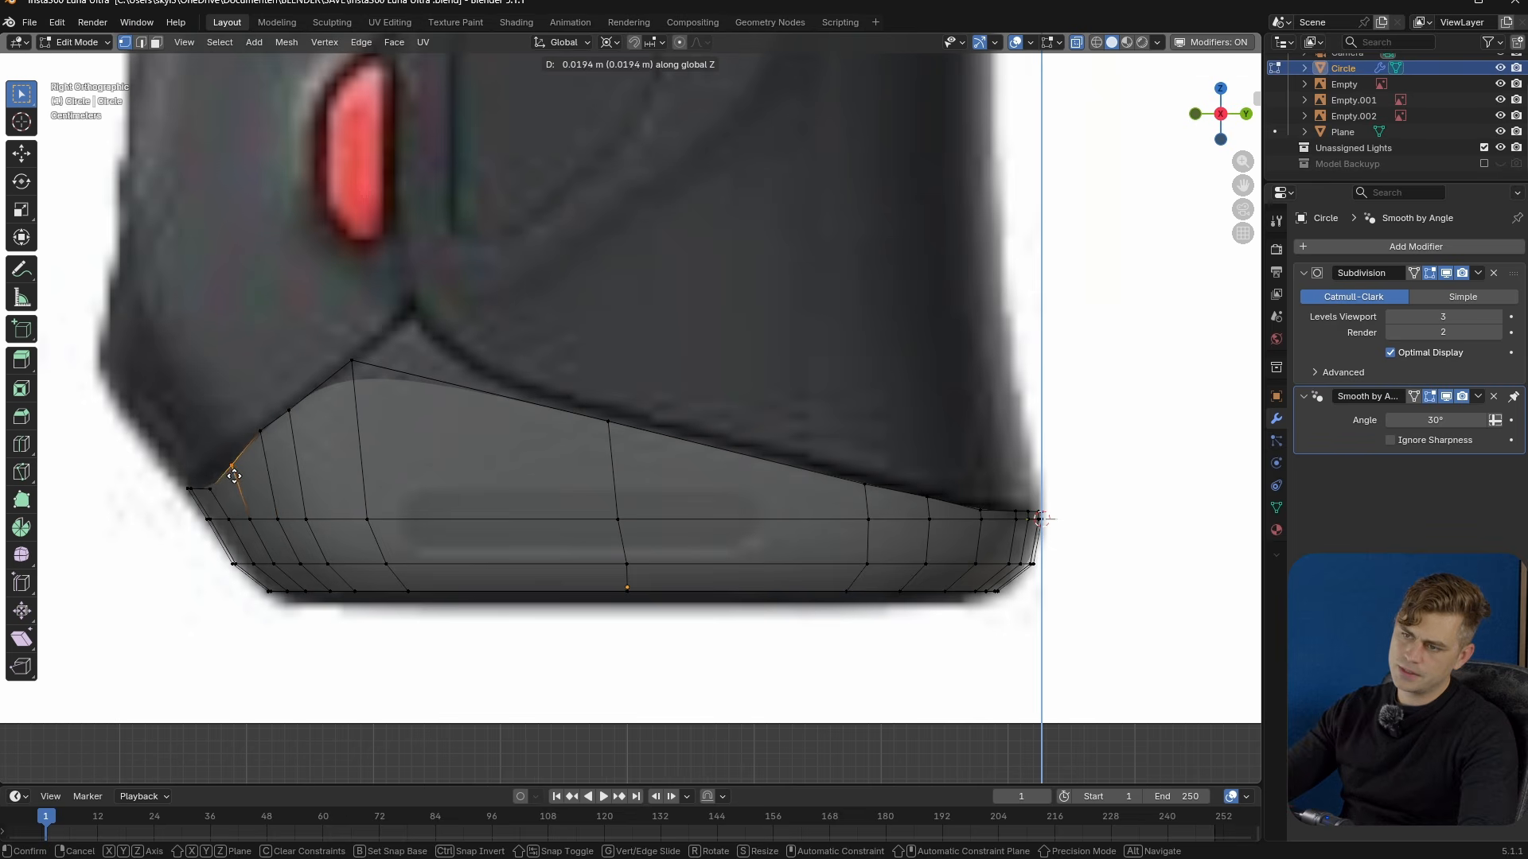
click(231, 471)
click(210, 488)
key(g)
key(z)
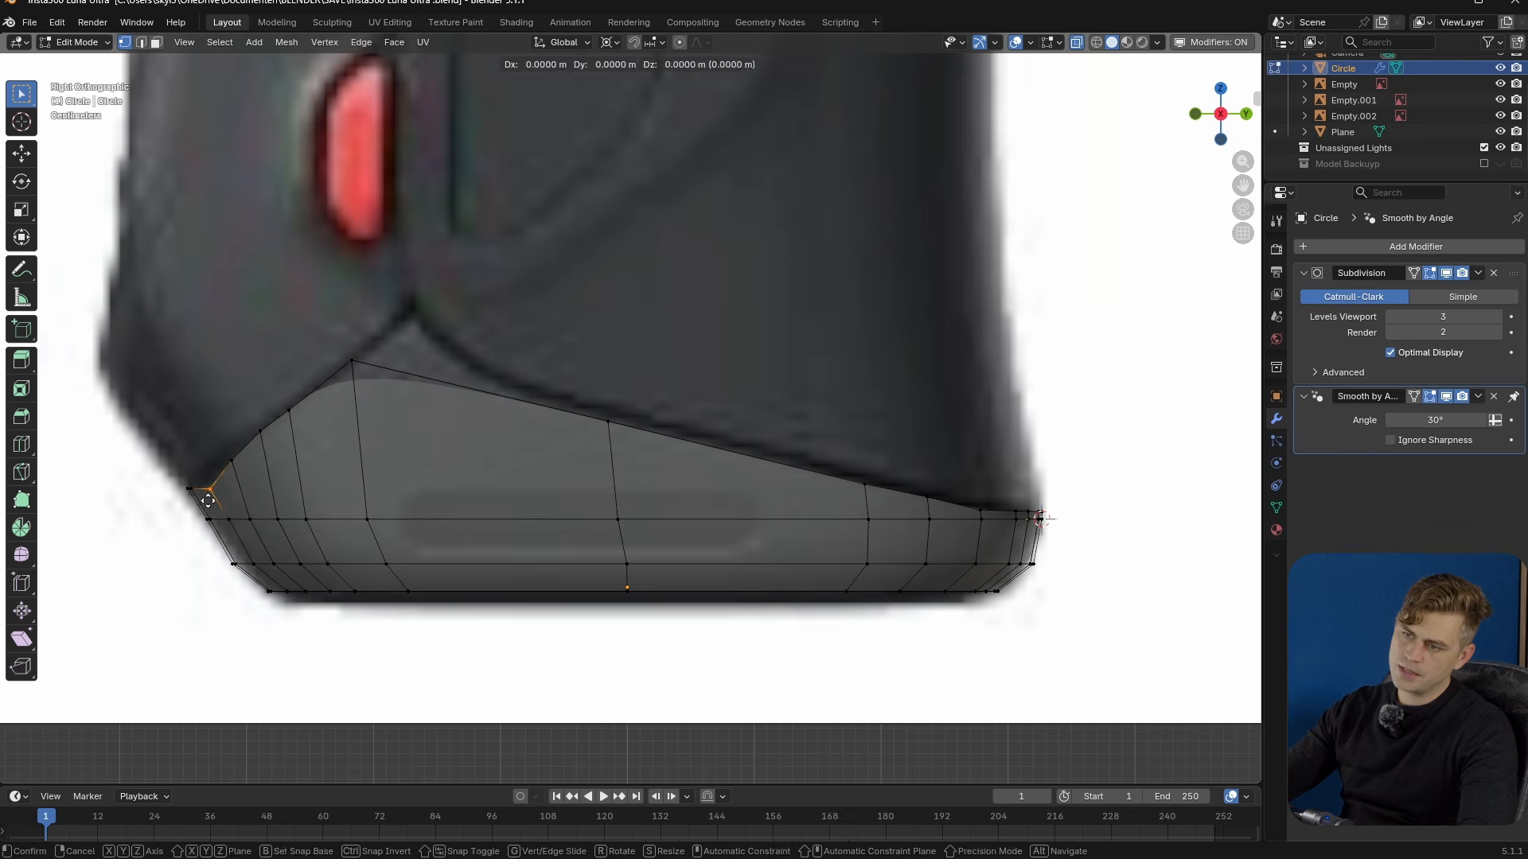
click(210, 491)
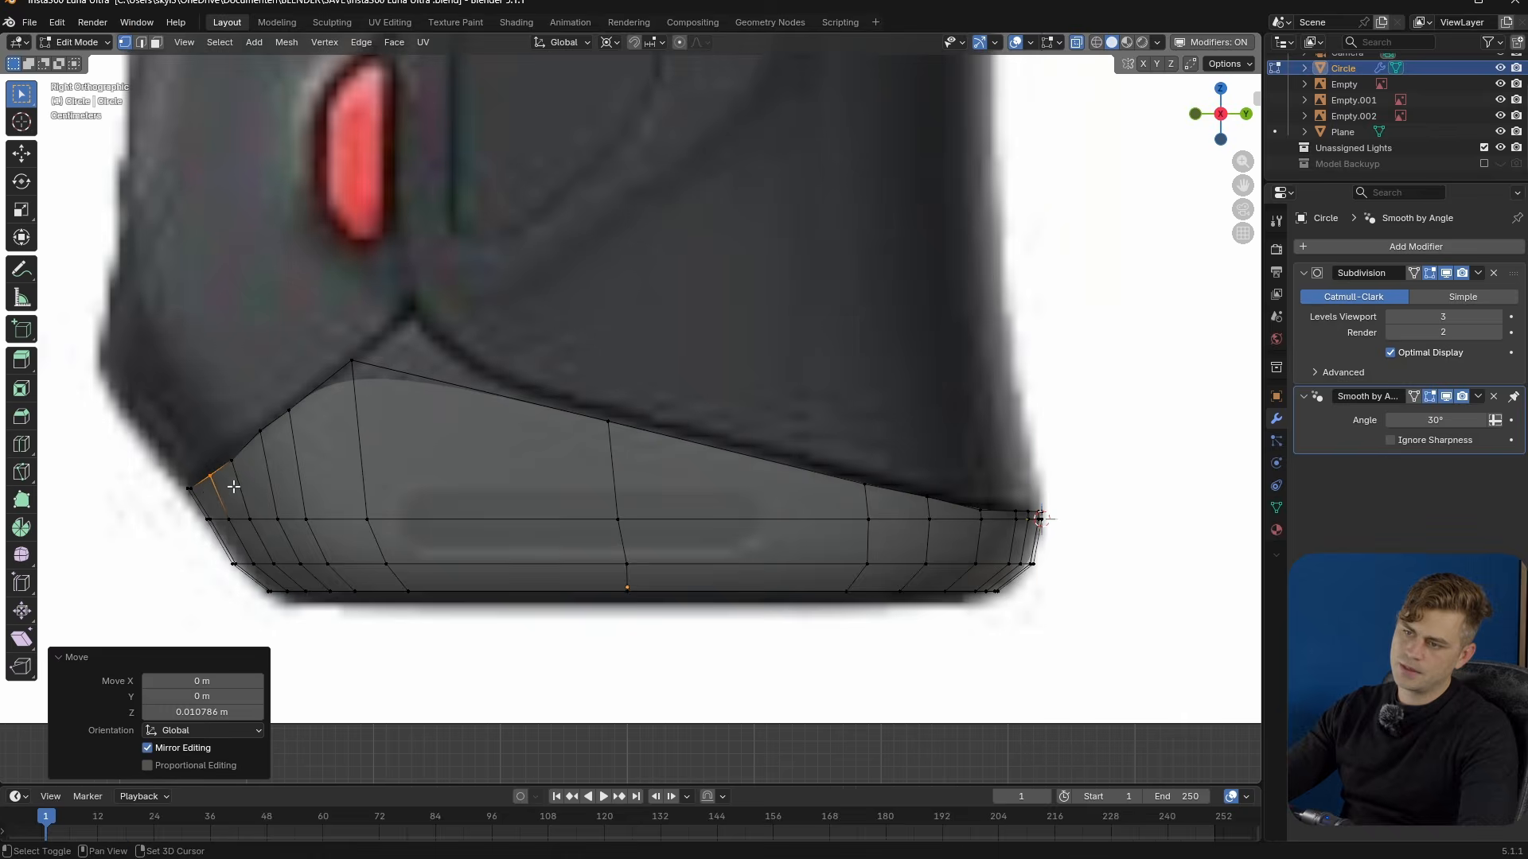
scroll(227, 482, up, 4)
shift+middle_drag(245, 477, 728, 426)
scroll(662, 473, up, 3)
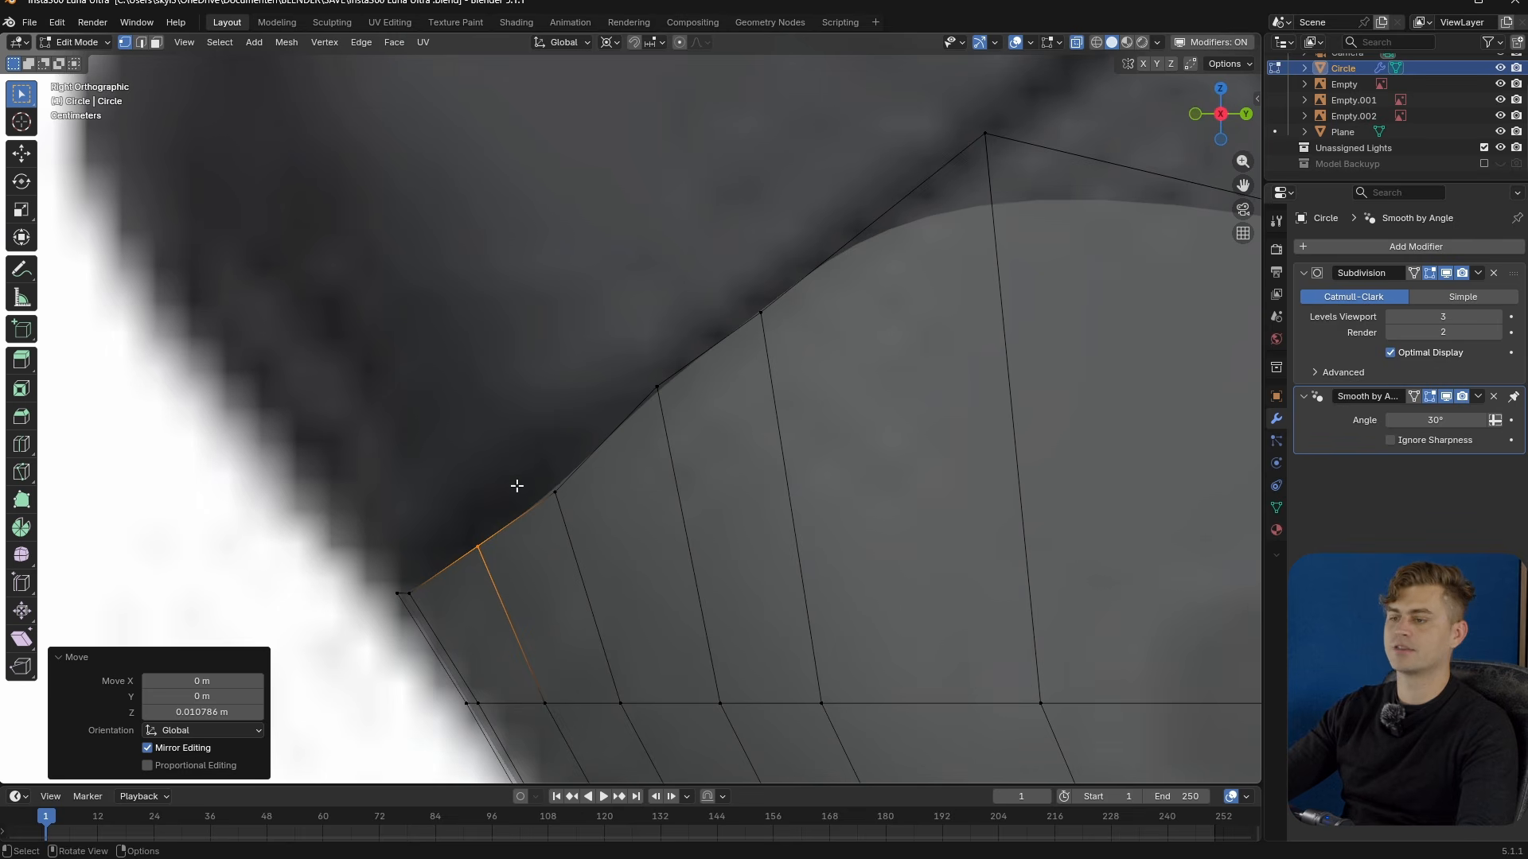
key(g)
key(z)
key(Escape)
- On the front slope, raise the third vertex ahead of the peak about 0.0004 m and lower the second about 0.0036 m along Z
click(555, 493)
key(g)
key(z)
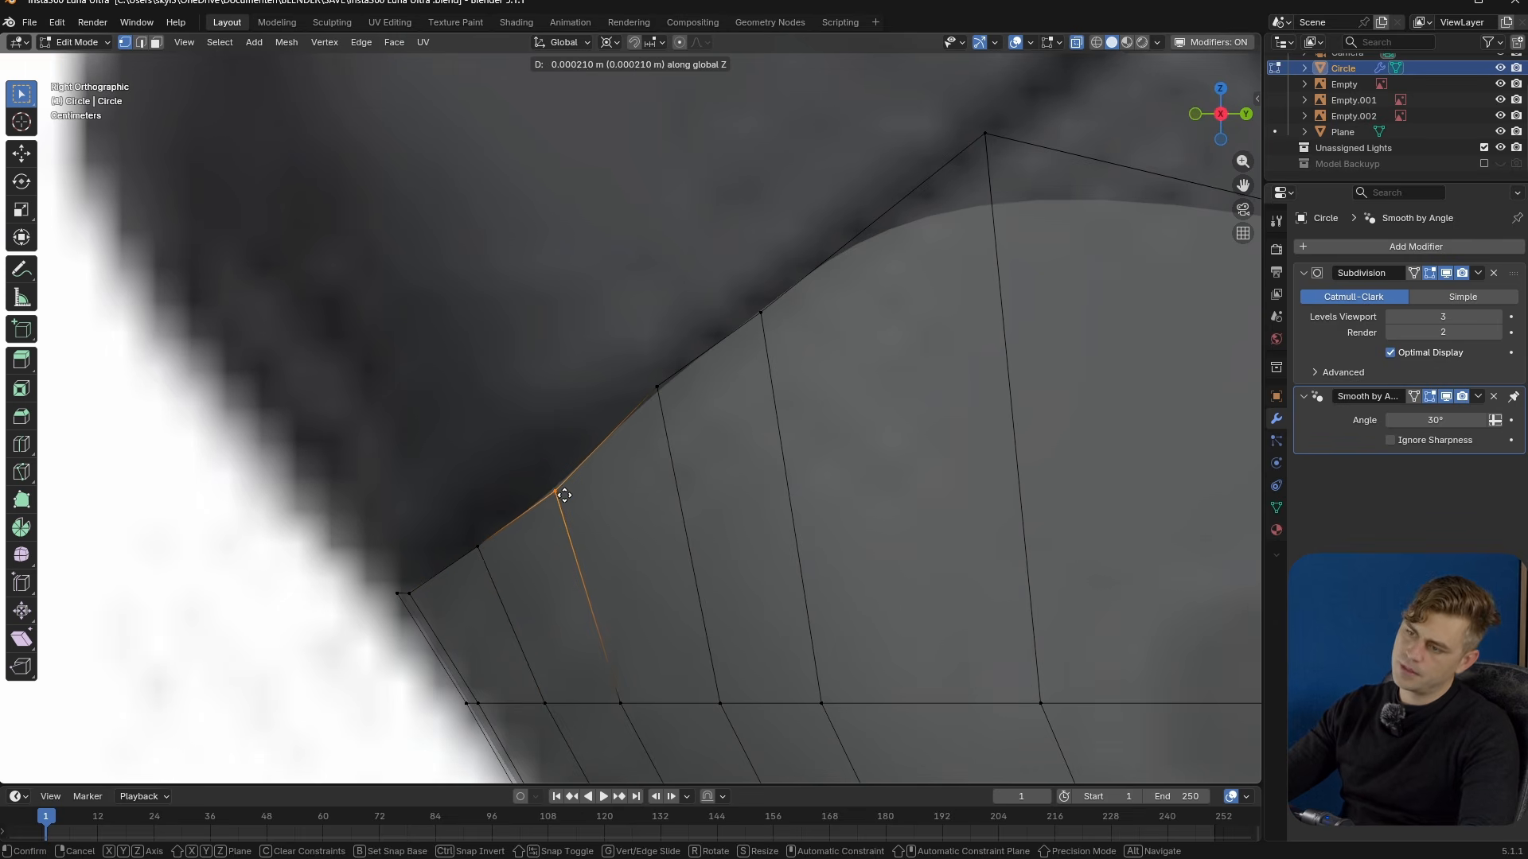
click(574, 487)
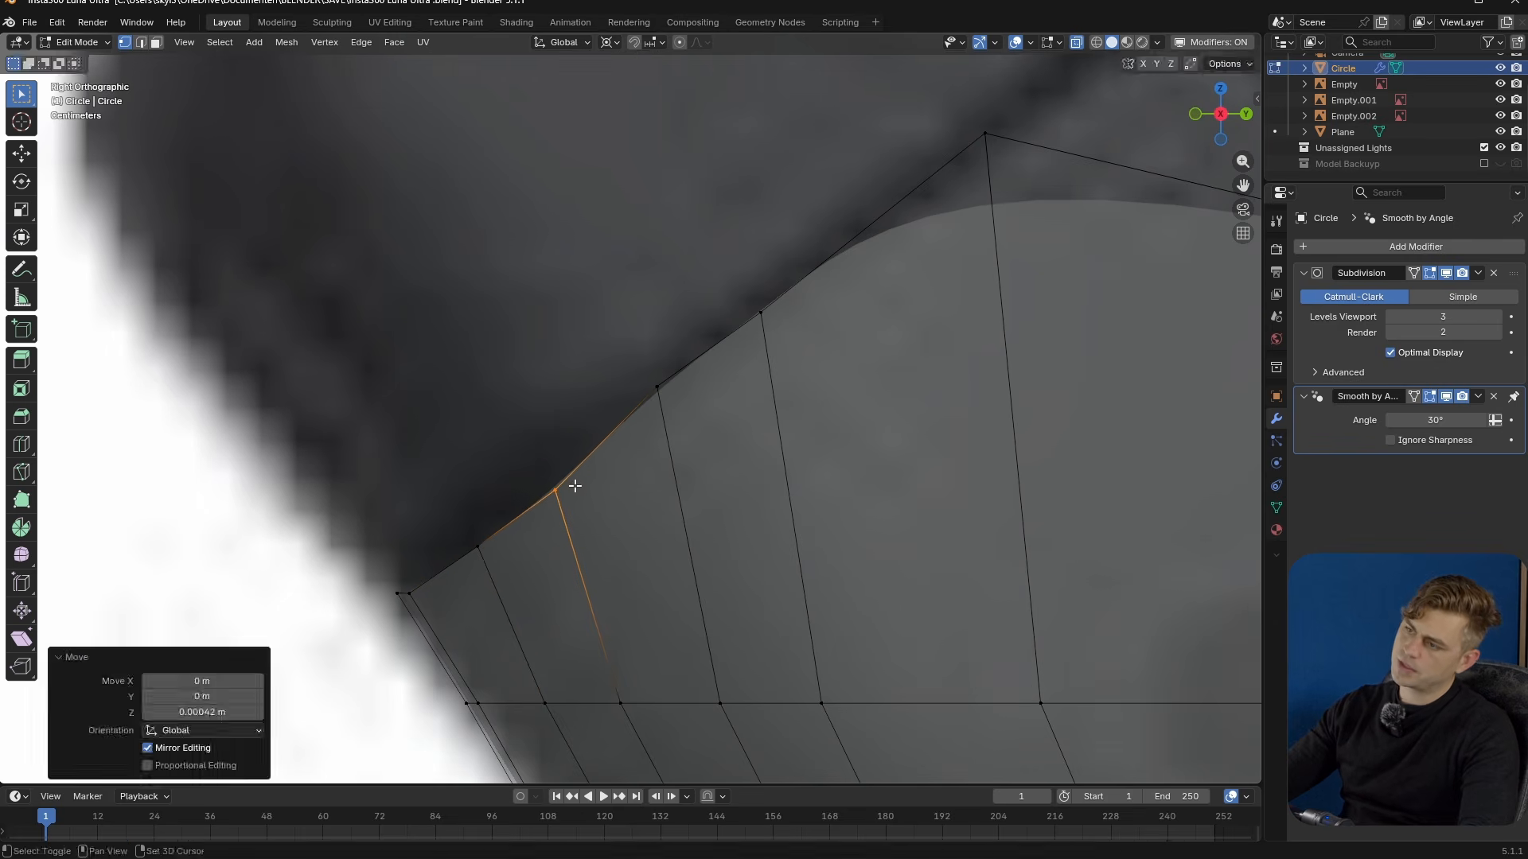
click(657, 390)
key(g)
key(z)
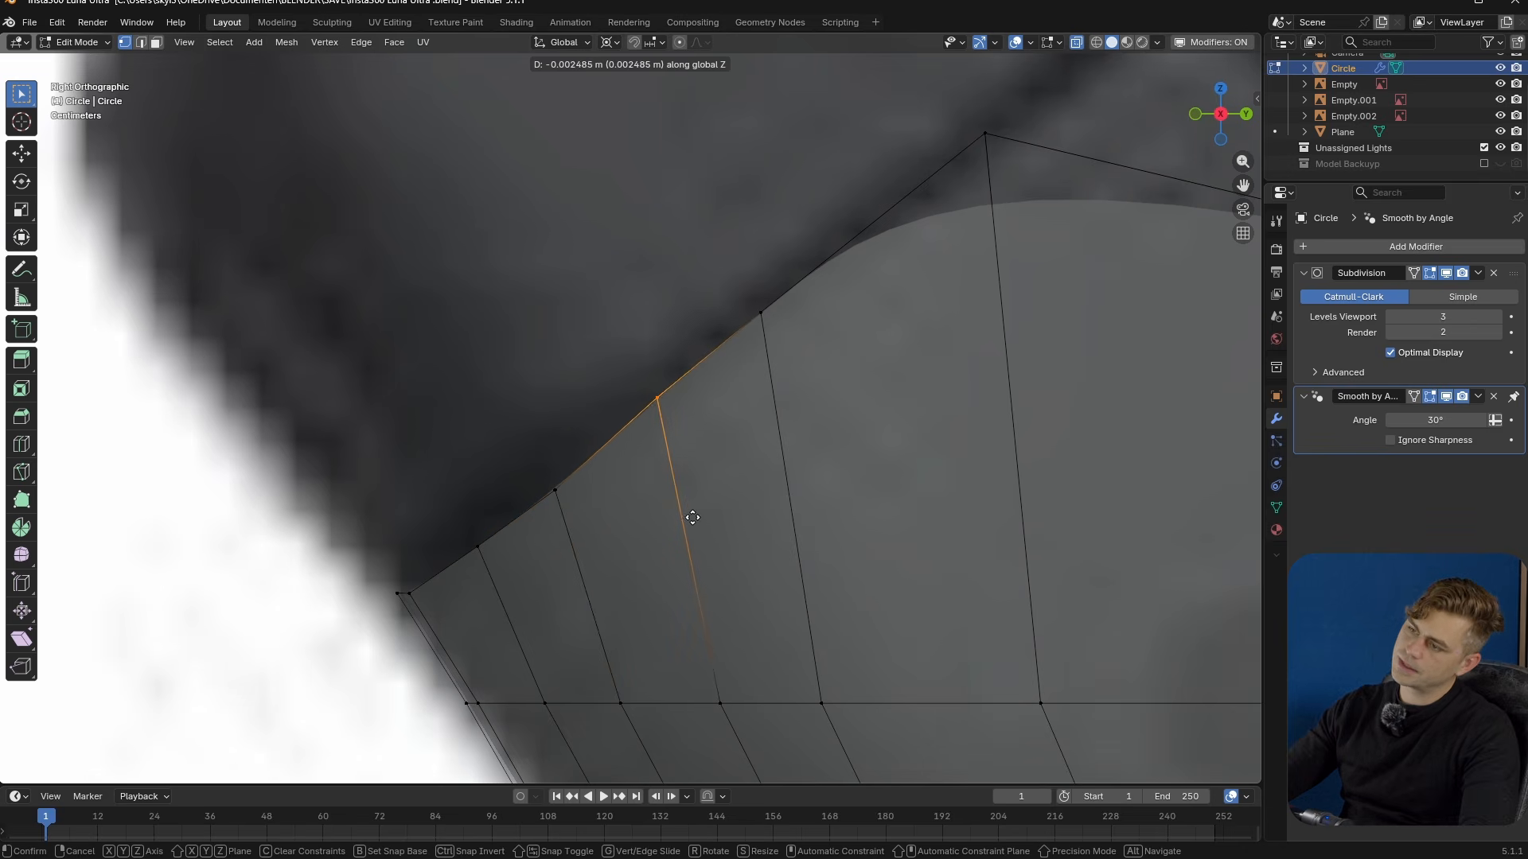
click(710, 564)
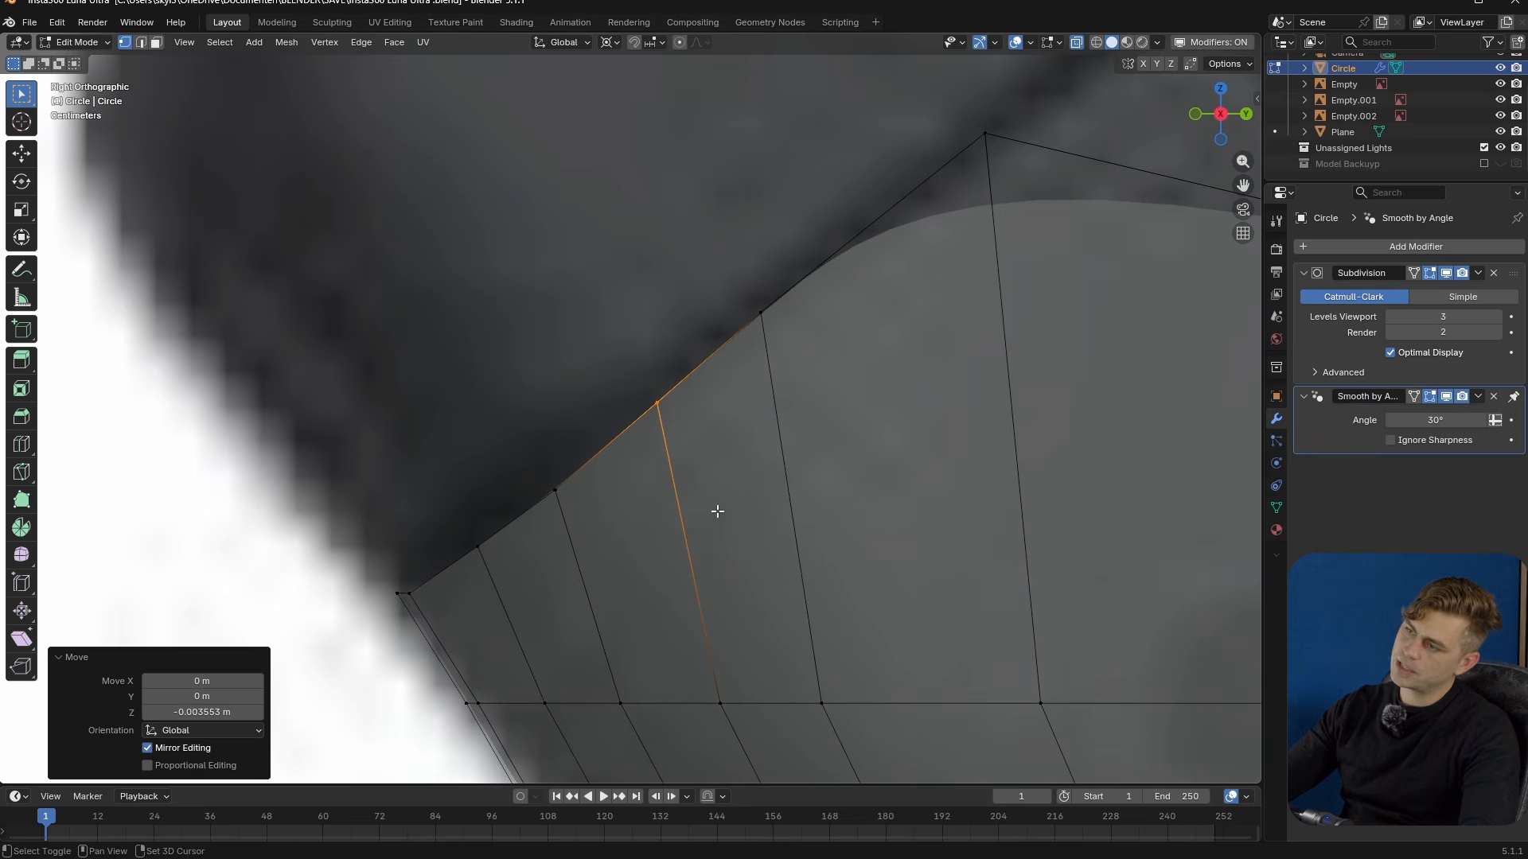
- Check the smoothed base in Object Mode from the front and in perspective against the reference images
key(Tab)
middle_drag(805, 419, 799, 450)
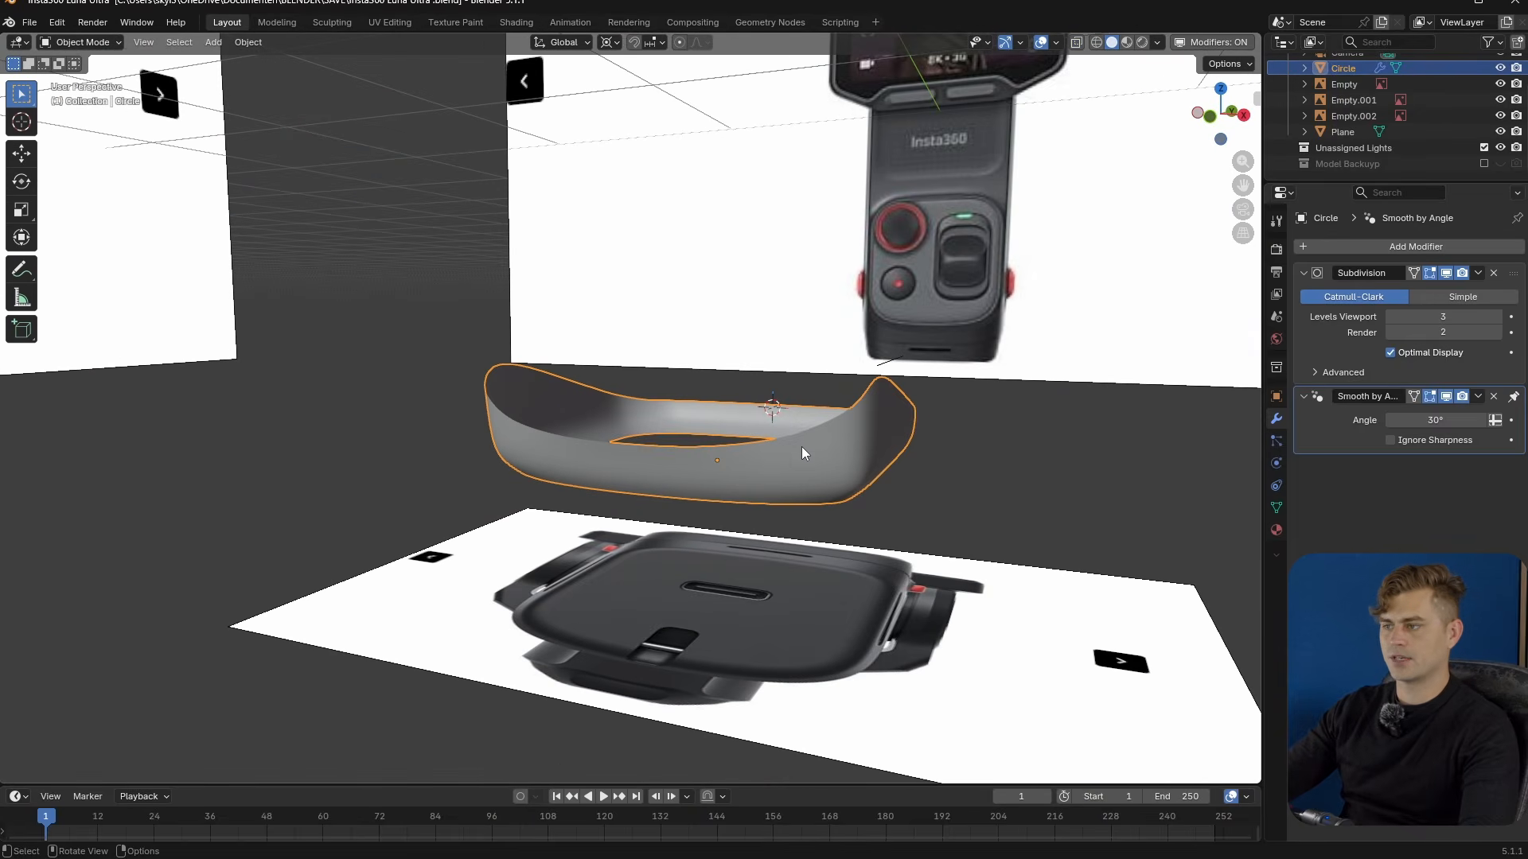
key(KP_1)
scroll(791, 456, up, 5)
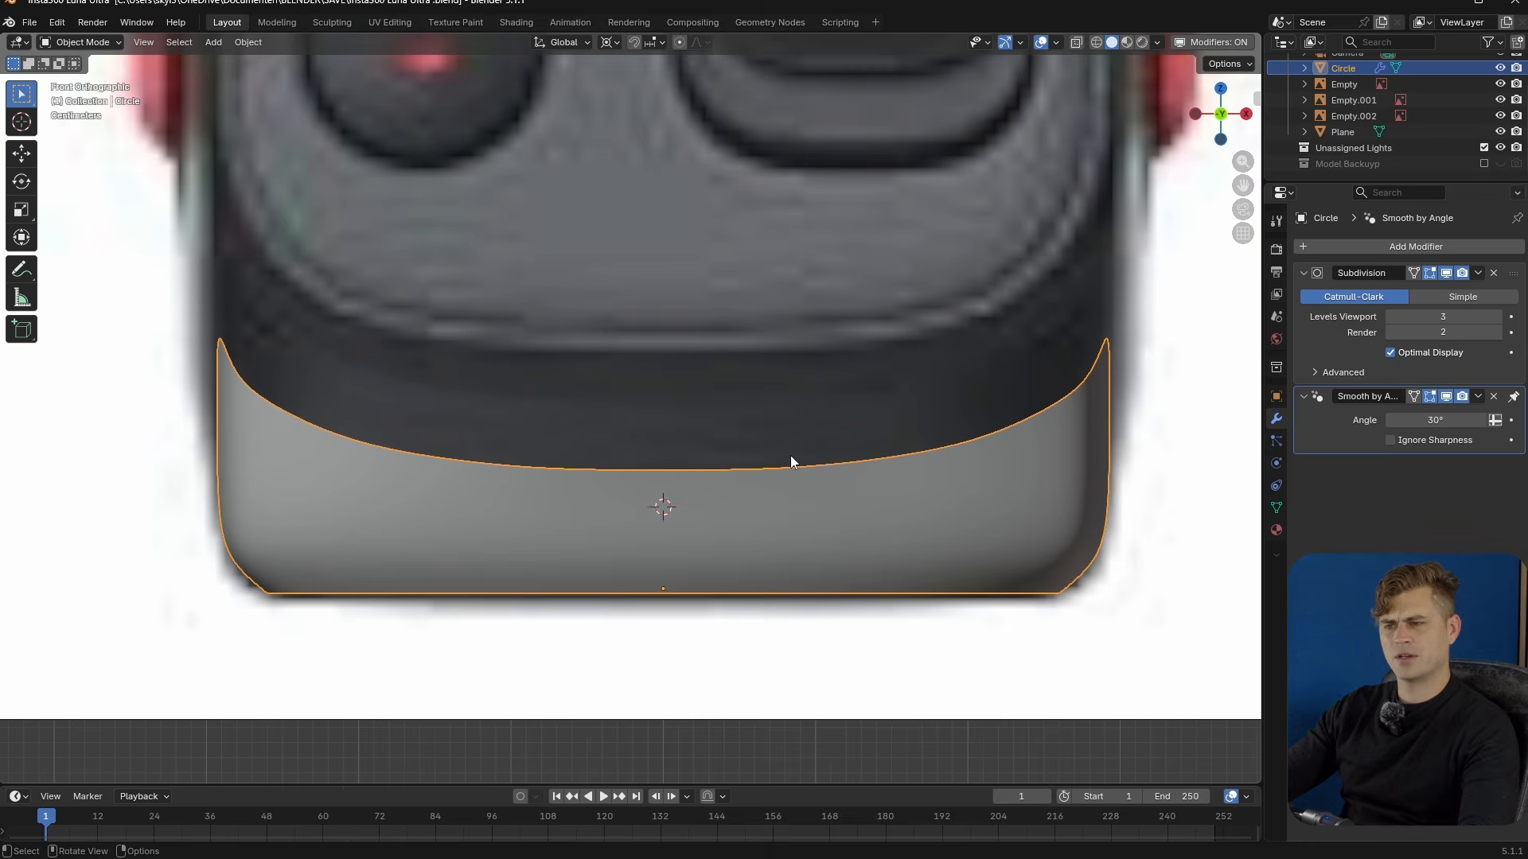
scroll(422, 429, down, 5)
middle_drag(593, 434, 688, 398)
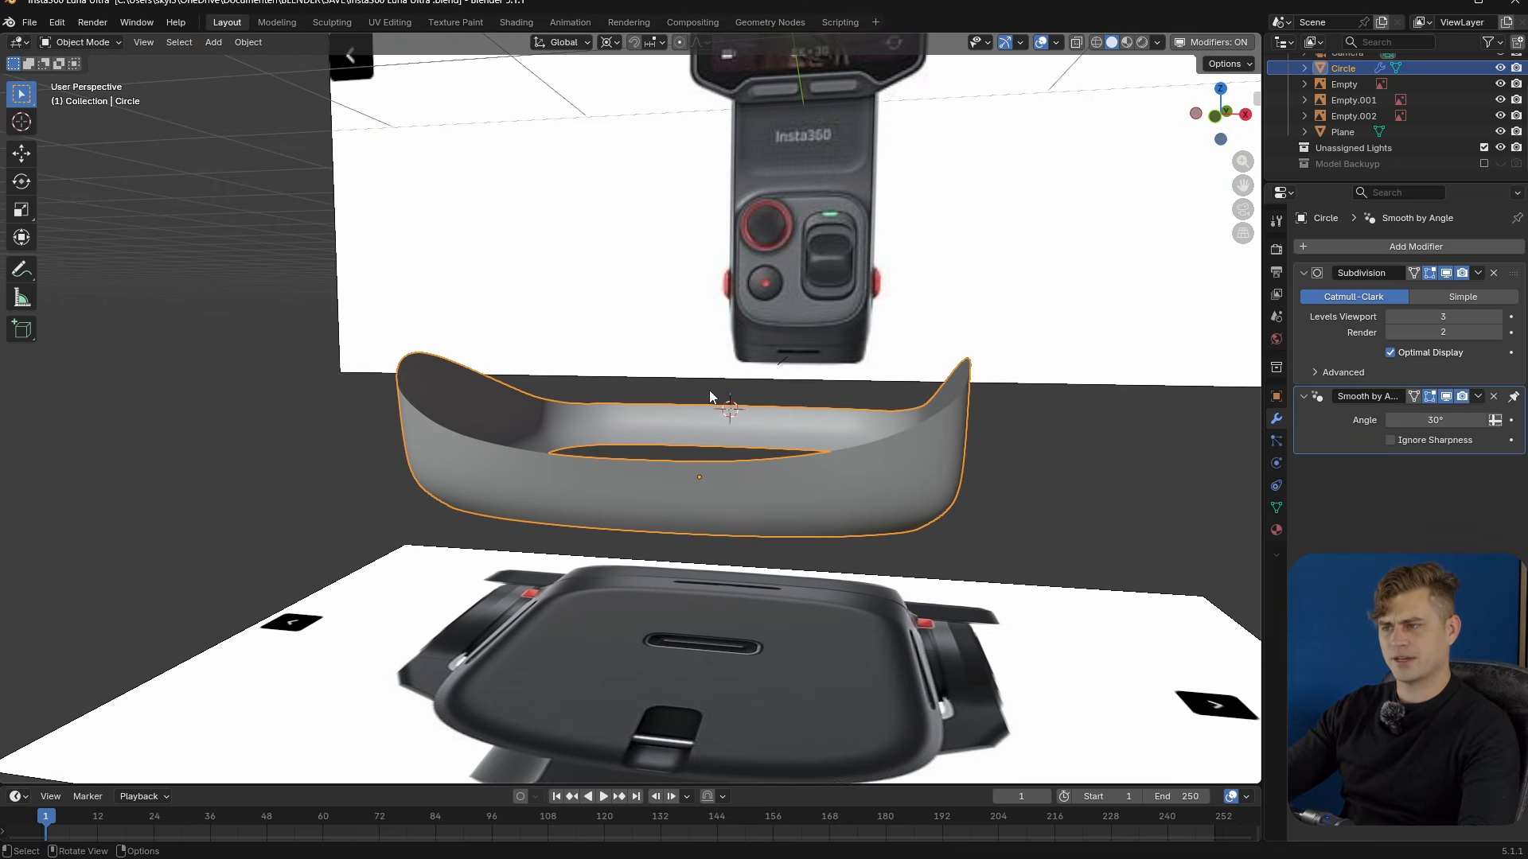
- In Edit Mode, add two evenly spaced vertical loop cuts between the base's side peak and its middle side edge
key(KP_3)
key(Tab)
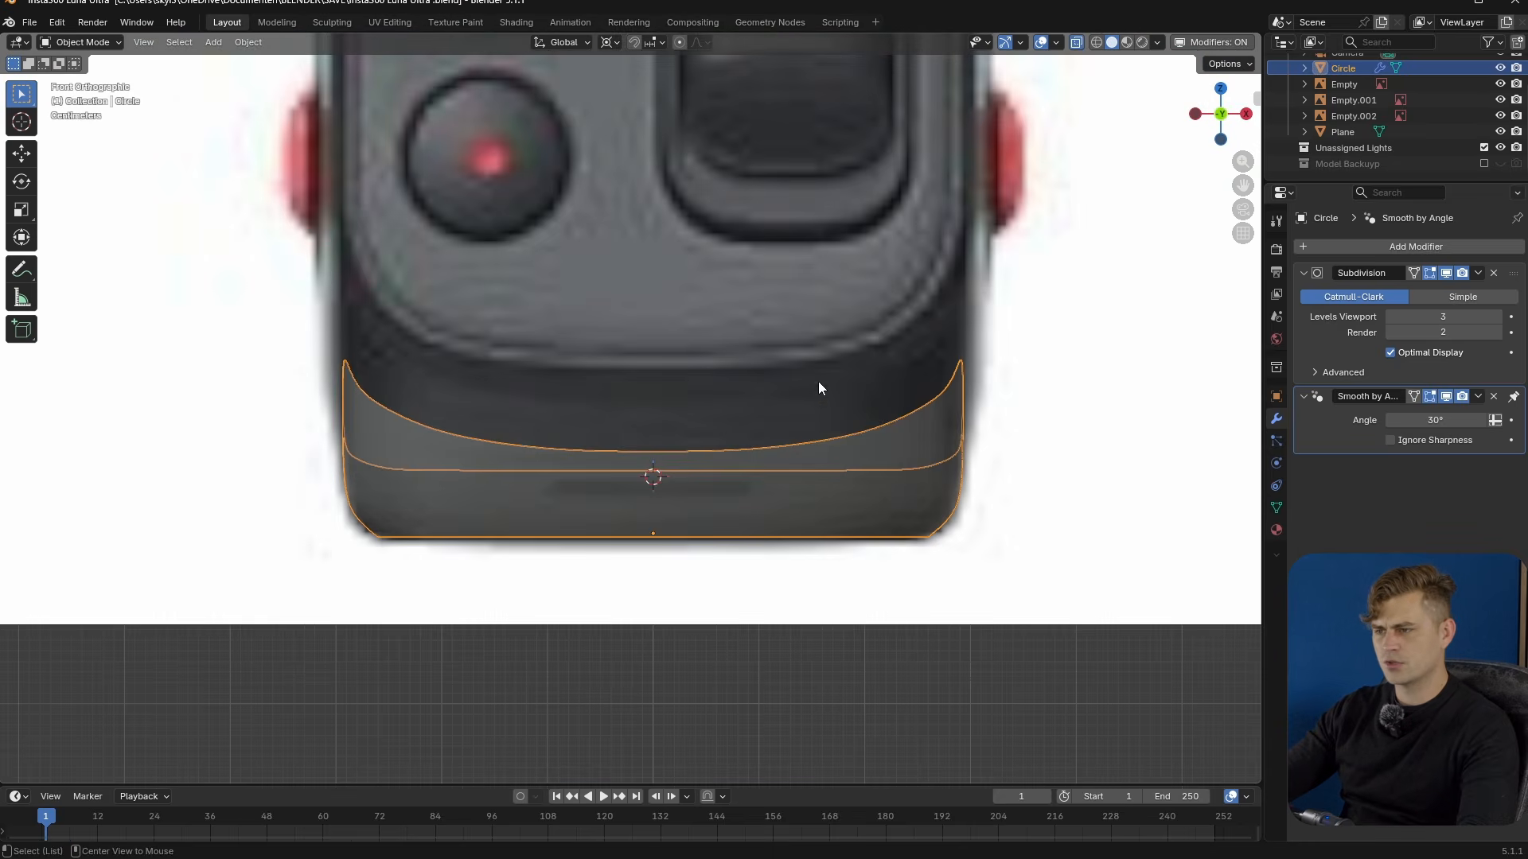
scroll(790, 471, up, 6)
shift+middle_drag(562, 561, 655, 374)
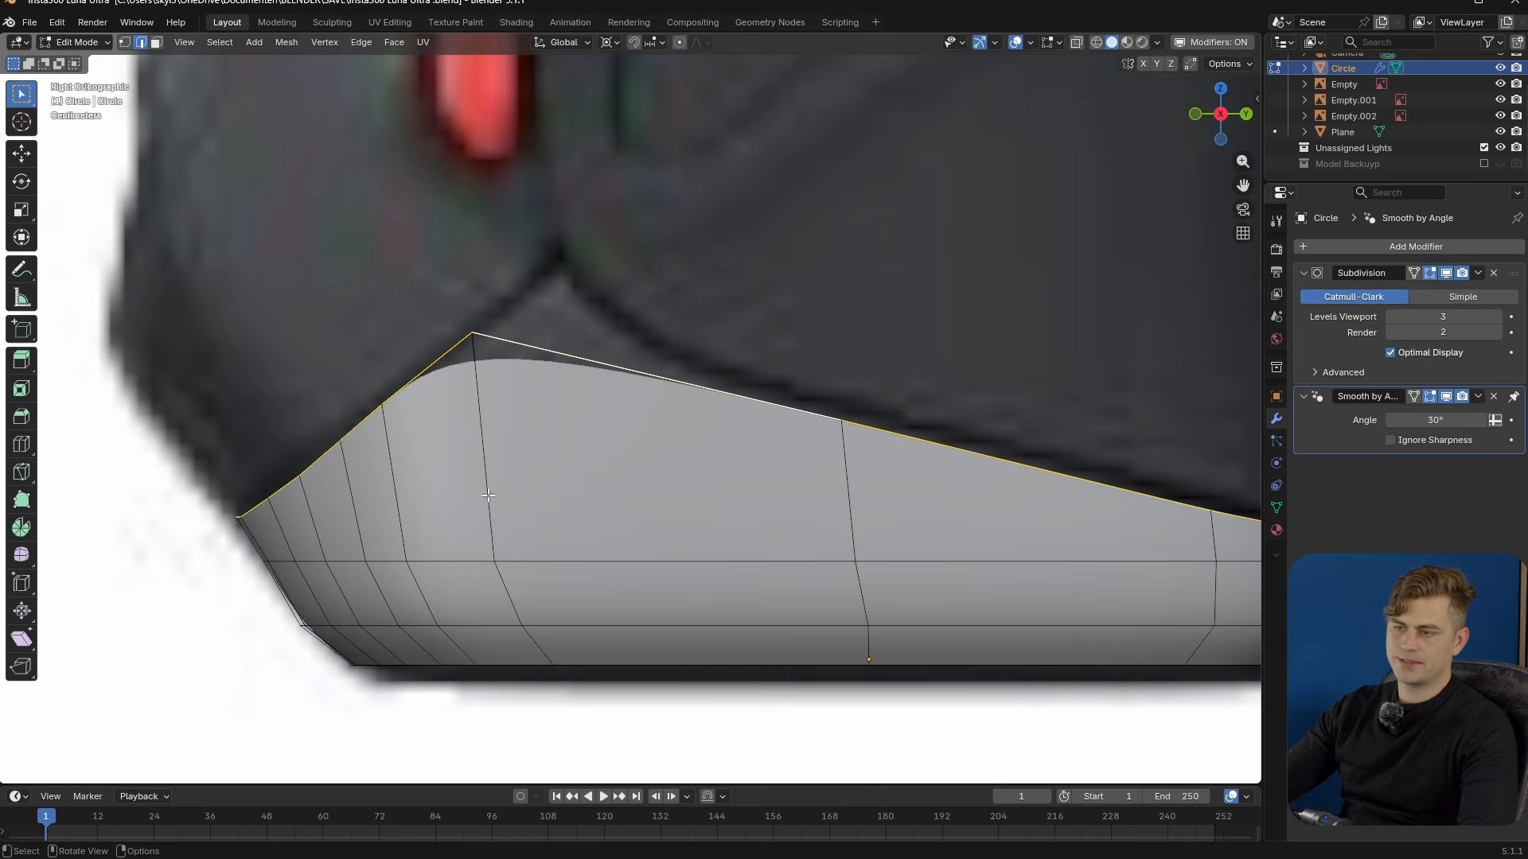
shift+middle_drag(1071, 573, 962, 585)
key(ctrl+r)
scroll(472, 405, up, 1)
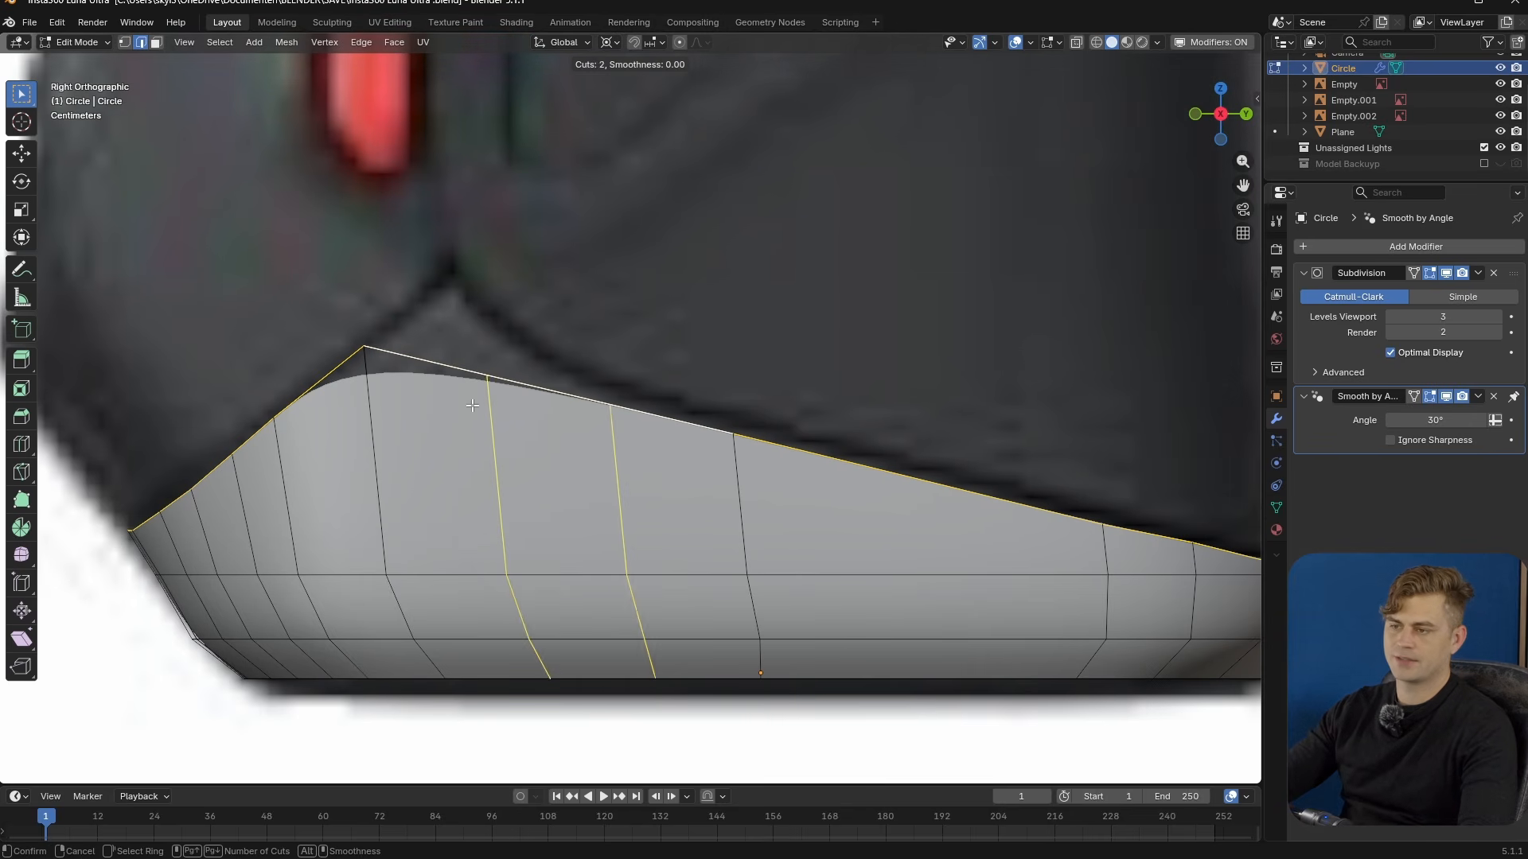
click(473, 405)
right_click(473, 405)
- Add two evenly spaced vertical loop cuts between the middle side edge and the next edge behind it
key(ctrl+r)
scroll(923, 485, up, 1)
click(923, 484)
right_click(924, 484)
shift+middle_drag(923, 485, 484, 489)
scroll(485, 489, down, 3)
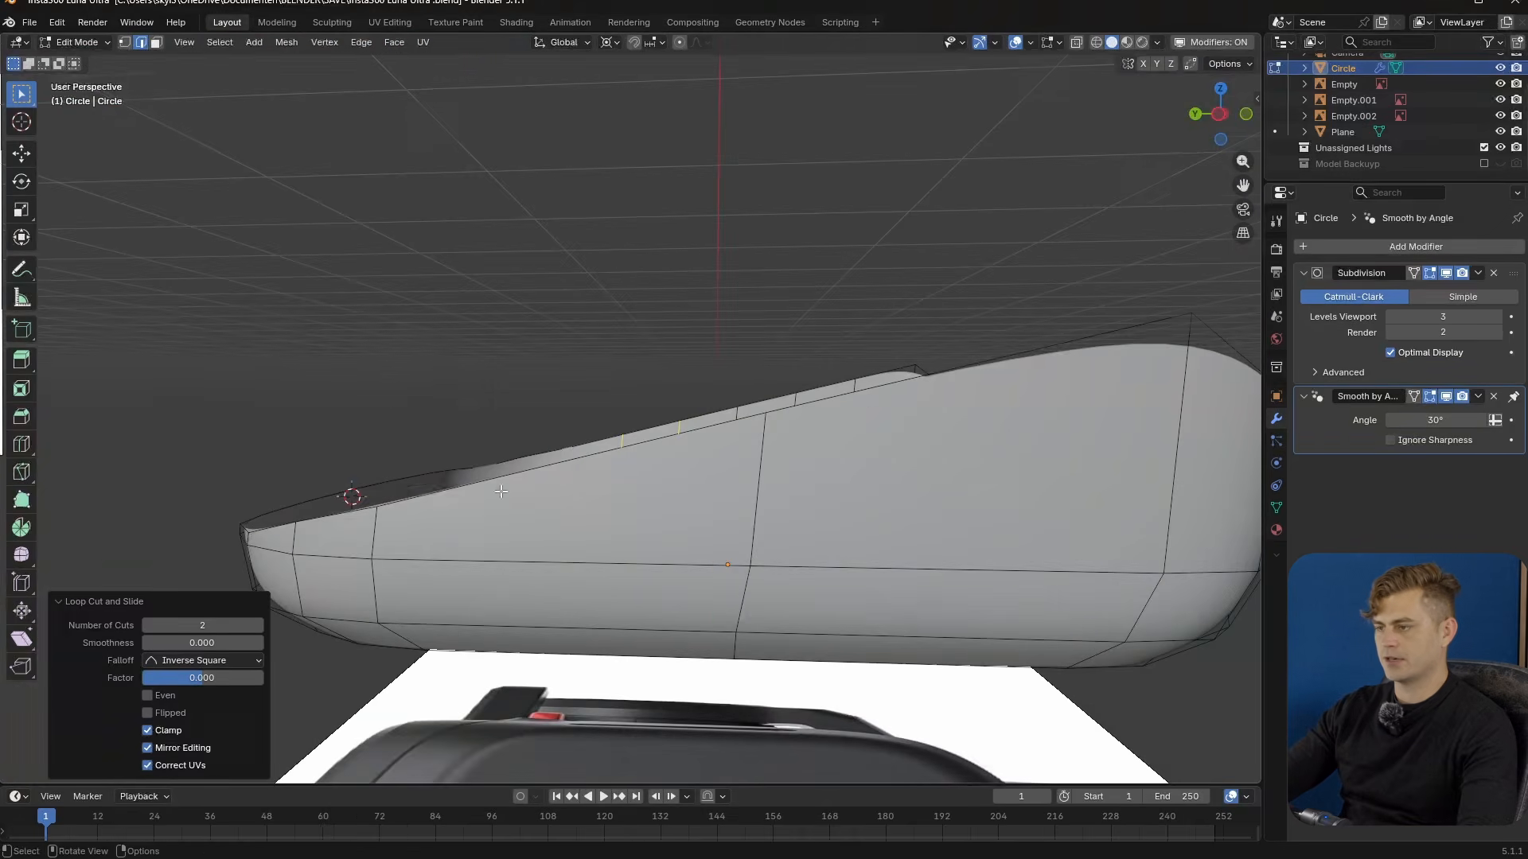
key(g)
key(g)
right_click(972, 373)
- Add matching unslid loop cuts to the base's opposite side wall and review the smoothed shape in Object Mode
key(ctrl+r)
scroll(661, 525, up, 1)
click(660, 525)
right_click(661, 525)
key(Tab)
scroll(880, 508, down, 3)
middle_drag(880, 508, 644, 565)
key(Tab)
key(s)
key(x)
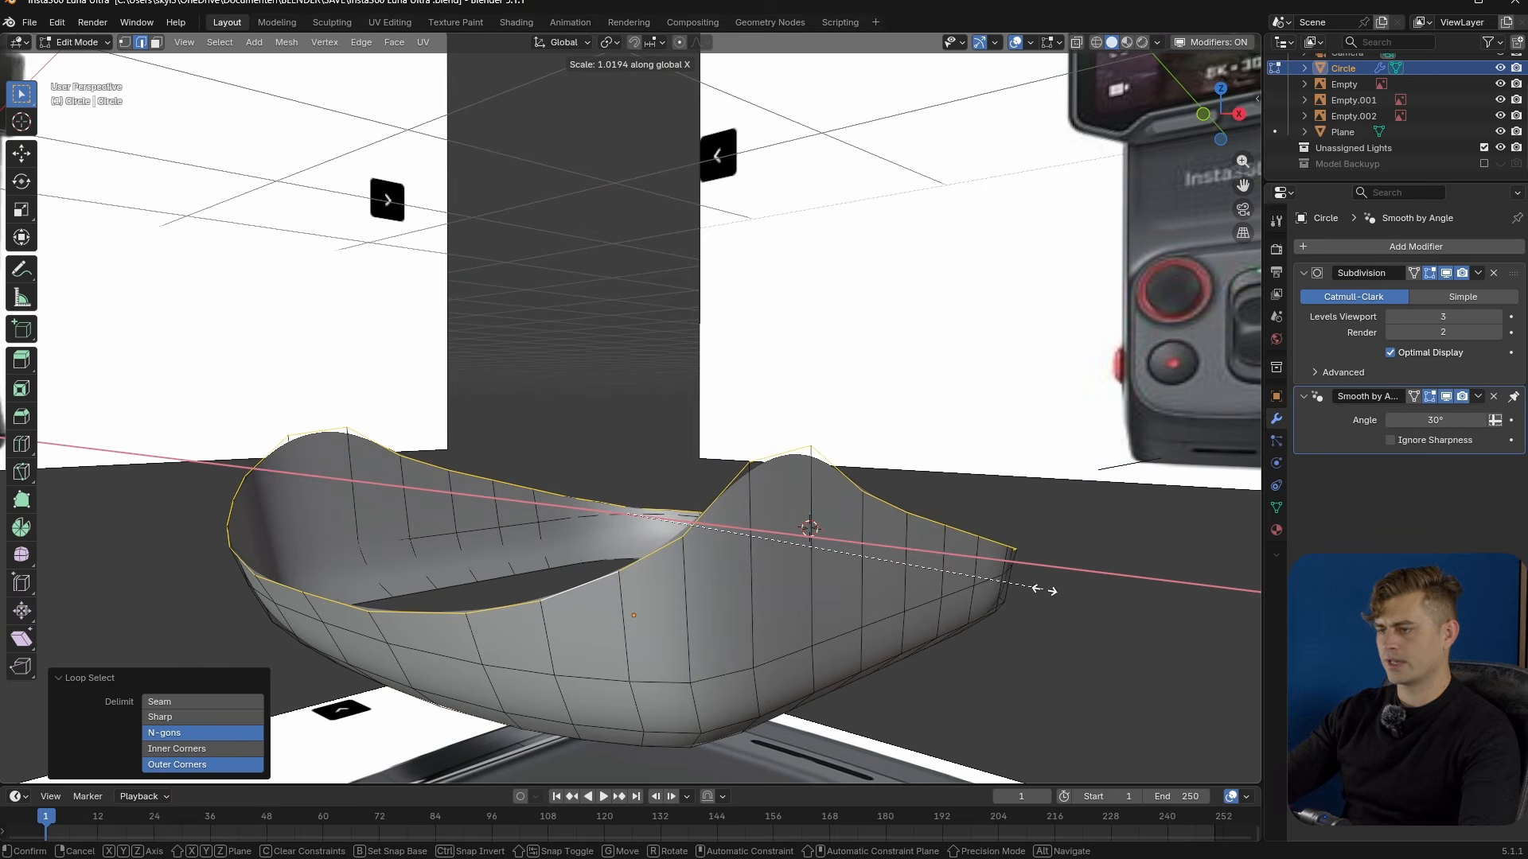
right_click(1043, 589)
- In the front view, scale the base's top edge loop to 1.013 along X to match the handle's width
key(KP_1)
key(s)
key(x)
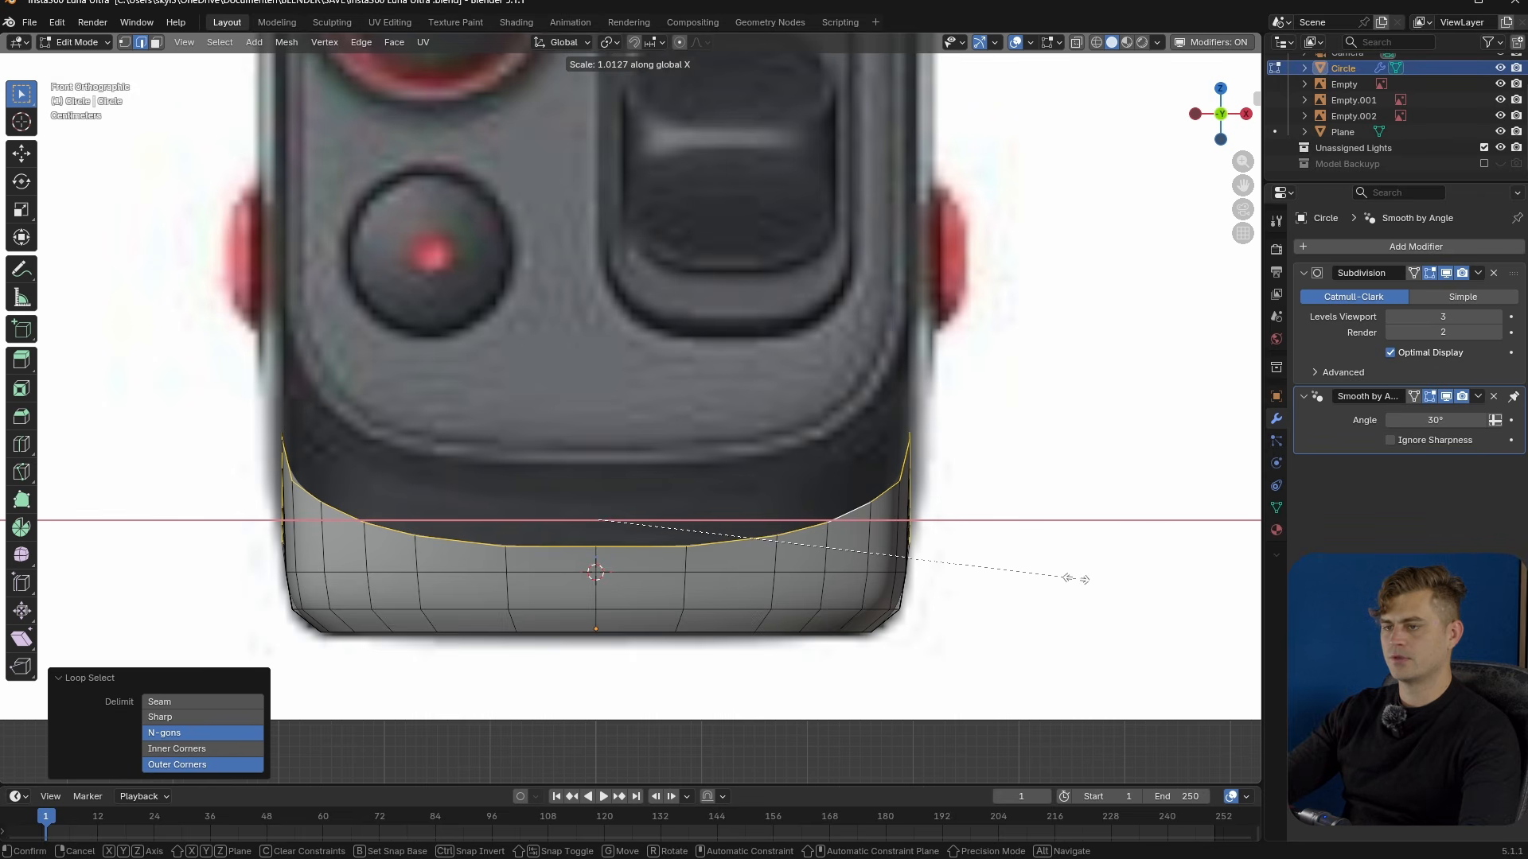
click(1076, 578)
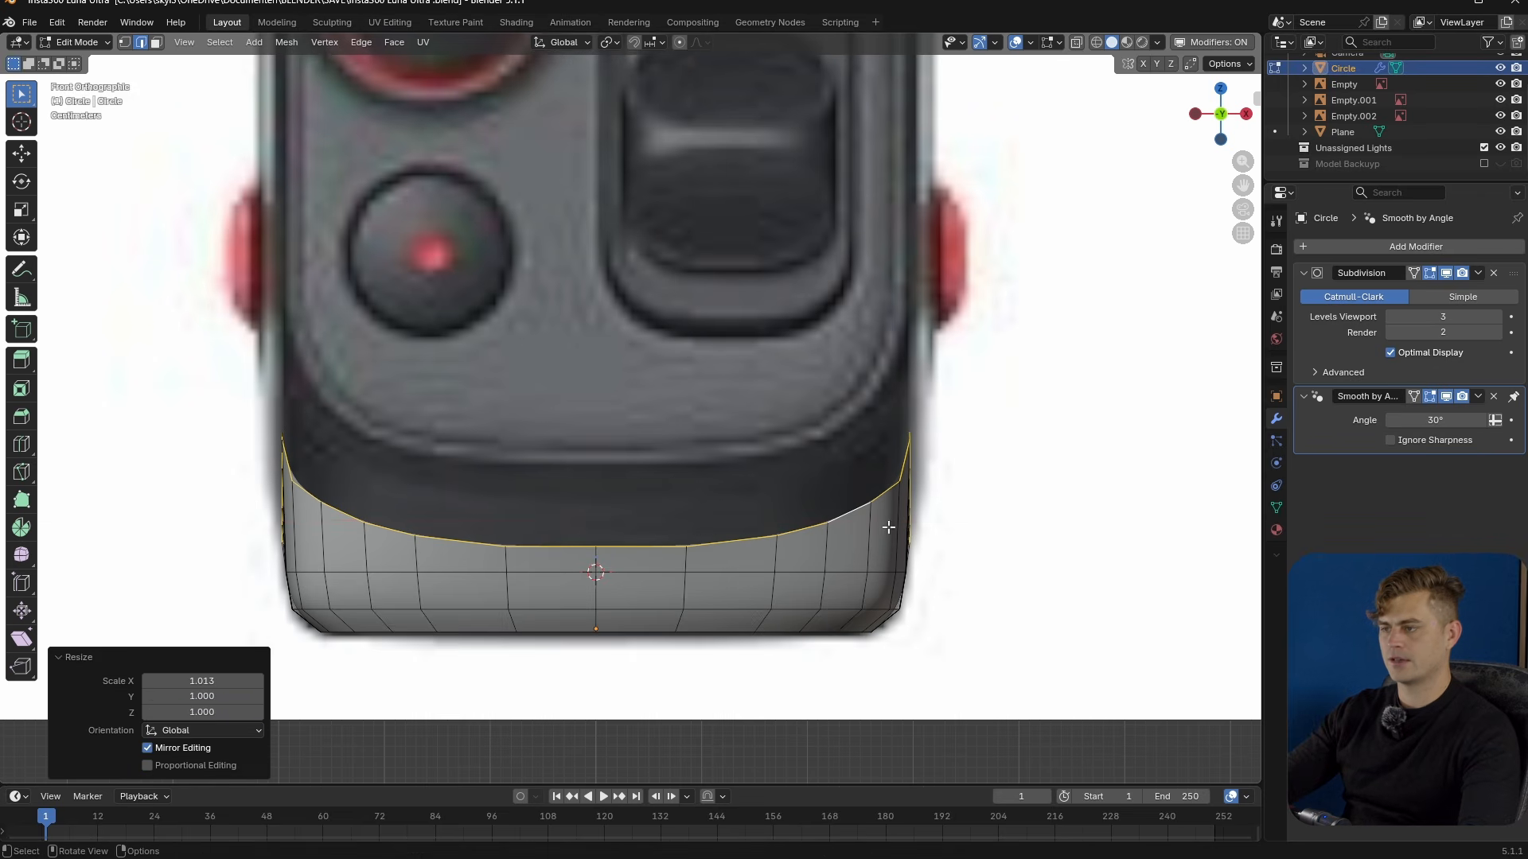
middle_drag(900, 533, 756, 585)
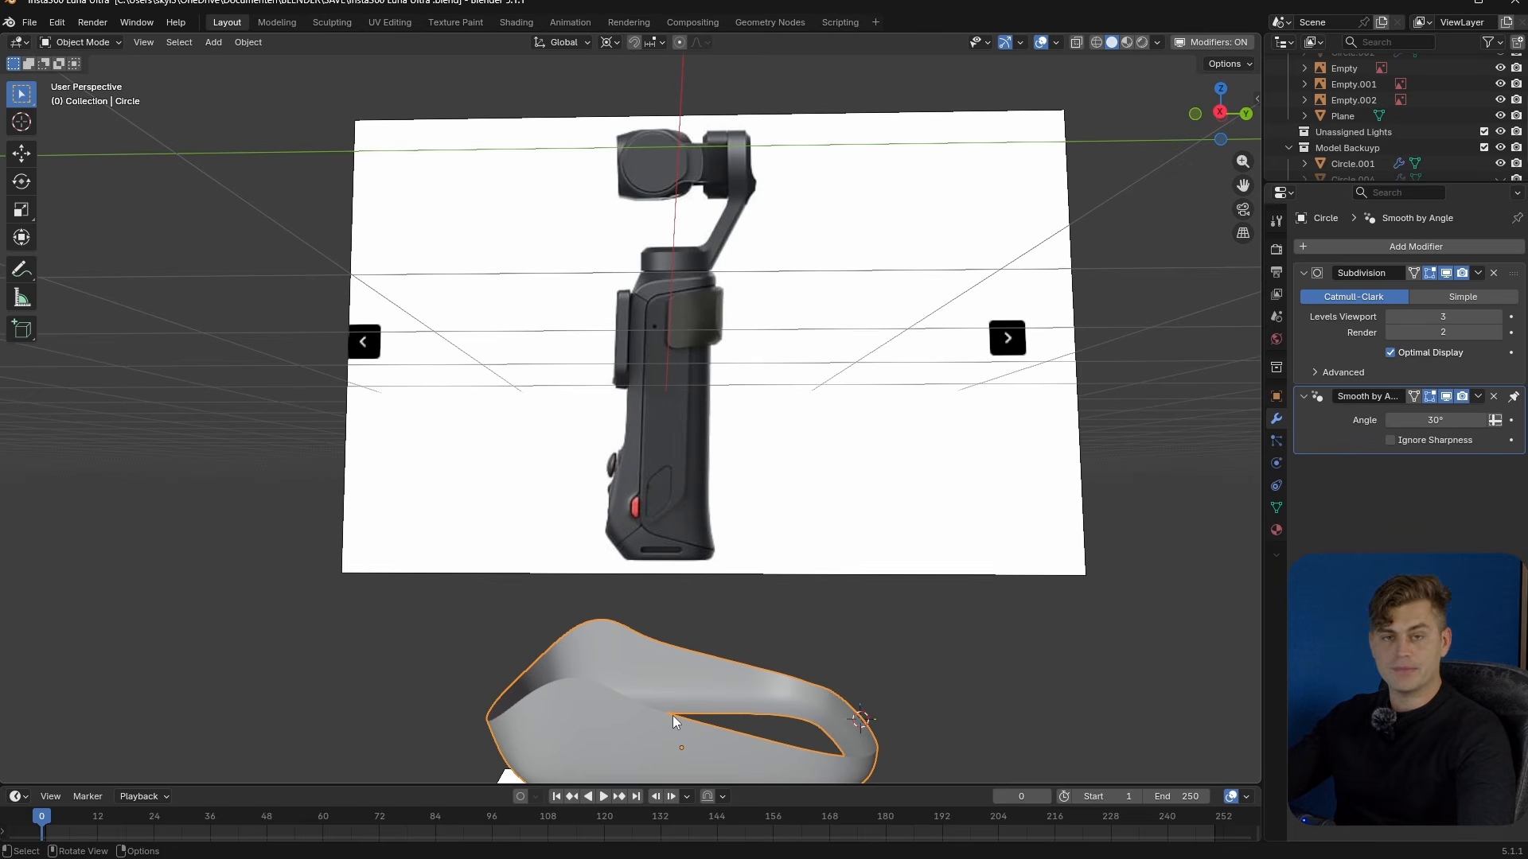
- Duplicate the rear run of the base's top edge loop in place and separate it into its own object
key(Tab)
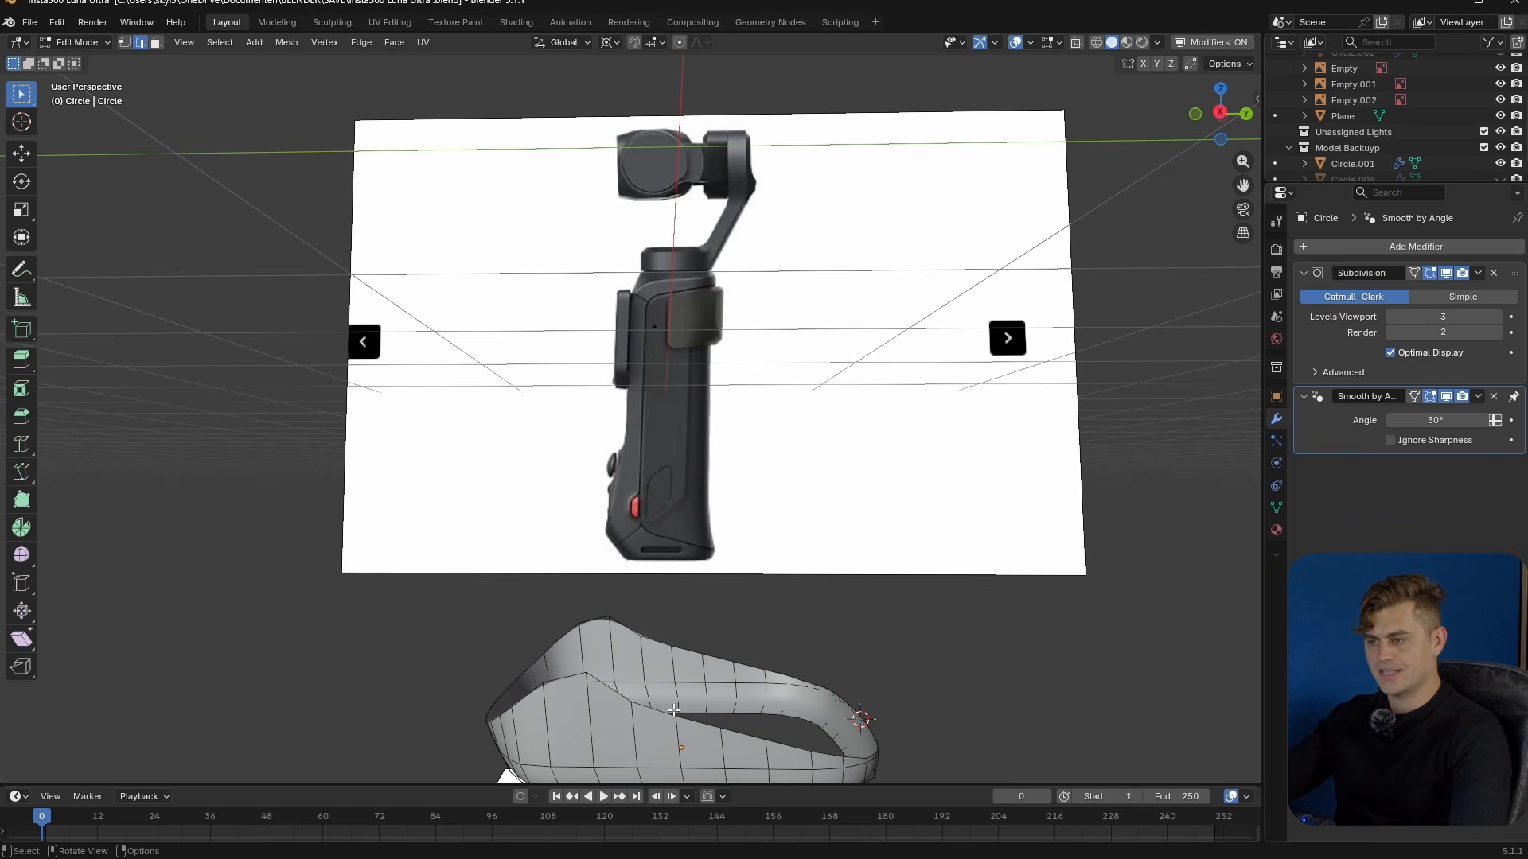
ctrl+click(843, 701)
ctrl+click(639, 639)
key(shift+d)
right_click(820, 672)
key(p)
click(821, 672)
- Select the separated rear edge object and open it in Edit Mode in the right side view
key(Tab)
click(733, 655)
key(KP_3)
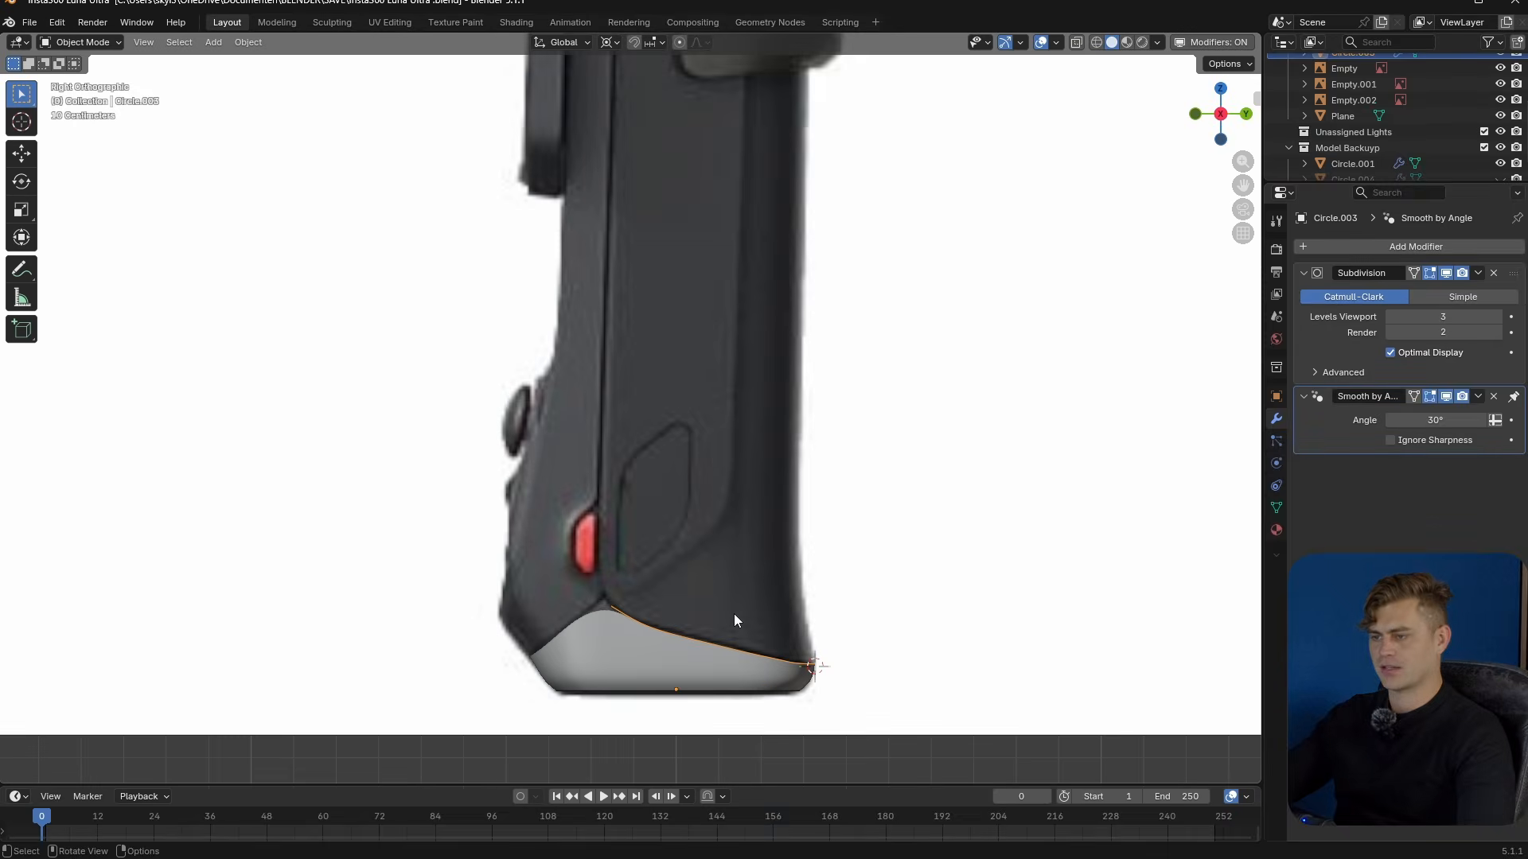
scroll(734, 614, up, 2)
mouse_move(734, 613)
shift+middle_down()
mouse_move(723, 629)
mouse_move(731, 584)
shift+middle_up()
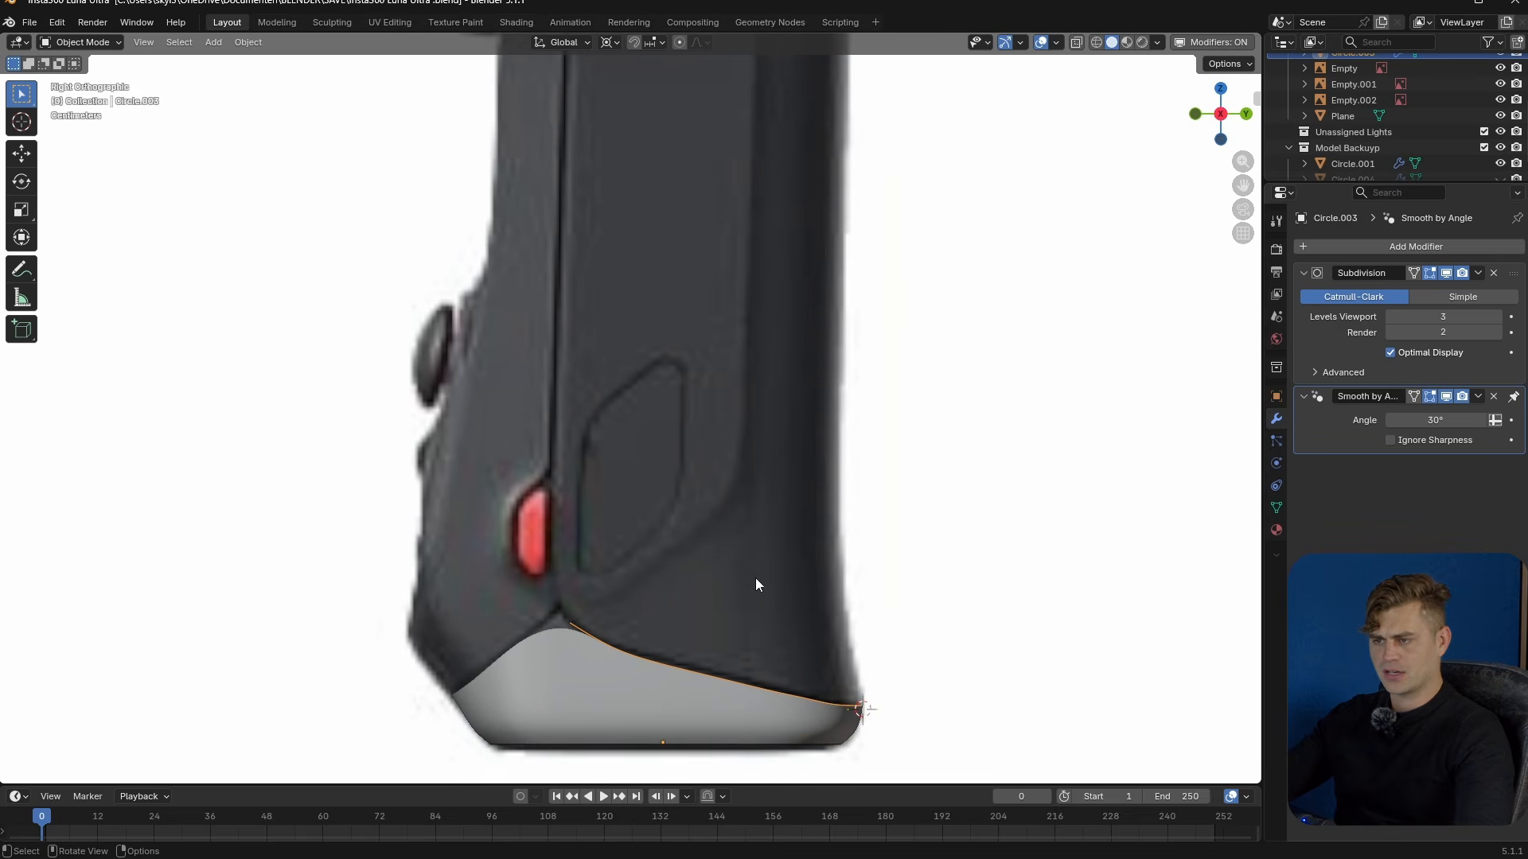
key(Tab)
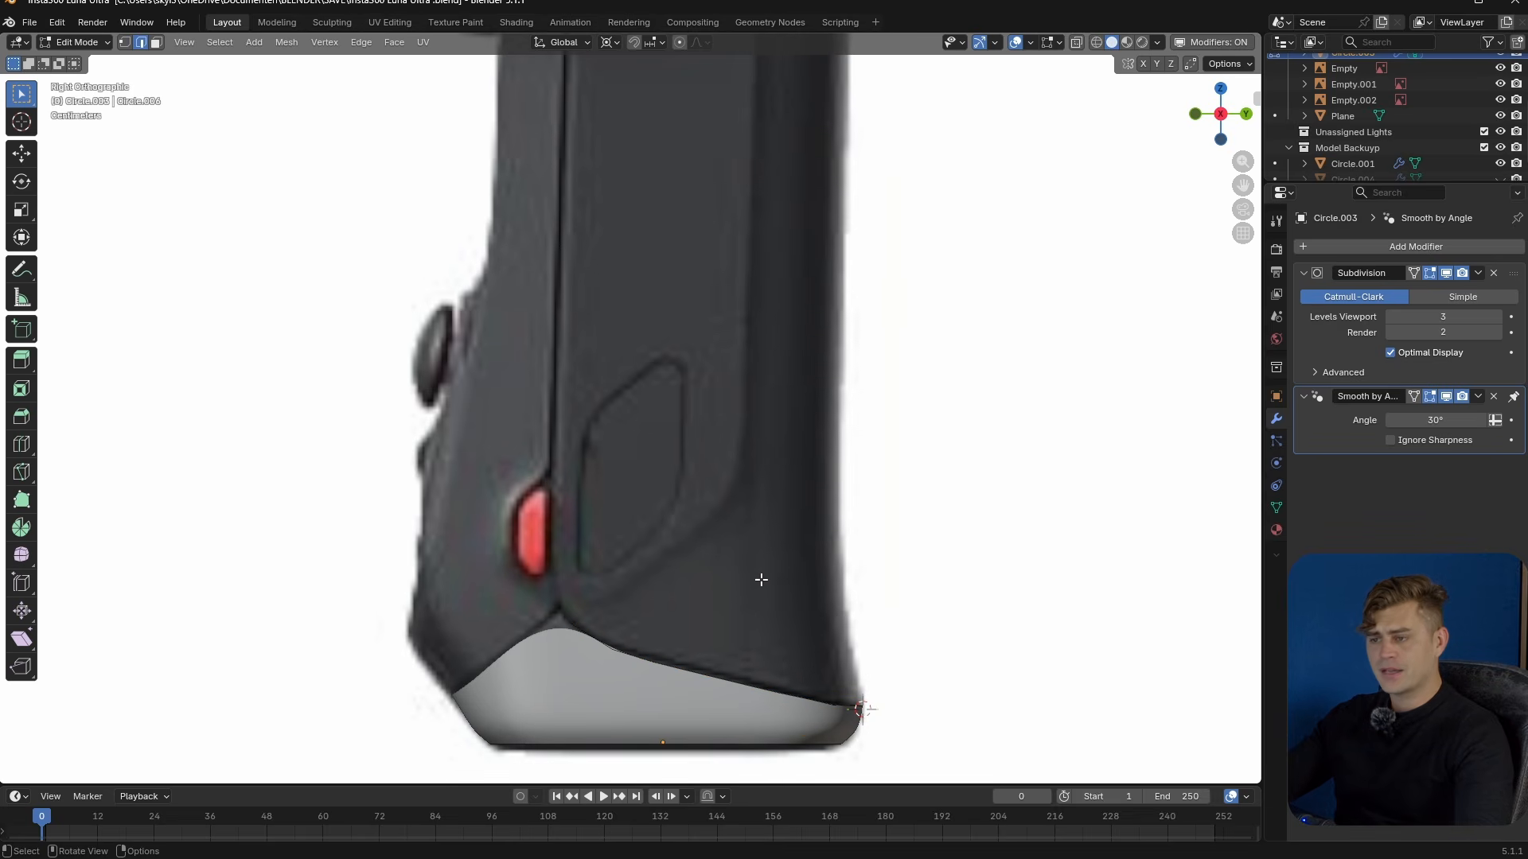
key(e)
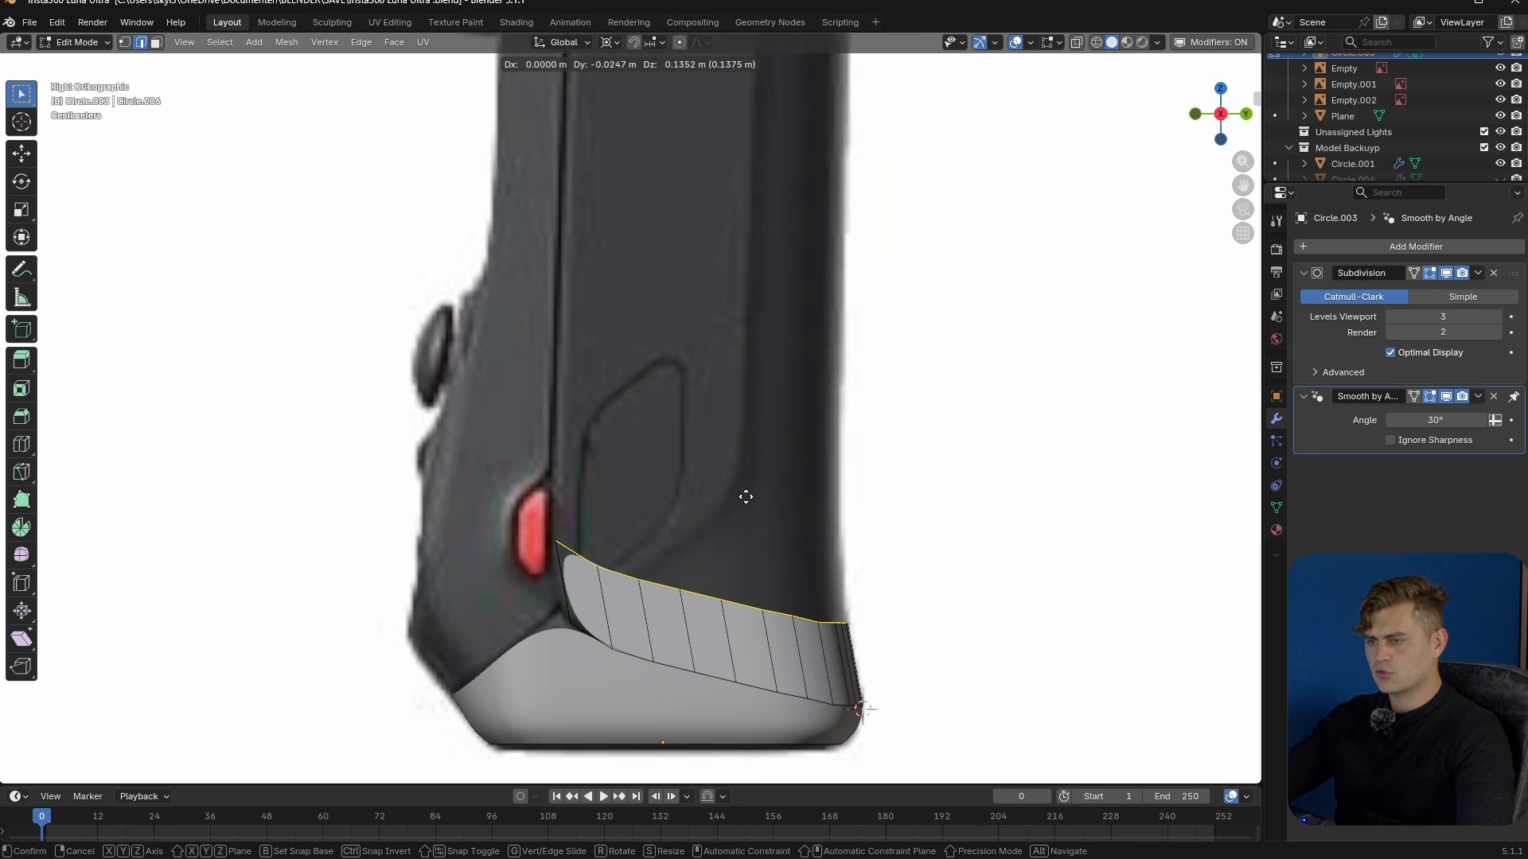
click(752, 475)
key(e)
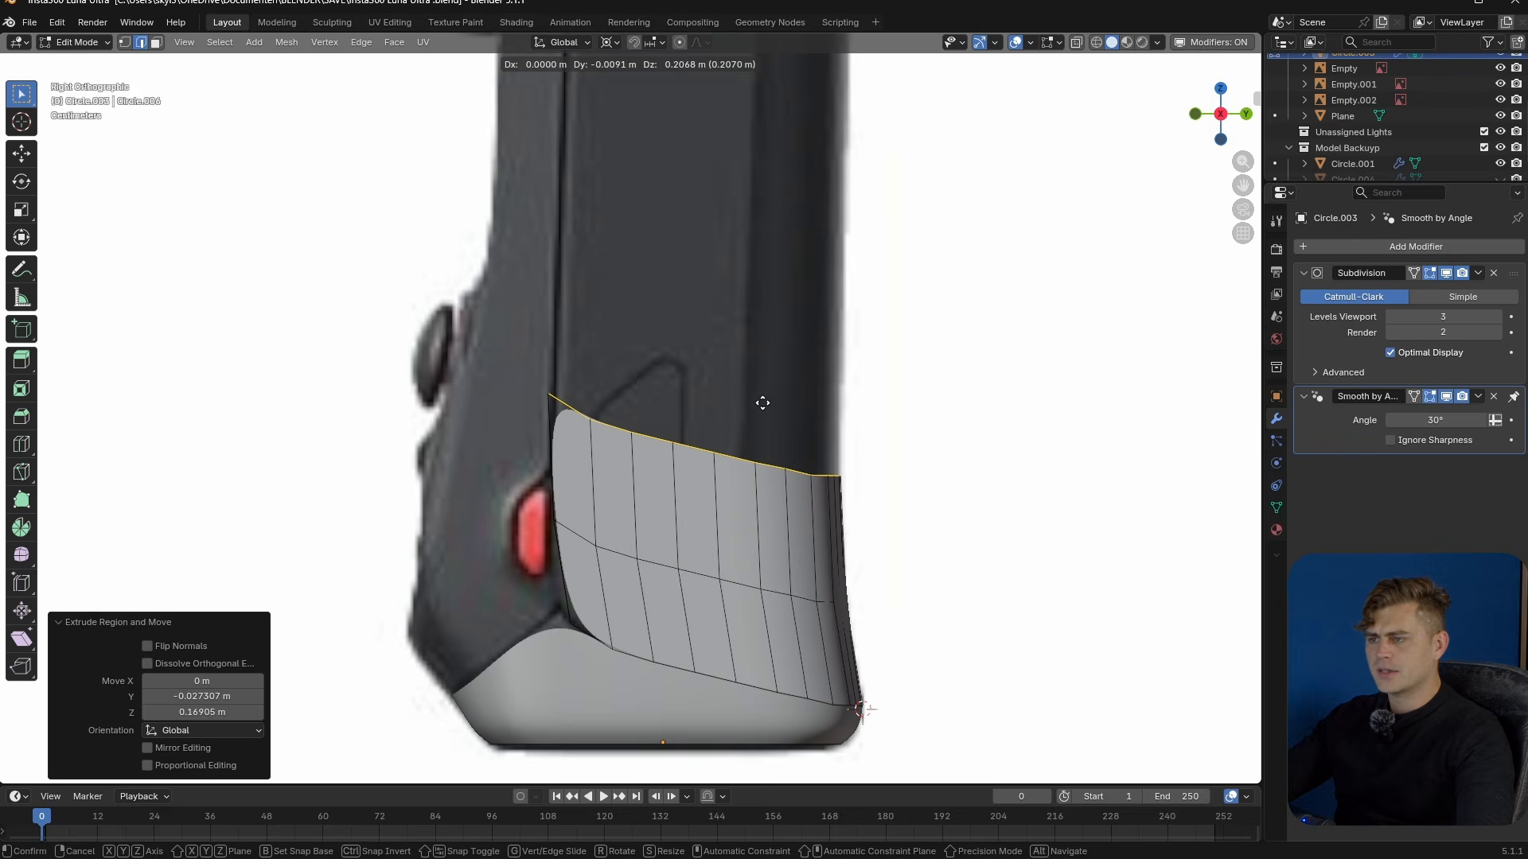
right_click(762, 403)
key(ctrl+z)
key(ctrl+z)
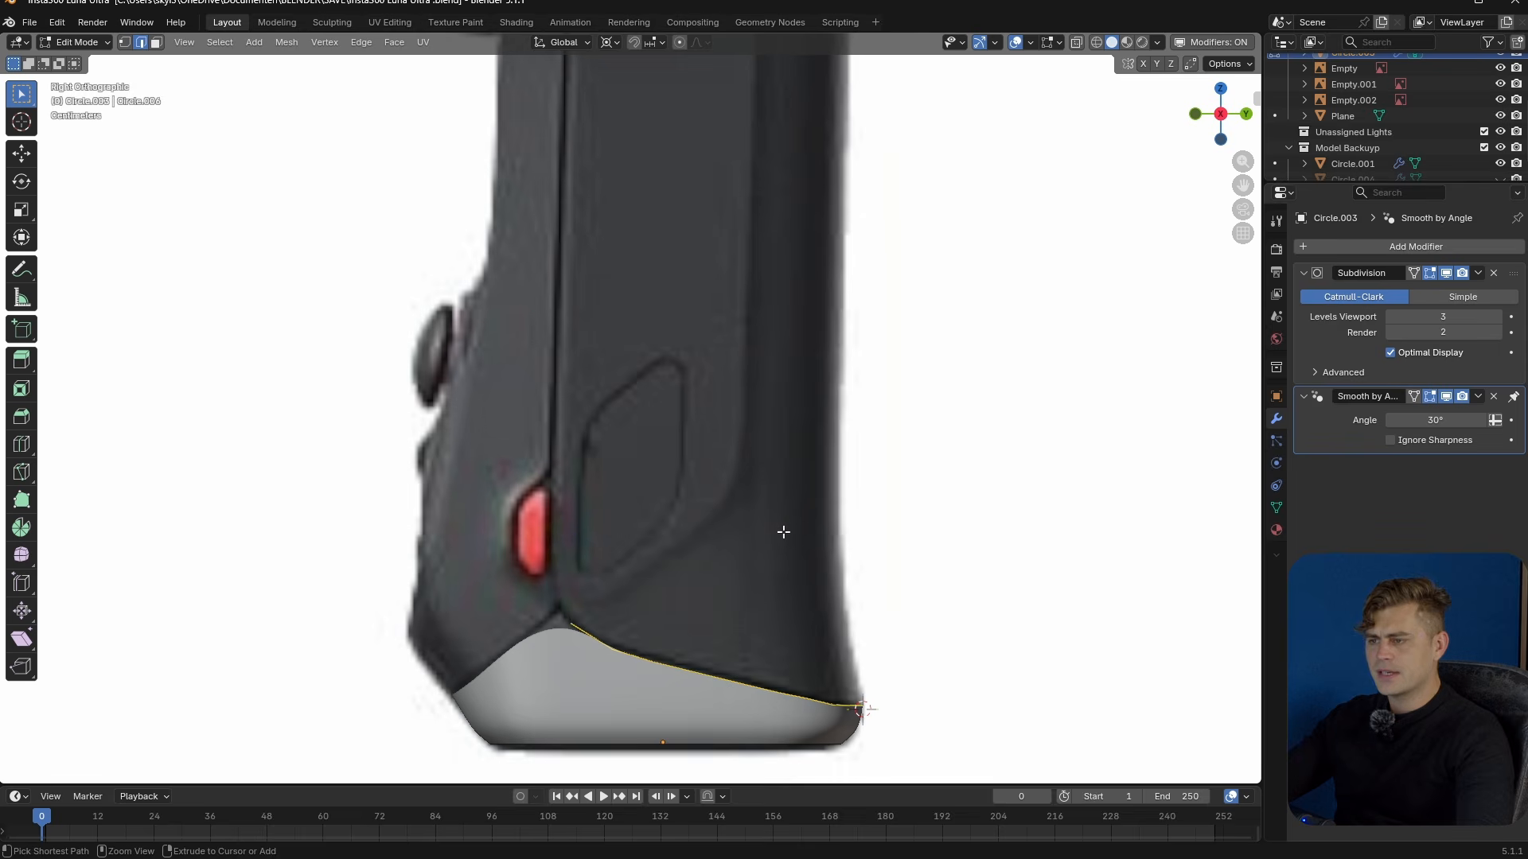
- Extrude the rear edge about 0.152 m up along Z and -0.025 m along Y, and scale it along Y around the 3D cursor
key(e)
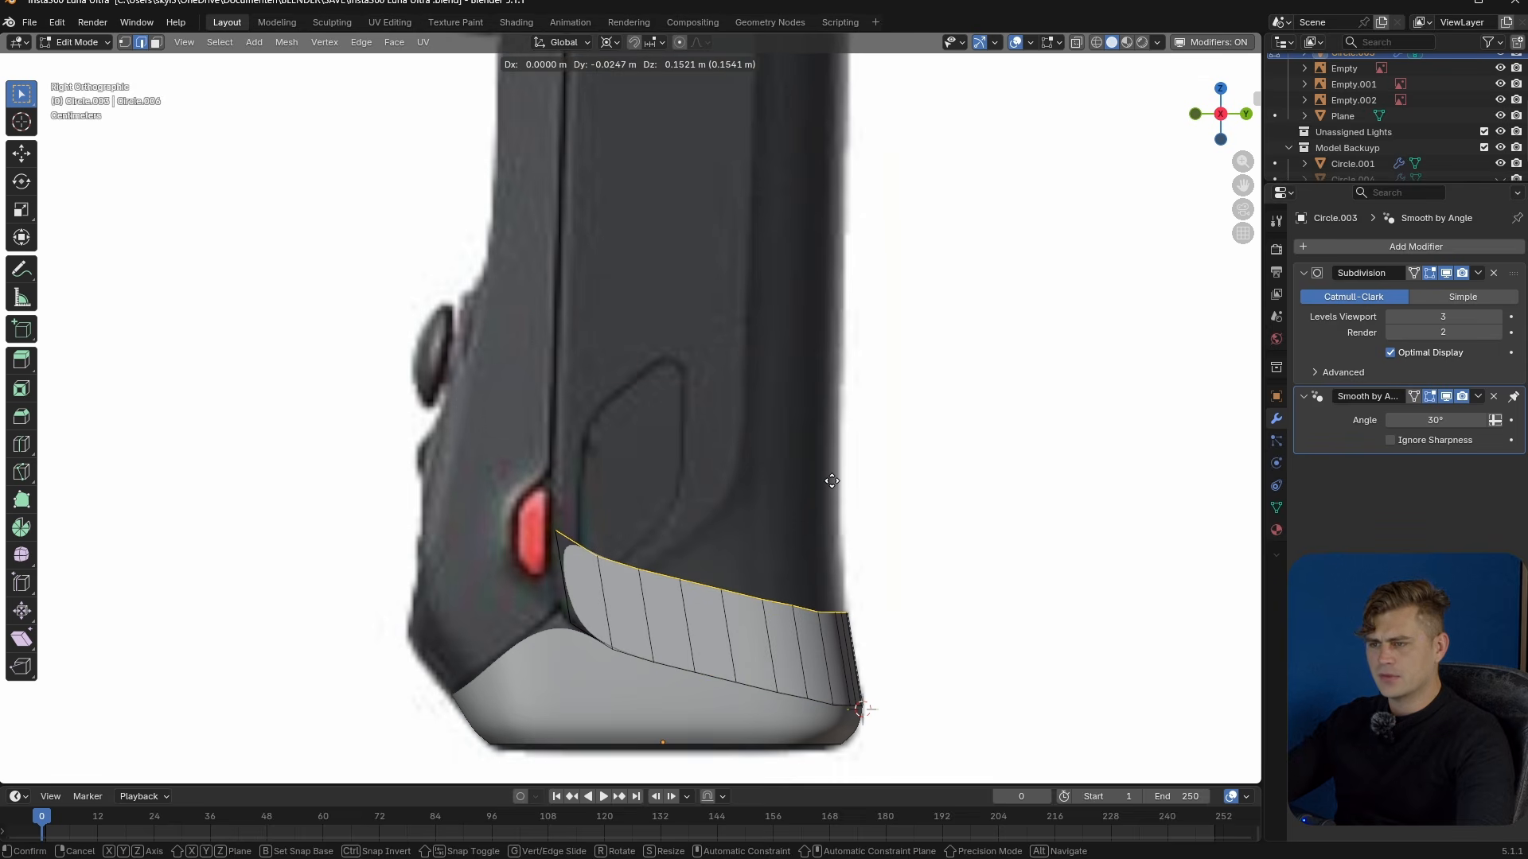
click(831, 480)
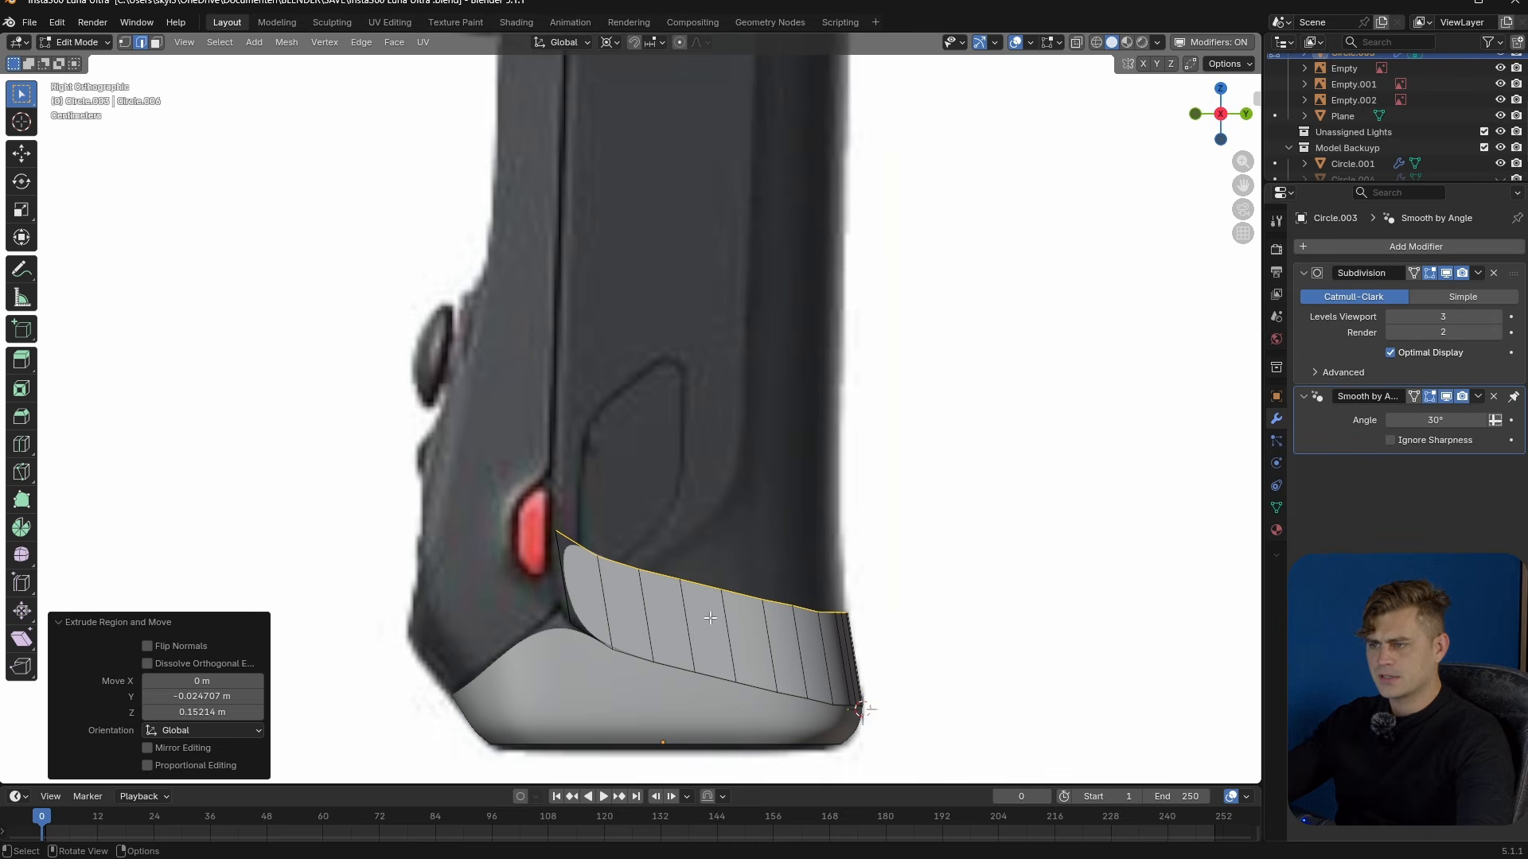
scroll(710, 619, up, 2)
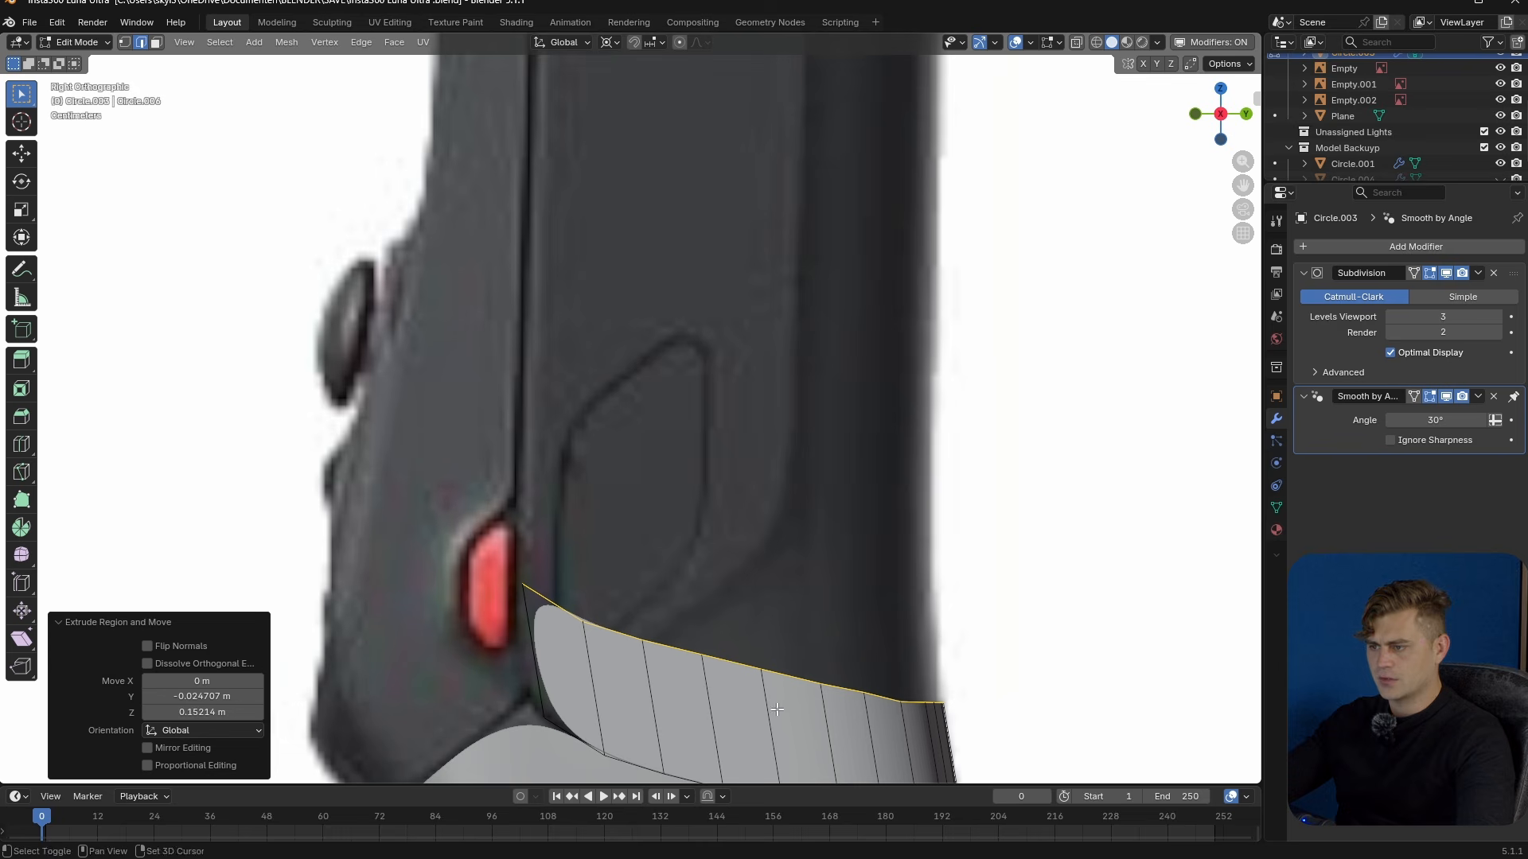
shift+middle_drag(772, 721, 767, 647)
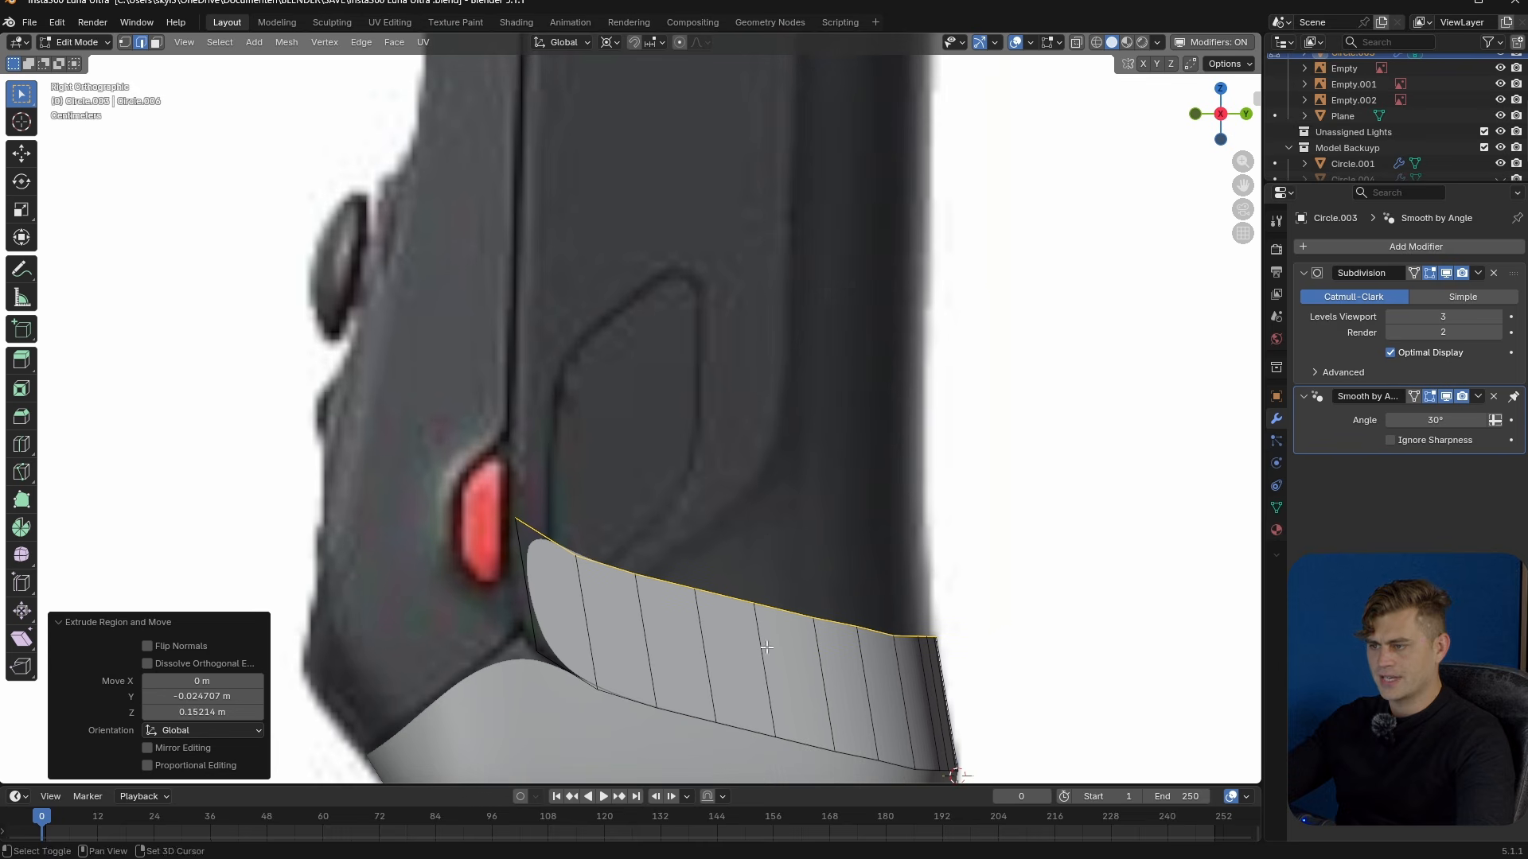
click(609, 44)
click(660, 96)
key(s)
key(y)
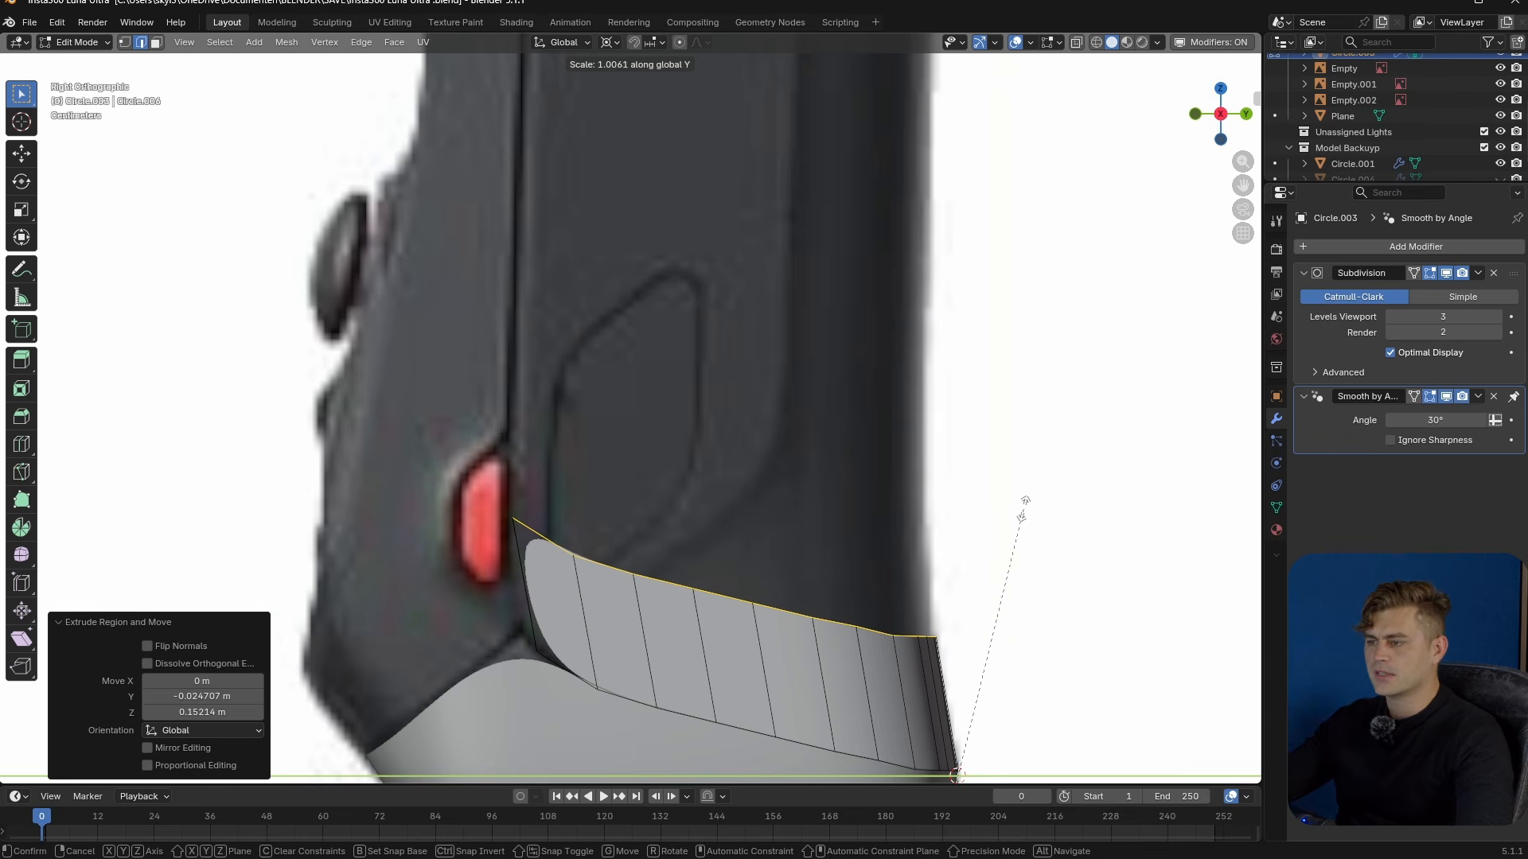
click(1023, 592)
- Extrude the rear shell's top edge about 0.34 m up along Z and -0.012 m along Y, and scale it to 1.049 along Y
key(e)
click(1007, 232)
scroll(960, 235, down, 1)
shift+middle_drag(960, 235, 934, 457)
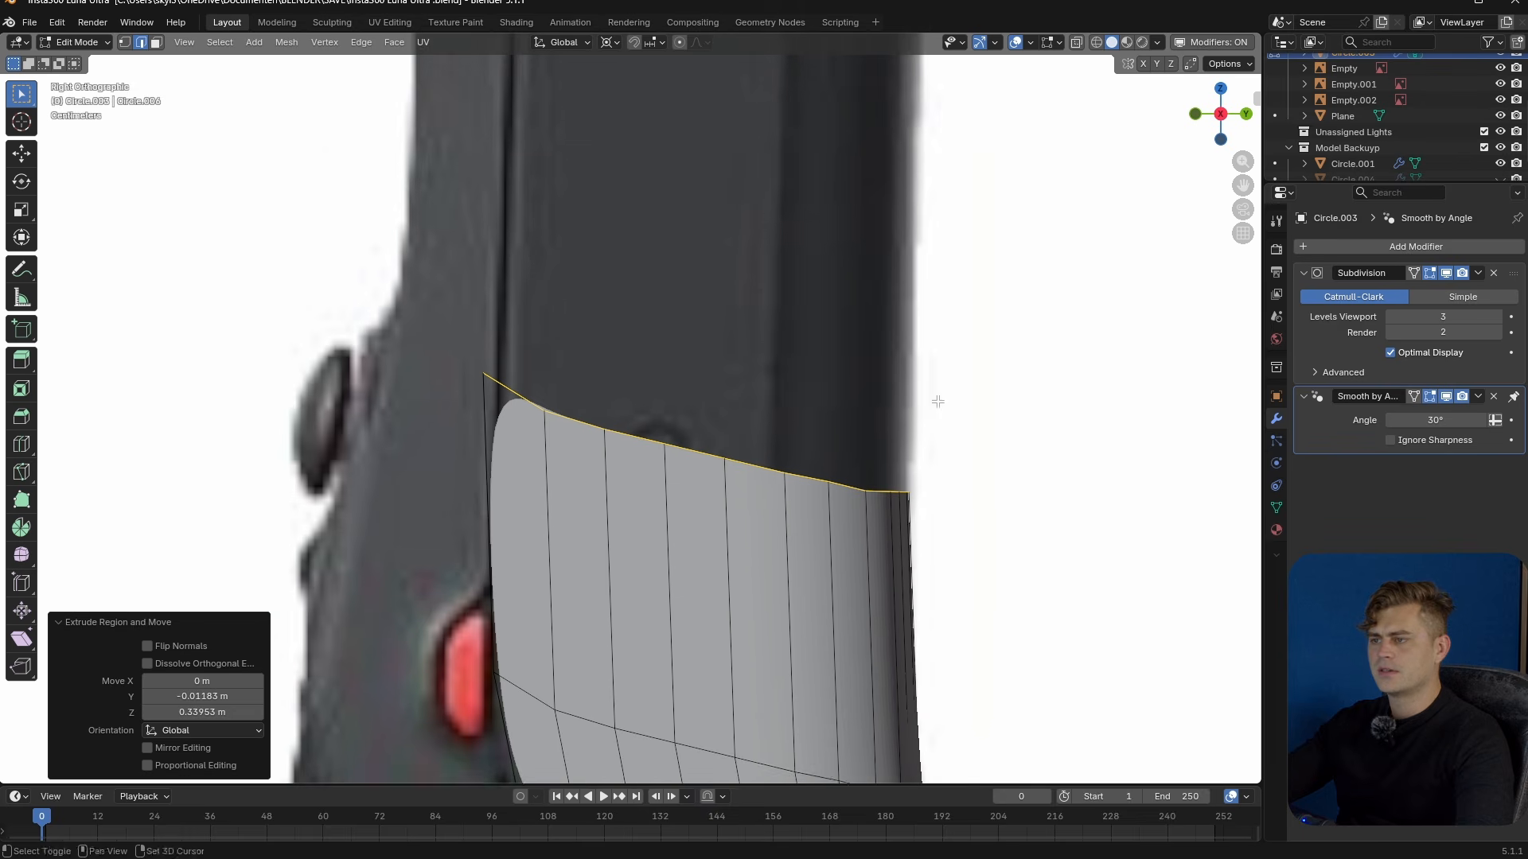
key(s)
key(y)
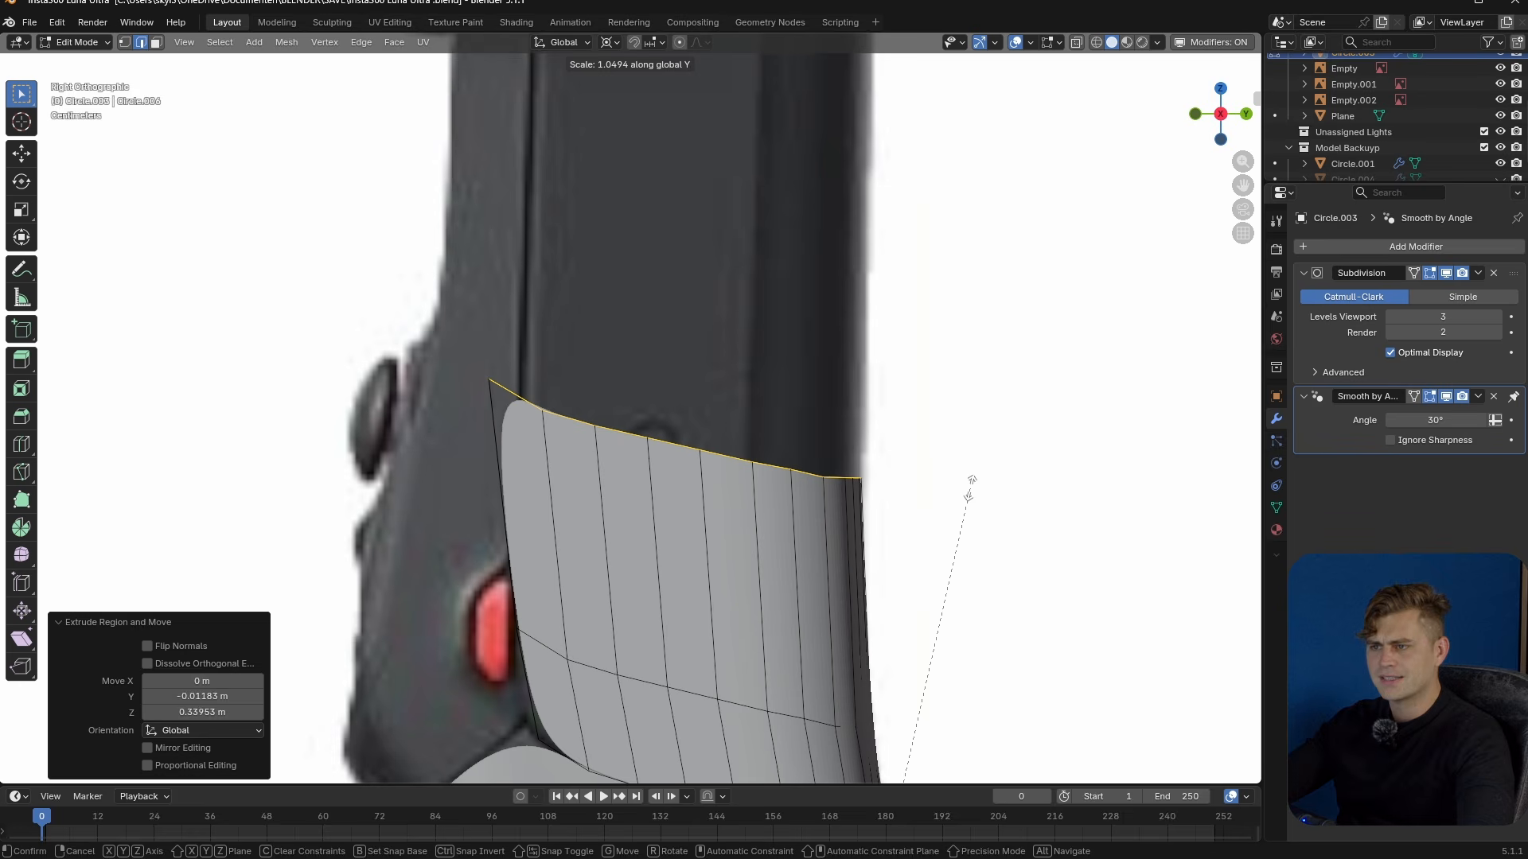
click(970, 490)
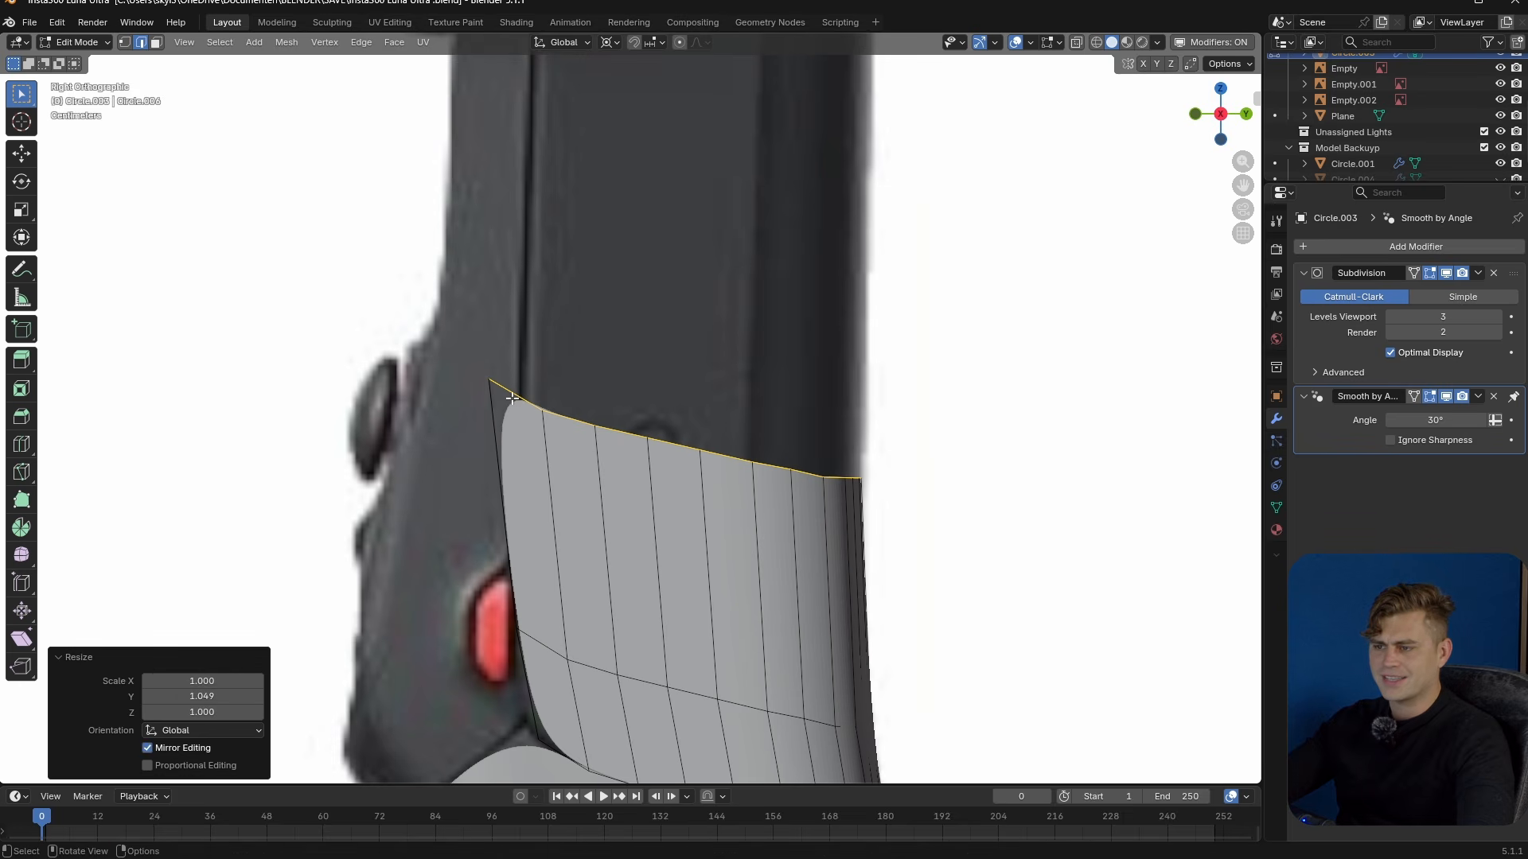
click(499, 461)
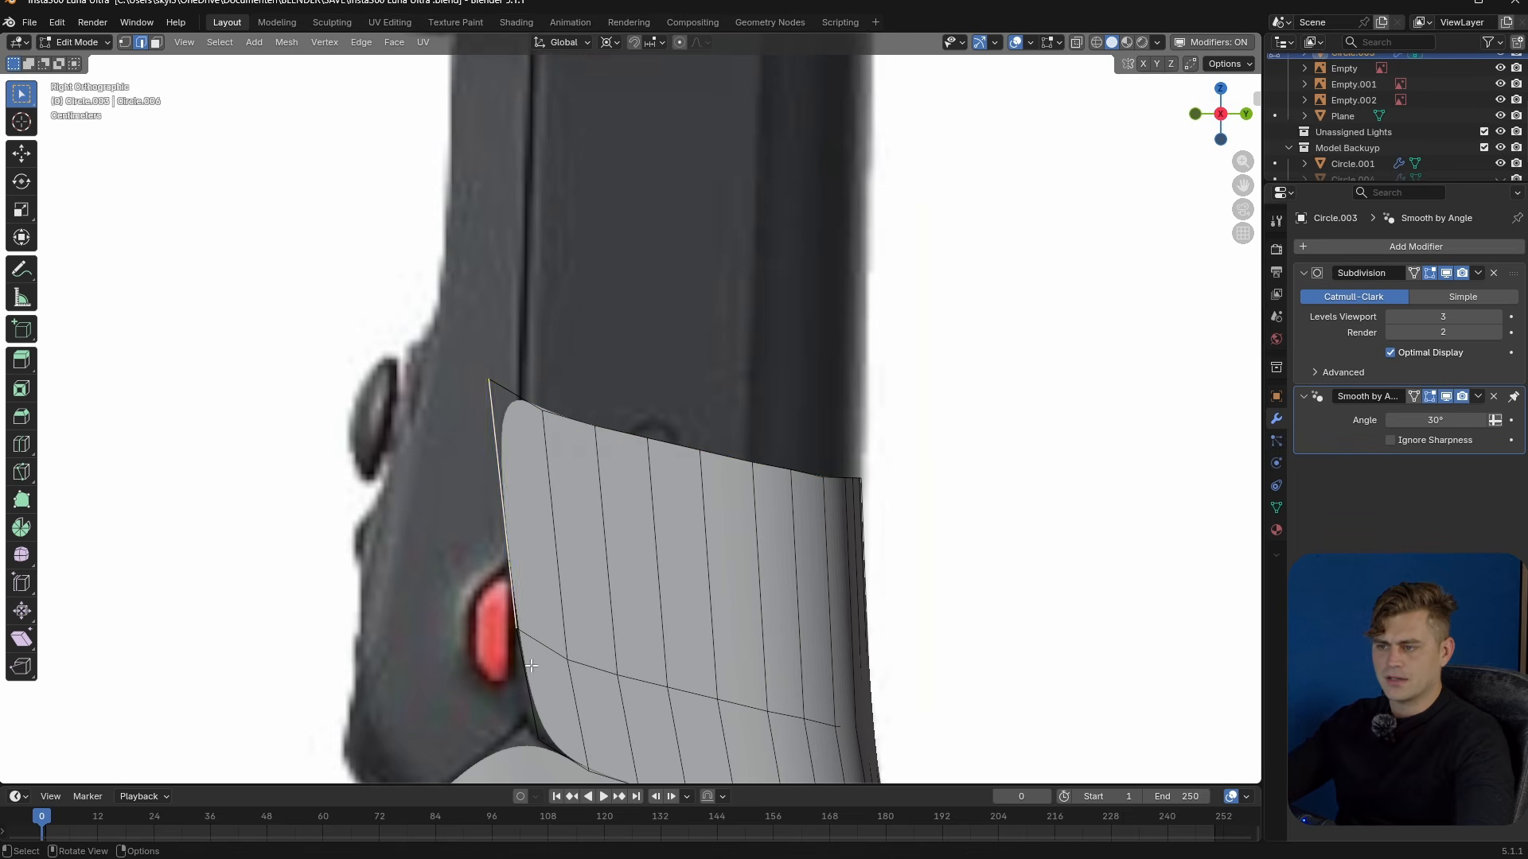
middle_drag(520, 665, 560, 573)
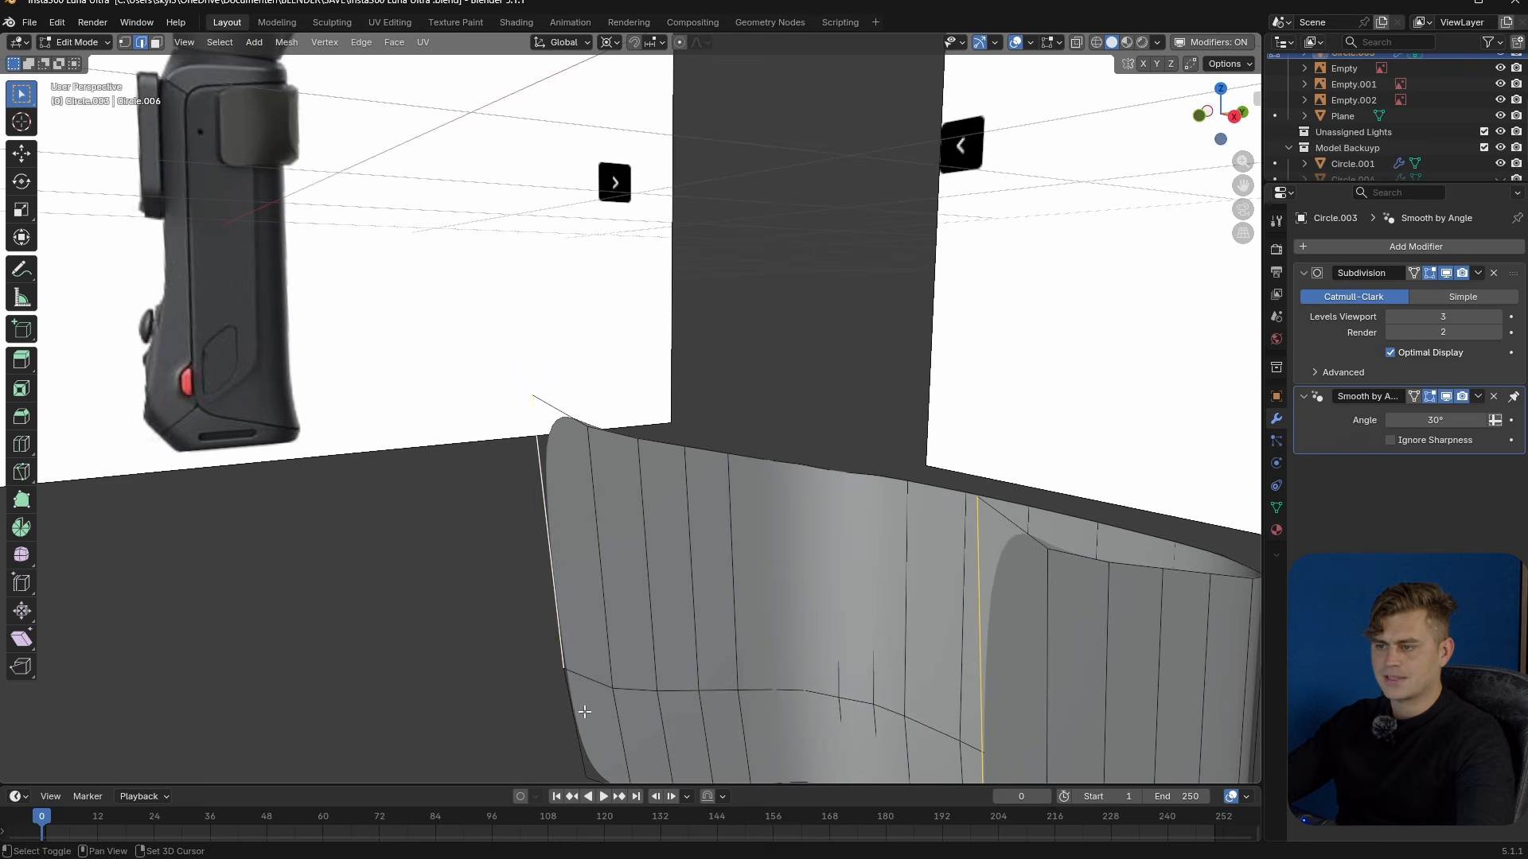
key(KP_3)
key(g)
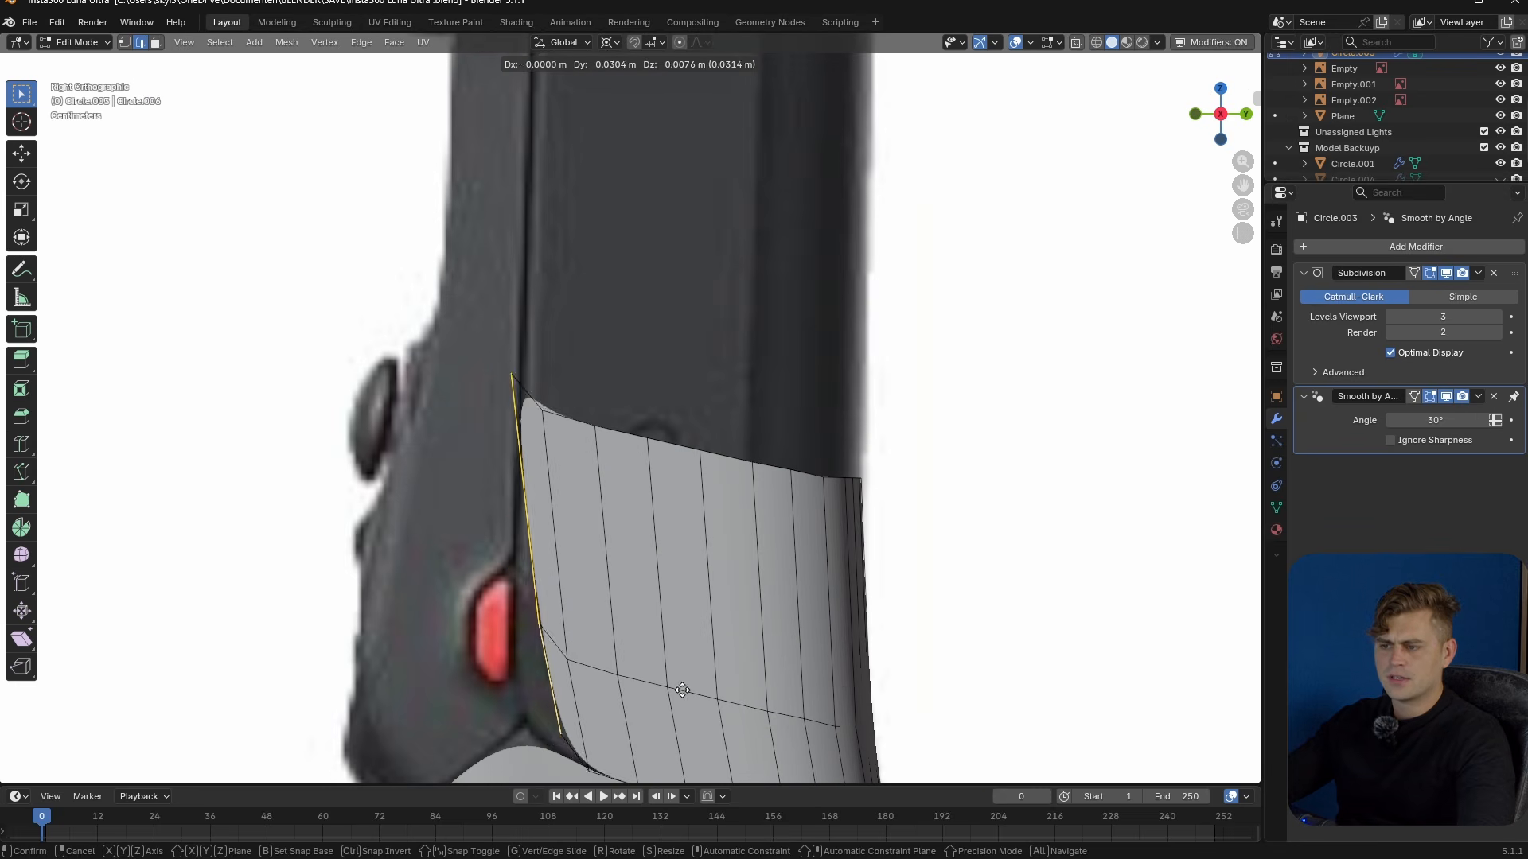
click(656, 691)
- With X-ray on, move the shell's top front corner vertex back and down onto the vertical seam in the reference
key(1)
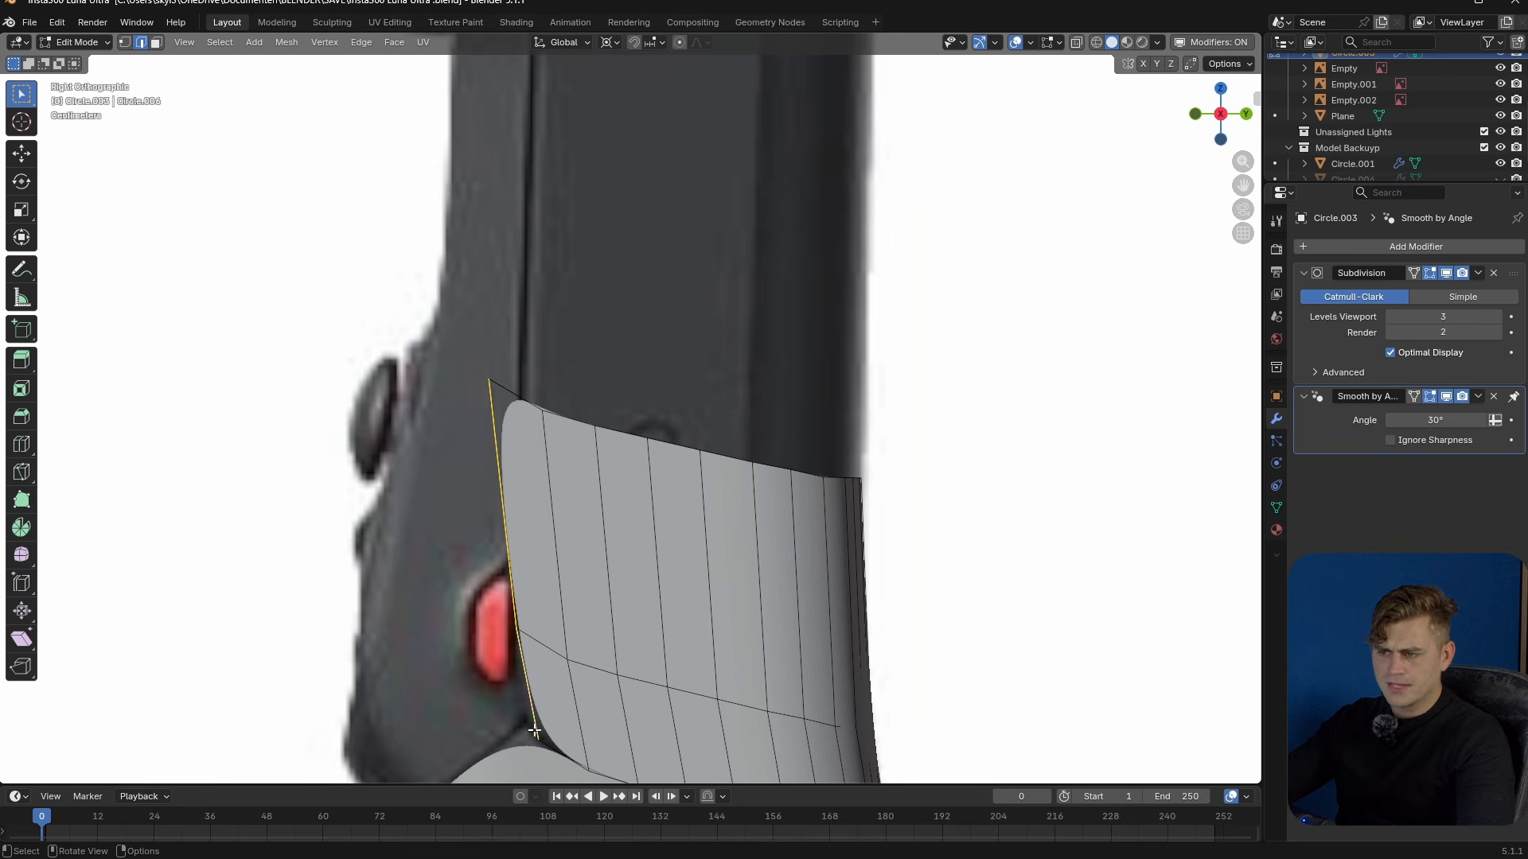
click(491, 377)
key(g)
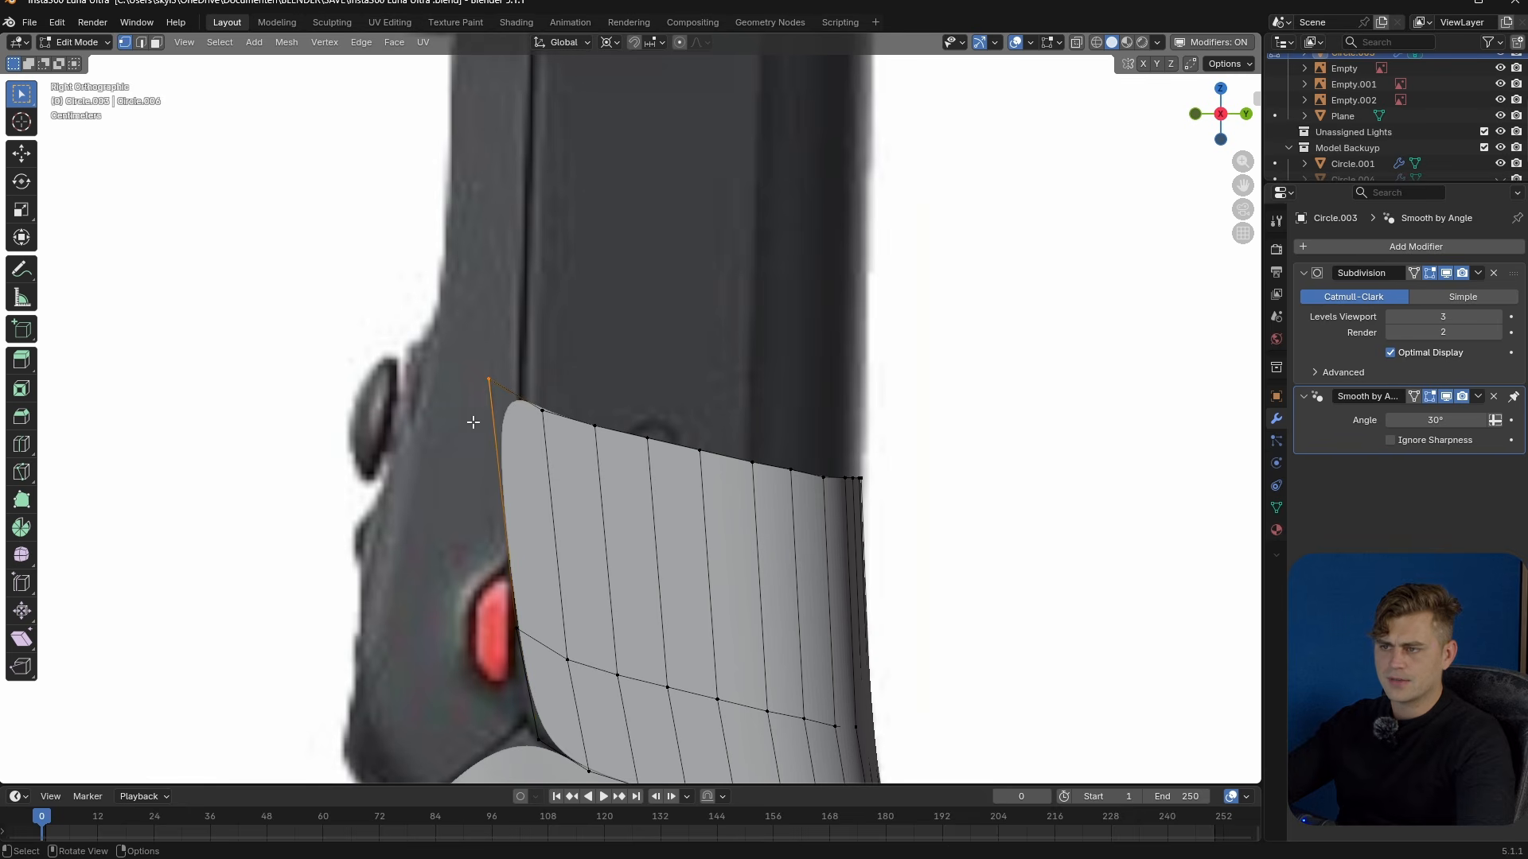
key(alt+z)
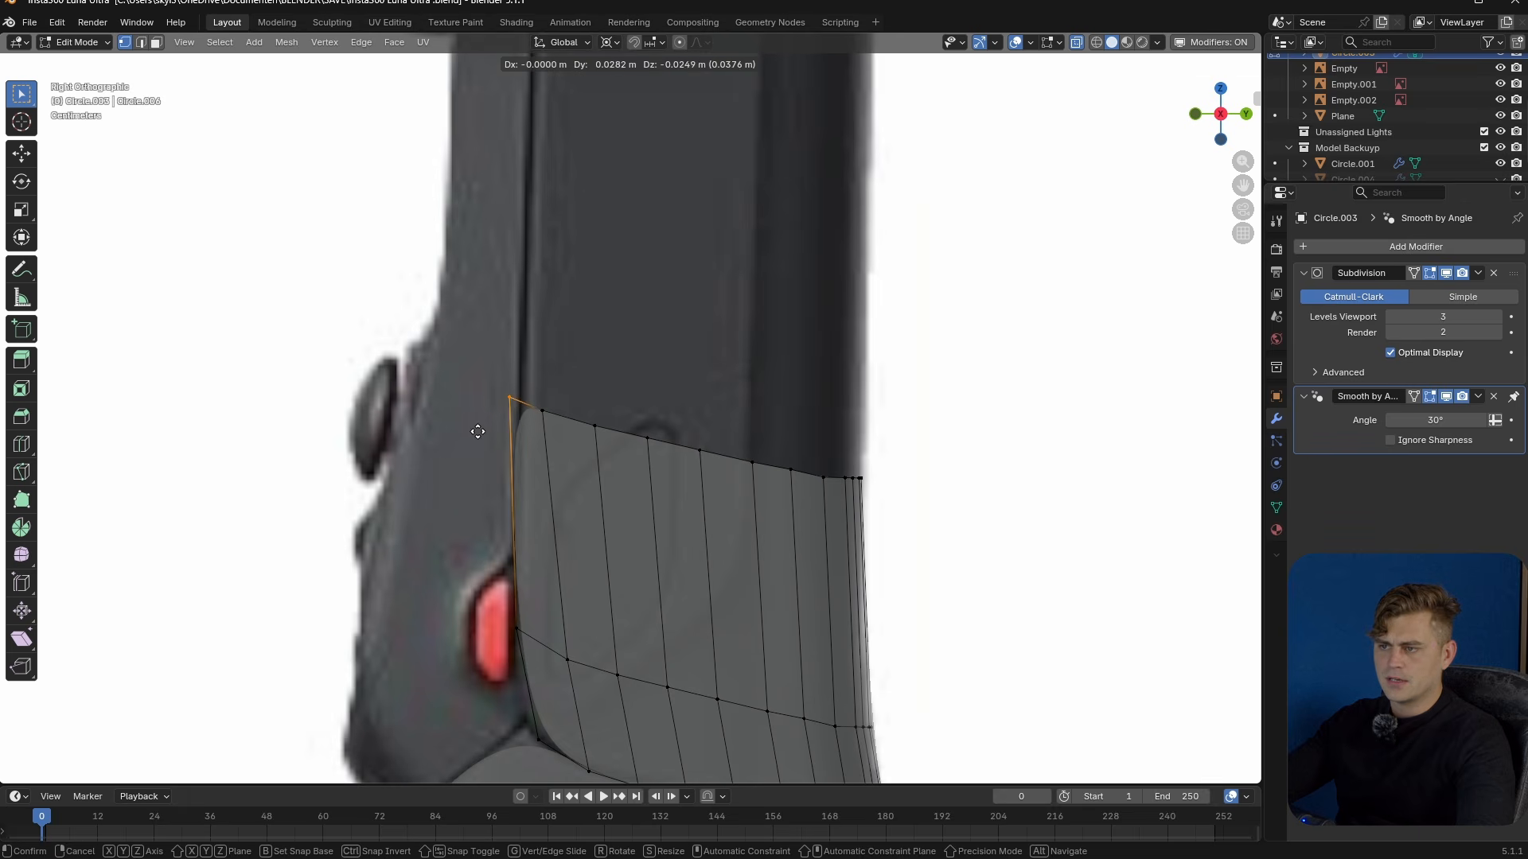
click(484, 436)
- Slide the vertices in the second column from the seam rearward, with factor 0.399 for the top one and 0.166 below
click(541, 411)
key(g)
key(g)
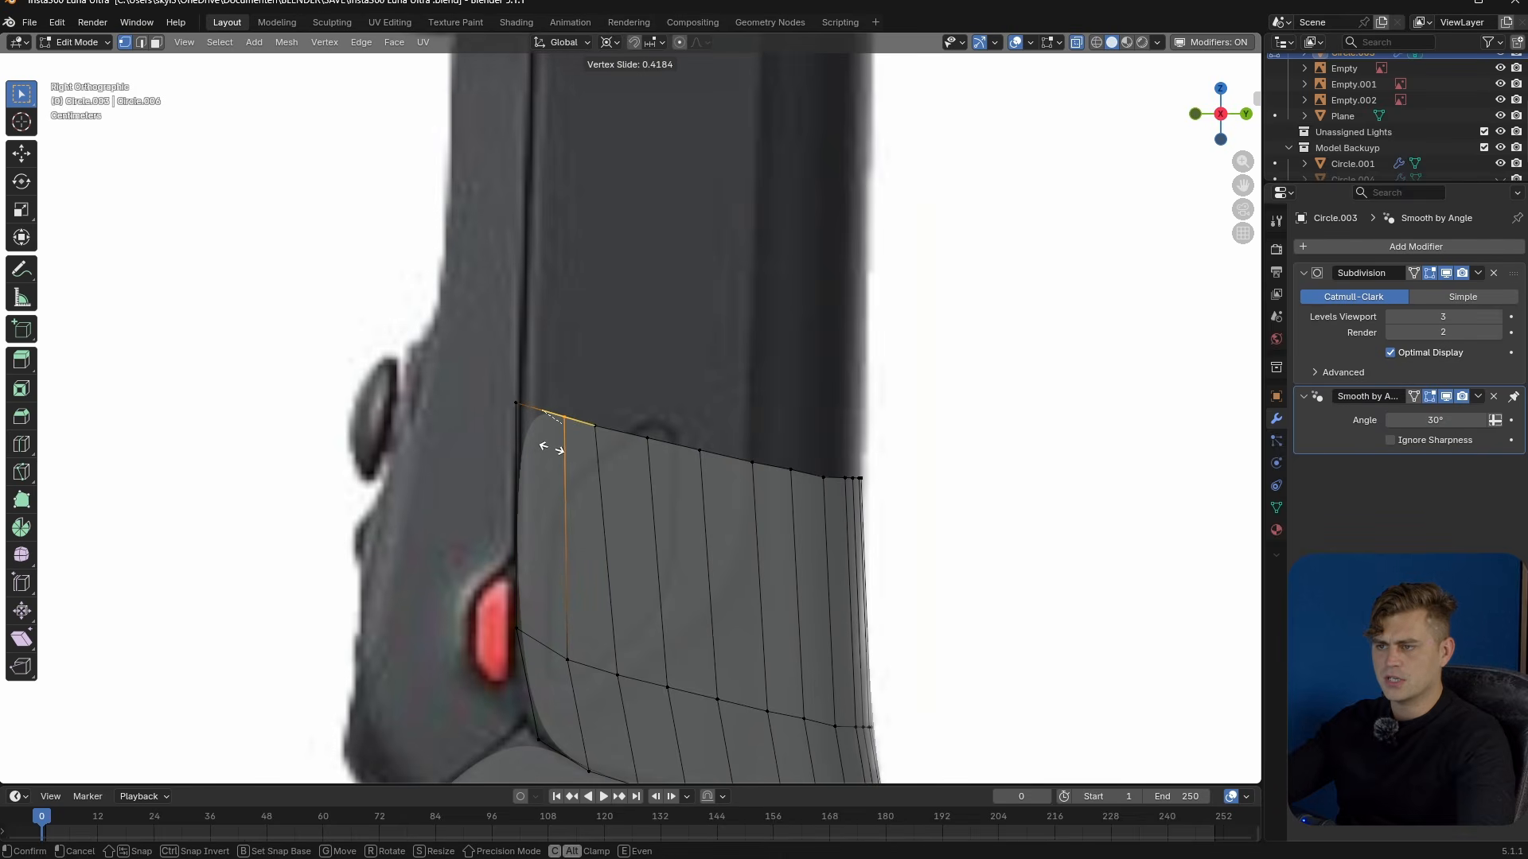
click(554, 521)
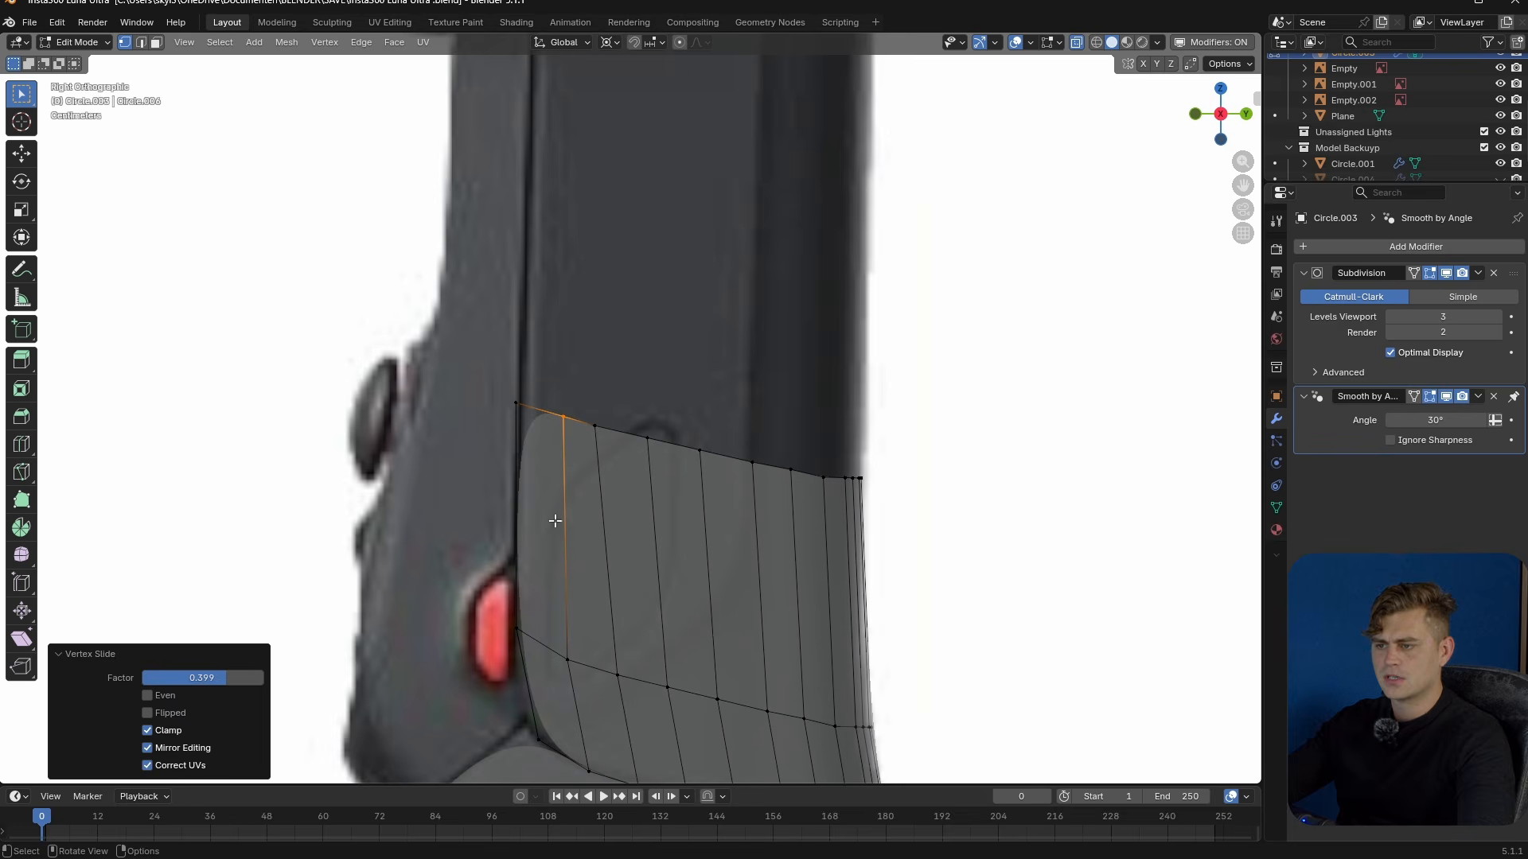
click(572, 654)
key(g)
key(g)
click(564, 688)
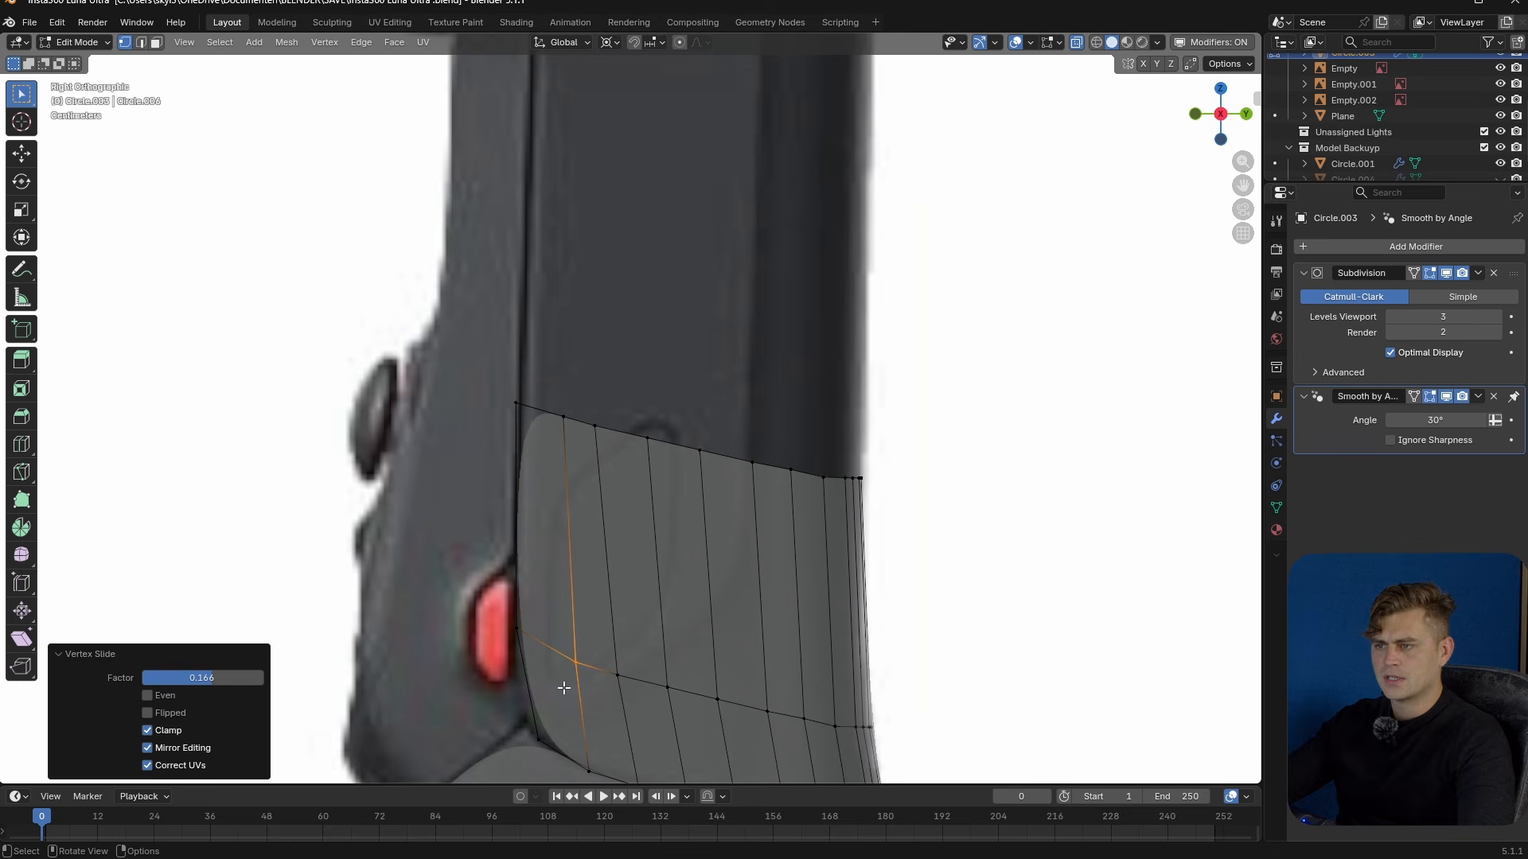
- Slide the third column's vertices rearward to even the spacing, with factor 0.225 for the top one and about 0.11 below
click(600, 427)
key(g)
key(g)
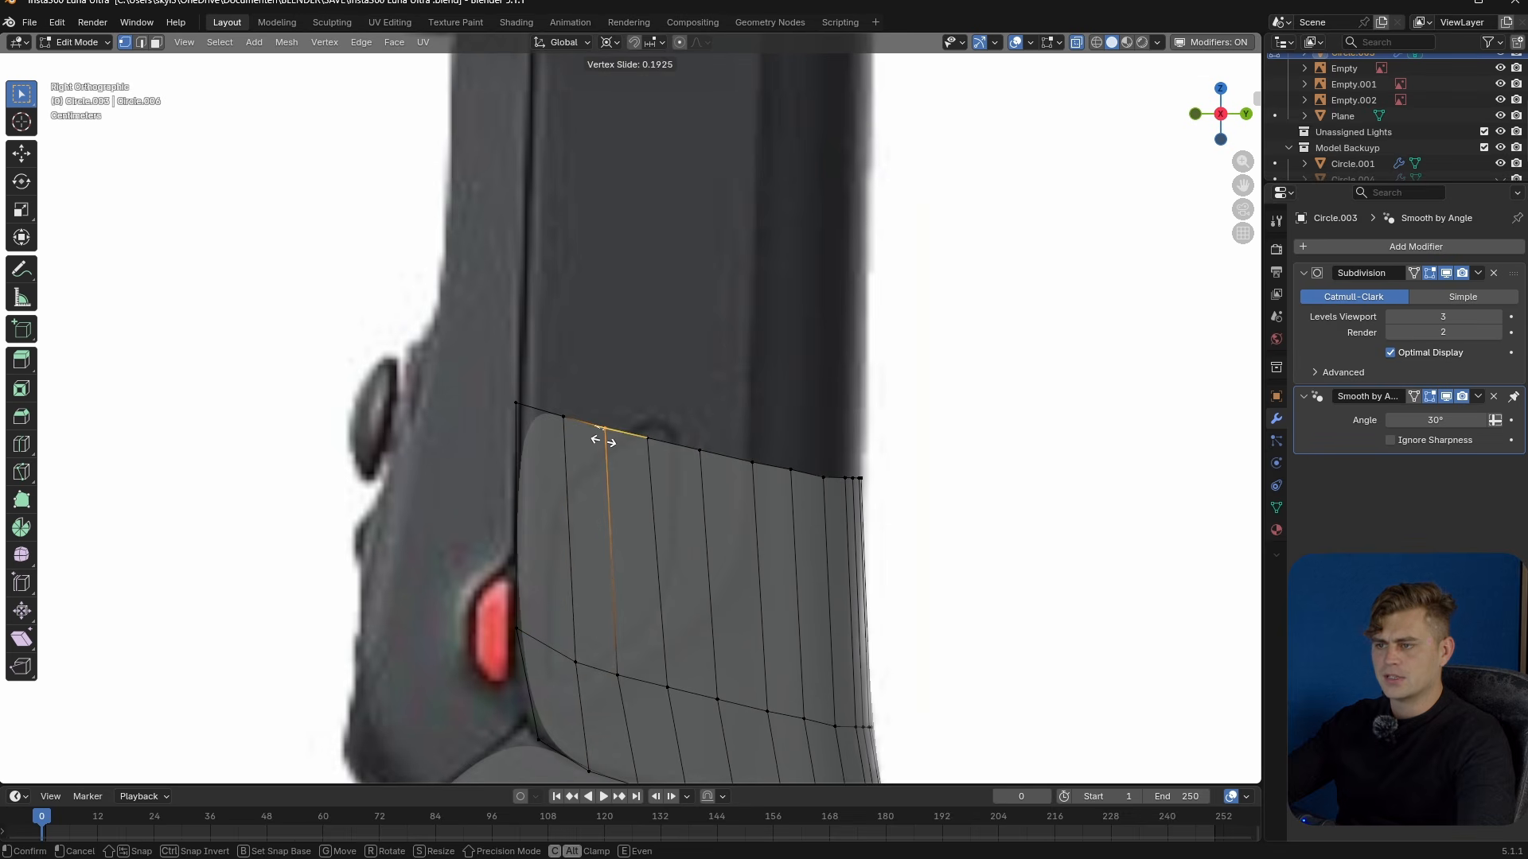
click(604, 442)
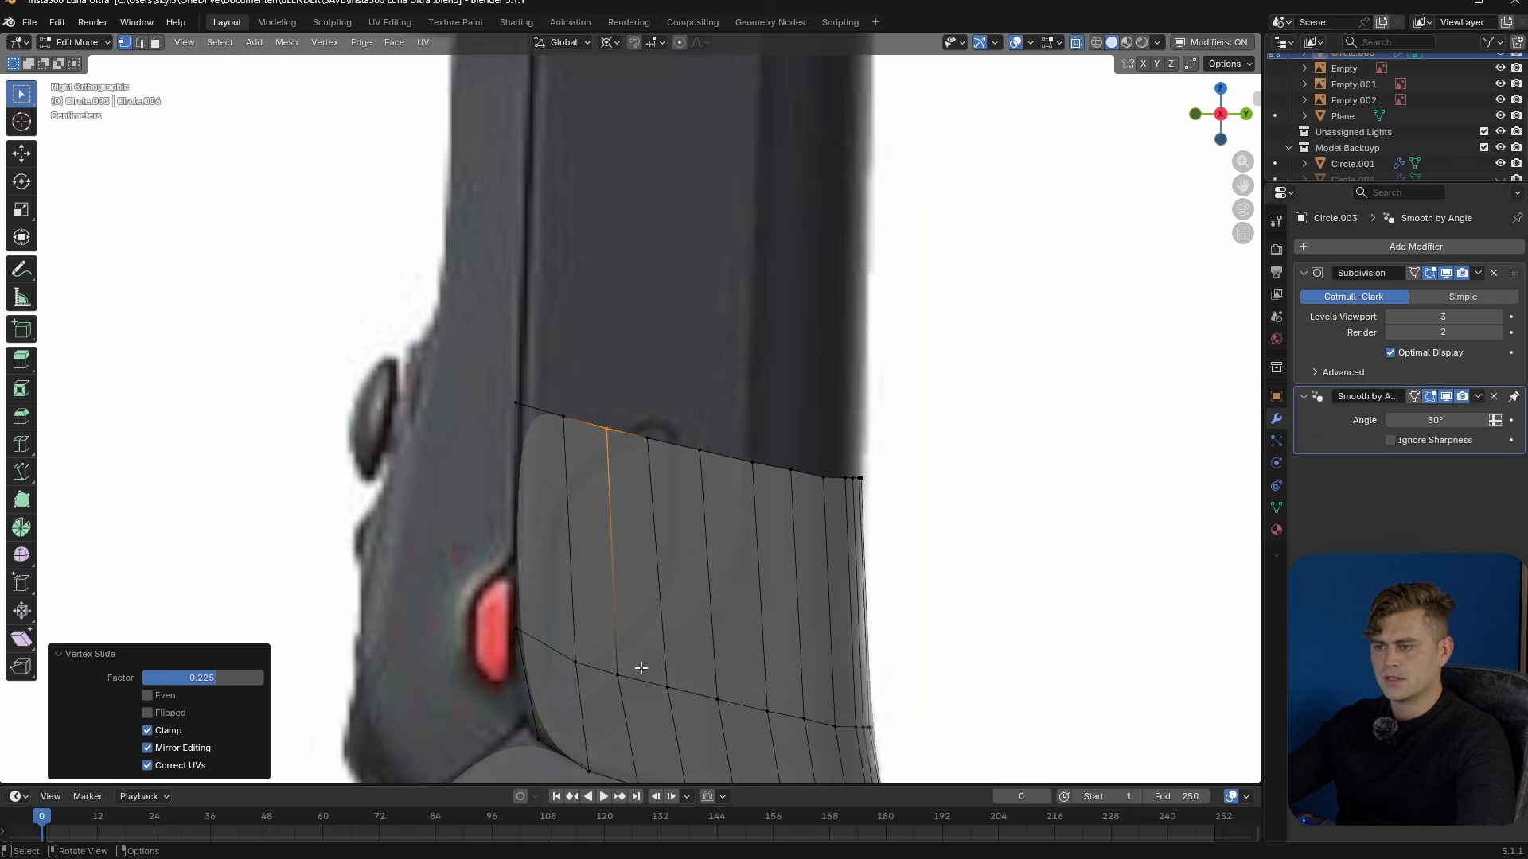
click(618, 676)
key(g)
key(g)
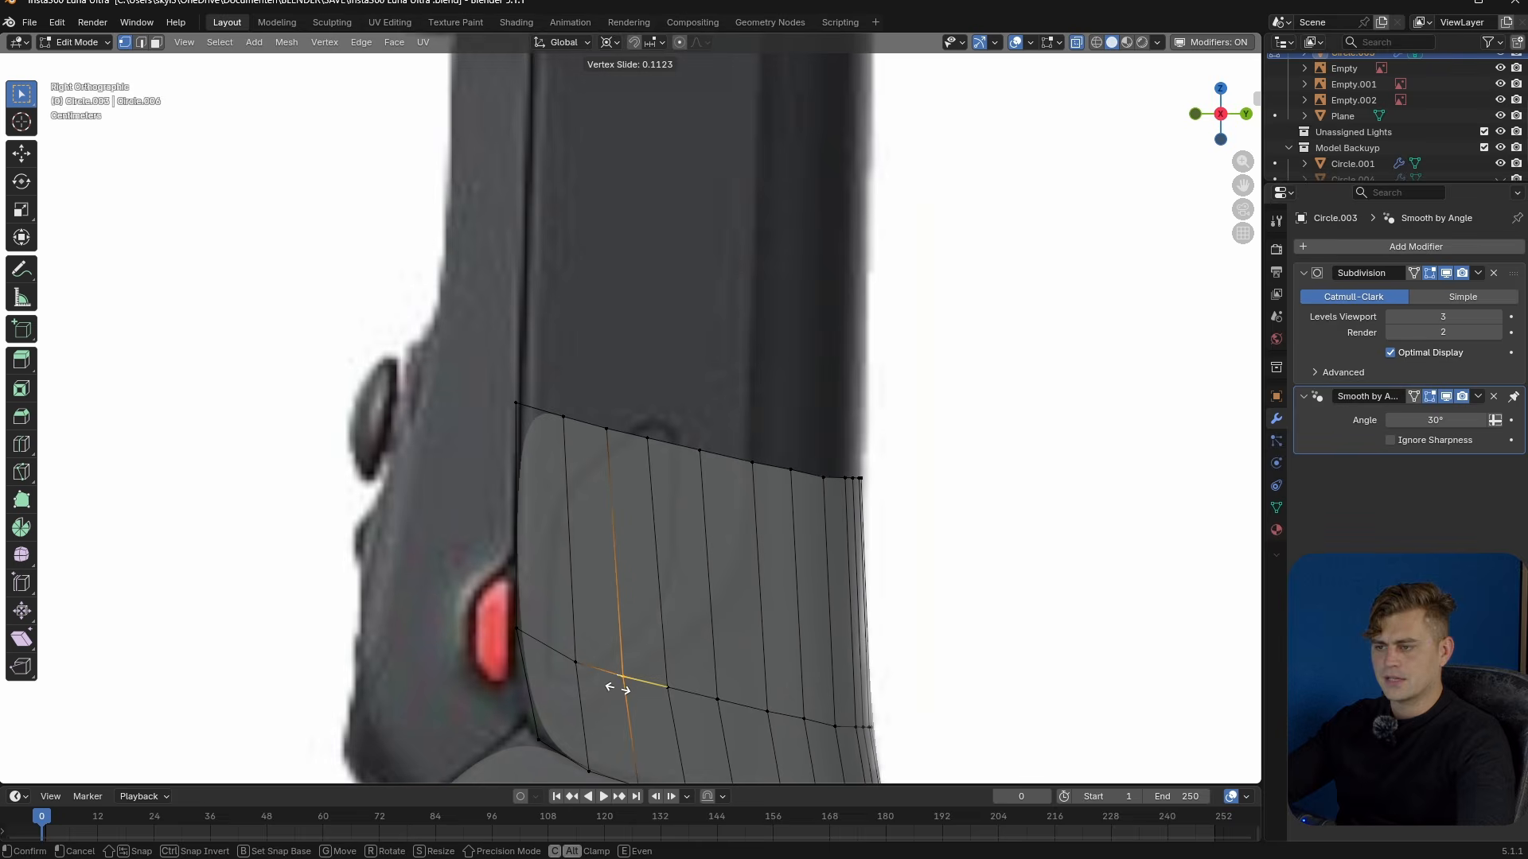
click(622, 685)
- Slide the fourth column's top vertex slightly rearward and the one below it by a factor of 0.045
click(649, 440)
key(g)
key(g)
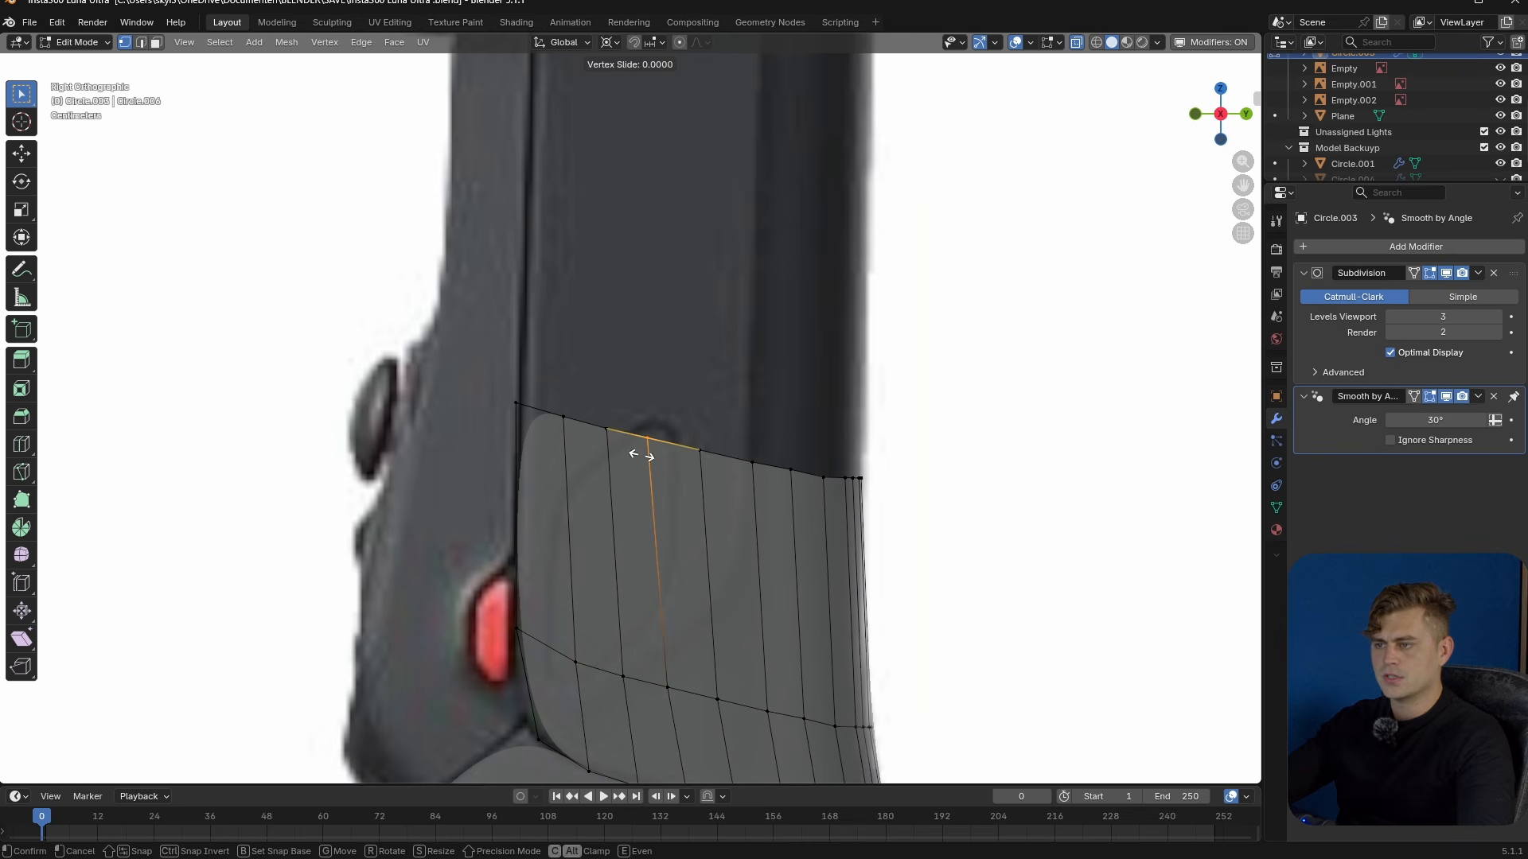
click(646, 456)
click(668, 688)
key(g)
key(g)
click(667, 696)
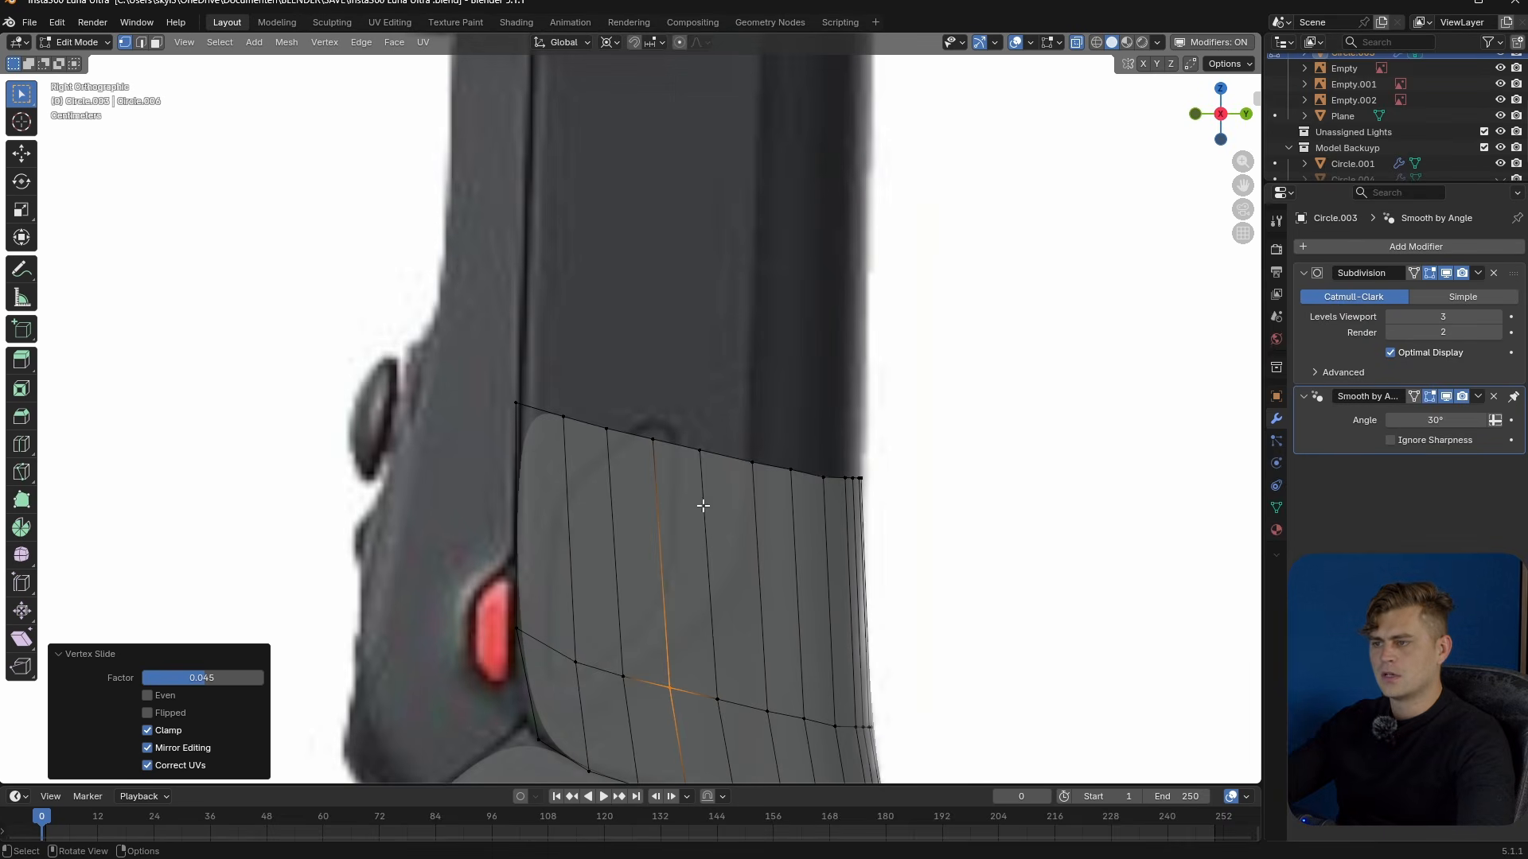
- Extrude the shell's top edge loop about 0.65 m up along Z and shift it about 0.014 m along Y to match the reference
key(2)
alt+click(745, 470)
shift+middle_drag(771, 294, 801, 488)
key(g)
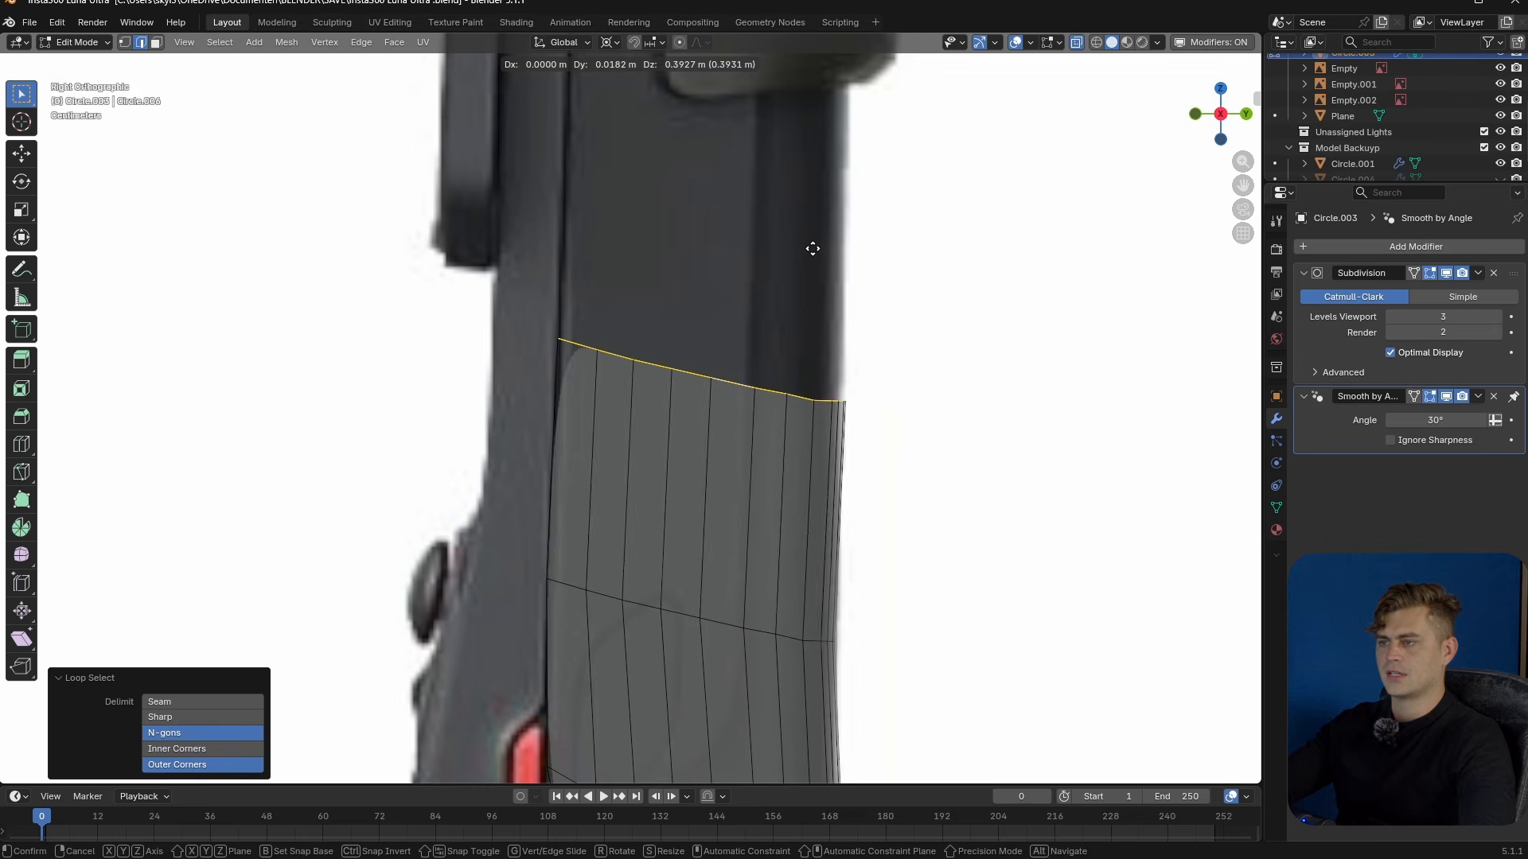
key(z)
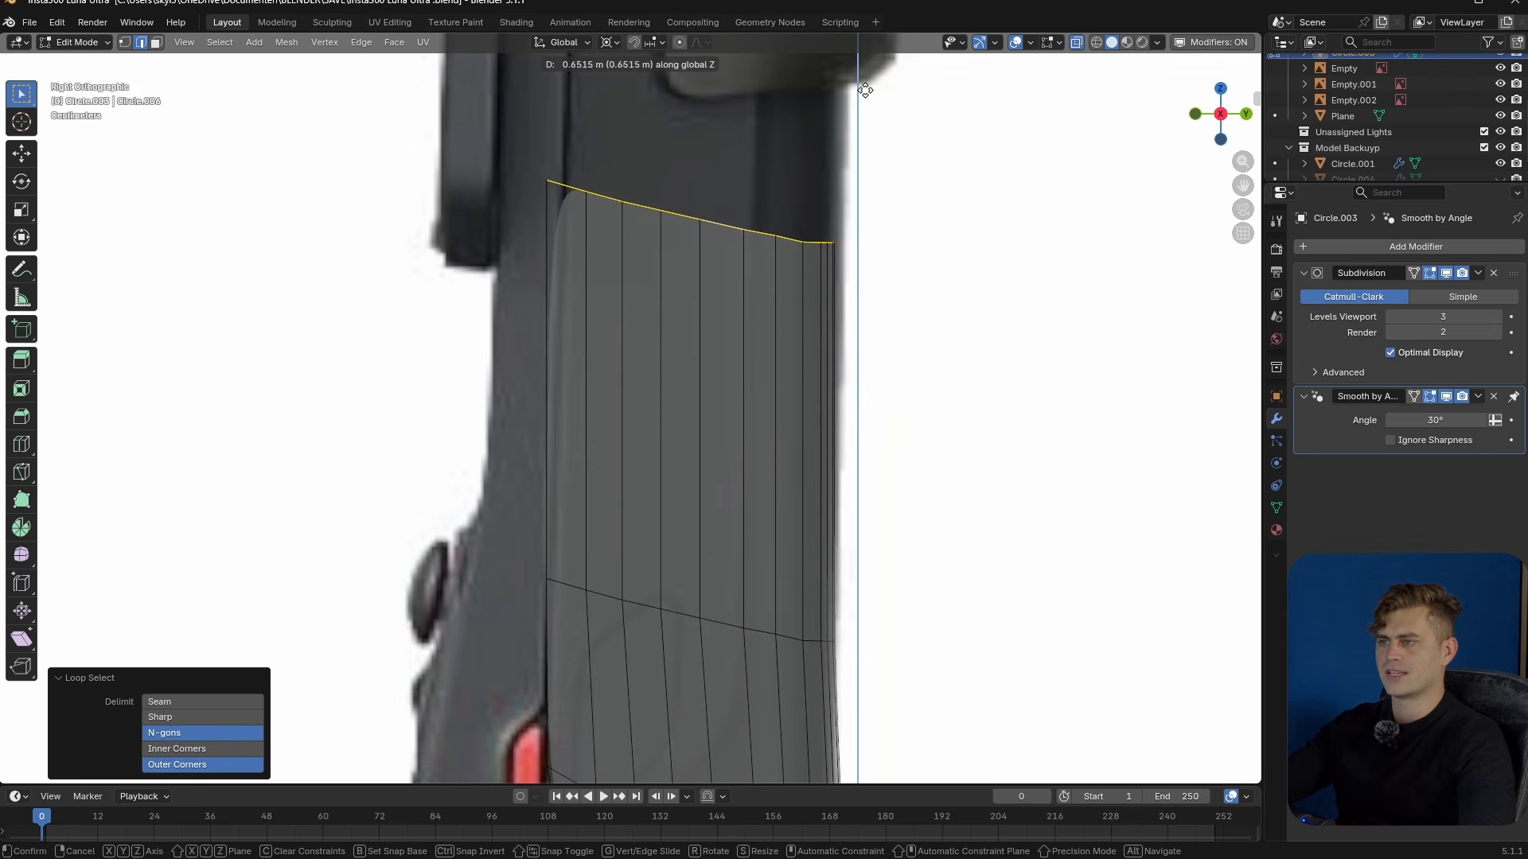
click(865, 95)
shift+middle_drag(852, 215, 764, 539)
key(g)
click(922, 391)
- Extrude the top edge 0.514 m up along Z, and move it a further 0.122 m along Z and 0.031 m along Y
shift+middle_drag(827, 457, 860, 522)
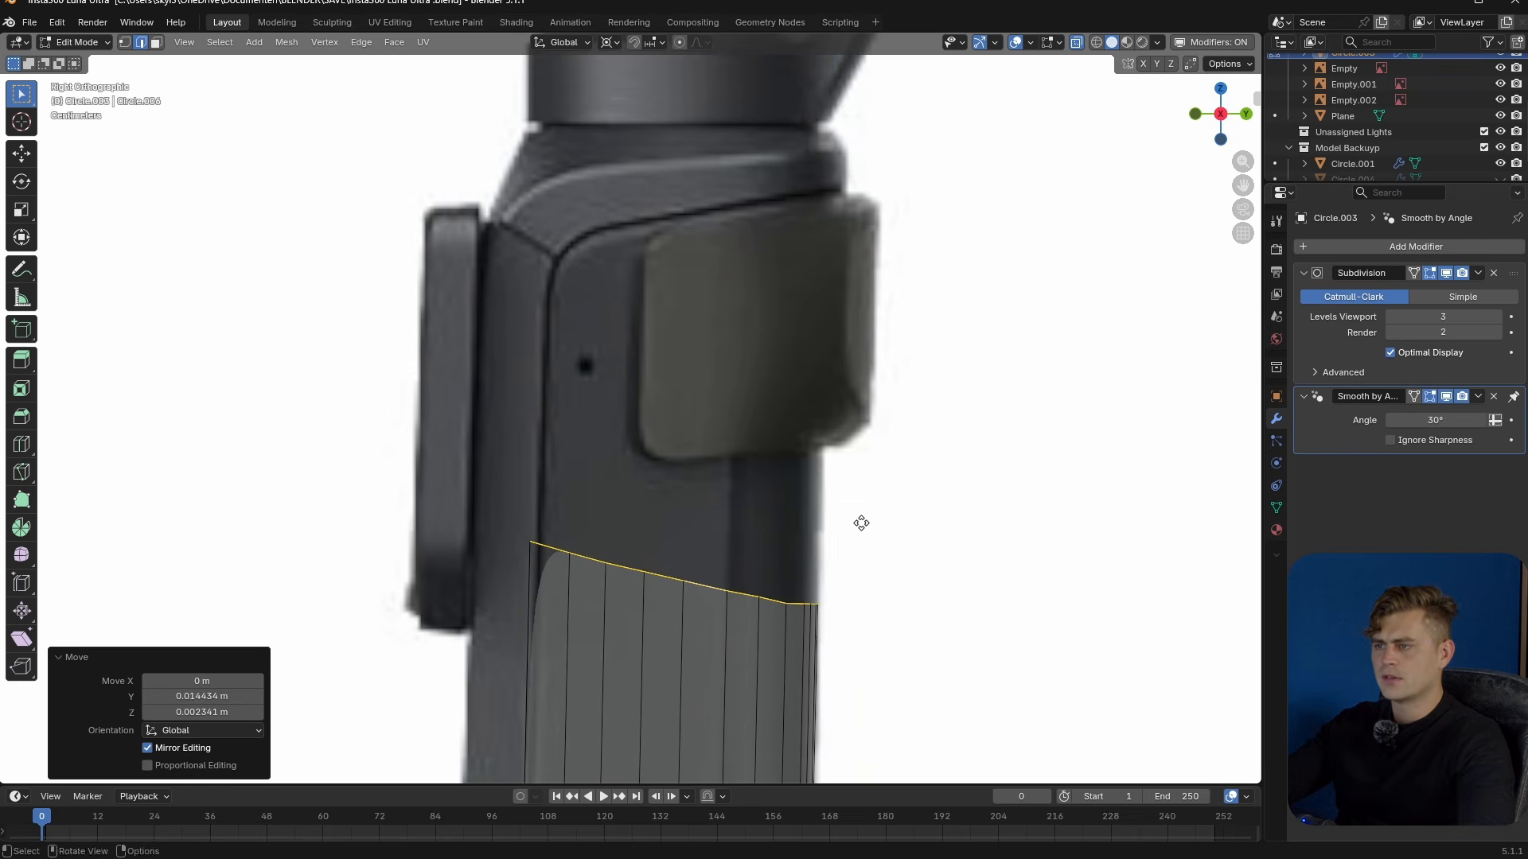
key(g)
key(z)
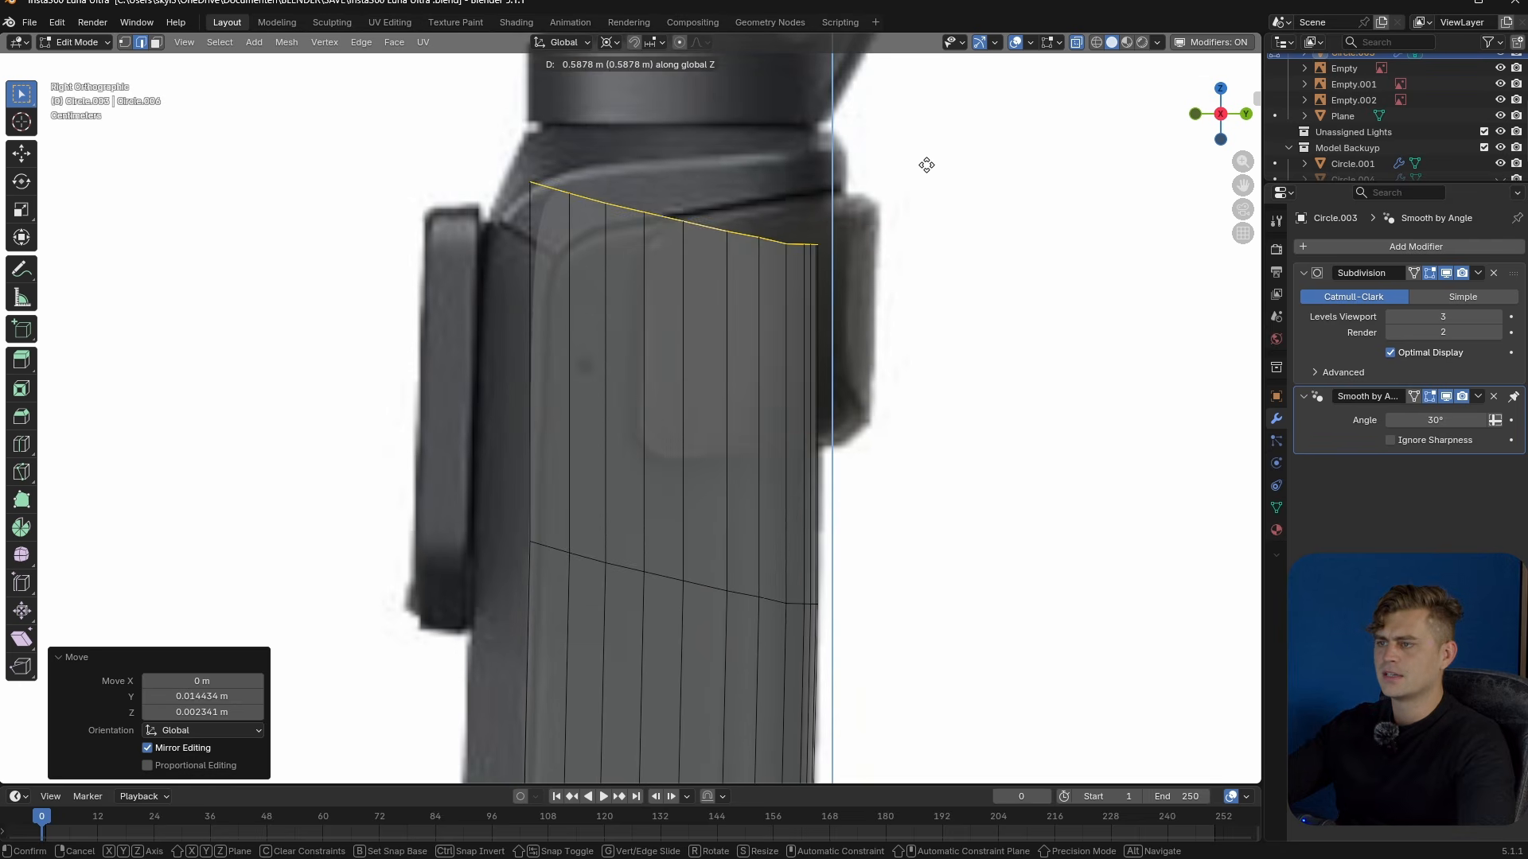
click(938, 209)
key(g)
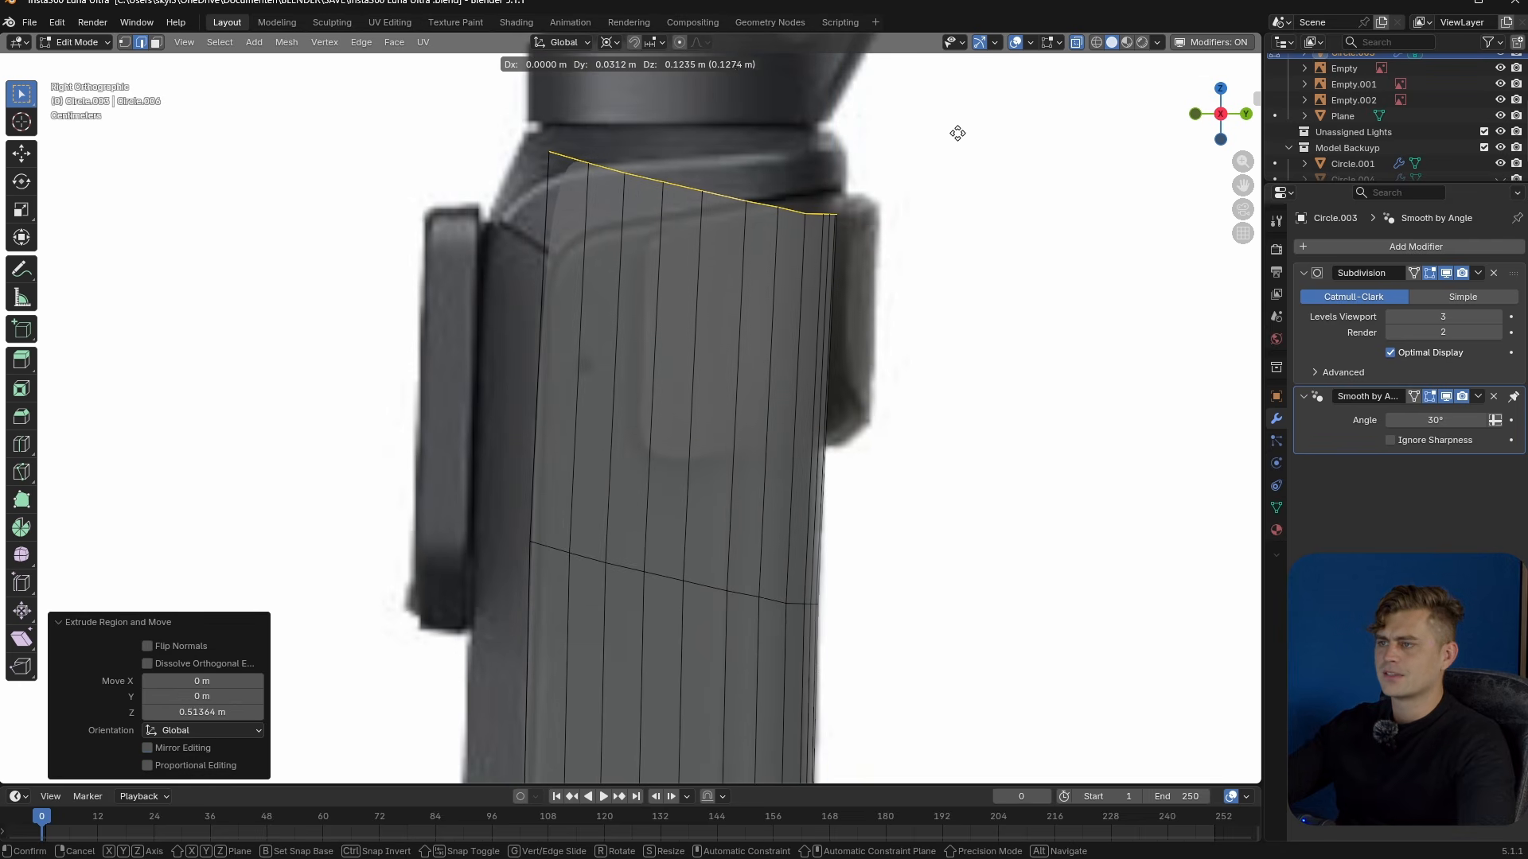
click(958, 134)
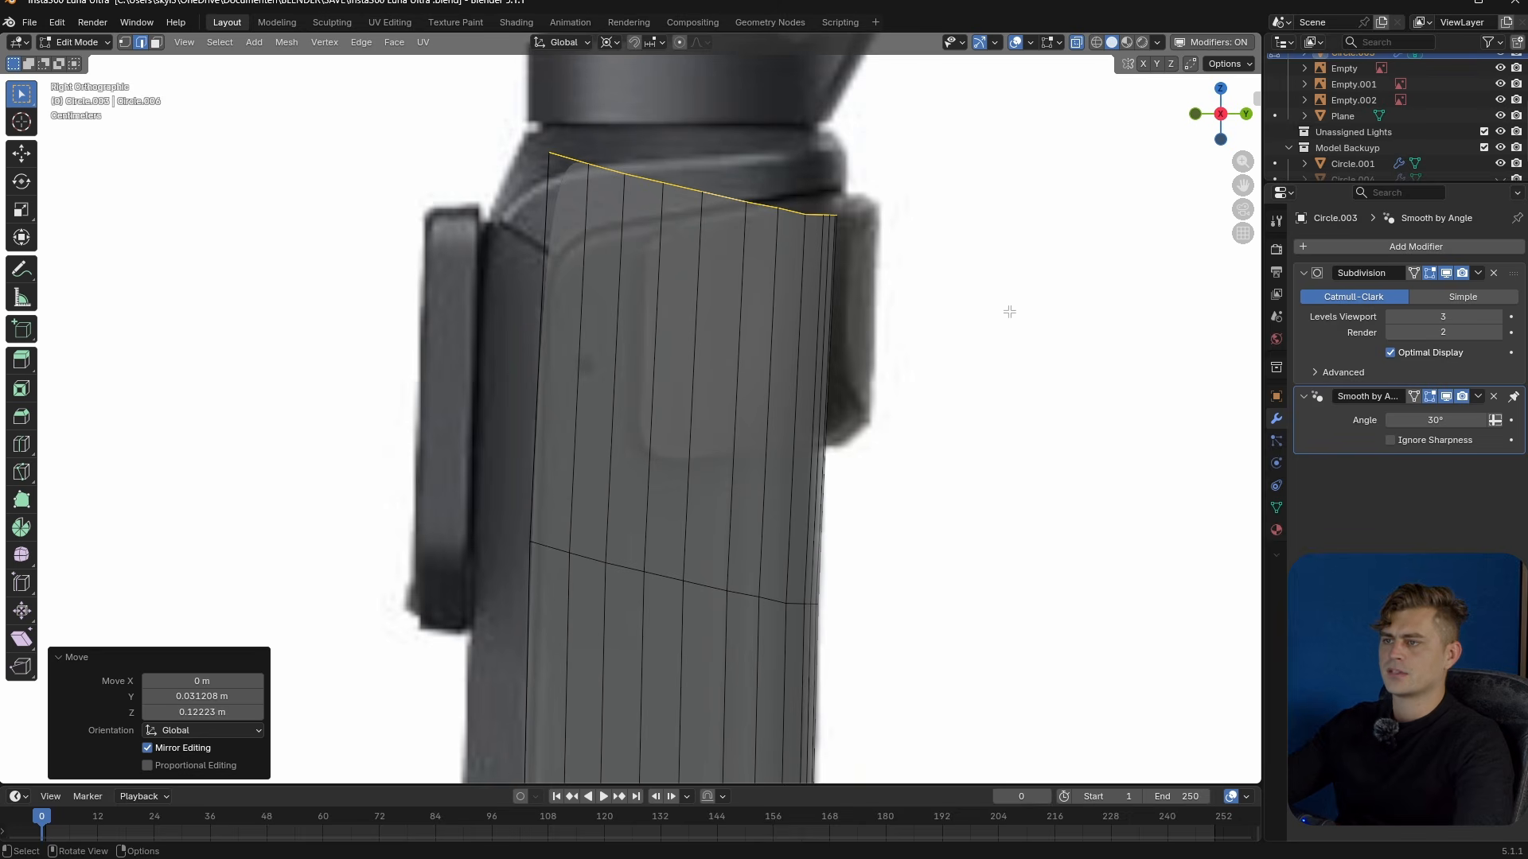
- Set the transform pivot to Median Point and rotate the top edge 24.1° about X to follow the sloping neck seam
key(s)
key(Escape)
click(609, 42)
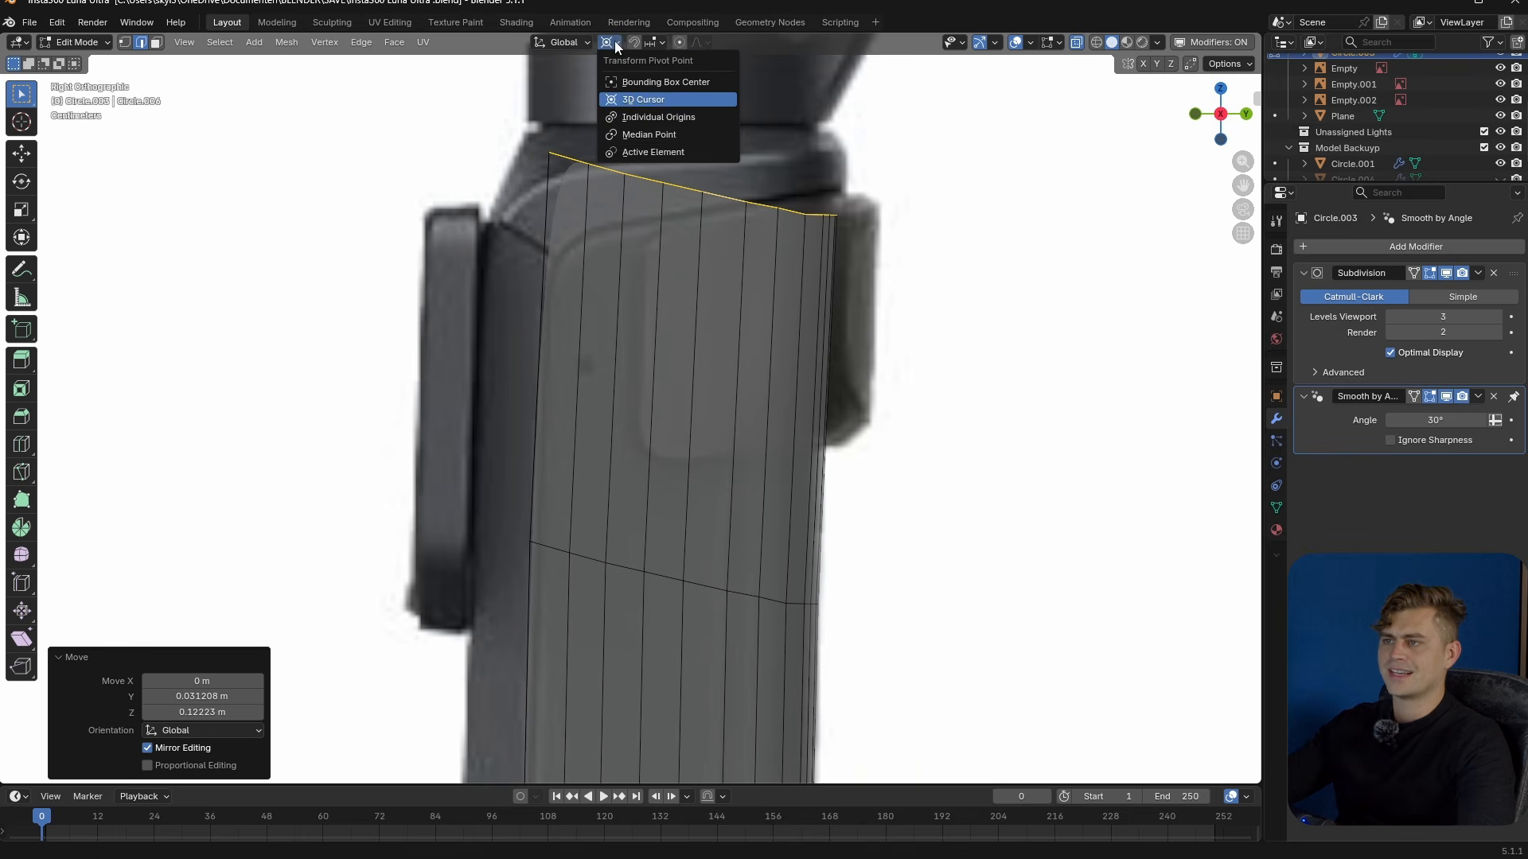
click(649, 135)
key(r)
key(x)
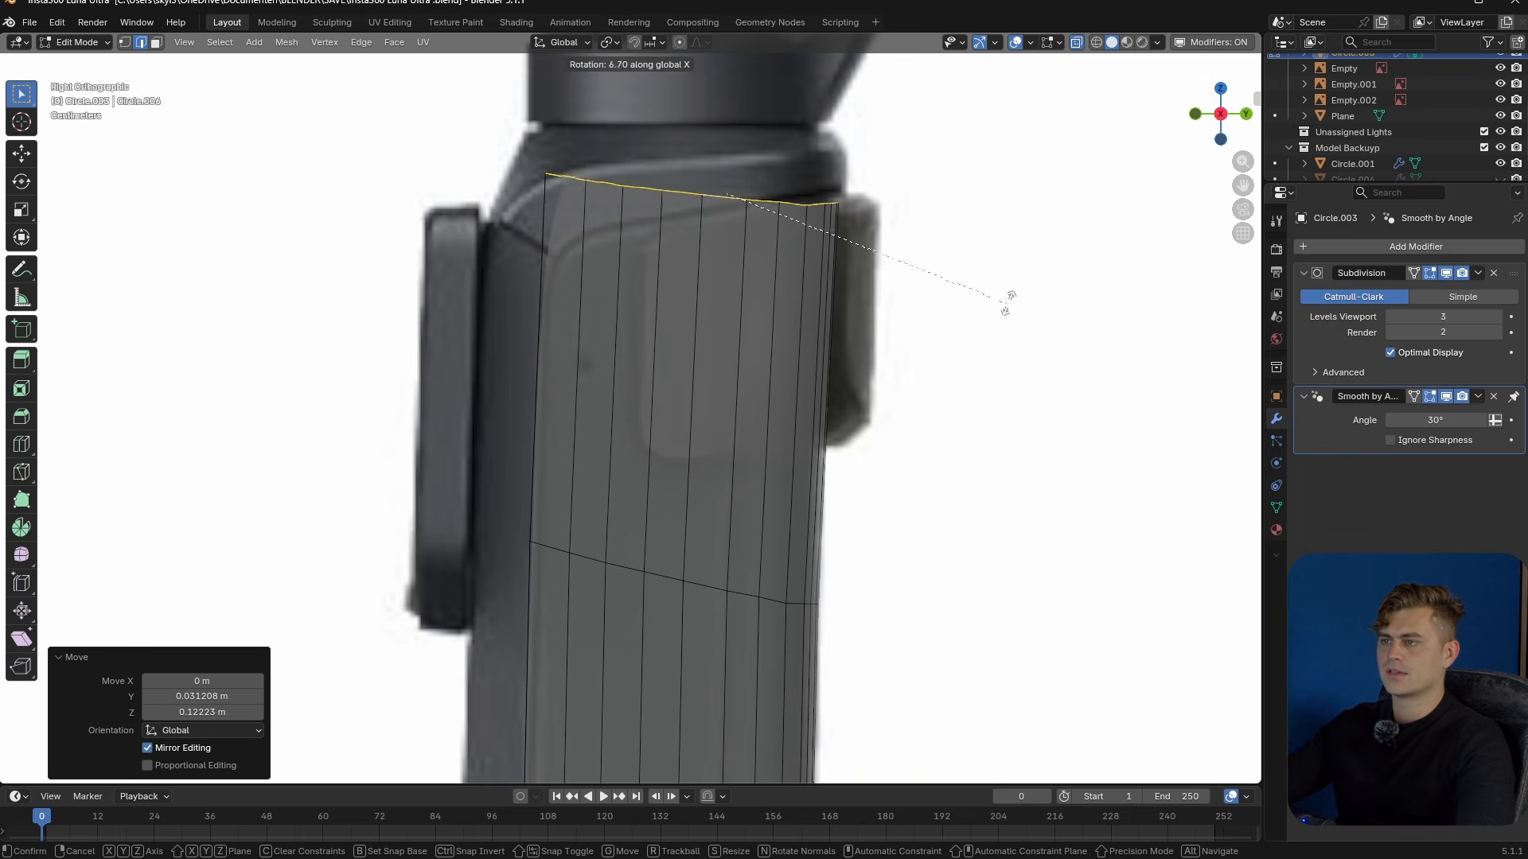
click(994, 212)
- Smooth the top edge with LoopTools Relax and move it about 0.022 m down along Z
key(ctrl+e)
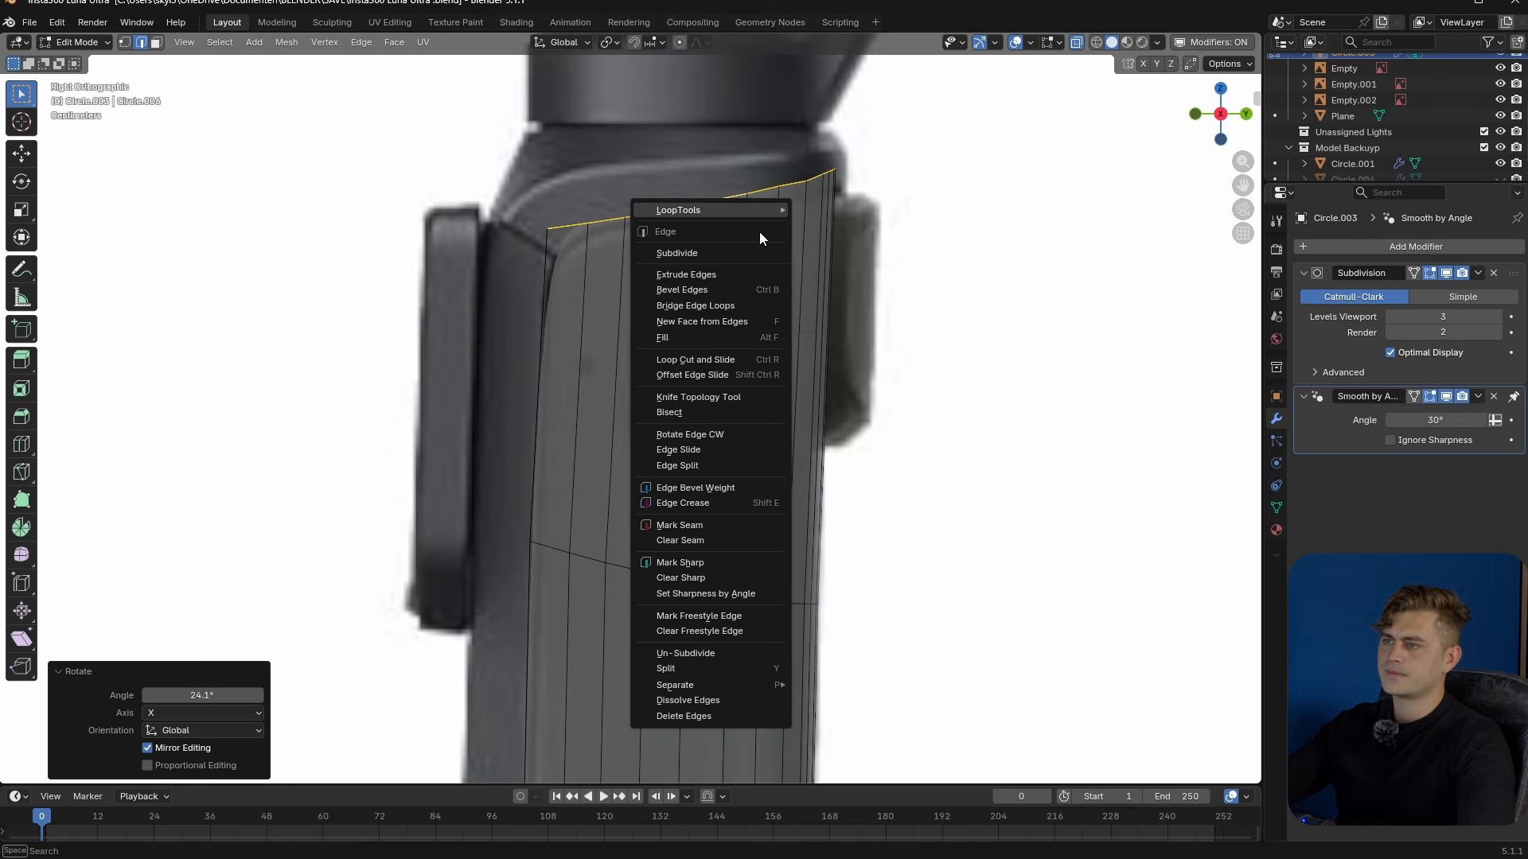
mouse_move(743, 215)
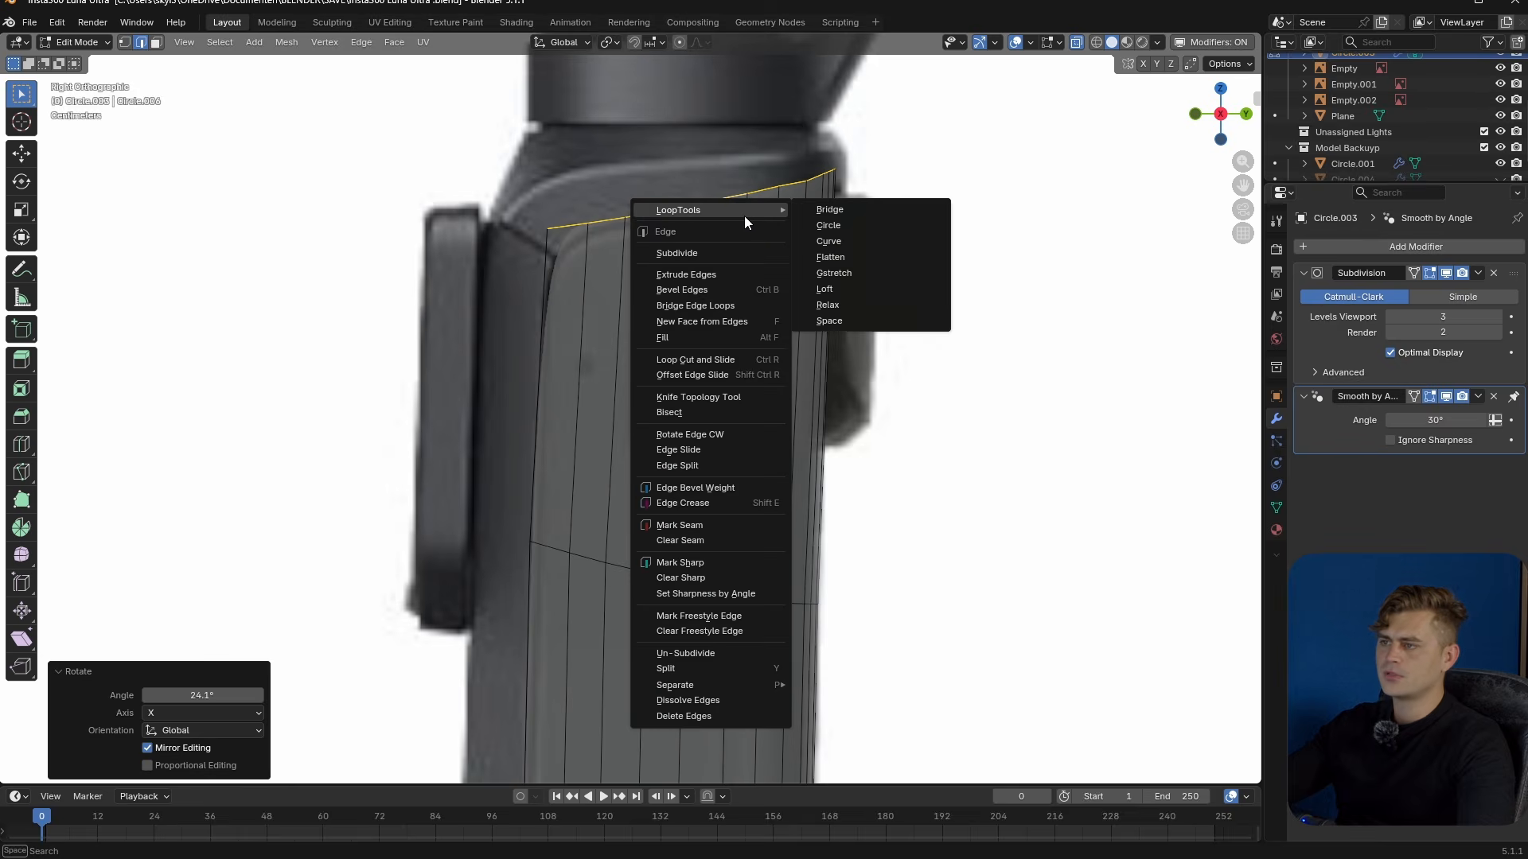
click(857, 302)
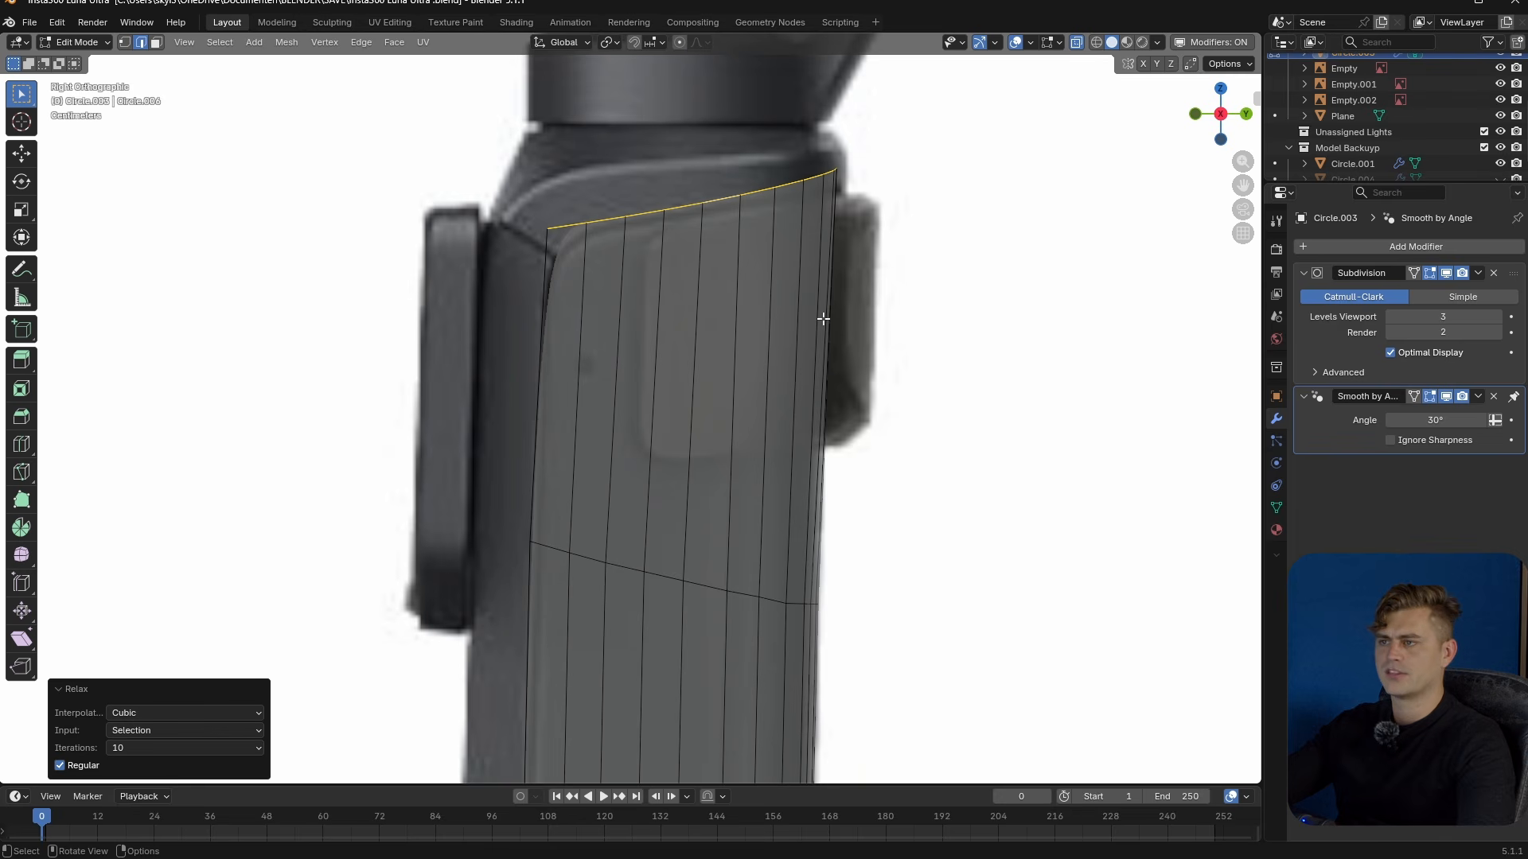
key(g)
key(z)
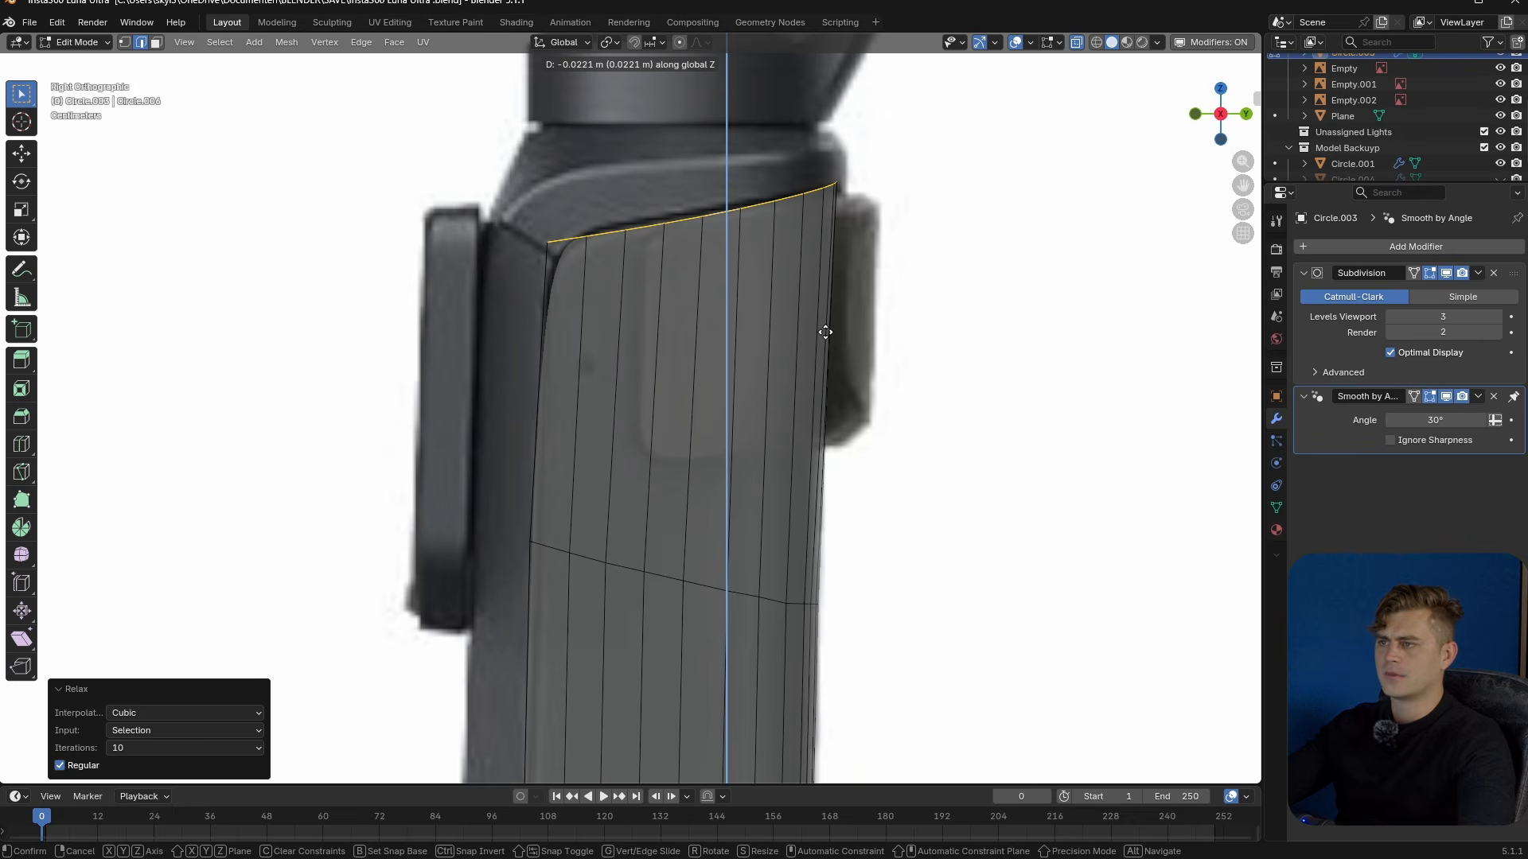
click(825, 333)
- Scale the top edge to -2.327 along Z to reverse its curve
key(s)
key(z)
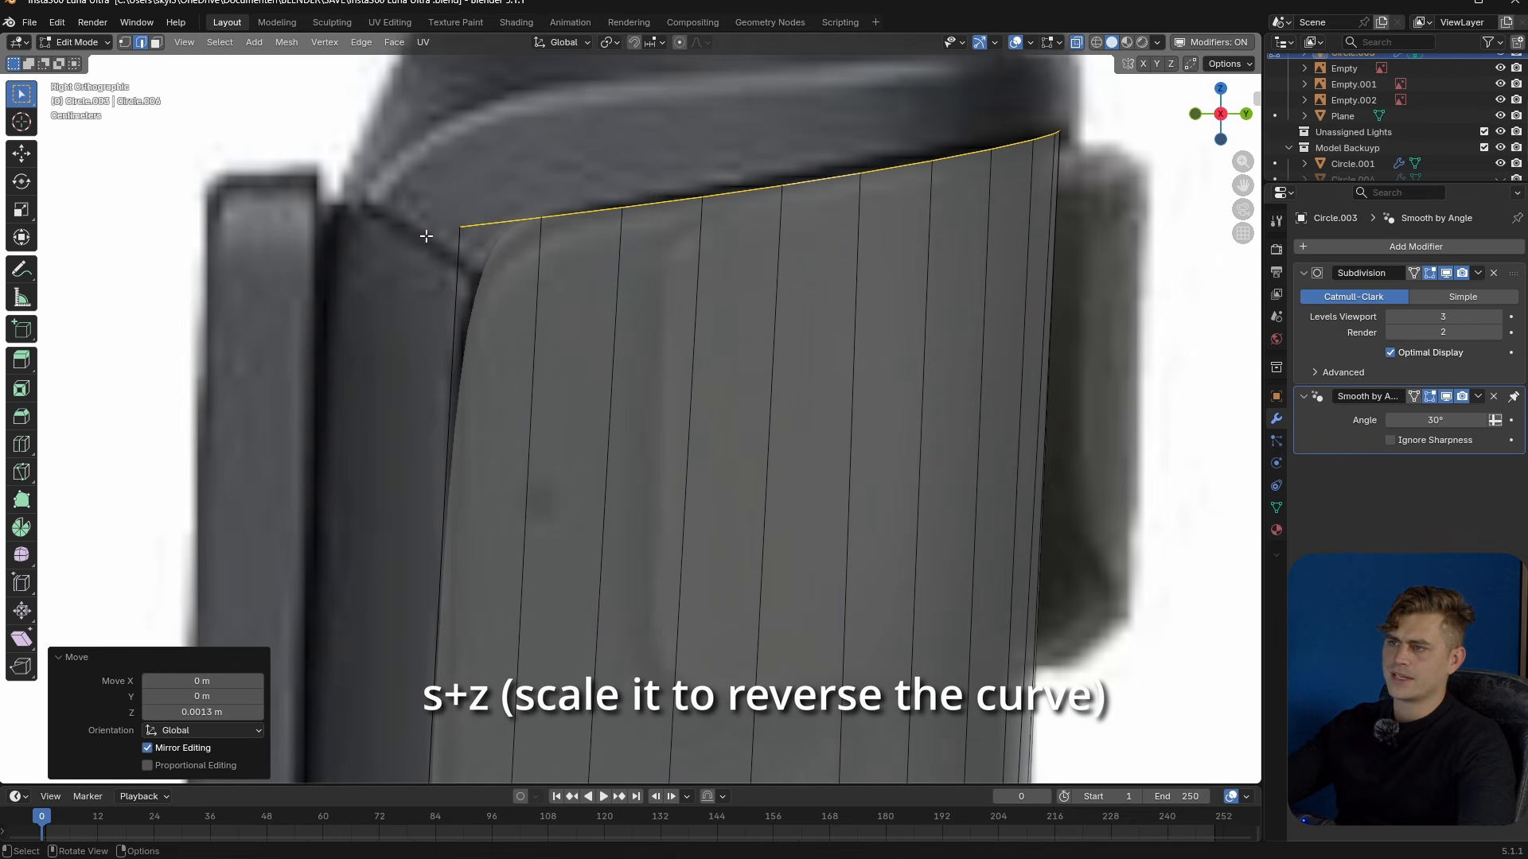
key(s)
key(z)
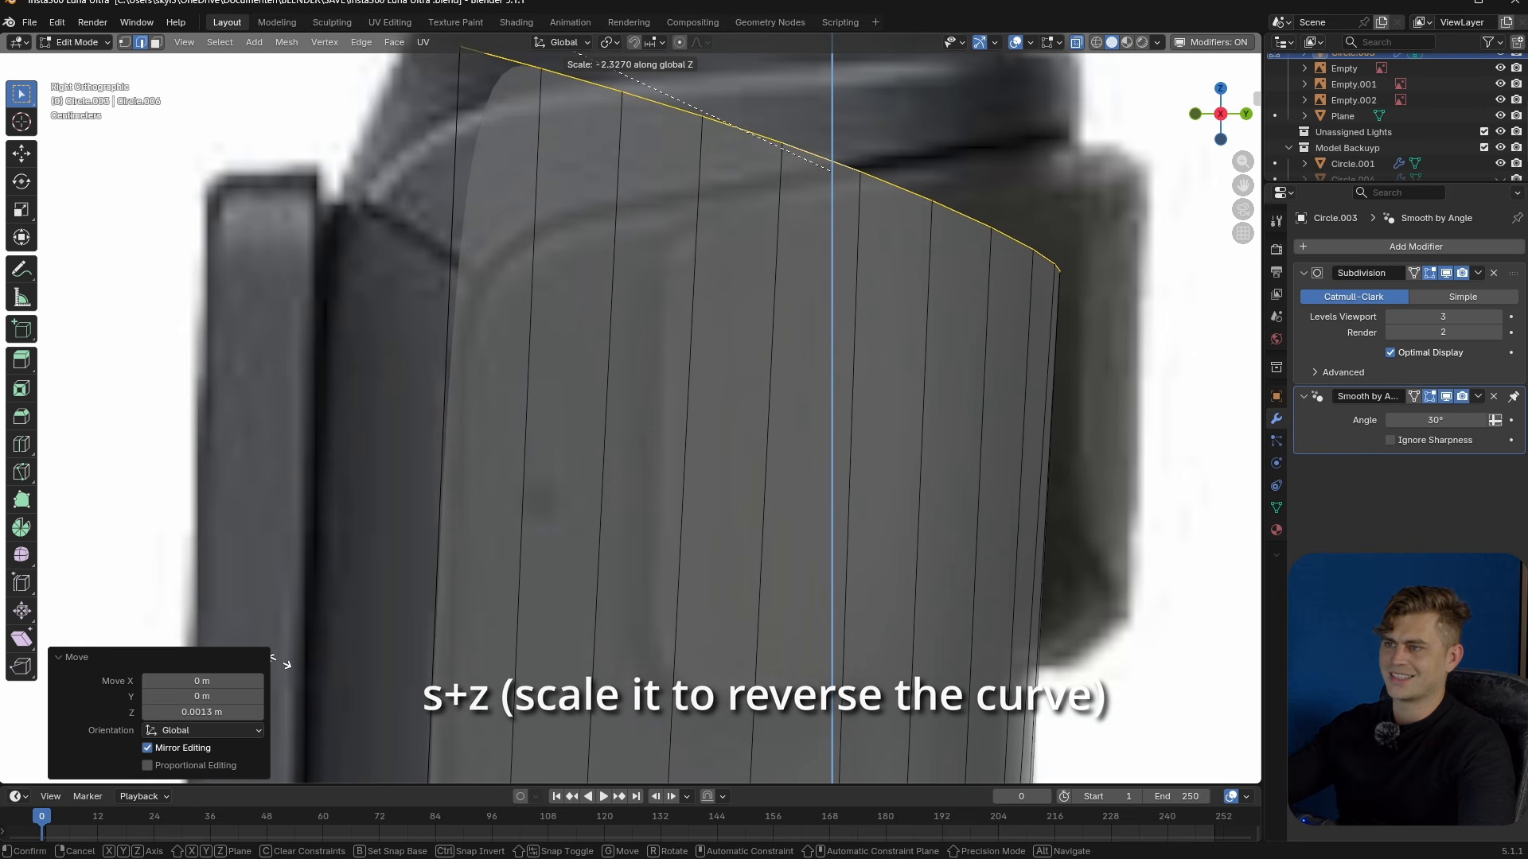
click(352, 711)
- Rotate the top edge 30.9° and a further 2.39° about X, rescaling it along Z to follow the neck seam
scroll(353, 710, down, 4)
key(r)
key(x)
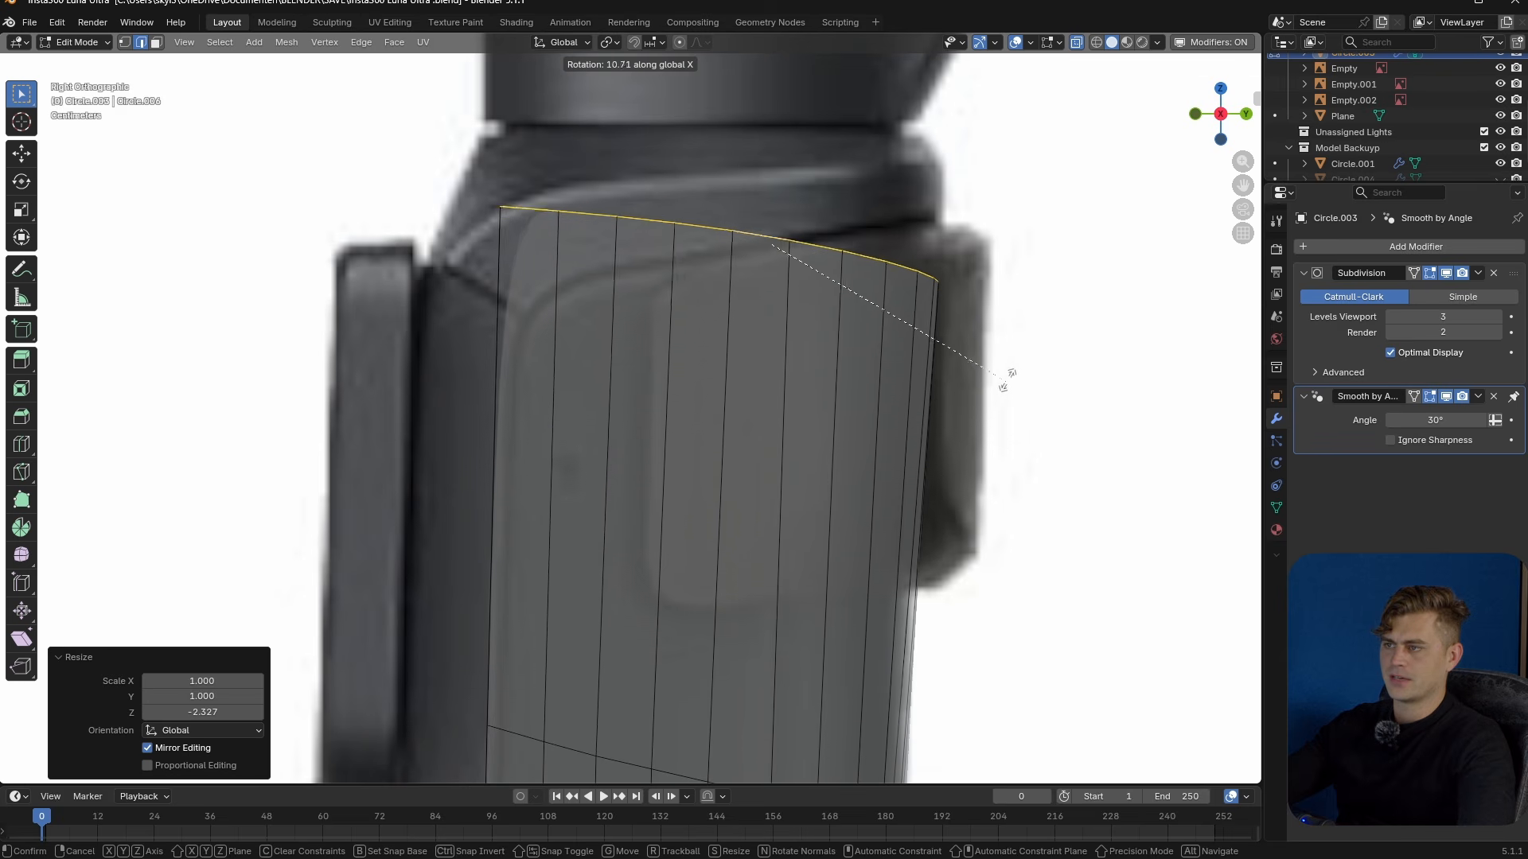
click(1034, 290)
key(s)
key(z)
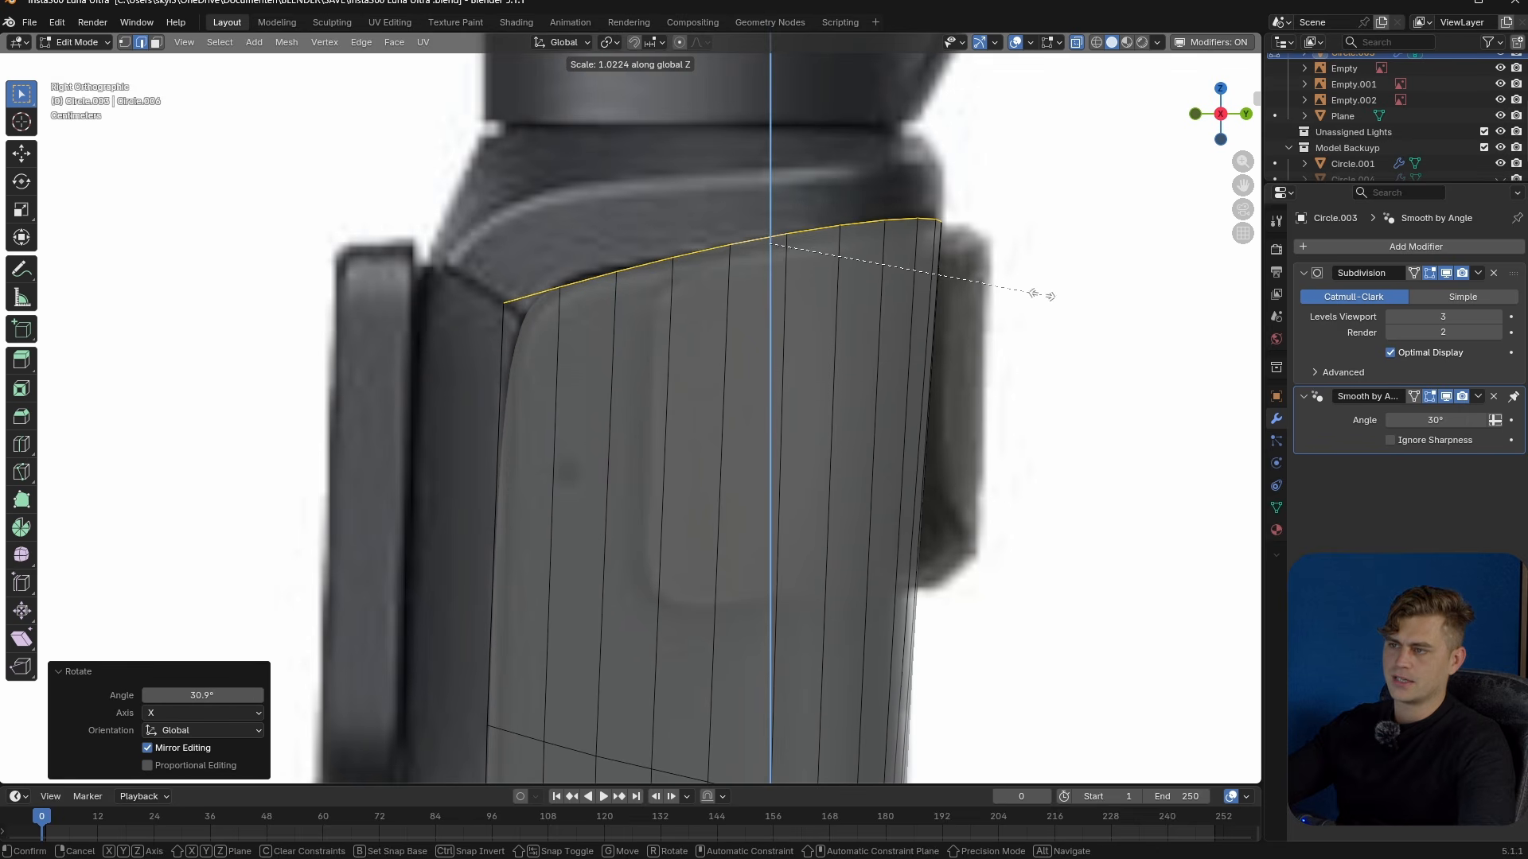
click(976, 281)
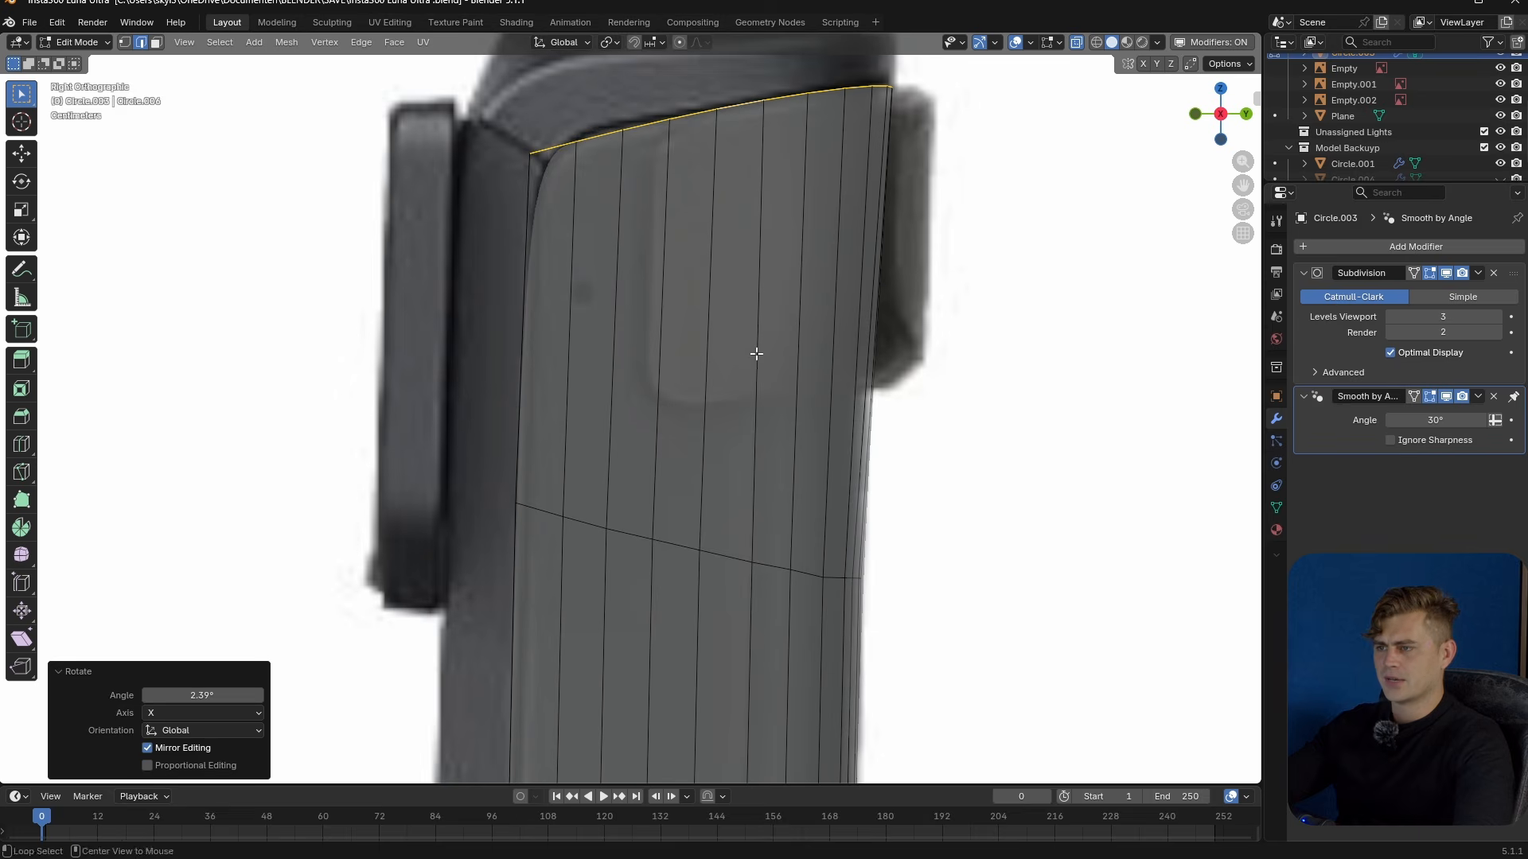
- Add one centred edge loop across the lowest band of the handle shell, just above the base
alt+click(756, 354)
scroll(761, 421, down, 4)
shift+middle_drag(692, 770, 695, 549)
scroll(694, 550, up, 4)
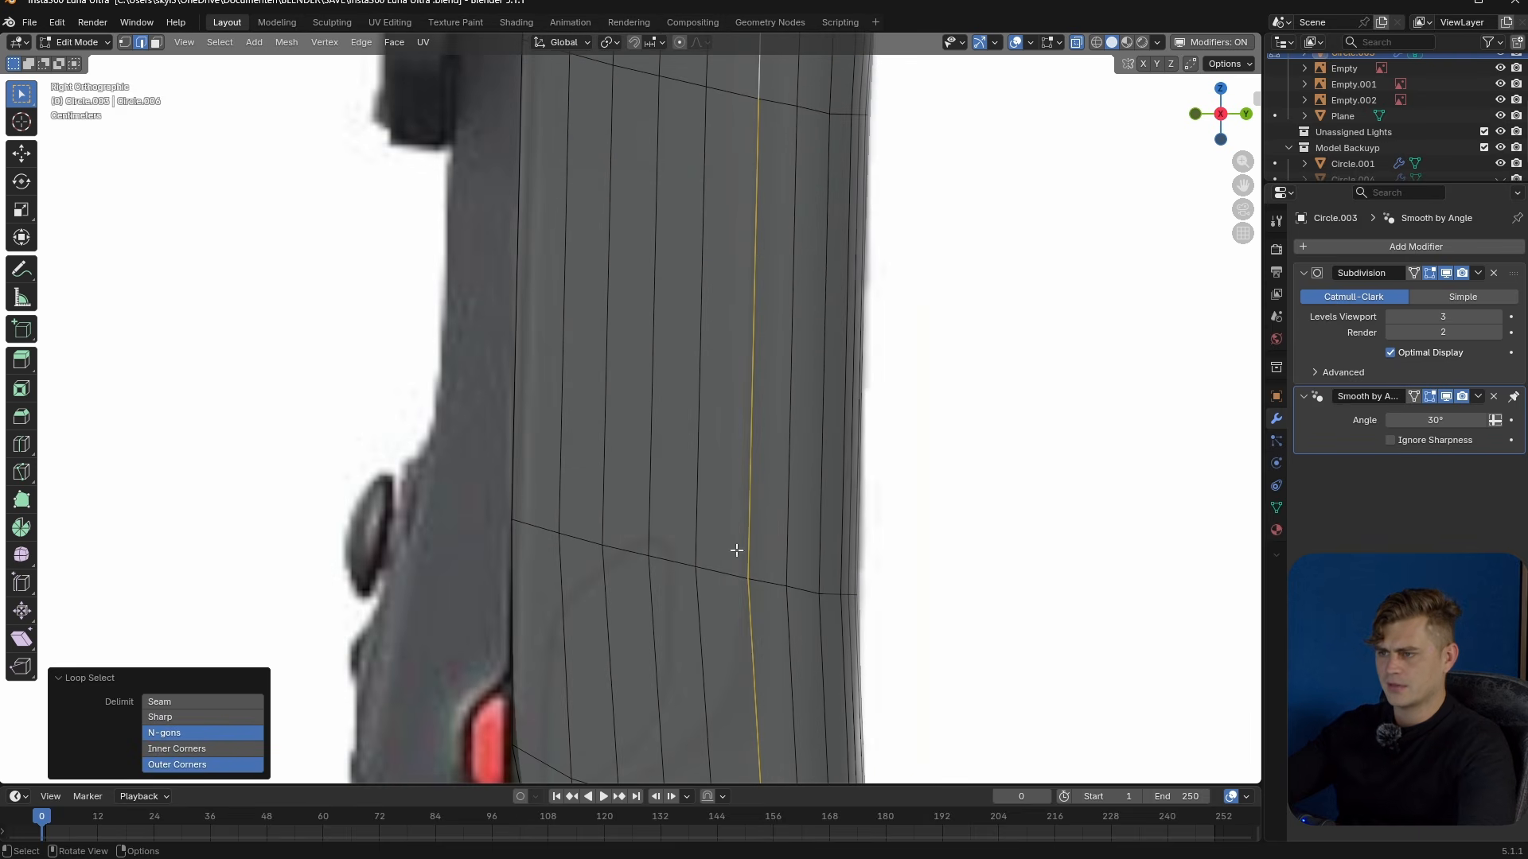
shift+middle_drag(731, 697, 748, 550)
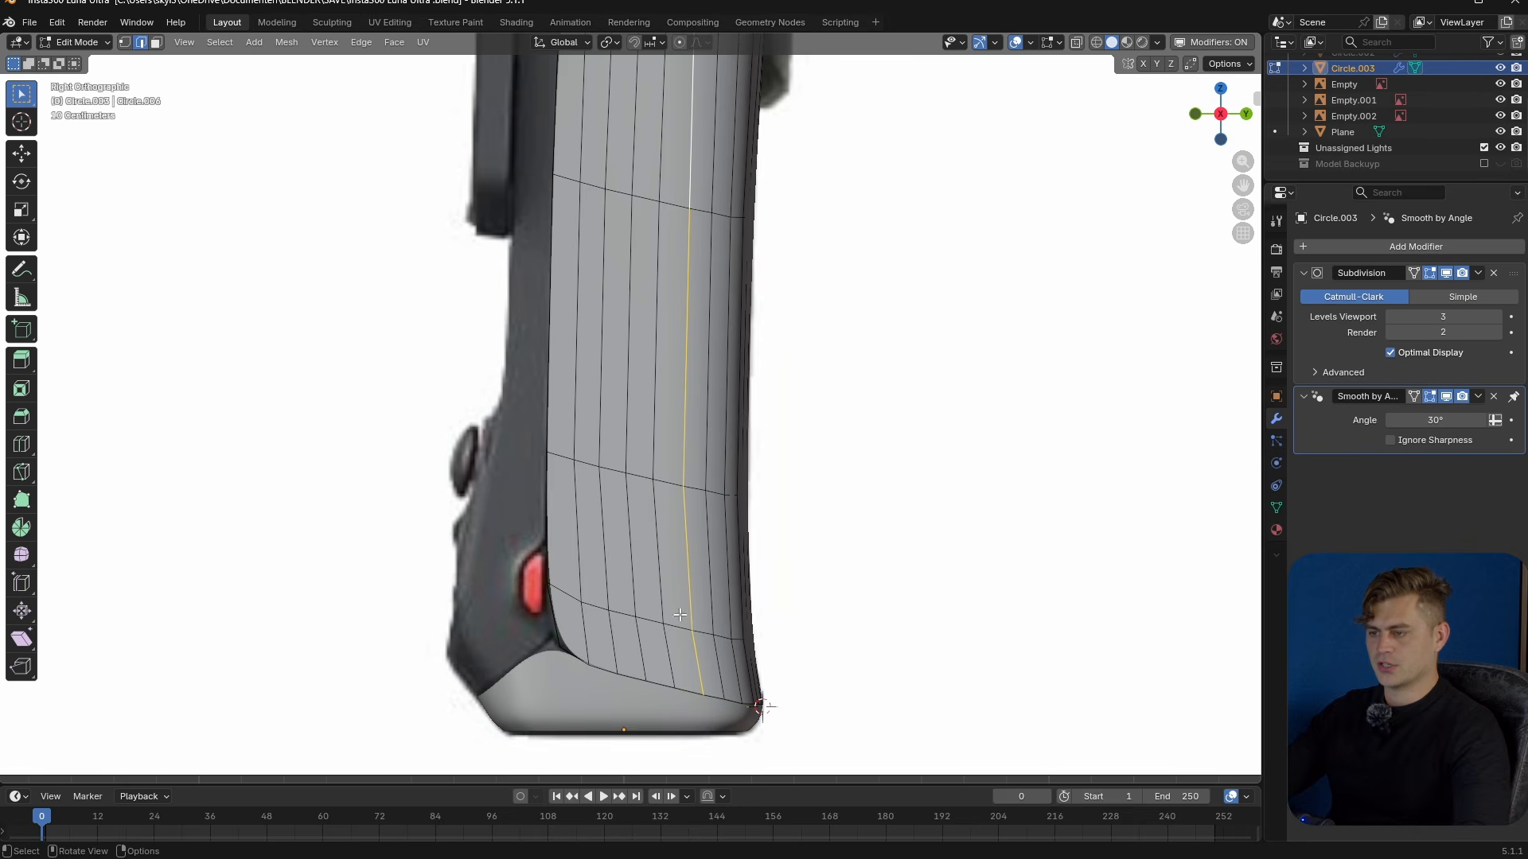
key(ctrl+r)
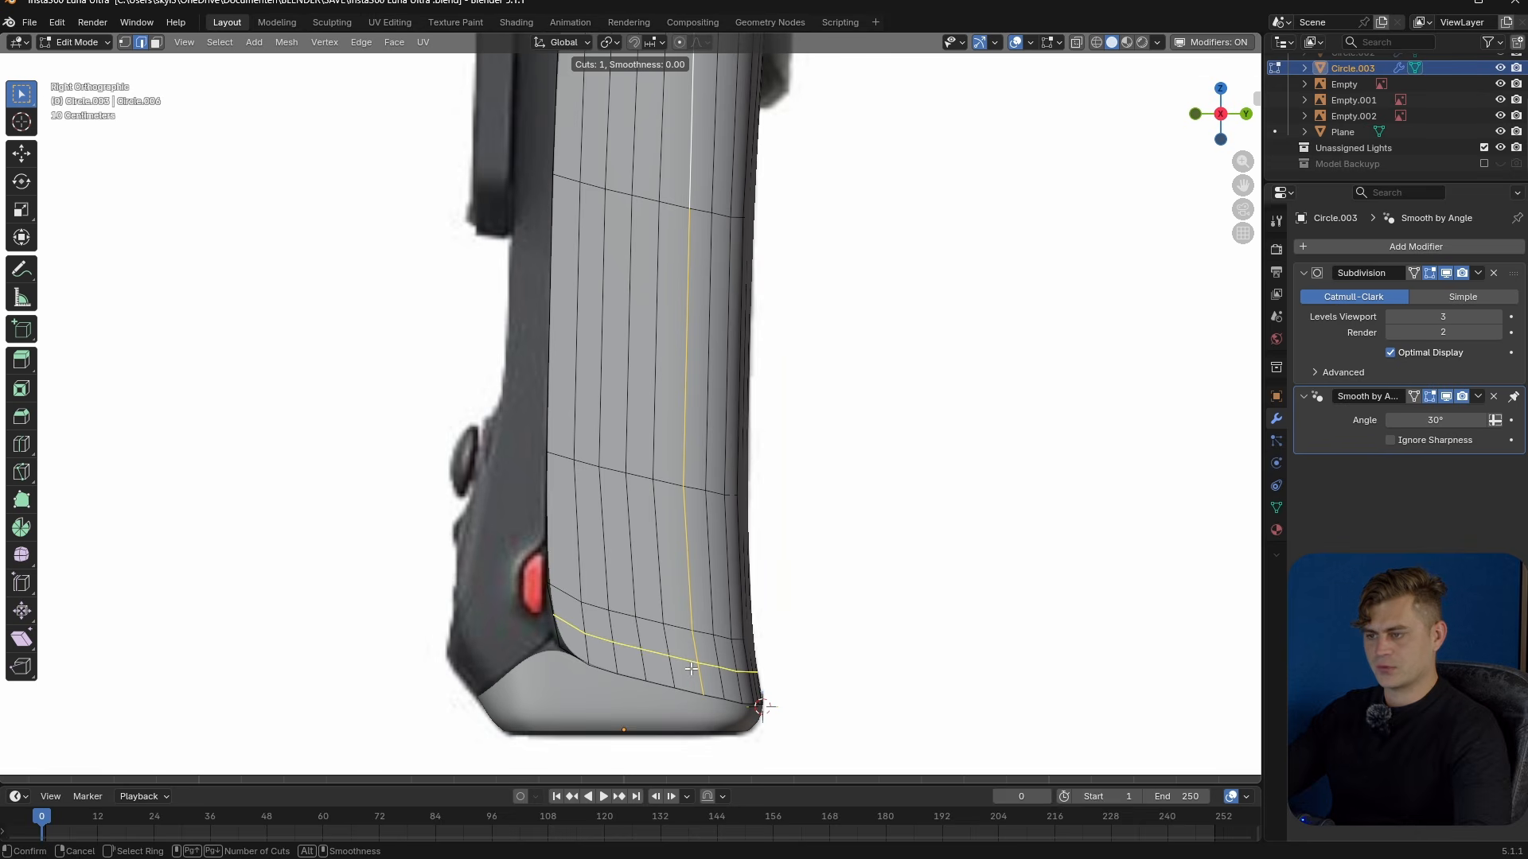
click(691, 669)
right_click(690, 668)
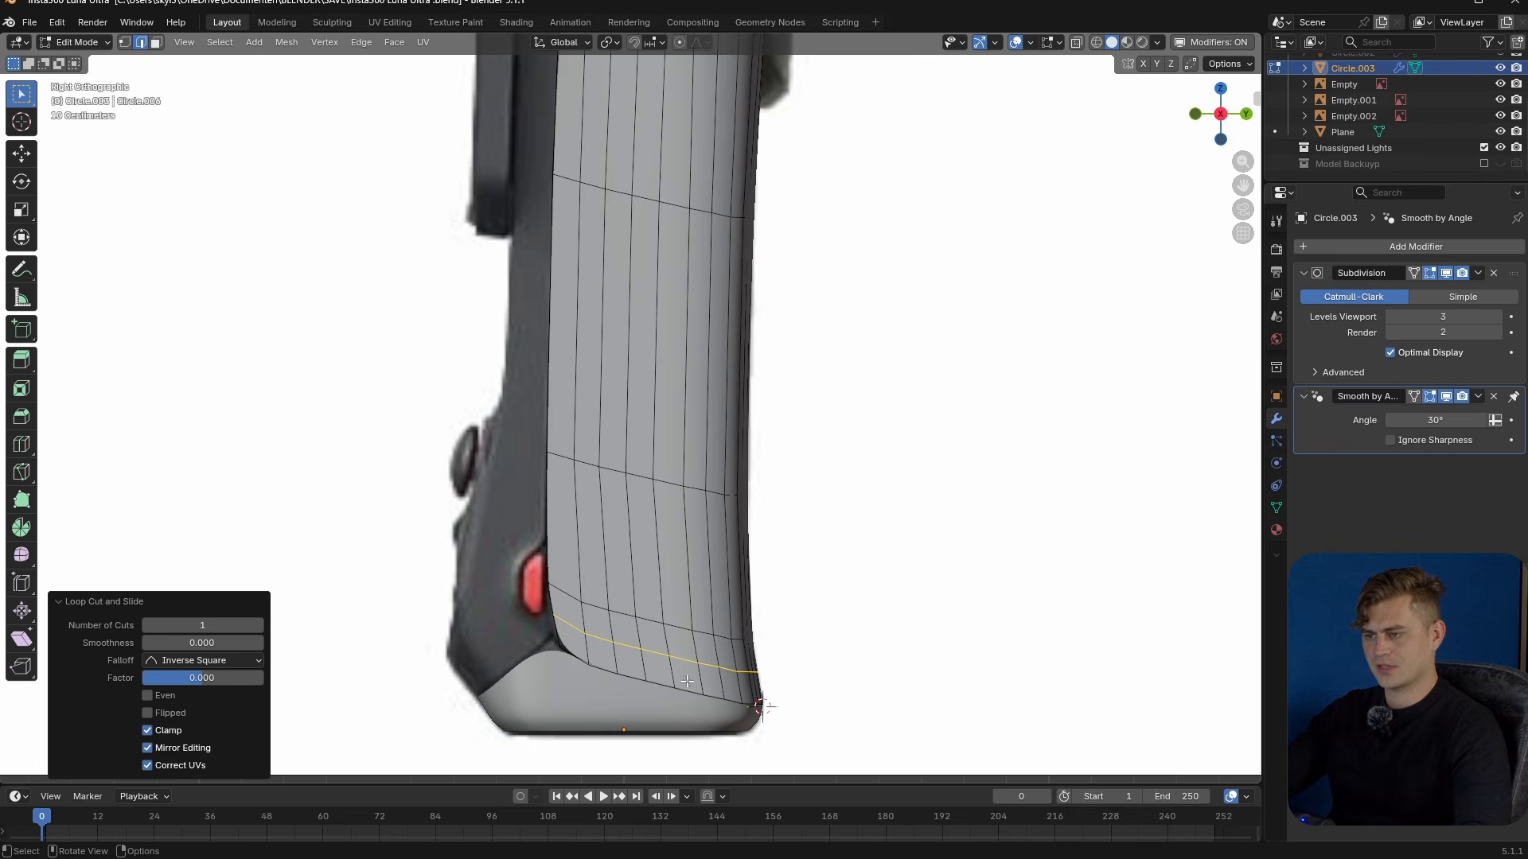
- Add four evenly spaced edge loops in the short band beside the red button on the lower shell
key(ctrl+r)
scroll(691, 589, up, 3)
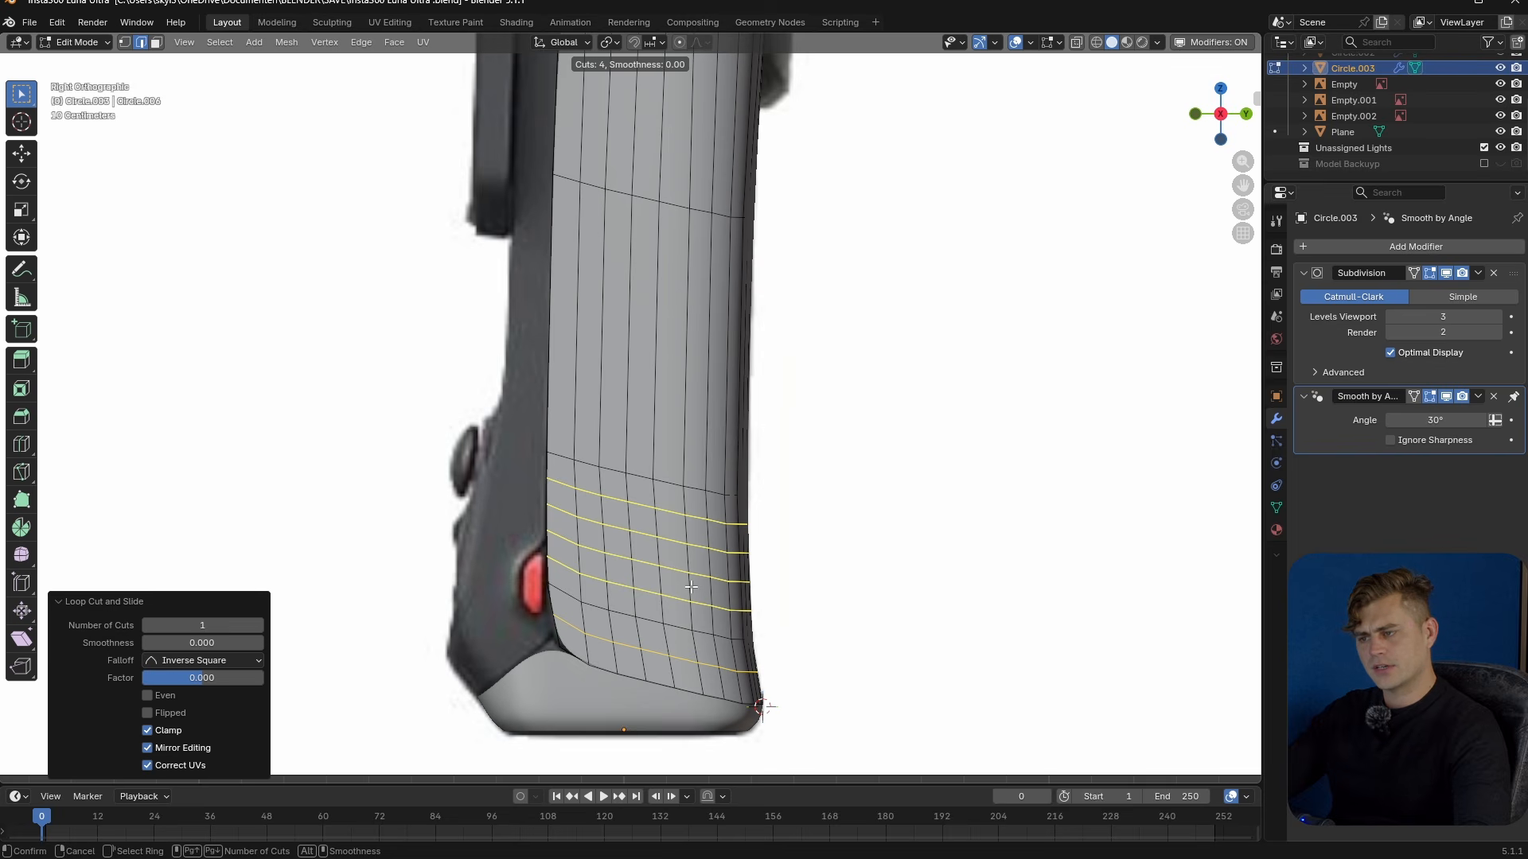
click(690, 586)
right_click(691, 596)
- Add eight evenly spaced edge loops across the long middle band of the handle shell
shift+scroll(676, 653, up, 3)
key(ctrl+r)
scroll(684, 550, up, 3)
scroll(684, 550, up, 1)
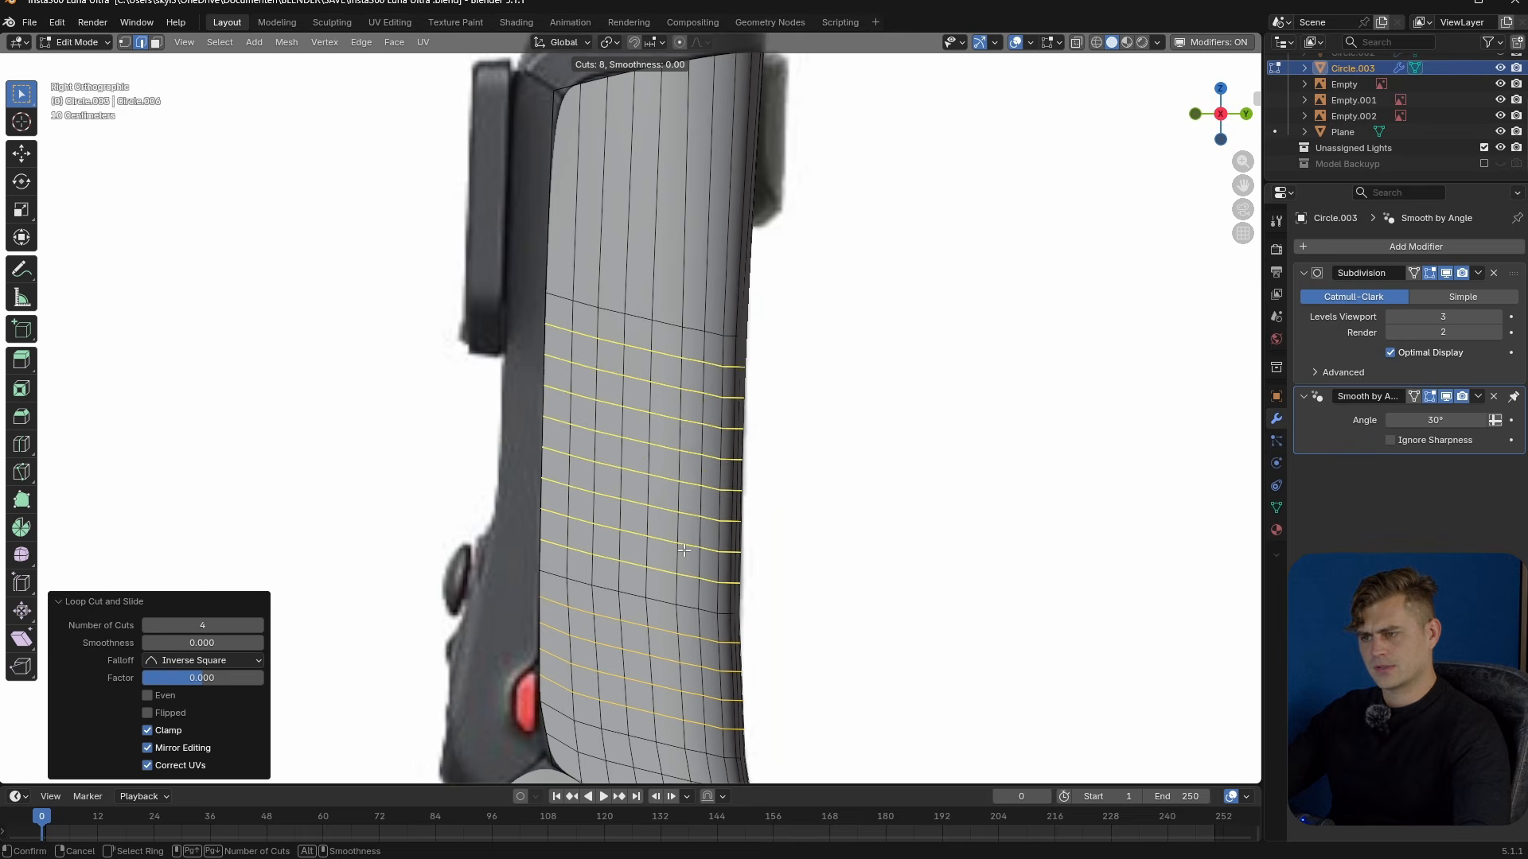
click(684, 549)
right_click(684, 550)
- Add seven evenly spaced edge loops in the shell's upper band, between the middle section and the neck seam
shift+scroll(683, 477, up, 3)
key(ctrl+r)
scroll(682, 387, down, 4)
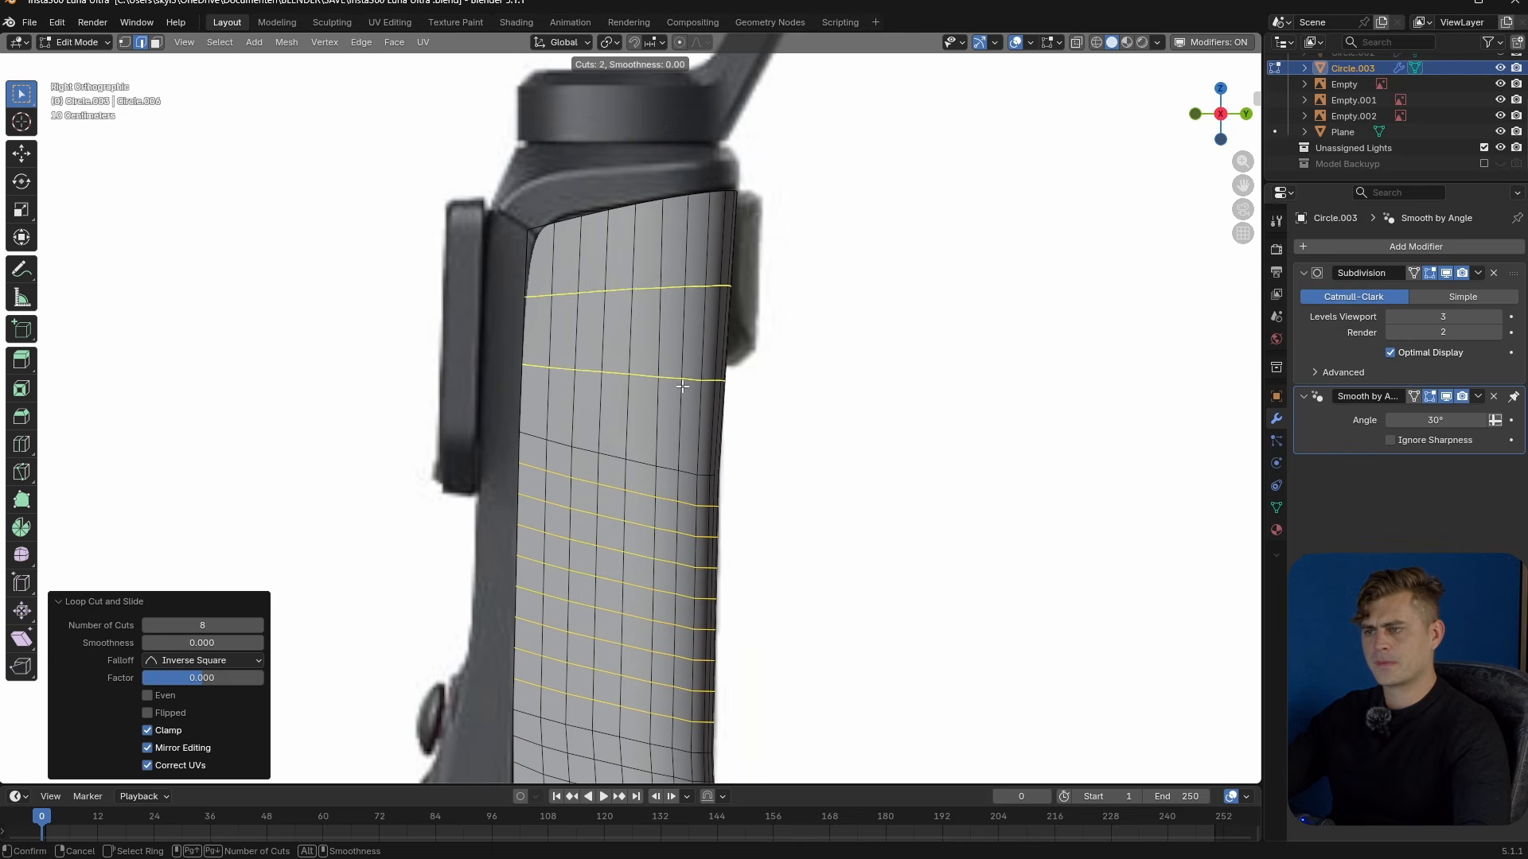
scroll(682, 387, up, 3)
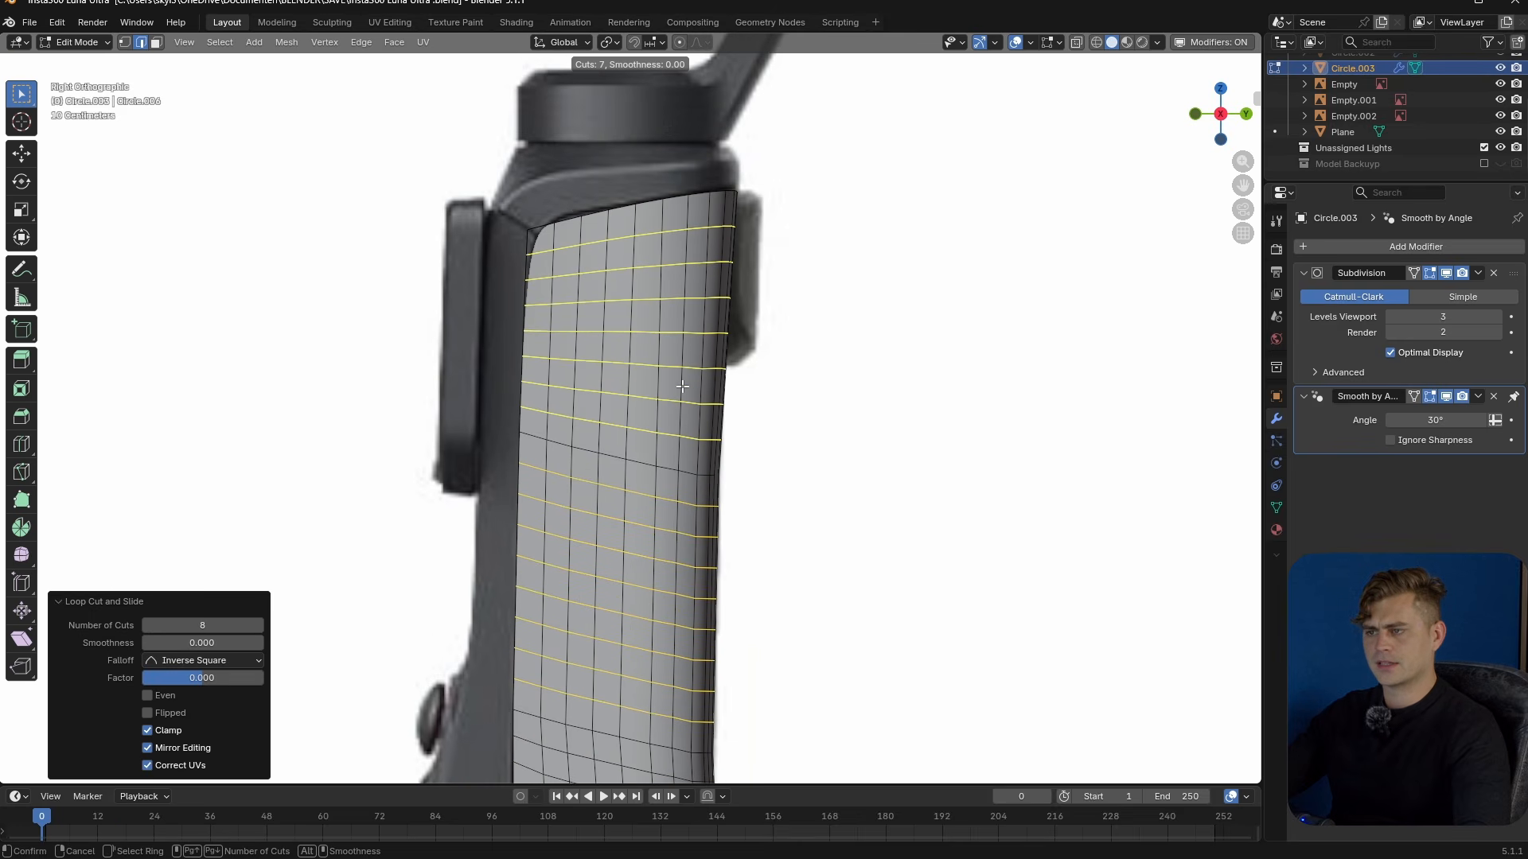
click(682, 386)
right_click(681, 387)
- Knife-cut a curved diagonal line from the shell's lower front corner up across the side mesh, following the reference's panel crease
key(3)
click(645, 383)
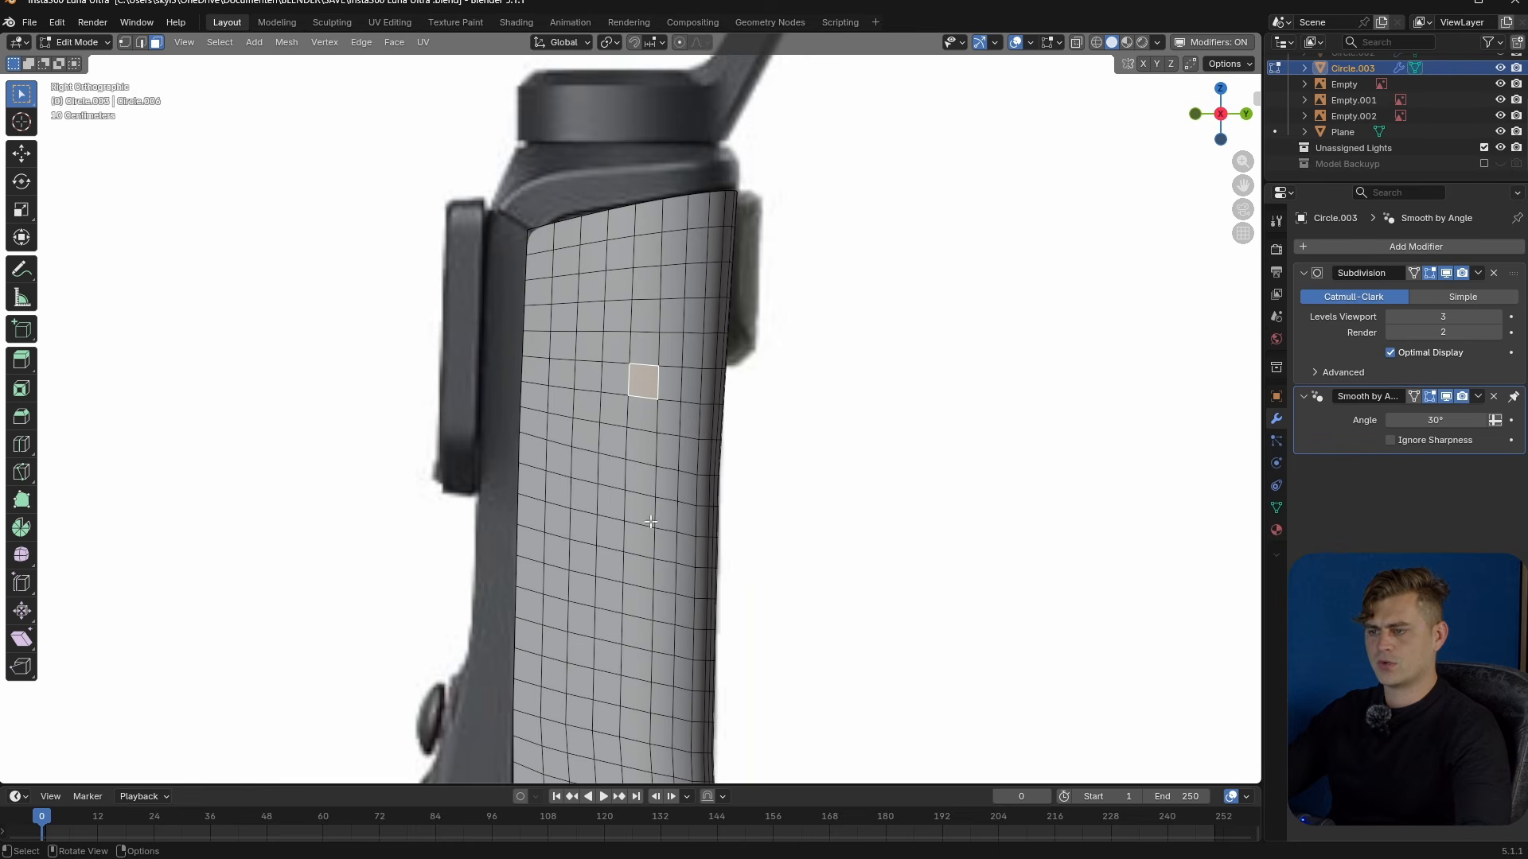
shift+scroll(629, 478, down, 2)
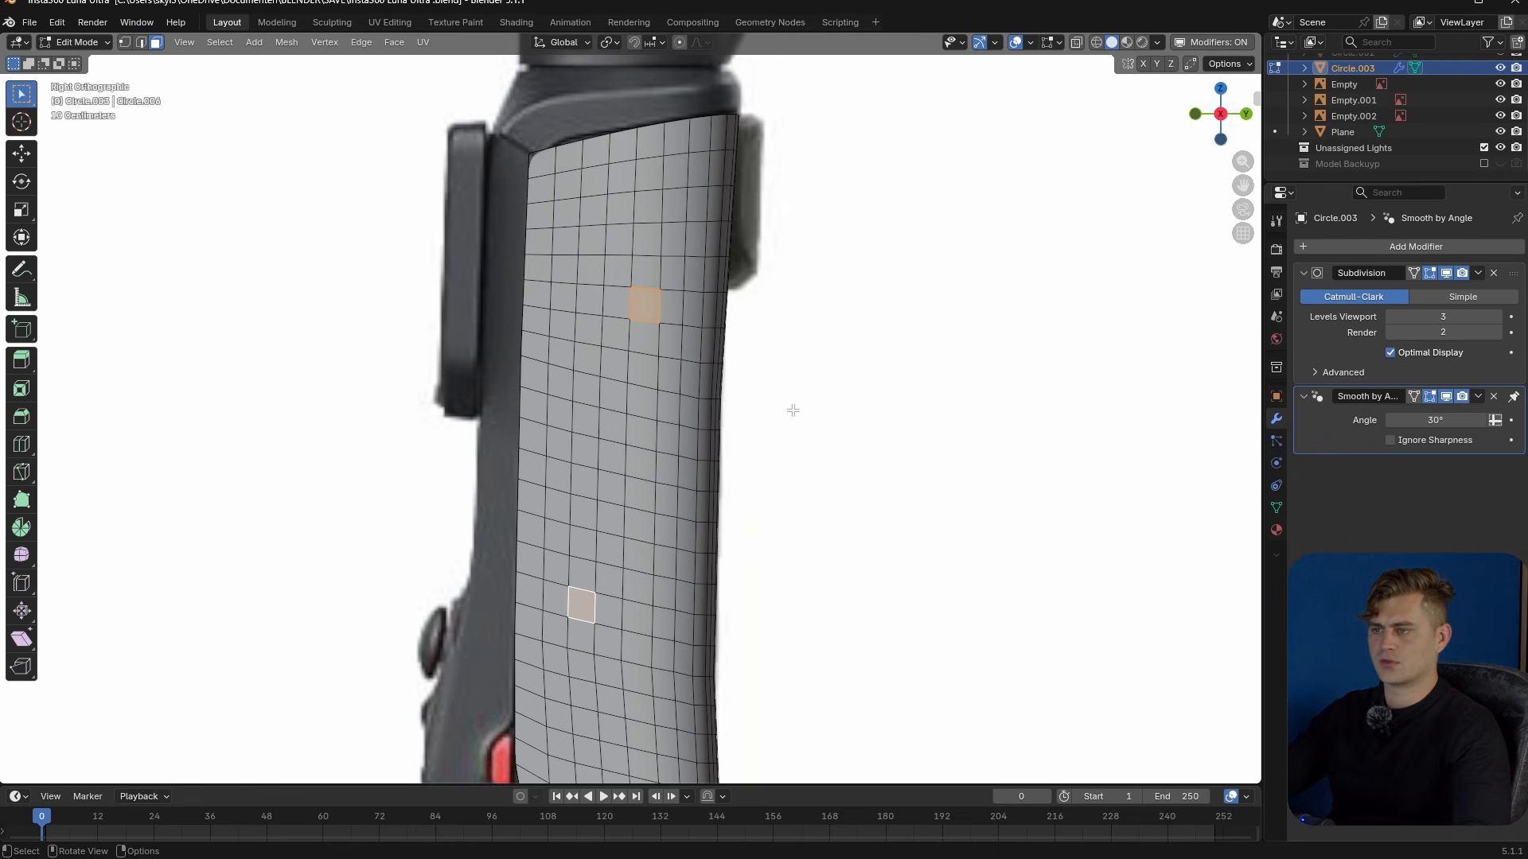
scroll(793, 409, down, 3)
key(Tab)
middle_drag(793, 410, 609, 500)
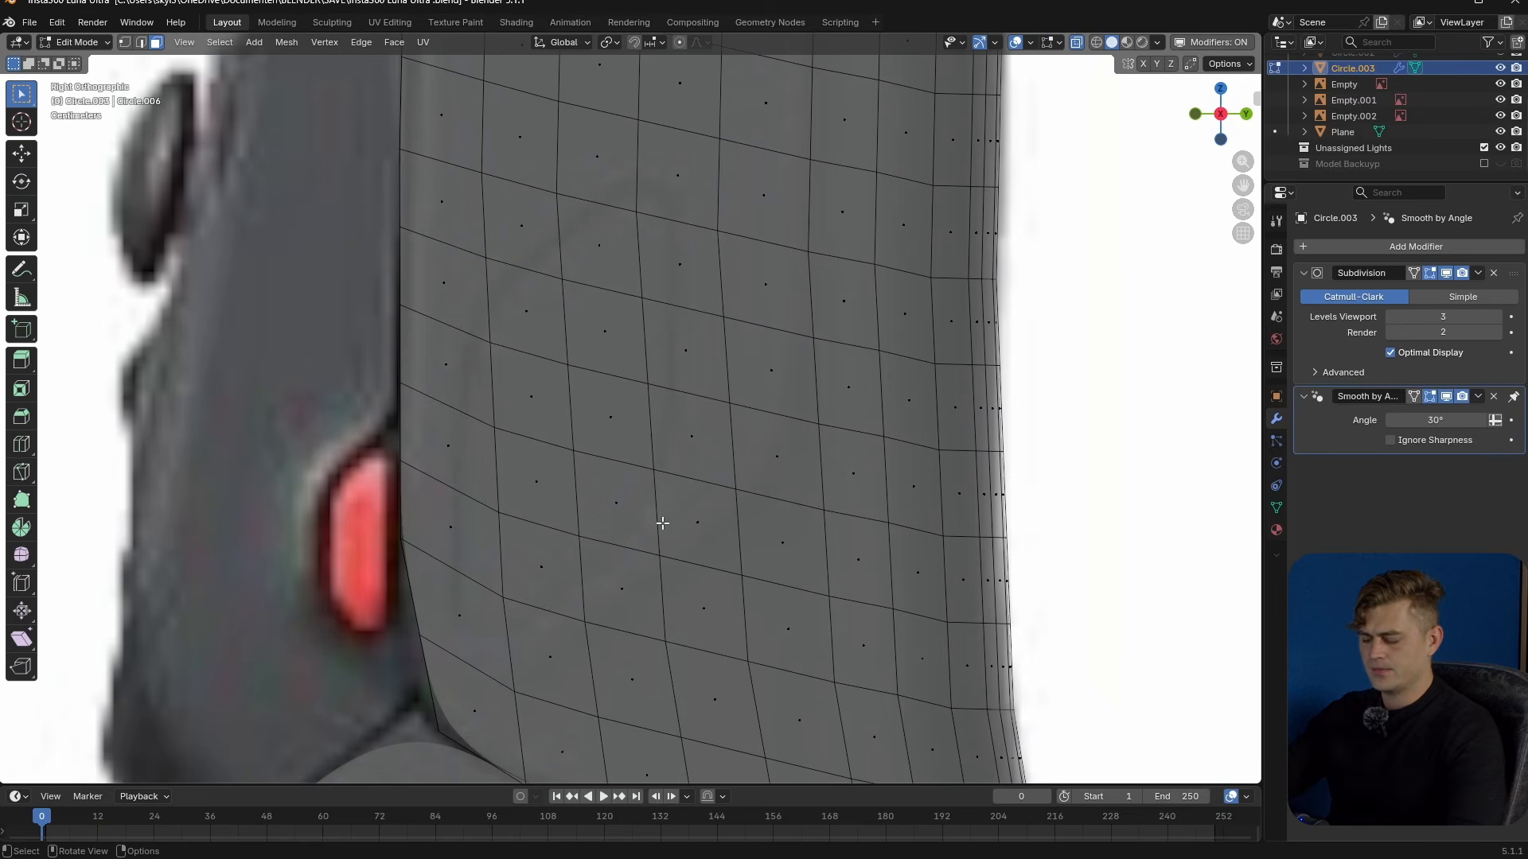
key(k)
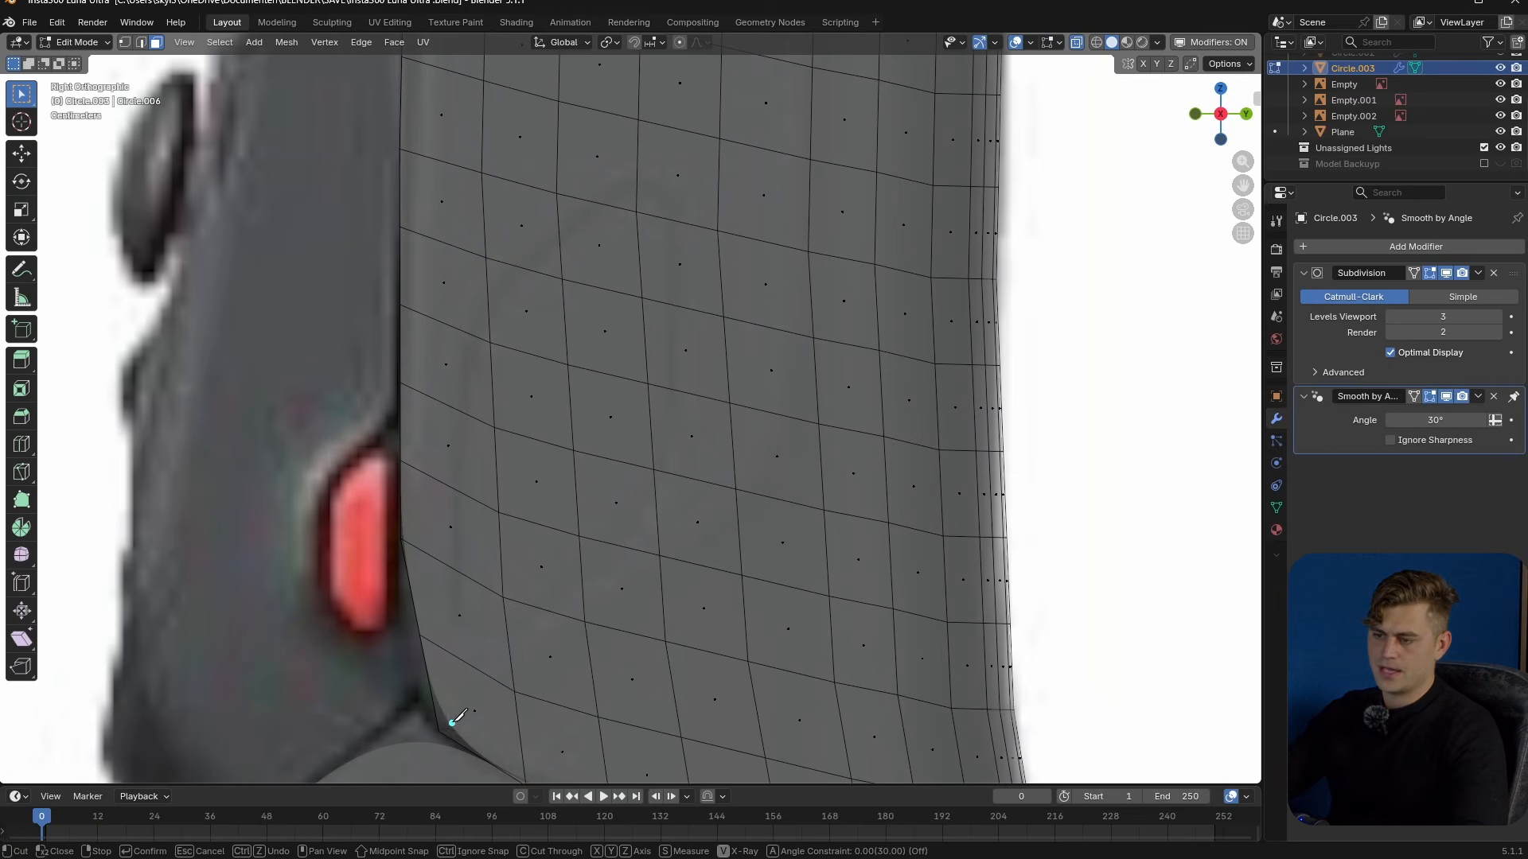
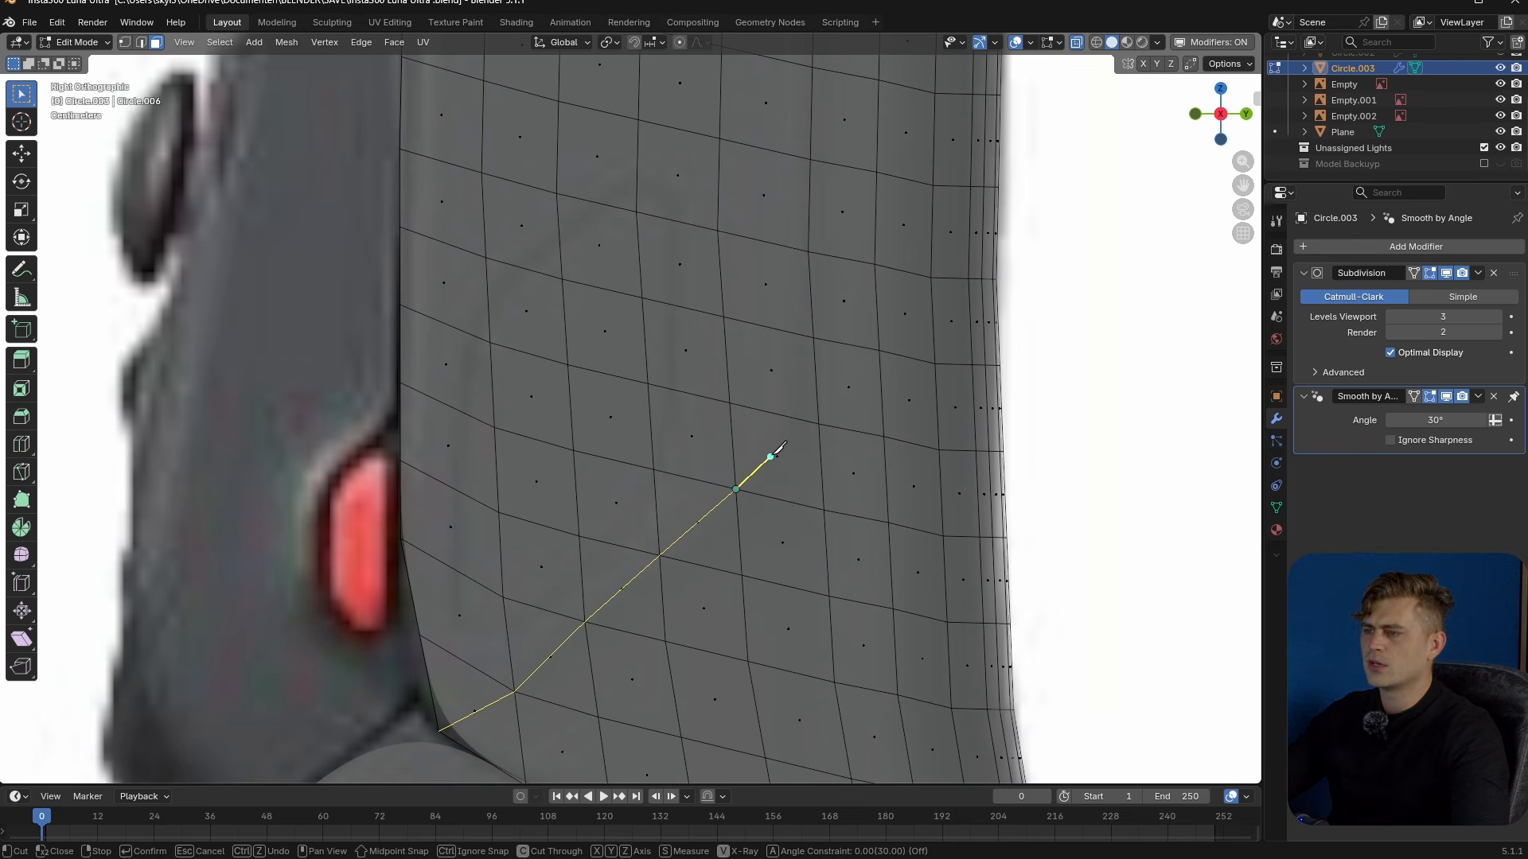
click(798, 414)
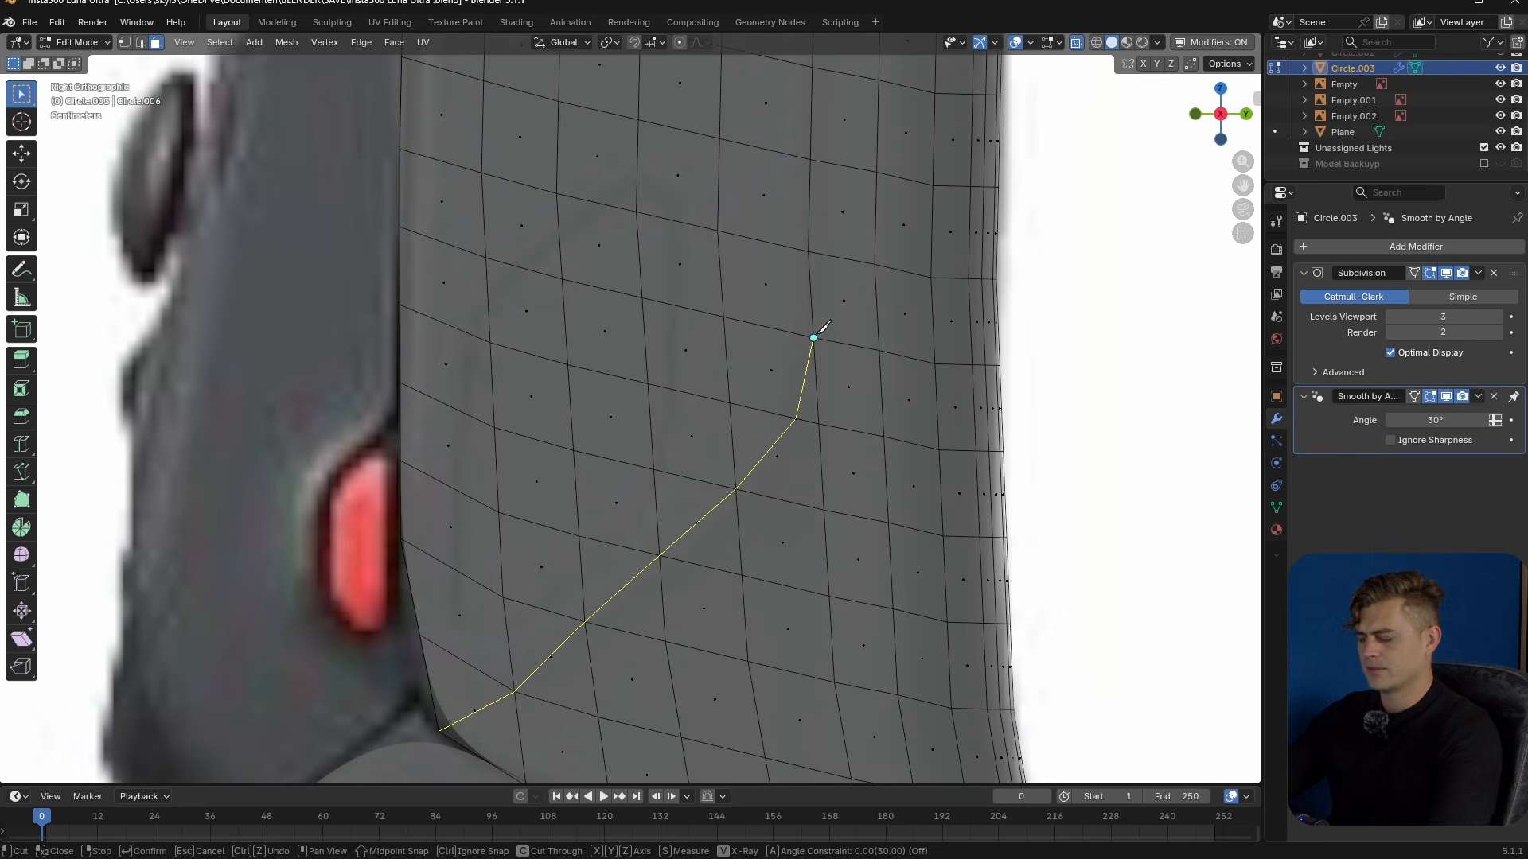
middle_drag(819, 330, 608, 518)
- In the right view, slide the lowest interior vertex of the diagonal cut slightly up its vertical edge
key(KP_3)
scroll(618, 545, up, 4)
key(1)
click(521, 630)
key(g)
key(g)
right_click(617, 618)
drag(529, 605, 504, 648)
key(g)
key(g)
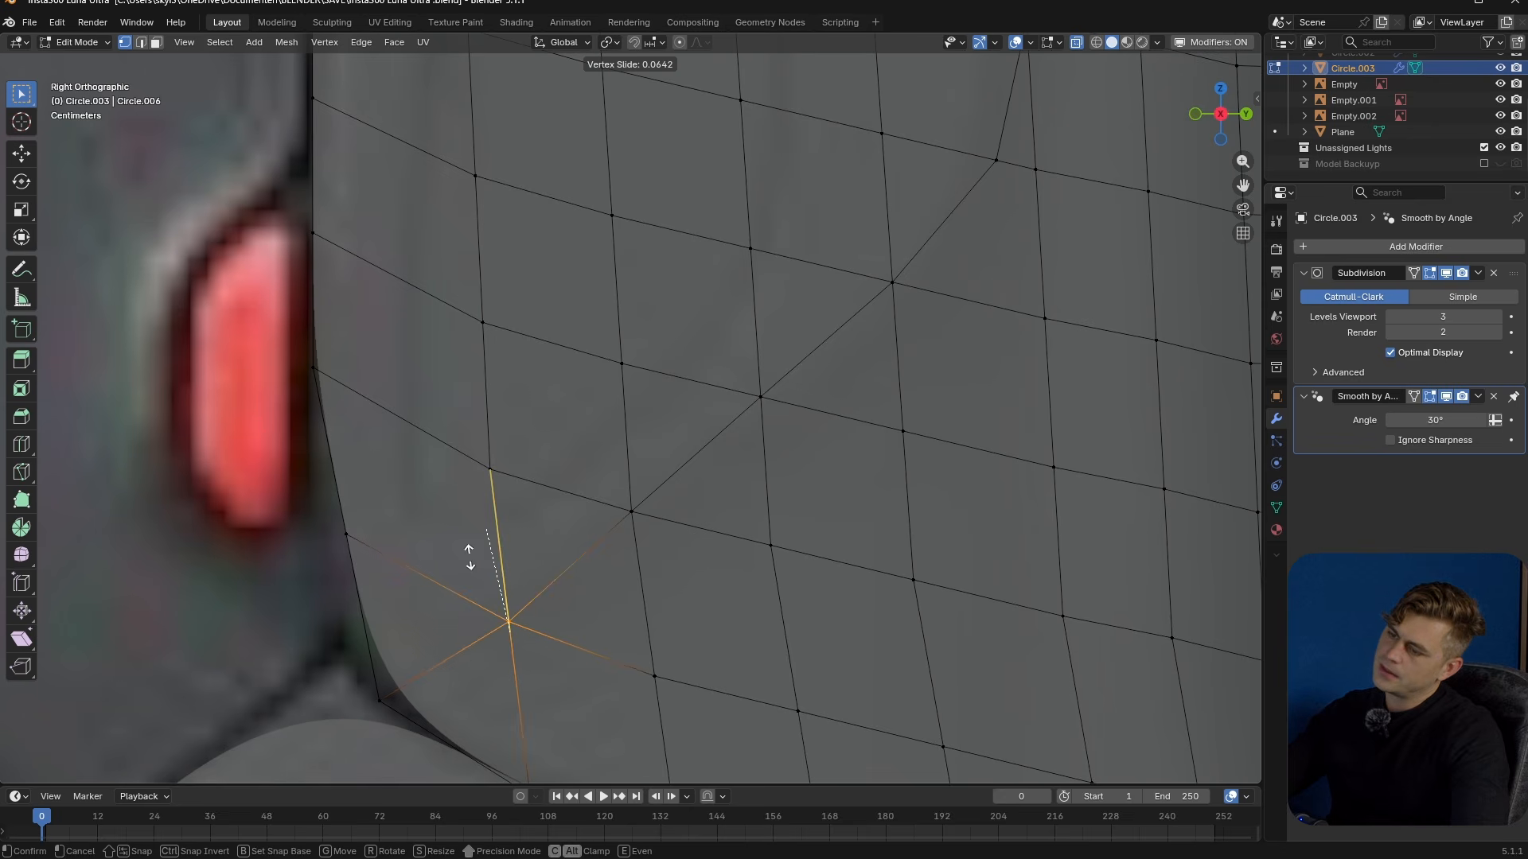
click(471, 521)
- Slide the second interior vertex of the diagonal cut along its edge by a factor of 0.047
click(631, 511)
key(g)
key(g)
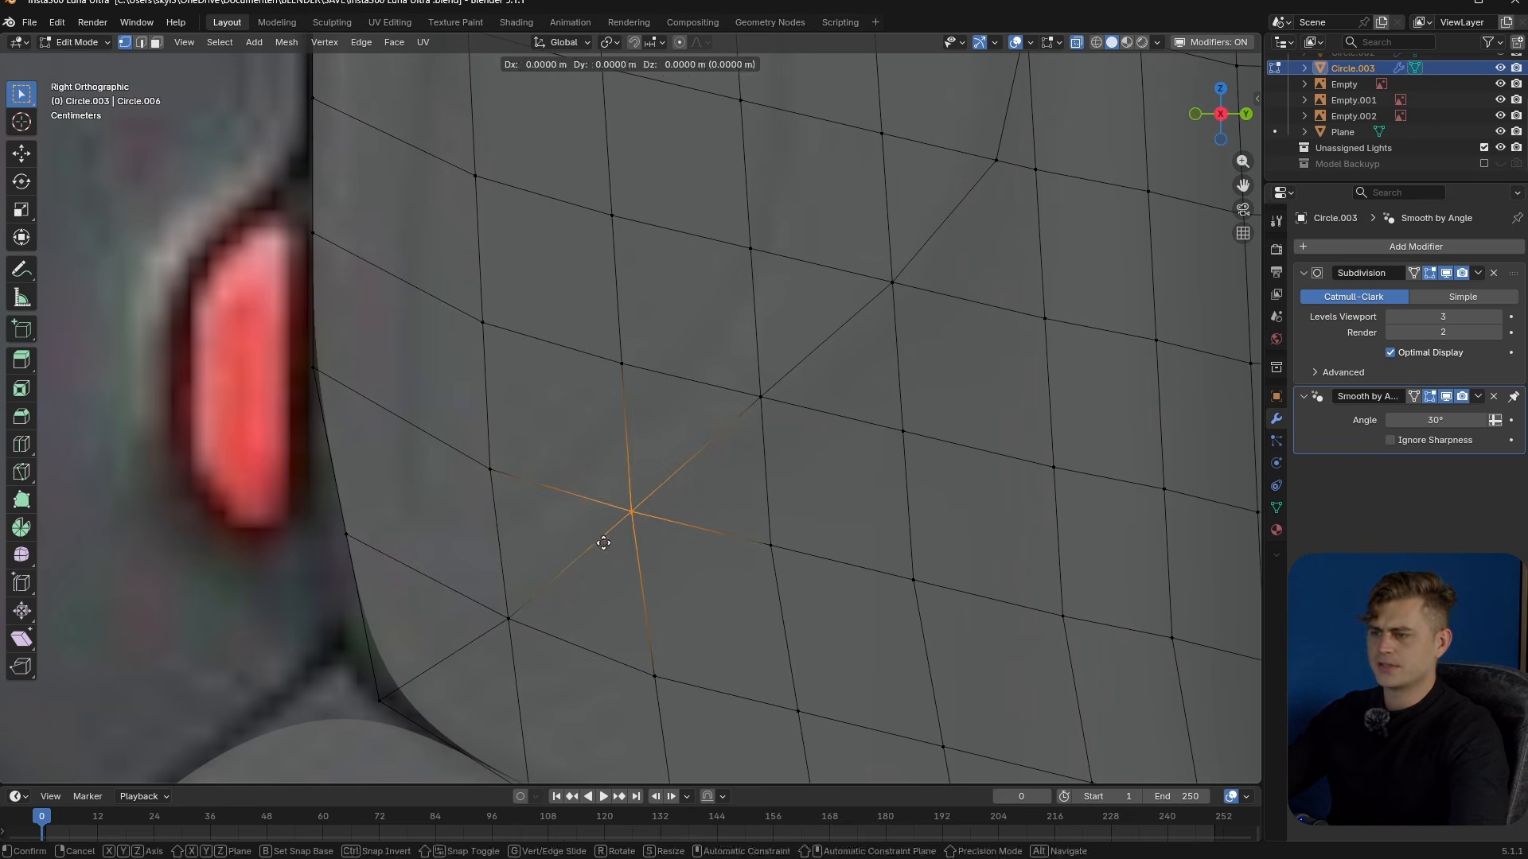
click(665, 603)
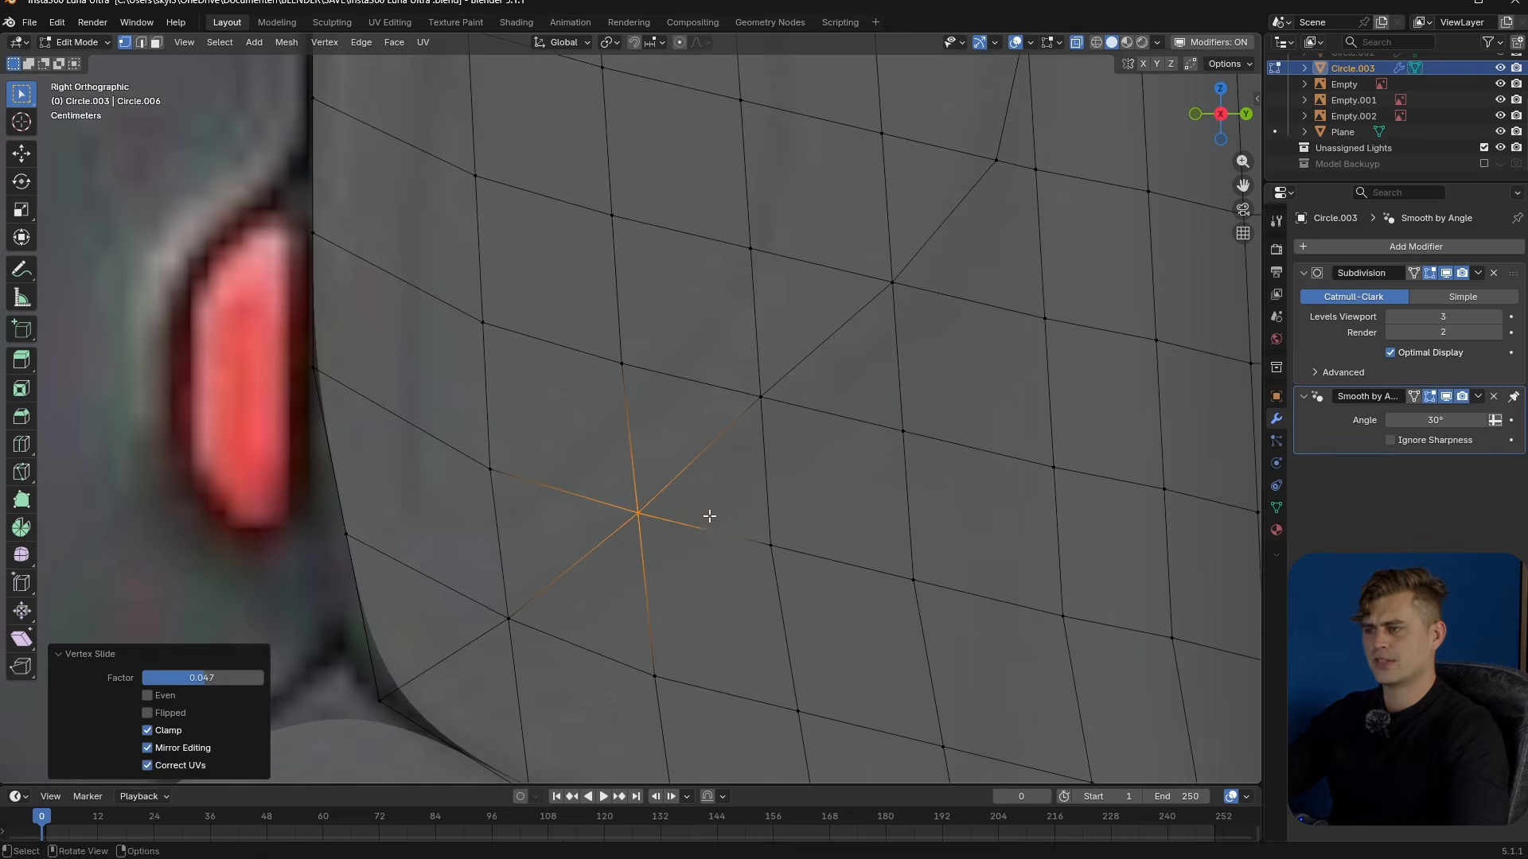
scroll(642, 604, down, 3)
key(Tab)
key(Tab)
key(Tab)
key(Tab)
key(Tab)
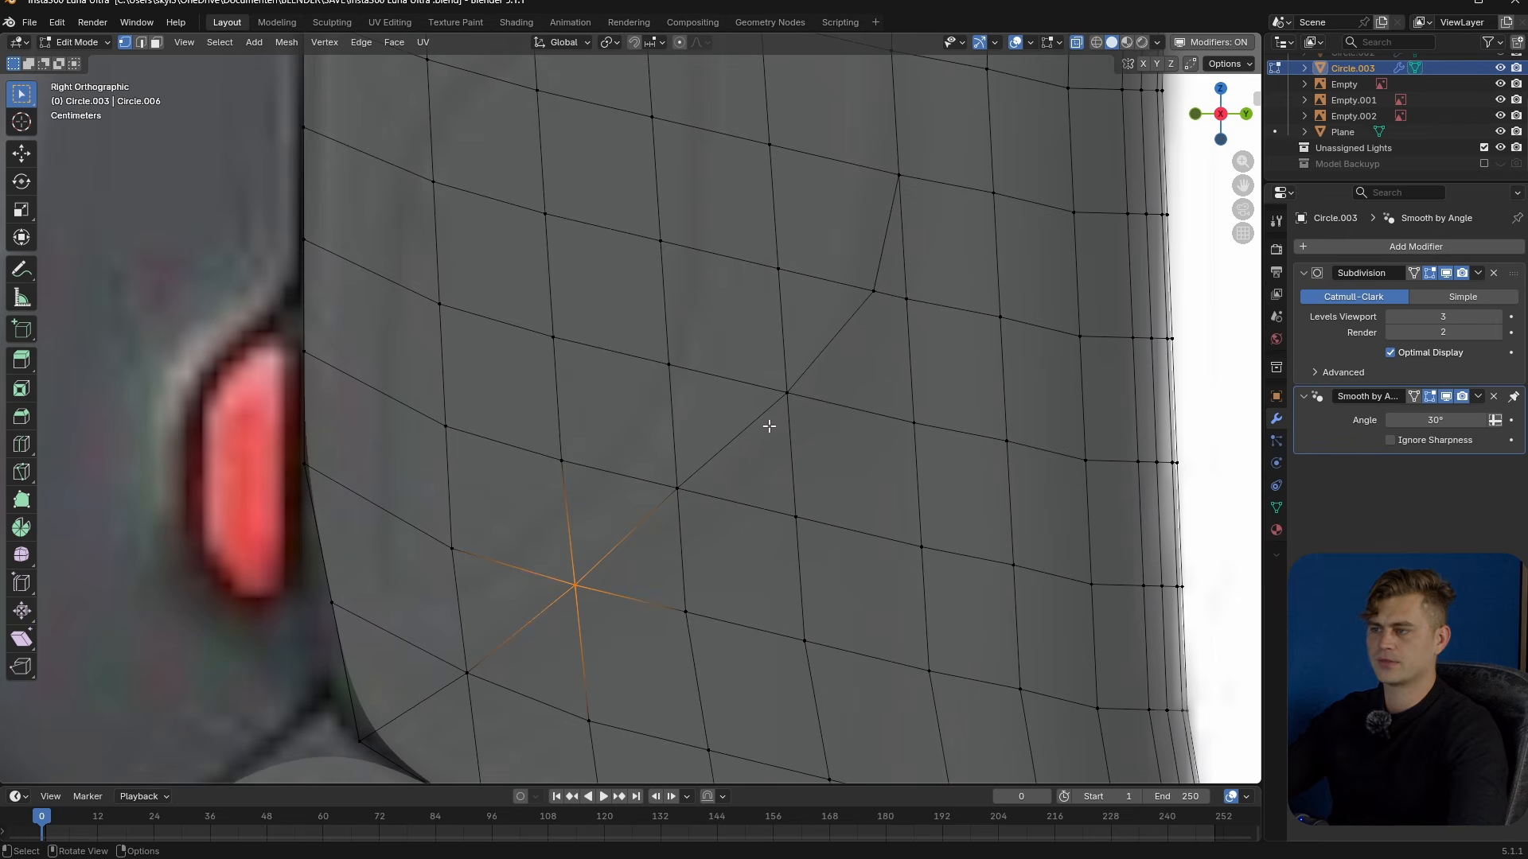
key(Tab)
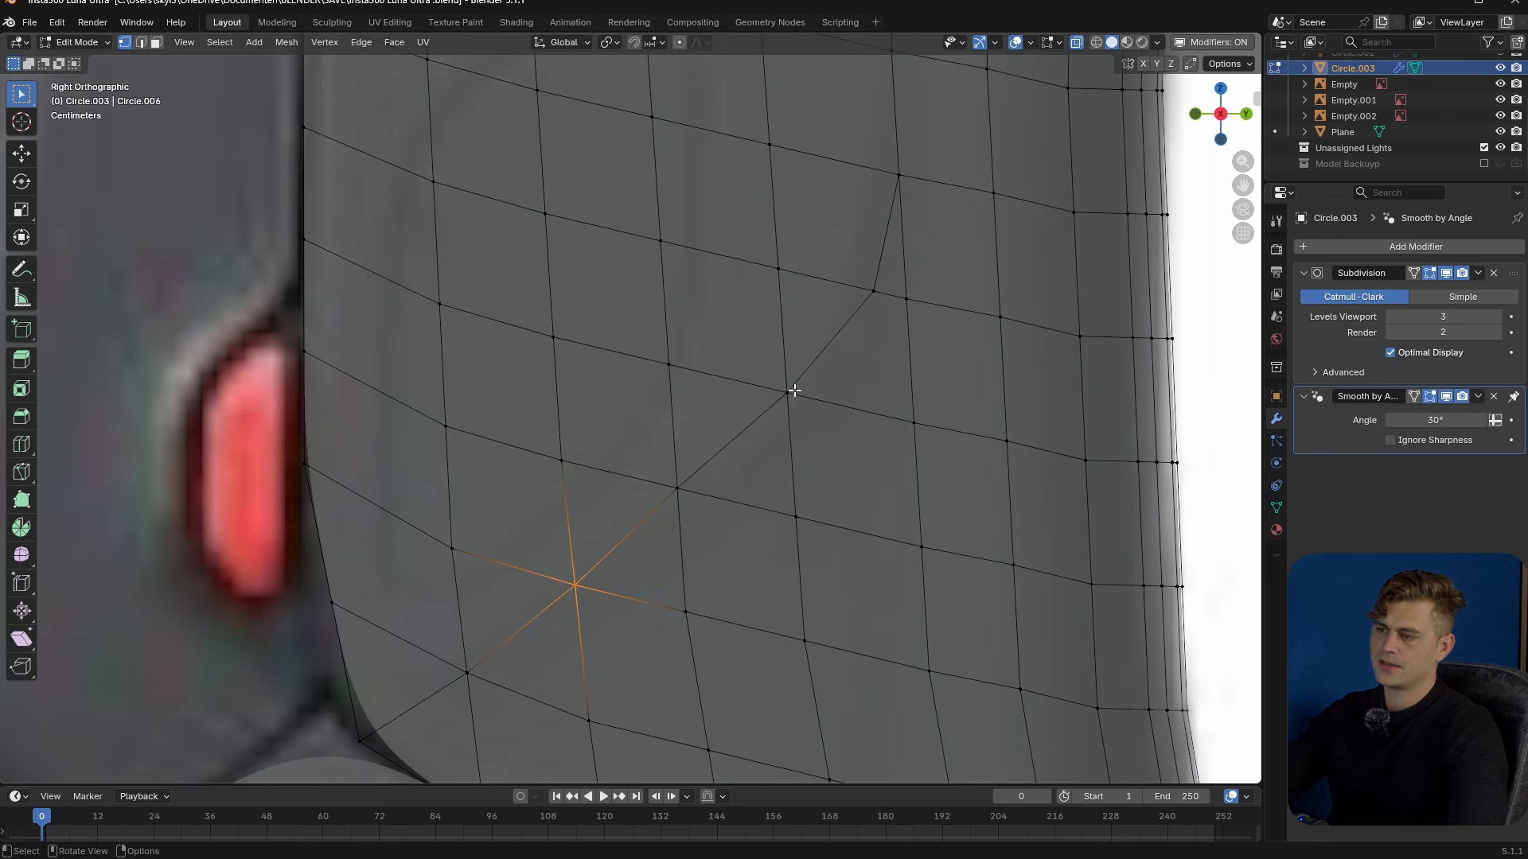
- Slide the remaining uneven cut vertices to even out the curve, moving the one at the upper bend by 0.092
click(661, 506)
key(g)
key(g)
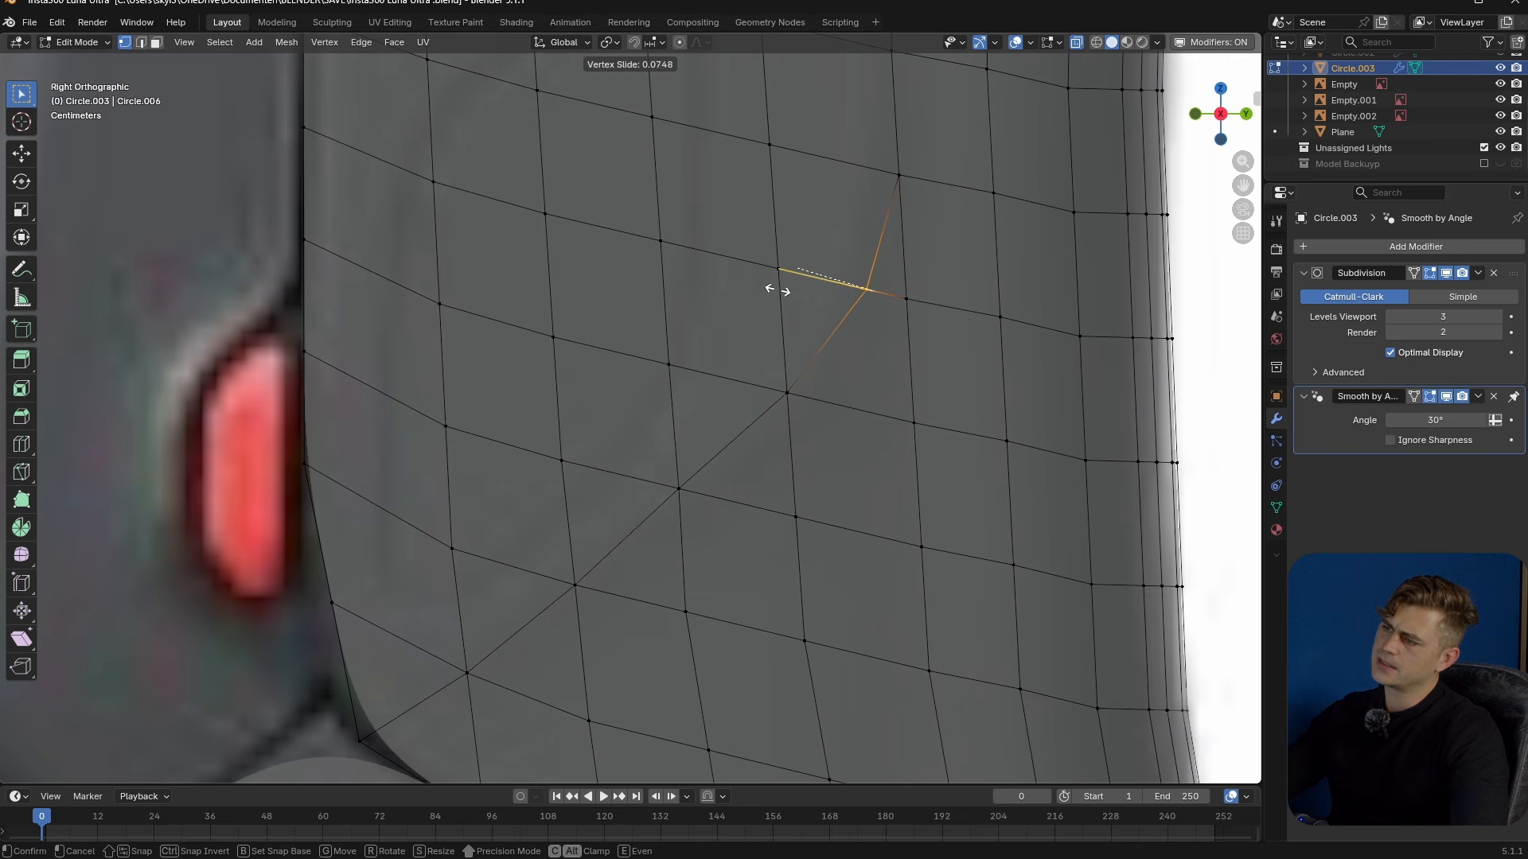
click(870, 313)
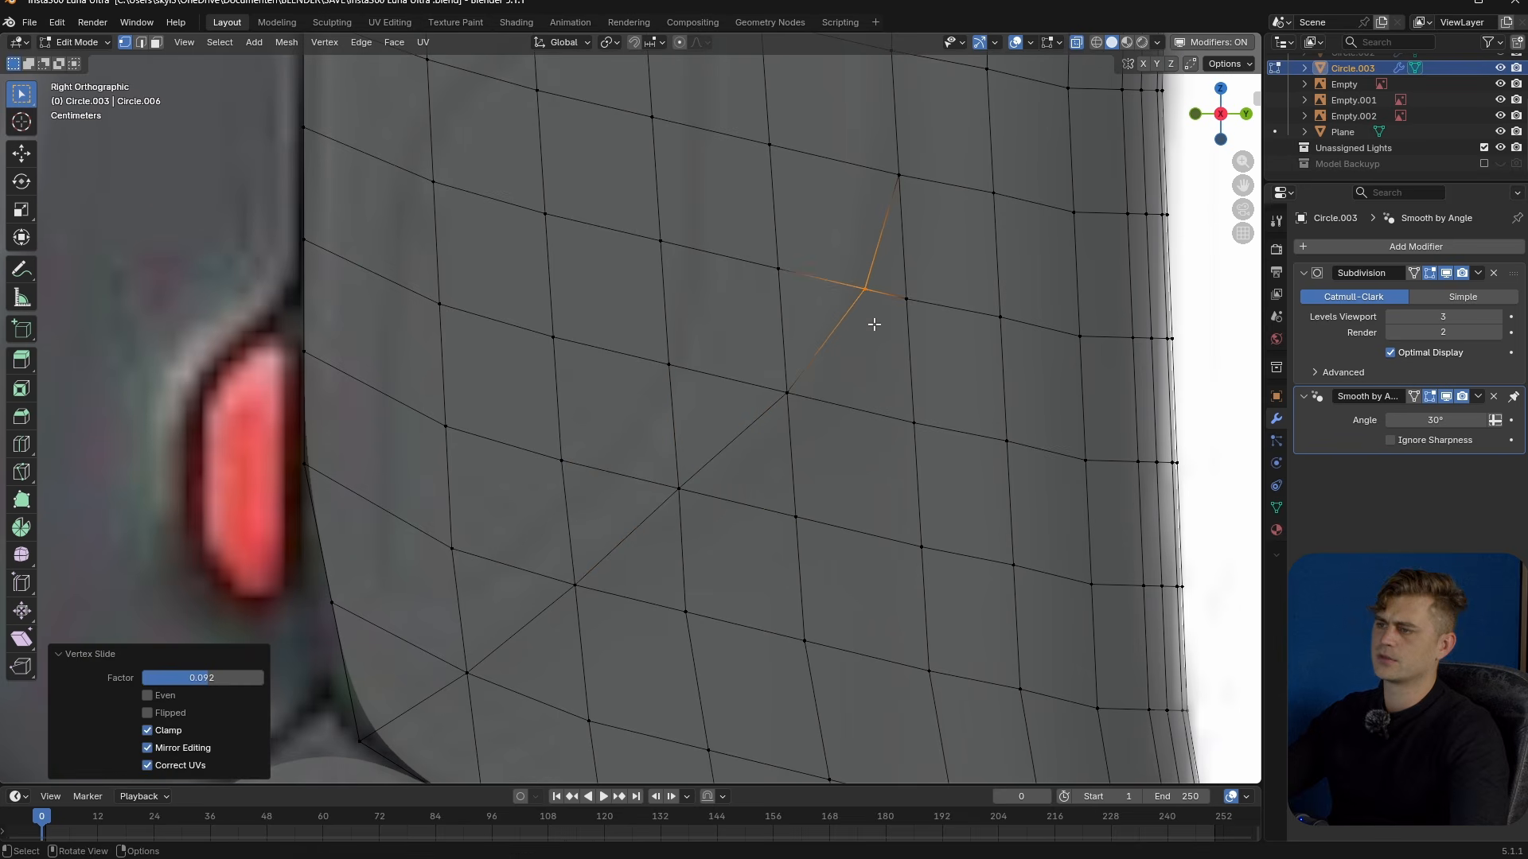
- Circle-select the side faces above the diagonal cut on both halves of the shell and save the file
scroll(876, 331, down, 6)
key(3)
click(551, 495)
scroll(620, 498, down, 2)
scroll(635, 460, down, 1)
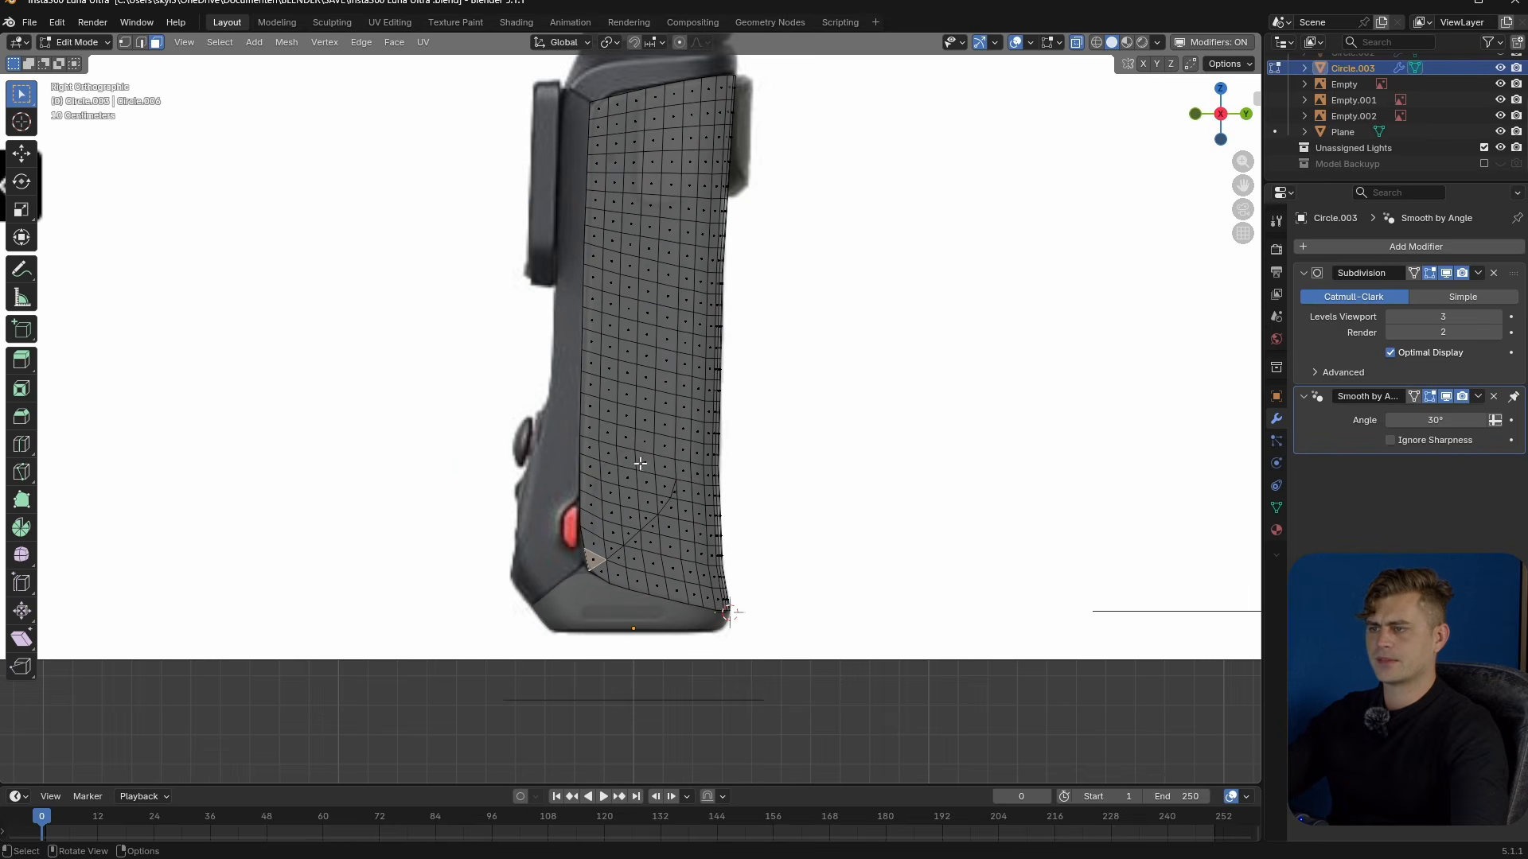
key(c)
scroll(639, 102, down, 2)
mouse_move(639, 101)
mouse_down()
mouse_move(633, 464)
mouse_move(585, 529)
mouse_move(589, 430)
mouse_move(406, 244)
mouse_up()
right_click(406, 243)
middle_drag(749, 382, 263, 489)
key(ctrl+s)
key(KP_3)
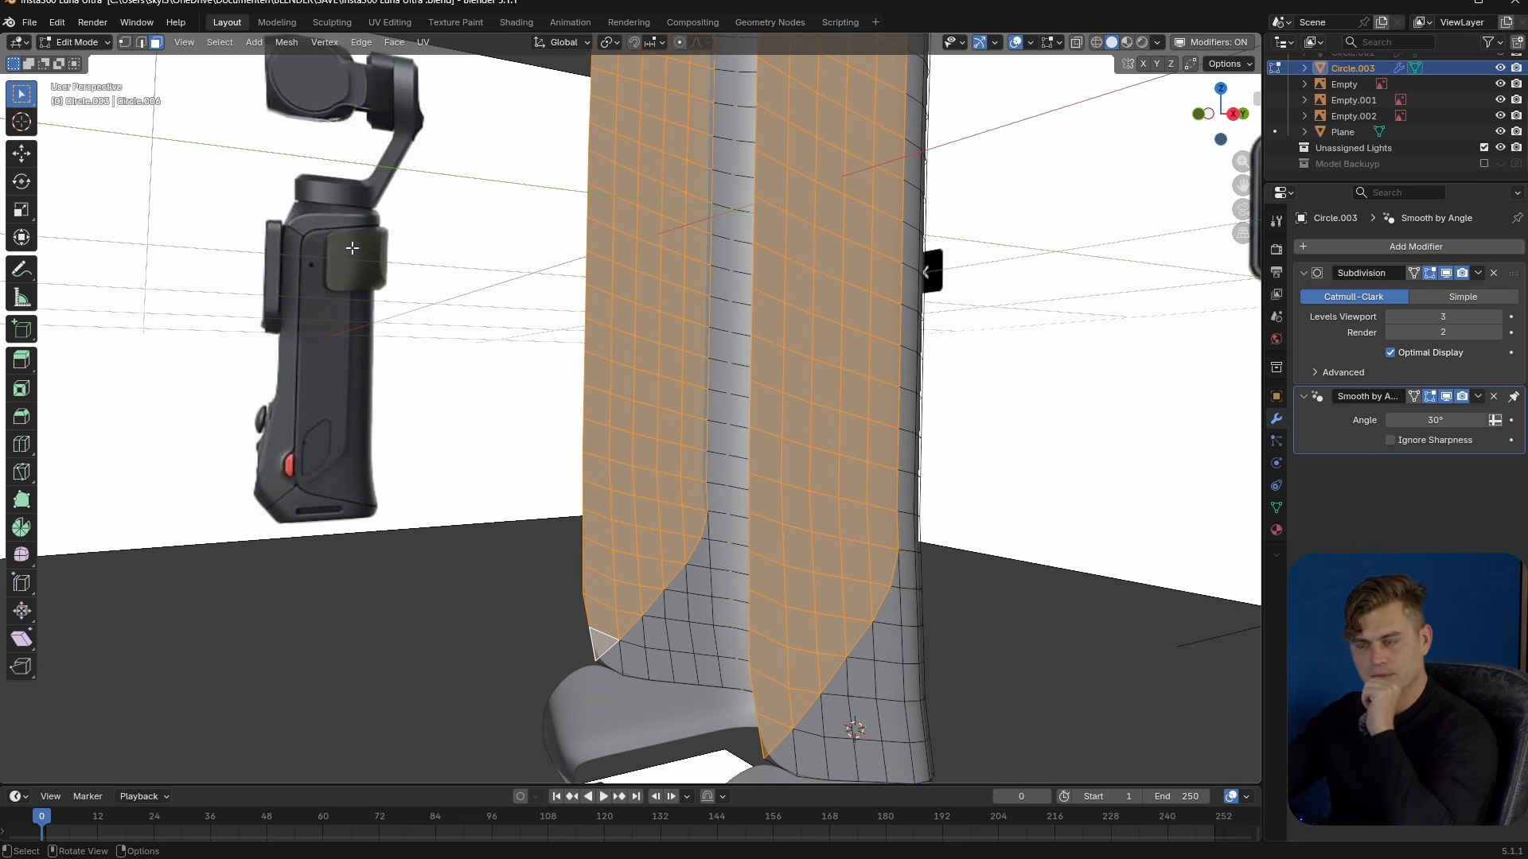
middle_drag(675, 431, 696, 460)
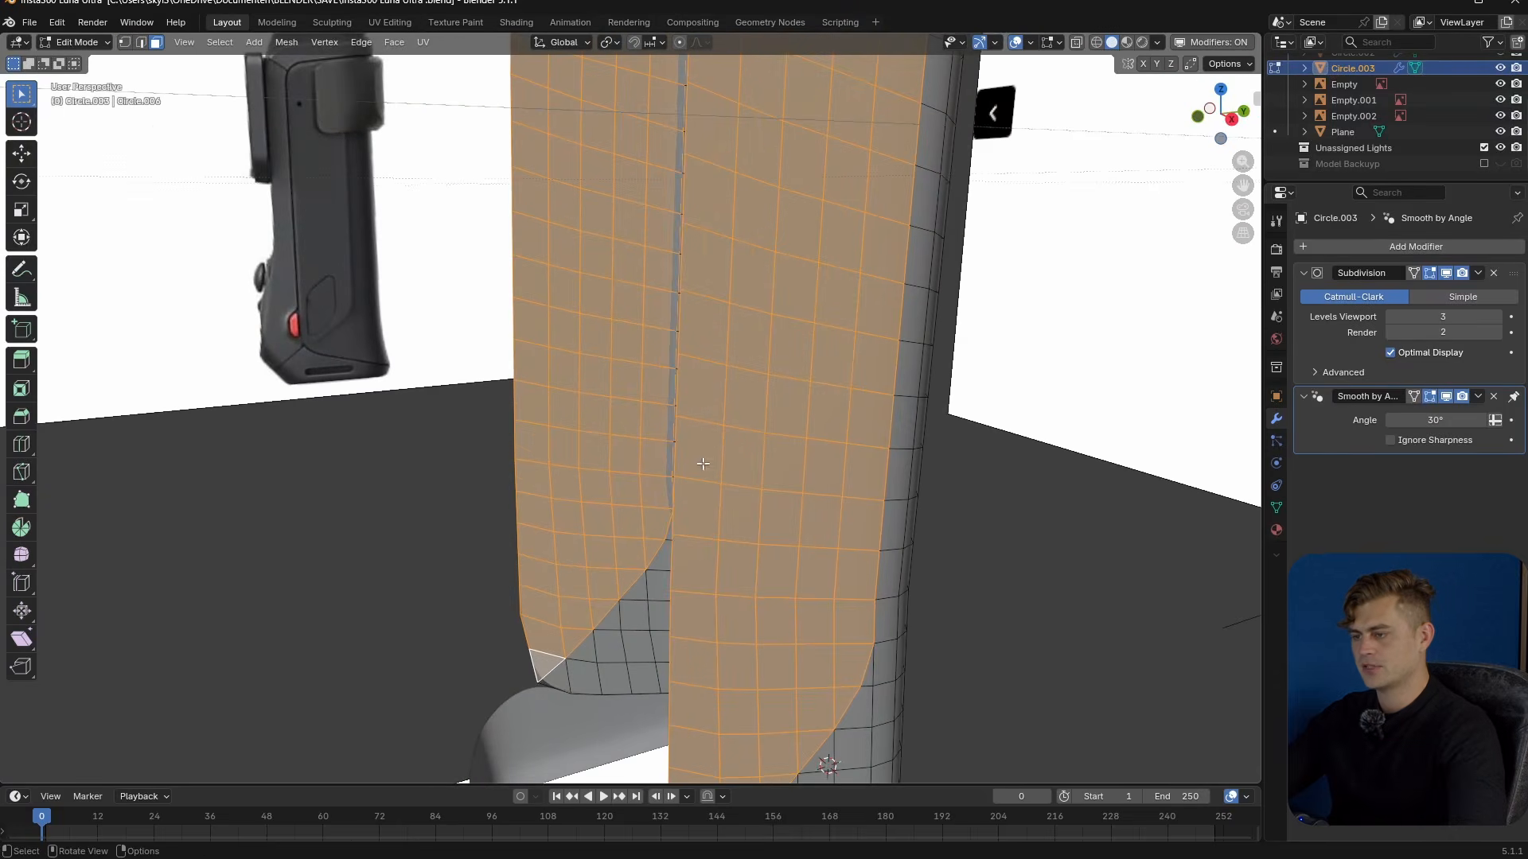
- Extrude the selected side faces and scale them to about 1.009 along X to form slightly raised panels
key(e)
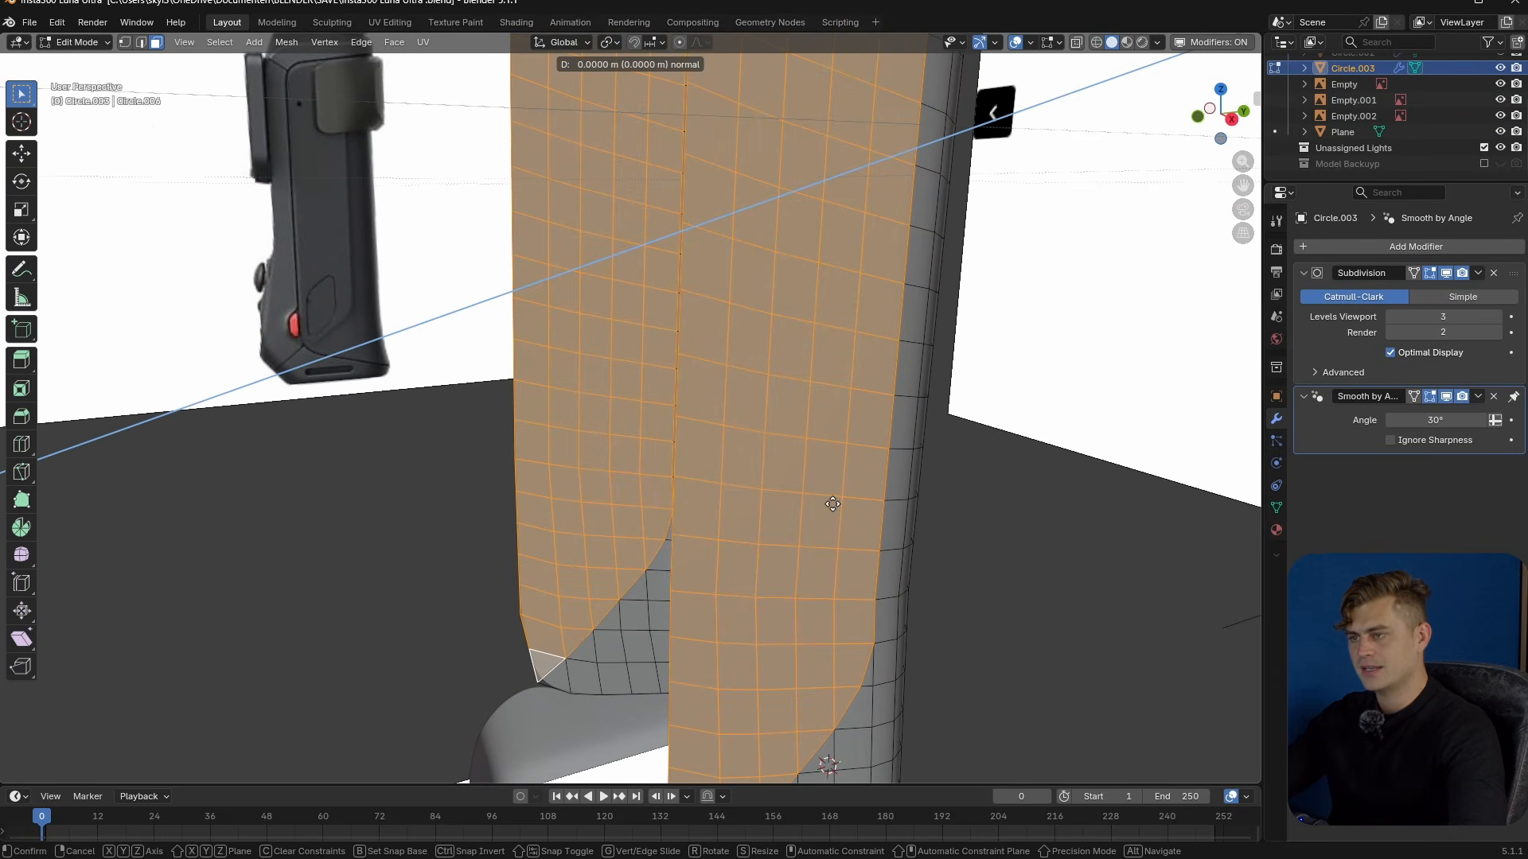
key(s)
key(x)
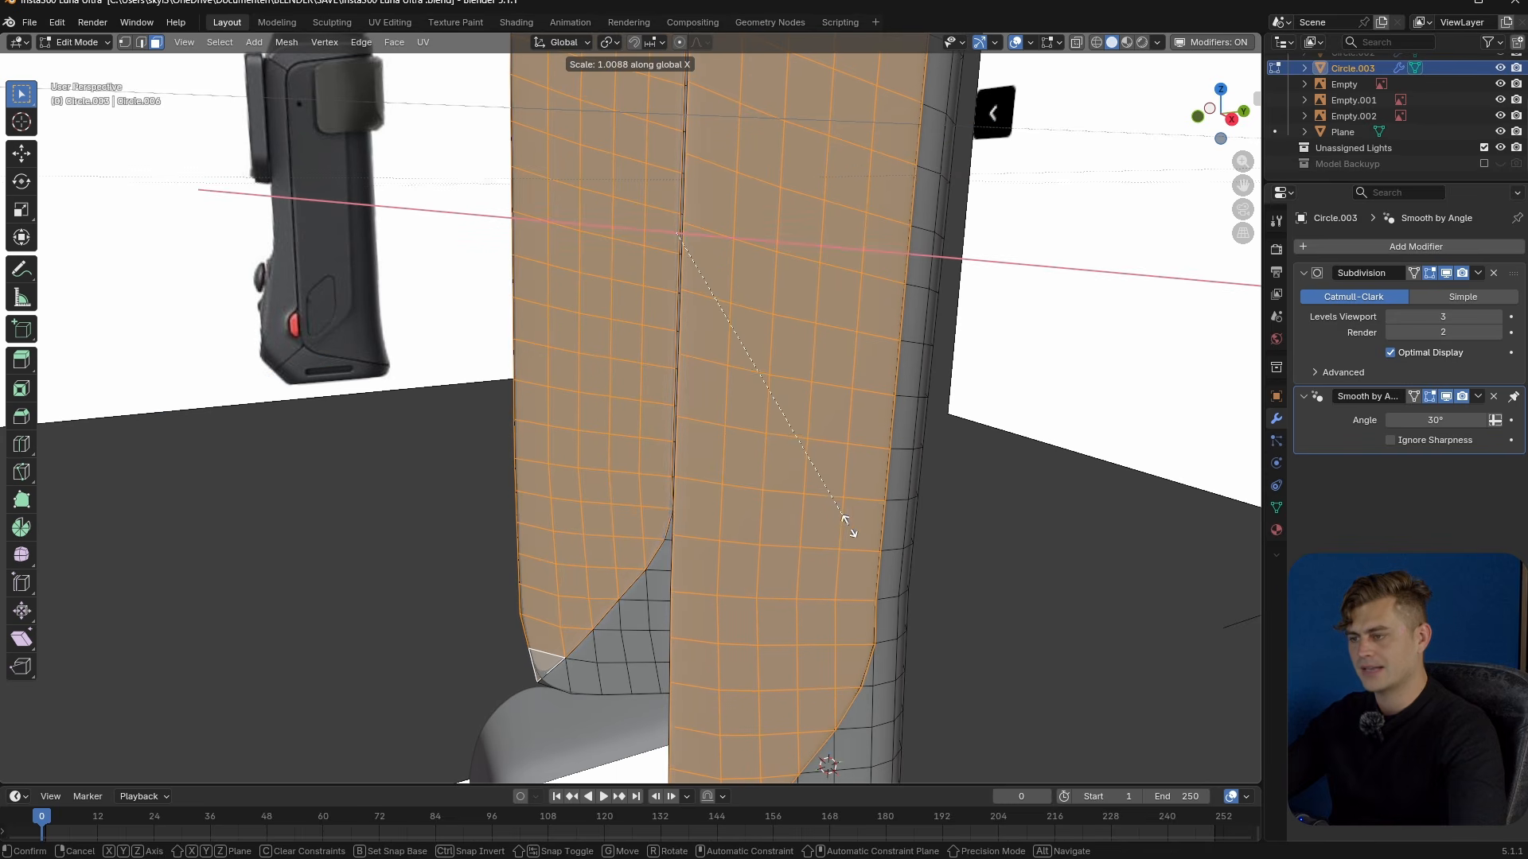
click(852, 529)
key(Tab)
middle_drag(851, 530, 403, 518)
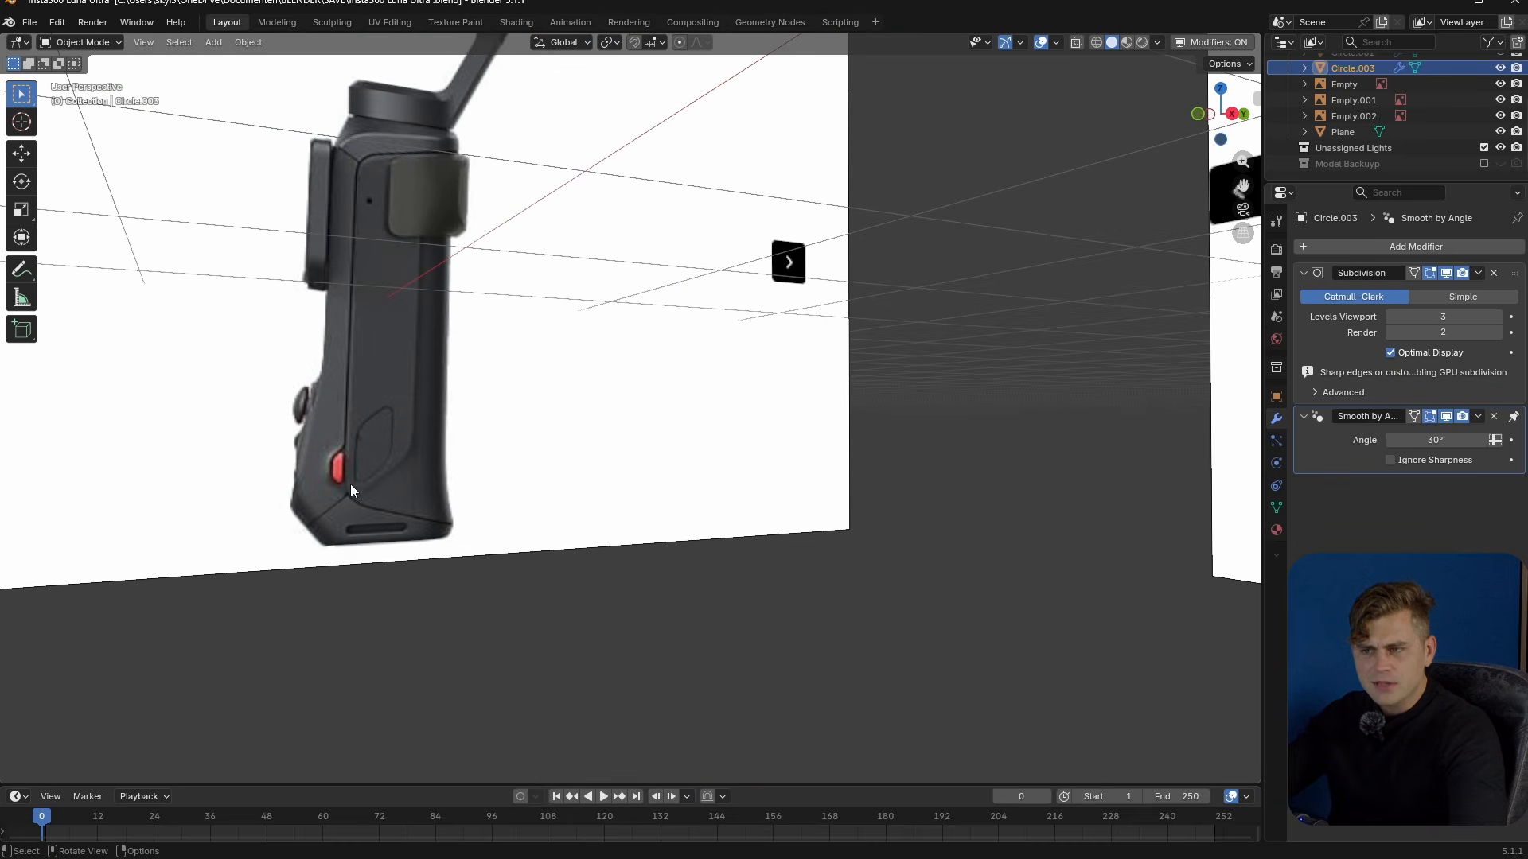
scroll(799, 519, down, 2)
middle_drag(799, 519, 723, 523)
- Slide the raised panel's bottom corner vertex about halfway up its front edge
key(Tab)
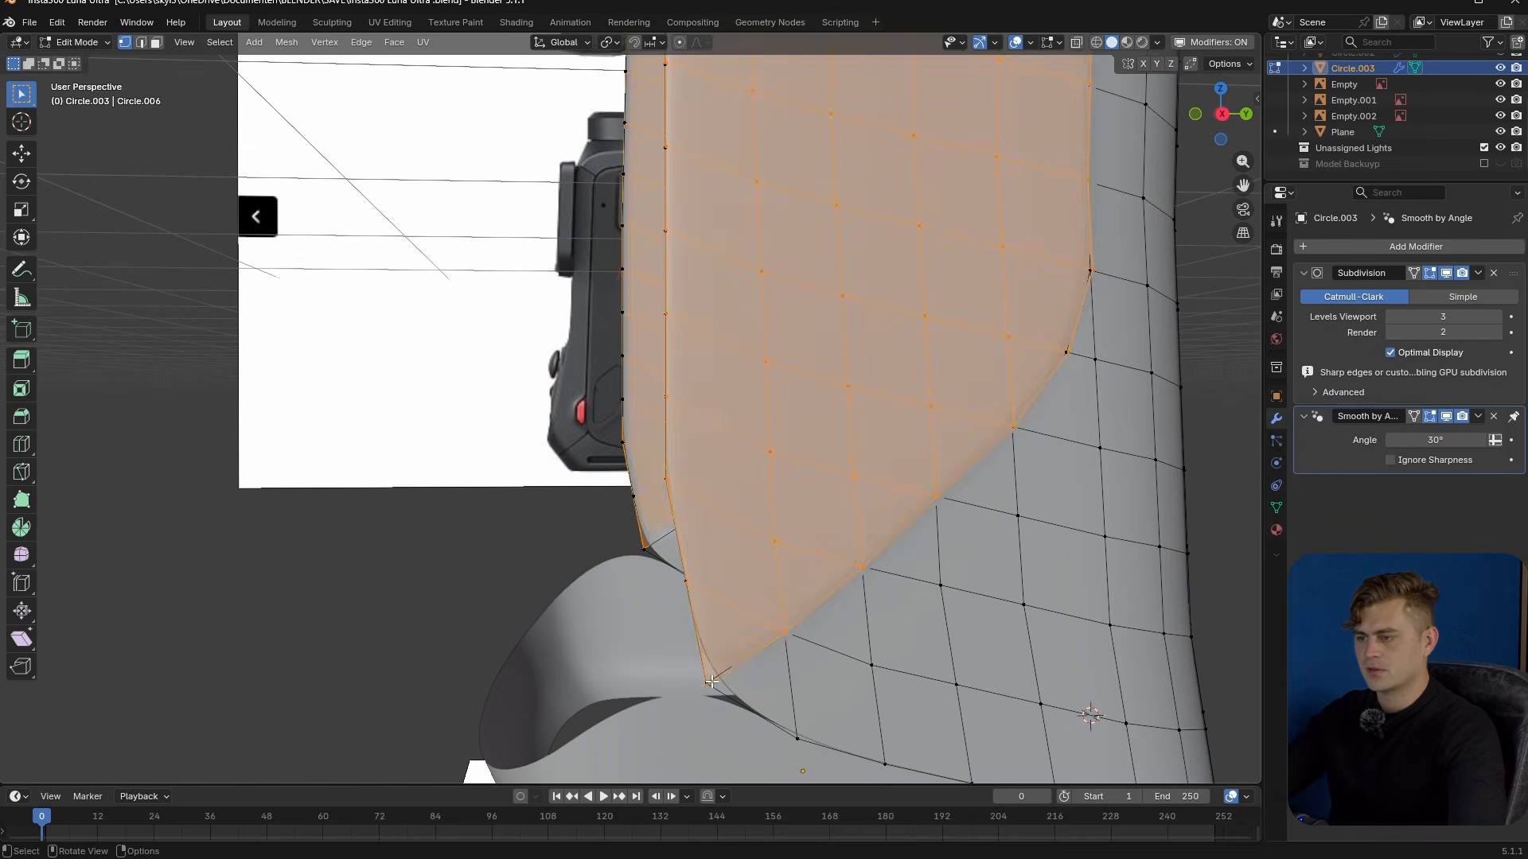
click(709, 681)
key(shift+v)
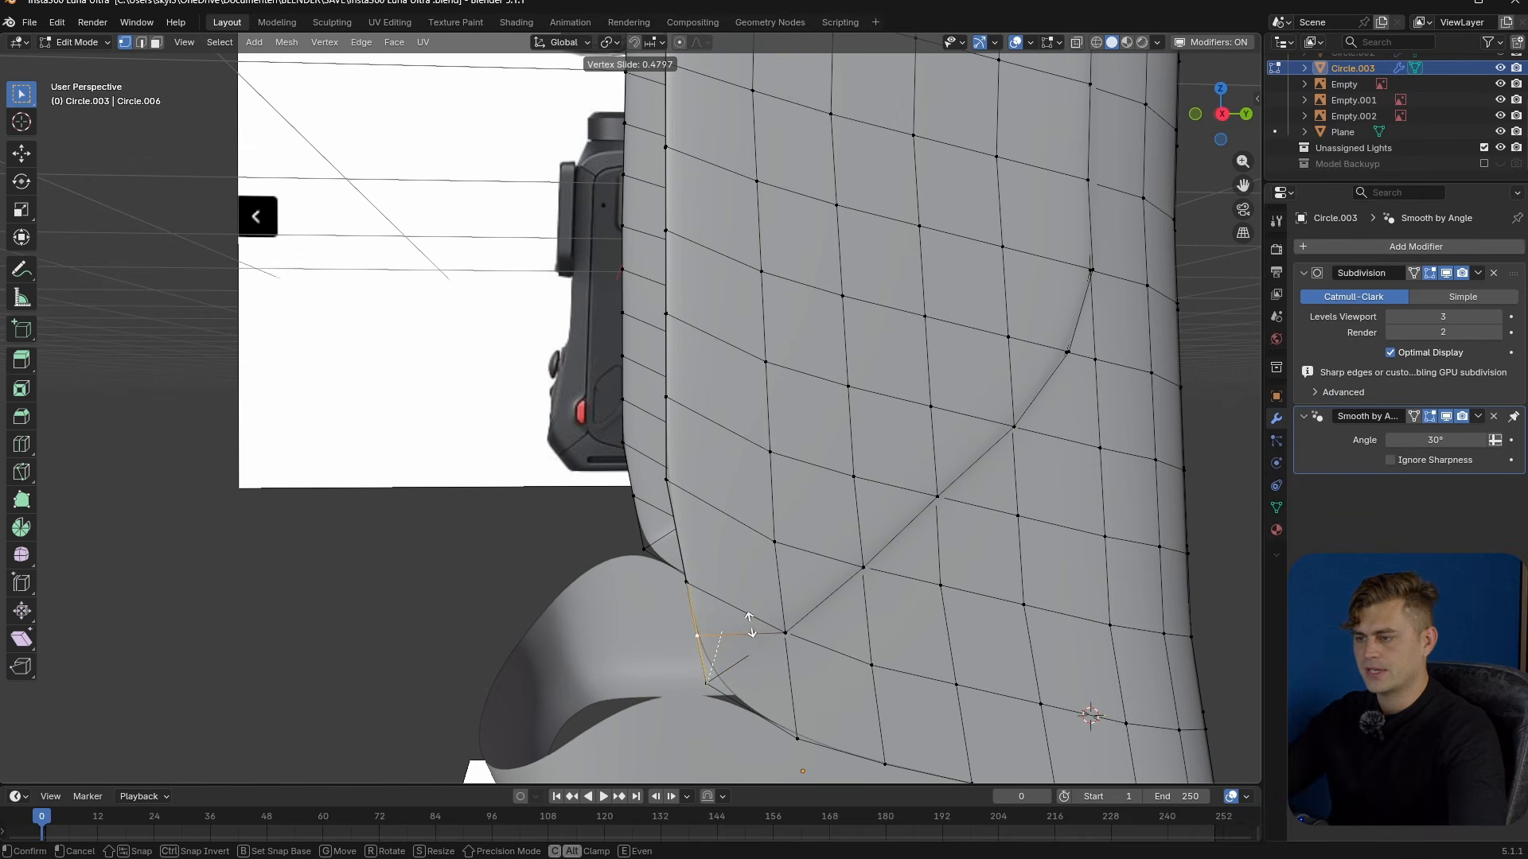
click(762, 622)
middle_drag(762, 622, 723, 613)
key(Tab)
key(Tab)
- Select the vertex at the lower front corner where the panel meets the base and slide it along its edge
key(l)
key(KP_3)
middle_drag(695, 624, 657, 653)
click(1038, 324)
middle_drag(1098, 327, 906, 284)
shift+middle_drag(905, 285, 911, 377)
scroll(911, 377, up, 3)
key(shift+v)
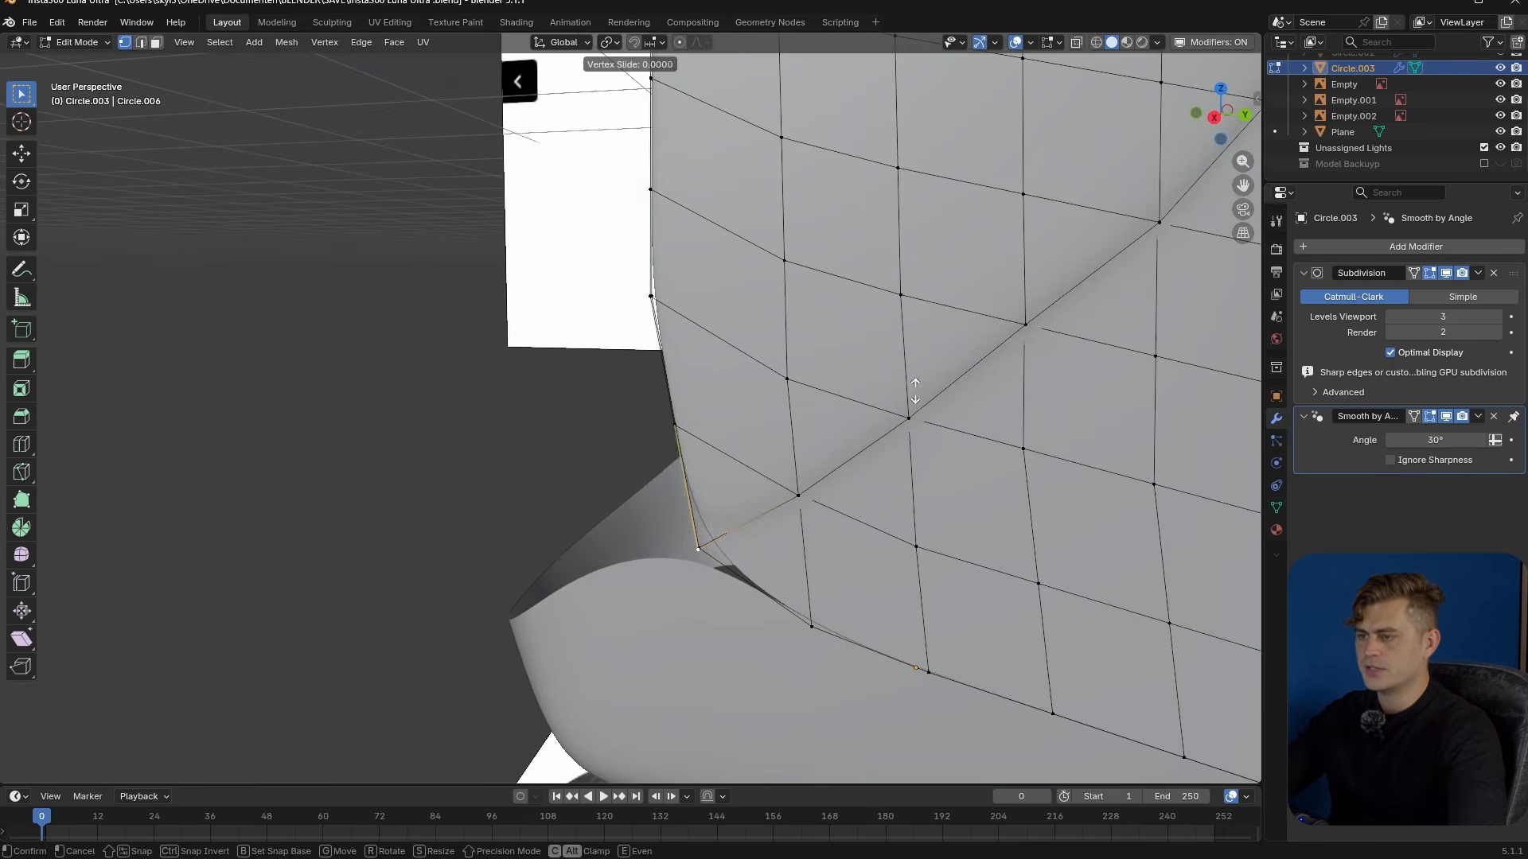
click(1182, 325)
- Select the curved crease edges along the diagonal cut and smooth them with LoopTools Relax
key(Tab)
middle_drag(791, 466, 843, 471)
scroll(842, 467, down, 5)
middle_drag(852, 414, 842, 538)
scroll(846, 563, up, 3)
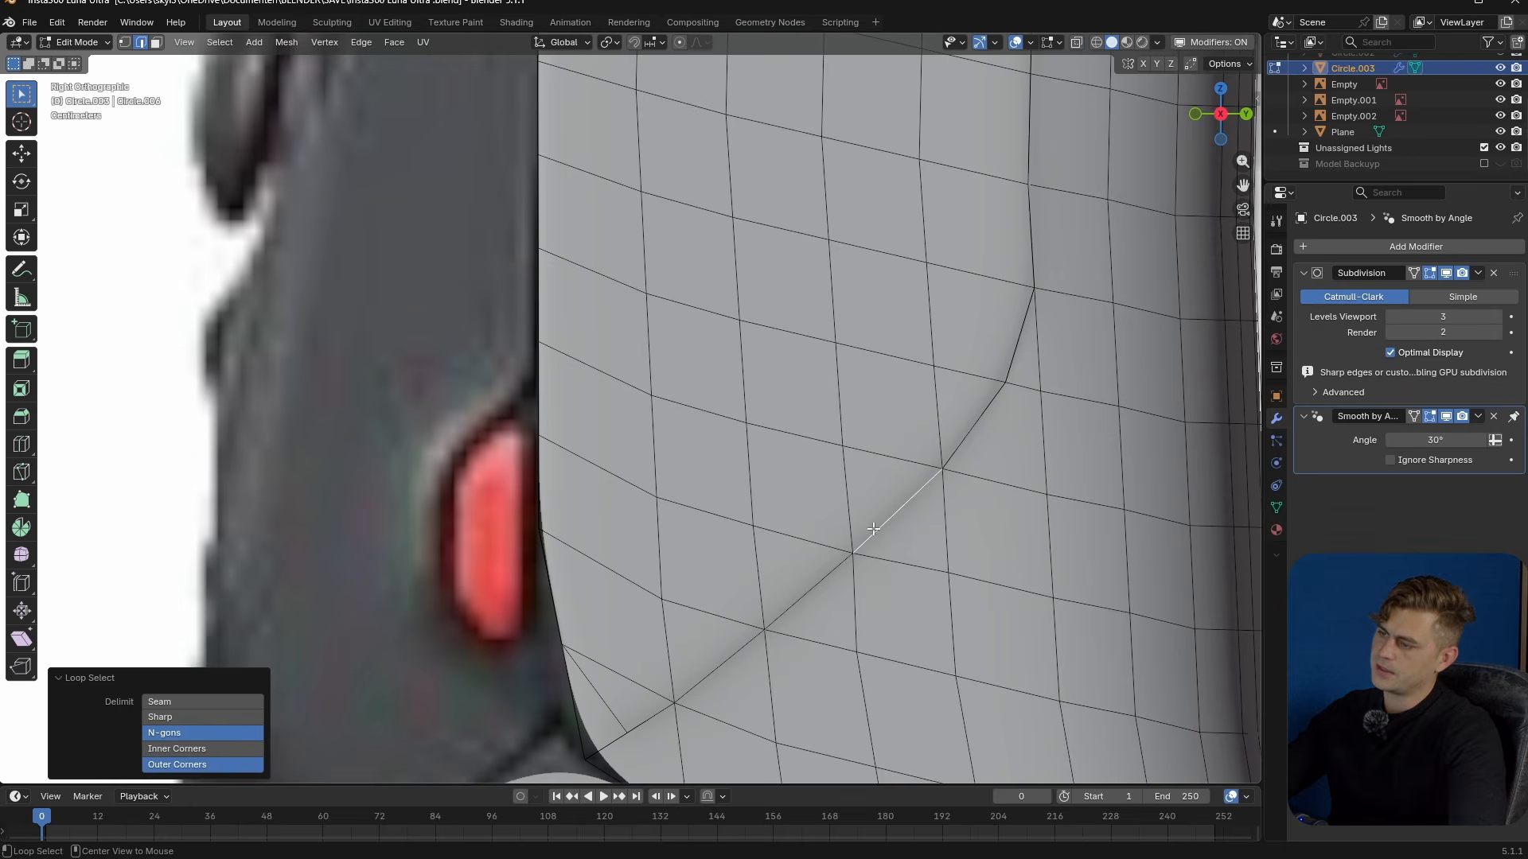
middle_drag(873, 529, 877, 526)
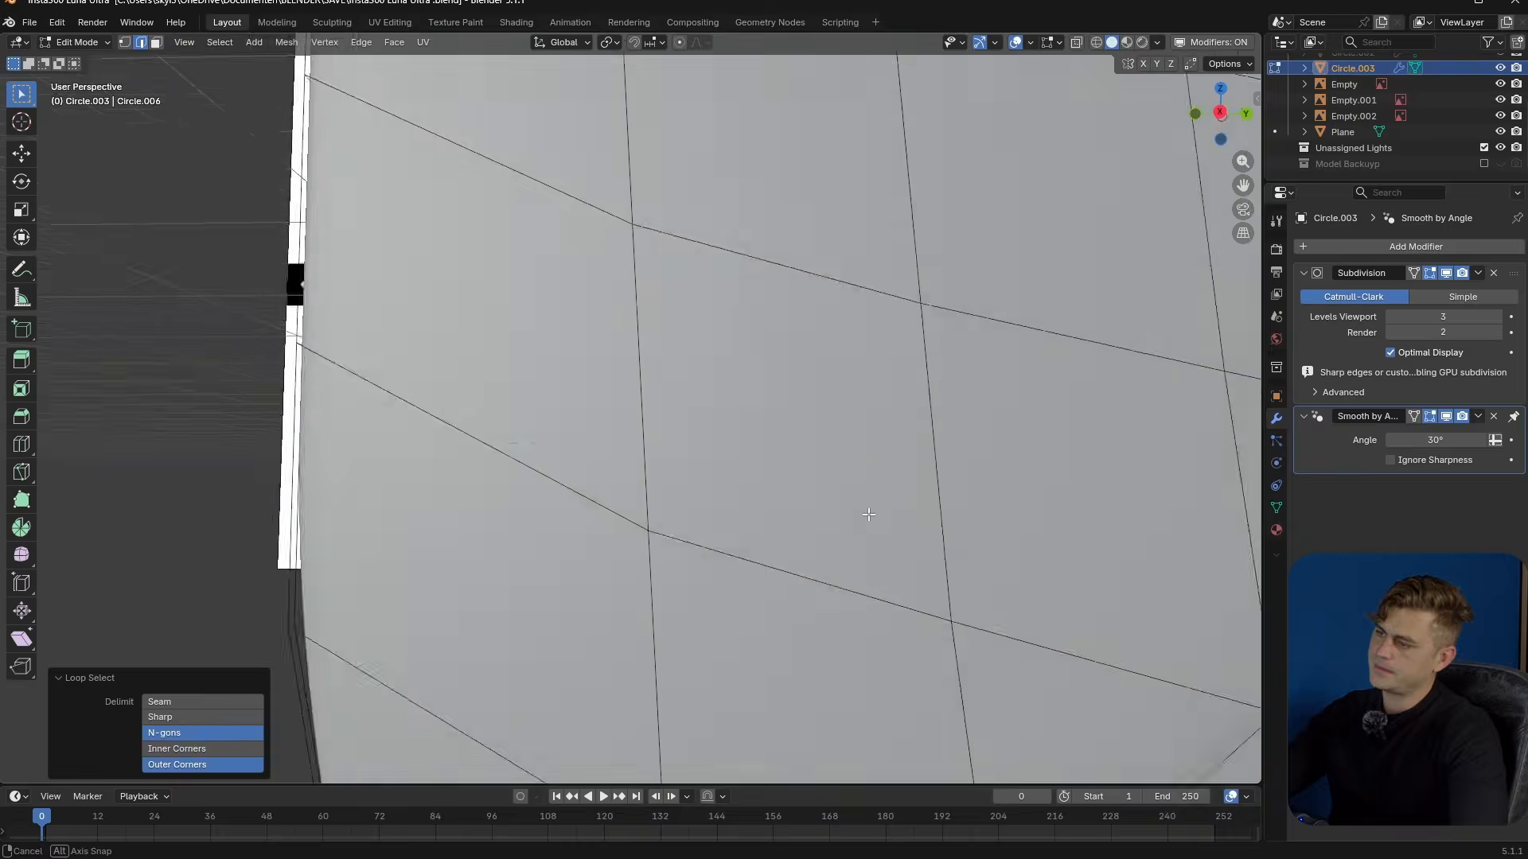
scroll(877, 525, down, 4)
scroll(796, 398, up, 4)
right_click(666, 355)
mouse_move(700, 335)
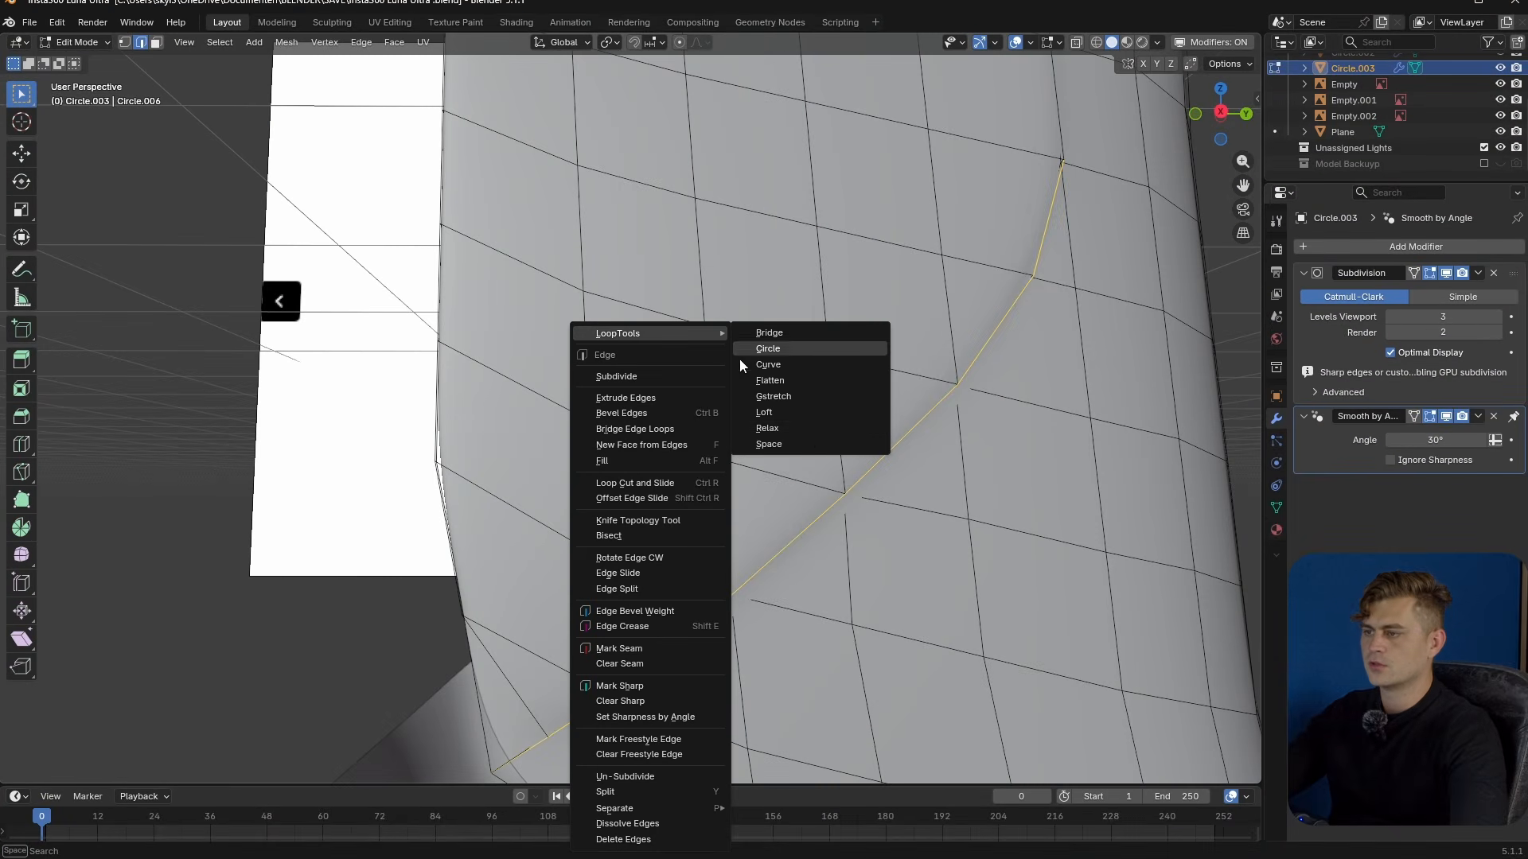
click(812, 431)
- Inspect the relaxed crease and the raised side panel up close and in Object Mode
key(KP_Decimal)
scroll(809, 434, down, 2)
middle_drag(810, 433, 782, 461)
scroll(787, 451, up, 3)
scroll(787, 451, down, 3)
key(Tab)
scroll(782, 435, up, 4)
scroll(802, 474, down, 5)
- Add a Solidify modifier to the handle shell, set its thickness to -0.126 m and save the file
click(1412, 246)
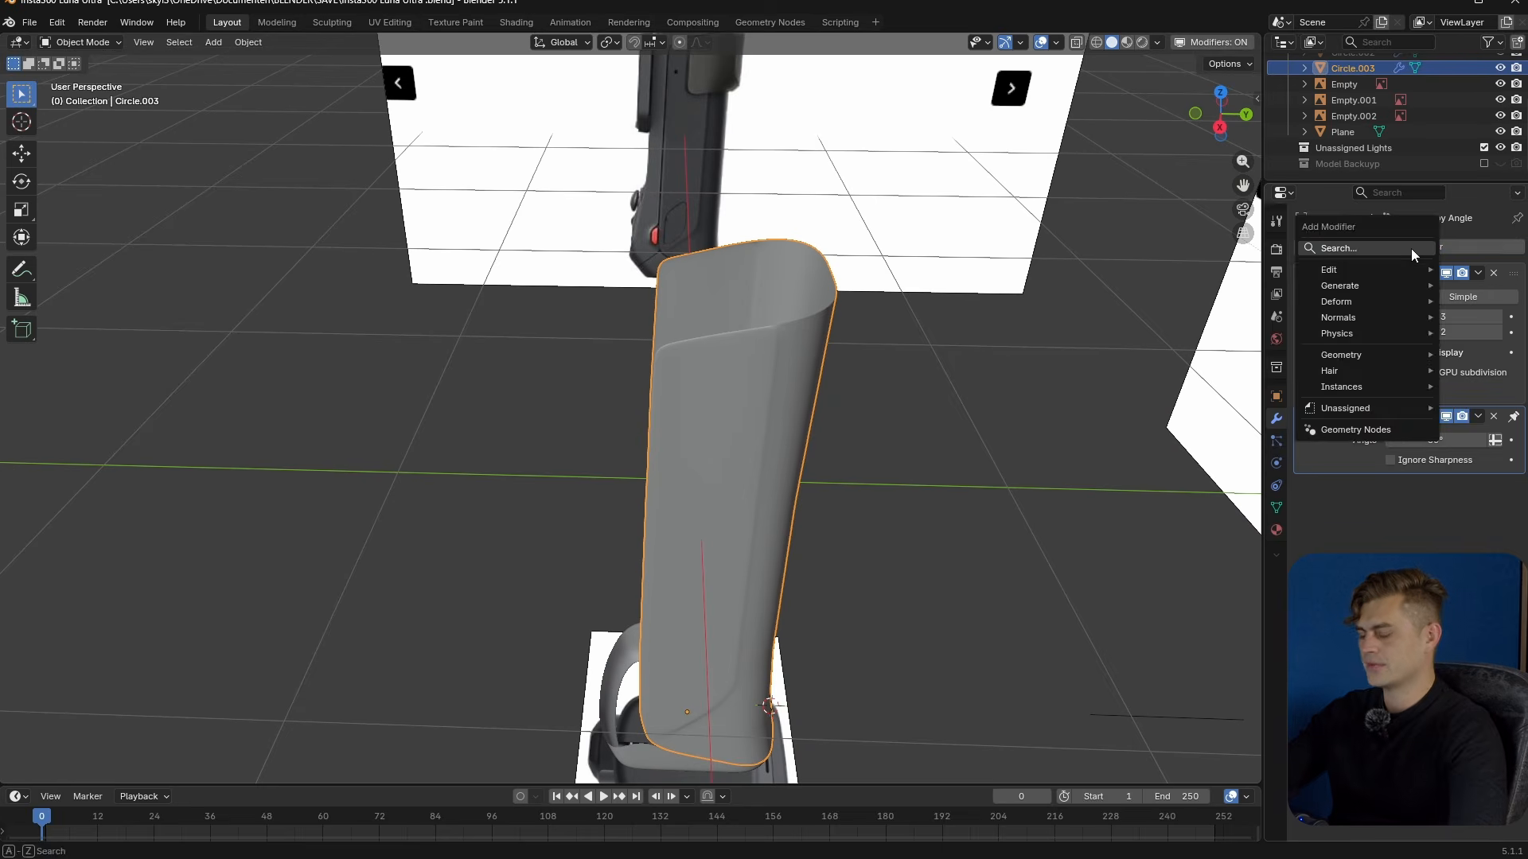
text(sol)
key(Return)
drag(1447, 460, 1464, 460)
key(ctrl+s)
middle_drag(763, 469, 539, 523)
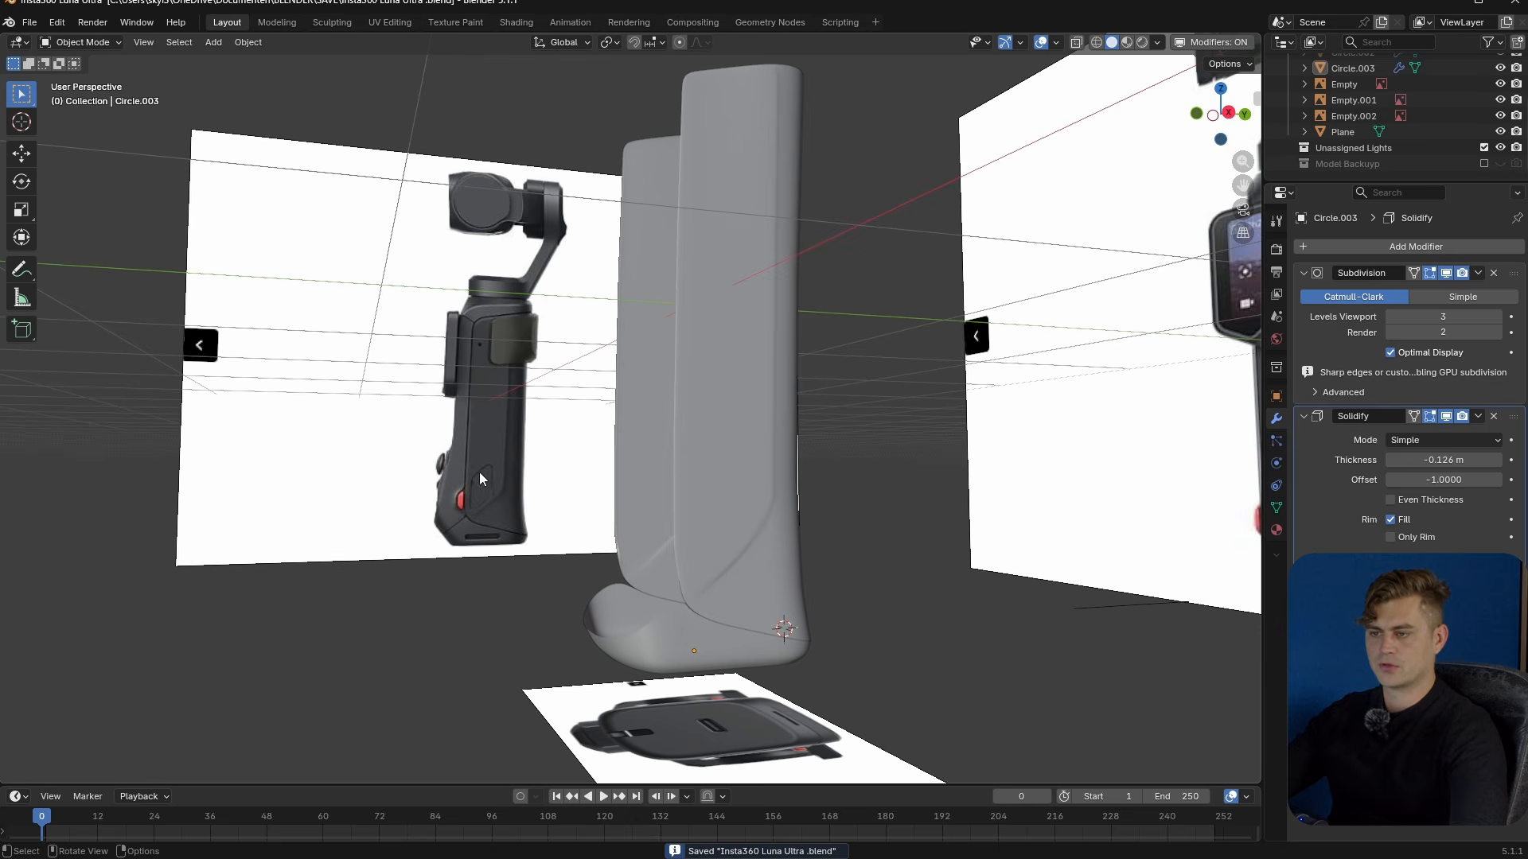
- In face selection mode, select the left half of the handle shell's faces from the top view, hide them and reveal them again
click(713, 476)
middle_drag(713, 476, 764, 477)
scroll(697, 527, up, 3)
key(Tab)
key(3)
click(689, 494)
key(KP_3)
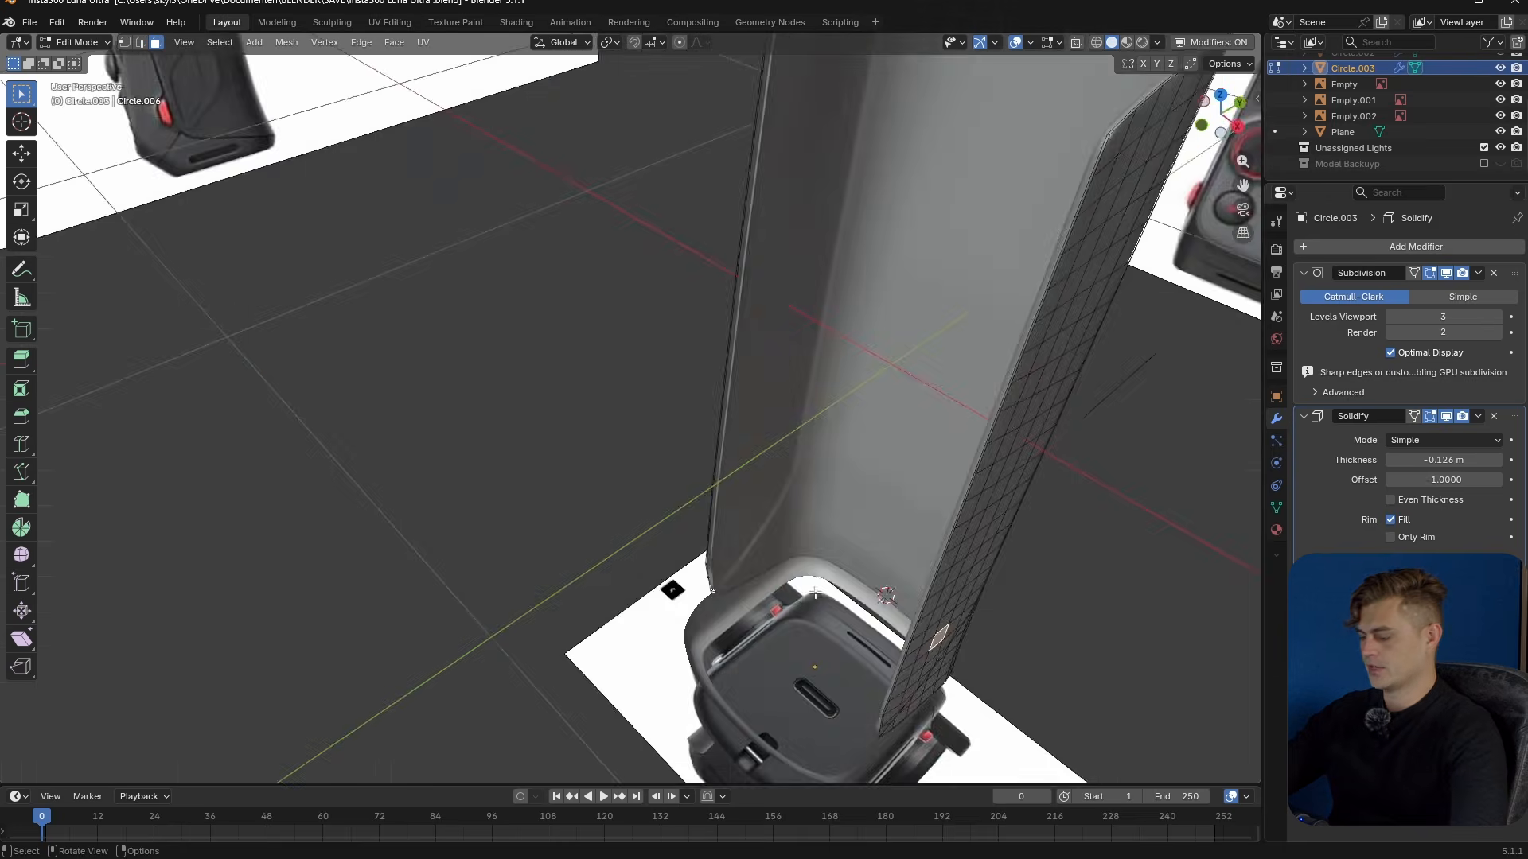
key(KP_7)
drag(845, 147, 719, 482)
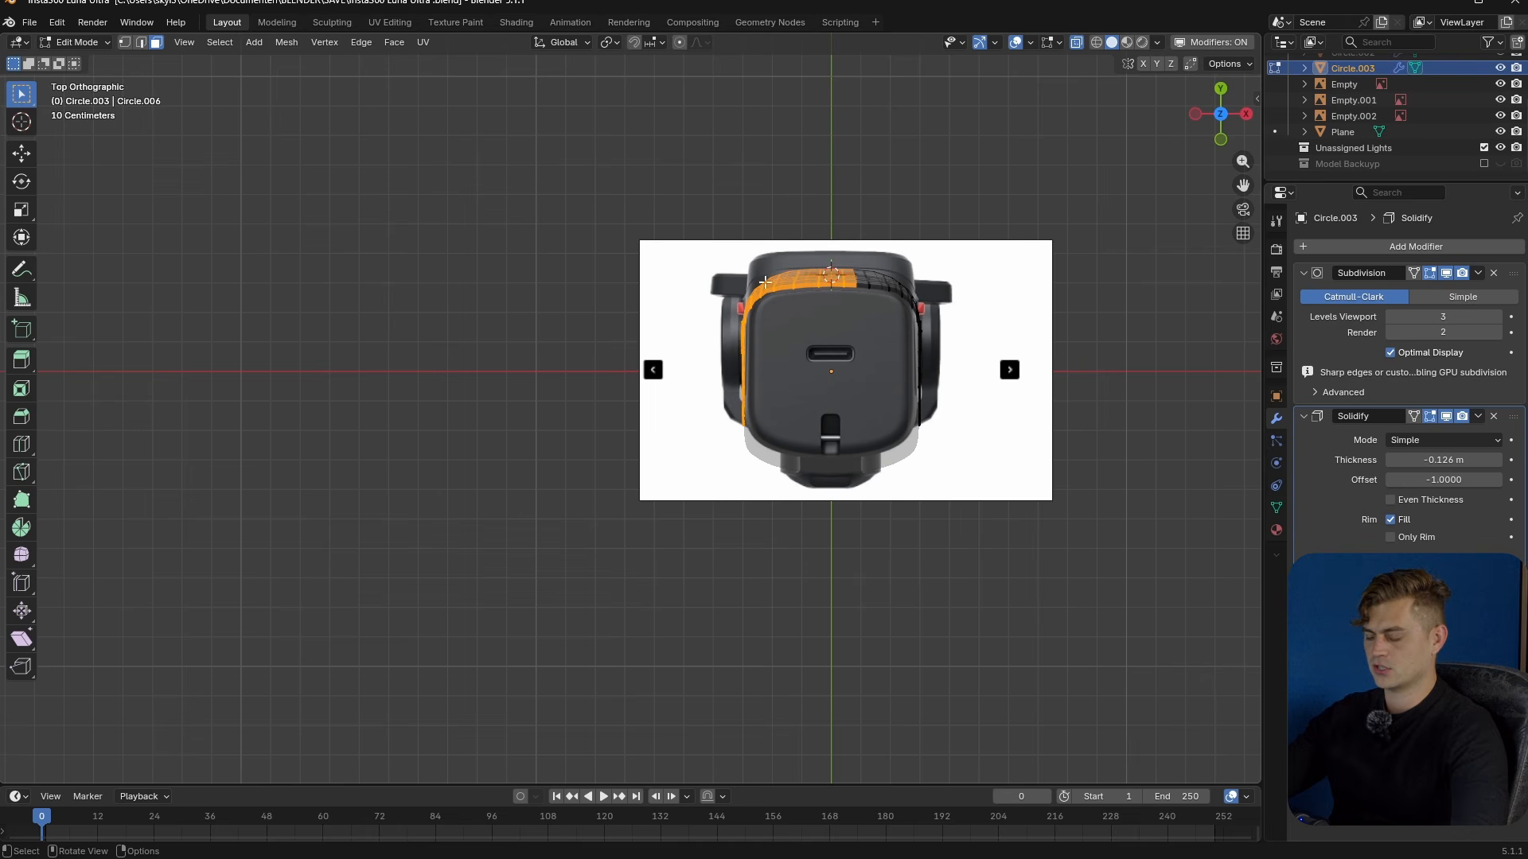
key(h)
key(alt+h)
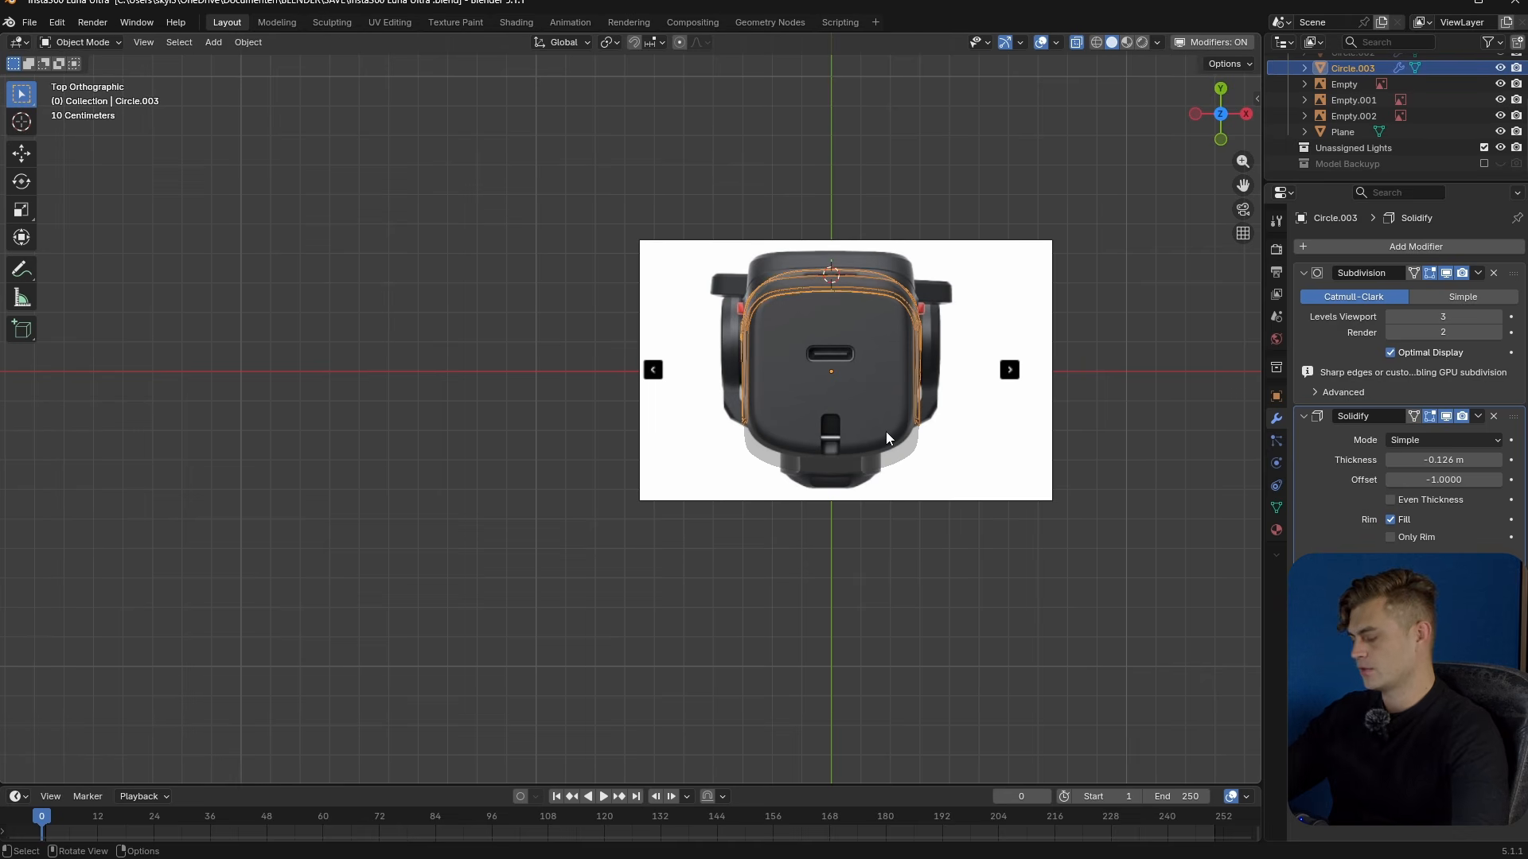
- Select the block of side panel faces above the curved crease, along the shell's lower front edge
key(KP_3)
scroll(886, 431, up, 5)
key(alt+a)
scroll(700, 487, up, 2)
mouse_move(701, 487)
middle_down()
mouse_move(751, 488)
mouse_move(767, 552)
mouse_move(785, 518)
mouse_move(833, 518)
middle_up()
key(KP_3)
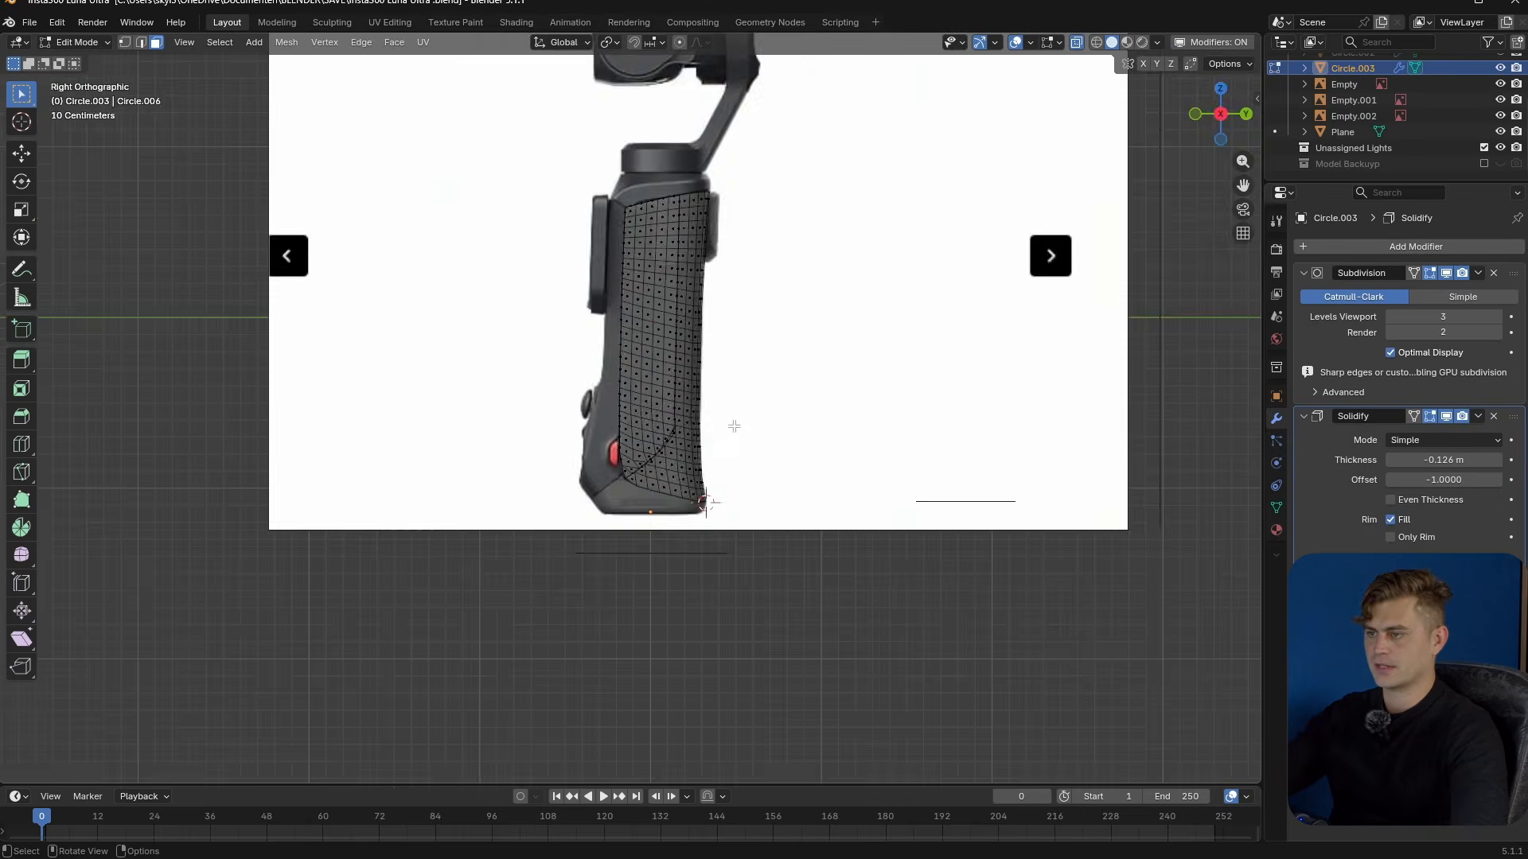
scroll(734, 427, up, 4)
scroll(635, 426, up, 3)
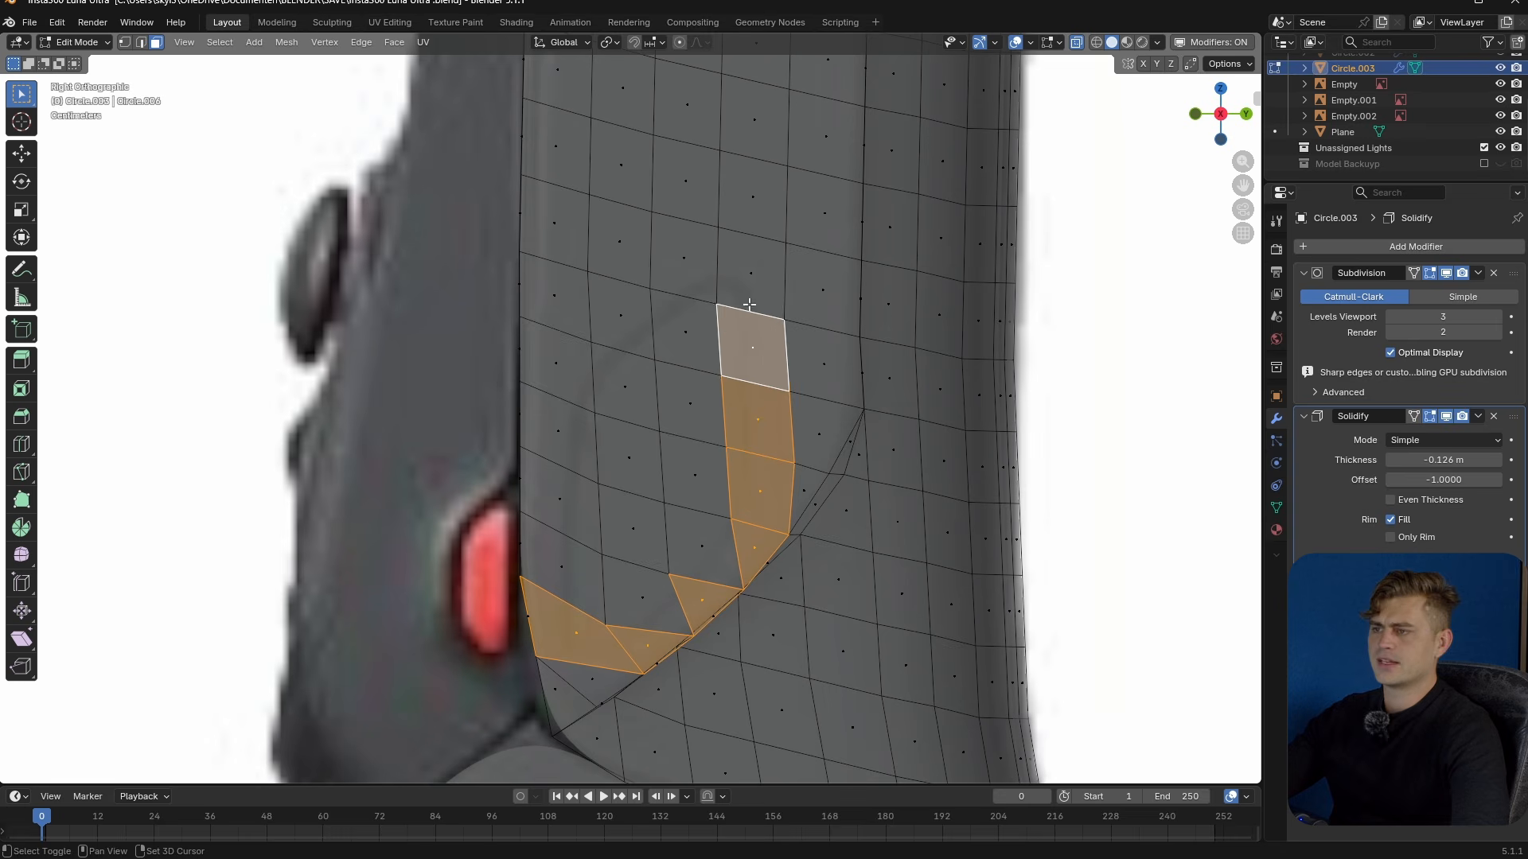
shift+click(746, 293)
shift+click(686, 259)
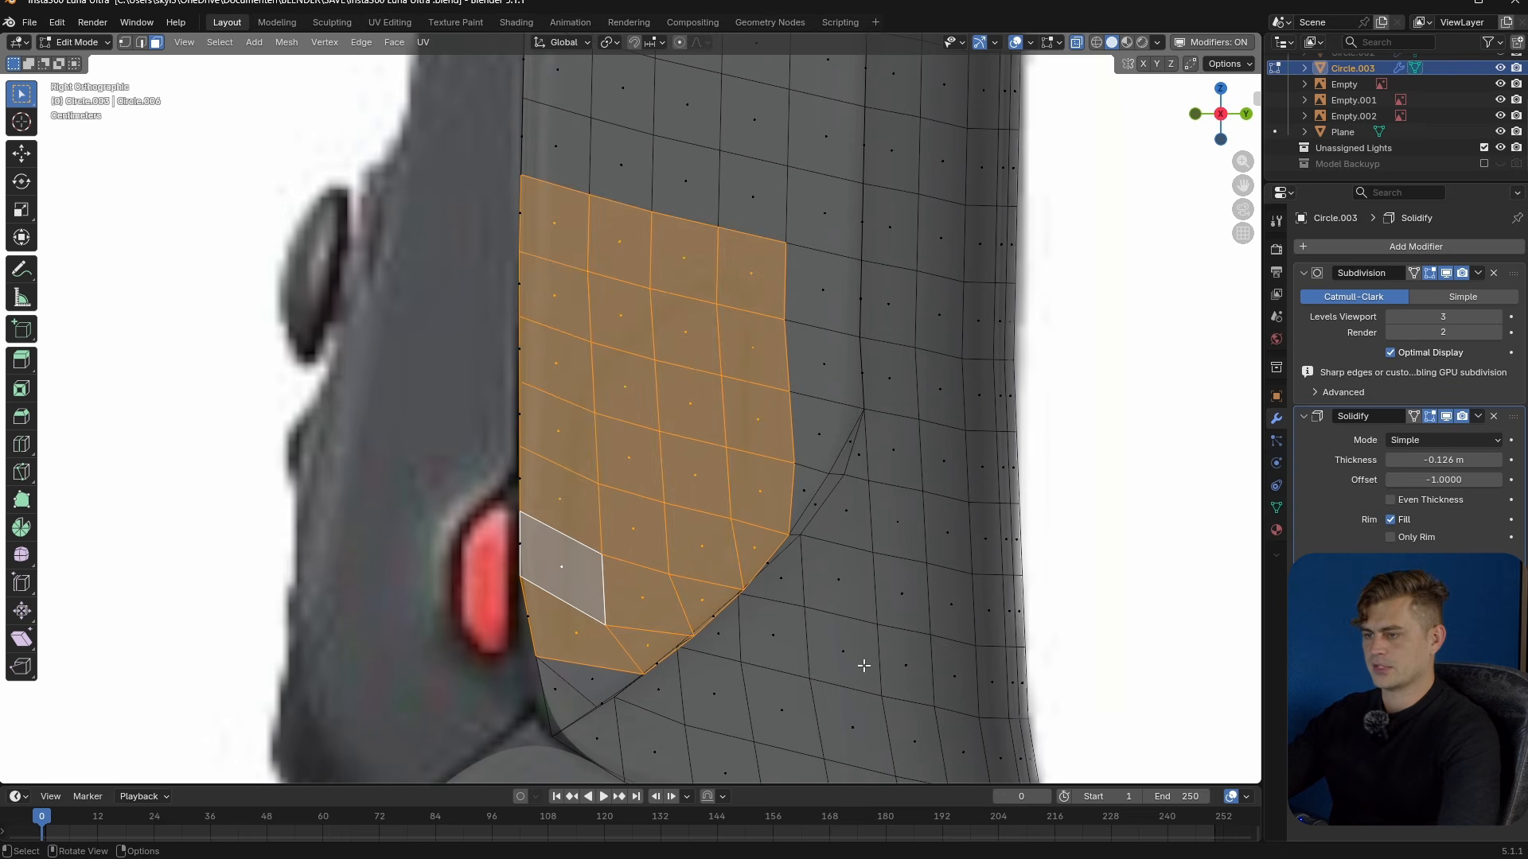
- Inset the selected side panel faces and separate them into their own object
key(i)
click(731, 476)
key(p)
click(730, 476)
key(Tab)
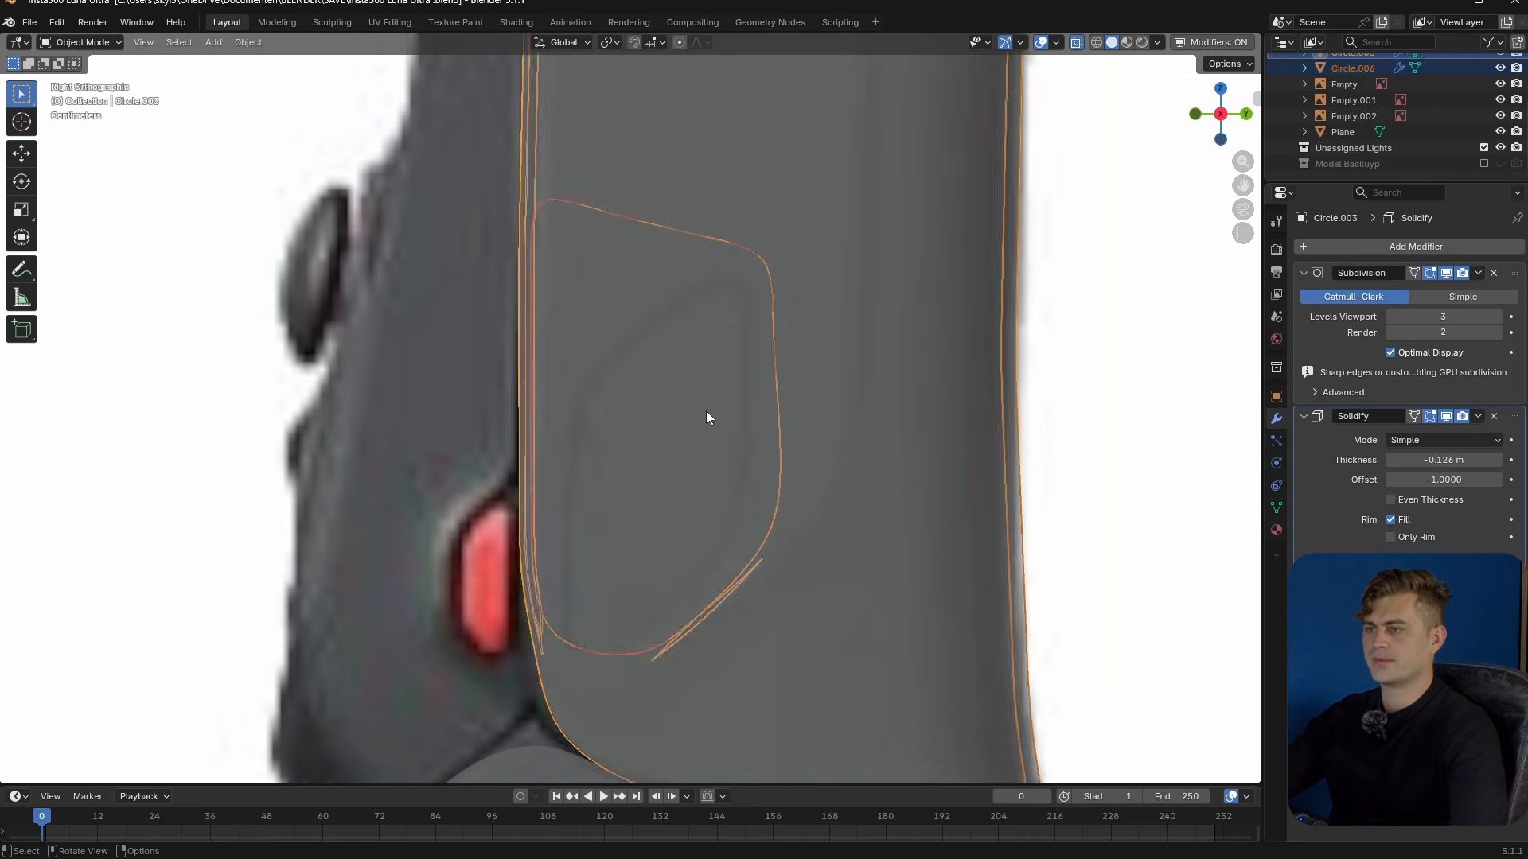
- Select the separated panel piece in Object Mode and add a mesh circle with 16 vertices and a 1 m radius
click(668, 438)
shift+scroll(655, 448, down, 1)
key(shift+a)
mouse_move(655, 448)
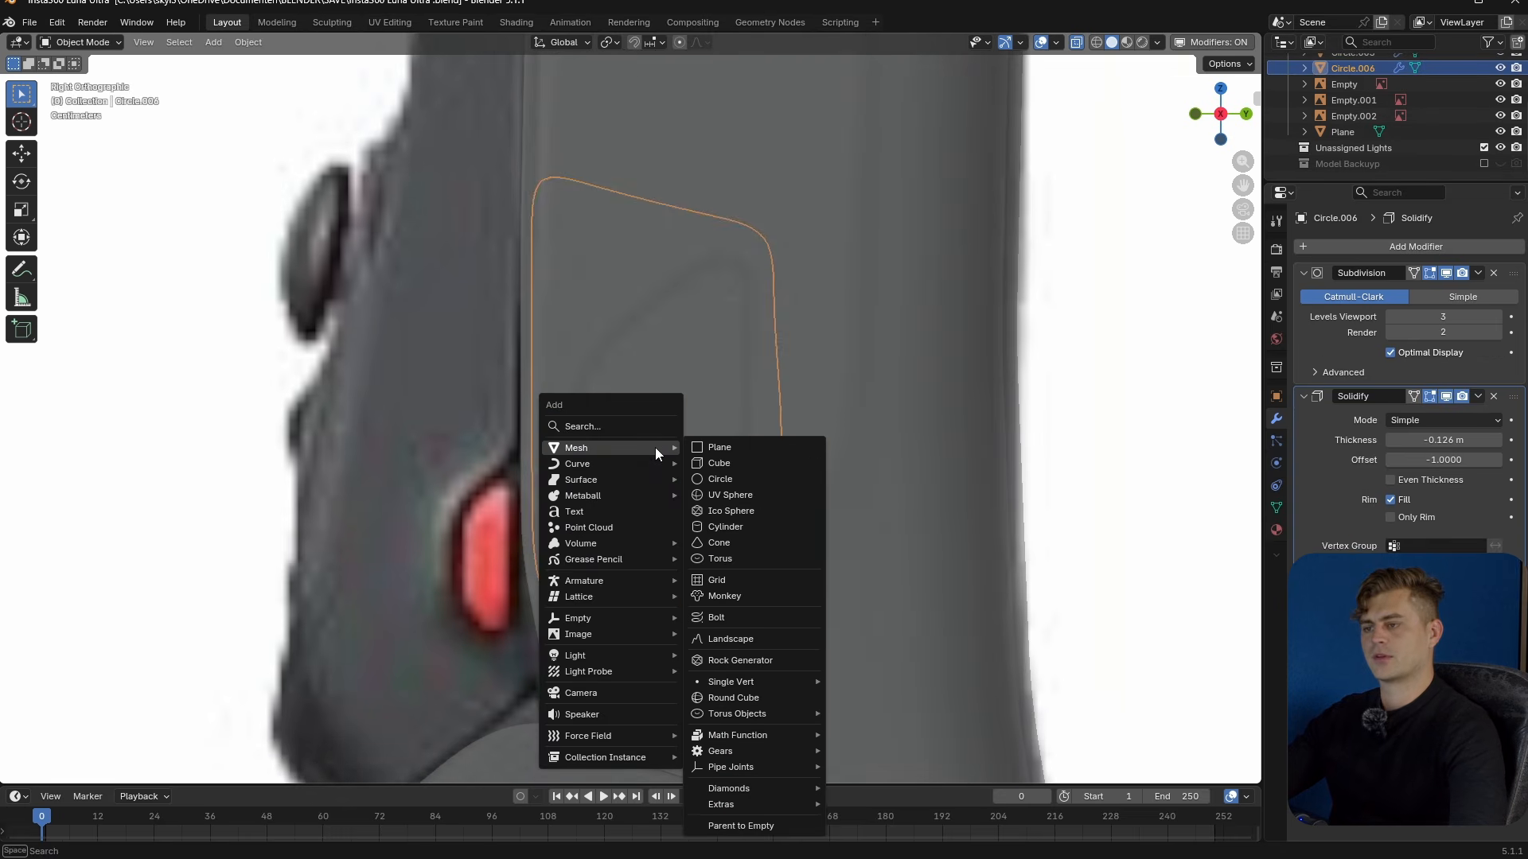
click(783, 480)
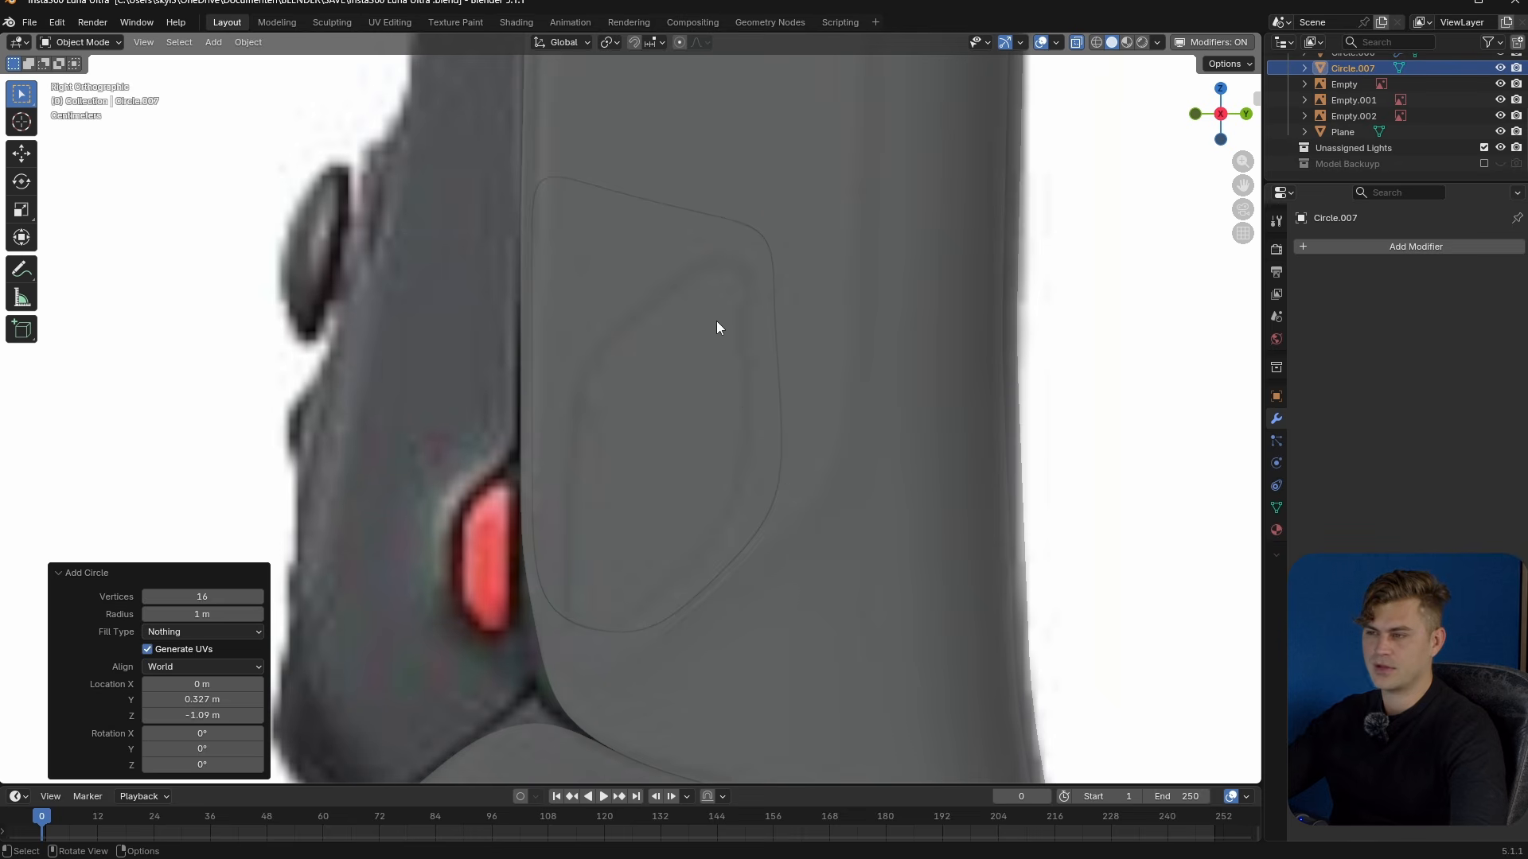
- Select the edge loop around the shell's side opening and check its vertex count with the statistics overlay
click(766, 207)
key(Tab)
key(2)
alt+click(763, 229)
click(1030, 42)
click(957, 216)
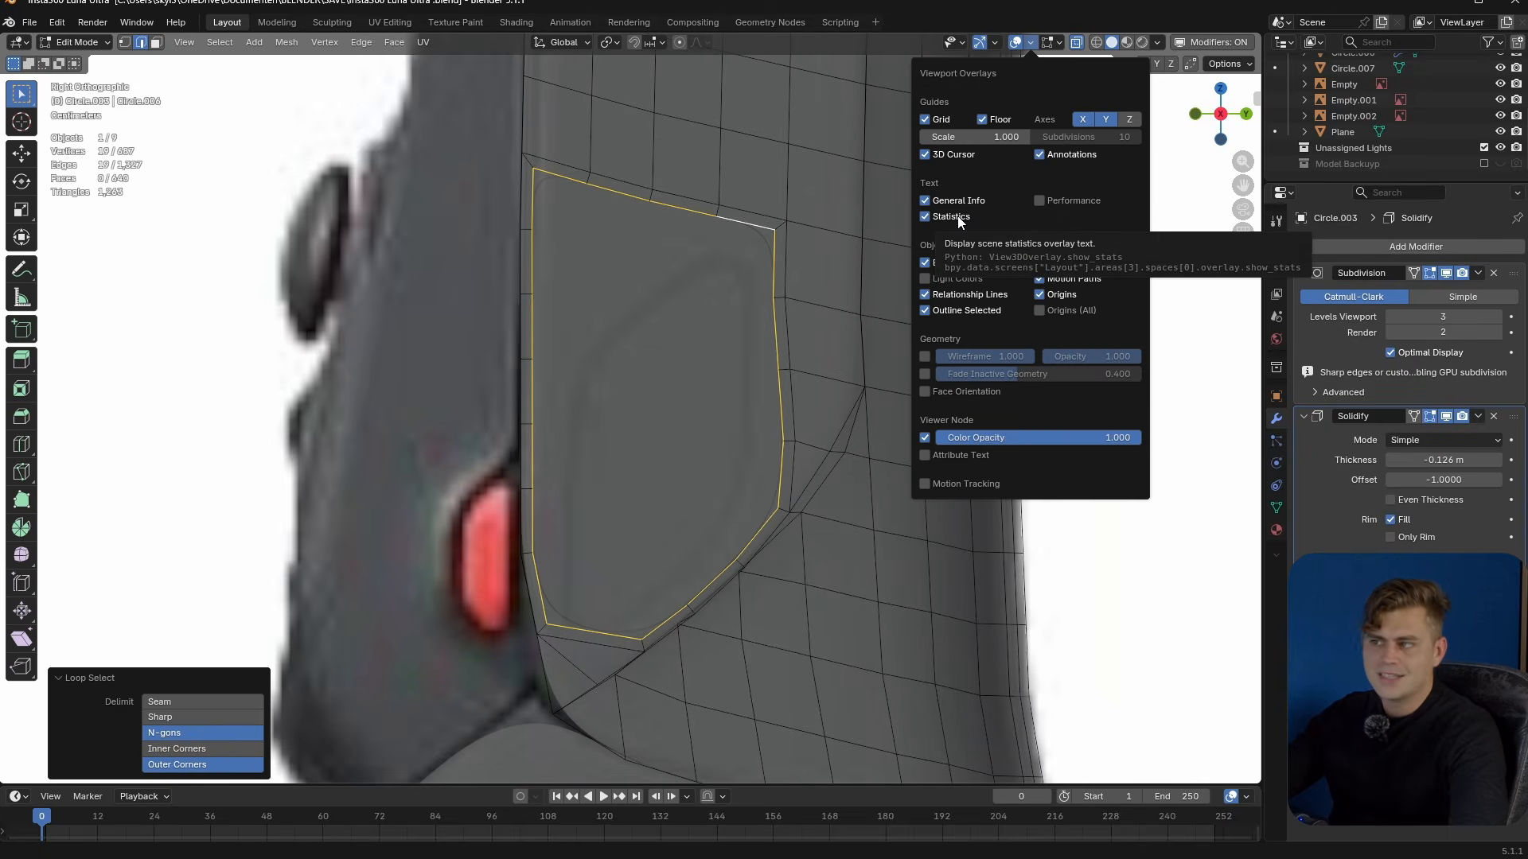
click(958, 216)
- Add a mesh circle with 8 vertices at the centre of the shell's side opening
key(Tab)
key(shift+a)
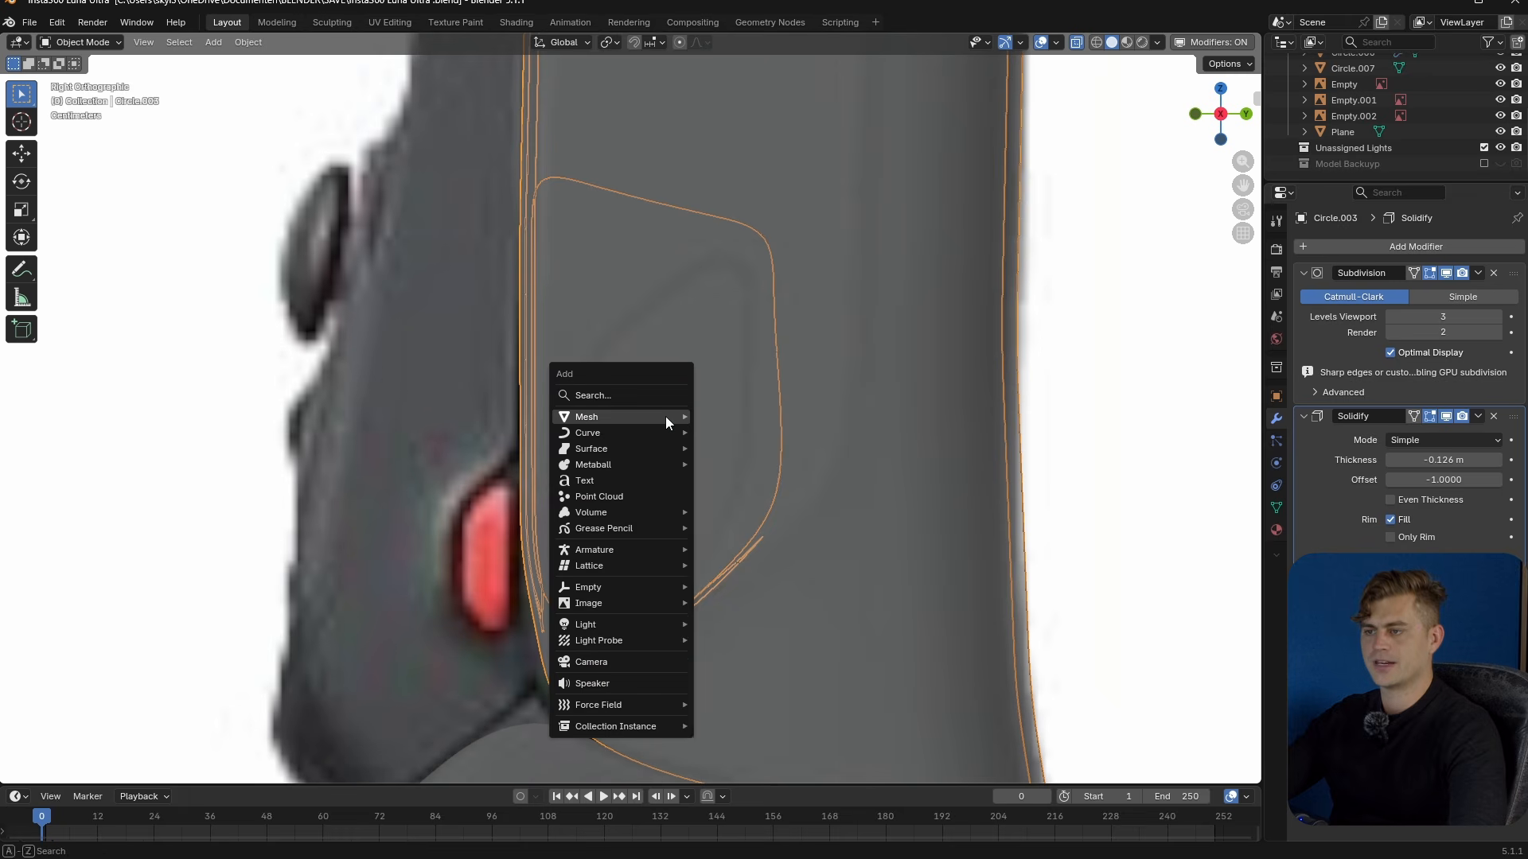
mouse_move(666, 417)
click(753, 445)
click(221, 593)
text(8)
key(Return)
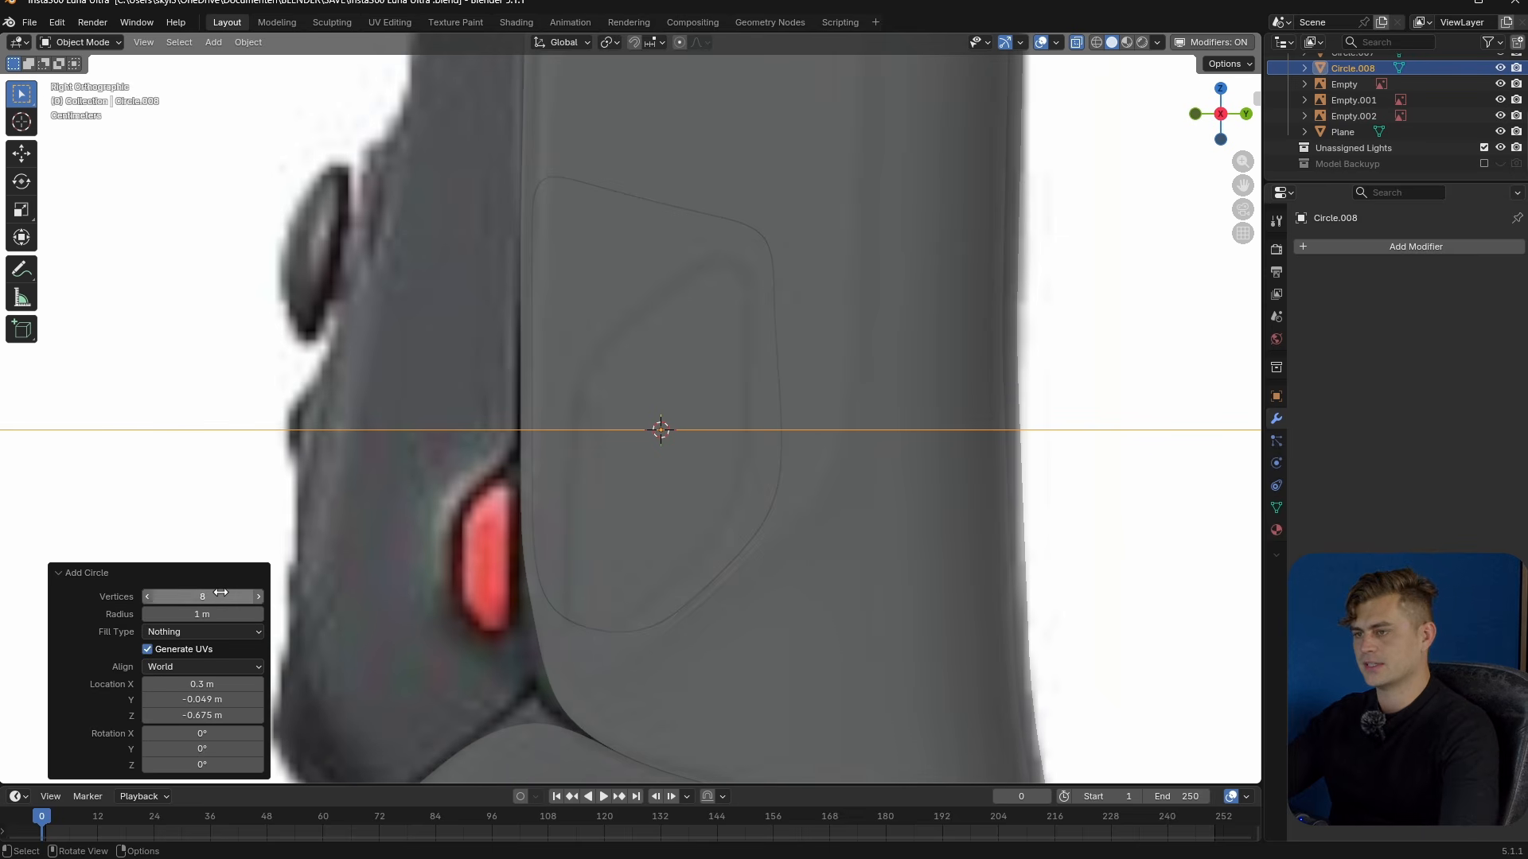
- Scale the circle down to 0.087 and further, and rotate it 90° about Y to face the side view
key(s)
click(809, 493)
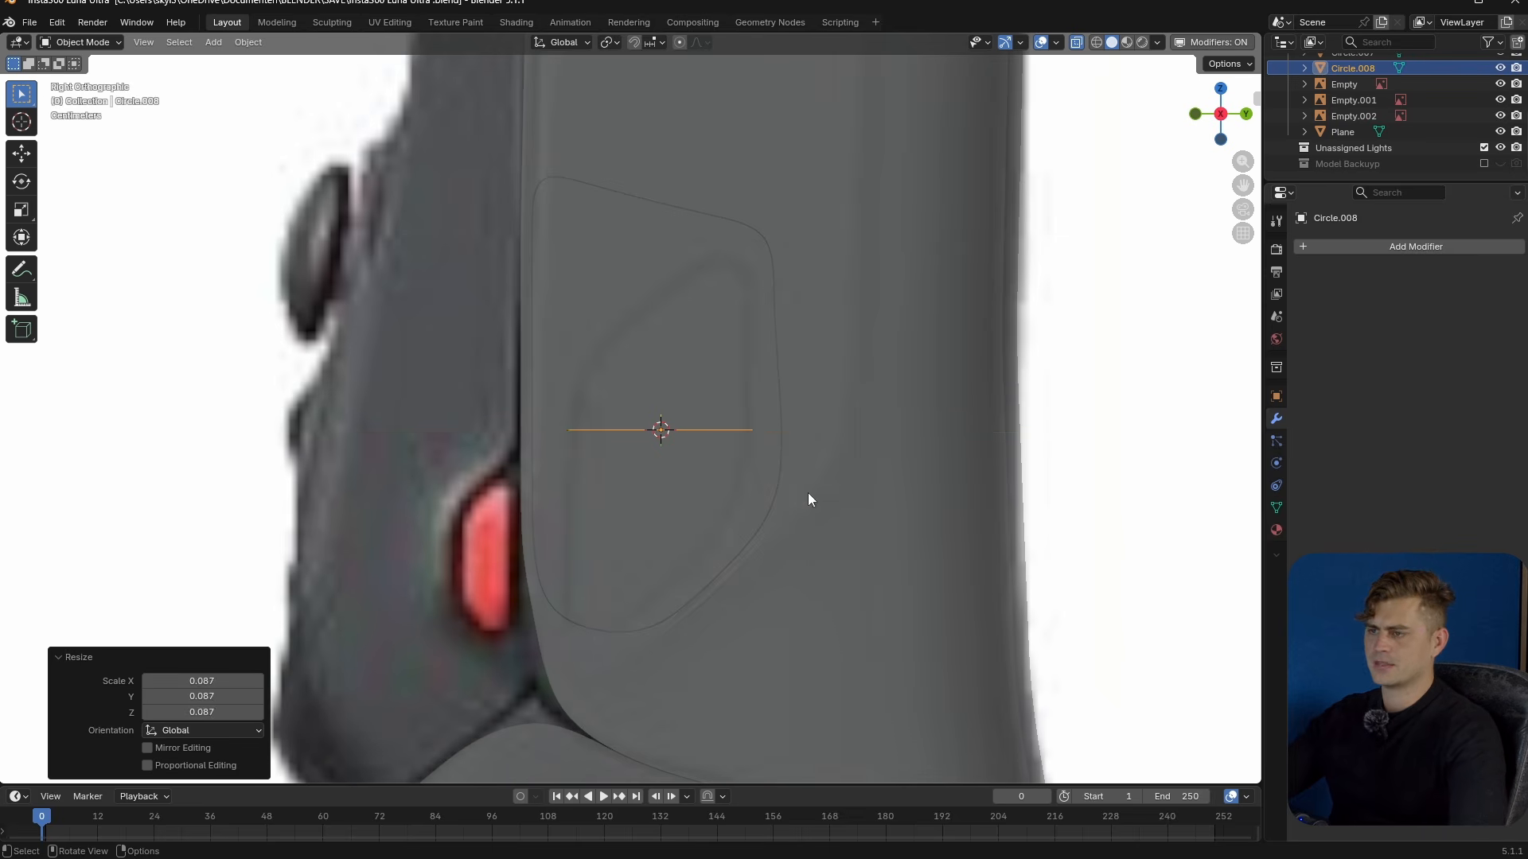
key(s)
click(733, 481)
key(r)
key(y)
key(9)
key(0)
key(Return)
- In Edit Mode, fit the circle into the upper right corner of the recess outline, scaling it to 0.537
key(Tab)
scroll(645, 351, up, 3)
key(g)
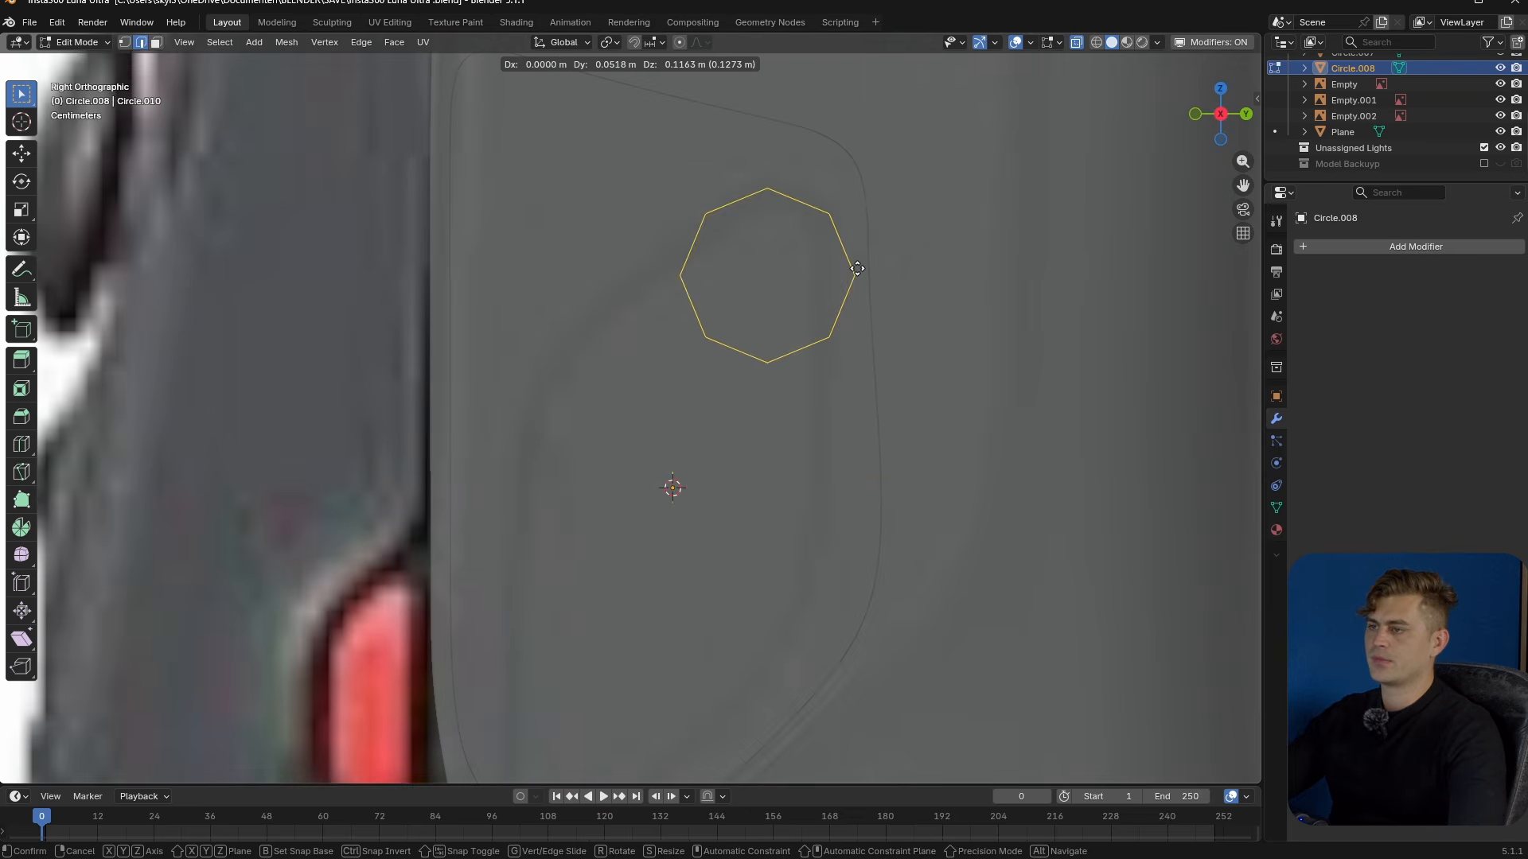
click(868, 273)
scroll(899, 295, down, 1)
key(s)
click(855, 312)
key(g)
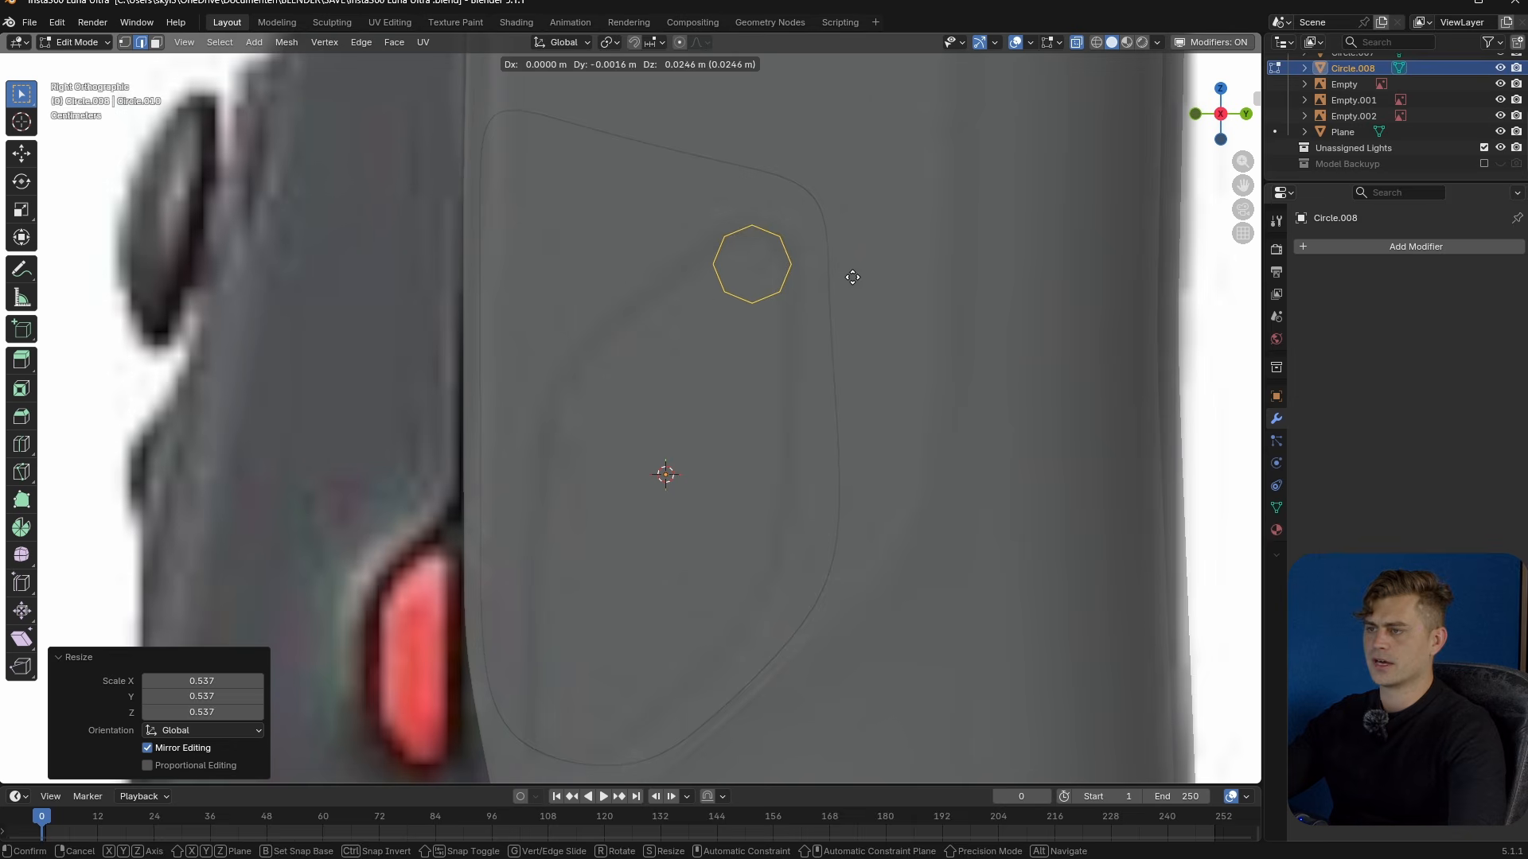
click(852, 276)
- Delete the circle's lower vertices, leaving a four-vertex arc for the upper right corner
click(718, 277)
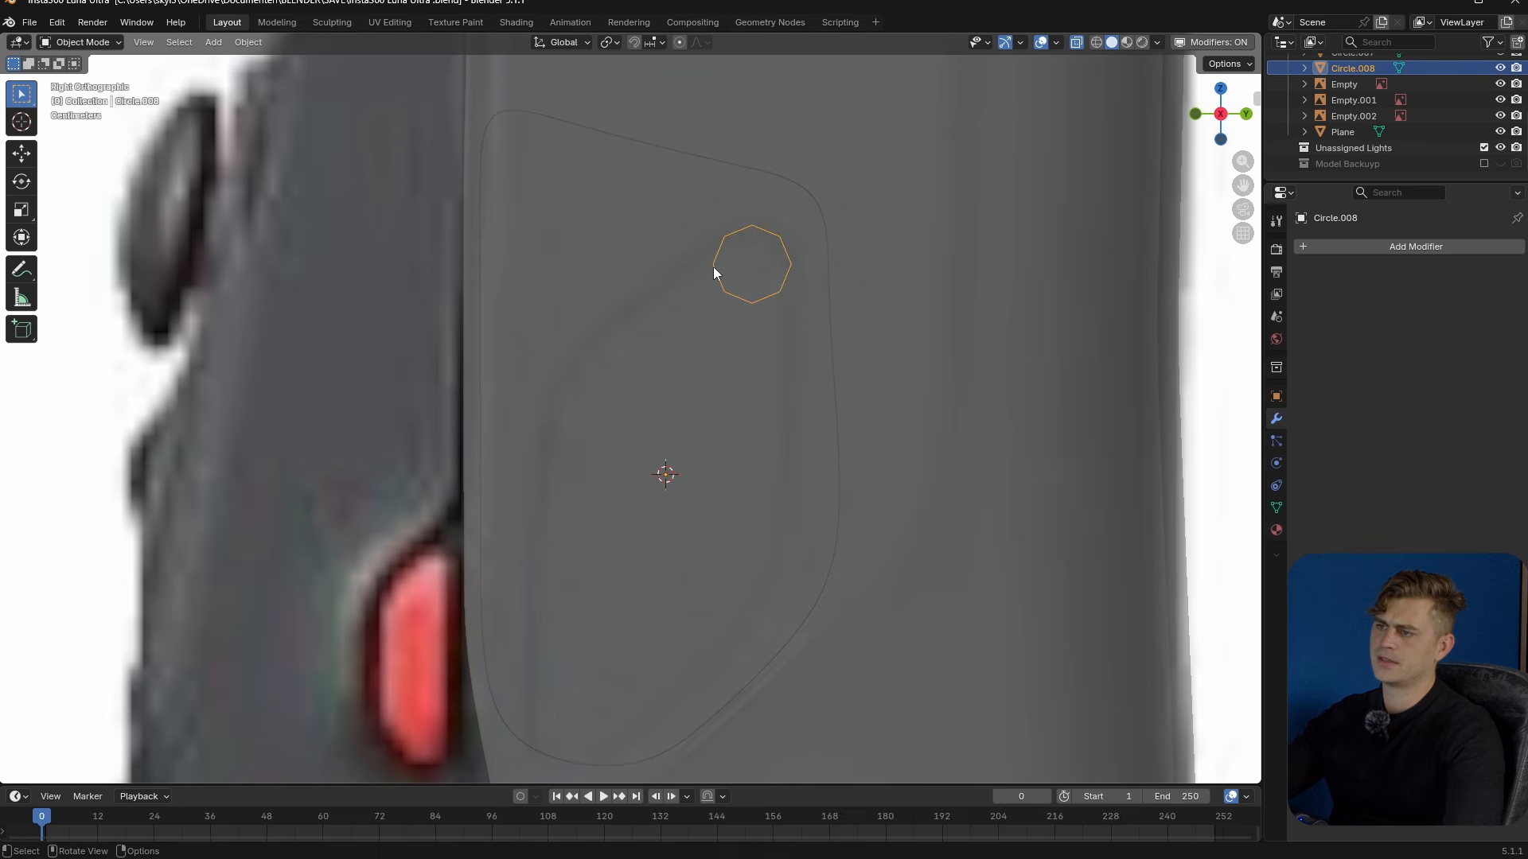
key(1)
click(713, 265)
ctrl+click(779, 293)
key(x)
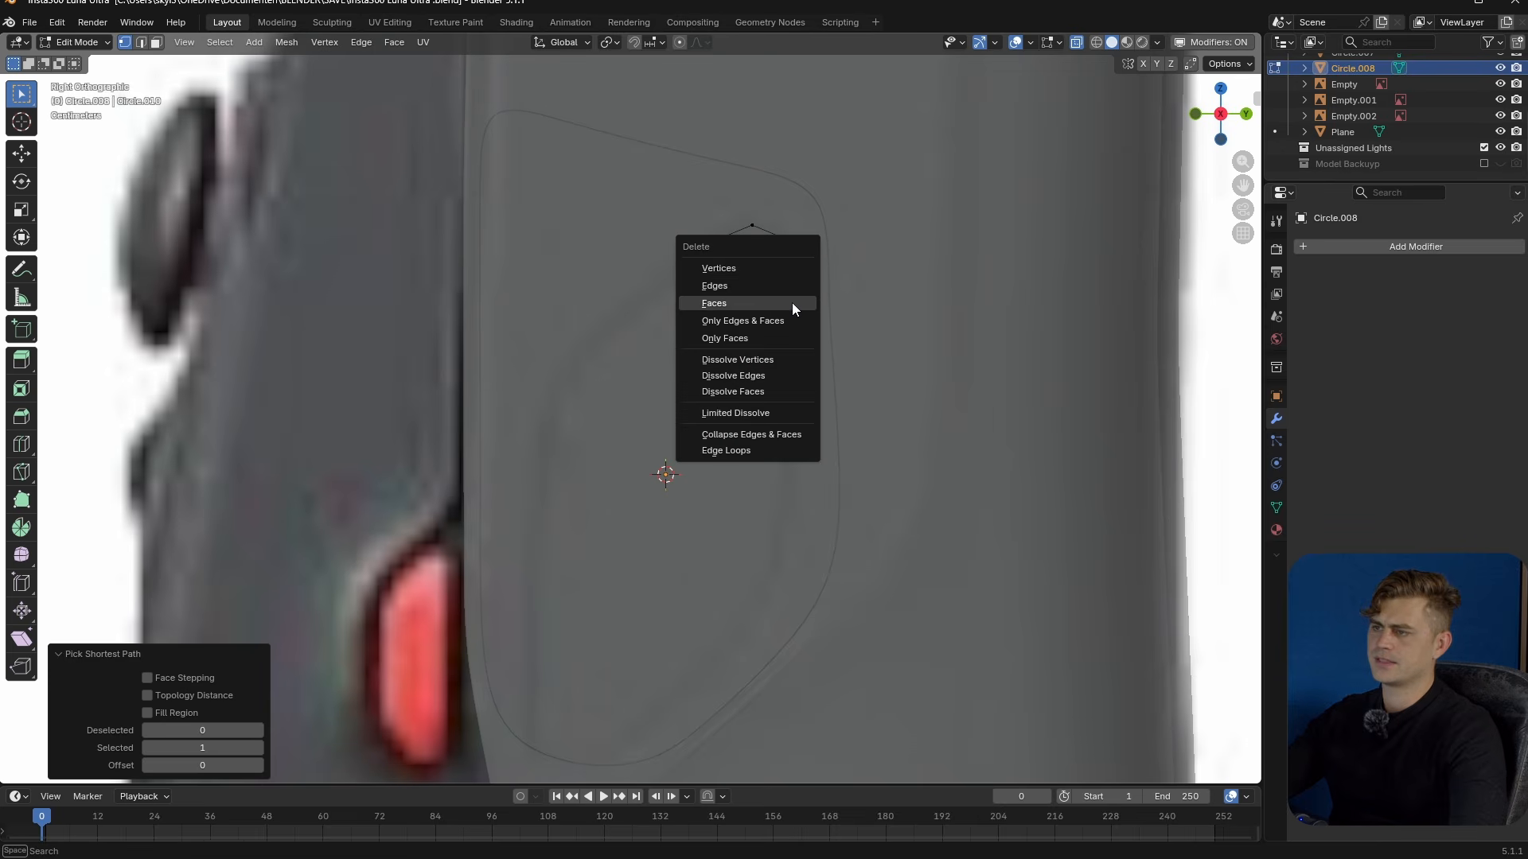
click(780, 269)
- Duplicate the corner arc and move and rotate the copy to fit the recess outline's upper left corner
shift+middle_drag(793, 302, 818, 255)
key(a)
scroll(823, 257, down, 1)
key(shift+d)
click(690, 380)
key(r)
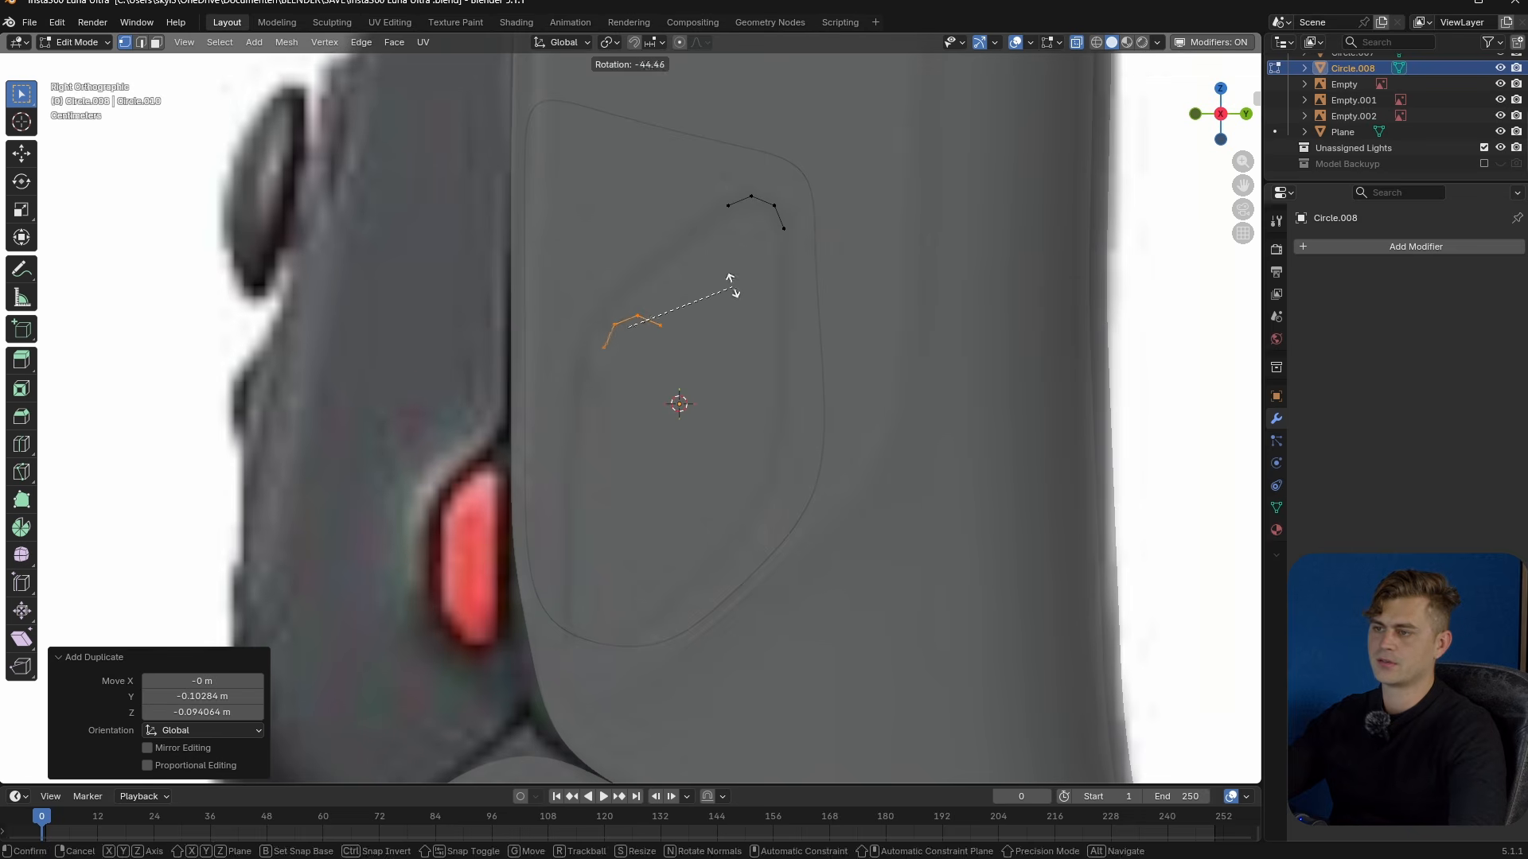
click(698, 267)
key(g)
click(672, 273)
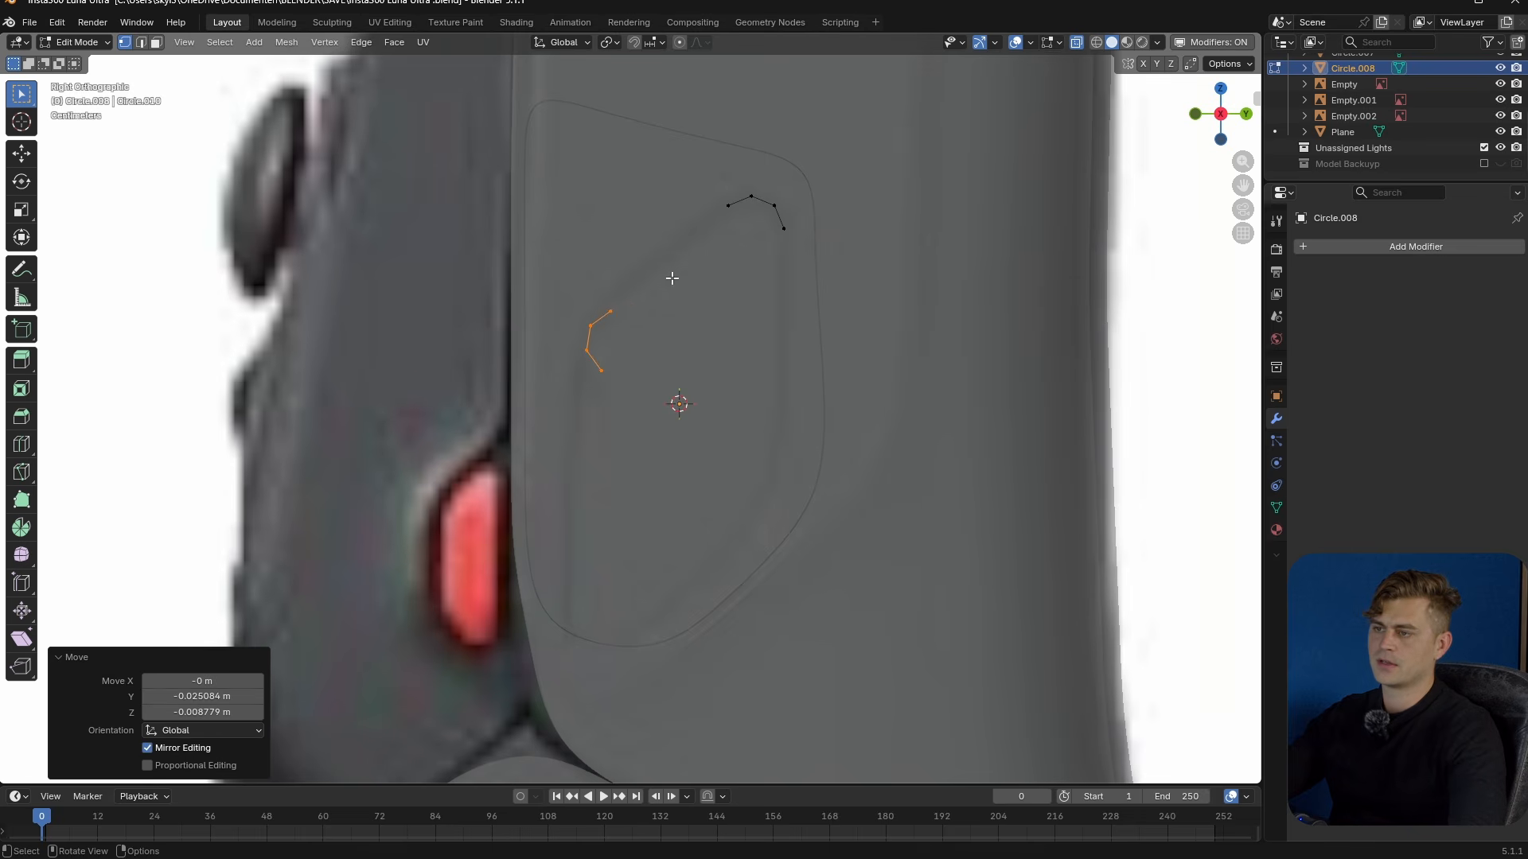
key(r)
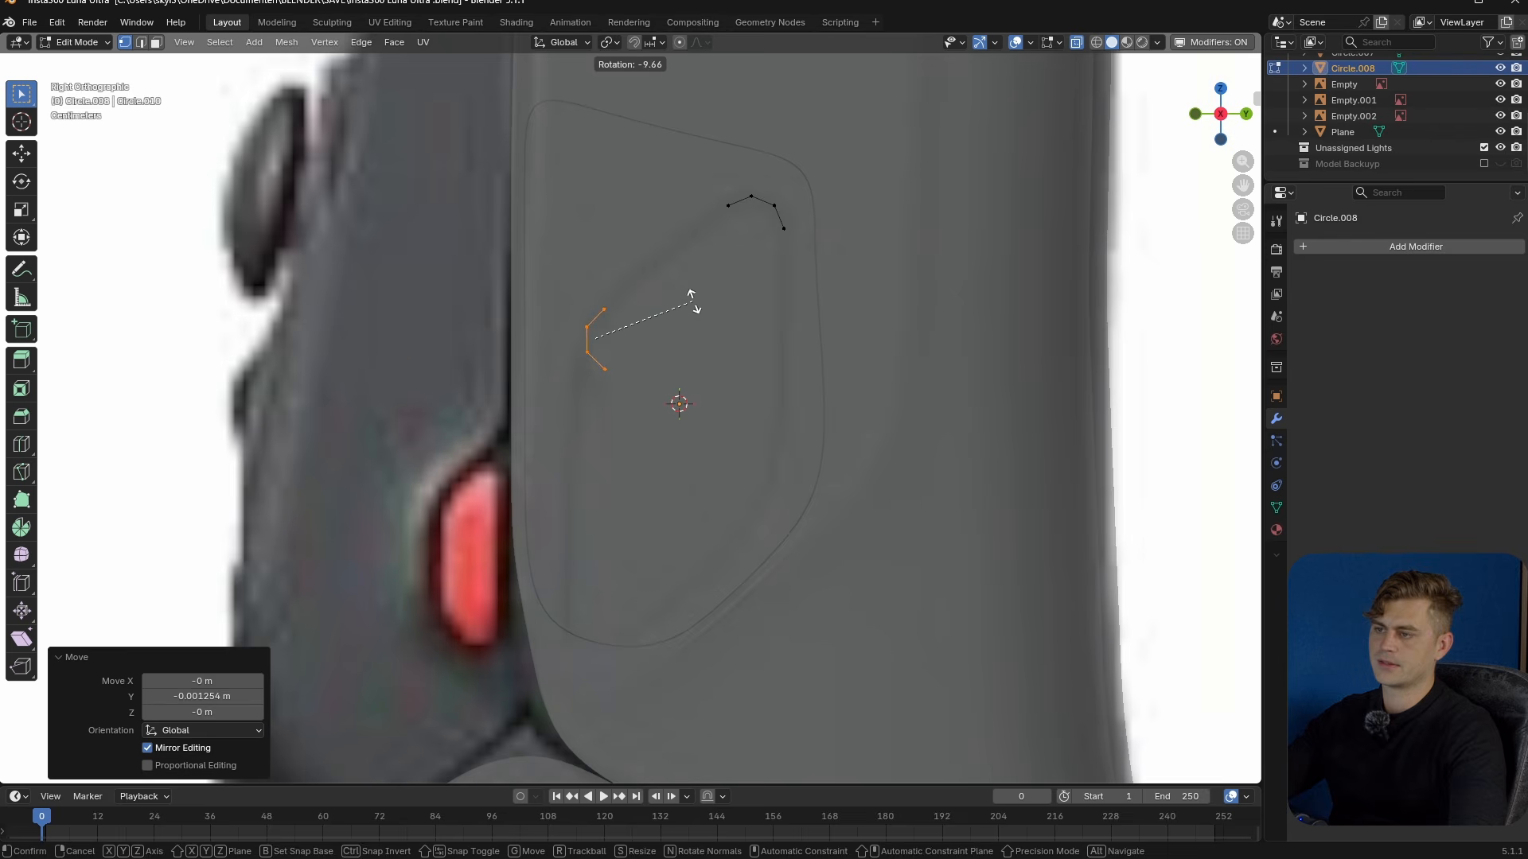
click(693, 301)
- Delete the left arc's lowest vertex and join the two upper arcs with a diagonal edge
click(613, 377)
key(x)
click(613, 377)
click(612, 321)
shift+click(712, 216)
key(f)
- Duplicate the upper right arc's vertices and place and rotate the copy at the recess outline's lower right bend
shift+middle_drag(712, 216, 720, 152)
click(792, 164)
ctrl+click(741, 142)
shift+middle_drag(778, 335, 774, 321)
key(shift+d)
click(760, 549)
key(r)
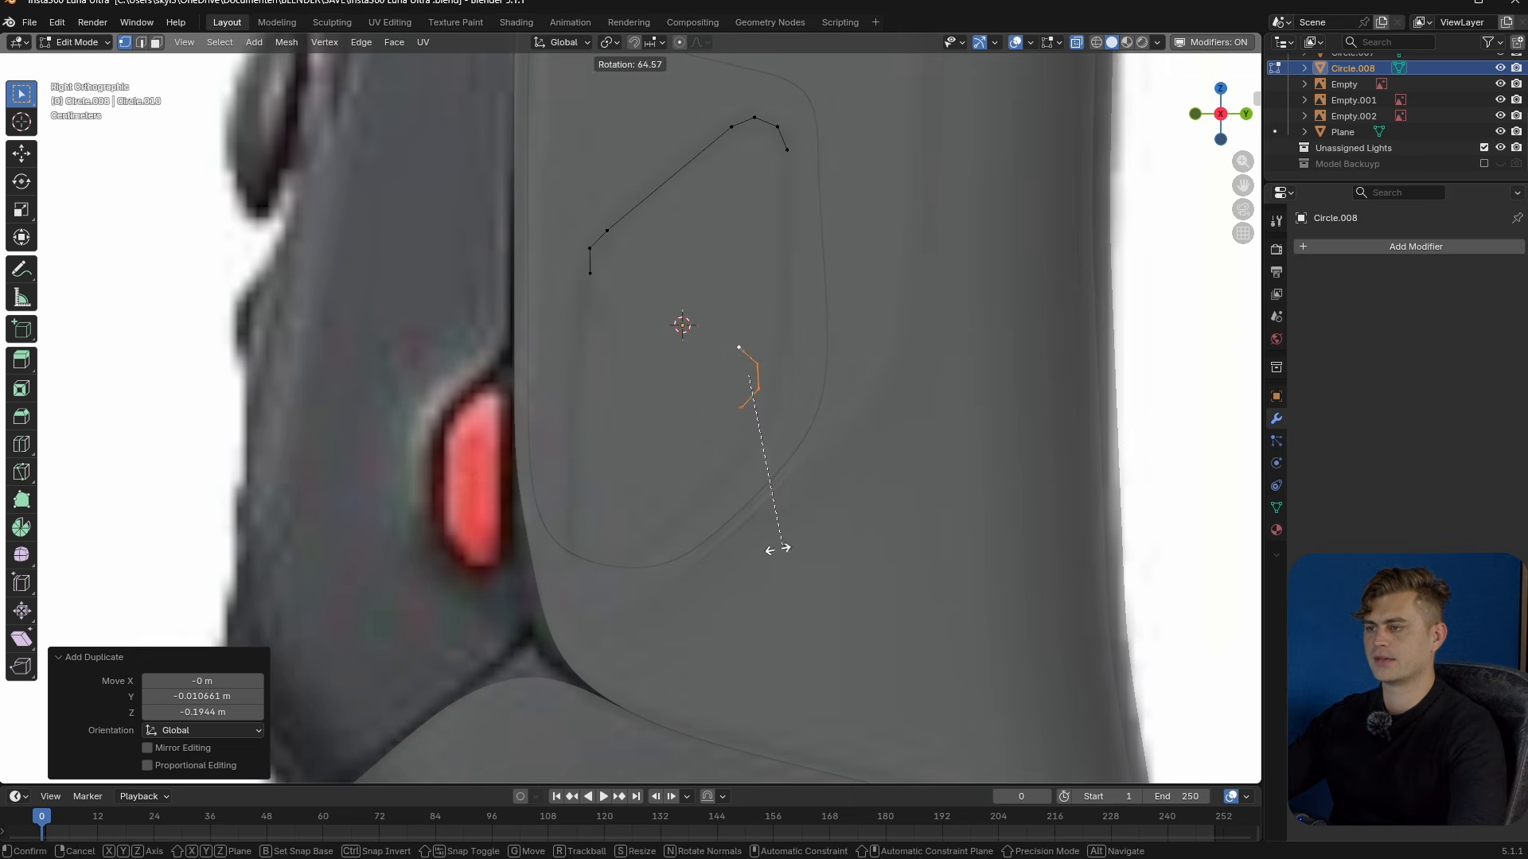
click(867, 523)
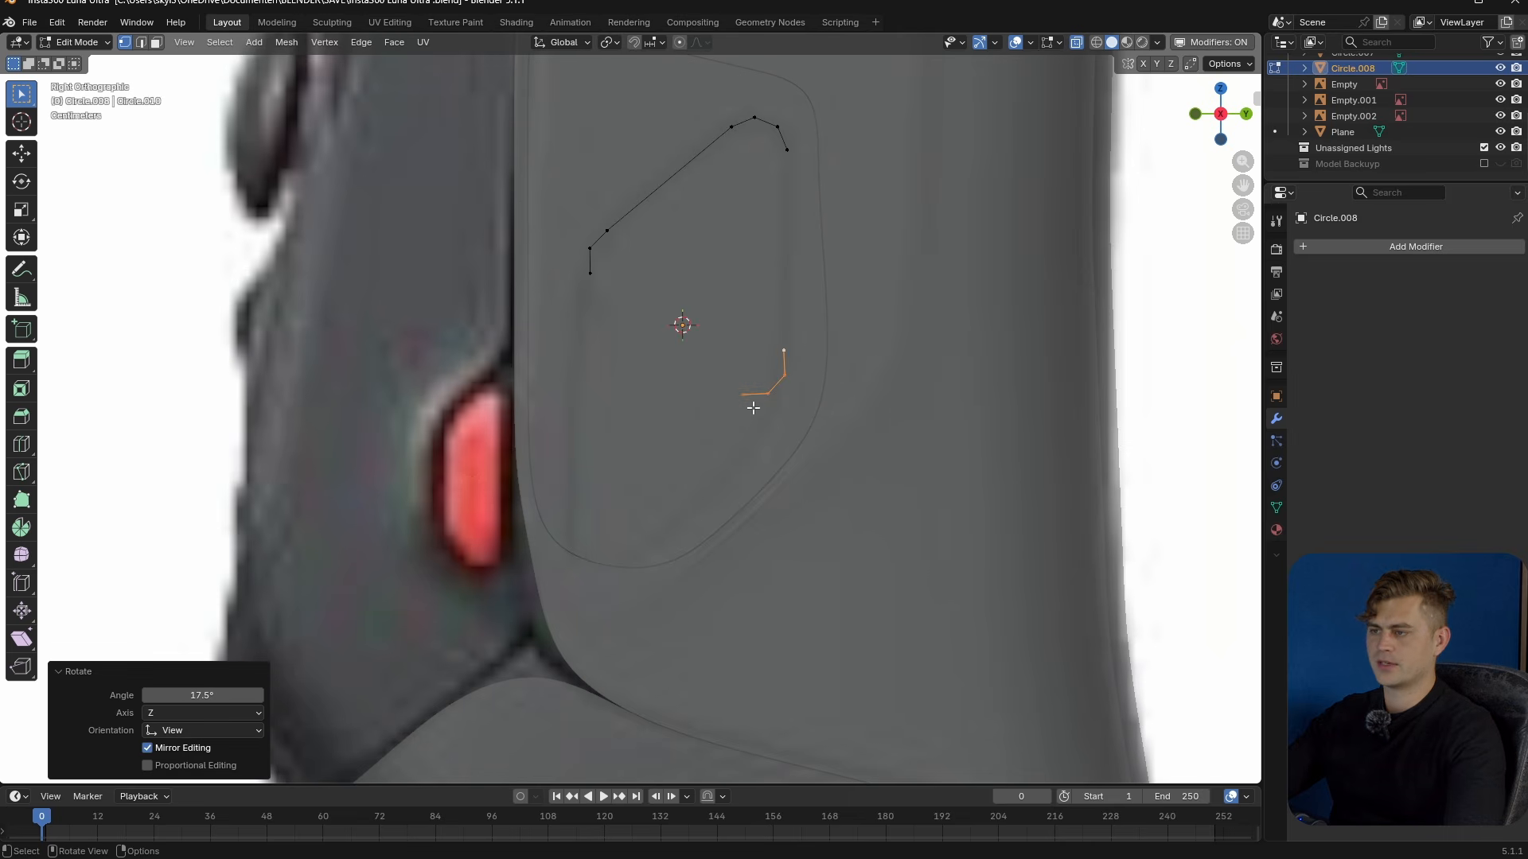
- Trim and adjust the lower right arc to follow the recess line, and connect it to the upper right arc with an edge
click(746, 400)
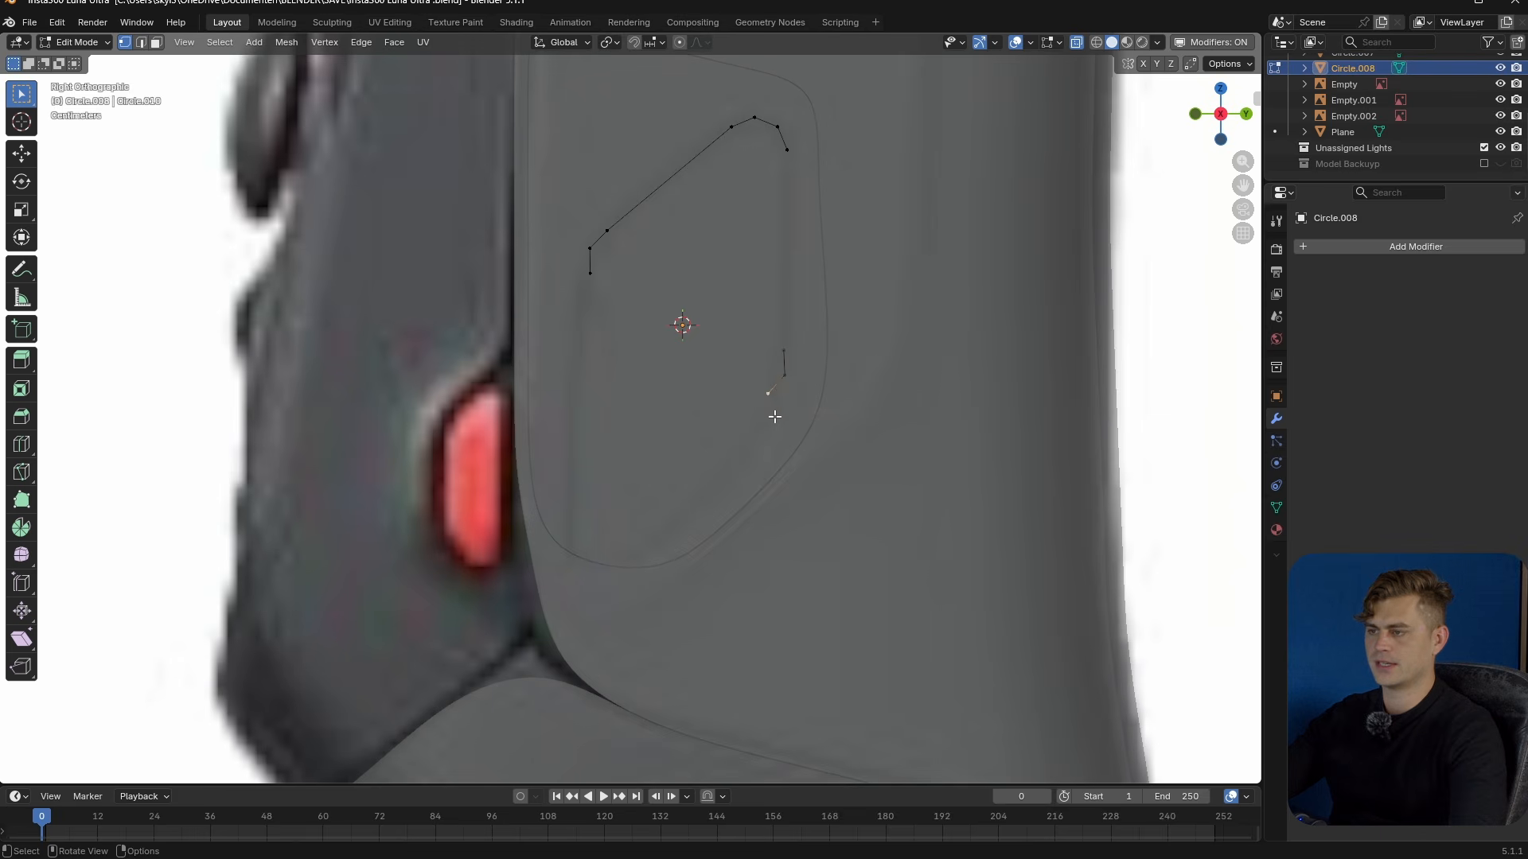
key(g)
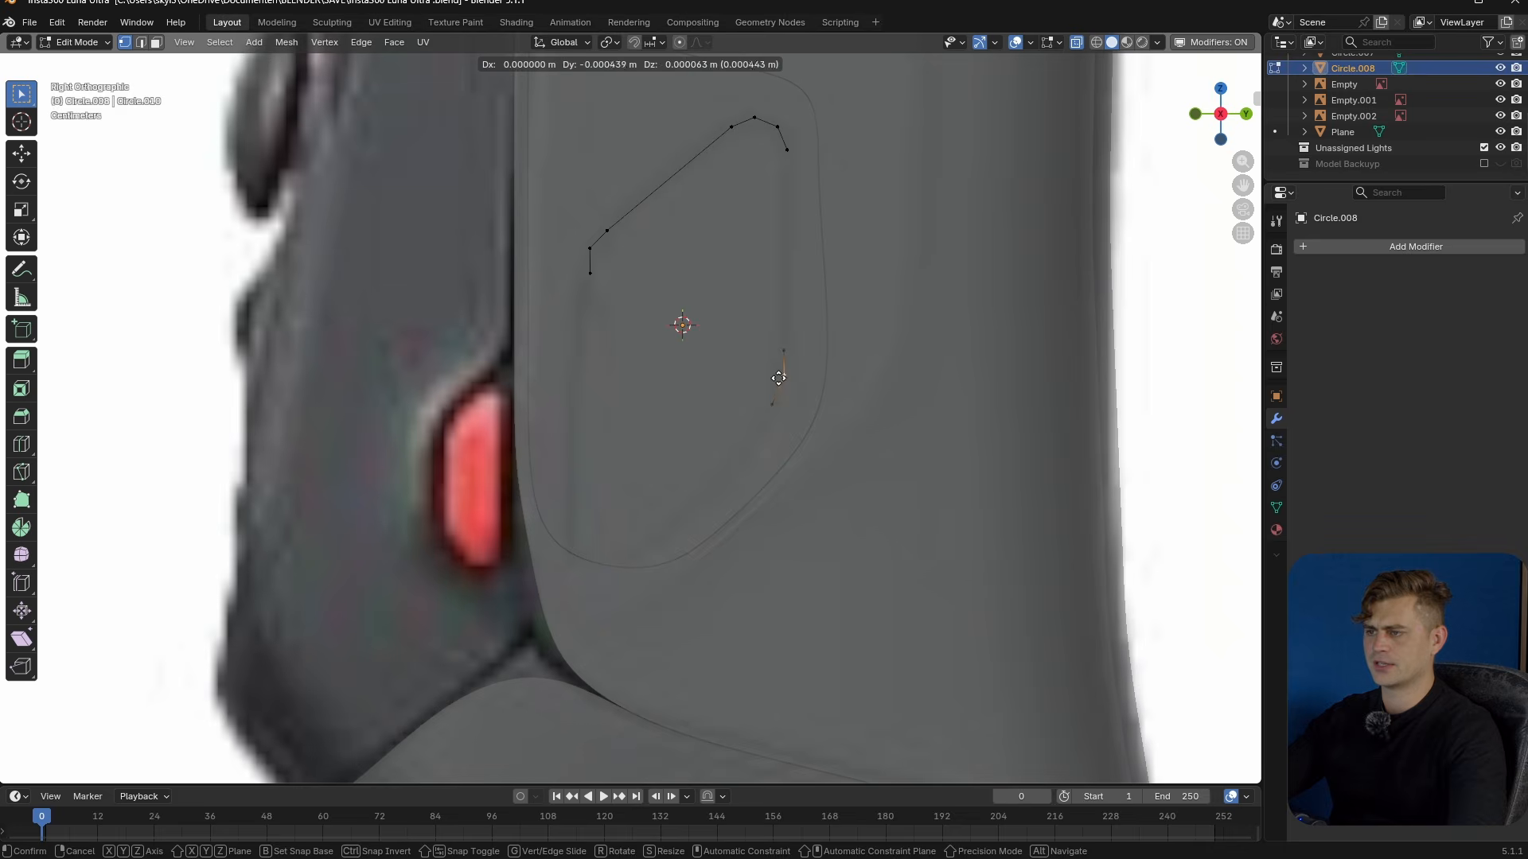
click(767, 379)
click(784, 351)
shift+click(789, 151)
key(f)
- Shift the left arc's end vertex to follow the recess line and extrude it about 0.21 m down the left side
shift+middle_drag(810, 356, 828, 343)
click(609, 261)
key(g)
click(533, 286)
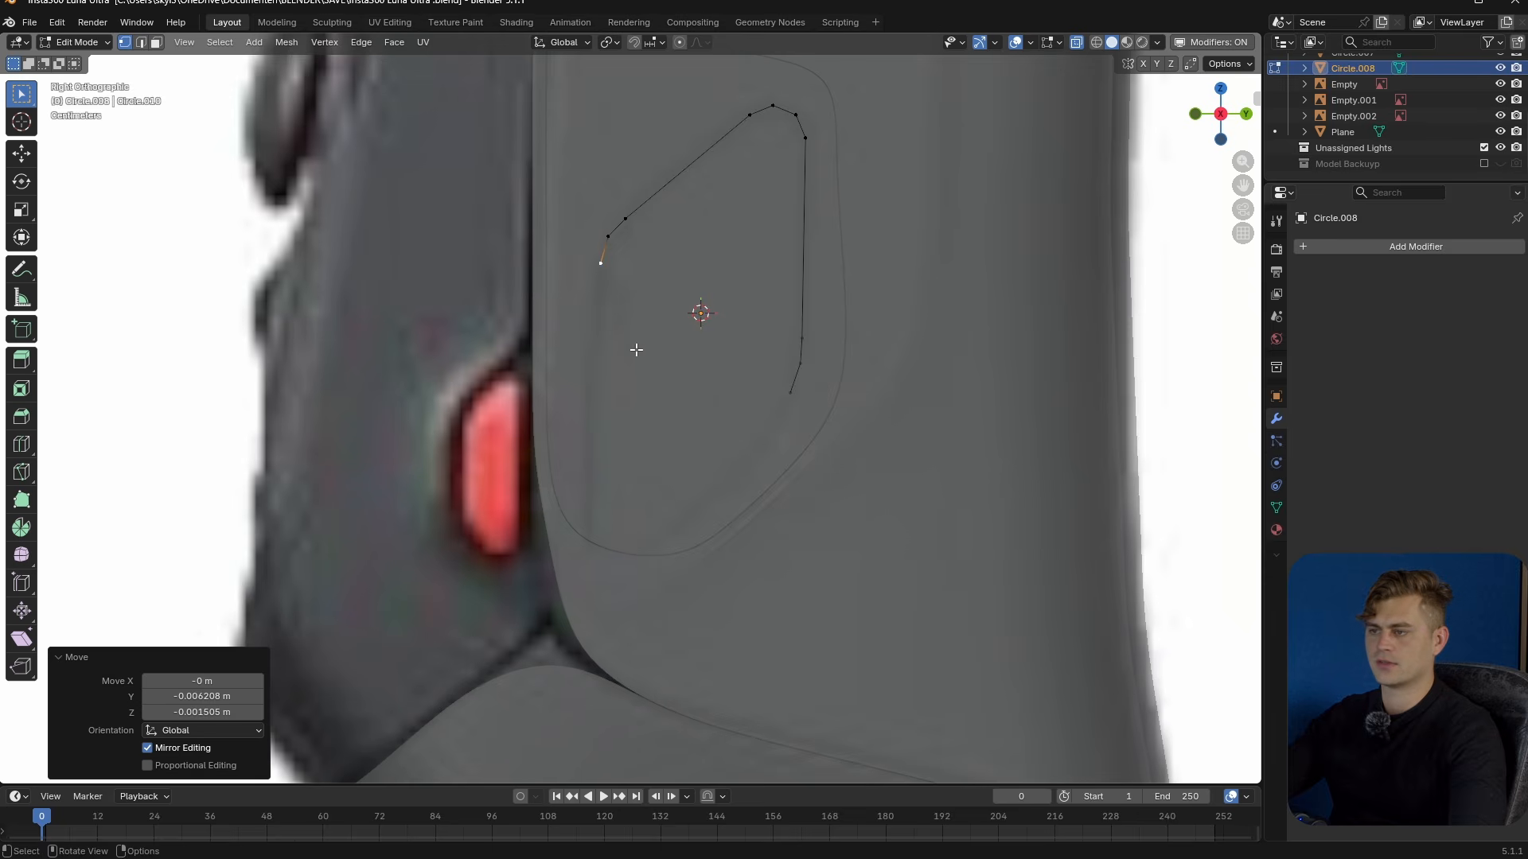
shift+middle_drag(637, 317, 641, 310)
key(e)
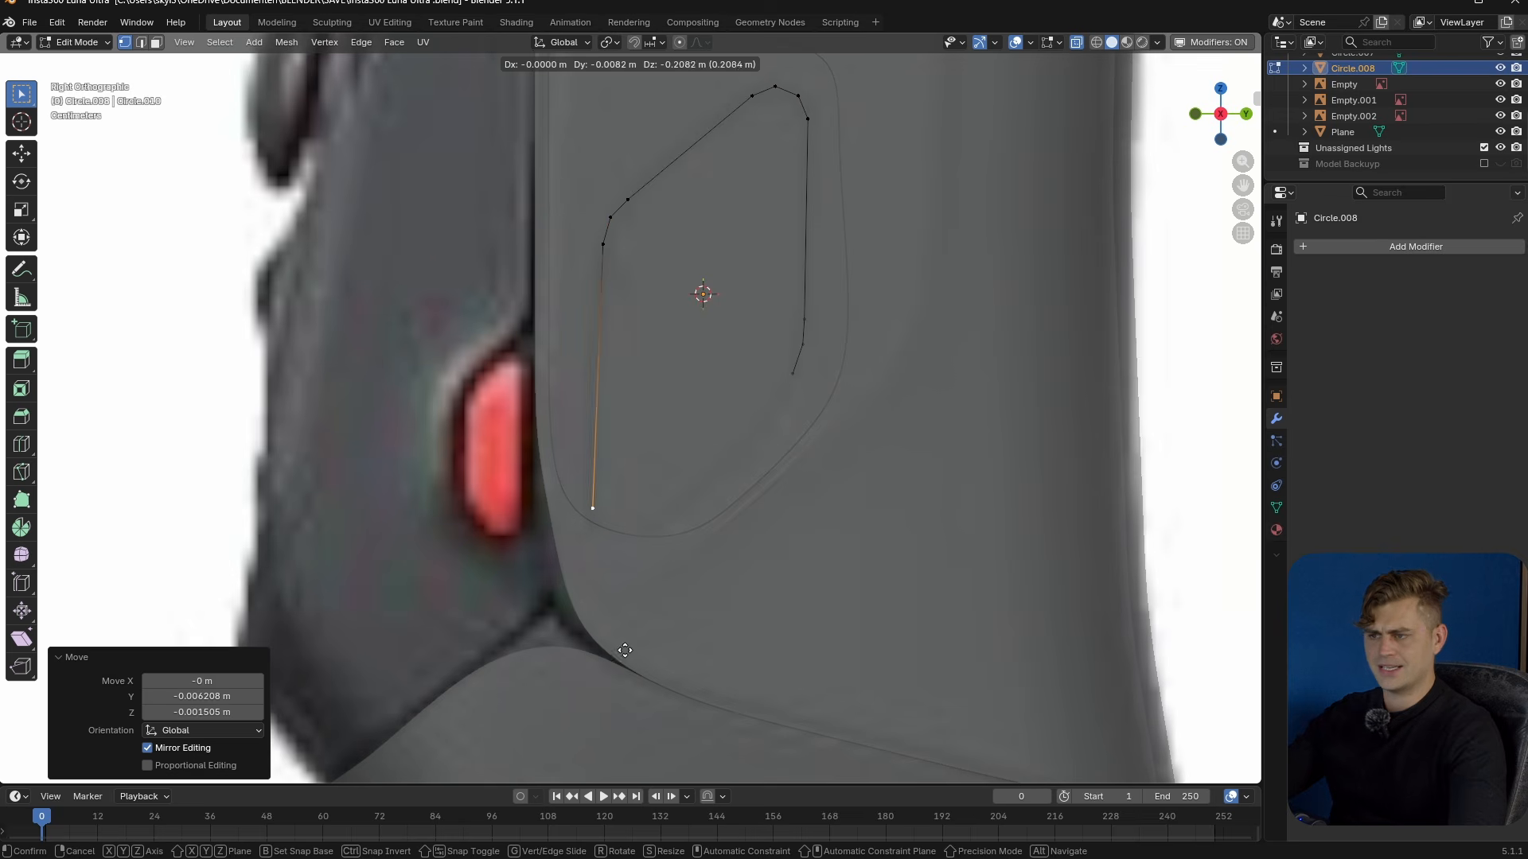
click(623, 649)
- Extrude three short edges around the lower left corner and close the outline with an edge to the lower right arc
key(e)
click(641, 638)
key(e)
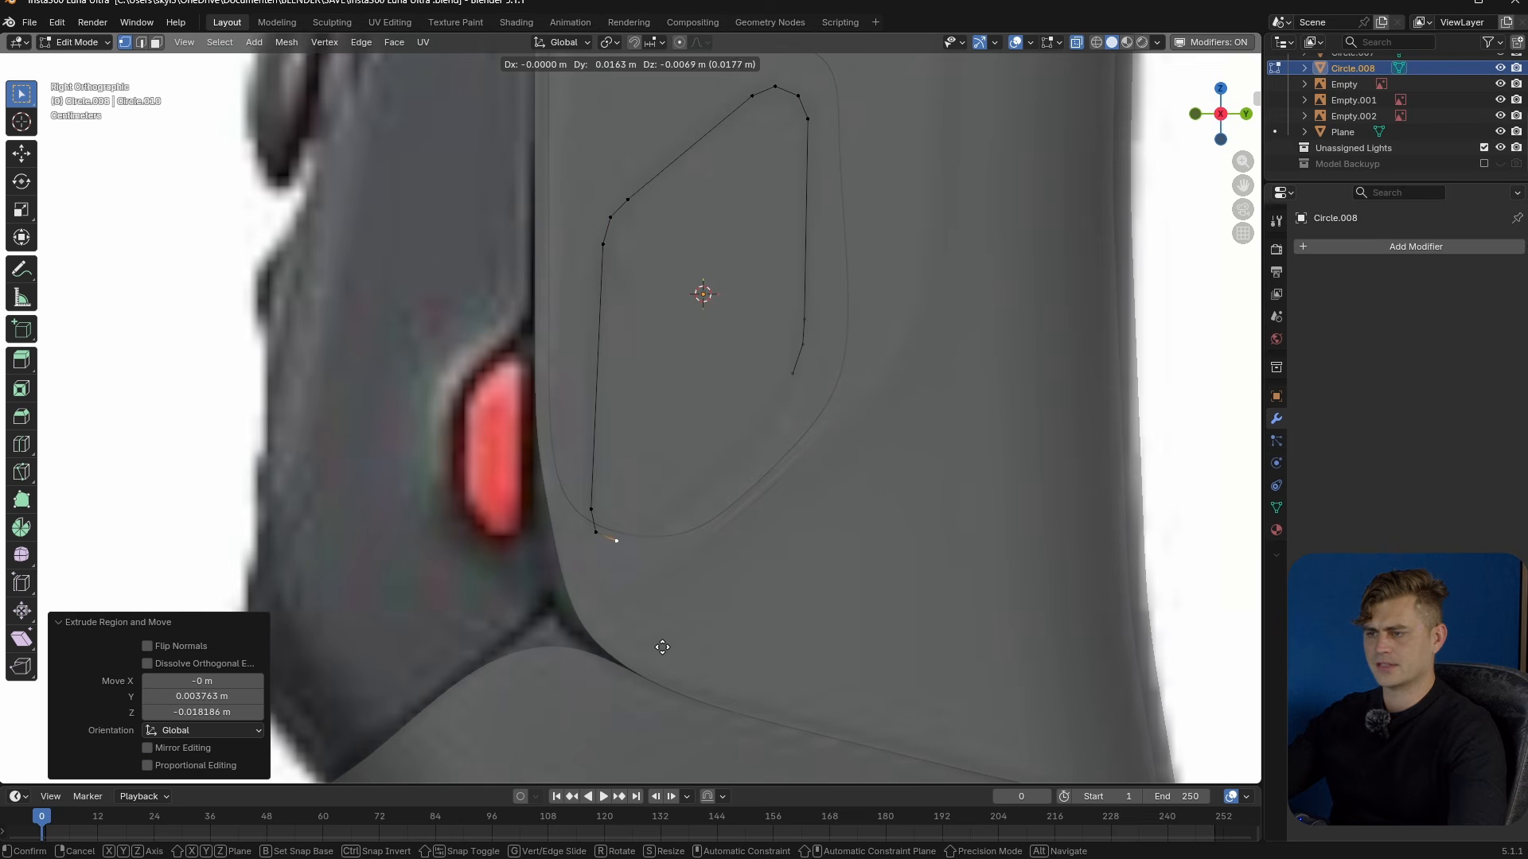
click(665, 646)
key(e)
click(693, 643)
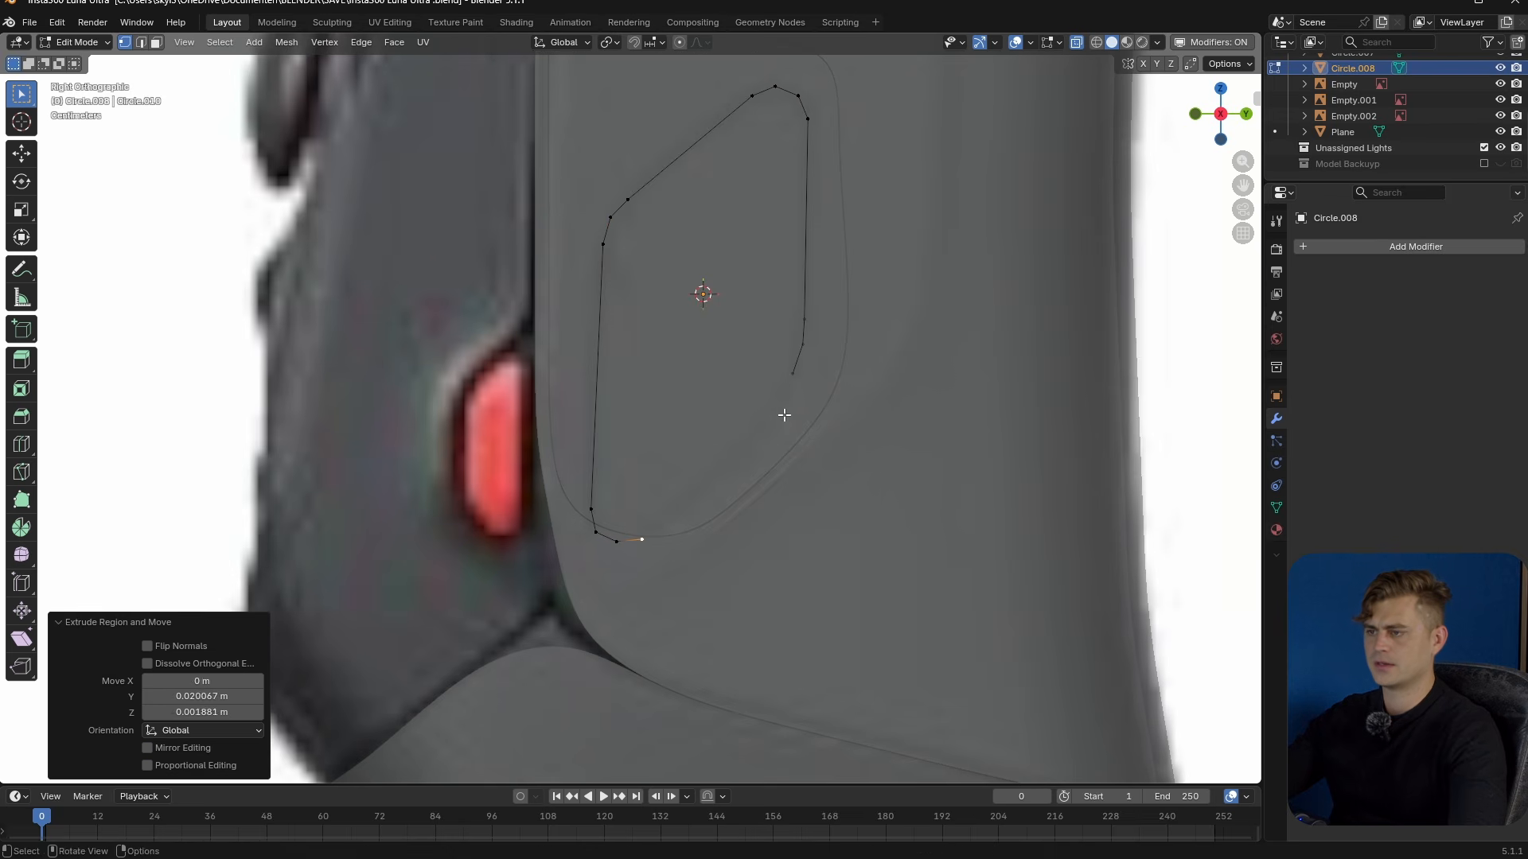
shift+click(793, 374)
key(f)
- Add one cut to the outline's lower diagonal edge and move the new vertex about 0.009 m outward to curve it
key(ctrl+r)
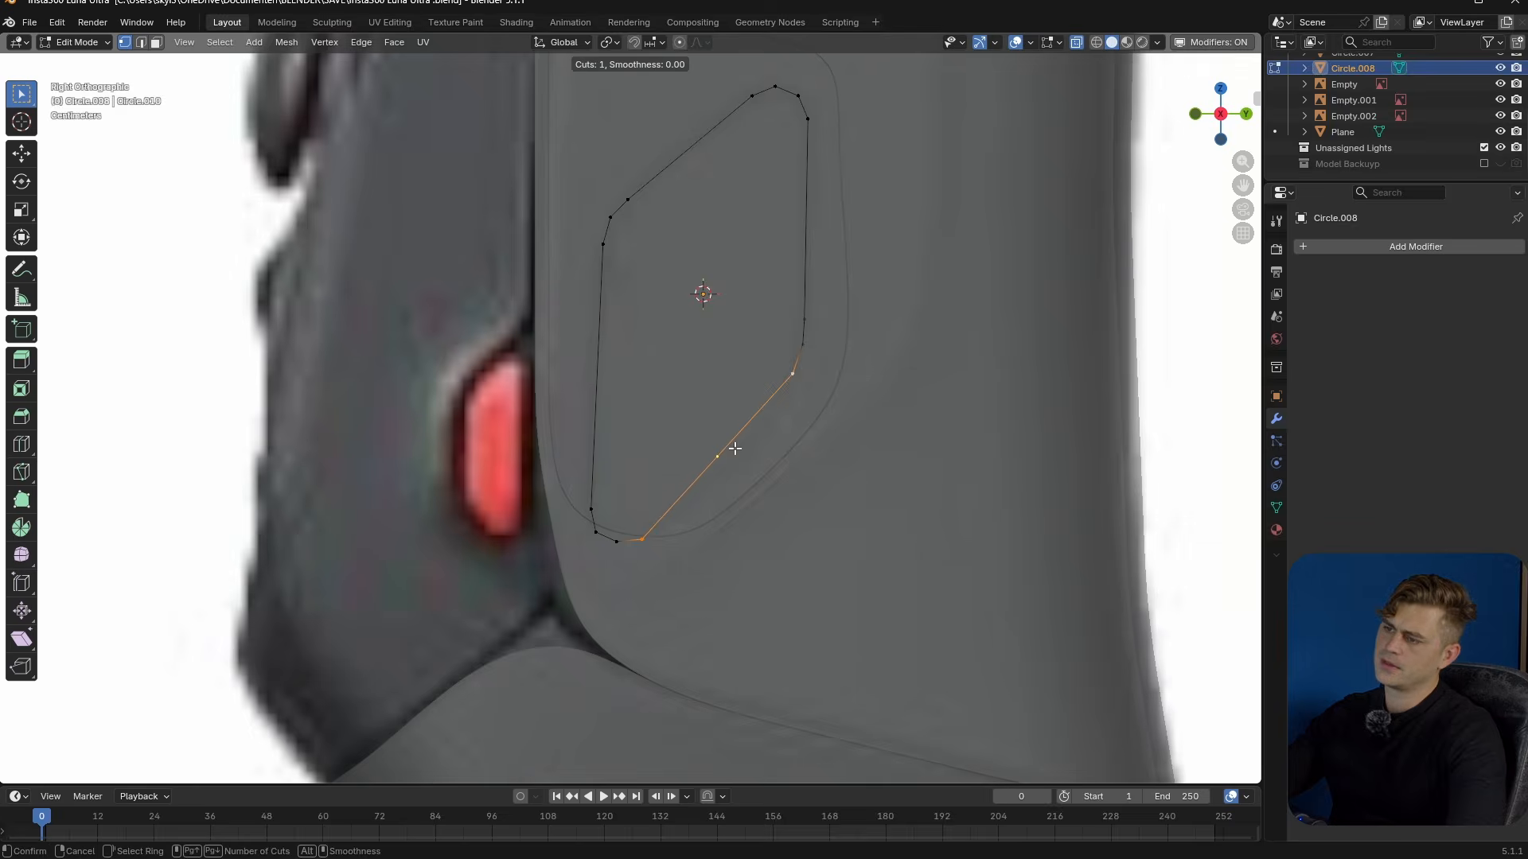
click(734, 444)
key(g)
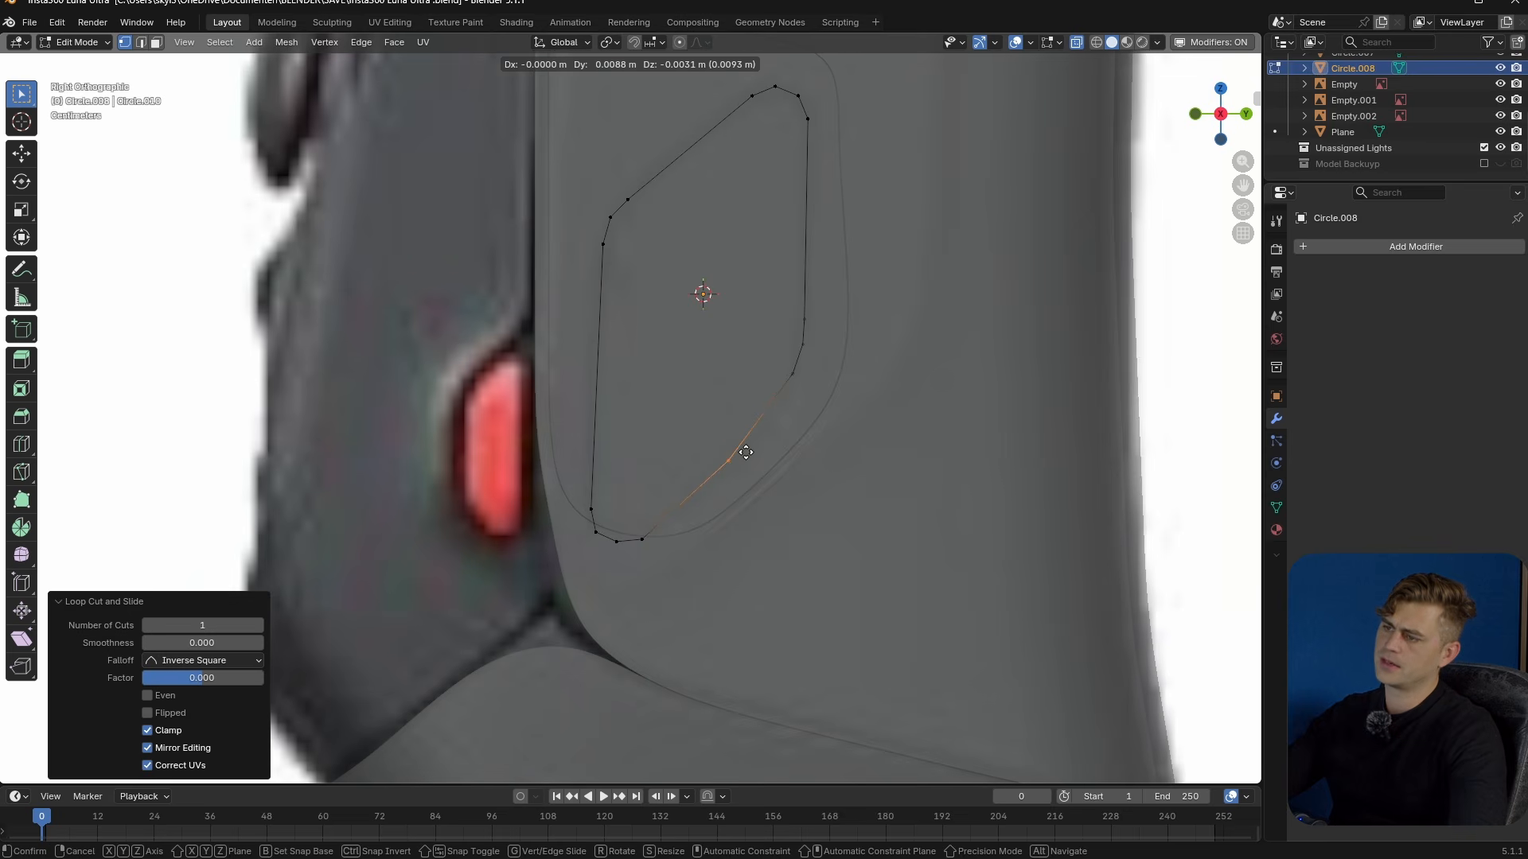
click(746, 452)
- Compare the vertex counts of the recess outline and the shell's opening using the statistics overlay
alt+click(638, 184)
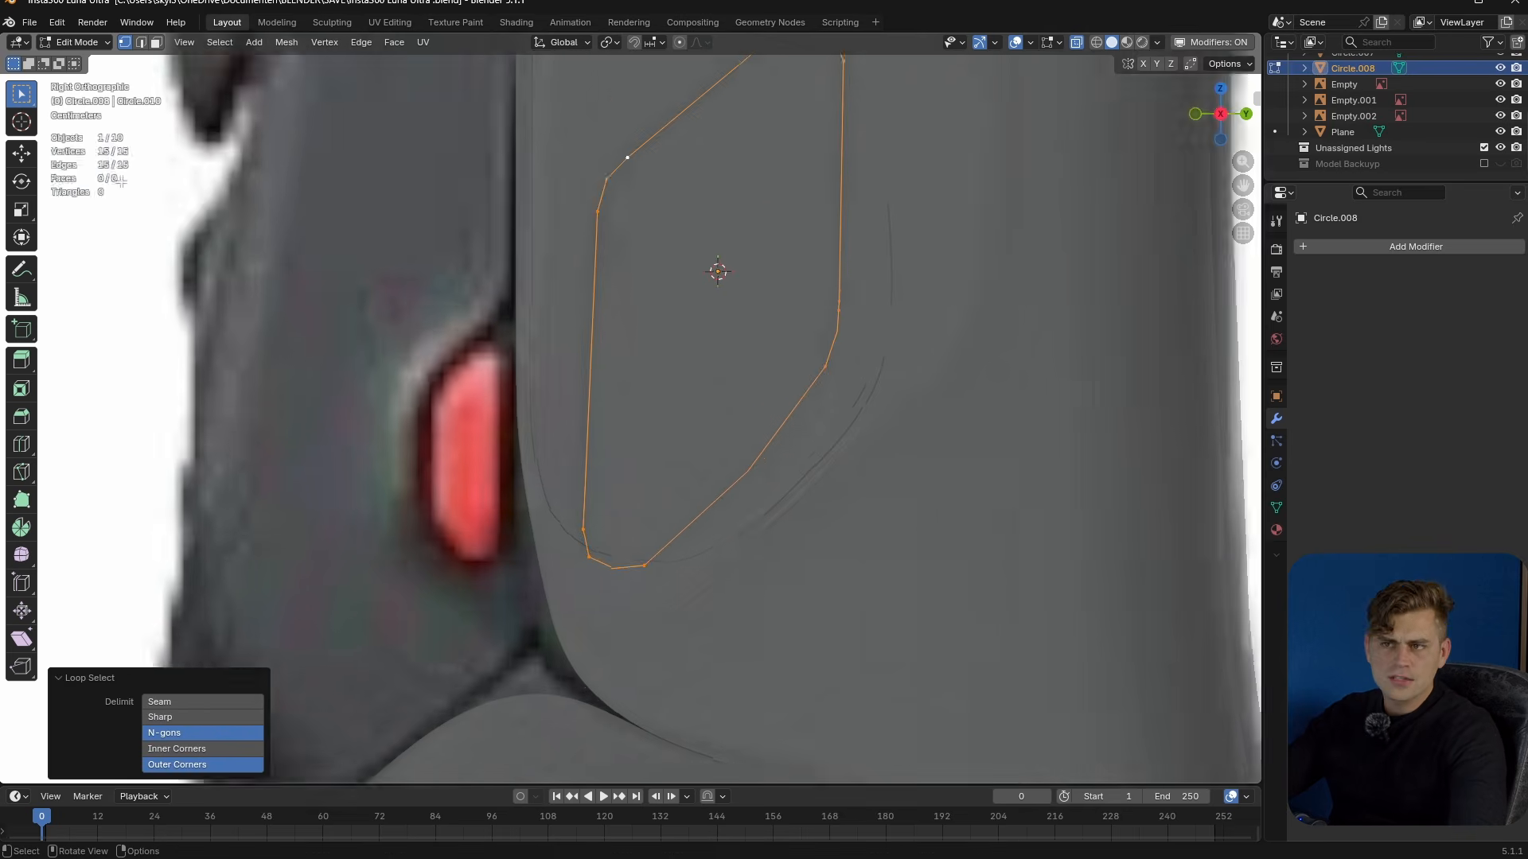
scroll(608, 383, up, 2)
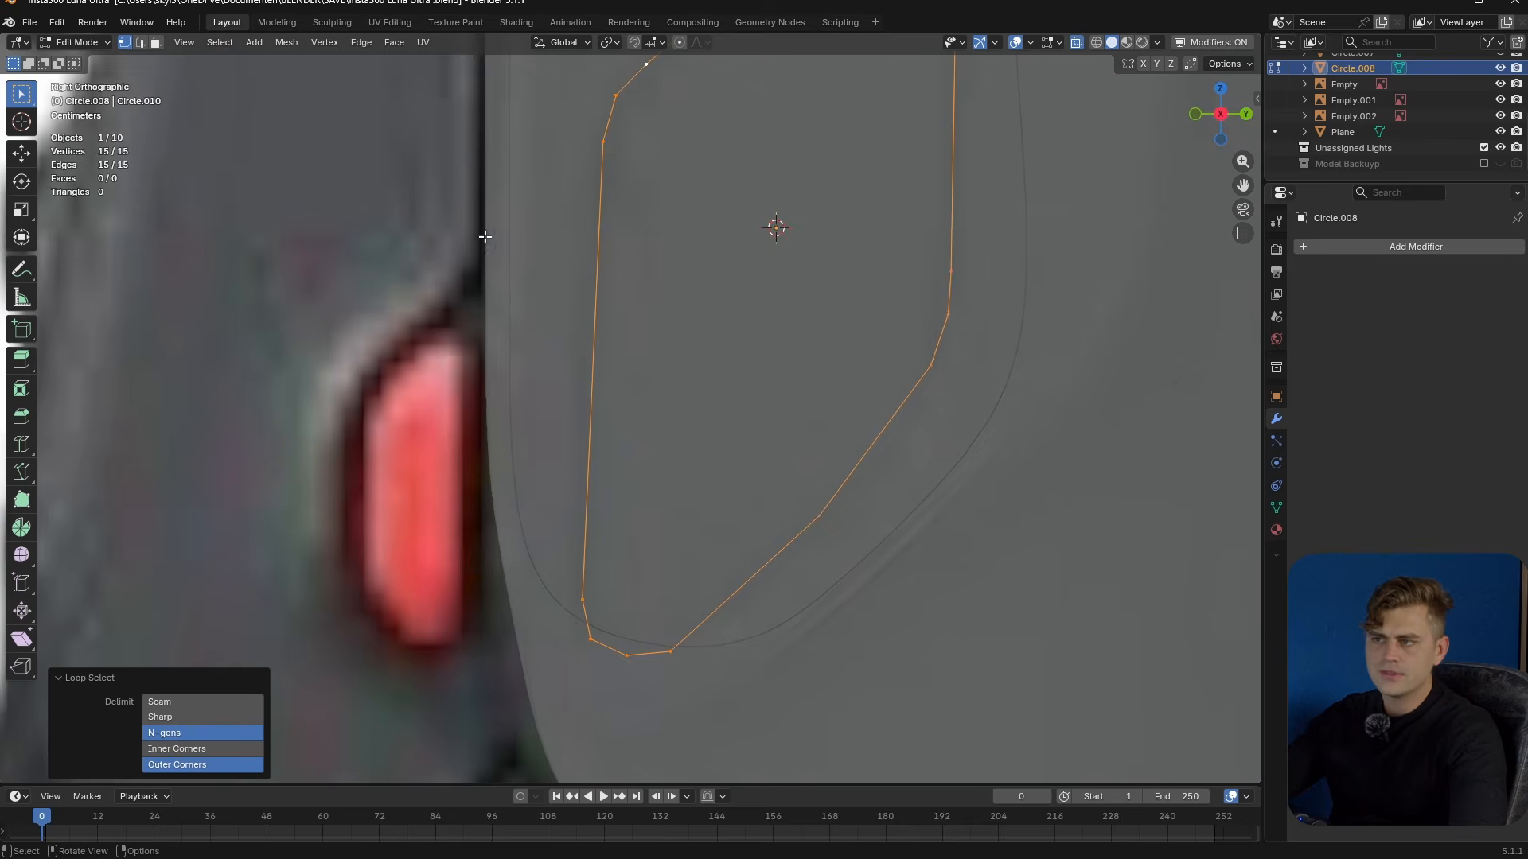
scroll(636, 179, down, 3)
shift+middle_drag(655, 163, 645, 302)
key(Tab)
click(738, 89)
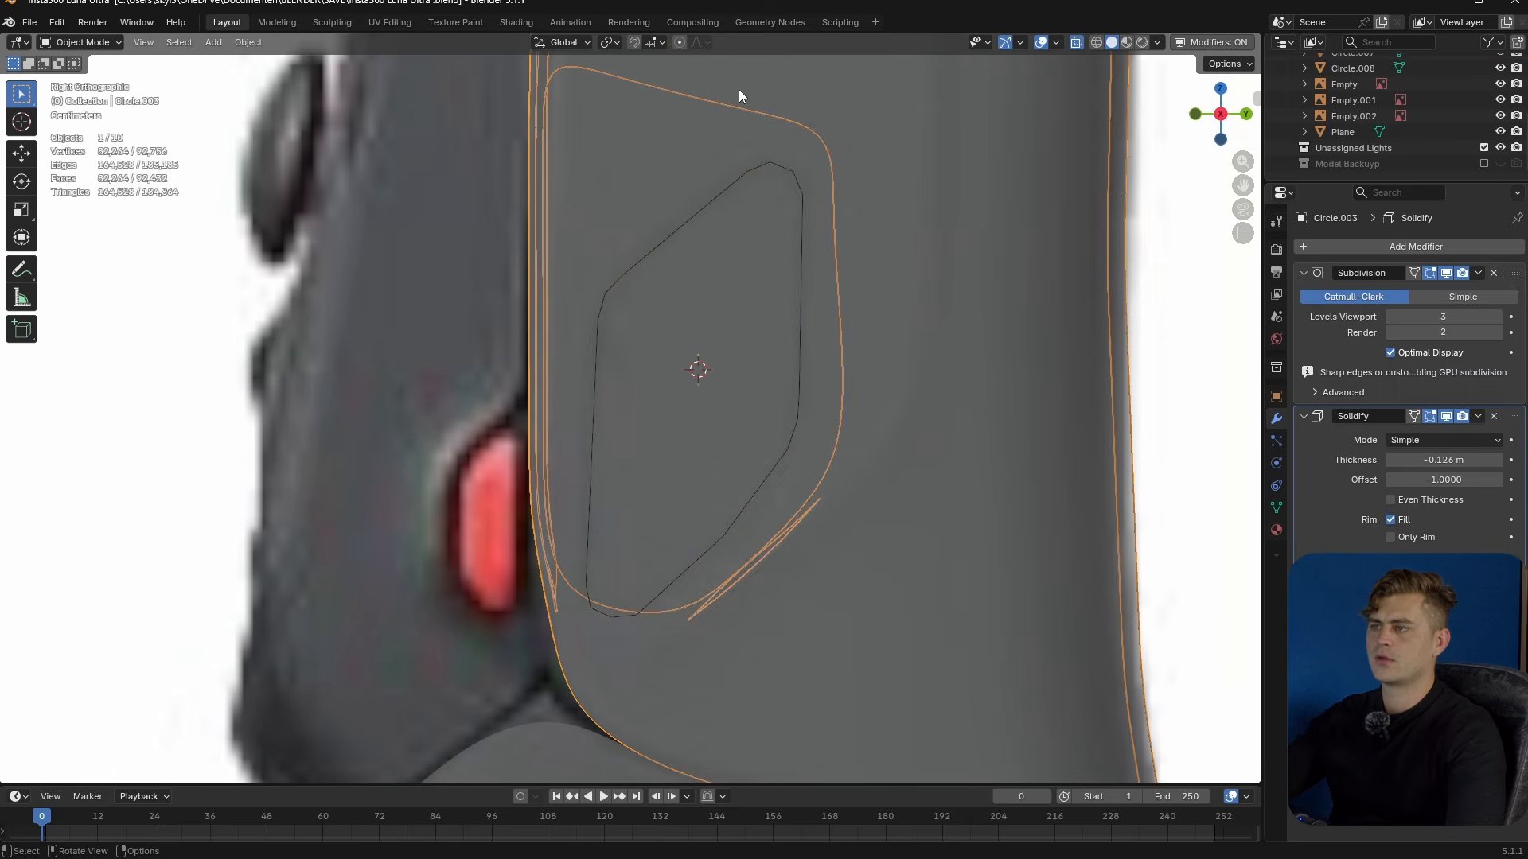
key(Tab)
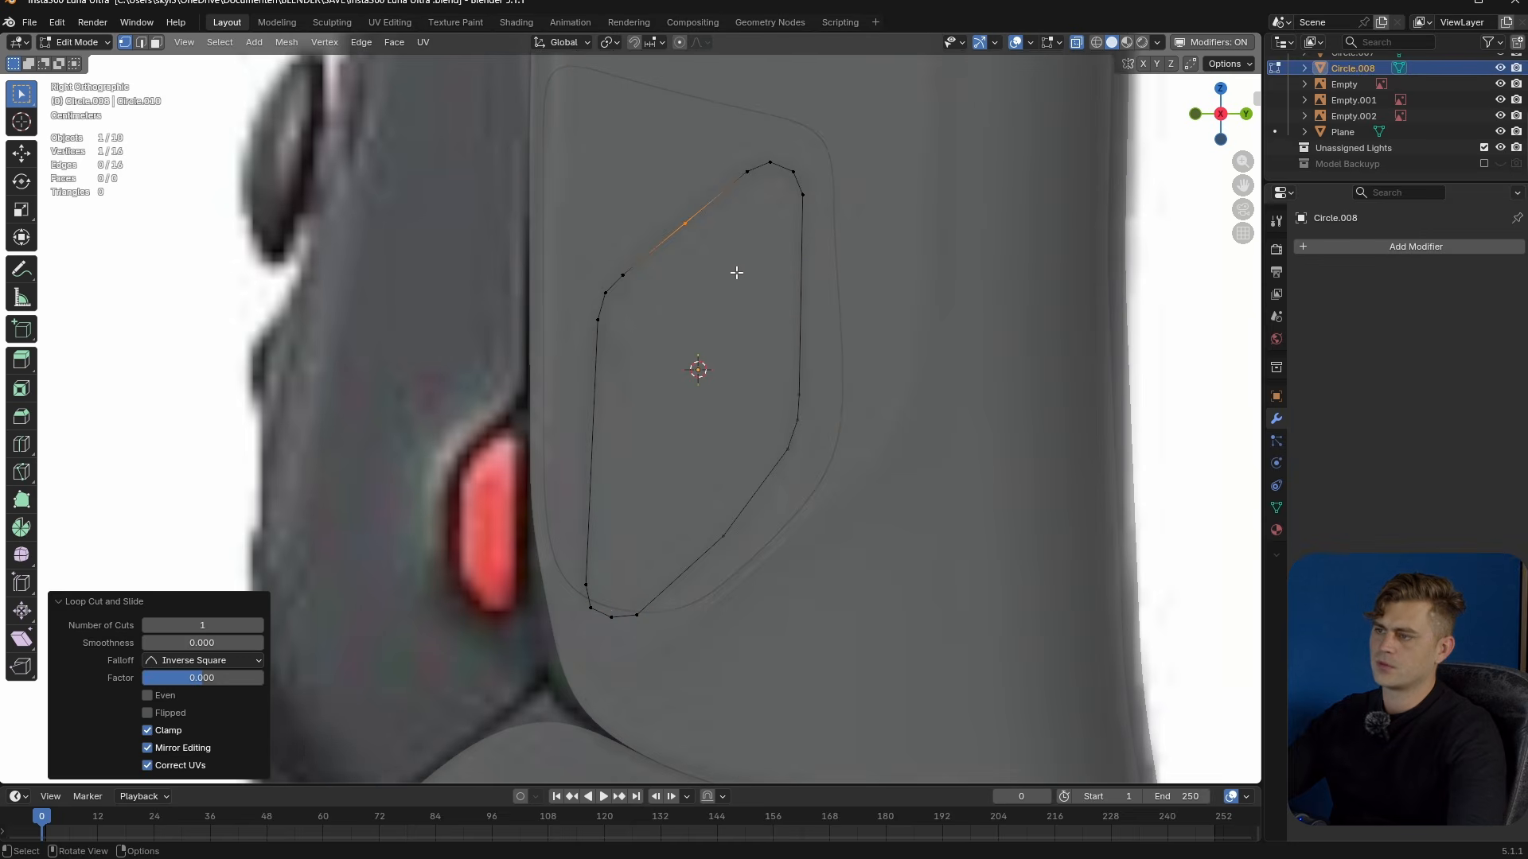
- Add one cut each to the outline's upper diagonal and right side, two to its left side, and select the whole loop
key(ctrl+r)
click(781, 289)
key(ctrl+r)
scroll(628, 398, up, 1)
click(628, 399)
click(625, 398)
alt+click(643, 253)
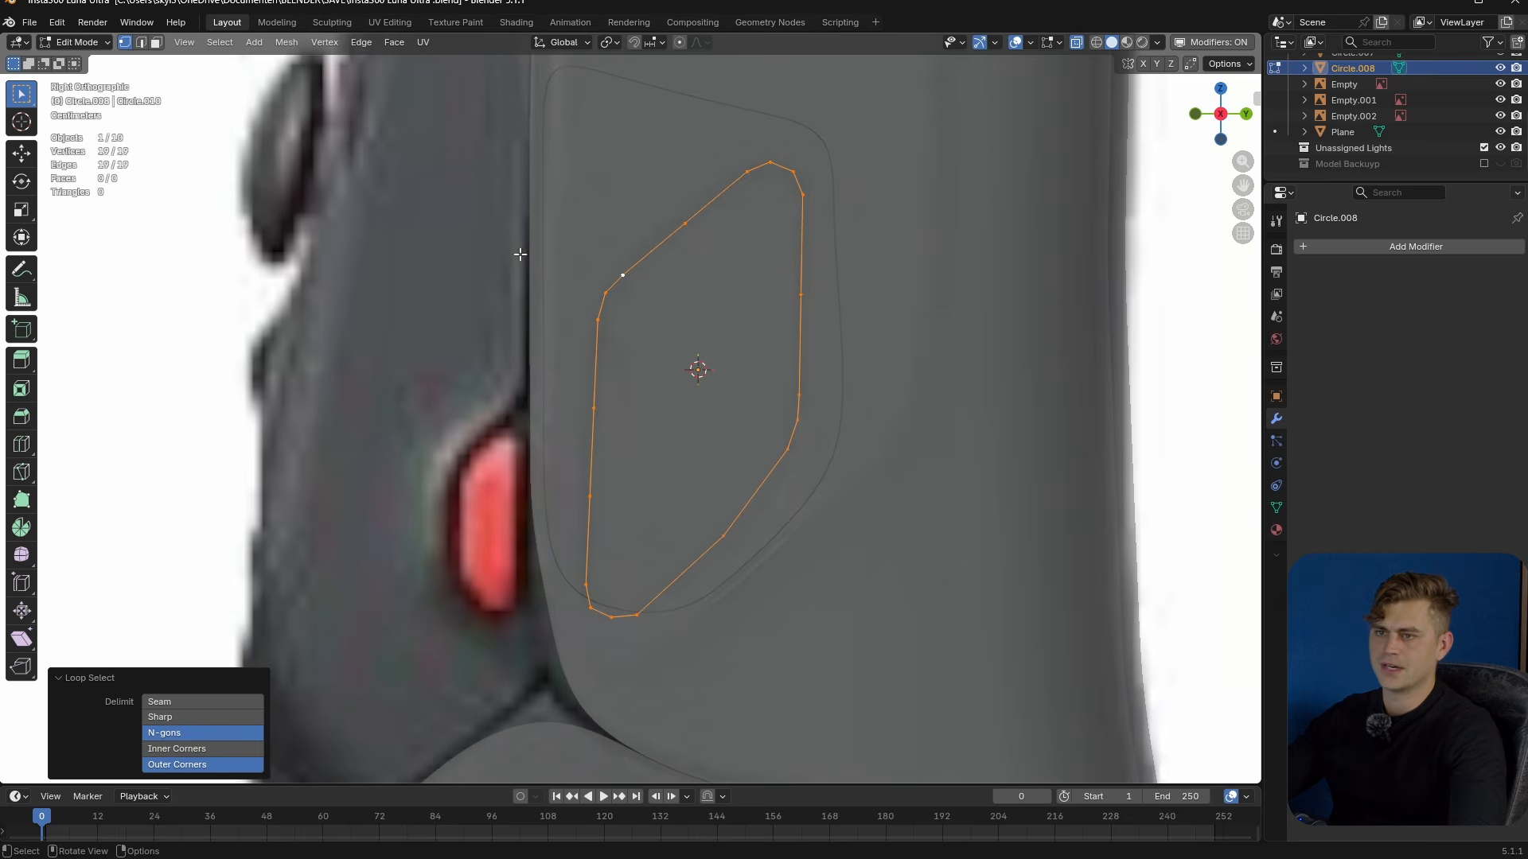
- Project the recess outline onto the handle shell with a Shrinkwrap modifier targeting the shell, and apply the modifier
click(702, 309)
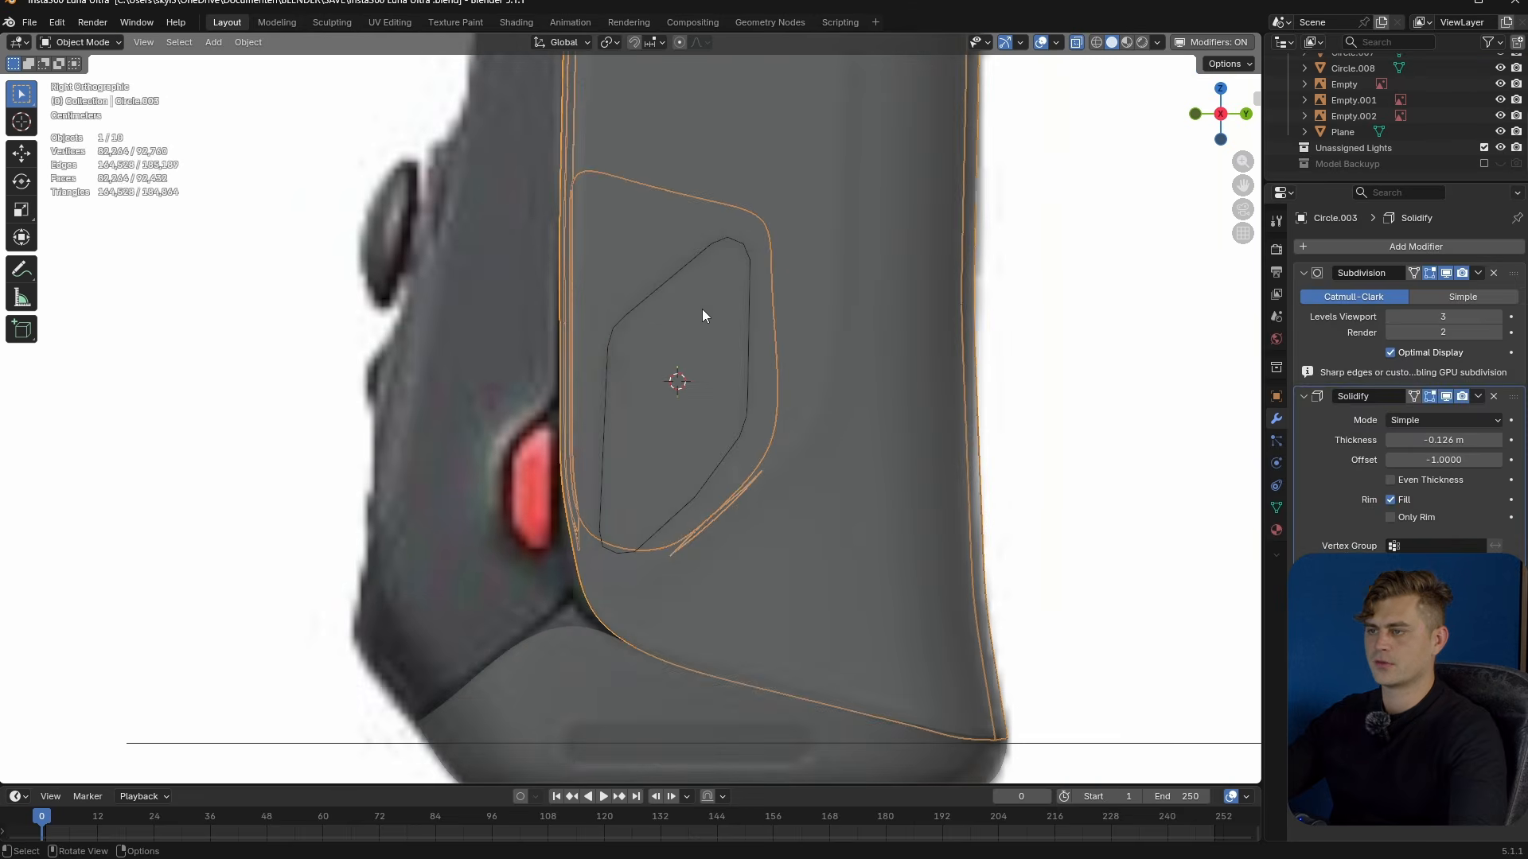
middle_drag(702, 309, 725, 338)
scroll(727, 339, down, 4)
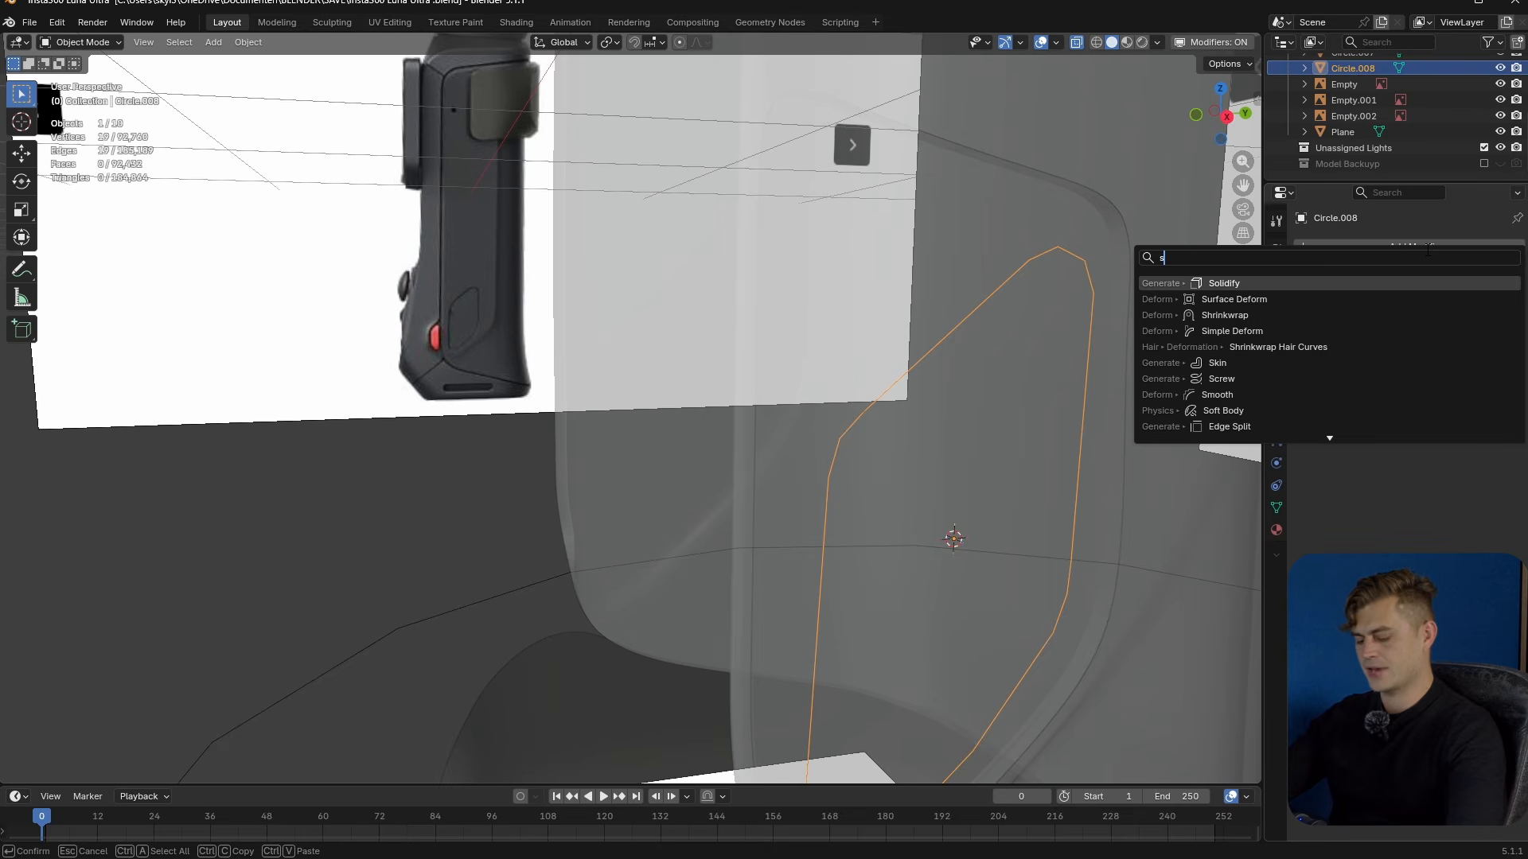
text(shrink)
click(1310, 279)
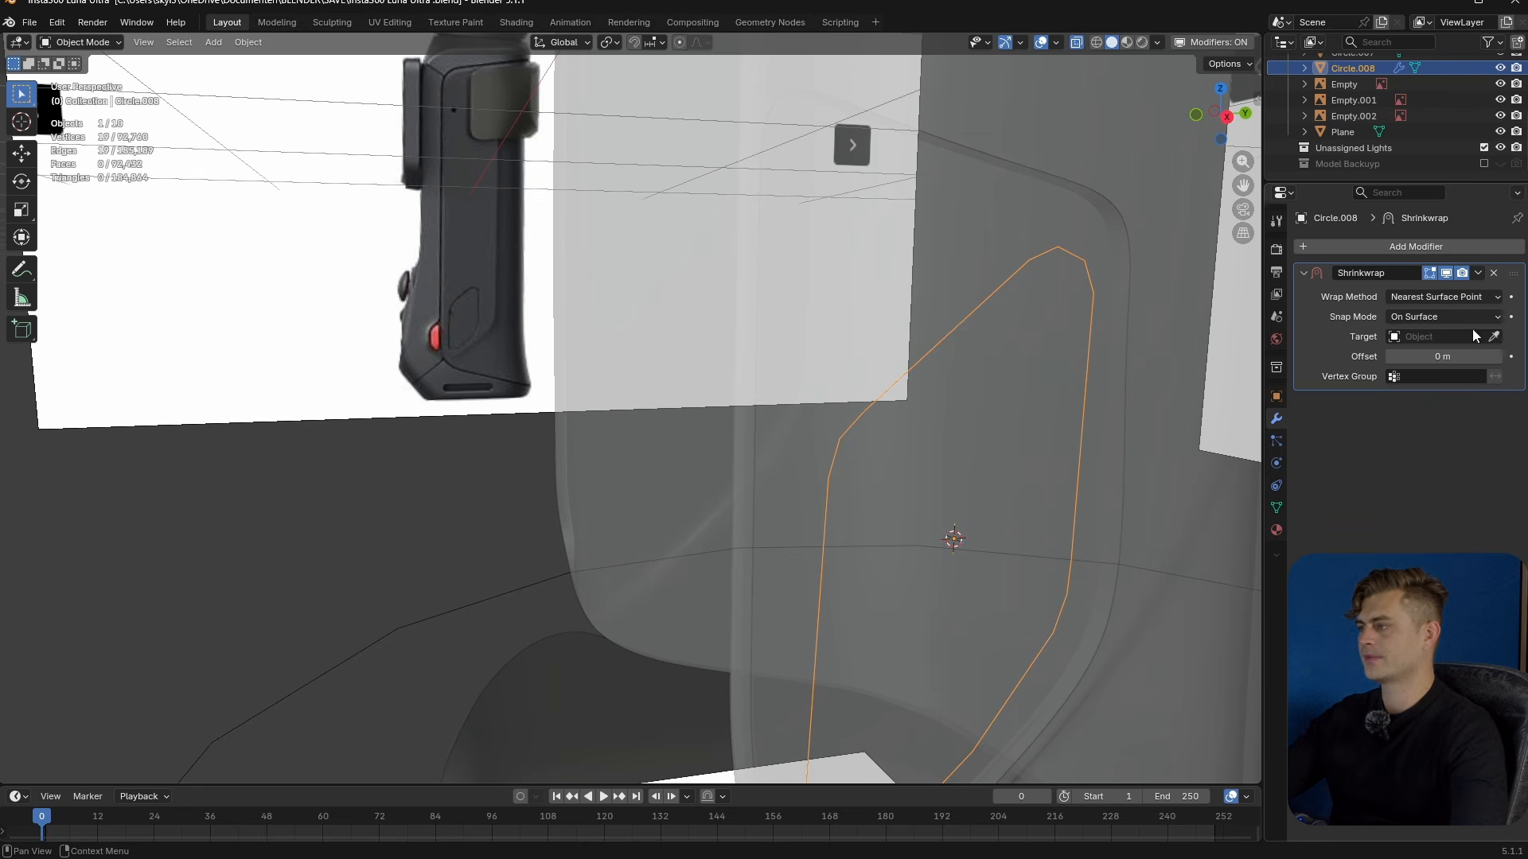
click(1009, 217)
middle_drag(1009, 216, 757, 471)
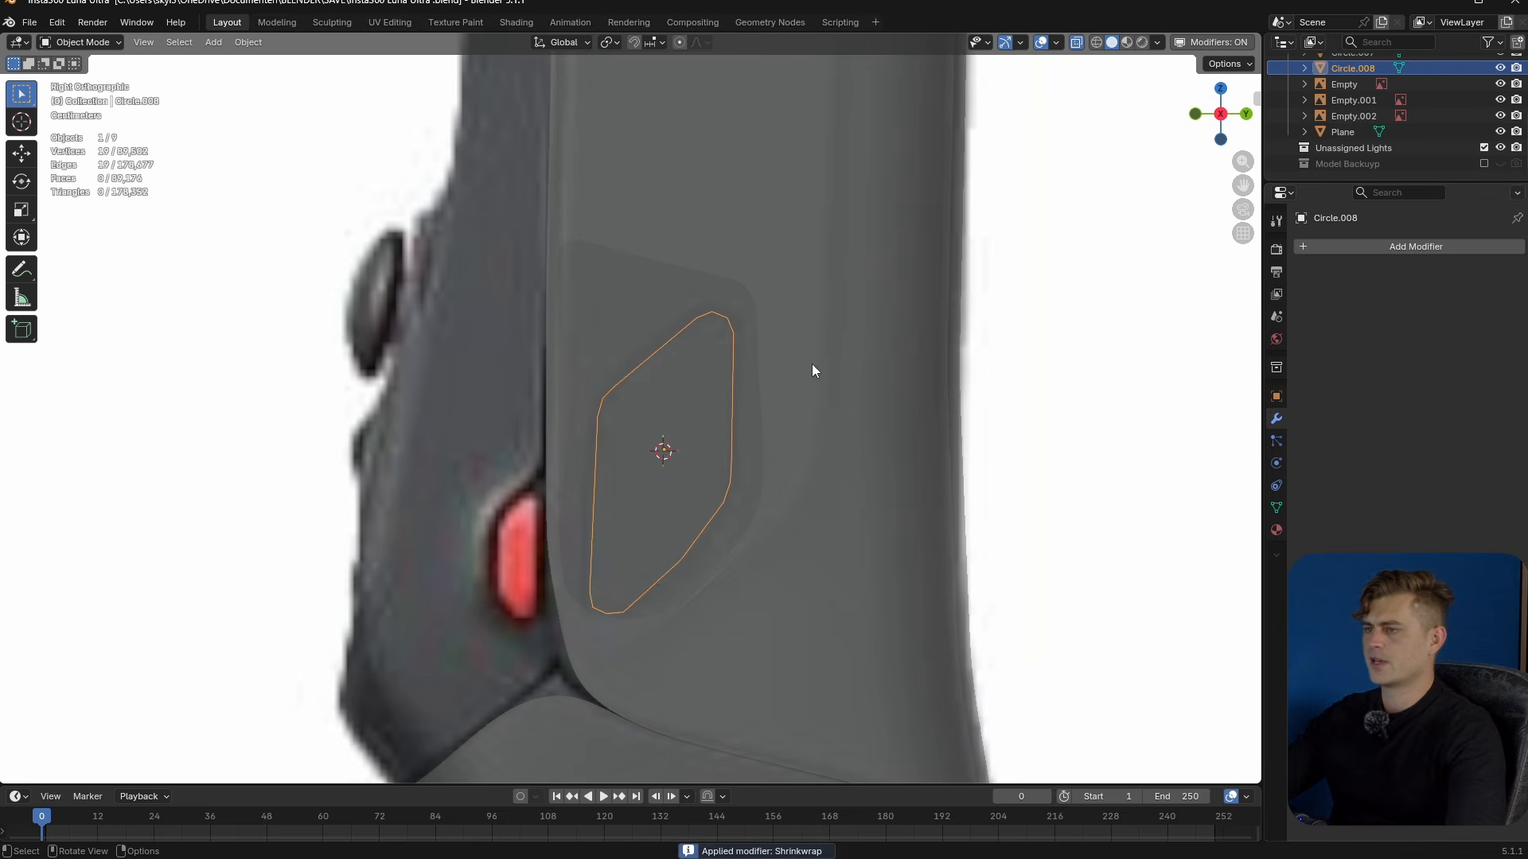
- Join the recess outline into the handle shell and disable the shell's Solidify modifier in the viewport
shift+click(728, 257)
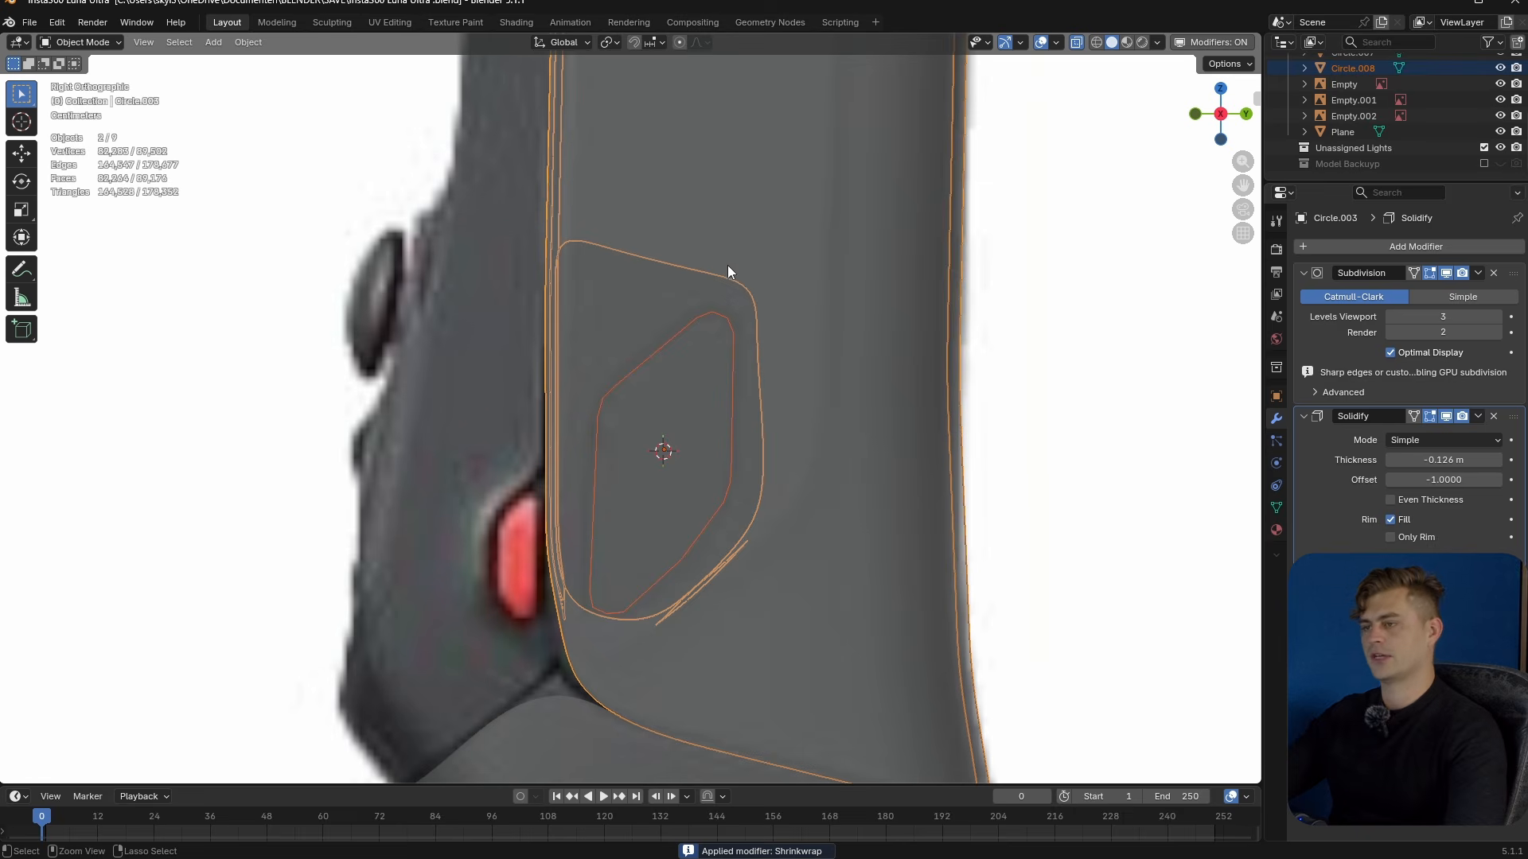
click(1446, 416)
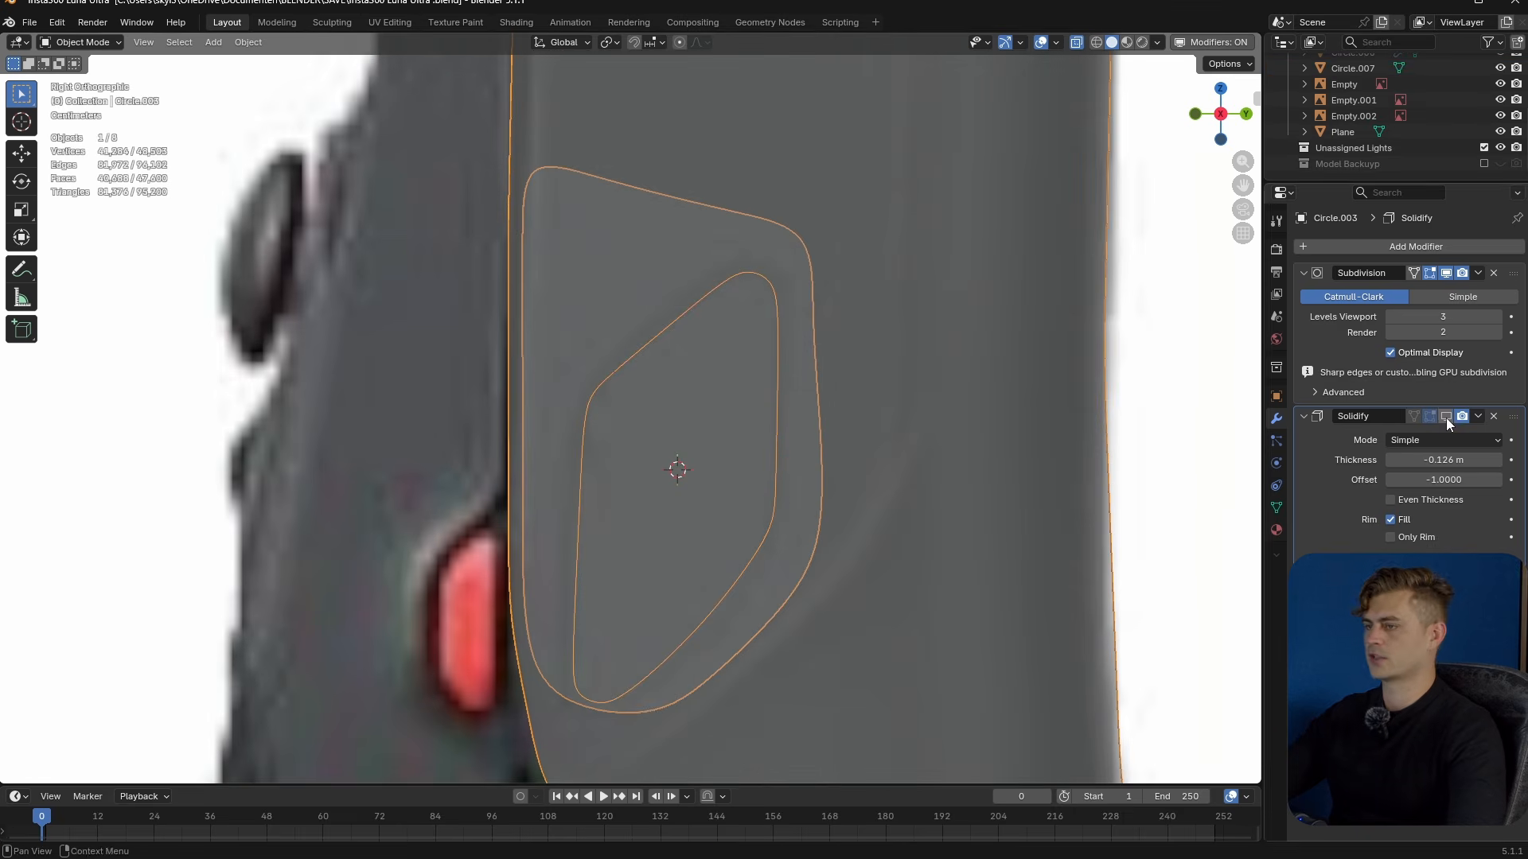
click(784, 191)
click(787, 189)
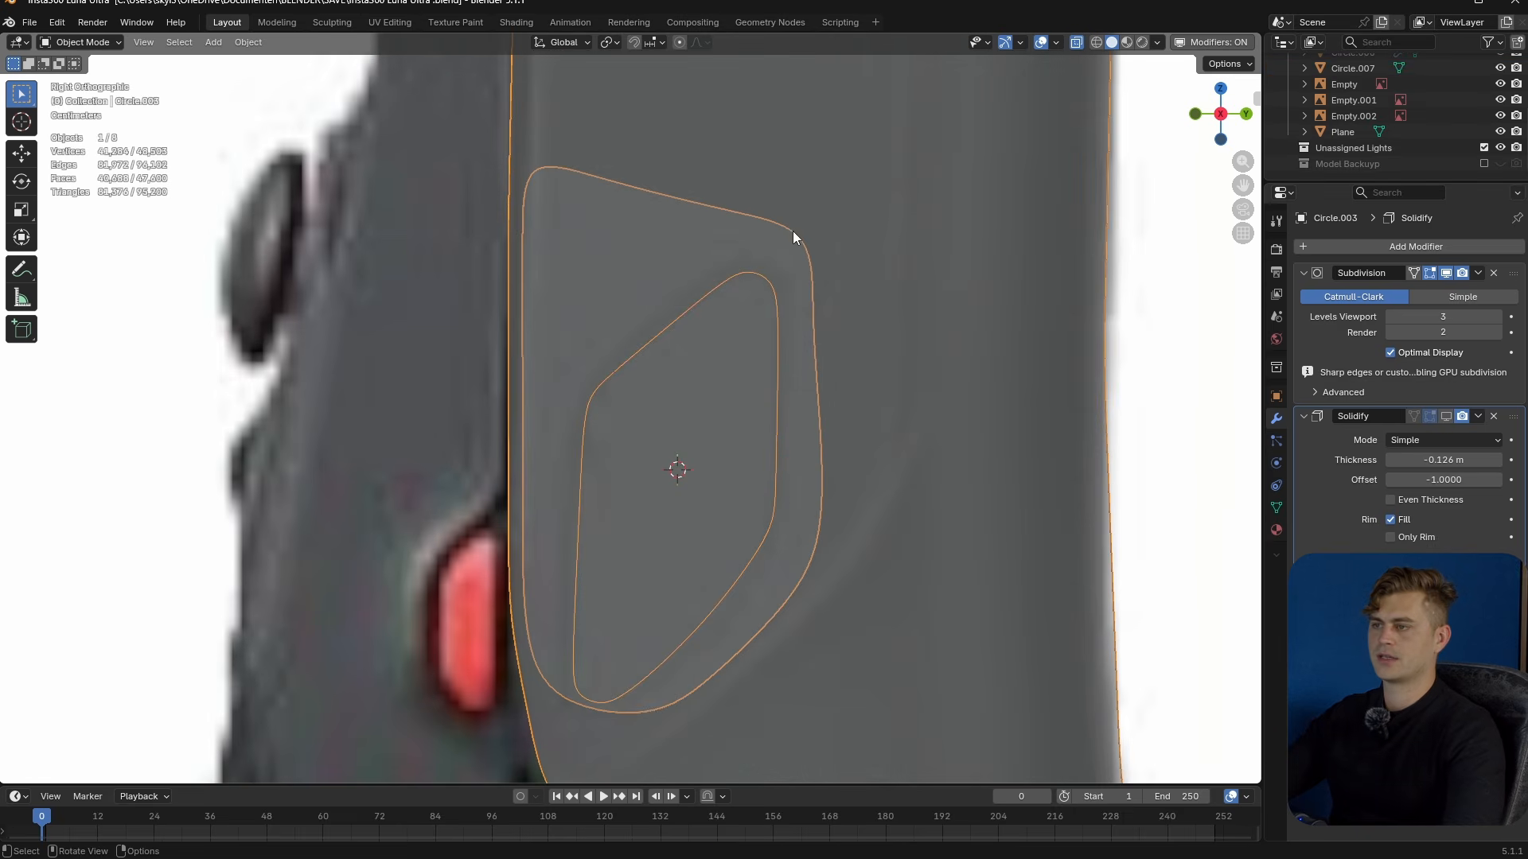
- Bridge the shell opening's edge loop to the inner recess outline with Bridge Edge Loops
key(Tab)
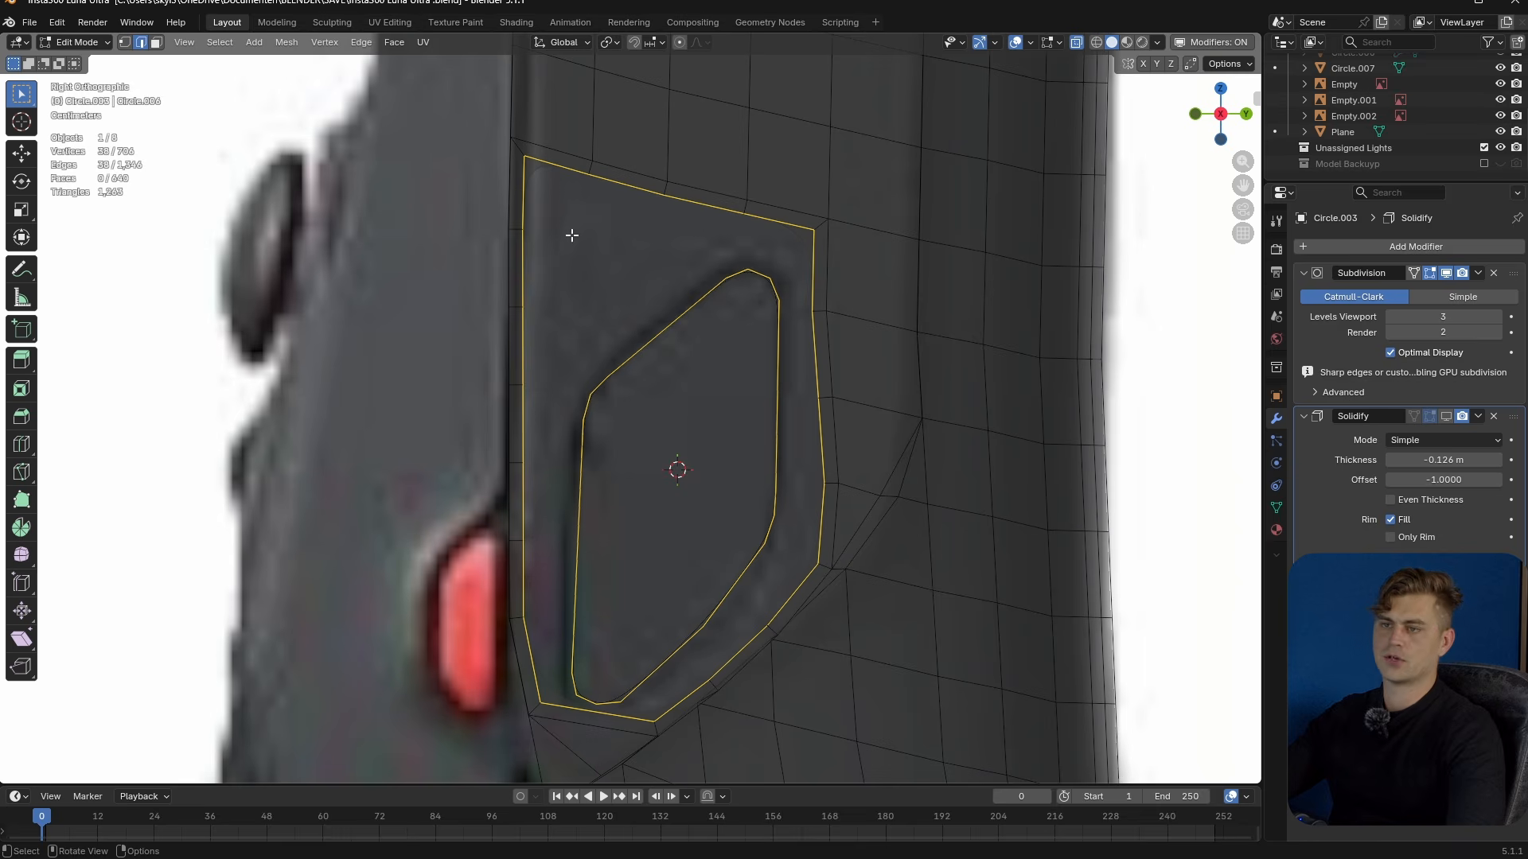
key(F3)
click(776, 315)
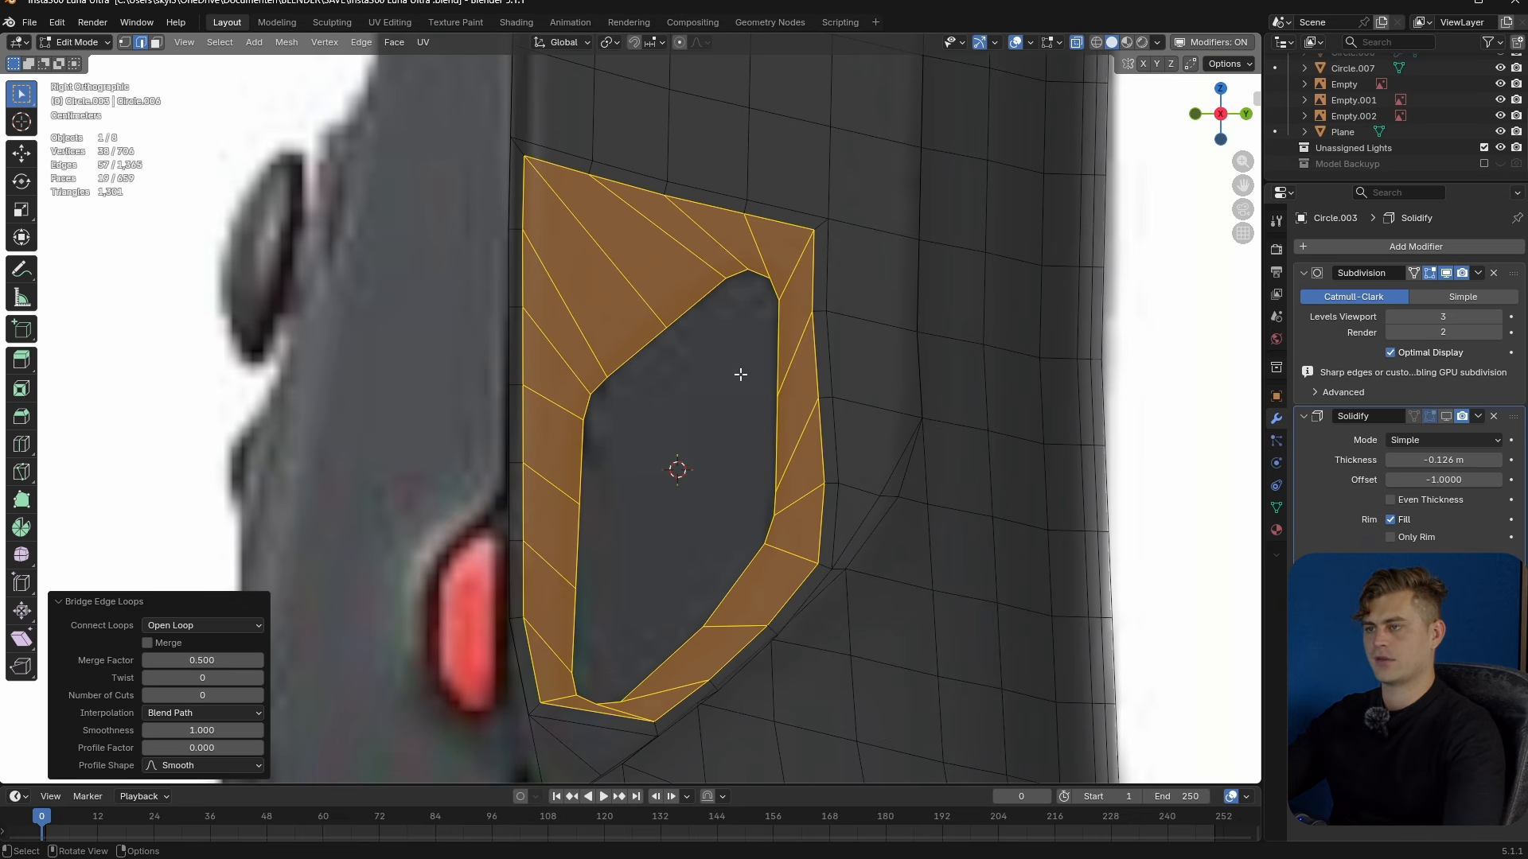
key(Tab)
- Duplicate the inner opening's edge loop in place, separate it as its own object, and open that object for editing
middle_drag(710, 438, 627, 484)
middle_drag(851, 438, 864, 438)
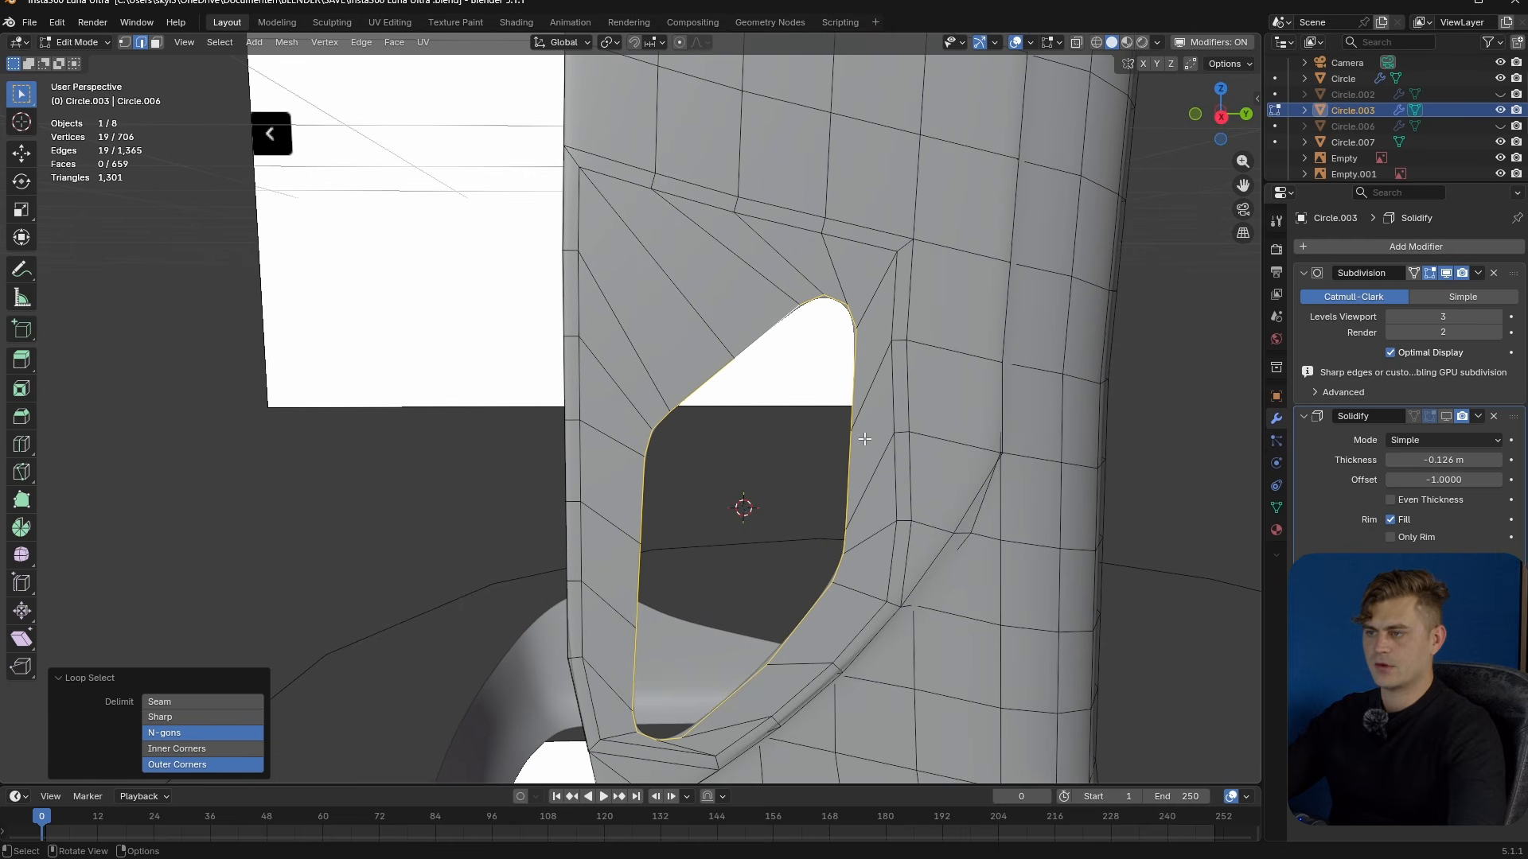
key(shift+d)
right_click(854, 494)
key(p)
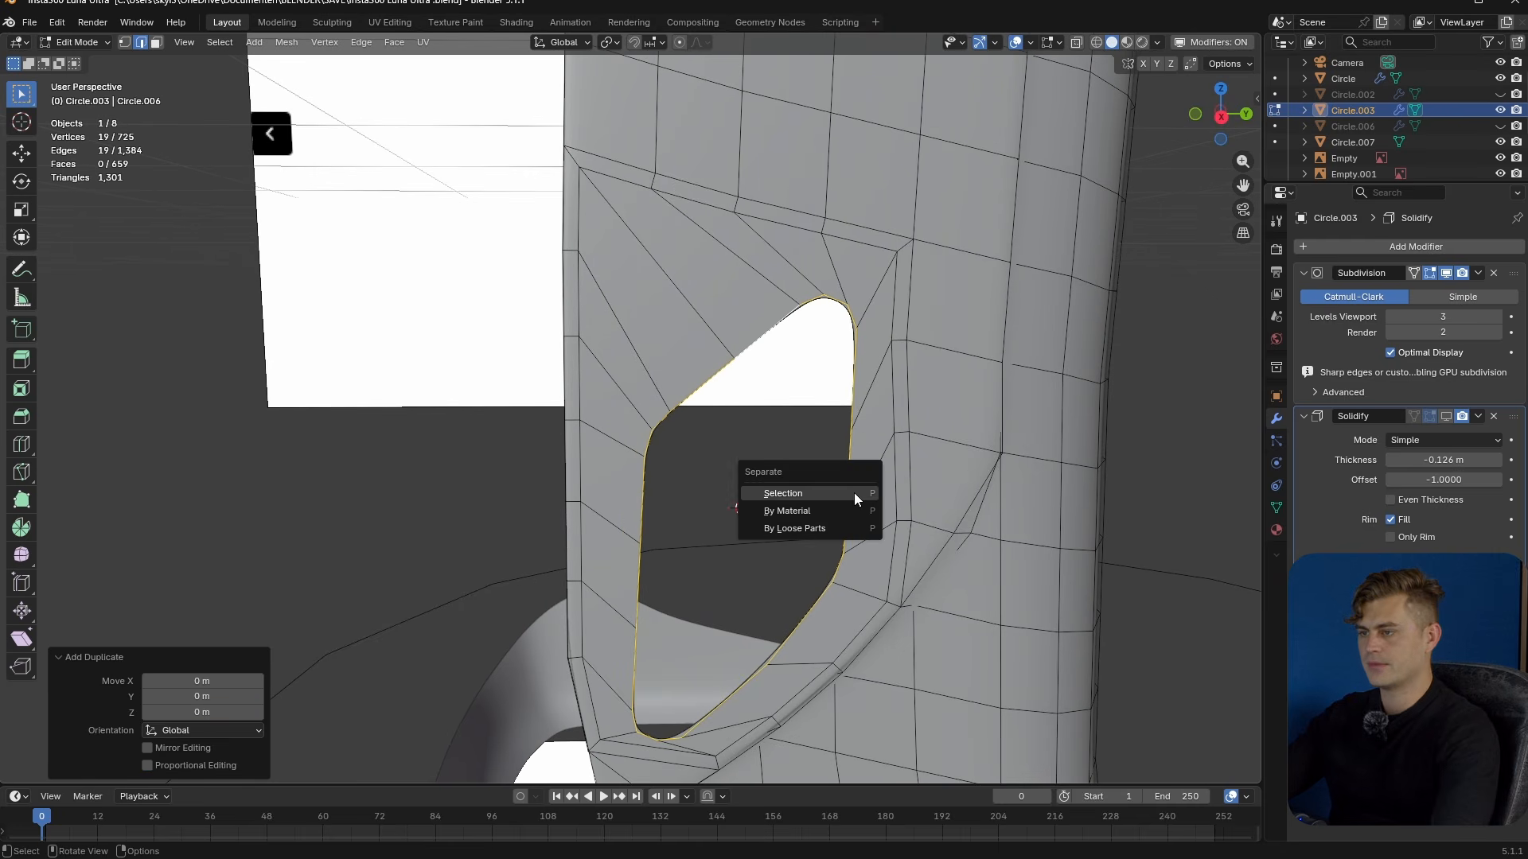
click(853, 493)
key(Tab)
click(782, 312)
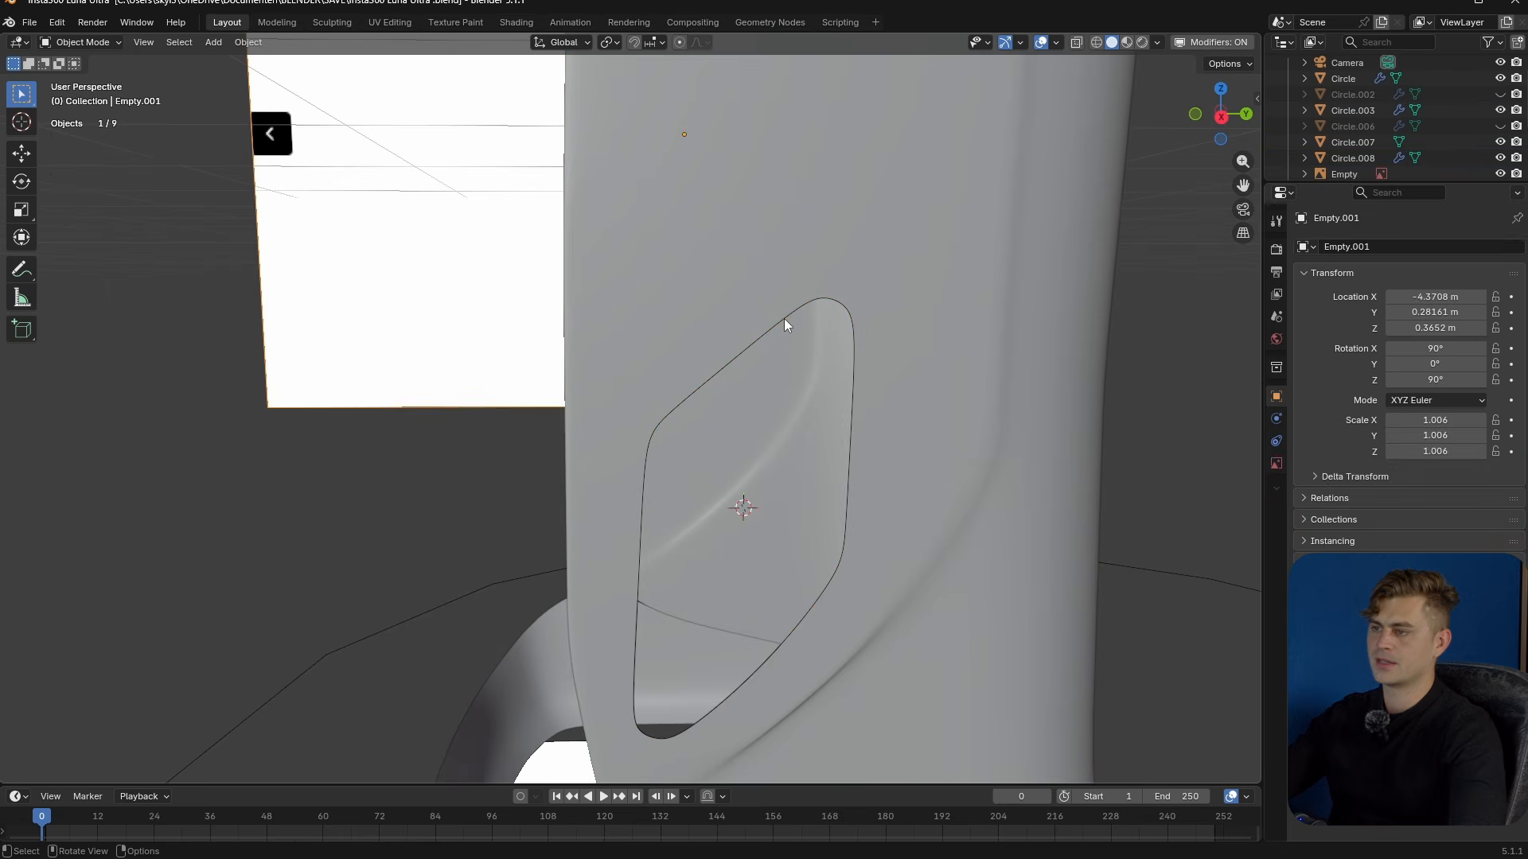
key(Tab)
- Try to fill the whole separated loop with Grid Fill
key(a)
key(F3)
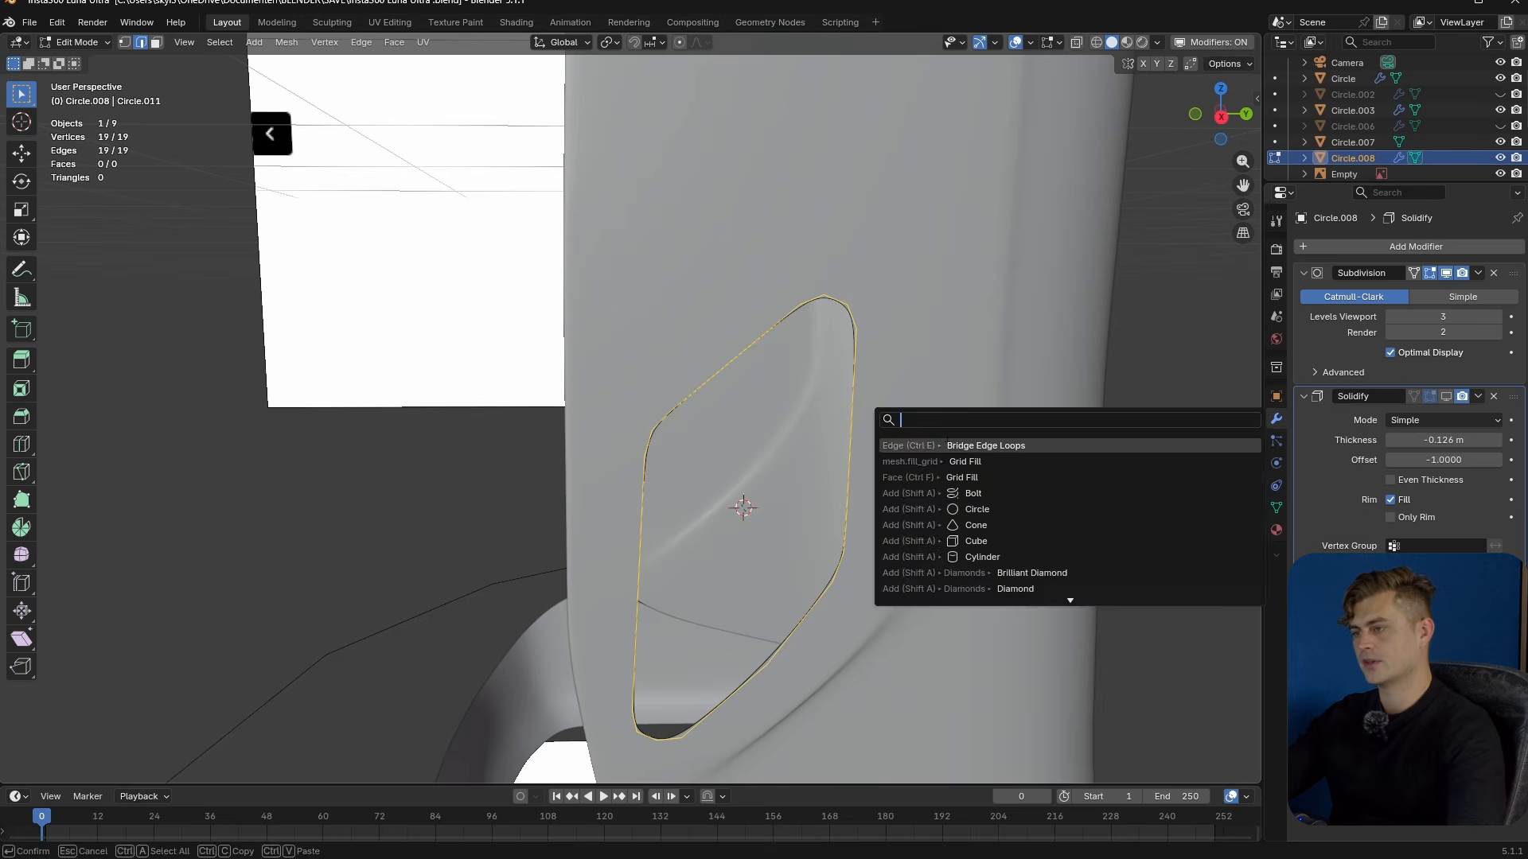
click(982, 464)
middle_drag(953, 453, 872, 470)
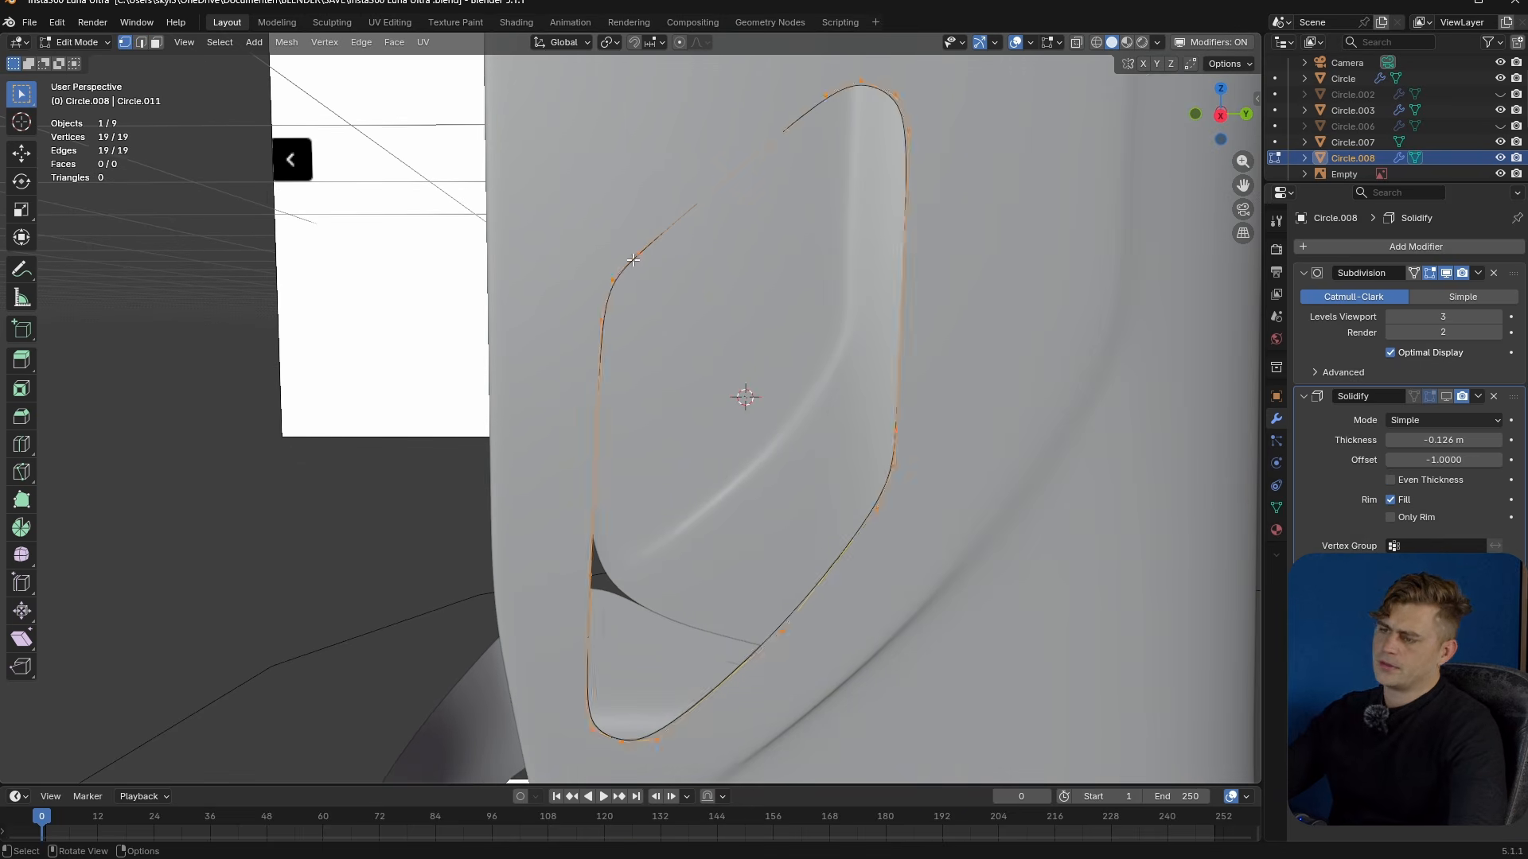
- Connect three pairs of opposite vertices with cross edges between the loop's upper left and lower left corners
click(638, 254)
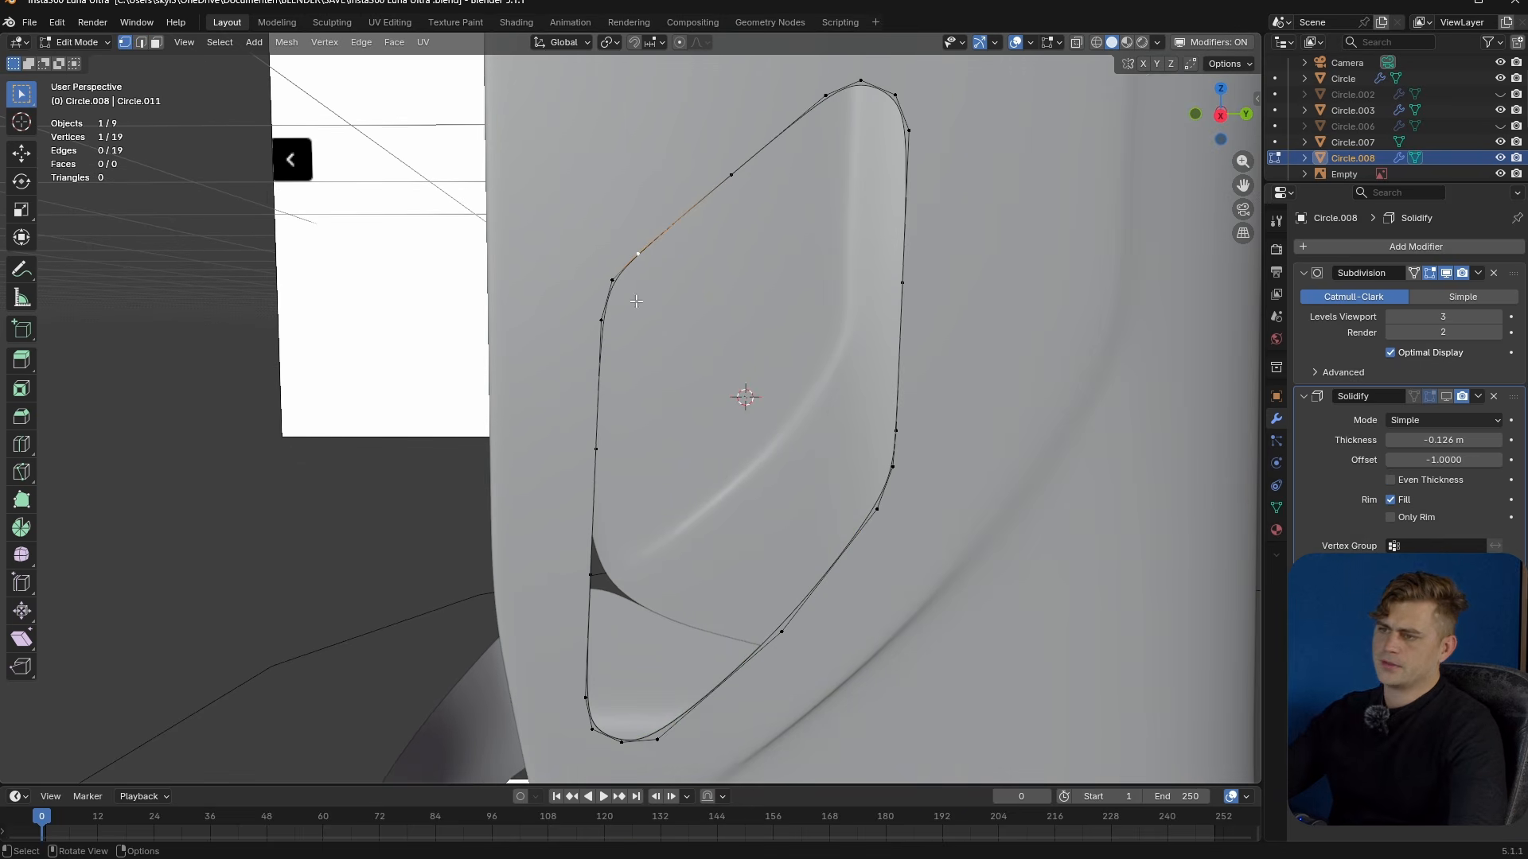
shift+click(659, 742)
key(f)
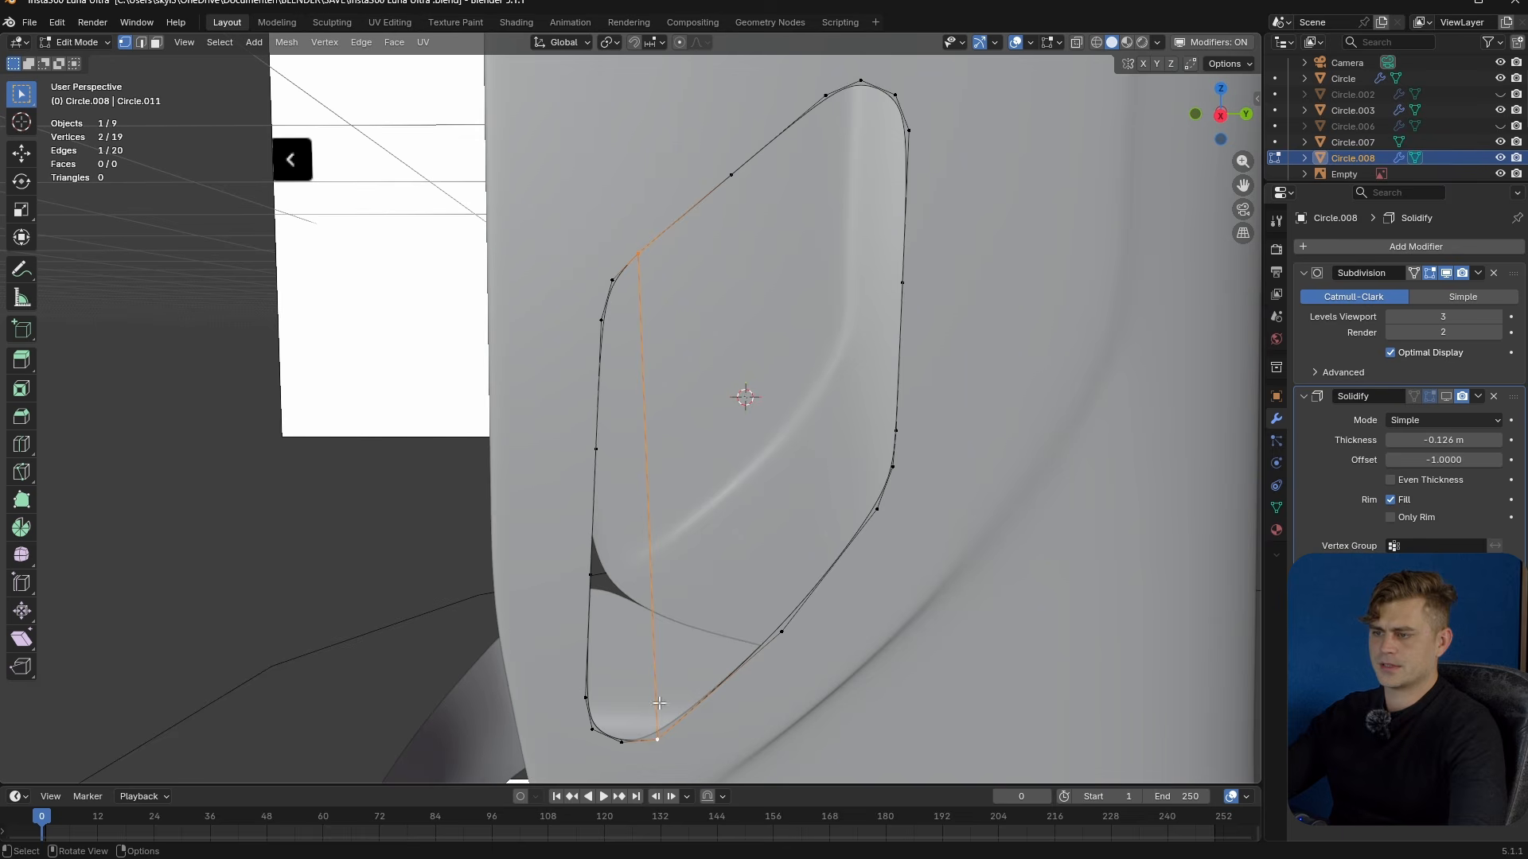
click(624, 742)
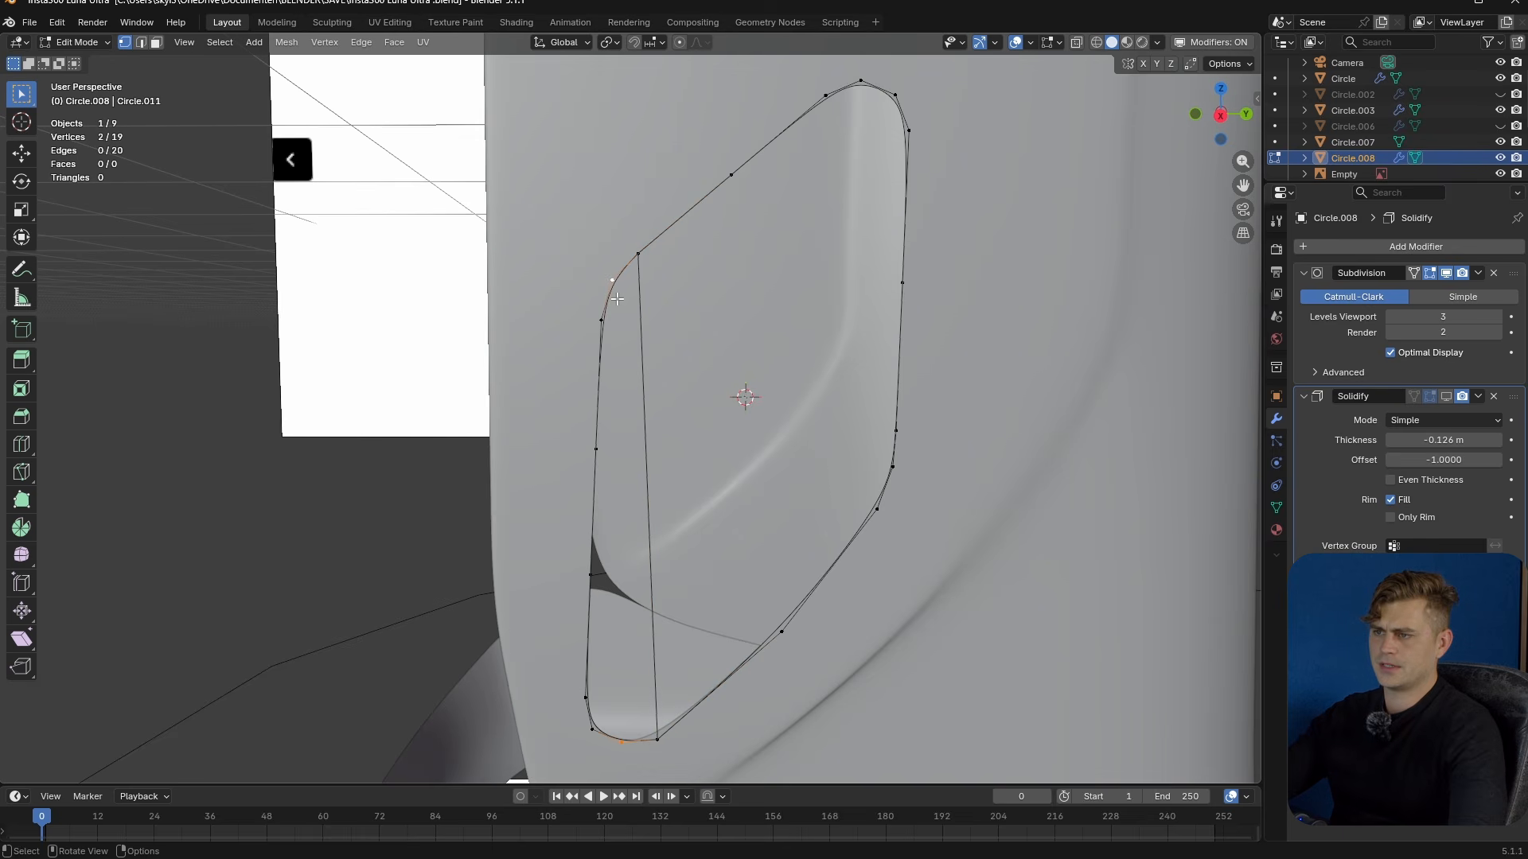
click(603, 323)
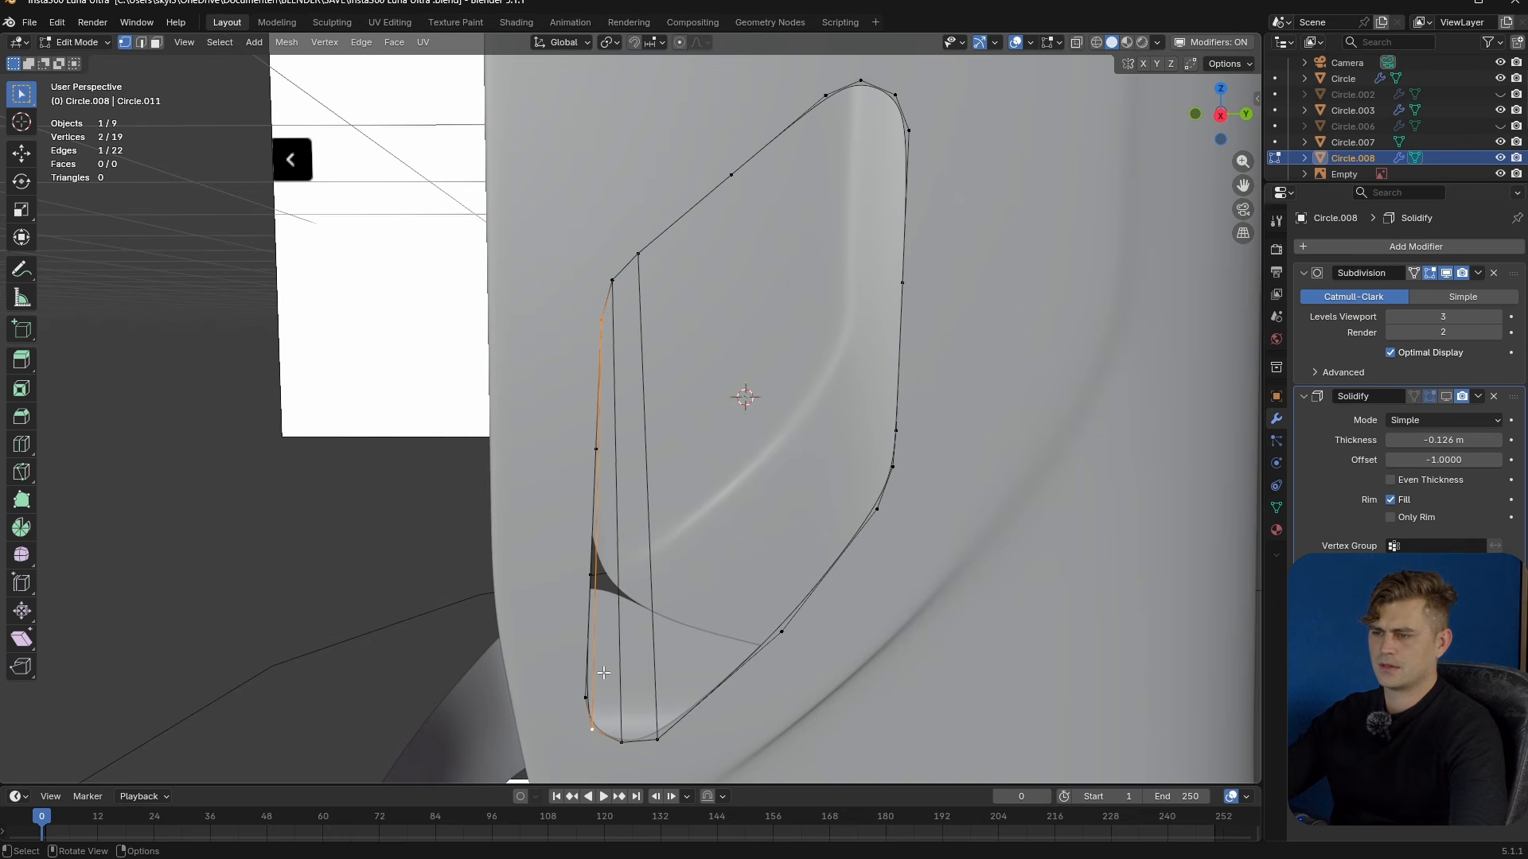
- Fill the narrow strips between the cross edges with faces, working toward the loop's left side
key(2)
click(651, 558)
shift+click(619, 562)
key(f)
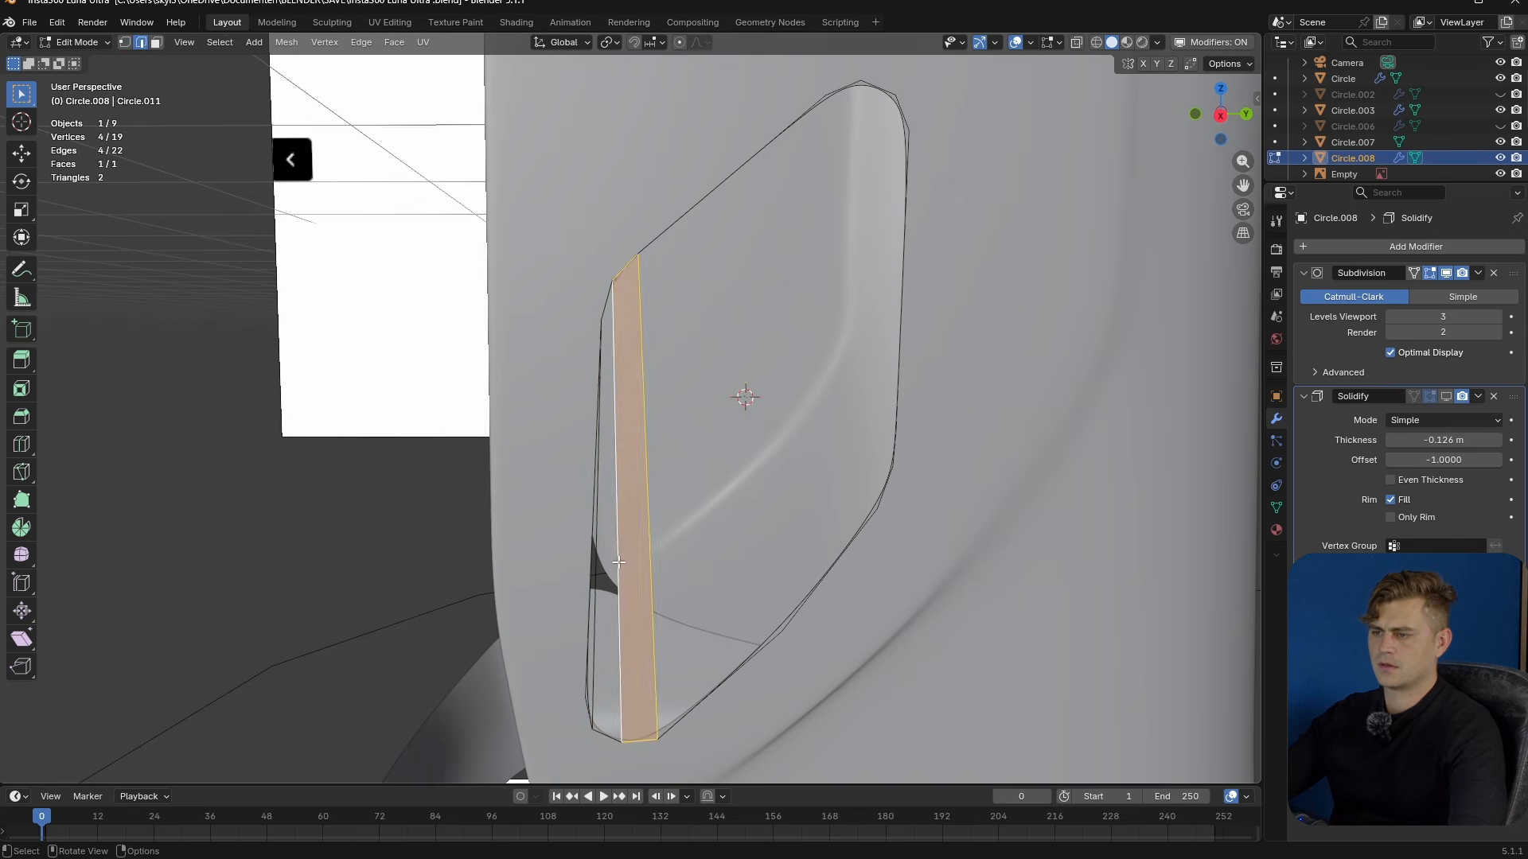
click(618, 563)
key(f)
key(f)
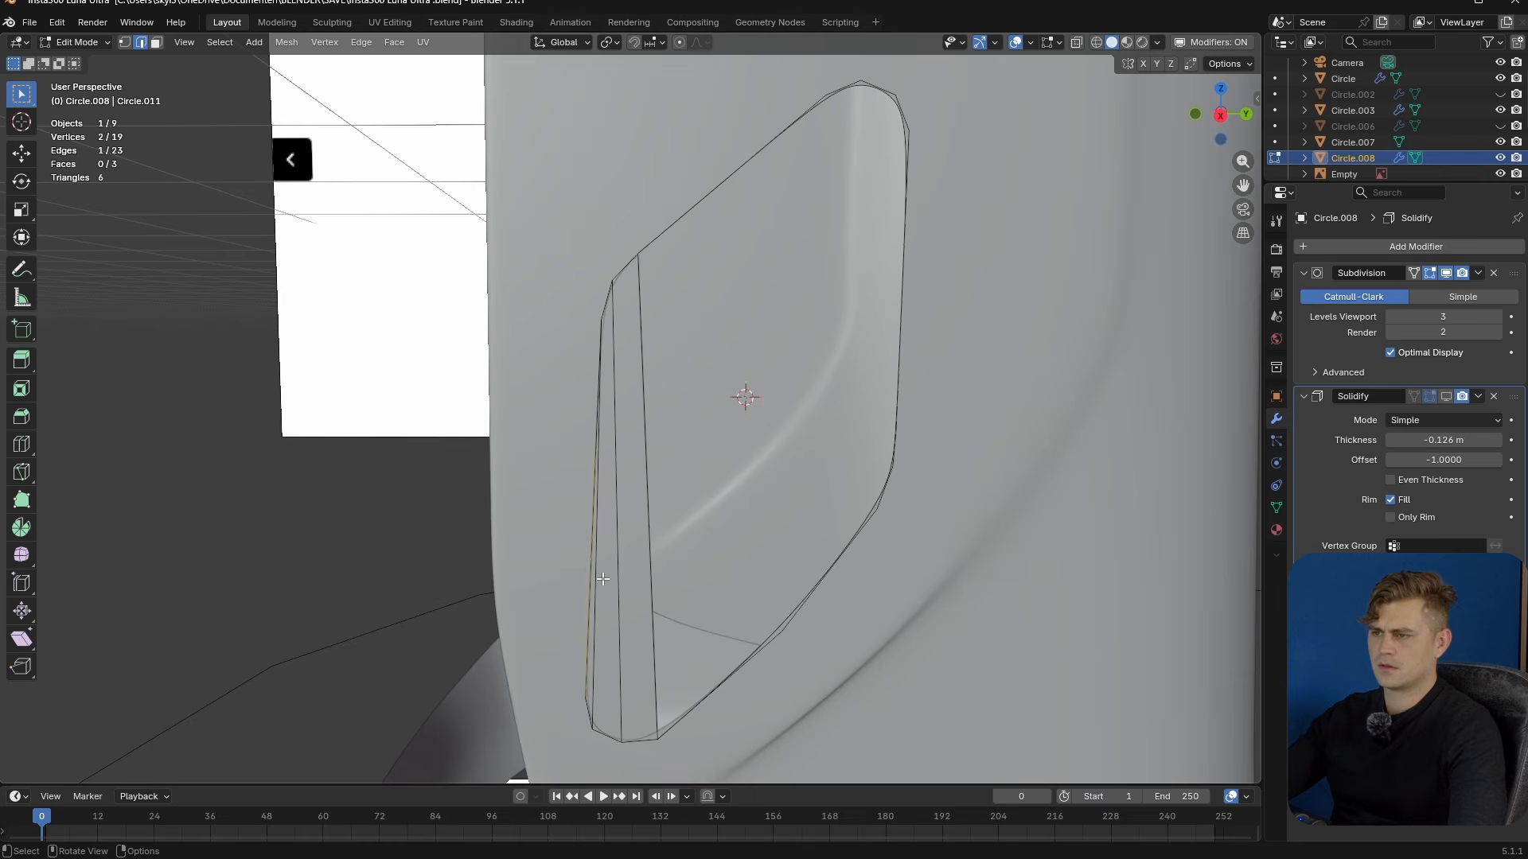
- Continue filling the loop with faces from the cross edges across to its right side
key(f)
key(f)
key(f)
key(f)
key(f)
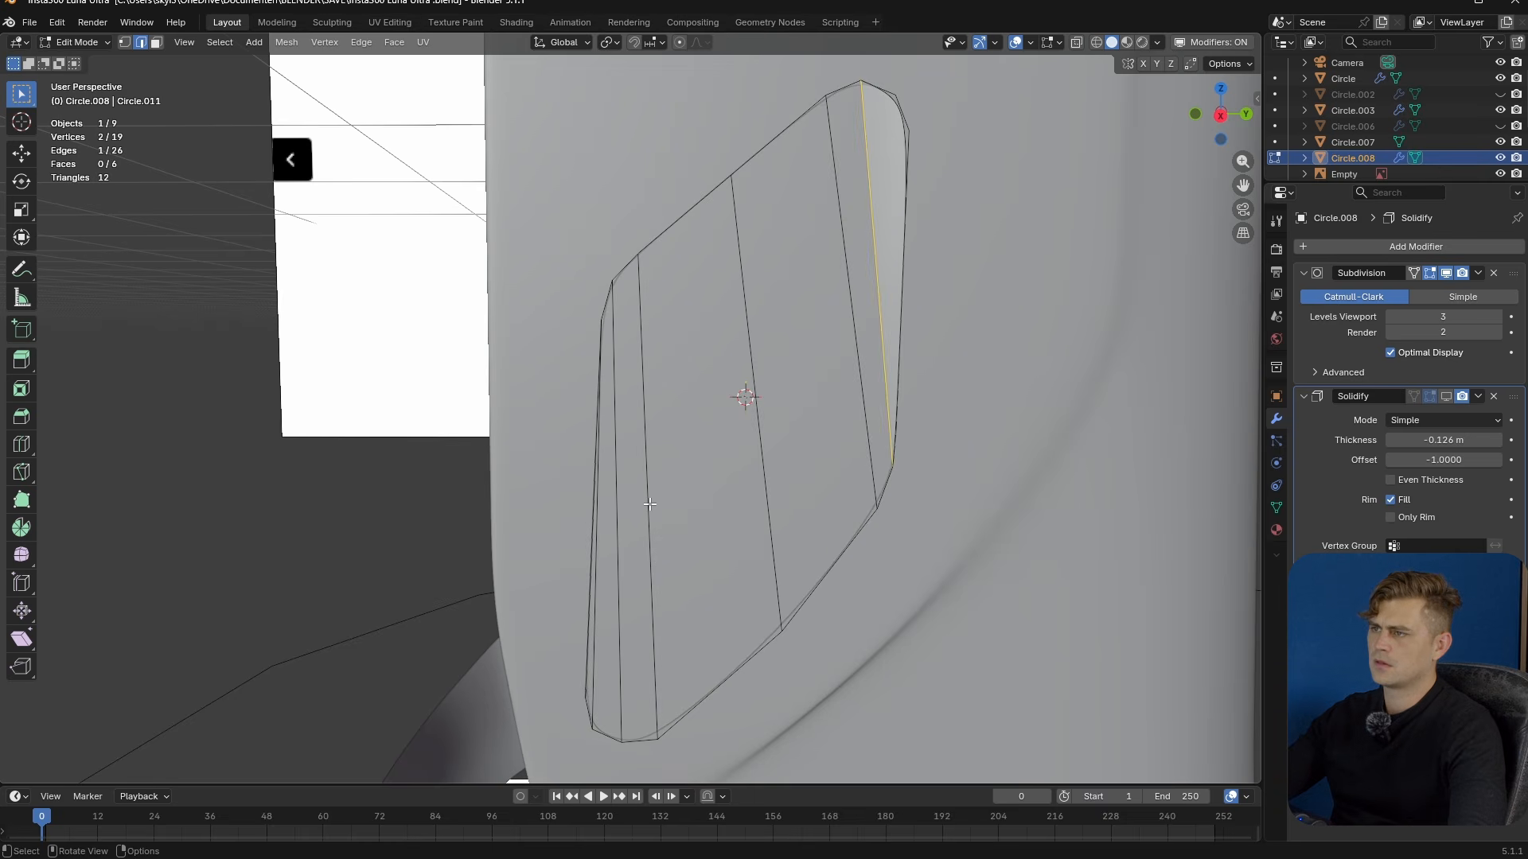
- Examine the filled inset panel against the shell and the reference image, with and without X-ray
key(Tab)
scroll(767, 453, down, 6)
key(alt+z)
middle_drag(778, 475, 740, 493)
scroll(829, 482, up, 4)
key(Tab)
scroll(802, 412, up, 3)
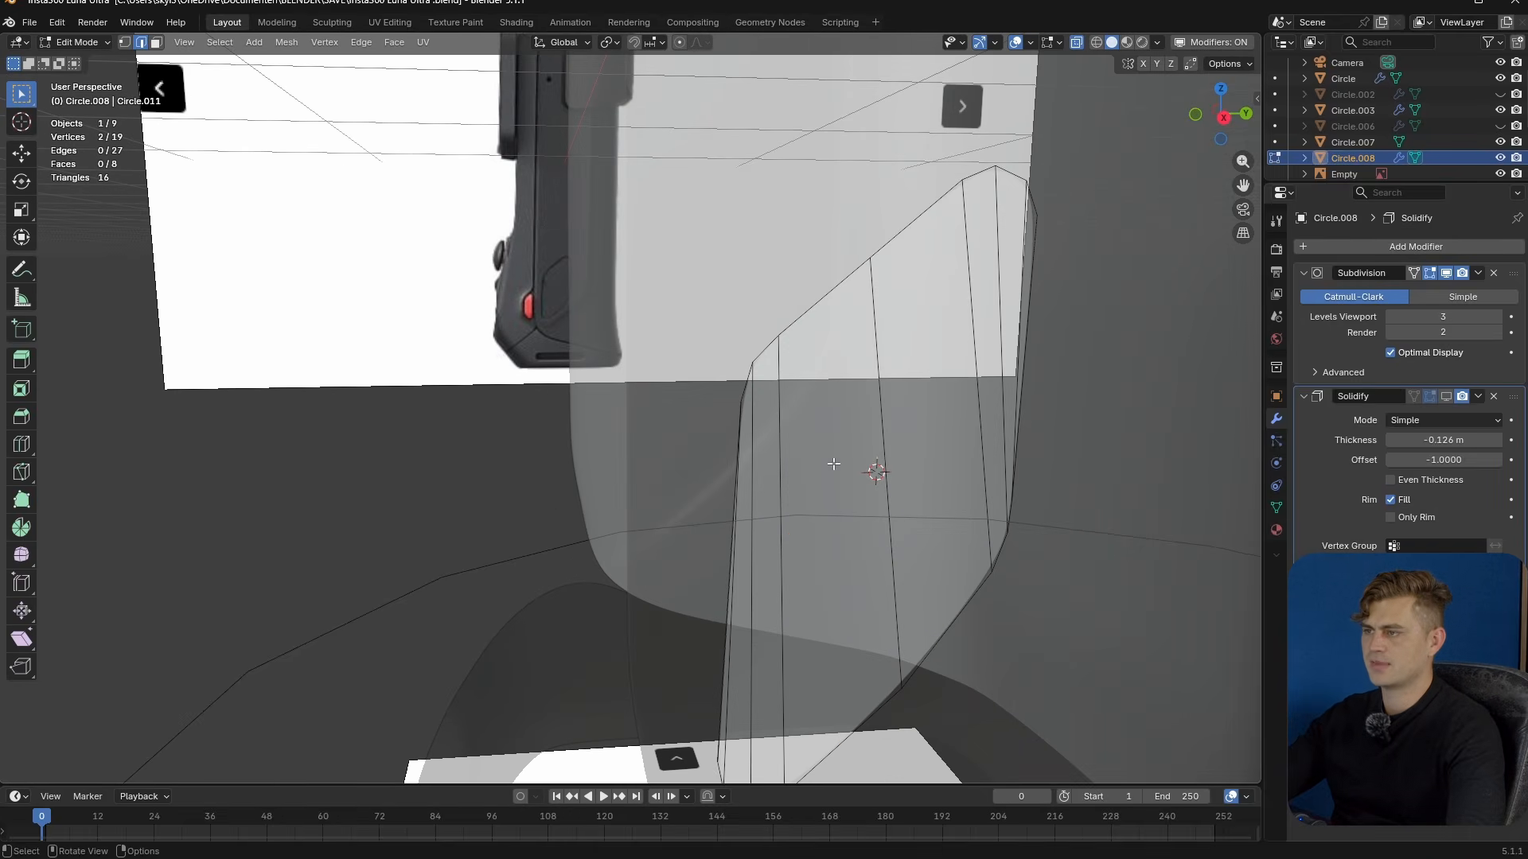
key(Tab)
scroll(958, 393, down, 5)
key(alt+z)
scroll(994, 426, up, 4)
middle_drag(1052, 440, 996, 480)
scroll(302, 414, down, 6)
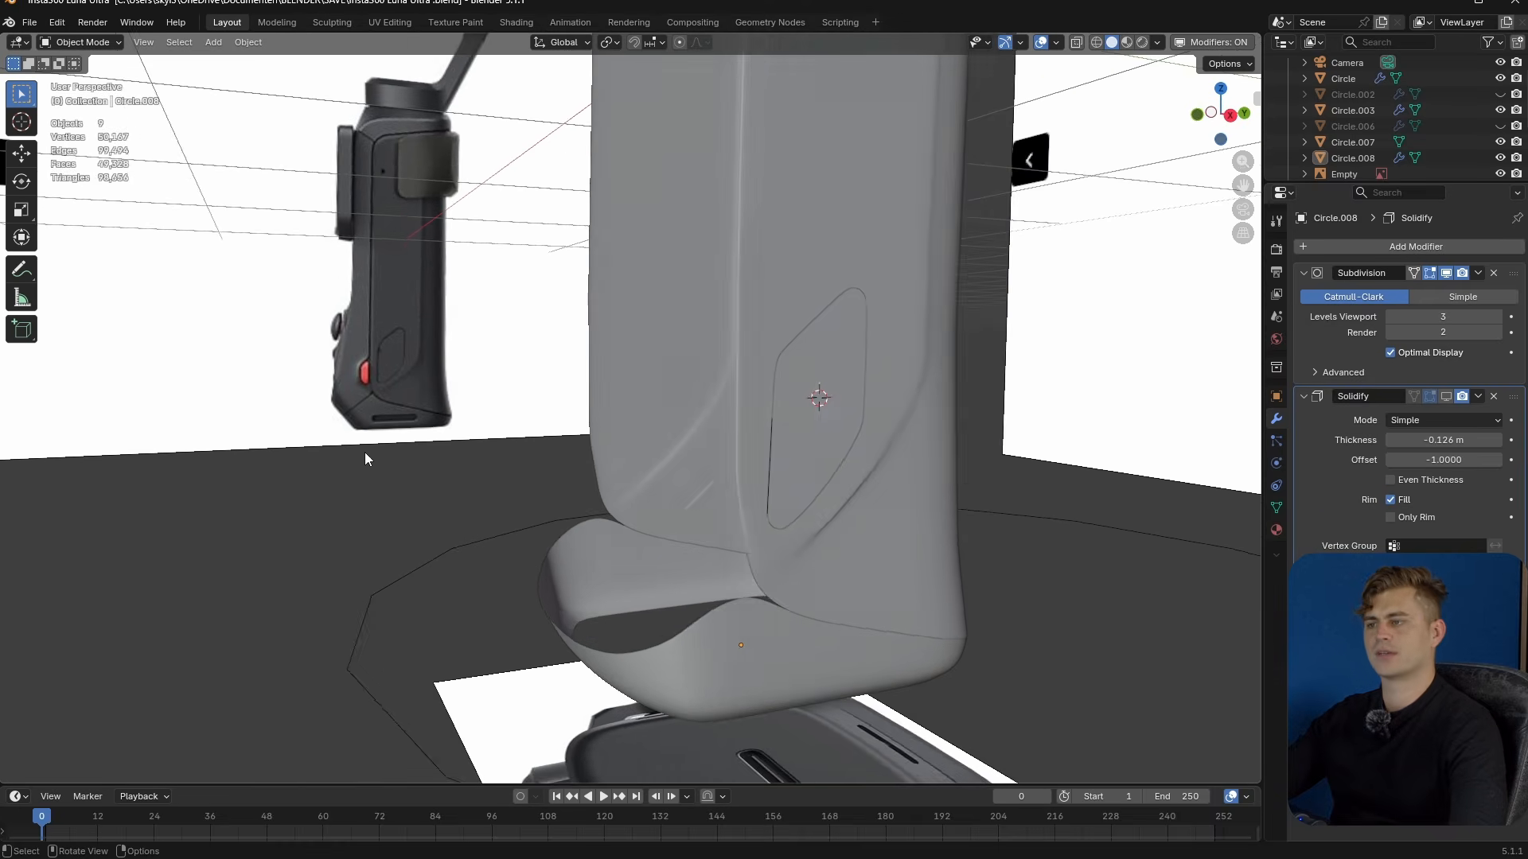
- Save the file and open the handle shell for editing
click(817, 587)
key(ctrl+s)
click(751, 332)
scroll(714, 413, up, 5)
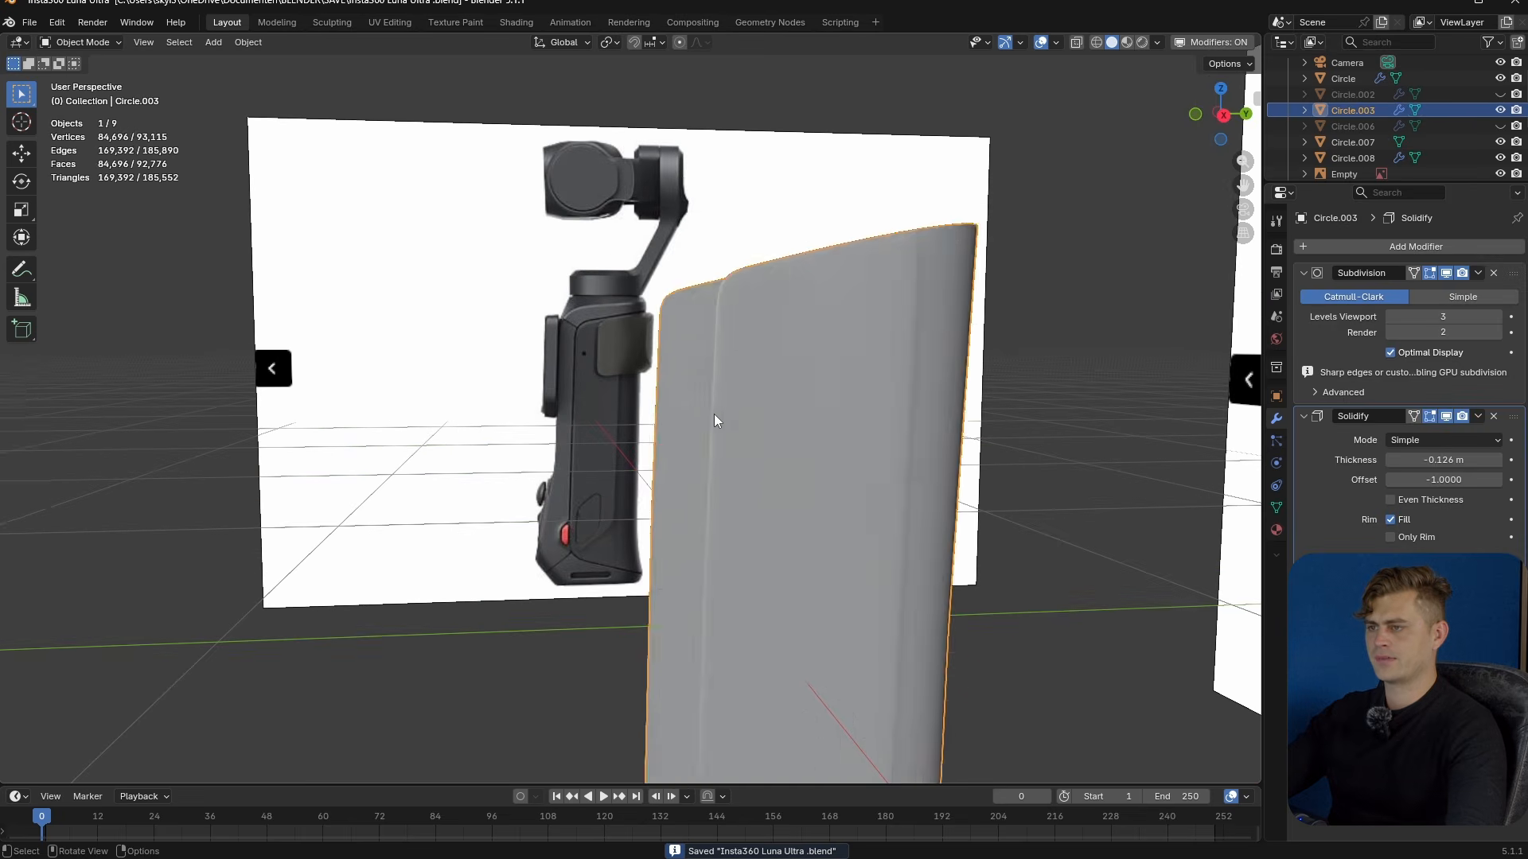
key(Tab)
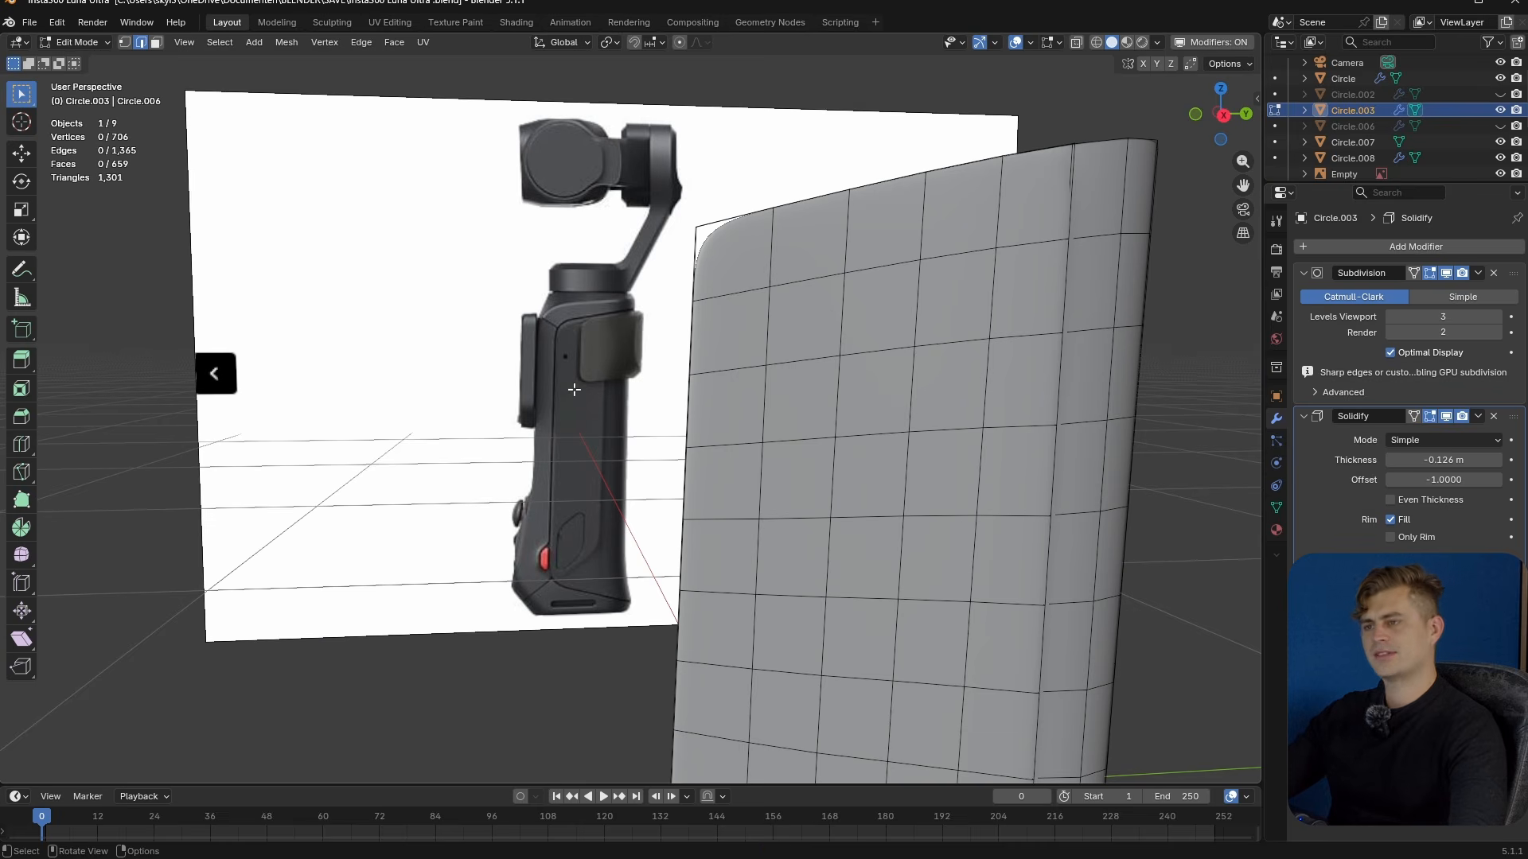
- In the right orthographic view, select the 3×3 block of shell faces around the small hole near the handle's upper left
key(KP_3)
scroll(580, 359, up, 8)
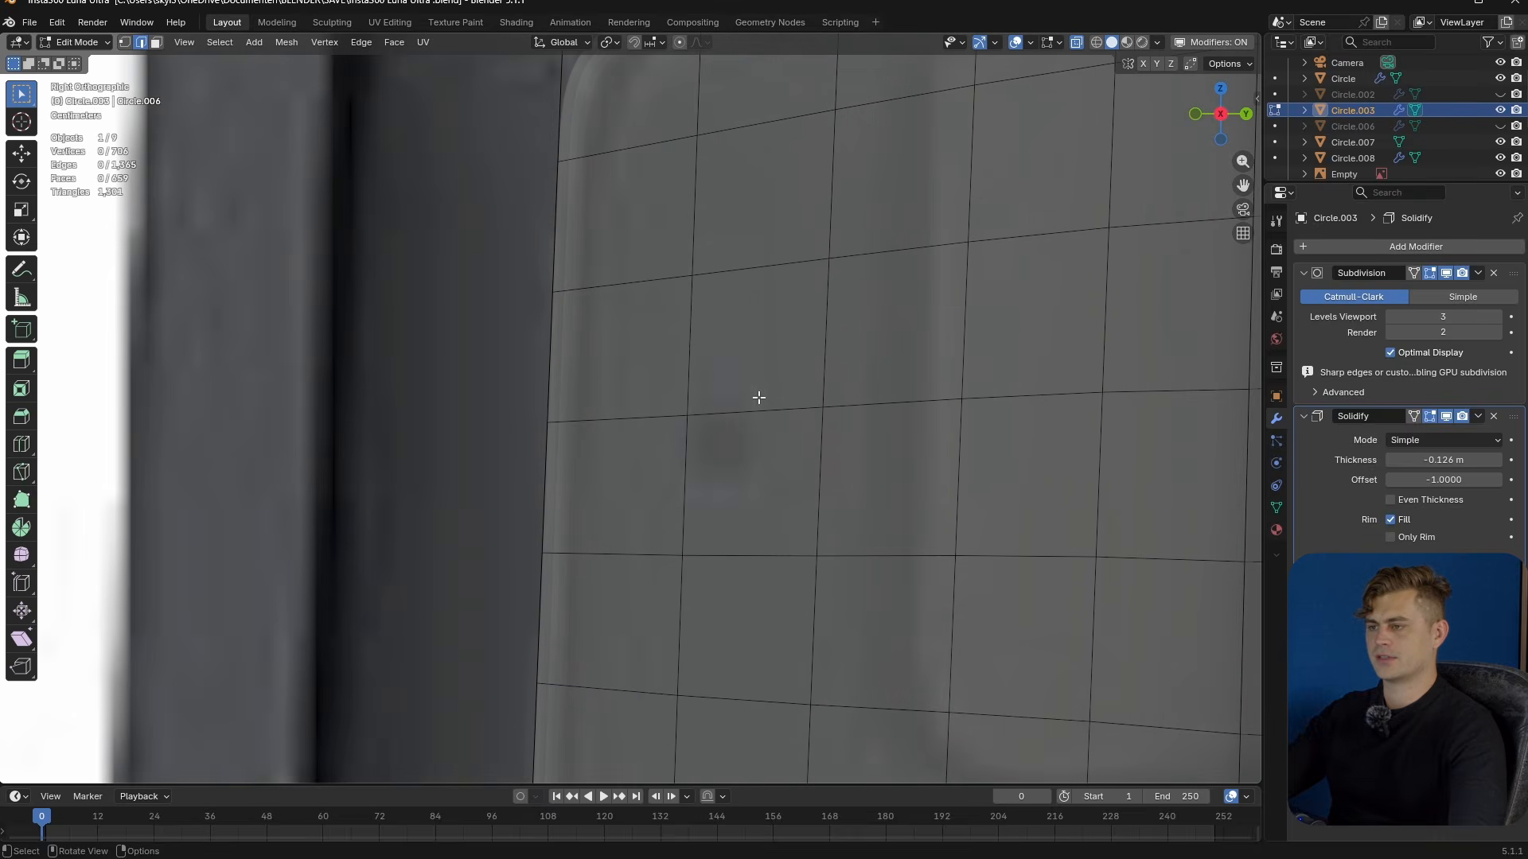
scroll(760, 397, down, 6)
key(3)
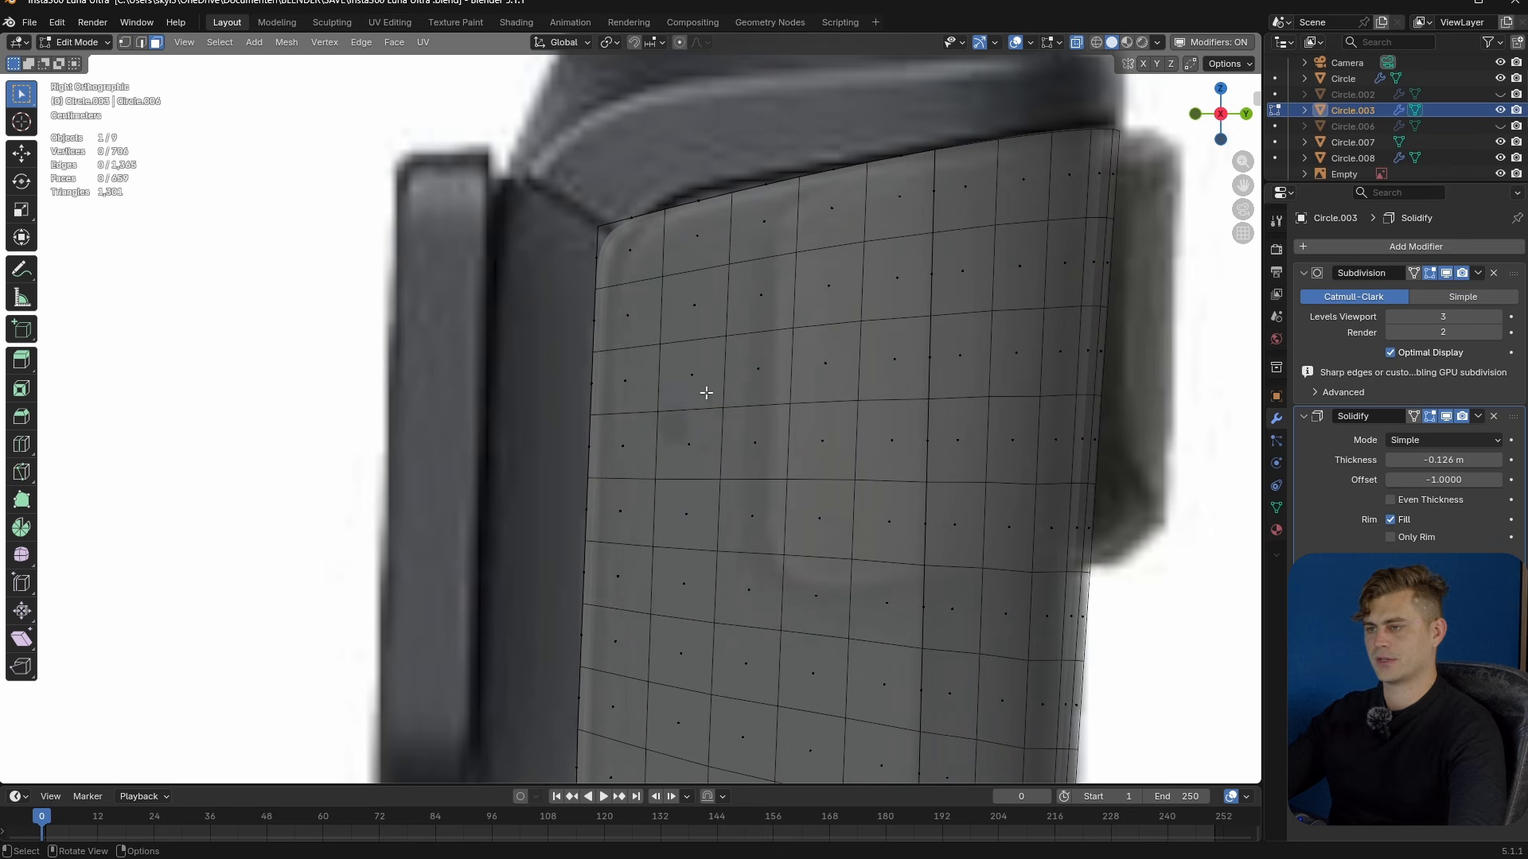
click(689, 444)
drag(751, 366, 611, 493)
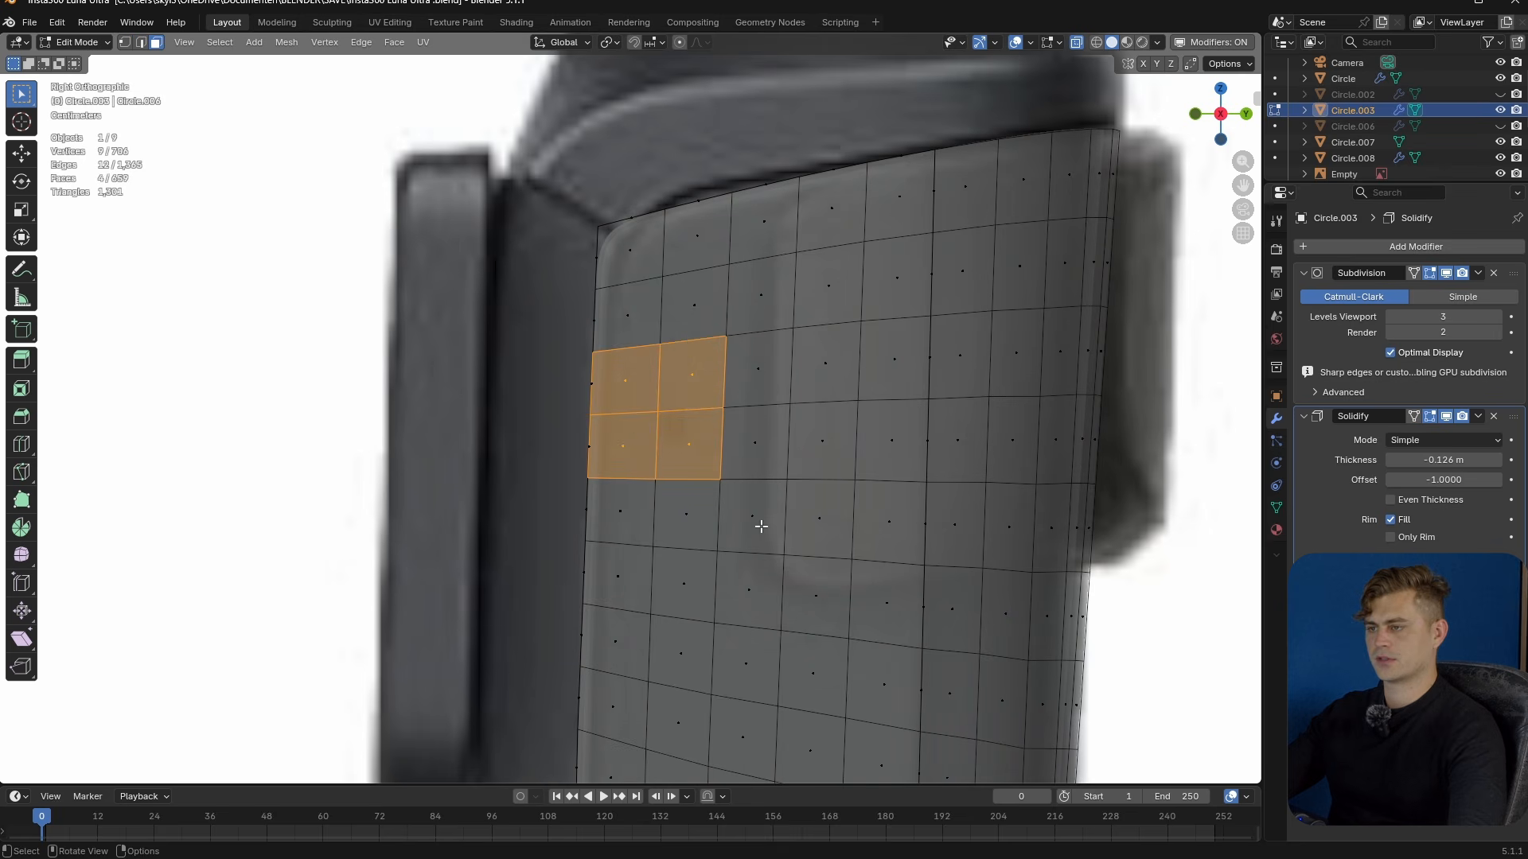
drag(779, 351, 601, 529)
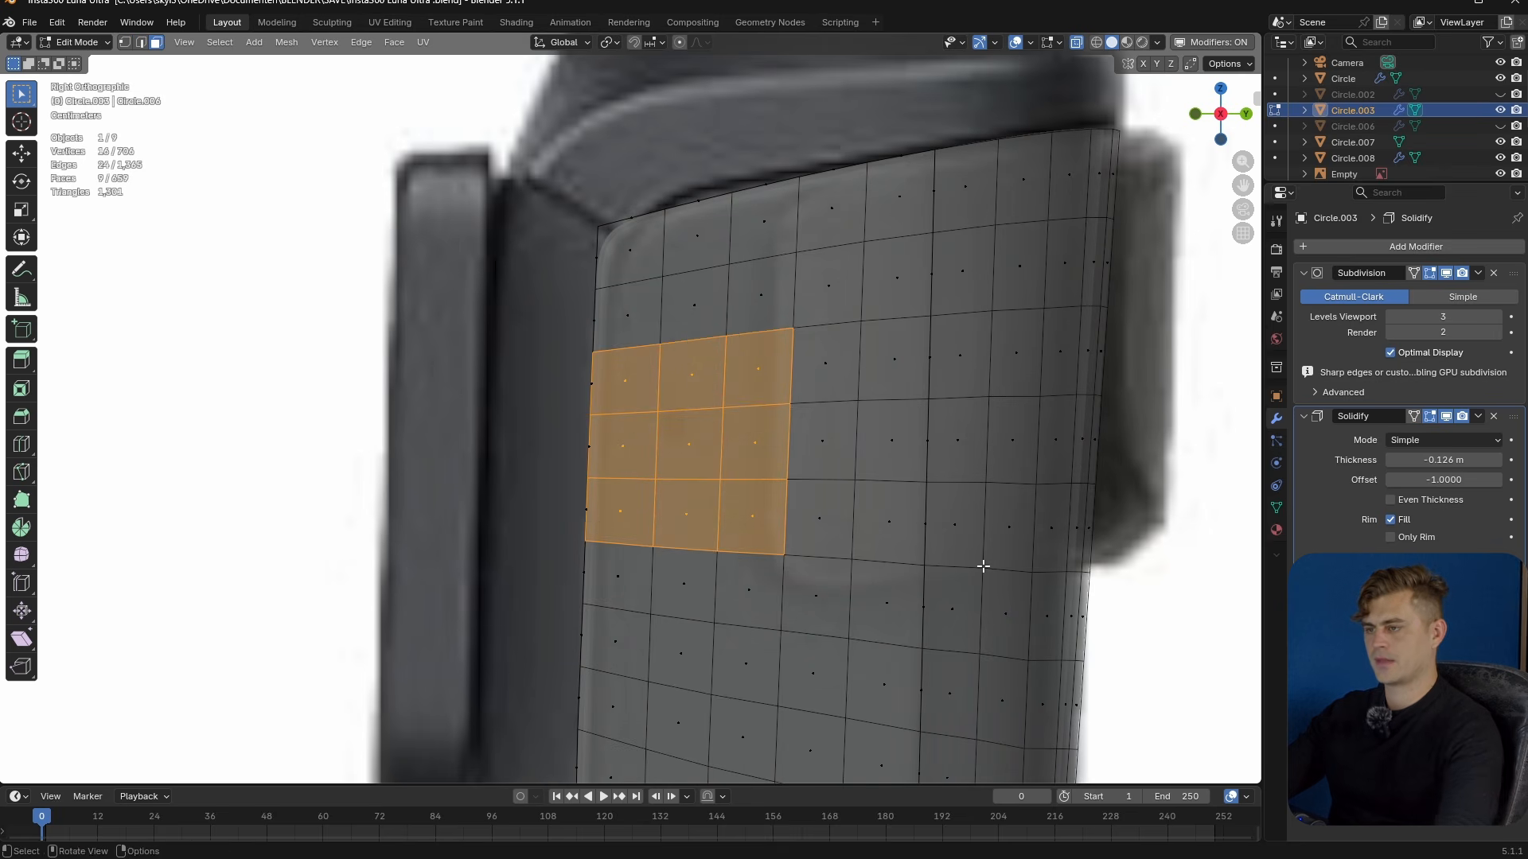
- Inset the selected 3×3 face block and move it about -0.011 m in Y and 0.013 m in Z onto the reference hole
key(i)
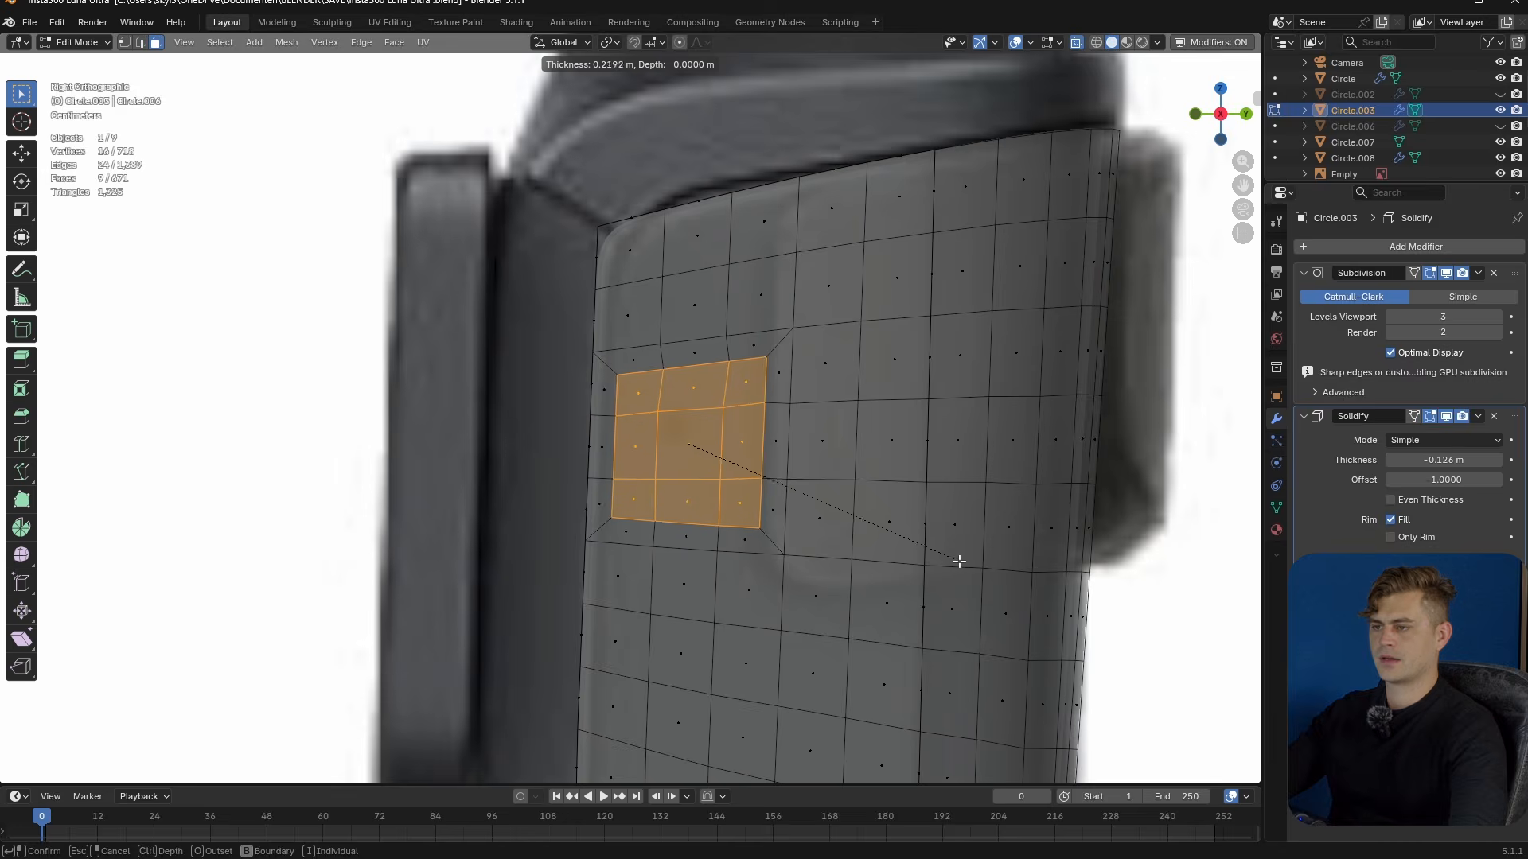
click(965, 562)
click(811, 498)
key(g)
click(809, 491)
- Shape the inset faces into a circle with LoopTools Circle and scale it to 0.513
scroll(809, 491, up, 6)
right_click(706, 429)
mouse_move(689, 410)
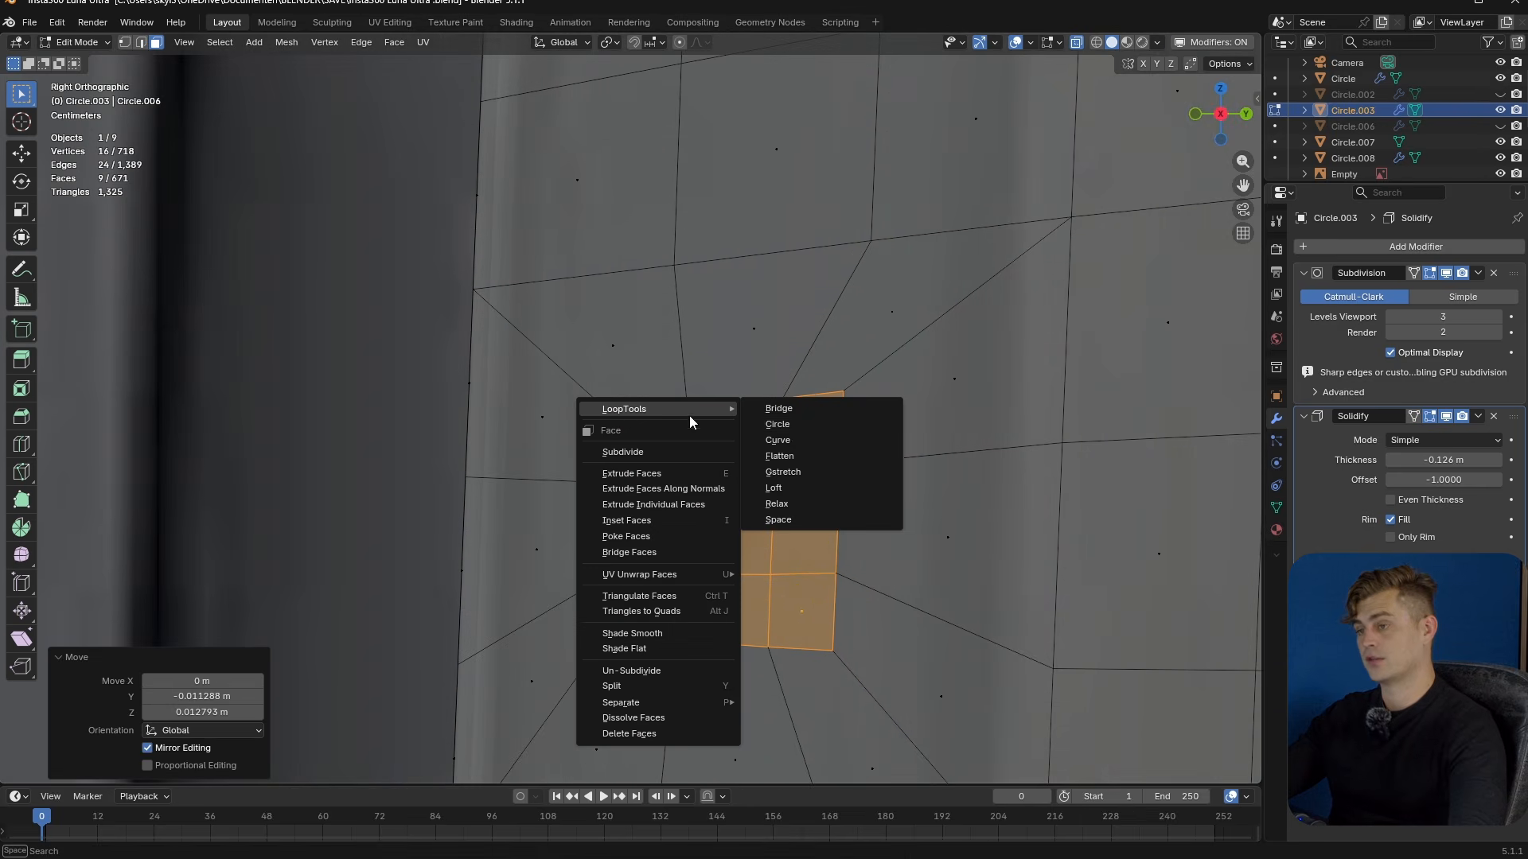
click(828, 434)
key(s)
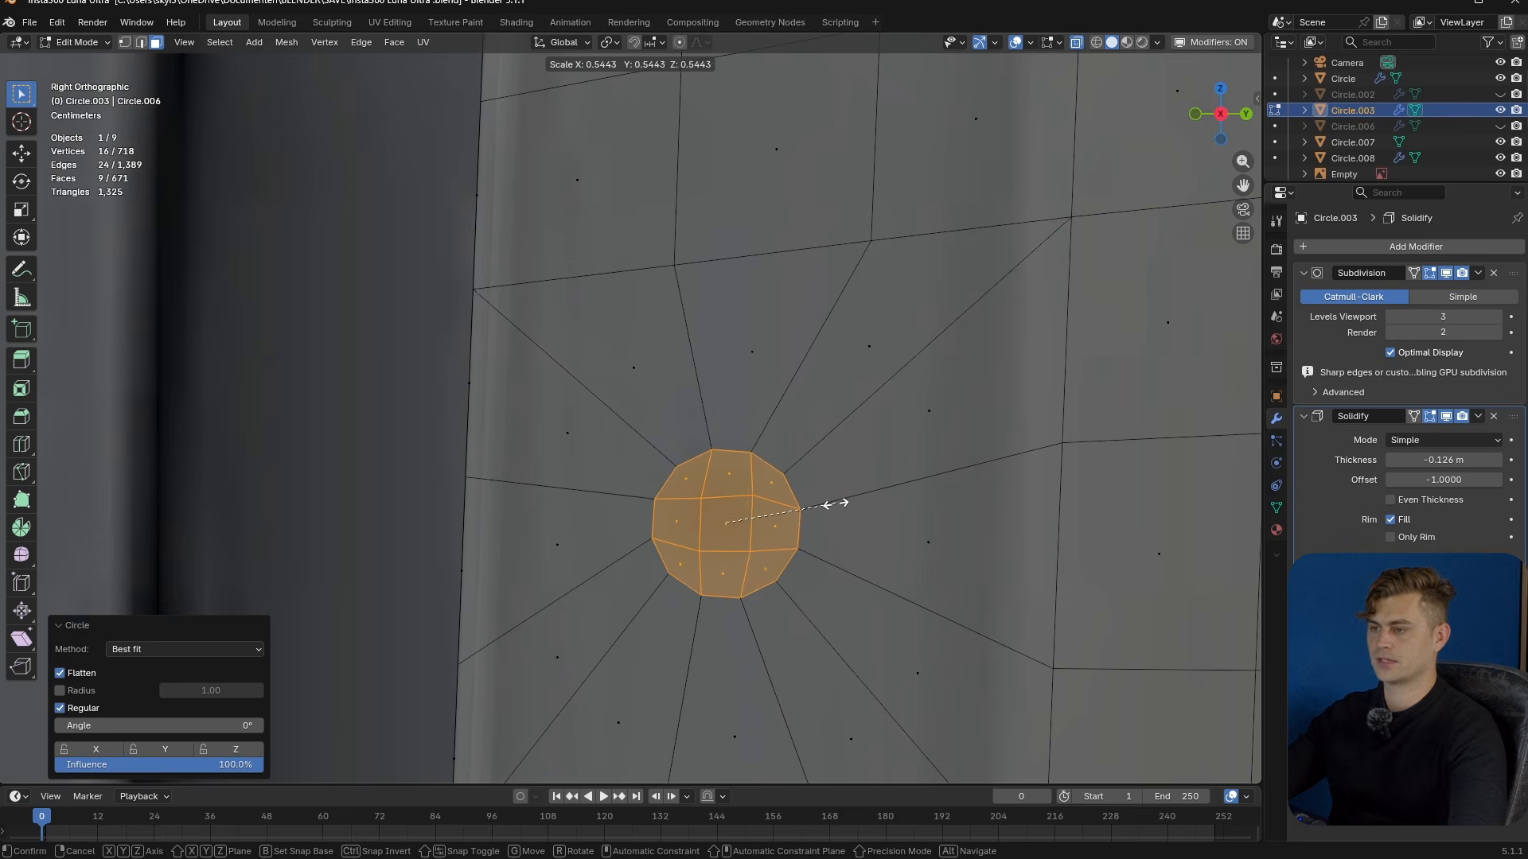
click(800, 509)
- Inspect the shell's shading around the circular face patch with the overlays toggled
middle_drag(801, 509, 844, 509)
scroll(843, 509, down, 5)
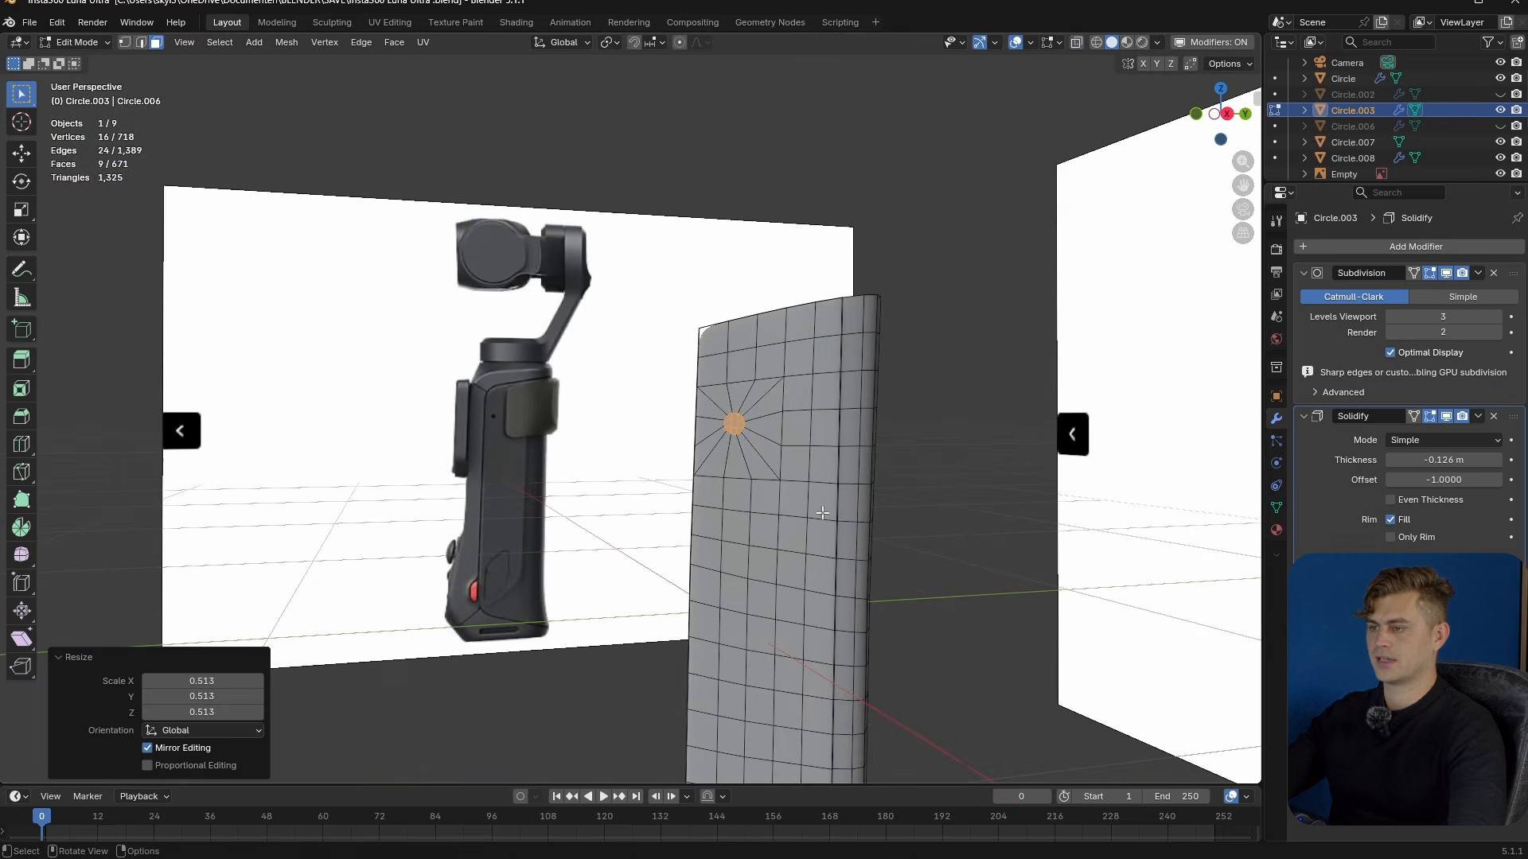
click(1016, 42)
scroll(897, 451, up, 4)
middle_drag(897, 451, 780, 501)
key(shift+alt+z)
scroll(847, 363, down, 3)
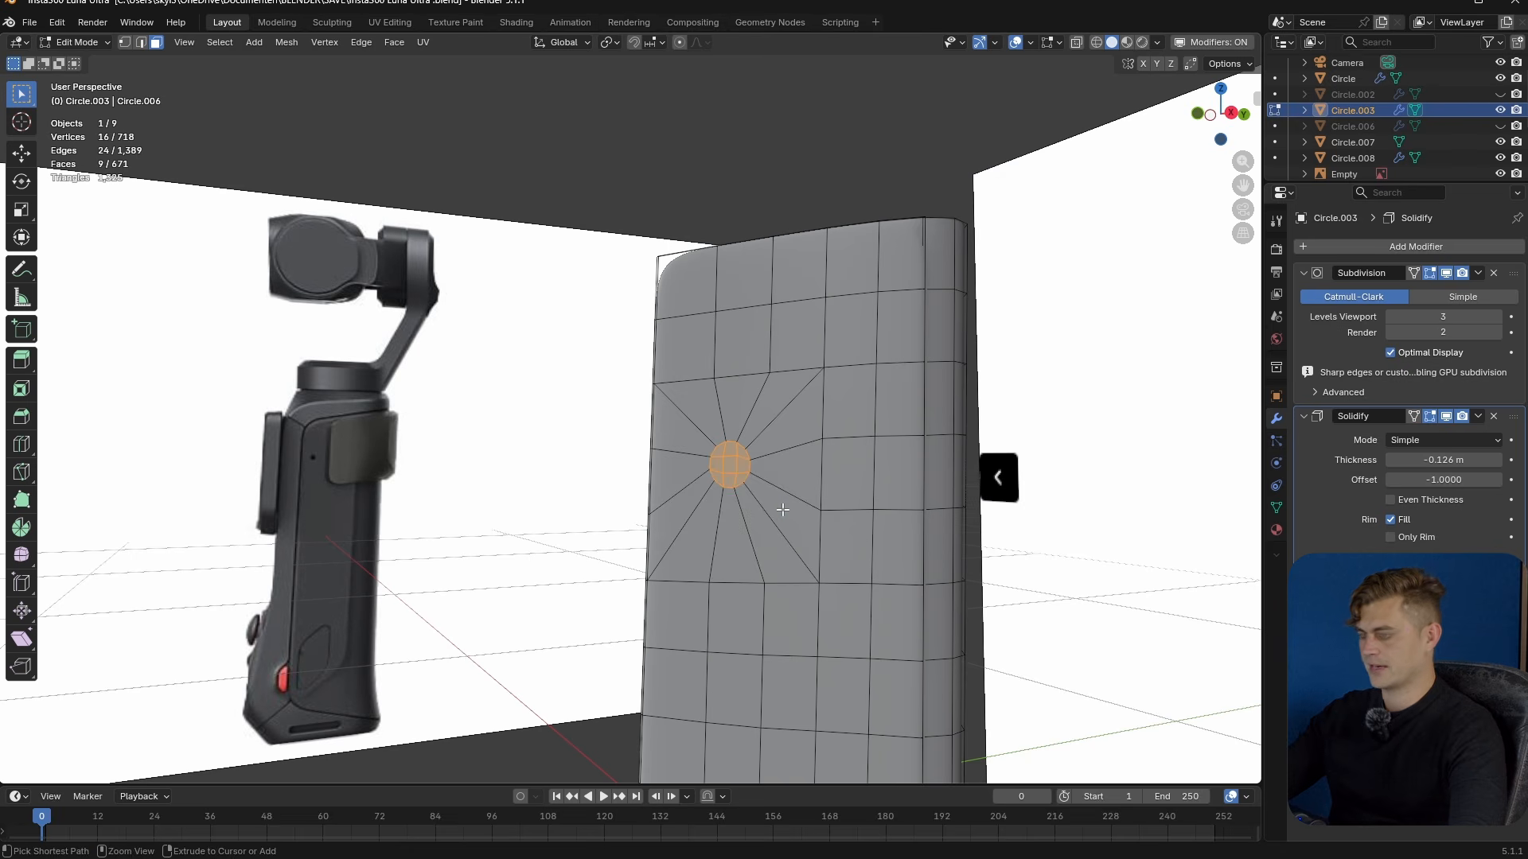
- Delete the circular patch together with its surrounding ring of faces, and select the resulting opening's boundary loop
key(ctrl+KP_Add)
key(x)
click(768, 545)
key(2)
alt+click(798, 372)
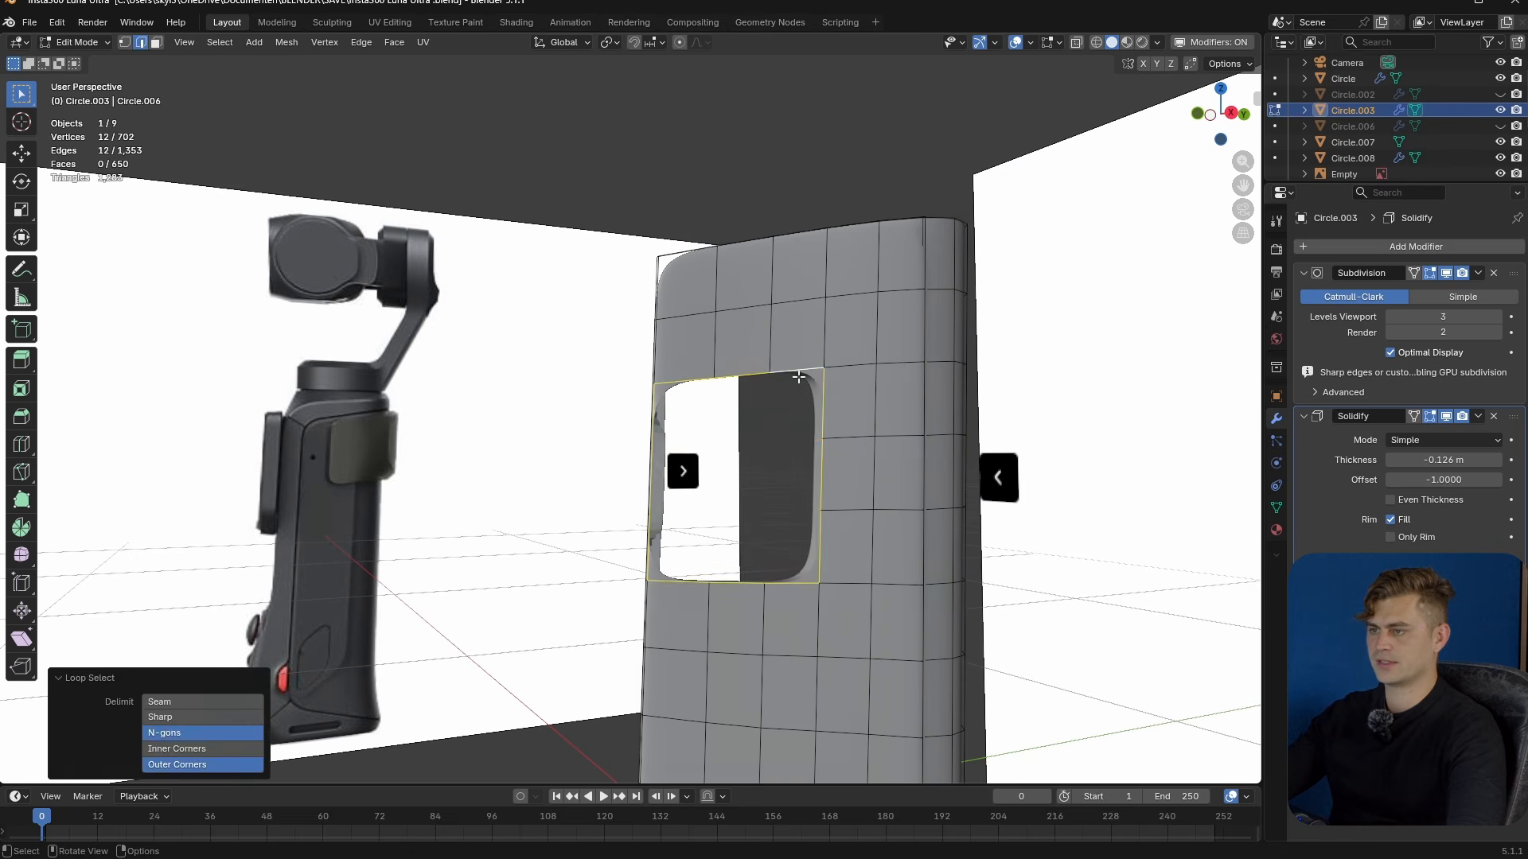
- Try filling the opening in the shell's side with new faces and check the surface outside Edit Mode
key(F3)
click(928, 435)
key(Tab)
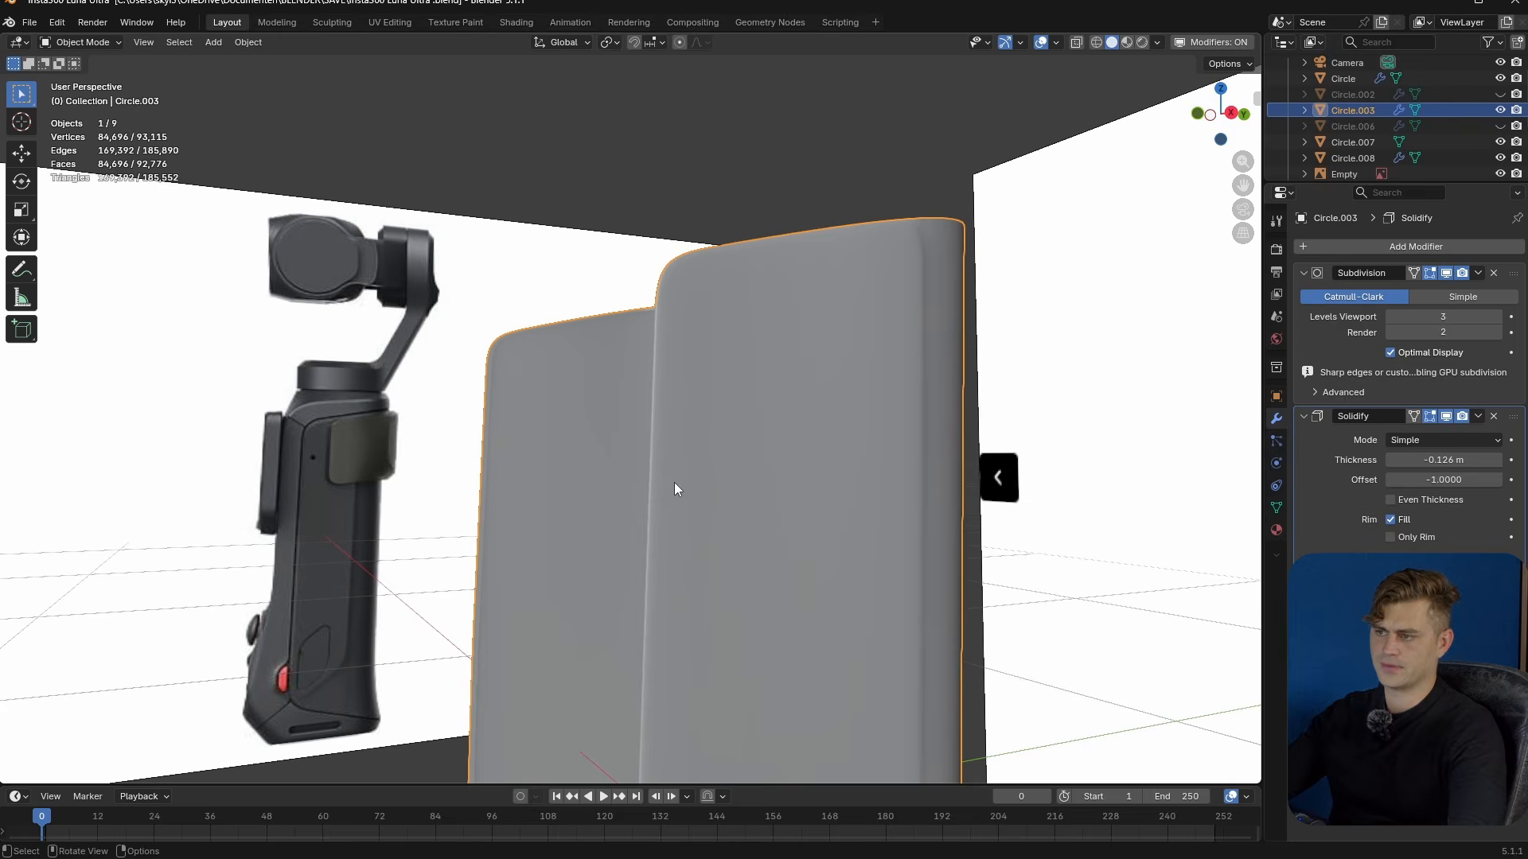
scroll(716, 490, down, 2)
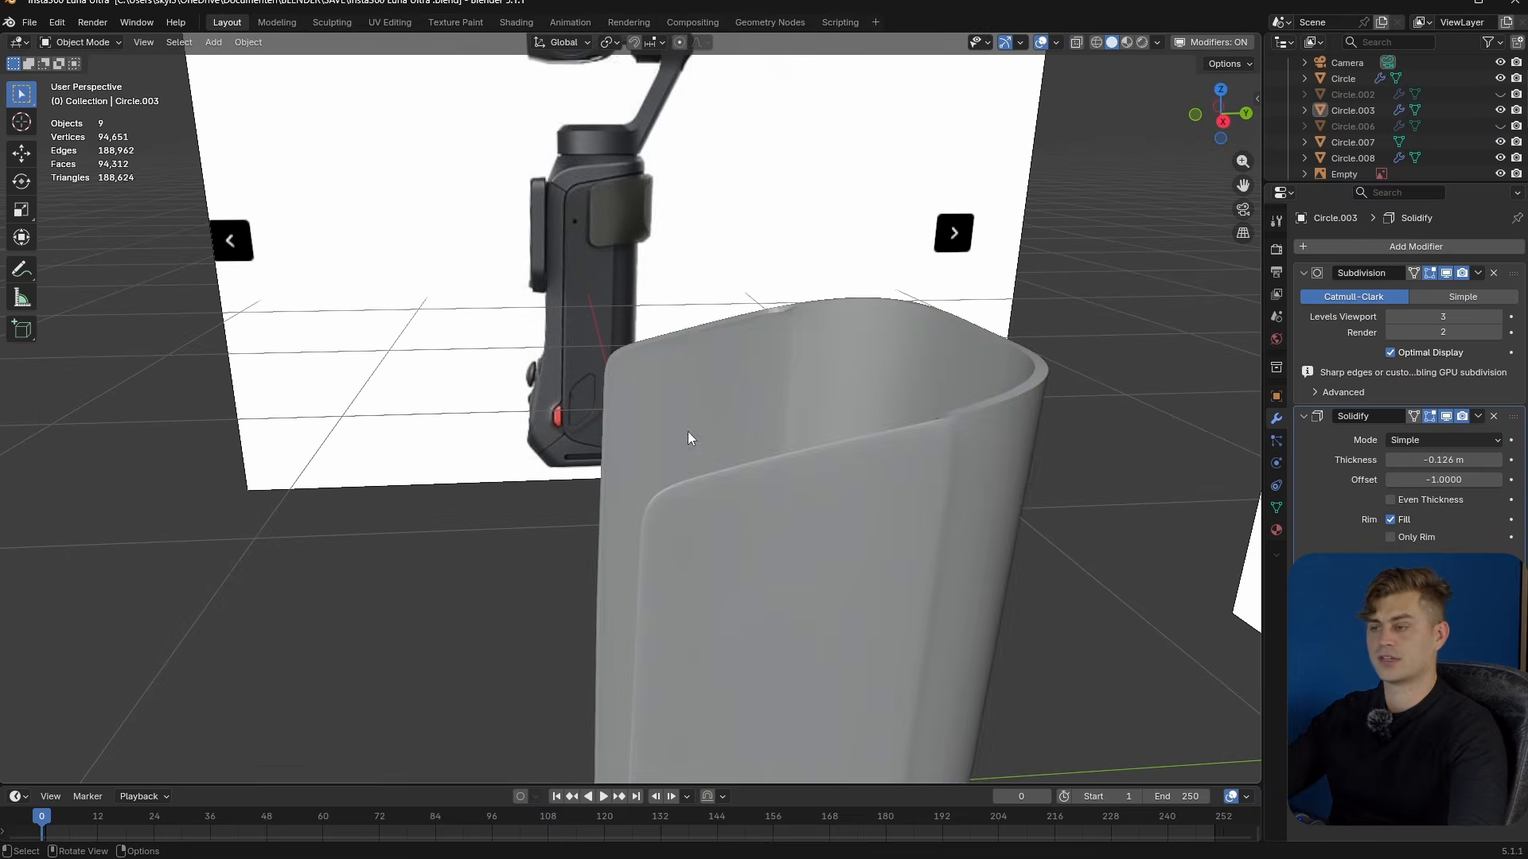
click(762, 495)
key(Tab)
middle_drag(764, 510, 760, 605)
key(e)
right_click(866, 531)
key(ctrl+z)
scroll(866, 531, up, 1)
key(Tab)
- Save the file and compare the shell with the side and front reference images
scroll(785, 527, down, 4)
key(ctrl+s)
scroll(757, 540, down, 3)
click(653, 512)
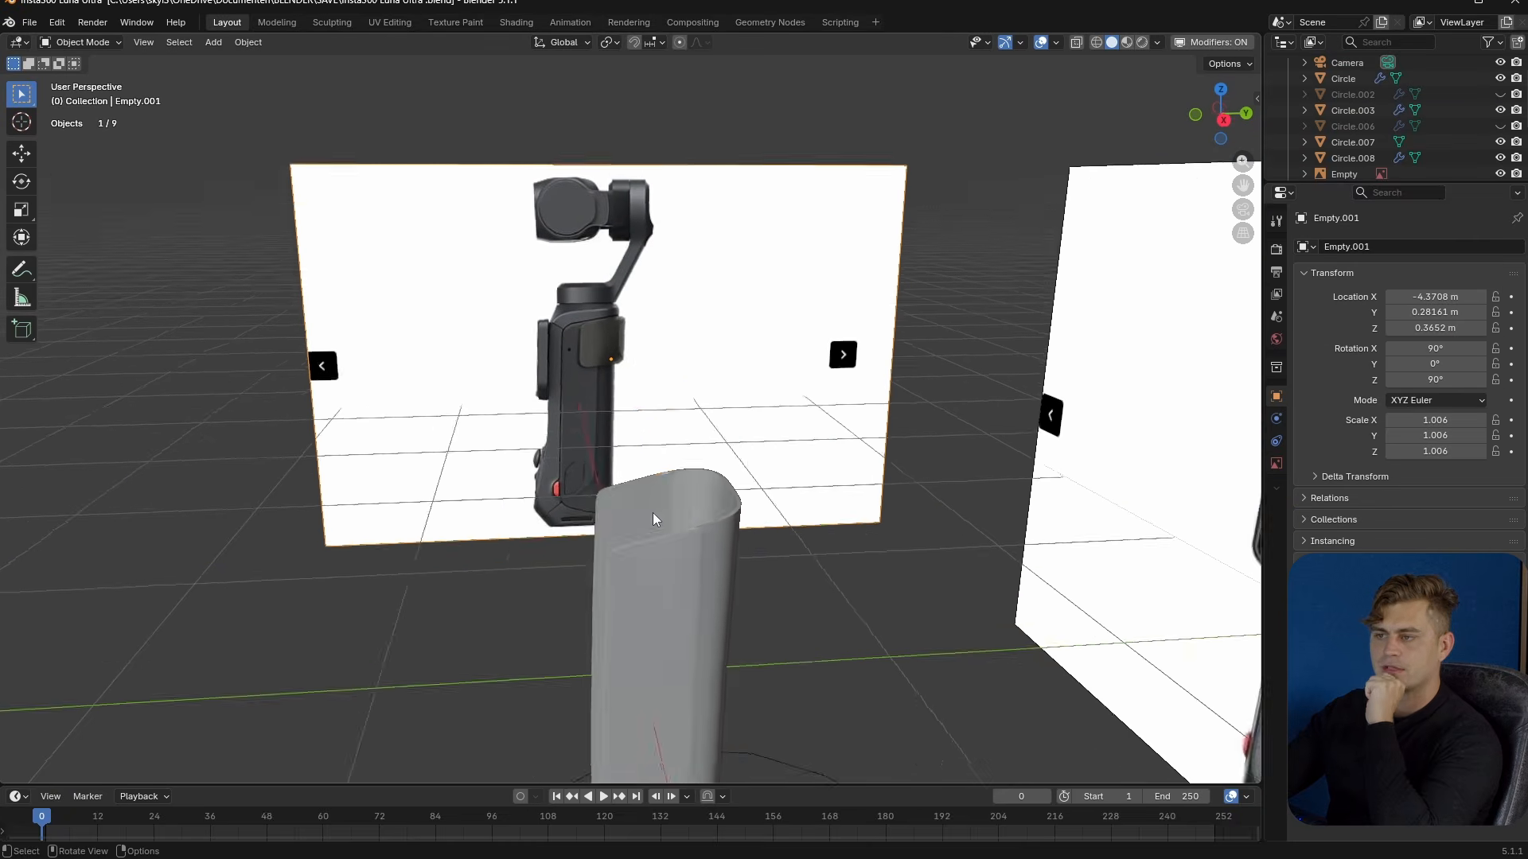
middle_drag(653, 514, 664, 442)
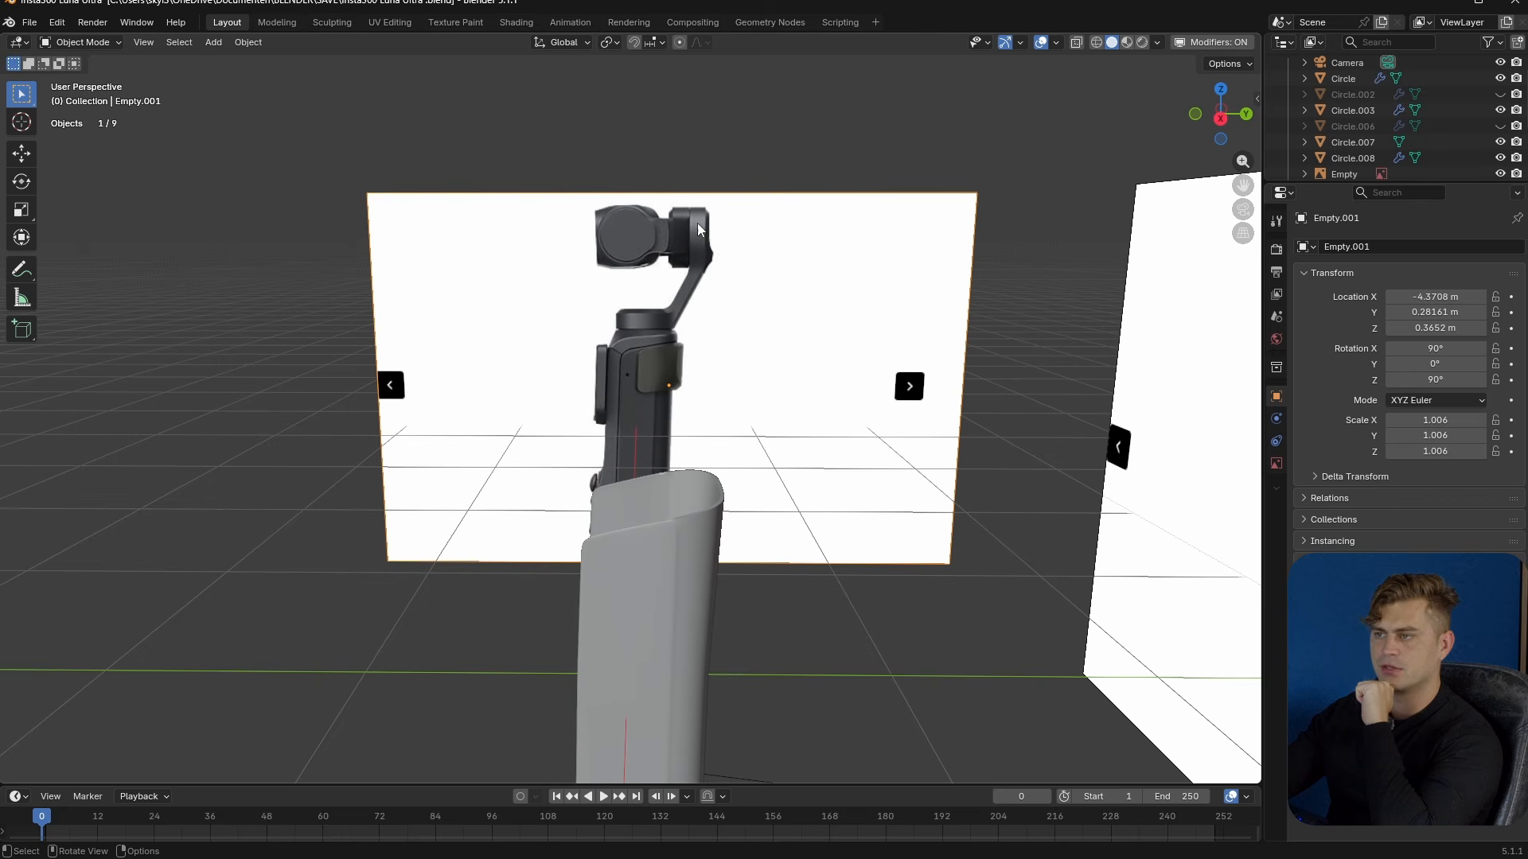
middle_drag(732, 424, 932, 529)
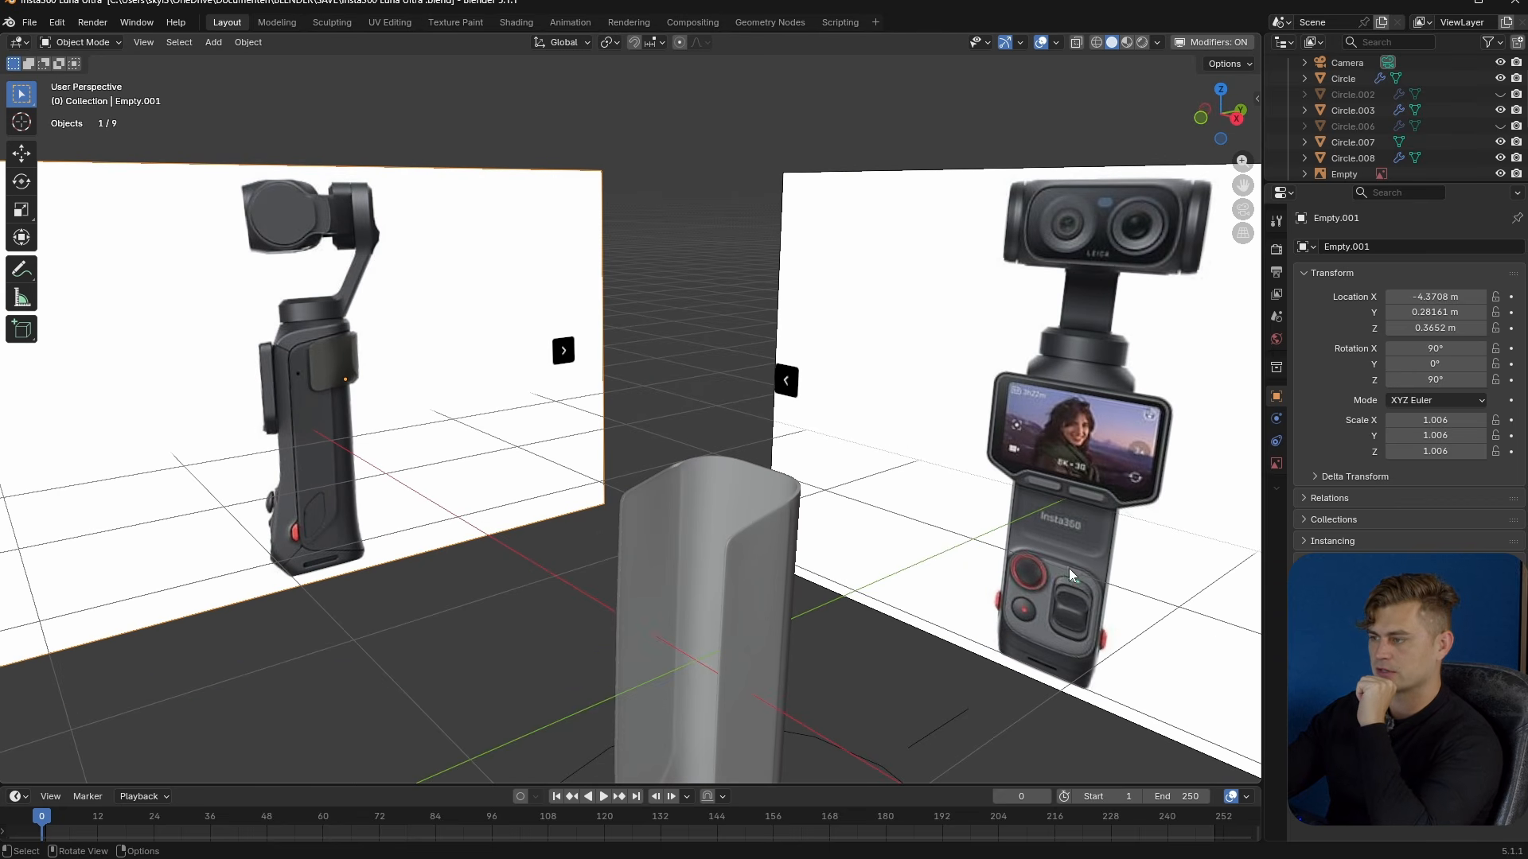
- Reveal the shell's hidden geometry and select the horizontal edge loop just below the top rim, excluding its segments near the front edges
key(alt+h)
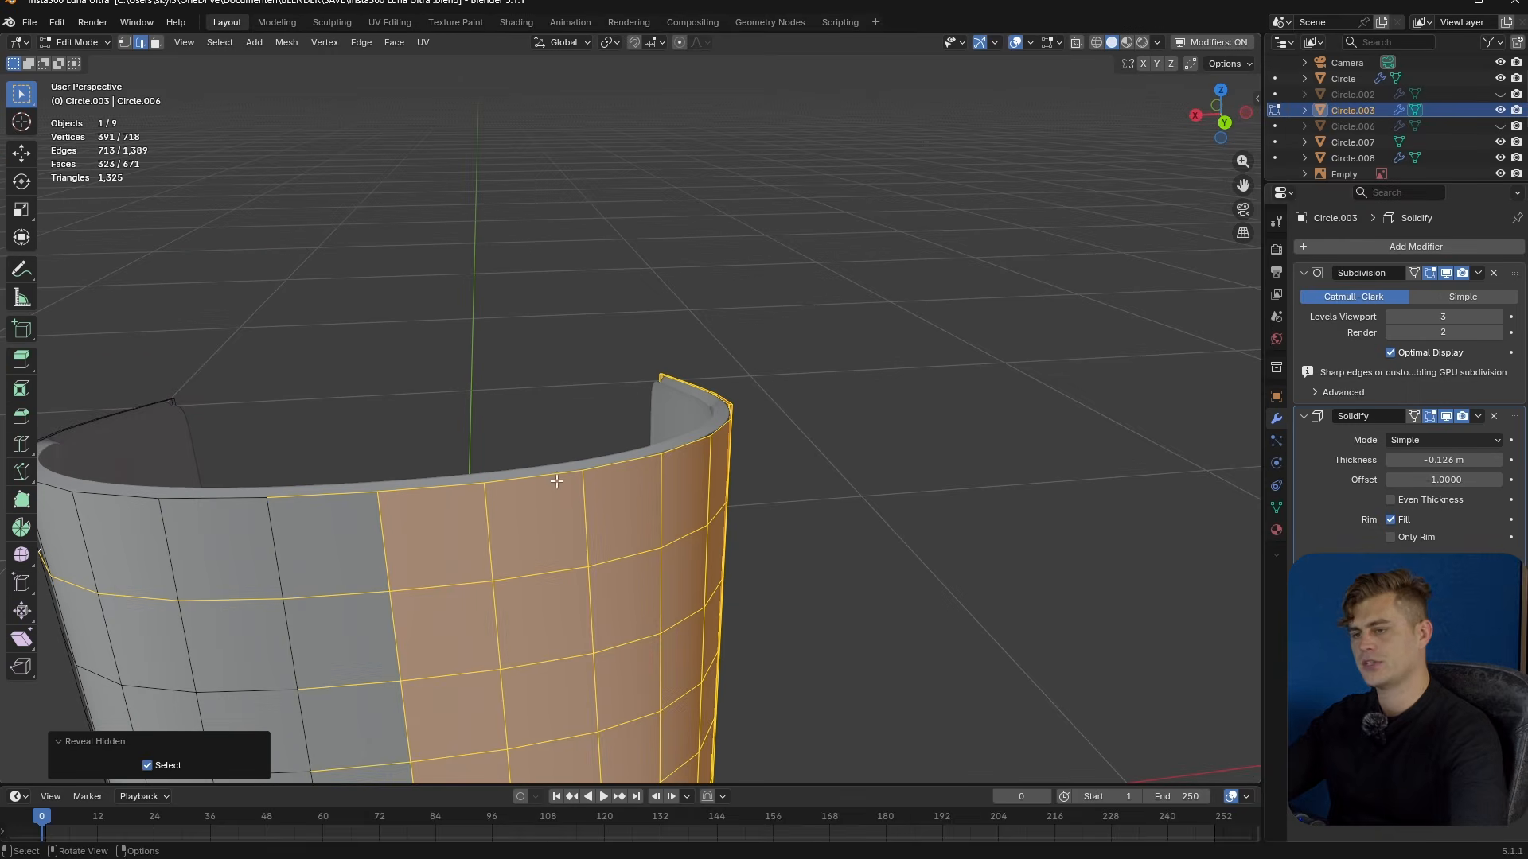
alt+click(303, 596)
middle_drag(303, 597, 722, 312)
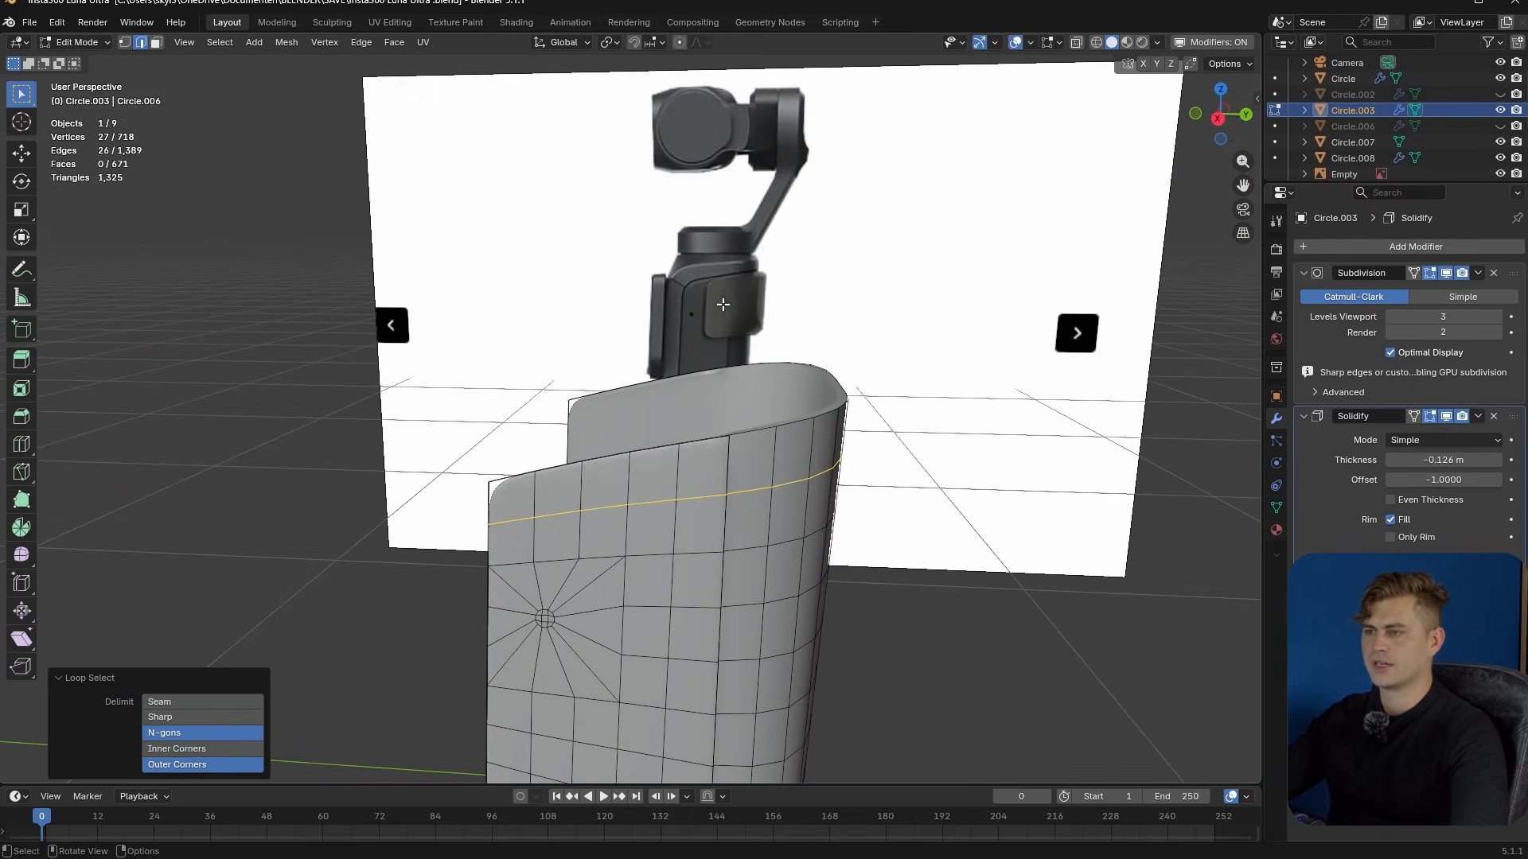
scroll(726, 356, up, 1)
middle_drag(525, 553, 551, 549)
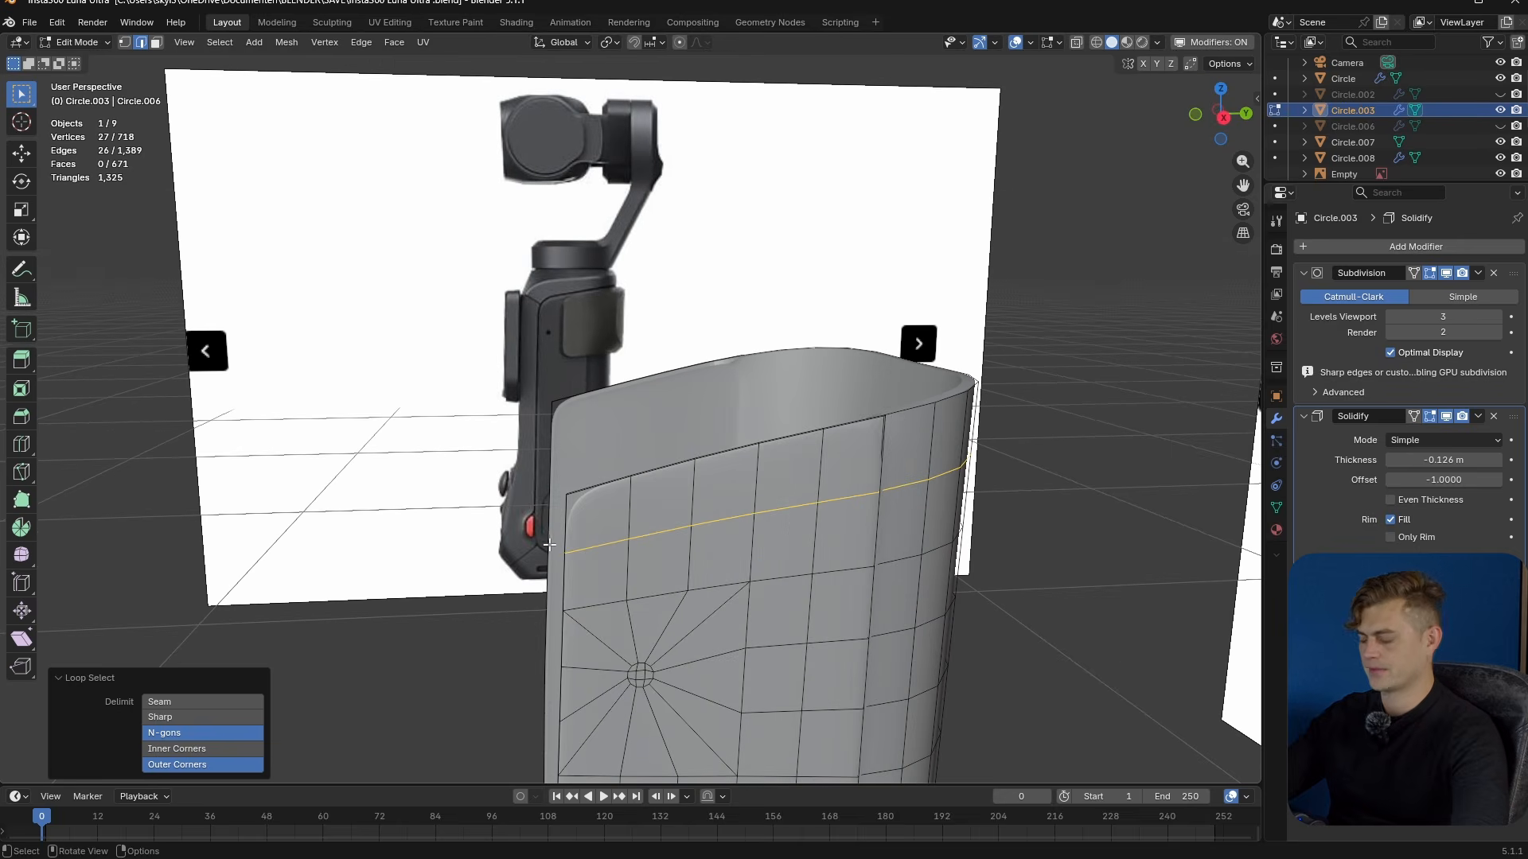
key(KP_3)
scroll(570, 474, up, 3)
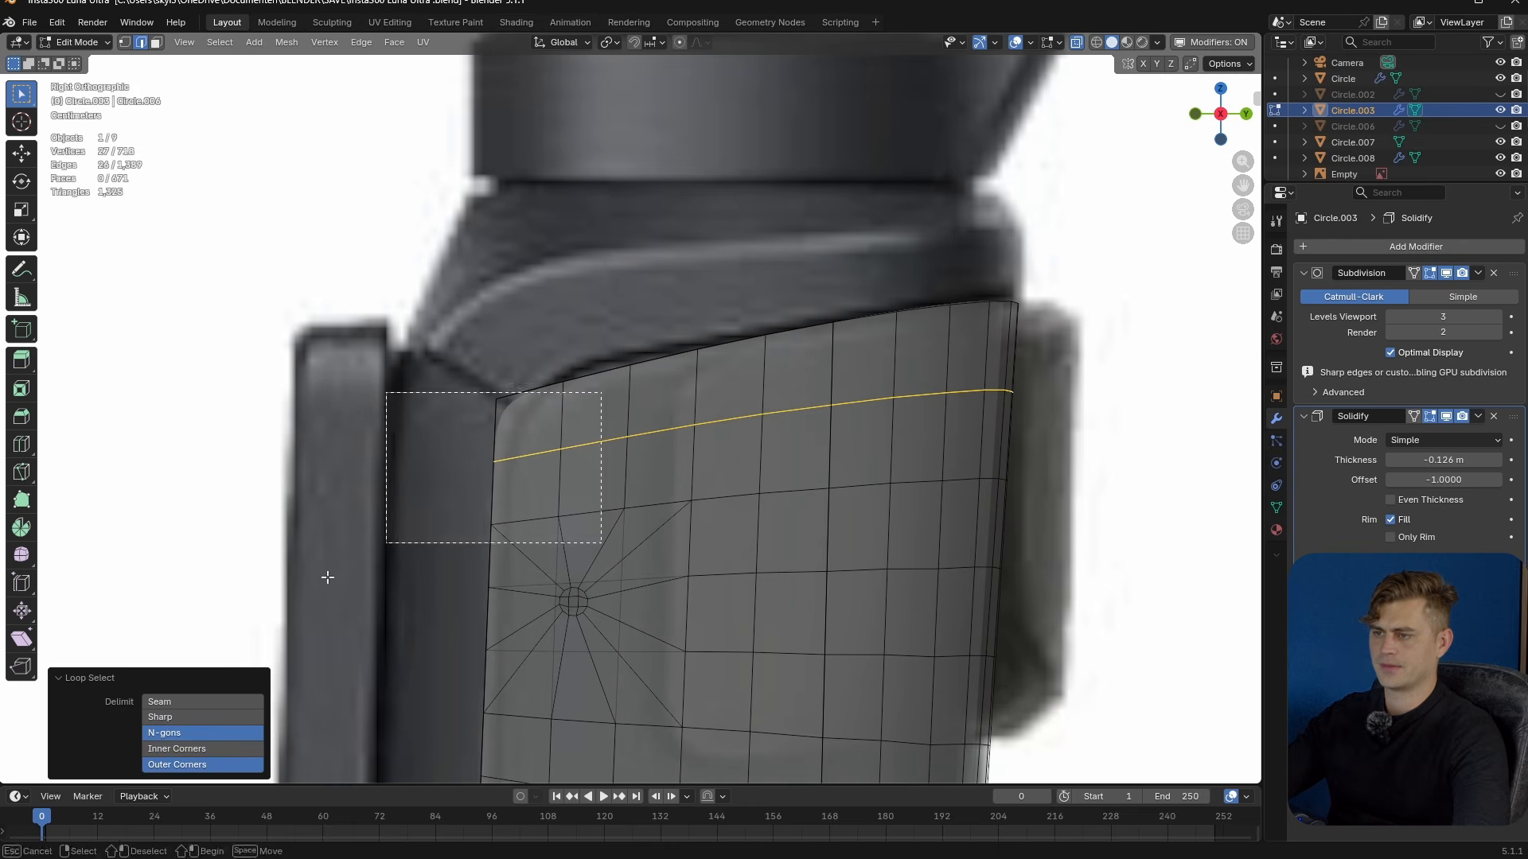
ctrl+drag(624, 392, 597, 462)
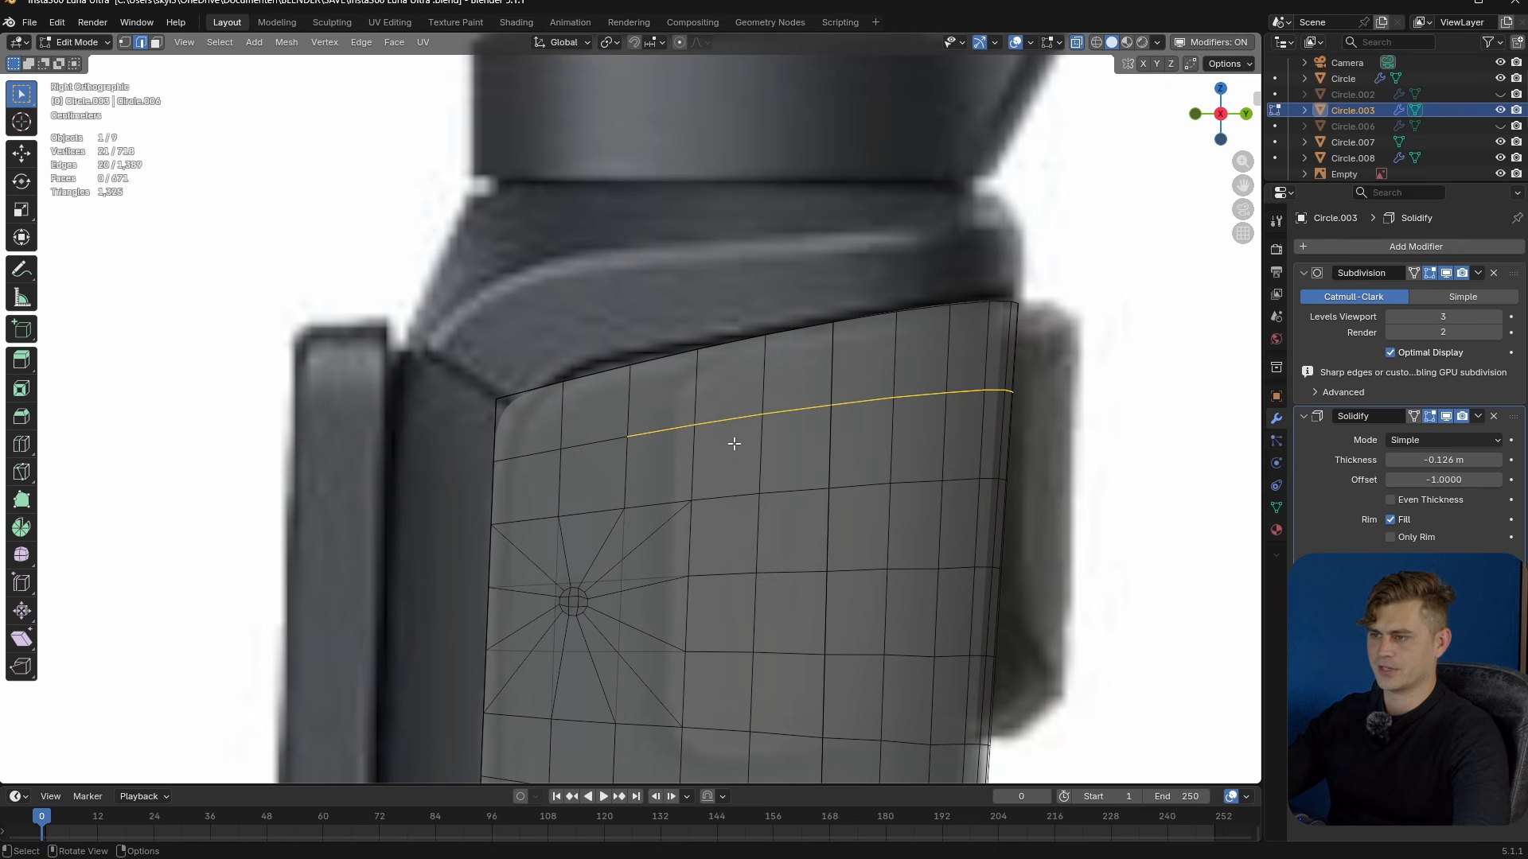
shift+middle_drag(768, 435, 743, 473)
ctrl+drag(648, 427, 654, 496)
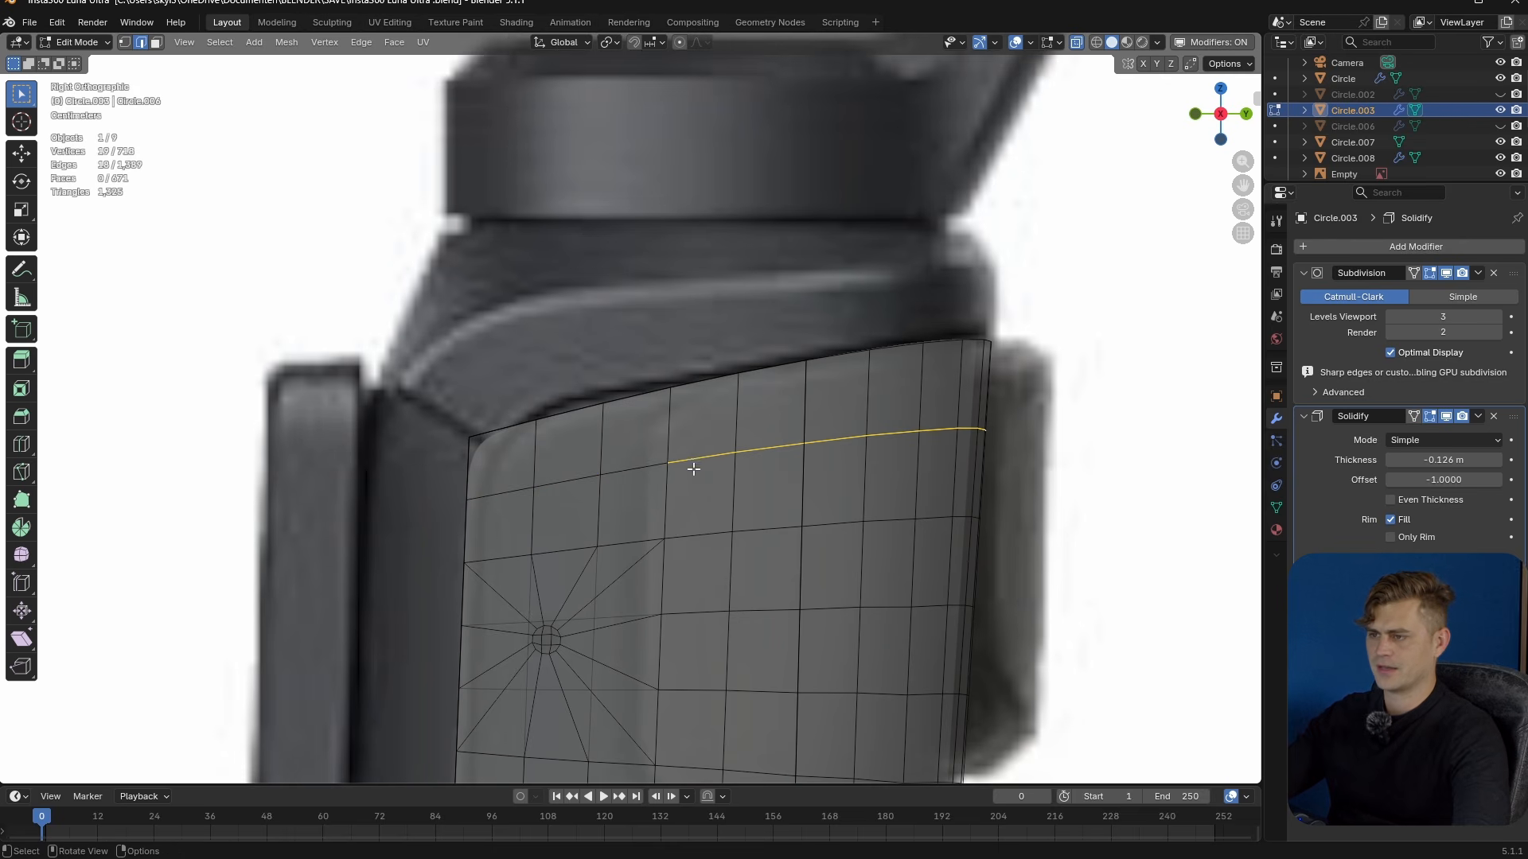
- Duplicate the selected edge strip, separate it into its own object, and disable that object's Solidify modifier in the viewport
middle_drag(754, 510, 699, 567)
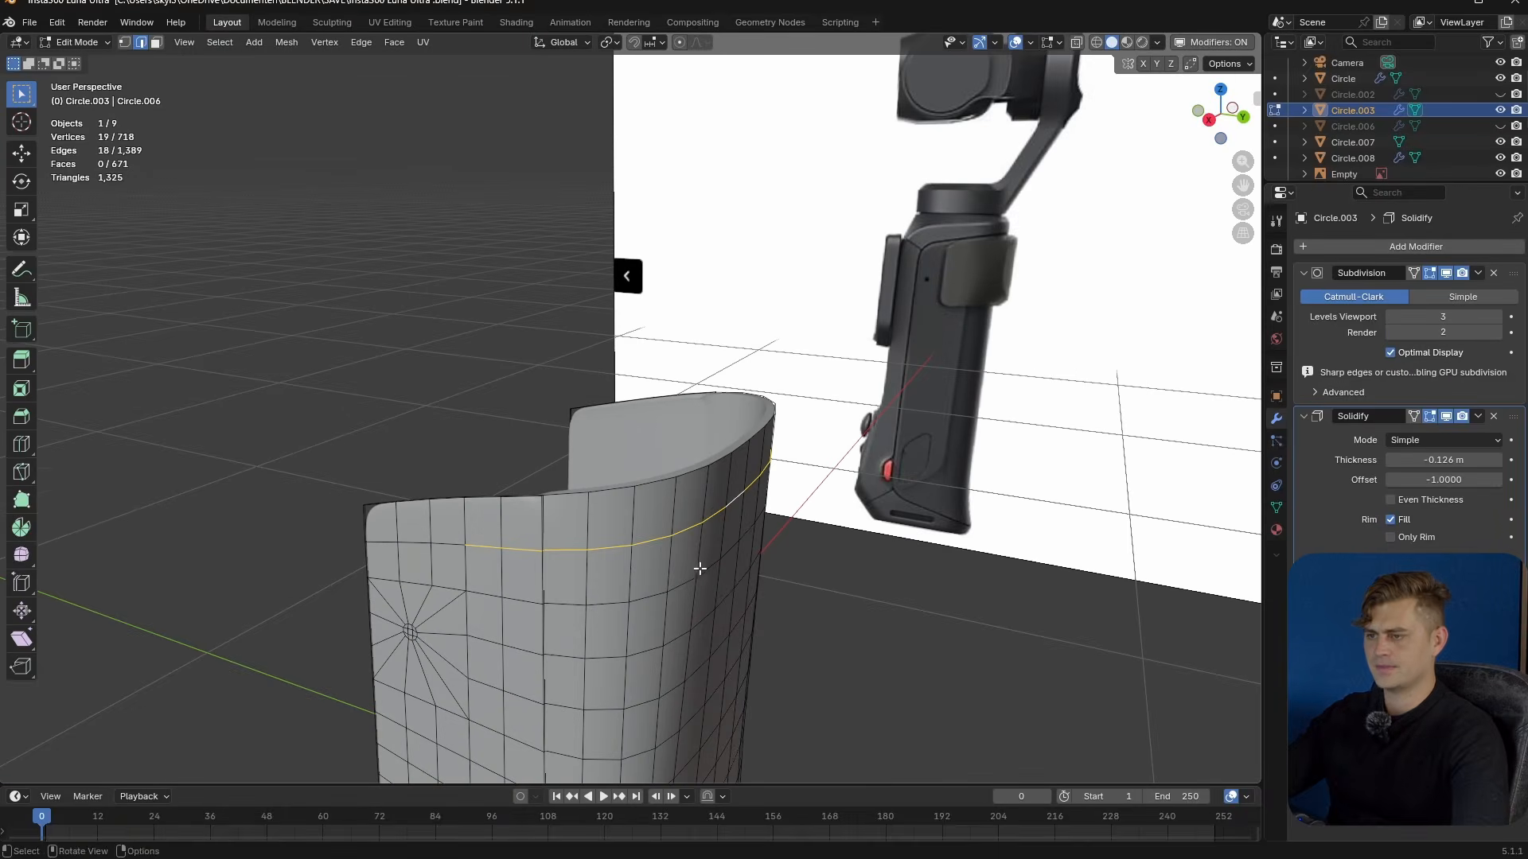
key(shift+d)
right_click(708, 576)
key(p)
click(708, 576)
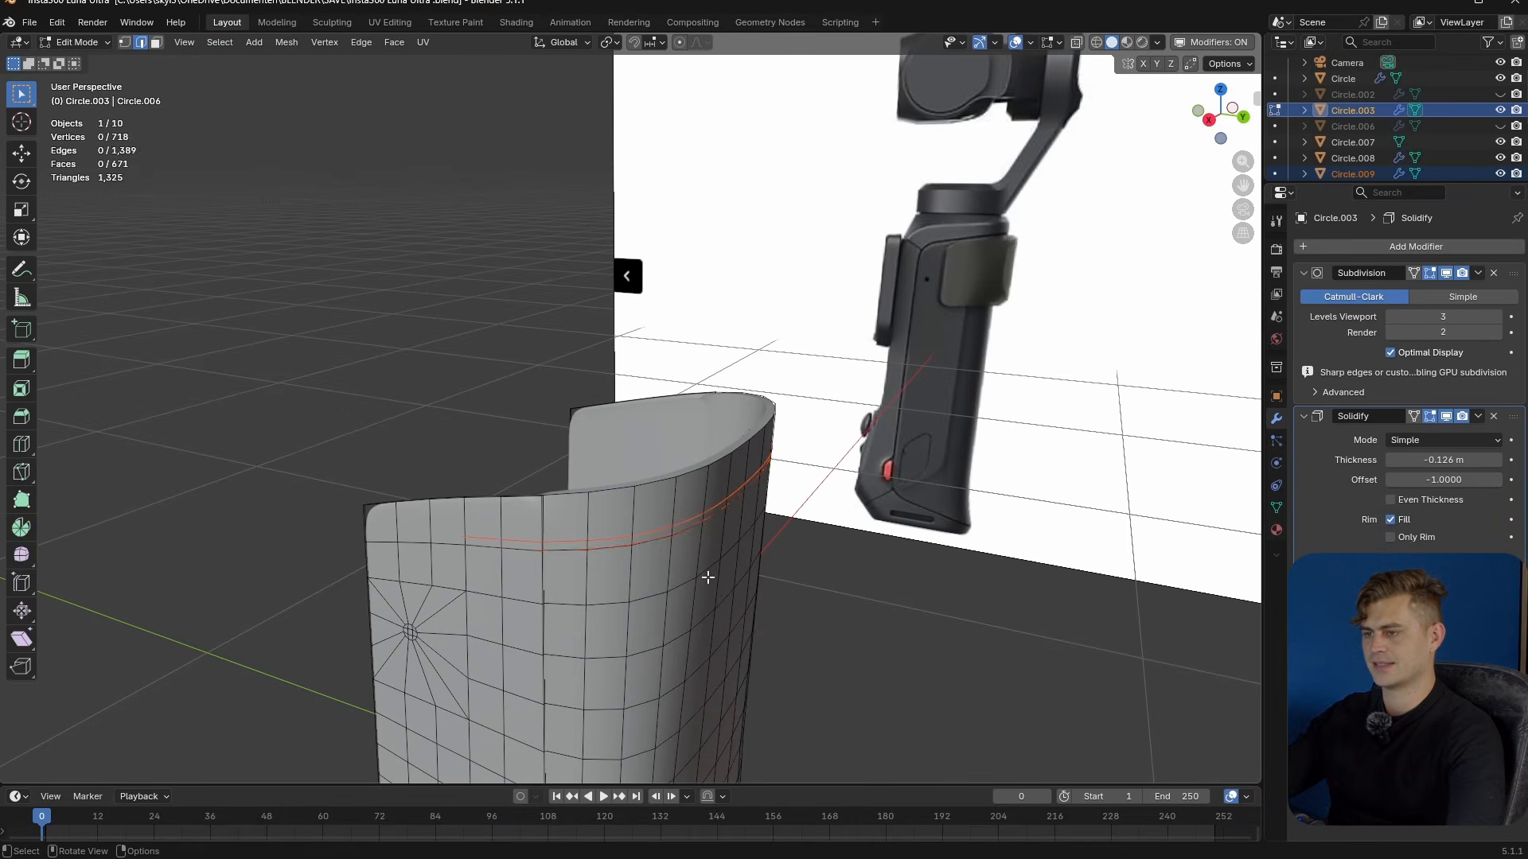
key(Tab)
click(693, 526)
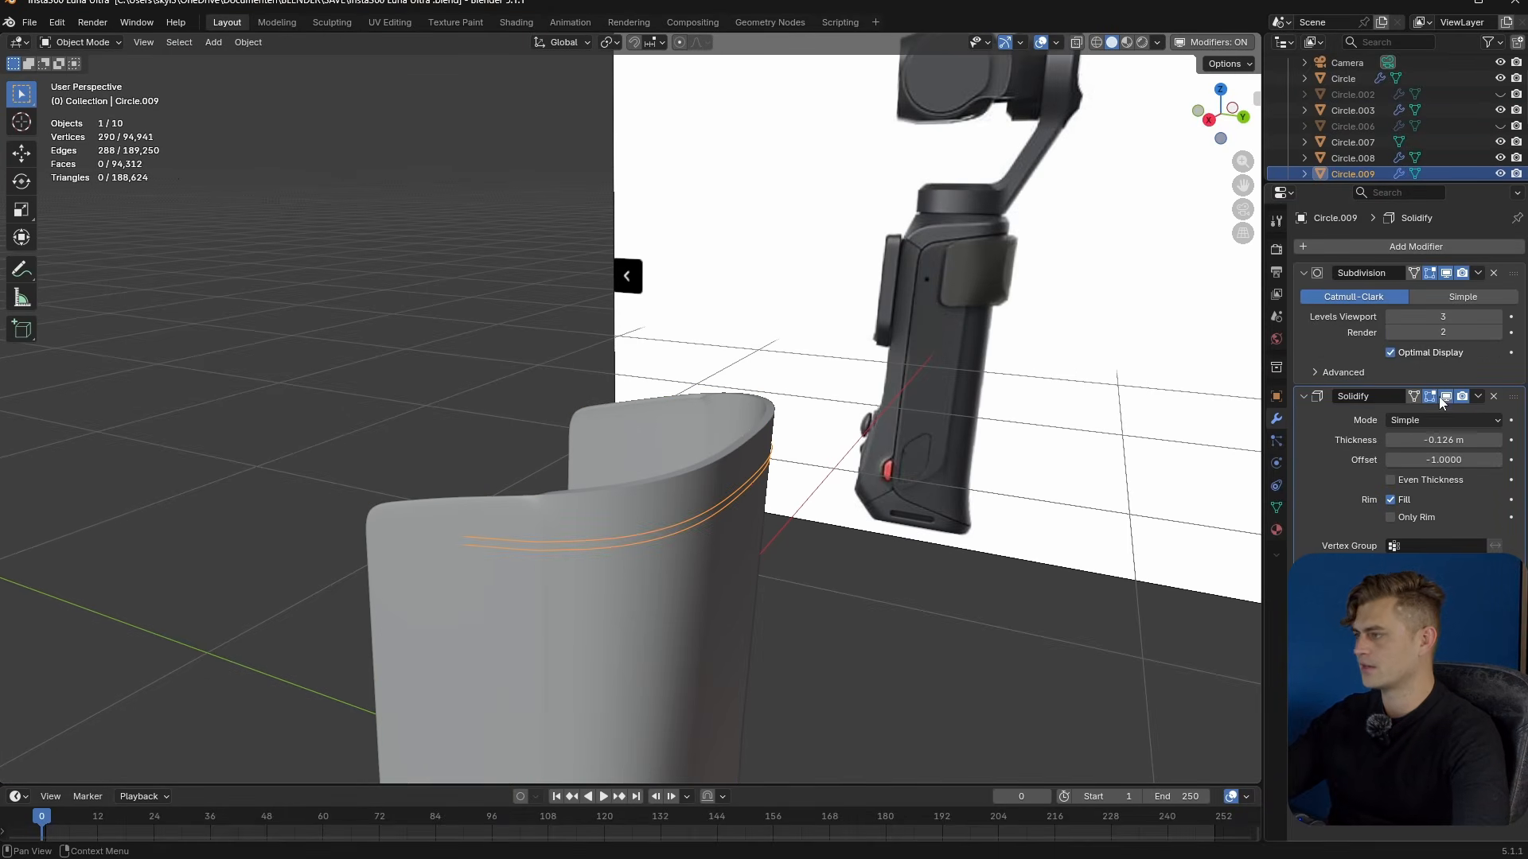
scroll(634, 627, up, 3)
- Extrude the separated edge strip down about 0.35 m to form a band over the rear pad in the side reference
key(Tab)
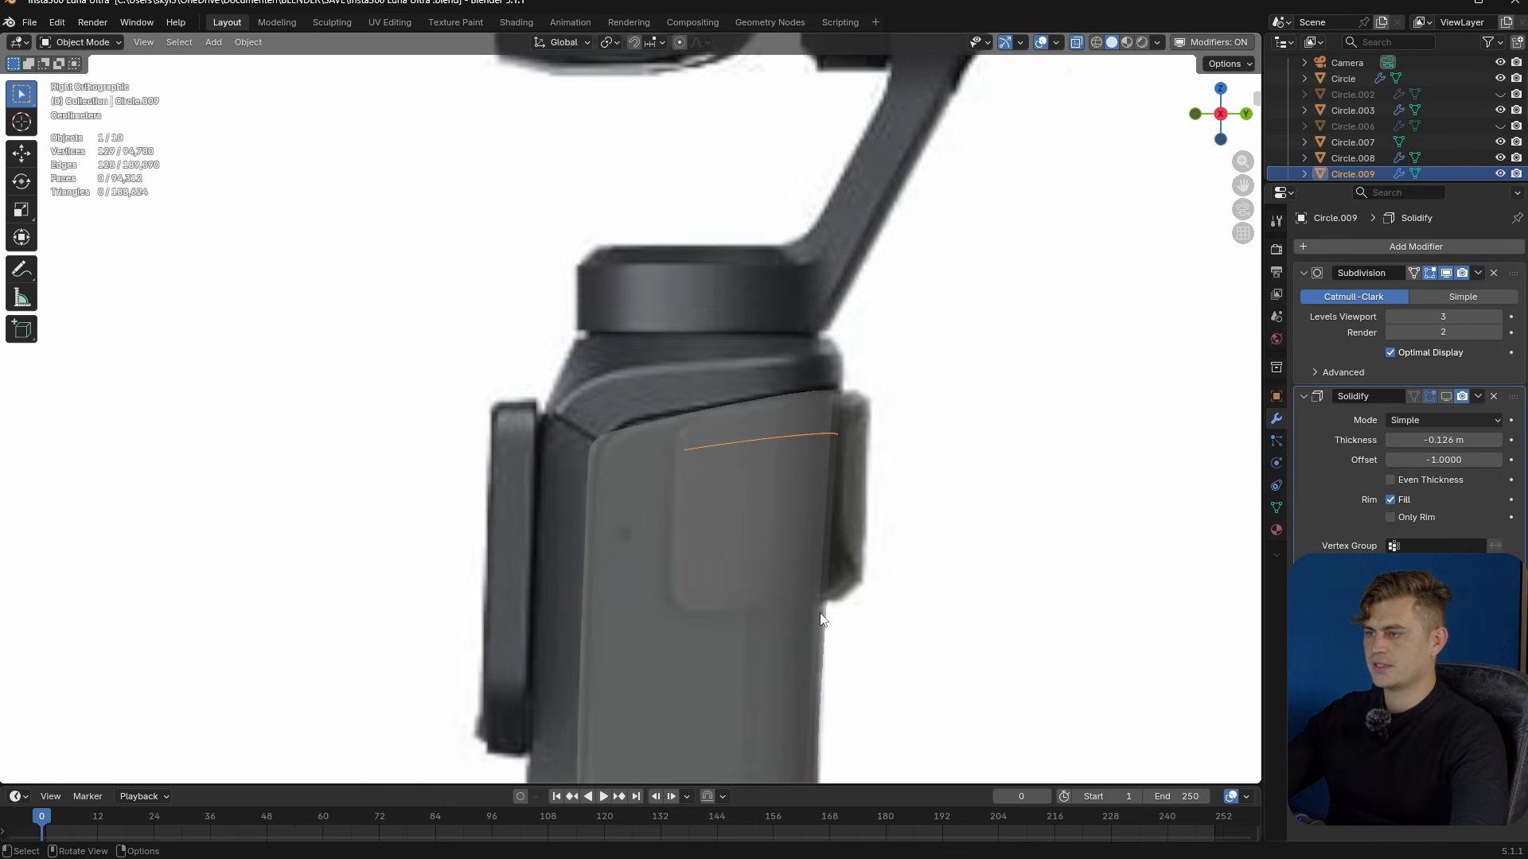
scroll(824, 613, up, 3)
shift+middle_drag(866, 595, 832, 565)
key(g)
key(z)
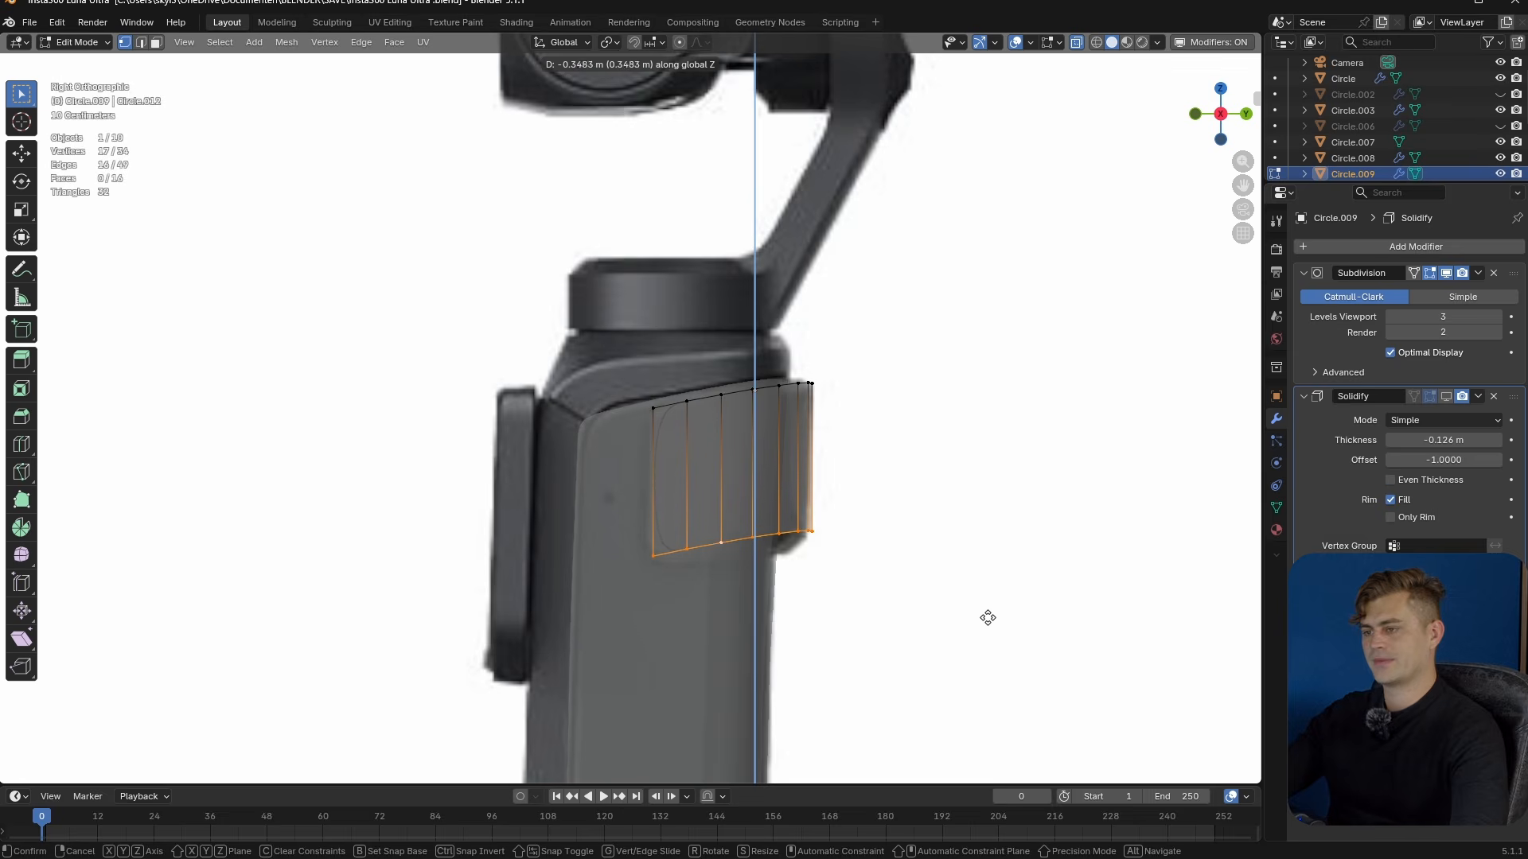
click(984, 627)
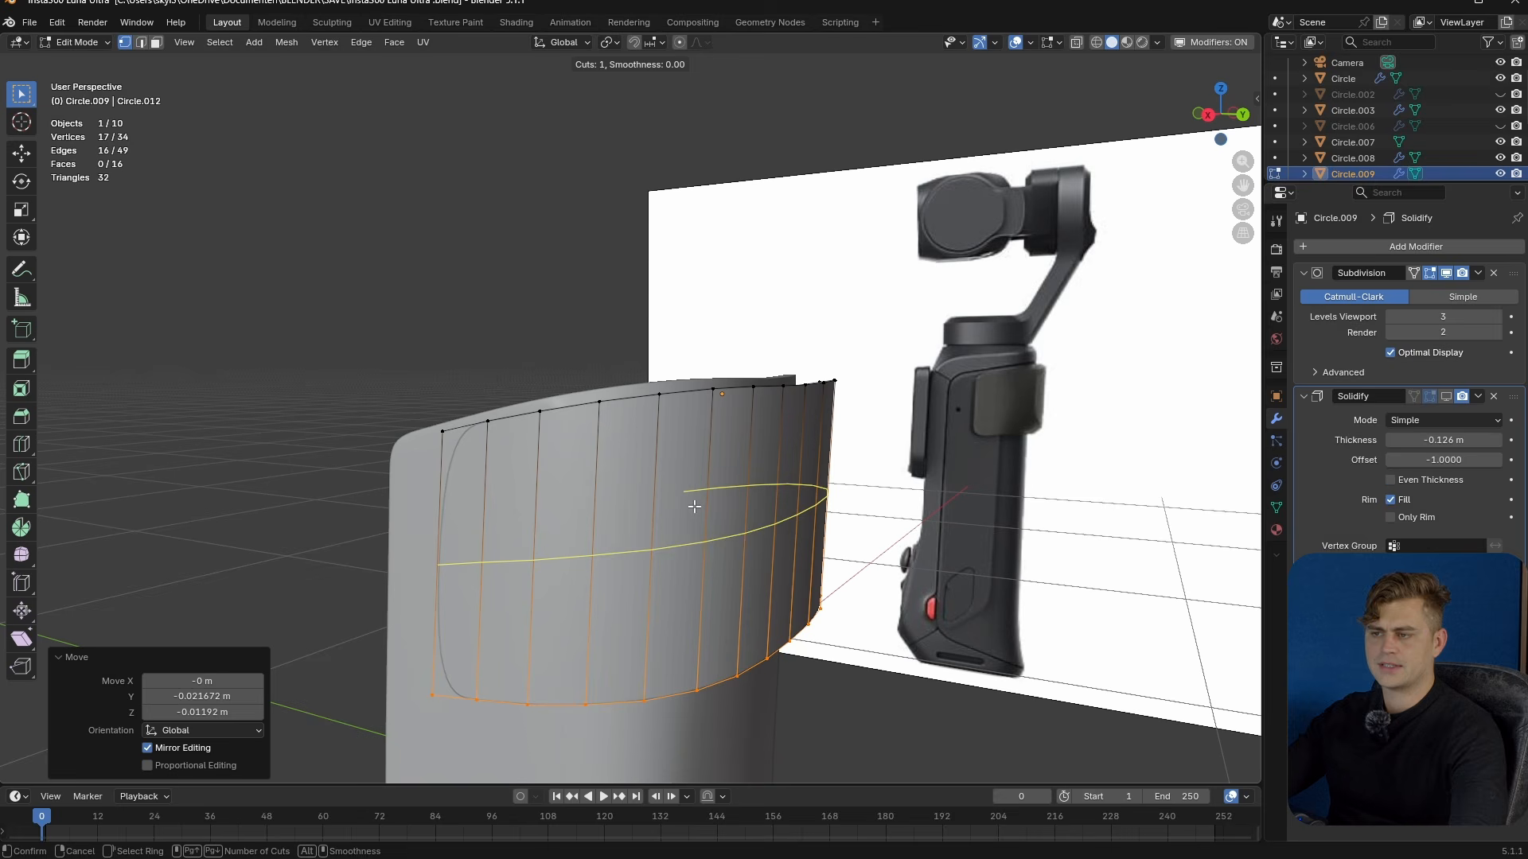
- Add four evenly spaced horizontal loop cuts to the band and select all of its geometry
scroll(694, 507, up, 4)
click(695, 507)
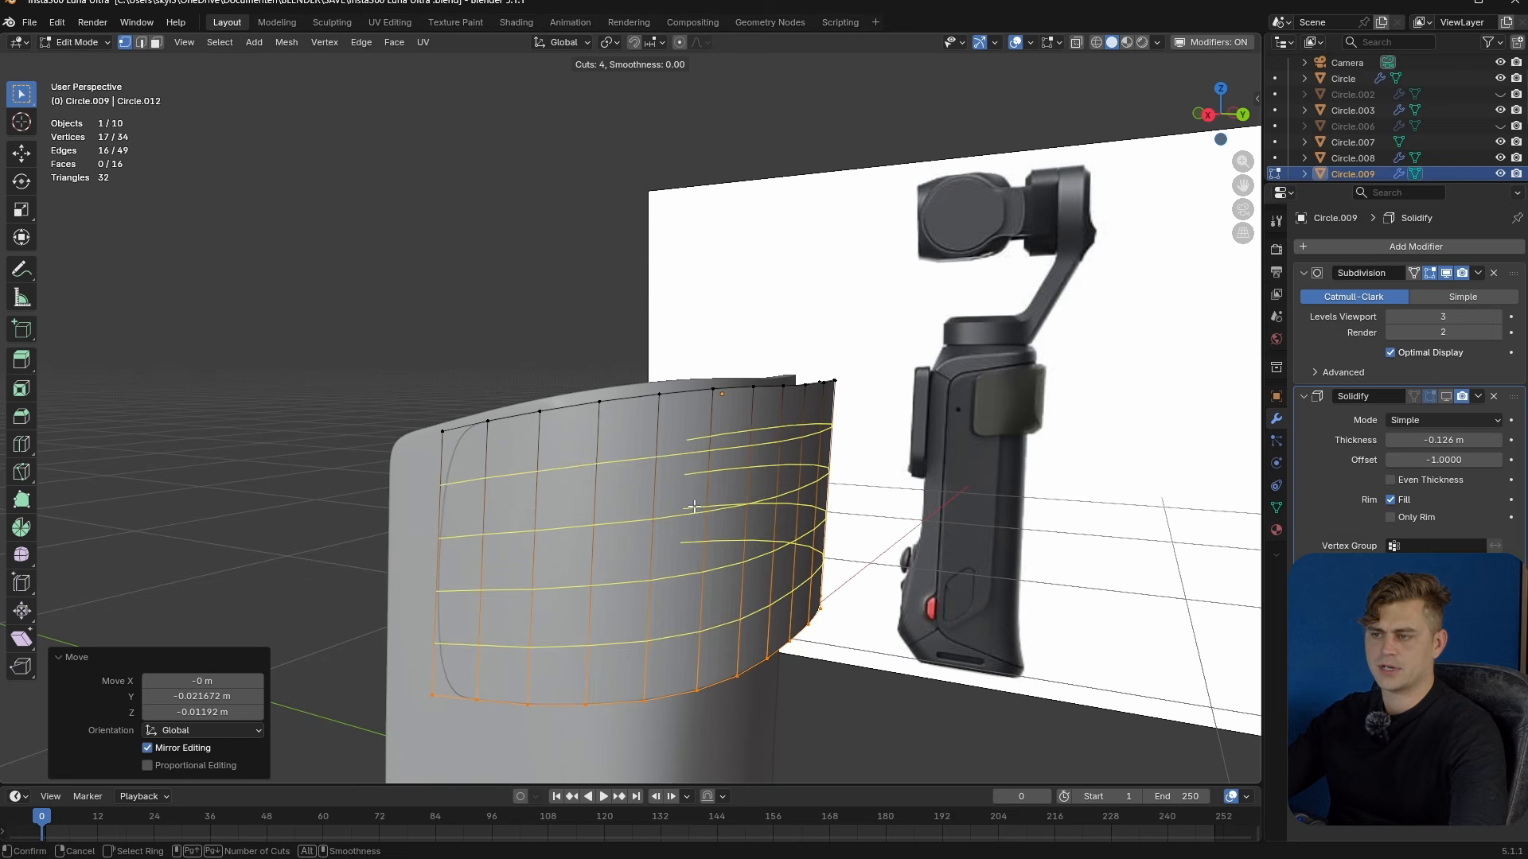
middle_drag(695, 506, 887, 607)
key(a)
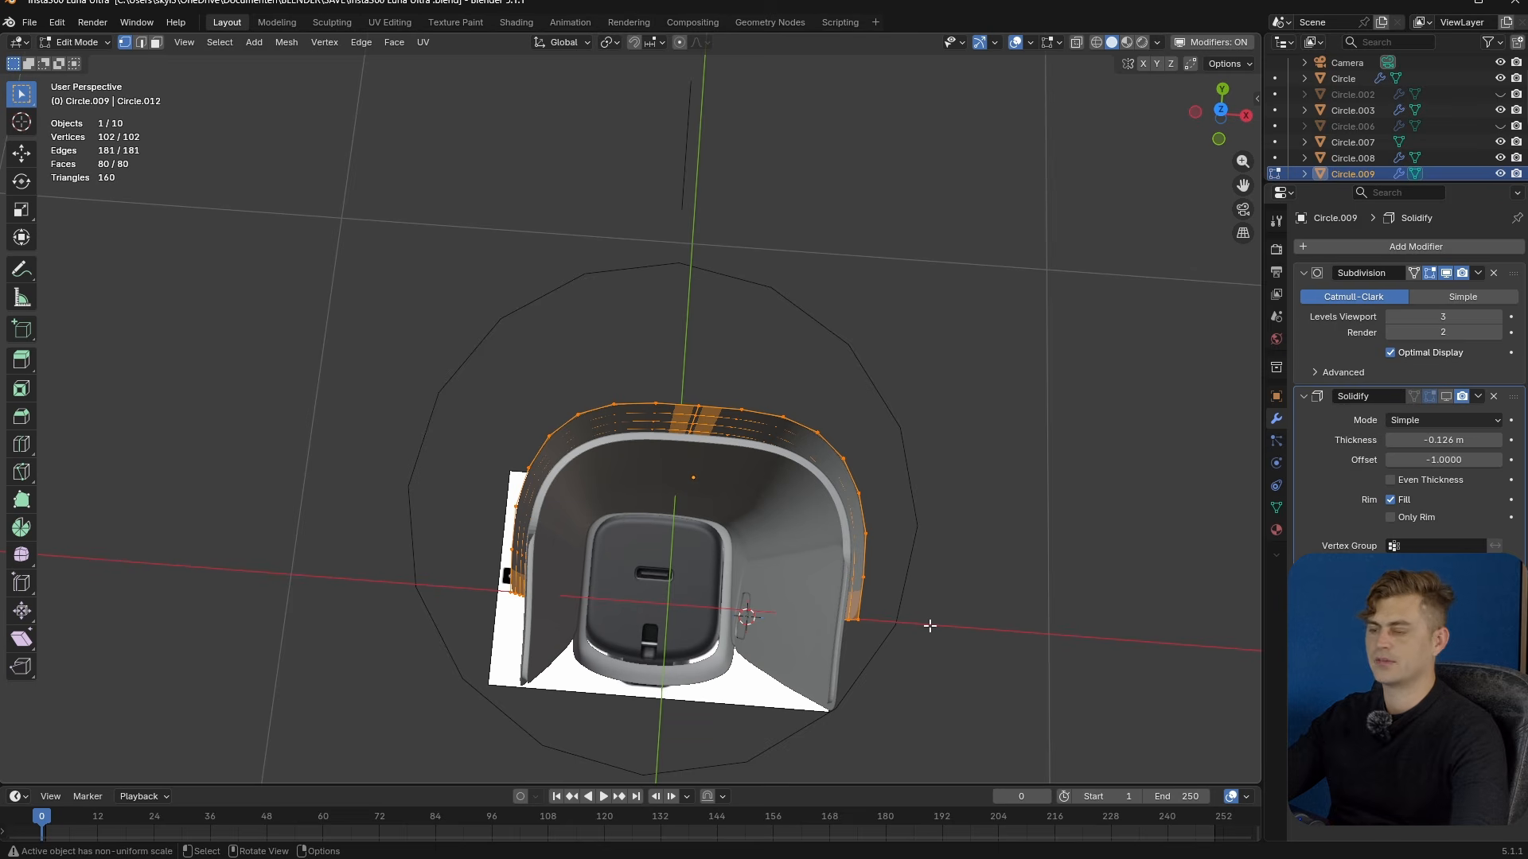
- Try extruding the band's faces along their normals with a 0.254 m offset
key(alt+e)
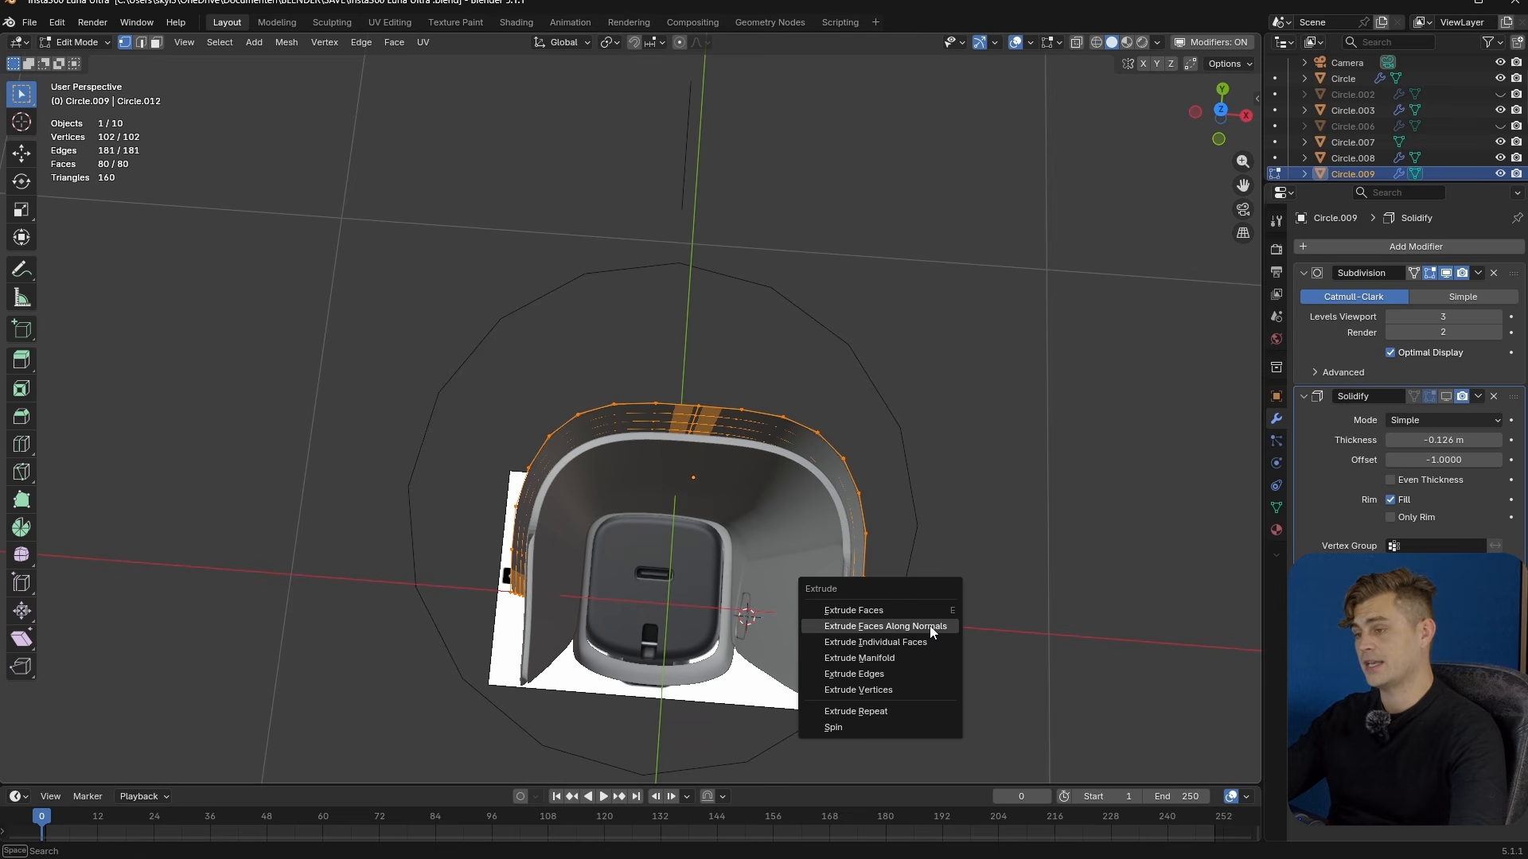
click(930, 625)
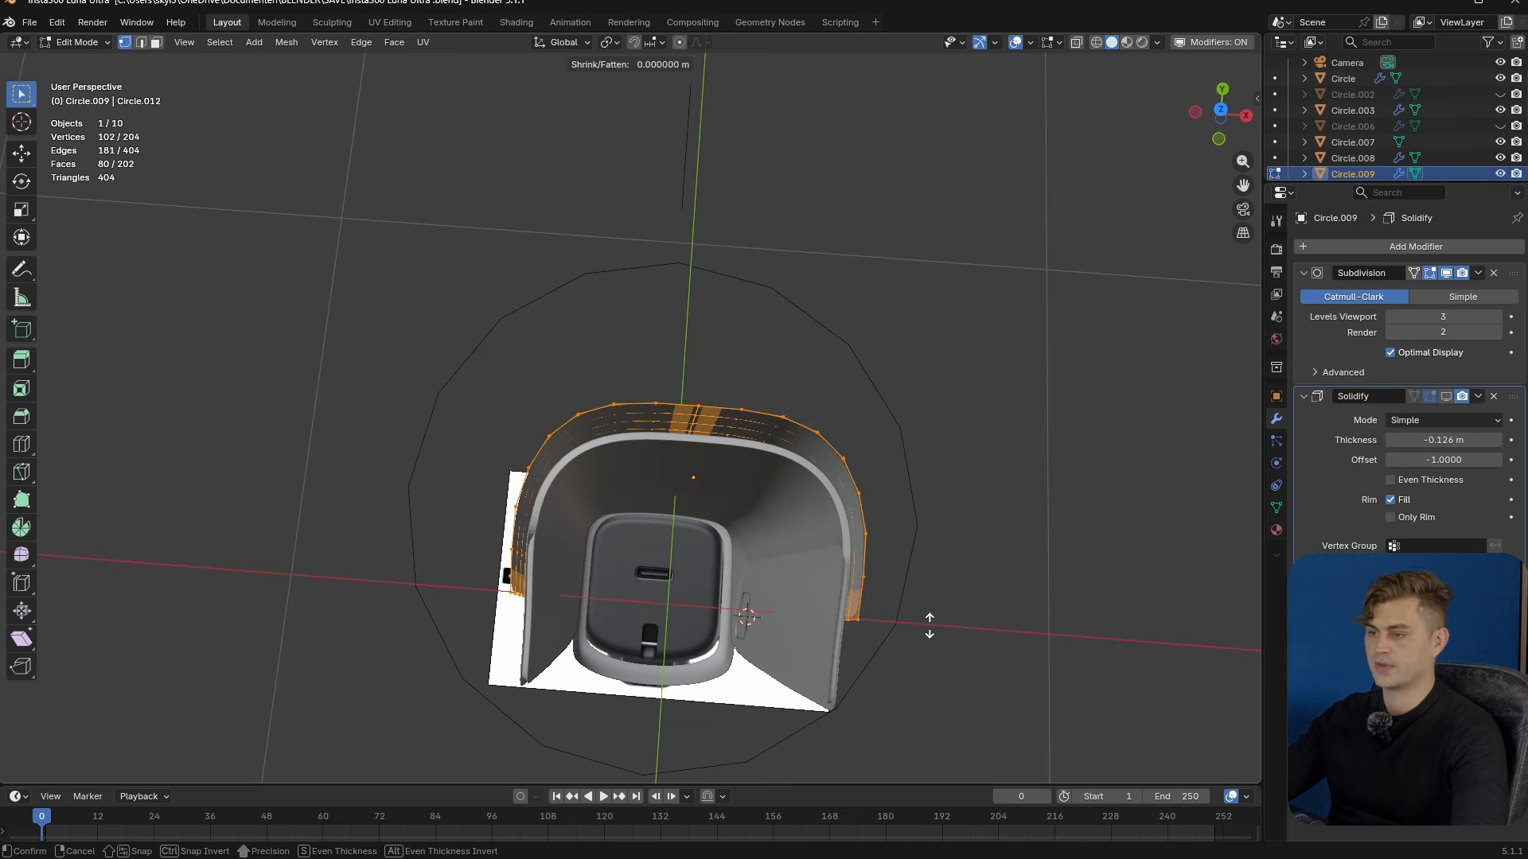
click(963, 482)
scroll(963, 481, up, 2)
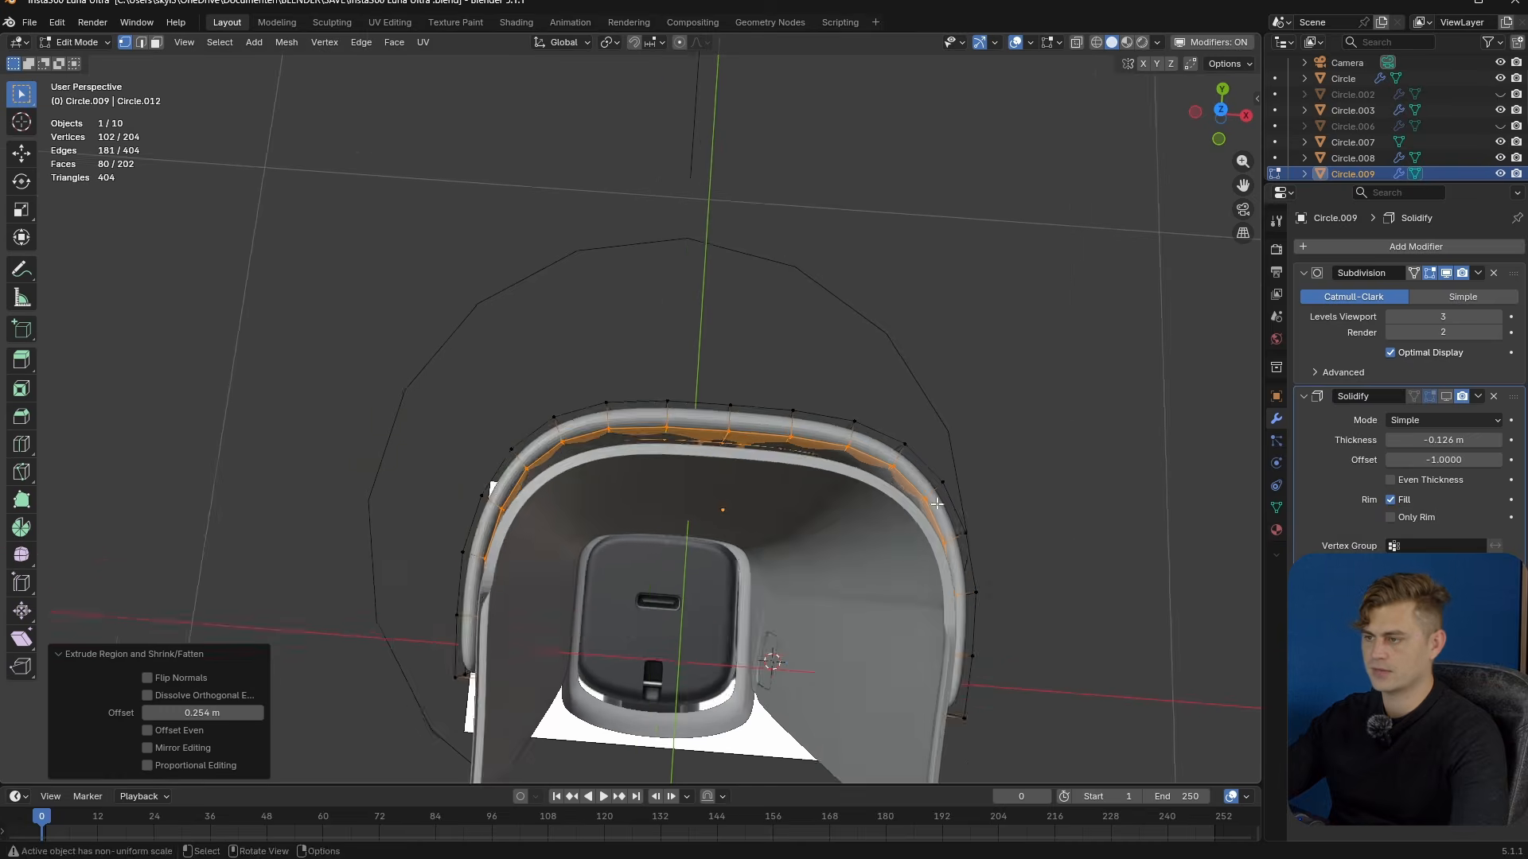
shift+middle_drag(961, 483, 665, 358)
scroll(639, 480, up, 3)
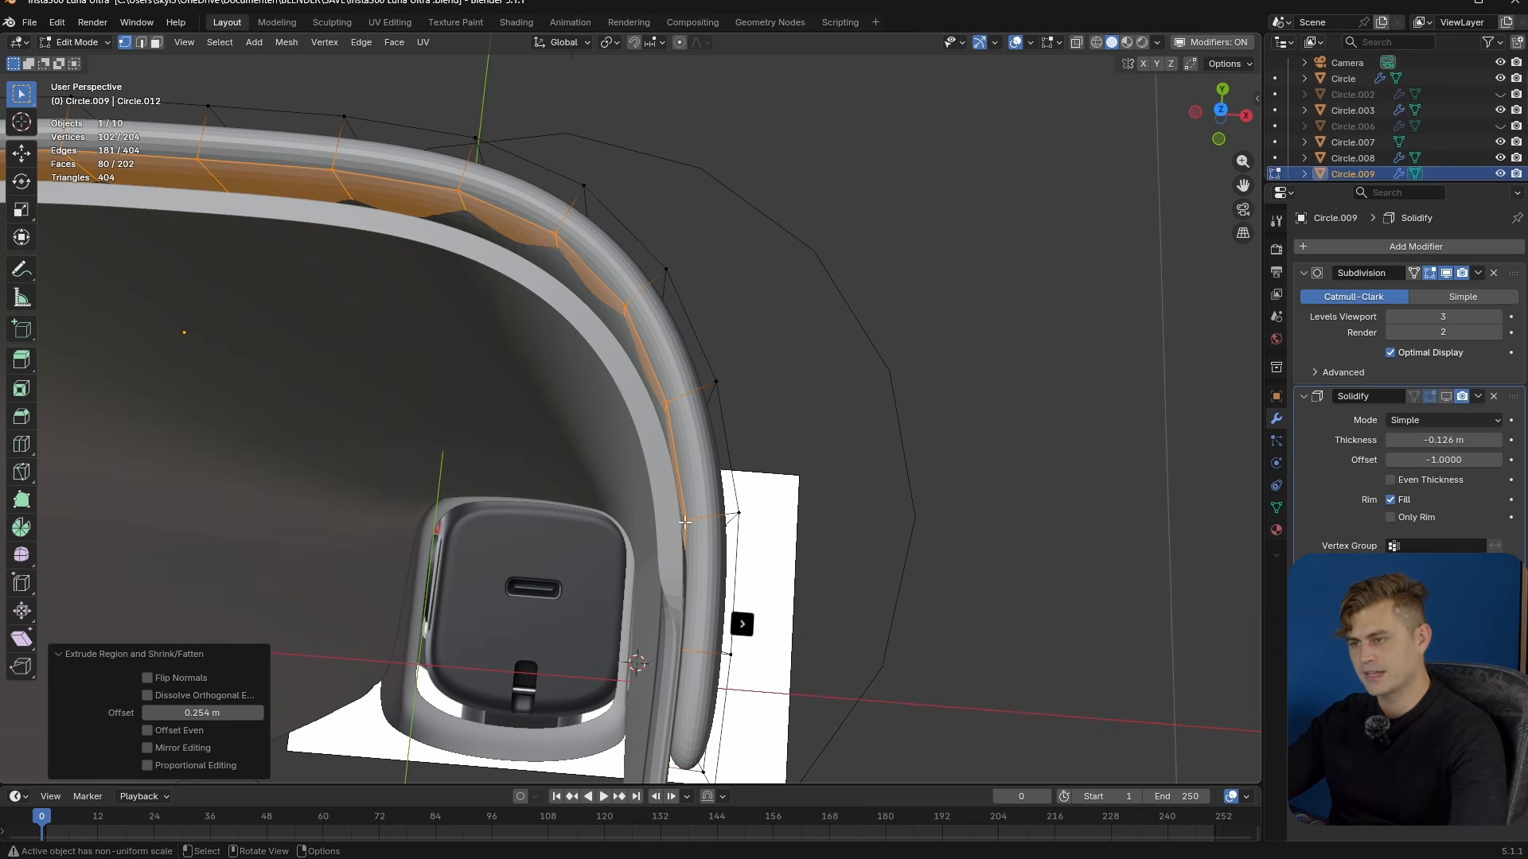
key(ctrl+z)
- Extrude the band's faces inward along their normals with a 0.23 m offset
key(alt+e)
click(885, 562)
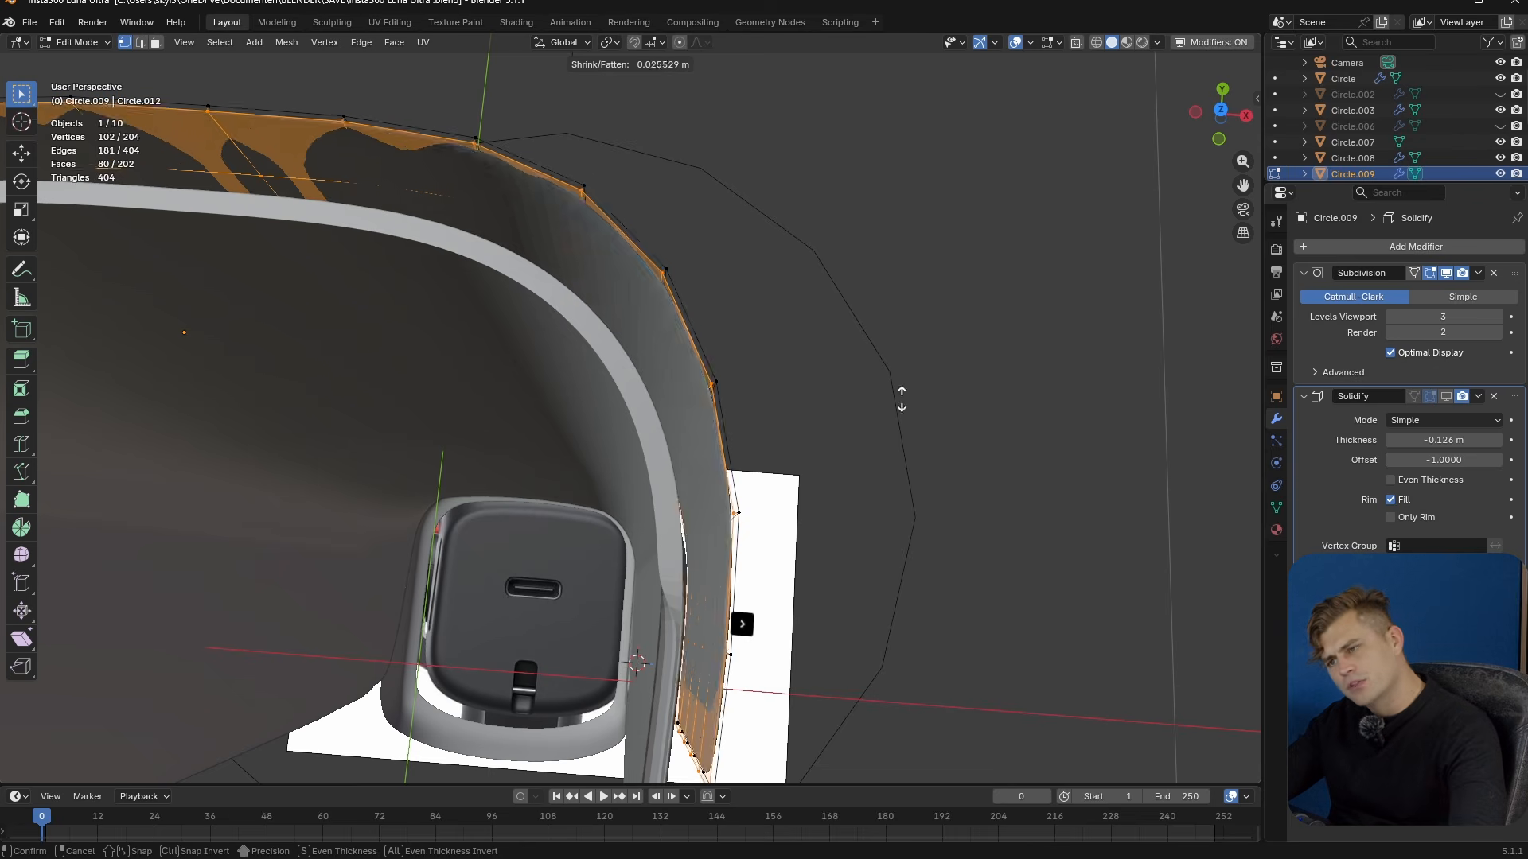
click(912, 254)
key(KP_Decimal)
key(s)
key(y)
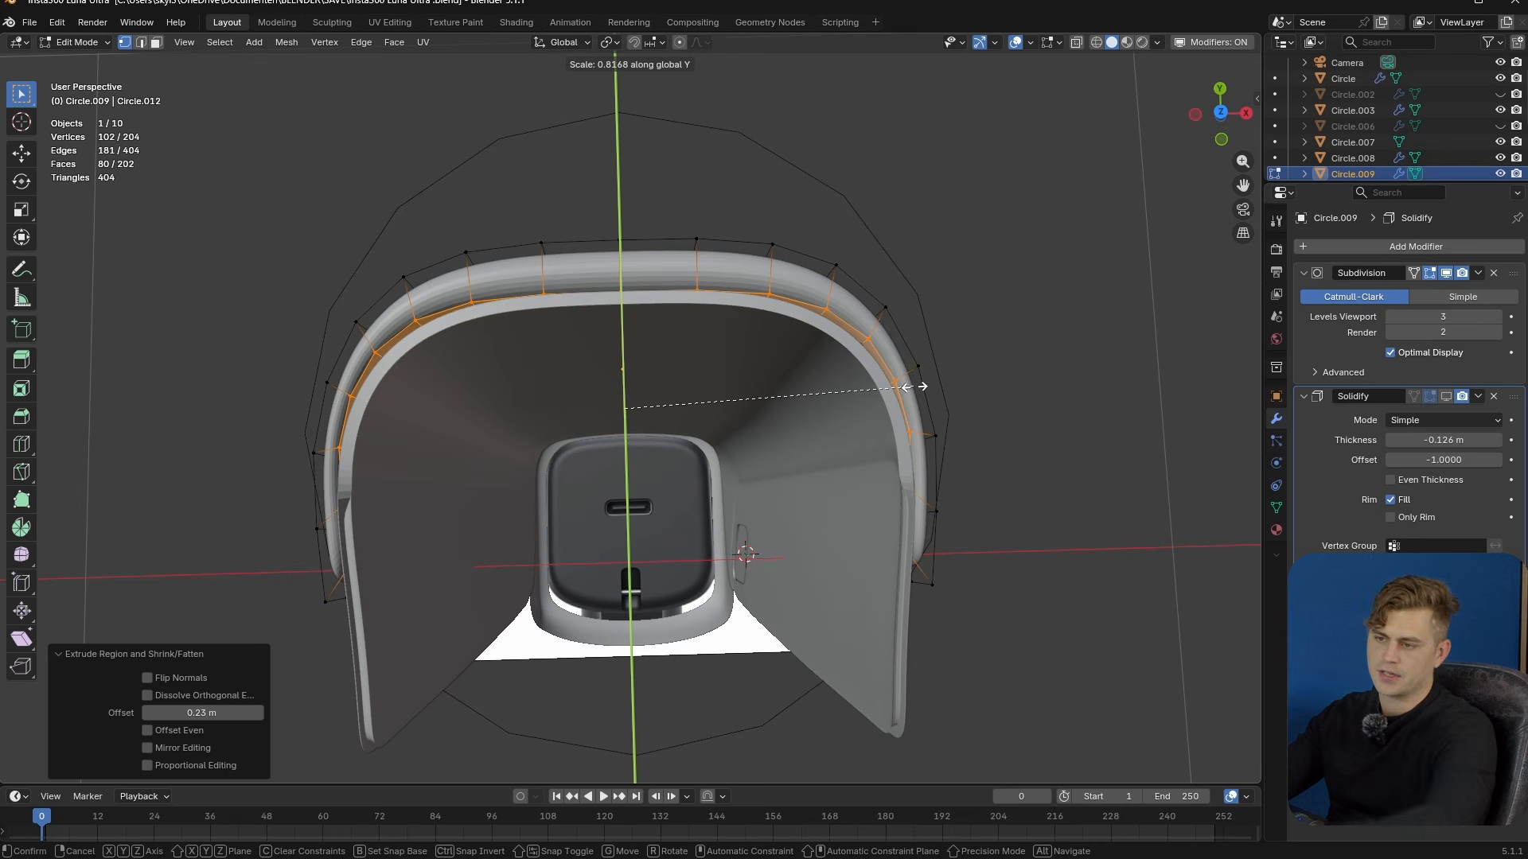
key(Escape)
key(s)
key(y)
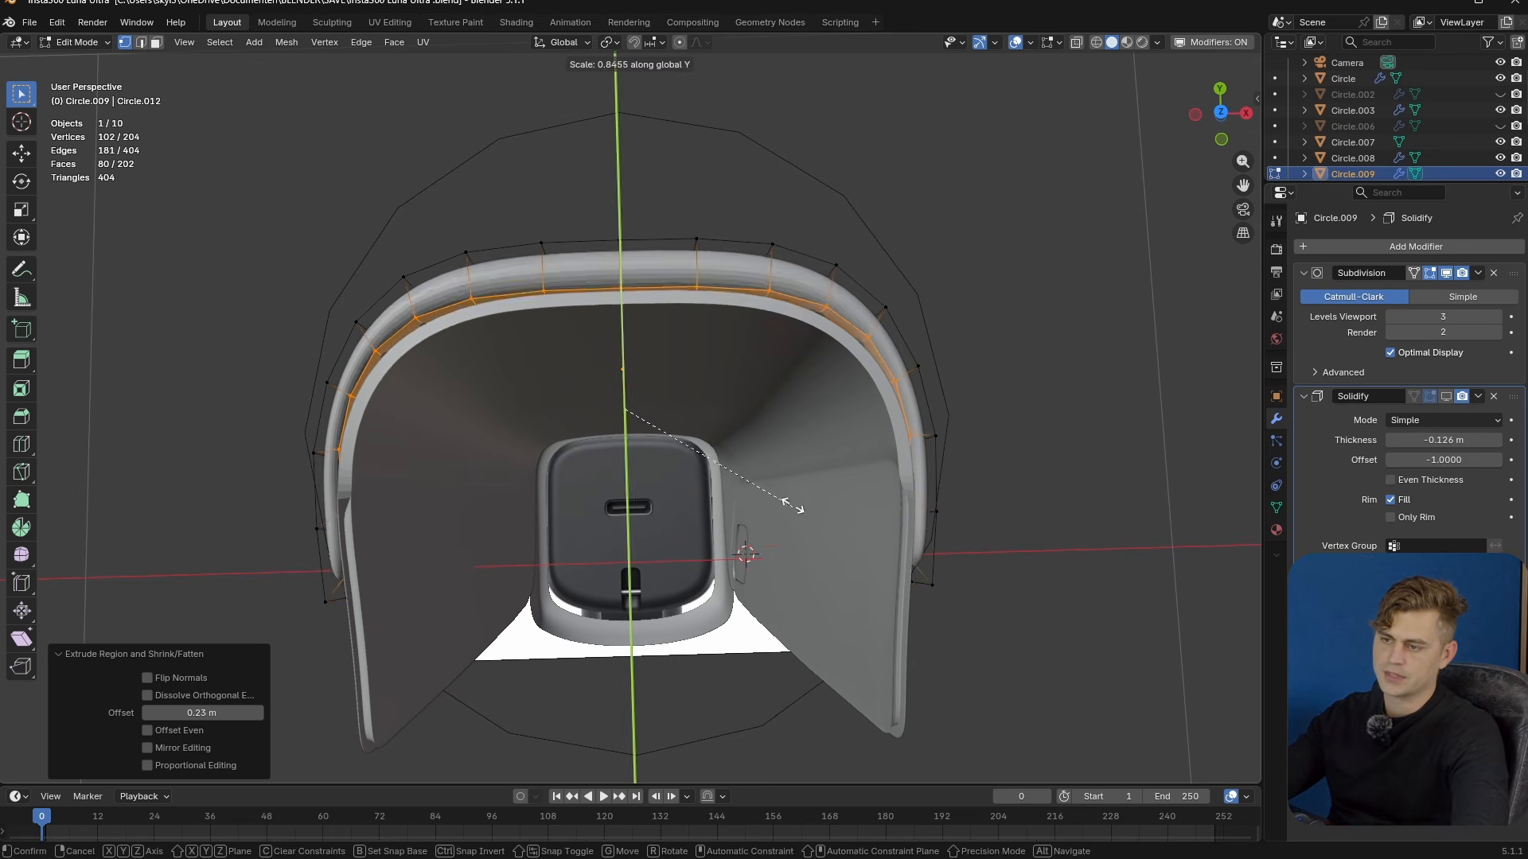
right_click(790, 504)
- Create one vertex group for the band's inner vertices and another for its outer vertices, and reselect the vertices of the first group
middle_drag(714, 571, 788, 358)
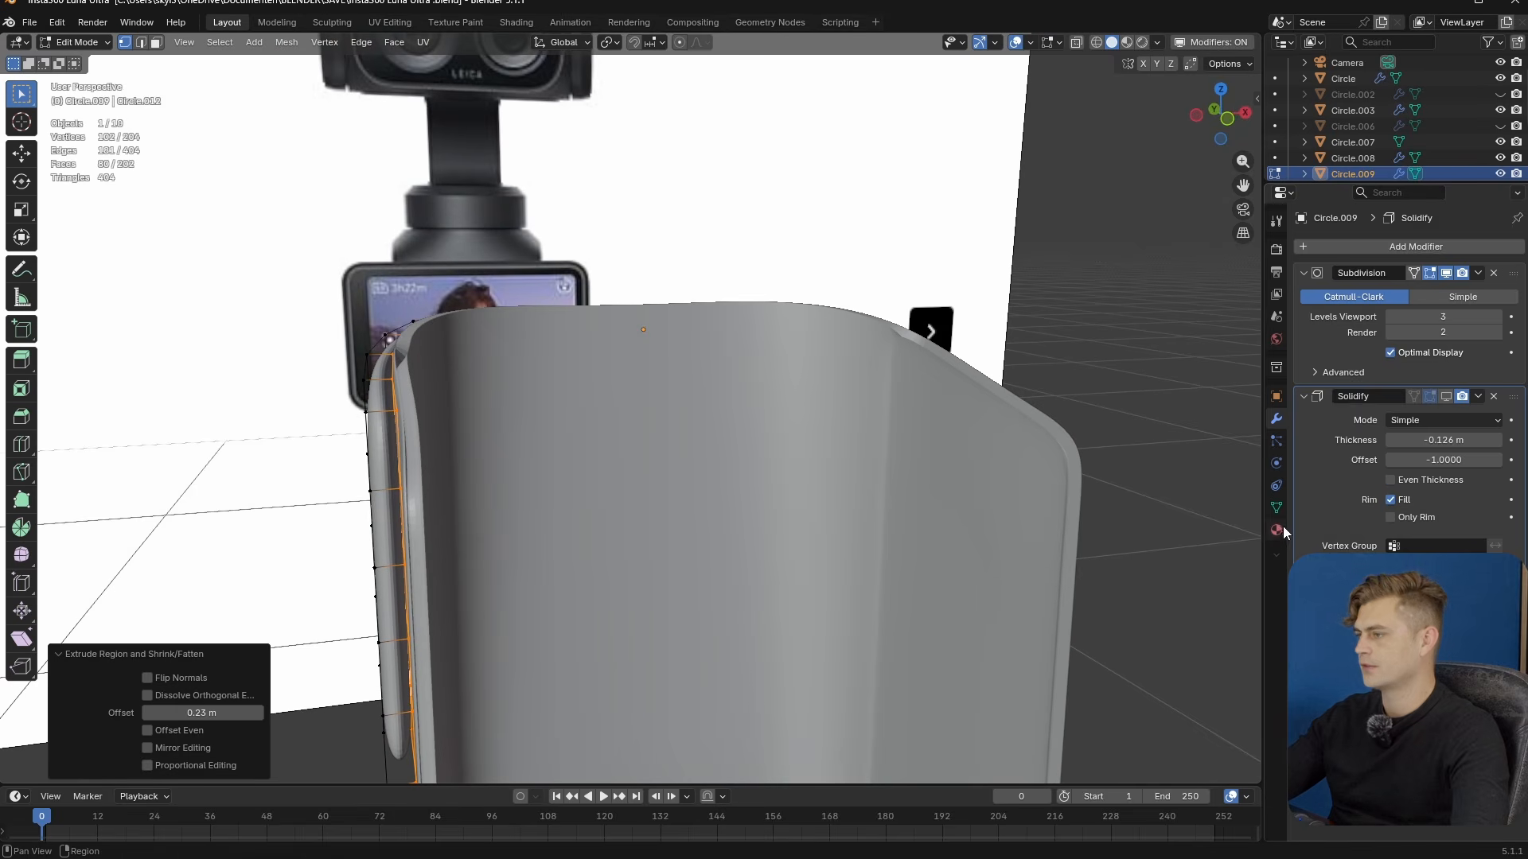
click(1277, 510)
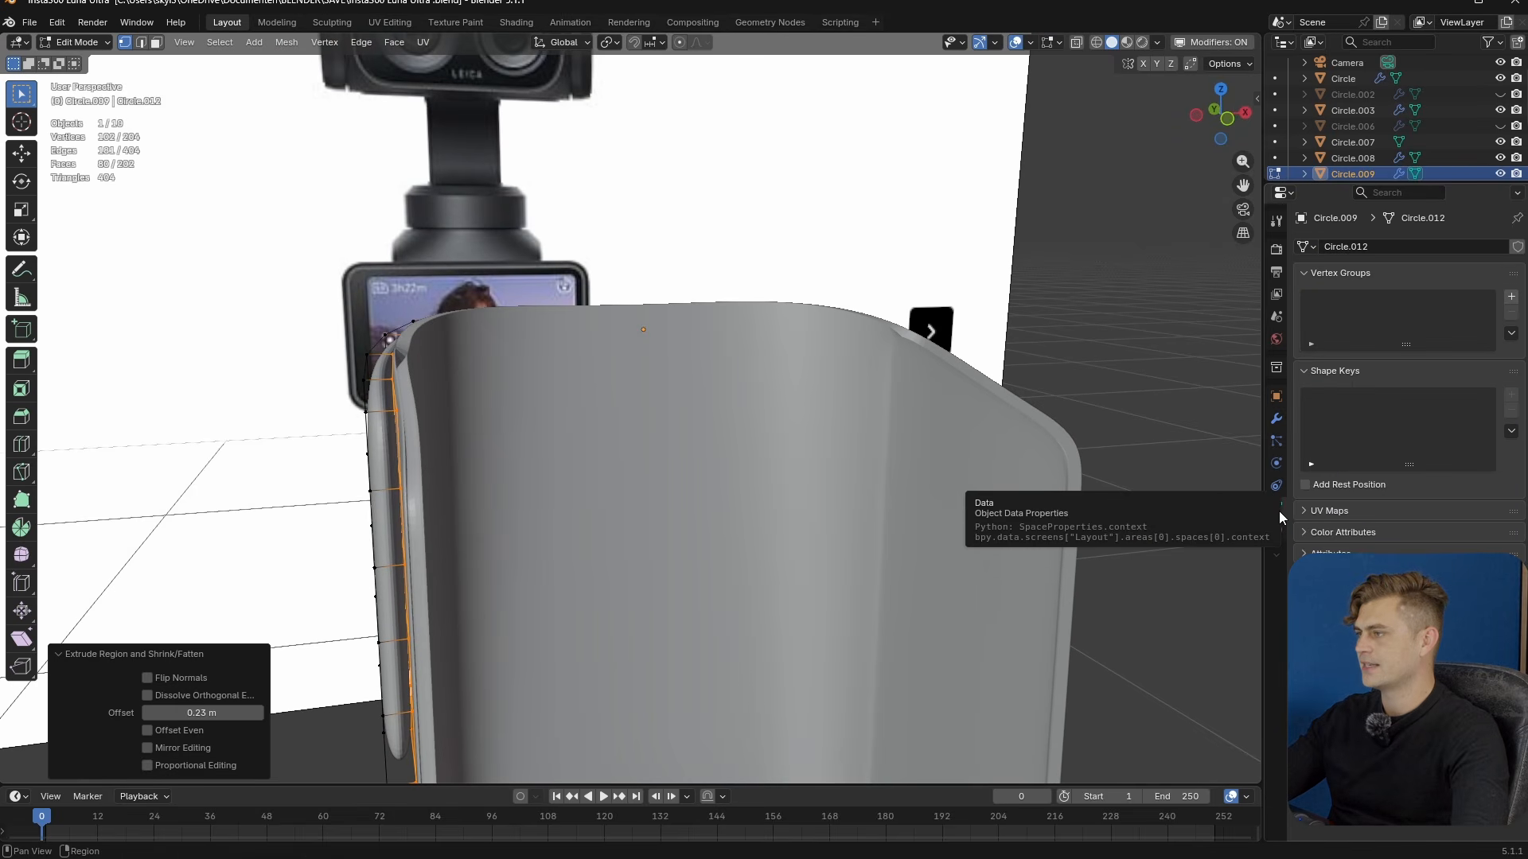
click(1511, 297)
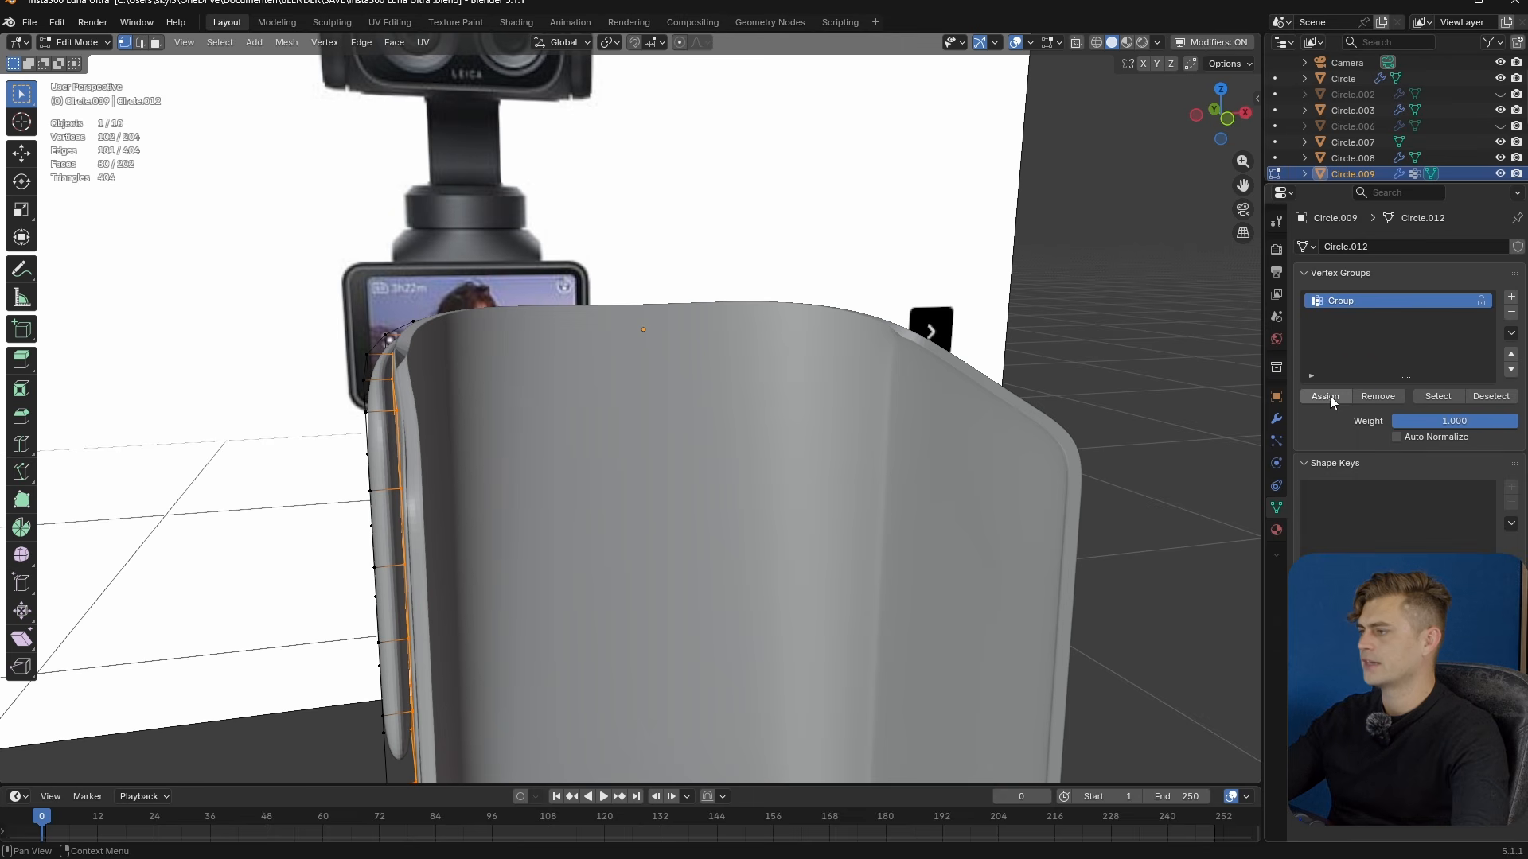
click(1511, 298)
middle_drag(708, 350, 758, 398)
key(ctrl+i)
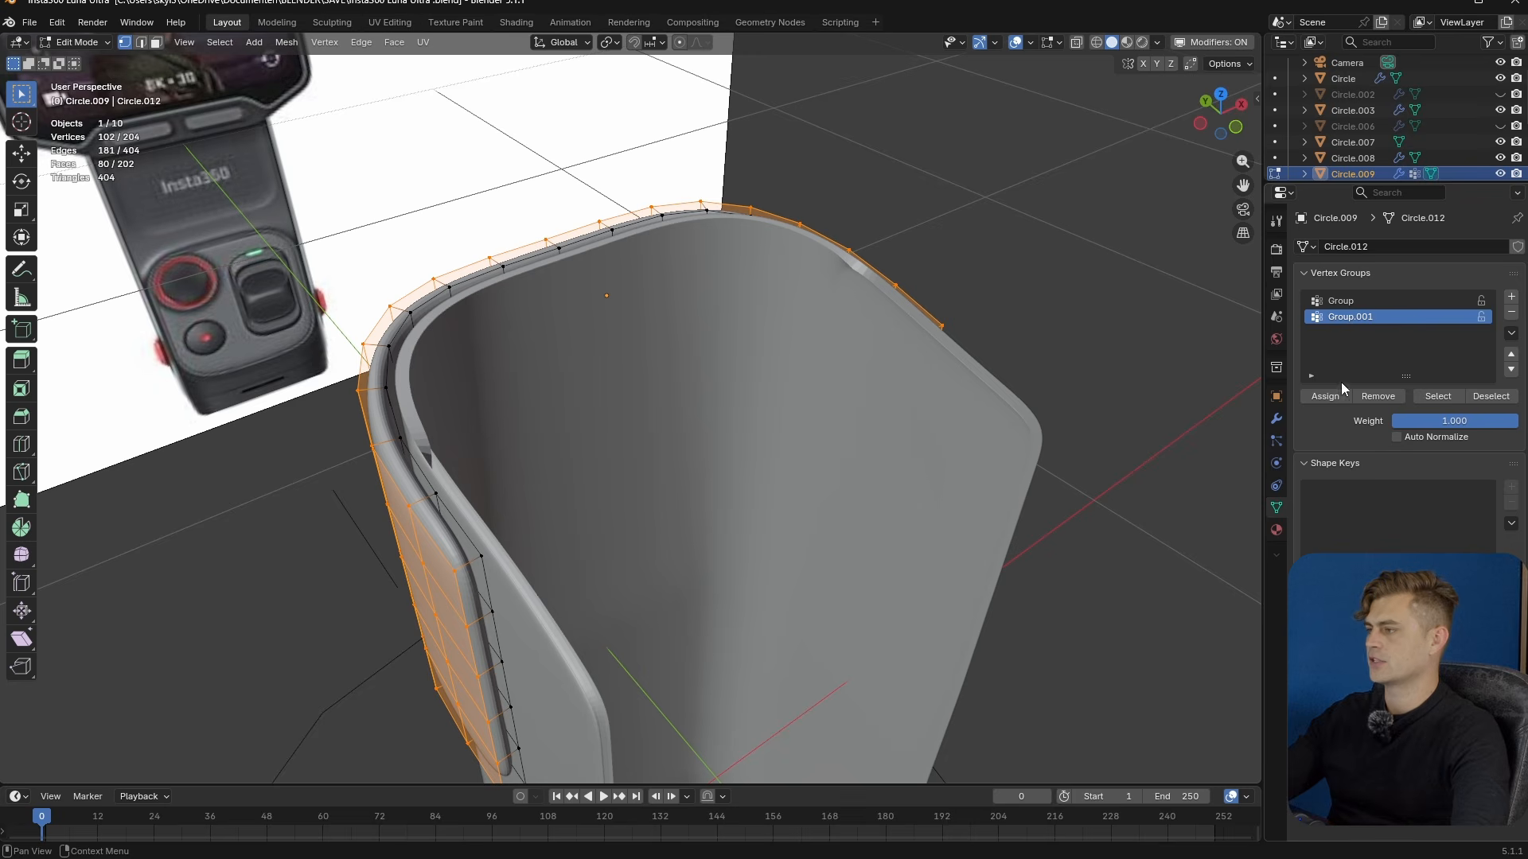
click(1360, 305)
click(981, 306)
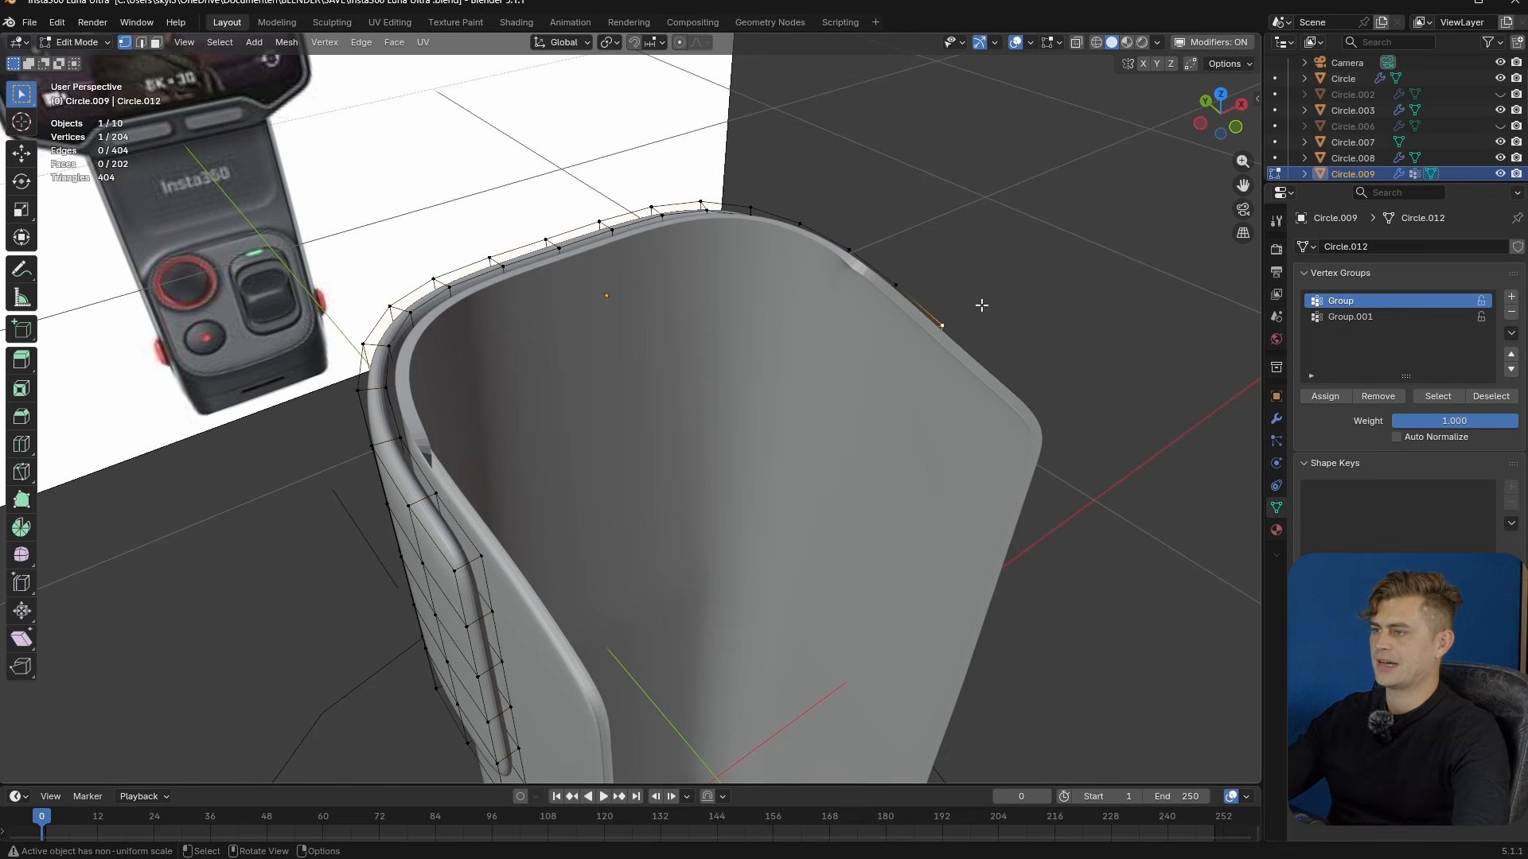
click(1438, 396)
- Select the inner vertical edge loops at both ends of the band and snap the 3D cursor to the selection
key(2)
middle_drag(808, 430, 528, 453)
alt+click(636, 475)
alt+shift+click(1065, 508)
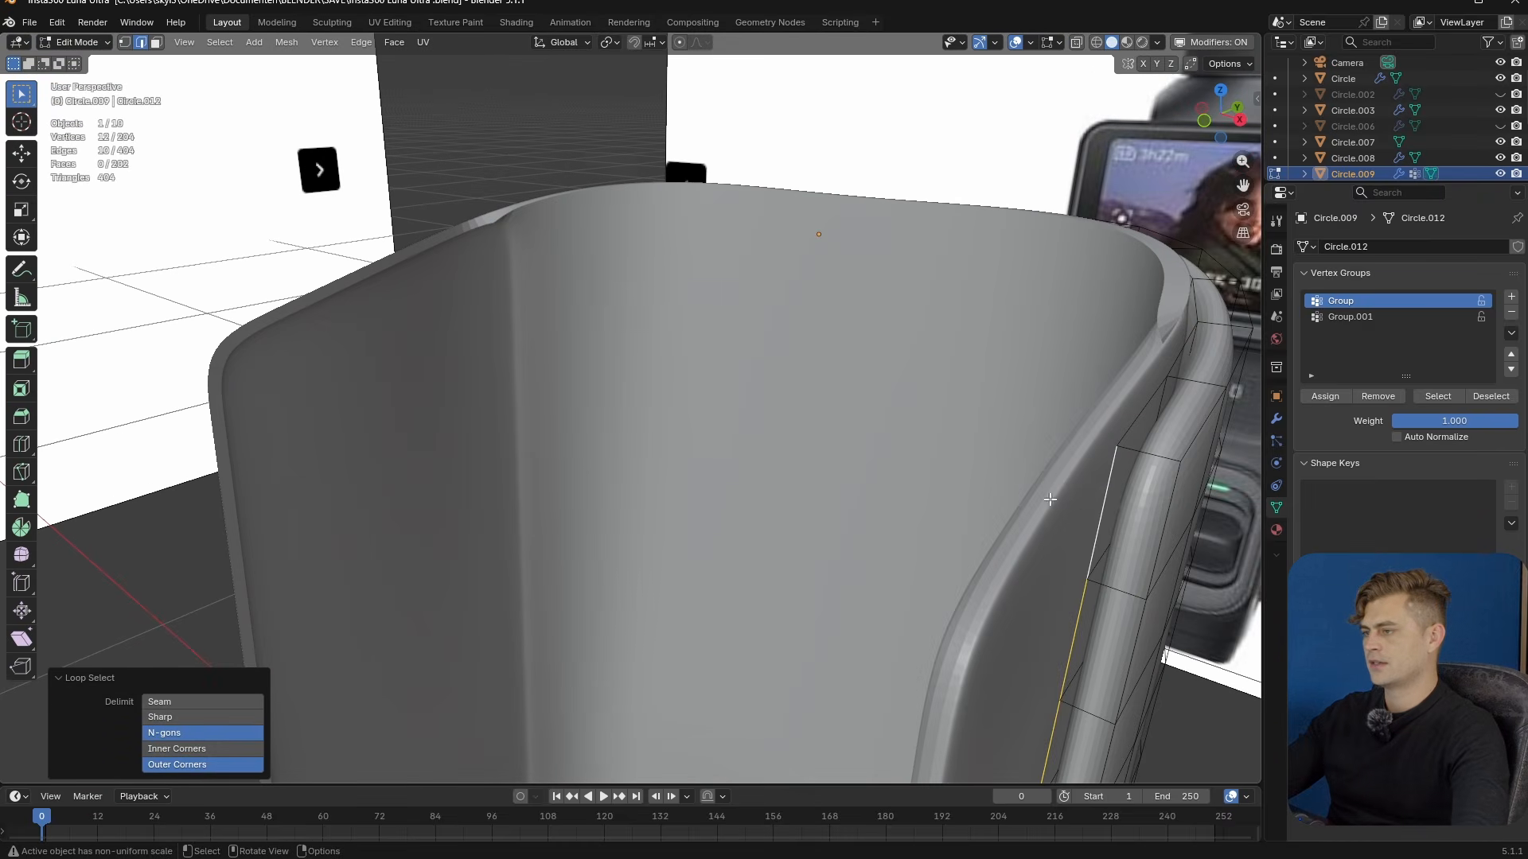
scroll(883, 505, down, 5)
middle_drag(883, 505, 896, 494)
key(shift+s)
click(906, 586)
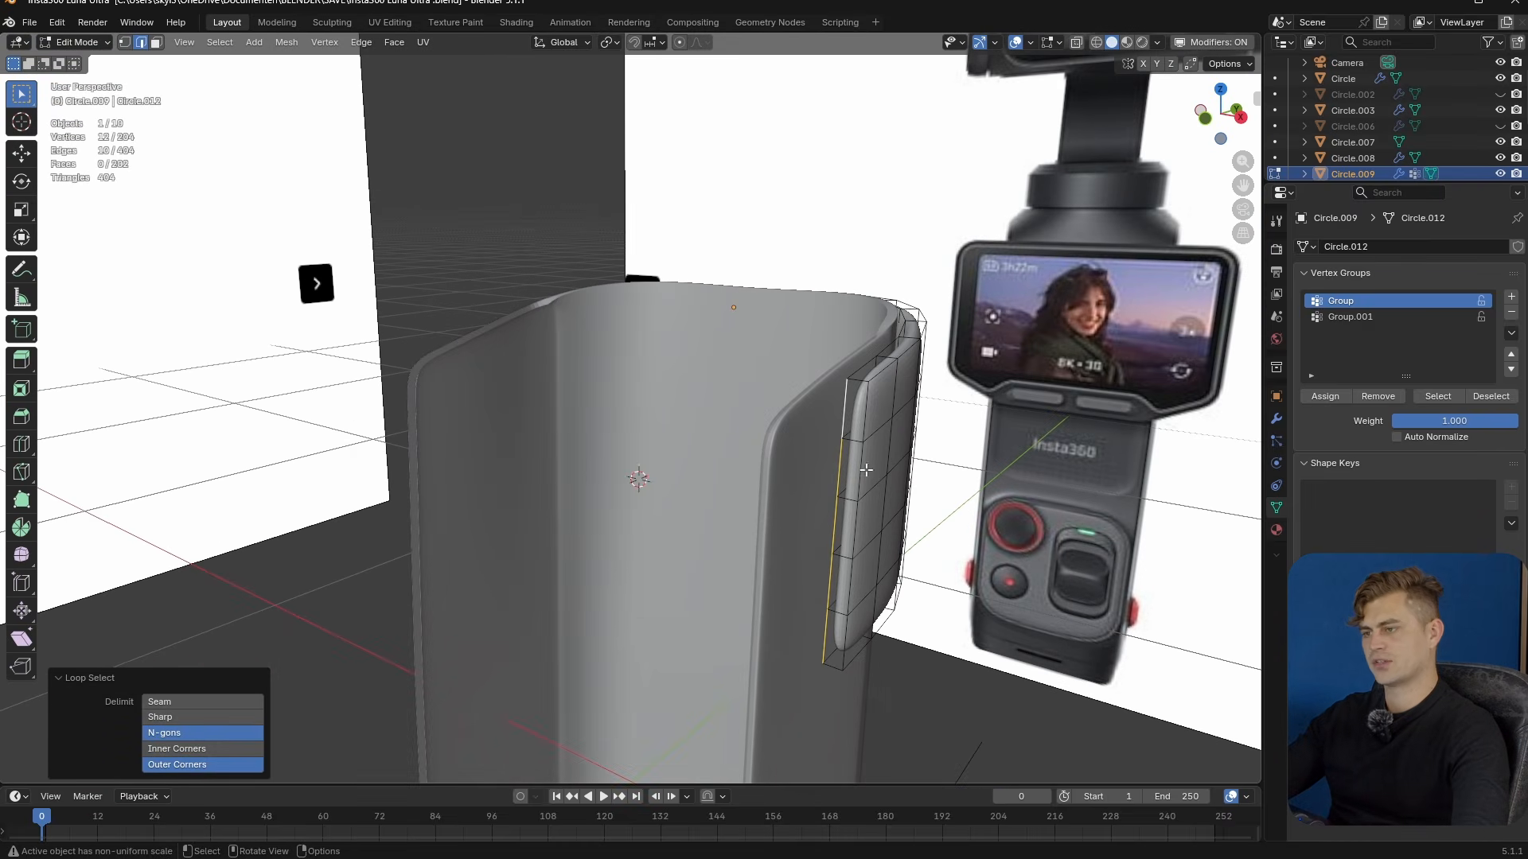
- Set the transform pivot point to the 3D Cursor
click(613, 43)
click(654, 97)
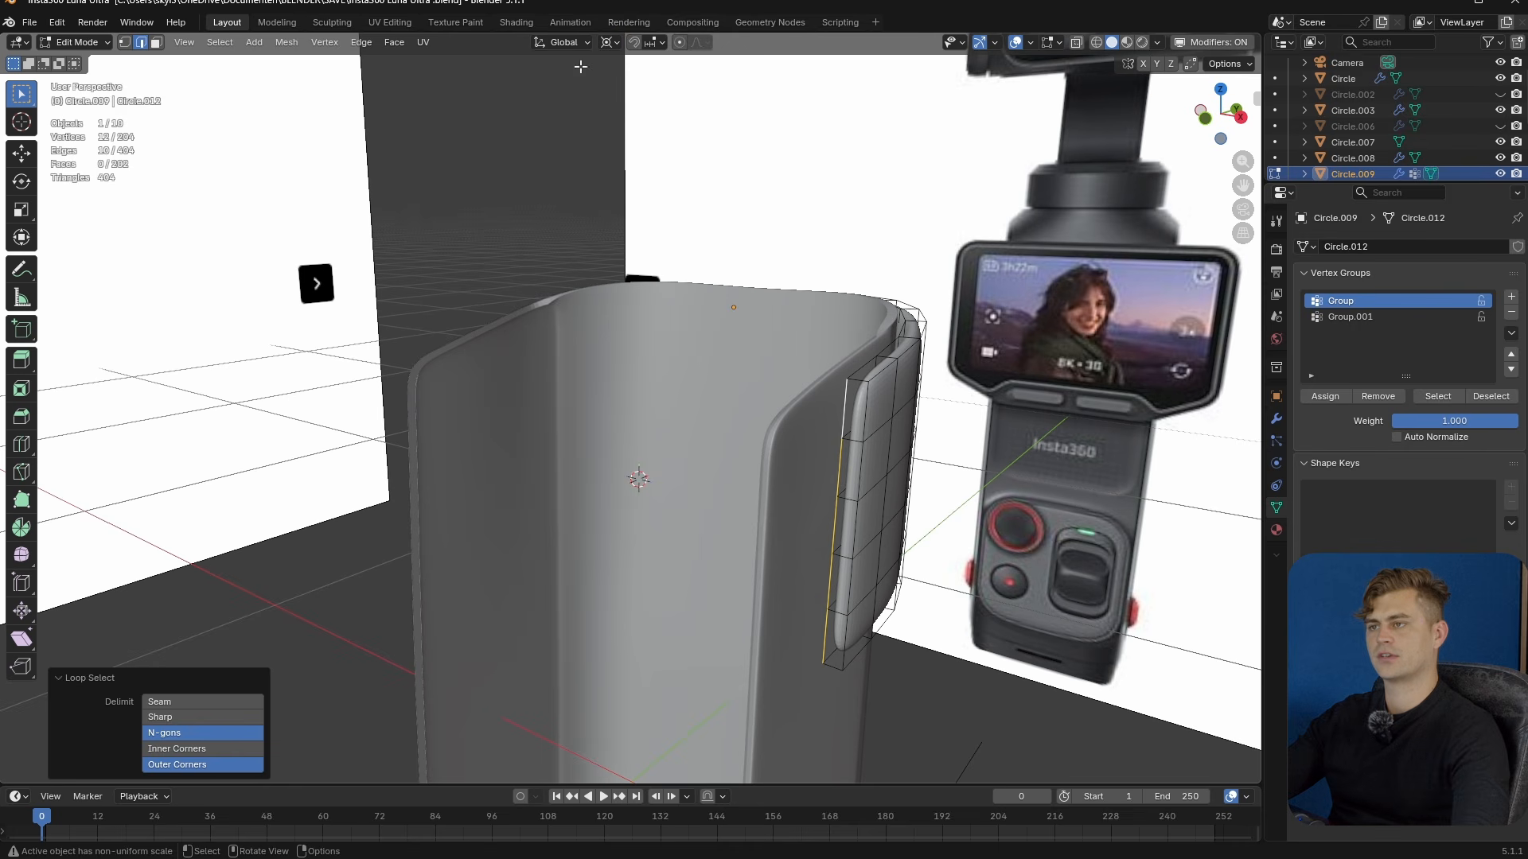
click(613, 44)
click(651, 100)
middle_drag(726, 221, 749, 277)
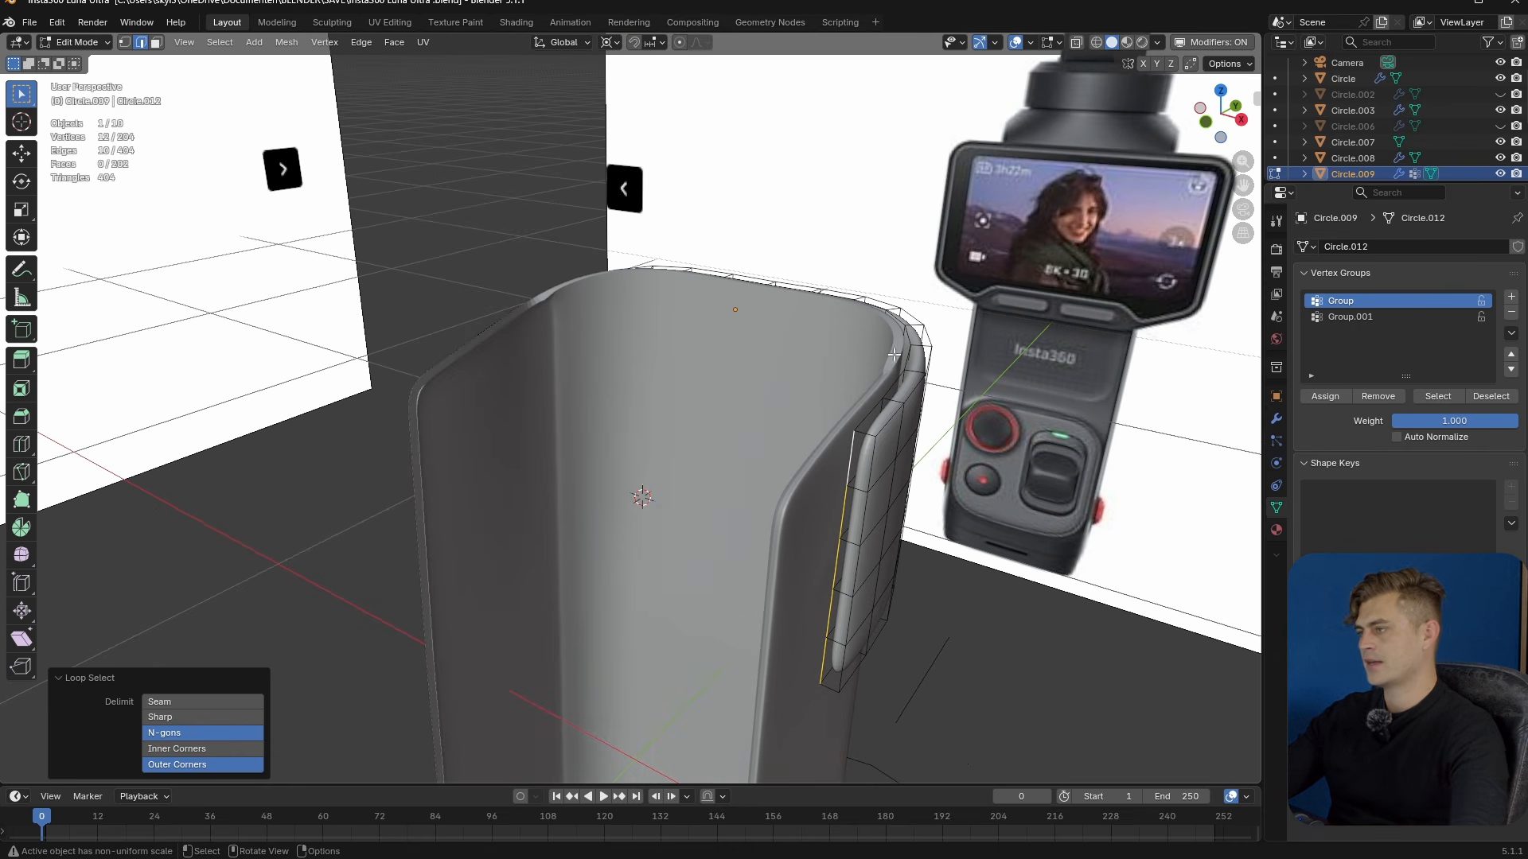
- Select the inner vertices through the first vertex group and scale them to about 0.92 along global Y around the 3D cursor
click(1437, 396)
middle_drag(784, 350, 868, 545)
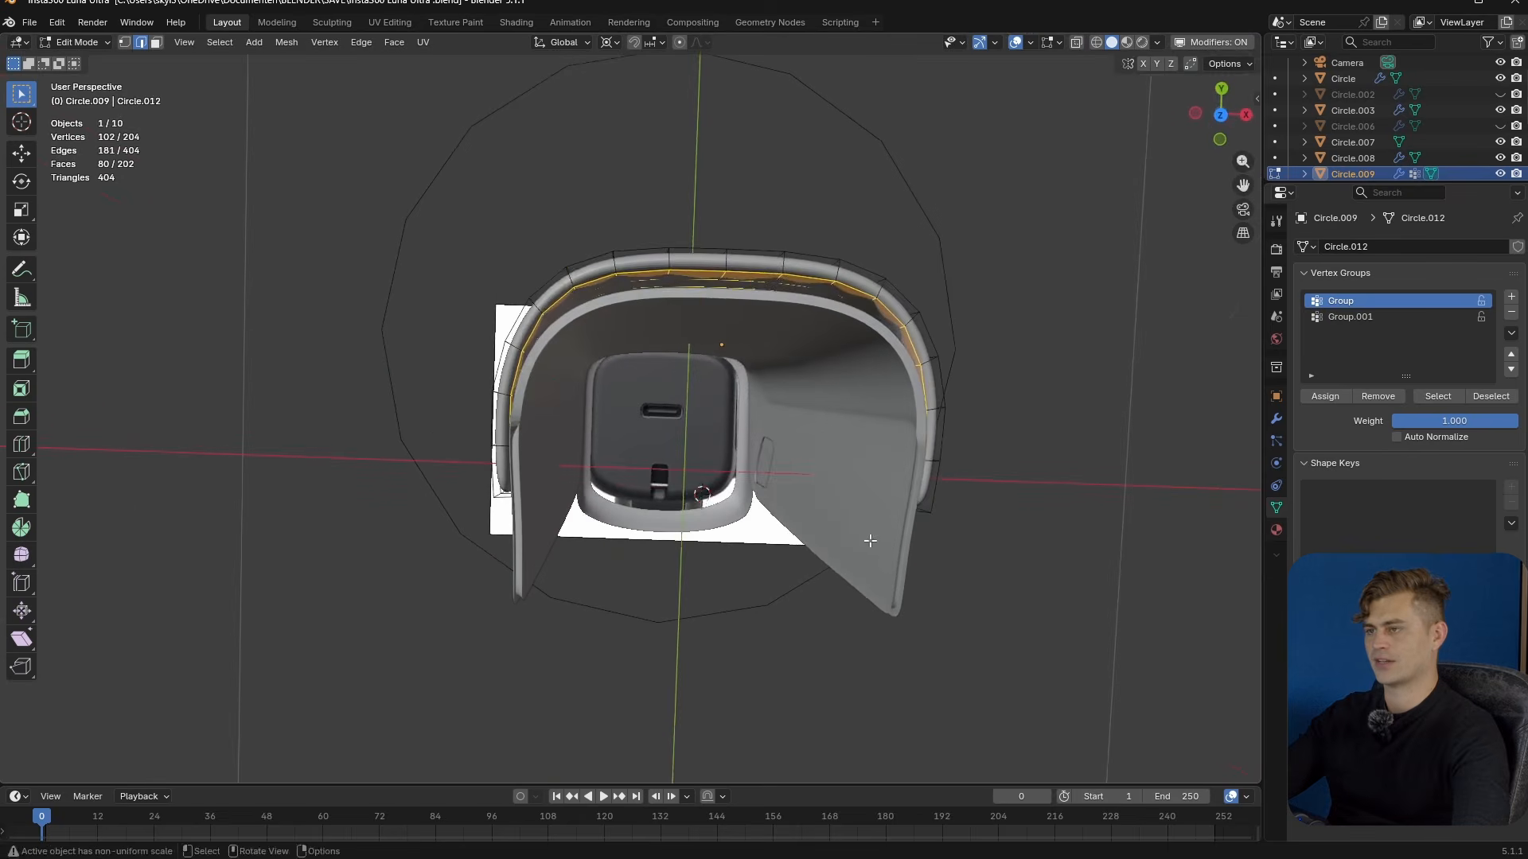
key(s)
key(y)
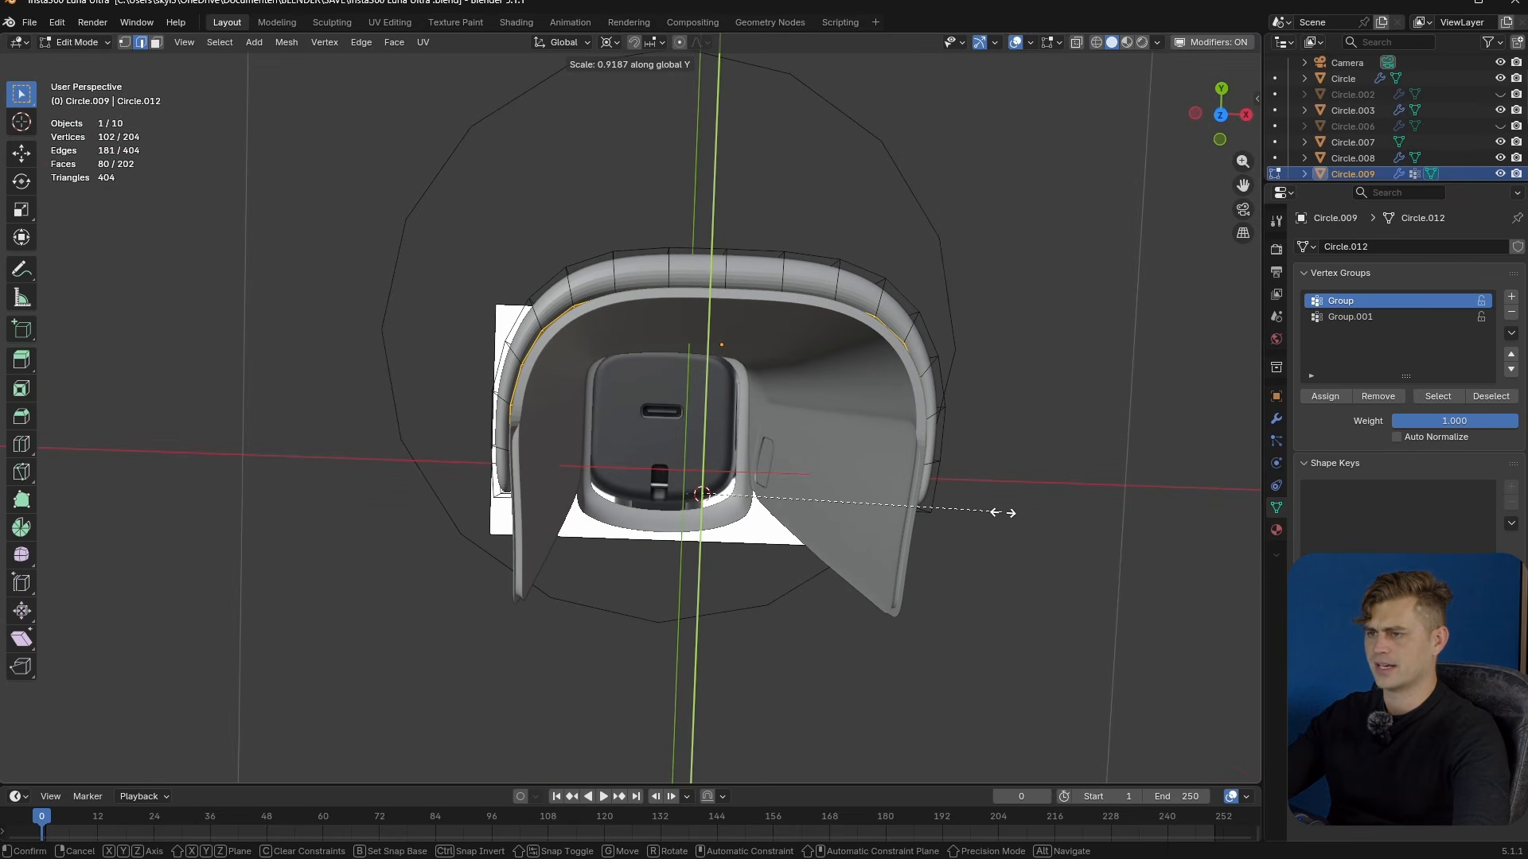
click(1003, 513)
- Bevel the band's inner and outer border edge loops with 4 segments and an offset of about 0.02 m, and return to Object Mode
middle_drag(1130, 510, 1050, 398)
alt+click(694, 530)
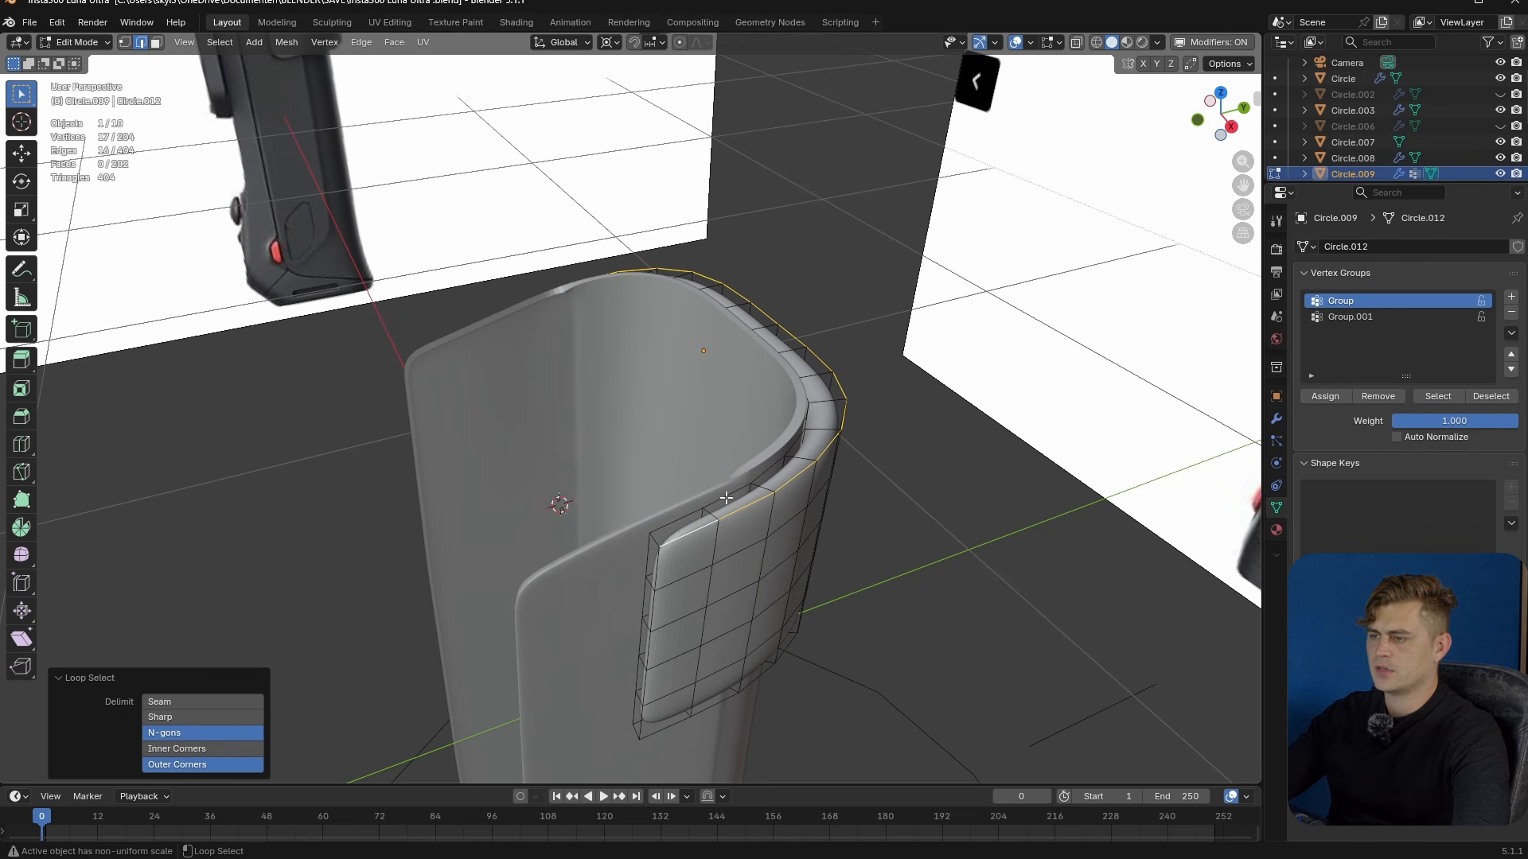
middle_drag(684, 588, 532, 479)
alt+shift+click(684, 482)
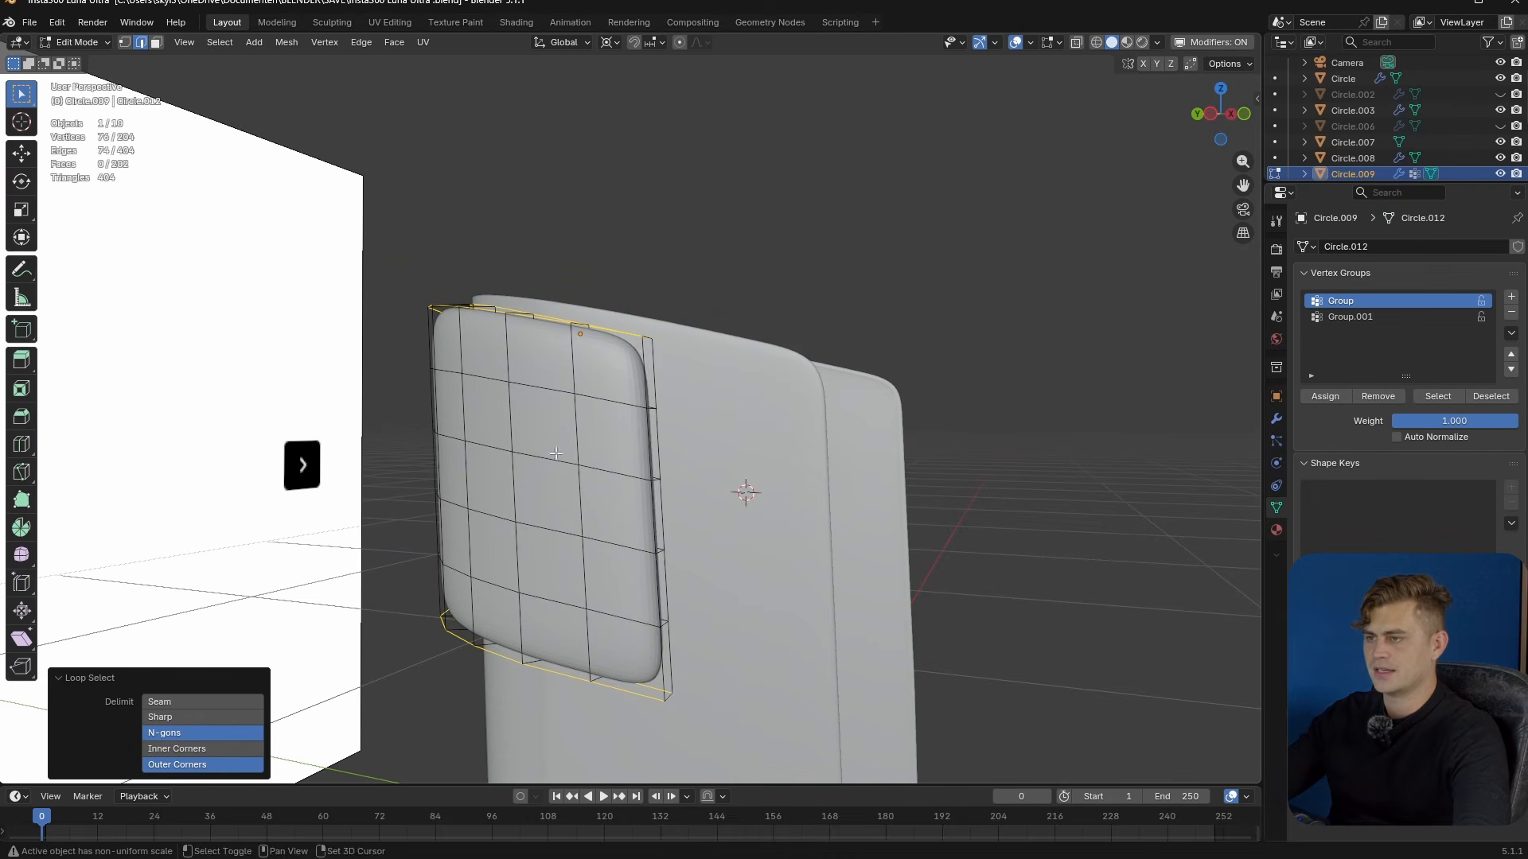
key(ctrl+z)
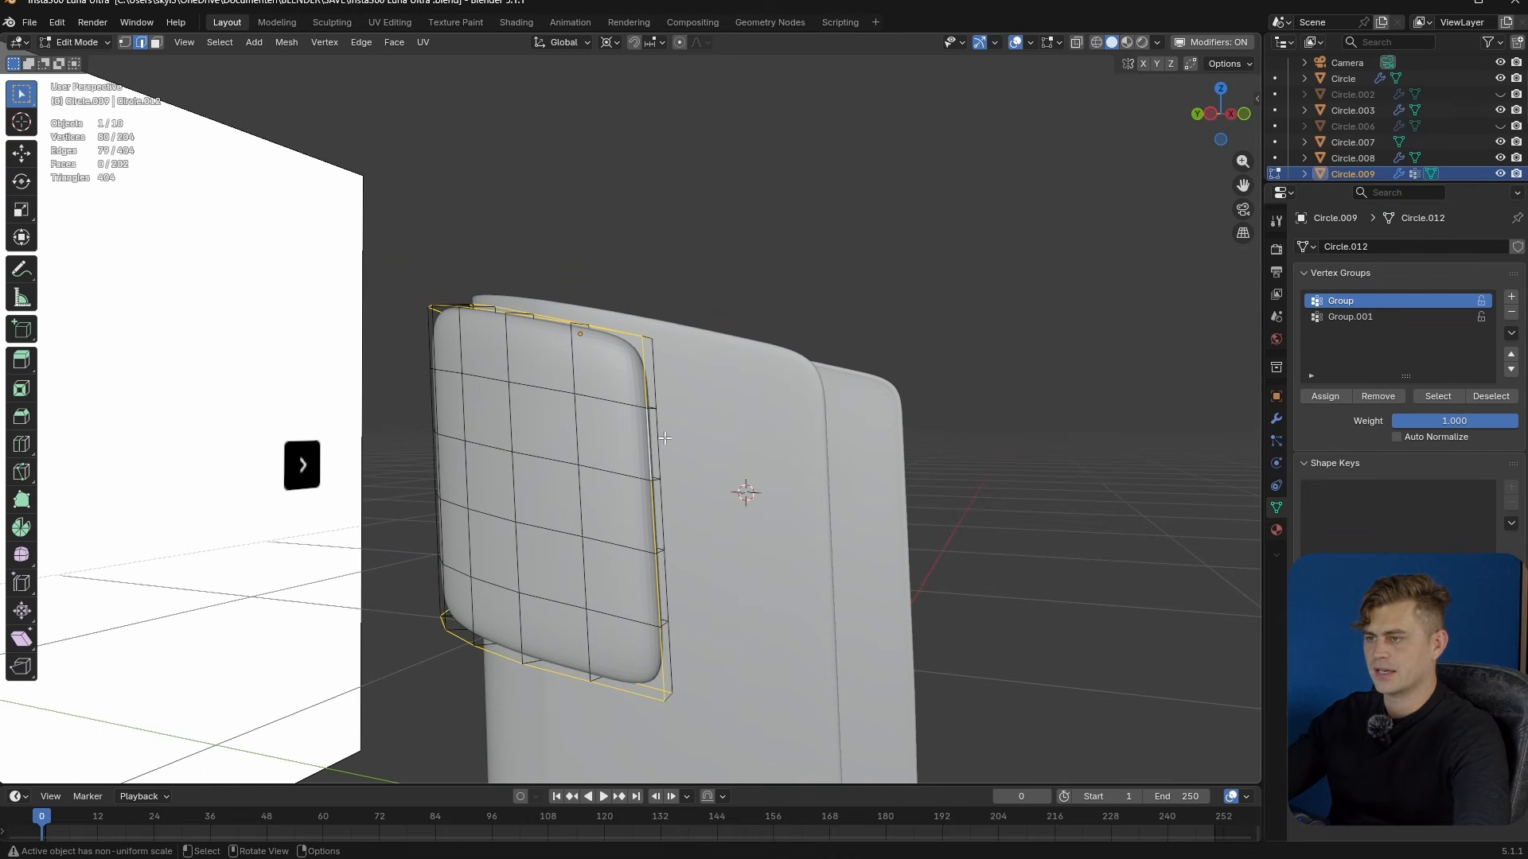
alt+shift+click(663, 436)
middle_drag(662, 437, 665, 498)
alt+shift+click(574, 410)
key(ctrl+b)
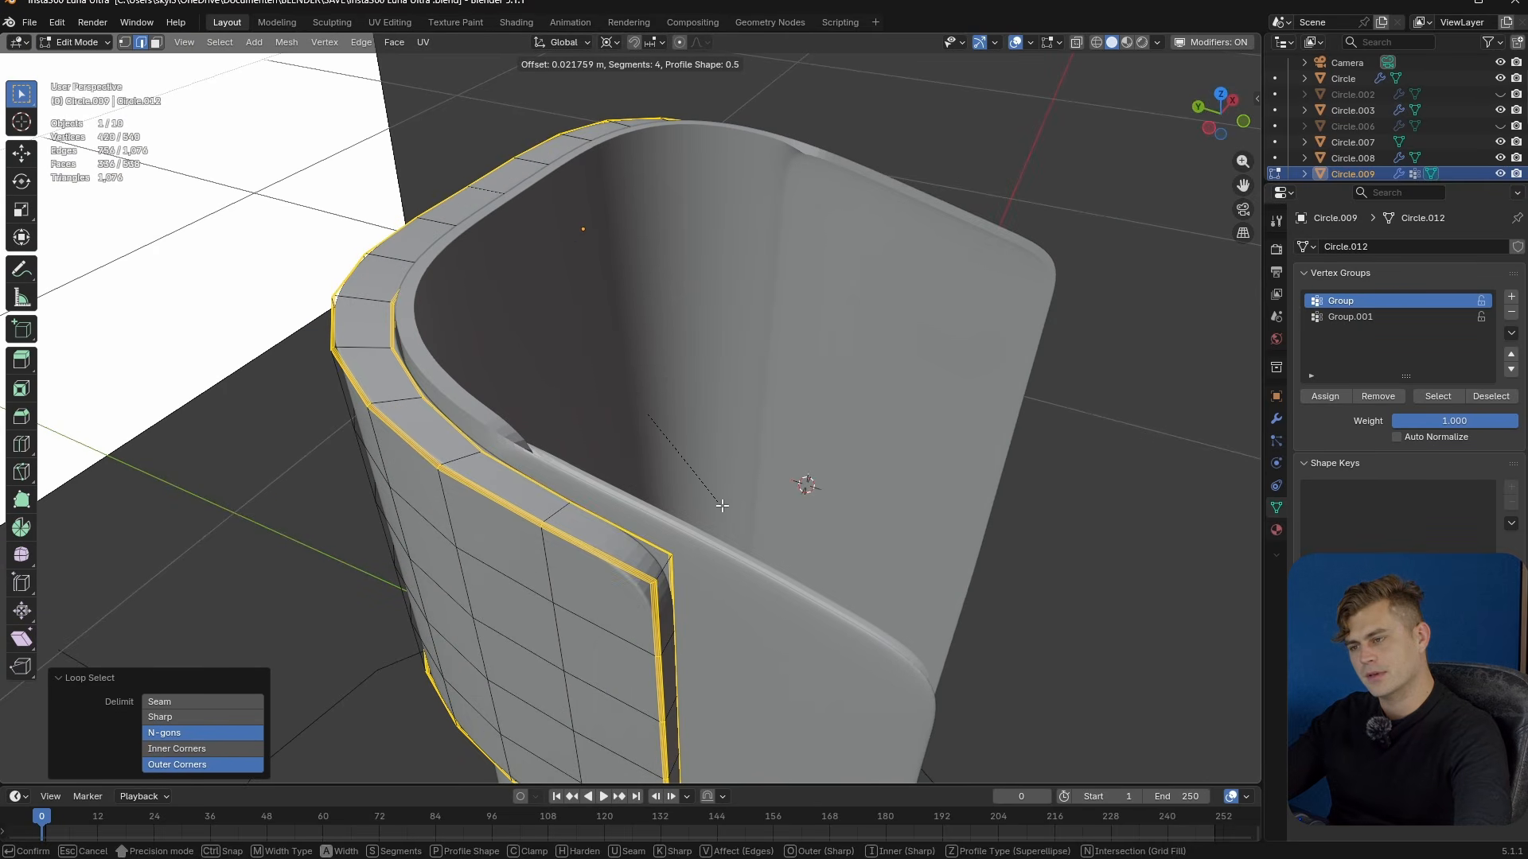
click(723, 507)
middle_drag(672, 512, 1051, 384)
key(Tab)
- Bring up the rear-view reference picture beside the model, reselect the band and save the file
scroll(695, 506, down, 3)
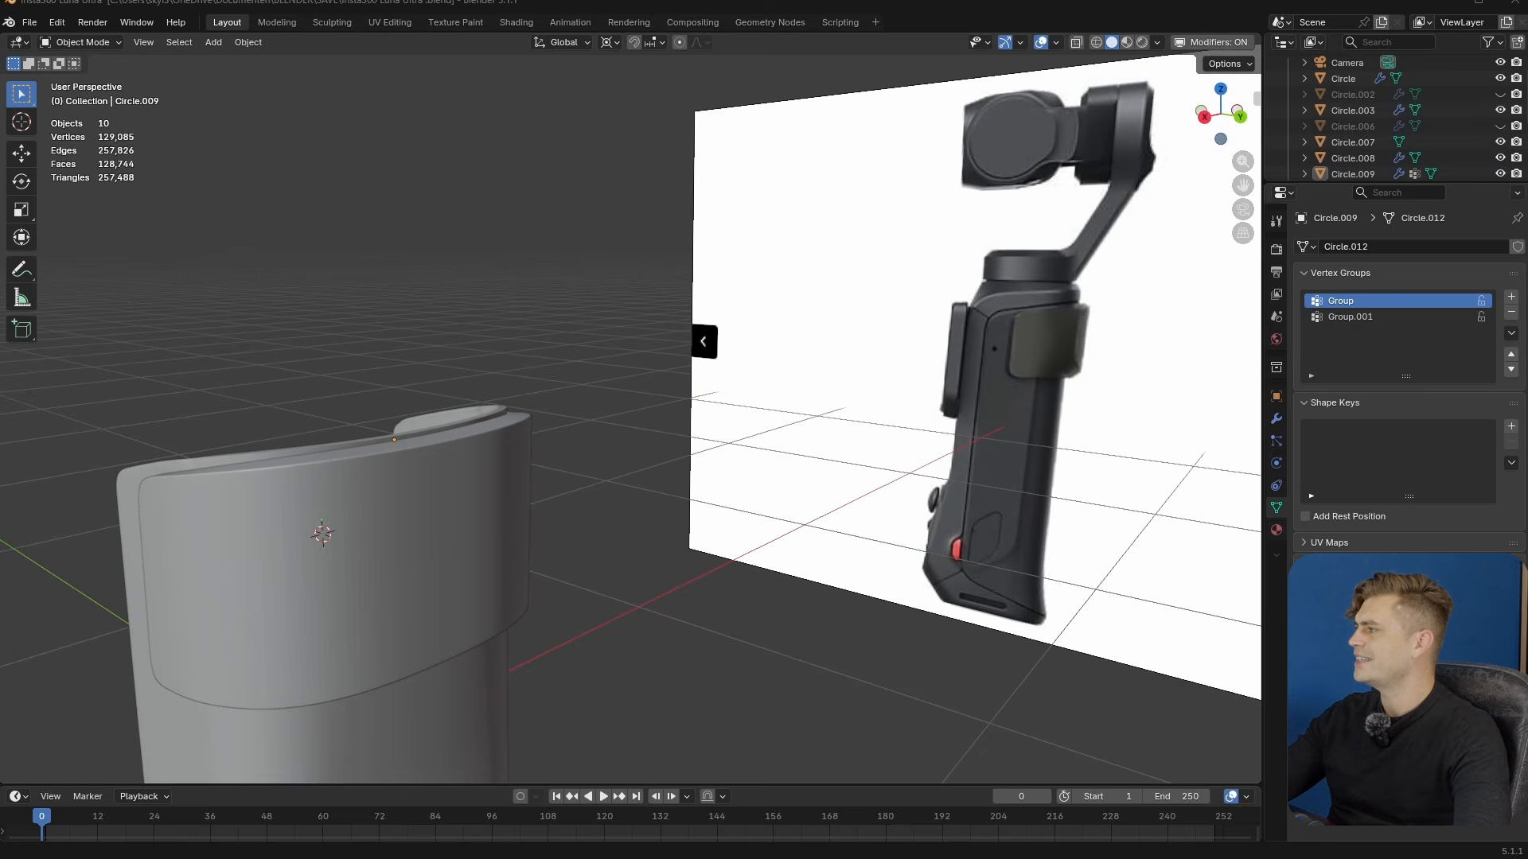
right_drag(1527, 209, 1039, 281)
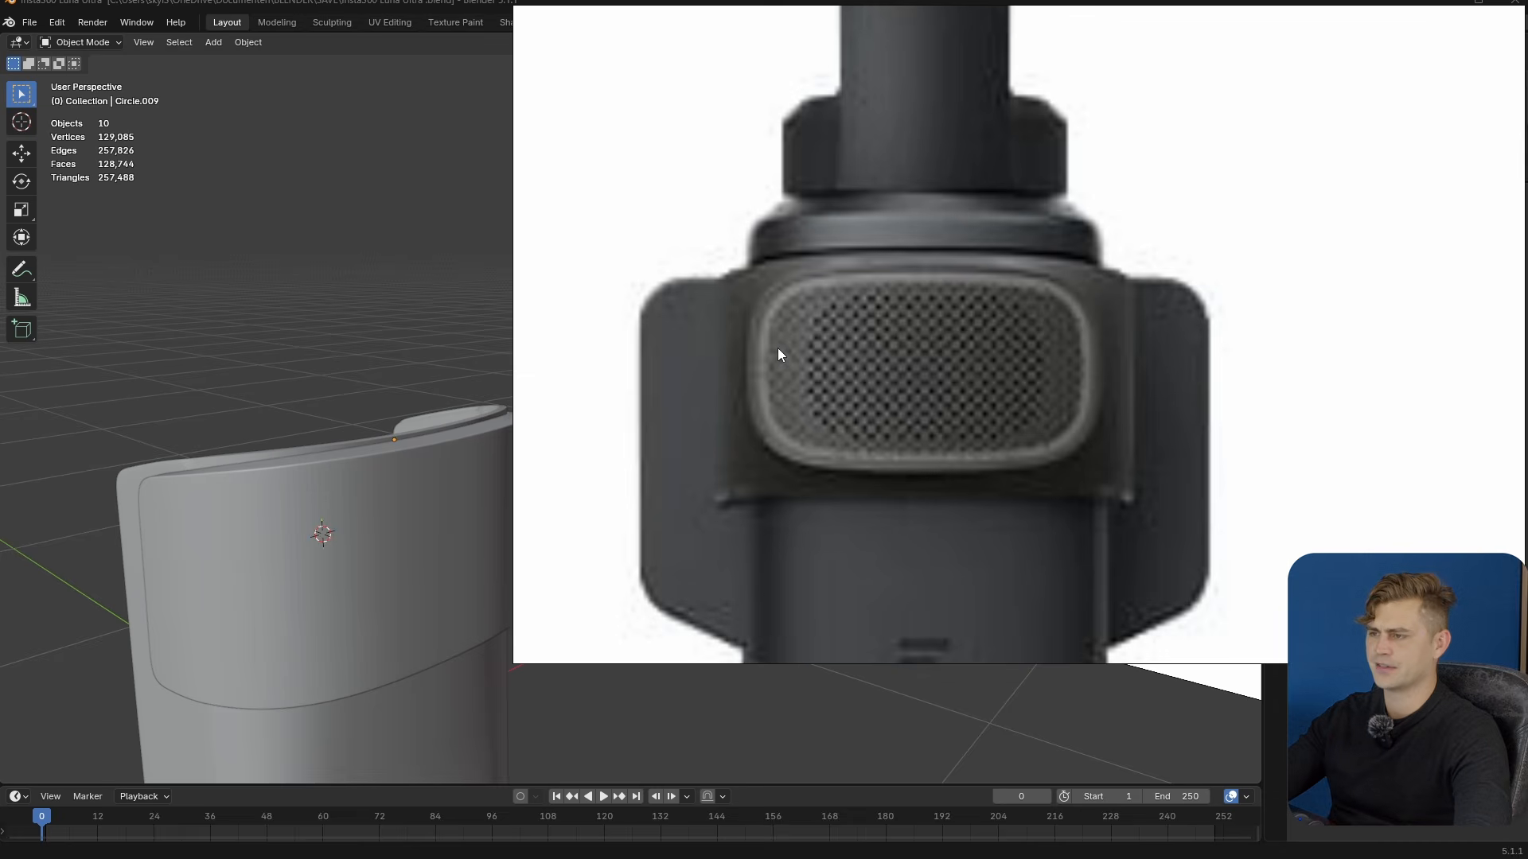
click(397, 508)
middle_drag(428, 537, 823, 555)
key(ctrl+s)
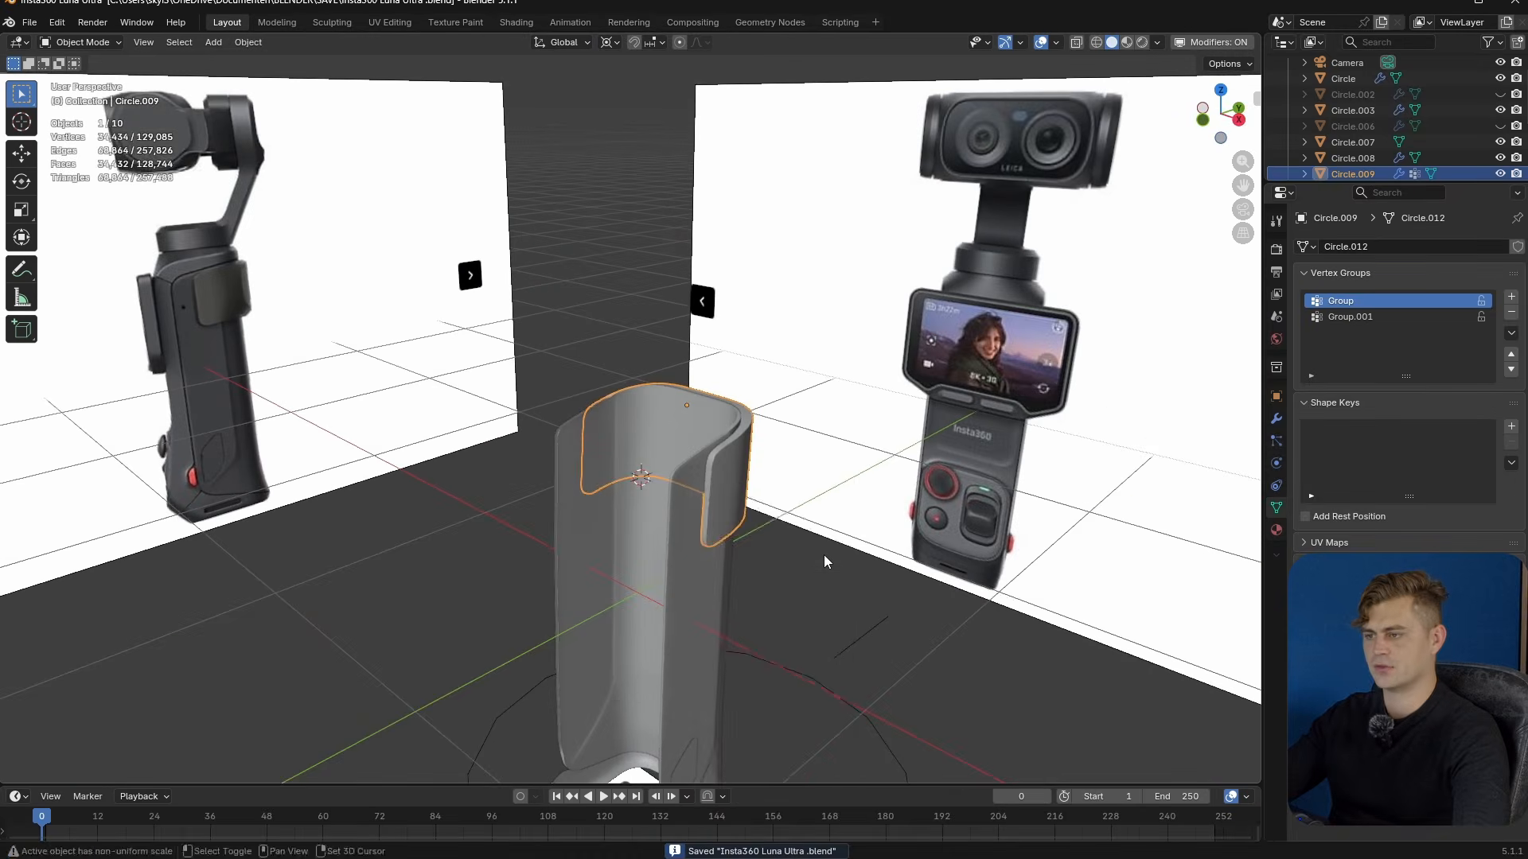
- Add the rear-view screenshot as an image empty and rotate it 90° about the X axis
key(shift+a)
mouse_move(802, 718)
click(917, 718)
key(r)
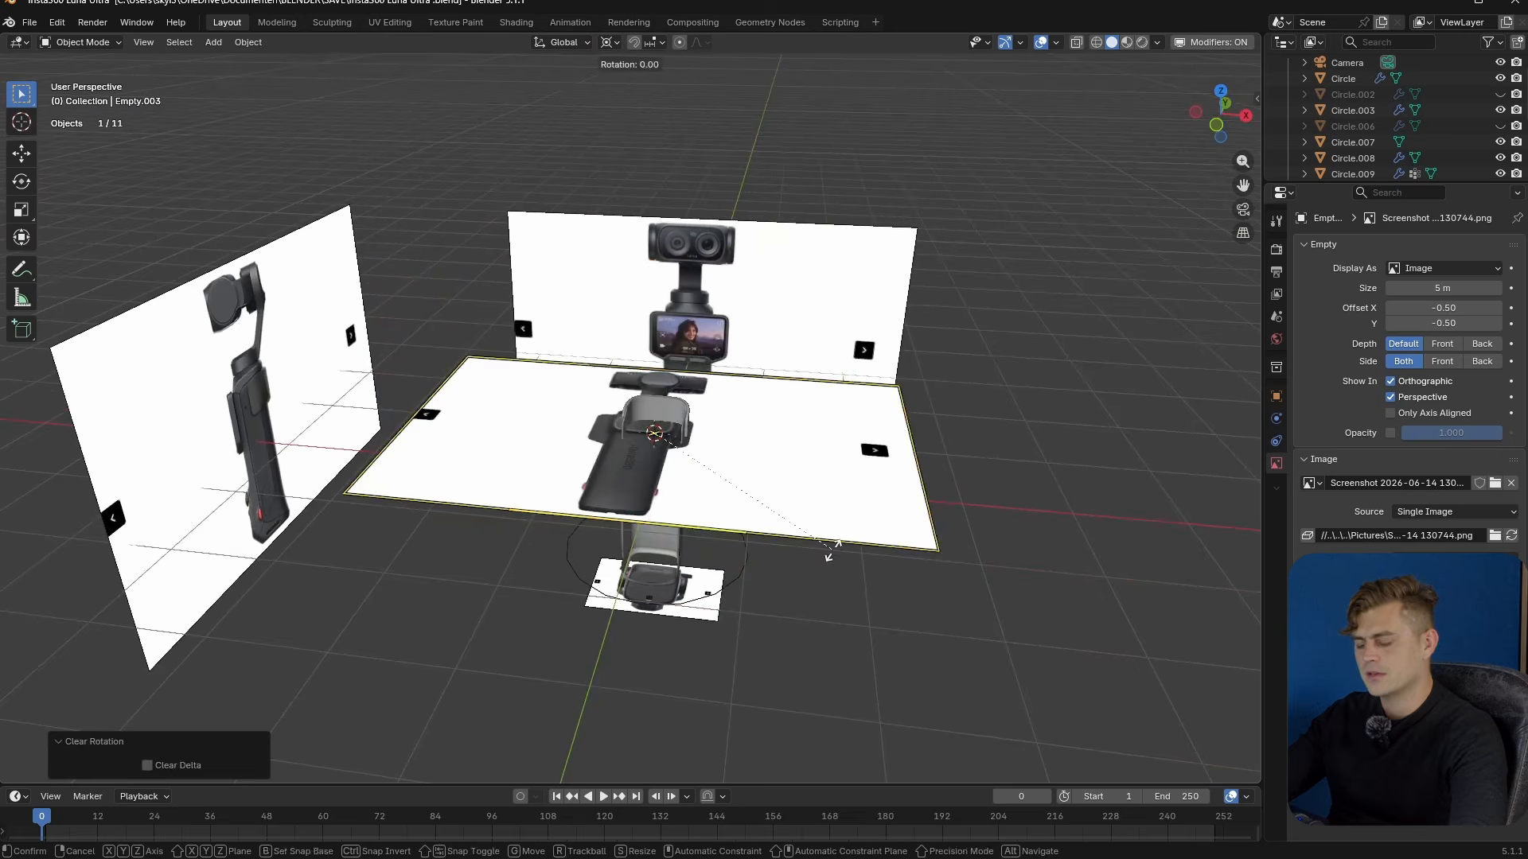
key(x)
key(9)
key(0)
key(Return)
- Rotate the rear-view reference image 180° about the Z axis and shift it slightly along global X
middle_drag(828, 557, 811, 603)
key(r)
key(z)
key(1)
key(8)
key(0)
key(Return)
key(g)
key(x)
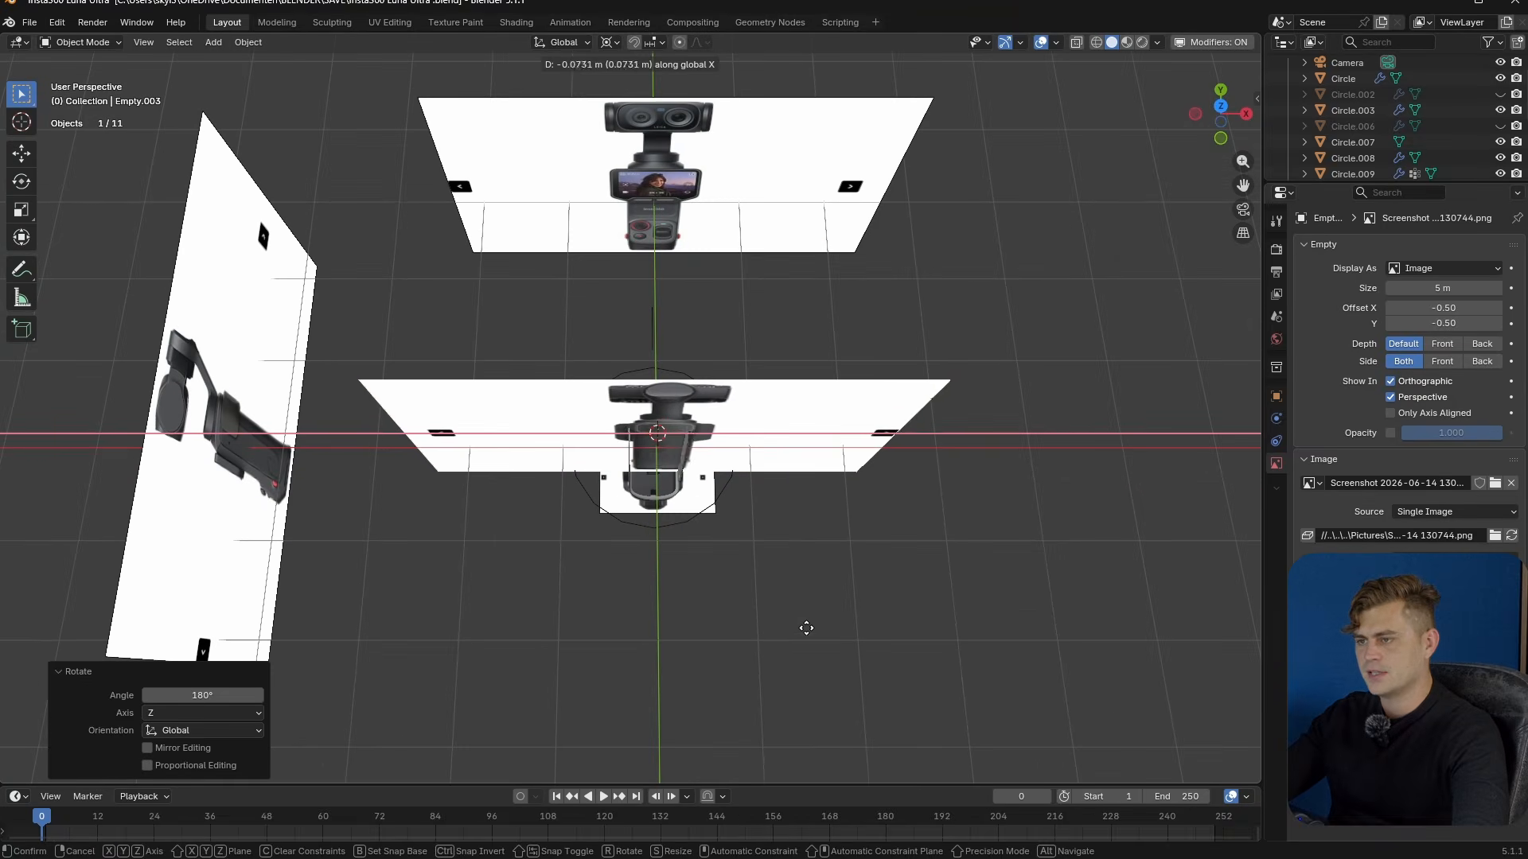
click(798, 631)
- In the band's mesh, select the vertices of the first vertex group and hide them
scroll(801, 437, up, 5)
scroll(800, 436, up, 4)
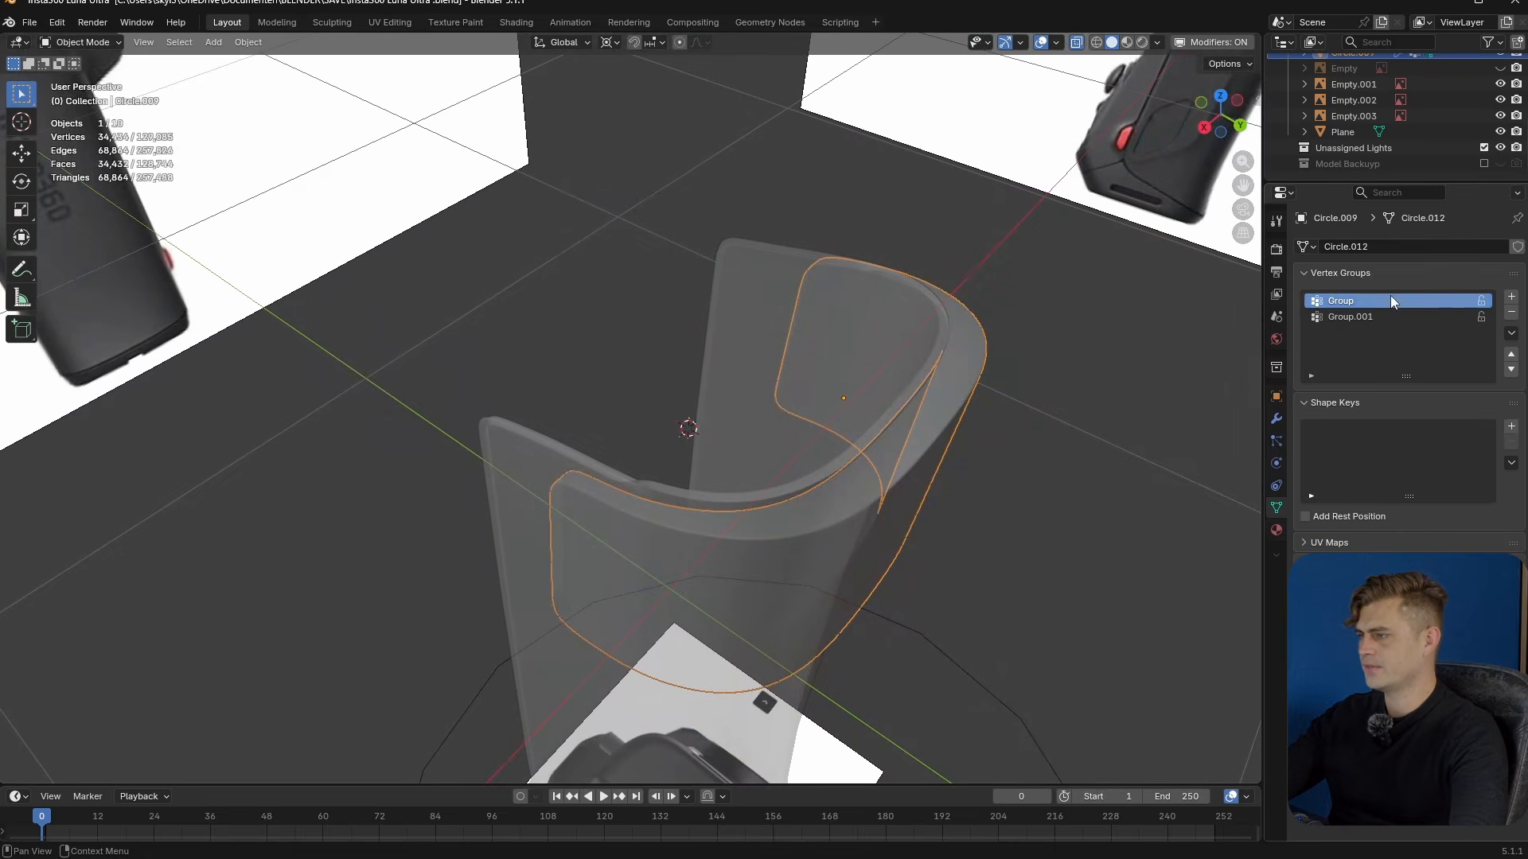
key(Tab)
click(1163, 329)
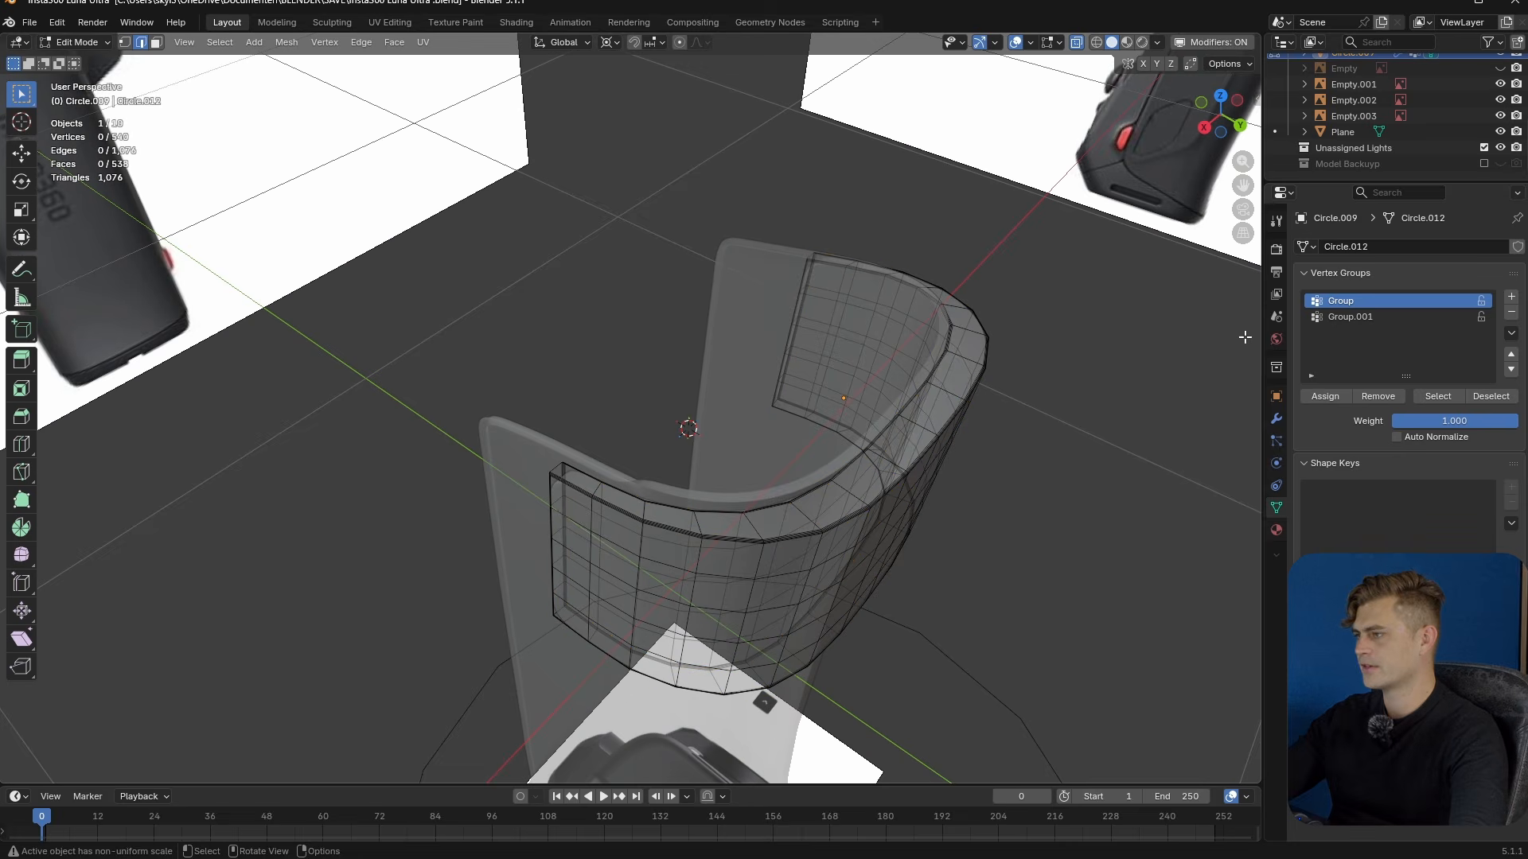
click(1438, 393)
key(h)
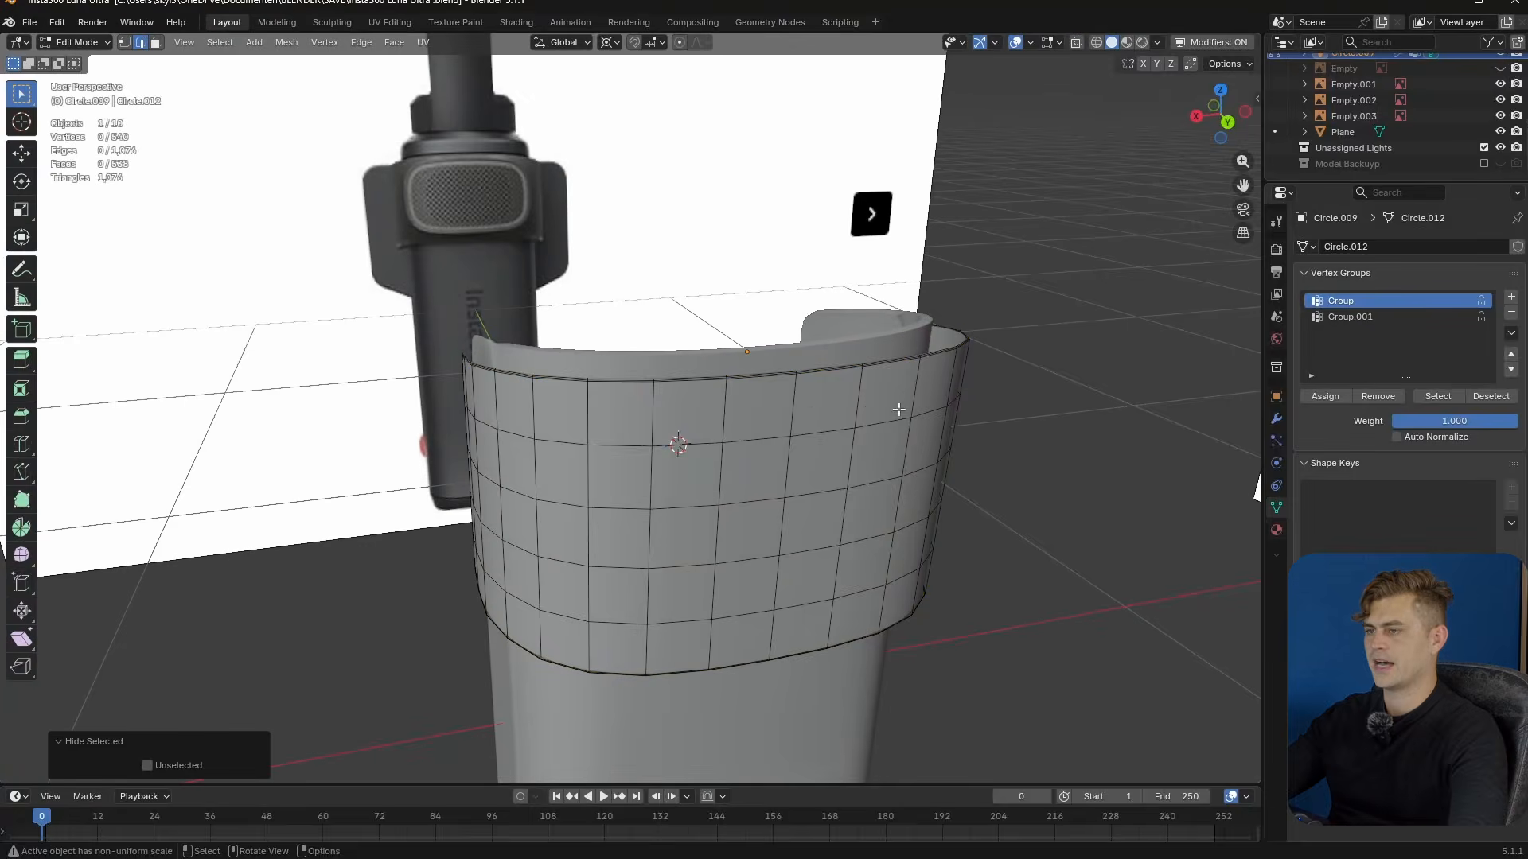
- From the back view, select the band's central 8 by 5 block of faces over the reference's textured pad and save the file
middle_drag(854, 427, 828, 457)
key(ctrl+KP_1)
key(alt+z)
scroll(757, 392, up, 5)
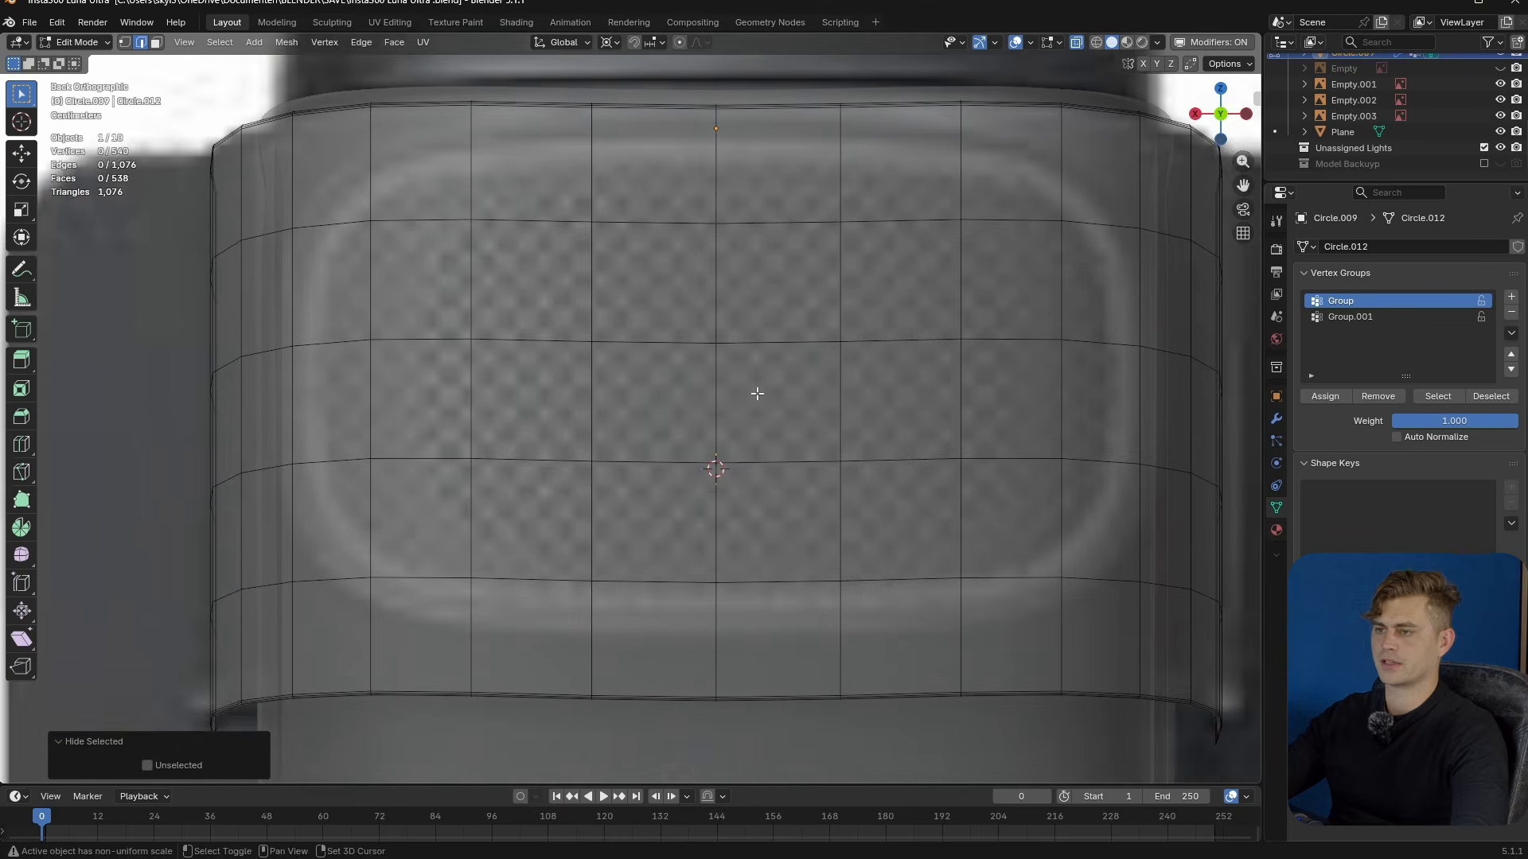
shift+middle_drag(703, 361, 723, 424)
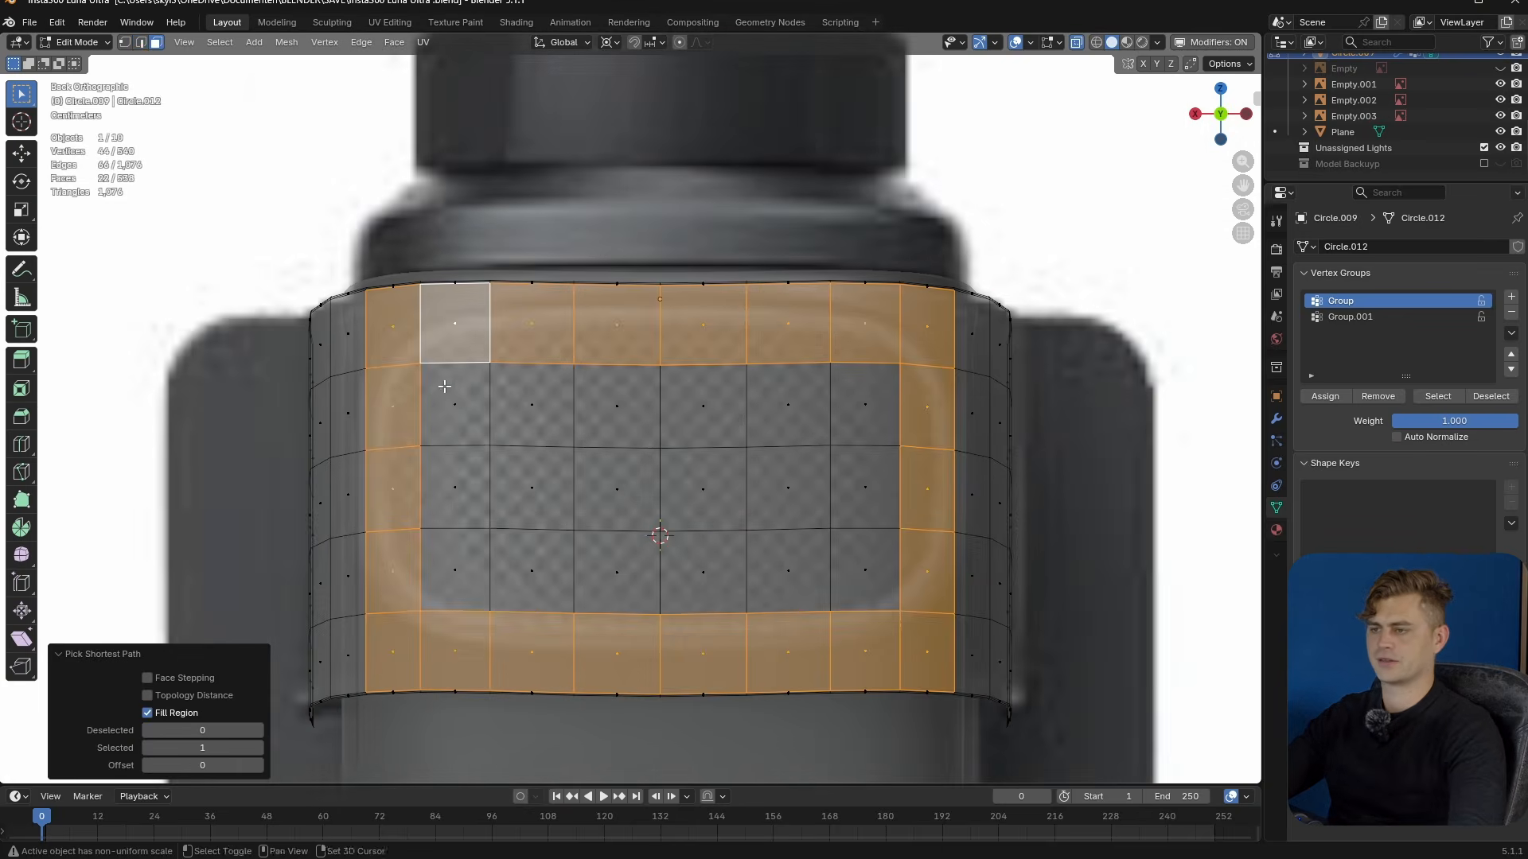
shift+drag(444, 385, 884, 614)
key(ctrl+s)
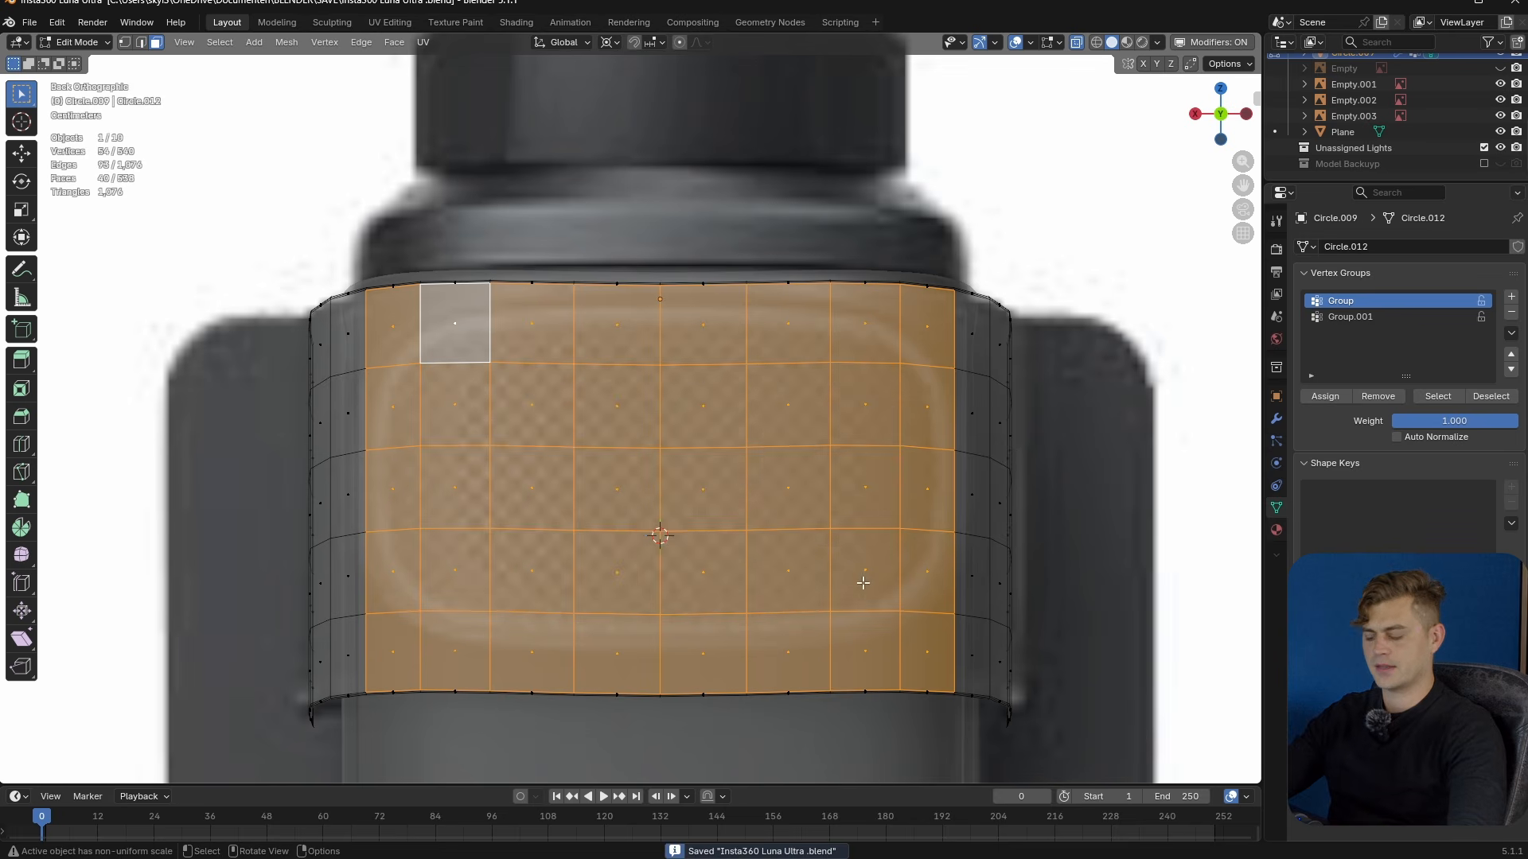
- Try insetting the selected rear faces and inspect the band's surface in Object Mode
key(i)
click(812, 570)
key(Tab)
middle_drag(776, 556, 847, 546)
key(alt+z)
scroll(775, 556, down, 4)
scroll(791, 380, up, 2)
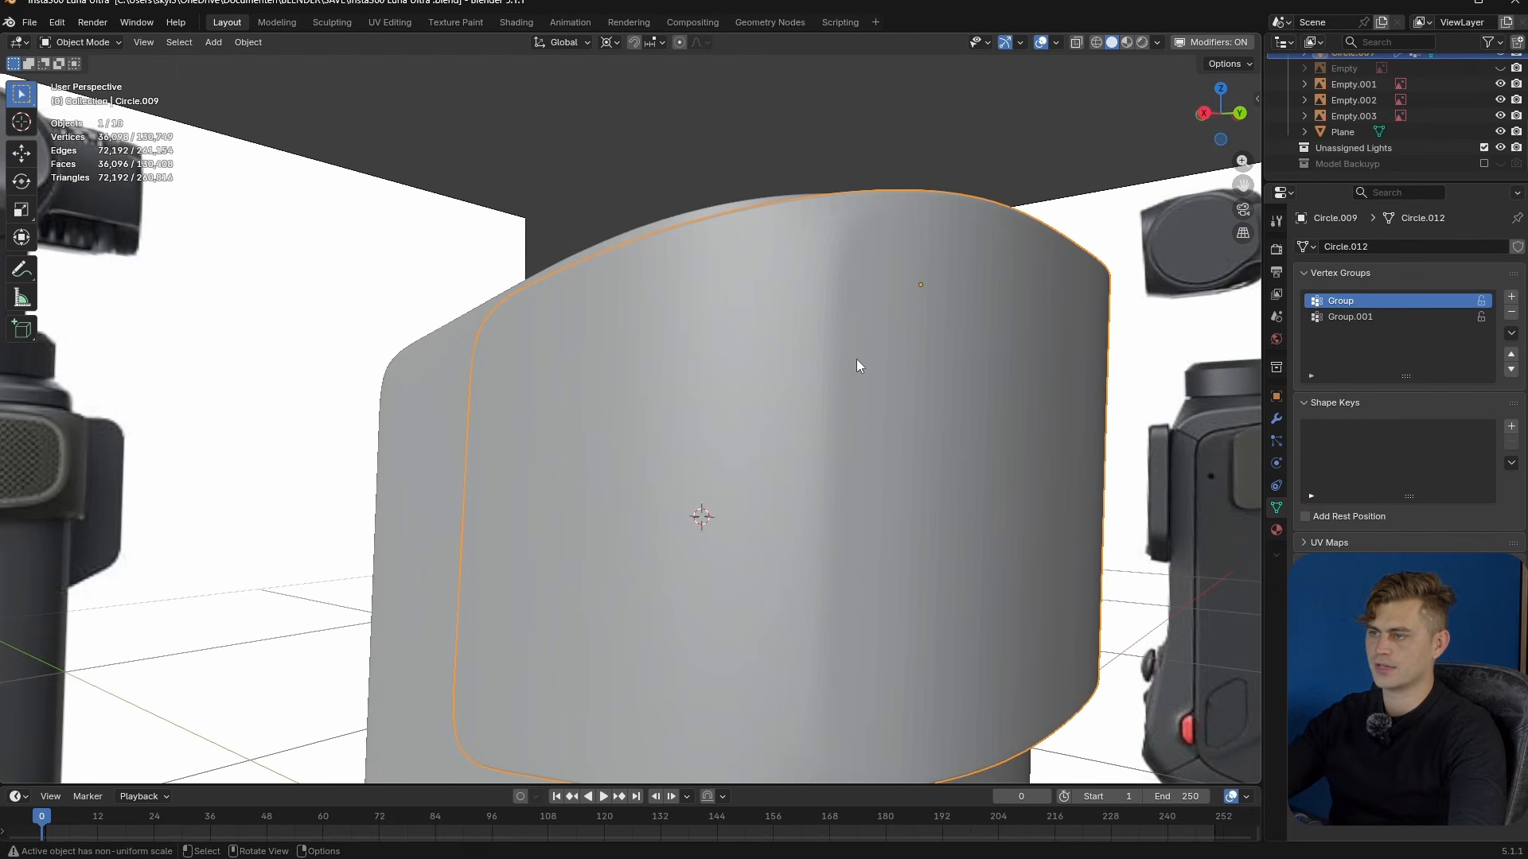
scroll(835, 362, down, 3)
key(alt+z)
key(alt+z)
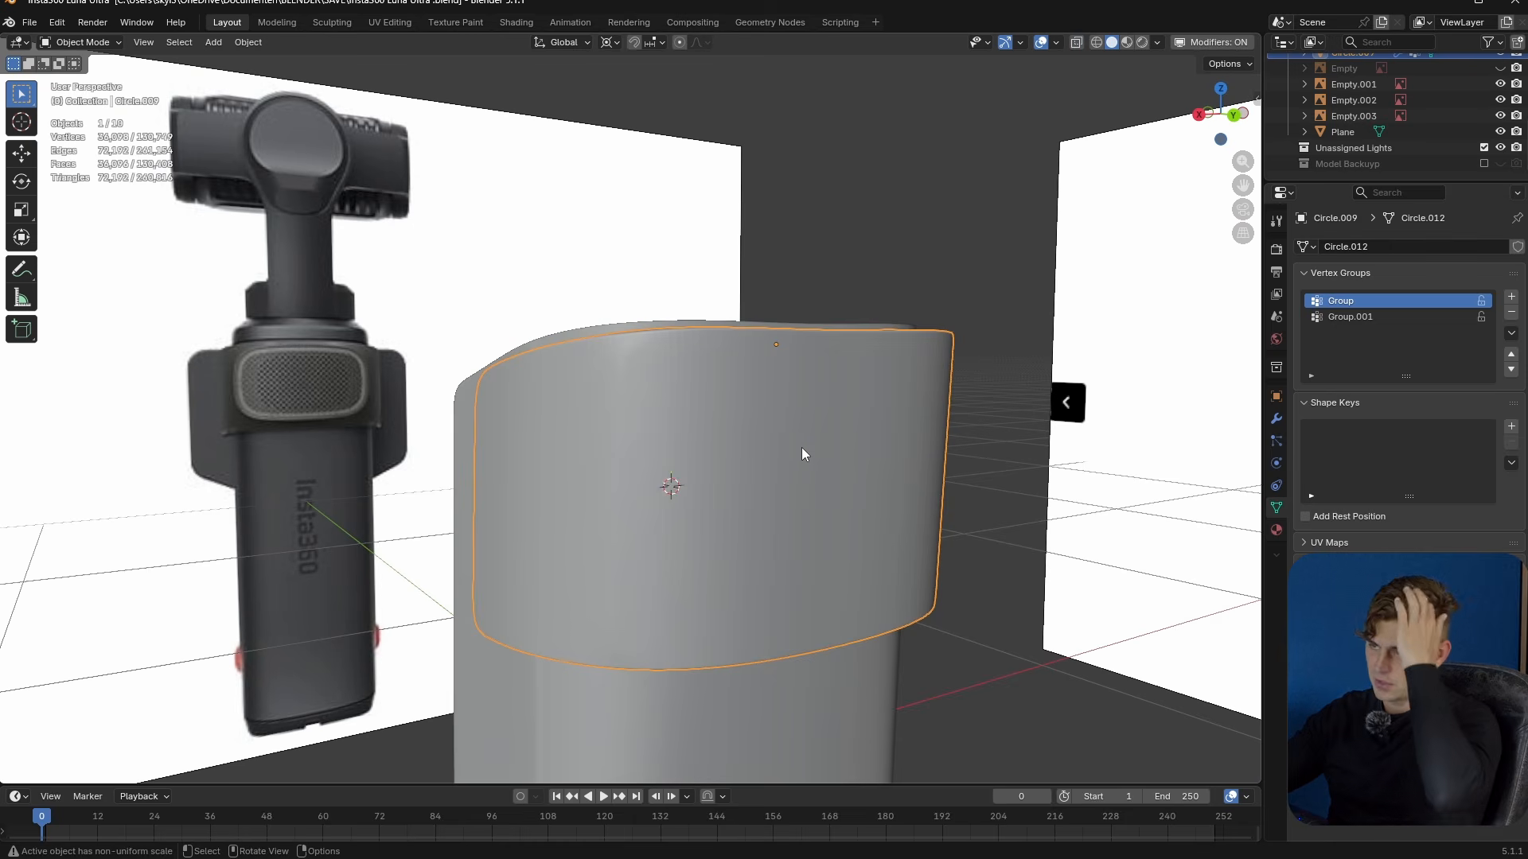
- Duplicate the band in place in Object Mode and move the copy to the Model Backuyp collection
key(Tab)
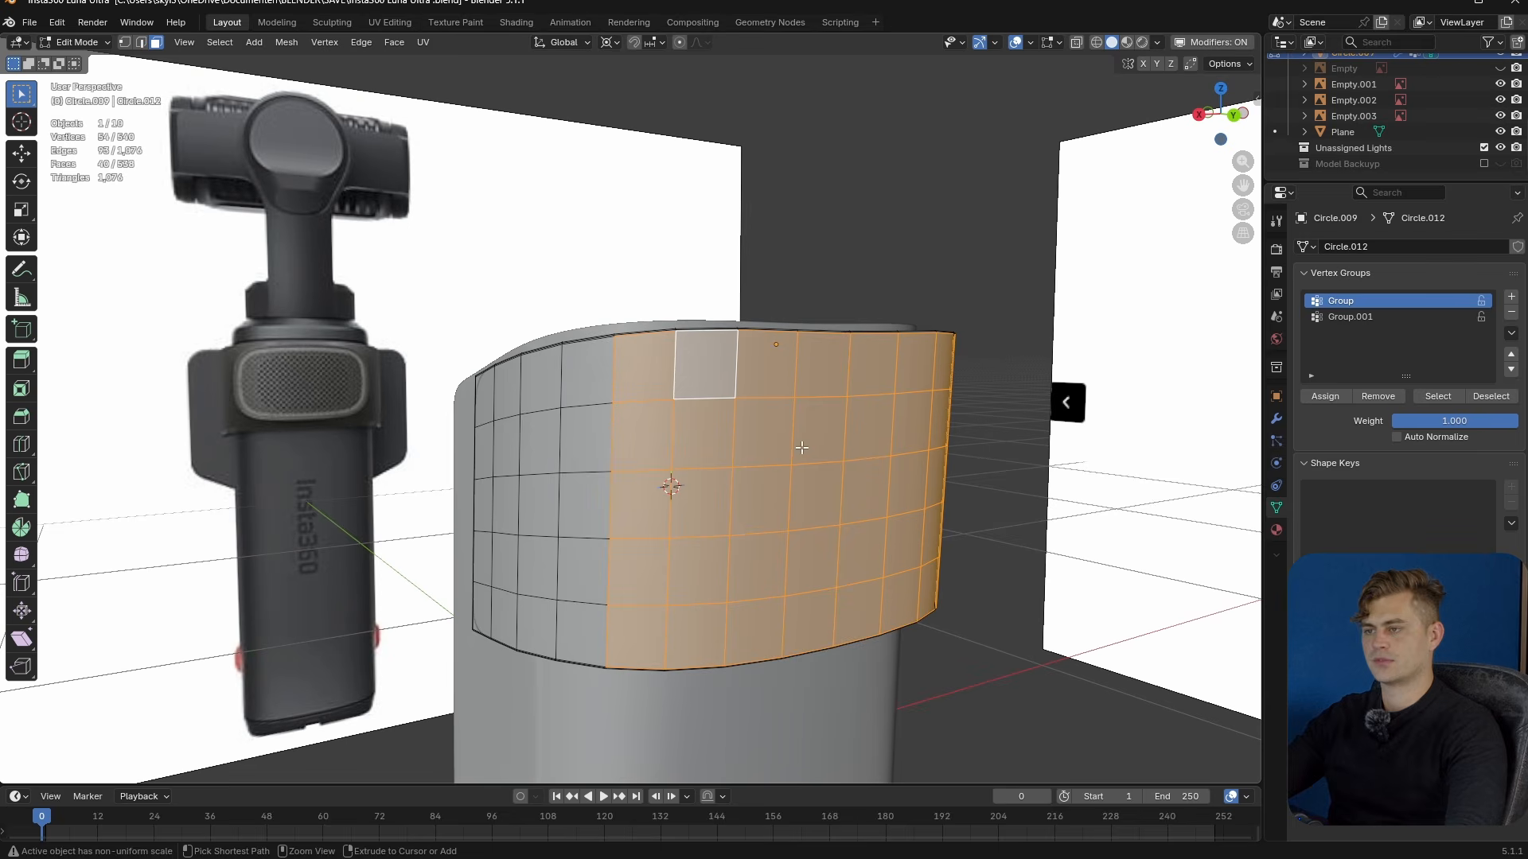
scroll(801, 448, down, 5)
key(Tab)
middle_drag(753, 498, 714, 525)
key(m)
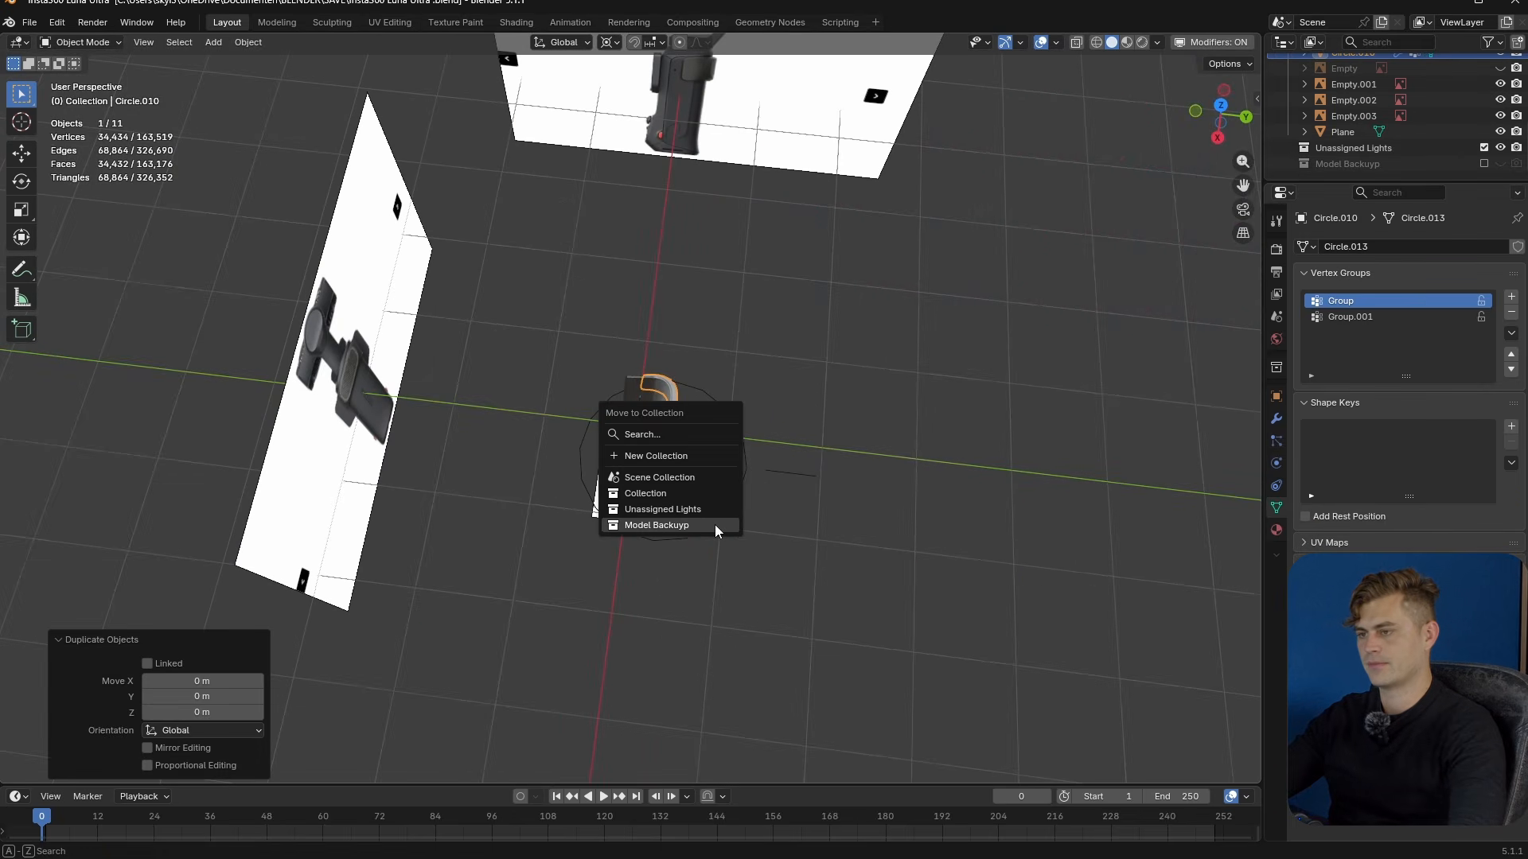
- Move the duplicated band object to the Model Backuyp collection as a backup
click(715, 525)
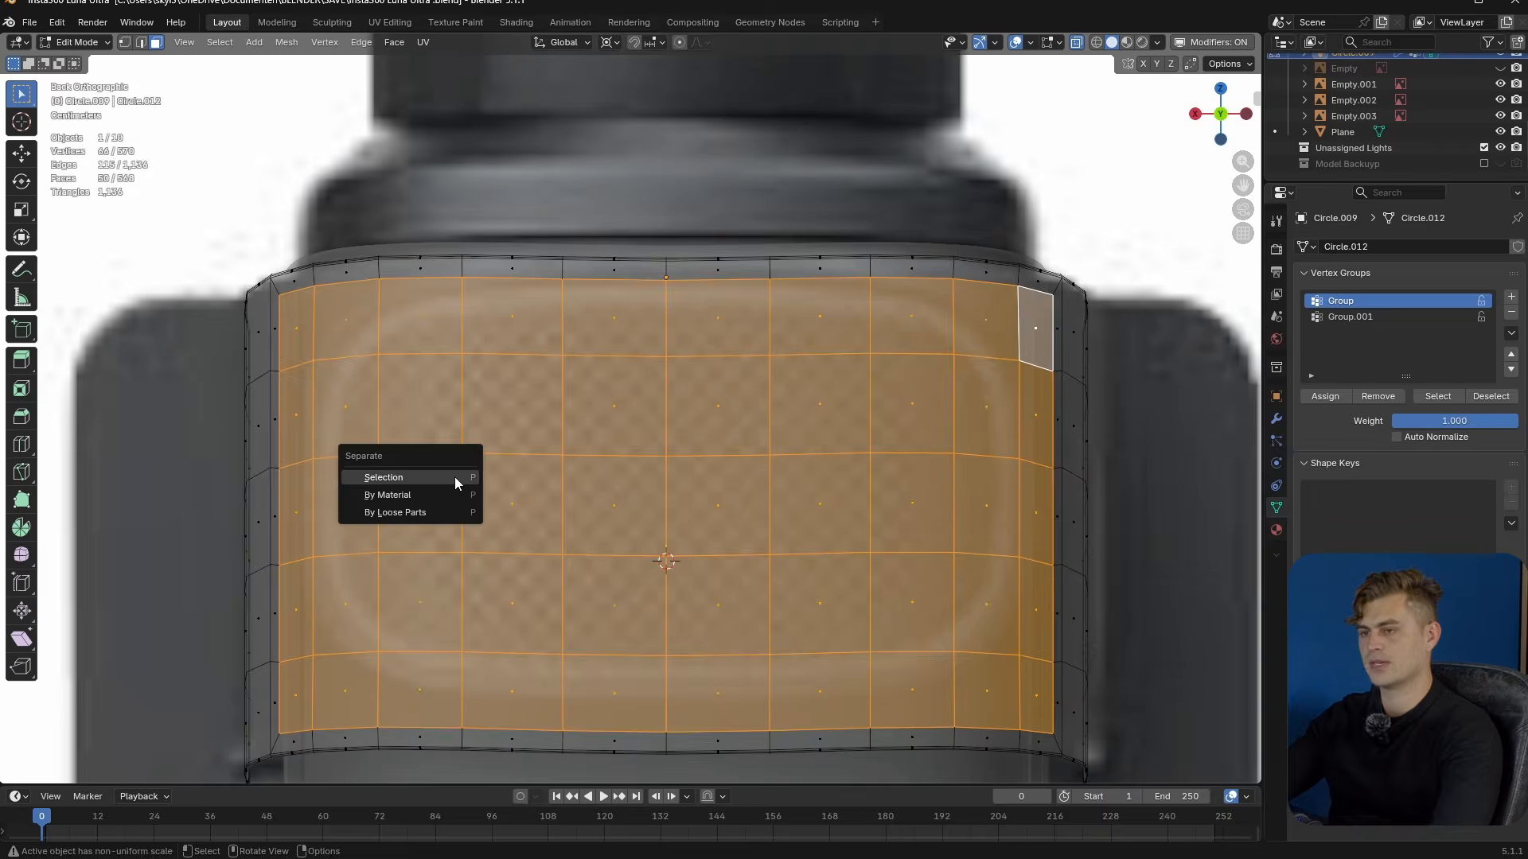
- Separate the selected centre faces of the band into their own object and hide that object
click(456, 476)
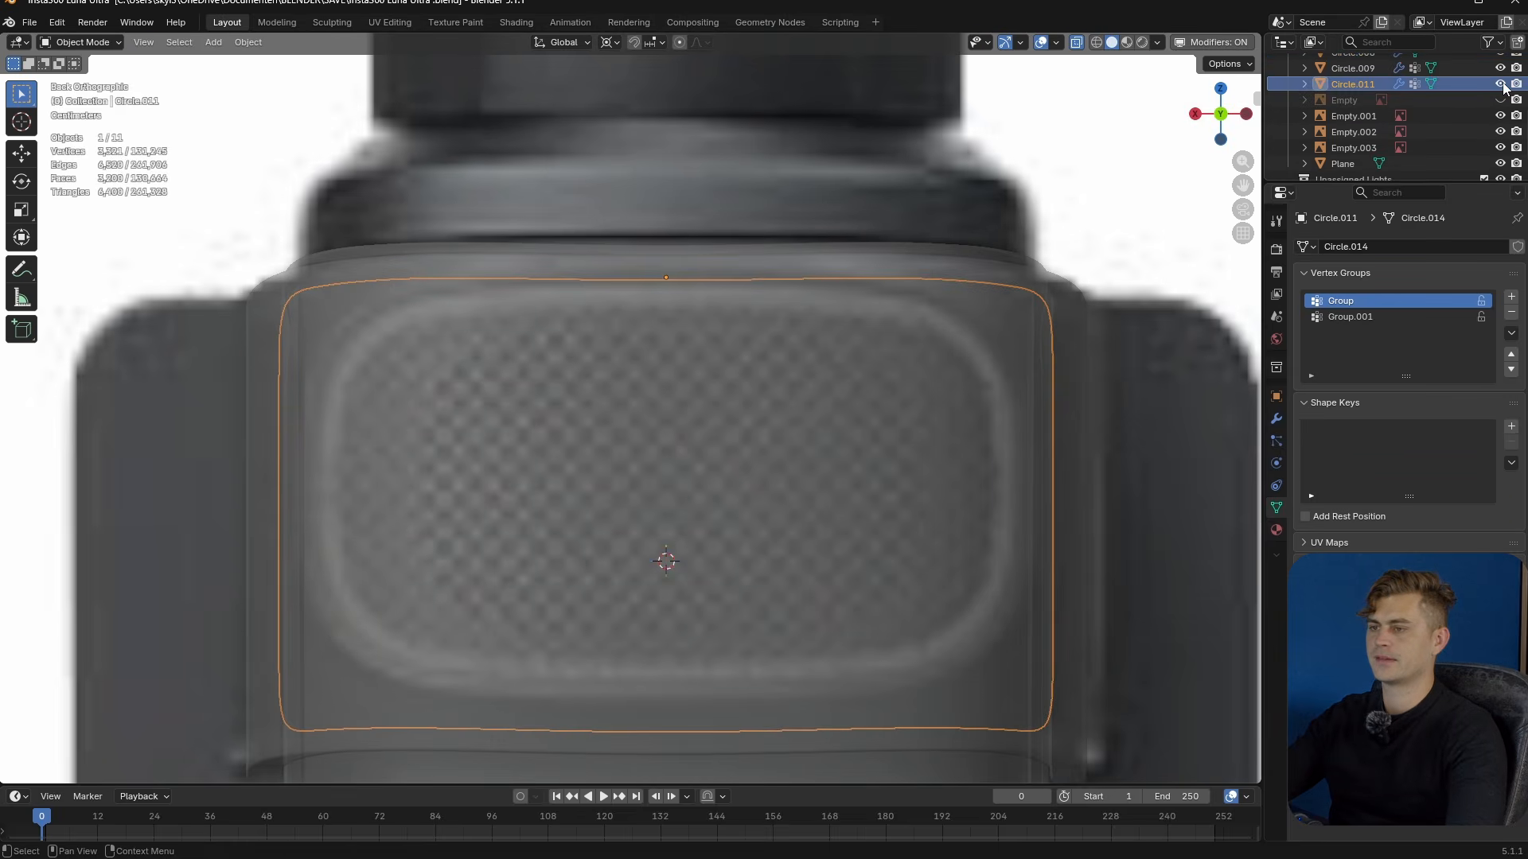
click(1501, 83)
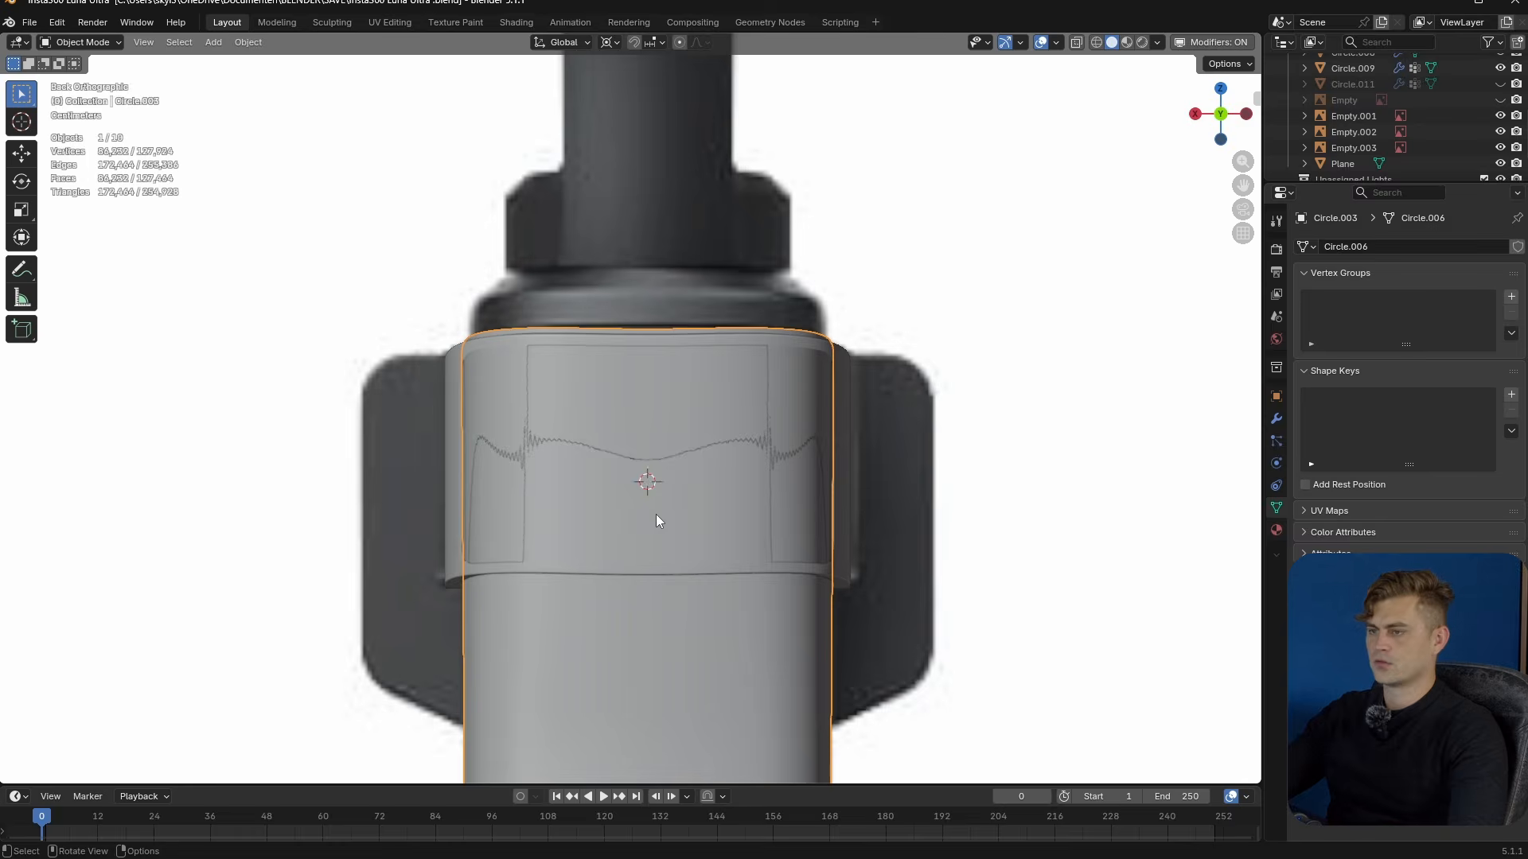
scroll(656, 514, up, 5)
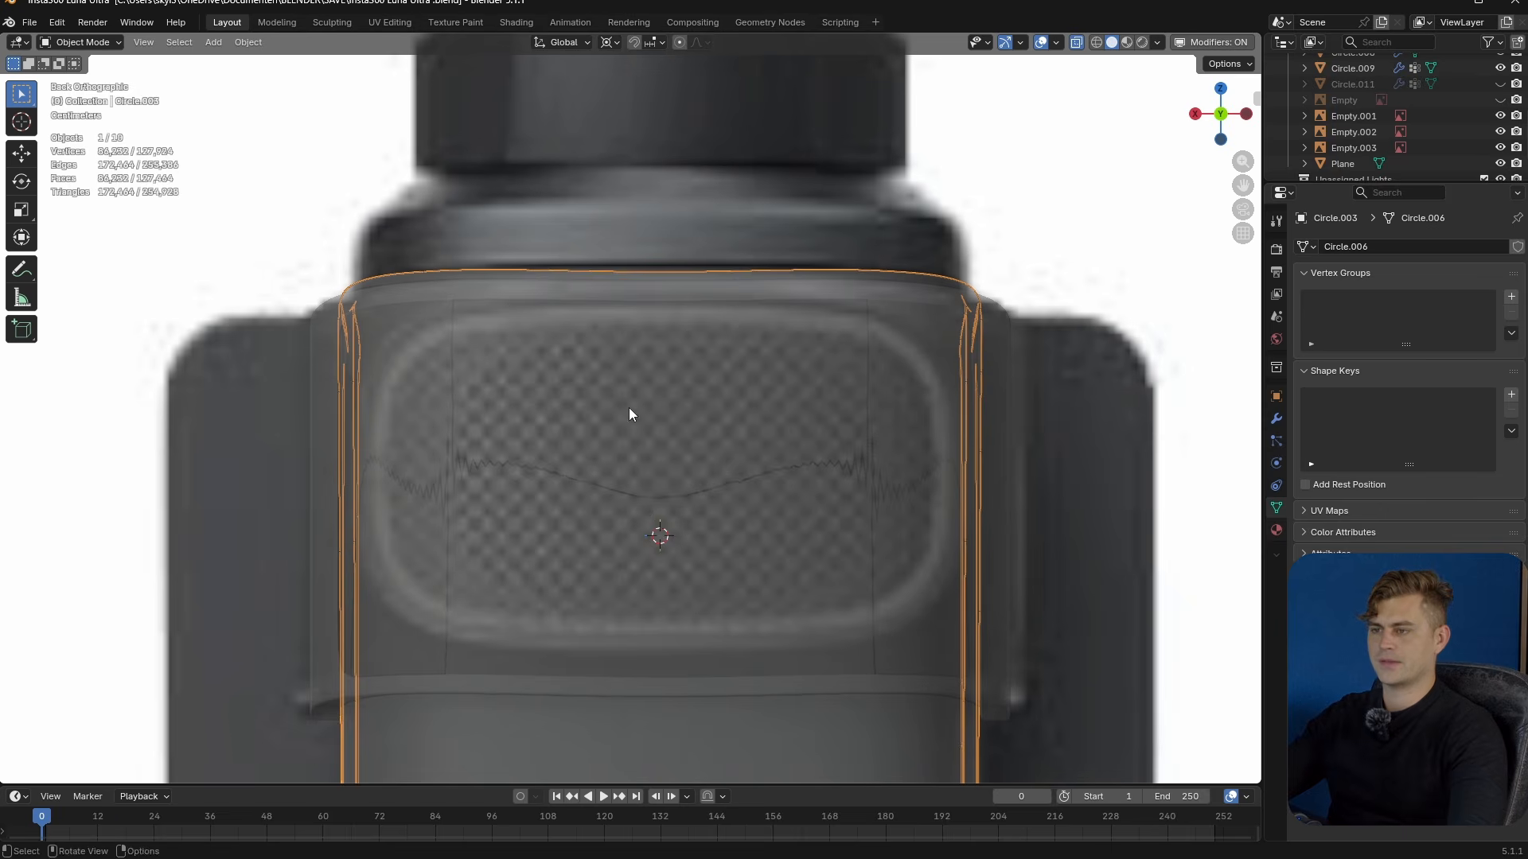
key(shift+a)
mouse_move(607, 216)
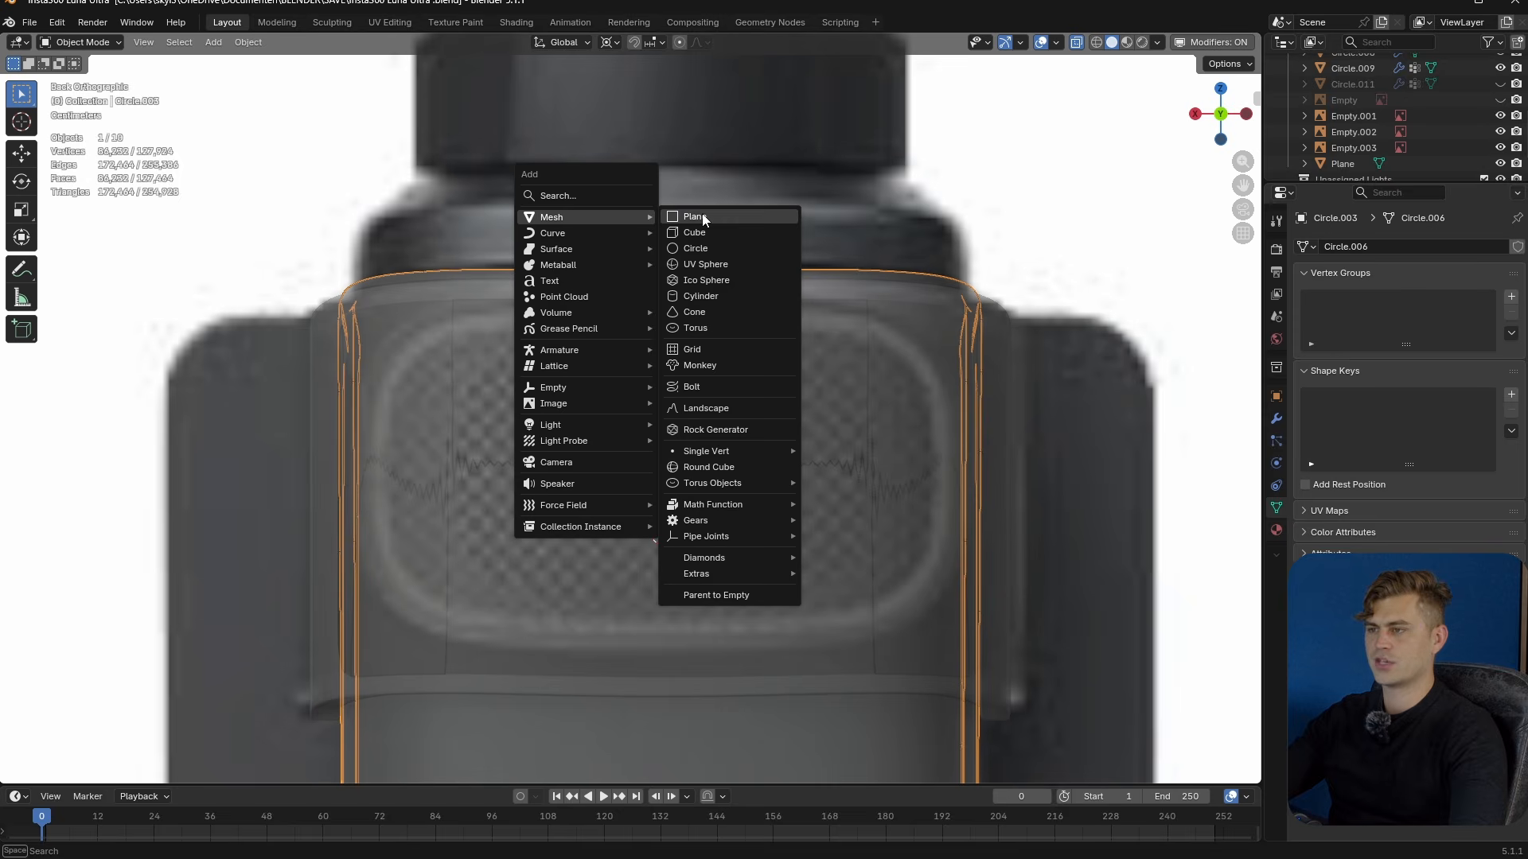
click(696, 248)
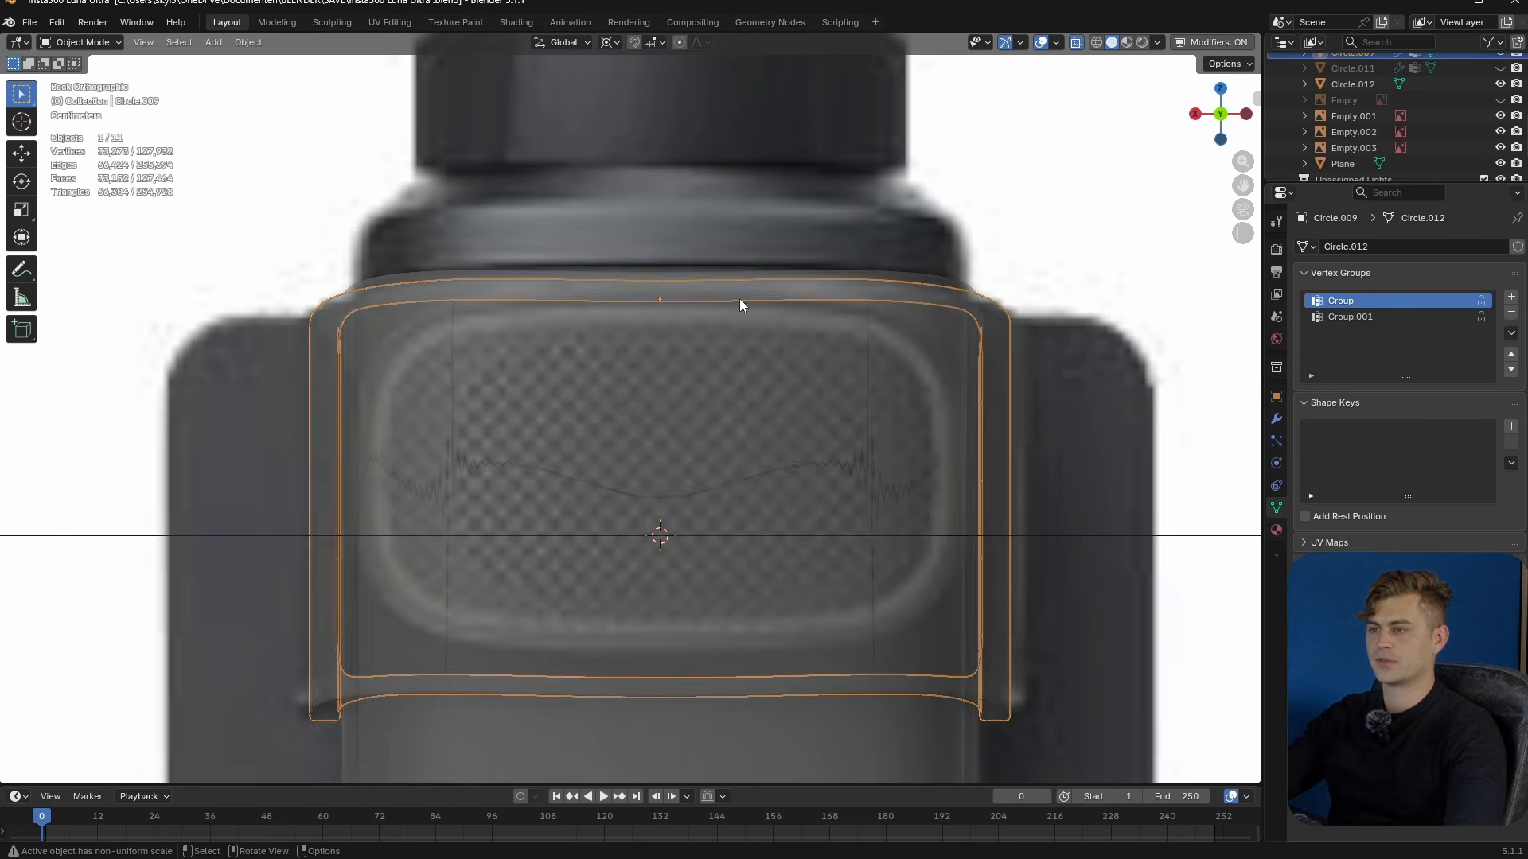
key(Tab)
alt+click(718, 303)
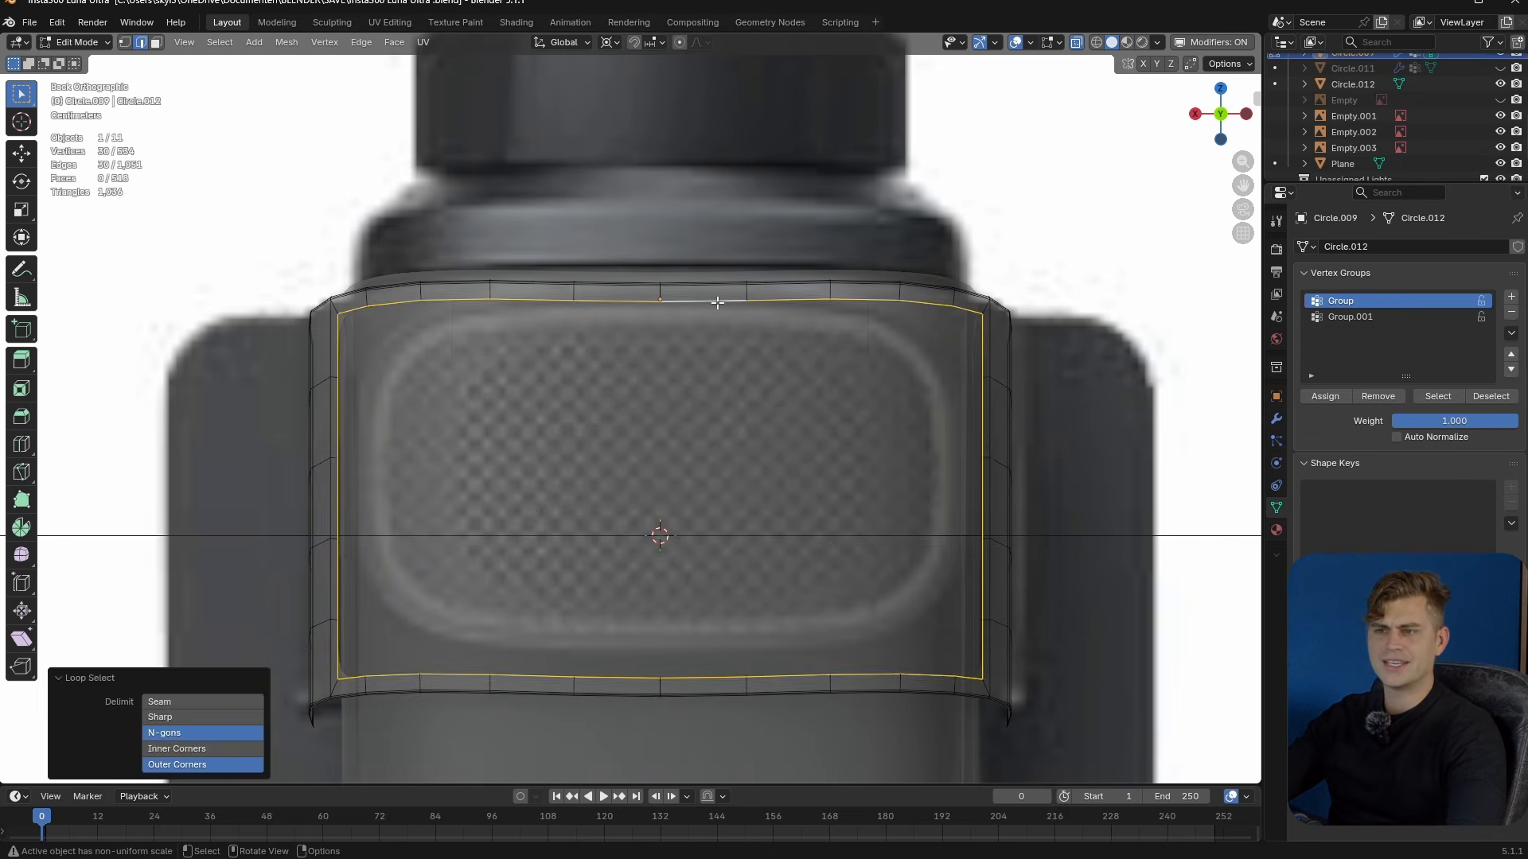
key(Tab)
click(755, 537)
middle_drag(755, 537, 870, 667)
key(x)
click(869, 670)
- Add a 16-vertex circle, scale it down by 0.369 and place it over the upper-left rounded corner of the textured pad in back view
key(shift+a)
mouse_move(708, 531)
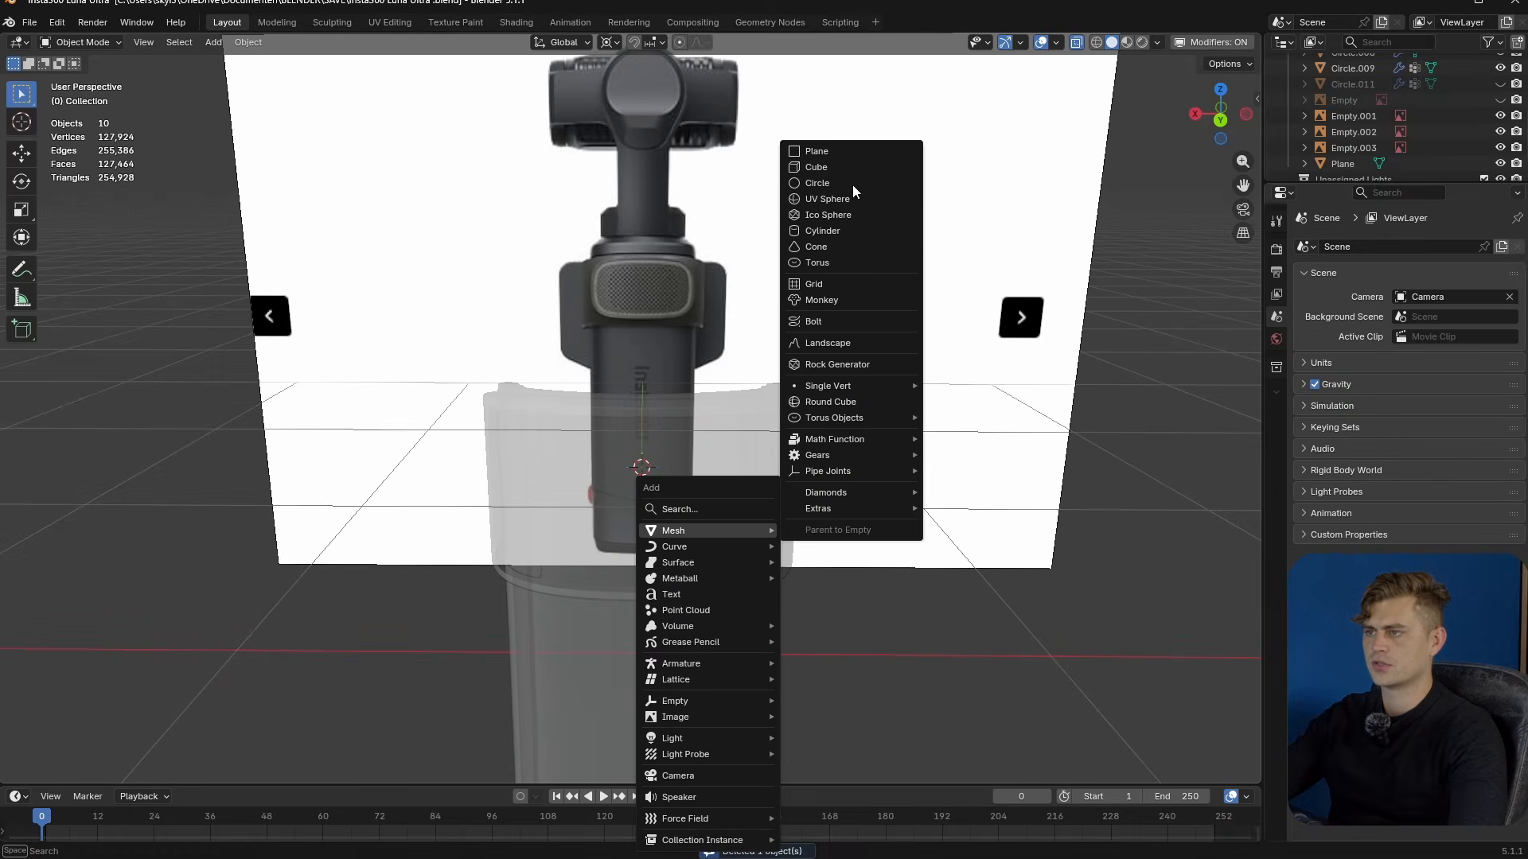
click(846, 185)
click(239, 596)
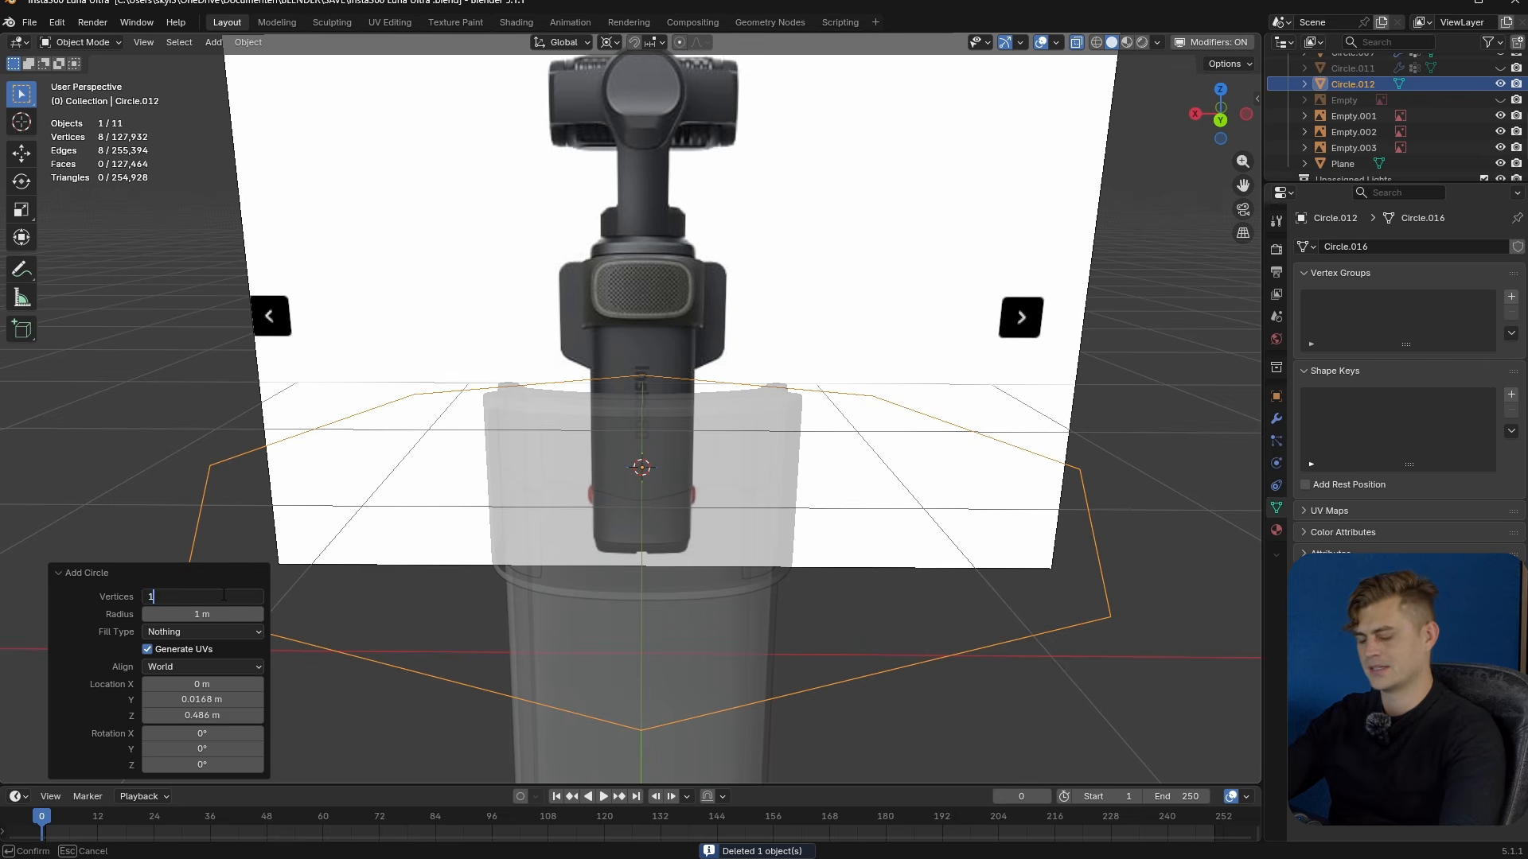
text(16)
key(Return)
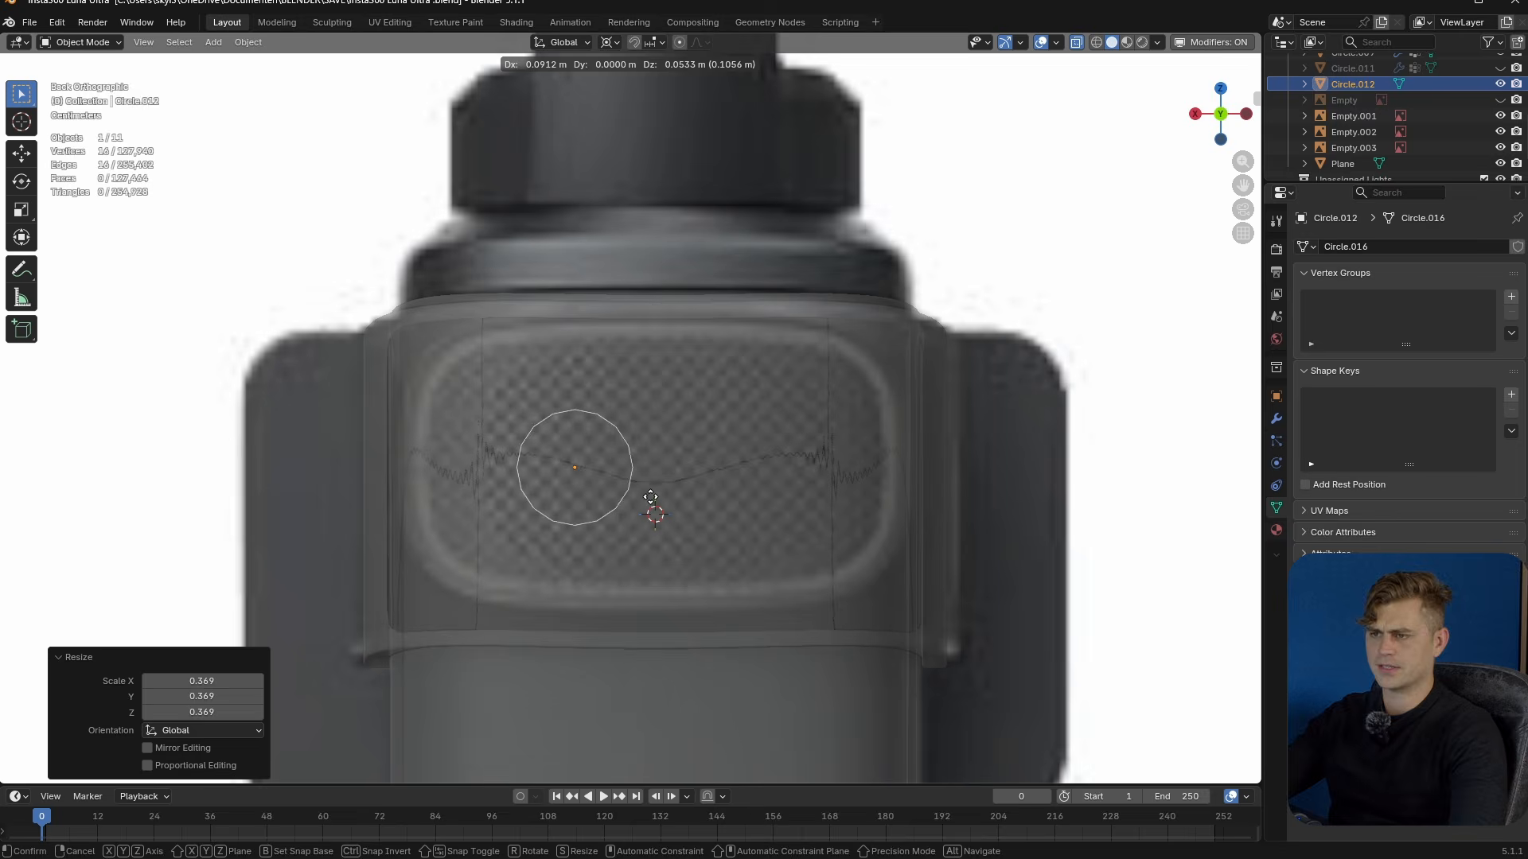
click(553, 433)
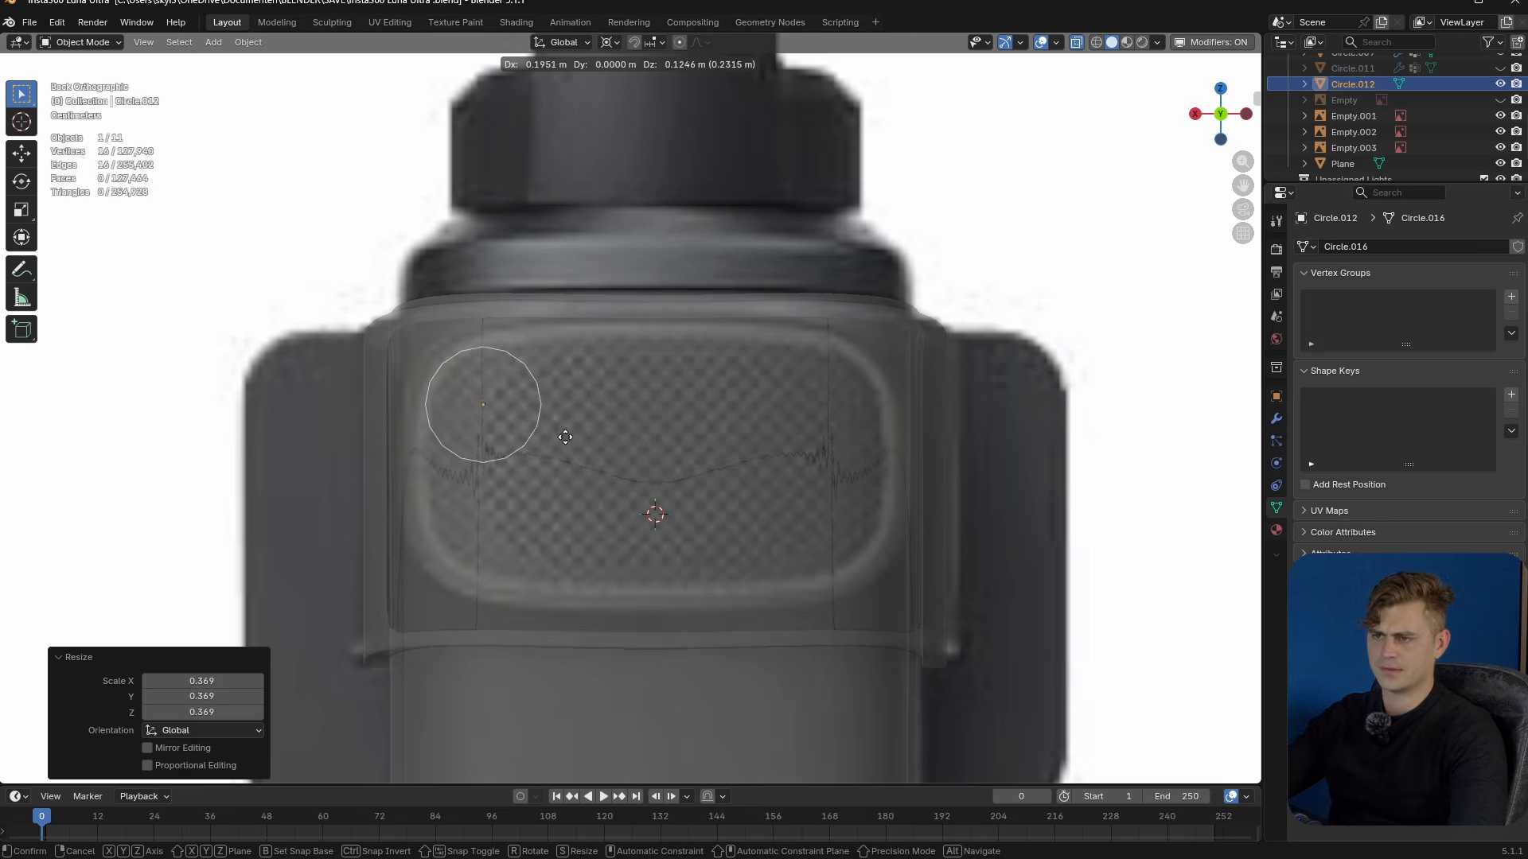
- Delete the circle's unneeded vertices so only the upper-left quarter arc is left along the pad's corner
key(Tab)
scroll(430, 488, up, 1)
click(426, 485)
ctrl+click(571, 463)
ctrl+click(529, 382)
key(x)
click(506, 349)
- Extrude the arc's upper end vertex about 0.184 m along X, following the pad's top edge toward the centre
key(e)
key(x)
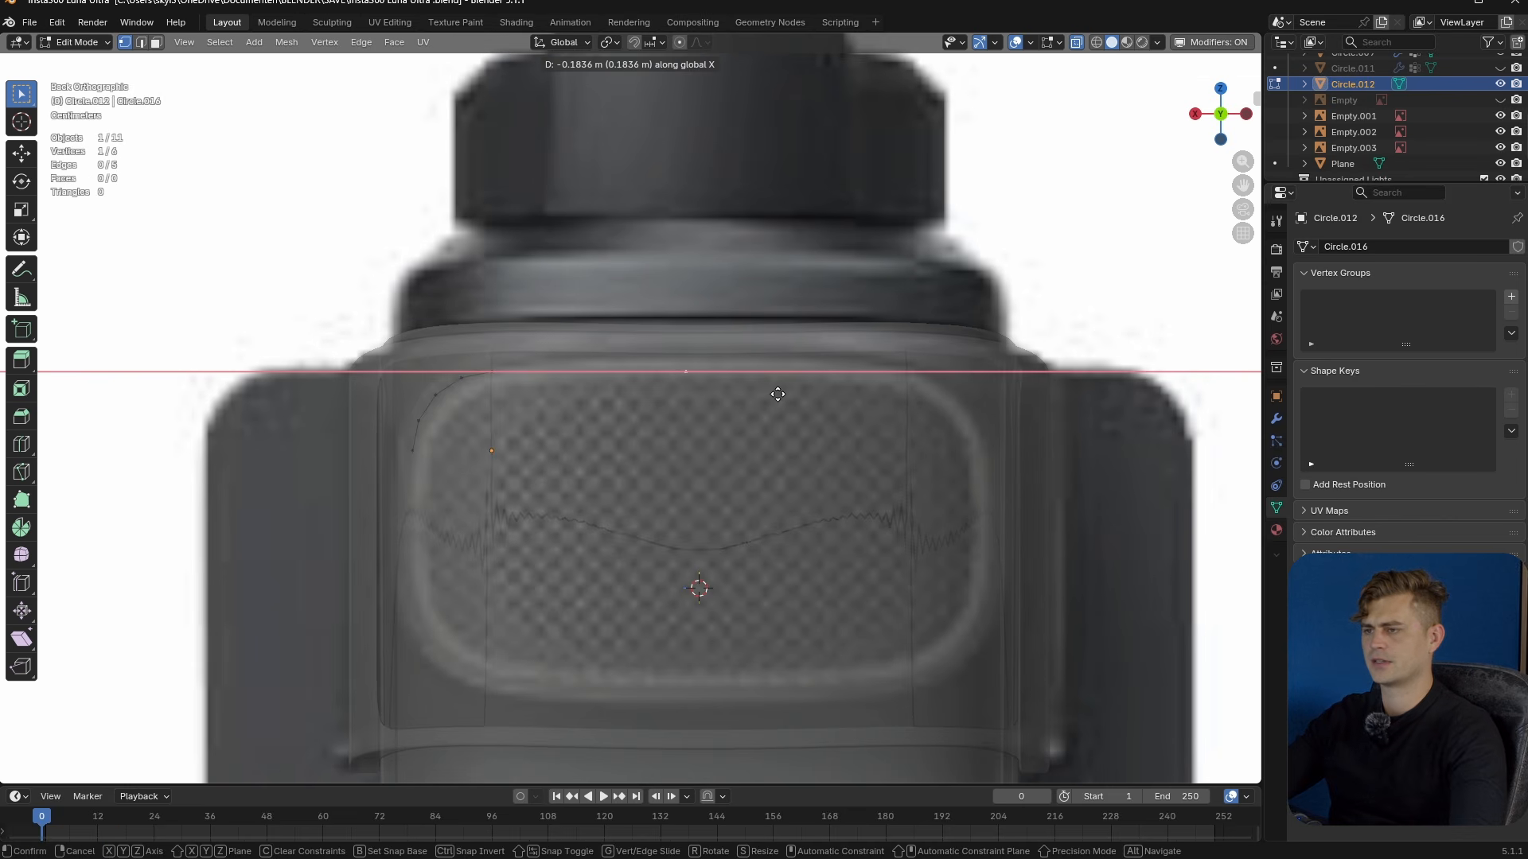
click(778, 394)
- Add a Mirror modifier on the X and Y axes to the outline, using Circle.003 as the mirror object
click(1276, 419)
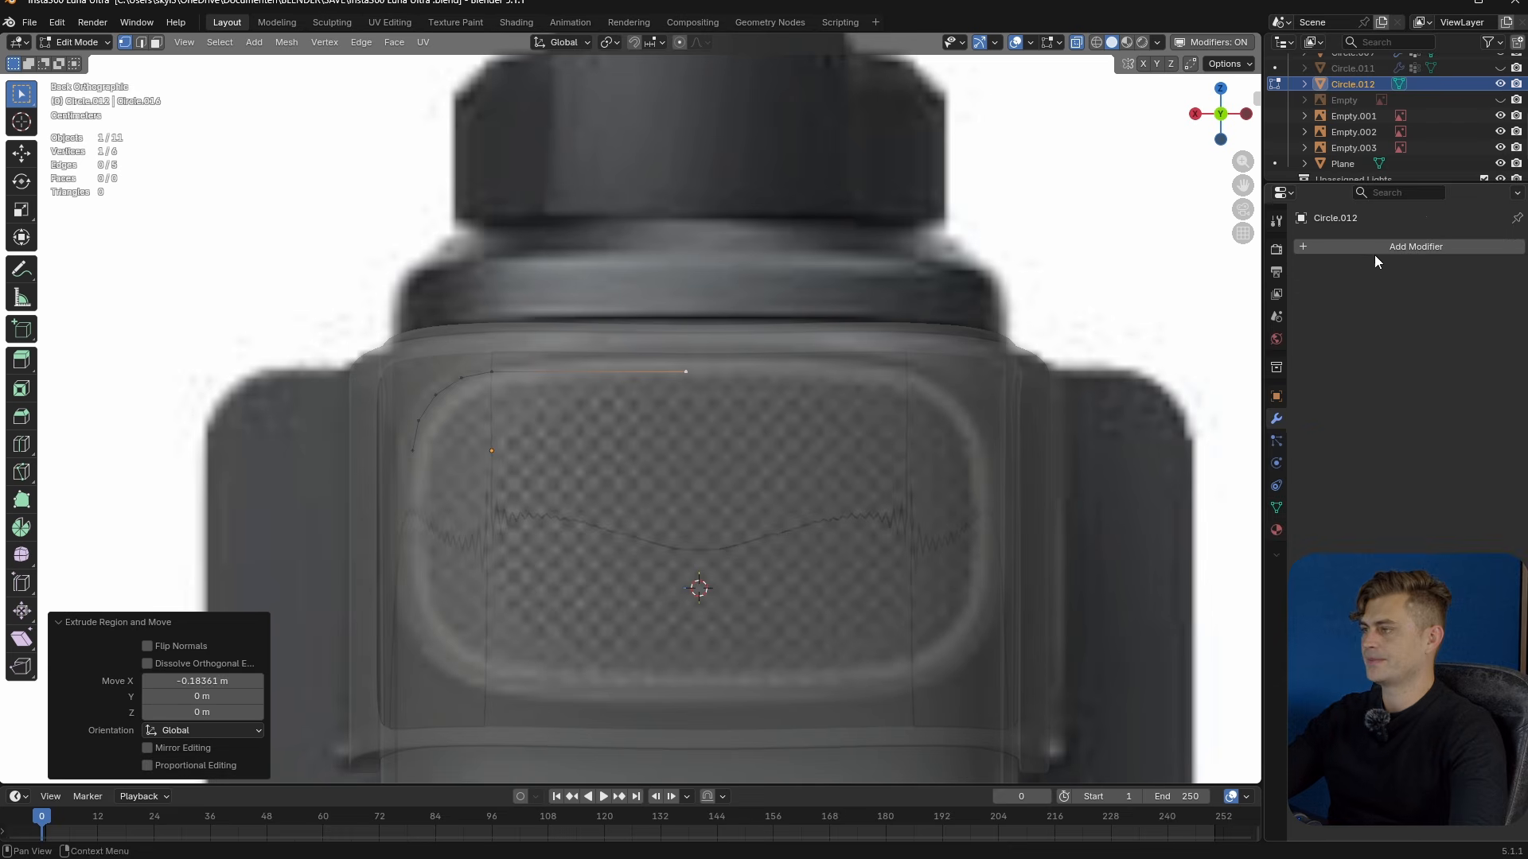
click(1365, 247)
click(1493, 356)
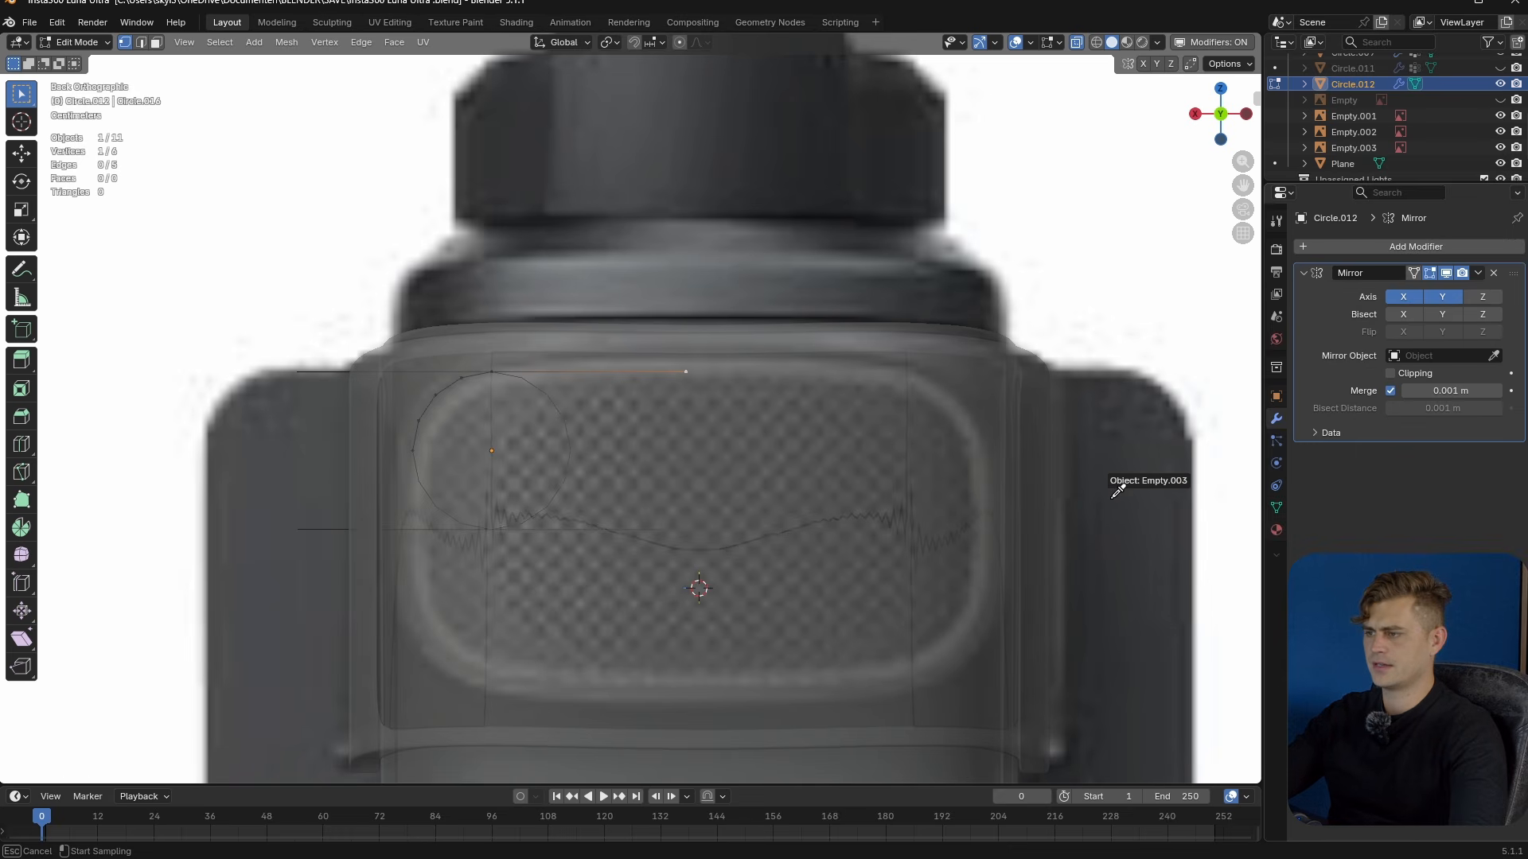
click(774, 739)
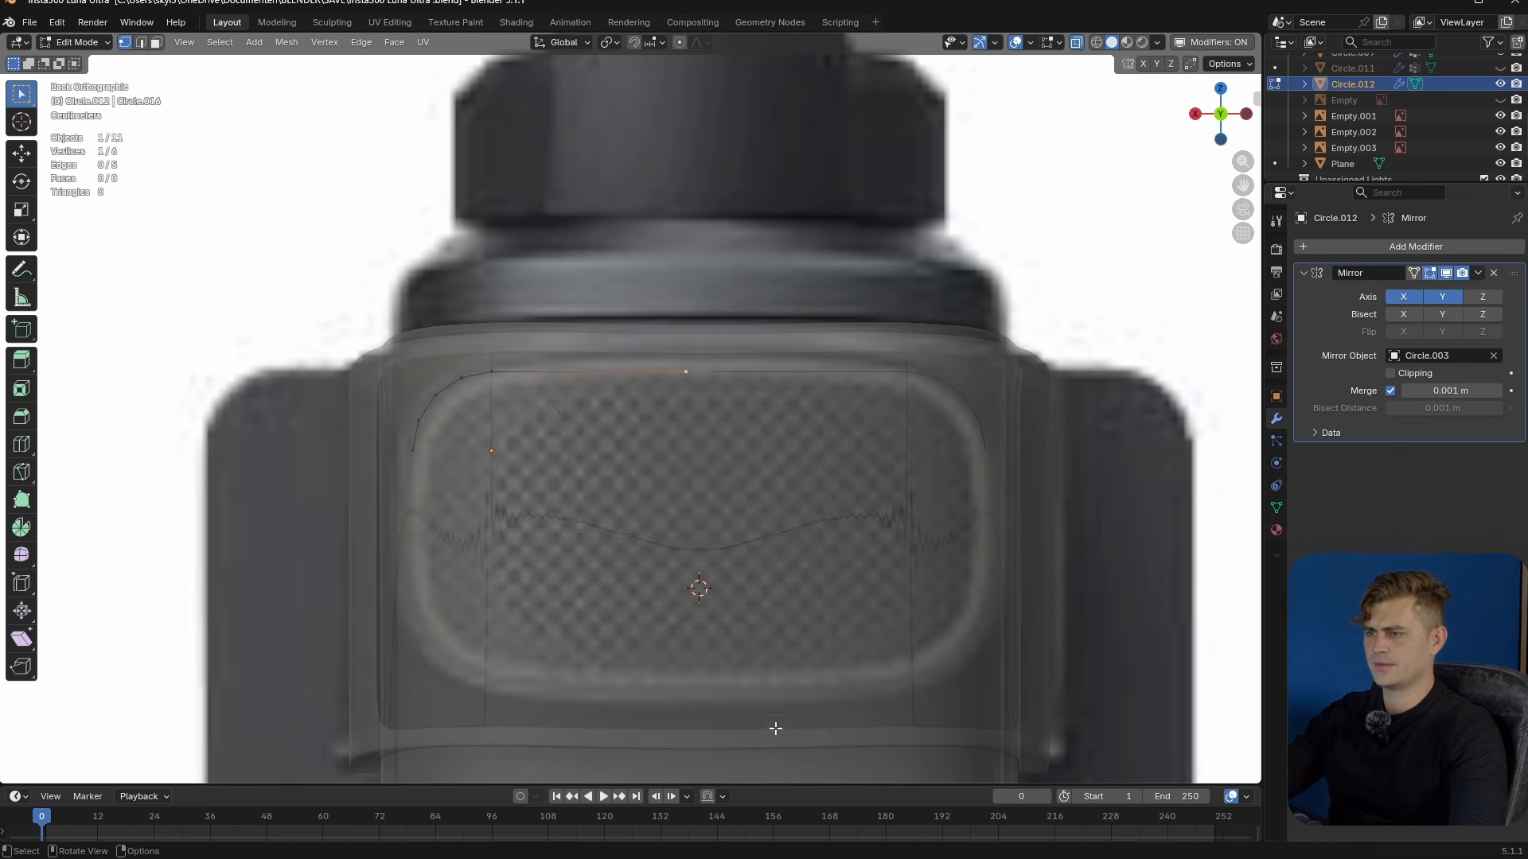
- Enable Clipping on the Mirror modifier and move the outline's upper end vertex along X onto the mirror centre line
scroll(768, 416, up, 3)
key(g)
key(x)
click(1106, 363)
click(1406, 374)
key(g)
key(x)
click(756, 390)
- Raise the top-centre vertex about 0.009 m along Z to match the pad's slightly arched upper edge
scroll(744, 395, down, 3)
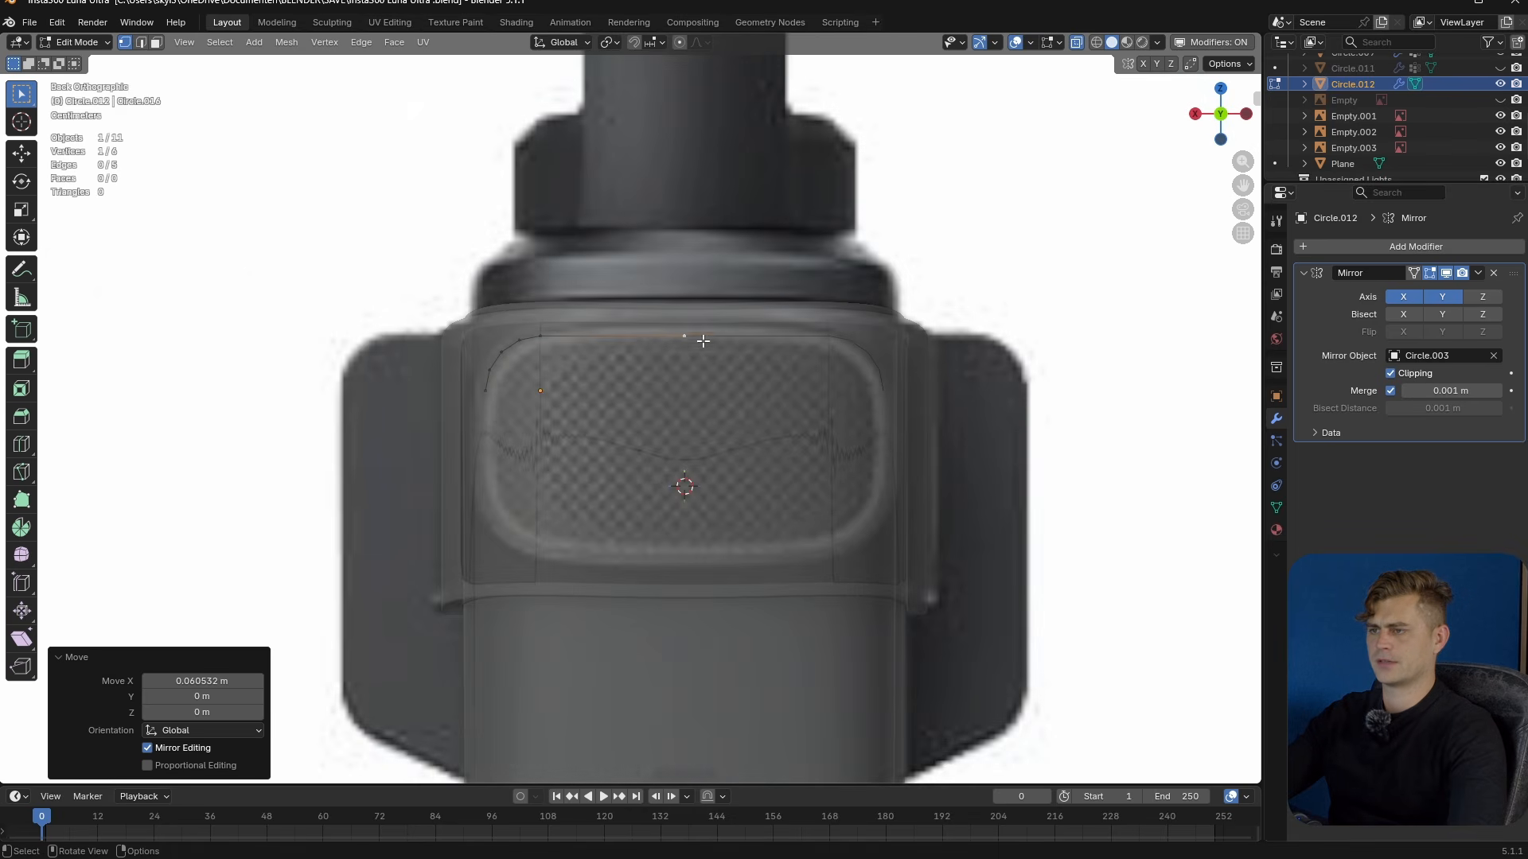
scroll(708, 354, up, 3)
key(g)
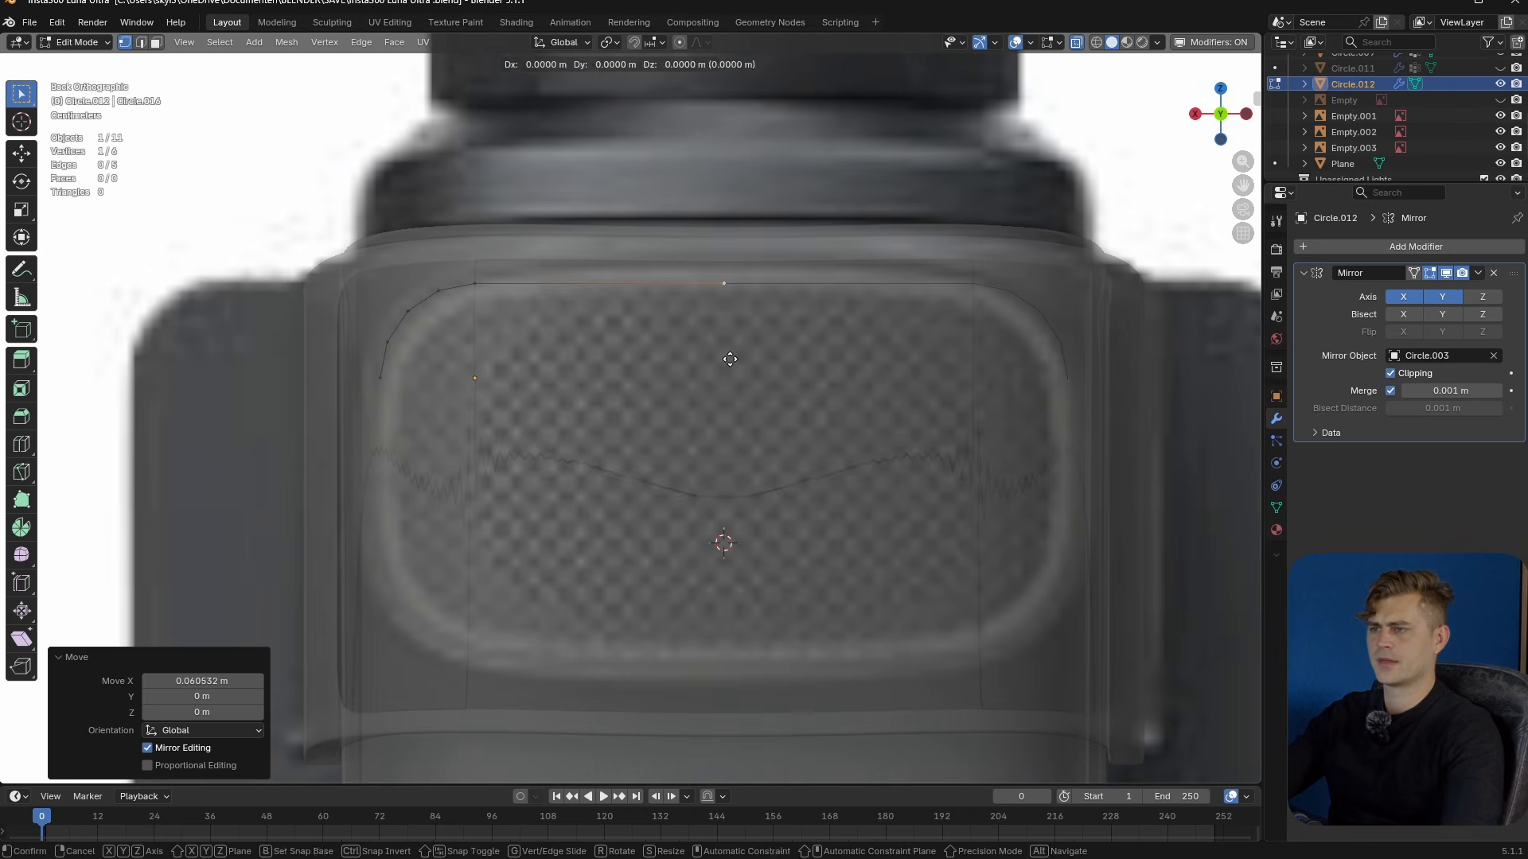
key(z)
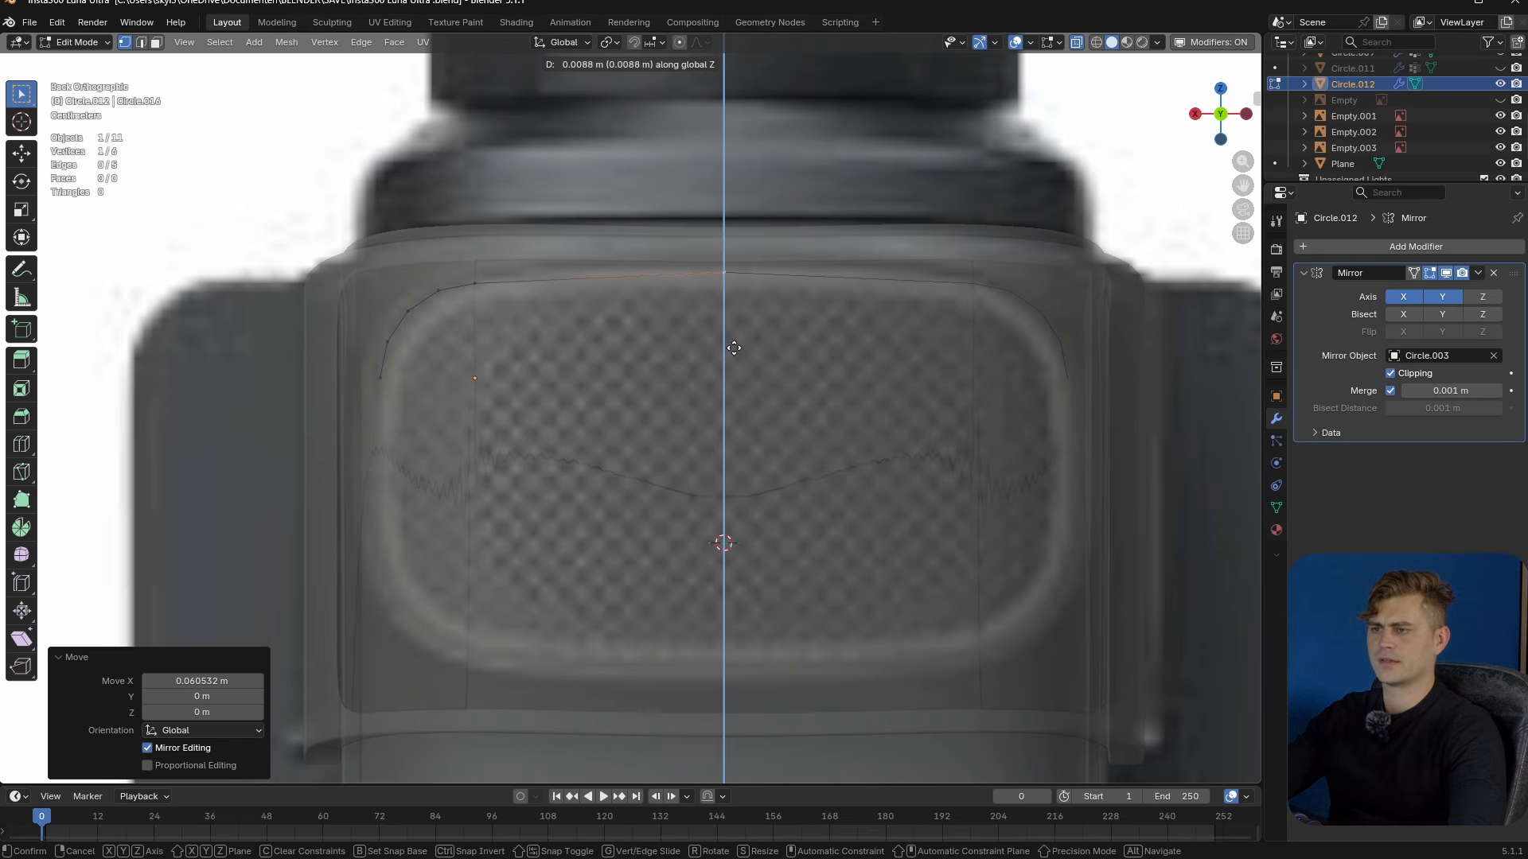
click(734, 348)
- Add one cut in the middle of the outline's top edge and raise the new vertex about 0.003 m
key(ctrl+r)
click(636, 285)
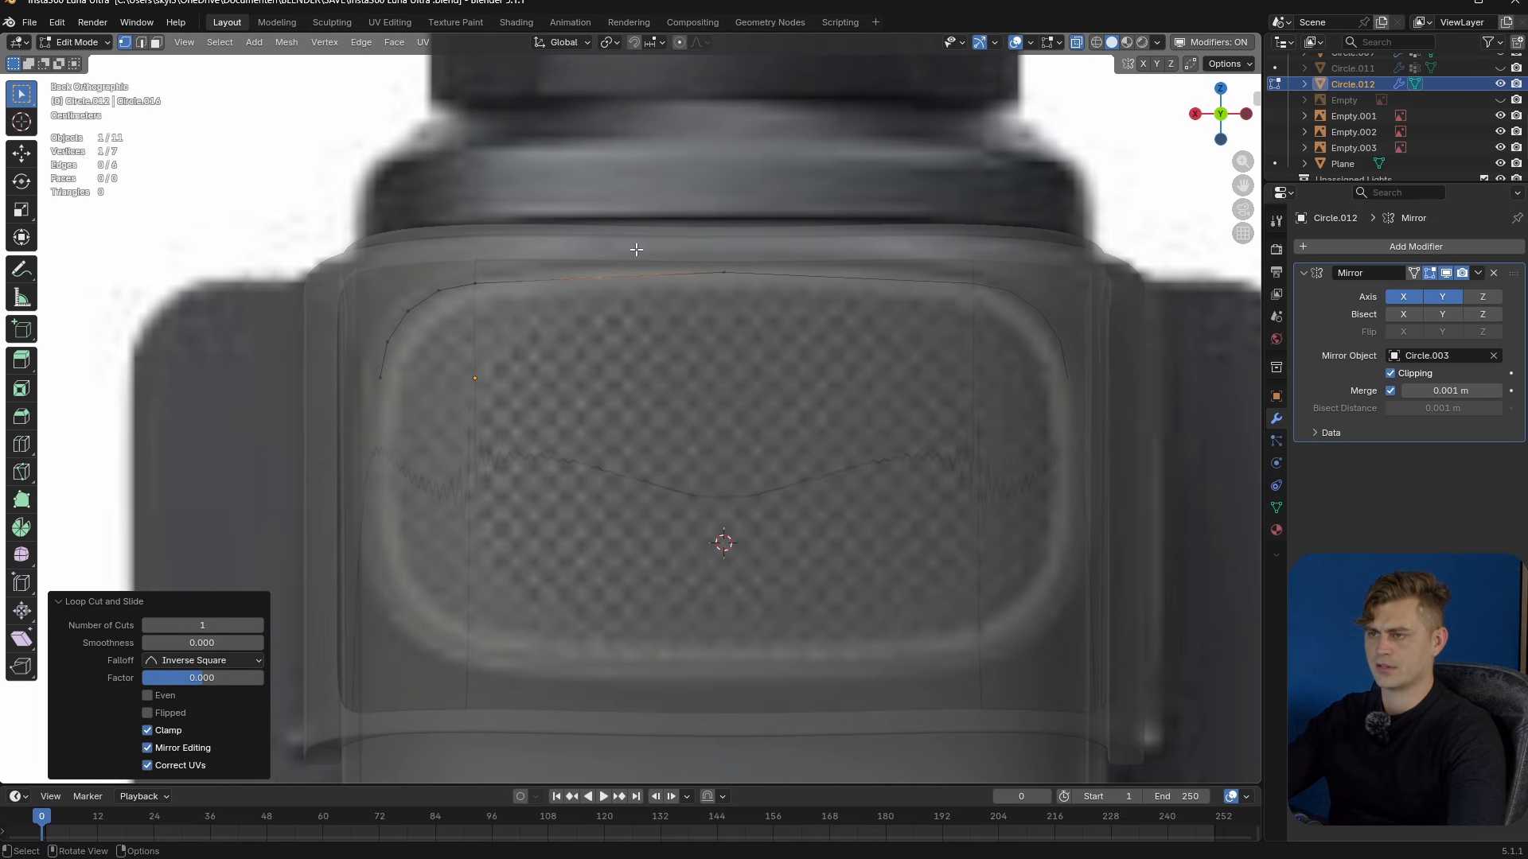
key(g)
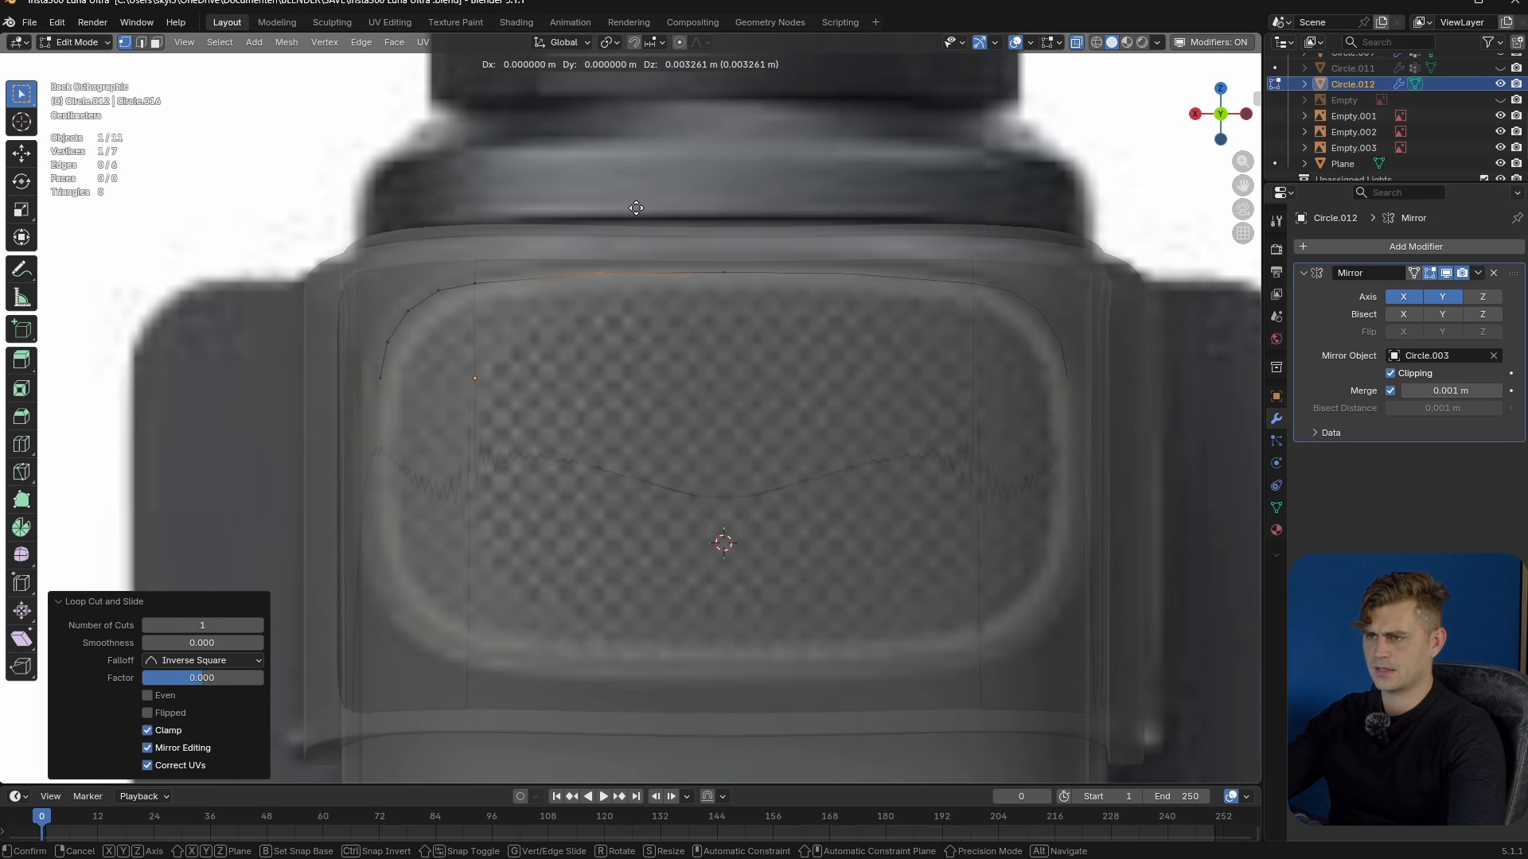
click(636, 208)
- Duplicate the whole upper outline, flip it with a Z scale of -1 and move it about -0.227 m along Z to the pad's lower edge
key(a)
scroll(858, 400, down, 1)
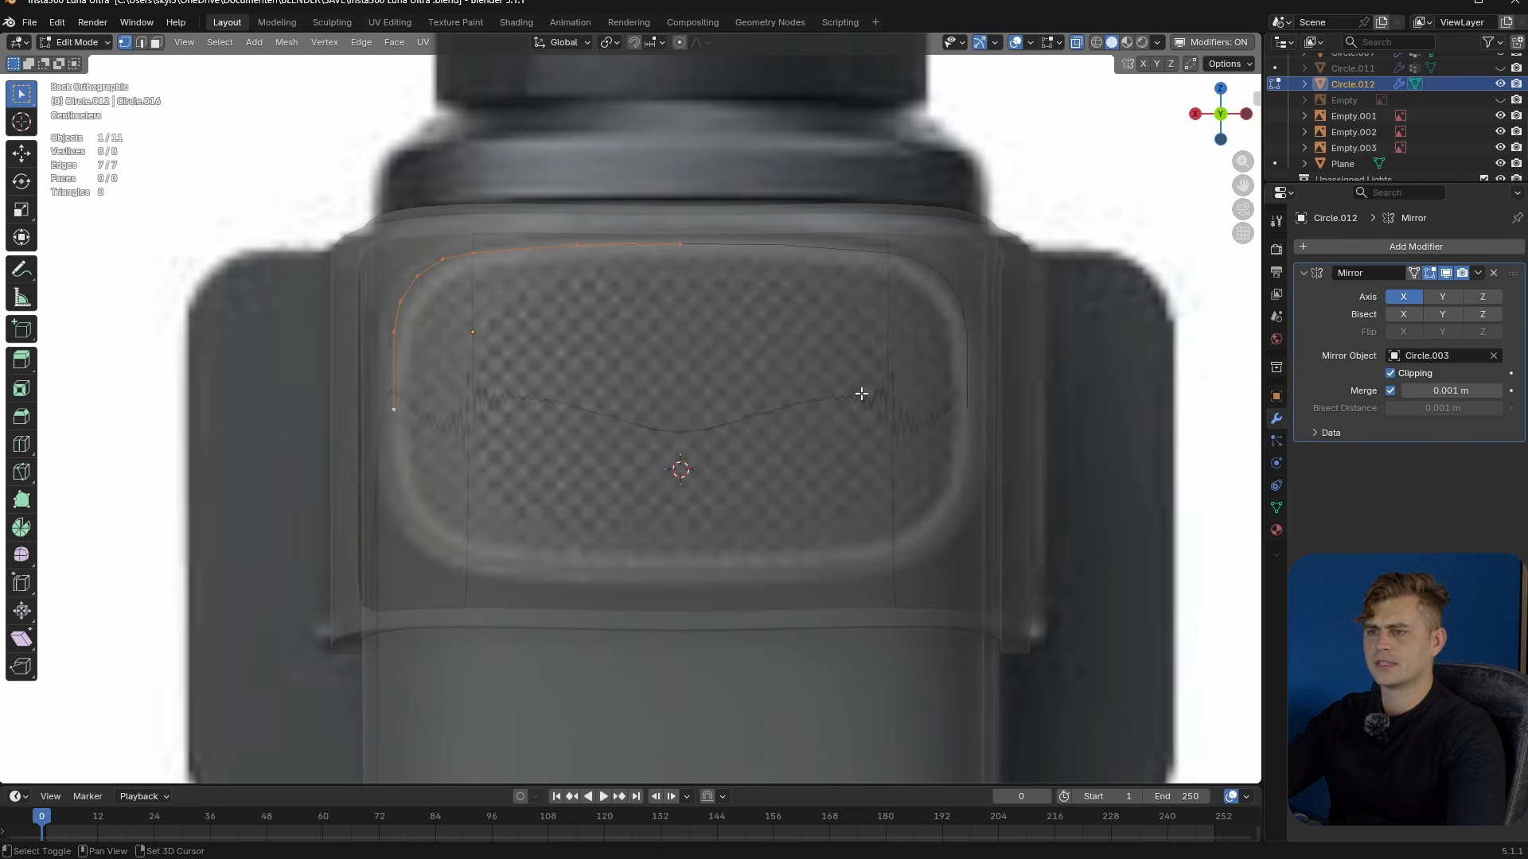
key(shift+d)
right_click(861, 394)
text(sz)
text(-1)
key(Return)
key(g)
key(z)
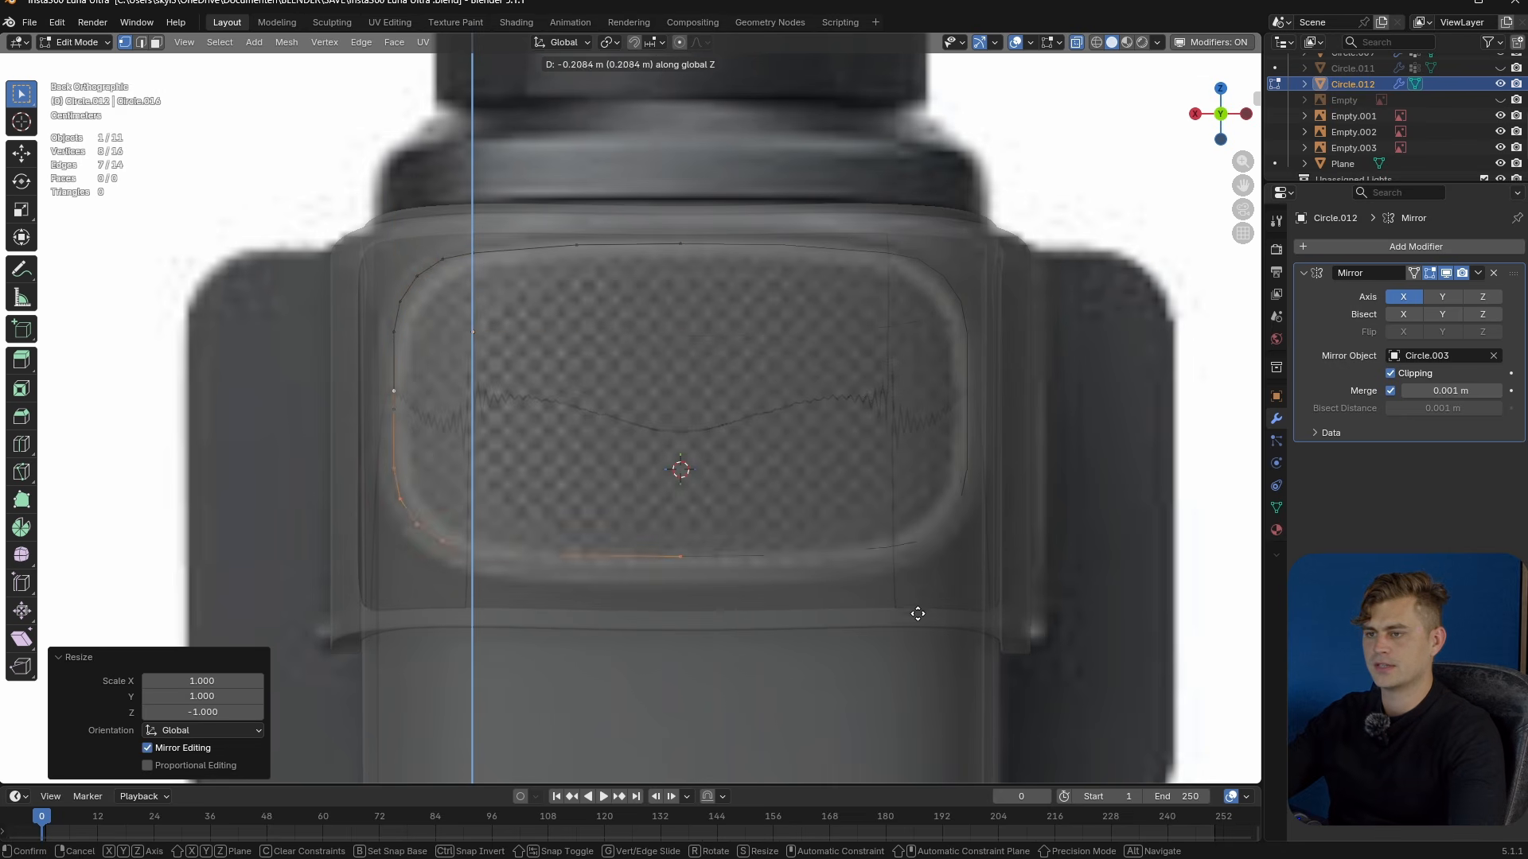
click(926, 631)
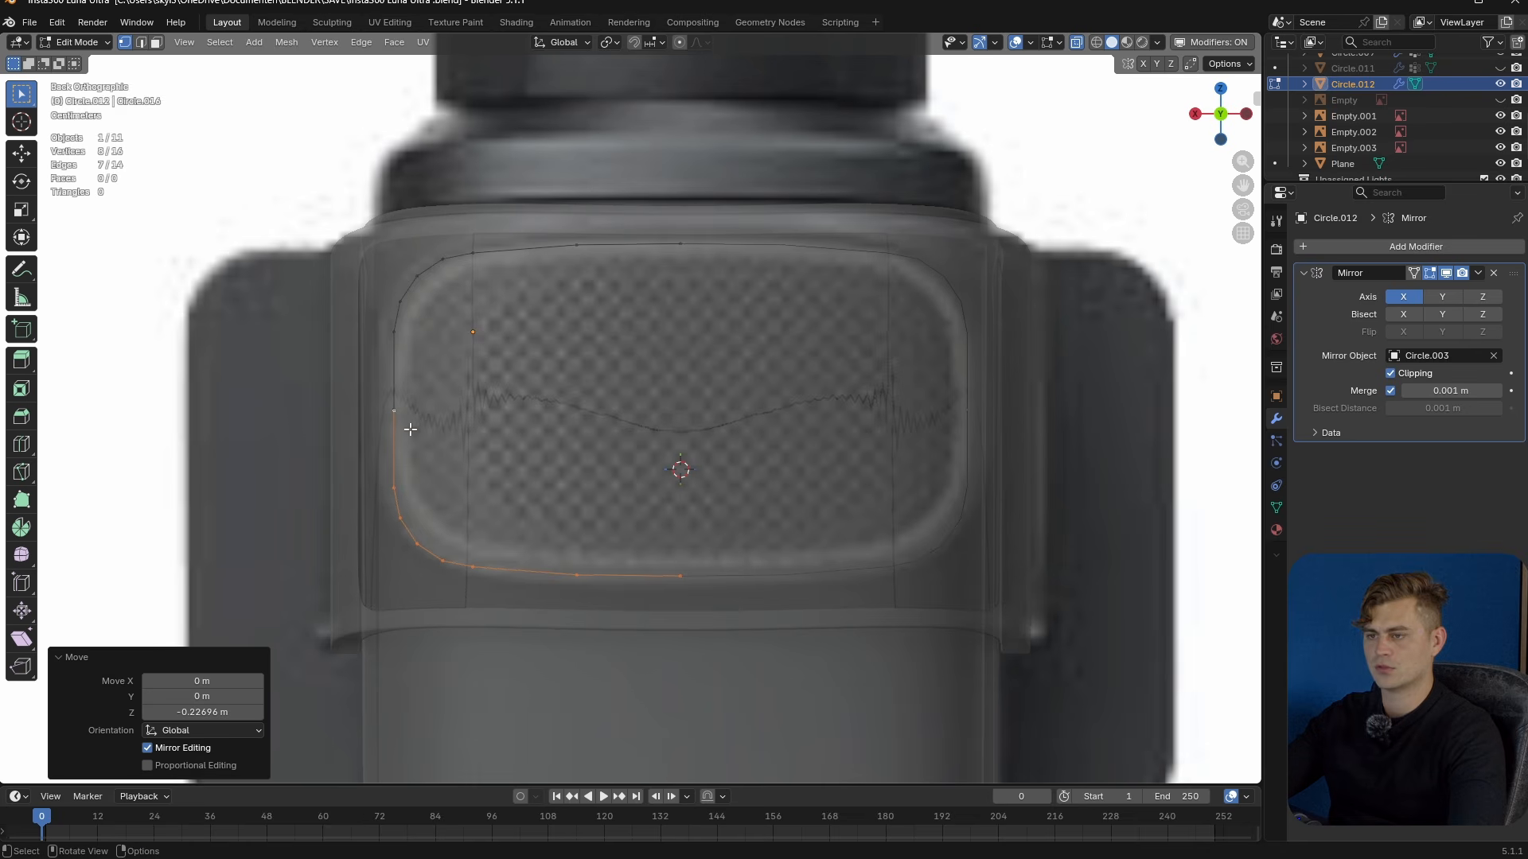
- Apply the Mirror modifier and merge the outline's overlapping vertices by distance
click(1276, 396)
key(m)
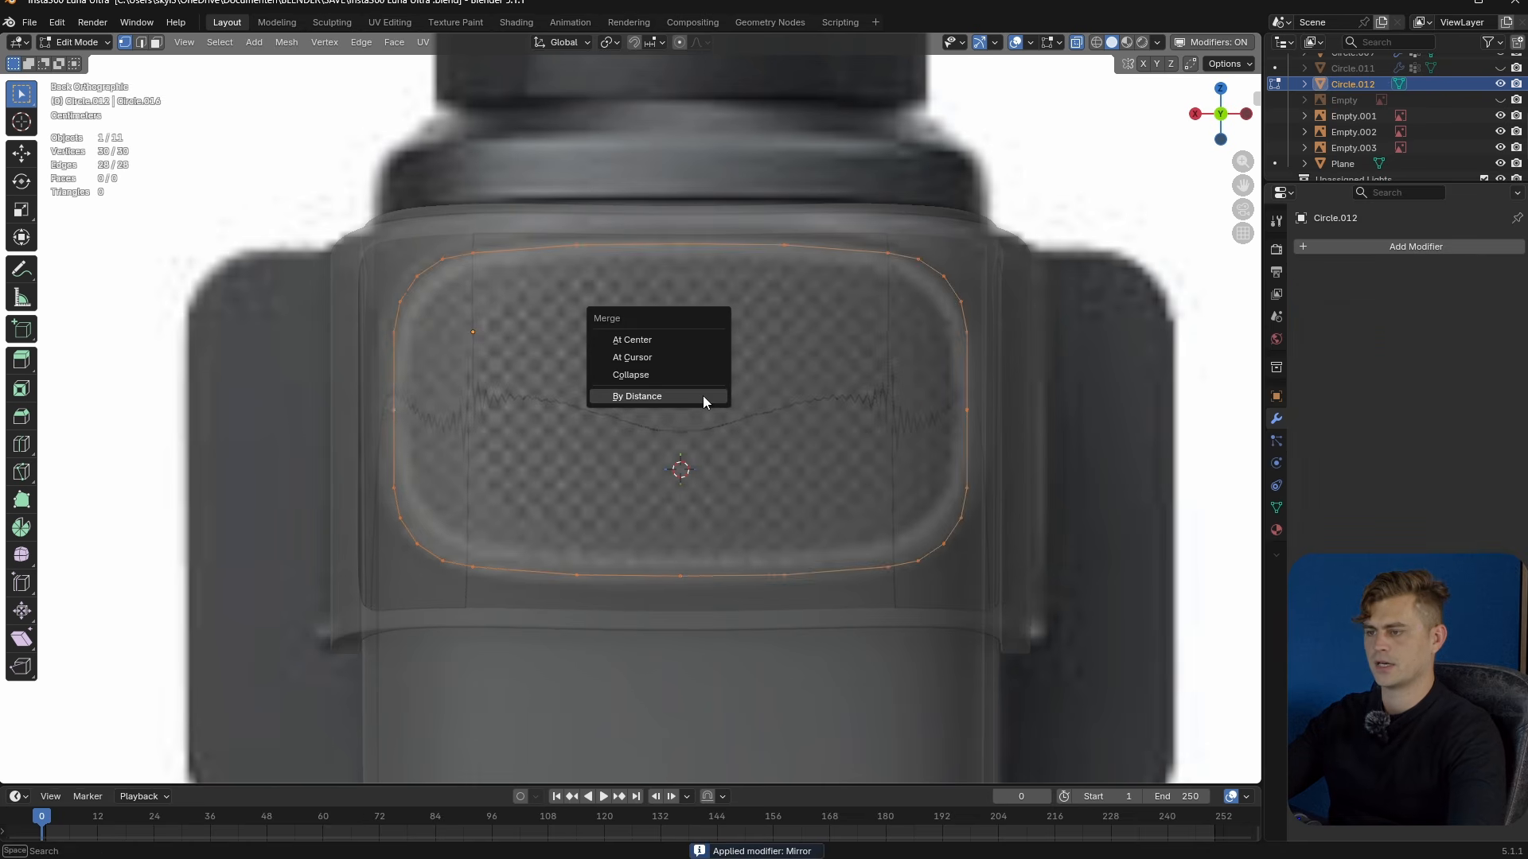
click(703, 395)
drag(206, 714, 243, 714)
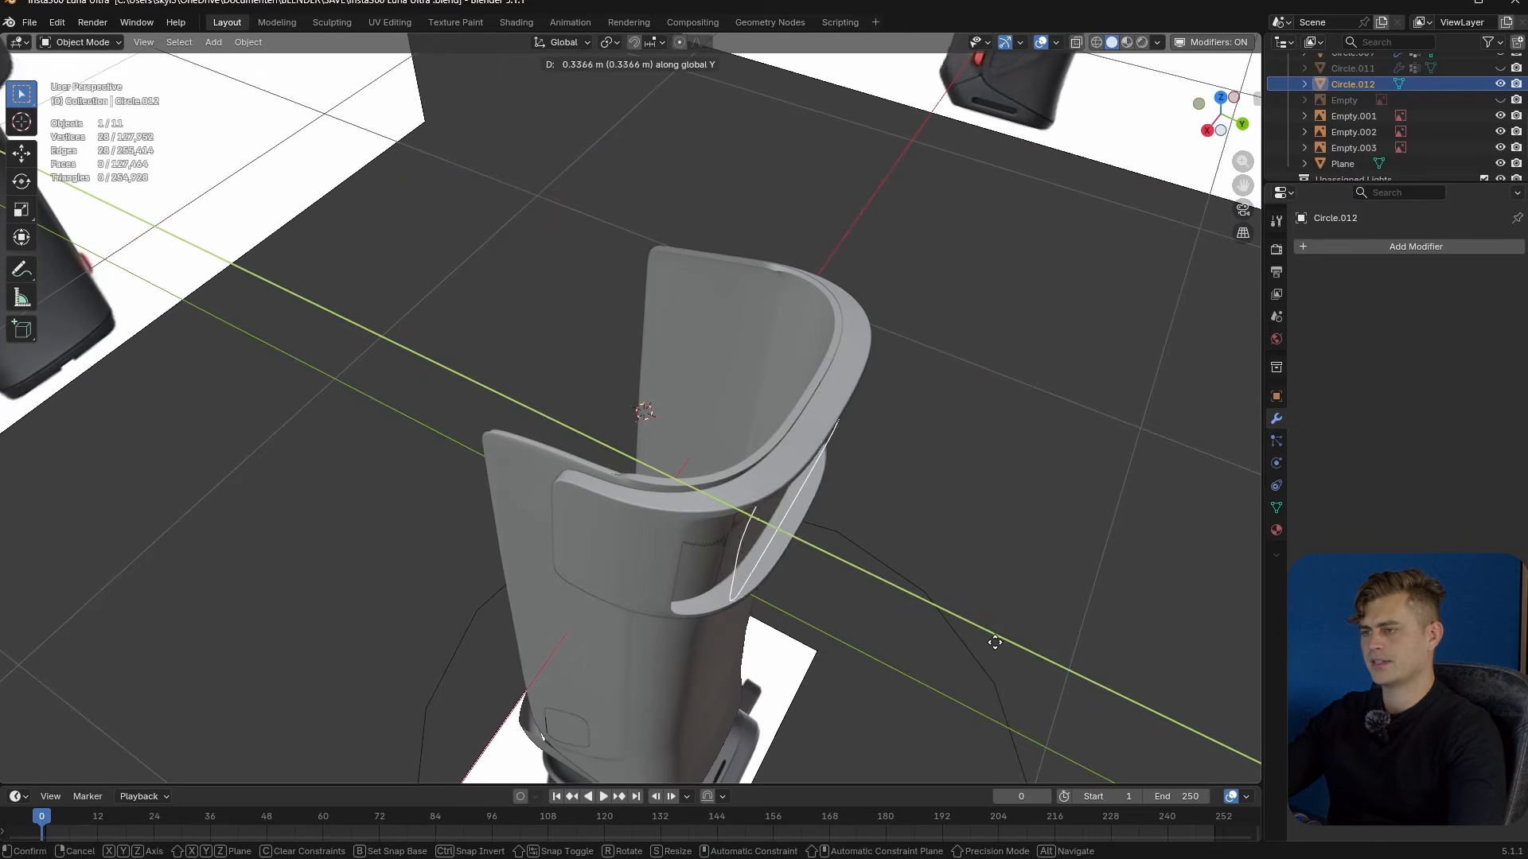
- Move the outline along Y until it stands clear of the handle's curved back surface, and save the file
click(1018, 663)
middle_drag(1018, 663, 913, 605)
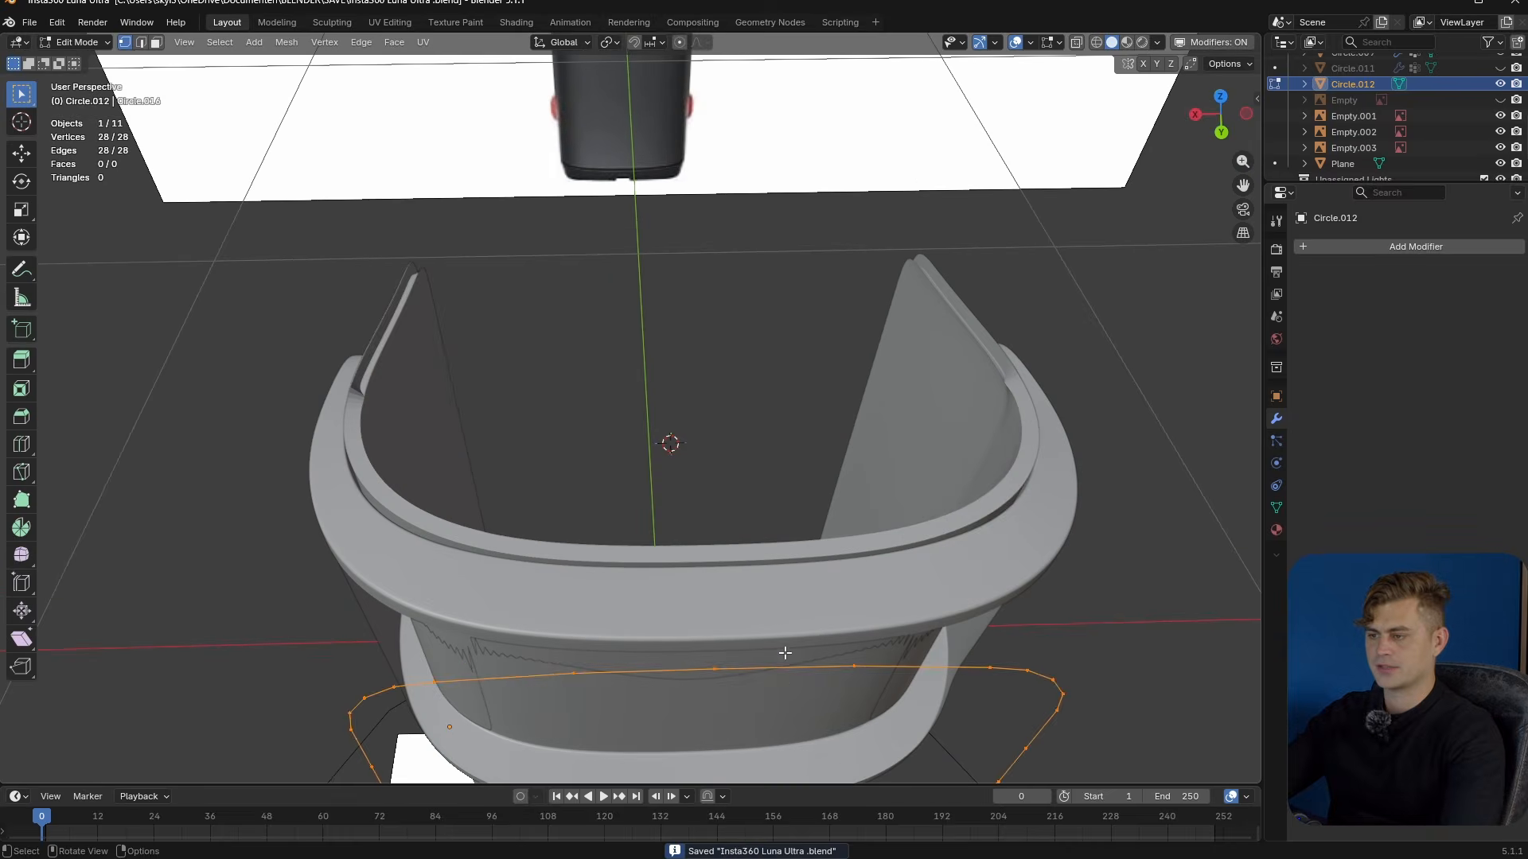
- Apply a vertex bevel to the outline's top-centre and bottom-centre vertices
alt+click(795, 669)
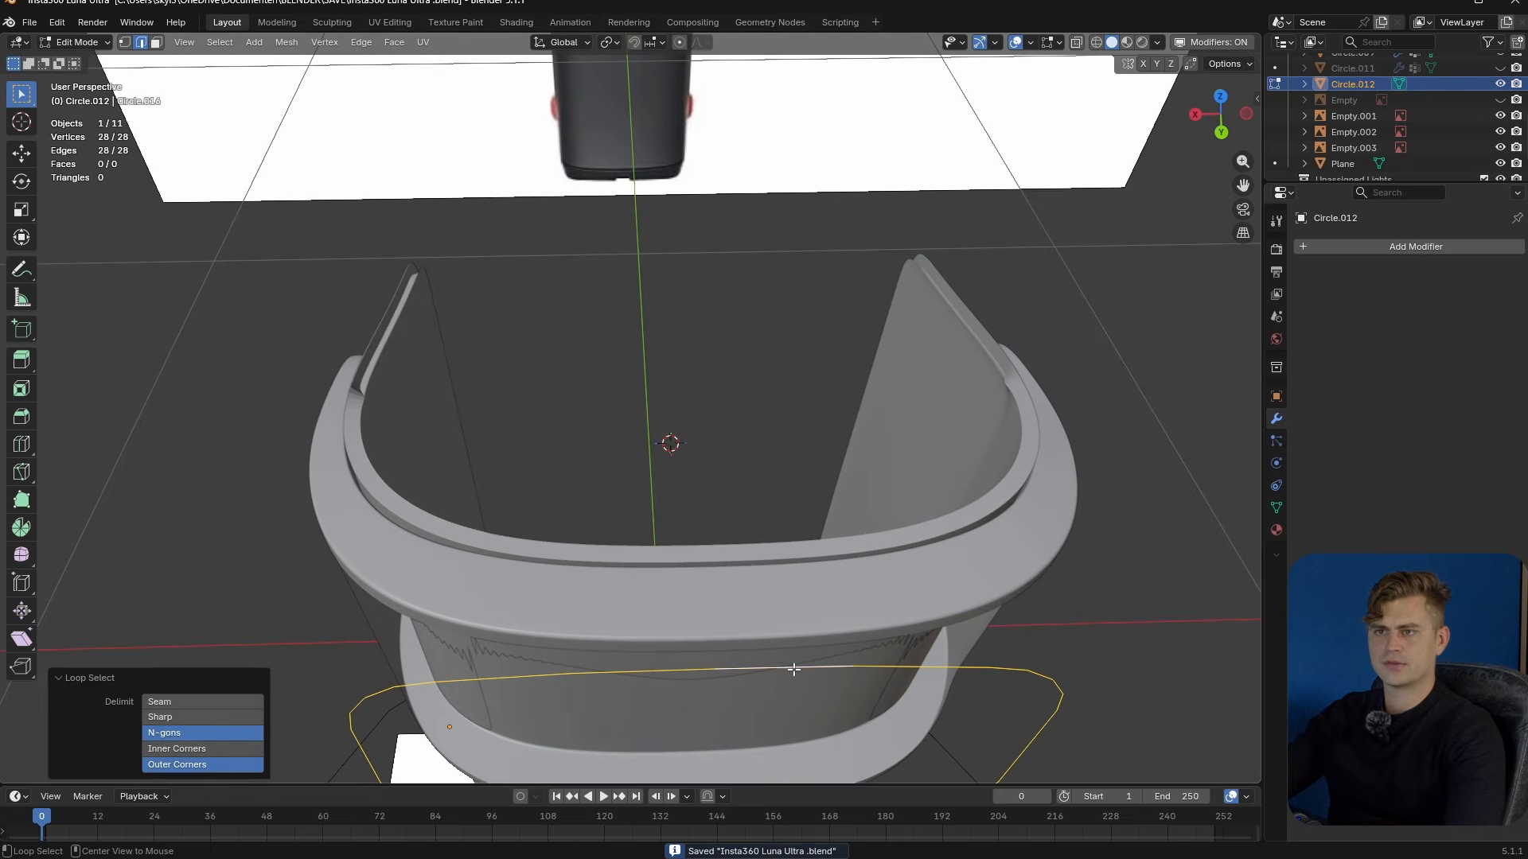
key(ctrl+KP_1)
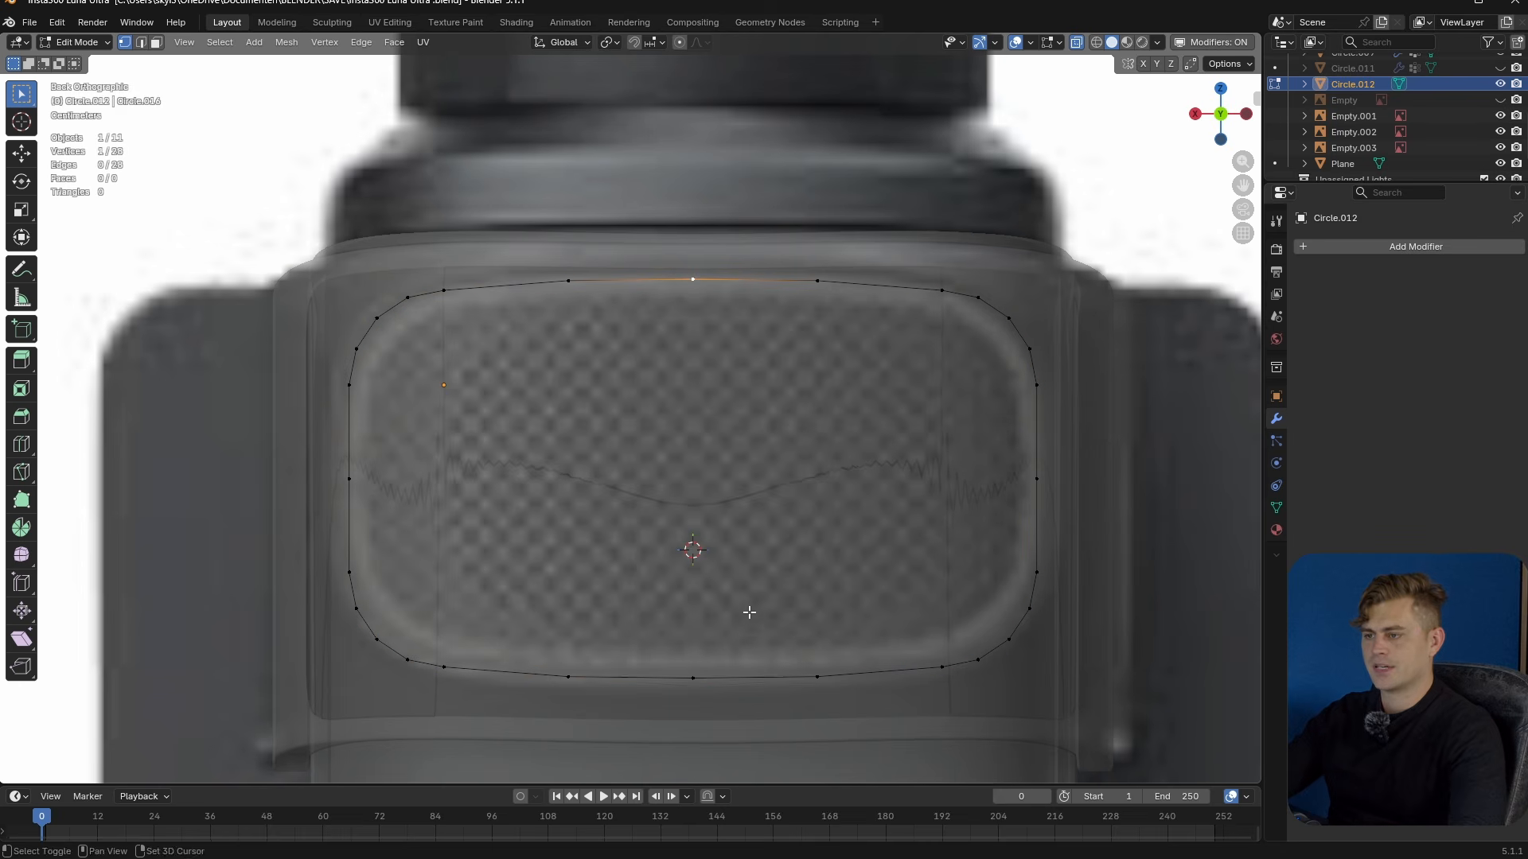
shift+click(699, 666)
key(ctrl+b)
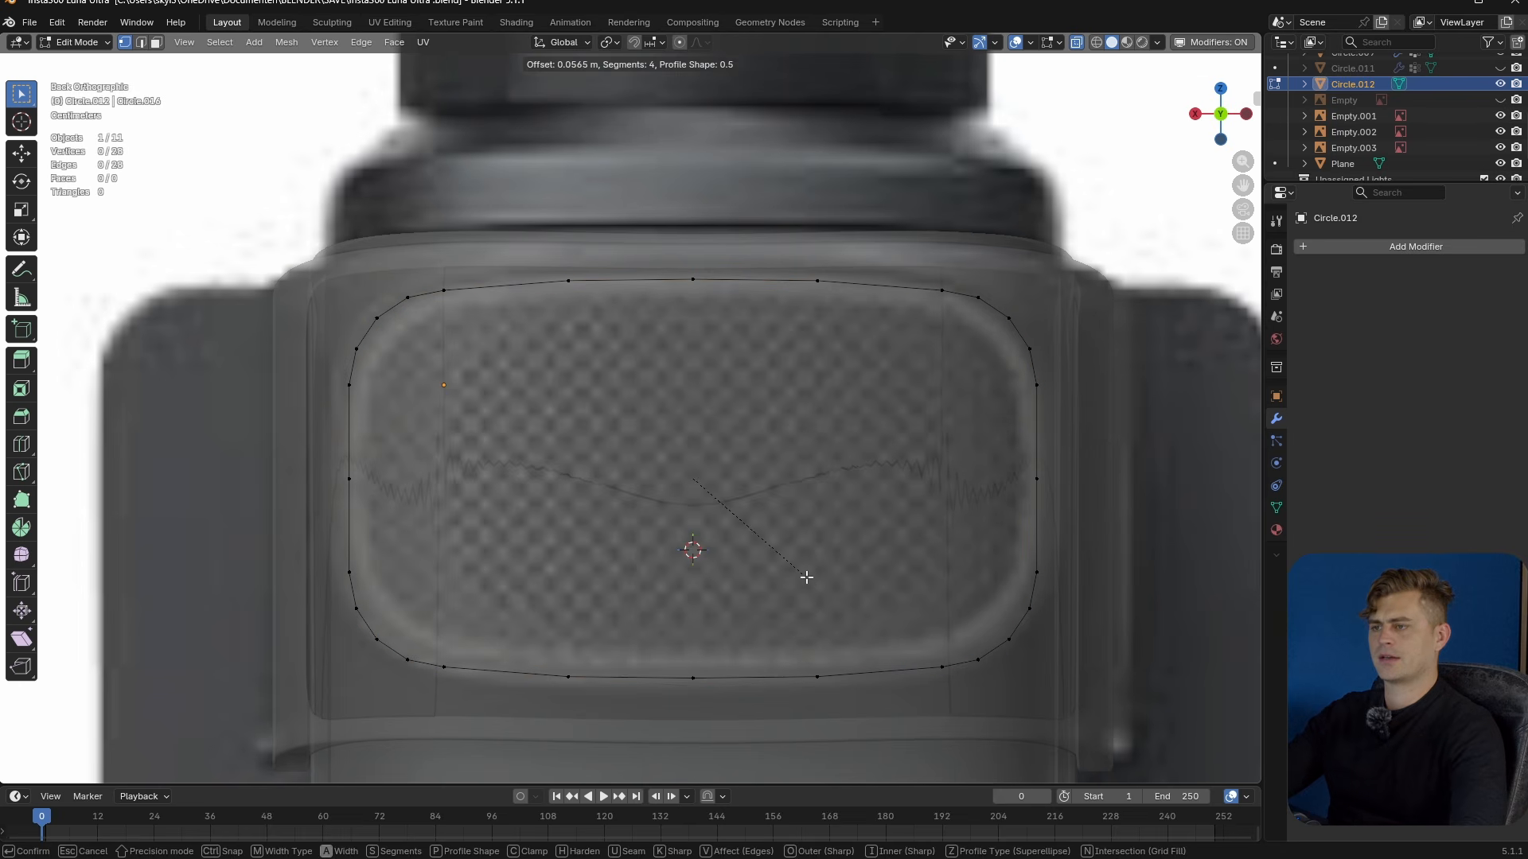
key(v)
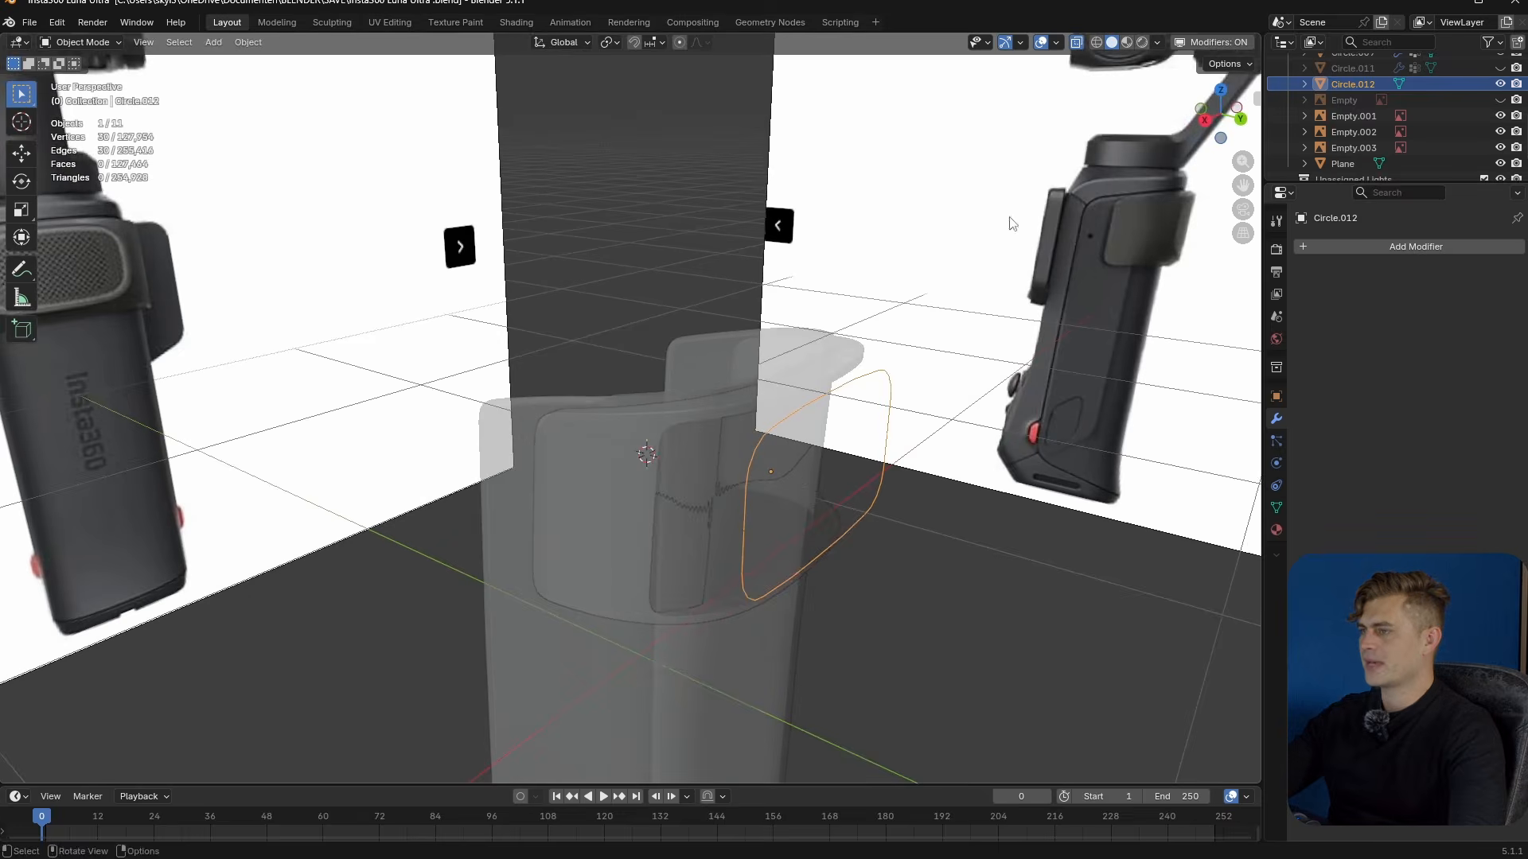
- Turn off X-ray display and unhide the separated centre panel Circle.011
key(alt+z)
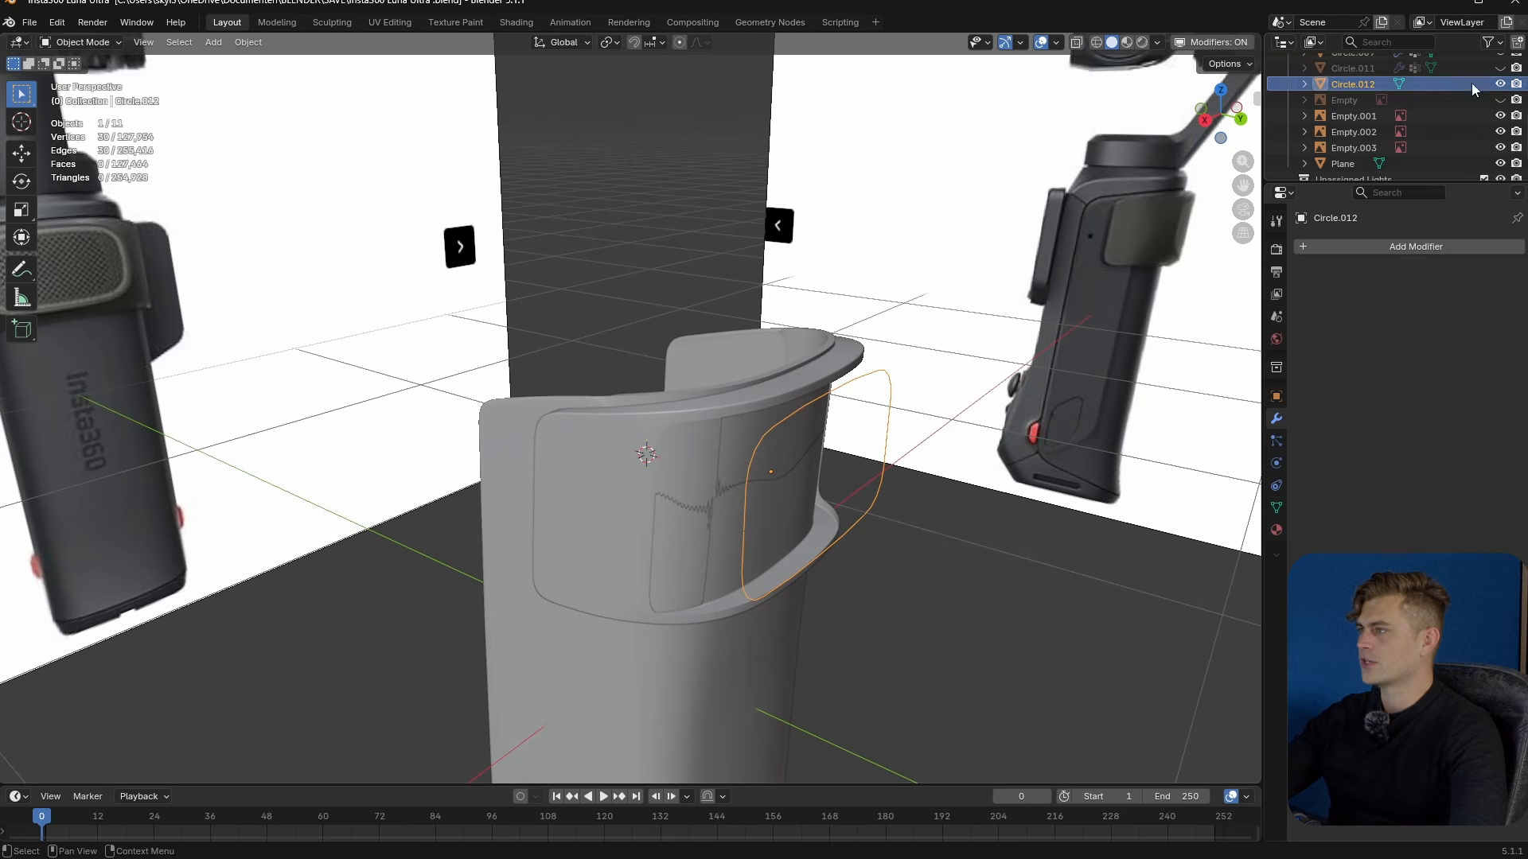
click(1500, 68)
middle_drag(886, 469, 879, 446)
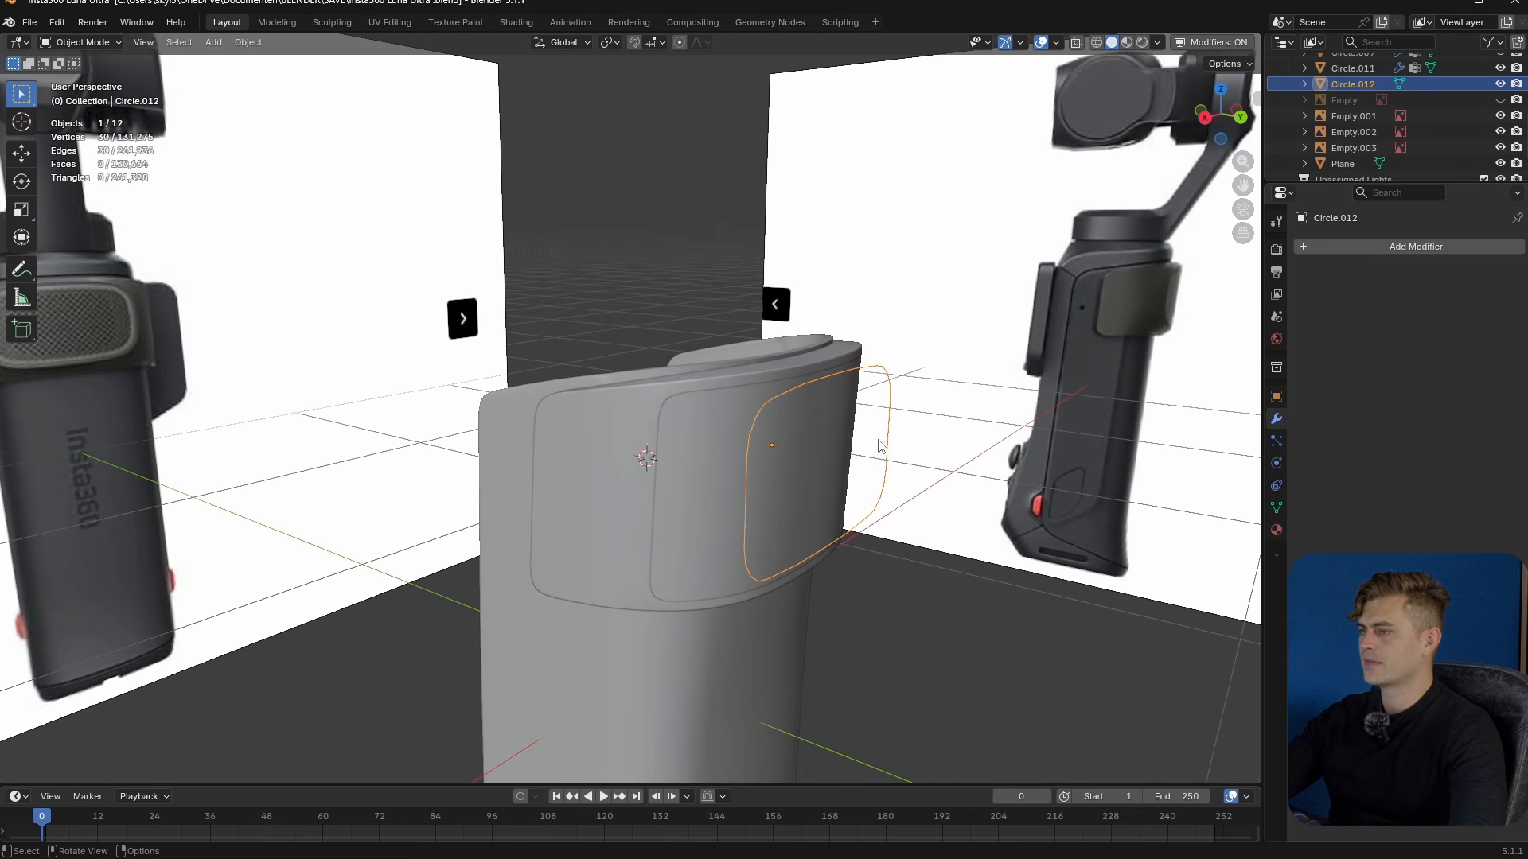
- Add a Shrinkwrap modifier to the outline with the curved centre panel Circle.011 as its target
click(1416, 247)
text(shrink)
key(Return)
click(1493, 336)
click(722, 433)
middle_drag(723, 432, 601, 450)
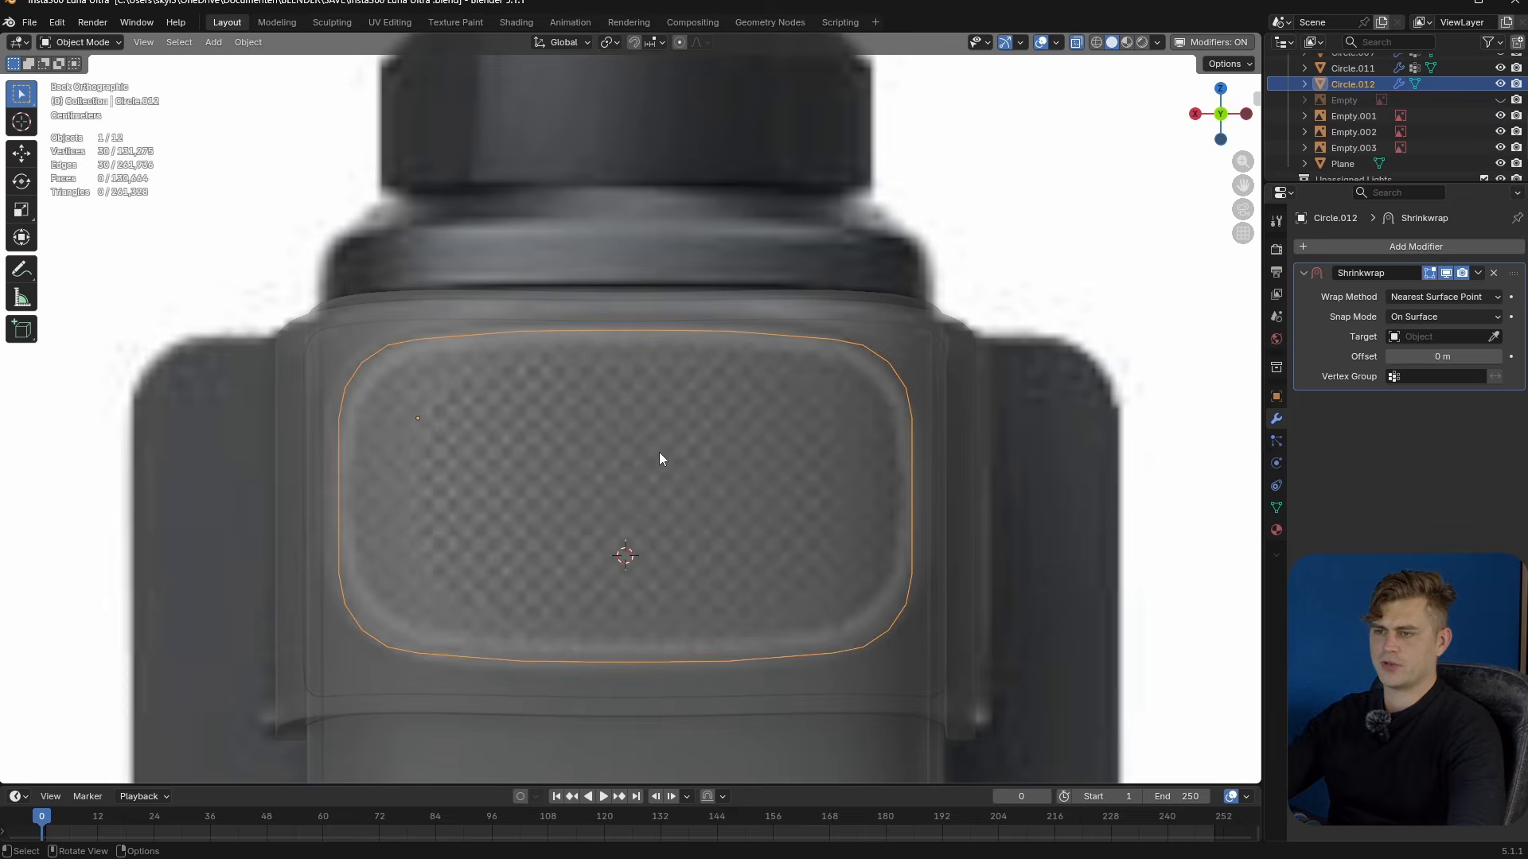
middle_drag(658, 452, 771, 506)
scroll(689, 476, down, 5)
key(alt+z)
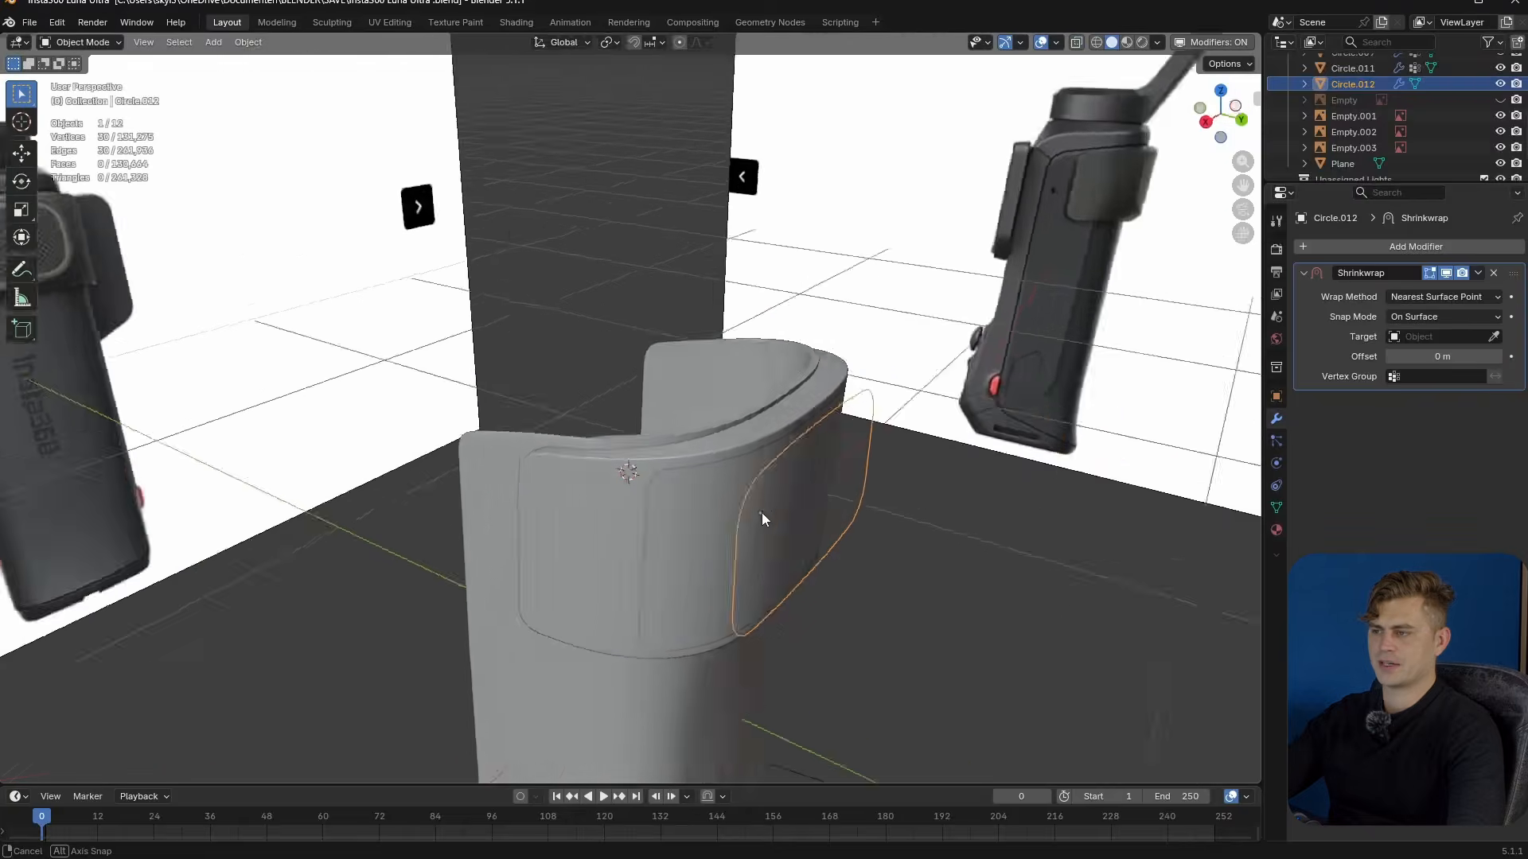
middle_drag(761, 512, 711, 560)
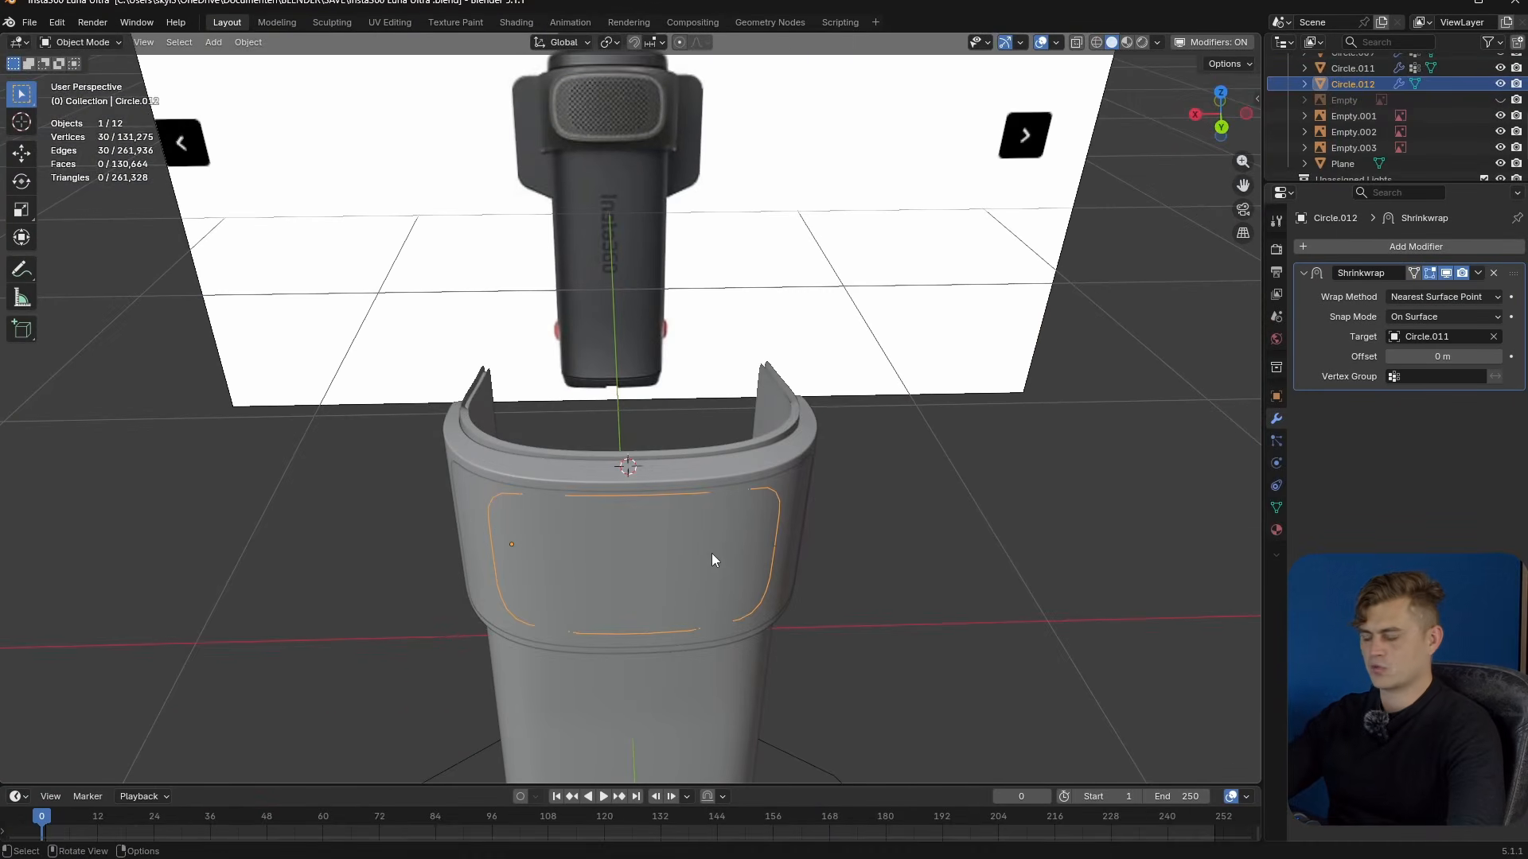
- Scale the outline along X to match the pad's edge in the back reference image, and apply its Shrinkwrap modifier
key(ctrl+KP_1)
key(KP_Decimal)
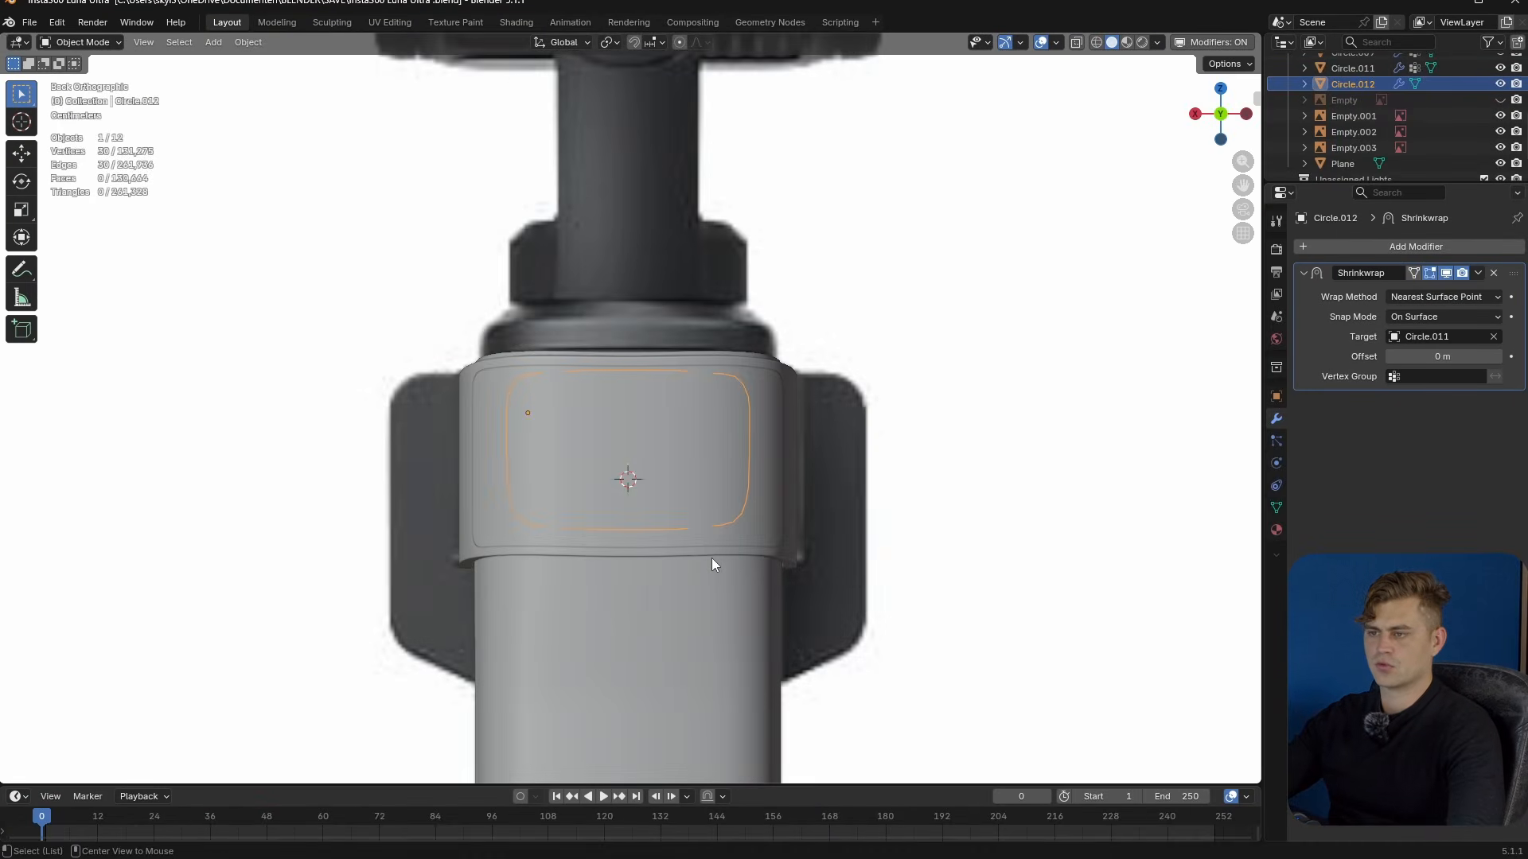
key(alt+z)
scroll(688, 525, up, 3)
key(Tab)
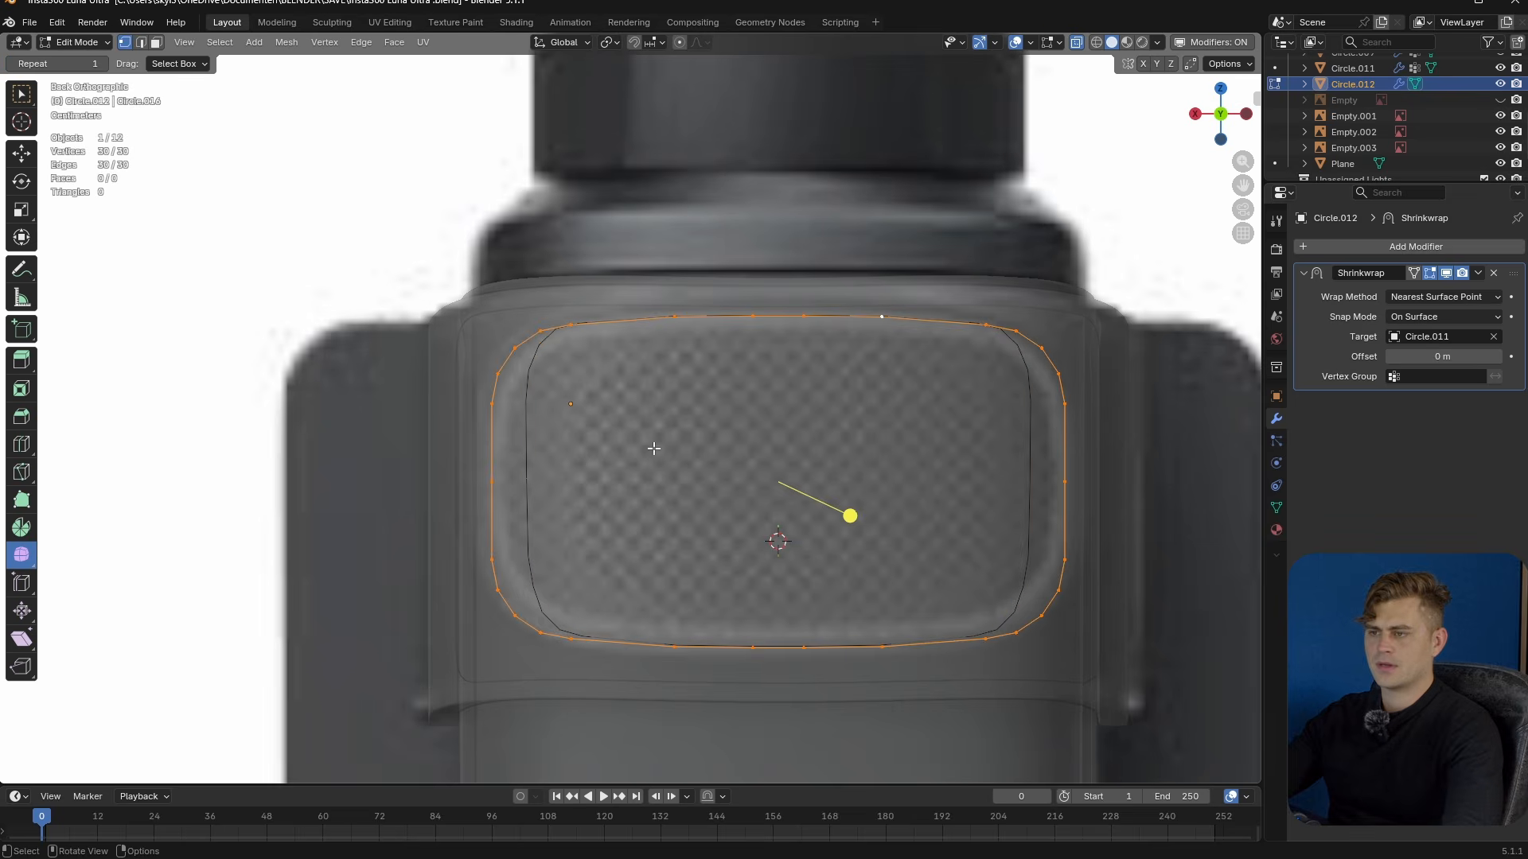
key(Tab)
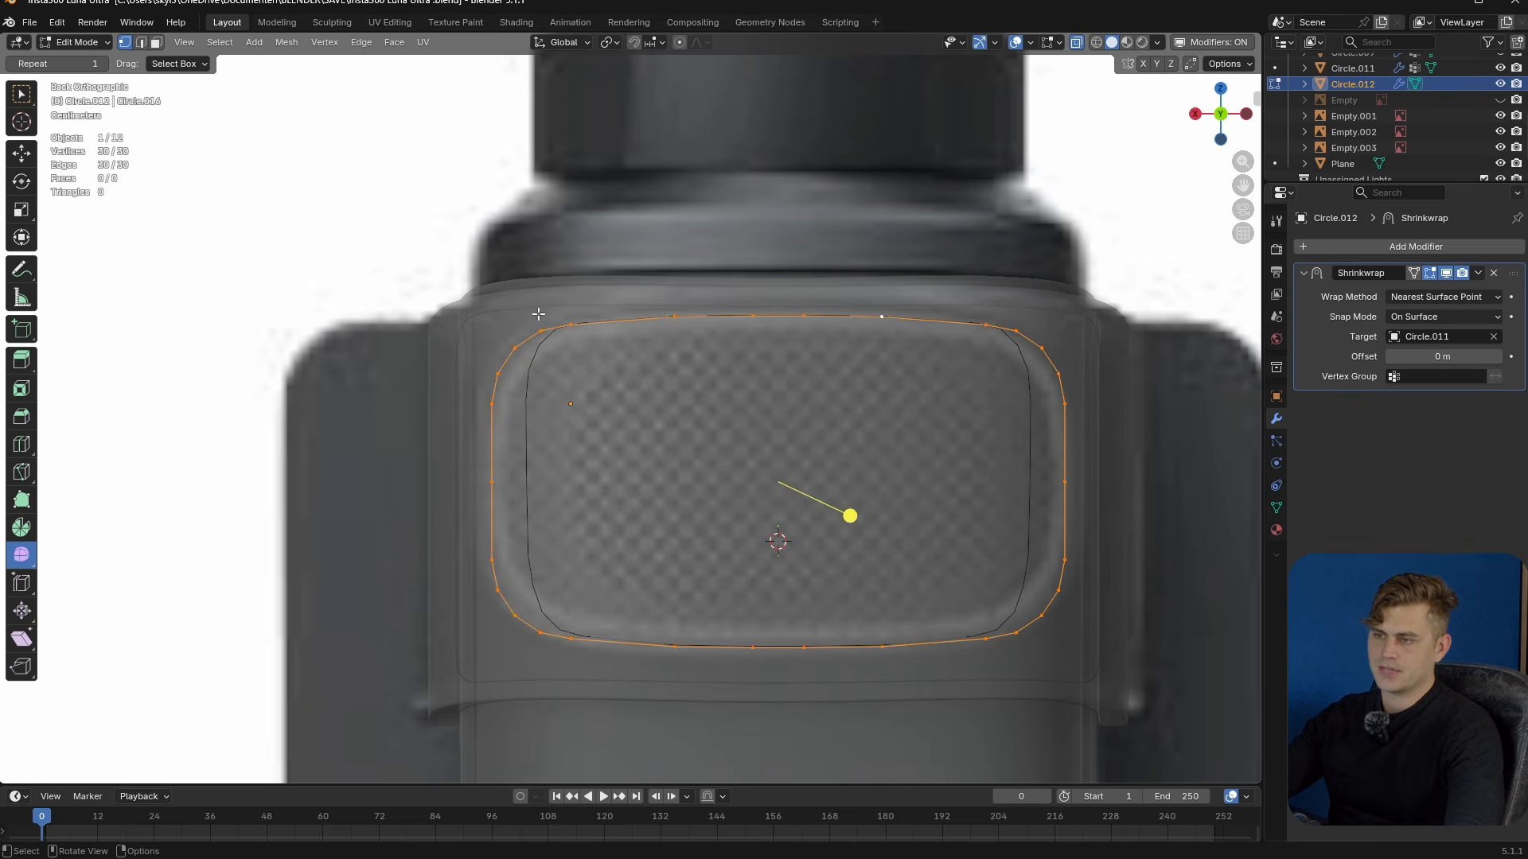
key(Tab)
key(s)
key(x)
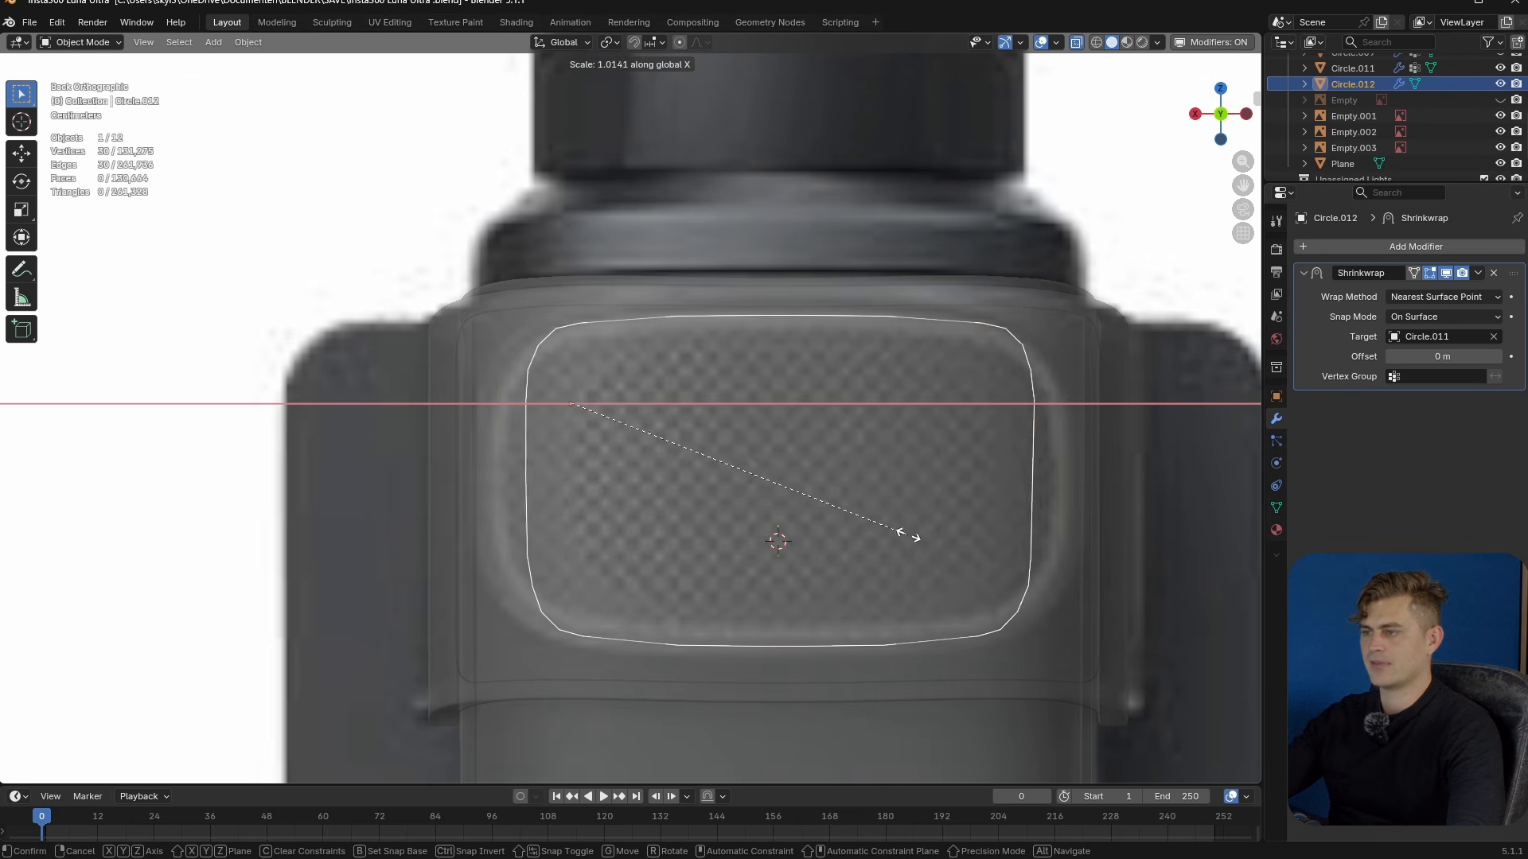
click(919, 542)
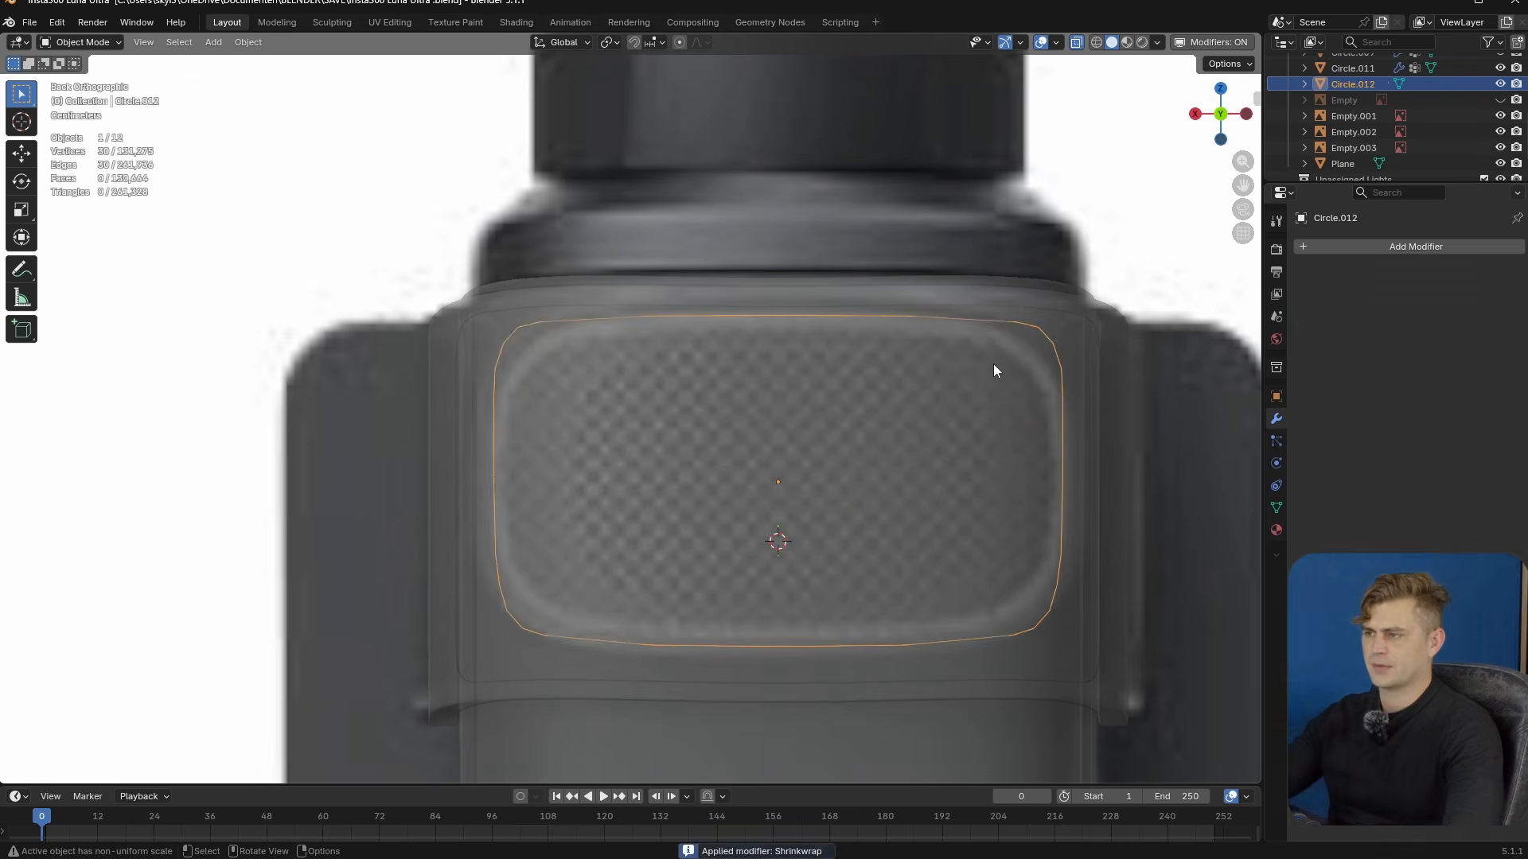
- Relax the vertices of the outline's upper-right corner with LoopTools and smooth them by 0.706
key(Tab)
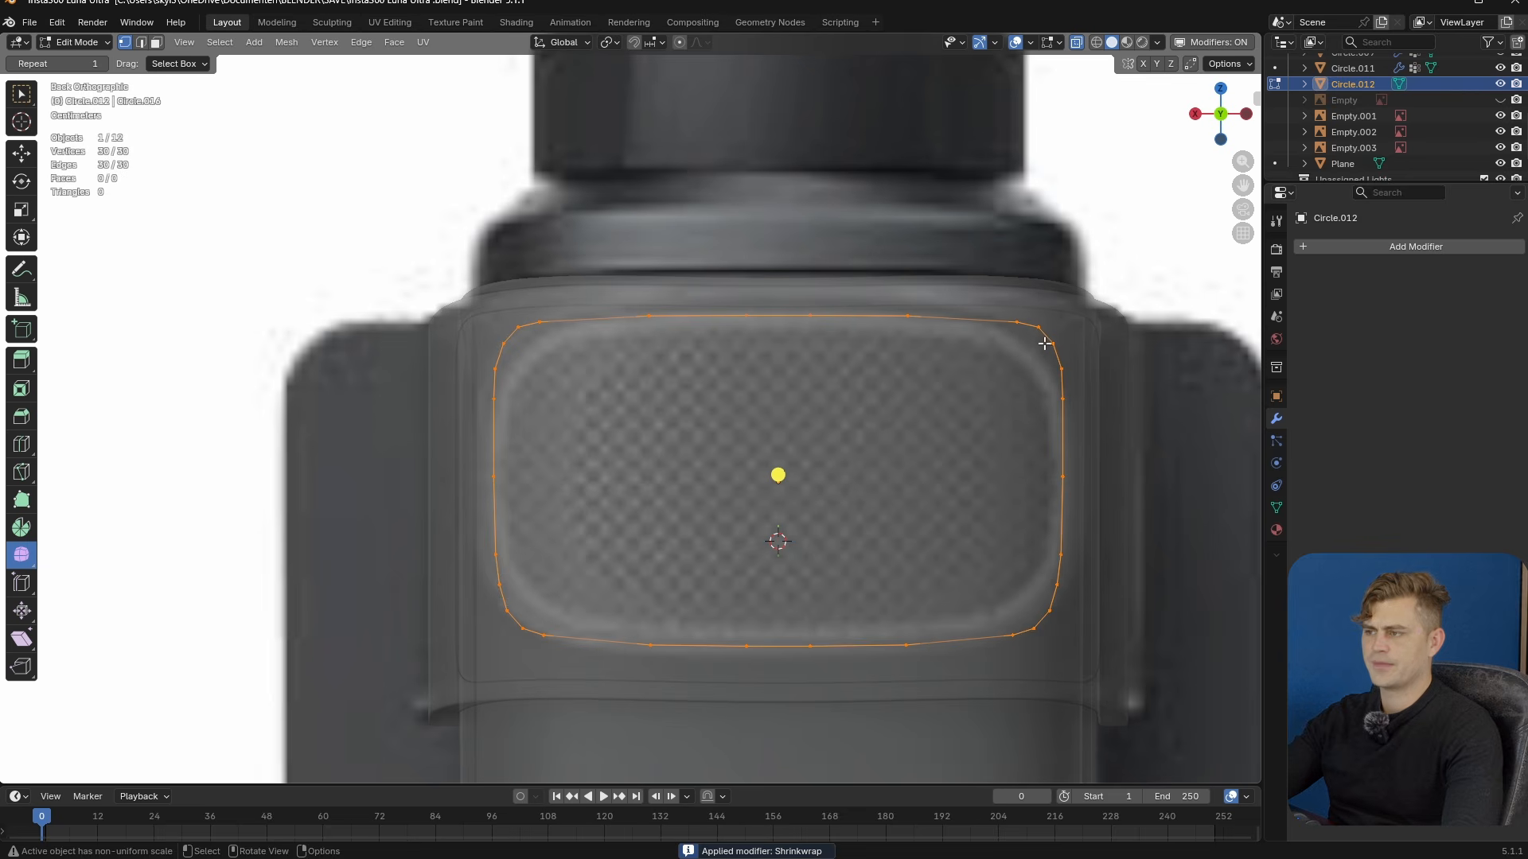
right_click(943, 348)
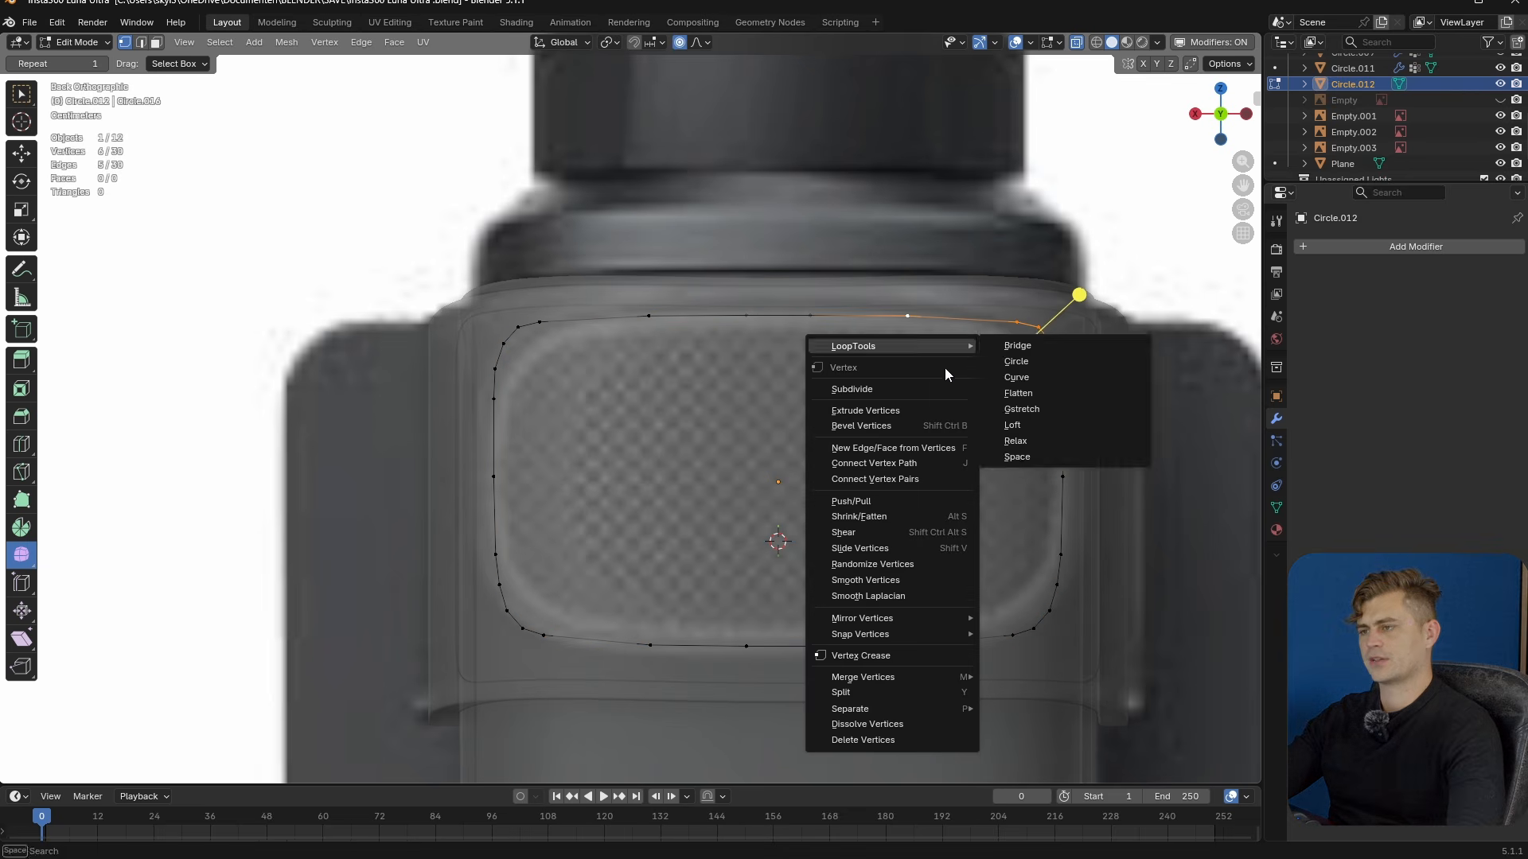
mouse_move(910, 350)
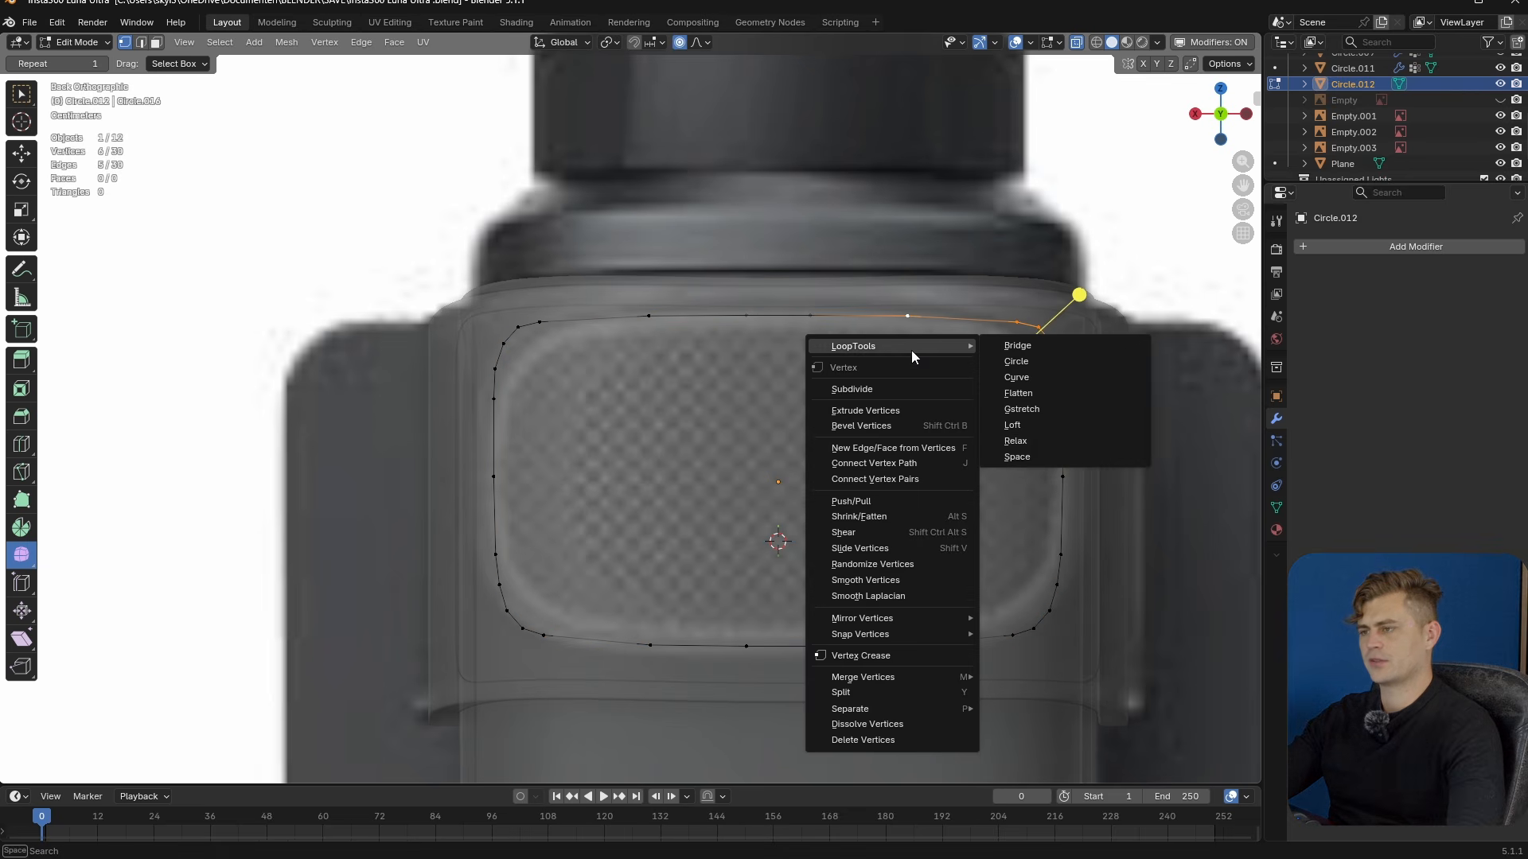
click(1040, 442)
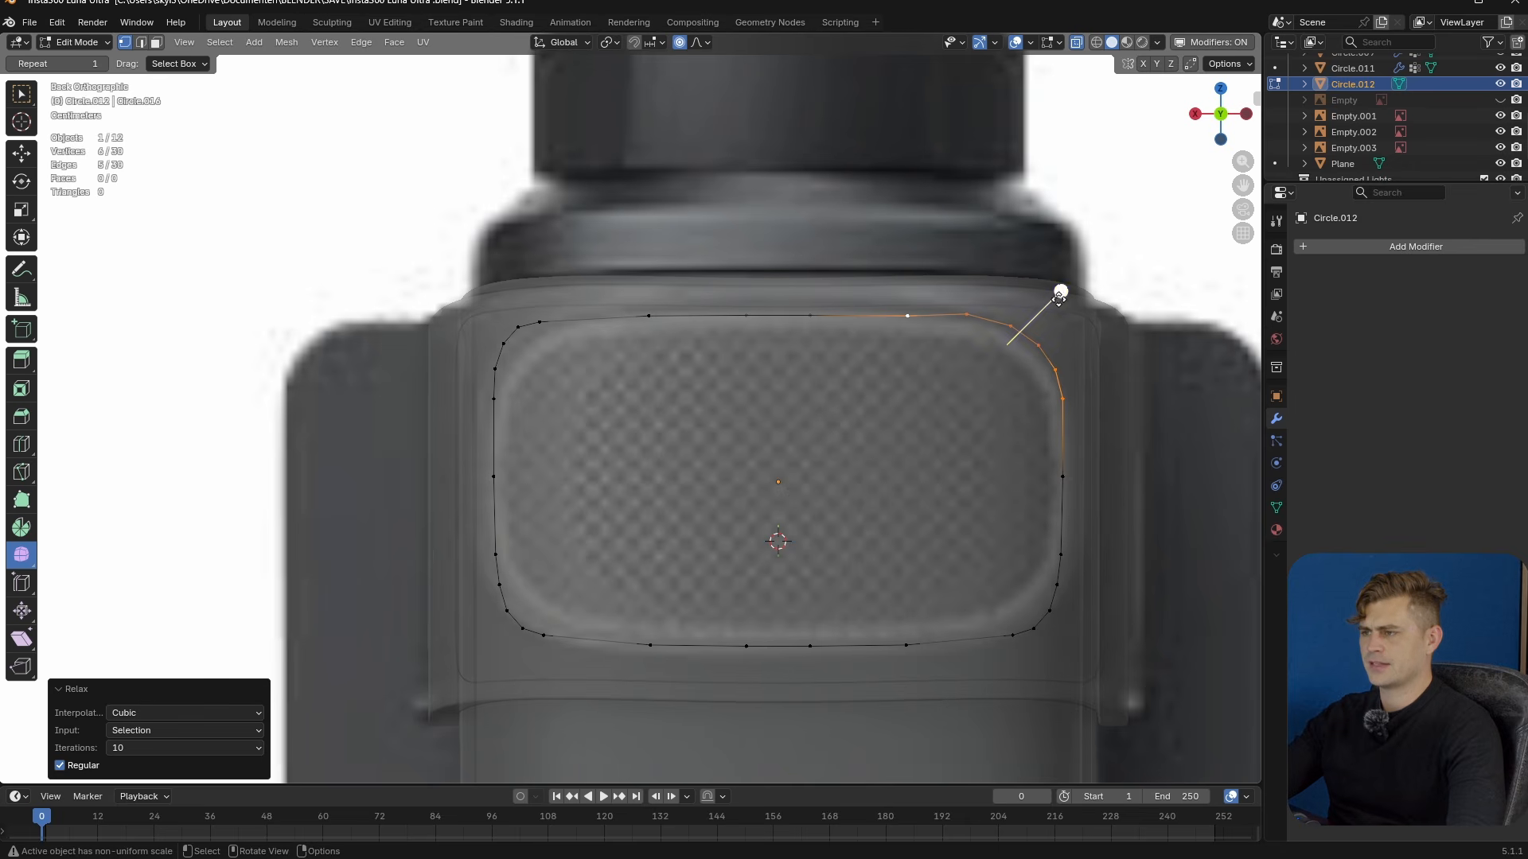
drag(1060, 295, 1087, 294)
drag(1246, 274, 1184, 317)
drag(1259, 287, 1282, 278)
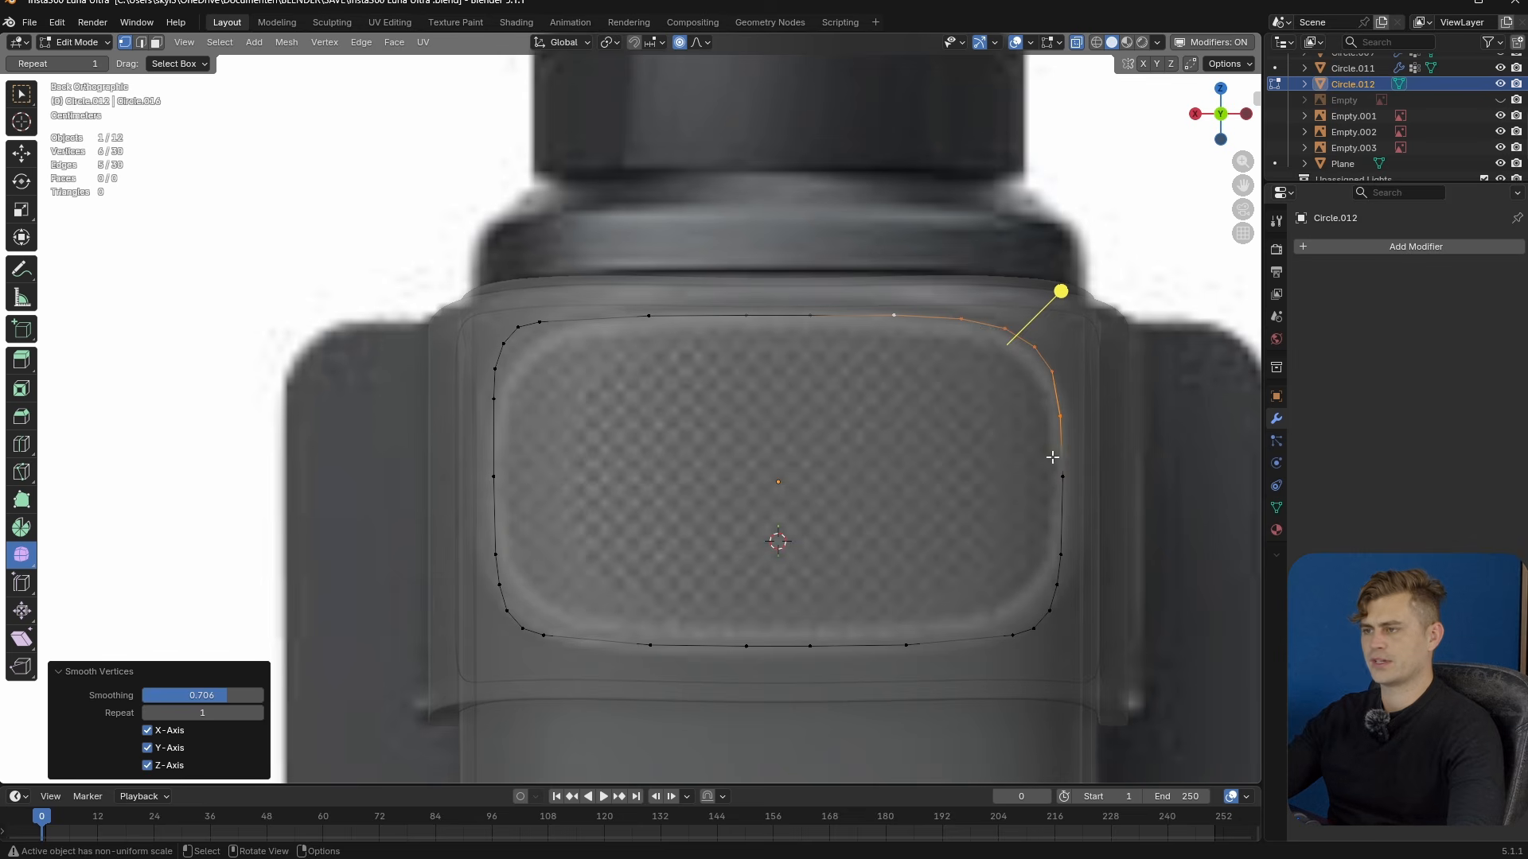
- Relax the vertices of the outline's upper-left corner with LoopTools and smooth them by about 0.53
drag(562, 306, 485, 410)
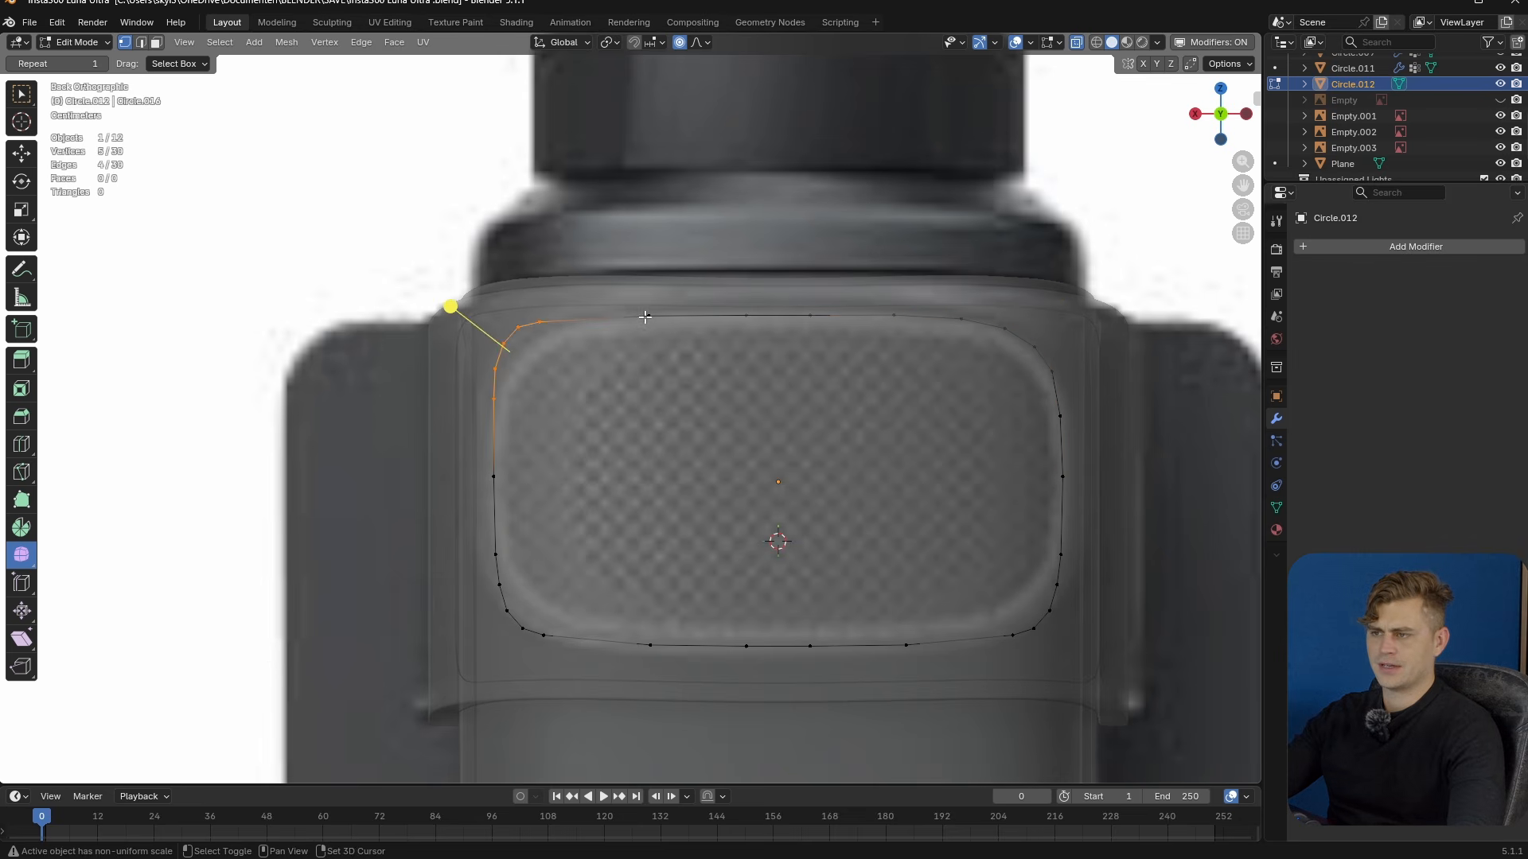
right_click(700, 365)
mouse_move(699, 364)
click(803, 460)
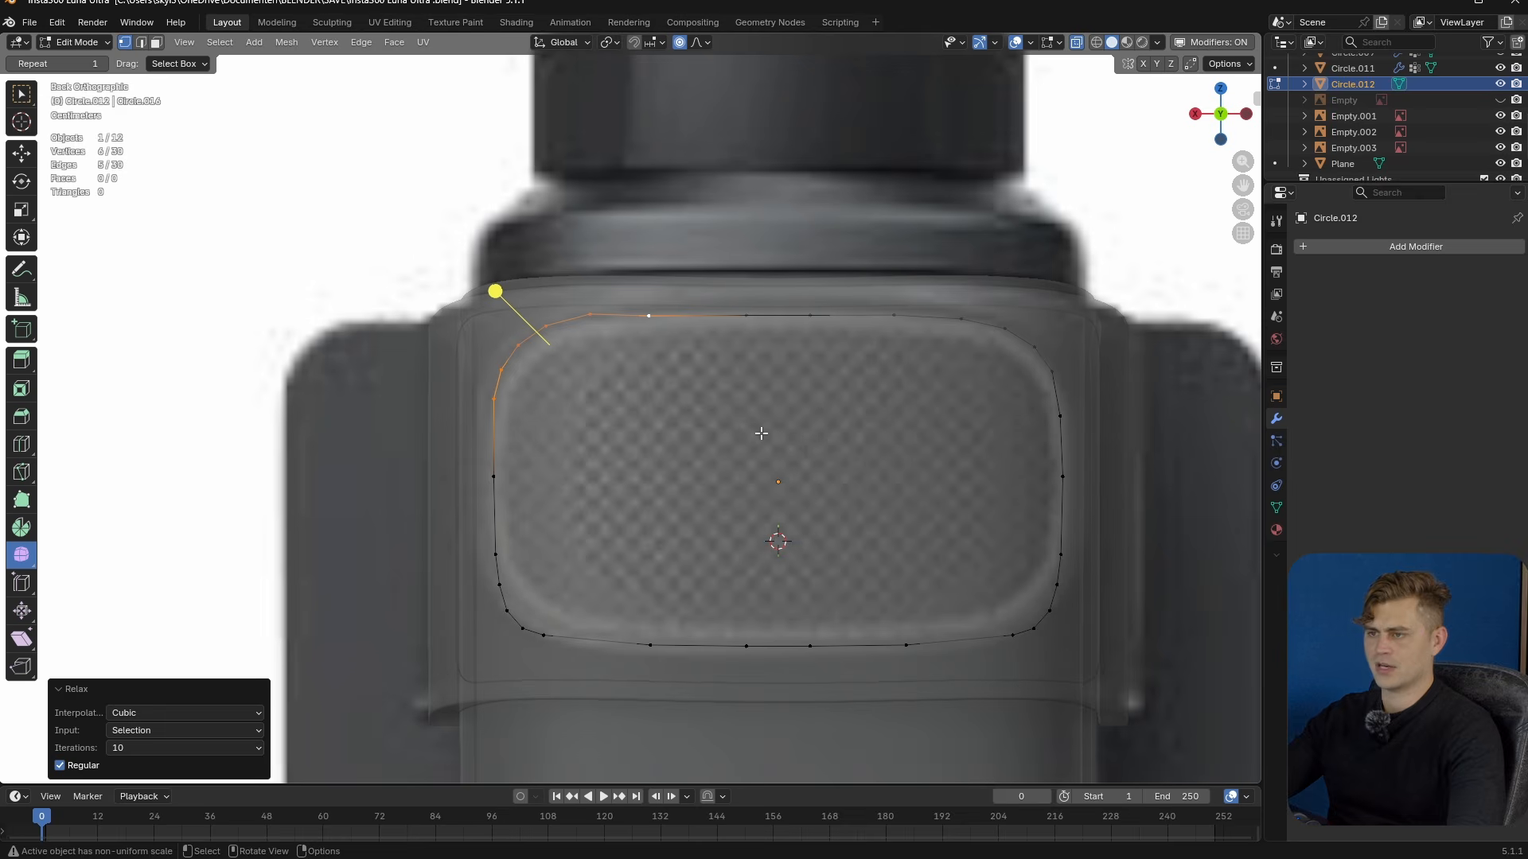
drag(495, 289, 466, 232)
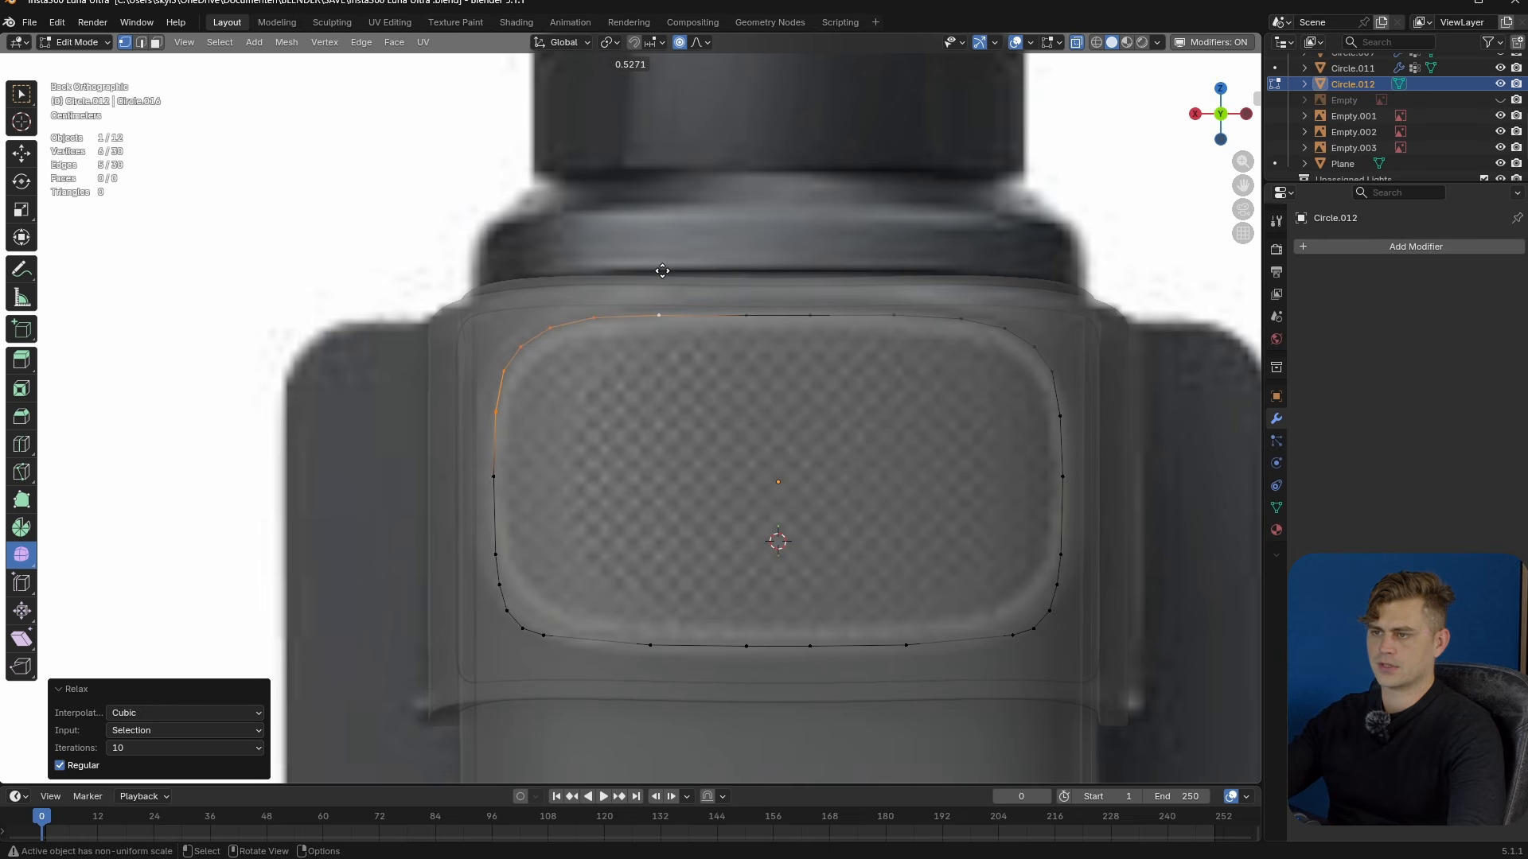
drag(672, 271, 672, 271)
- Relax the vertices of the outline's two lower corners with LoopTools and smooth them by 0.575
drag(578, 531, 467, 658)
drag(1107, 532, 901, 661)
right_click(783, 549)
mouse_move(740, 445)
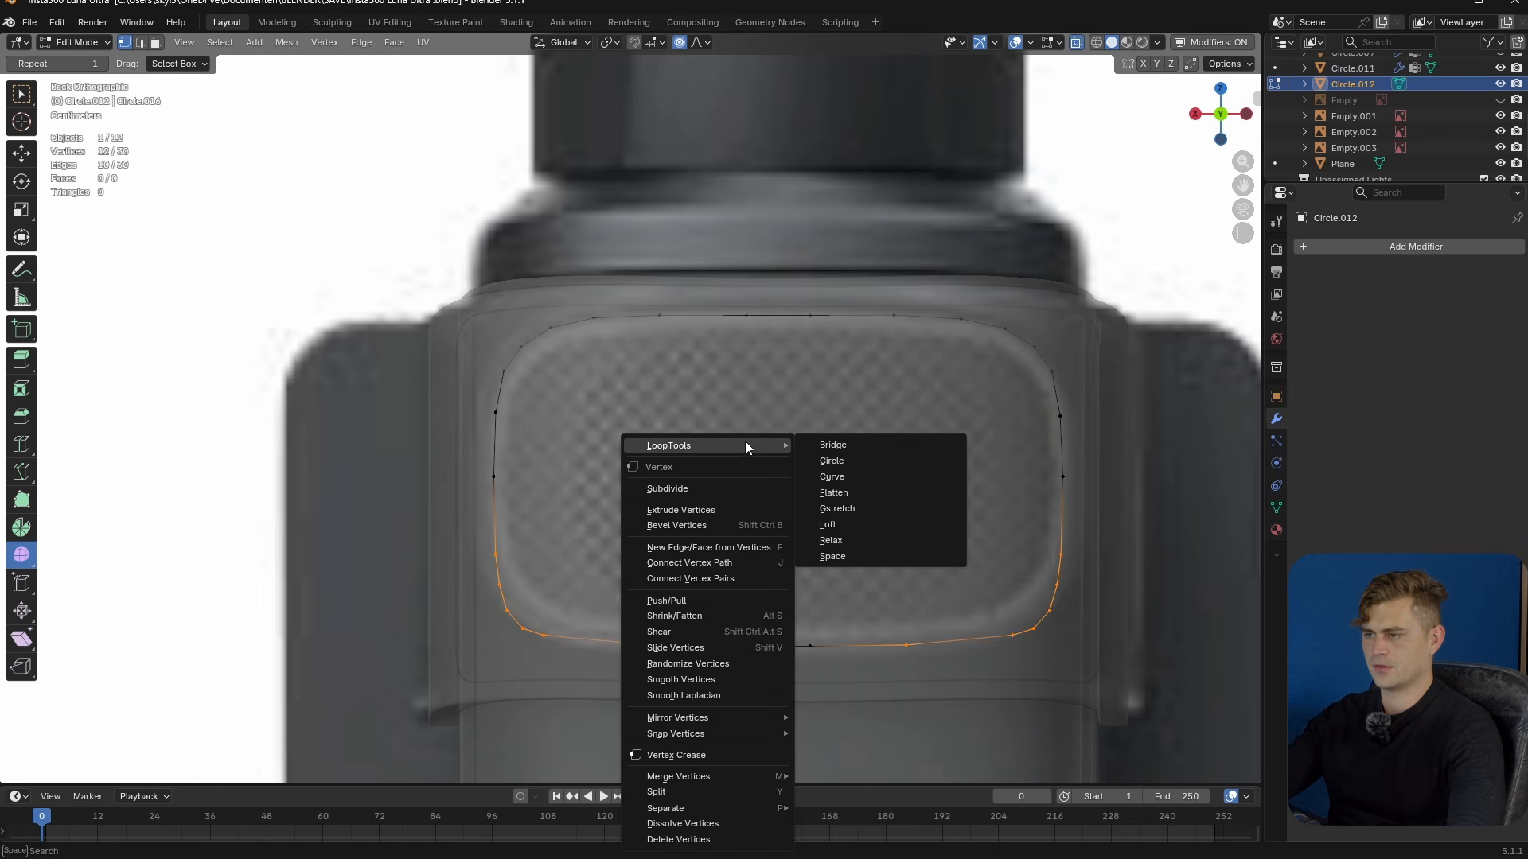
click(876, 541)
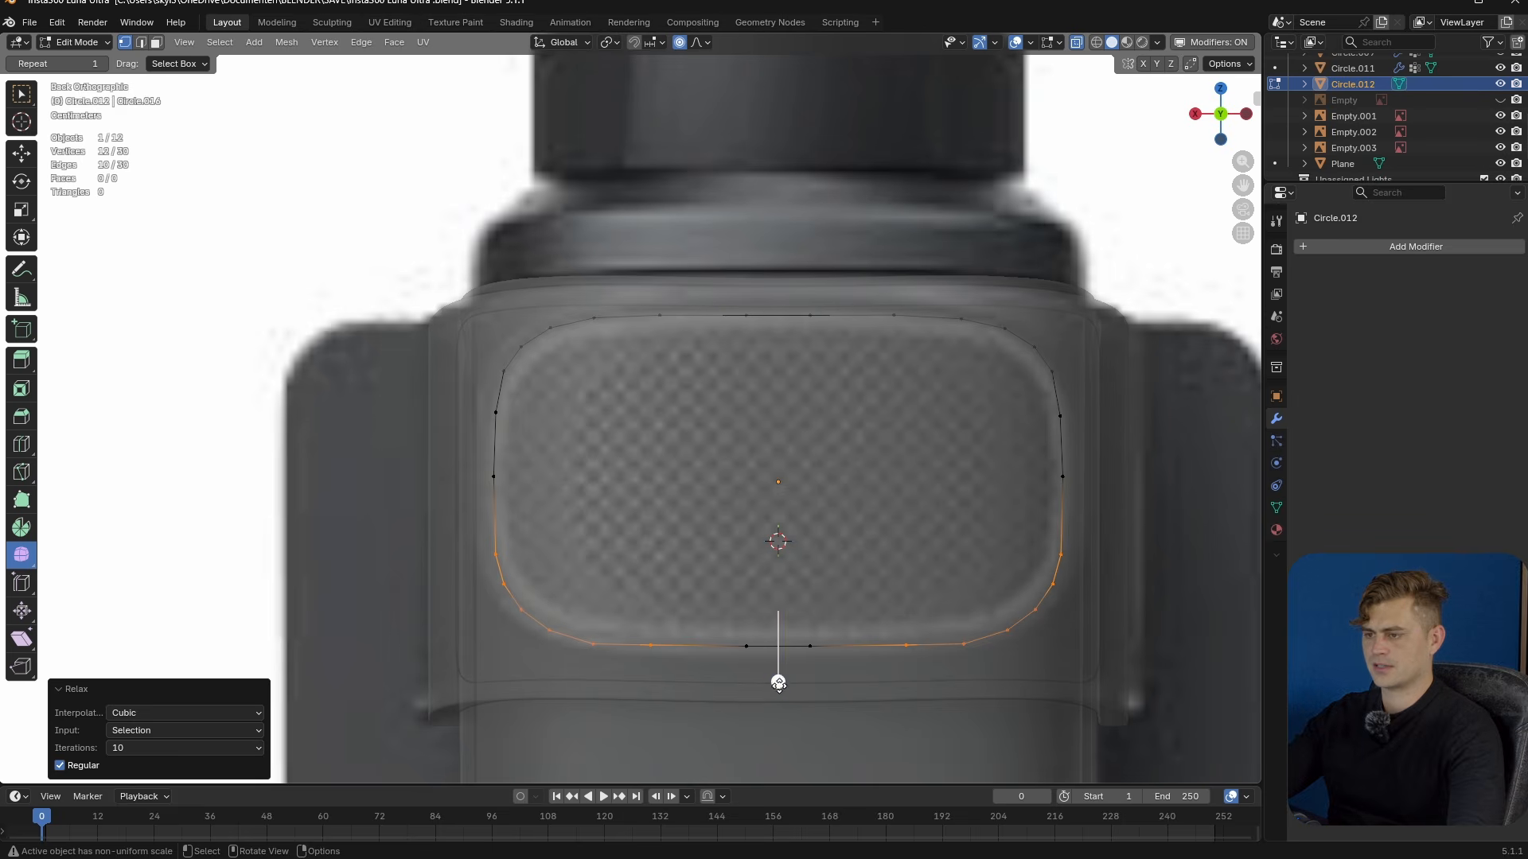
drag(780, 684, 793, 698)
drag(906, 763, 962, 796)
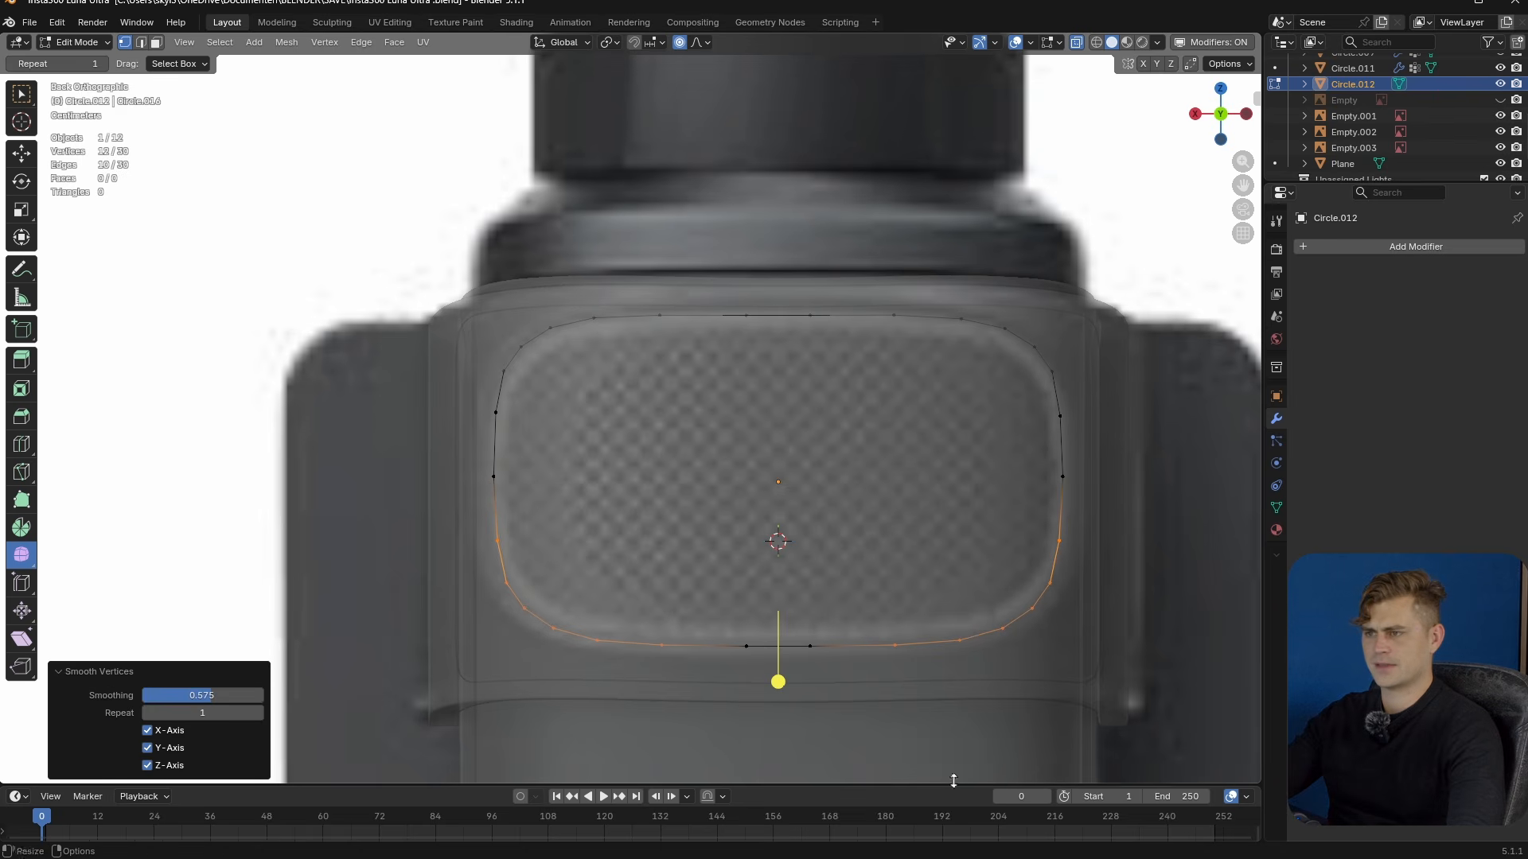
- Hide the centre panel Circle.011 with X-ray display off, and join the outline into the surrounding band Circle.009
key(Tab)
middle_drag(954, 561, 920, 514)
key(alt+z)
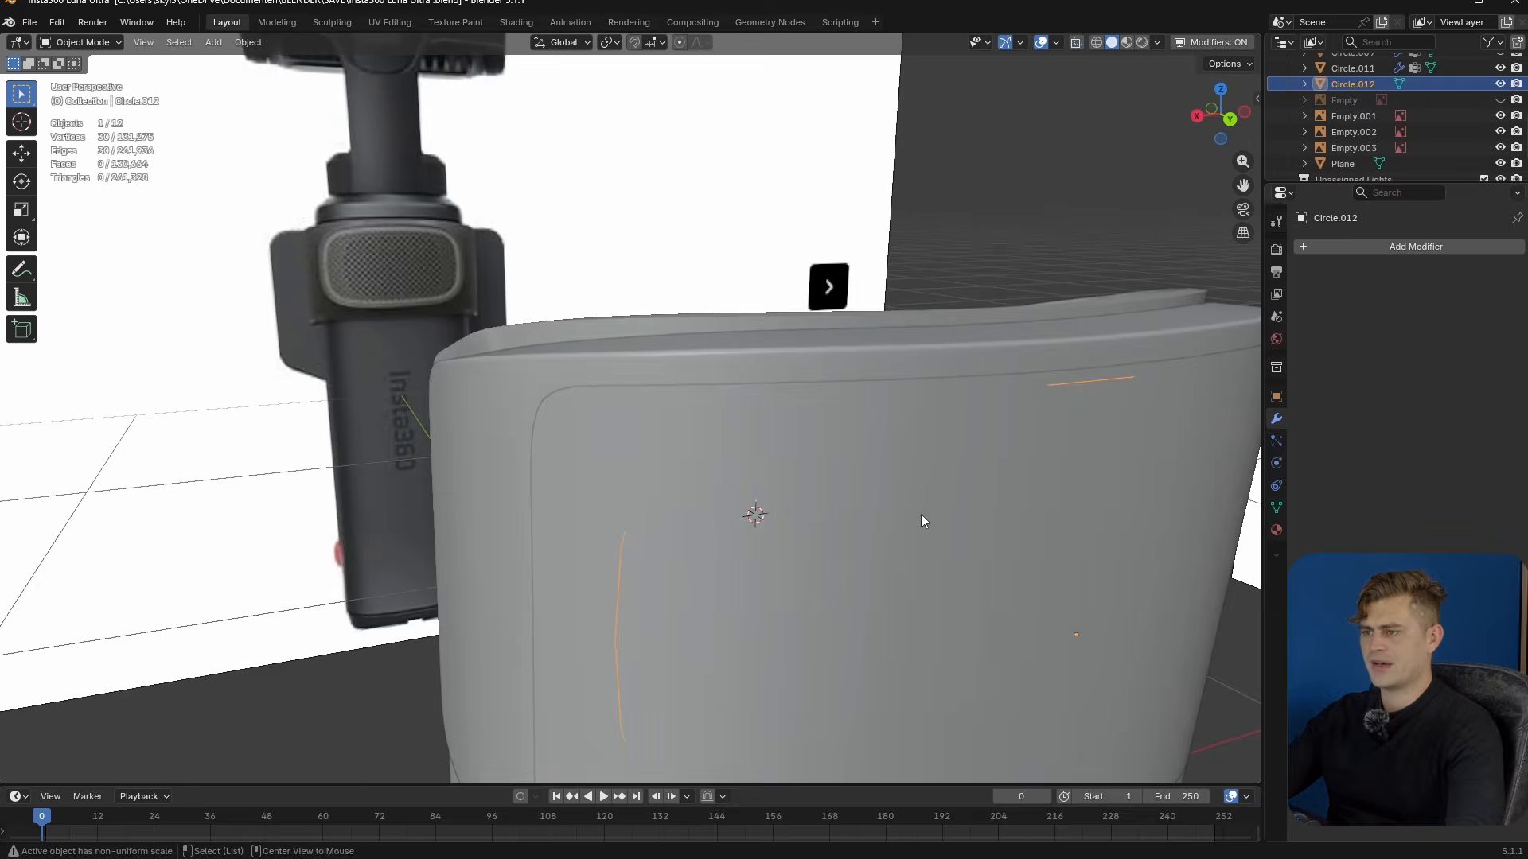
scroll(920, 514, down, 4)
click(823, 517)
middle_drag(784, 507, 751, 519)
key(h)
click(698, 454)
shift+click(737, 438)
key(Tab)
scroll(740, 450, up, 6)
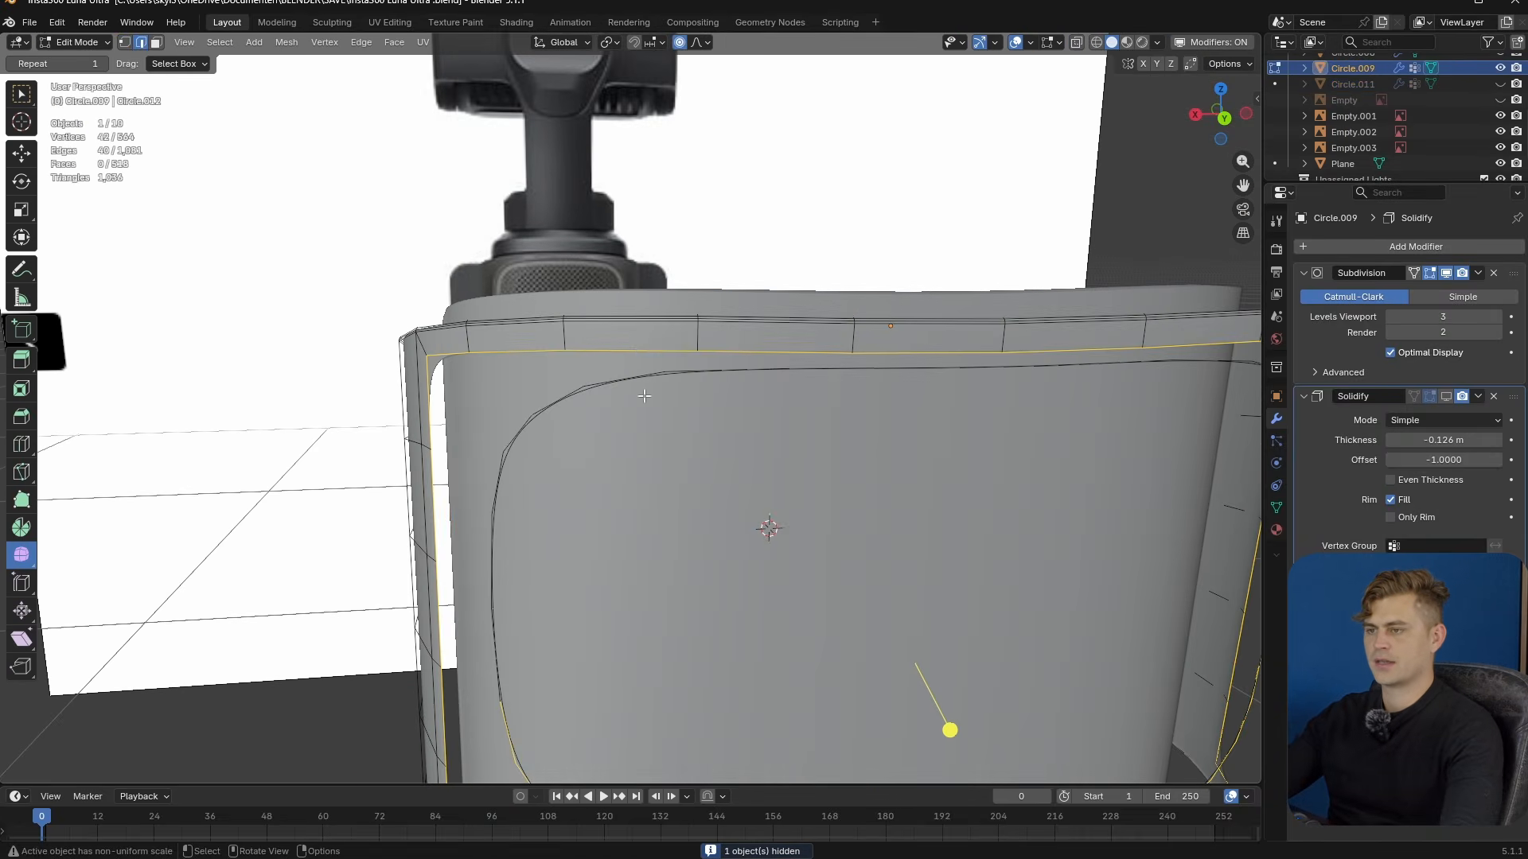
- Bridge the edge loop of the band's opening to the rounded pad outline
alt+click(643, 353)
alt+shift+click(635, 377)
middle_drag(635, 380, 706, 398)
key(F3)
key(Down)
key(Return)
scroll(1108, 569, down, 4)
middle_drag(1109, 570, 829, 338)
key(Tab)
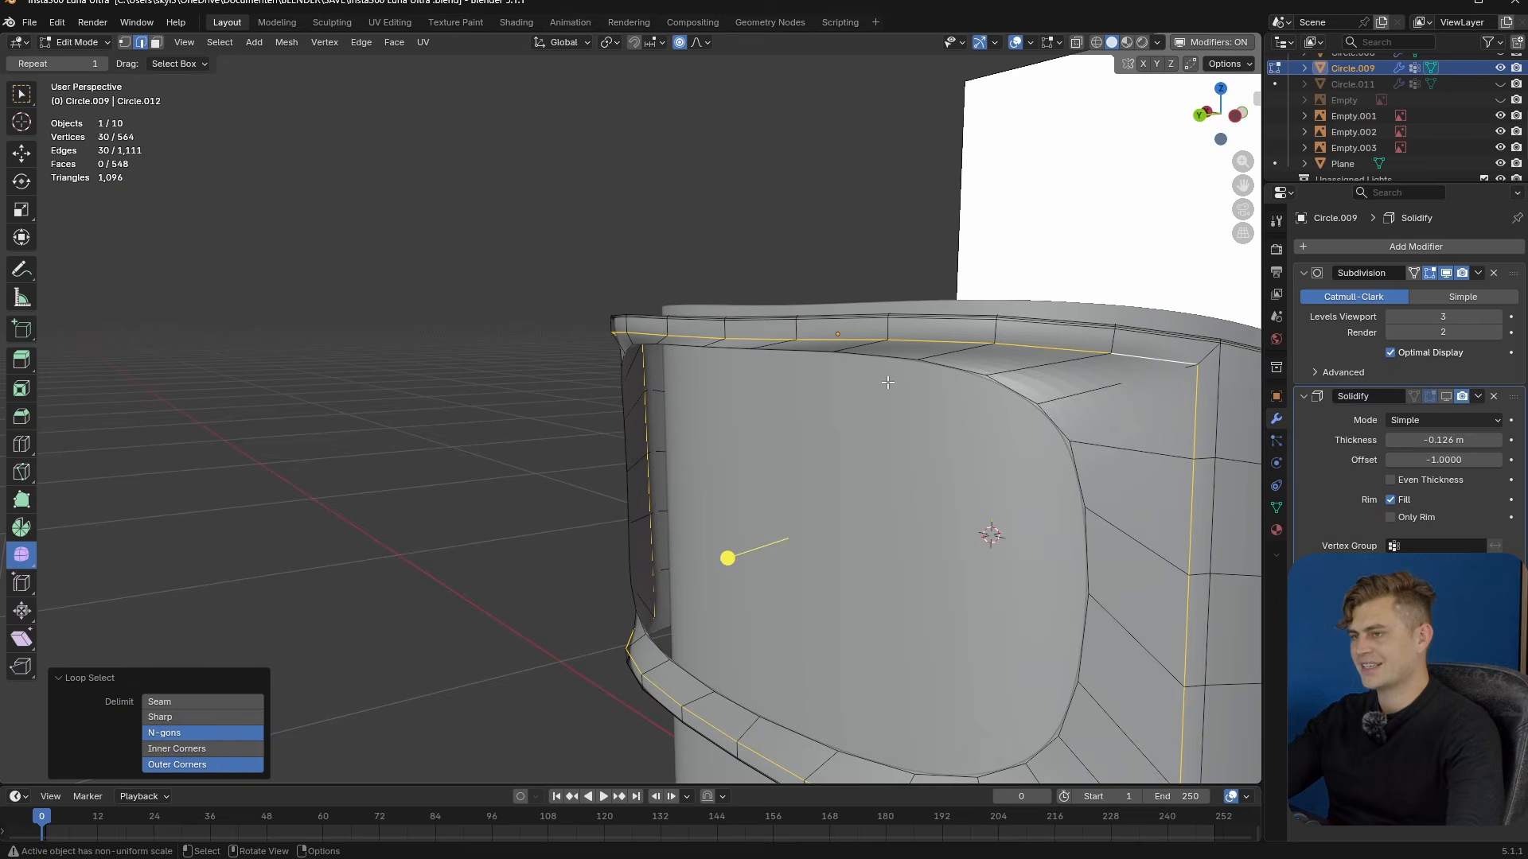
- Smooth the former border edge loop of the band's opening so the bridged faces flow evenly around the pad
middle_drag(747, 361, 955, 391)
key(g)
key(g)
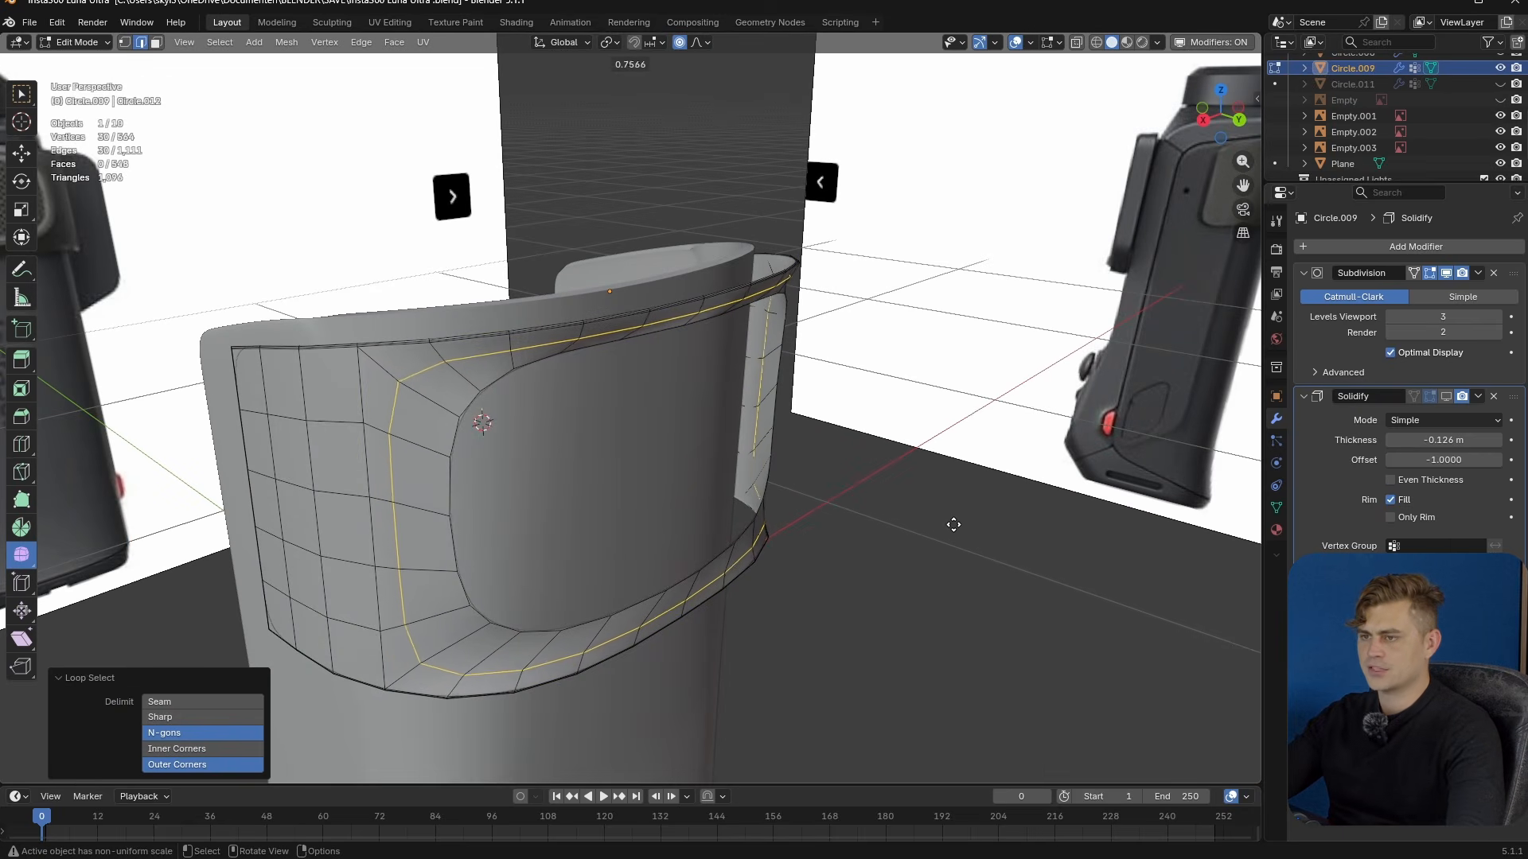
drag(1073, 541, 1009, 546)
key(Tab)
mouse_move(892, 525)
middle_down()
mouse_move(808, 518)
mouse_move(907, 519)
mouse_move(670, 509)
mouse_move(685, 442)
mouse_move(792, 444)
mouse_move(891, 512)
mouse_move(823, 598)
mouse_move(721, 536)
mouse_move(919, 532)
middle_up()
key(Tab)
- Extrude the rounded opening's edge 0.006545 m along Y and scale the new edge loop down slightly
key(g)
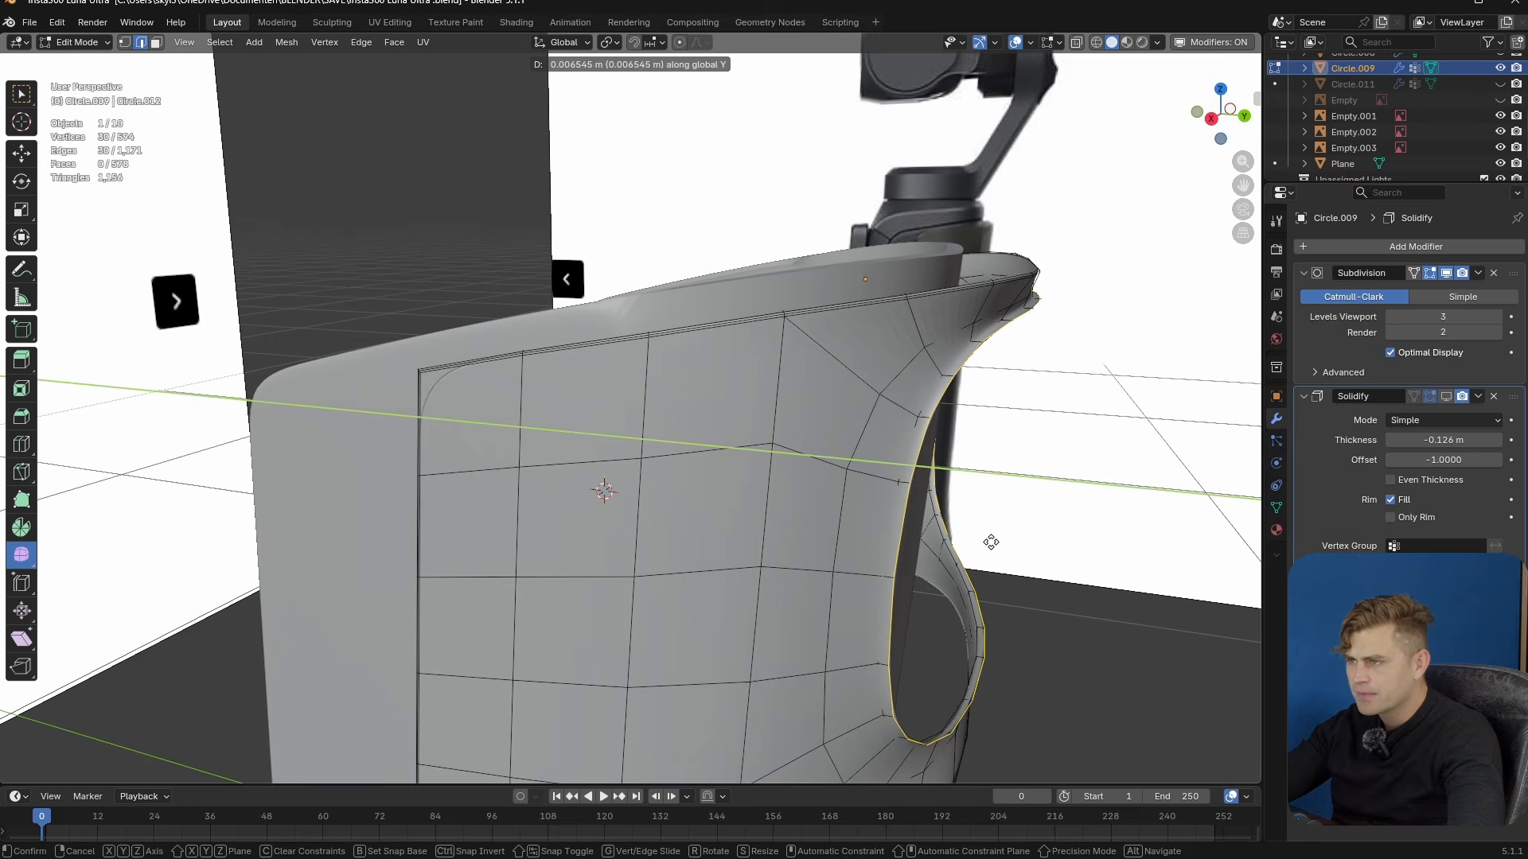
click(966, 396)
key(s)
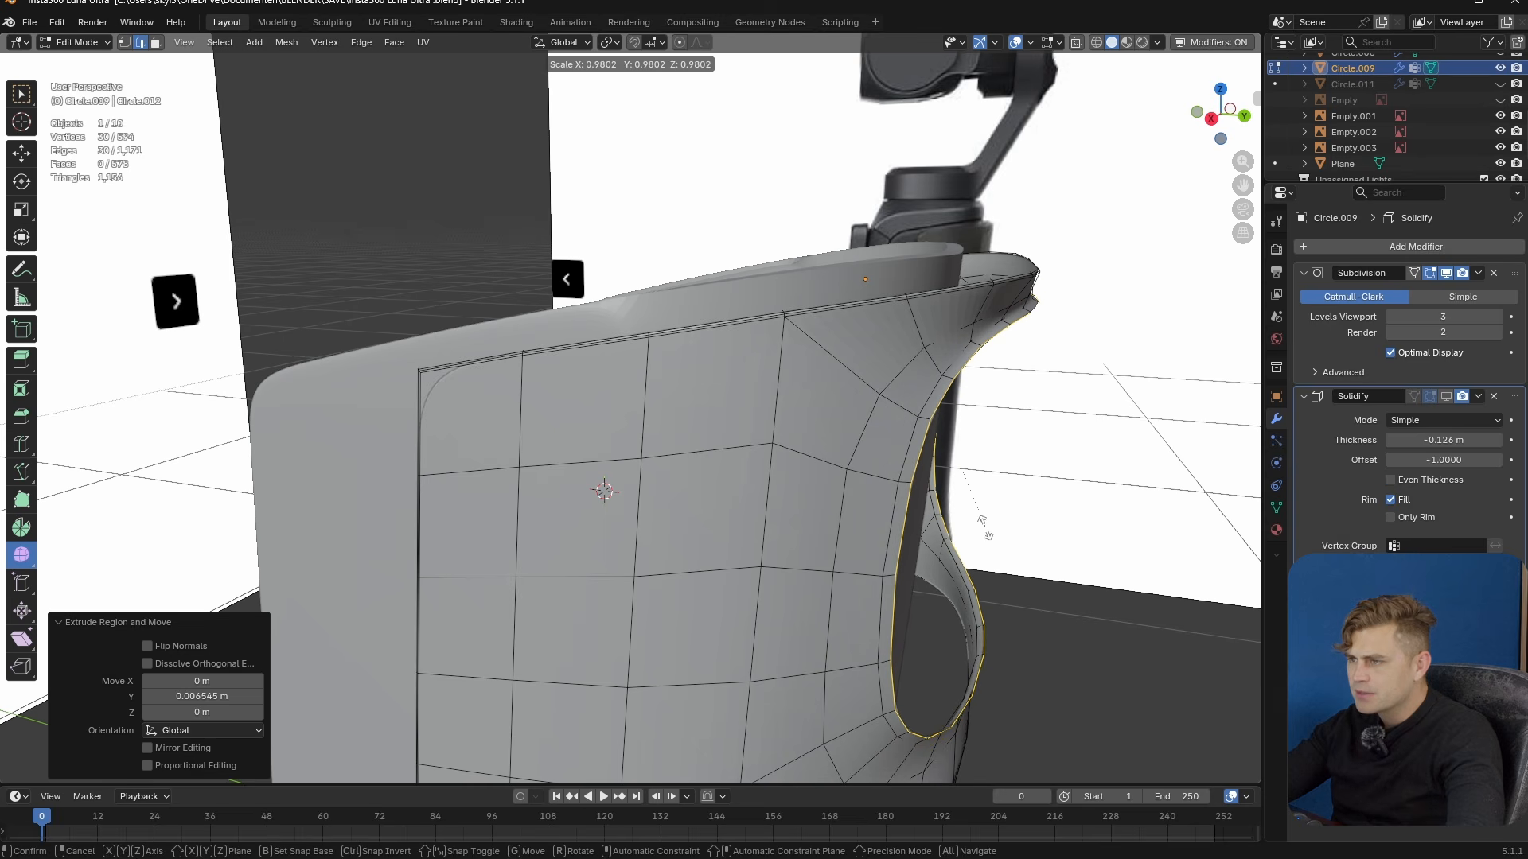
click(985, 528)
middle_drag(985, 528, 794, 525)
- Close the rounded pad opening with Grid Fill
key(ctrl+f)
click(991, 530)
key(Tab)
scroll(828, 460, down, 3)
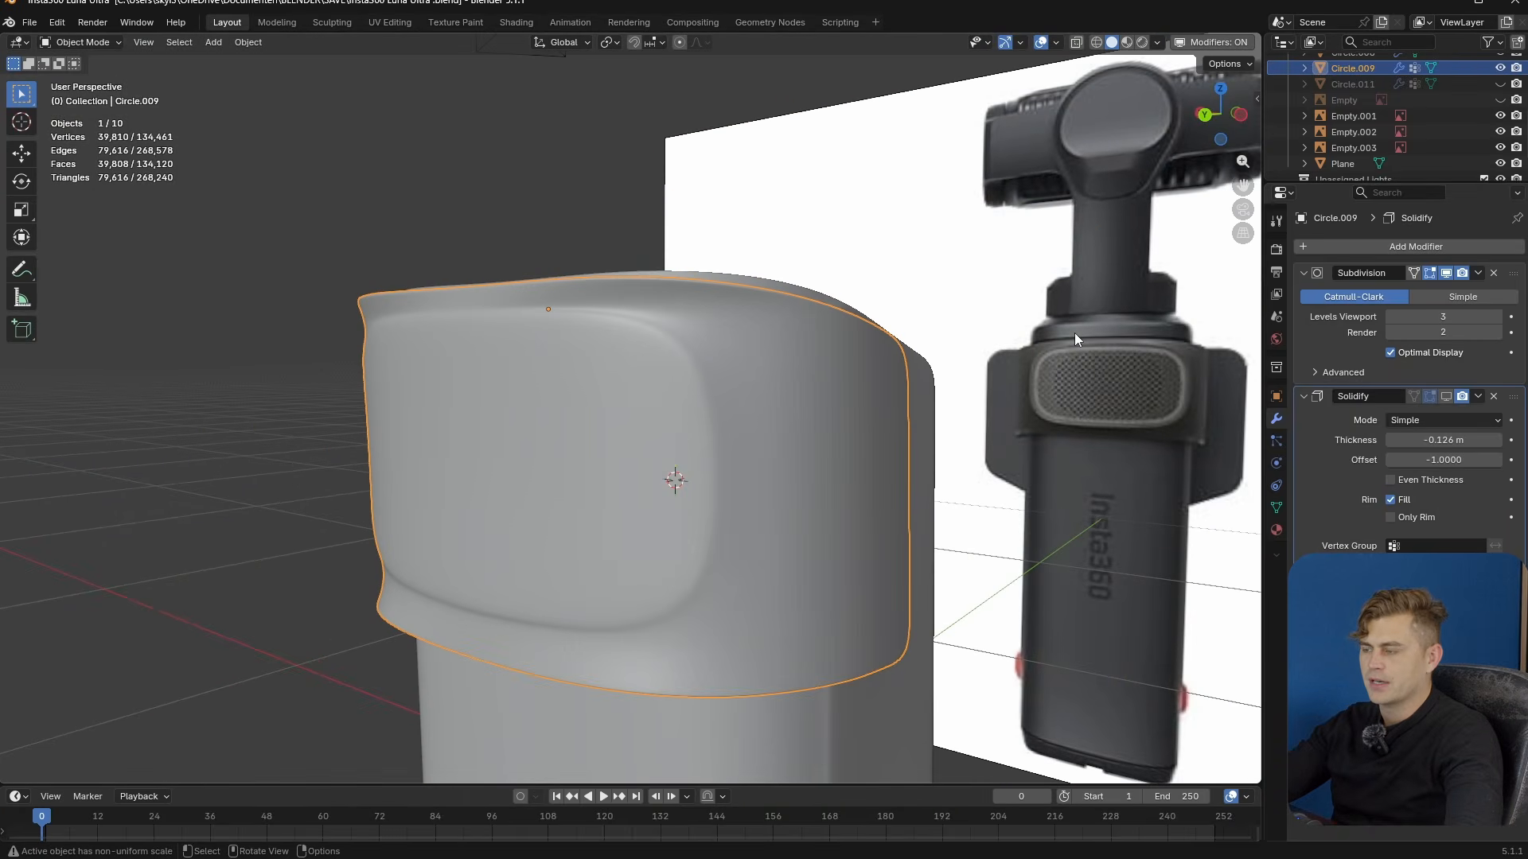
- Compare the filled pad and band with the back reference image in see-through and solid display
key(ctrl+KP_1)
key(alt+z)
key(alt+z)
key(alt+z)
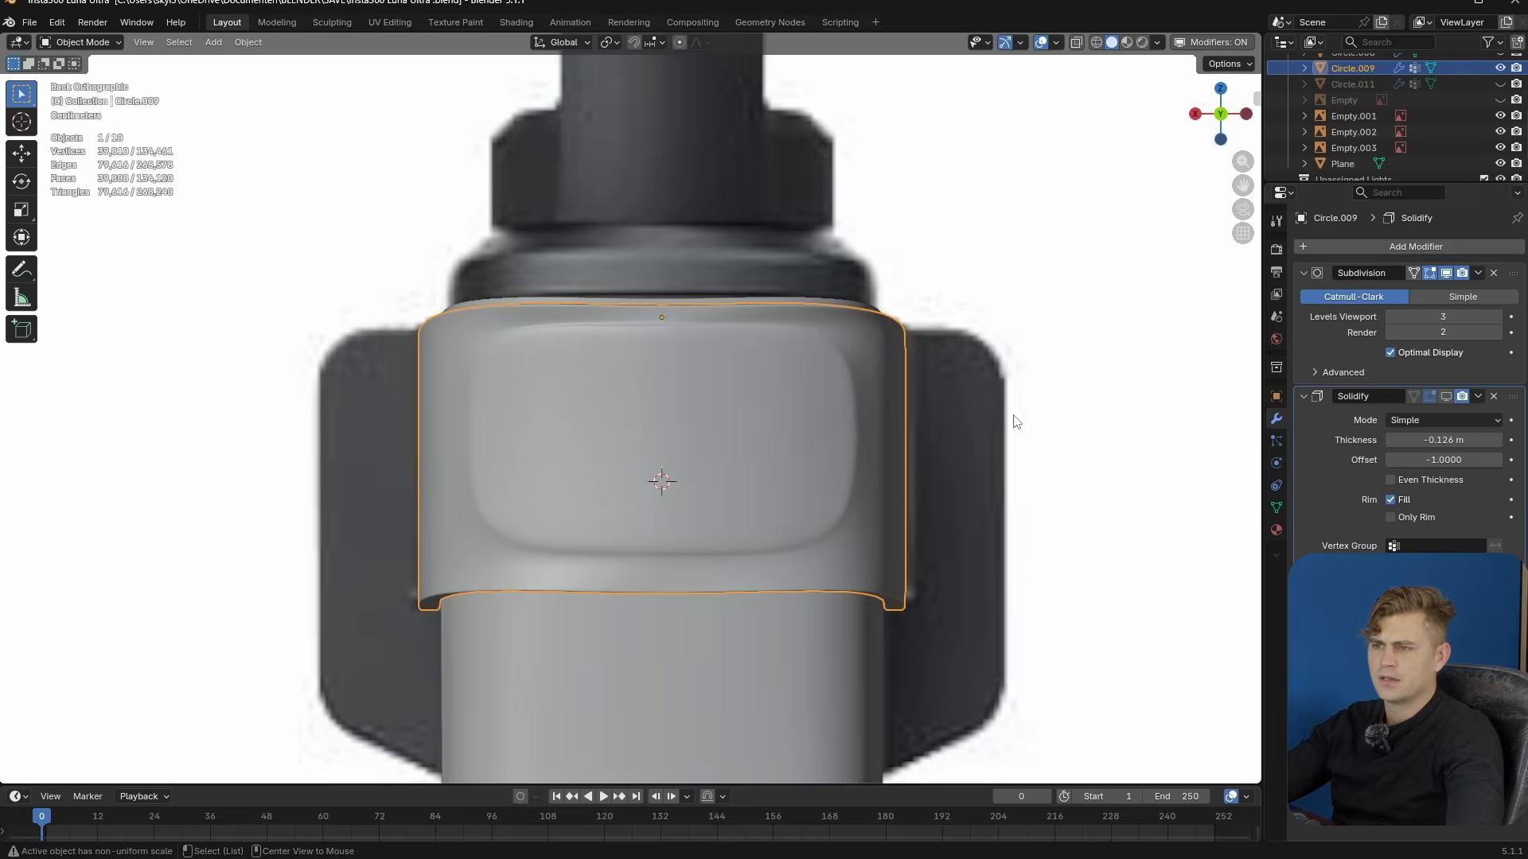
key(alt+z)
key(alt+z)
key(alt+z)
key(alt+z)
key(alt+z)
key(alt+z)
key(alt+z)
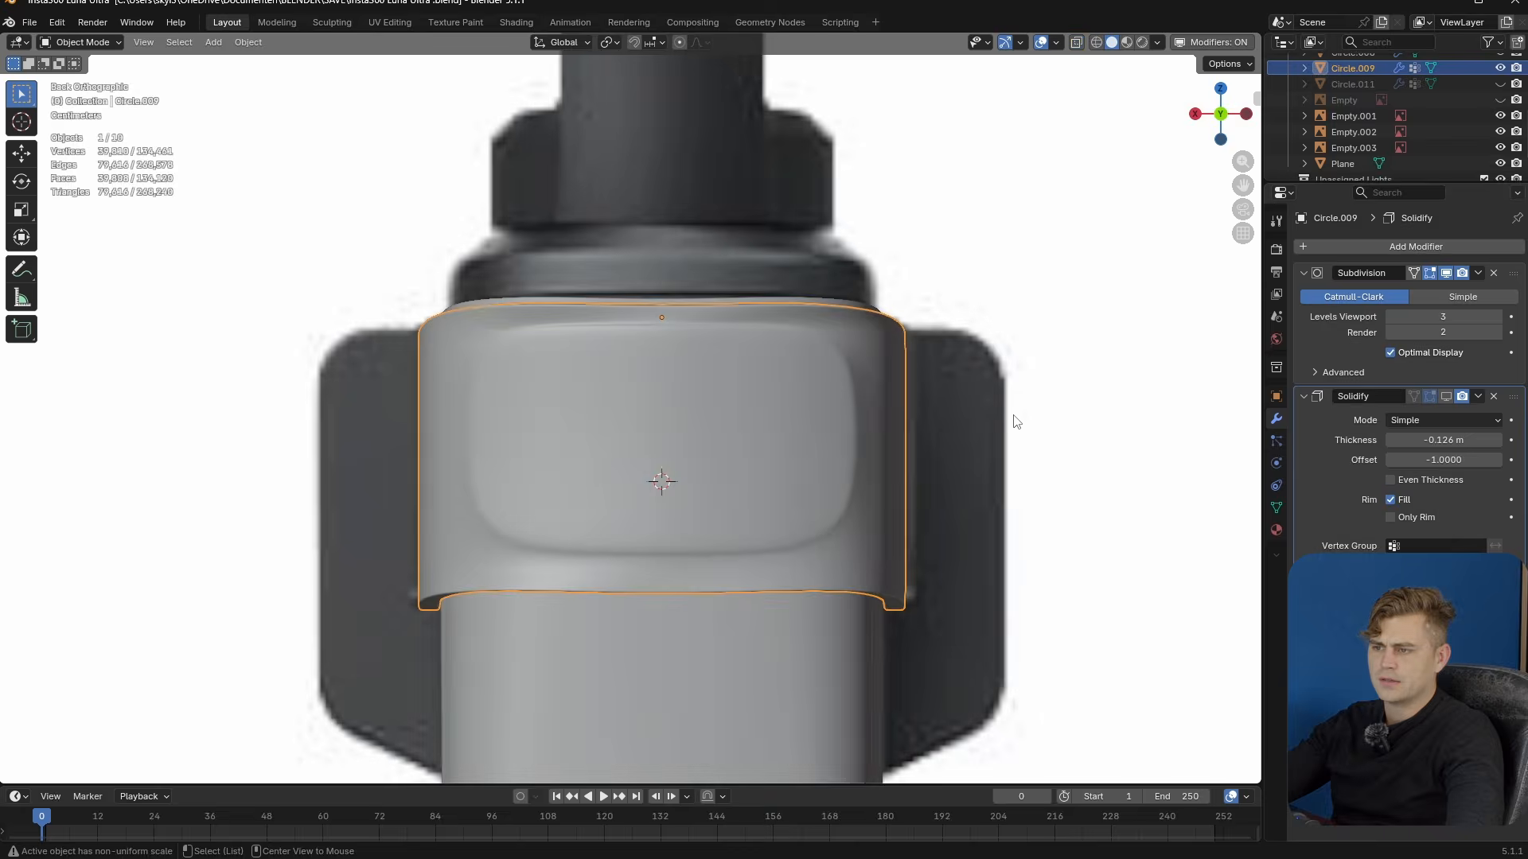
key(alt+z)
key(alt+z)
- Inset the pad's filled faces by about 0.063 m and select the new face loop around the pad's rim
middle_drag(899, 446, 921, 492)
key(Tab)
key(i)
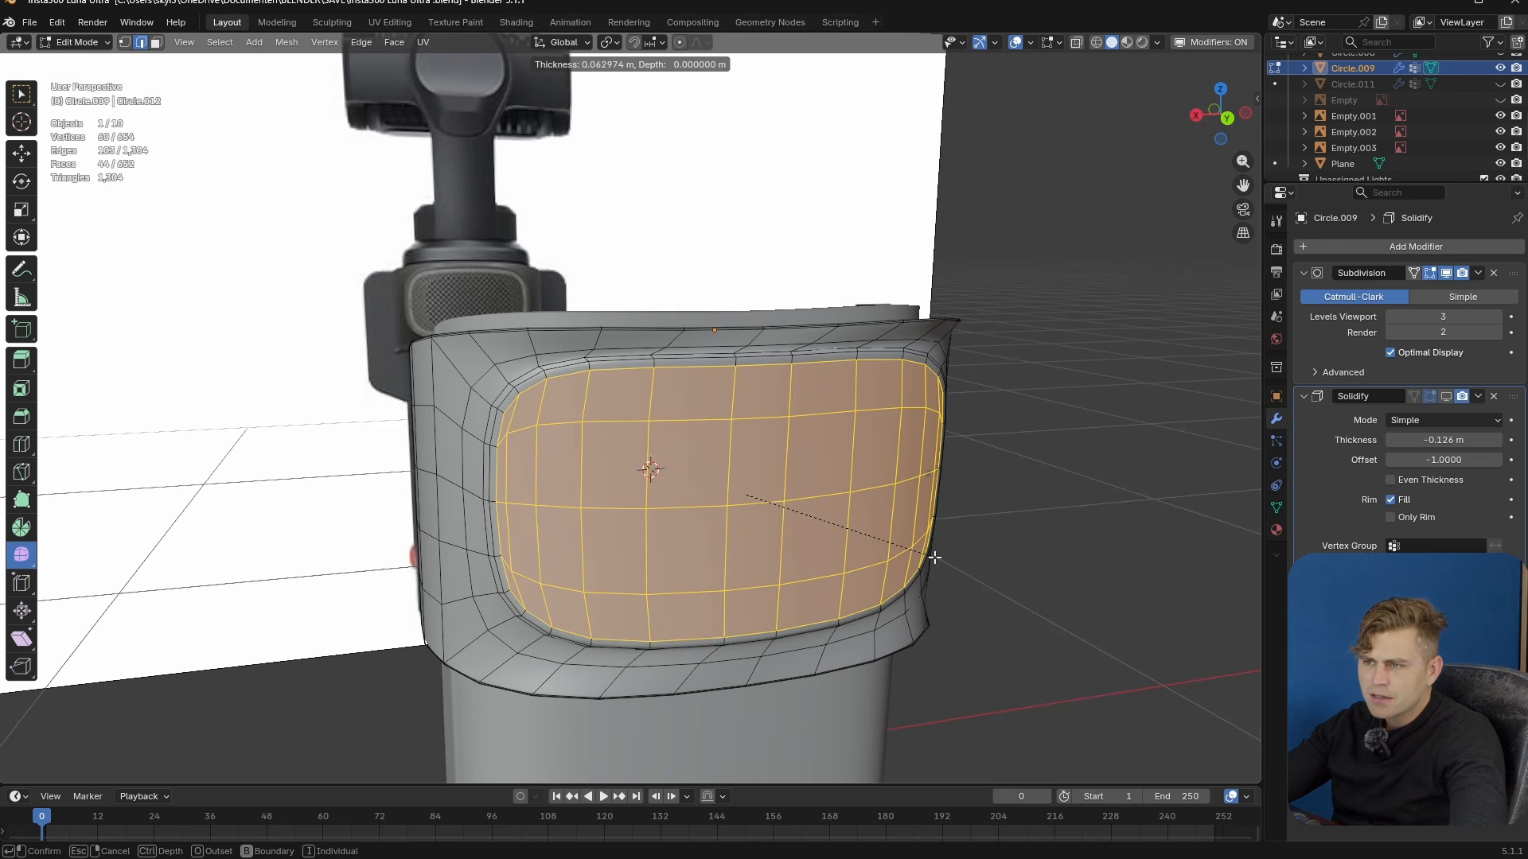
click(935, 558)
key(3)
alt+click(587, 367)
mouse_move(668, 452)
middle_down()
mouse_move(645, 444)
mouse_move(692, 446)
mouse_move(640, 446)
middle_up()
middle_drag(848, 416, 945, 364)
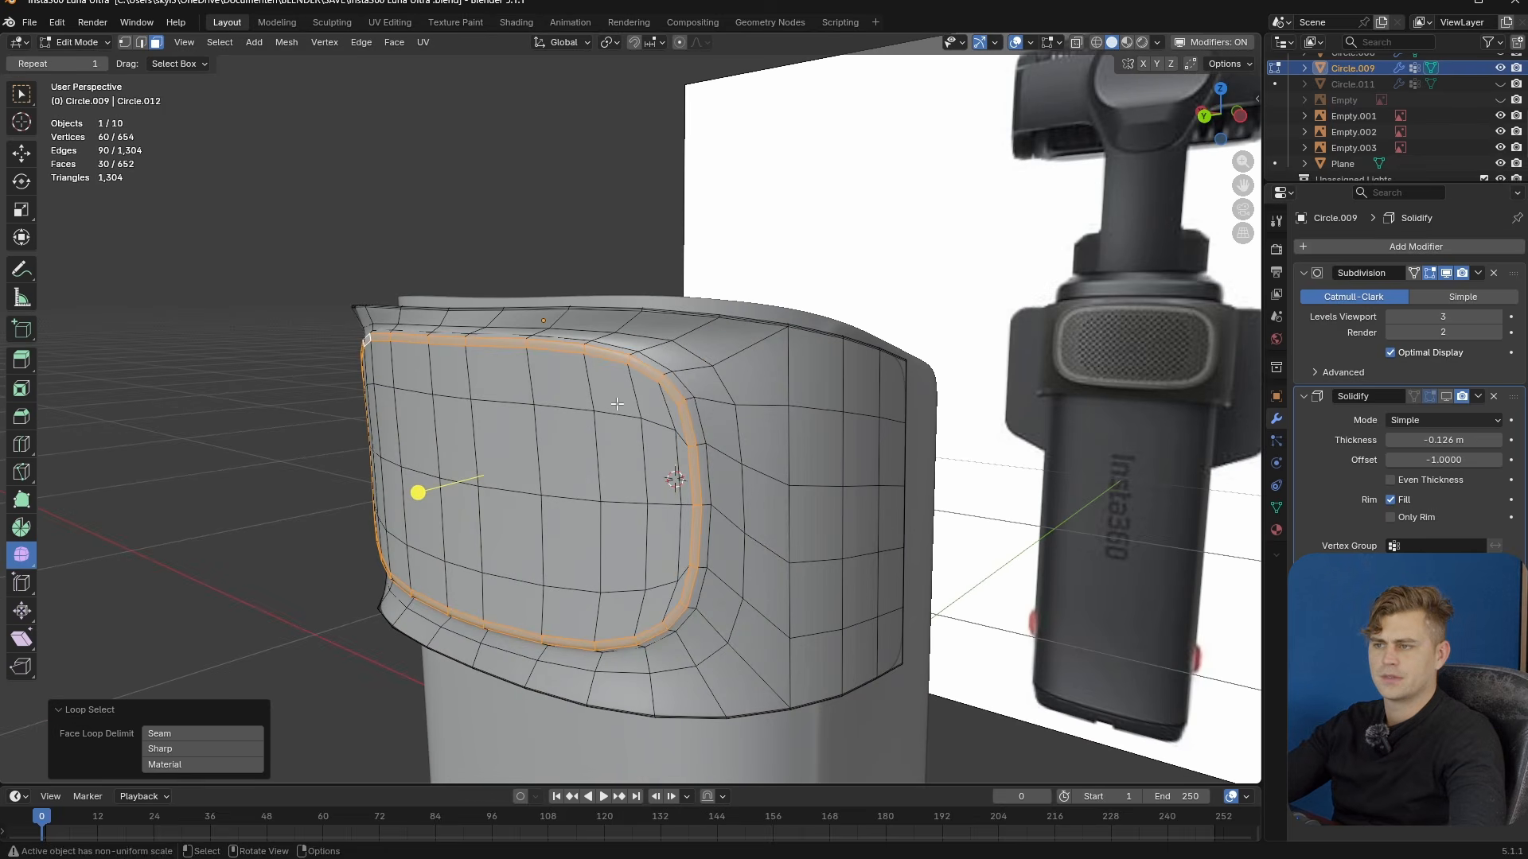
- Reveal the band's hidden inner faces, grow the selection by one face step, and scale it along Y to 0.987
key(Tab)
scroll(748, 454, up, 4)
middle_drag(628, 500, 781, 439)
key(Tab)
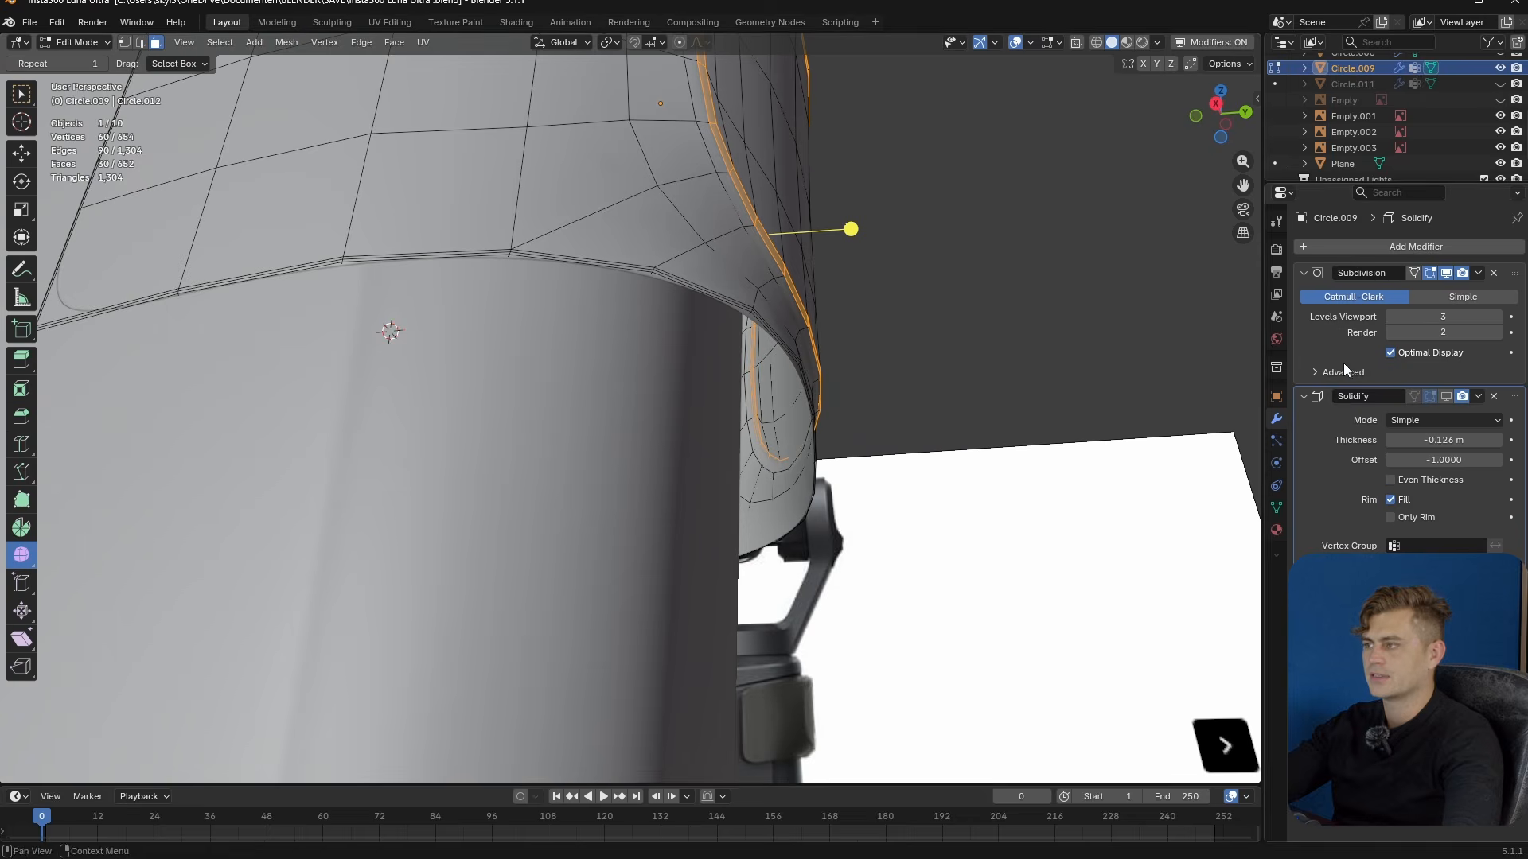
key(alt+h)
key(s)
key(y)
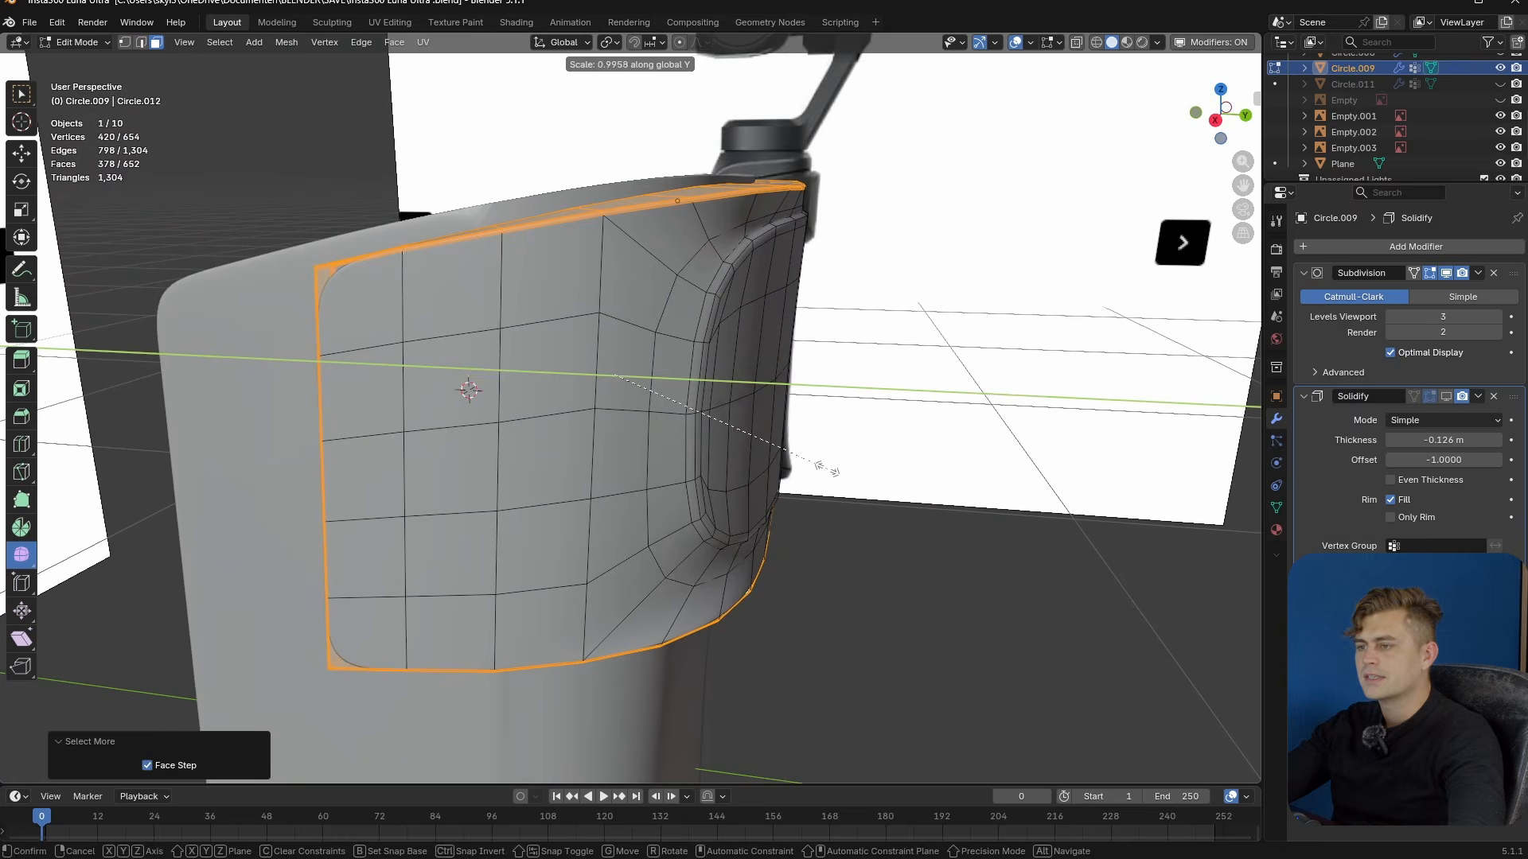
click(808, 459)
scroll(539, 374, down, 3)
mouse_move(539, 375)
middle_down()
mouse_move(552, 385)
mouse_move(535, 395)
middle_up()
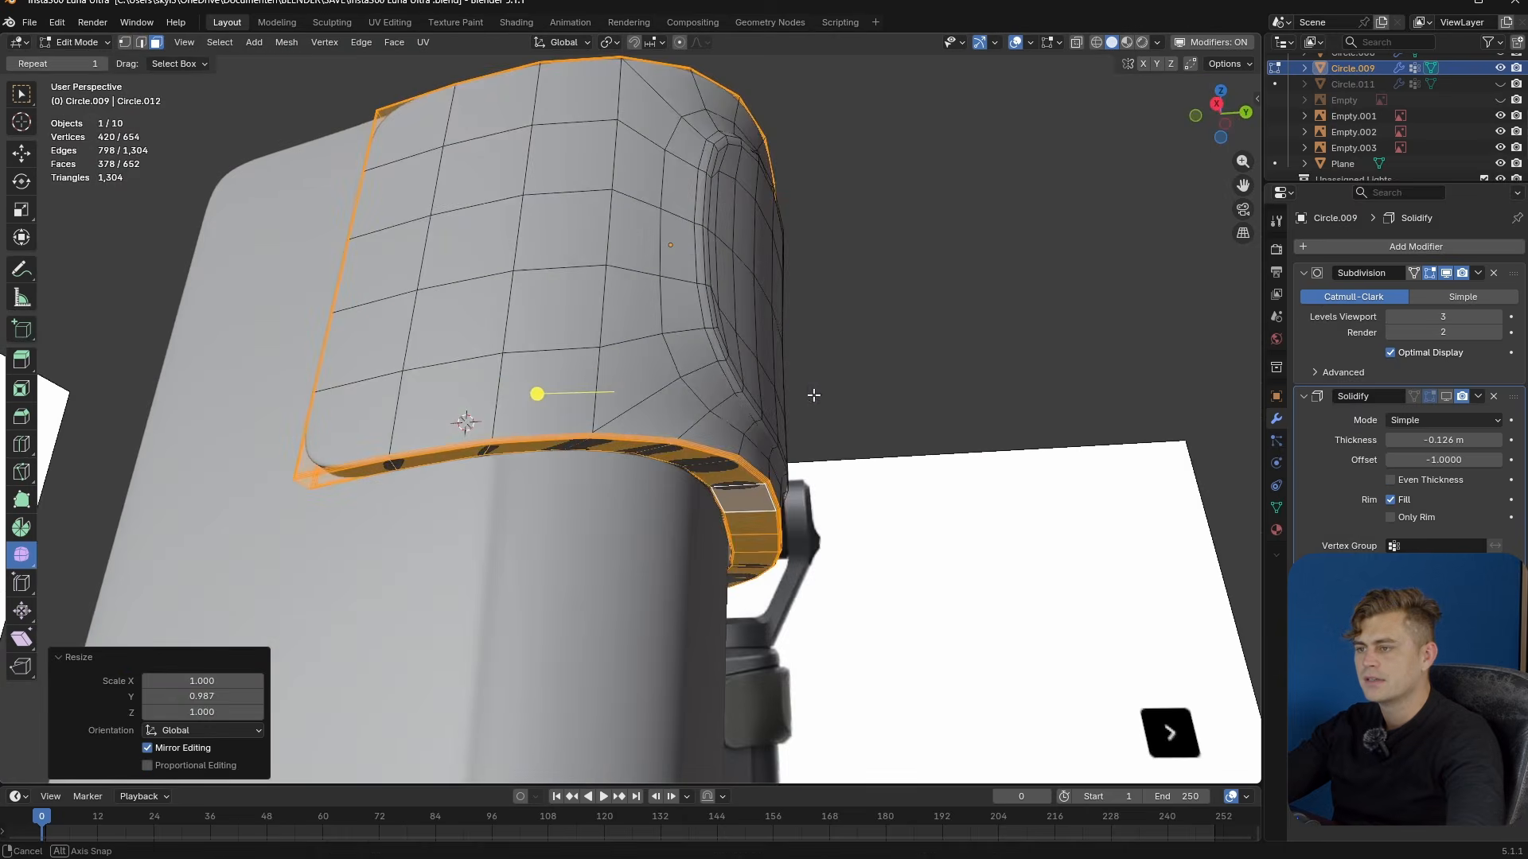
- Move the selected inner faces about -0.0043 m along Y and scale them once more along Y
scroll(536, 396, up, 3)
key(g)
key(y)
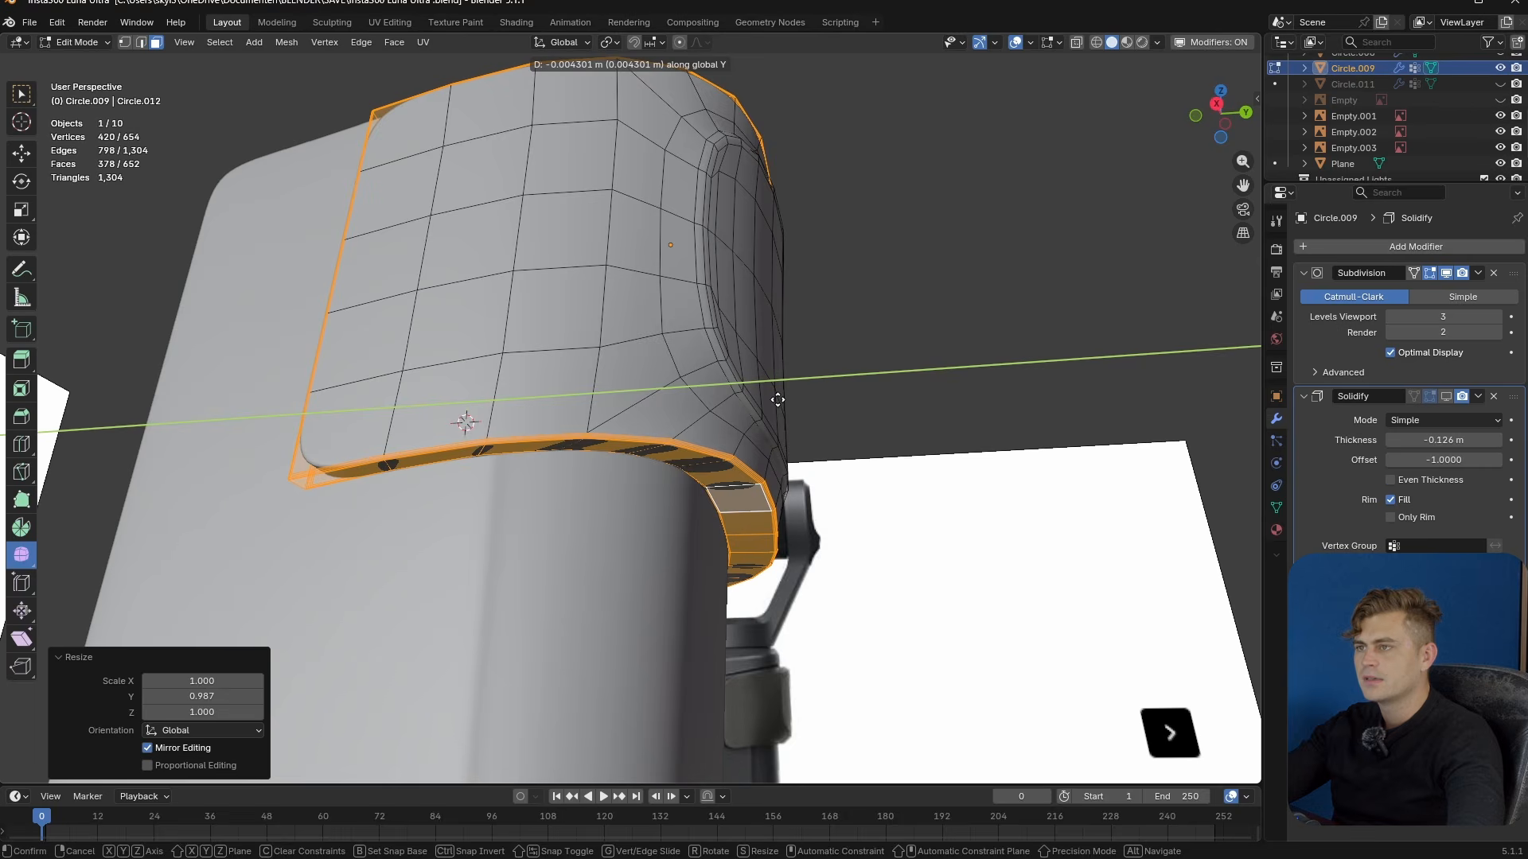
click(778, 401)
key(Tab)
middle_drag(778, 402, 798, 479)
key(Tab)
key(s)
key(y)
click(848, 489)
- Narrow the selection to the faces along the band's lower rim and move them -0.008804 m along Y
key(ctrl+KP_1)
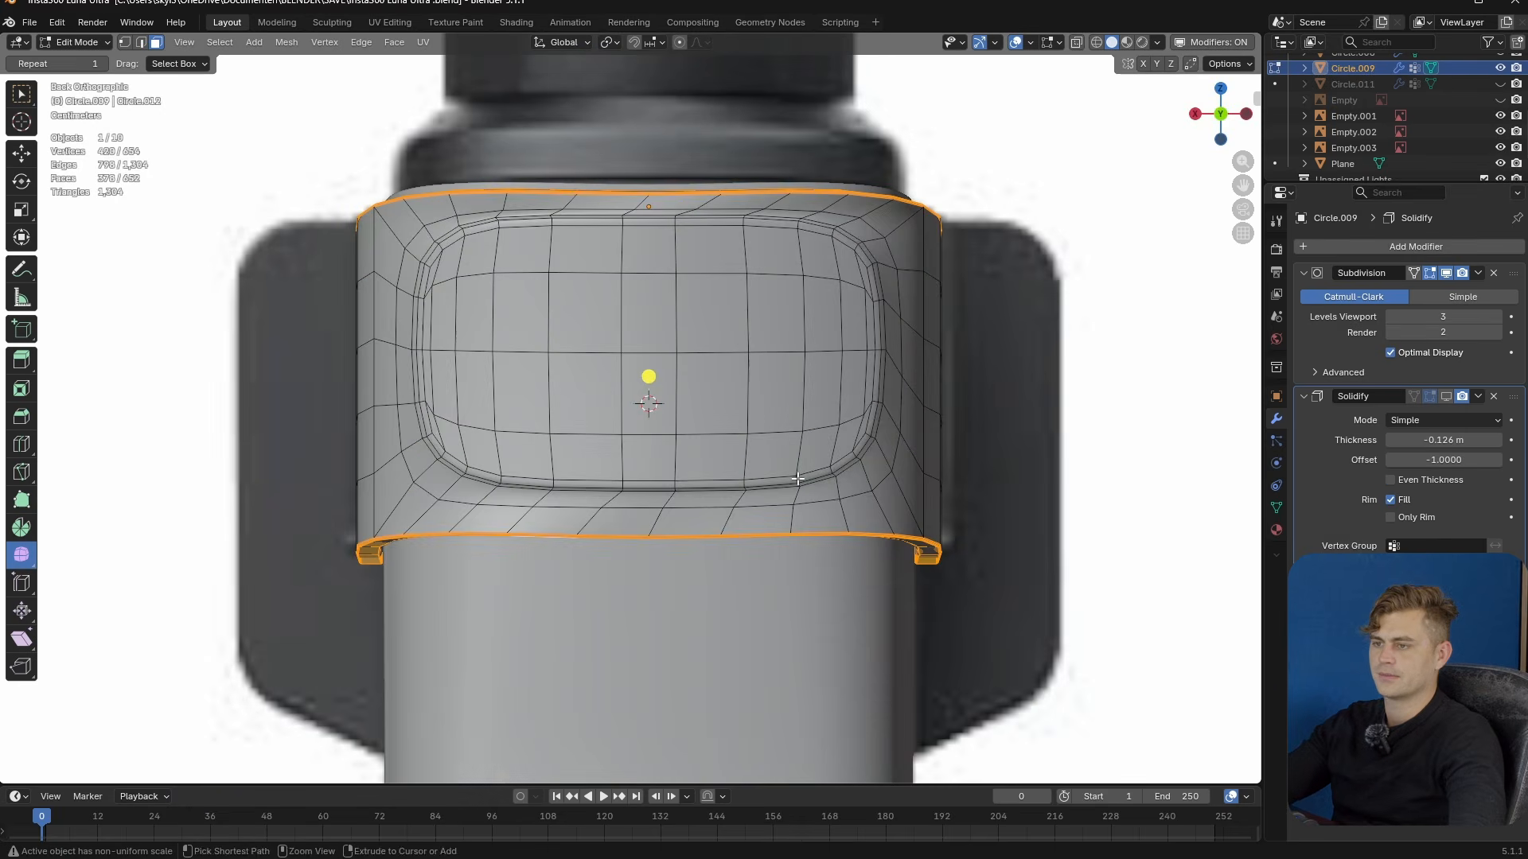
key(alt+z)
scroll(987, 215, down, 2)
ctrl+drag(1047, 170, 238, 479)
middle_drag(238, 479, 487, 450)
drag(544, 401, 430, 482)
middle_drag(549, 450, 540, 428)
ctrl+drag(538, 423, 503, 456)
ctrl+drag(429, 500, 430, 500)
middle_drag(429, 500, 634, 500)
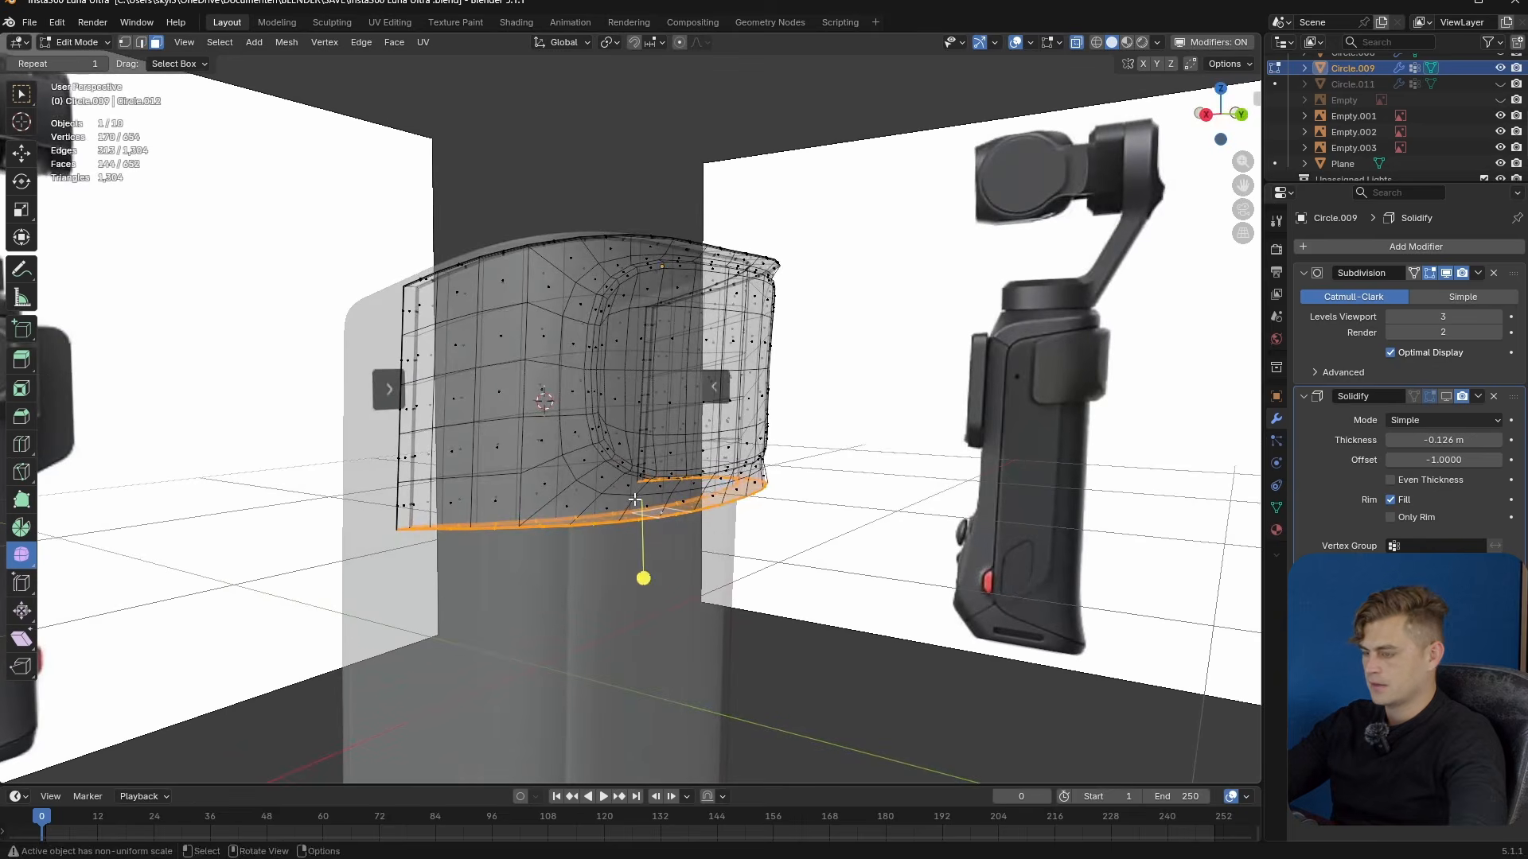
key(KP_1)
key(KP_3)
scroll(634, 500, up, 2)
key(g)
key(y)
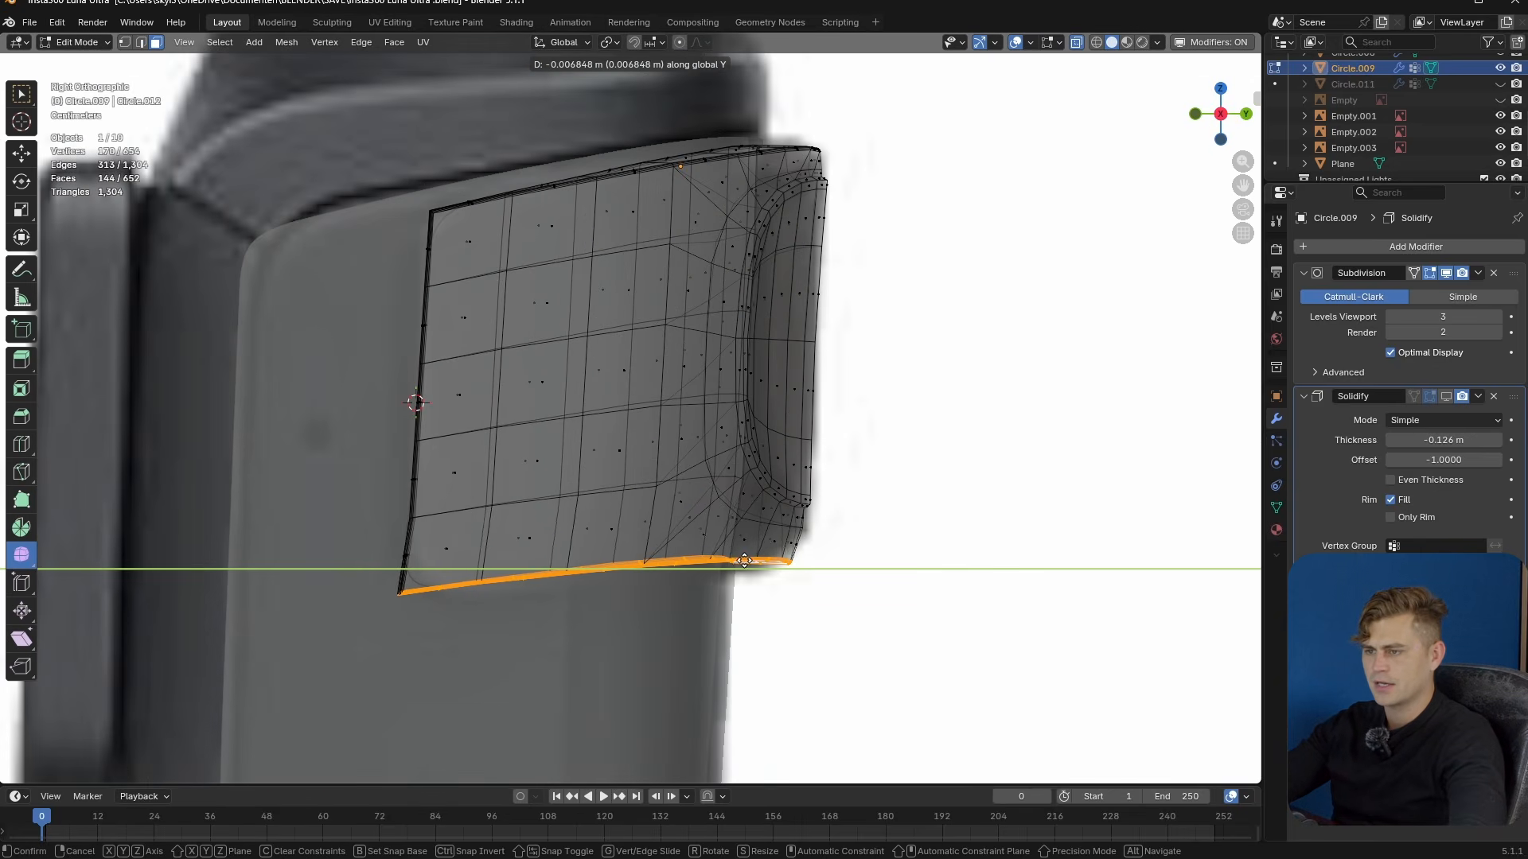
click(719, 568)
mouse_move(719, 569)
middle_down()
mouse_move(624, 550)
mouse_move(703, 549)
middle_up()
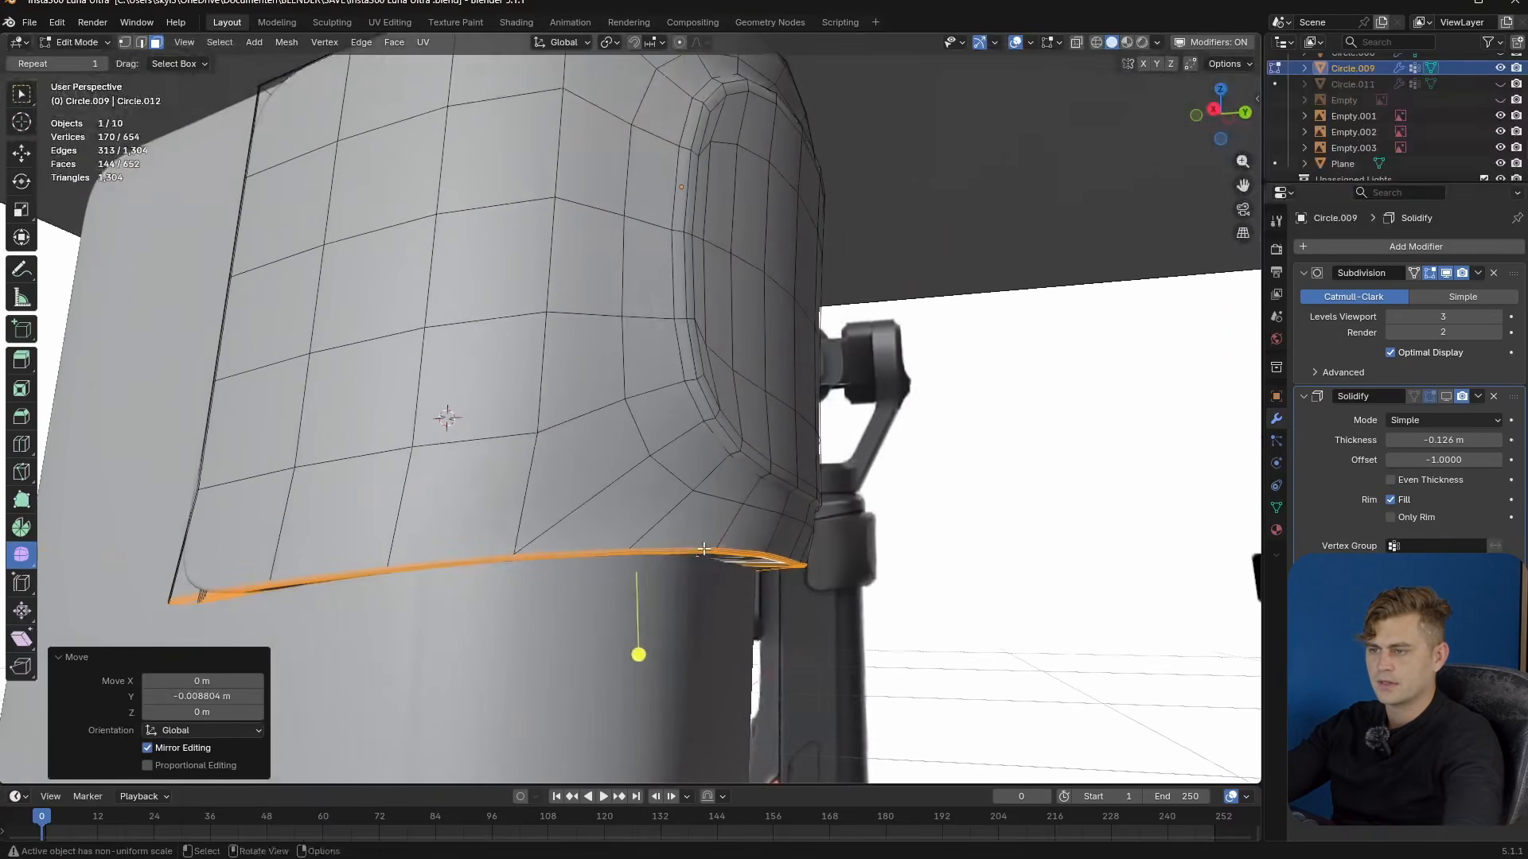
- Scale the faces along the band's lower rim to 0.986 along Y and nudge them slightly in the negative Y direction
key(s)
key(y)
click(693, 547)
key(g)
key(y)
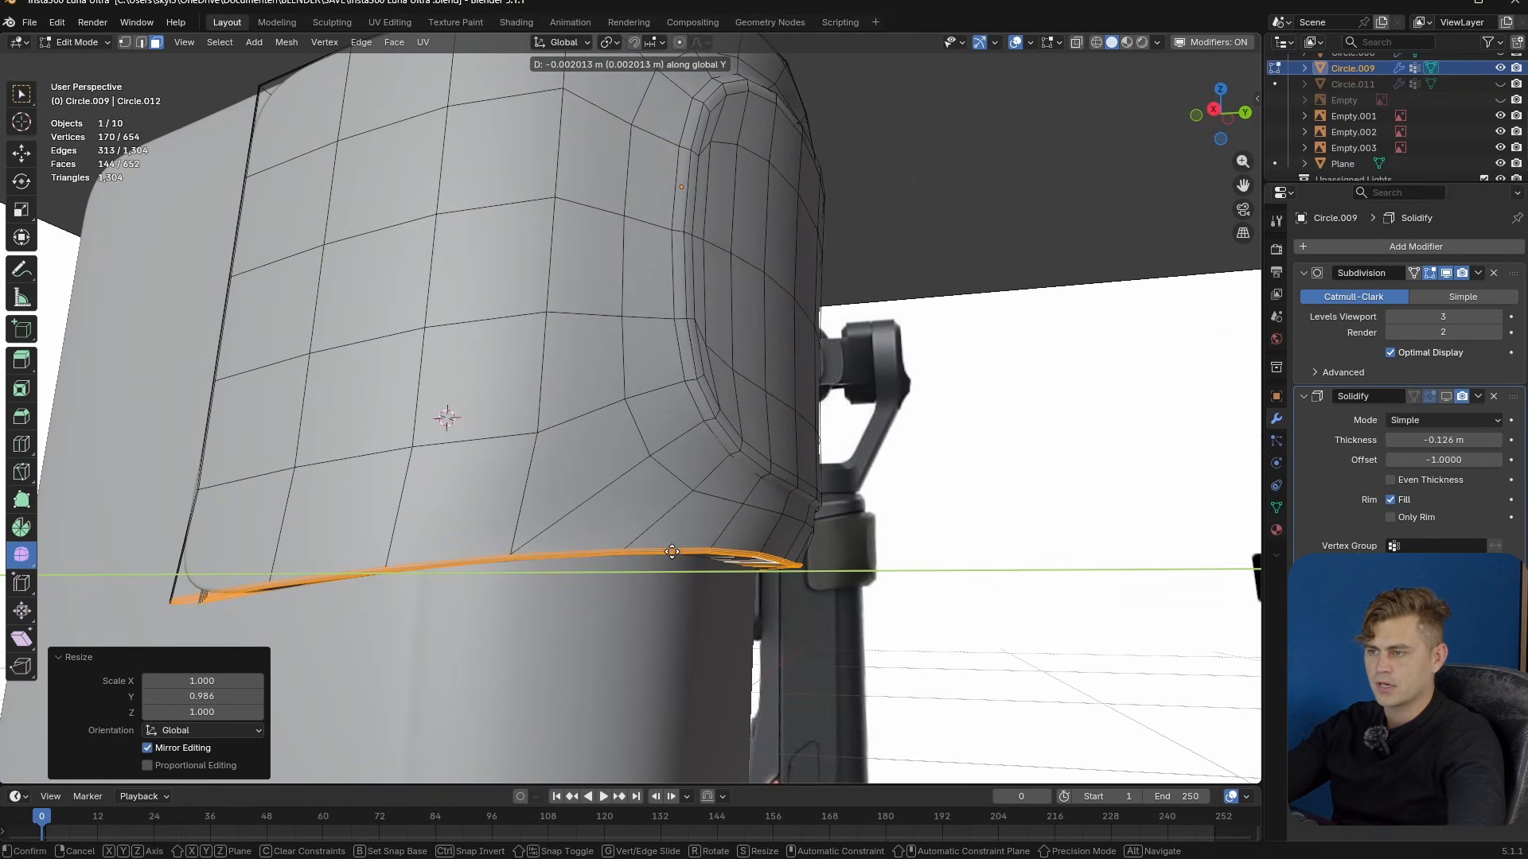
click(675, 555)
middle_drag(675, 555, 544, 617)
key(Tab)
key(Tab)
middle_drag(544, 617, 509, 615)
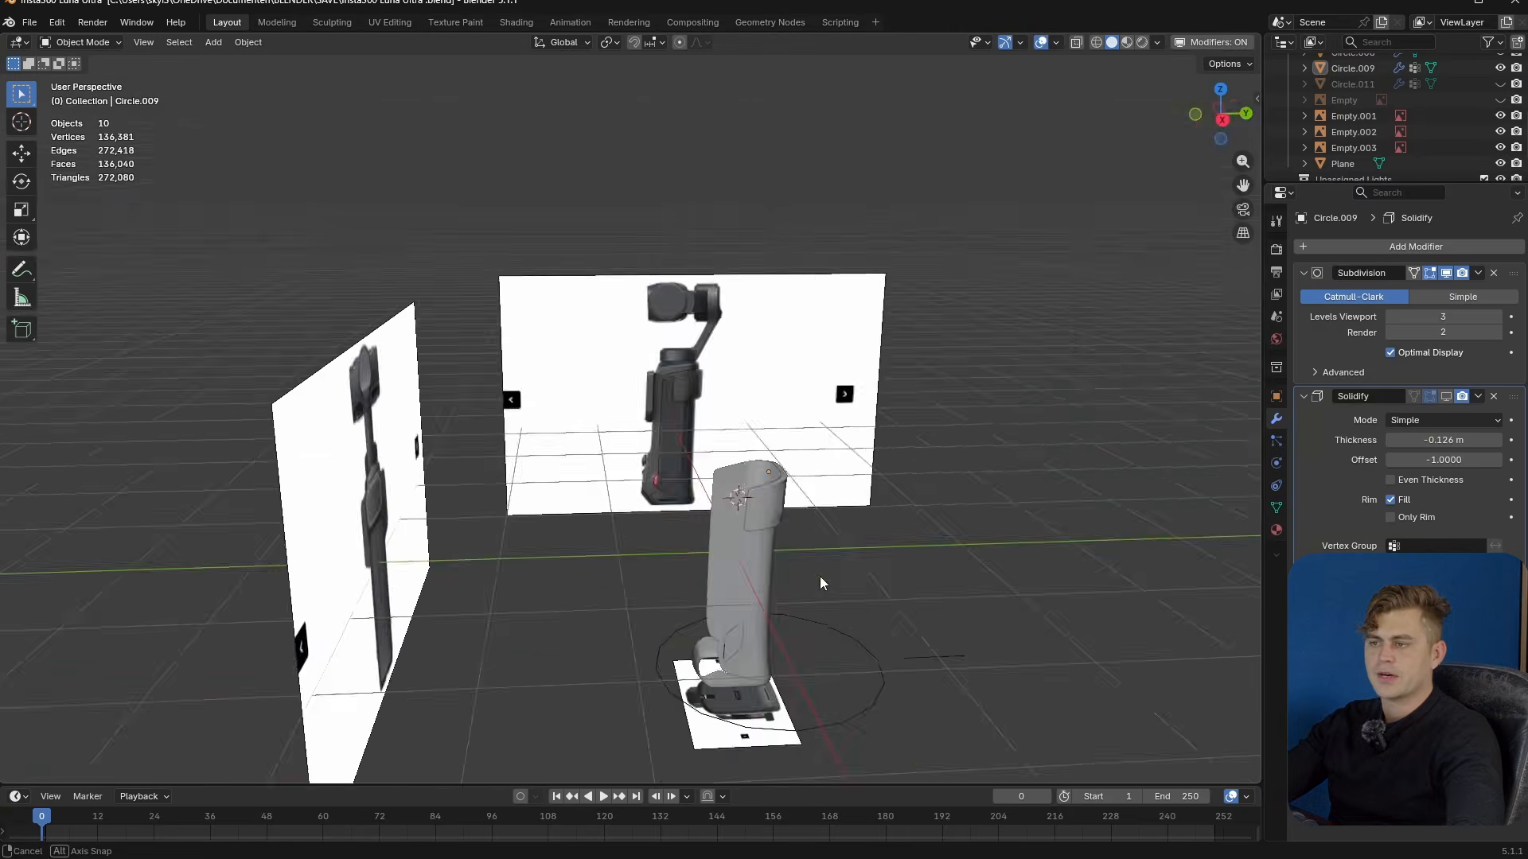
- Hide the back-view reference image and view the handle model against the front reference
scroll(746, 589, up, 5)
middle_drag(819, 576, 710, 526)
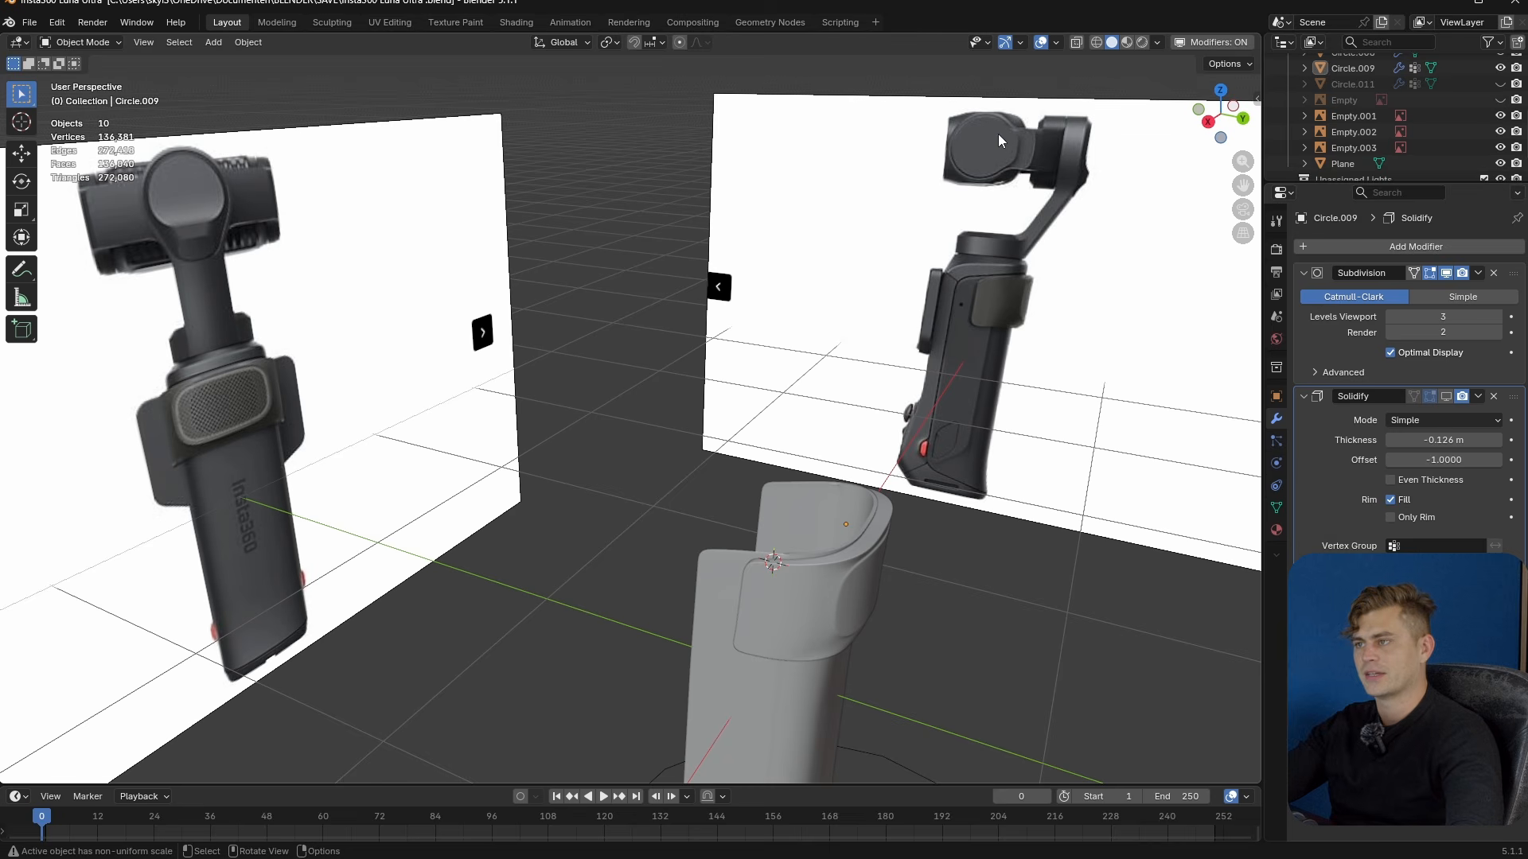
scroll(608, 442, down, 5)
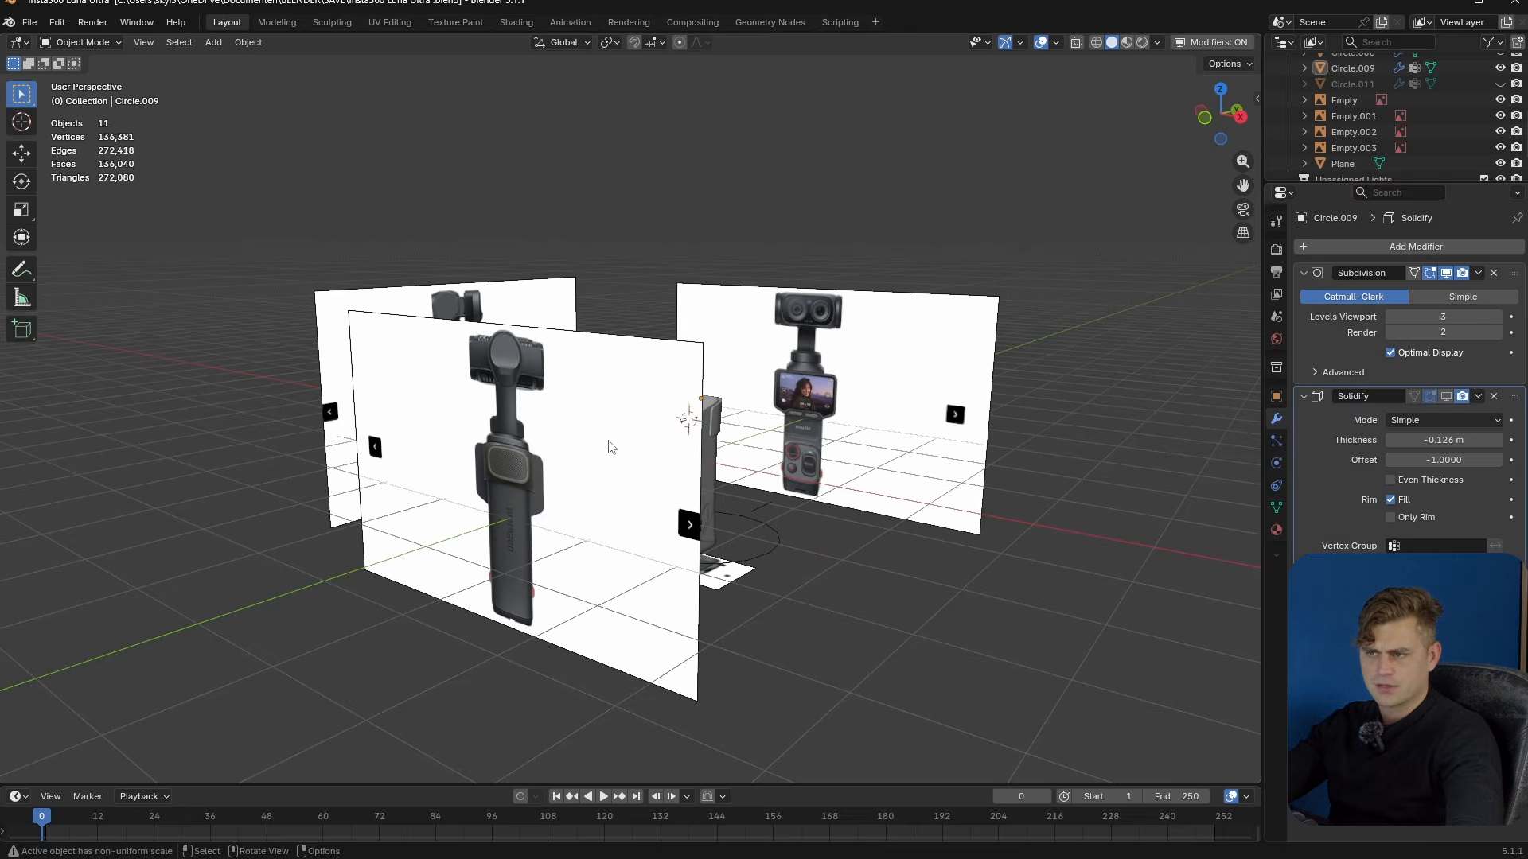
click(608, 442)
key(h)
scroll(656, 481, up, 4)
key(KP_1)
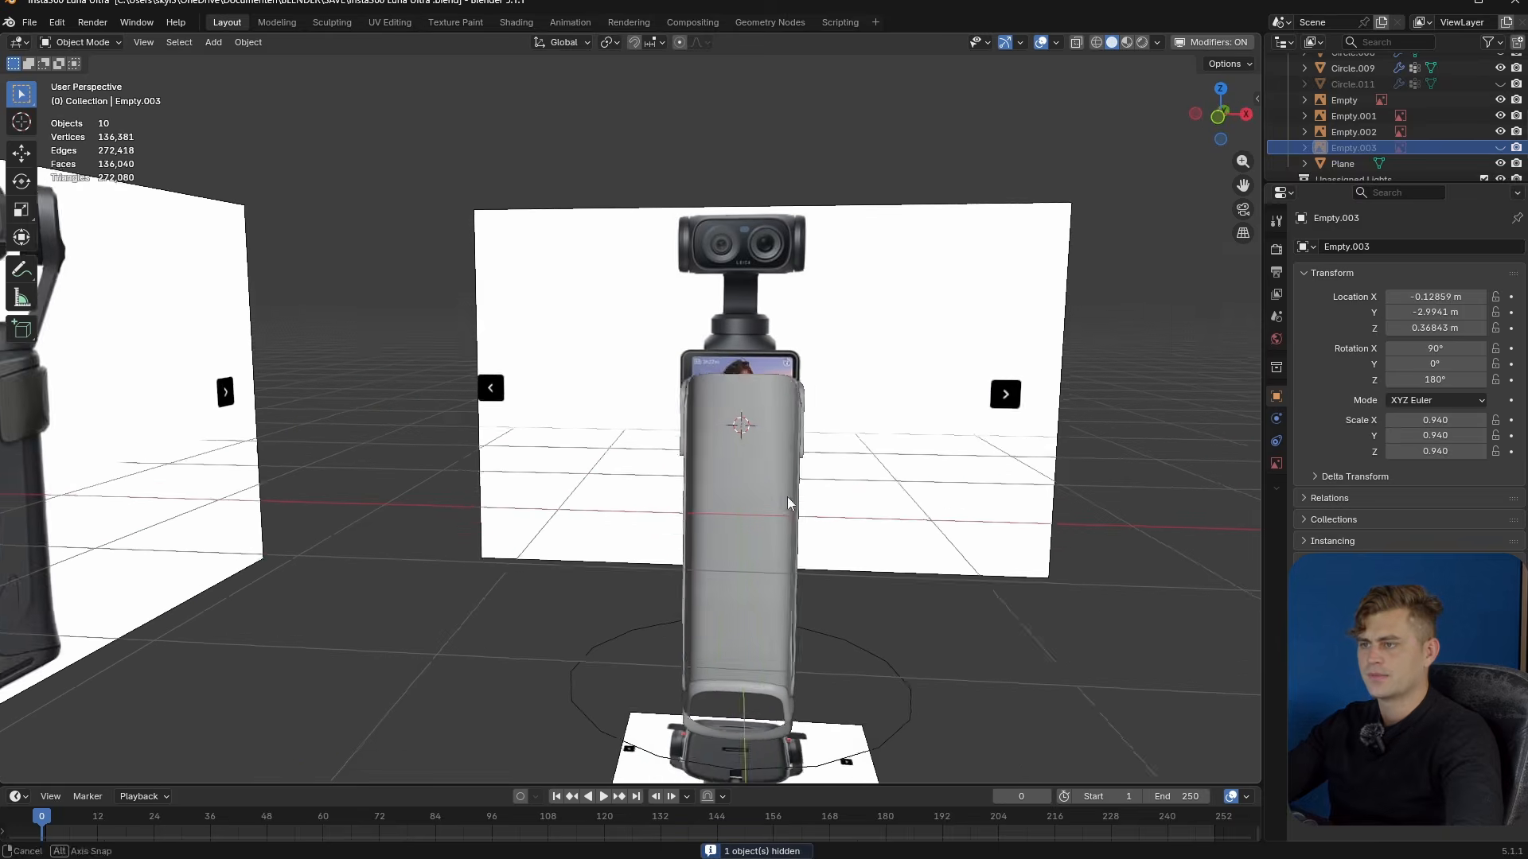
- Add a 16-vertex circle mesh and scale it to 0.287
scroll(705, 492, up, 3)
scroll(705, 492, up, 7)
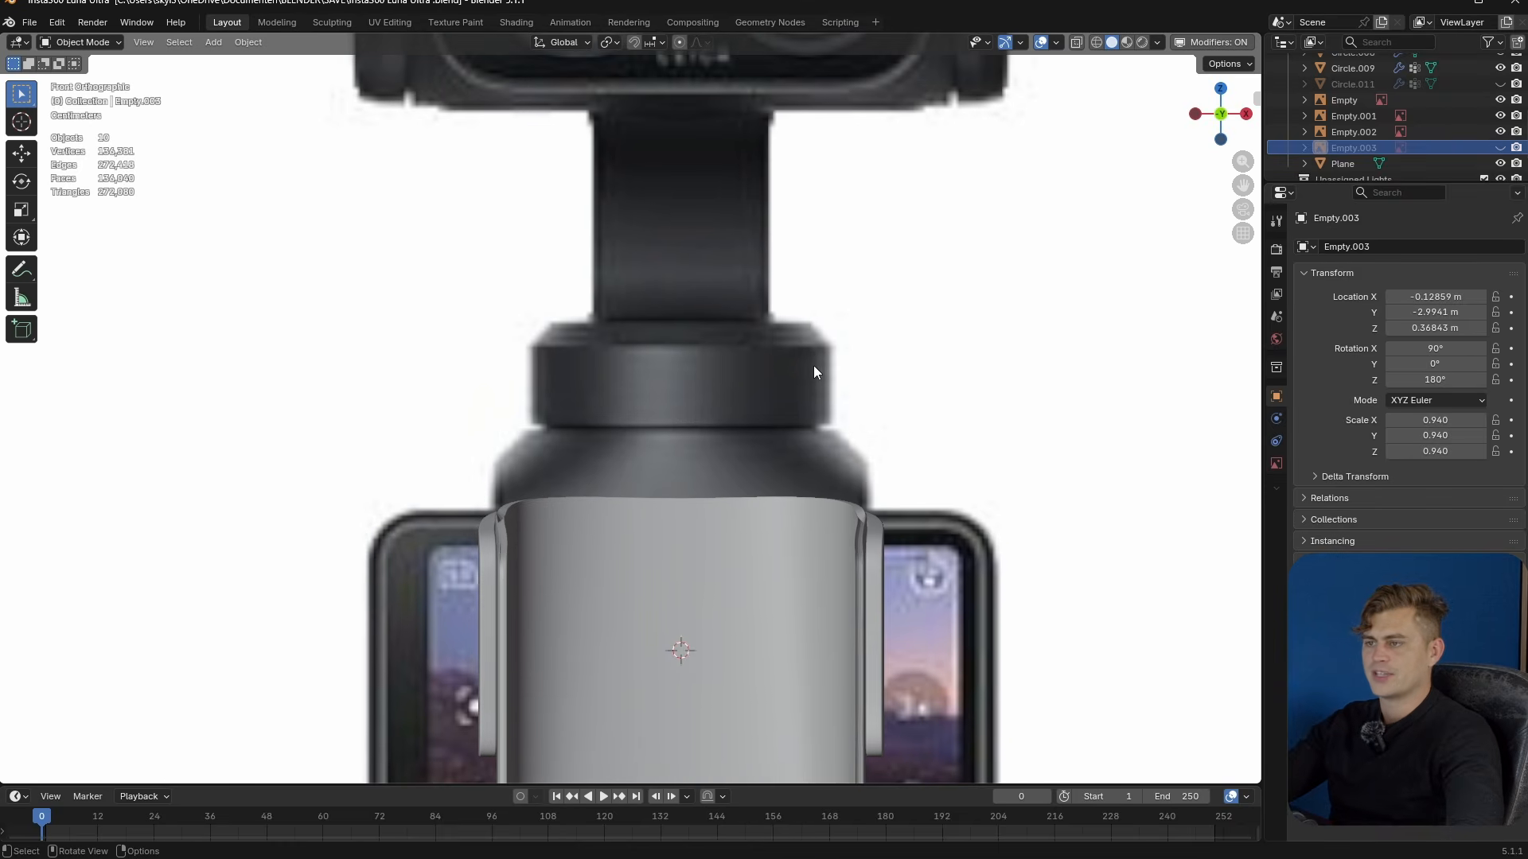
scroll(708, 494, down, 3)
key(shift+a)
mouse_move(708, 494)
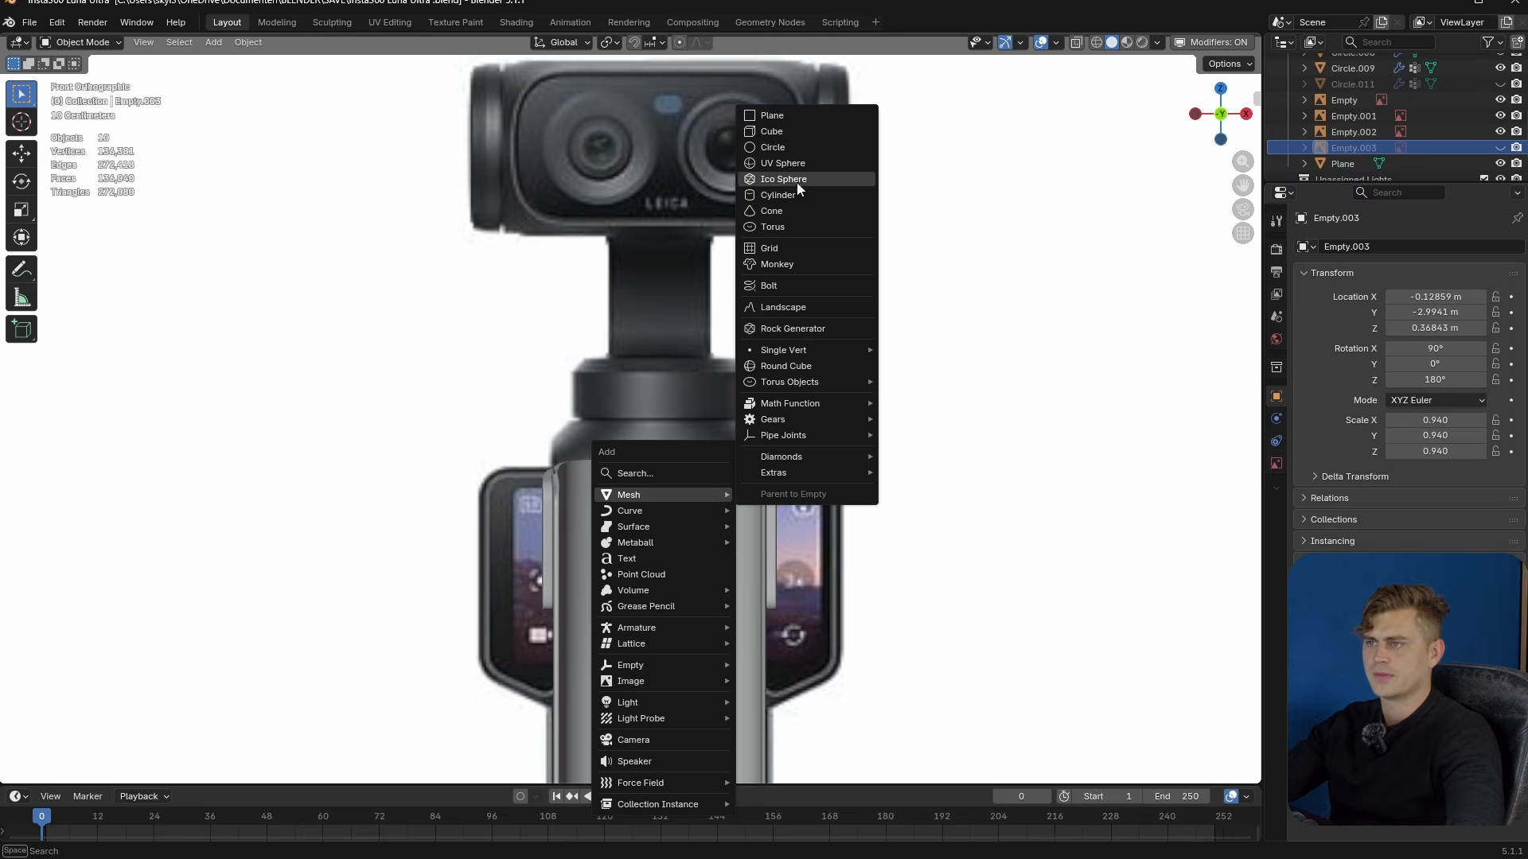
click(808, 146)
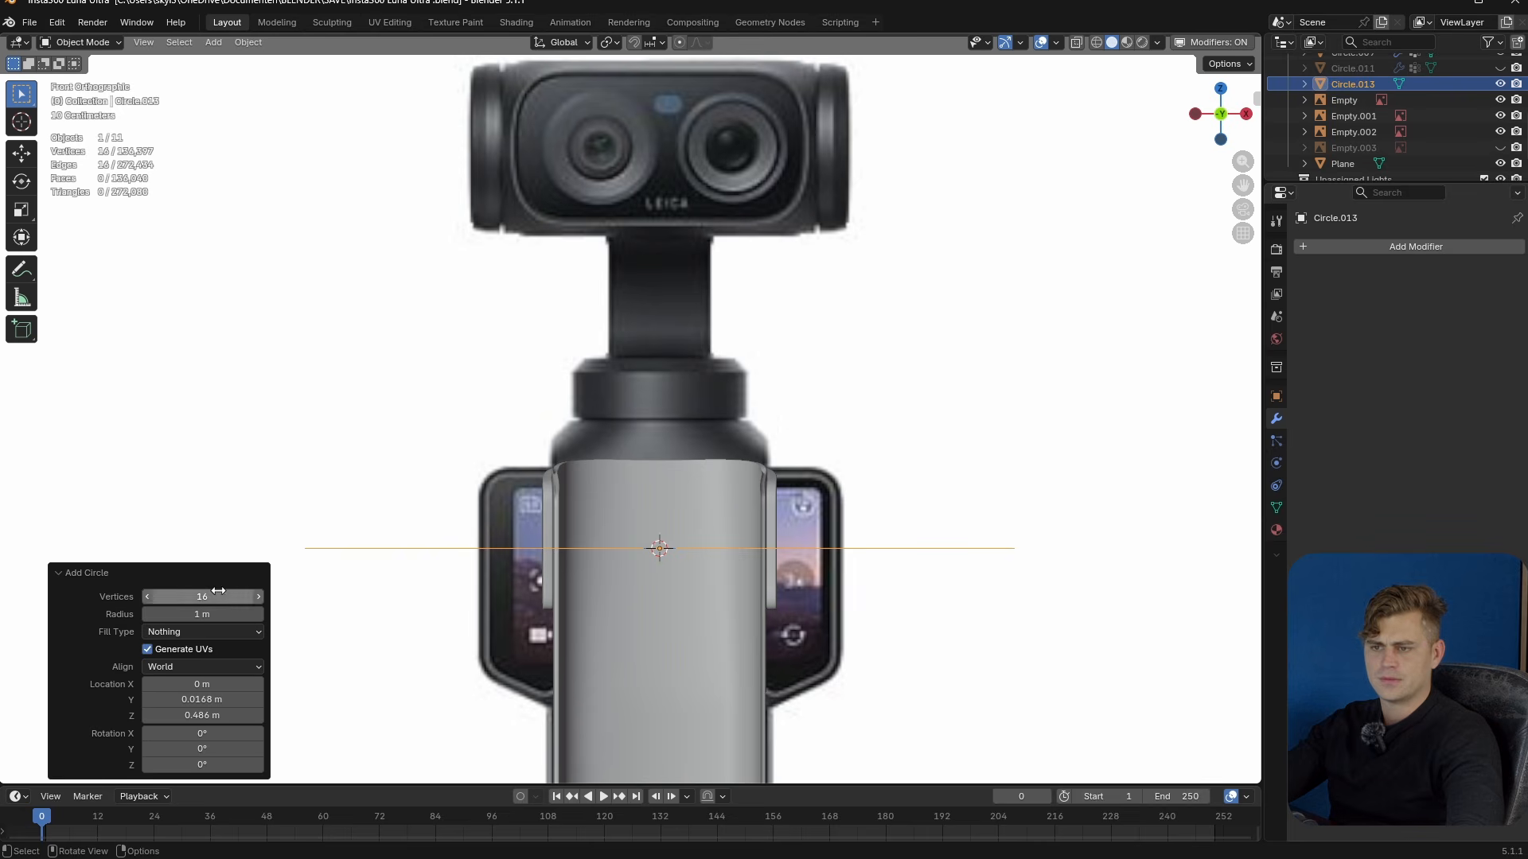
key(s)
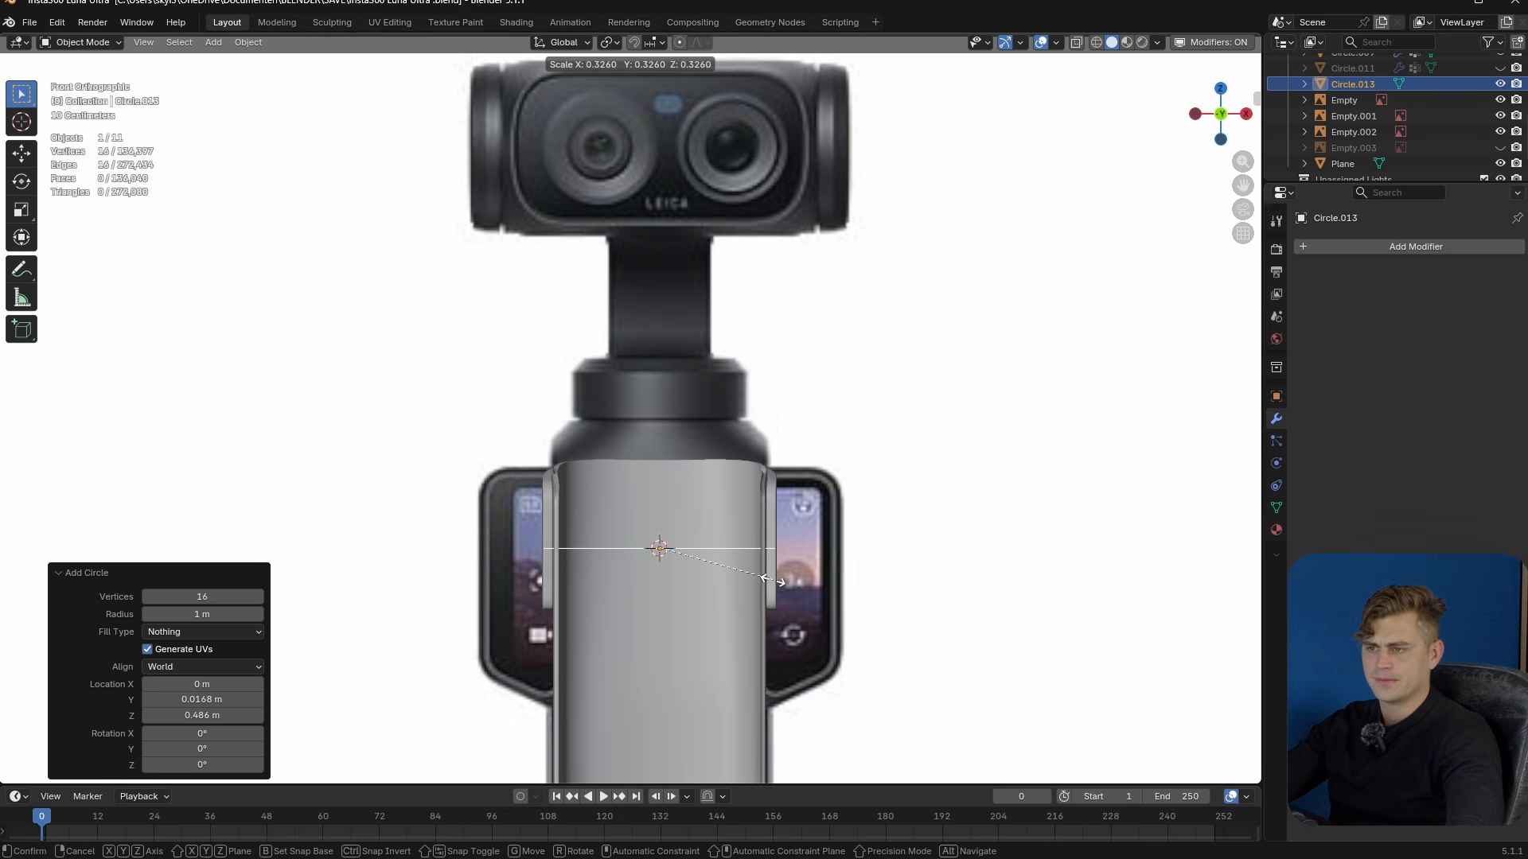
click(760, 574)
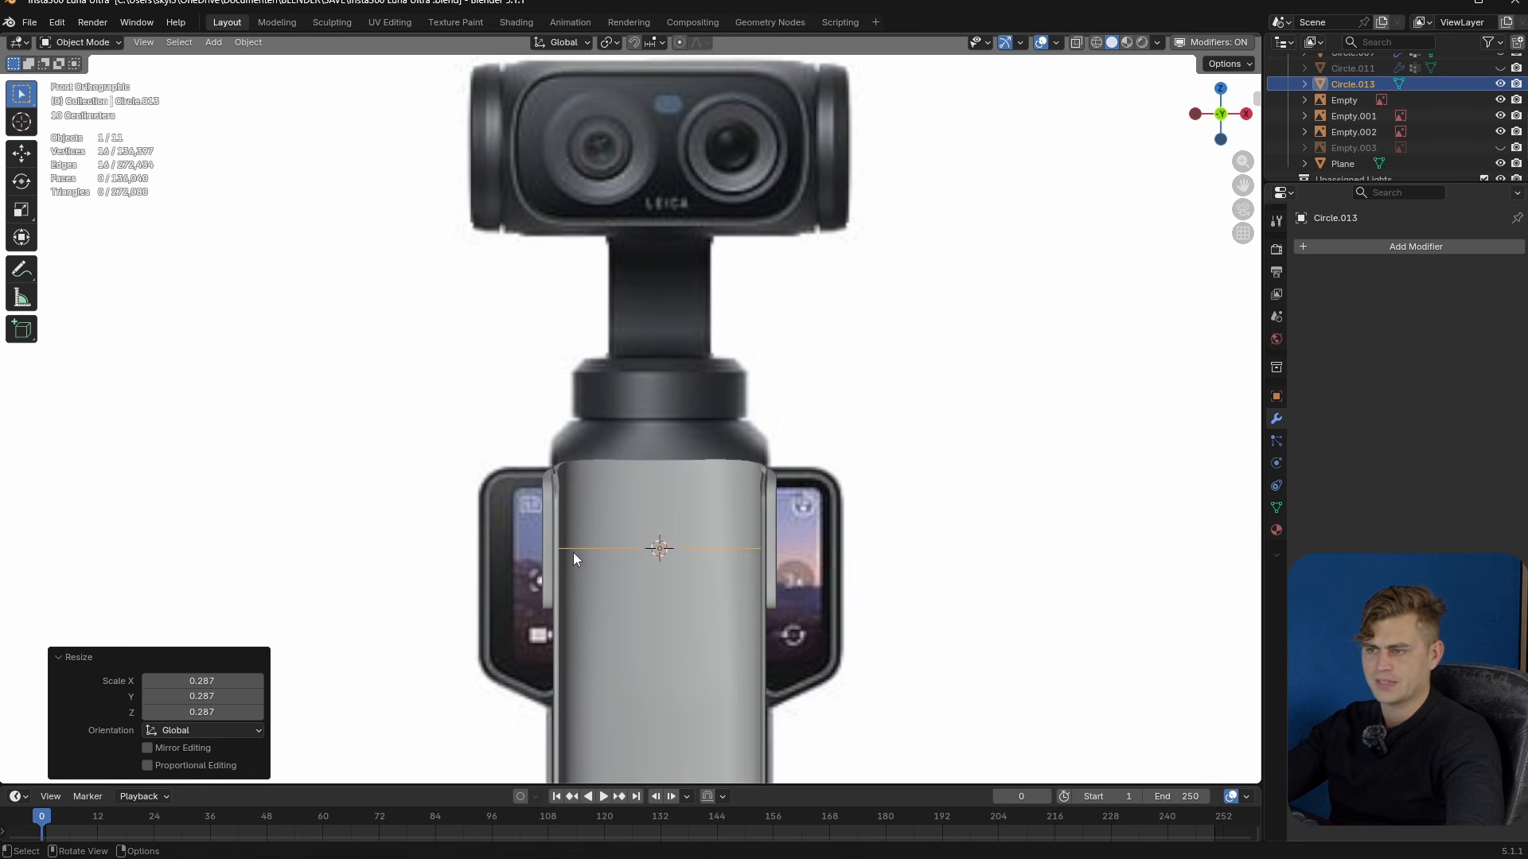
- Raise the circle 0.37076 m along Z to the lower edge of the reference's neck collar and scale it about 0.95 to match
key(g)
key(z)
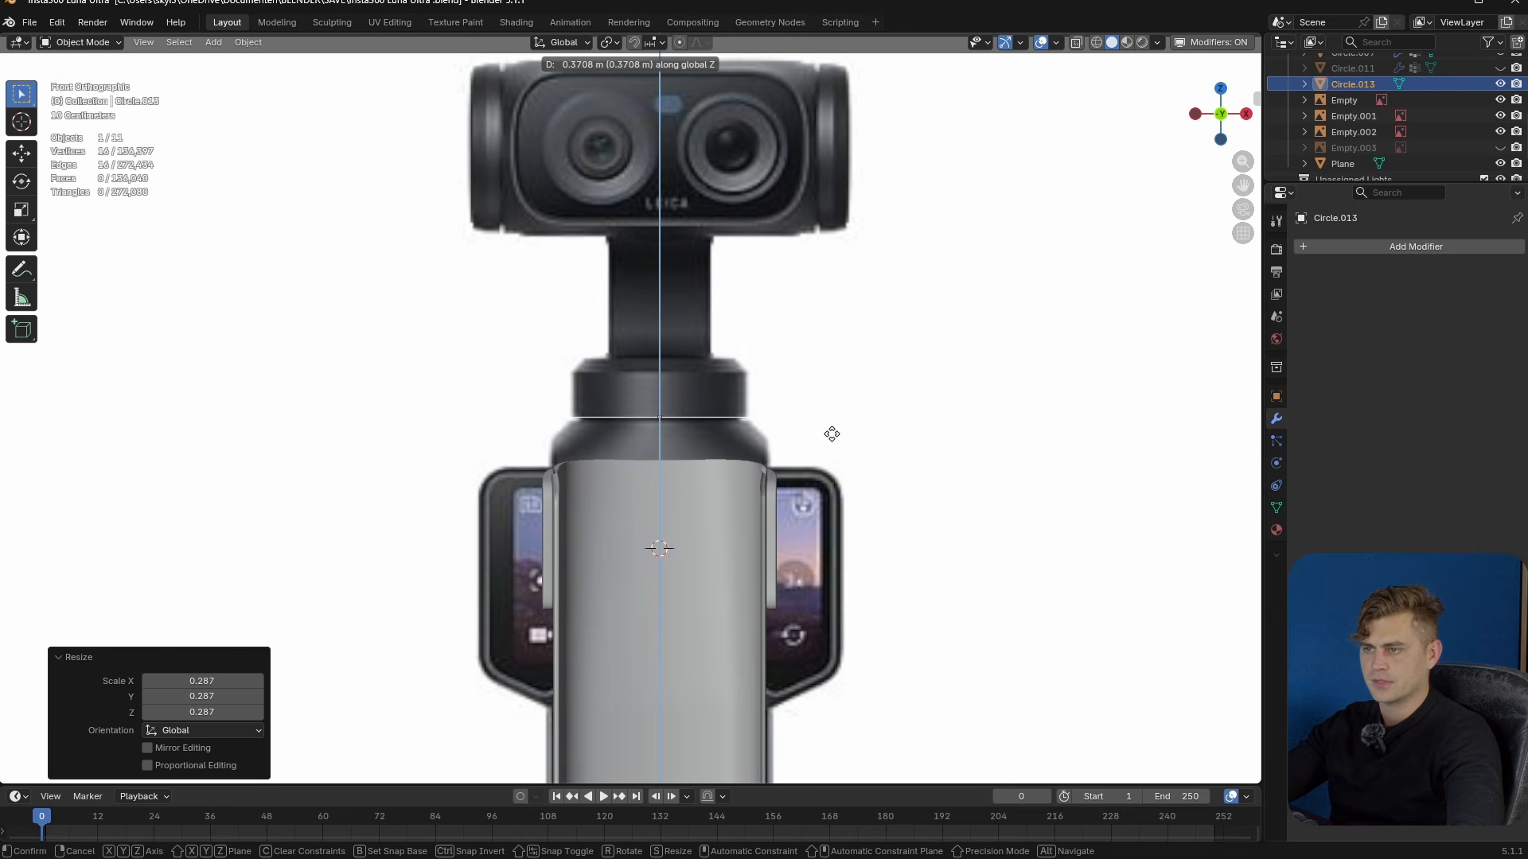
click(831, 433)
scroll(832, 431, up, 5)
key(s)
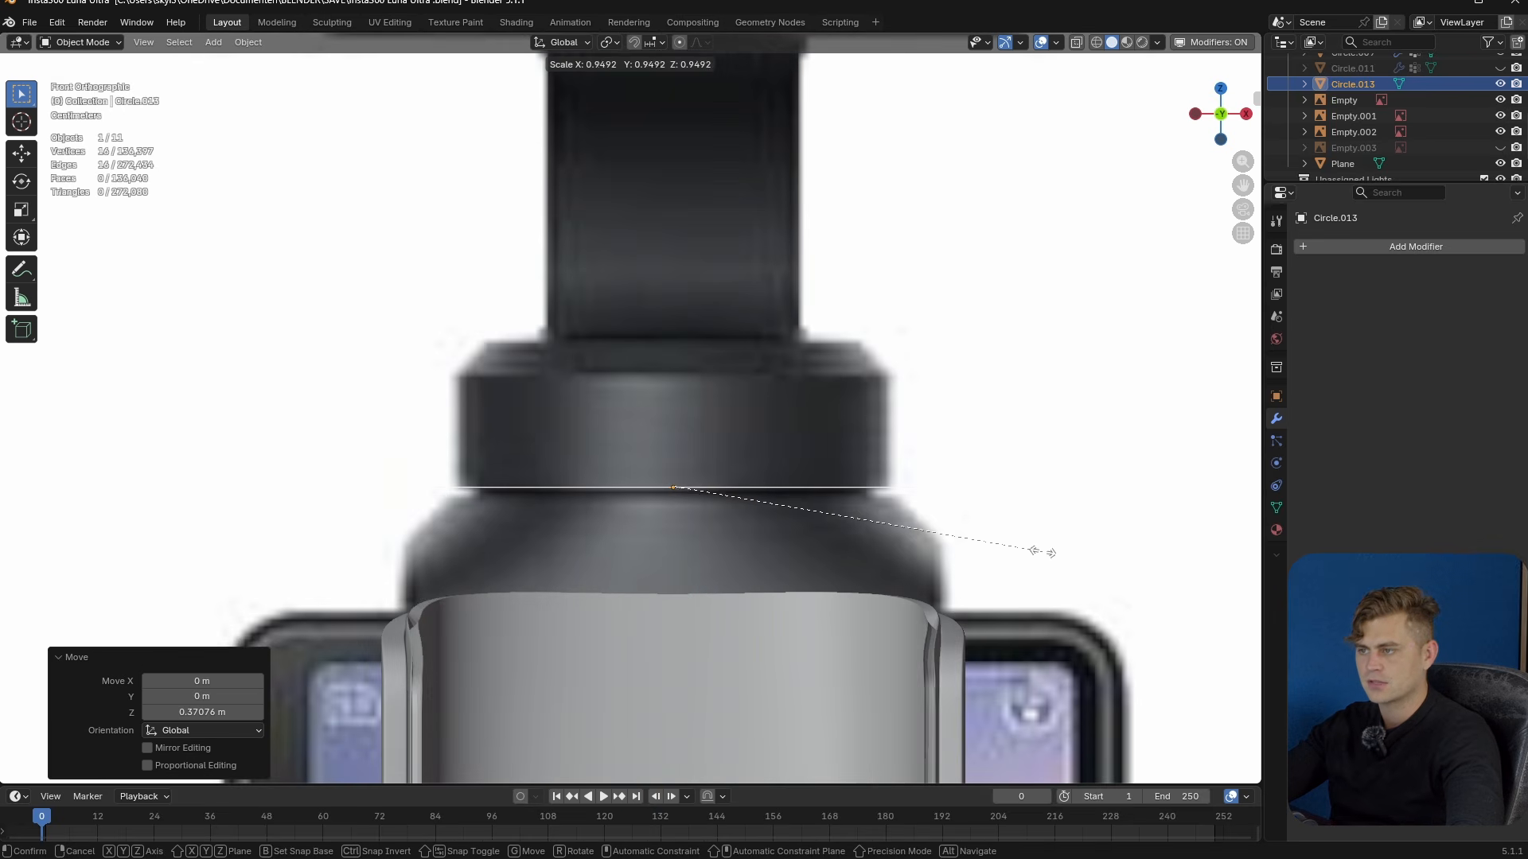
click(1030, 549)
- Extrude the circle 0.12733 m up along Z to form the collar's side wall
key(Tab)
key(e)
key(z)
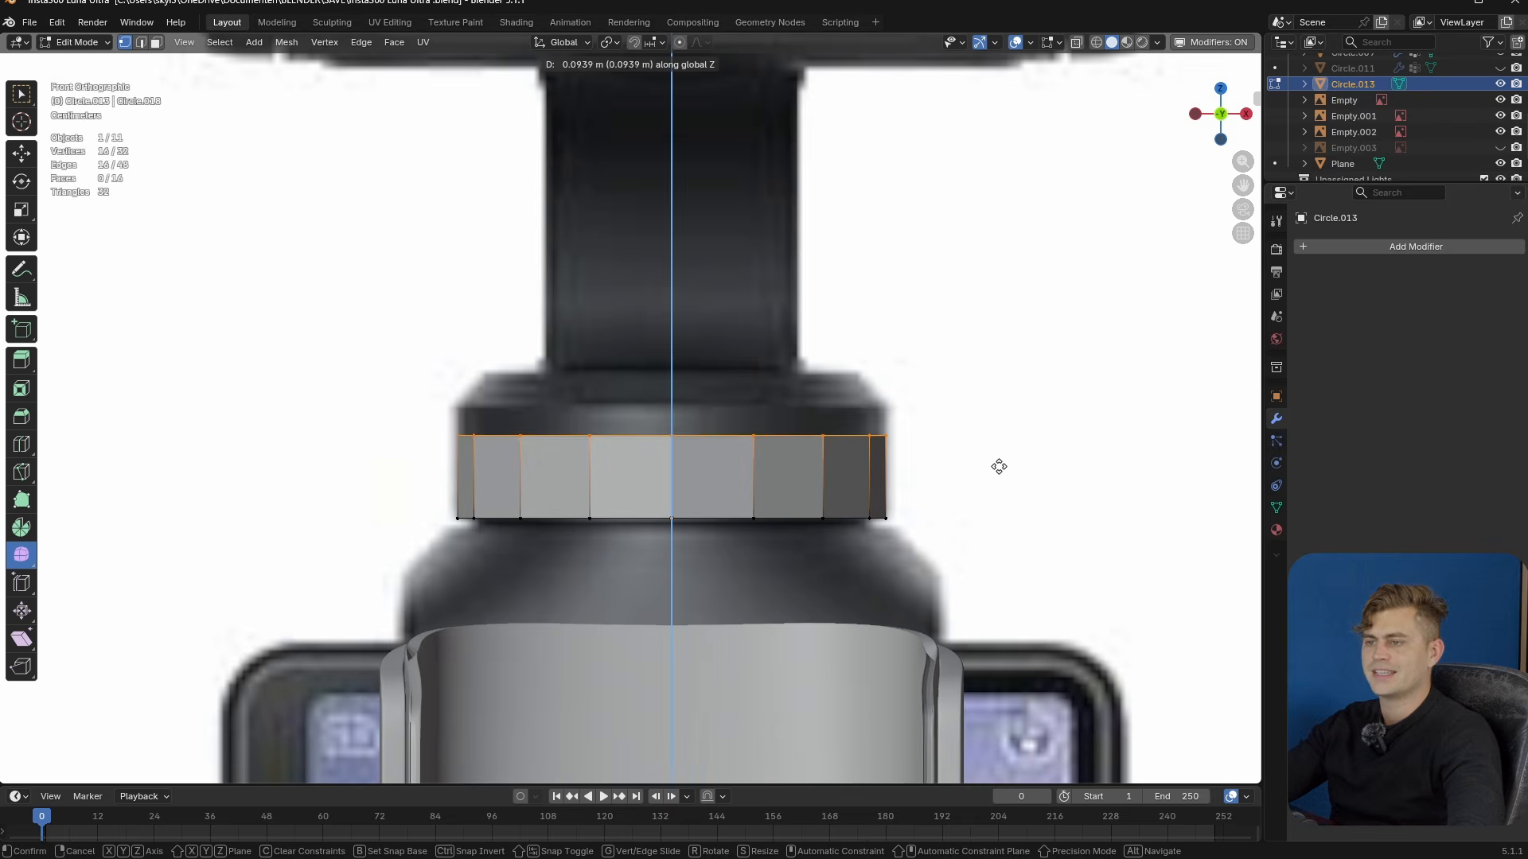
click(935, 454)
shift+middle_drag(935, 453, 938, 532)
- Extrude the collar's upper rim a short way up and scale it inward to form the chamfered edge
key(e)
key(z)
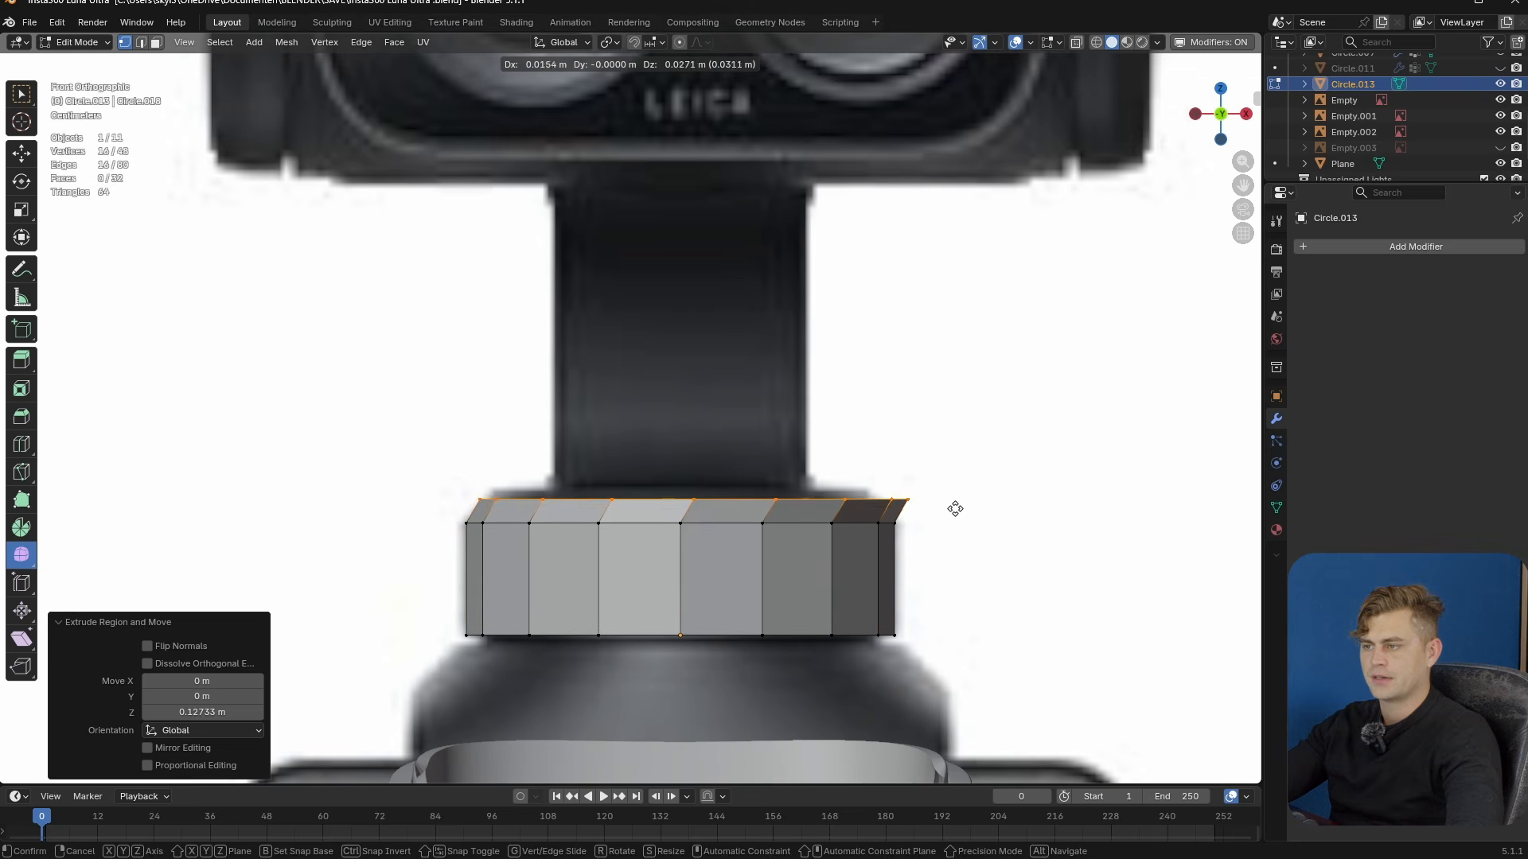
click(955, 502)
key(s)
click(923, 499)
- Select the edge loop around the collar's open upper end and fill it with a cap face
middle_drag(923, 500, 971, 379)
key(Tab)
key(Tab)
key(2)
alt+click(764, 492)
key(Tab)
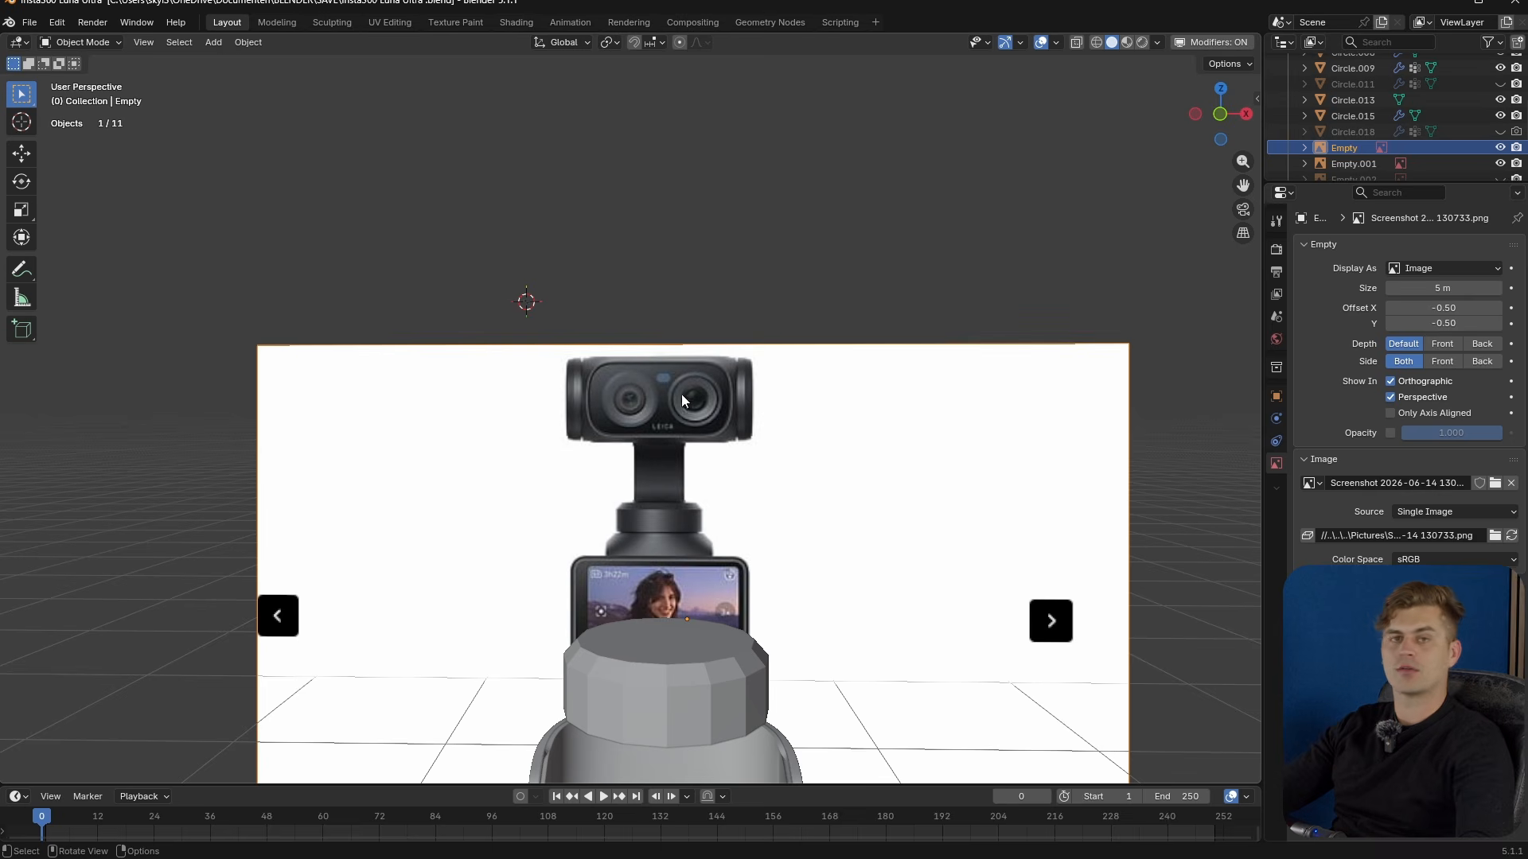
- Select the neck collar in front view and snap the 3D cursor to it
click(1086, 253)
key(KP_1)
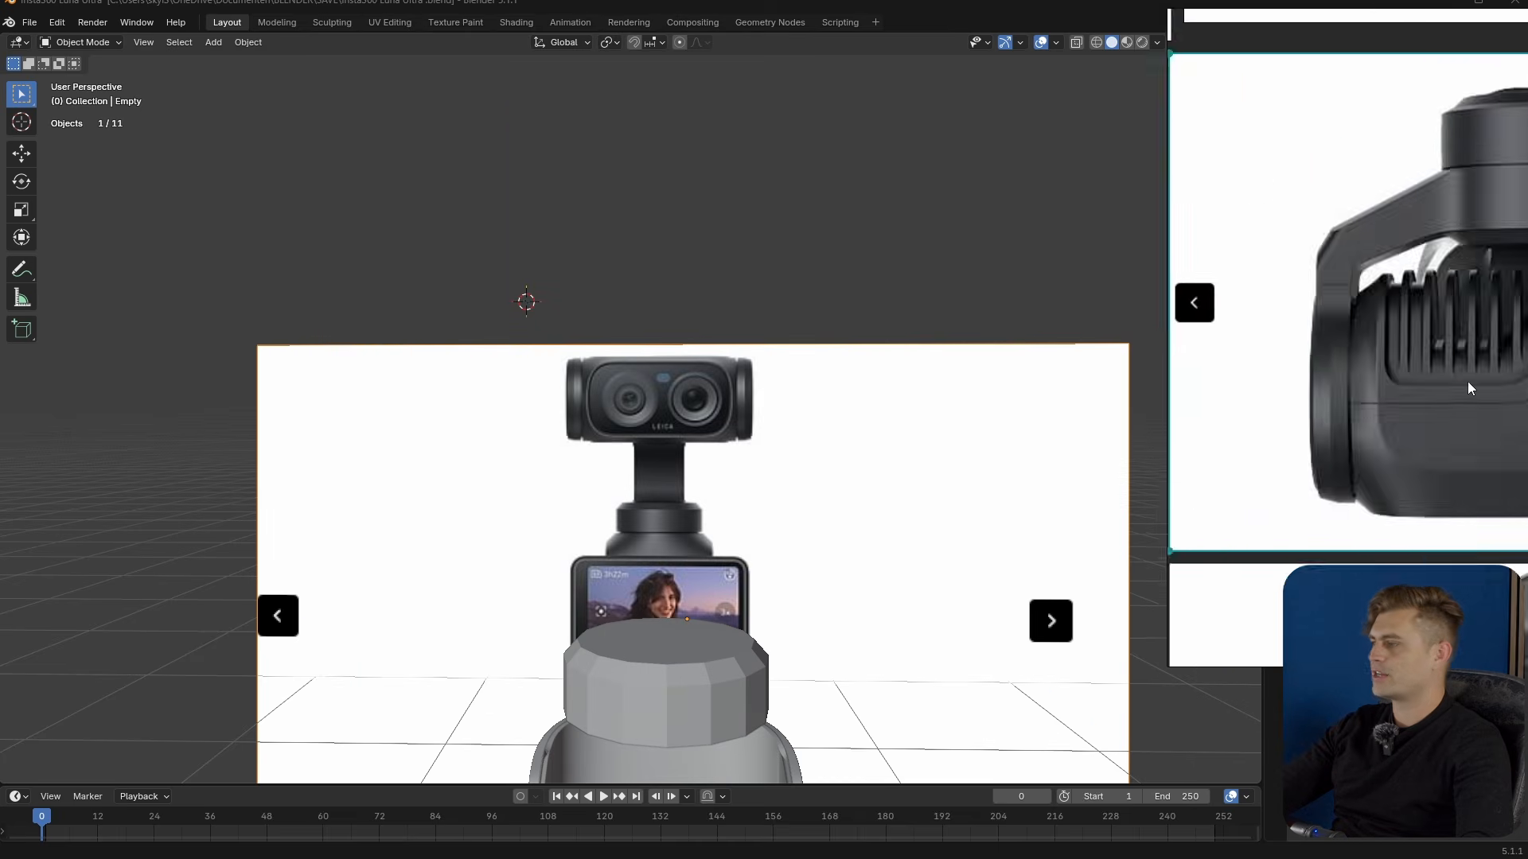
scroll(727, 618, up, 2)
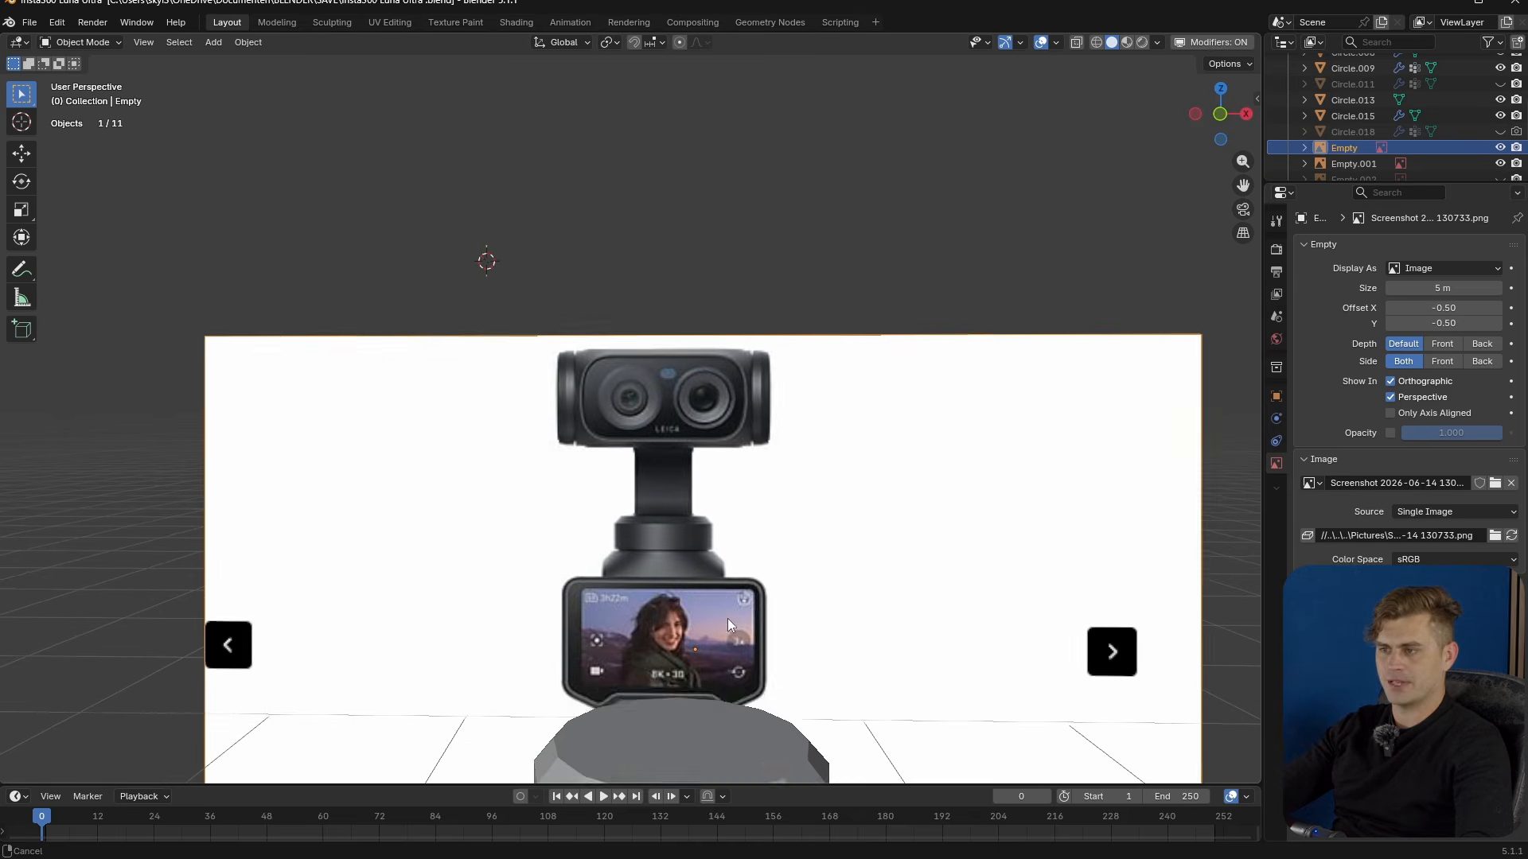
key(KP_1)
scroll(715, 556, down, 2)
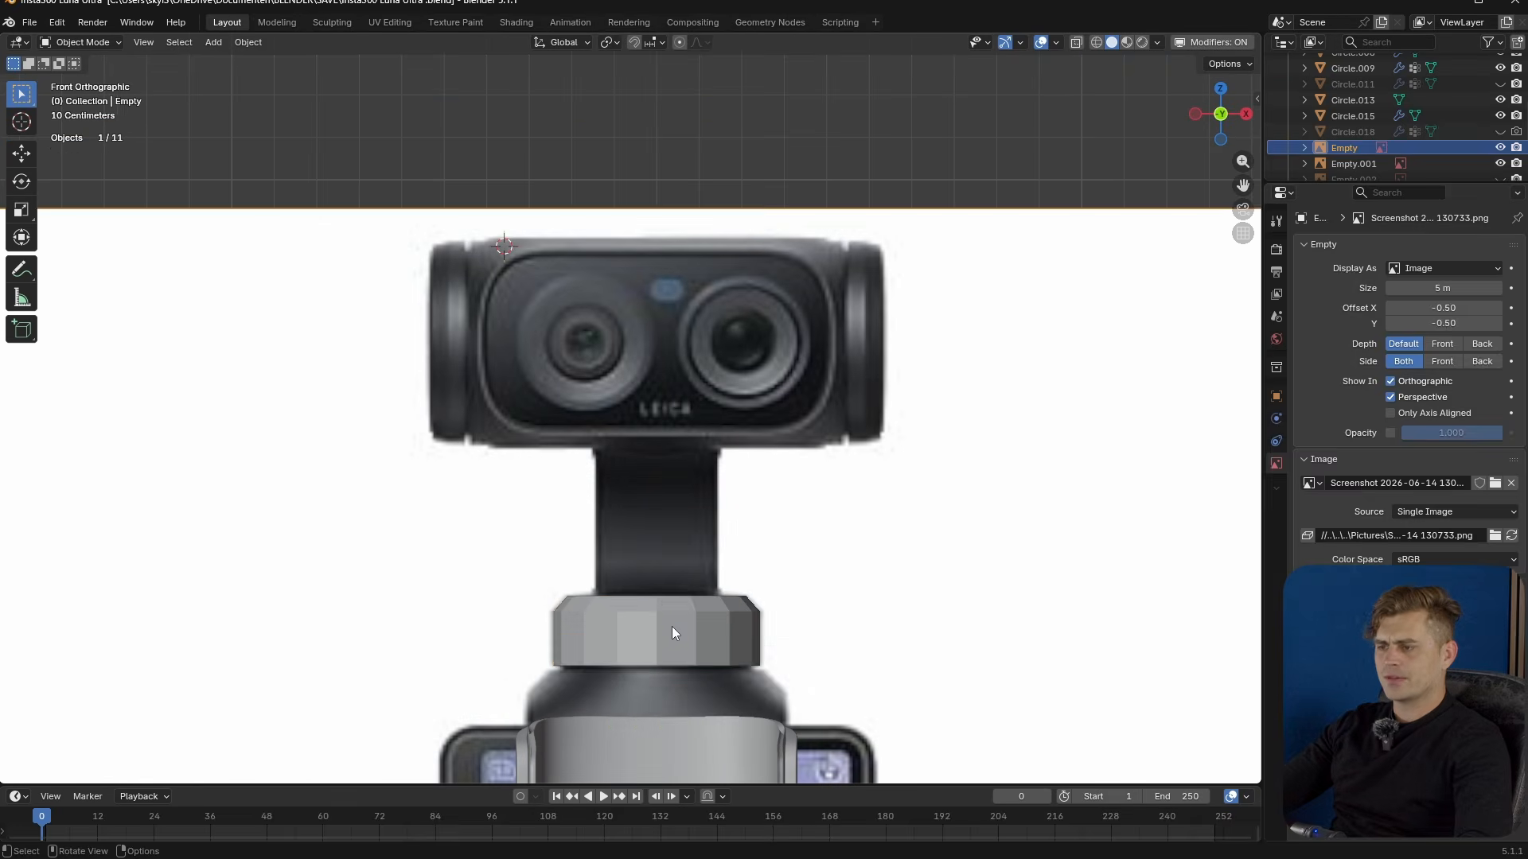
click(674, 632)
key(shift+s)
click(699, 664)
- Add a 16-vertex circle, rotate it 90° about X and scale it by 0.12
key(shift+a)
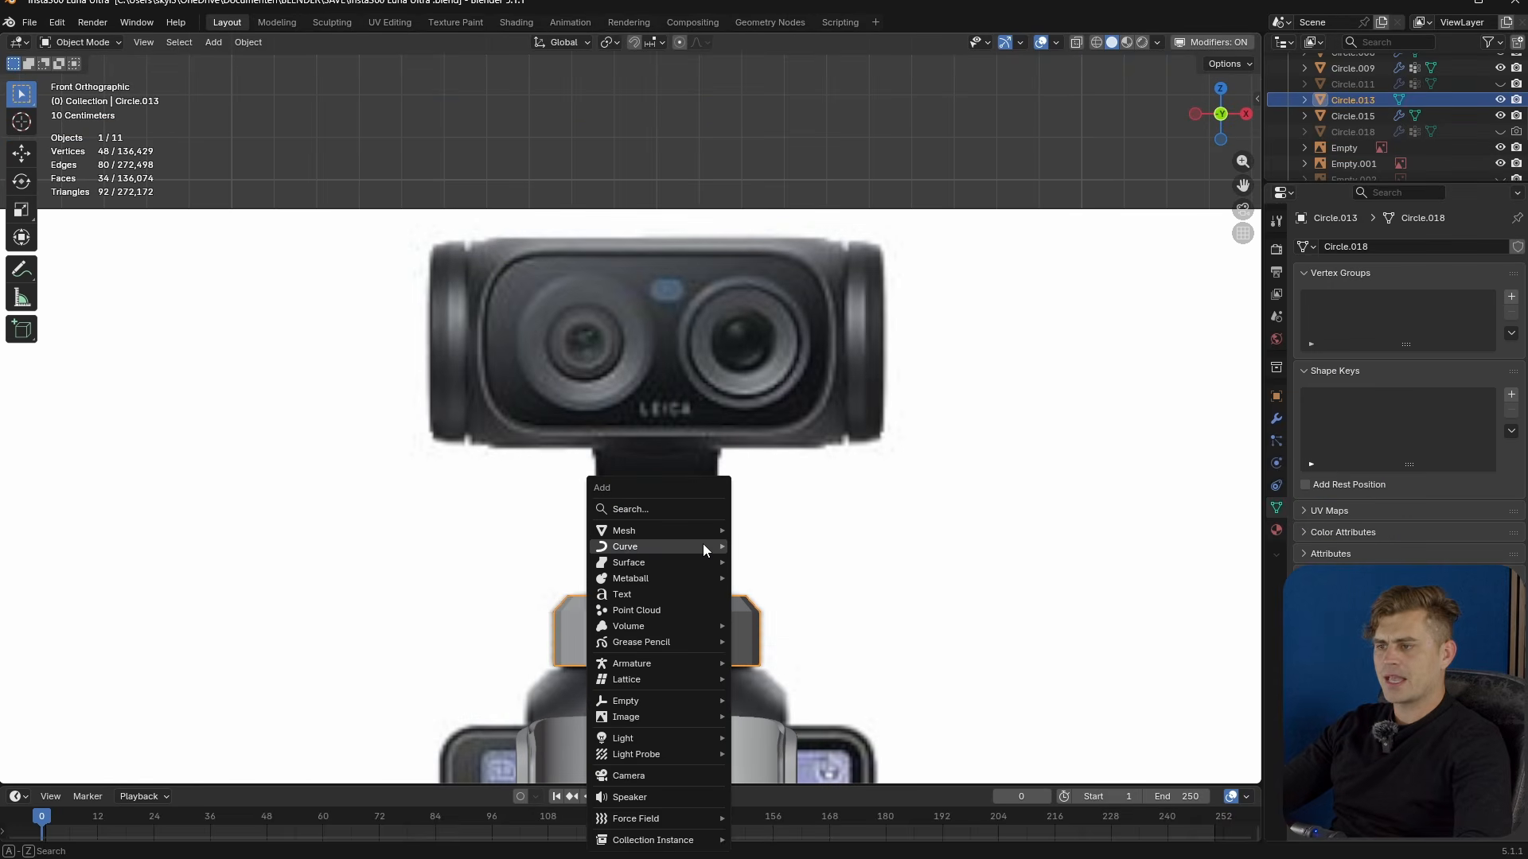
mouse_move(700, 528)
click(807, 183)
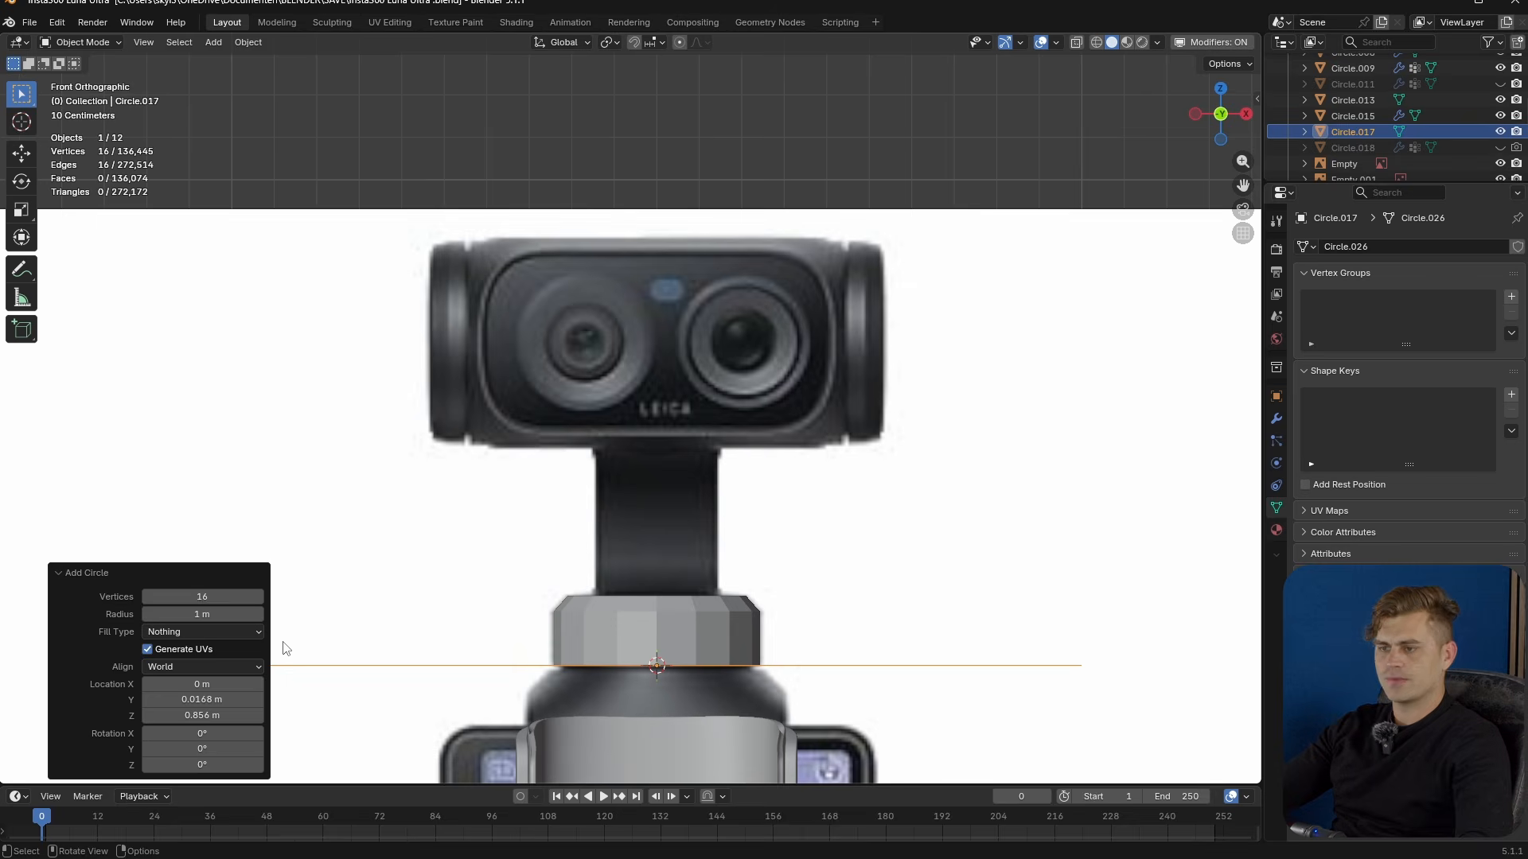
text(rx90)
key(Return)
text(s.12)
key(Return)
- Move the circle 0.85761 m along Z and about -0.29 m along X towards the upper-left corner of the camera's front panel
key(g)
key(z)
click(706, 310)
scroll(706, 253, up, 3)
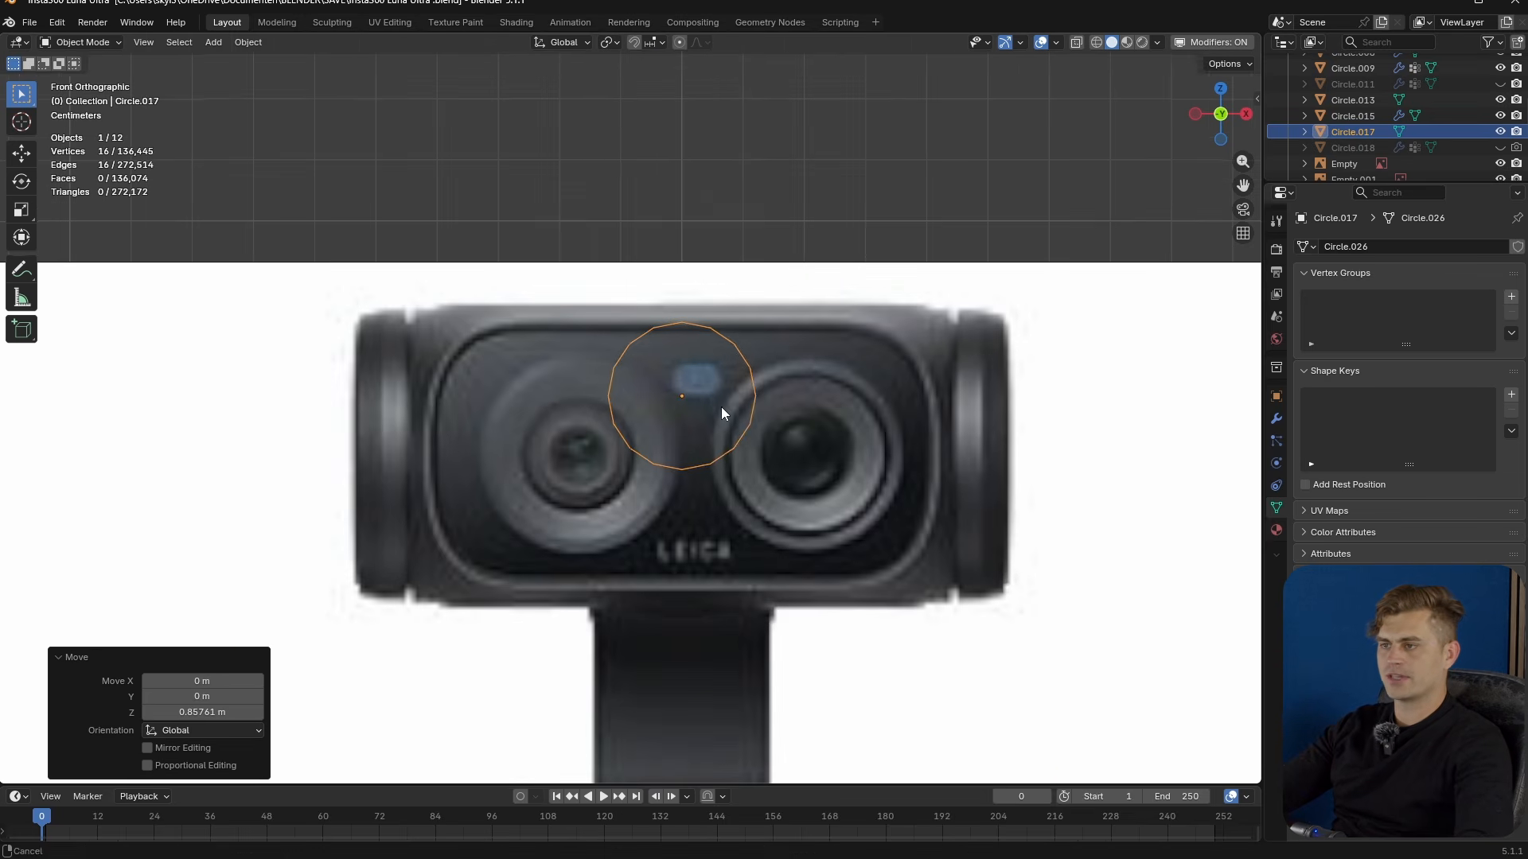
key(g)
key(x)
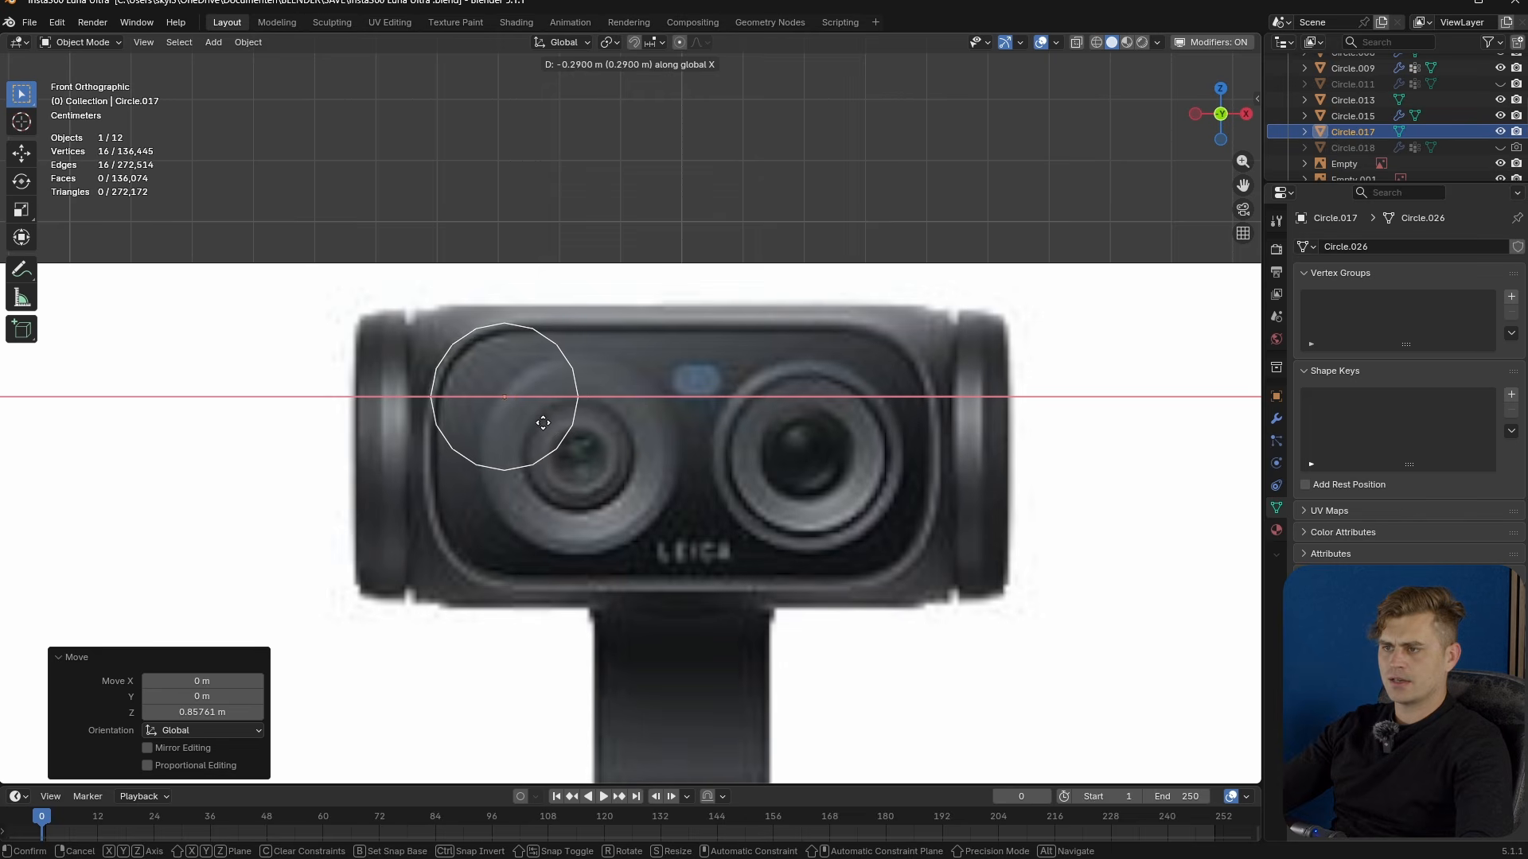
click(552, 442)
- Align the circle with the panel's rounded corner by moving it -0.011703 m along Z and about 0.0065 m along X
key(g)
key(z)
click(552, 459)
key(g)
key(x)
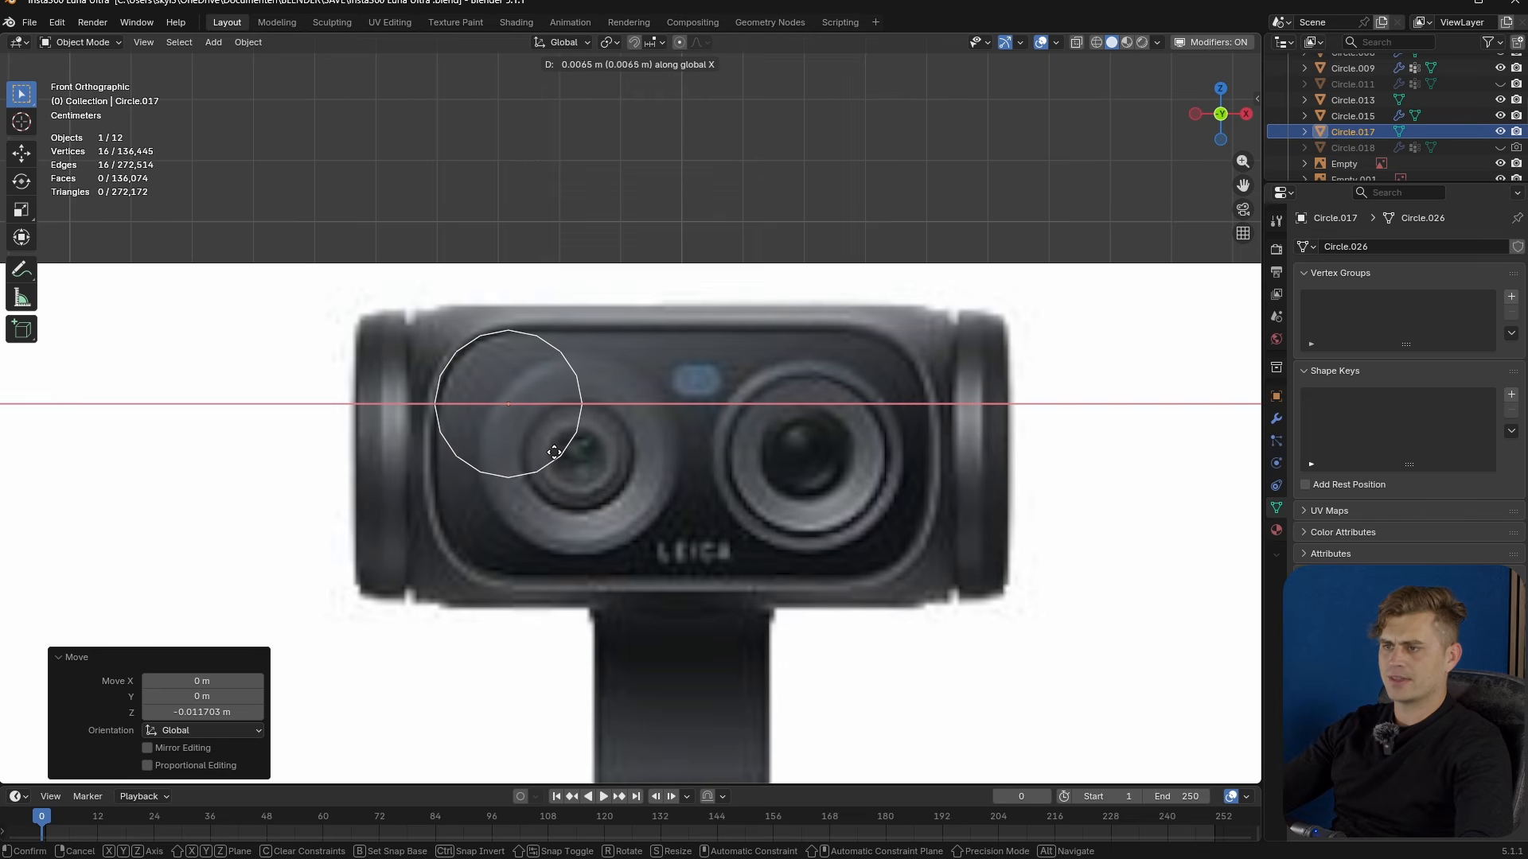
click(554, 452)
- Delete the circle's other vertices so only the five-vertex upper-left corner arc remains
key(Tab)
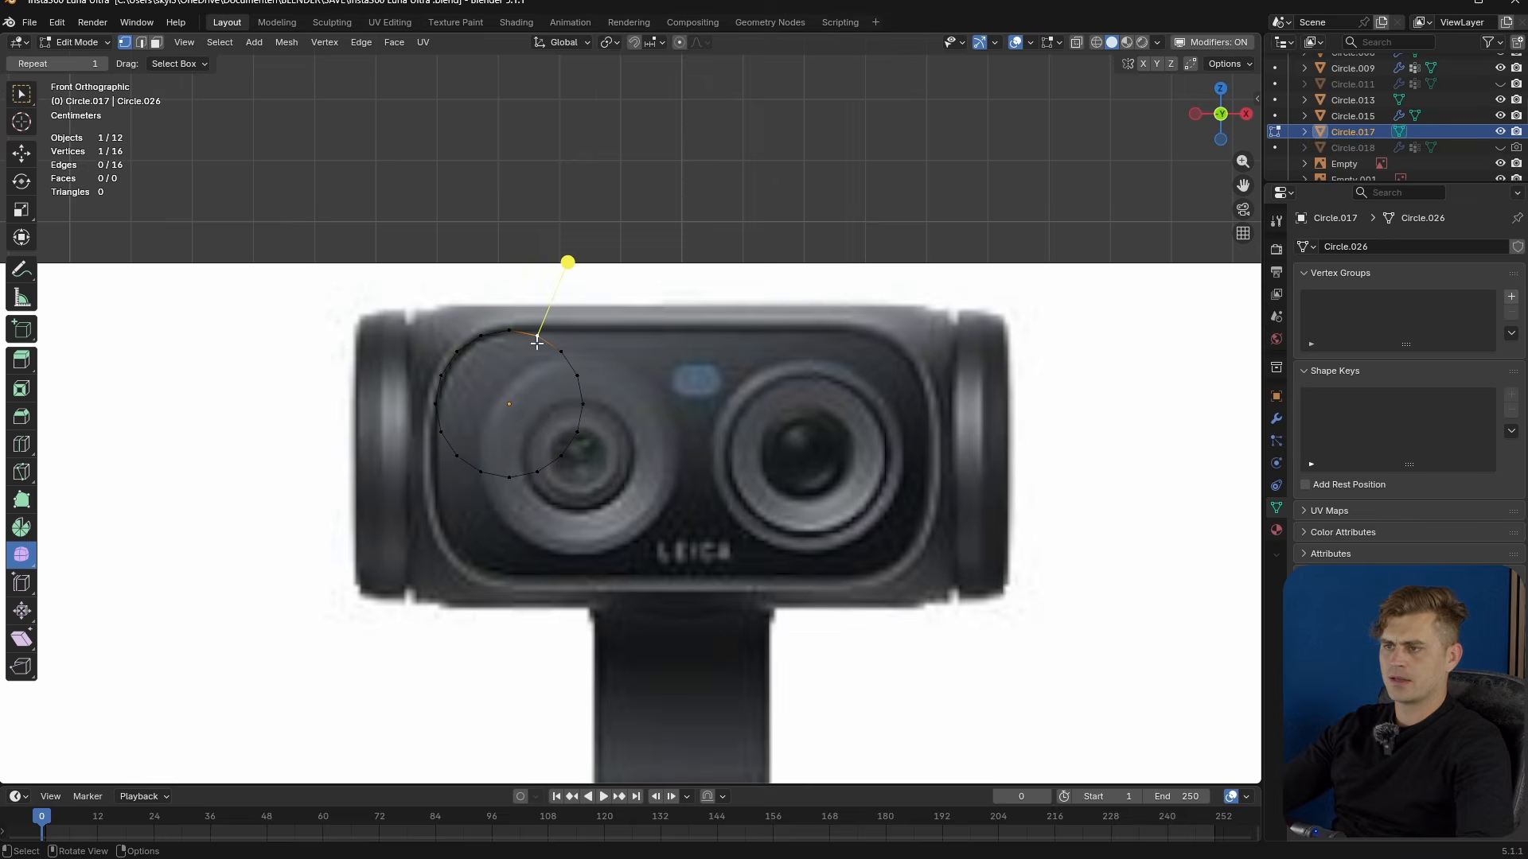
click(537, 336)
ctrl+click(443, 431)
key(x)
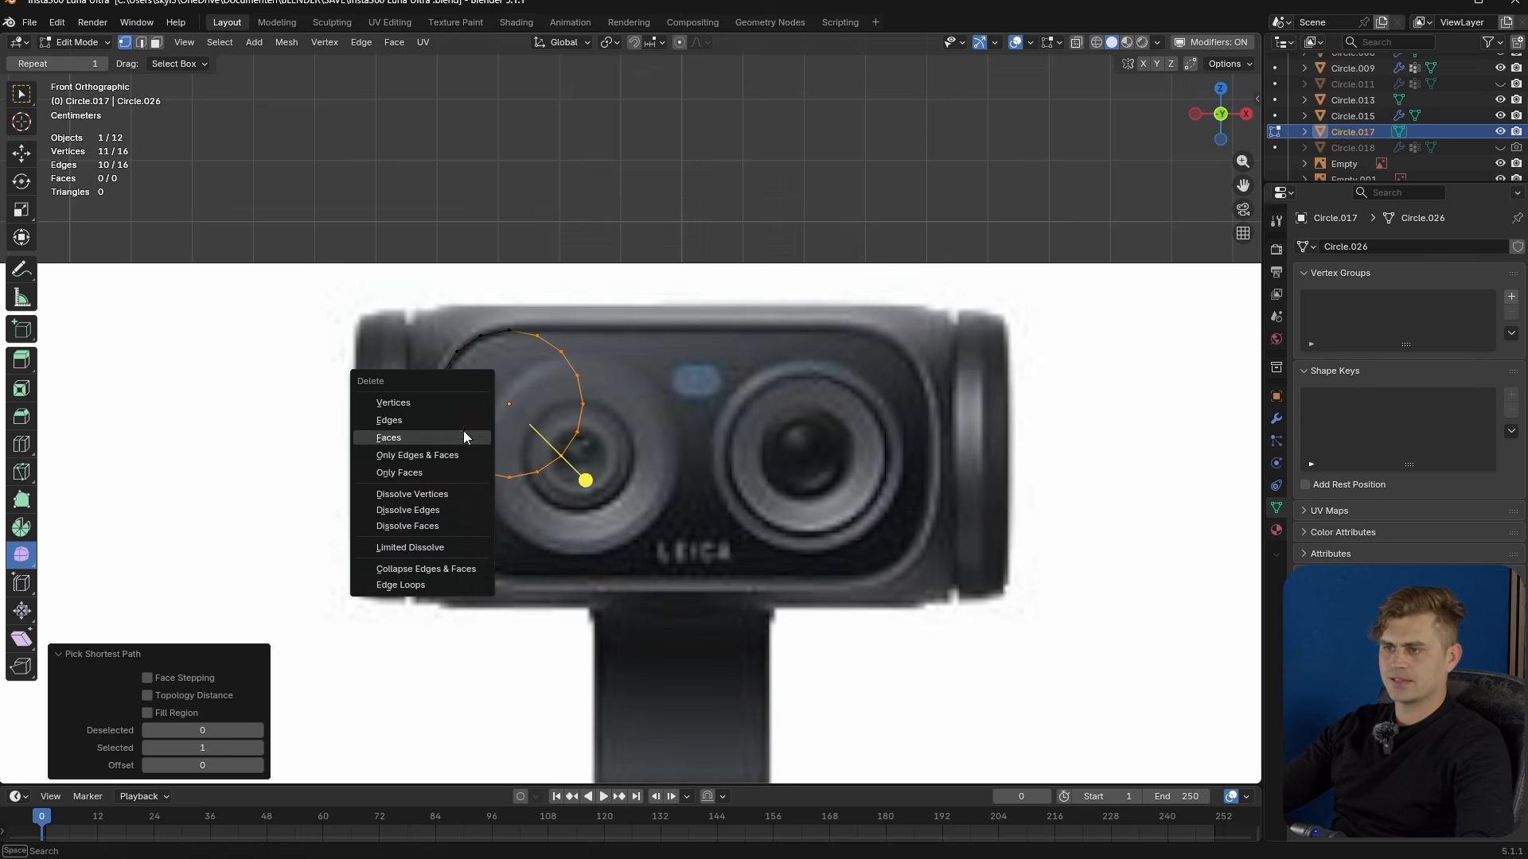
click(454, 403)
key(a)
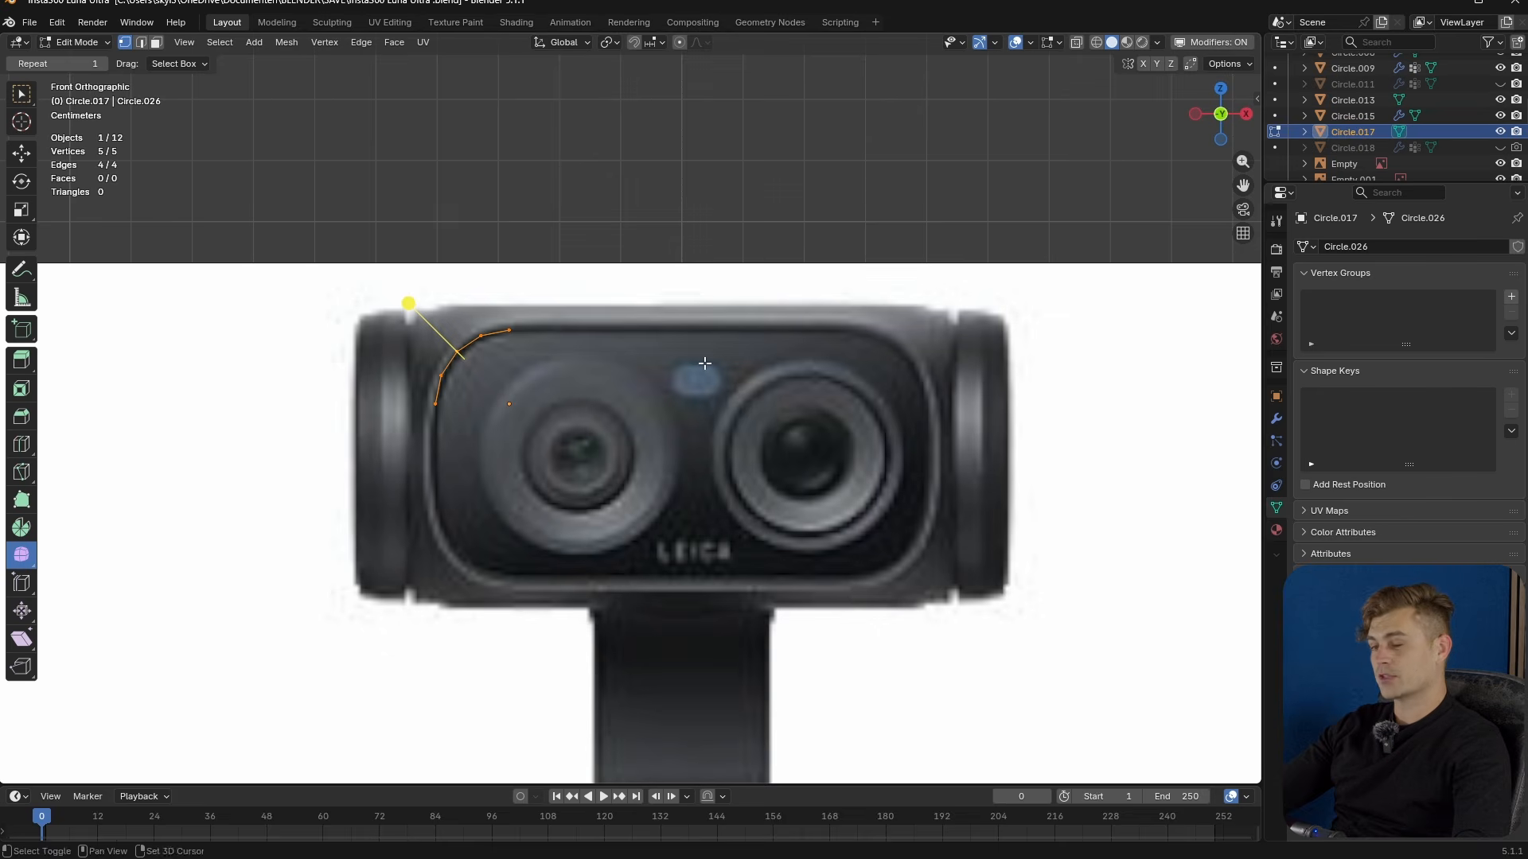
key(Tab)
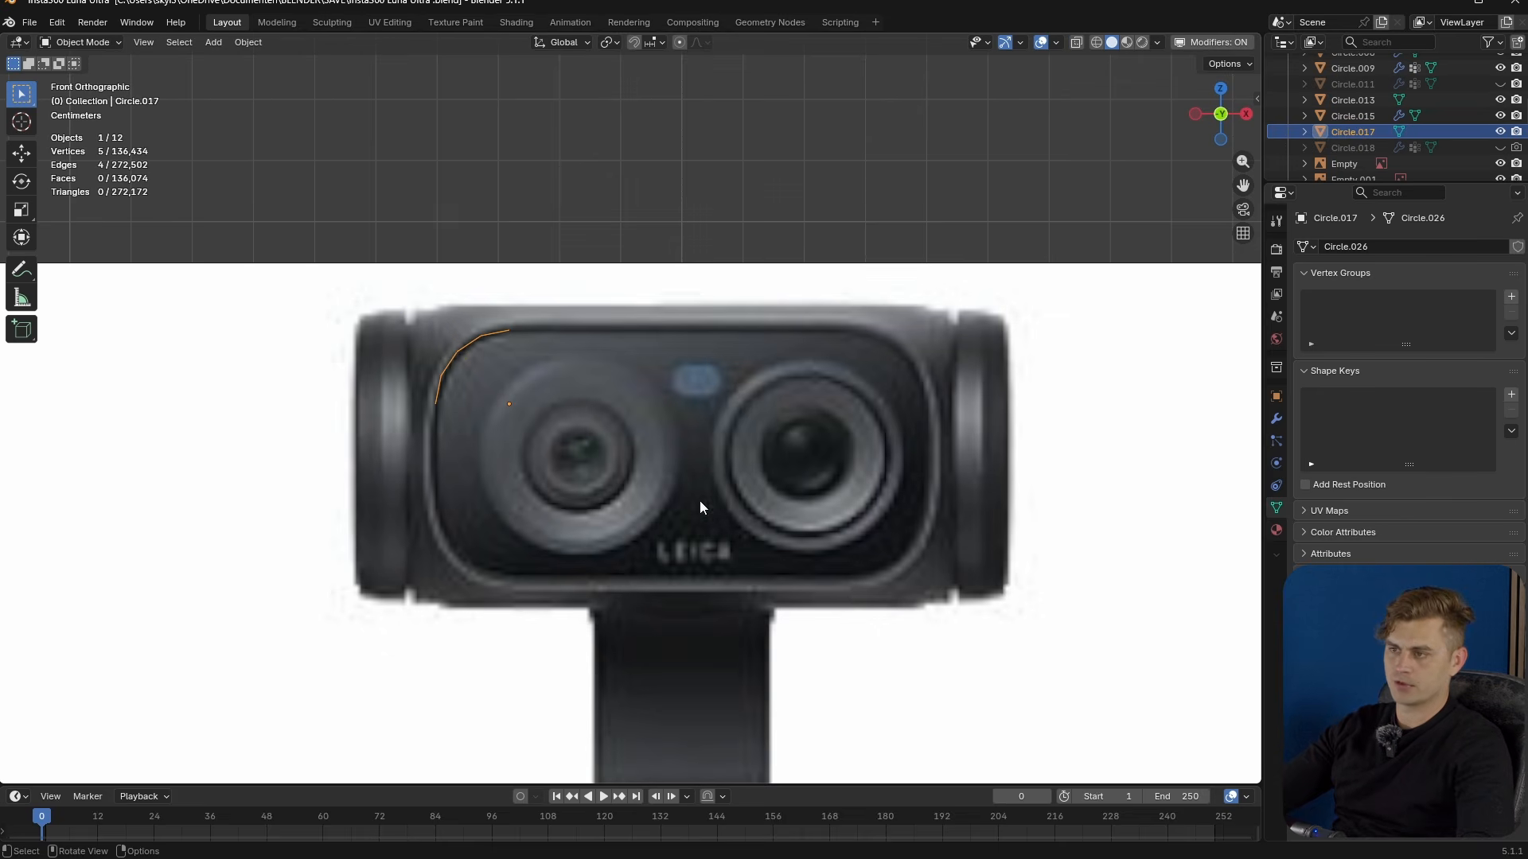
- Add a plane on the camera's centreline and scale it down
key(shift+a)
mouse_move(708, 377)
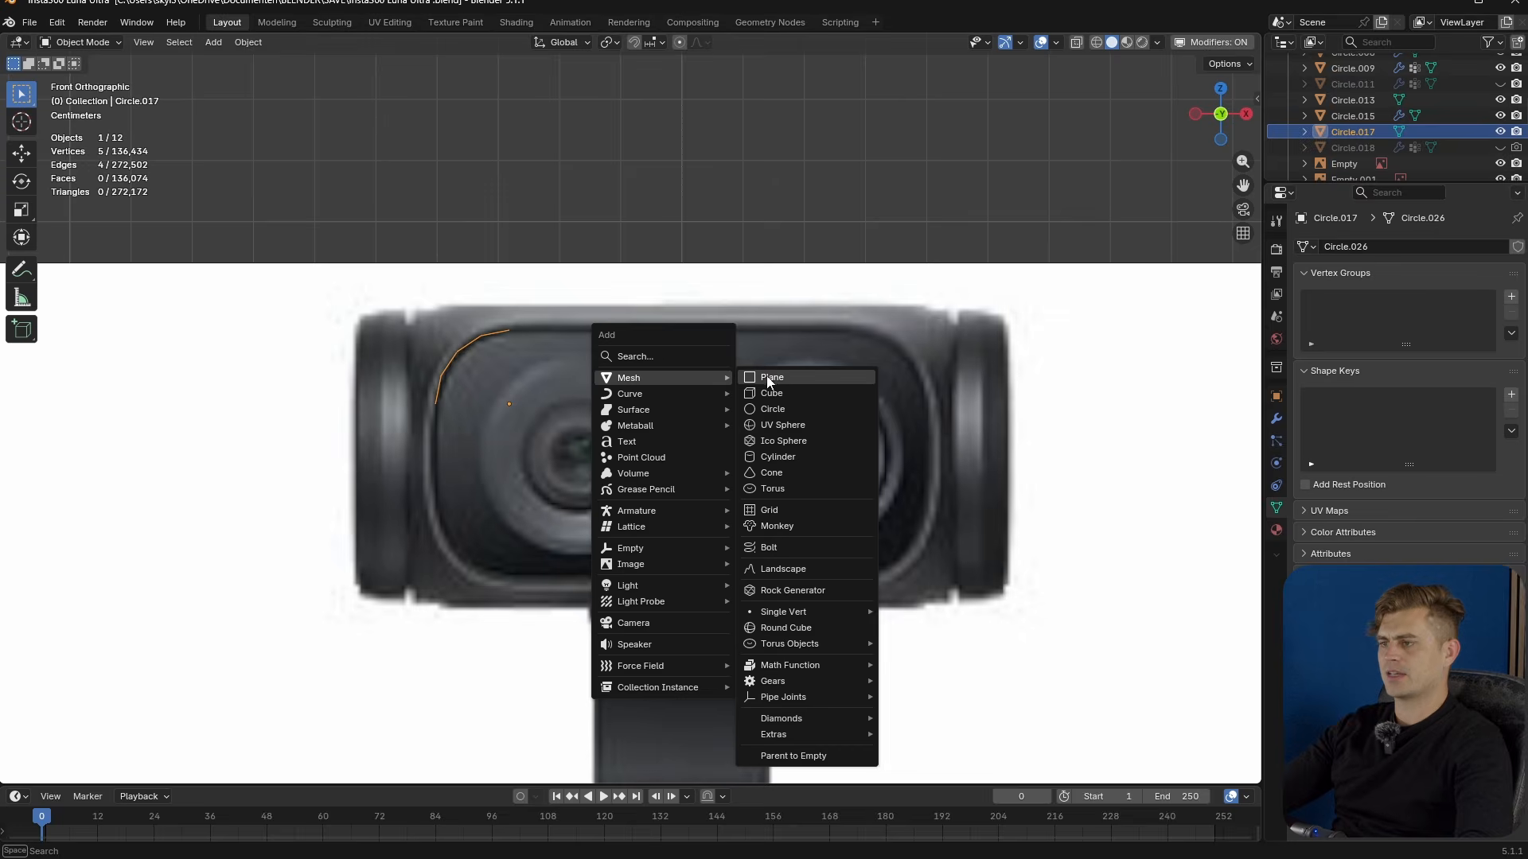
click(766, 381)
key(s)
click(752, 522)
key(g)
key(z)
key(Escape)
key(s)
click(765, 413)
- Merge all of the plane's vertices into a single vertex with Collapse
key(Tab)
key(m)
click(752, 454)
- Move the vertex 0.16254 m up along Z to the panel's upper edge and extrude it -0.40051 m along Z
key(g)
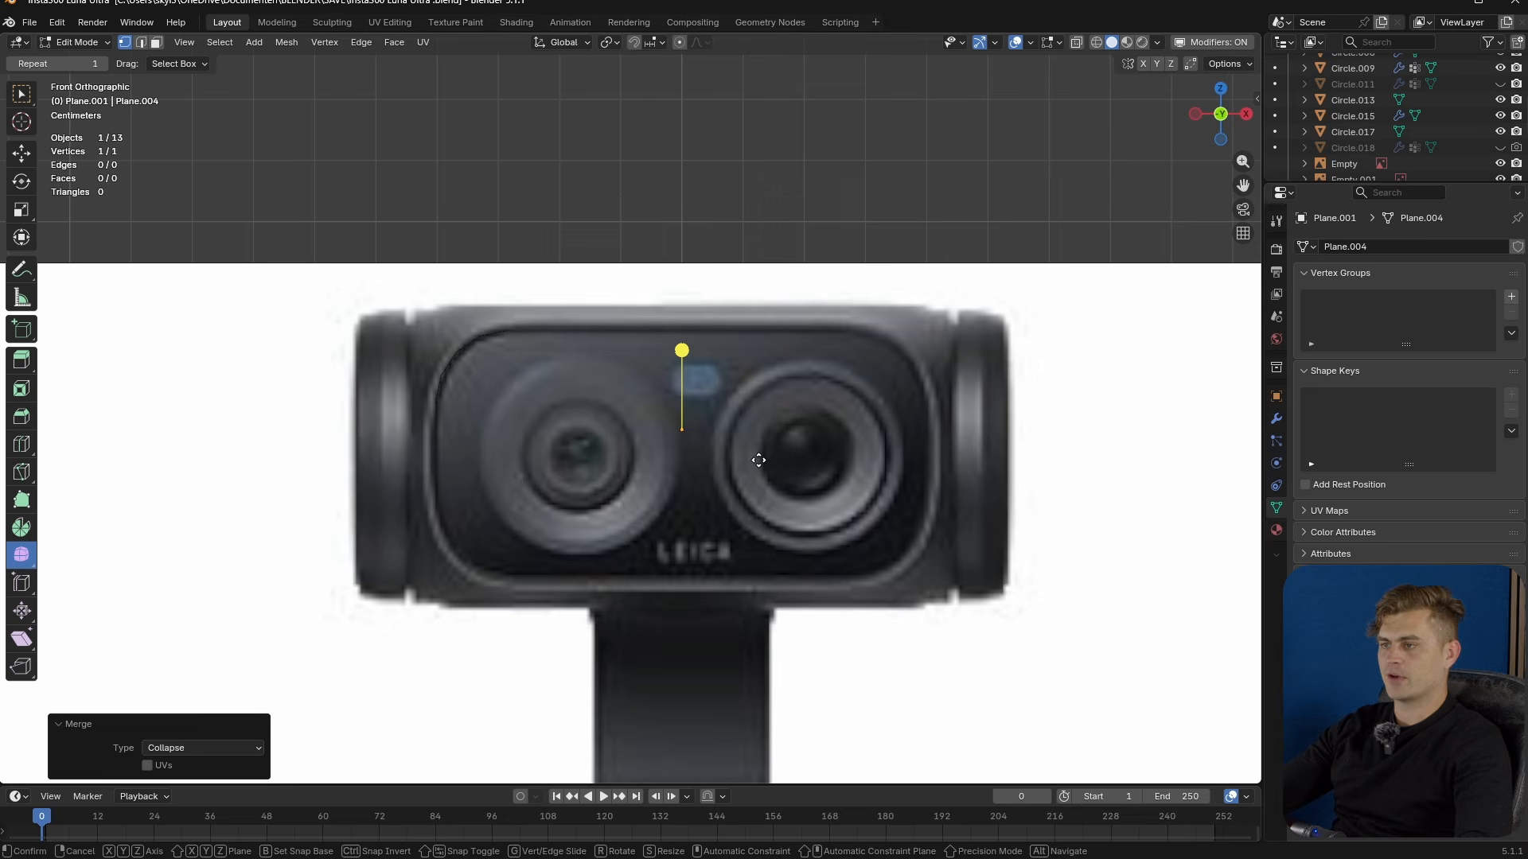
key(z)
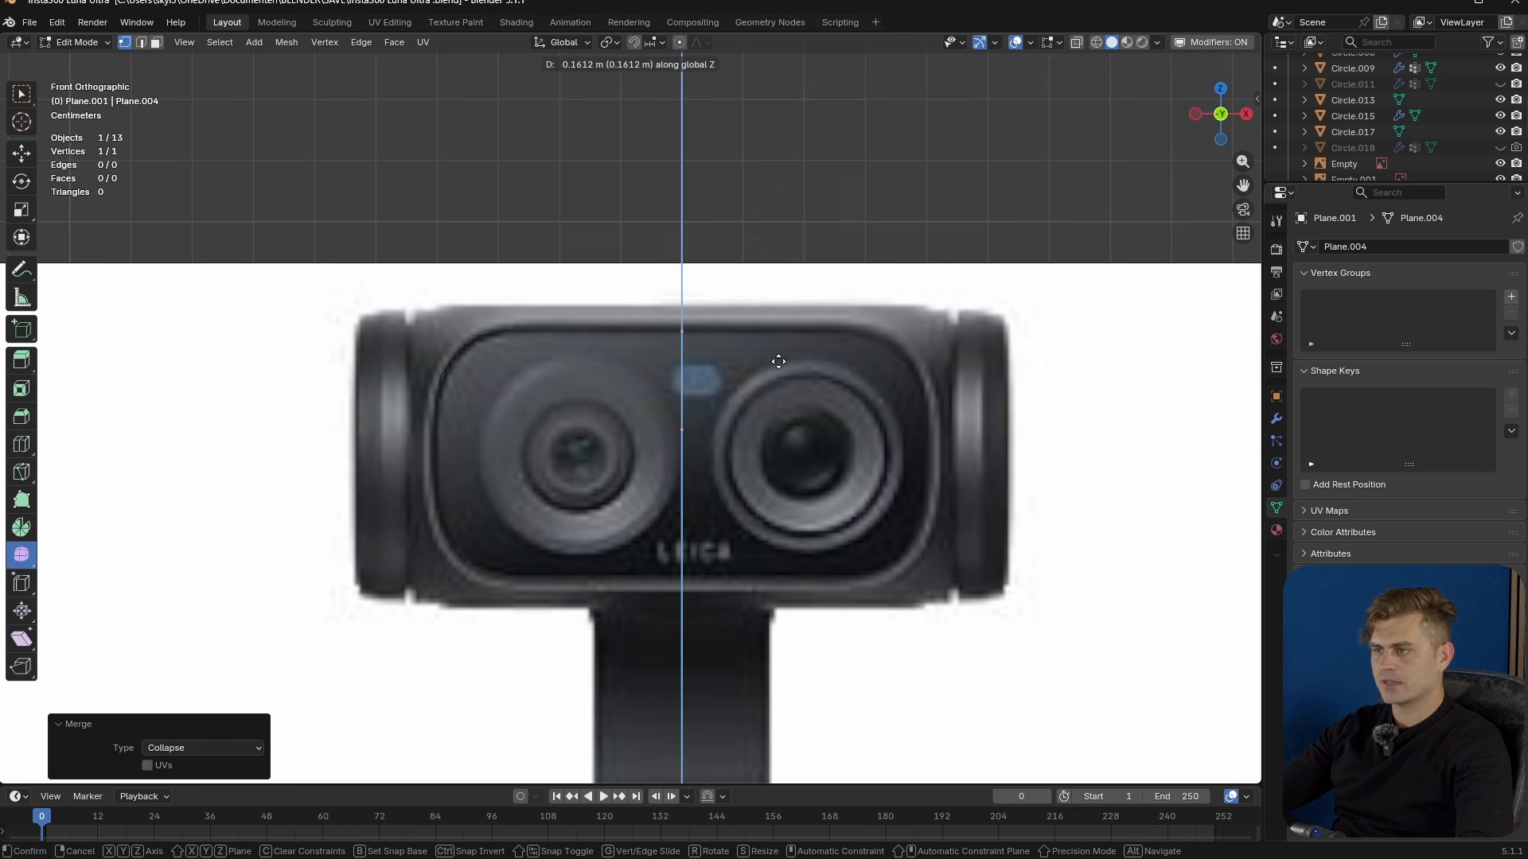
click(777, 361)
key(e)
key(z)
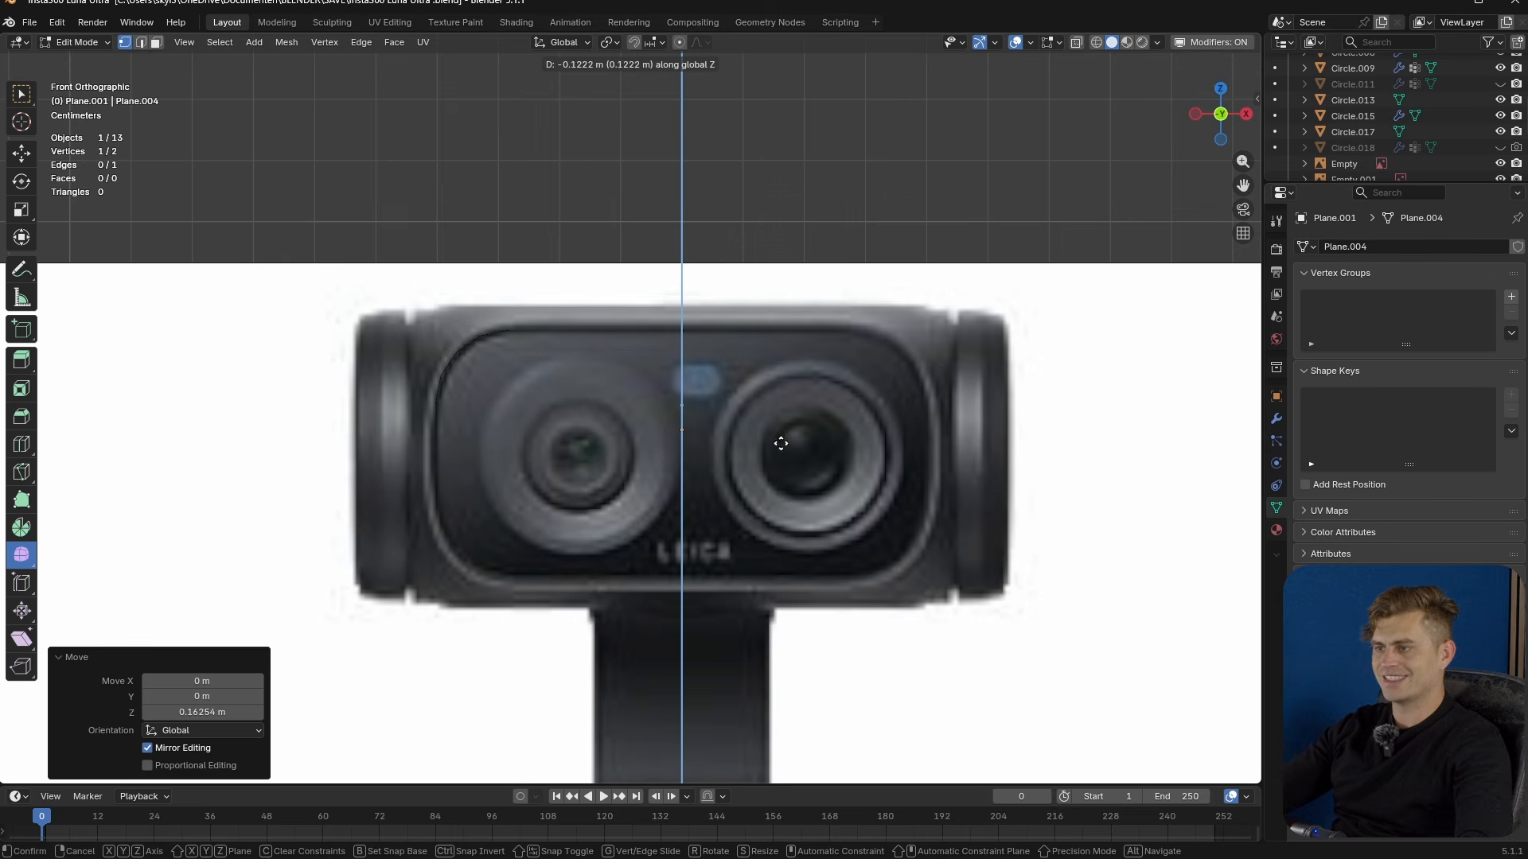
click(806, 606)
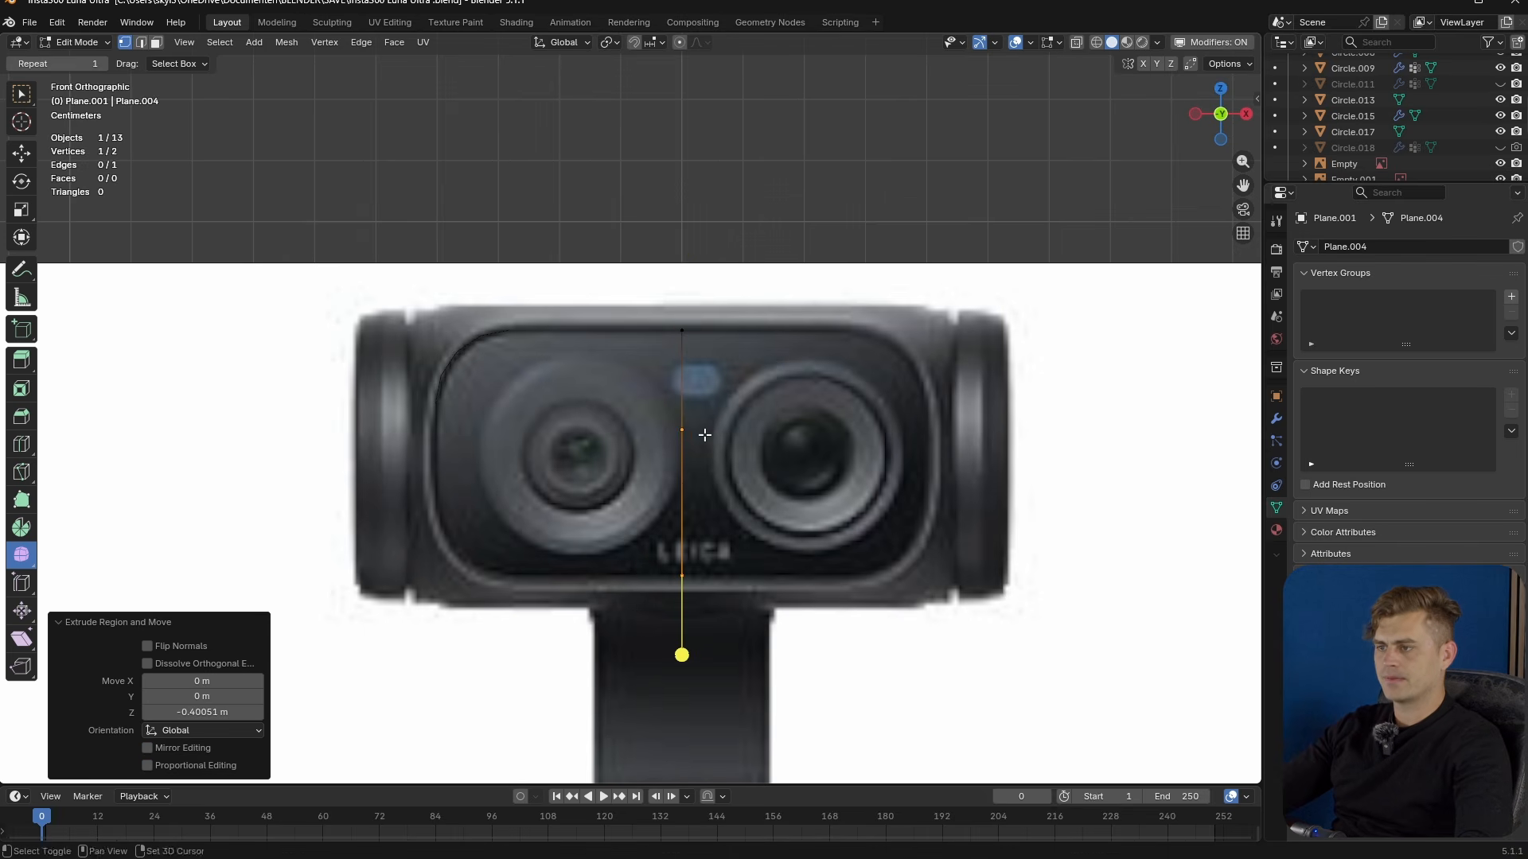
- Select the whole vertical line and snap the 3D cursor to its midpoint
key(shift+s)
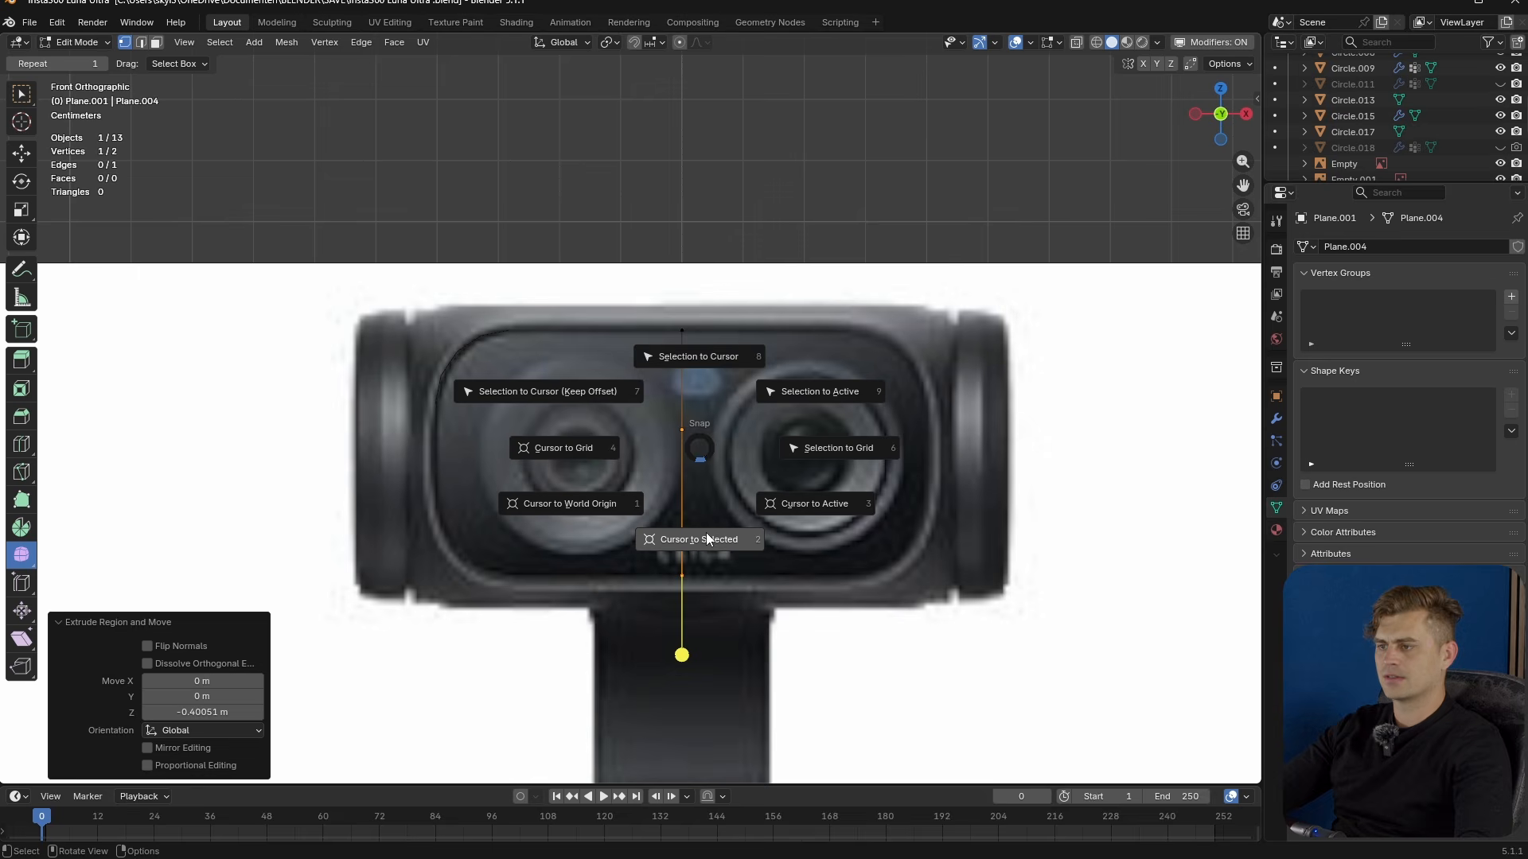
key(Escape)
key(a)
key(shift+s)
click(726, 576)
- Divide the vertical line at its middle with a single centred loop cut
key(ctrl+r)
click(693, 459)
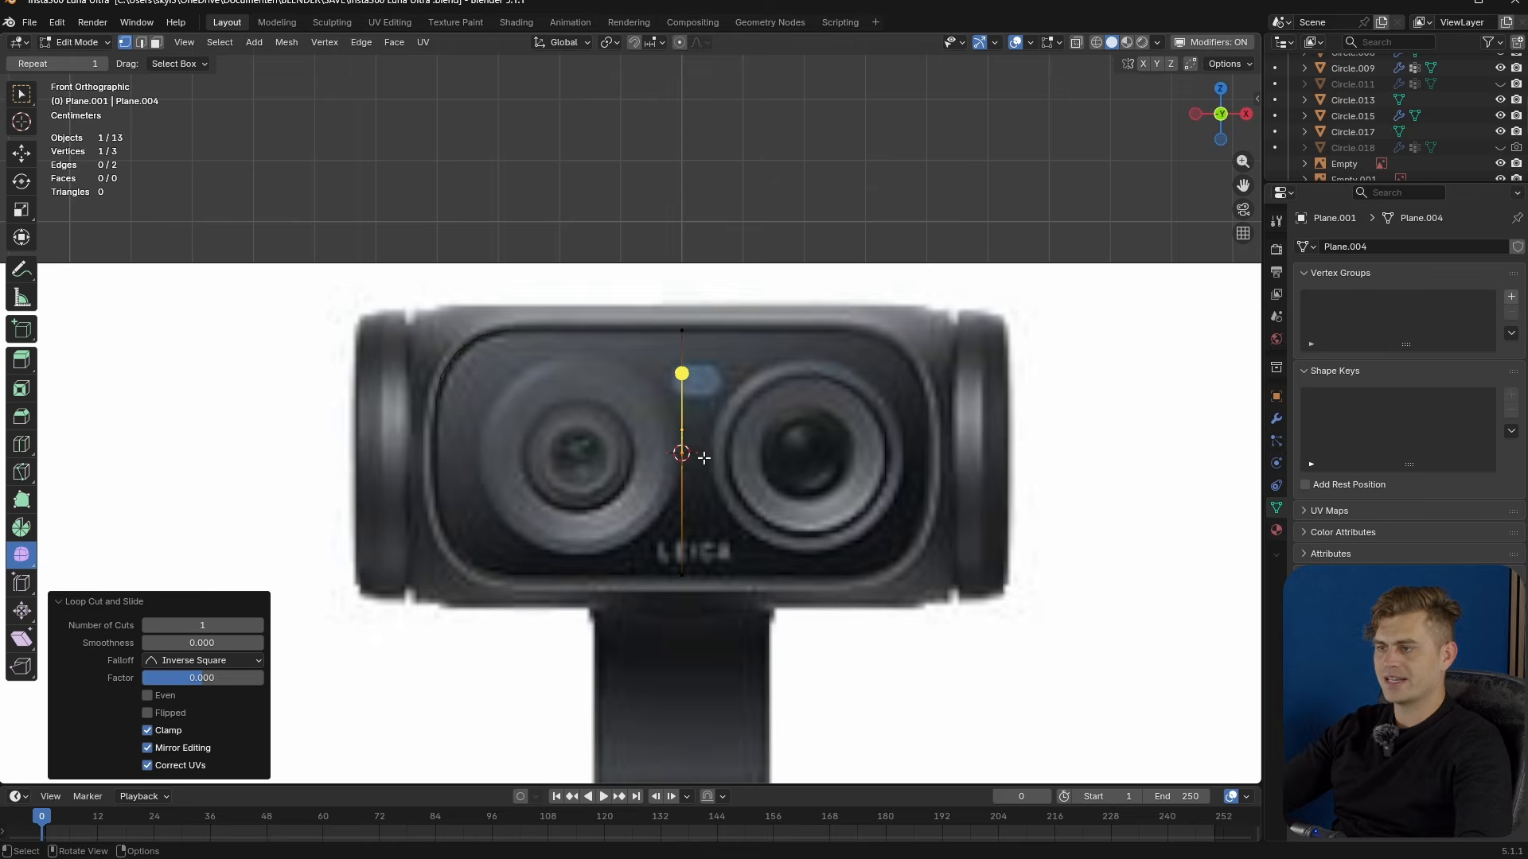
scroll(697, 457, up, 5)
scroll(757, 519, down, 5)
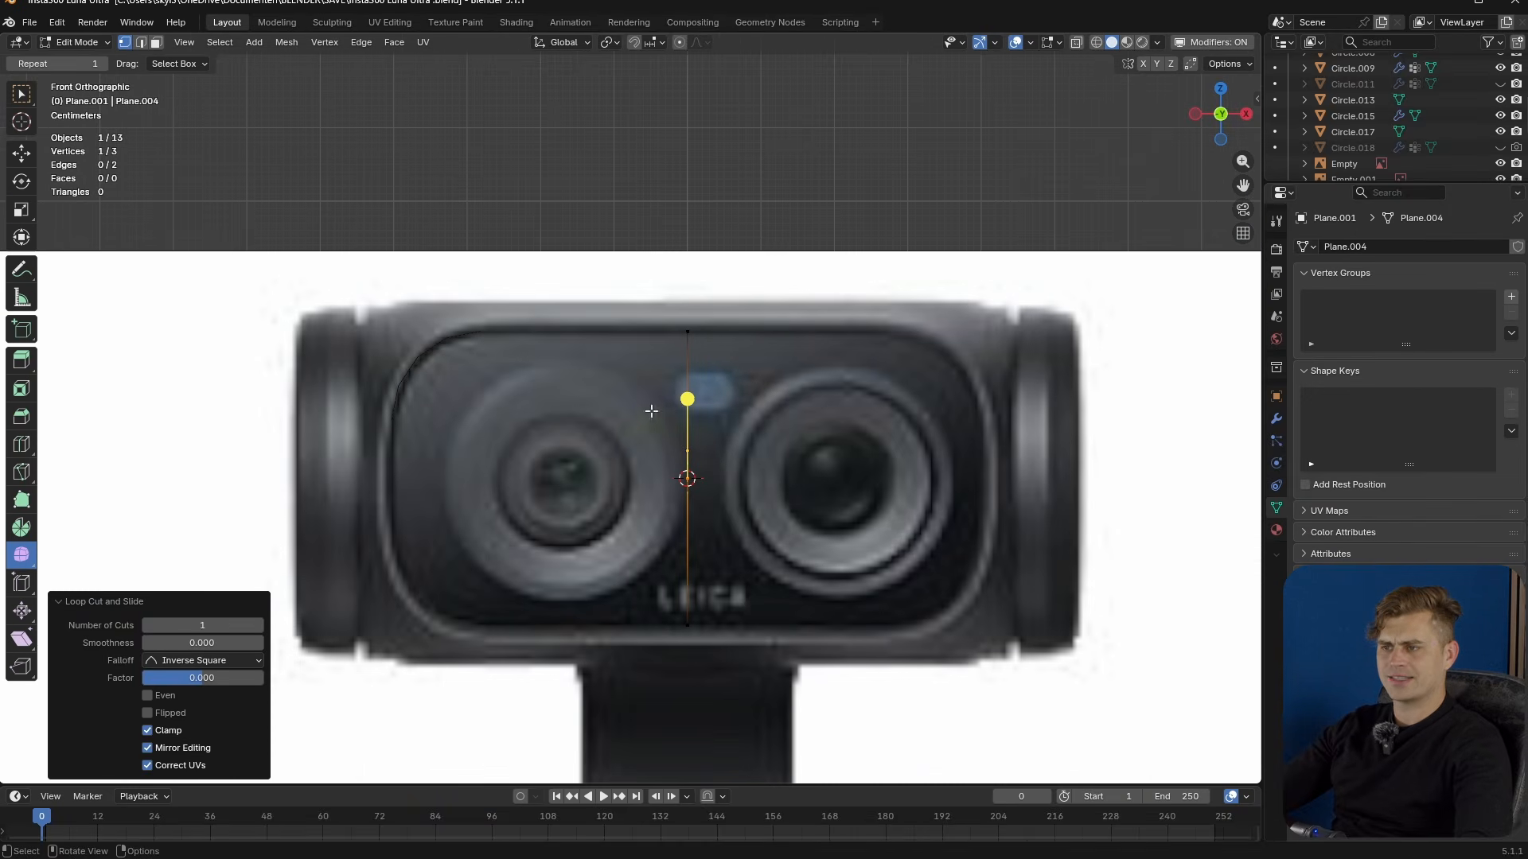
- Extrude the corner arc's upper end vertex to the panel's centreline by scaling it to 0 along X about the 3D cursor
key(Tab)
click(477, 337)
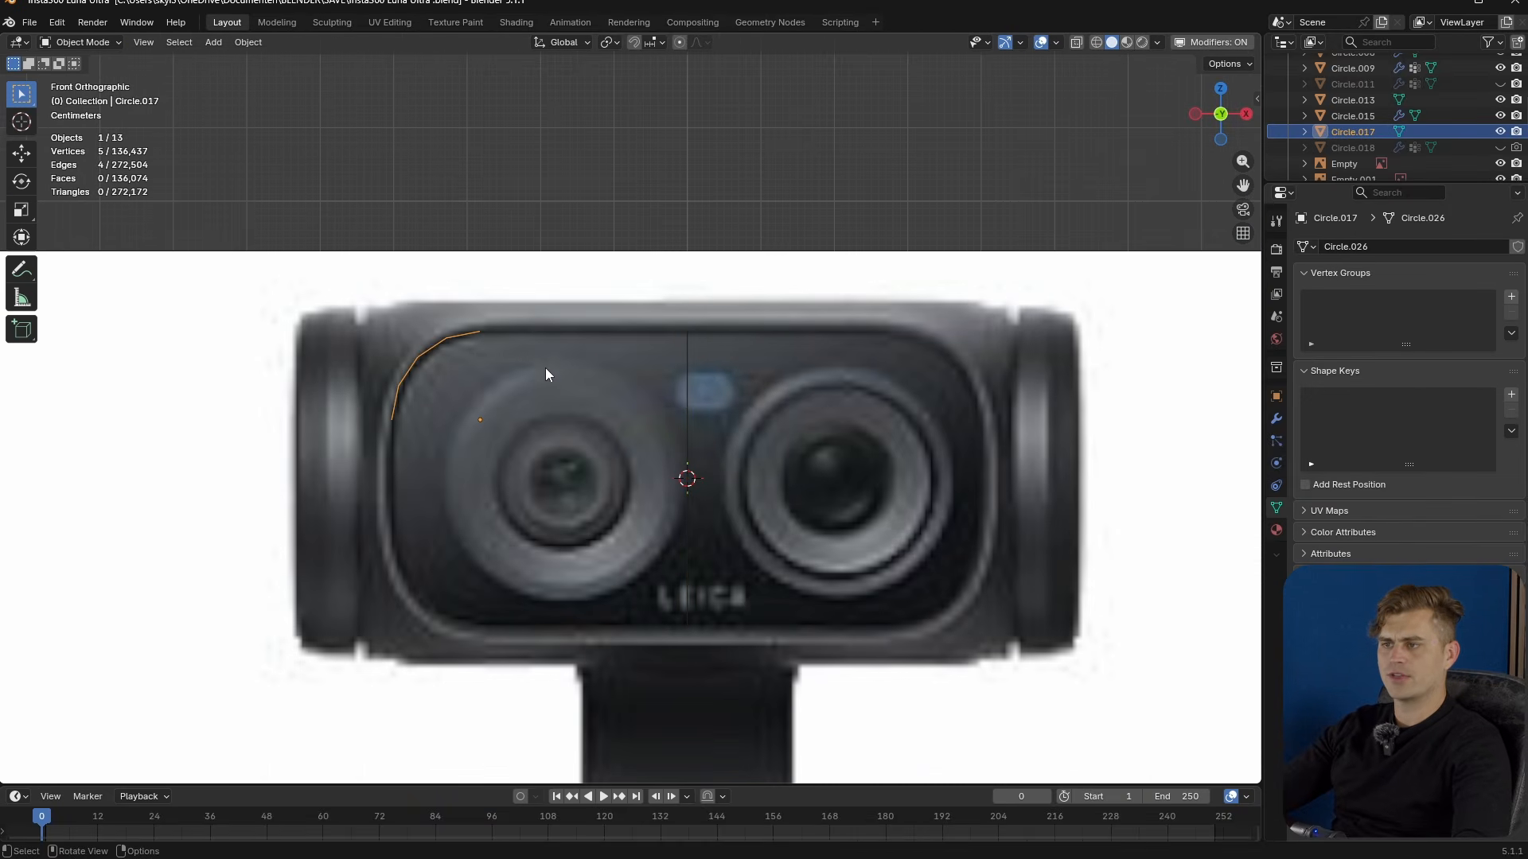
key(Tab)
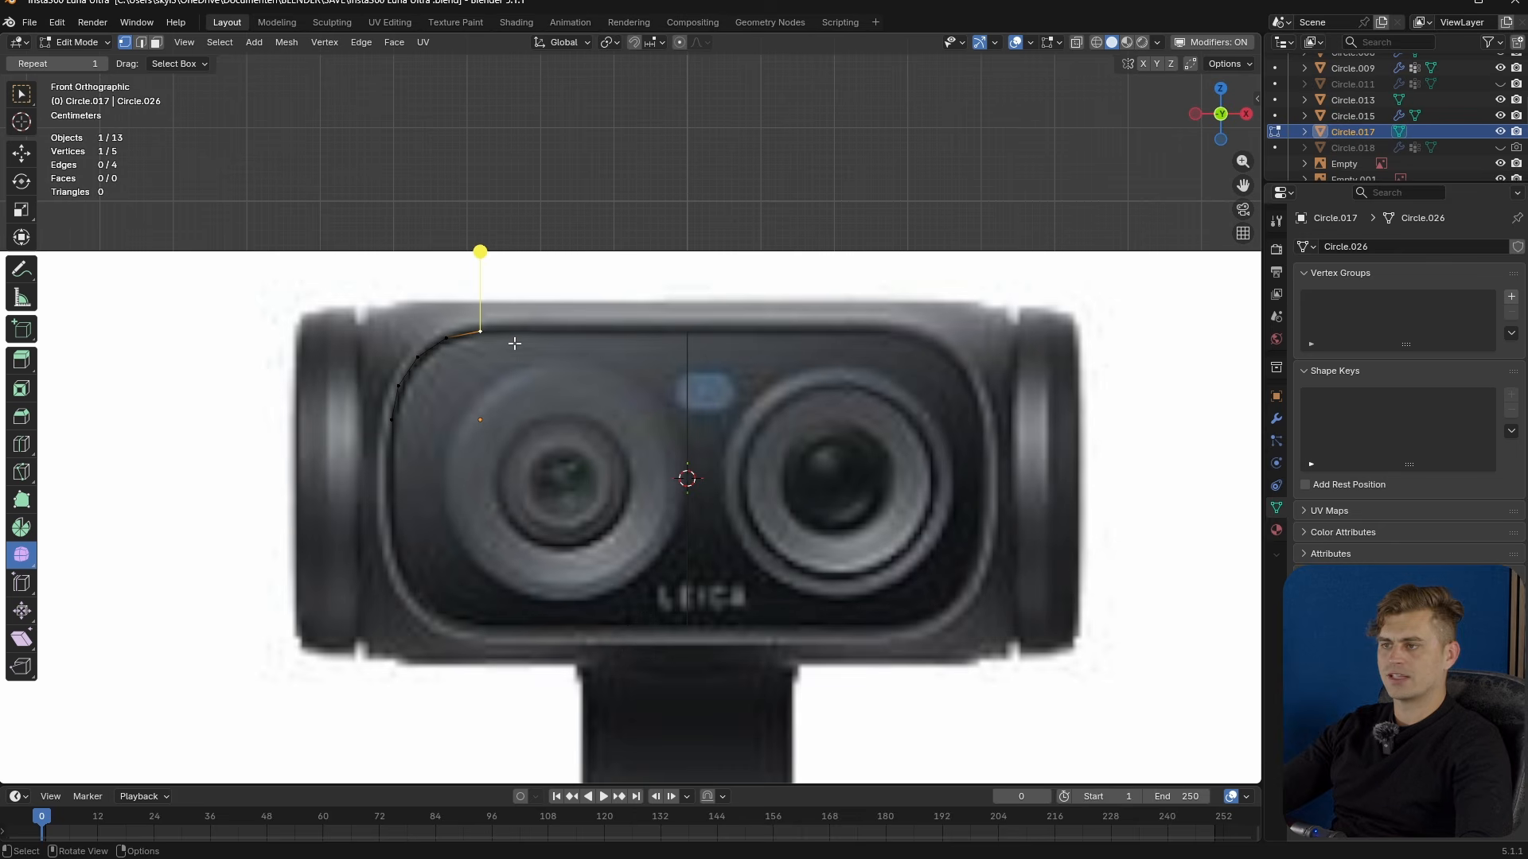
click(609, 42)
click(667, 101)
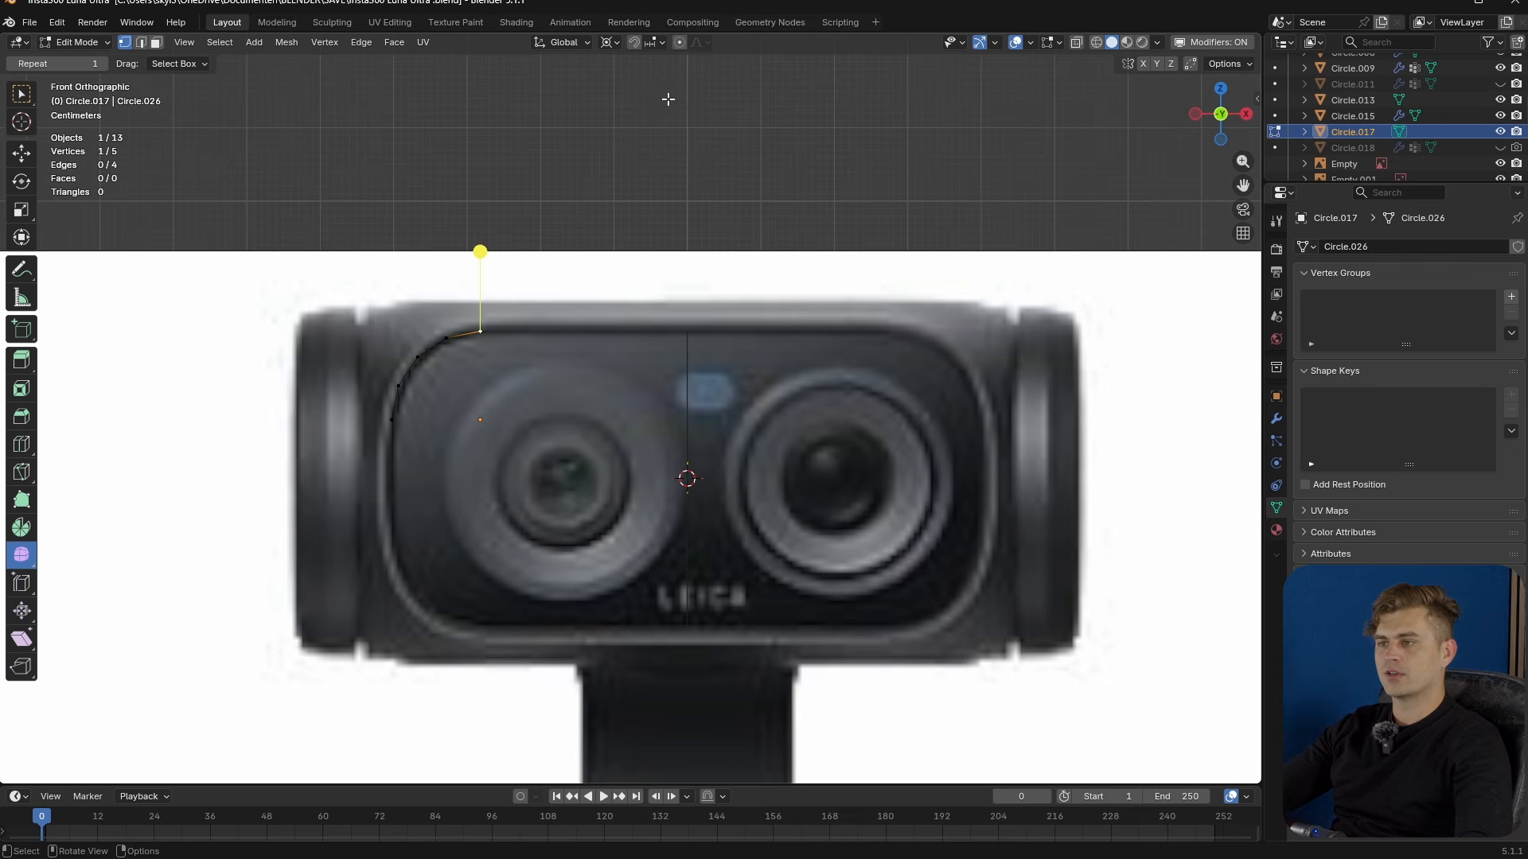
key(e)
key(s)
key(x)
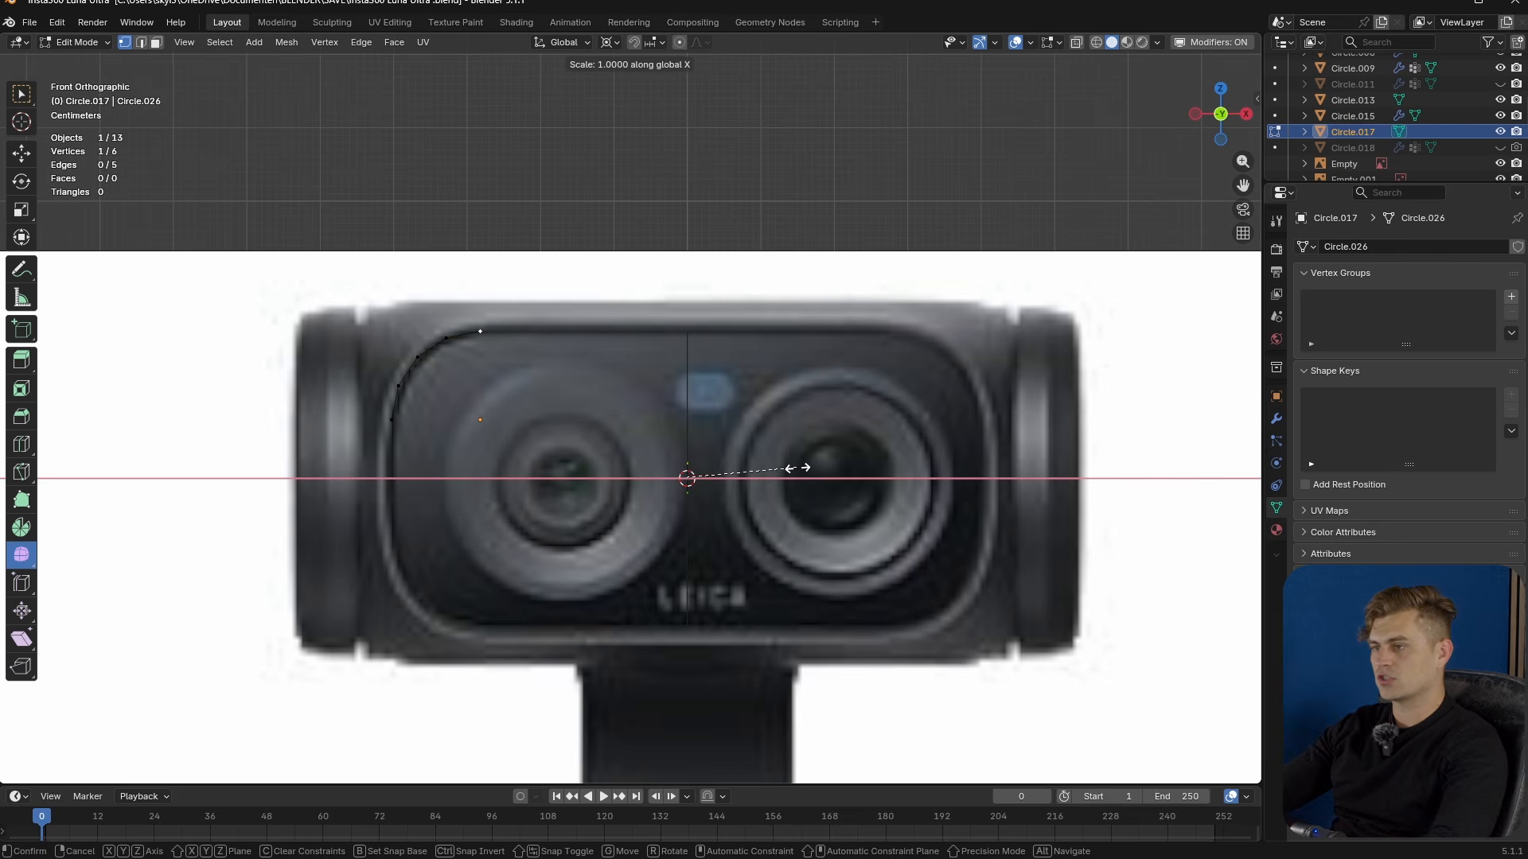
key(0)
key(Return)
- Extrude the corner arc's lower end vertex down to the 3D cursor's height by scaling it to 0 along Z
click(410, 415)
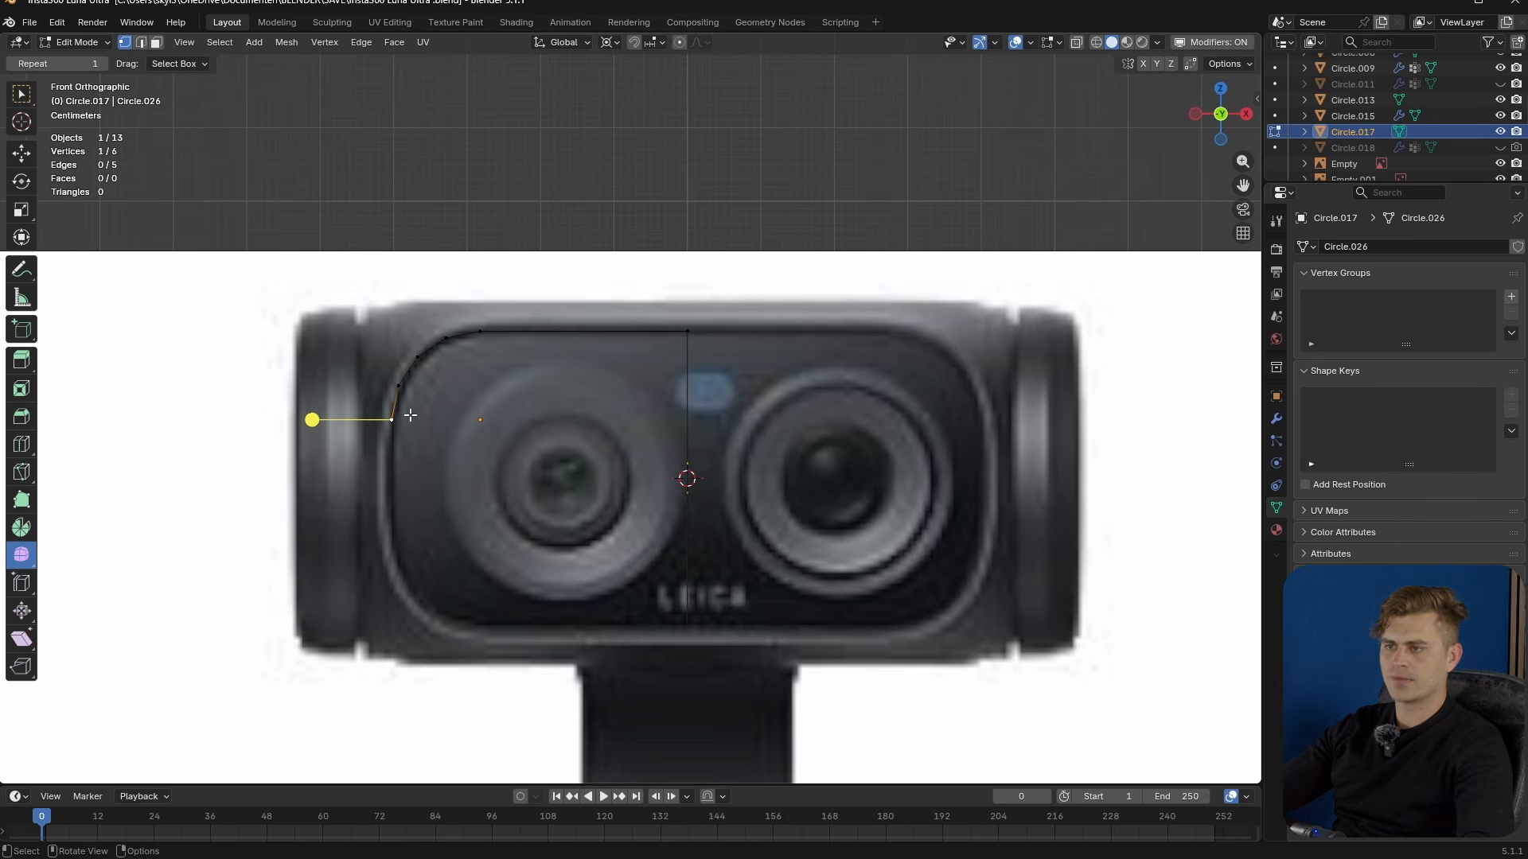
key(e)
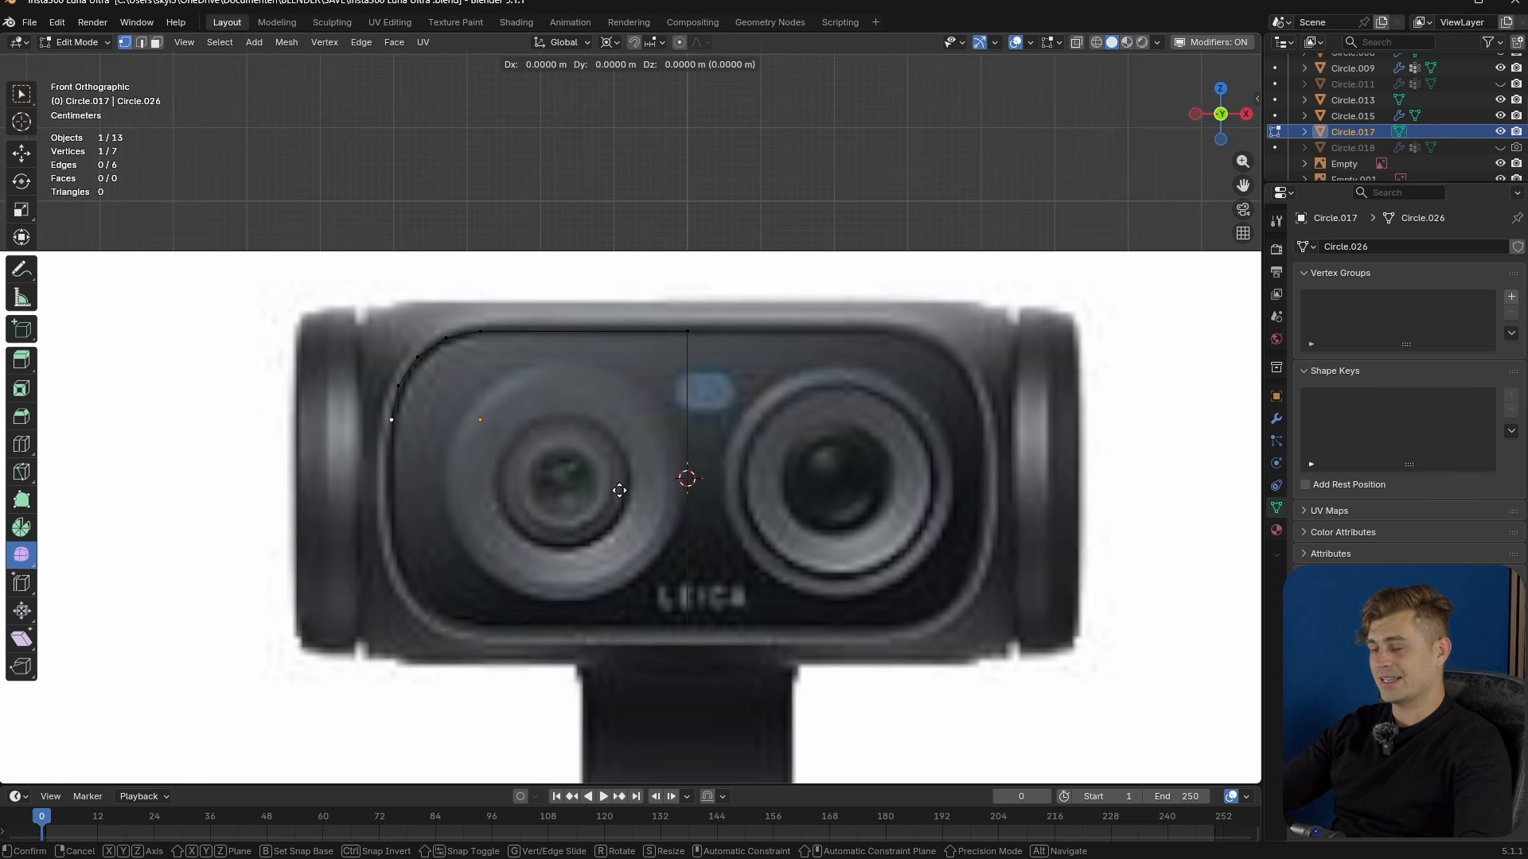
key(z)
click(619, 490)
key(s)
key(z)
key(0)
key(Return)
- Move the outline's lowest vertex about -0.0036 m along X to follow the panel's side edge
key(2)
alt+click(477, 333)
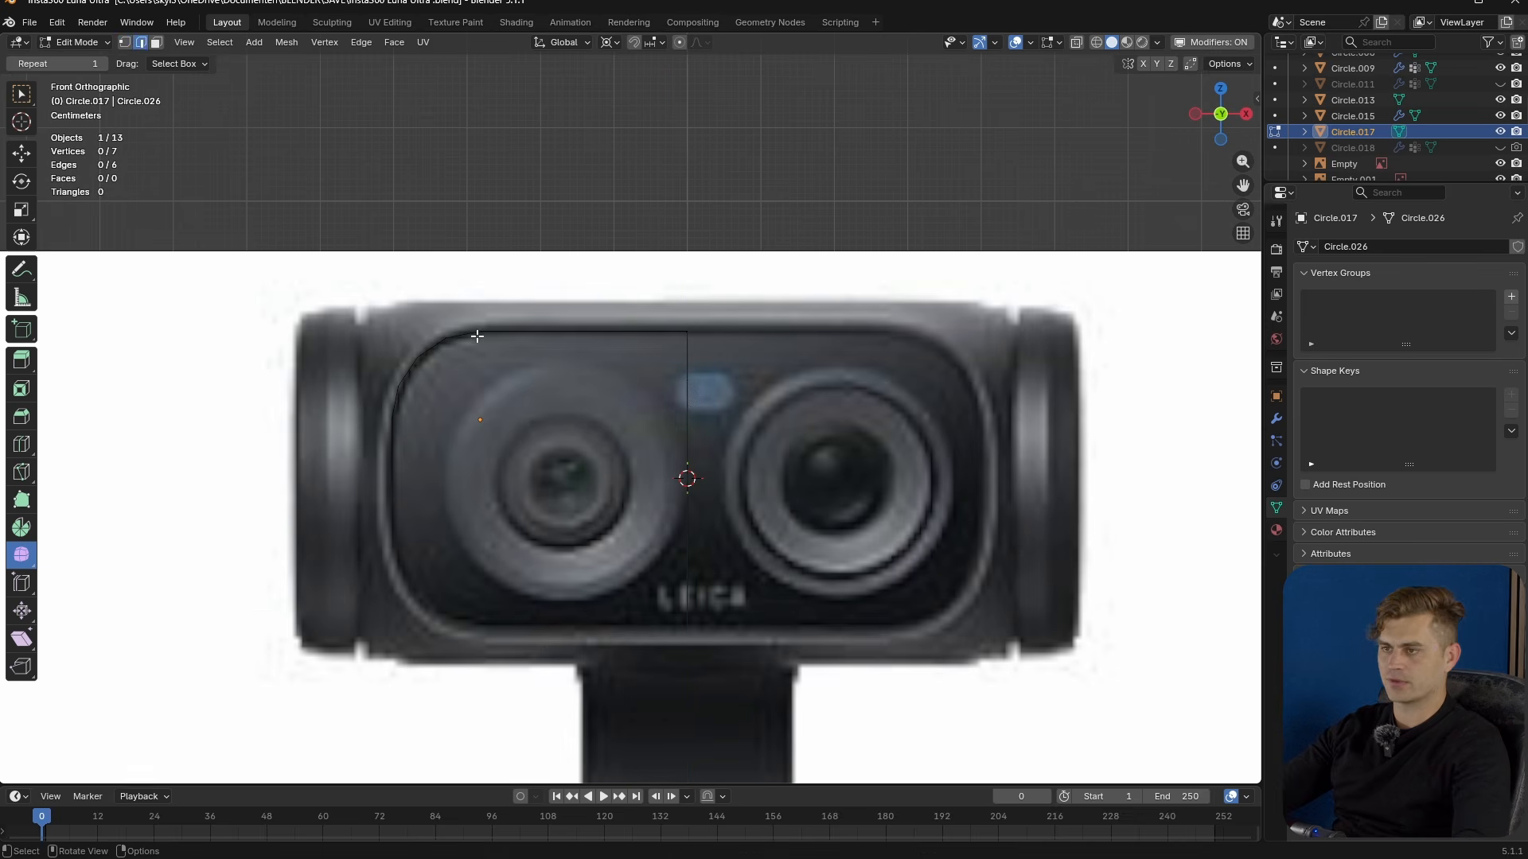
key(1)
click(391, 477)
key(g)
key(x)
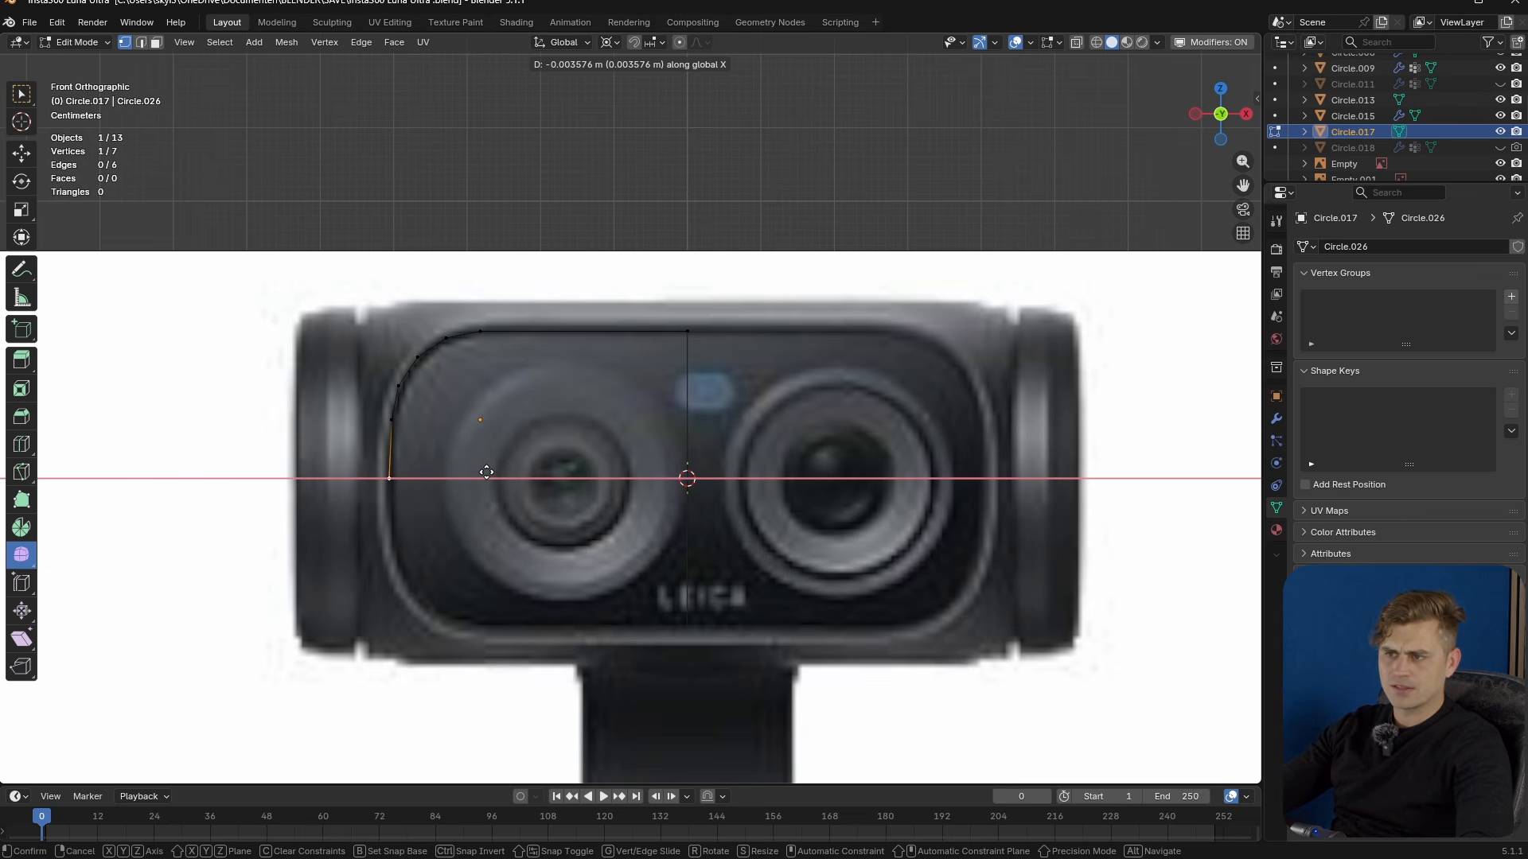
click(486, 472)
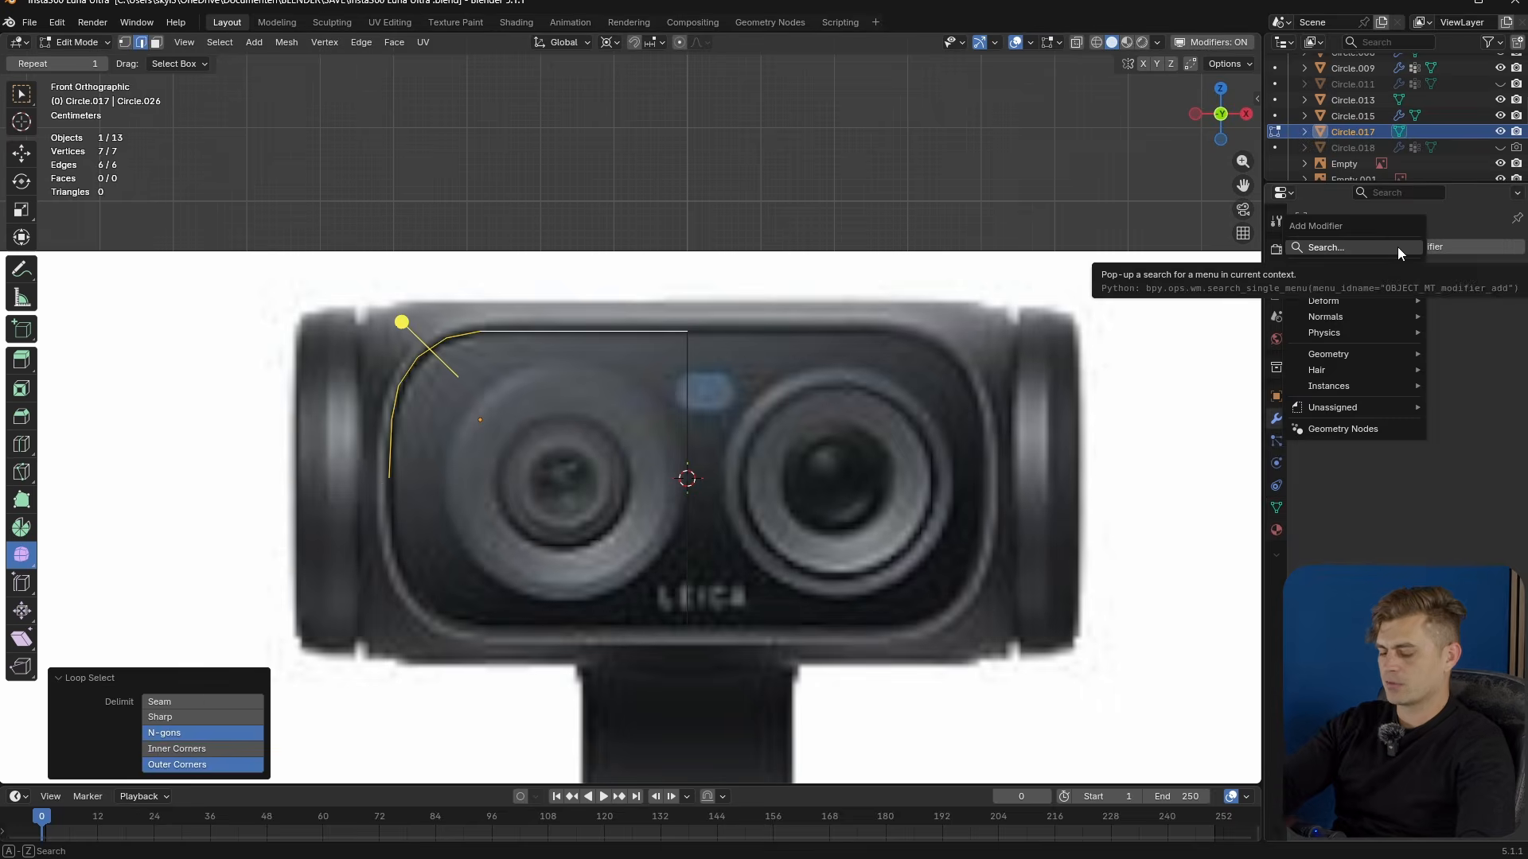
- Add a Mirror modifier to the outline on the X axis with the vertical line Plane.001 as mirror object
text(mir)
key(Return)
click(1494, 357)
click(689, 425)
key(Tab)
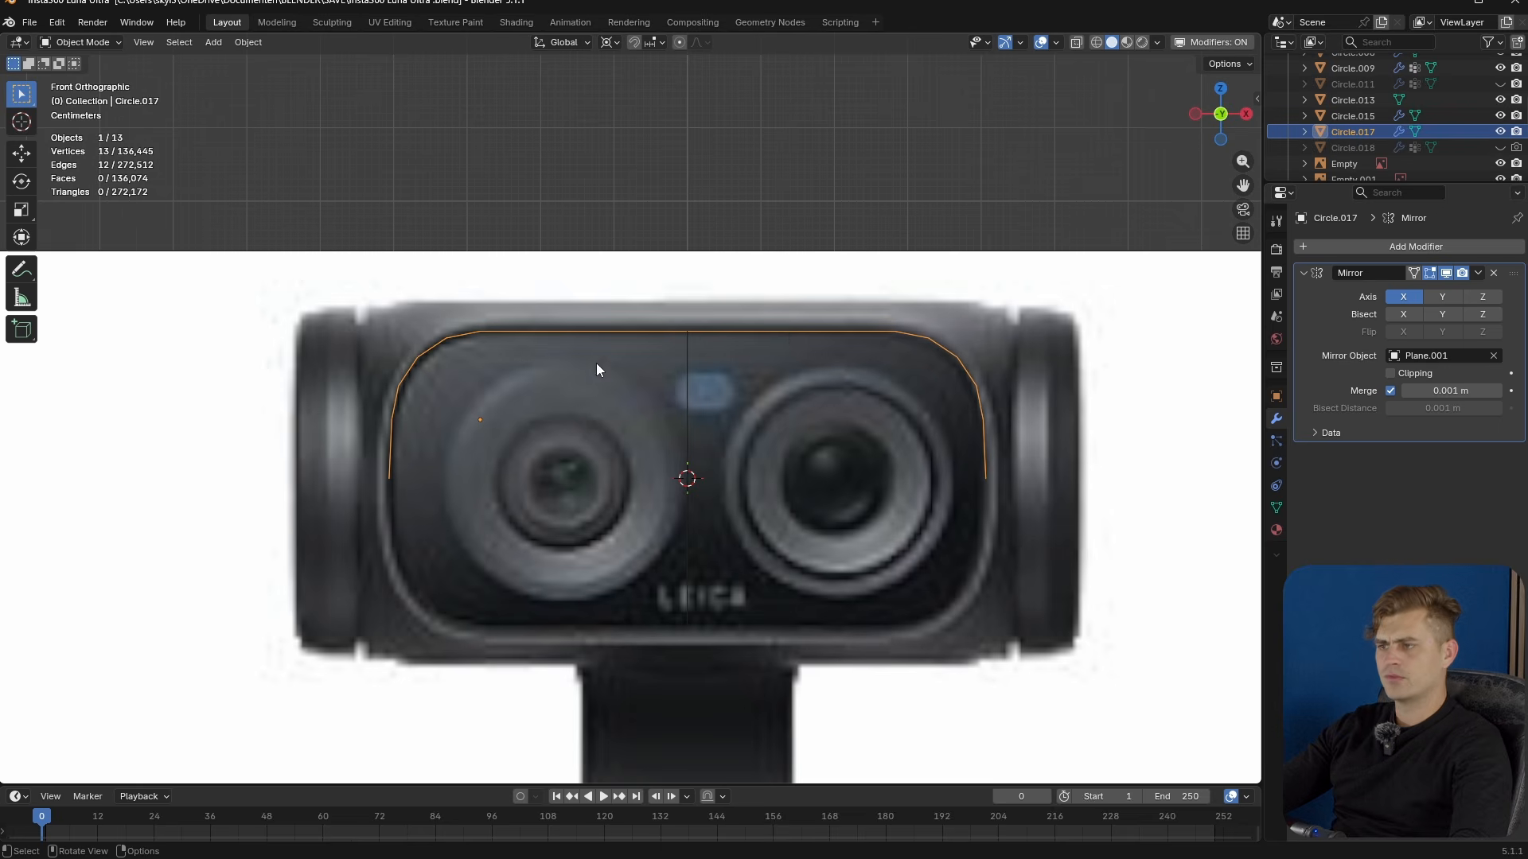
key(Tab)
key(Tab)
key(Tab)
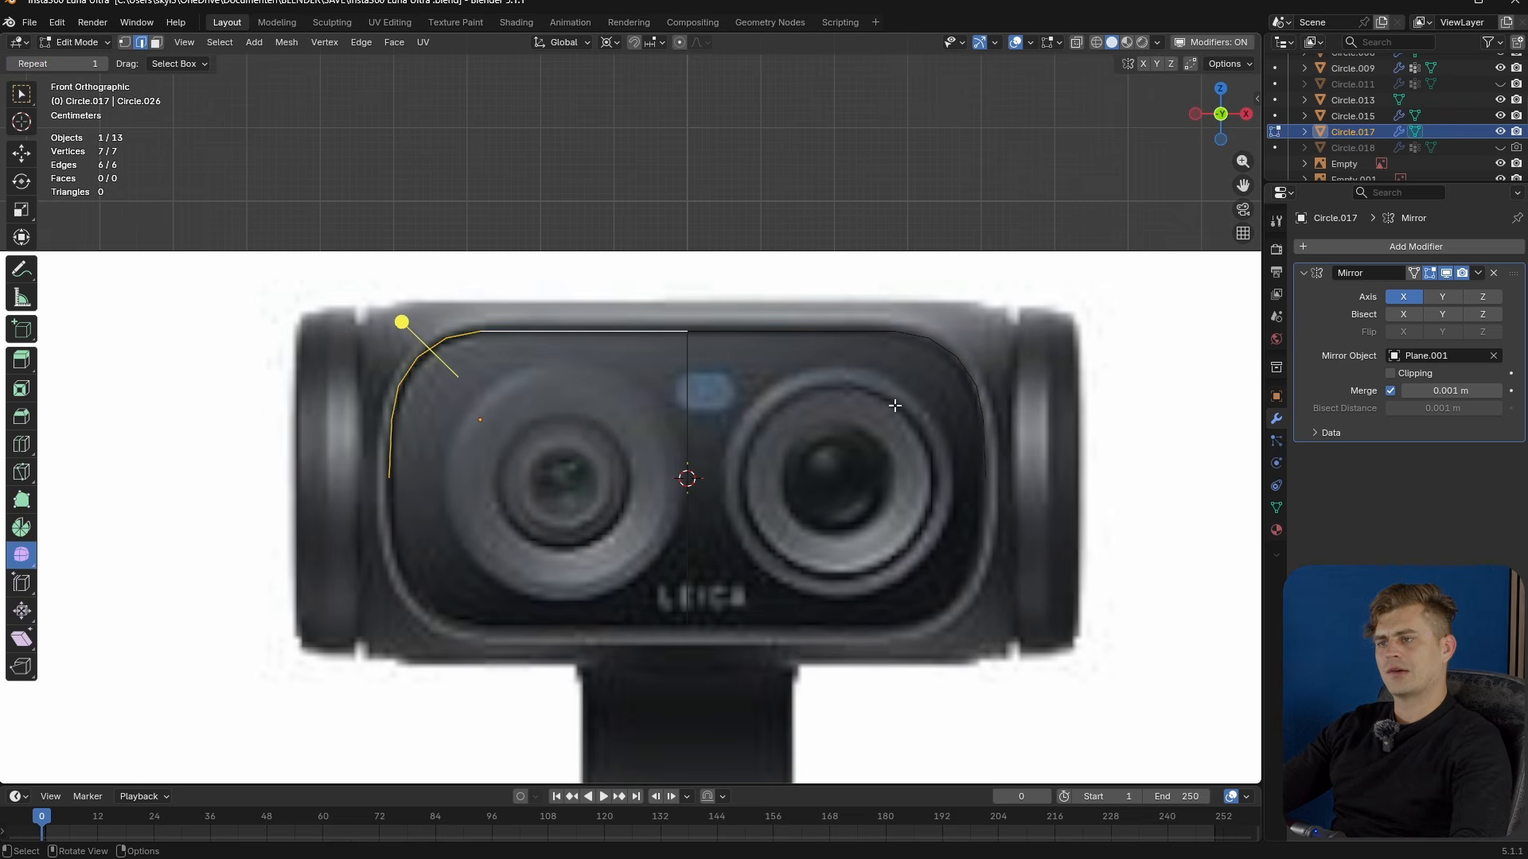
- Duplicate the quarter outline in place and scale the copy by -1 along Z to form the panel's lower half
key(shift+d)
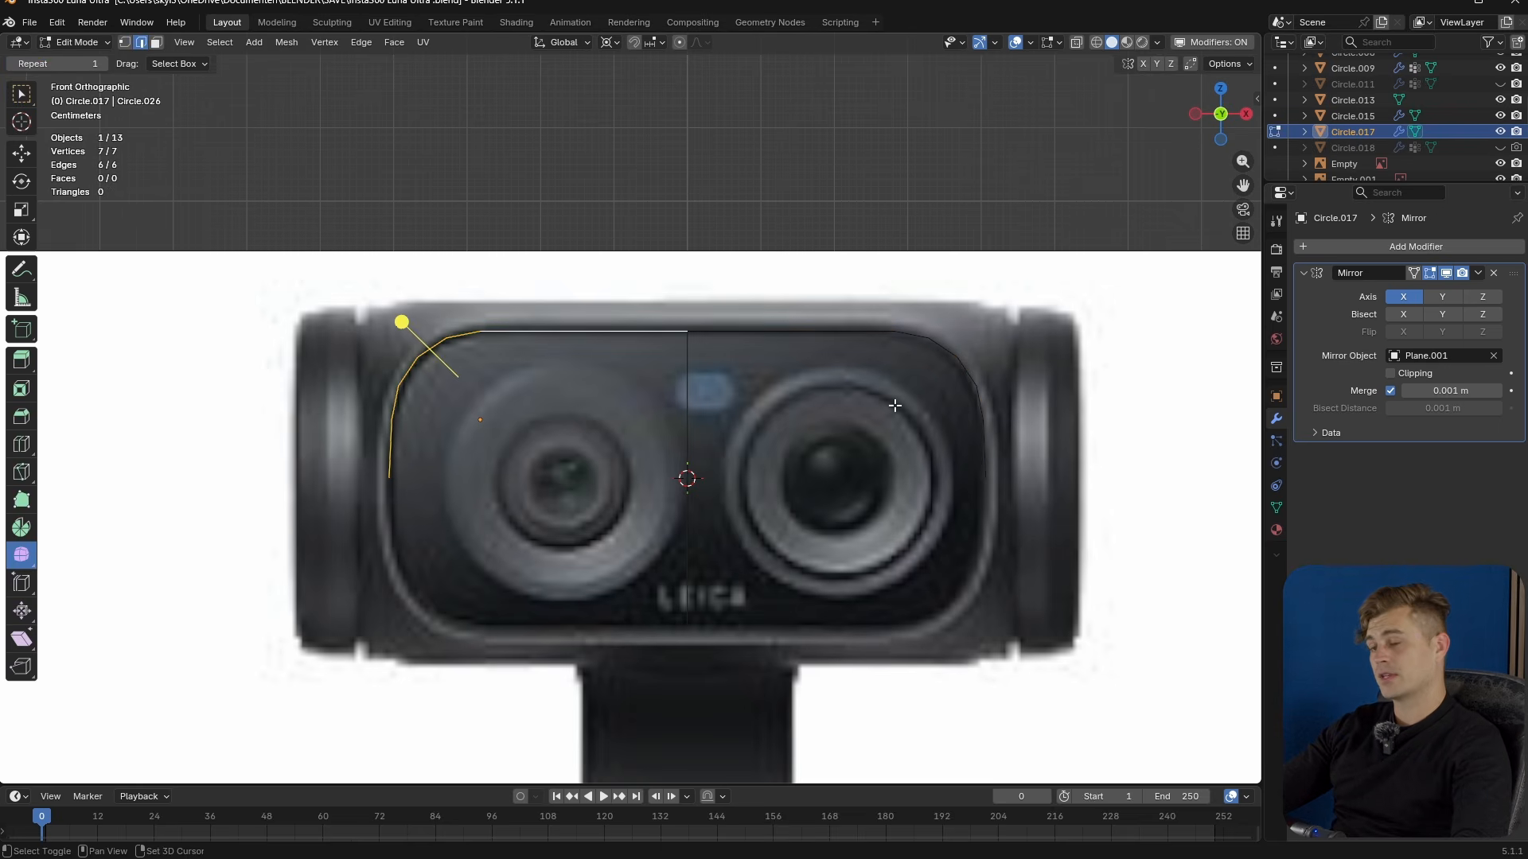
right_click(896, 406)
text(sz)
text(-1)
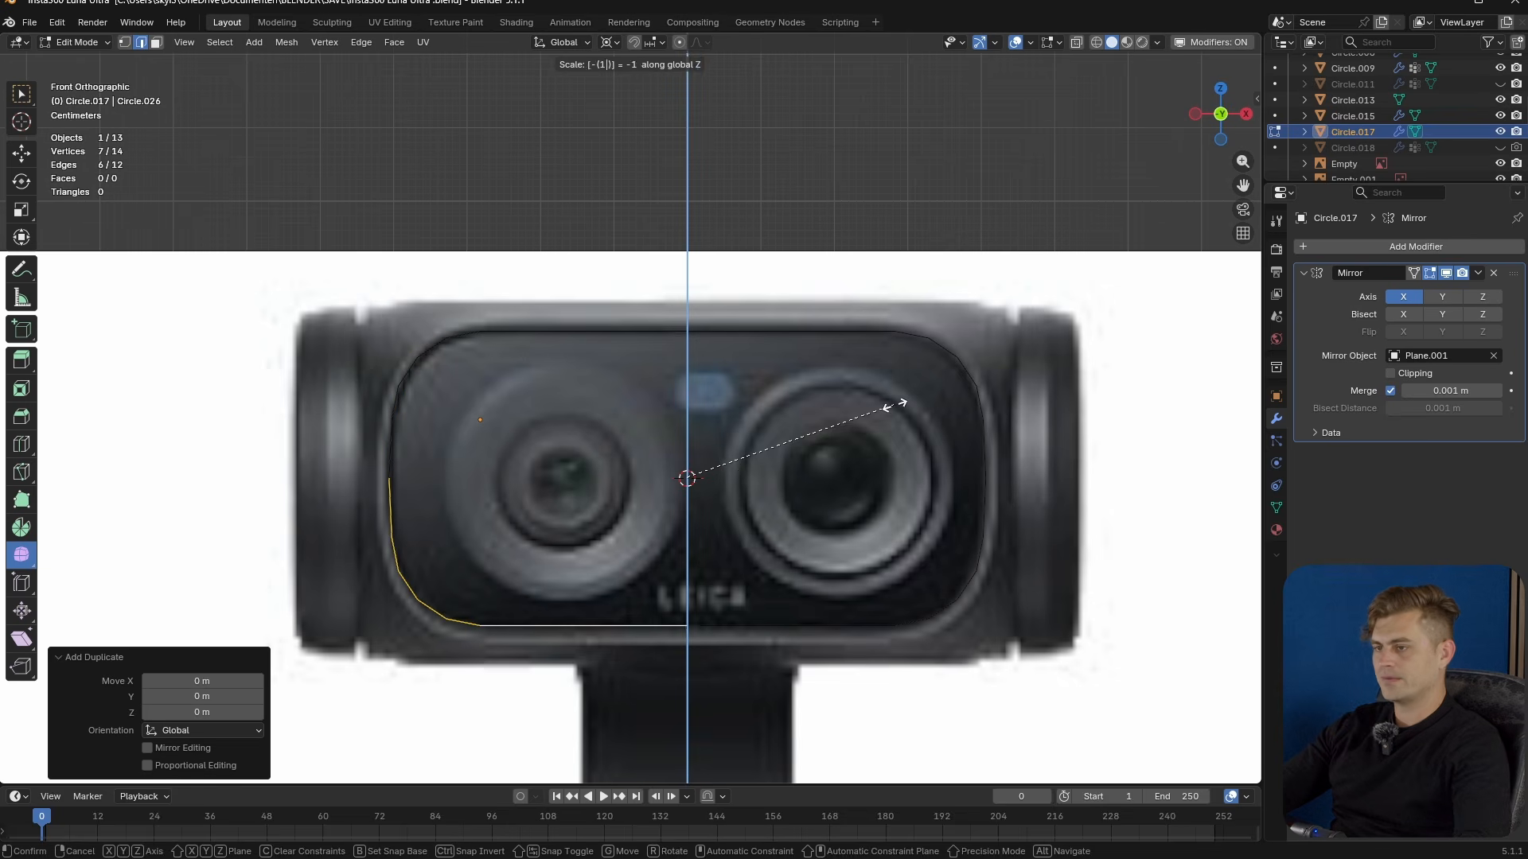
key(Return)
key(Tab)
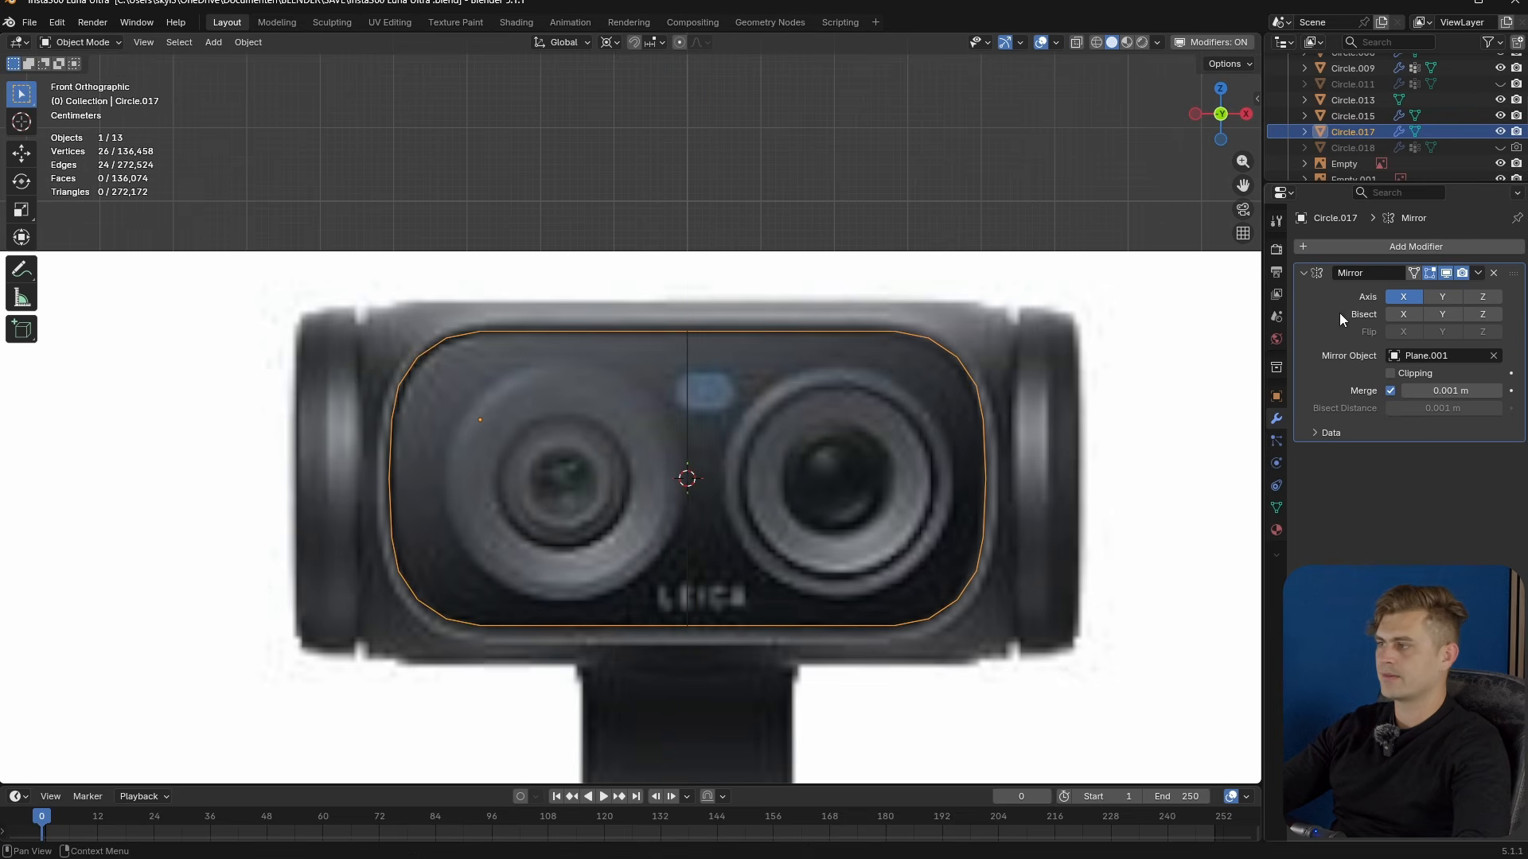
- Apply the Mirror modifier and merge all of the outline's overlapping vertices by distance
key(ctrl+a)
key(Tab)
key(a)
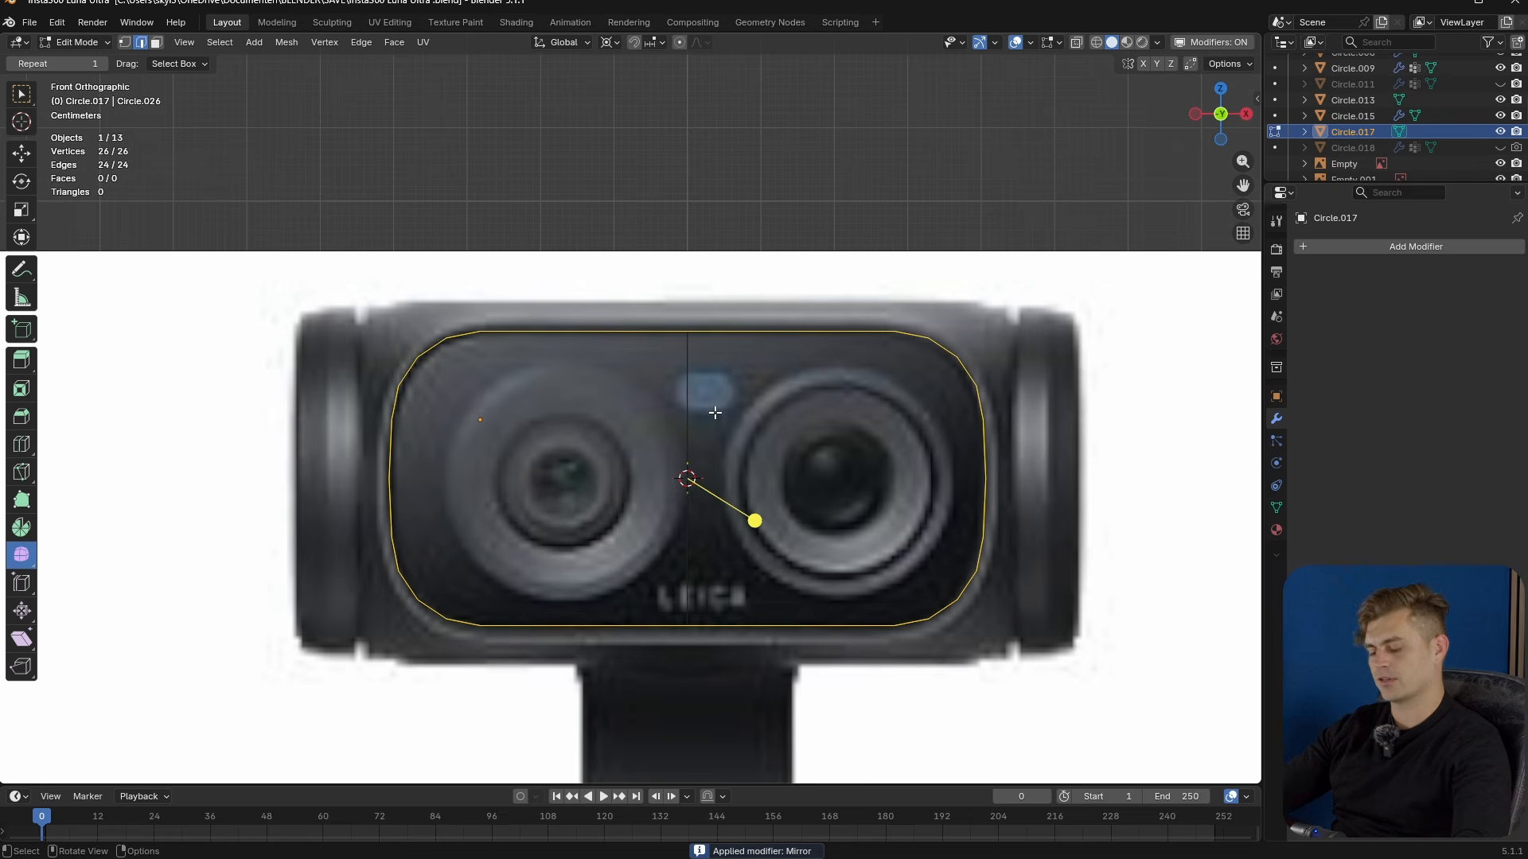
key(m)
click(676, 439)
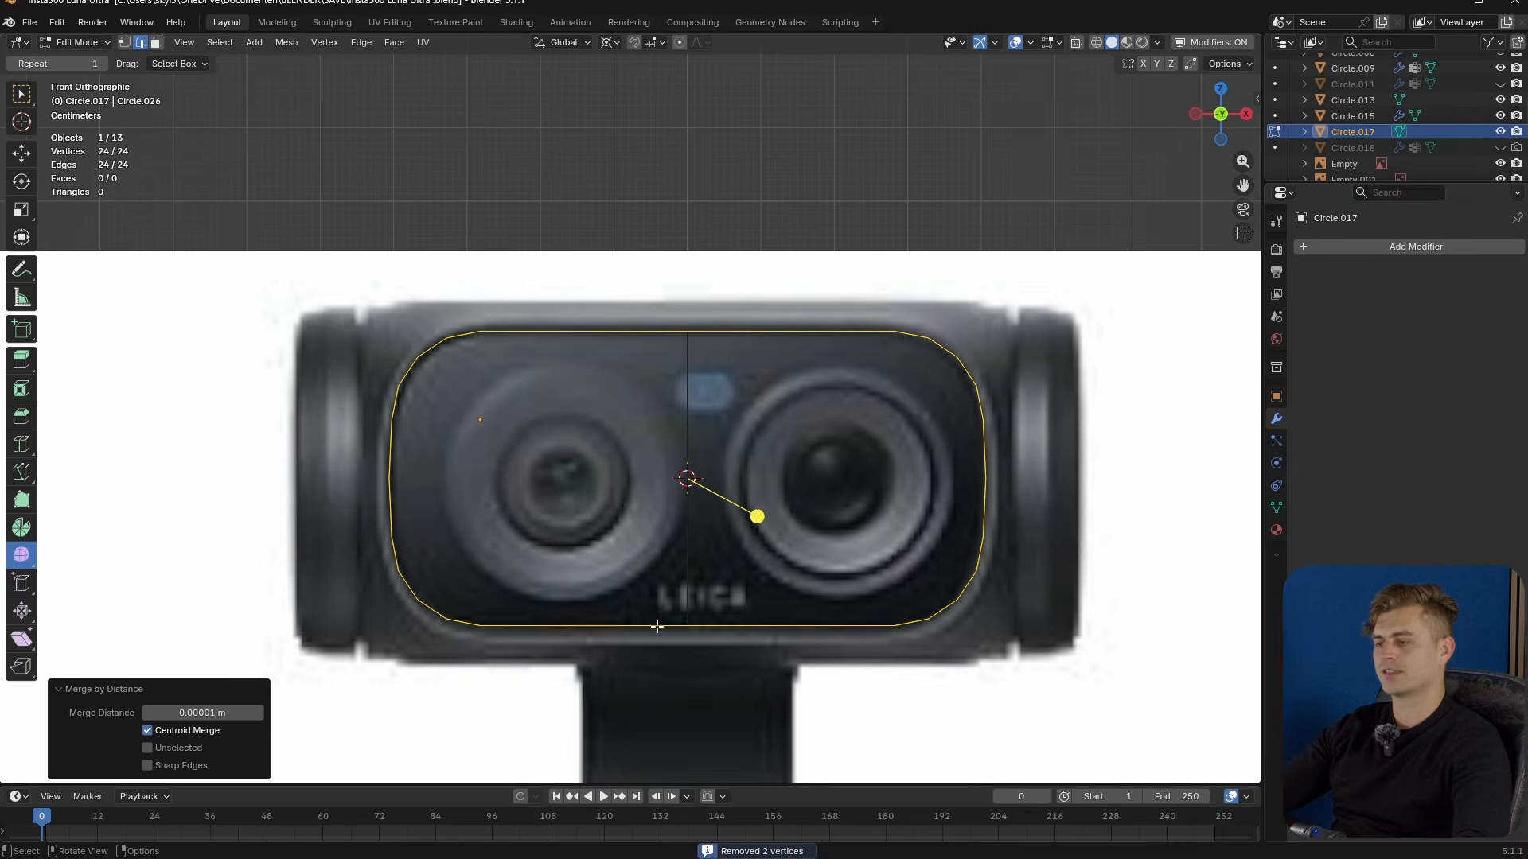
key(Tab)
- Move the panel outline -0.3539 m along Y to the front of the camera head in the side view
middle_drag(453, 501, 783, 533)
key(KP_3)
key(g)
key(y)
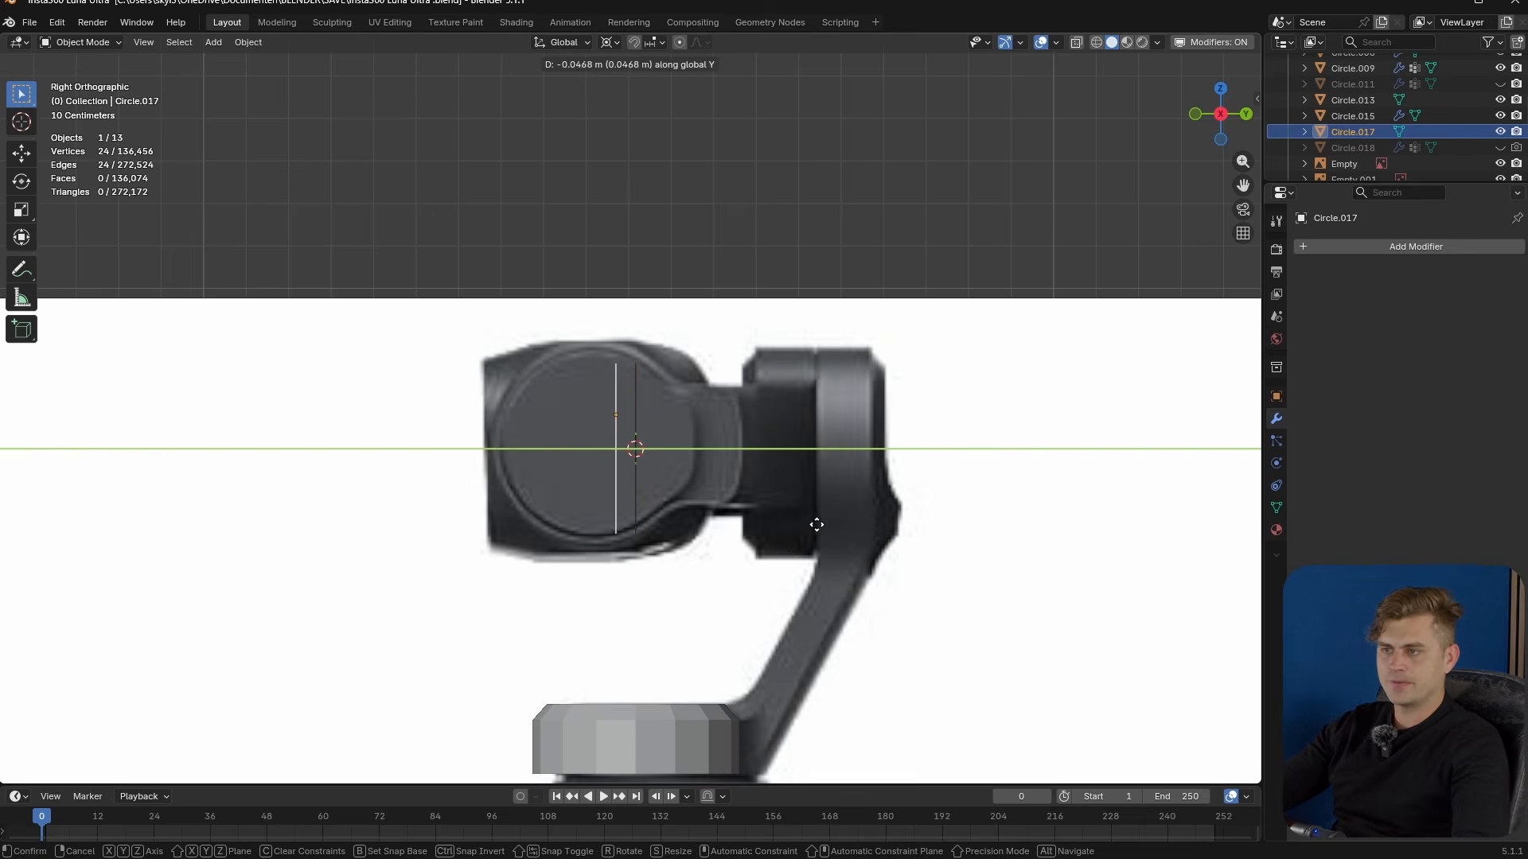
click(690, 546)
scroll(575, 347, up, 3)
scroll(909, 310, down, 5)
- Add the camera head's top-view picture to the scene as an image empty
middle_drag(904, 358, 956, 415)
key(KP_7)
scroll(861, 567, down, 2)
scroll(899, 503, up, 3)
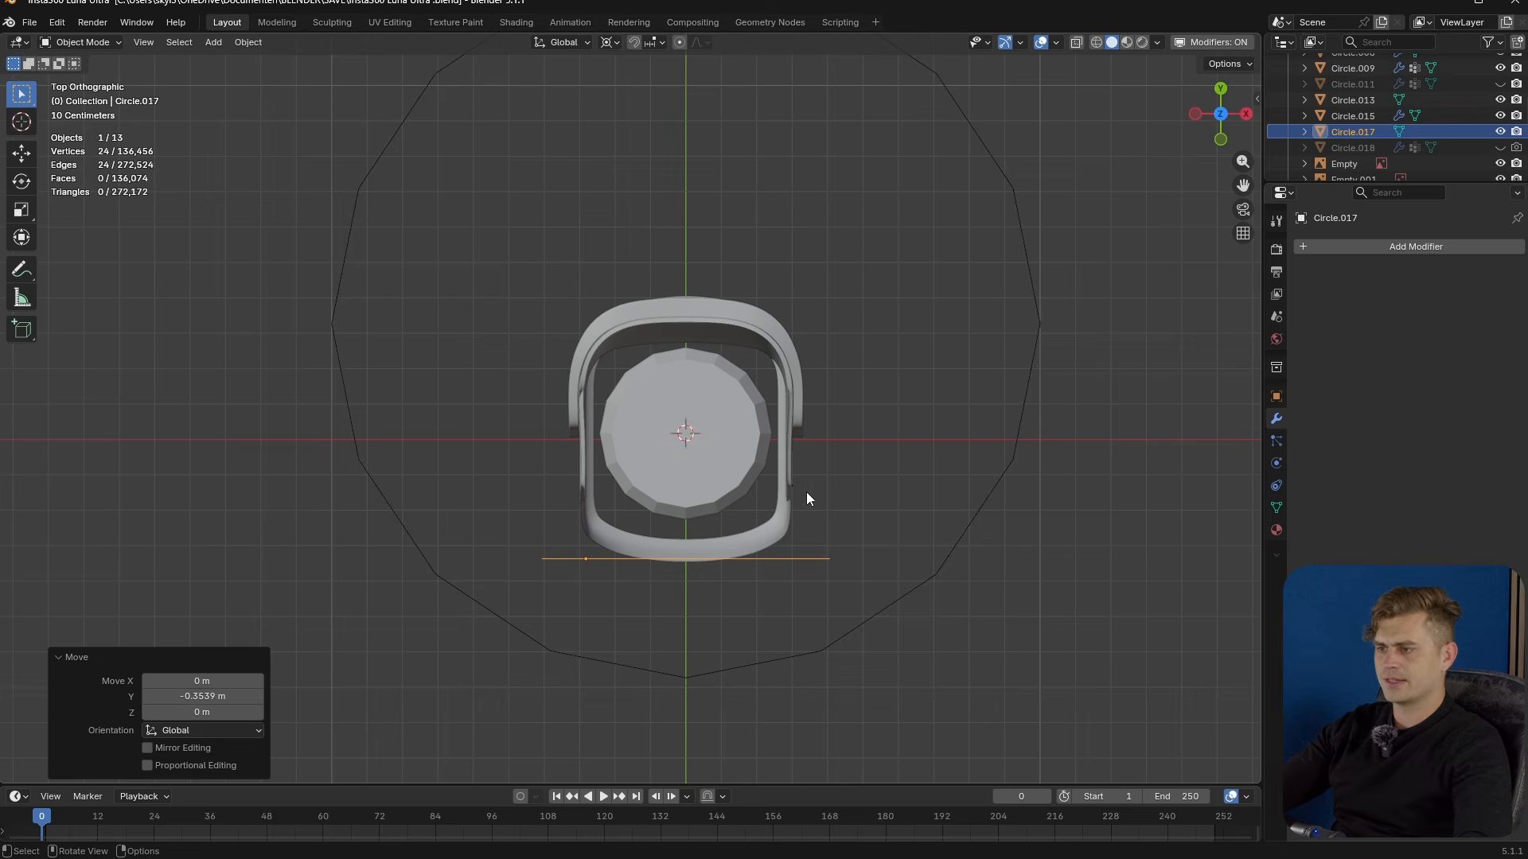
middle_drag(822, 536, 824, 403)
key(shift+a)
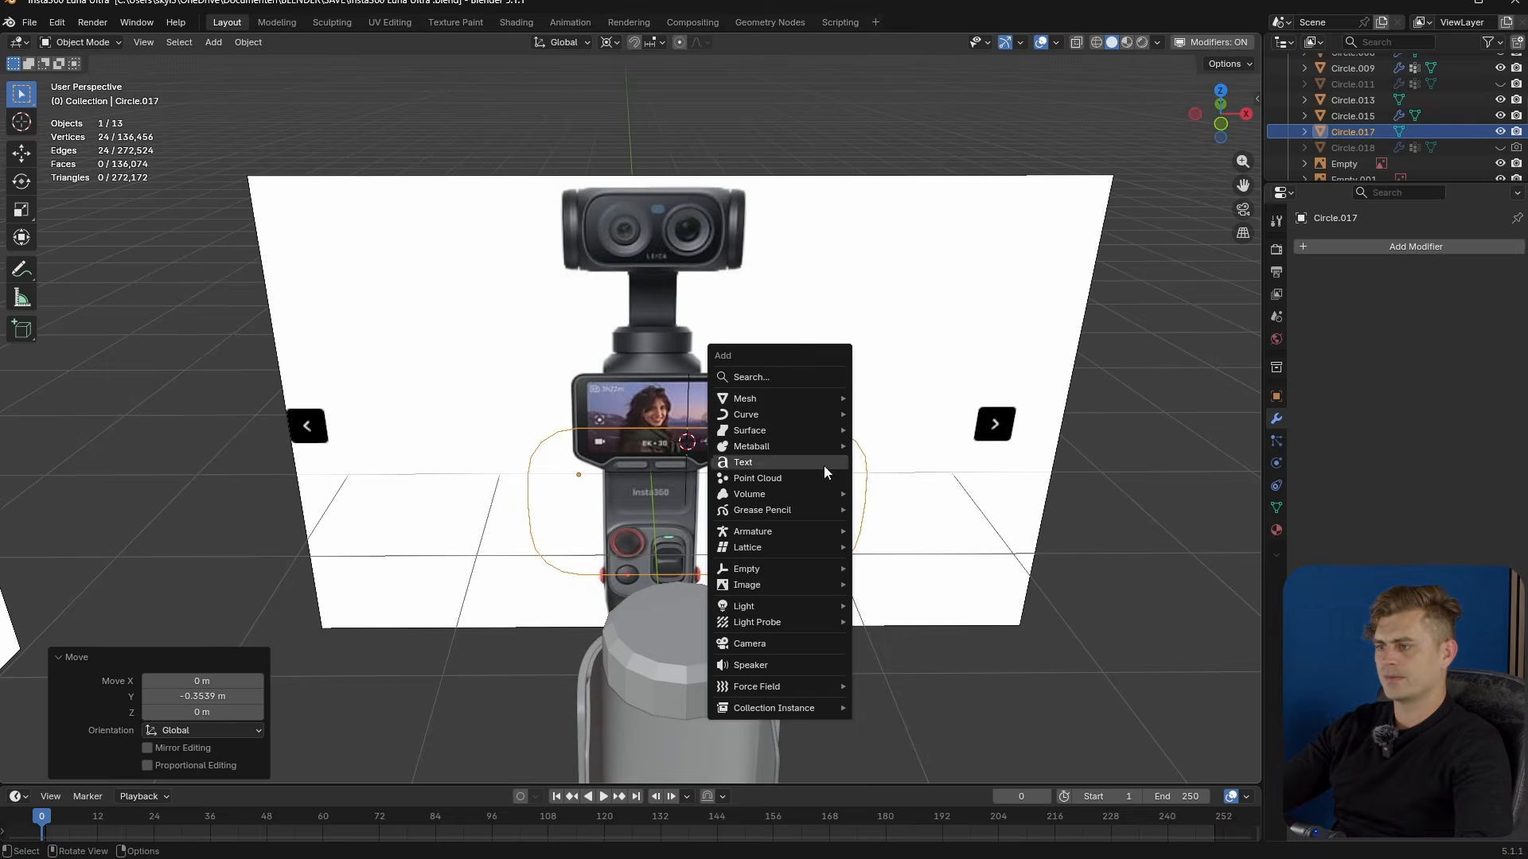
mouse_move(800, 587)
click(911, 590)
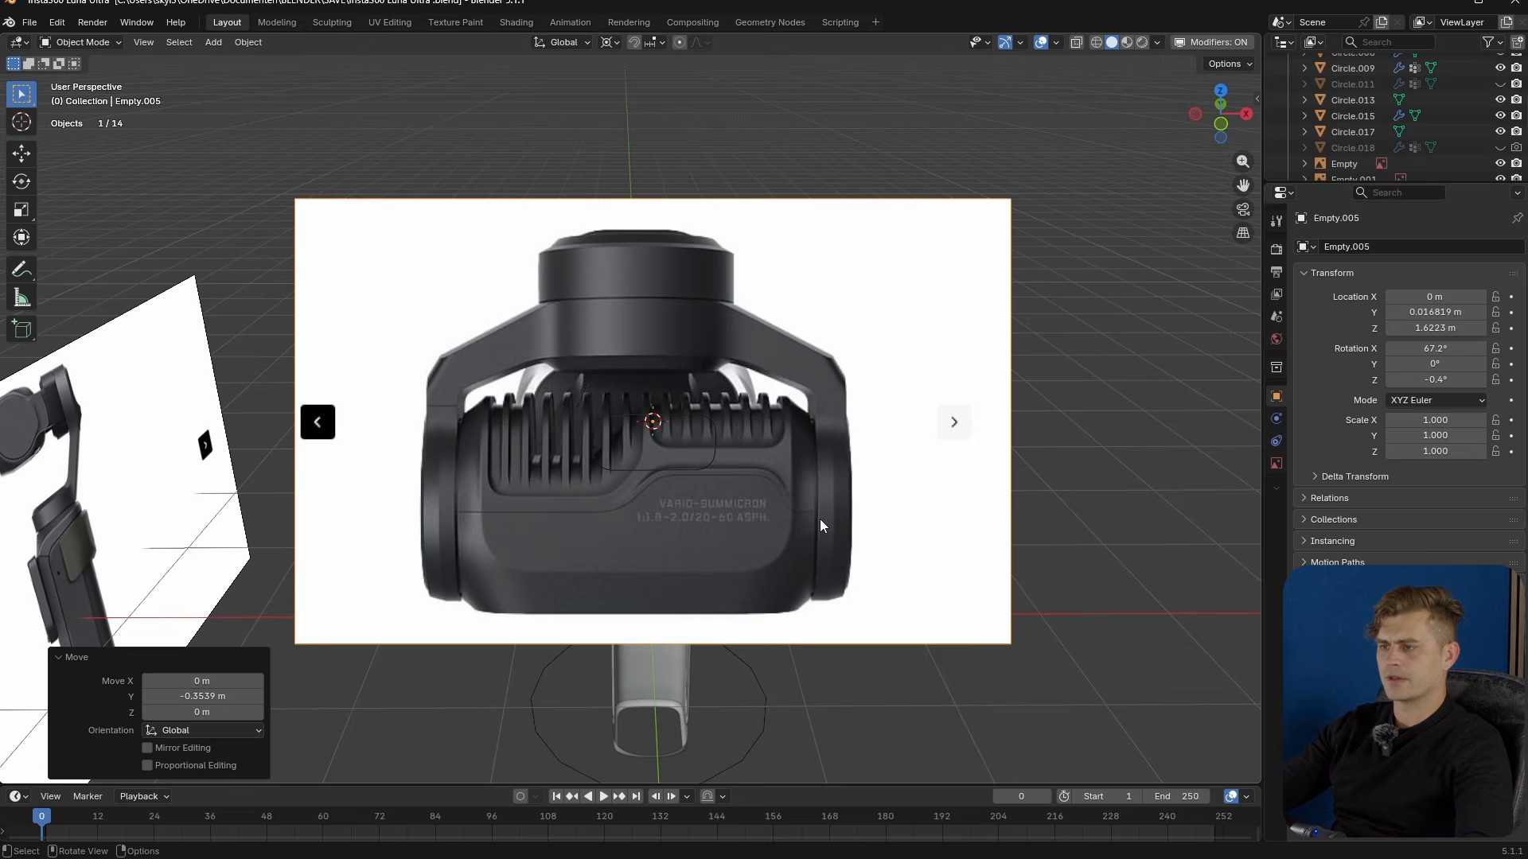
- Clear the top-view image's rotation and scale the image down to 0.333
middle_drag(820, 526, 832, 654)
key(alt+r)
scroll(831, 654, down, 2)
key(s)
click(722, 483)
- Move the top-view image along Y to 2.9615 m and shift it 0.043205 m along X
key(g)
key(y)
click(740, 248)
scroll(728, 195, up, 4)
shift+middle_drag(723, 187, 690, 416)
scroll(691, 415, up, 8)
key(g)
key(x)
click(838, 399)
key(s)
right_click(894, 375)
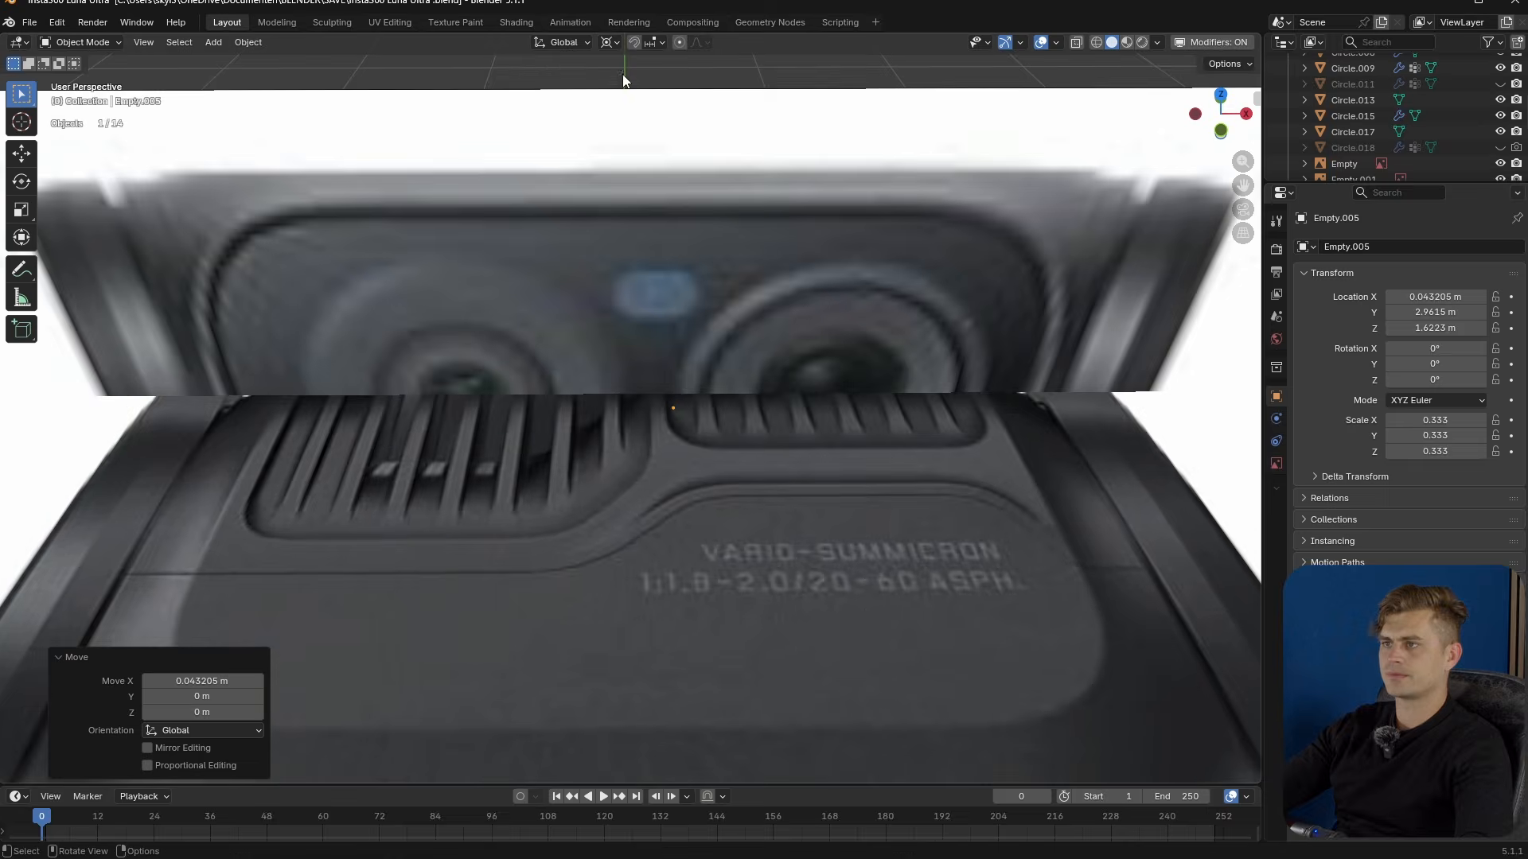
- Scale the top-view image to 0.365 about its own origin and move it -2.8134 m along Y
click(608, 42)
click(673, 131)
key(s)
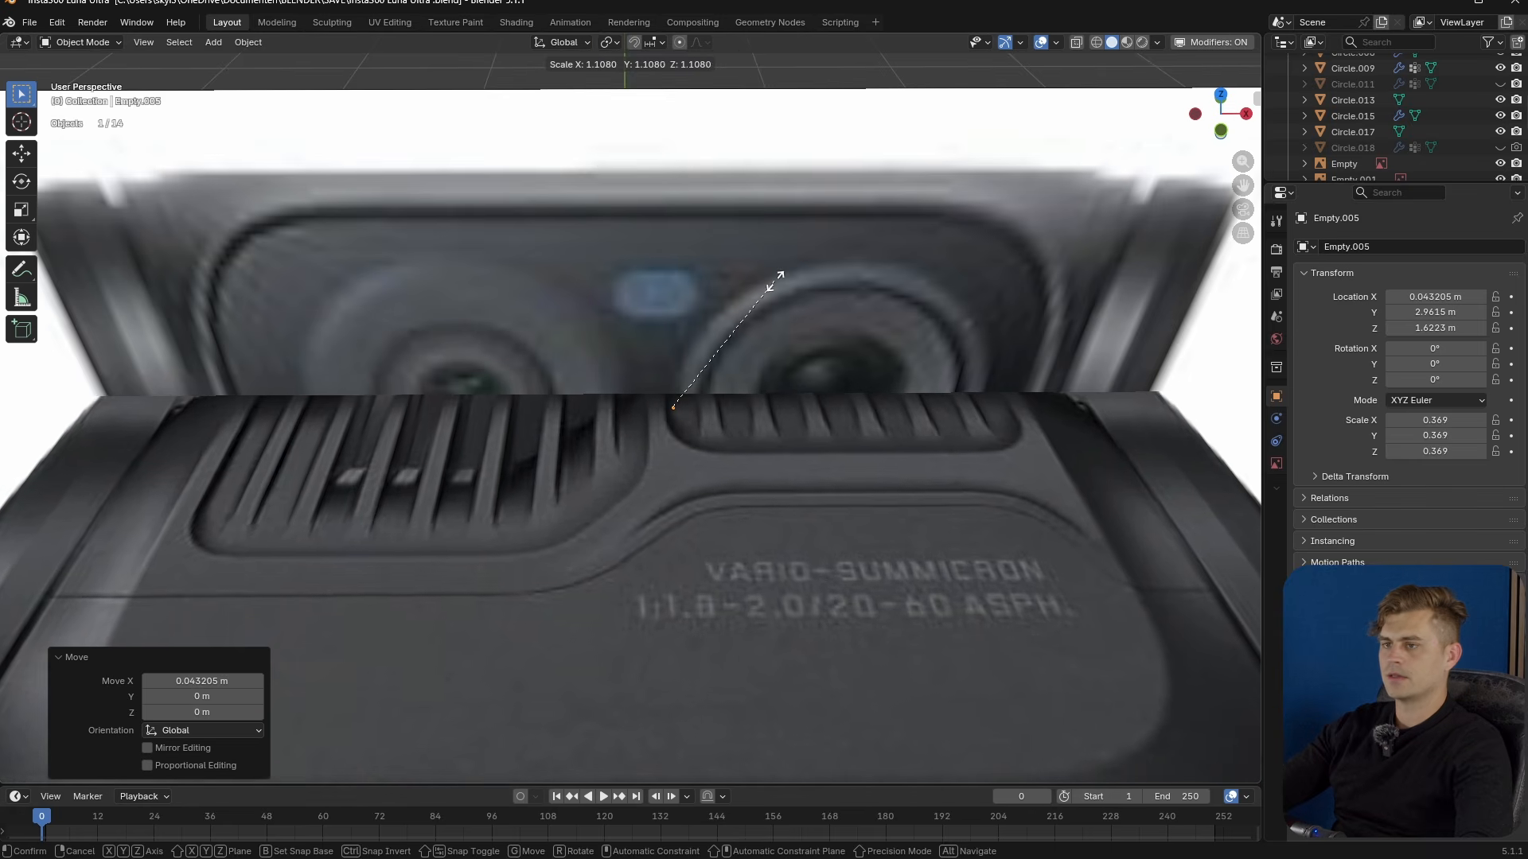
click(763, 287)
key(g)
key(y)
click(814, 634)
- Nudge the top-view image 0.003634 m along Y to line up the camera's front edge with the panel outline
key(KP_7)
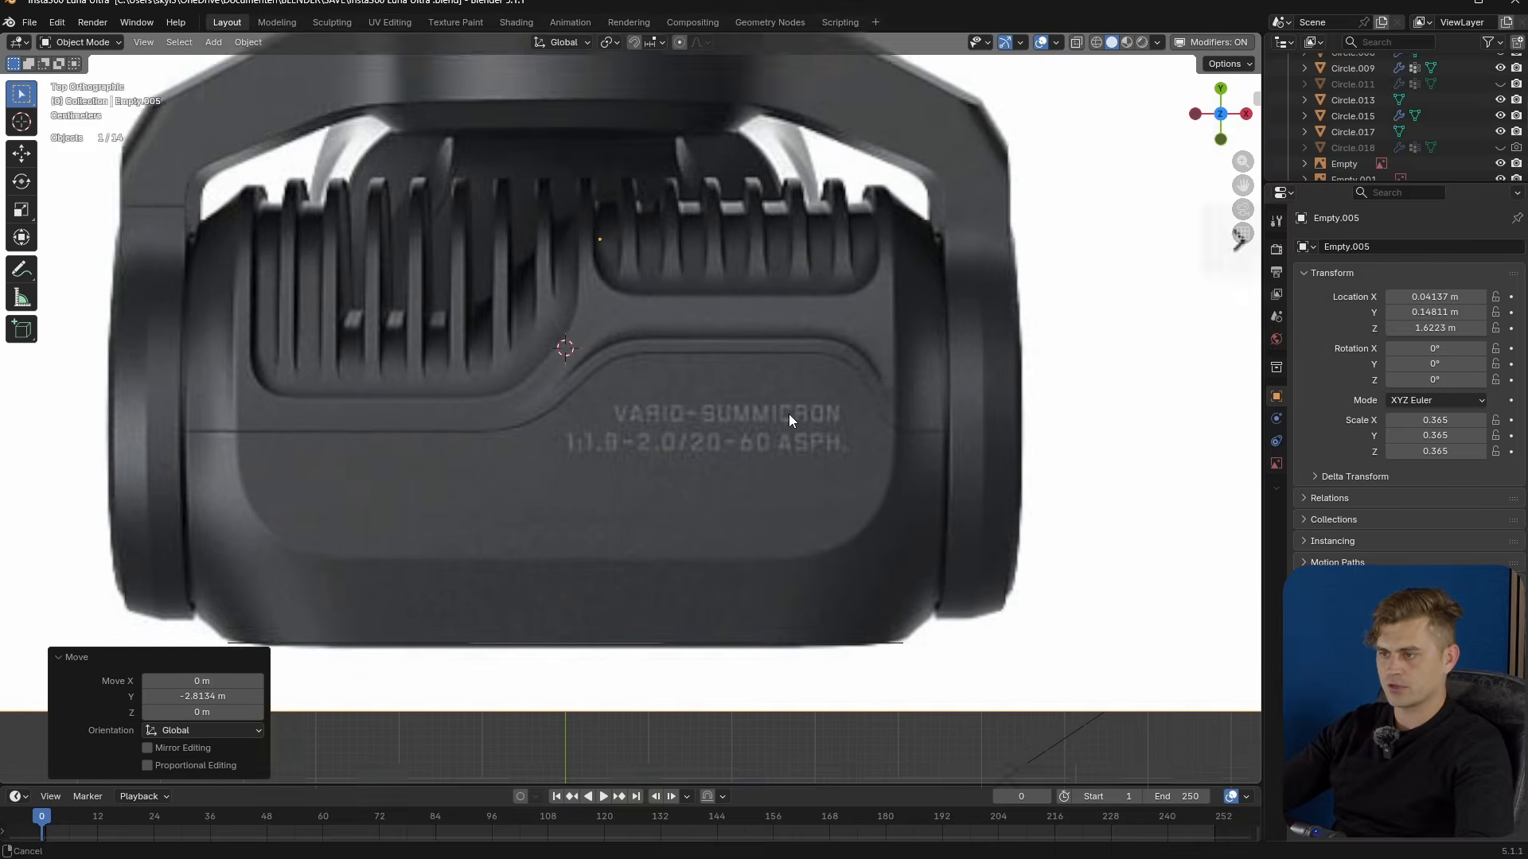
shift+scroll(810, 379, down, 3)
key(g)
key(y)
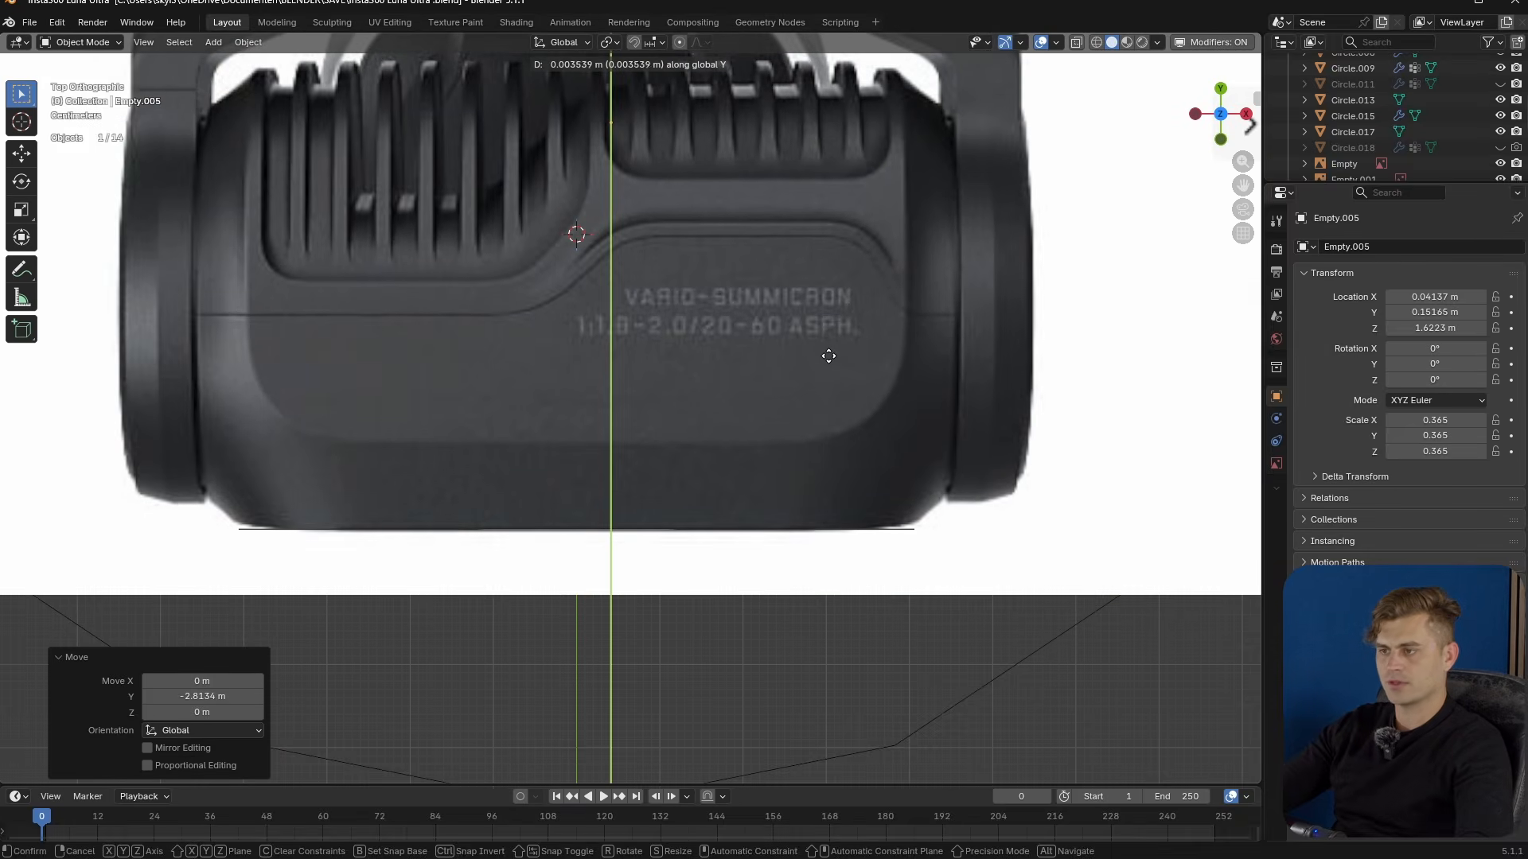
click(829, 357)
shift+scroll(745, 458, up, 3)
- Raise the top-view image 1.0213 m along Z above the model
key(KP_3)
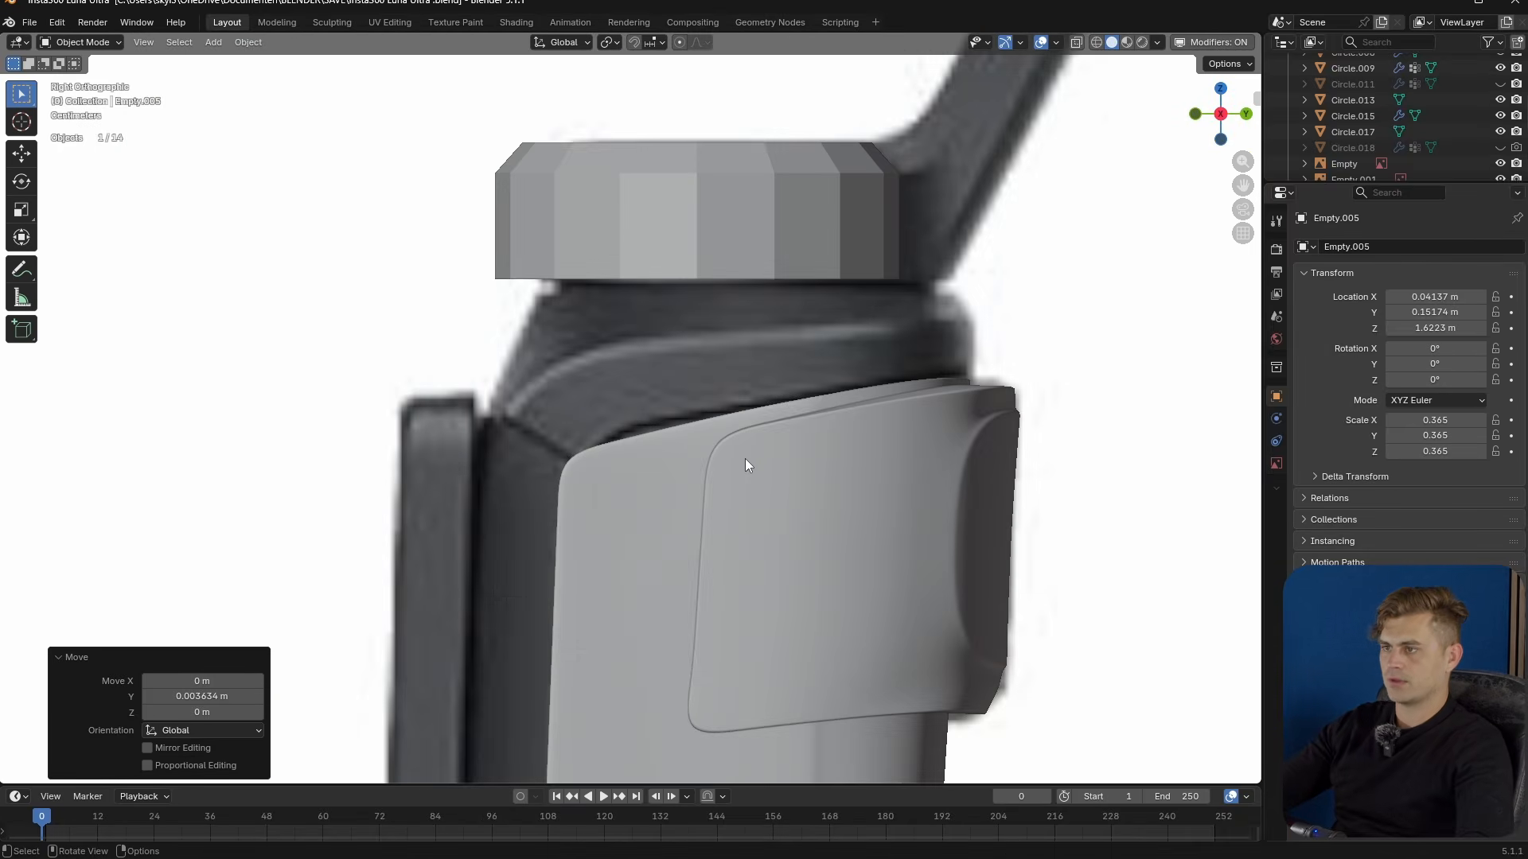
scroll(745, 458, down, 3)
shift+scroll(744, 458, up, 5)
scroll(805, 480, up, 3)
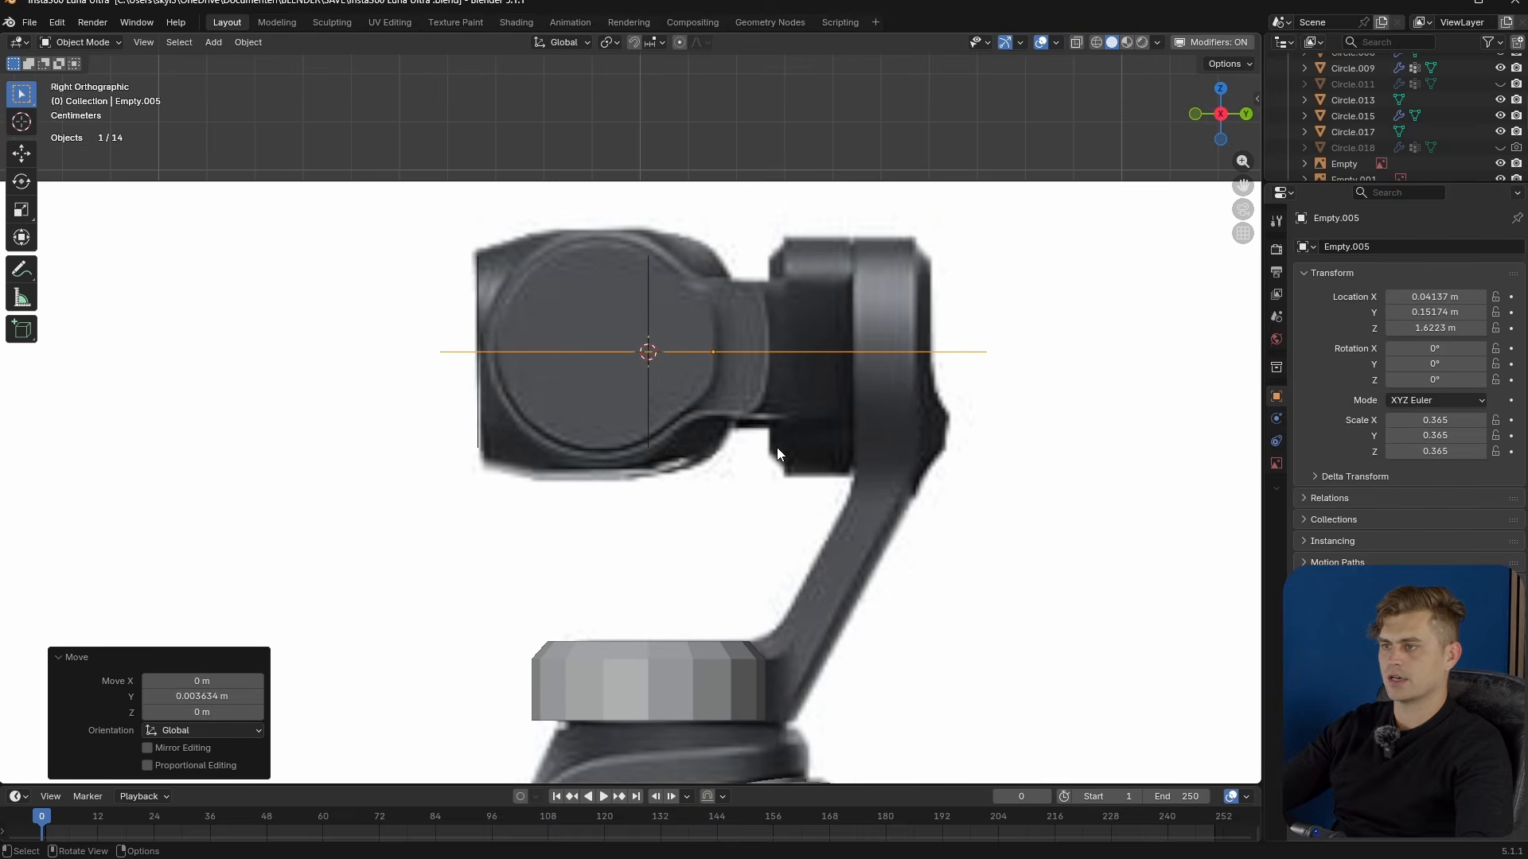
scroll(771, 432, up, 1)
key(KP_7)
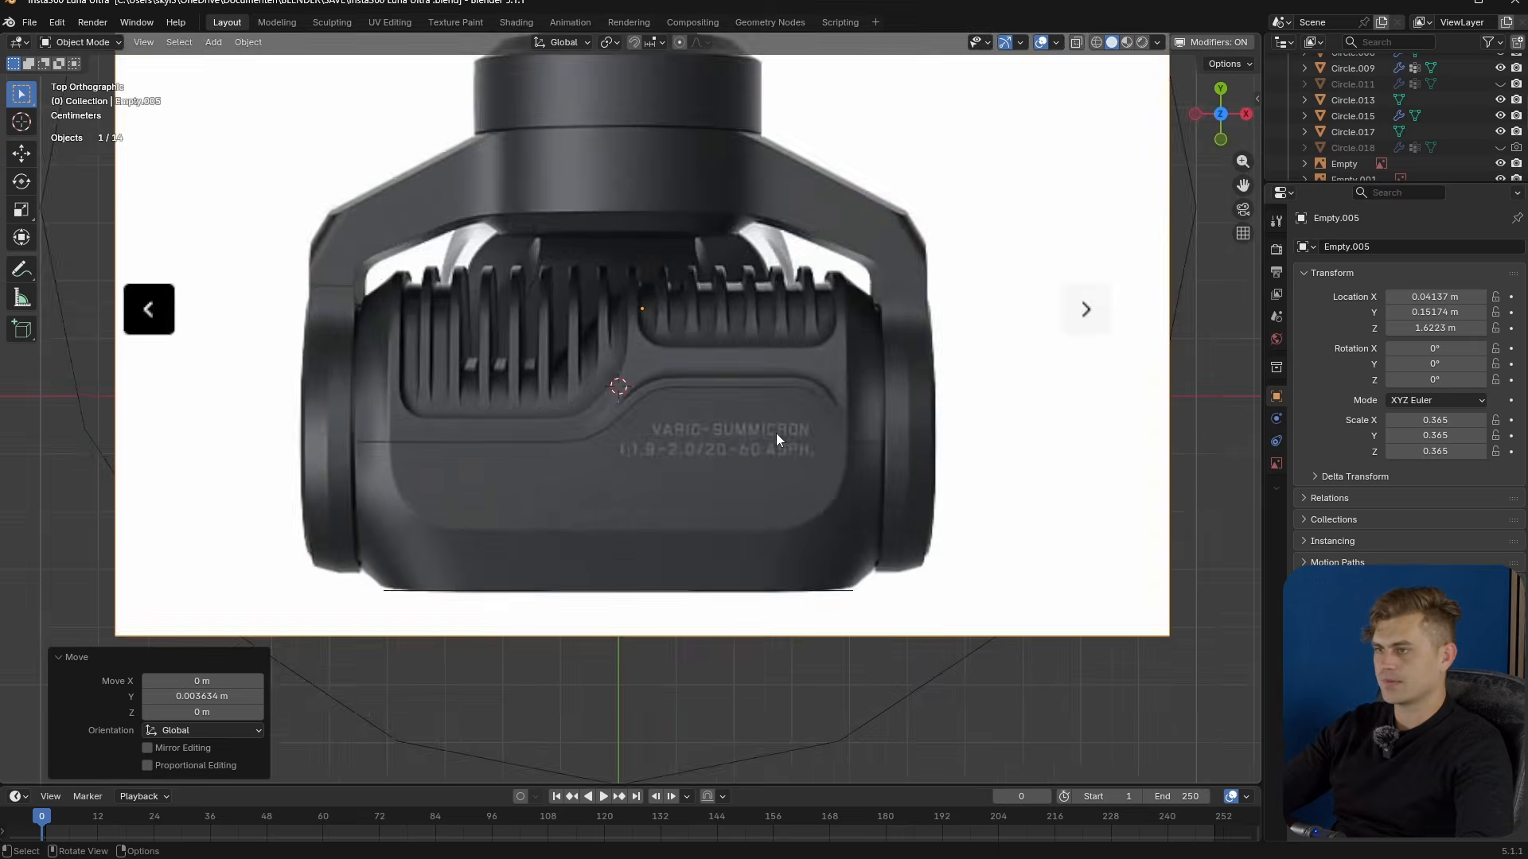
scroll(771, 432, down, 3)
middle_drag(771, 432, 771, 258)
key(g)
key(z)
click(676, 275)
- Enable opacity for the top-view image and lower it so the model shows through
middle_drag(677, 275, 521, 401)
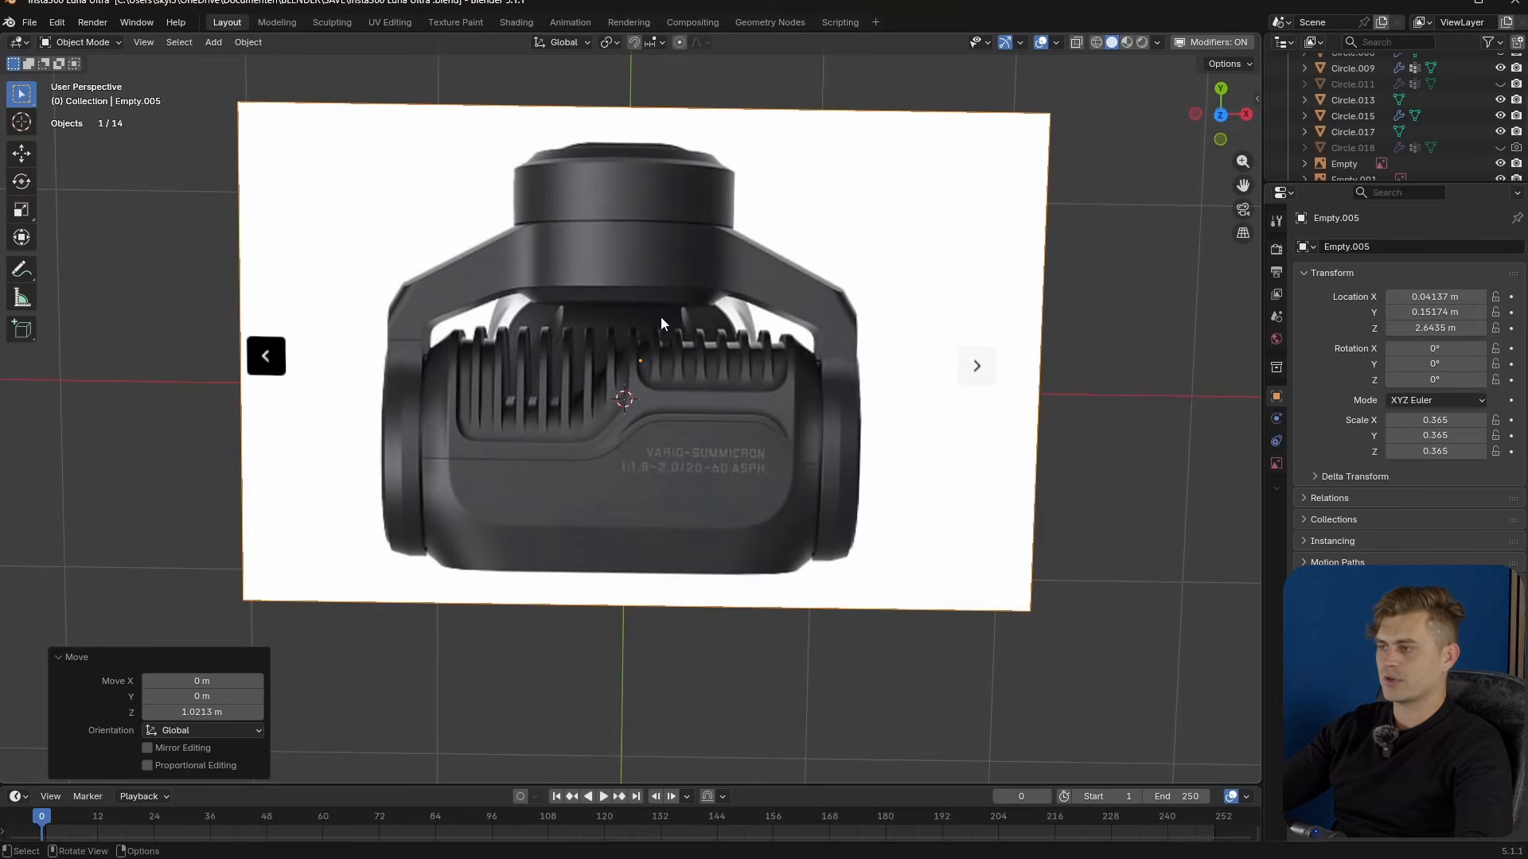
click(1276, 462)
click(1390, 434)
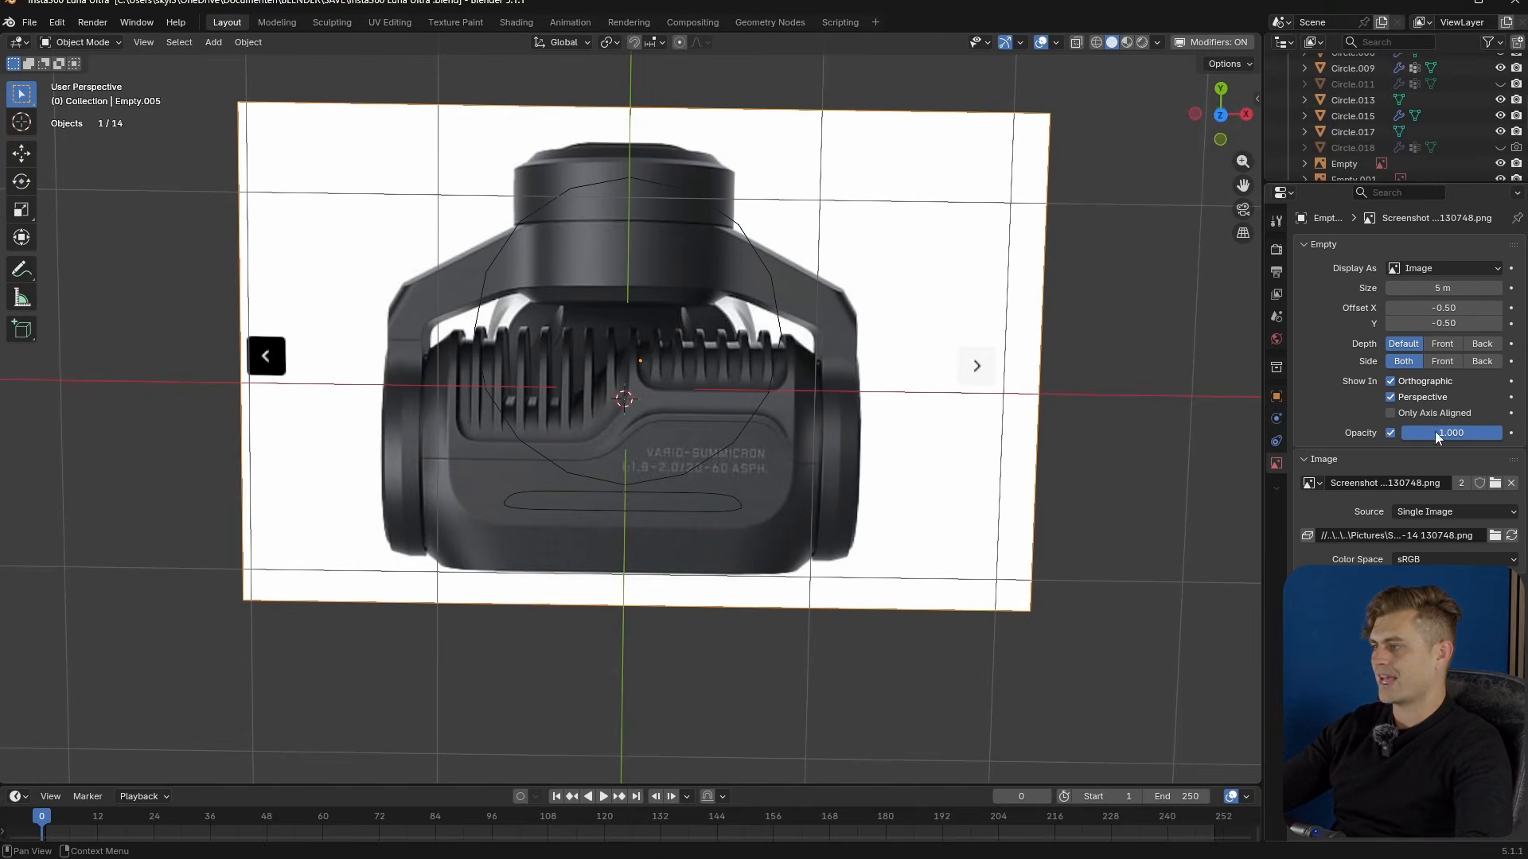
drag(1493, 434, 1433, 434)
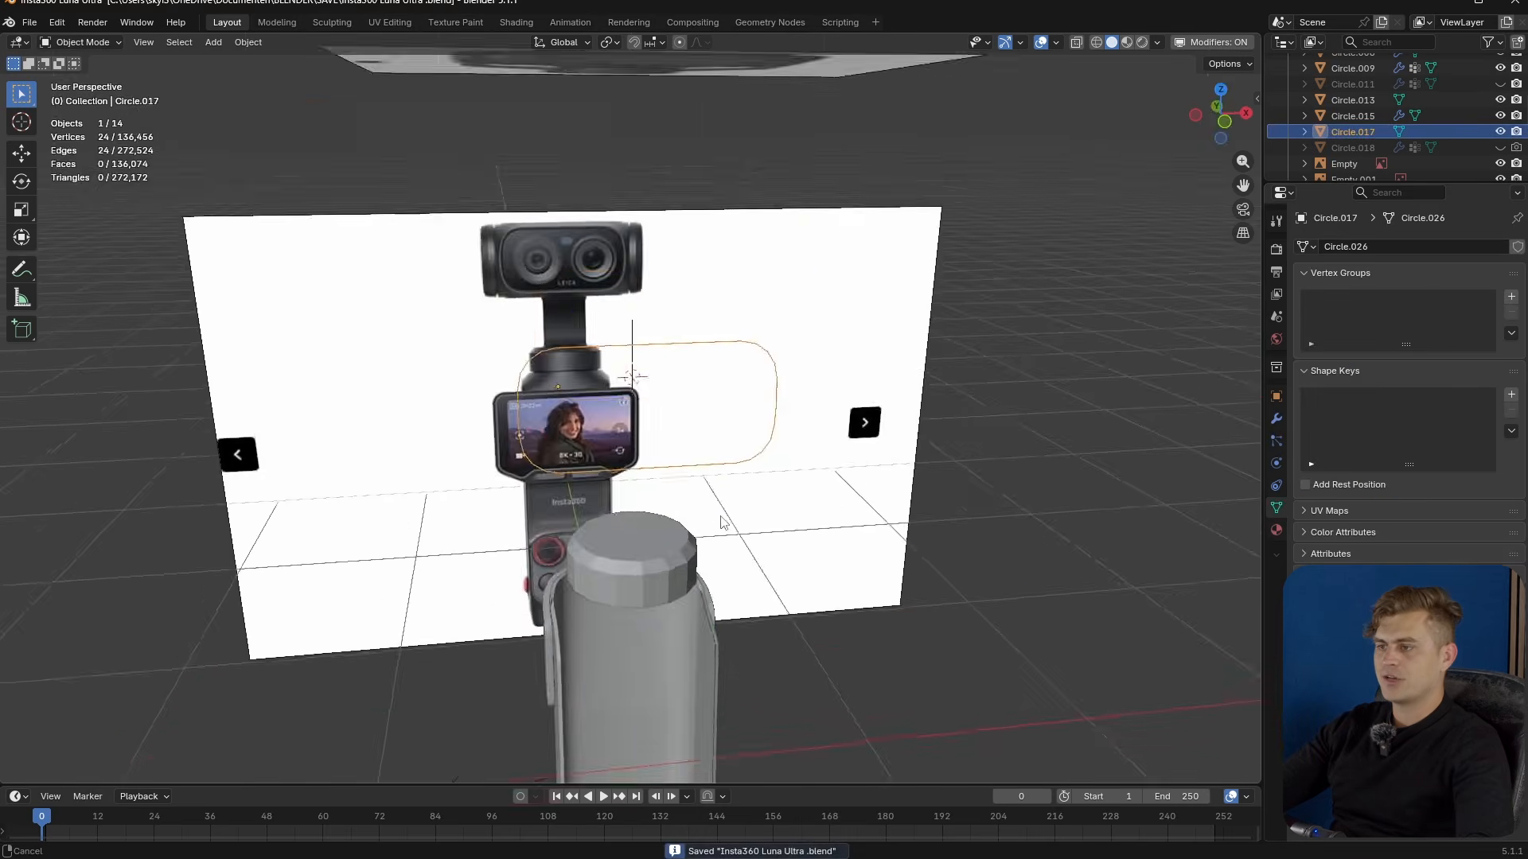
- Select the handle parts and the neck collar and move them to a new collection named "The Original Model"
middle_drag(557, 445, 700, 549)
click(700, 555)
shift+click(687, 643)
shift+click(624, 695)
middle_drag(624, 696, 695, 385)
shift+click(680, 328)
key(m)
click(637, 253)
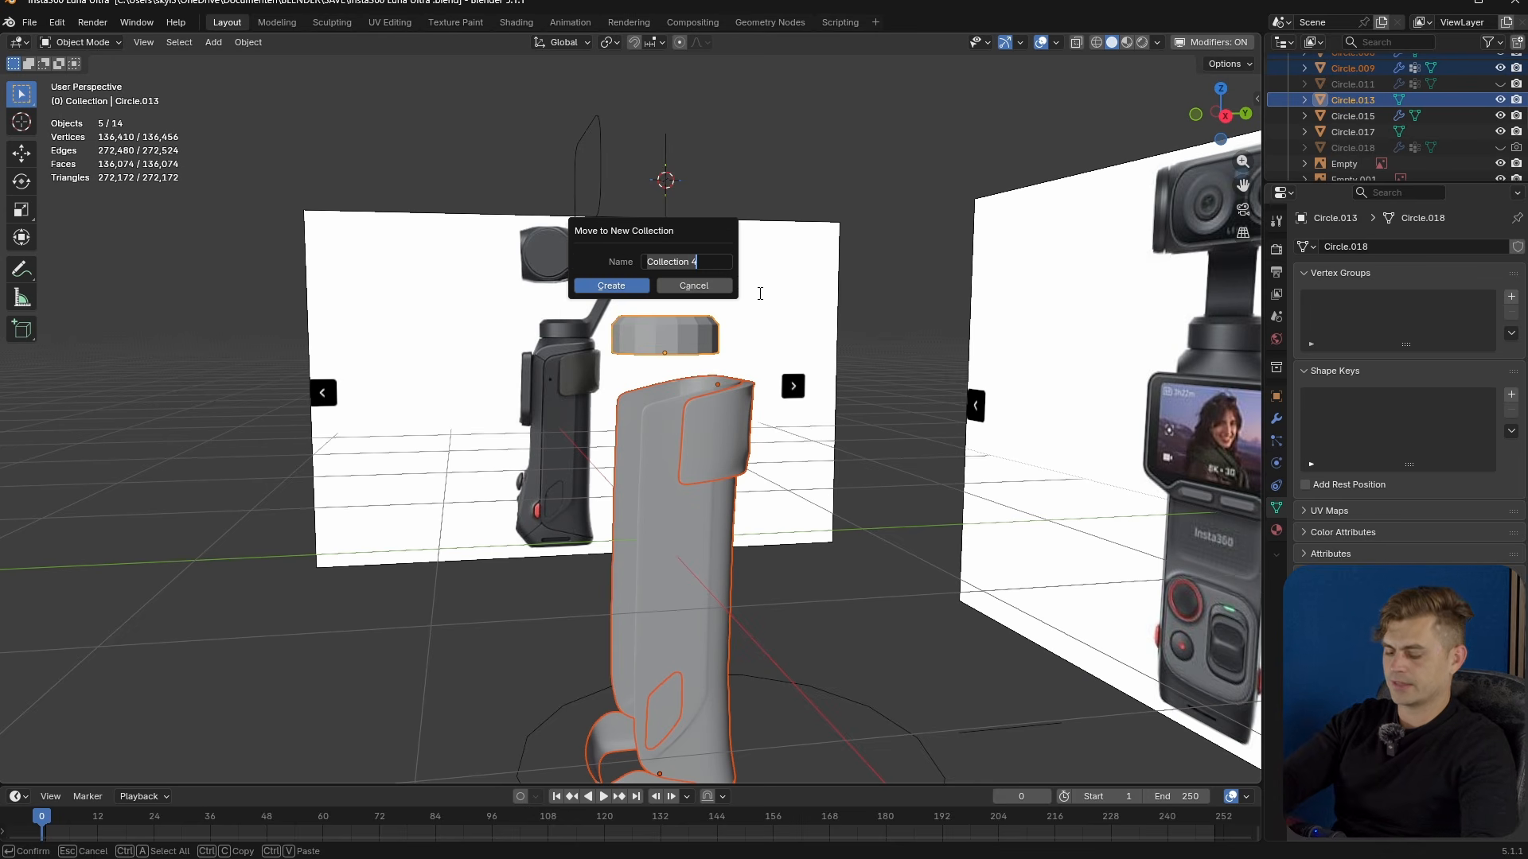
text(The Original Model)
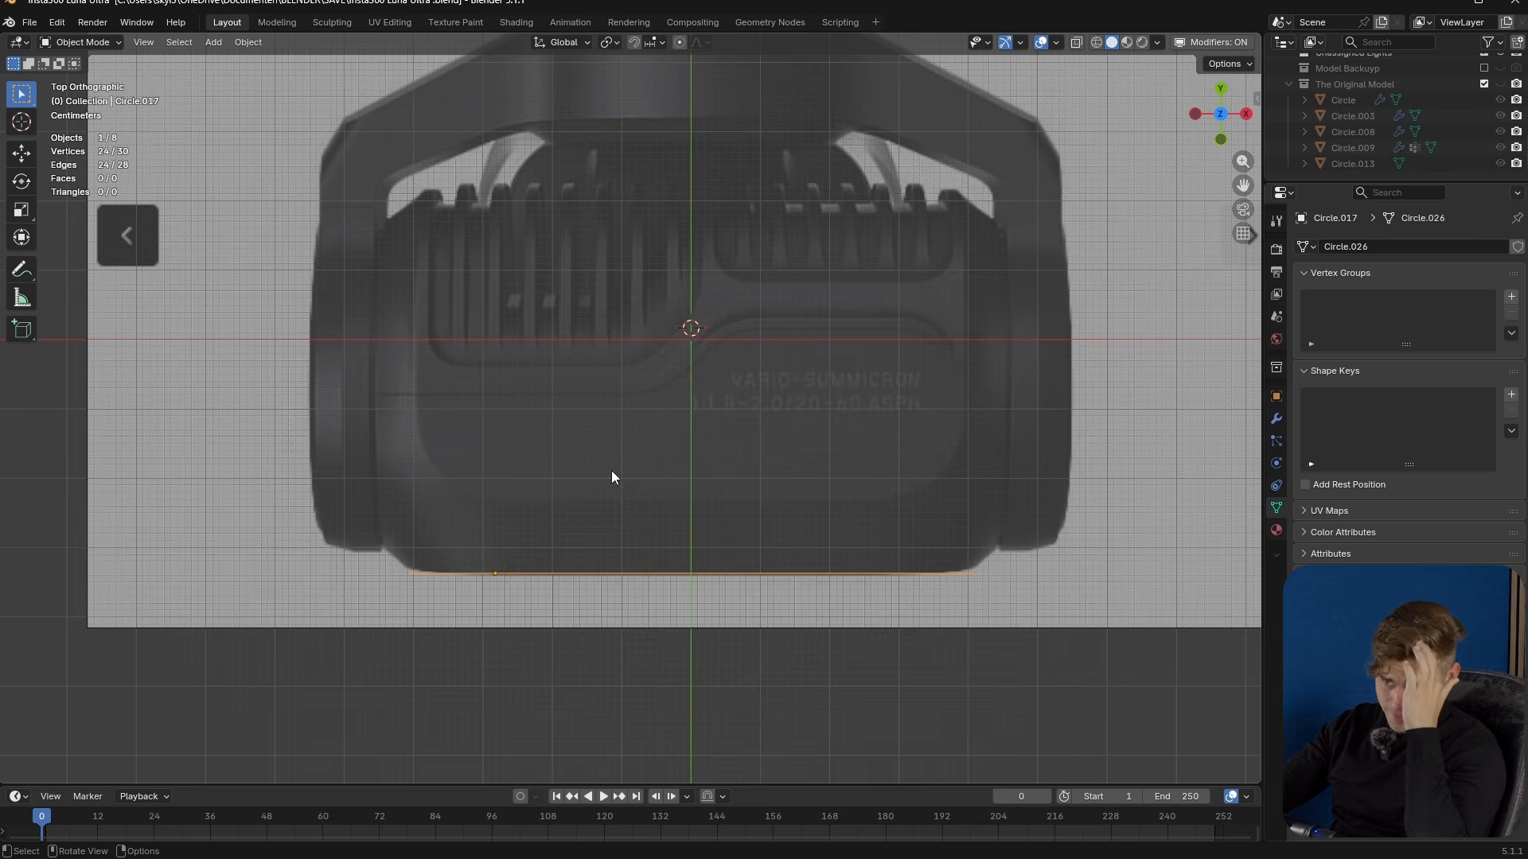
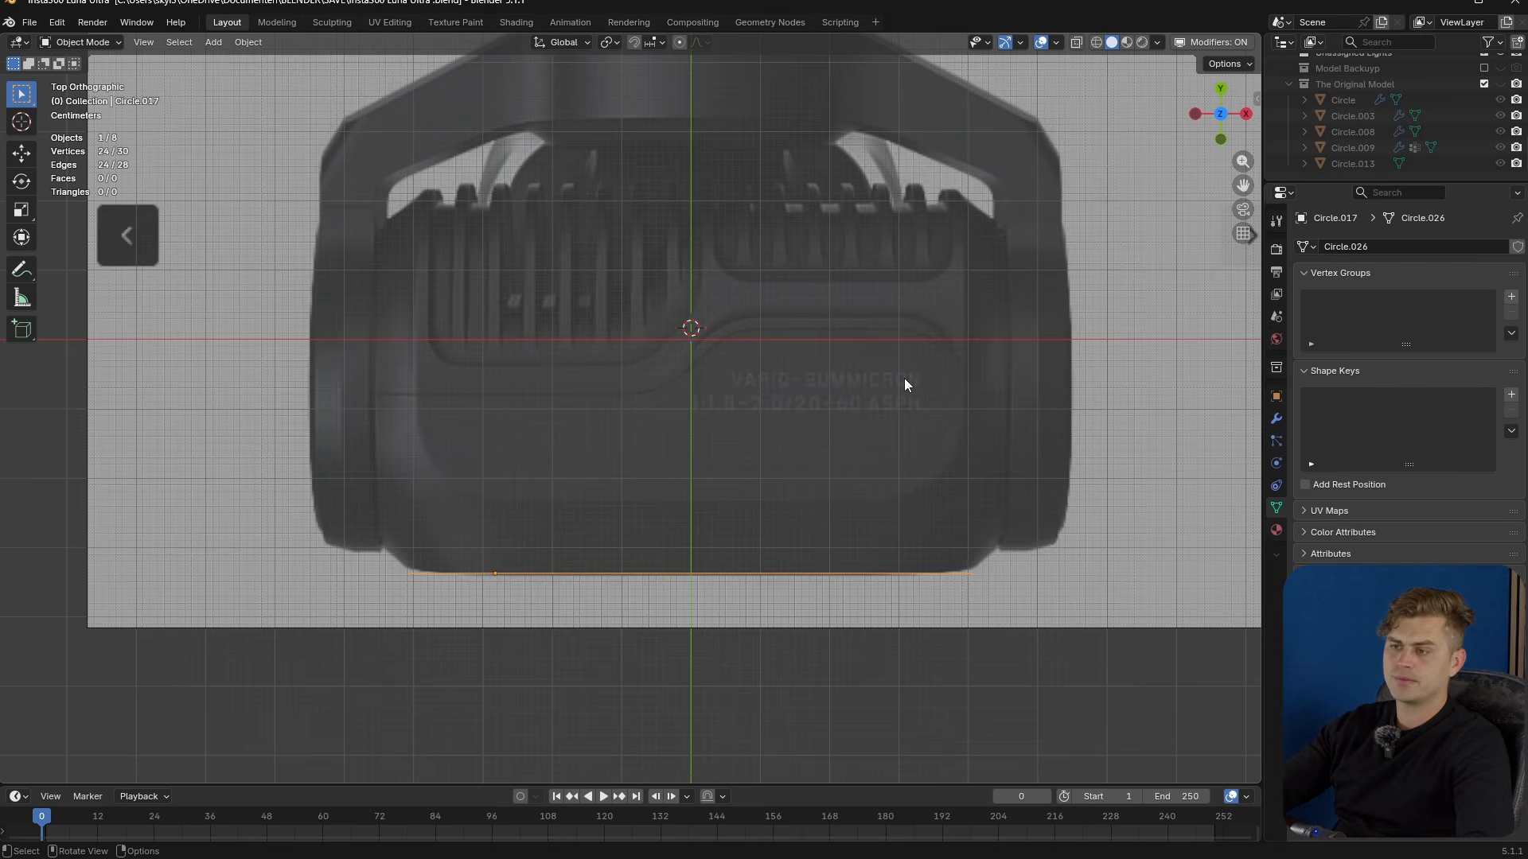
- In front view, add one loop cut to each of the two straight edge segments on the left side of the panel outline
middle_drag(616, 593, 711, 455)
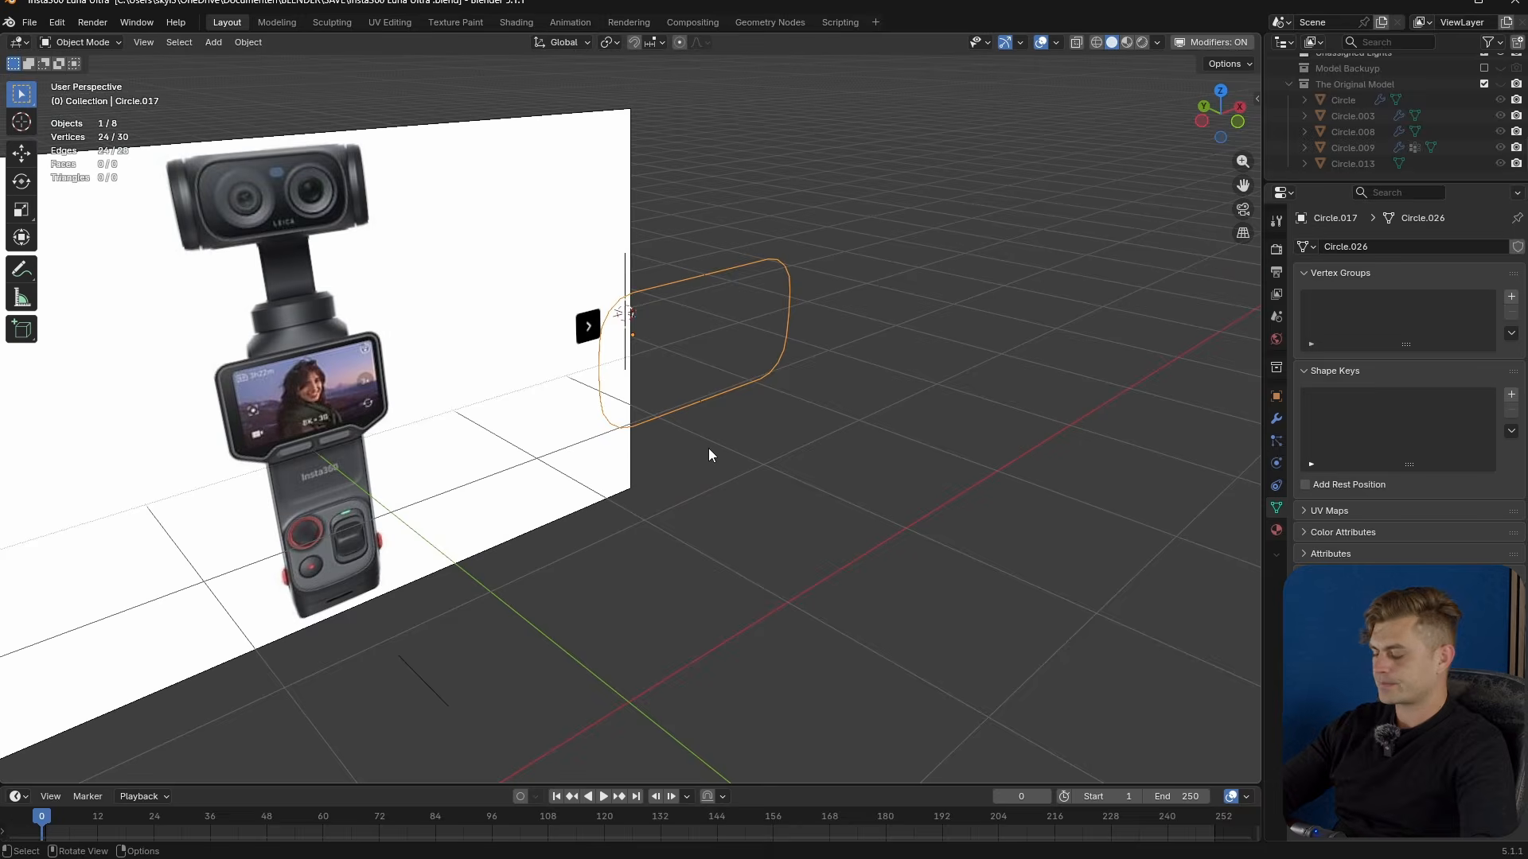
key(Tab)
key(KP_1)
key(KP_Decimal)
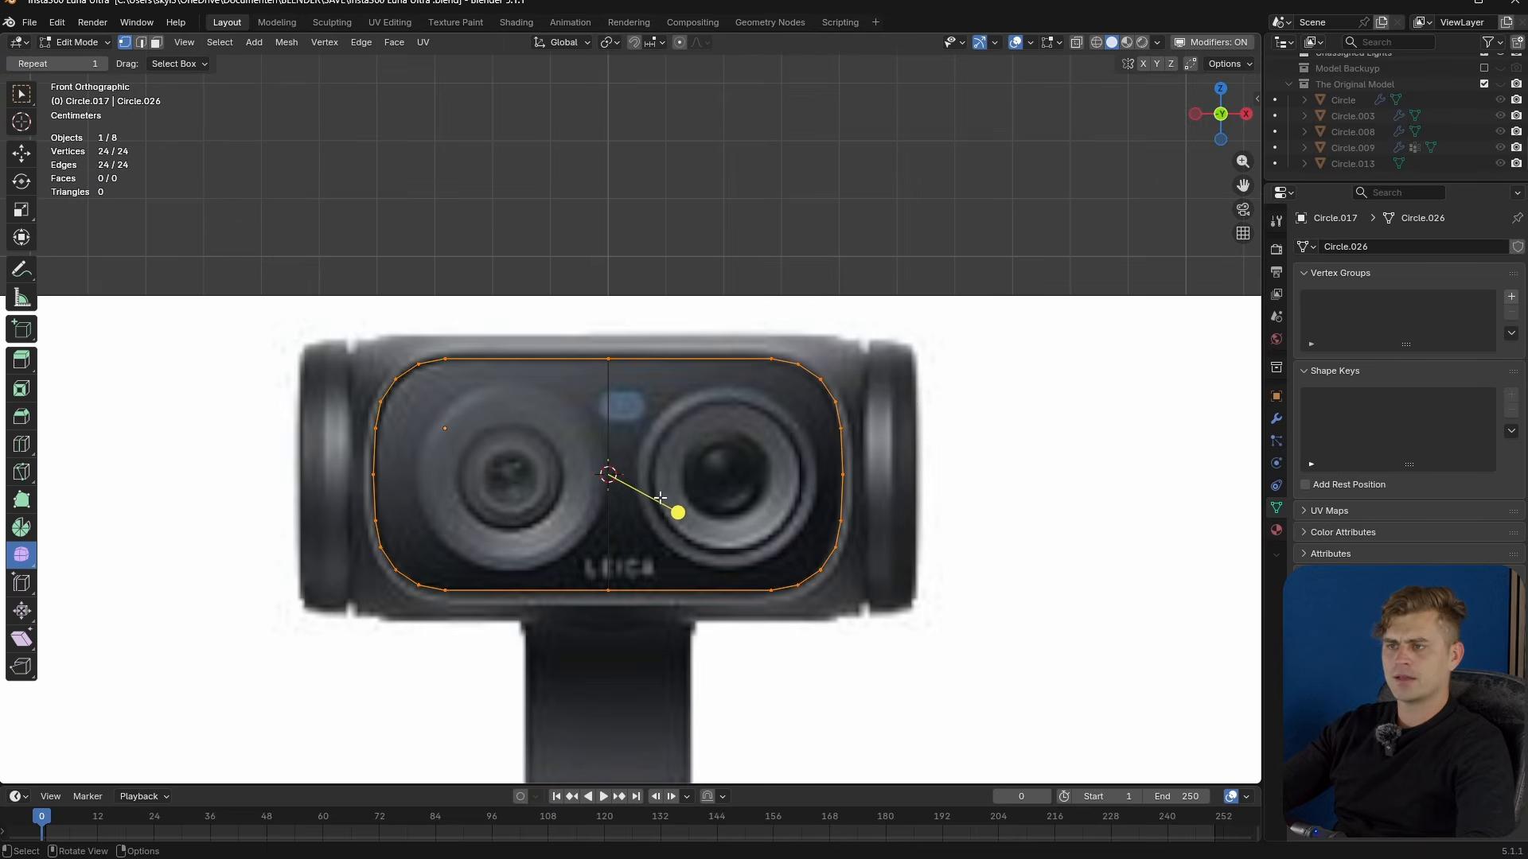
scroll(712, 497, up, 2)
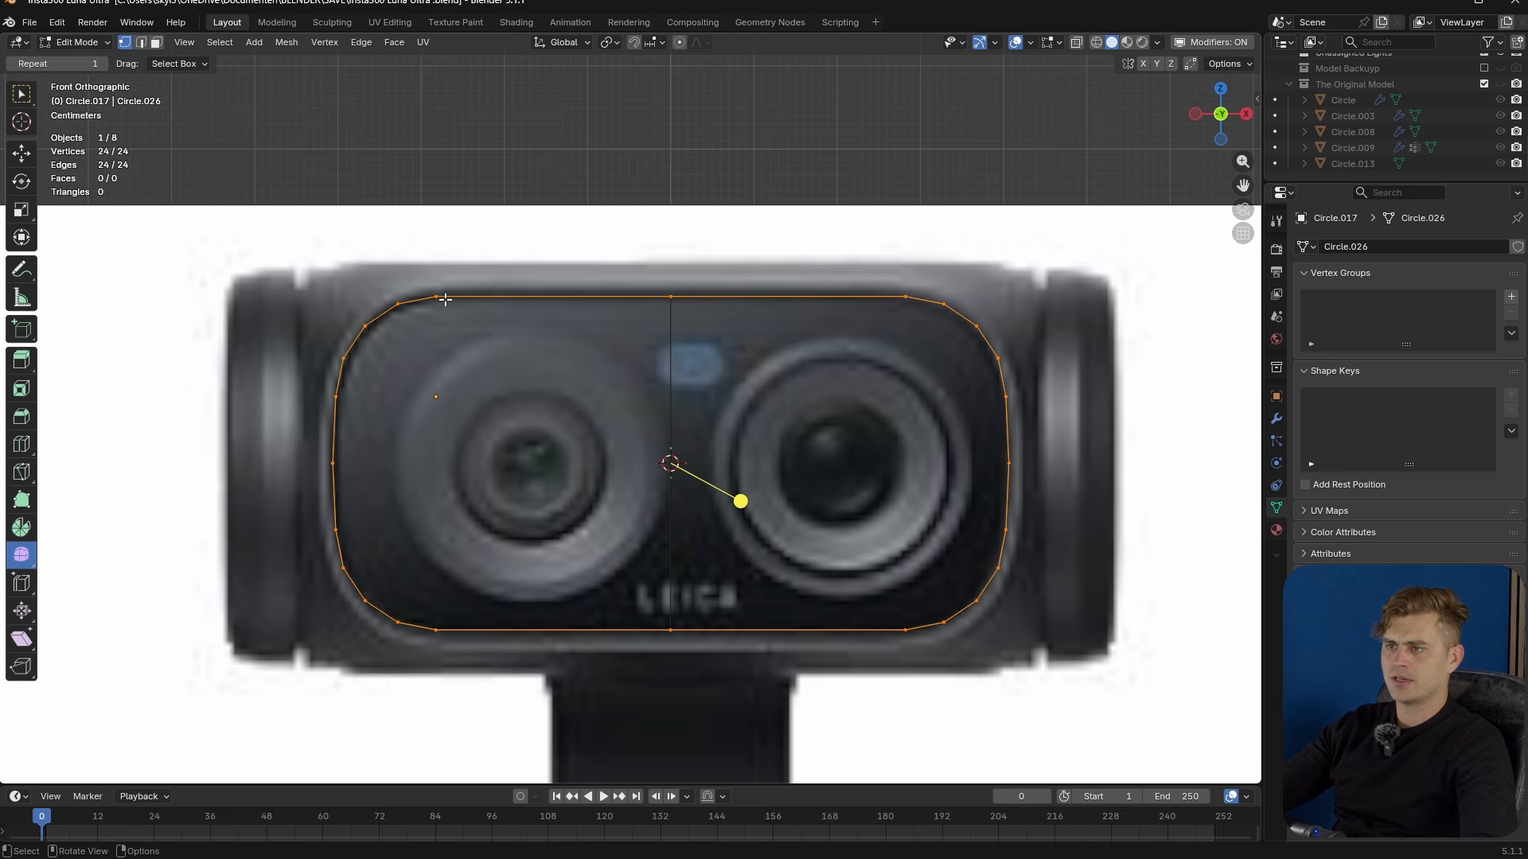
key(ctrl+r)
click(352, 436)
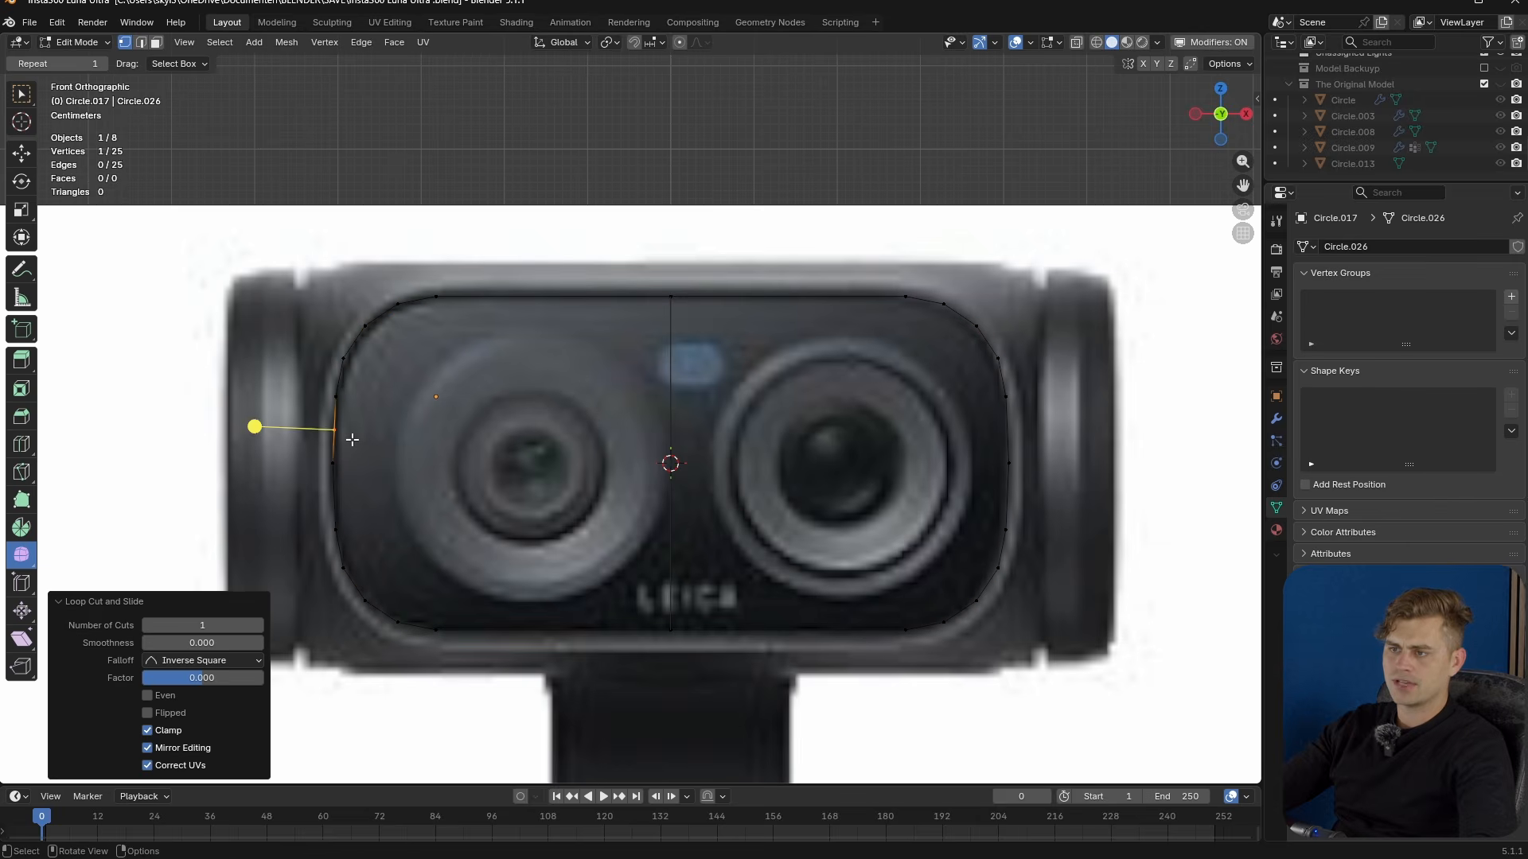
key(ctrl+r)
click(354, 493)
- Add one loop cut to each of the two straight edge segments on the right side of the panel outline
key(ctrl+r)
click(1044, 432)
key(ctrl+r)
click(1038, 484)
key(ctrl+z)
key(ctrl+r)
click(1024, 504)
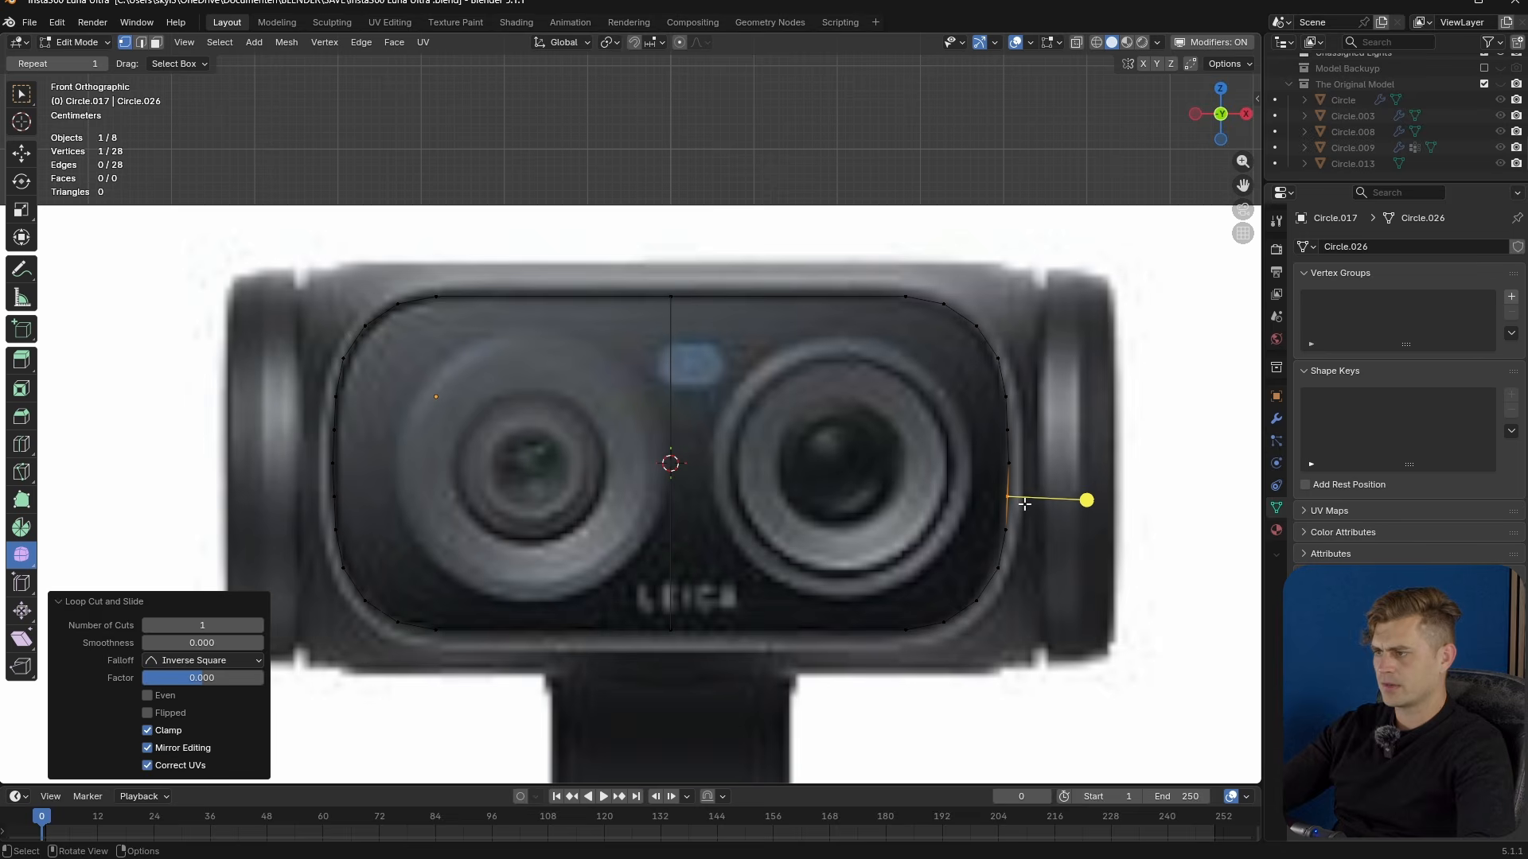
key(Tab)
key(Tab)
key(ctrl+r)
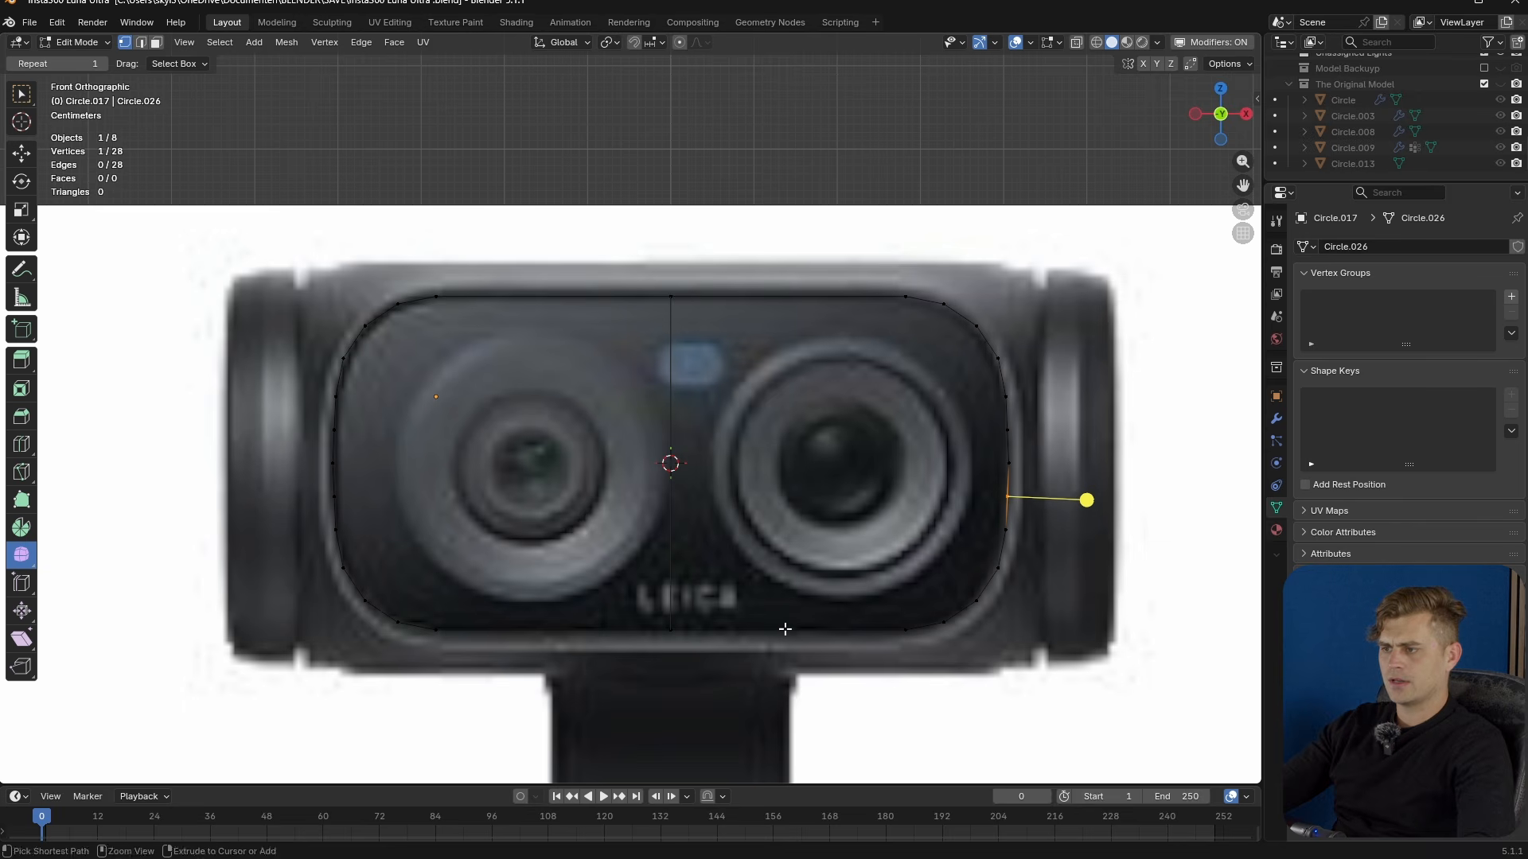
key(Escape)
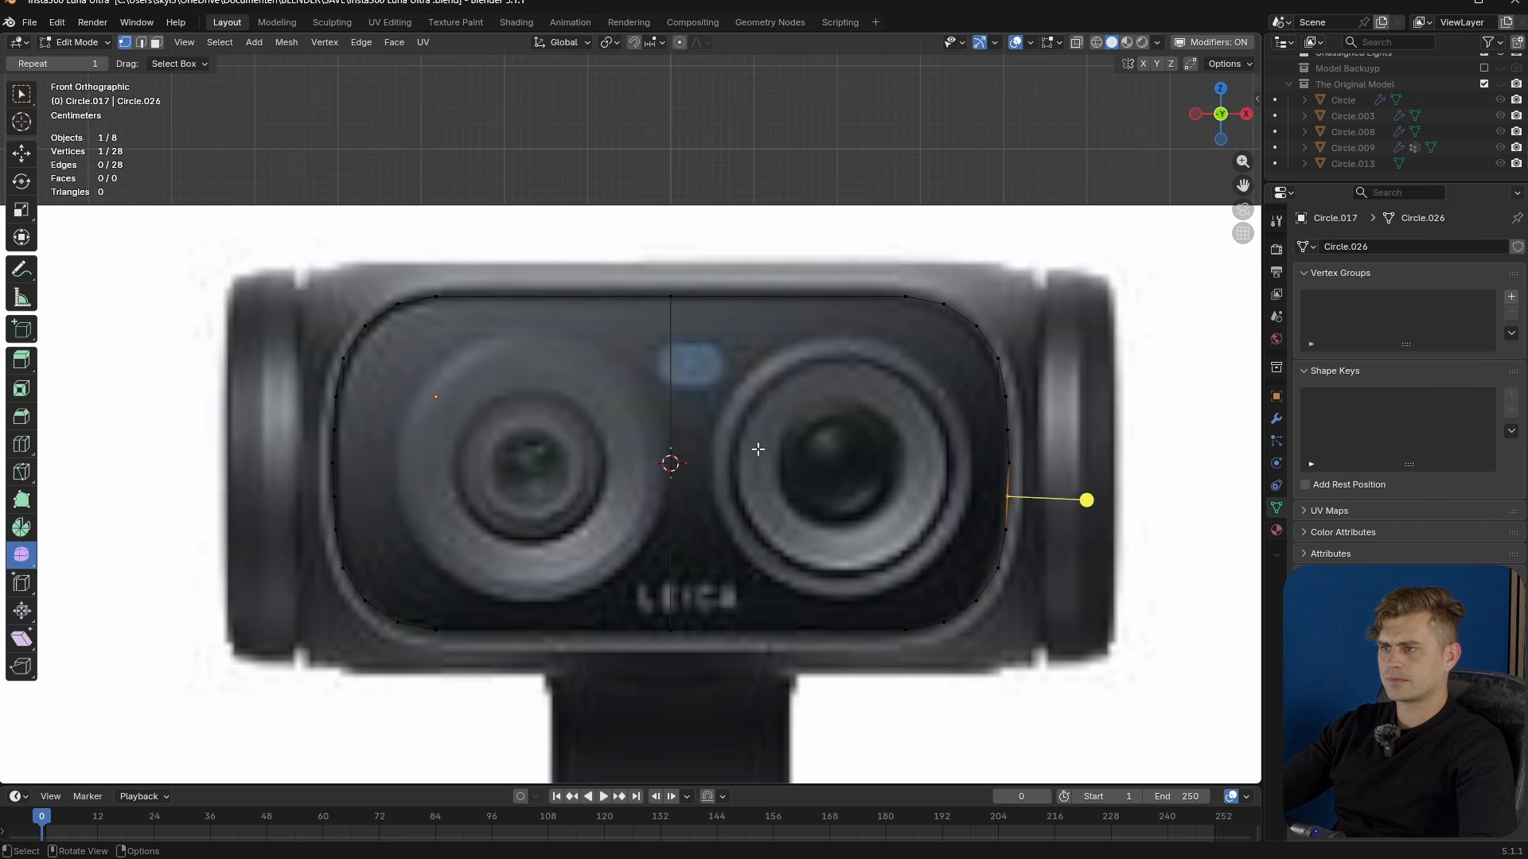
- Add four loop cuts to each half of the outline's straight upper and lower edges
key(a)
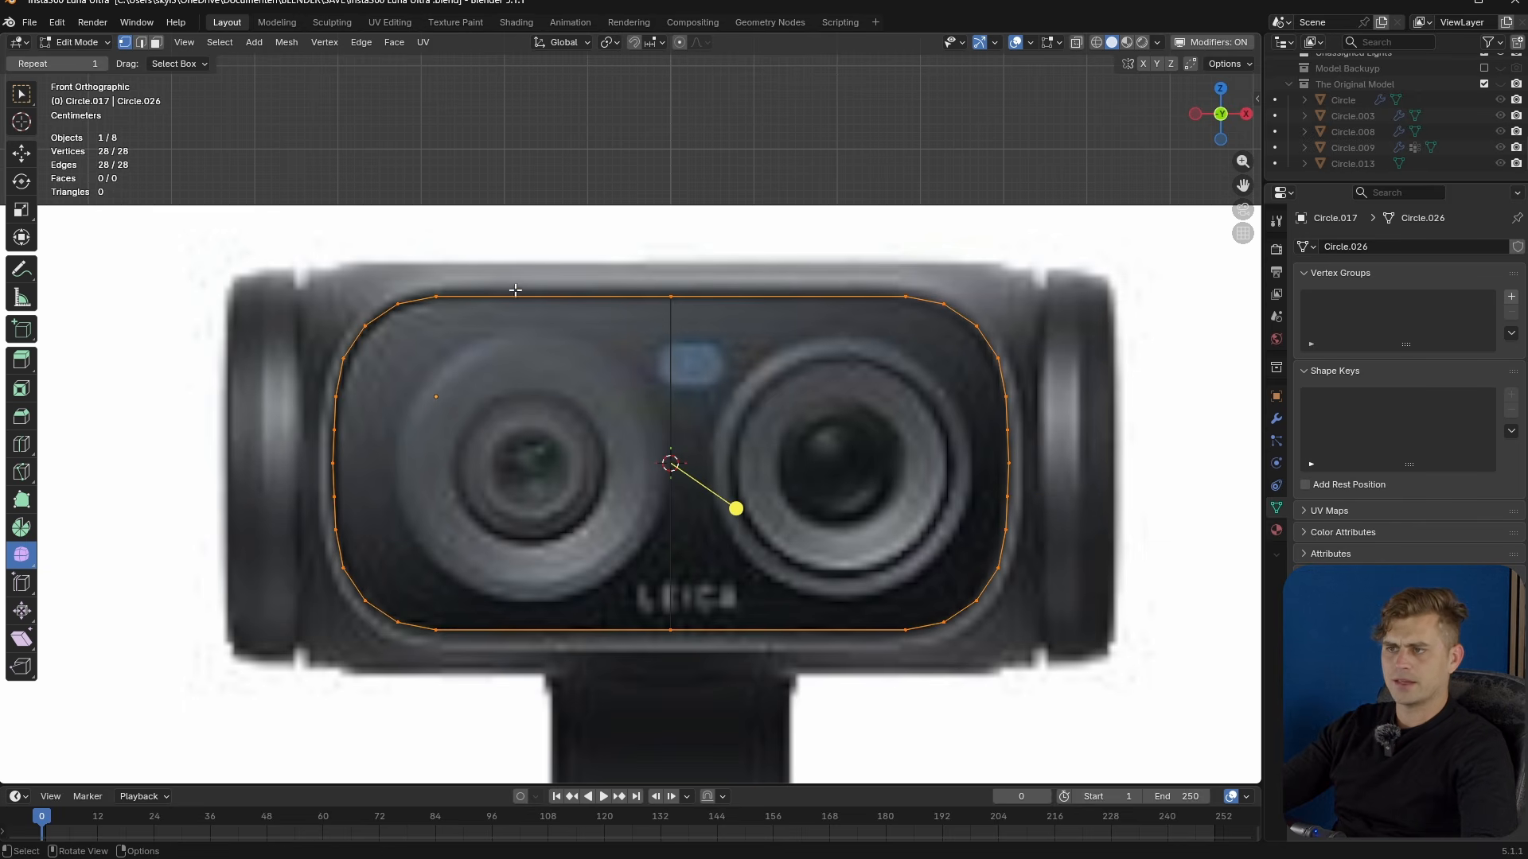
key(ctrl+r)
scroll(515, 297, up, 1)
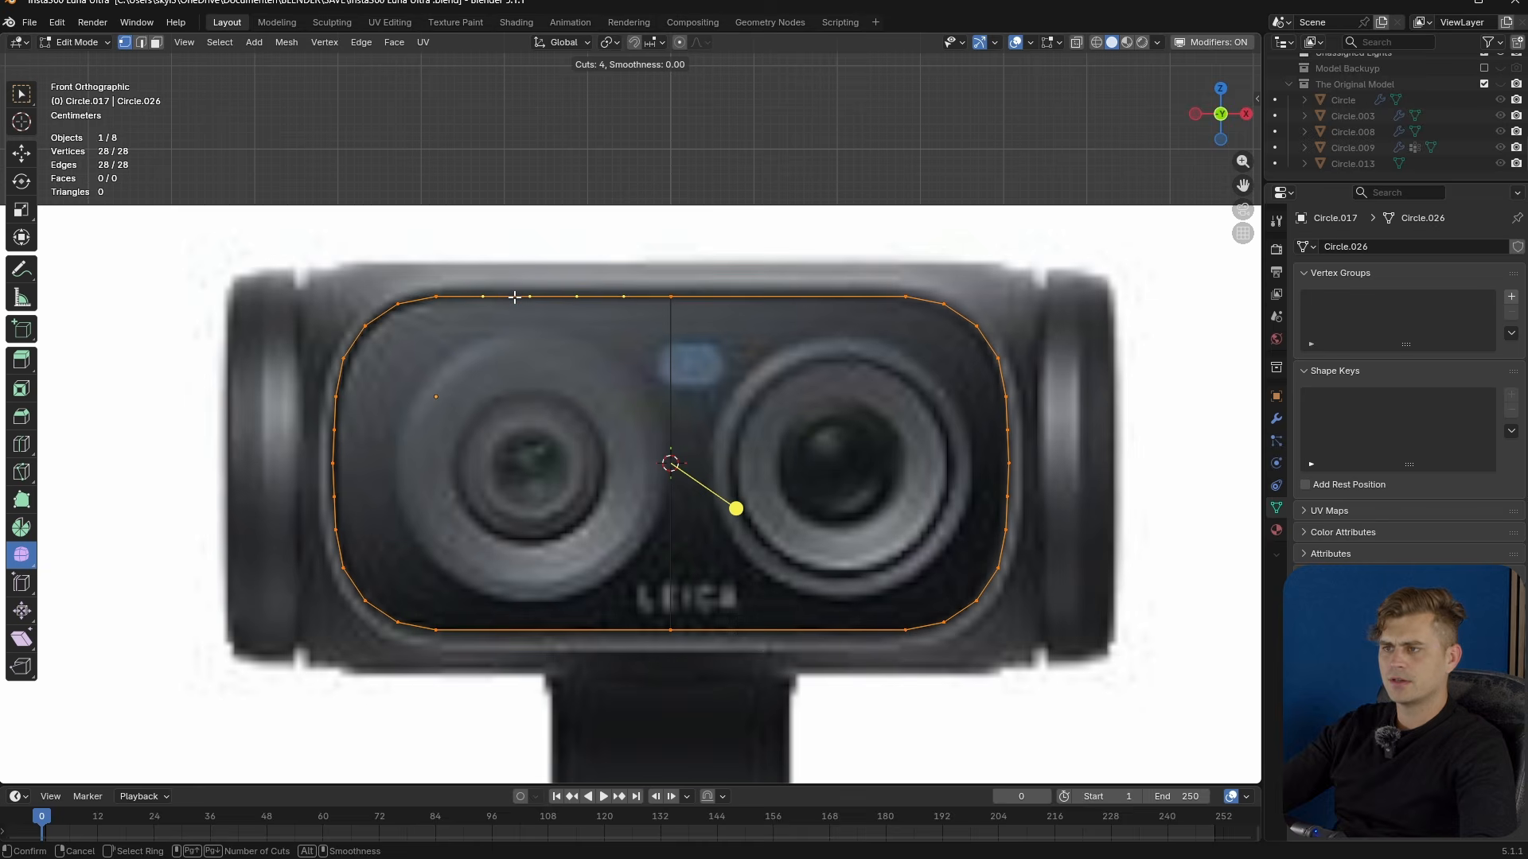
click(515, 297)
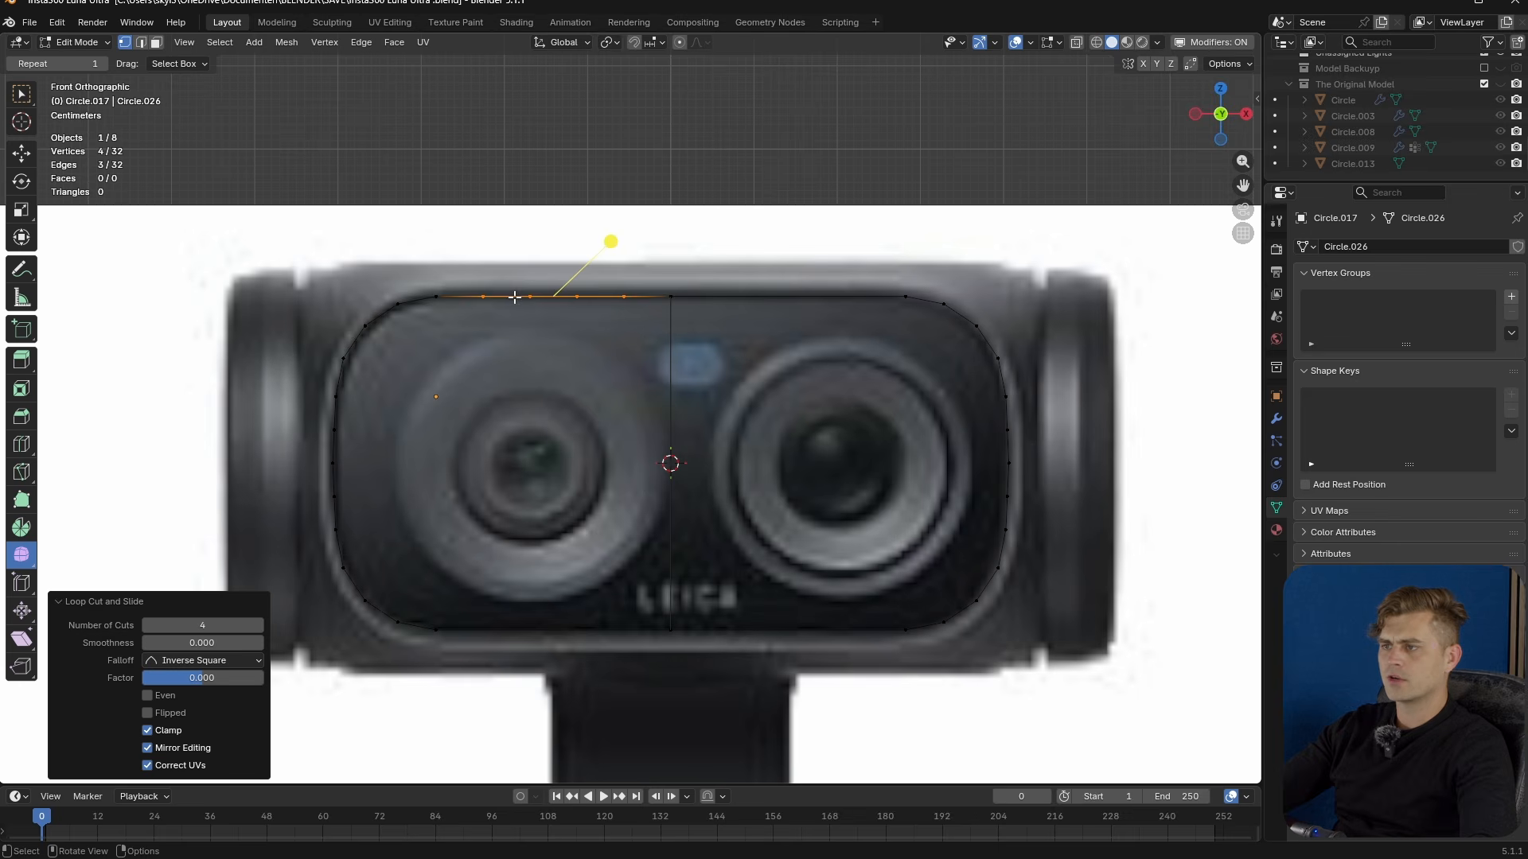
click(748, 300)
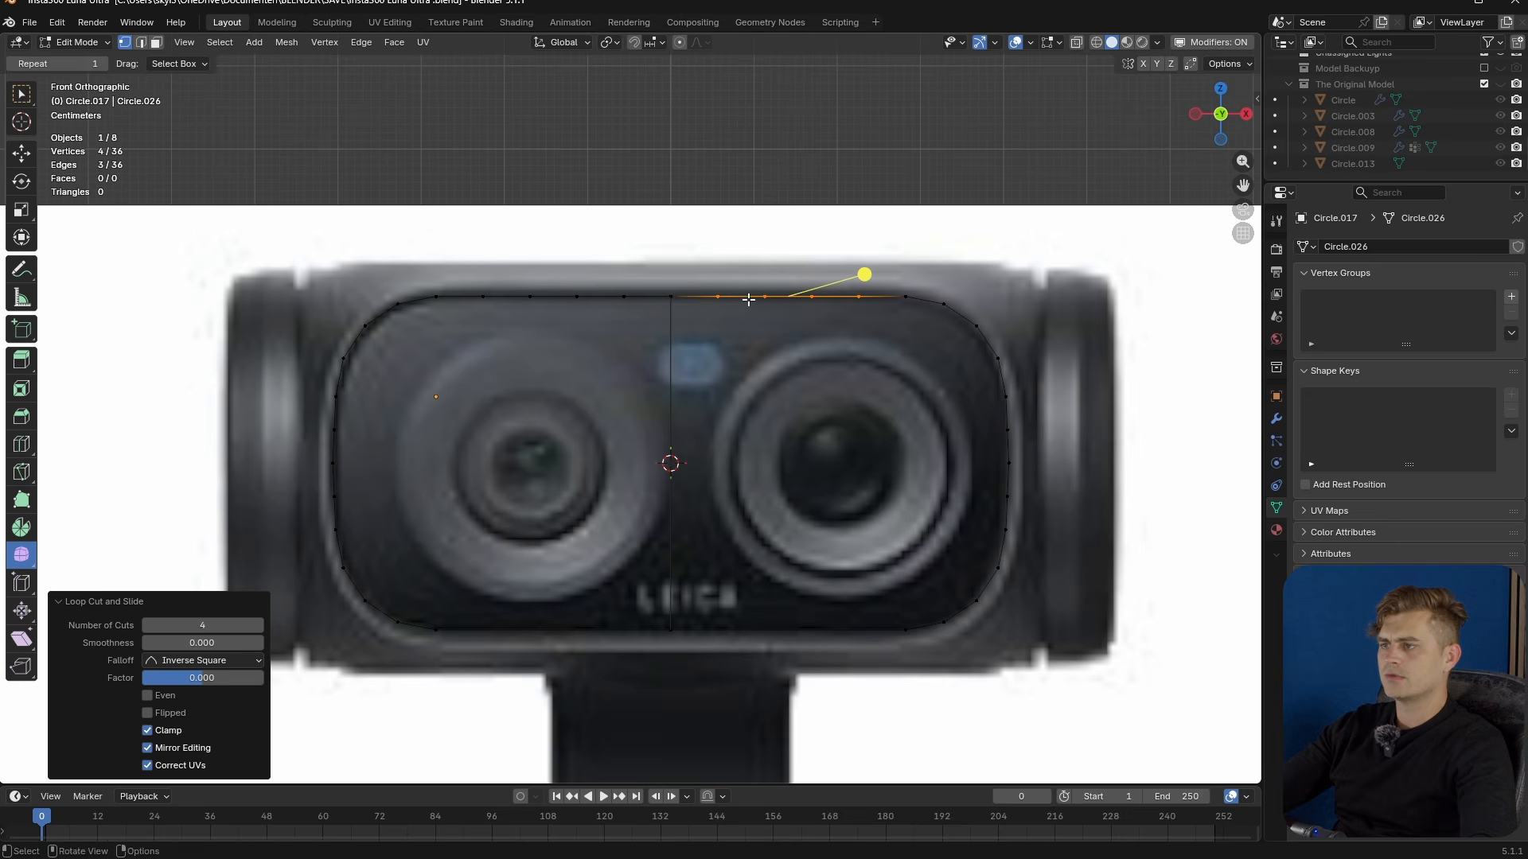
key(ctrl+r)
scroll(792, 635, up, 1)
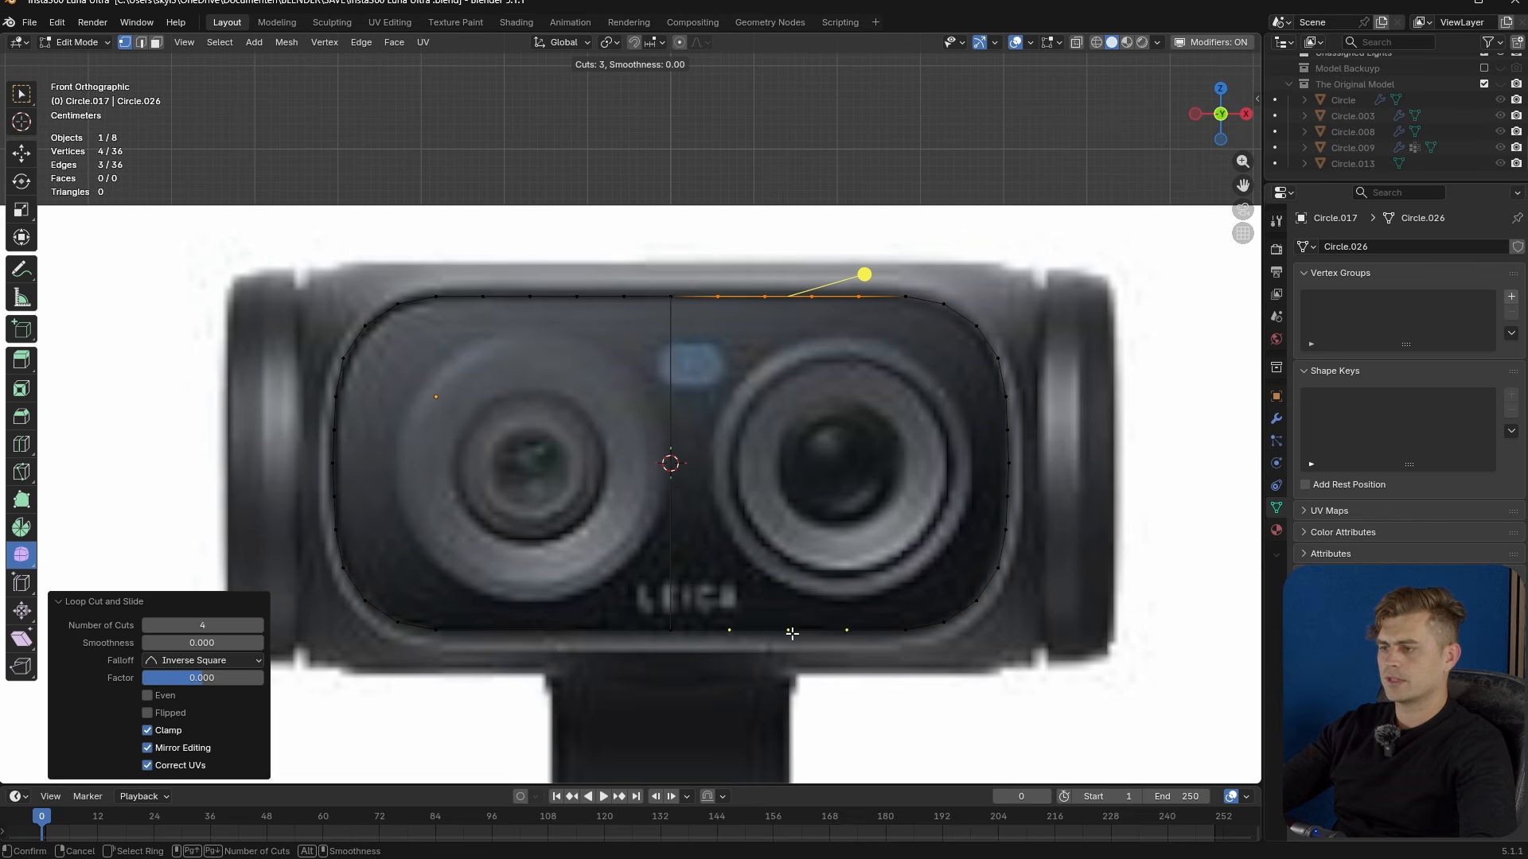
click(791, 635)
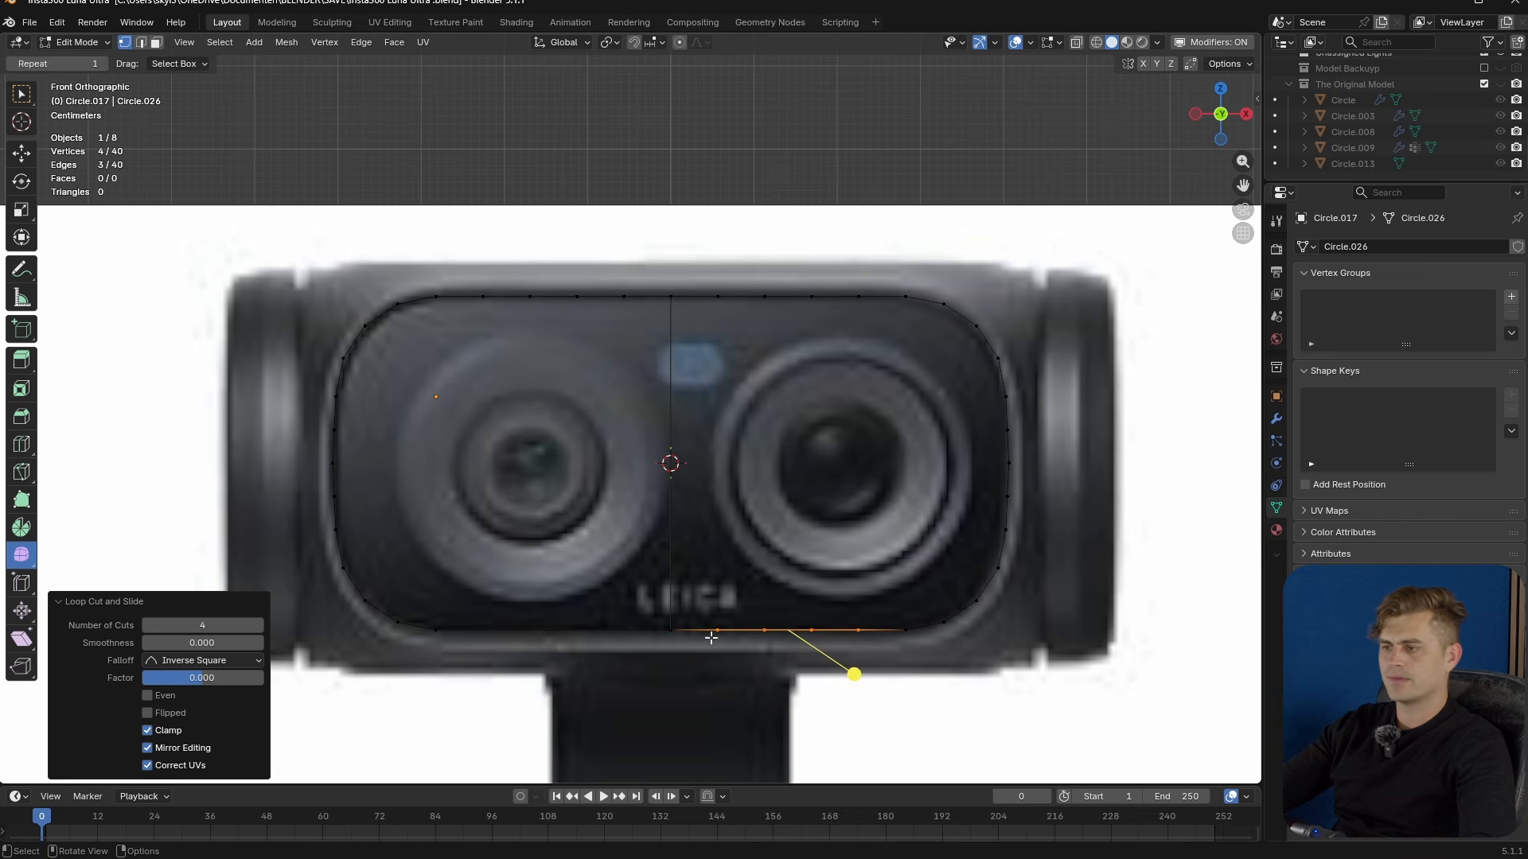
click(561, 632)
- Try filling the whole outline loop with a Grid Fill of span 8 and adjust its offset
alt+click(561, 632)
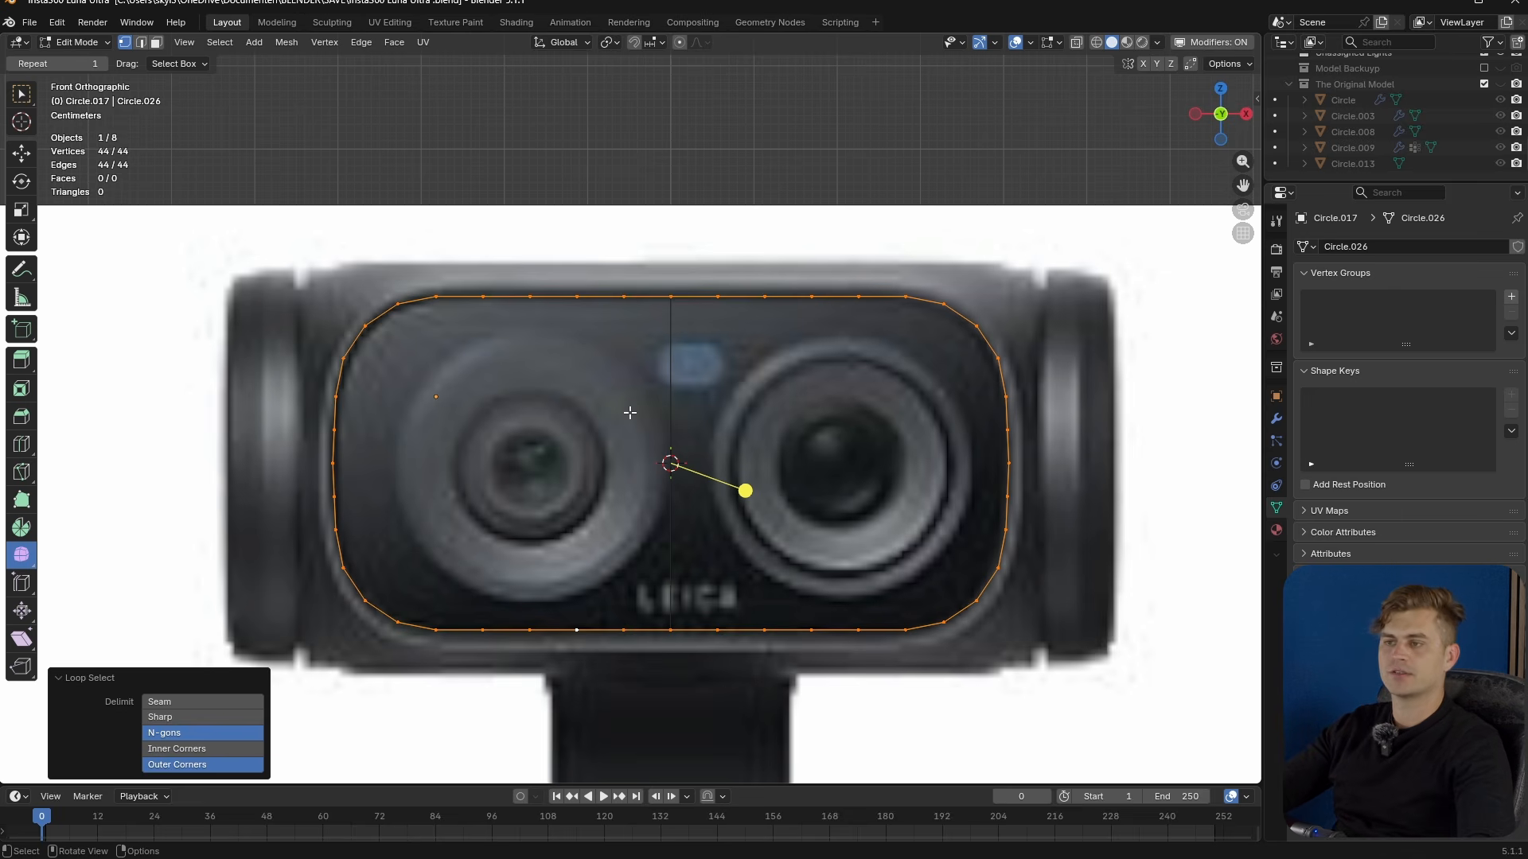
key(F3)
click(721, 447)
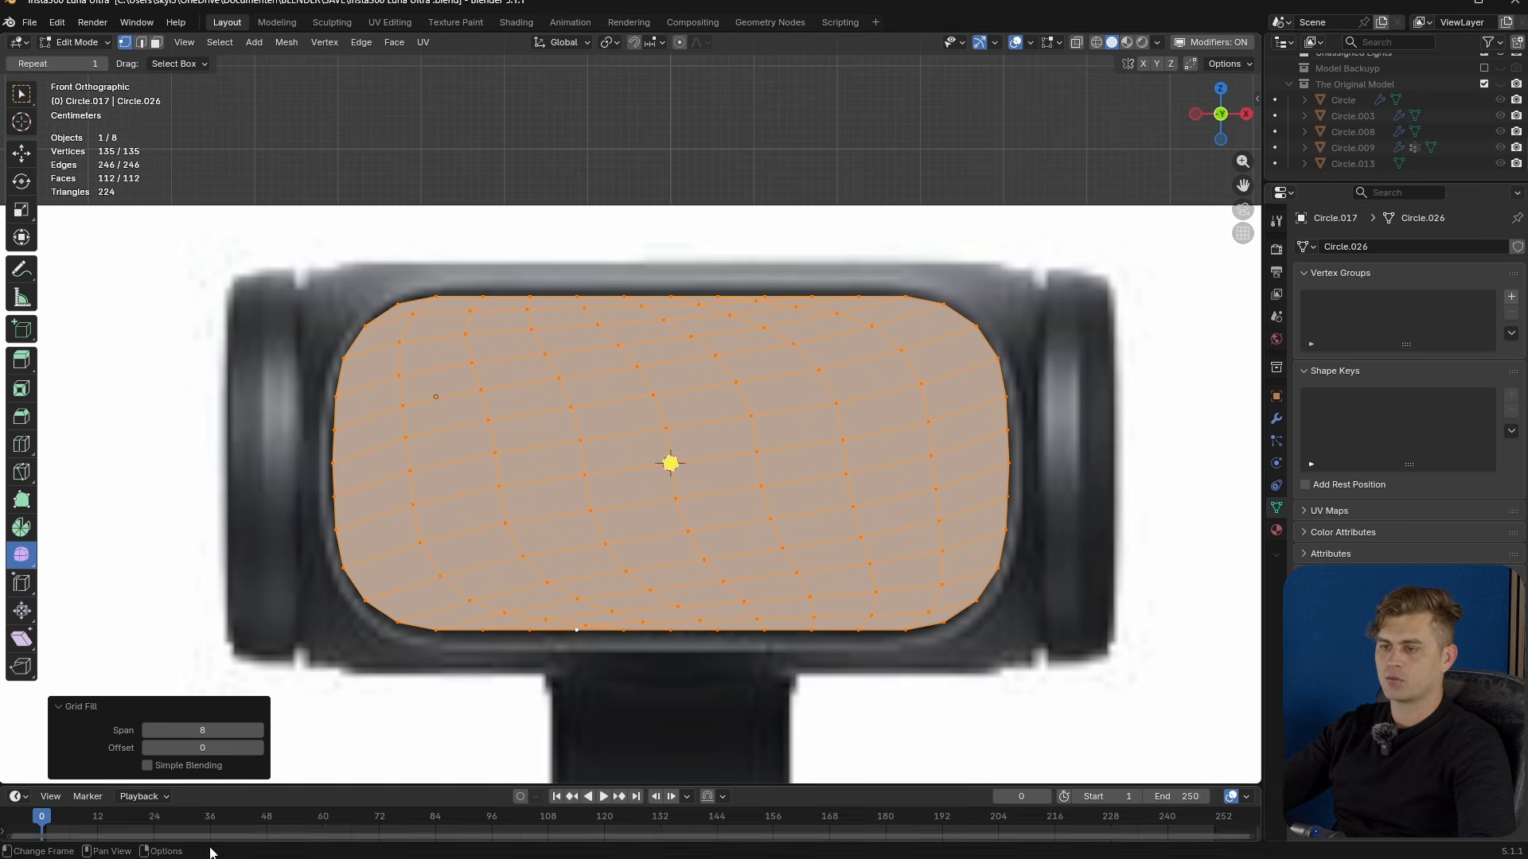
click(259, 748)
click(261, 748)
click(260, 748)
click(260, 748)
click(260, 748)
click(261, 748)
click(261, 748)
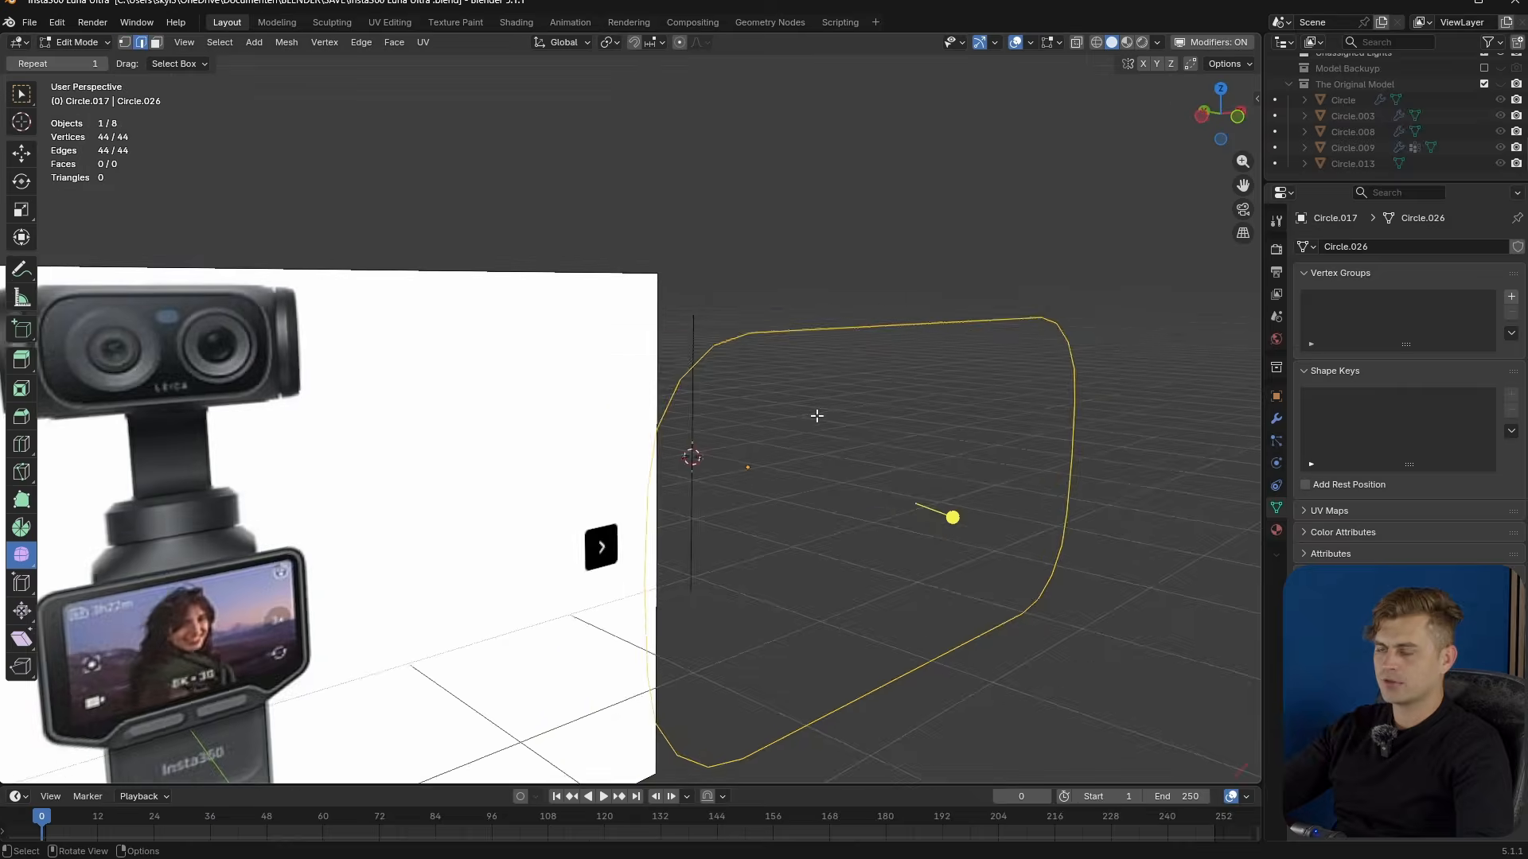
- Extrude the outline loop outward at scale 1.033 and scale the new ring by 1.042 along Z
key(1)
middle_drag(815, 416, 759, 423)
alt+click(648, 345)
middle_drag(649, 345, 687, 456)
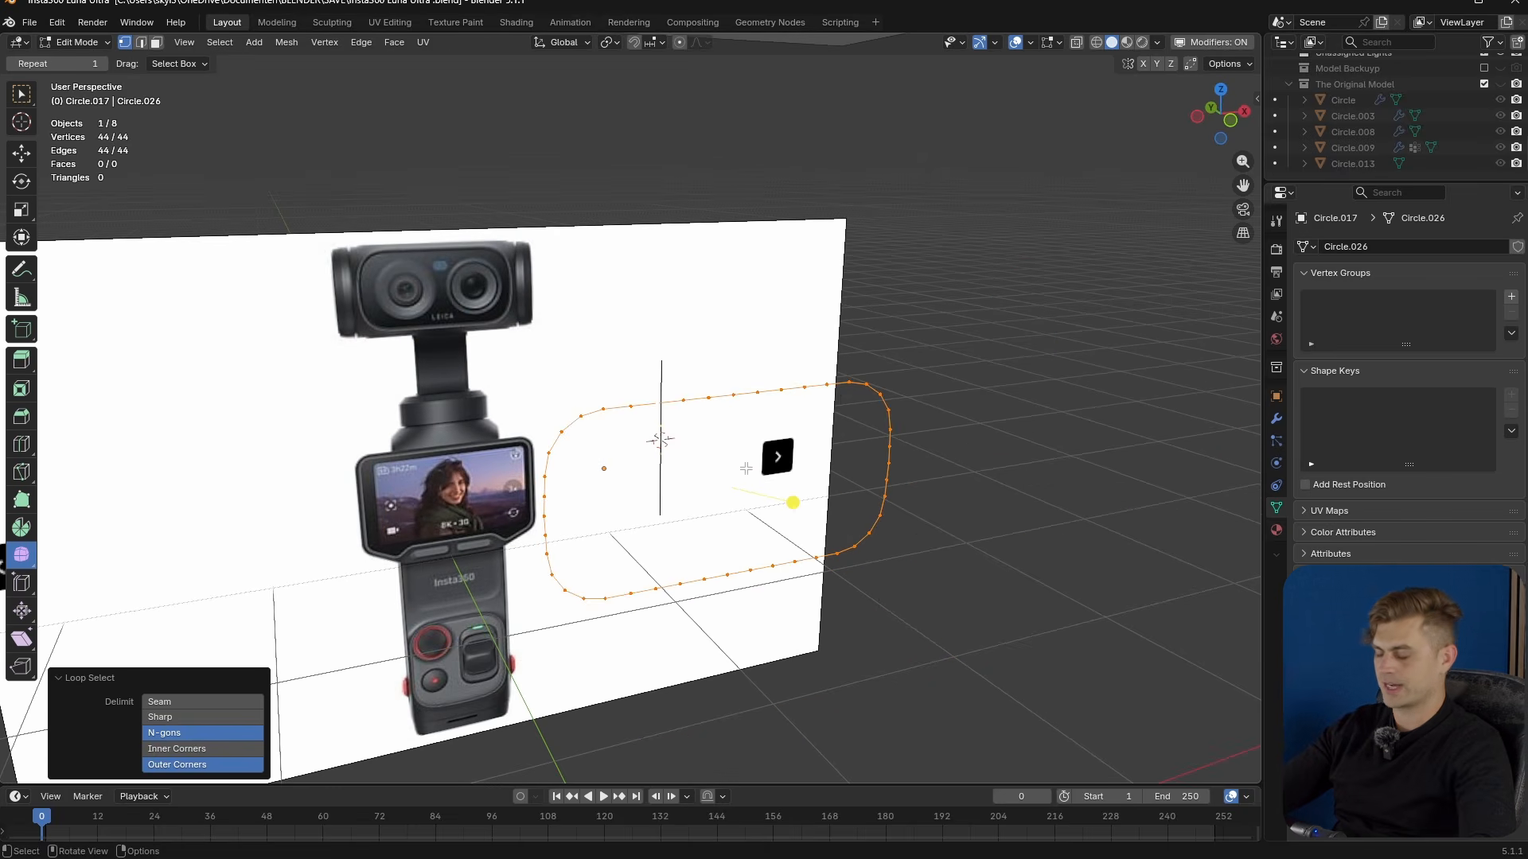
key(KP_1)
key(KP_Decimal)
key(e)
key(s)
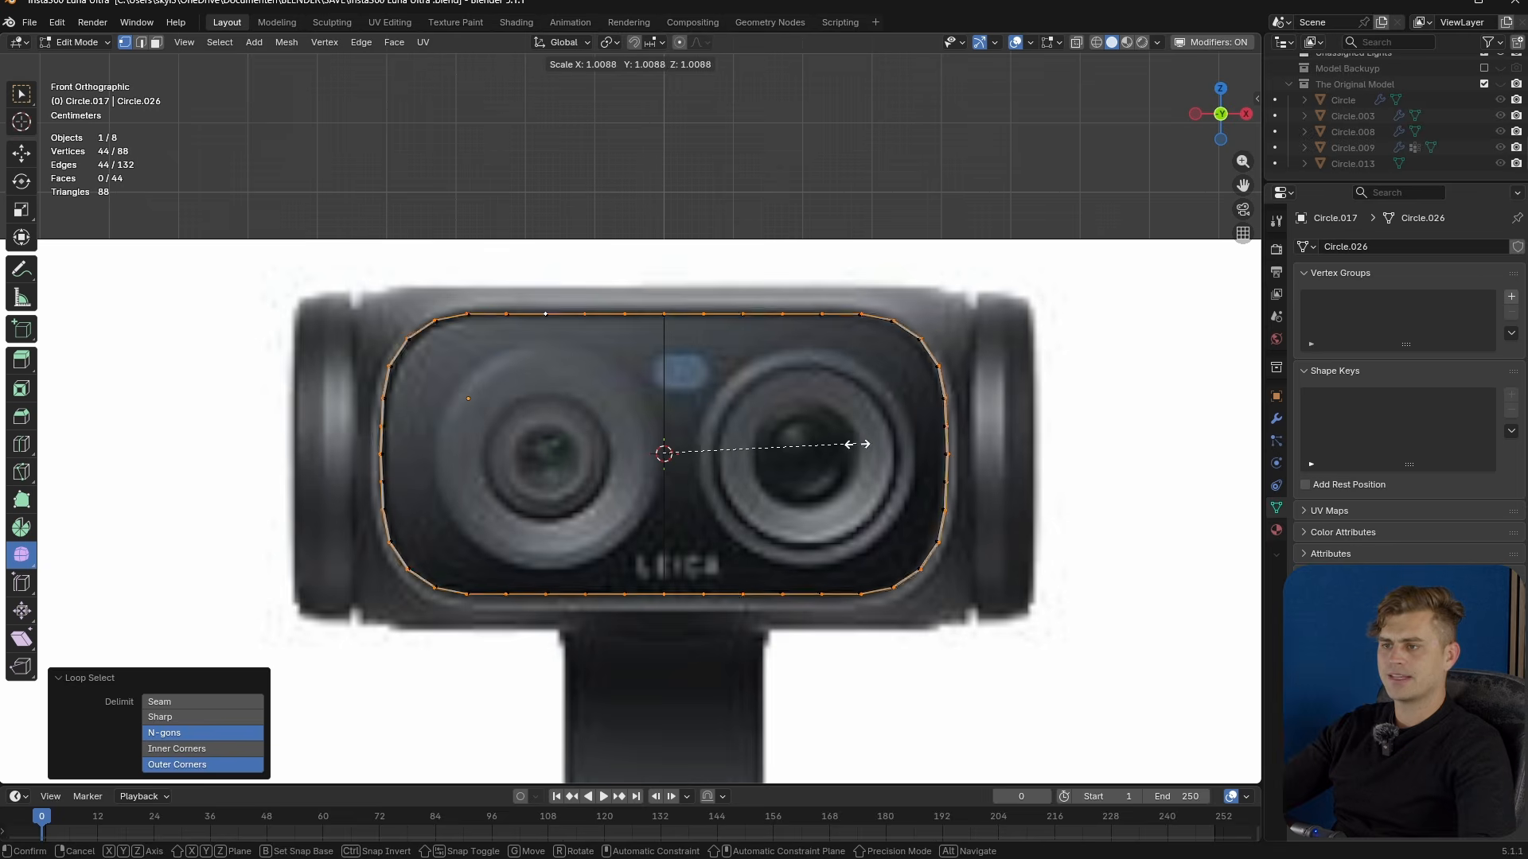
click(894, 448)
key(s)
key(z)
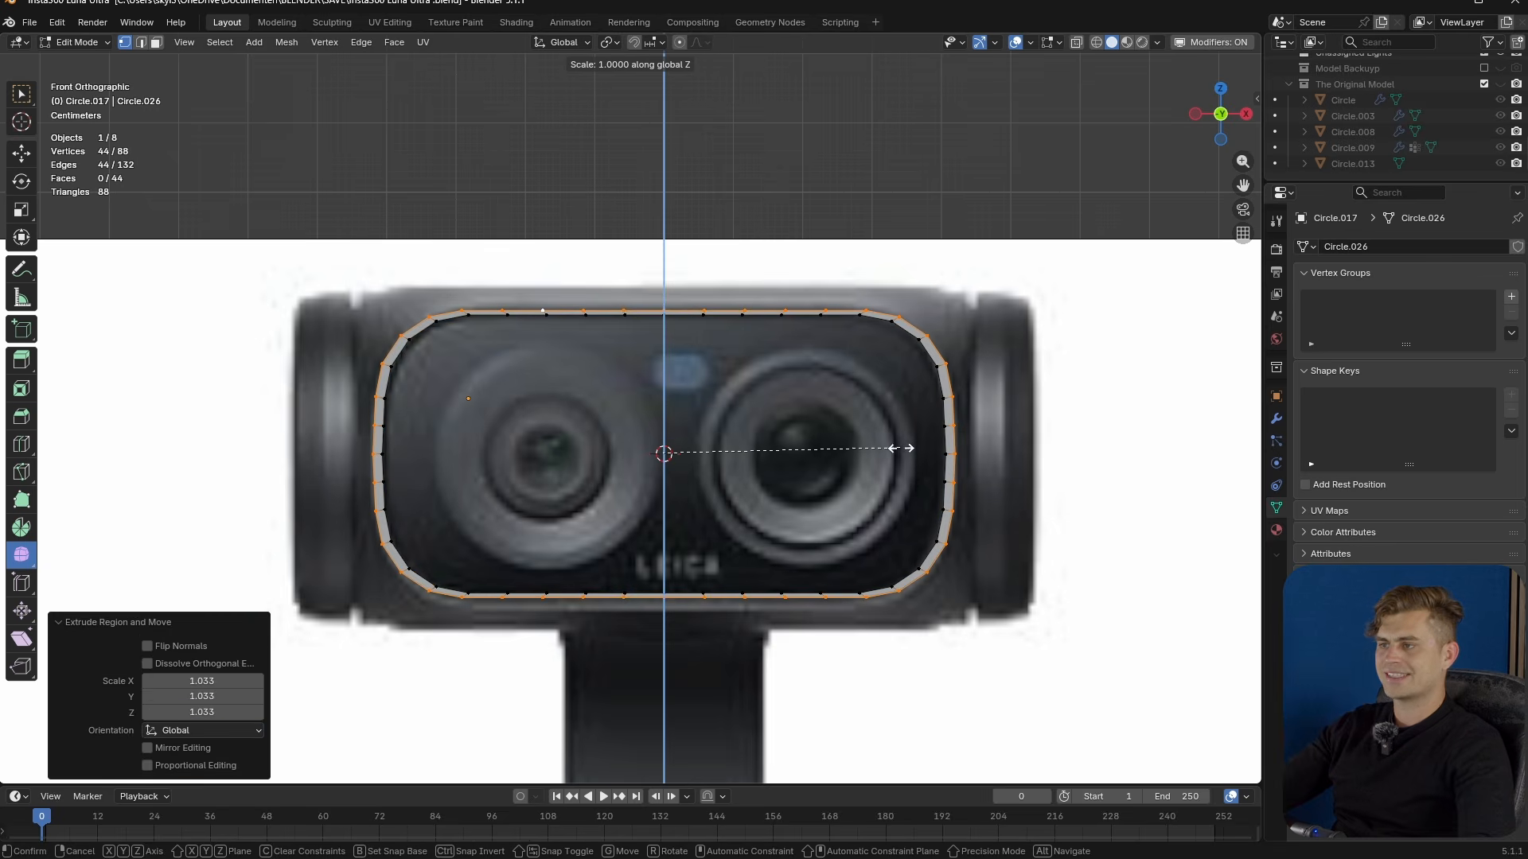
click(977, 479)
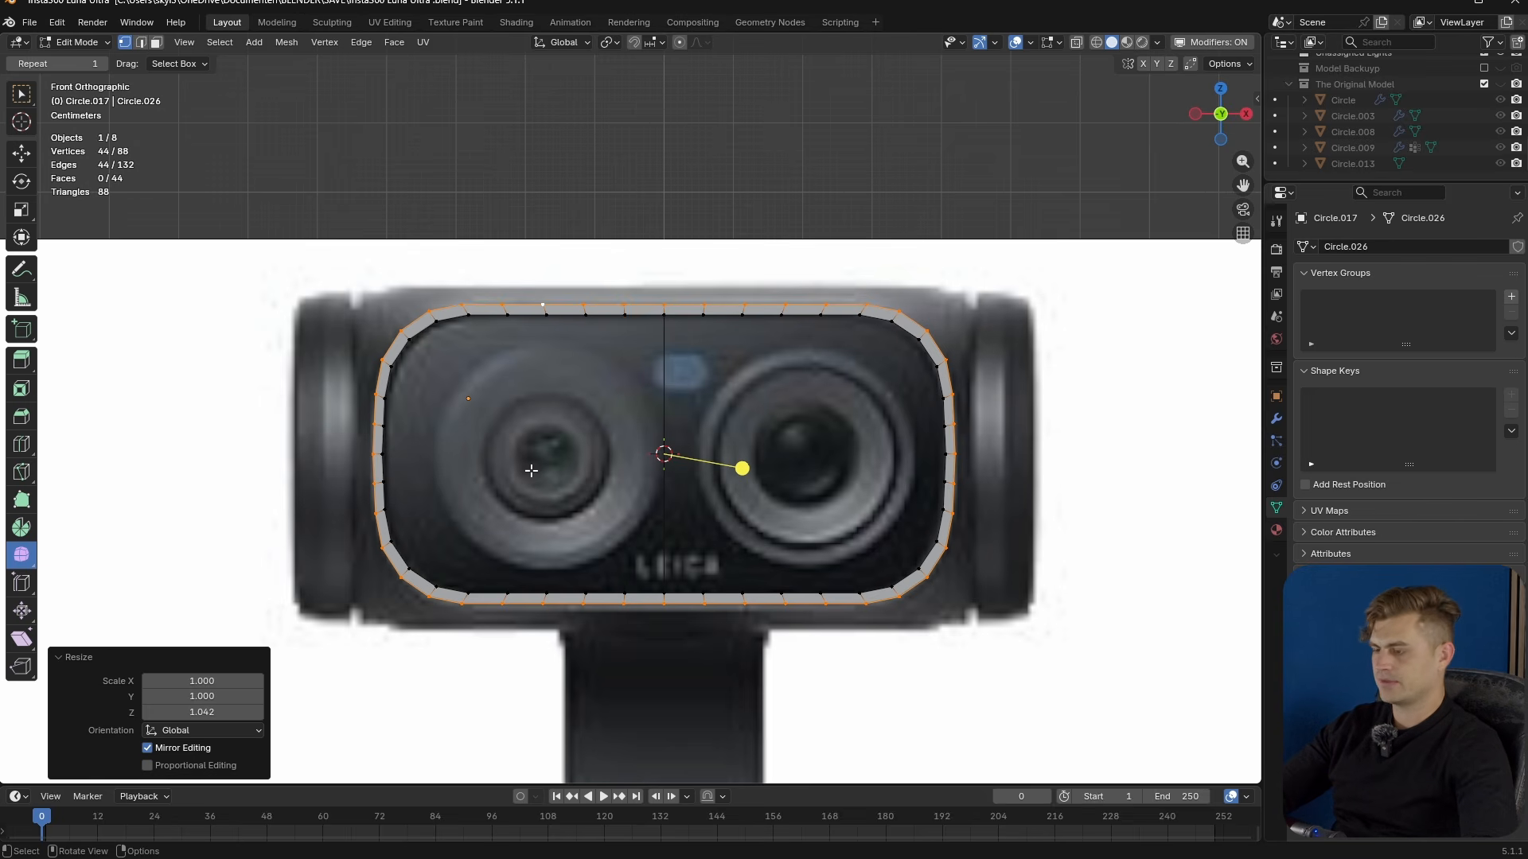
- In top view, move the outer ring 0.021041 m along Y and scale it by 1.007 to follow the reference
key(KP_7)
scroll(611, 480, up, 2)
key(e)
key(y)
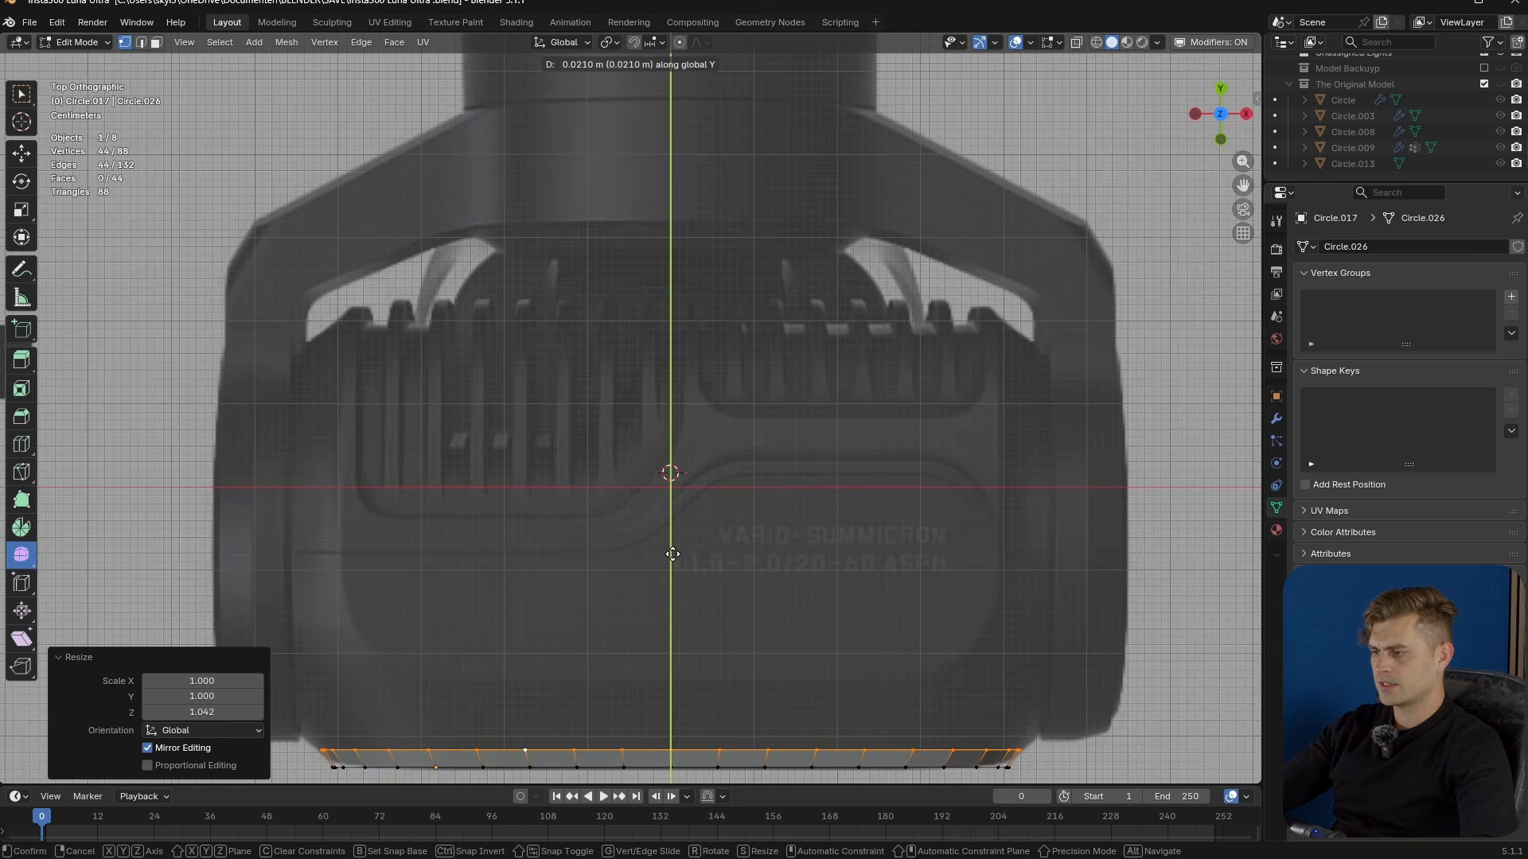
click(672, 554)
key(s)
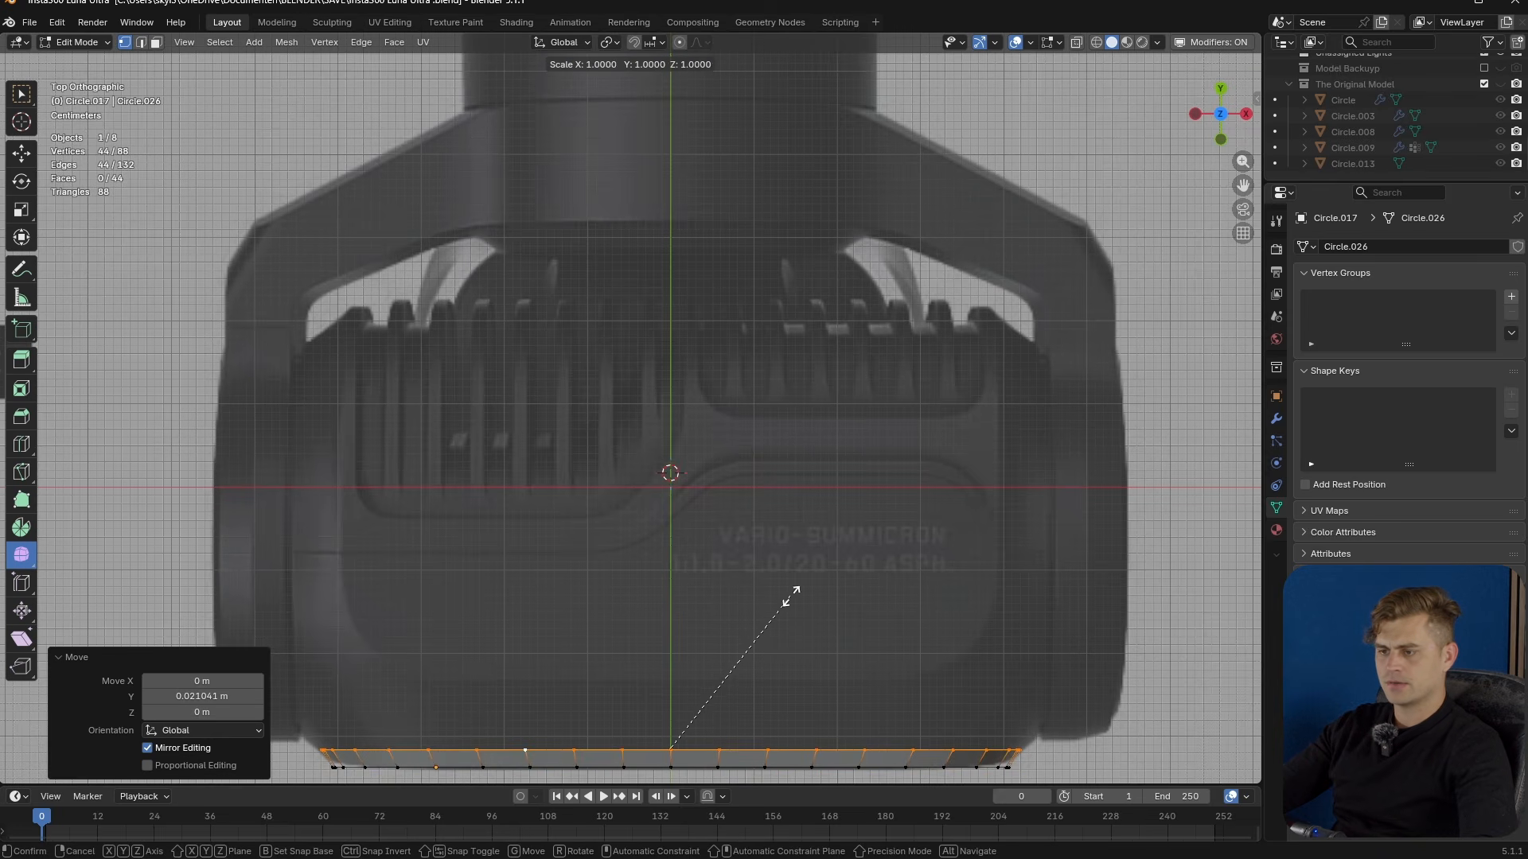
click(808, 593)
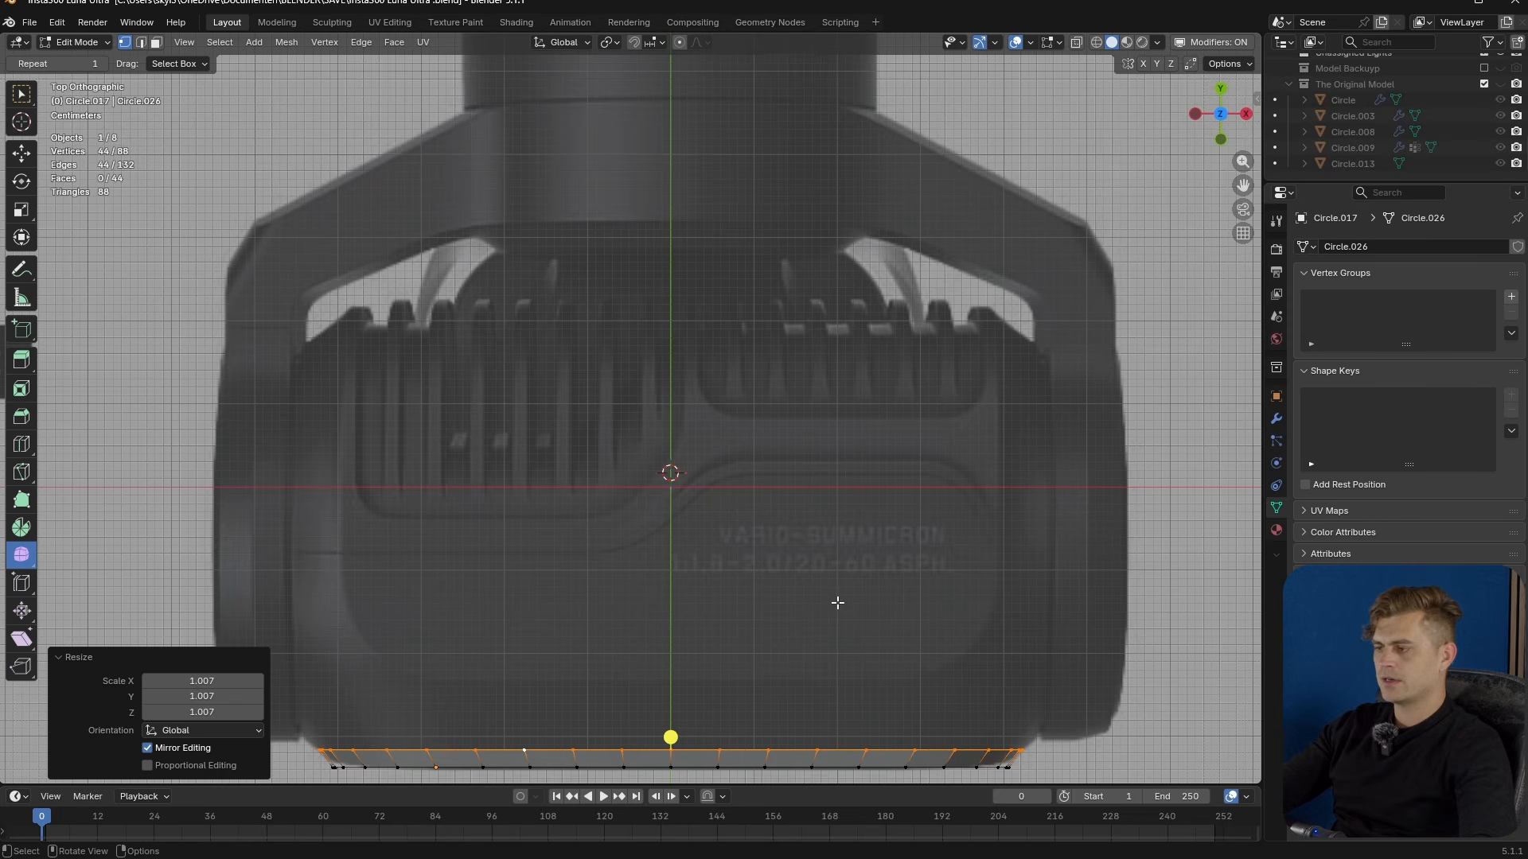
- Extrude the ring 0.025823 m along Y and scale it by 1.057 to widen the head
key(e)
key(y)
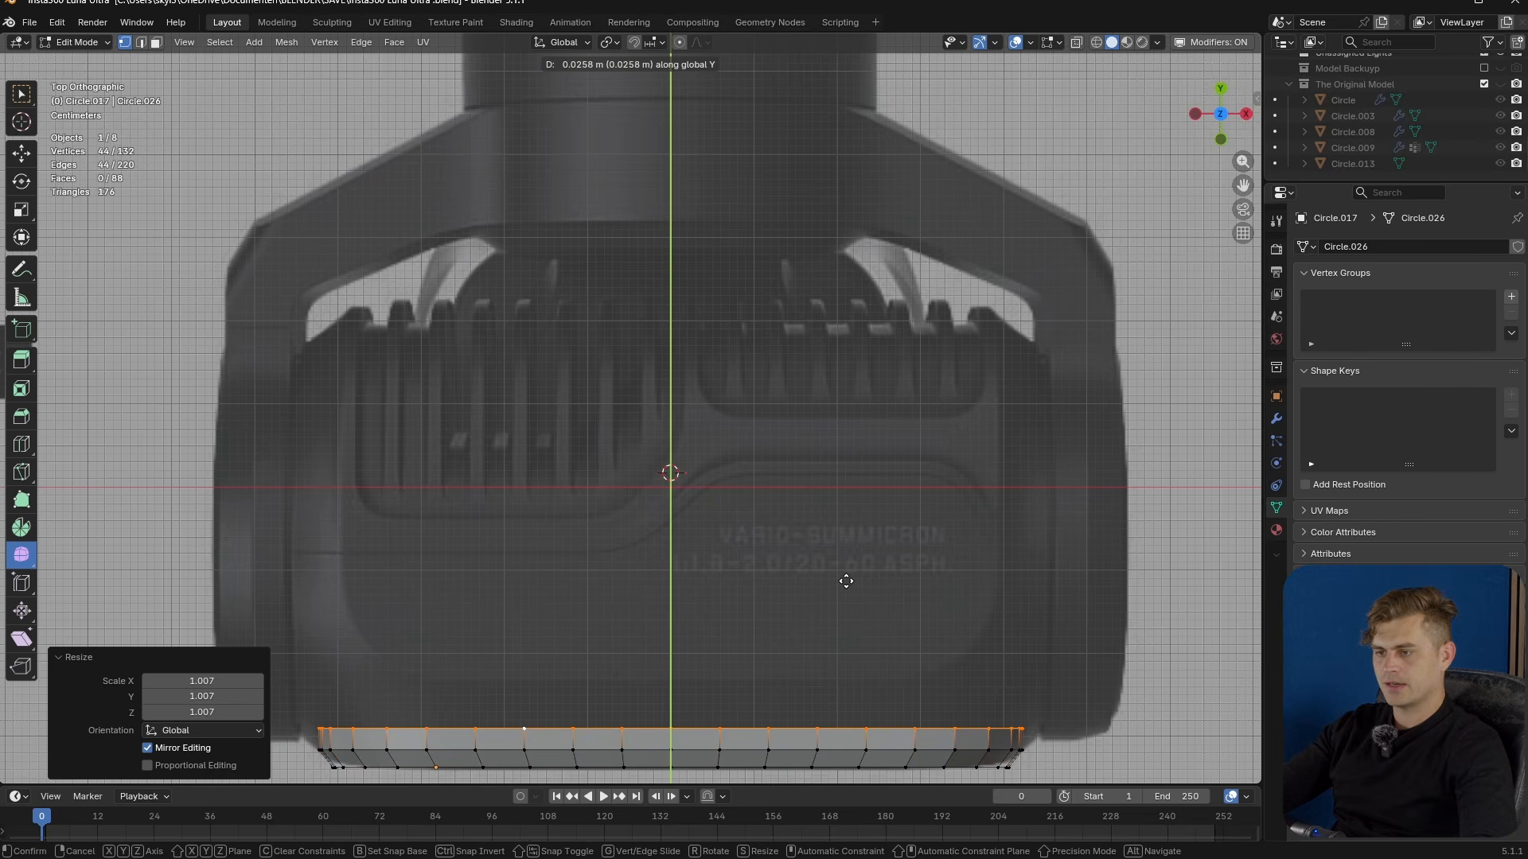
click(845, 581)
key(s)
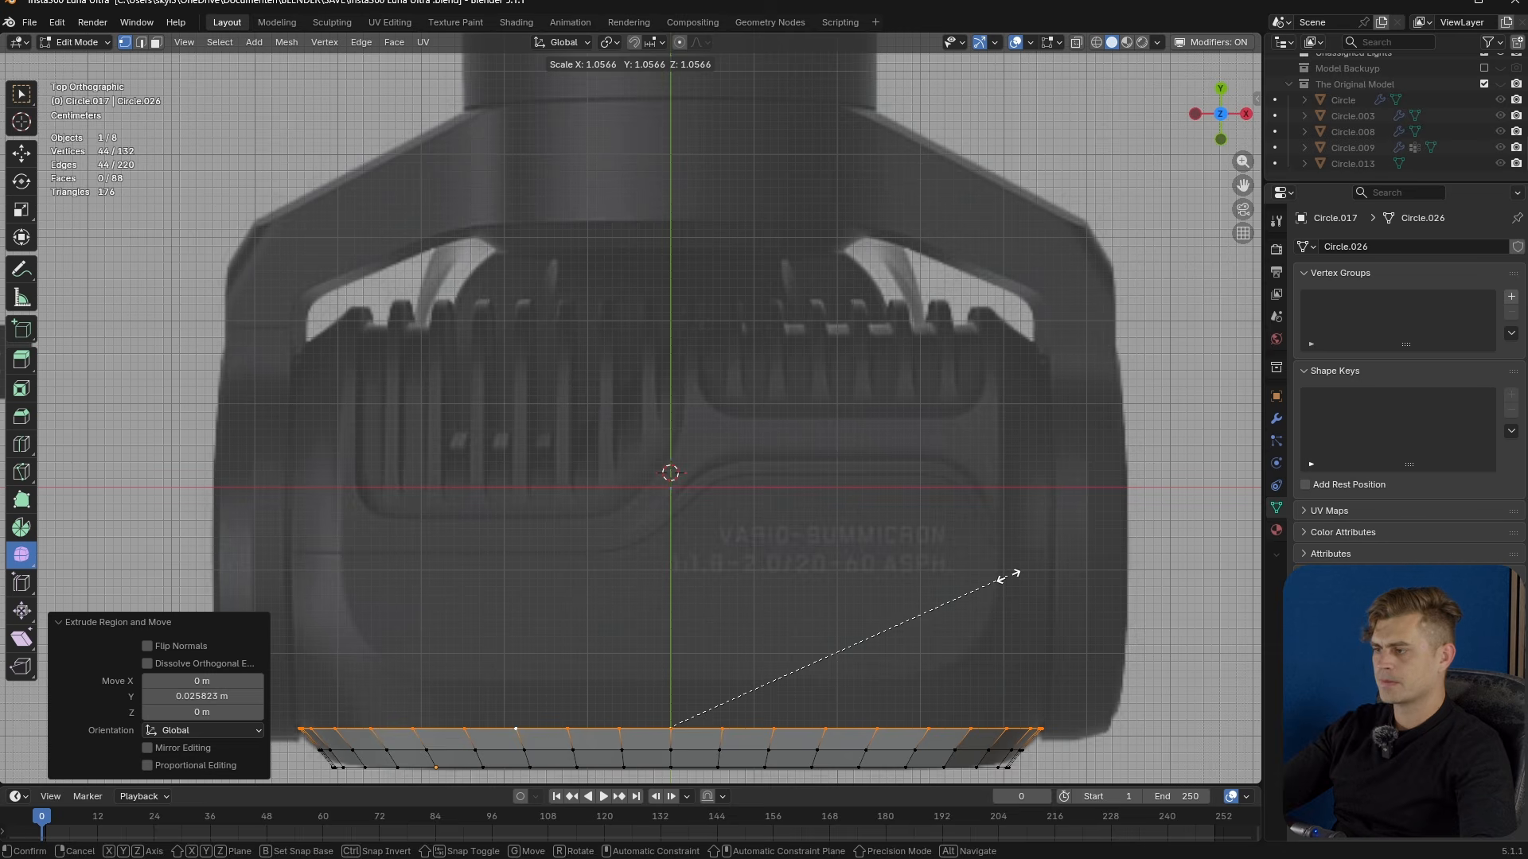
click(1009, 576)
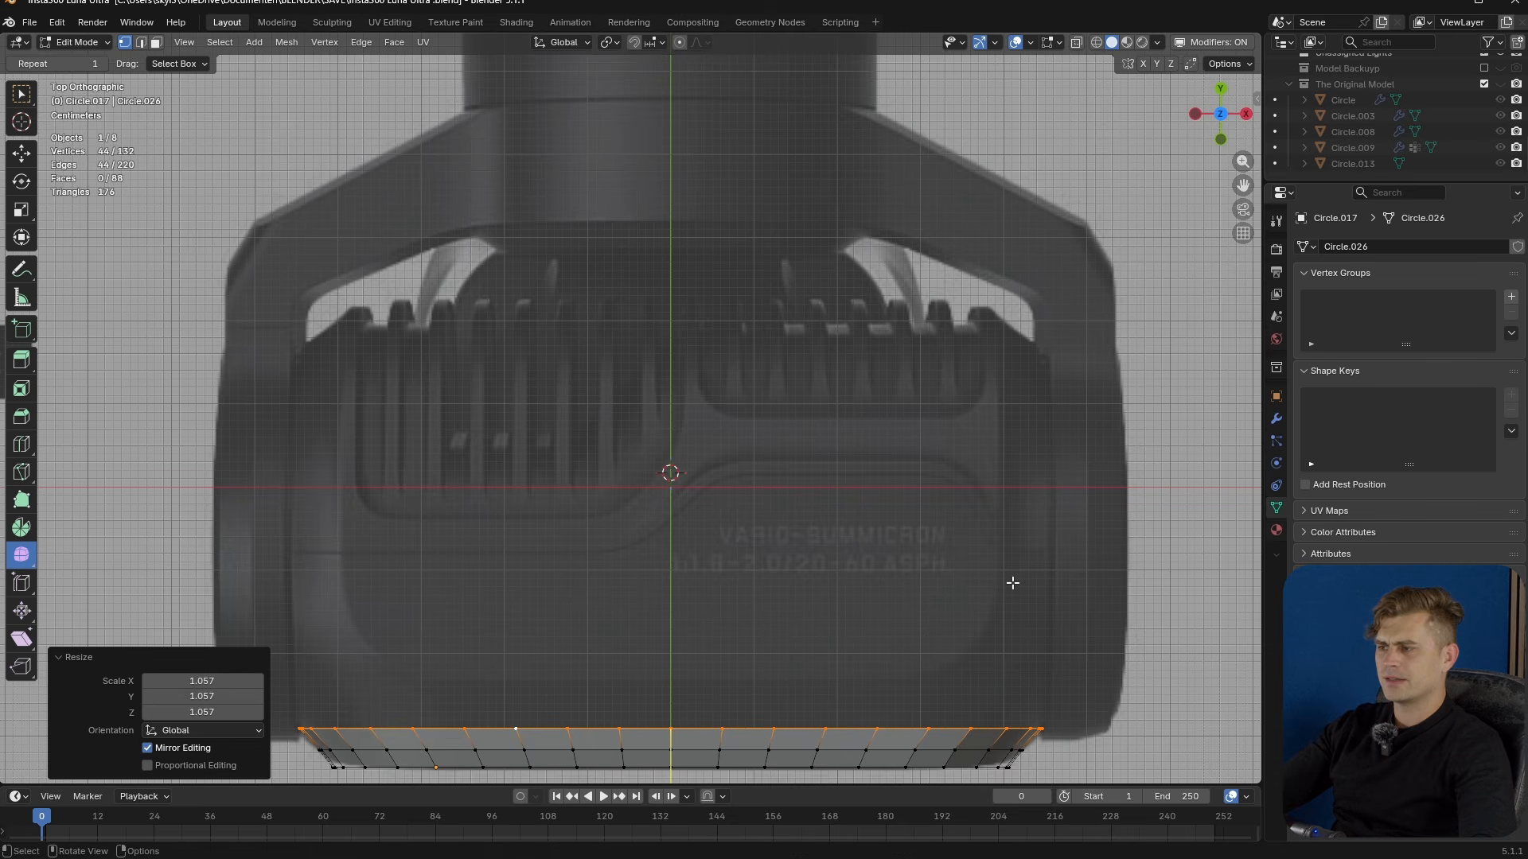
- Extrude the ring back along Y to form the head body and divide the long section with seven evenly spaced loop cuts
key(e)
key(y)
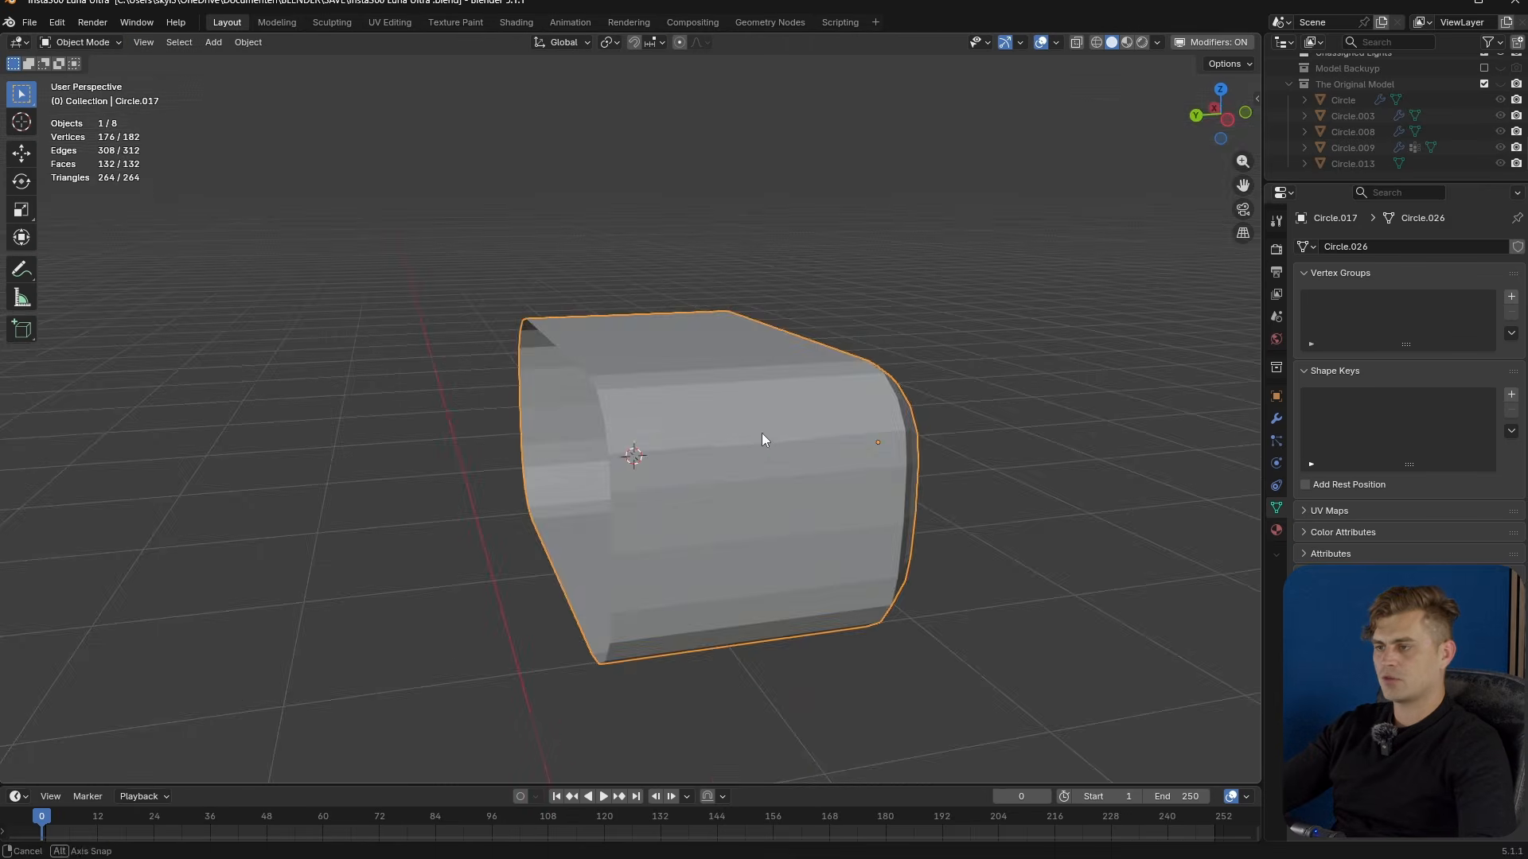
middle_drag(762, 433, 711, 404)
key(Tab)
key(ctrl+r)
scroll(716, 394, up, 1)
scroll(716, 395, up, 5)
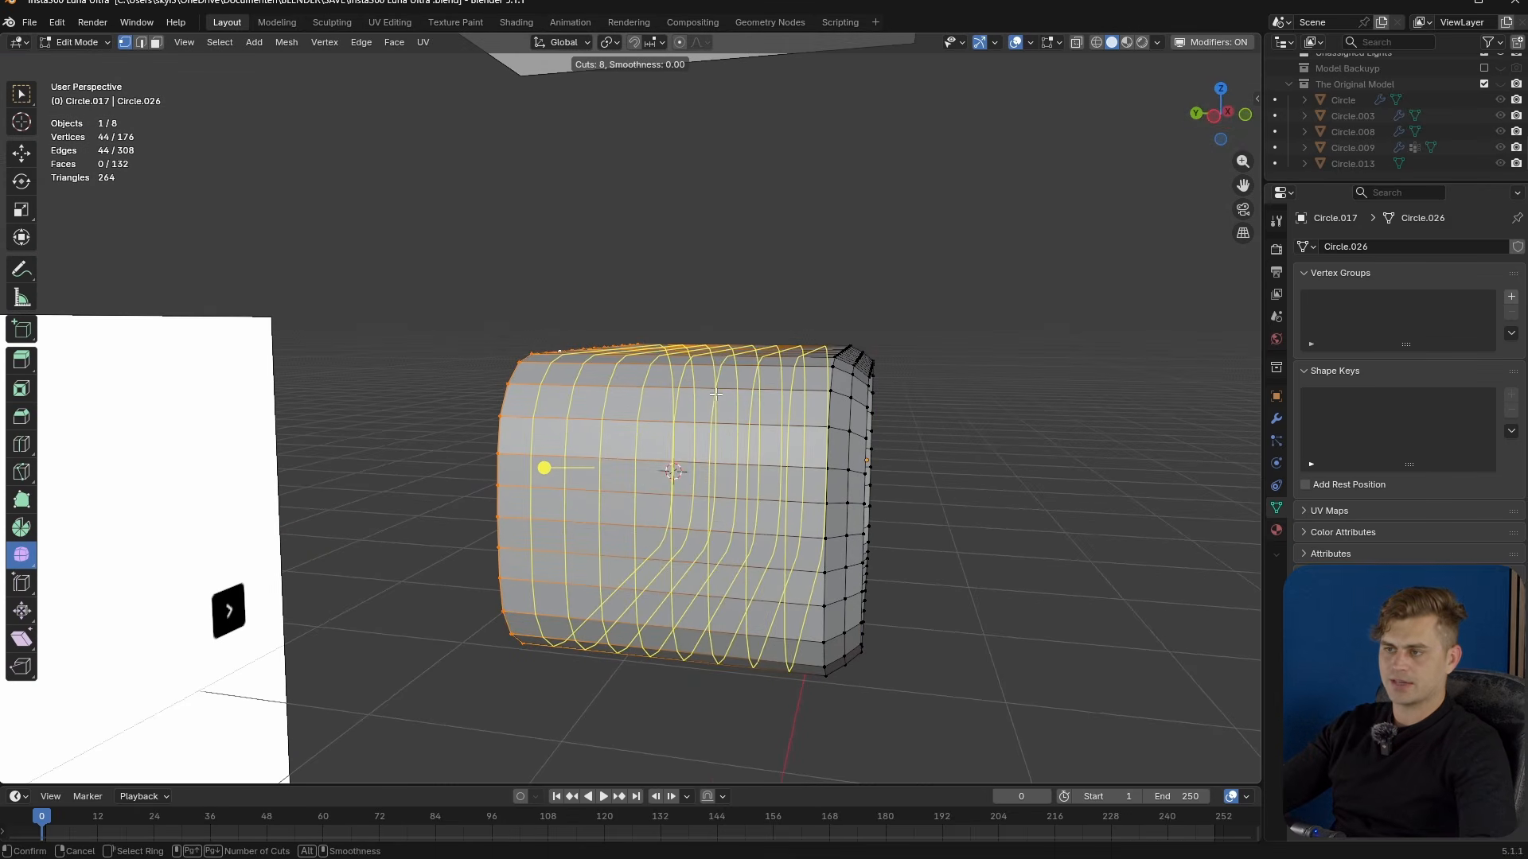
click(716, 395)
right_click(716, 394)
- Select the rectangular region of faces on the side of the head body and inset it by 0.0158 m
middle_drag(716, 395, 756, 414)
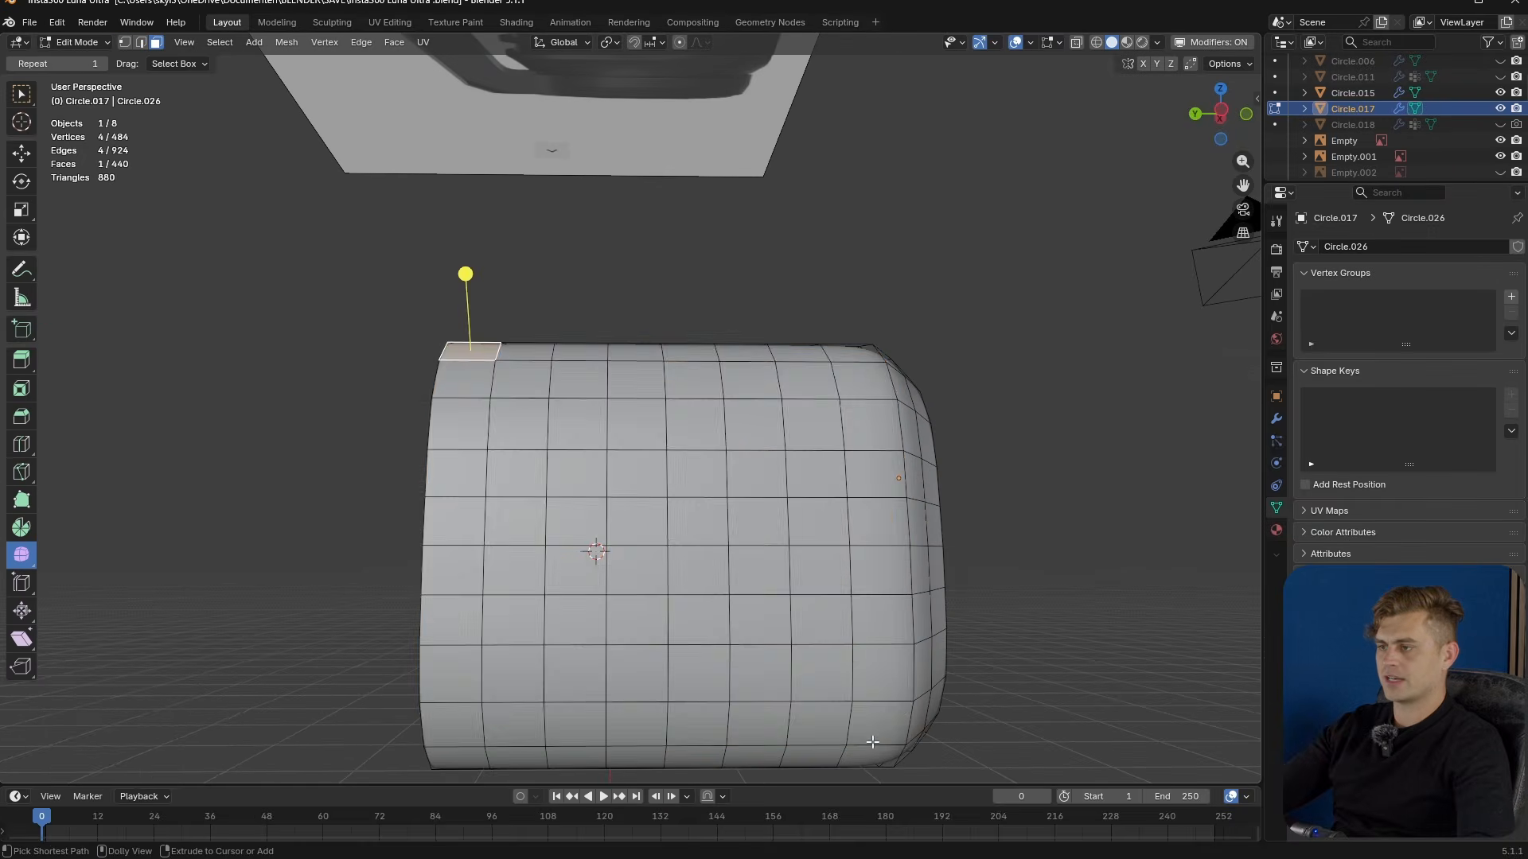
ctrl+shift+click(876, 739)
middle_drag(876, 739, 774, 650)
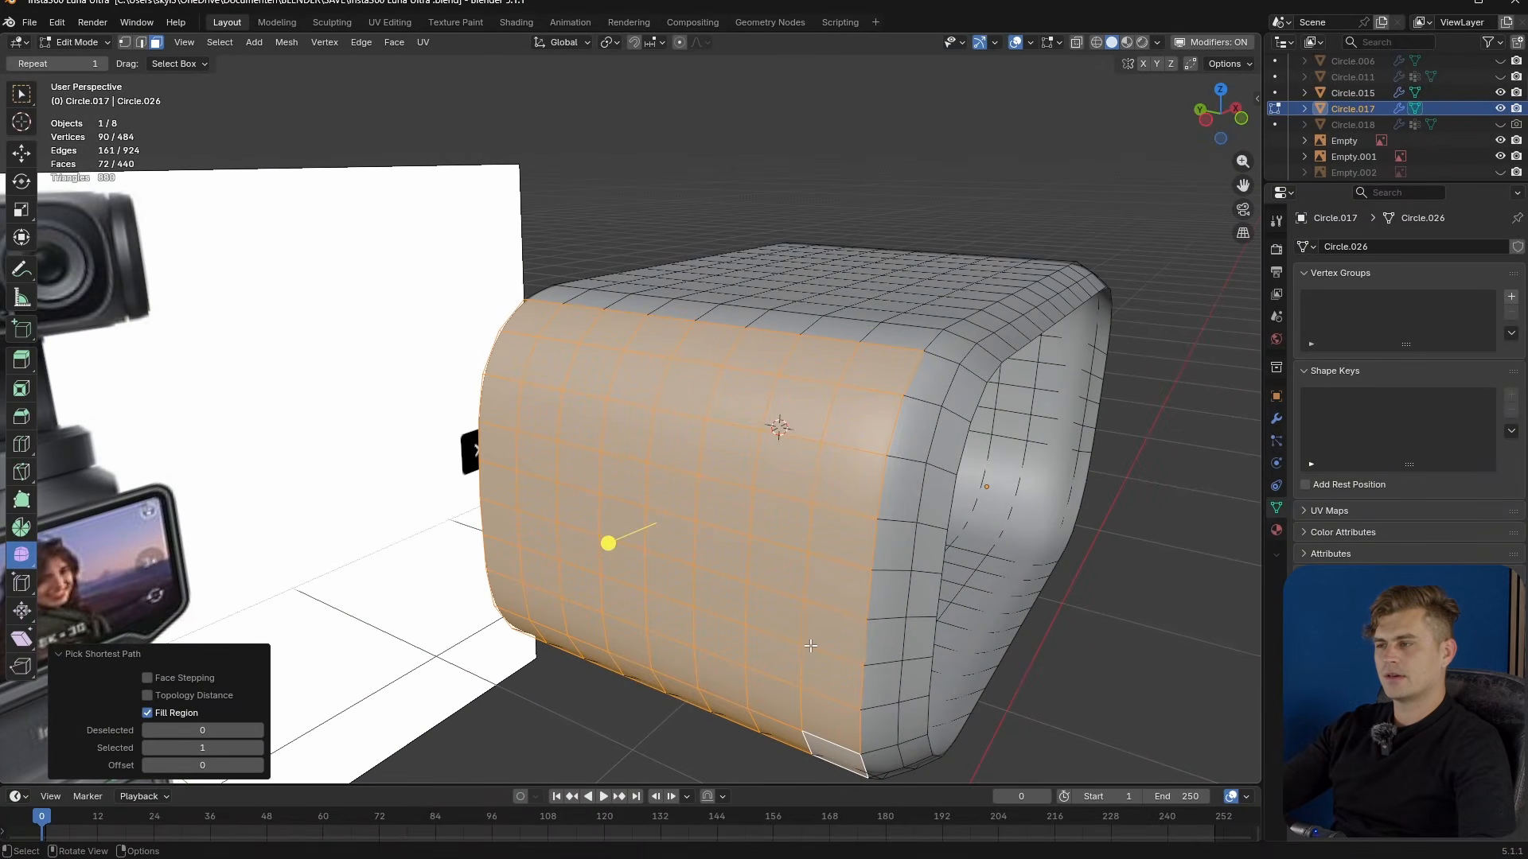
key(i)
click(917, 675)
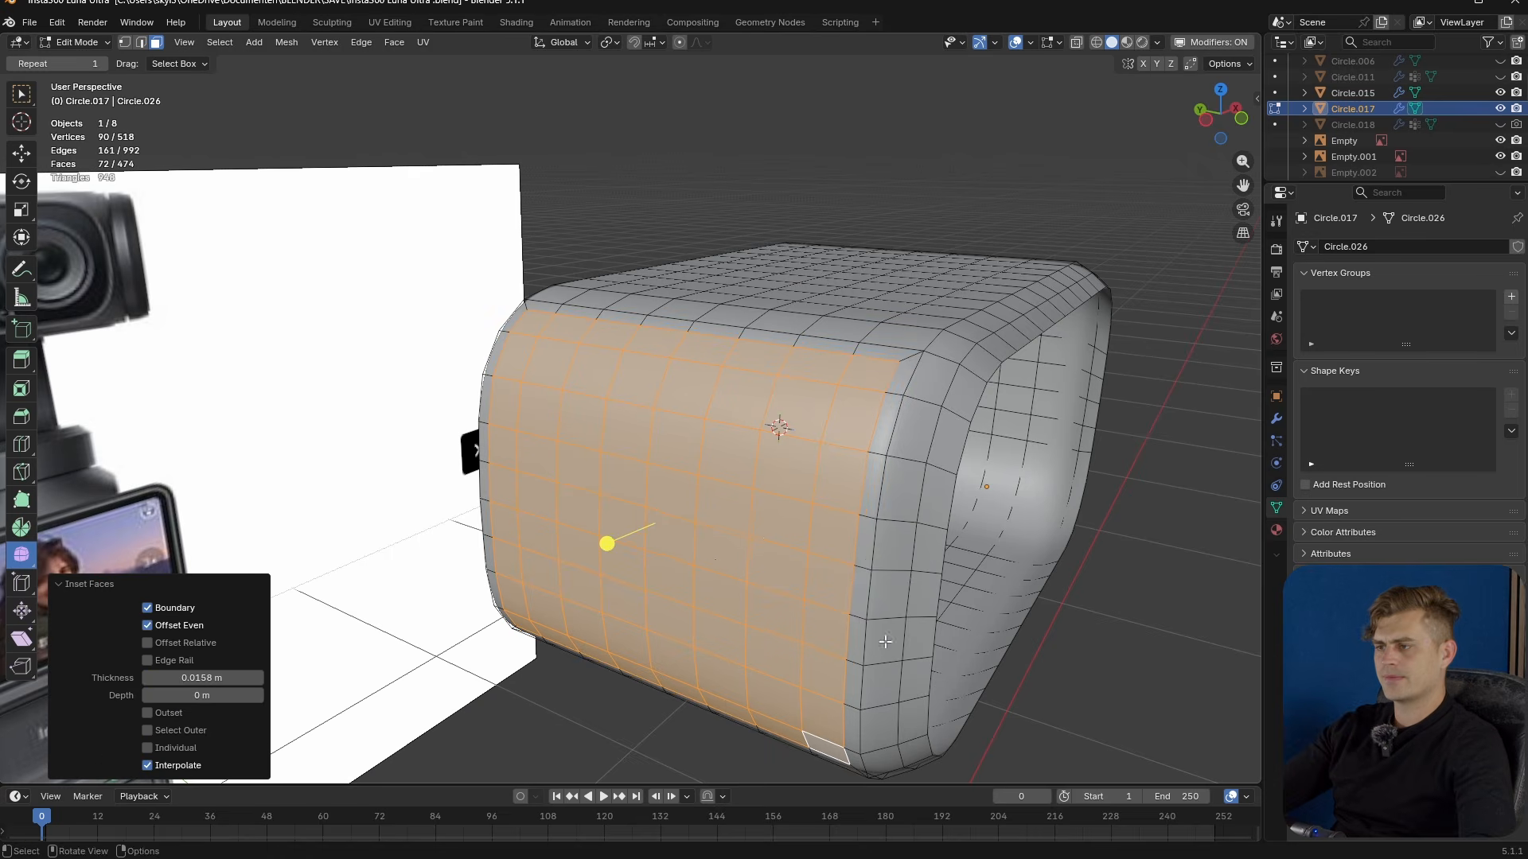
- Reshape the inset side faces into a circle and scale them by 0.759
right_click(766, 537)
mouse_move(767, 538)
click(840, 530)
middle_drag(866, 538, 933, 589)
key(s)
click(864, 586)
- Move the circular side faces outward about 0.049 m along negative X and flatten them with an X scale of 0
key(g)
key(x)
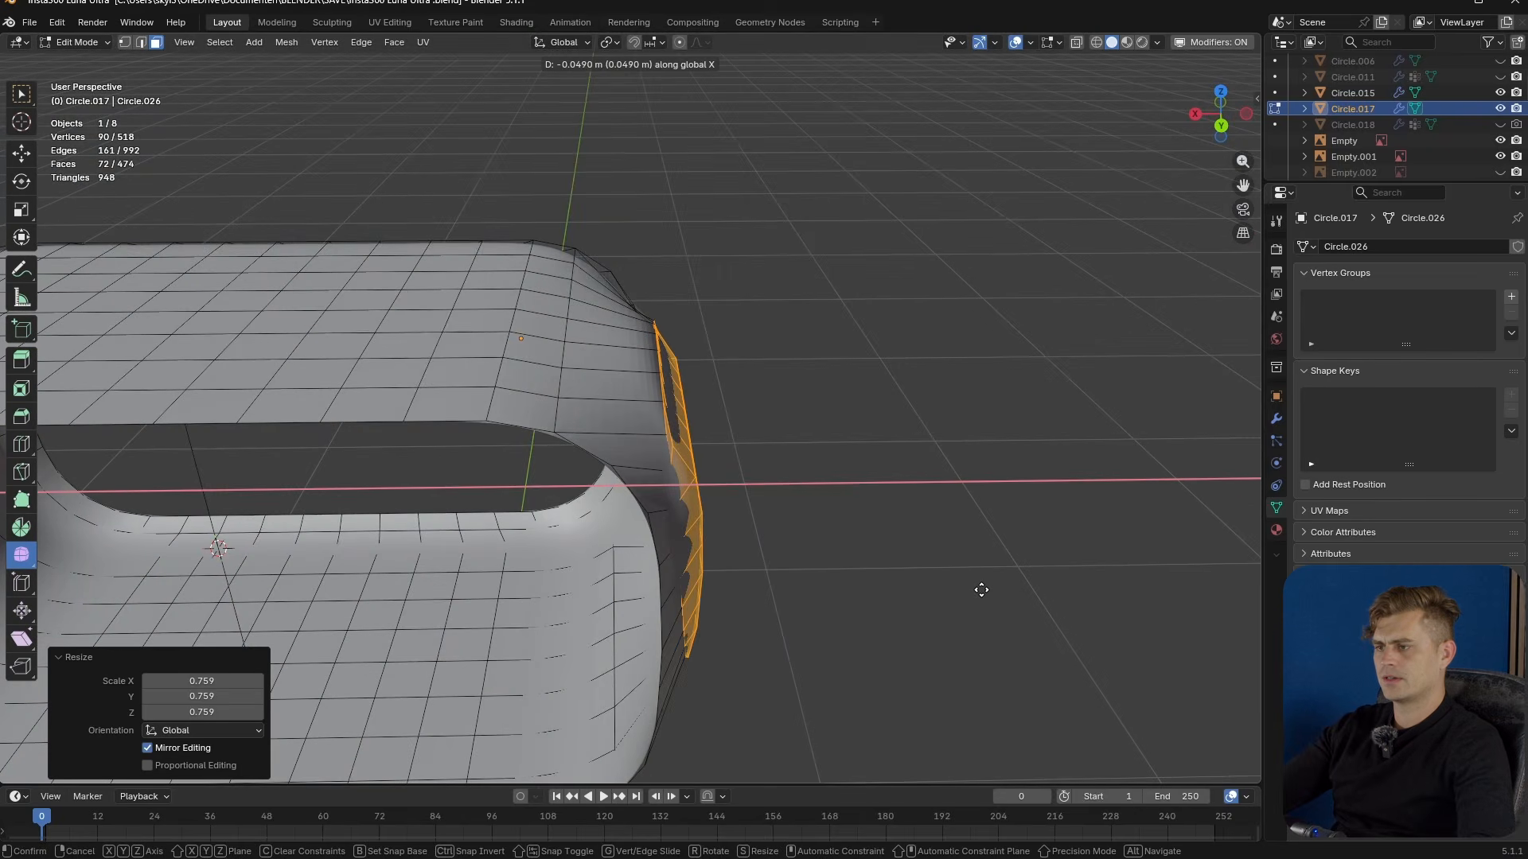
click(985, 594)
middle_drag(986, 594, 864, 597)
key(s)
key(x)
key(0)
click(877, 584)
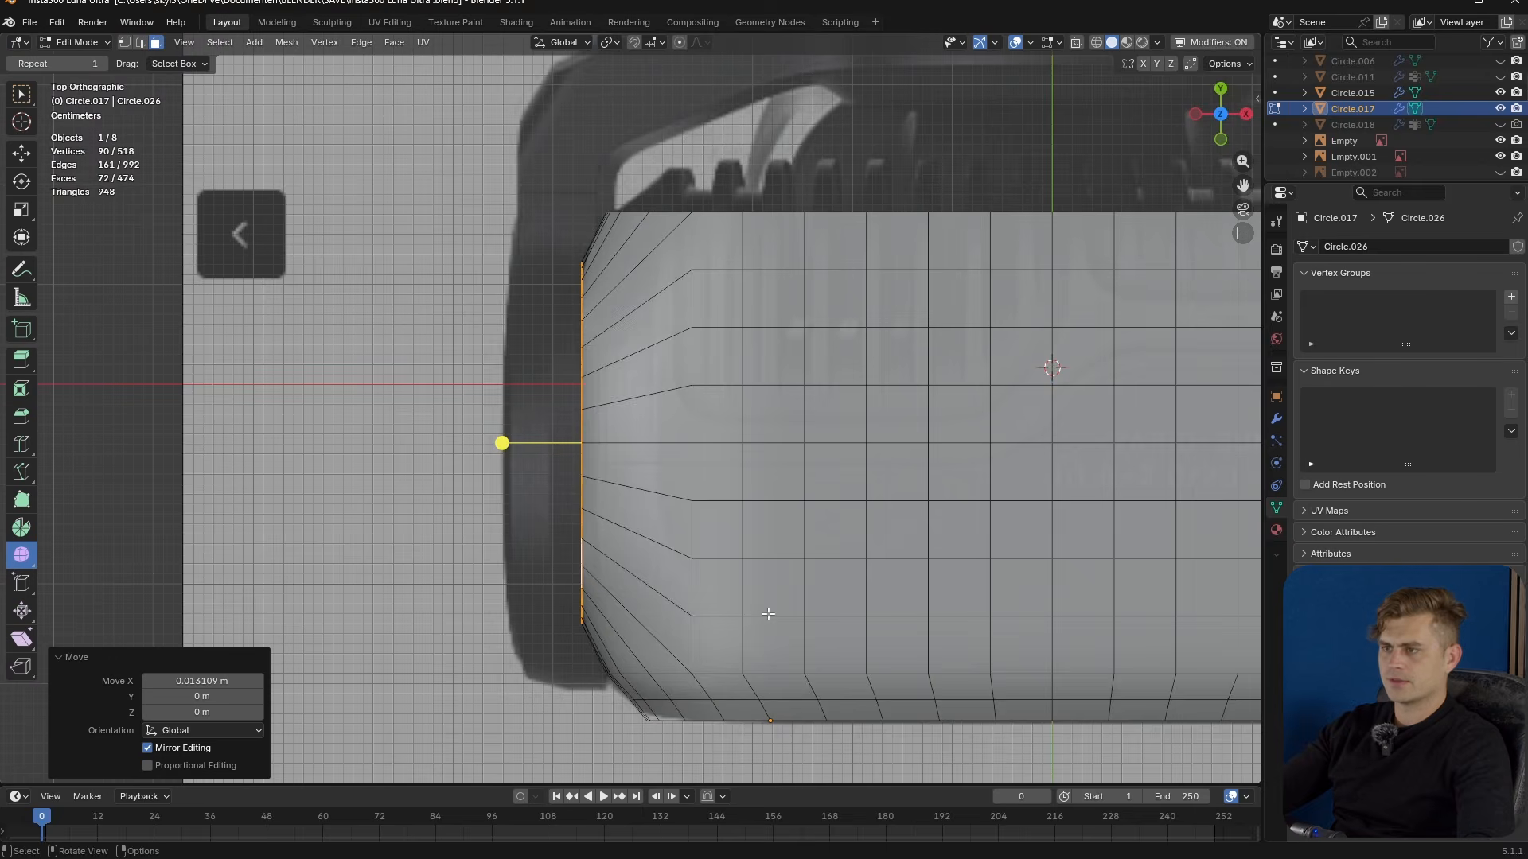
- Move the flattened circular faces inward about 0.012 m along X to match the top-view reference and check the resulting side surface
key(g)
key(x)
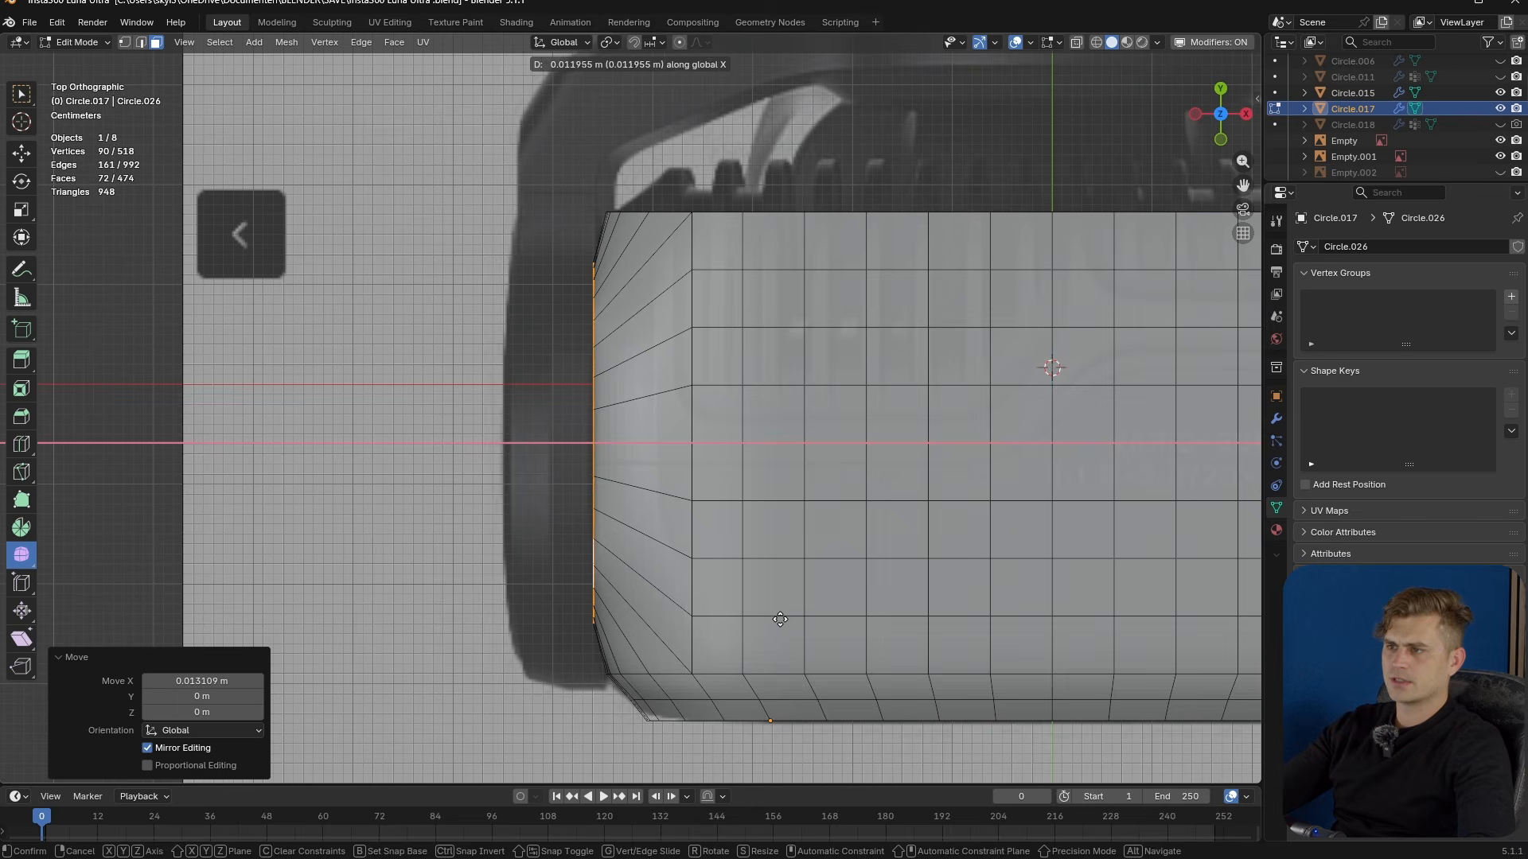
click(779, 619)
key(Tab)
middle_drag(780, 619, 398, 421)
key(Tab)
scroll(901, 504, up, 2)
scroll(398, 422, up, 5)
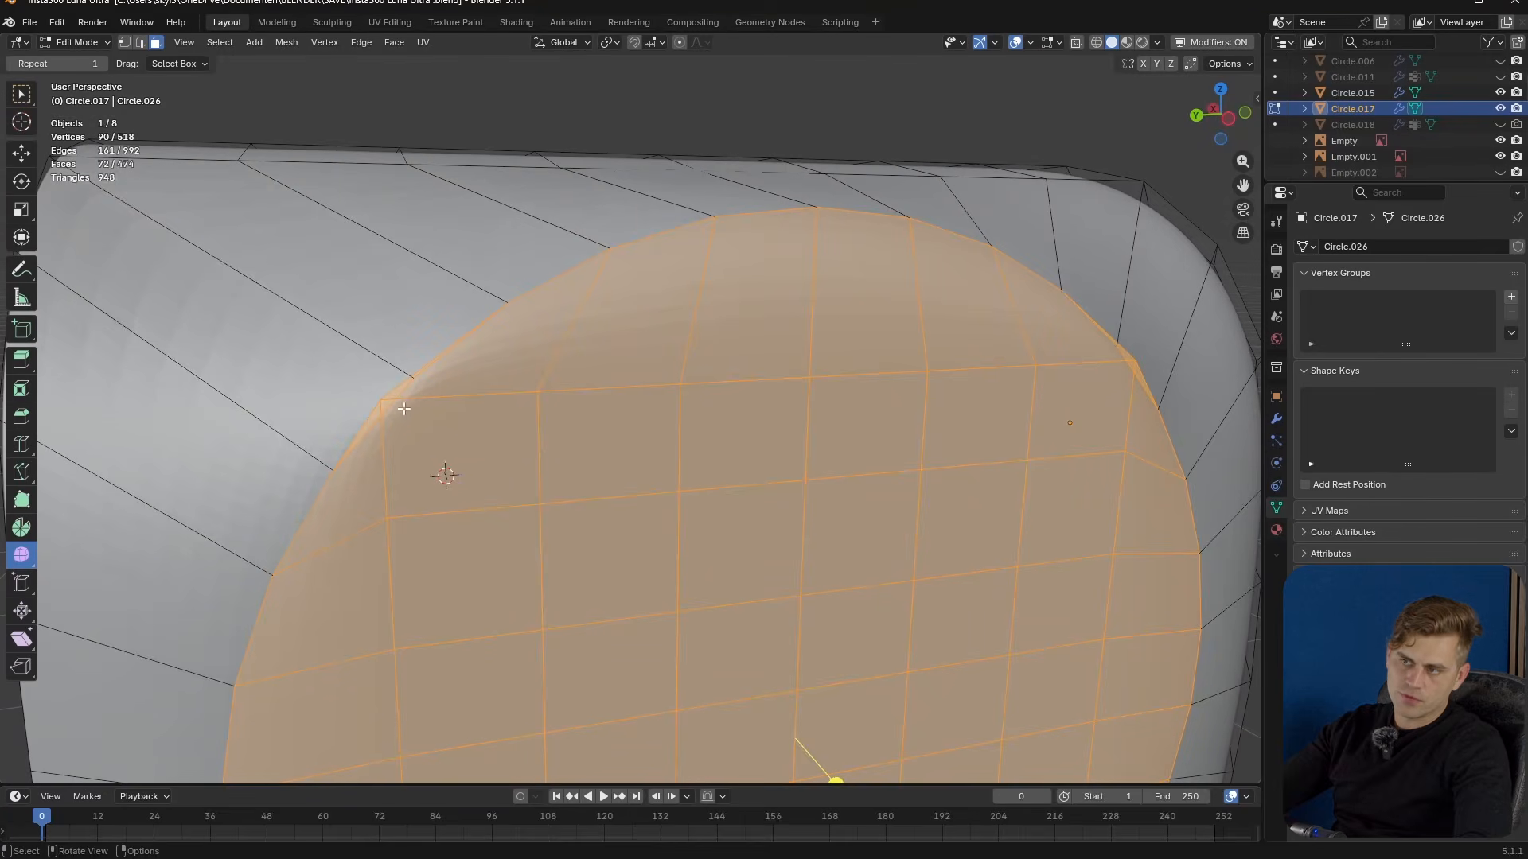
- Select the four corner vertices of the inner side grid and scale them by 0.882 along Y and about 0.95 along Z
key(1)
click(382, 404)
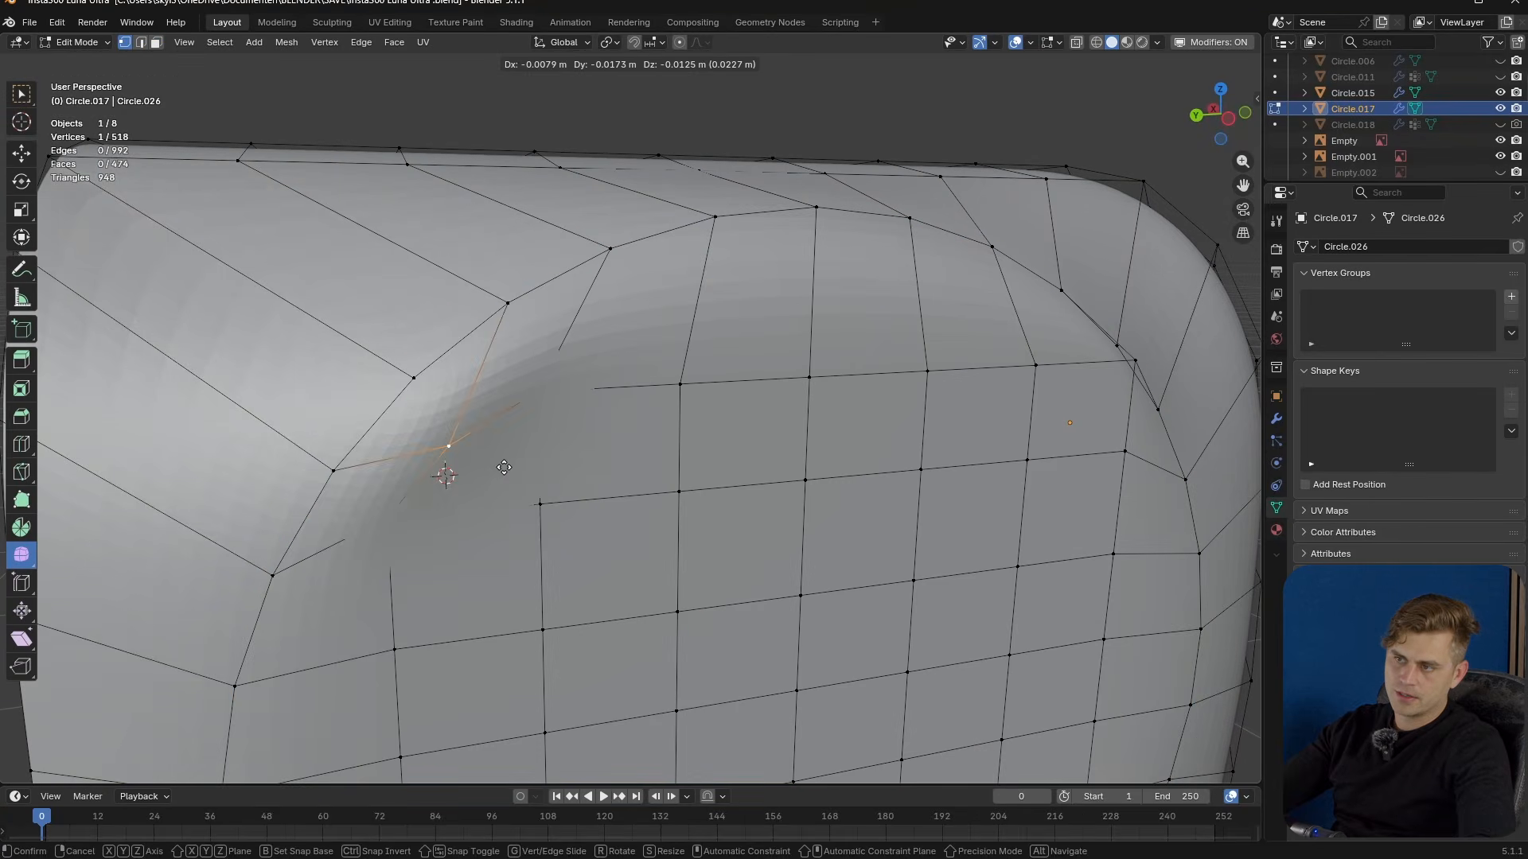
middle_drag(503, 475, 464, 452)
scroll(1088, 392, down, 2)
shift+click(1048, 386)
shift+scroll(979, 516, down, 5)
shift+click(1052, 689)
shift+click(477, 680)
key(s)
key(y)
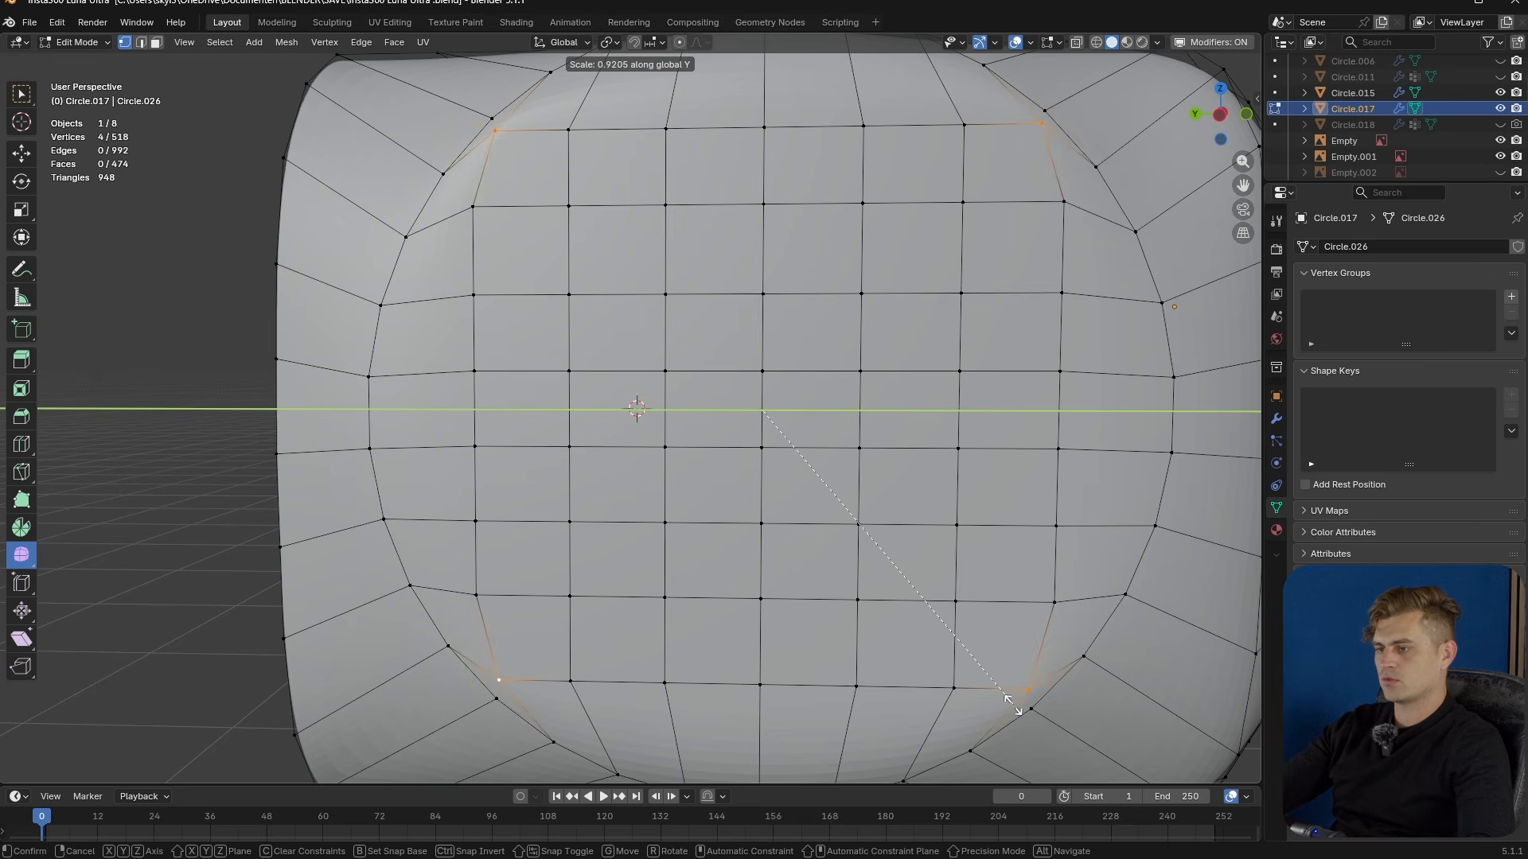
click(1001, 691)
key(s)
key(z)
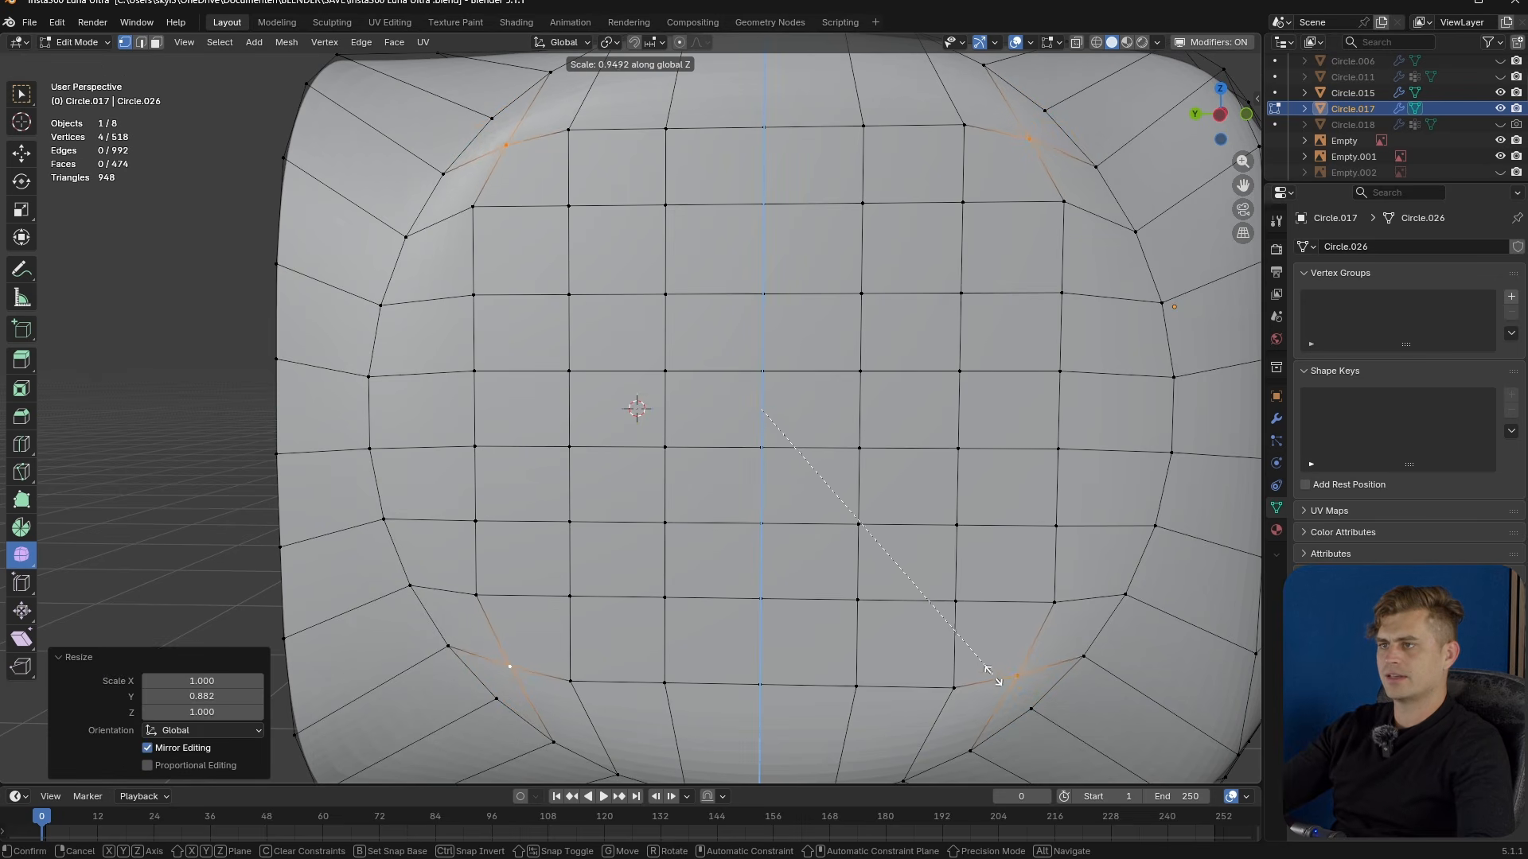
key(Escape)
- Apply smooth shading to the head body and inspect the resulting side surface
key(Tab)
middle_drag(749, 487, 613, 508)
right_click(743, 491)
click(743, 490)
scroll(611, 474, up, 2)
key(Tab)
middle_drag(774, 638, 806, 615)
- Try sharpening the circular edge loop on the side of the head body and inspect the surface in Object Mode
key(2)
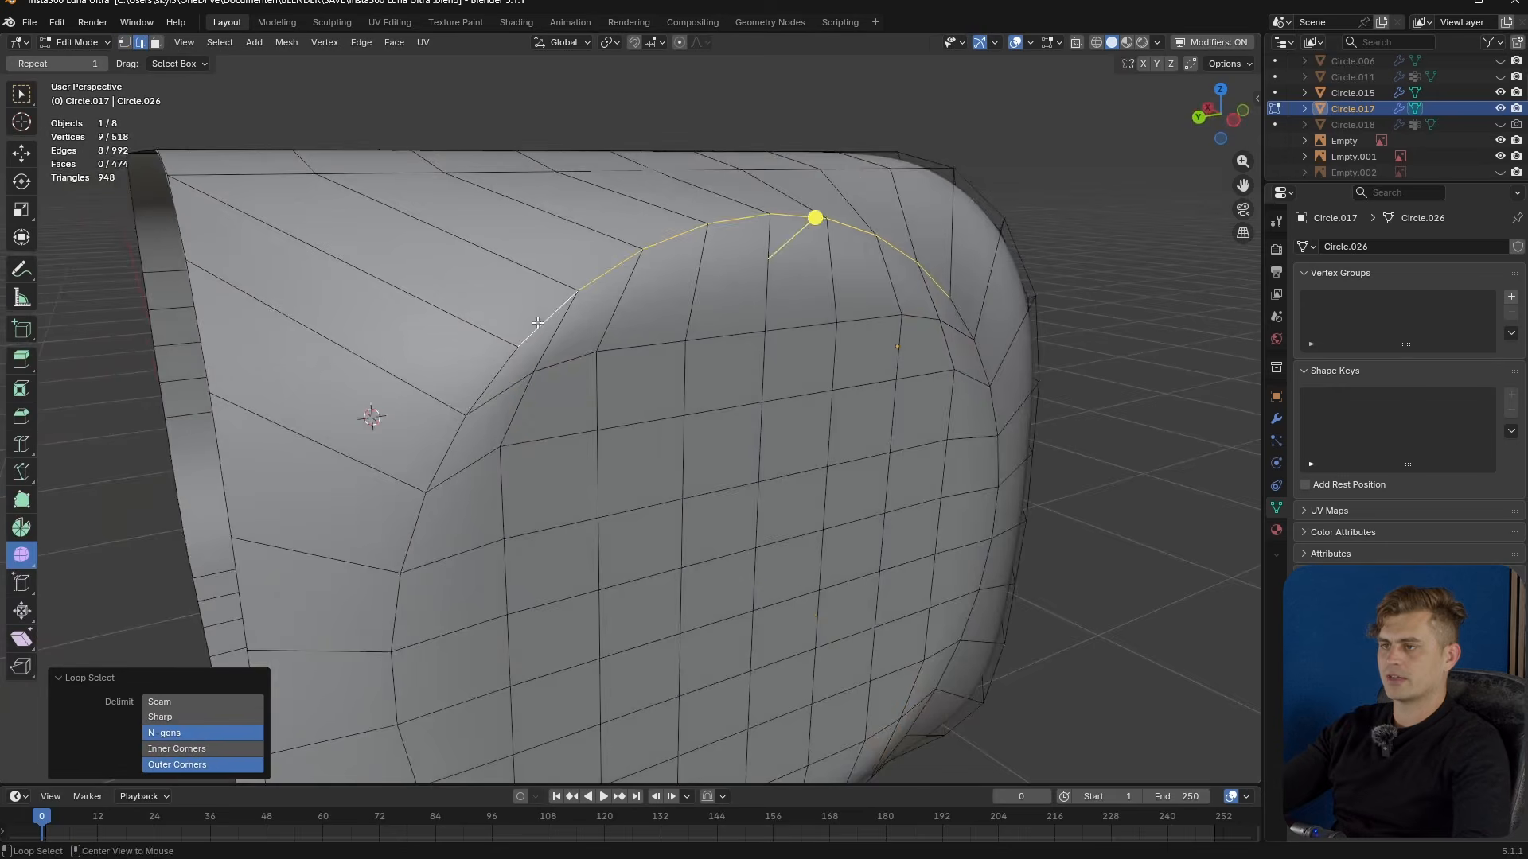
alt+click(538, 321)
middle_drag(526, 324, 549, 368)
middle_drag(912, 543, 667, 432)
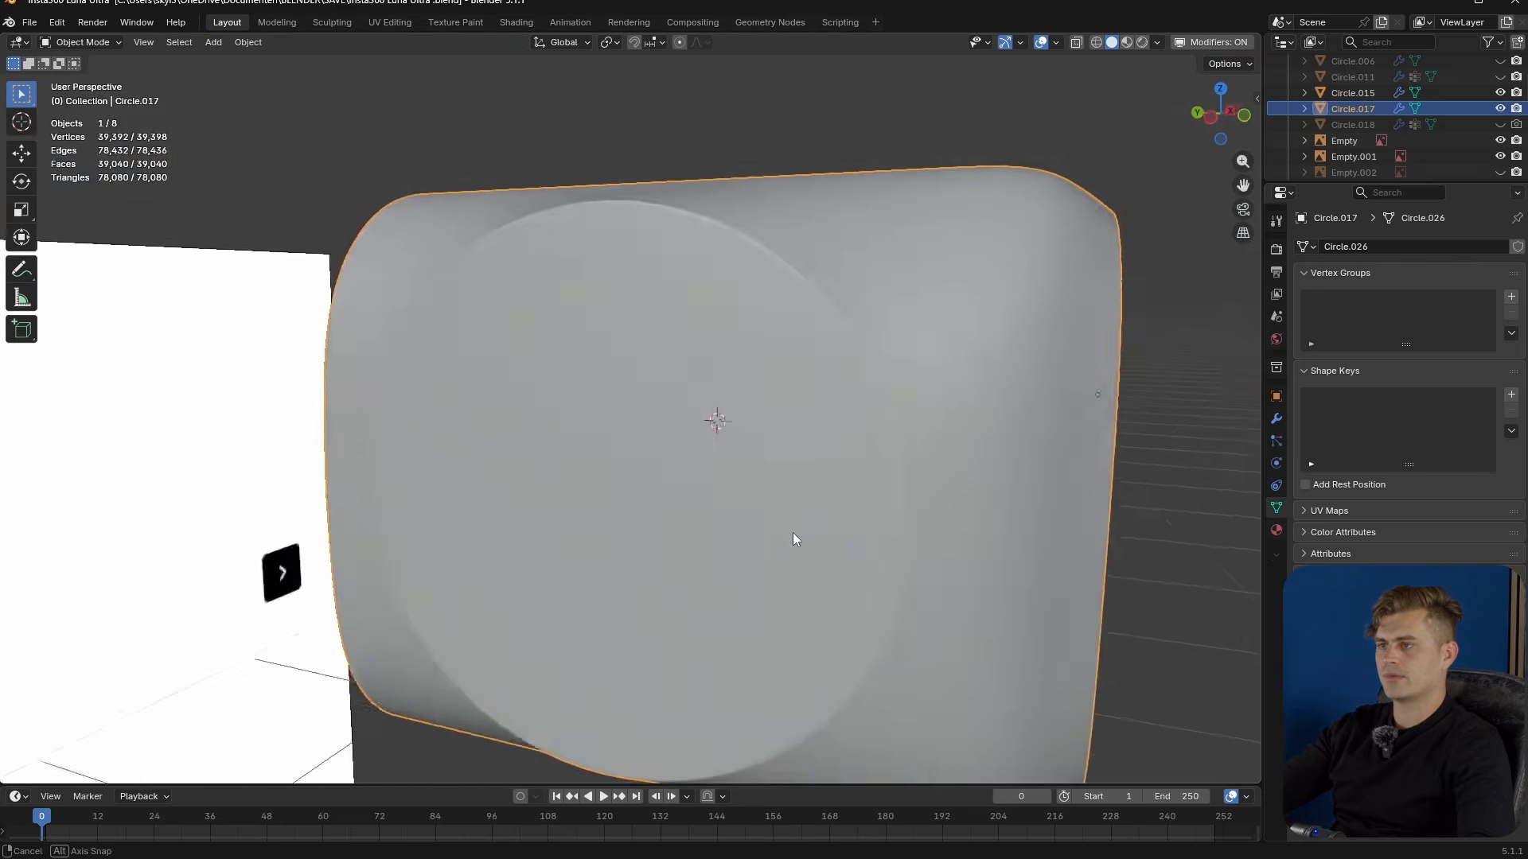
key(Tab)
key(Tab)
middle_drag(541, 318, 605, 389)
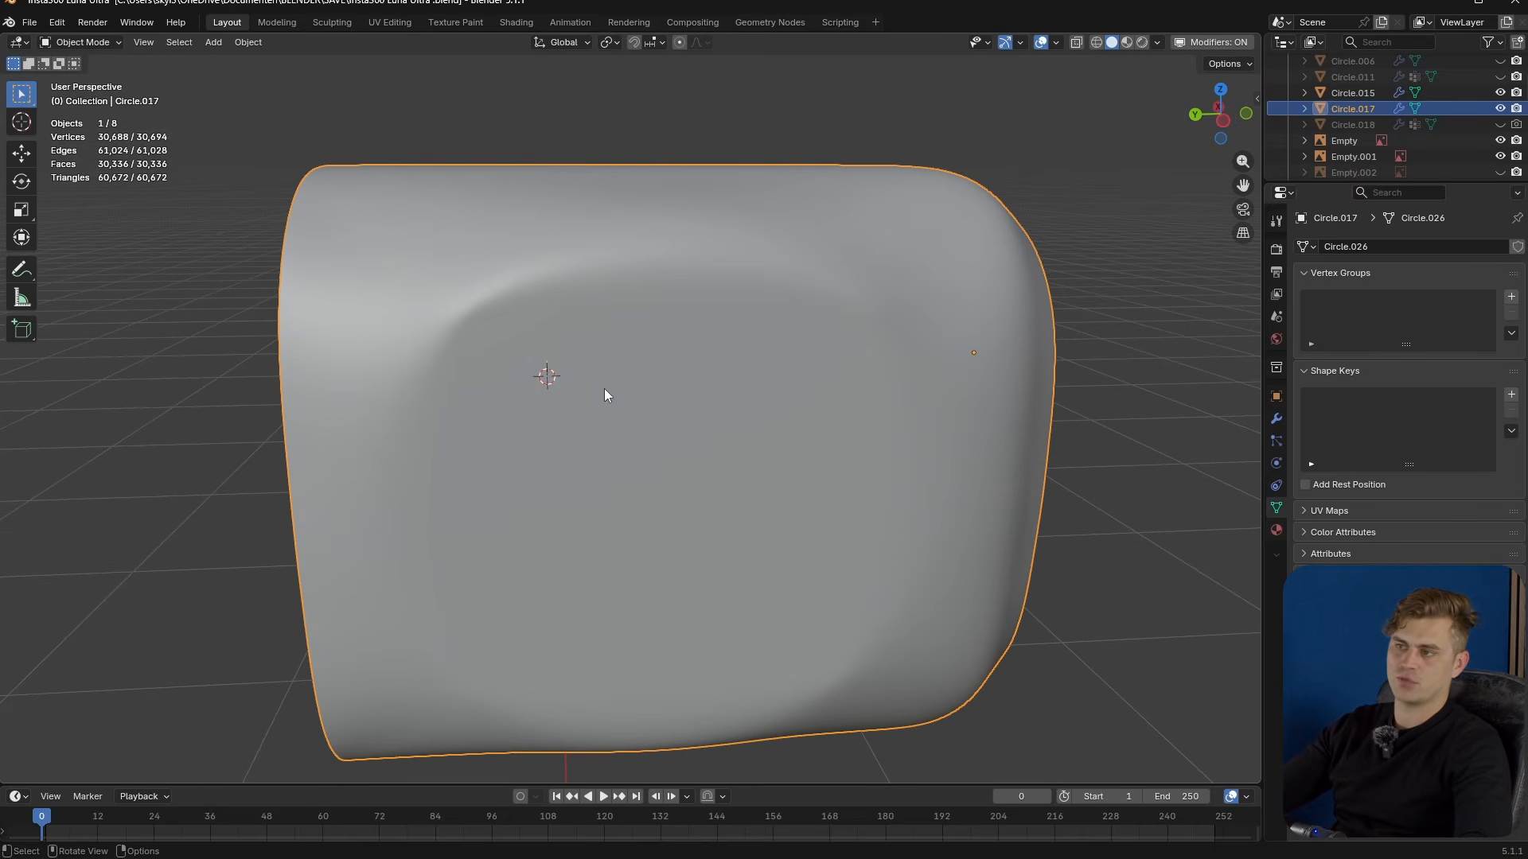
middle_drag(765, 418, 795, 446)
key(Tab)
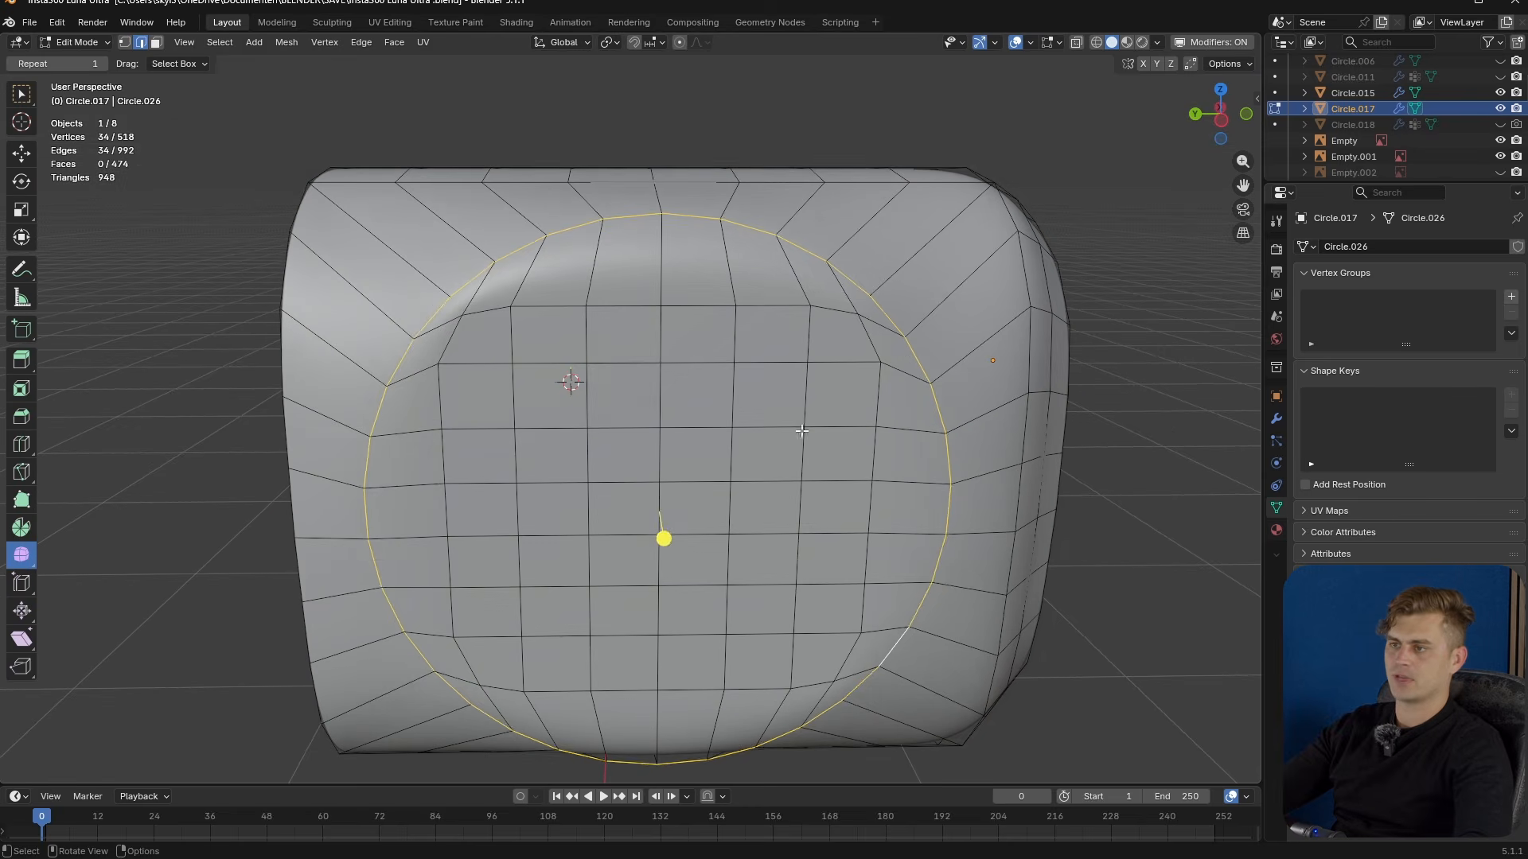
- Select the full circular edge loop on the side, duplicate it in place and separate the copy into its own object
key(2)
alt+click(434, 313)
middle_drag(437, 314, 670, 348)
alt+shift+click(718, 573)
alt+shift+click(720, 614)
alt+shift+click(998, 468)
middle_drag(998, 468, 986, 487)
key(shift+d)
right_click(986, 487)
key(p)
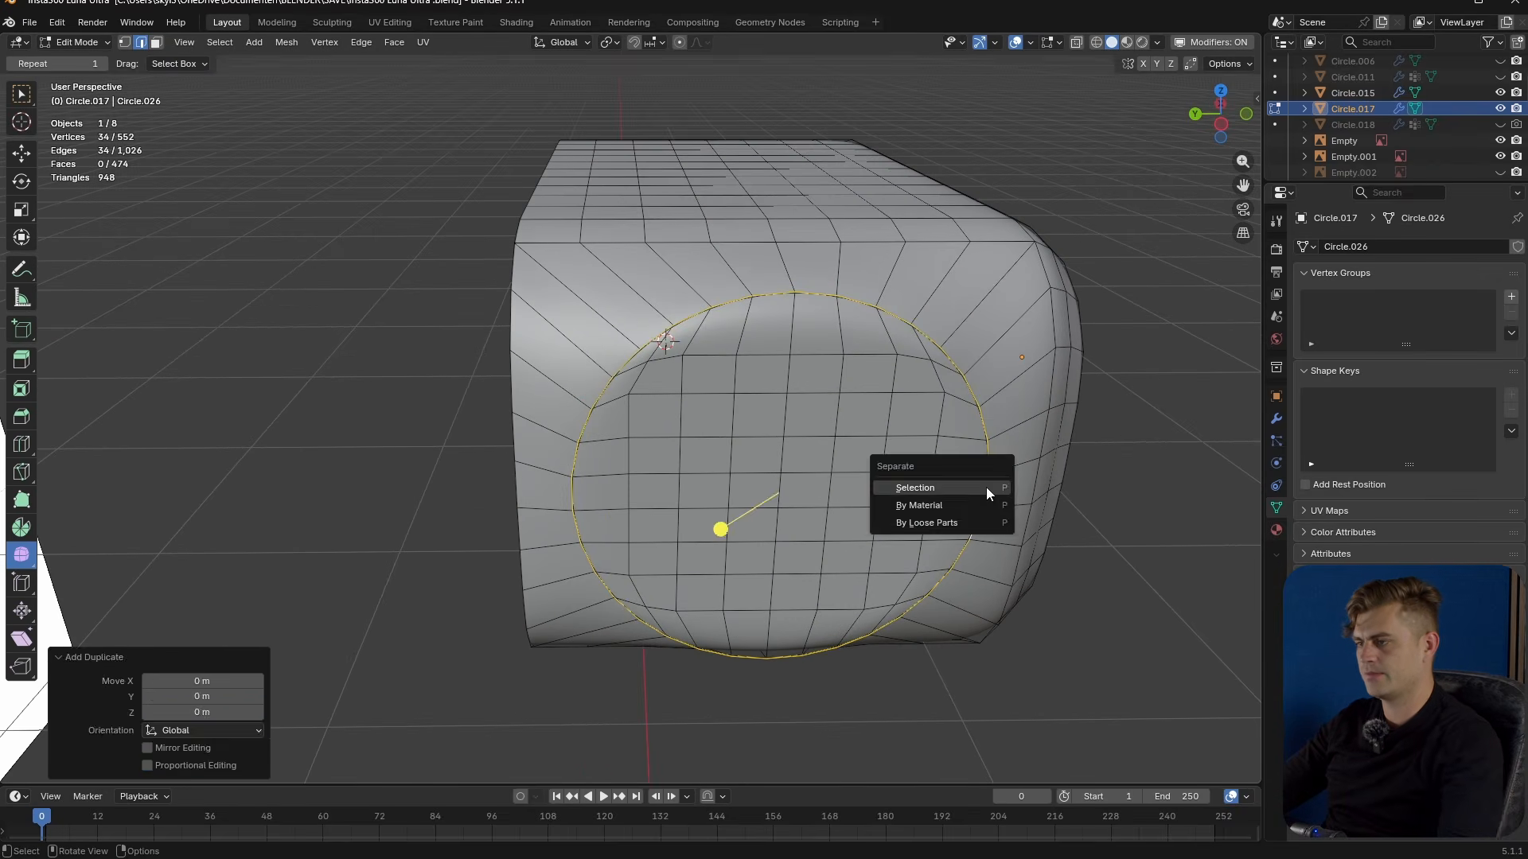
click(986, 487)
key(Tab)
- Move the separated ring outward about 0.005 m along negative X
click(961, 365)
middle_drag(960, 366, 1042, 409)
key(g)
key(x)
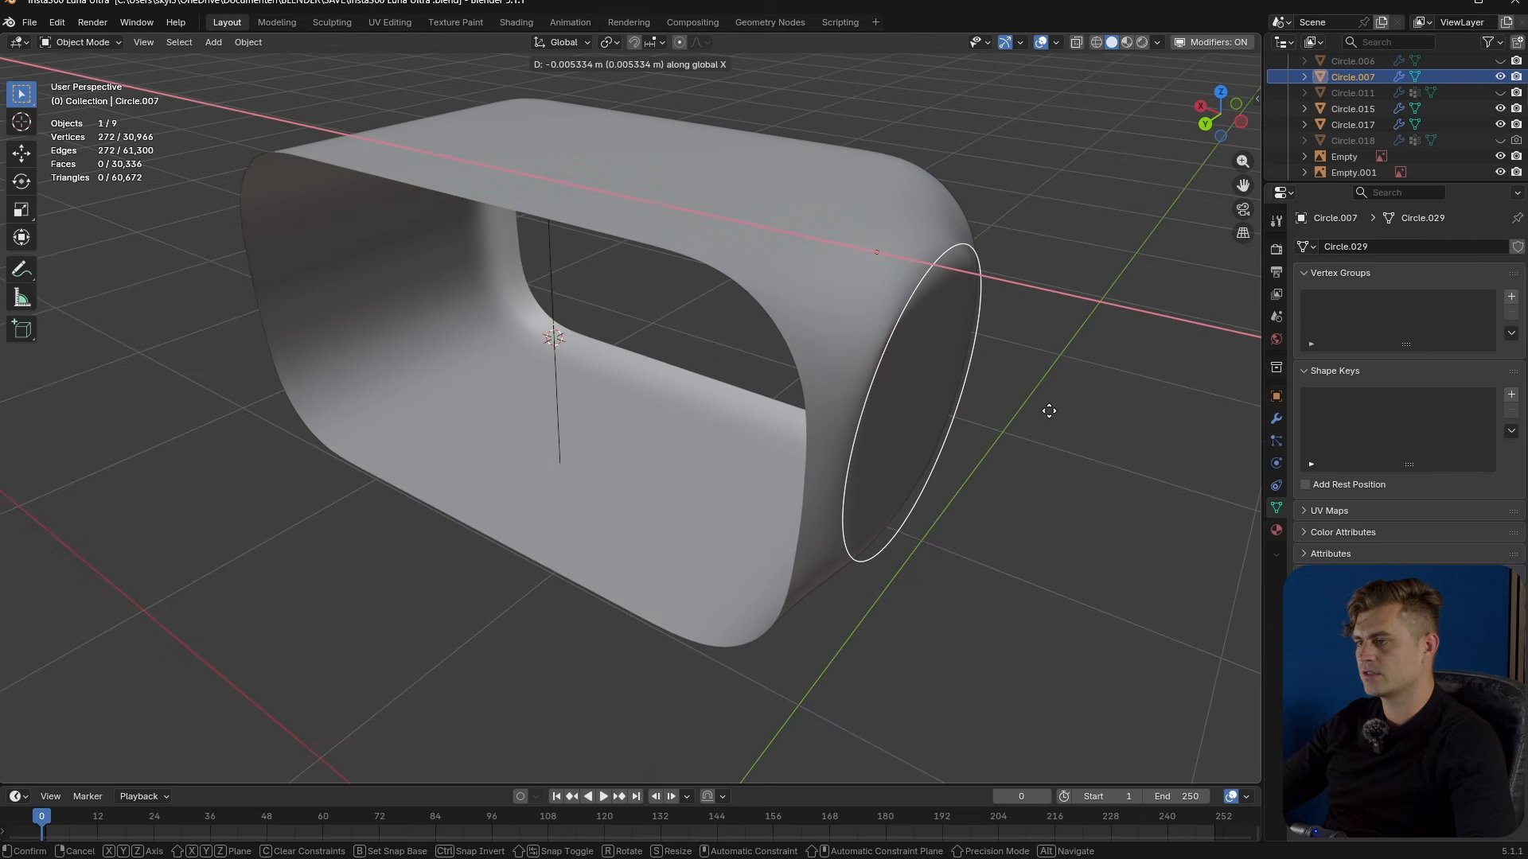
click(1048, 412)
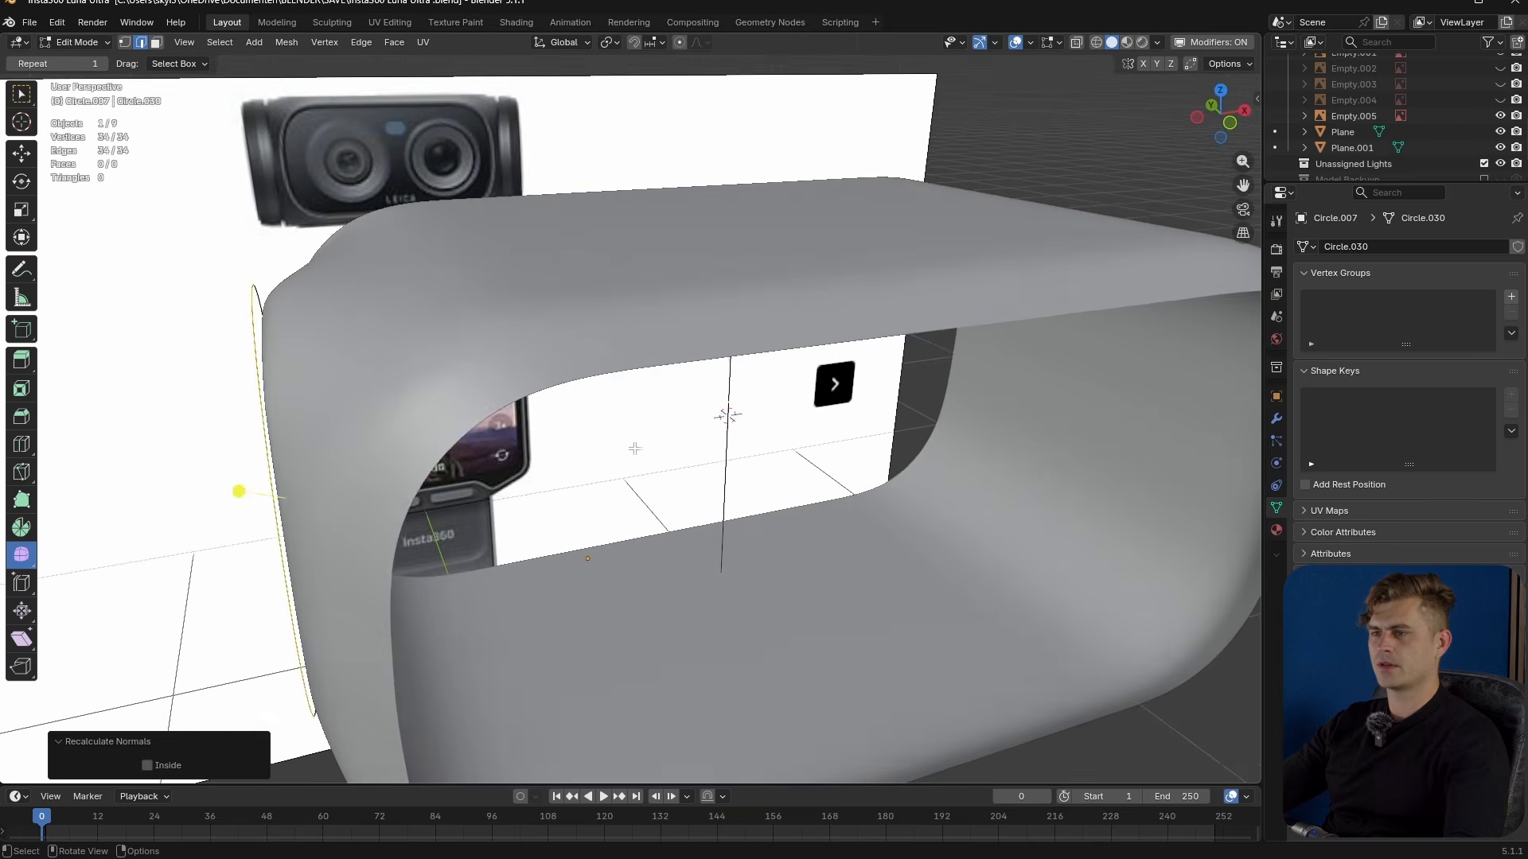
key(Tab)
- Select the circular edge loop on the side of the head body and scale it up by about 1.117 against the front reference
key(Tab)
middle_drag(522, 340, 633, 366)
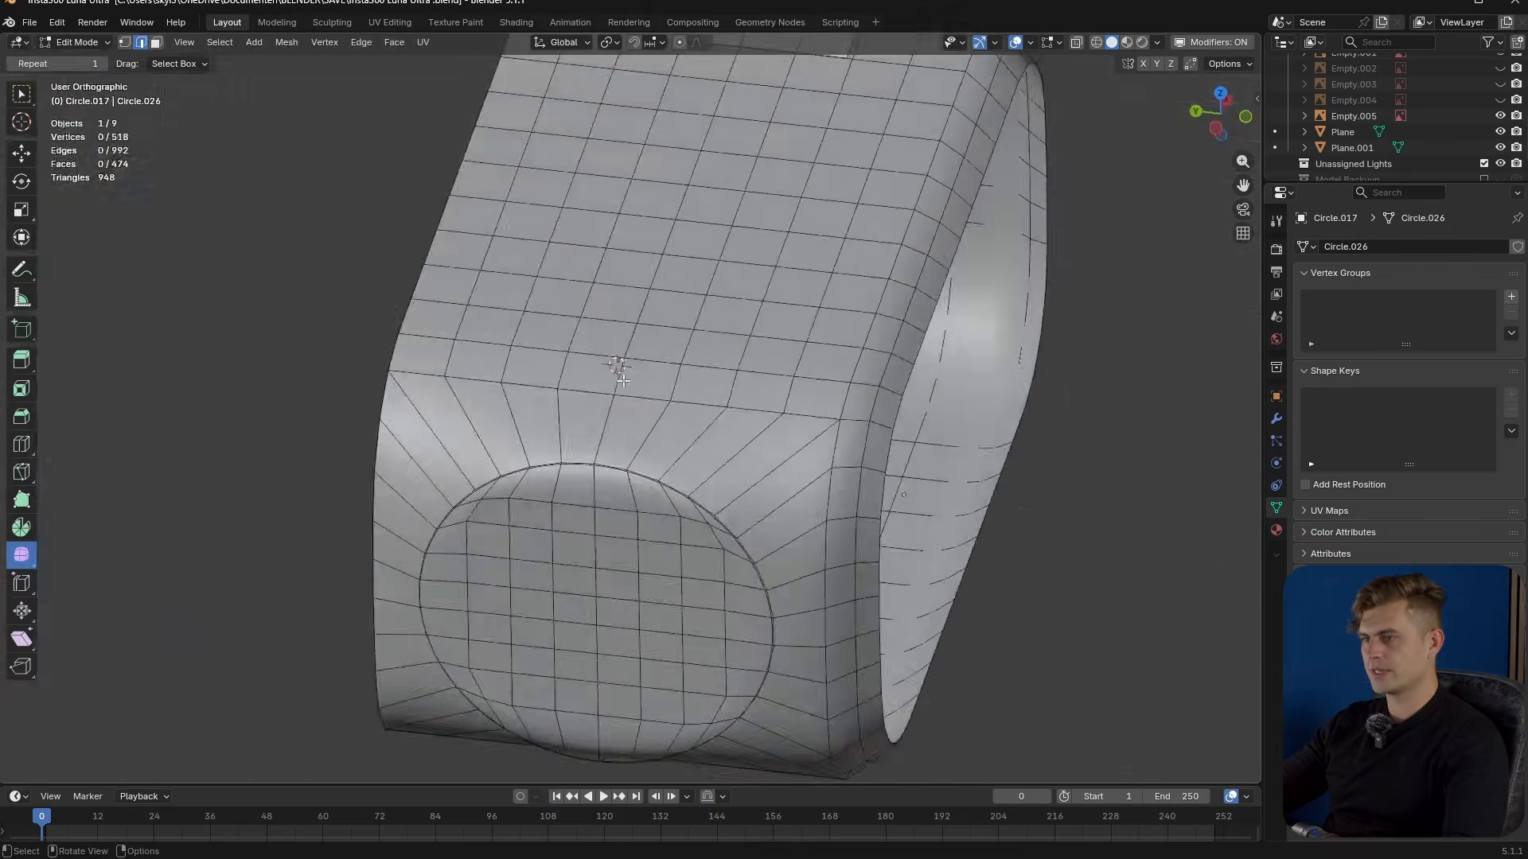
key(KP_1)
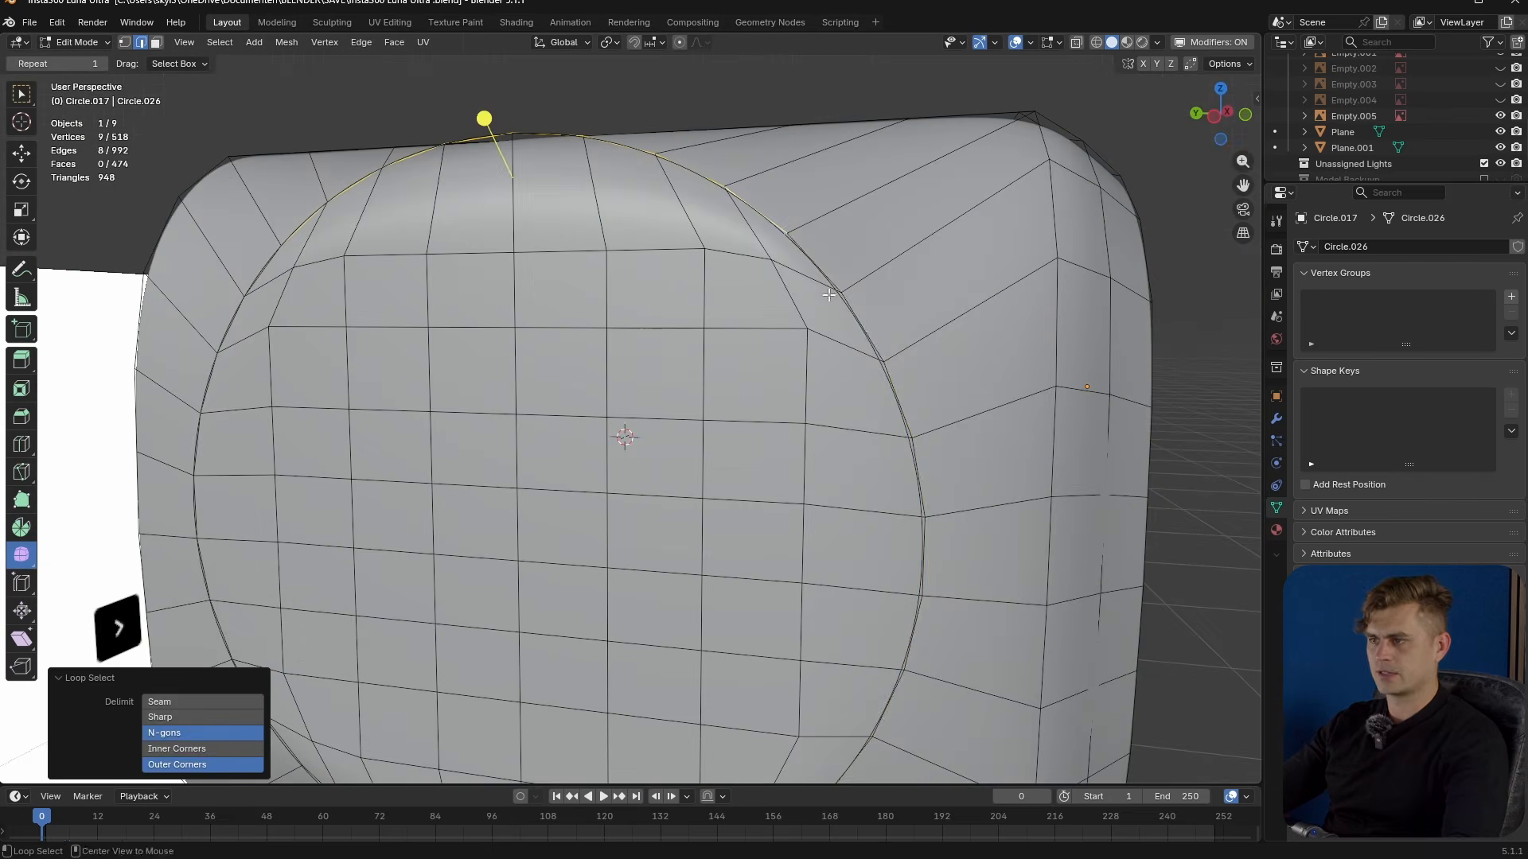
alt+click(436, 318)
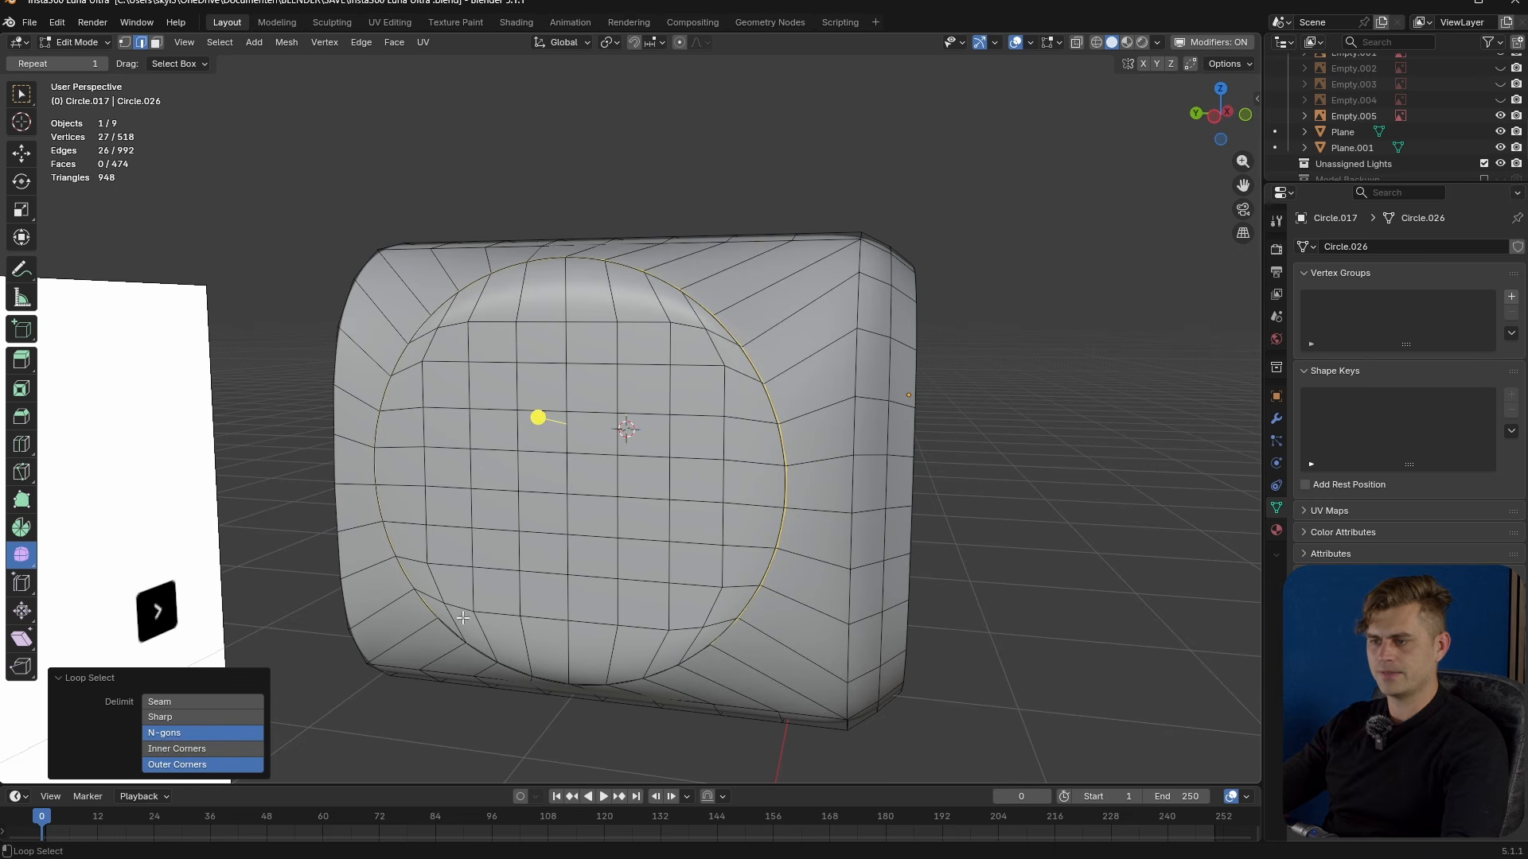
alt+shift+click(505, 665)
key(KP_1)
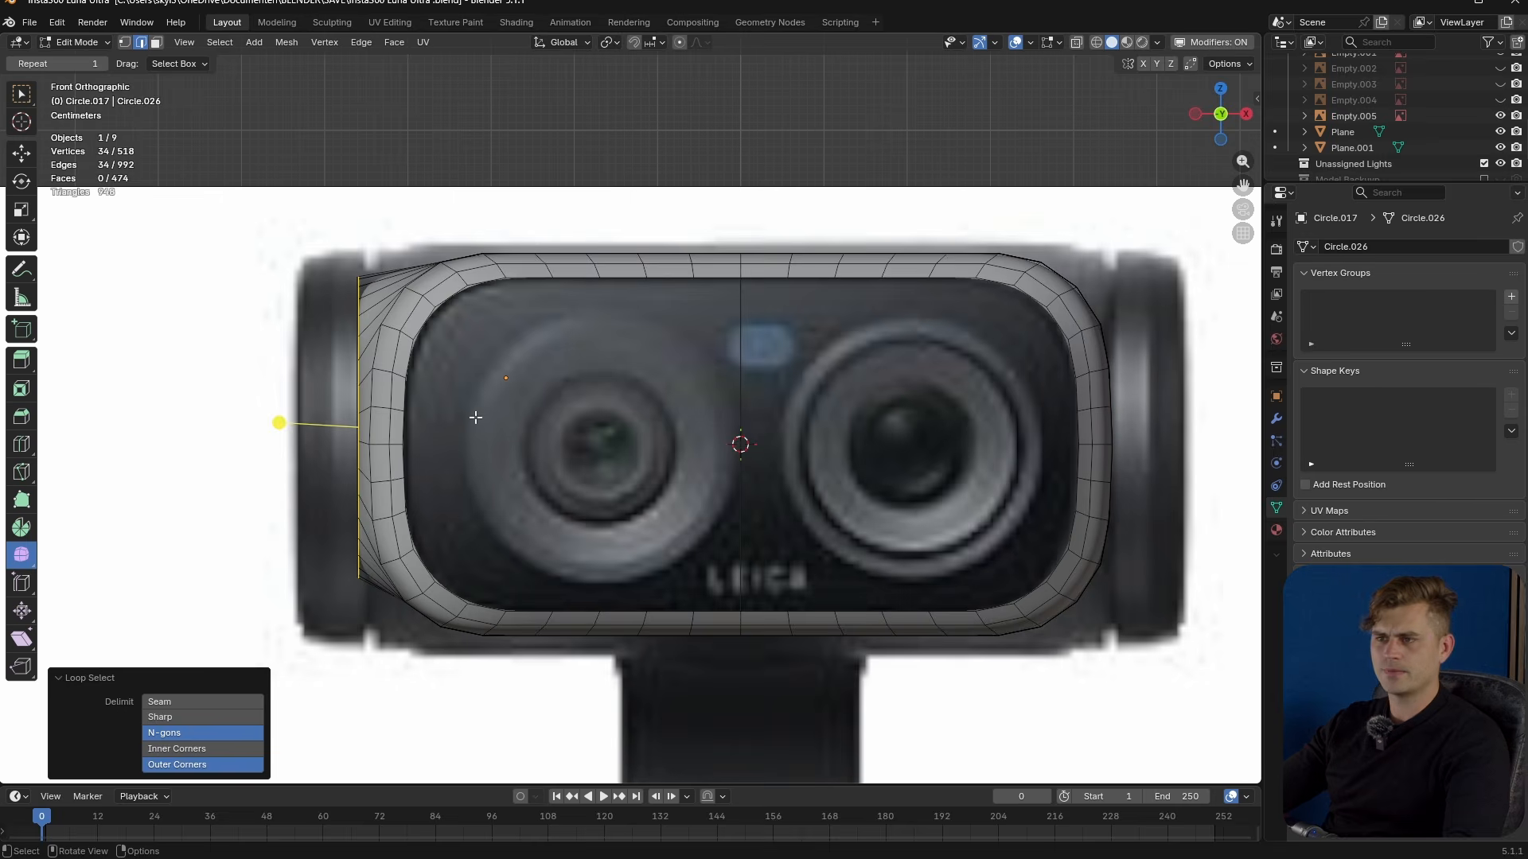
scroll(475, 417, up, 1)
key(s)
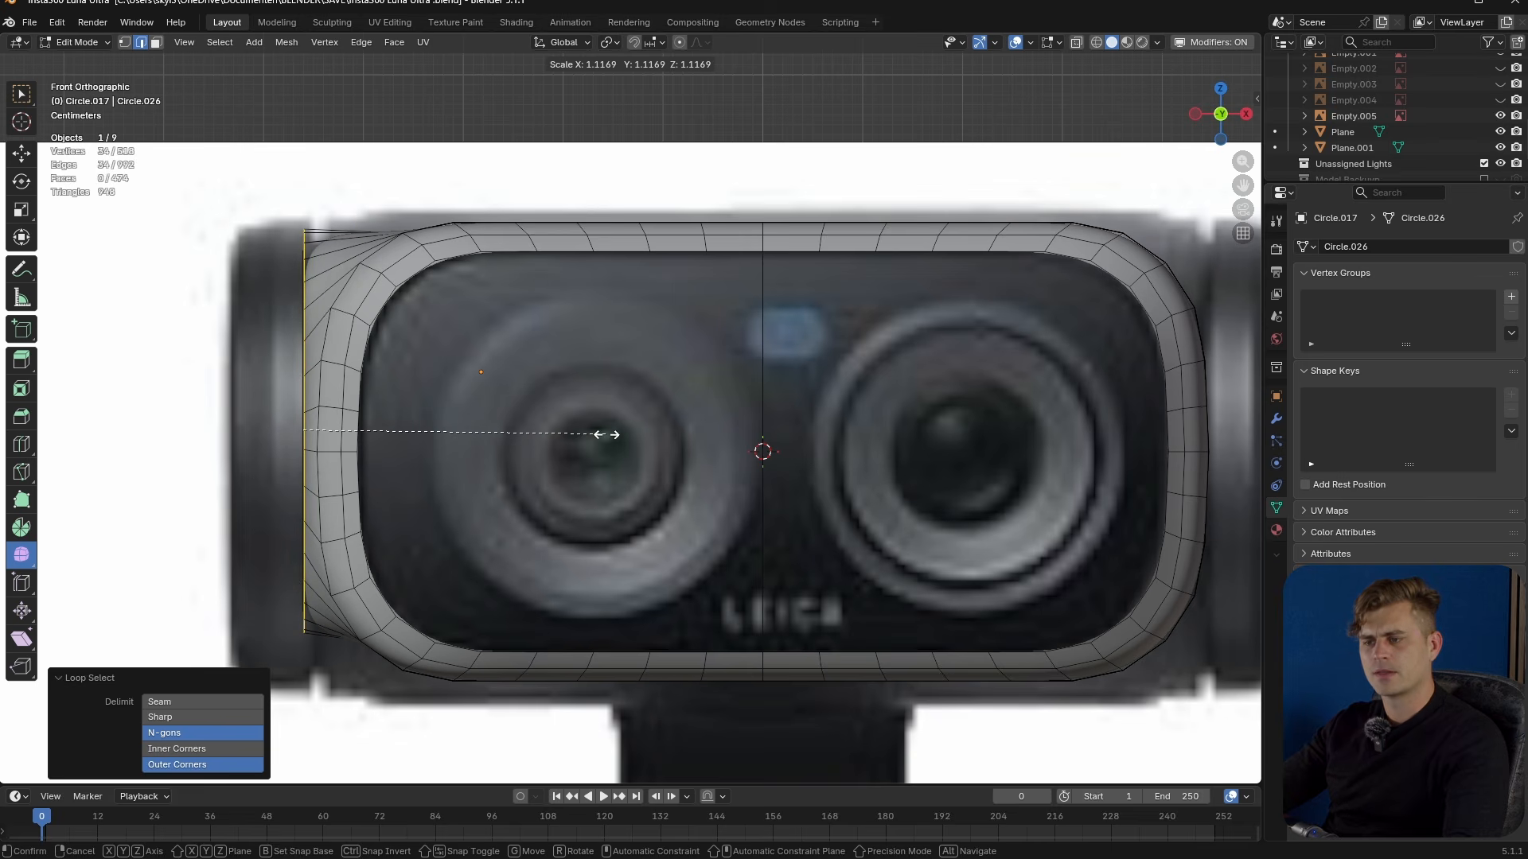
click(608, 435)
- Move the lower corner edge row of the head body by about -0.0106 m in X and -0.0153 m in Z to follow the reference
shift+middle_drag(532, 522, 658, 429)
alt+click(675, 394)
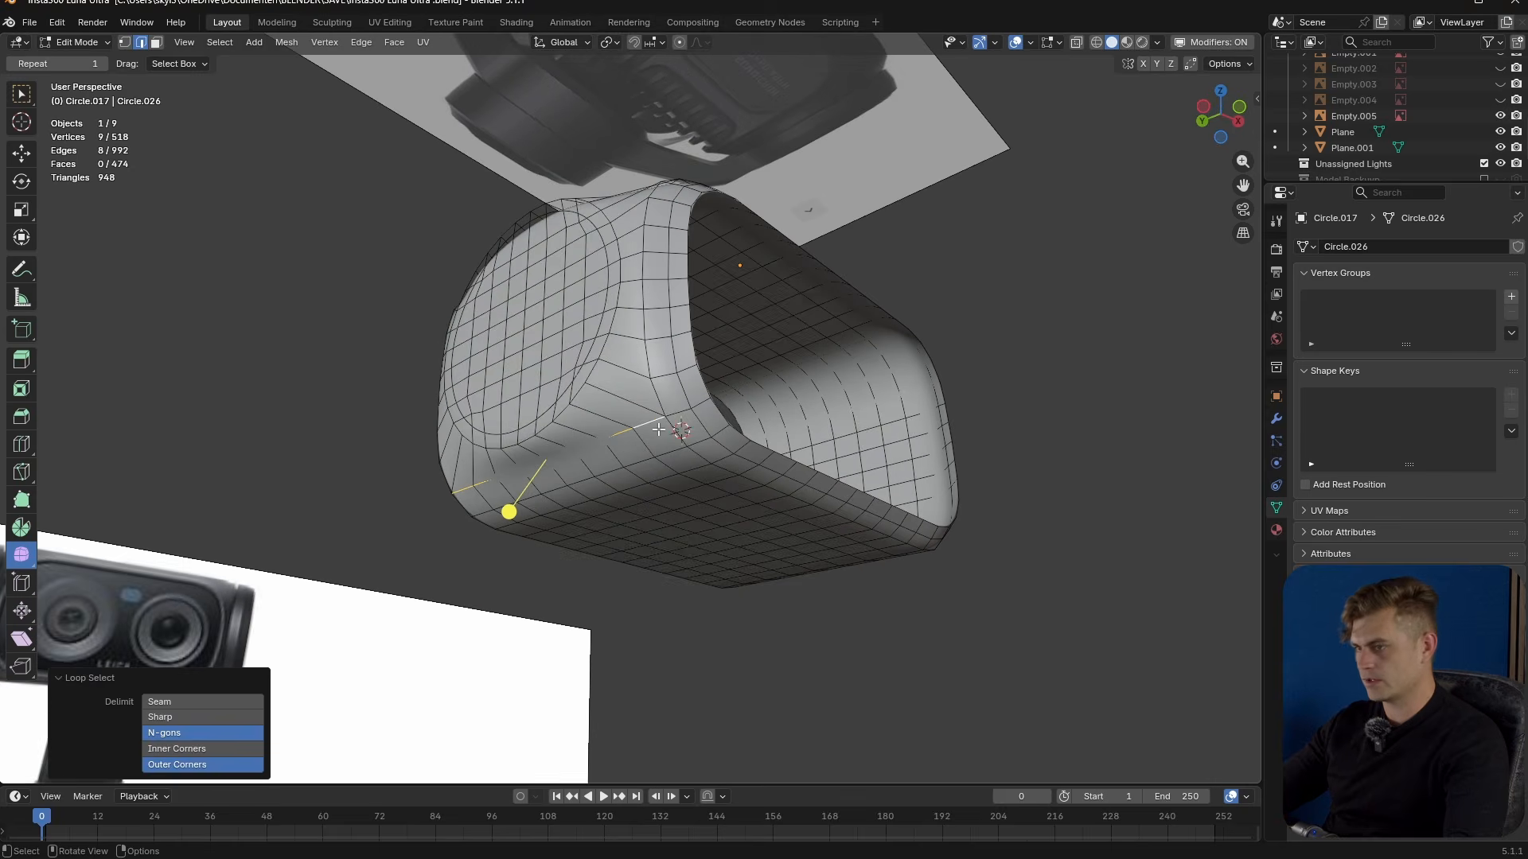
key(KP_1)
scroll(493, 589, up, 5)
shift+middle_drag(467, 614, 648, 390)
key(g)
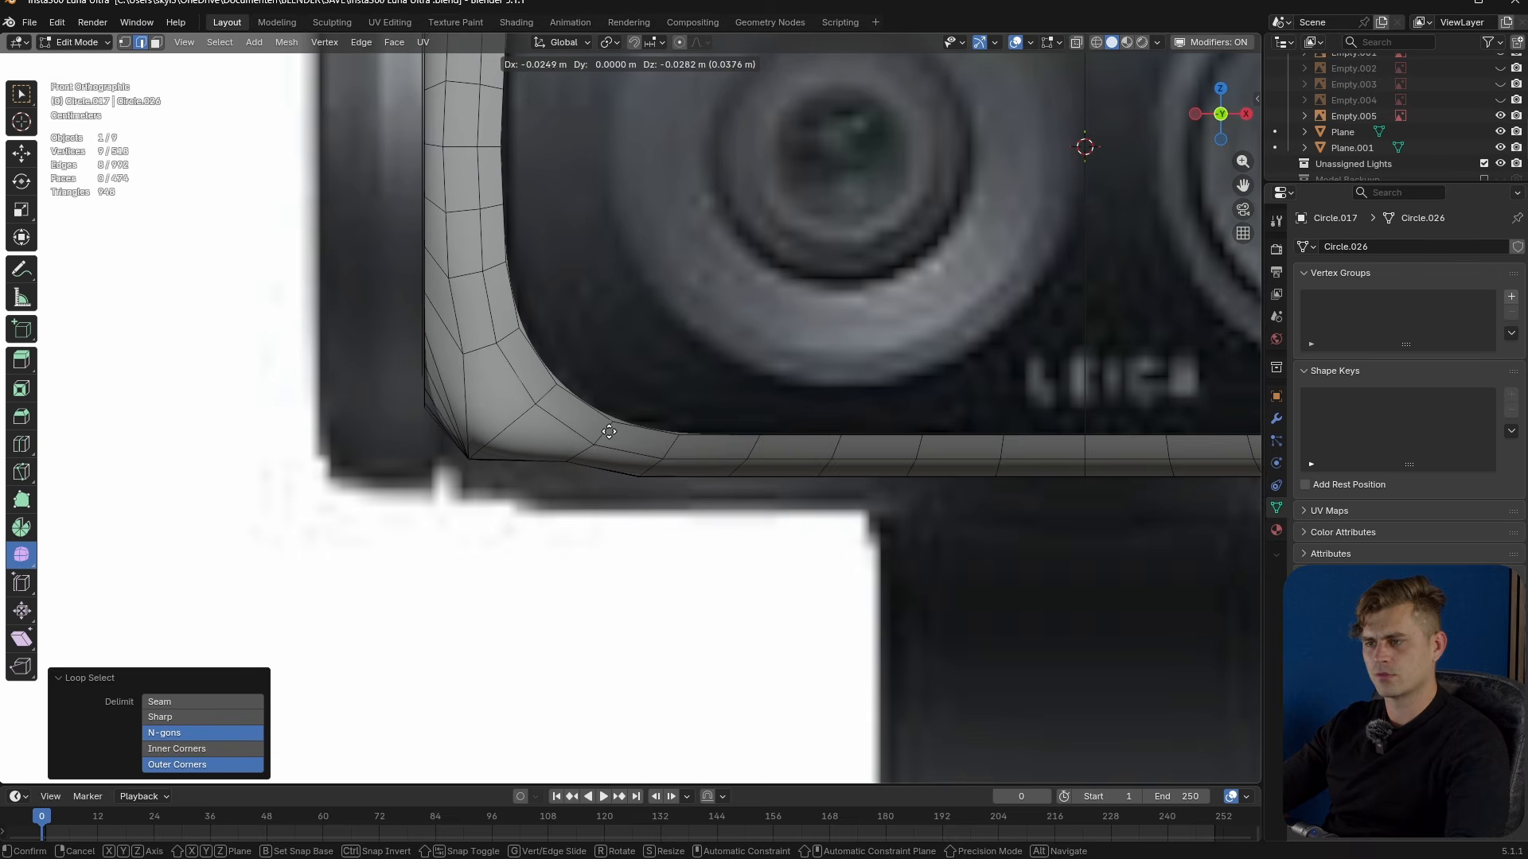
click(607, 436)
- Select the lower corner edge row again and snap the 3D cursor to it
middle_drag(607, 437, 623, 335)
alt+click(583, 317)
click(577, 263)
middle_drag(501, 386, 604, 364)
ctrl+click(463, 457)
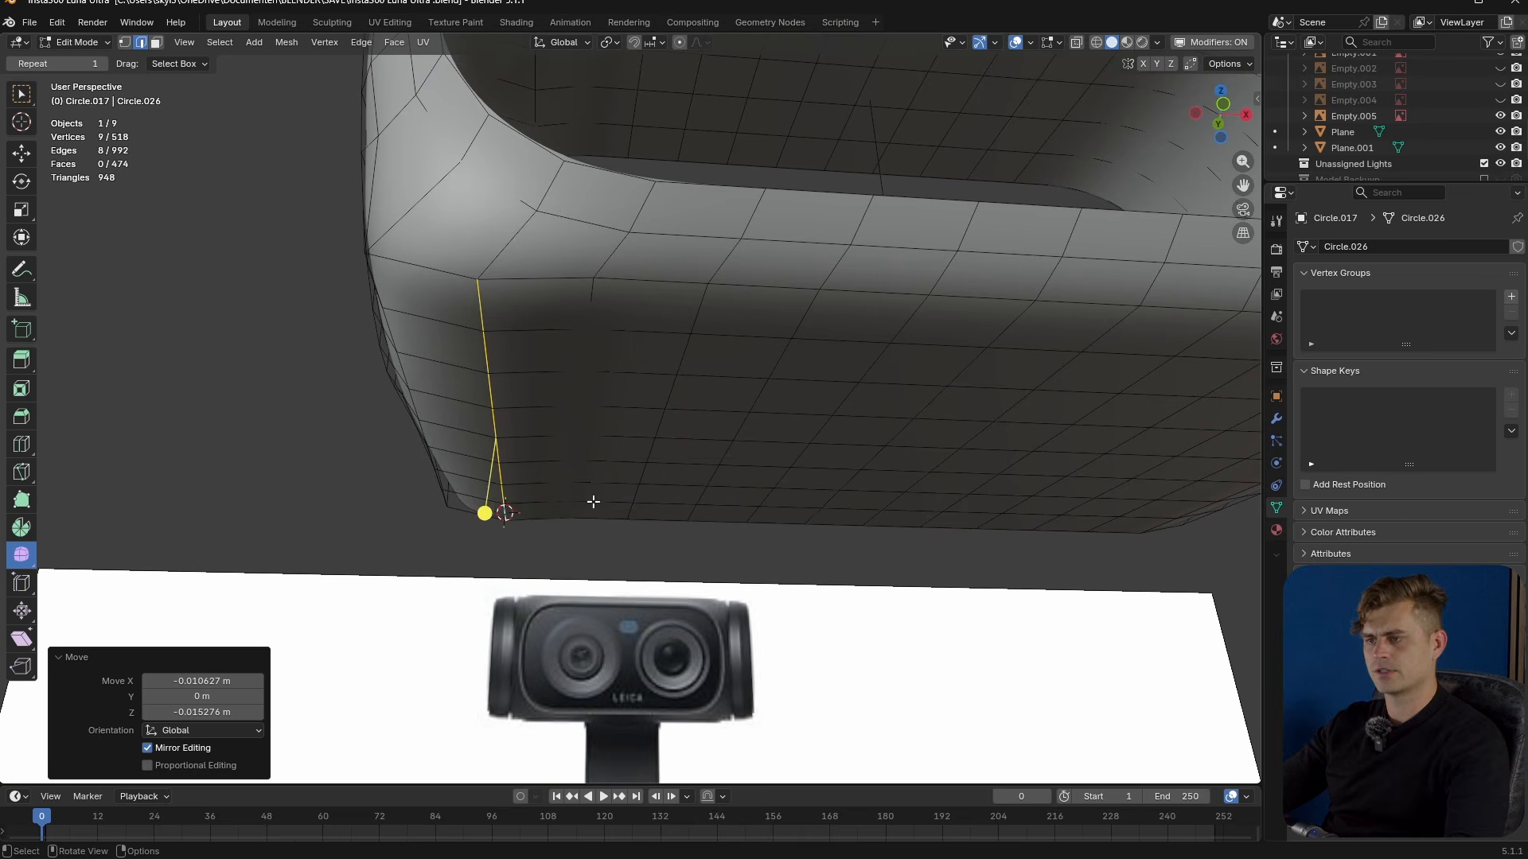
key(shift+s)
- Select the whole rectangular region of faces on the underside of the head body
middle_drag(580, 574, 481, 378)
key(3)
click(483, 299)
scroll(631, 368, down, 3)
ctrl+click(1026, 239)
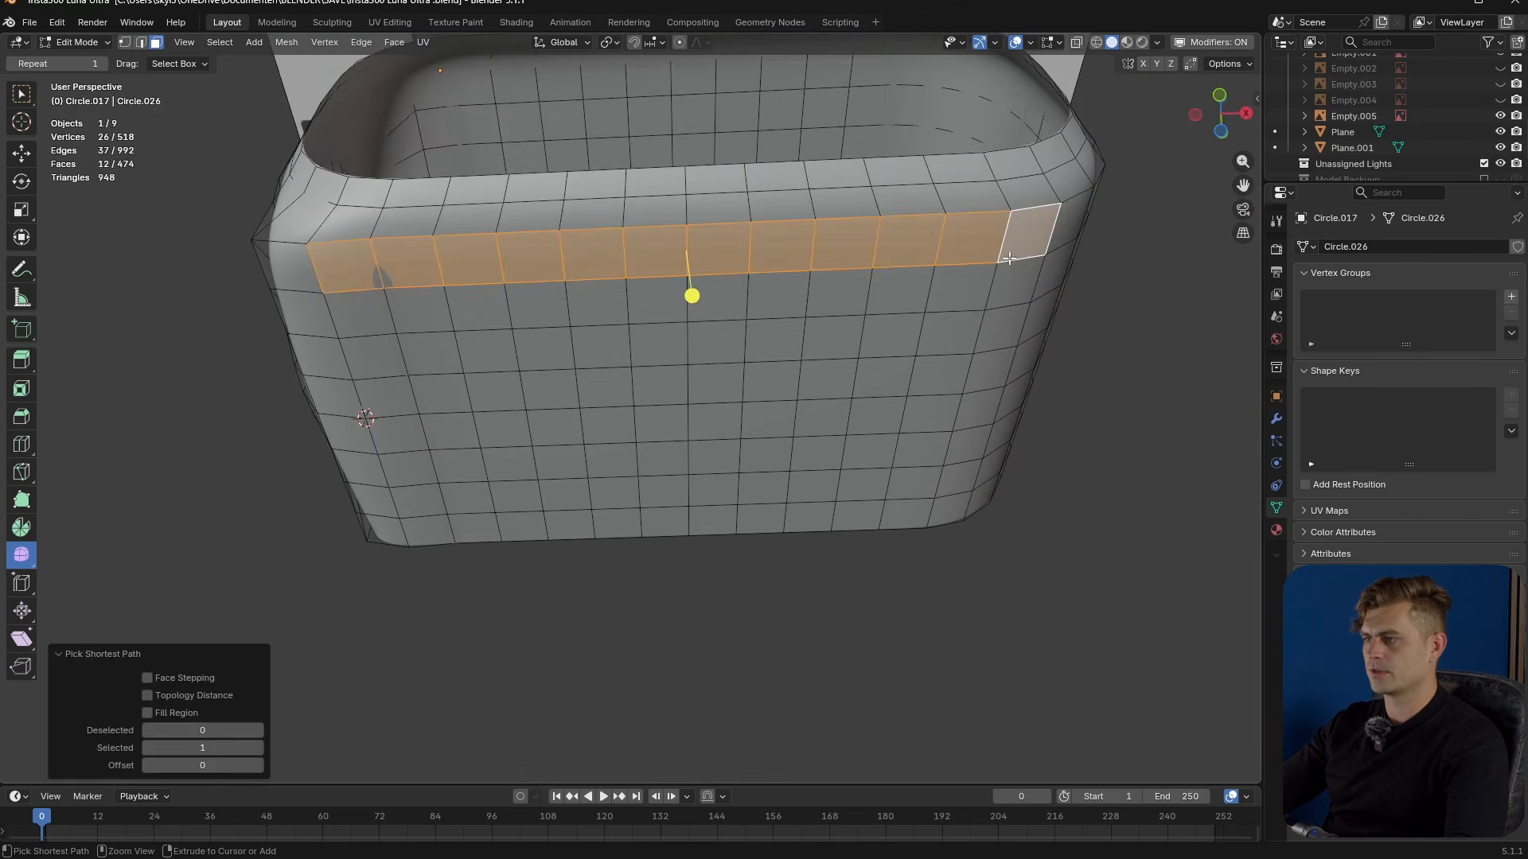
middle_drag(966, 370, 965, 313)
shift+click(966, 526)
ctrl+click(429, 559)
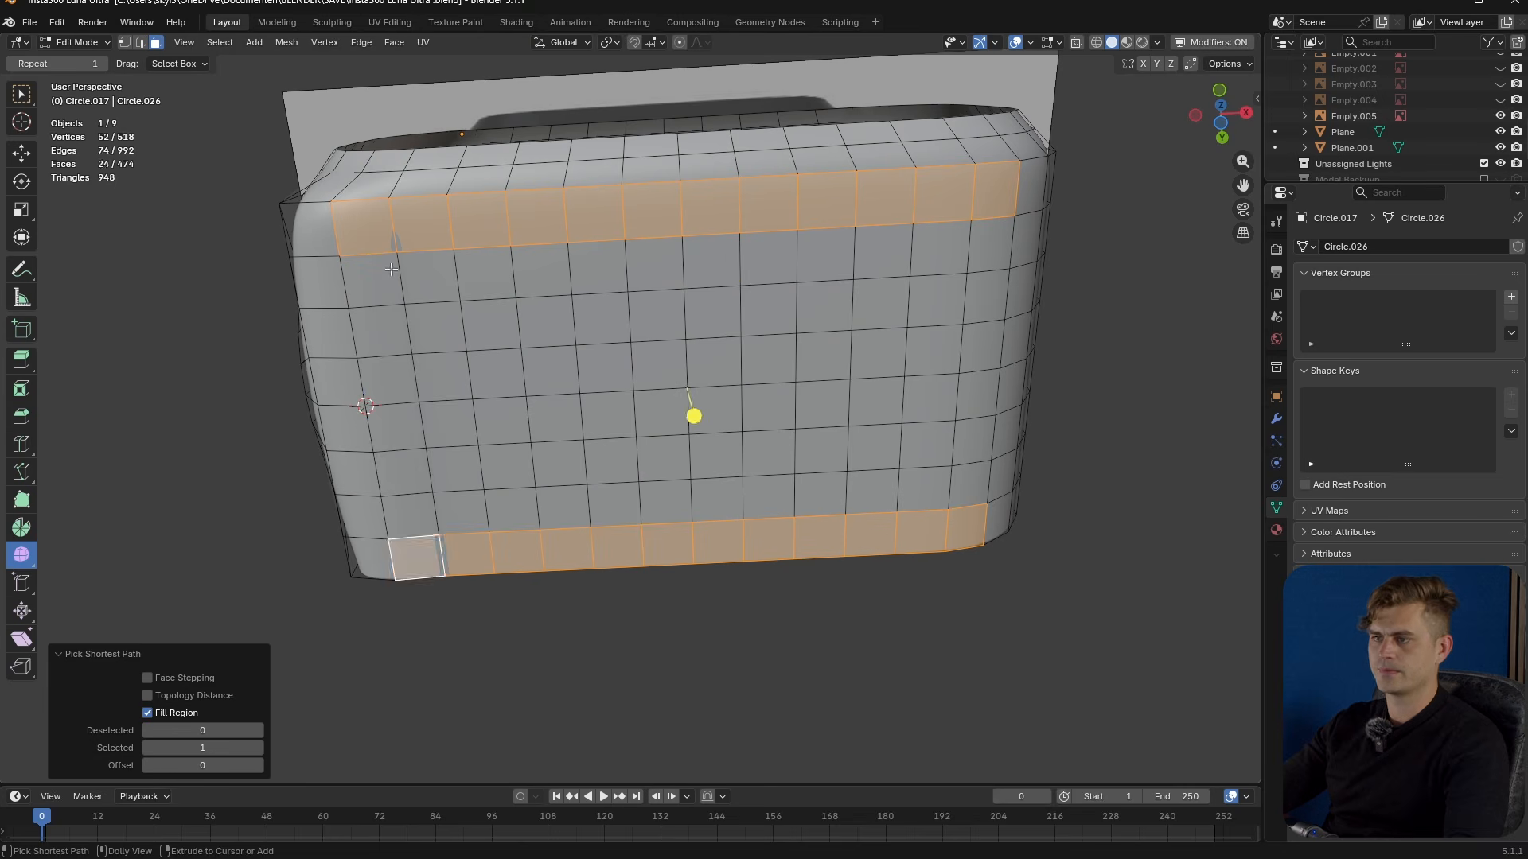
ctrl+click(392, 270)
ctrl+shift+click(980, 265)
ctrl+shift+click(965, 486)
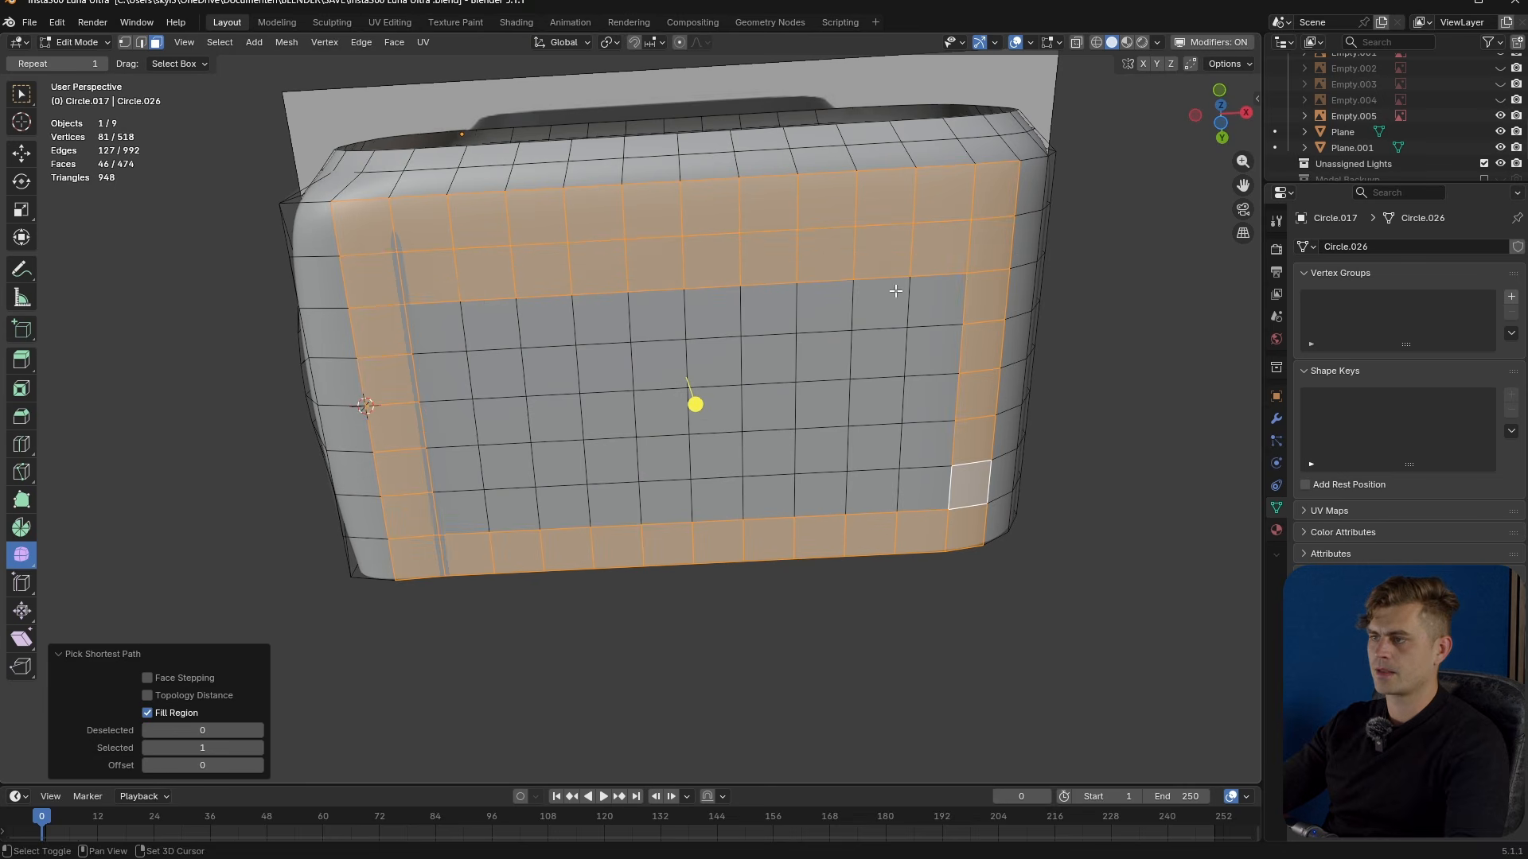
drag(437, 513, 436, 512)
middle_drag(437, 513, 511, 515)
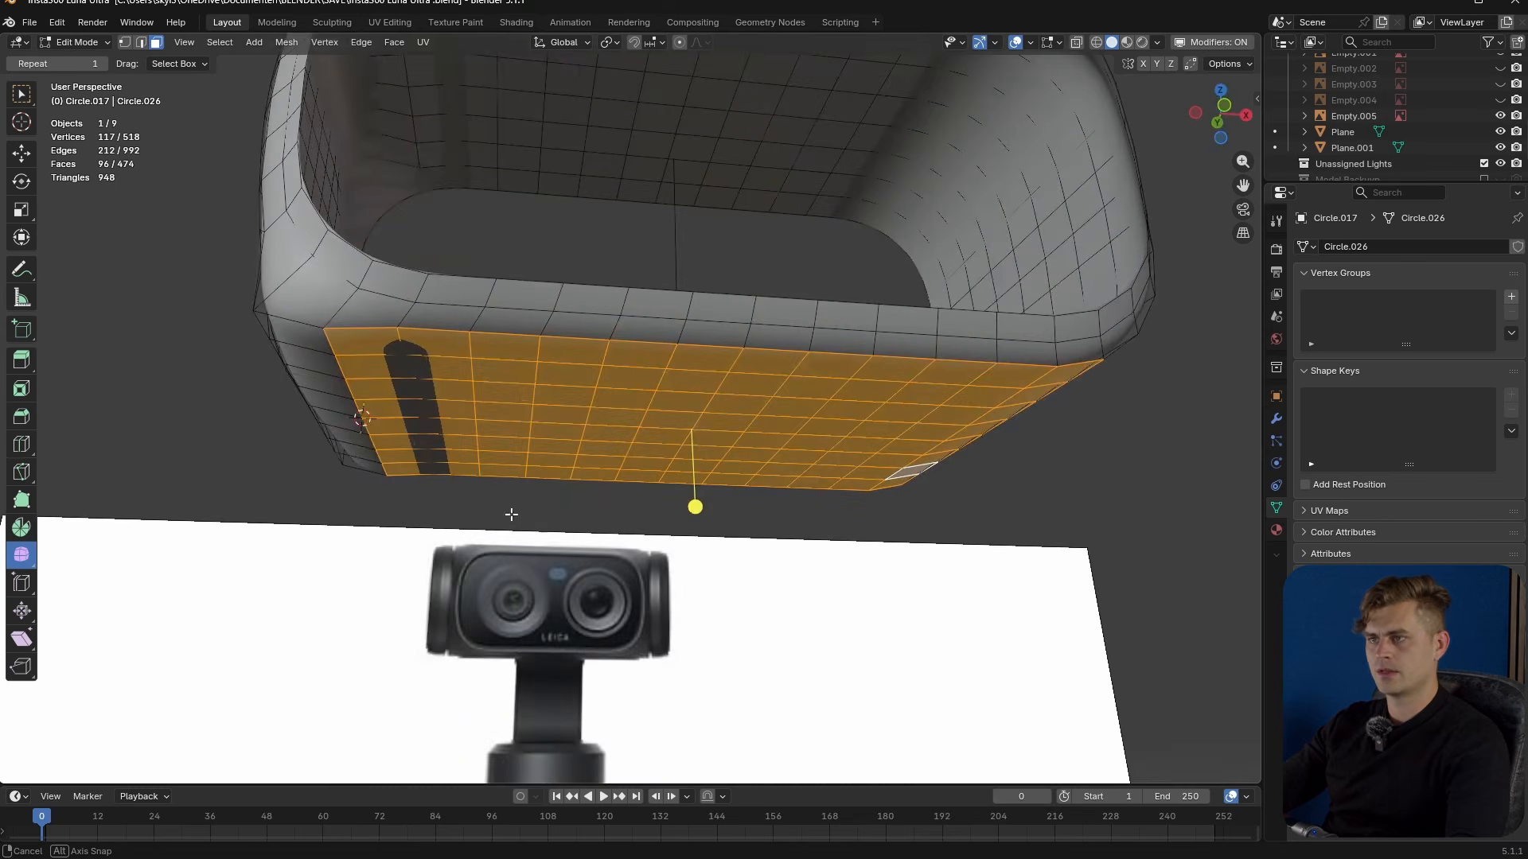
- Set the transform pivot to the 3D cursor and flatten the underside faces with a Z scale of 0
click(610, 42)
click(648, 99)
key(s)
key(z)
key(0)
key(Return)
middle_drag(850, 417, 740, 433)
middle_drag(798, 389, 877, 376)
- Select the positive-X half of the head body in X-ray top view and delete its vertices
key(2)
scroll(947, 323, down, 5)
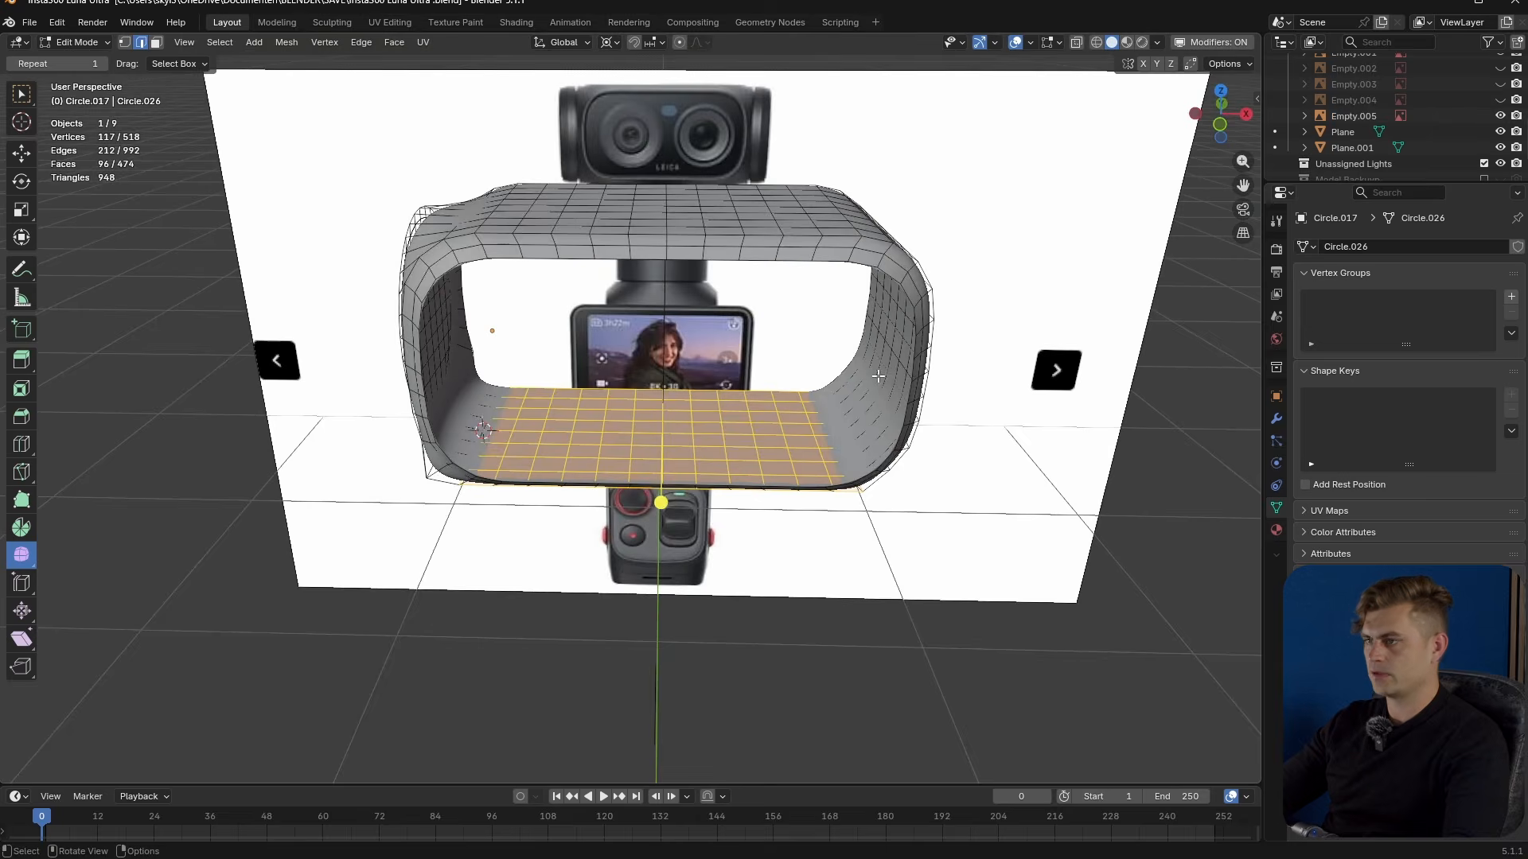
key(KP_7)
key(alt+z)
drag(1004, 159, 682, 632)
key(x)
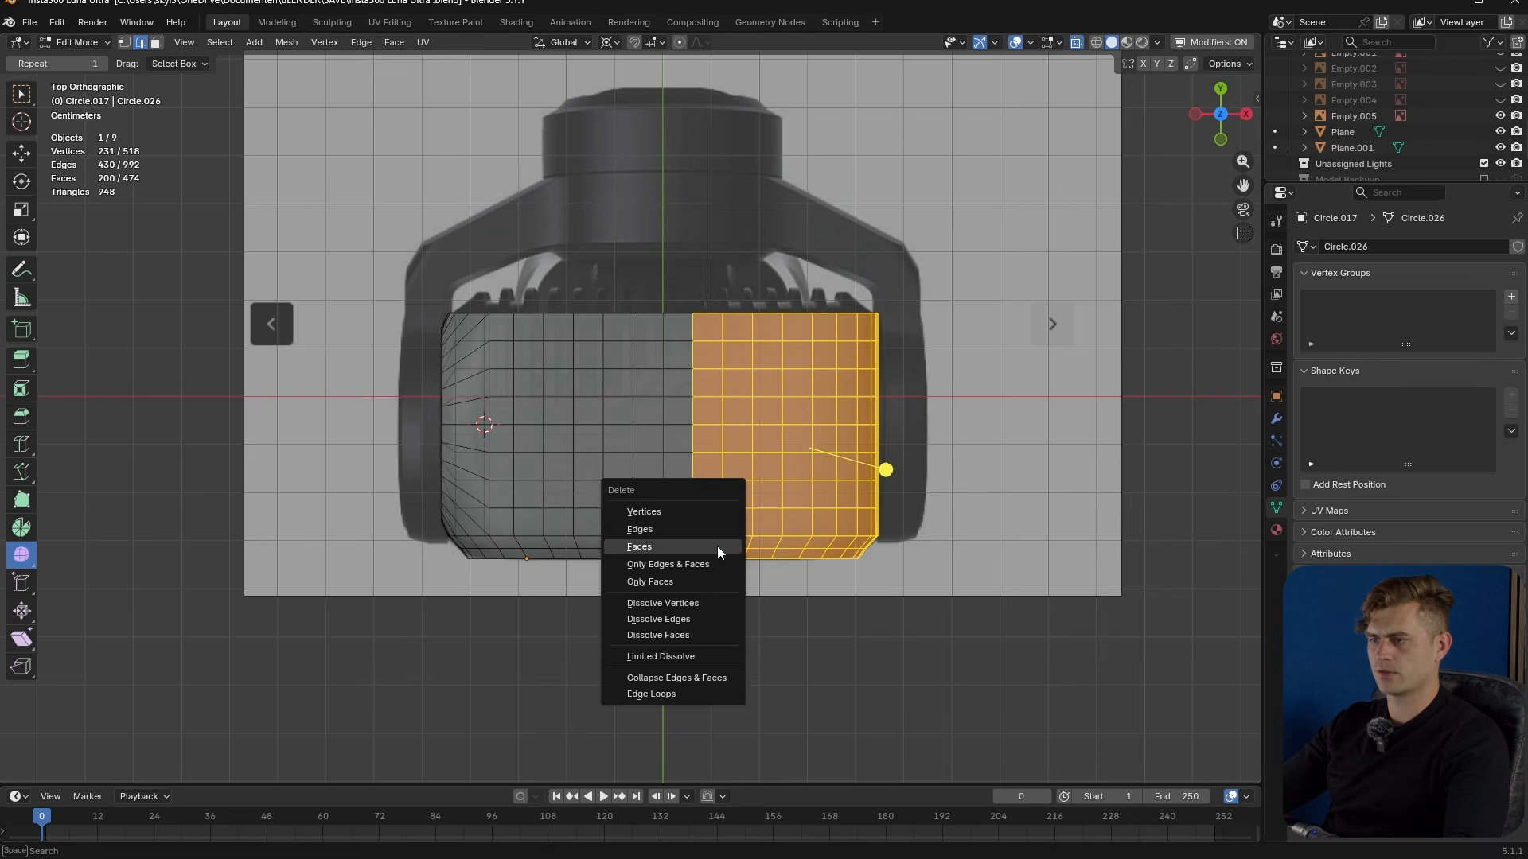
click(701, 511)
- Add a Mirror modifier on the X axis to the remaining half of the head body
key(Tab)
click(1276, 418)
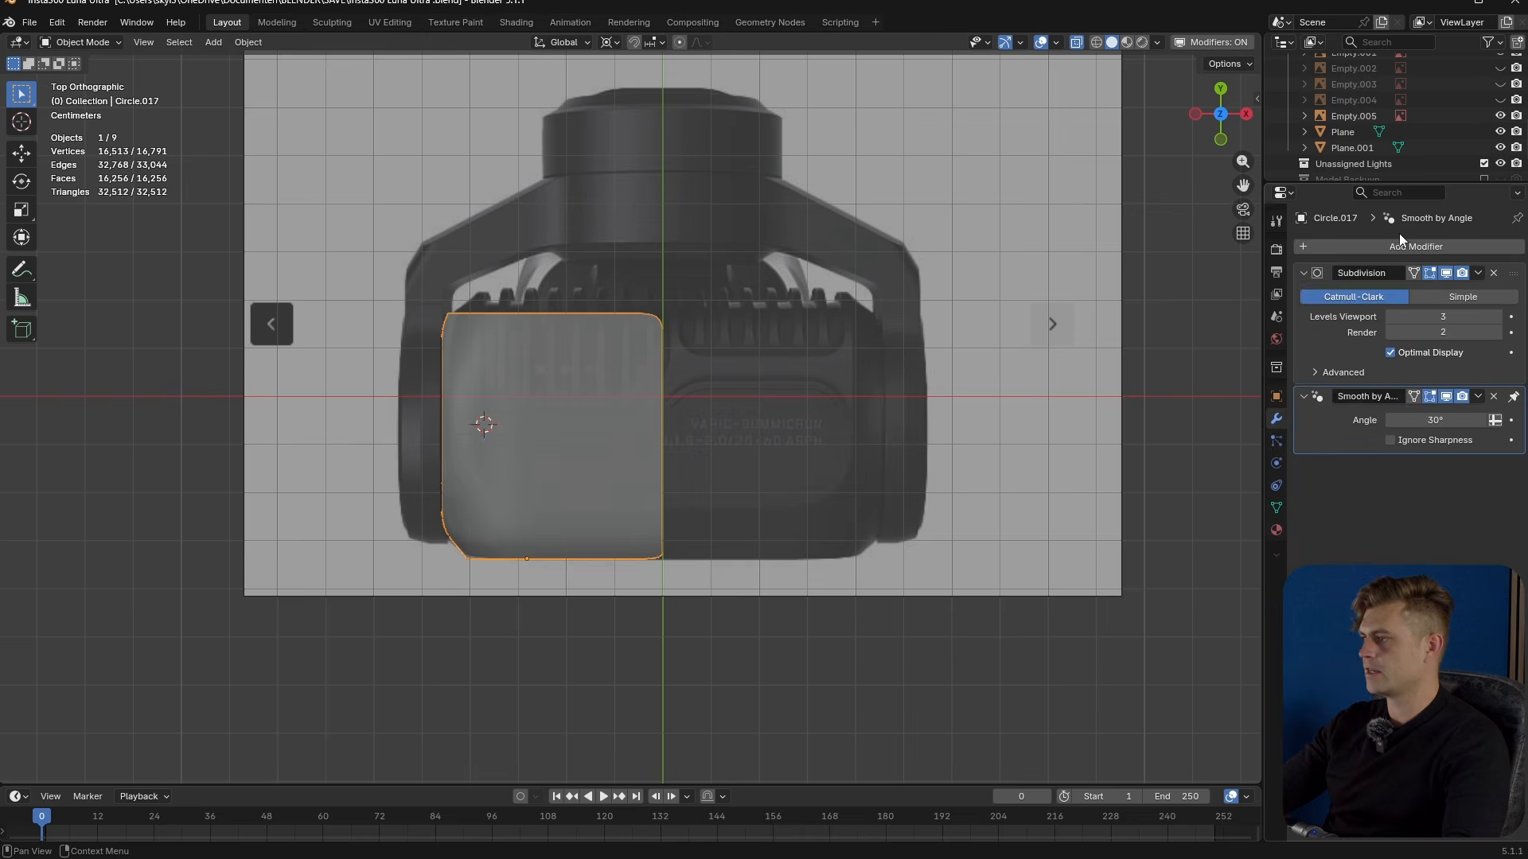
click(1410, 247)
text(mirr)
key(Return)
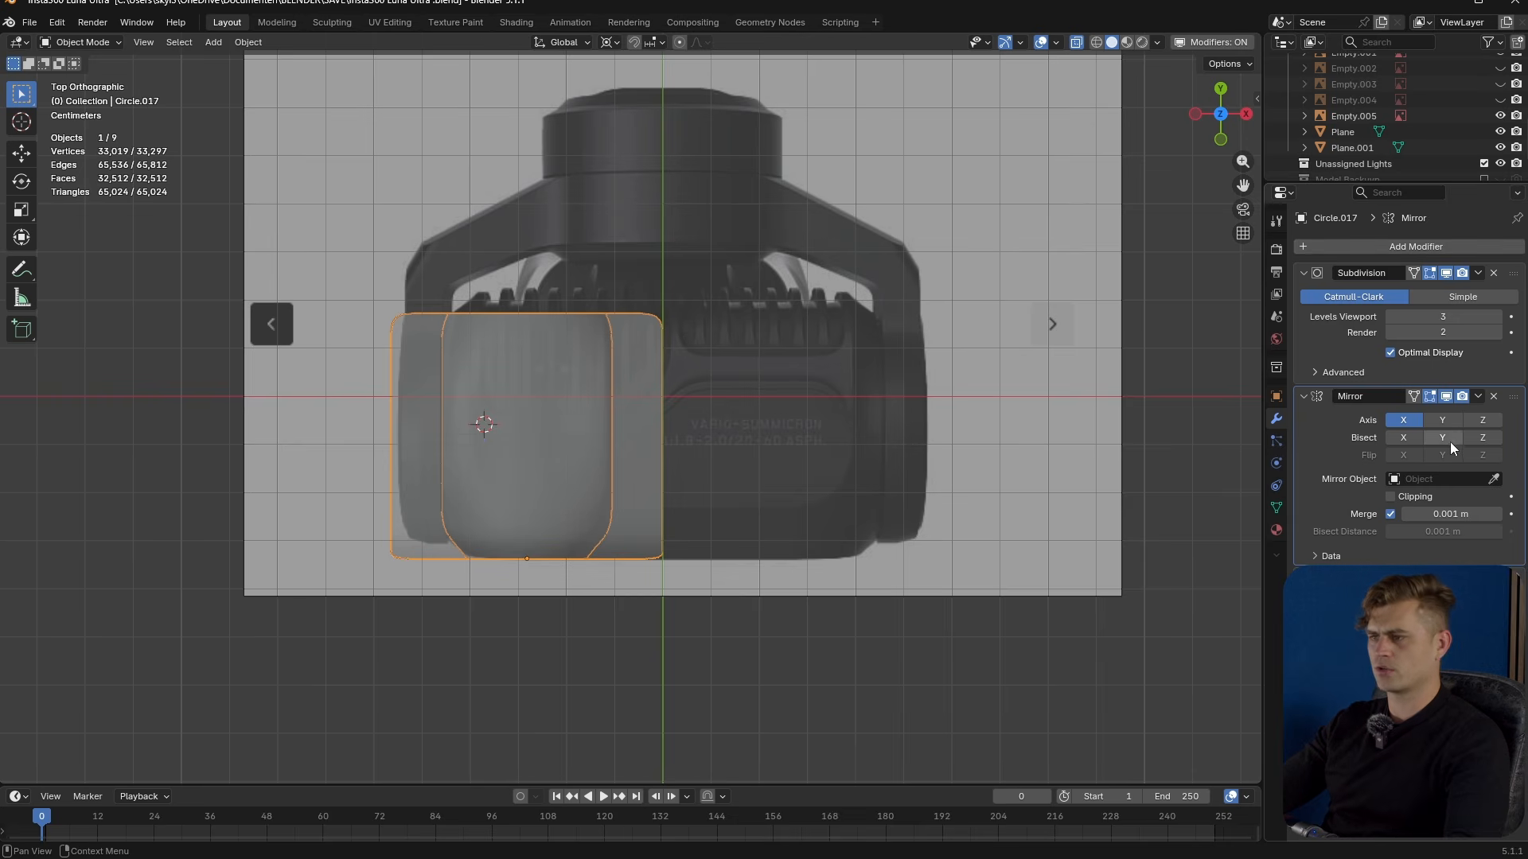
- Snap the 3D cursor to the edge loop at the open middle of the body and set the object's origin to the cursor
key(Tab)
middle_drag(713, 378, 681, 356)
alt+click(681, 342)
key(shift+s)
click(682, 467)
key(Tab)
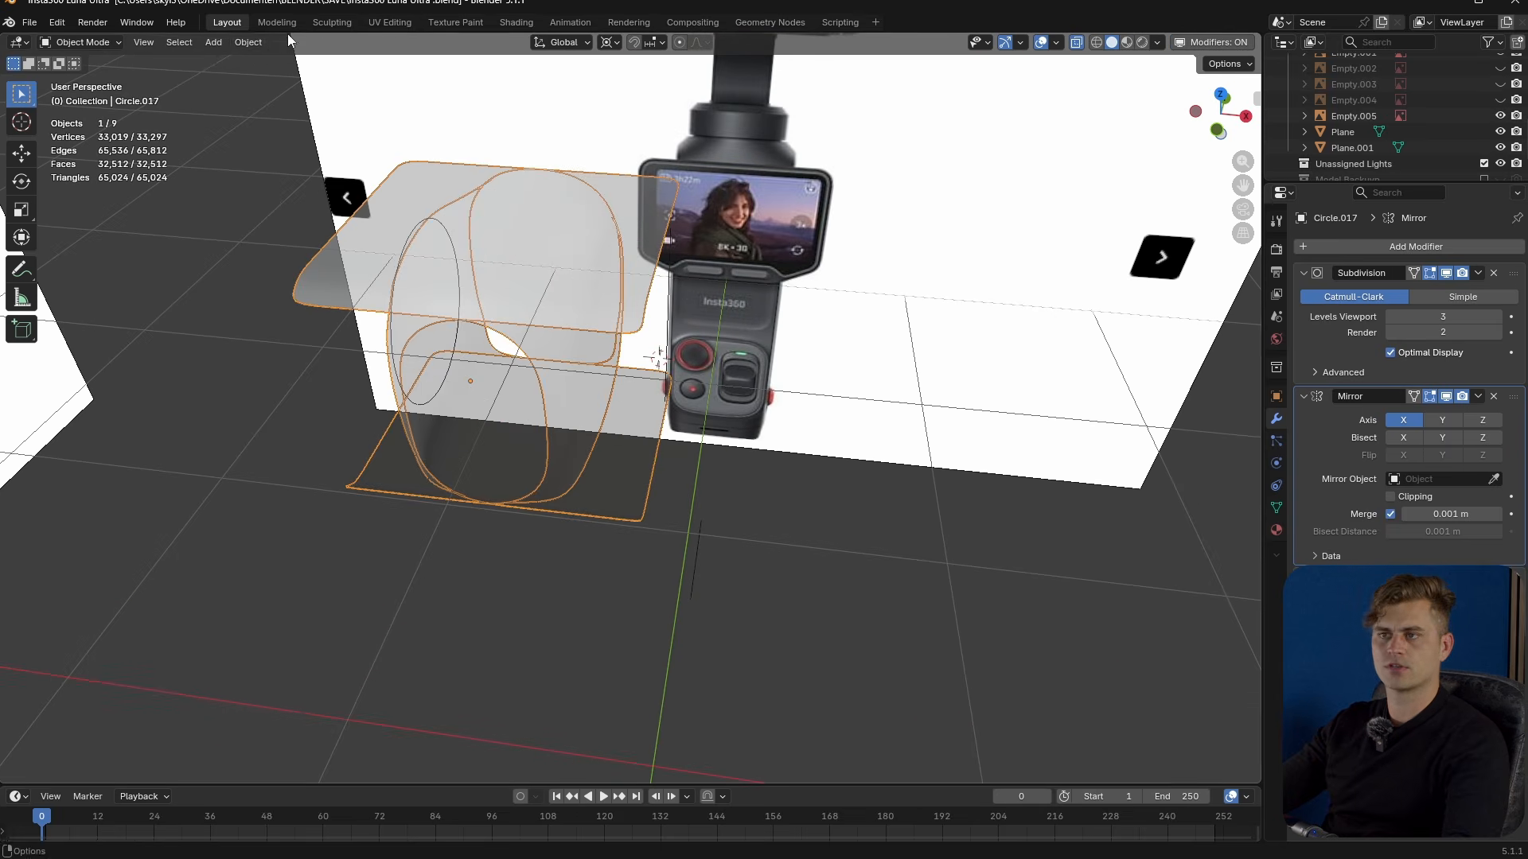
click(248, 43)
mouse_move(274, 76)
click(481, 111)
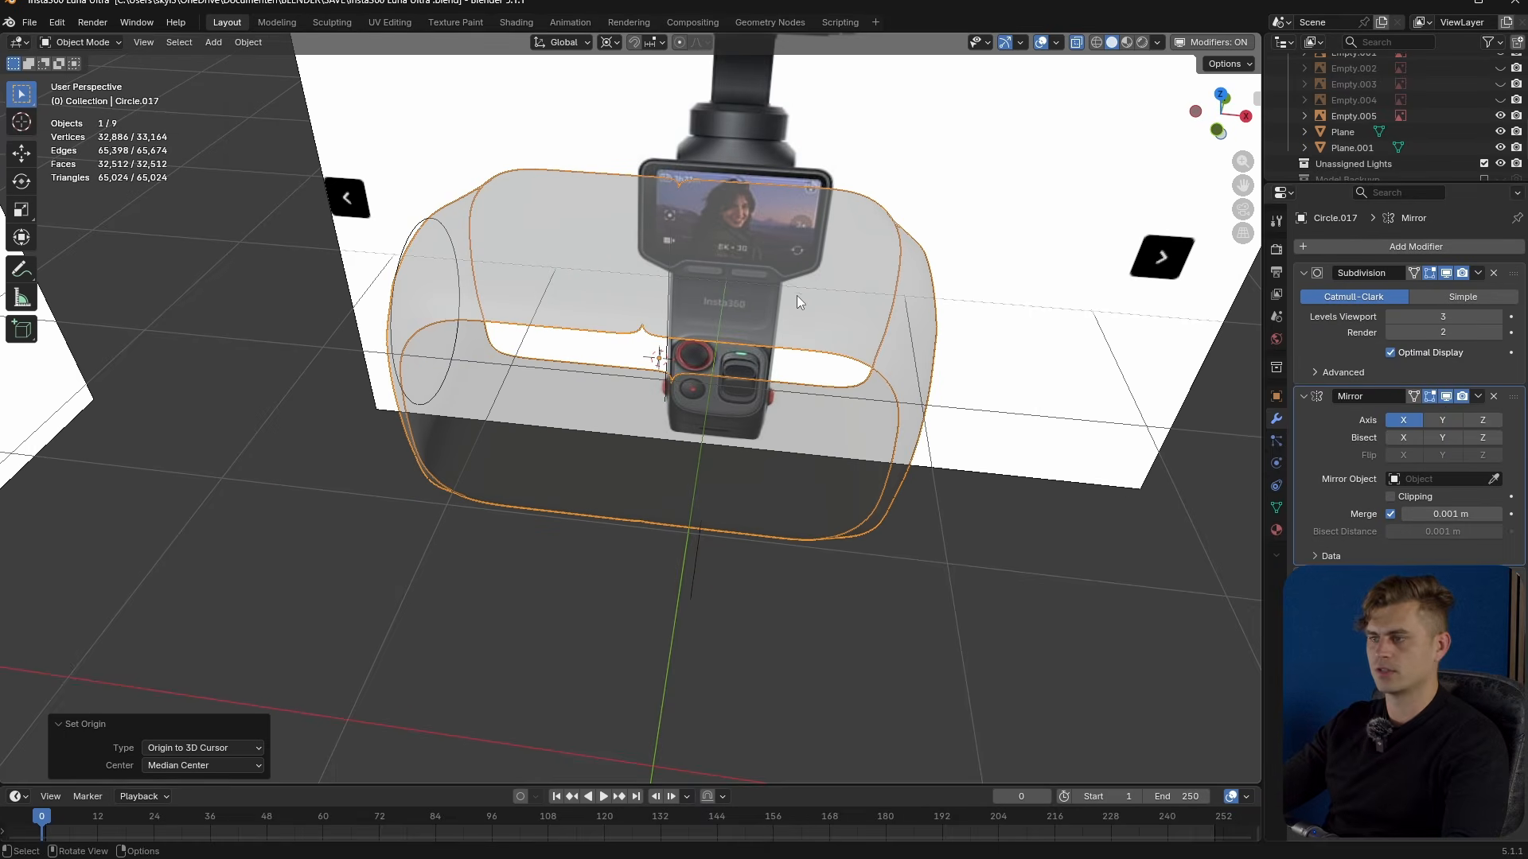
- Place the Mirror modifier above Subdivision, enable Clipping, and check the mirrored body against the front reference
drag(1511, 398, 1509, 276)
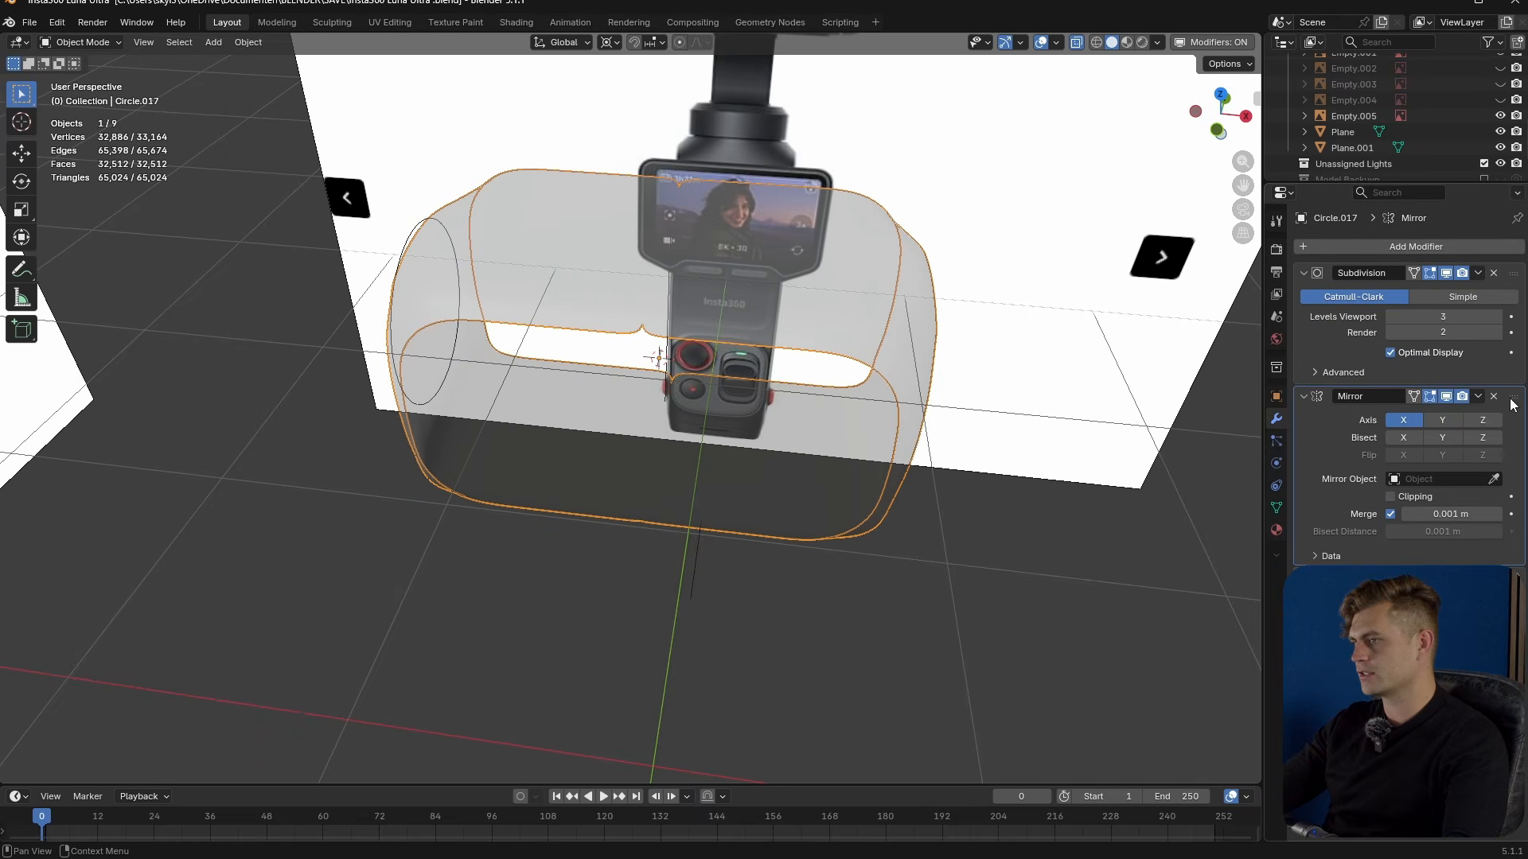
drag(1511, 397, 1508, 274)
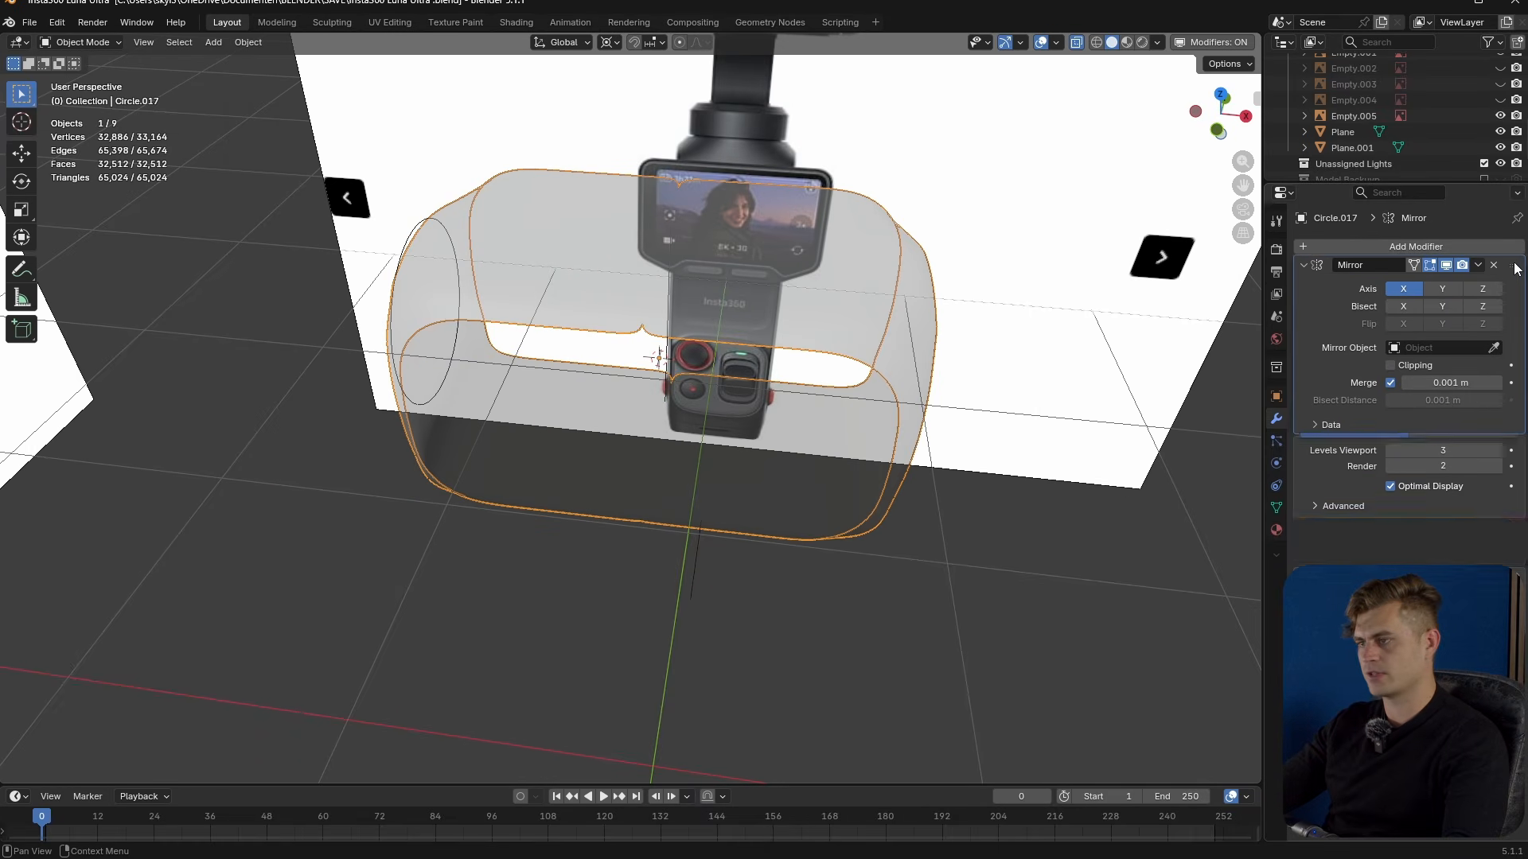
click(1391, 374)
middle_drag(843, 389, 868, 308)
key(Tab)
middle_drag(740, 312, 672, 331)
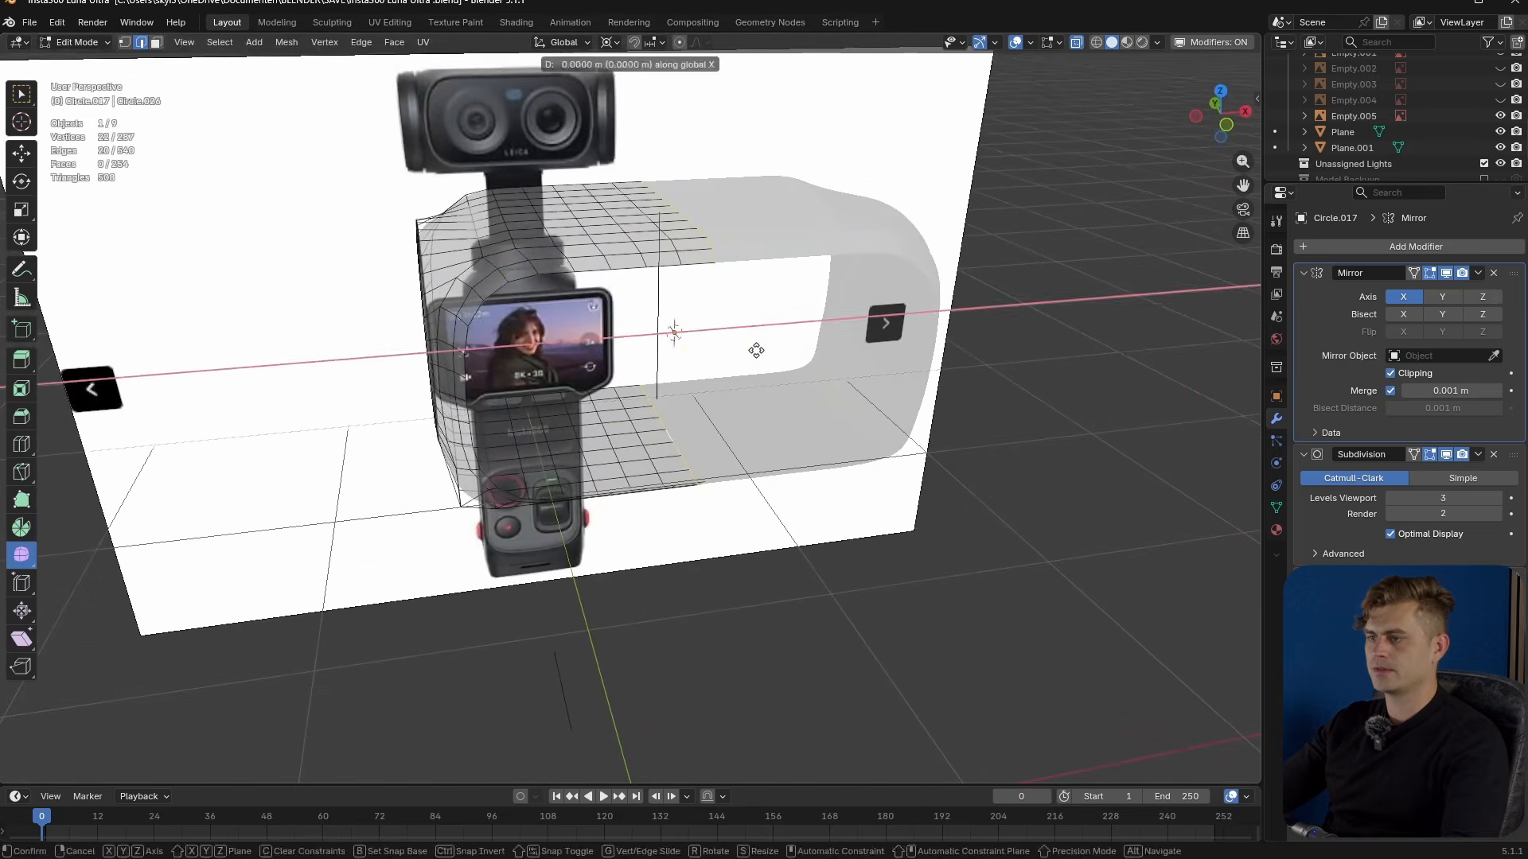
key(Tab)
click(693, 419)
middle_drag(704, 465, 729, 381)
key(KP_1)
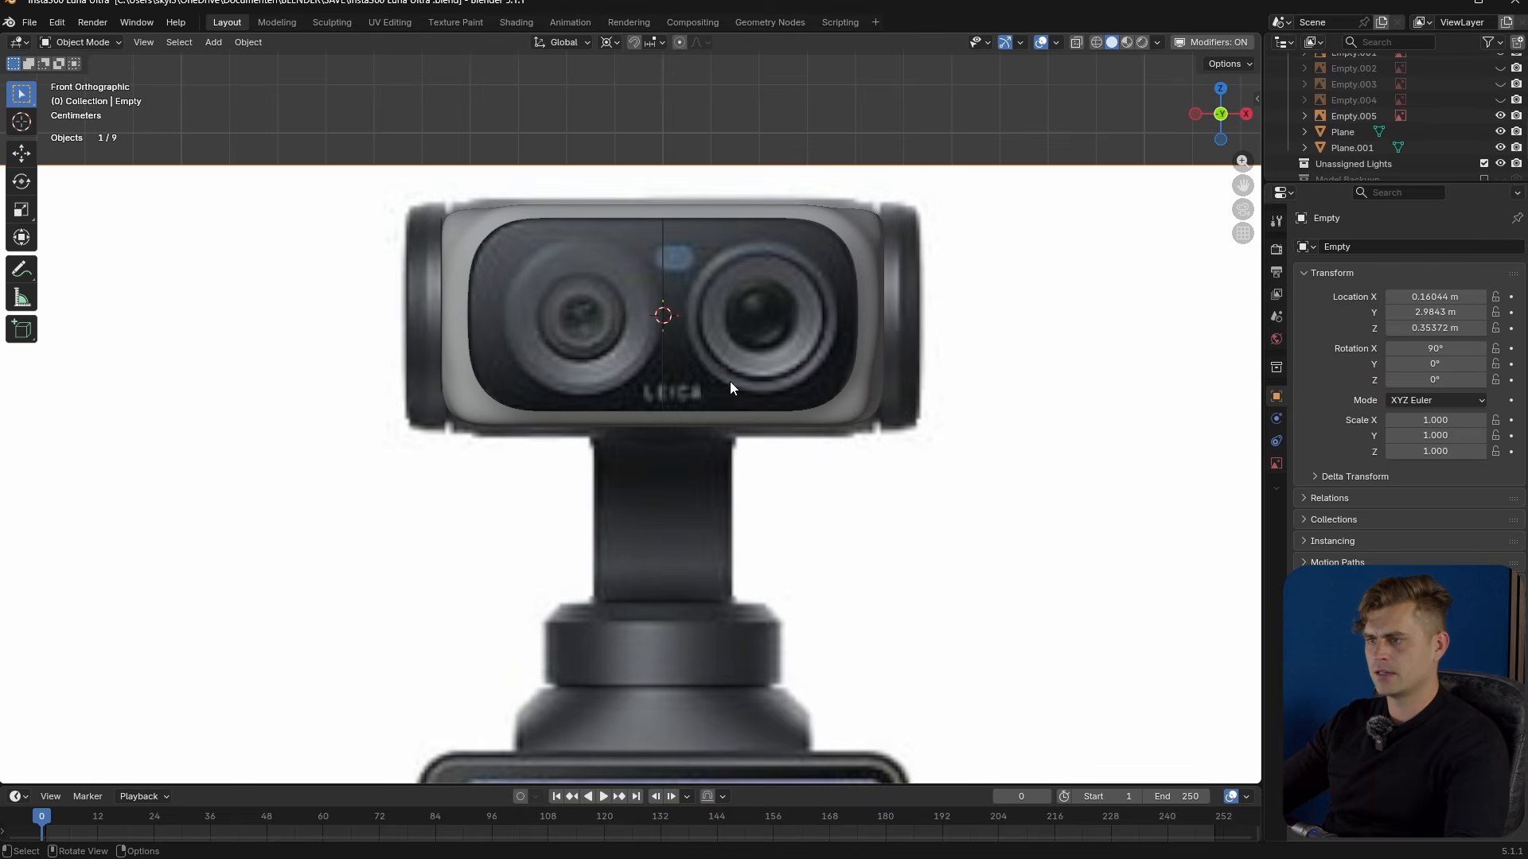
shift+middle_drag(559, 374, 618, 528)
scroll(619, 446, up, 2)
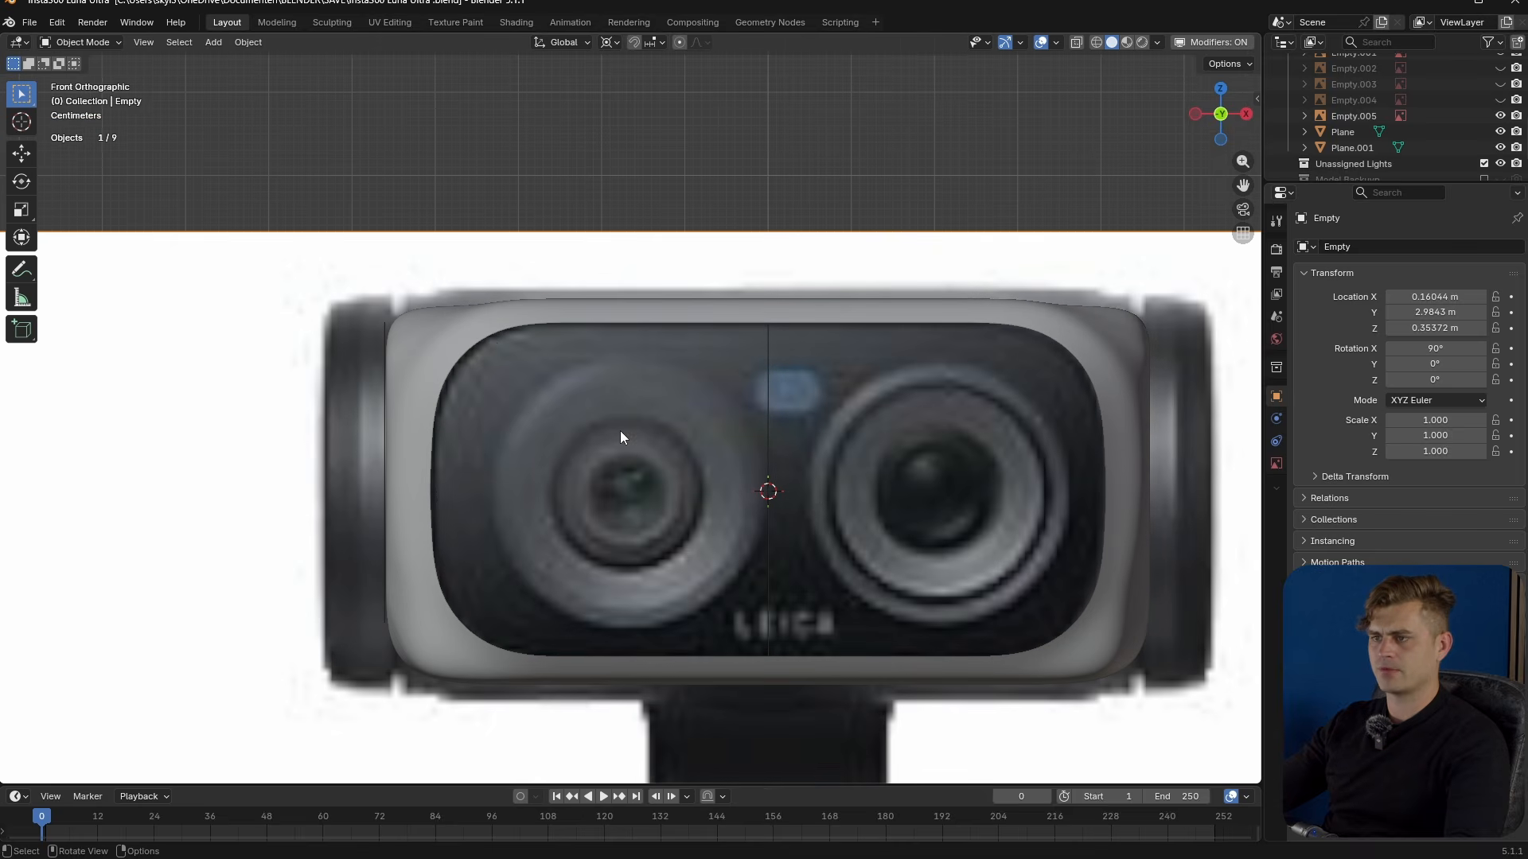
- Select the front-to-back edge path at the head body's upper corner and raise it along Z to match the front reference
click(490, 317)
key(Tab)
middle_drag(560, 334, 599, 501)
ctrl+click(460, 396)
middle_drag(460, 395, 648, 462)
key(g)
key(z)
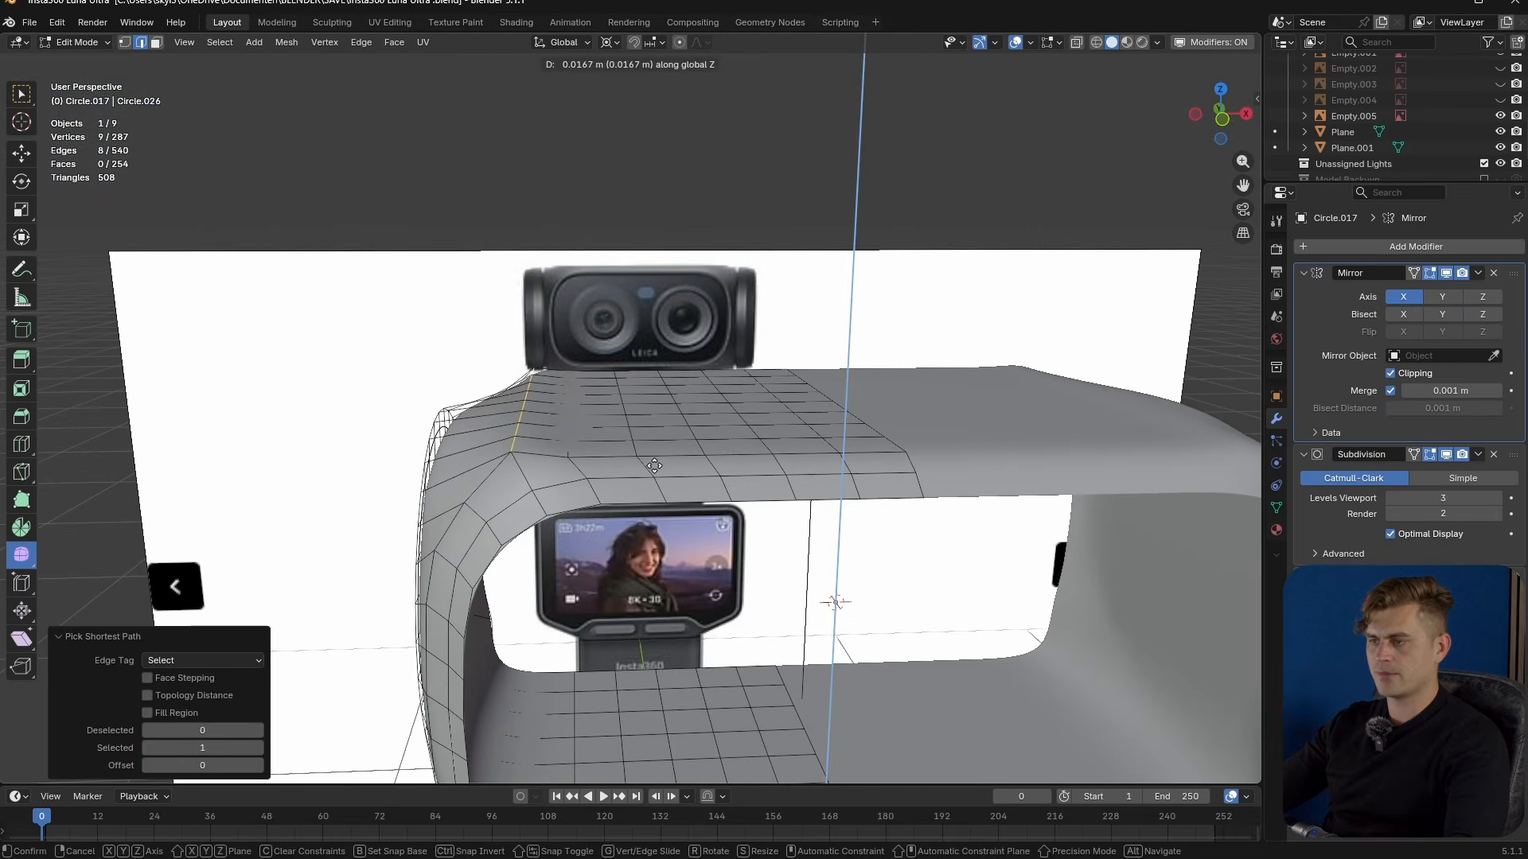
click(654, 467)
key(KP_1)
key(g)
key(z)
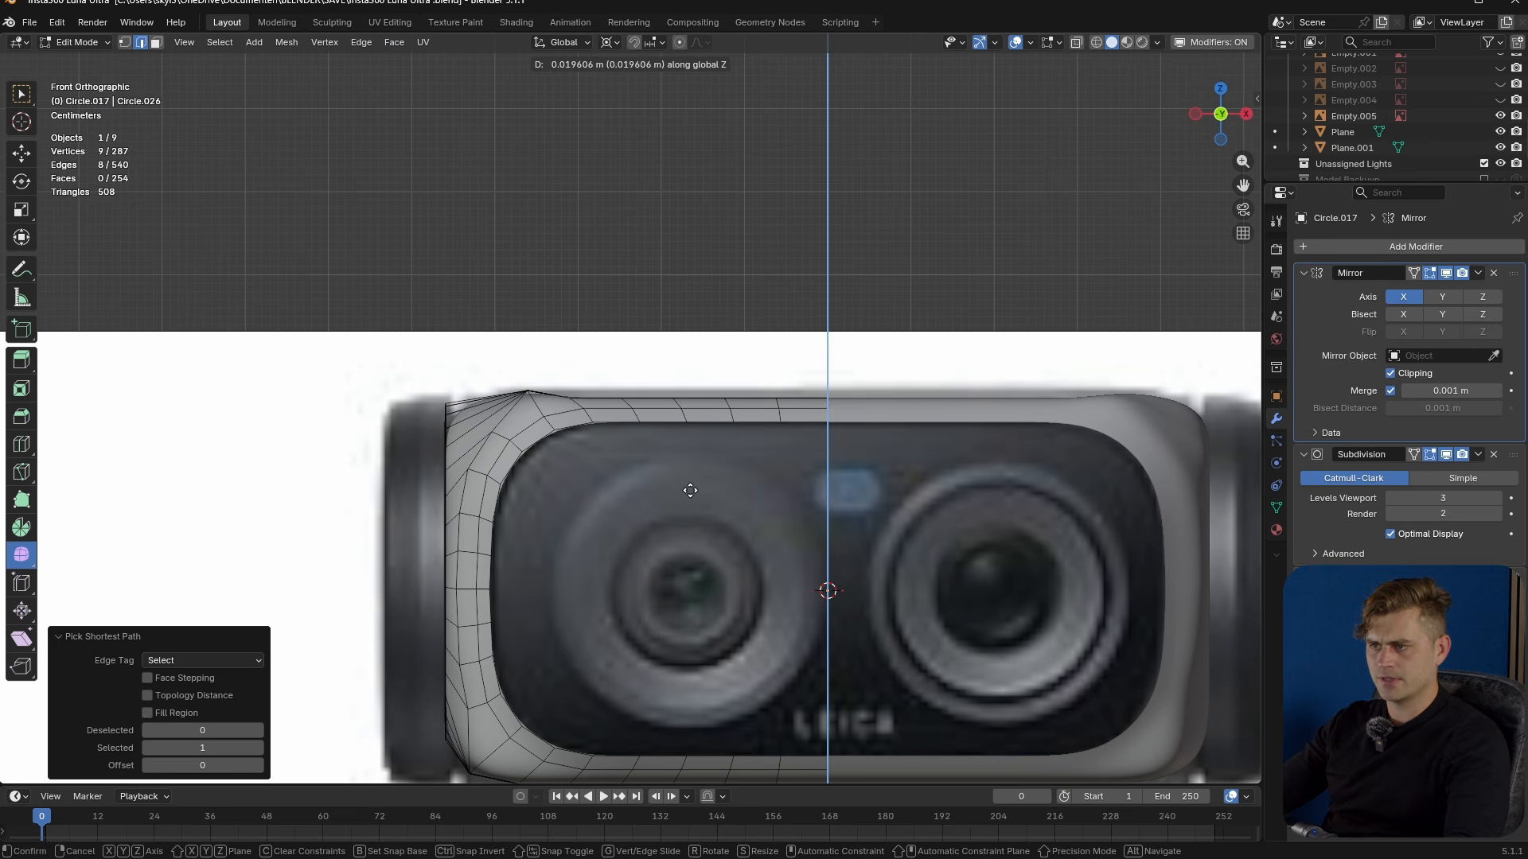
click(690, 490)
- Snap the 3D cursor to the raised edges and flatten the body's adjoining top faces to that height with a Z scale of 0
middle_drag(690, 490, 620, 479)
key(shift+s)
click(602, 570)
key(3)
ctrl+click(837, 504)
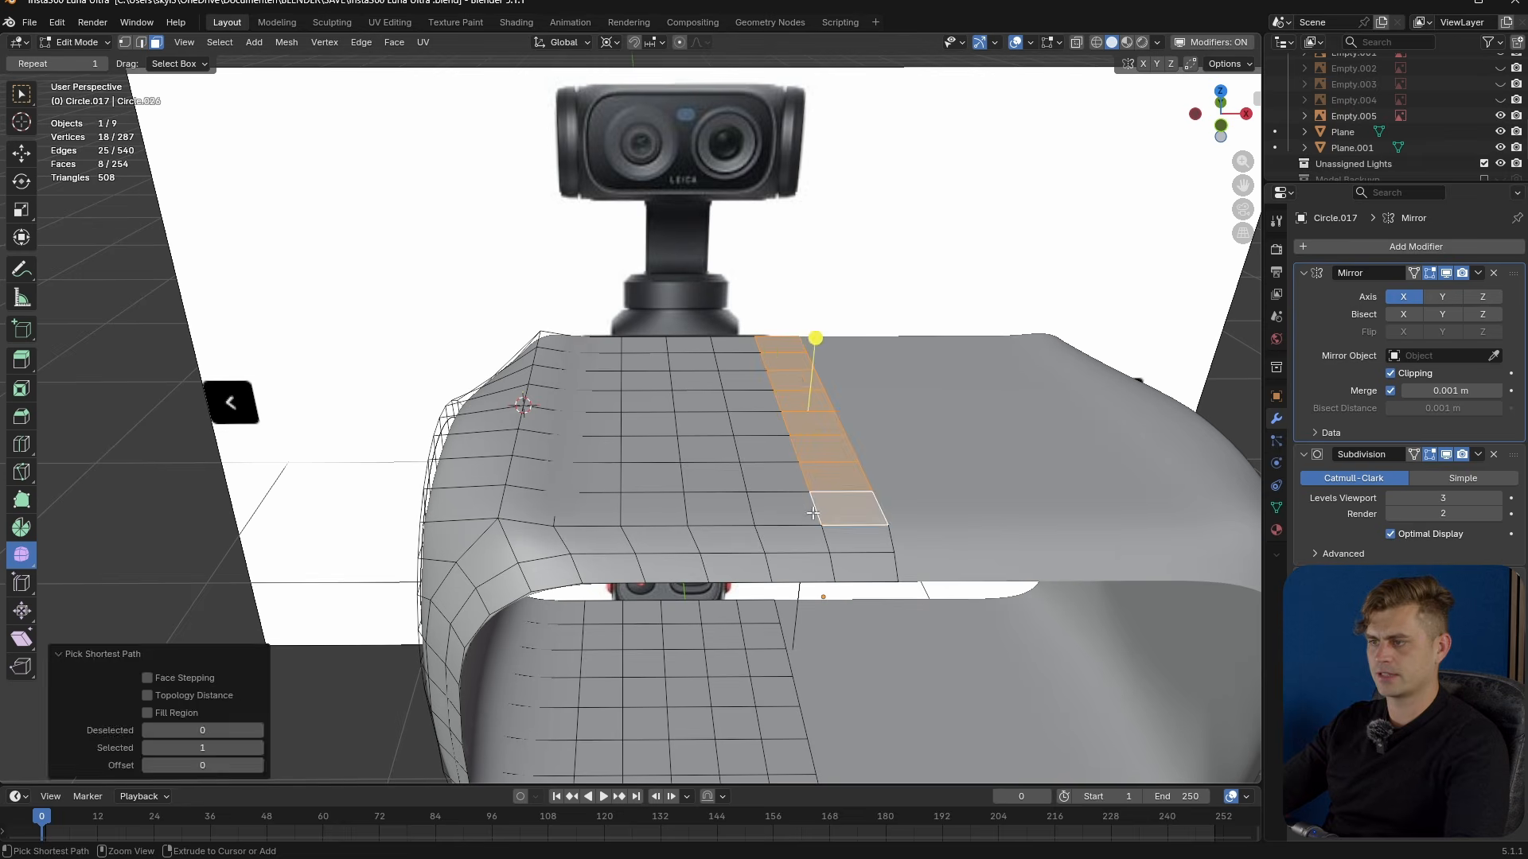
shift+click(600, 513)
ctrl+click(611, 353)
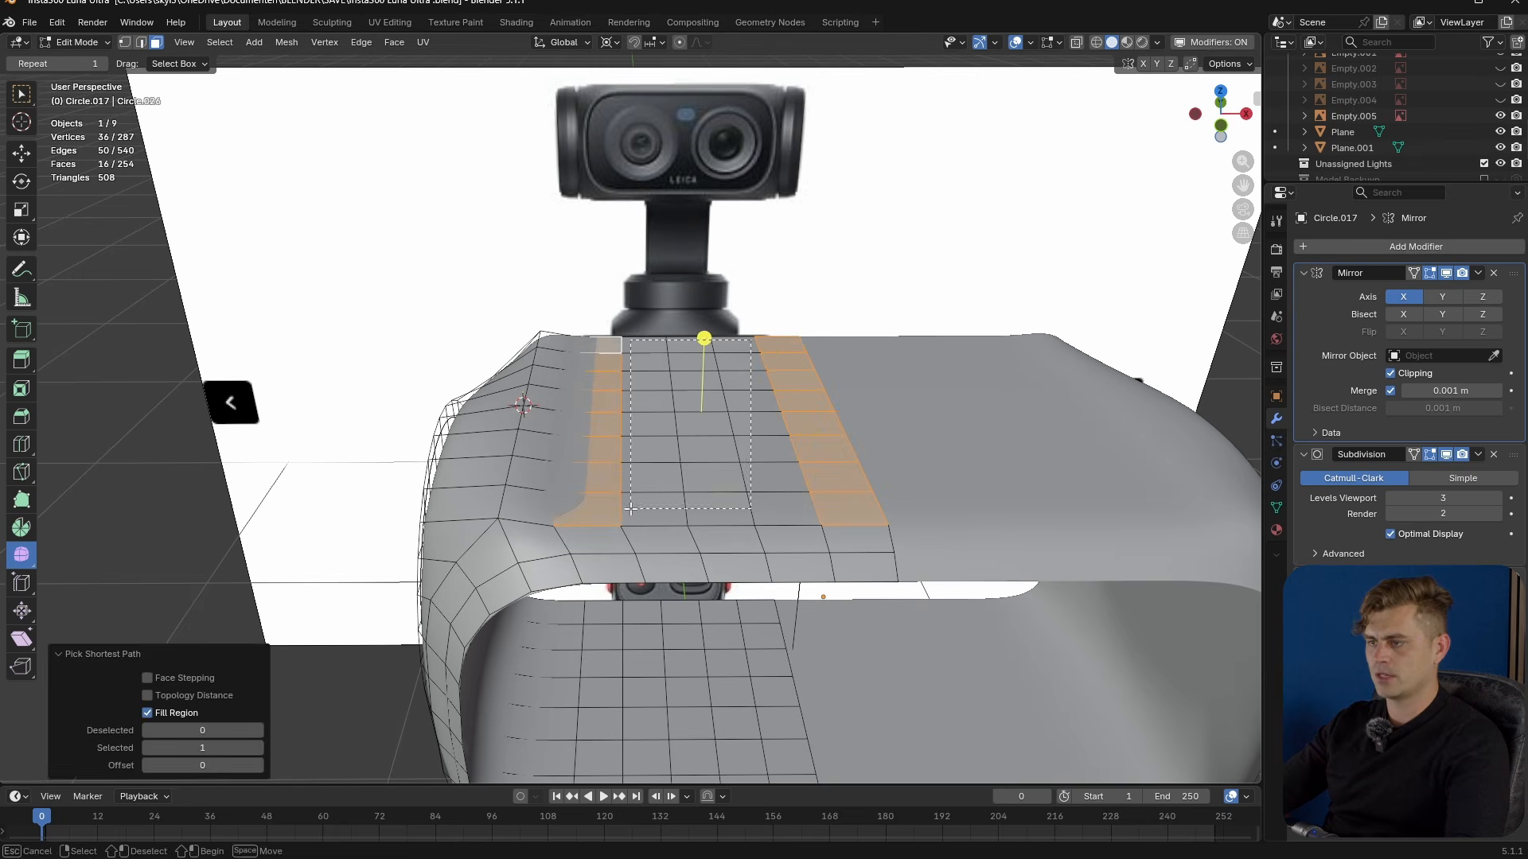
drag(630, 508, 630, 508)
middle_drag(631, 508, 594, 375)
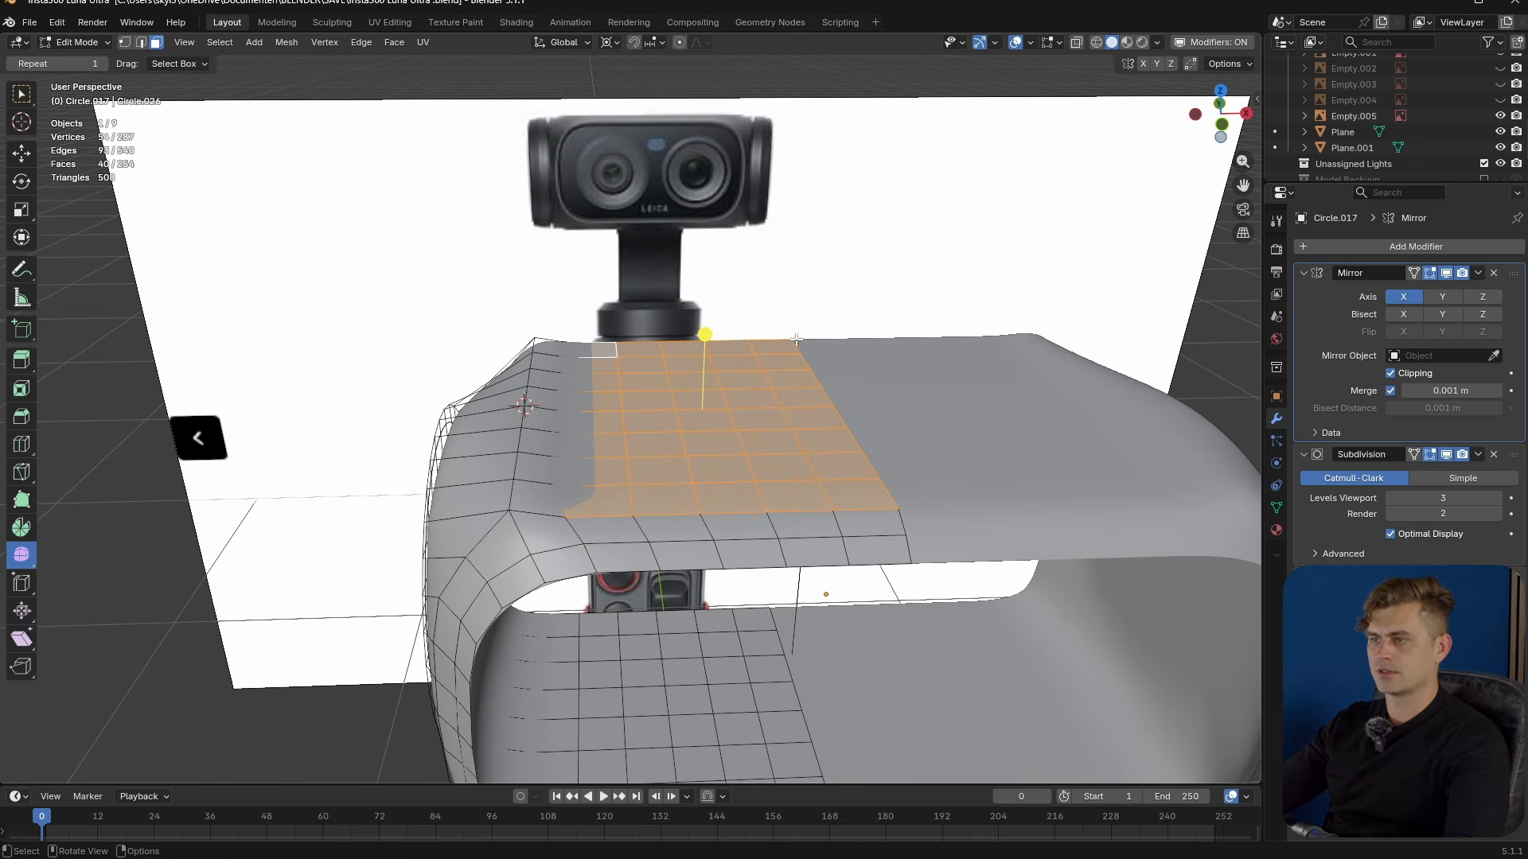
key(s)
key(z)
key(0)
key(Return)
- Check the flattened top of the body against the front reference and save the file
key(Tab)
middle_drag(771, 443, 783, 477)
key(KP_1)
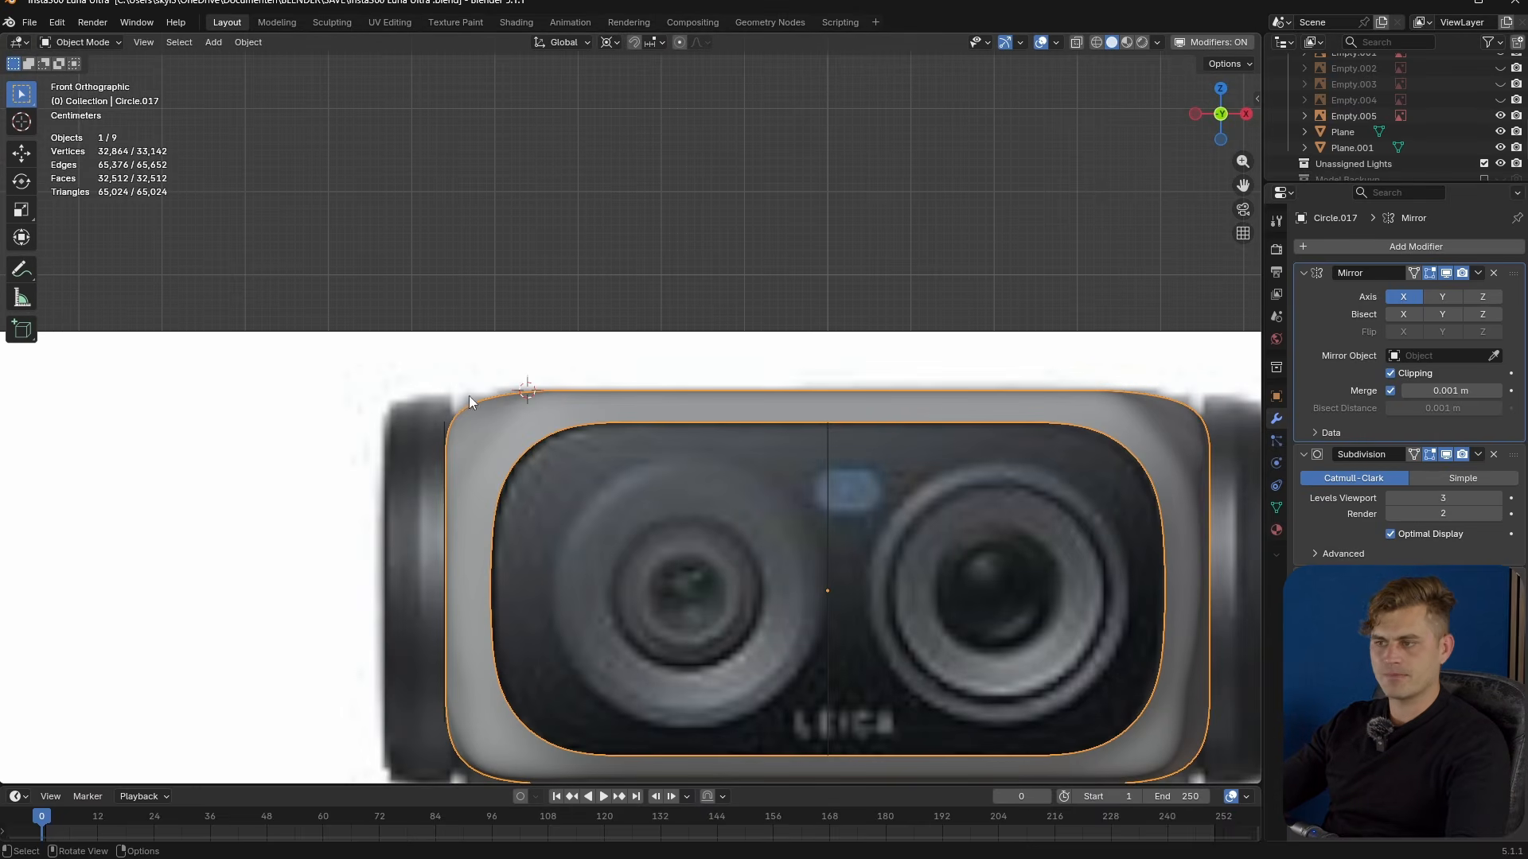
scroll(439, 413, down, 2)
key(ctrl+s)
- Select the circle on the side of the head body and set the transform pivot point to Median Point
middle_drag(718, 457, 643, 656)
click(608, 461)
key(Tab)
key(Tab)
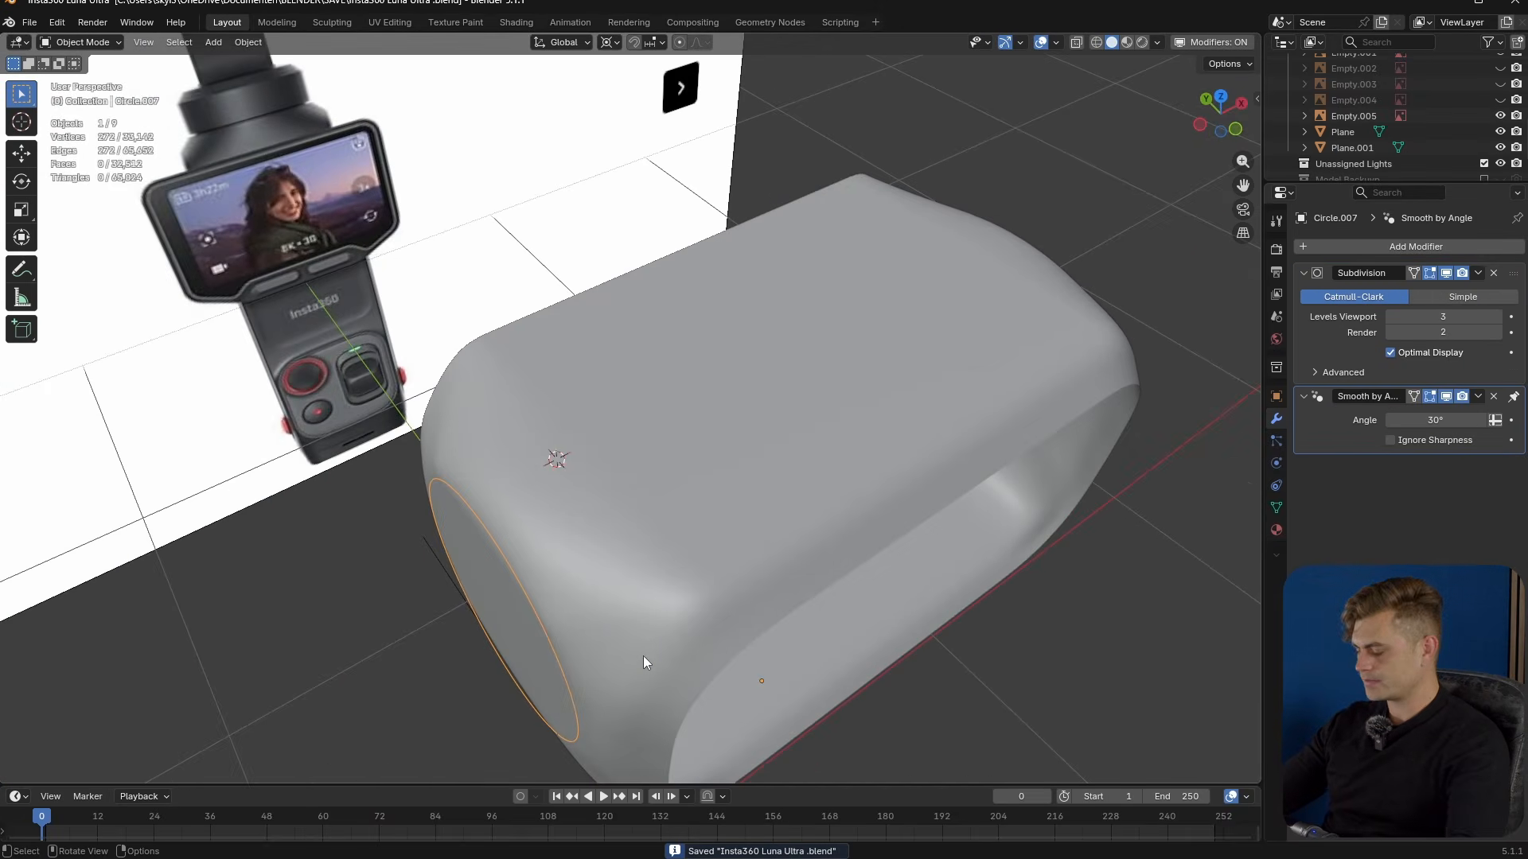
key(KP_1)
scroll(660, 648, up, 3)
key(s)
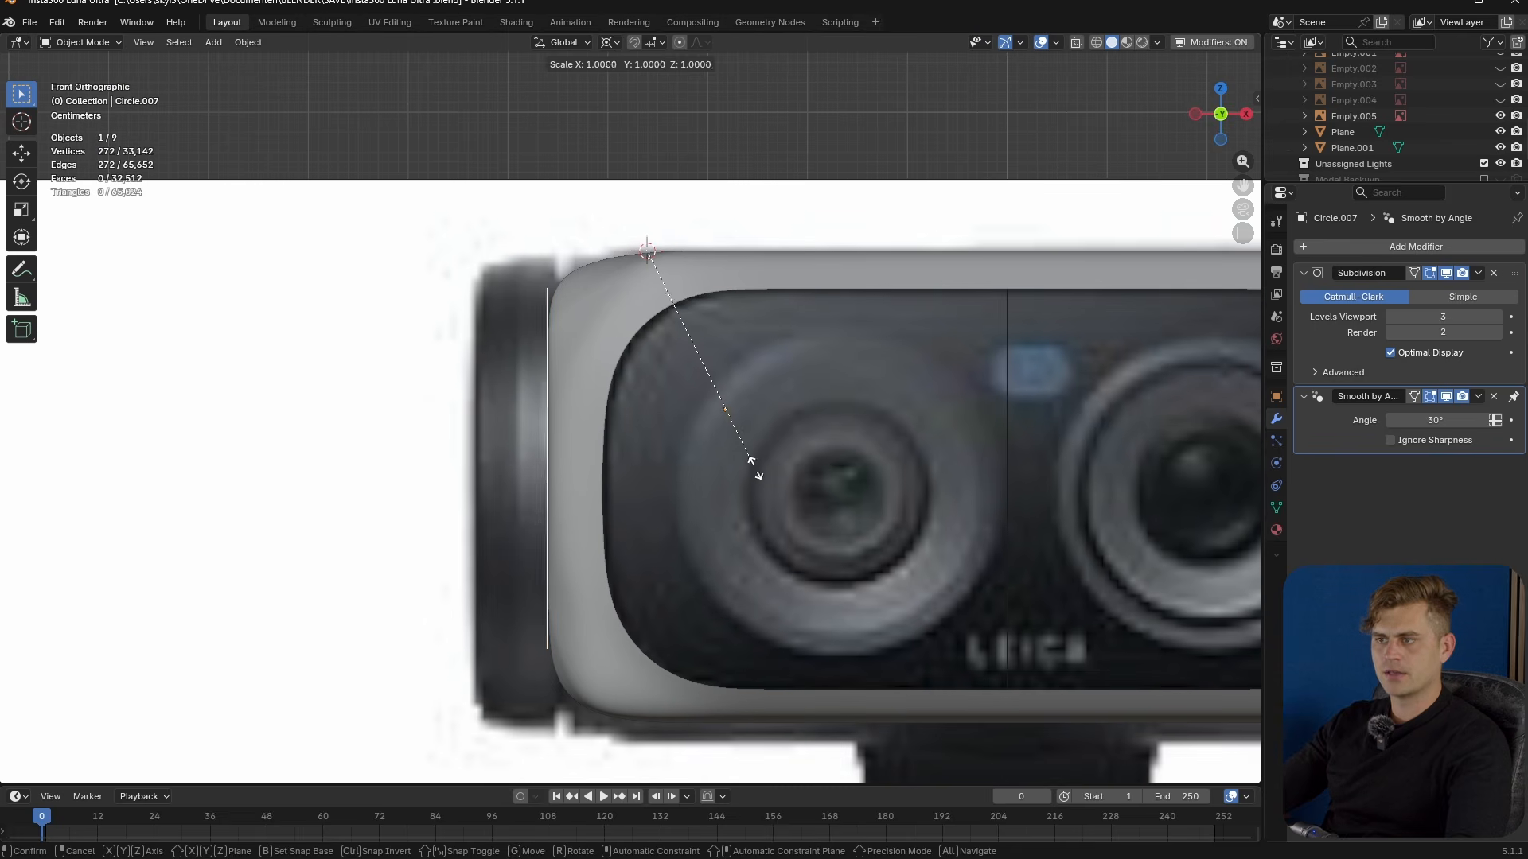
right_click(847, 506)
click(609, 42)
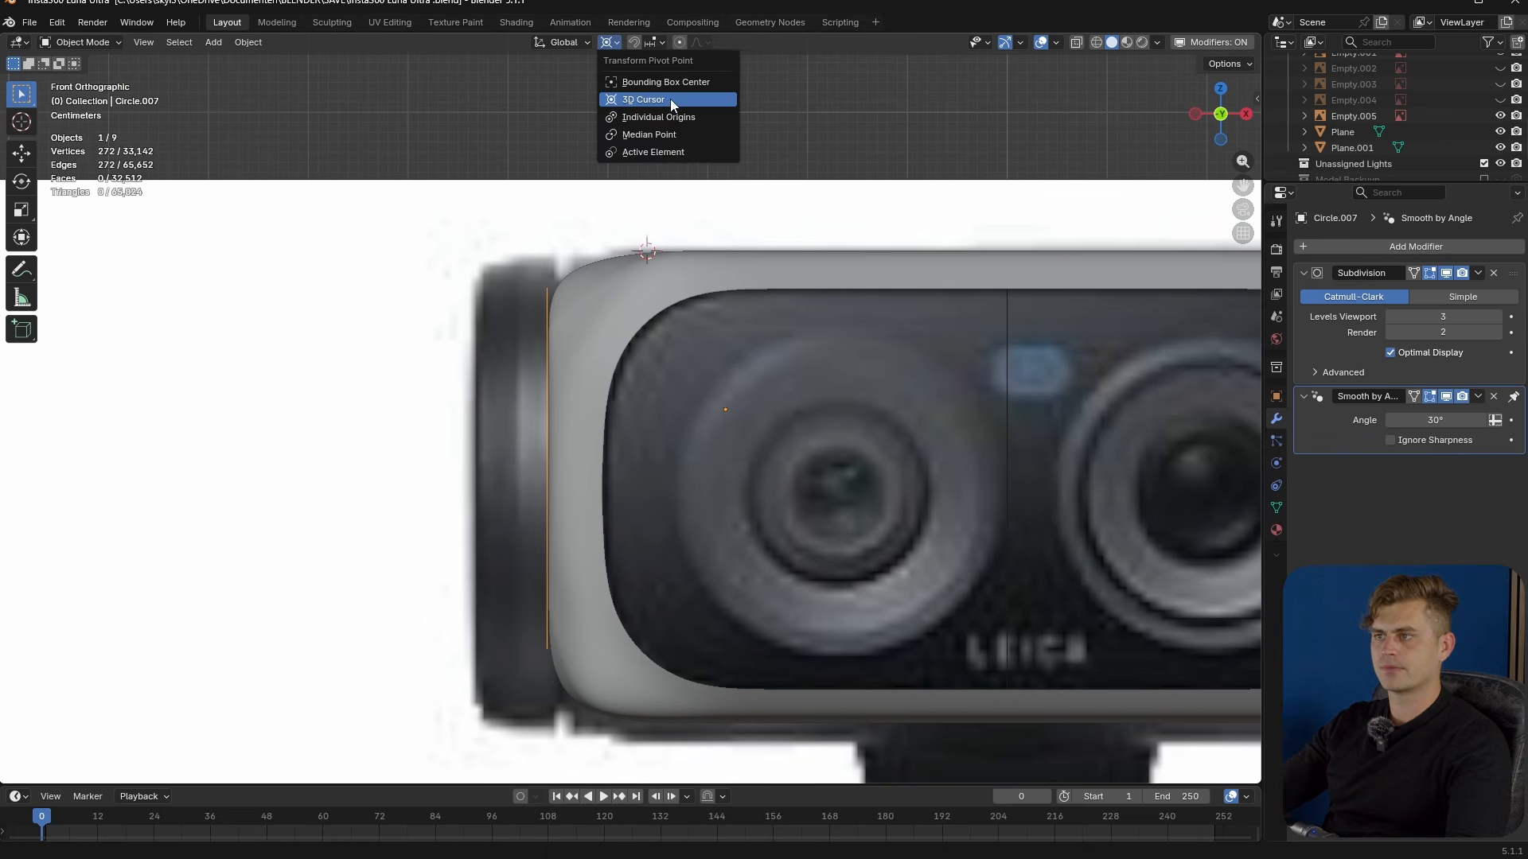
click(689, 134)
- Set the side circle's origin to its own geometry
key(s)
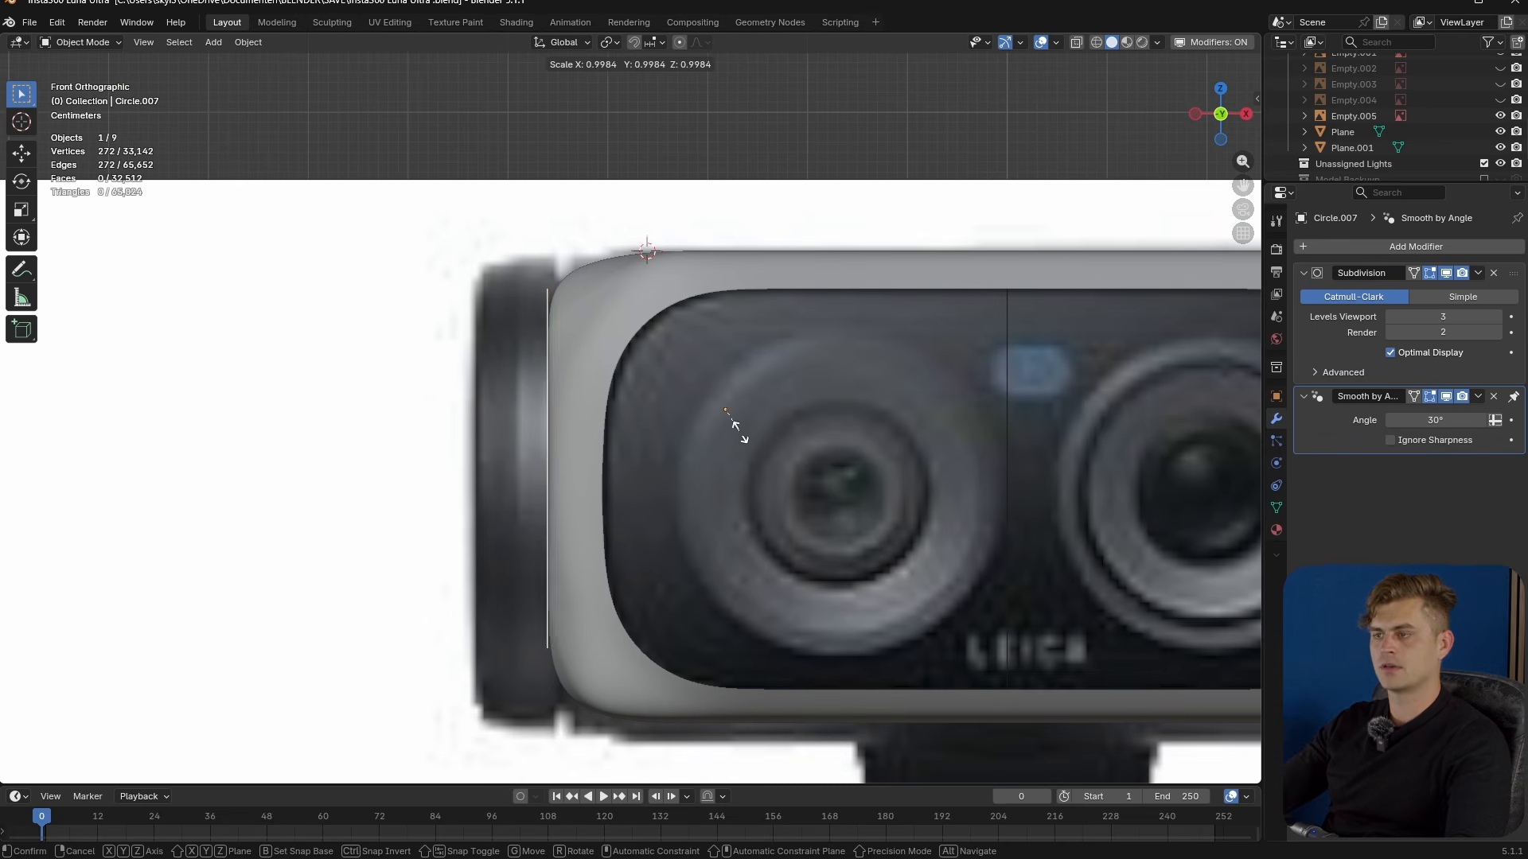
right_click(734, 426)
click(249, 43)
mouse_move(302, 78)
click(445, 91)
- Enlarge the side circle and move it along Z and X to match the round side mount in the front reference
key(s)
click(723, 366)
key(g)
key(z)
click(723, 393)
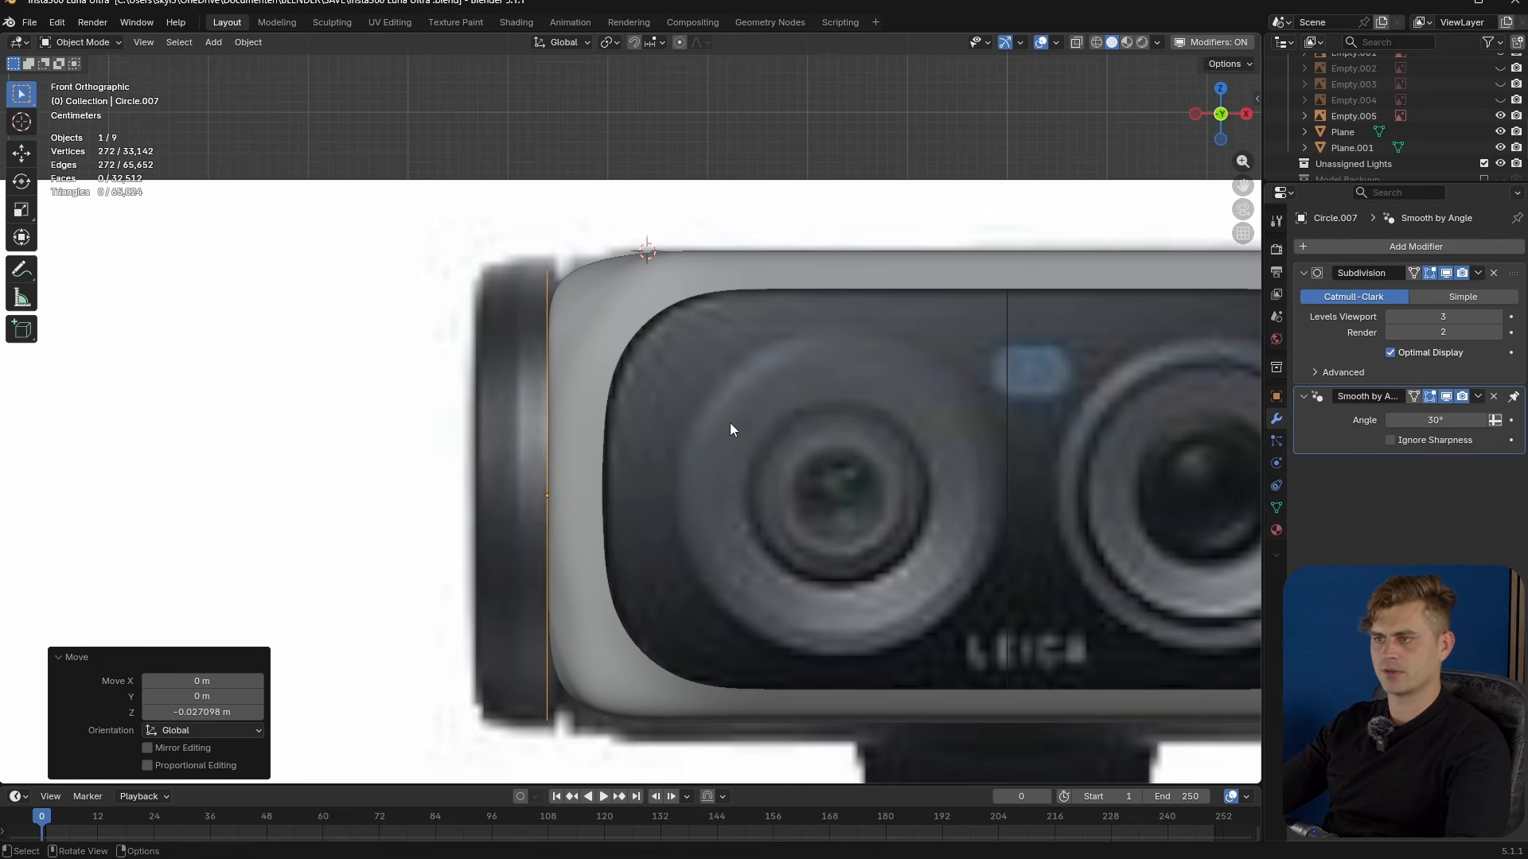
key(s)
click(742, 416)
key(g)
key(y)
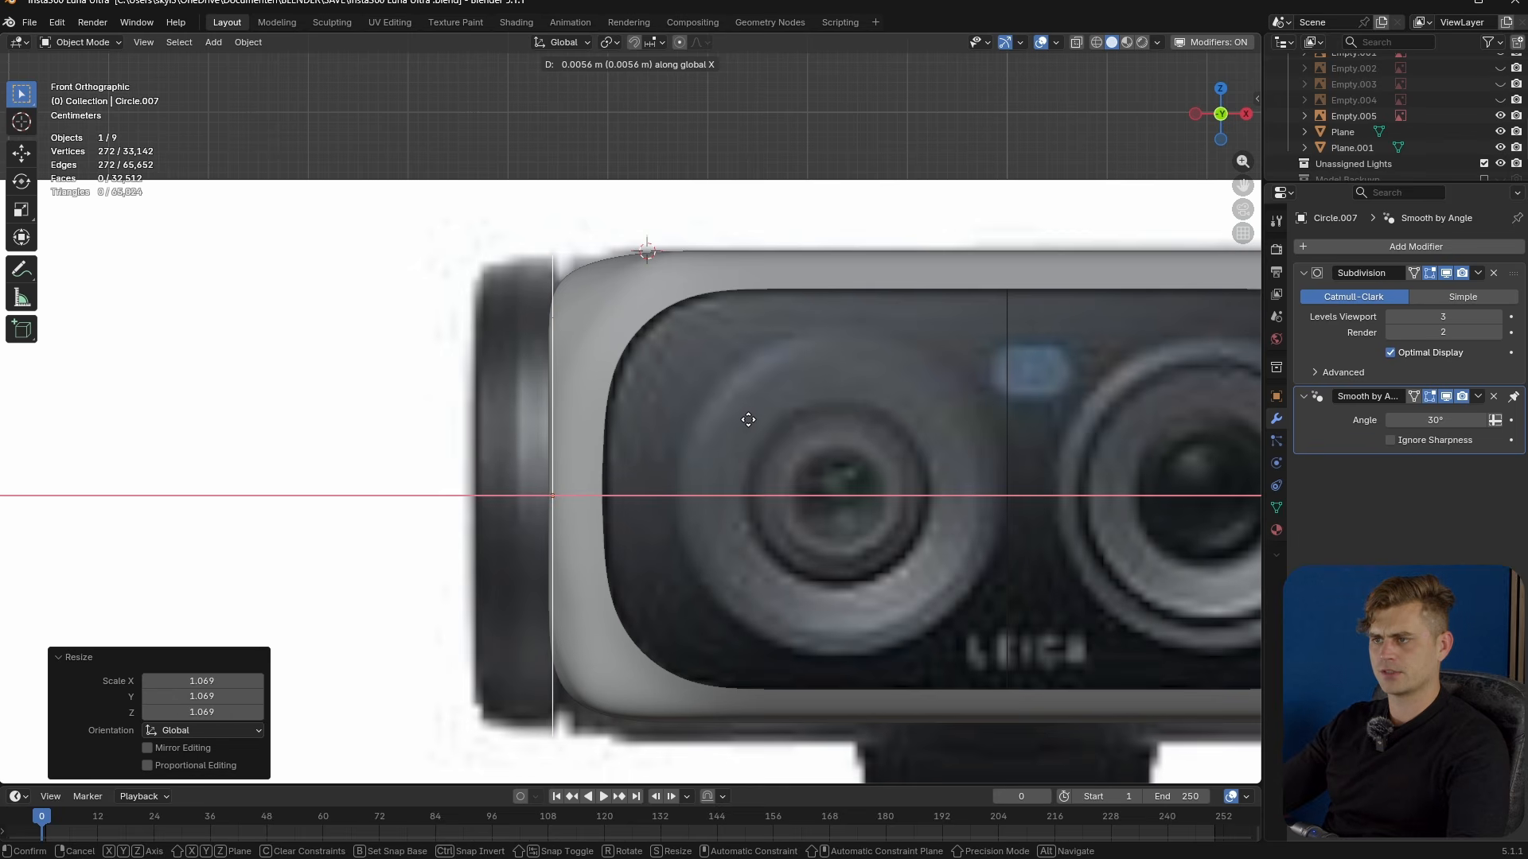
click(749, 420)
- Shift the side circle's vertices along X in Edit Mode to adjust its distance from the head body
middle_drag(750, 420, 718, 433)
key(Tab)
key(e)
right_click(716, 435)
key(g)
key(x)
click(570, 462)
- Extrude the circle's edge loop outward along X by about -0.031 m to form a ring
middle_drag(570, 462, 671, 498)
key(1)
key(e)
key(x)
click(655, 502)
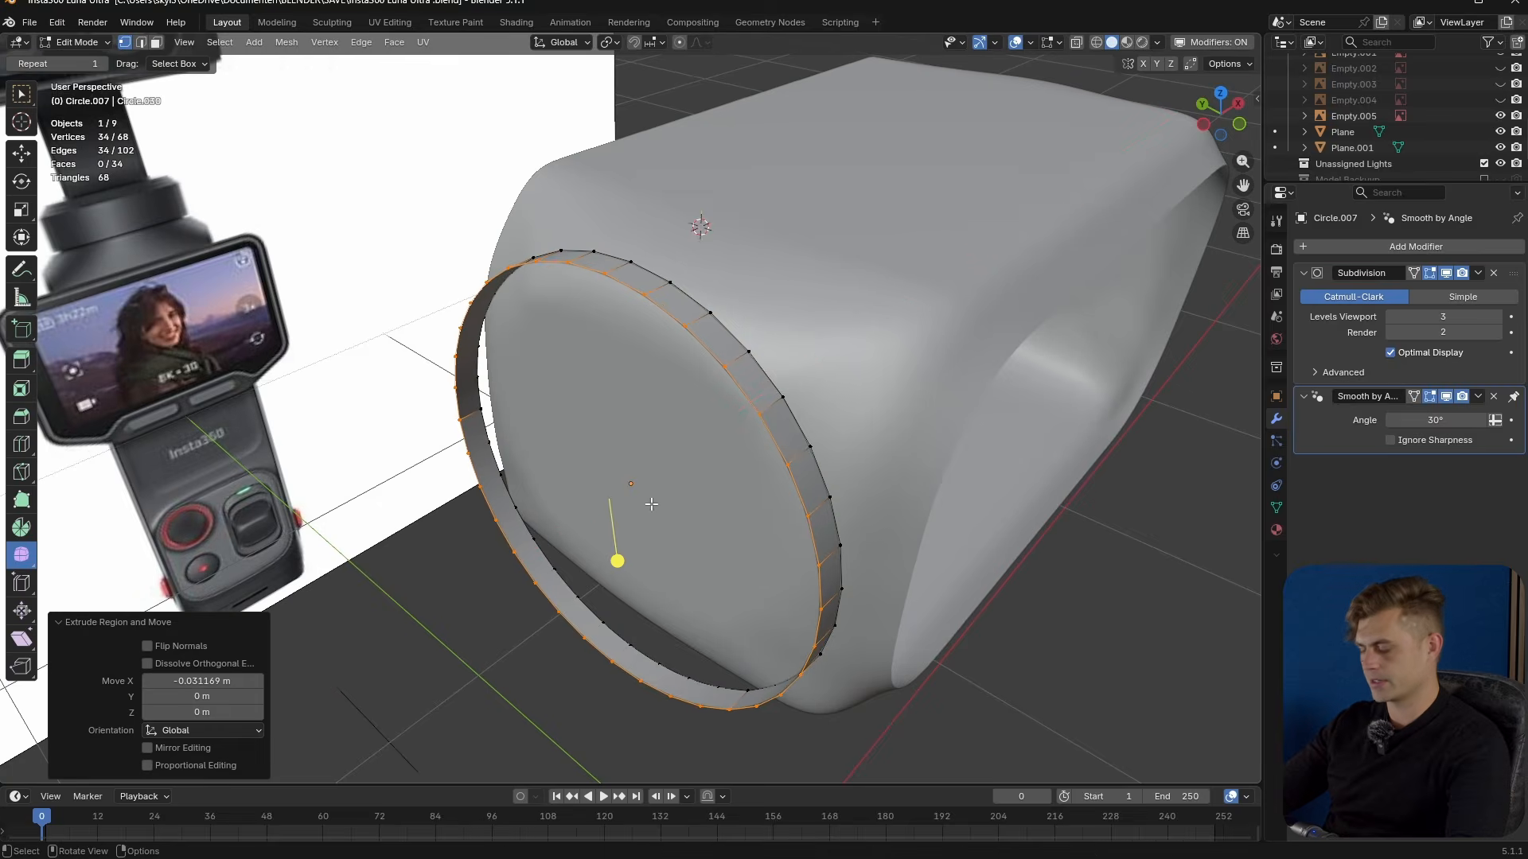
- Scale the ring's outer loop to 0.969 and move it about -0.013 m along X to match the reference taper
key(KP_1)
scroll(660, 503, up, 3)
key(s)
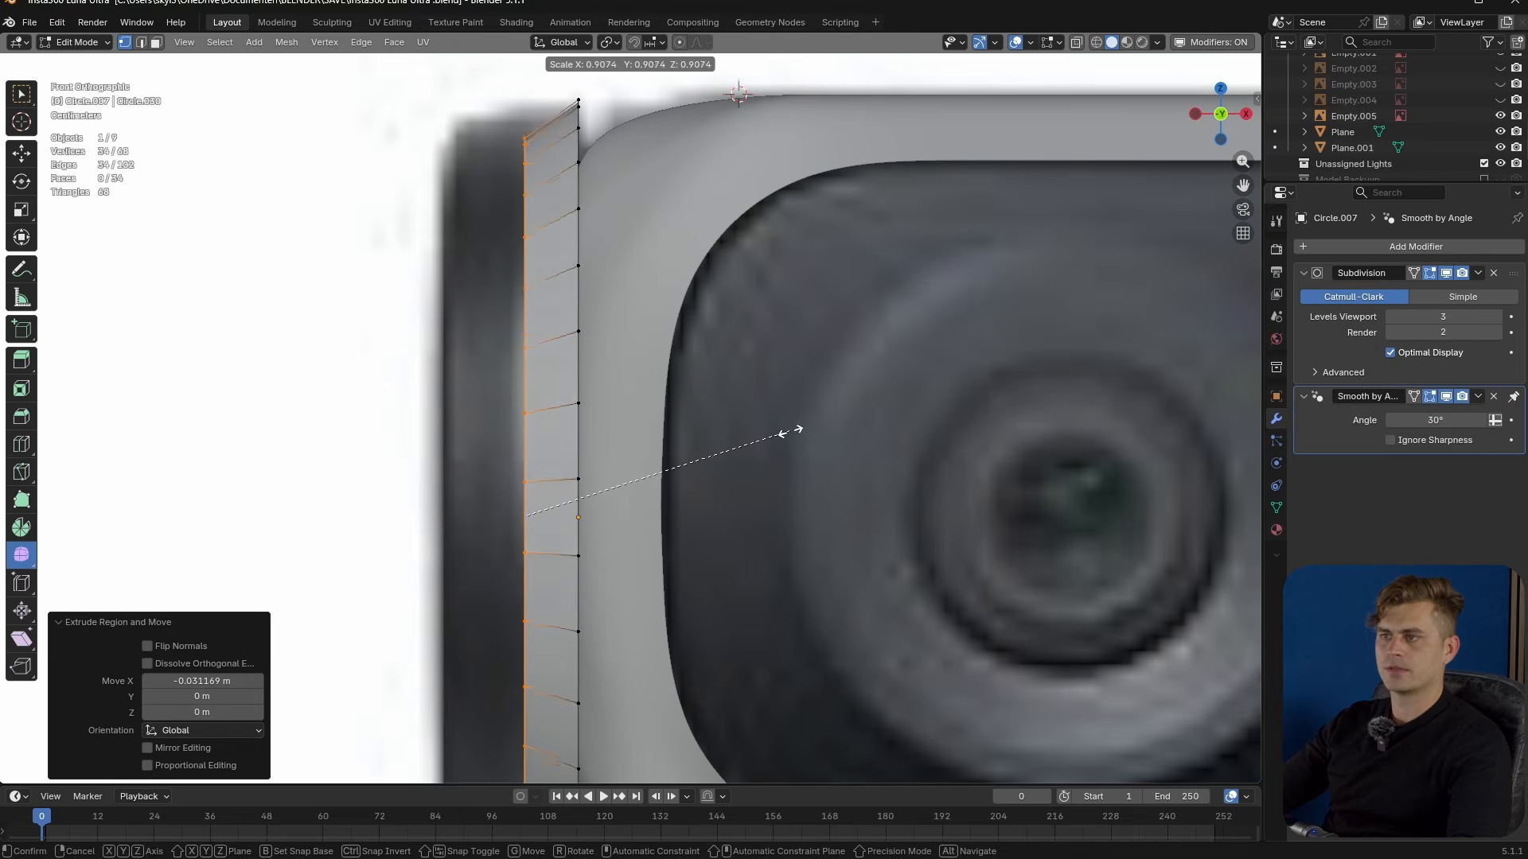
click(813, 446)
key(g)
key(x)
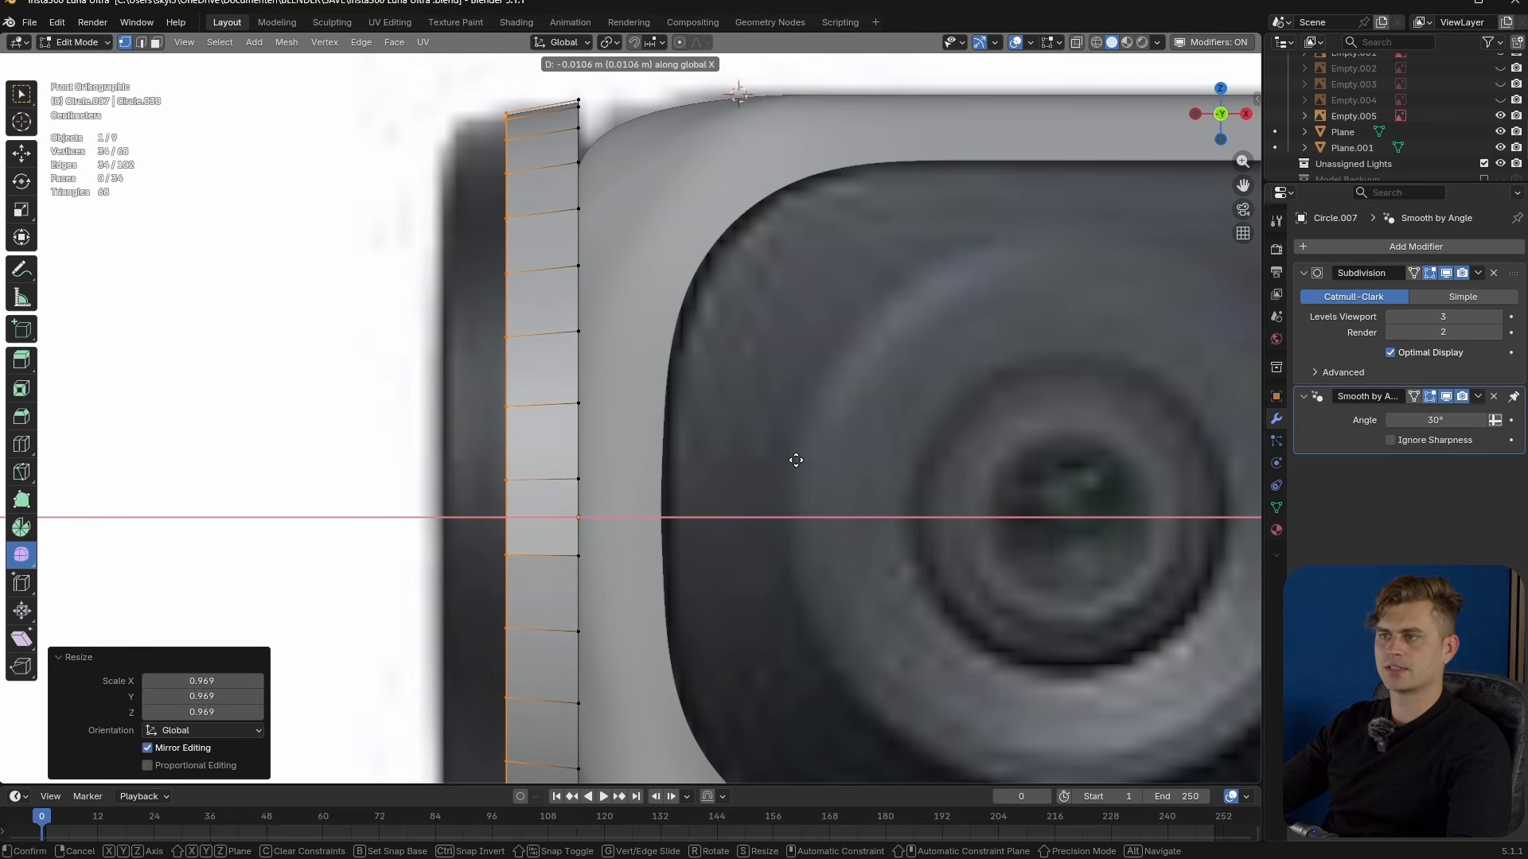
click(792, 464)
- Extrude the ring's outer loop again along X to the outer edge of the side mount in the reference
shift+middle_drag(791, 461, 825, 437)
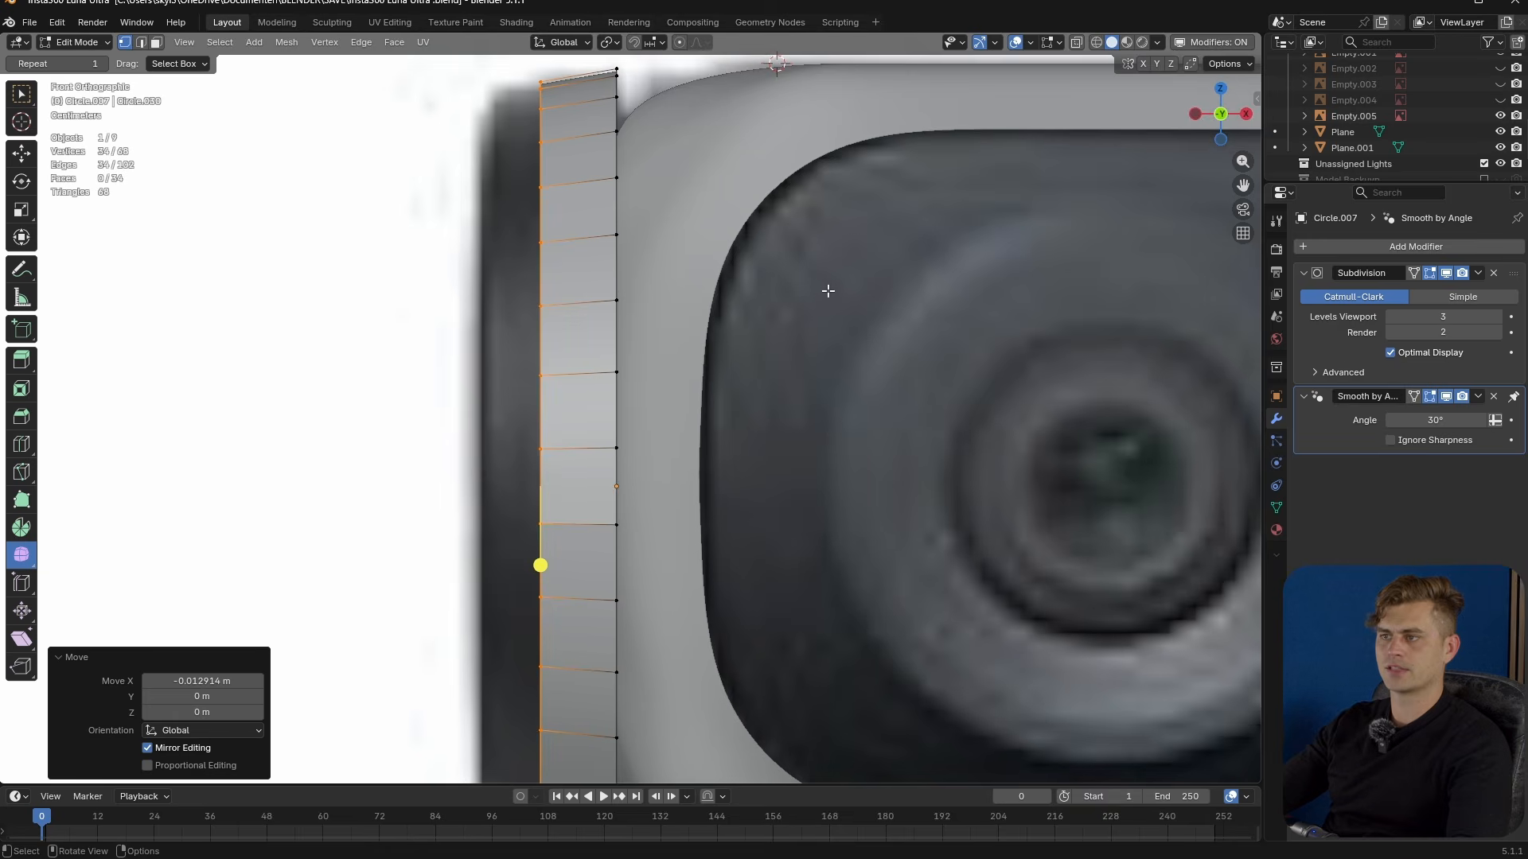
scroll(828, 318, down, 2)
key(e)
key(x)
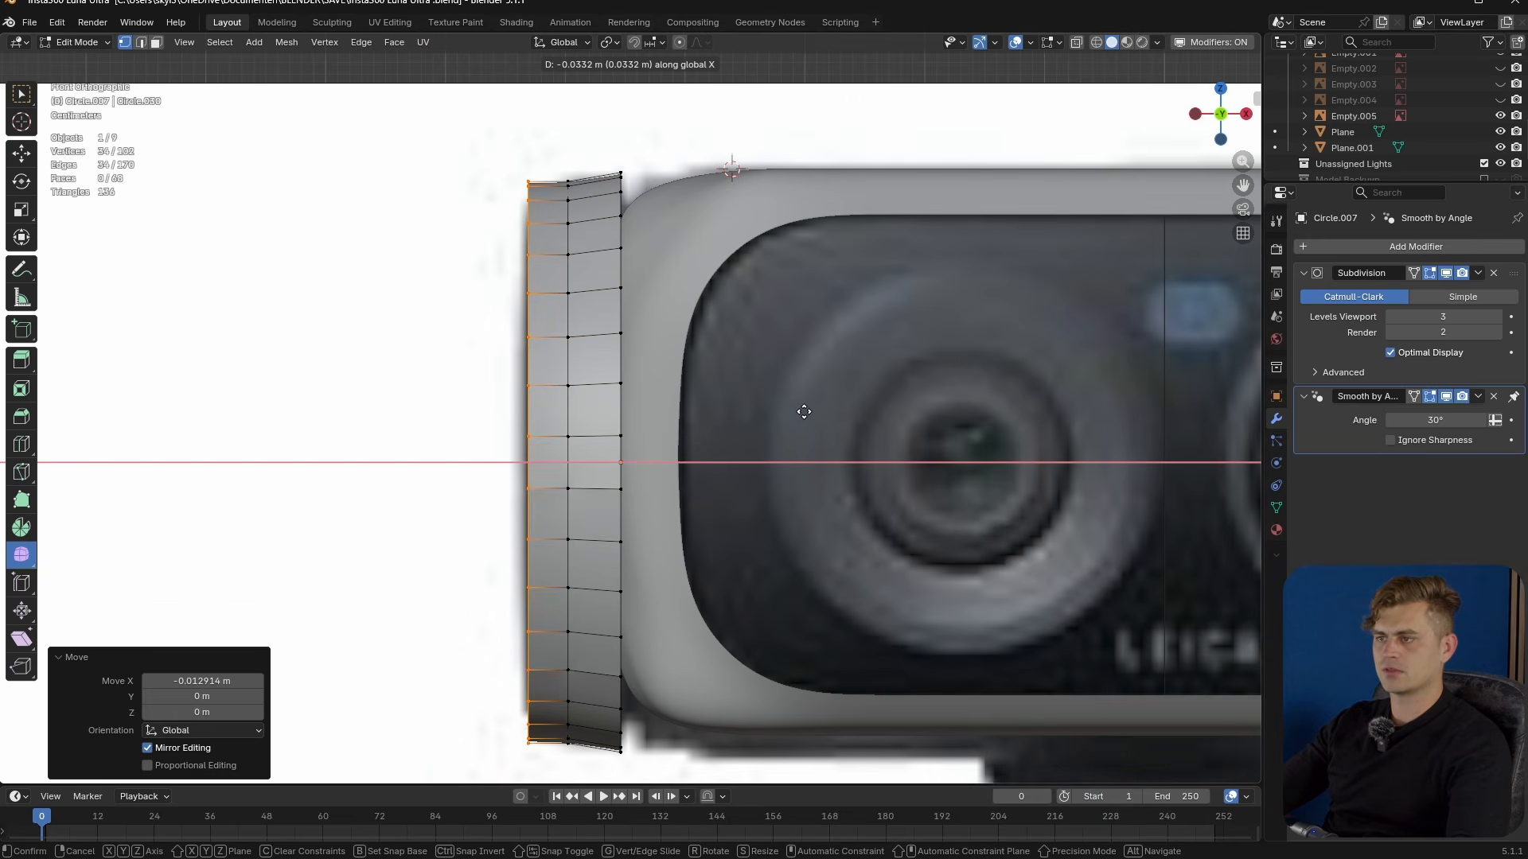
click(785, 407)
- Set an edge crease of 1 on the ring's middle edge loop
middle_drag(676, 296, 666, 328)
key(2)
alt+click(548, 320)
key(shift+e)
key(1)
key(Return)
- Select the whole ring mesh and recalculate its normals to face outside
key(Tab)
middle_drag(554, 379, 675, 376)
key(Tab)
scroll(676, 377, up, 2)
key(a)
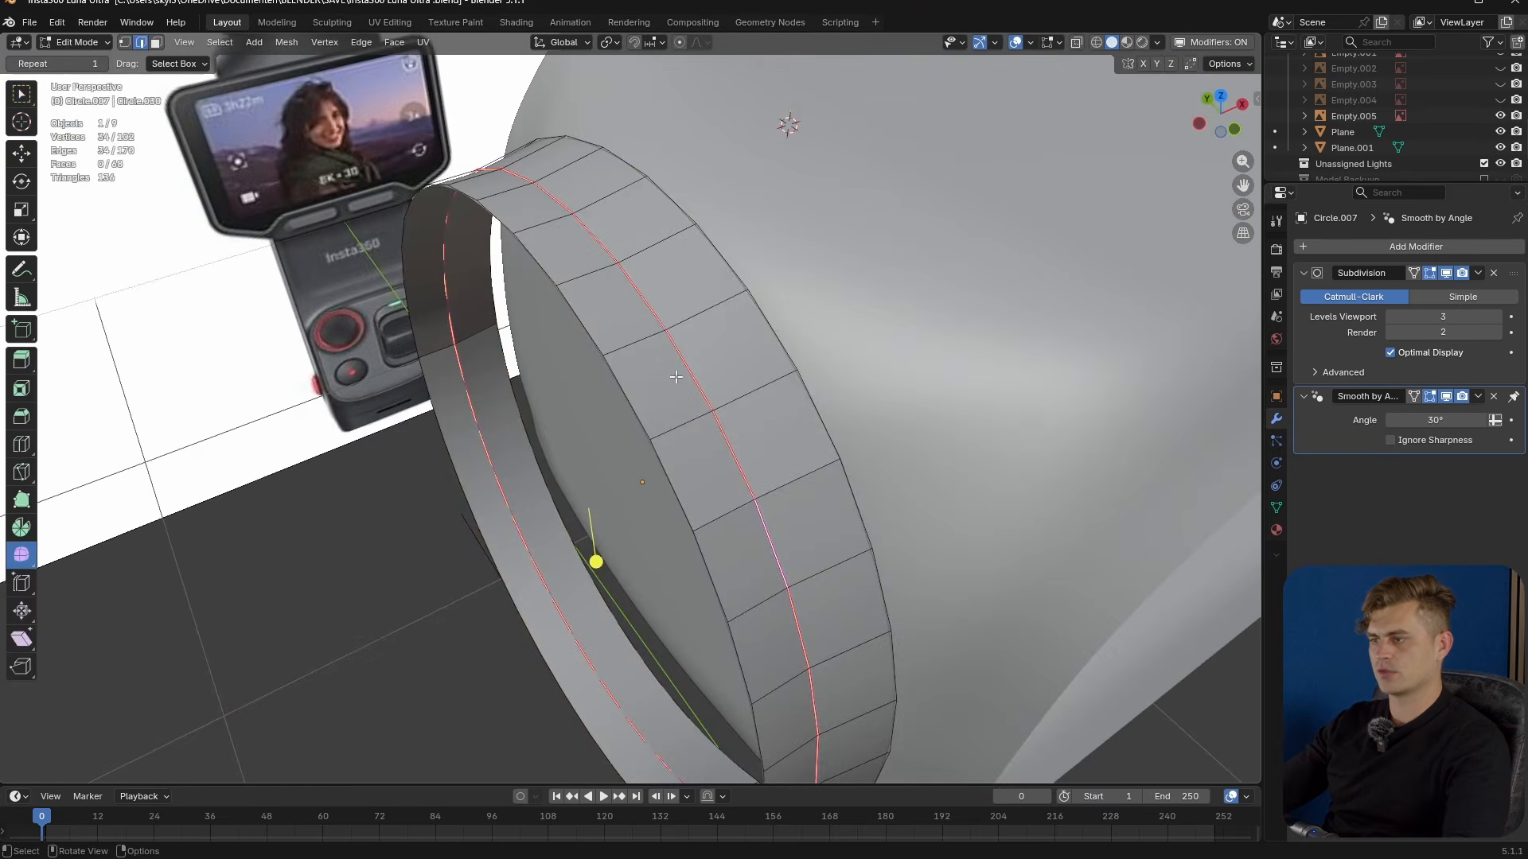
key(shift+n)
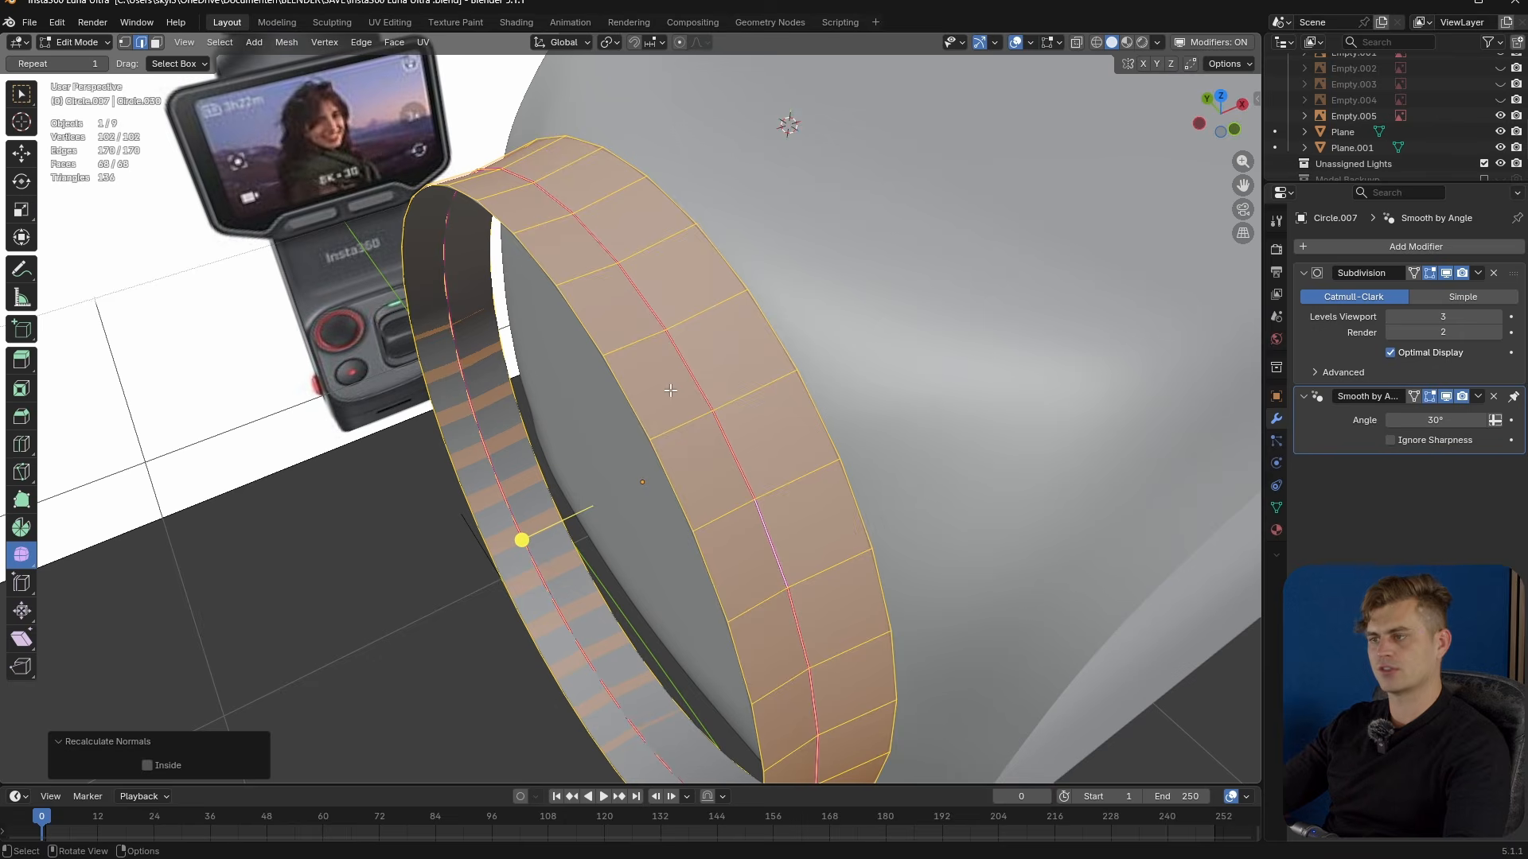
key(Tab)
- Delete the ring faces on the side toward the gimbal arm, using the X-ray right view as a guide
scroll(670, 390, down, 4)
middle_drag(734, 417, 586, 428)
key(KP_1)
key(KP_3)
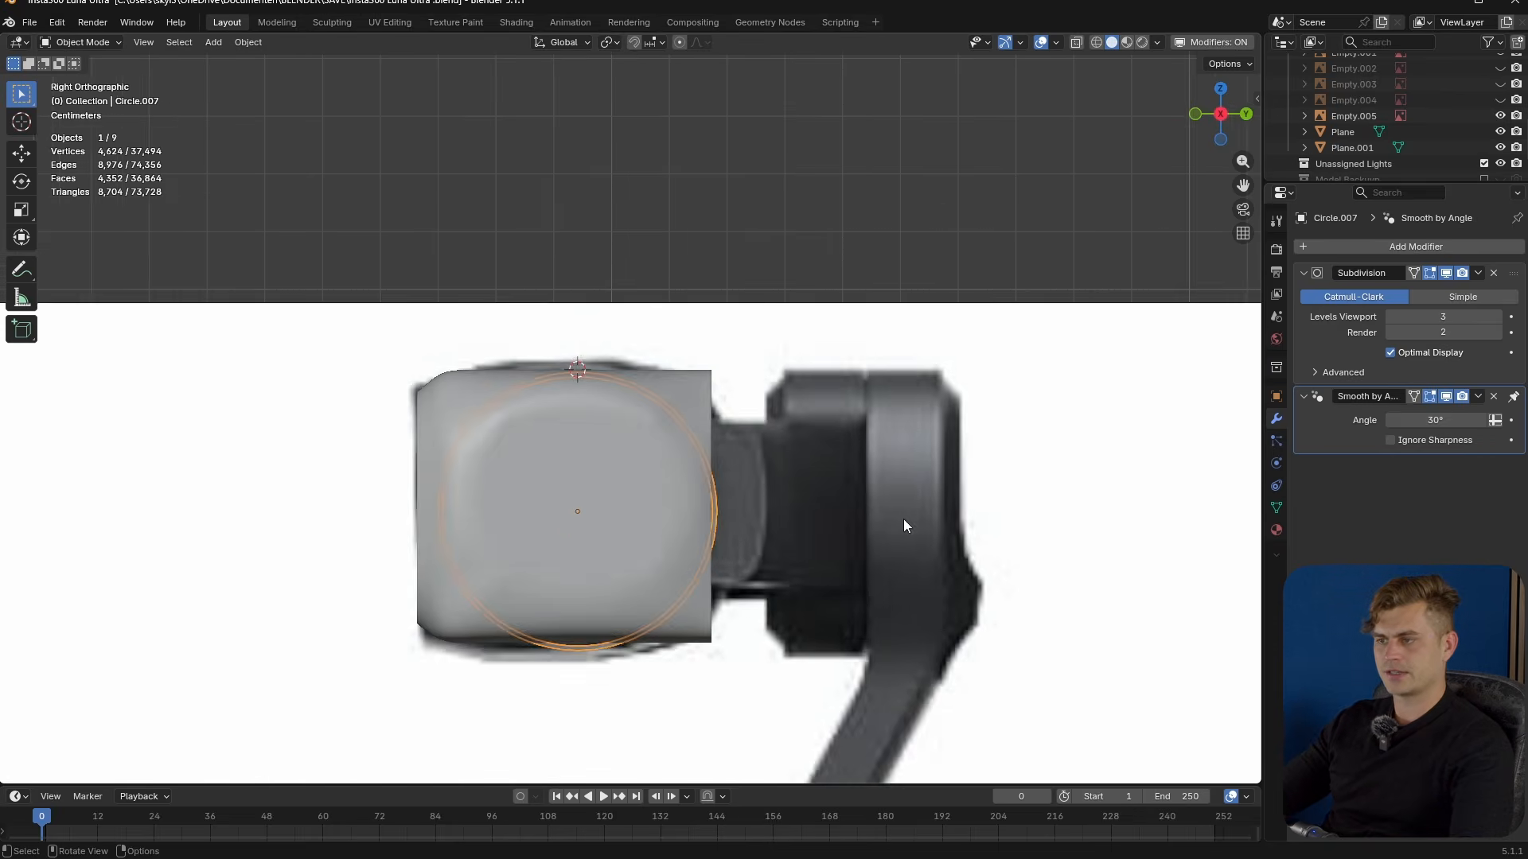
scroll(848, 488, up, 4)
key(alt+z)
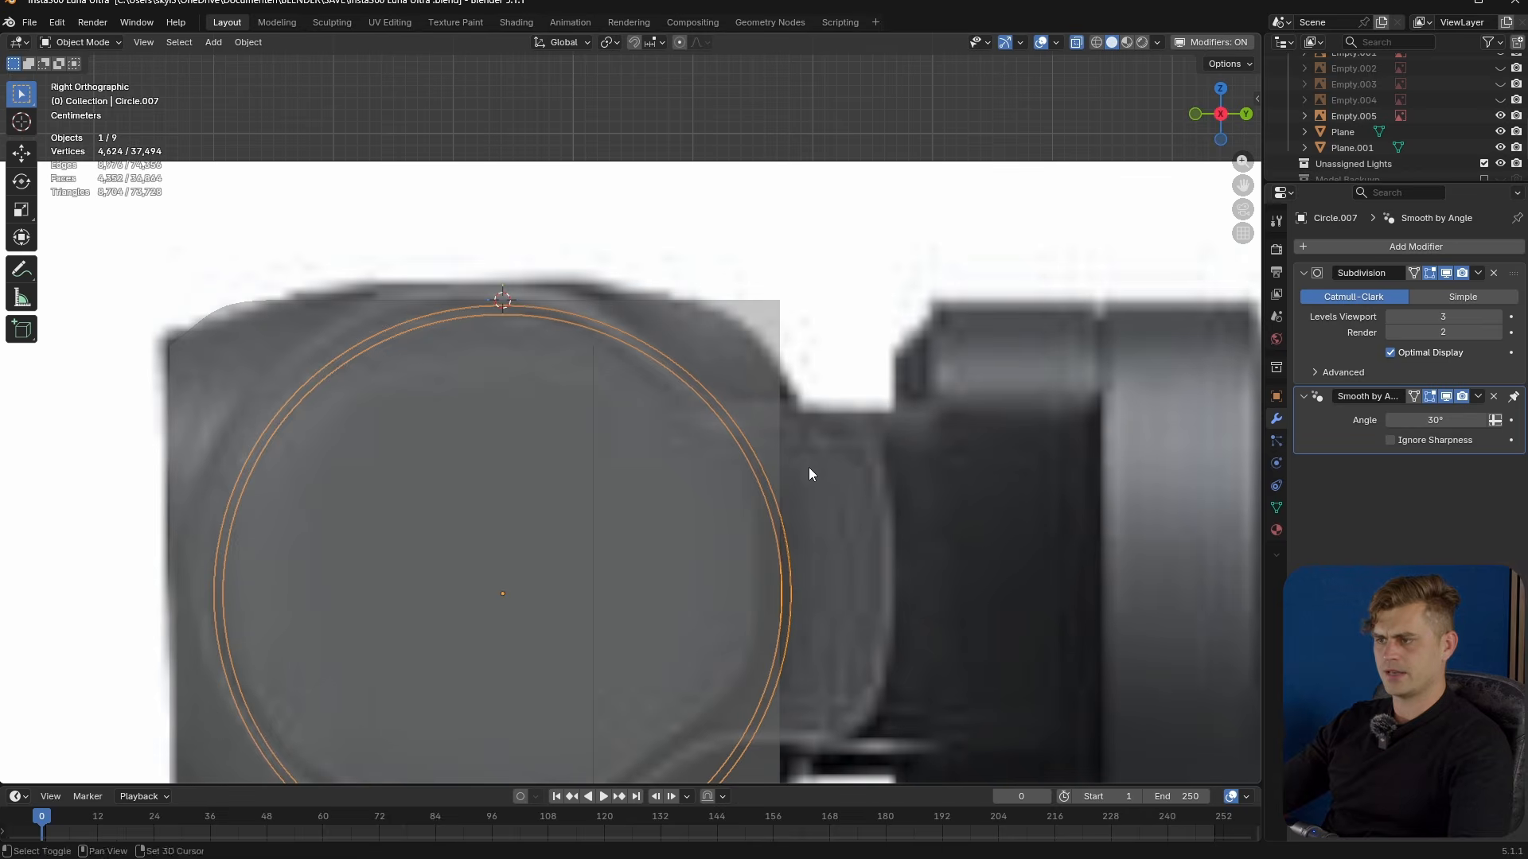
shift+middle_drag(703, 418, 683, 342)
key(Tab)
key(3)
drag(840, 343, 706, 443)
shift+drag(853, 443, 677, 672)
shift+middle_drag(850, 612, 820, 593)
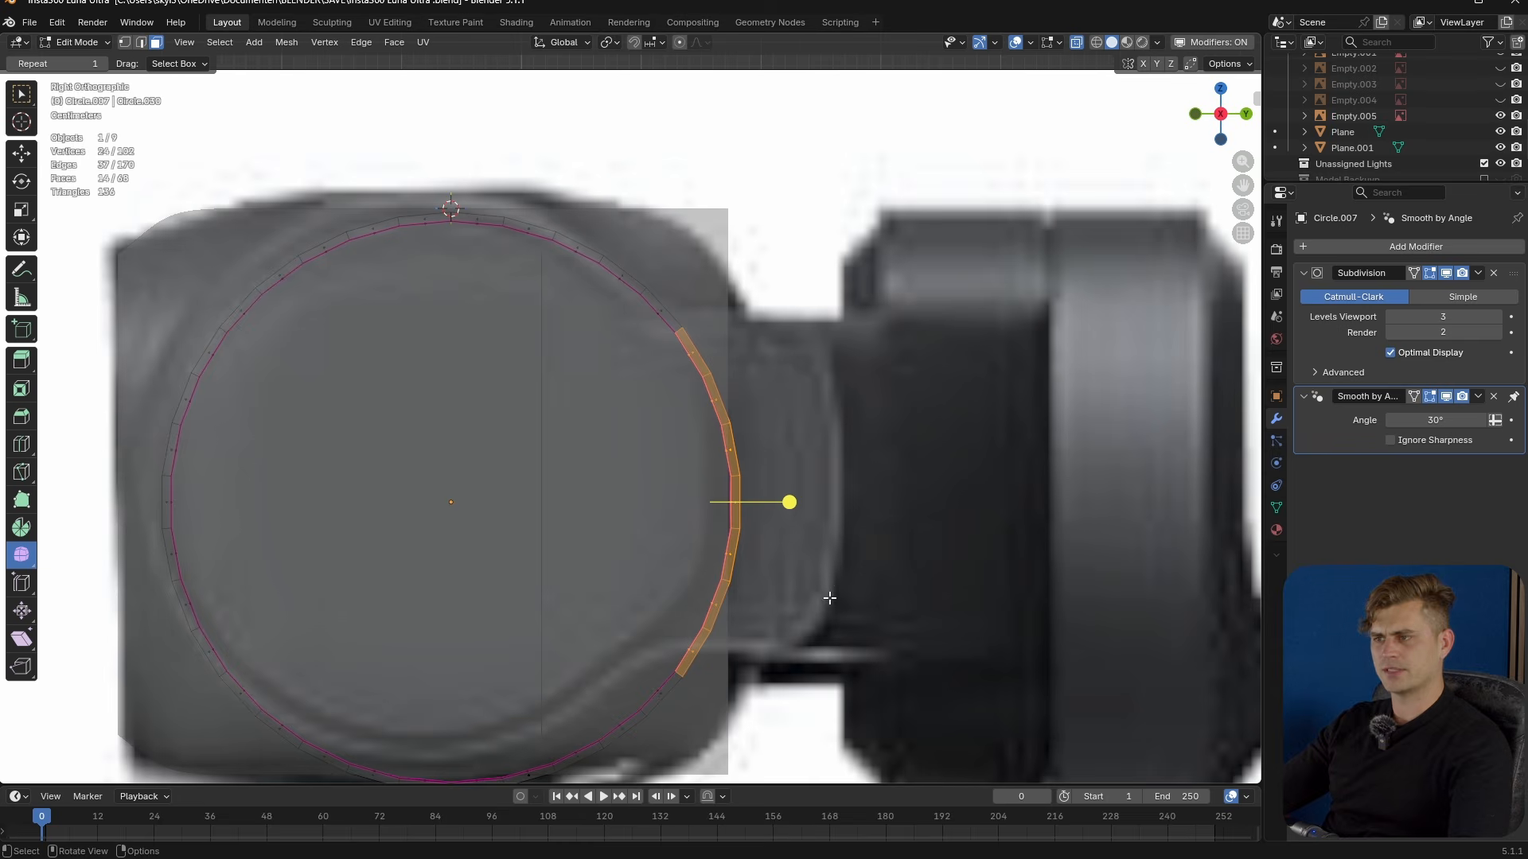
key(x)
click(815, 633)
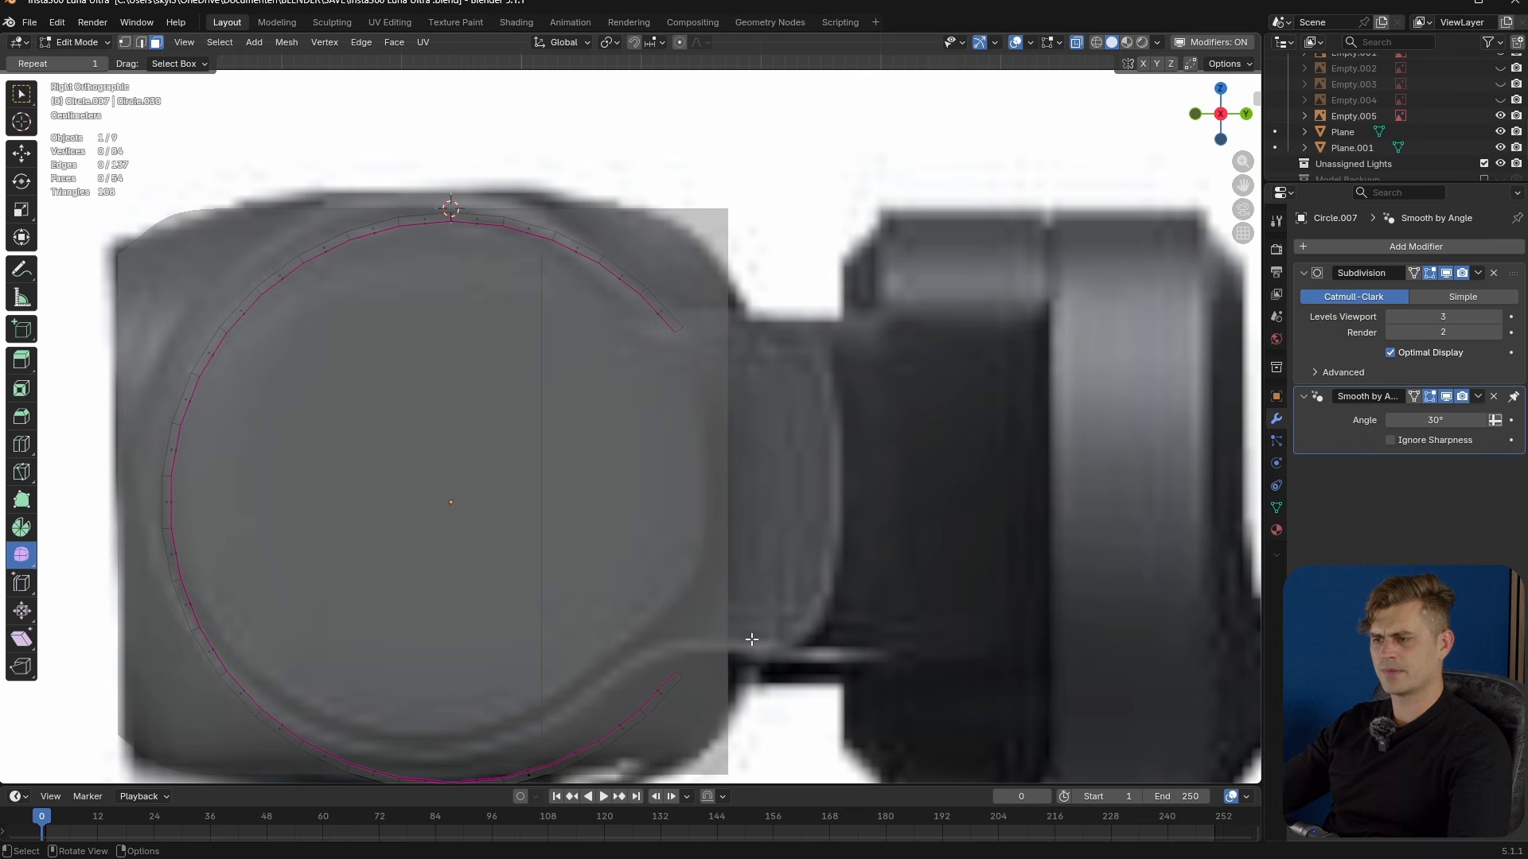
- Select the ring's two open end edges and extrude them about 0.106 m along Y toward the gimbal arm
shift+drag(662, 372, 660, 374)
middle_drag(660, 374, 578, 467)
key(KP_1)
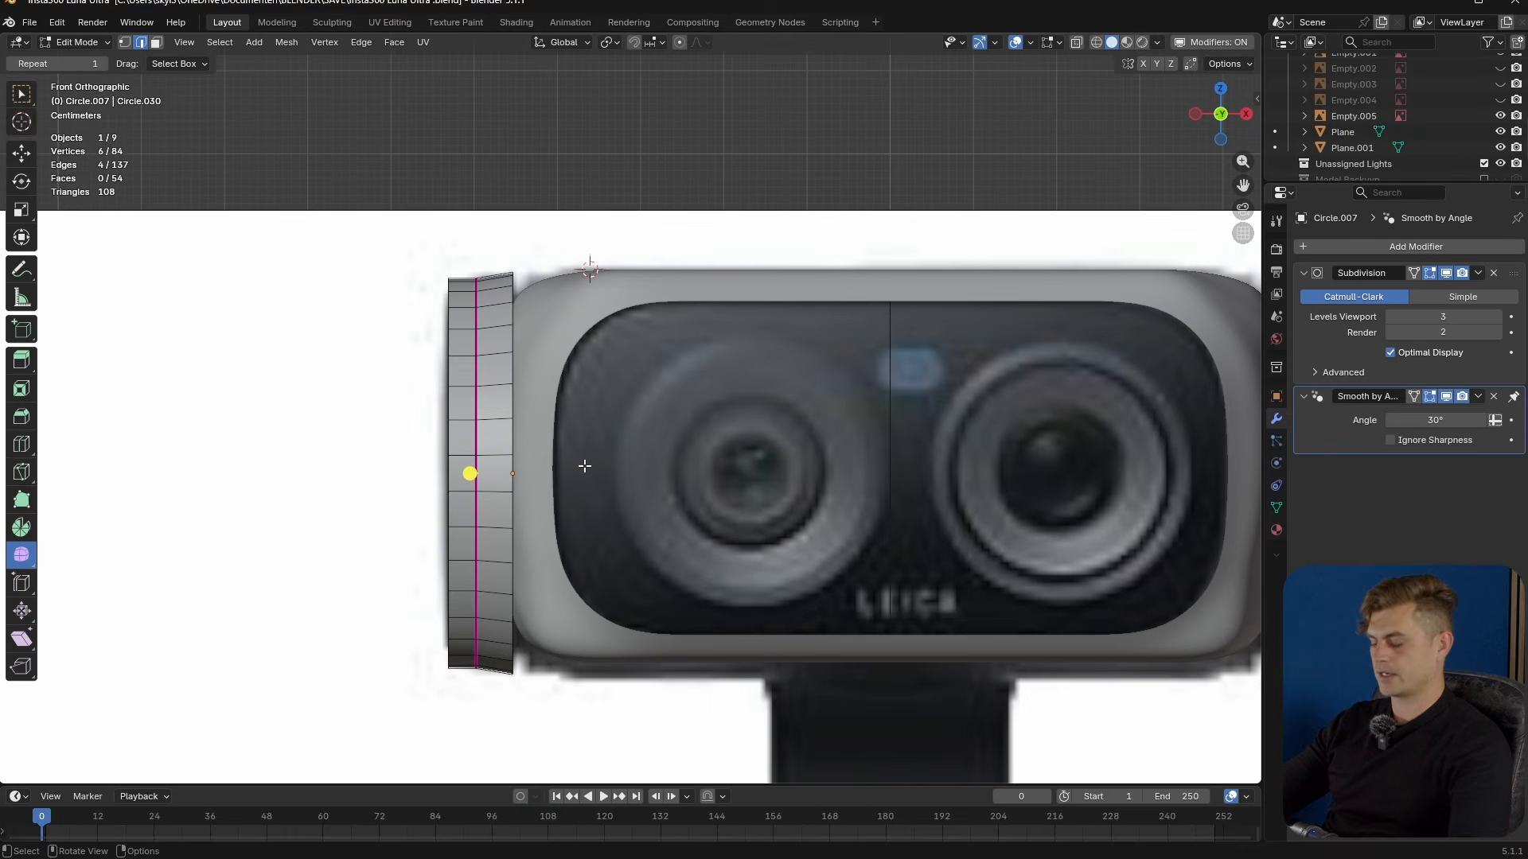
key(KP_3)
key(e)
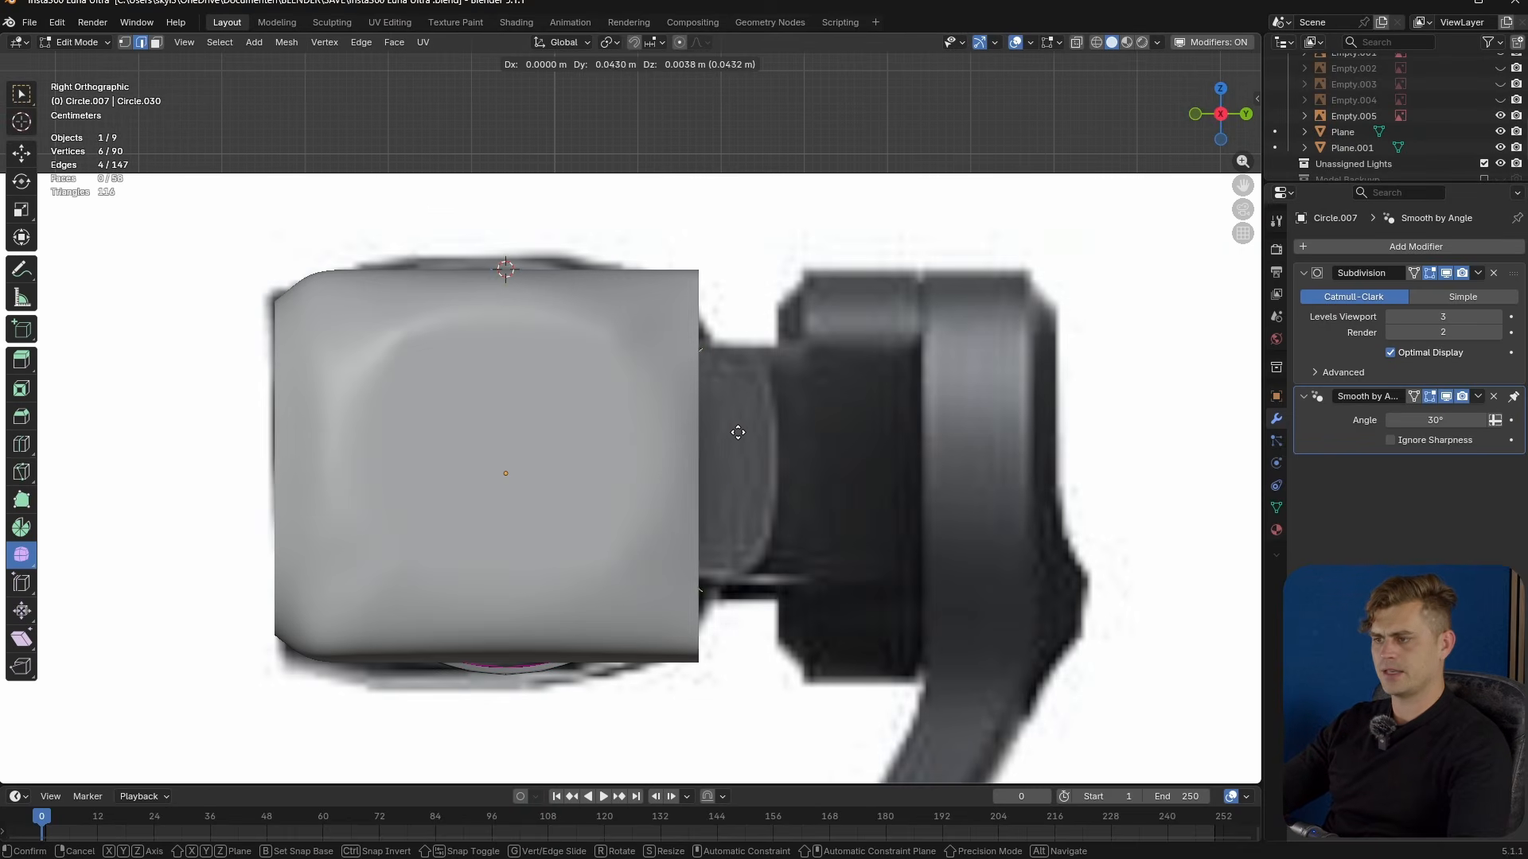
key(y)
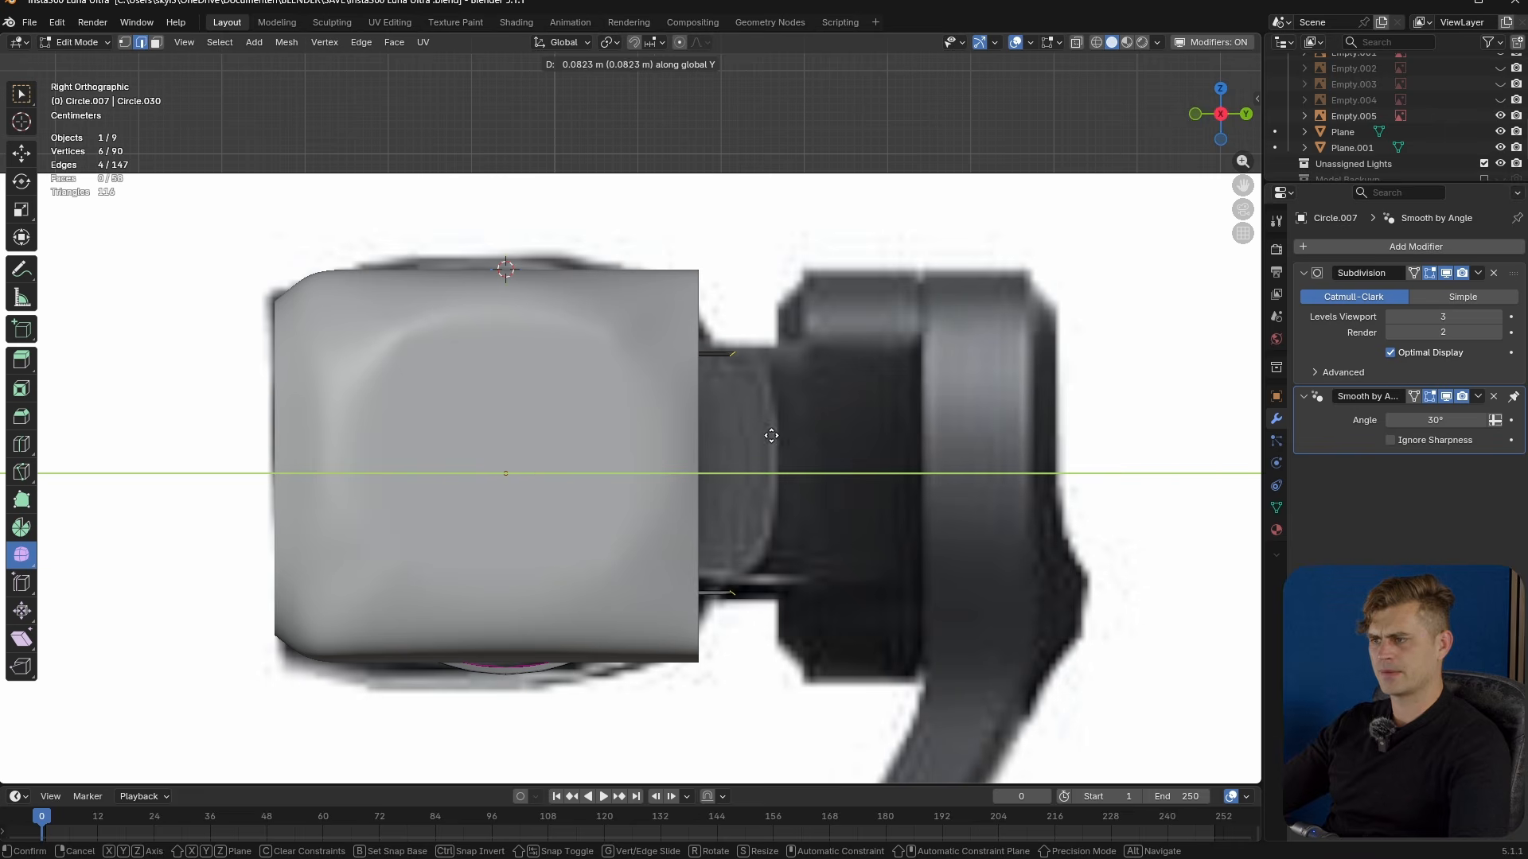
click(791, 440)
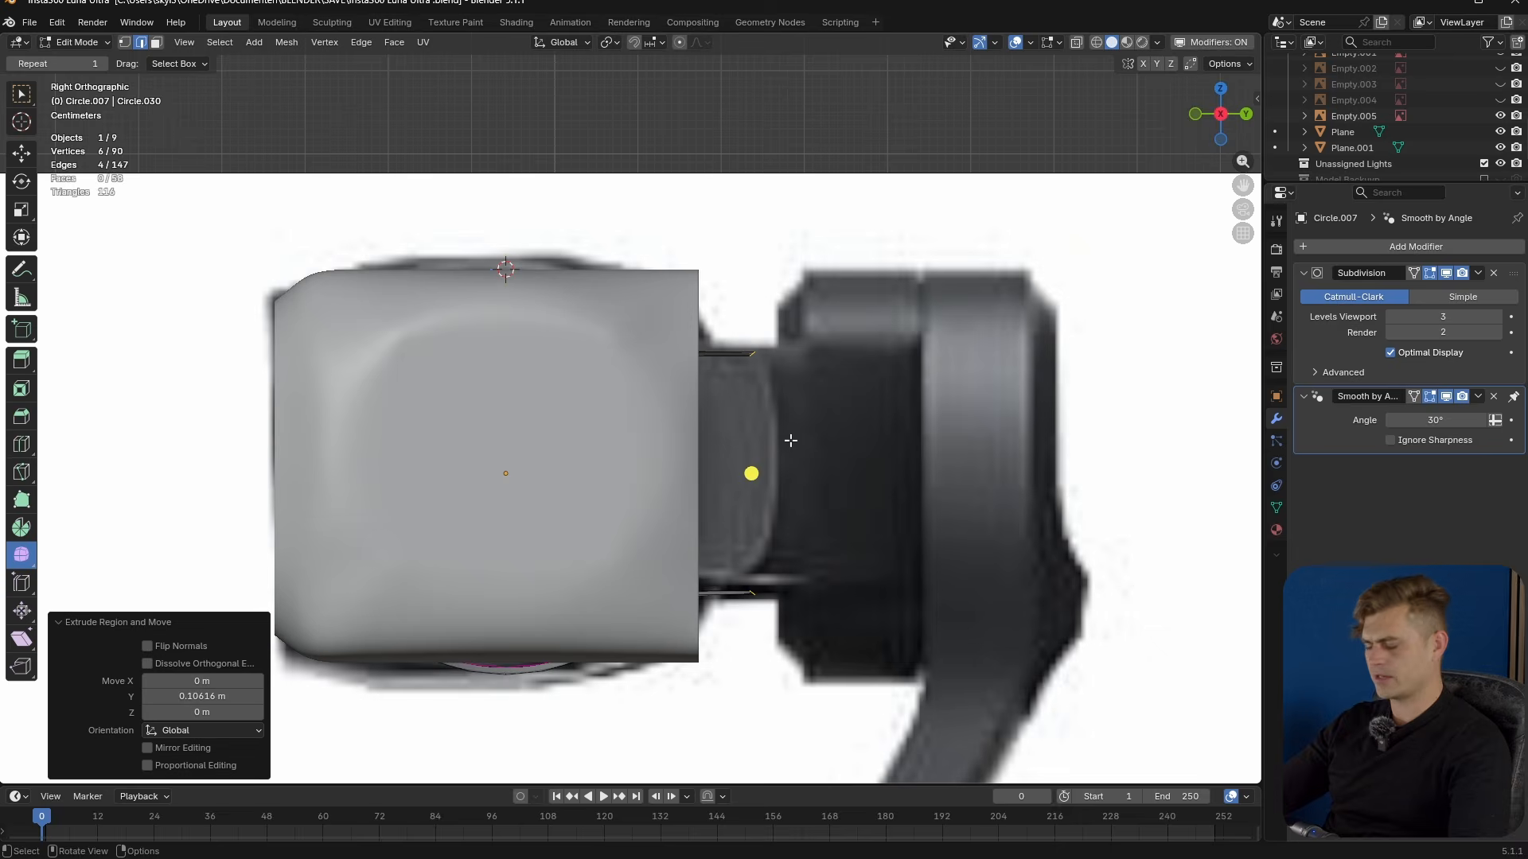
- Align the extruded ends with a Y scale of 0, nudge them along Y against the top reference, and save the file
key(KP_7)
scroll(586, 528, up, 3)
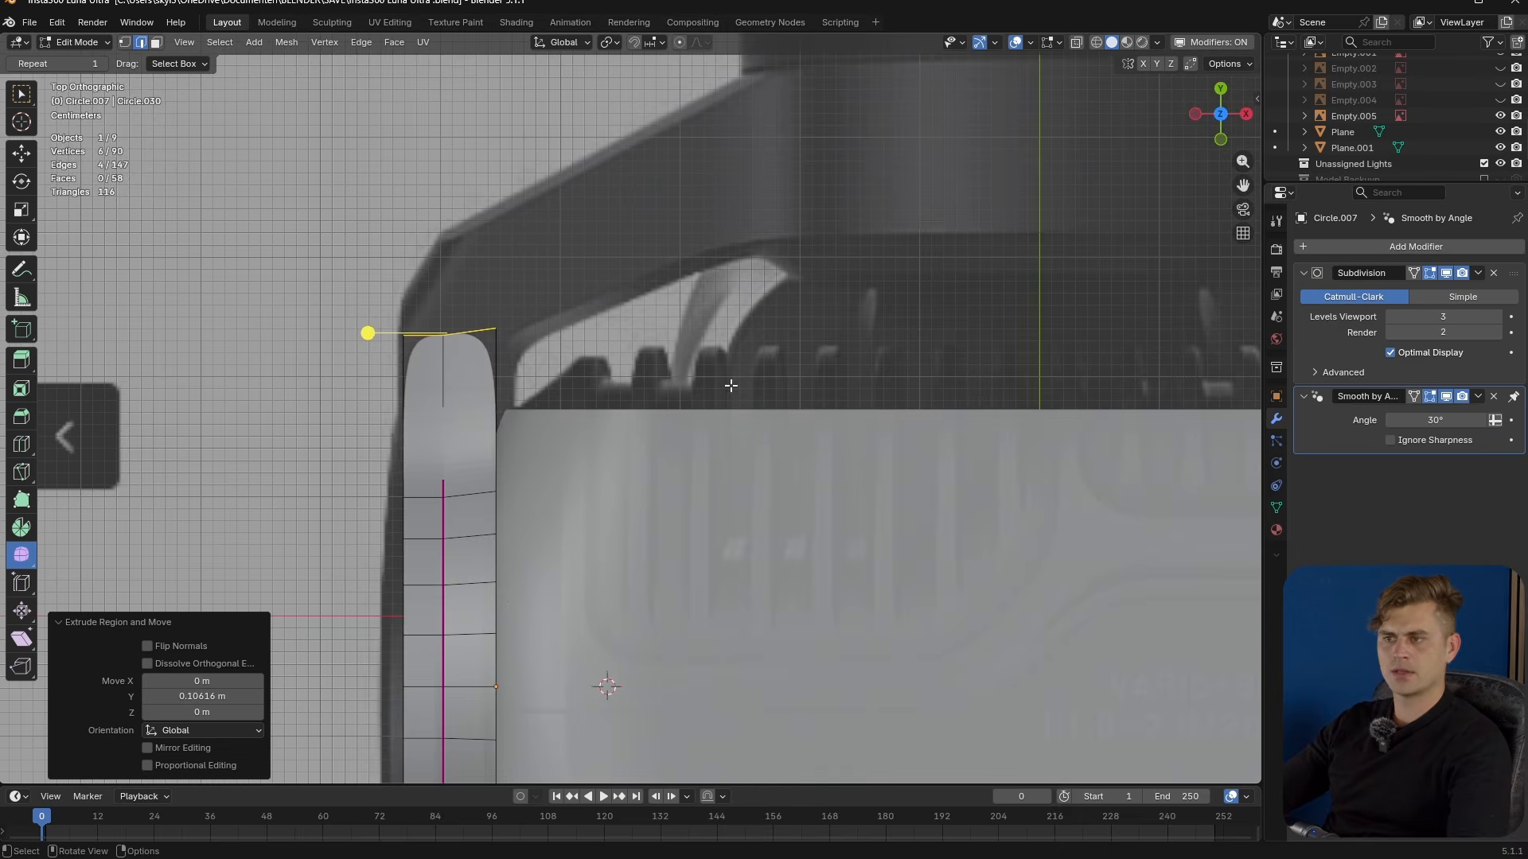
key(s)
key(y)
key(0)
key(Return)
key(g)
key(y)
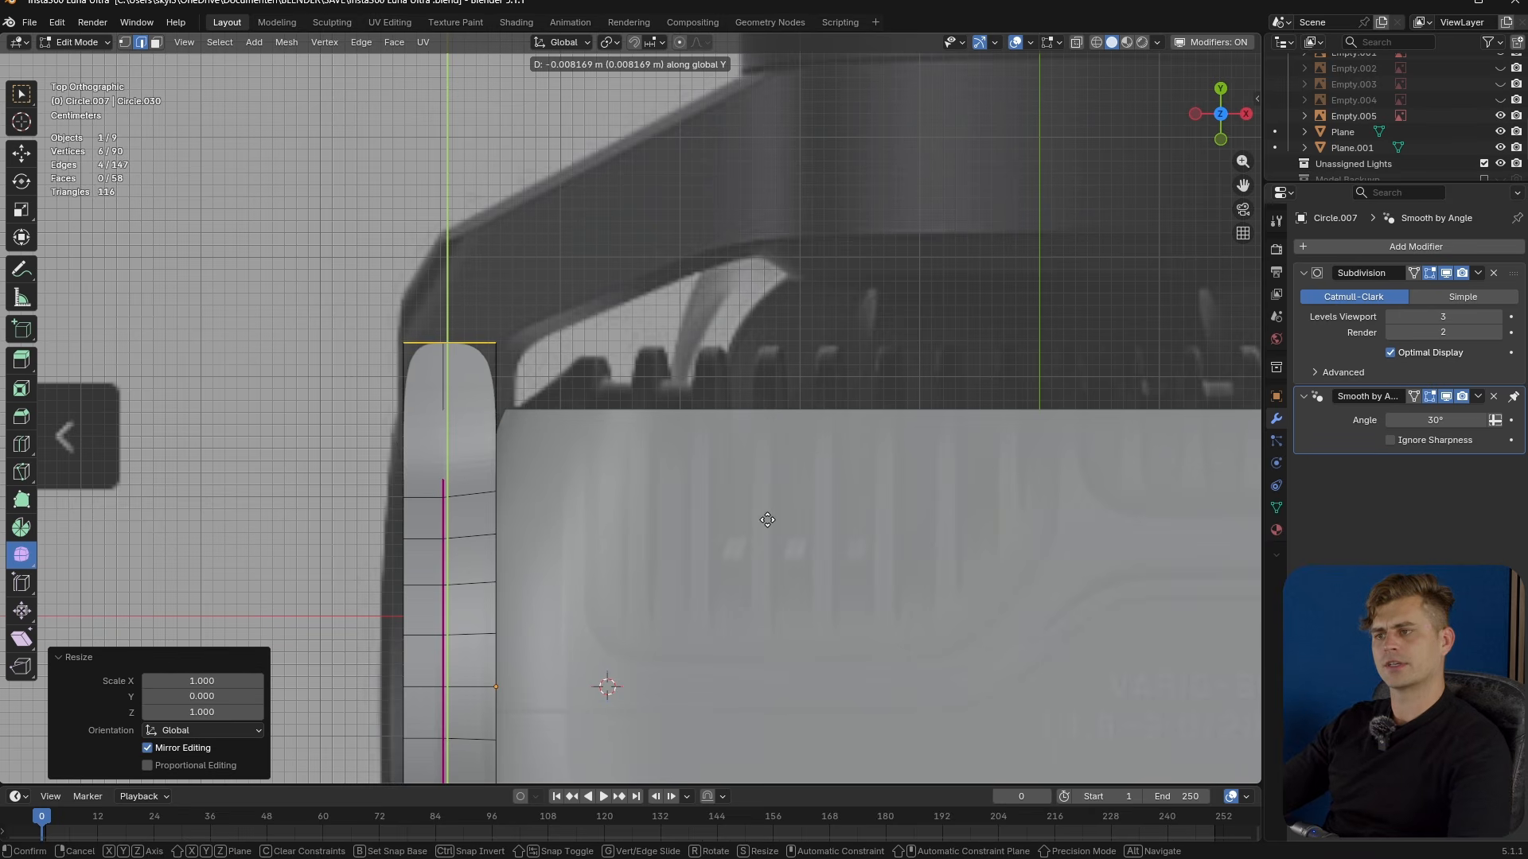
click(723, 515)
middle_drag(469, 332, 928, 512)
key(ctrl+s)
- Select the ring's edge loop nearest the head body and scale it up slightly
key(Tab)
scroll(719, 411, down, 3)
scroll(662, 403, up, 3)
alt+click(589, 459)
click(587, 460)
key(Tab)
alt+click(587, 456)
key(s)
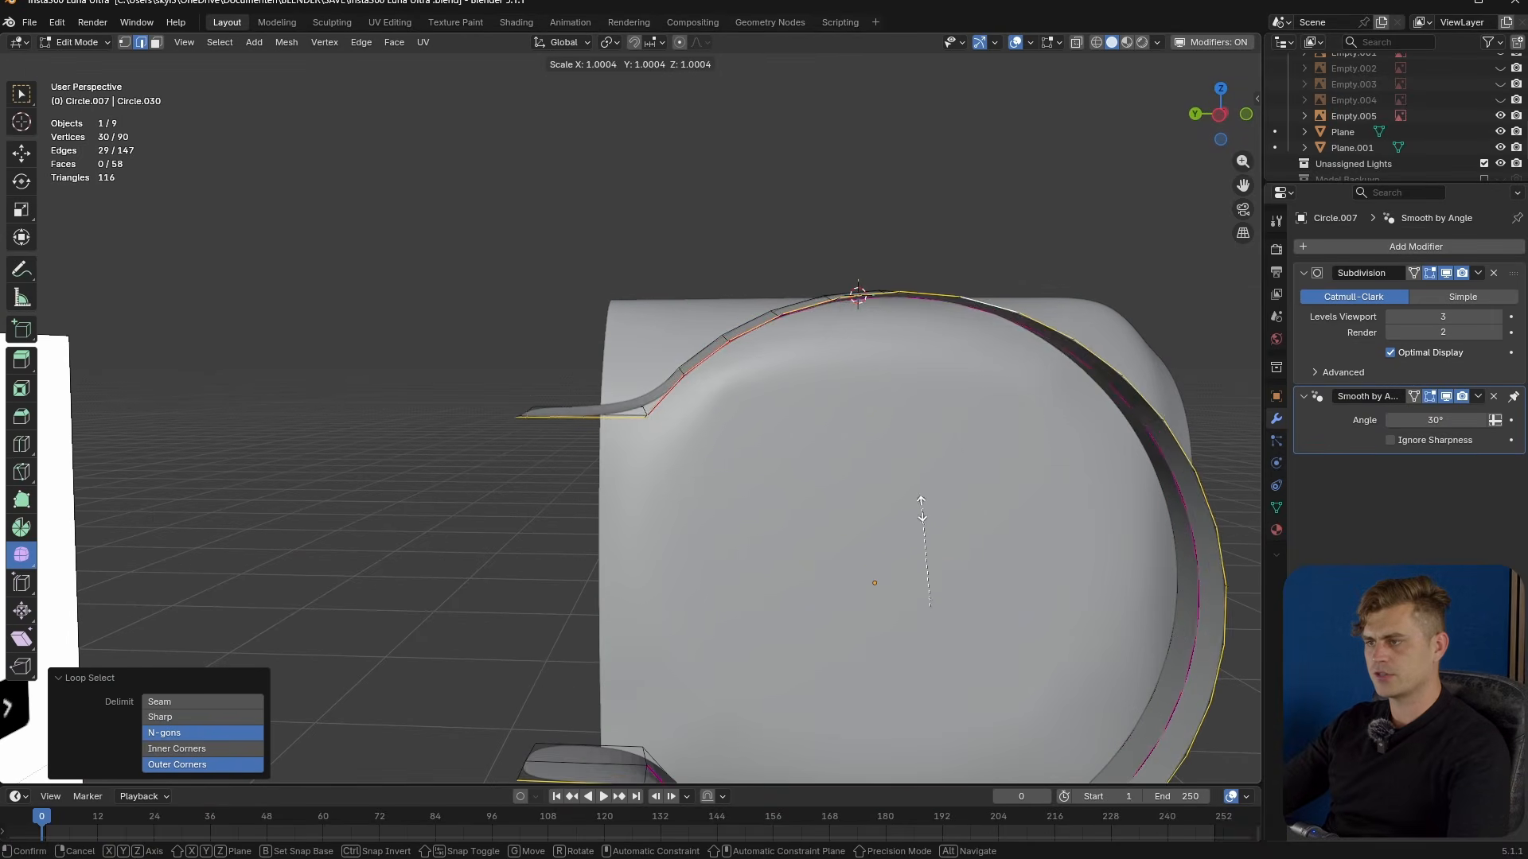
key(Escape)
middle_drag(915, 572, 982, 477)
key(s)
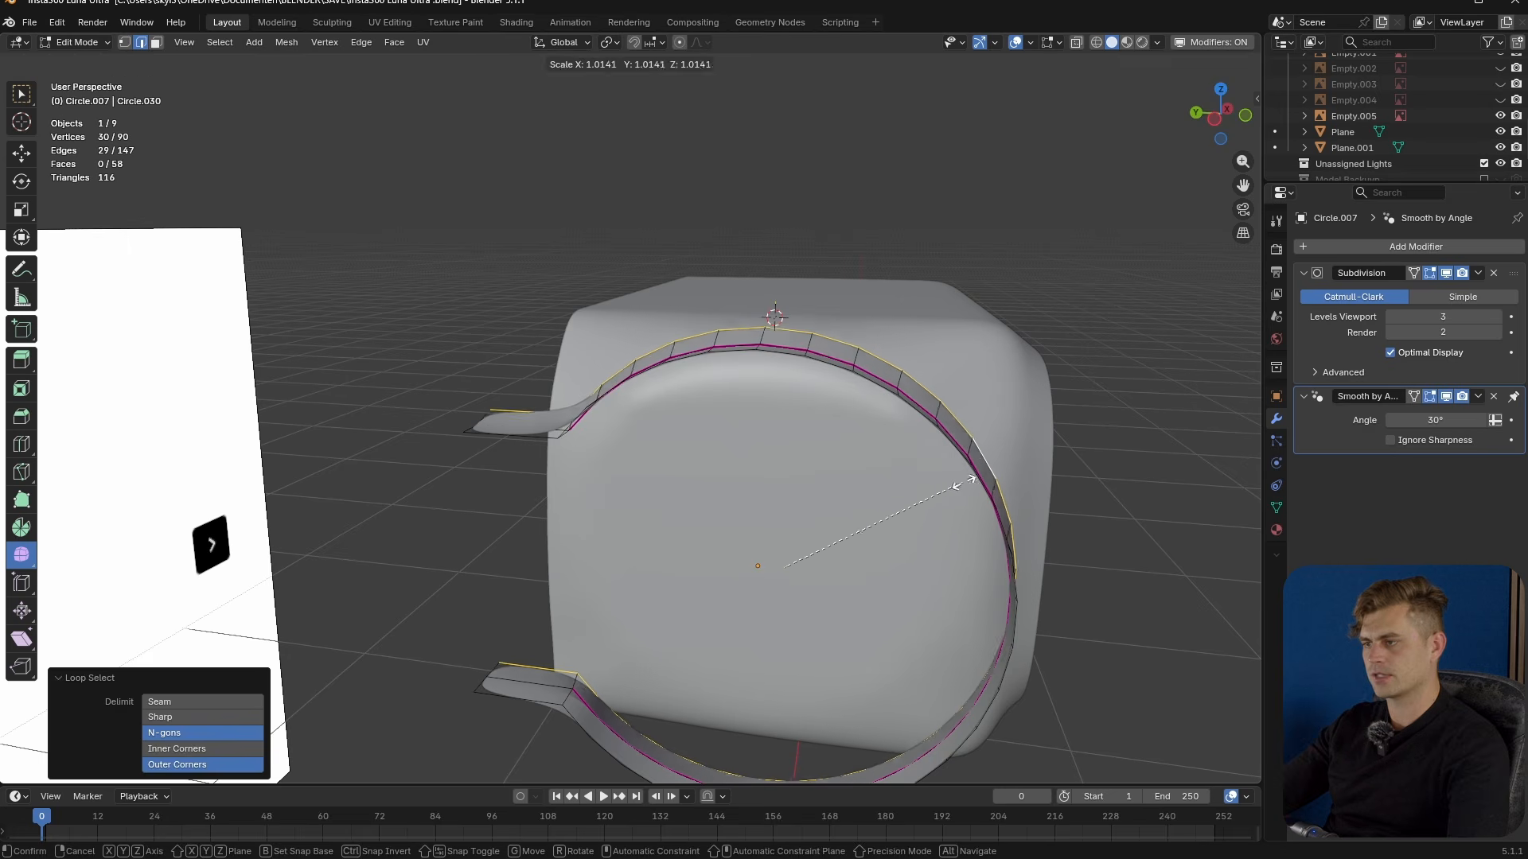
click(997, 479)
- Scale the entire side ring mesh down slightly
key(a)
key(s)
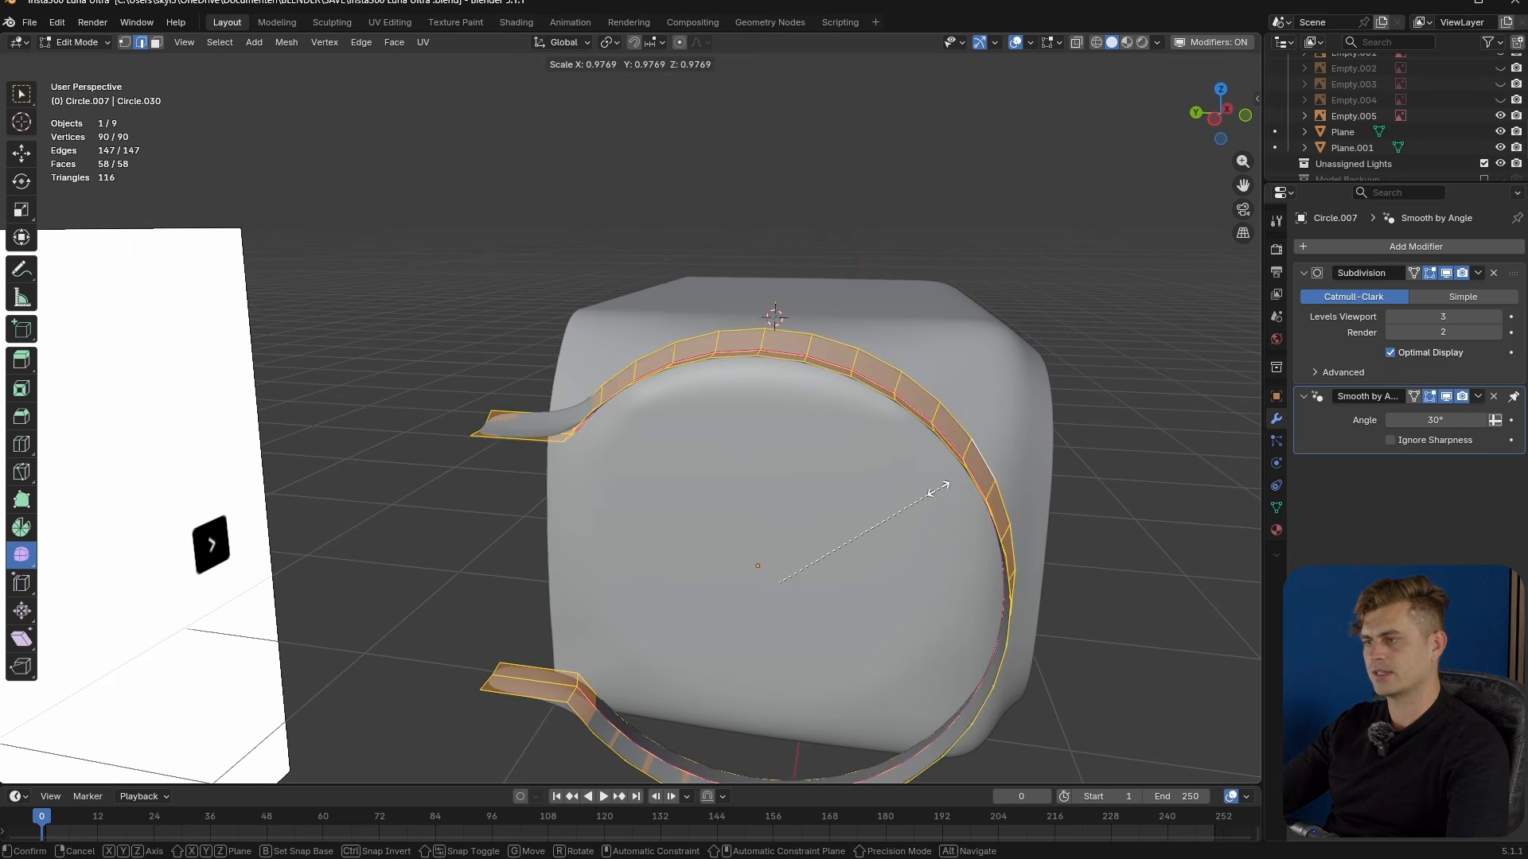
click(926, 491)
key(Tab)
middle_drag(924, 491, 896, 431)
- Select the ring's creased middle edge loop and offset it slightly with Shrink/Fatten
key(Tab)
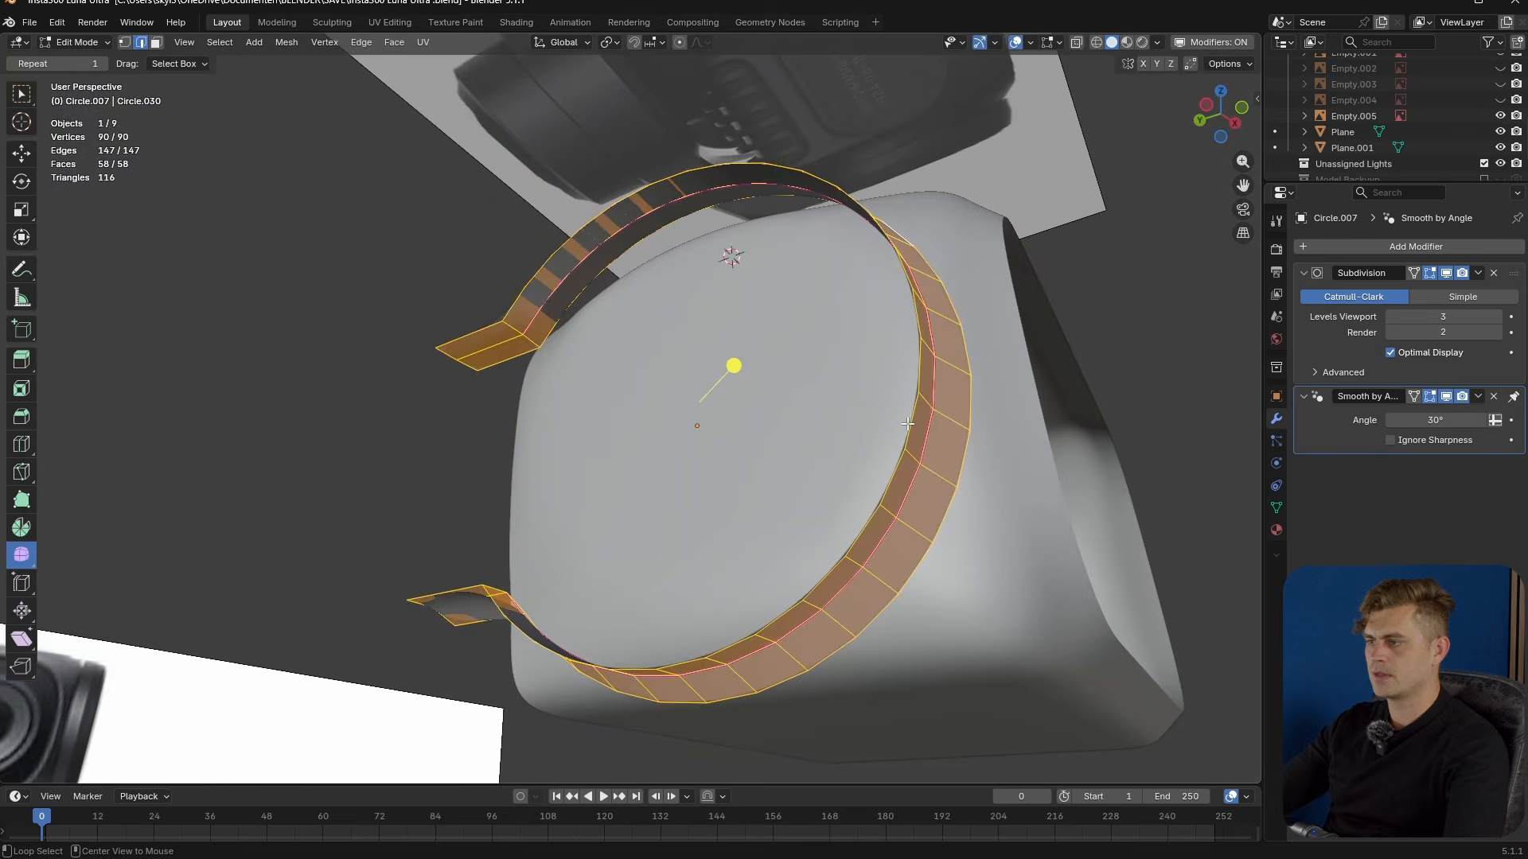
alt+click(914, 427)
key(alt+s)
middle_drag(963, 500, 889, 463)
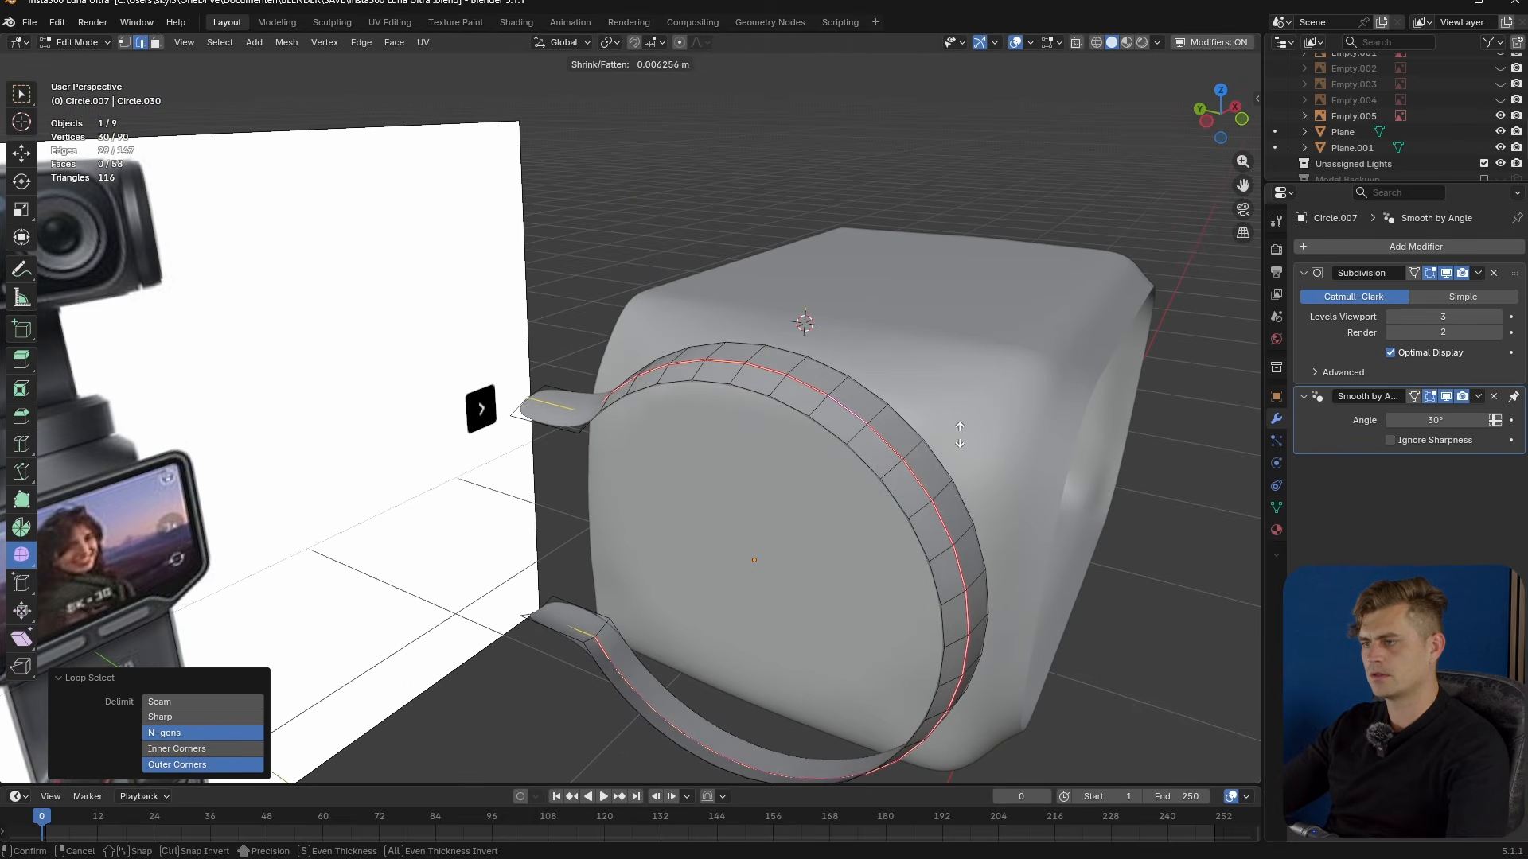
click(774, 631)
key(Tab)
scroll(883, 453, up, 3)
middle_drag(883, 453, 915, 434)
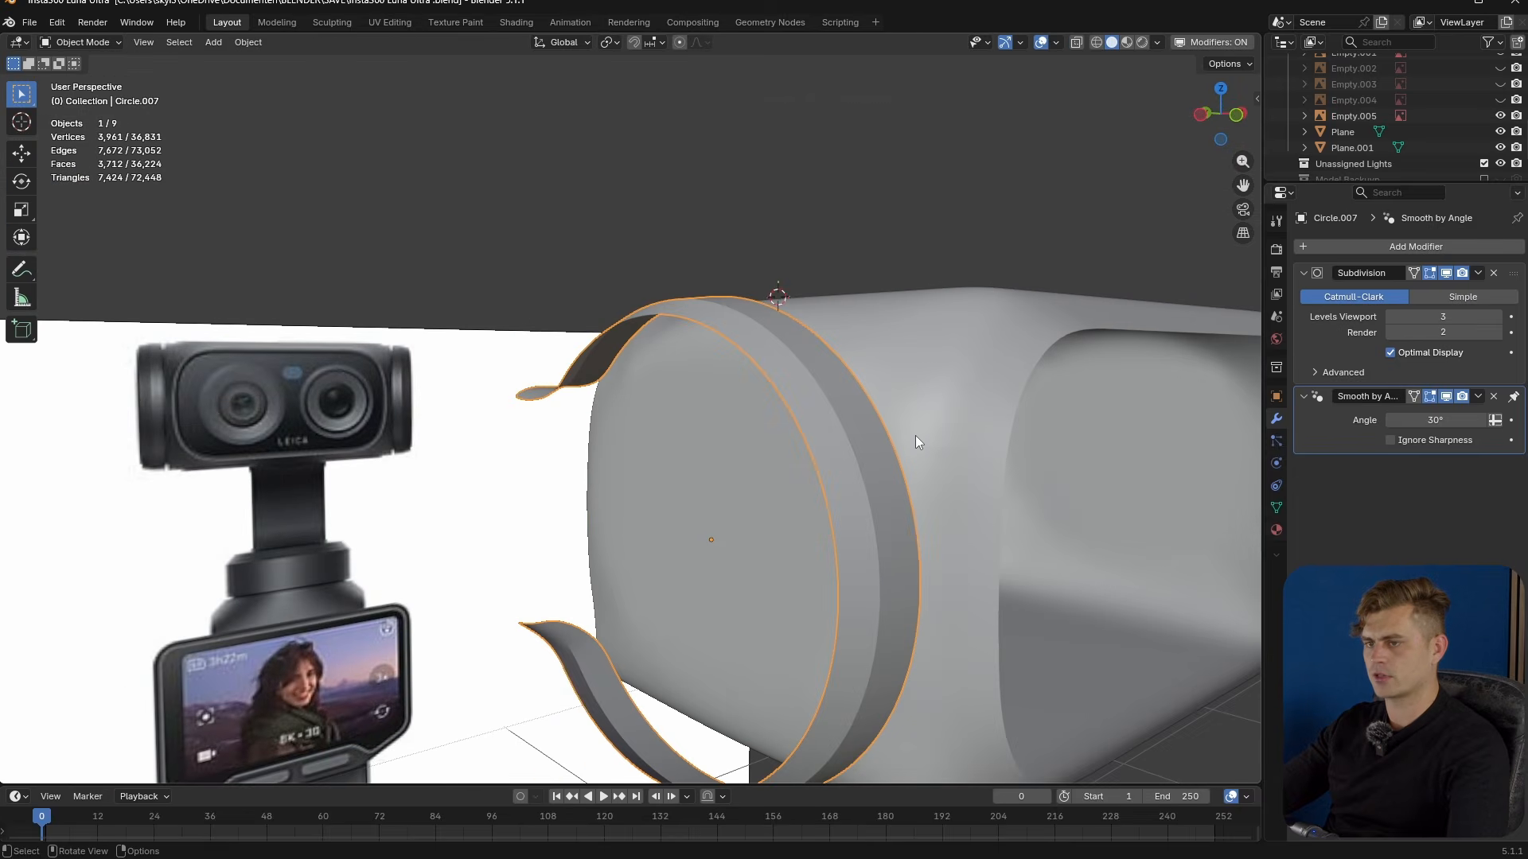
- Fill the gap between the side ring's two open ends with faces to close the ring toward the gimbal
scroll(915, 436, down, 5)
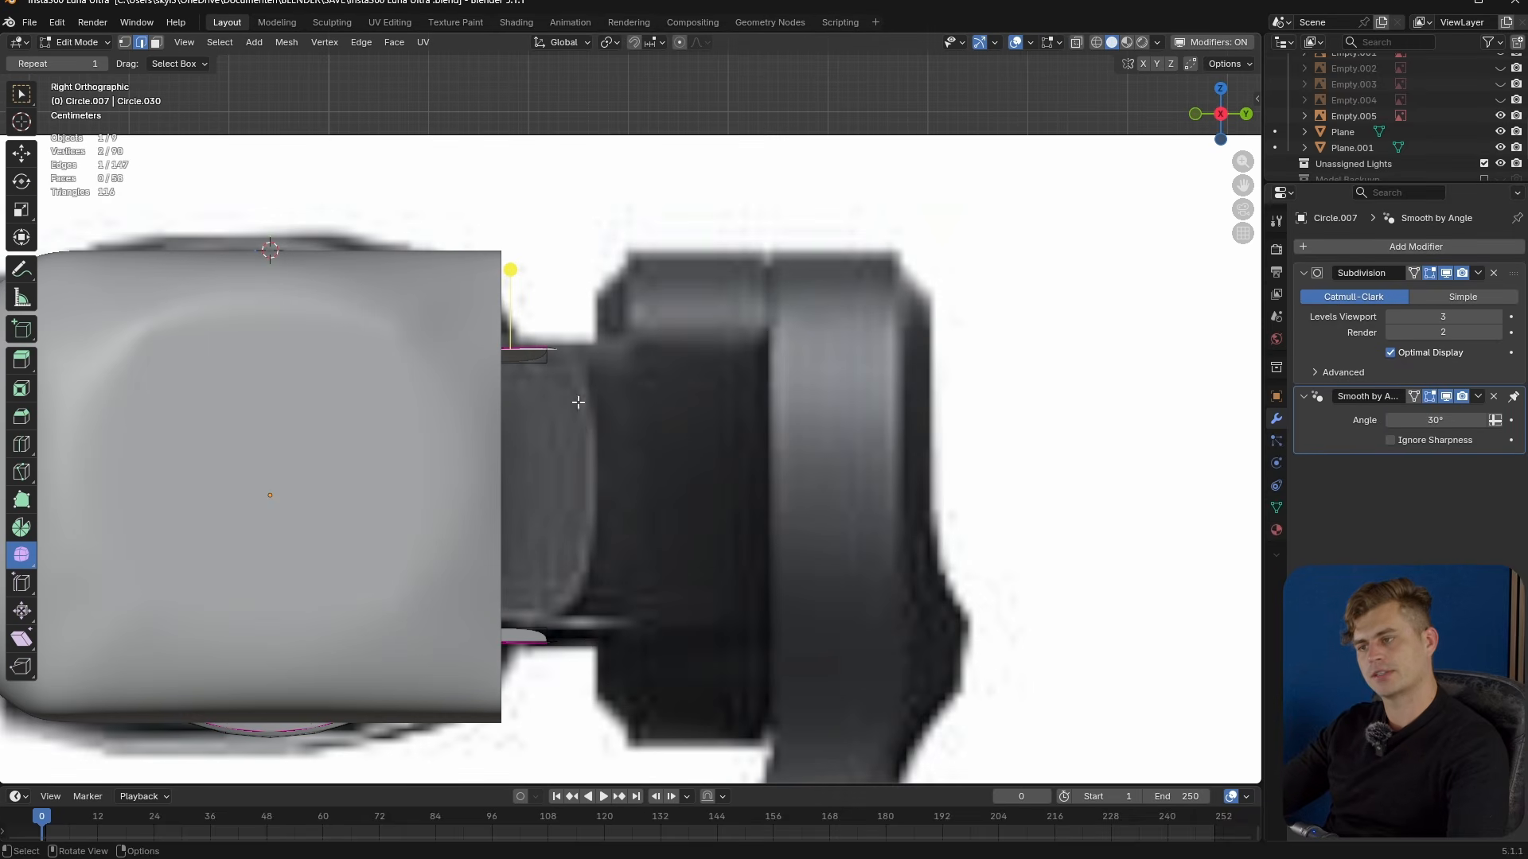
middle_drag(589, 593, 629, 307)
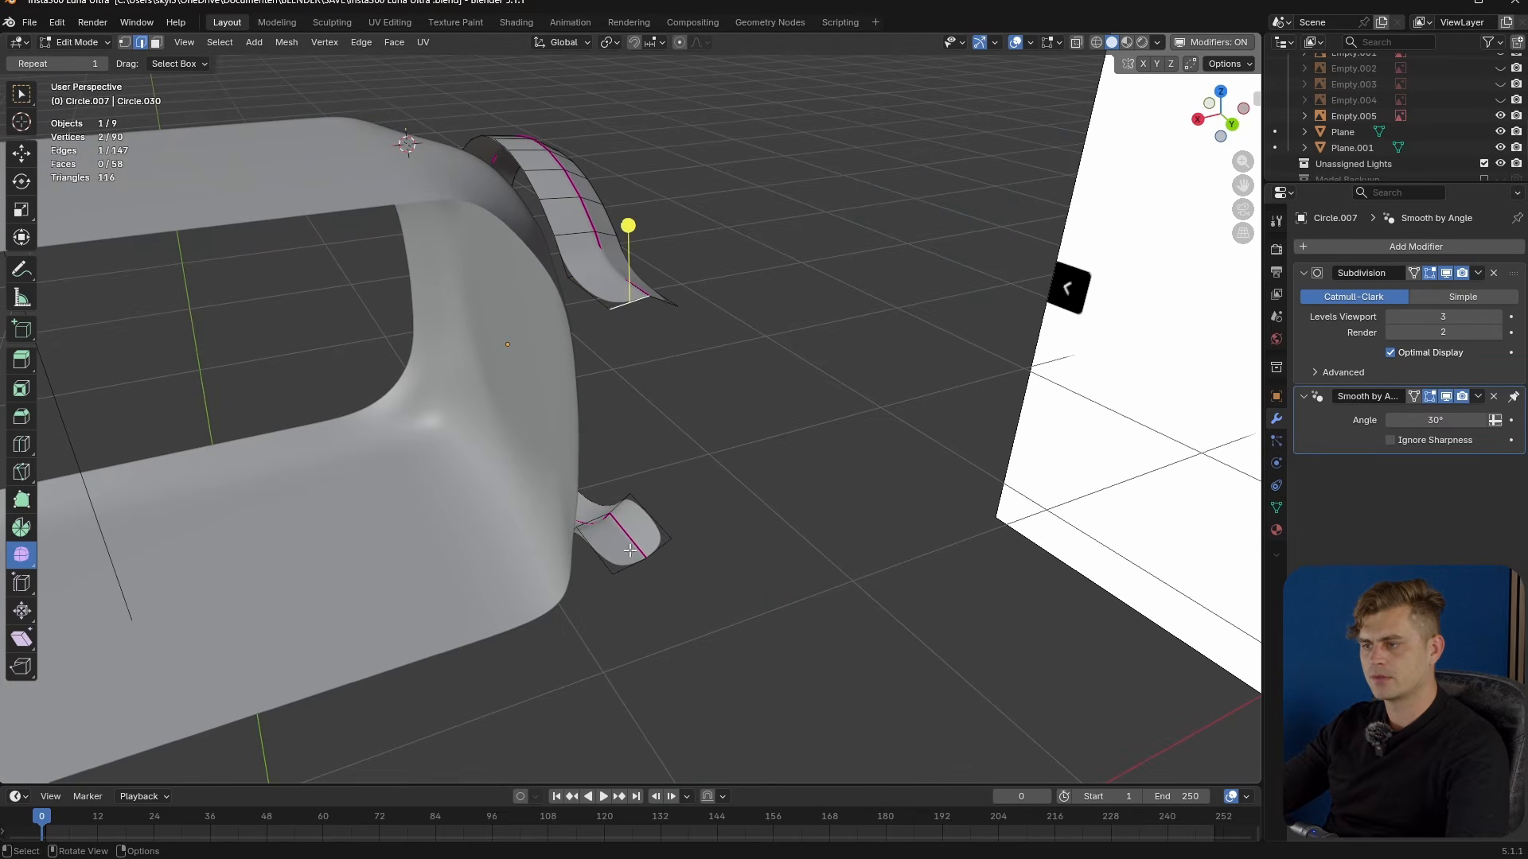
key(f)
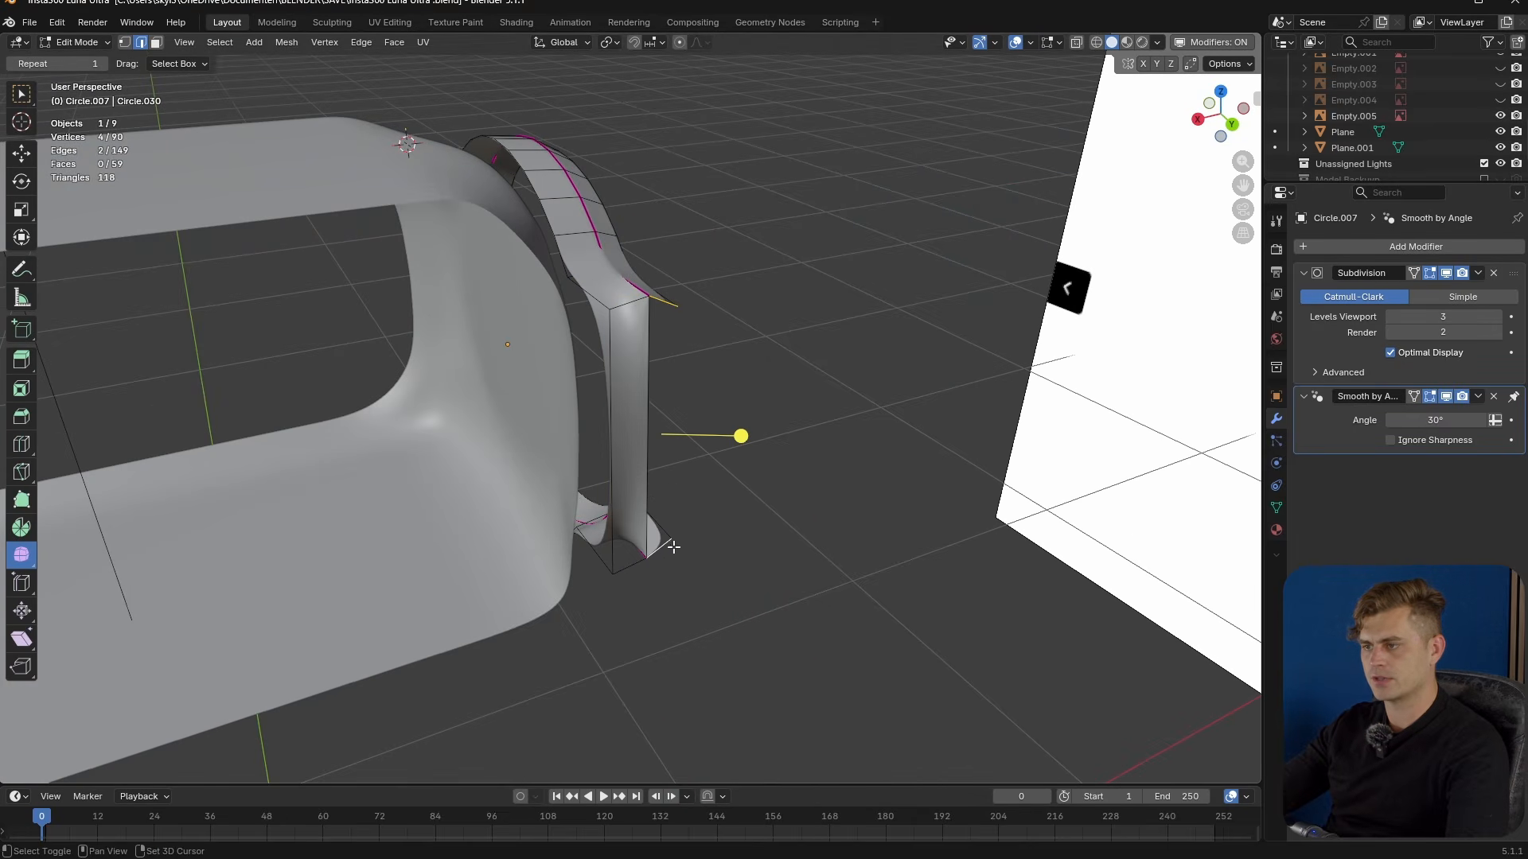
key(Tab)
middle_drag(651, 485, 649, 555)
middle_drag(620, 593, 641, 621)
key(Tab)
- Duplicate the side ring's outer edge loop, scale the copy down slightly, and separate it into its own object
alt+click(673, 388)
middle_drag(673, 388, 965, 644)
key(shift+d)
right_click(966, 649)
key(s)
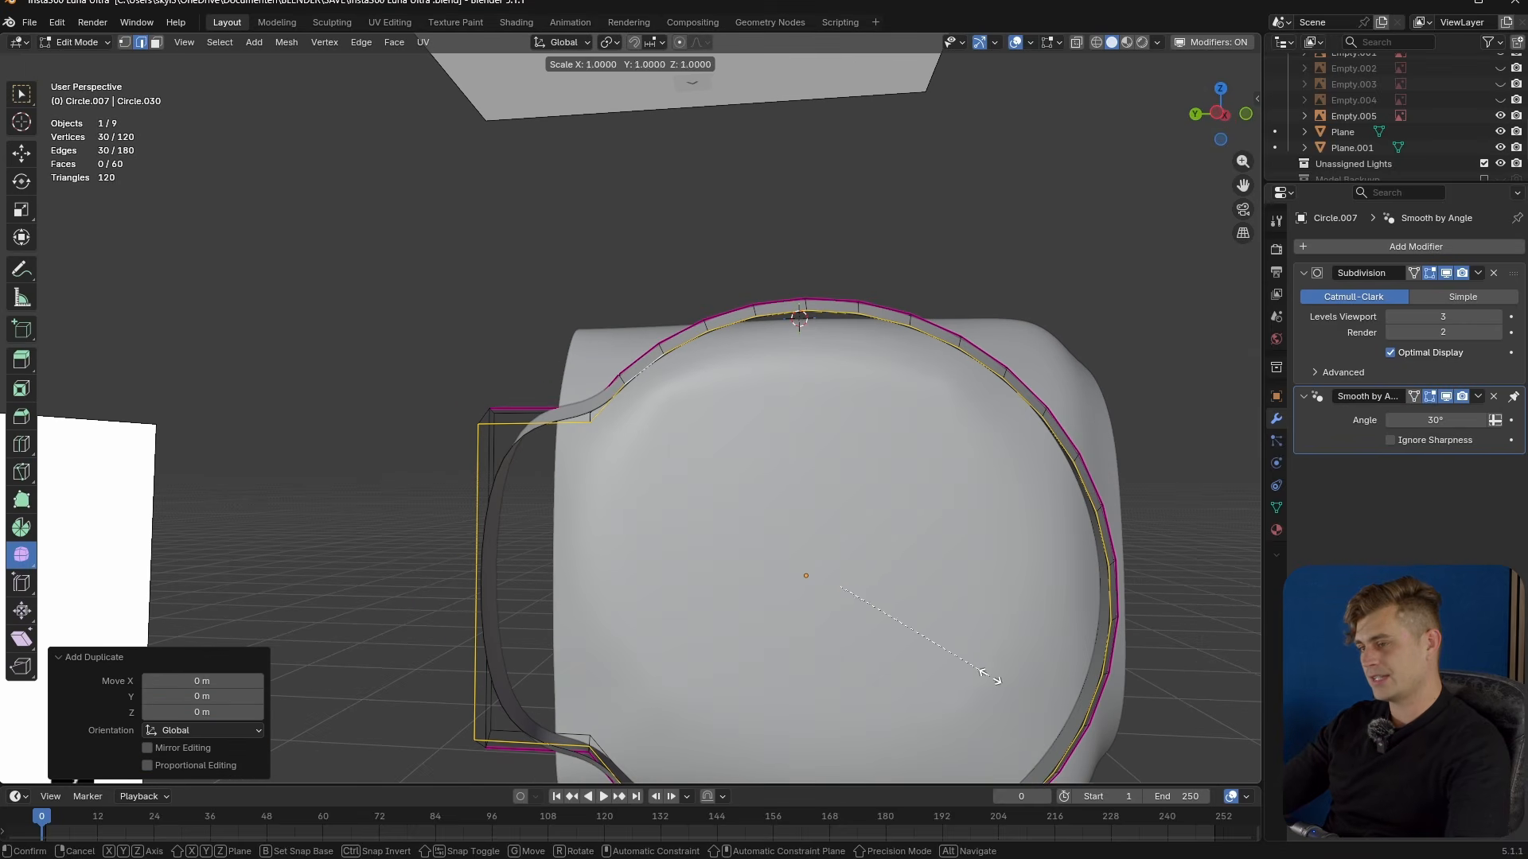
click(979, 665)
click(980, 665)
key(Tab)
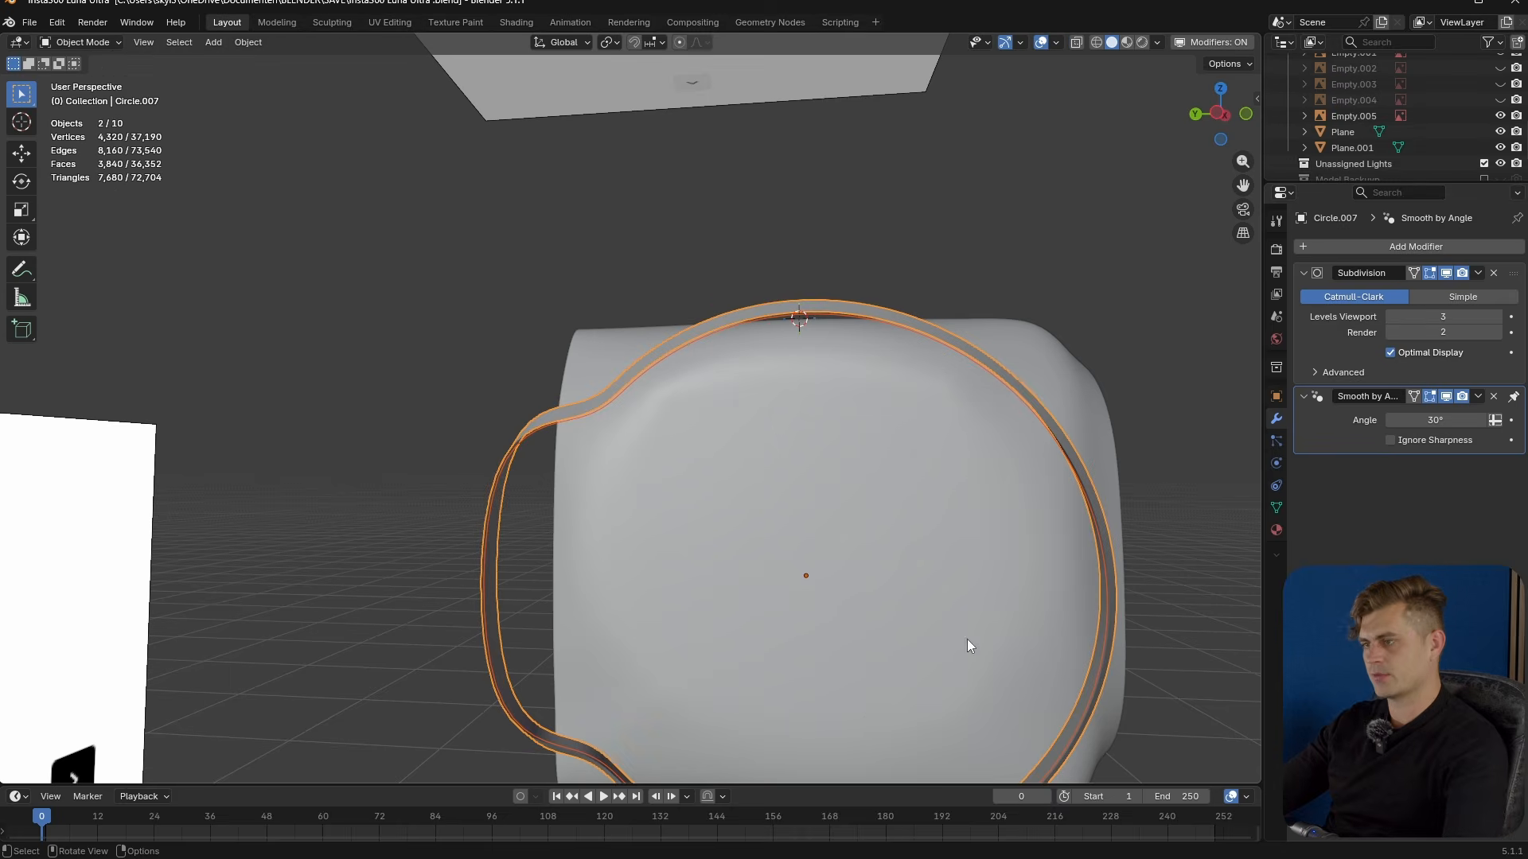
- Fill the separated outline loop with a face to form a flat cap for the side ring
click(786, 322)
key(Tab)
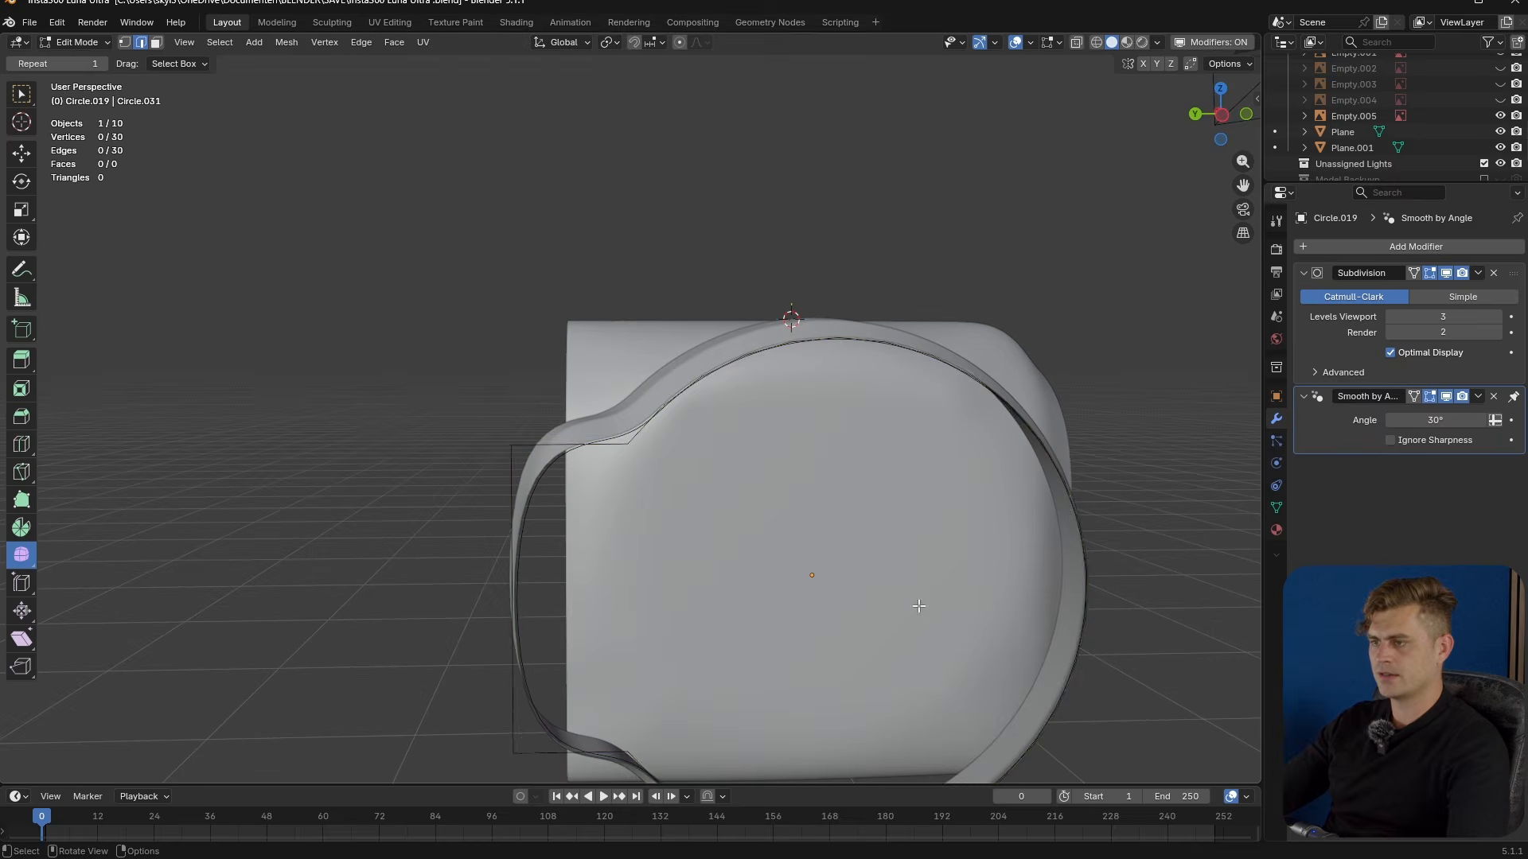
key(f)
middle_drag(833, 608, 872, 629)
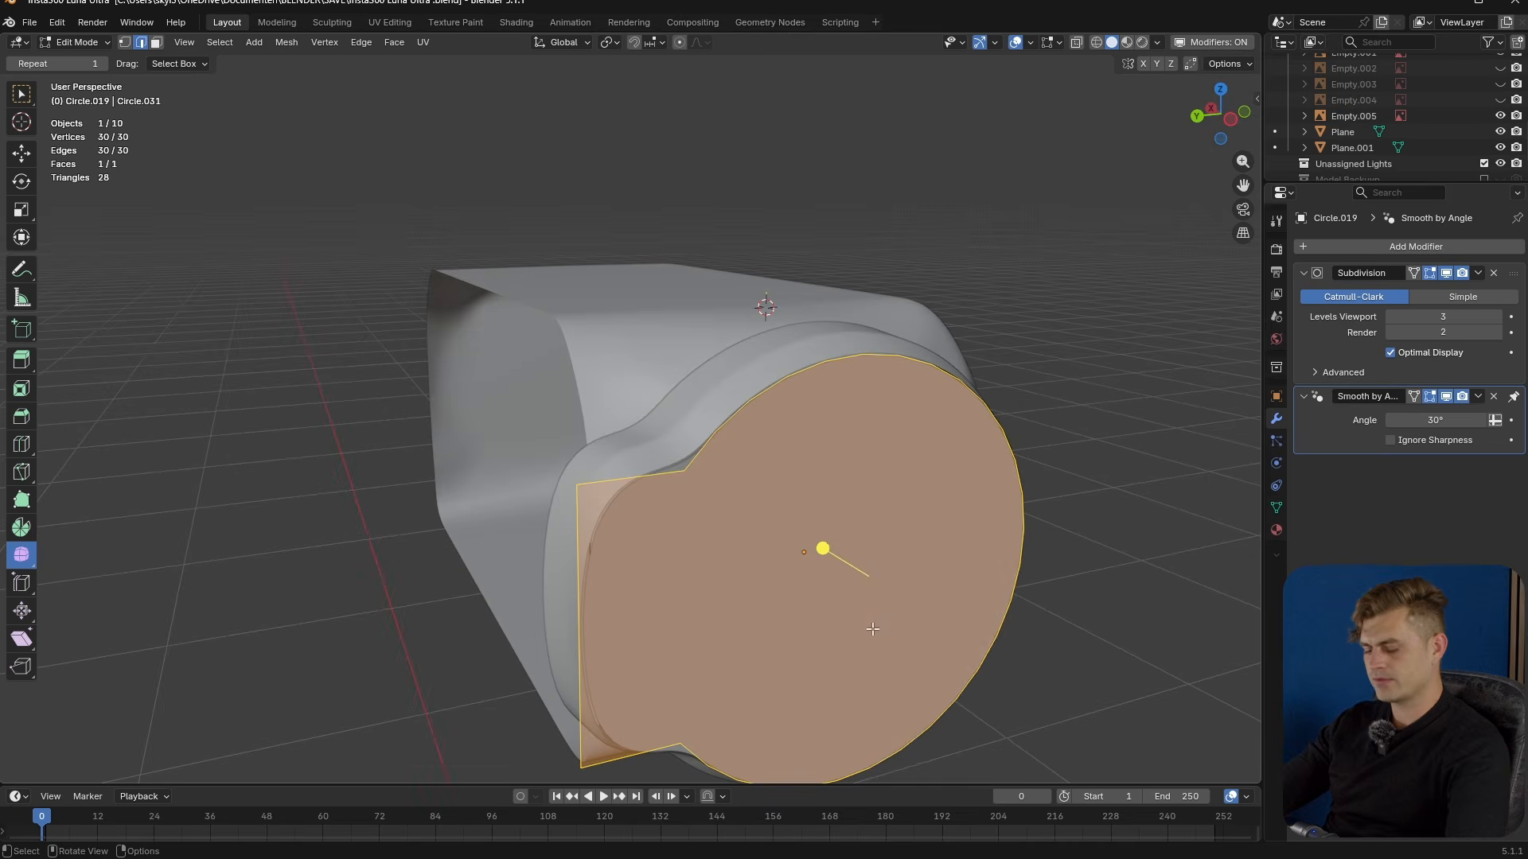
key(u)
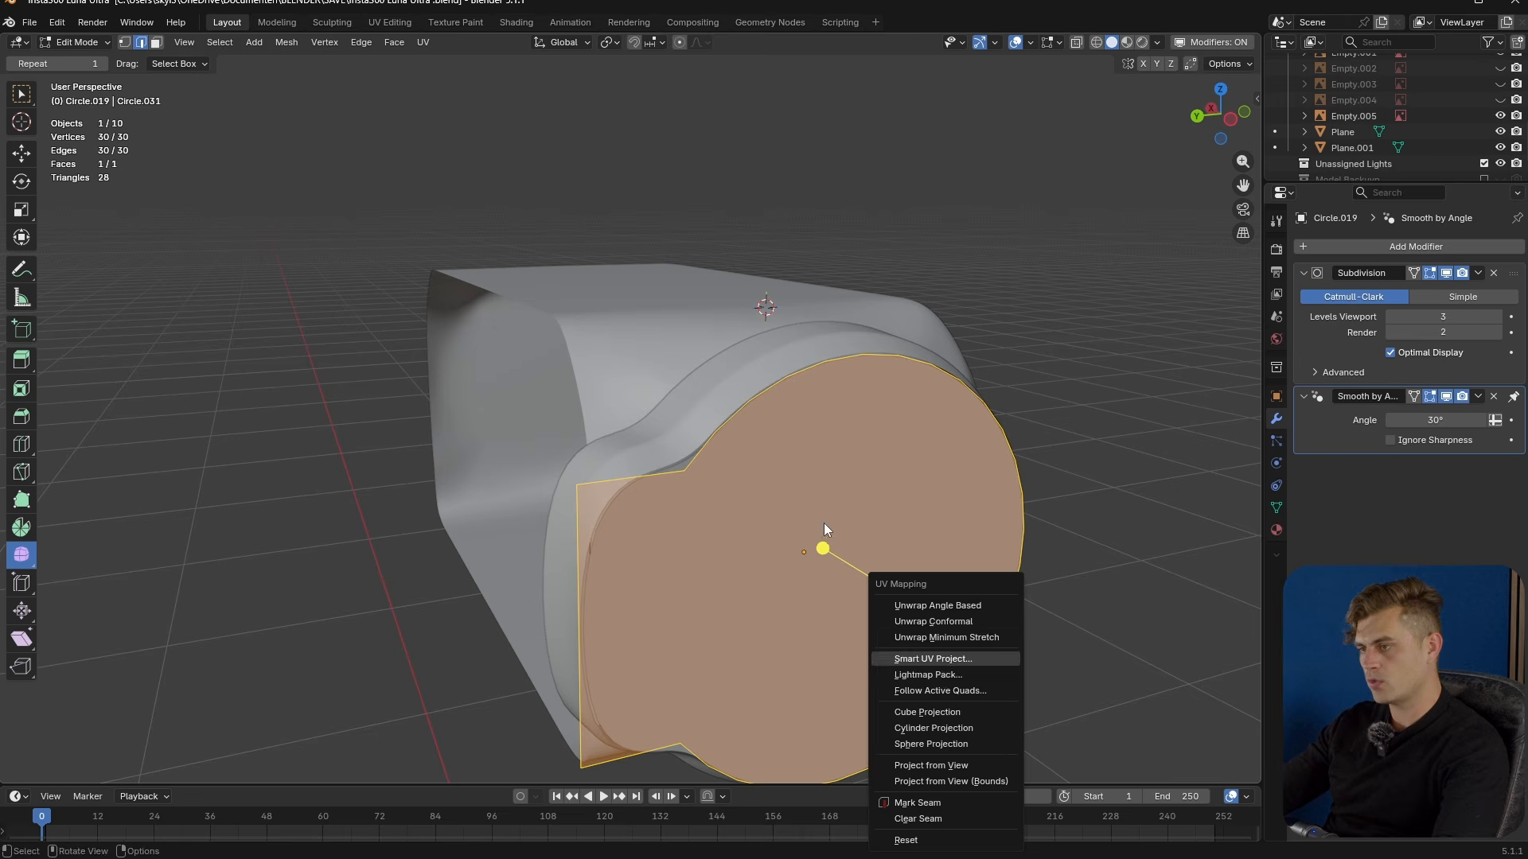
key(Escape)
key(i)
key(Escape)
key(Tab)
- Shift the new cap along X to seat it in the side ring, and save the file
middle_drag(859, 559, 914, 560)
key(g)
key(y)
key(x)
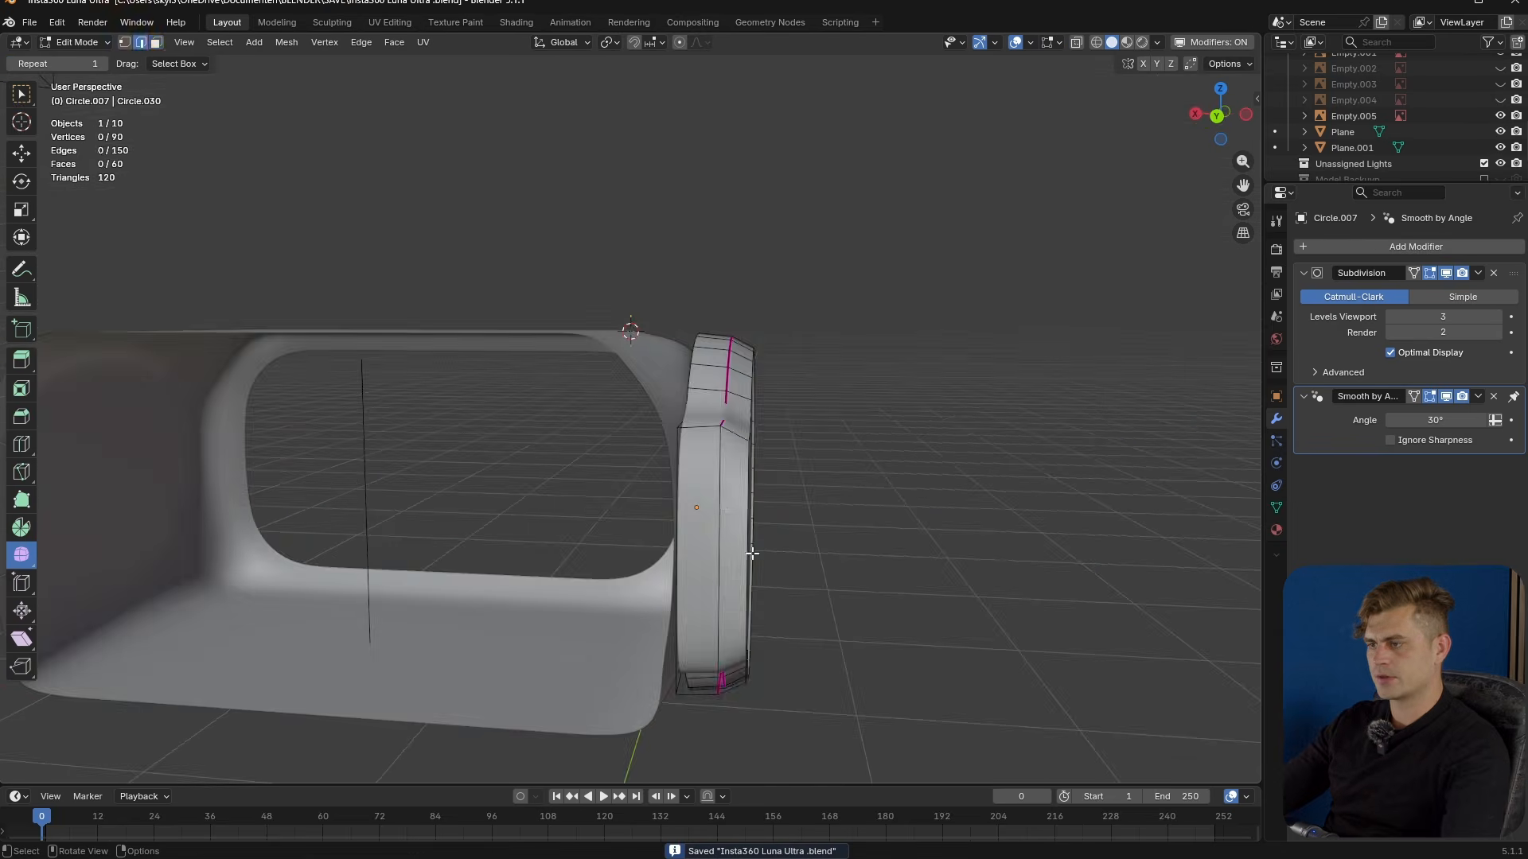
- Select the side ring's two end faces facing the gimbal and flatten them with a Y scale of 0
key(3)
click(740, 557)
shift+click(704, 572)
middle_drag(716, 585, 856, 687)
key(s)
key(y)
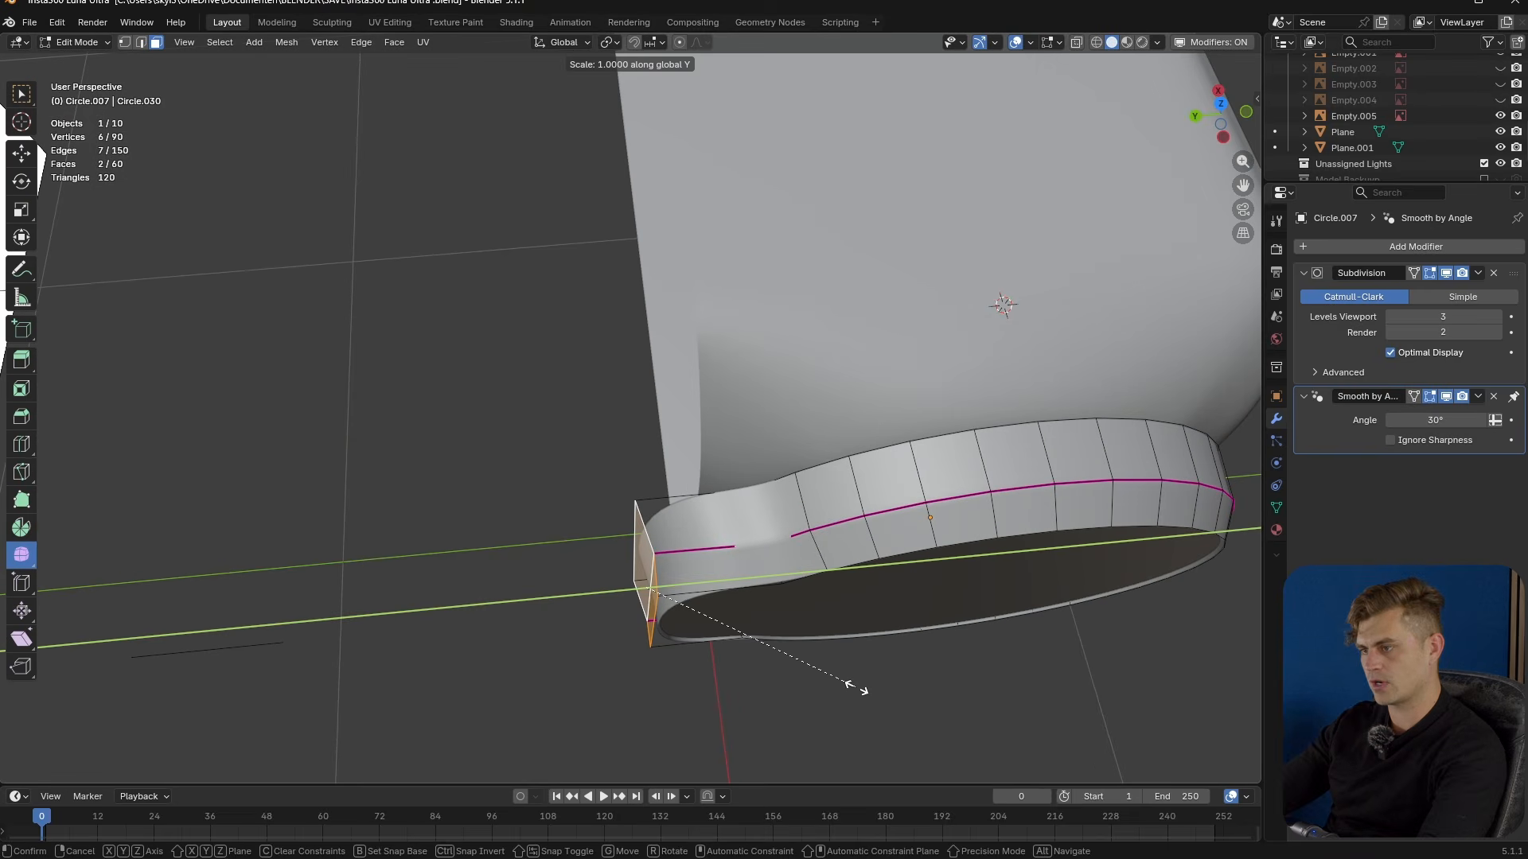
key(Return)
- Extrude the end faces about 0.068 m, rotate them -37.1°, reposition them and scale by 1.229 to follow the arm's bend in the top reference
key(KP_7)
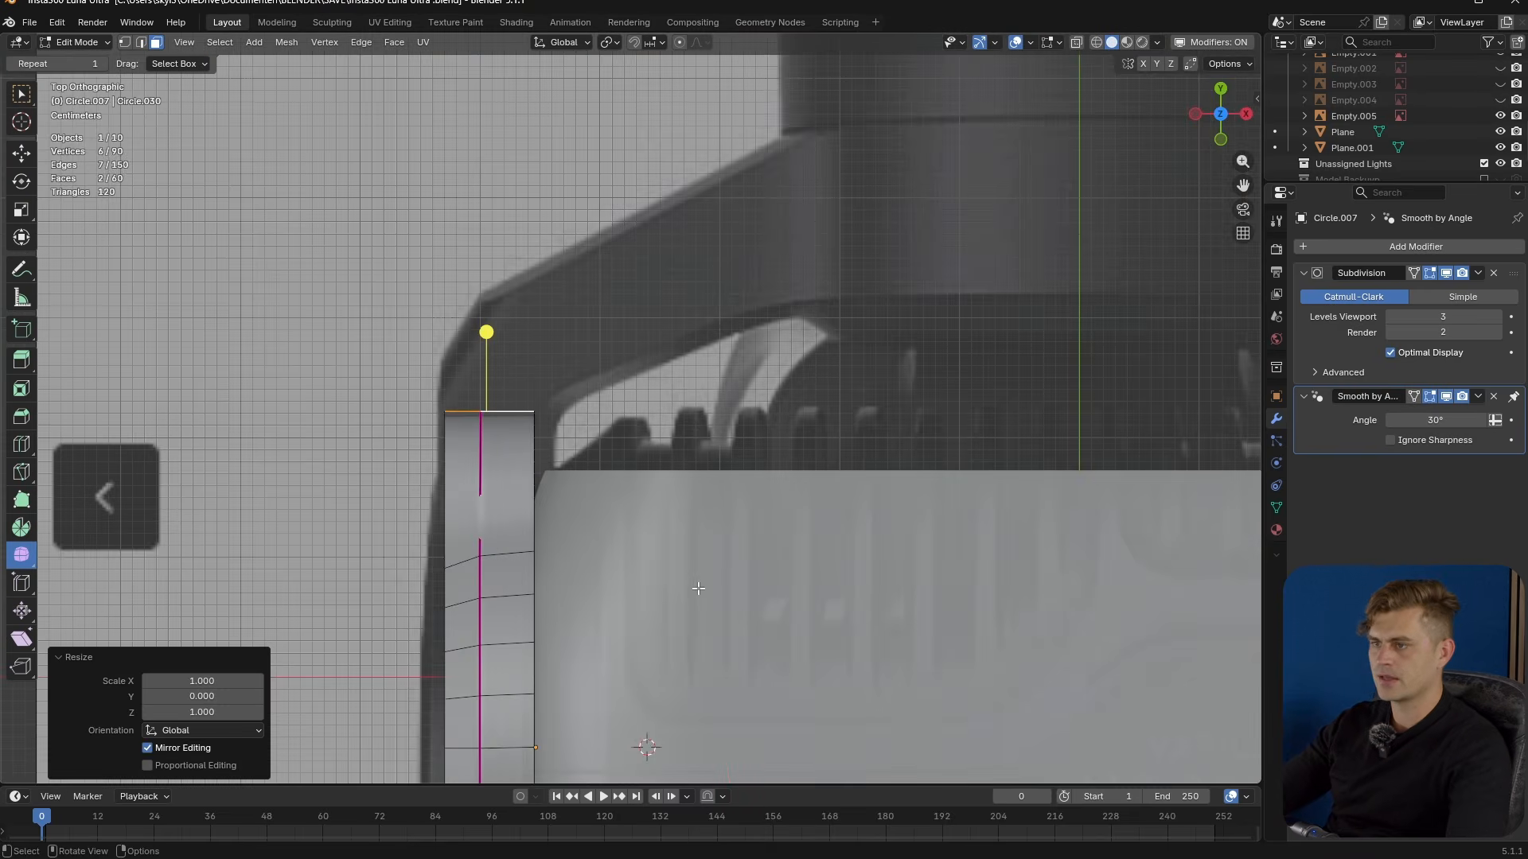
scroll(769, 443, up, 2)
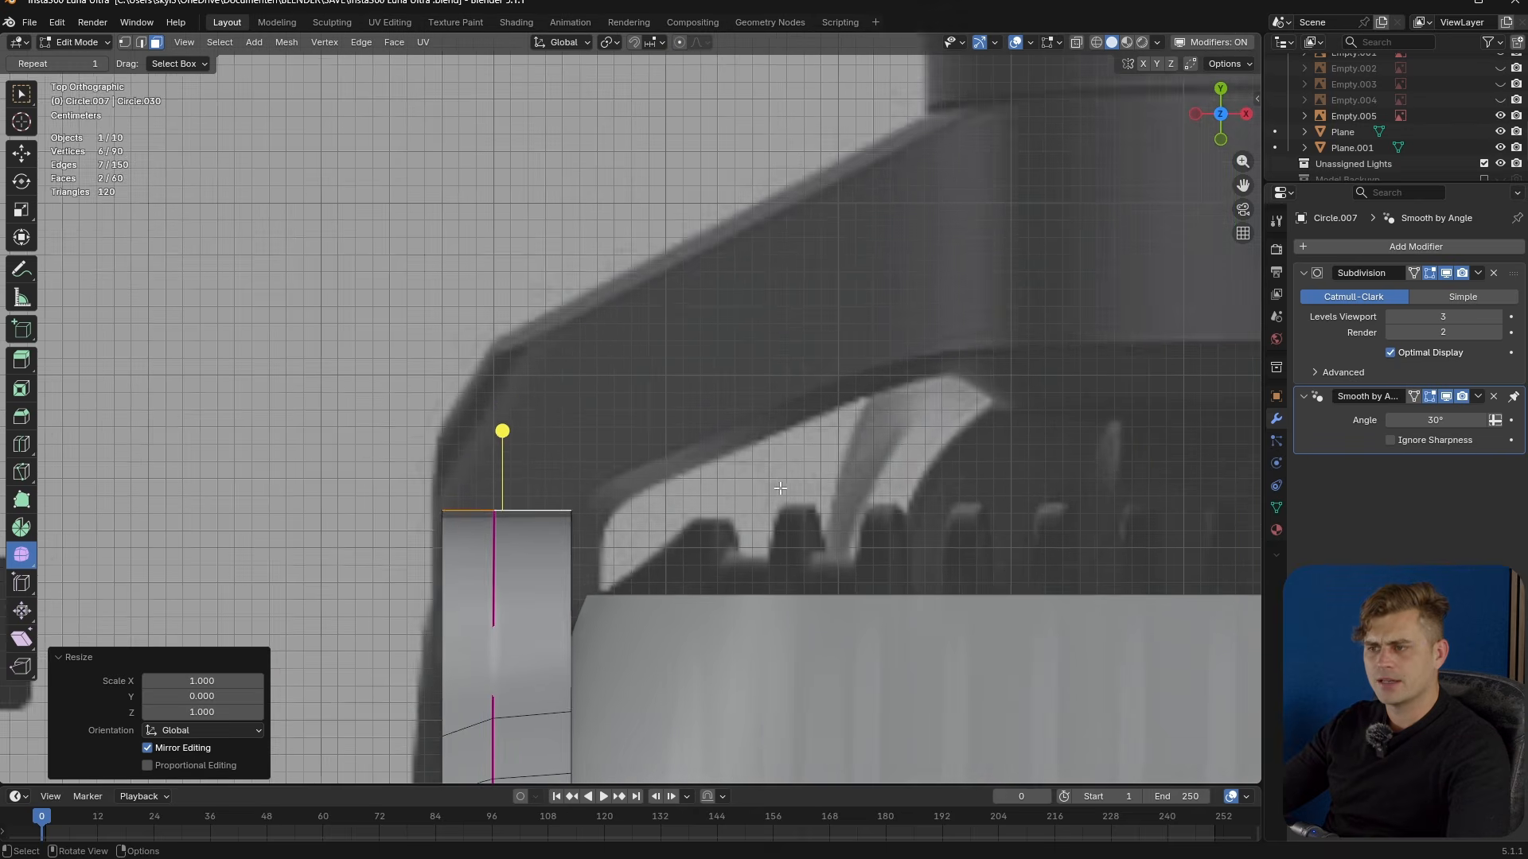
scroll(778, 487, down, 2)
shift+middle_drag(752, 496, 717, 520)
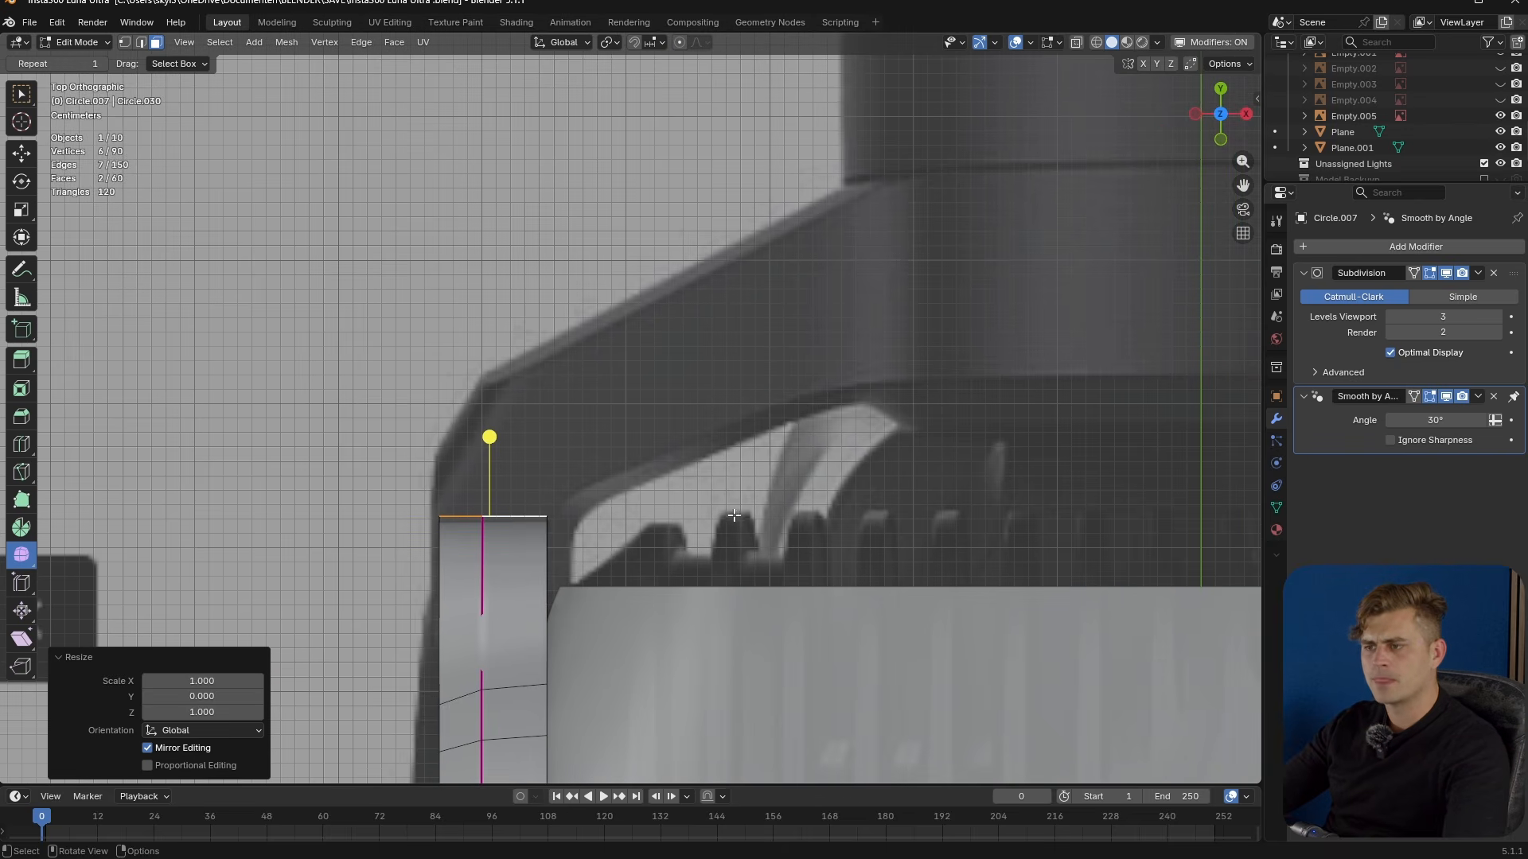
key(e)
click(803, 432)
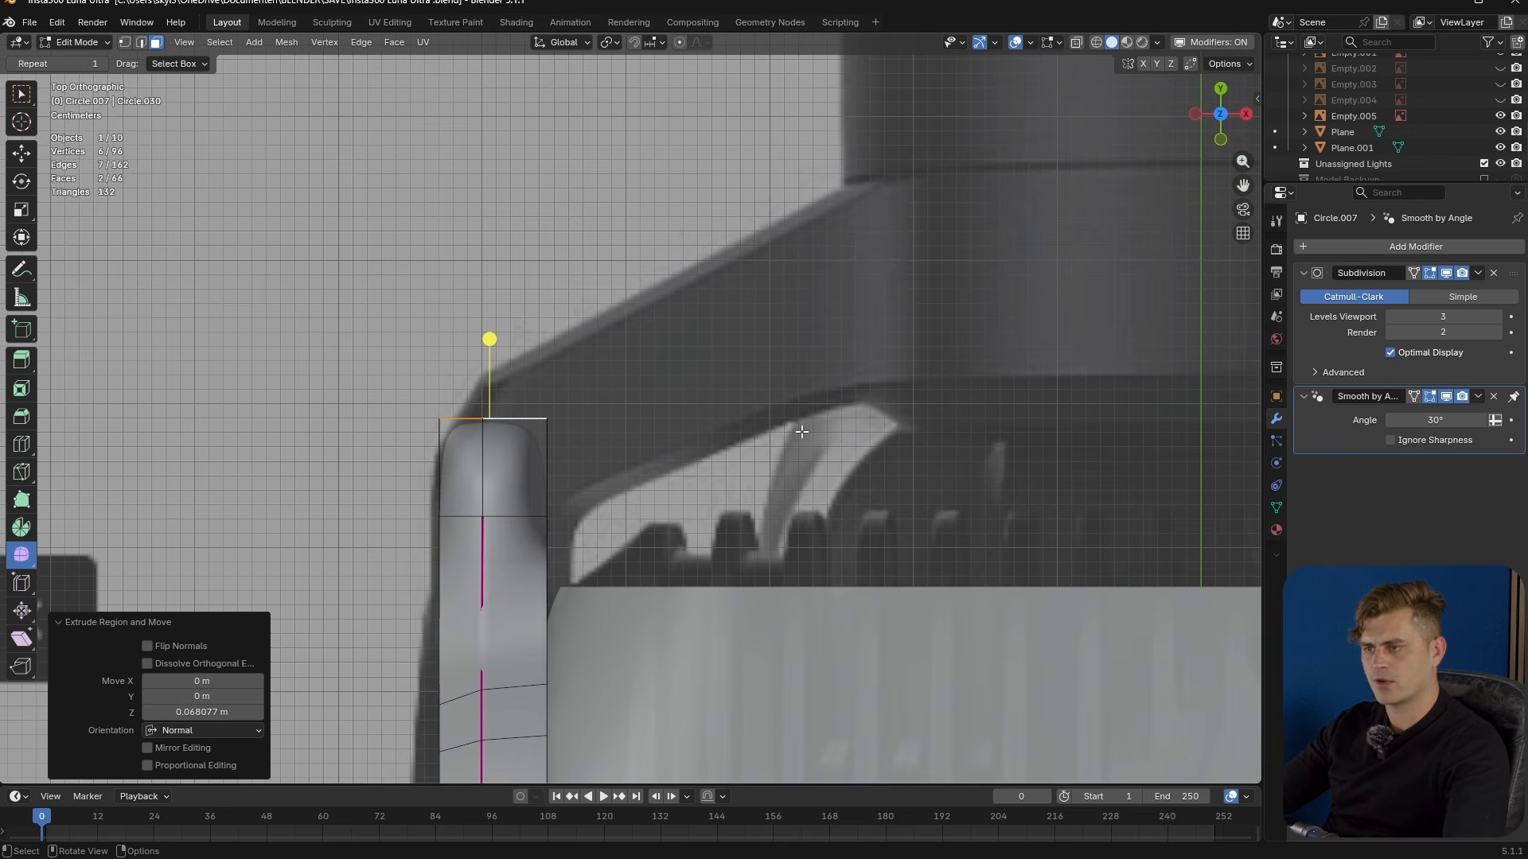
key(r)
click(737, 624)
key(g)
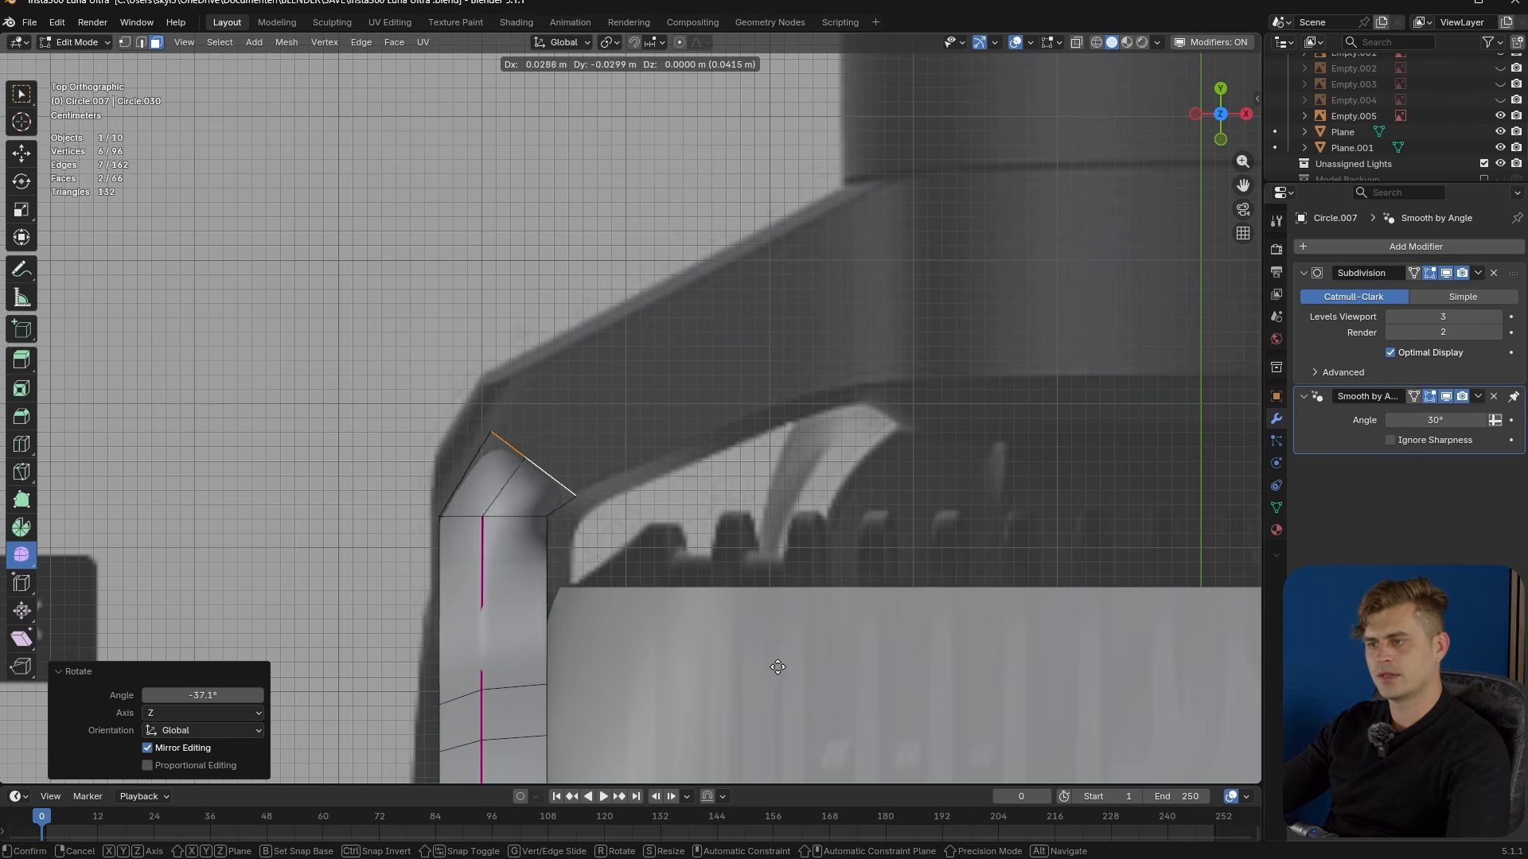
click(764, 654)
key(s)
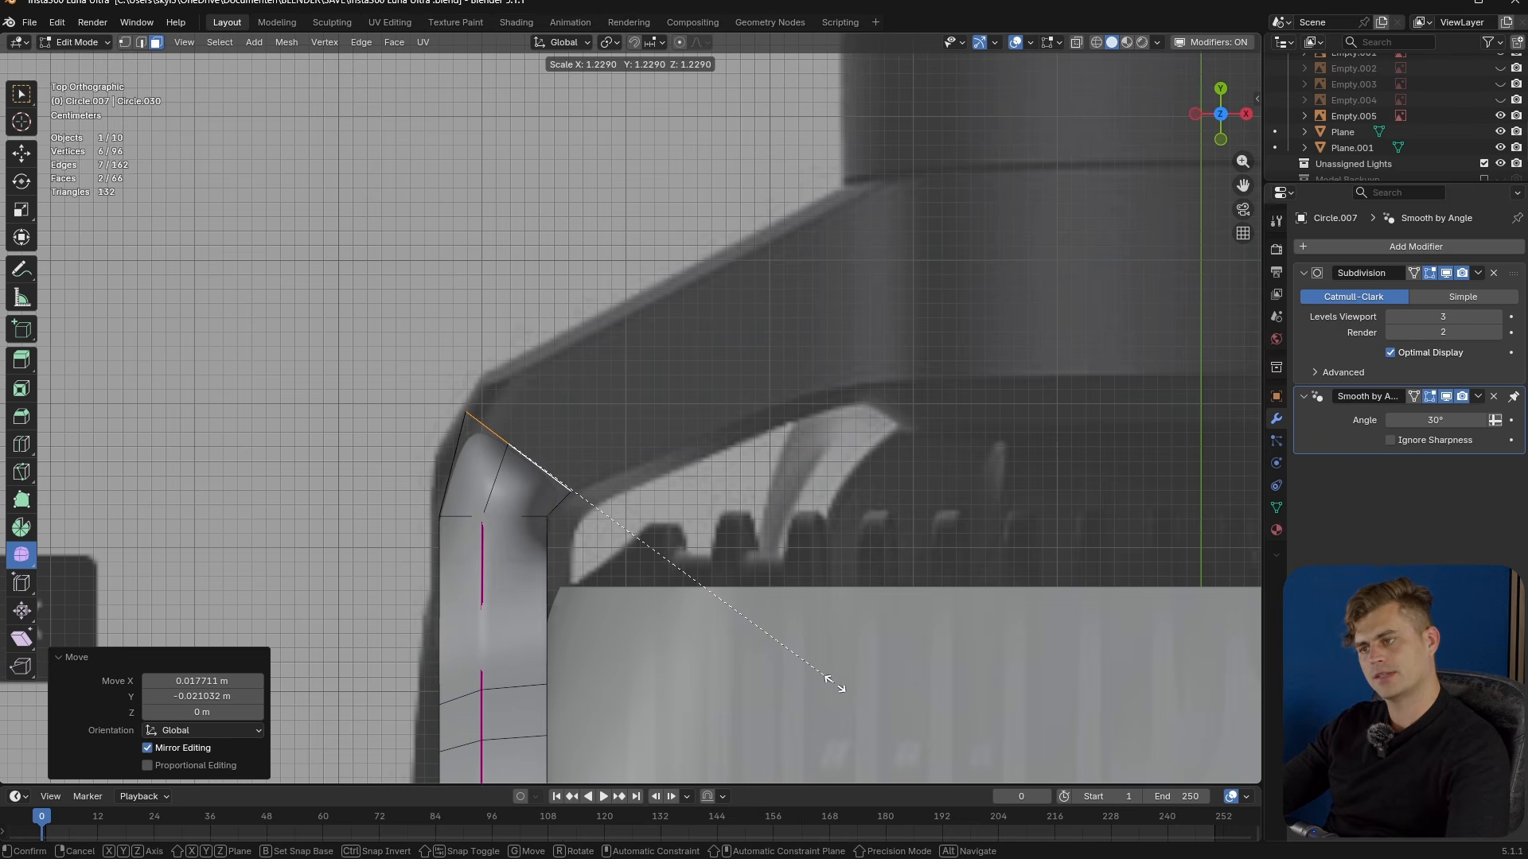
click(835, 684)
- Extrude a second short bend segment, rotating its end faces 15.3° and 3.55° and moving them onto the arm's outline
shift+middle_drag(731, 544, 665, 587)
key(e)
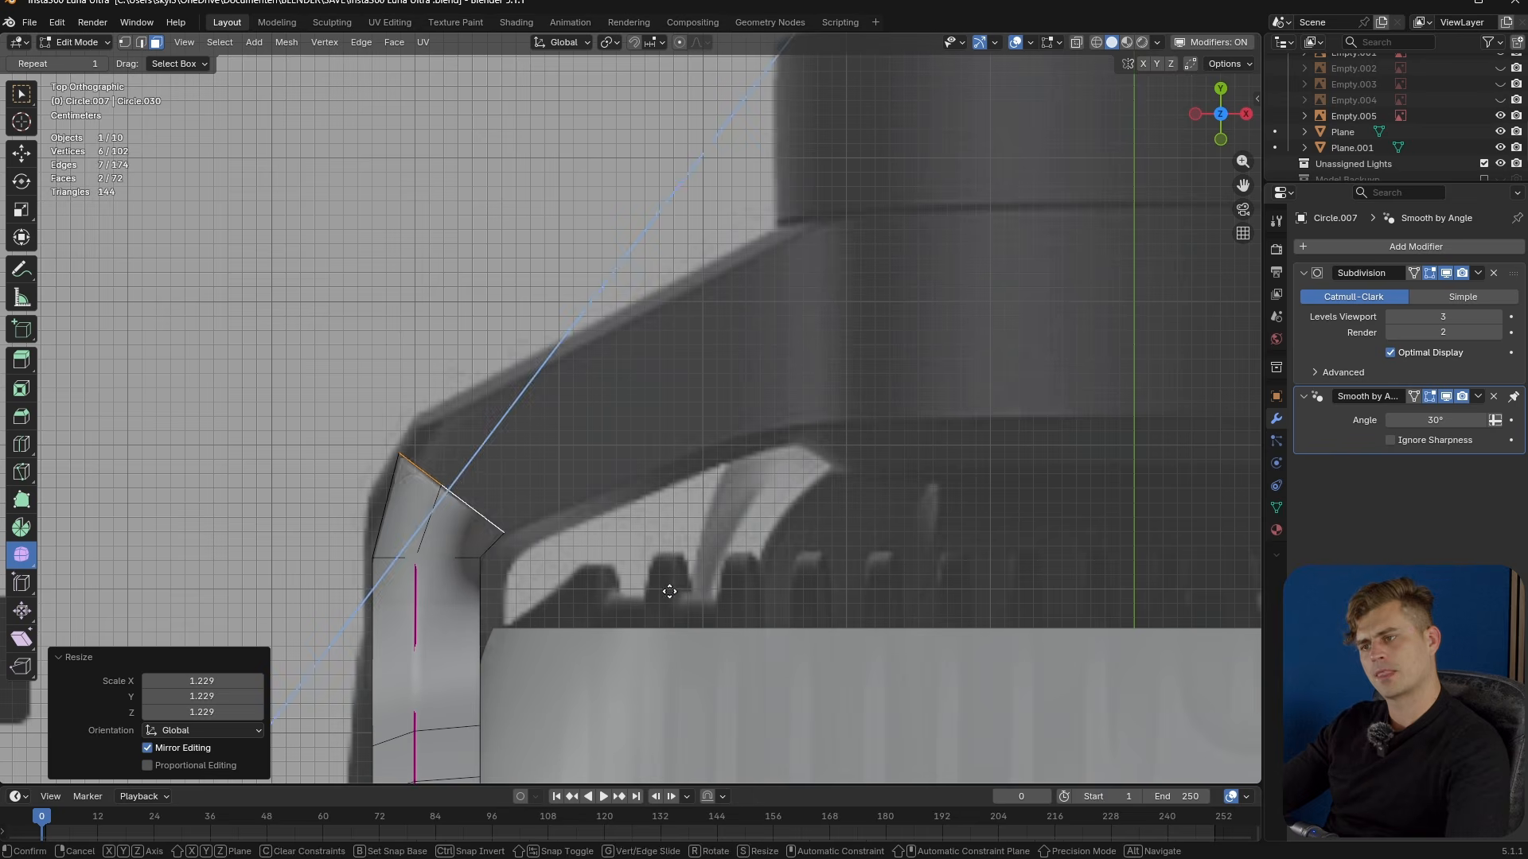
click(723, 582)
key(r)
click(691, 646)
key(g)
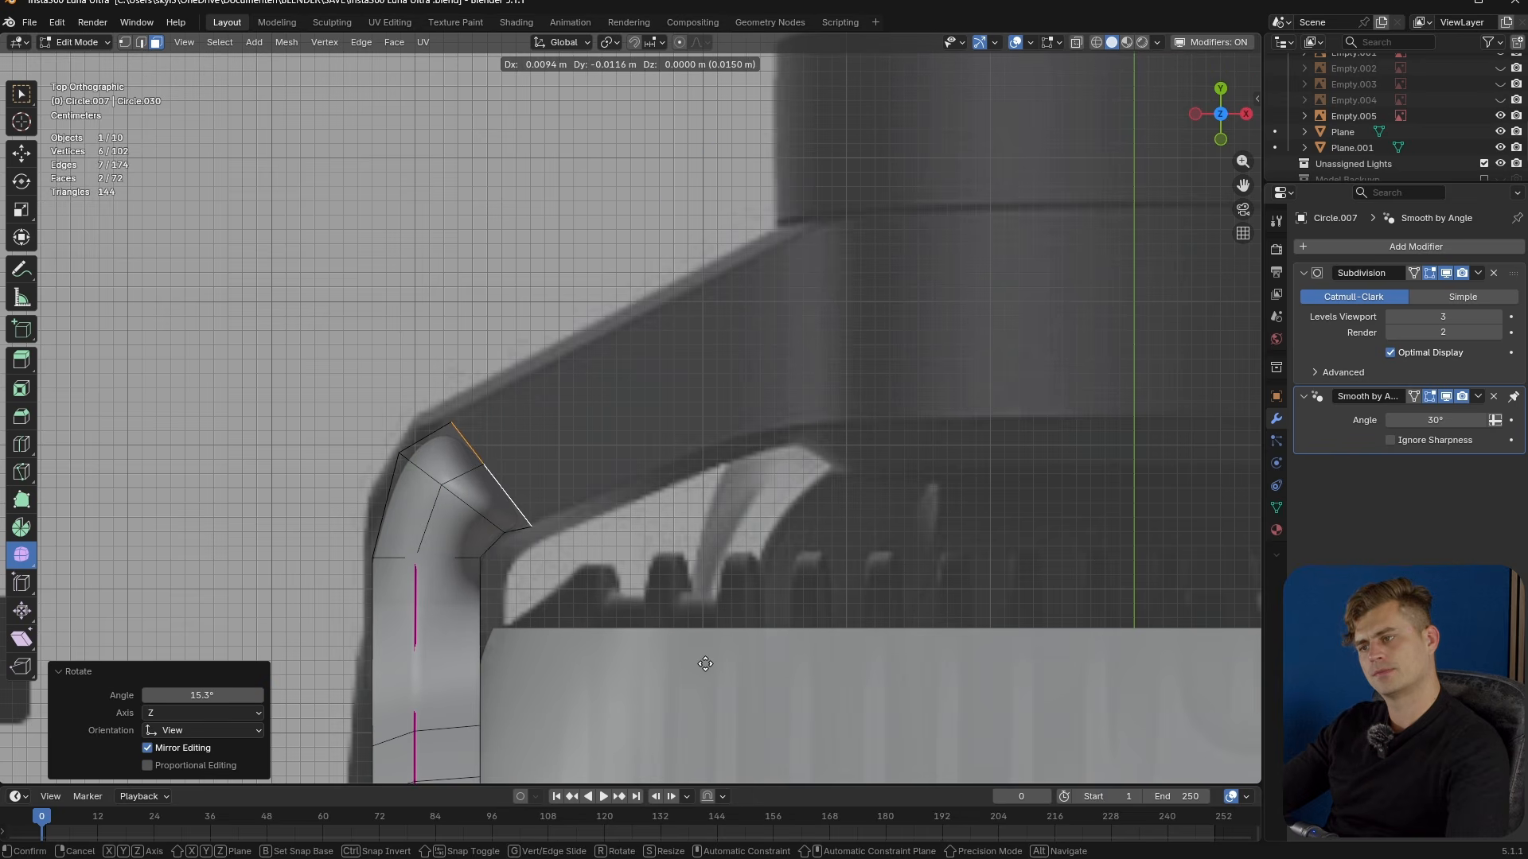
click(700, 659)
key(r)
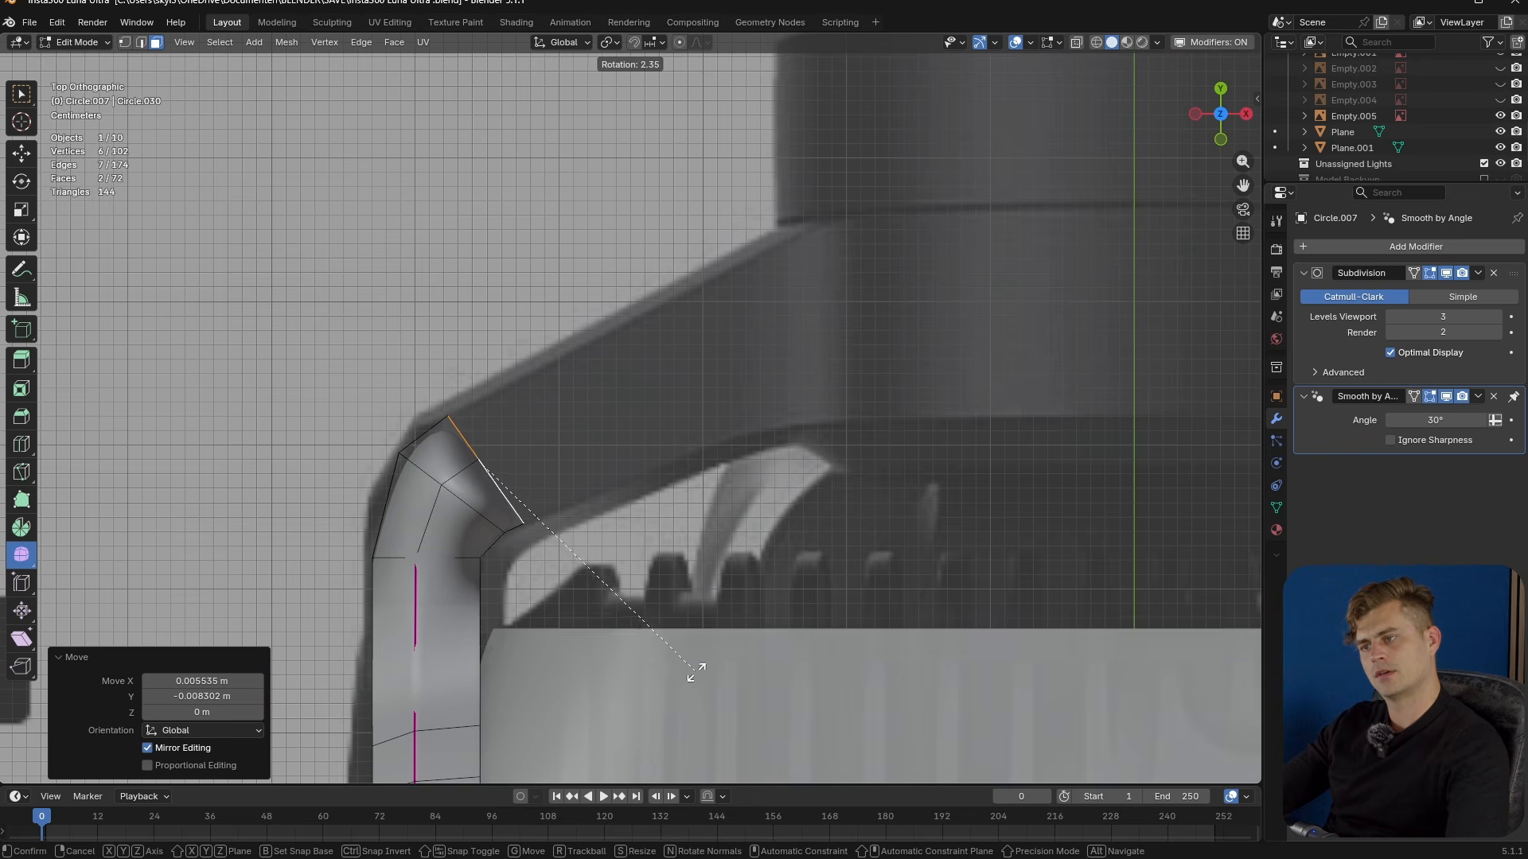
click(691, 677)
- Extrude the arm up to the gimbal housing, rotate its end faces 22.9°, and enlarge and reposition them to fit the reference
key(e)
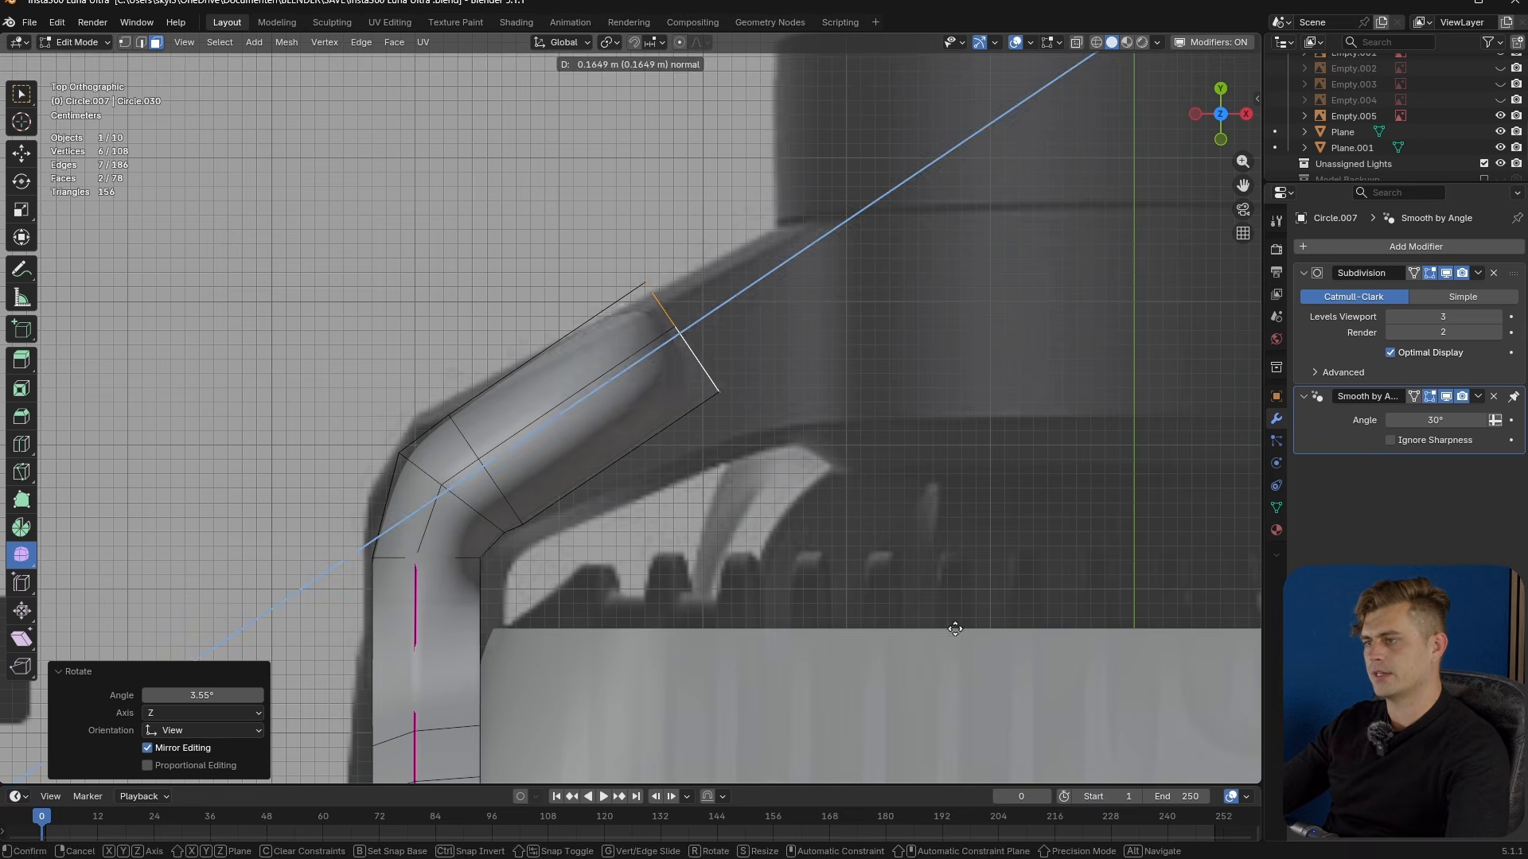
click(849, 222)
key(g)
click(829, 477)
key(r)
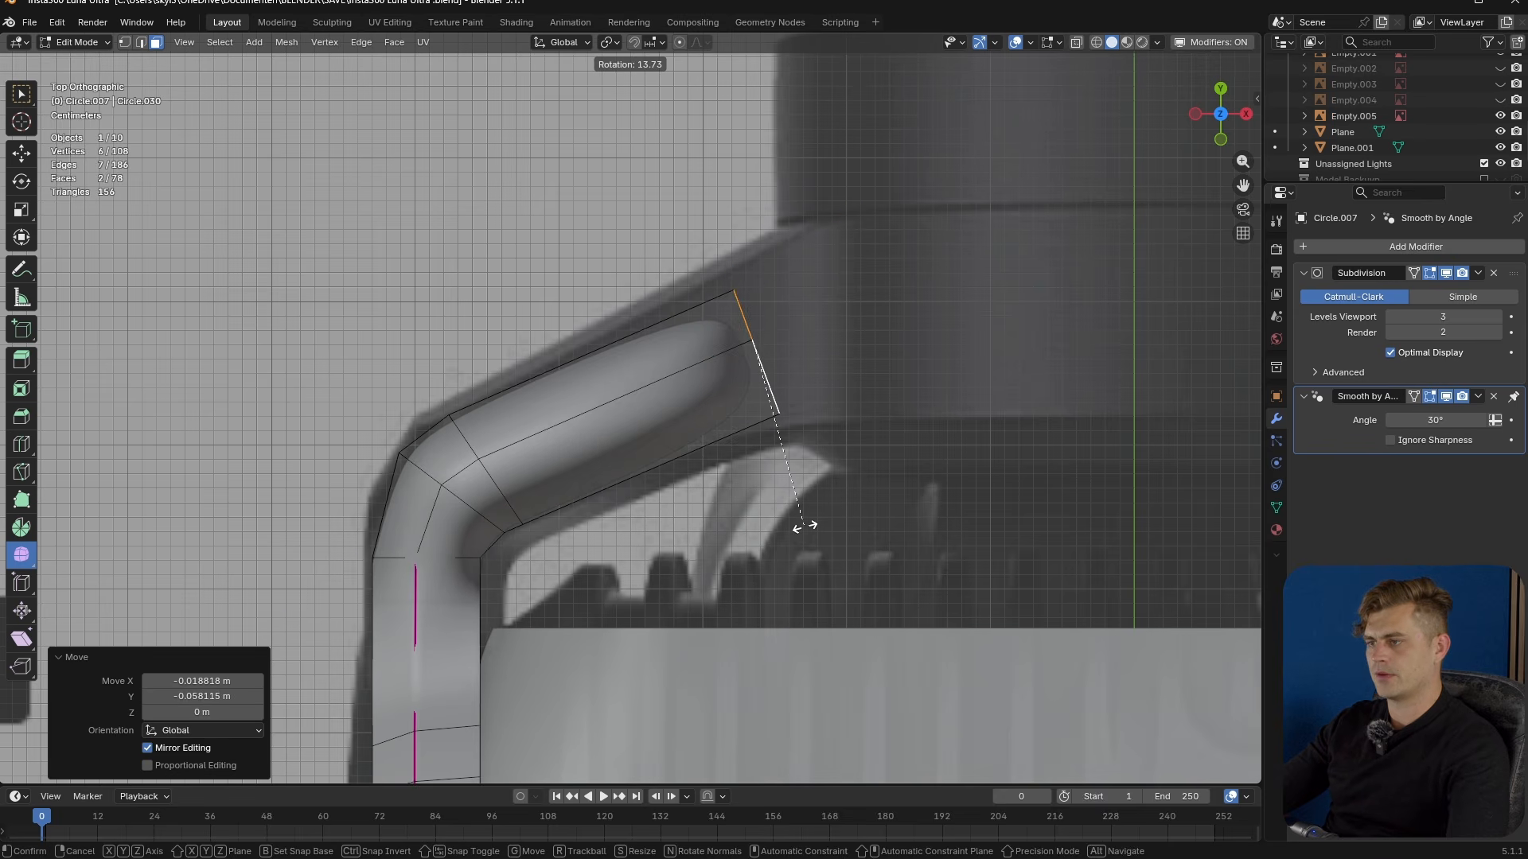
click(792, 540)
scroll(859, 321, up, 1)
key(s)
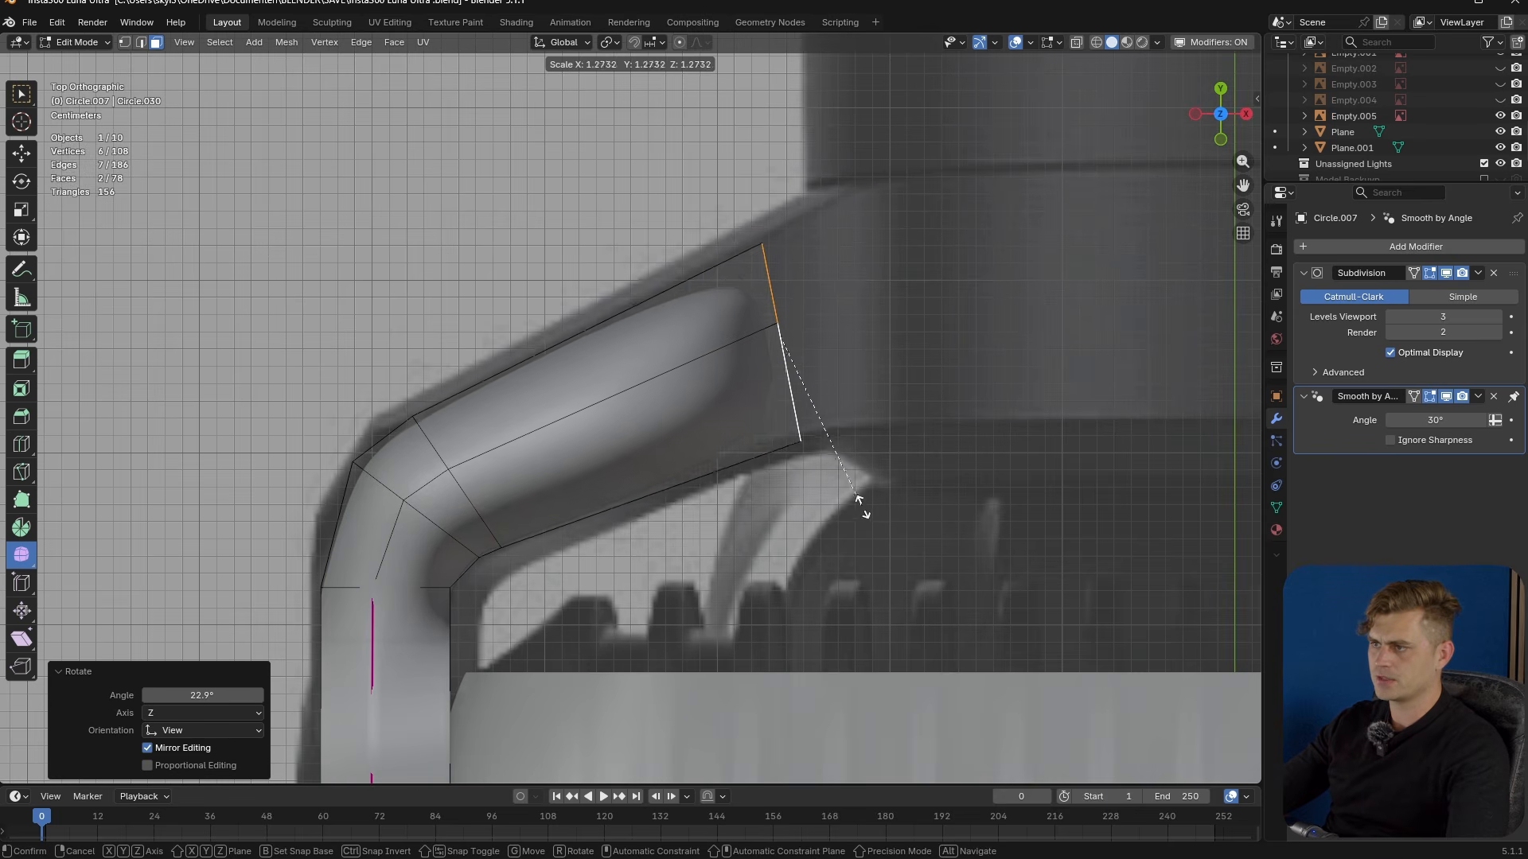
click(892, 538)
key(g)
click(953, 522)
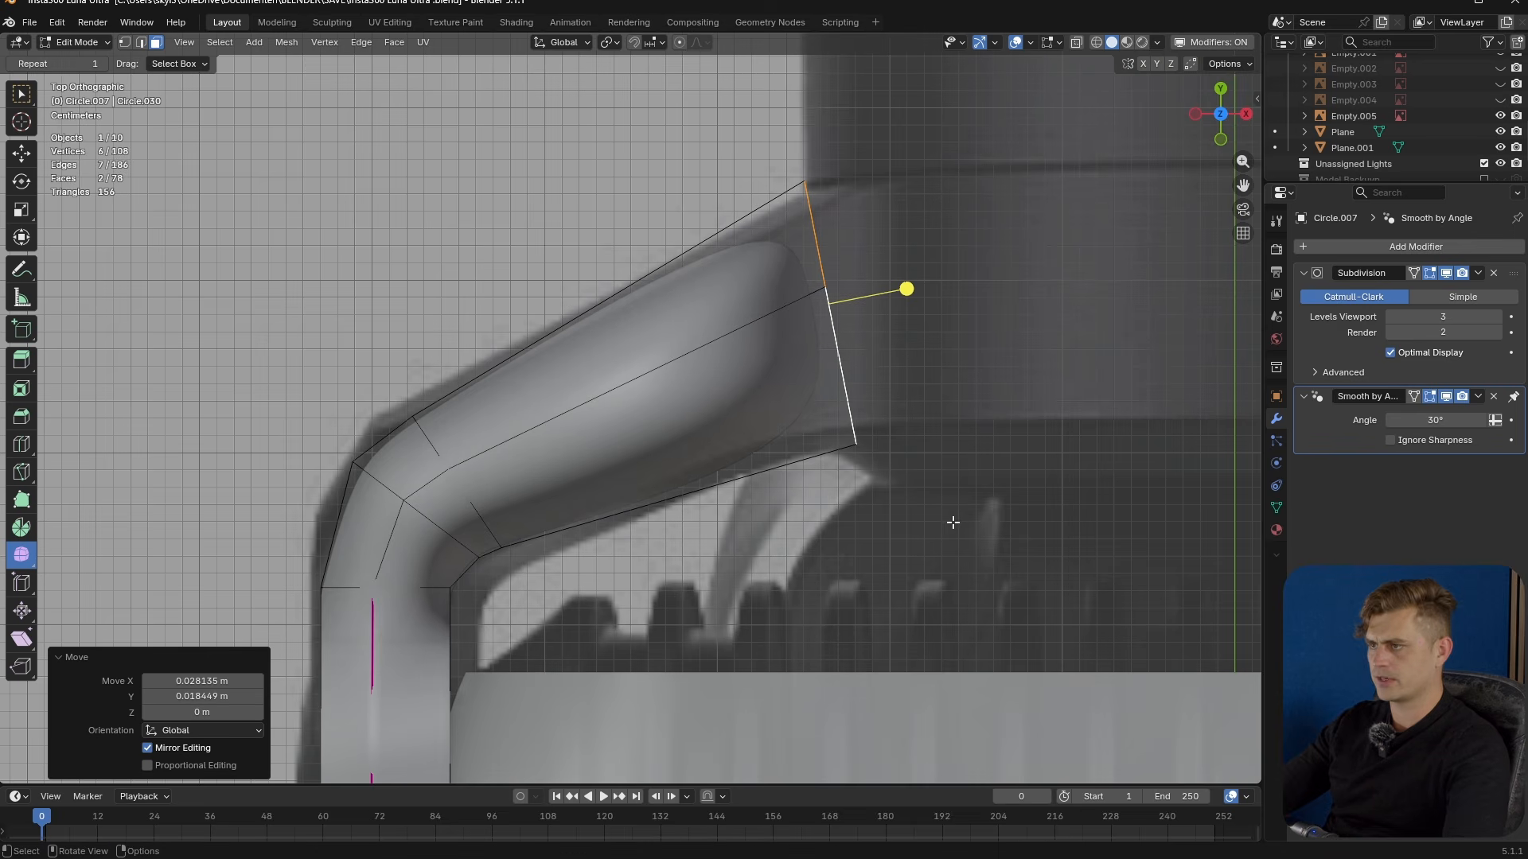
- Flatten the arm's end faces with an X scale of 0 and shift them about -0.009 m along X
key(s)
key(x)
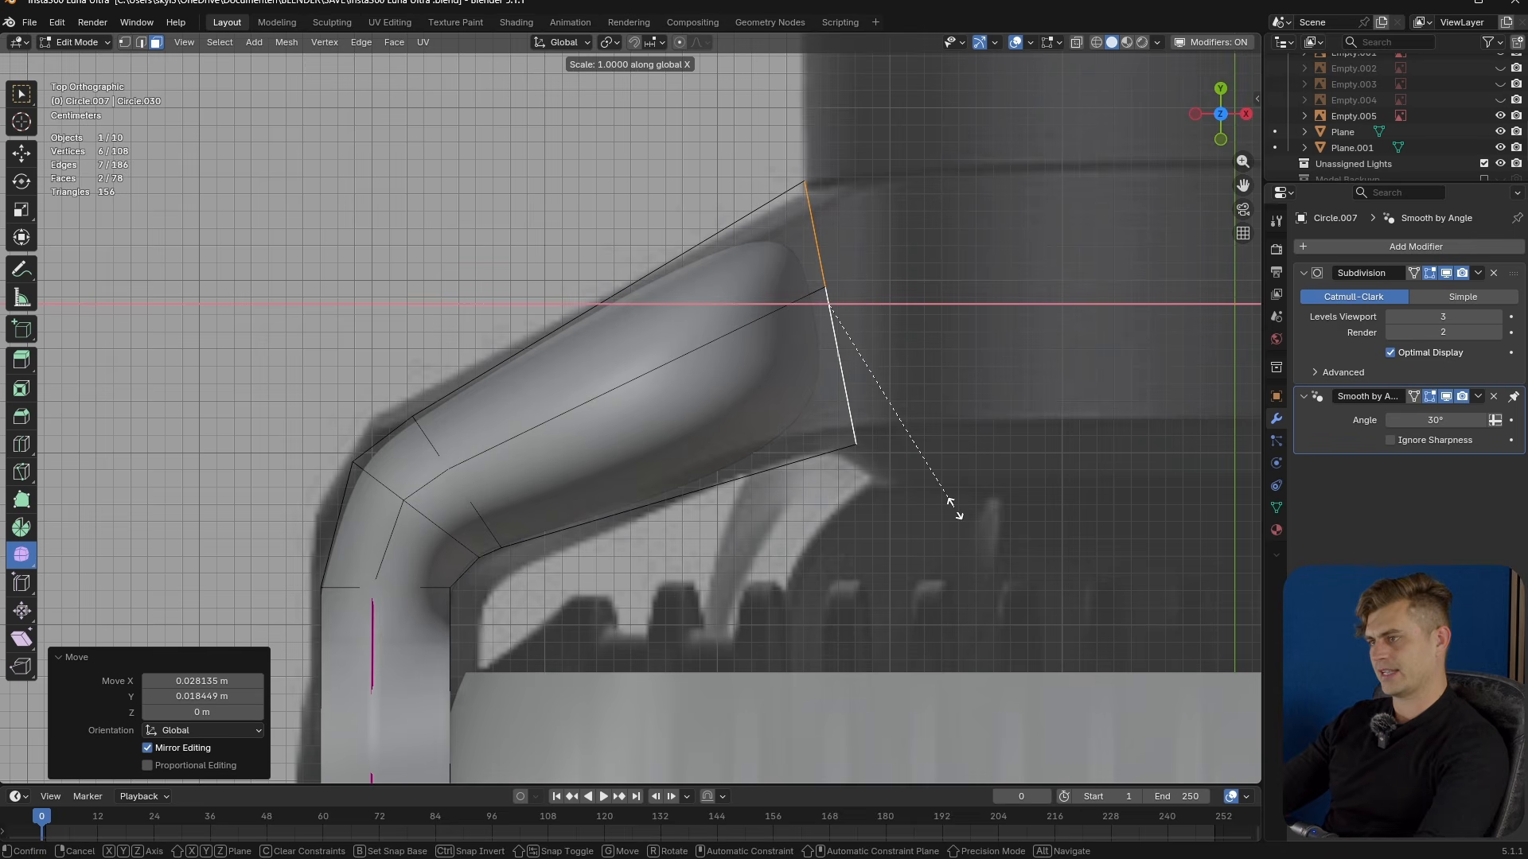
key(0)
key(Return)
key(g)
key(x)
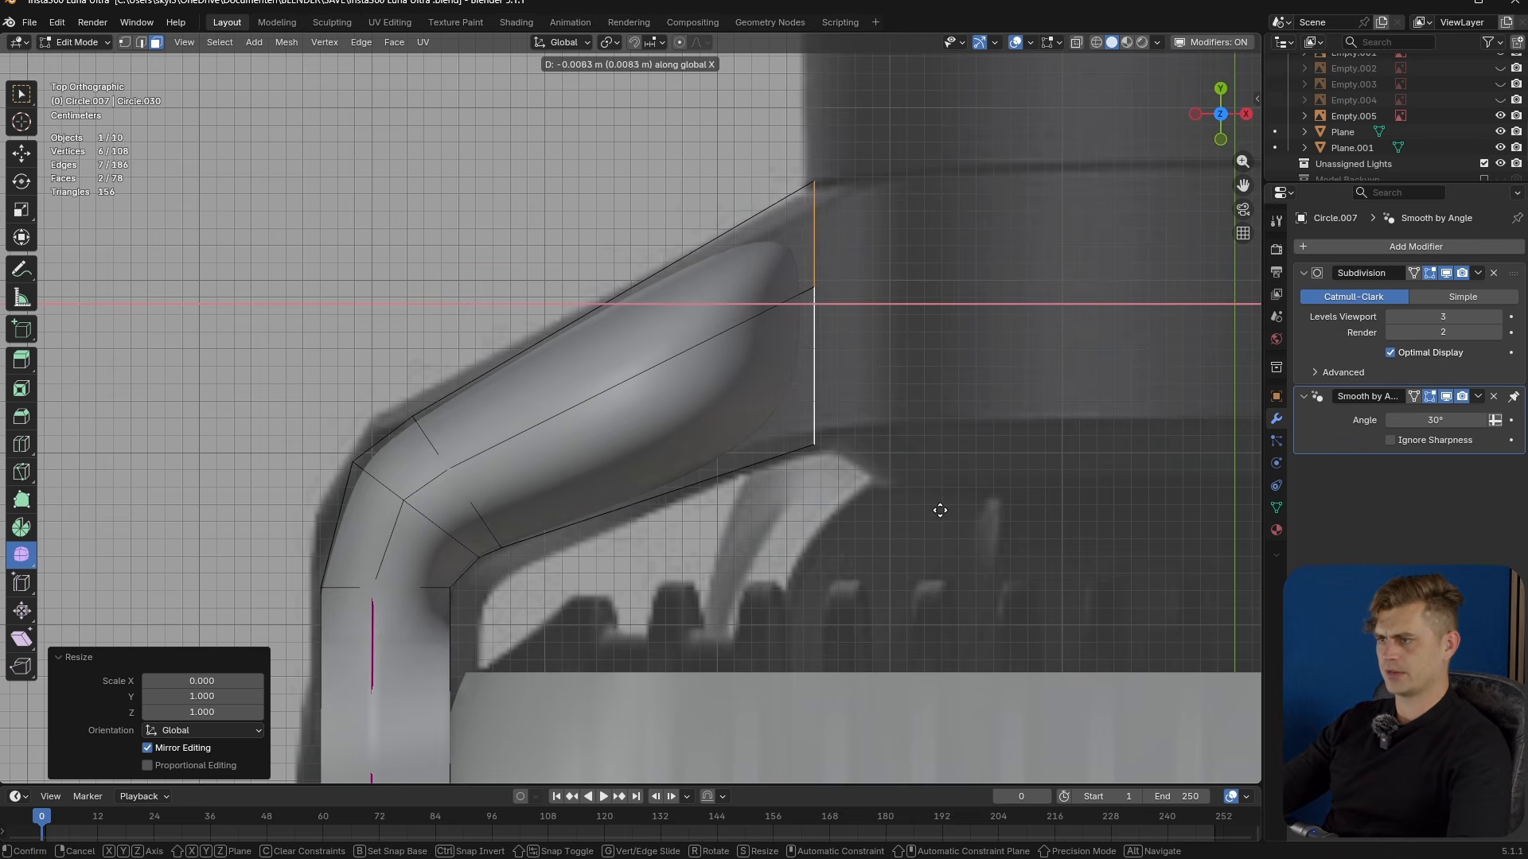
click(939, 511)
- Compare the arm with the reference views and scale its end faces down along Z
middle_drag(939, 510, 686, 332)
key(KP_3)
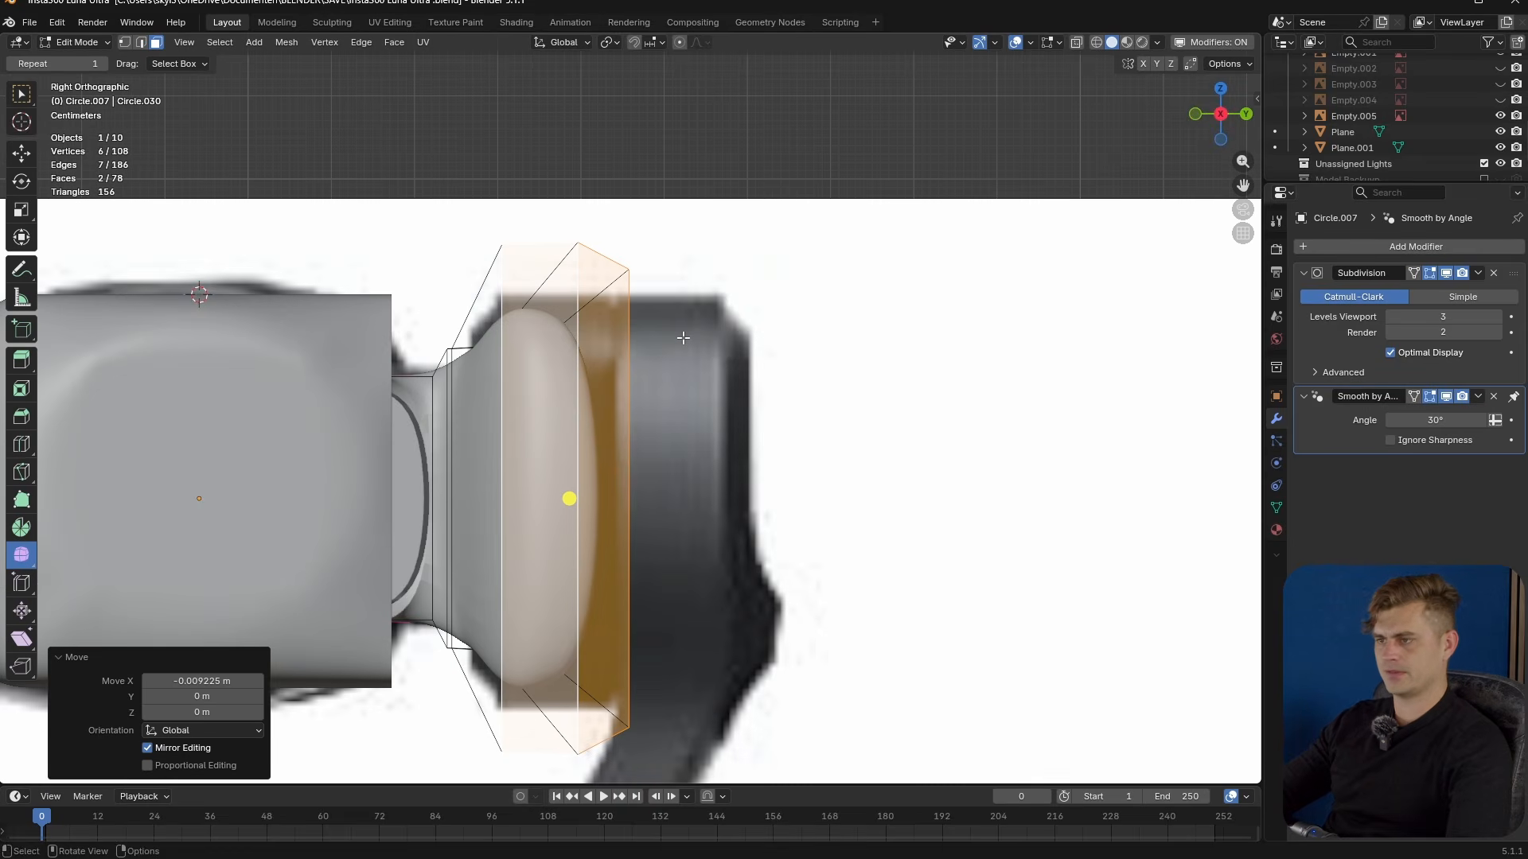
middle_drag(783, 210, 798, 373)
key(KP_7)
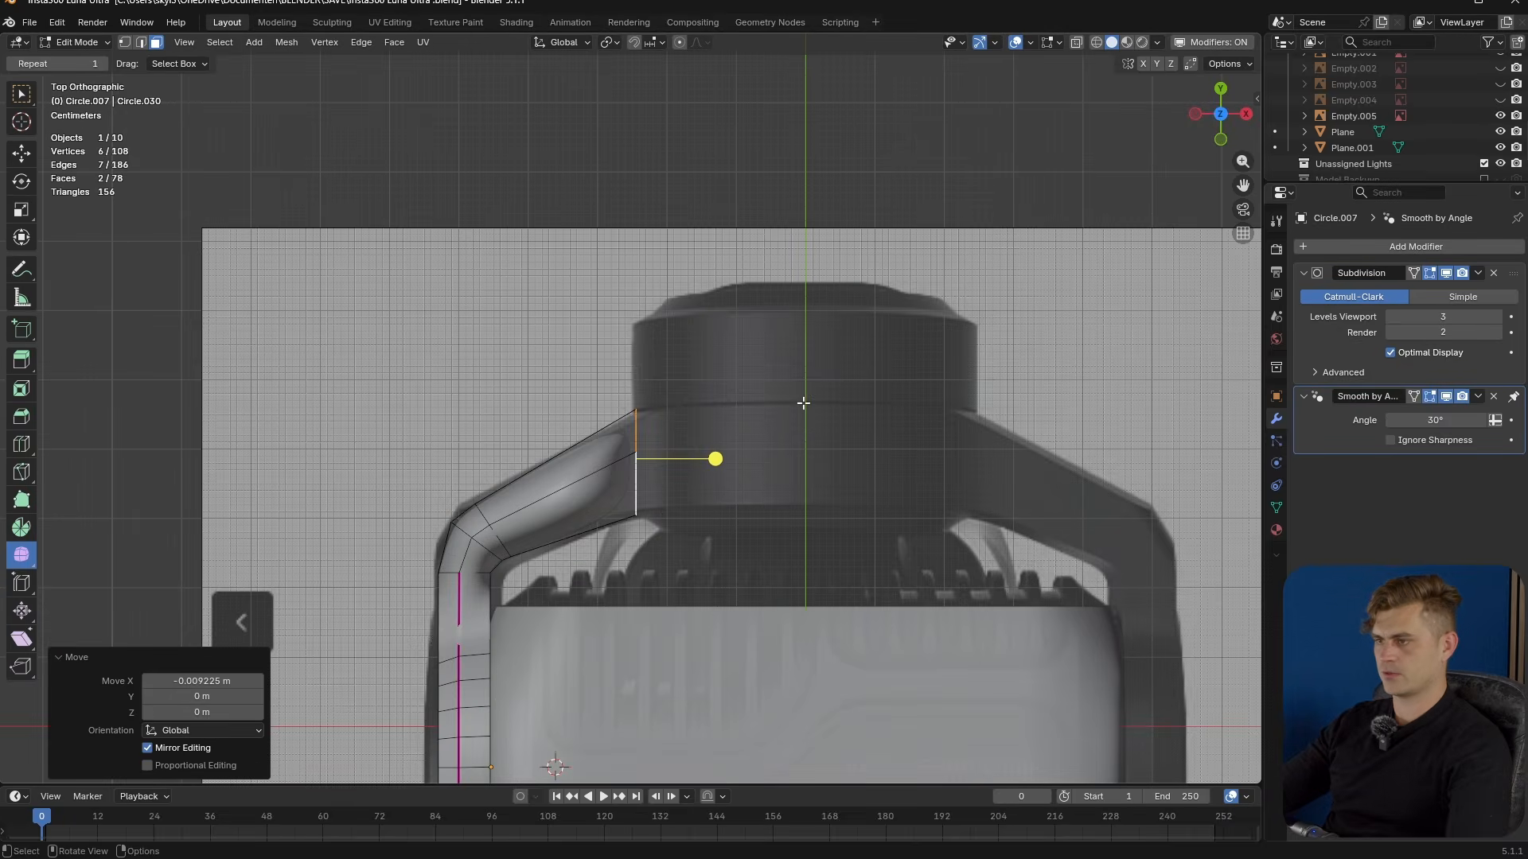
scroll(804, 404, up, 3)
key(KP_1)
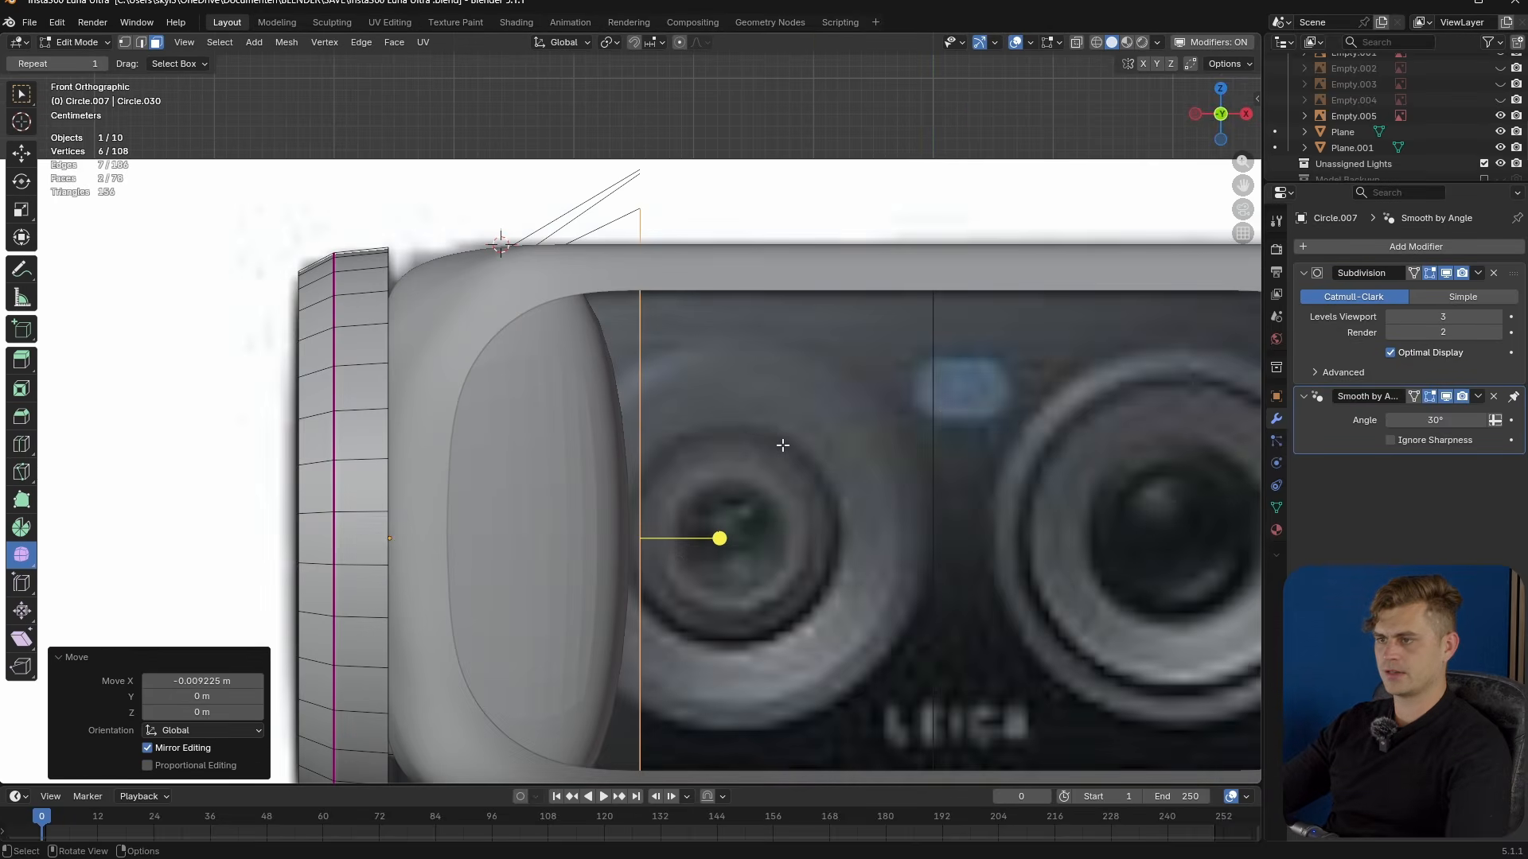
scroll(780, 440, down, 4)
middle_drag(777, 437, 1003, 477)
key(s)
key(z)
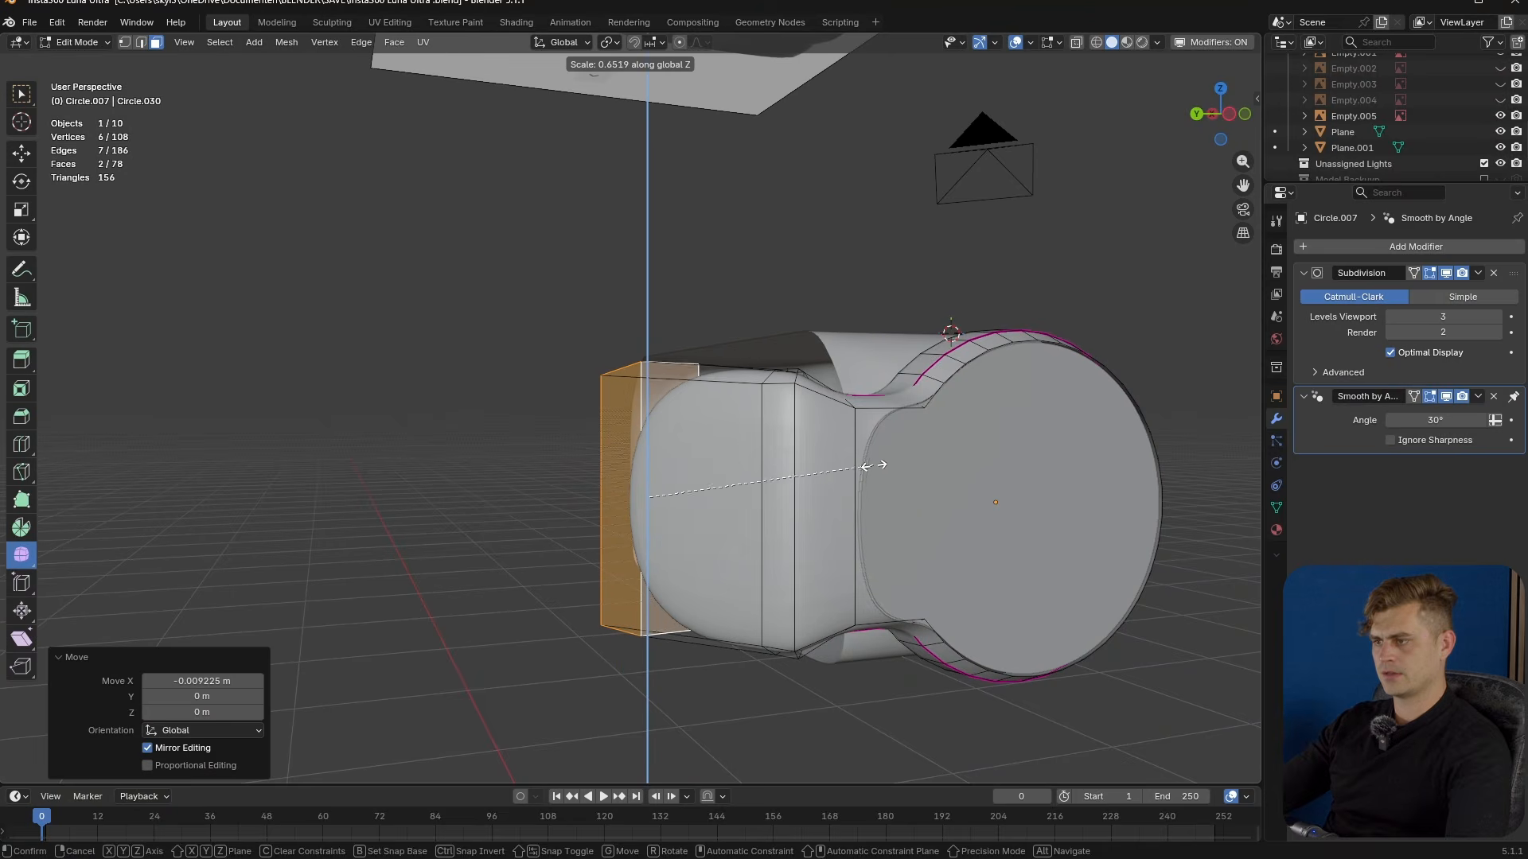
click(863, 463)
- Snap the 3D cursor to the upper junction between the side ring and the arm
middle_drag(863, 462, 820, 468)
key(shift+s)
click(831, 566)
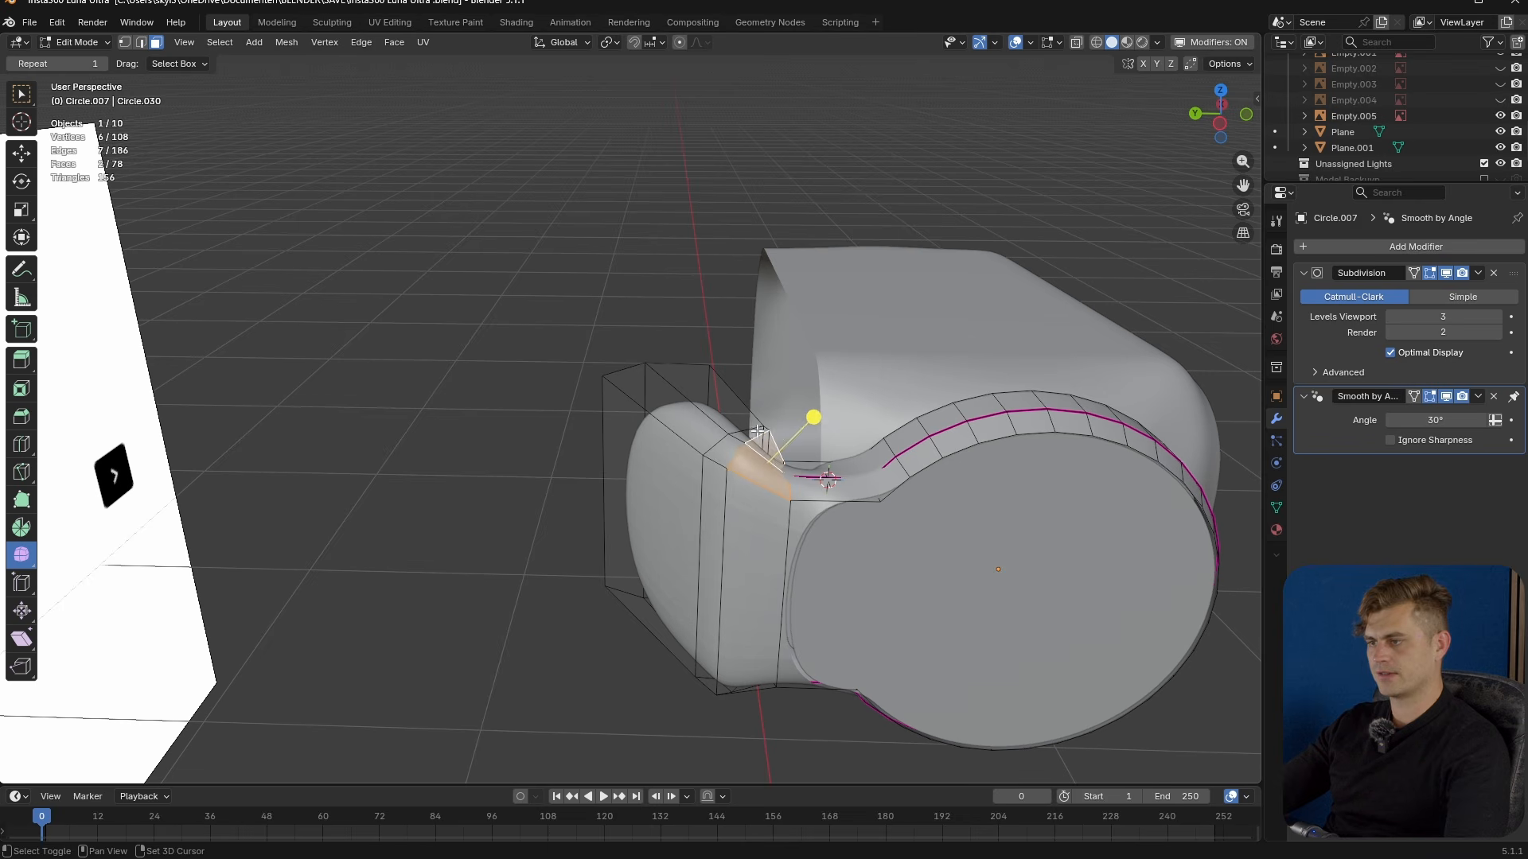
- Select the arm's upper faces from the ring junction to the gimbal end and flatten them with LoopTools Flatten
shift+click(690, 411)
key(s)
key(z)
key(0)
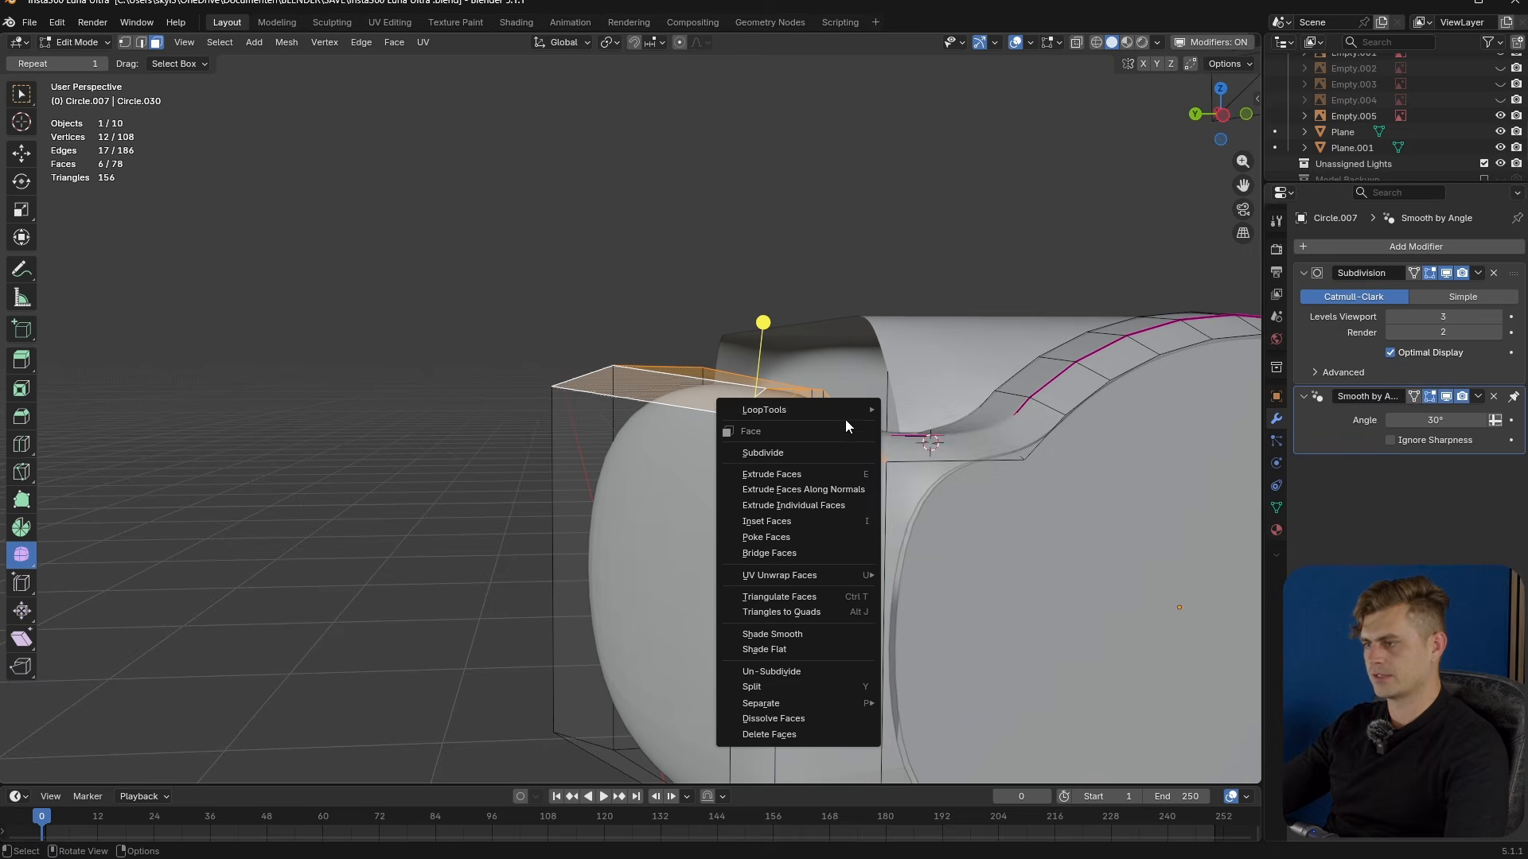
mouse_move(846, 421)
click(954, 457)
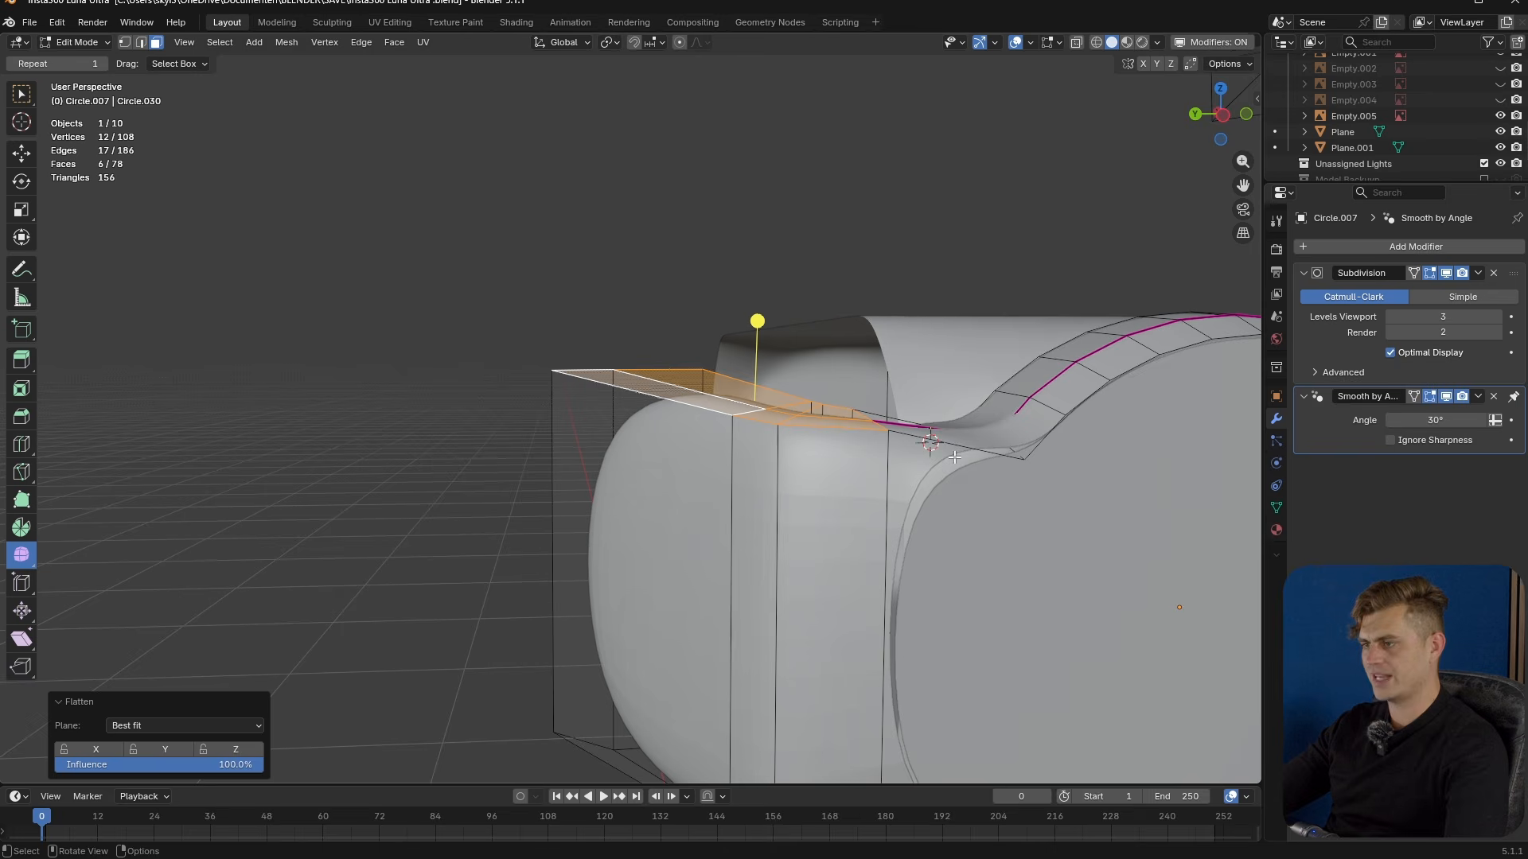
- Lower the arm's upper faces about 0.021 m along Z and level them with a Z scale of 0
key(g)
key(z)
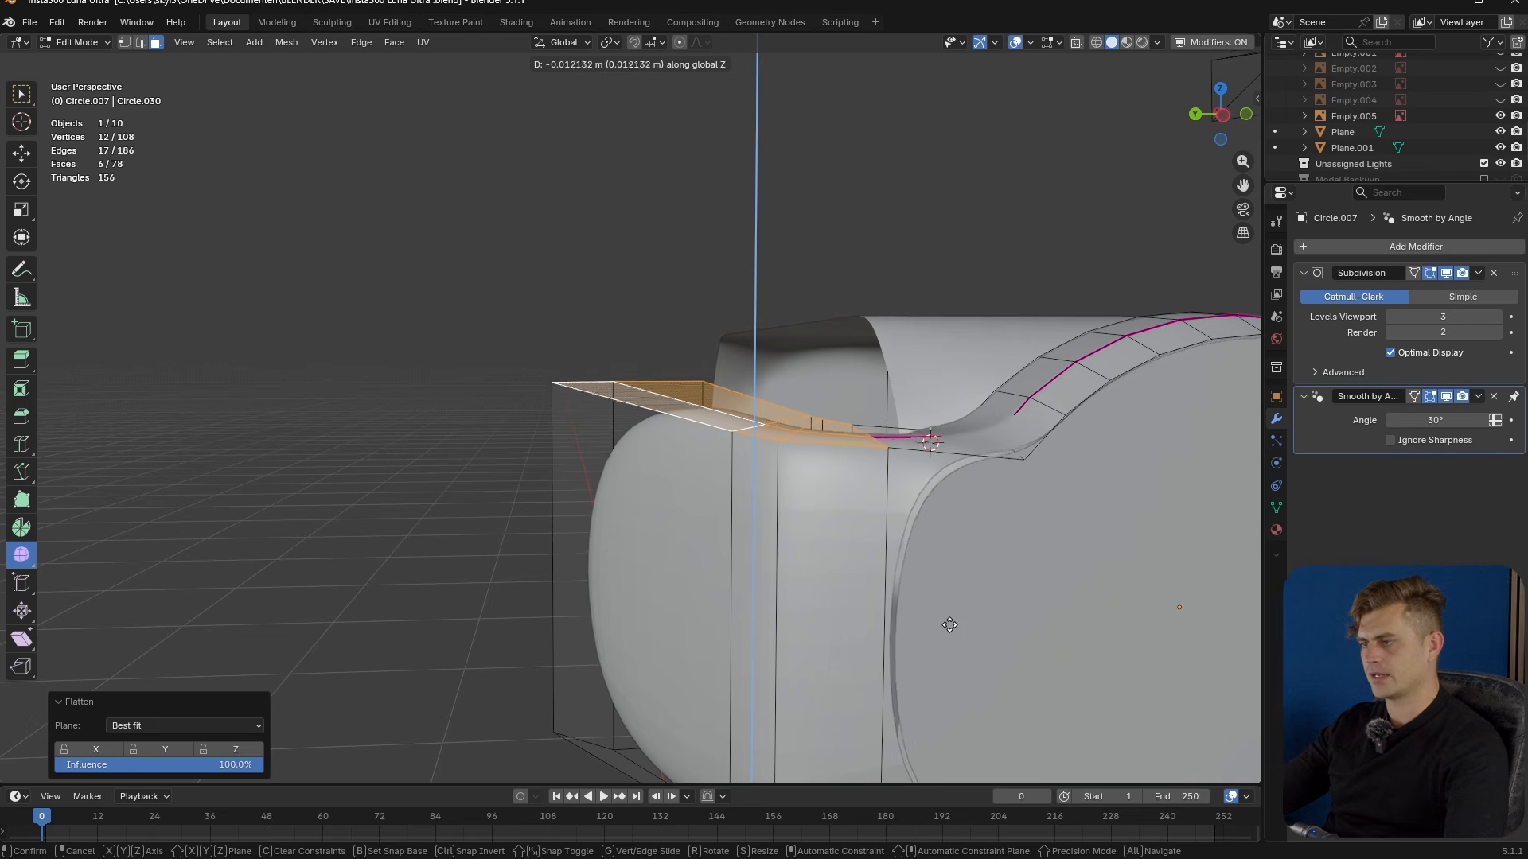
click(954, 730)
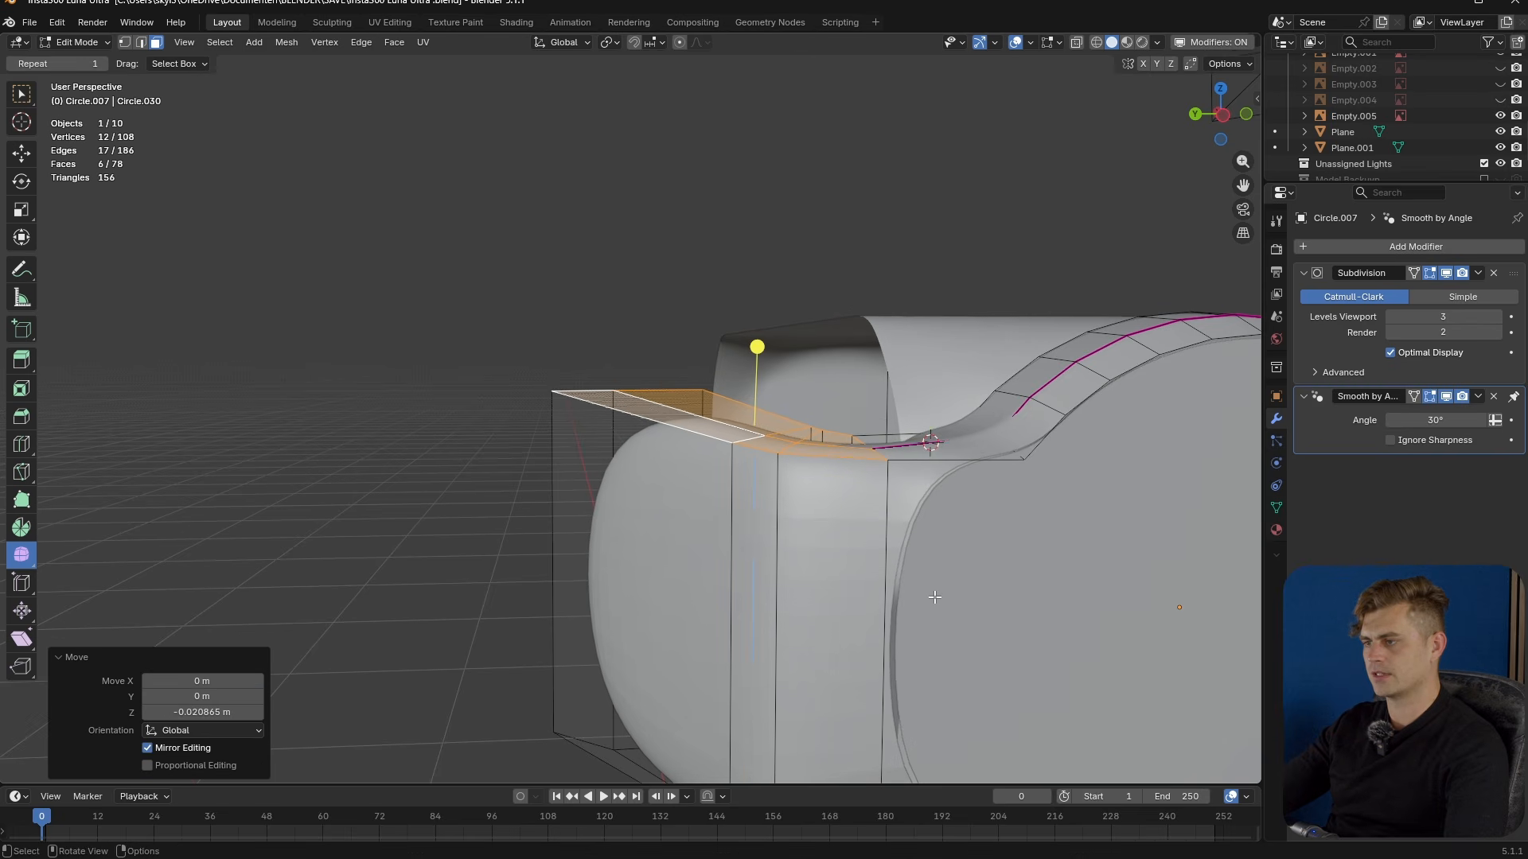
middle_drag(757, 345, 822, 334)
text(sz0)
key(Return)
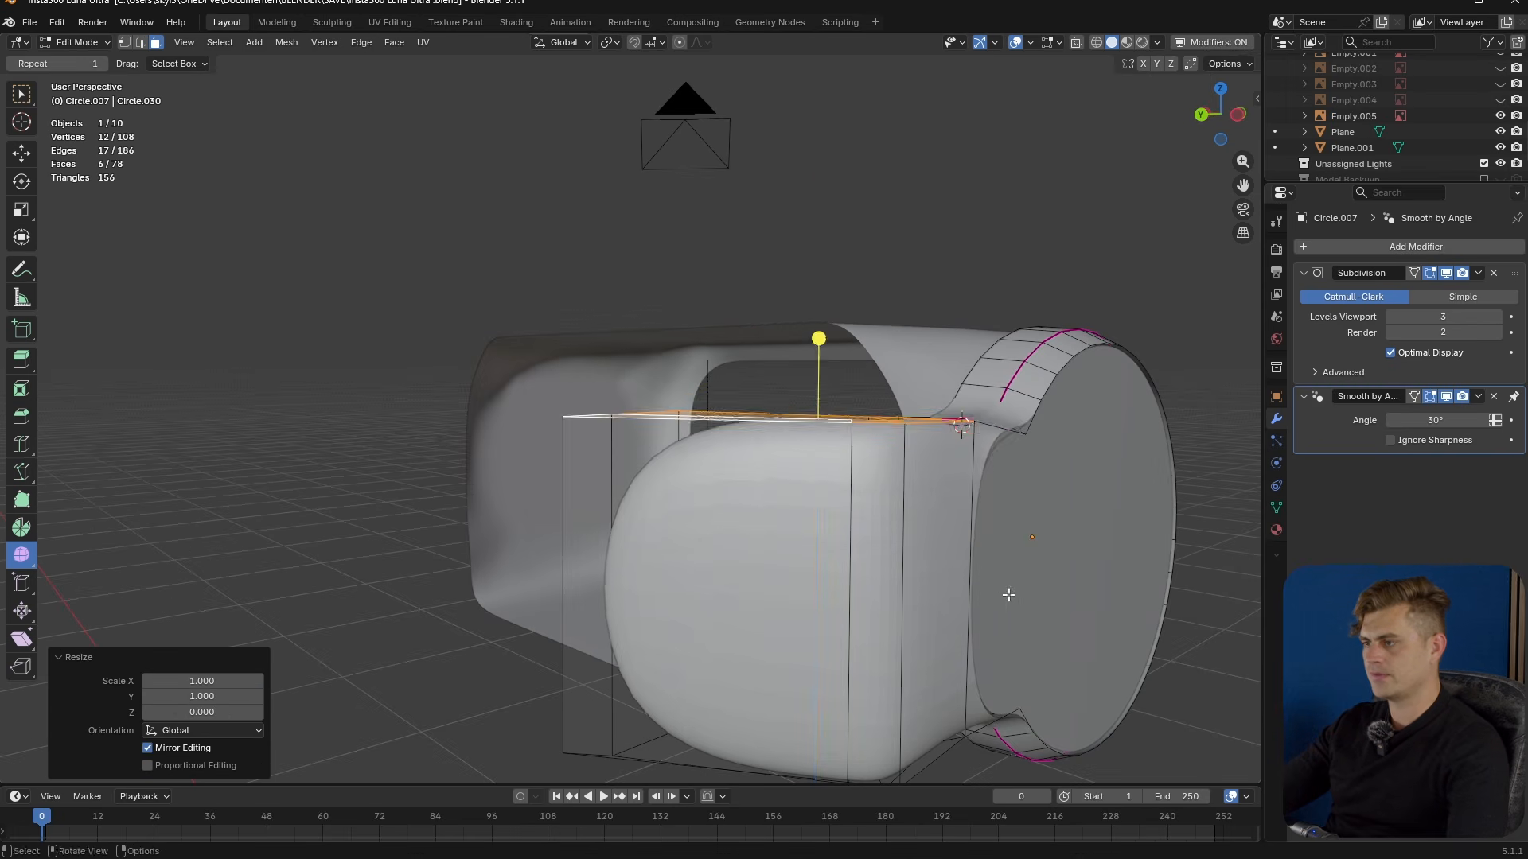
- Fine-tune the height of the arm's upper faces along Z so they line up with the side ring junction
scroll(816, 344, up, 5)
key(g)
key(z)
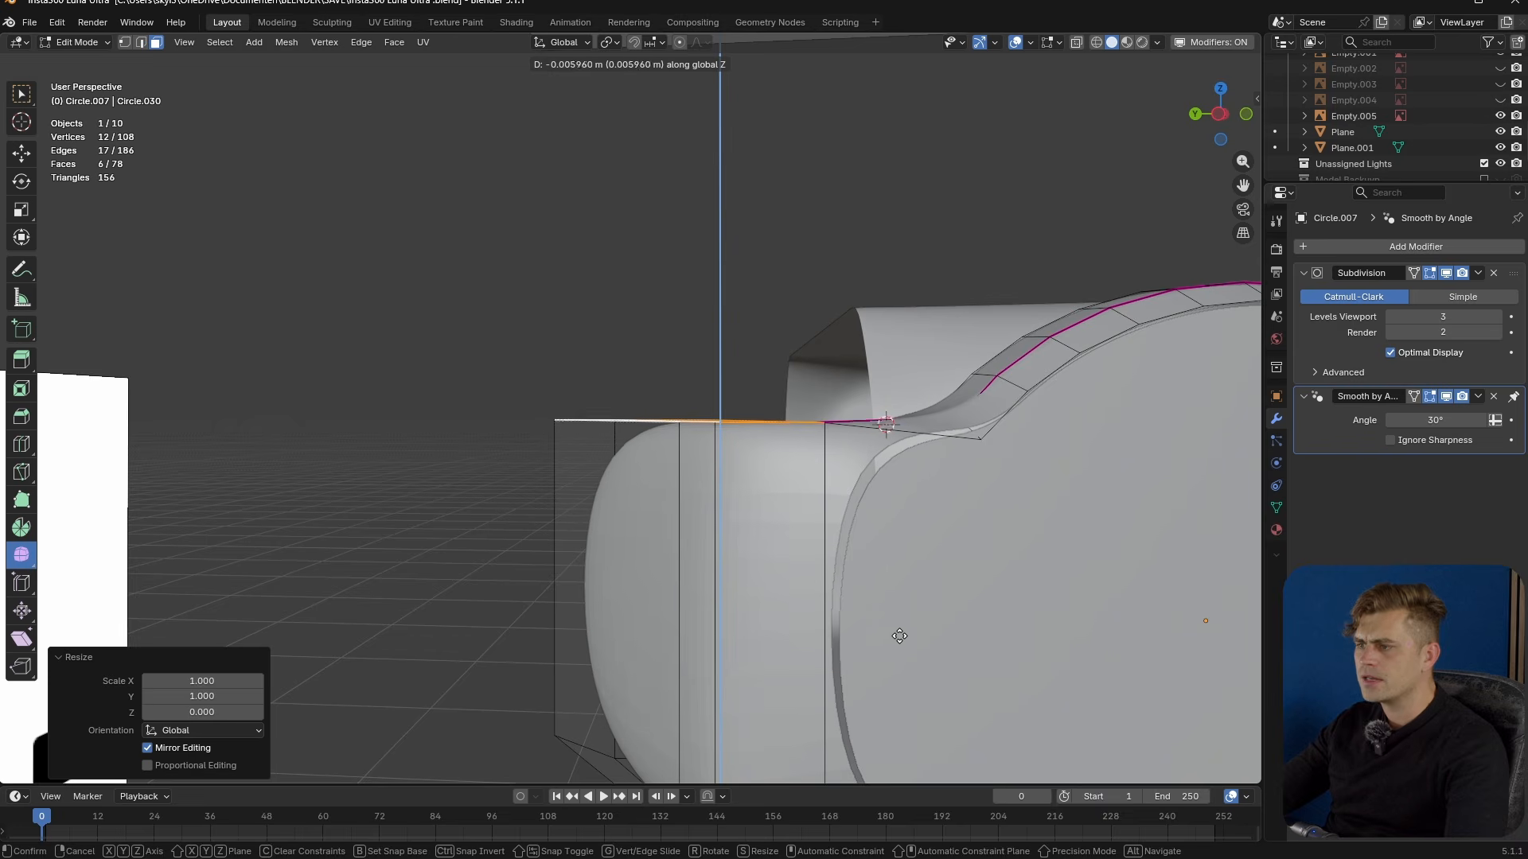
click(898, 649)
mouse_move(897, 649)
middle_down()
mouse_move(959, 607)
mouse_move(911, 635)
middle_up()
key(g)
key(z)
click(908, 638)
- Delete the two faces closing the arm's inner end and return to Object Mode
mouse_move(867, 501)
middle_down()
mouse_move(923, 513)
mouse_move(863, 503)
middle_up()
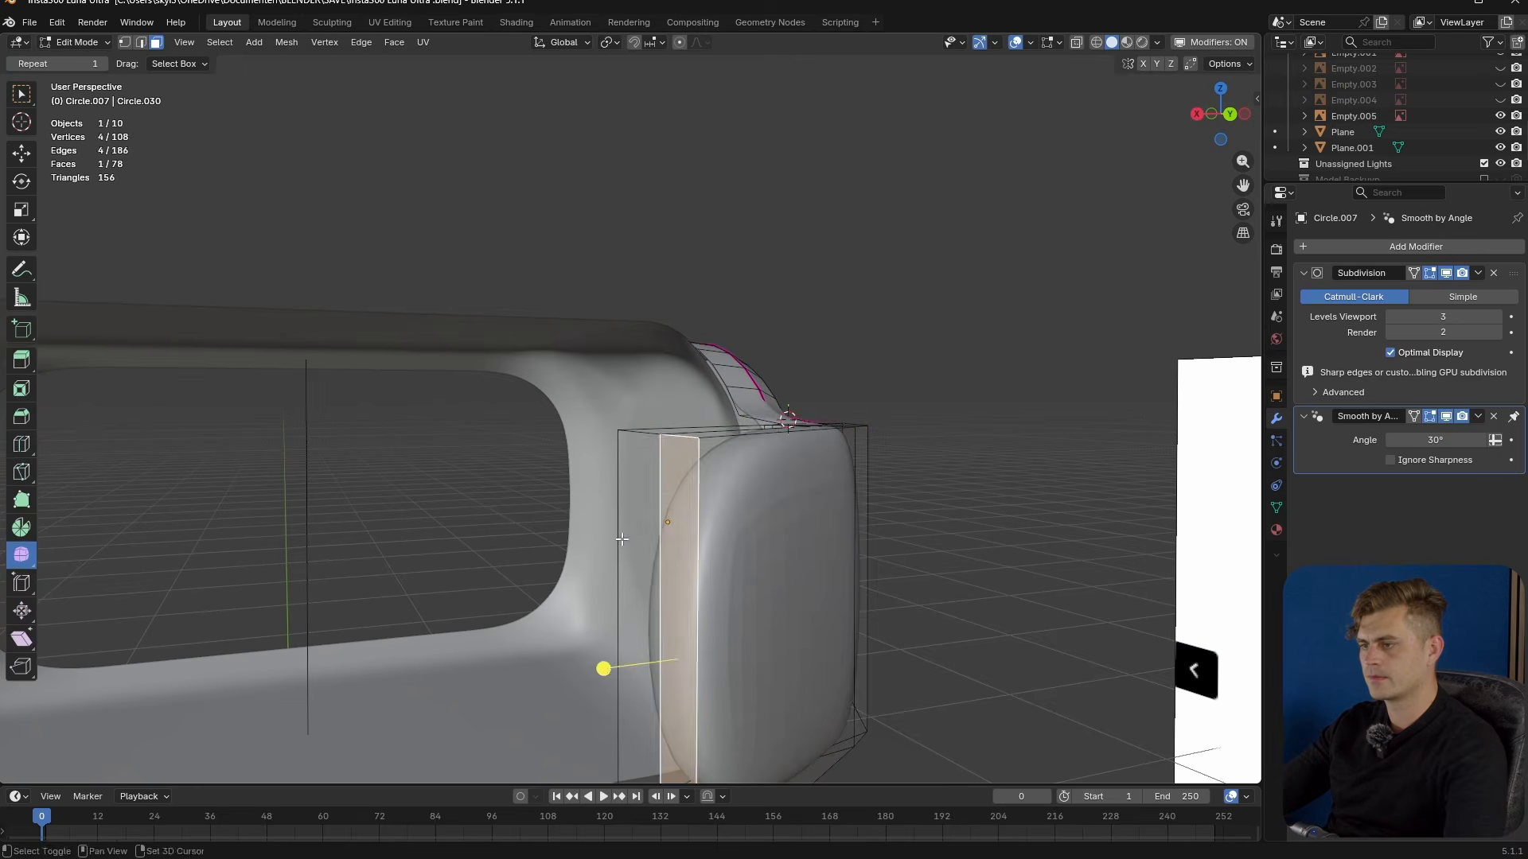
key(x)
click(622, 538)
key(Tab)
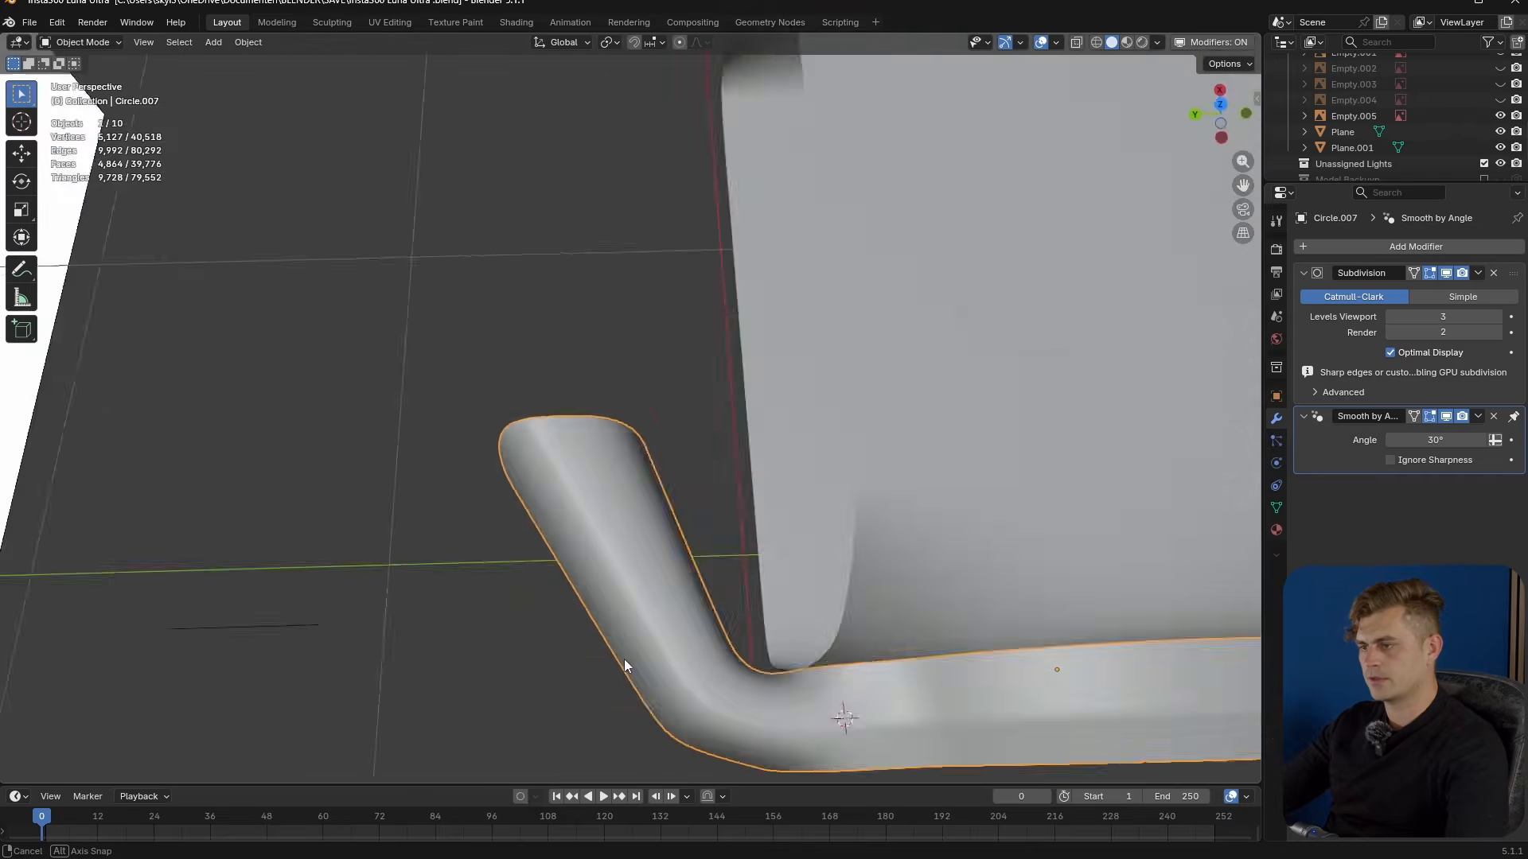
- Snap the 3D cursor to the lower junction between the side ring and the arm
middle_drag(623, 659, 712, 423)
scroll(690, 523, down, 4)
key(Tab)
shift+click(760, 436)
key(shift+s)
click(714, 549)
- Select the arm's six lower faces from the ring junction to the gimbal end and flatten them with LoopTools Flatten
shift+click(647, 487)
shift+click(660, 458)
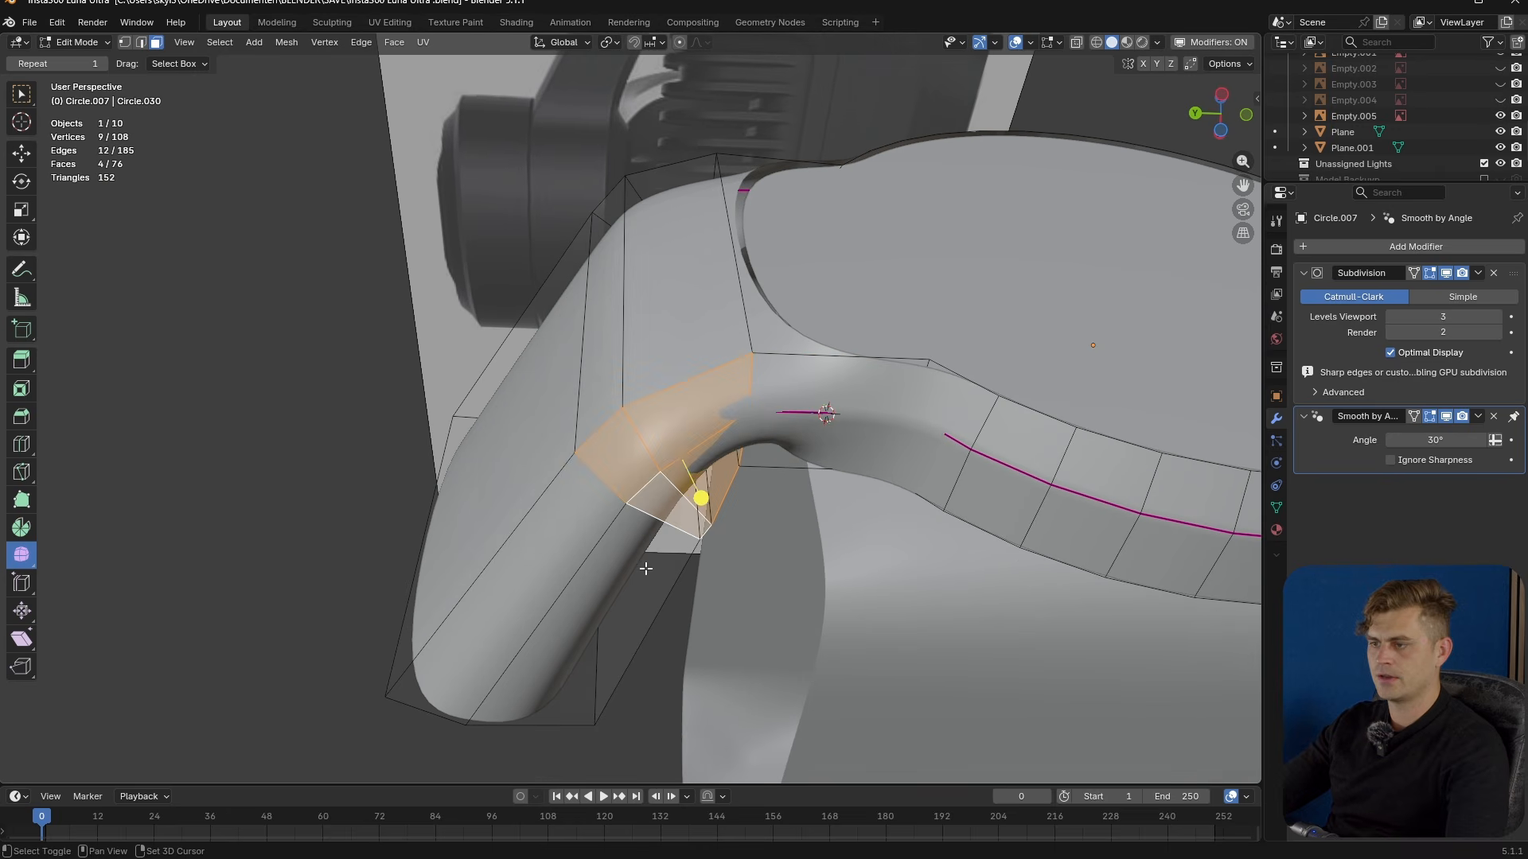
shift+click(647, 568)
shift+click(575, 547)
right_click(542, 505)
mouse_move(543, 504)
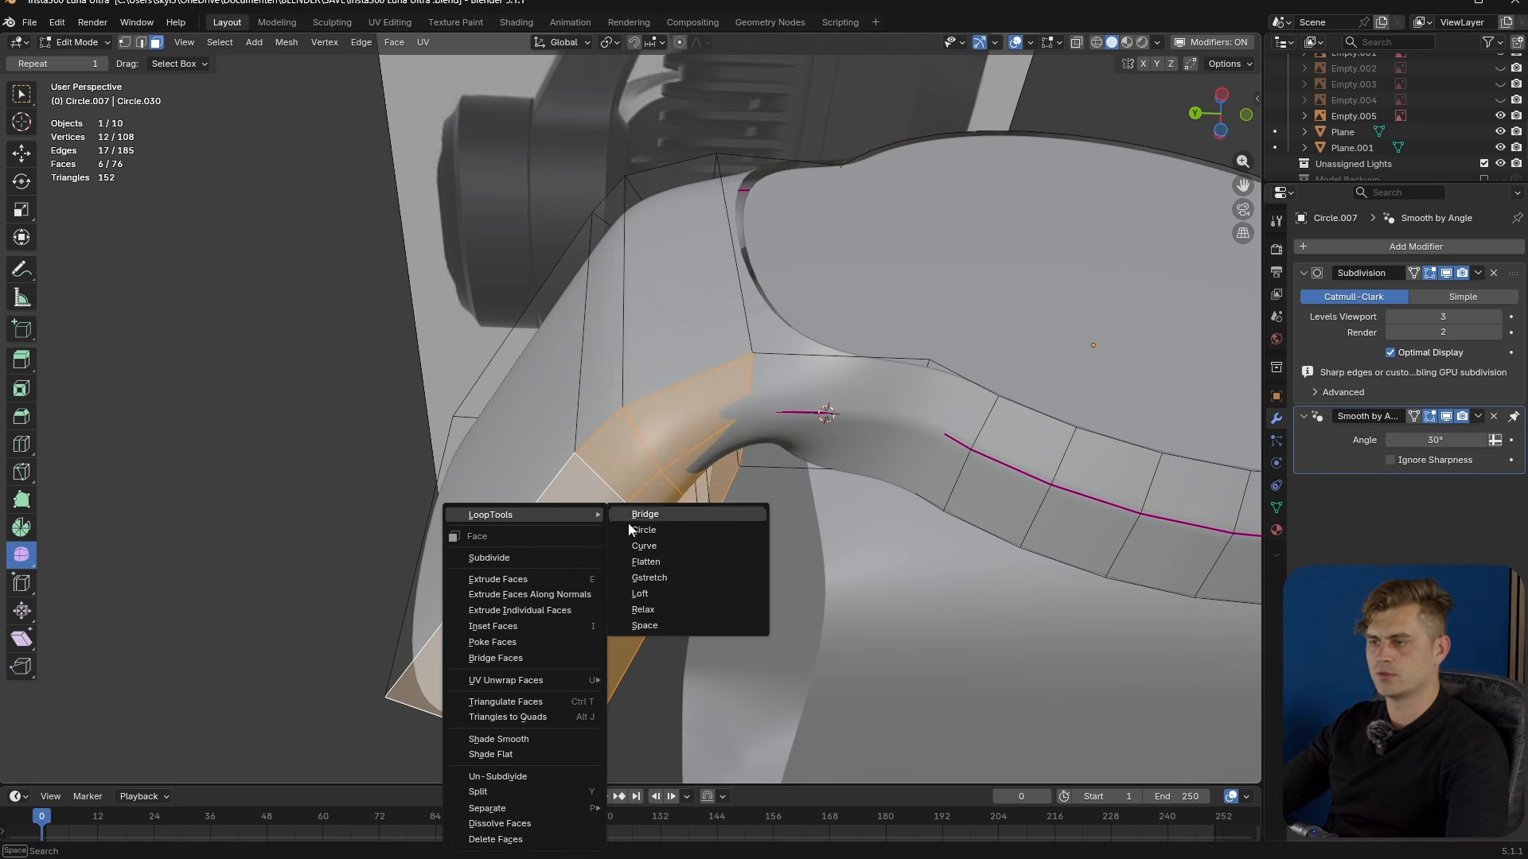
click(686, 560)
- Level the arm's lower faces with a Z scale of 0 and raise them along Z toward the ring junction
middle_drag(765, 497, 812, 597)
key(s)
key(z)
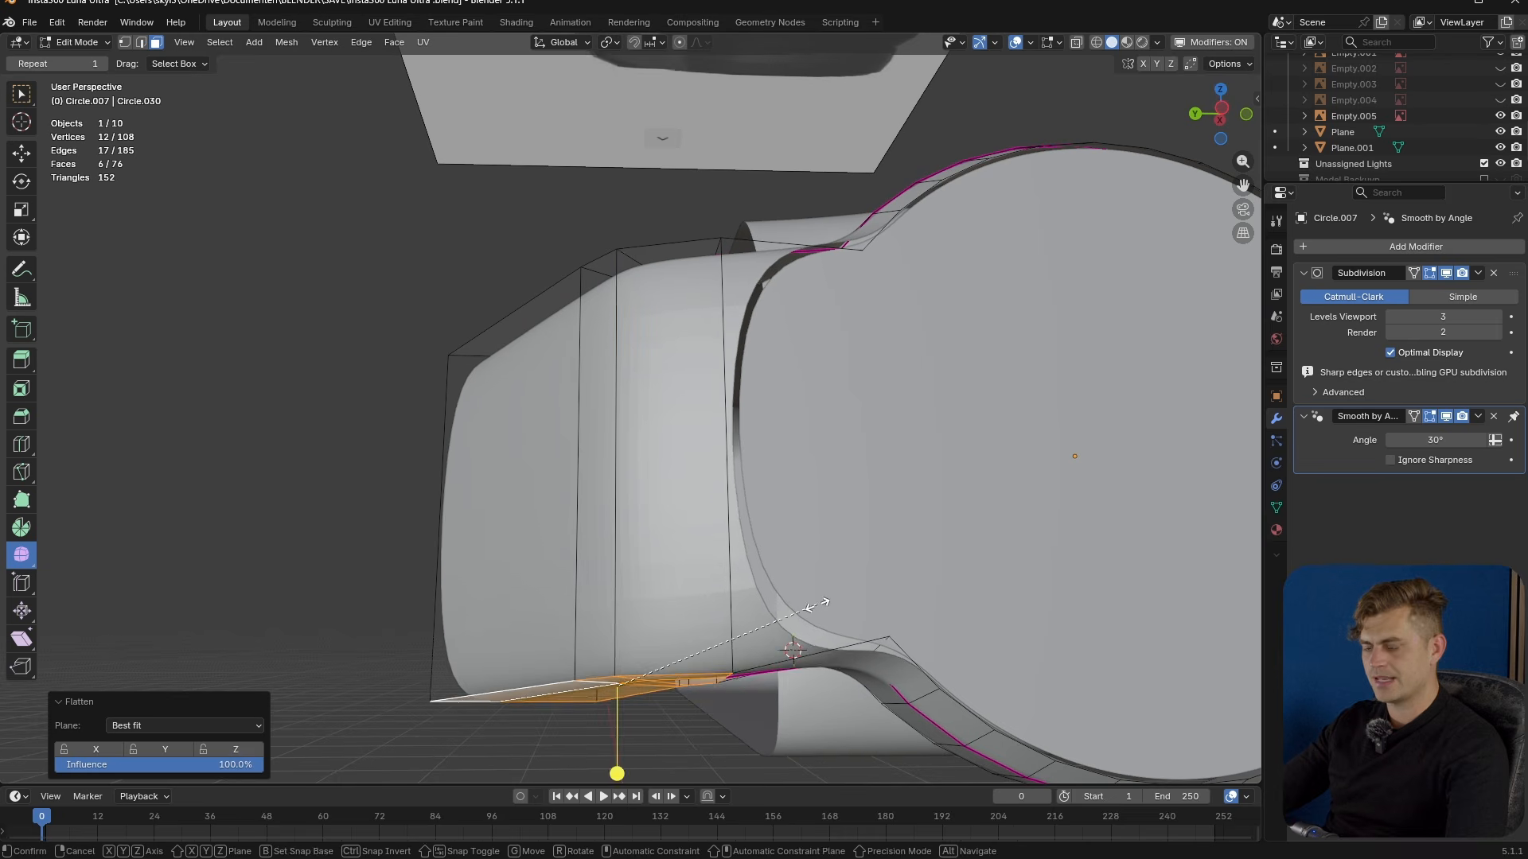
key(0)
key(Return)
key(g)
key(z)
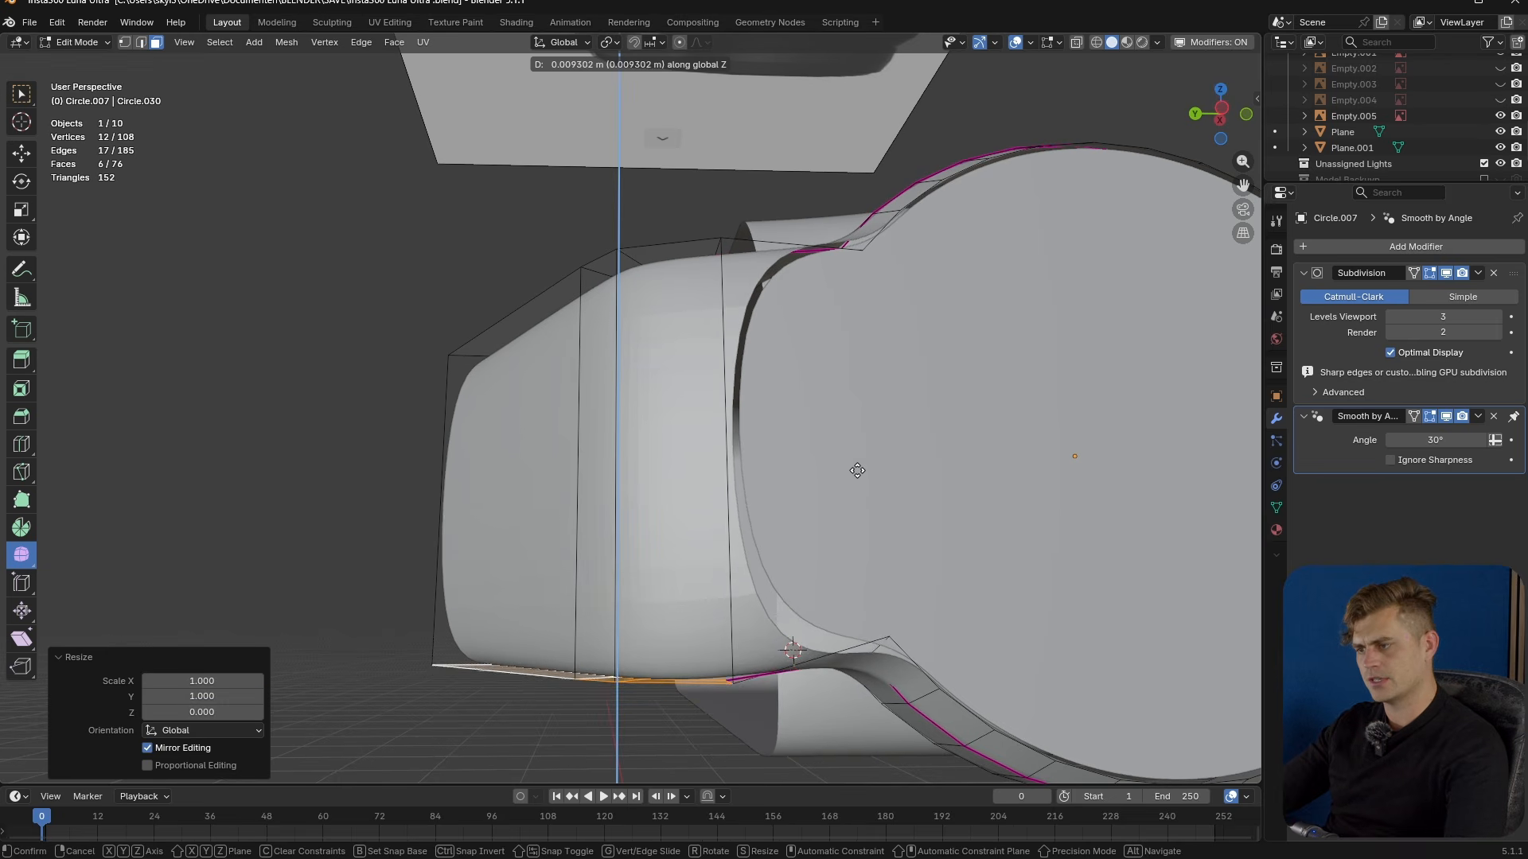
click(982, 58)
- Save the file and duplicate the side mount cap's face about 0.069 m along X into the mount
middle_drag(843, 335, 895, 401)
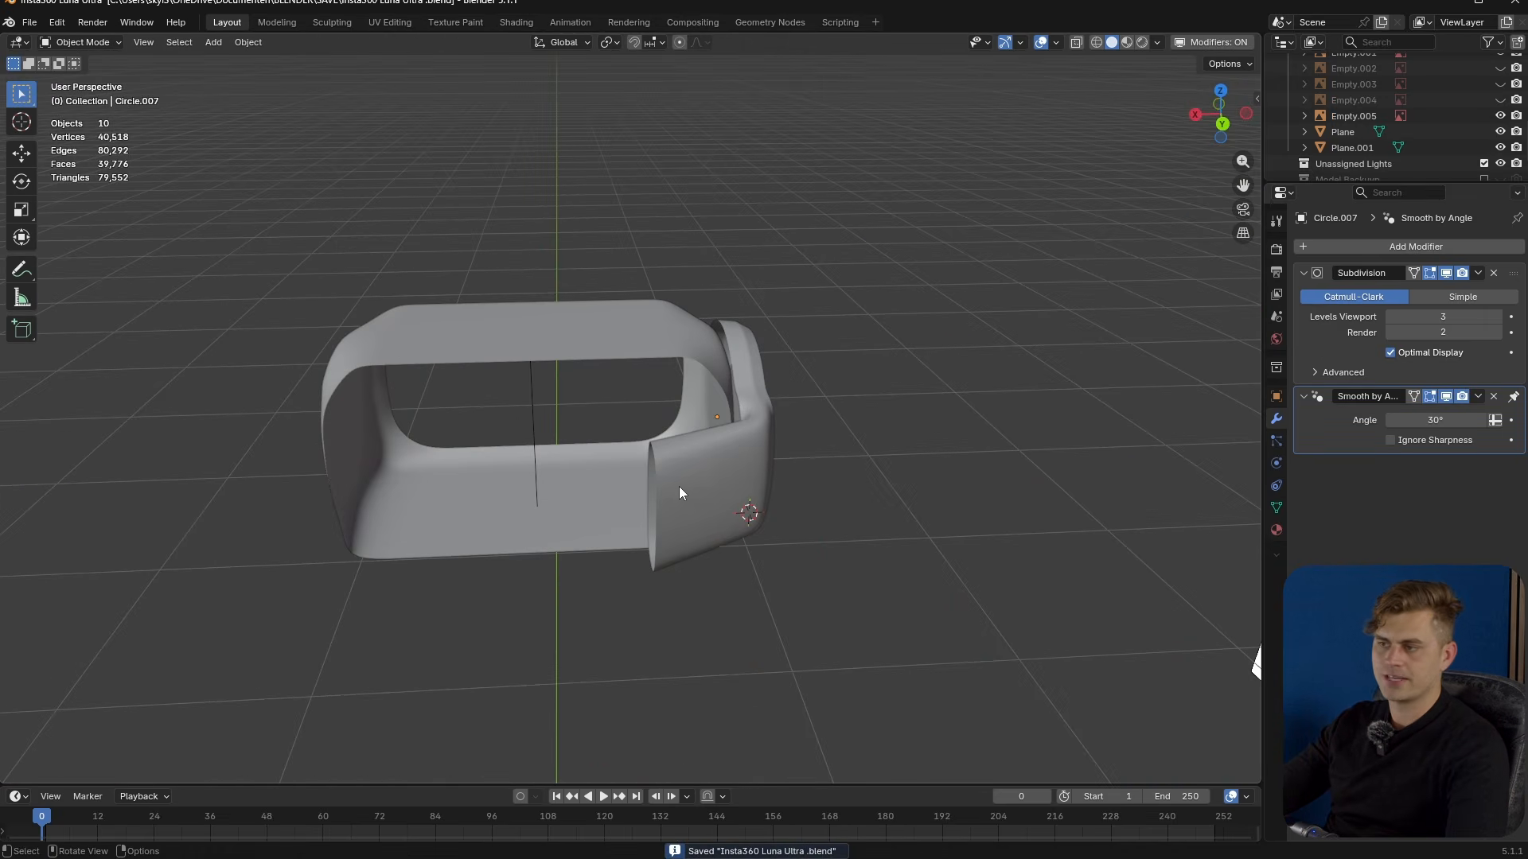
click(686, 491)
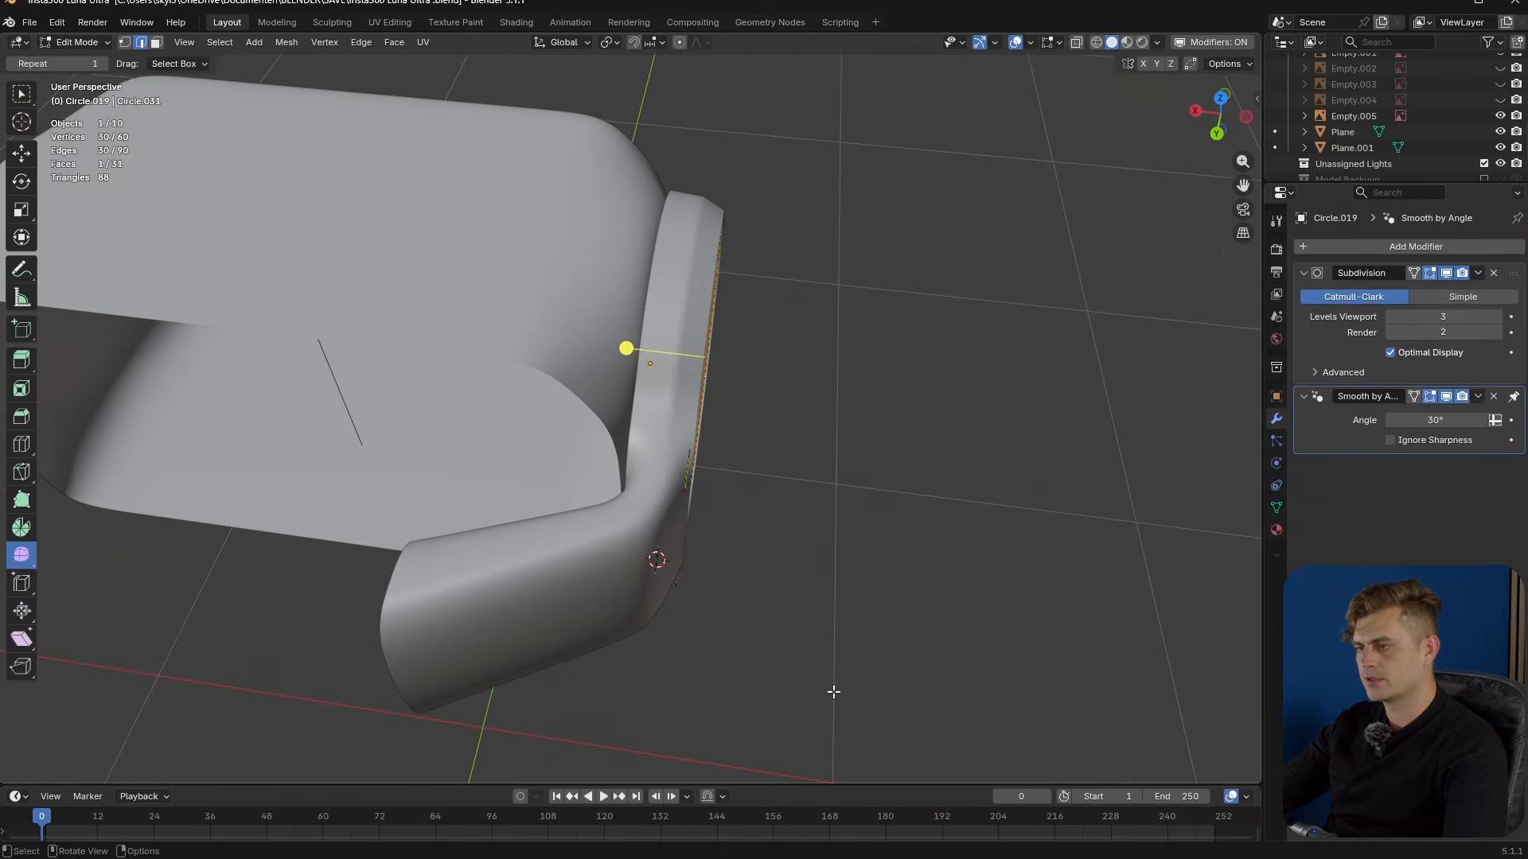
key(e)
key(x)
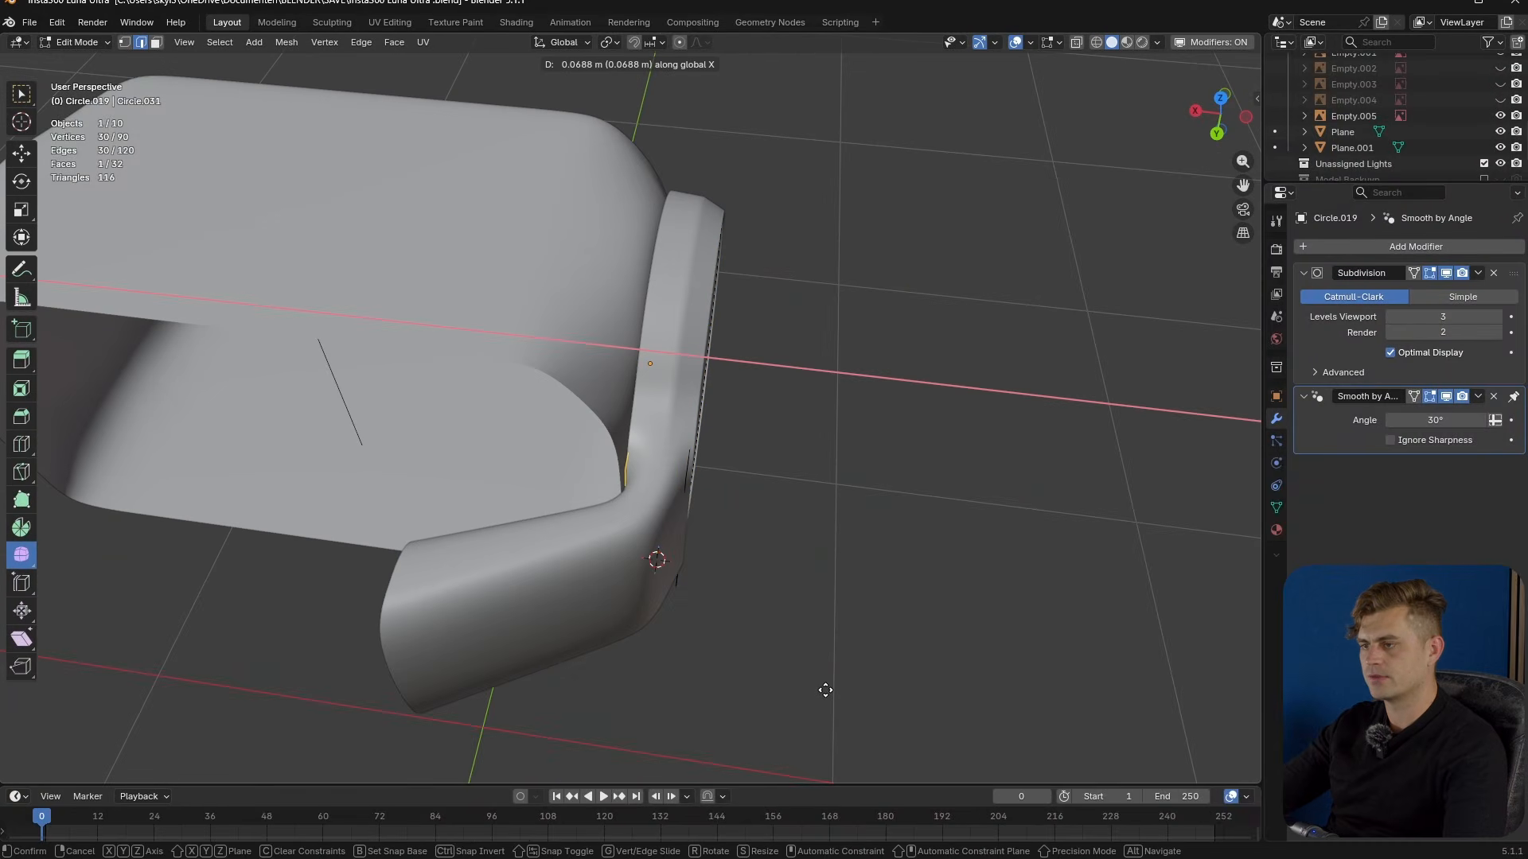
click(825, 690)
middle_drag(825, 690, 714, 554)
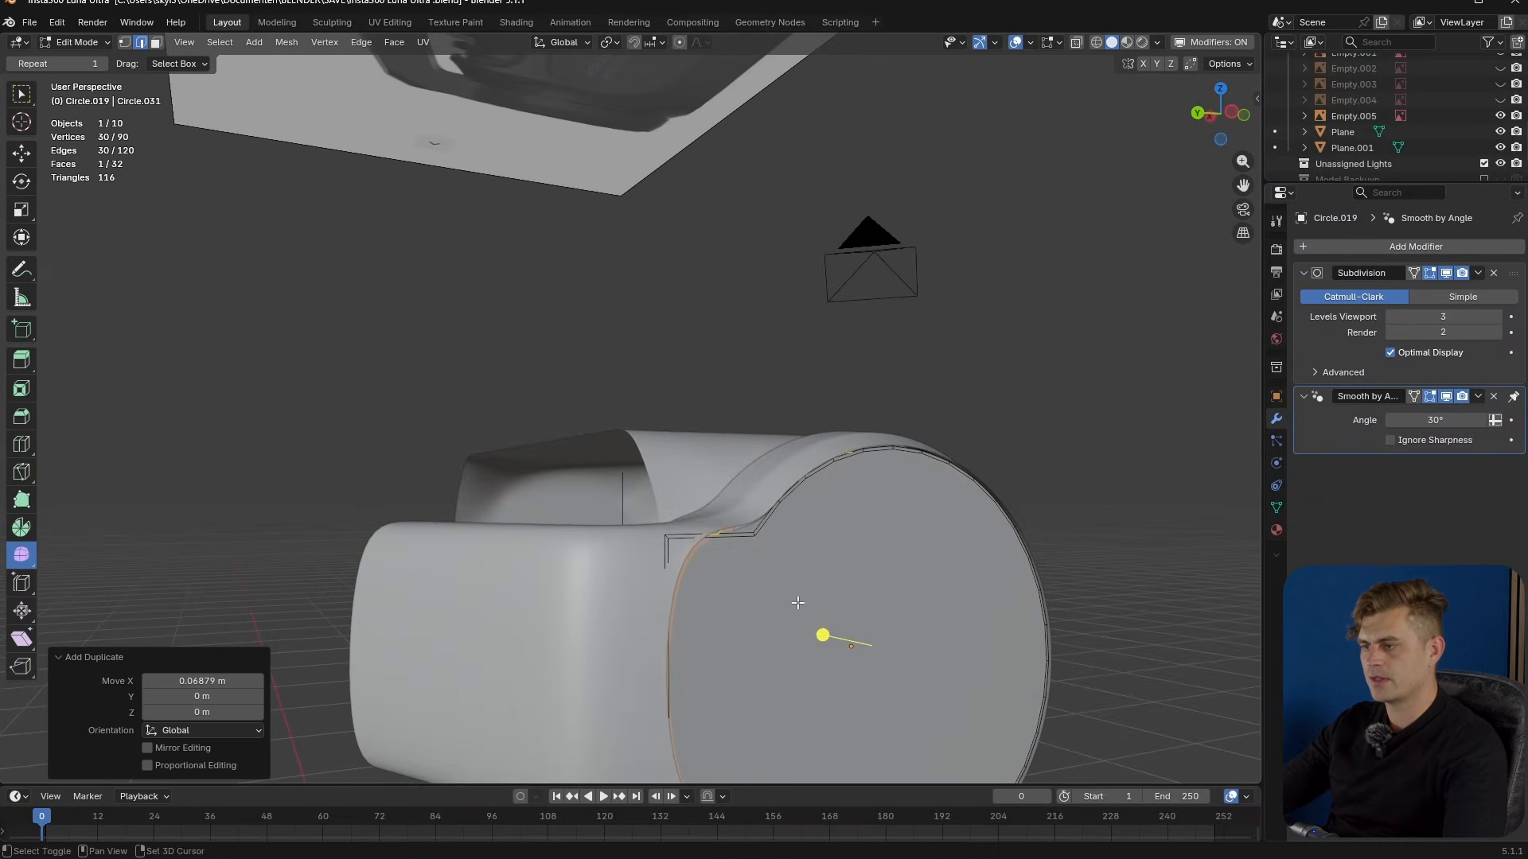
- Select the round cap's open outer edge loop and fill it with a face
middle_drag(797, 602, 809, 481)
key(a)
key(F3)
key(Down)
key(Return)
key(a)
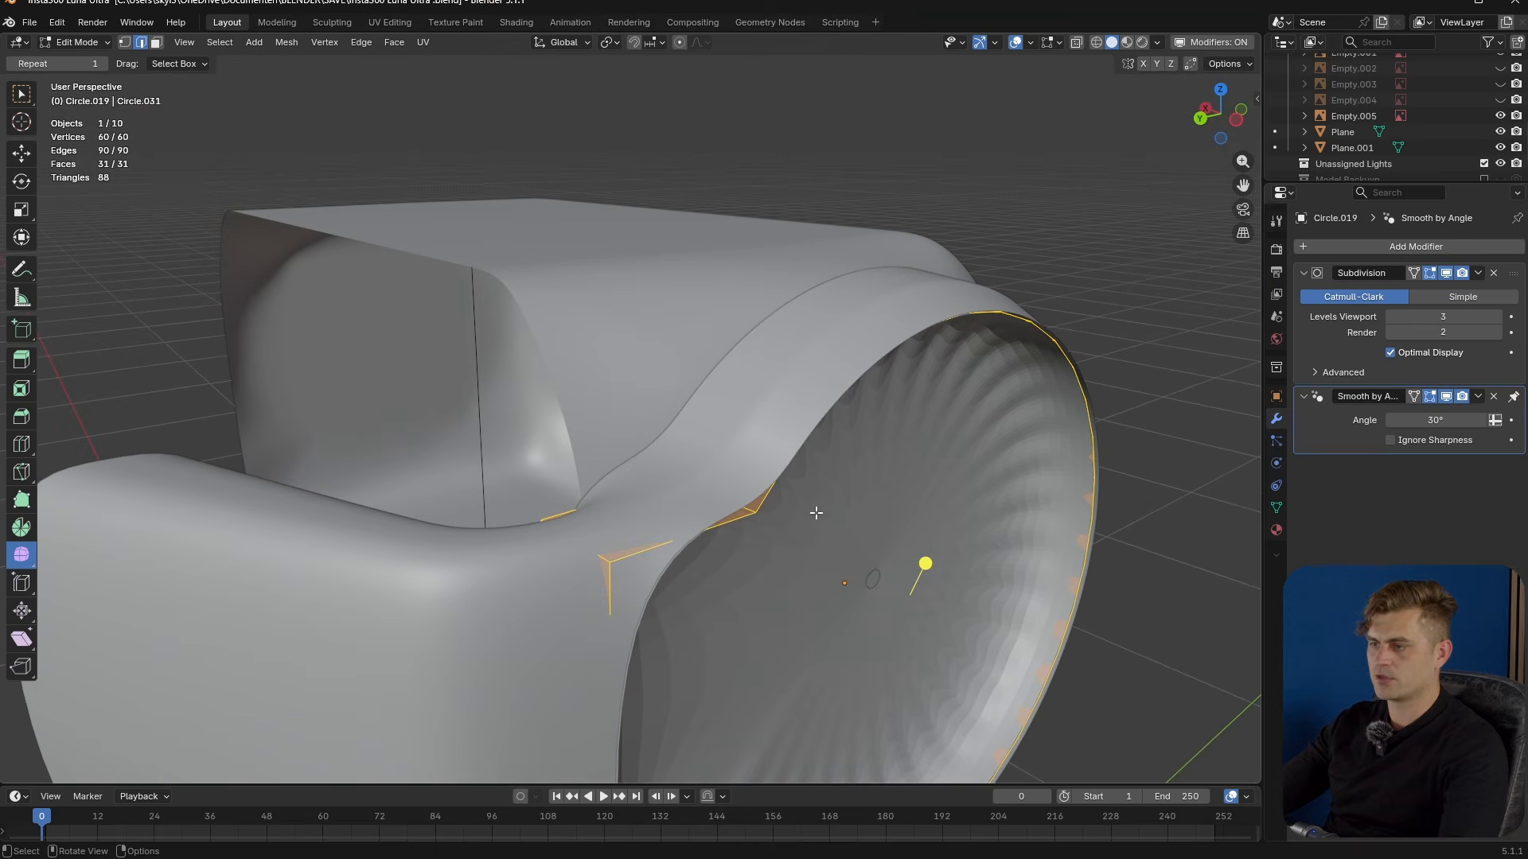
alt+click(723, 529)
middle_drag(768, 532, 735, 523)
key(f)
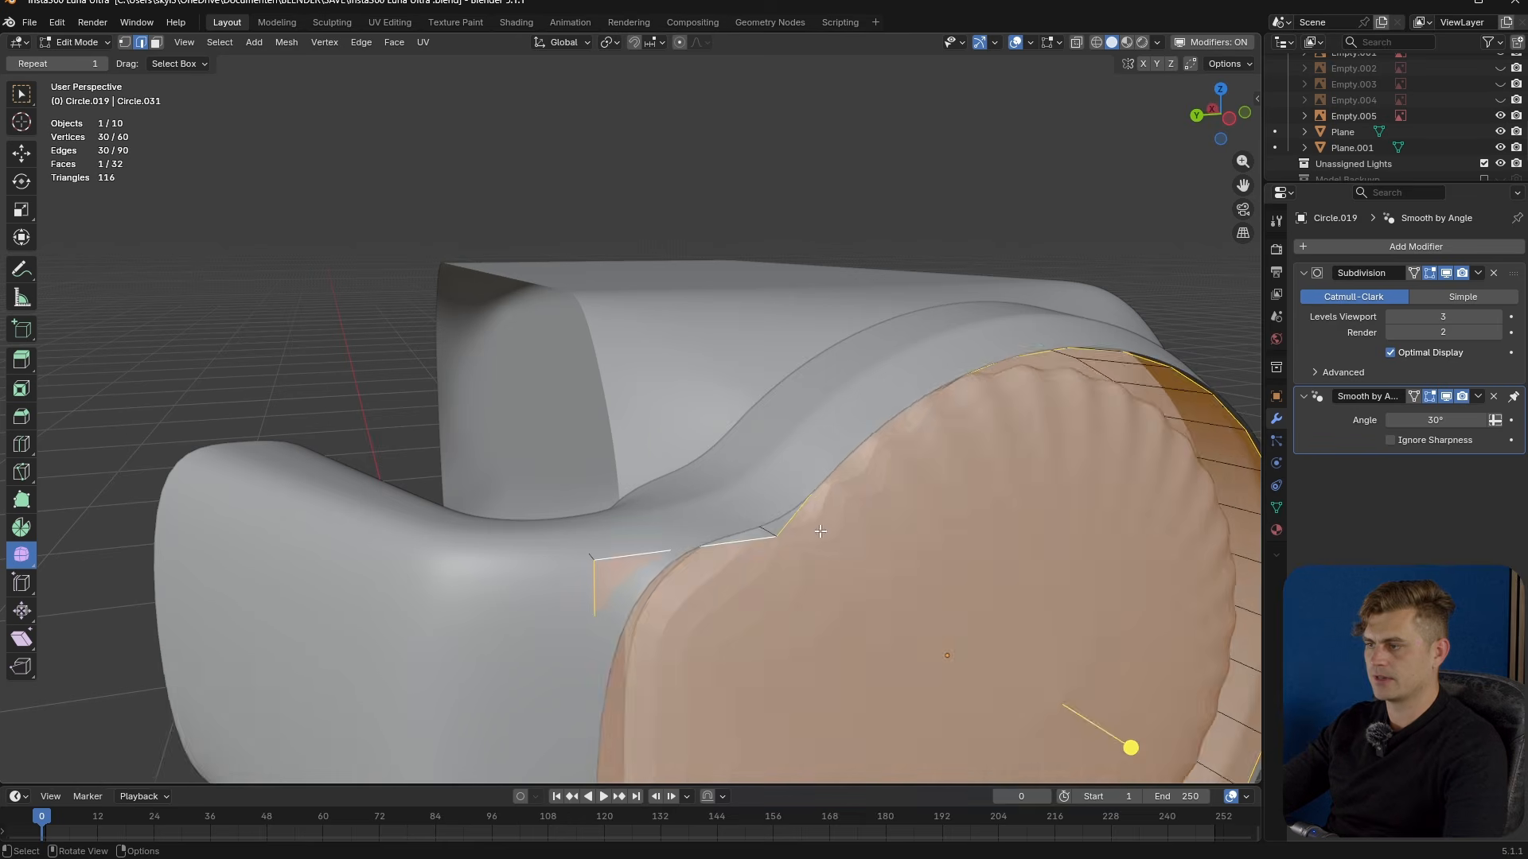
- Inset the cap's outer face and add multiple evenly spaced loop cuts around its side wall
middle_drag(892, 627, 913, 616)
key(i)
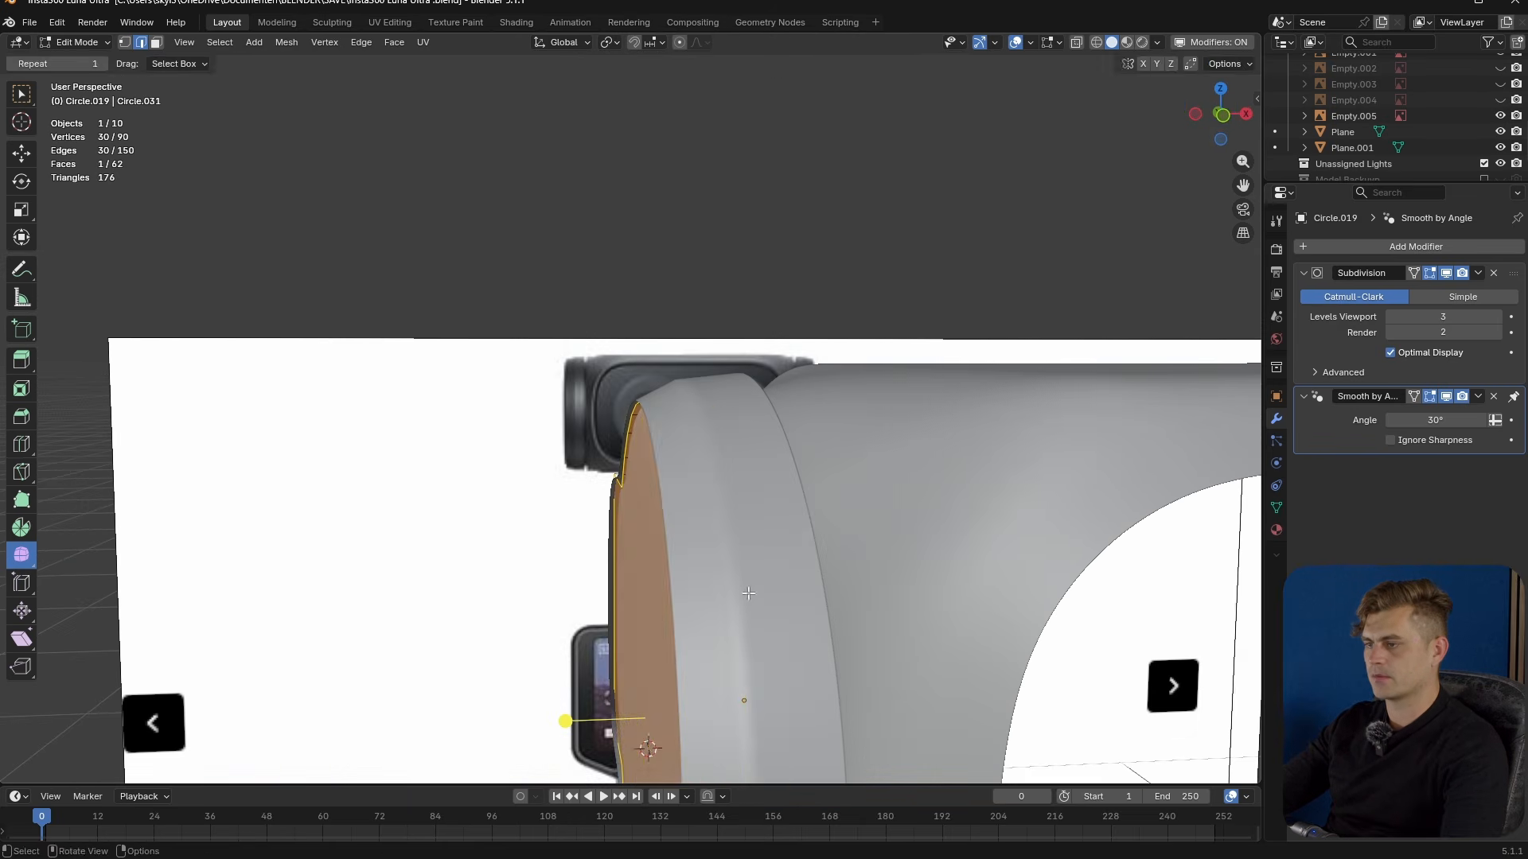
key(ctrl+r)
scroll(736, 508, up, 10)
click(735, 507)
right_click(735, 507)
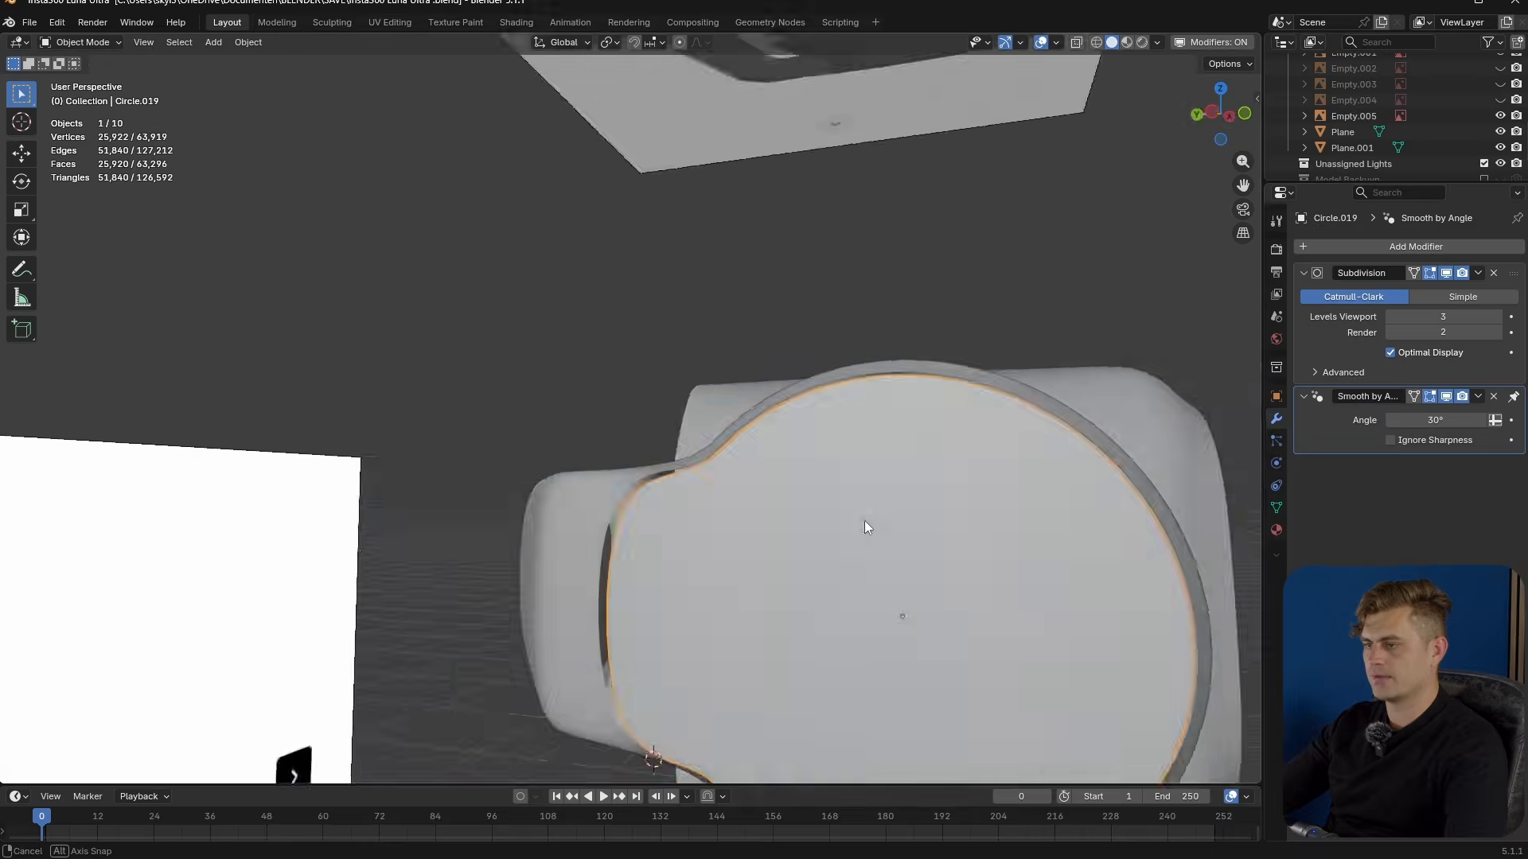
- Mirror the side mount's round cap and the ring with its arm to the opposite side using Mirror modifiers
middle_drag(864, 521, 1019, 603)
scroll(624, 666, up, 3)
click(641, 641)
middle_drag(641, 642, 734, 609)
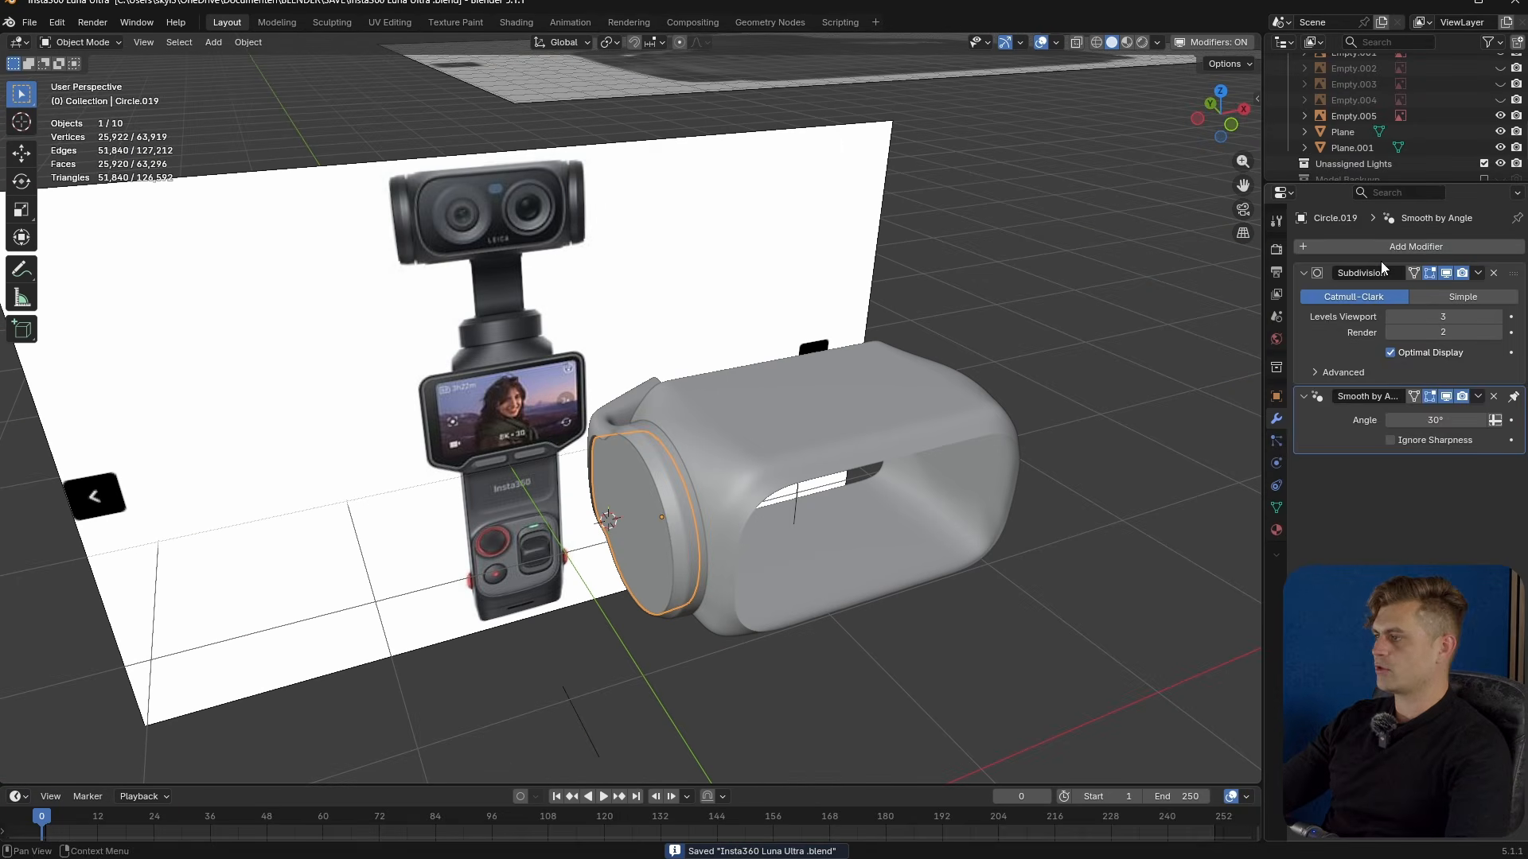
click(1392, 250)
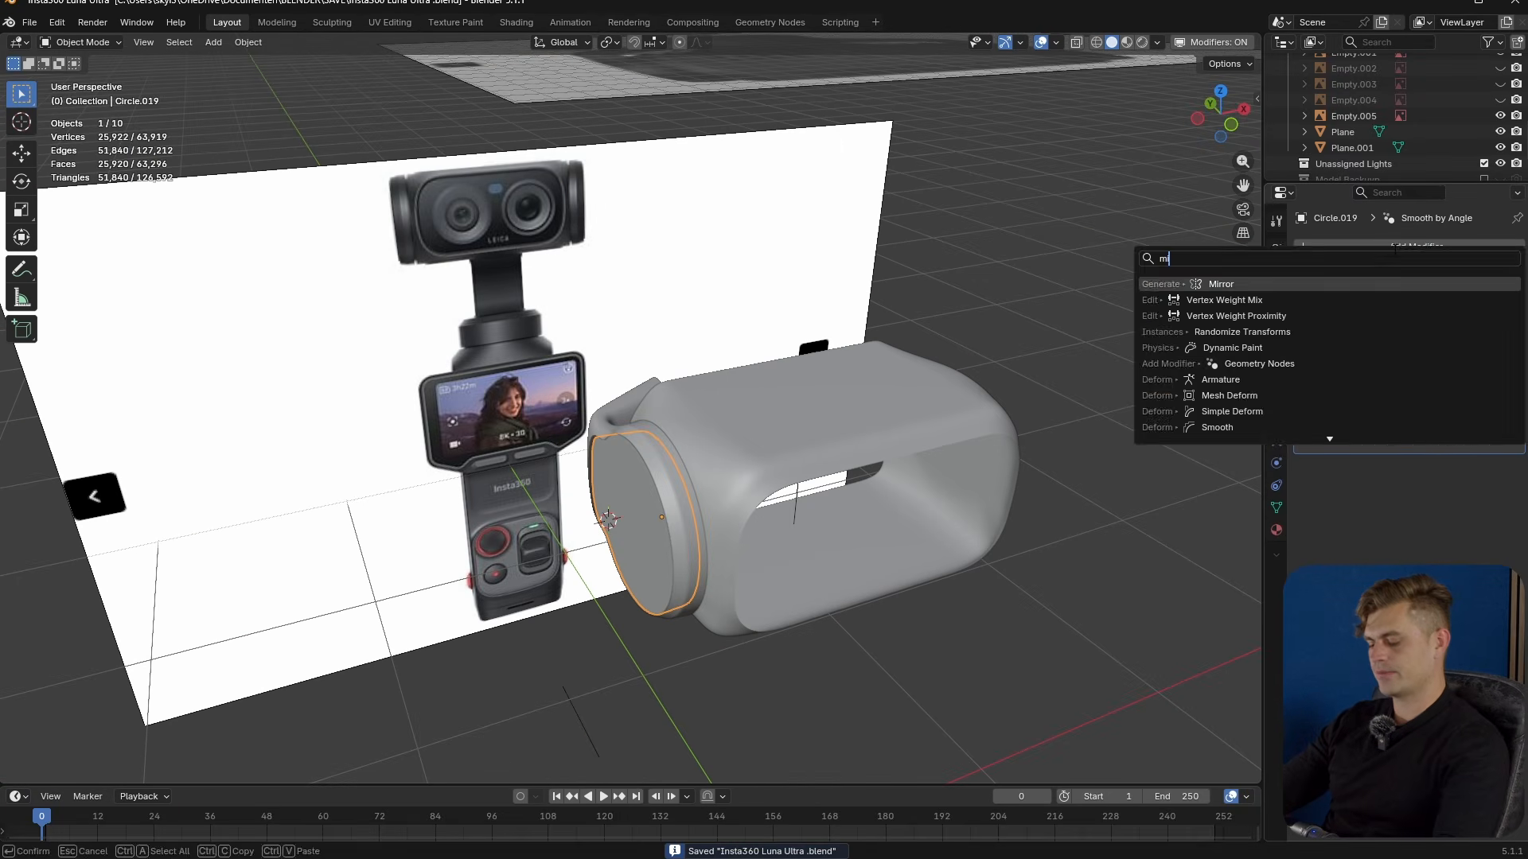
text(mir)
key(Return)
click(649, 436)
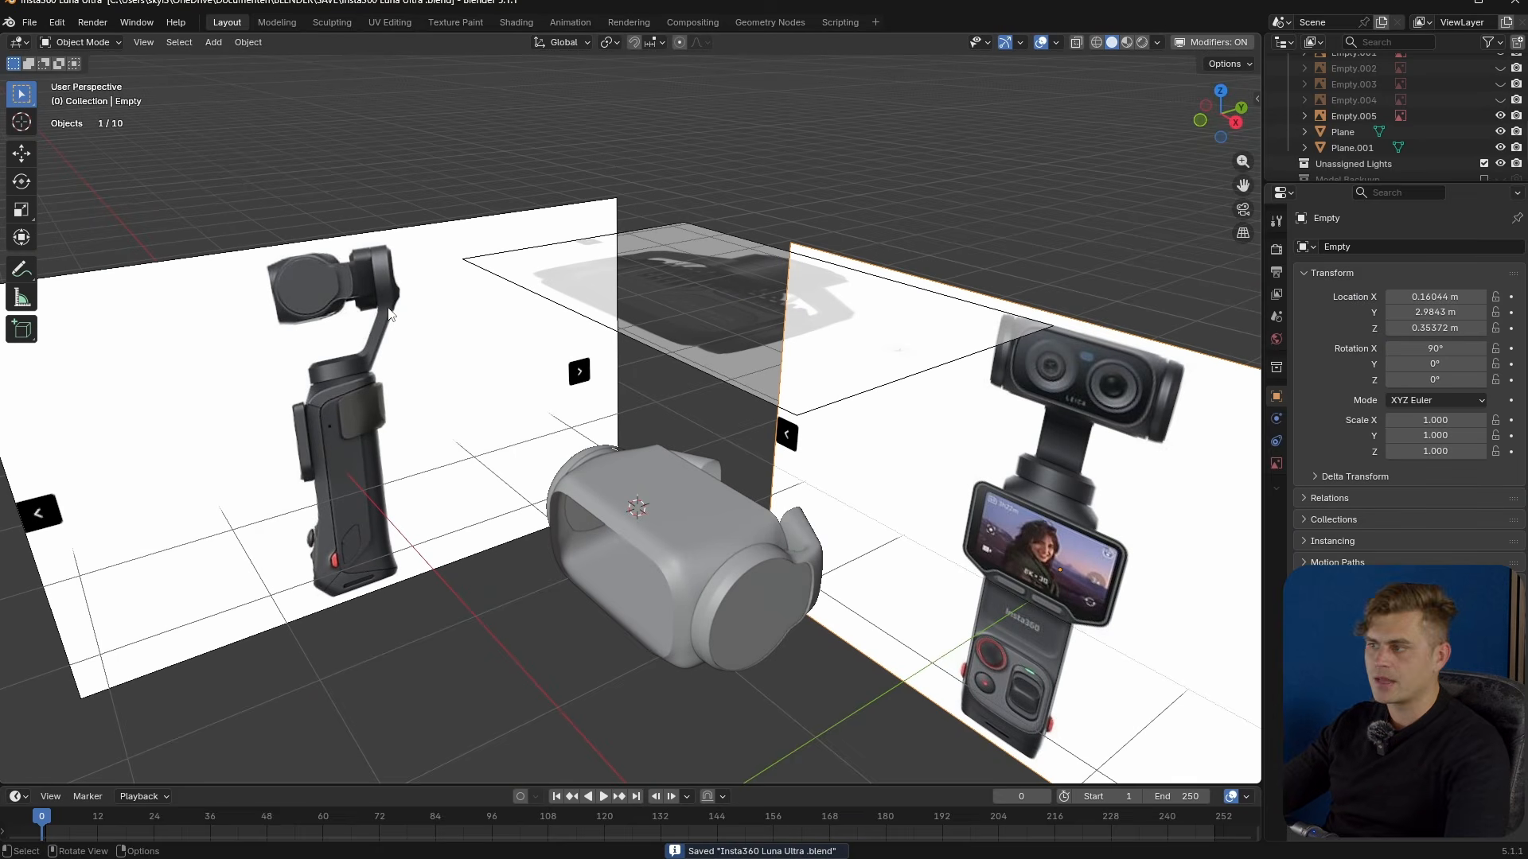
- Hide the front-view reference image and show the back-view reference Empty.003
scroll(1124, 460, up, 2)
shift+middle_drag(1123, 460, 1025, 479)
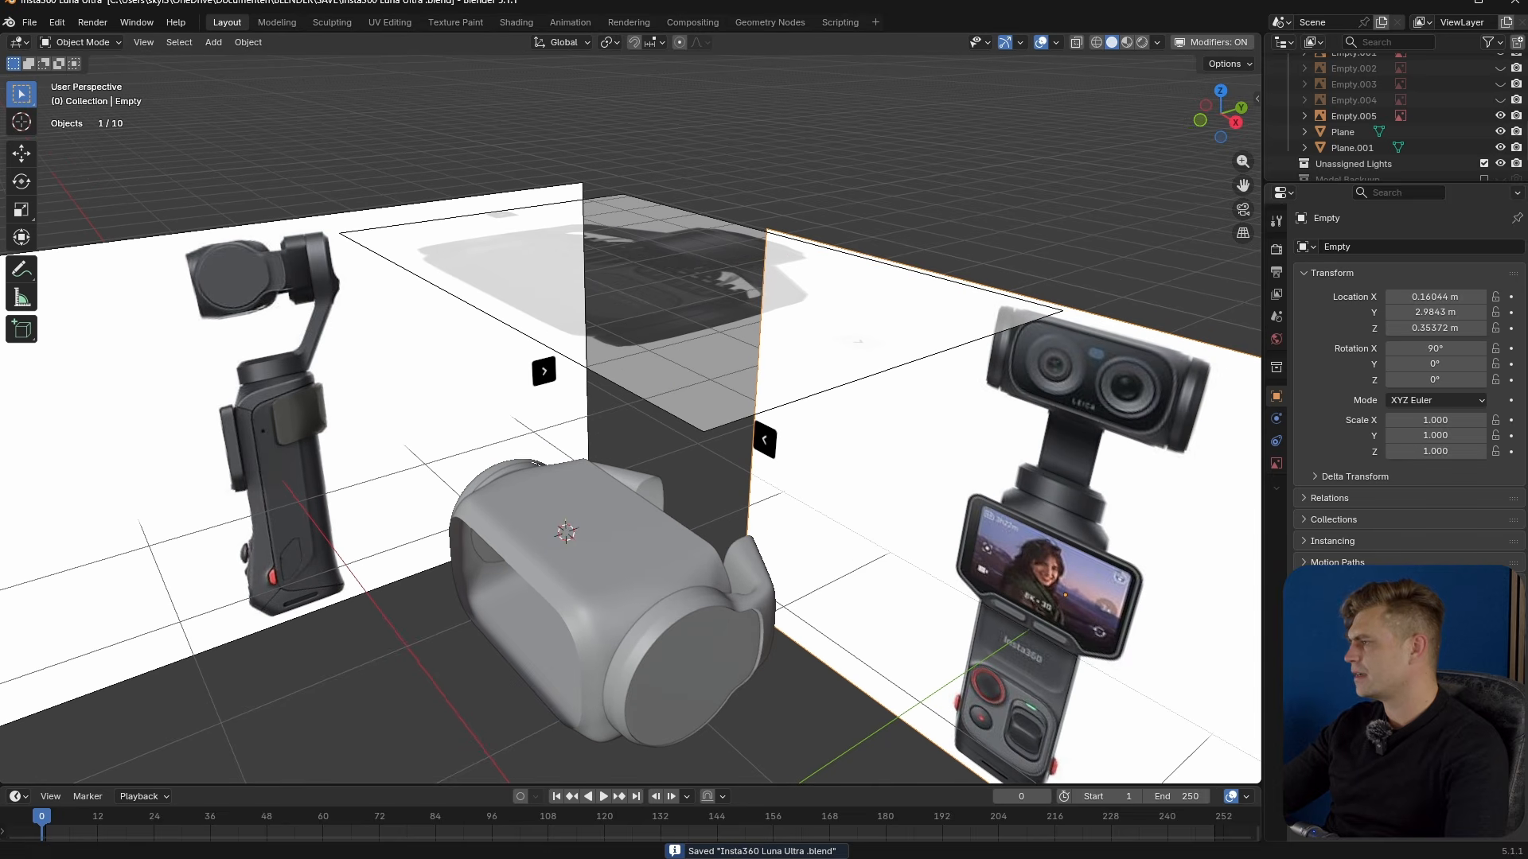
right_drag(1527, 390, 872, 415)
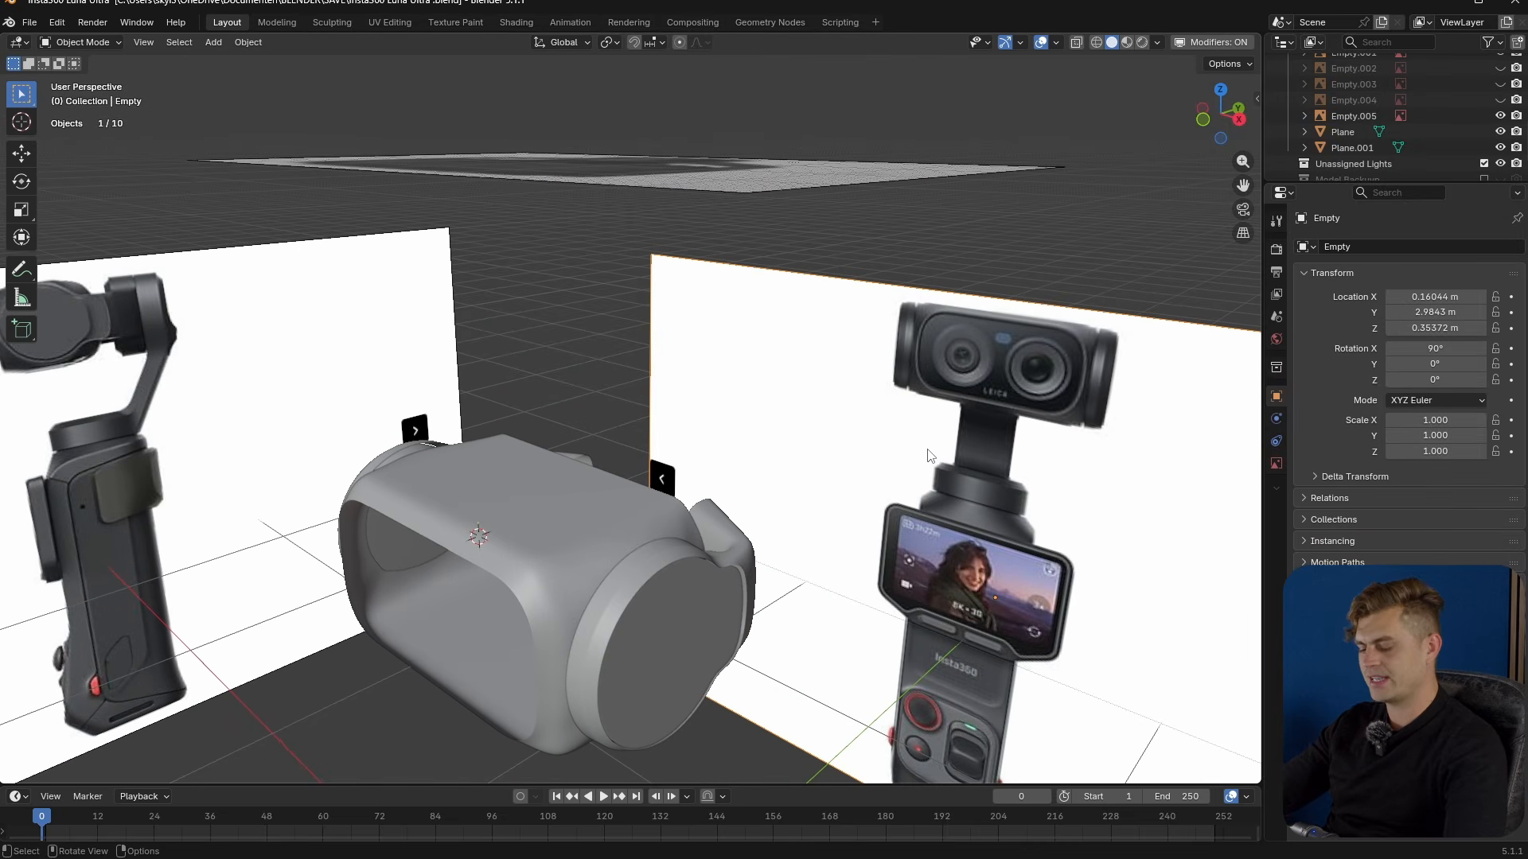
key(Delete)
scroll(814, 299, down, 5)
middle_drag(780, 342, 597, 426)
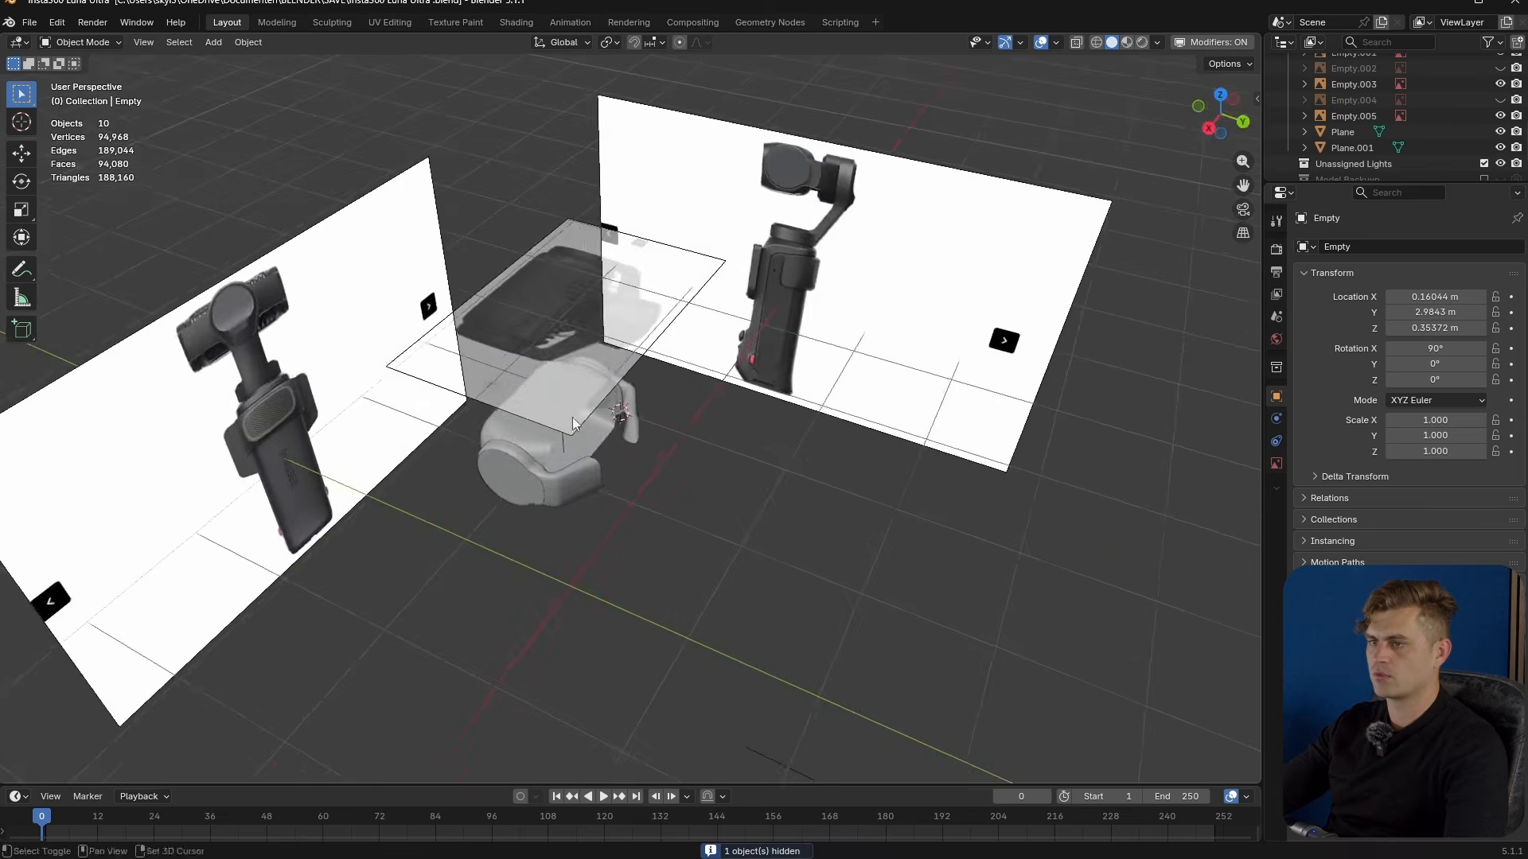
shift+middle_drag(306, 323, 423, 321)
- Compare the mirrored arms and the gimbal housing's shape with the back, side and top reference images
key(ctrl+KP_3)
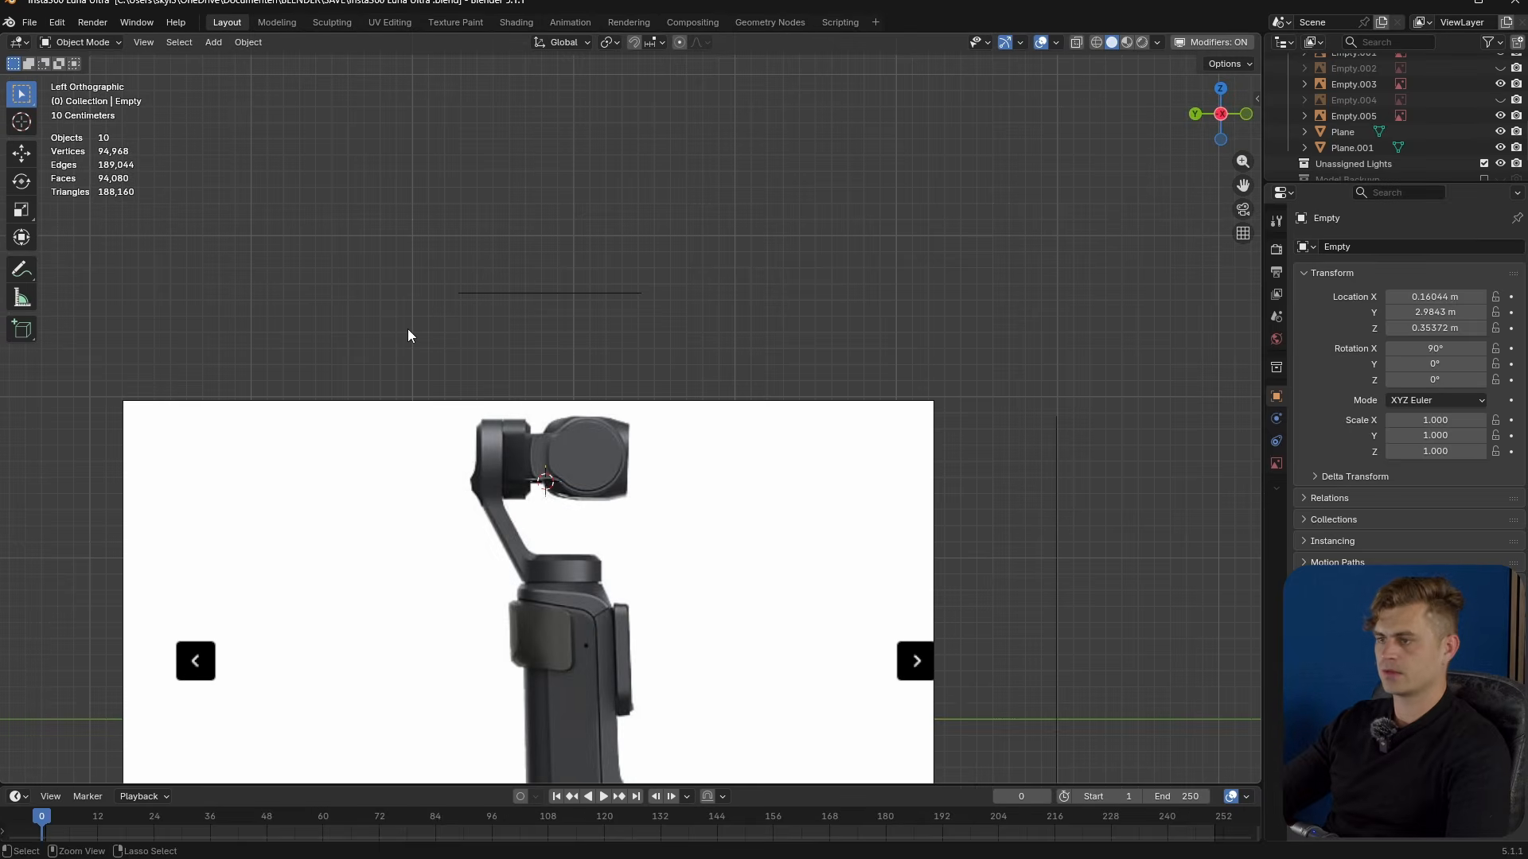
key(ctrl+KP_1)
scroll(634, 600, up, 10)
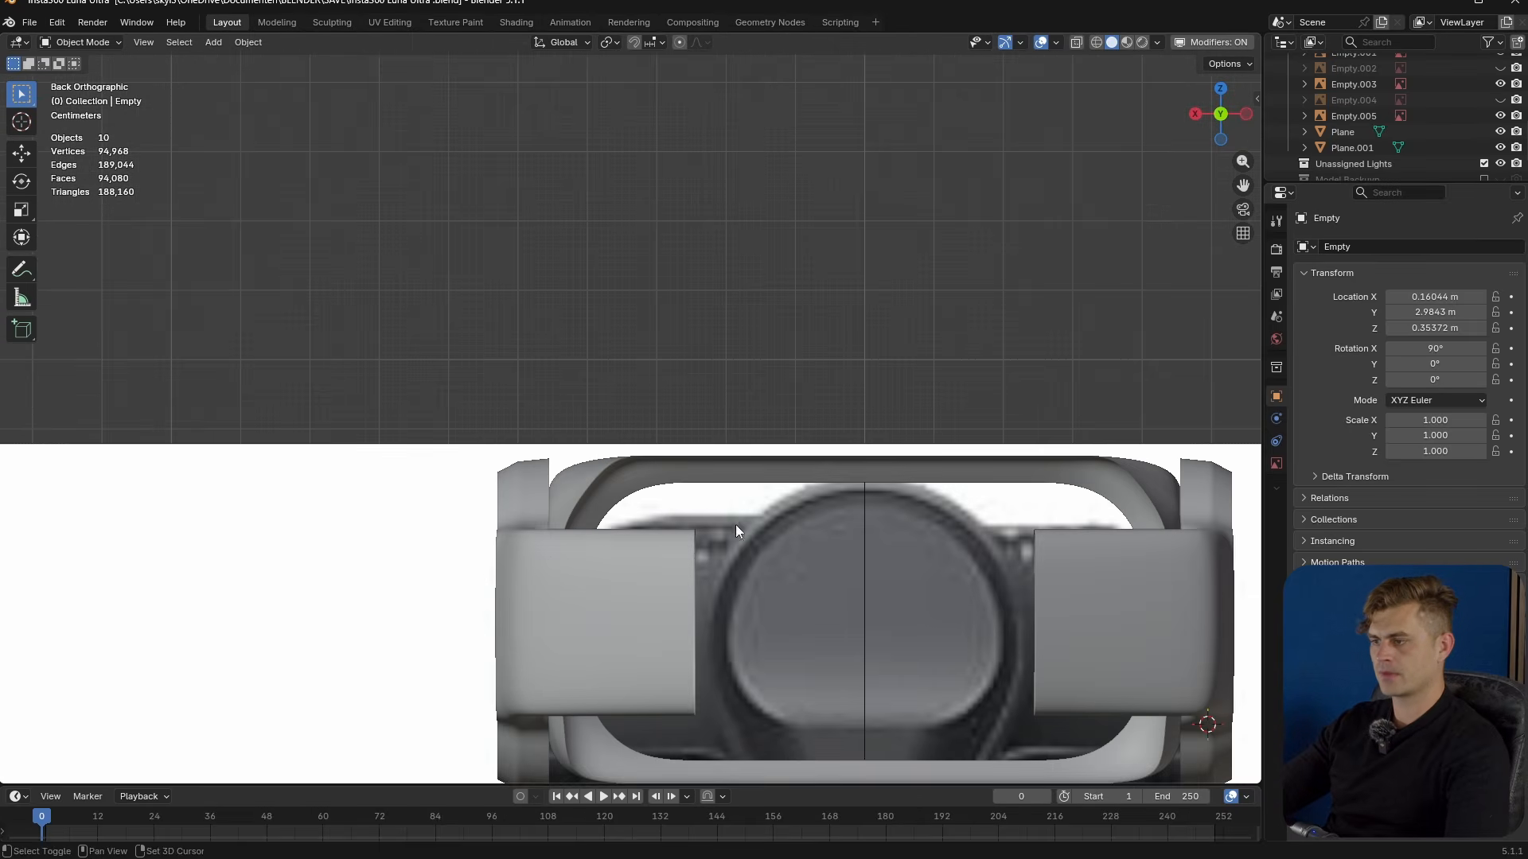
shift+middle_drag(723, 529, 646, 380)
scroll(646, 374, up, 4)
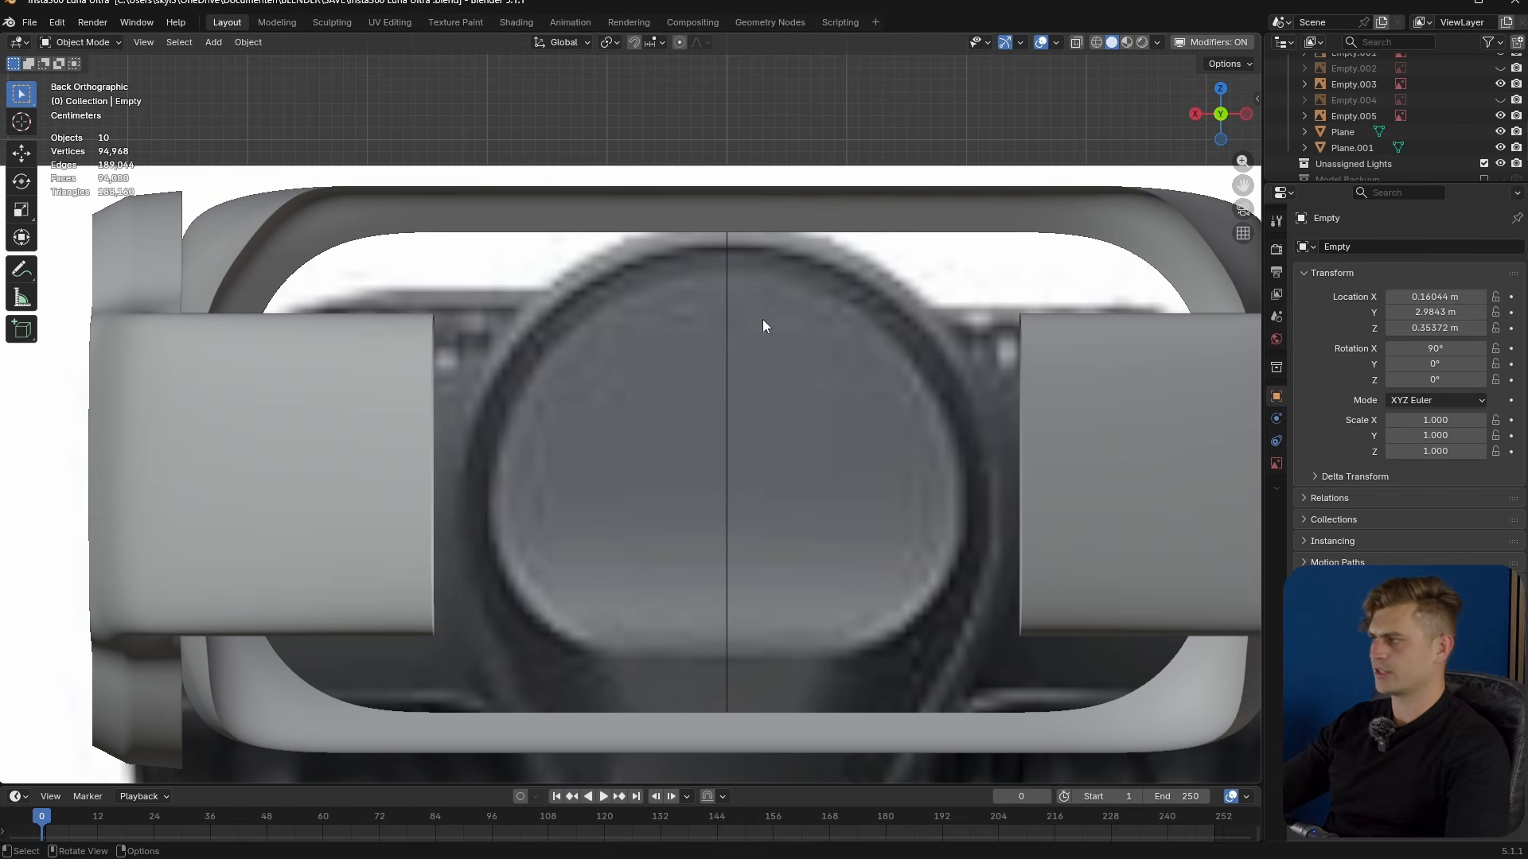
scroll(872, 319, down, 3)
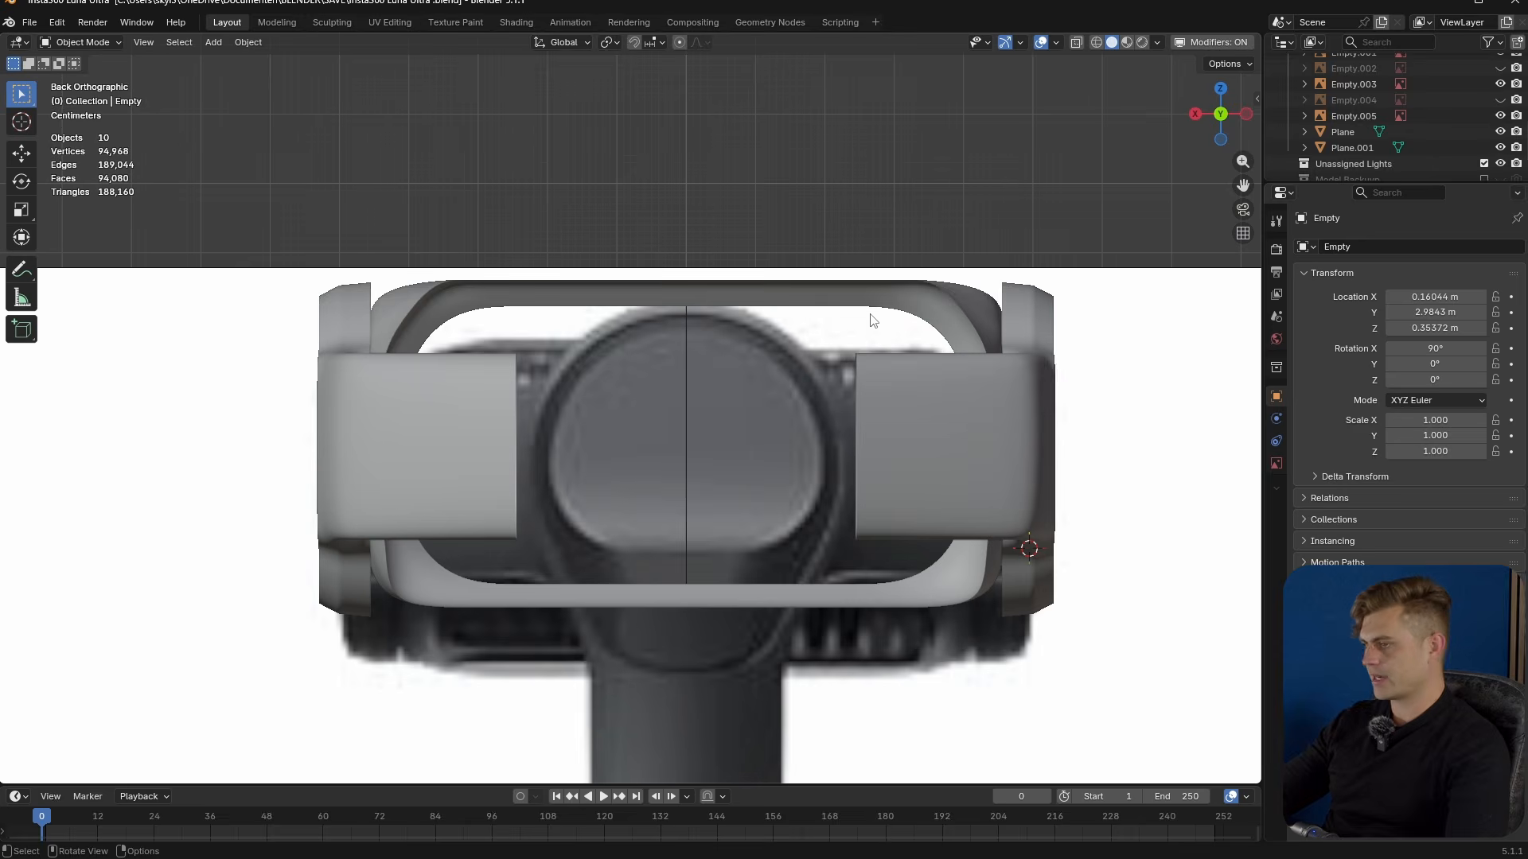
key(KP_3)
middle_drag(876, 317, 750, 319)
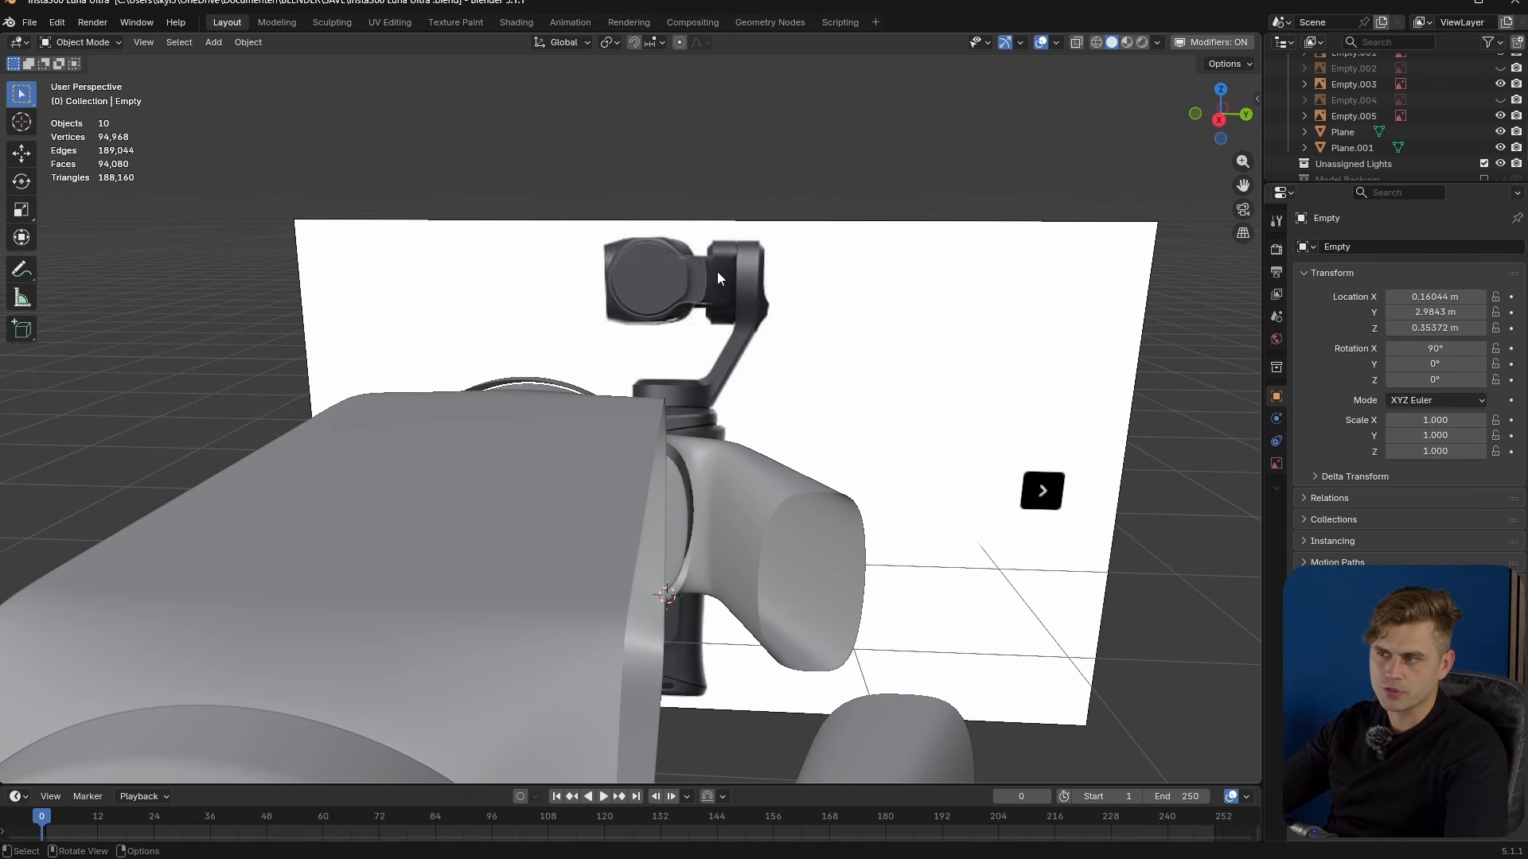
middle_drag(714, 267, 710, 315)
scroll(725, 380, up, 5)
middle_drag(726, 379, 565, 289)
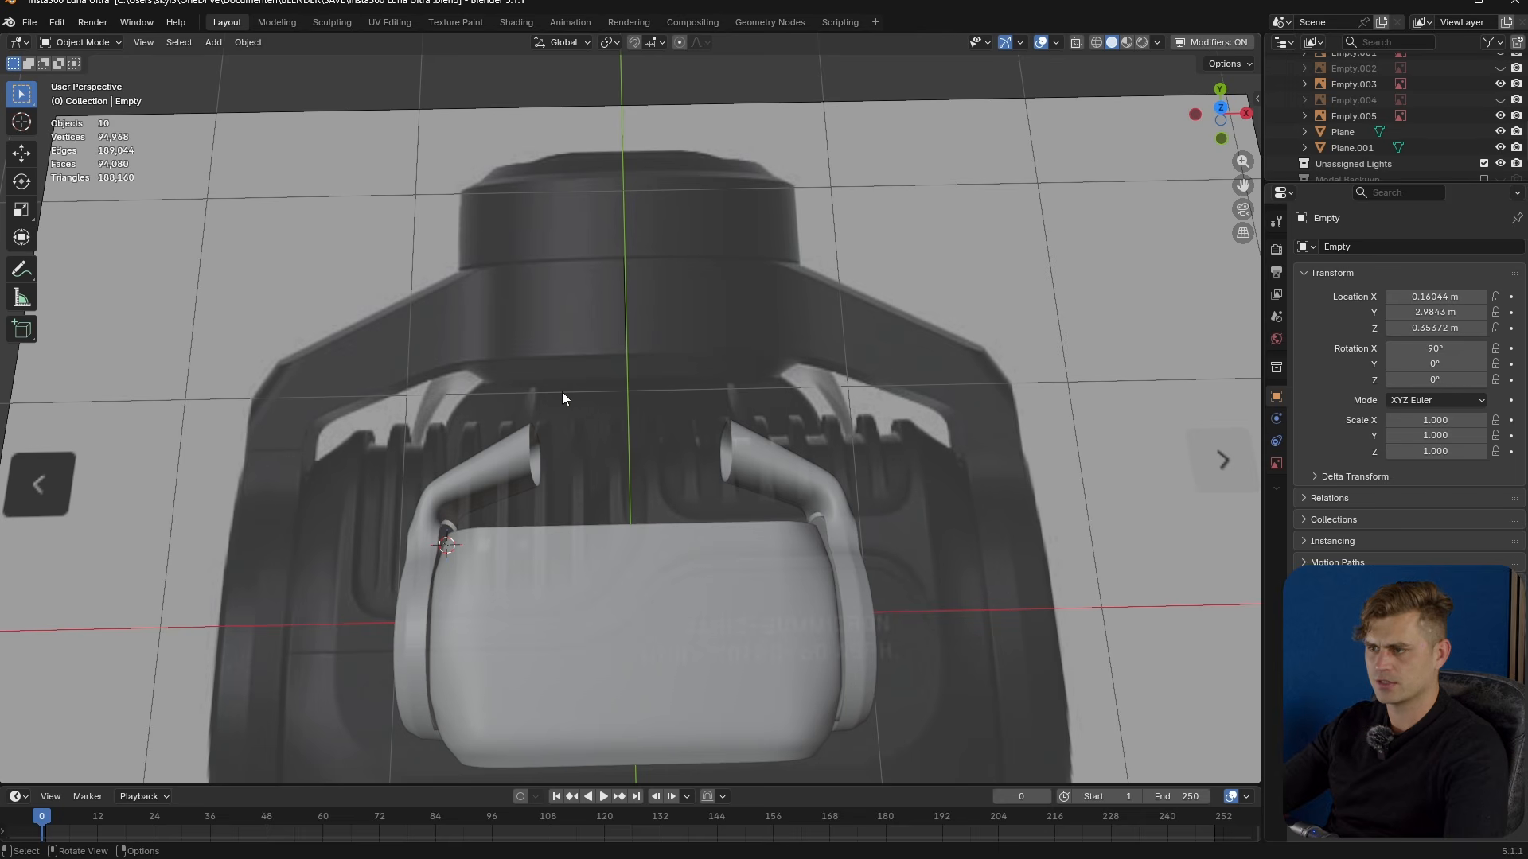
- Add a mesh circle in the top view, scale it to about 0.191 and rotate it 90 degrees around X
key(KP_7)
scroll(689, 419, up, 6)
scroll(695, 432, down, 6)
click(679, 531)
key(shift+a)
mouse_move(679, 530)
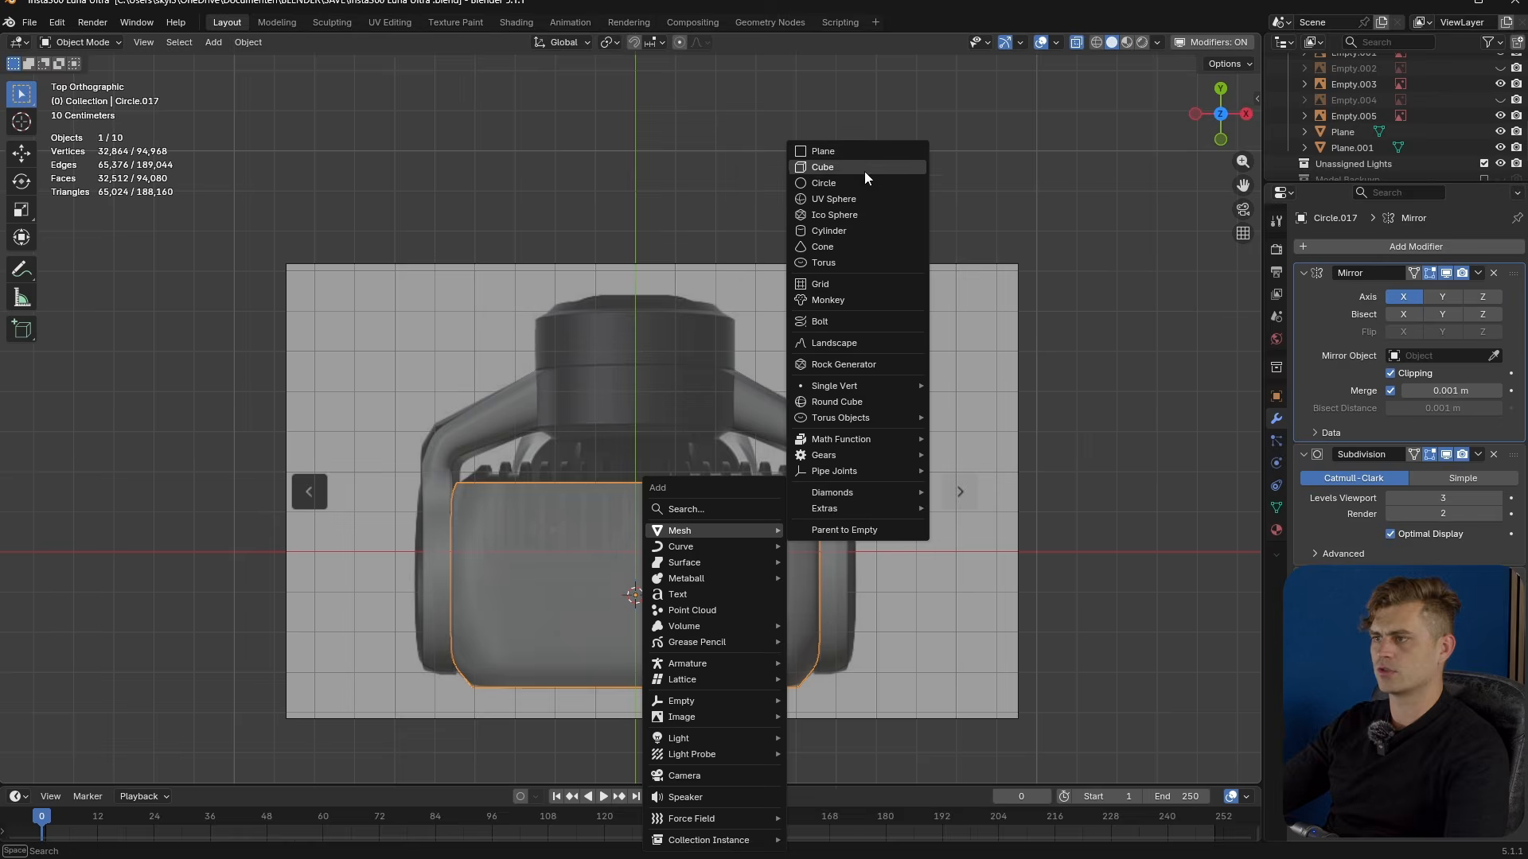
click(824, 183)
key(s)
click(705, 566)
text(rx)
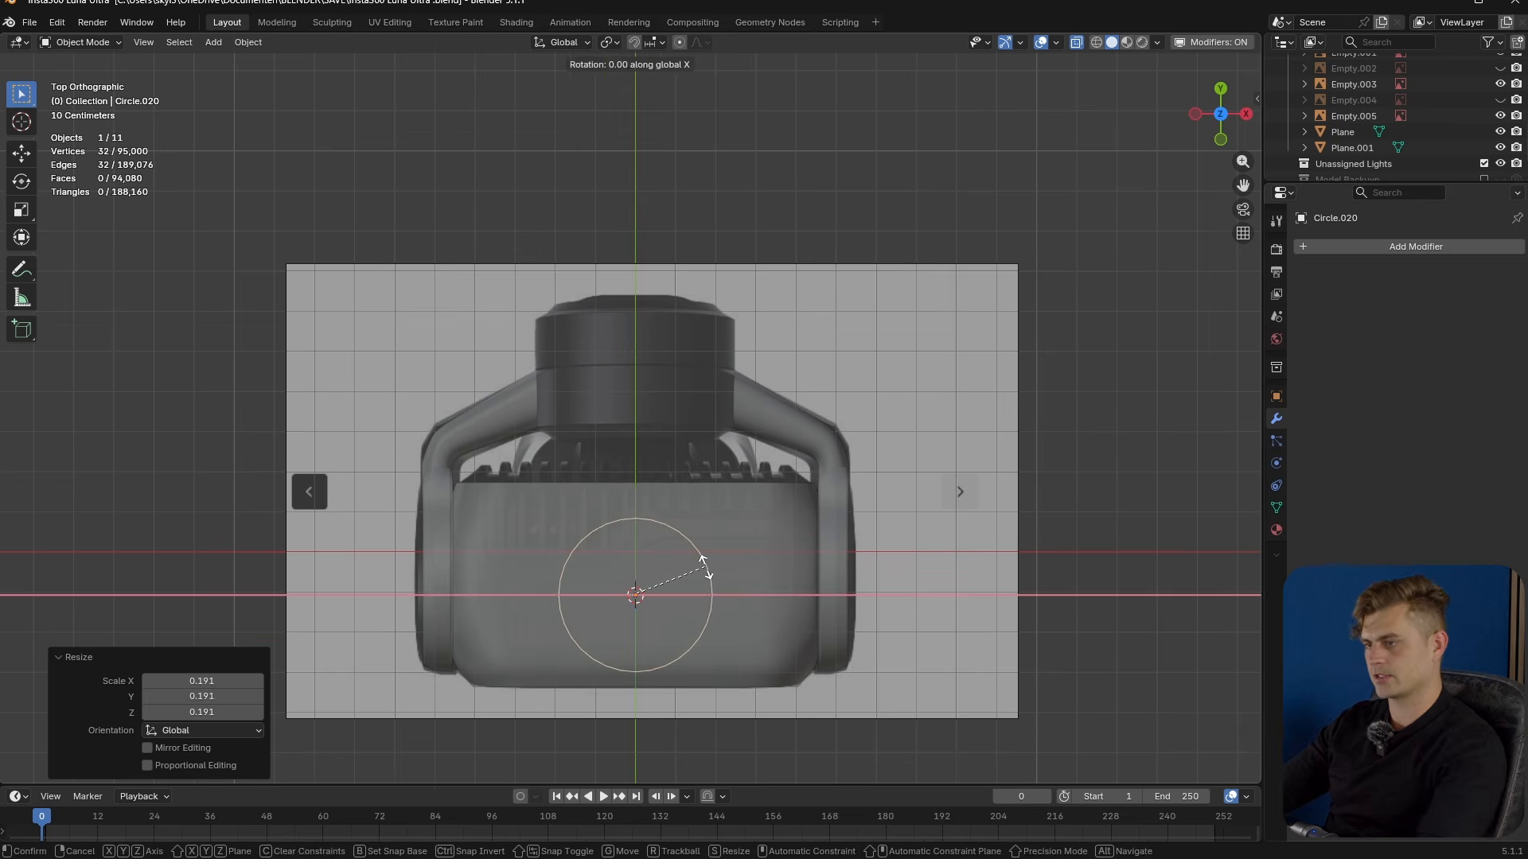
text(90)
key(Return)
- Move the circle about 0.39 m along Y to the near edge of the round gimbal motor housing
key(g)
key(y)
click(784, 439)
shift+middle_drag(798, 419, 814, 431)
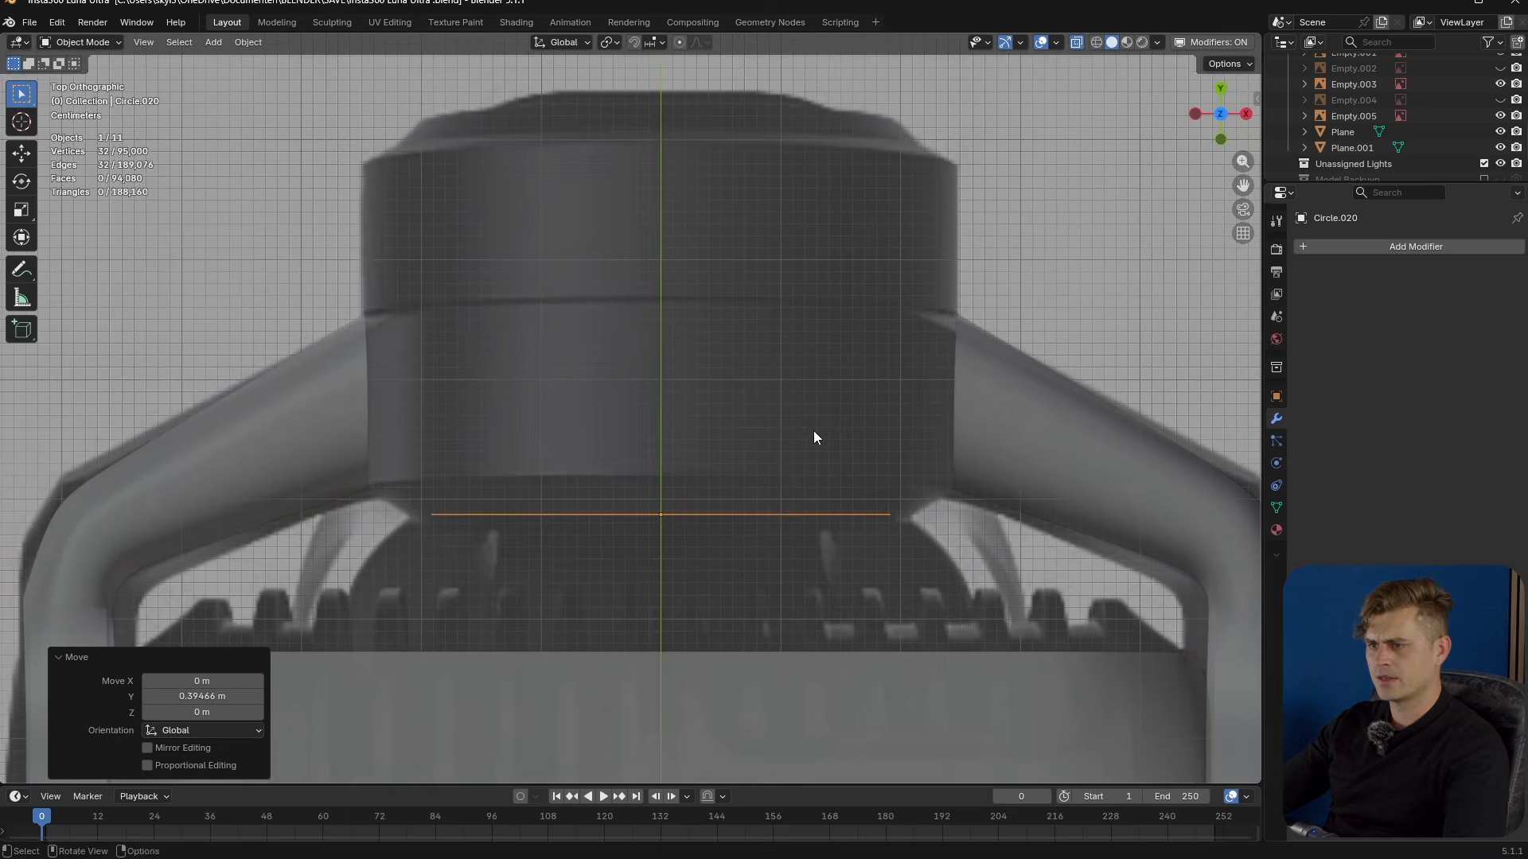
key(g)
key(y)
click(812, 439)
- Move the circle another 0.037 m along Y and scale it up about 1.28 times to match the housing's width
scroll(812, 444, up, 2)
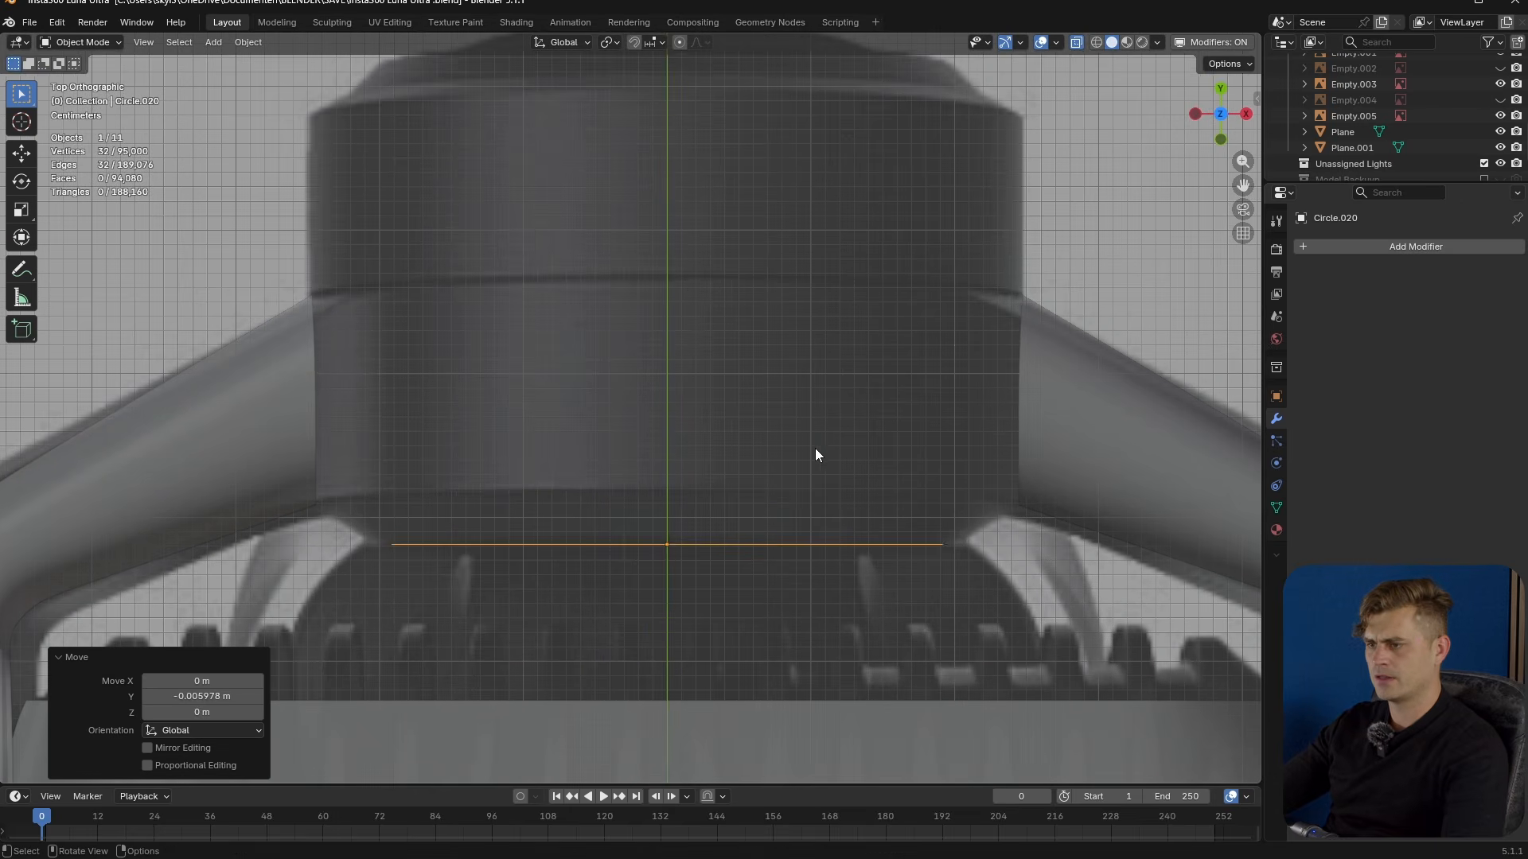
key(g)
key(y)
click(825, 396)
key(s)
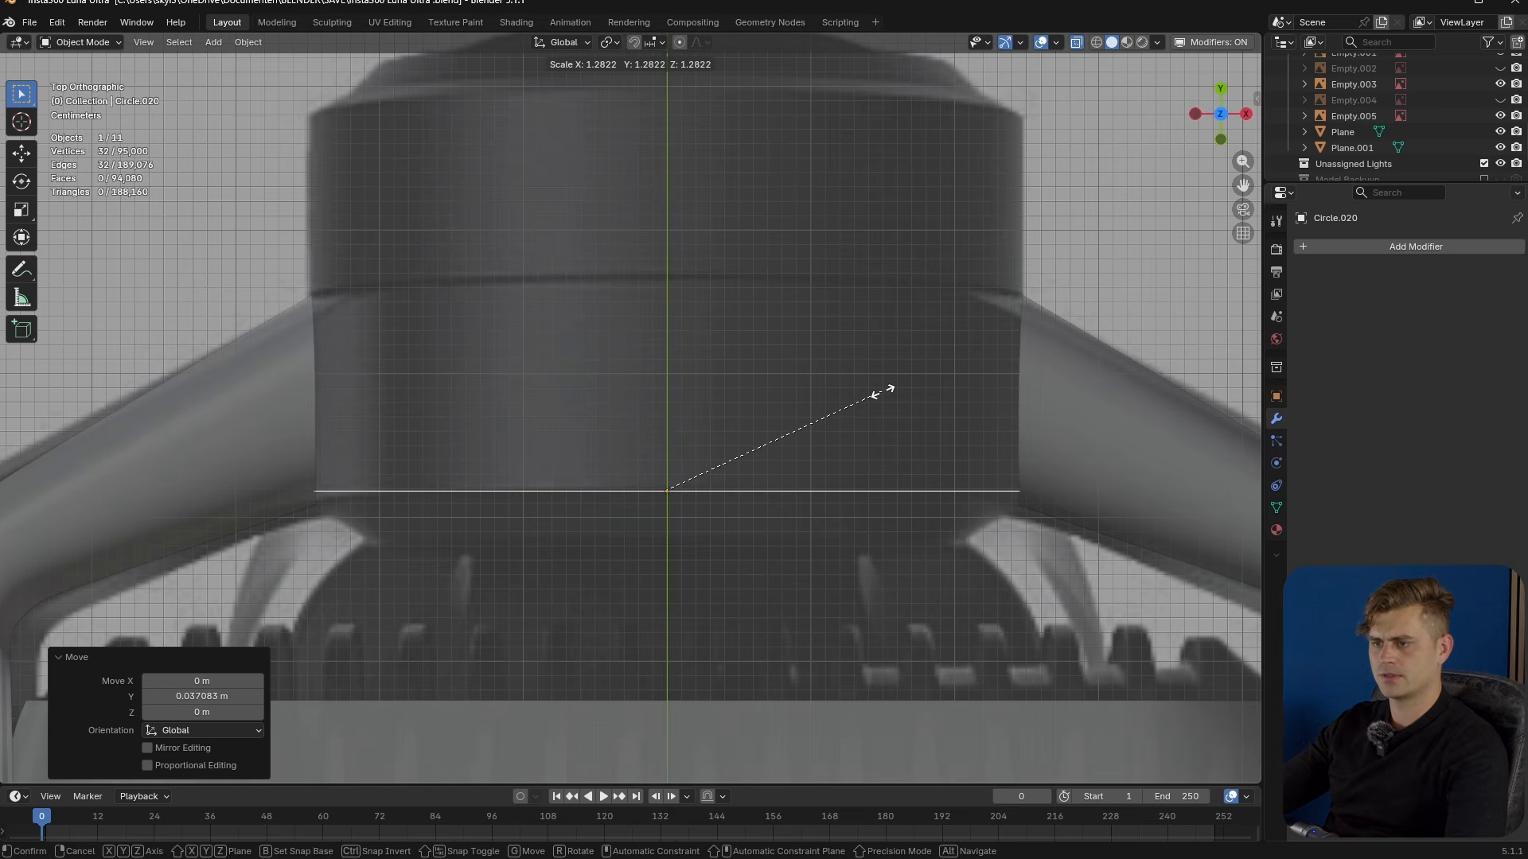
click(862, 428)
- Extrude the circle toward the camera body and scale the new loop to 0.837 to form the housing's tapered edge
key(Tab)
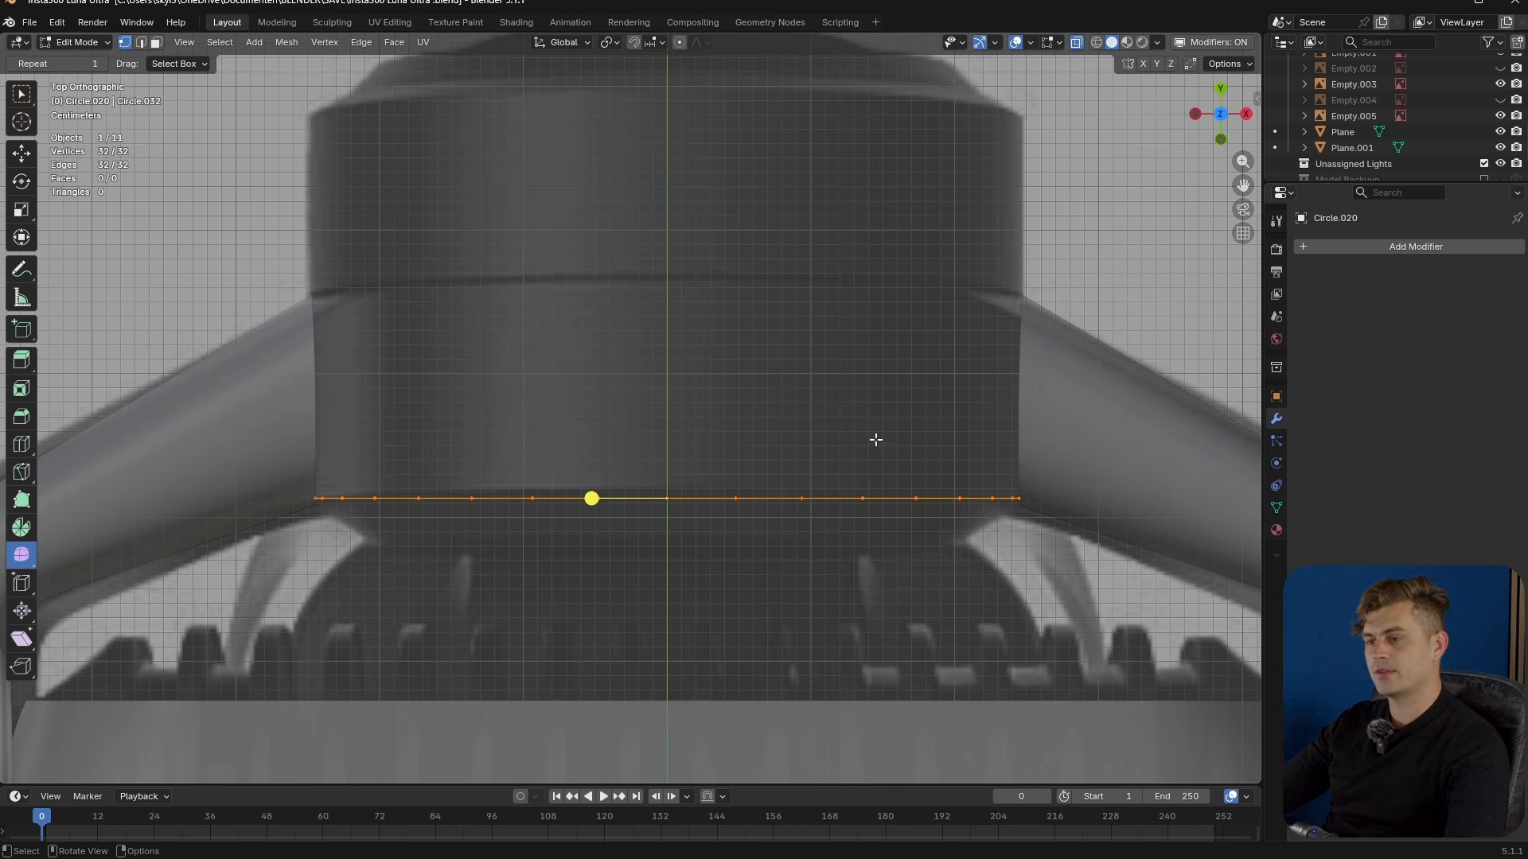
click(912, 485)
key(s)
click(950, 508)
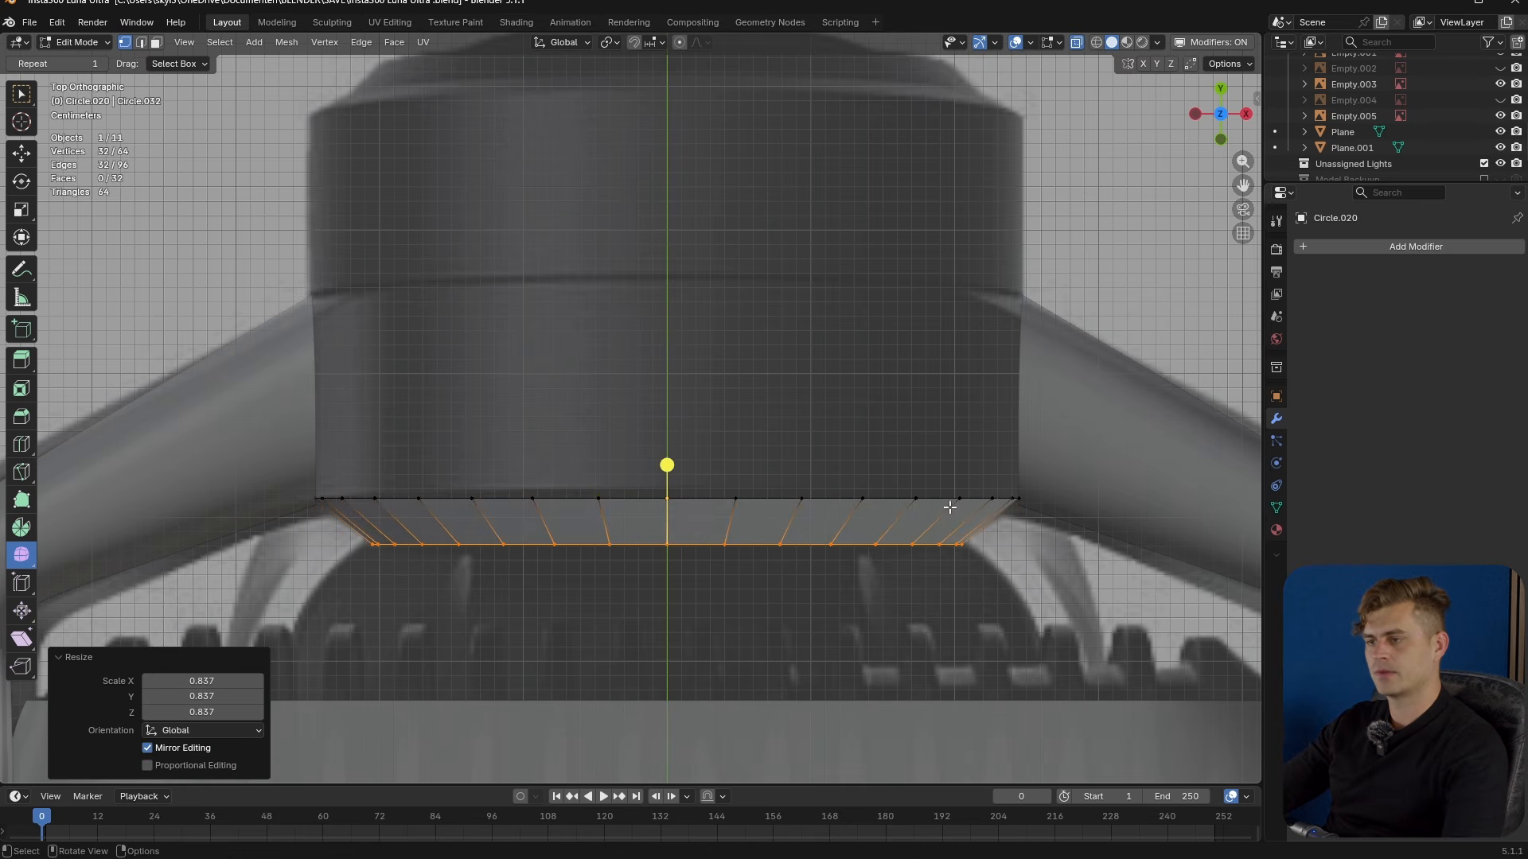
- Extrude the wide edge loop of the motor housing about 0.152 m along Y to form its cylindrical wall
key(2)
alt+click(685, 499)
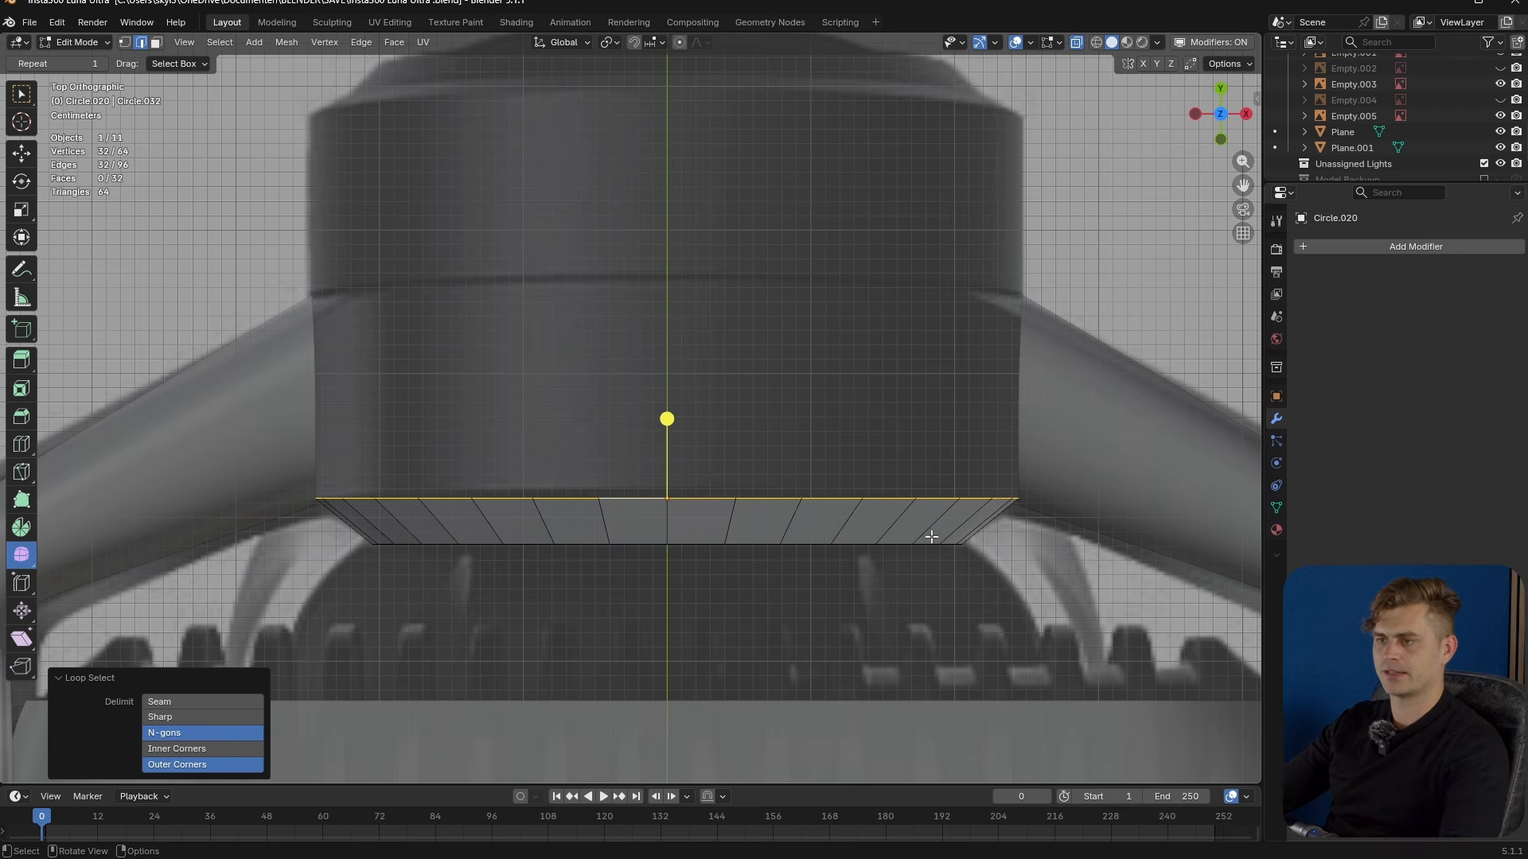
key(e)
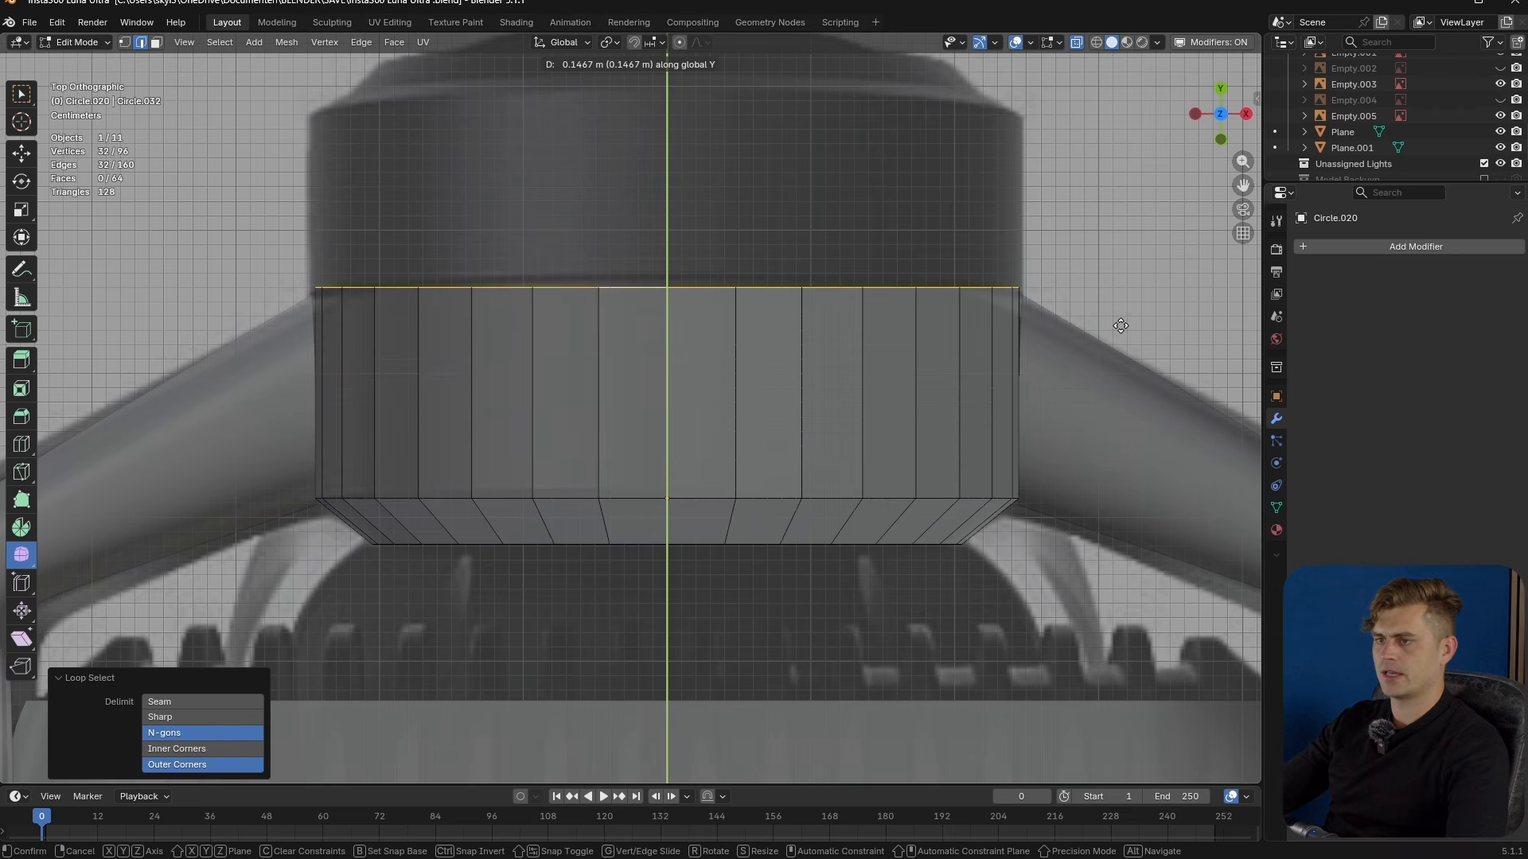
click(1125, 317)
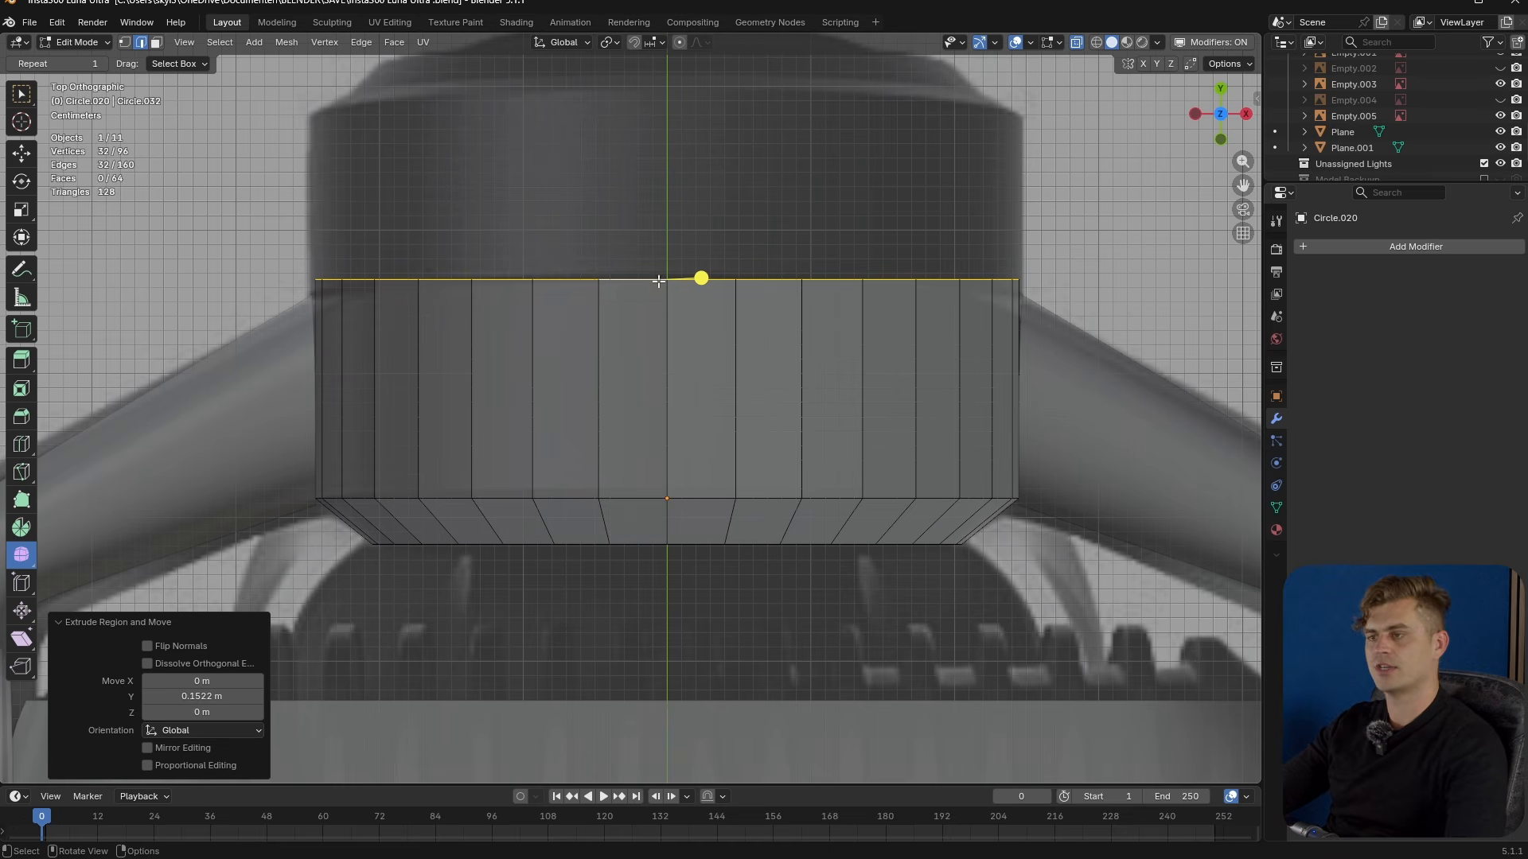
key(g)
key(y)
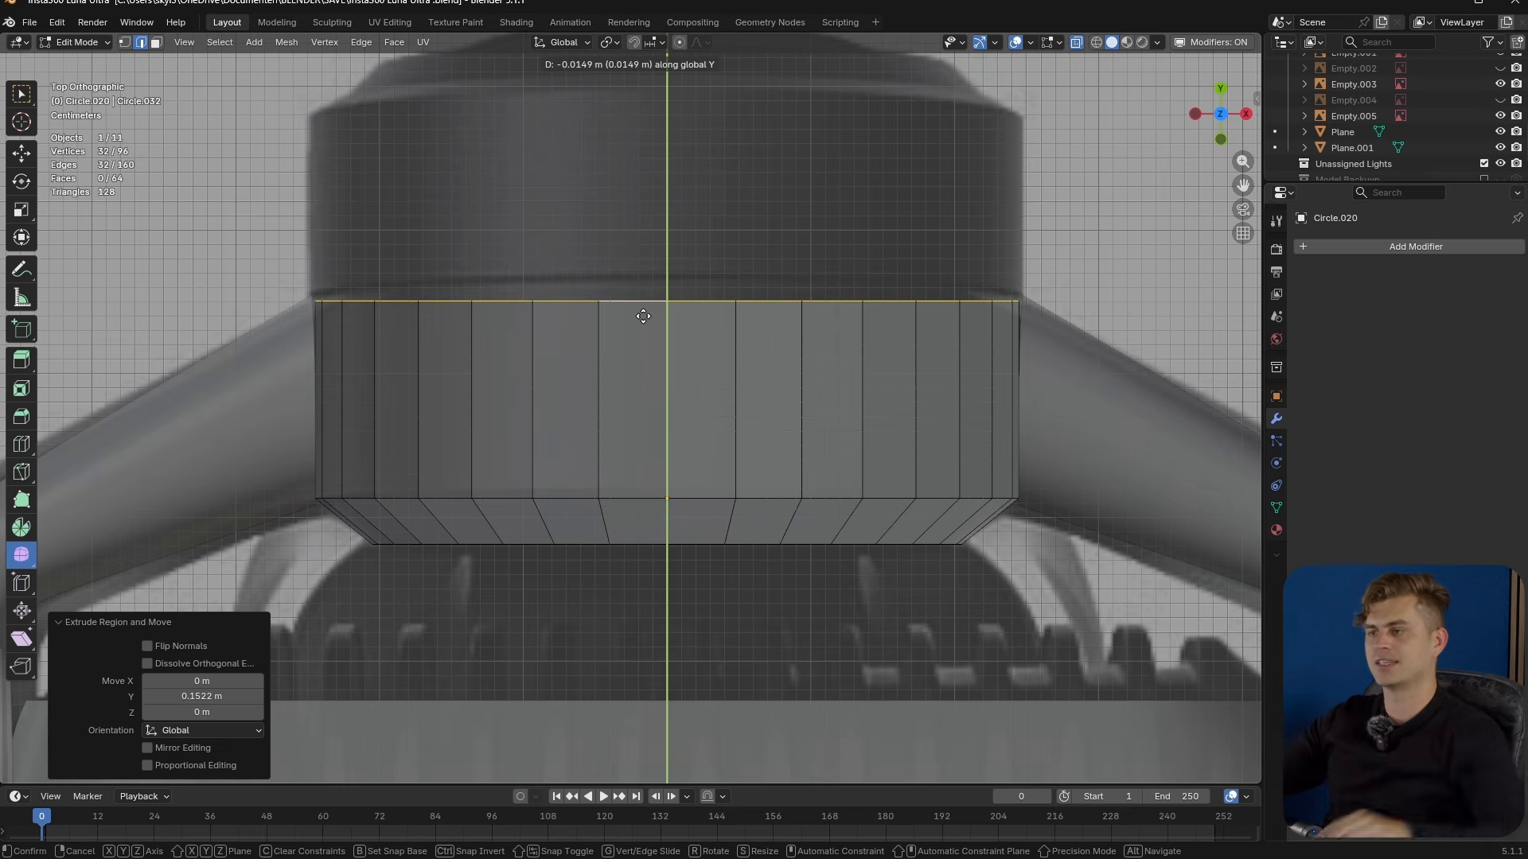
right_click(652, 296)
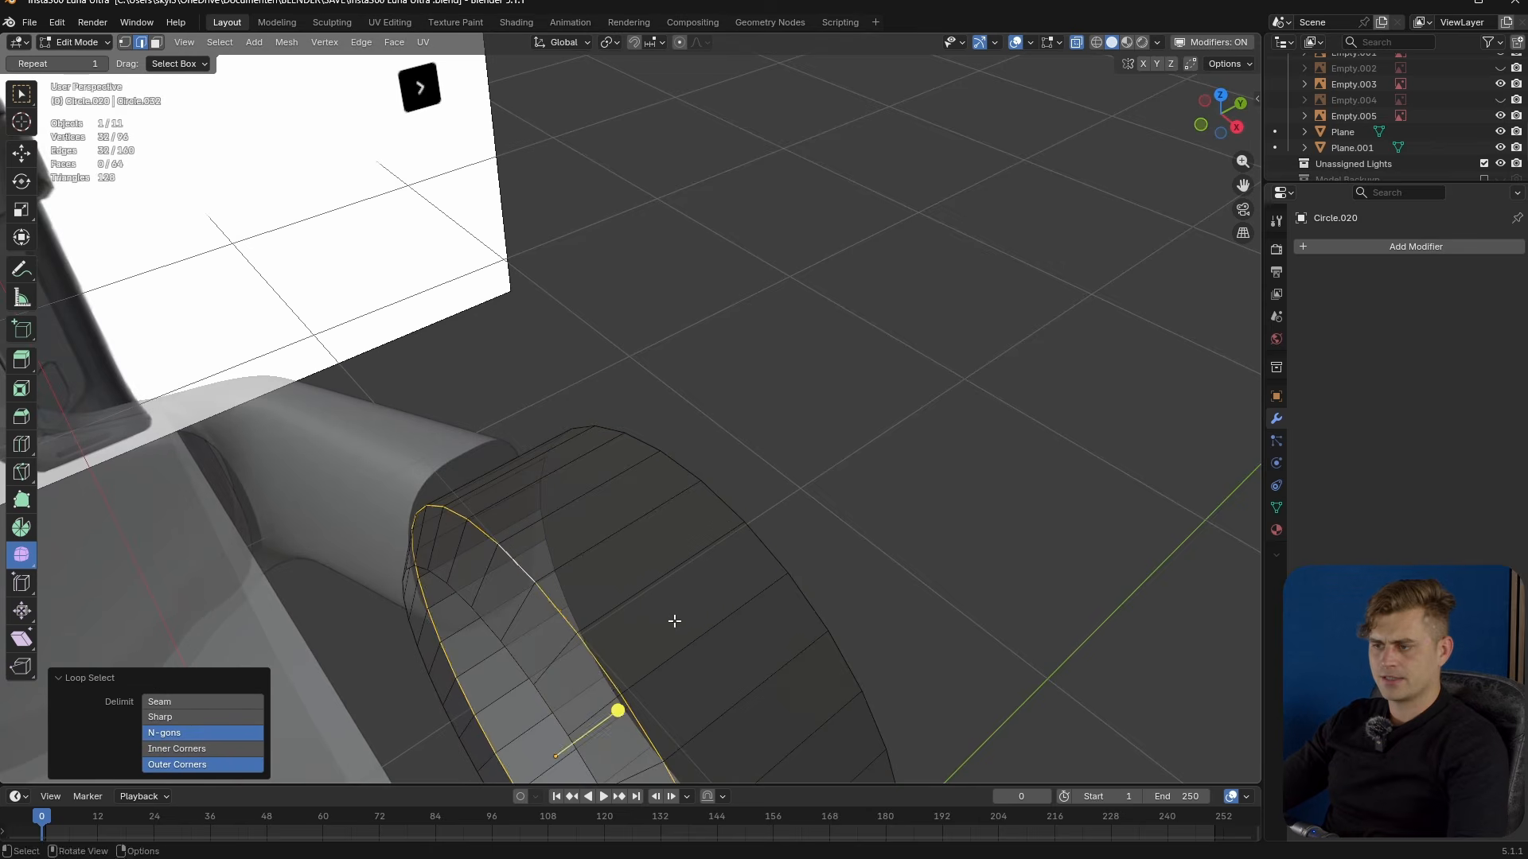
key(ctrl+b)
right_click(667, 607)
scroll(645, 611, up, 3)
shift+middle_drag(643, 606, 660, 313)
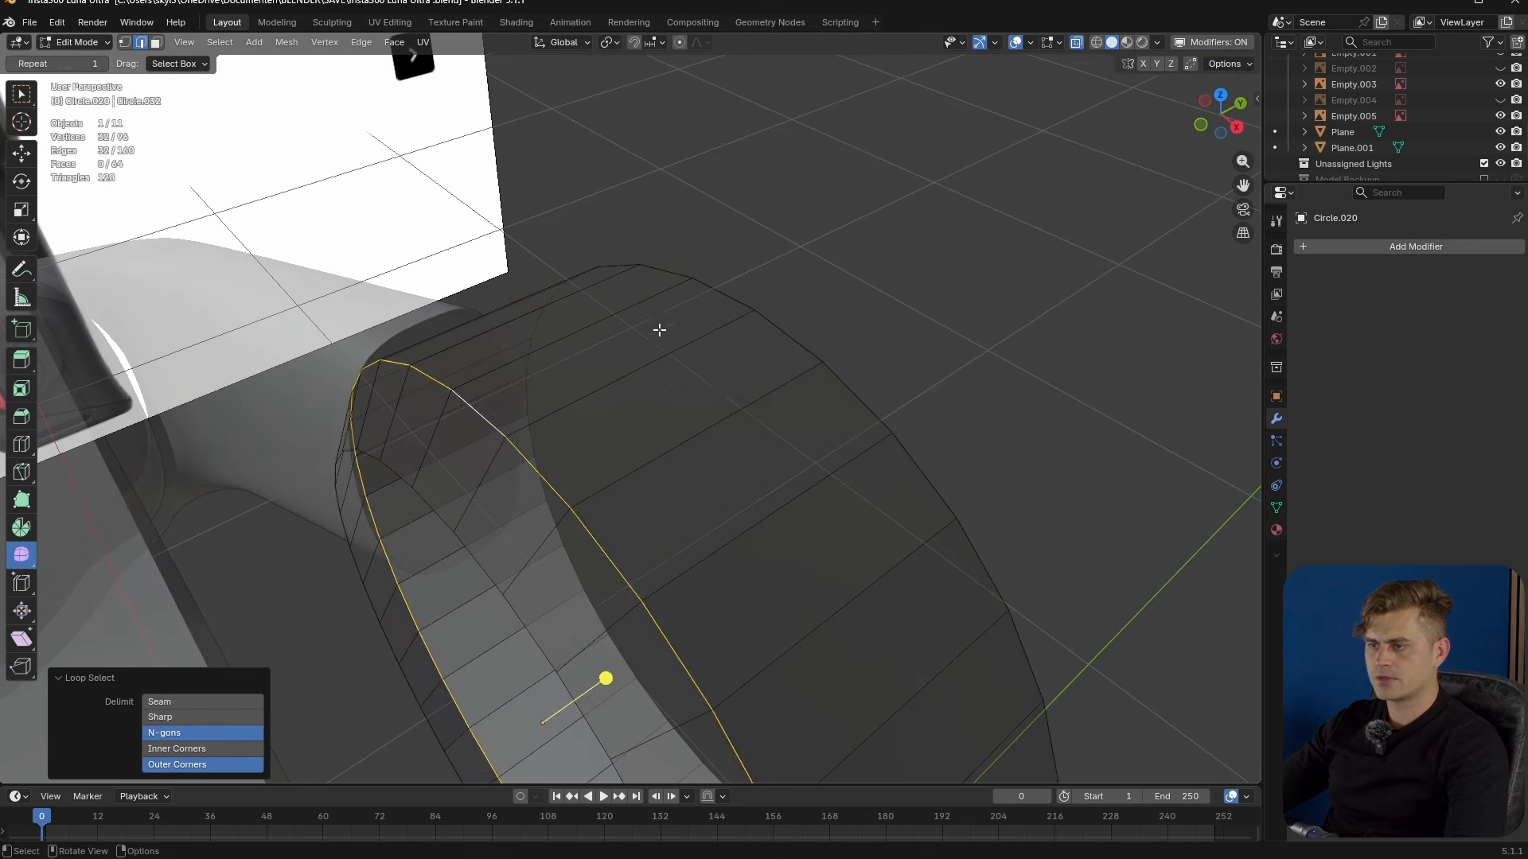
- Turn off X-ray display and give the motor housing a level 3 subdivision
click(273, 433)
key(Tab)
key(alt+z)
scroll(681, 560, down, 2)
middle_drag(681, 562, 729, 451)
key(ctrl+3)
middle_drag(902, 242, 782, 465)
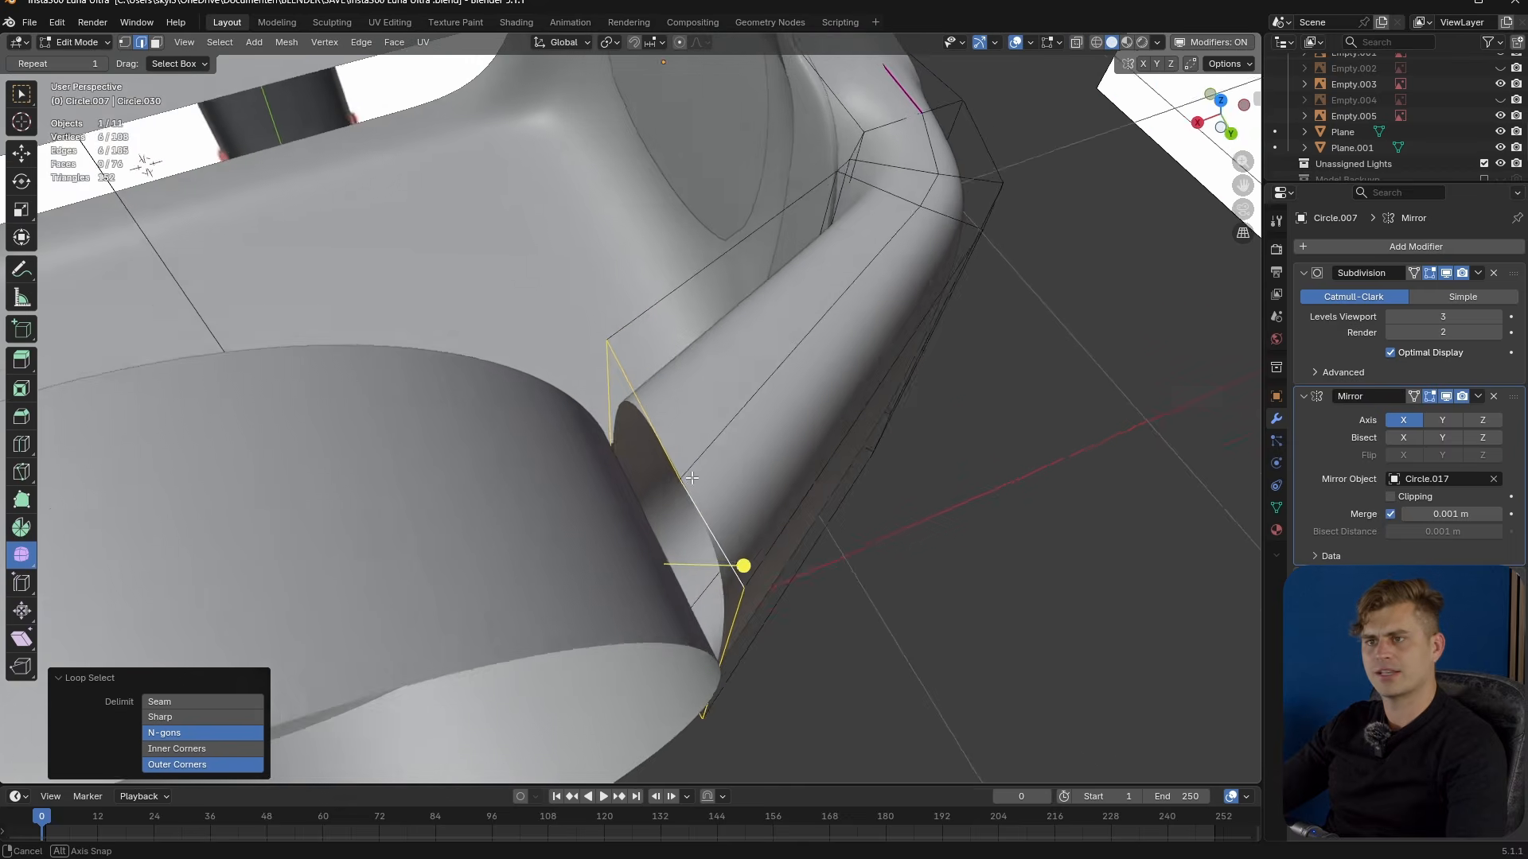
- Inset the 21 housing faces facing the arm's open end and delete the inner faces to make an opening
middle_drag(692, 478, 716, 437)
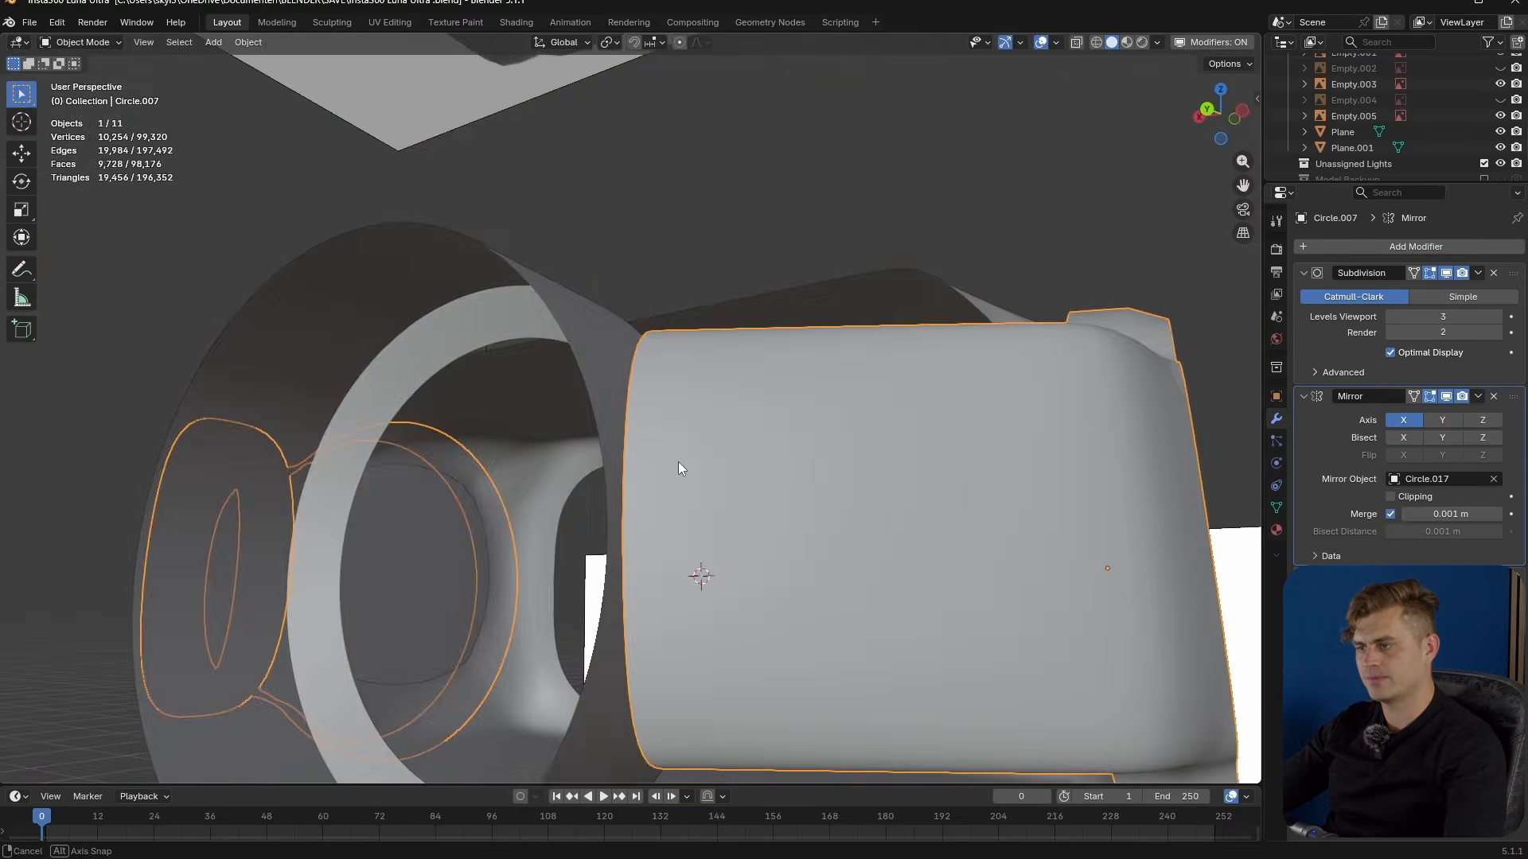
middle_drag(678, 462, 663, 349)
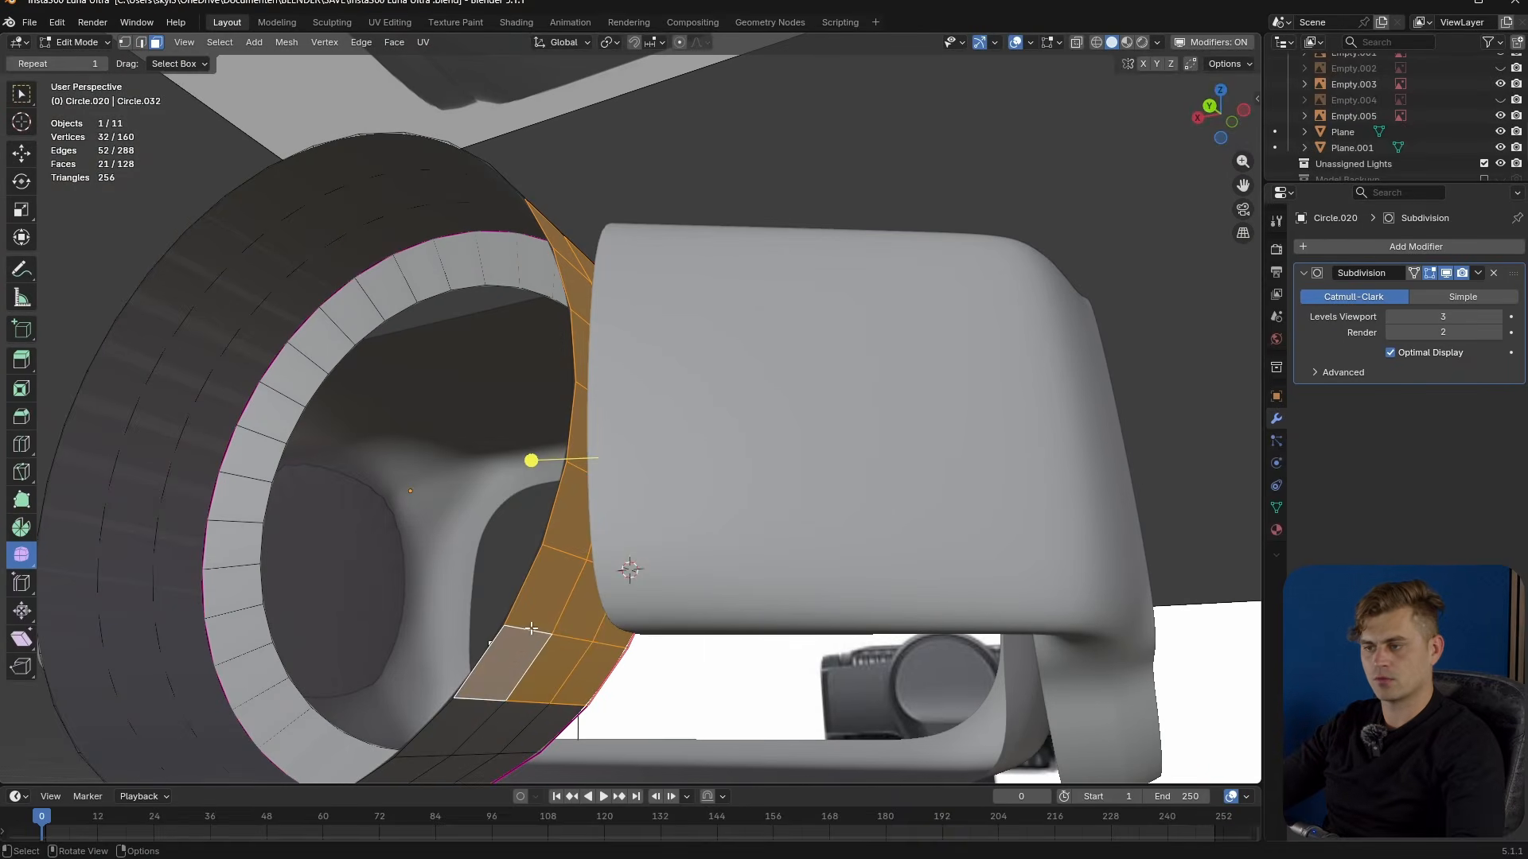
middle_drag(529, 625, 549, 614)
middle_drag(565, 254, 699, 541)
key(i)
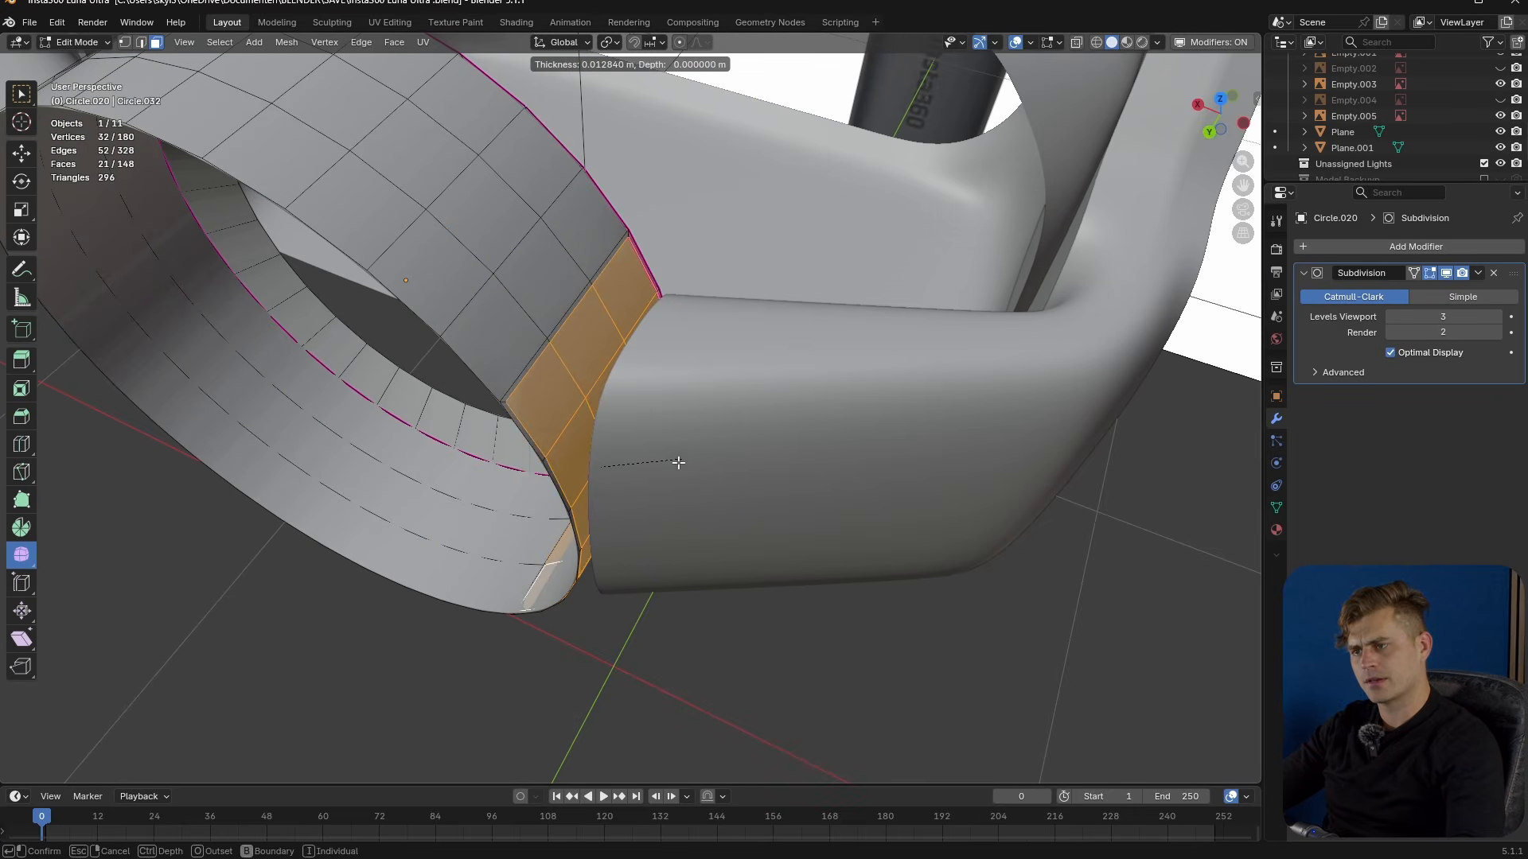
click(669, 474)
key(x)
click(668, 476)
- Compare the edge count of the housing opening's loop with that of the arm's open end loop
key(2)
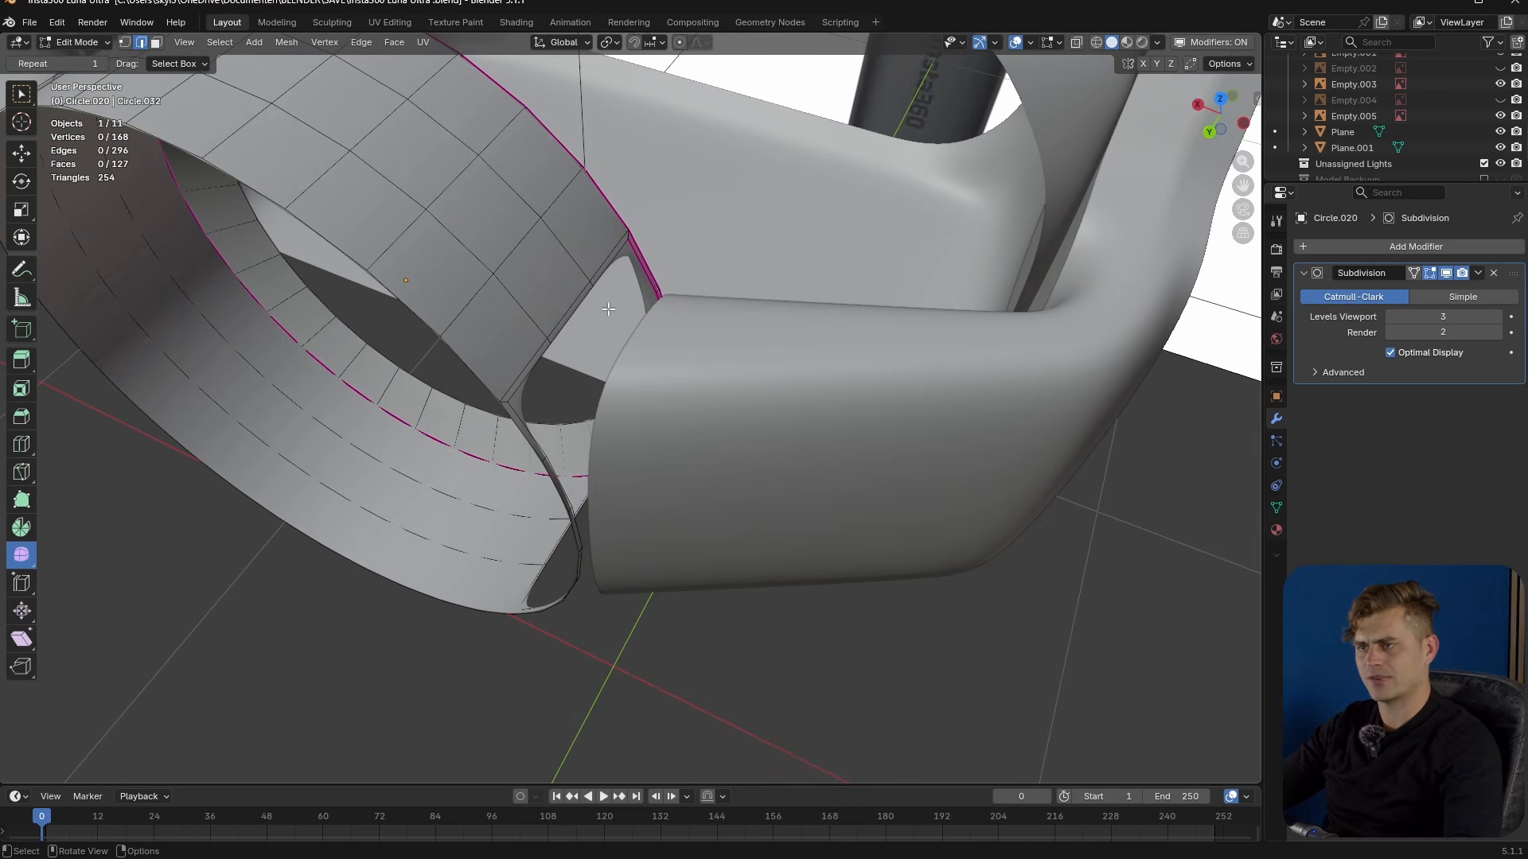
alt+click(585, 298)
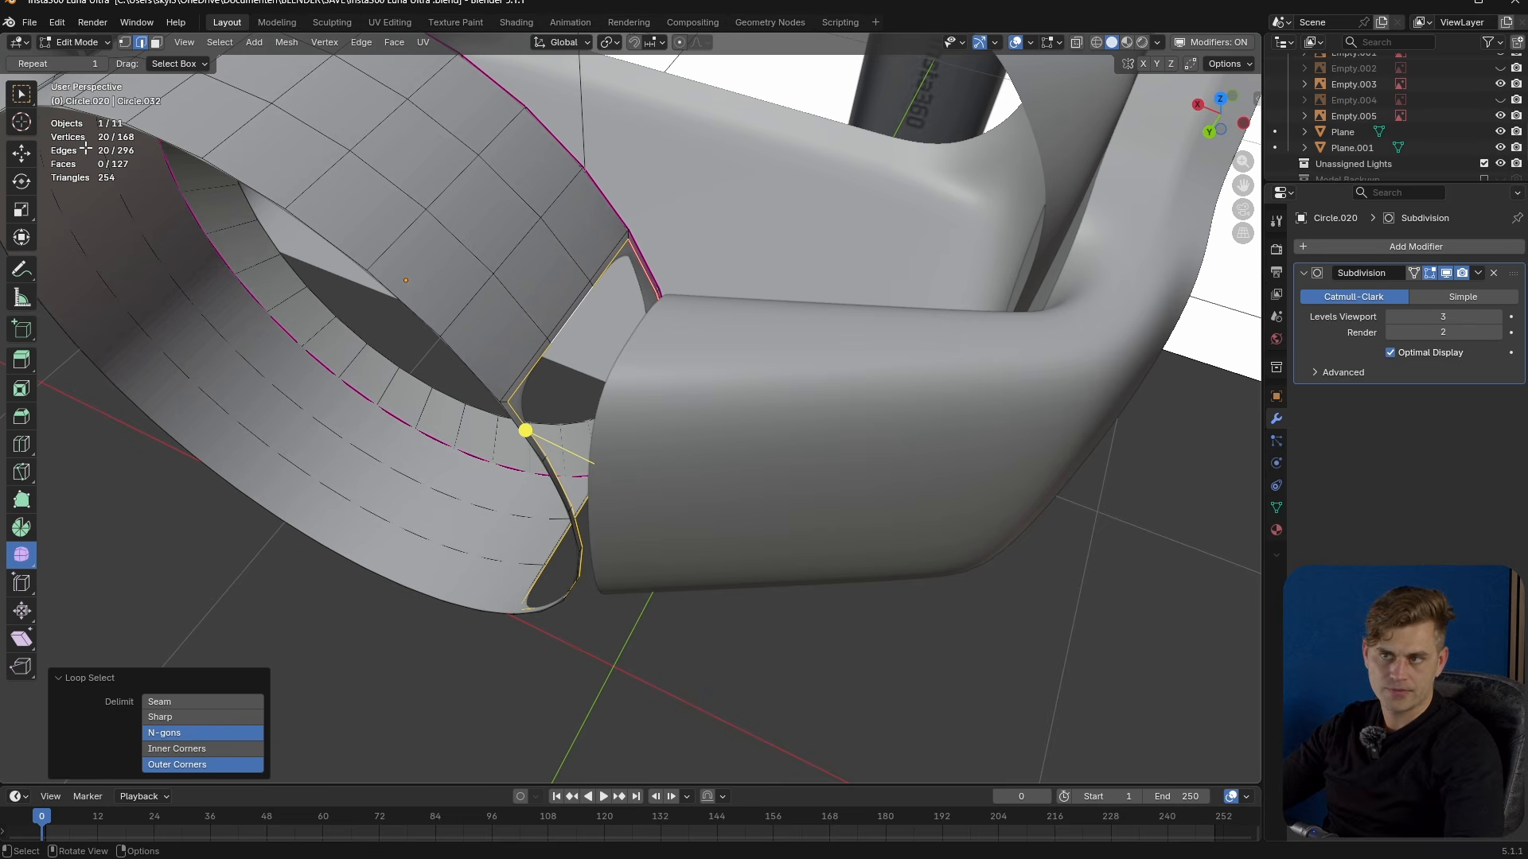
key(Tab)
click(730, 393)
key(Tab)
middle_drag(812, 556, 814, 463)
middle_drag(701, 360, 231, 140)
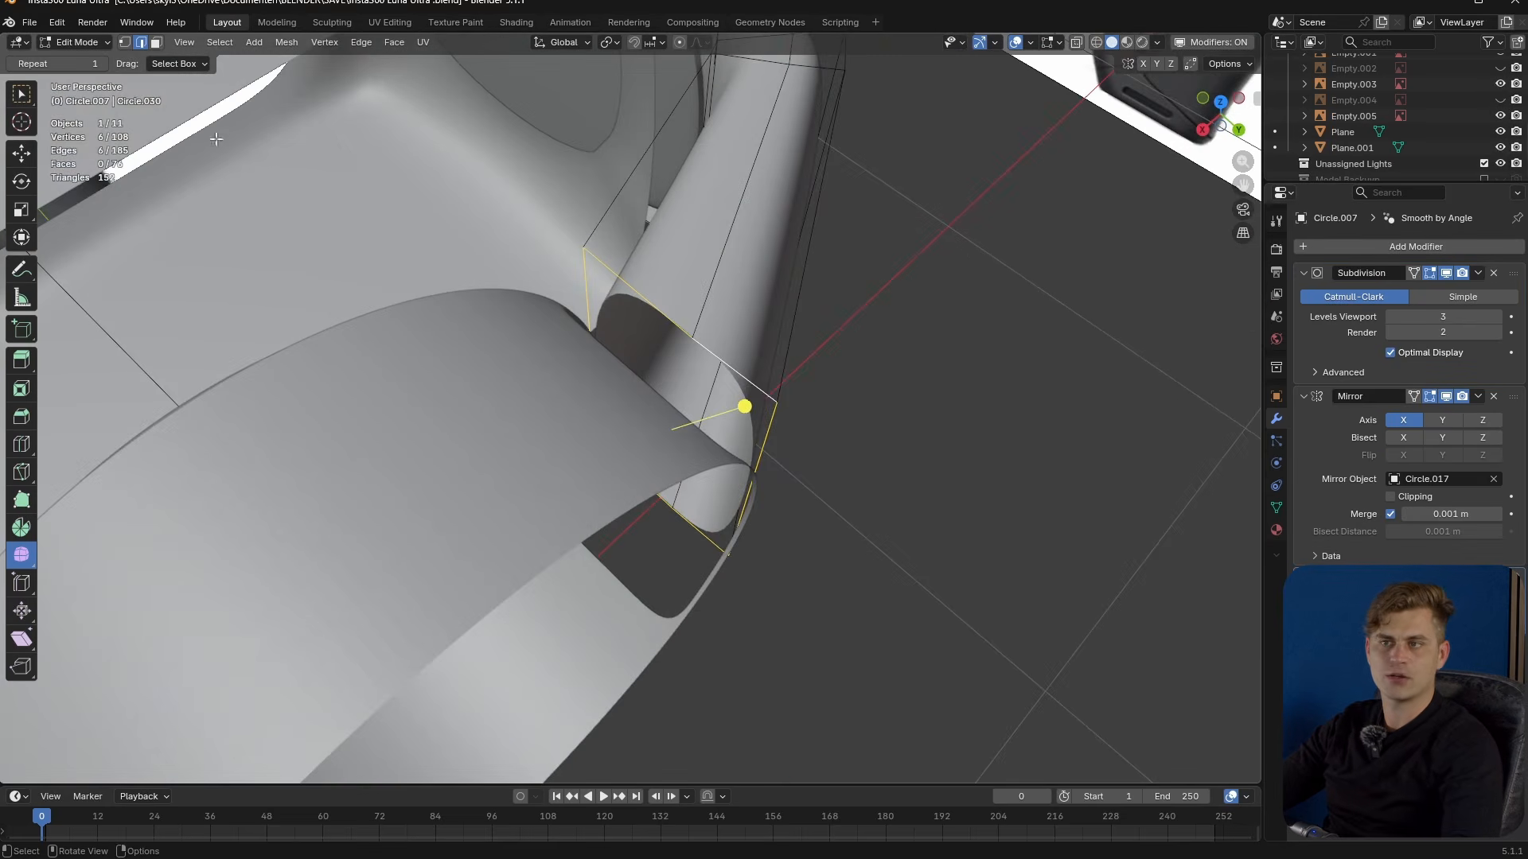
- Add 7 lengthwise loop cuts on the arm's outer side and 7 on its inner side, and select its end loop
middle_drag(664, 289, 676, 478)
key(ctrl+r)
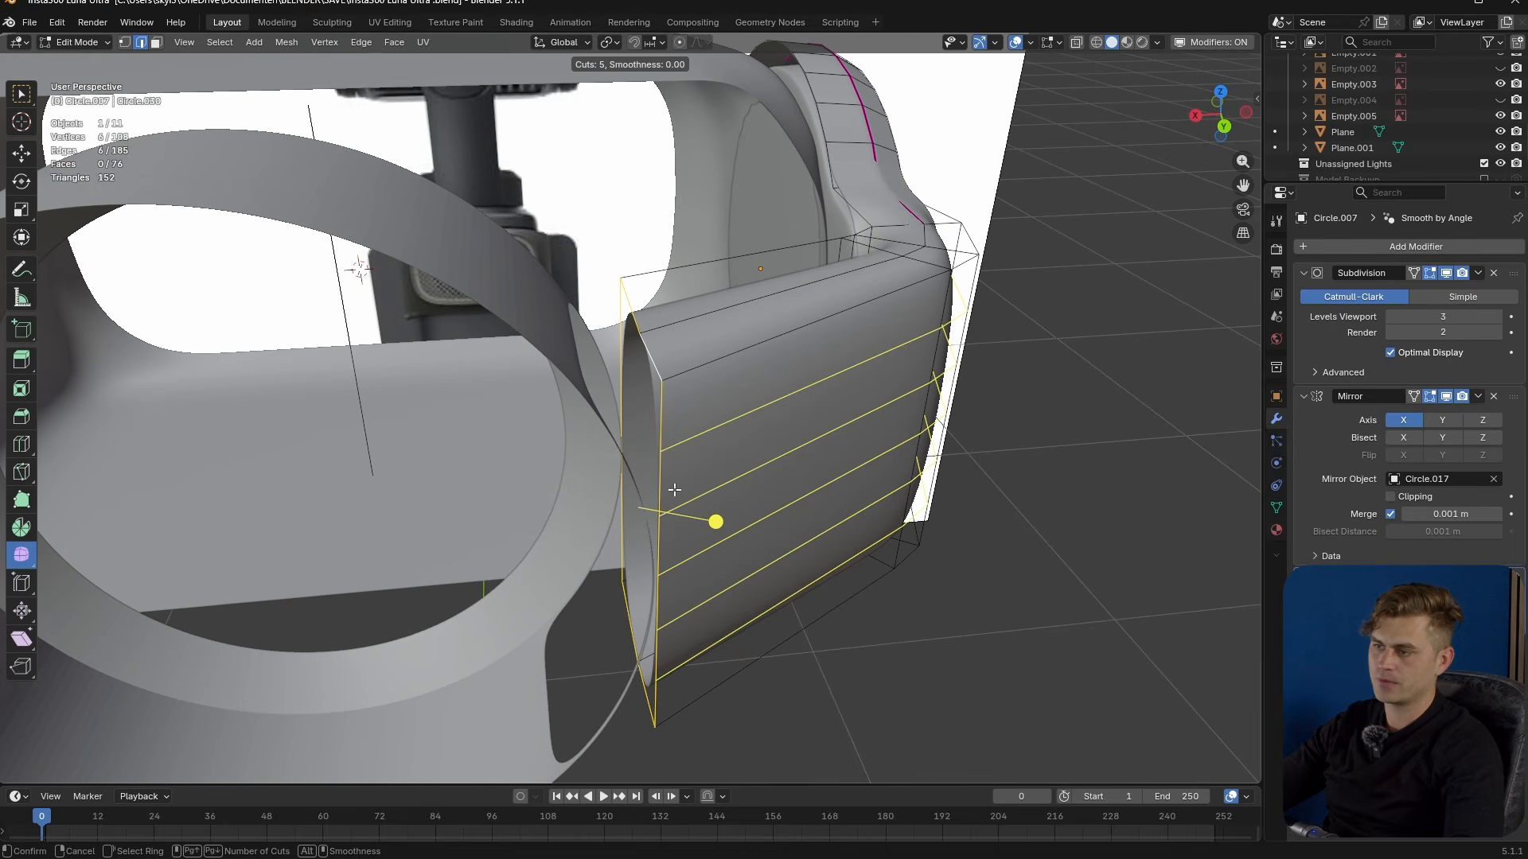
scroll(674, 489, up, 1)
click(674, 490)
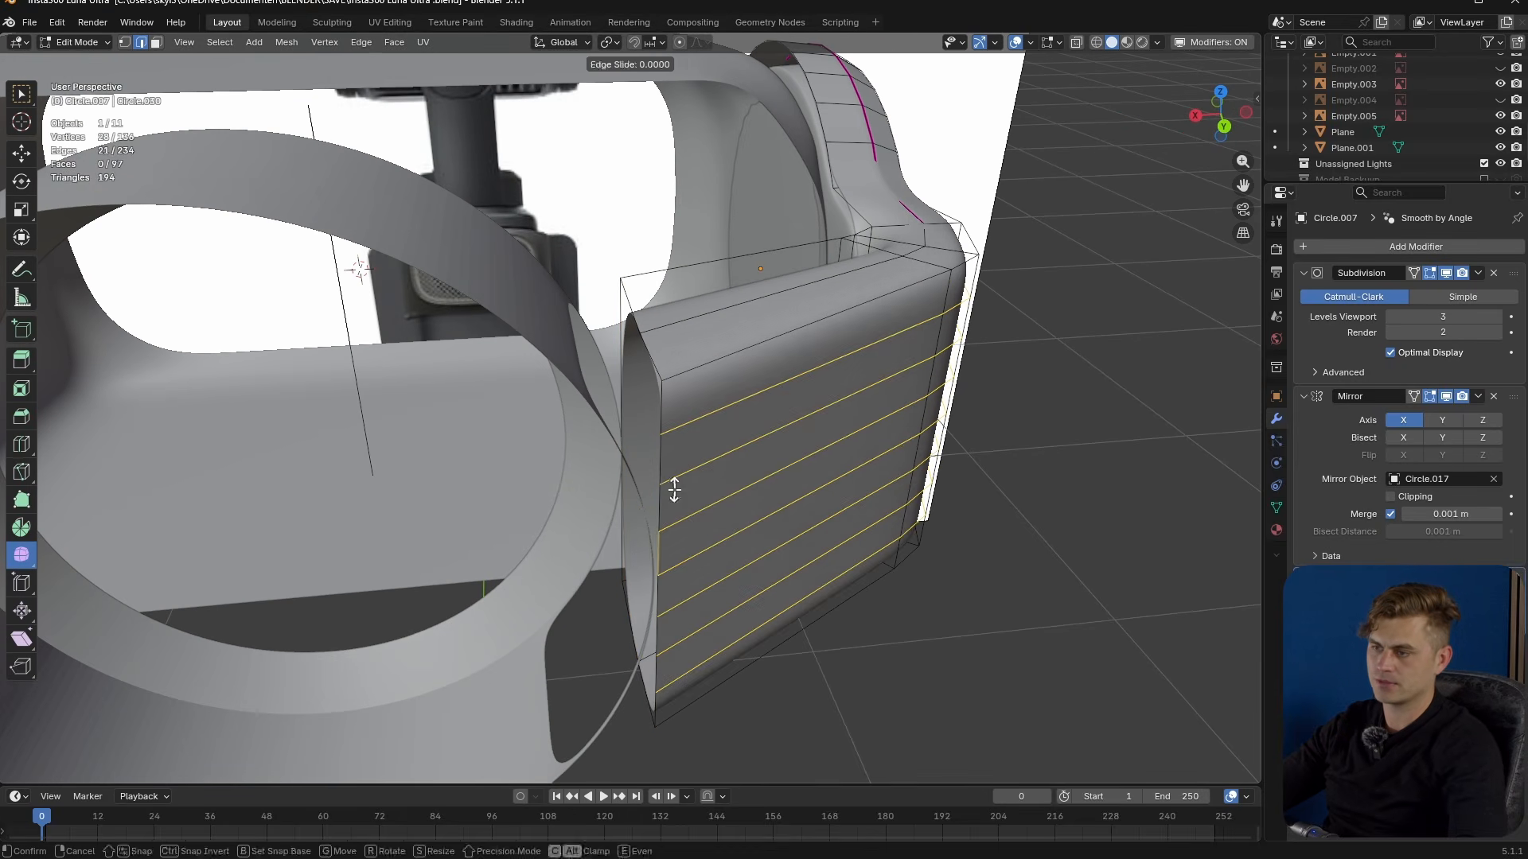
right_click(676, 488)
middle_drag(676, 487, 702, 513)
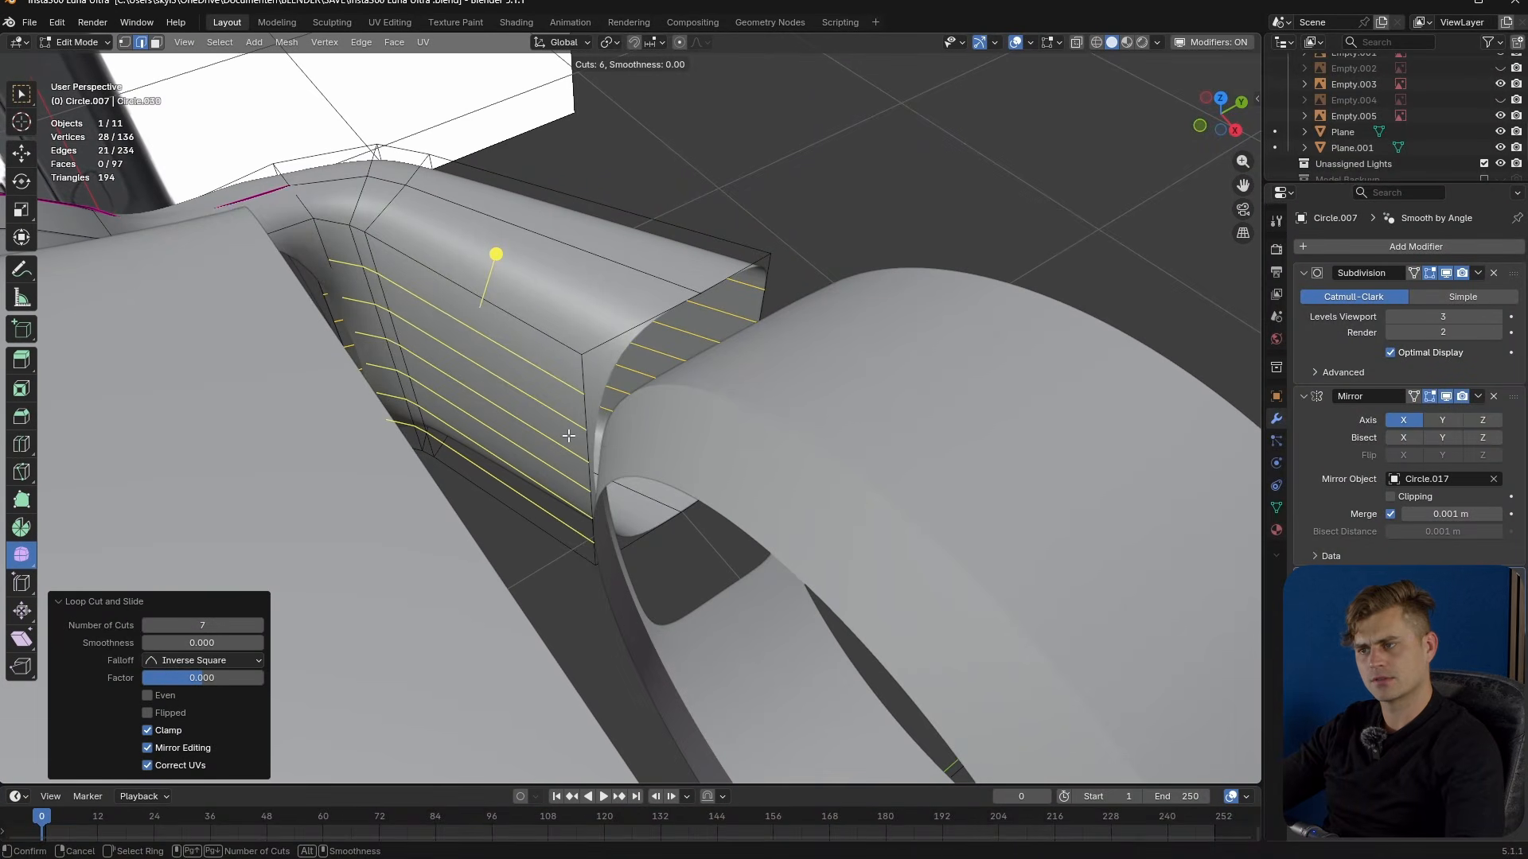
click(569, 436)
right_click(569, 436)
alt+click(600, 342)
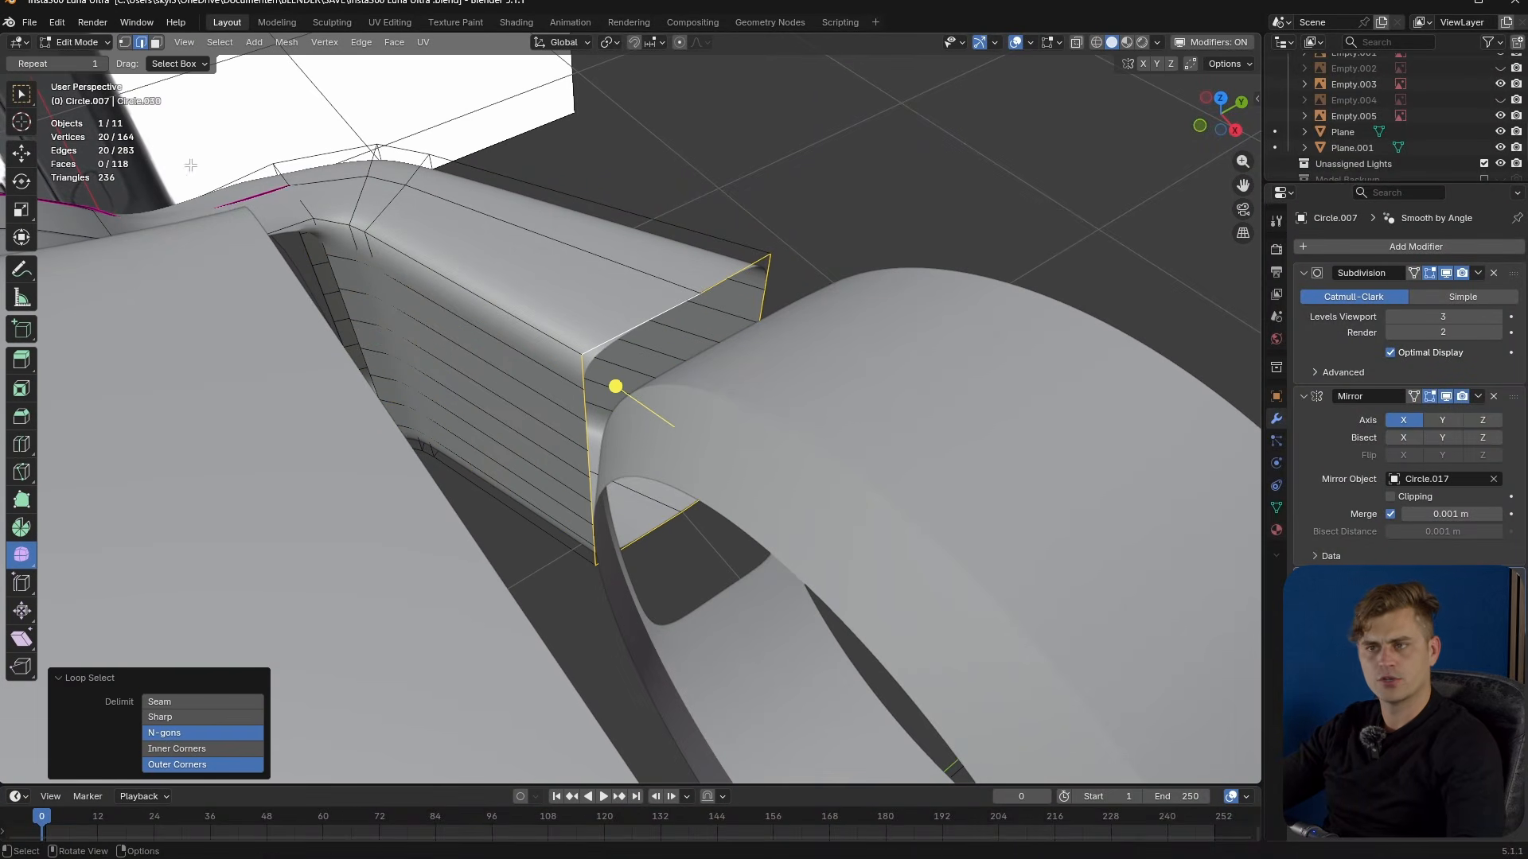
- Try to join the mirrored arms with the motor housing, and undo the join
middle_drag(587, 242, 716, 288)
scroll(691, 299, up, 2)
key(Tab)
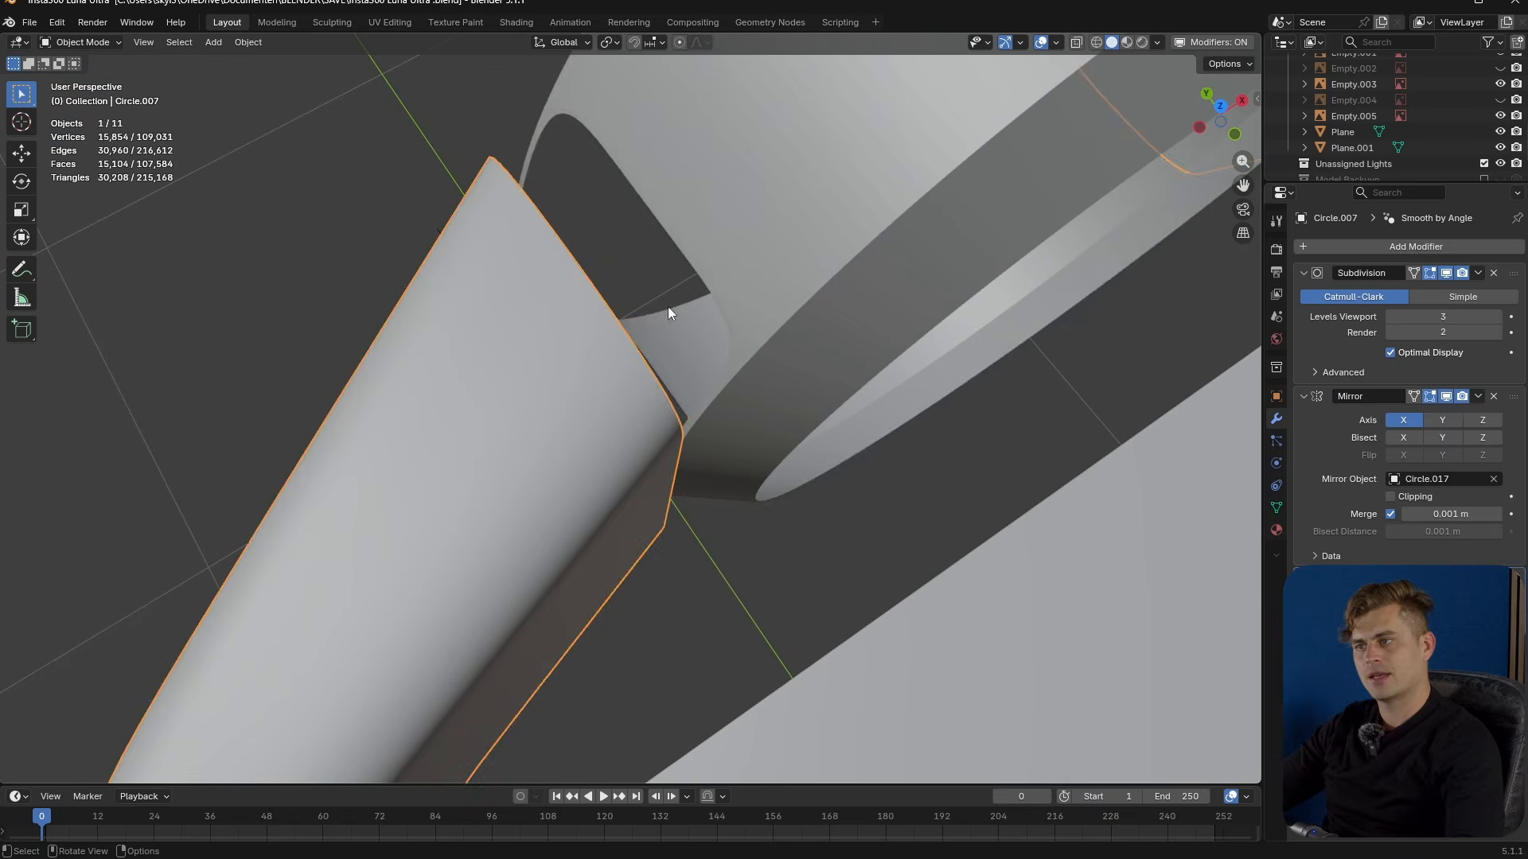
shift+click(794, 255)
scroll(790, 275, down, 5)
key(ctrl+j)
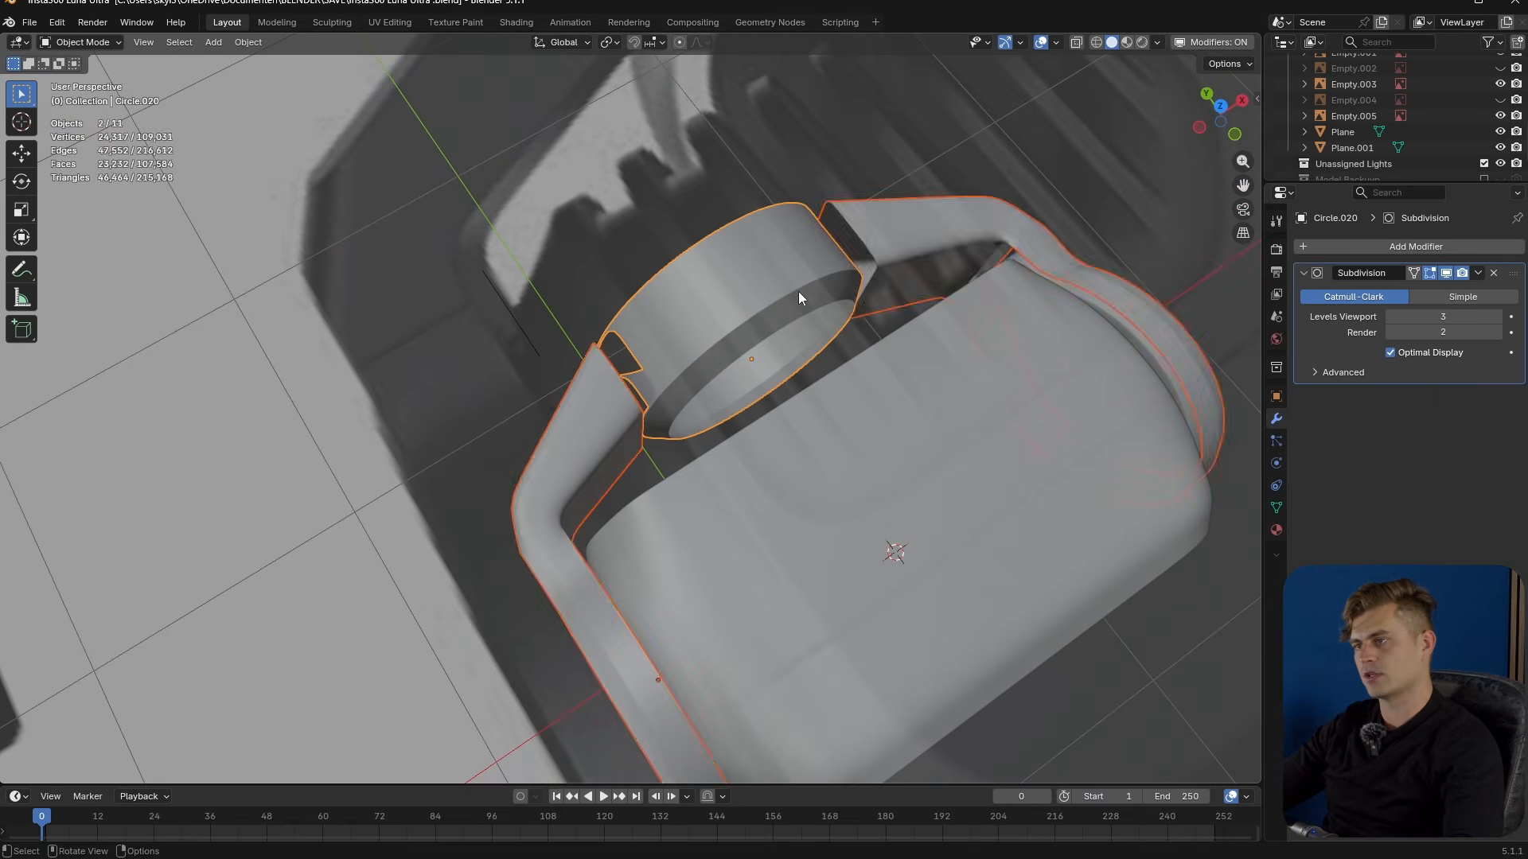
middle_drag(849, 248, 804, 429)
key(ctrl+z)
scroll(796, 434, down, 3)
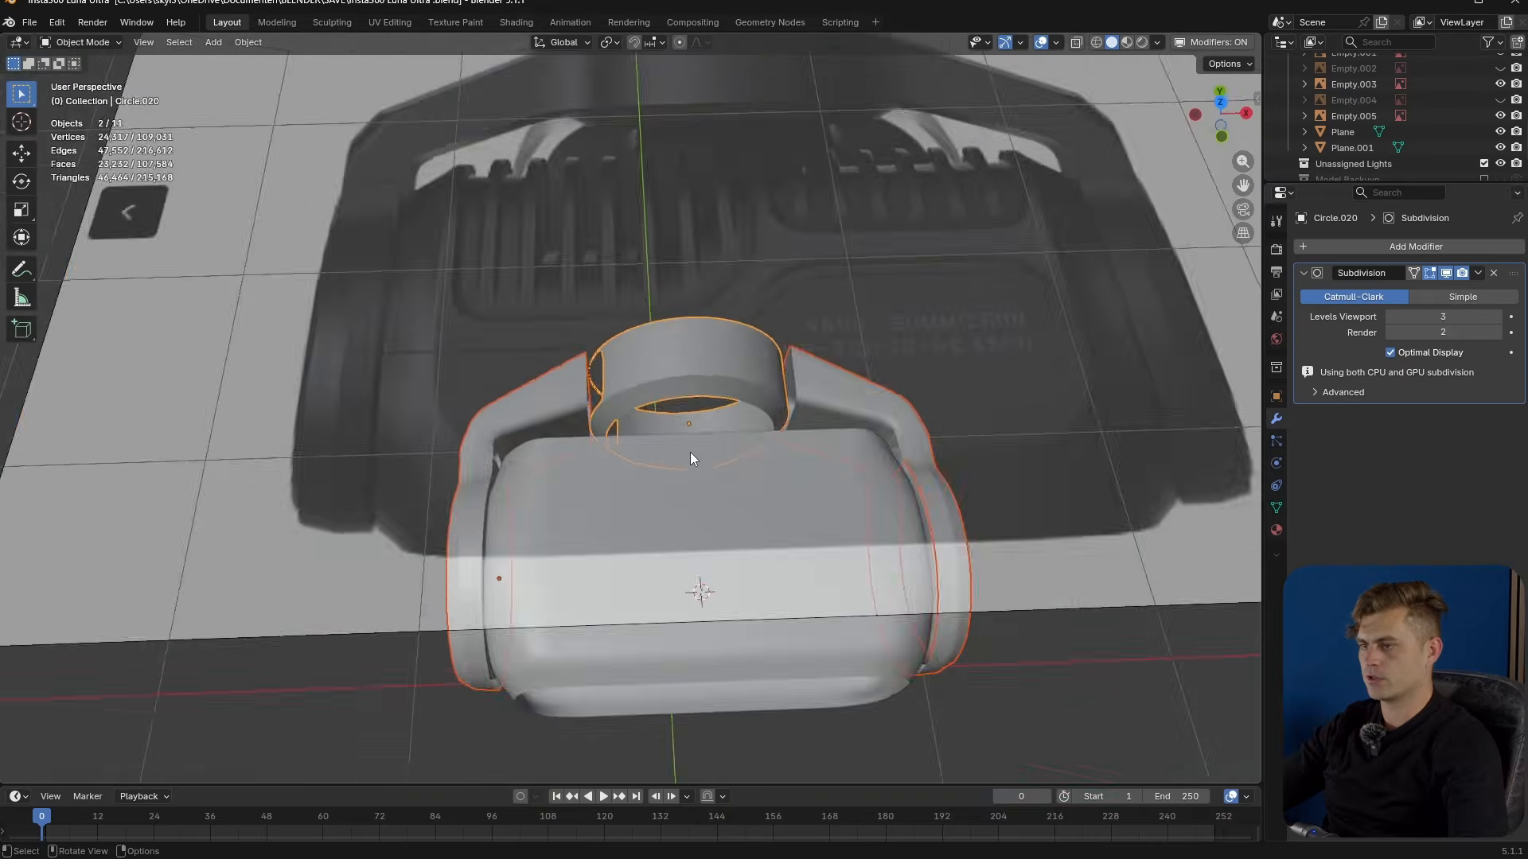
- Apply the Mirror modifier on the gimbal arms so both sides become real geometry
middle_drag(690, 451, 672, 455)
scroll(672, 455, up, 3)
click(520, 368)
middle_drag(512, 375, 602, 374)
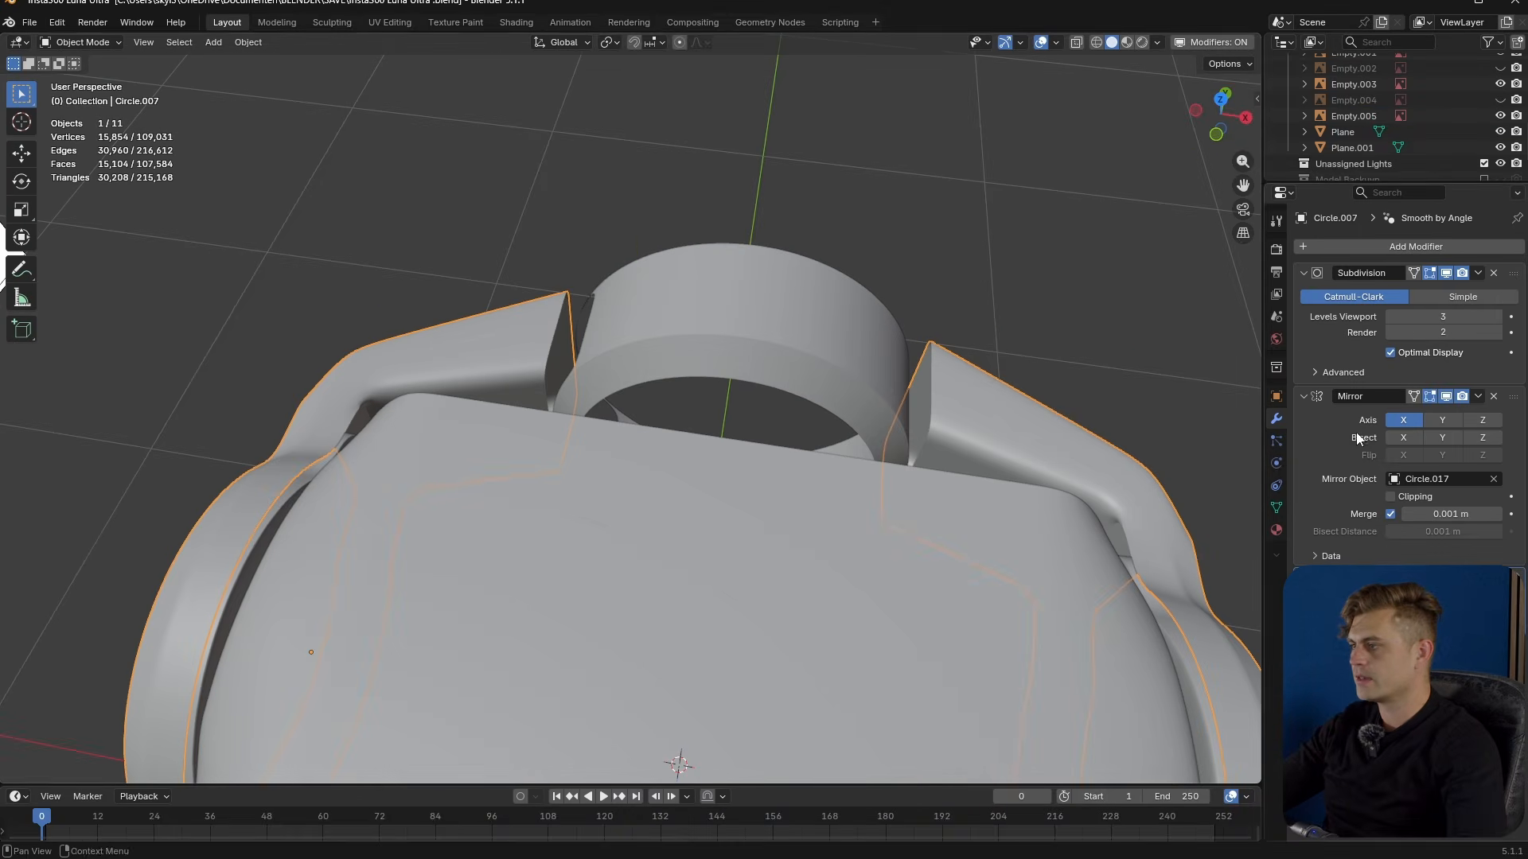
key(ctrl+a)
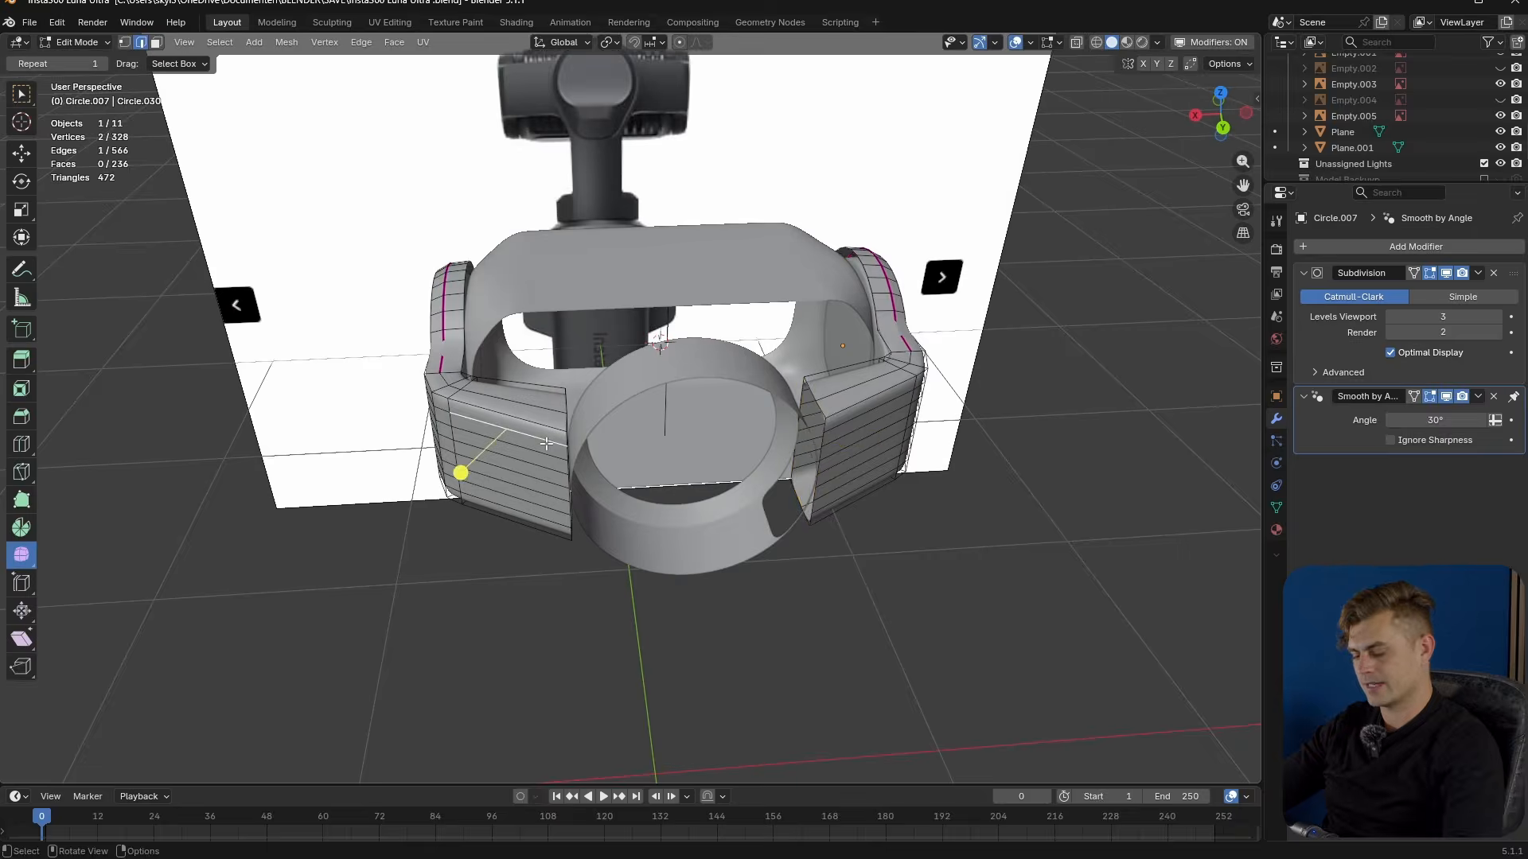
- Separate the linked mesh of the arm away from the housing opening into its own object
key(l)
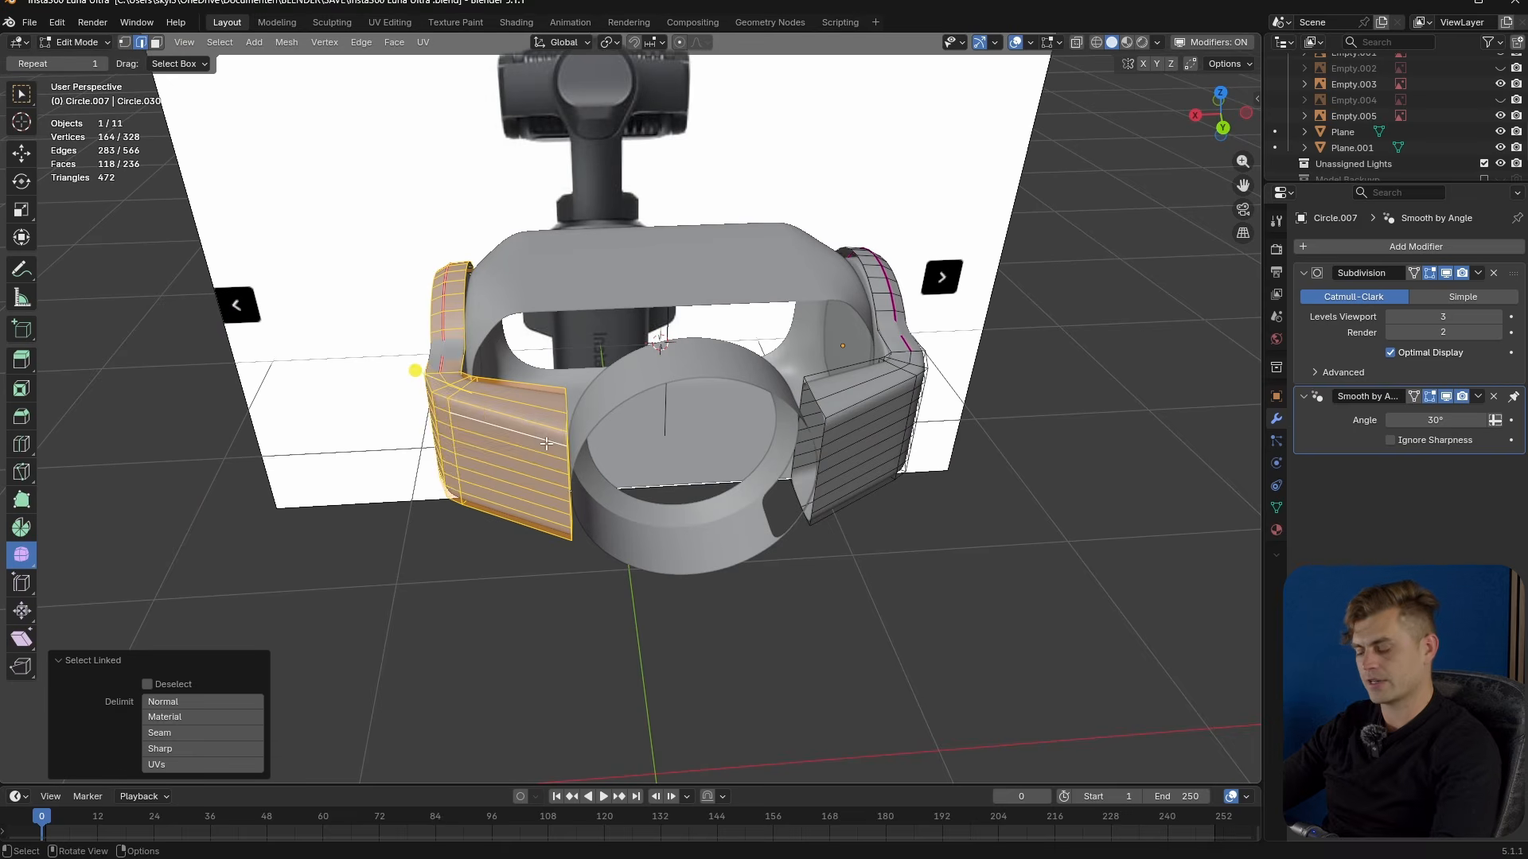
key(p)
click(546, 443)
key(Tab)
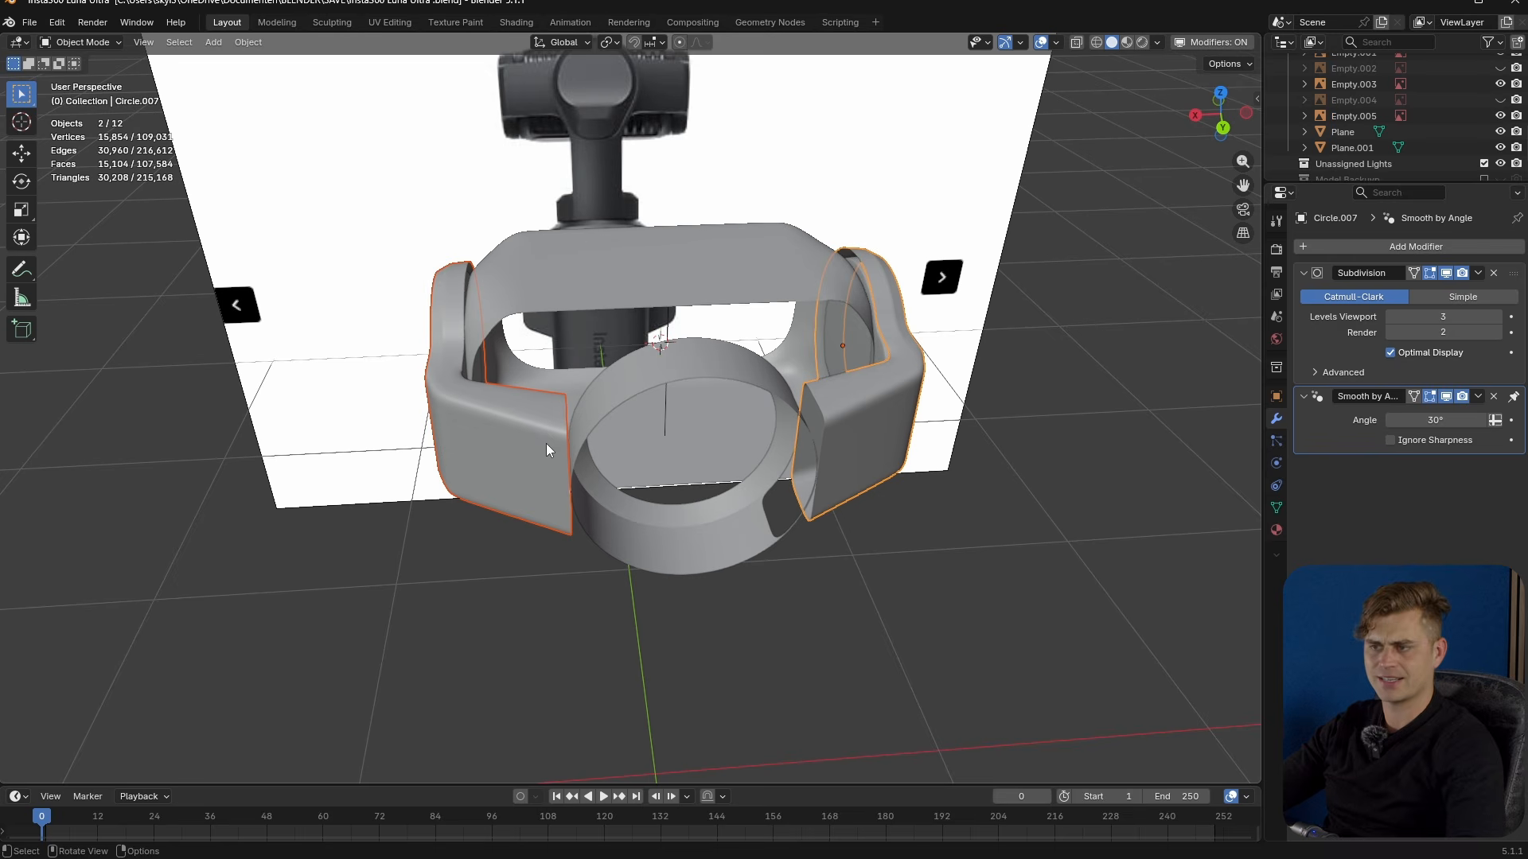
key(g)
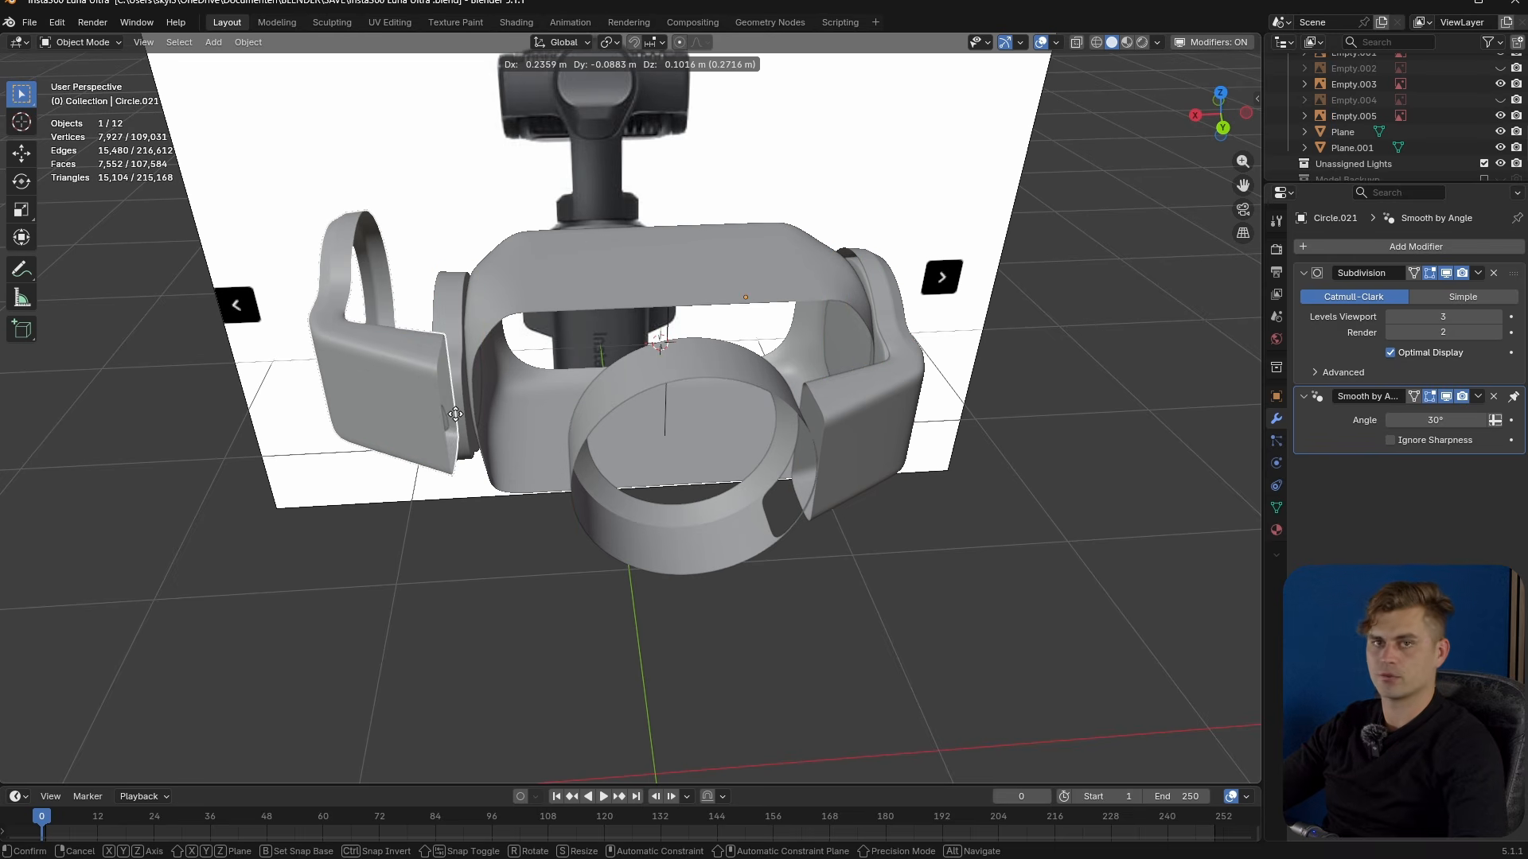
right_click(455, 413)
- Join the arm beside the housing opening with the motor housing into one object
click(762, 369)
click(859, 415)
shift+click(767, 374)
key(ctrl+j)
middle_drag(767, 417, 963, 409)
- Connect the arm's end loop to the housing opening's loop with Bridge Edge Loops
key(Tab)
scroll(788, 466, up, 4)
scroll(586, 483, up, 4)
alt+click(569, 497)
middle_drag(1011, 458, 973, 456)
key(F3)
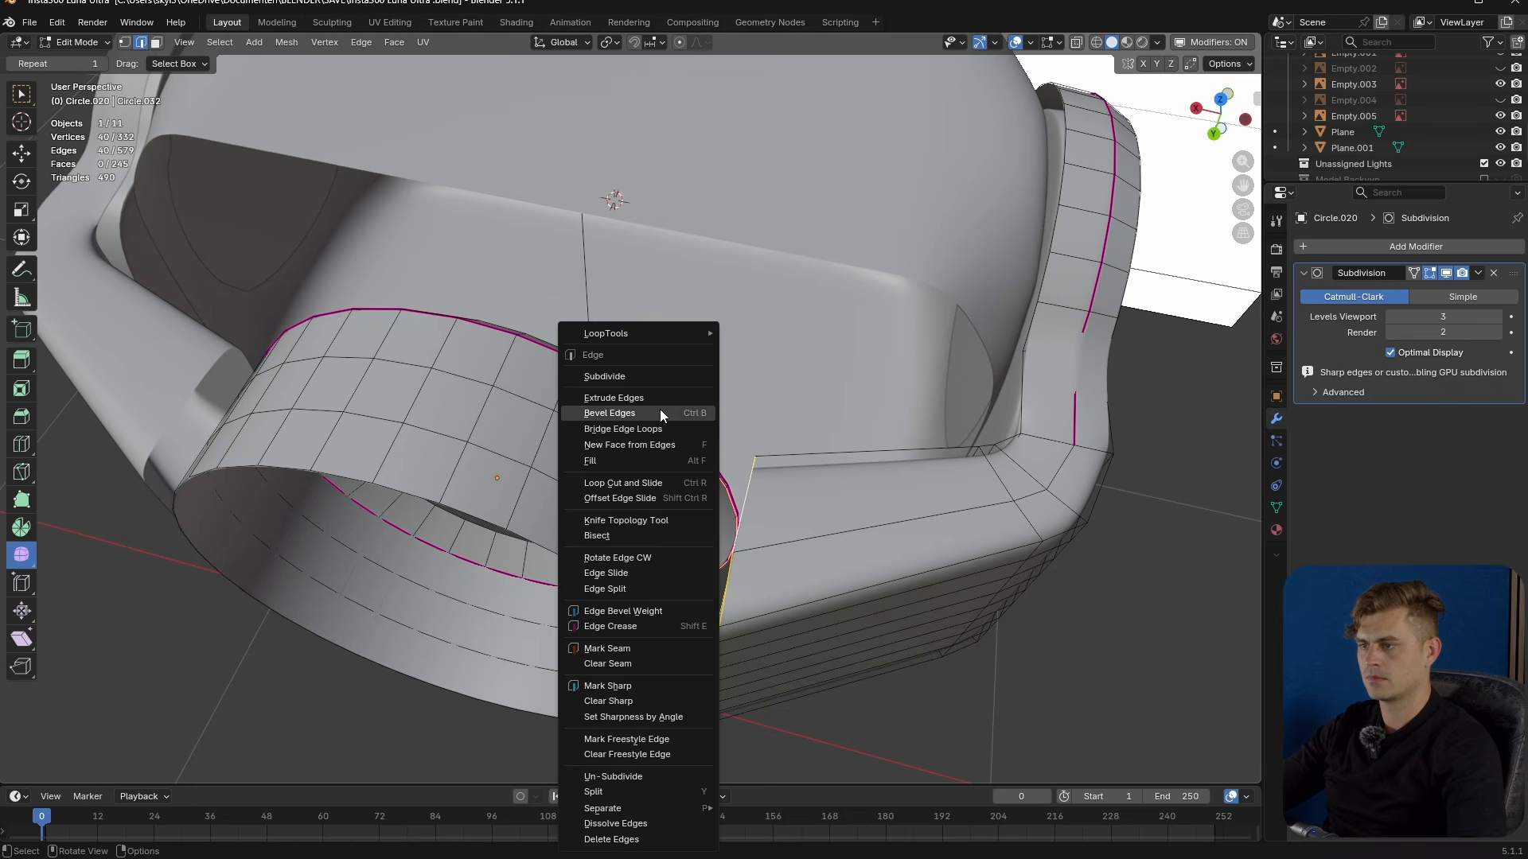
click(667, 428)
middle_drag(667, 429, 499, 501)
key(Tab)
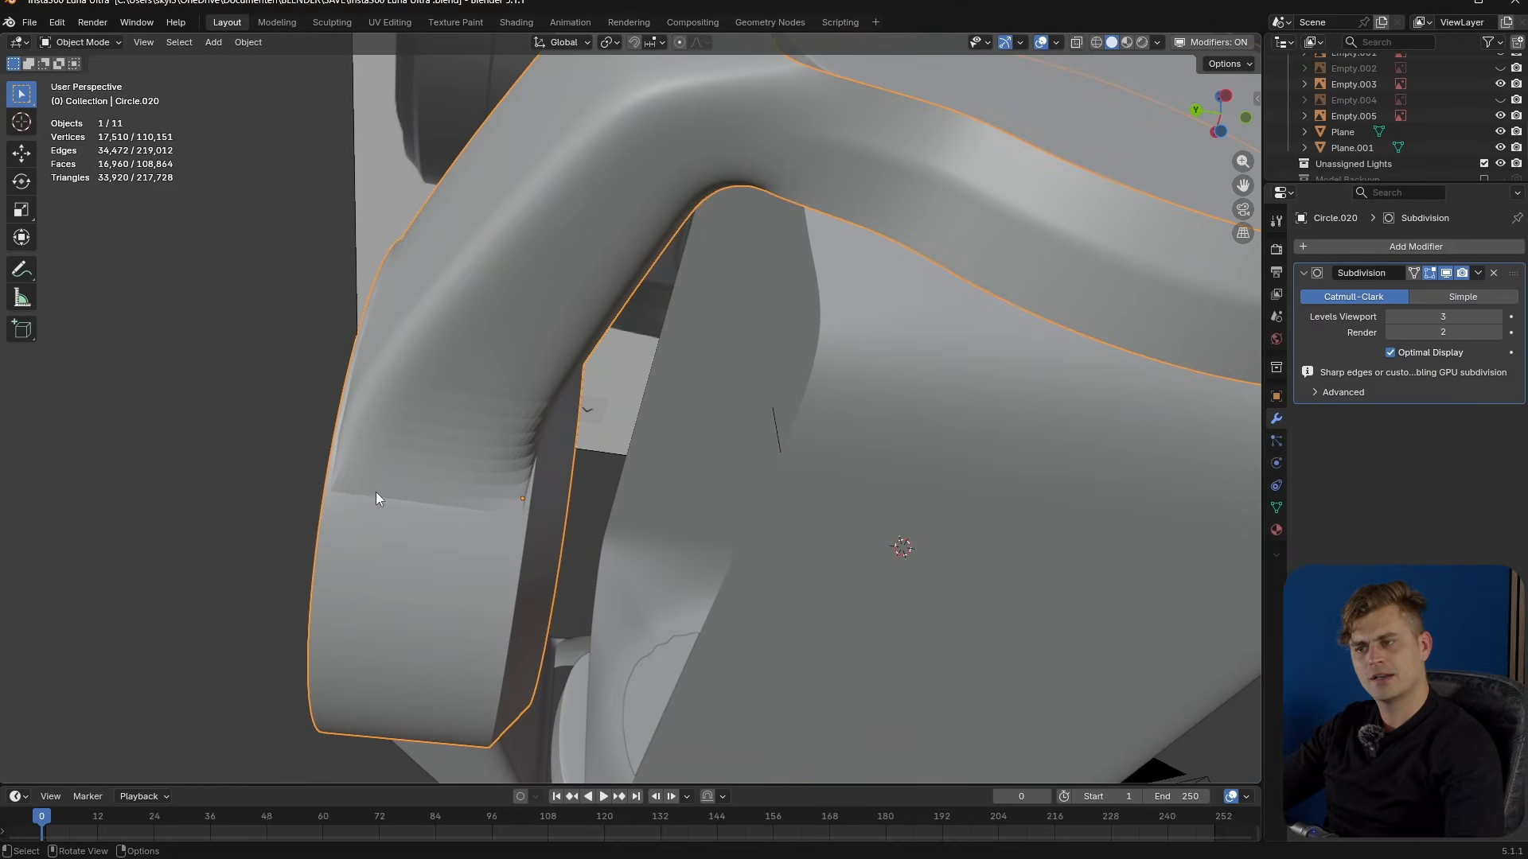
- Recalculate the normals of the whole joined housing and arm mesh
key(Tab)
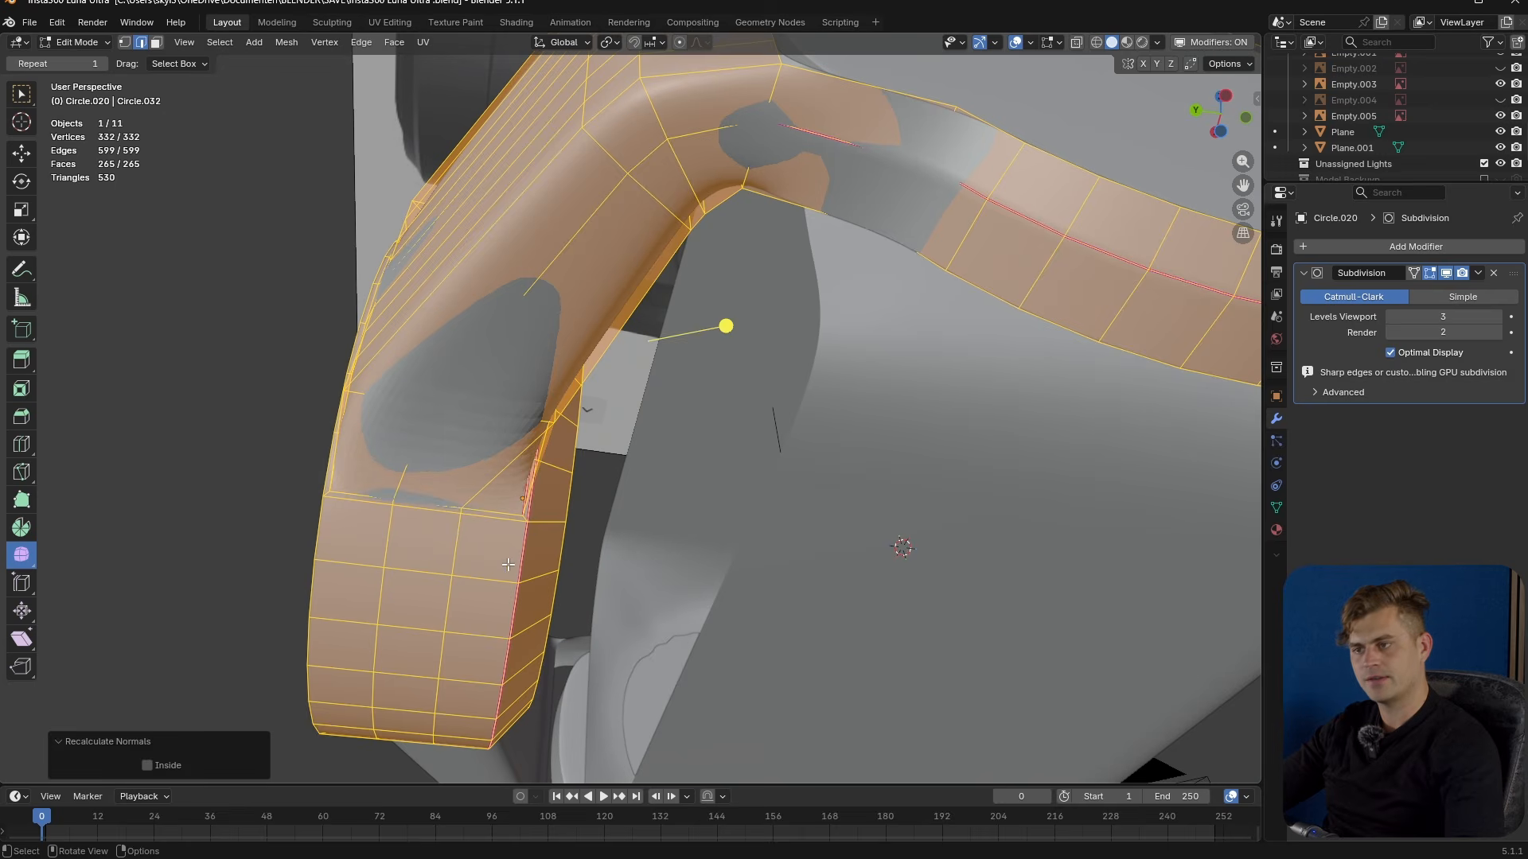
key(Tab)
scroll(532, 566, down, 3)
middle_drag(532, 566, 599, 584)
- Smooth the shading of the joined housing and arm by angle at 30° and save the file
right_click(592, 476)
click(594, 479)
middle_drag(594, 479, 695, 551)
click(446, 586)
key(ctrl+s)
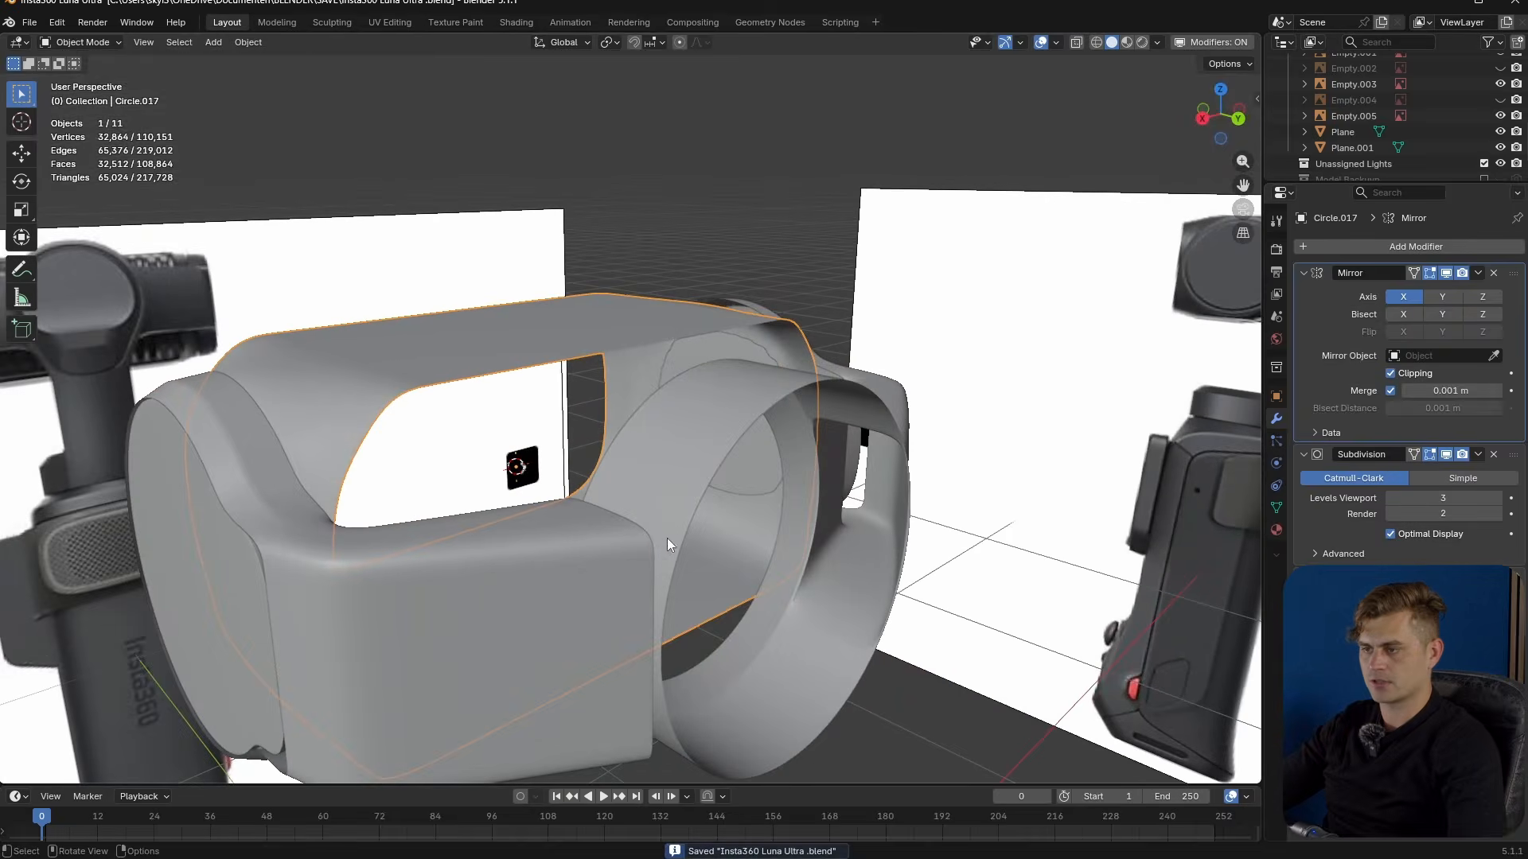
- Try to inset and delete the 18 housing faces facing the separate arm, and undo the opening
key(i)
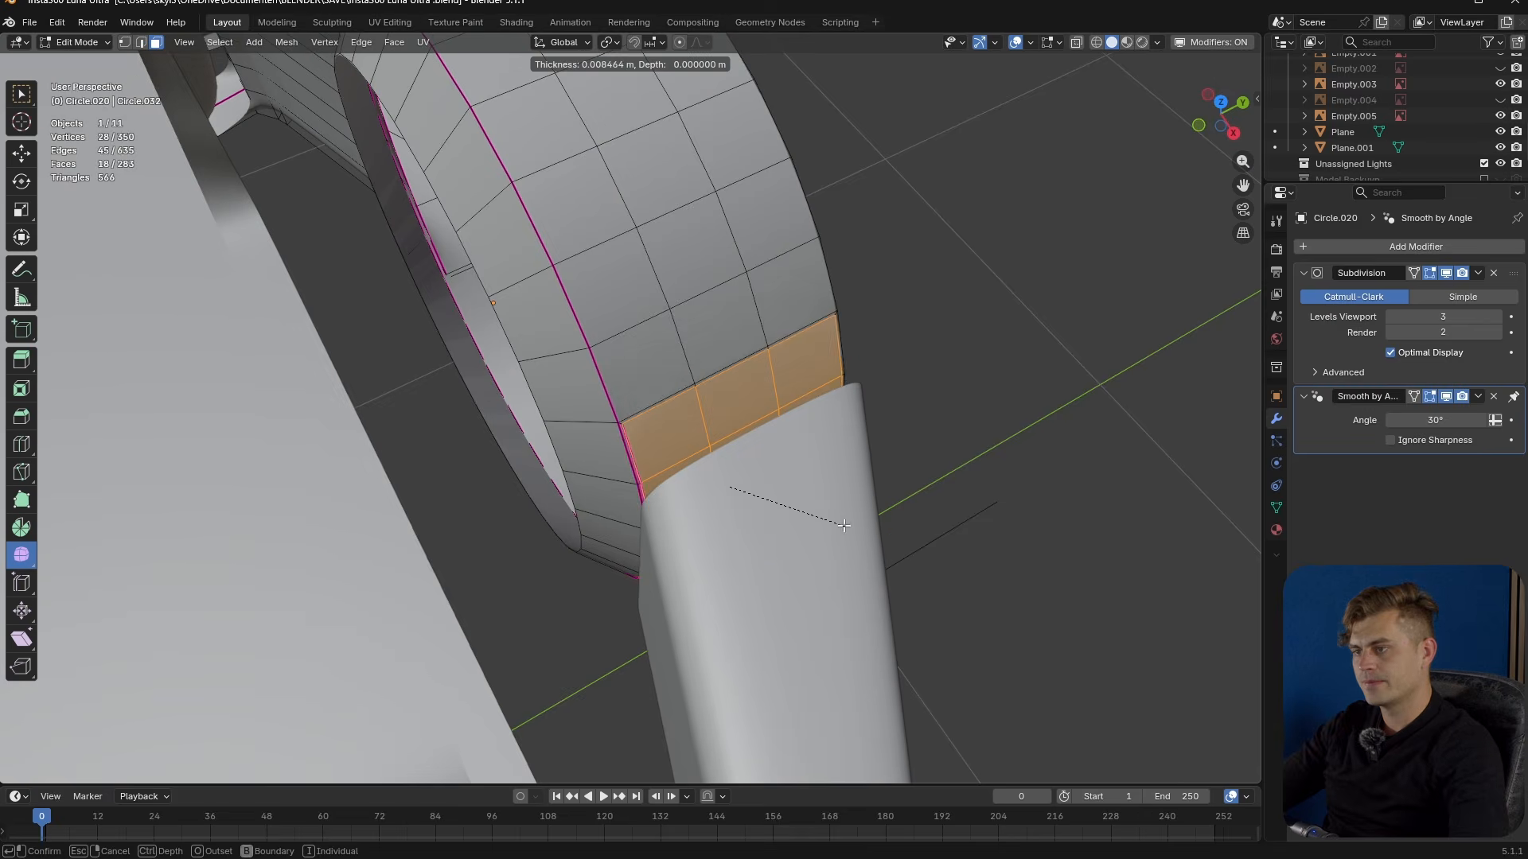
click(774, 552)
key(x)
click(826, 519)
key(2)
alt+click(750, 361)
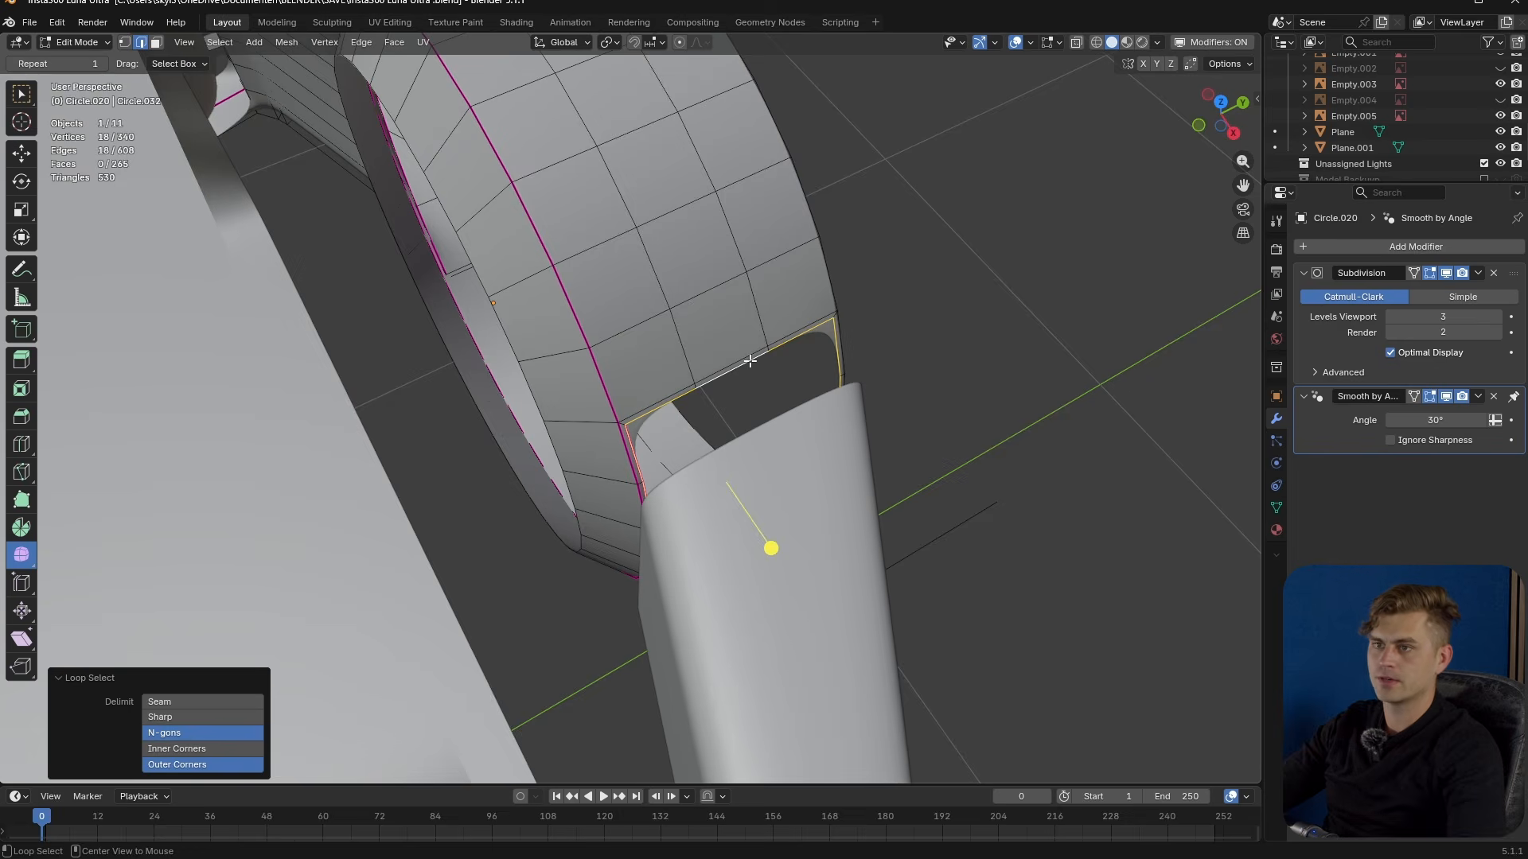
middle_drag(751, 374, 795, 515)
key(ctrl+z)
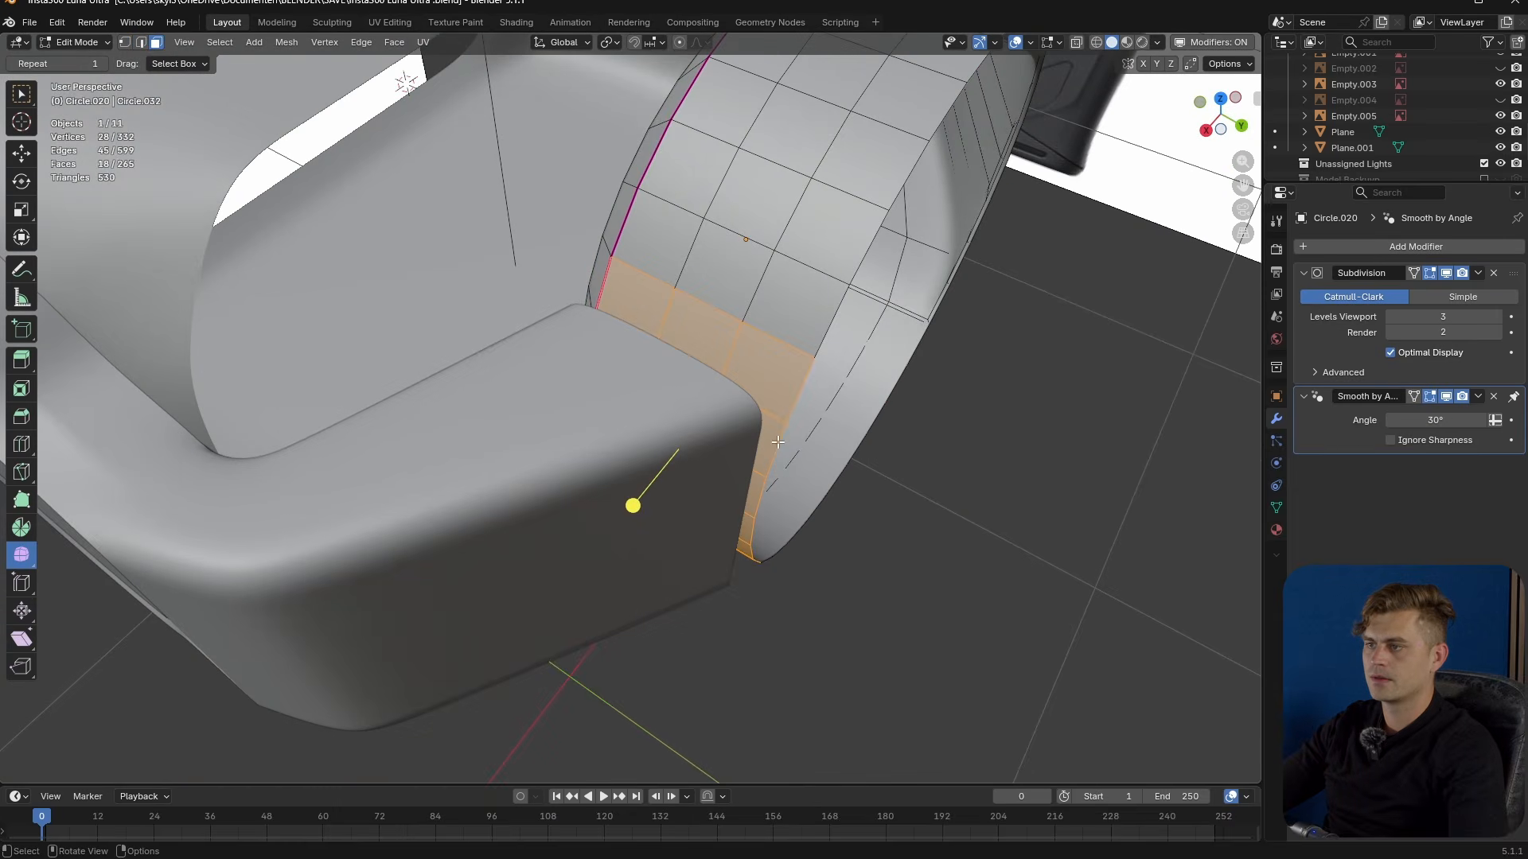
- Extend the face selection facing the separate arm, inset it and delete the inner faces to make the second opening
middle_drag(762, 350, 677, 398)
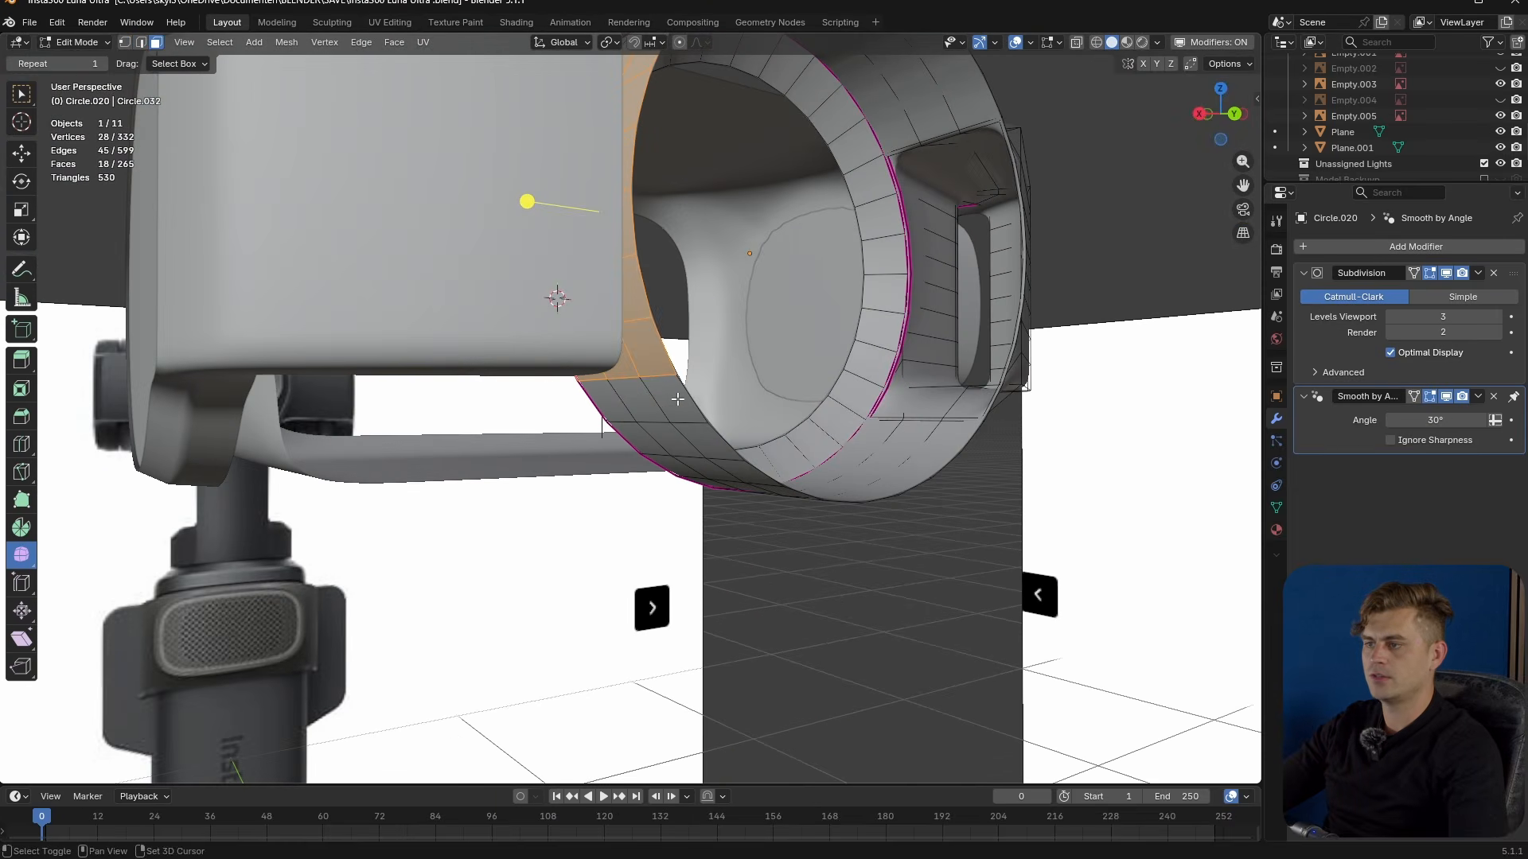
key(i)
click(741, 469)
key(x)
click(733, 461)
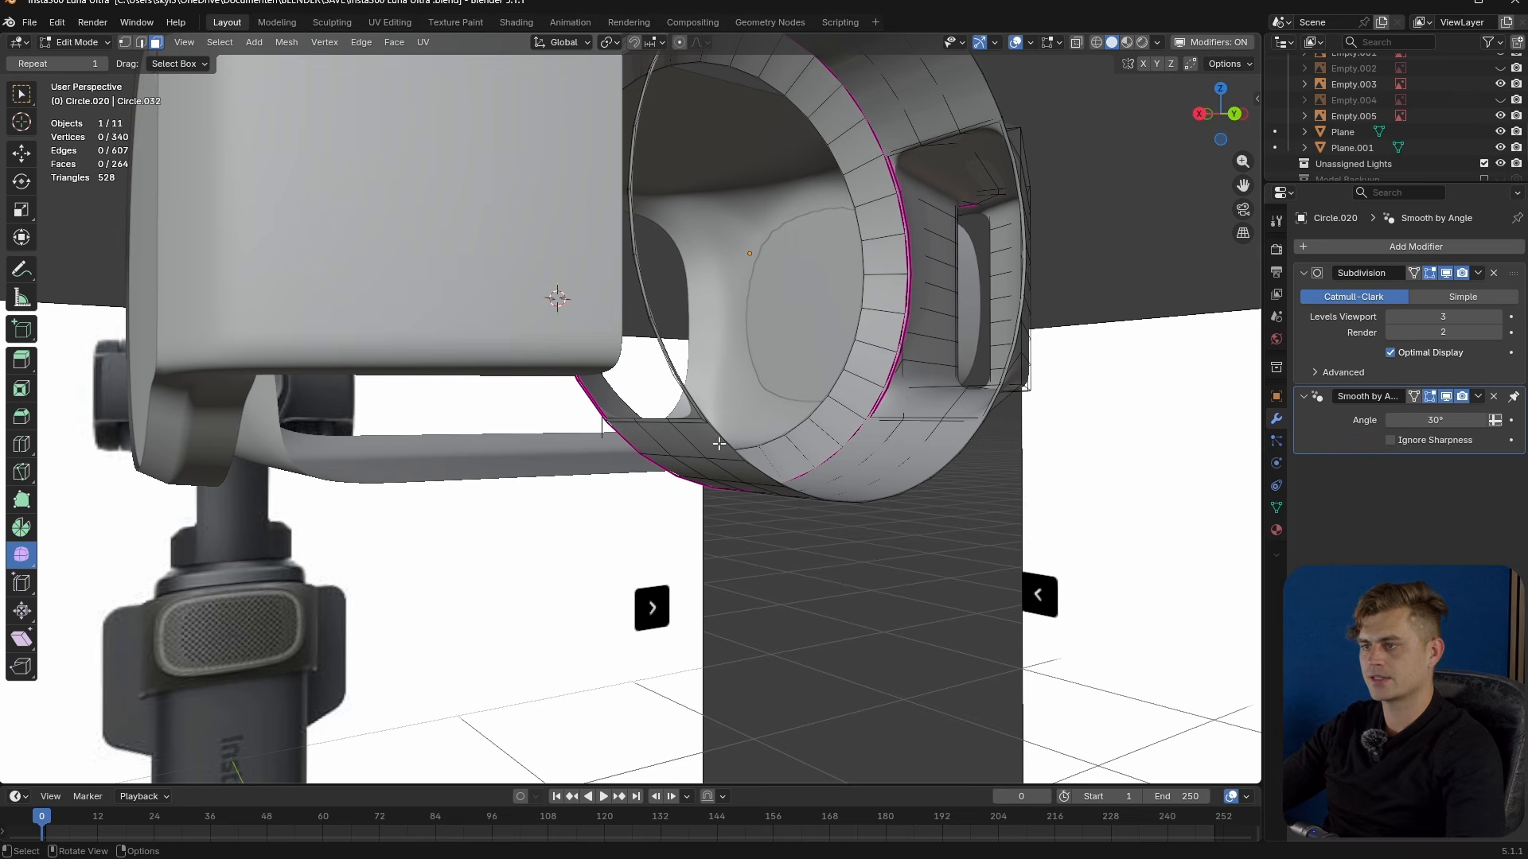
key(2)
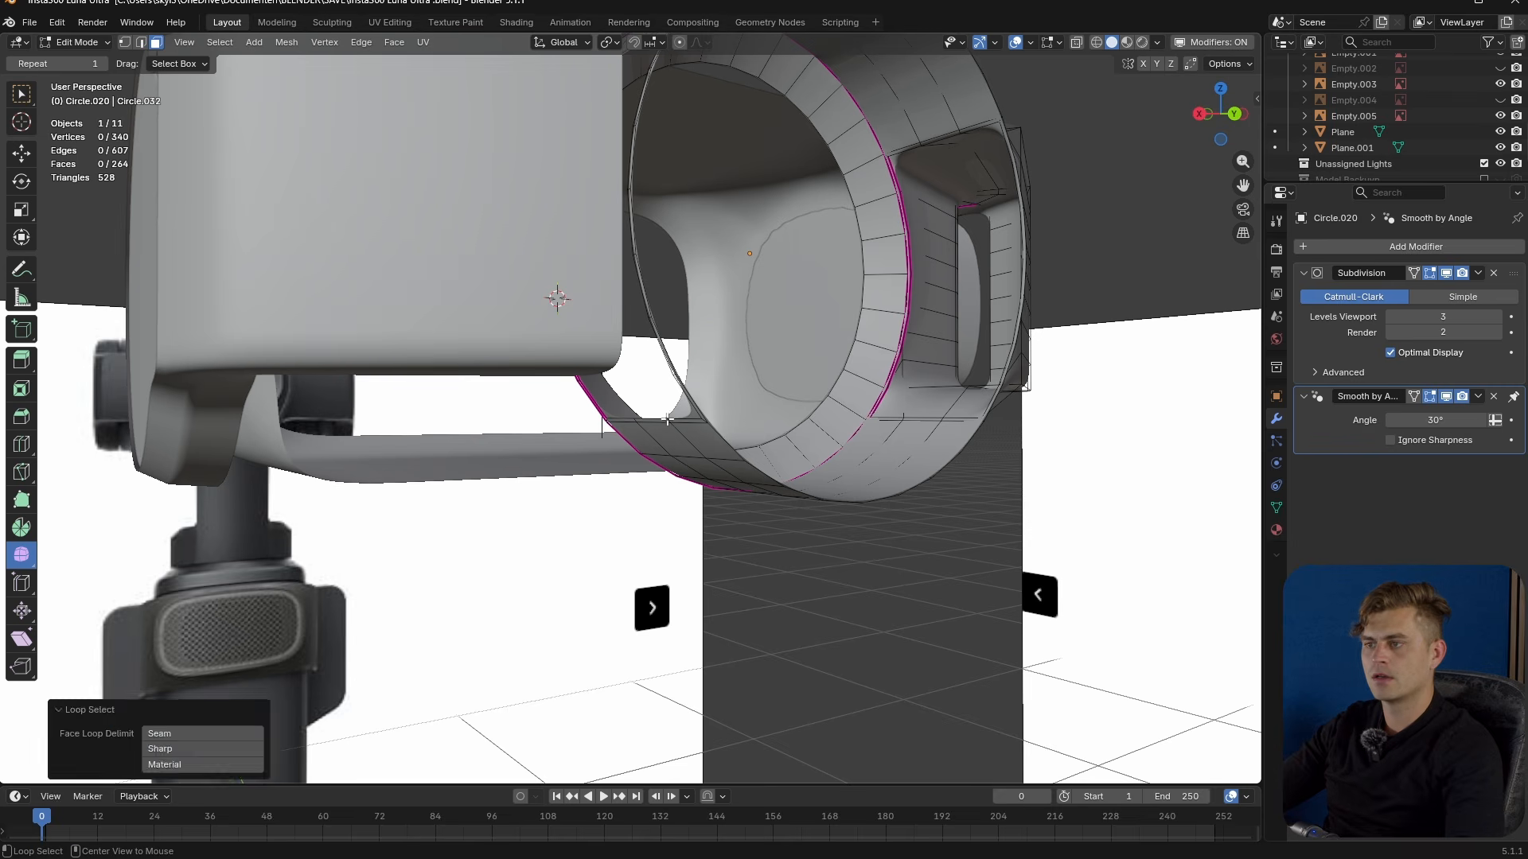
- Select the edge loop around the separate arm's end and join the arm and housing into one object
alt+click(667, 419)
middle_drag(668, 417, 692, 440)
key(Tab)
click(622, 410)
shift+click(840, 403)
key(ctrl+j)
scroll(796, 415, up, 2)
key(Tab)
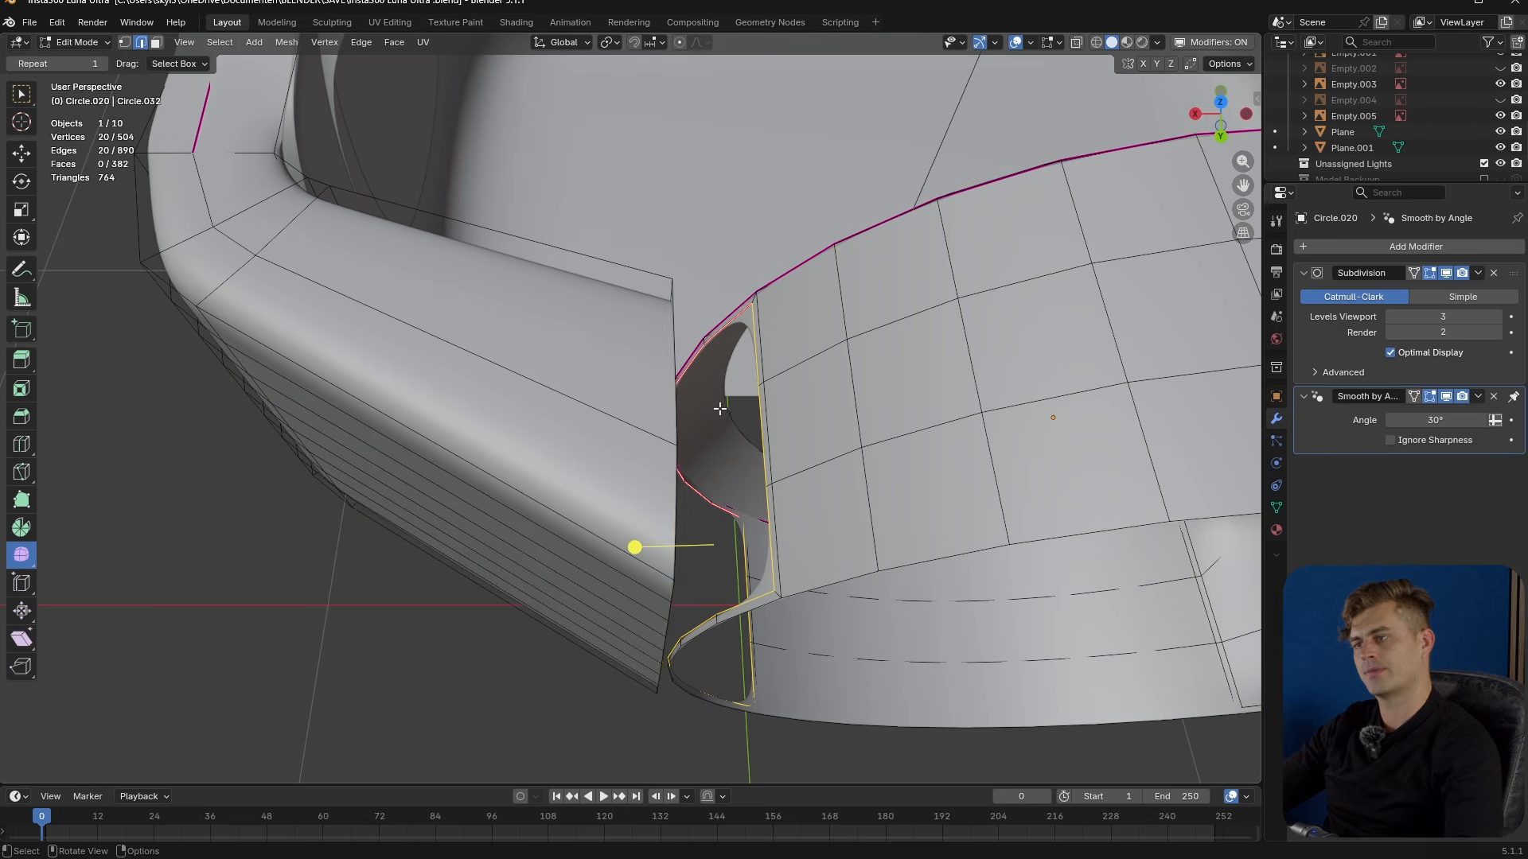
- Bridge the arm's end loop to the second housing opening and save the file
alt+shift+click(677, 375)
key(F3)
key(F3)
key(Return)
middle_drag(733, 596, 696, 310)
key(Tab)
scroll(748, 317, down, 3)
click(798, 358)
key(ctrl+s)
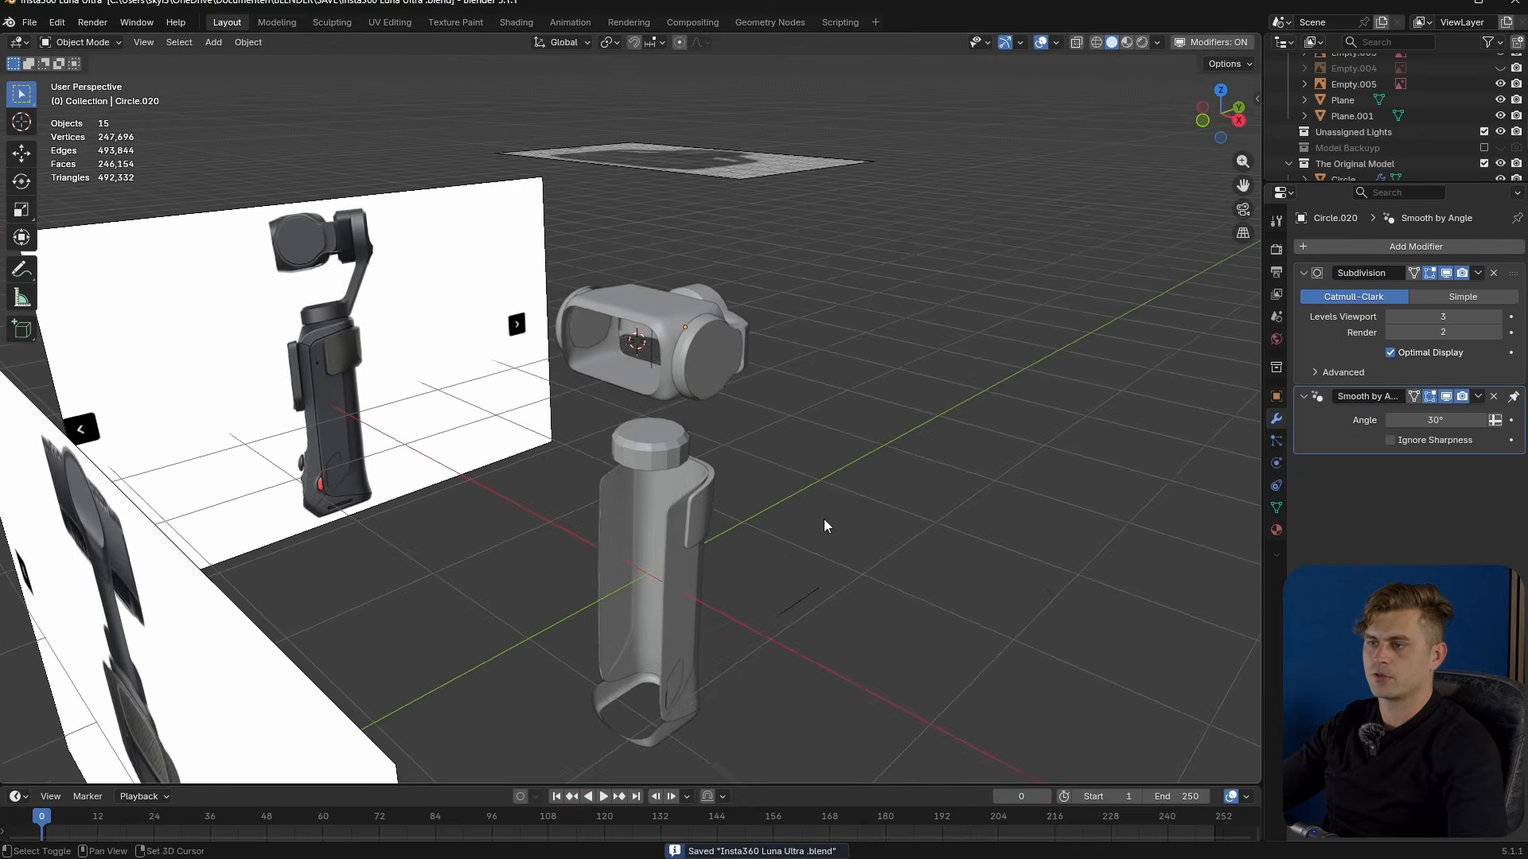
- Fill the round inner edge loop of the gimbal housing with a face
middle_drag(823, 519, 824, 573)
scroll(828, 461, up, 3)
middle_drag(828, 460, 667, 395)
scroll(754, 433, down, 3)
scroll(667, 395, down, 3)
middle_drag(724, 437, 710, 494)
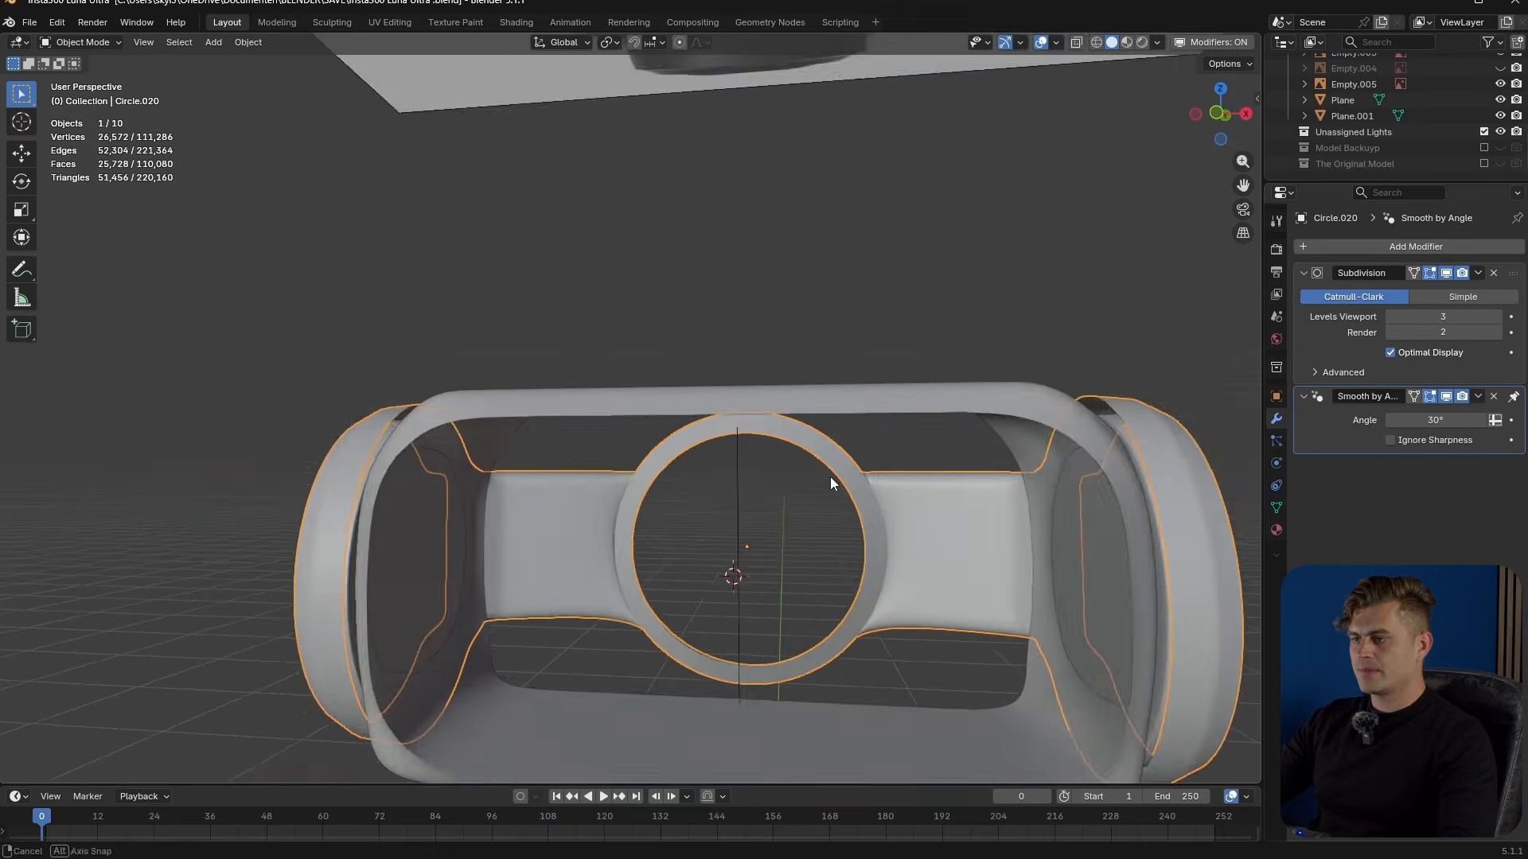
scroll(830, 476, up, 2)
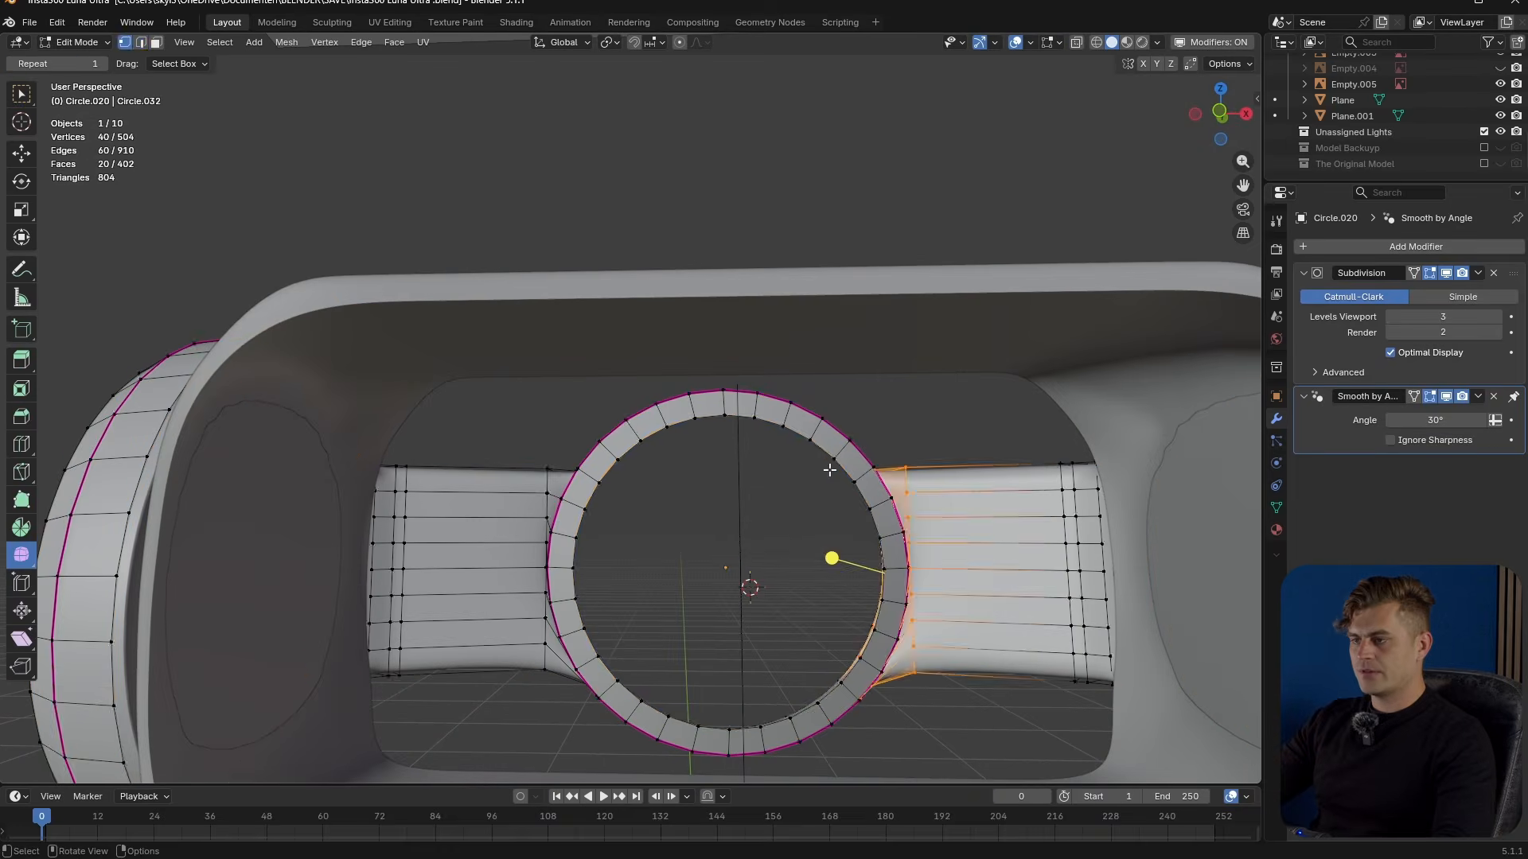
alt+click(799, 434)
key(f)
middle_drag(884, 532, 851, 568)
key(Tab)
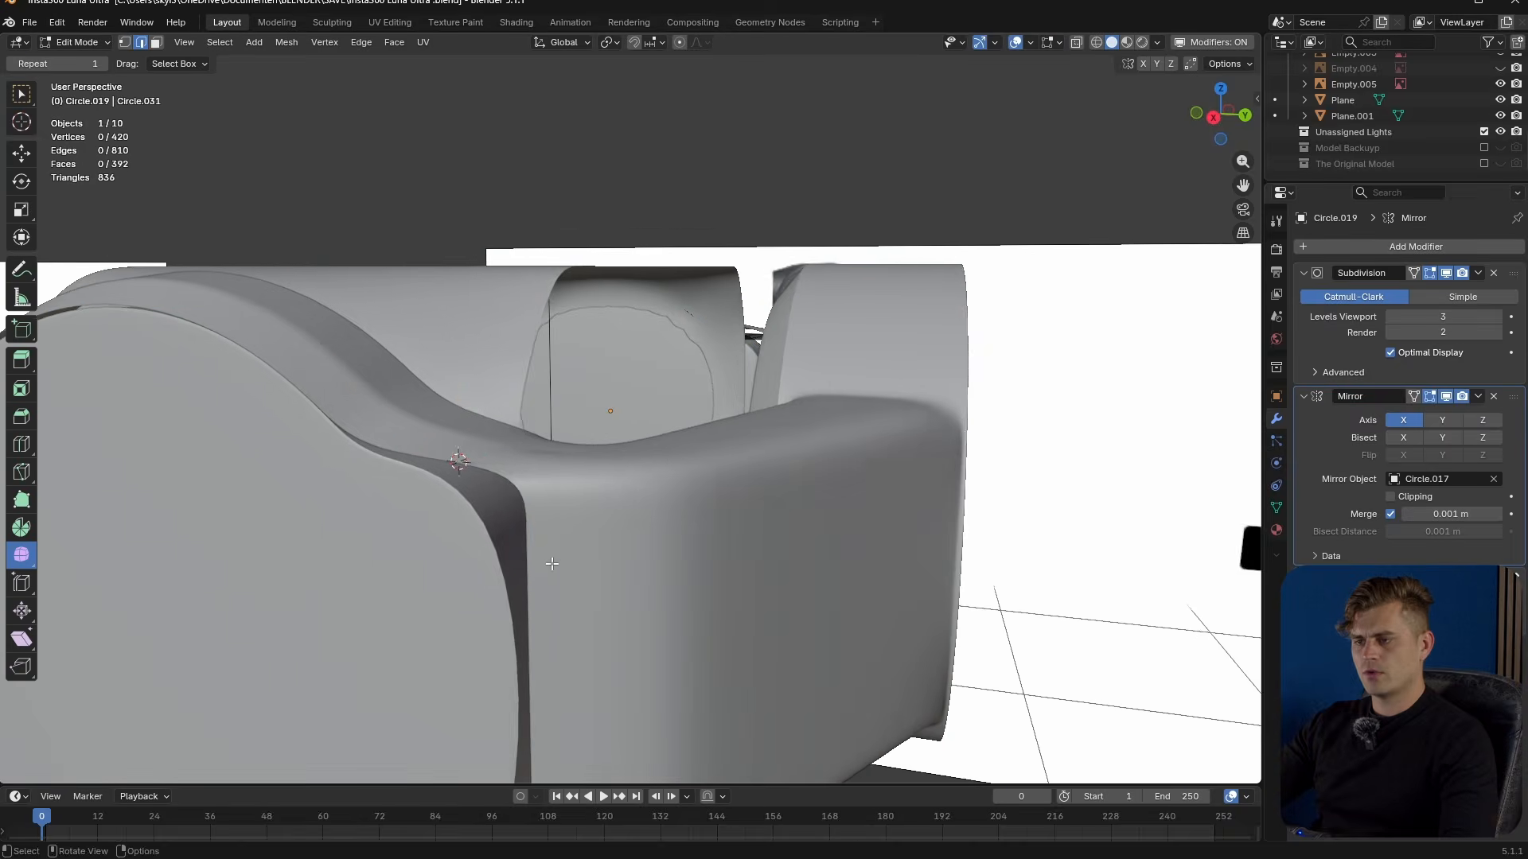
- Compare the side panel and its neck with the gimbal arm in the reference image
key(Tab)
key(Tab)
middle_drag(445, 519, 668, 544)
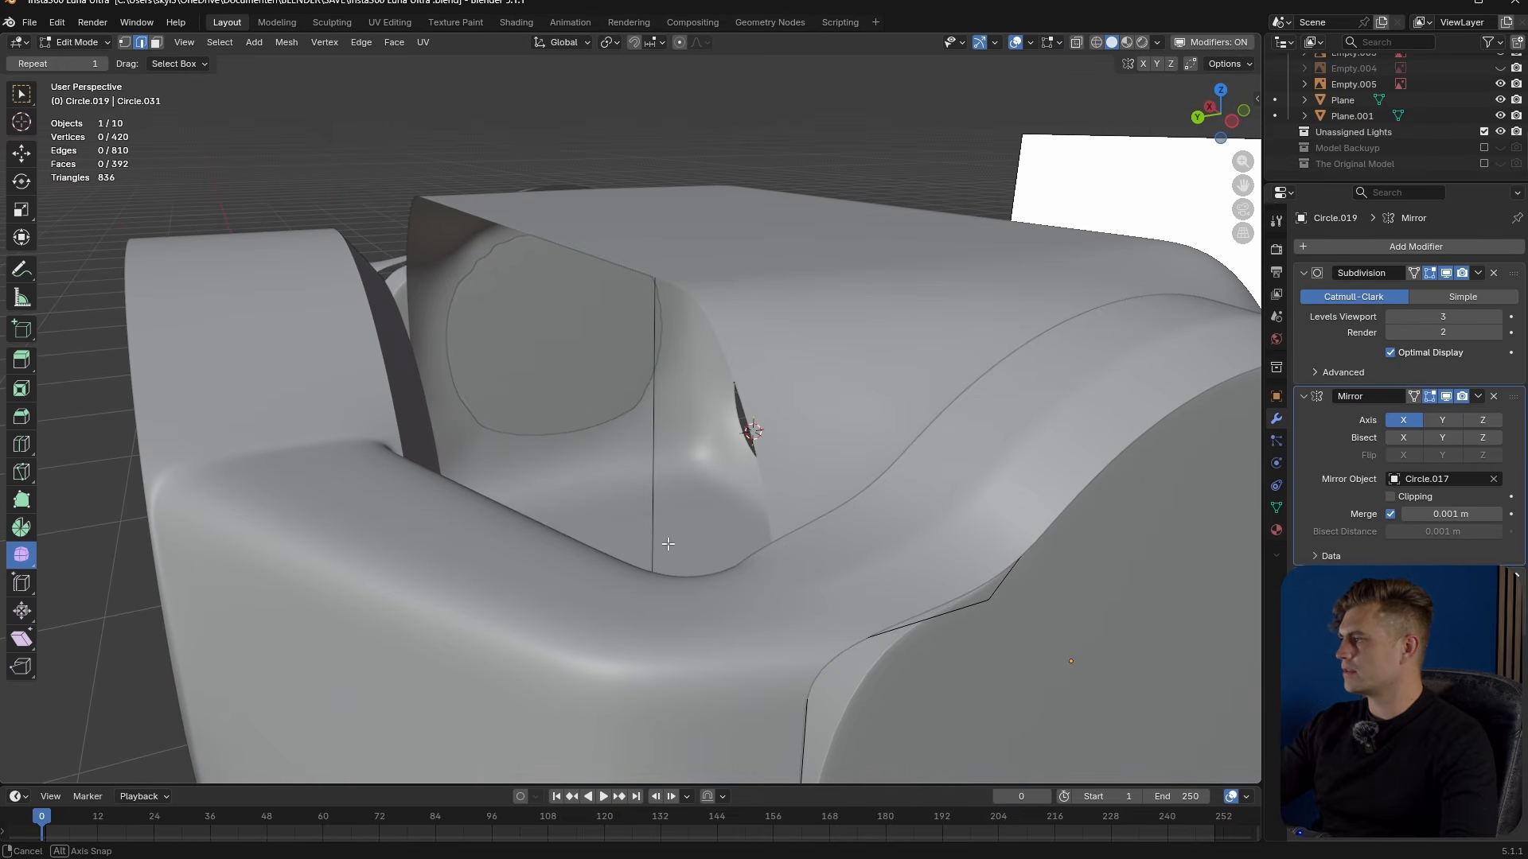
key(alt+Tab)
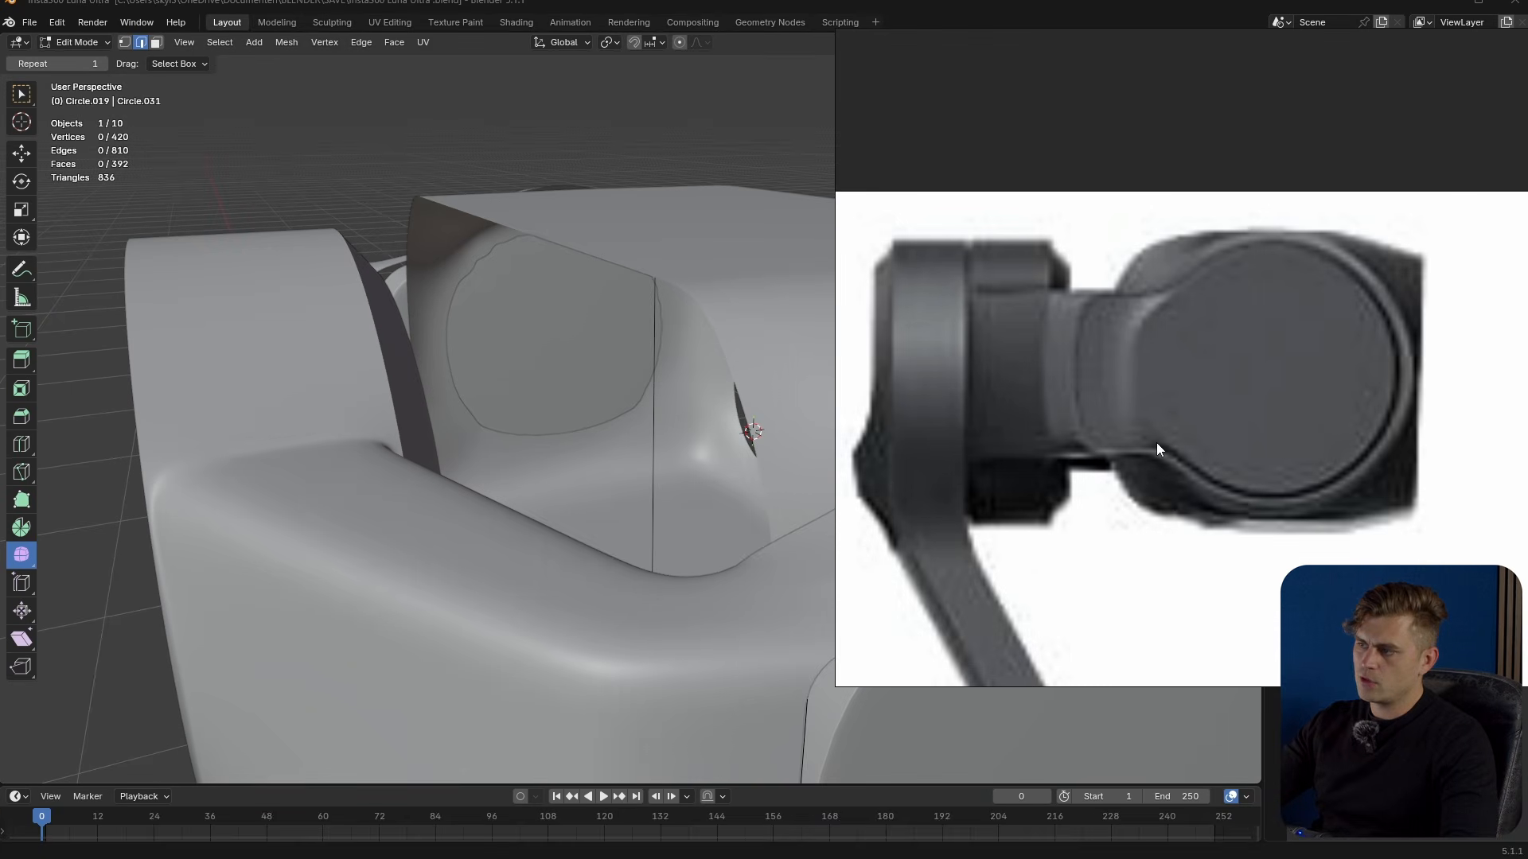
scroll(524, 555, down, 2)
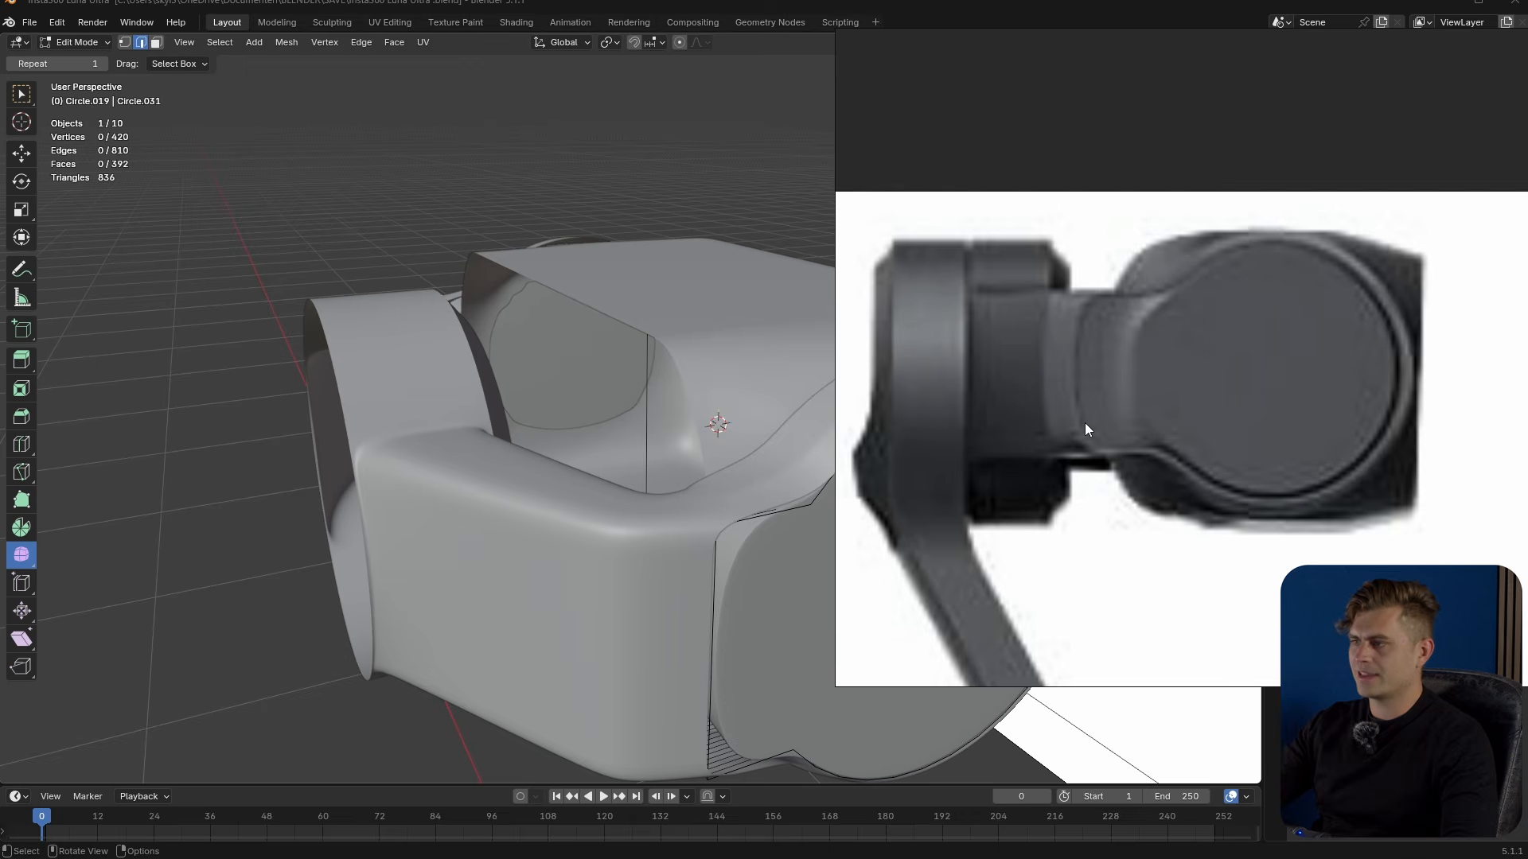
key(alt+Tab)
middle_drag(778, 495, 644, 418)
scroll(710, 494, up, 3)
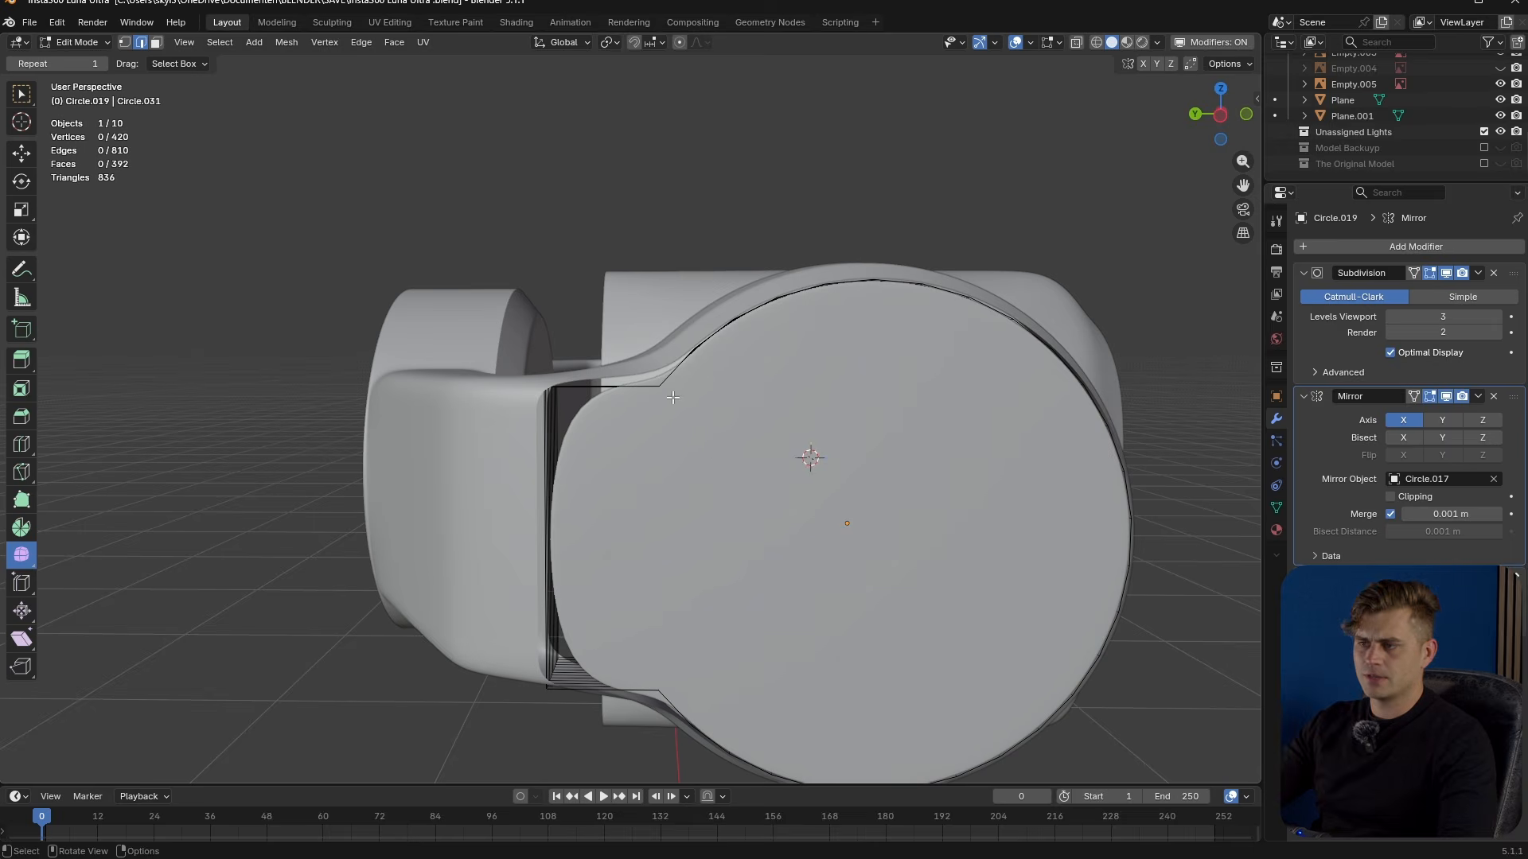
- Select the side panel's upper and lower neck corner edges and scale them along Z to about 1.085
key(alt+z)
drag(636, 411, 635, 414)
shift+middle_drag(671, 495, 672, 457)
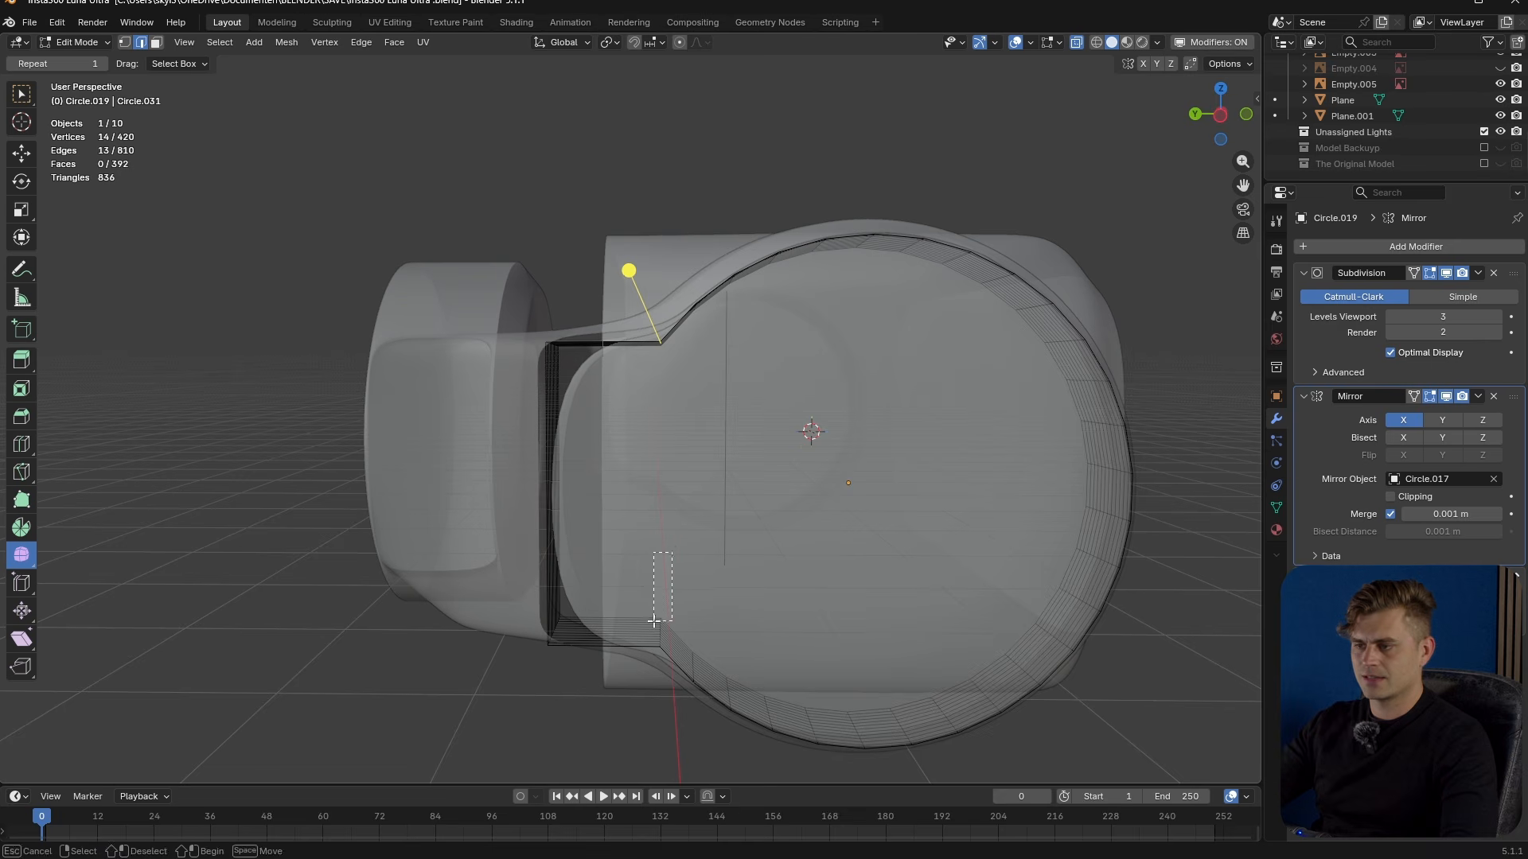
key(s)
key(z)
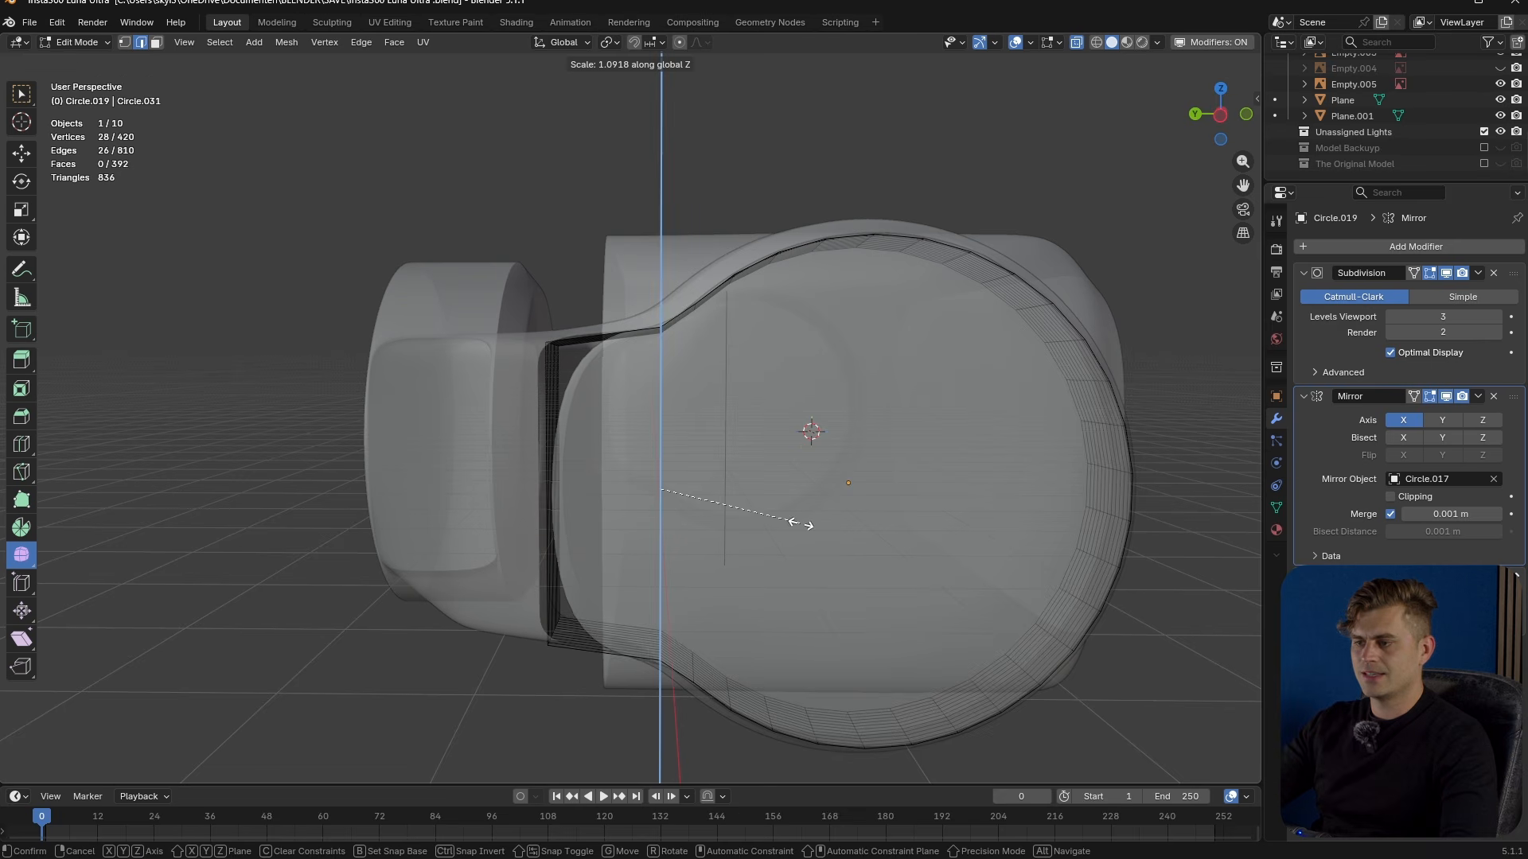
click(802, 523)
key(alt+z)
scroll(786, 519, up, 5)
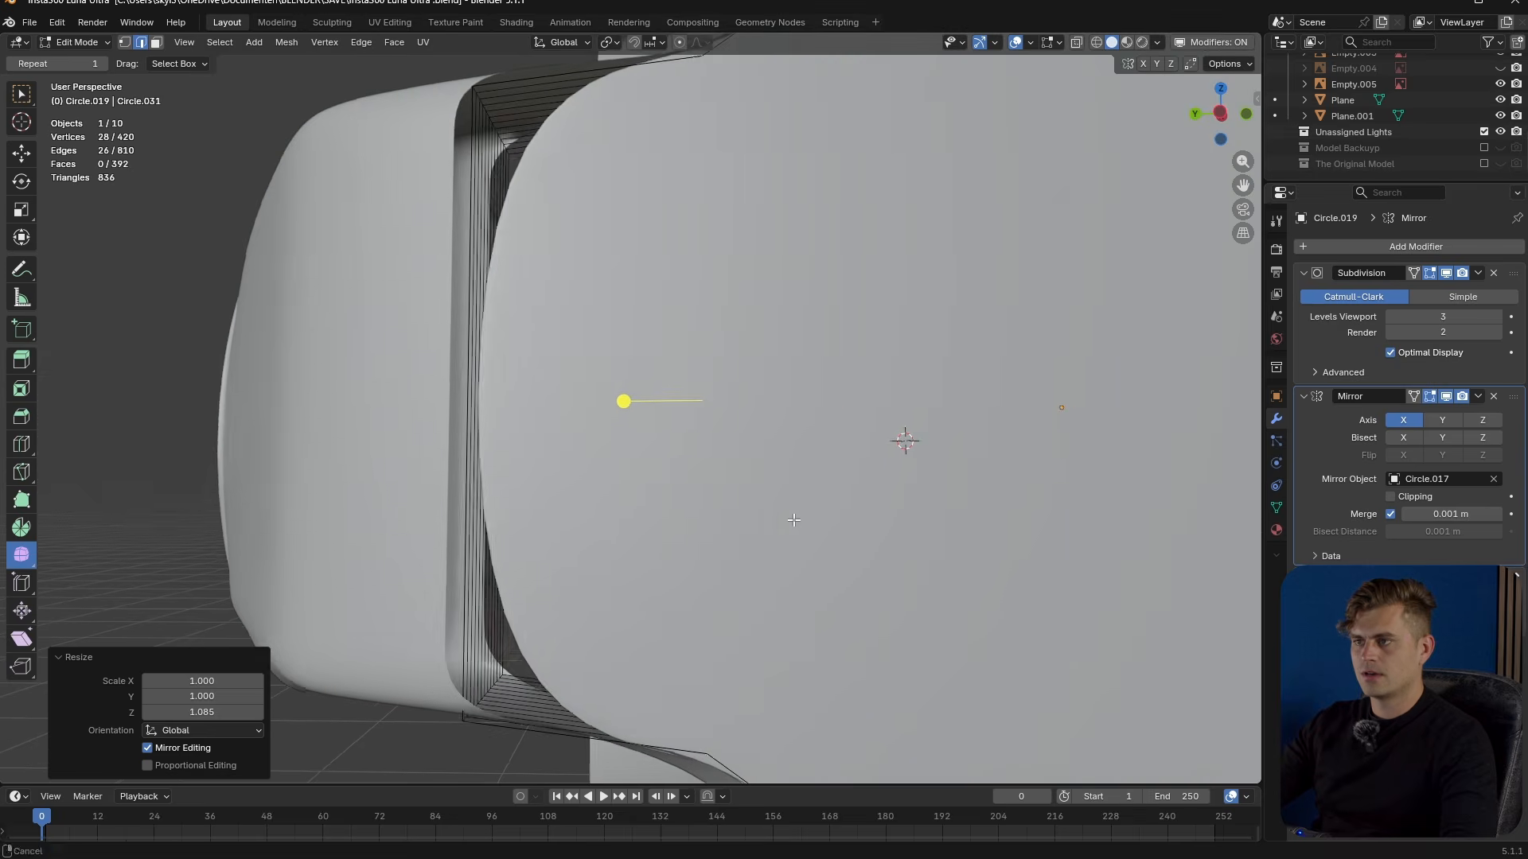
- Fine-tune the spacing of the two neck corners by scaling them along Z to about 1.006
scroll(786, 519, down, 5)
mouse_move(786, 520)
middle_down()
mouse_move(786, 572)
mouse_move(777, 460)
mouse_move(791, 461)
mouse_move(784, 526)
middle_up()
key(s)
key(z)
click(773, 553)
- Move only the lower neck corner edges of the side panel about 0.0018 m along Z
scroll(798, 443, up, 1)
key(alt+z)
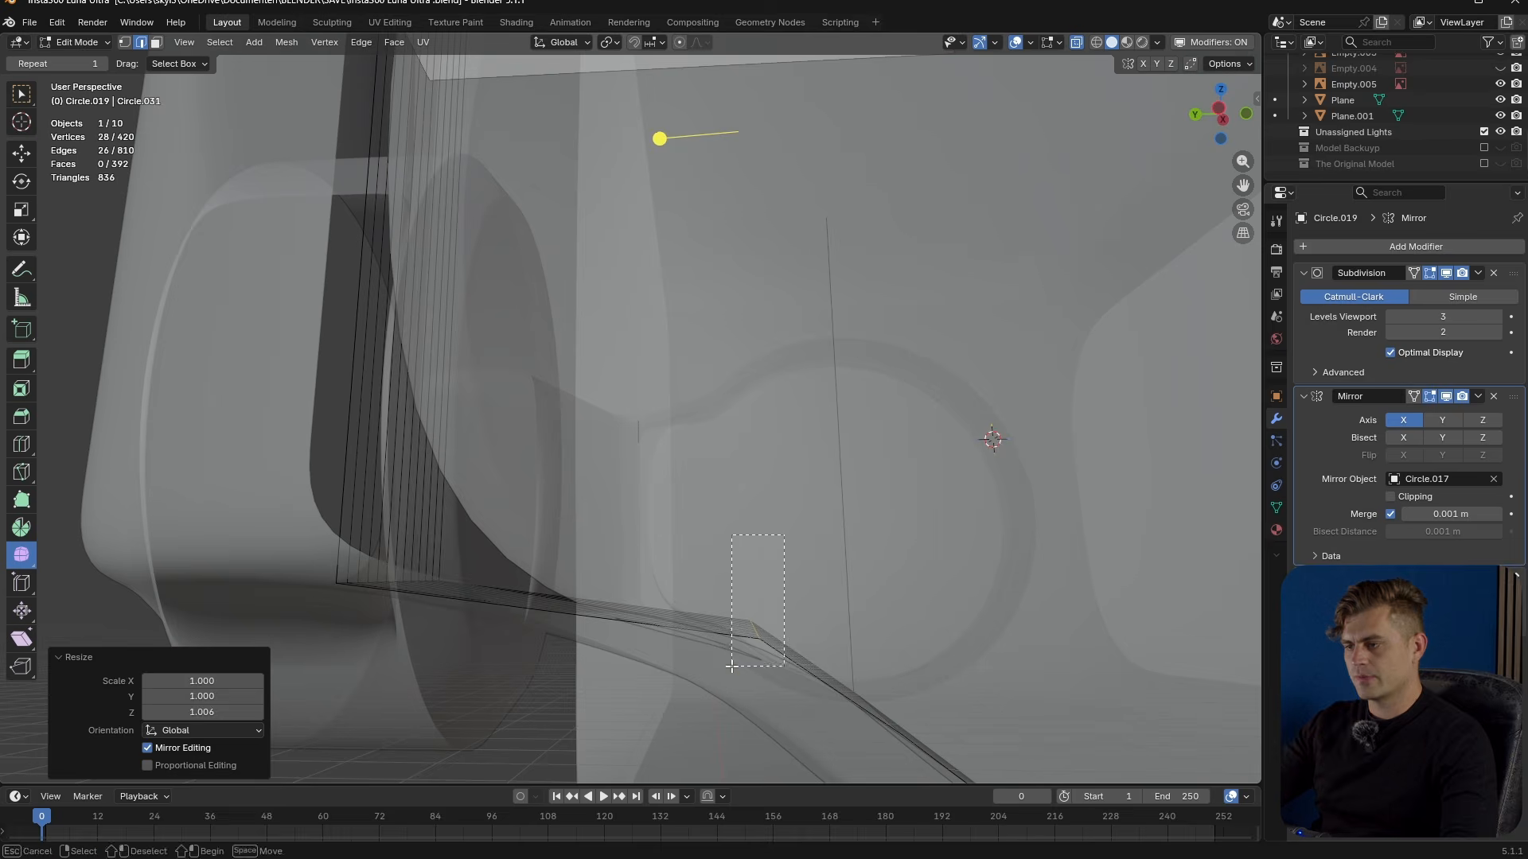
drag(731, 667, 733, 665)
key(alt+z)
key(g)
key(z)
click(812, 488)
scroll(624, 515, up, 3)
- Isolate the side panel and dissolve the closely spaced parallel edge loops around its thickness
middle_drag(624, 515, 477, 416)
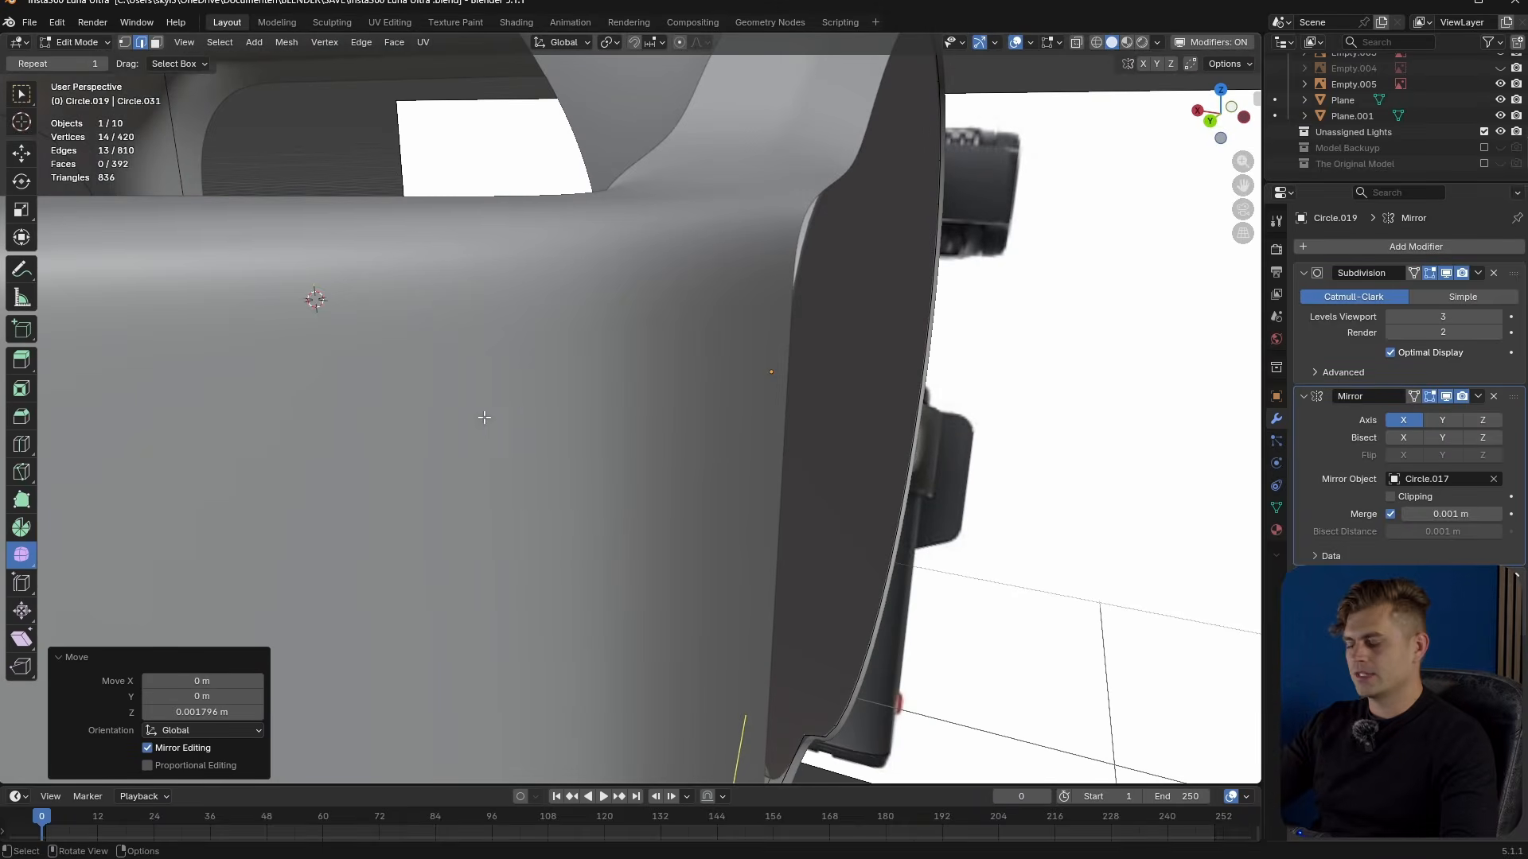
key(slash)
middle_drag(1169, 332, 776, 434)
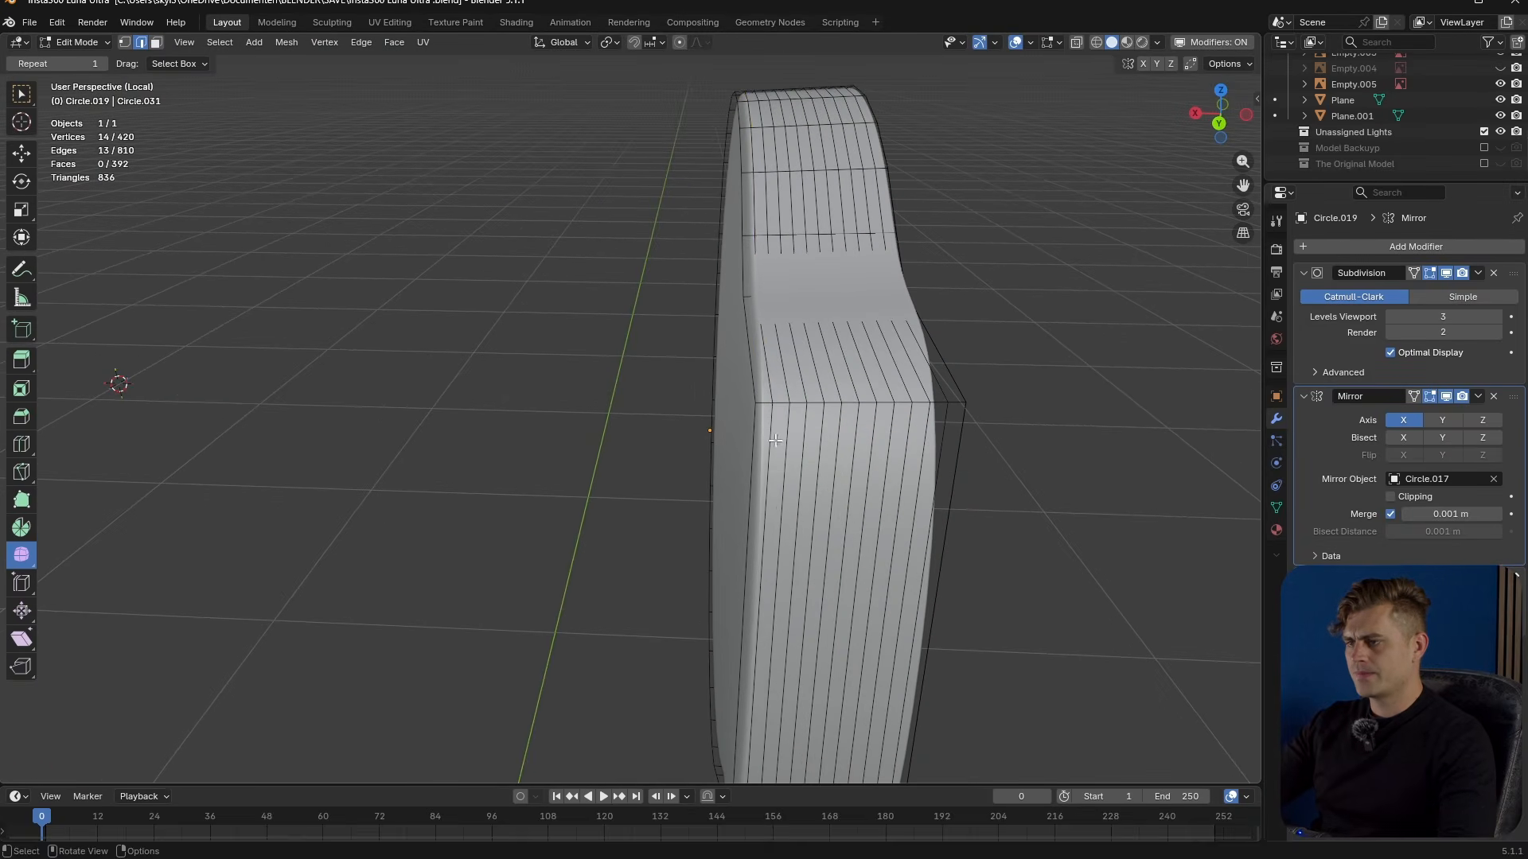
alt+click(774, 432)
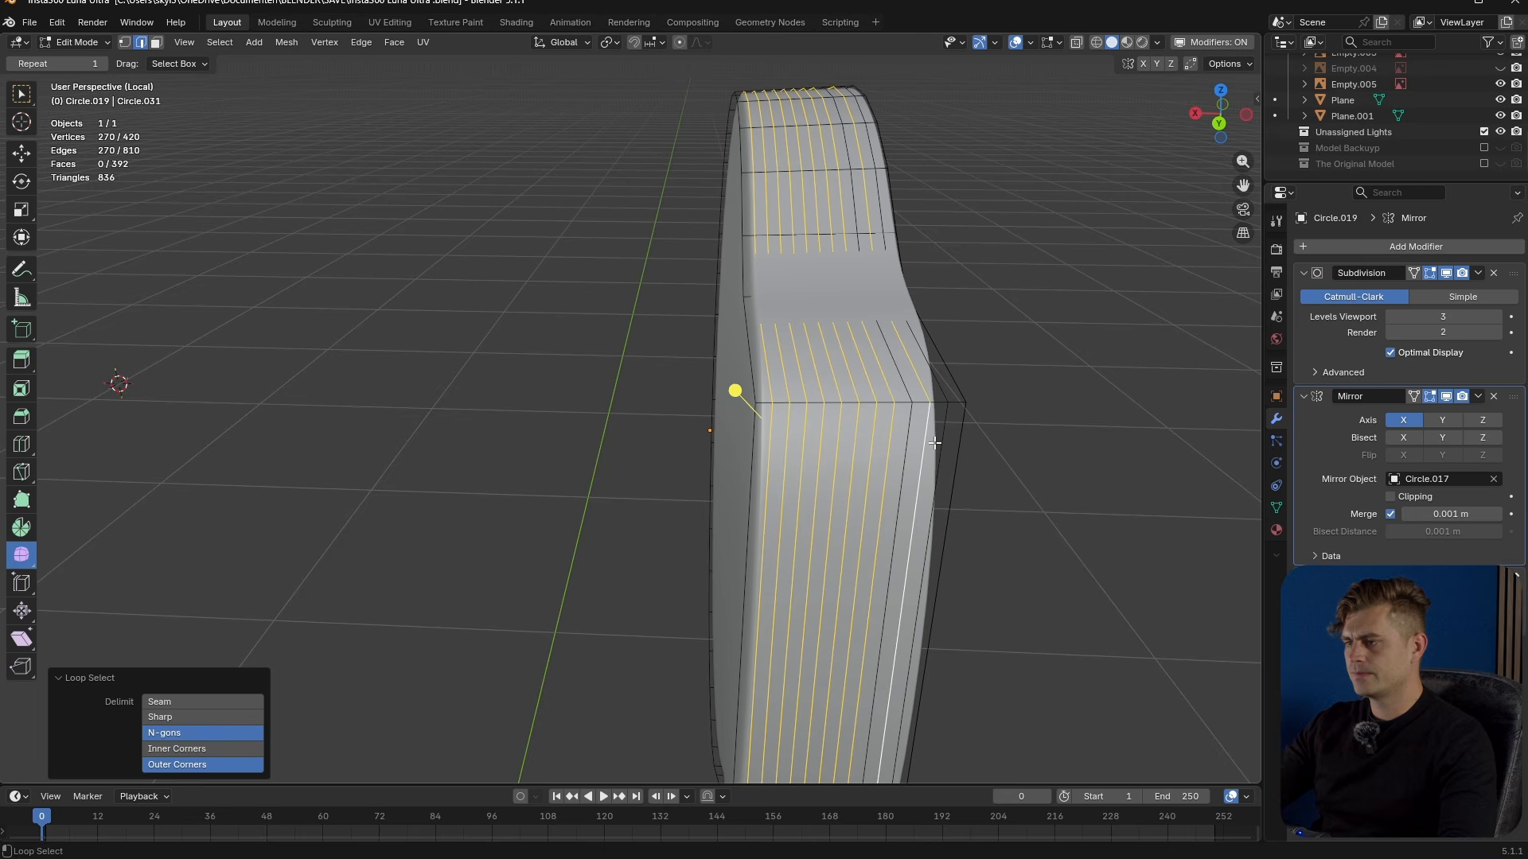
key(x)
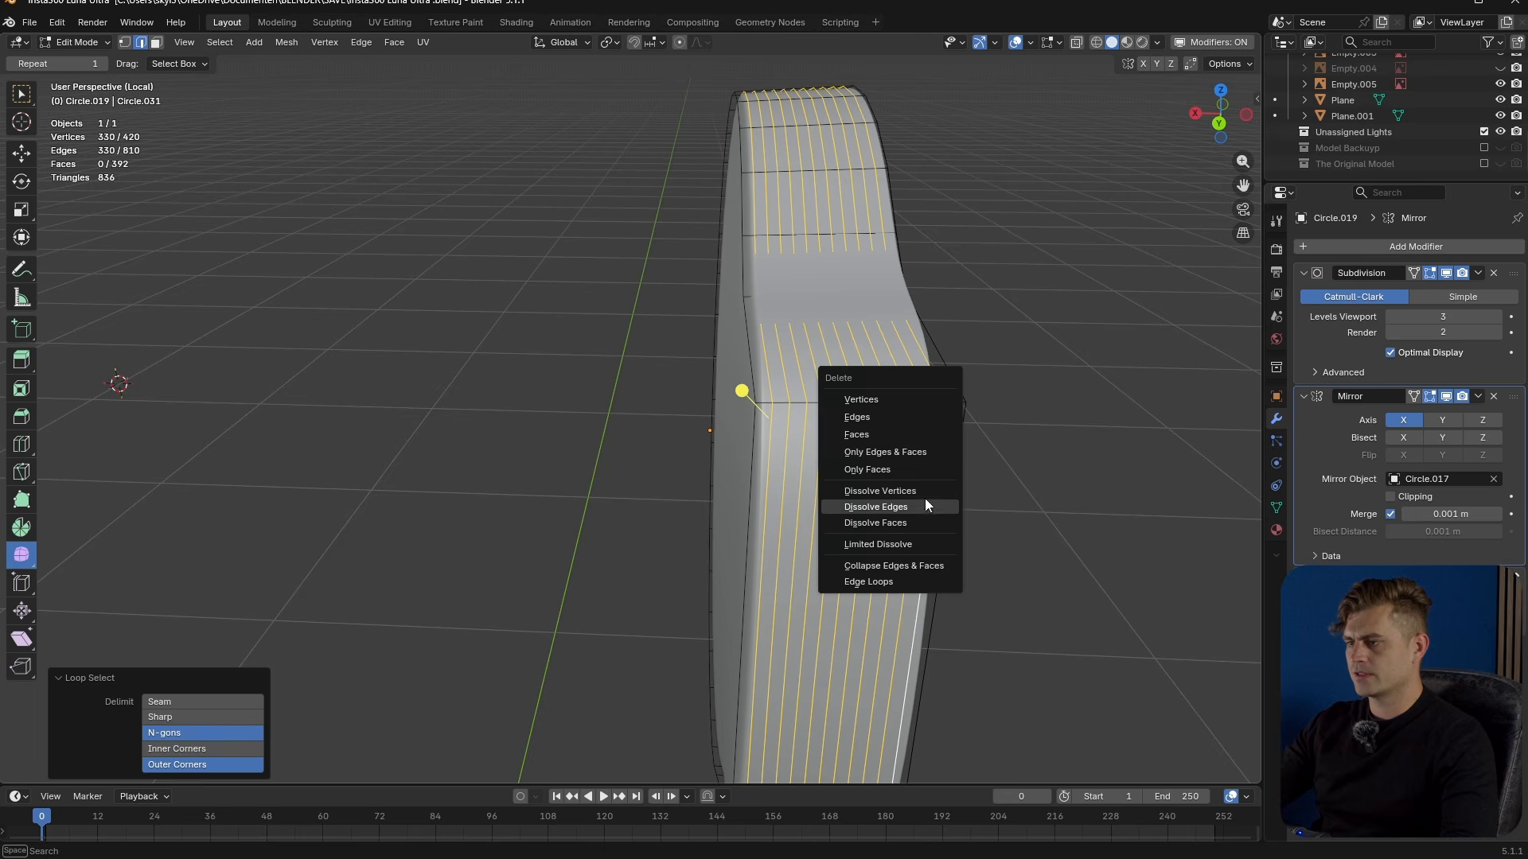
click(923, 507)
- Delete the large inner face of the side panel
middle_drag(923, 507, 691, 333)
alt+click(641, 329)
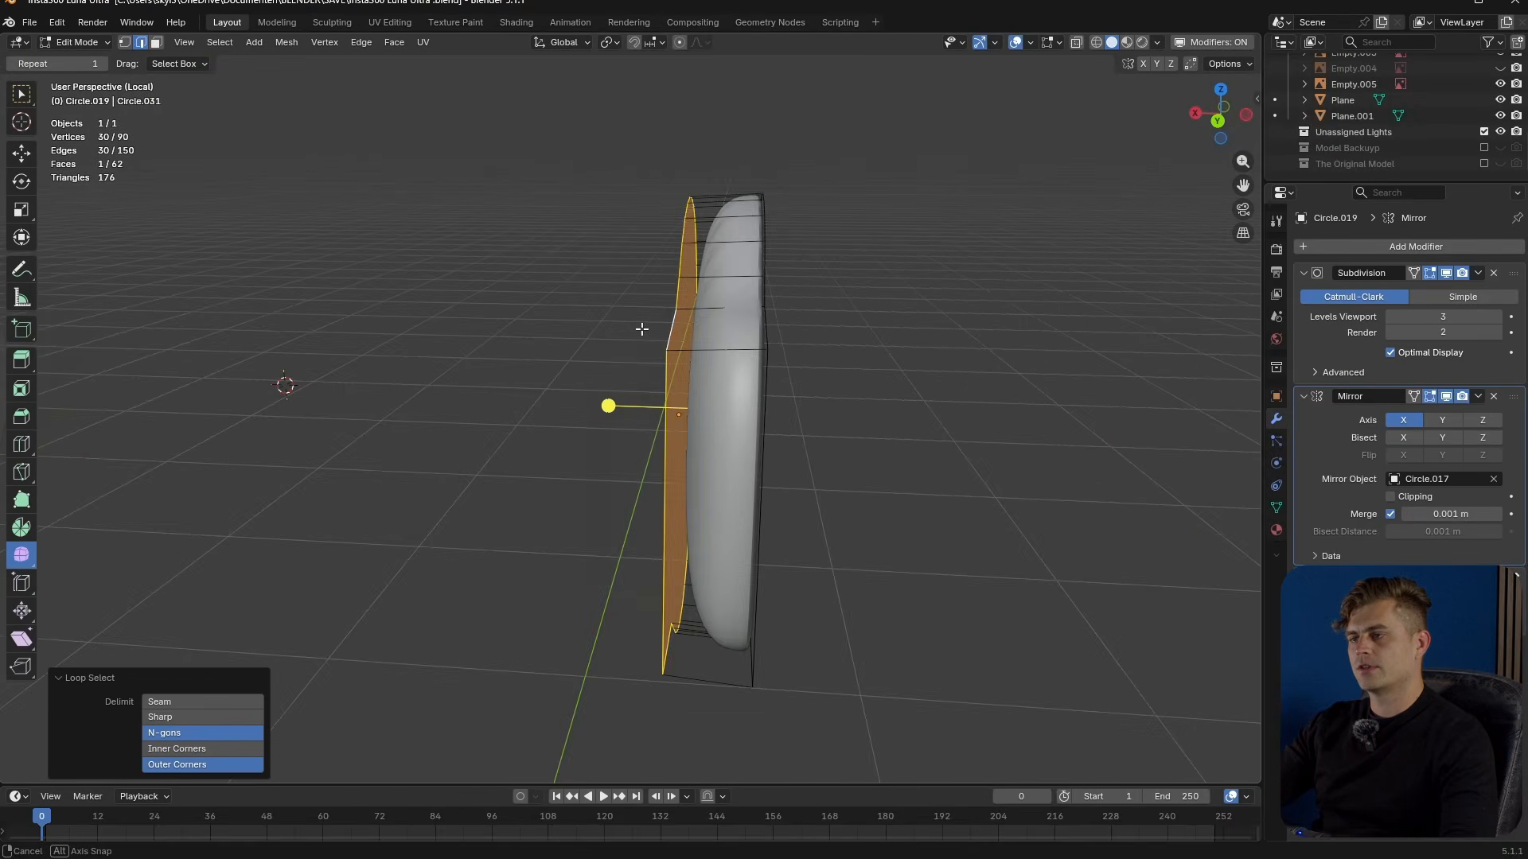
key(x)
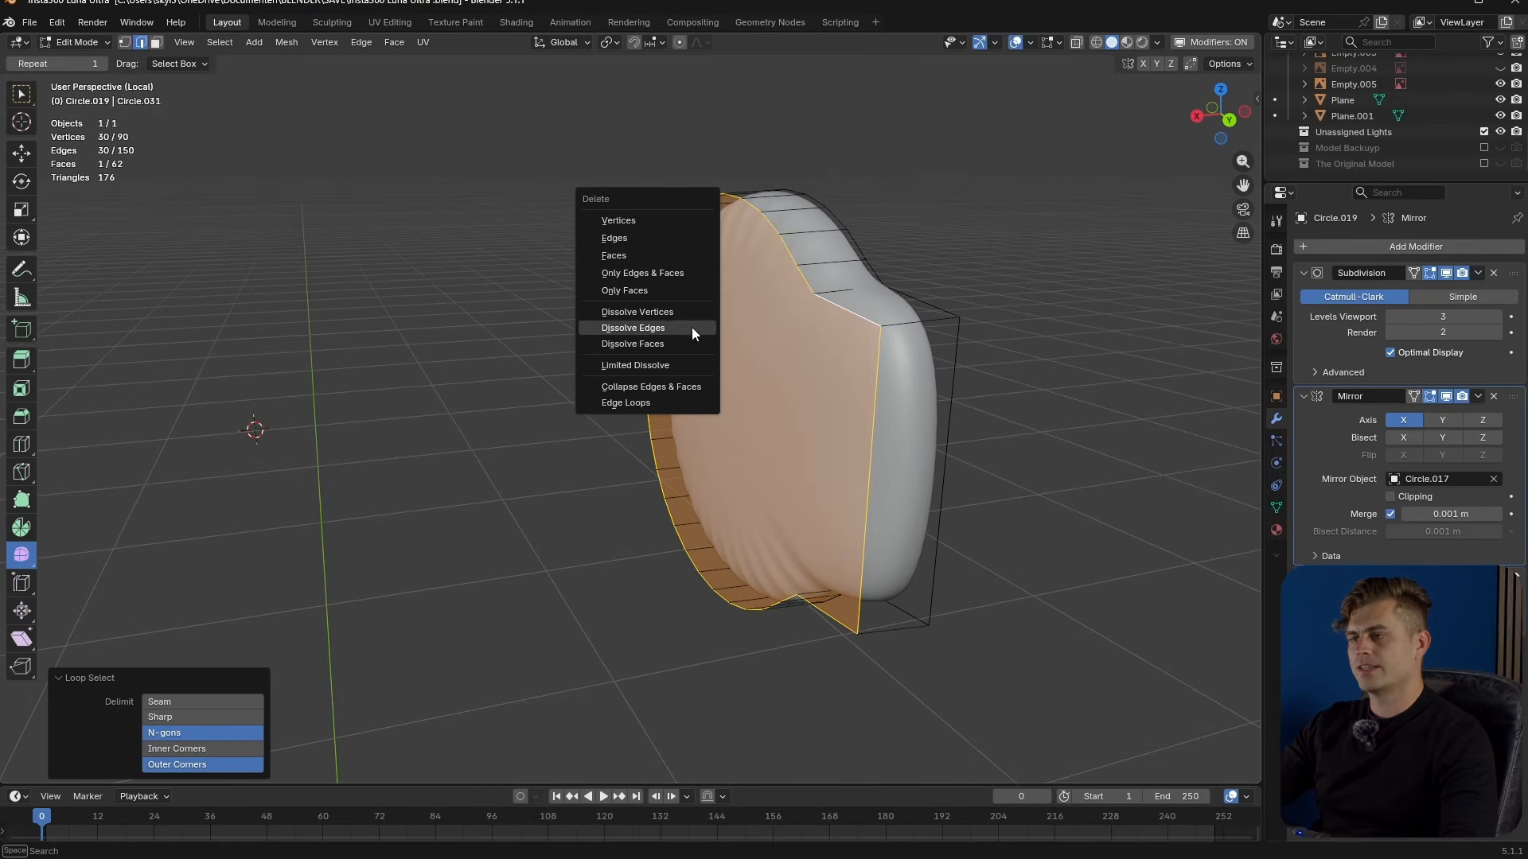
click(655, 255)
- Move the vertical inner edge at the panel's neck end along Y, and leave the isolated view to adjust it against the arm
middle_drag(655, 255, 798, 416)
key(g)
key(y)
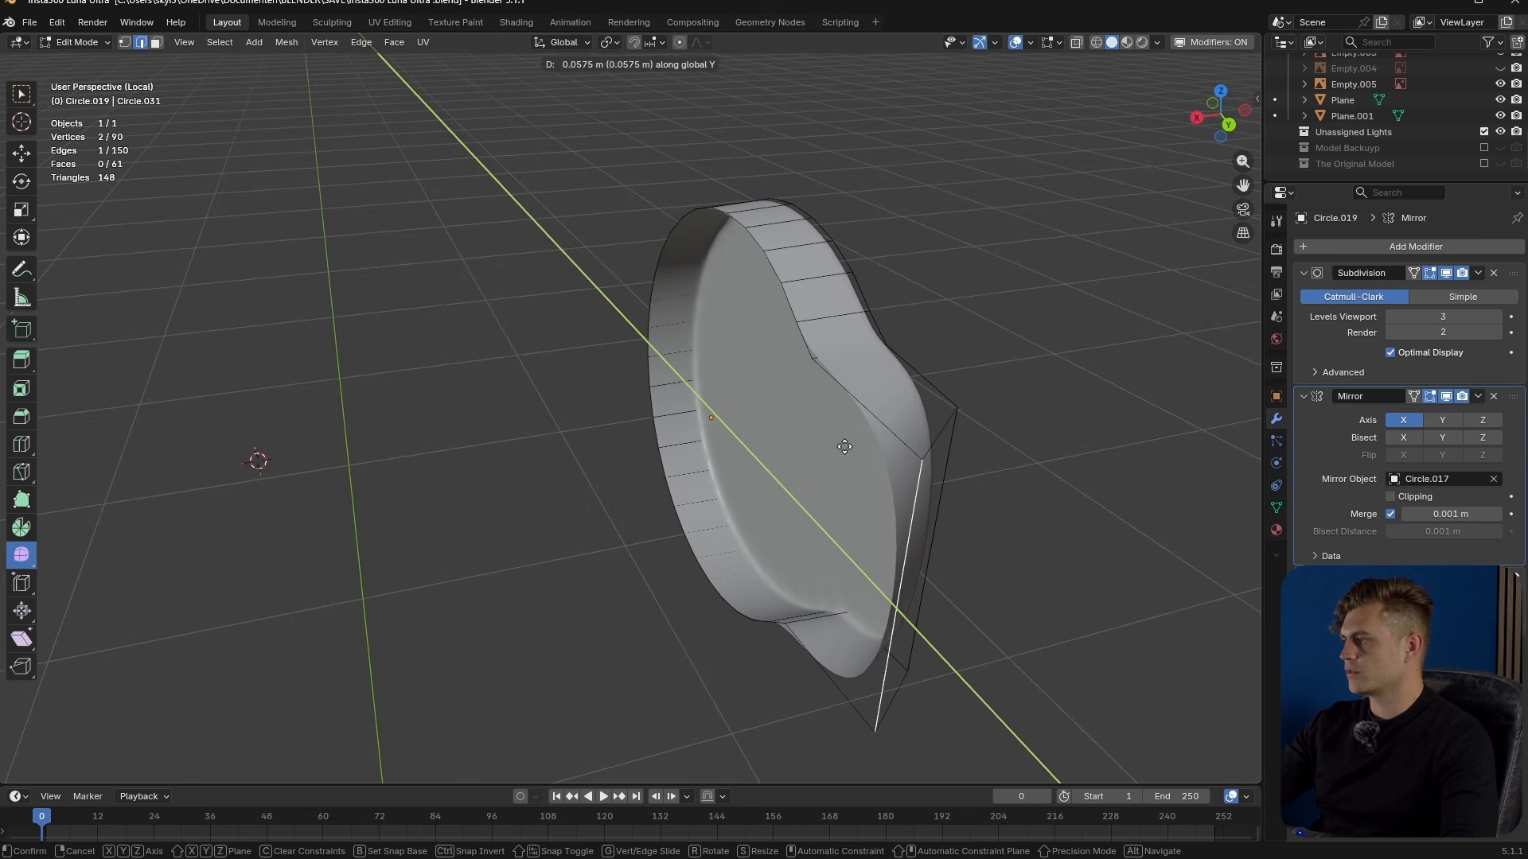
click(875, 460)
middle_drag(874, 460, 705, 399)
key(slash)
key(g)
key(y)
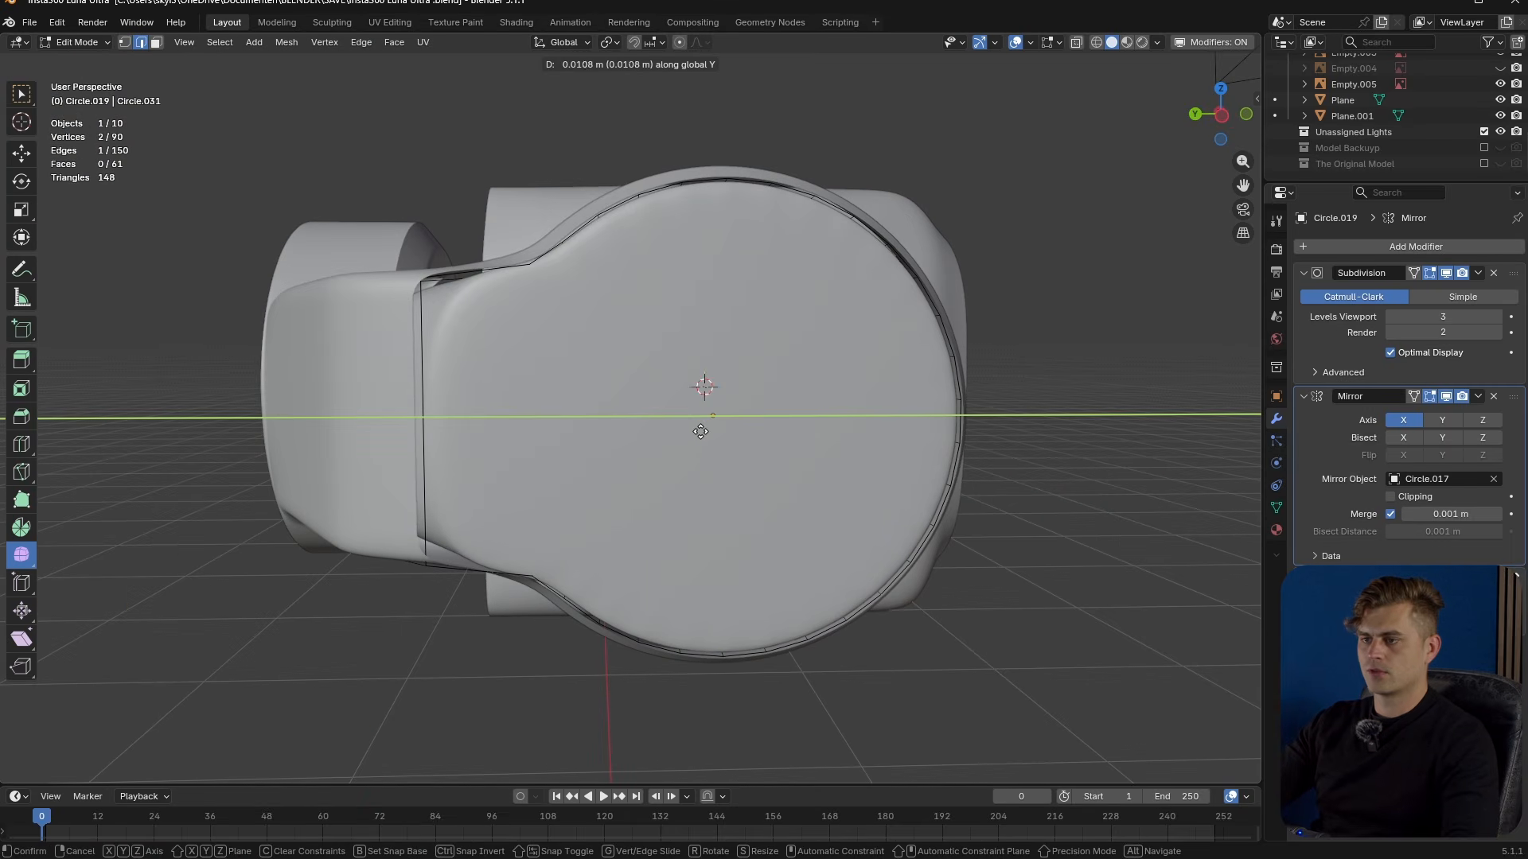
click(707, 431)
- Scale the panel's vertical inner neck edge along Z to about 1.13
middle_drag(272, 423, 406, 446)
key(s)
key(z)
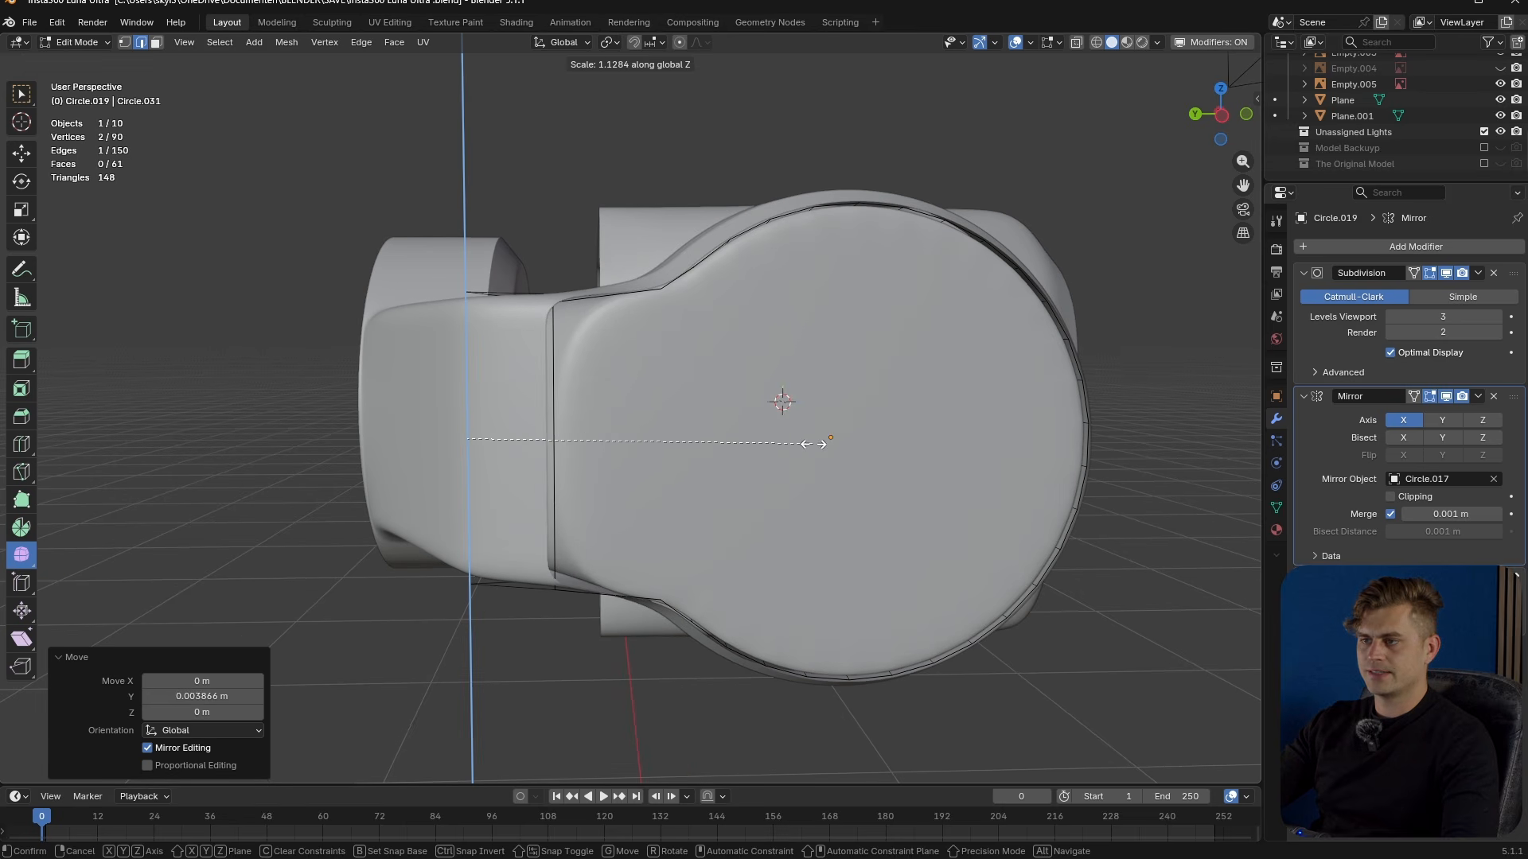
click(815, 444)
- Try to scale the panel's inner neck edge uniformly to about 0.87, and undo the scaling
middle_drag(773, 435, 798, 464)
scroll(656, 469, up, 3)
middle_drag(656, 471, 689, 295)
key(Tab)
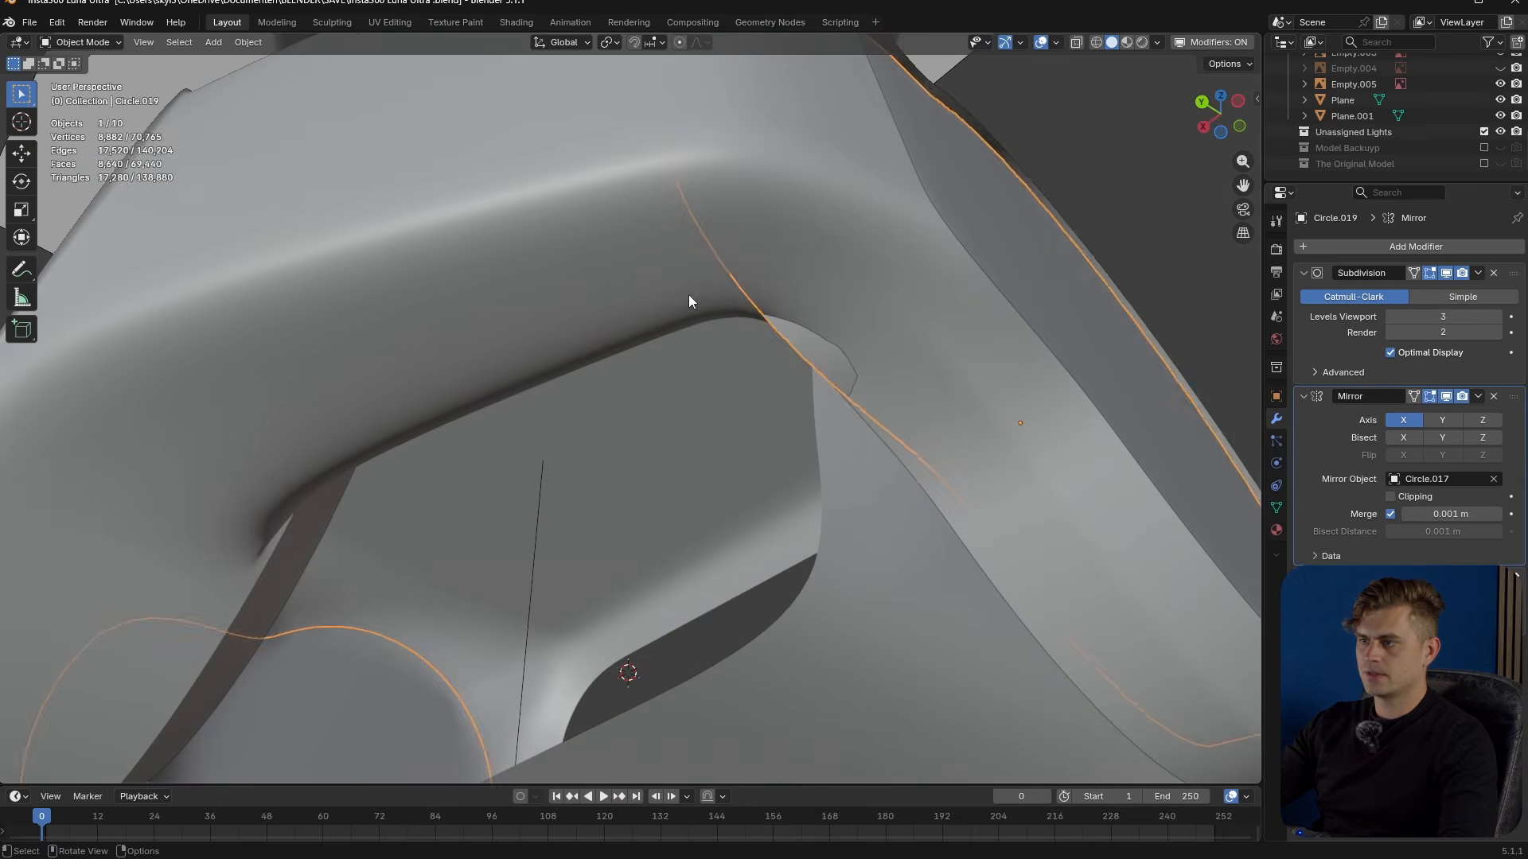
key(Tab)
key(s)
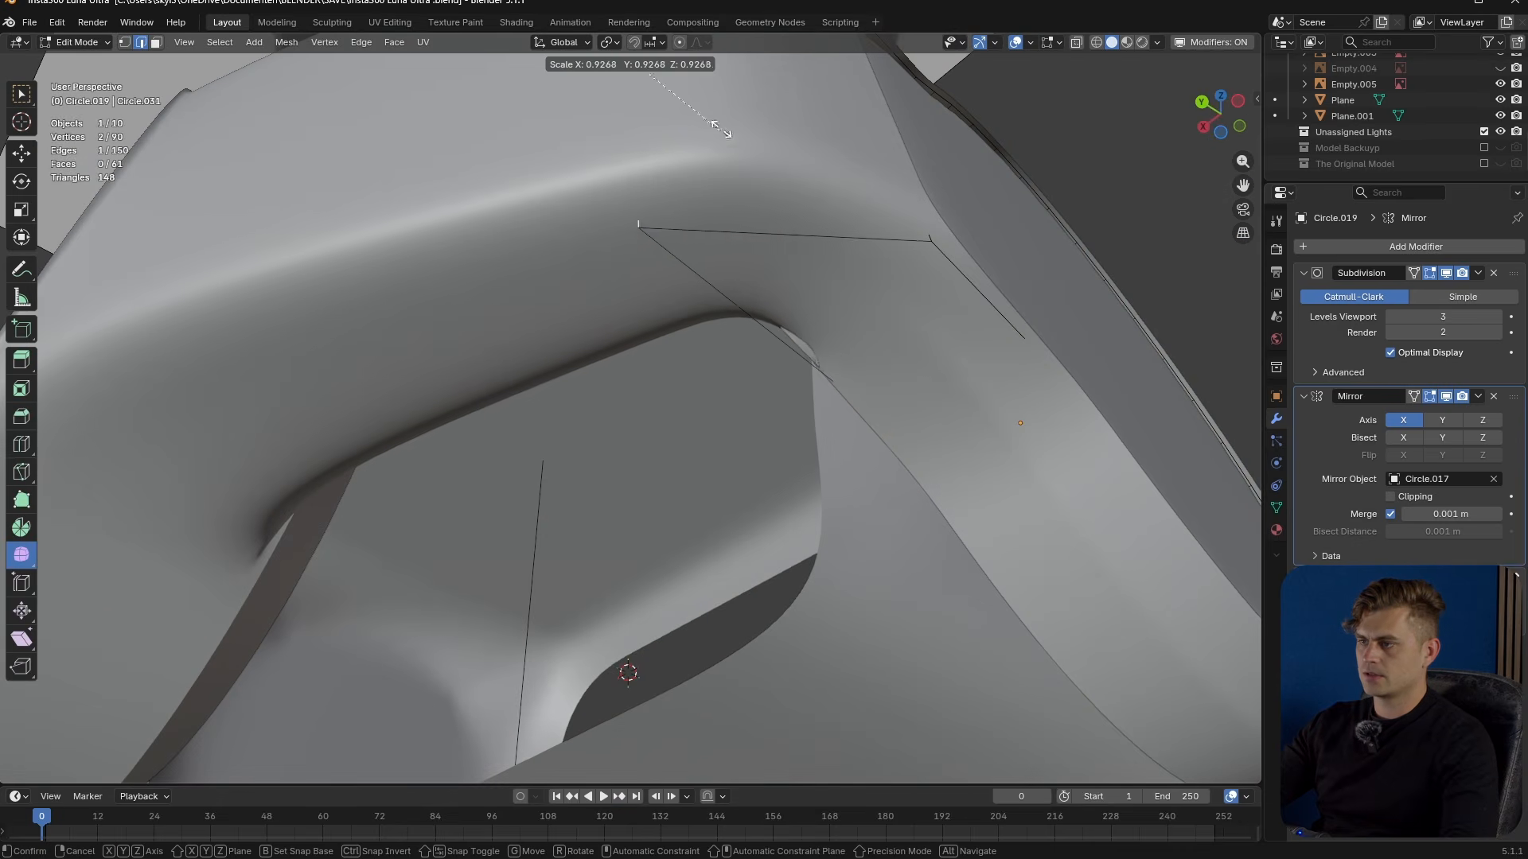
click(715, 690)
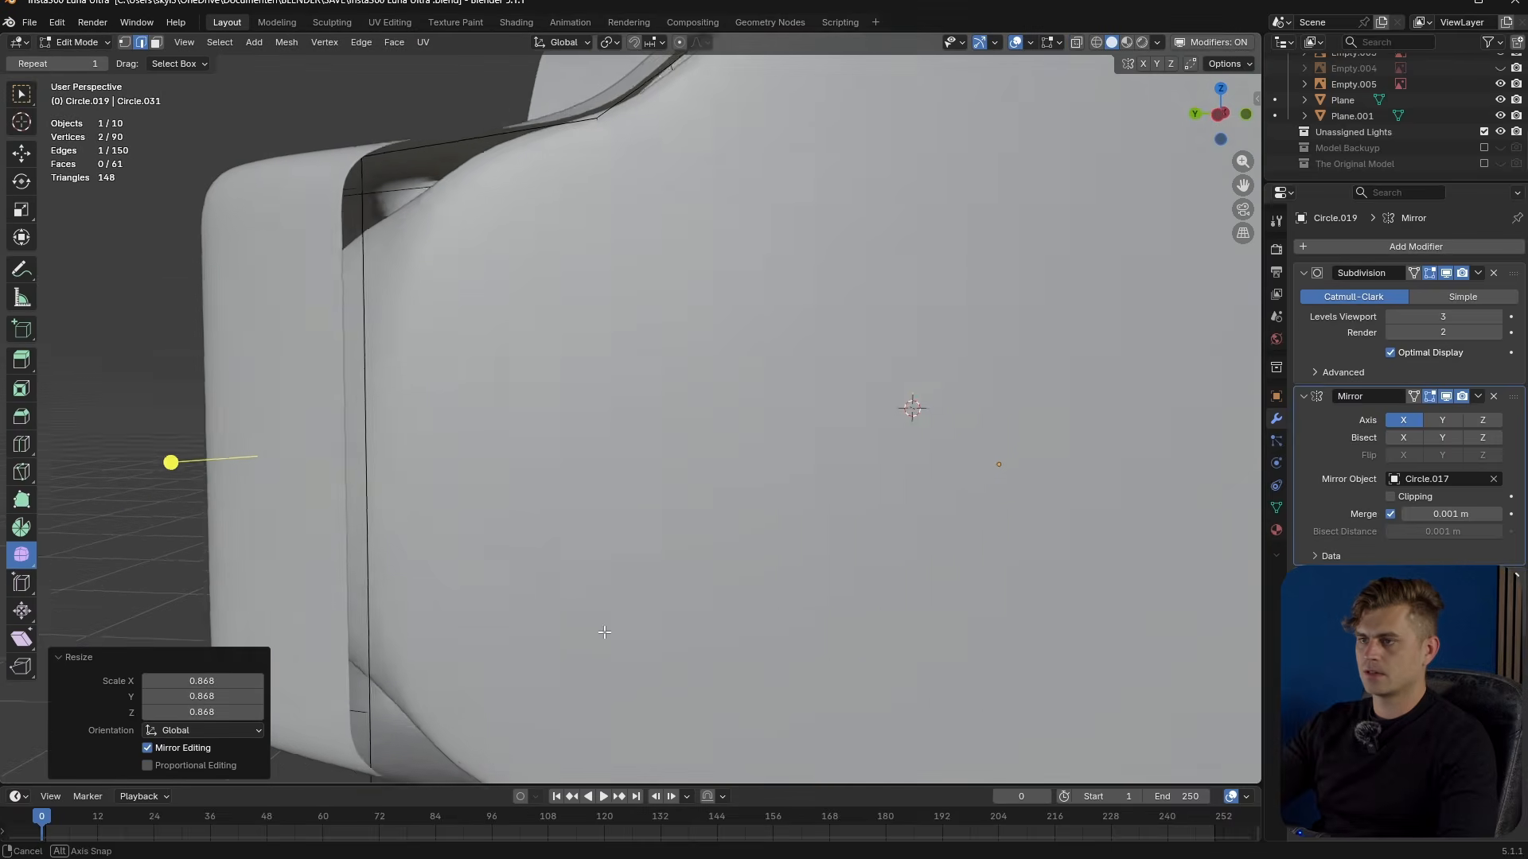
middle_drag(935, 399, 692, 448)
key(ctrl+z)
- Add loop cuts across the side panel's rim and switch to editing the joined housing and arm mesh
key(ctrl+r)
click(650, 471)
key(ctrl+r)
key(Tab)
key(Tab)
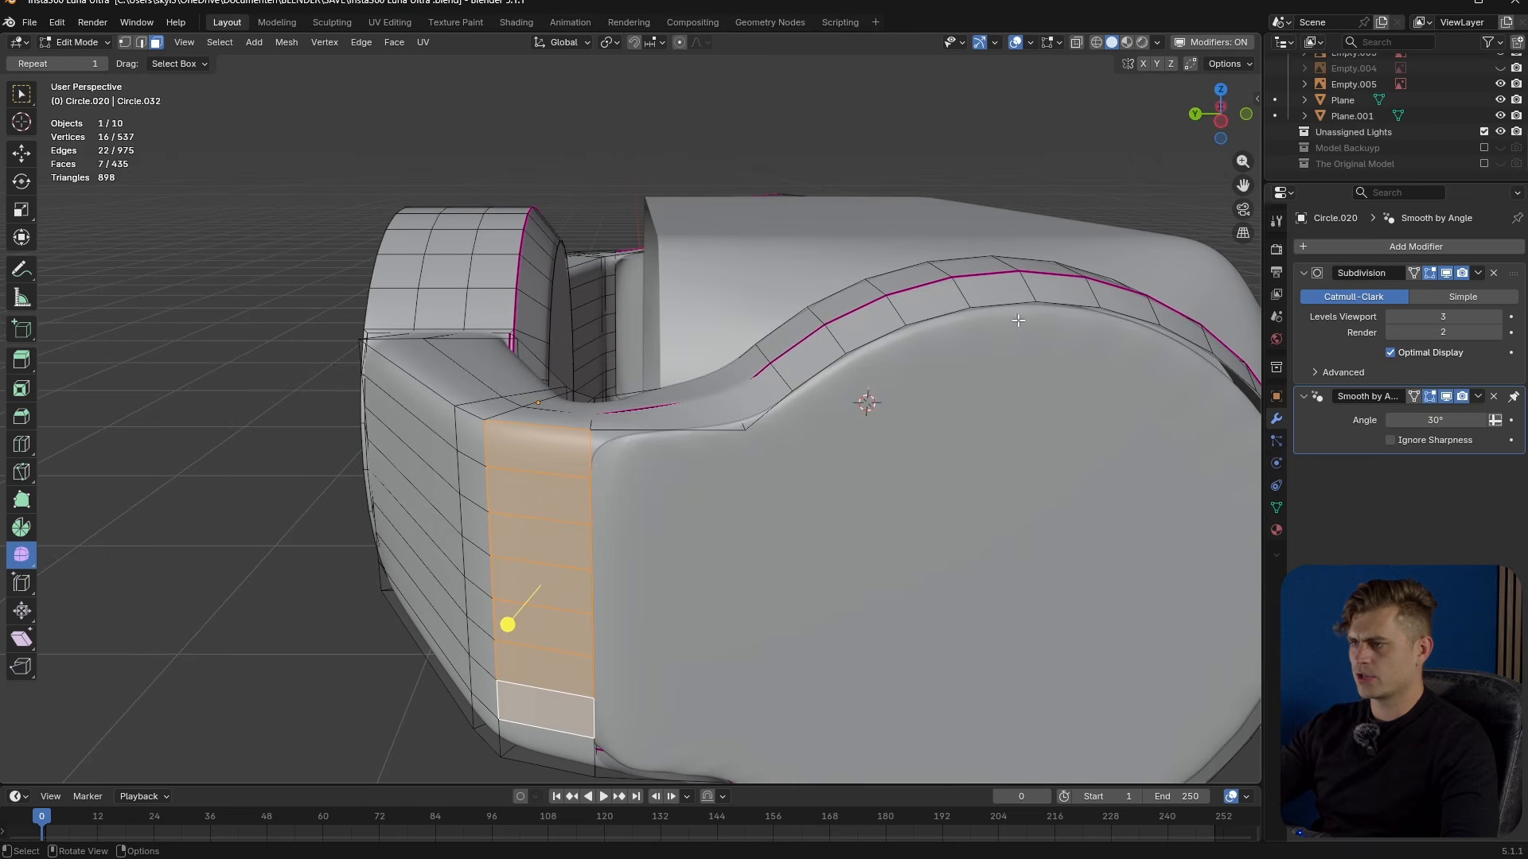
- Extrude the border edge loop of the arm around the side panel inward, scaled to about 0.97
middle_drag(995, 320, 959, 368)
alt+click(870, 340)
alt+click(728, 424)
middle_drag(766, 448, 775, 426)
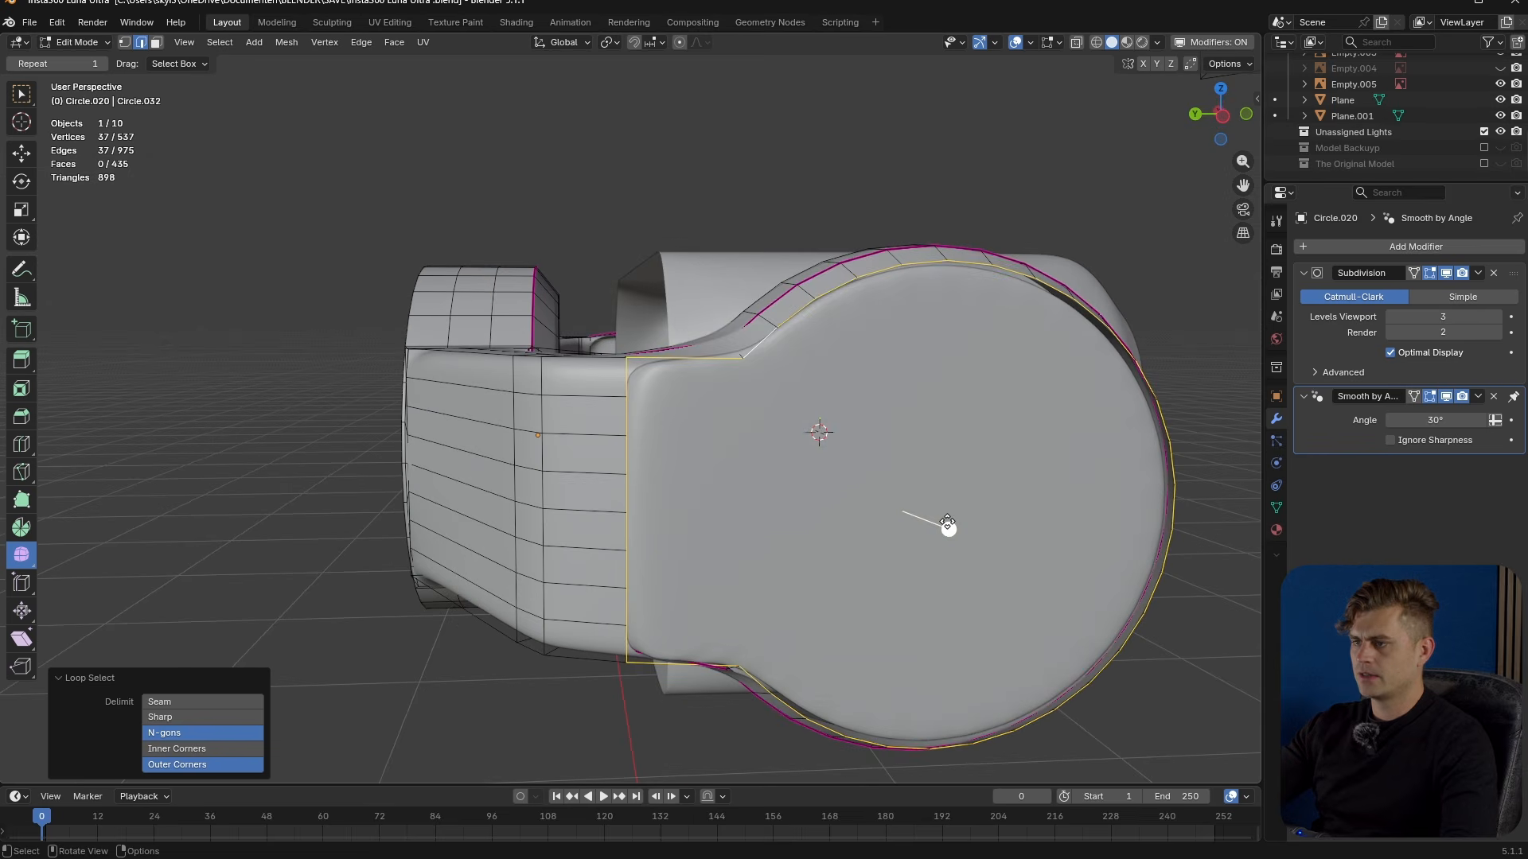
key(e)
key(s)
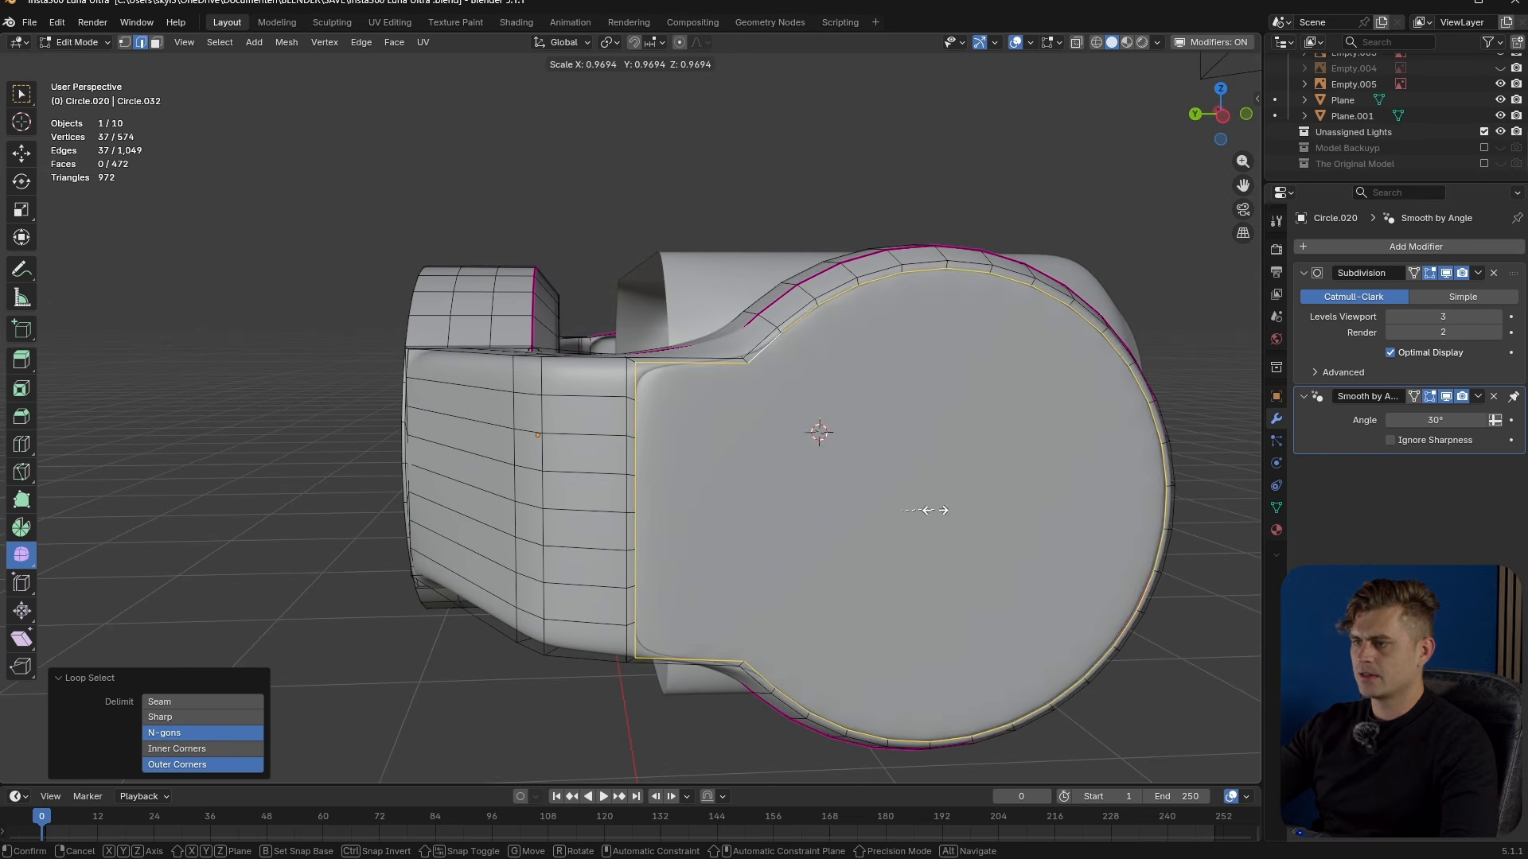
click(934, 509)
middle_drag(927, 511, 655, 535)
- Edit the side panel again and move the vertical edge at its neck end in the negative X direction
key(Tab)
click(885, 516)
key(Tab)
key(Tab)
middle_drag(553, 481, 429, 692)
key(Tab)
alt+click(498, 513)
click(532, 510)
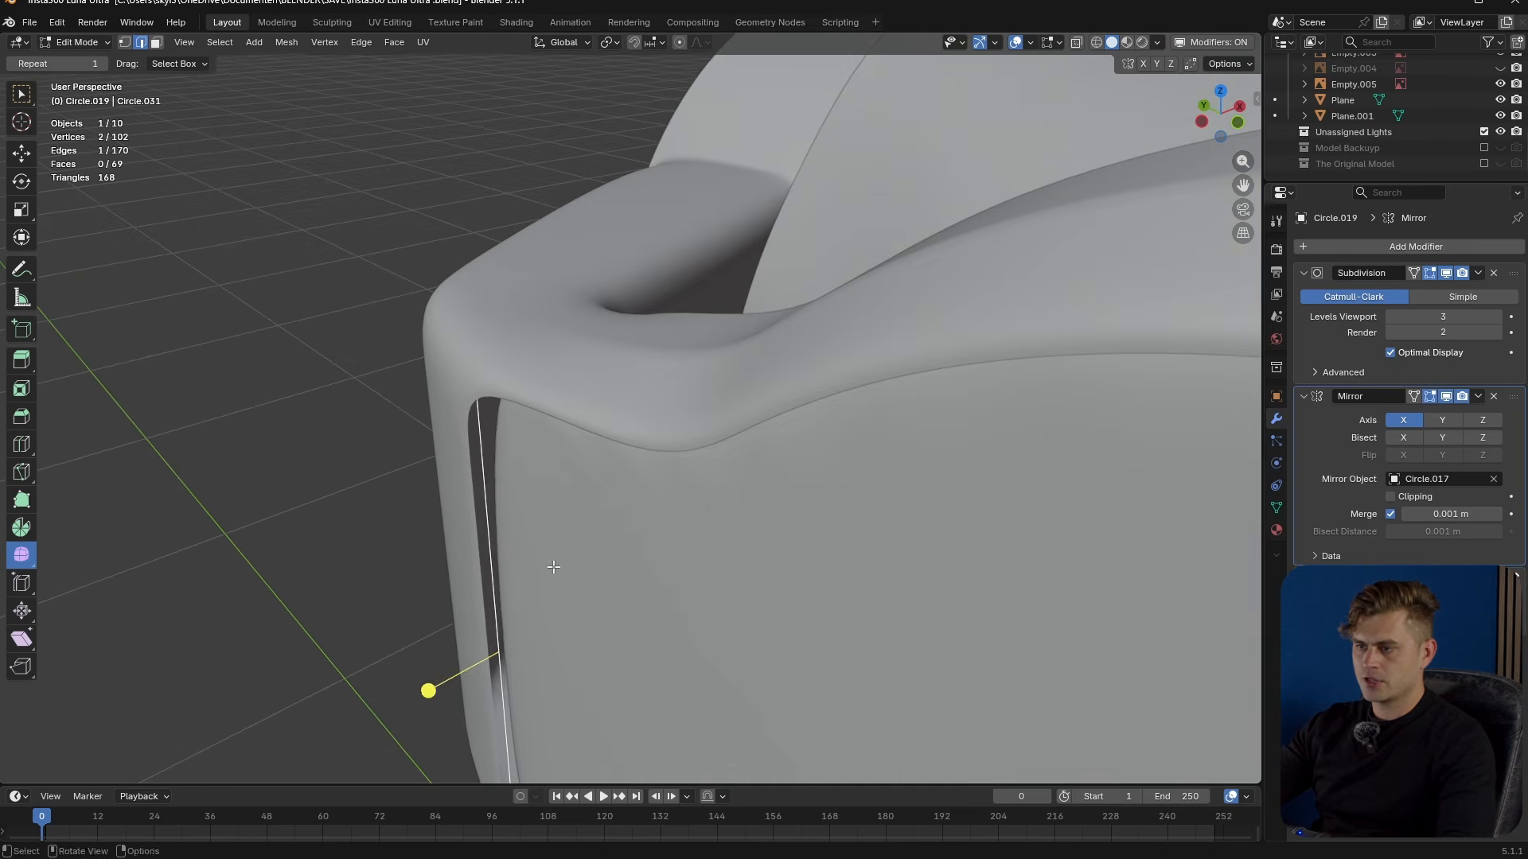
key(g)
key(y)
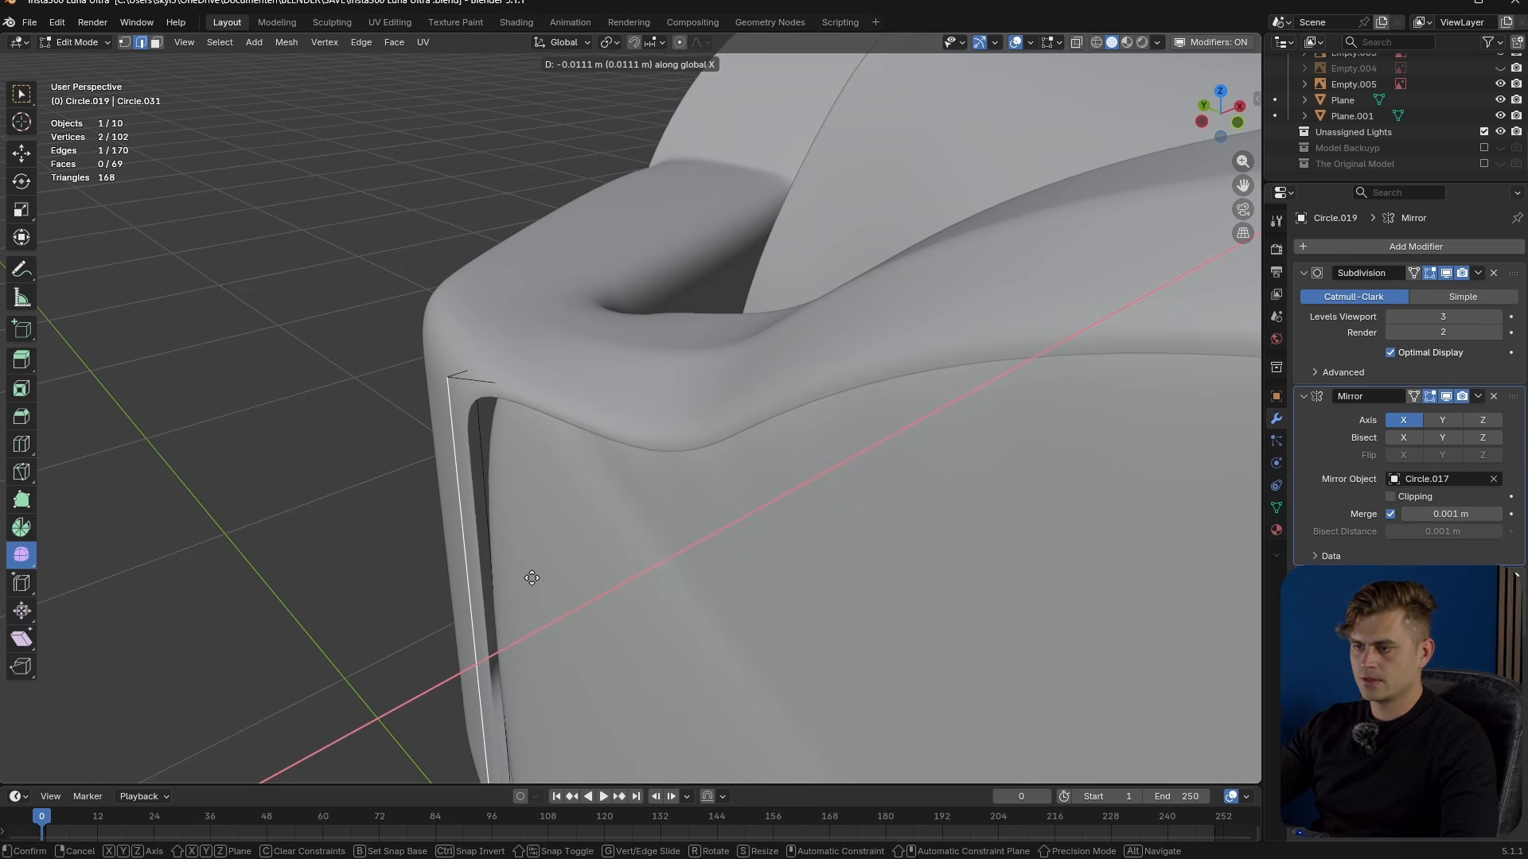
click(519, 582)
- Select the end face at the panel's neck and move it about 0.007 m in the negative X direction
middle_drag(519, 582, 572, 565)
key(alt+z)
scroll(666, 564, up, 4)
key(3)
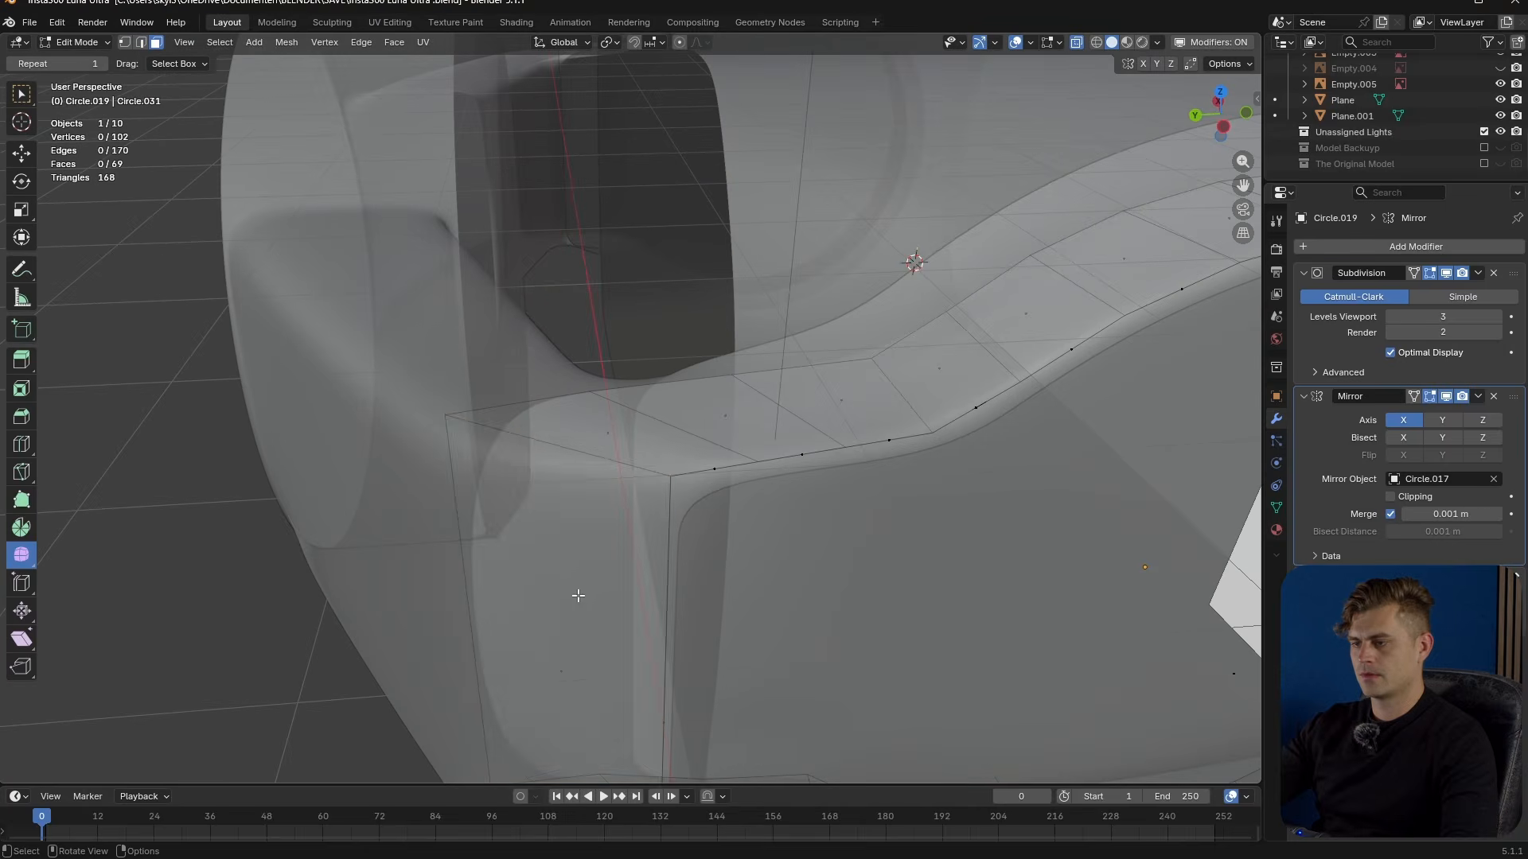
click(573, 680)
key(alt+z)
middle_drag(573, 680, 617, 628)
key(g)
key(y)
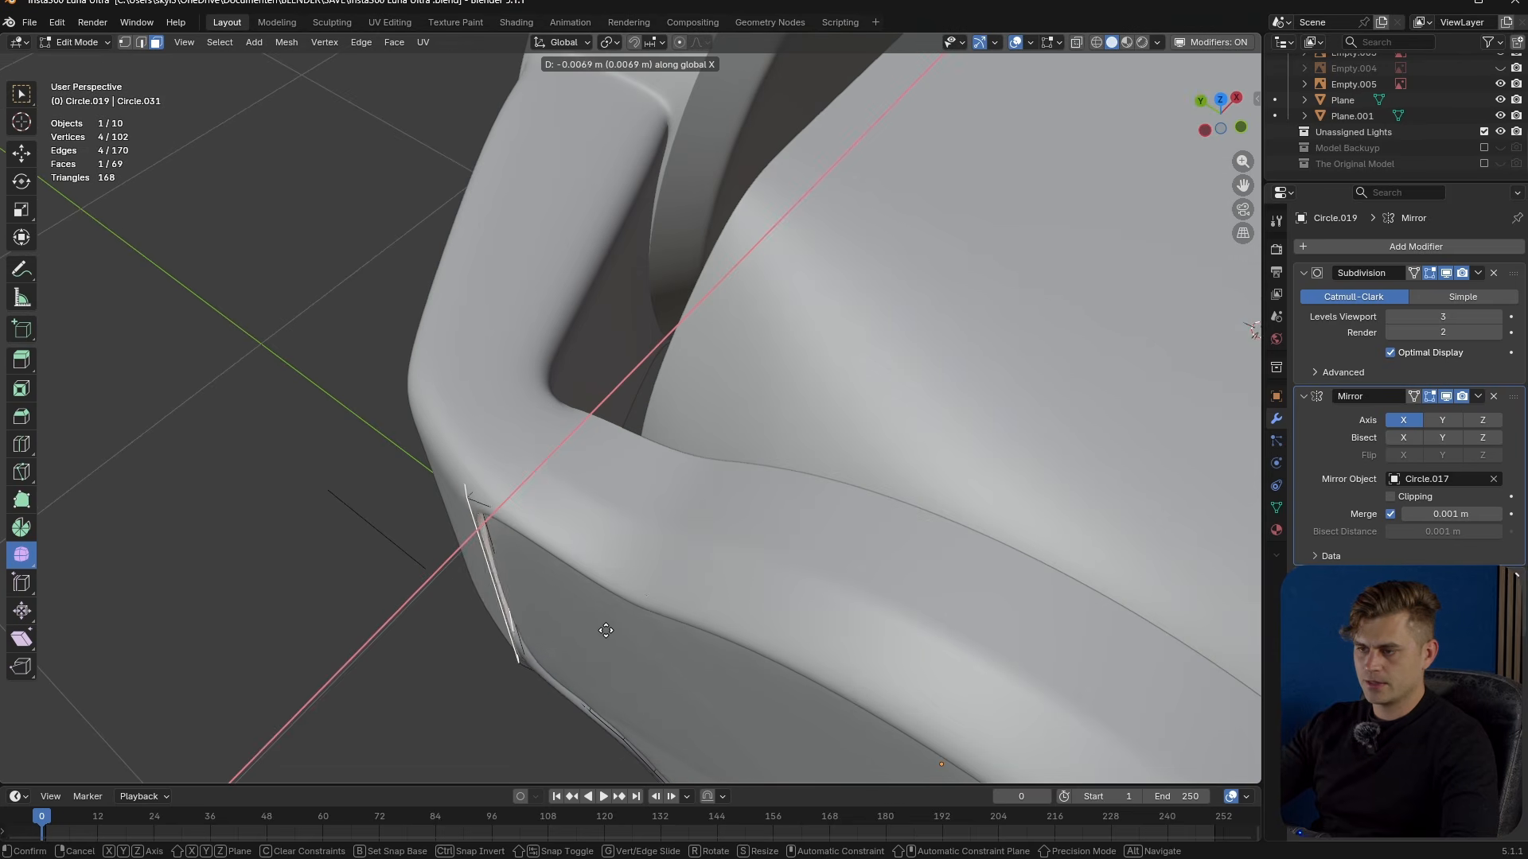
click(601, 632)
- Try to add a centred loop cut near the side panel's neck end
middle_drag(601, 631, 681, 554)
key(ctrl+r)
scroll(417, 466, up, 5)
click(417, 466)
right_click(417, 466)
middle_drag(444, 475, 632, 474)
- Try to inset the large outer face of the side panel
key(Tab)
scroll(538, 461, down, 2)
key(Tab)
key(3)
click(822, 473)
middle_drag(829, 463, 794, 556)
key(i)
click(858, 561)
key(Tab)
scroll(828, 578, down, 2)
click(872, 599)
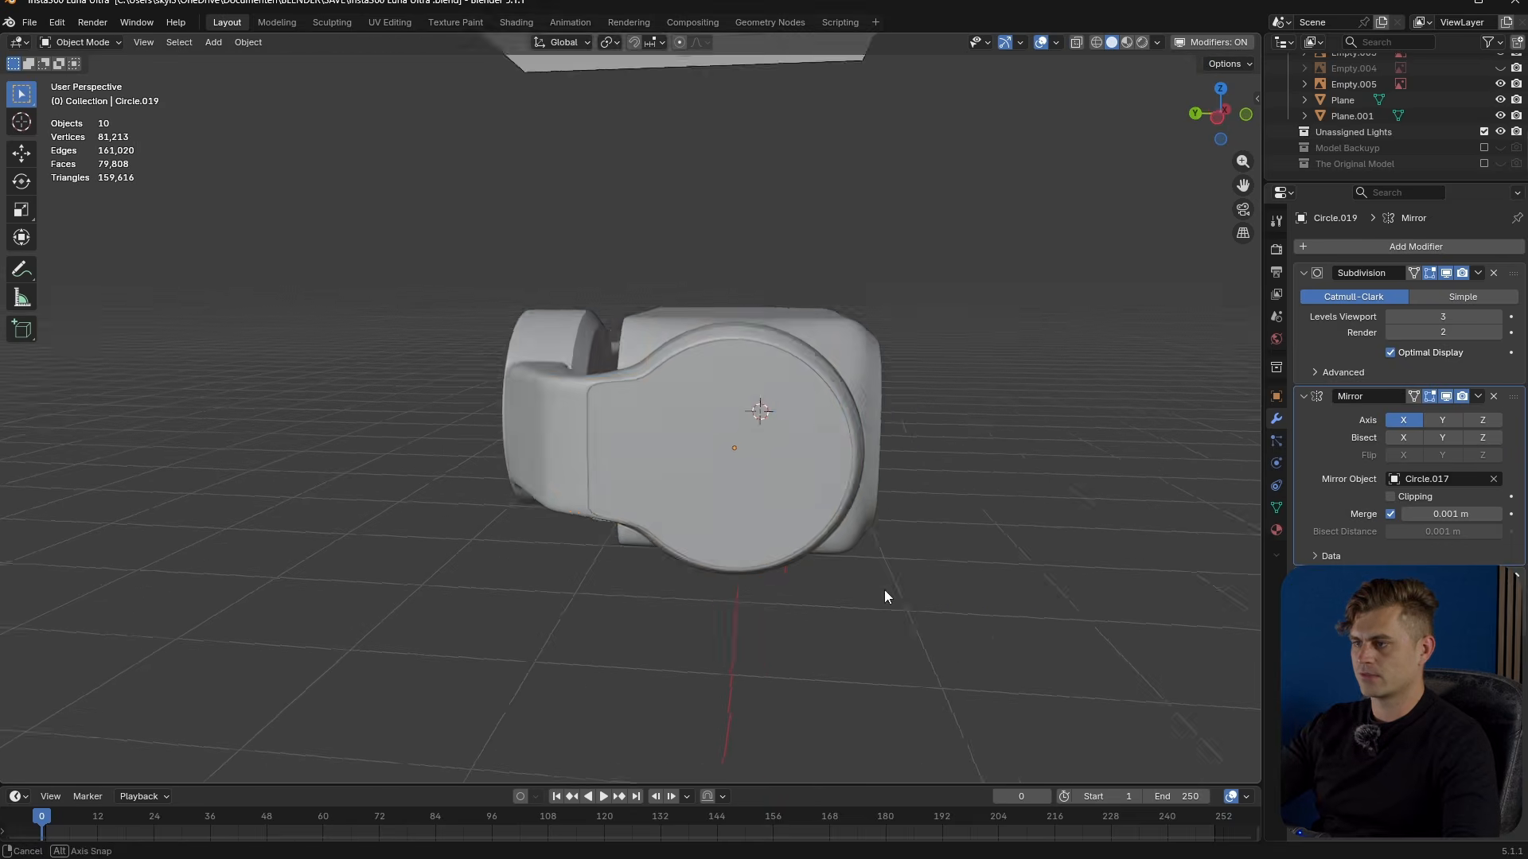
- Delete the large outer face of the side panel
middle_drag(871, 598, 978, 566)
key(x)
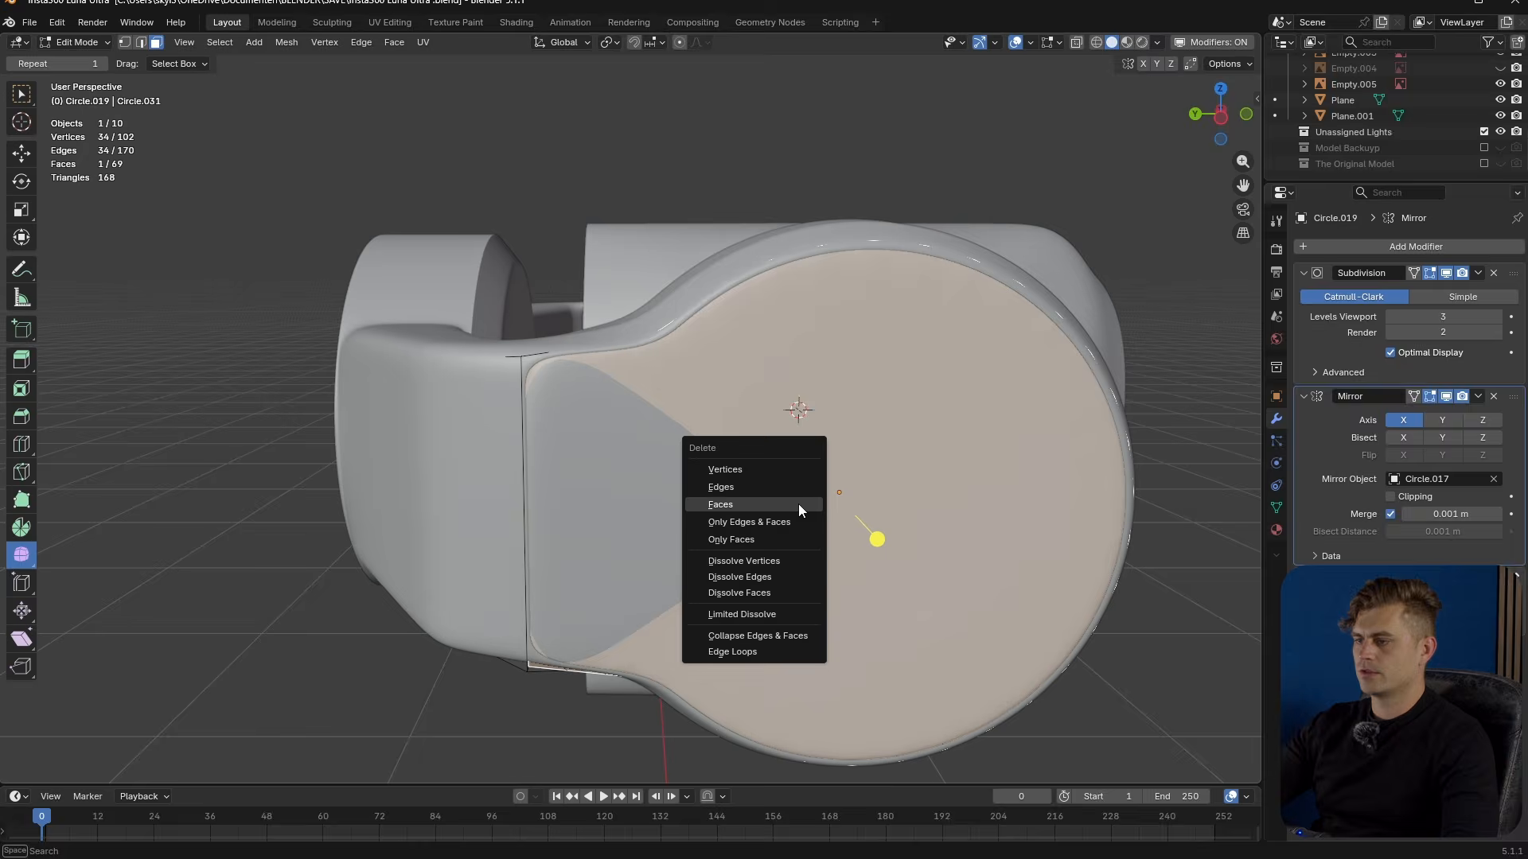
click(799, 505)
middle_drag(799, 503, 765, 539)
- Duplicate the edge loop around the side panel's open outer side and scale the copy to about 0.83
alt+click(802, 293)
middle_drag(802, 292, 765, 299)
key(shift+d)
key(s)
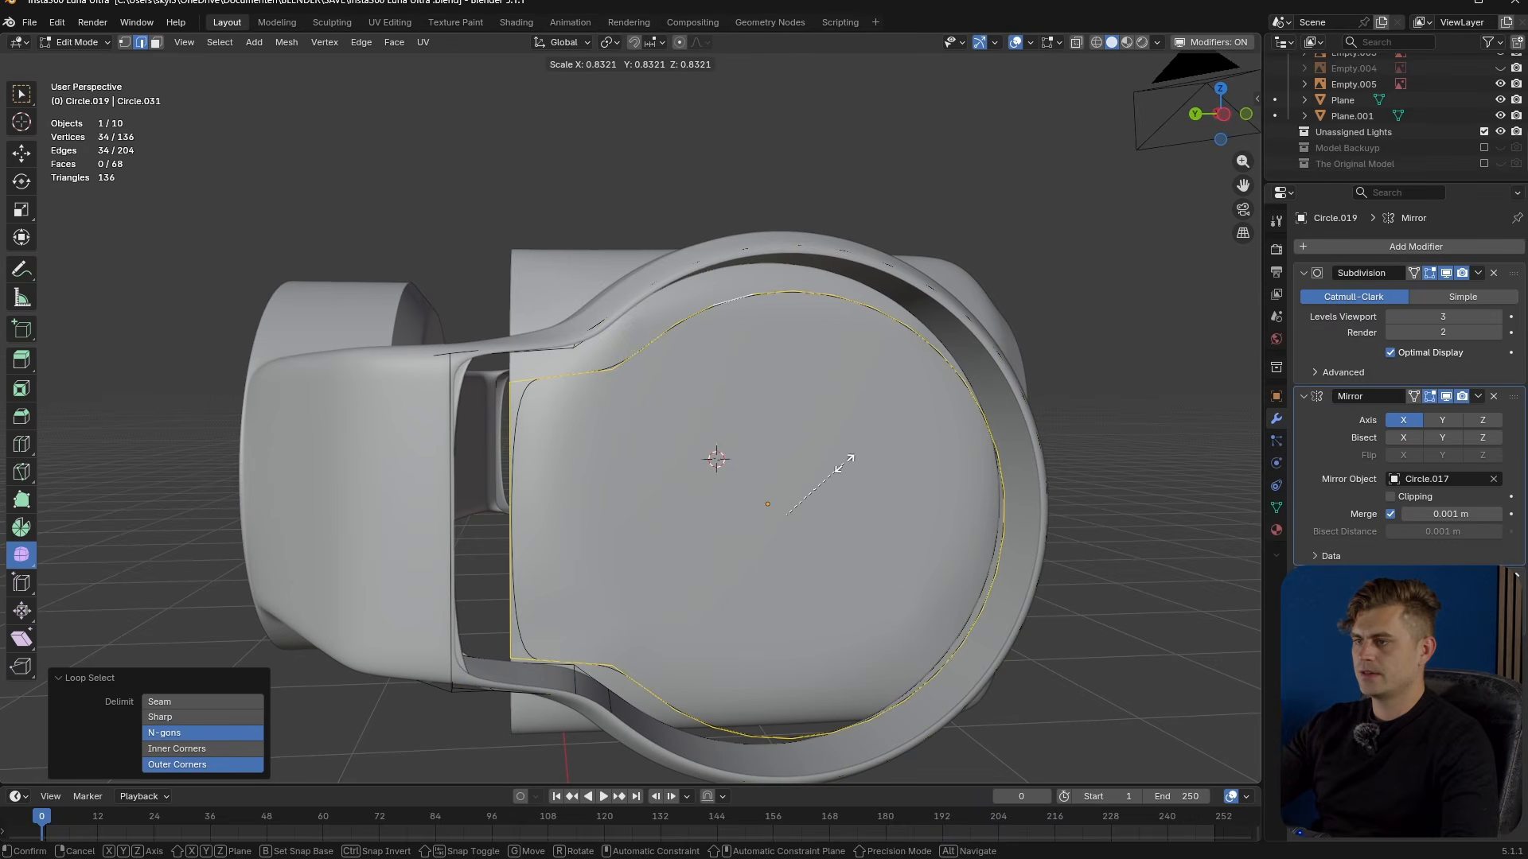
click(843, 463)
- Turn the duplicated inner loop into a regular circle with LoopTools Circle, using the best-fit method
right_click(843, 463)
mouse_move(814, 329)
click(961, 352)
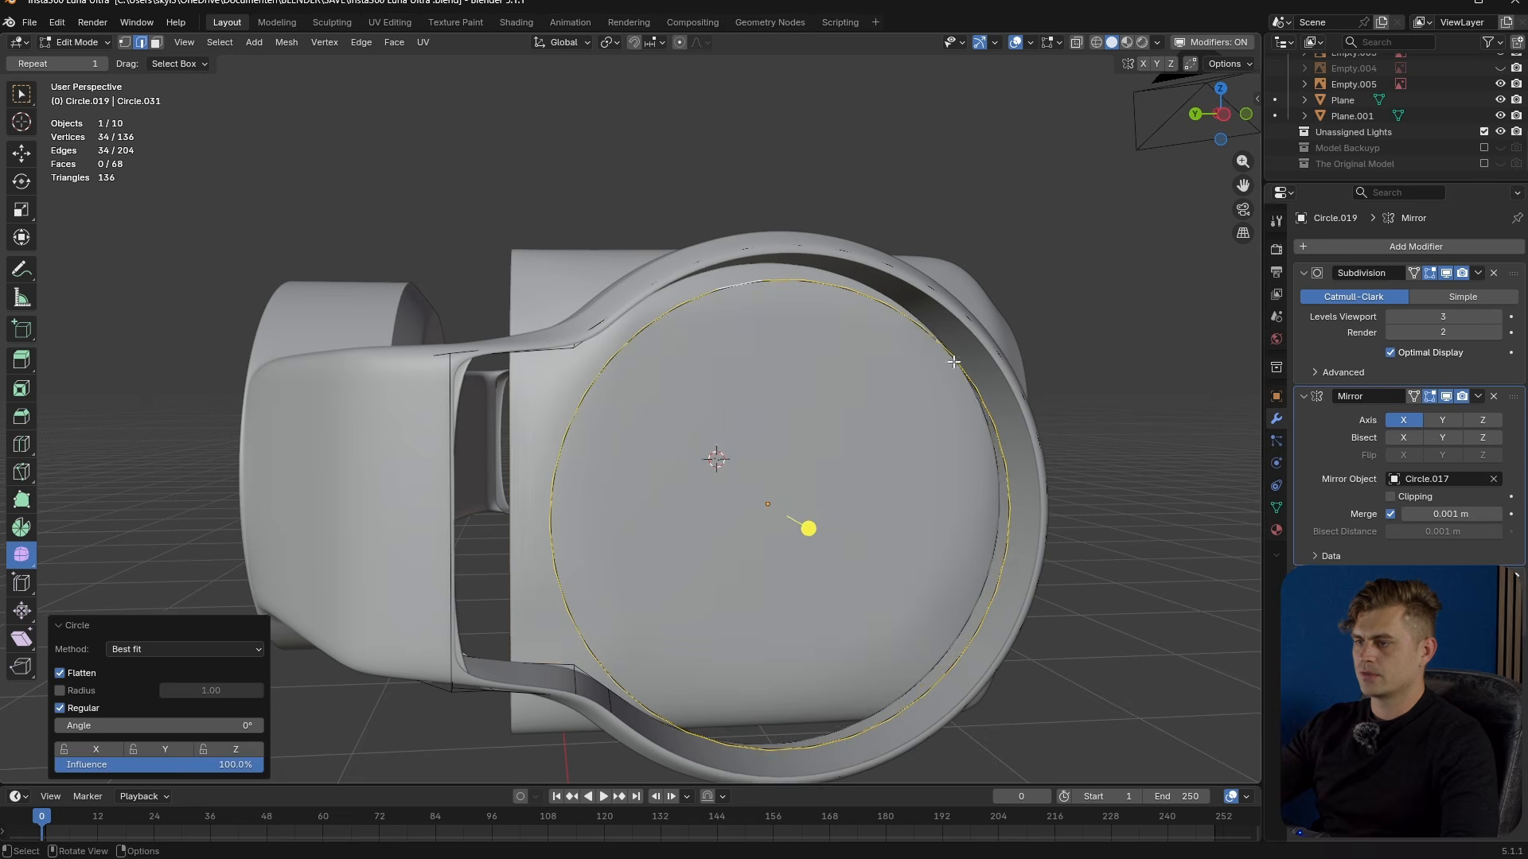
middle_drag(931, 460, 834, 487)
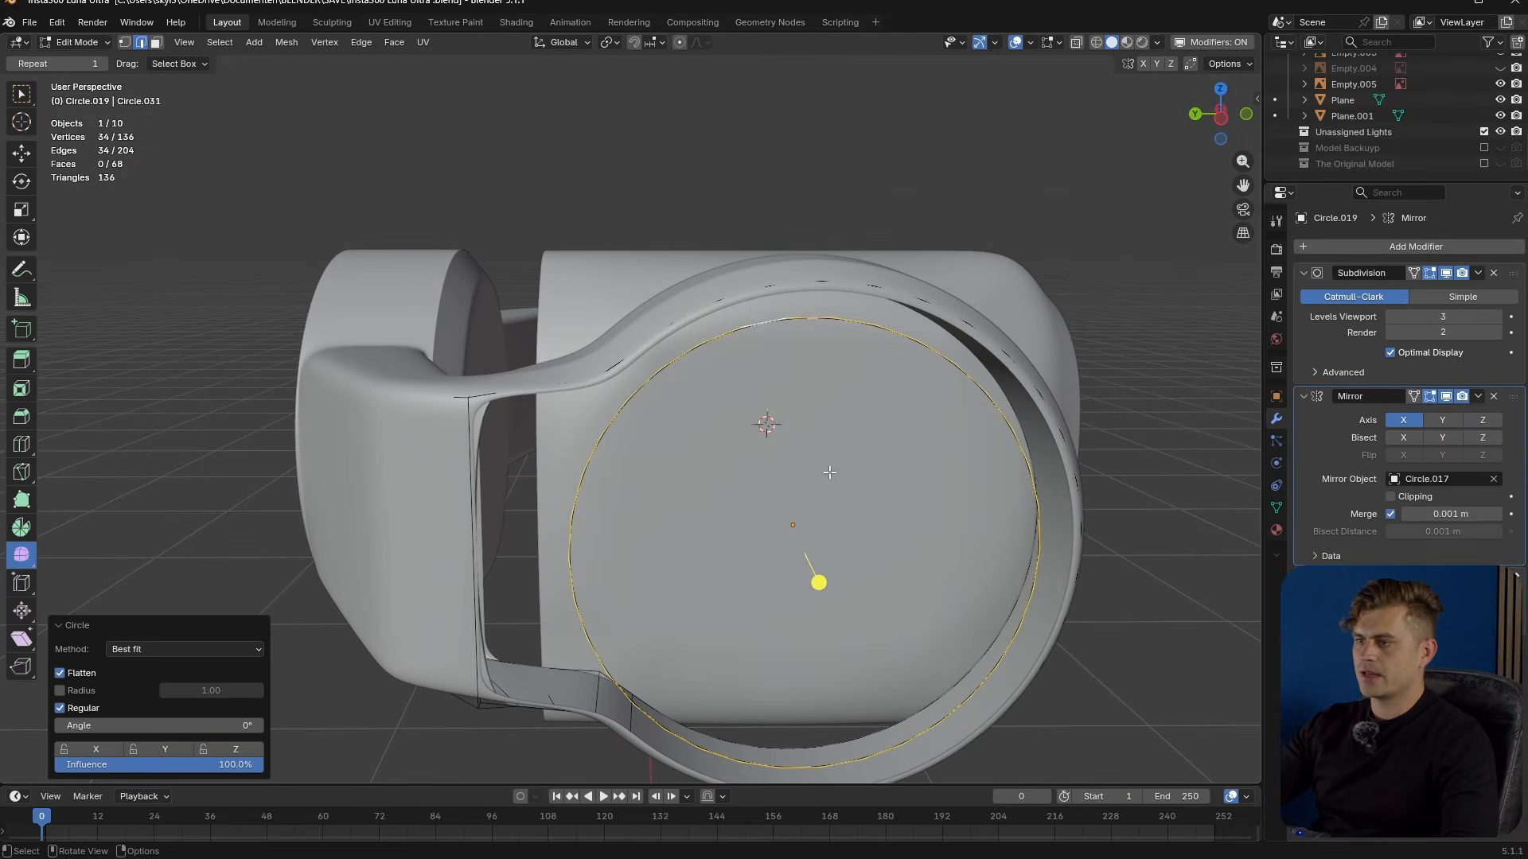
- Try to connect the circle to the side panel's outer border loop with Bridge Edge Loops
alt+shift+click(749, 296)
key(ctrl+e)
click(816, 367)
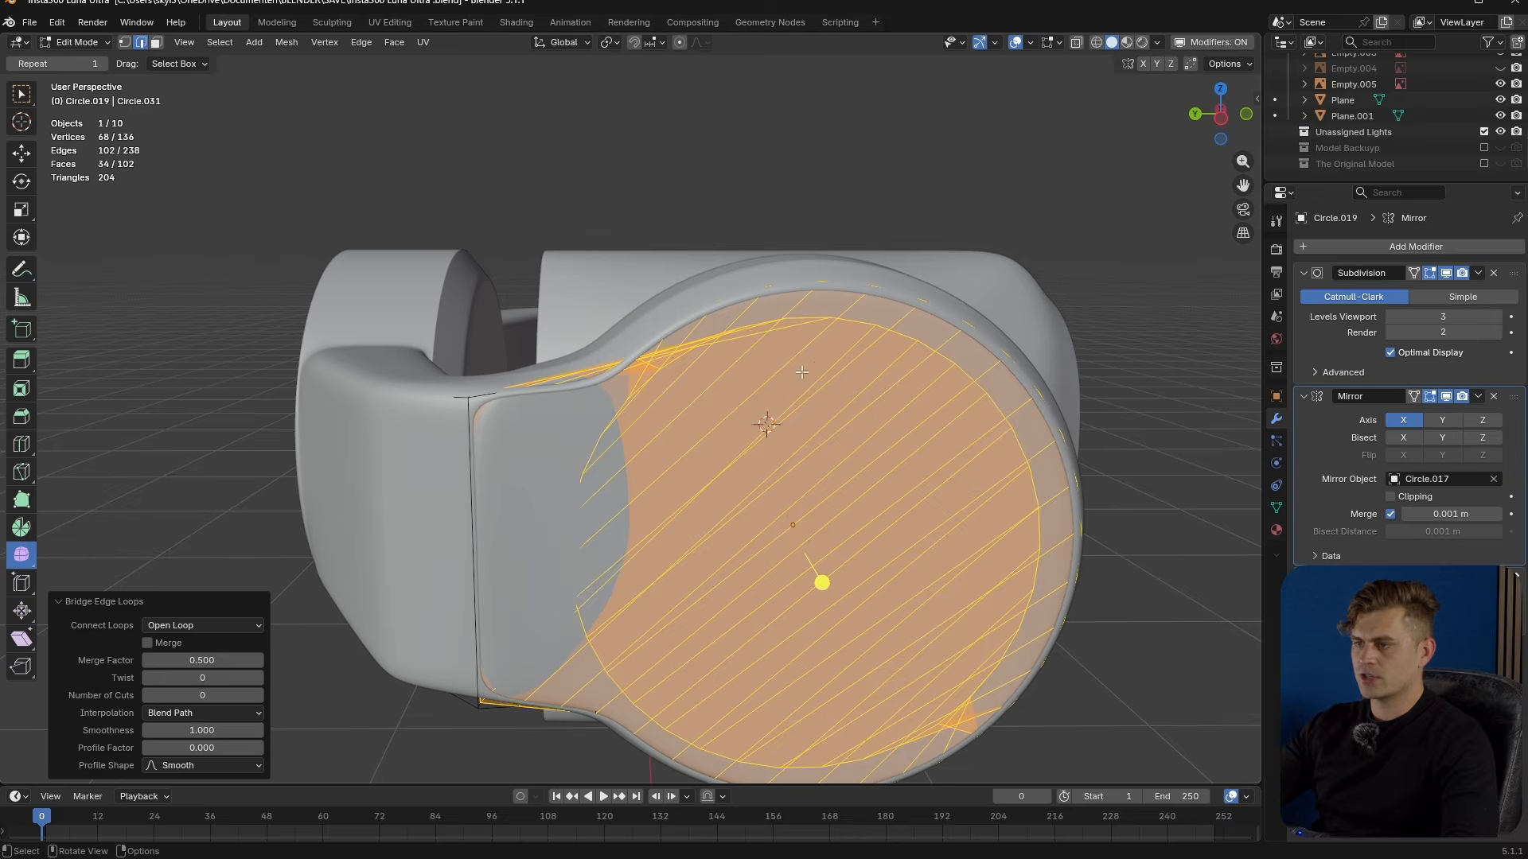
key(ctrl+z)
- Connect the circle and the panel's border loop with LoopTools Bridge and set its twist to 0
key(ctrl+e)
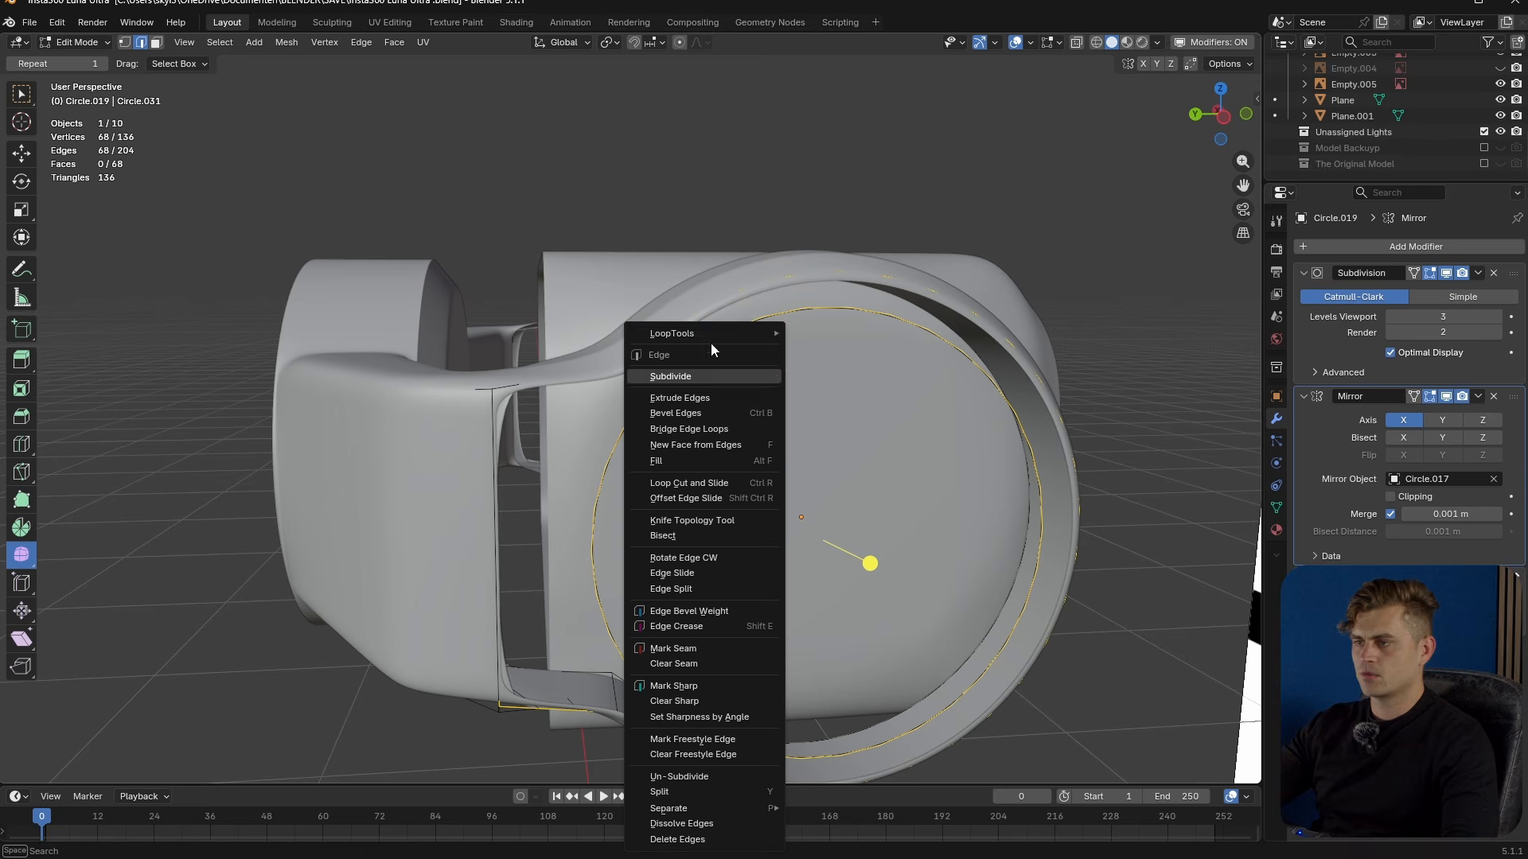
mouse_move(740, 337)
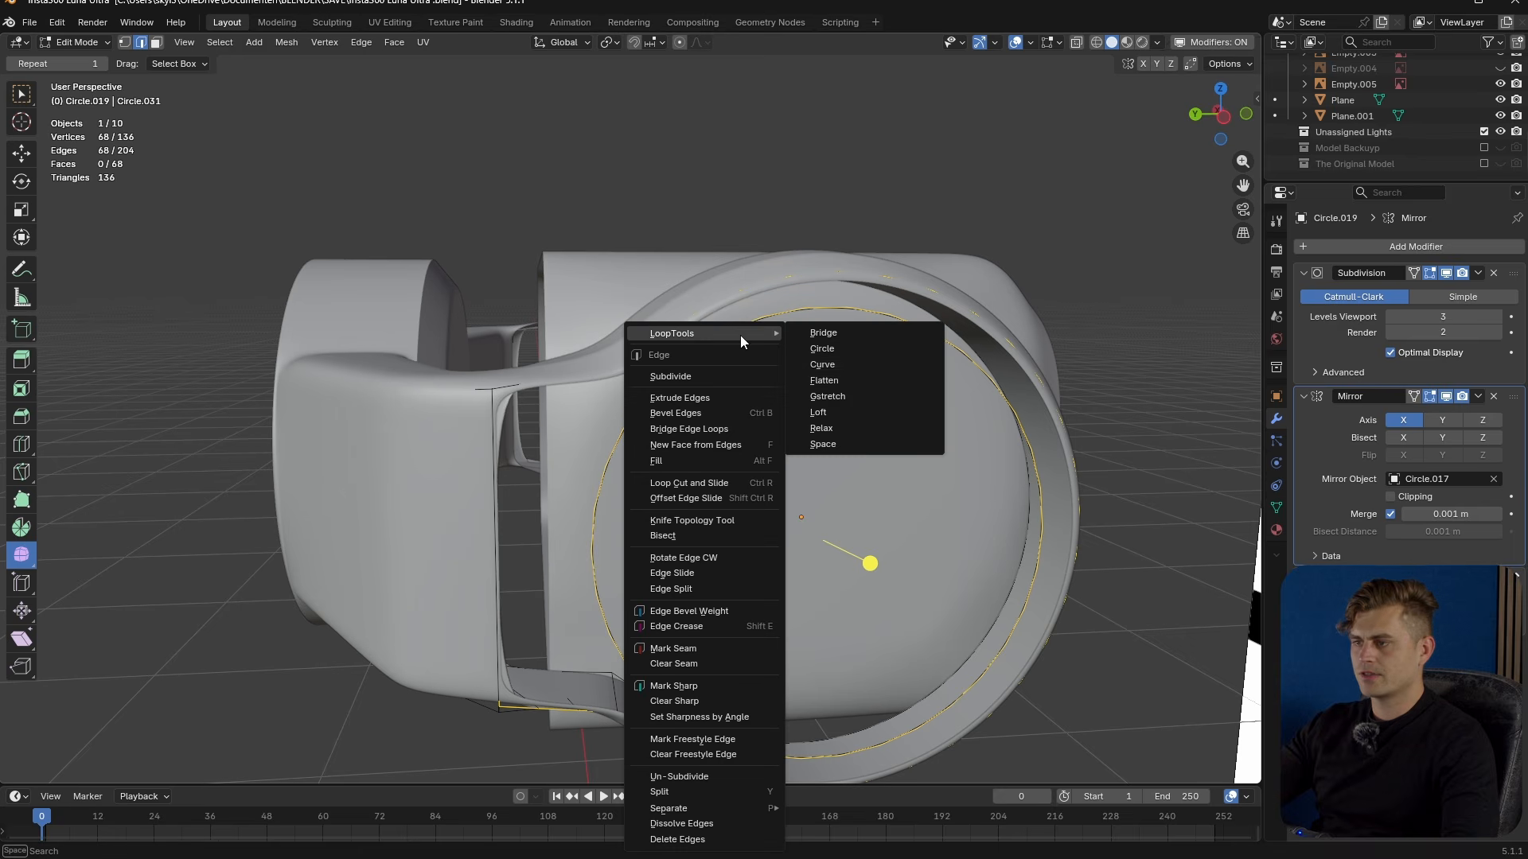
click(857, 334)
middle_drag(855, 367, 797, 453)
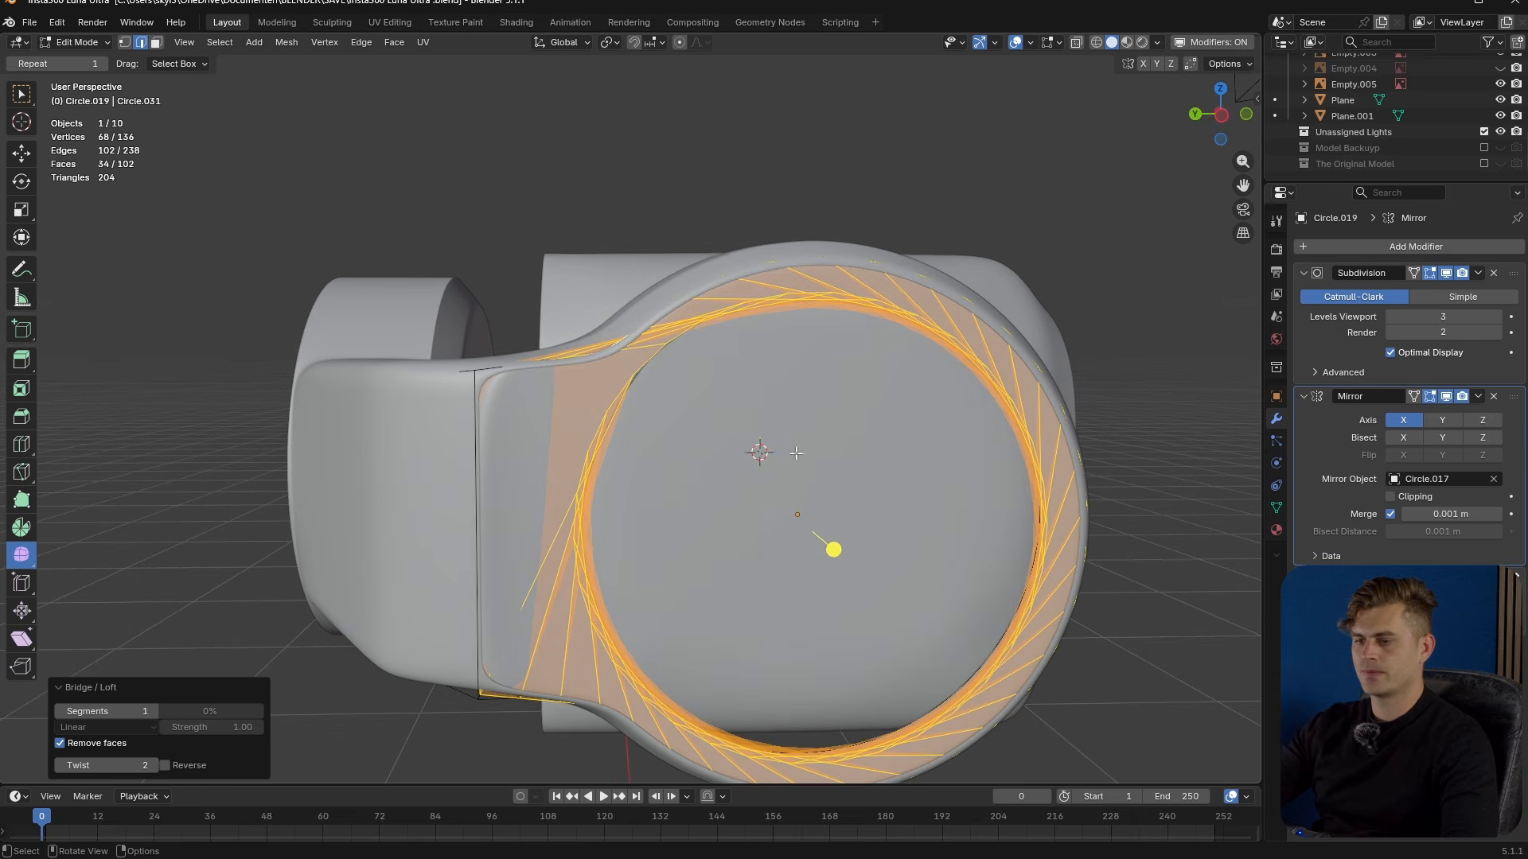
click(59, 764)
click(59, 764)
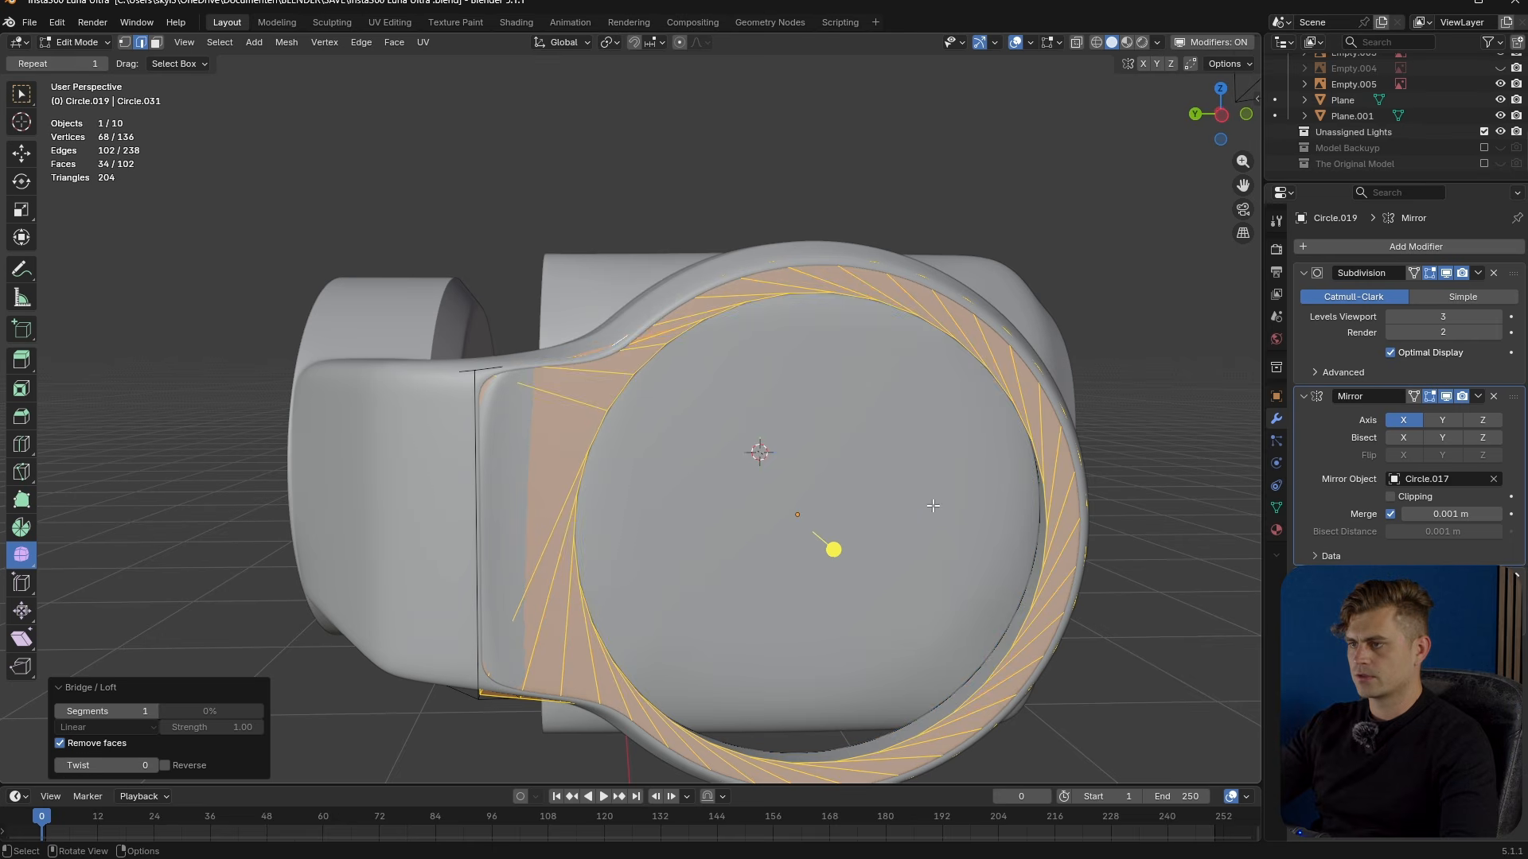
- Rotate the inner circular edge loop about -29° around the global X axis to straighten the bridging edges
alt+click(837, 314)
key(s)
key(y)
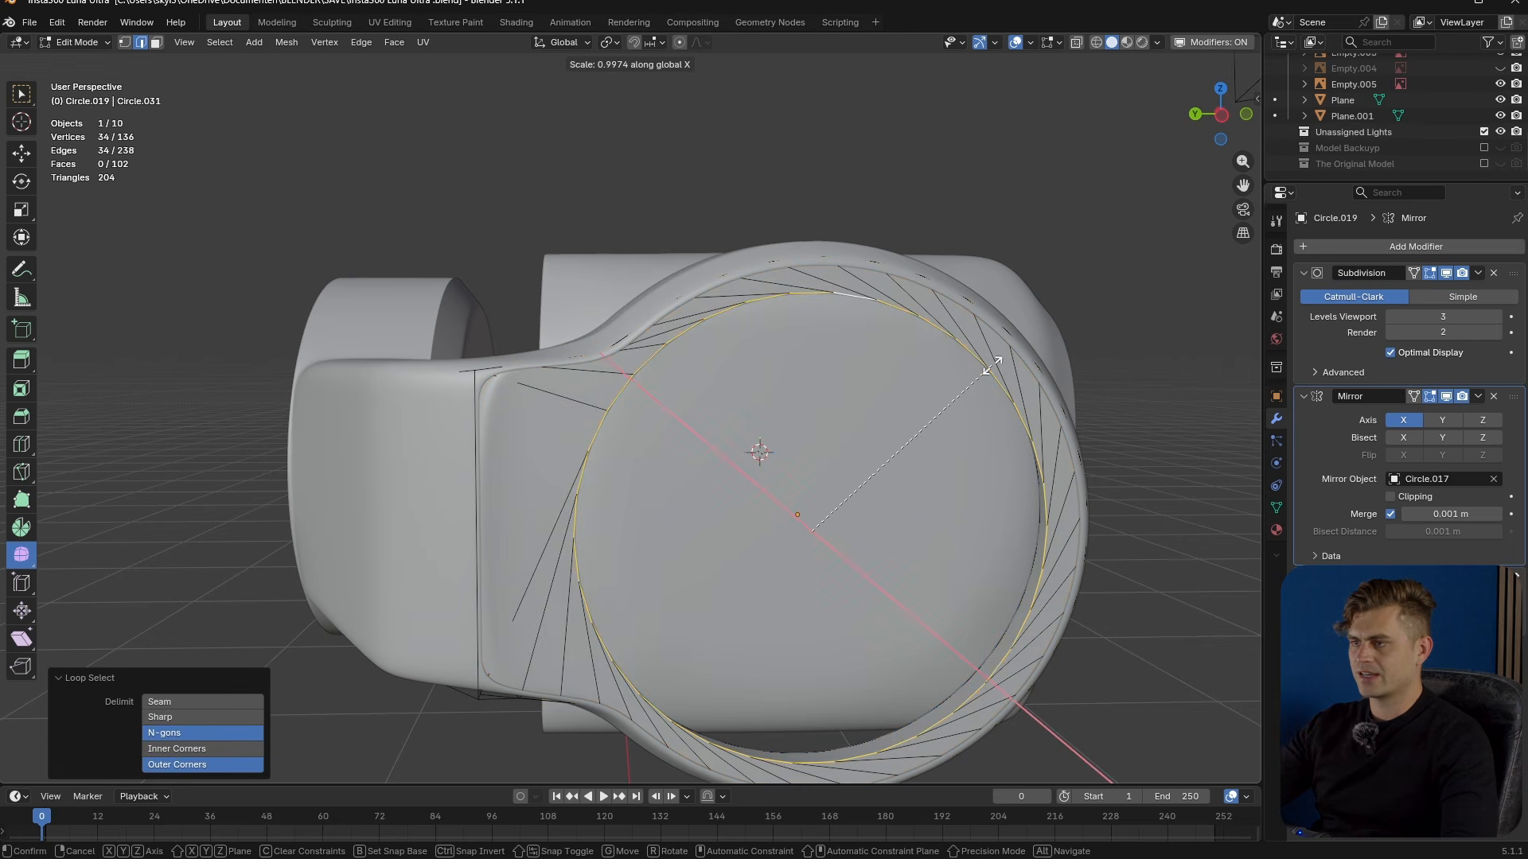
click(1019, 478)
key(r)
key(x)
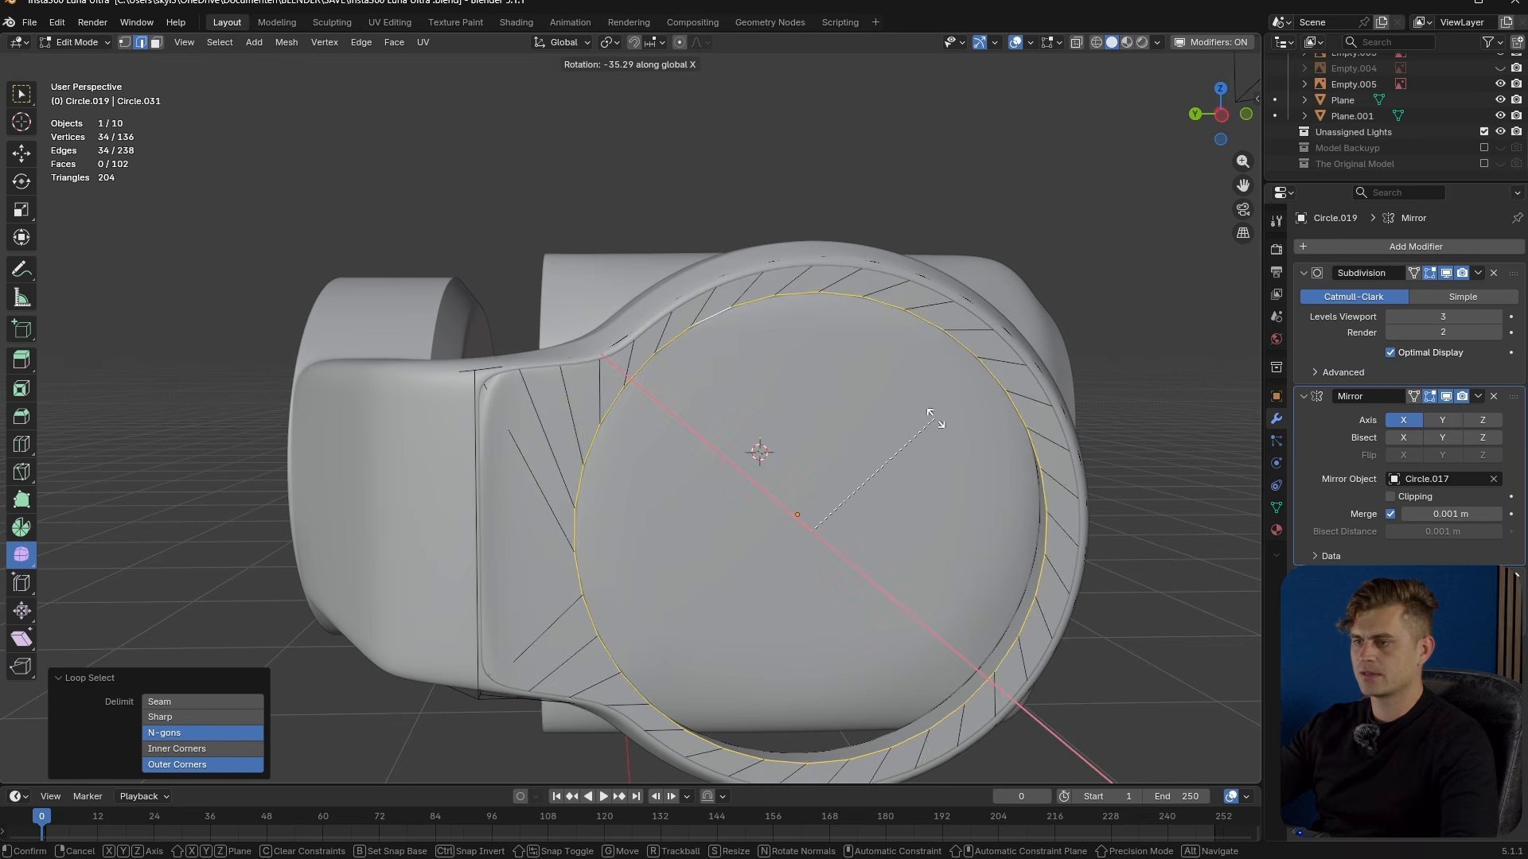
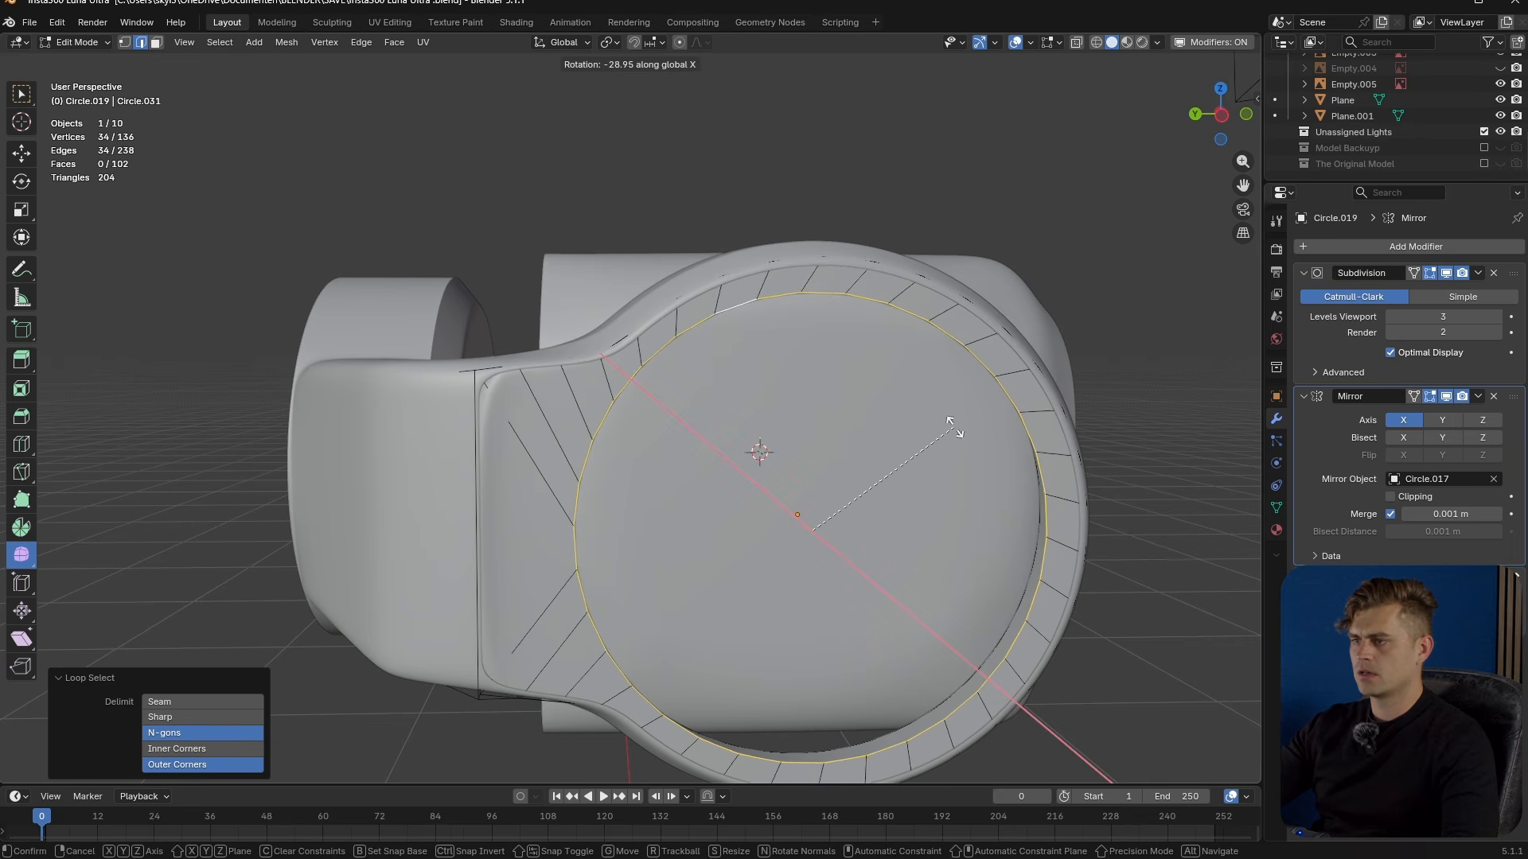
- Fill the circular opening of the side panel using Grid Fill with a span of 8
alt+click(748, 348)
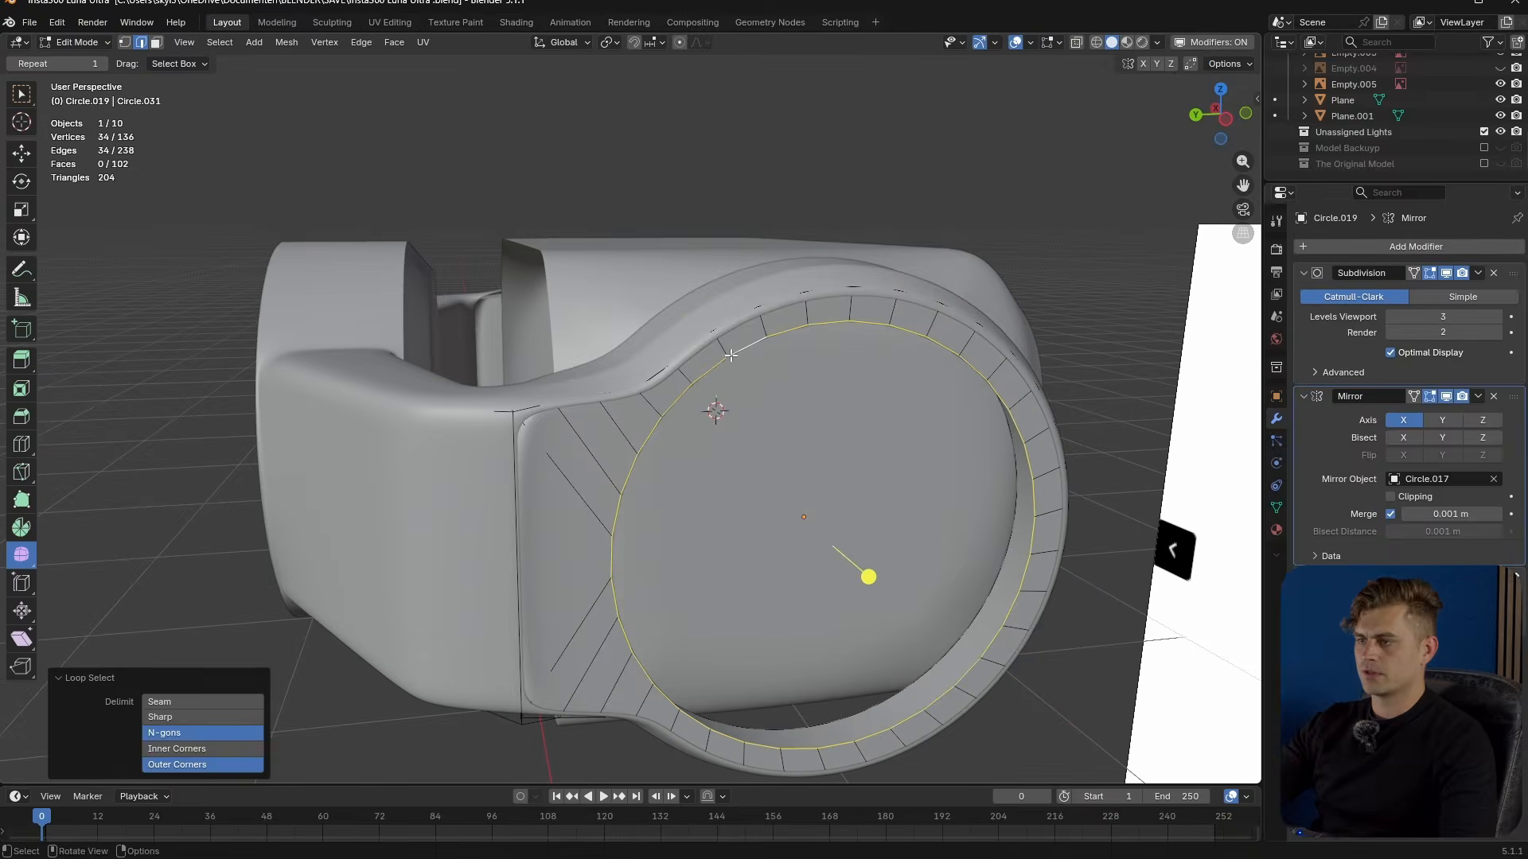
key(F3)
click(819, 413)
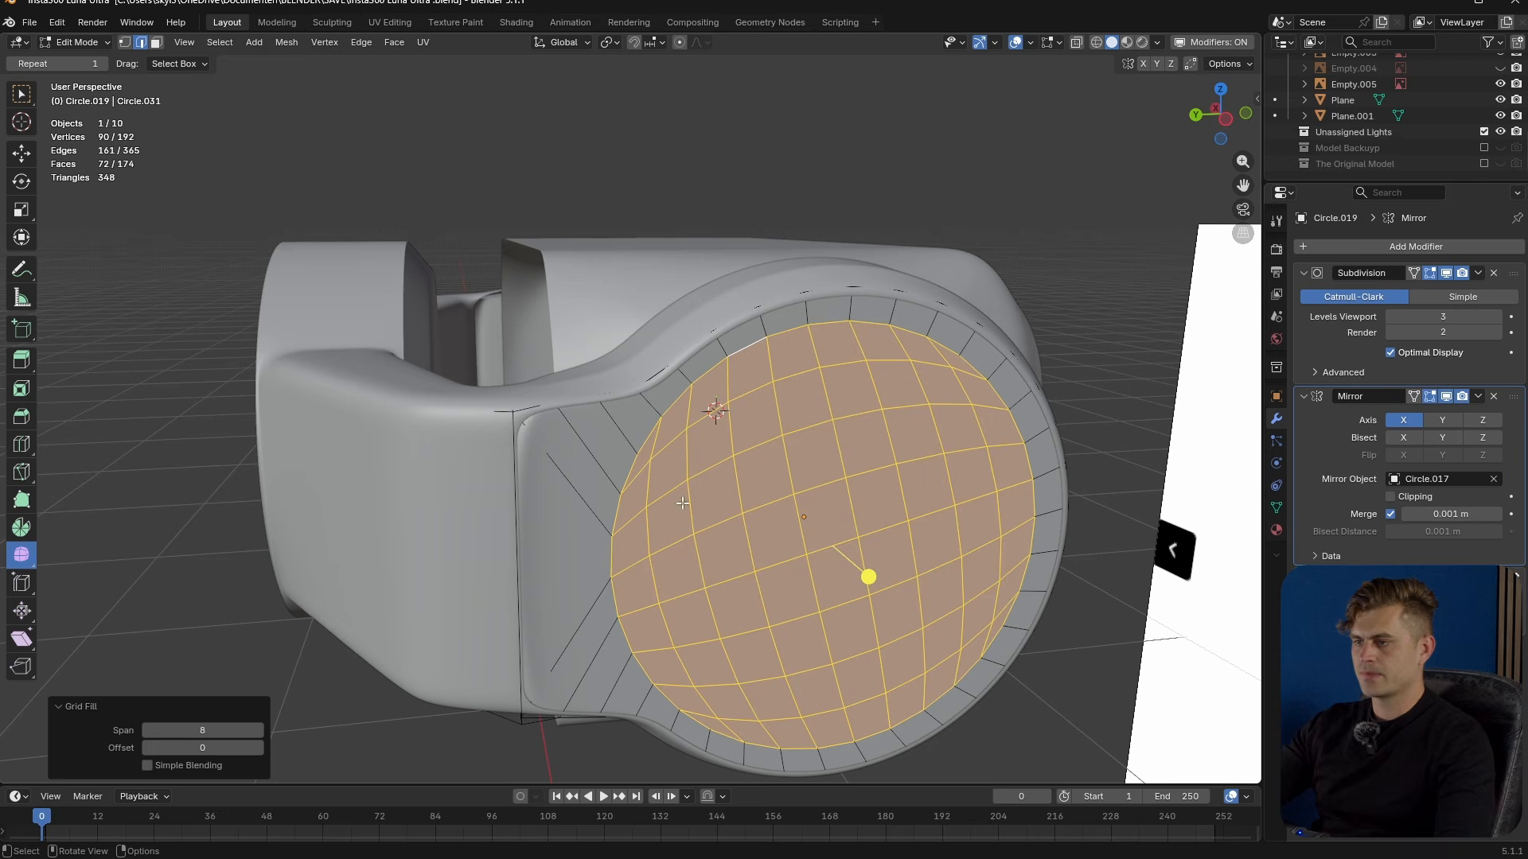
- Select the circle's edge path facing the neck and move it about -0.0046 m along the global X axis
click(650, 434)
ctrl+click(654, 690)
middle_drag(654, 691, 723, 611)
key(g)
key(y)
key(x)
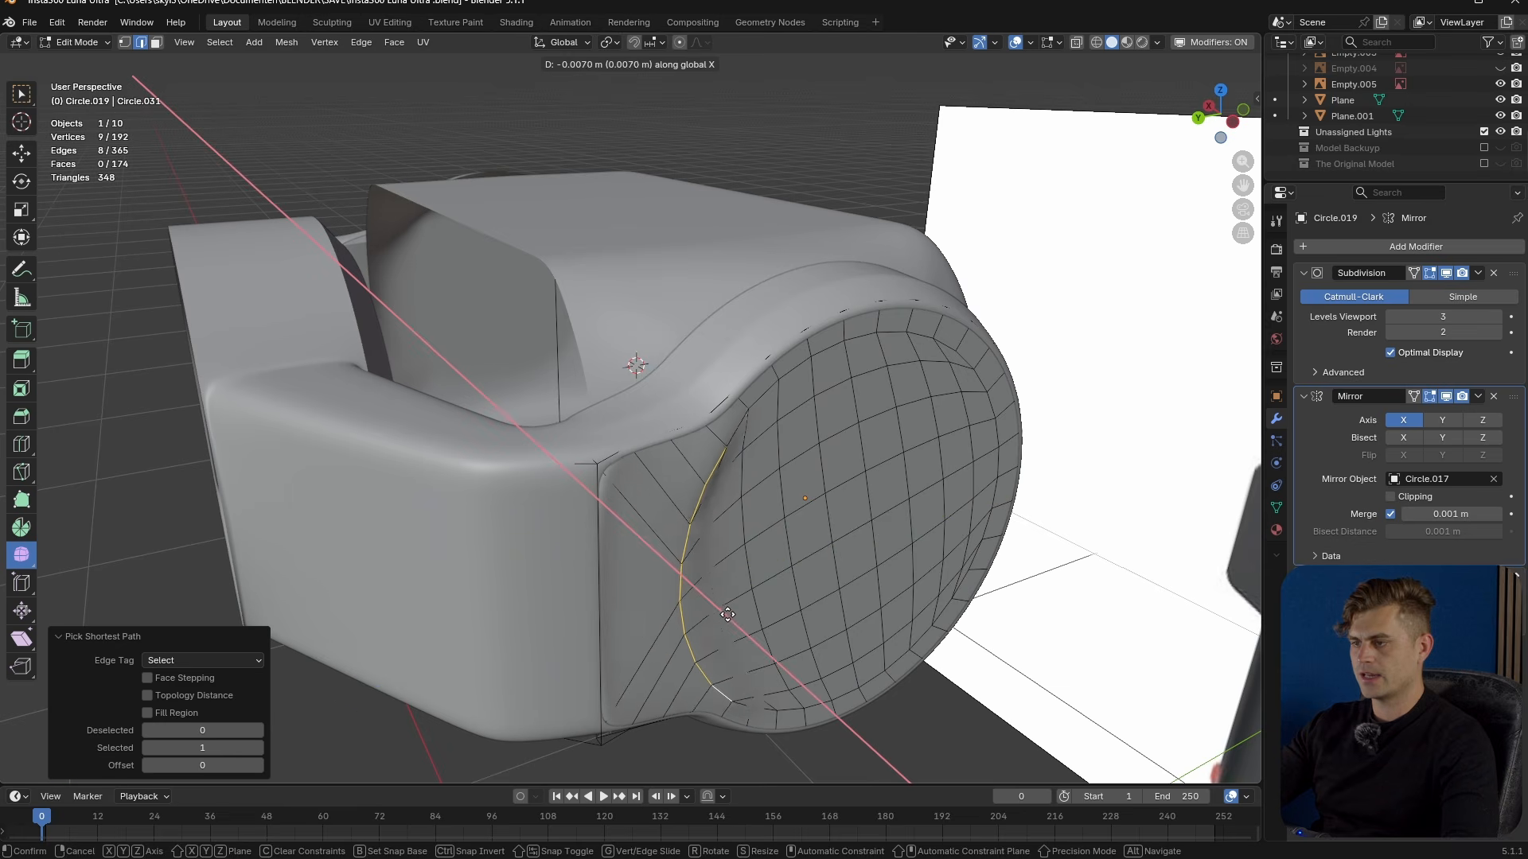
click(723, 617)
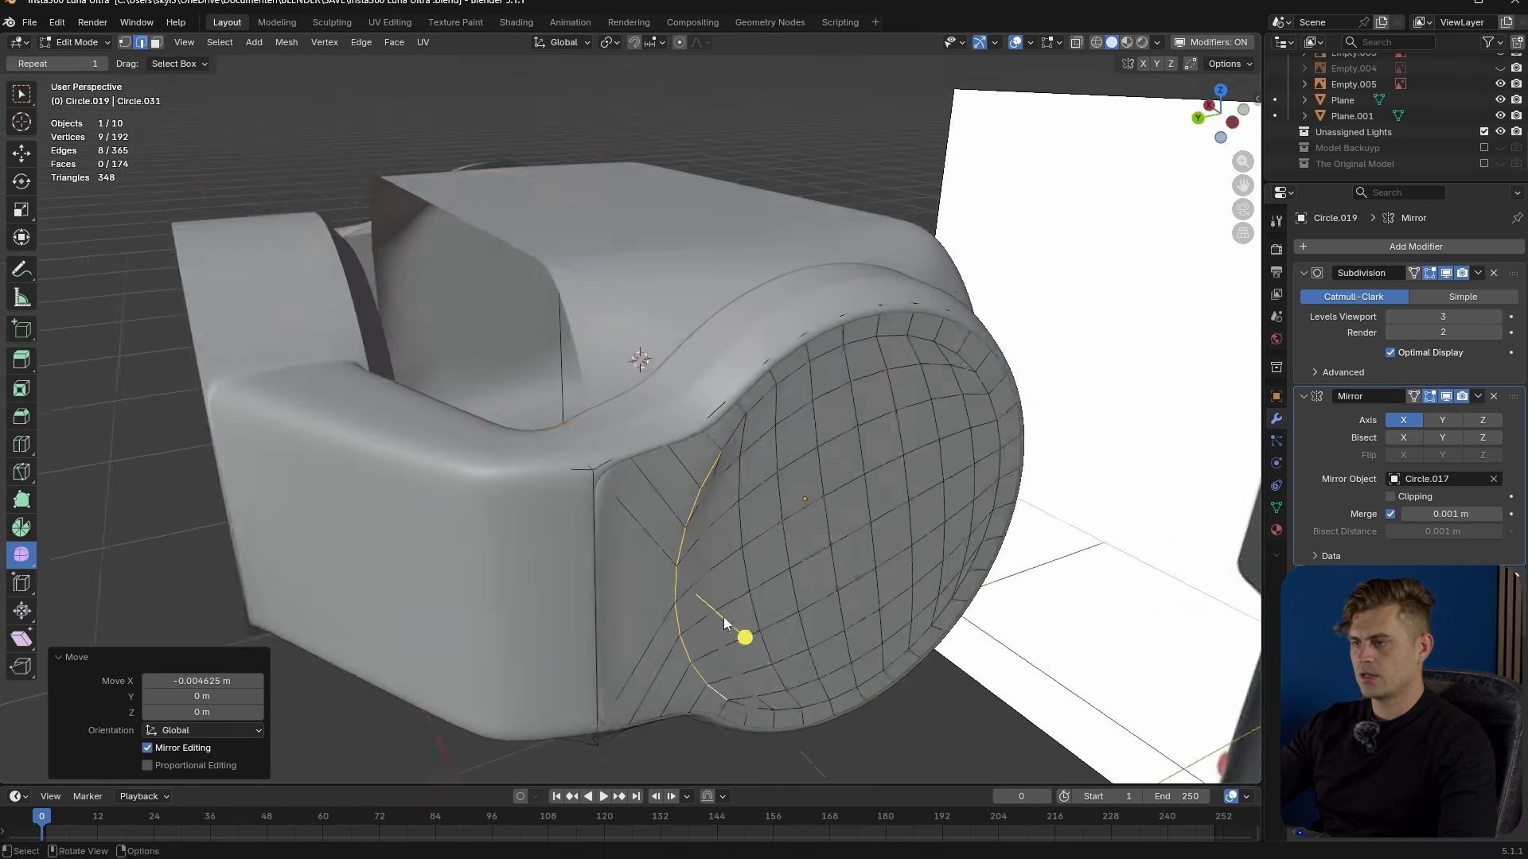
- Check the panel's smoothed shape in Object Mode and snap the 3D cursor to the selected neck-side edge path
key(Tab)
middle_drag(724, 617, 708, 577)
key(Tab)
key(shift+s)
click(634, 652)
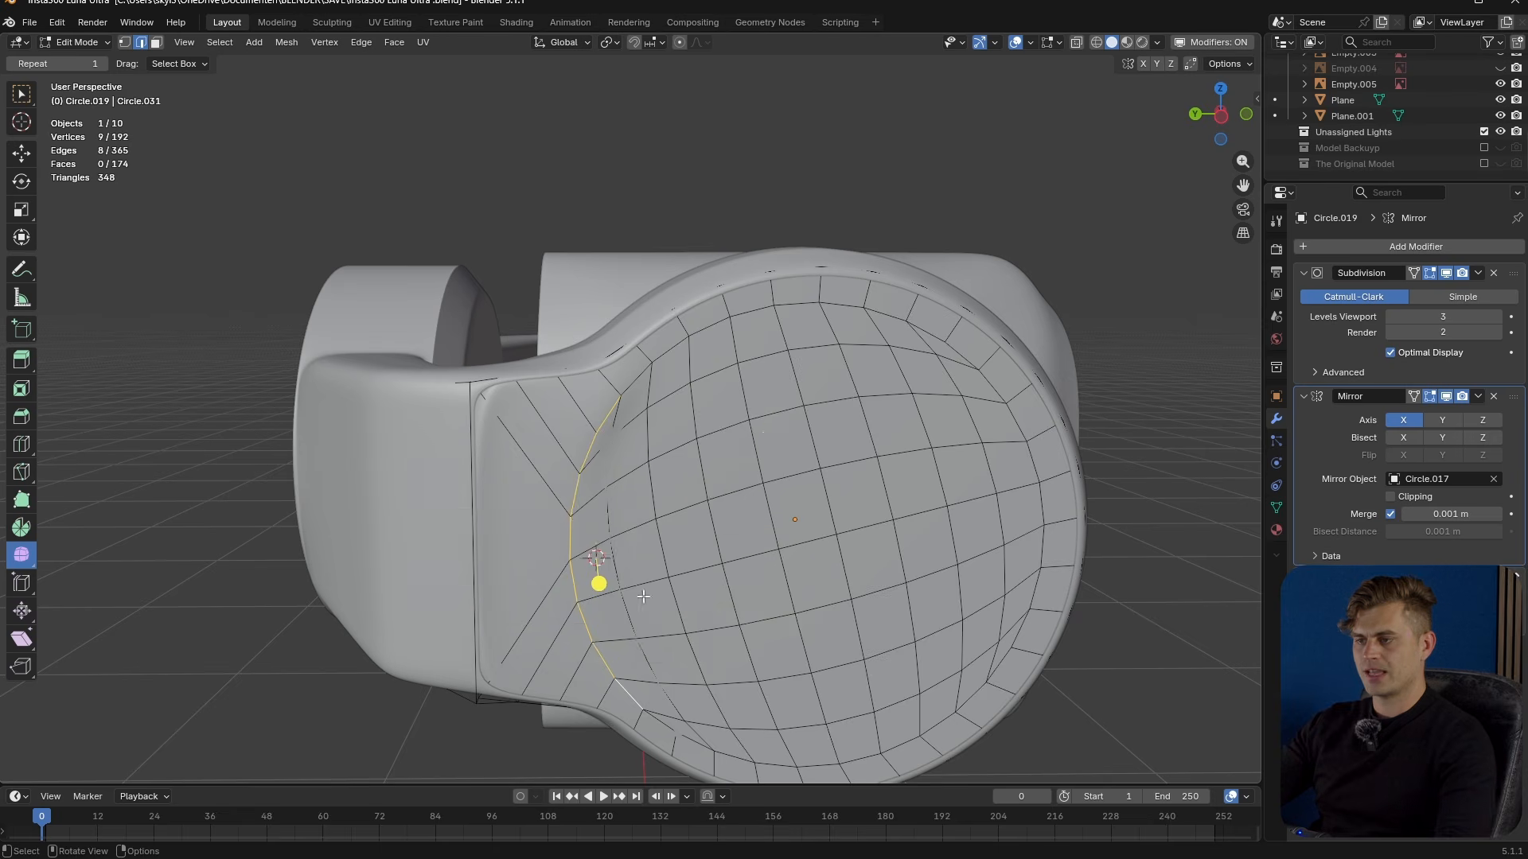
- Select the narrow grid-fill face beside the upper part of the circle's neck-side edge
scroll(599, 474, up, 2)
click(600, 440)
scroll(751, 500, down, 3)
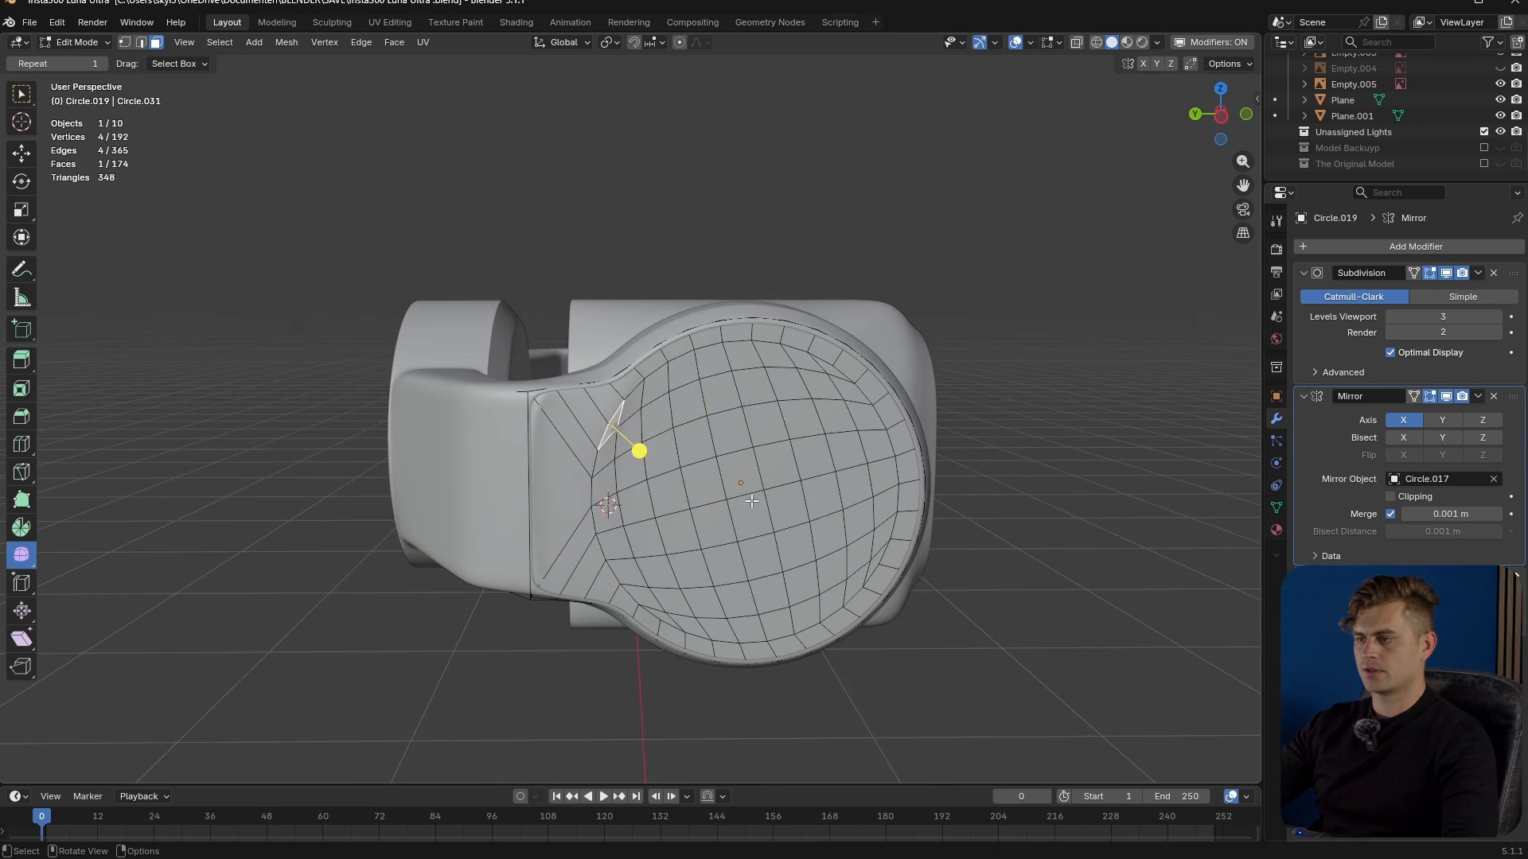
- Select the grid of faces filling the round side cap and set the pivot point to the 3D cursor
ctrl+shift+click(873, 563)
middle_drag(827, 529, 900, 553)
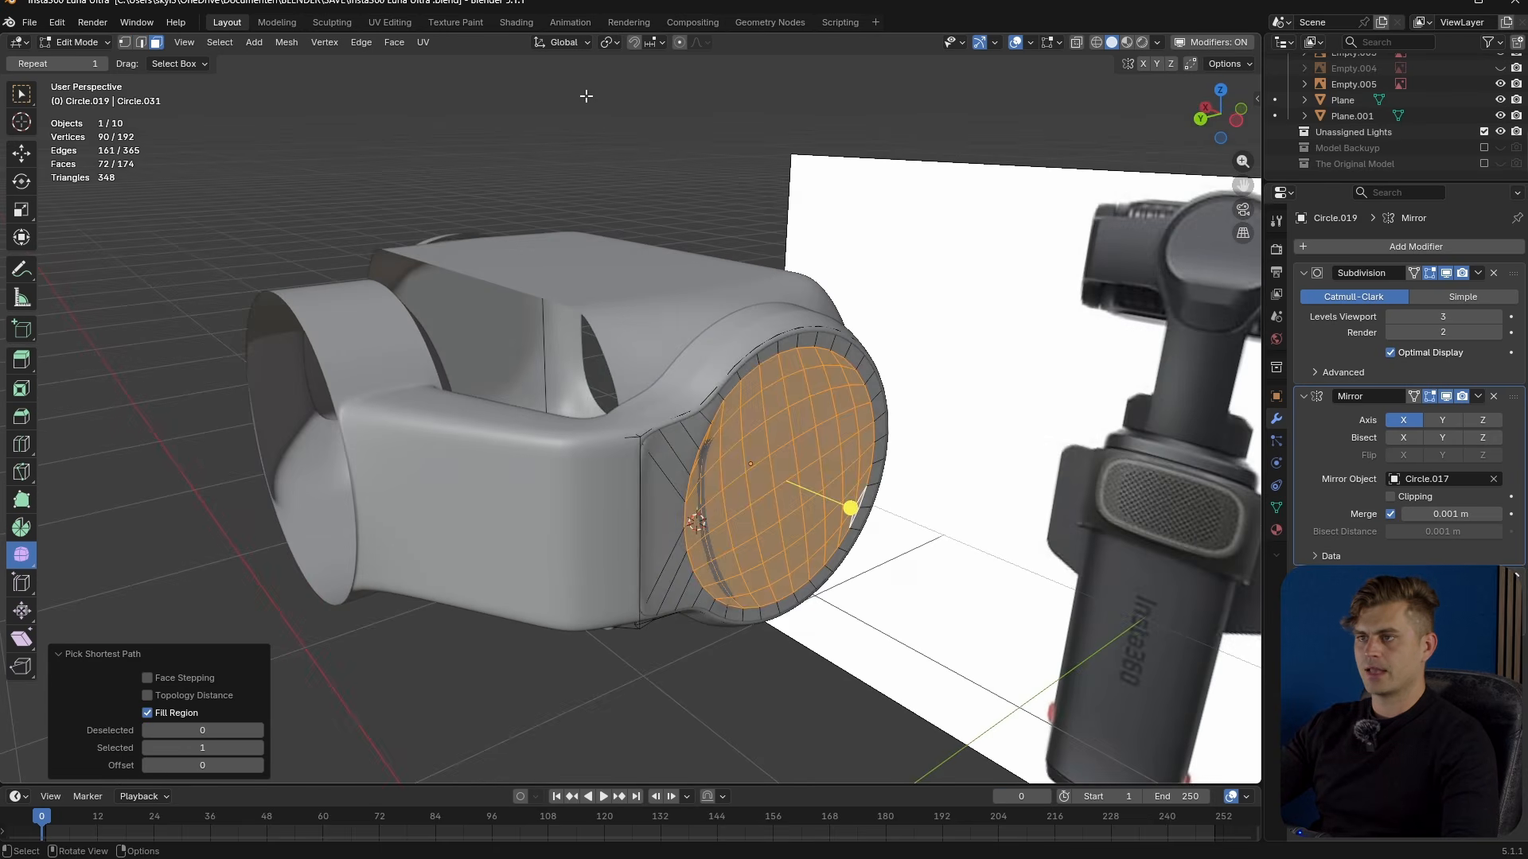
click(610, 42)
click(661, 100)
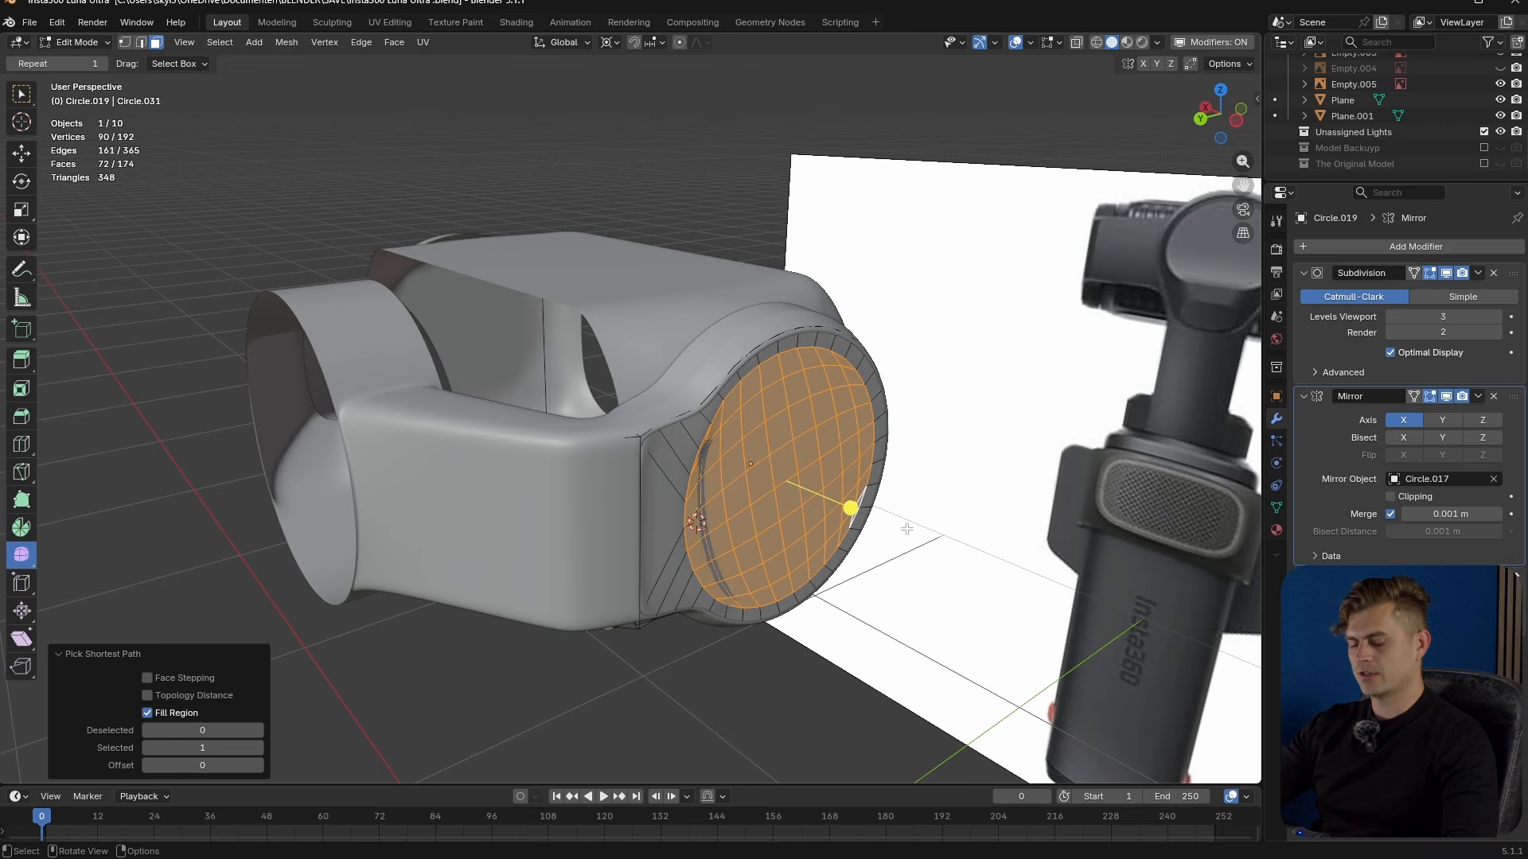
- Flatten the selected cap faces by scaling them to 0 along X
key(s)
key(x)
key(0)
key(Return)
key(Tab)
middle_drag(907, 529, 746, 514)
key(Tab)
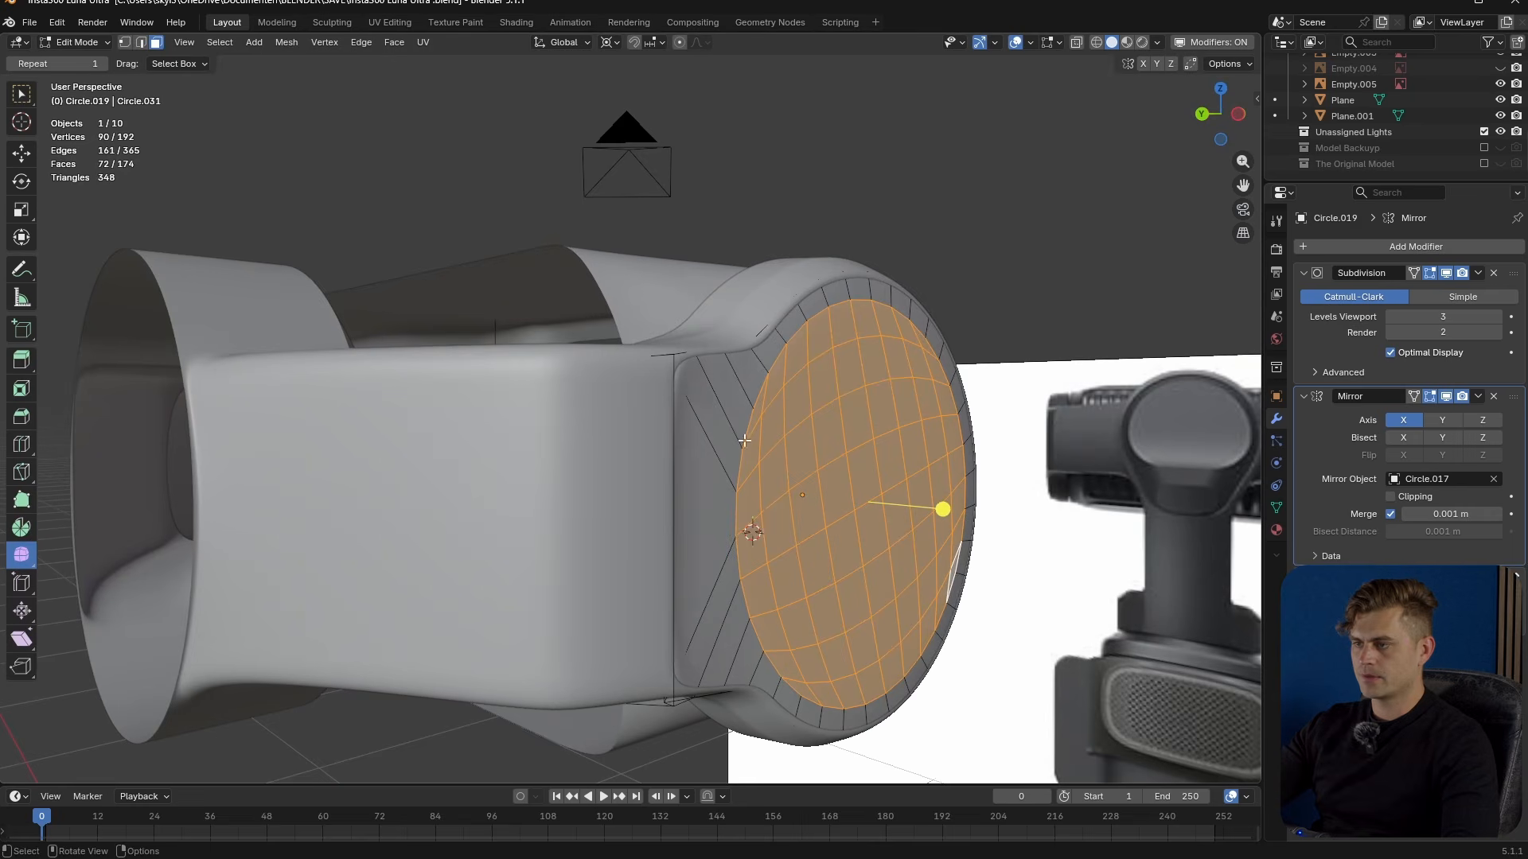
- Try to nudge the edges where the round cap meets the arm along X
key(2)
click(761, 392)
ctrl+click(760, 643)
middle_drag(761, 643, 823, 647)
key(g)
key(x)
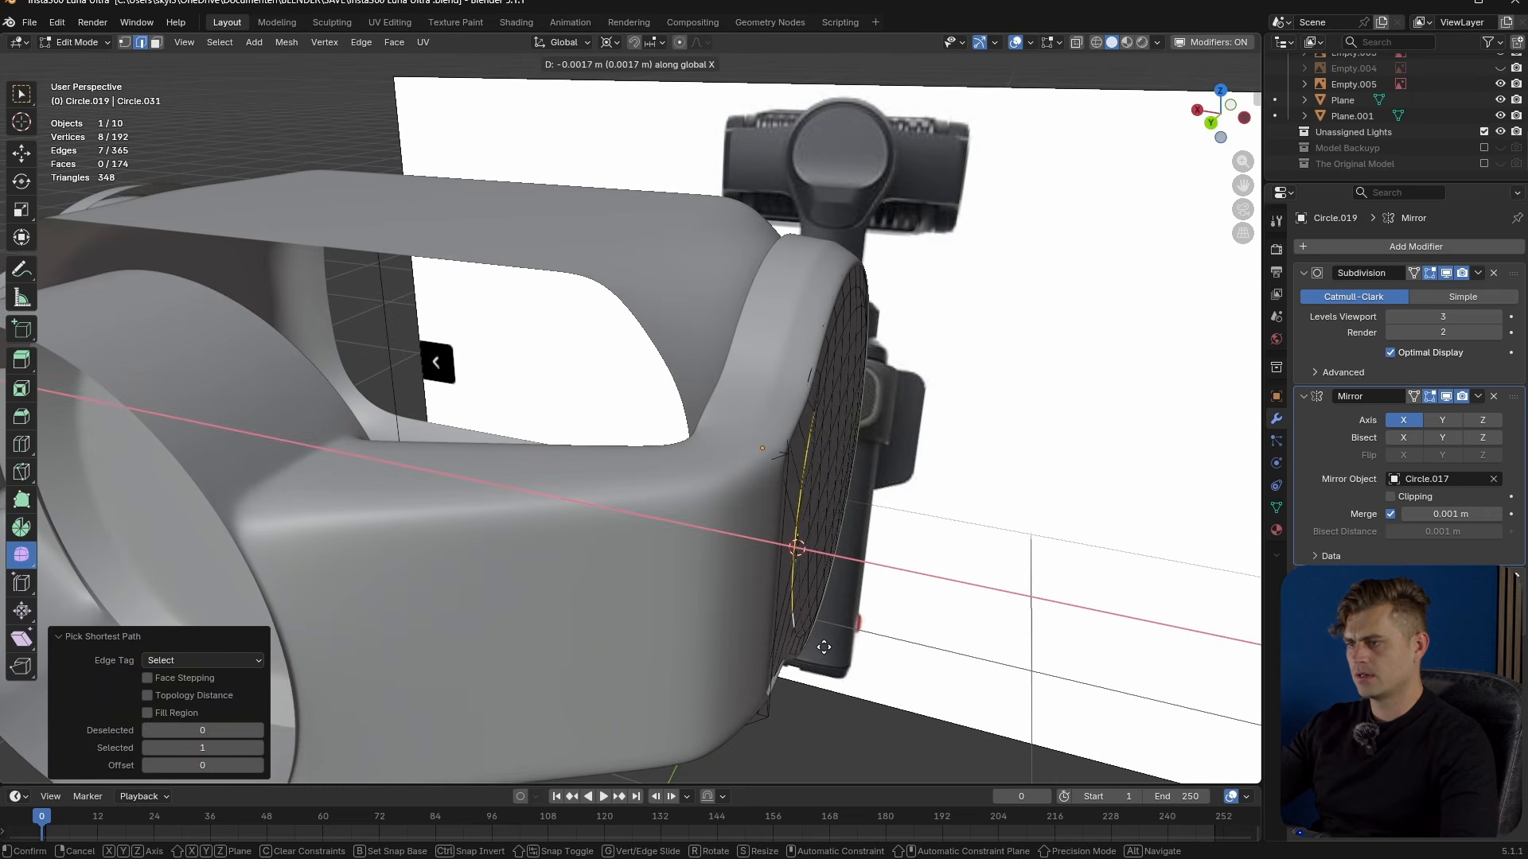
click(831, 655)
middle_drag(832, 655, 675, 605)
click(733, 632)
key(g)
key(x)
click(727, 656)
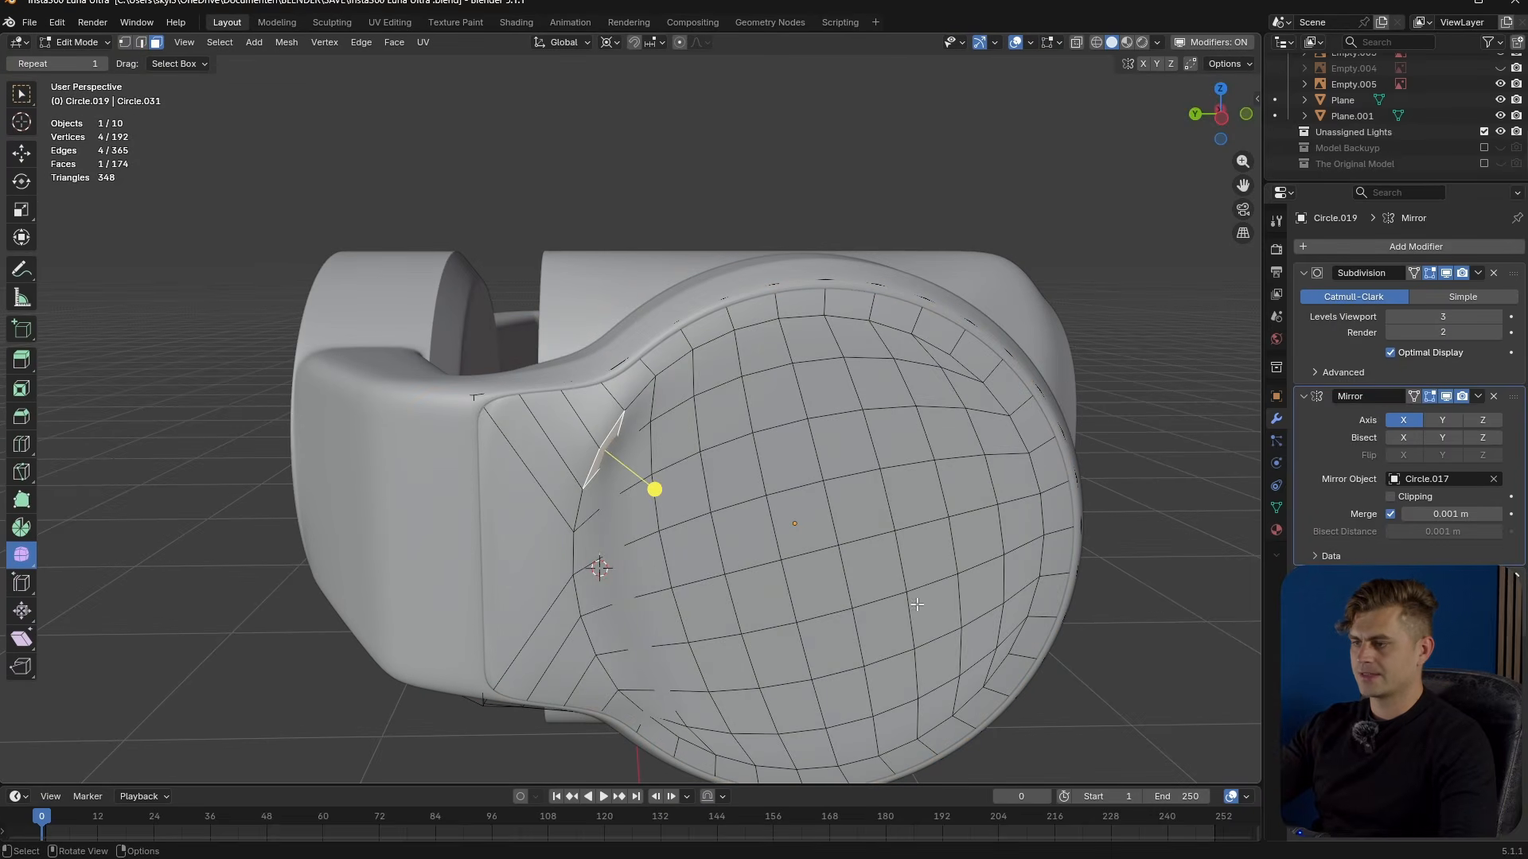
- Snap the 3D cursor to the cap's boundary where it meets the arm
ctrl+shift+click(1000, 667)
middle_drag(1000, 666, 797, 563)
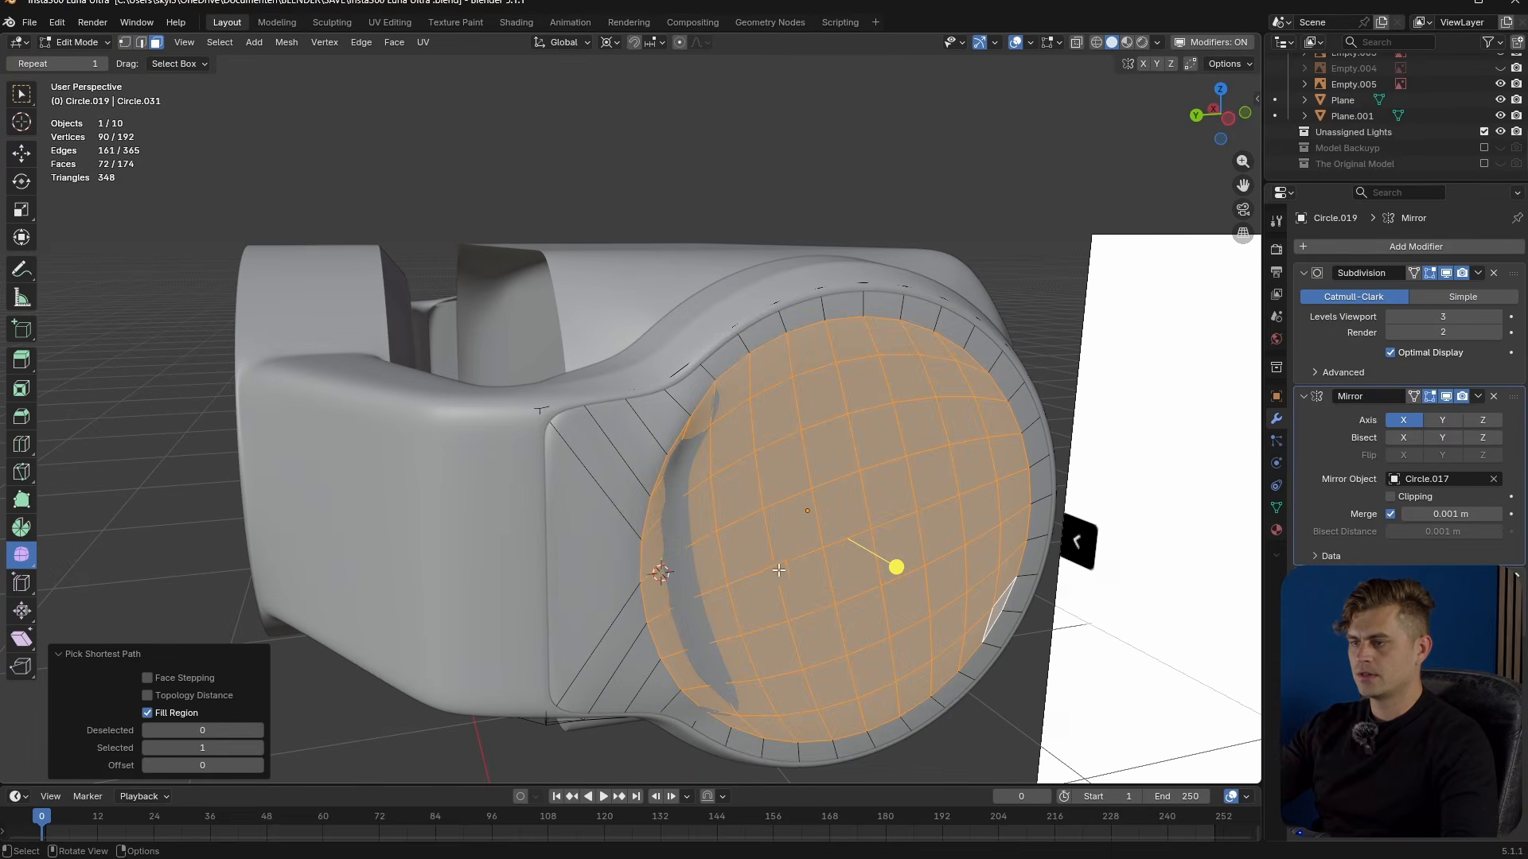
key(2)
click(642, 555)
key(shift+s)
click(663, 642)
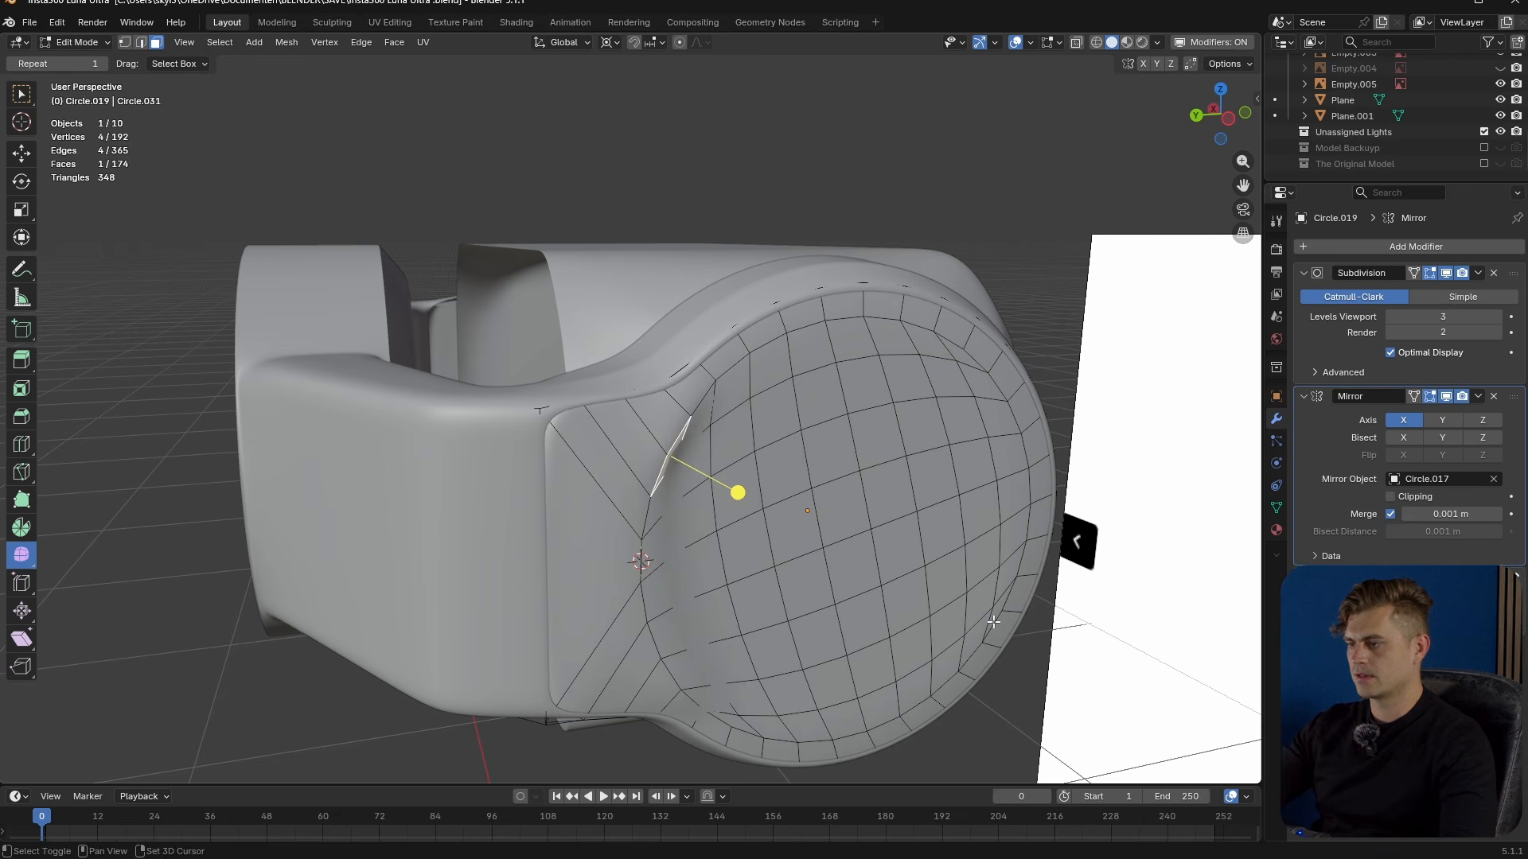
- Select the round cap's inner faces and flatten them by scaling to 0 along X about the 3D cursor
ctrl+shift+click(994, 614)
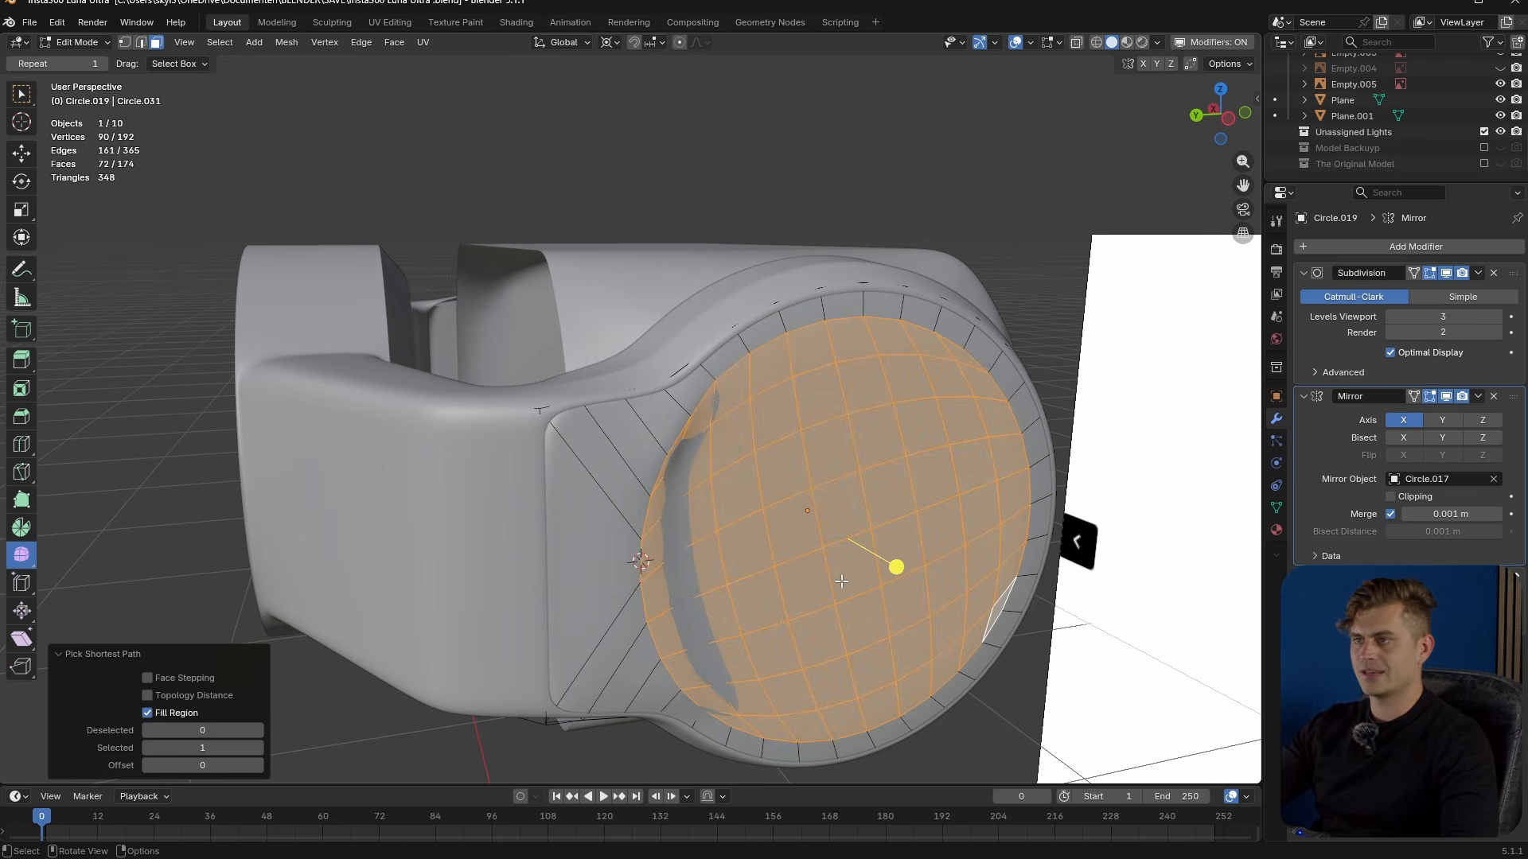
key(s)
key(x)
key(0)
key(Return)
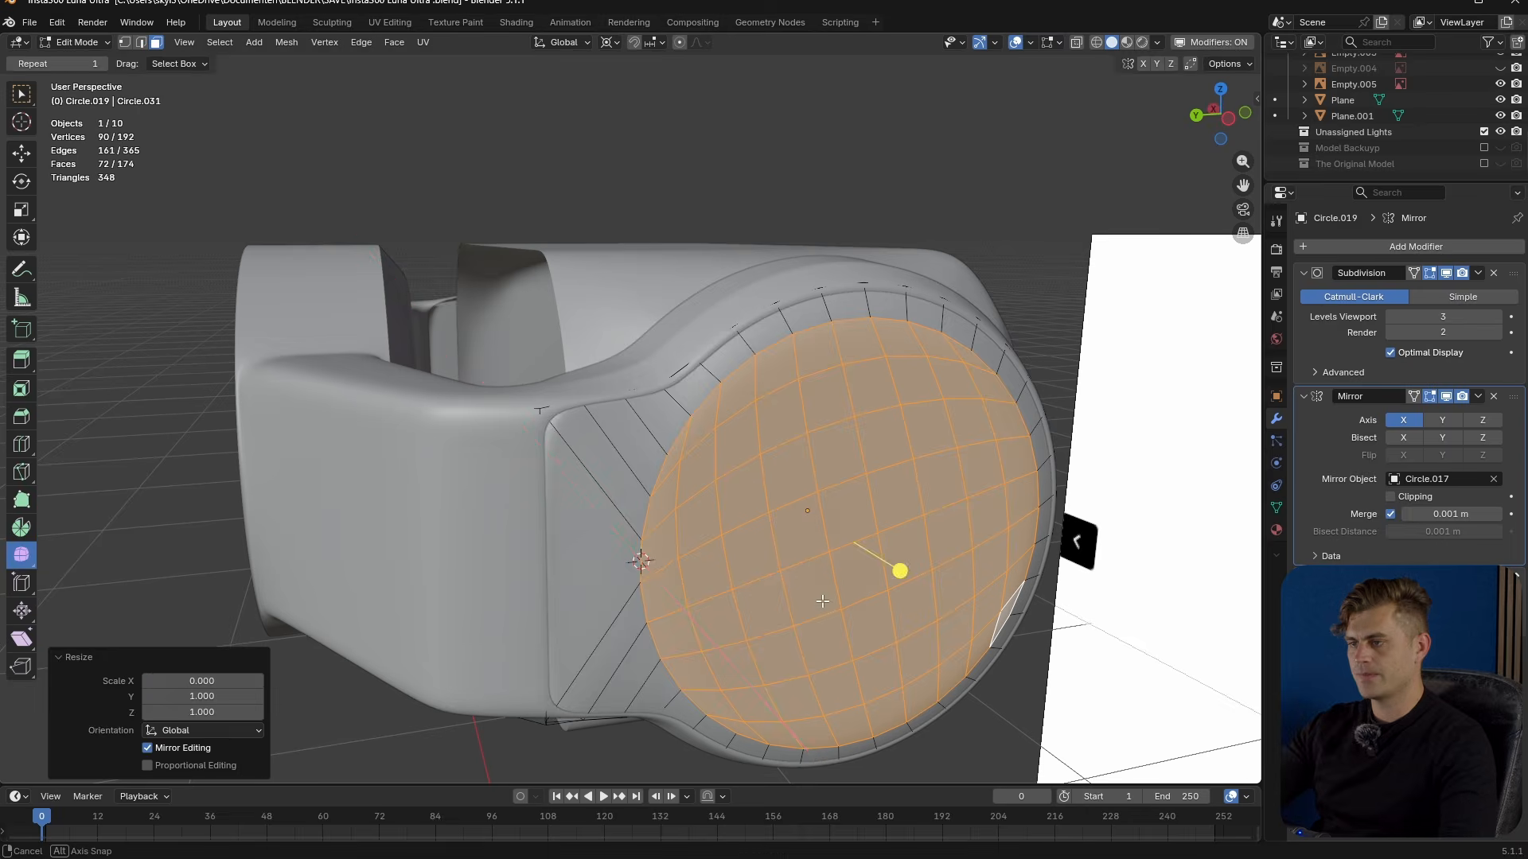
key(Tab)
scroll(690, 408, down, 2)
middle_drag(654, 600, 634, 501)
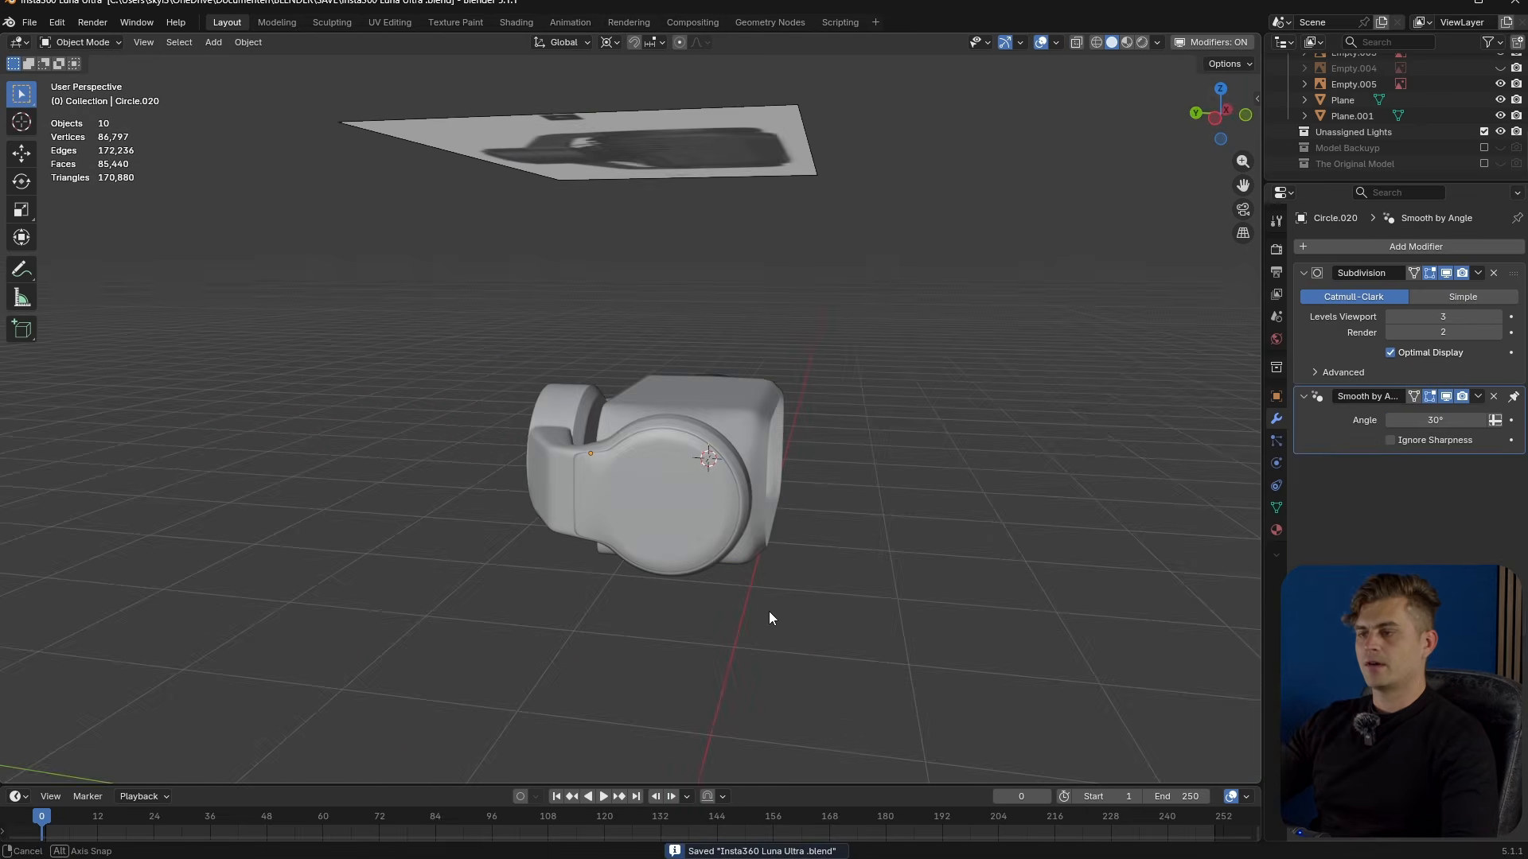
middle_drag(770, 614, 793, 579)
scroll(793, 578, up, 4)
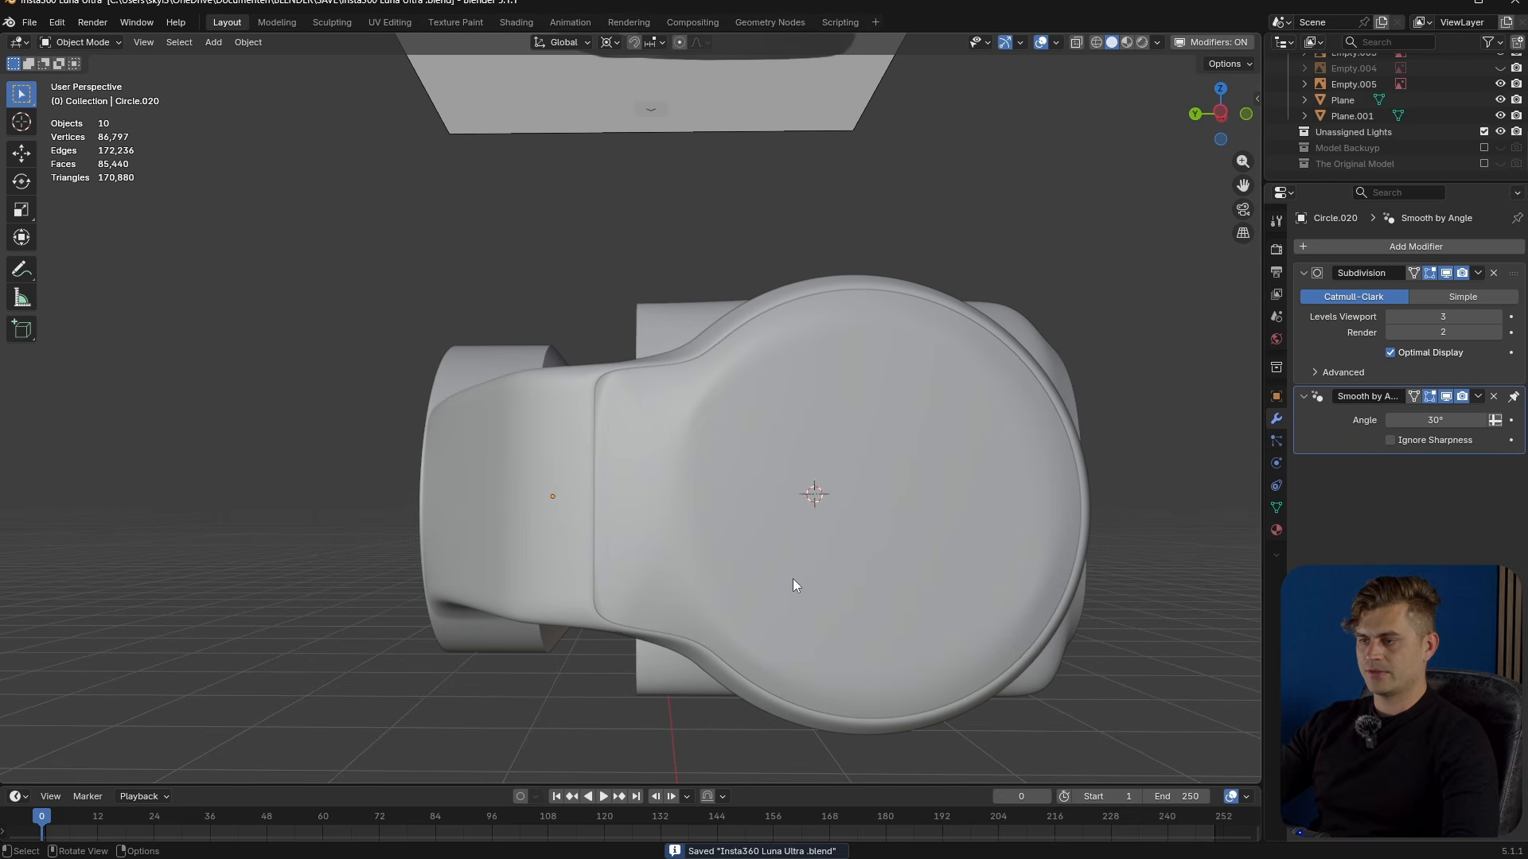
- Delete the positive-X half of the camera bracket's faces in see-through view
middle_drag(644, 380, 640, 602)
middle_drag(627, 578, 748, 493)
click(929, 433)
key(Tab)
middle_drag(748, 493, 959, 492)
alt+click(812, 440)
middle_drag(631, 522, 777, 564)
key(KP_7)
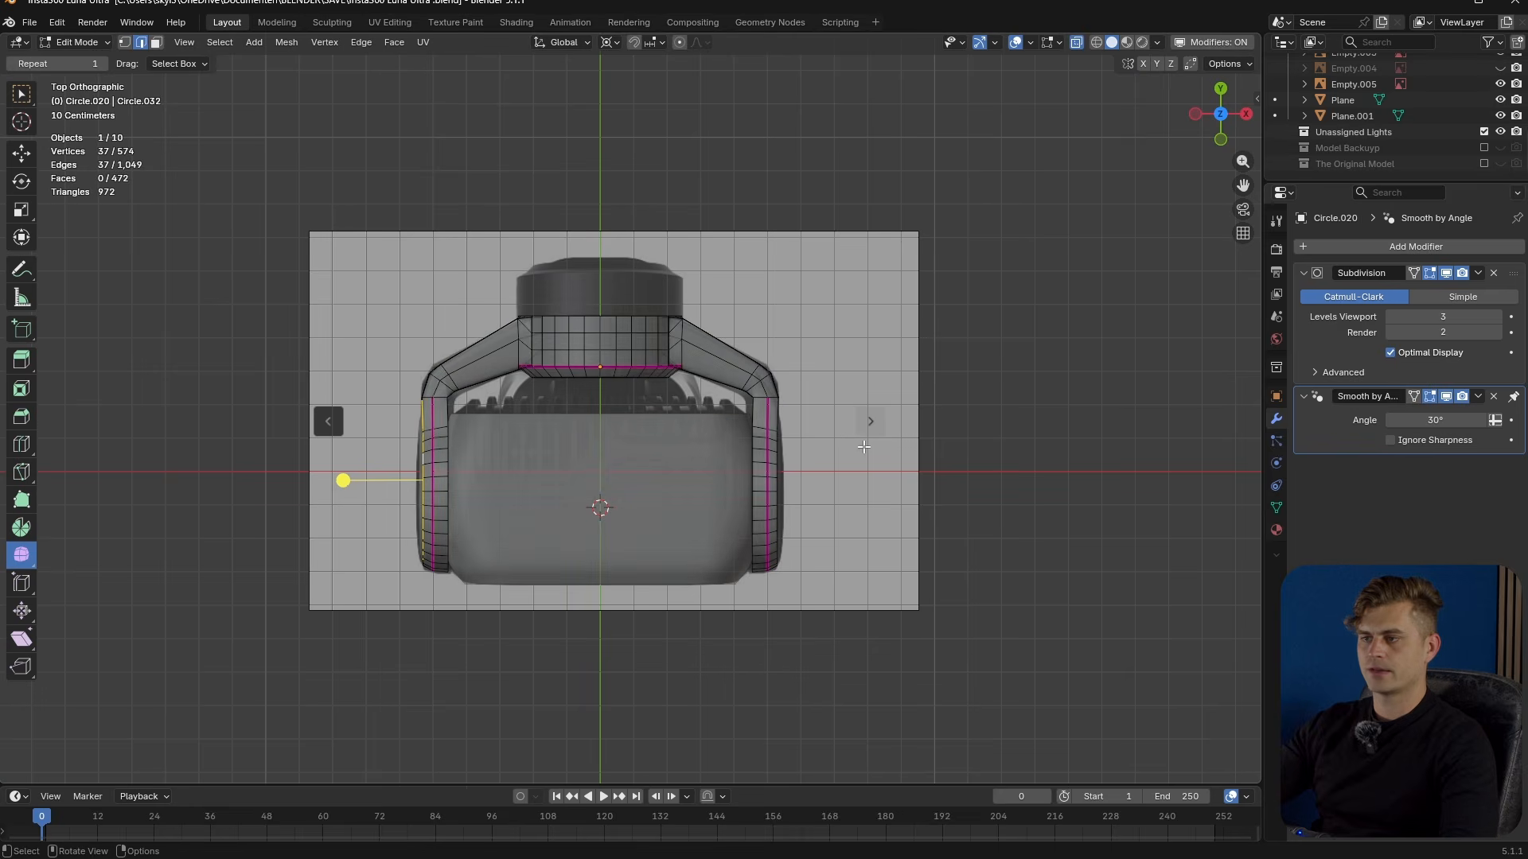
drag(1027, 158, 601, 674)
middle_drag(640, 592, 616, 462)
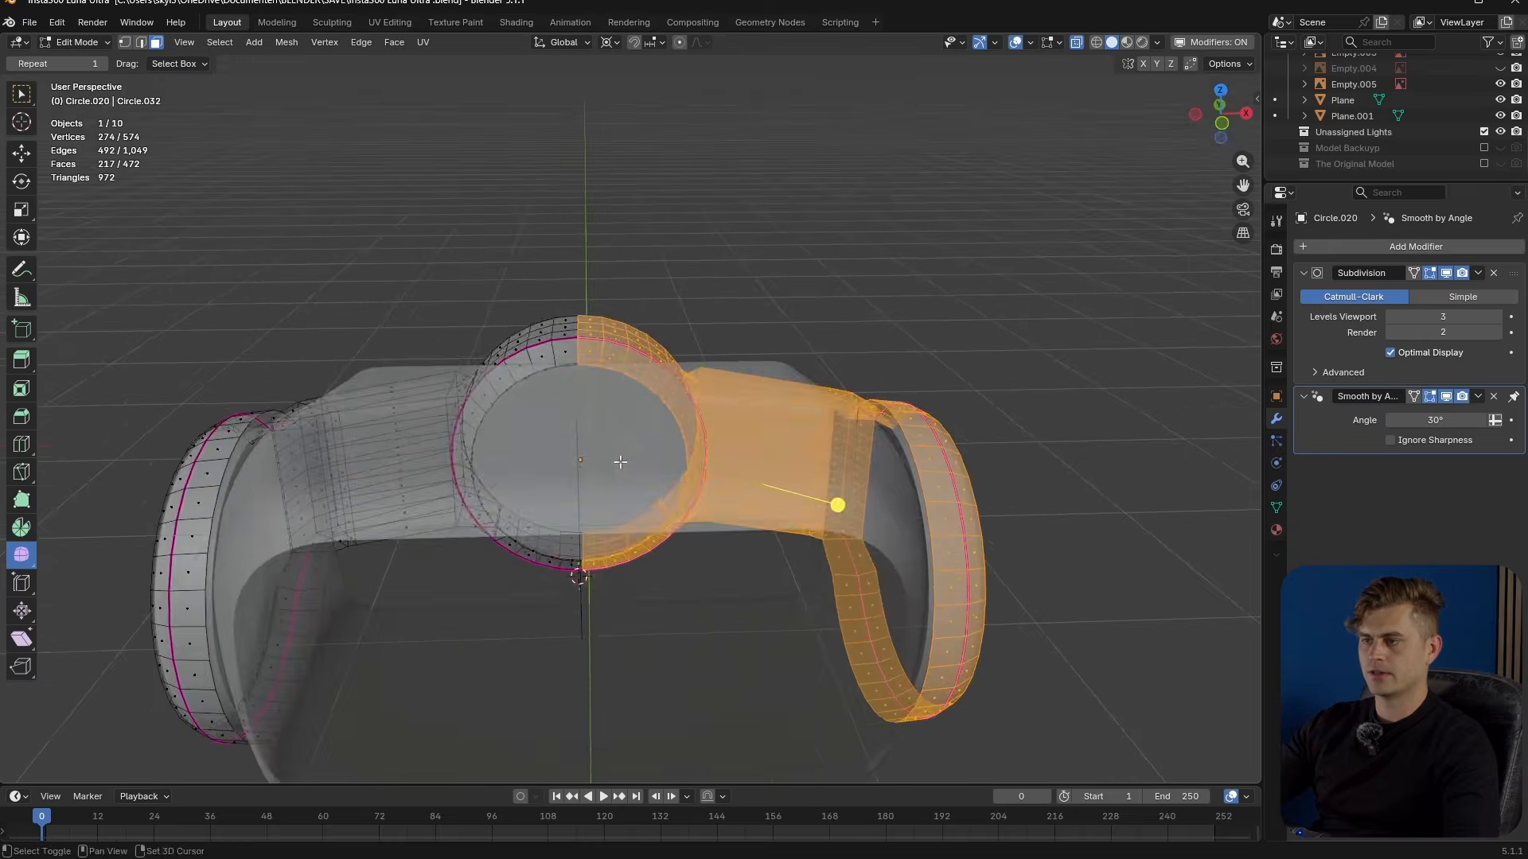
key(x)
click(617, 440)
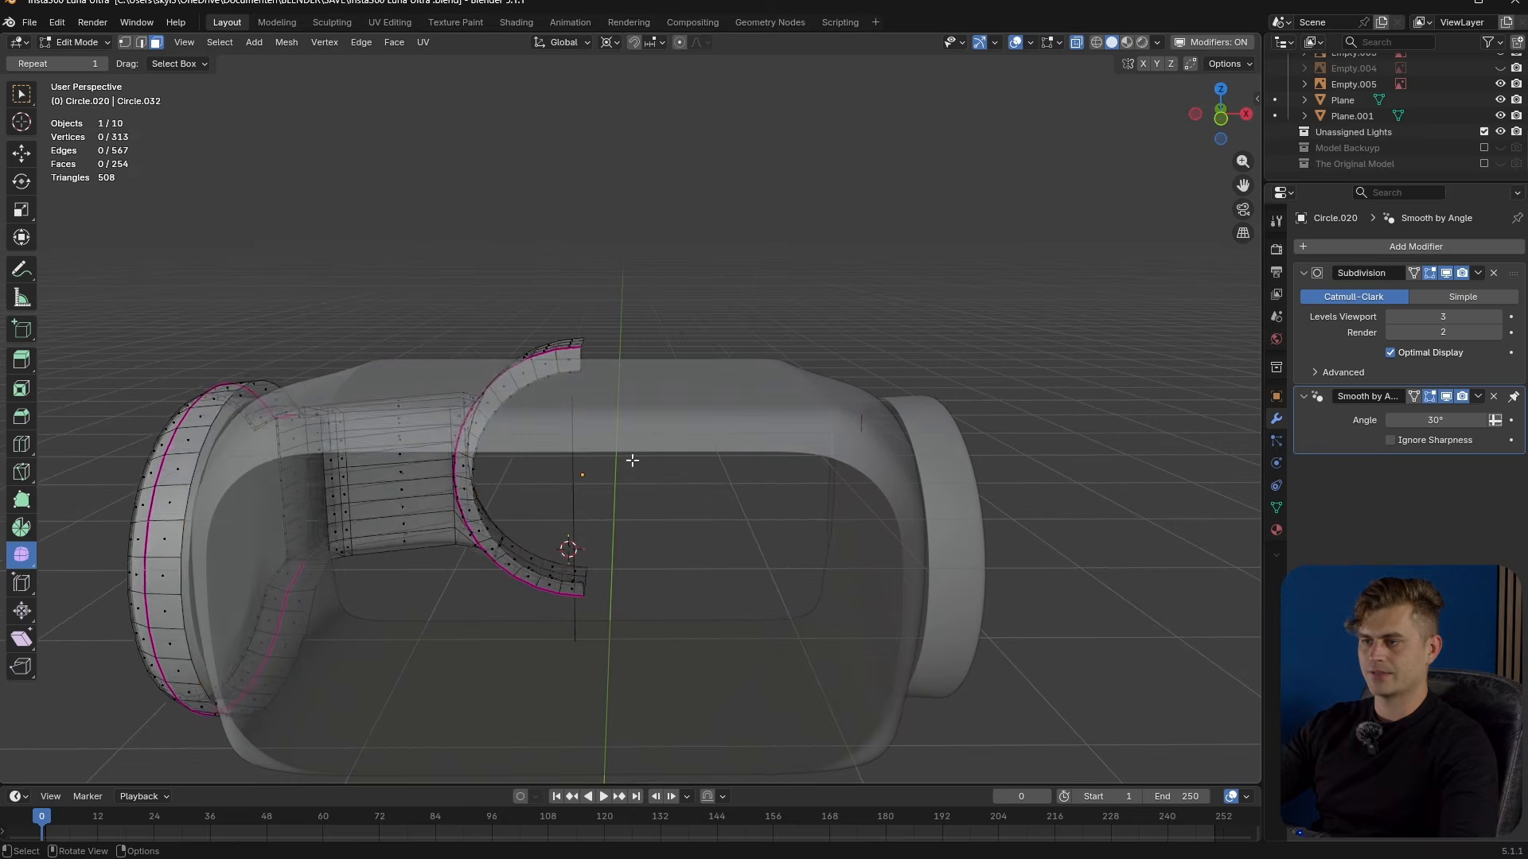
- Add a Mirror modifier to the half bracket and place it above the Subdivision modifier
key(Tab)
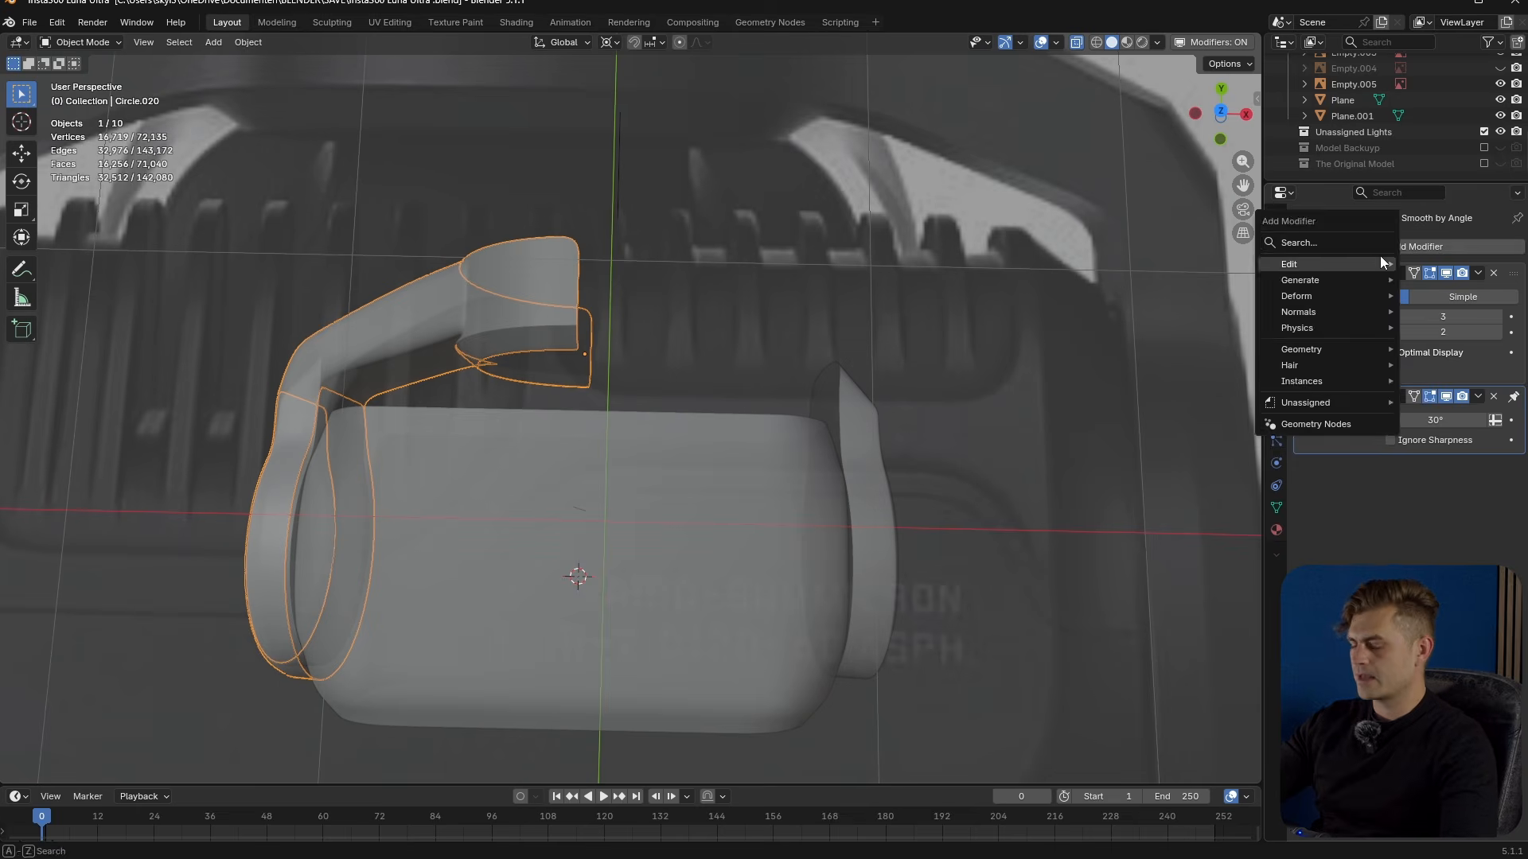
click(1380, 253)
text(mirror)
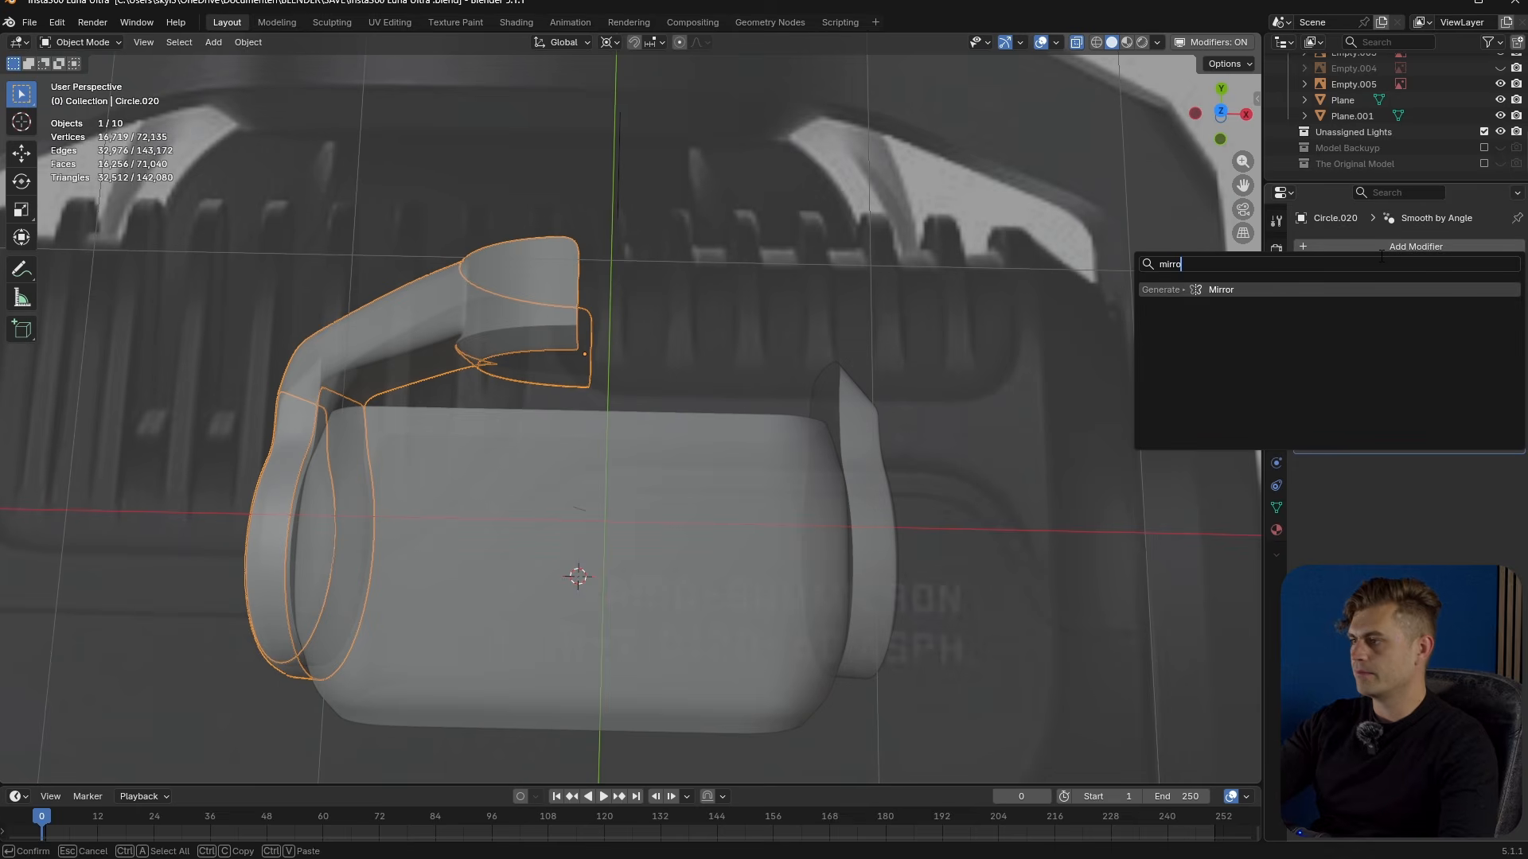
key(Return)
drag(1513, 396, 1498, 283)
middle_drag(704, 355, 742, 518)
- Turn off see-through view and apply the bracket's Mirror modifier
key(Tab)
key(alt+z)
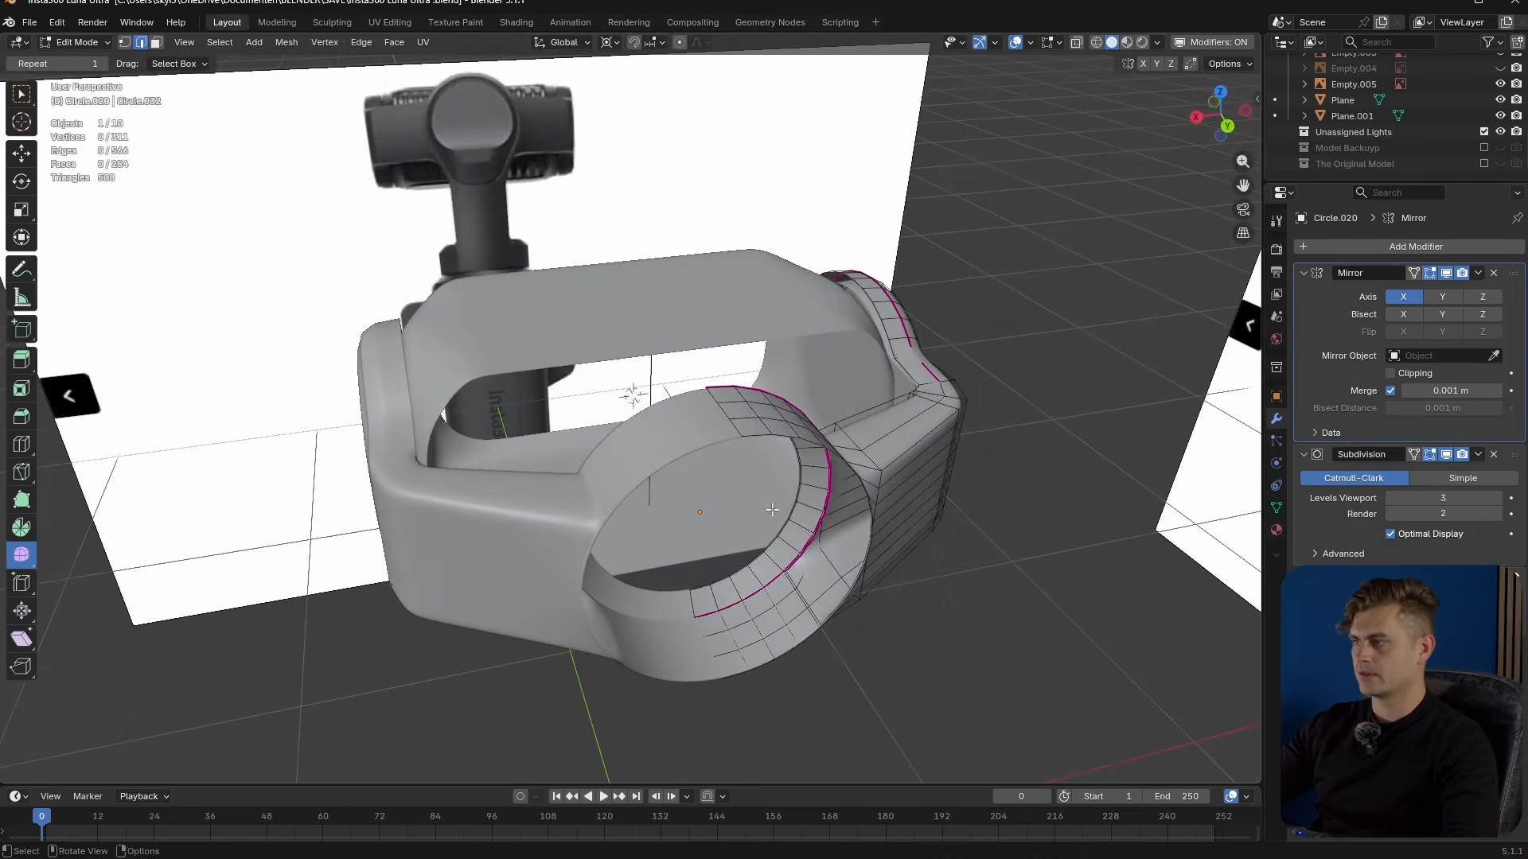
key(Tab)
key(ctrl+a)
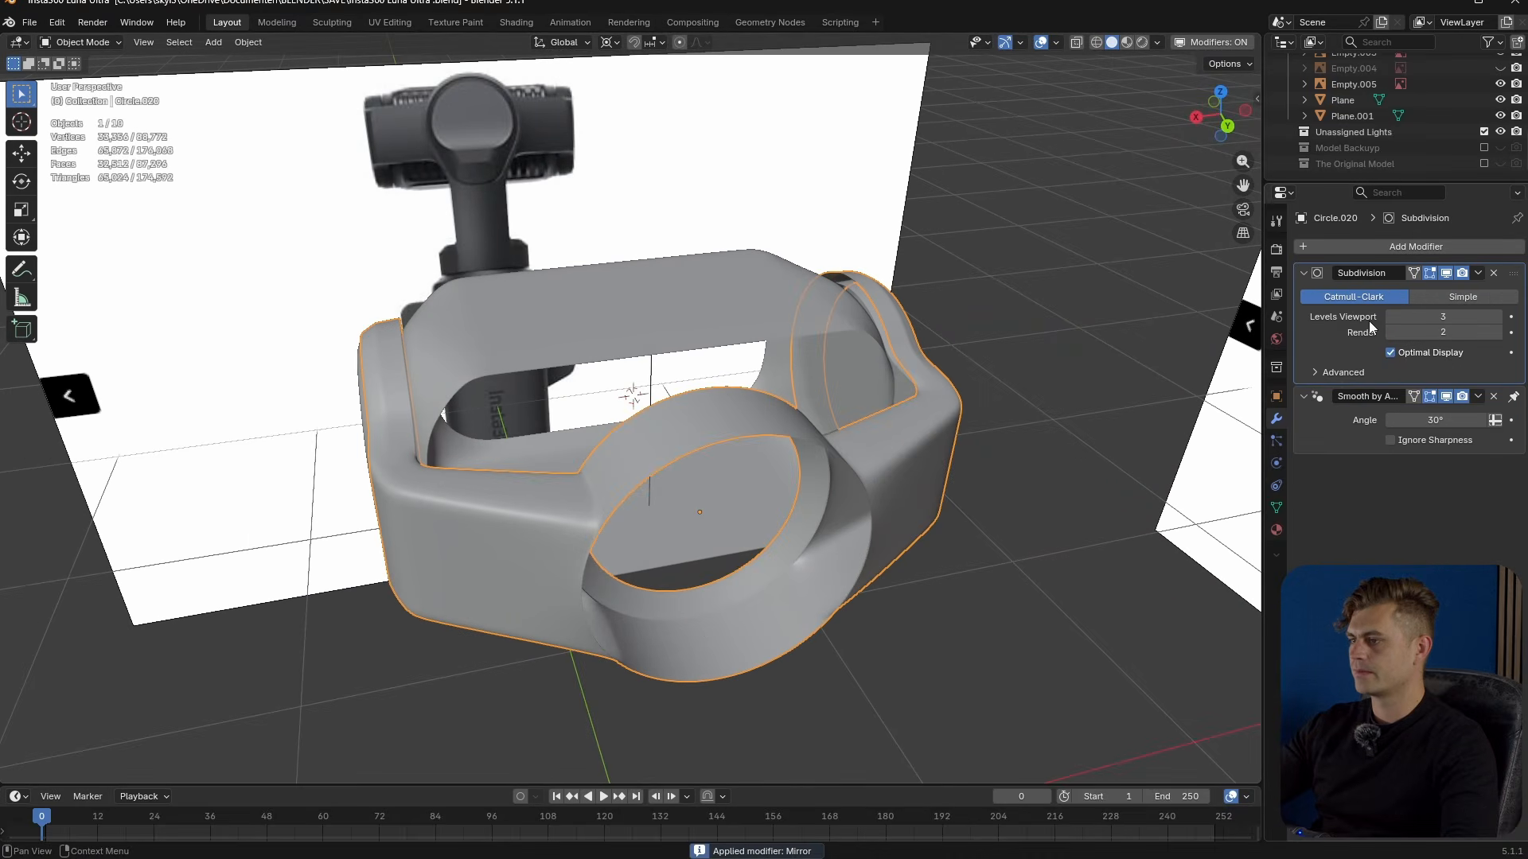
- Fill the recessed opening inside the bracket's round hub with a face, inset it and save the file
key(Tab)
middle_drag(995, 510, 798, 562)
alt+click(712, 400)
scroll(760, 422, up, 3)
key(f)
key(i)
click(842, 462)
key(Tab)
key(ctrl+s)
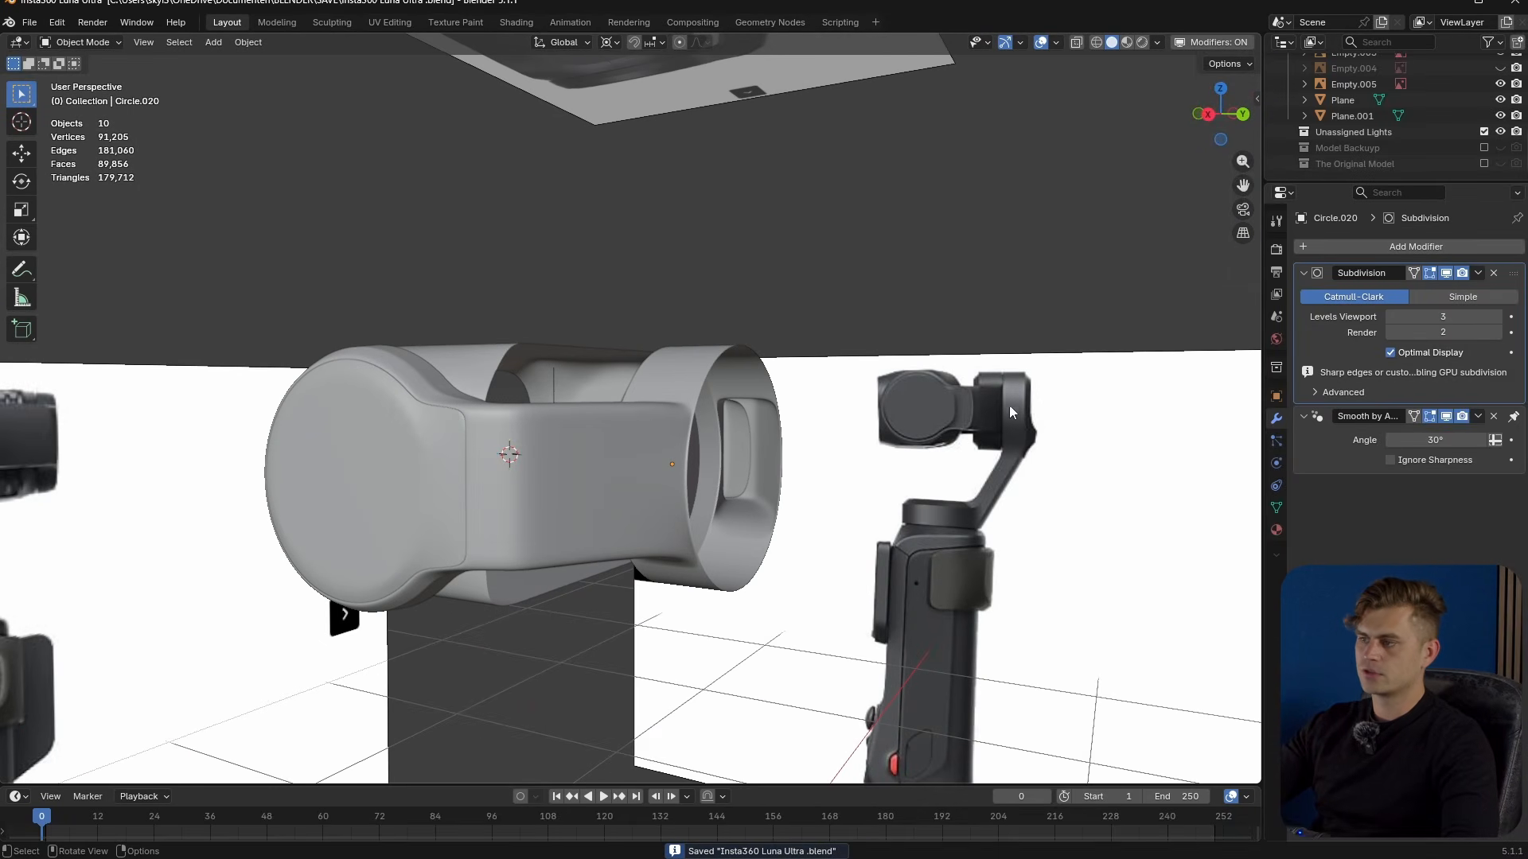
- Fill the hub's larger outer rim with a face and inset it
middle_drag(731, 498, 651, 625)
scroll(748, 406, up, 4)
shift+middle_drag(759, 404, 756, 526)
middle_drag(756, 526, 708, 534)
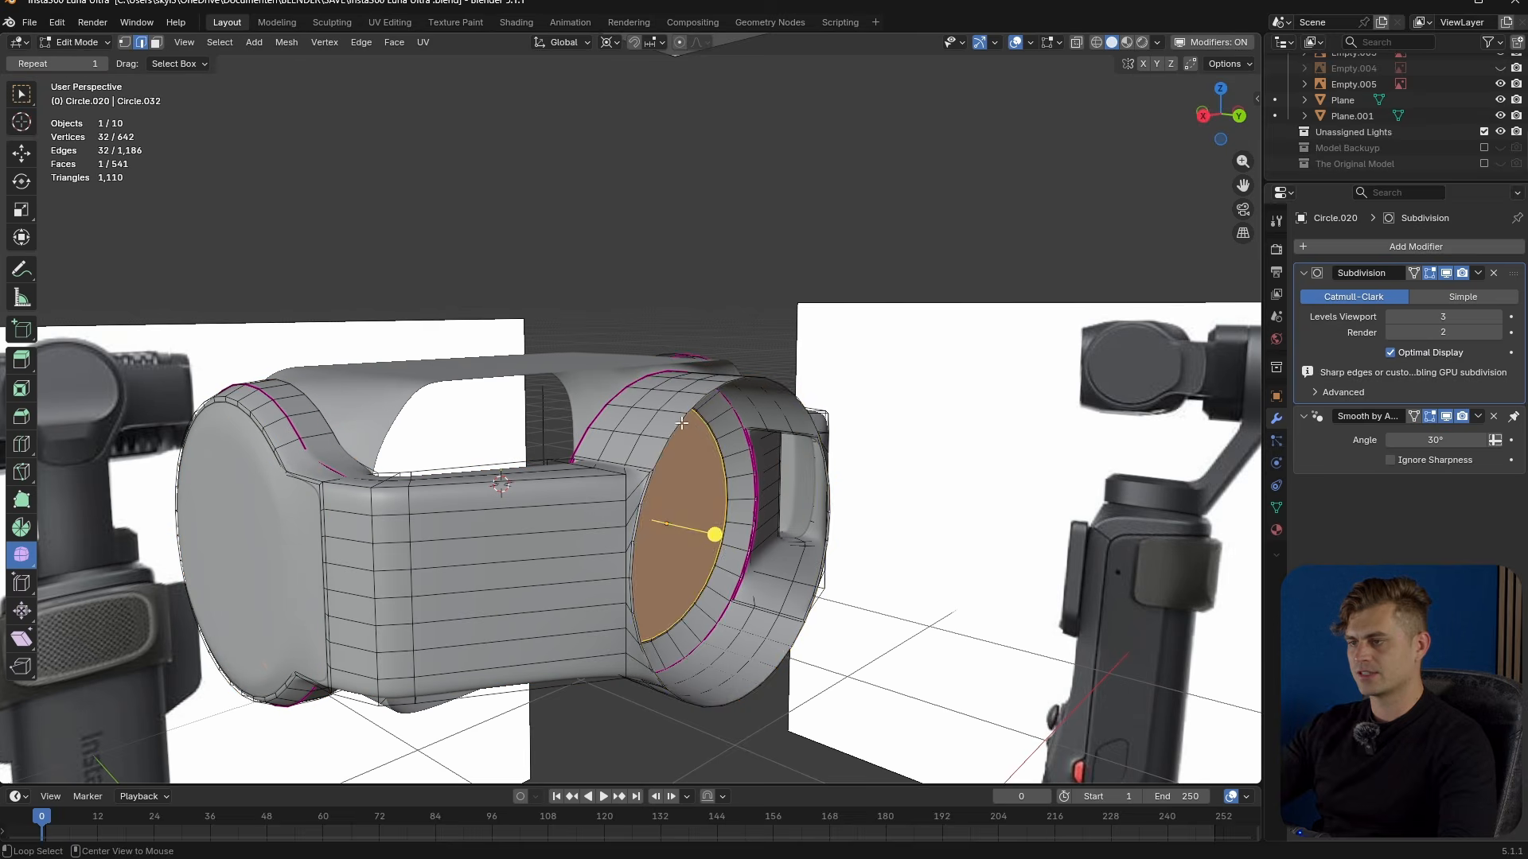
alt+click(682, 423)
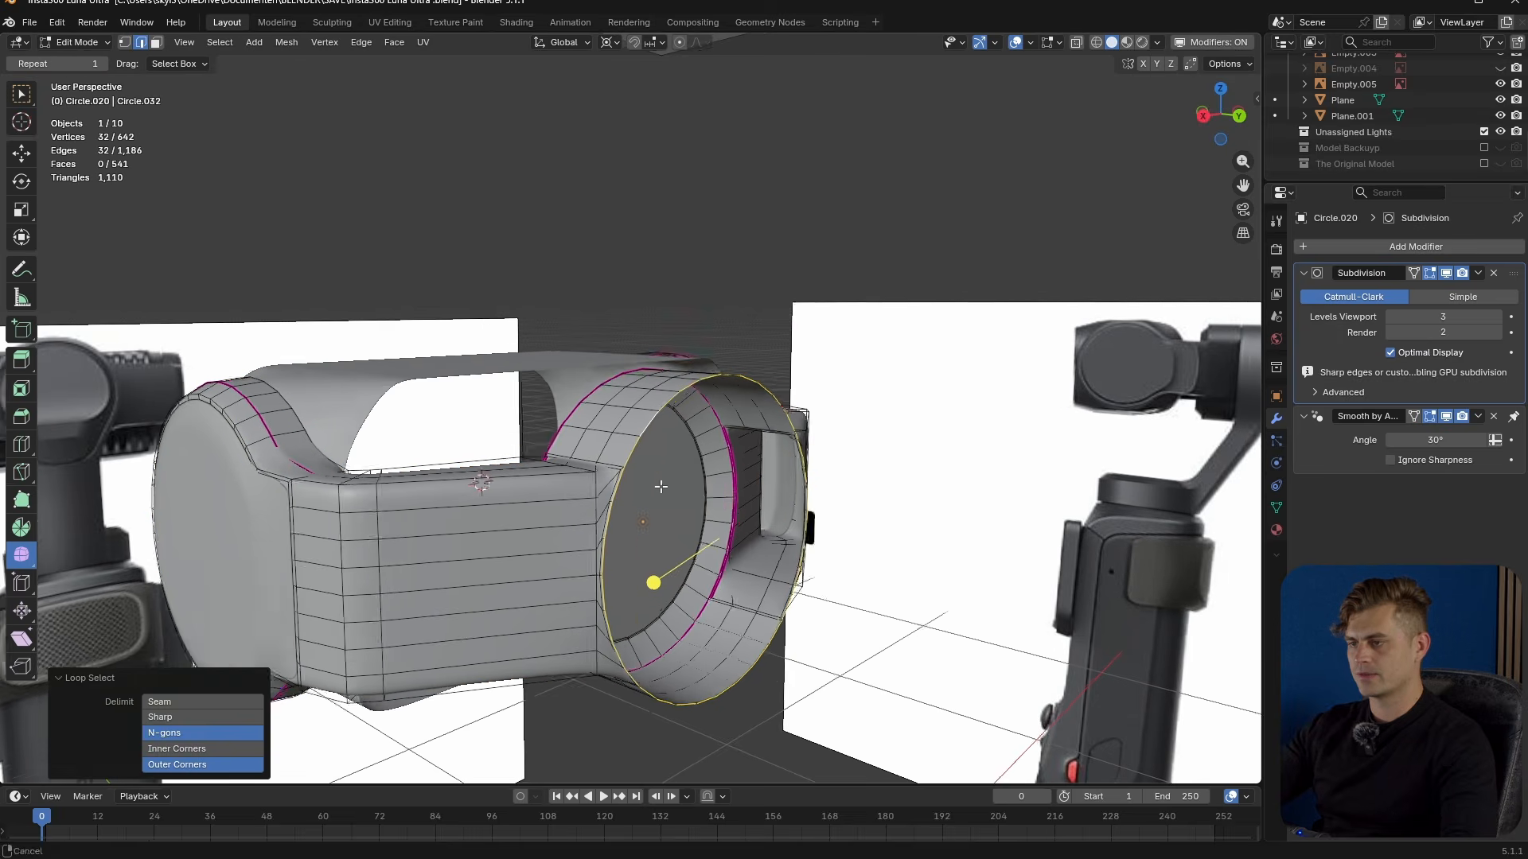
middle_drag(682, 423, 707, 490)
key(f)
middle_drag(853, 511, 644, 531)
key(i)
click(786, 542)
key(Tab)
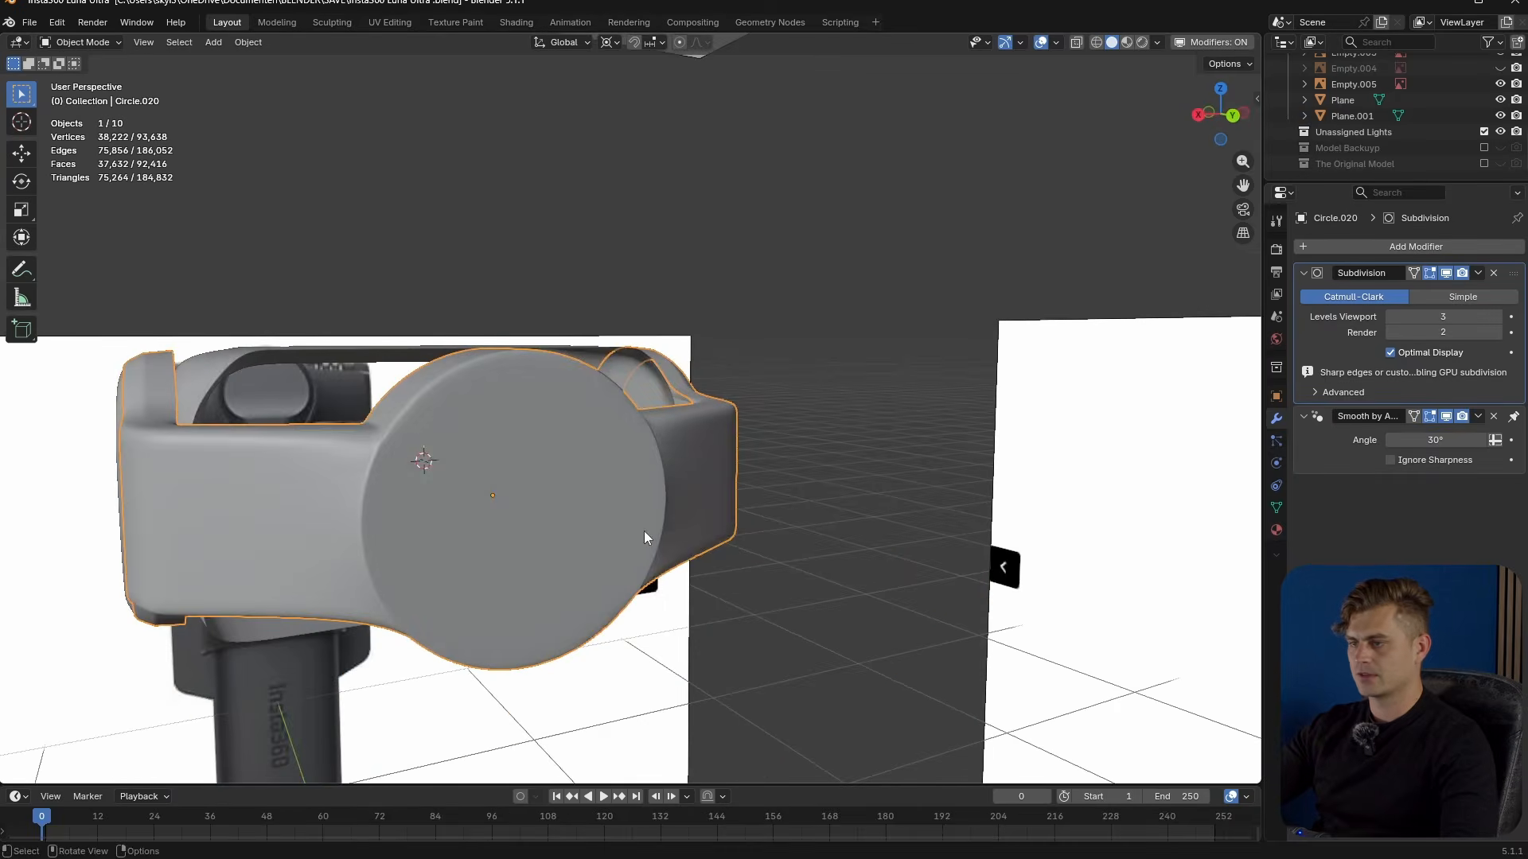
- Snap the 3D cursor to the hub's new outer face
key(Tab)
key(shift+s)
click(665, 612)
key(alt+z)
middle_drag(665, 613, 705, 474)
key(alt+z)
- Duplicate the hub's outer face in place and separate it into its own object
click(684, 462)
scroll(795, 473, up, 2)
mouse_move(704, 473)
middle_down()
mouse_move(728, 494)
mouse_move(723, 449)
mouse_move(681, 446)
mouse_move(684, 488)
mouse_move(708, 490)
mouse_move(719, 460)
mouse_move(666, 462)
mouse_move(700, 453)
middle_up()
key(shift+d)
right_click(800, 497)
key(p)
click(800, 497)
key(Tab)
- Shift the separated disc slightly along Y and rescale it about the 3D cursor
click(677, 481)
key(g)
key(y)
click(687, 491)
key(s)
click(711, 483)
- Extrude the separated disc's face about 0.078 m along its normal
key(Tab)
click(662, 437)
key(e)
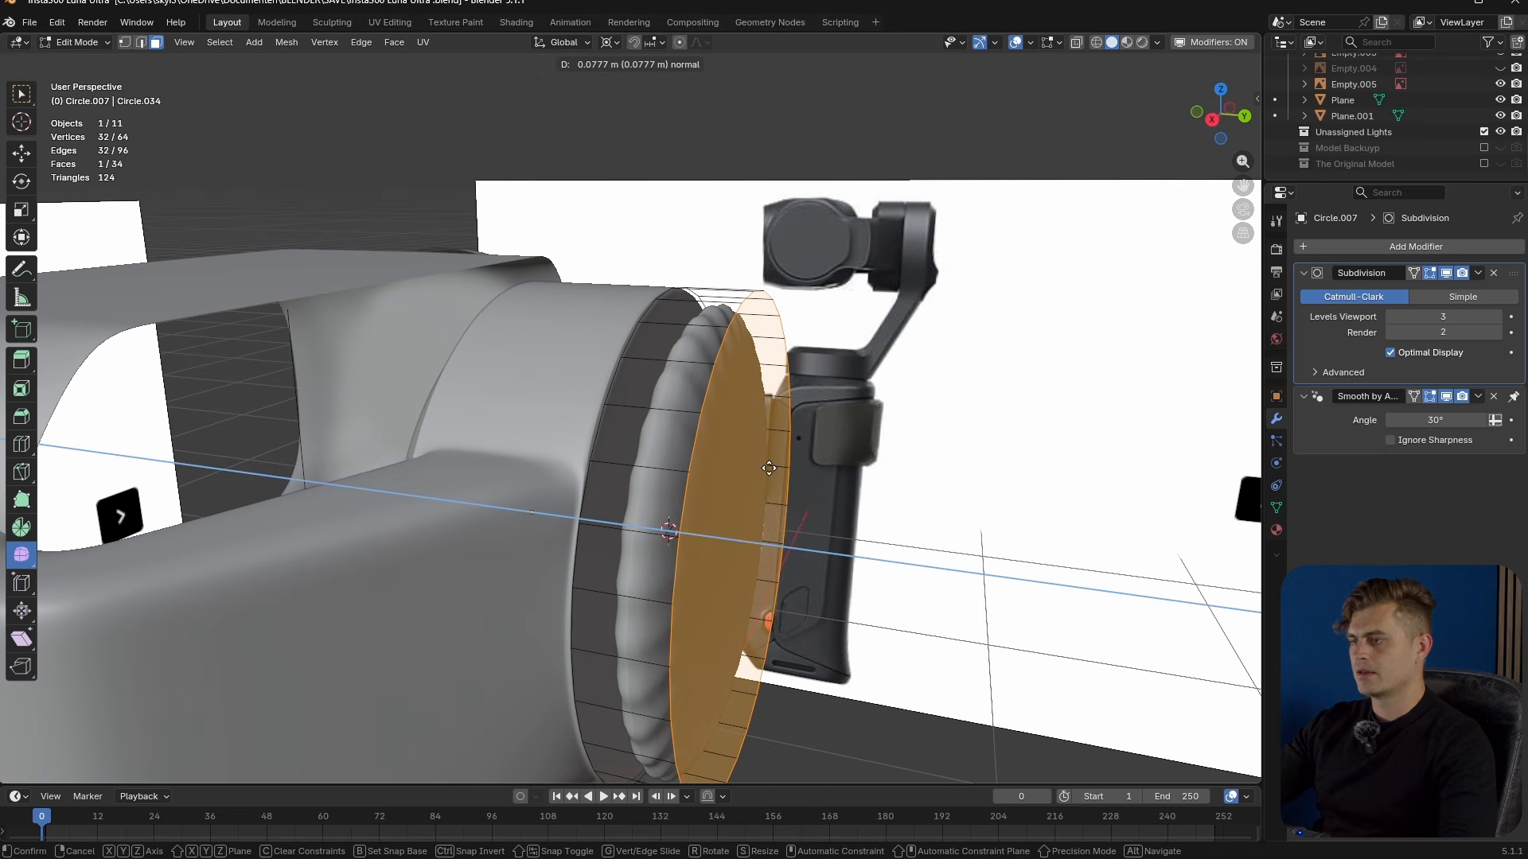
click(769, 468)
- Move the extruded face a further 0.022 m along Y against the side reference image
key(KP_3)
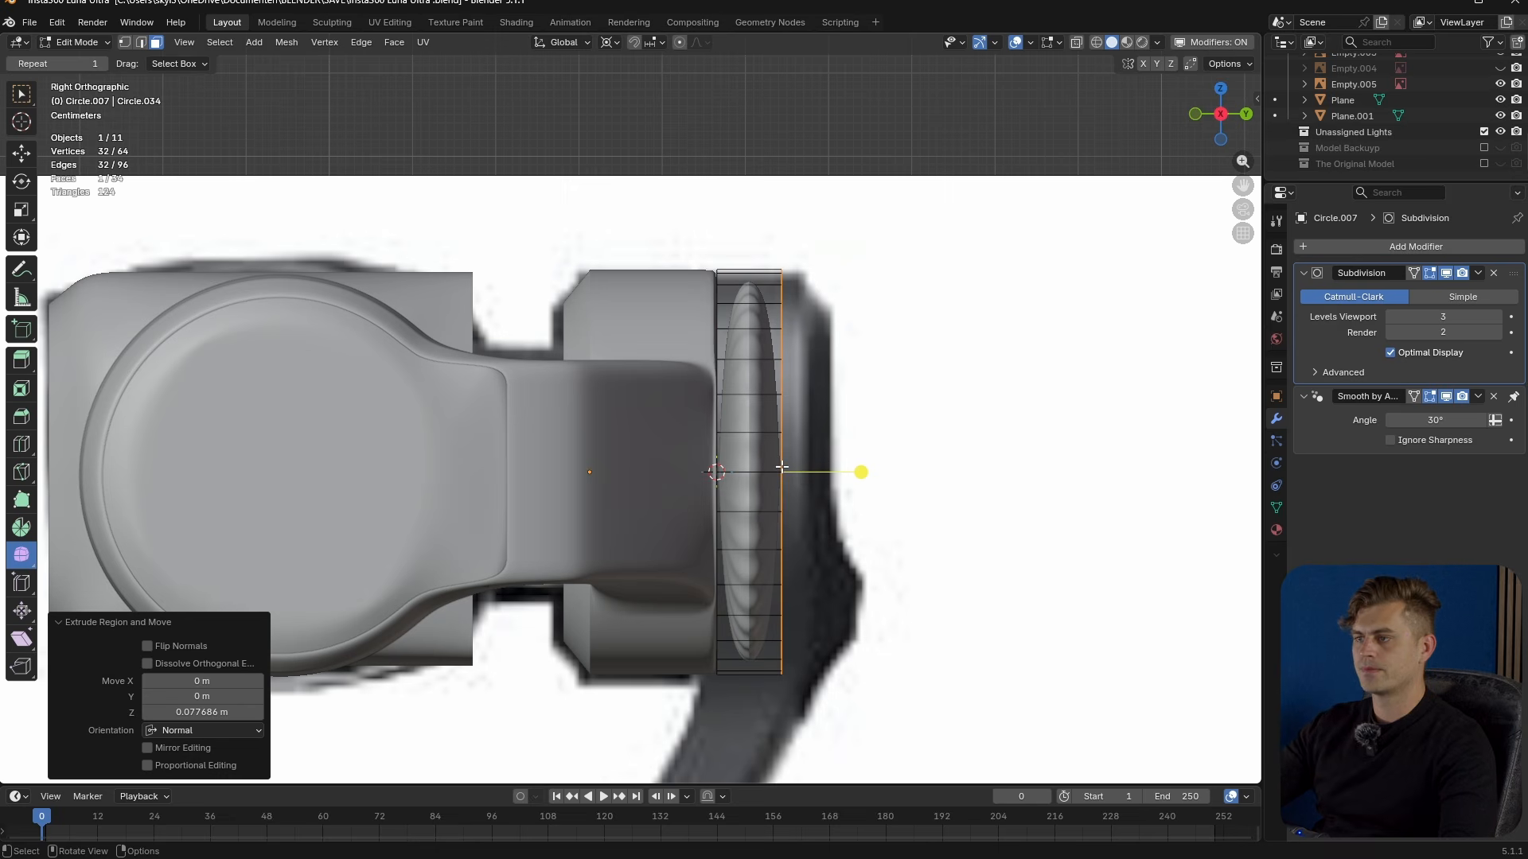
key(g)
key(x)
key(y)
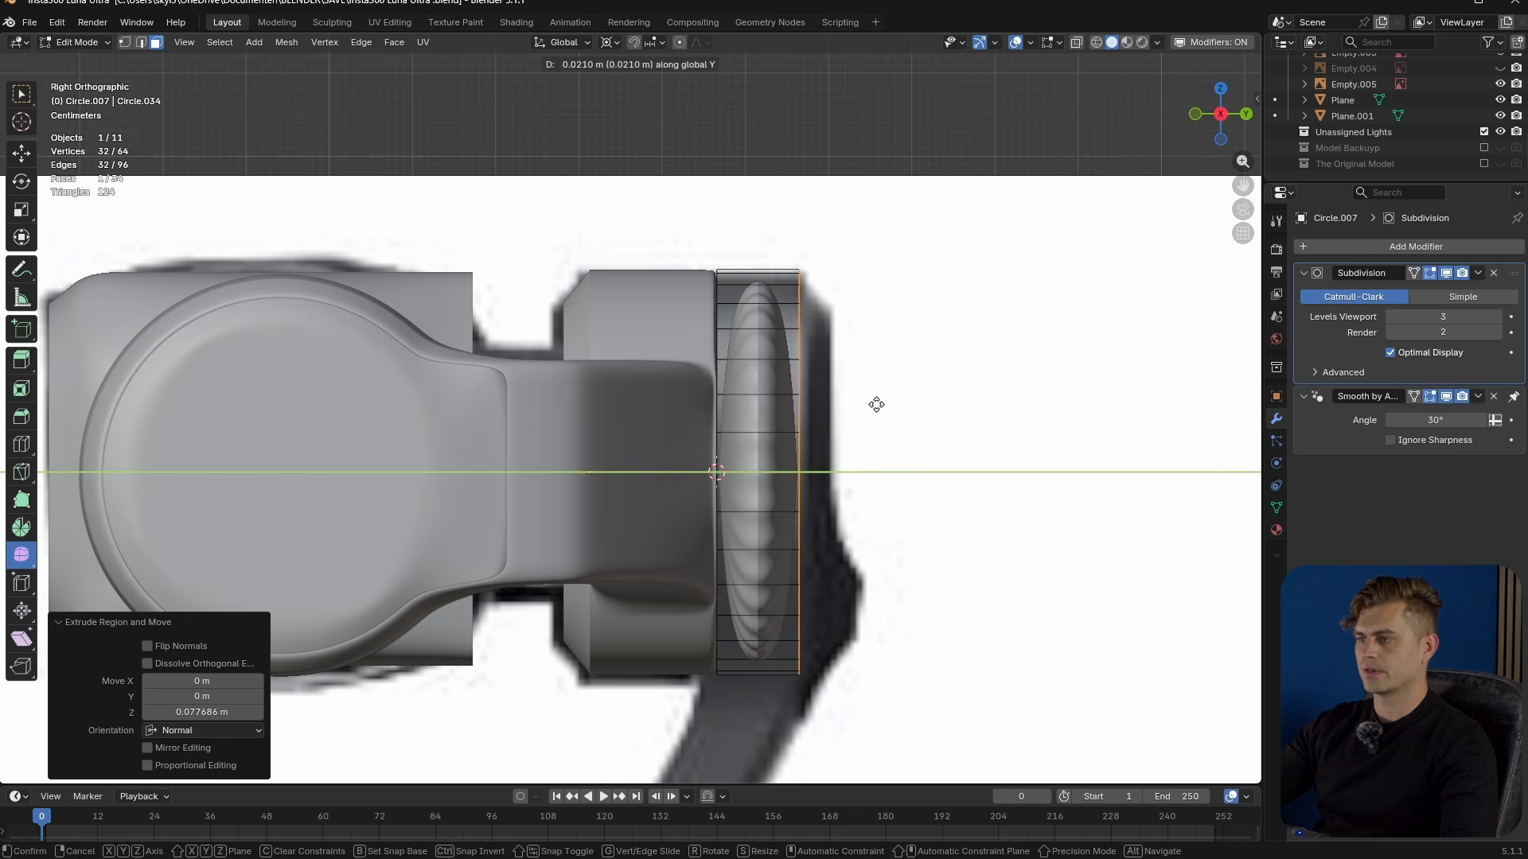
click(877, 406)
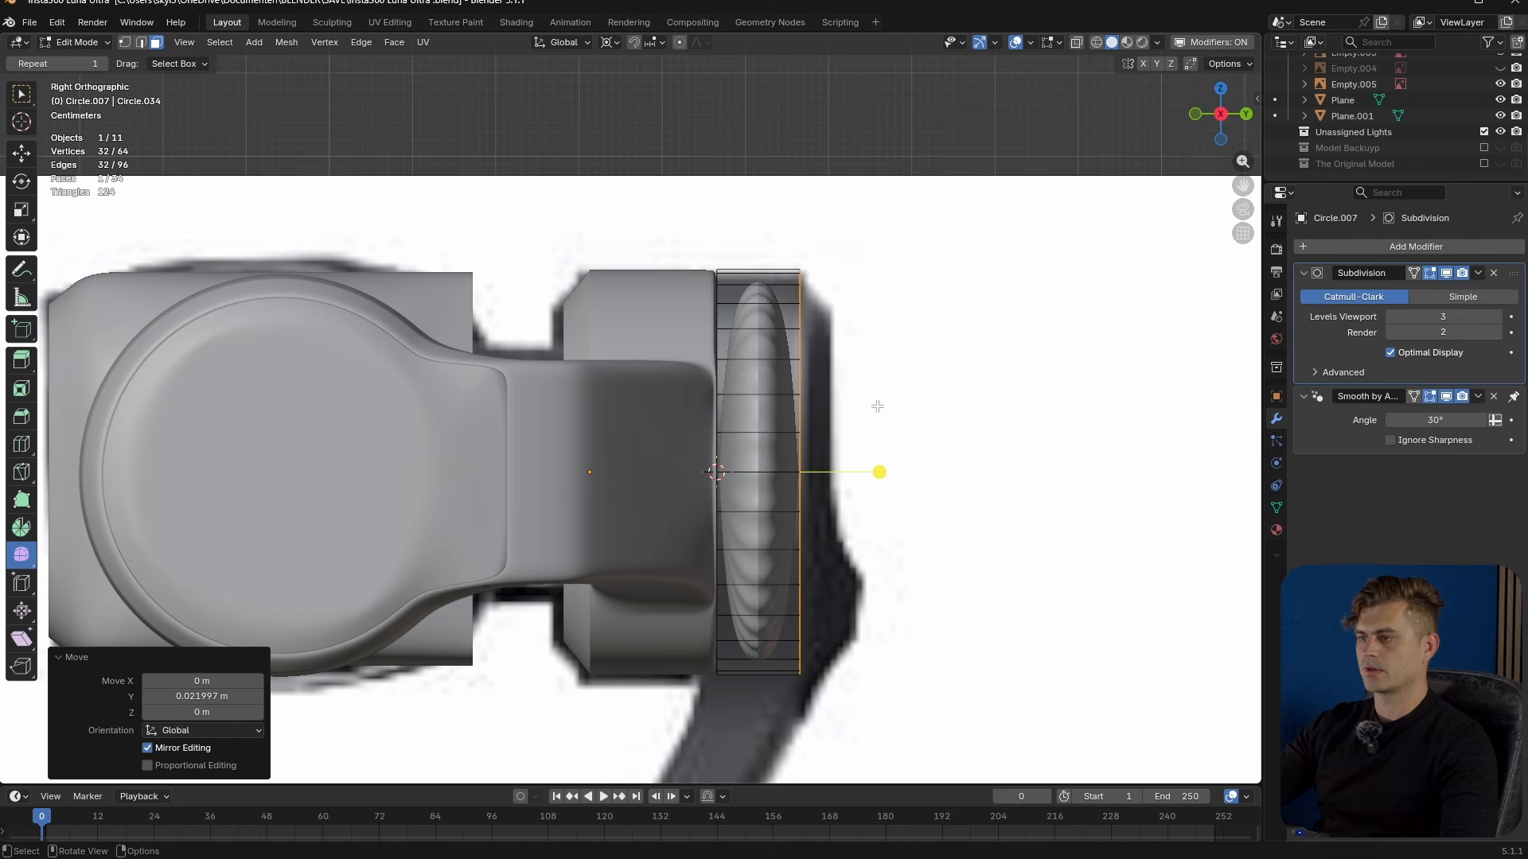
shift+middle_drag(855, 477, 834, 431)
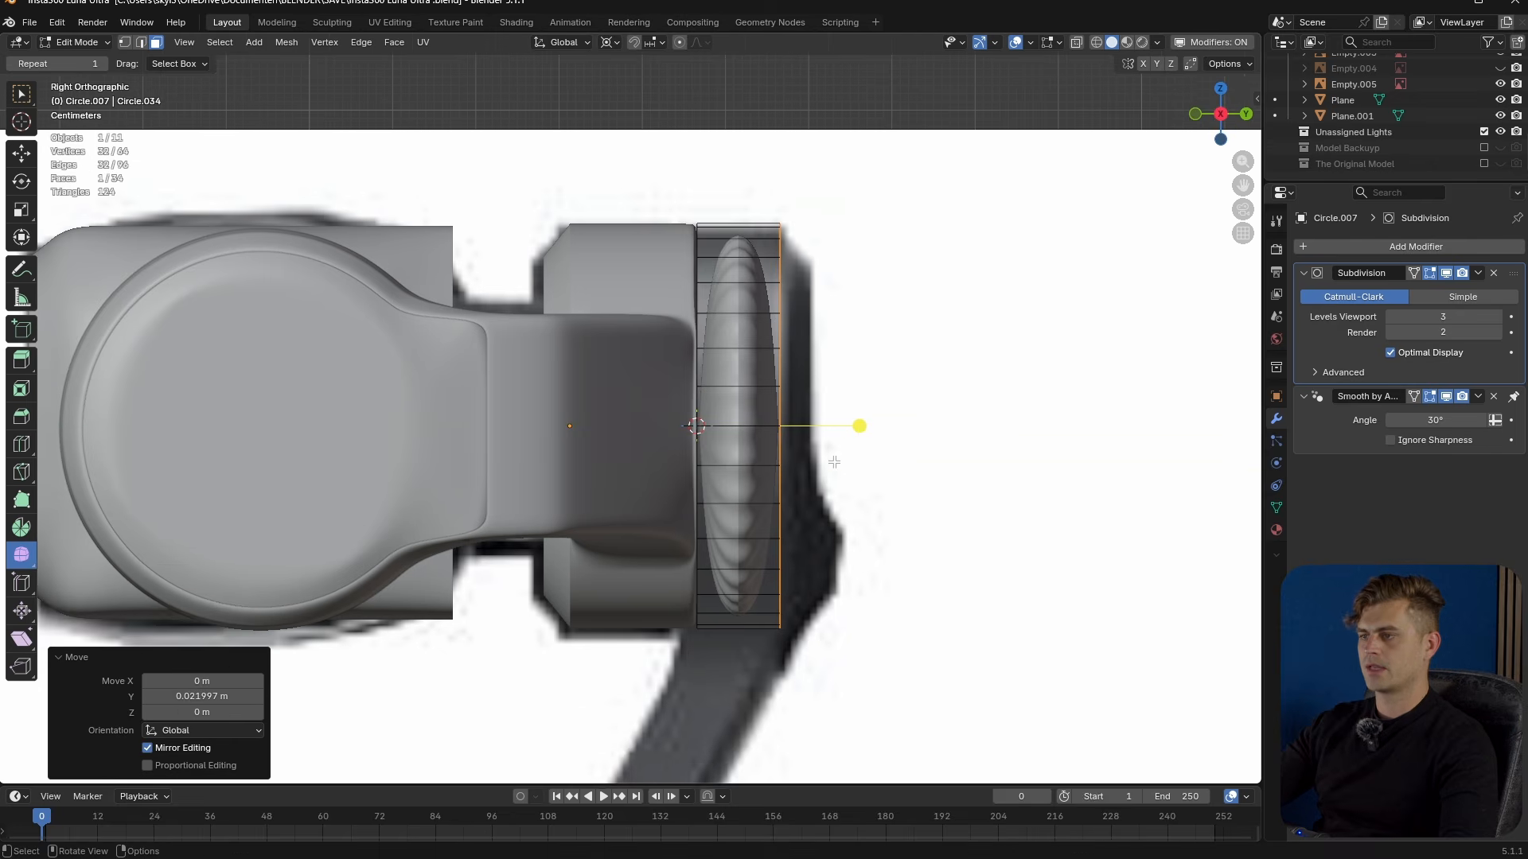
scroll(833, 478, down, 1)
shift+middle_drag(800, 587, 733, 458)
scroll(834, 487, down, 4)
key(Tab)
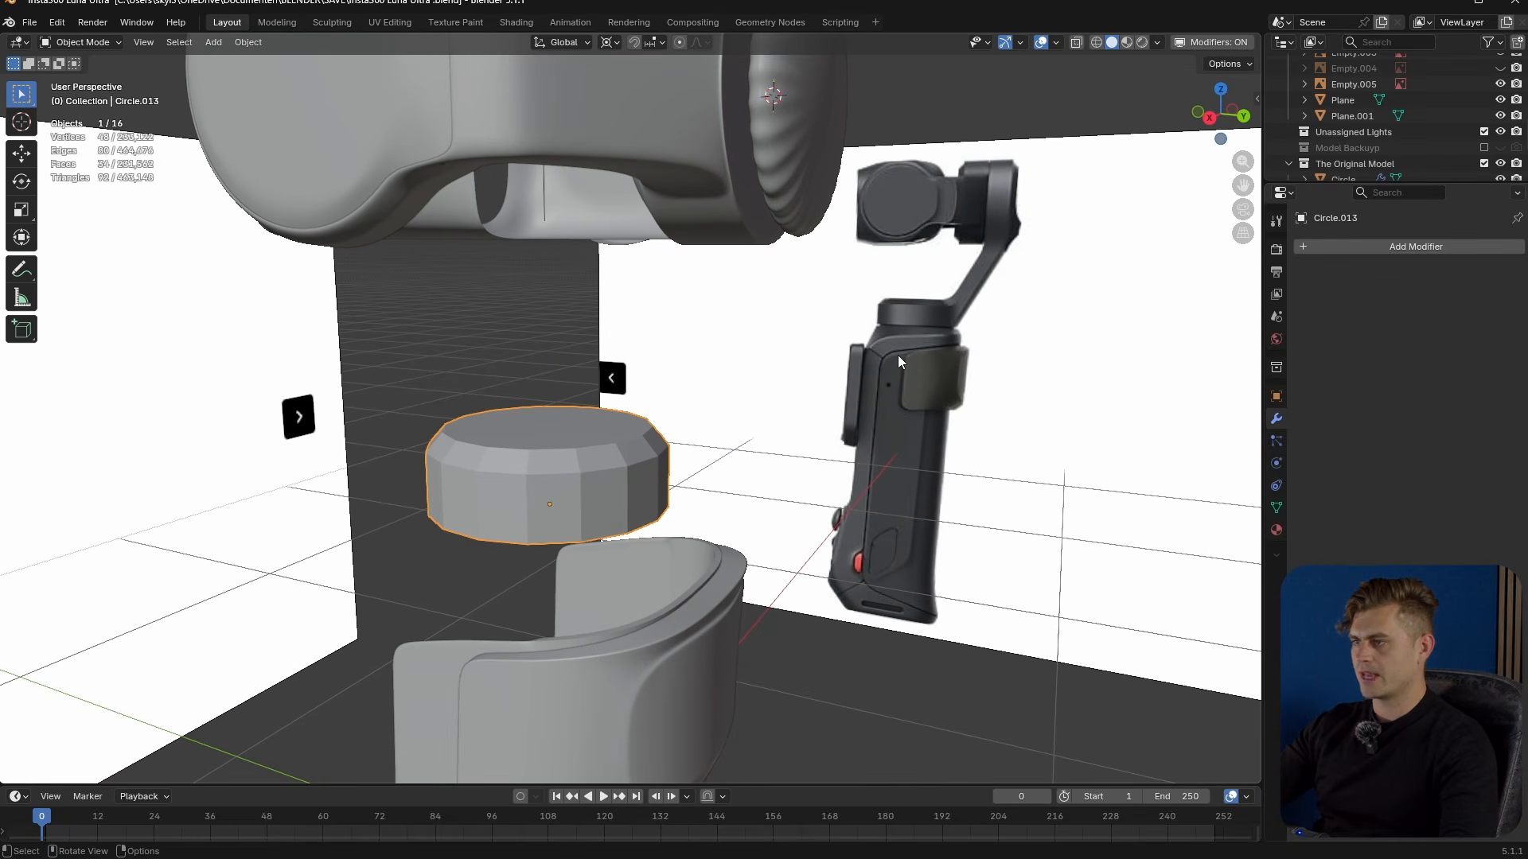
- Examine the faceted disc below the camera against the reference images, toggling the hidden Empty image
middle_drag(899, 354, 921, 351)
key(KP_3)
scroll(894, 365, up, 5)
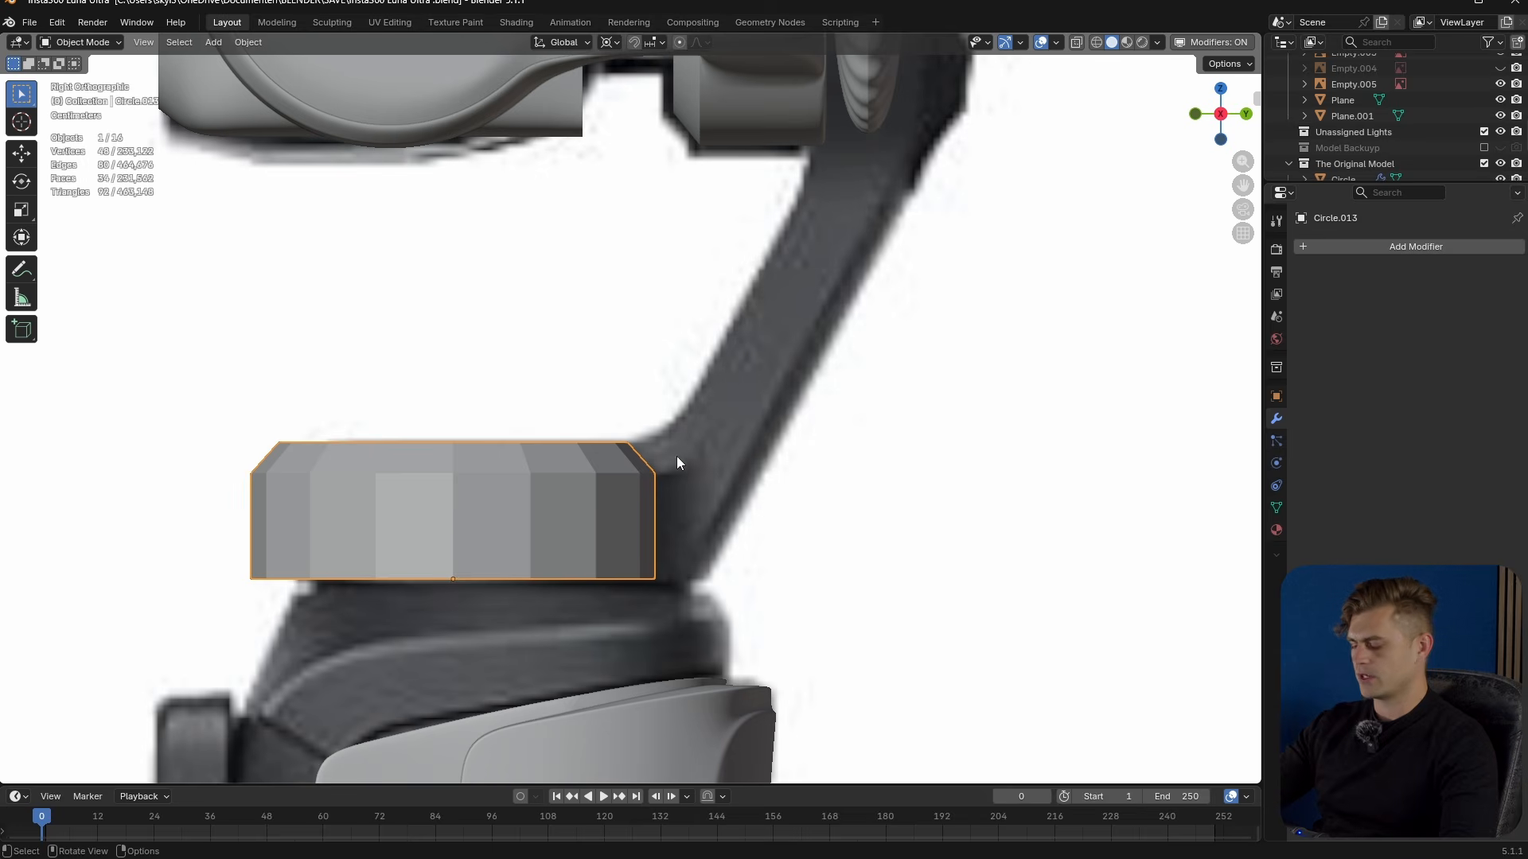
key(KP_1)
middle_drag(777, 392, 1023, 410)
scroll(1488, 94, up, 3)
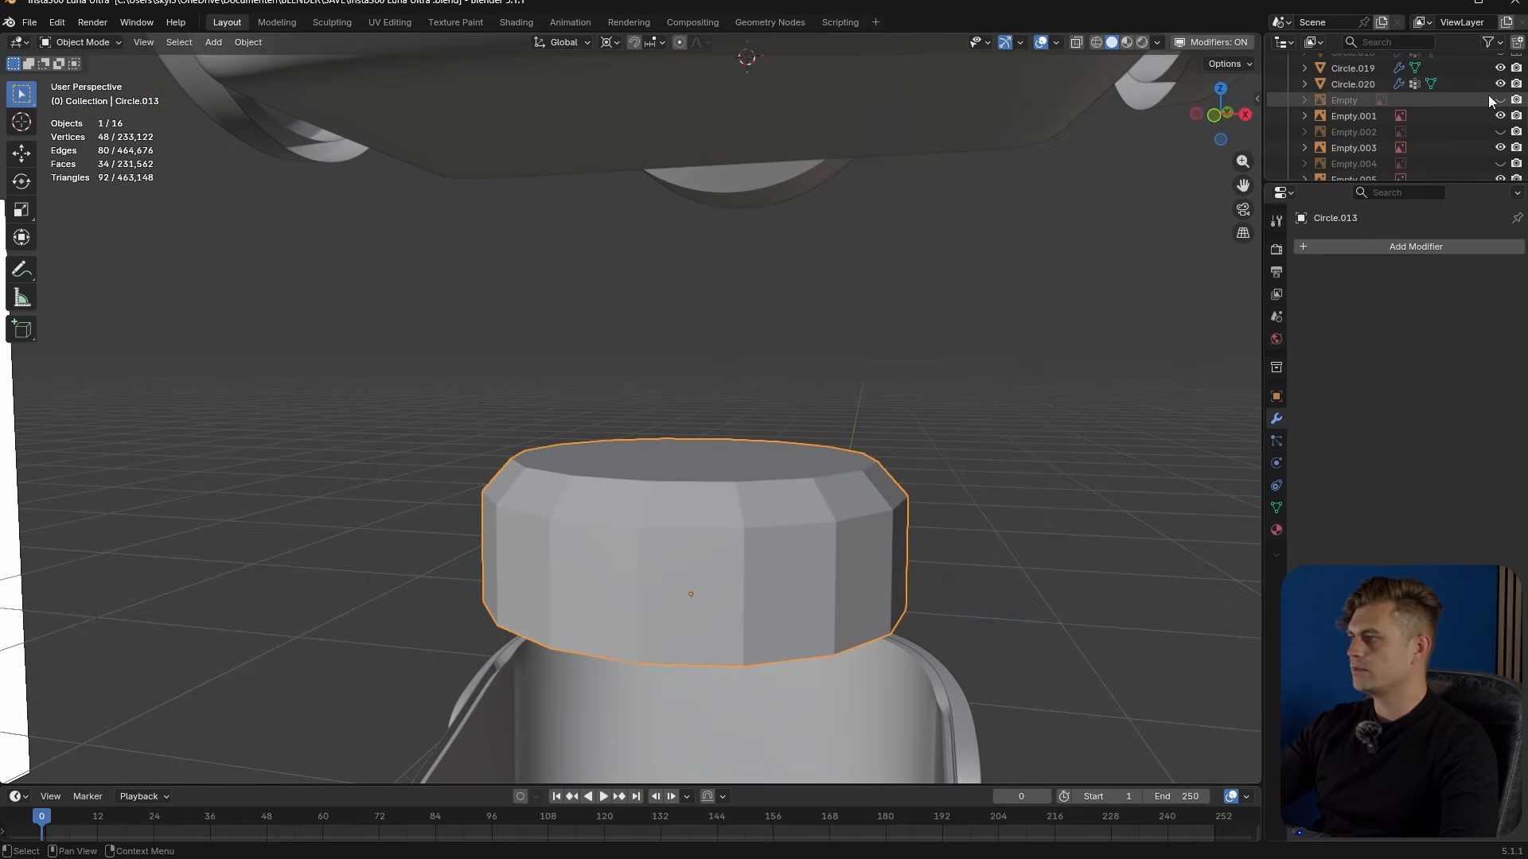
click(1499, 100)
middle_drag(1089, 330, 1065, 337)
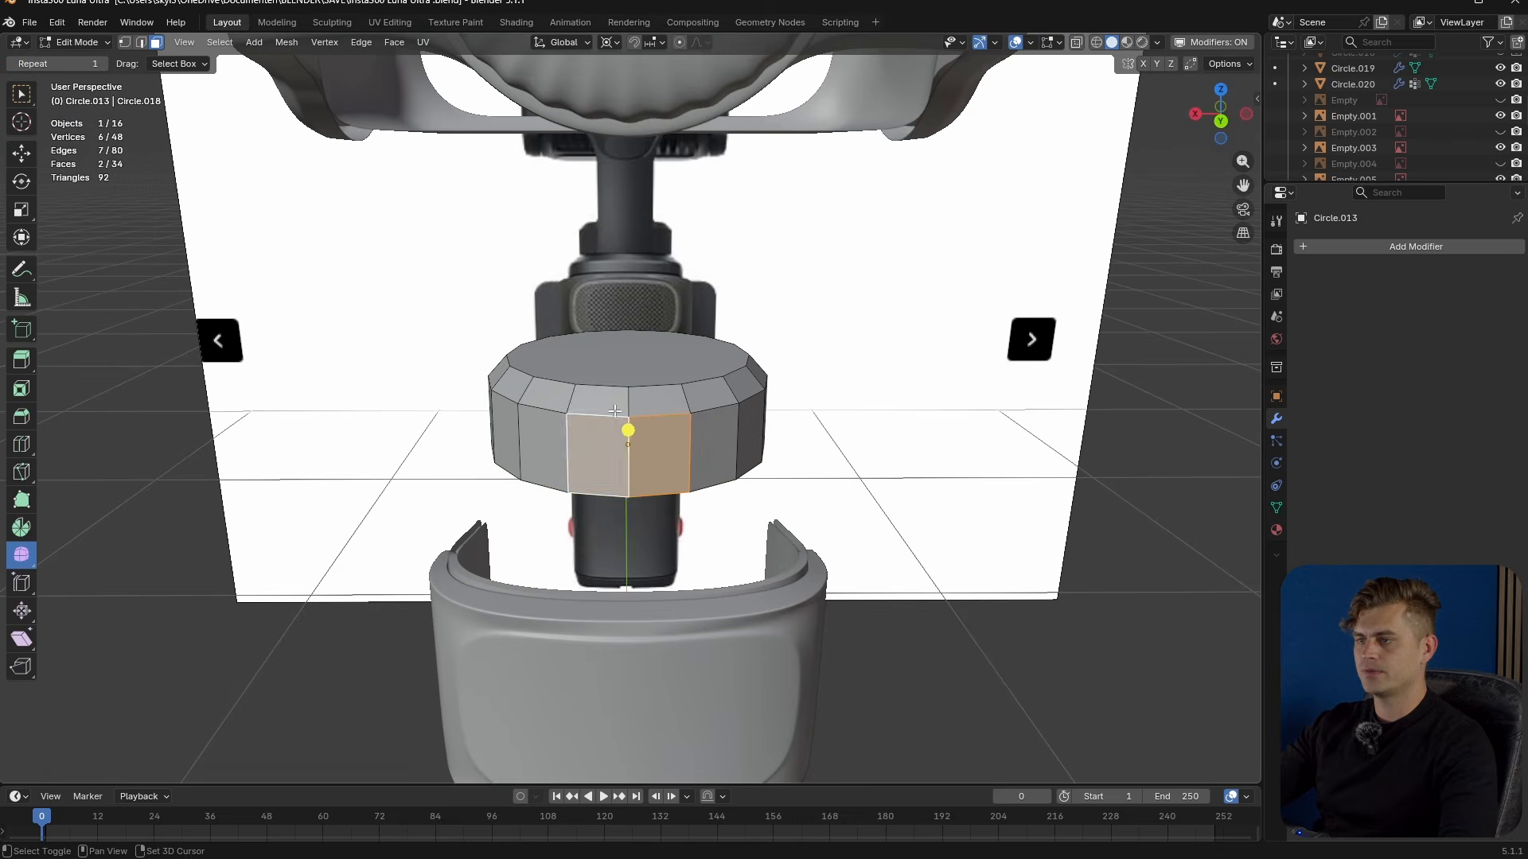
- Extrude the four adjoining wall and bevel faces on the faceted disc's positive-Y side about 0.064 m along Y
shift+click(615, 411)
key(KP_3)
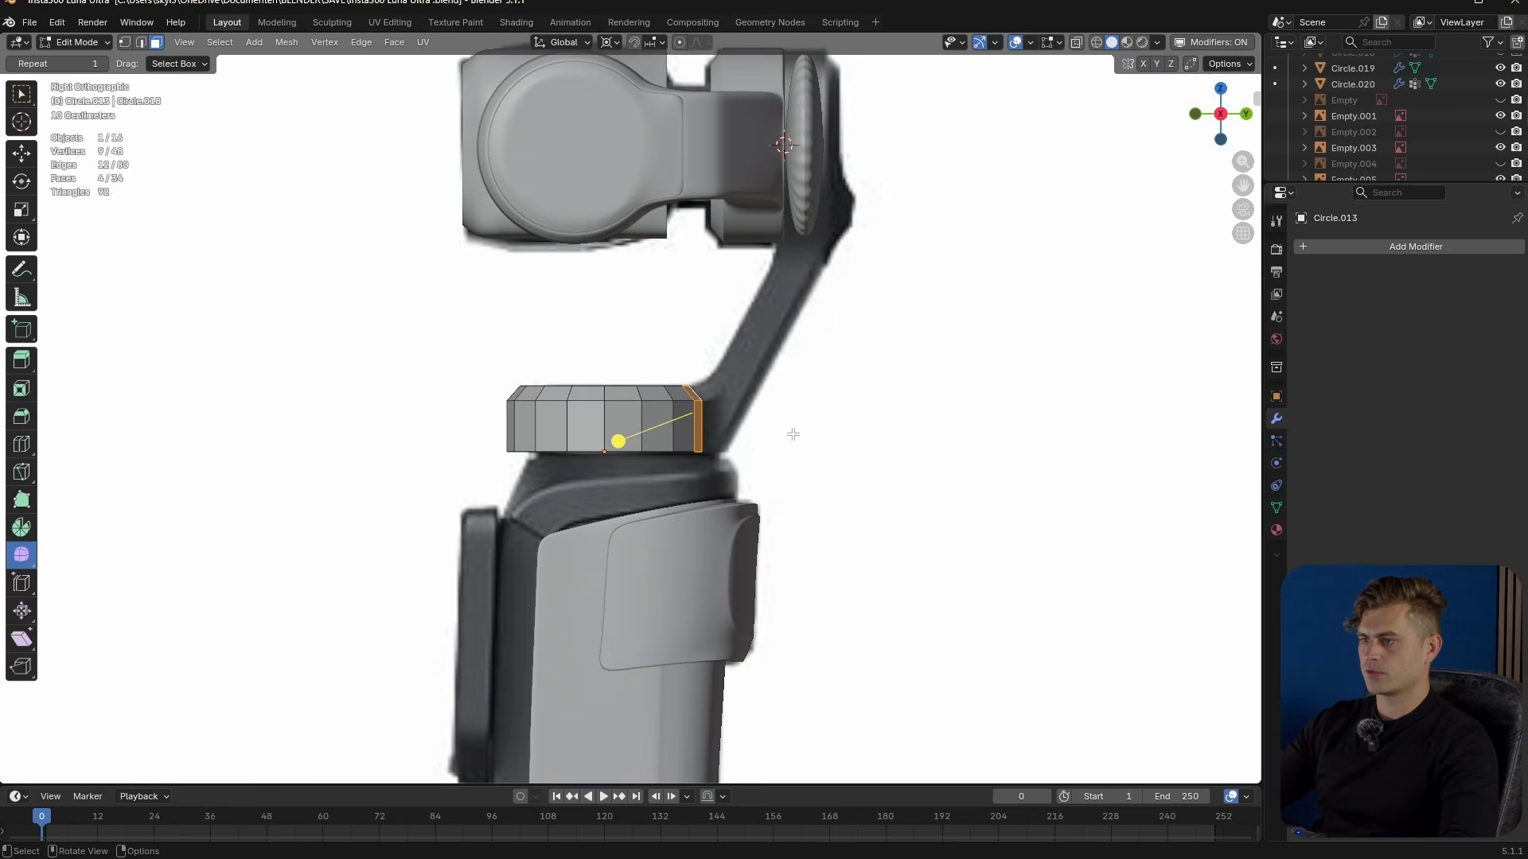
scroll(793, 434, up, 2)
key(e)
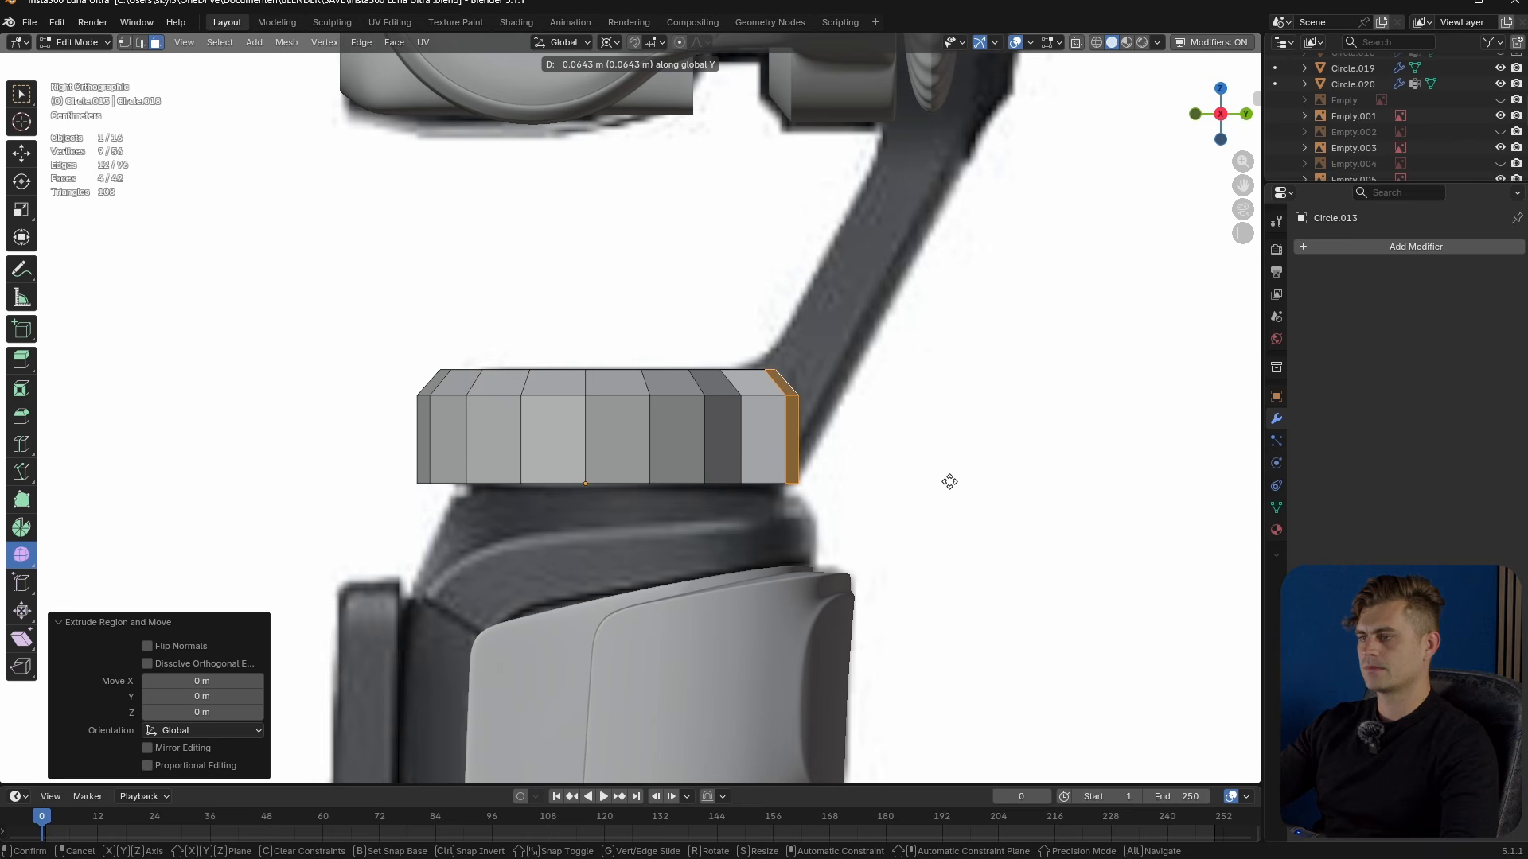
click(949, 482)
- Flatten the extruded side faces of the faceted disc with LoopTools and move them about -0.013 m along Y
right_click(907, 445)
mouse_move(915, 446)
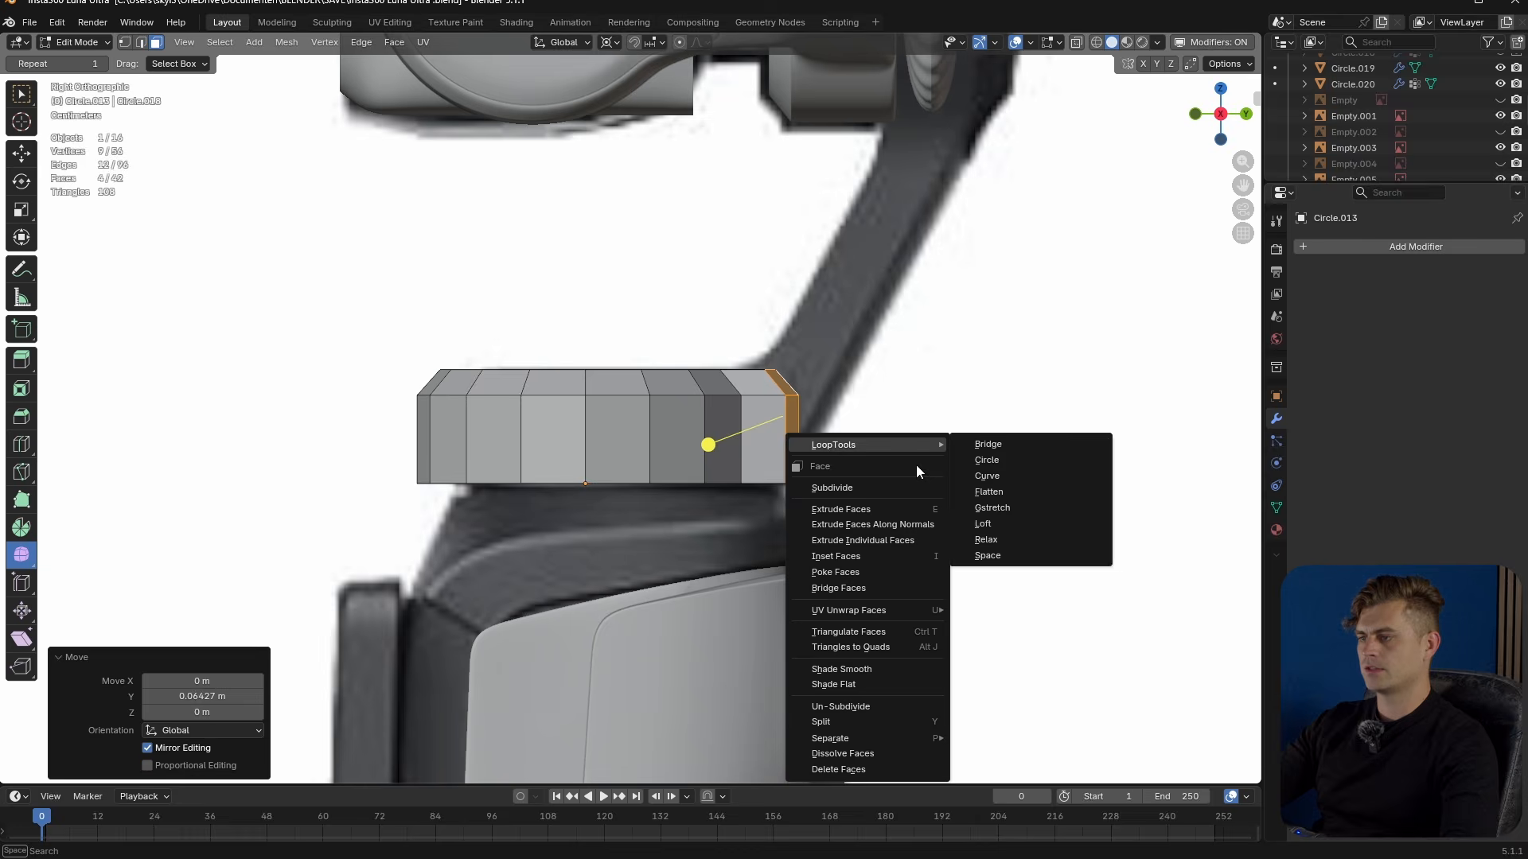
click(1024, 493)
key(g)
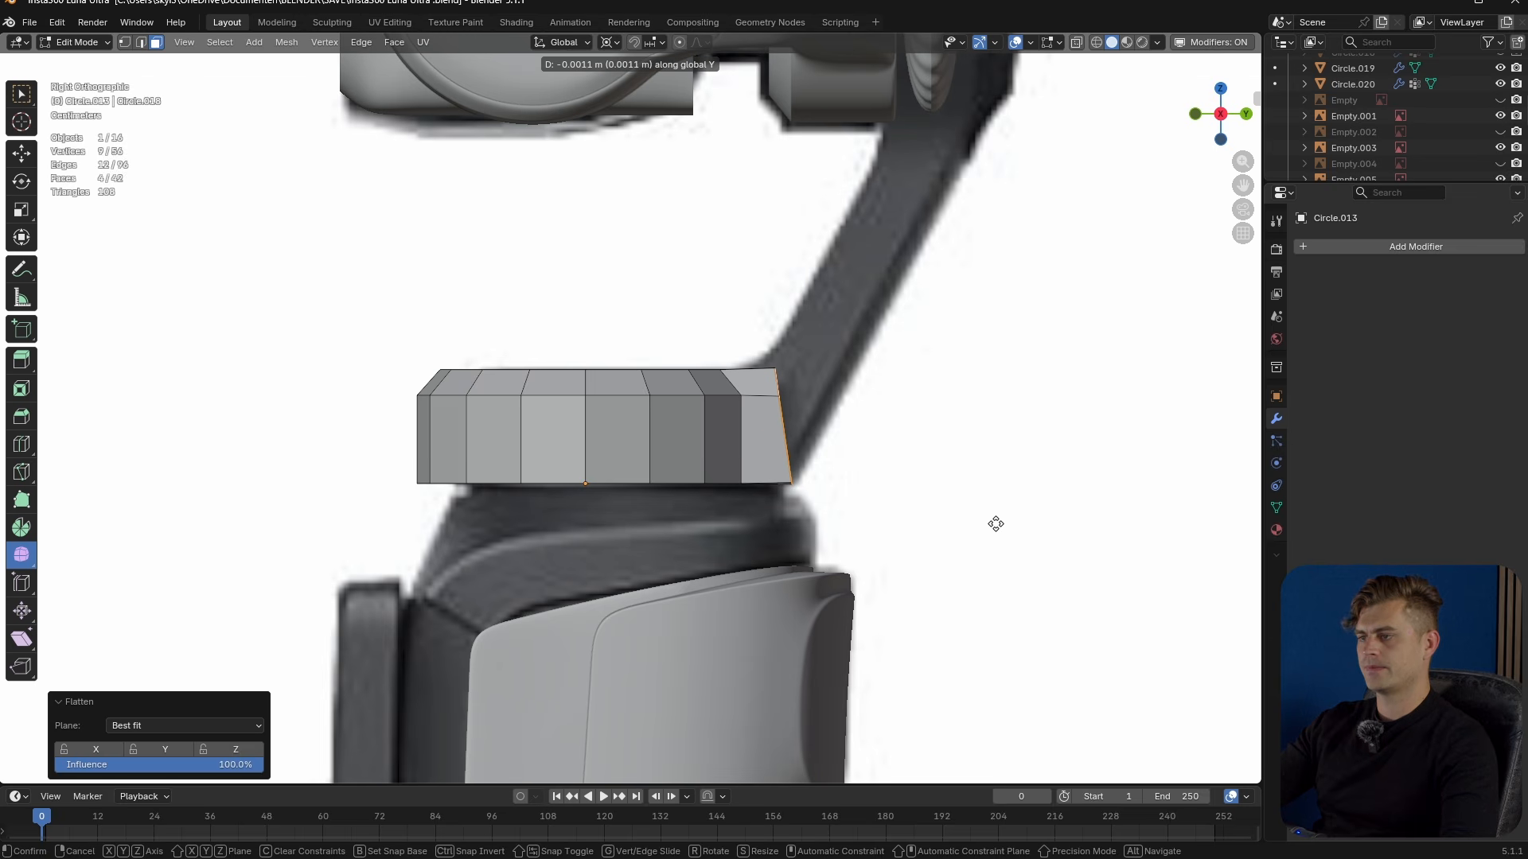
click(988, 525)
- Extrude the flattened faces about 0.16 m outward along their normal to start the bracket arm
shift+middle_drag(976, 519, 942, 573)
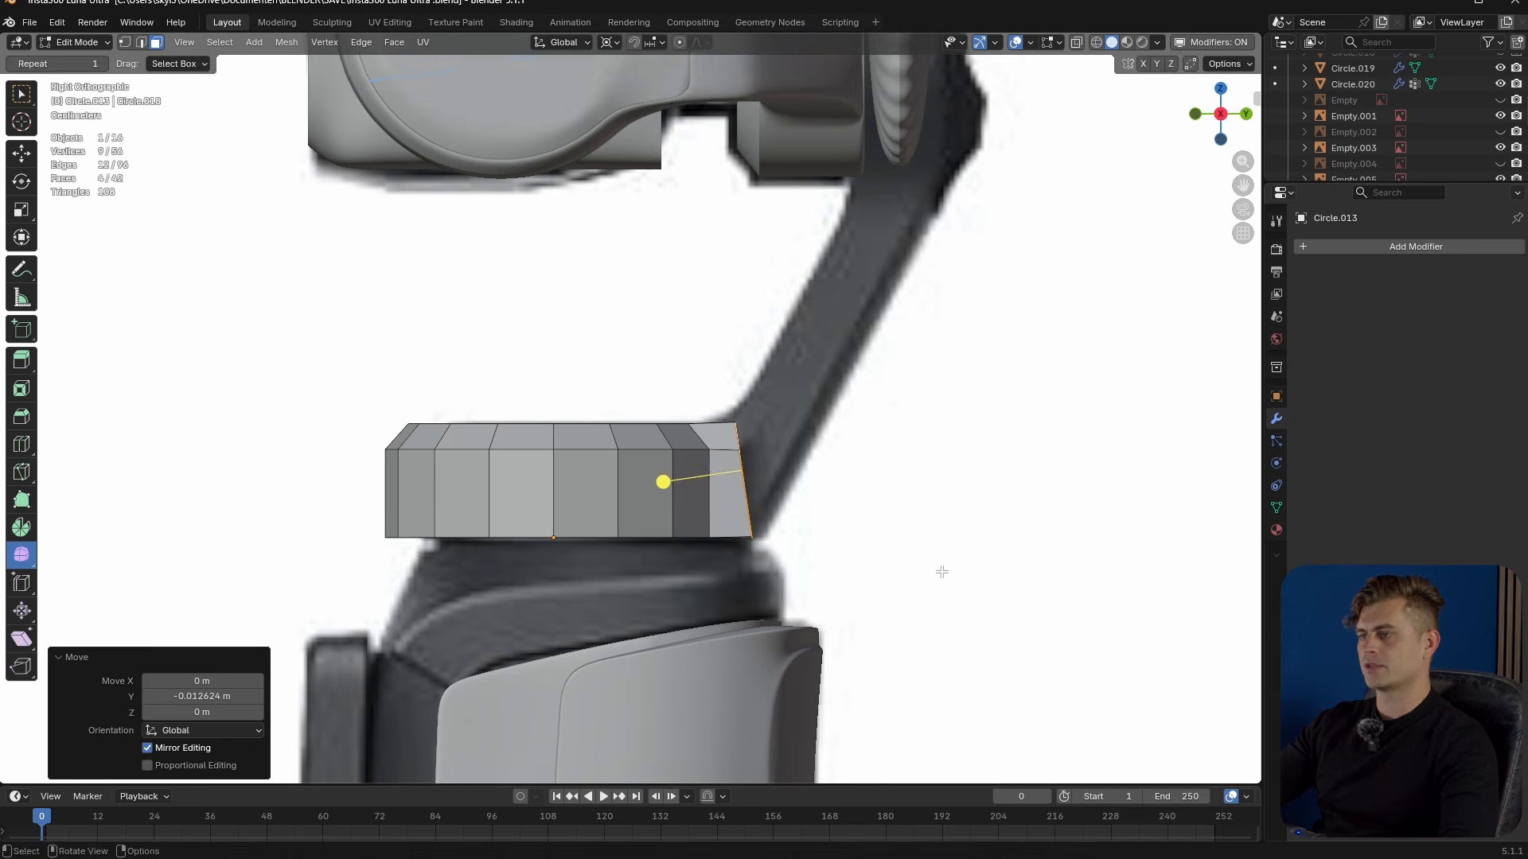
key(e)
click(1035, 444)
key(r)
right_click(1065, 412)
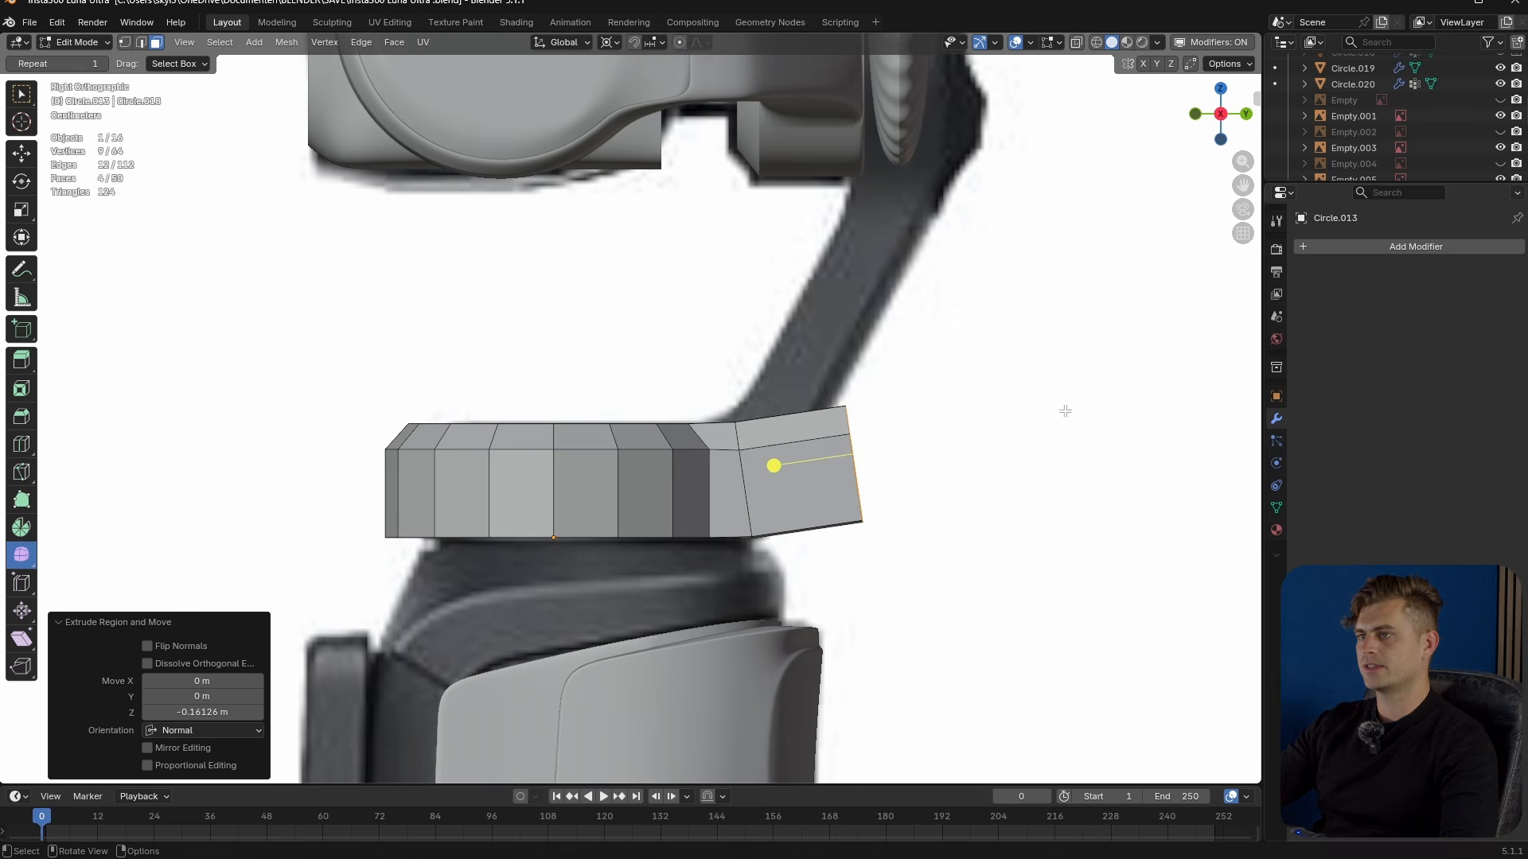
- Change the transform pivot point, rotate the arm's end faces about -38.8°, and move them about 0.036 m along Y and 0.334 m along Z
click(609, 42)
click(671, 134)
key(r)
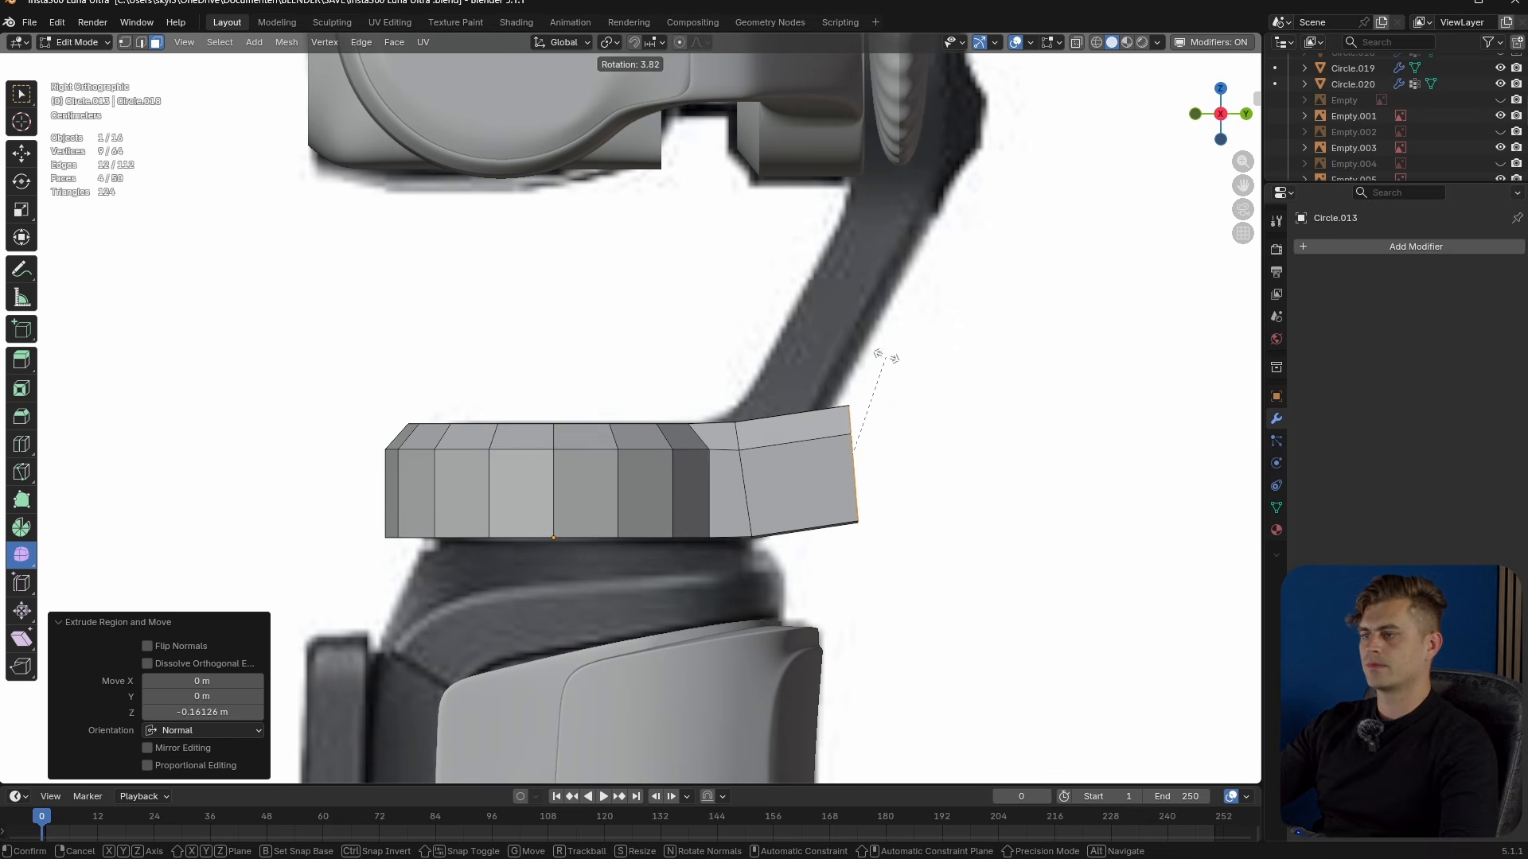
click(819, 363)
key(g)
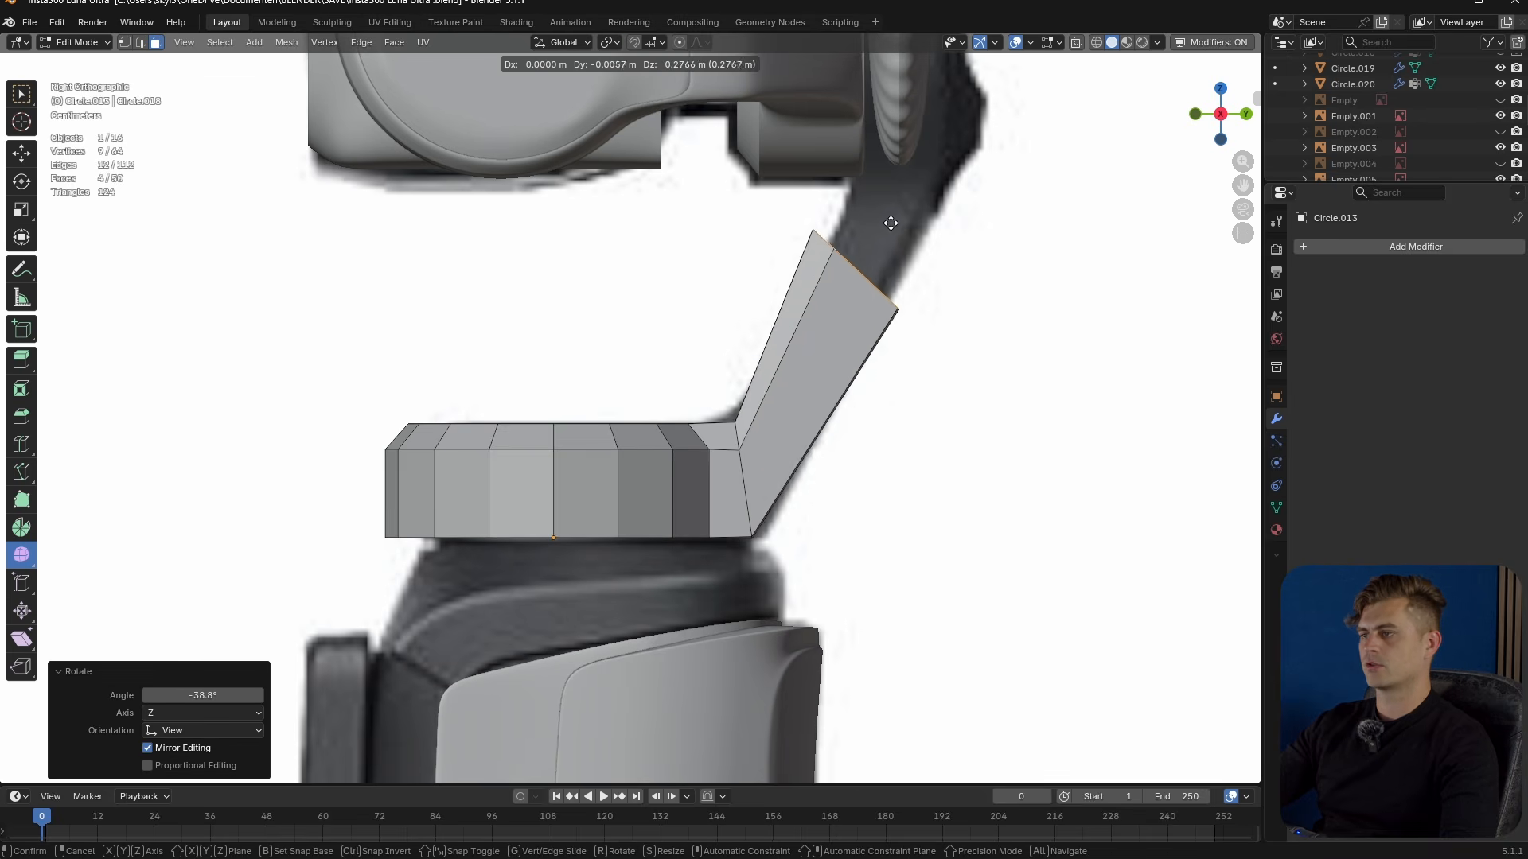
click(918, 183)
- Level the arm's end faces by rotating them about -43° and scaling them to 0 along Z
key(r)
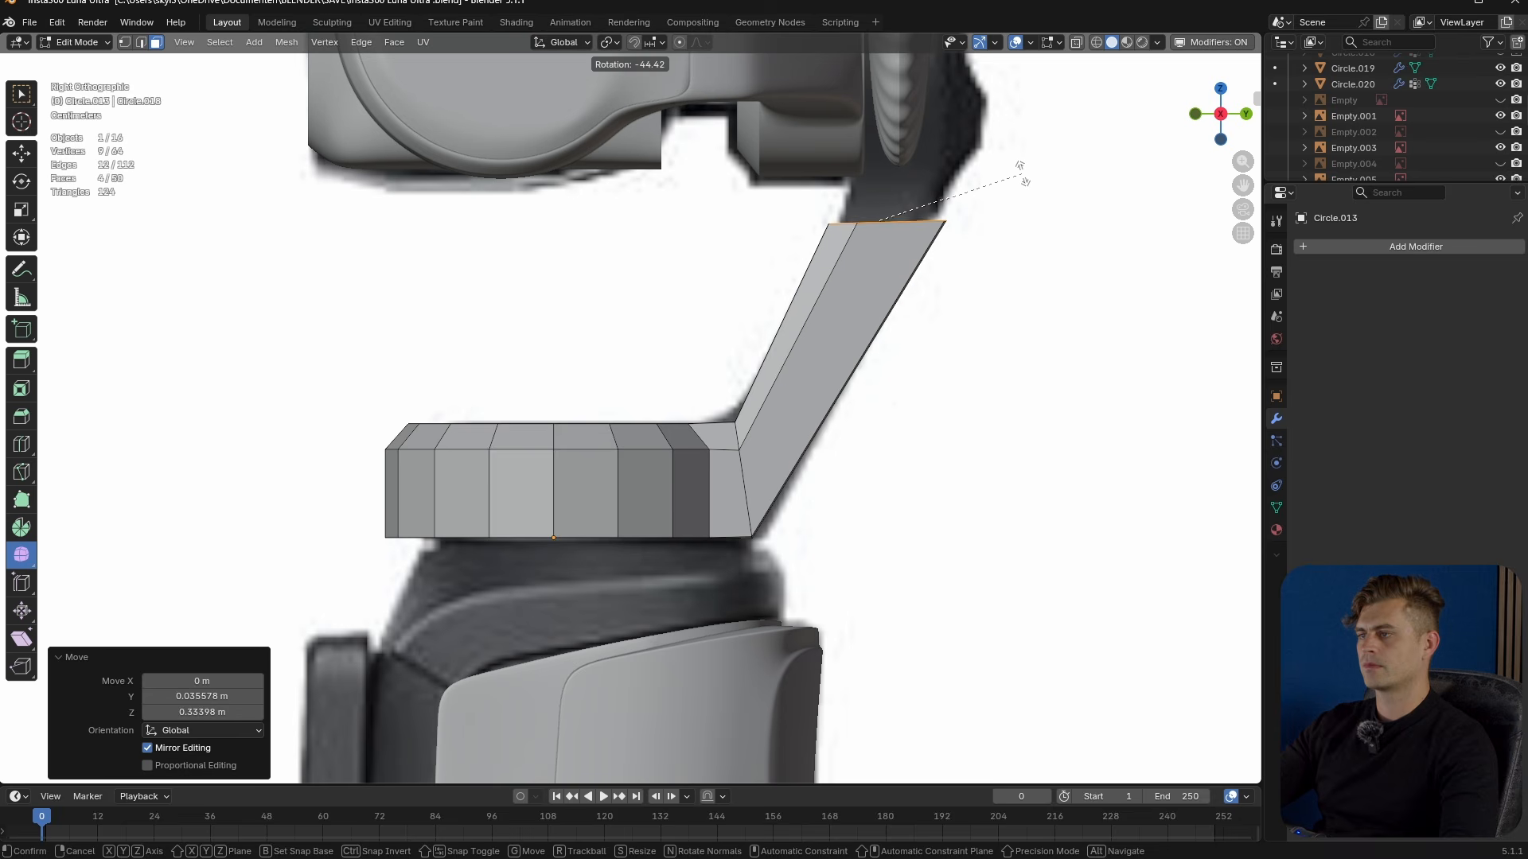
click(1022, 177)
key(s)
key(z)
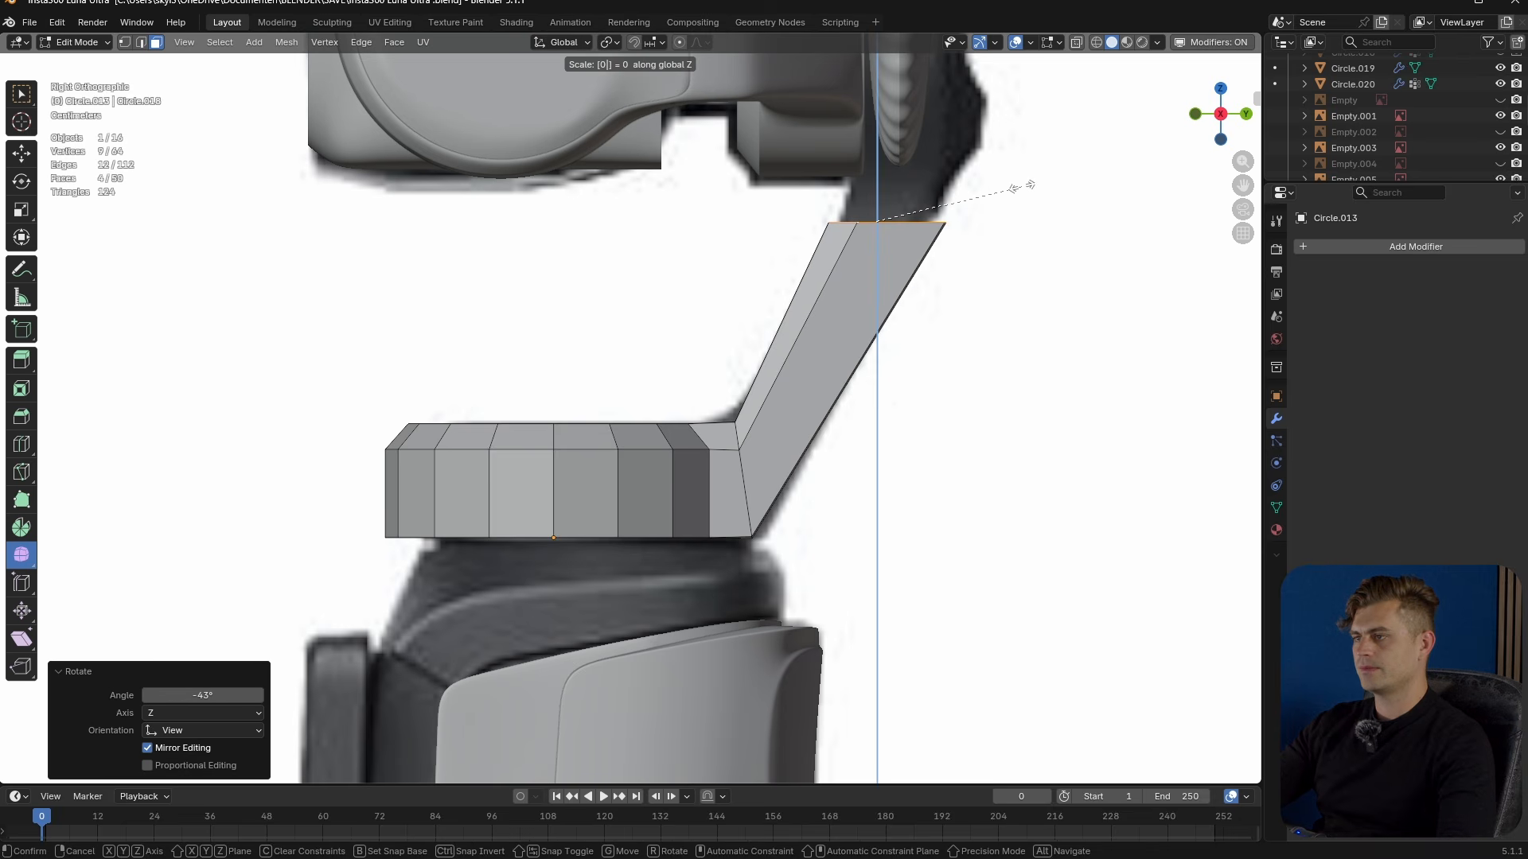
key(Return)
- Resize the arm's levelled end and move it about 0.034 m along Y and 0.069 m along Z toward the motor hub
key(s)
click(1009, 226)
shift+middle_drag(1009, 226, 848, 385)
key(g)
click(958, 359)
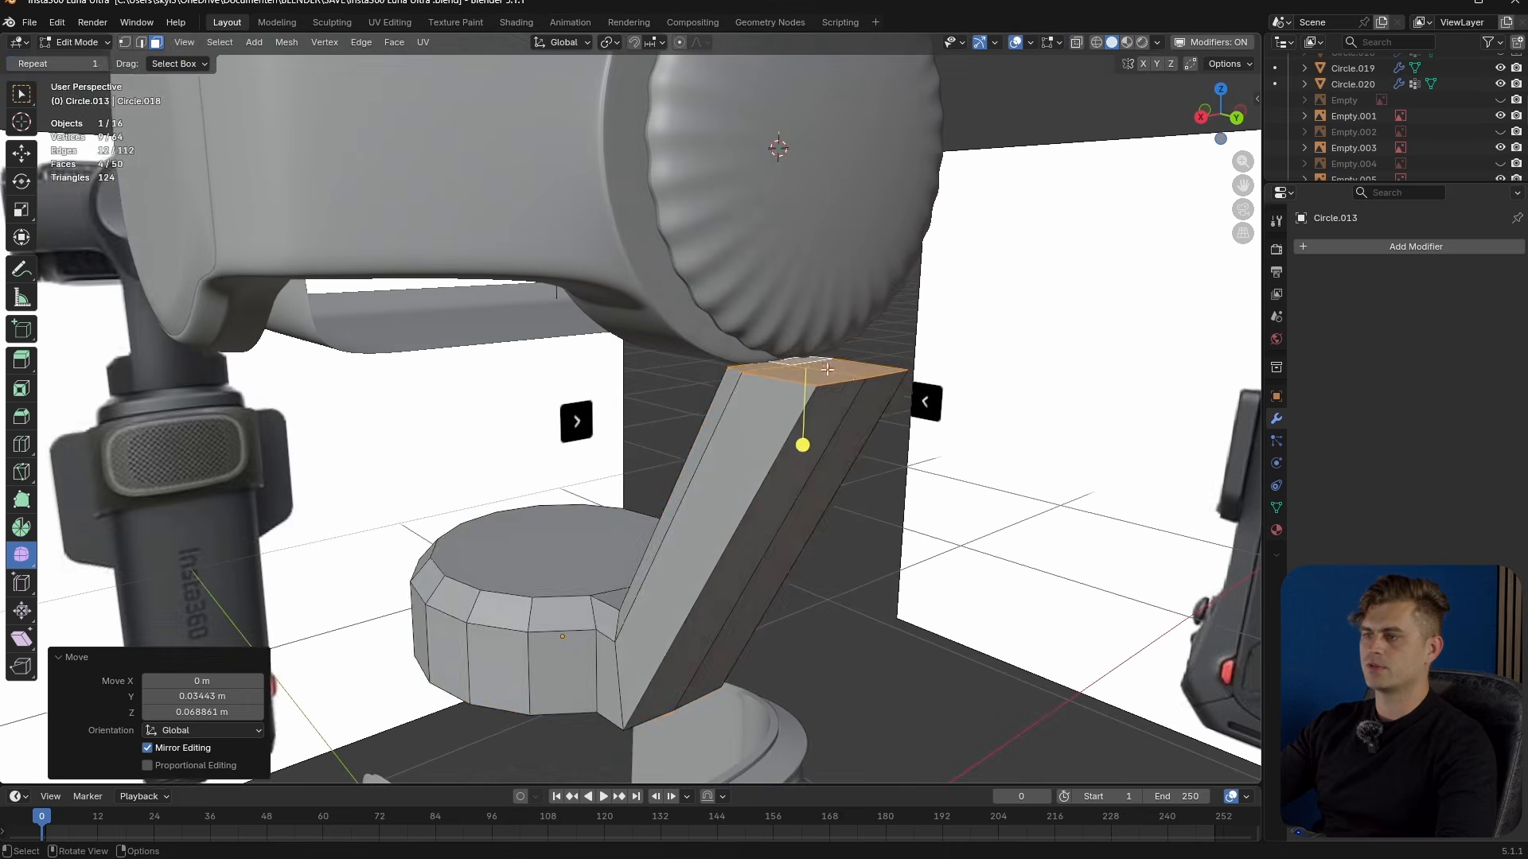
- Delete the four faces closing the arm's upper end beneath the ribbed motor hub
key(Tab)
click(791, 288)
middle_drag(791, 288, 758, 429)
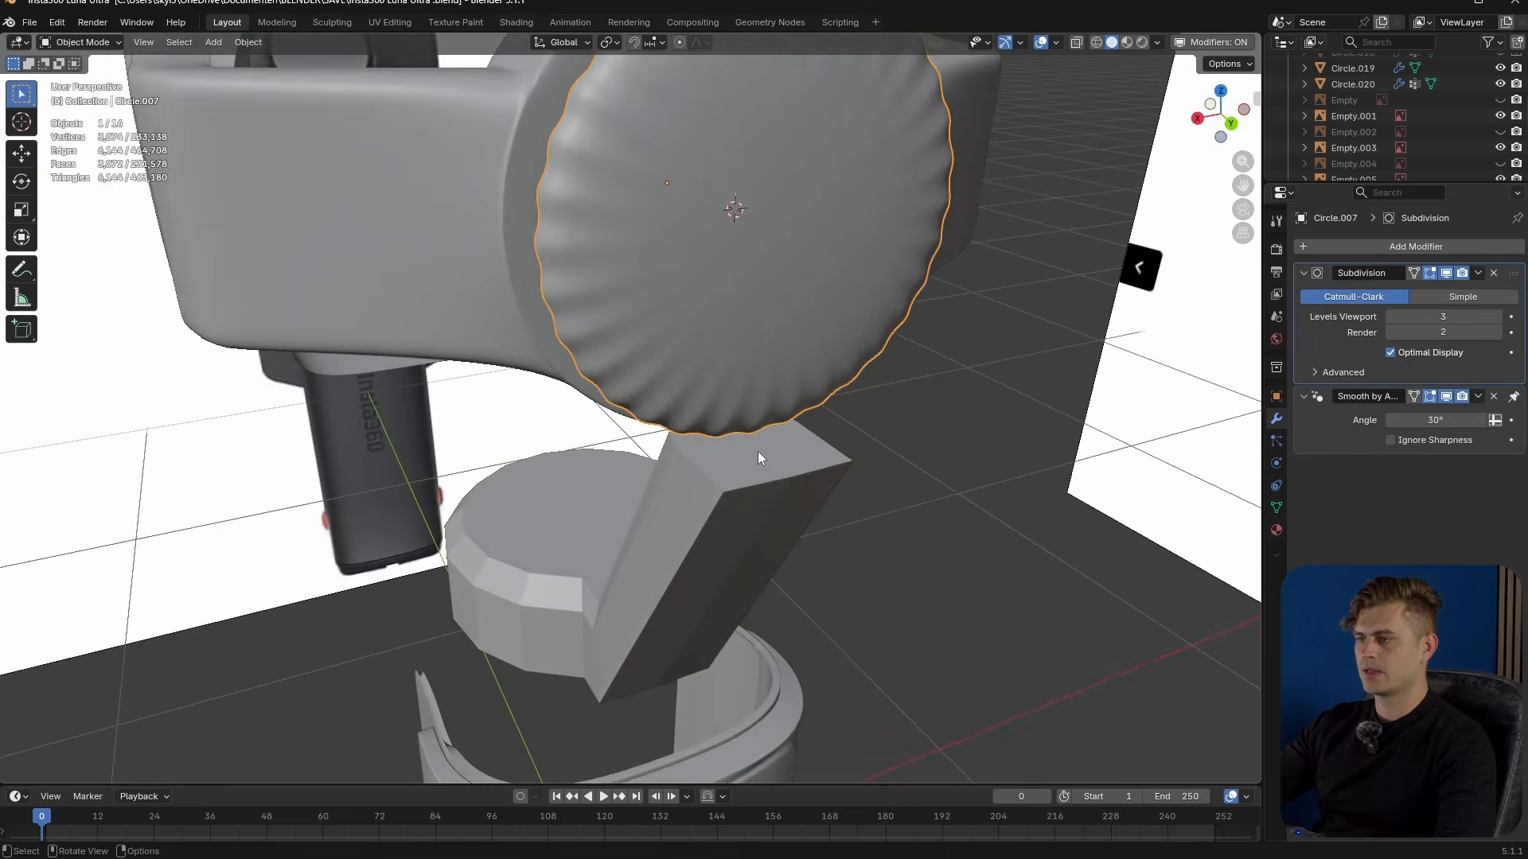
click(758, 454)
key(Tab)
scroll(765, 475, up, 3)
middle_drag(803, 511, 737, 534)
key(x)
click(736, 535)
key(ctrl+z)
key(x)
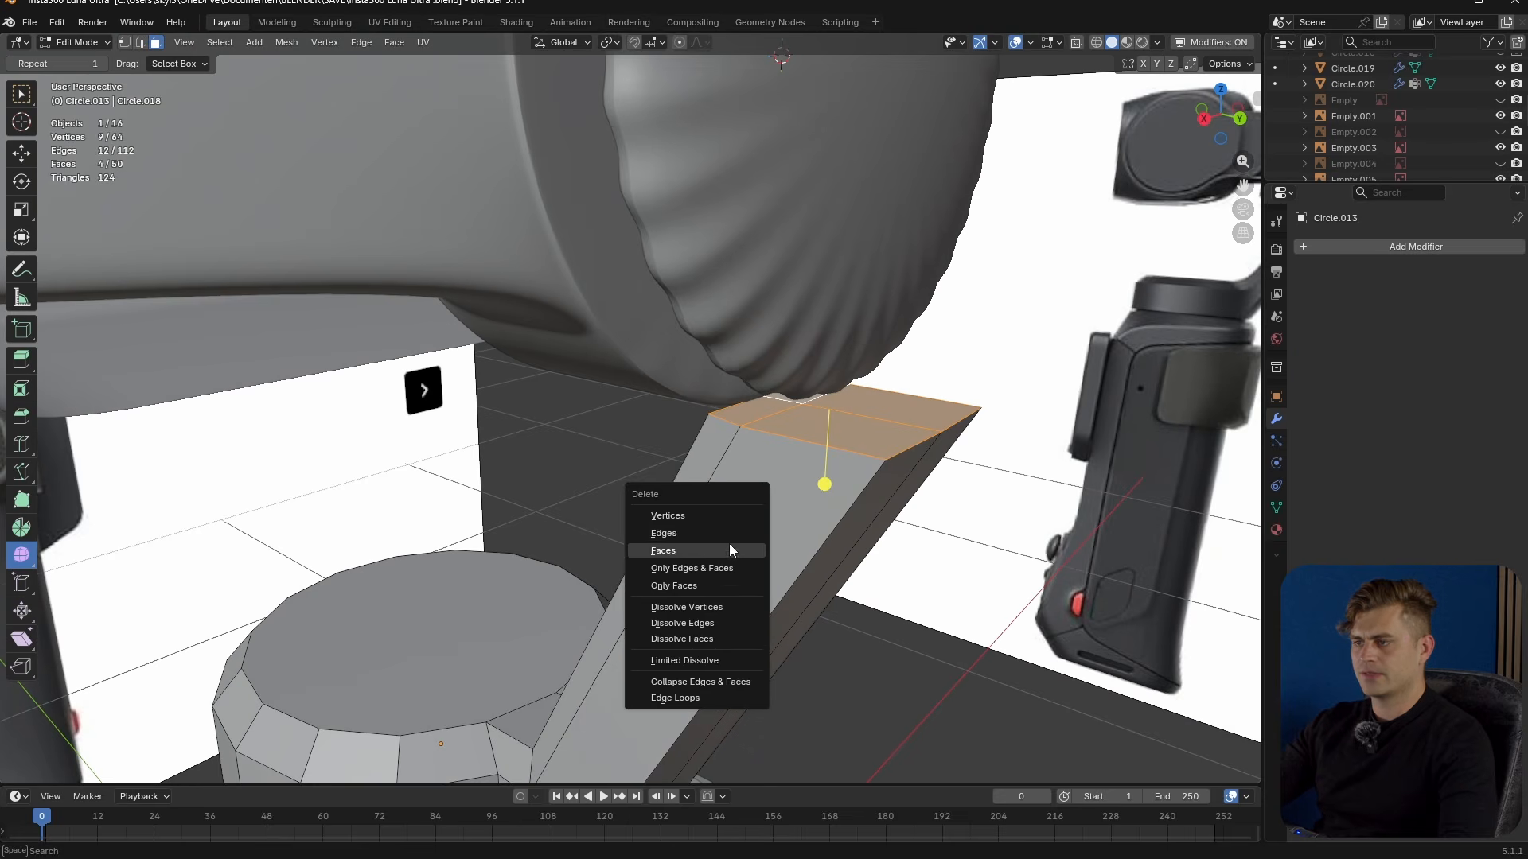
click(729, 546)
- Add two evenly spaced loop cuts around the motor hub's side wall
key(2)
alt+click(800, 441)
middle_drag(759, 456, 789, 350)
key(Tab)
click(856, 277)
key(Tab)
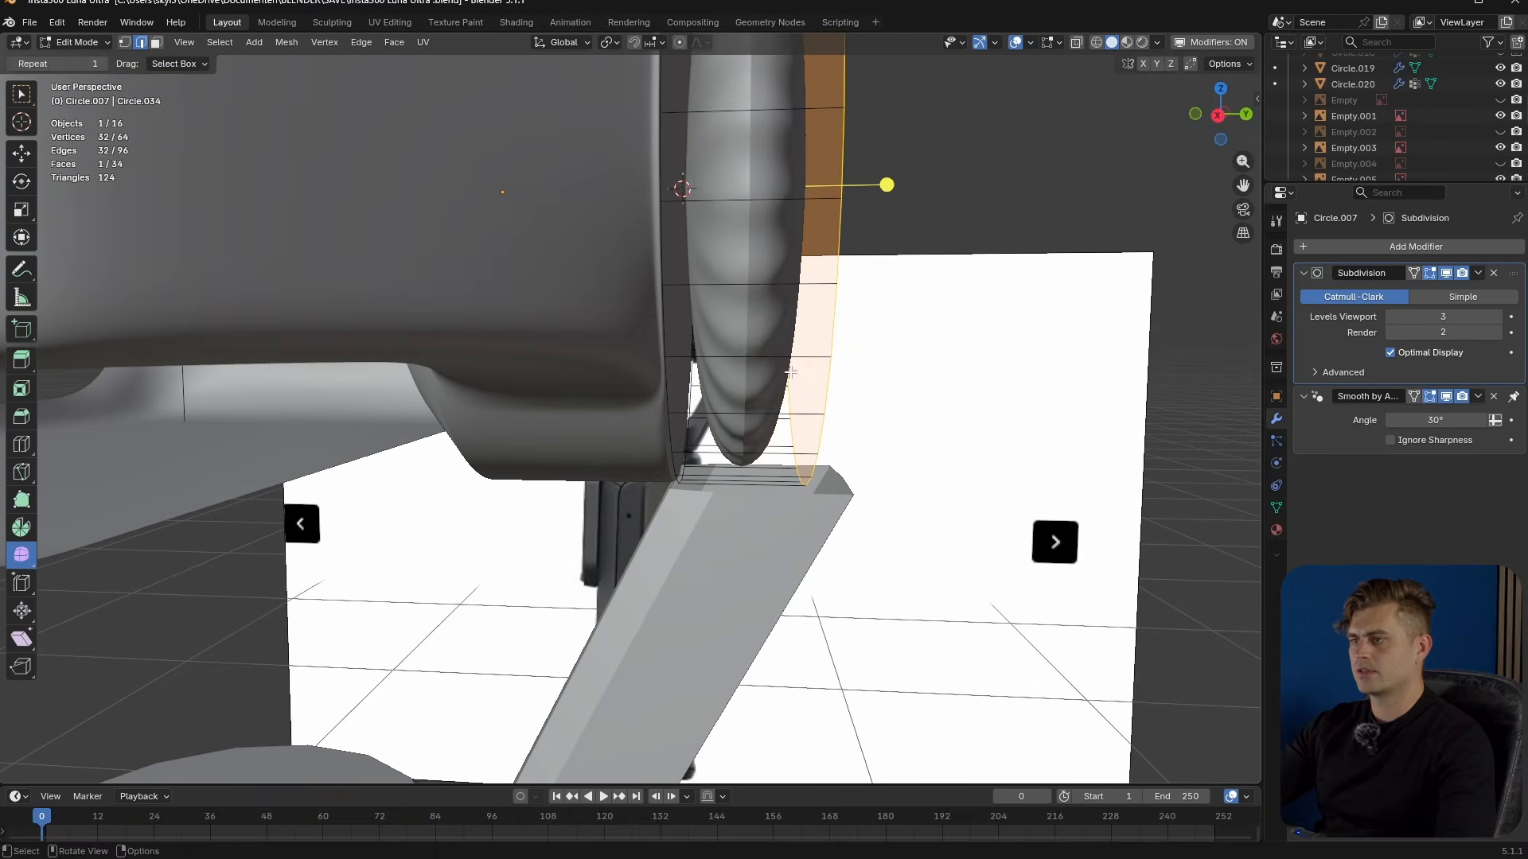
key(ctrl+r)
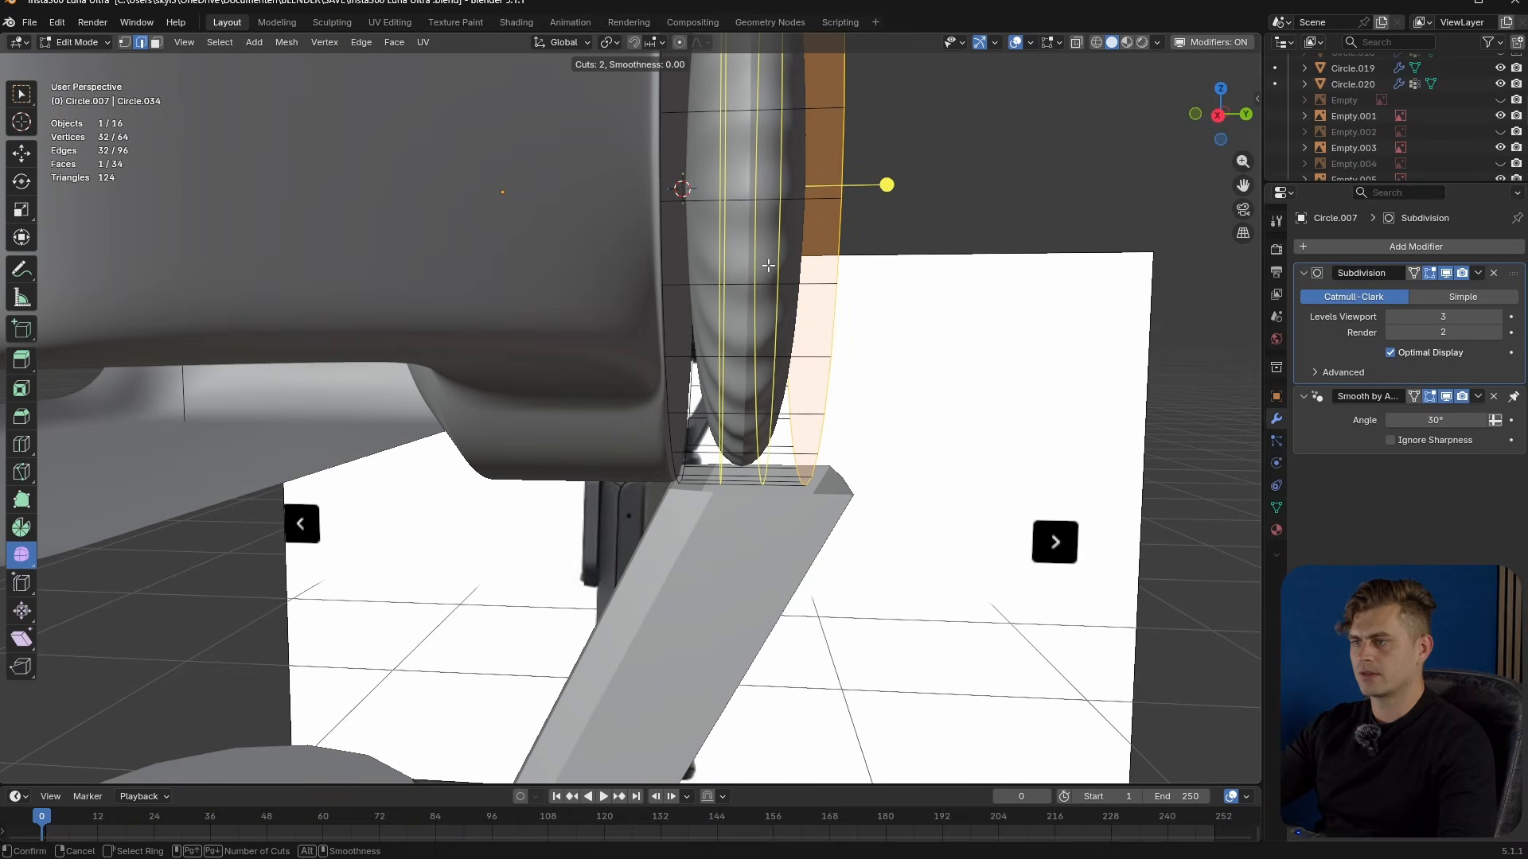
click(768, 265)
right_click(768, 265)
- Inset the block of twelve faces on the hub's underside above the arm and delete the inner faces
scroll(772, 254, up, 4)
shift+middle_drag(778, 248, 777, 290)
middle_drag(778, 290, 705, 341)
key(3)
click(784, 367)
key(alt+z)
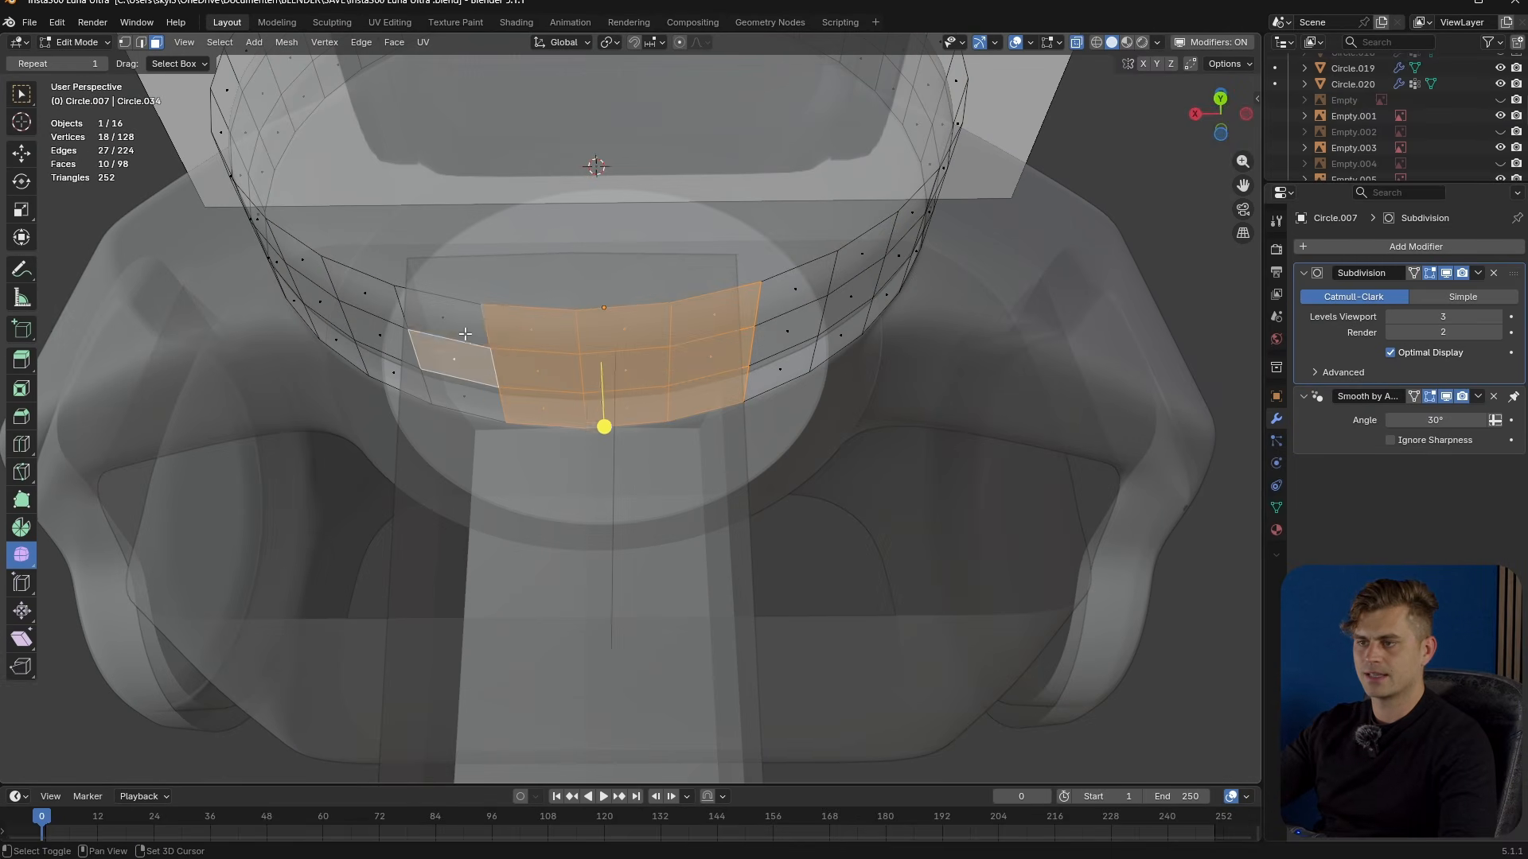
shift+click(458, 362)
middle_drag(458, 362, 733, 434)
key(i)
click(808, 570)
key(x)
click(882, 518)
- Join the arm and the motor hub into one object and select the two facing open edge loops
key(Tab)
key(Tab)
alt+click(748, 487)
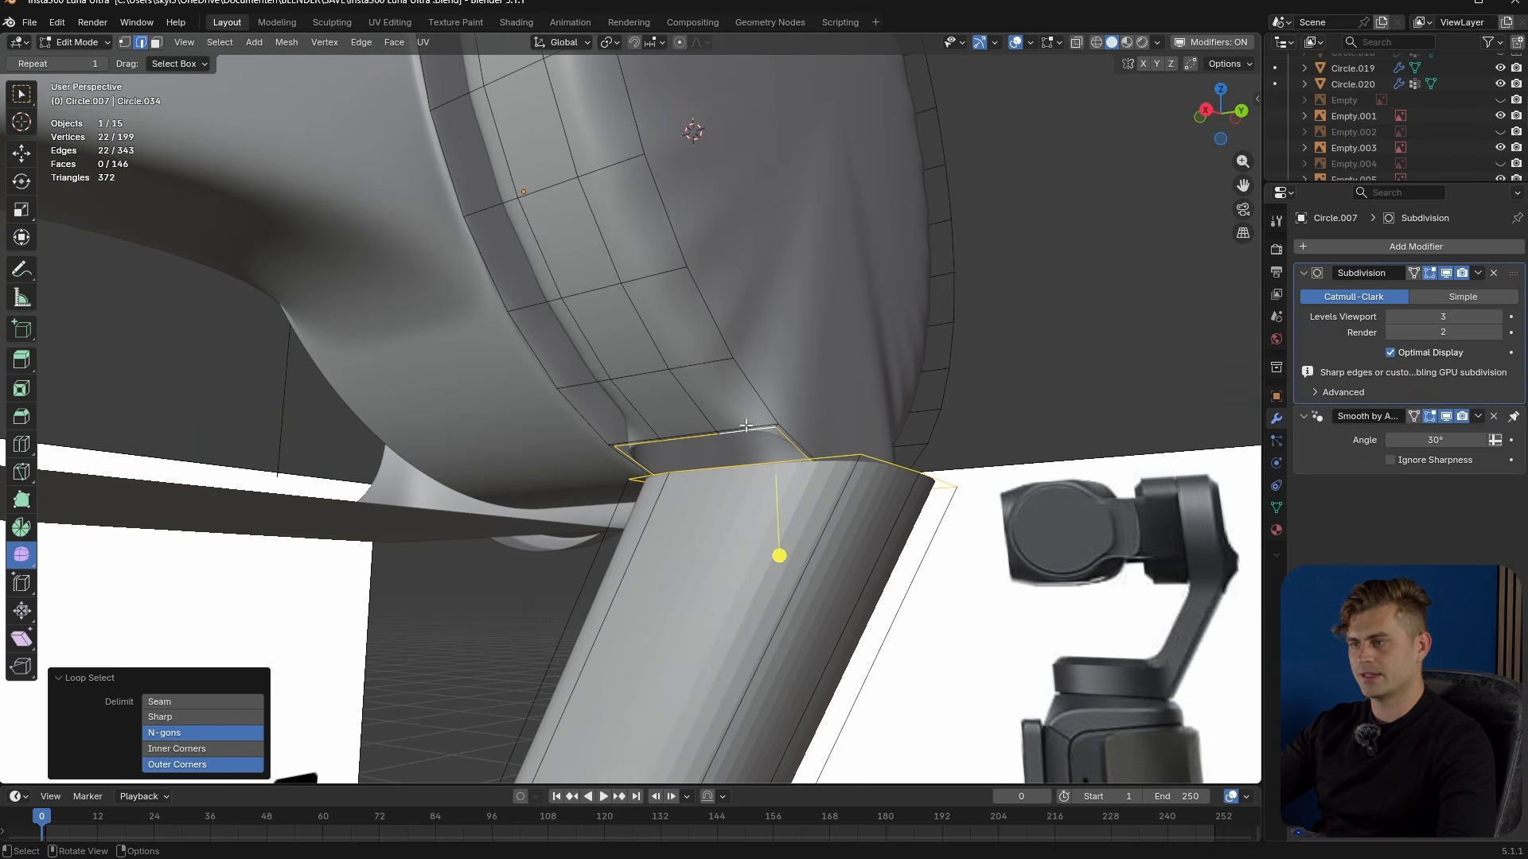
alt+click(751, 468)
- Add lengthwise loop cuts along the arm to match the edges of the hub's opening
middle_drag(751, 468, 677, 558)
key(ctrl+r)
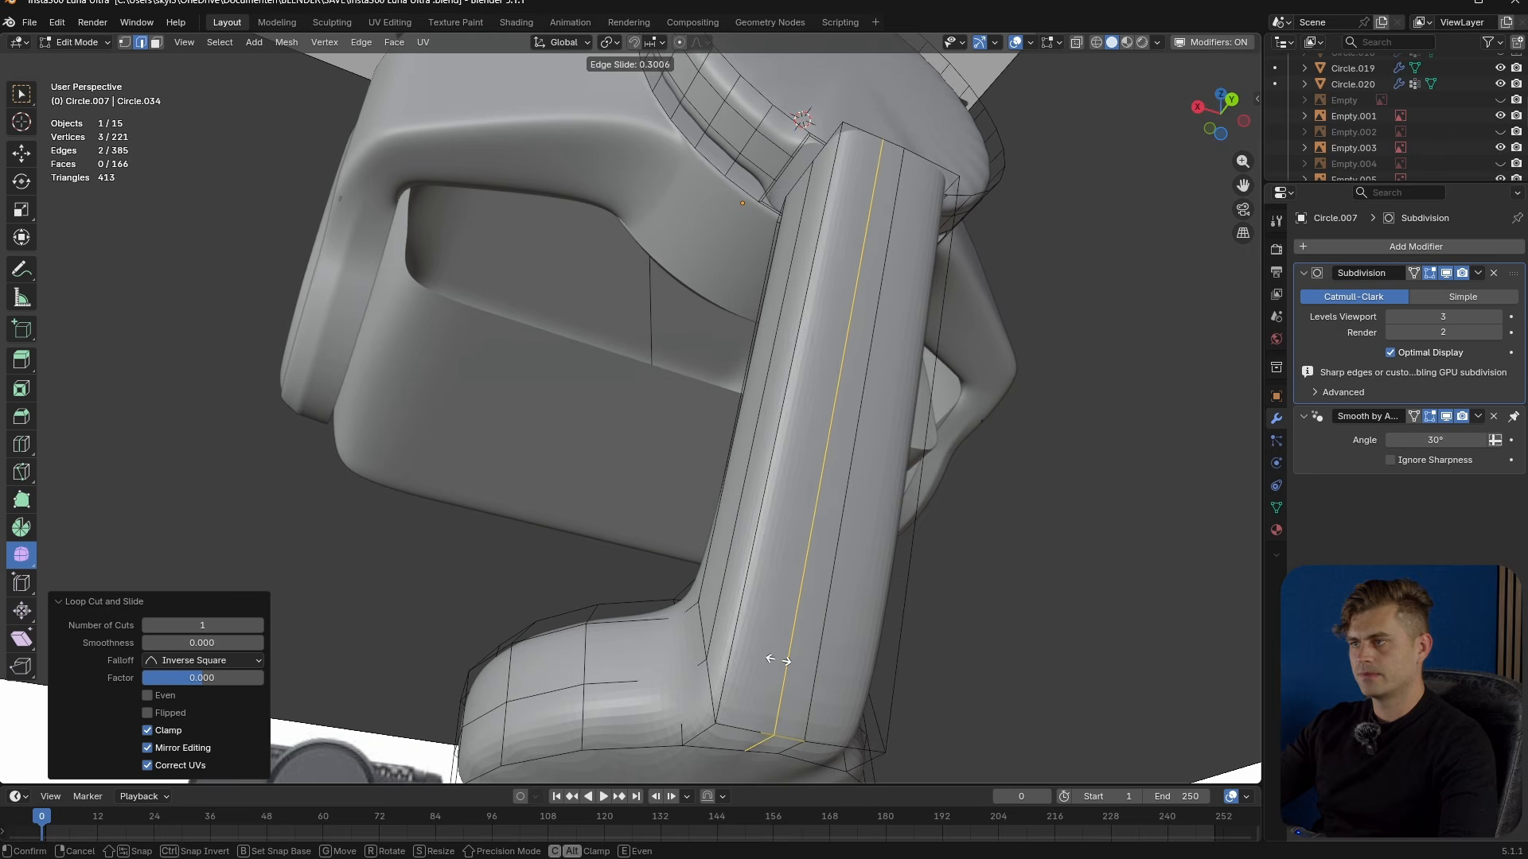
click(786, 664)
click(833, 727)
middle_drag(833, 727, 500, 636)
click(476, 597)
right_click(476, 597)
key(ctrl+r)
click(521, 599)
right_click(521, 600)
- Bridge the arm's open upper edge loop to the opening in the hub's underside
middle_drag(468, 501, 874, 529)
alt+click(859, 498)
key(F3)
click(969, 555)
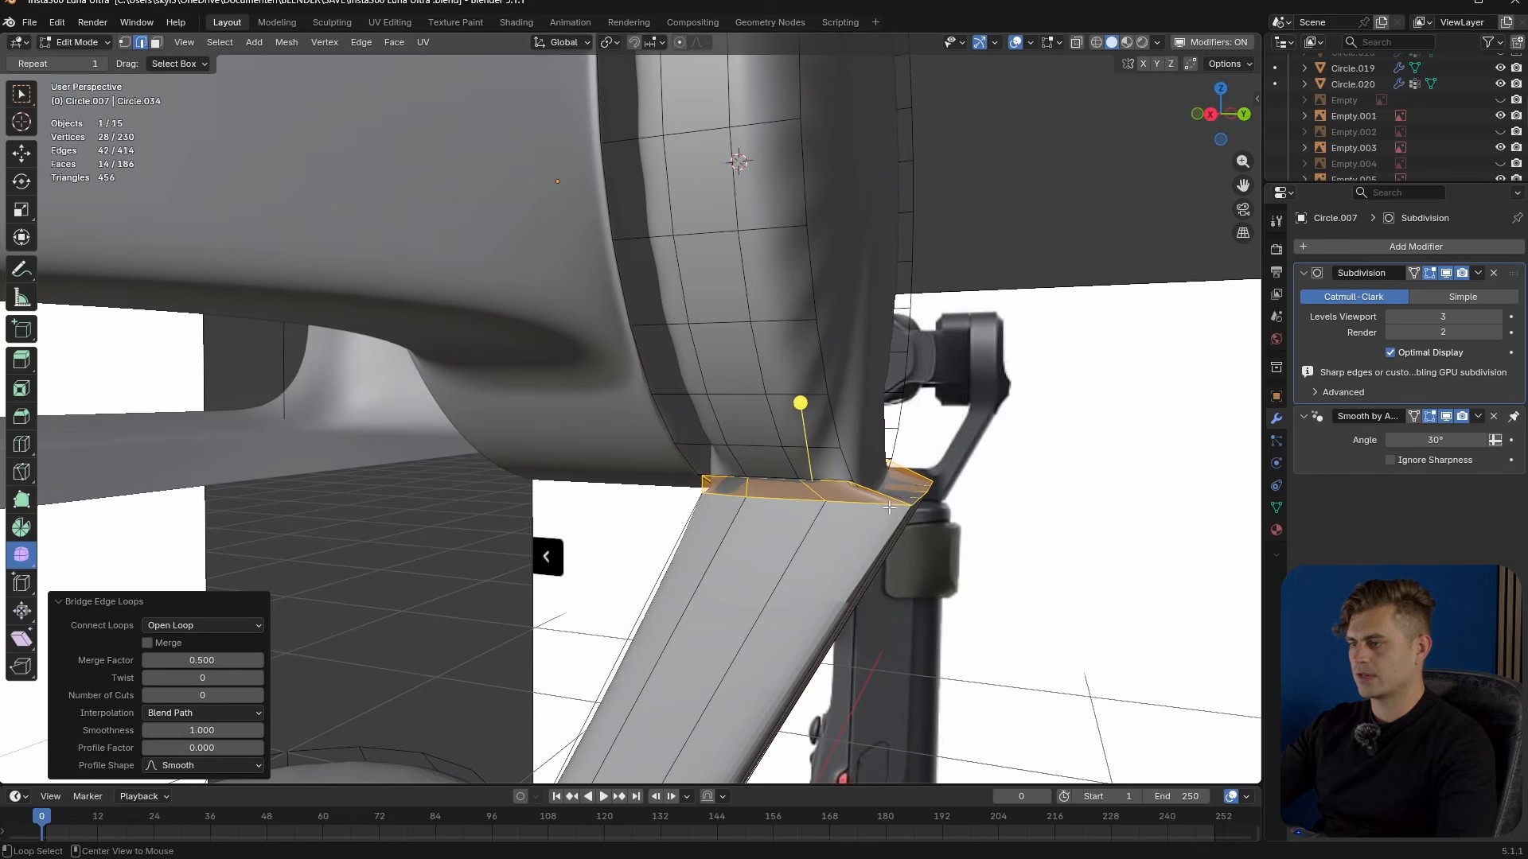
- Scale the arm's top edge loop to about 0.583 along Y and shift it slightly toward negative Y
alt+click(888, 507)
key(s)
key(y)
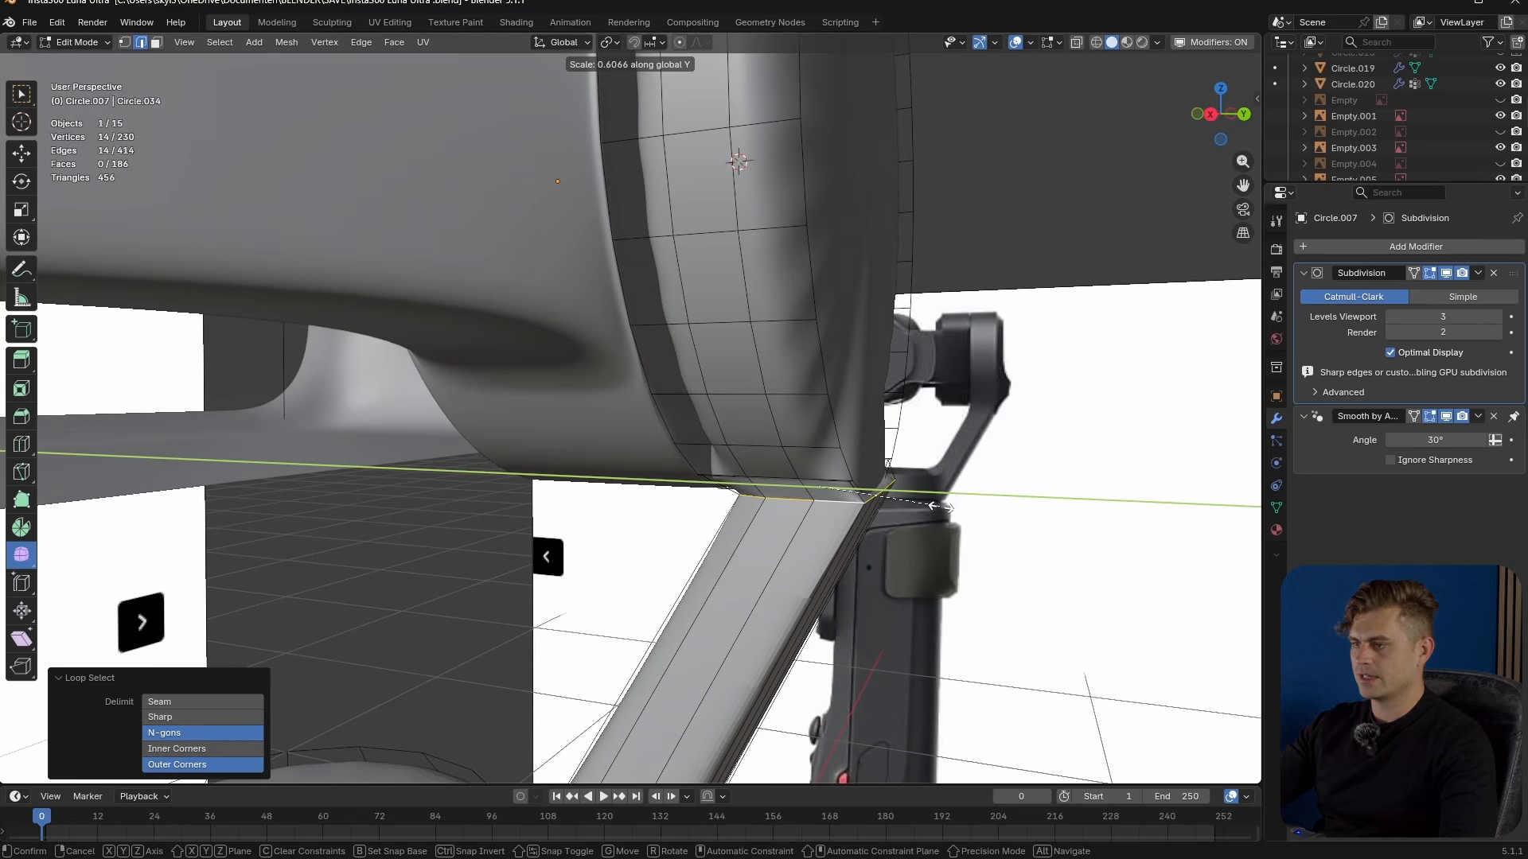
click(936, 506)
key(g)
key(y)
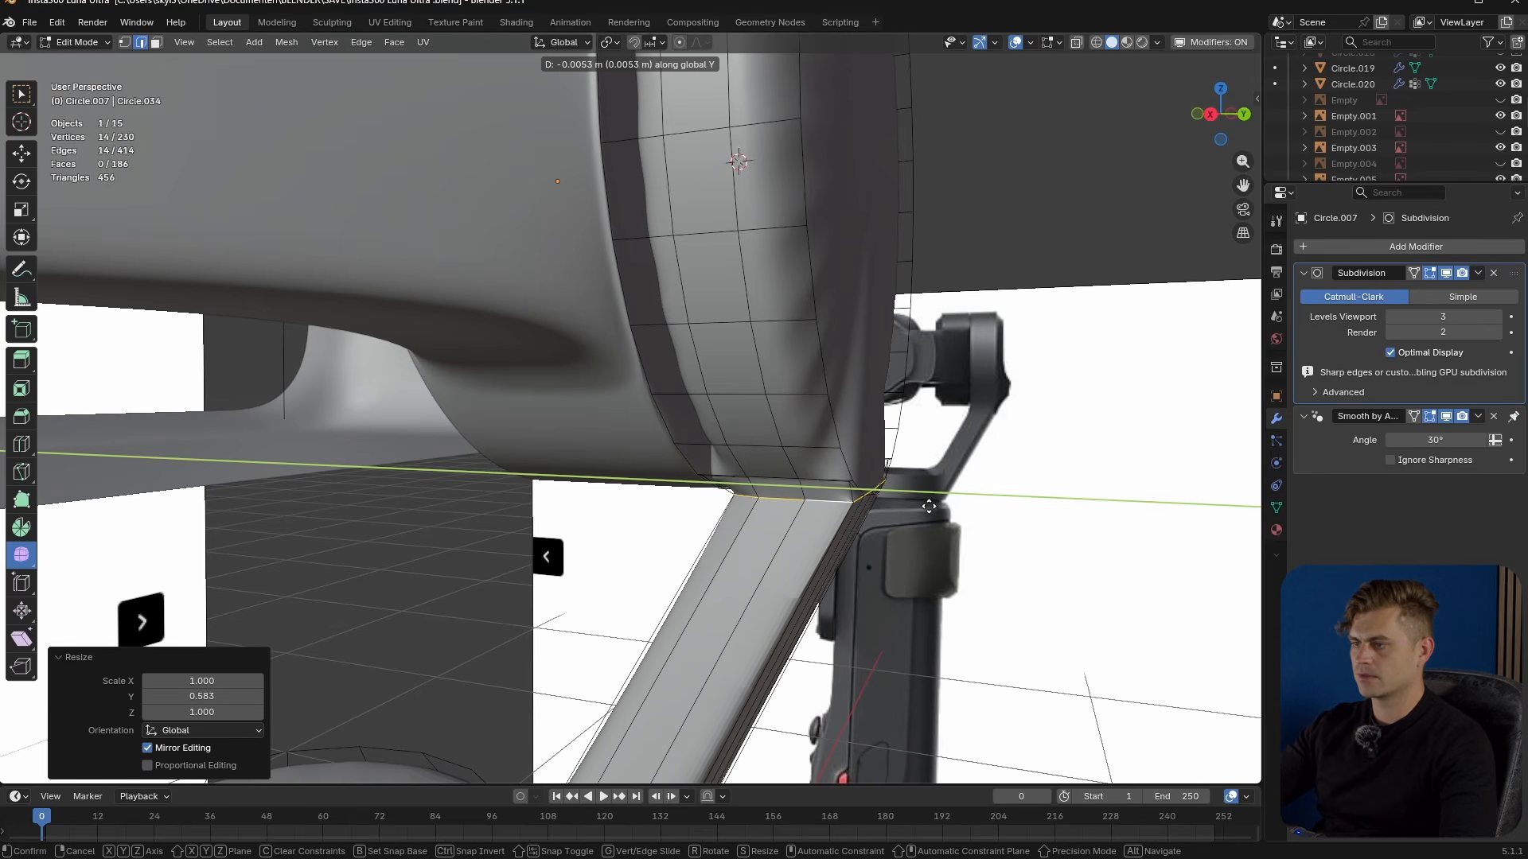
click(925, 507)
- Recalculate the normals of the entire joined mesh
middle_drag(924, 507, 836, 540)
key(a)
key(shift+n)
key(Tab)
key(Tab)
key(s)
right_click(948, 518)
key(Tab)
scroll(835, 539, up, 3)
key(Tab)
- Rescale the edge loop where the arm meets the hub along Y
alt+click(900, 484)
middle_drag(900, 484, 1026, 590)
key(s)
key(y)
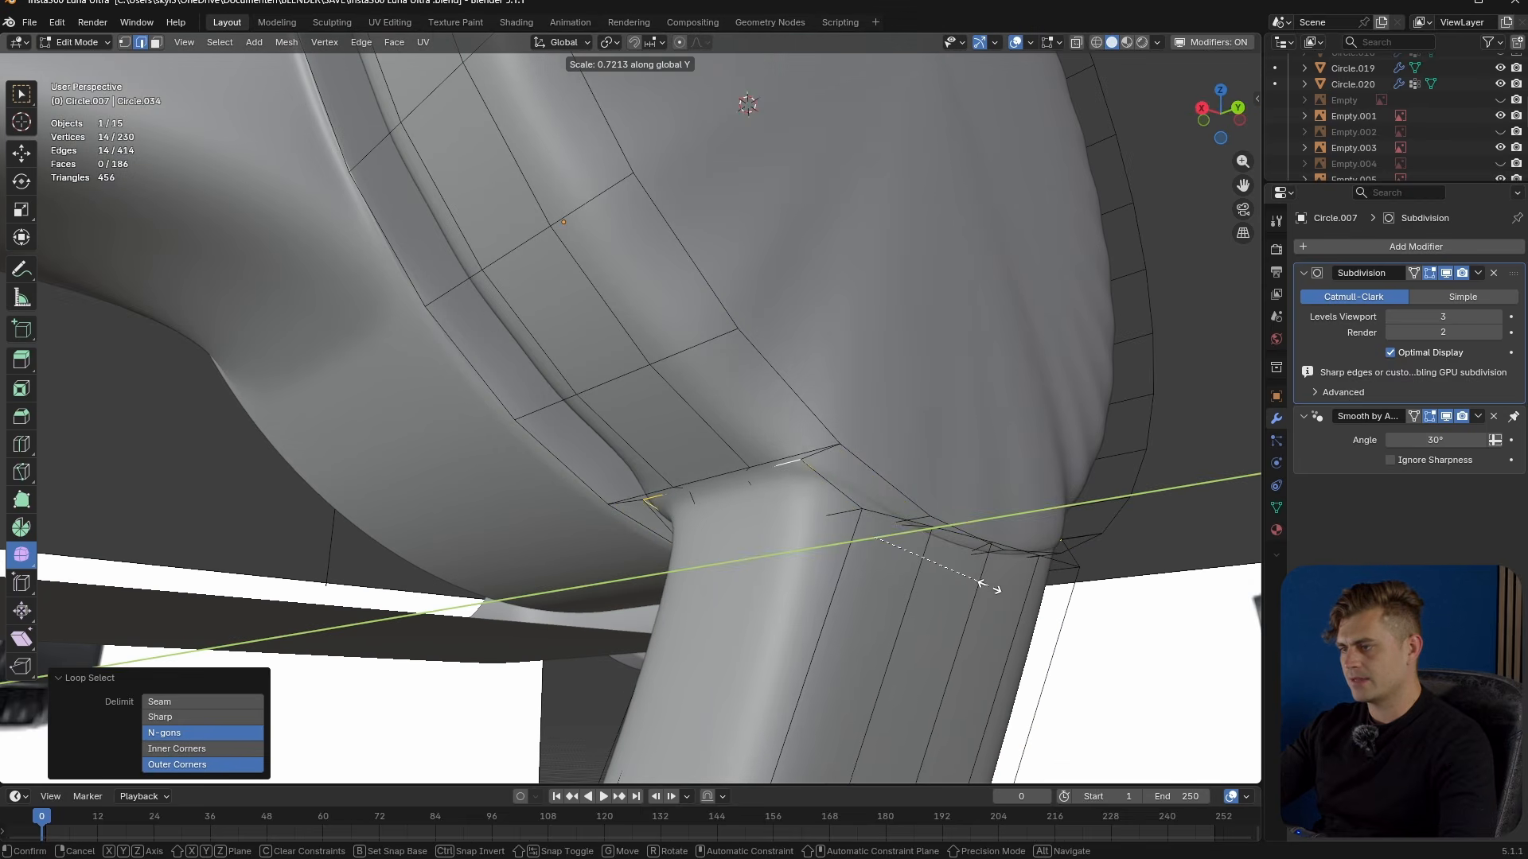
right_click(989, 587)
key(s)
key(y)
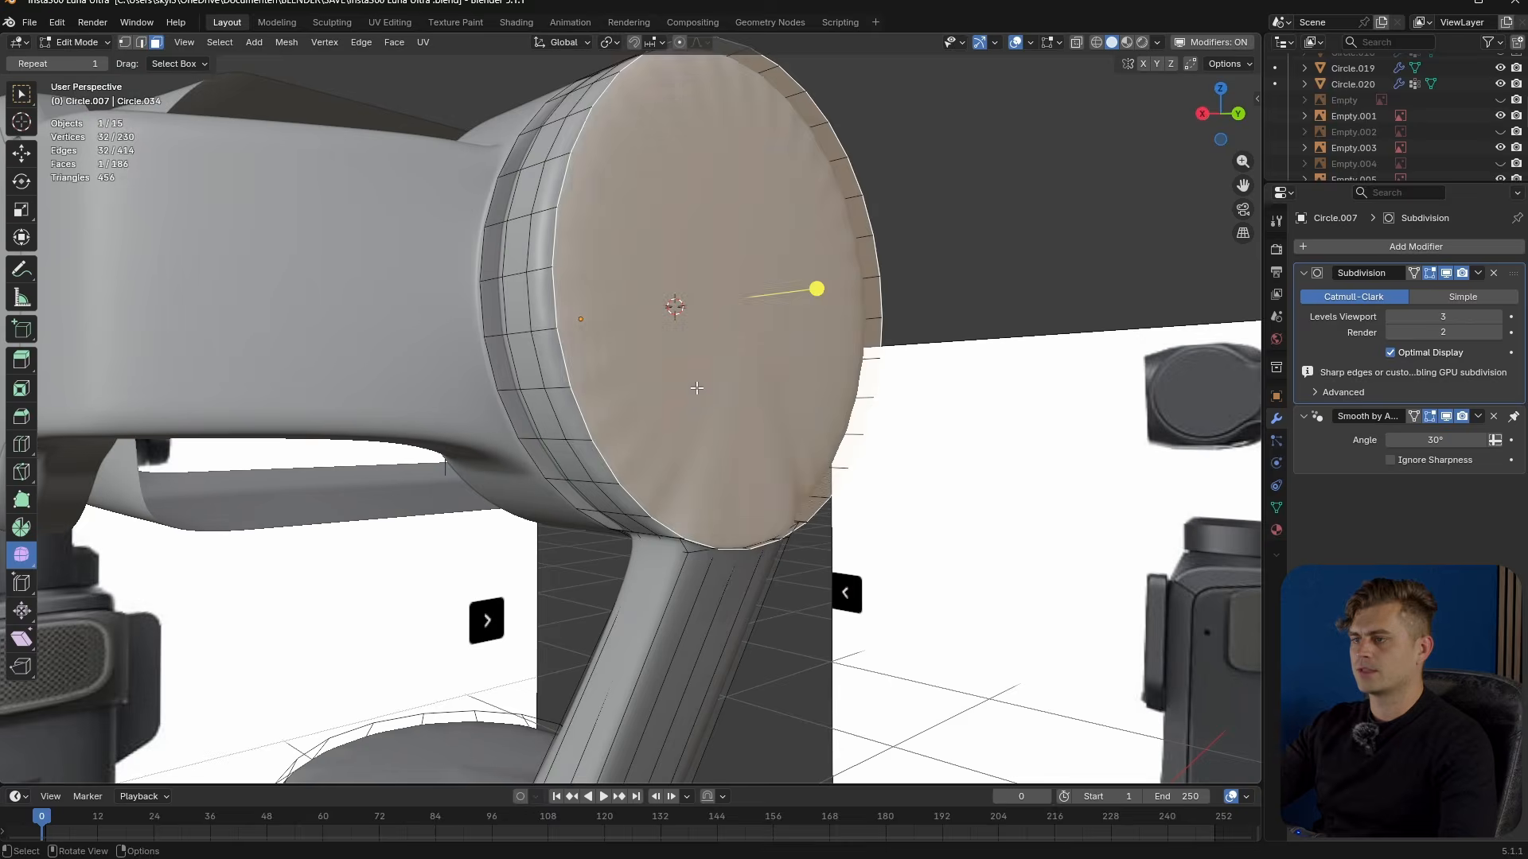
- Inset the two round cap faces of the motor hub to sharpen its rims
middle_drag(557, 262, 652, 339)
shift+click(653, 338)
middle_drag(904, 416, 770, 646)
key(Tab)
key(Tab)
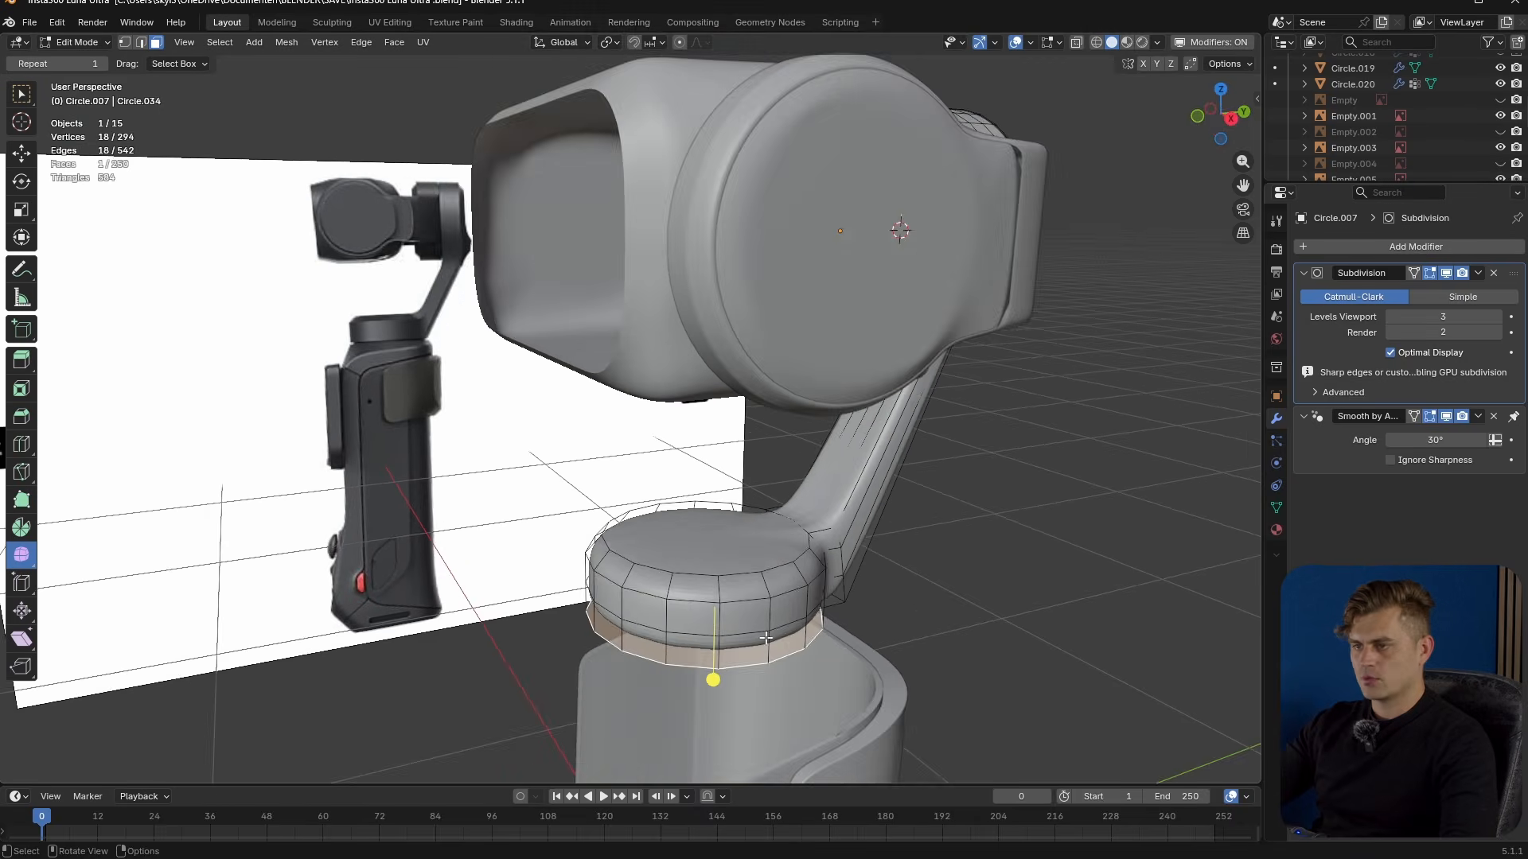
- Inset the top and bottom faces of the base disc below the camera
scroll(752, 608, up, 2)
shift+click(753, 597)
key(i)
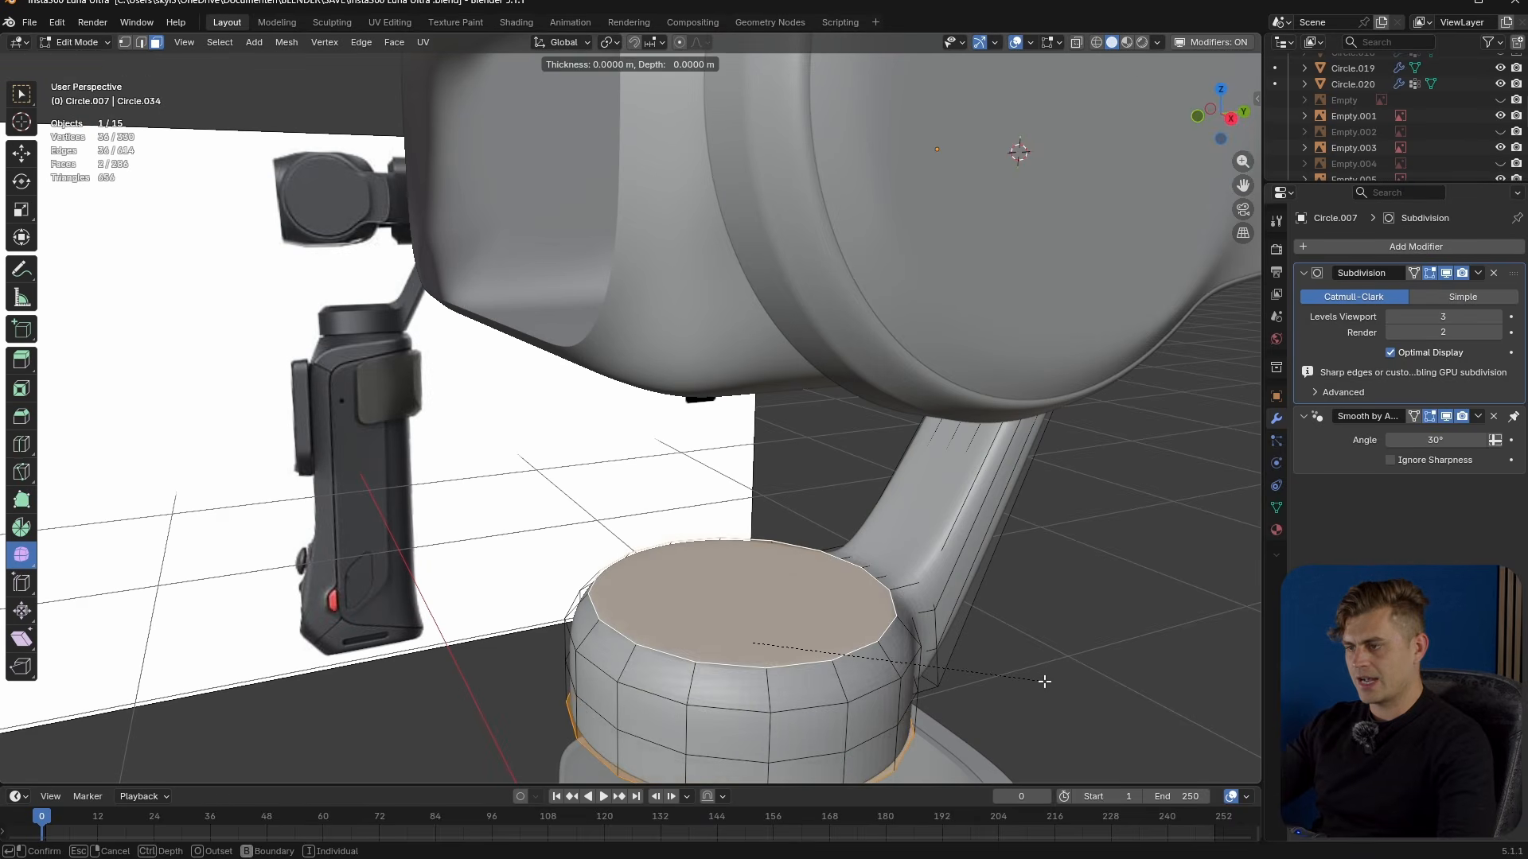
click(1014, 664)
- Apply auto smooth shading at 30° to the joined hub, arm and base disc
middle_drag(934, 671, 743, 673)
key(Tab)
right_click(846, 648)
click(832, 563)
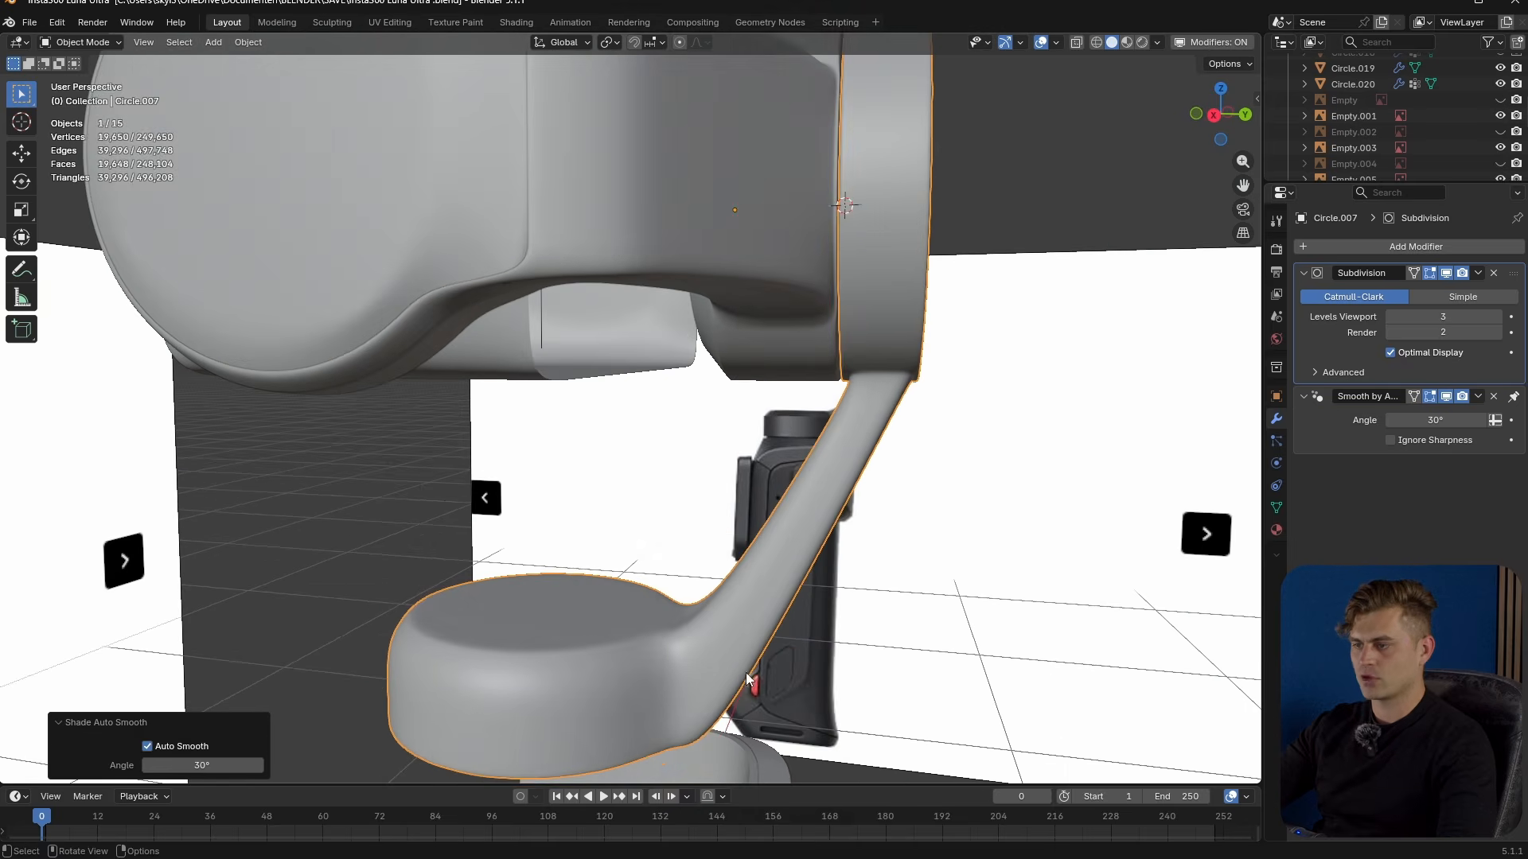
- Add five evenly spaced loop cuts across the bracket arm
key(Tab)
key(ctrl+r)
scroll(787, 588, up, 3)
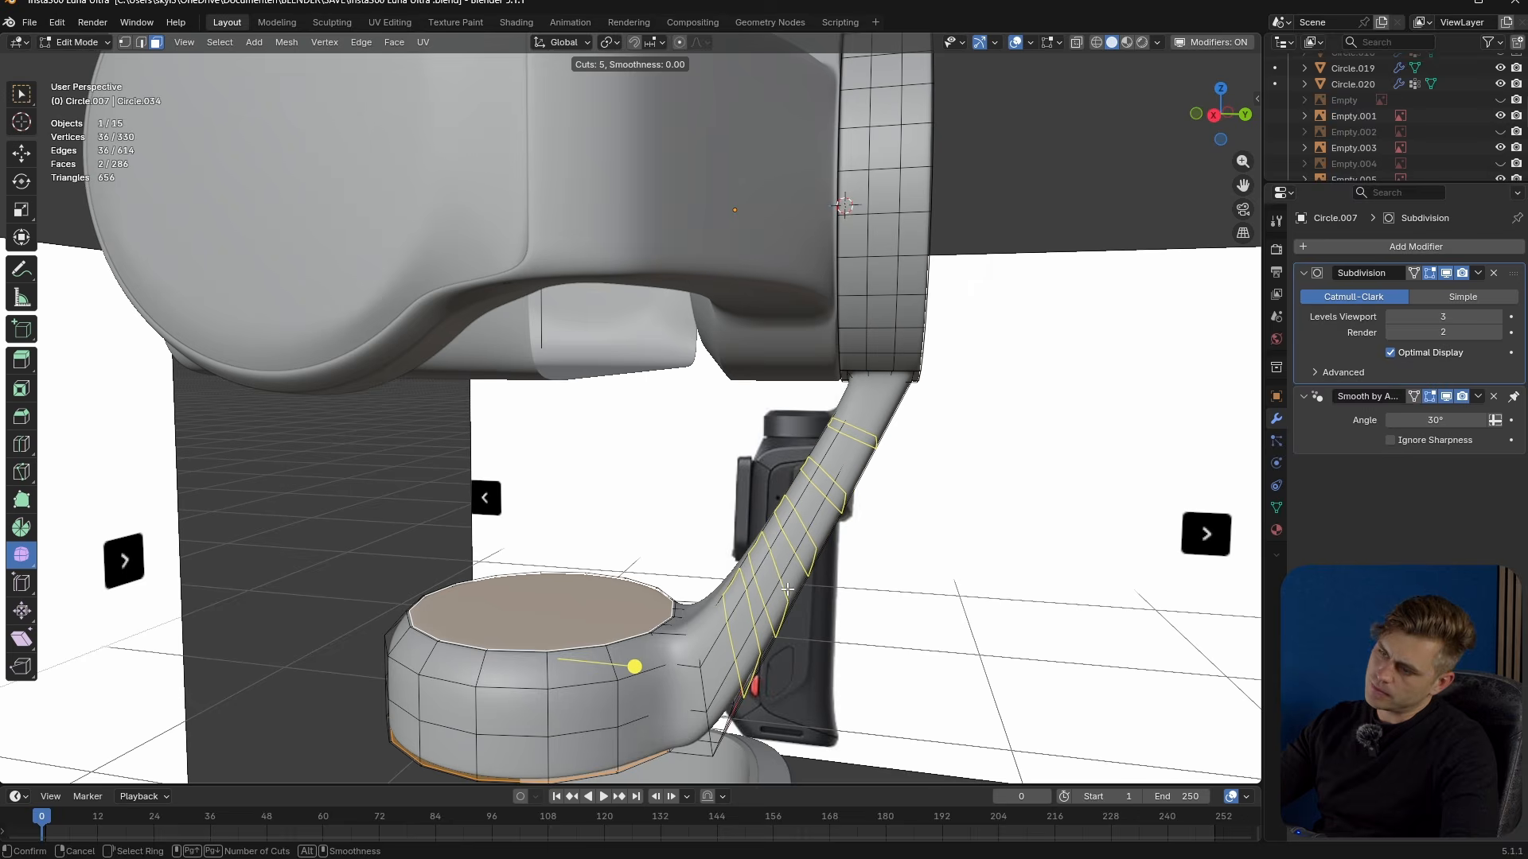
click(786, 589)
right_click(787, 589)
middle_drag(787, 590, 756, 624)
key(Tab)
key(Tab)
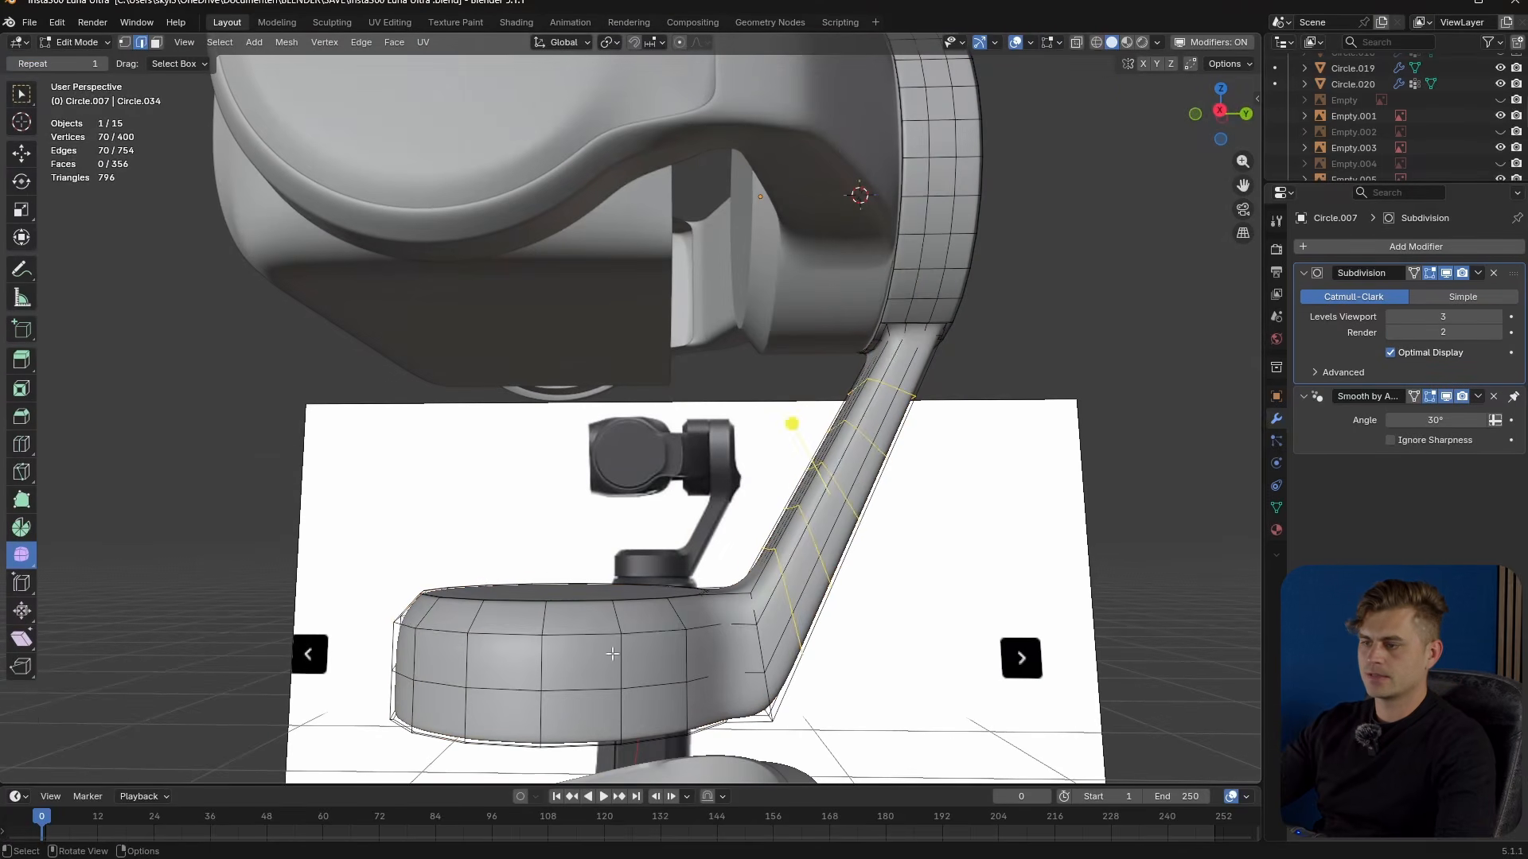
- Select the edge path around the base disc below its top bevel and crease it to 1
alt+click(614, 654)
middle_drag(613, 654, 653, 642)
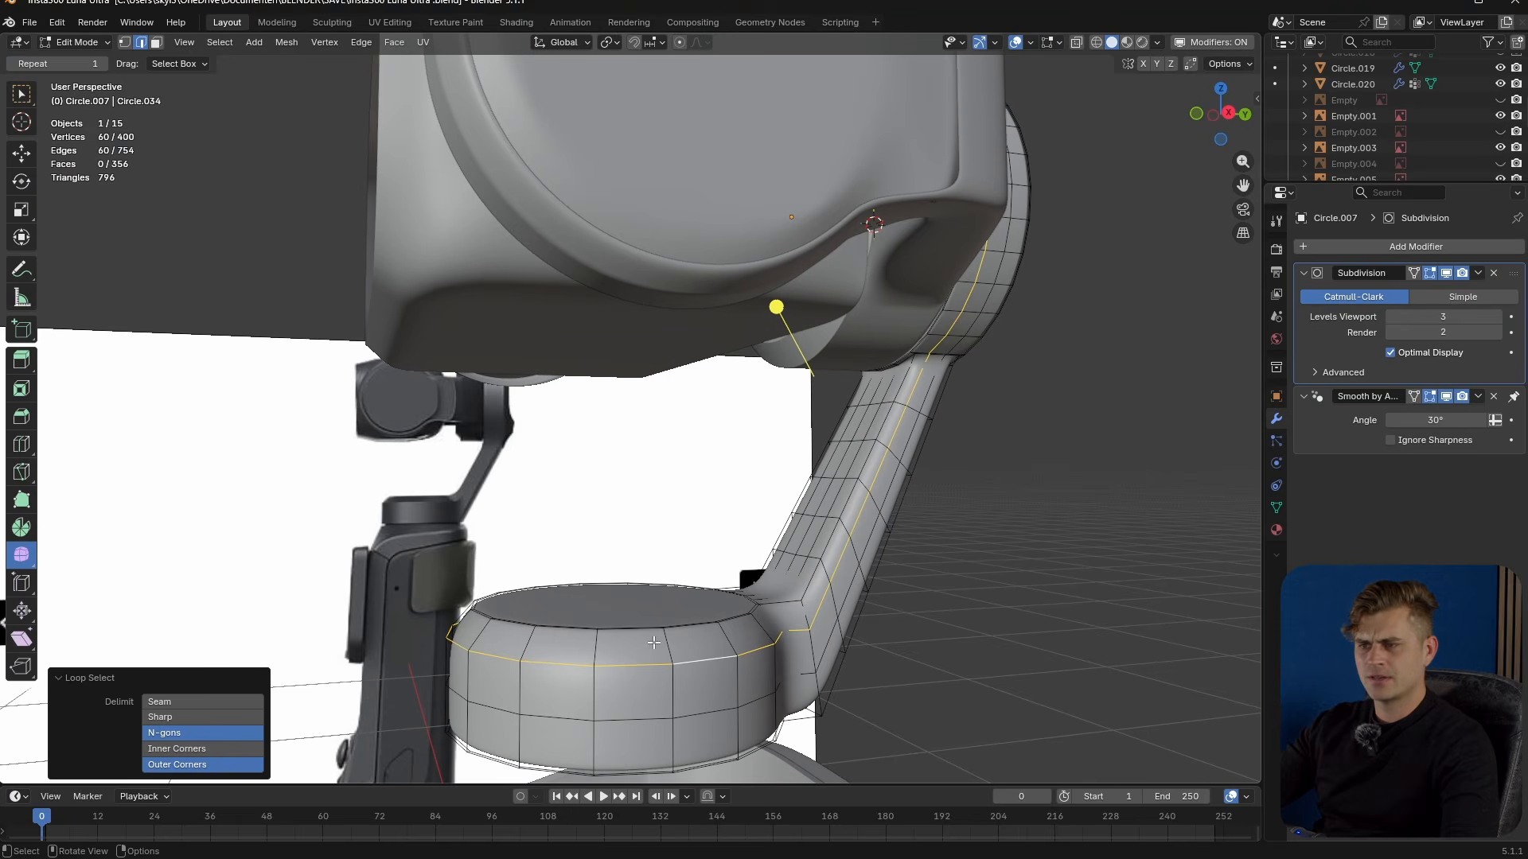
middle_drag(789, 629, 613, 639)
click(732, 657)
ctrl+click(620, 681)
ctrl+shift+click(552, 592)
key(shift+e)
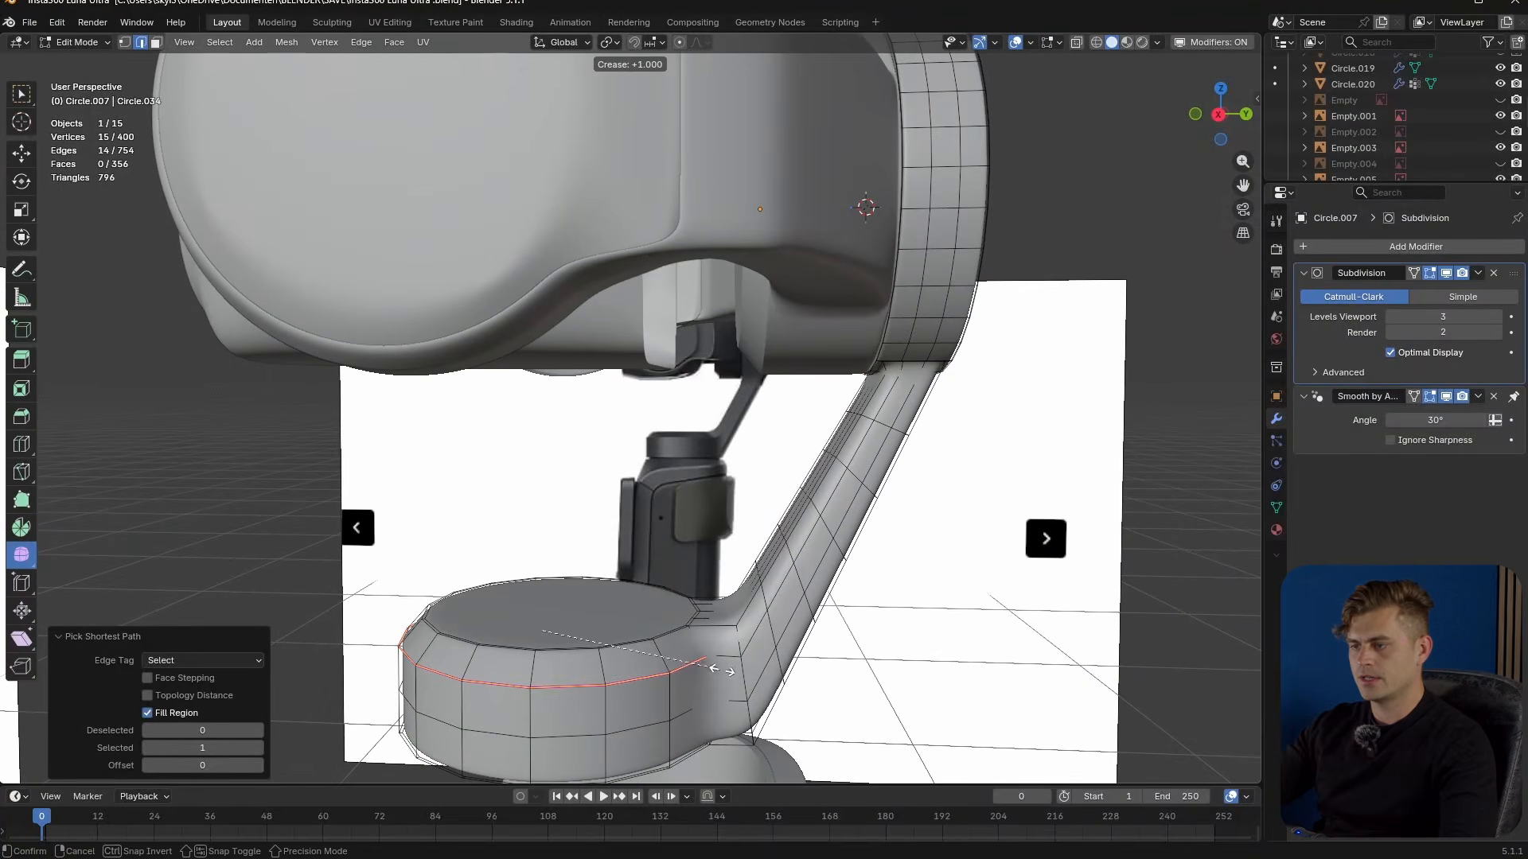
click(719, 670)
- Readjust the crease on the base disc's selected bevel edges and save the file
key(Tab)
middle_drag(719, 670, 681, 399)
key(Tab)
key(shift+e)
click(828, 675)
key(Tab)
key(ctrl+s)
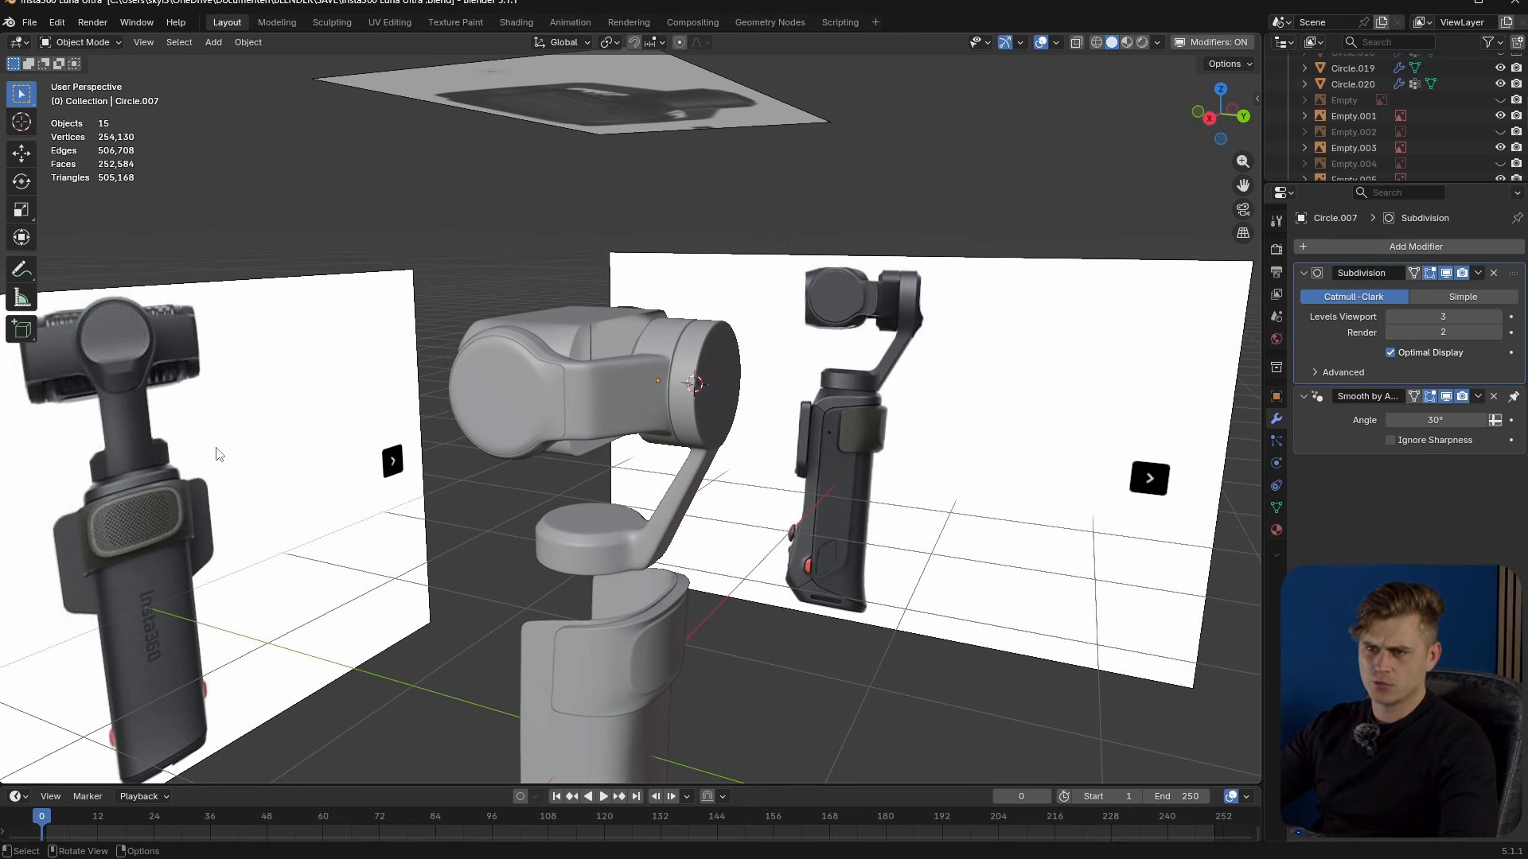
- Duplicate the motor hub's outer cap face in place and separate the copy into its own object
middle_drag(676, 377, 808, 388)
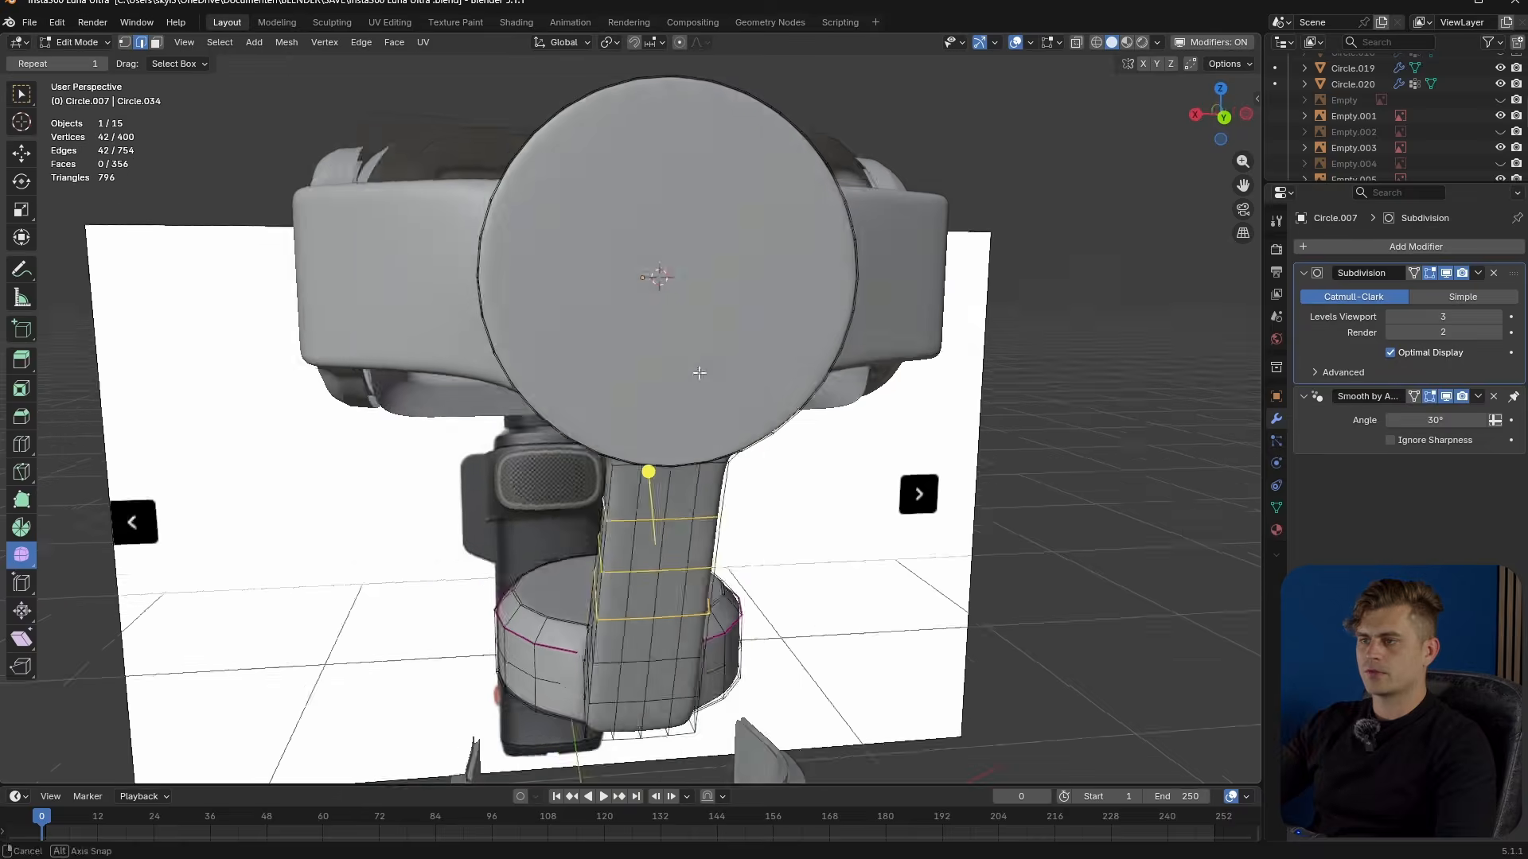
key(3)
click(685, 297)
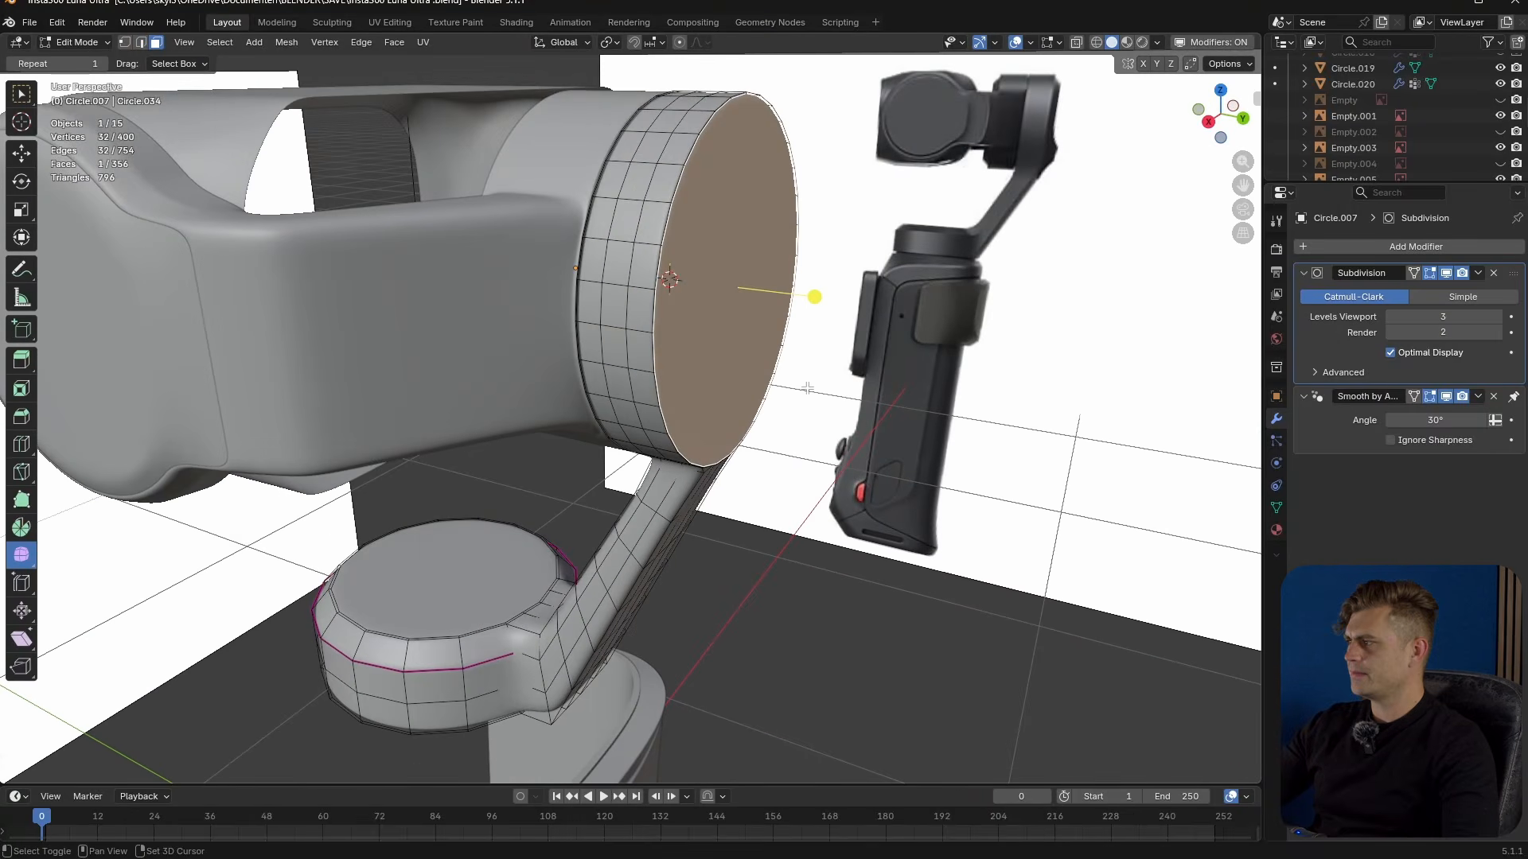
key(shift+d)
key(Escape)
key(p)
click(807, 388)
key(Tab)
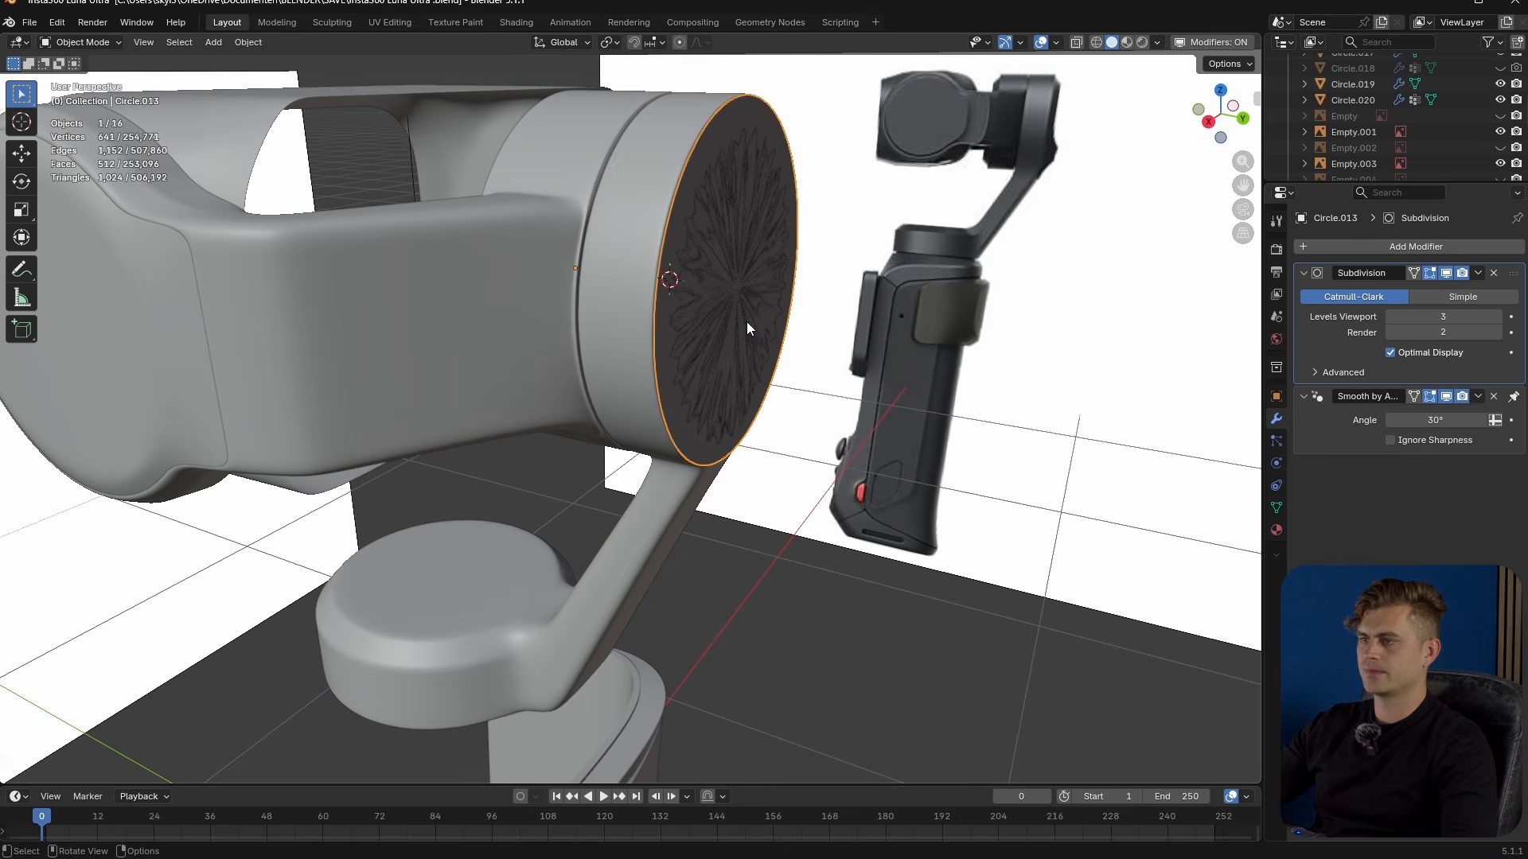
- Move the separated cap disc about 0.0004 m along Y, just off the hub's surface
click(747, 321)
key(g)
key(y)
click(748, 326)
- Select the cap disc's lower outline vertices and move them about 0.087 m down along Z with proportional editing
middle_drag(748, 326, 680, 337)
key(ctrl+KP_1)
scroll(680, 337, up, 2)
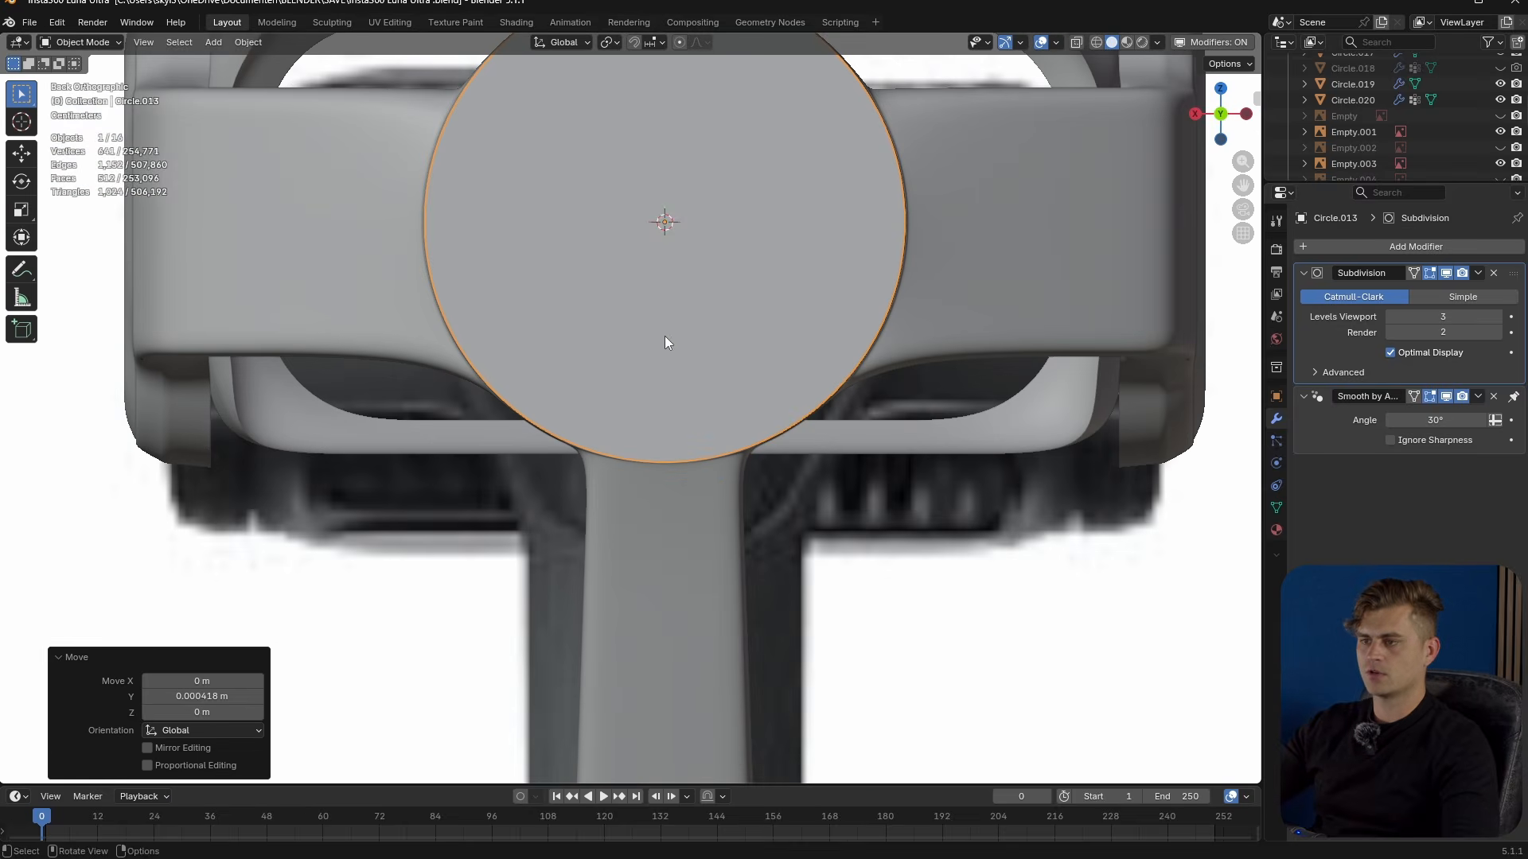
key(Tab)
key(1)
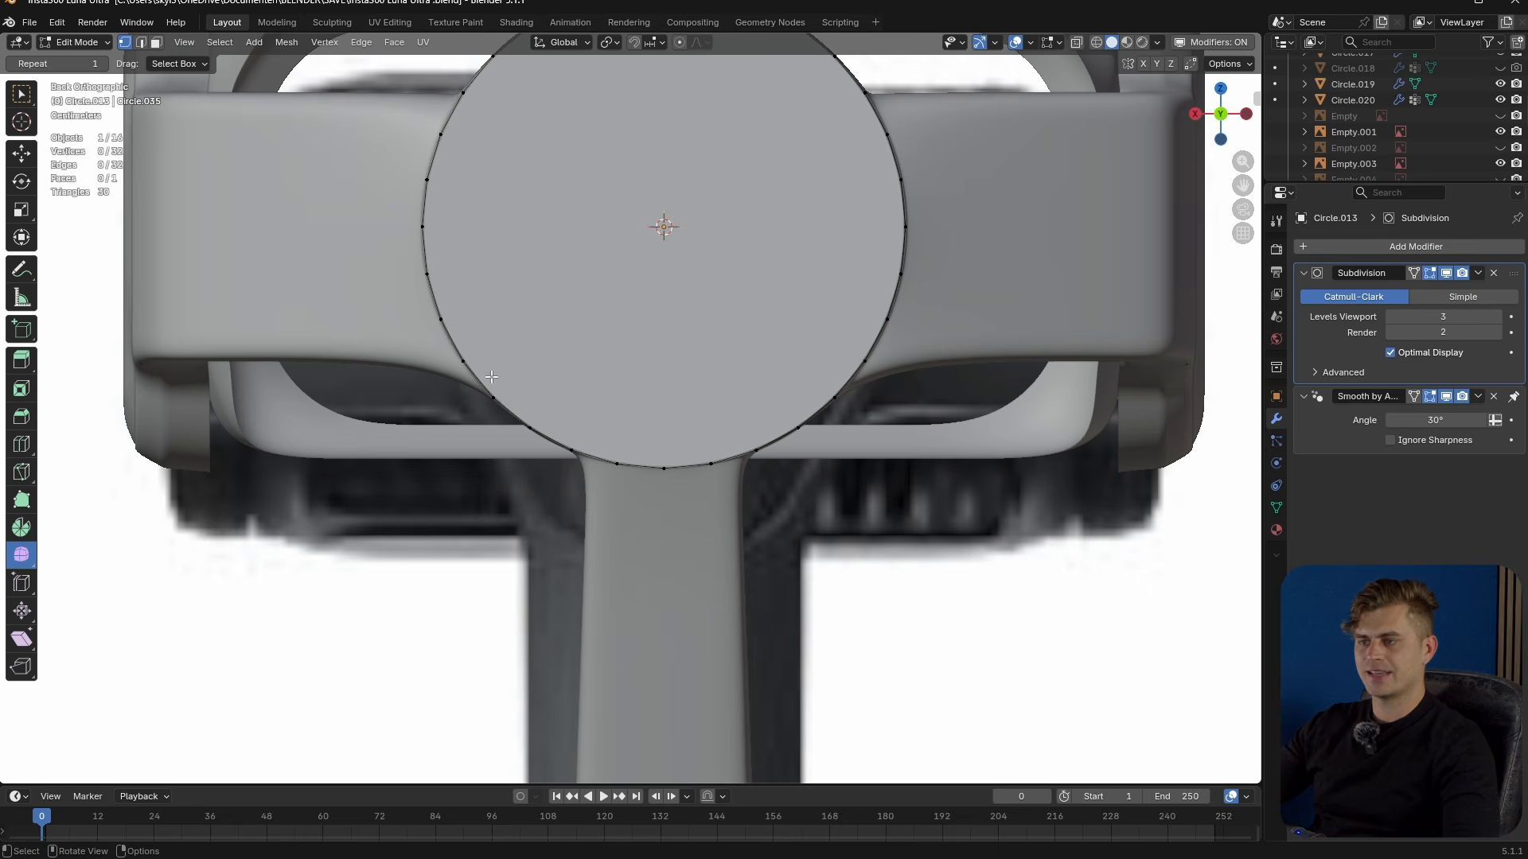
drag(608, 388, 927, 499)
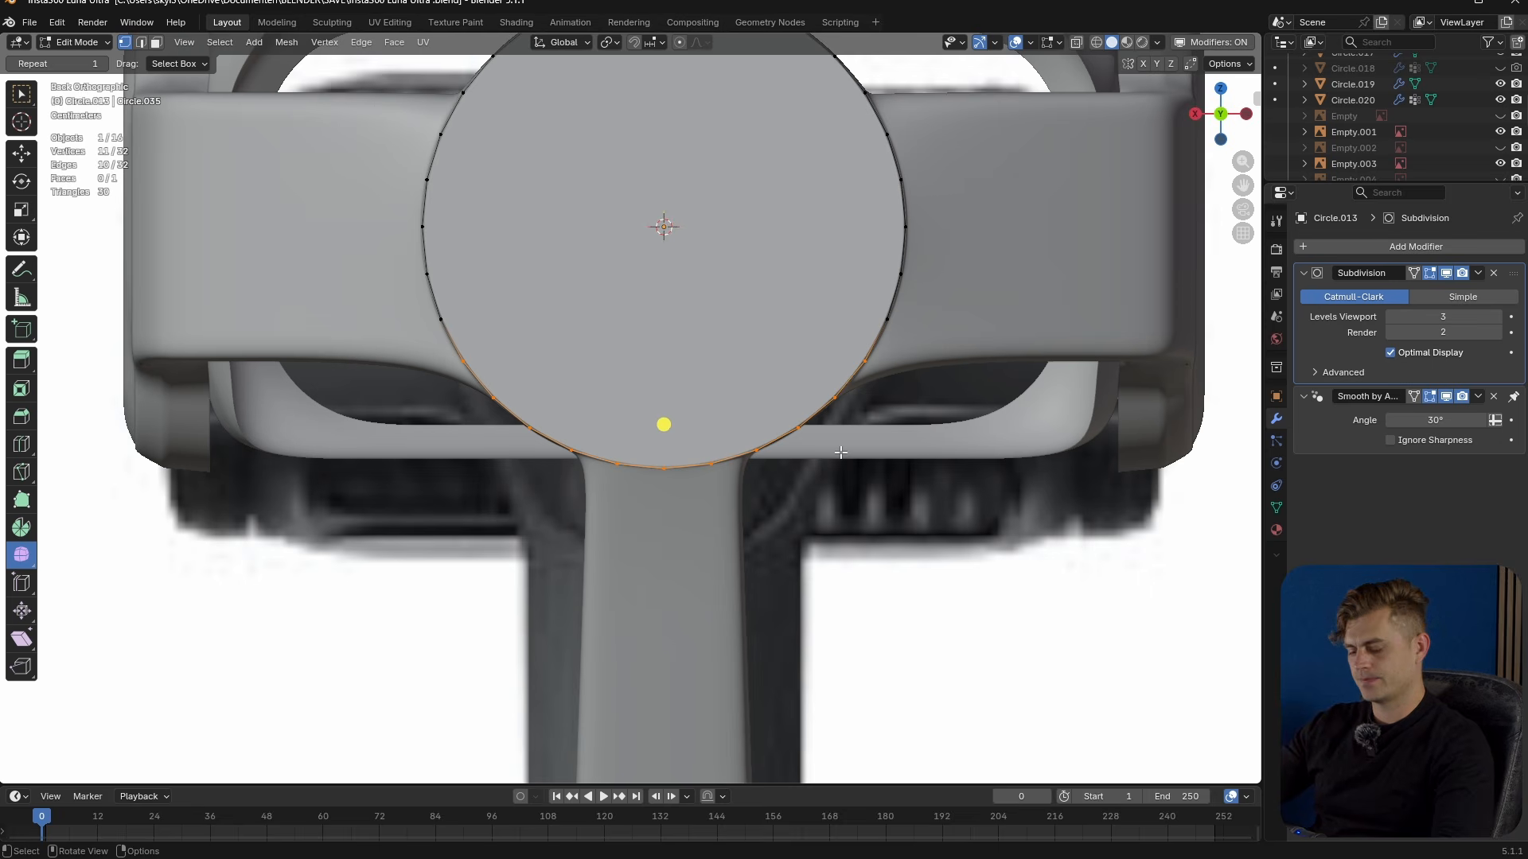
scroll(814, 451, down, 2)
key(g)
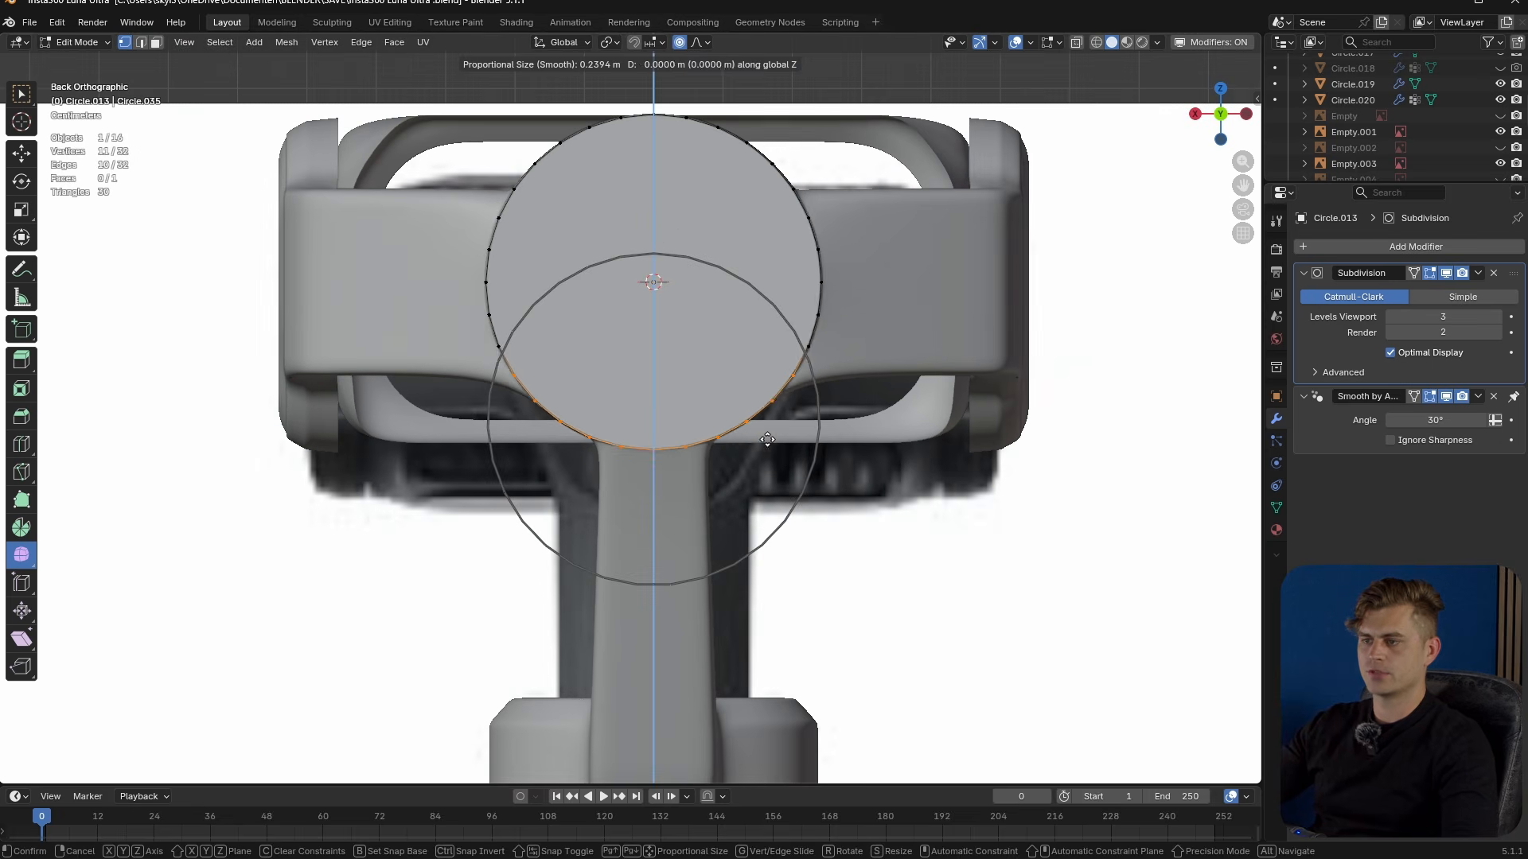
key(z)
scroll(773, 470, up, 3)
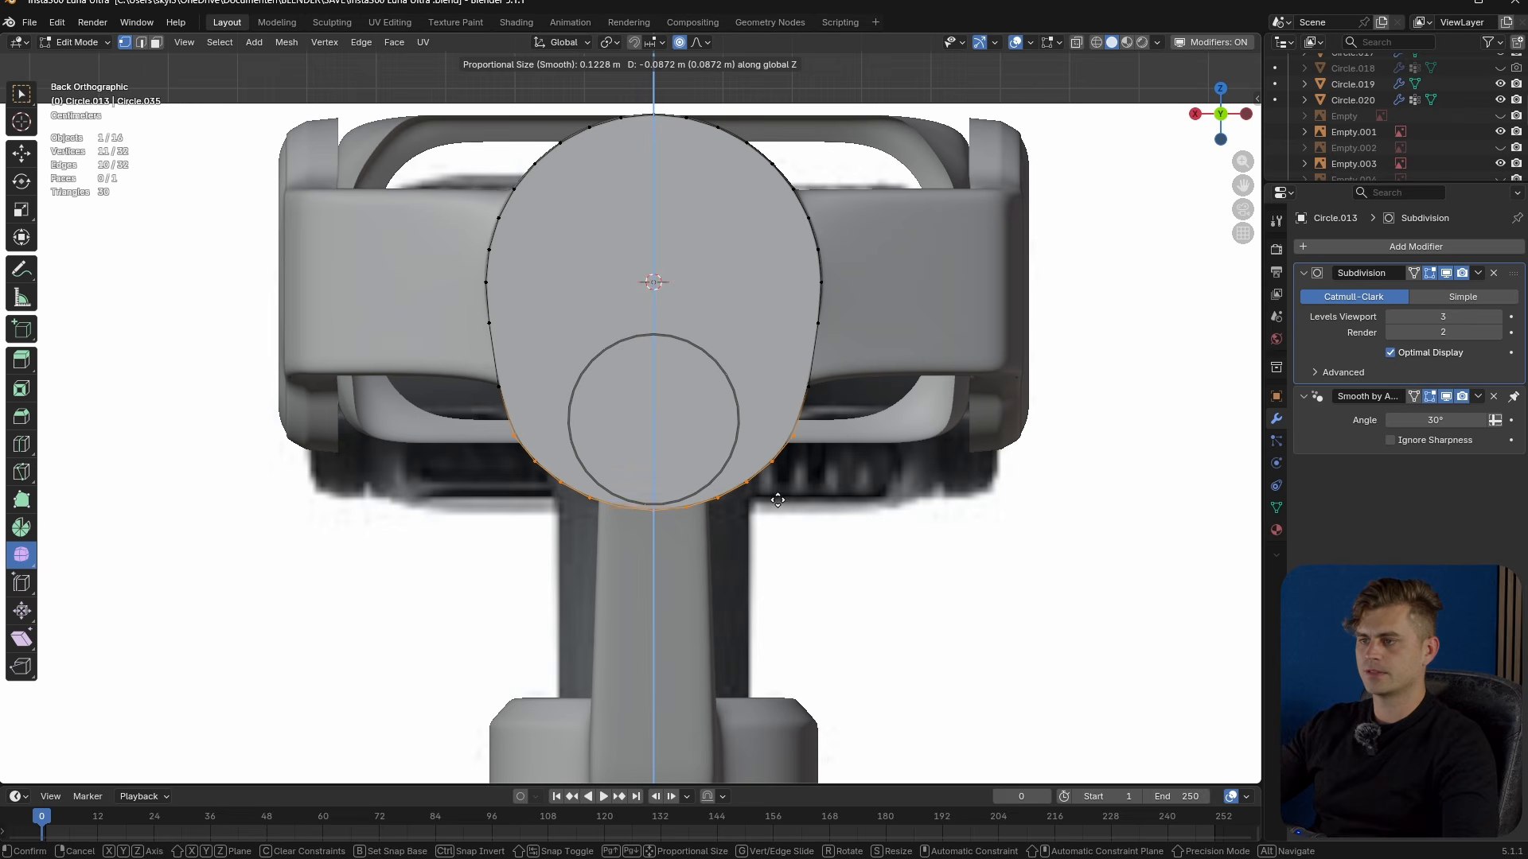
click(778, 499)
- Scale the two side vertices above the lowered arc to 0.881 along X with proportional editing, then widen them slightly, matching the back reference
click(497, 386)
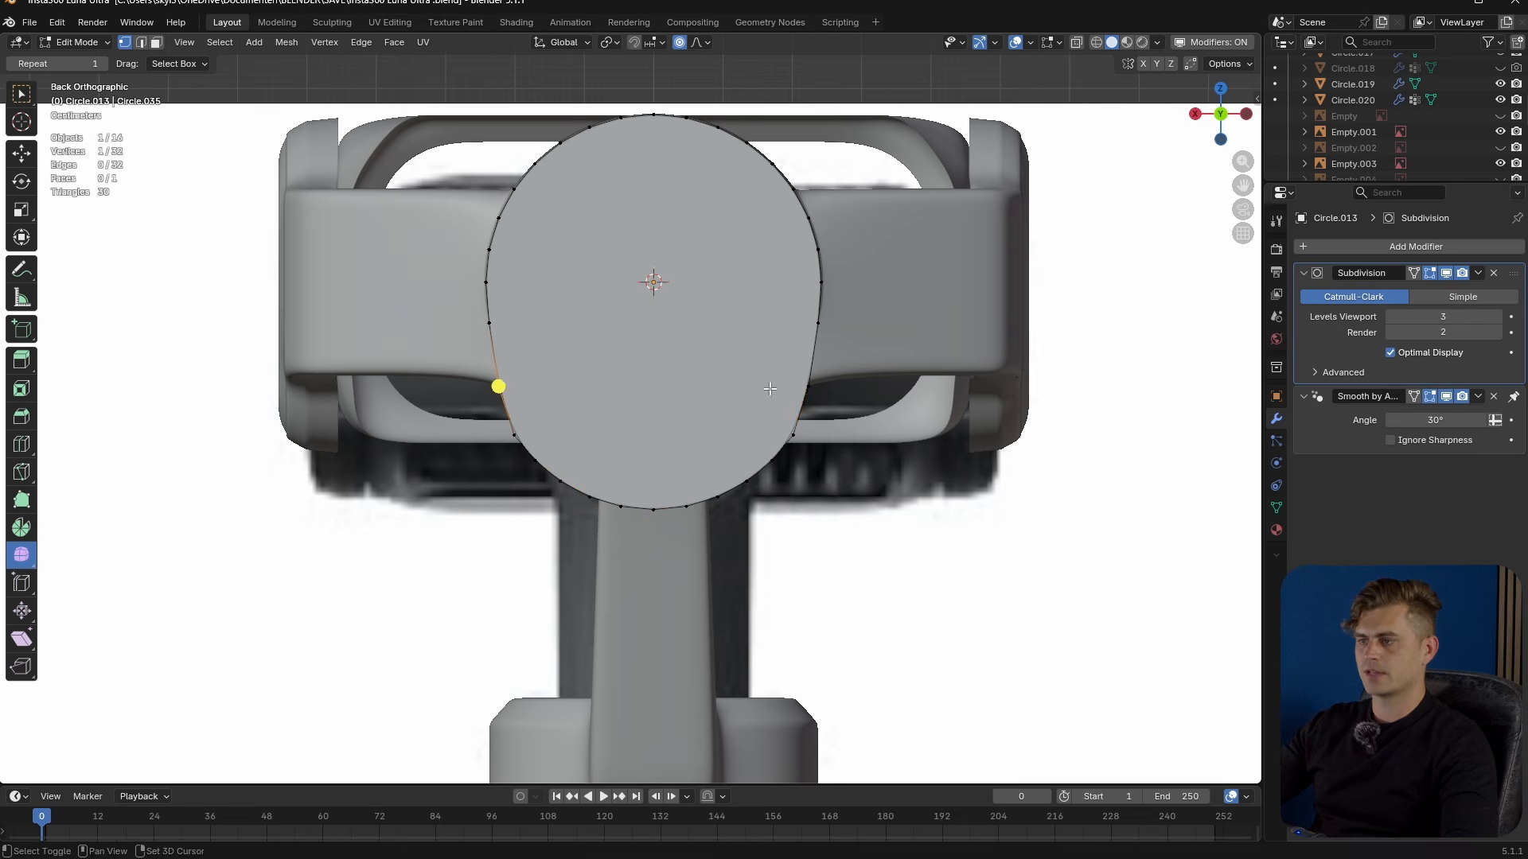
key(s)
key(x)
scroll(883, 409, up, 2)
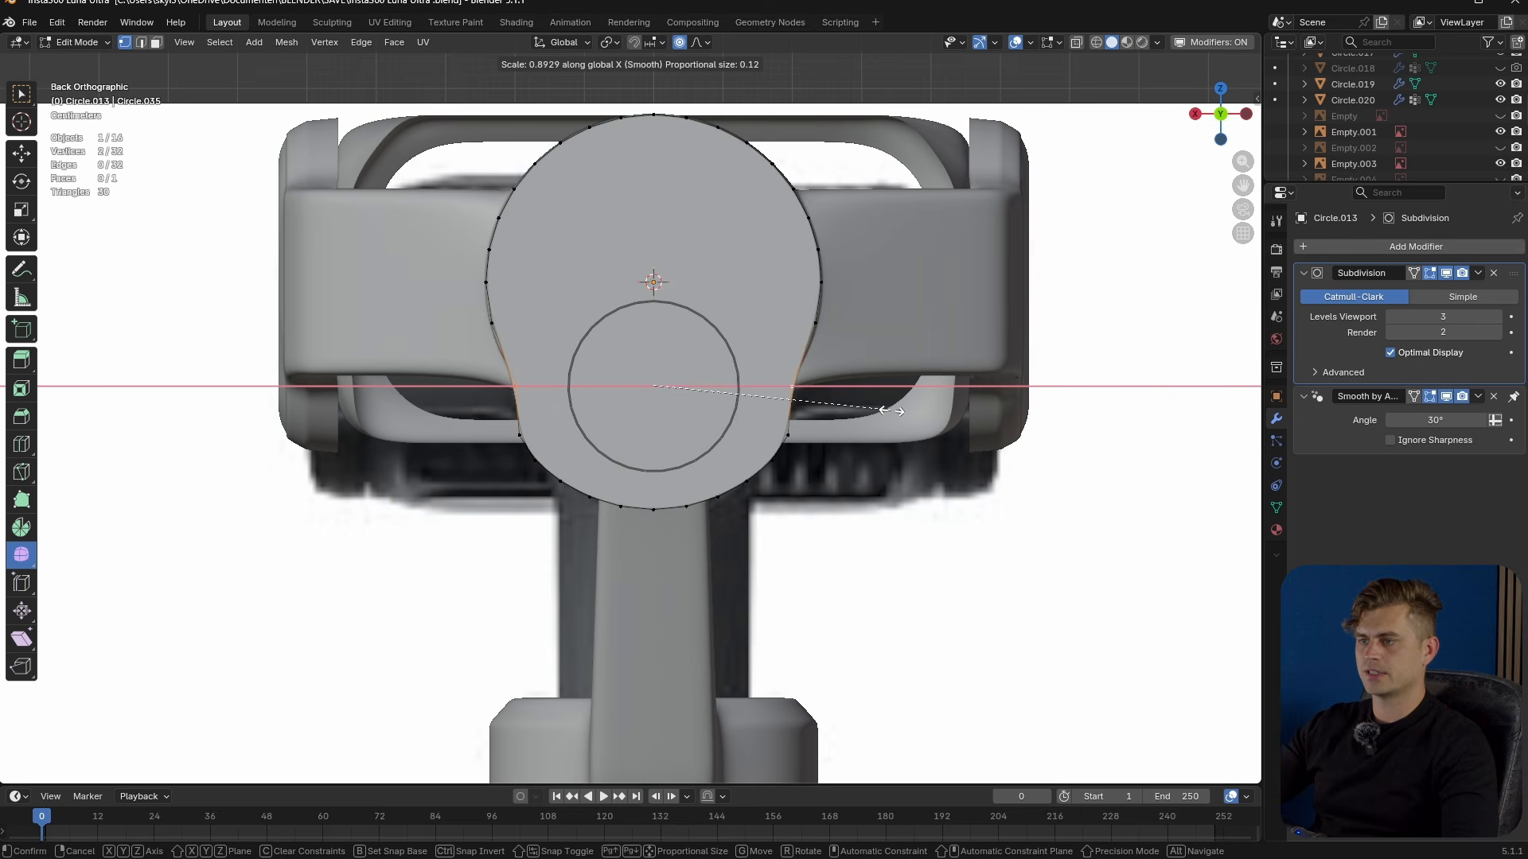
click(886, 409)
key(alt+z)
scroll(888, 412, up, 2)
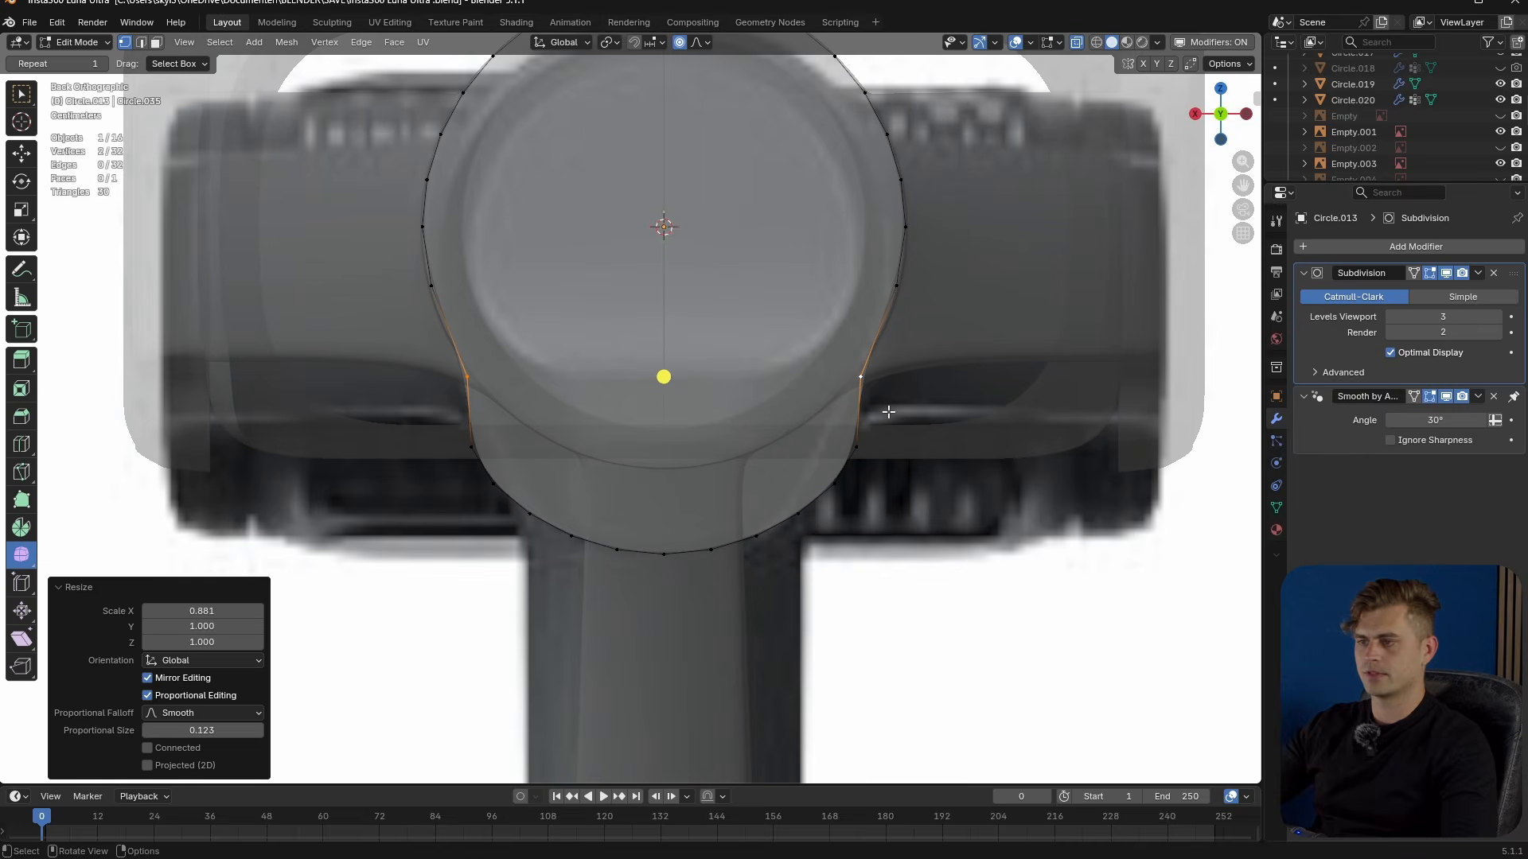
scroll(888, 412, down, 2)
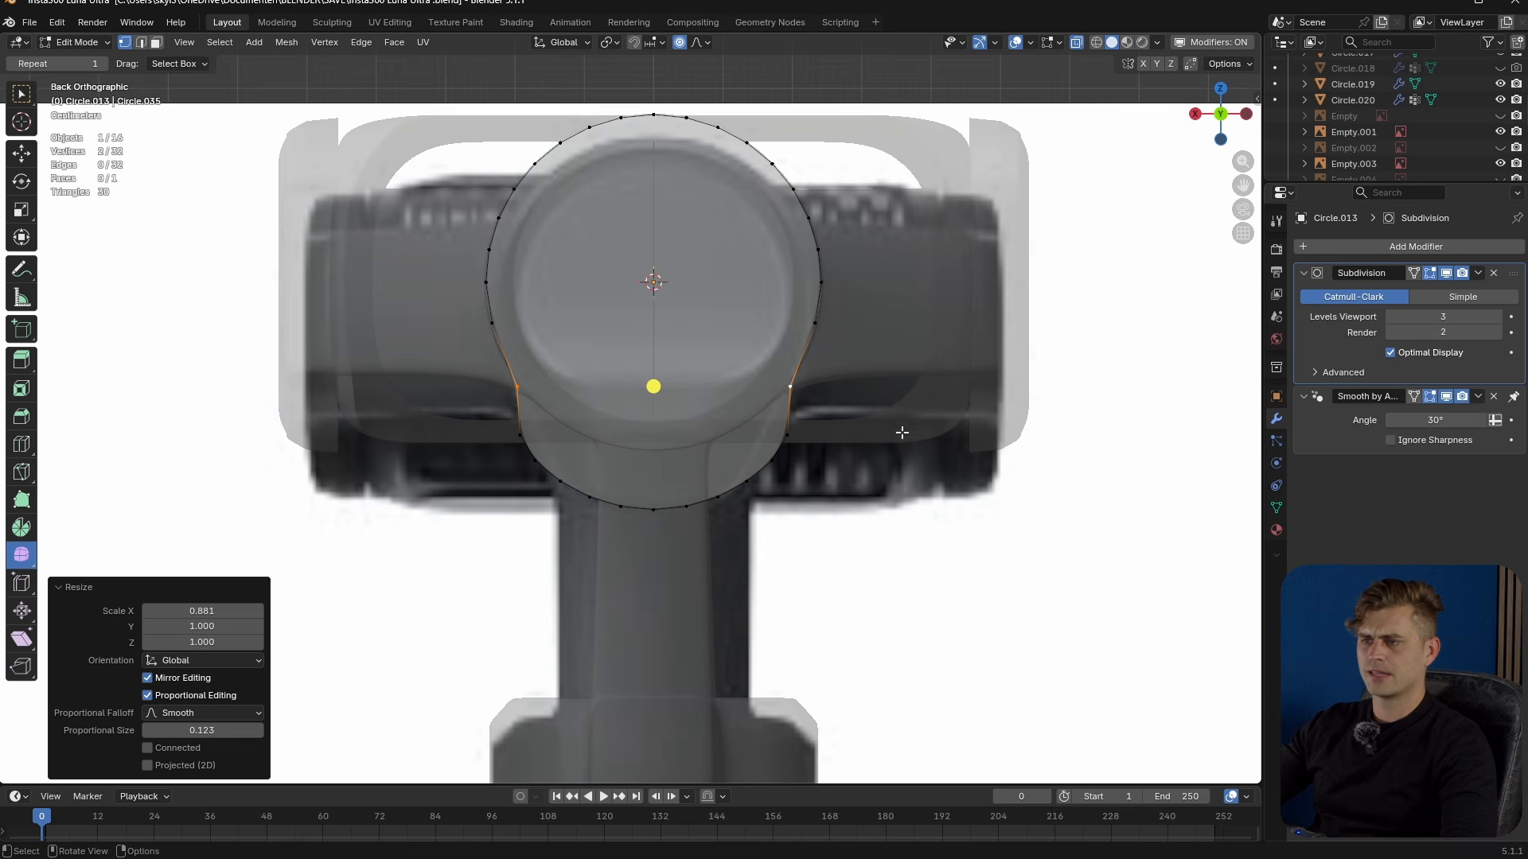
key(s)
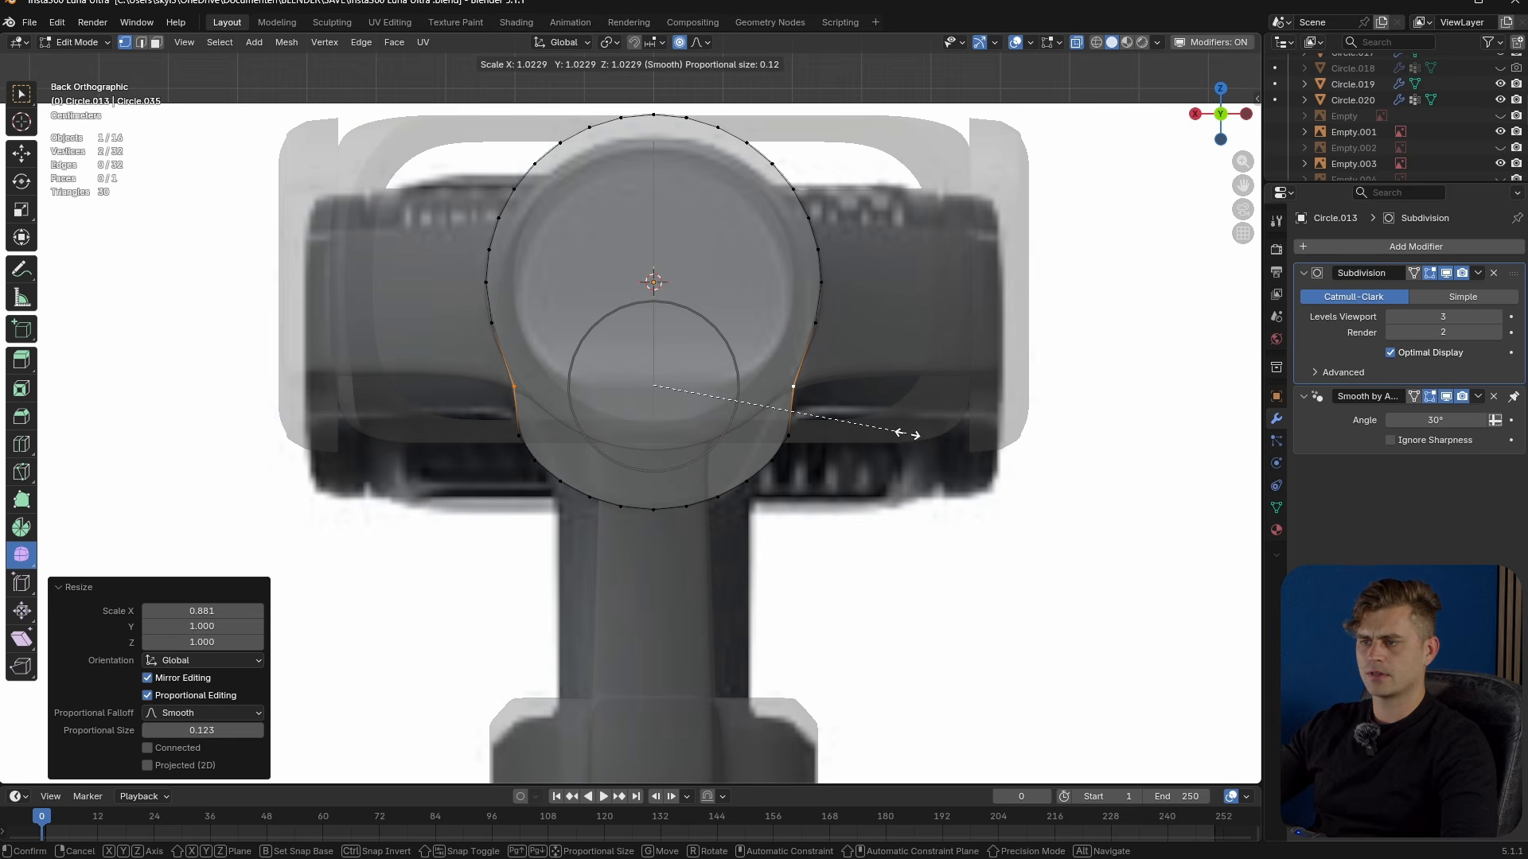
click(907, 435)
- Select the lower arc of the cap outline between the two side corners and scale it to about 0.88 along X
alt+click(661, 508)
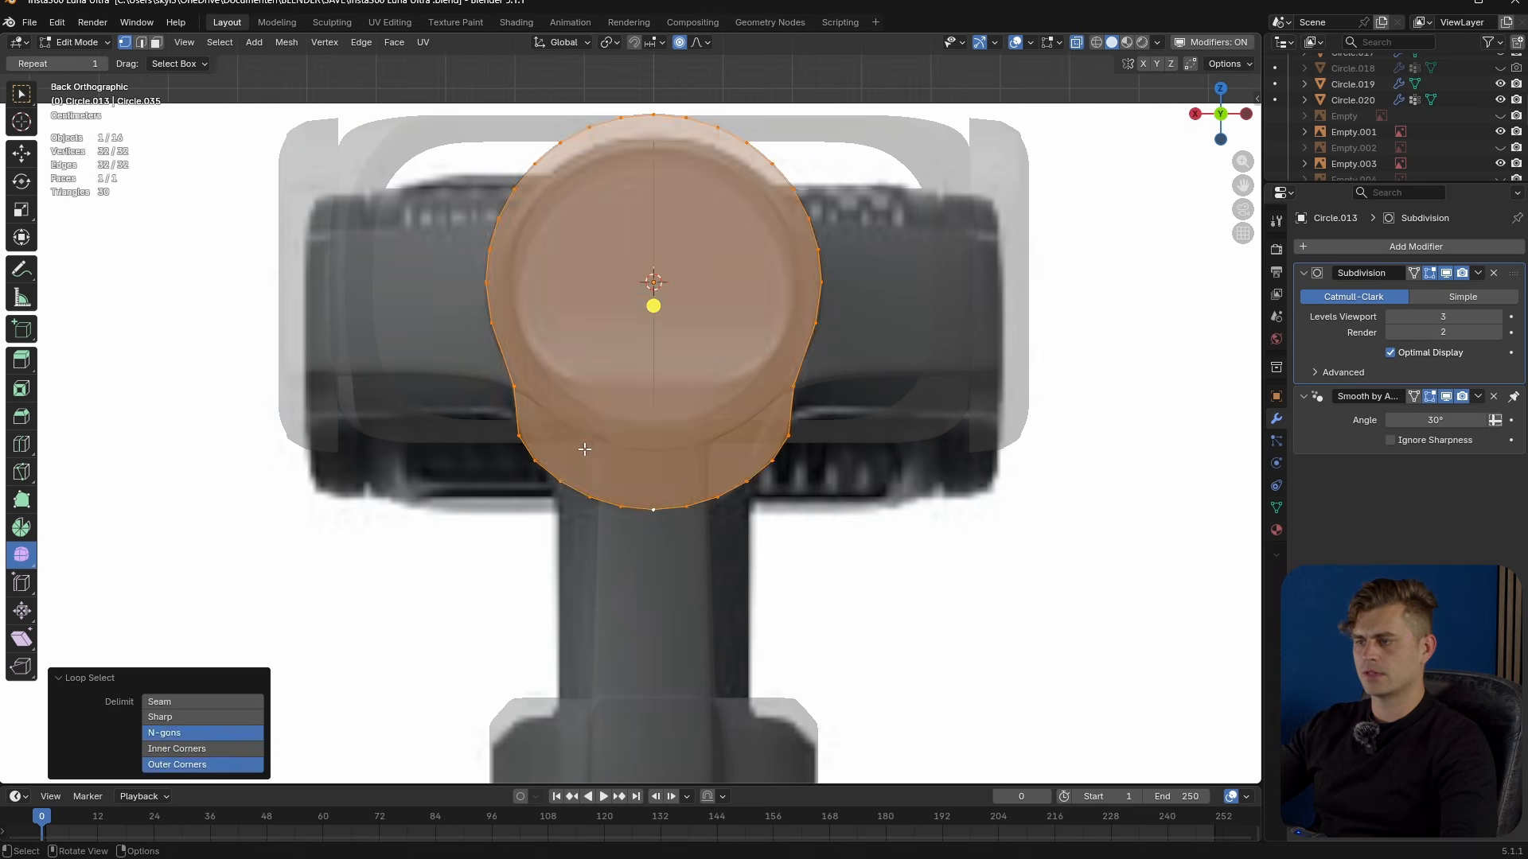
click(525, 439)
ctrl+click(793, 436)
key(s)
key(x)
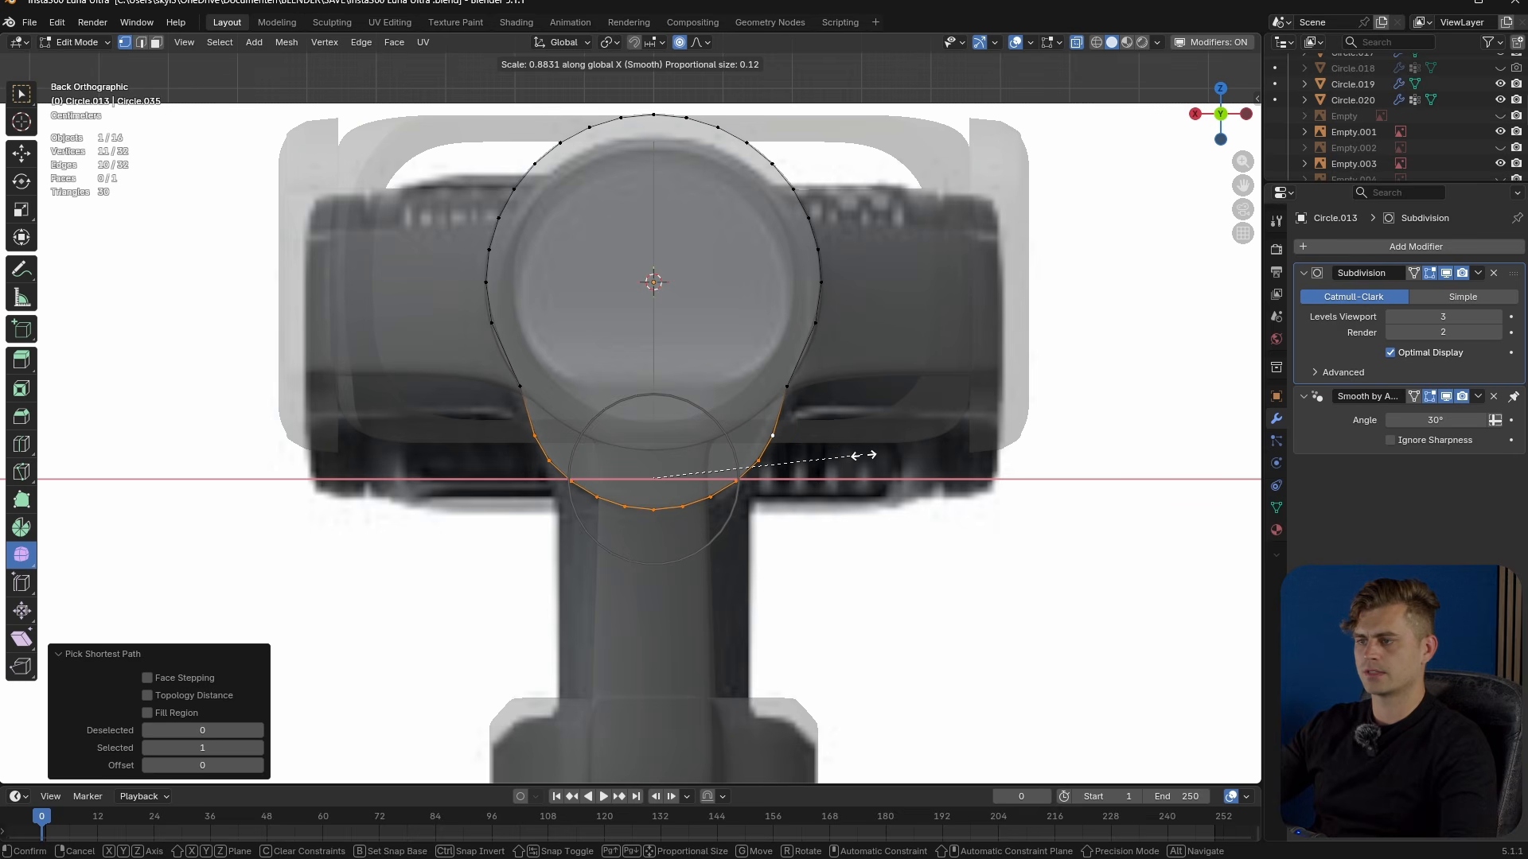
click(863, 455)
- Inset the cap's single face slightly and delete the inner face, leaving a thin ring of faces
key(Tab)
middle_drag(775, 455, 799, 477)
scroll(716, 437, up, 2)
key(Tab)
key(3)
click(679, 428)
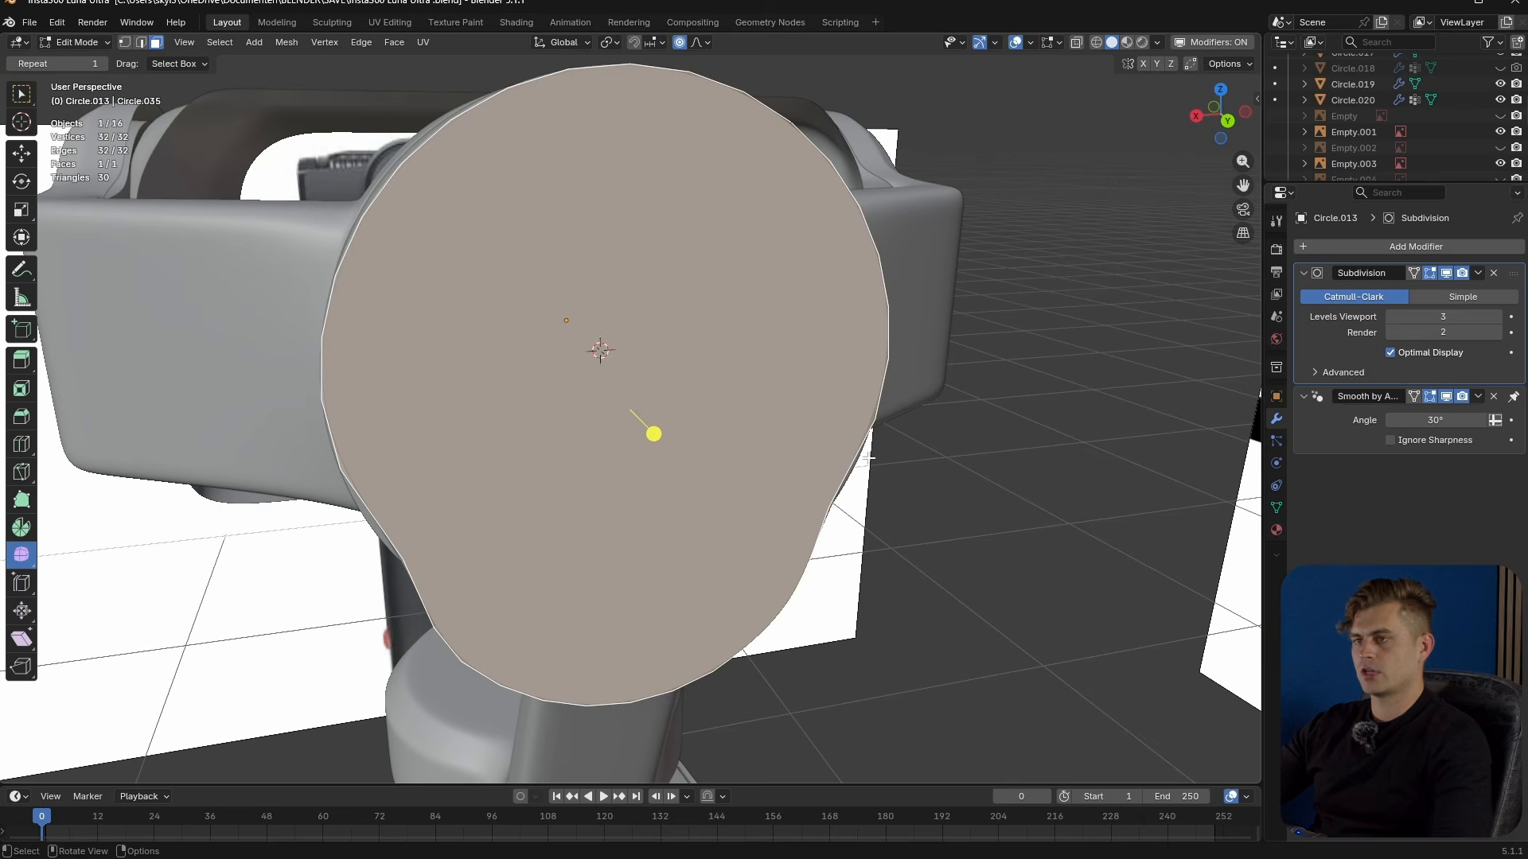
key(i)
click(651, 433)
key(x)
click(814, 437)
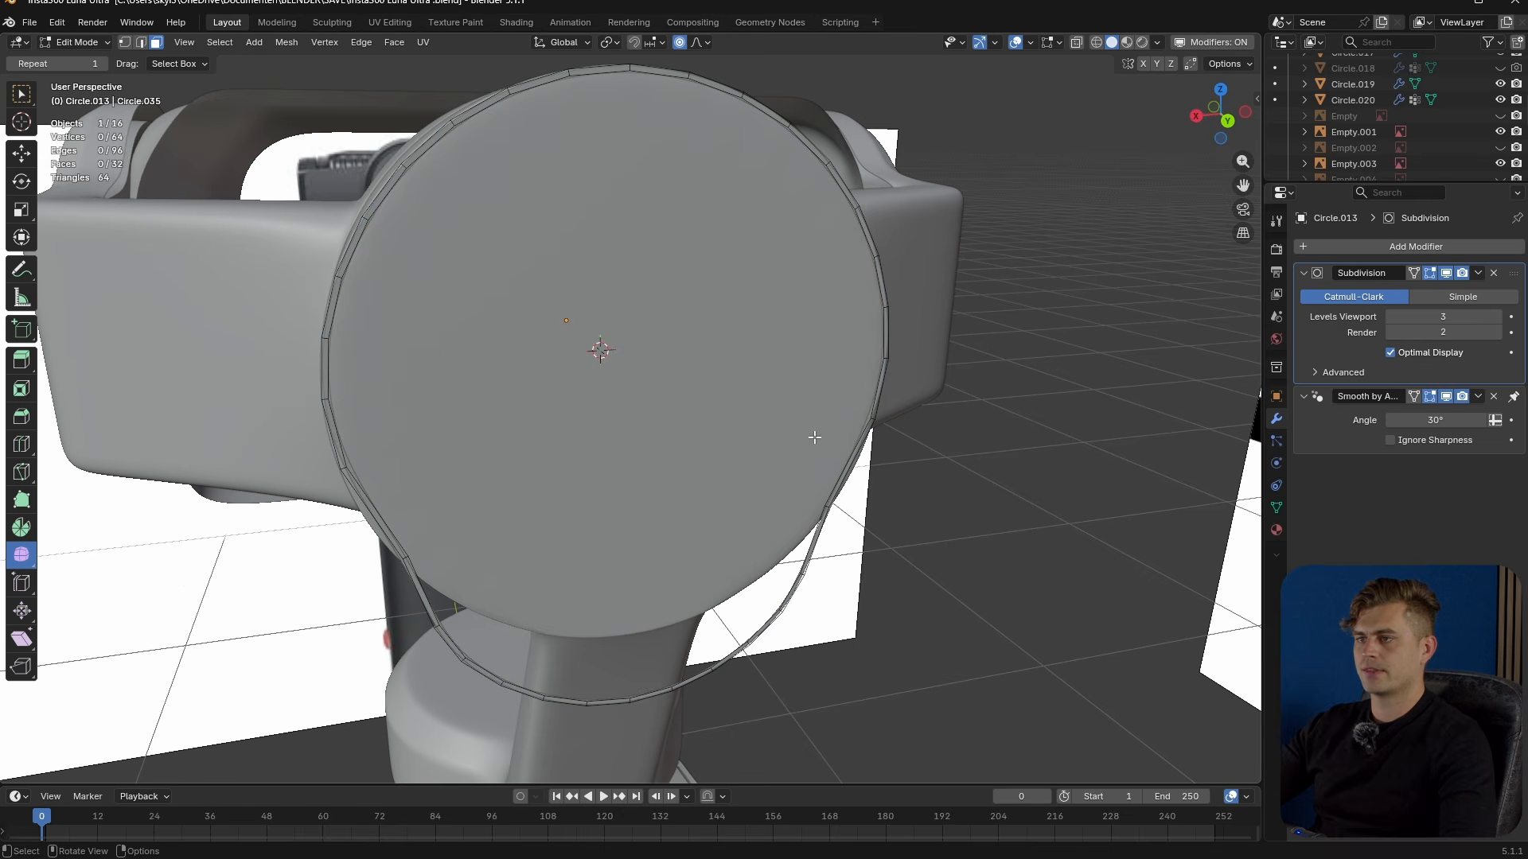
- Remove one edge loop of the thin ring and select the remaining outline loop
alt+click(485, 122)
middle_drag(485, 122, 580, 229)
key(x)
click(595, 528)
alt+click(498, 190)
middle_drag(557, 319, 676, 366)
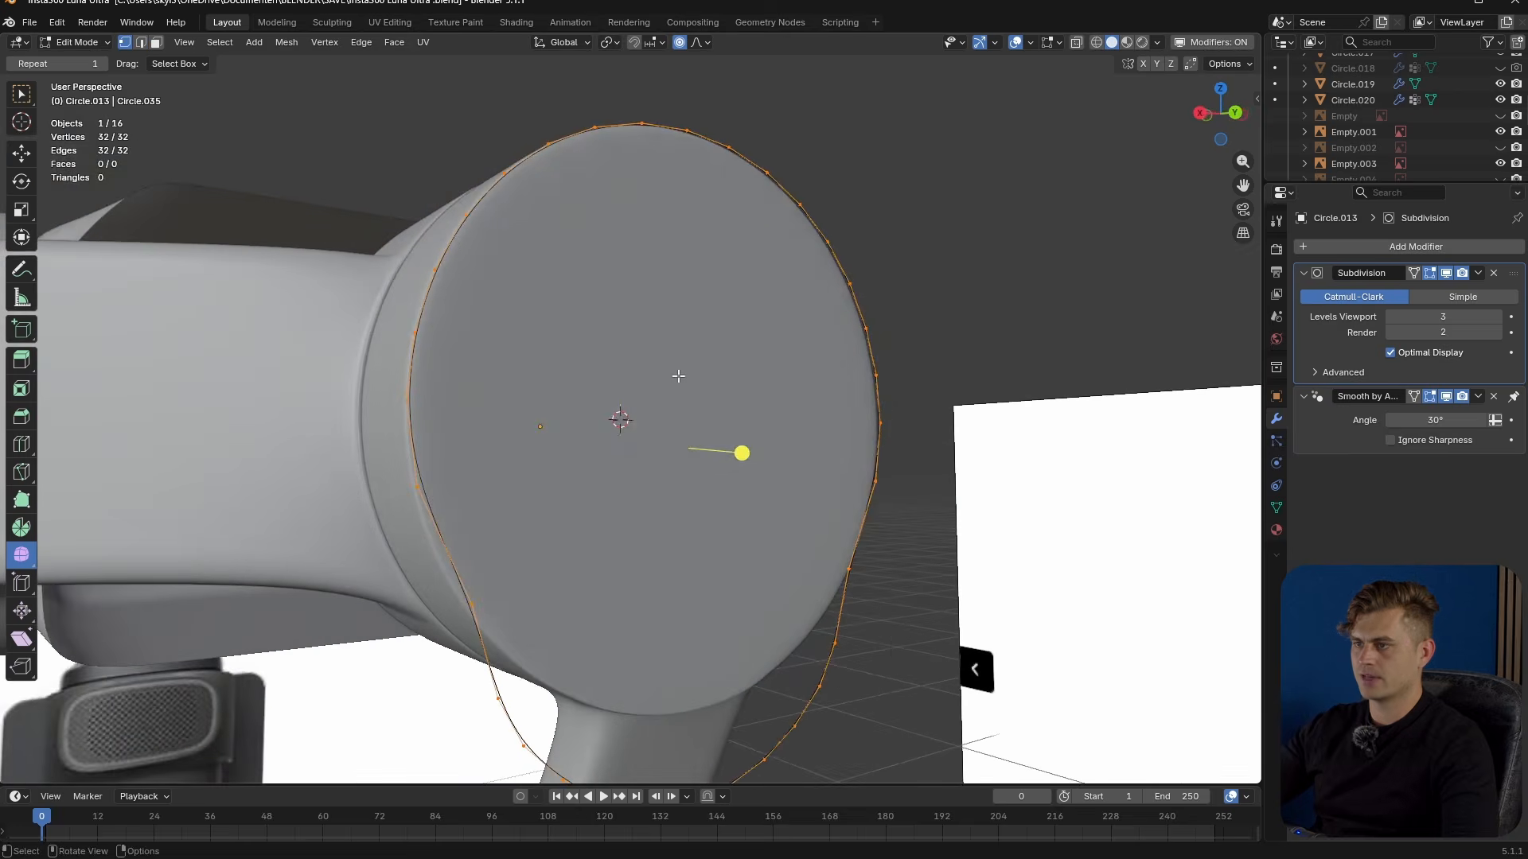
- Grid fill the cap's outline loop with a span of 8, adjusting the offset to align the grid
key(F3)
key(Return)
middle_drag(816, 466, 324, 657)
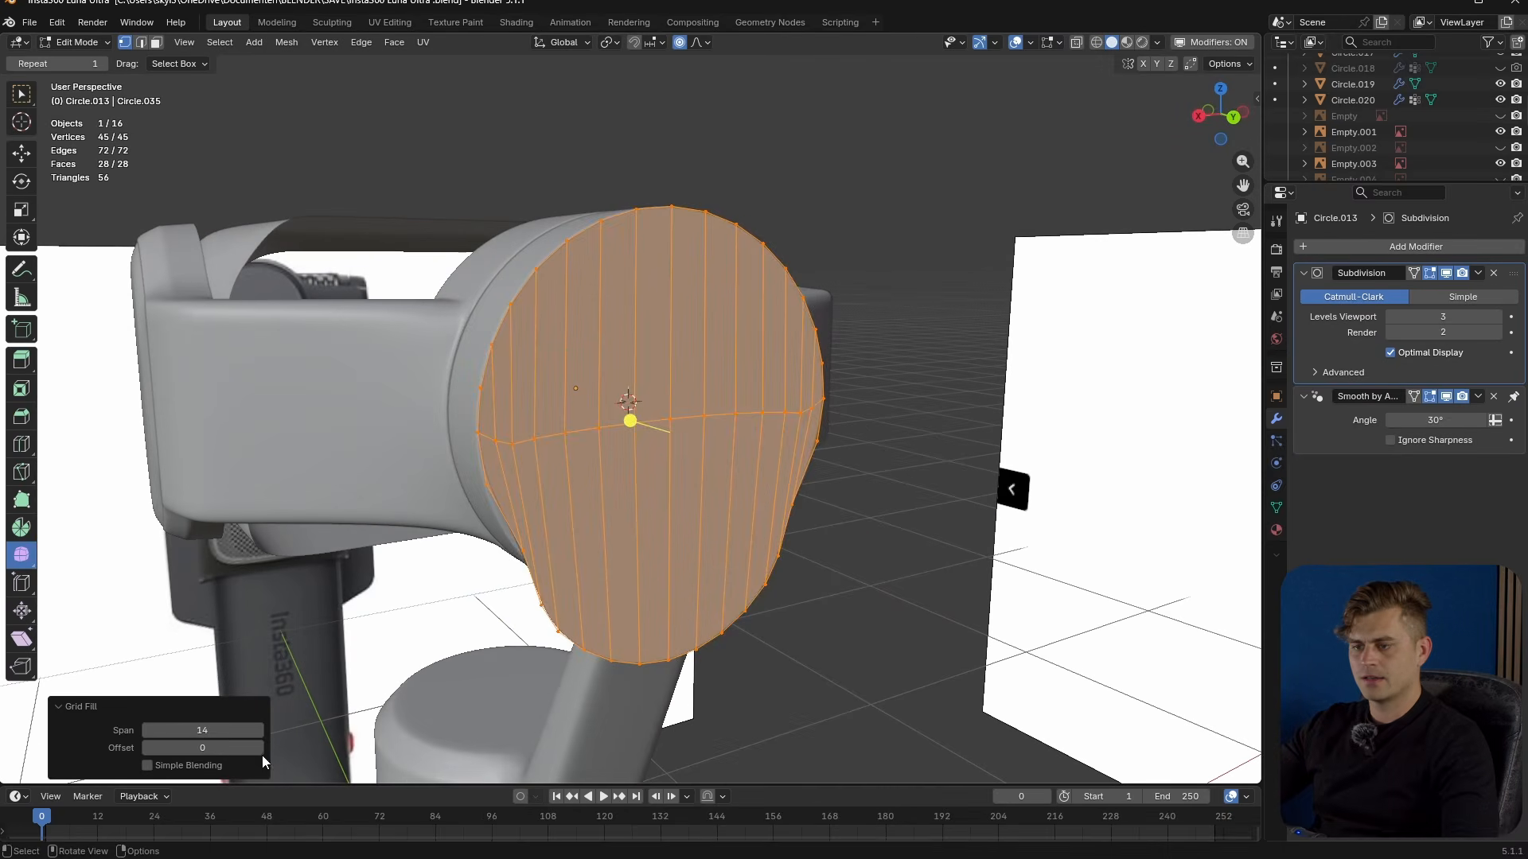
drag(261, 749, 272, 750)
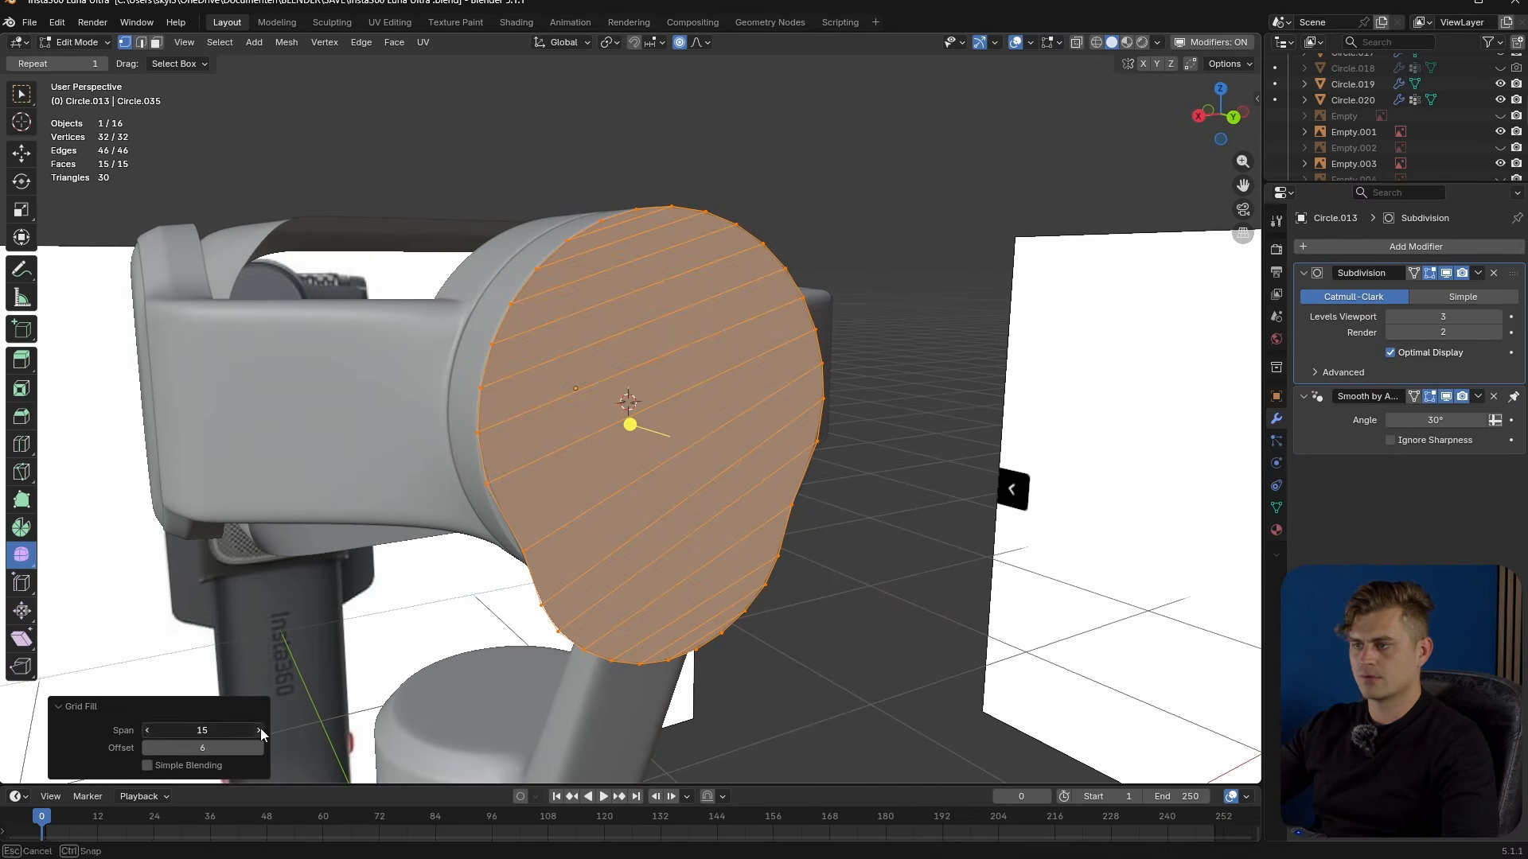
click(147, 731)
click(147, 731)
click(148, 731)
click(148, 731)
click(147, 731)
click(148, 731)
click(147, 731)
click(259, 748)
click(258, 748)
click(258, 748)
click(259, 748)
middle_drag(814, 552, 753, 586)
key(Tab)
key(Tab)
- Extrude the filled cap about 0.035 m outward from the motor hub to match the side reference
key(KP_3)
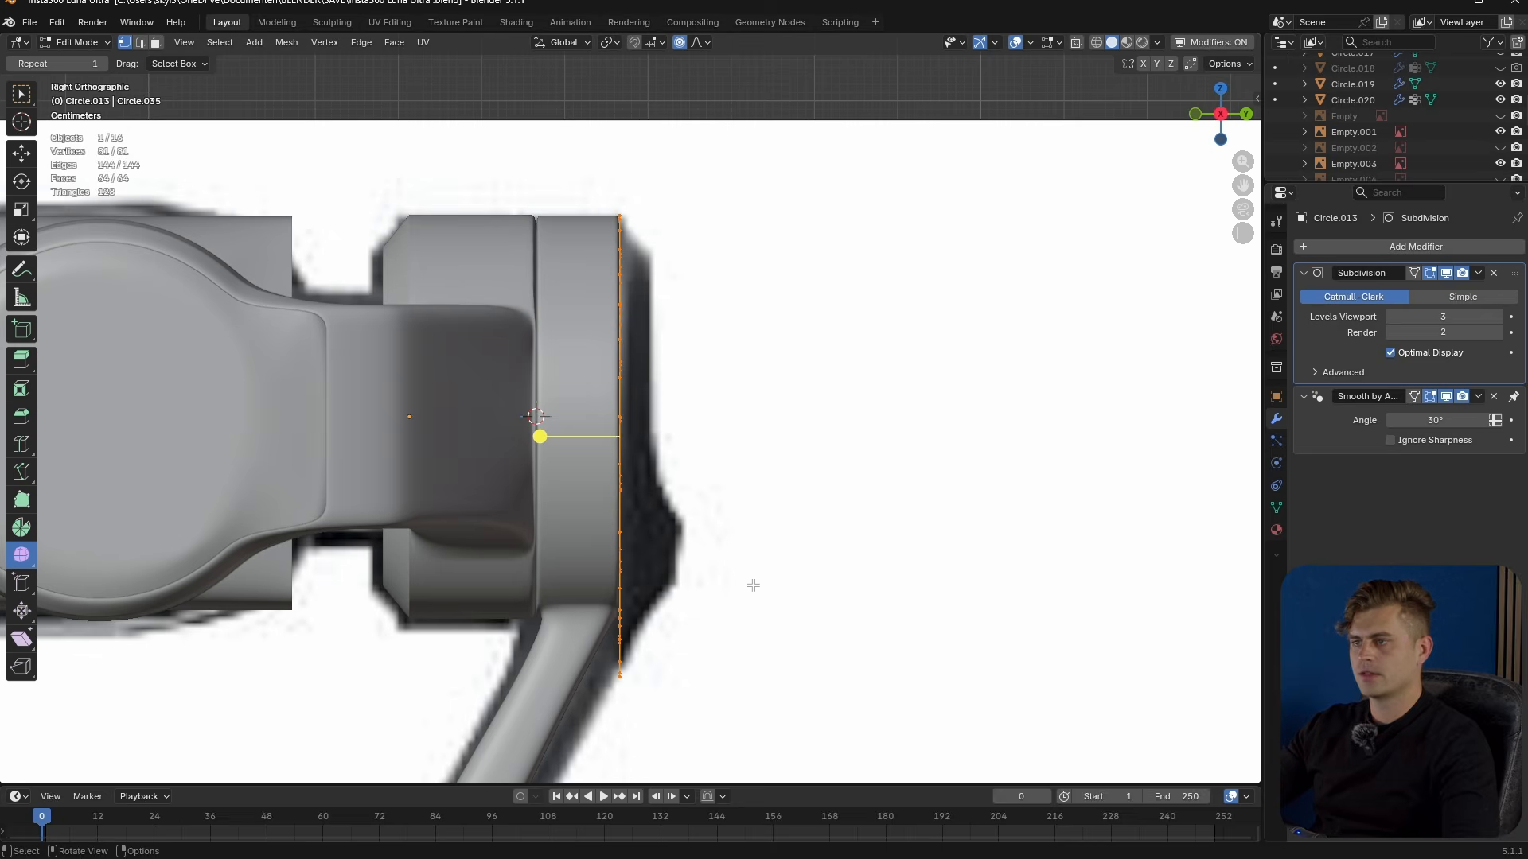
key(e)
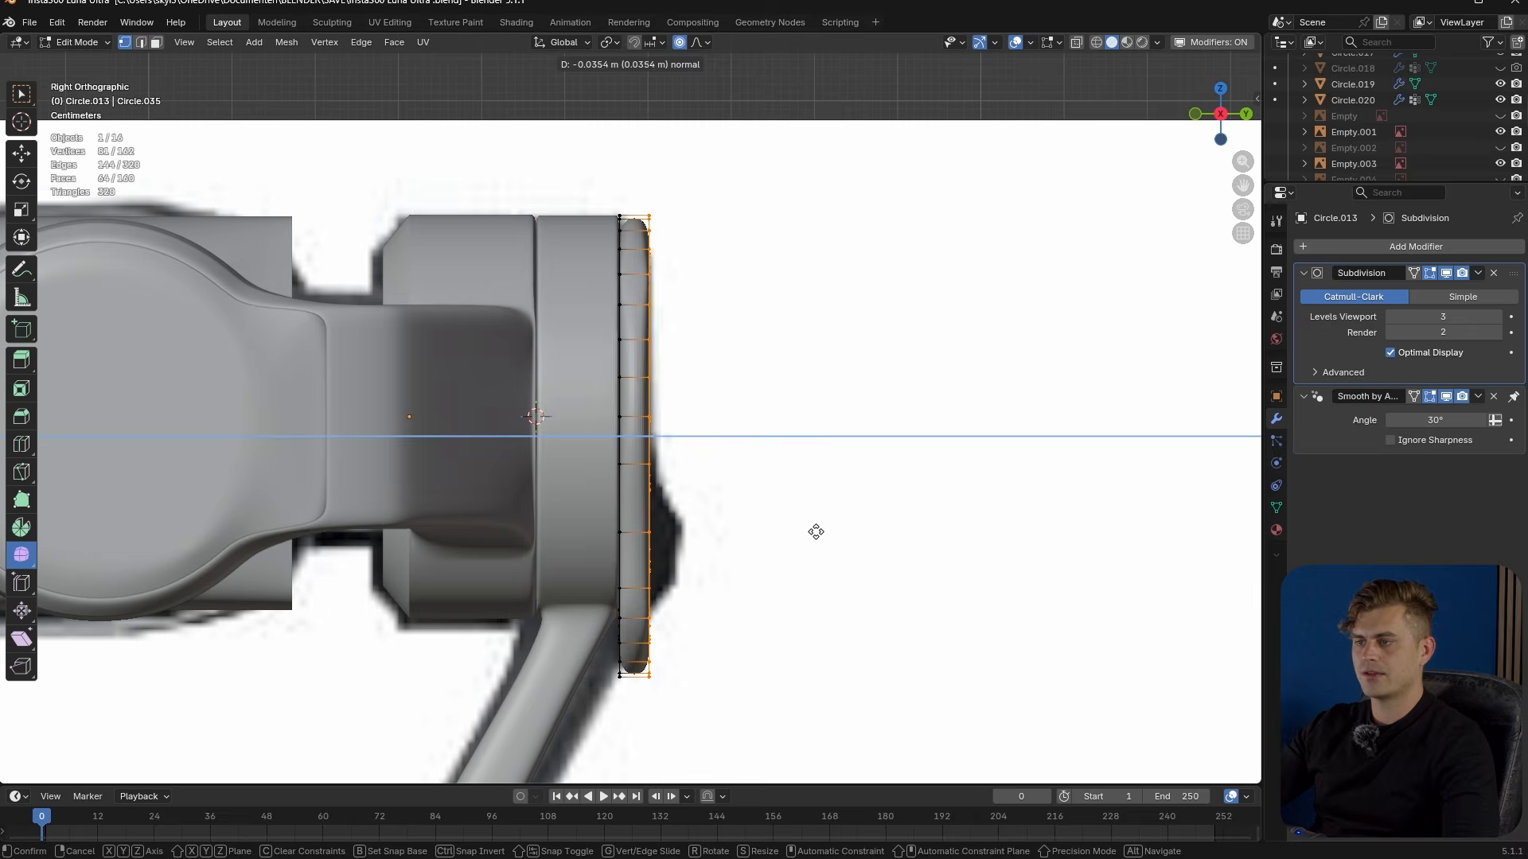
click(818, 531)
key(s)
key(z)
right_click(812, 520)
- Turn off proportional editing, scale the cap's outer face to about 0.78 along Z, and save the file
key(o)
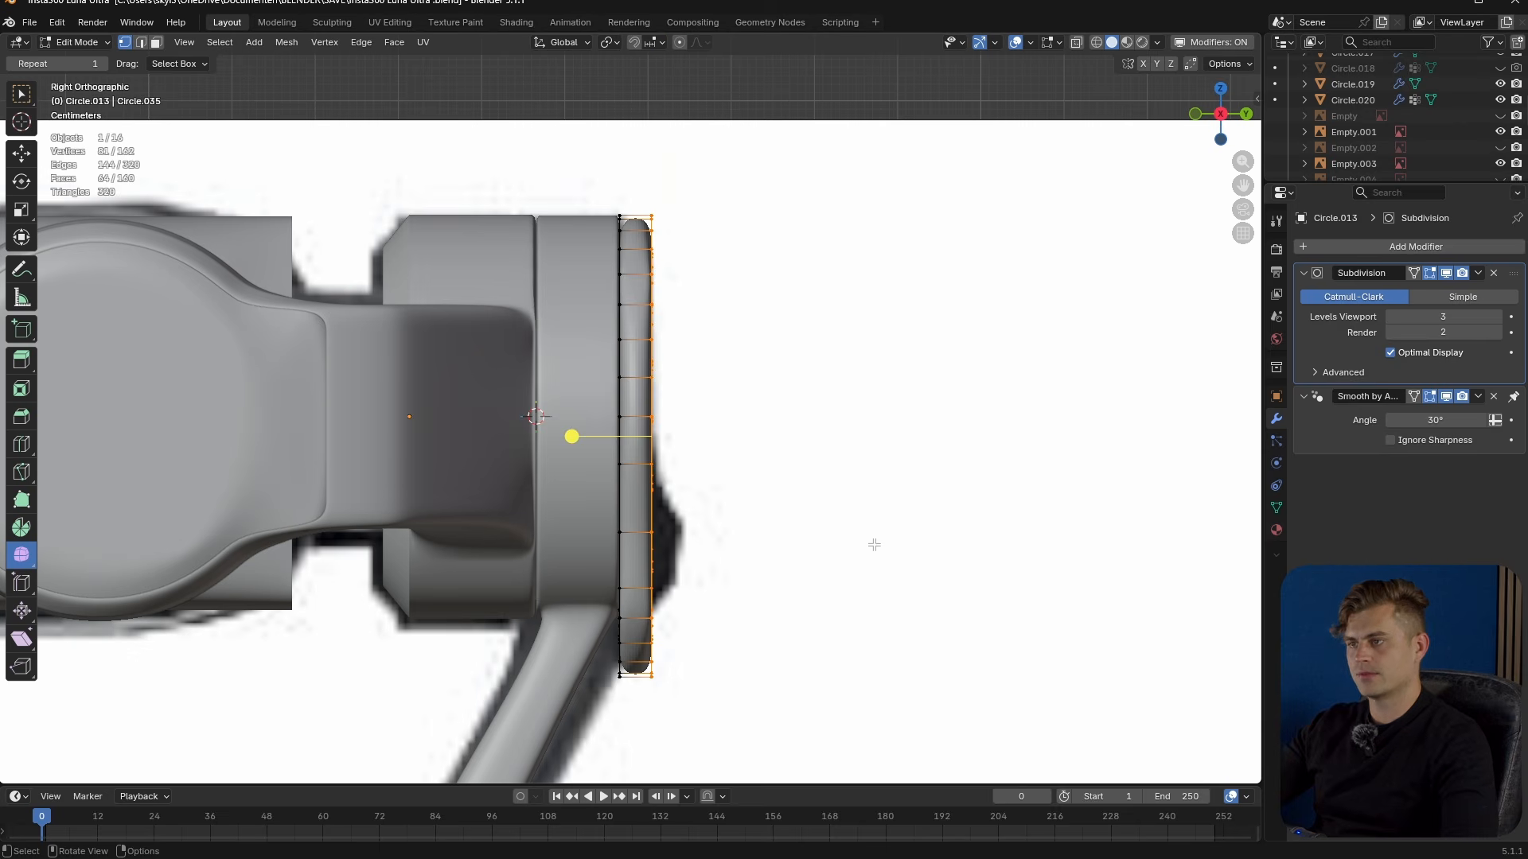
key(s)
key(z)
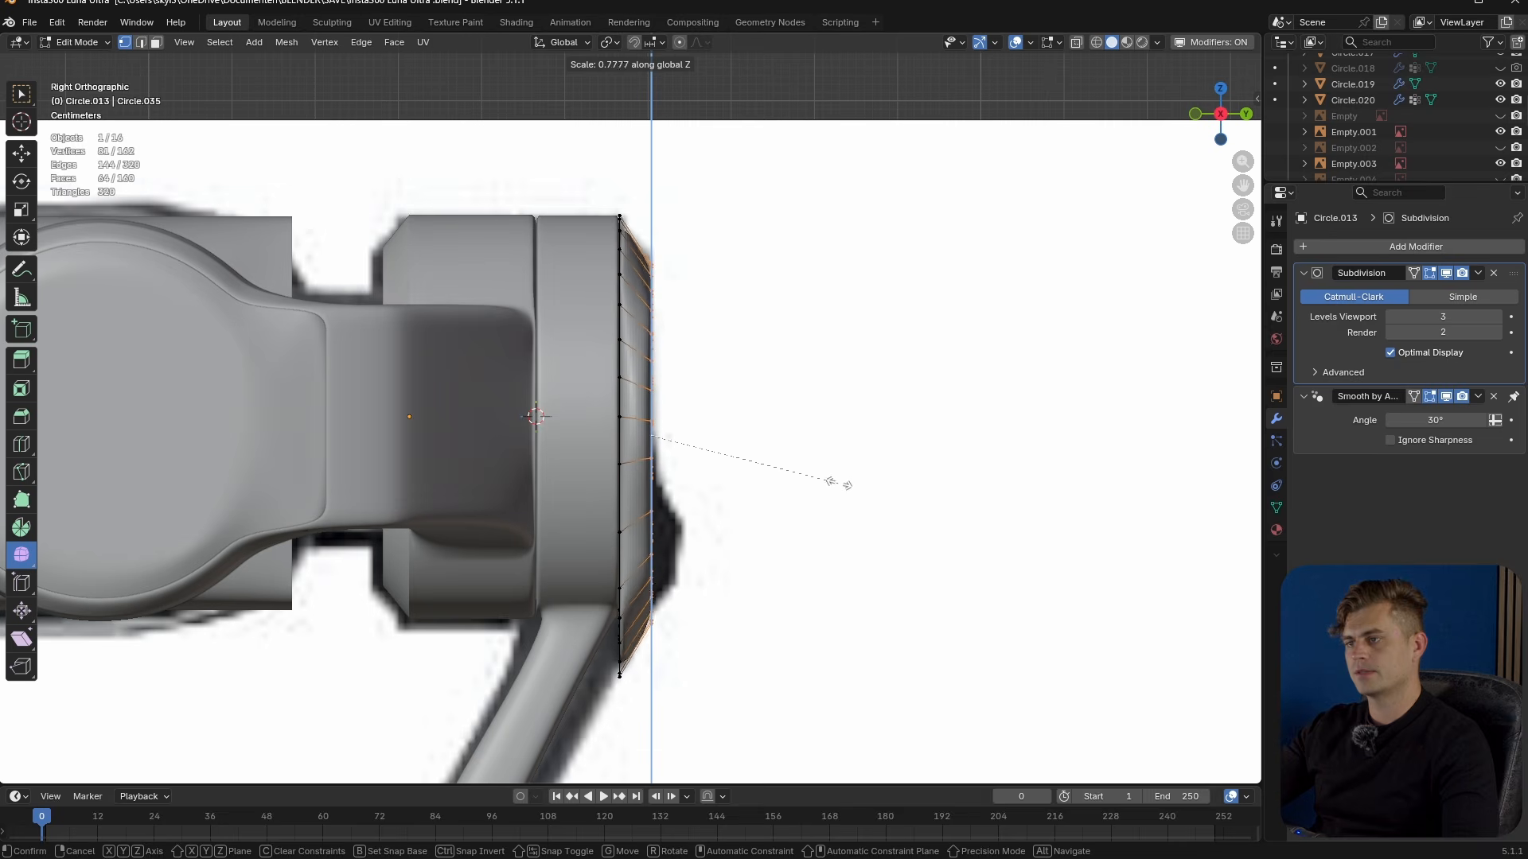
click(845, 496)
key(Tab)
key(ctrl+s)
- Delete the bracket arm's faces between the motor hub and base disc by growing a face loop selection from its middle
middle_drag(839, 518, 704, 566)
click(700, 524)
key(Tab)
alt+click(719, 565)
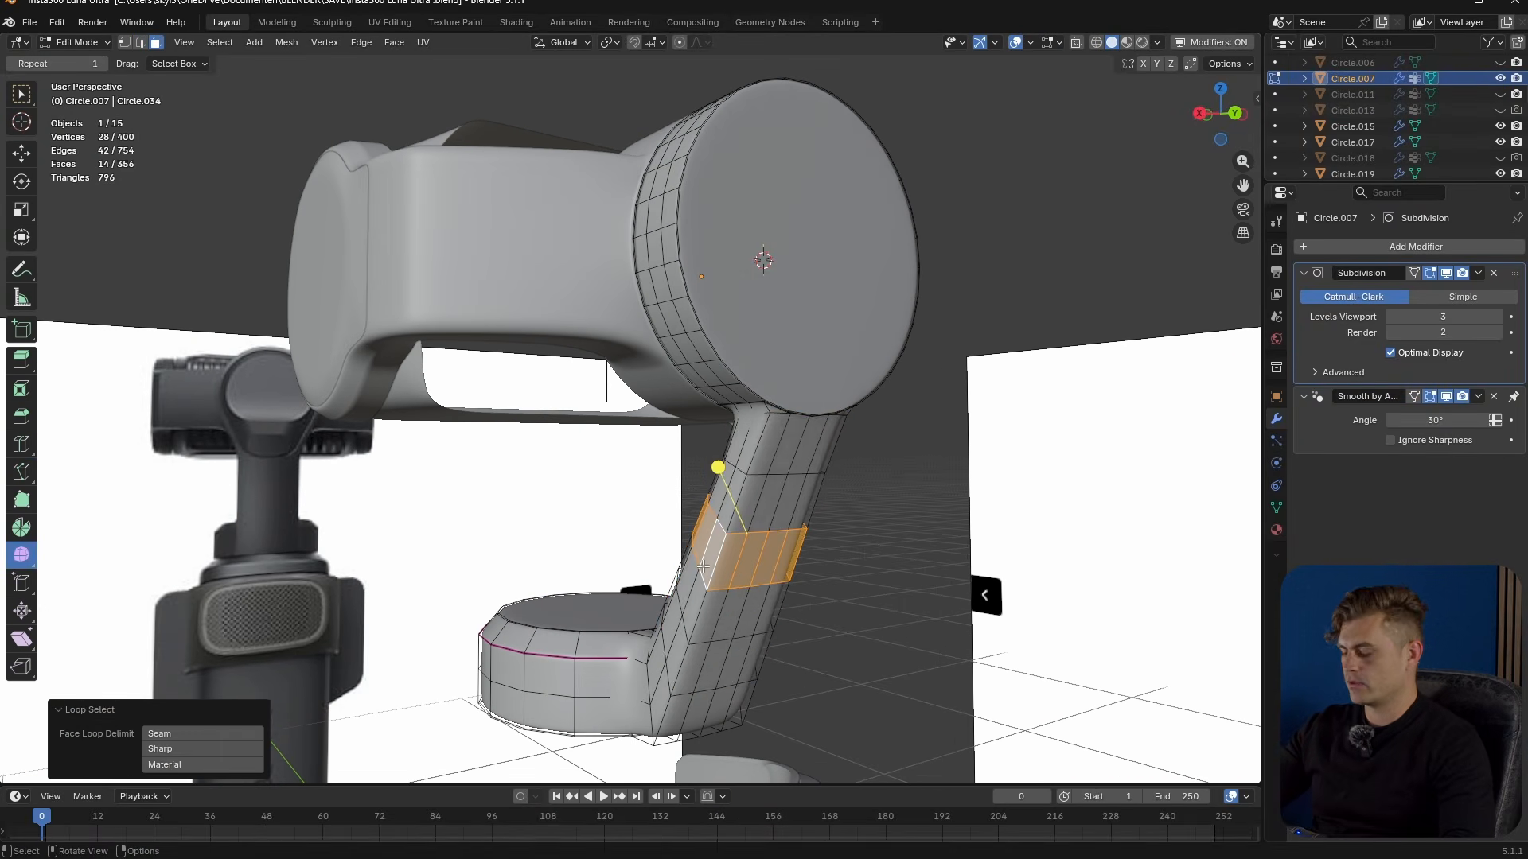
key(ctrl+KP_Add)
key(ctrl+KP_Add)
key(ctrl+KP_Add)
key(ctrl+KP_Add)
middle_drag(789, 461, 809, 307)
key(x)
click(812, 499)
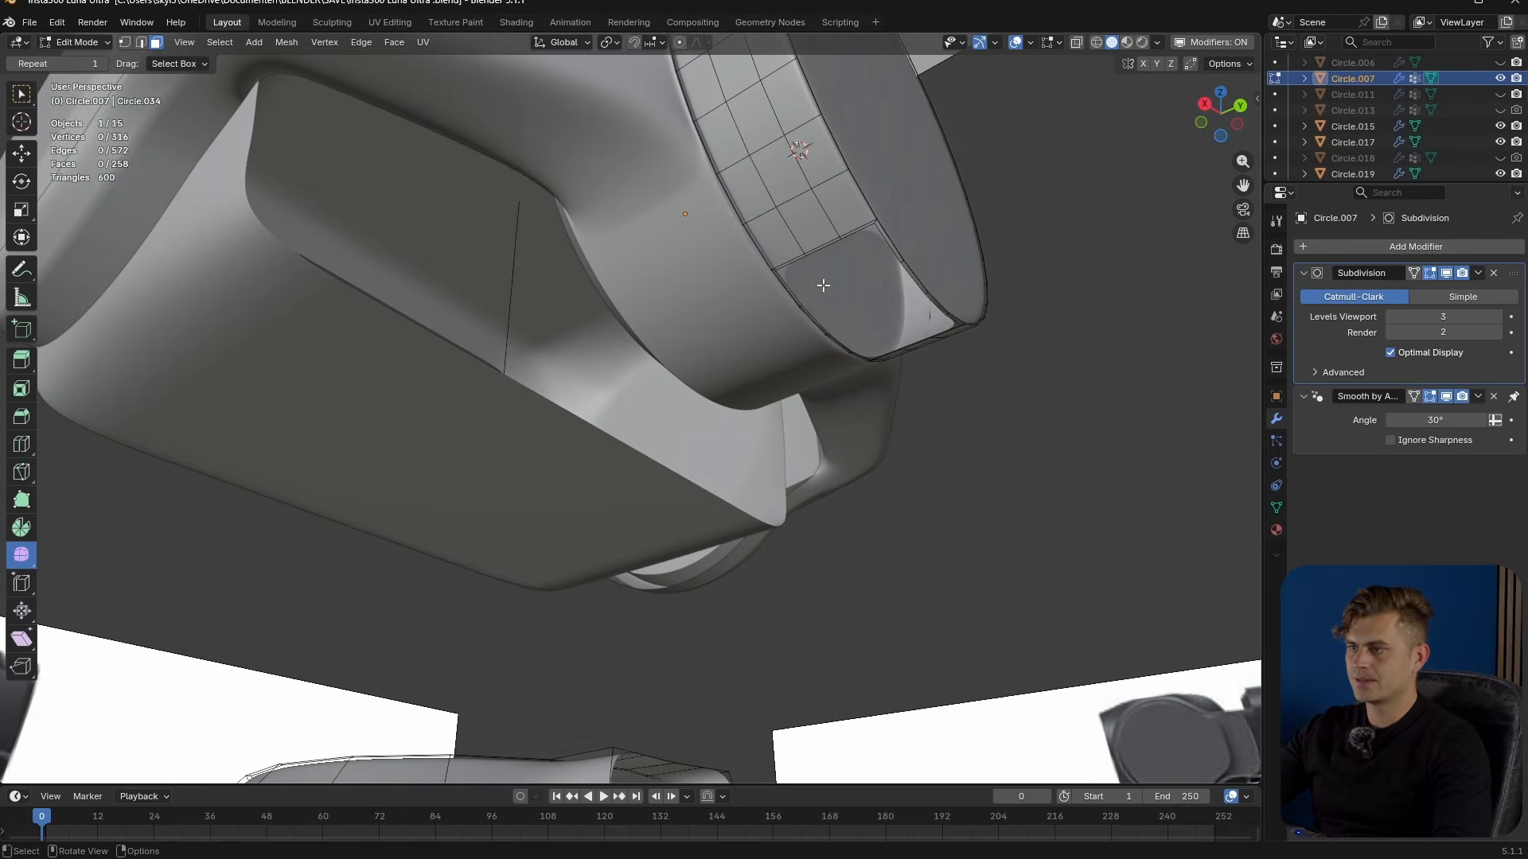
- Delete the leftover vertices around the opening under the motor hub and fill the hole with Grid Fill
alt+click(853, 240)
key(x)
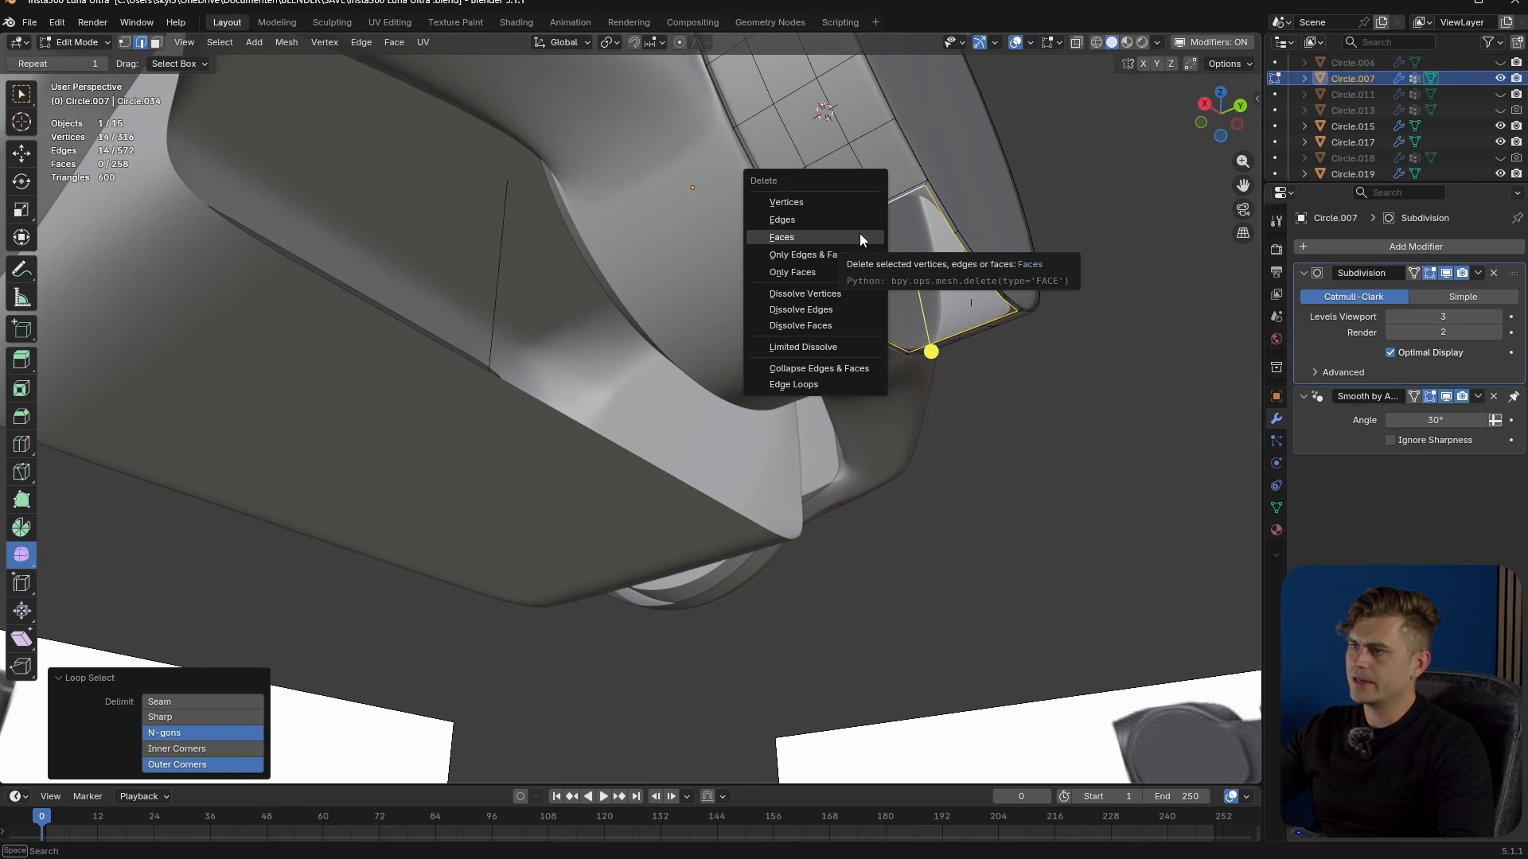
click(866, 202)
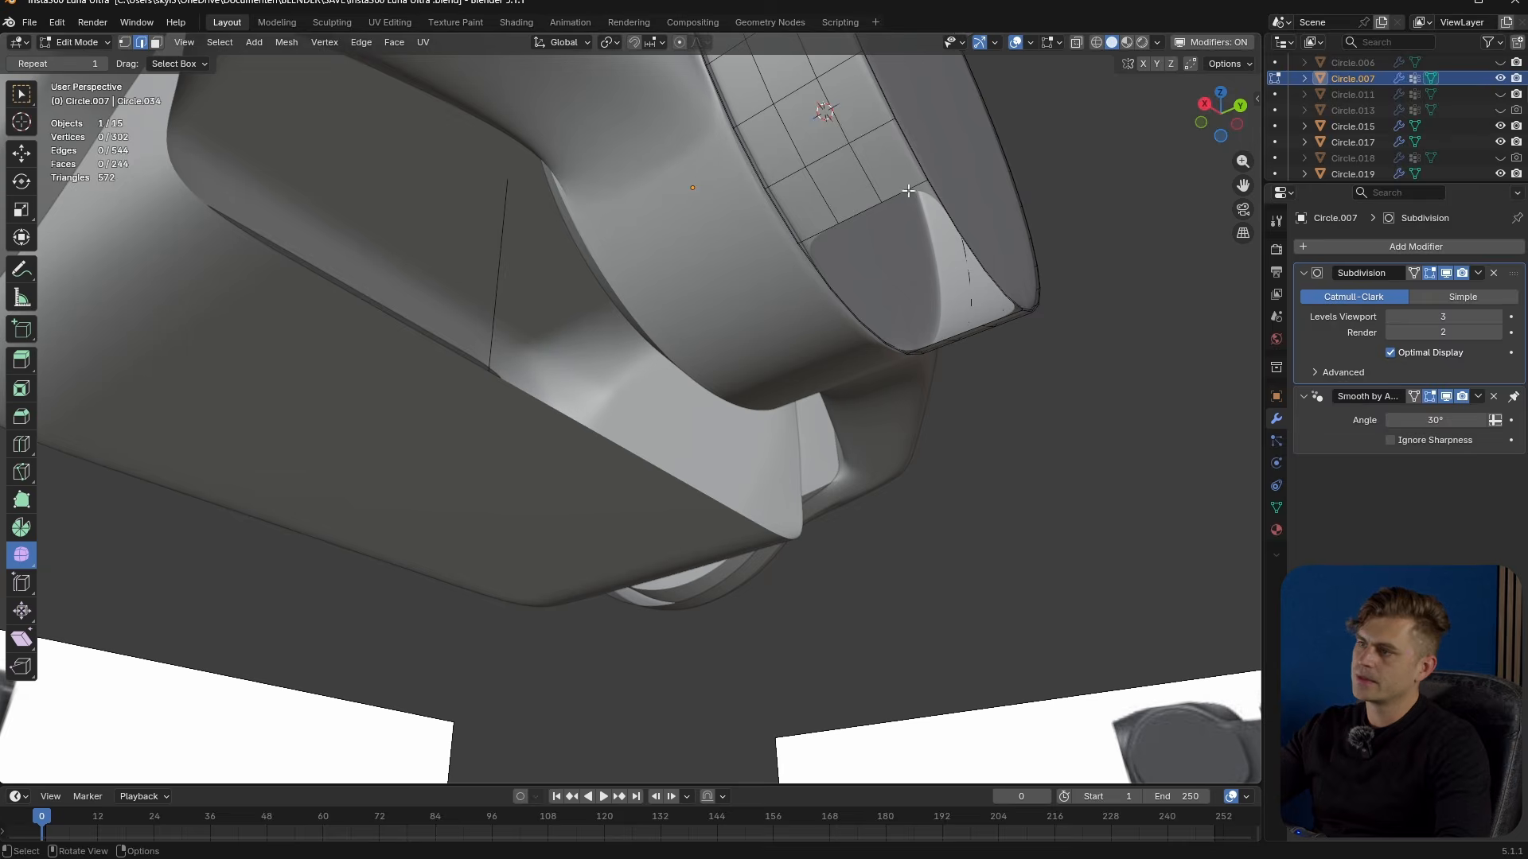
alt+click(907, 193)
key(F3)
click(1017, 229)
middle_drag(928, 351, 908, 292)
- Delete the leftover arm geometry at the base disc and close its opening using Grid Fill with a span of 4
alt+scroll(798, 495, down, 1)
alt+click(799, 495)
middle_drag(801, 499, 825, 624)
key(x)
click(799, 497)
alt+click(713, 479)
key(F3)
key(Return)
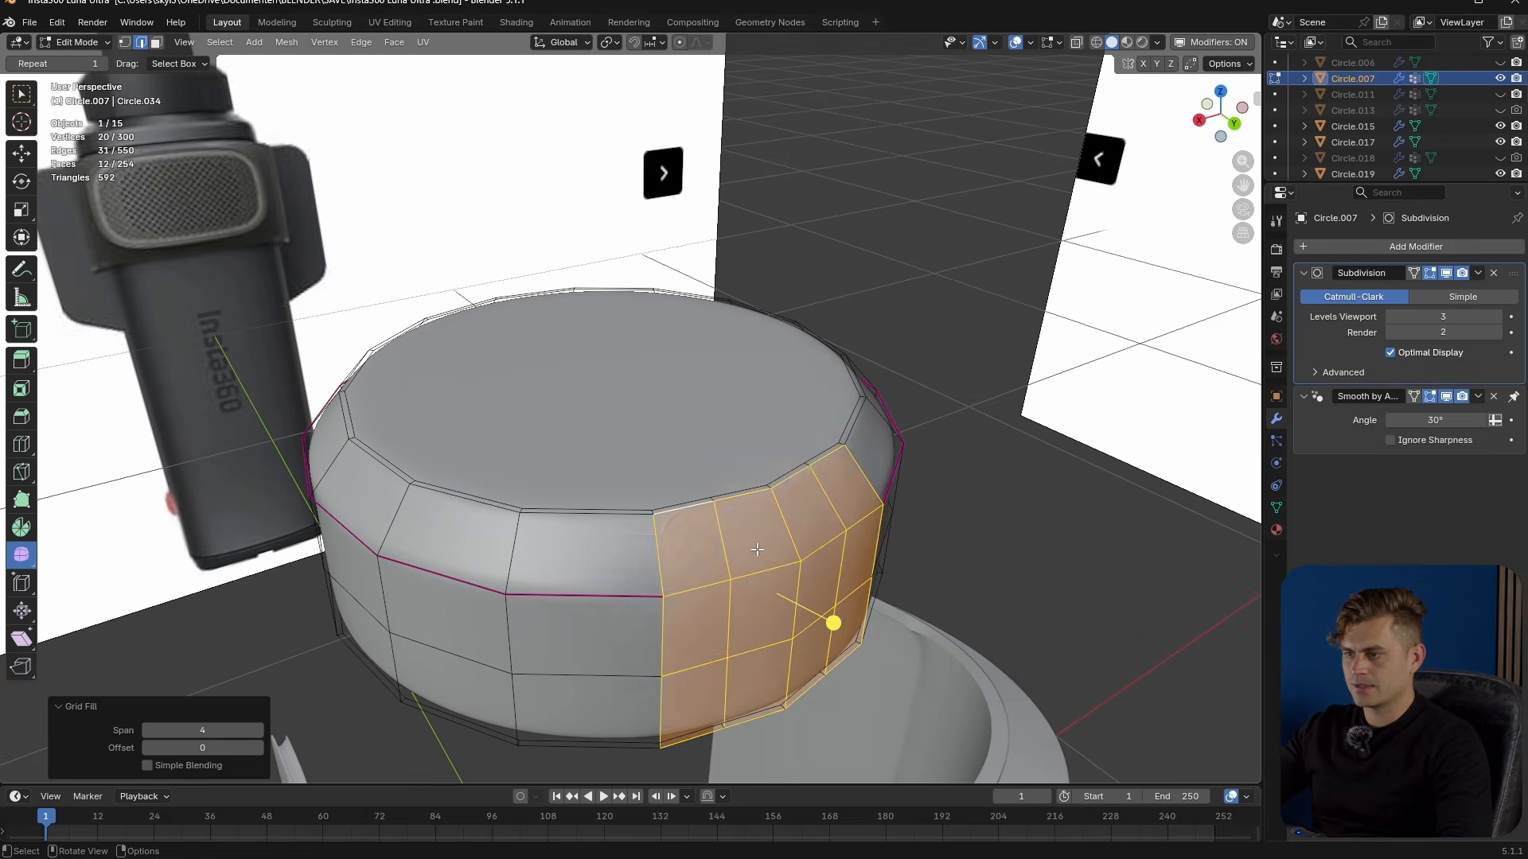
- Crease the full edge loop below the base disc's top bevel to 1
middle_drag(757, 551, 715, 559)
alt+click(699, 595)
key(shift+e)
click(674, 371)
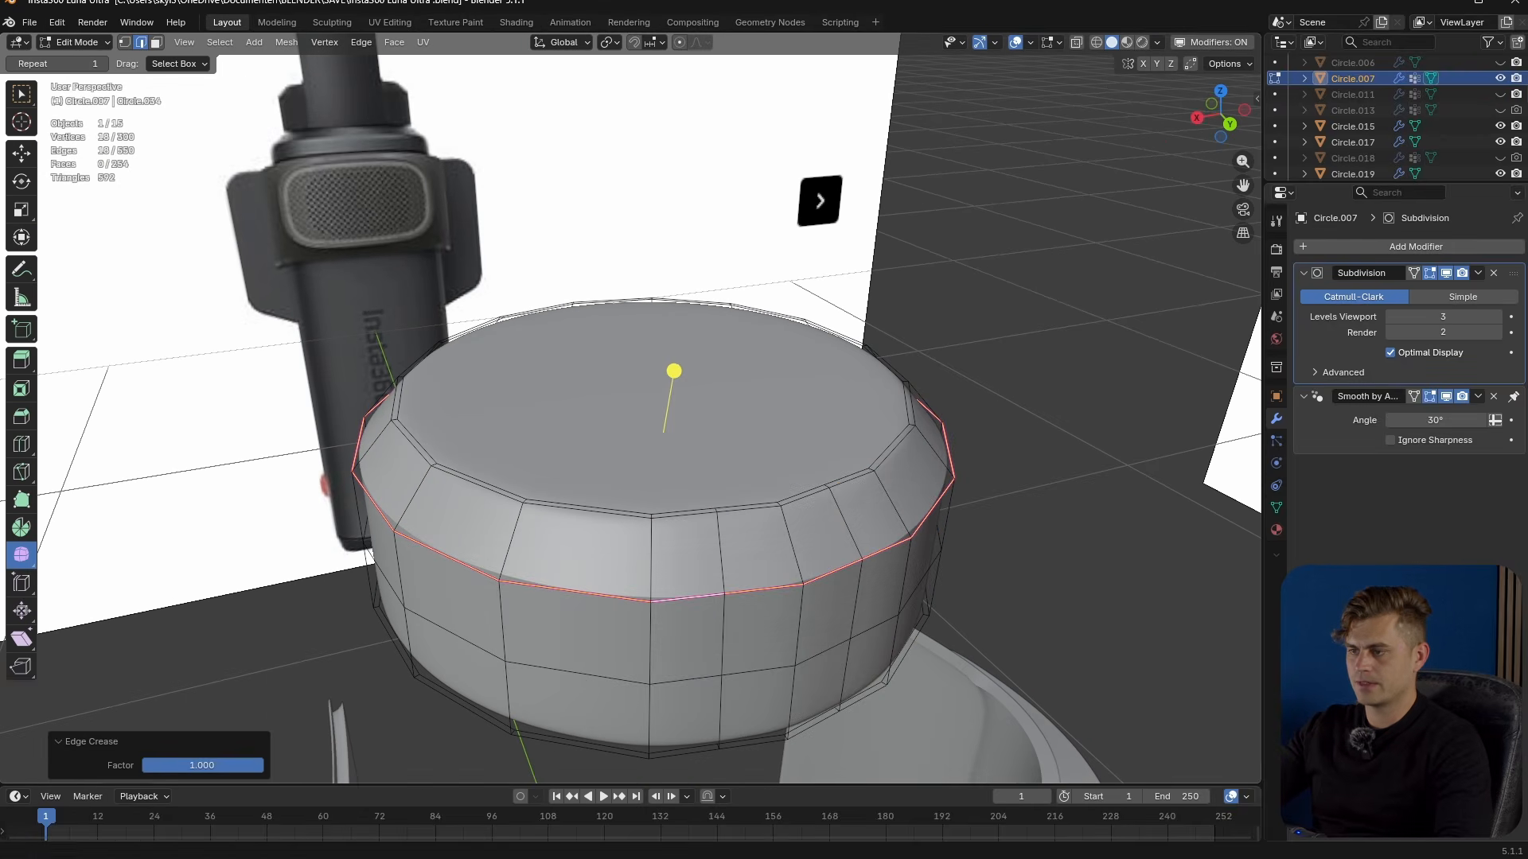
key(Tab)
middle_drag(799, 555, 759, 571)
key(Tab)
key(a)
key(Tab)
- Select the six columns of side faces at the back of the base disc and the bevel faces above them
key(ctrl+KP_1)
scroll(766, 562, up, 3)
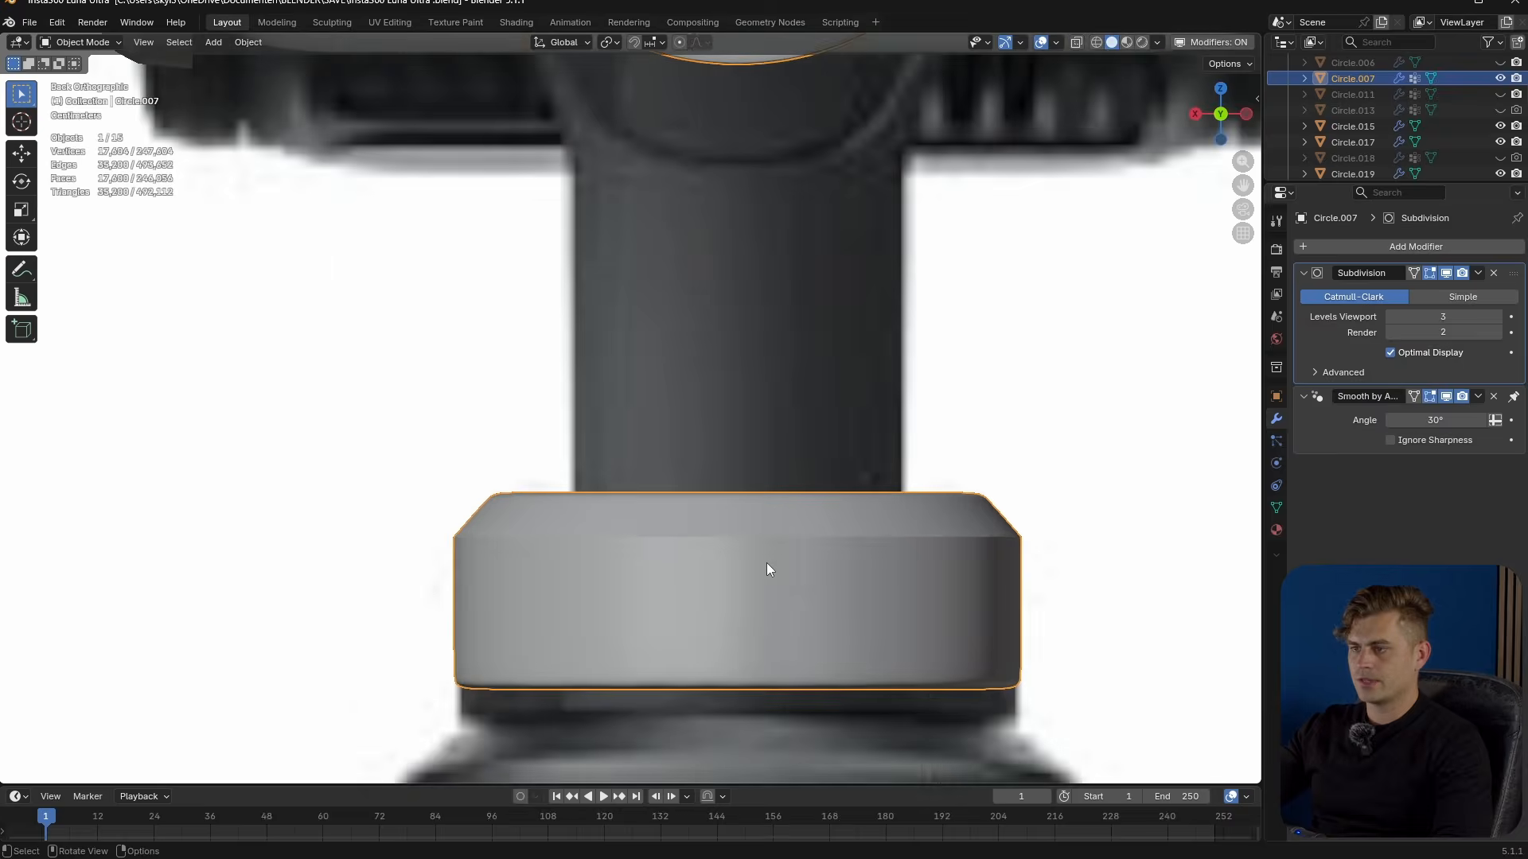
key(Tab)
key(ctrl+r)
shift+middle_drag(549, 567, 574, 565)
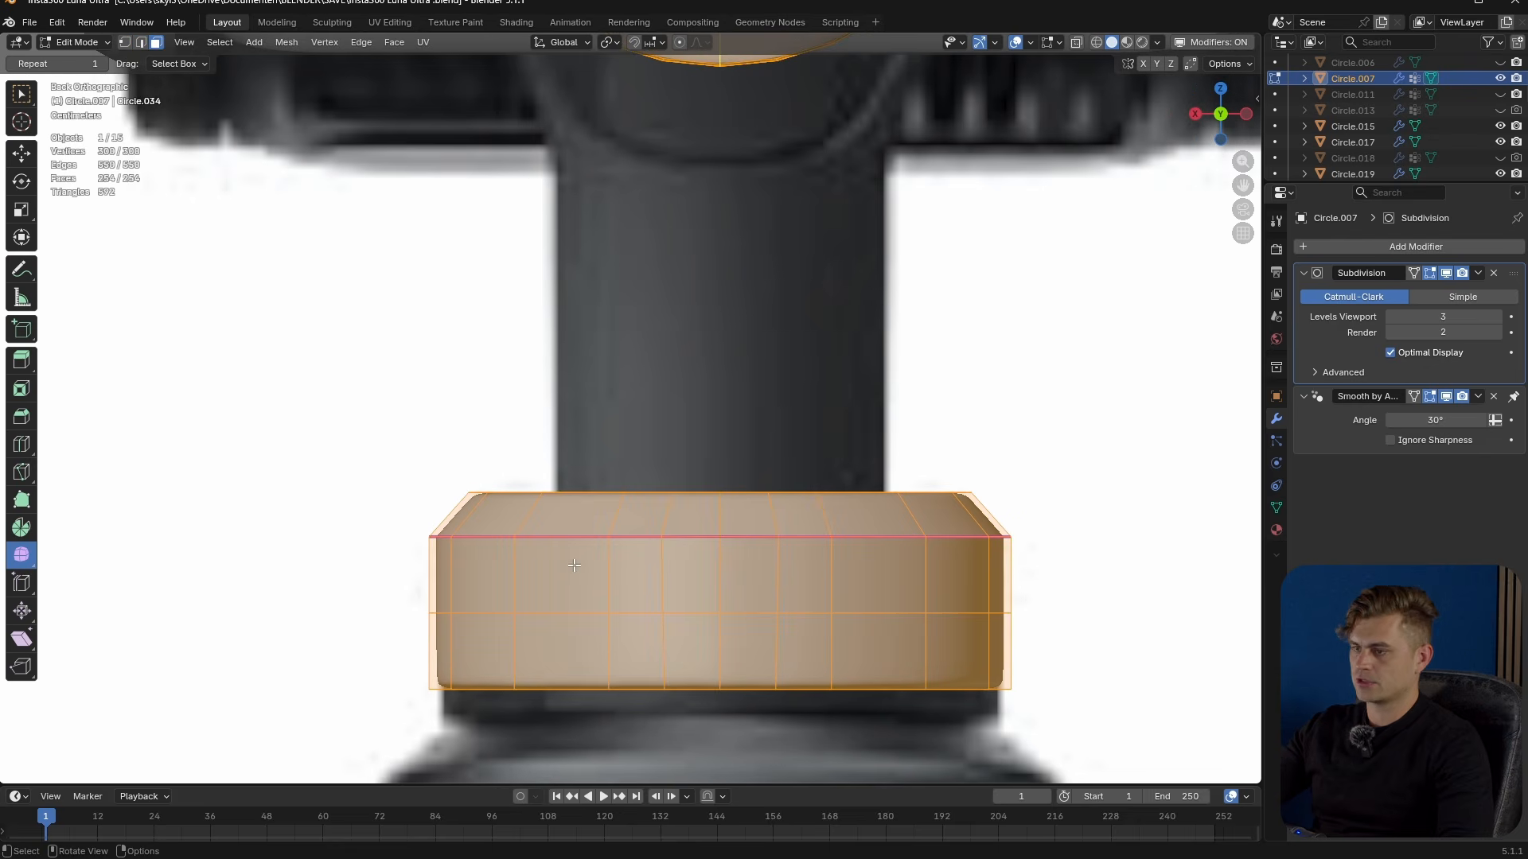
click(547, 568)
shift+click(554, 641)
shift+click(621, 586)
shift+click(638, 646)
shift+click(672, 594)
shift+click(691, 649)
shift+click(748, 577)
shift+click(748, 649)
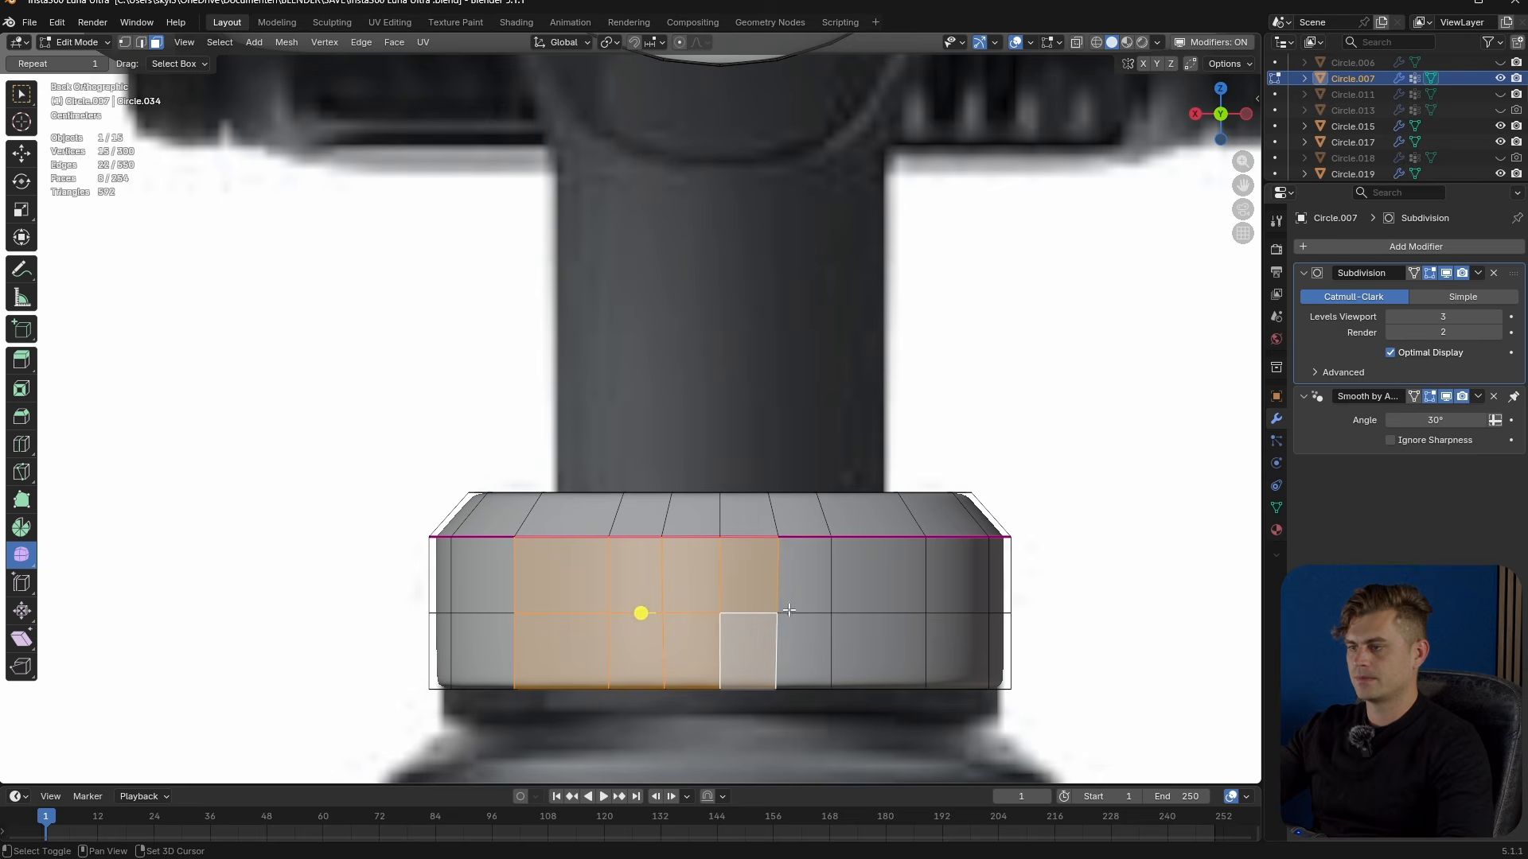
shift+click(803, 577)
shift+click(803, 649)
shift+click(875, 592)
shift+click(880, 637)
middle_drag(880, 638, 796, 557)
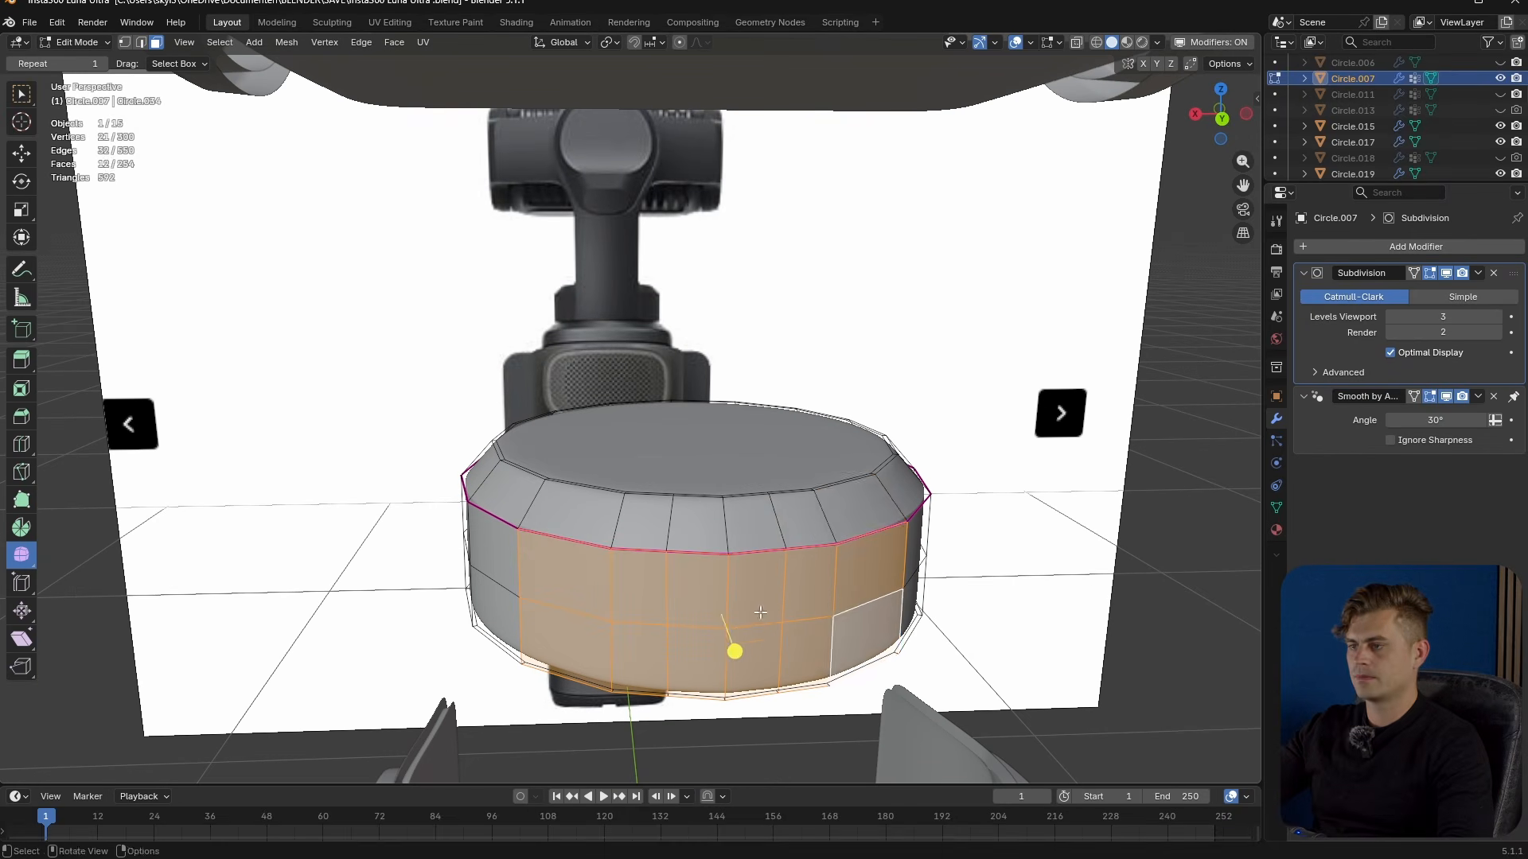
shift+click(855, 509)
shift+click(796, 521)
shift+click(581, 518)
- Extrude the selected back faces of the base disc about 0.087 m along Y
middle_drag(581, 521, 716, 609)
scroll(775, 543, down, 3)
key(KP_3)
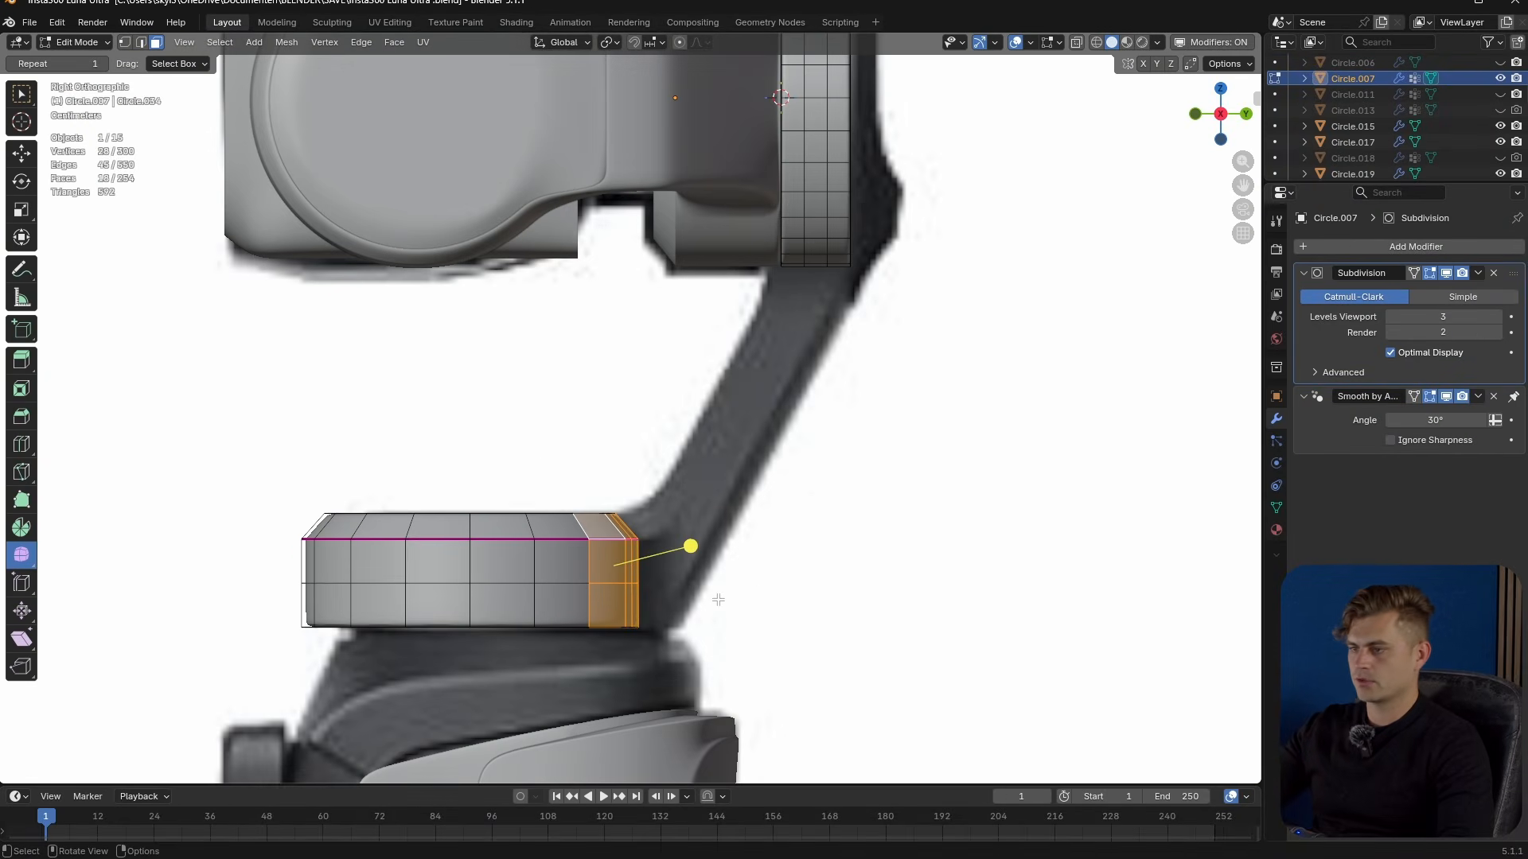
key(e)
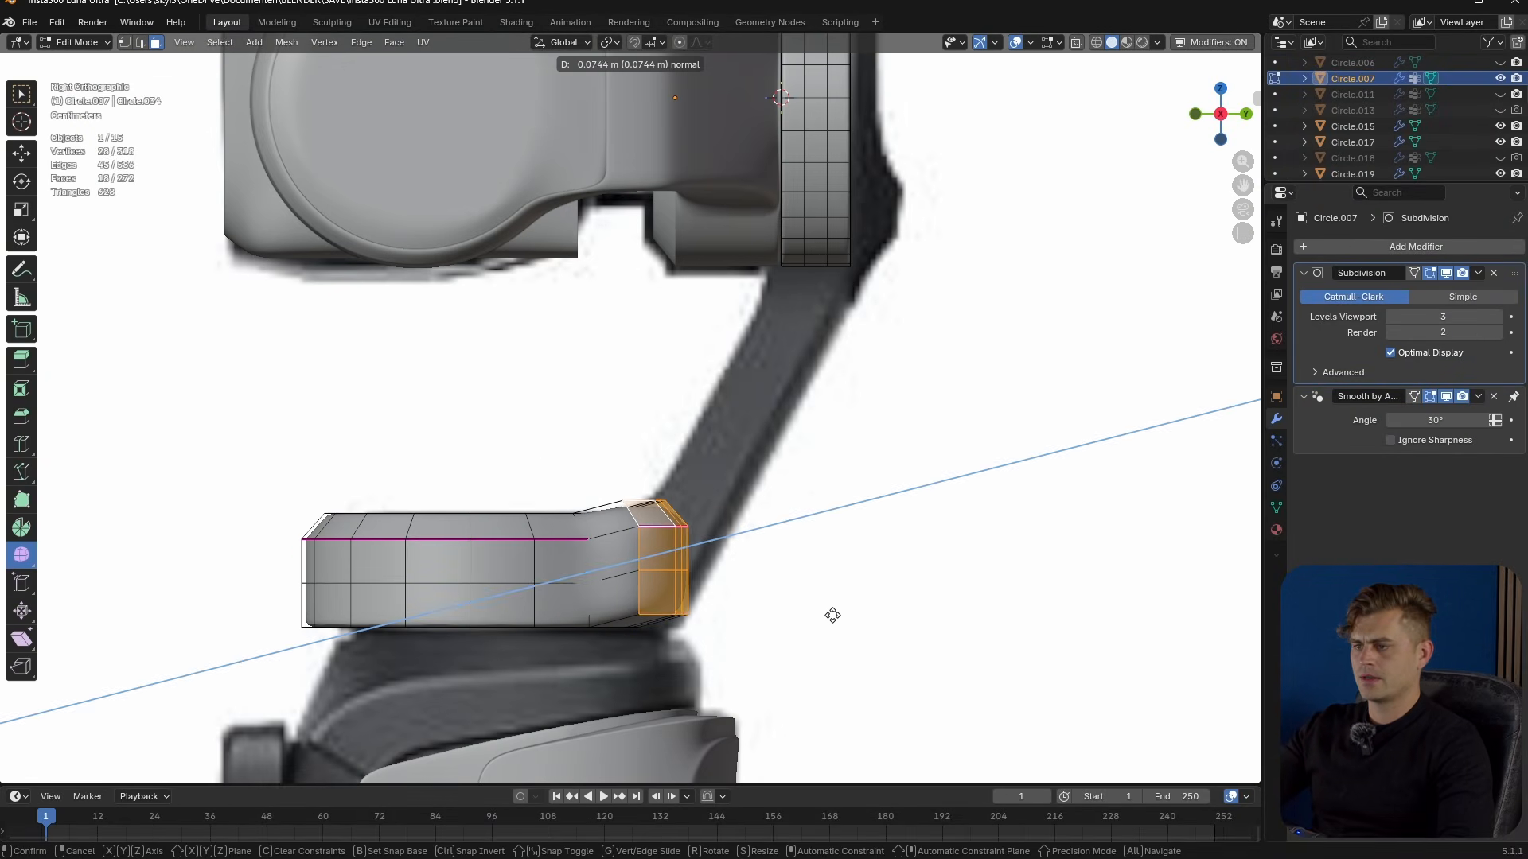
key(y)
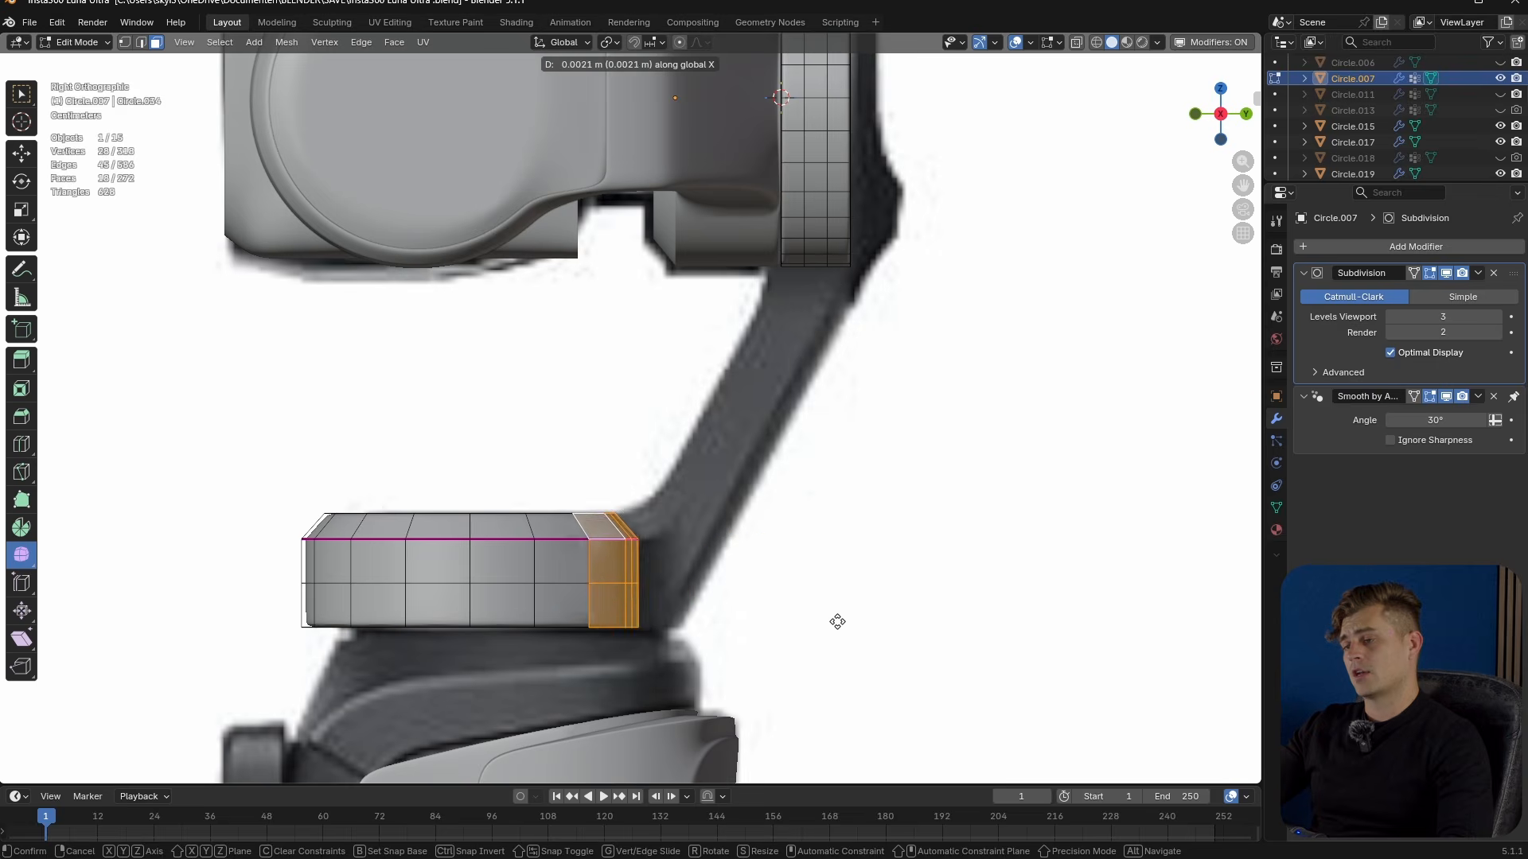
click(837, 621)
- Flatten the extruded faces to a scale of 0 along Y and shift them along Y to the start of the reference arm
key(s)
key(y)
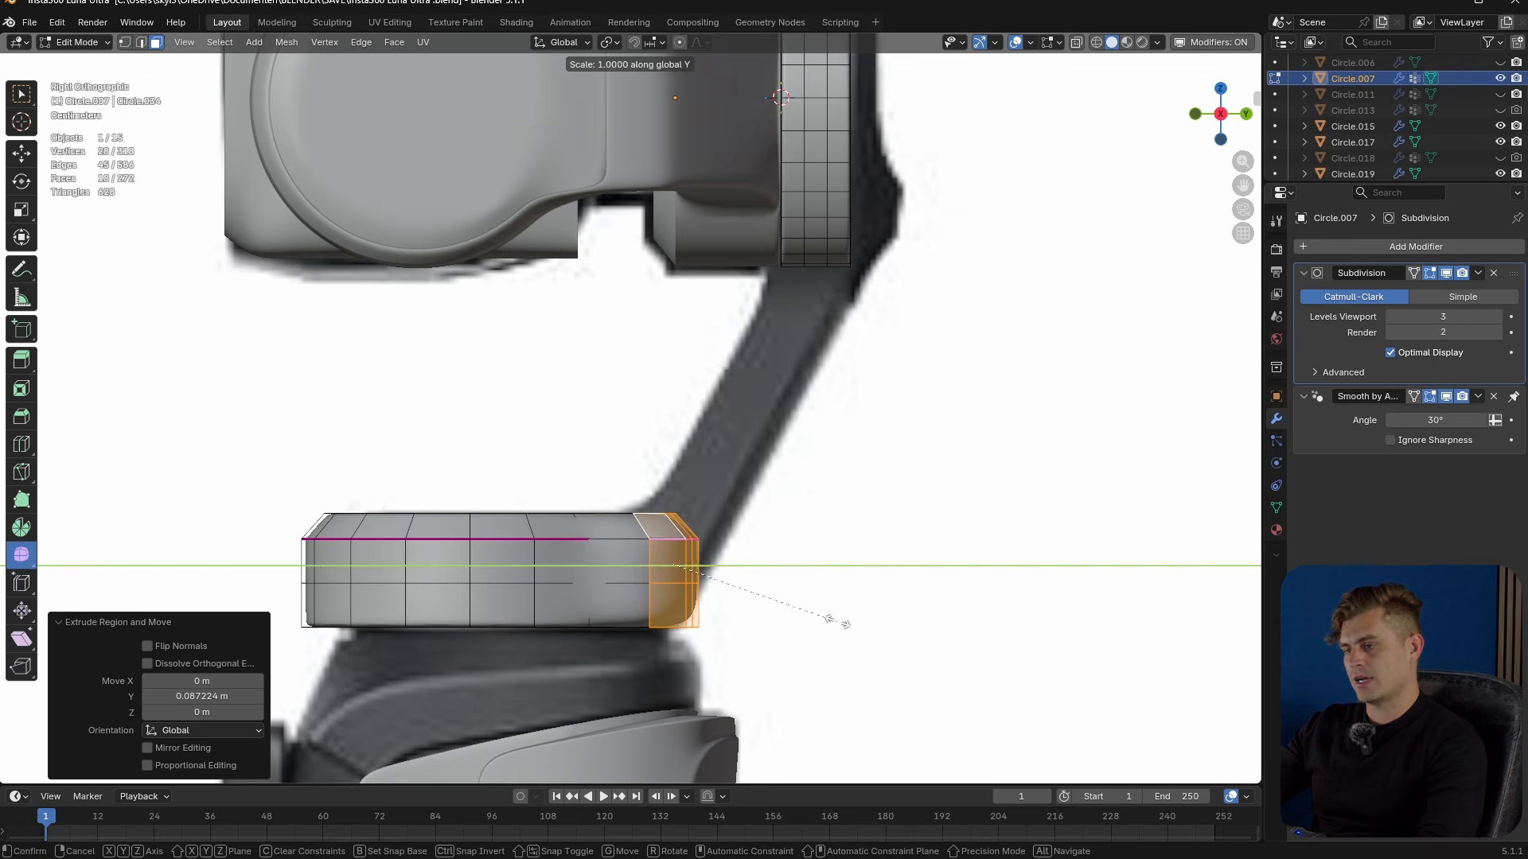
key(Return)
key(g)
key(y)
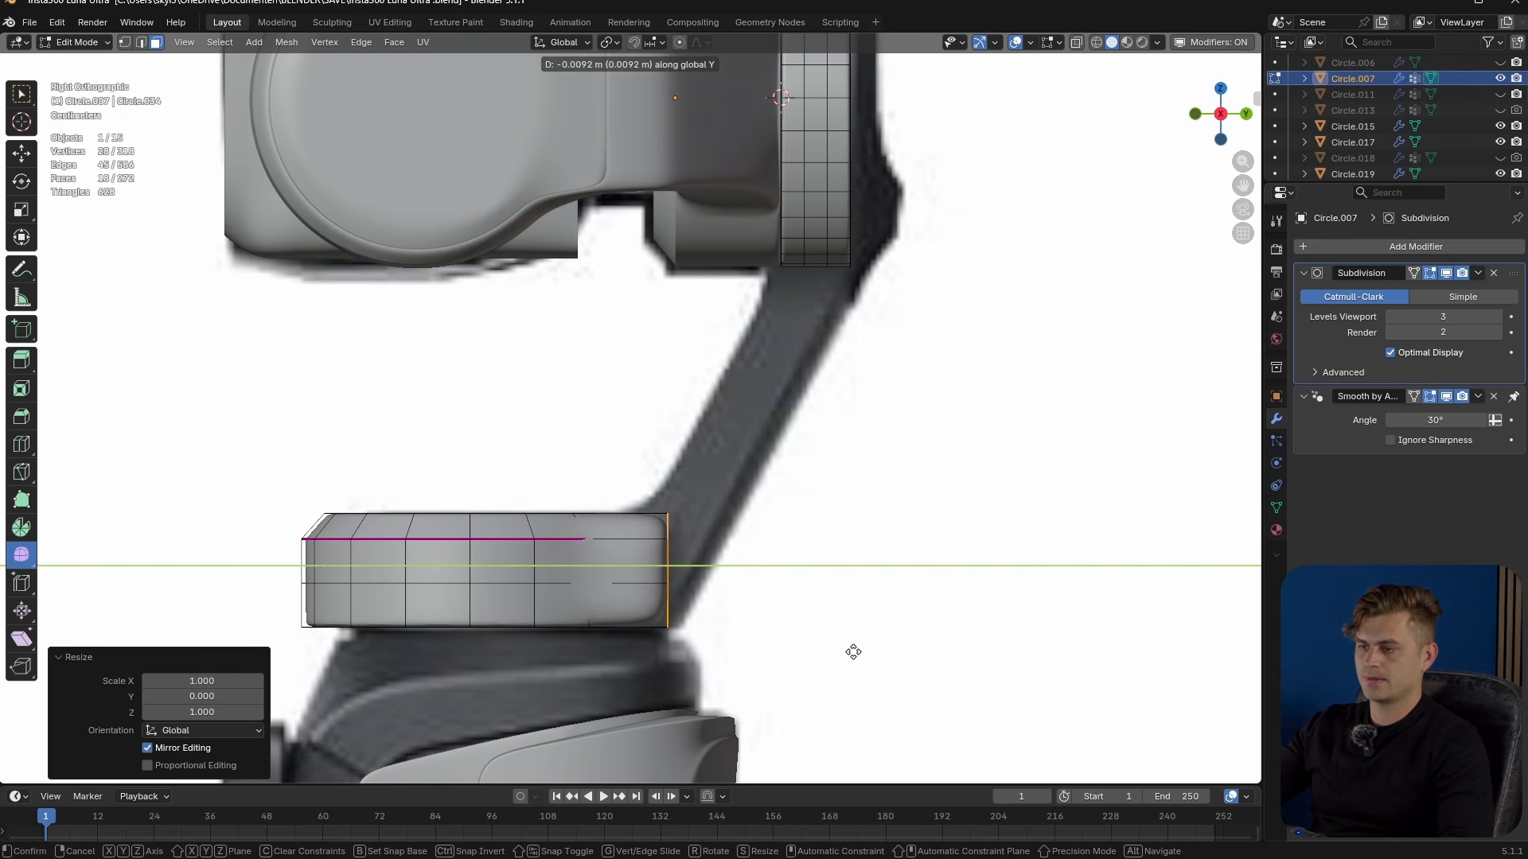
click(853, 652)
- Extrude the flattened faces outward, rotate them about -45.5° and move them up along the reference arm
key(e)
click(966, 639)
key(r)
click(989, 464)
key(g)
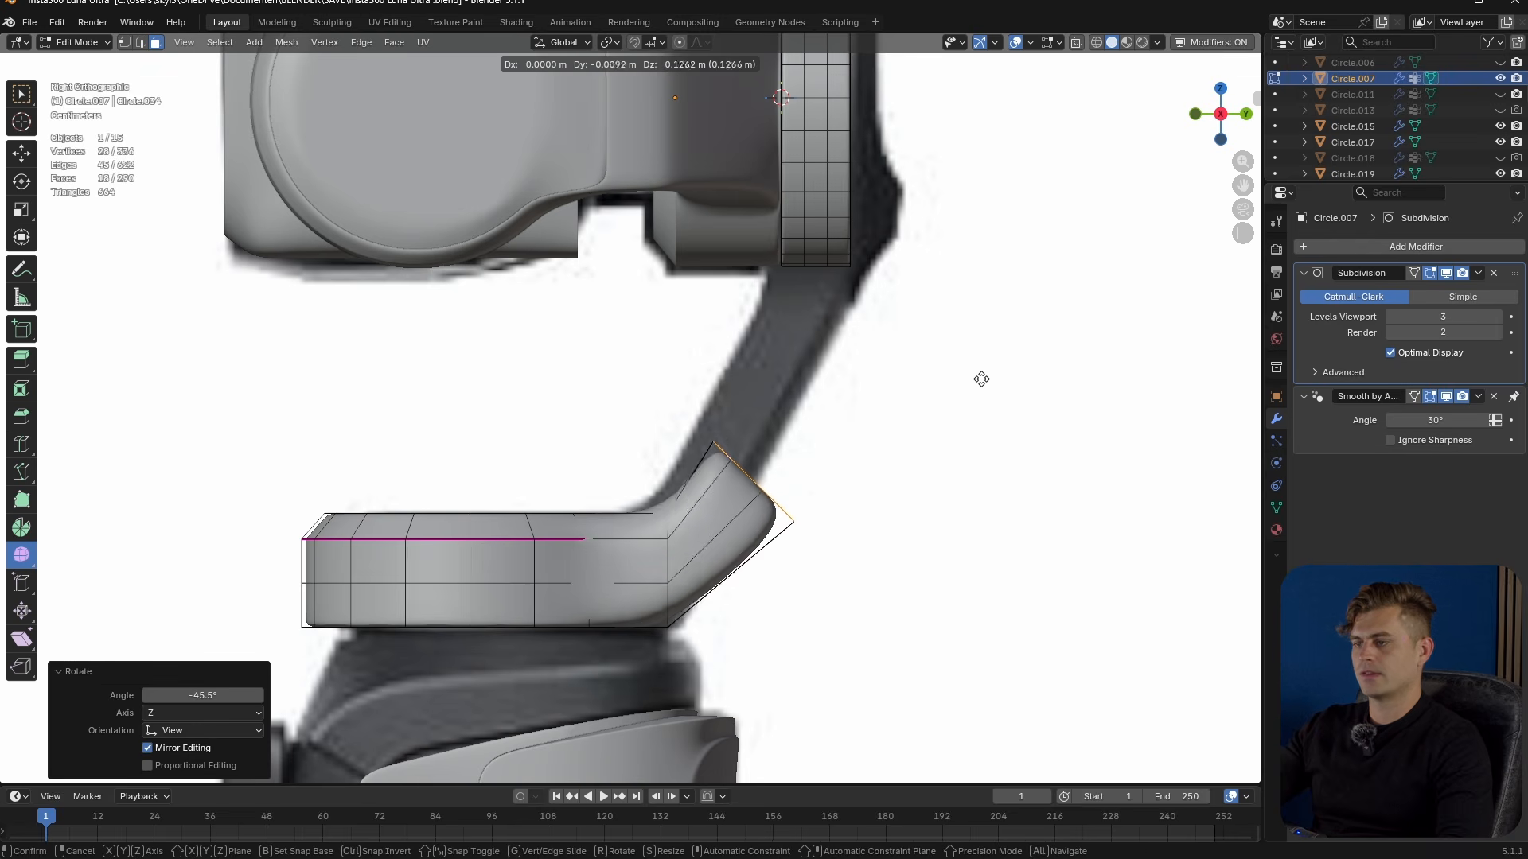
click(963, 365)
- Flatten the arm's end faces to a scale of 0 along Z and move them up the reference arm to just below the hub
key(r)
right_click(1058, 314)
key(s)
key(z)
key(0)
click(1038, 340)
key(g)
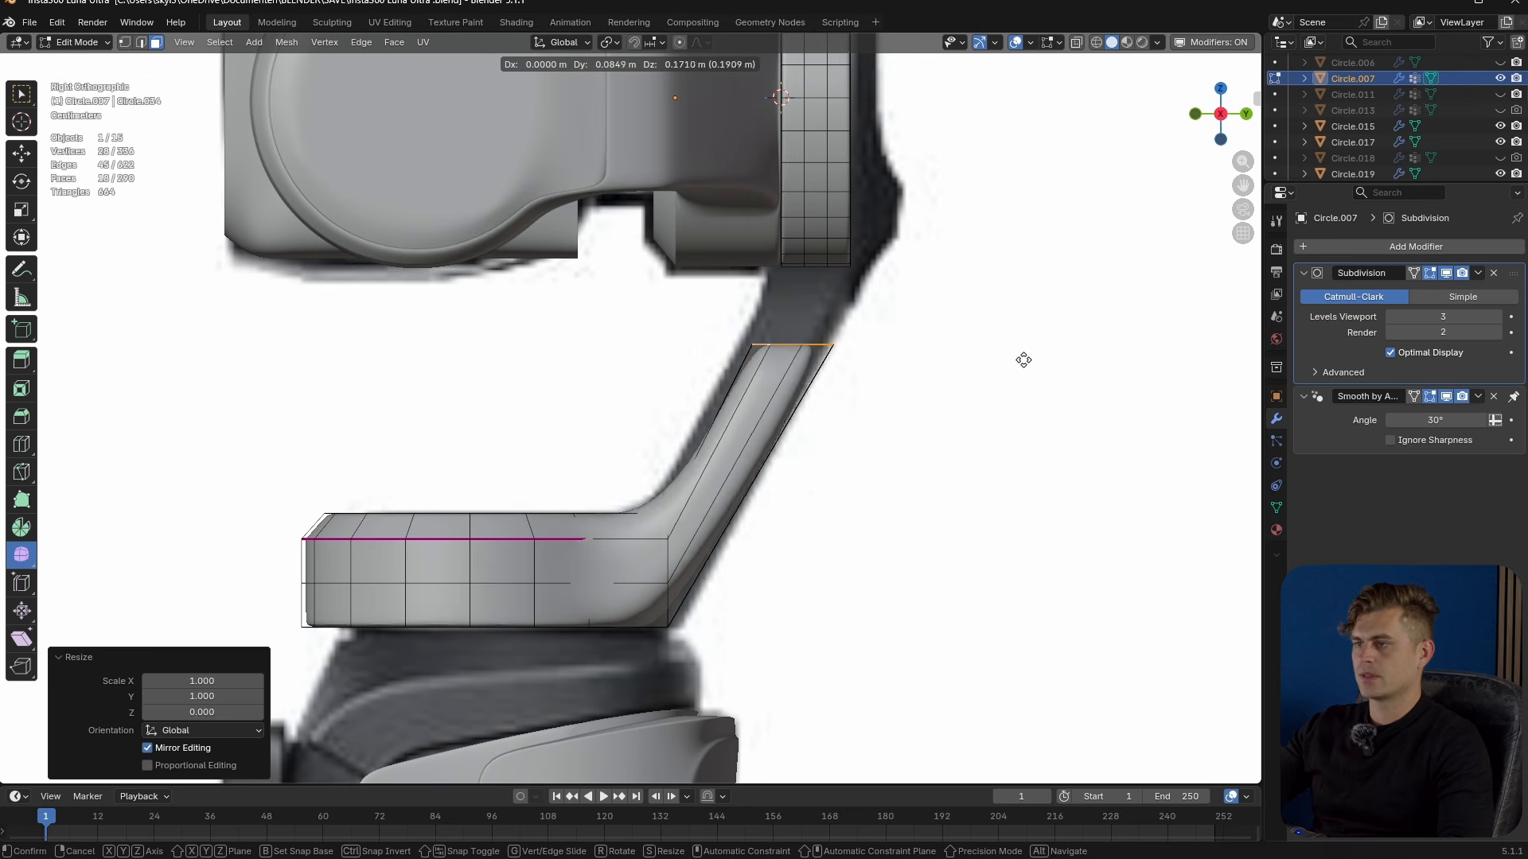
click(1046, 303)
- Scale the arm's top faces along Y and shift them along Y to line up with the hub's underside
middle_drag(518, 517, 580, 590)
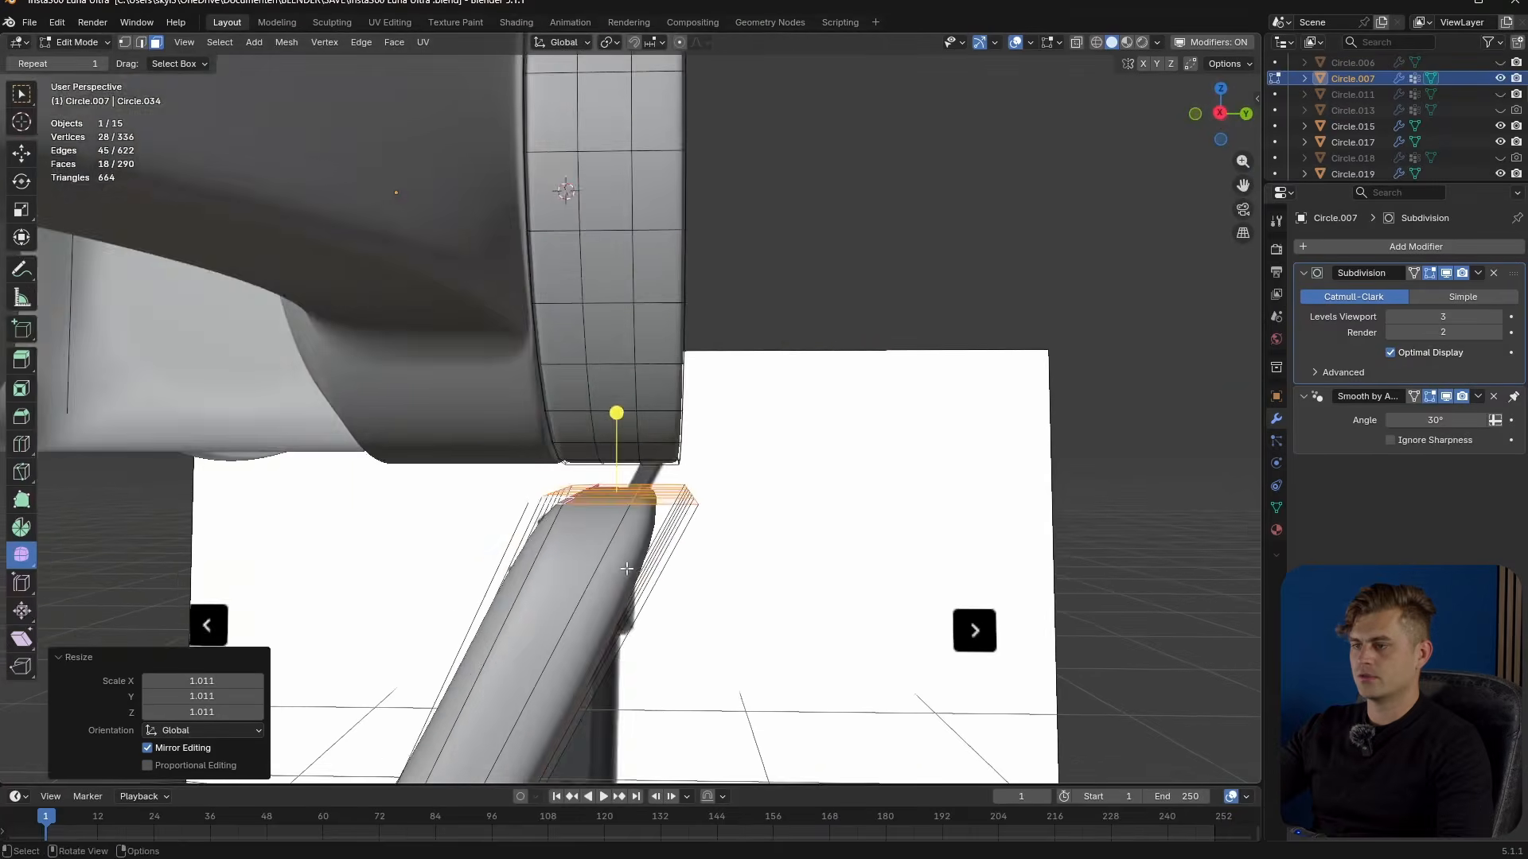
scroll(597, 628, up, 3)
key(s)
key(y)
click(774, 636)
key(g)
key(y)
click(757, 645)
- Inset the three-row, eight-column patch of rim faces under the hub above the arm and delete the inner faces
click(404, 404)
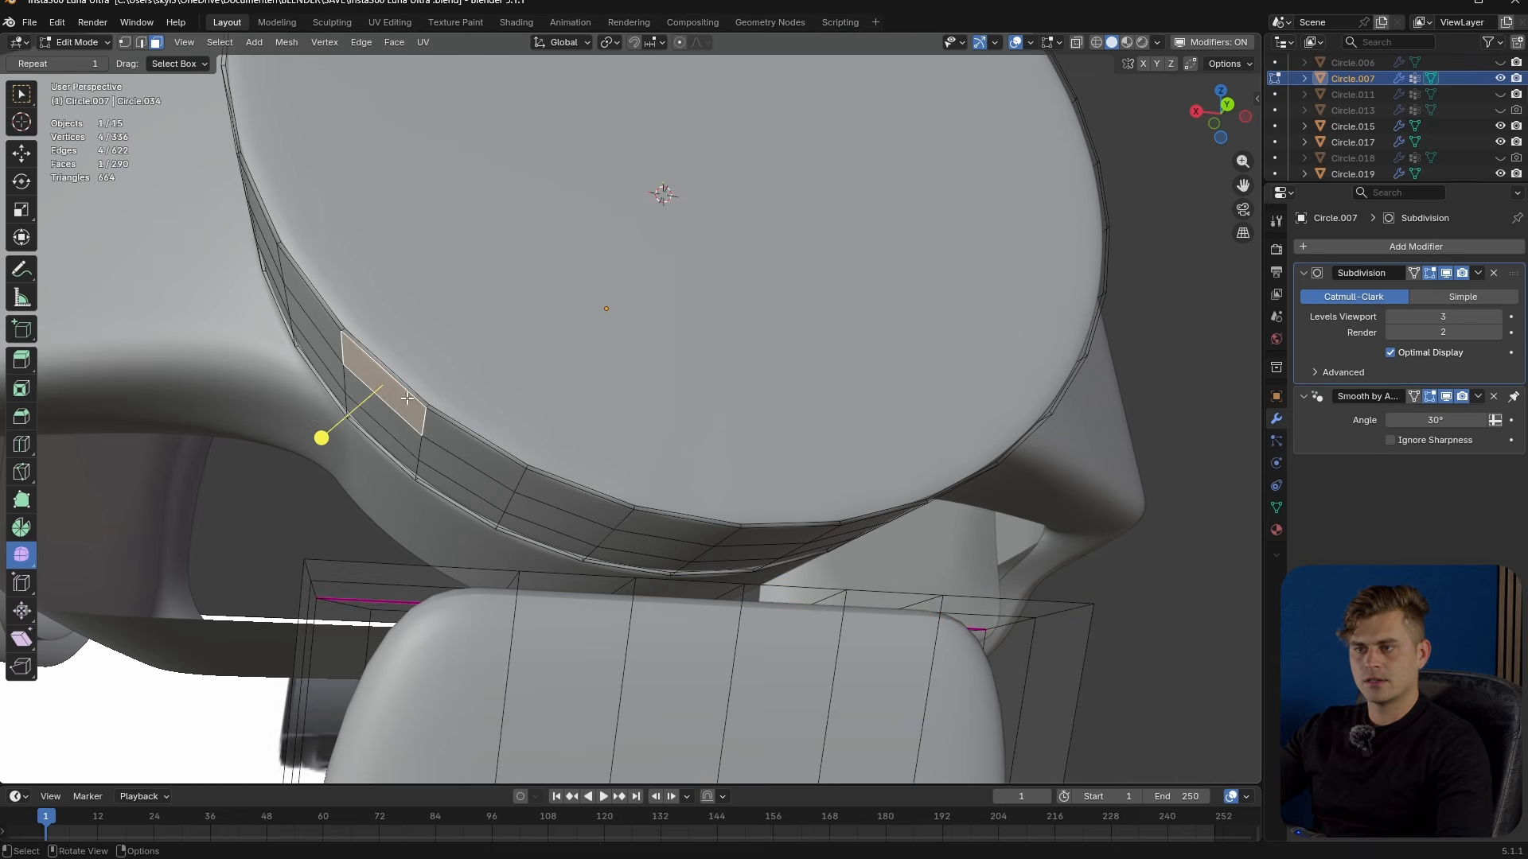
ctrl+click(460, 494)
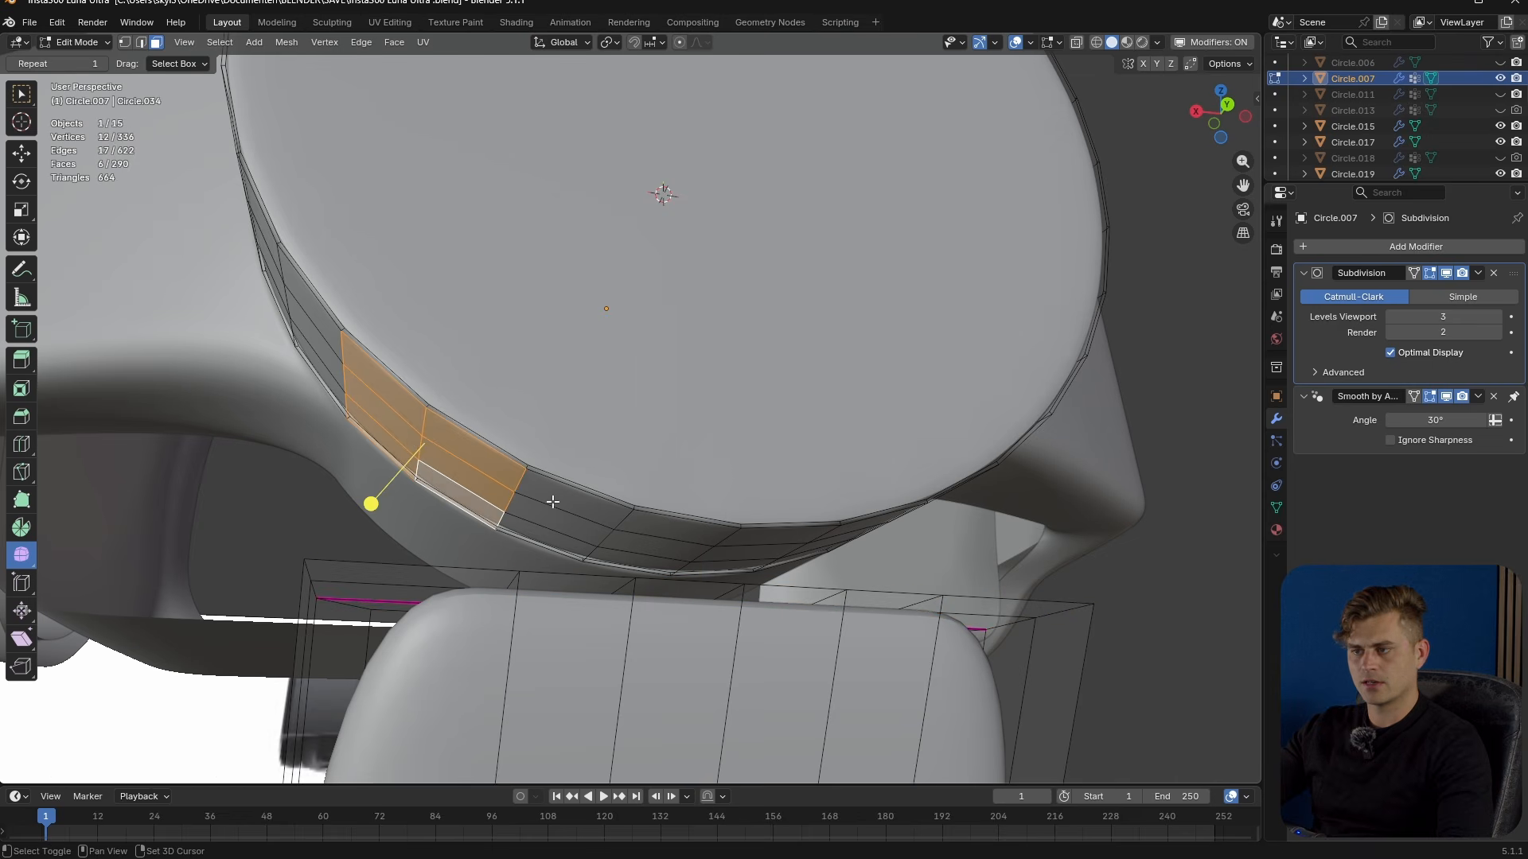
ctrl+click(549, 538)
shift+click(634, 561)
middle_drag(636, 560, 716, 503)
shift+click(762, 494)
shift+click(789, 525)
shift+click(797, 551)
shift+click(855, 484)
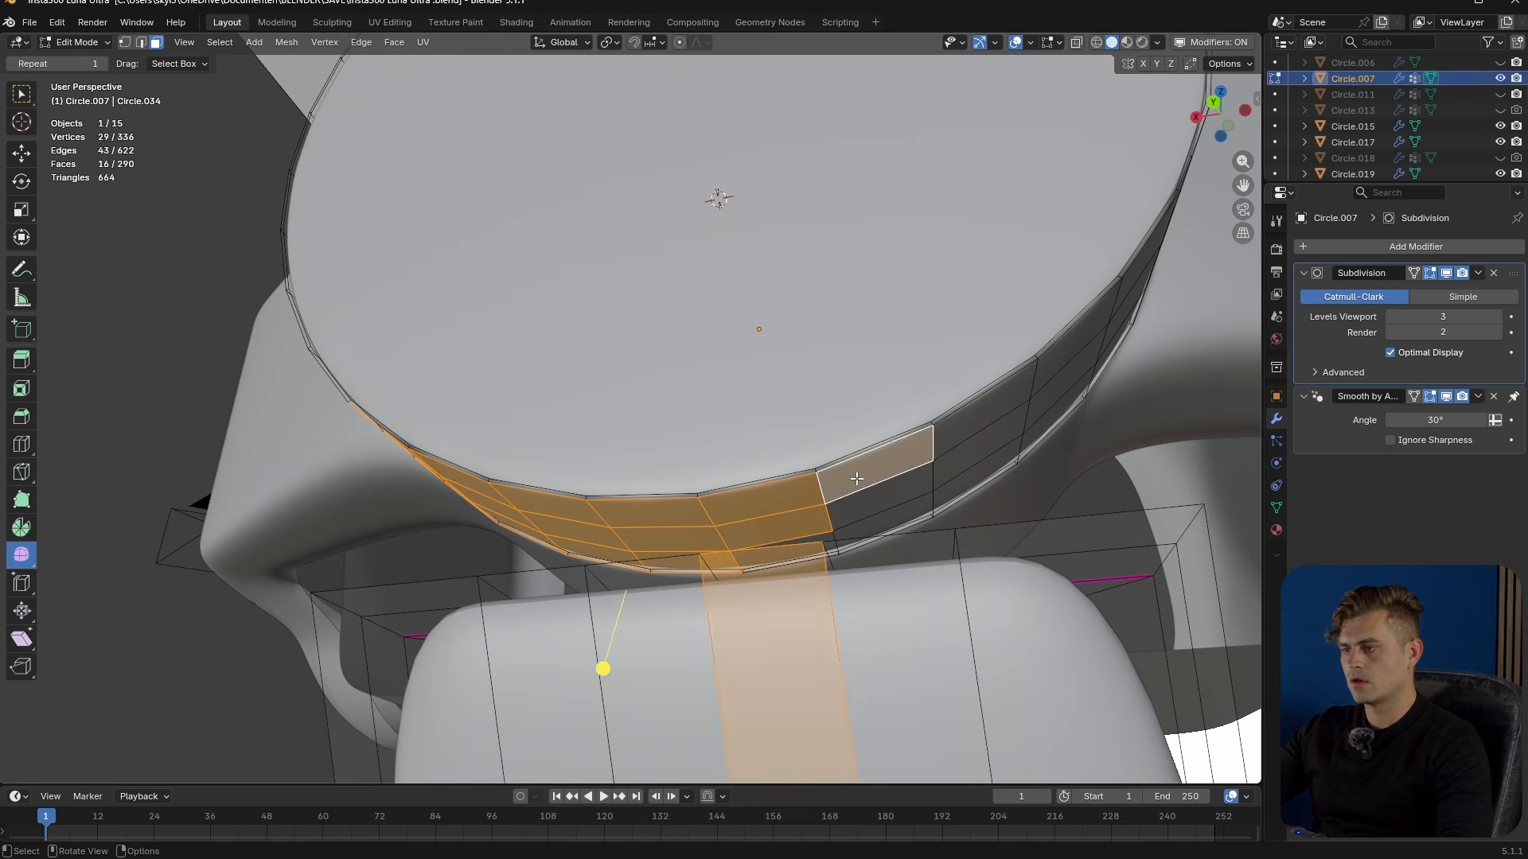
key(ctrl+z)
key(ctrl+z)
middle_drag(839, 525, 821, 540)
shift+click(871, 499)
shift+click(863, 476)
shift+click(938, 436)
shift+click(958, 456)
shift+click(964, 475)
middle_drag(925, 492, 1040, 235)
scroll(1040, 235, down, 3)
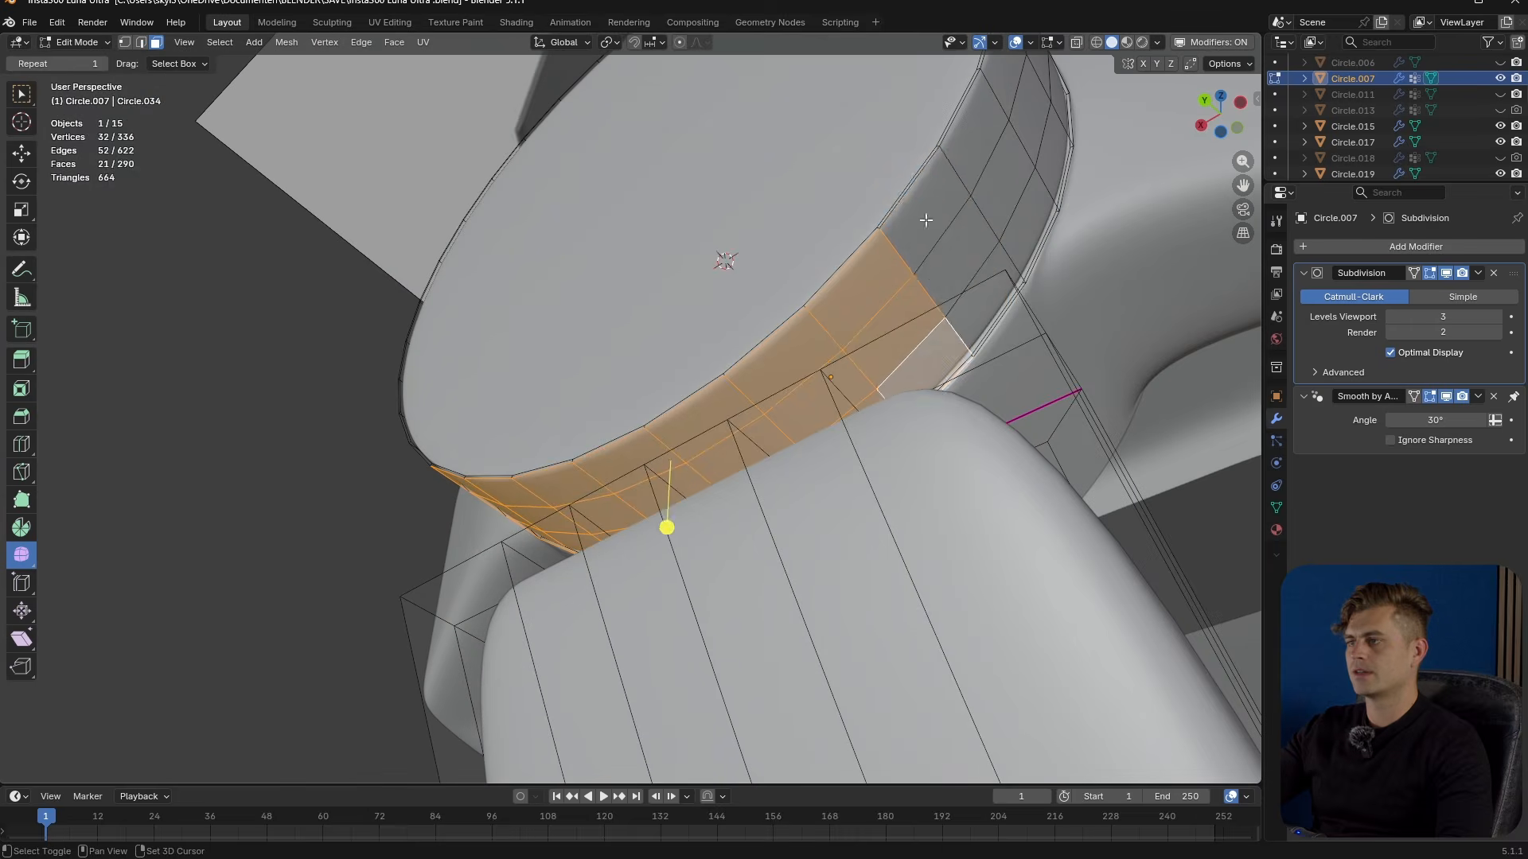
key(i)
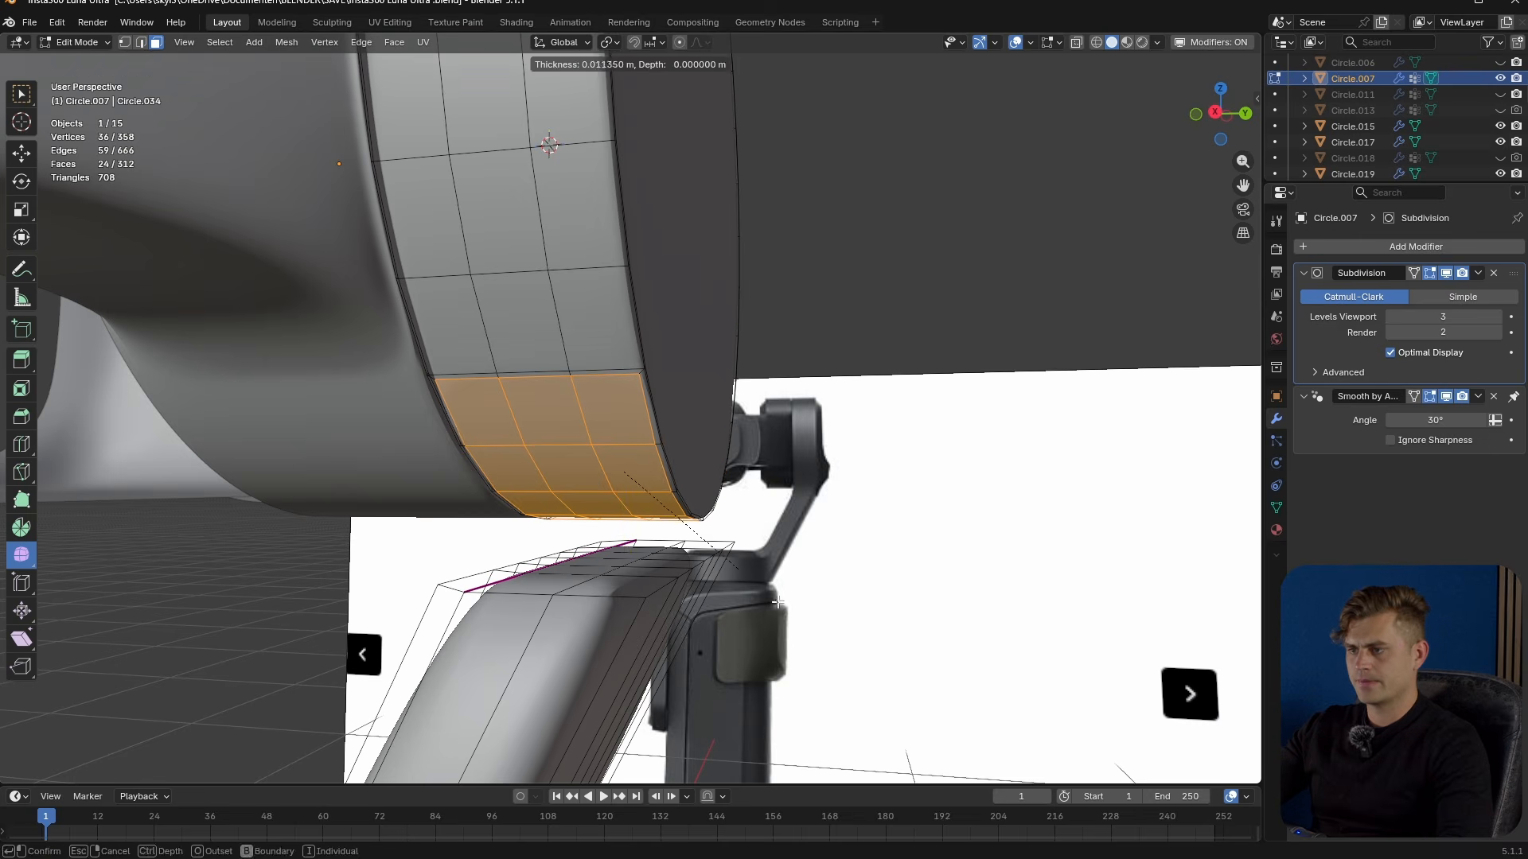
click(778, 605)
key(x)
click(761, 636)
- Delete the faces capping the arm's top end, including its bevelled strip, to leave it open toward the hub opening
key(2)
alt+click(611, 380)
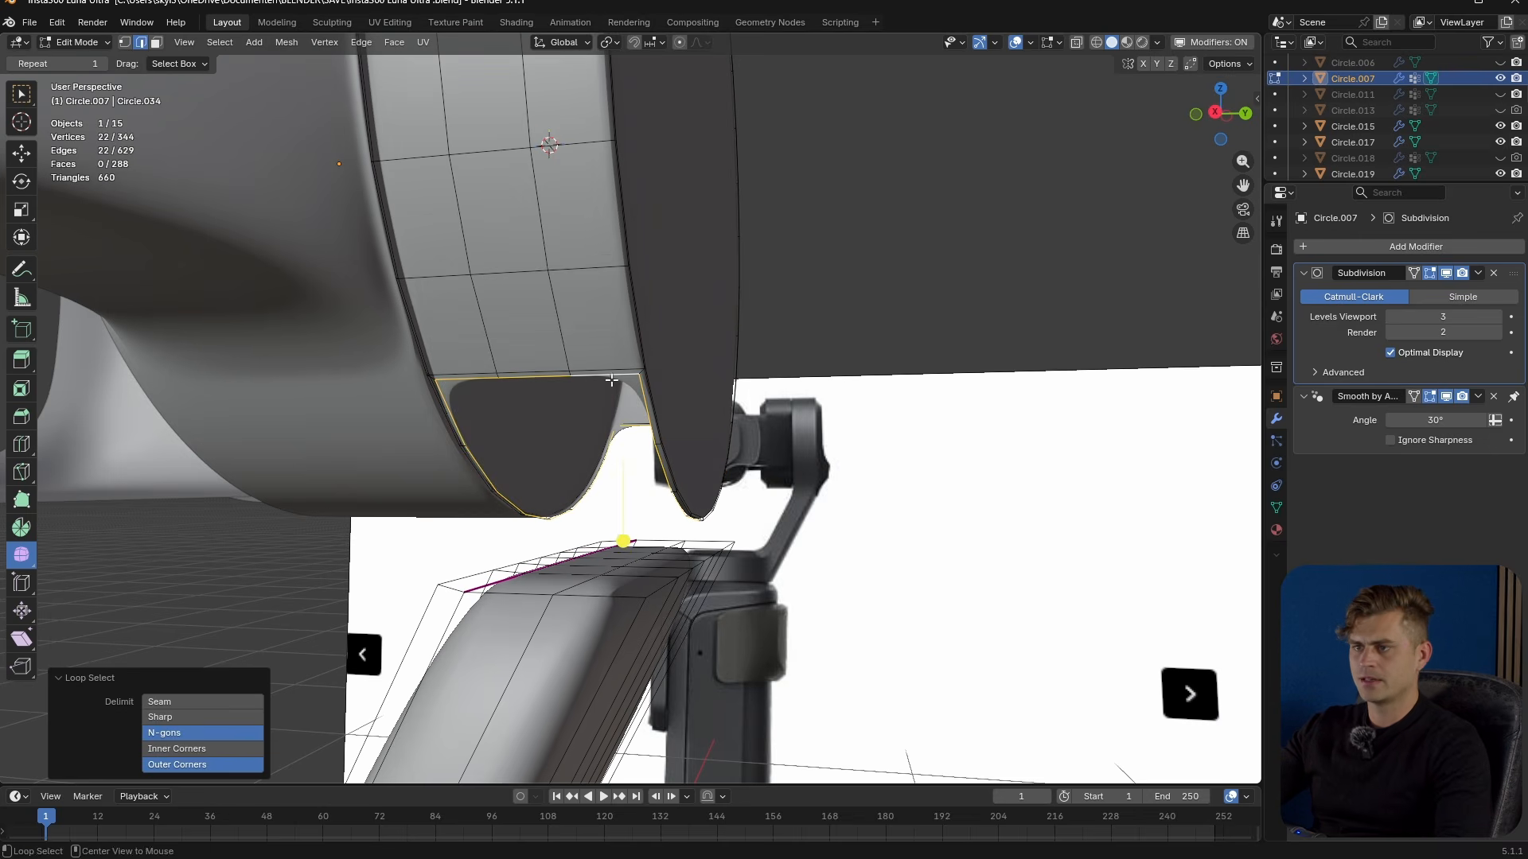
middle_drag(616, 515, 620, 566)
key(3)
mouse_move(571, 611)
middle_down()
mouse_move(590, 622)
mouse_move(570, 627)
middle_up()
click(550, 622)
shift+click(523, 622)
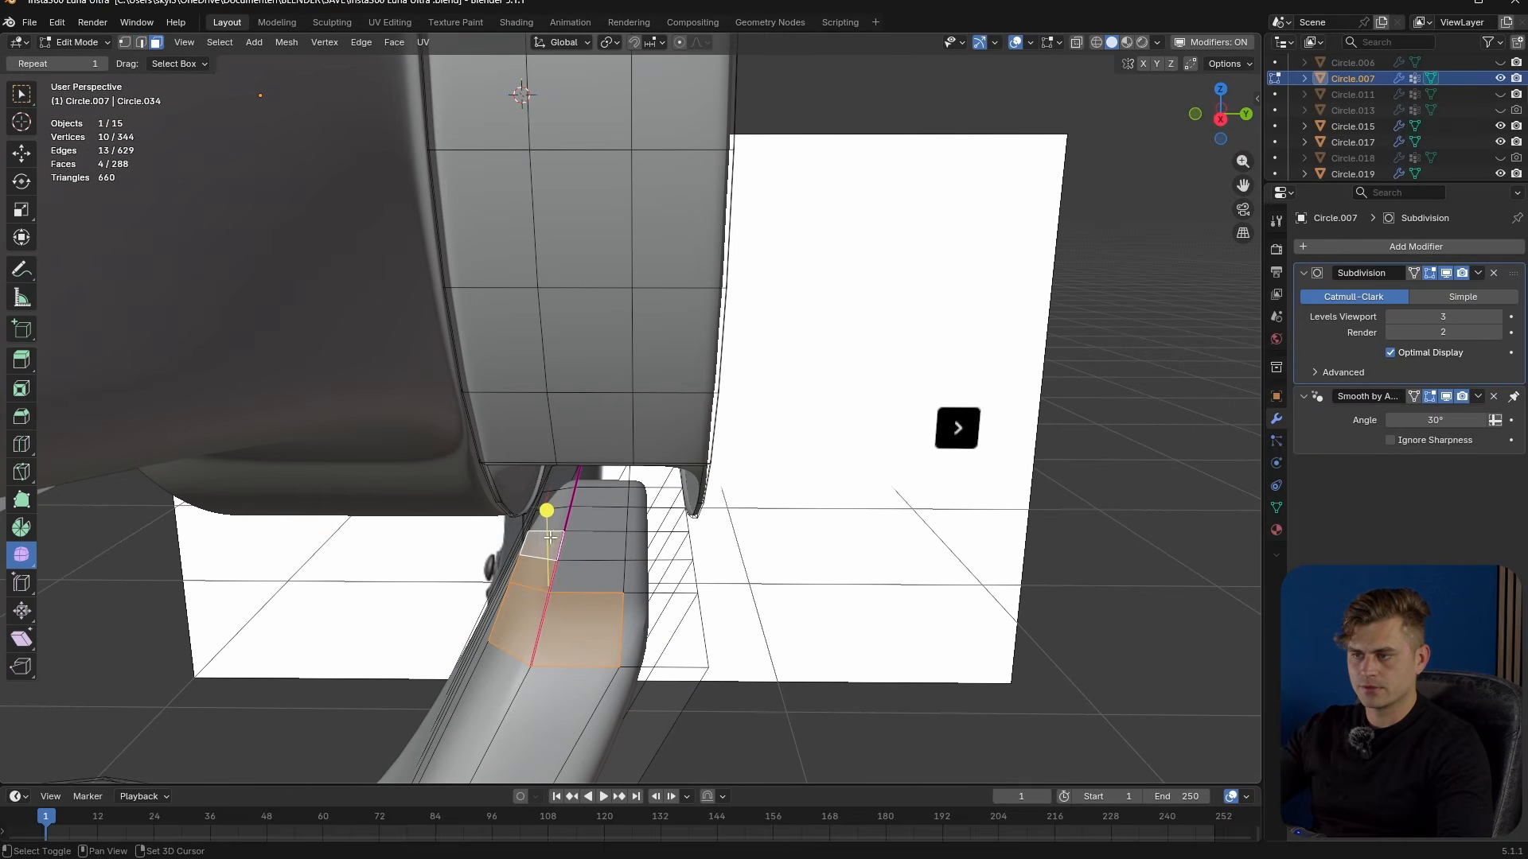
middle_drag(581, 503, 578, 499)
shift+click(578, 499)
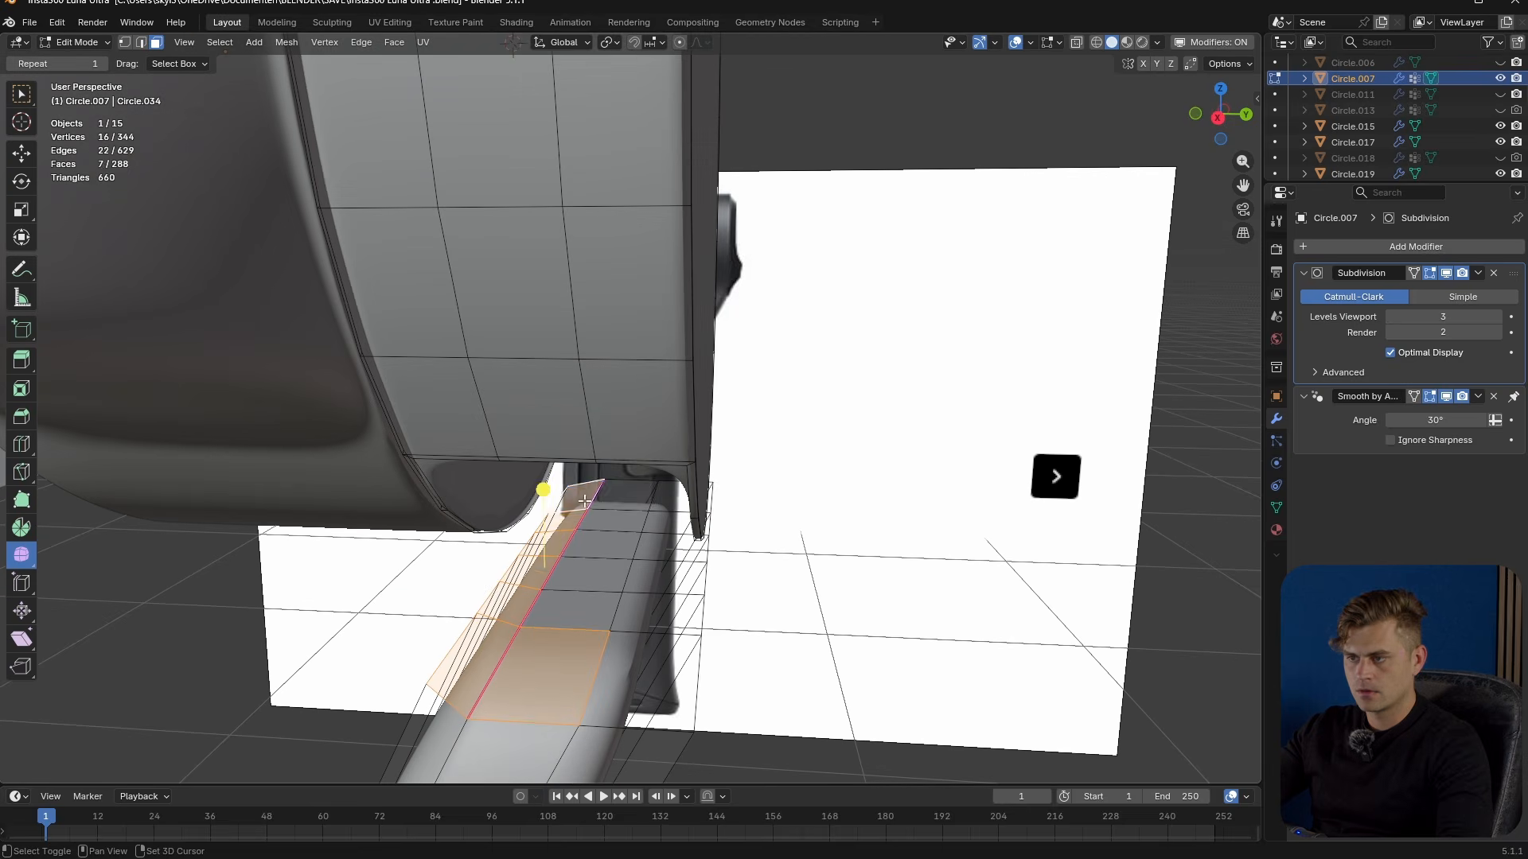
shift+click(610, 575)
shift+click(654, 613)
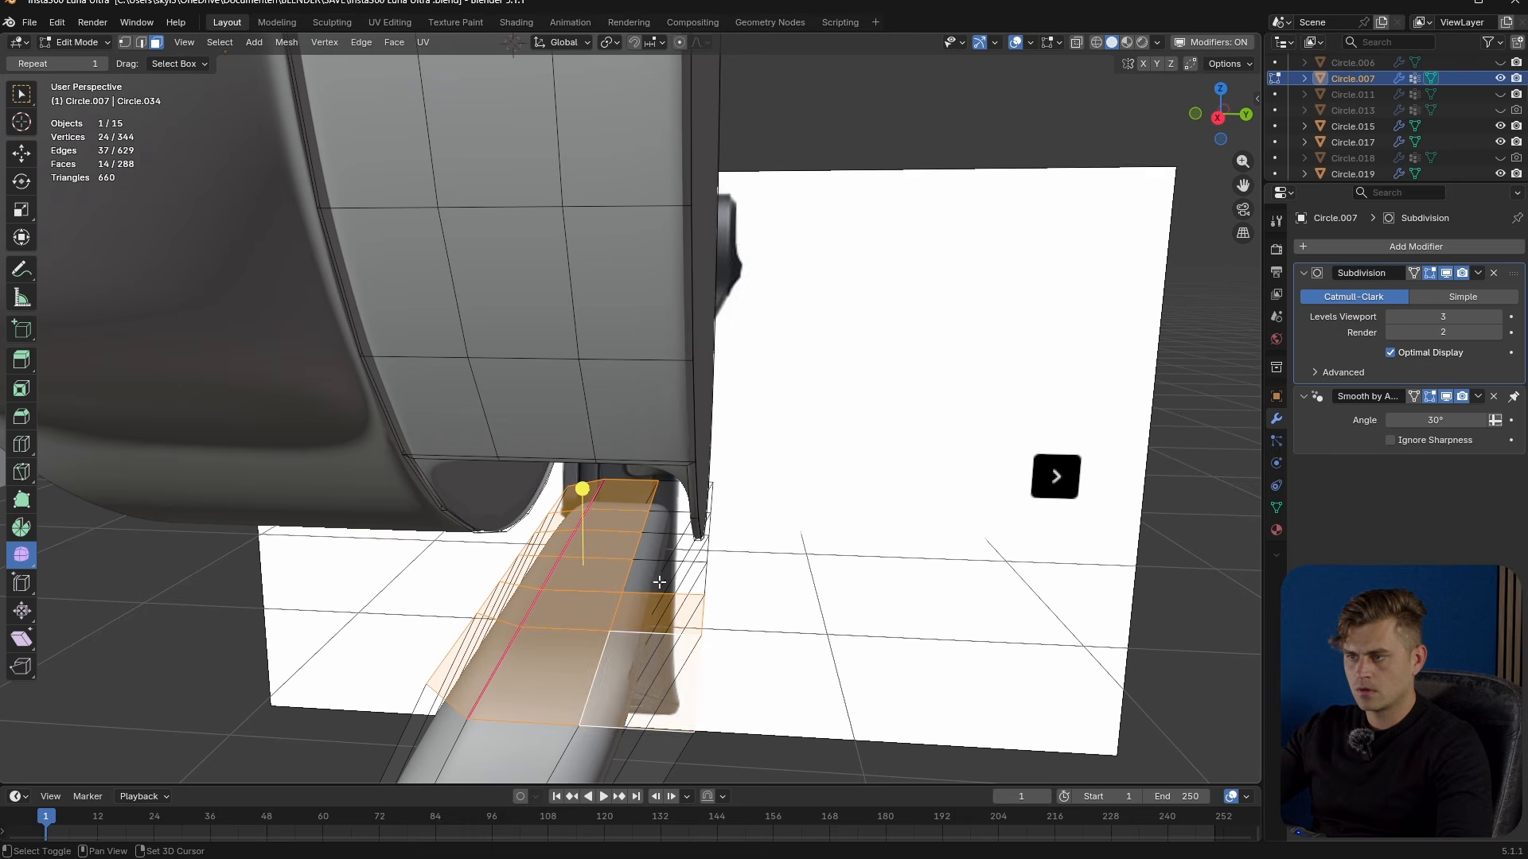
shift+click(658, 534)
key(x)
click(666, 533)
- Add four centred lengthwise loop cuts to the arm so its open end matches the edges of the hub opening
middle_drag(666, 533, 359, 614)
key(2)
alt+click(539, 722)
key(ctrl+r)
click(731, 616)
right_click(731, 616)
key(ctrl+r)
click(402, 559)
right_click(402, 559)
key(ctrl+r)
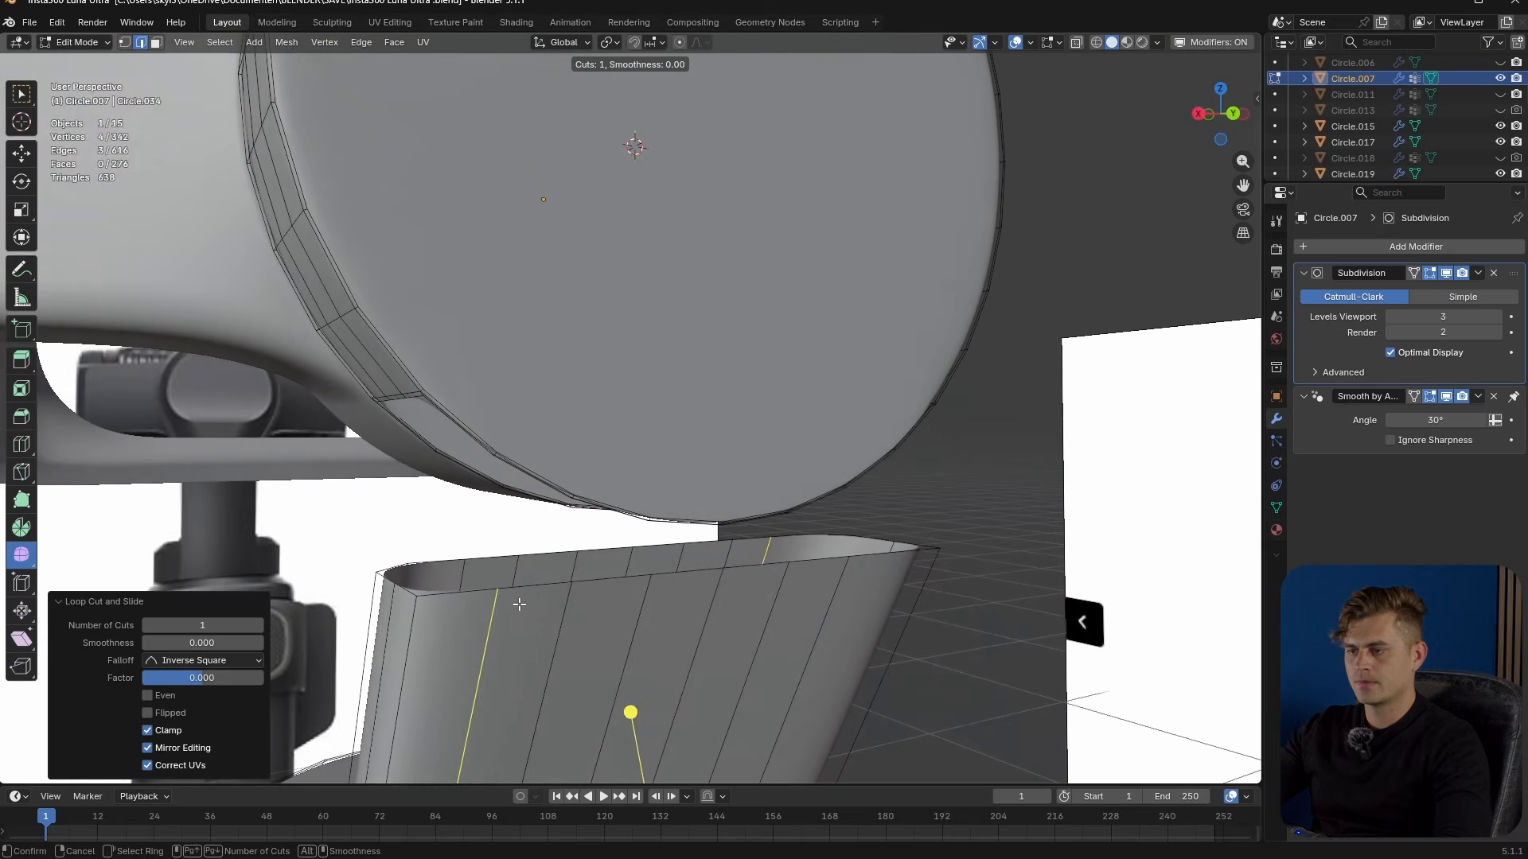
click(519, 605)
right_click(512, 608)
middle_drag(743, 631, 894, 576)
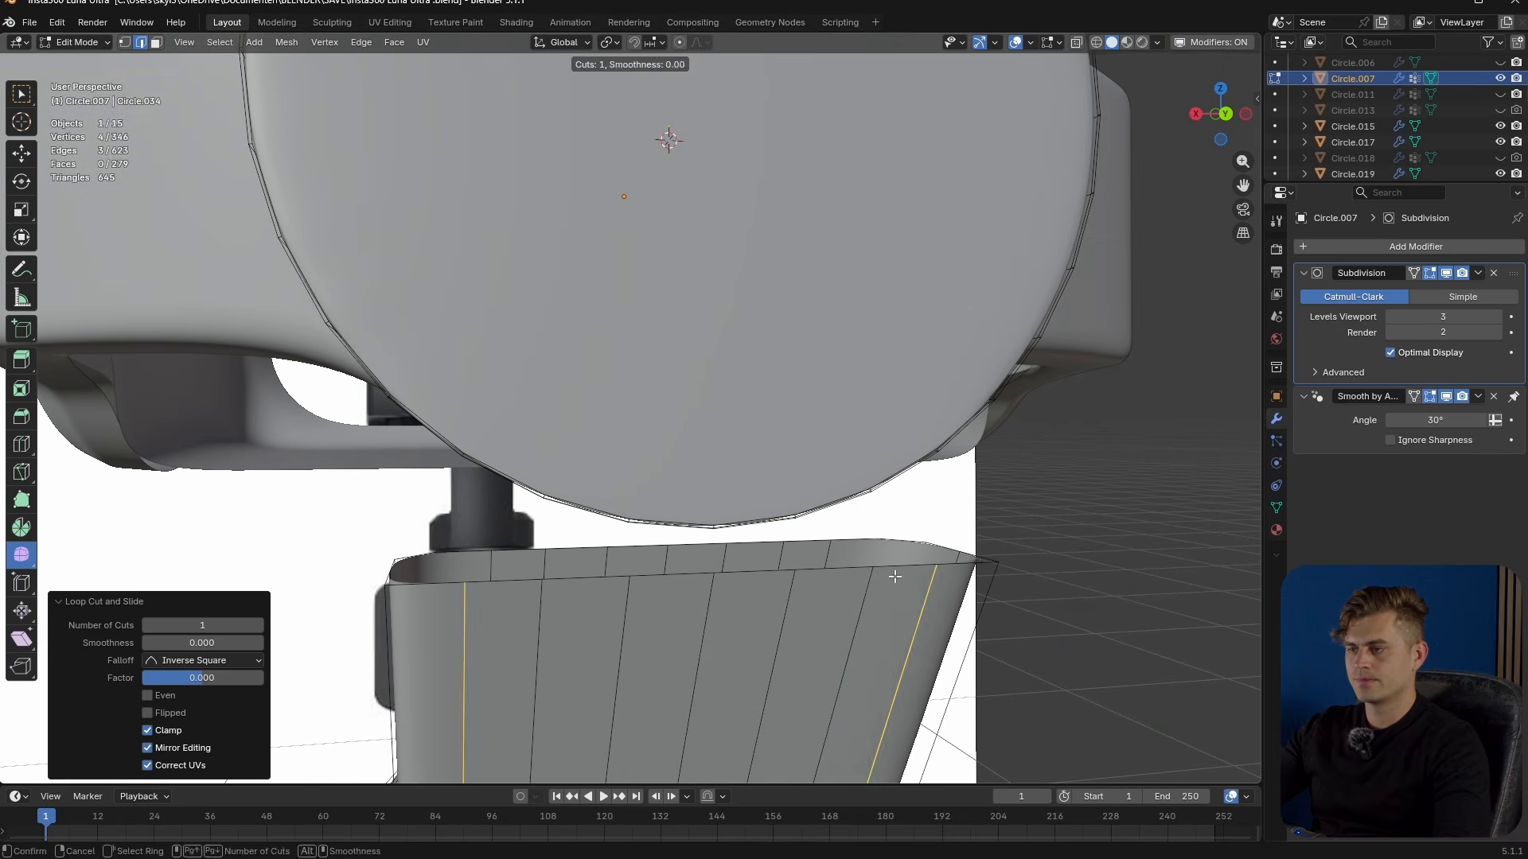
middle_drag(742, 573, 616, 541)
- Join the arm's open end to the hub opening with Bridge Edge Loops
alt+click(629, 356)
middle_drag(599, 670, 613, 613)
key(F3)
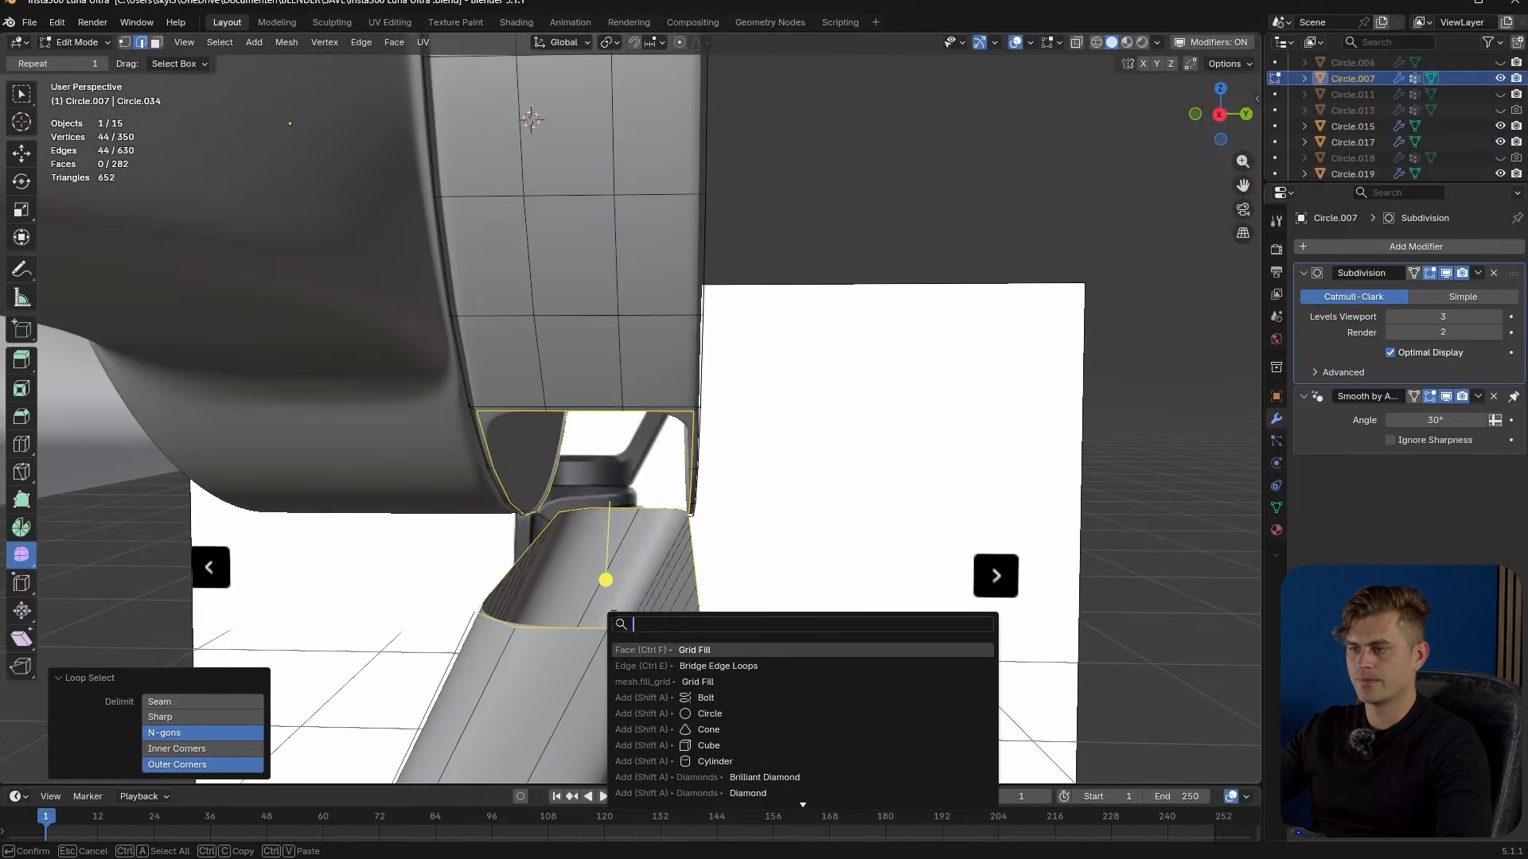
click(718, 666)
middle_drag(718, 666, 720, 604)
key(Tab)
key(Tab)
- Add seven loop cuts around the sloping arm between the base disc and the upper bend
key(ctrl+r)
click(617, 585)
click(616, 584)
key(Tab)
scroll(617, 593, down, 2)
scroll(730, 549, up, 4)
key(Tab)
- Slide the edge loop at the arm's upper bend up toward the hub and adjust its position against the side reference
middle_drag(730, 549, 880, 518)
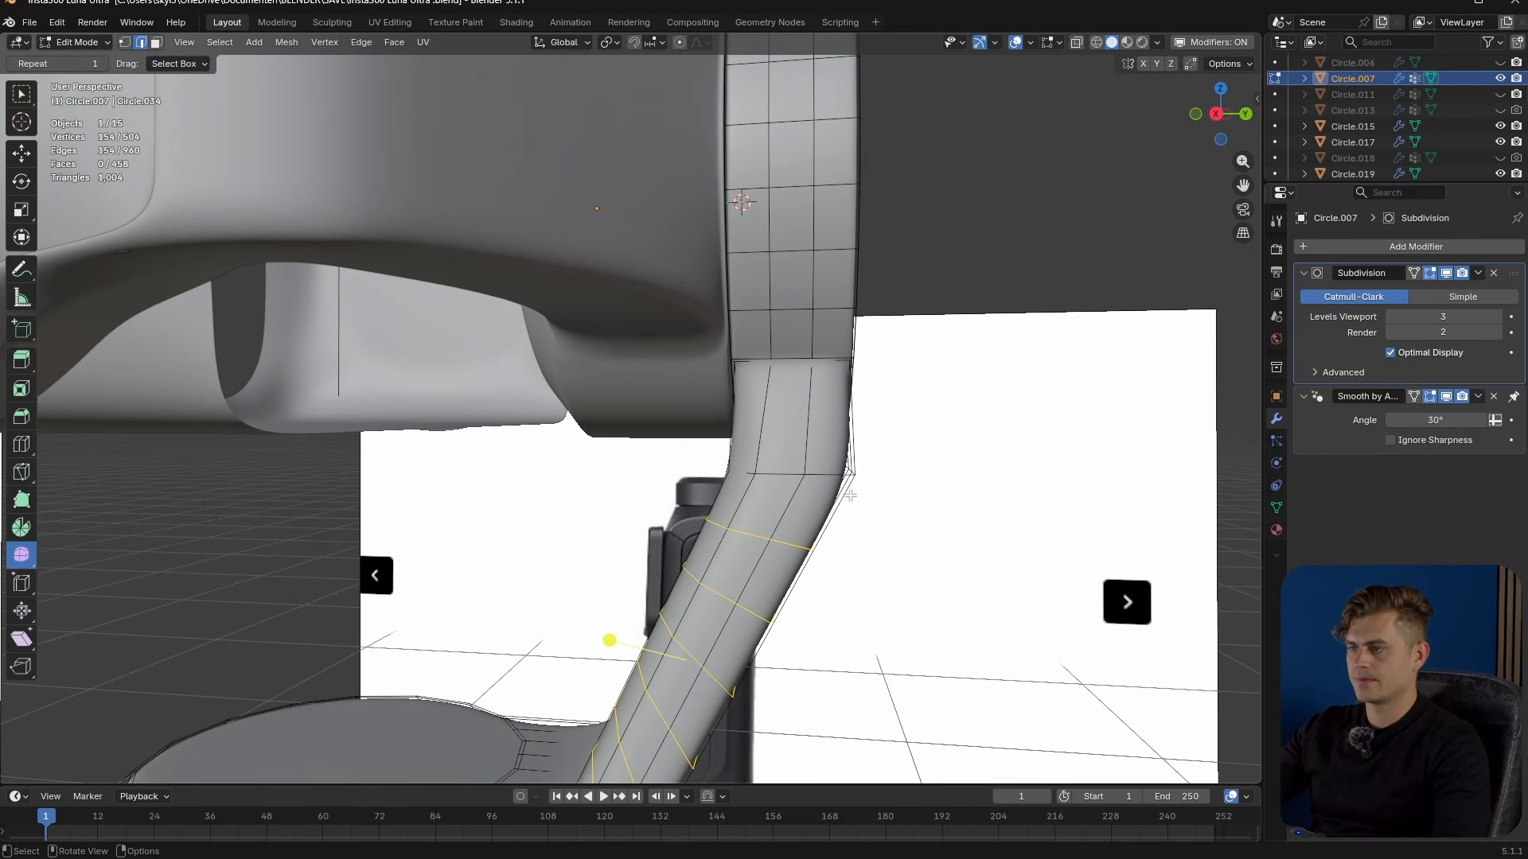
alt+click(754, 393)
key(g)
key(g)
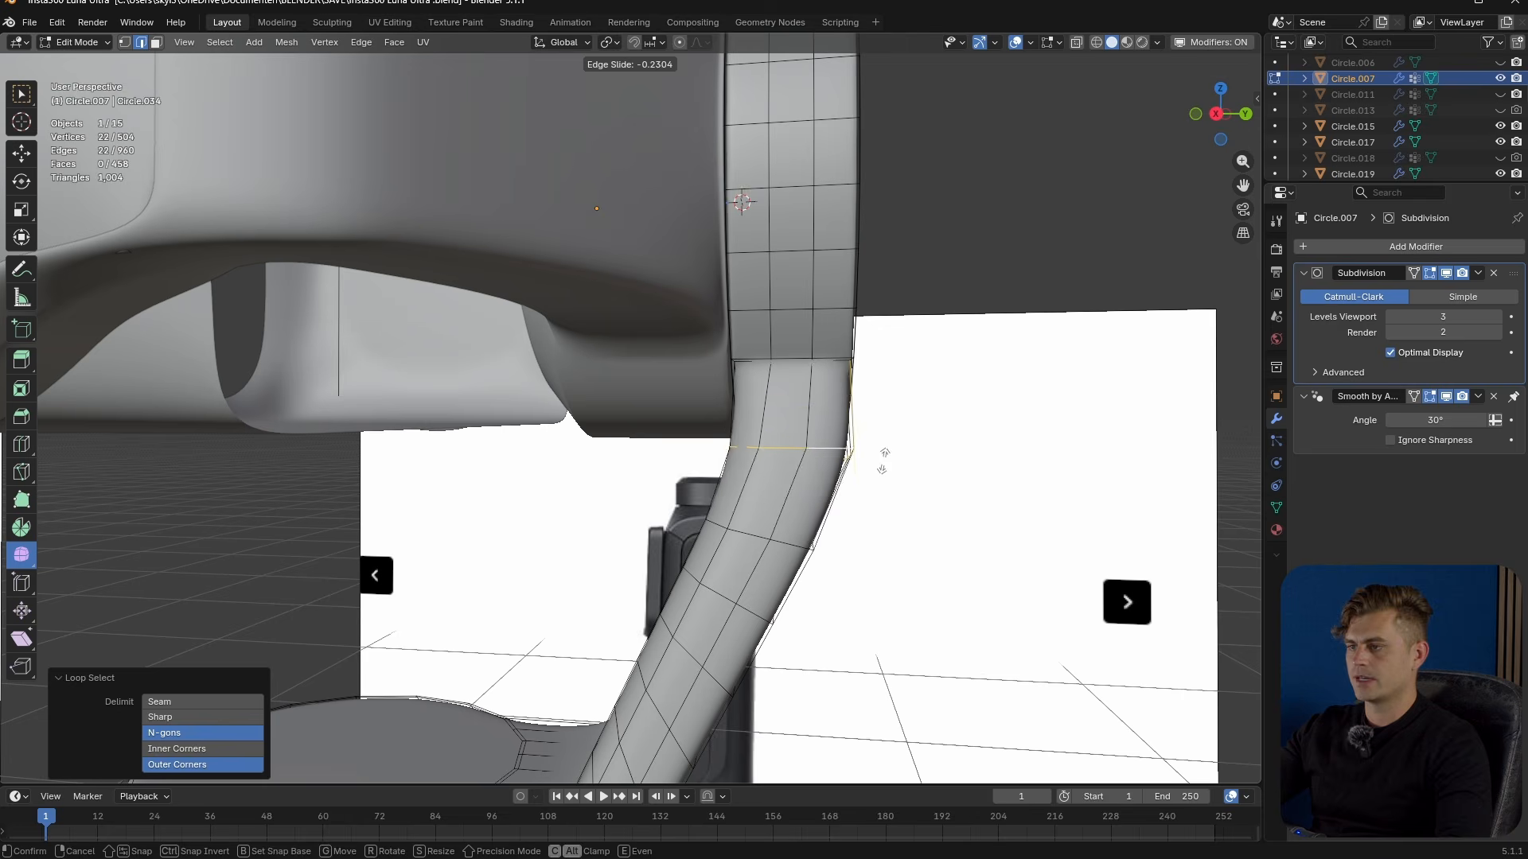
click(883, 462)
key(KP_3)
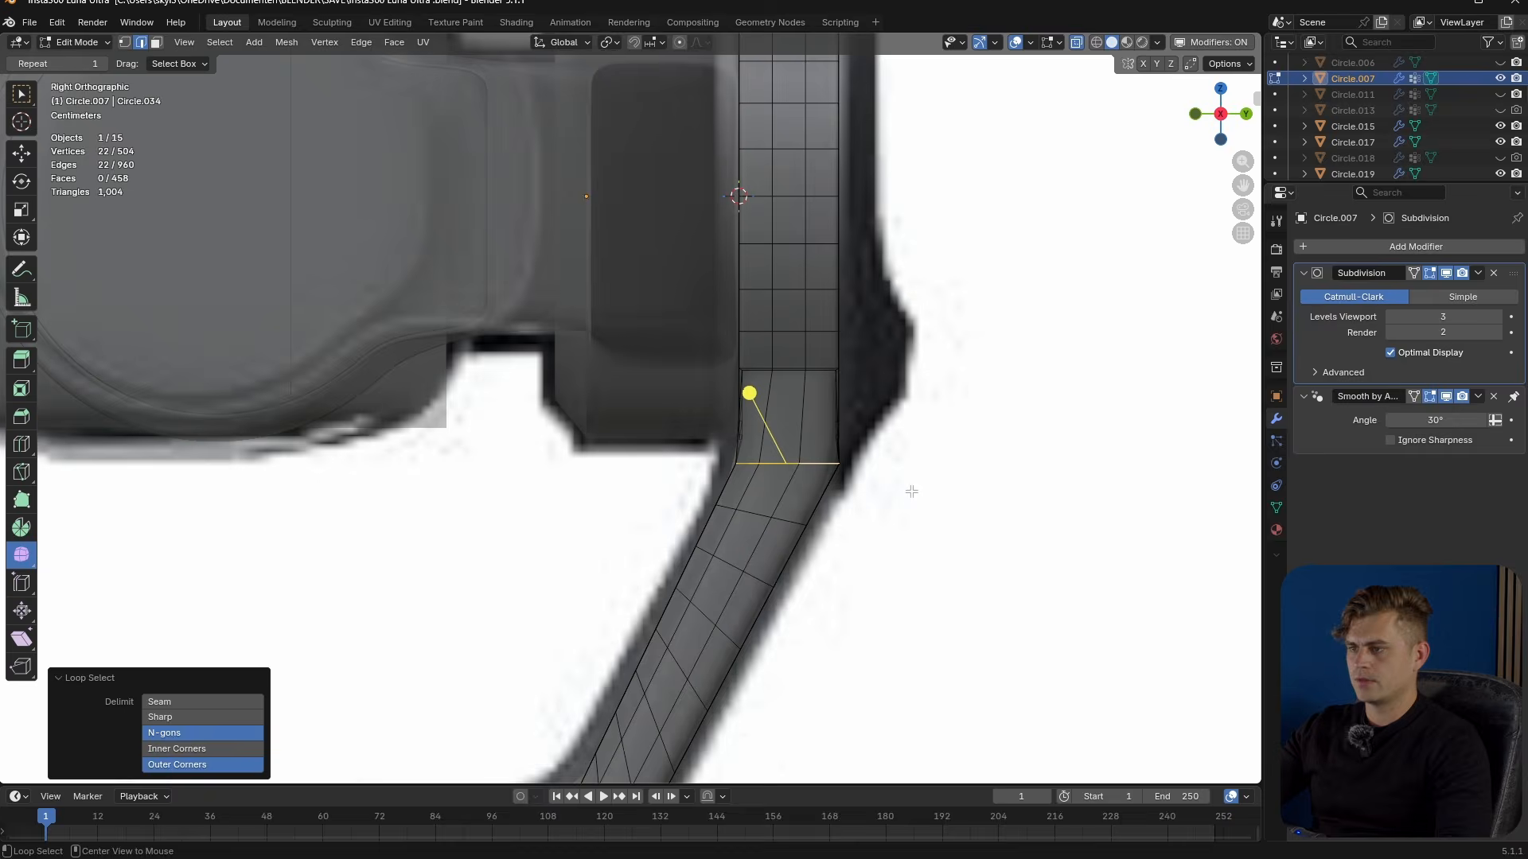
key(g)
key(g)
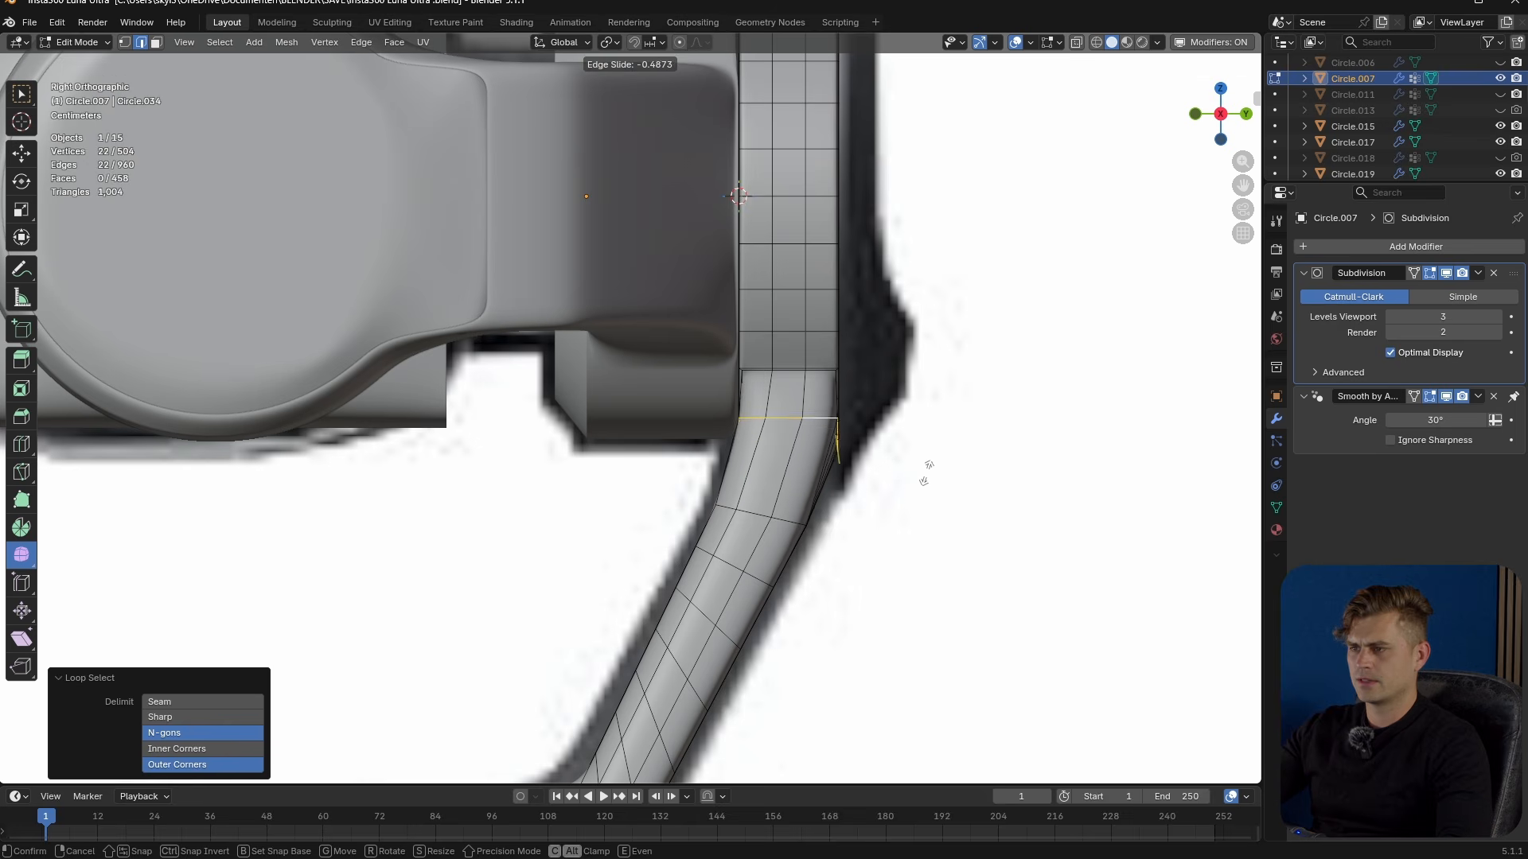
click(924, 481)
middle_drag(757, 362, 666, 472)
key(g)
click(747, 468)
- Add a centred loop cut around the arm below the adjusted bend loop and check the smoothed shape
key(ctrl+r)
click(842, 503)
right_click(842, 503)
key(Tab)
key(Tab)
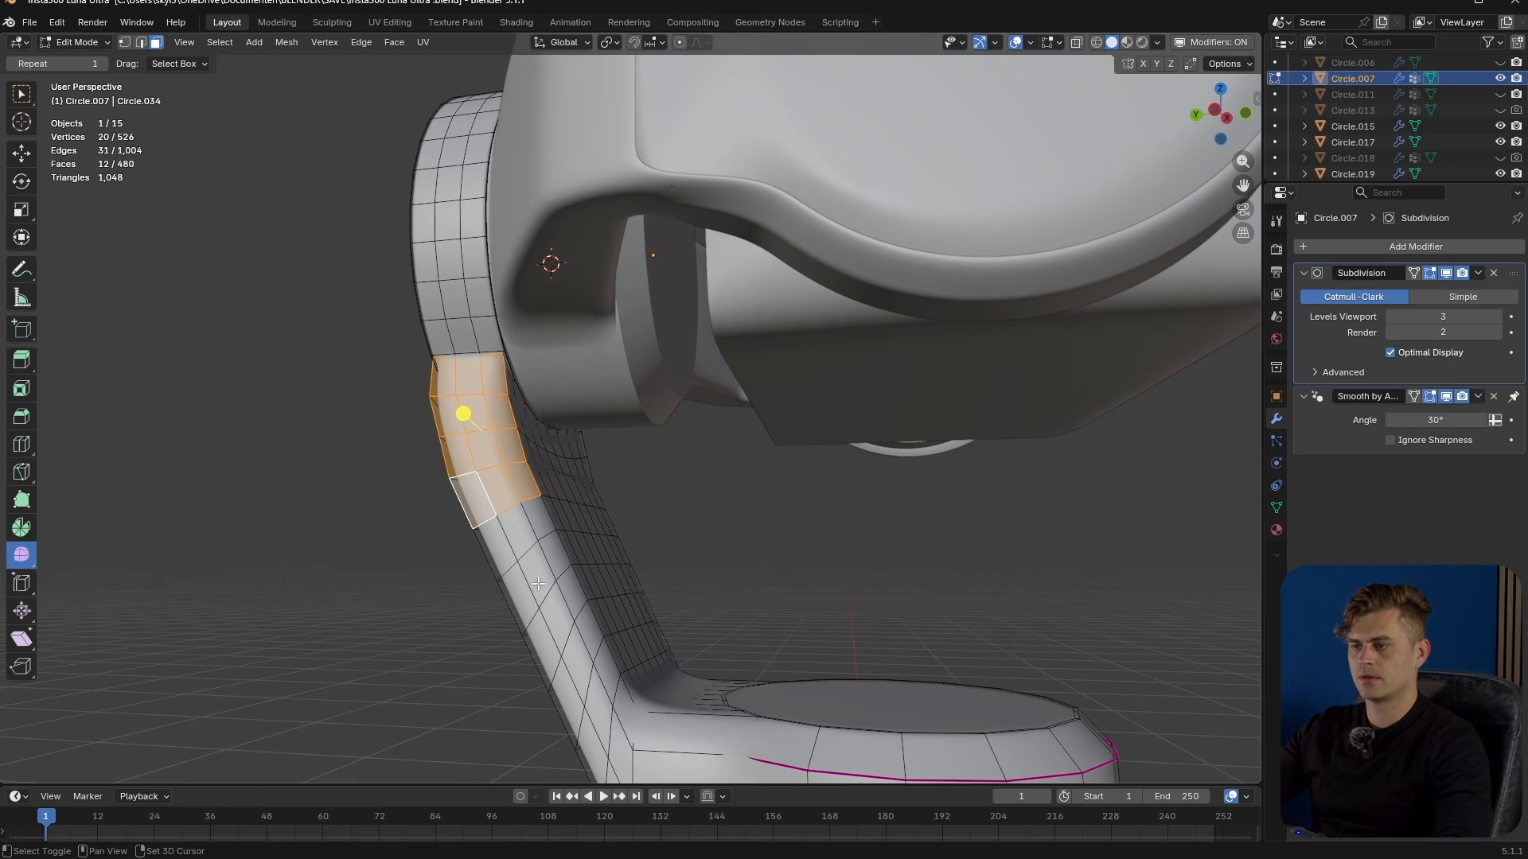
- Flatten the arm's narrow side faces on the -X side, from the hub to the base disc, to a scale of 0 along X
middle_drag(536, 583, 623, 673)
ctrl+shift+click(608, 621)
middle_drag(608, 620, 756, 662)
key(s)
key(x)
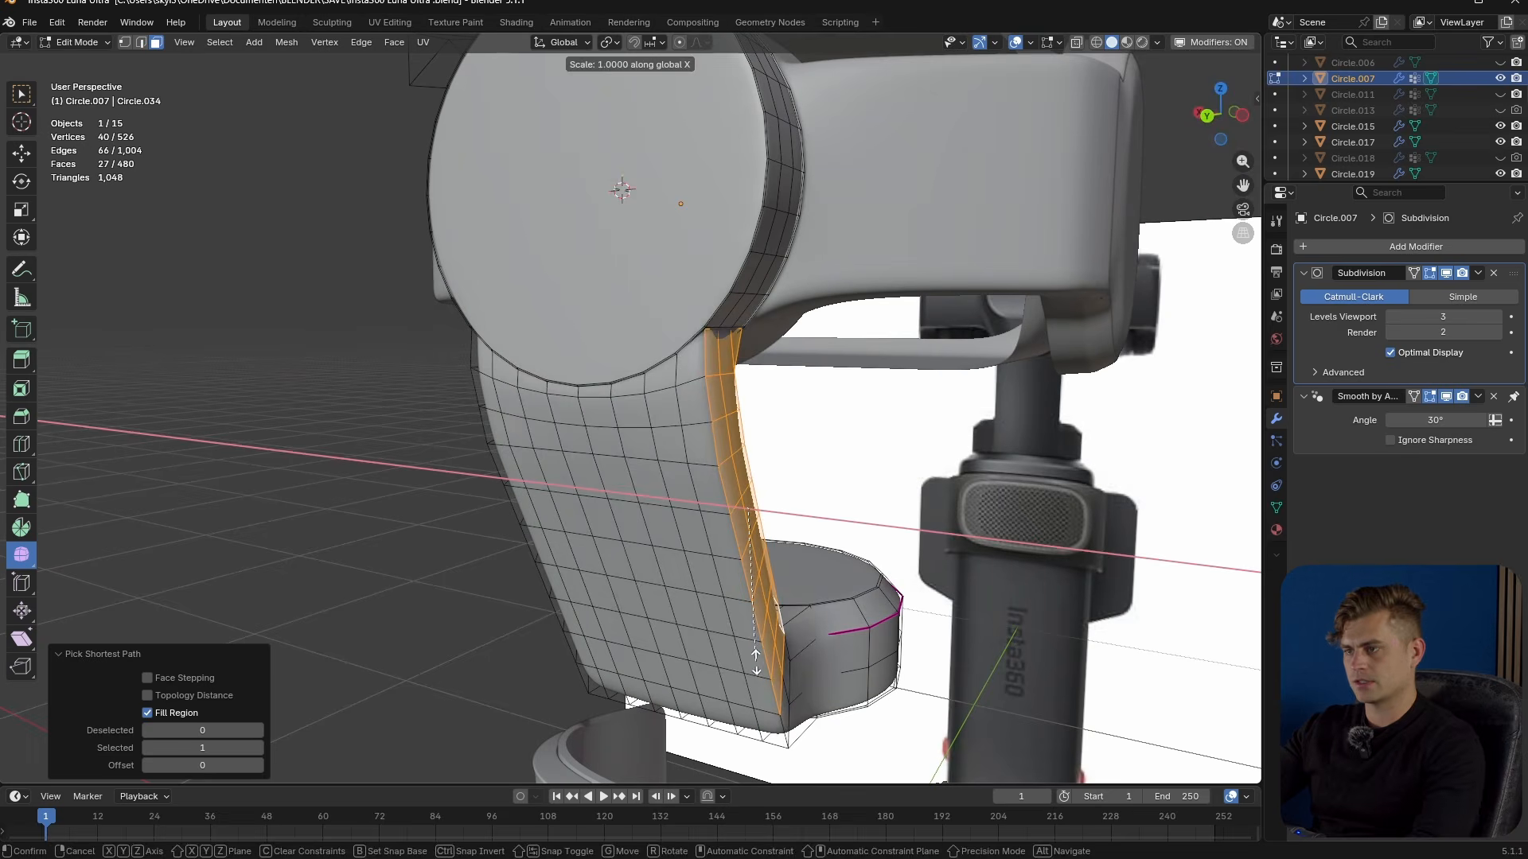
key(0)
key(Return)
middle_drag(825, 518, 675, 616)
key(g)
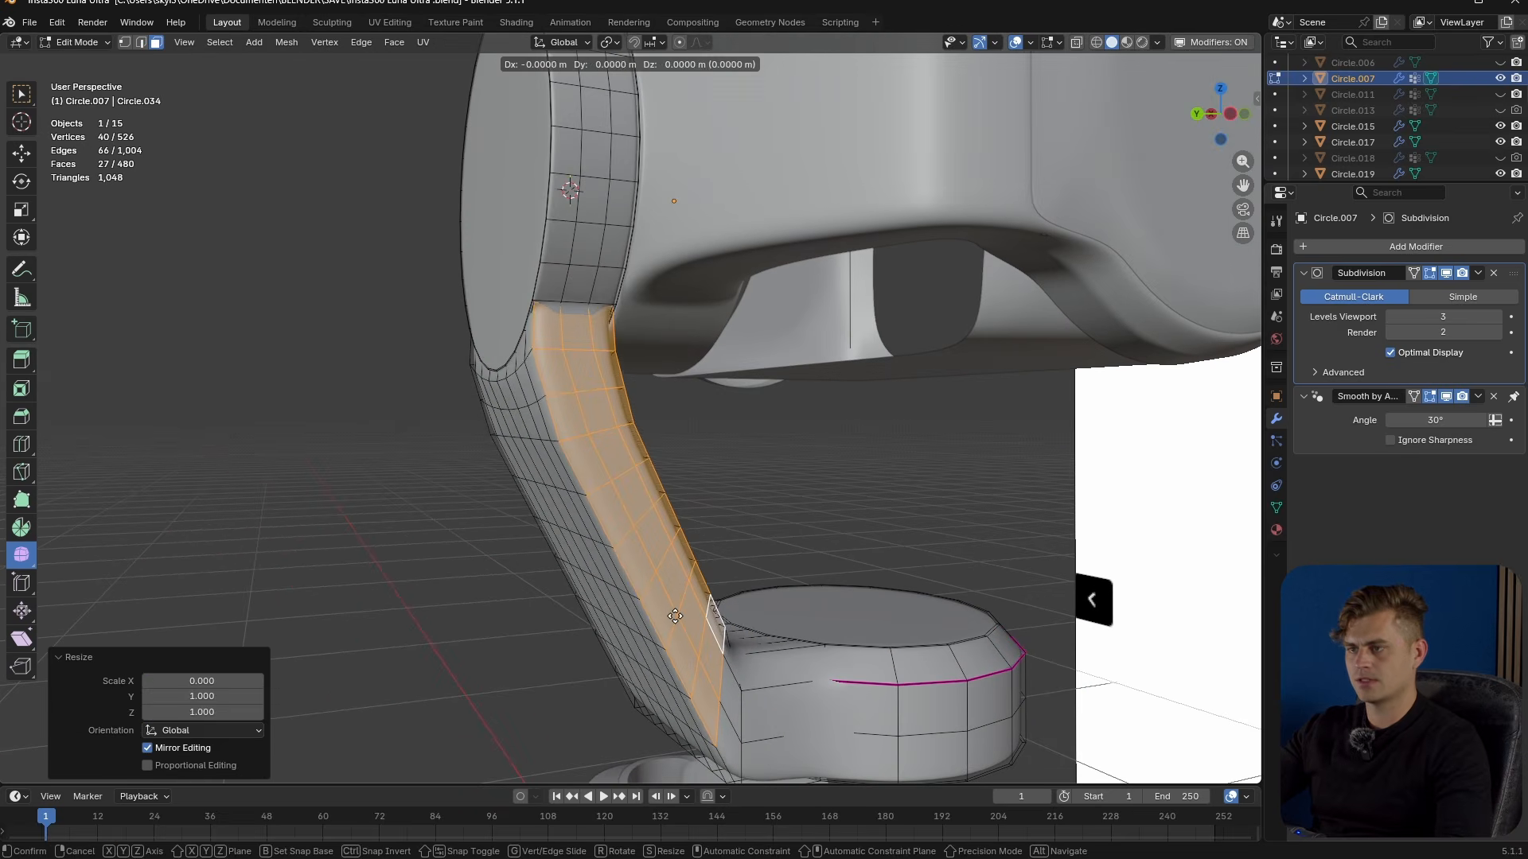
key(Escape)
- Delete the edge loop around the arm just below the hub and check the smoothed arm in Object Mode
middle_drag(699, 522, 627, 347)
key(2)
alt+click(627, 350)
key(x)
click(614, 419)
key(Tab)
middle_drag(709, 446, 814, 529)
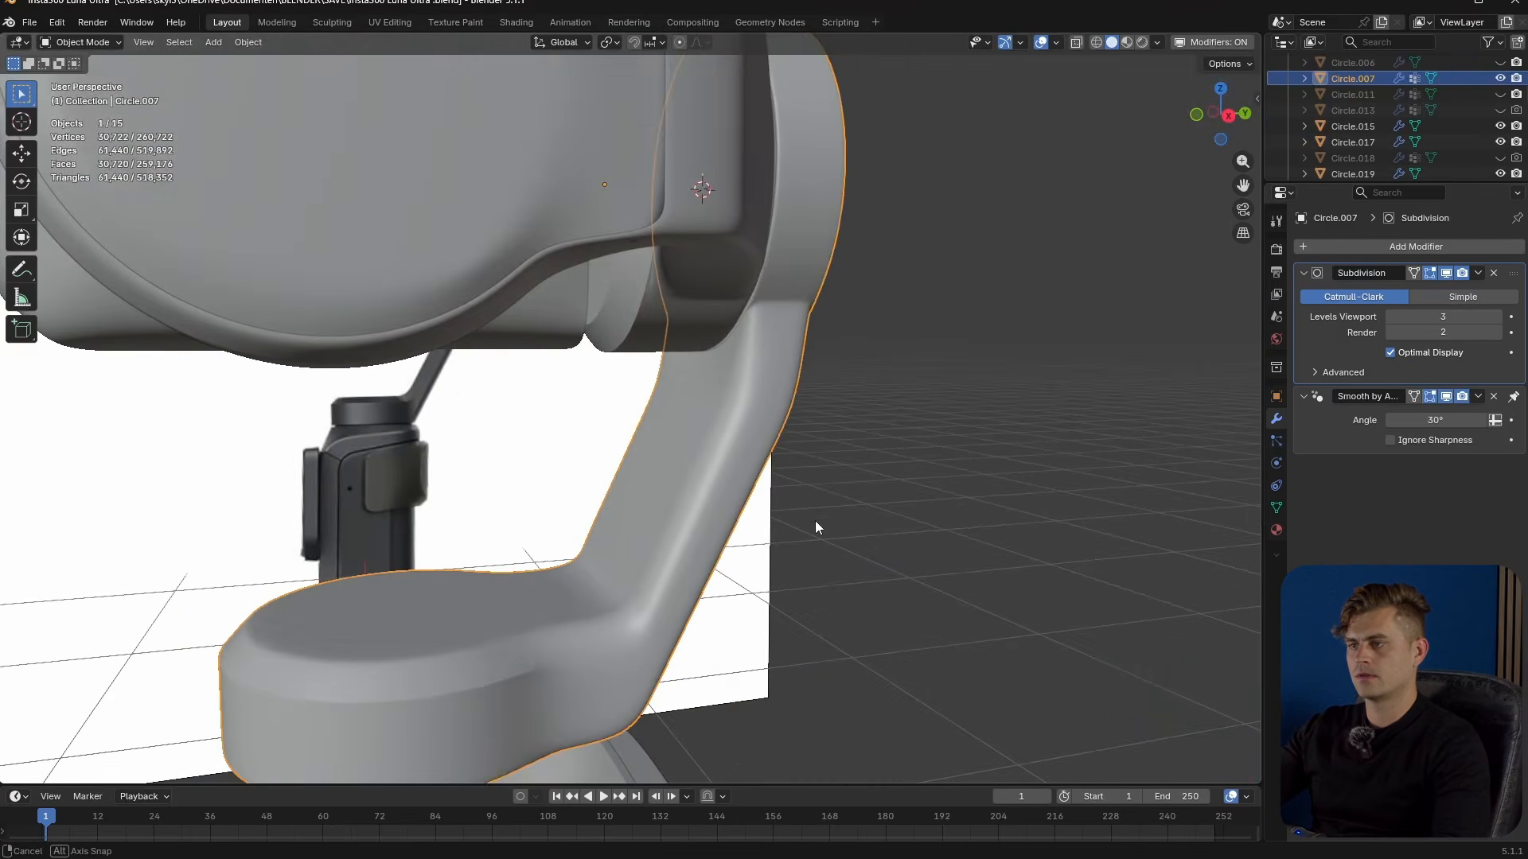
- Flatten the arm's narrow side faces on the +X side, from the hub to the base disc, along X
key(Tab)
click(770, 375)
middle_drag(770, 375, 799, 393)
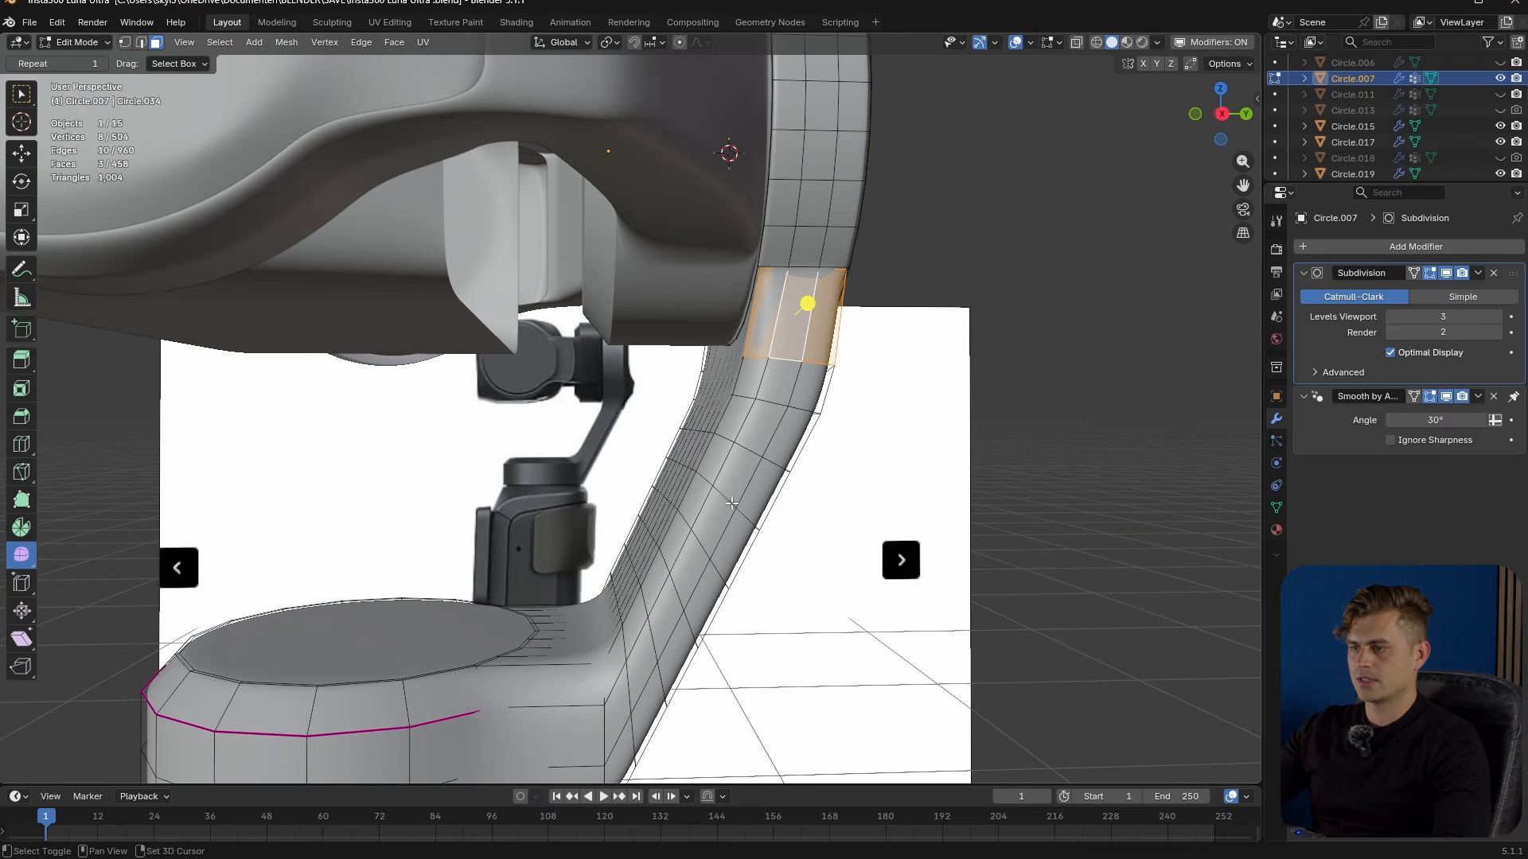
ctrl+click(637, 647)
middle_drag(637, 647, 695, 575)
shift+click(694, 575)
ctrl+click(770, 366)
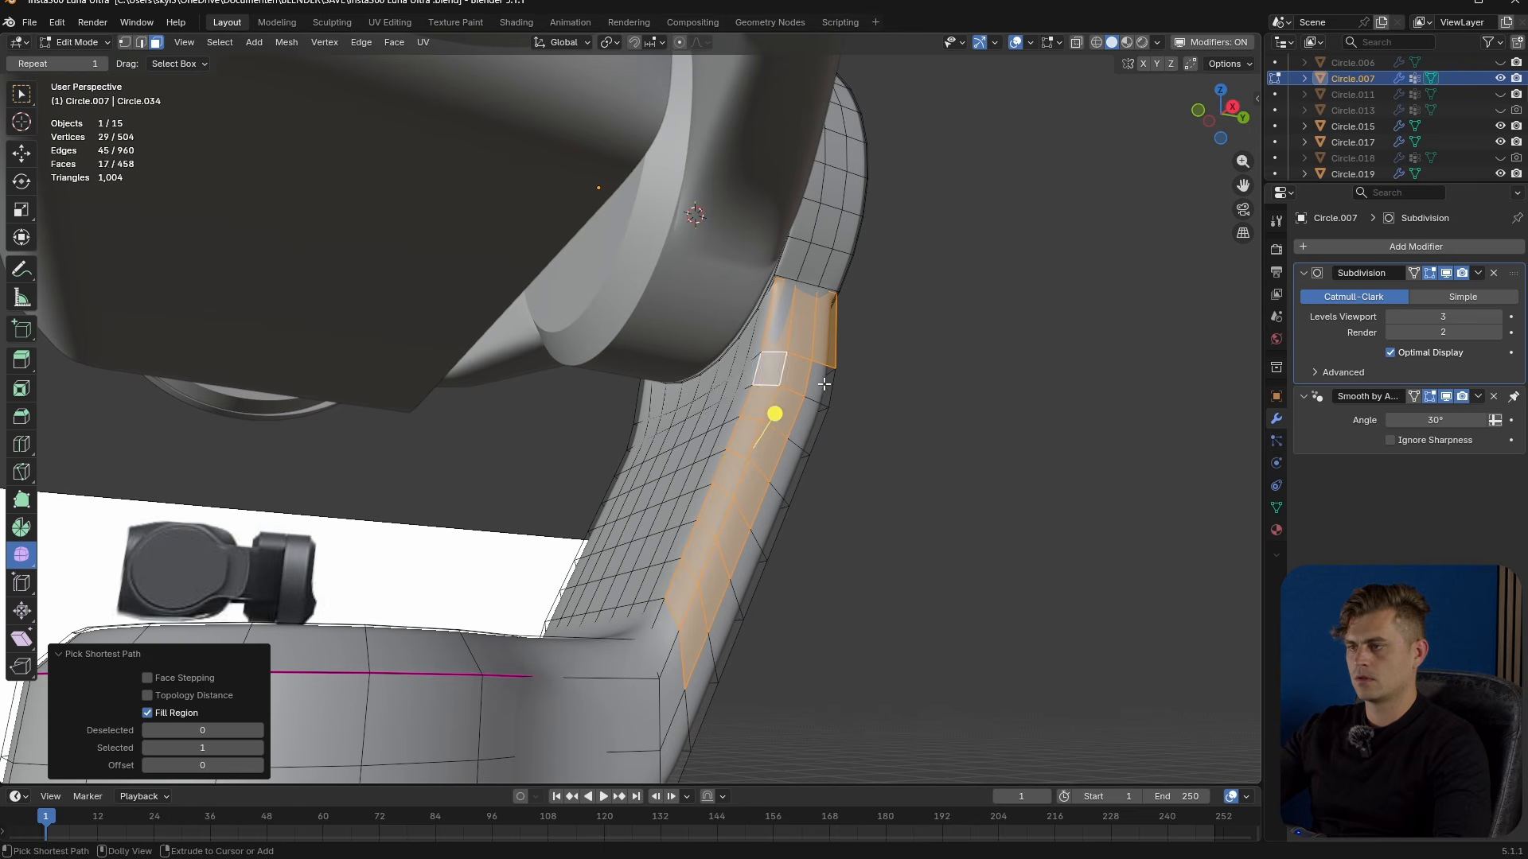
ctrl+click(714, 671)
middle_drag(700, 649, 704, 659)
key(s)
key(x)
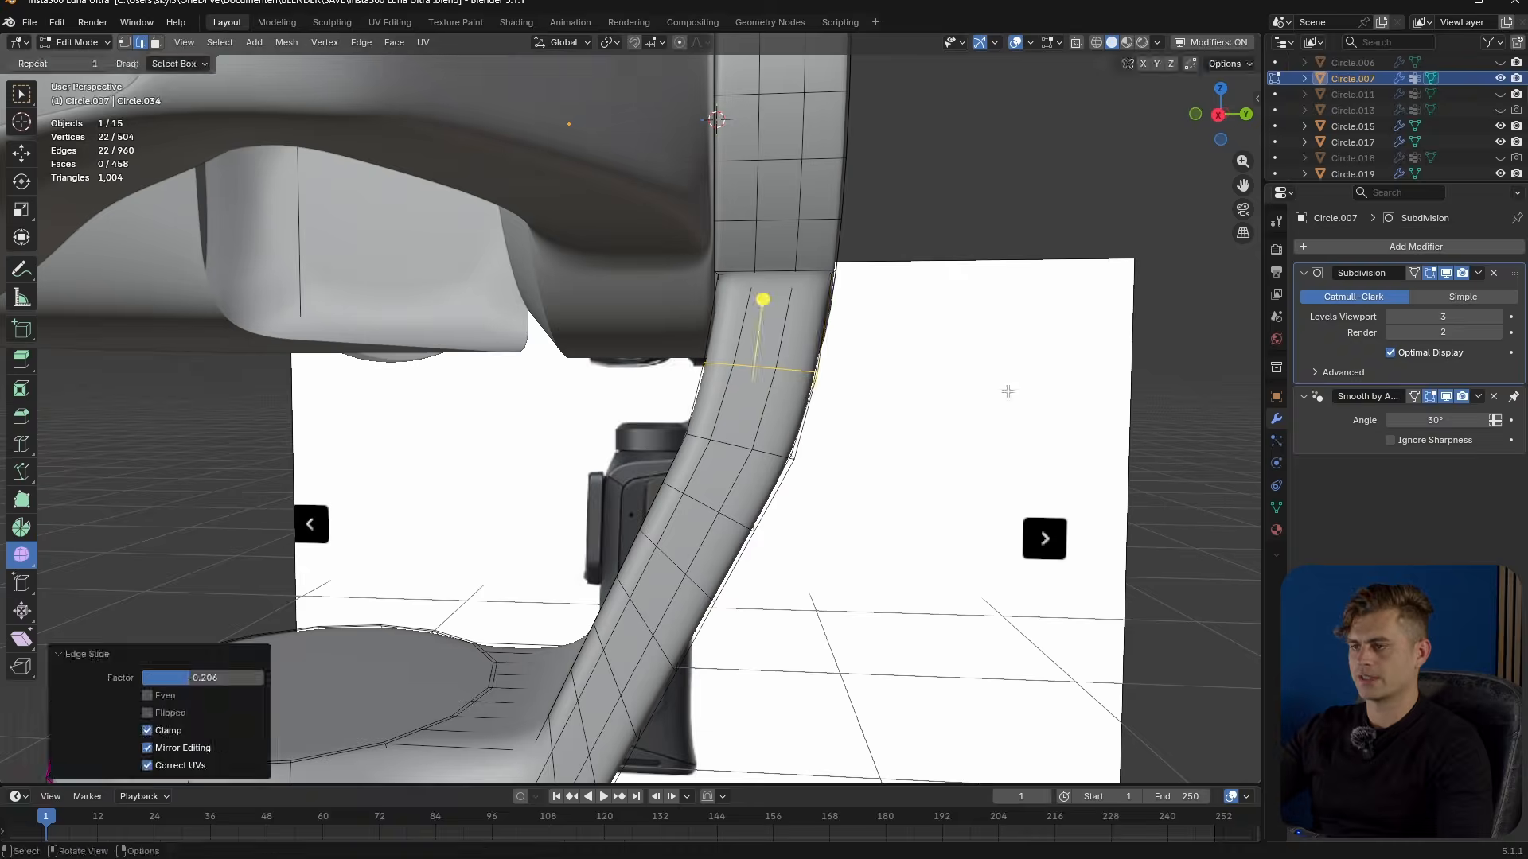
- Slide the second edge loop below the hub along the arm to even out the upper bend
middle_drag(1005, 392, 822, 419)
alt+click(788, 439)
key(g)
key(g)
click(809, 436)
- Slide the first edge loop below the hub slightly along the arm to refine the upper bend
alt+click(802, 369)
key(f)
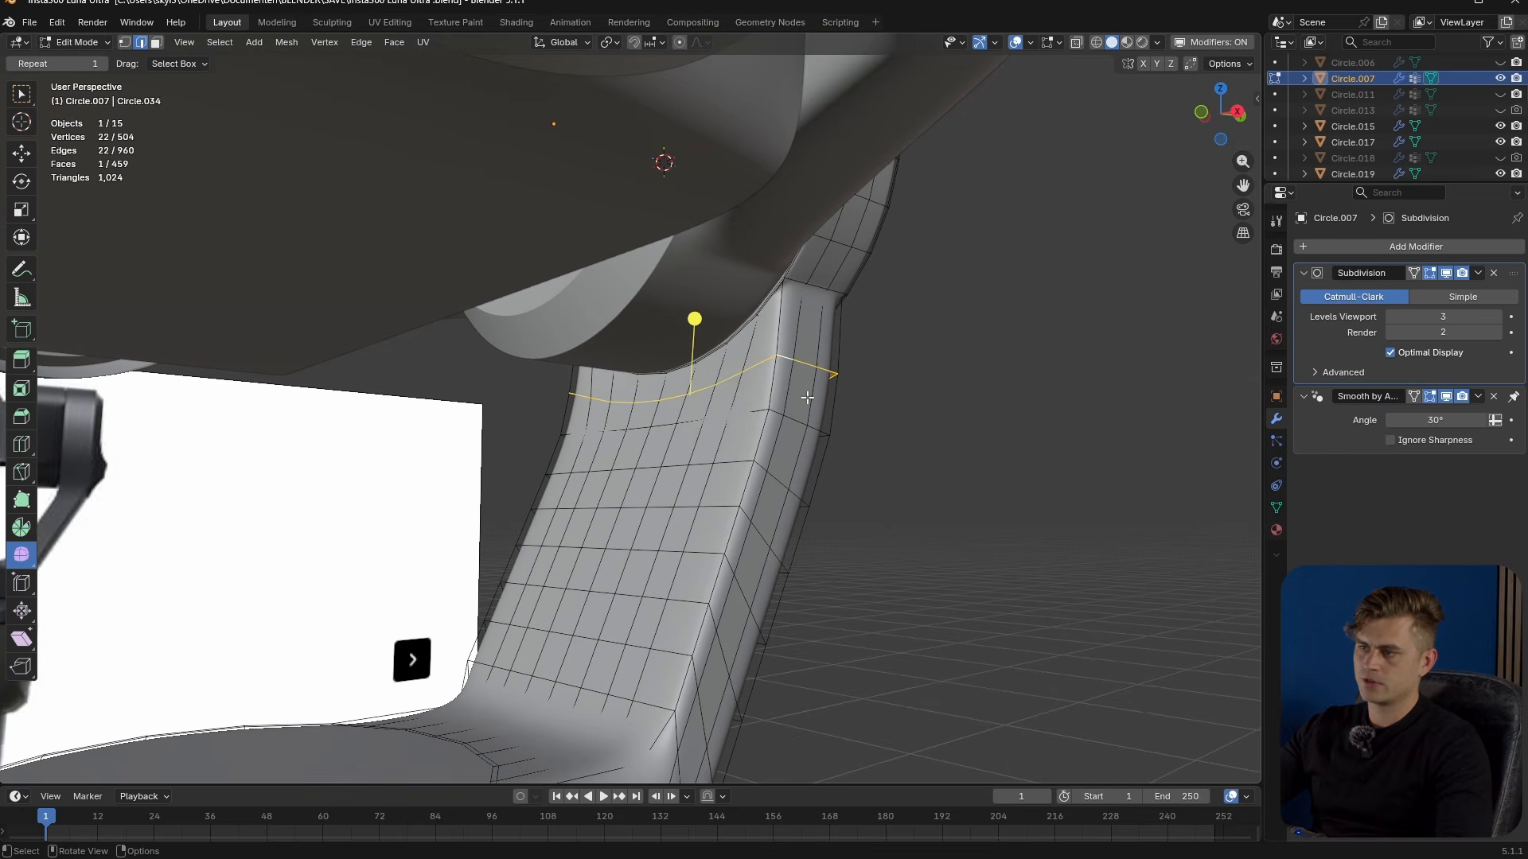
key(g)
key(g)
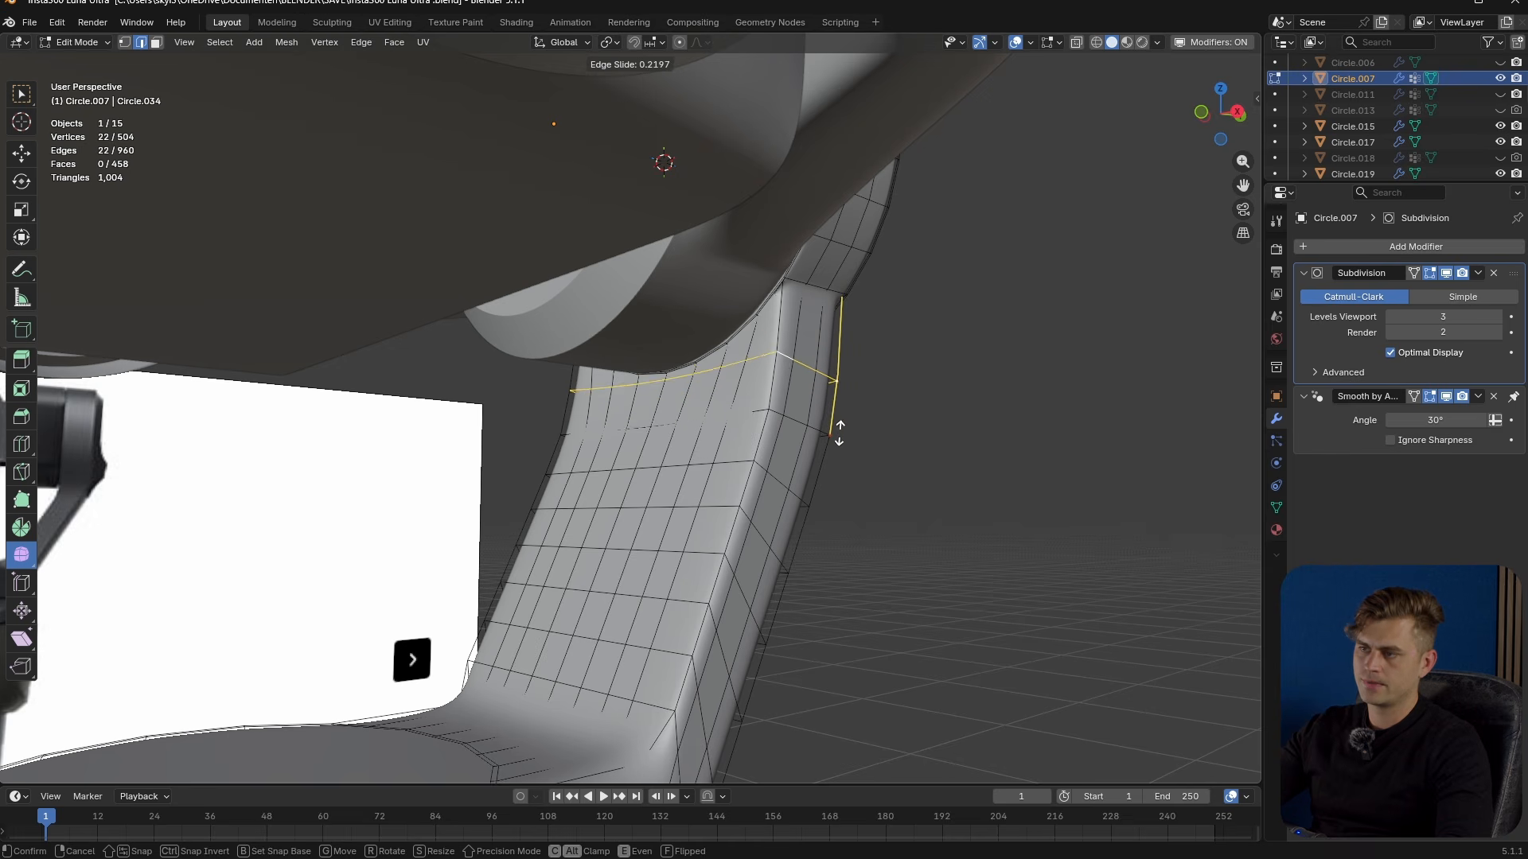
click(870, 447)
- Flatten the arm's rear faces, from below the hub to the base disc, with LoopTools Flatten
middle_drag(870, 447, 604, 334)
key(3)
click(568, 316)
ctrl+click(792, 351)
ctrl+click(771, 738)
ctrl+click(542, 709)
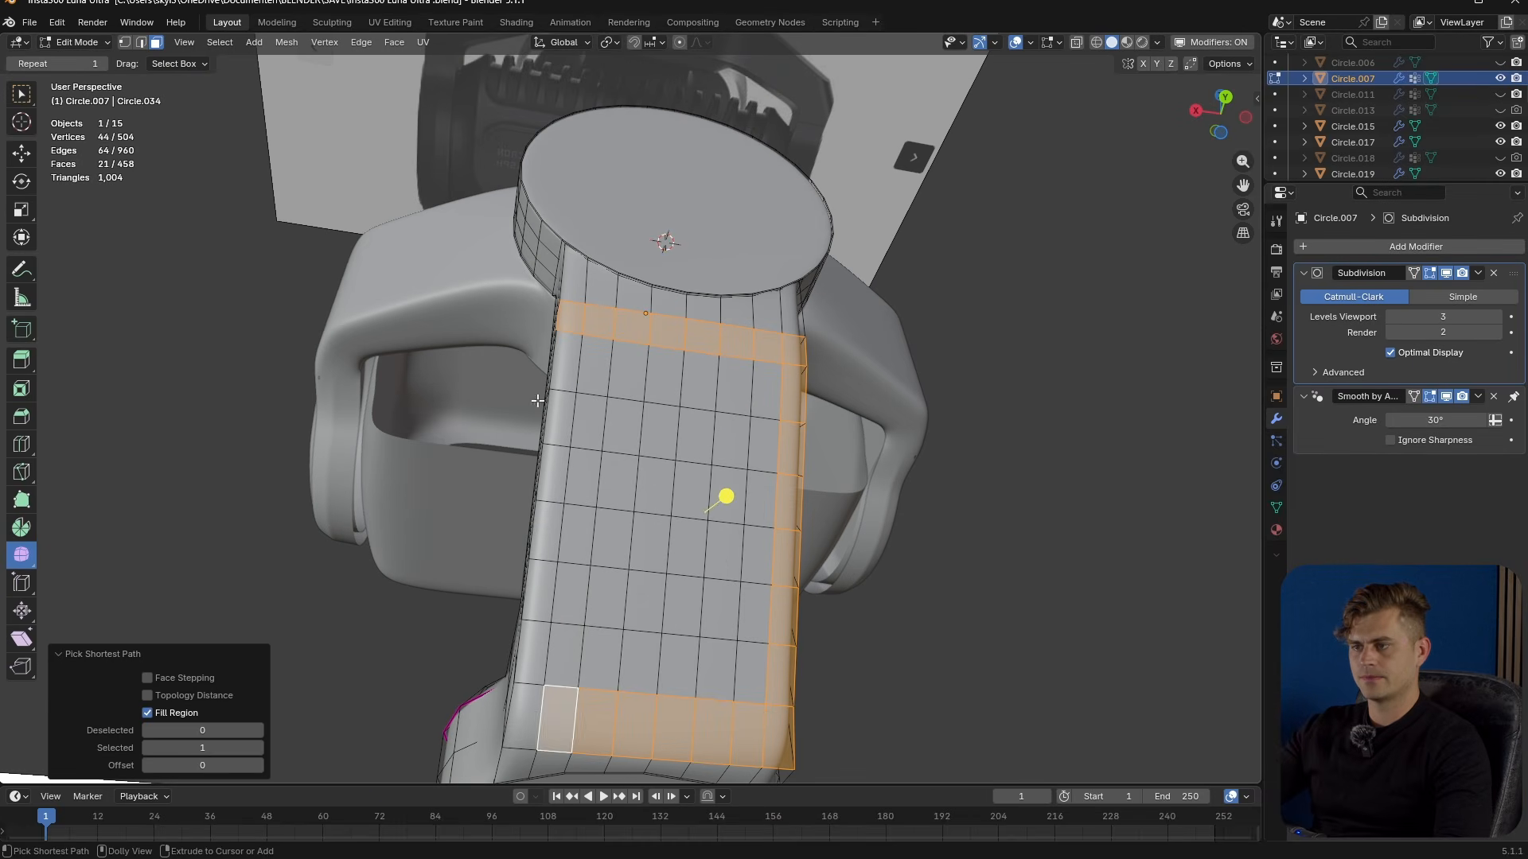
ctrl+click(565, 362)
ctrl+click(613, 637)
middle_drag(613, 636, 740, 581)
right_click(745, 578)
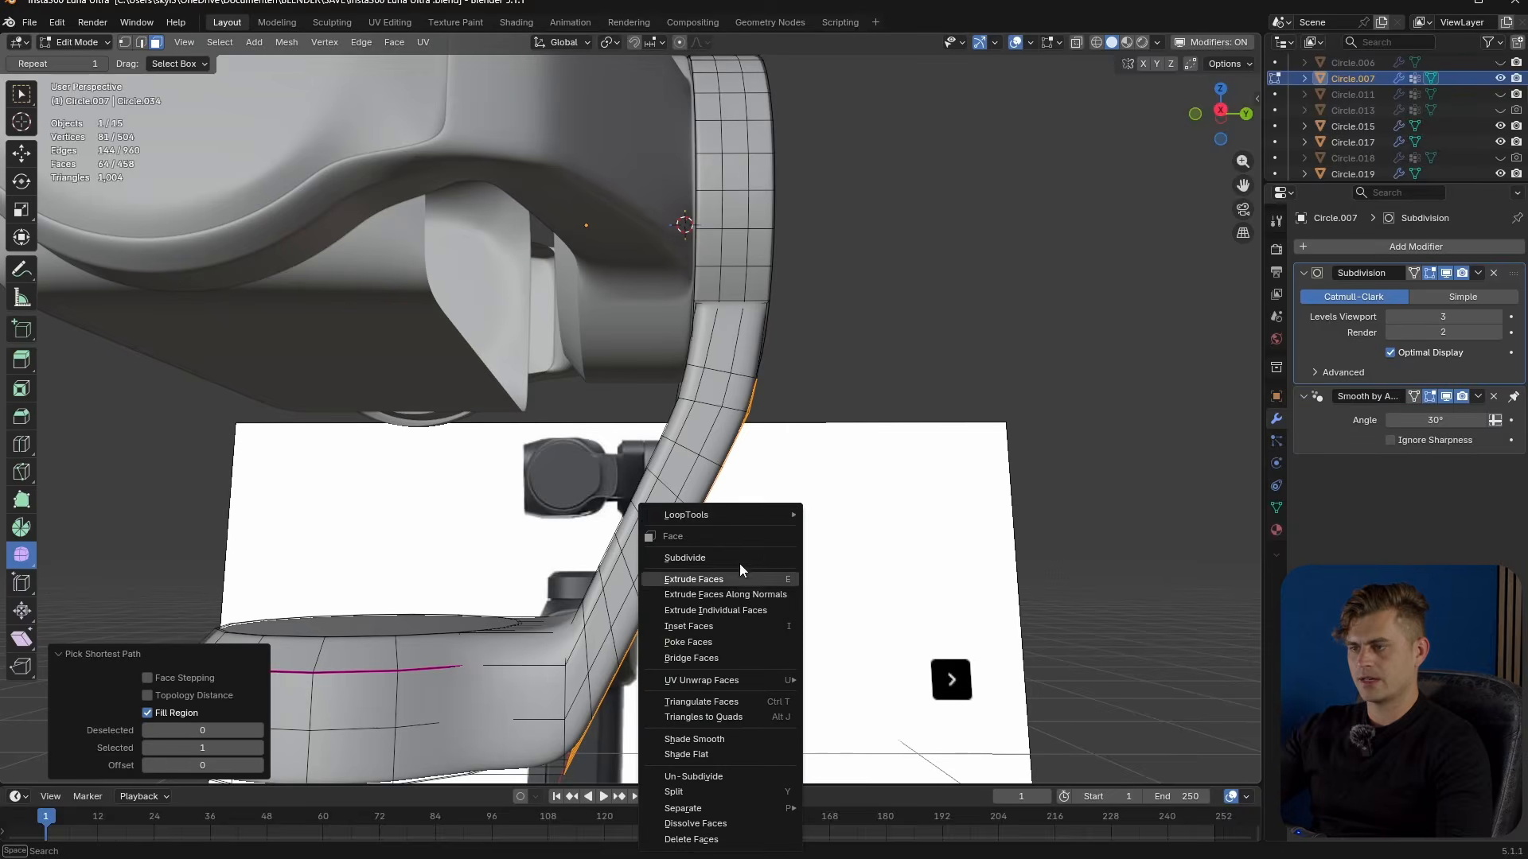
mouse_move(738, 516)
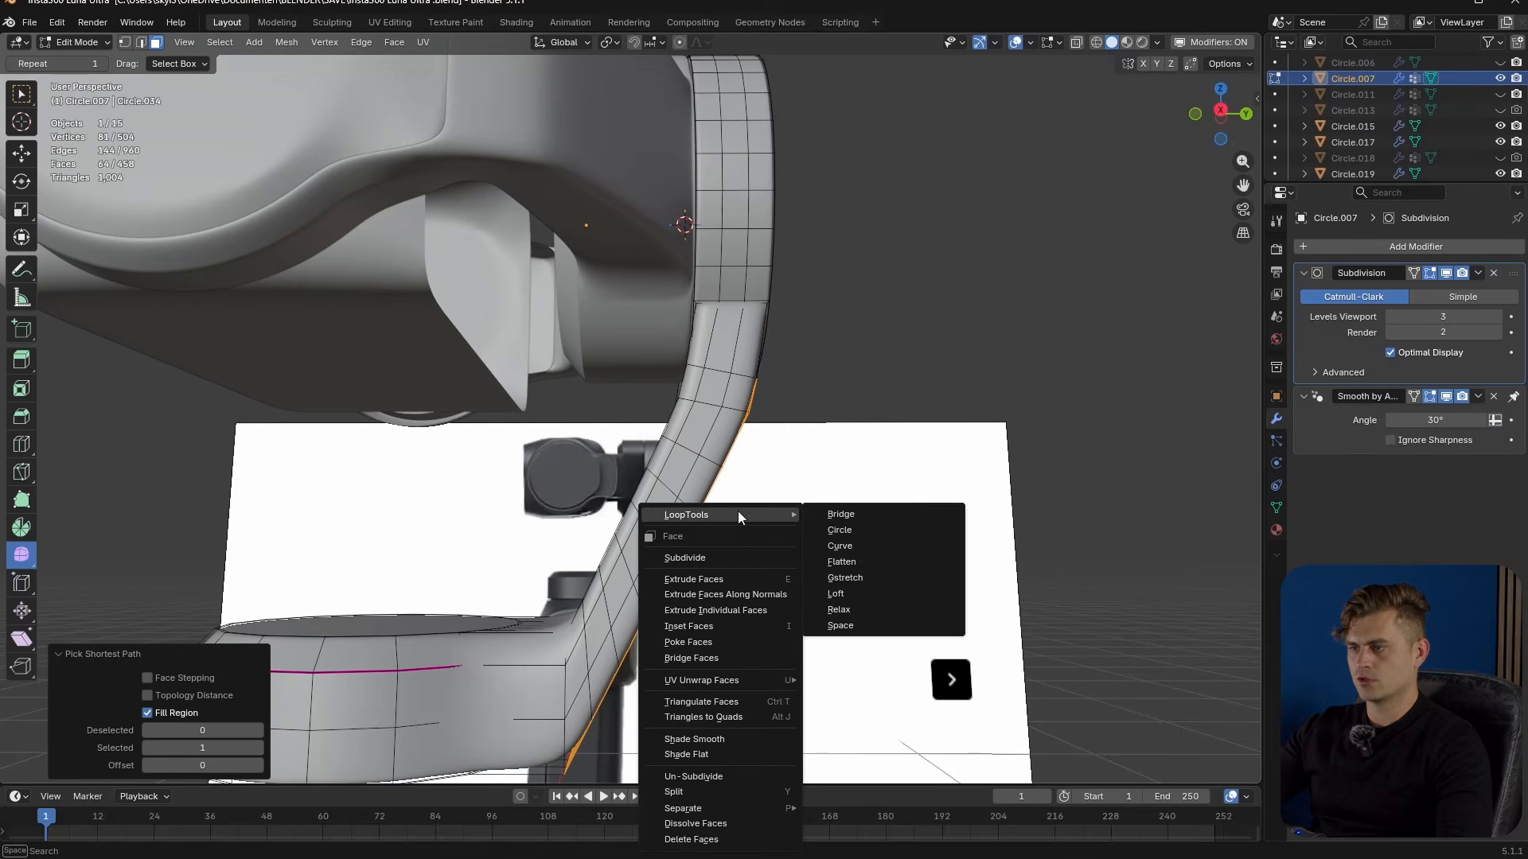
click(872, 565)
- Move the flattened rear faces slightly outward in the side view to meet the reference arm's outline
alt+middle_drag(831, 569, 798, 521)
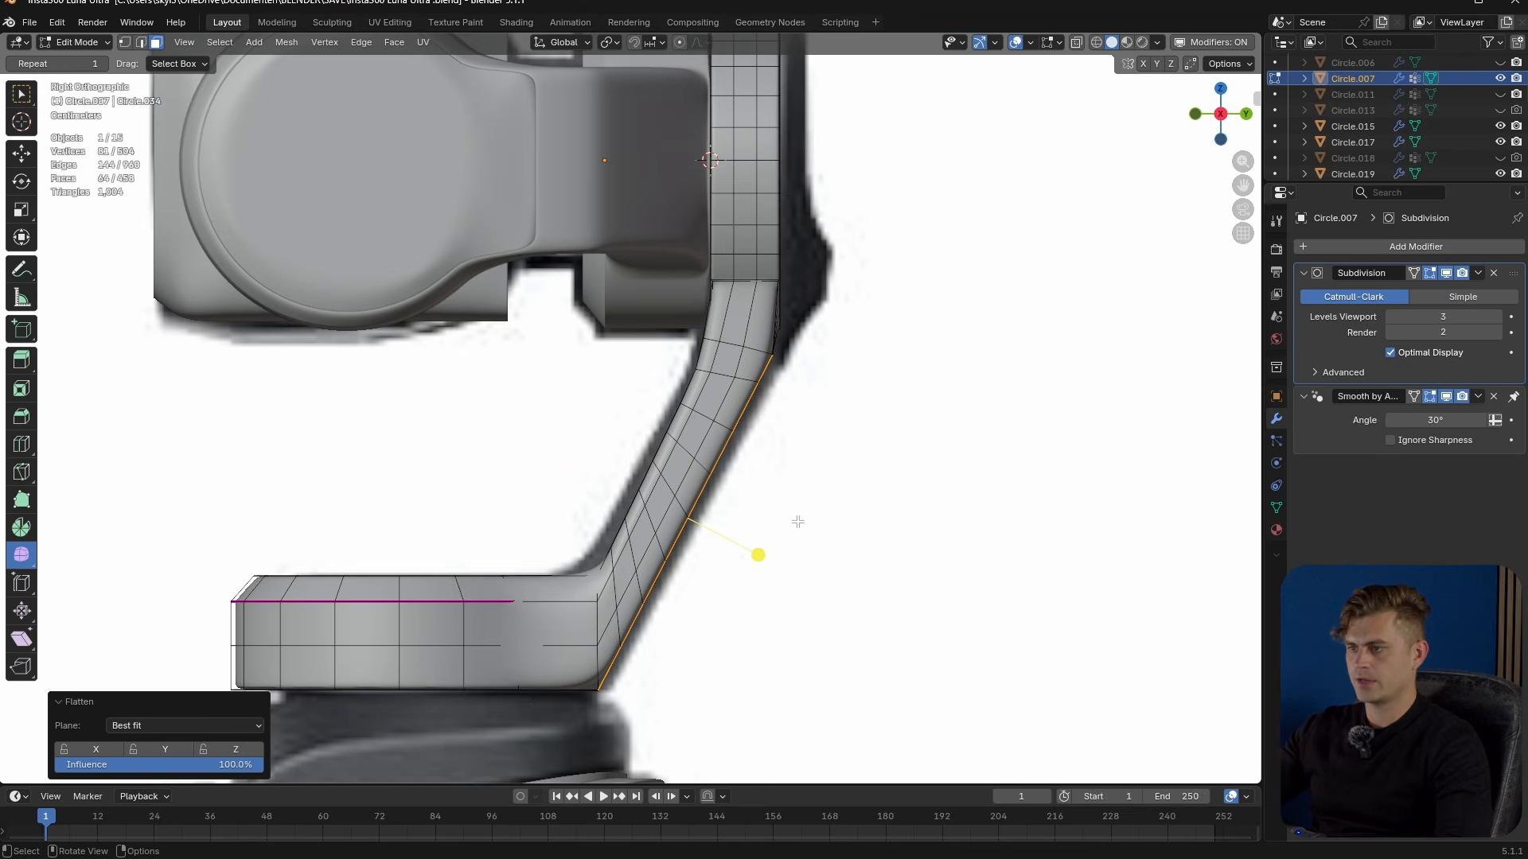
key(g)
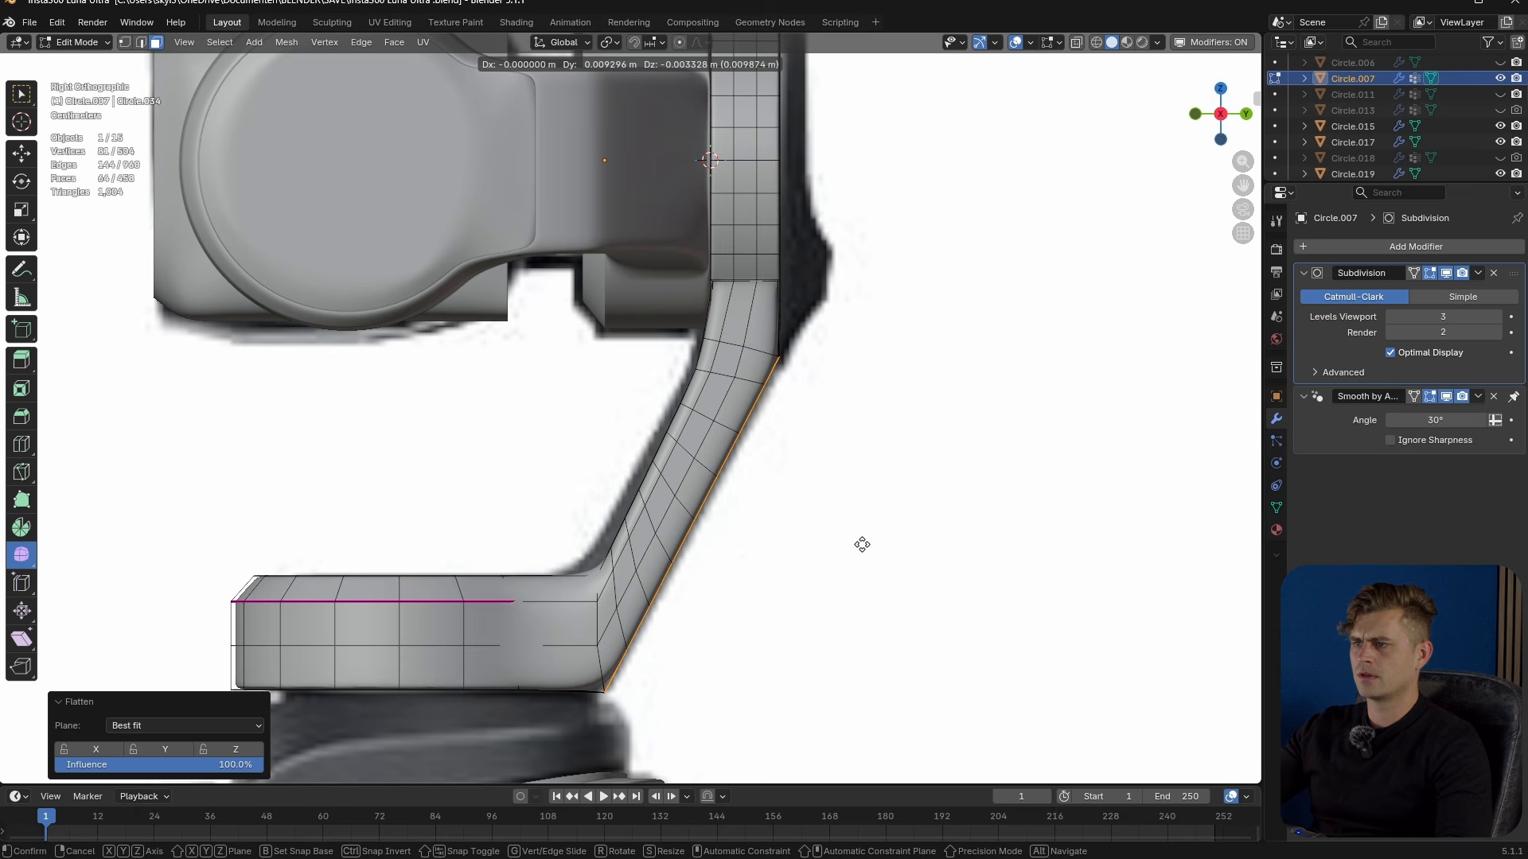
click(844, 543)
- Flatten the arm's front face patch between the hub and the base disc with LoopTools Flatten
middle_drag(752, 513, 820, 480)
click(744, 352)
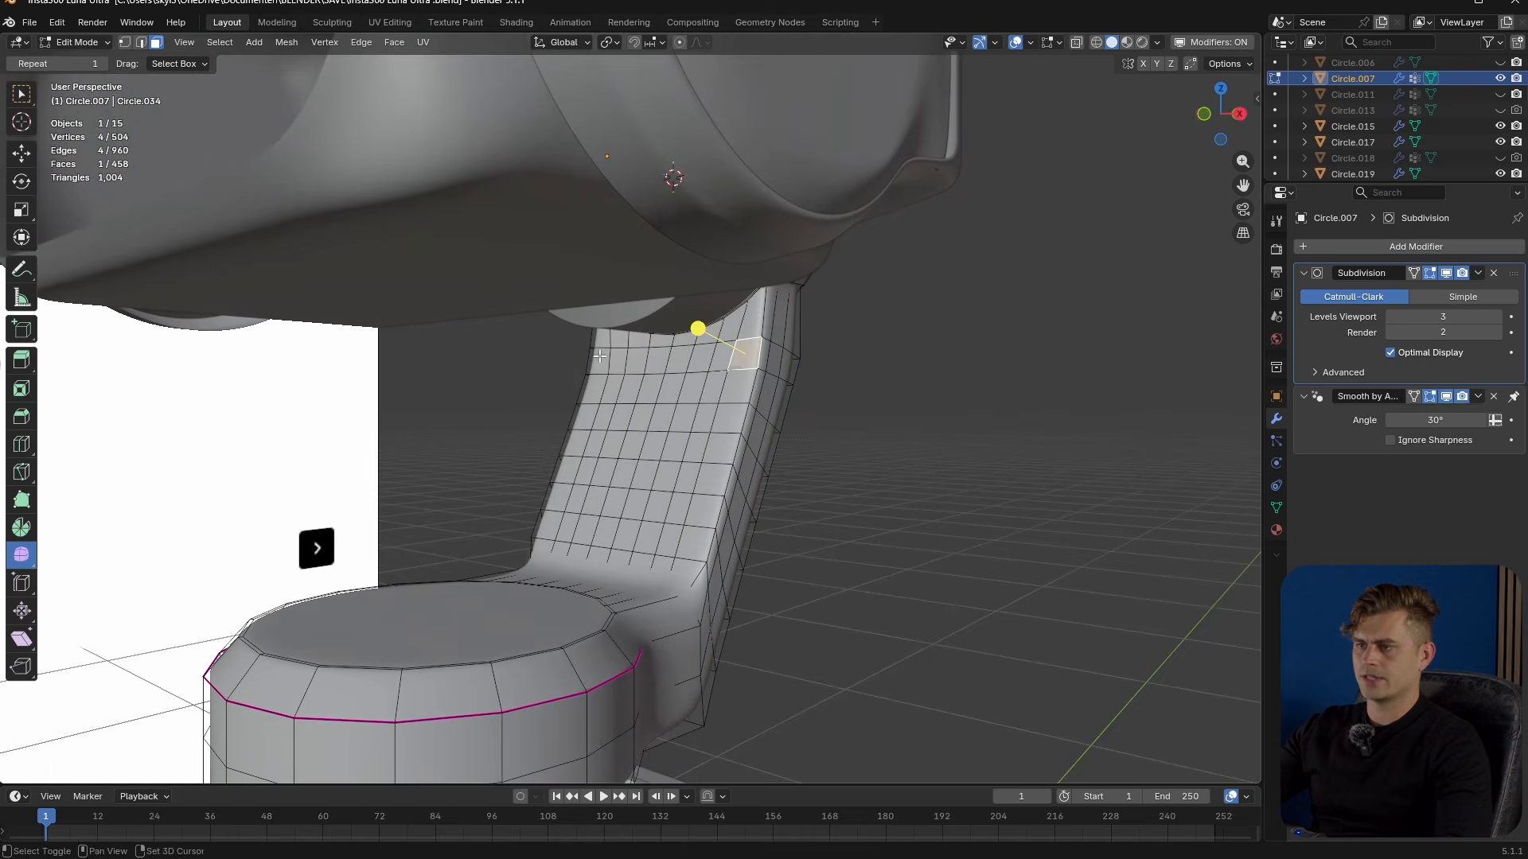
ctrl+click(599, 358)
ctrl+shift+click(716, 549)
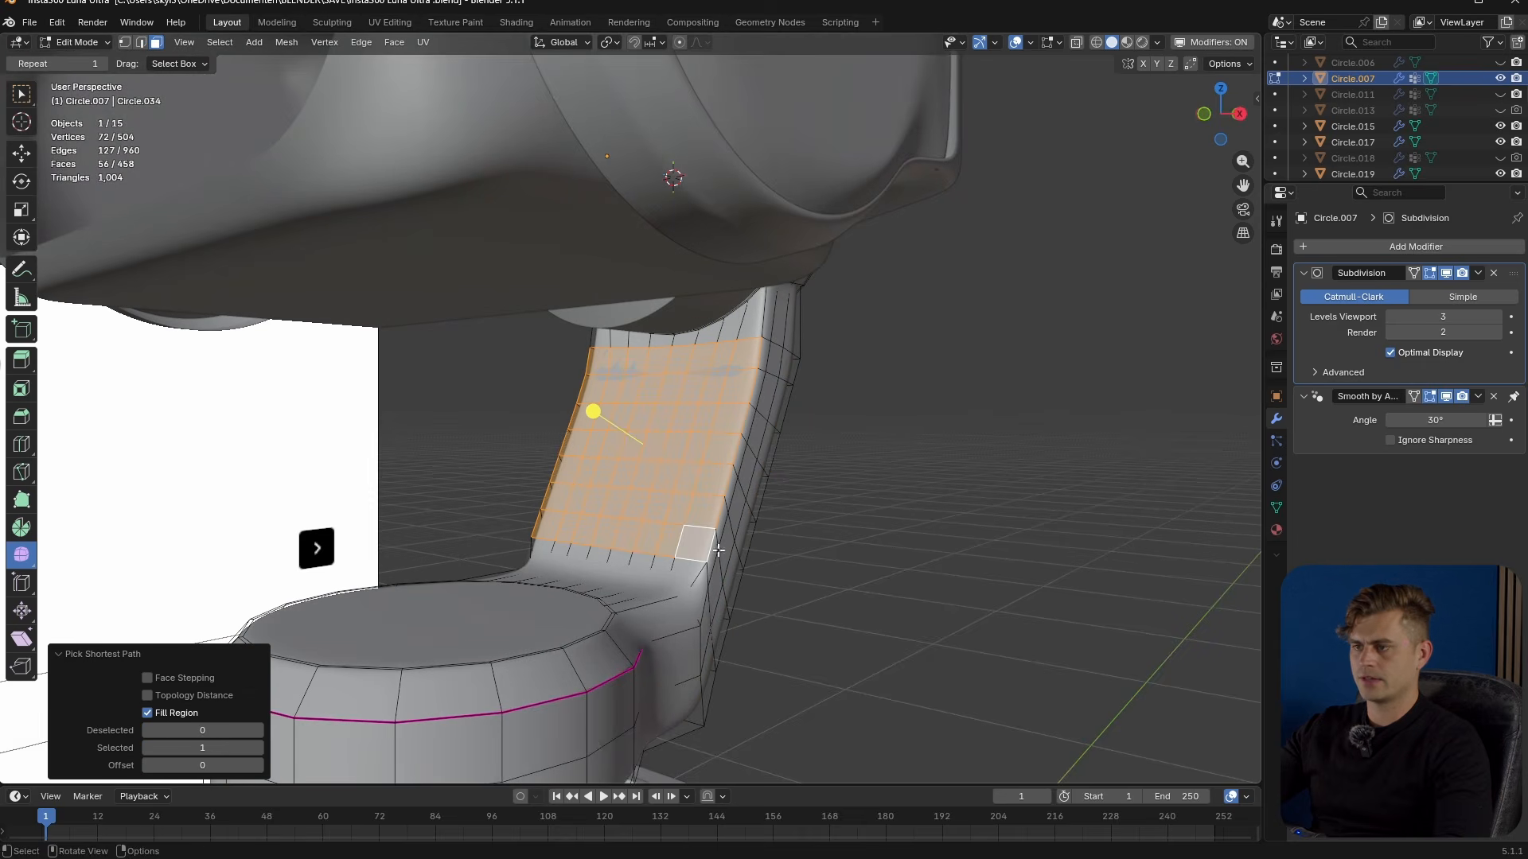
right_click(761, 557)
mouse_move(745, 518)
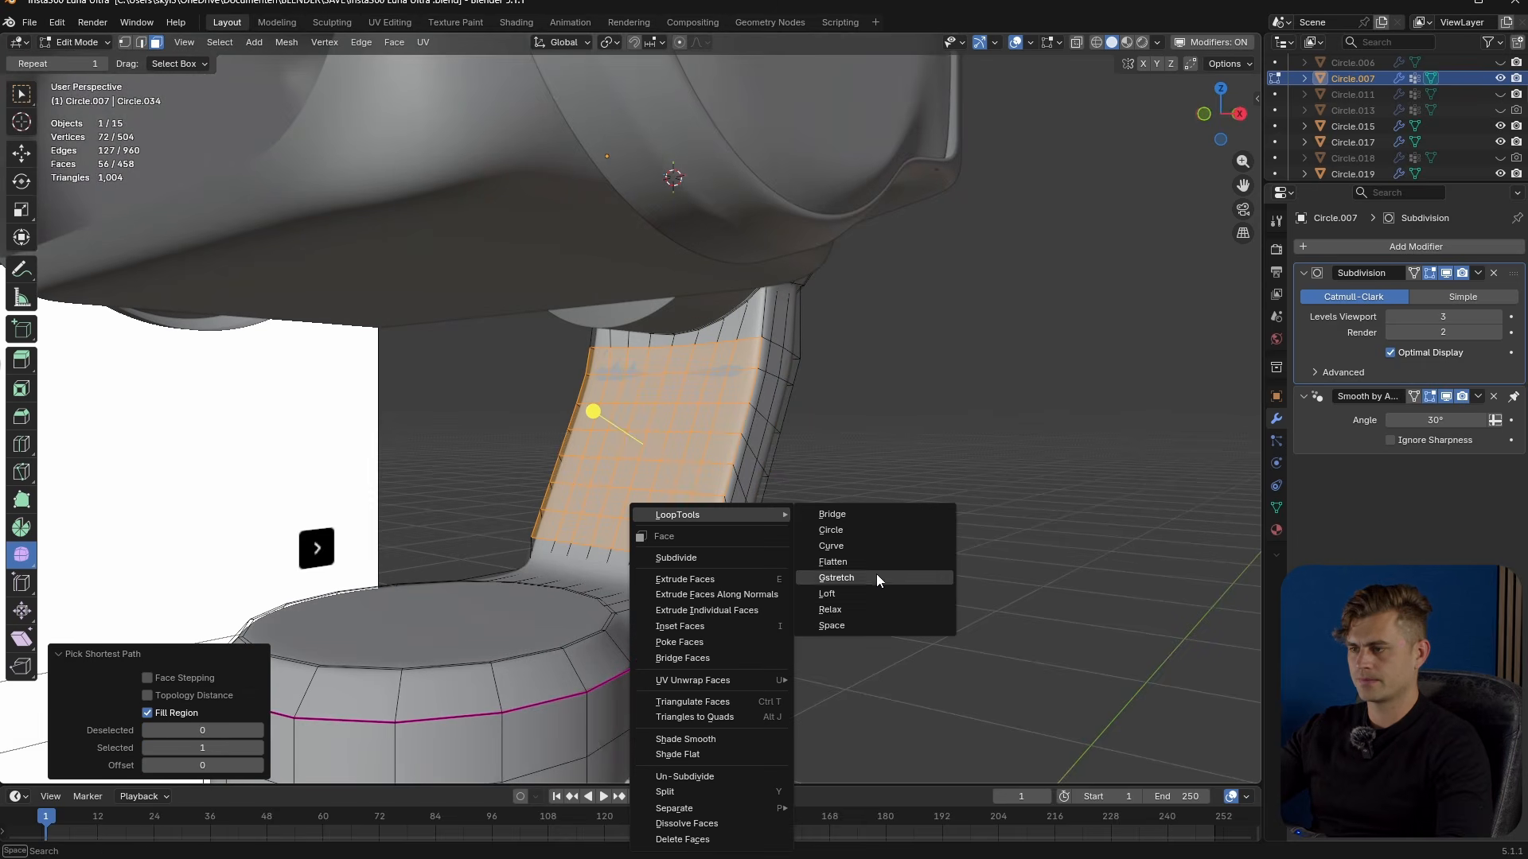
click(860, 562)
- Move the flattened front faces about -0.0042 m in Y and 0.0009 m in Z, check the arm in Object Mode and save the file
middle_drag(859, 562, 760, 565)
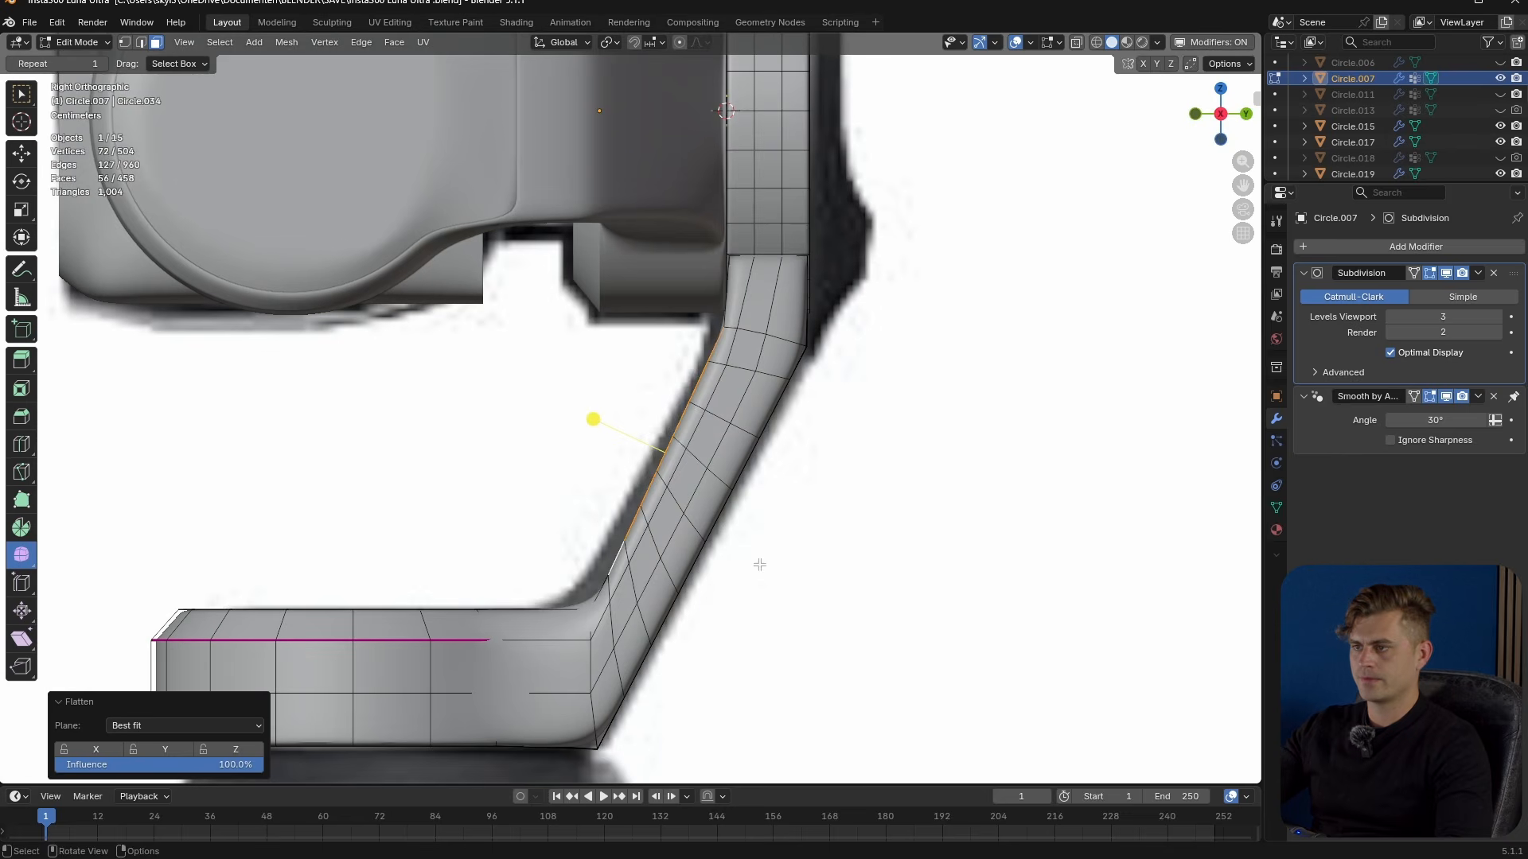
key(g)
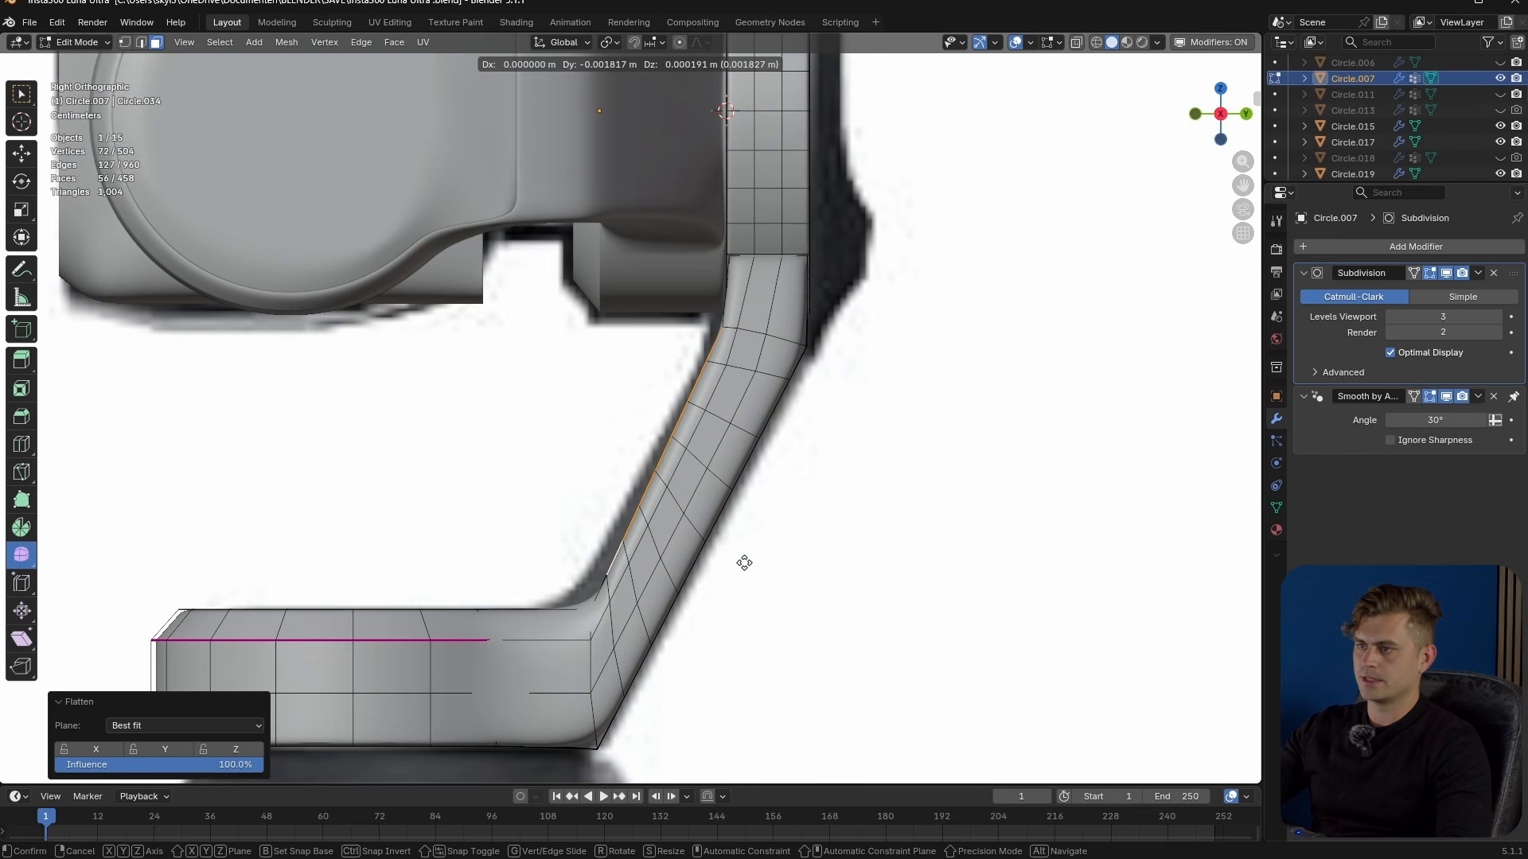
click(724, 557)
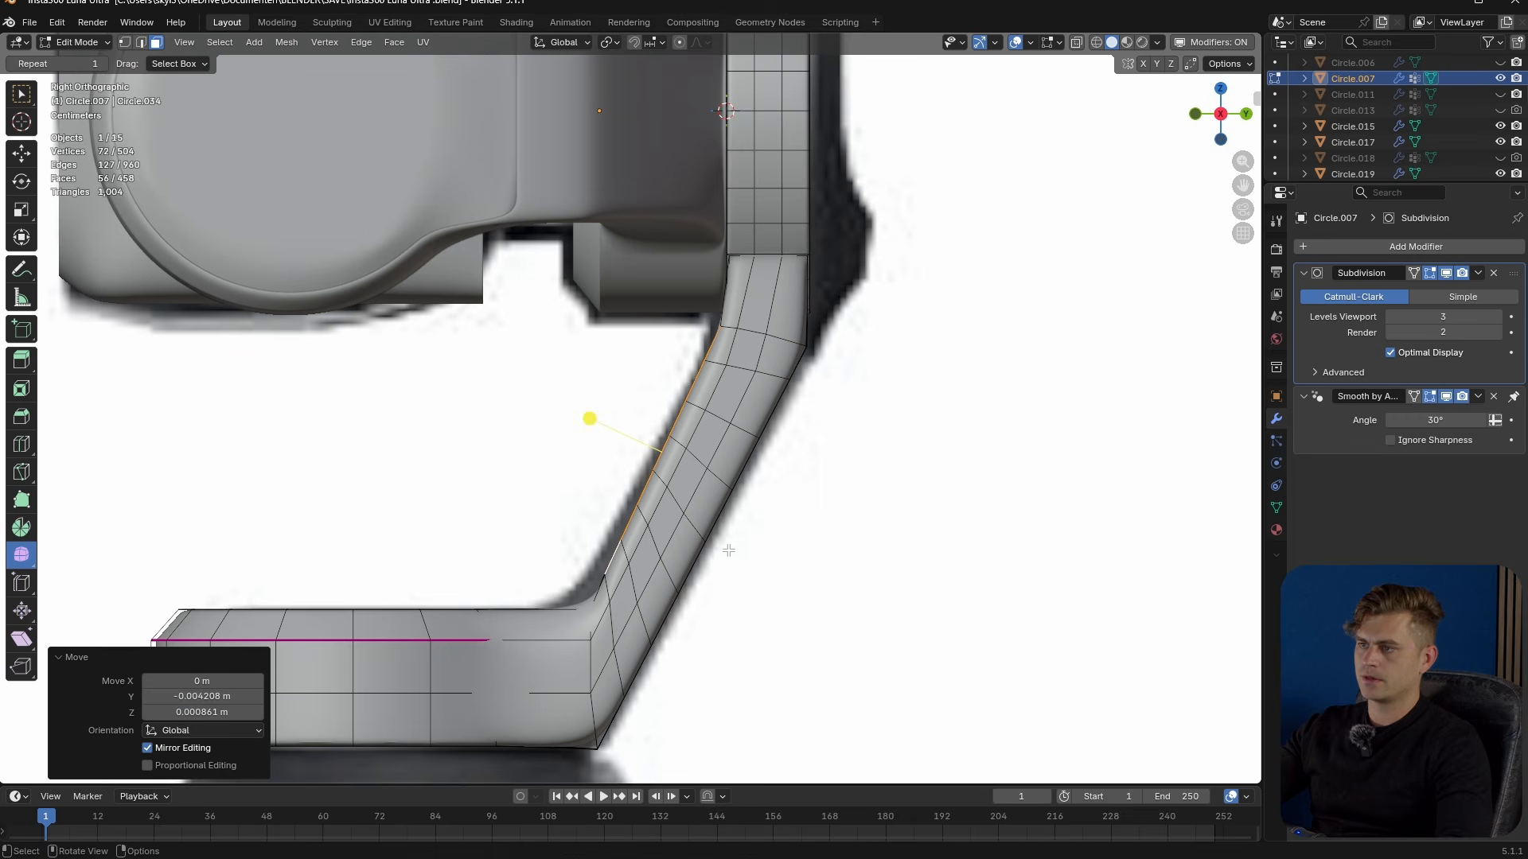
key(Tab)
middle_drag(691, 564, 856, 588)
key(ctrl+s)
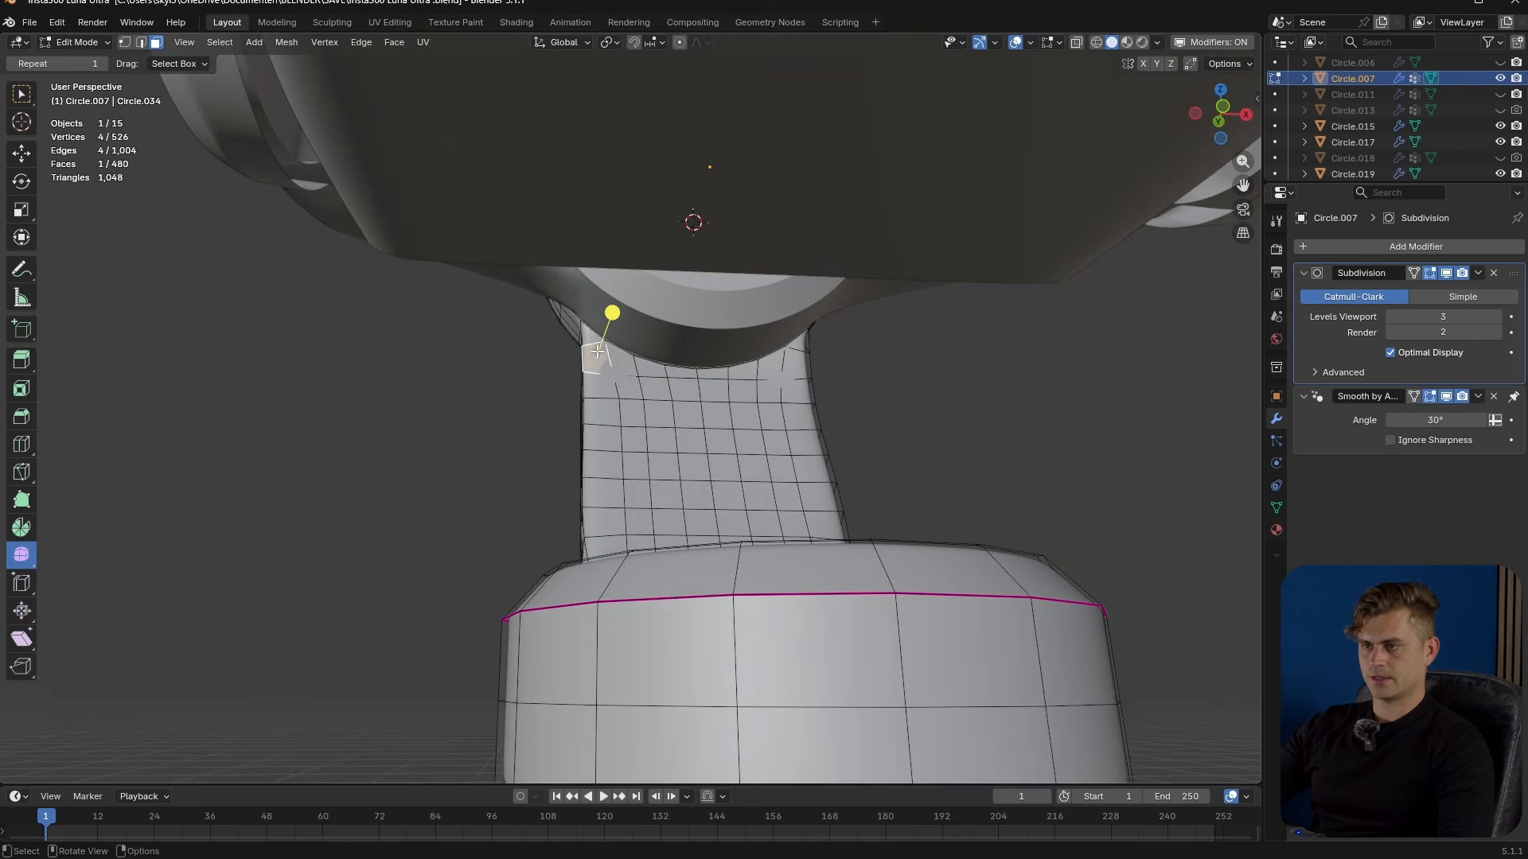
- Reflatten the arm's full-width front faces, from just below the hub to just above the base disc, with LoopTools Flatten
middle_drag(602, 352, 734, 419)
ctrl+shift+click(852, 577)
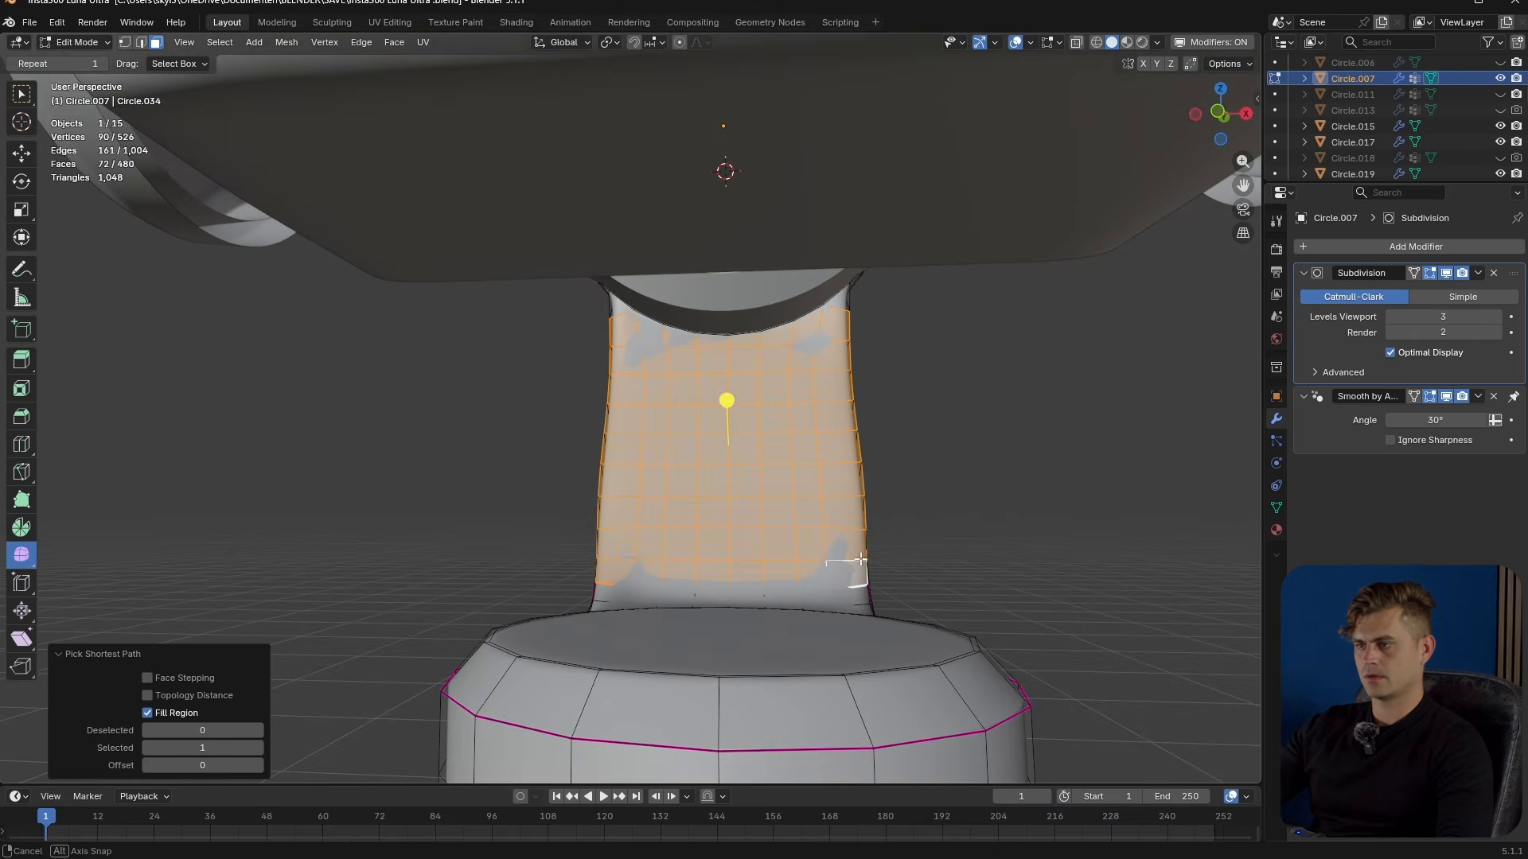
middle_drag(852, 578, 731, 525)
right_click(731, 525)
mouse_move(732, 521)
click(824, 562)
- Move the reflattened front faces in the side view to line up with the reference arm's front outline
middle_drag(842, 563, 811, 569)
key(g)
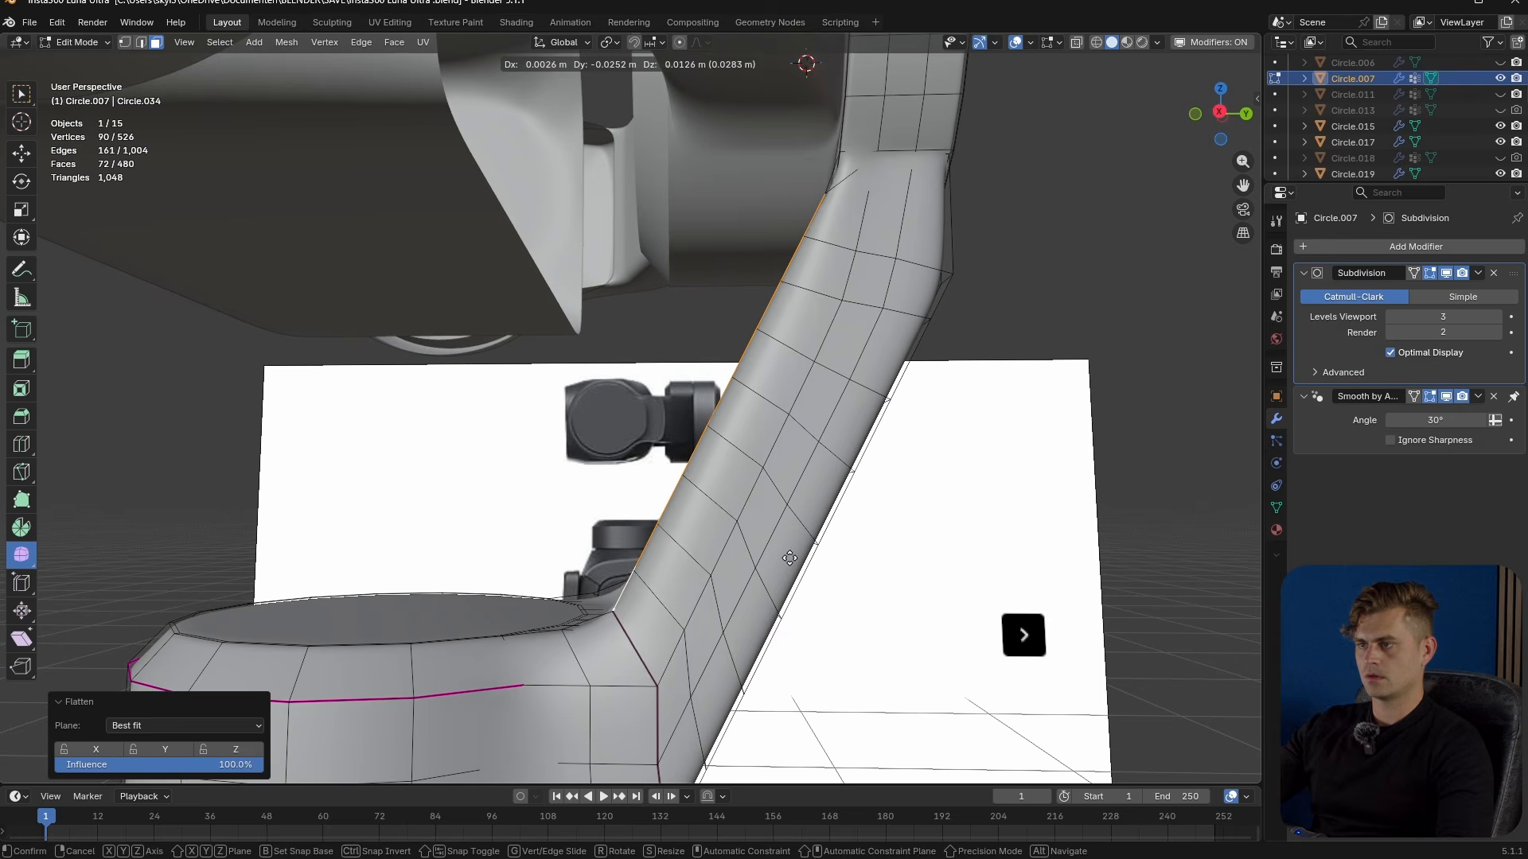
click(790, 558)
key(KP_3)
key(g)
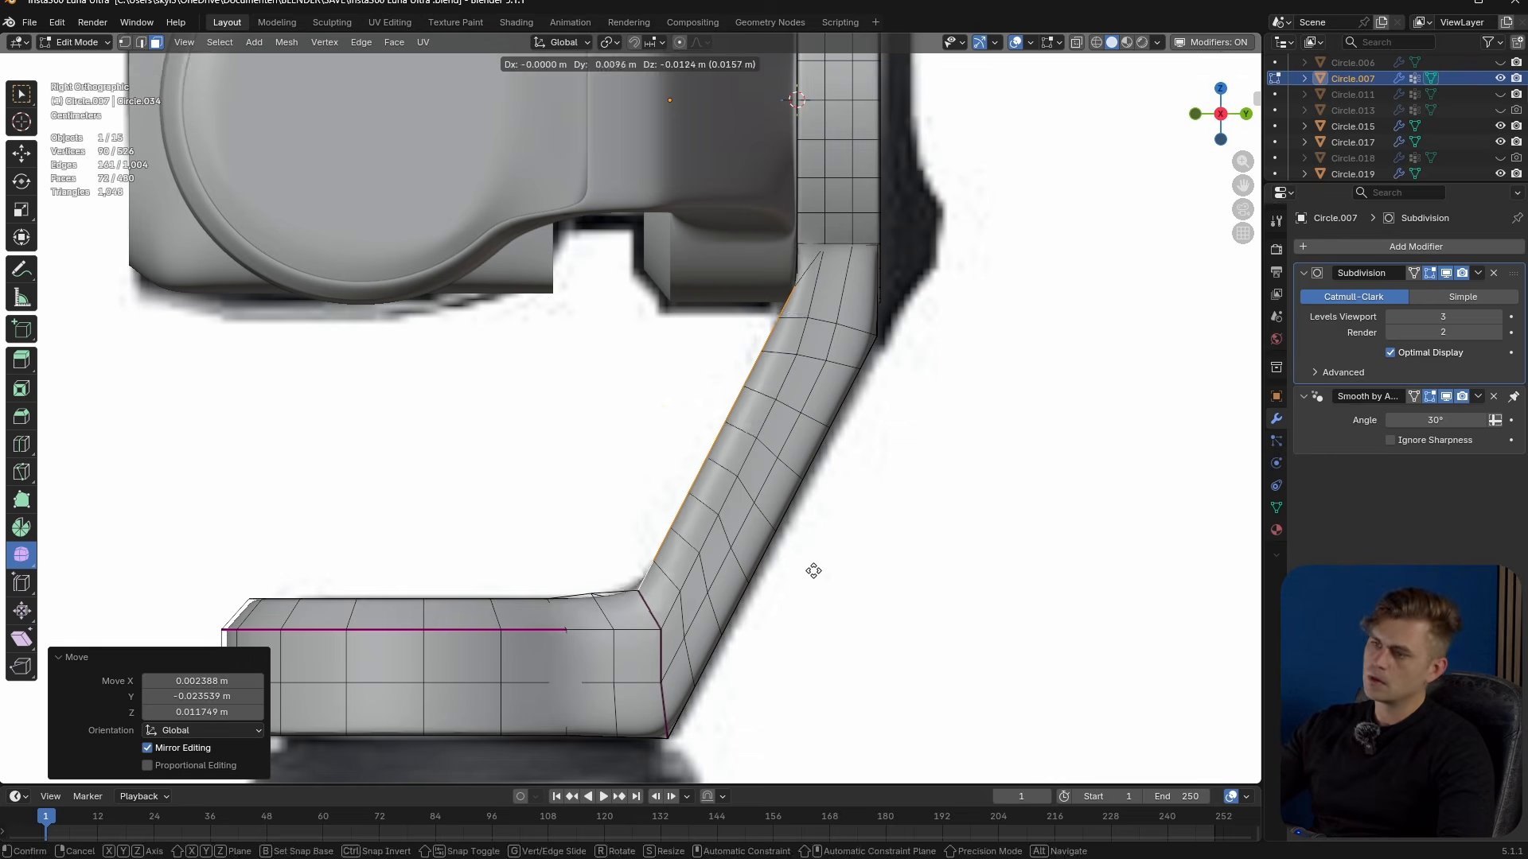
click(811, 560)
- Reflatten the arm's full-width rear faces, from the hub down to the base disc, with LoopTools Flatten
scroll(888, 384, down, 1)
middle_drag(778, 396, 783, 388)
click(667, 298)
ctrl+click(822, 313)
shift+middle_drag(822, 314, 796, 213)
ctrl+shift+click(498, 609)
right_click(611, 509)
mouse_move(610, 509)
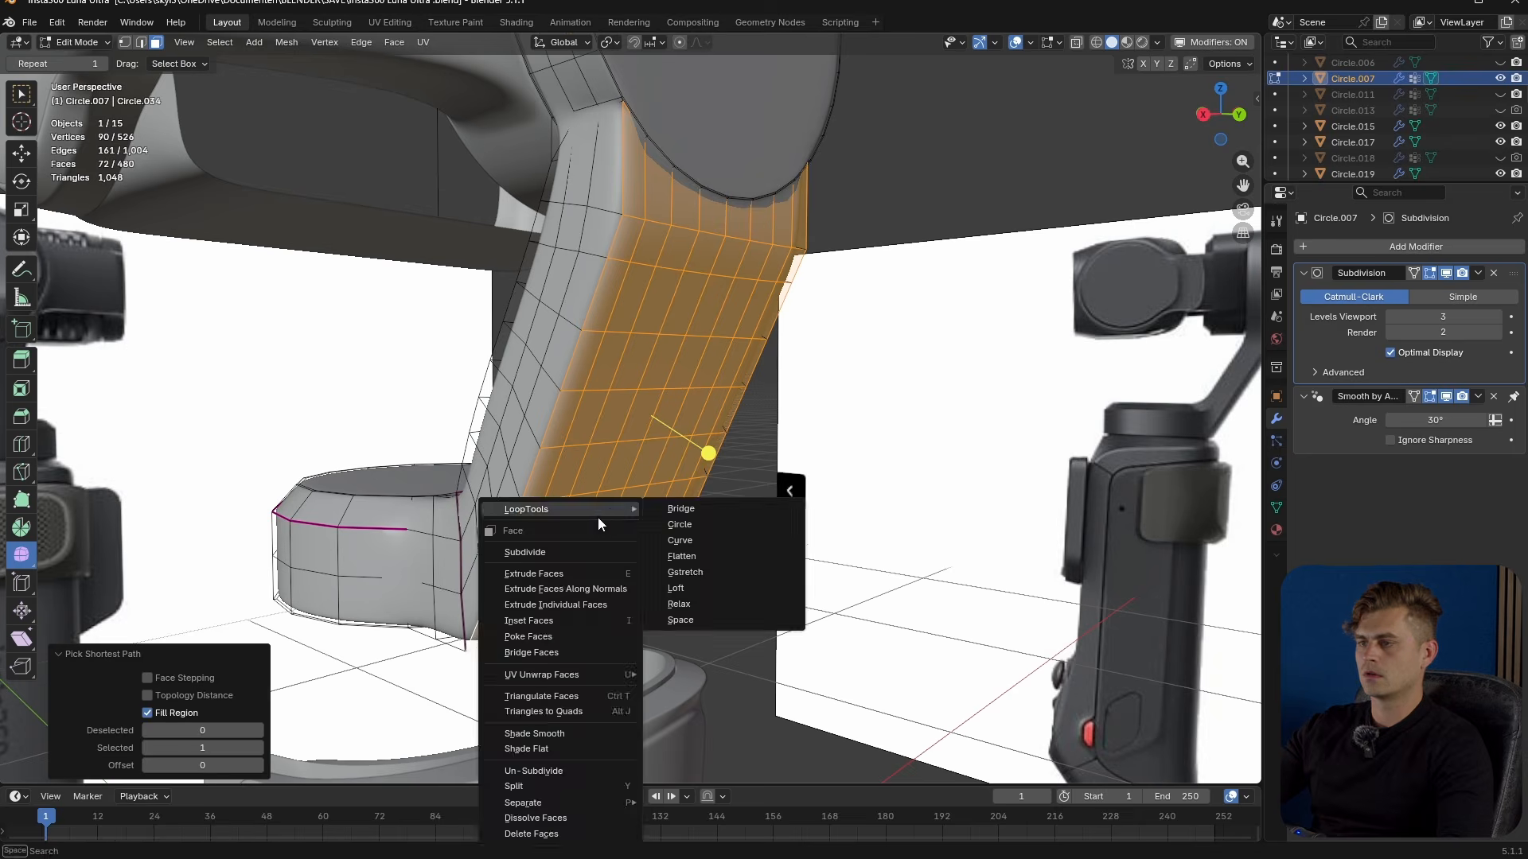
click(700, 555)
- Scale the rear faces to 0.920, then fine-tune their scale and position against the reference arm's rear outline
middle_drag(706, 515, 767, 522)
key(KP_3)
key(s)
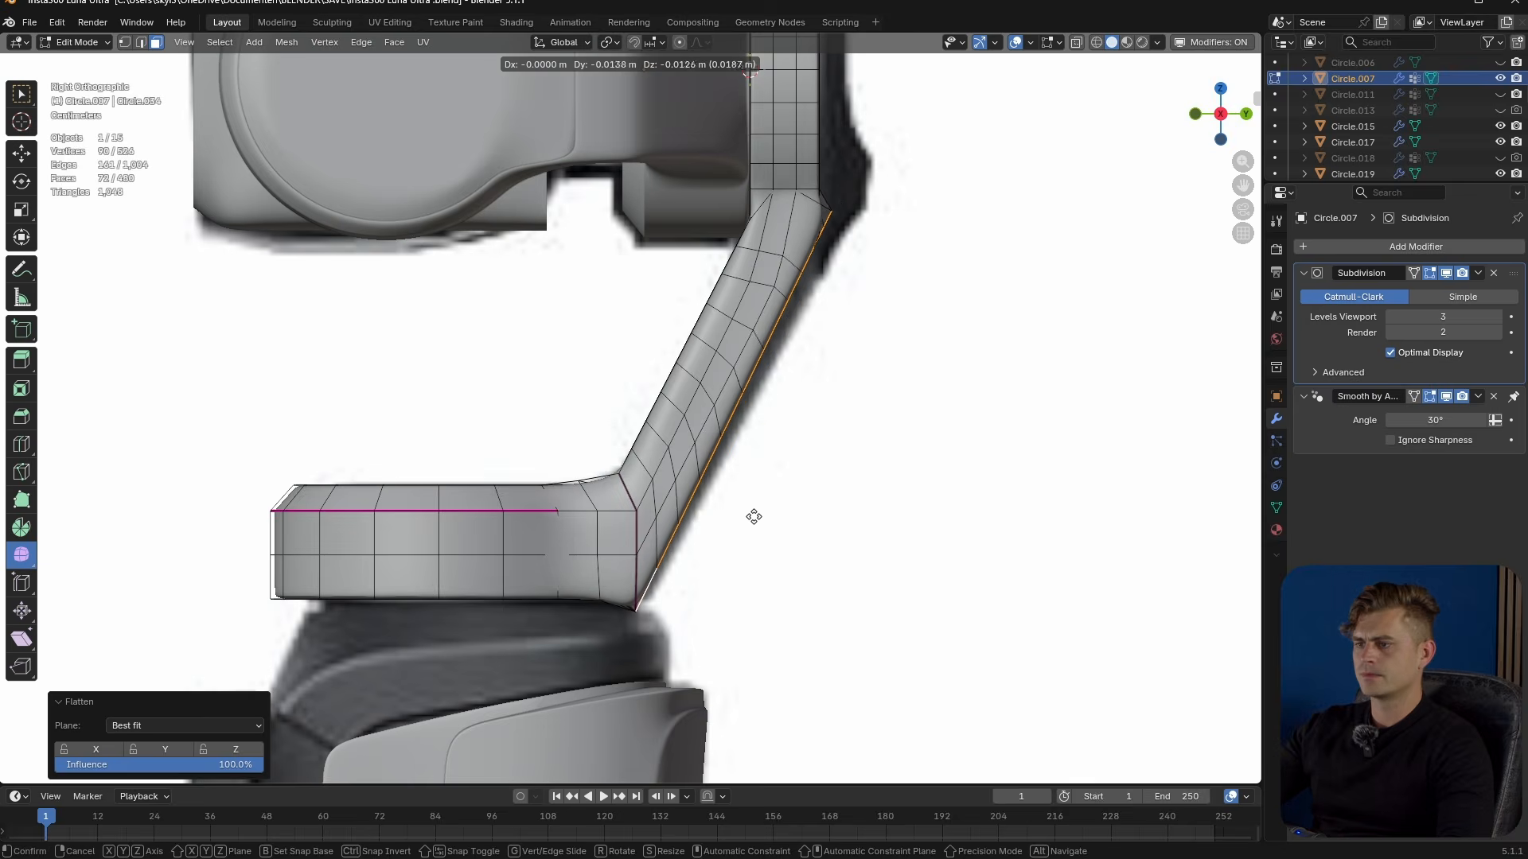
click(756, 521)
key(g)
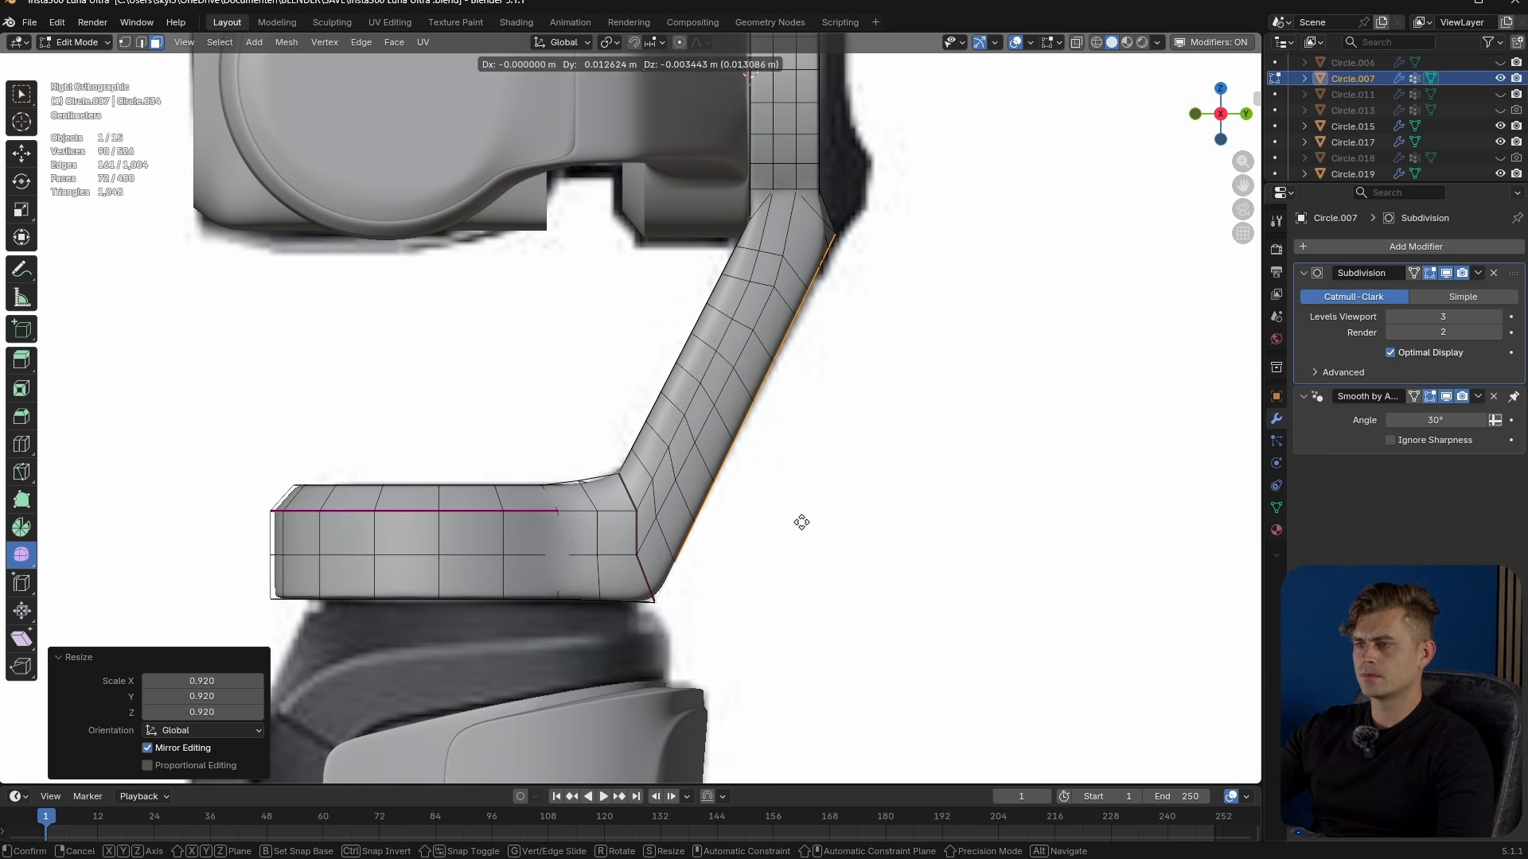
click(753, 540)
key(s)
click(764, 540)
key(g)
click(768, 535)
- Check the reshaped arm in Object Mode and save the file
mouse_move(768, 535)
middle_down()
mouse_move(685, 535)
mouse_move(723, 521)
mouse_move(644, 470)
mouse_move(809, 524)
mouse_move(791, 522)
middle_up()
key(Tab)
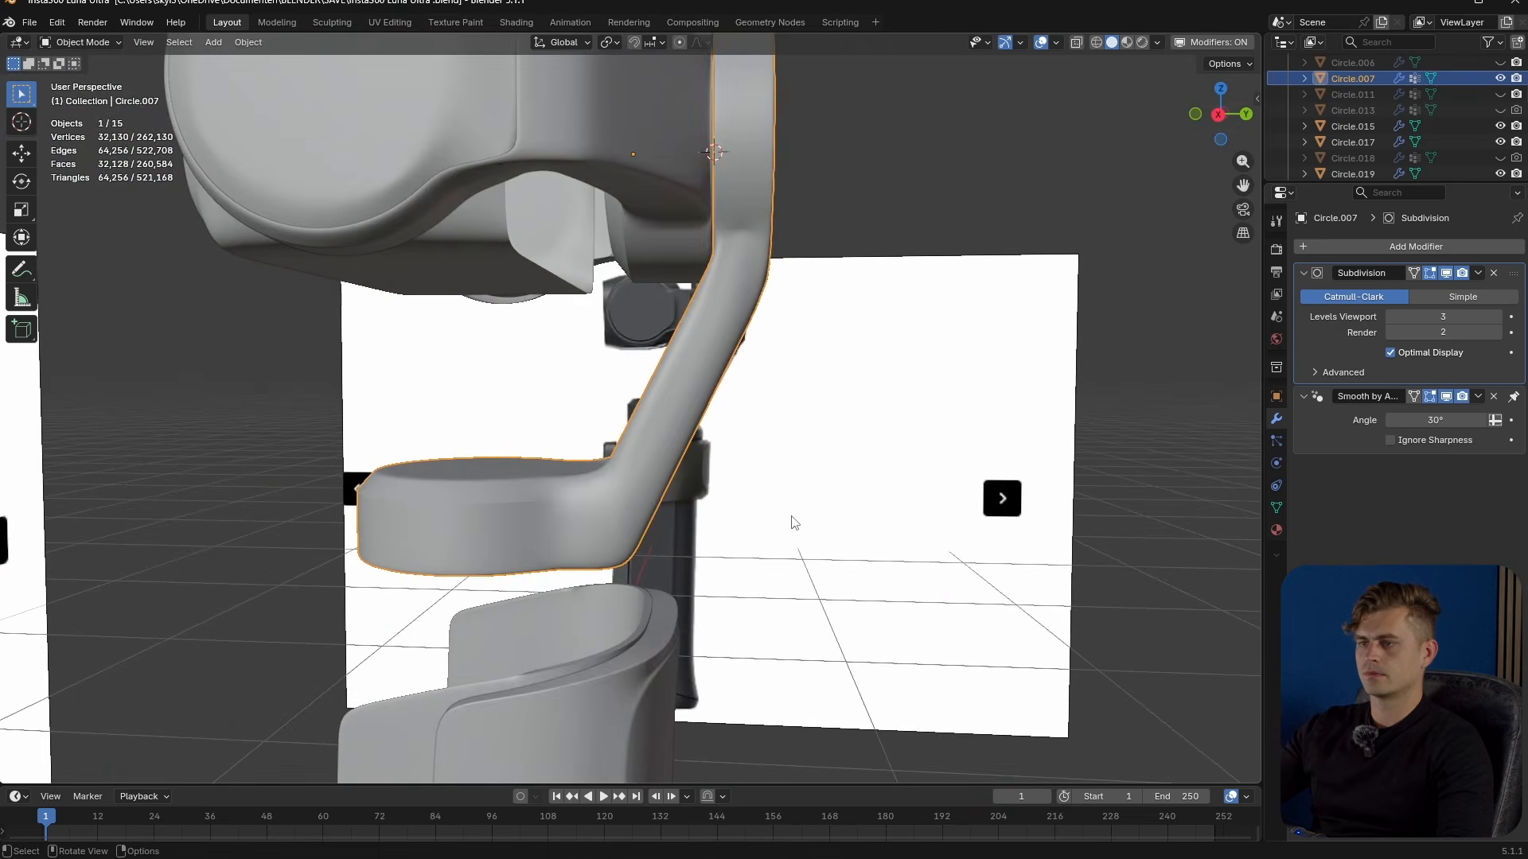
key(ctrl+s)
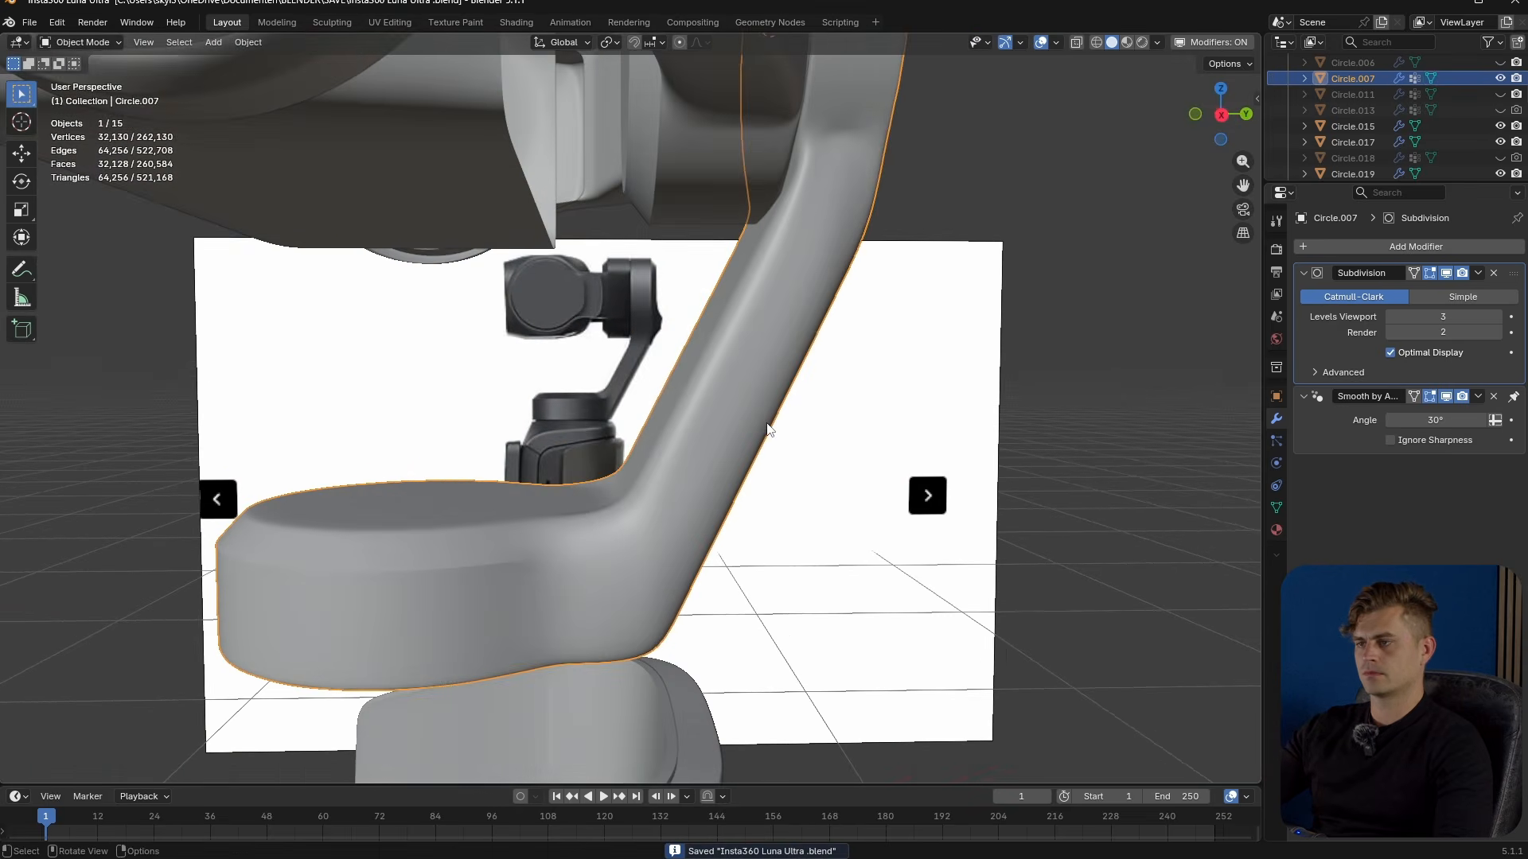
- Flatten one narrow side of the arm, from the hub to the base disc, to a scale of 0 along X
key(Tab)
middle_drag(767, 430, 637, 414)
click(656, 279)
ctrl+click(695, 318)
ctrl+shift+click(519, 591)
middle_drag(519, 590, 689, 557)
key(s)
key(x)
key(0)
key(Return)
key(Tab)
- Flatten another patch of the arm's faces just below the hub to a scale of 0 along X and check it in Object Mode
key(Tab)
click(696, 280)
ctrl+click(769, 320)
key(s)
key(x)
key(0)
key(Return)
key(Tab)
middle_drag(780, 338, 829, 372)
- Try flattening the side faces down to the base disc to a scale of 0 along X and inspect the joint below the hub
key(Tab)
scroll(828, 372, up, 1)
drag(832, 333, 1189, 420)
key(Tab)
middle_drag(983, 392, 579, 358)
key(Tab)
key(Tab)
key(Tab)
ctrl+shift+click(669, 580)
key(s)
key(x)
key(0)
key(Return)
key(Tab)
middle_drag(670, 575, 748, 315)
middle_drag(748, 315, 796, 350)
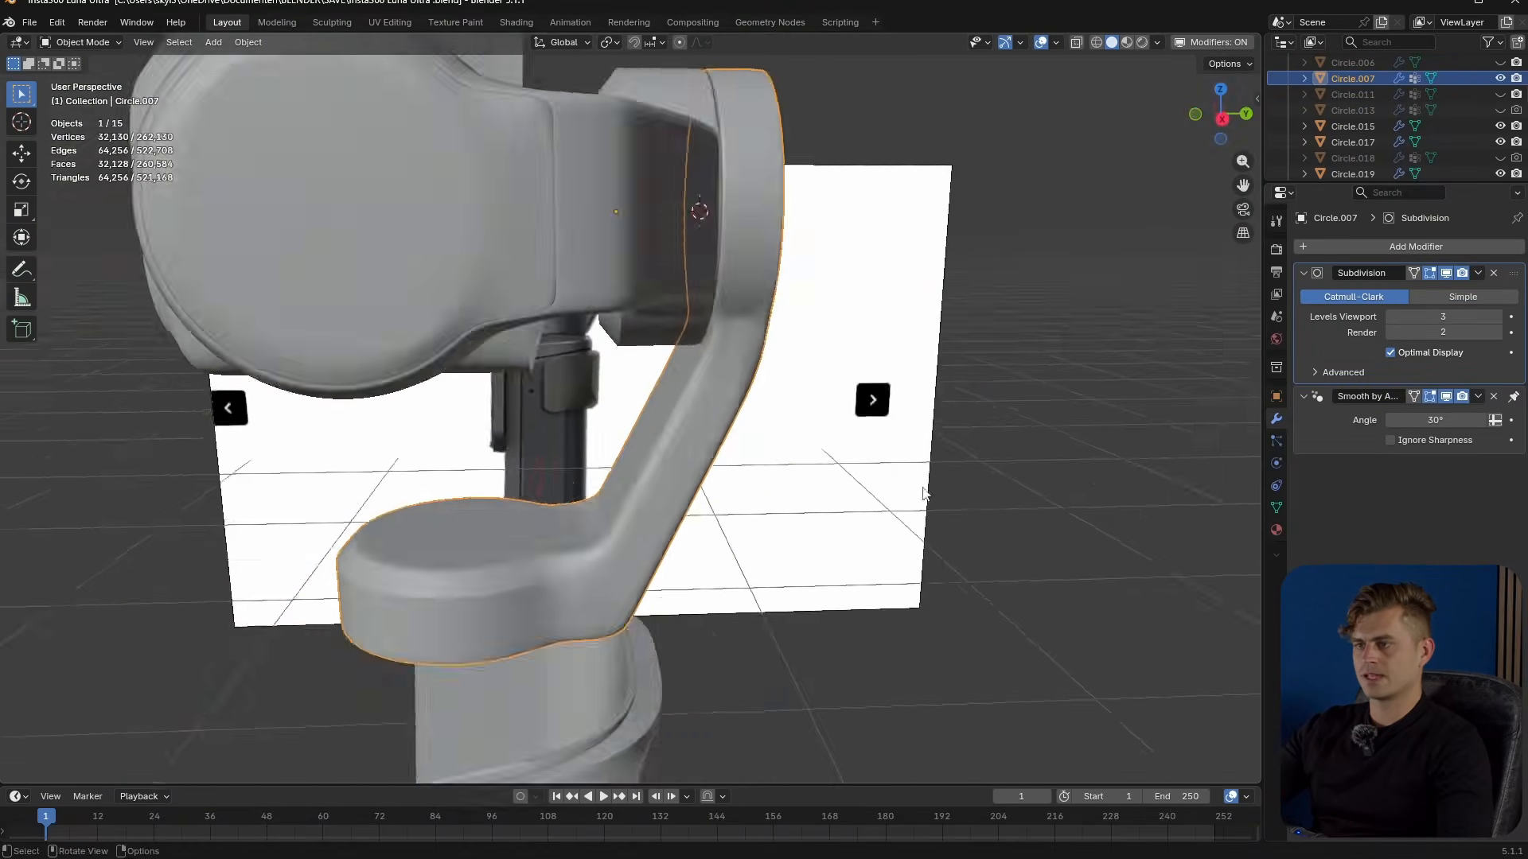
middle_drag(924, 494, 812, 458)
scroll(858, 283, up, 3)
scroll(736, 403, up, 3)
shift+middle_drag(858, 283, 812, 450)
- Undo the last flattening of the arm's side faces
key(ctrl+z)
key(ctrl+z)
key(ctrl+z)
key(ctrl+z)
- Turn off the Subdivision modifier's viewport display and focus on the raw mesh where the arm meets the hub
key(Tab)
key(1)
click(822, 448)
scroll(811, 451, up, 2)
click(1446, 275)
shift+middle_drag(1130, 402, 690, 309)
- Nudge the short side edge just below the hub along Y and slide it by a factor of about -0.11
key(2)
click(691, 310)
middle_drag(692, 387, 672, 464)
key(g)
key(y)
key(y)
click(646, 479)
key(g)
key(g)
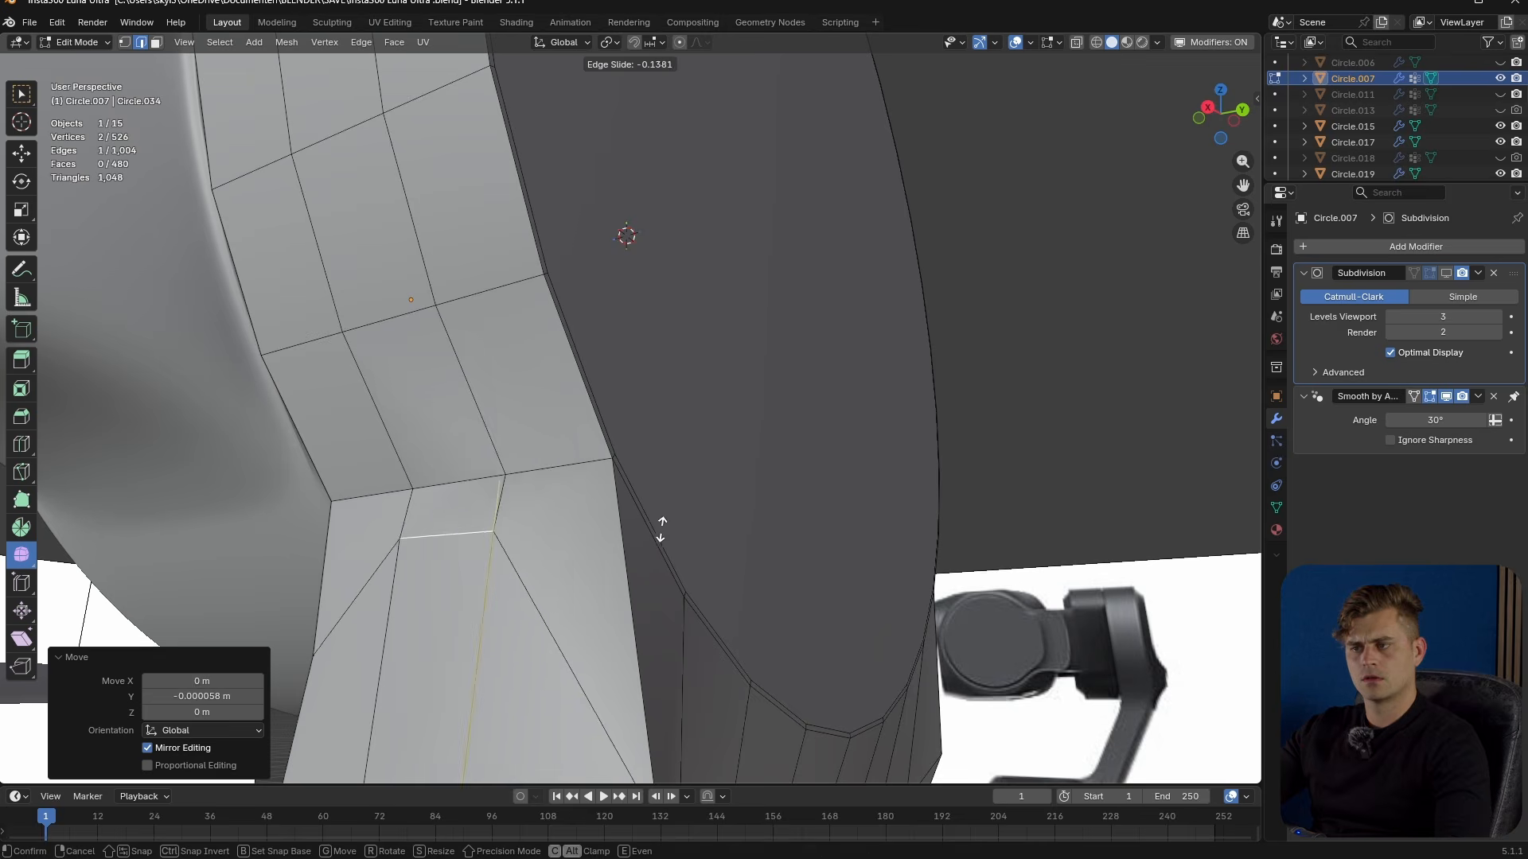
click(679, 529)
- Slide the front edge beside the dark gap under the hub disc to clean up the joint
middle_drag(679, 525, 747, 426)
key(g)
key(g)
right_click(747, 427)
scroll(752, 406, up, 4)
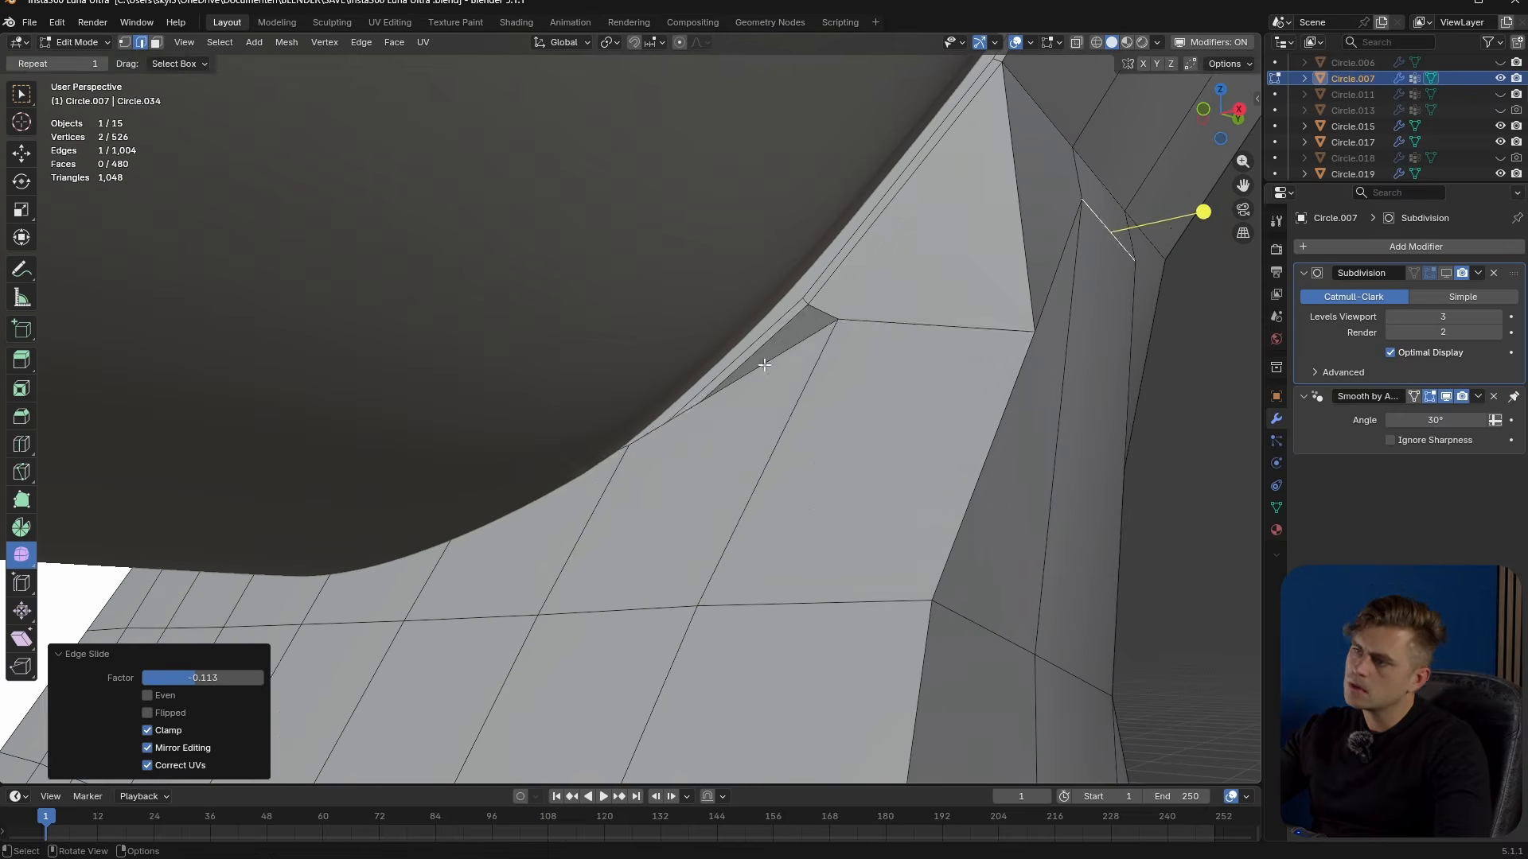
click(767, 361)
key(g)
key(g)
click(754, 536)
- Isolate the bracket arm and slide the edge loop that crosses it just under the hub disc
scroll(764, 477, down, 5)
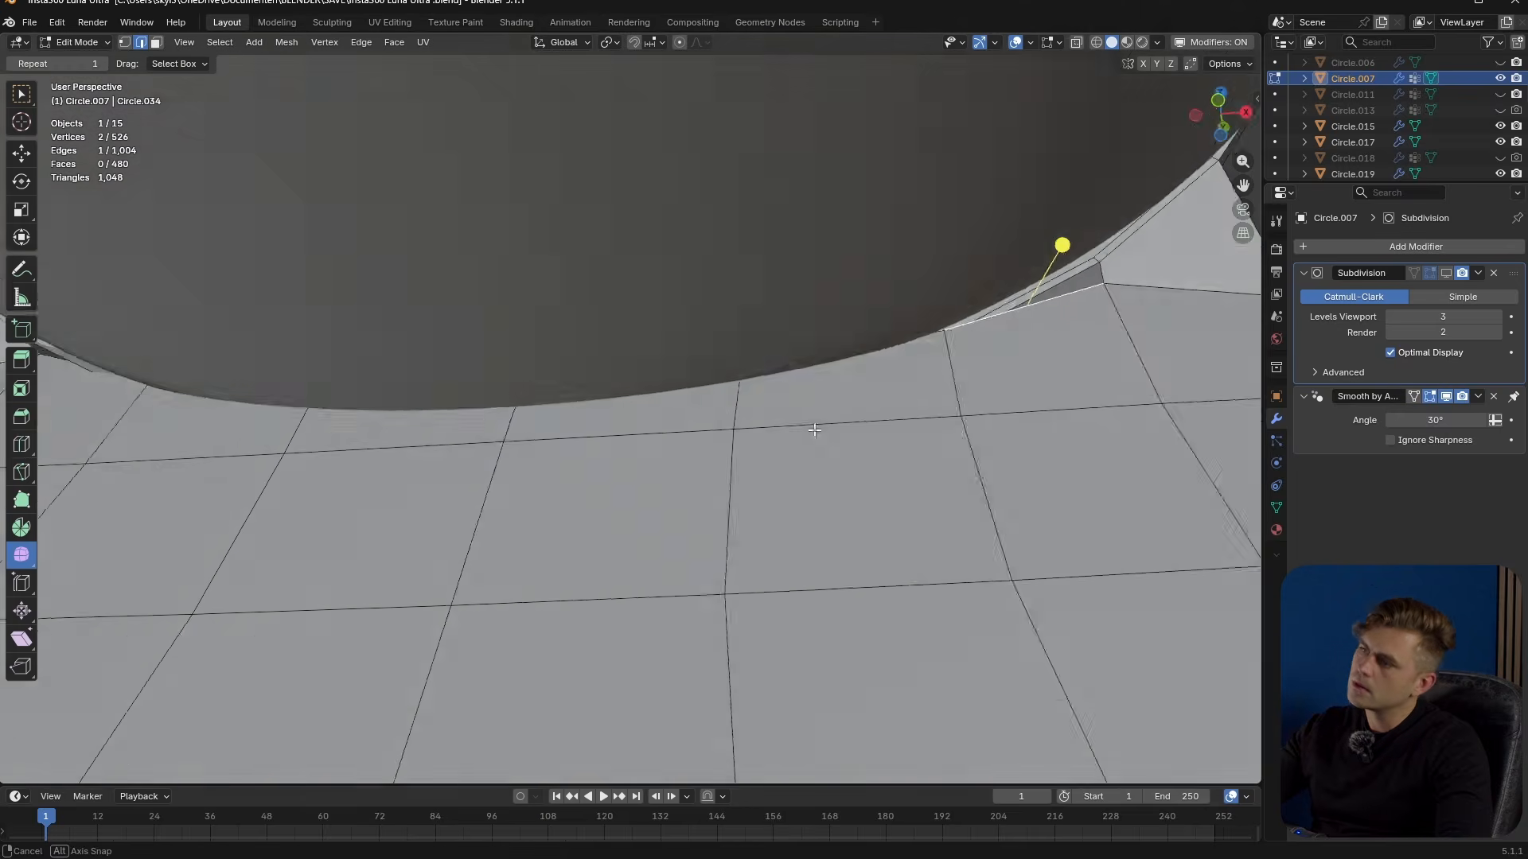
key(KP_Divide)
alt+click(750, 447)
key(g)
key(g)
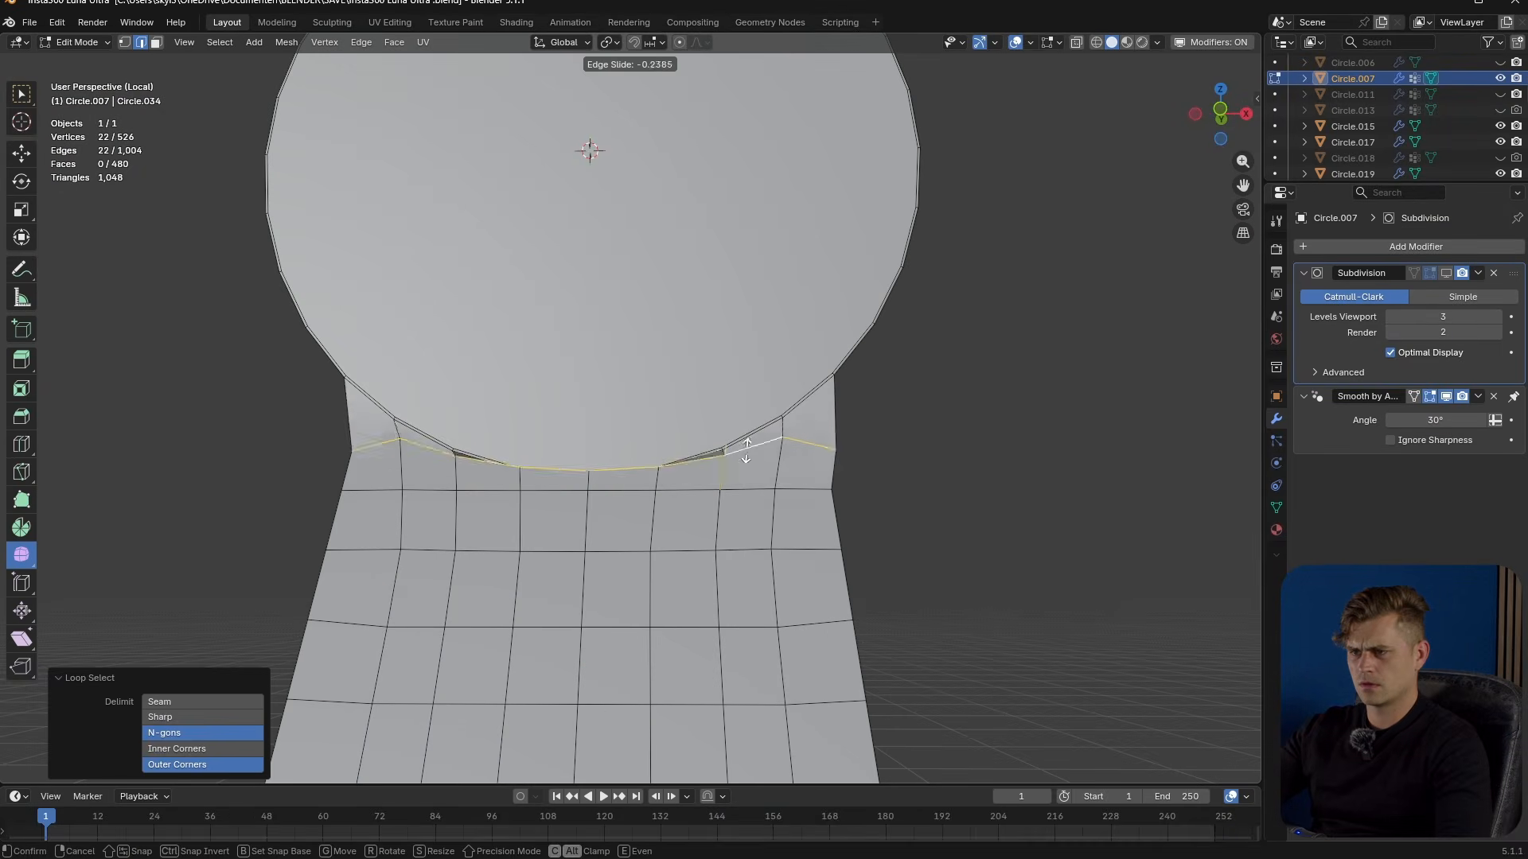
click(740, 487)
- Restore the arm's level 3 subdivision display and inspect the smoothed joint below the hub
scroll(736, 487, up, 3)
middle_drag(724, 486, 167, 462)
scroll(619, 484, down, 2)
key(Tab)
middle_drag(892, 466, 844, 462)
key(ctrl+3)
middle_drag(939, 374, 609, 418)
scroll(609, 418, down, 3)
- Try sliding the edge loop under the hub disc once more
key(Tab)
middle_drag(728, 444, 805, 474)
key(g)
key(g)
click(806, 474)
scroll(875, 485, down, 2)
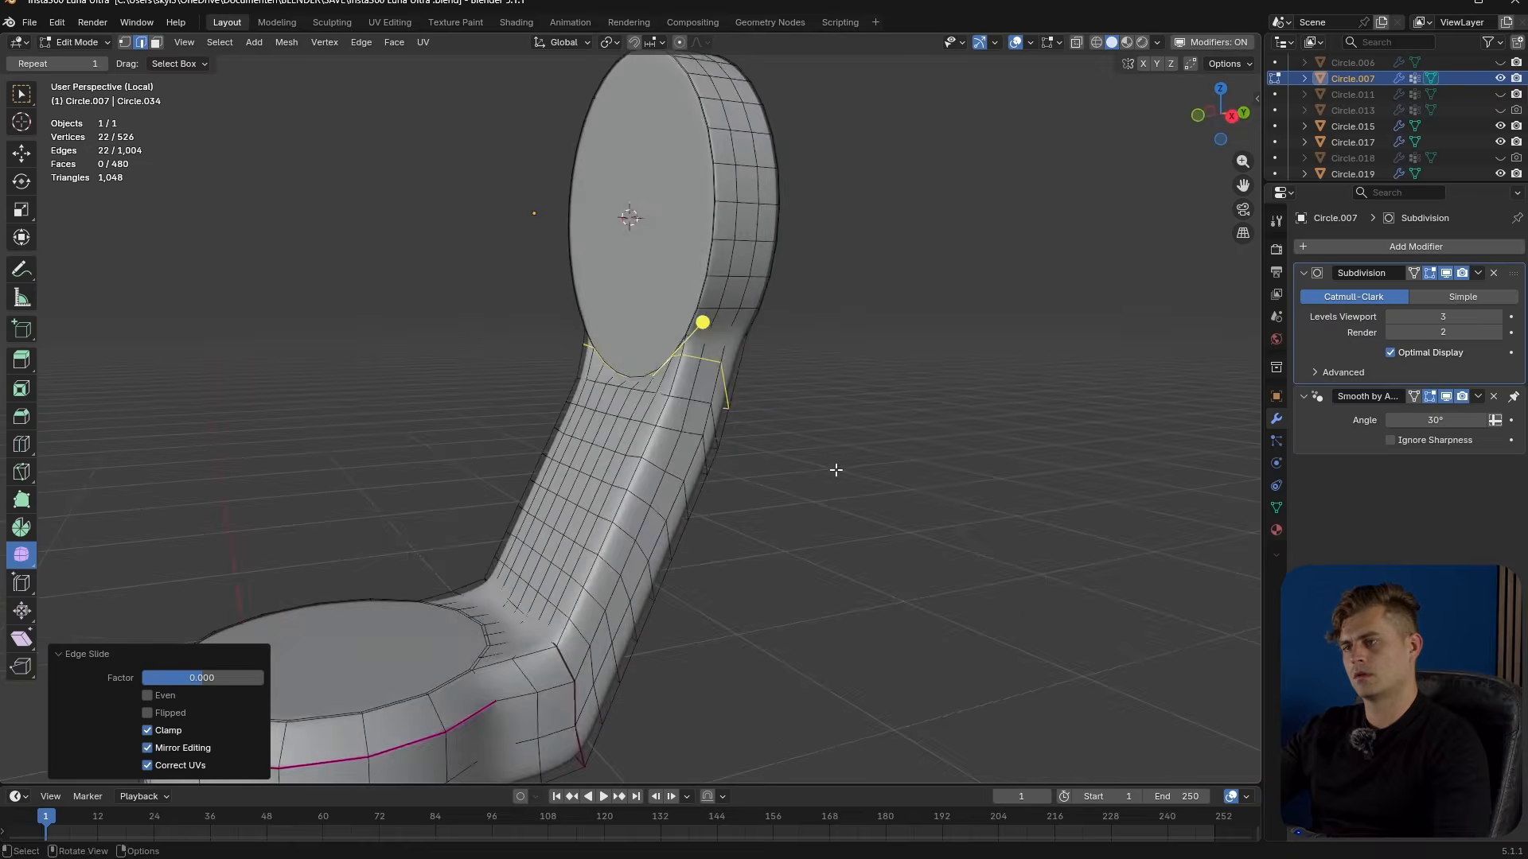
- Check the smoothed arm, save the file and bring the rest of the camera model back into view
scroll(863, 457, up, 3)
key(Tab)
scroll(803, 474, up, 3)
scroll(622, 417, down, 6)
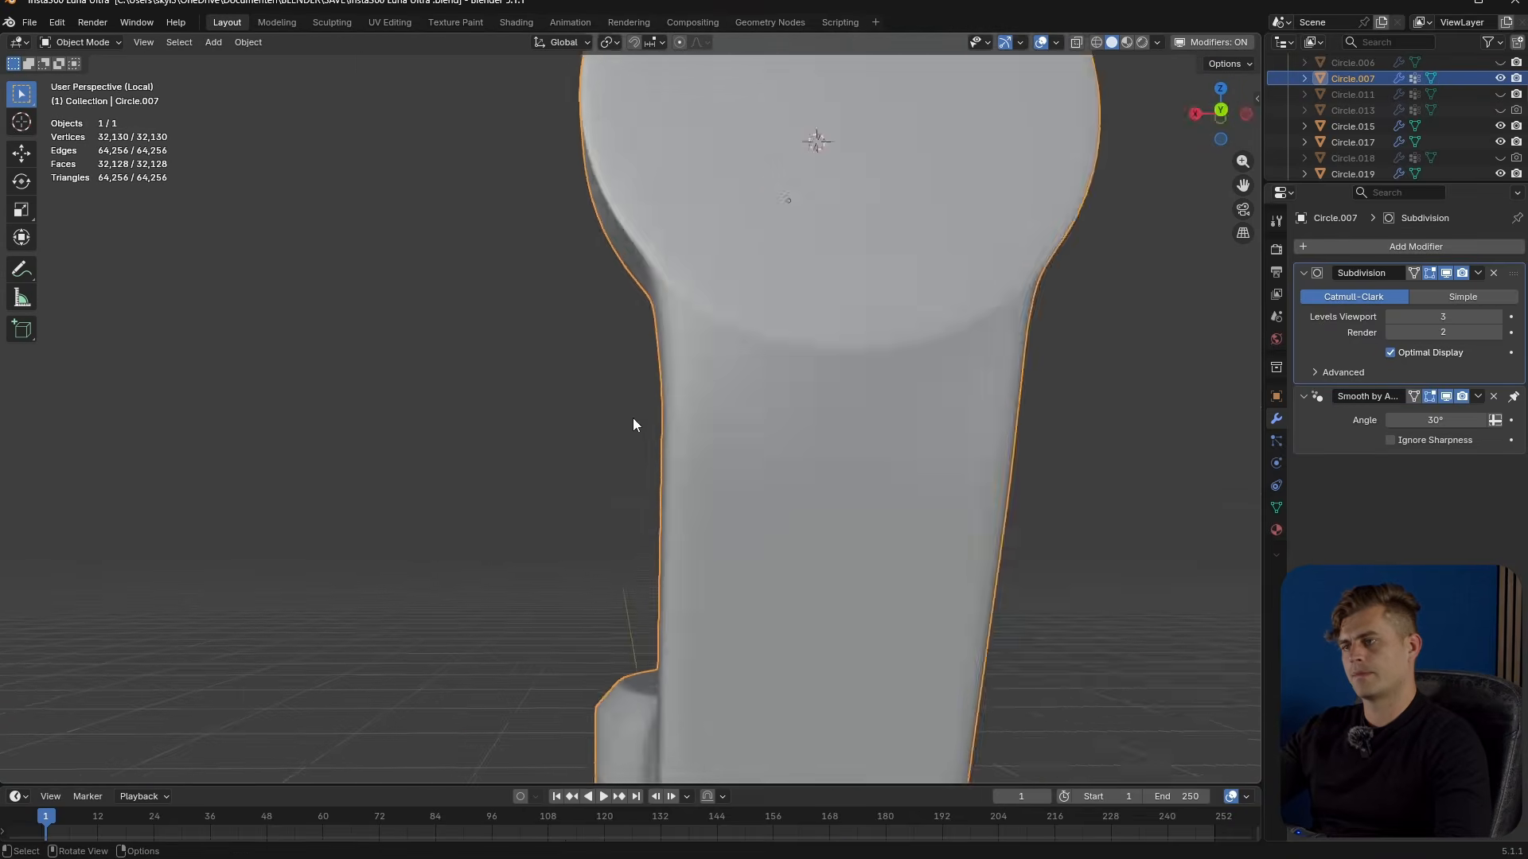
key(ctrl+s)
key(KP_Divide)
scroll(882, 383, down, 6)
click(777, 470)
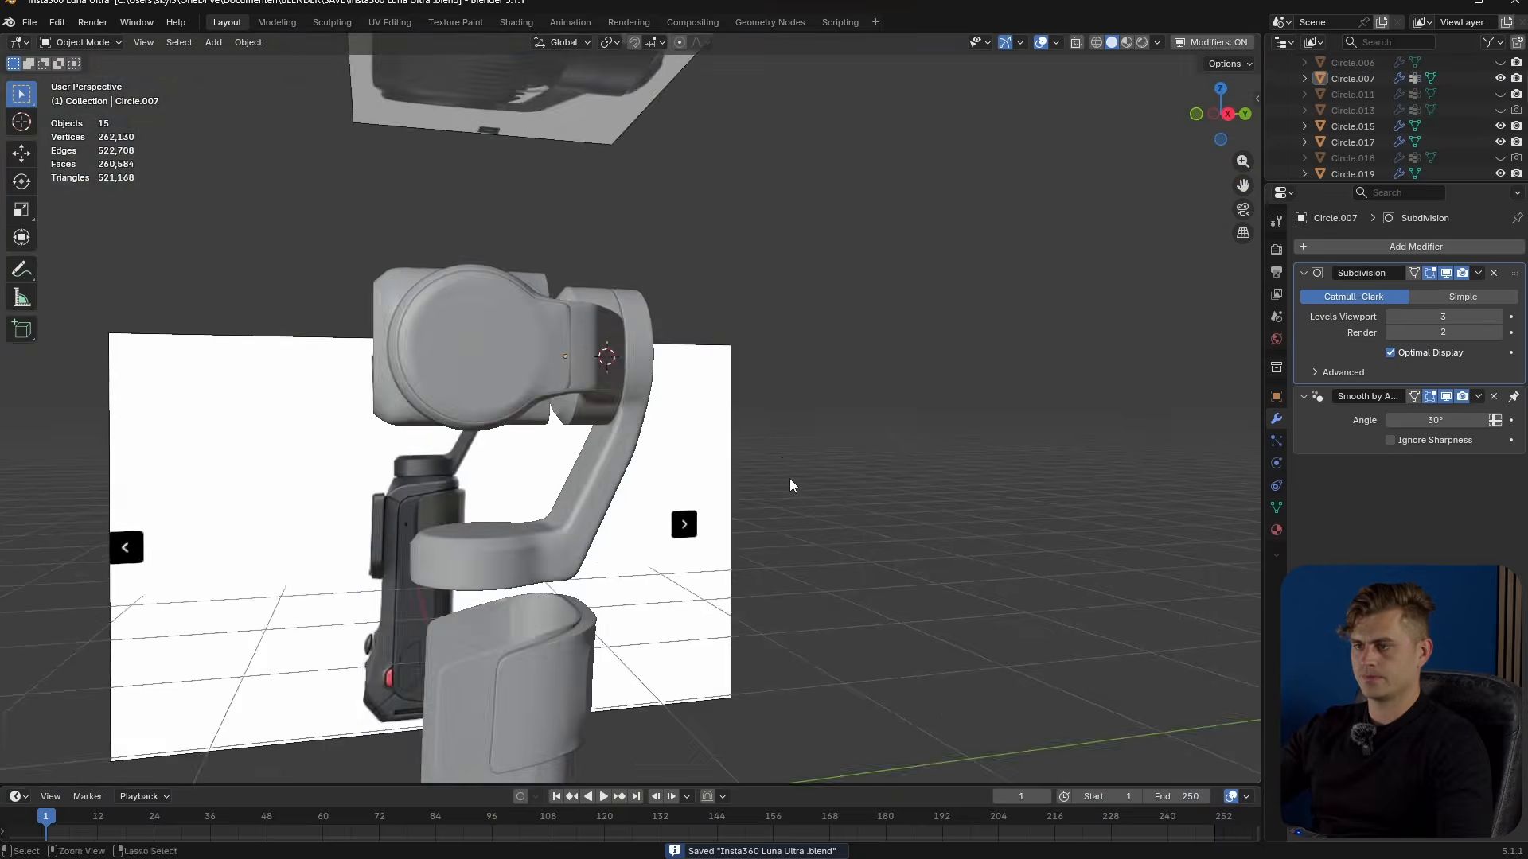
- Unhide Circle.013, the cap covering the arm's hub, and select it
click(1500, 111)
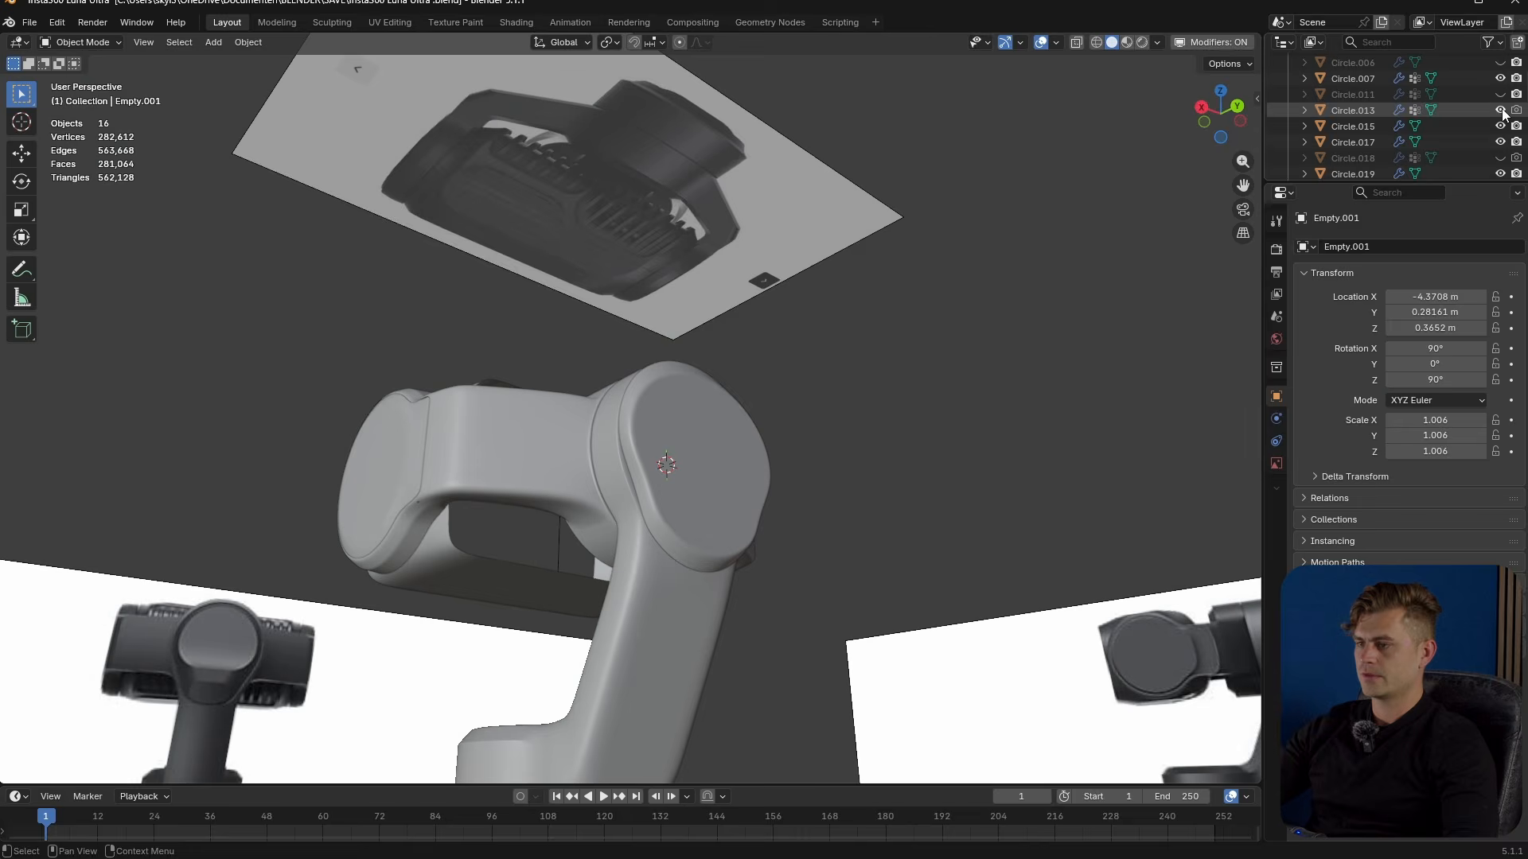
middle_drag(833, 479, 723, 557)
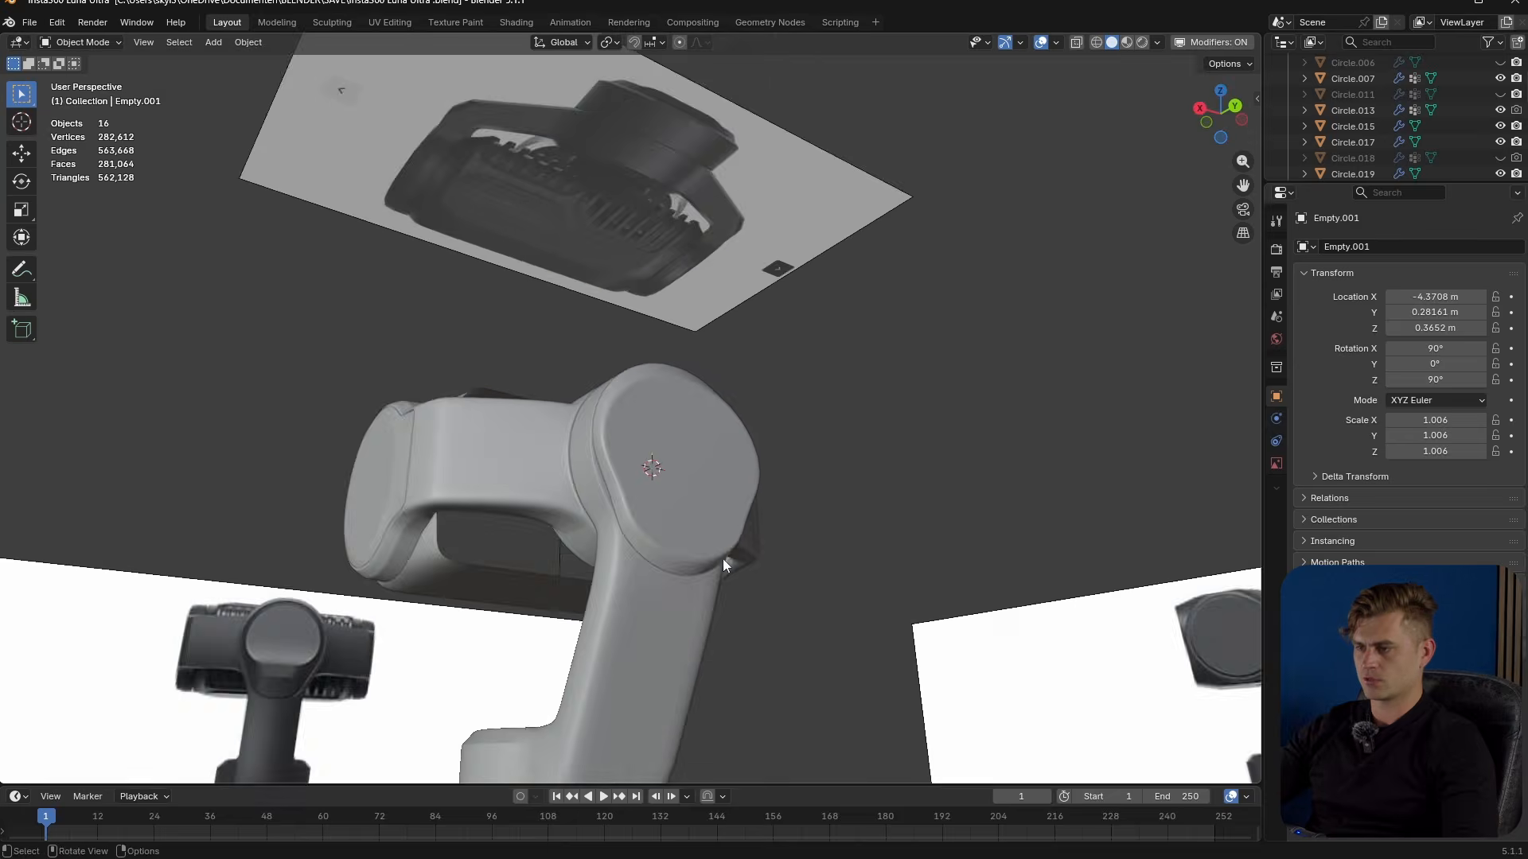
scroll(723, 549, up, 3)
middle_drag(727, 479, 808, 465)
click(939, 429)
middle_drag(939, 429, 807, 547)
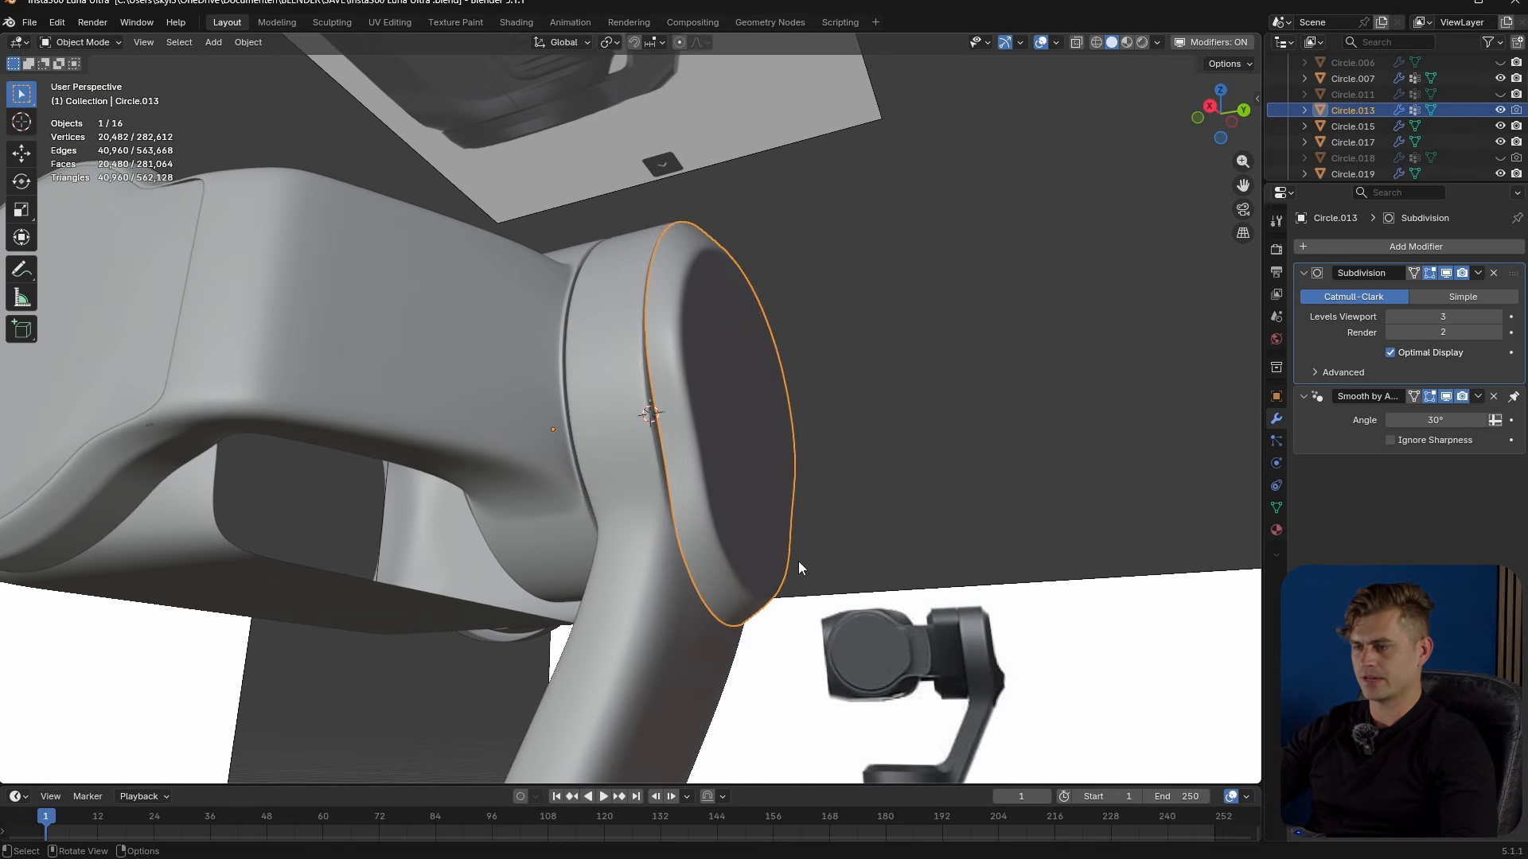
- Flatten the row of faces across the arm just below the hub cap by scaling it to 0 along Y
click(694, 629)
key(Tab)
middle_drag(694, 628, 451, 503)
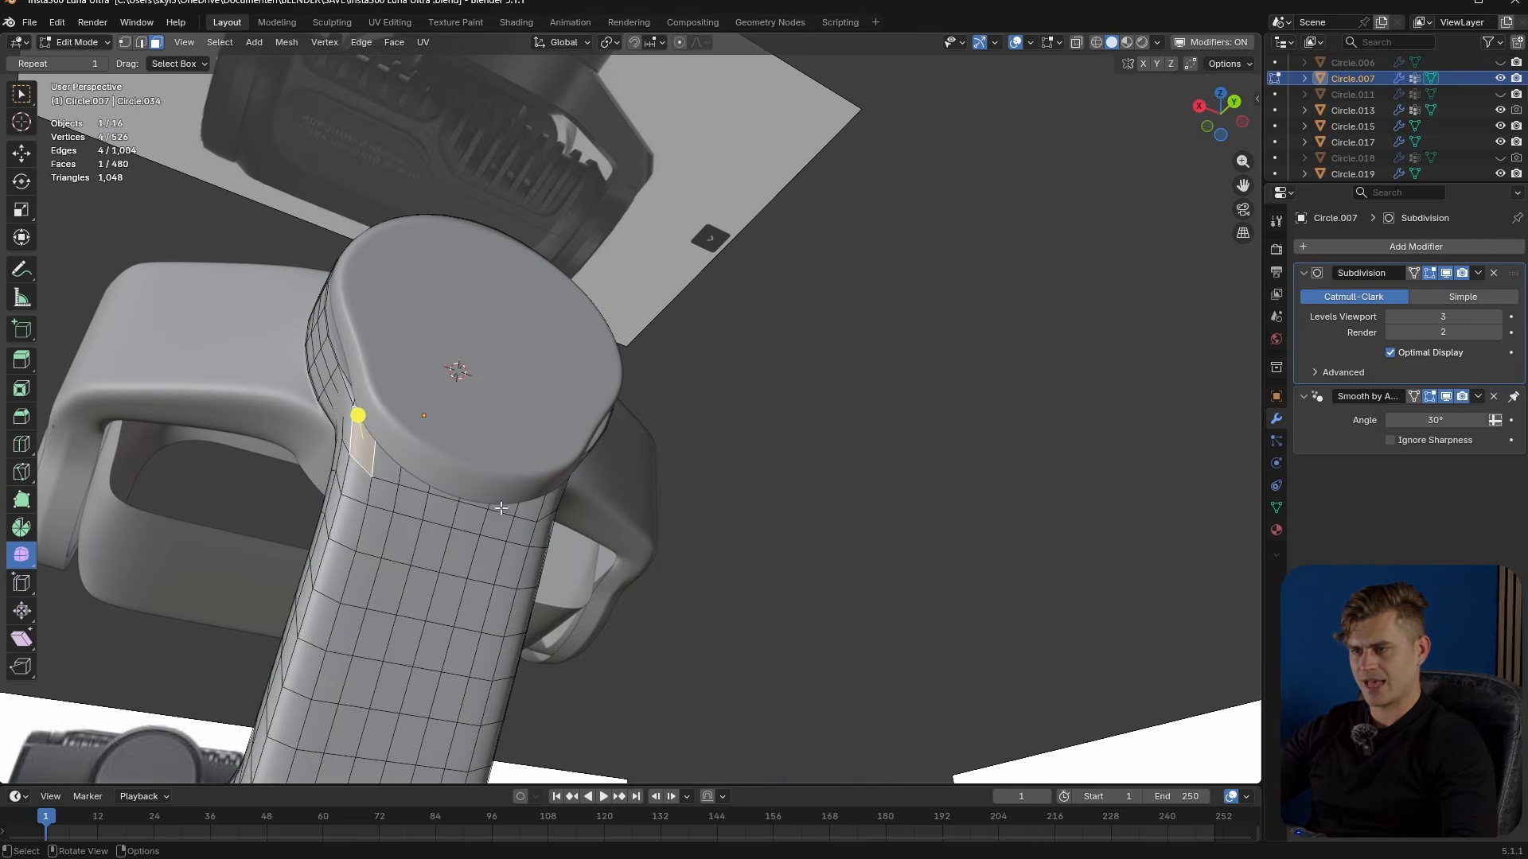
ctrl+click(546, 502)
middle_drag(545, 502, 588, 626)
key(s)
key(Return)
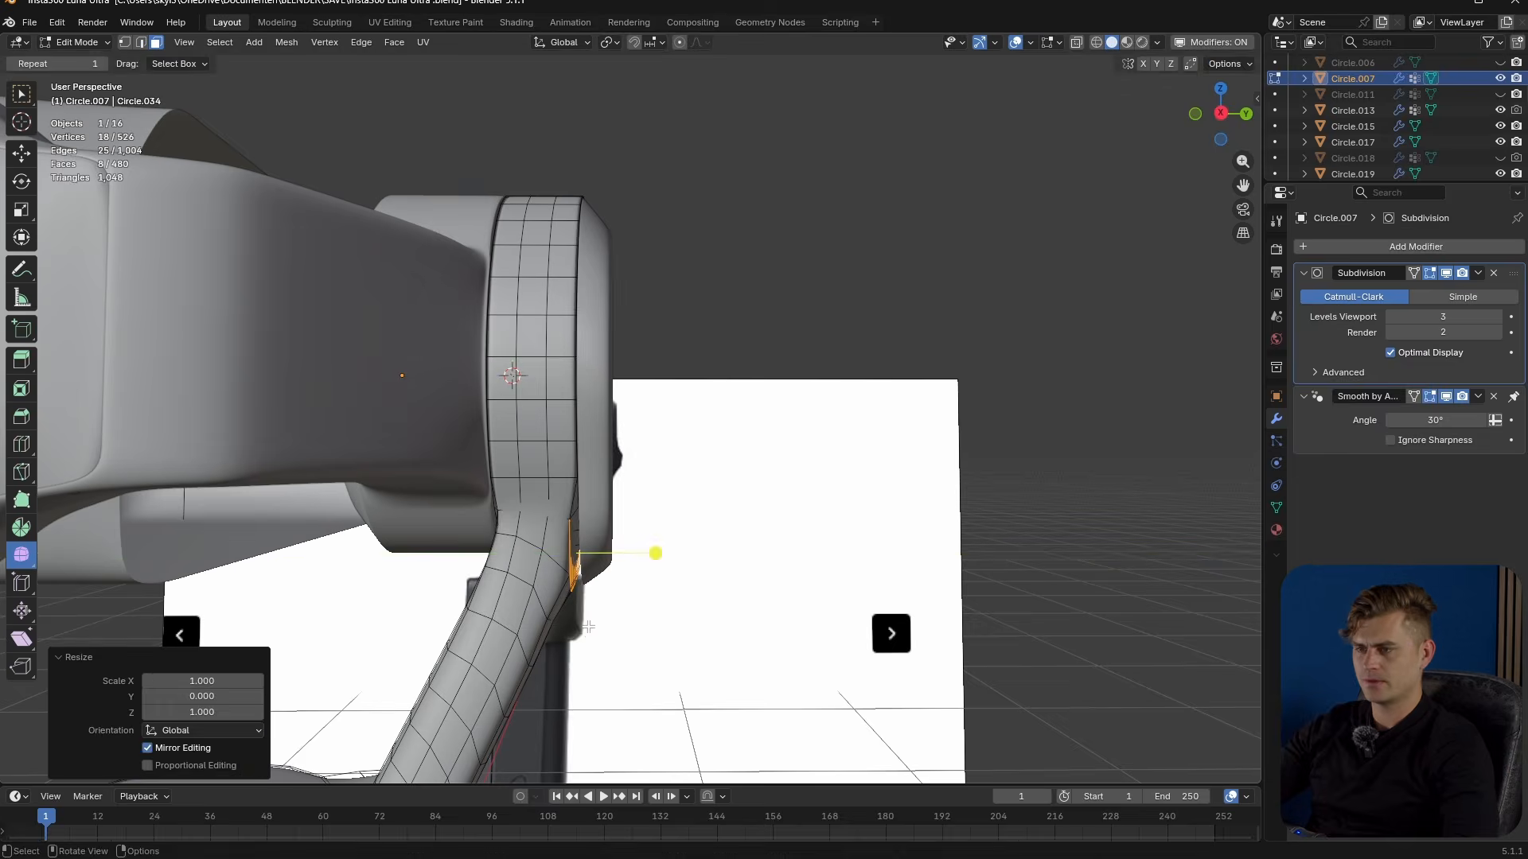
- Move the flattened row of faces about 0.01 m along Y to line it up with the hub's outer face
scroll(585, 620, up, 3)
key(KP_3)
scroll(625, 726, up, 4)
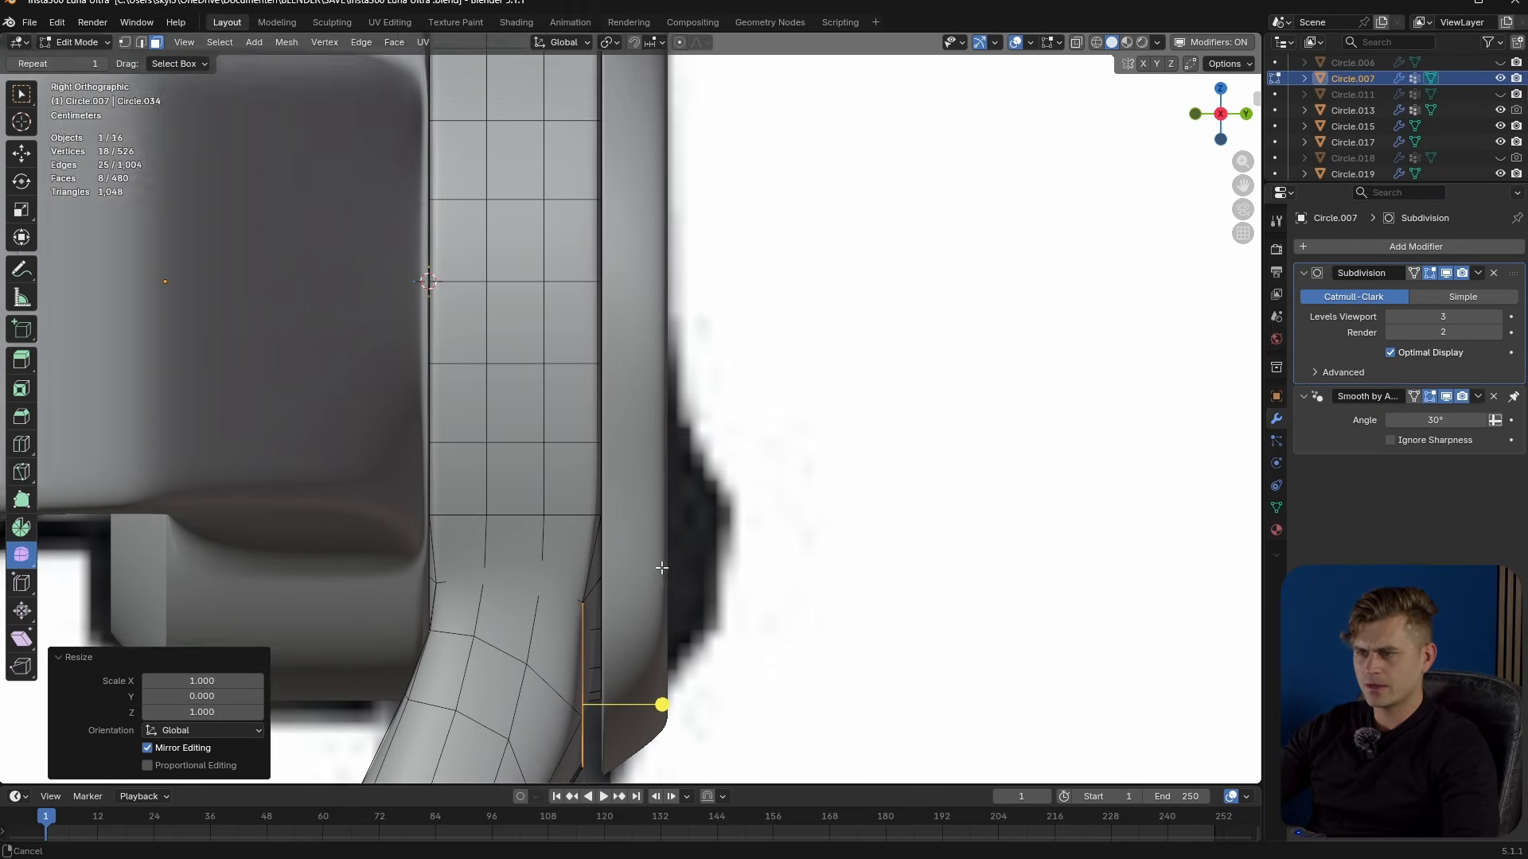
key(g)
key(y)
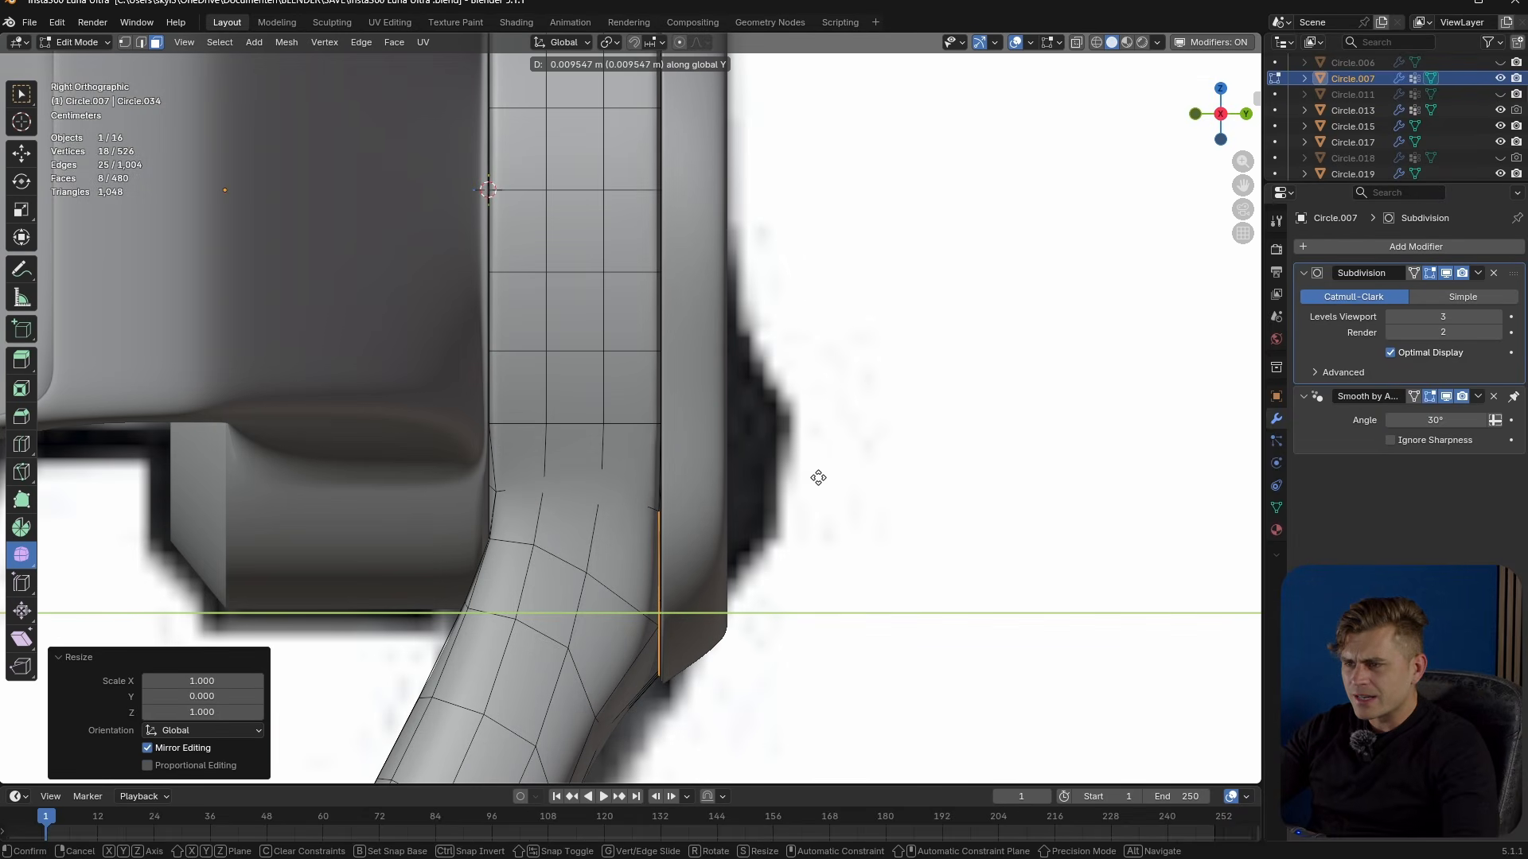
click(834, 478)
key(Tab)
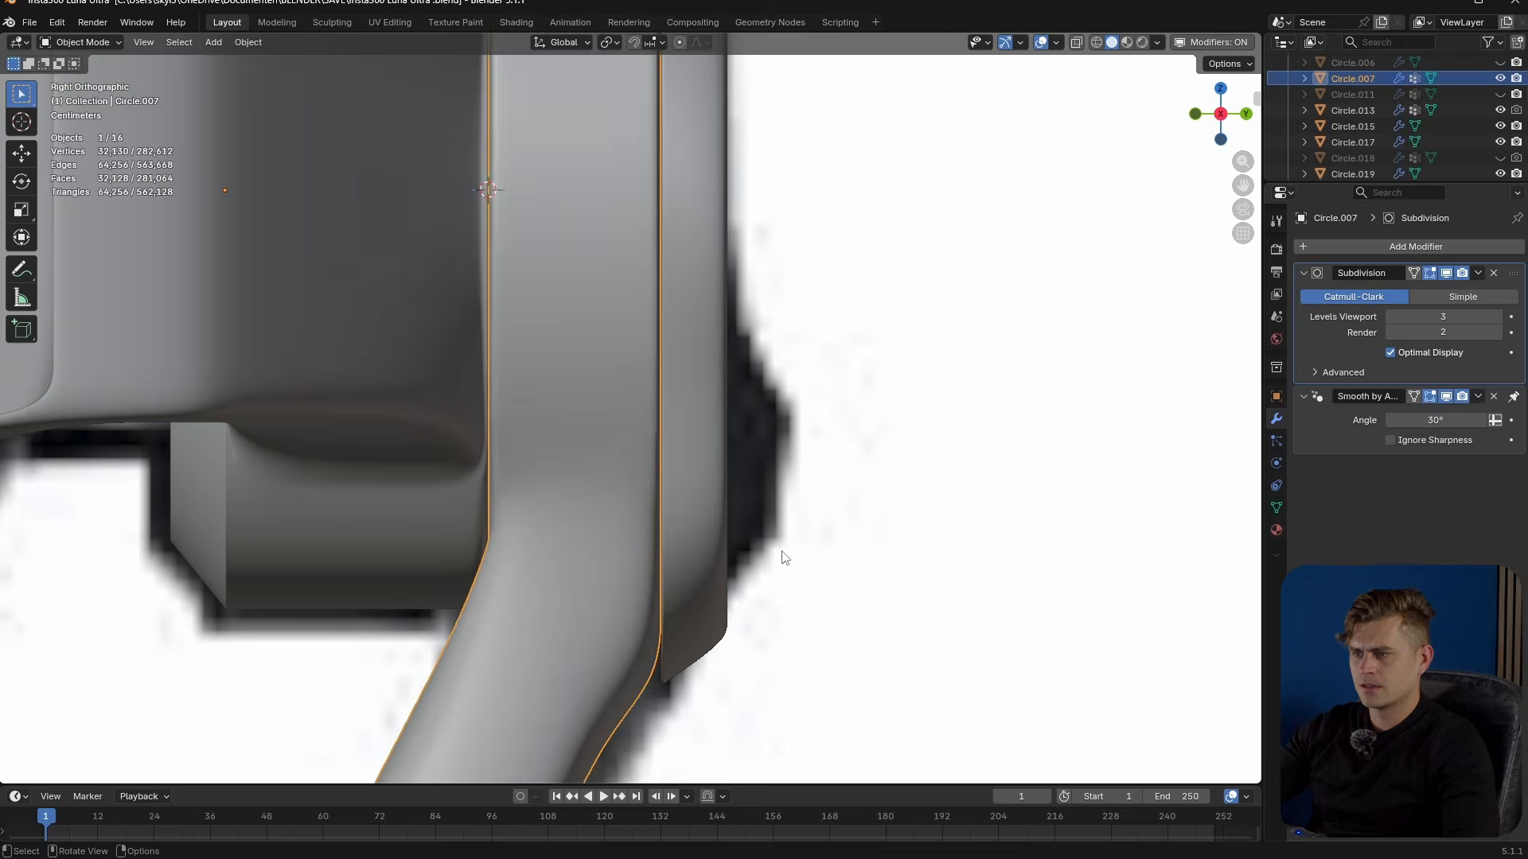
- Compare the hub cap's shape with the front and side reference images of the camera
scroll(783, 560, down, 3)
click(781, 568)
middle_drag(781, 568, 629, 503)
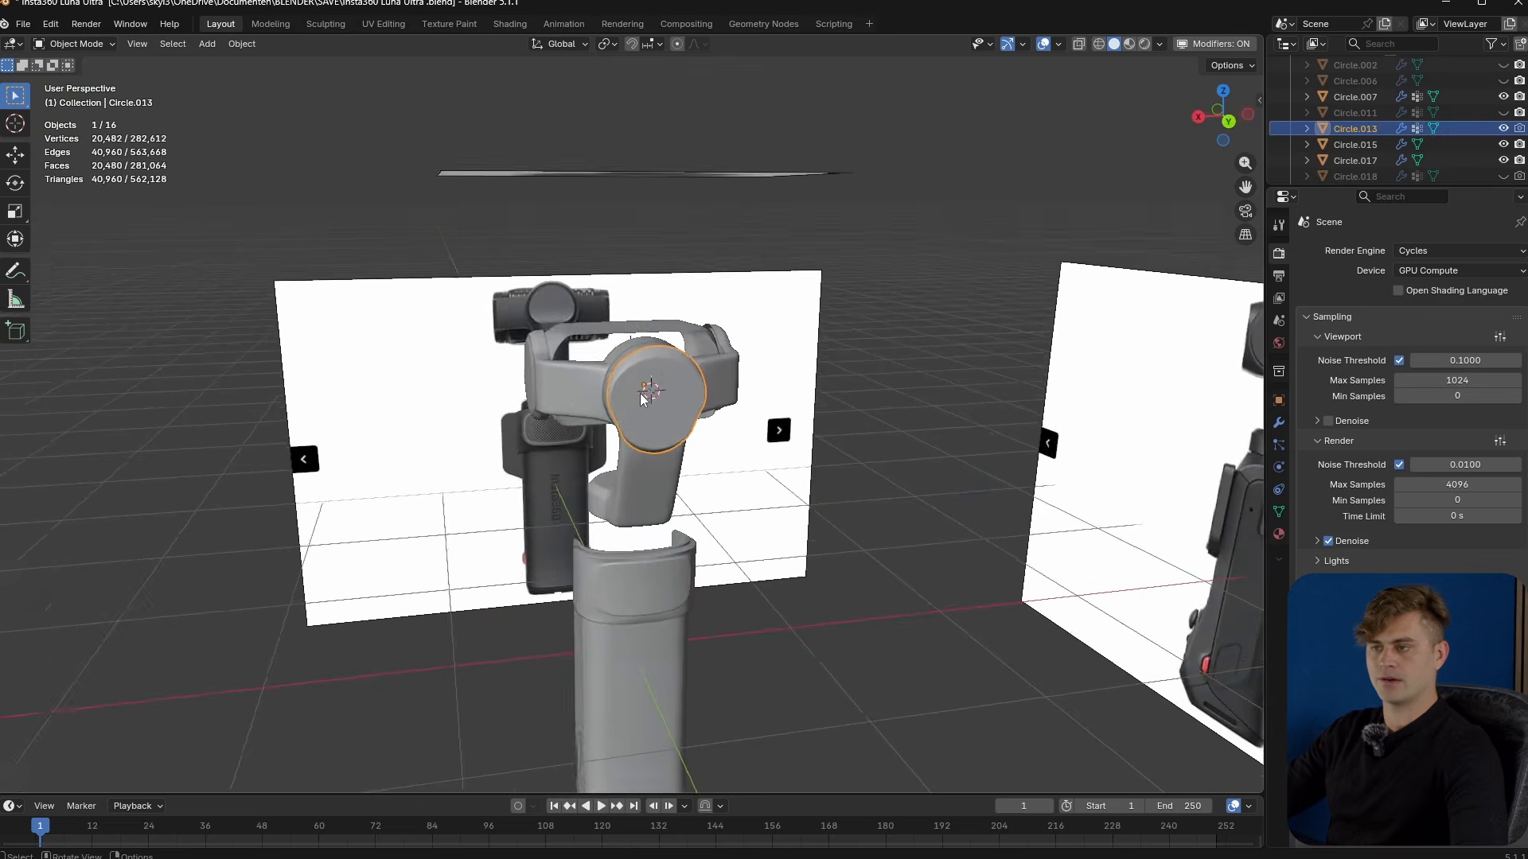
middle_drag(640, 393, 524, 389)
scroll(472, 389, up, 4)
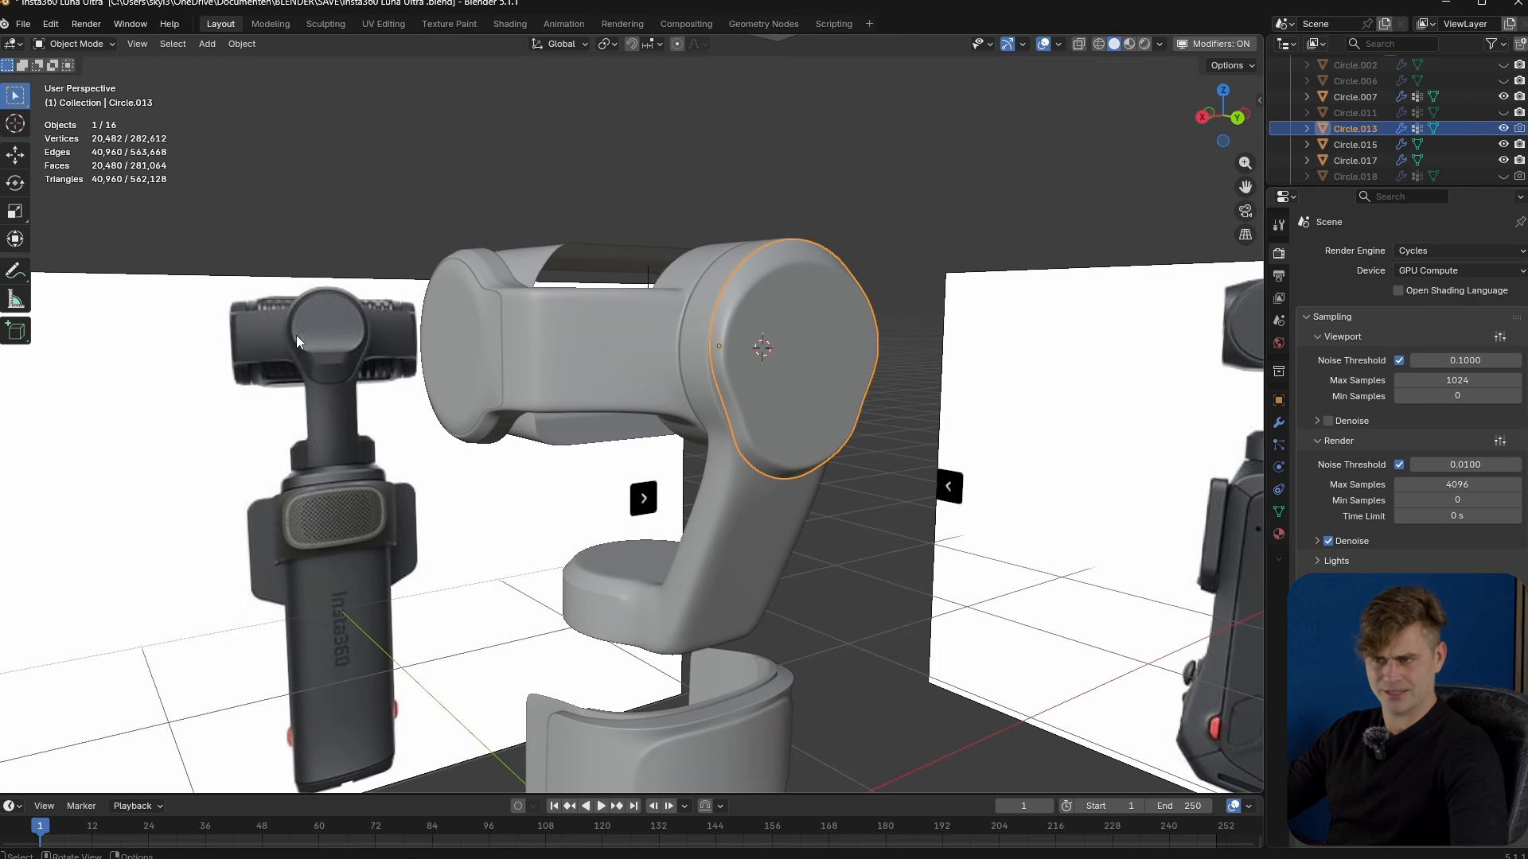
middle_drag(379, 417, 539, 396)
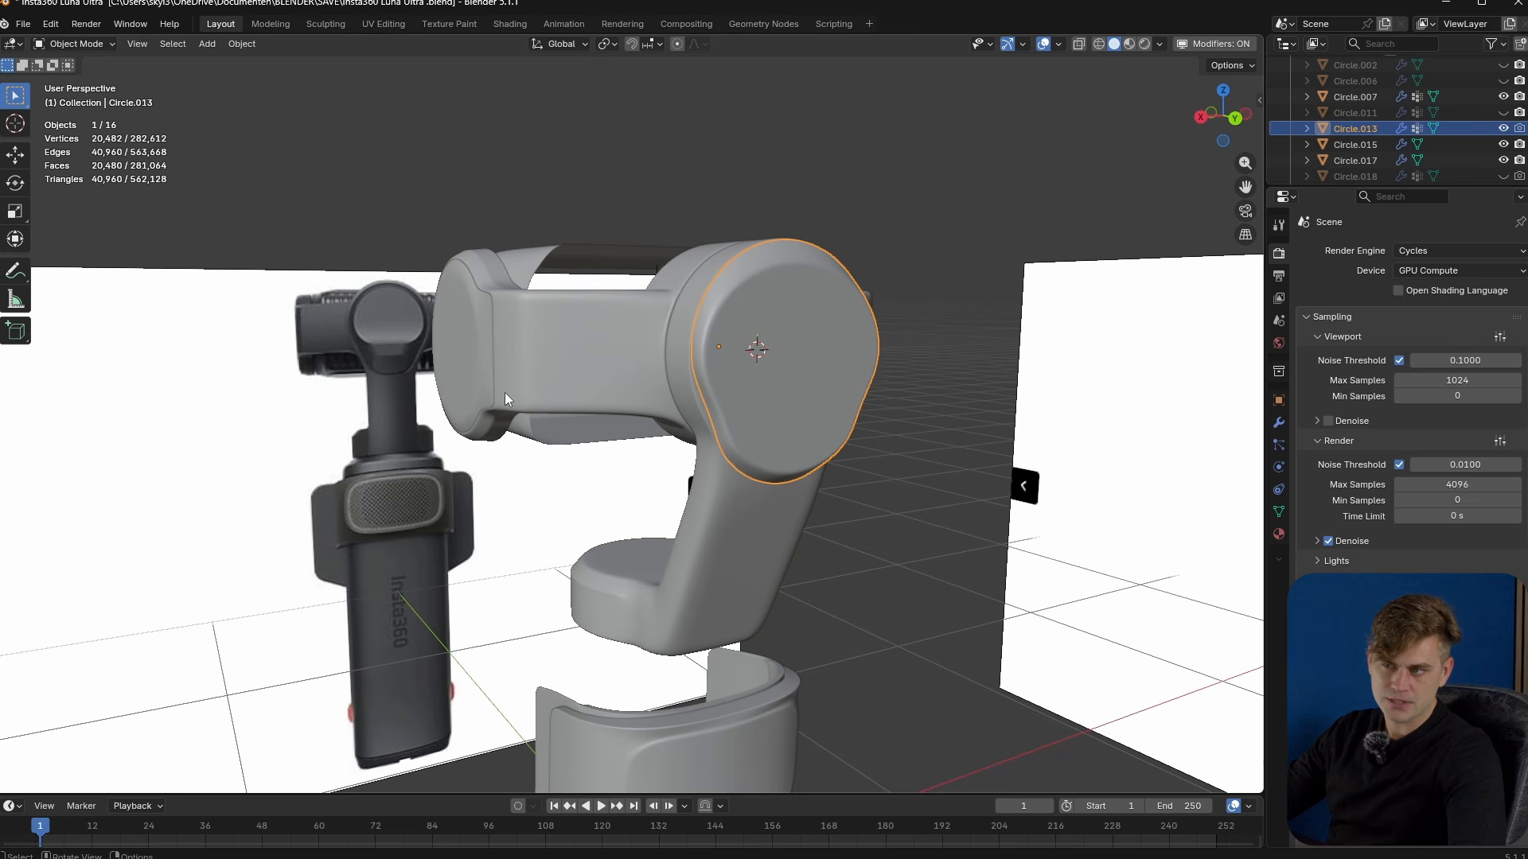
middle_drag(389, 375, 322, 356)
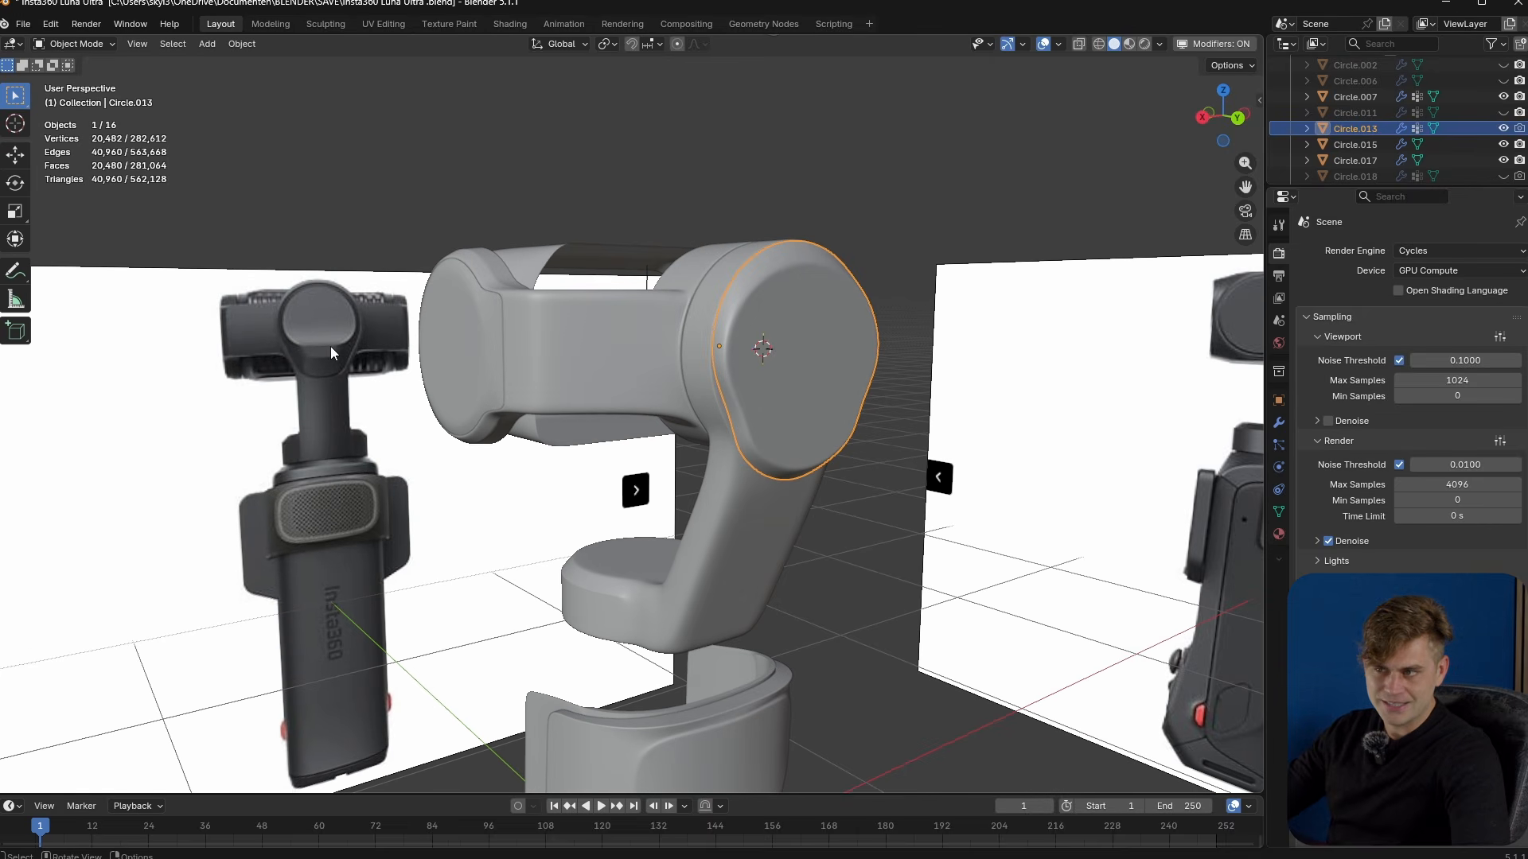
middle_drag(331, 346, 627, 412)
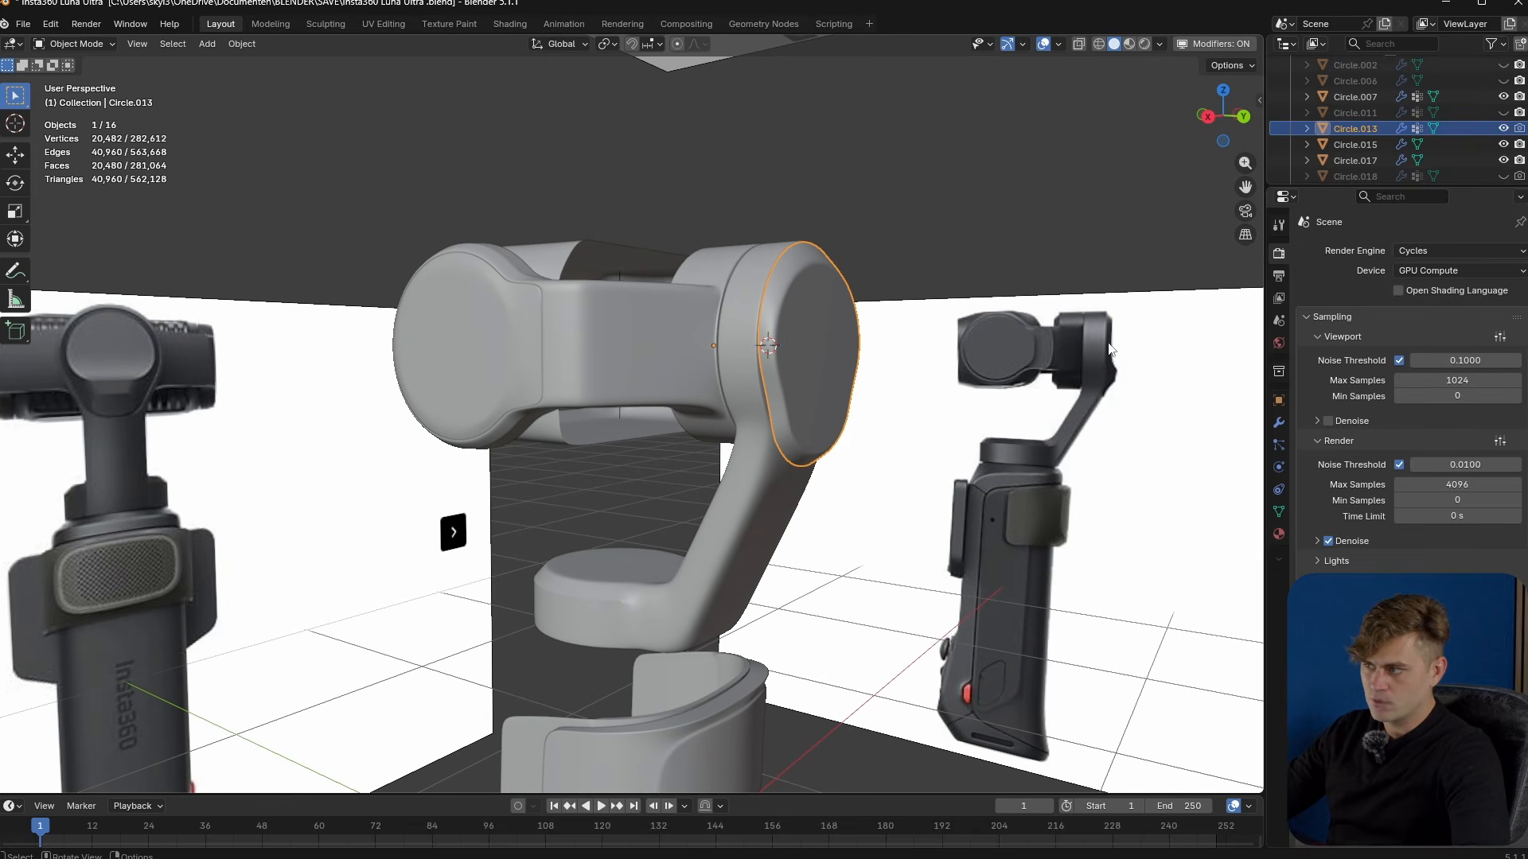
middle_drag(325, 403, 306, 402)
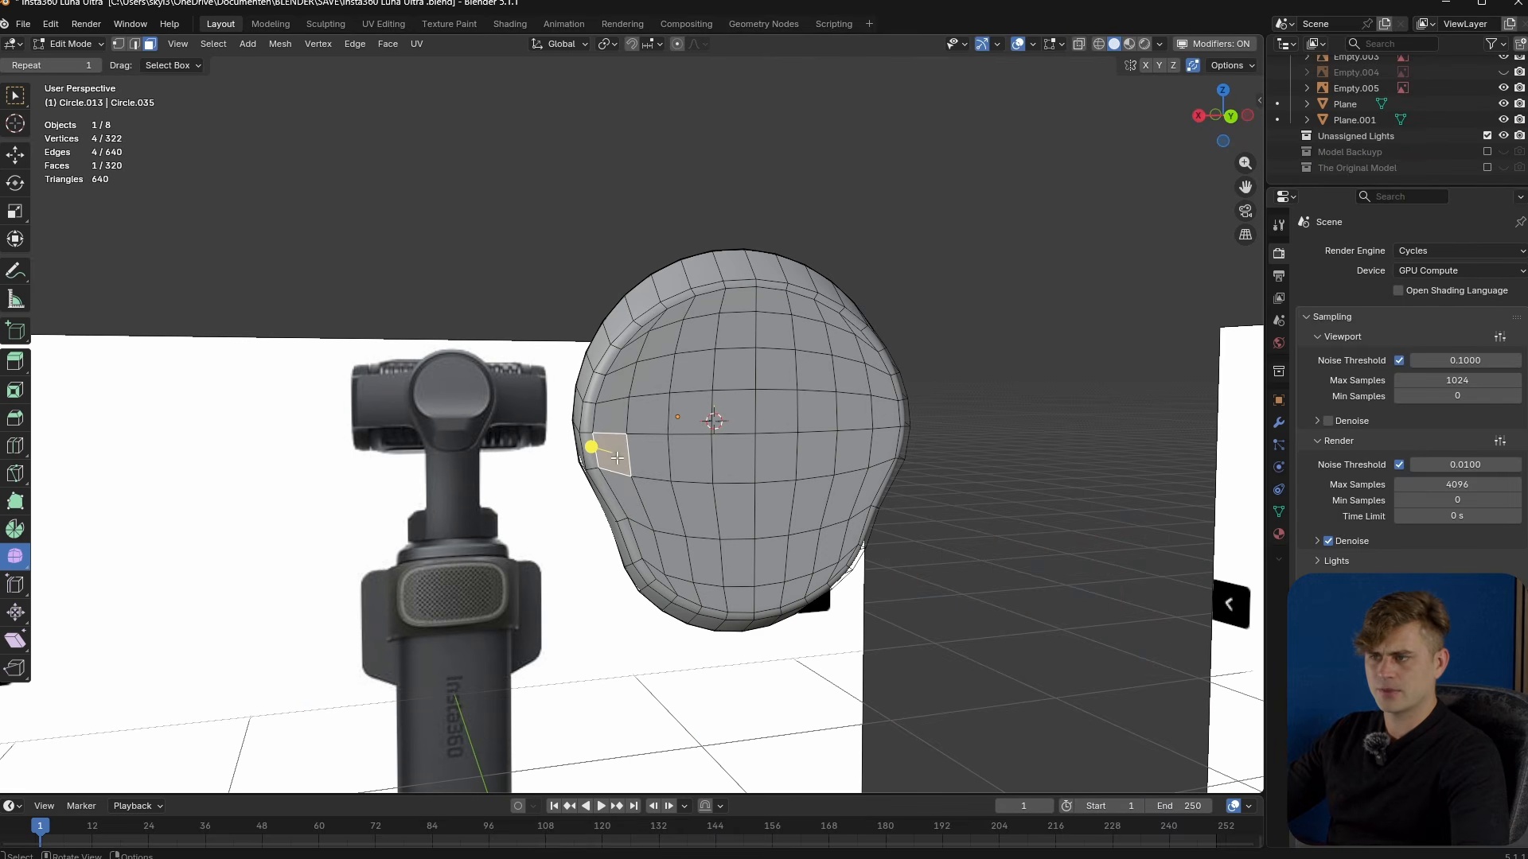
- Select the front faces on the upper part of the hub cap as a filled region
ctrl+shift+click(836, 317)
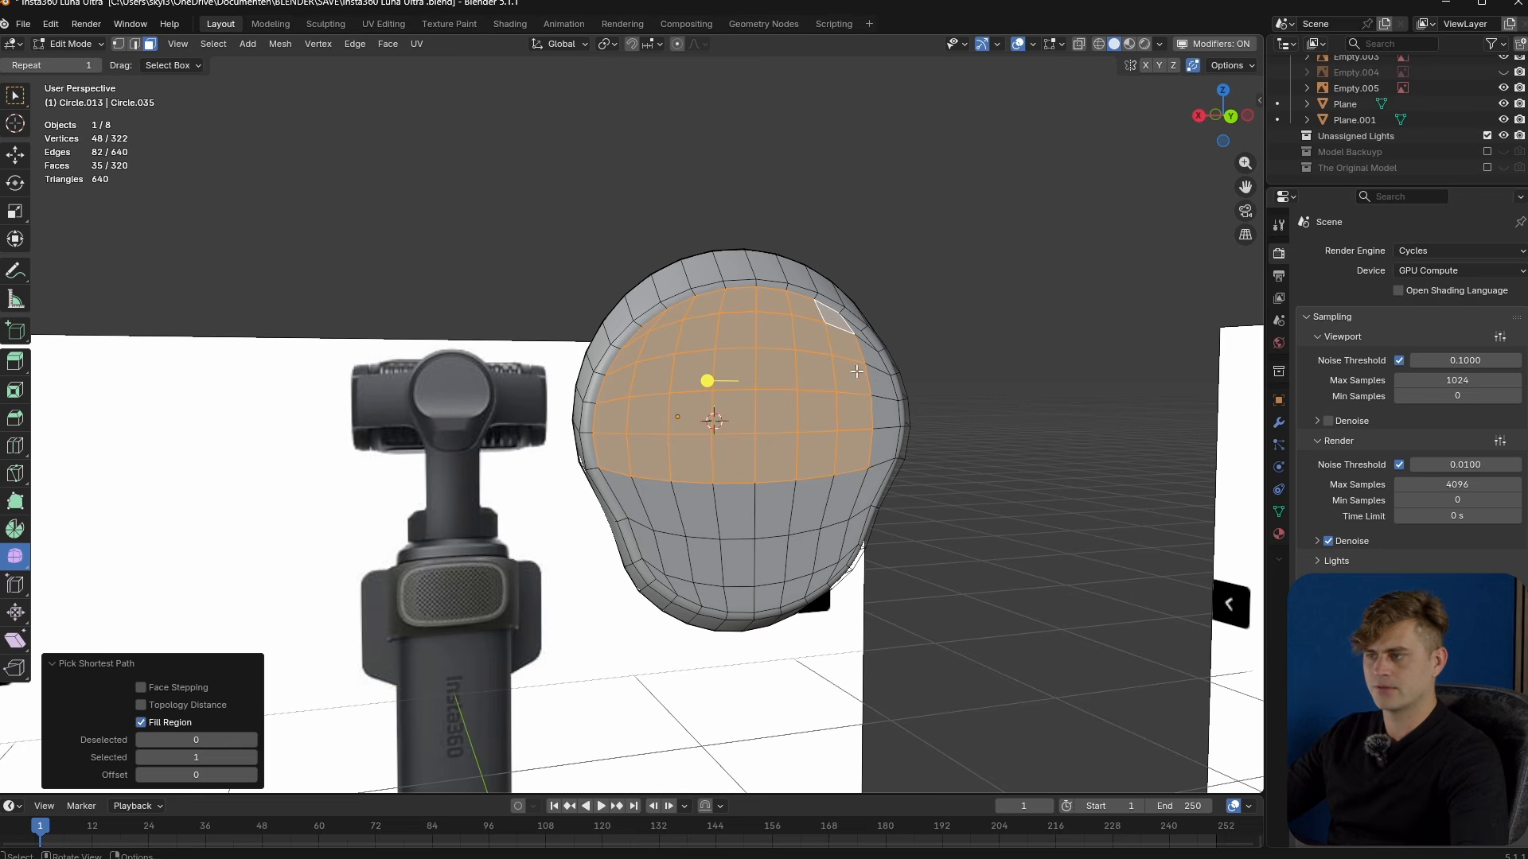
shift+click(858, 339)
ctrl+shift+click(878, 440)
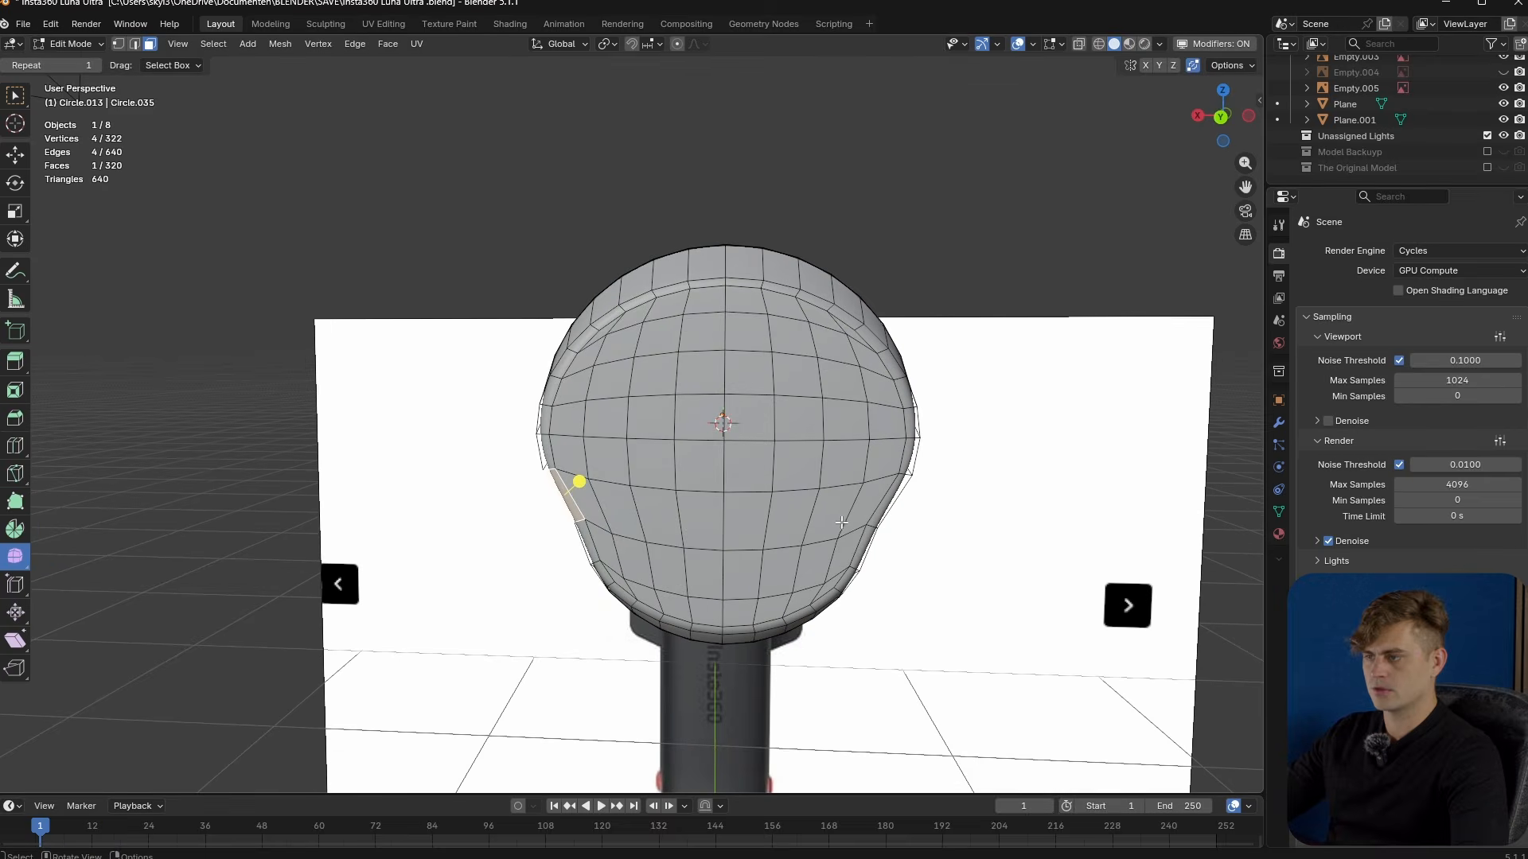
- Select the row of eight faces across the cap just below its middle and move it along Y
middle_drag(757, 502, 801, 502)
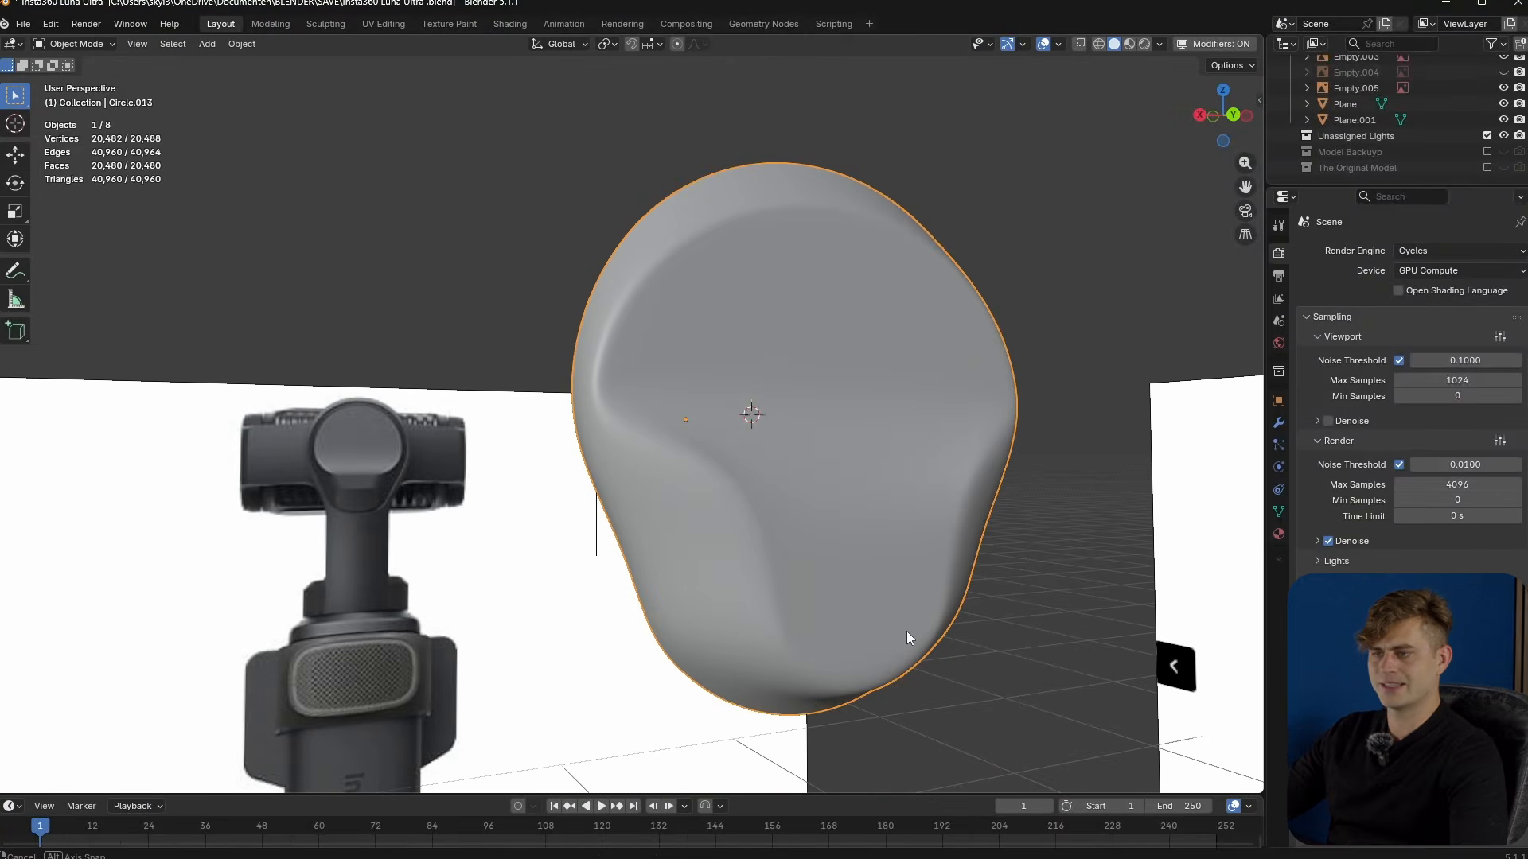
mouse_move(906, 632)
middle_down()
mouse_move(886, 627)
mouse_move(920, 631)
middle_up()
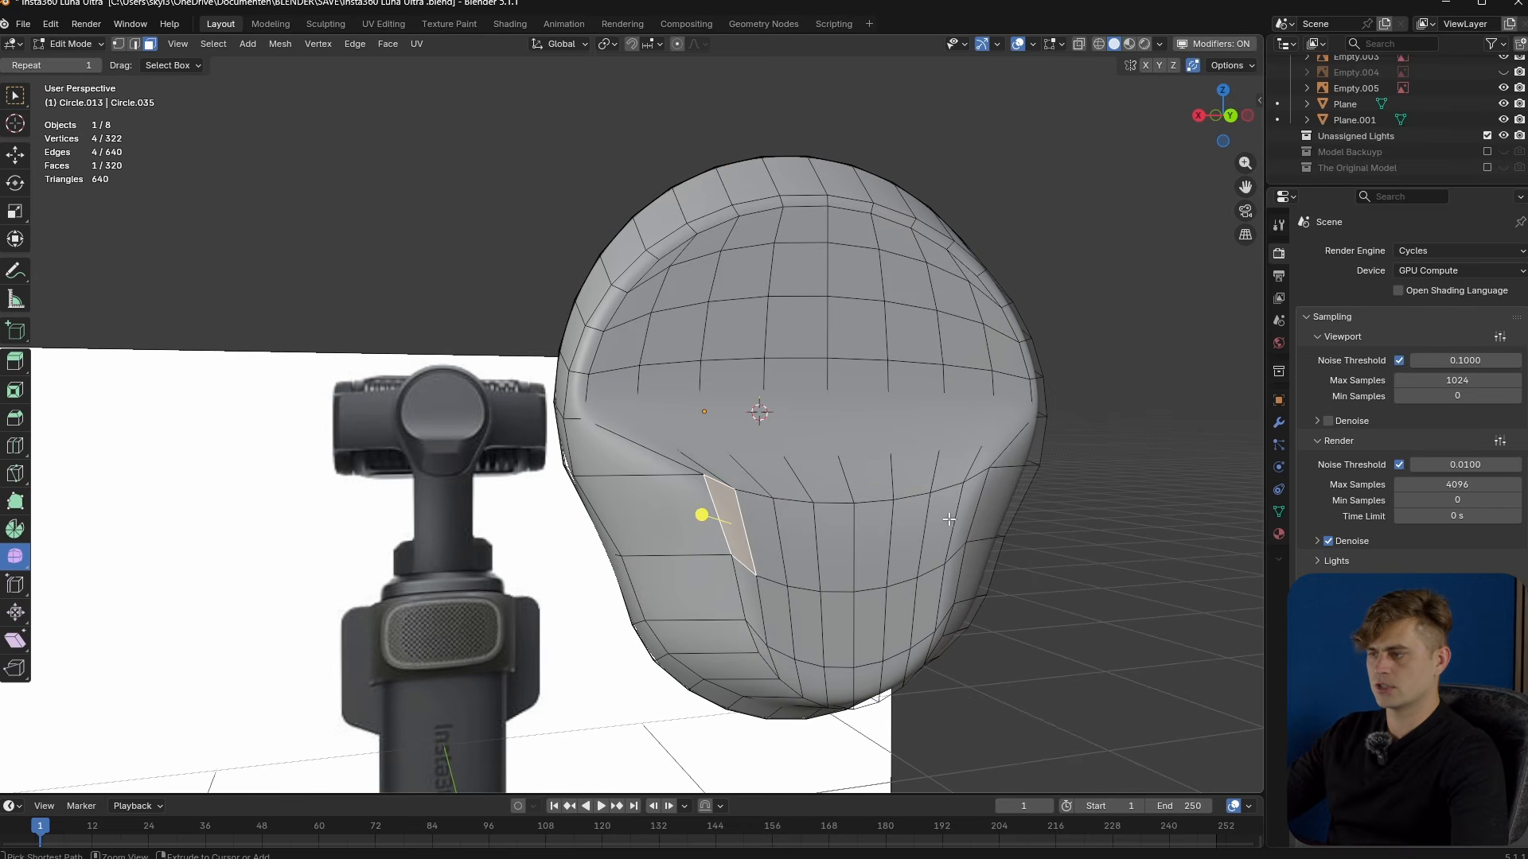
ctrl+click(951, 519)
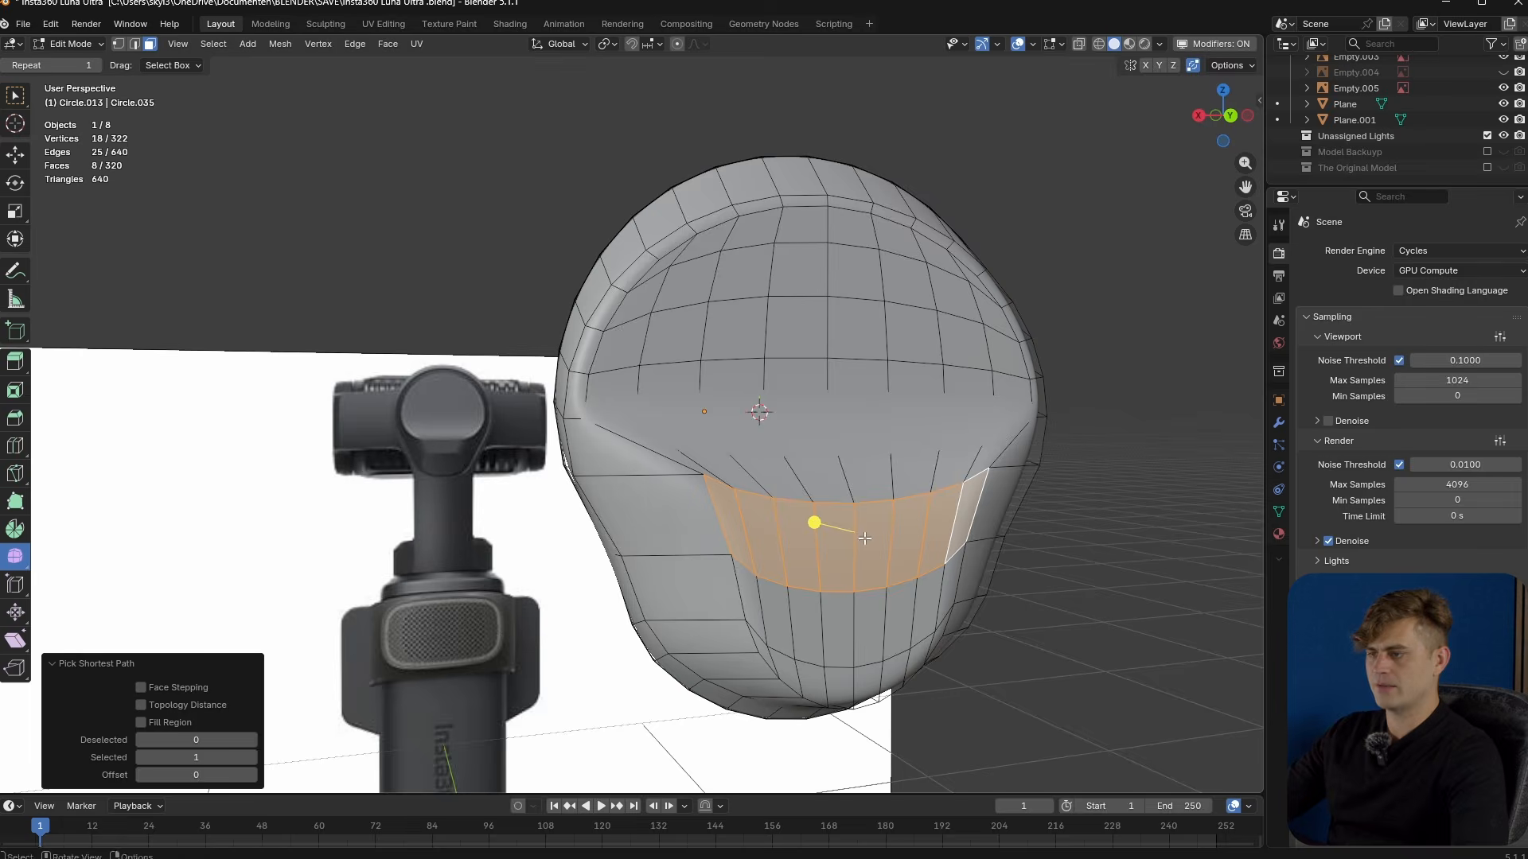
middle_drag(951, 519, 952, 547)
key(g)
key(y)
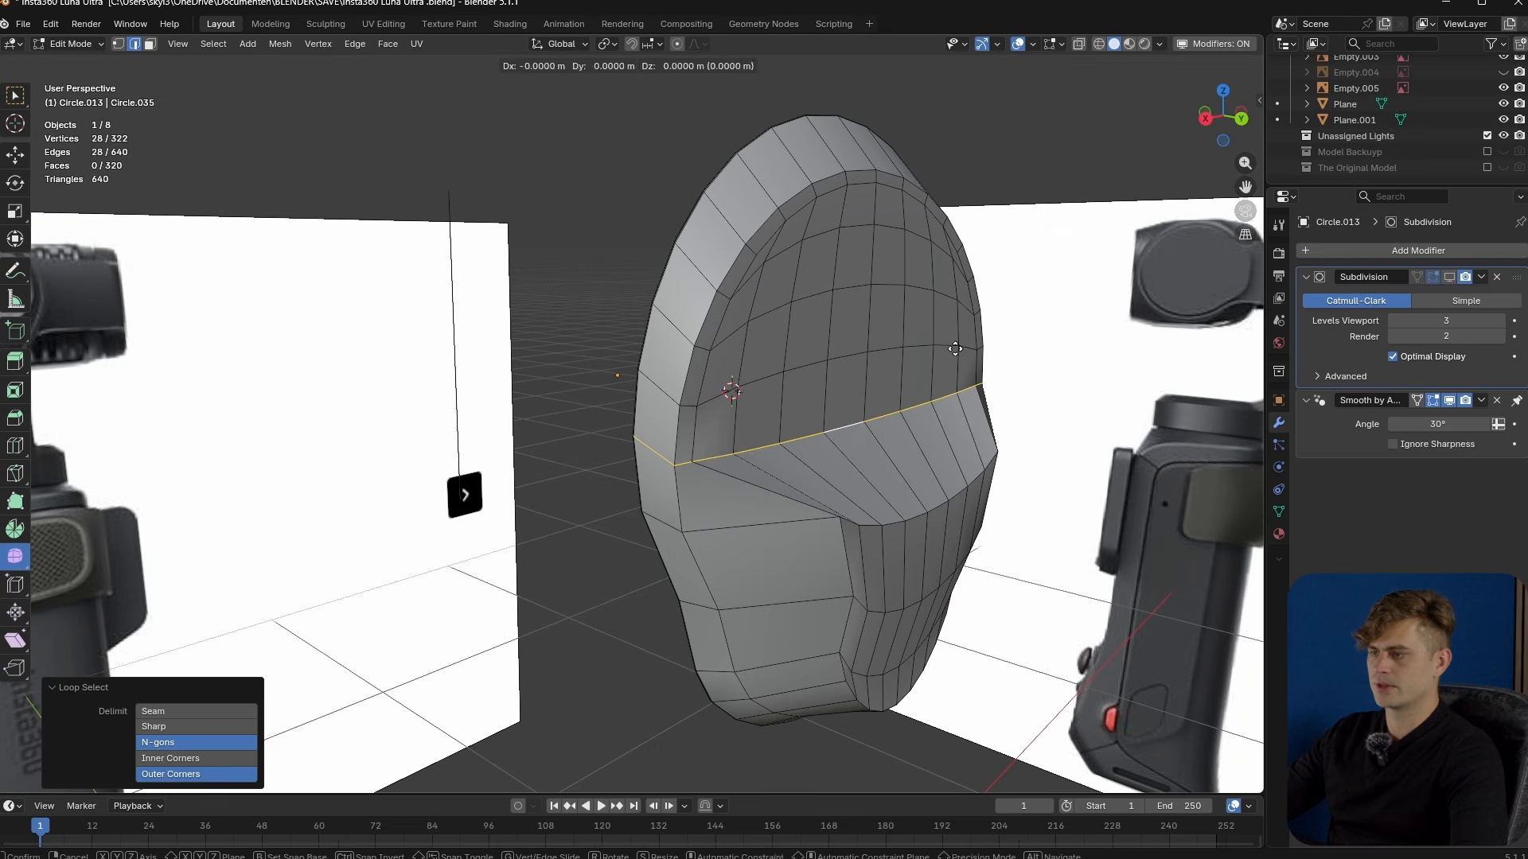
- Lower the edge loop across the cap's middle along Z by 0.02455 m and by another 0.007 m
key(z)
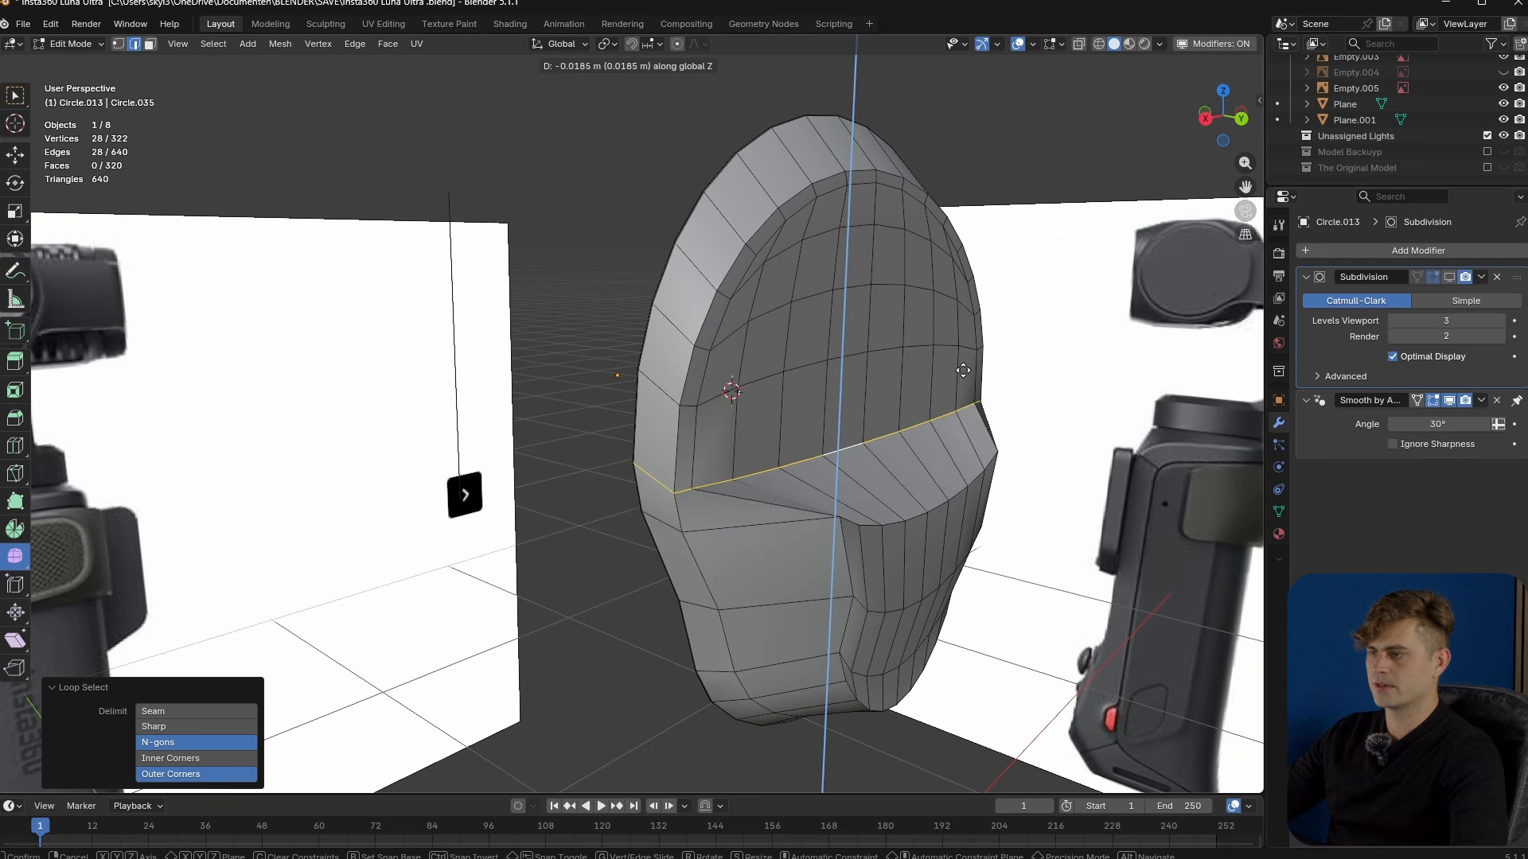
click(894, 494)
middle_drag(894, 494, 603, 528)
key(g)
key(z)
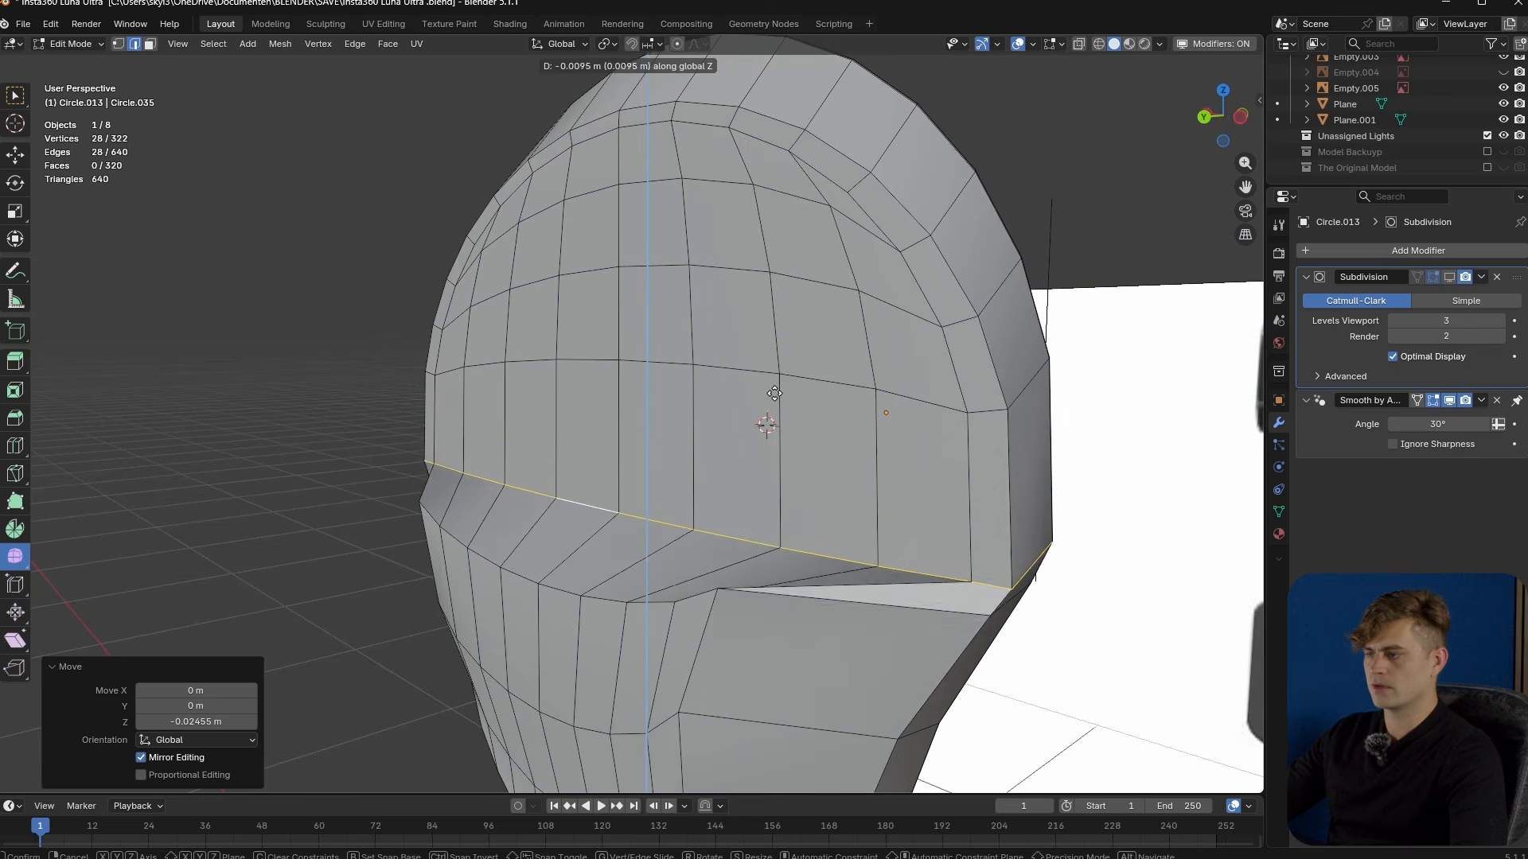
click(1141, 422)
- Turn on the cap's Subdivision viewport display and lower the same loop about 0.015 m more along Z
click(1450, 280)
middle_drag(803, 434, 904, 433)
key(g)
key(z)
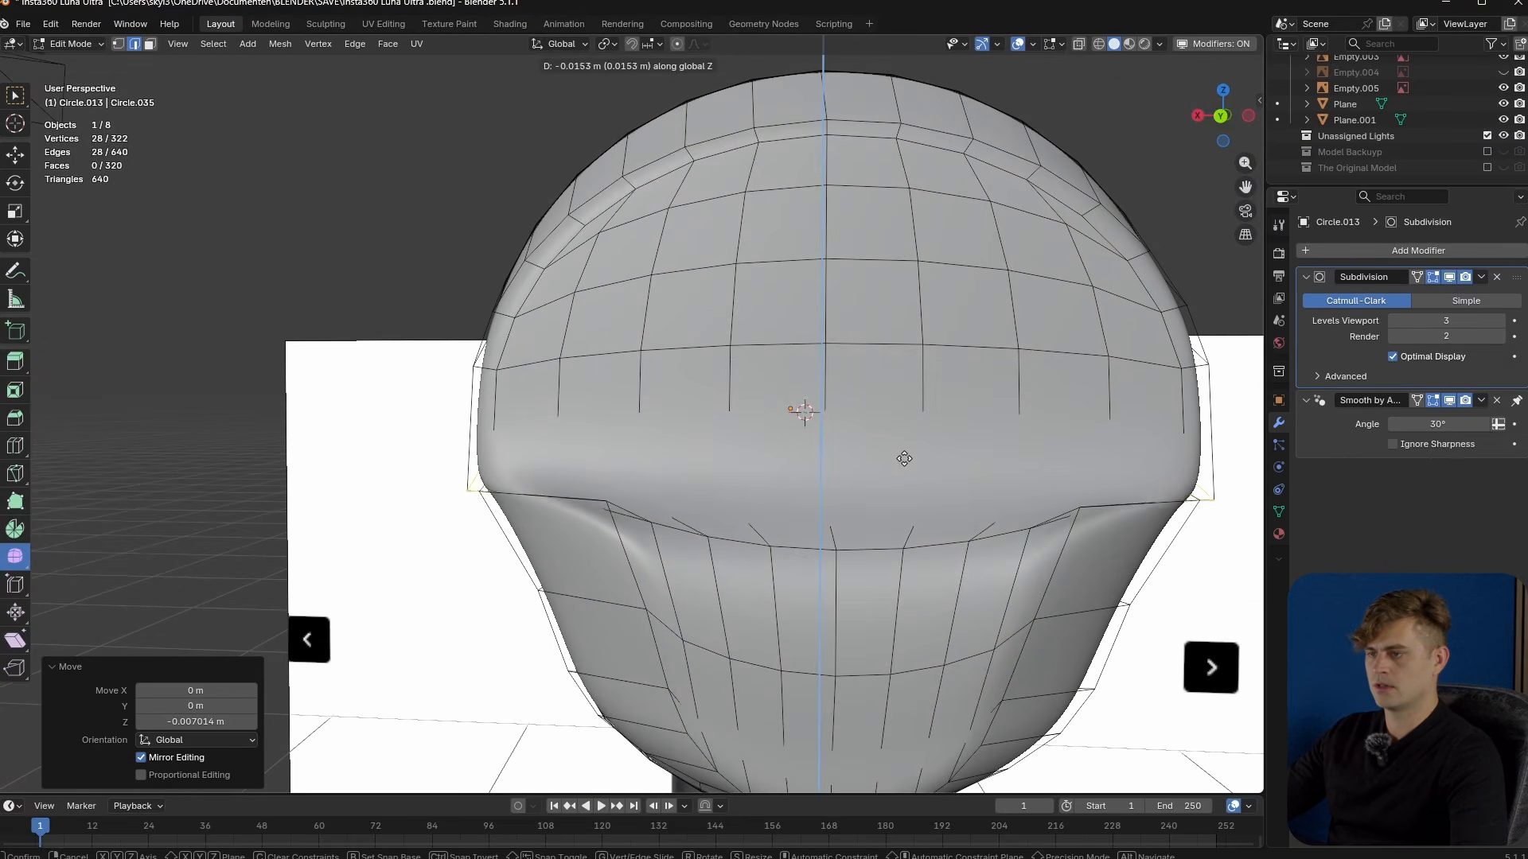
click(907, 453)
key(Tab)
- Select a path across the cap's recessed lower section and scale it along Y
middle_drag(828, 488, 883, 498)
middle_drag(716, 460, 748, 461)
middle_drag(558, 515, 790, 529)
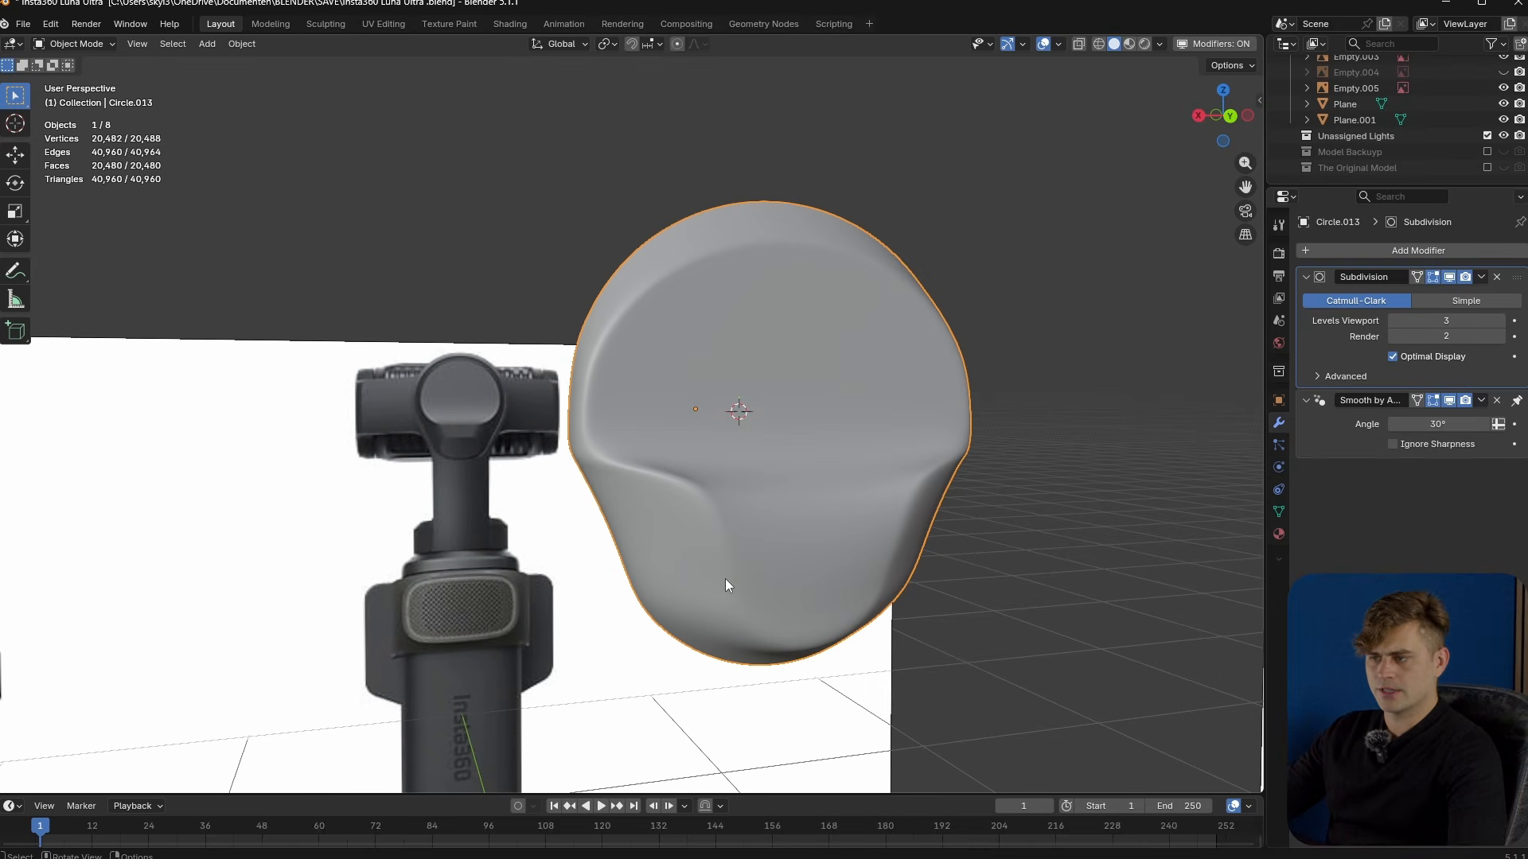
key(Tab)
ctrl+click(1048, 548)
middle_drag(1049, 549, 1001, 590)
key(s)
key(x)
key(y)
click(1001, 592)
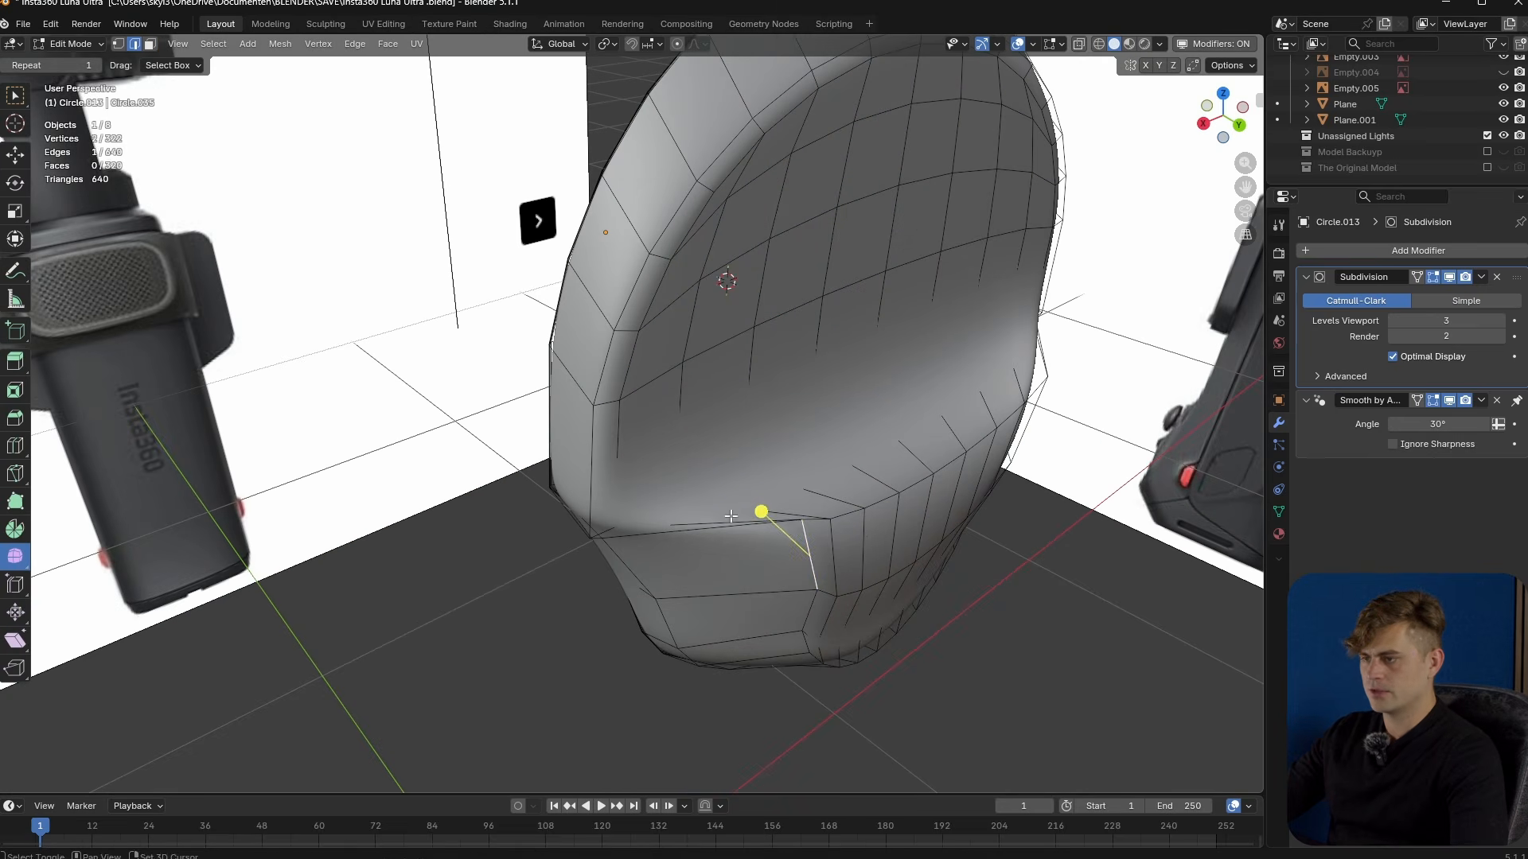
- Slide the short side edges of the cap's recessed lower section to adjust the crease
key(g)
key(g)
click(735, 560)
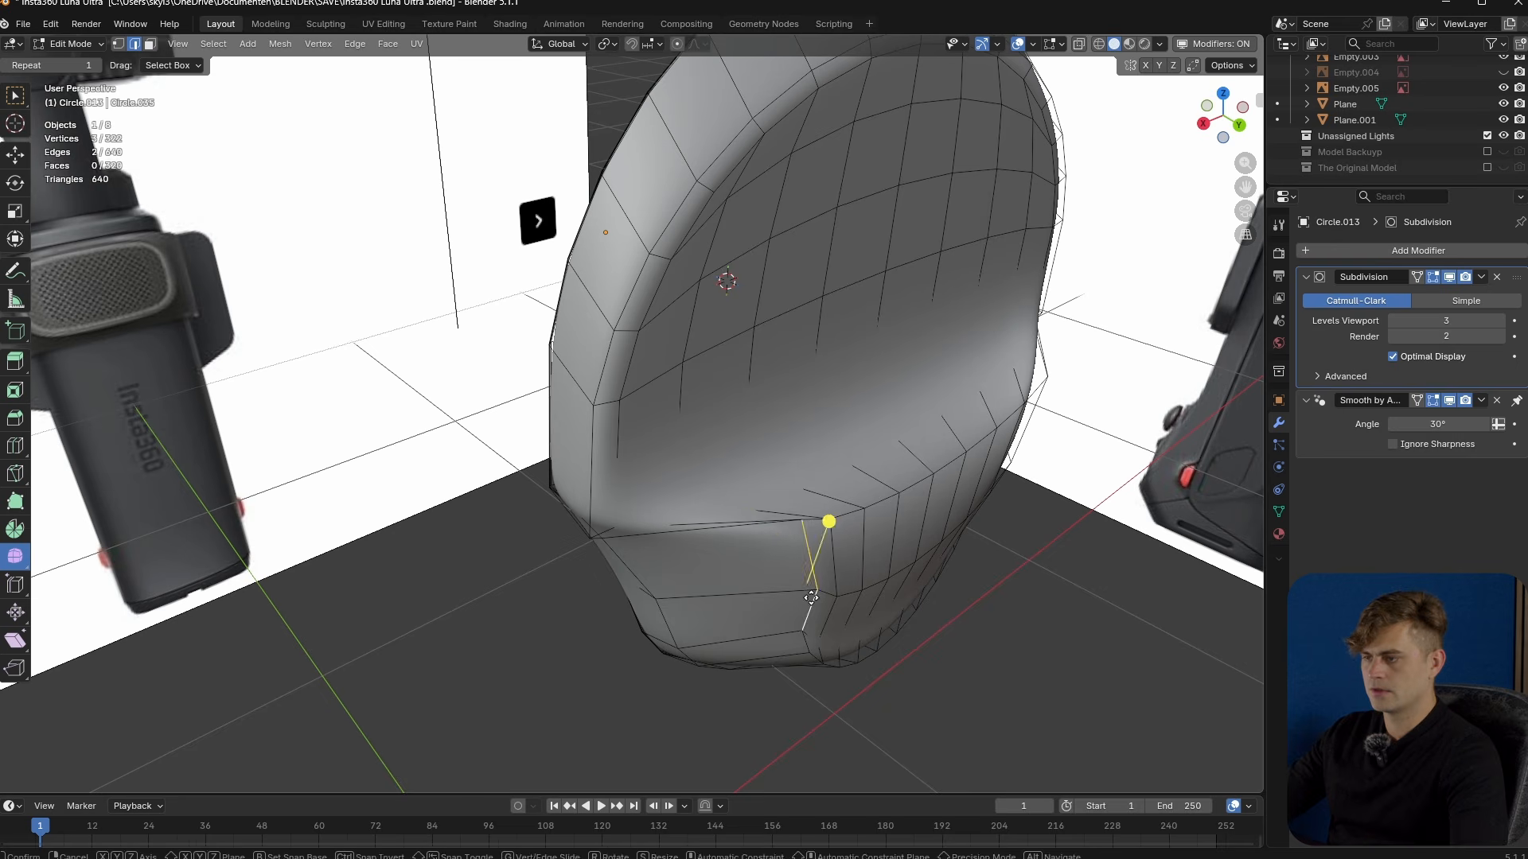
key(g)
key(g)
click(777, 609)
- Slide the matching edge pairs on both sides of the cap's lower section together and check the smoothed shape
middle_drag(778, 609, 876, 543)
key(Tab)
key(Tab)
scroll(946, 566, down, 2)
key(g)
key(g)
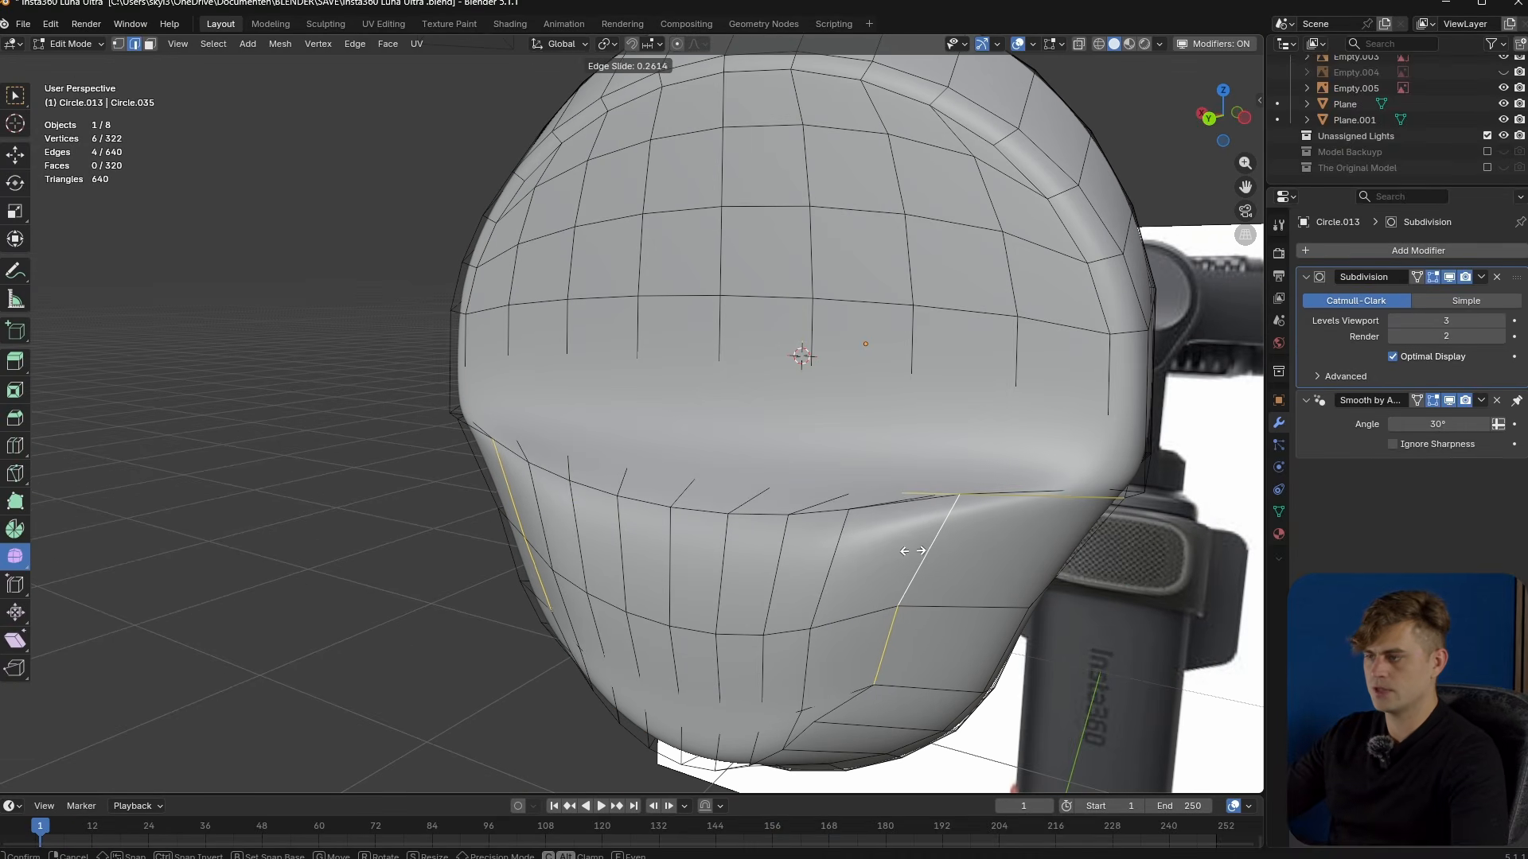
click(727, 538)
key(Tab)
middle_drag(727, 538, 947, 611)
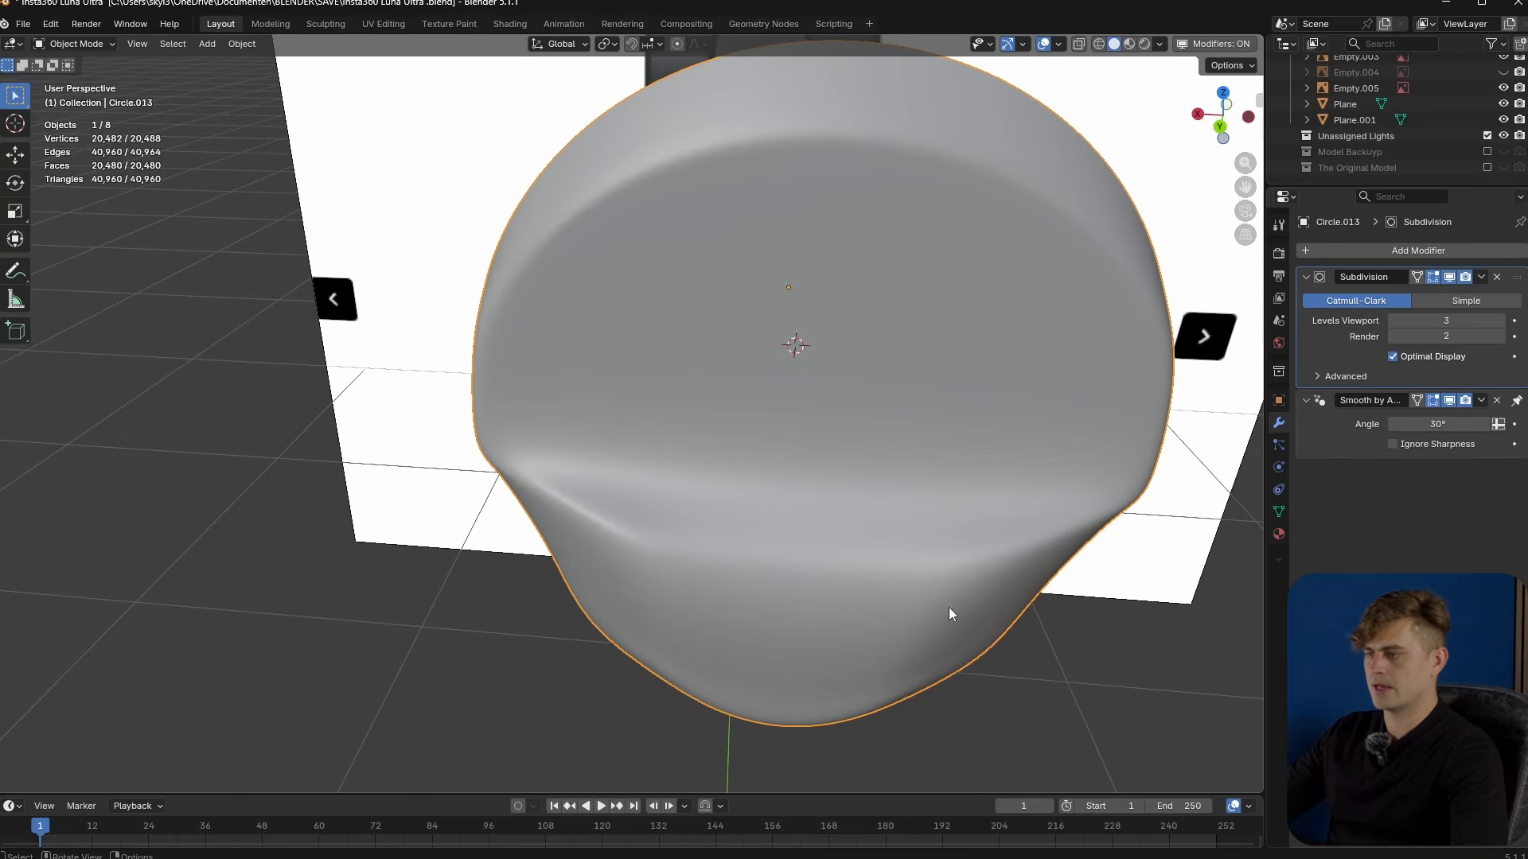
- Spread the two opposite vertices on the cap's lower front face by scaling them to 1.056 along X
middle_drag(1024, 523, 917, 505)
key(Tab)
middle_drag(684, 541, 744, 584)
key(1)
shift+click(1045, 576)
middle_drag(1045, 577, 995, 581)
key(s)
key(x)
click(994, 586)
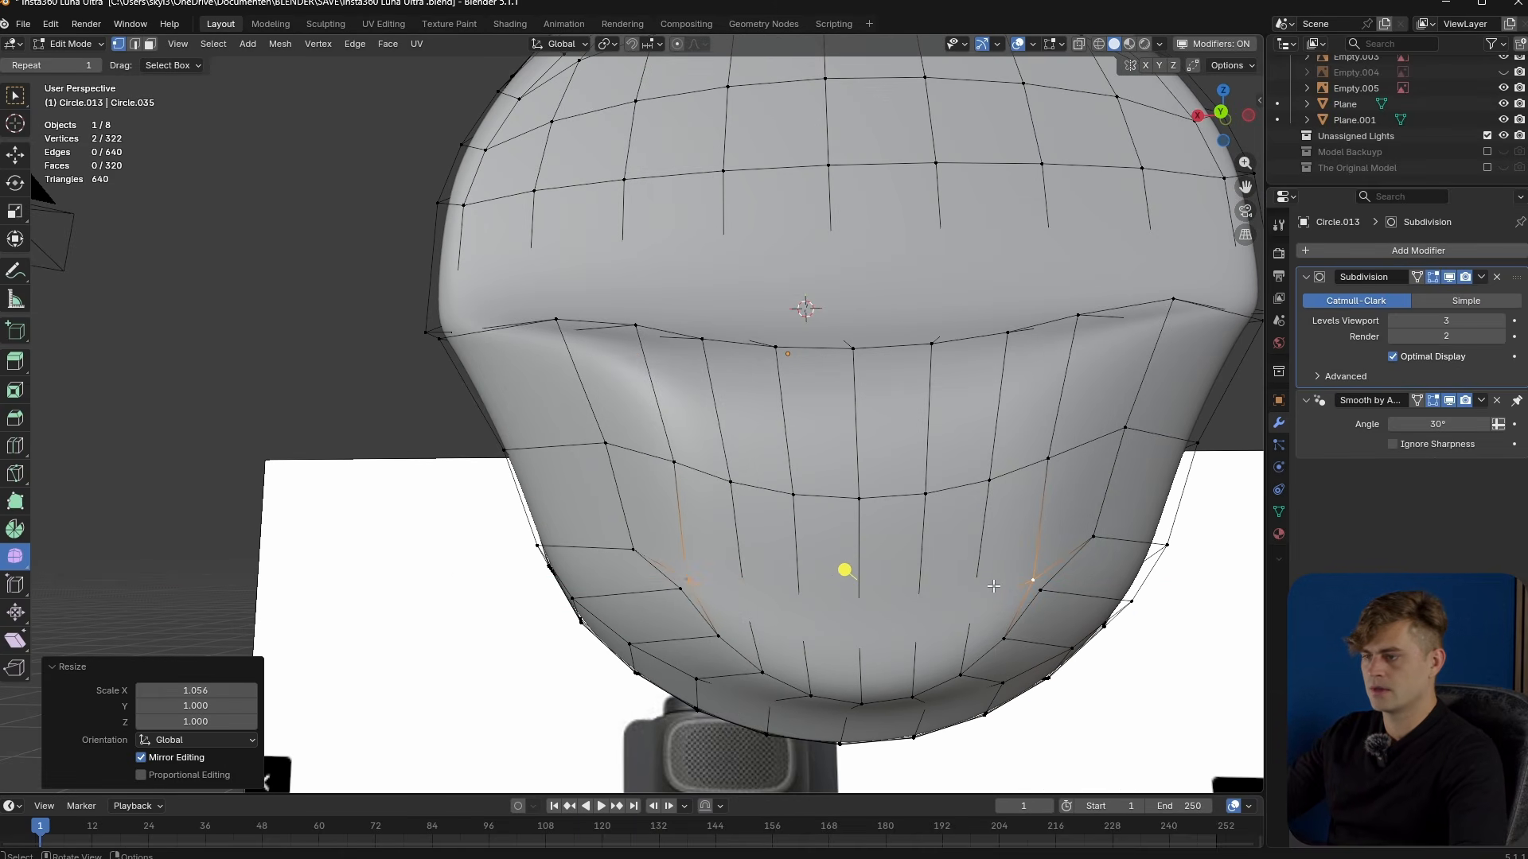
- Select the two opposite vertices beside the cap's lower front face and spread them by scaling about 1.15 along X
click(684, 589)
shift+click(1045, 602)
key(s)
key(x)
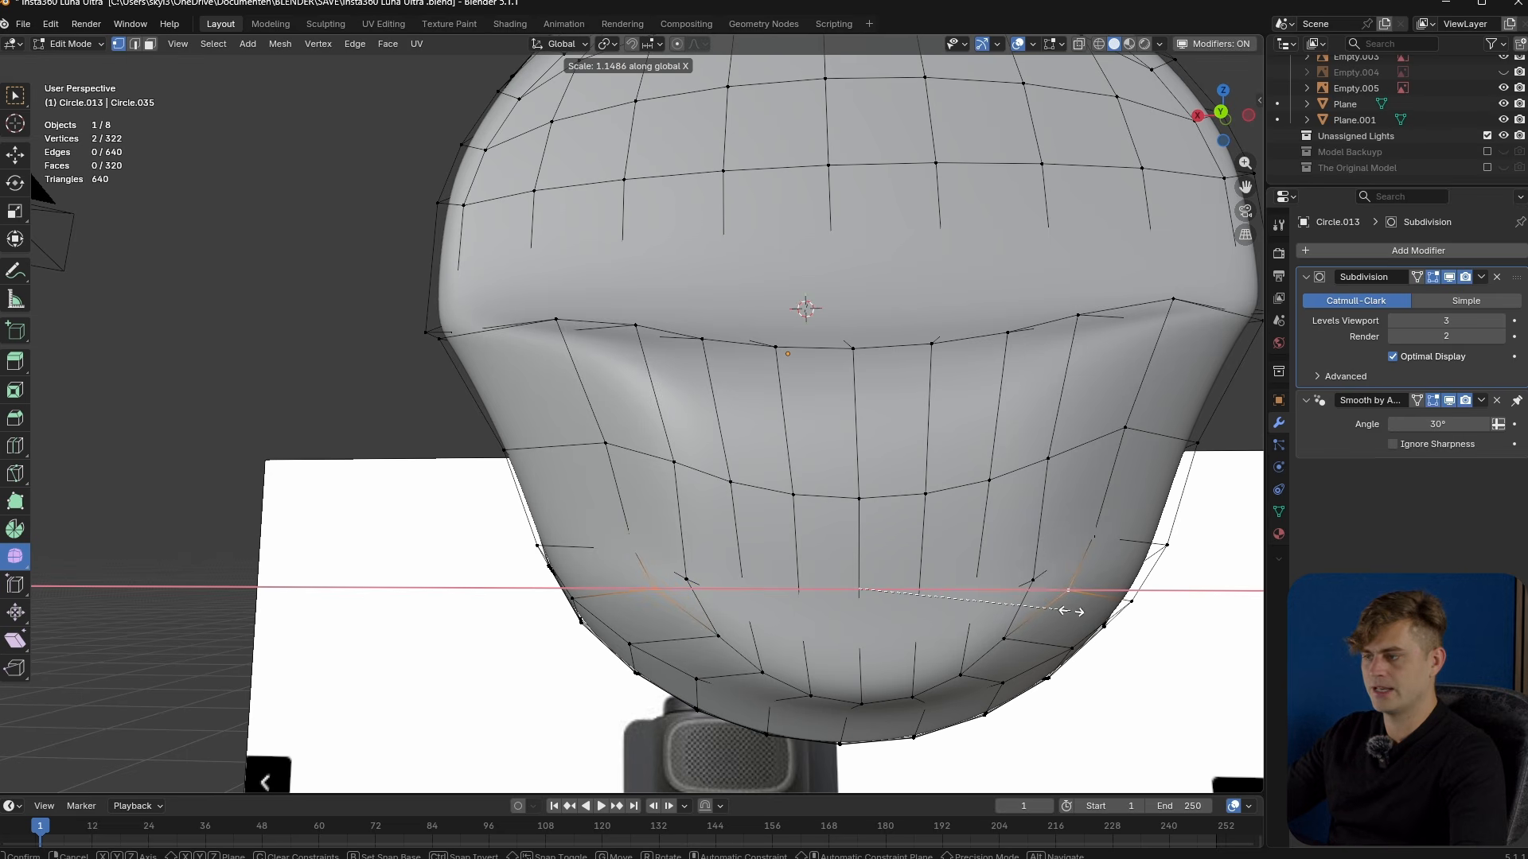
click(1066, 609)
- Select the faces across the cap's lower front, rotate them -16.1° about X and move them about -0.012 m along Y
click(1032, 580)
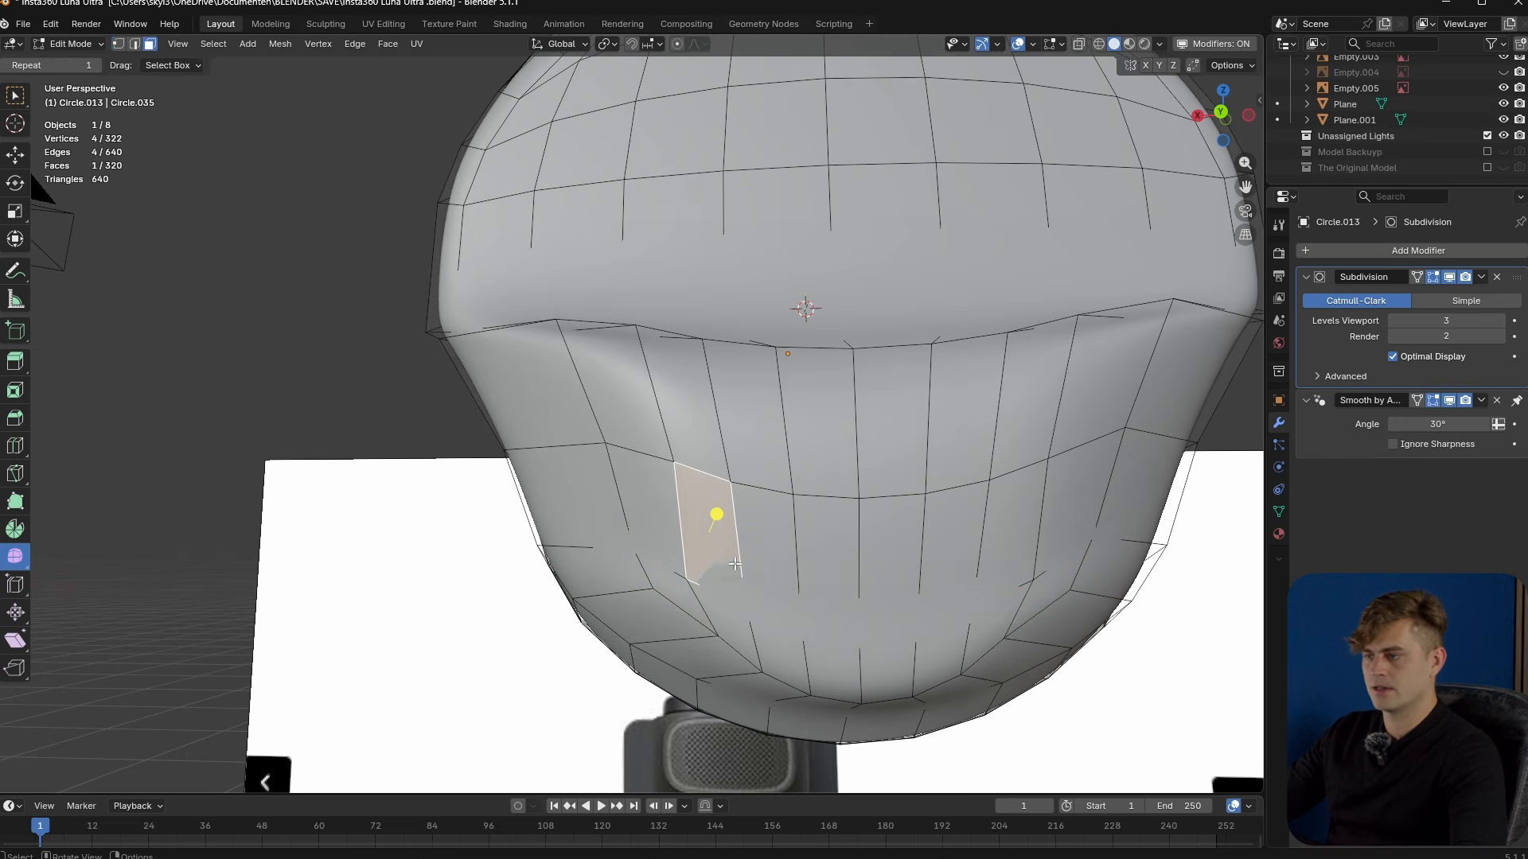
ctrl+shift+click(1035, 601)
mouse_move(1035, 601)
middle_down()
mouse_move(876, 593)
mouse_move(1014, 587)
middle_up()
key(r)
key(x)
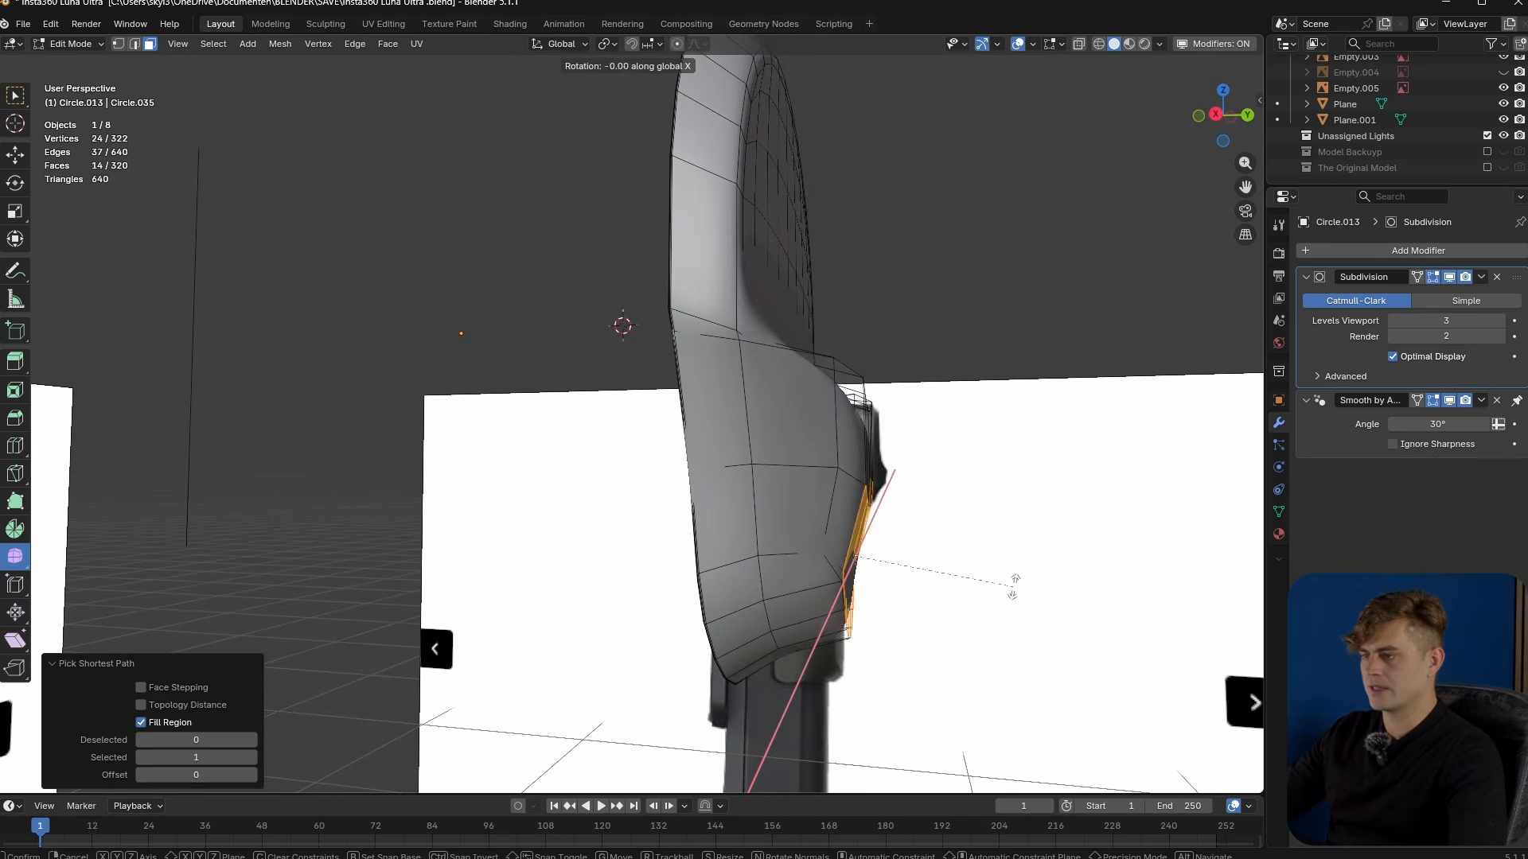
click(1003, 630)
key(g)
key(y)
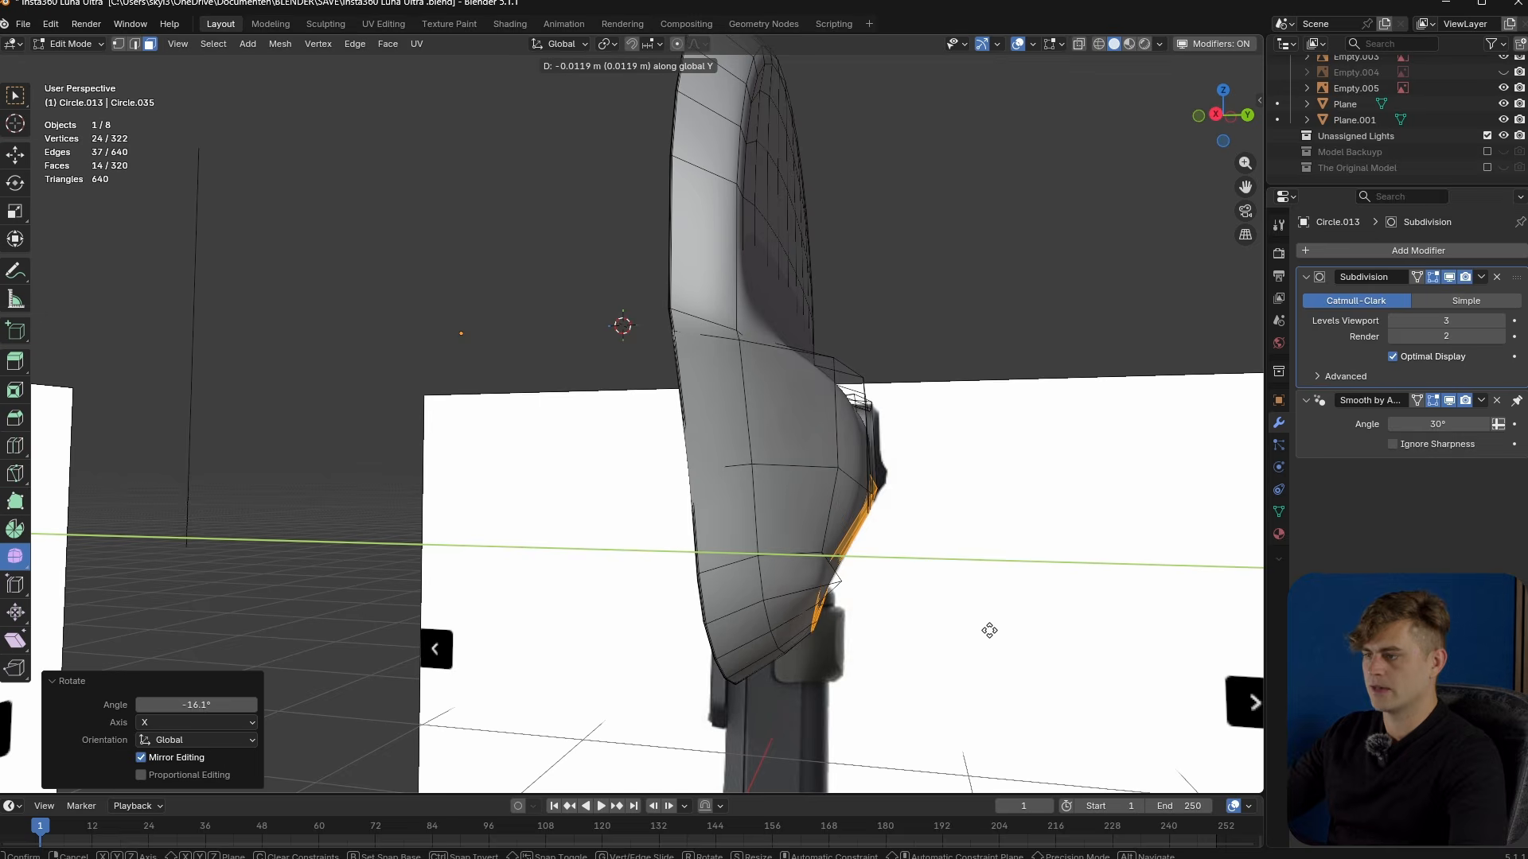
click(987, 630)
- Remove the faces not needed from the lower front selection and rotate the remaining ones -14.7° about X
middle_drag(985, 629, 815, 613)
shift+click(1050, 498)
middle_drag(1051, 498, 1015, 565)
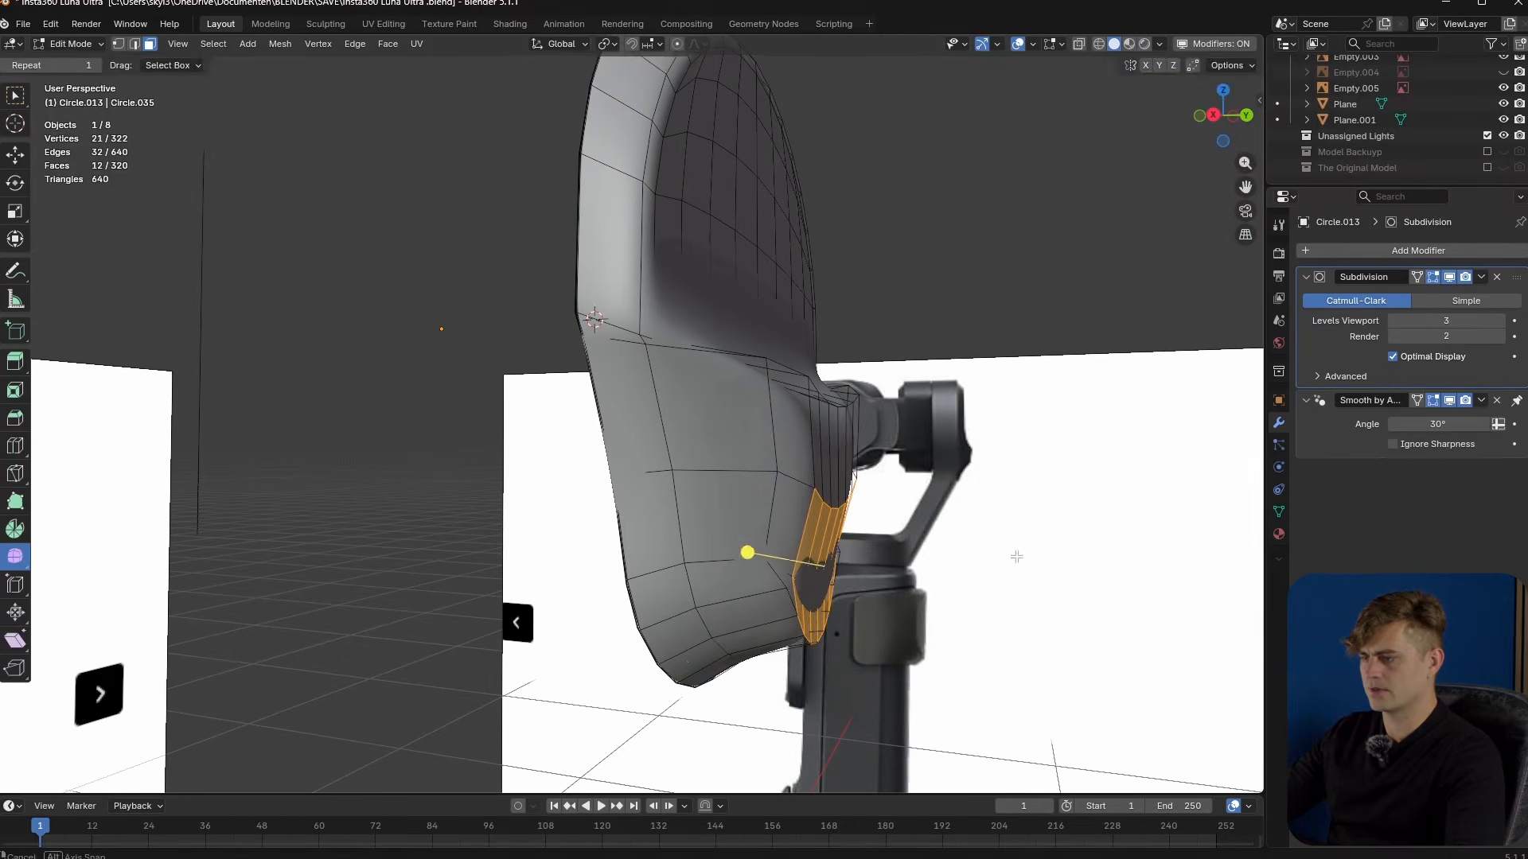
key(r)
key(x)
click(1020, 605)
right_click(884, 518)
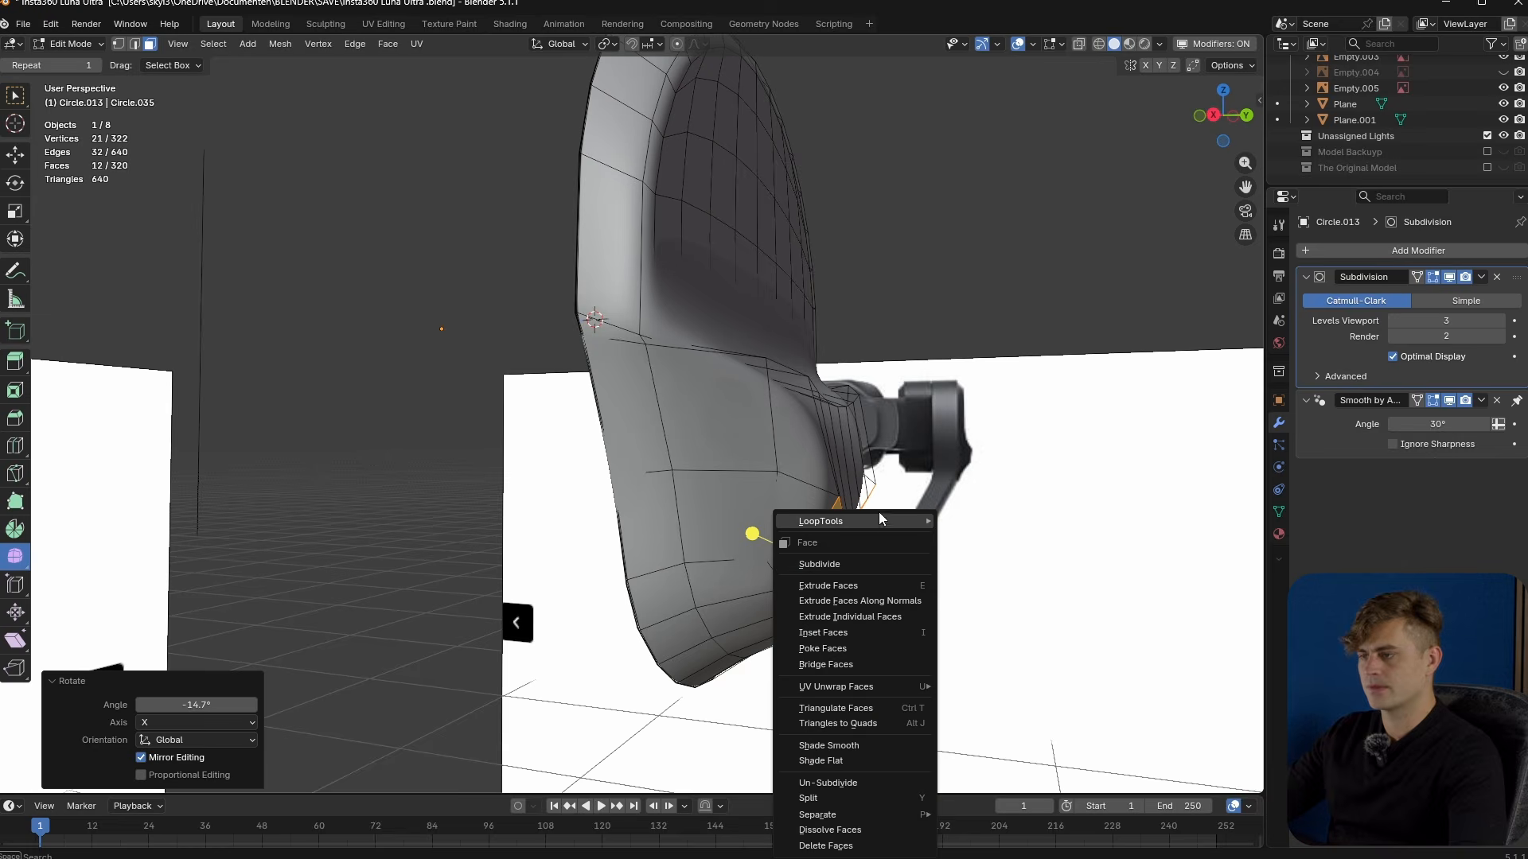
mouse_move(889, 522)
- Select the edge path across the upper border of the lower front face, flatten it with Z scale 0 and reposition it along Z
middle_drag(927, 550, 796, 546)
key(2)
click(698, 518)
ctrl+click(967, 523)
middle_drag(967, 523, 942, 527)
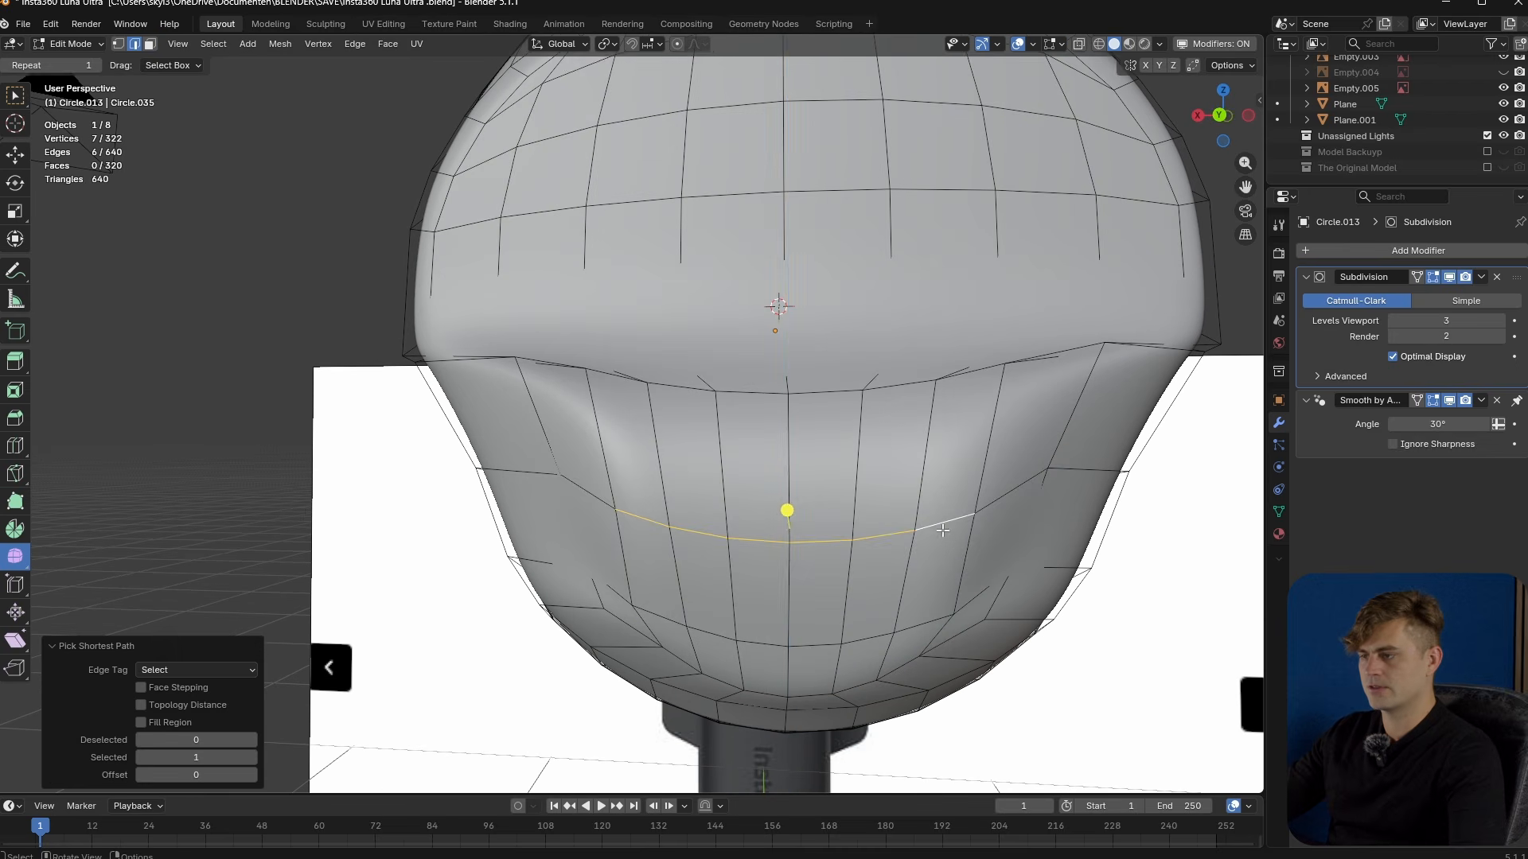
key(s)
key(z)
key(0)
key(Return)
key(g)
key(z)
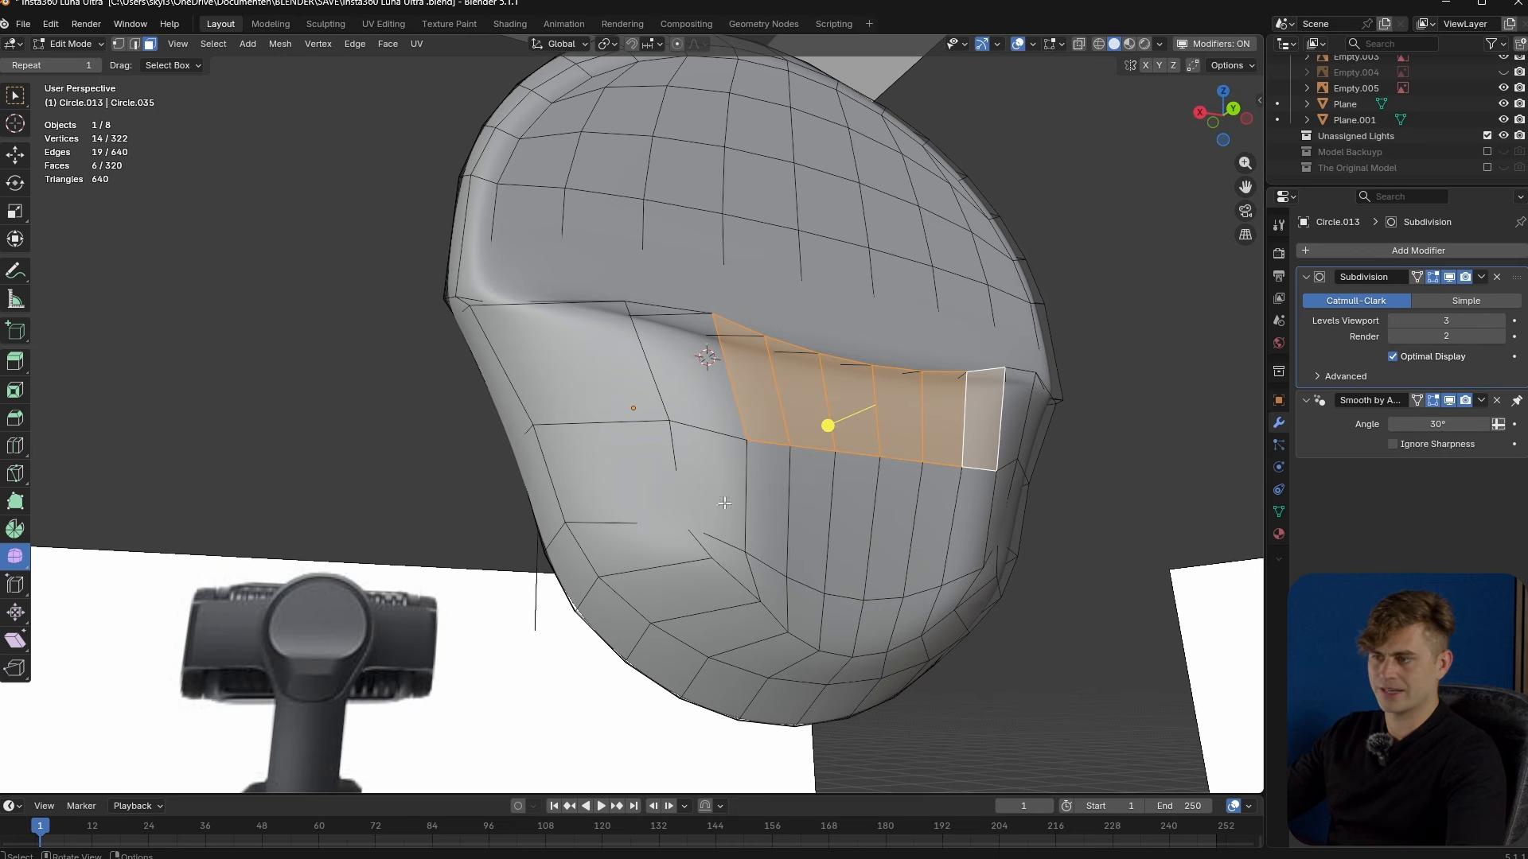
- Select the vertex row across the middle of the lower front face and move it about -0.007 m along Y
key(1)
click(747, 555)
ctrl+click(981, 567)
middle_drag(963, 571, 1034, 585)
key(g)
key(y)
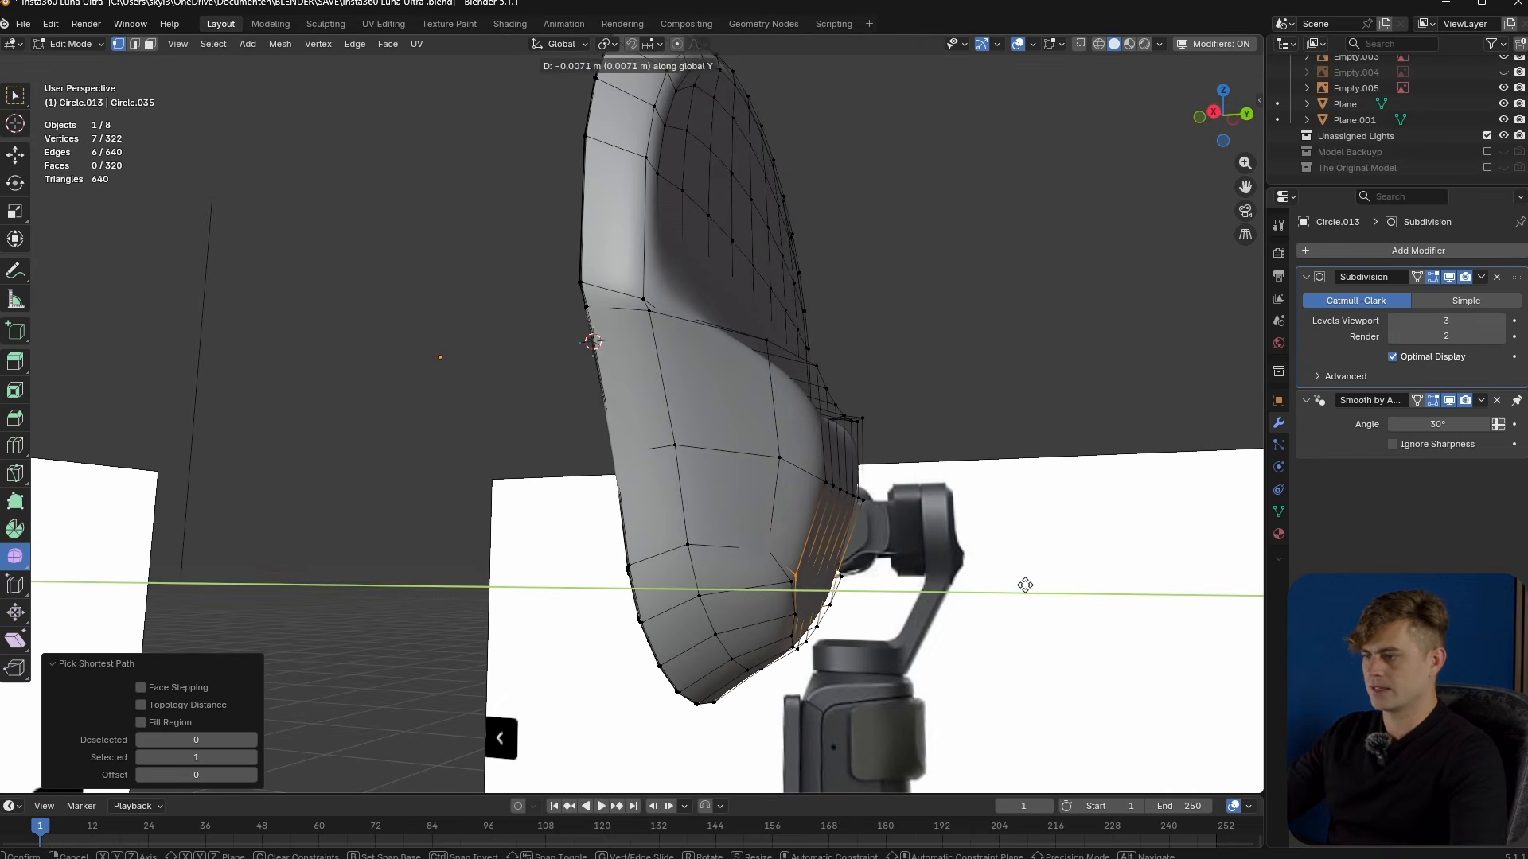
click(1025, 585)
- Edge-slide the middle vertex row by a factor of -0.262, adjust it along Y and check the smoothed shape
key(g)
key(g)
click(1025, 570)
key(g)
key(y)
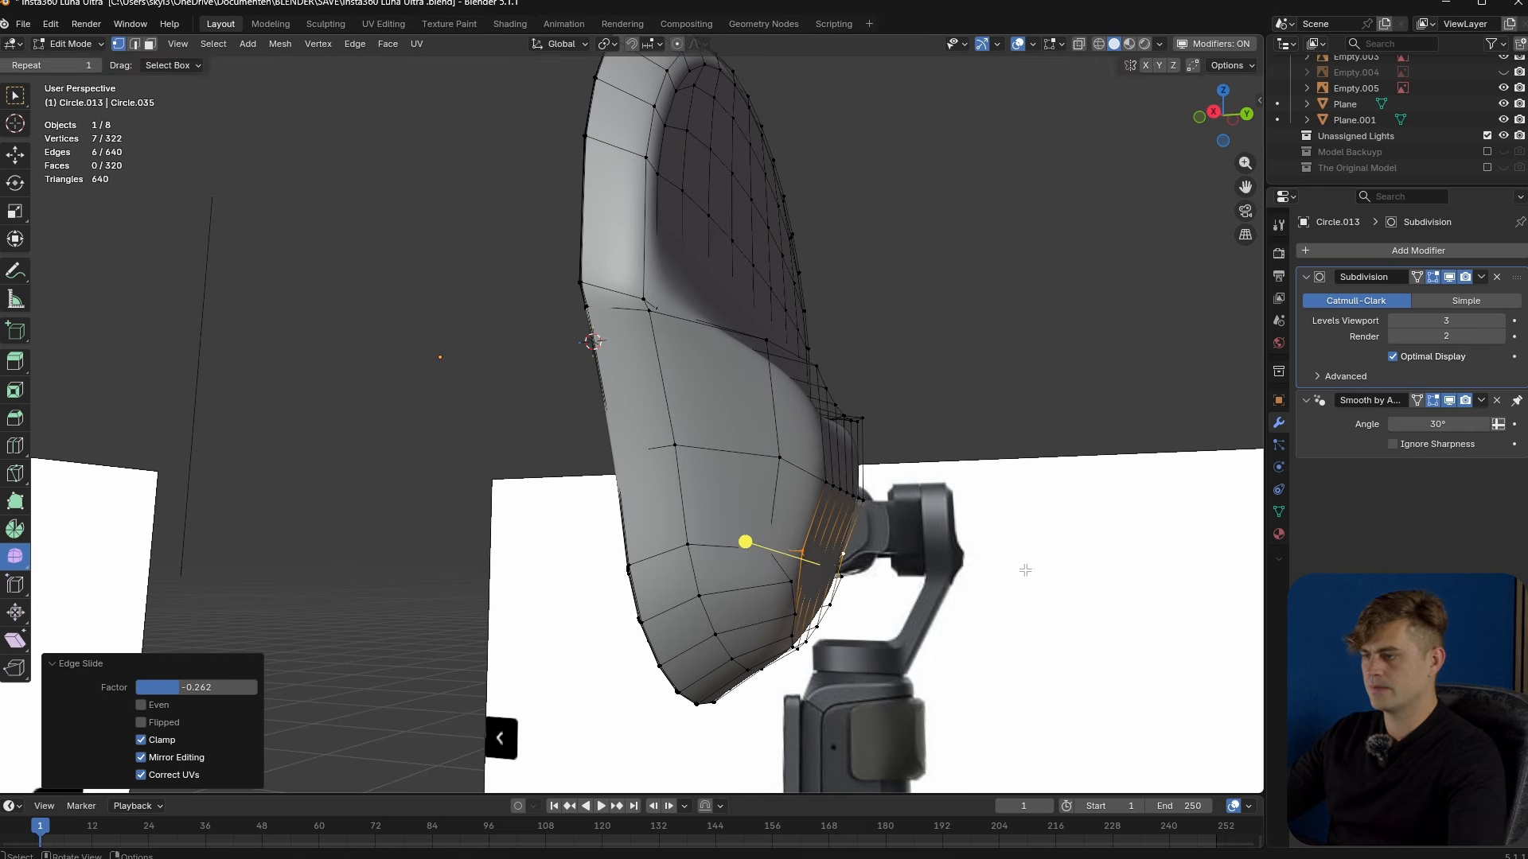
click(1016, 567)
middle_drag(1016, 566, 853, 574)
key(Tab)
key(Tab)
- Select the outline edges around the cap's lower front face and set their crease to 1.0
alt+shift+click(654, 504)
click(660, 496)
ctrl+click(958, 453)
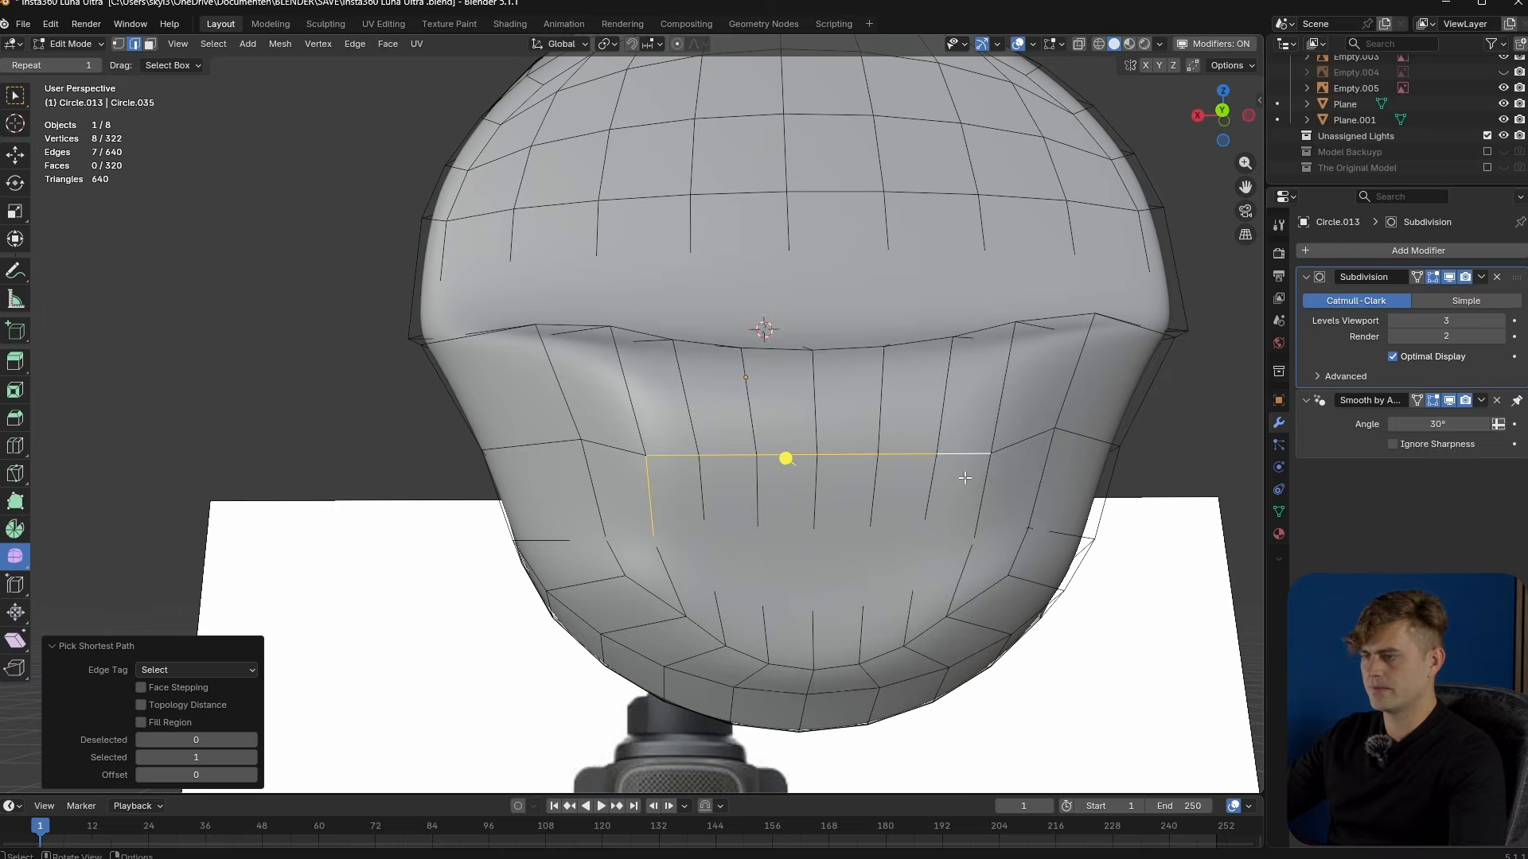
scroll(964, 477, up, 3)
ctrl+shift+click(889, 606)
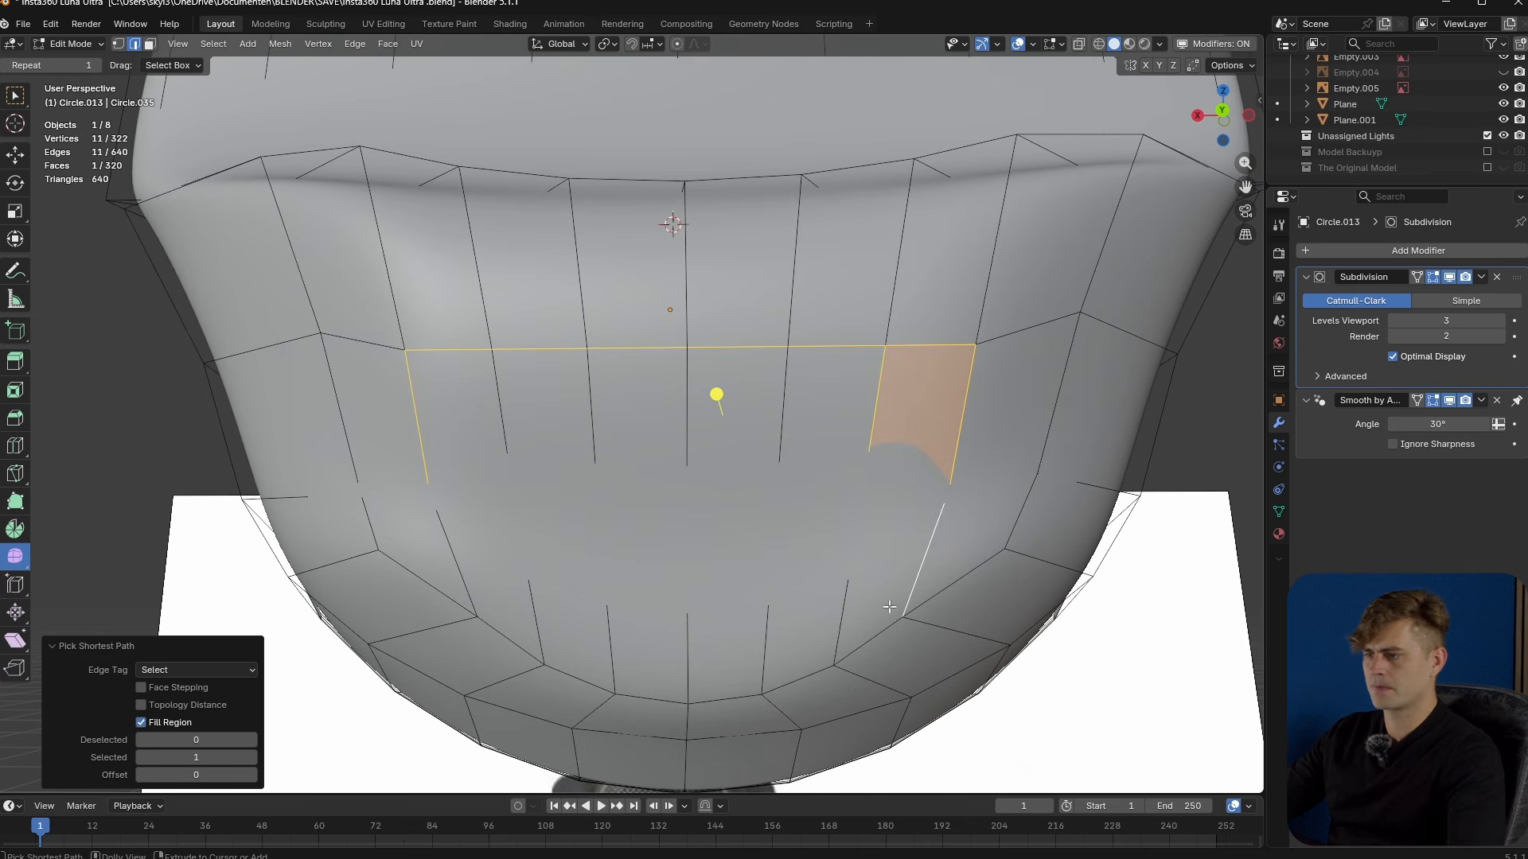
ctrl+shift+click(463, 587)
middle_drag(530, 537, 823, 679)
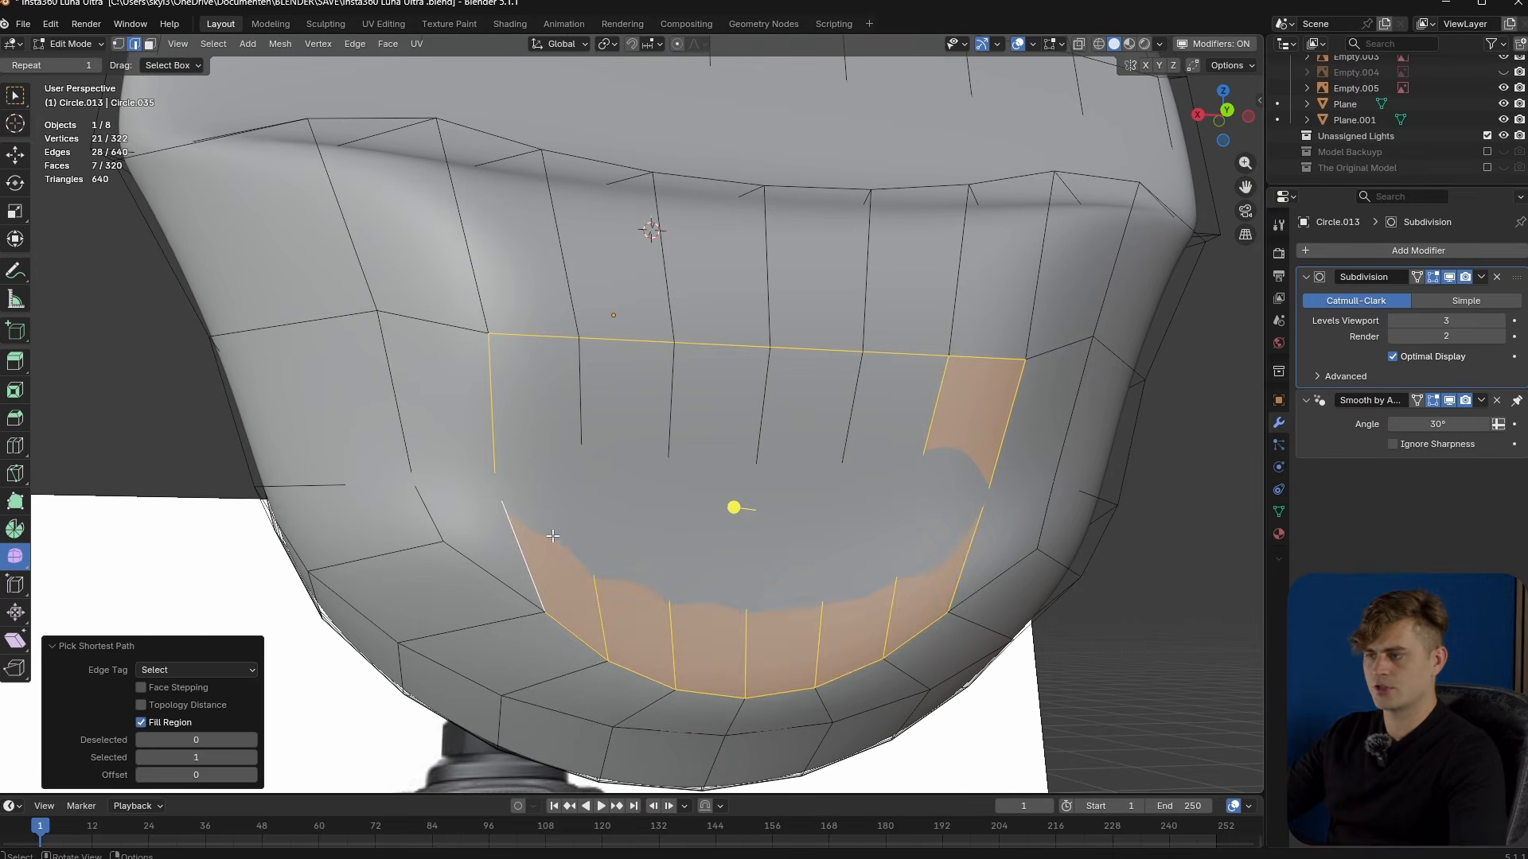
key(ctrl+z)
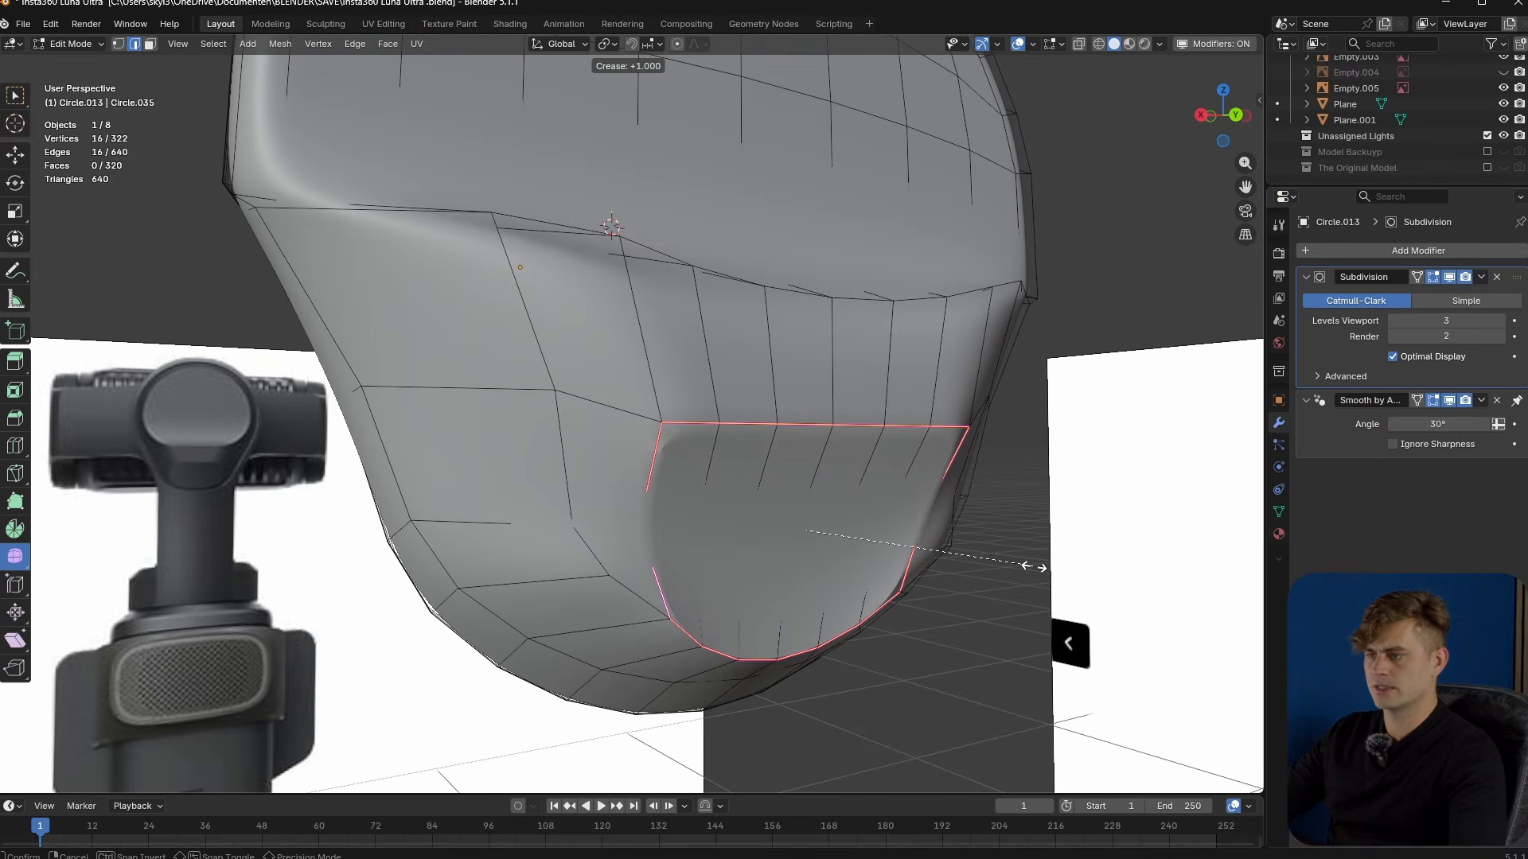
click(1033, 566)
- Spread the two side vertices of the creased outline by scaling them about 1.11 along X and check the smoothed result
middle_drag(992, 556, 945, 540)
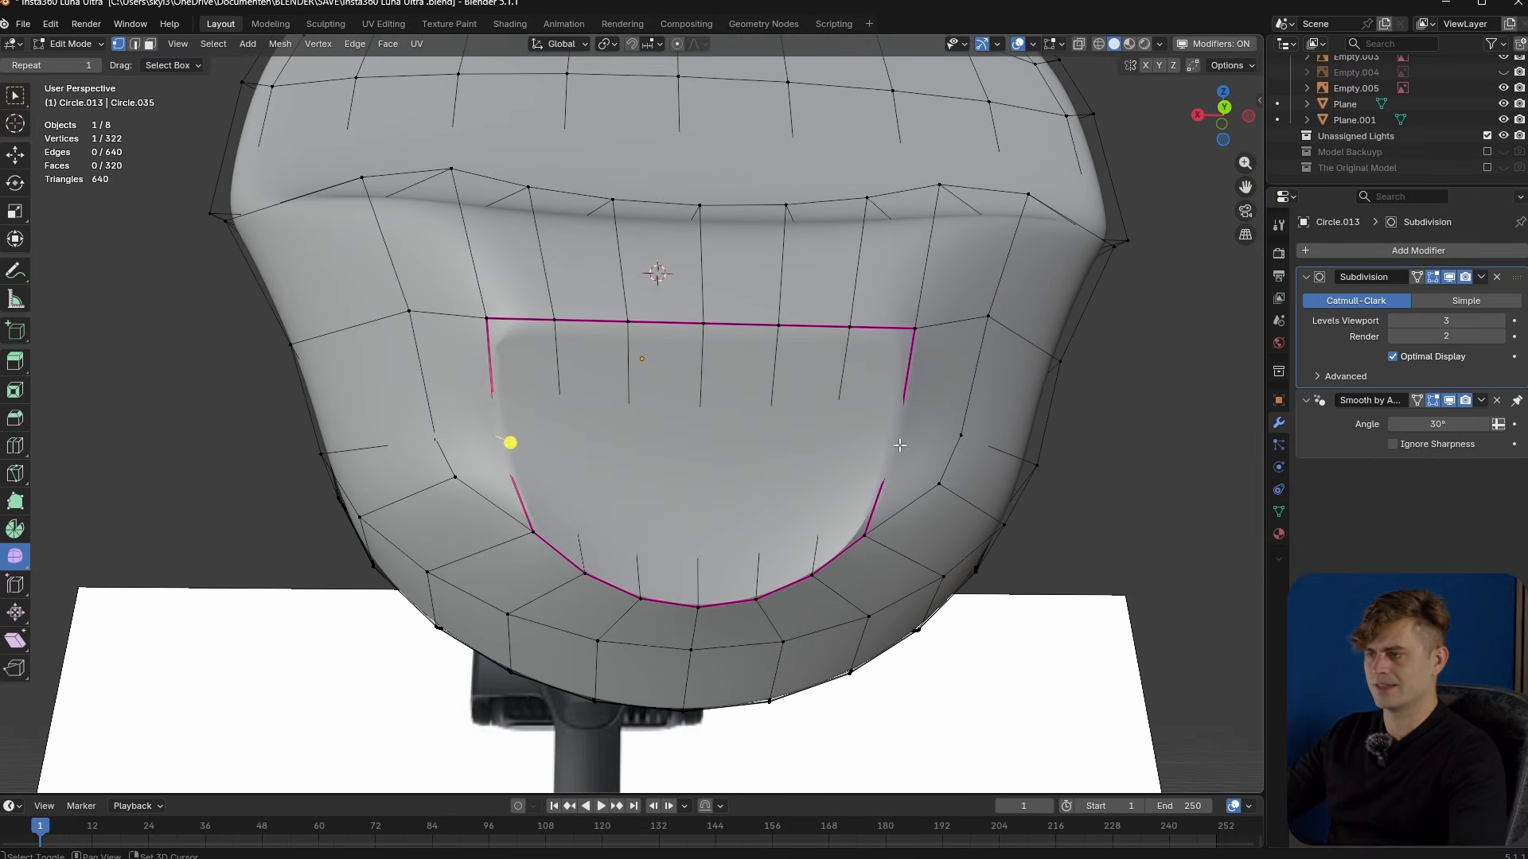
shift+click(899, 444)
key(s)
key(x)
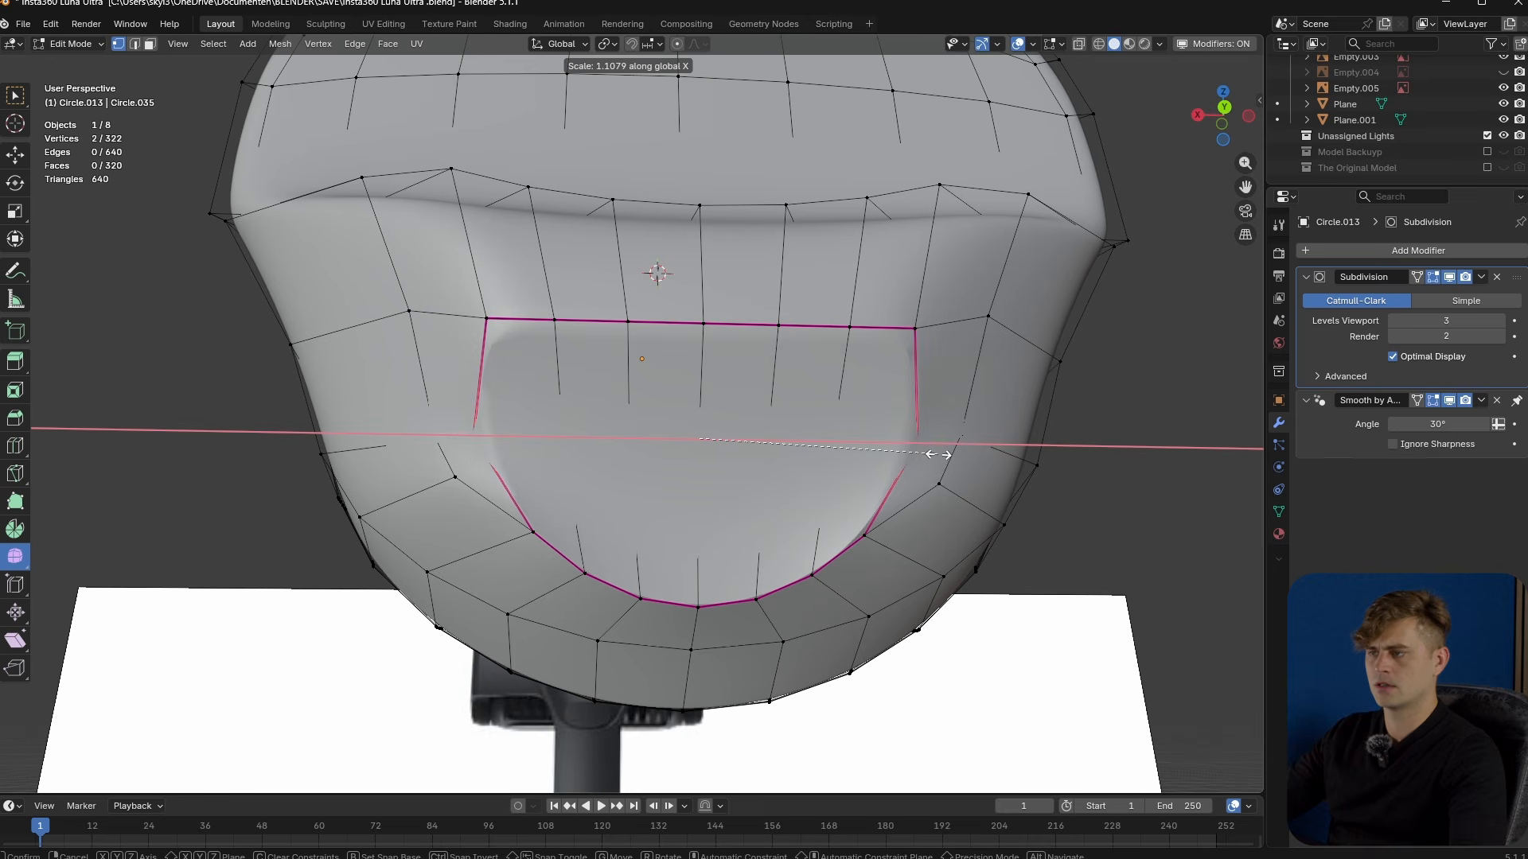
click(938, 454)
key(Tab)
middle_drag(888, 458, 938, 485)
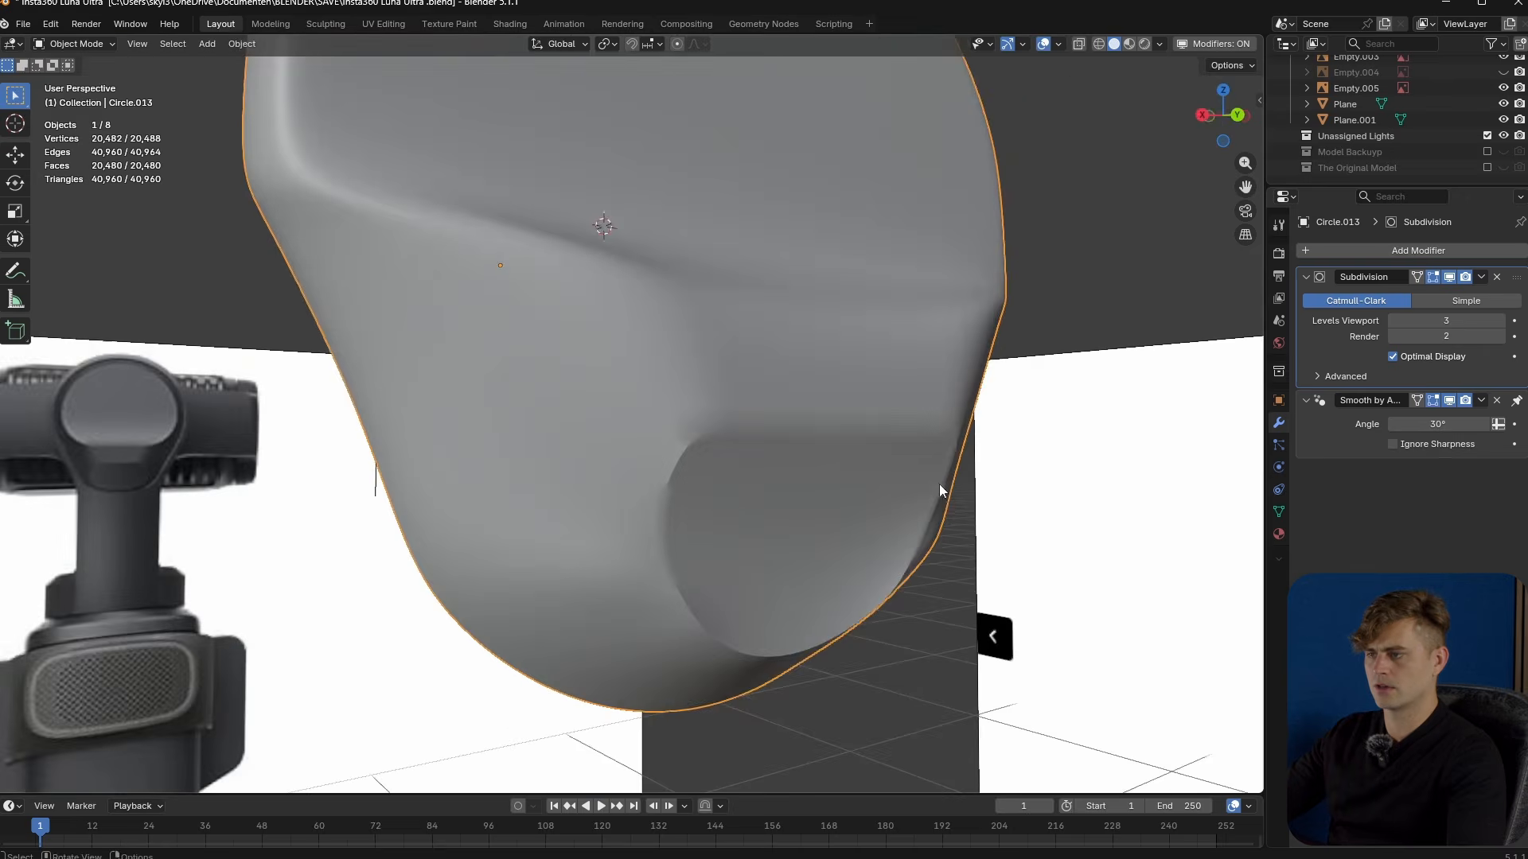
- Move the two side vertices of the creased outline about 0.0077 m along Y and check the smoothed shape
key(Tab)
scroll(743, 533, up, 1)
middle_drag(743, 533, 787, 546)
key(g)
key(y)
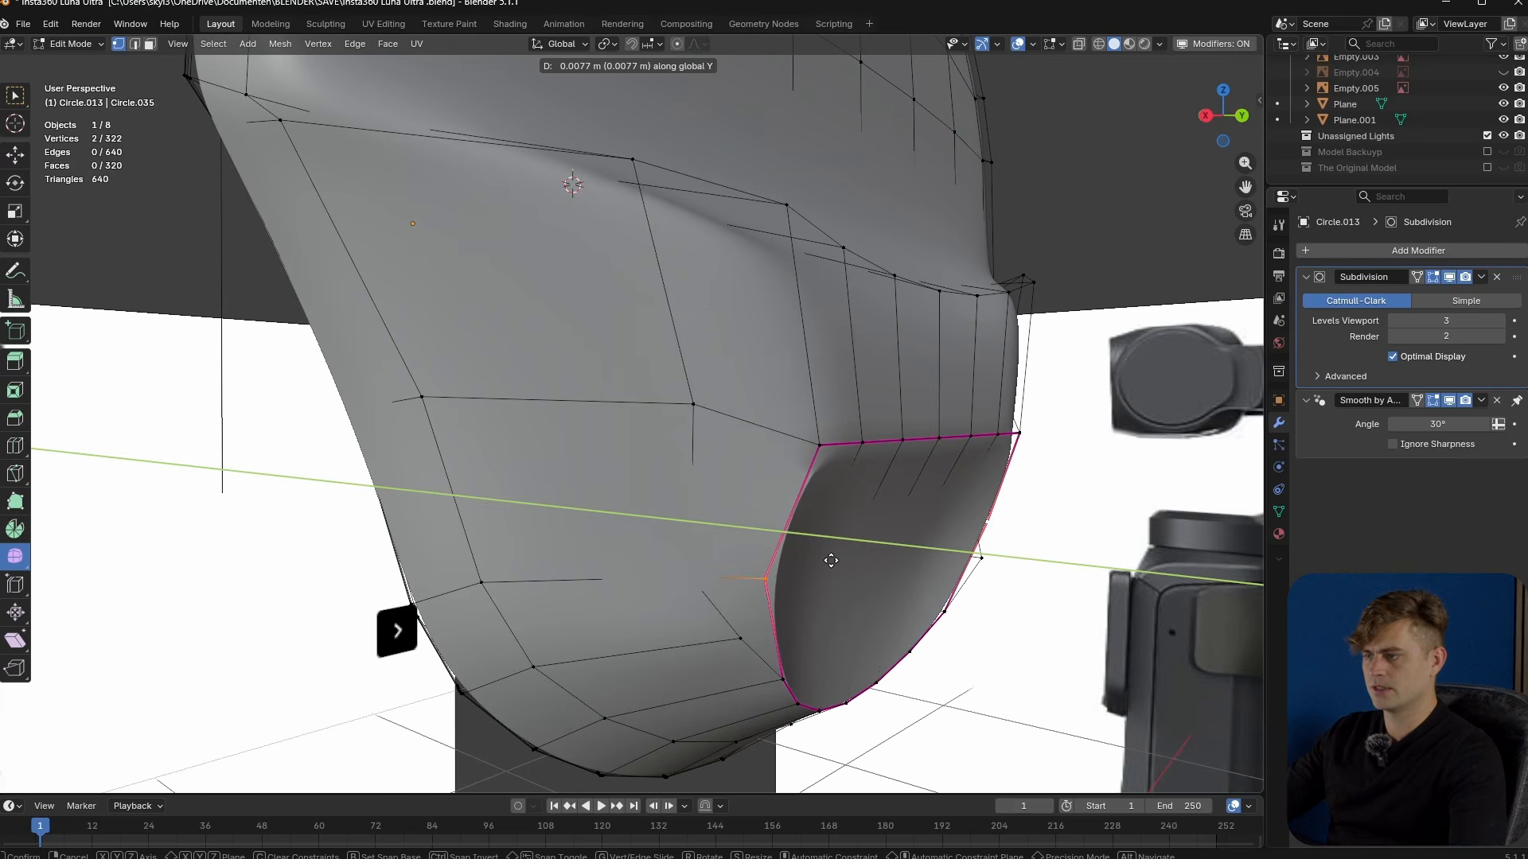
click(825, 561)
middle_drag(825, 561, 767, 529)
key(Tab)
key(Tab)
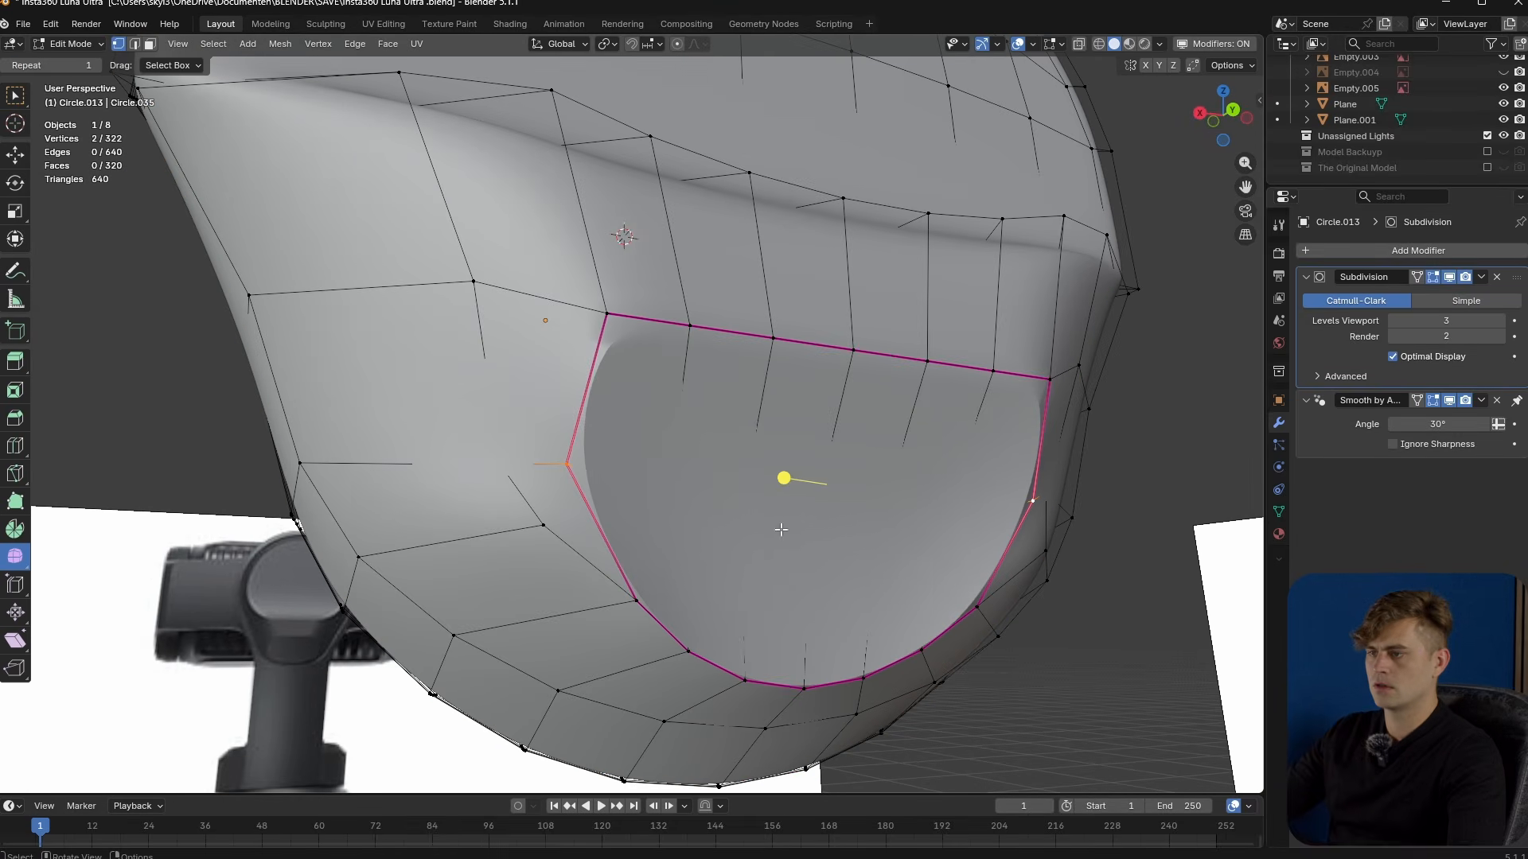
- Select the complete creased outline of the lower front face, adjust its edge crease and check the smoothed surface
click(669, 326)
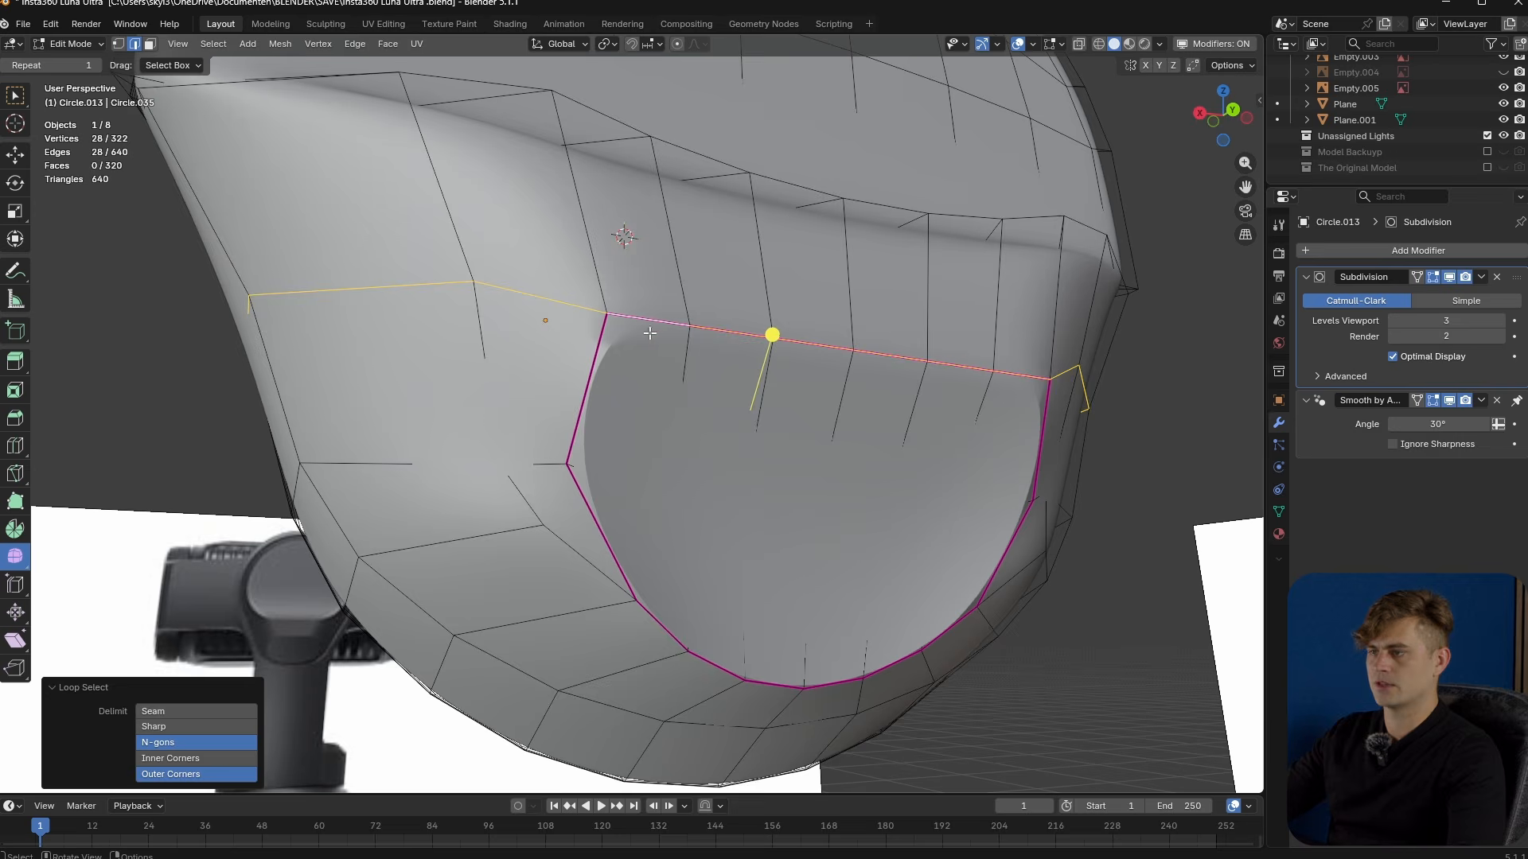
middle_drag(669, 327, 815, 382)
ctrl+shift+click(937, 376)
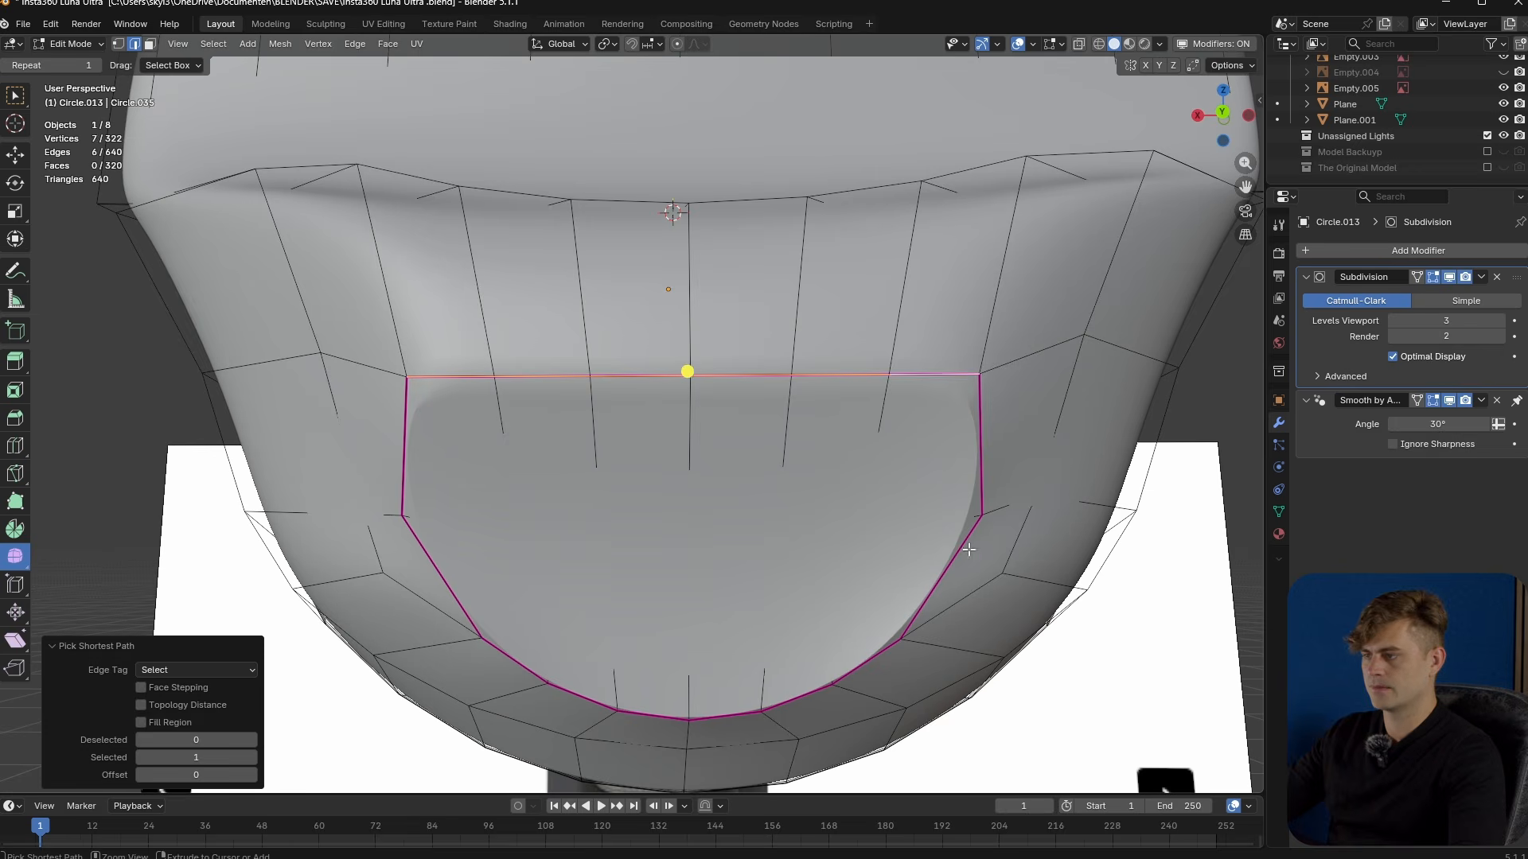
key(ctrl+z)
ctrl+click(980, 495)
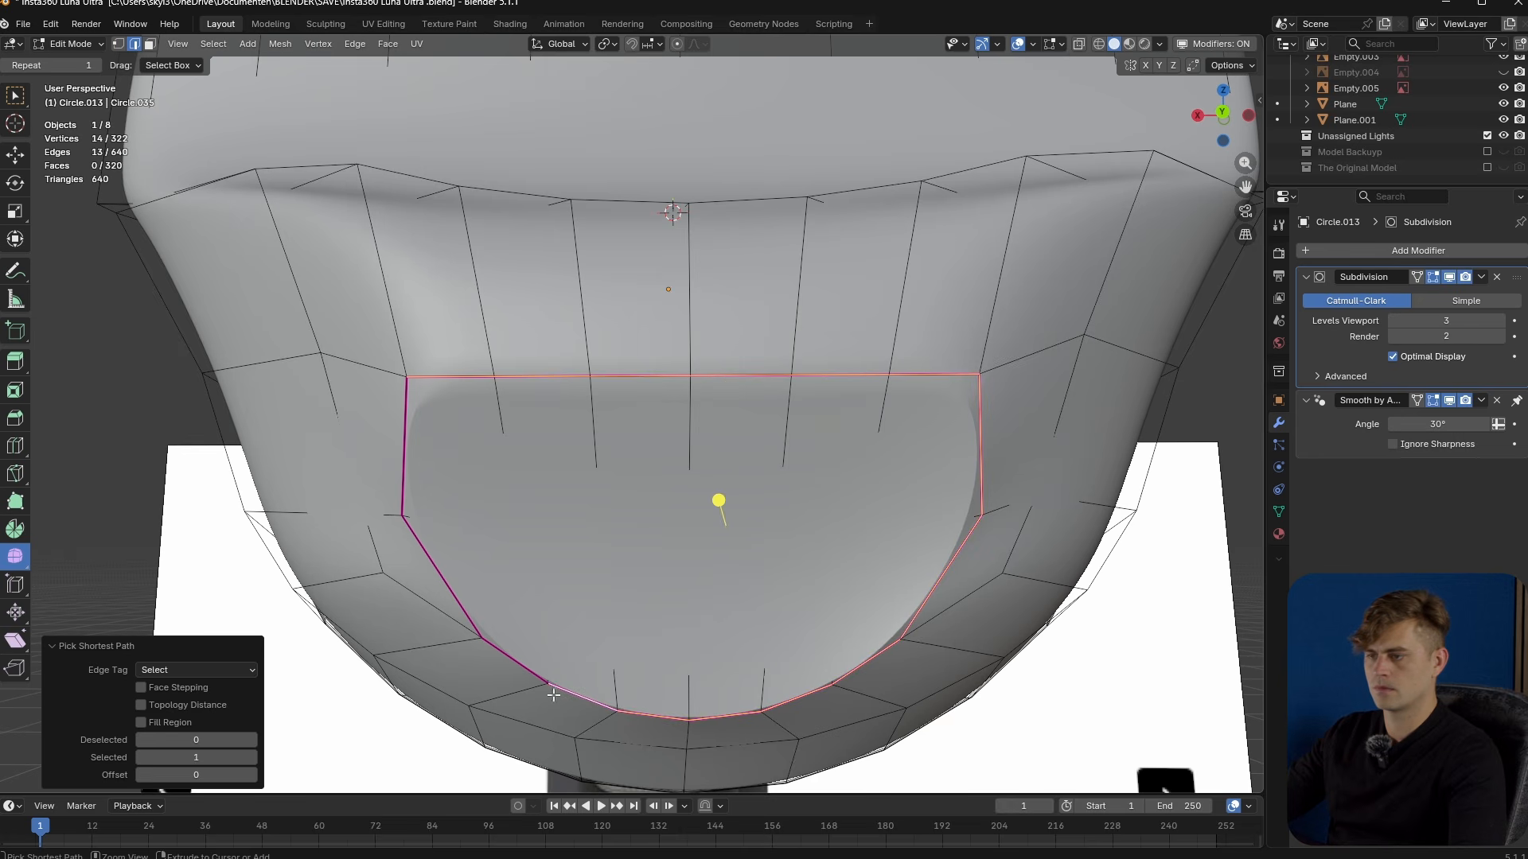
shift+click(405, 460)
middle_drag(405, 459, 939, 568)
key(shift+e)
click(1023, 631)
key(Tab)
scroll(939, 568, down, 2)
key(Tab)
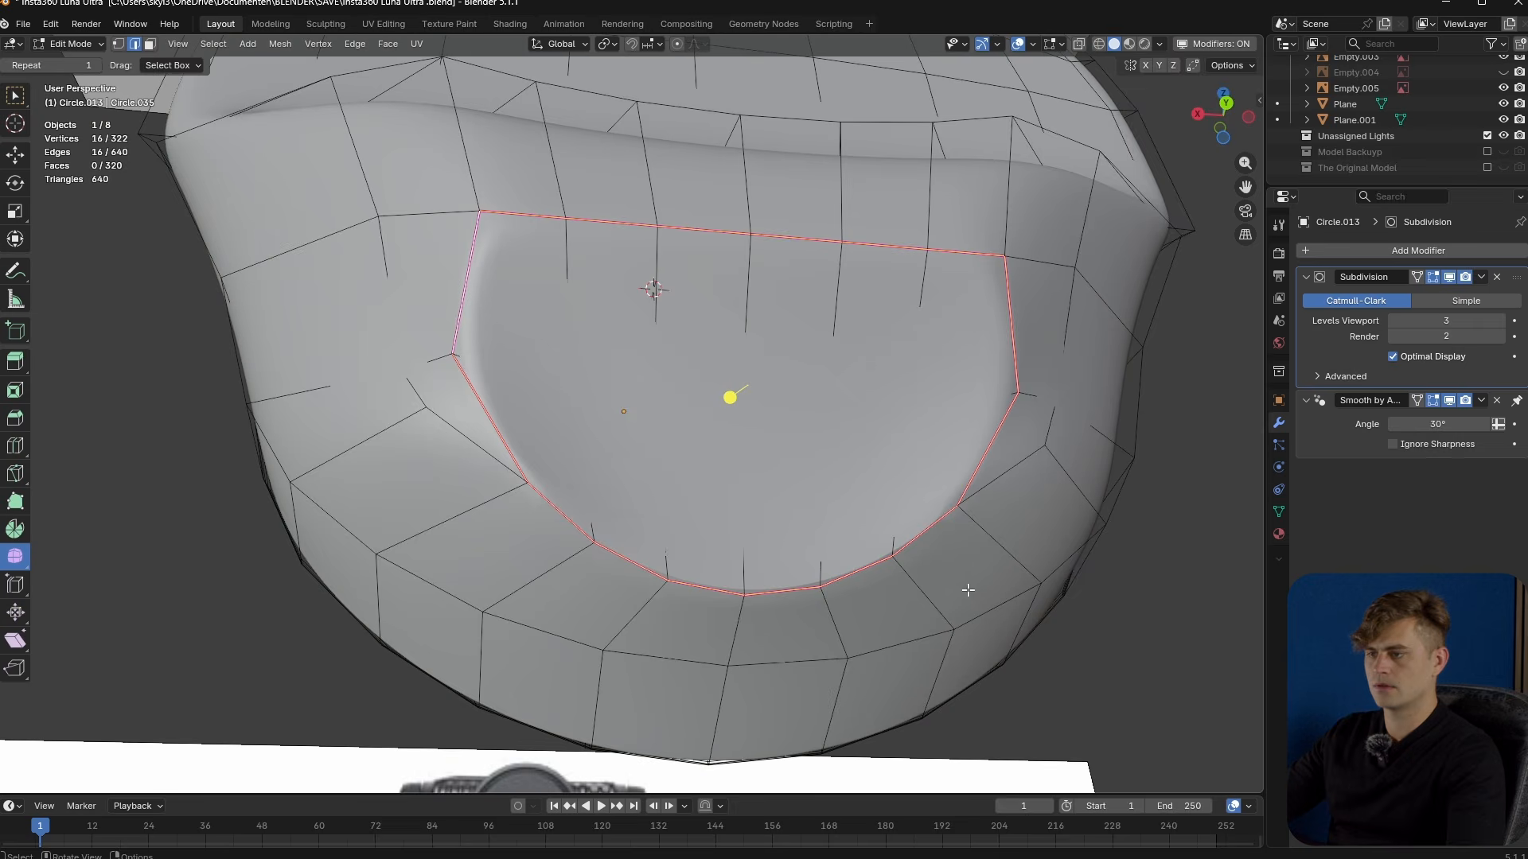
key(shift+e)
right_click(909, 537)
- Bevel the creased outline about 0.003 m with one segment and inspect the smoothed cap from several angles
middle_drag(909, 537, 921, 563)
key(ctrl+b)
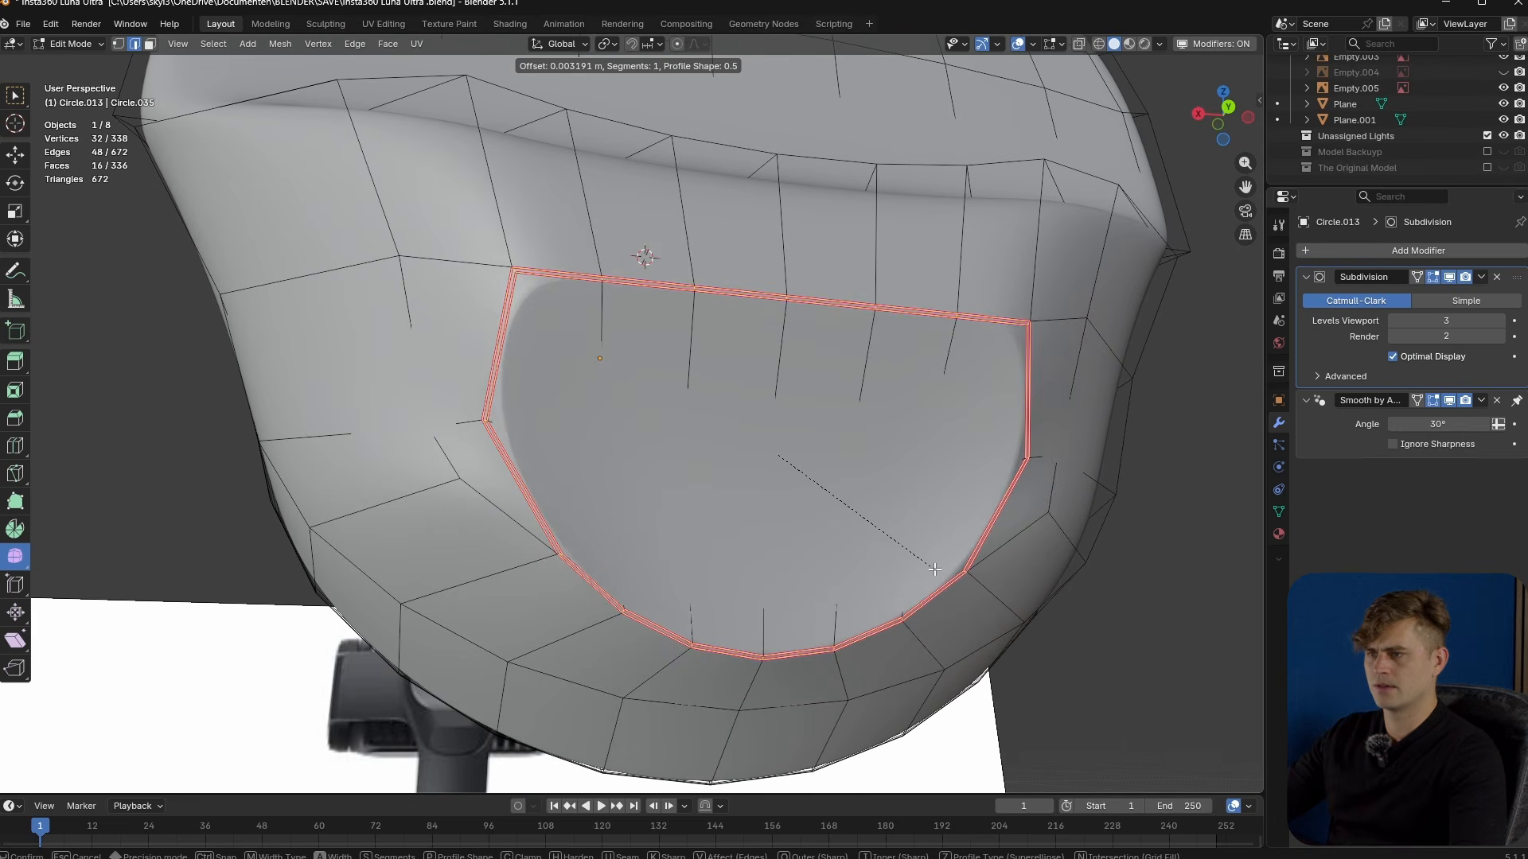
click(933, 568)
key(Tab)
middle_drag(912, 568, 912, 607)
scroll(912, 602, down, 5)
middle_drag(785, 538, 815, 573)
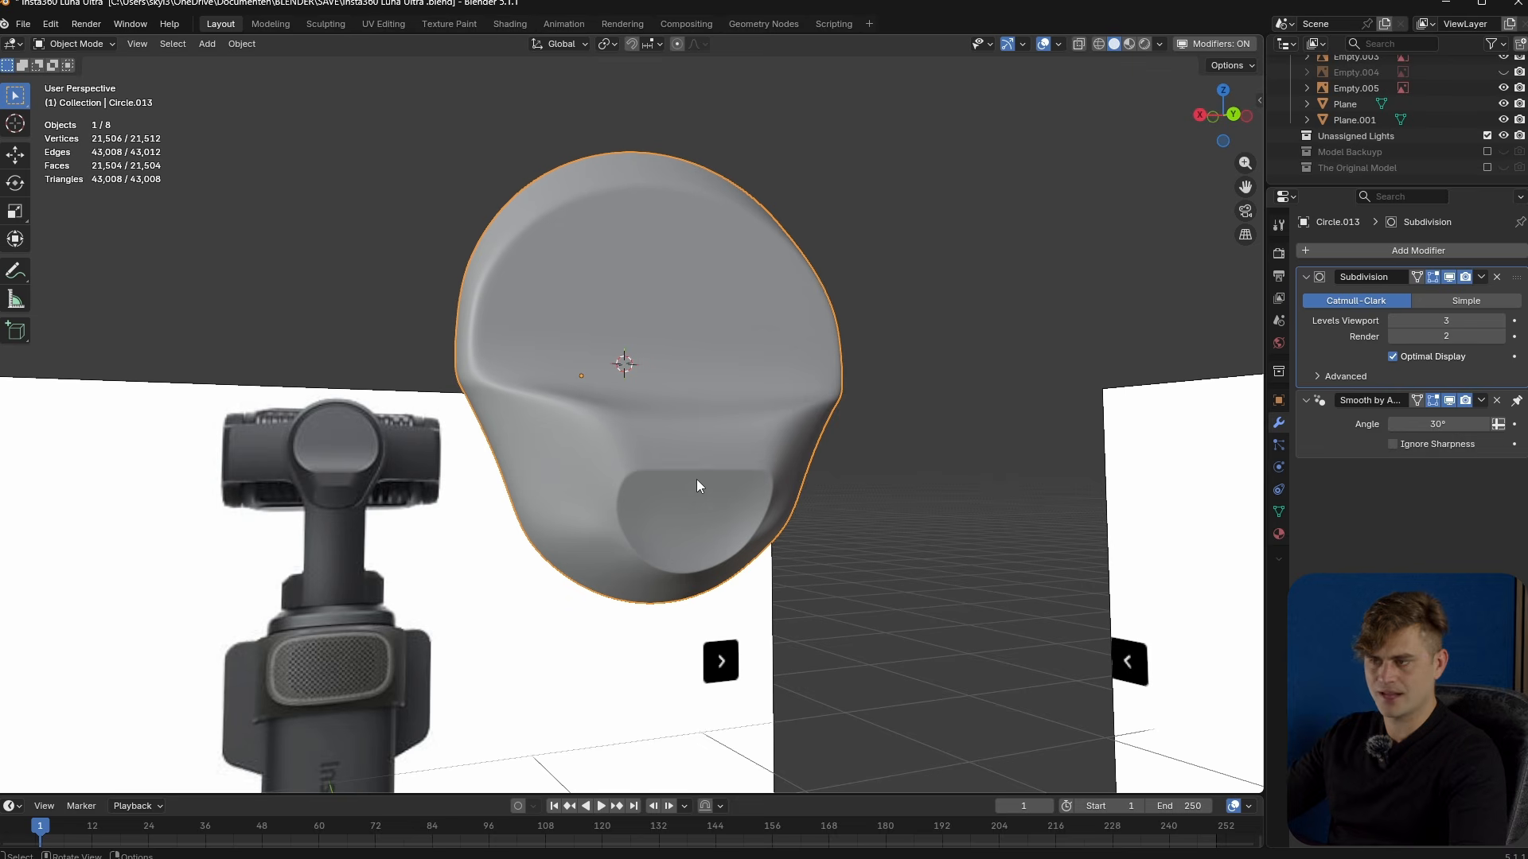
middle_drag(656, 462, 638, 475)
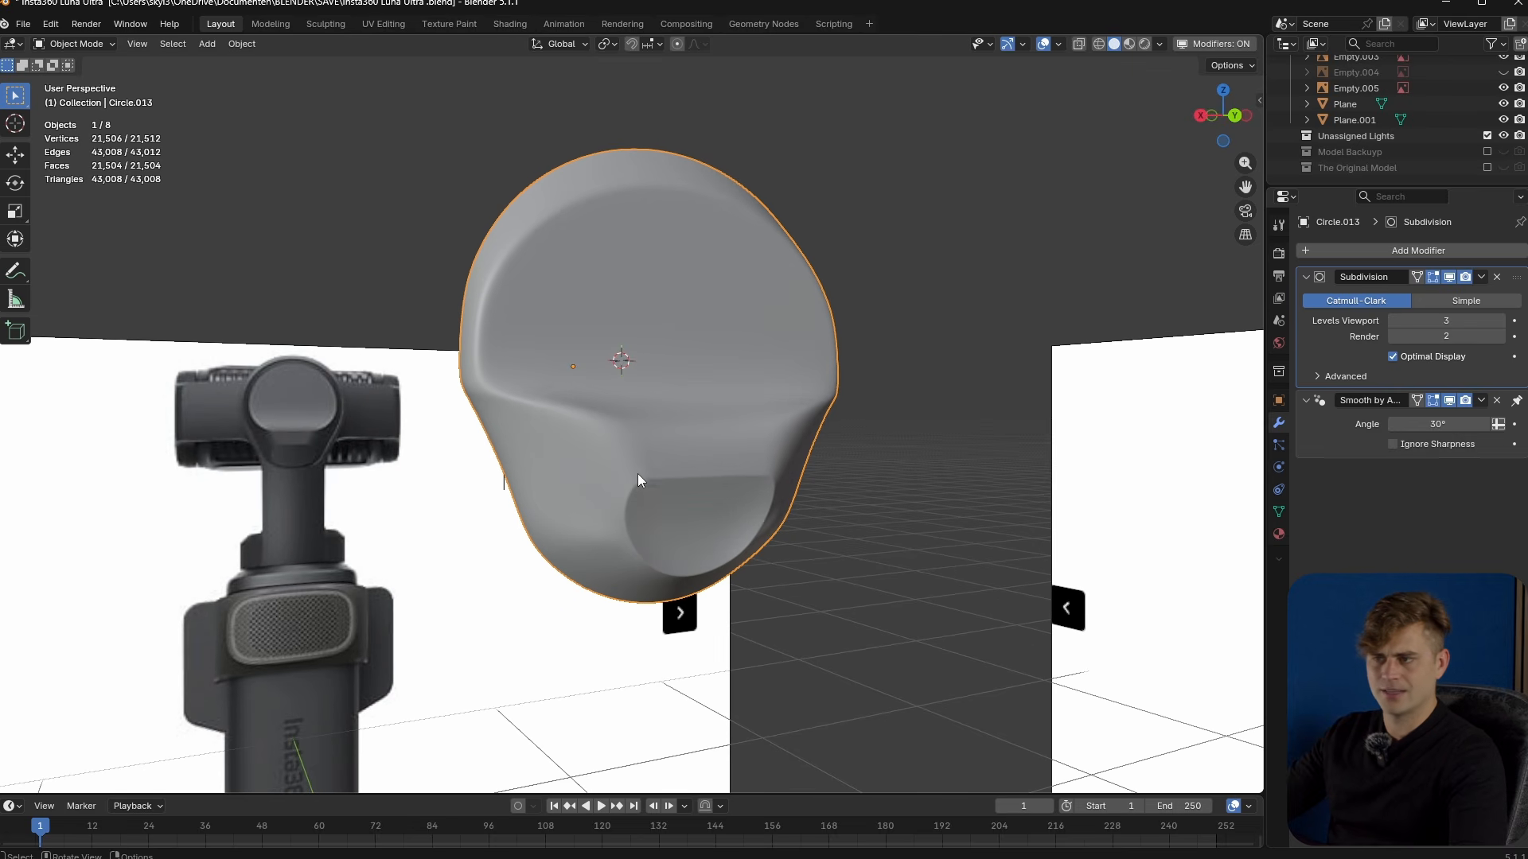
- Select the two opposite corner vertices at the ends of the cap's ridge and slide them up their vertical edges by about 0.49
key(Tab)
middle_drag(487, 393, 691, 463)
key(g)
key(g)
click(529, 374)
click(660, 431)
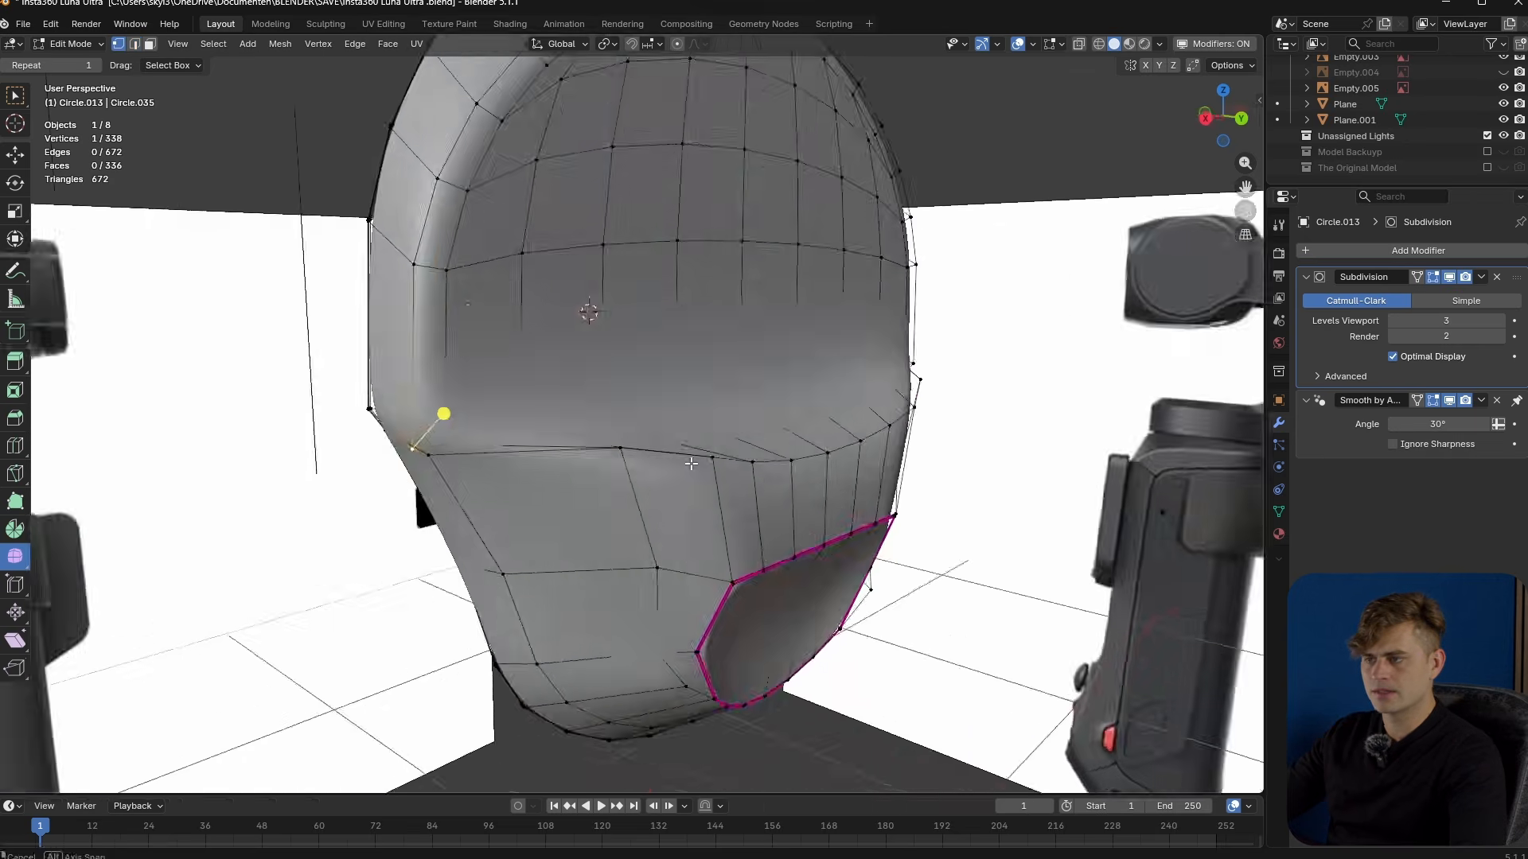
shift+click(466, 456)
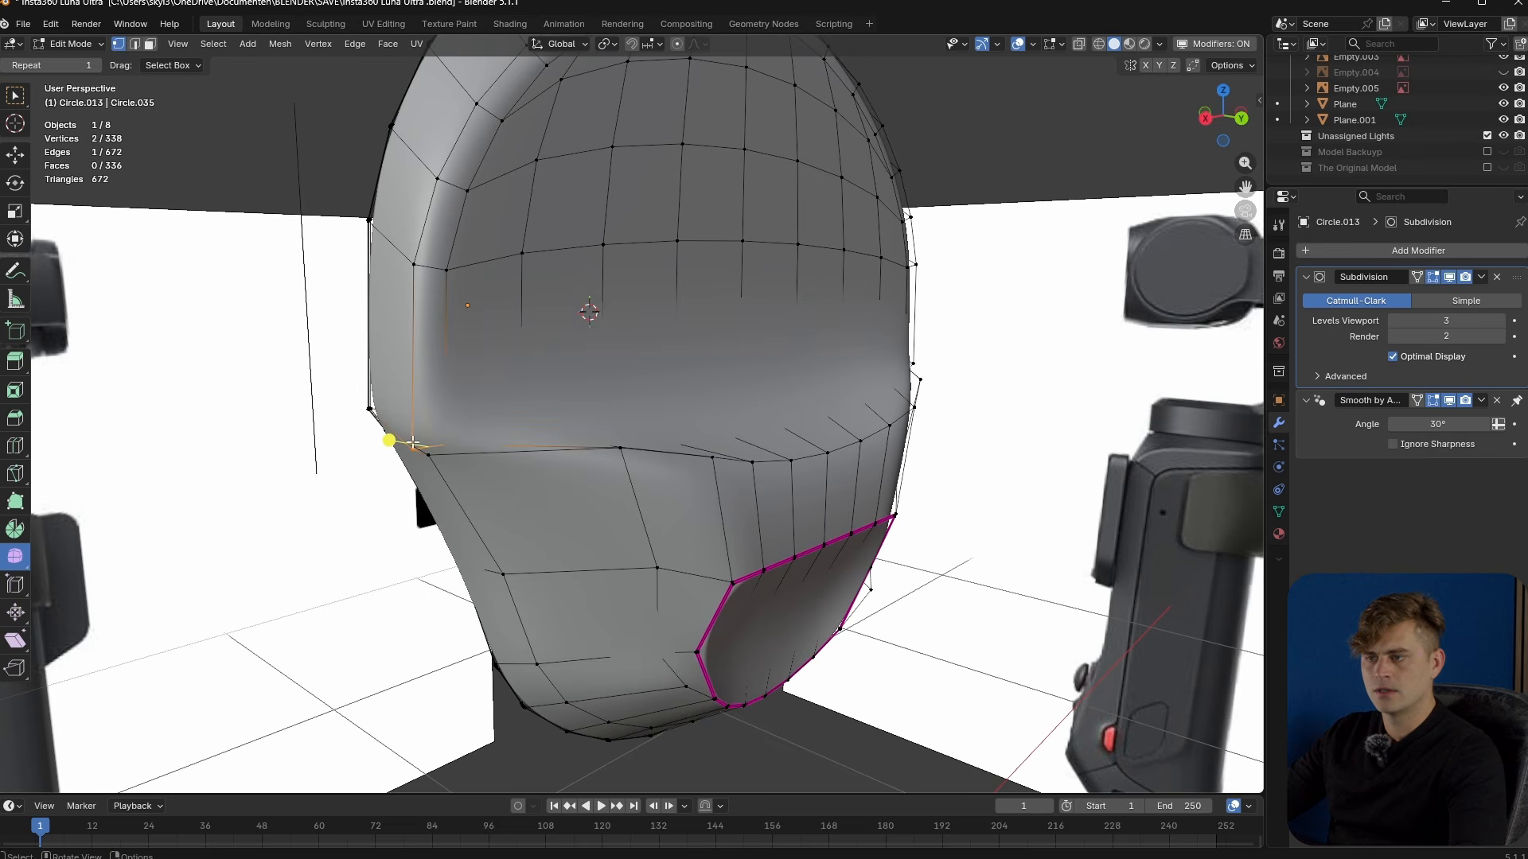
middle_drag(444, 459, 670, 481)
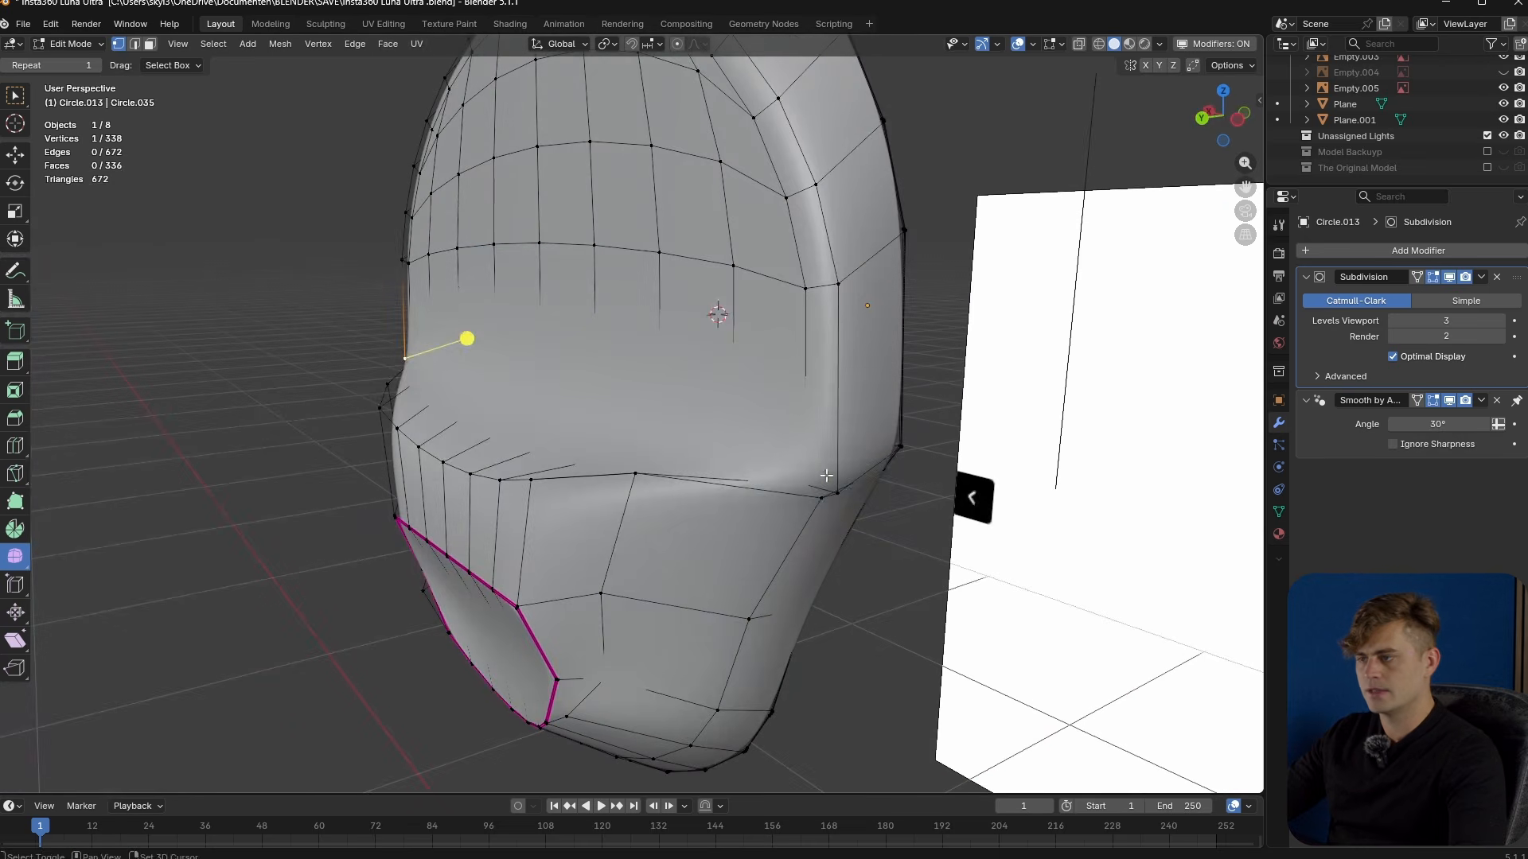
key(shift+v)
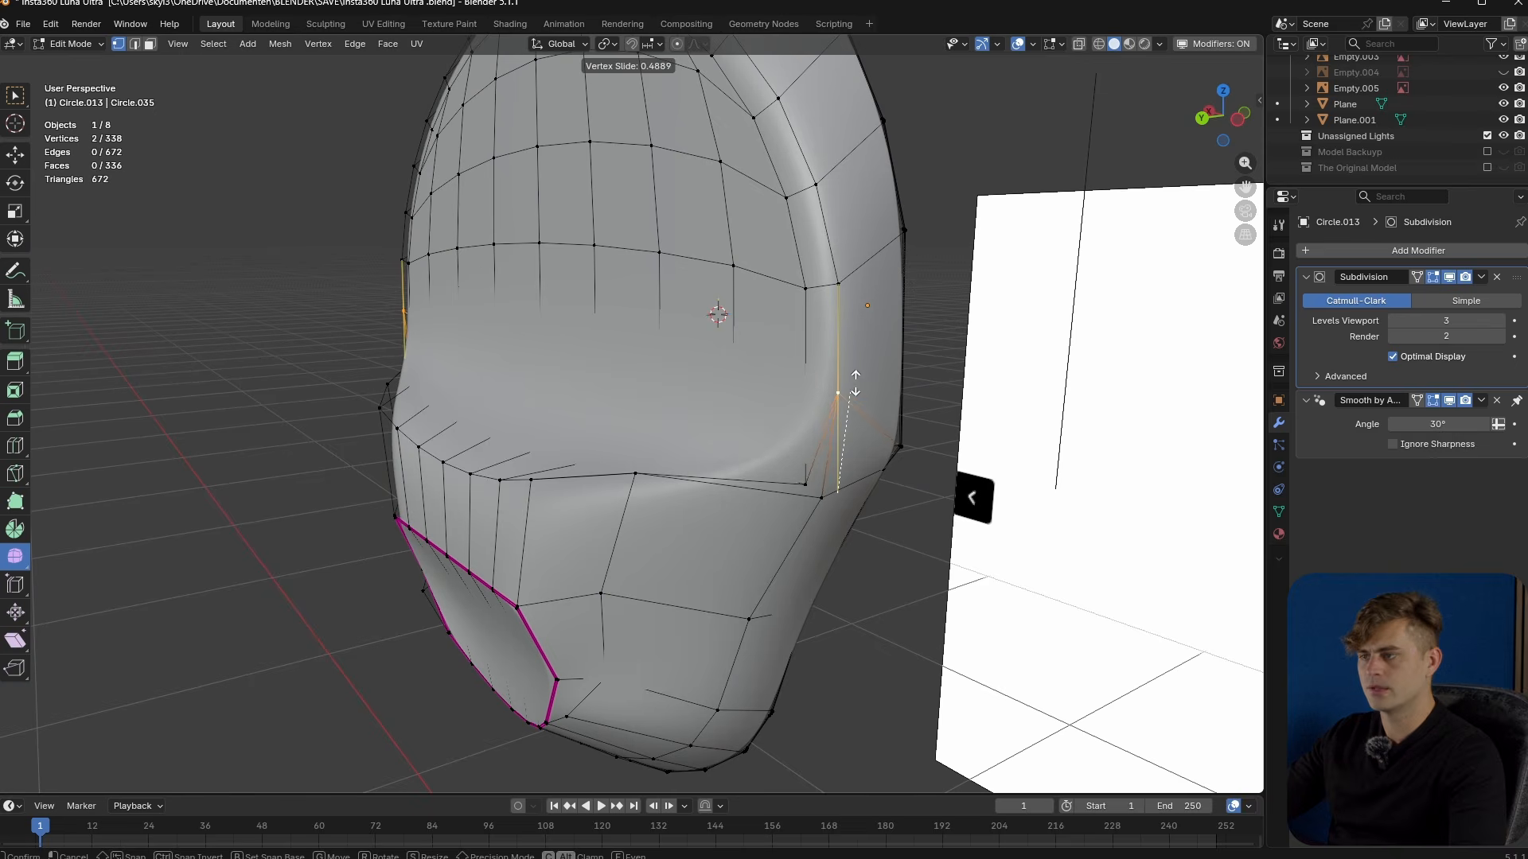
click(852, 400)
middle_drag(852, 400, 932, 403)
key(s)
key(x)
right_click(958, 444)
- Try lowering a single ridge vertex about 0.0066 m along Z and undo the move
middle_drag(842, 454, 870, 451)
middle_drag(764, 445, 722, 442)
key(Tab)
scroll(690, 470, down, 3)
middle_drag(676, 515, 637, 522)
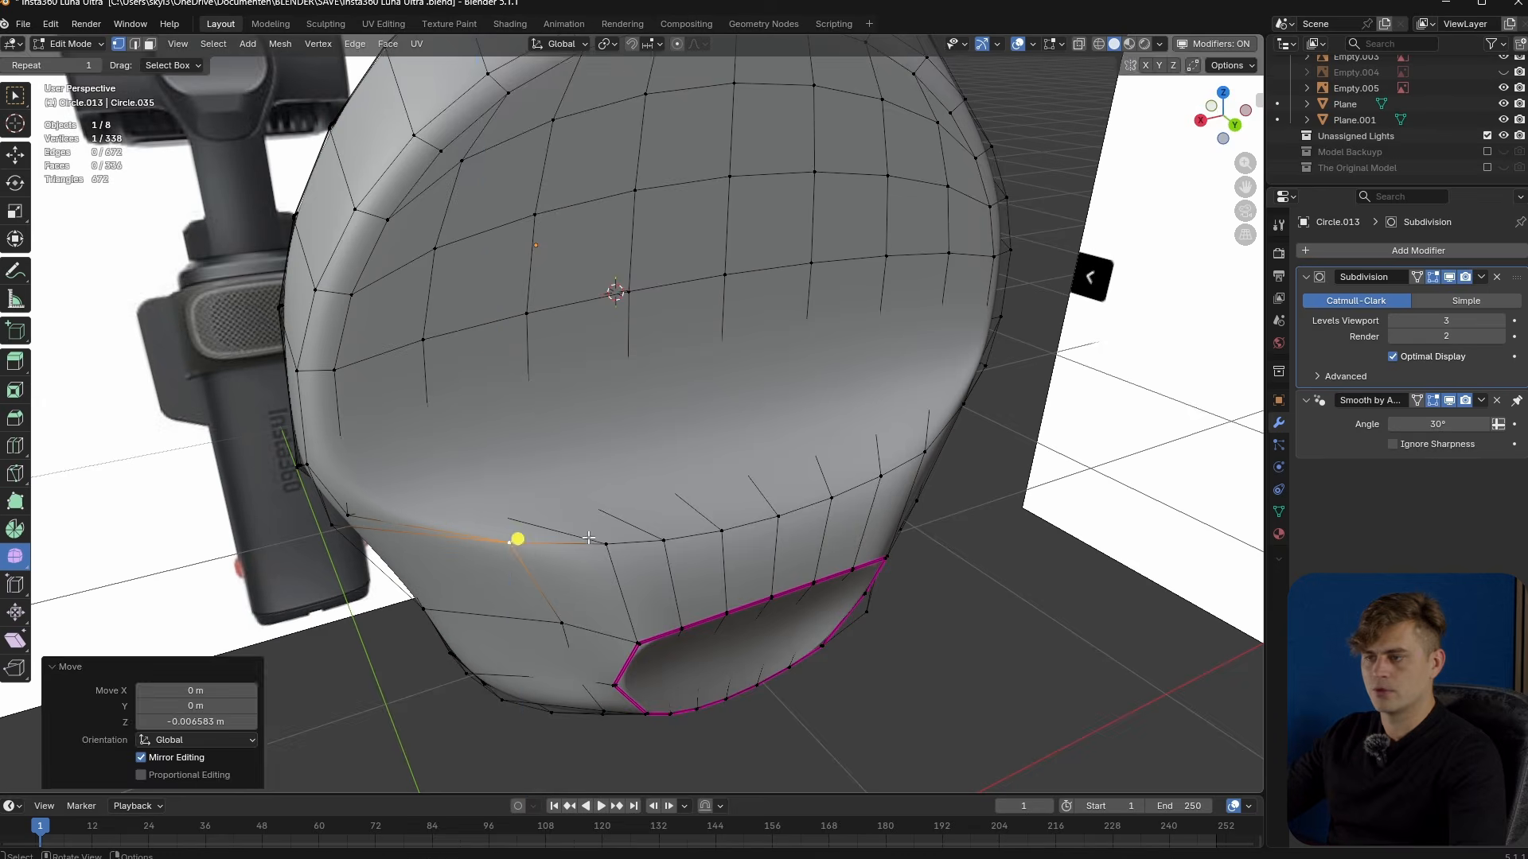
middle_drag(939, 471, 867, 430)
key(ctrl+z)
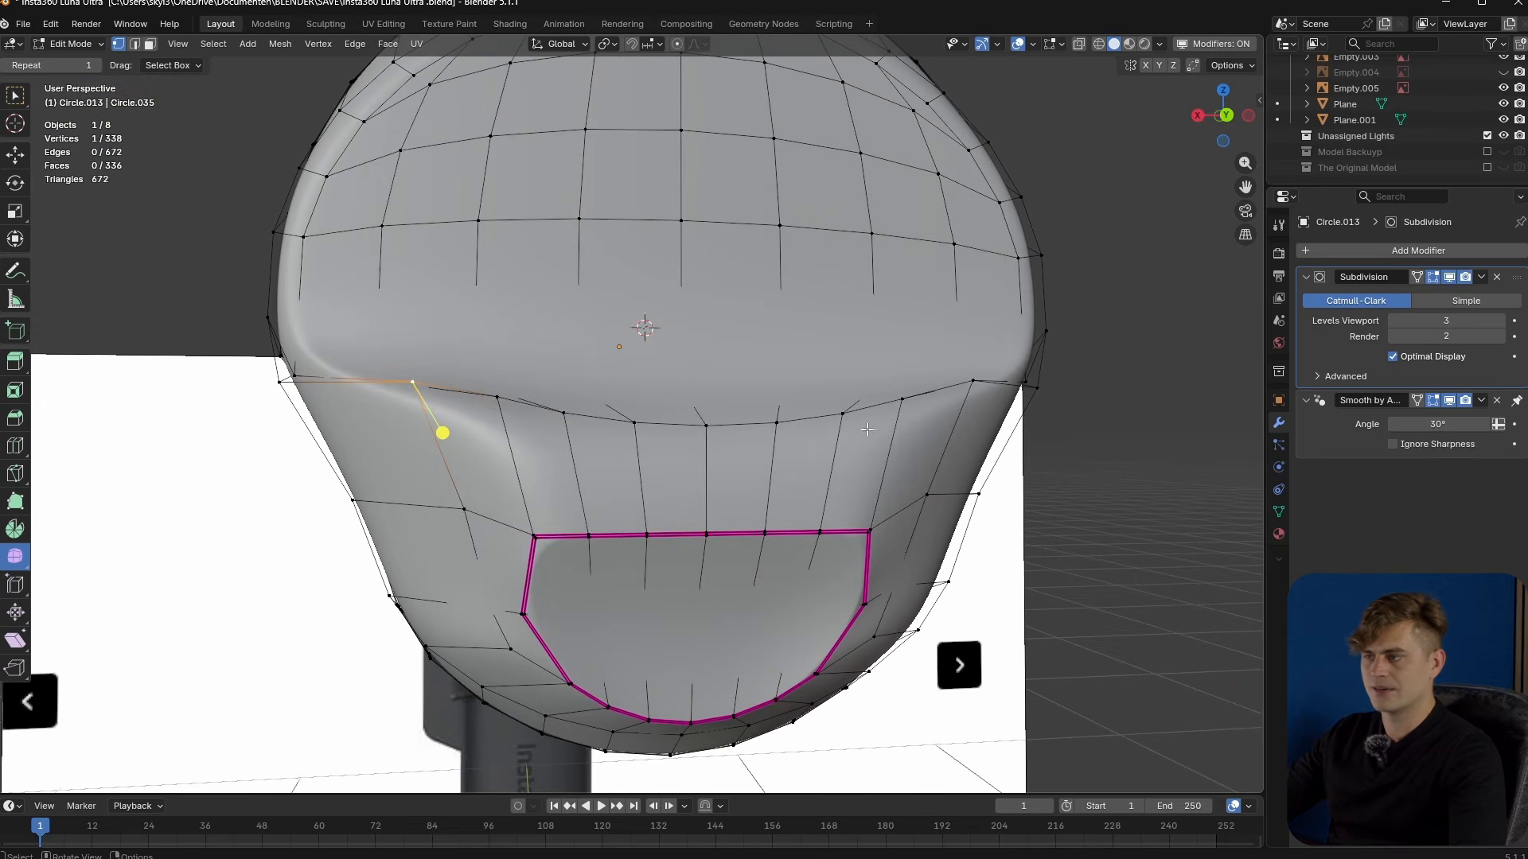
- Add the opposite ridge vertex to the selection, slide both down their edges by about 0.17 and check the smoothed shape
shift+click(976, 380)
middle_drag(977, 380, 951, 422)
key(shift+v)
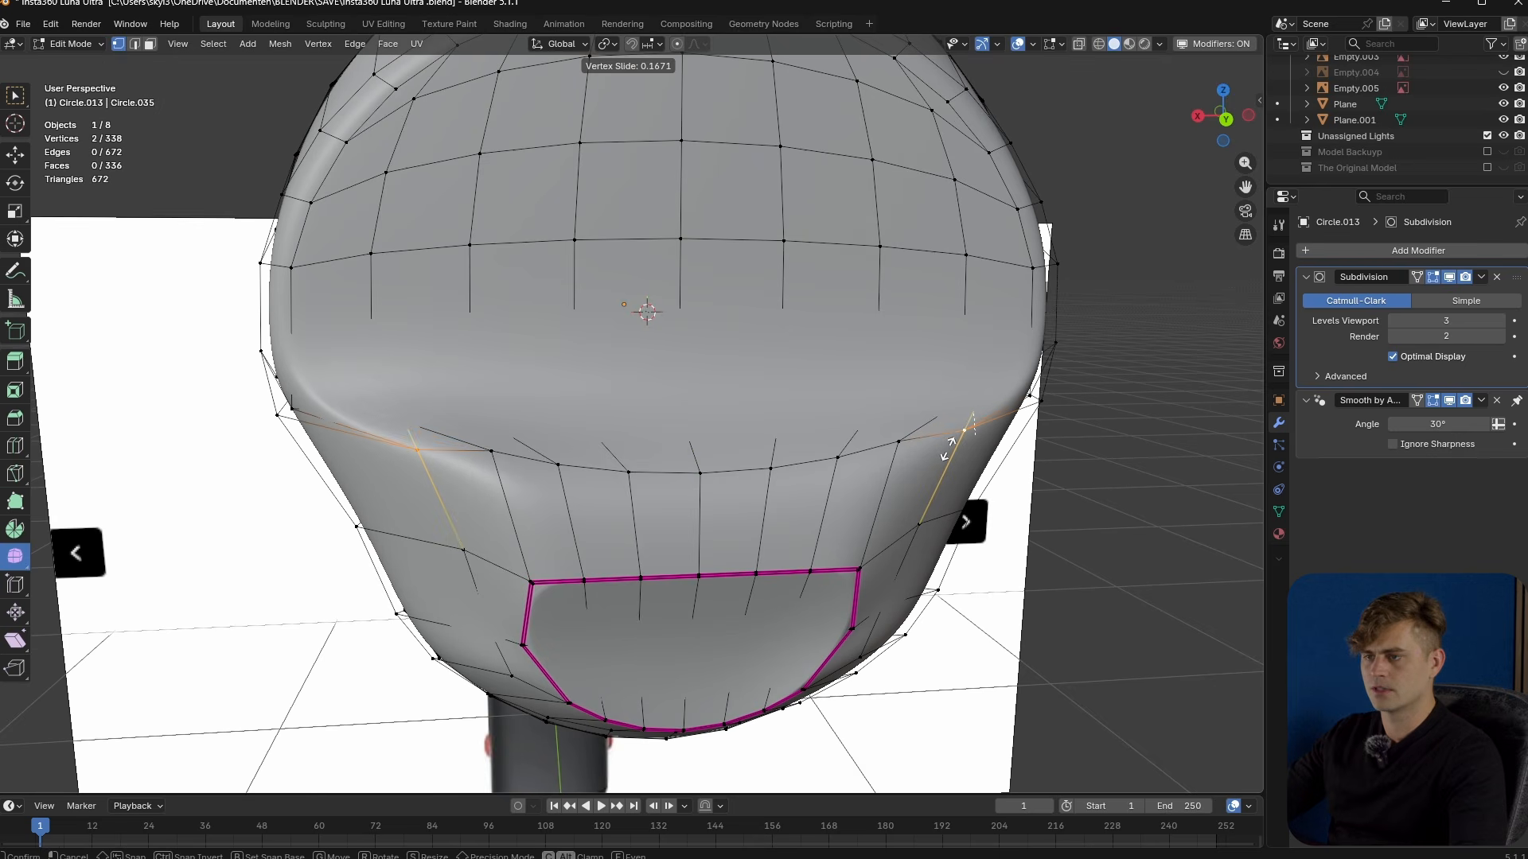
click(949, 447)
key(Tab)
mouse_move(866, 475)
middle_down()
mouse_move(842, 451)
mouse_move(921, 448)
mouse_move(866, 484)
middle_up()
- Add a supporting edge loop around the cap just above the ridge and check how it sharpens the smoothed crease
key(Tab)
key(ctrl+r)
middle_drag(708, 459, 607, 421)
click(753, 528)
click(793, 553)
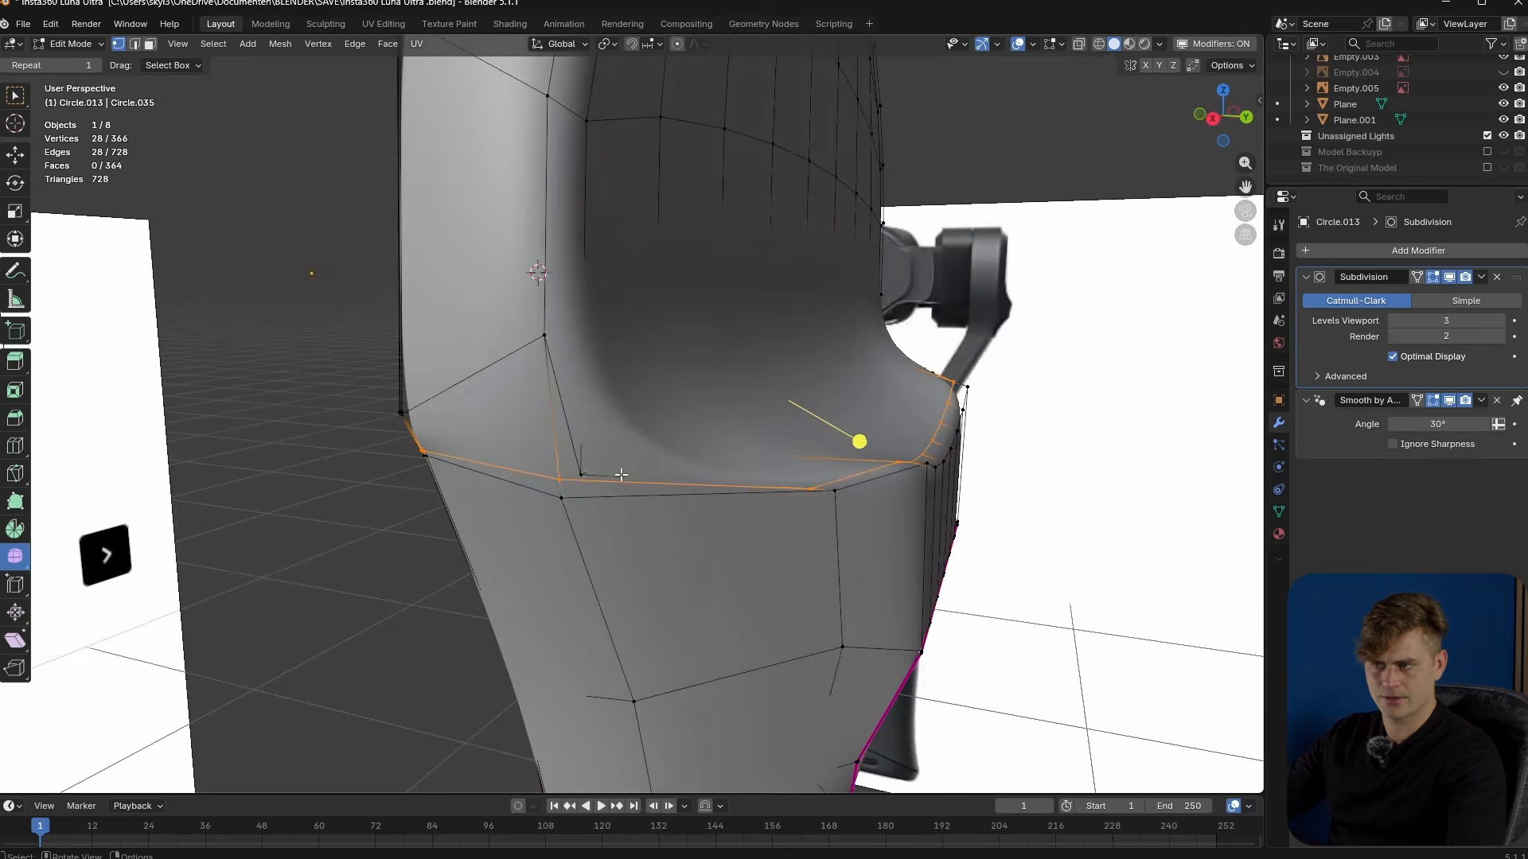
middle_drag(621, 474, 593, 471)
key(Tab)
scroll(589, 482, up, 4)
key(Tab)
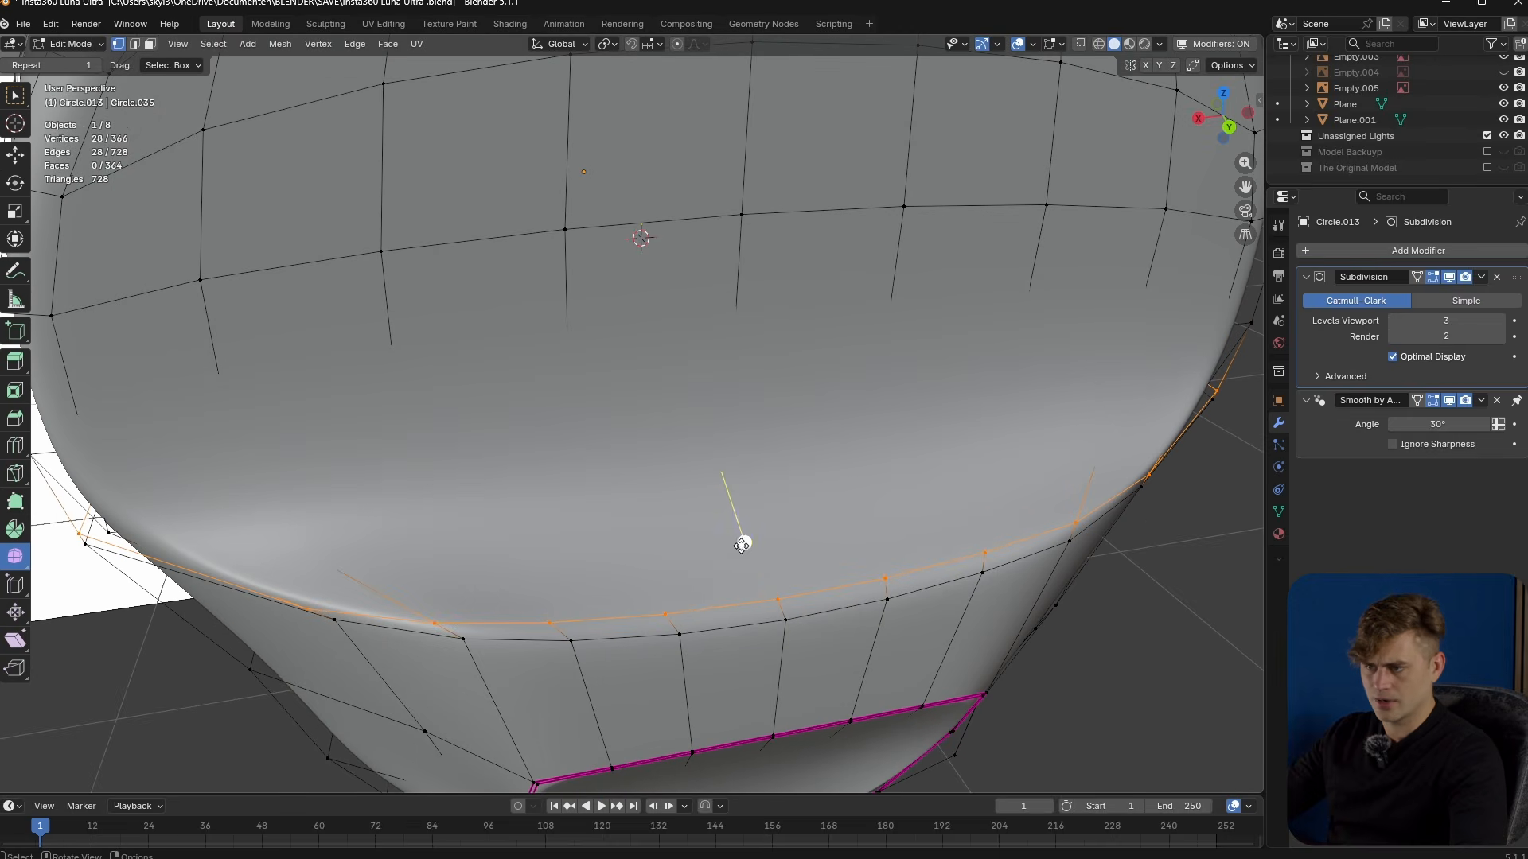
- Select the two ridge vertices above the recess's upper corners and lower them about 0.005 m along Z
click(998, 658)
key(Tab)
middle_drag(900, 628, 726, 570)
key(Tab)
click(436, 470)
middle_drag(444, 474, 934, 456)
middle_drag(1035, 439, 529, 389)
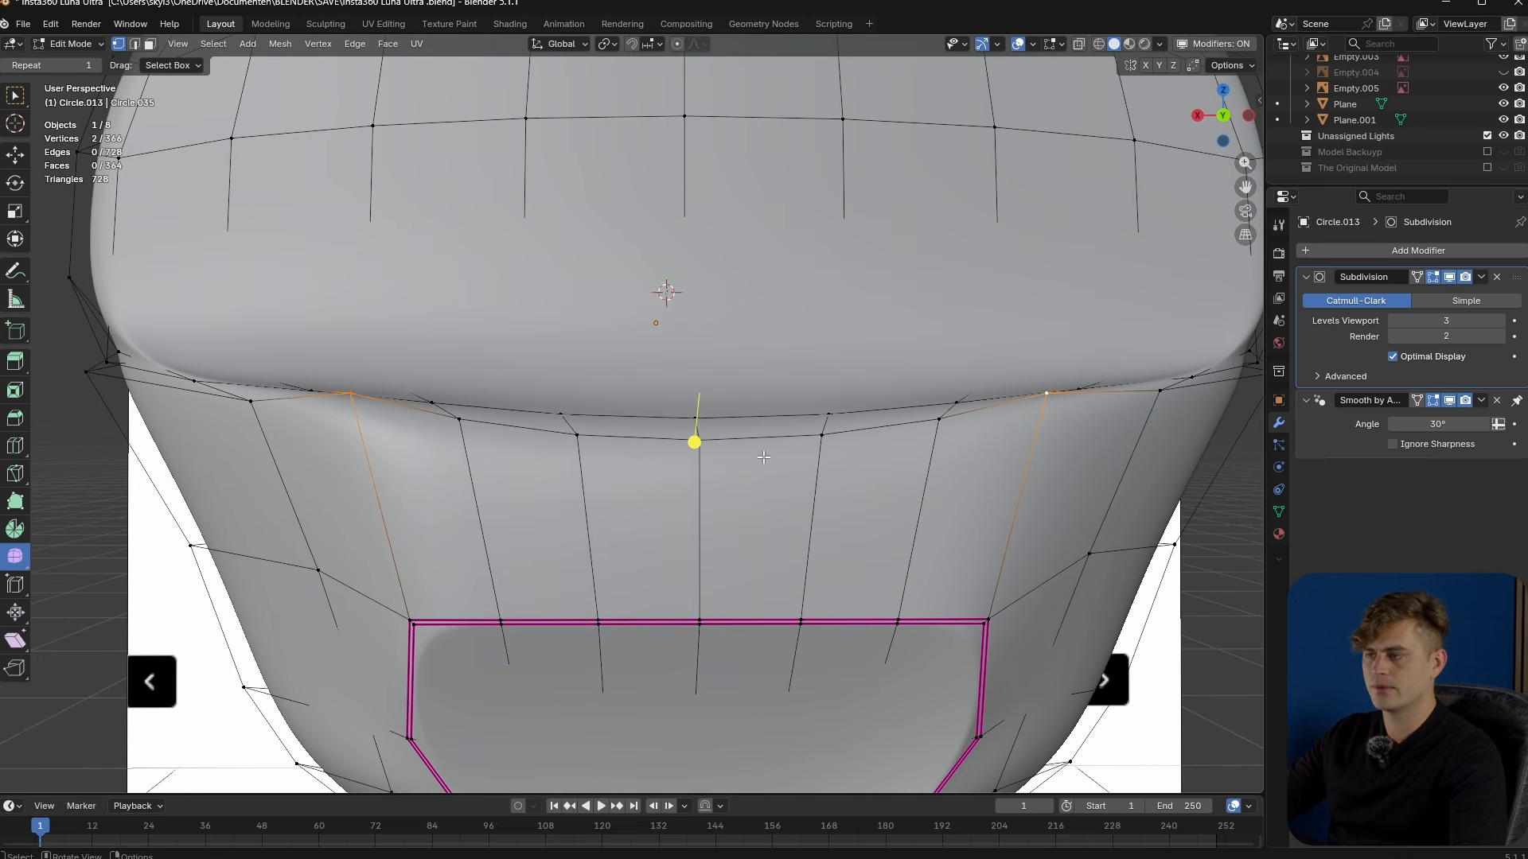
key(g)
key(z)
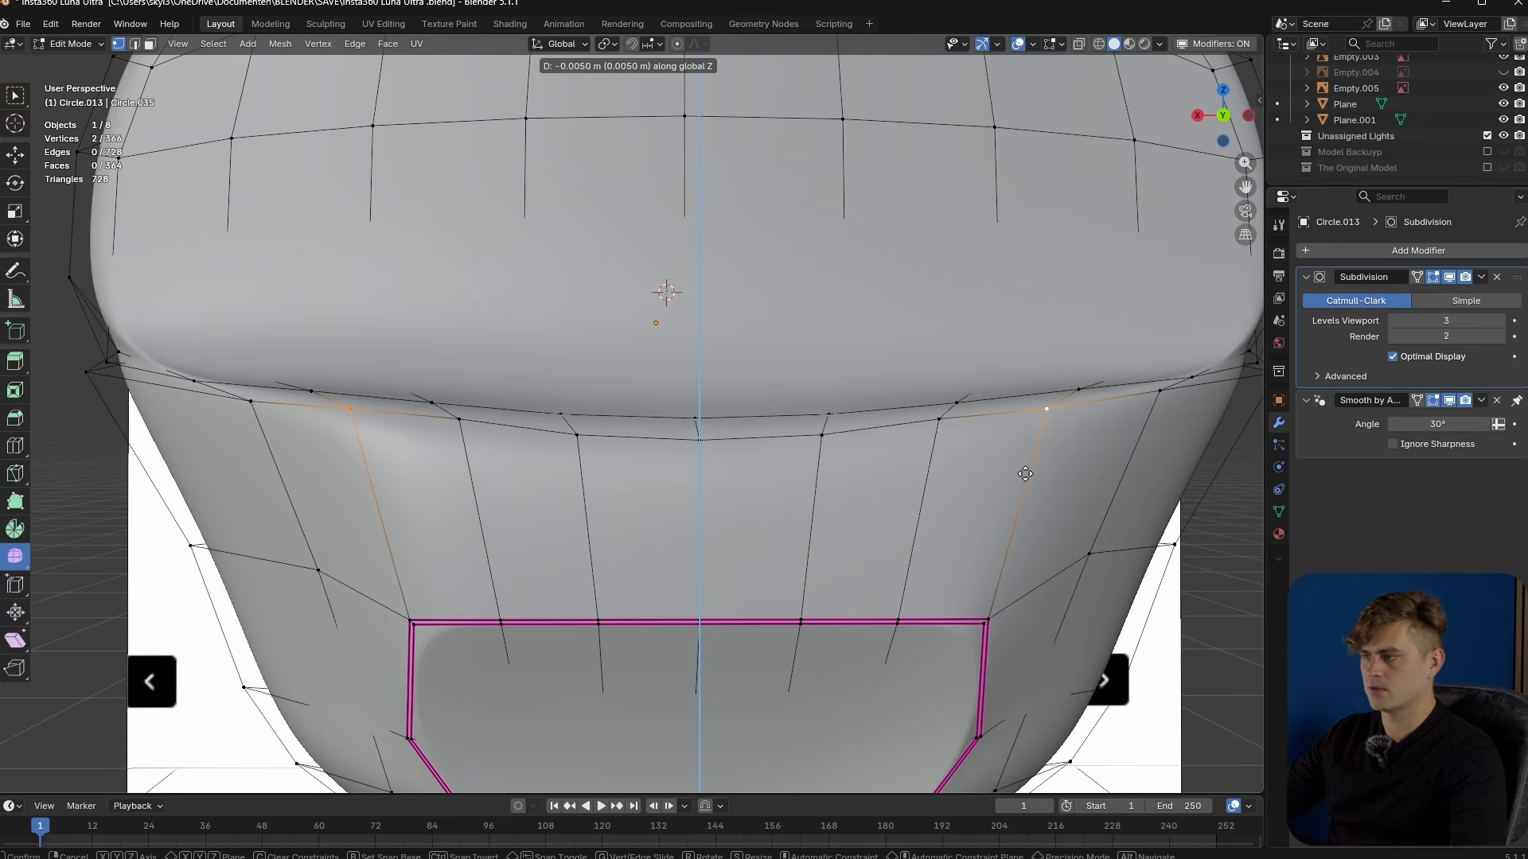
click(1025, 472)
- Relax the cap's lower ridge edge loop with LoopTools and check the smoothed shape
key(2)
alt+click(691, 430)
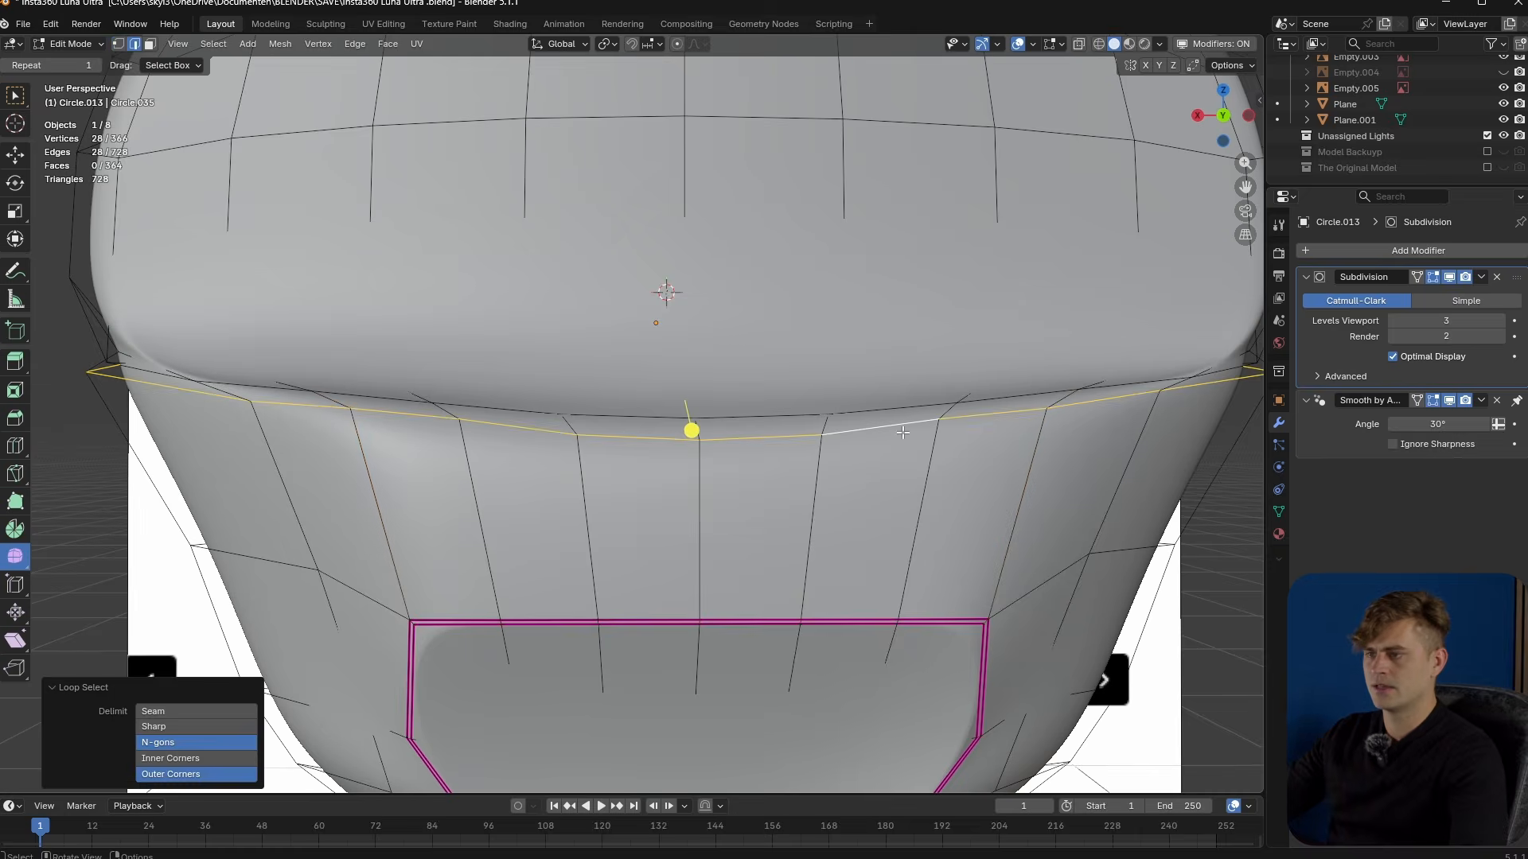
key(ctrl+e)
mouse_move(875, 342)
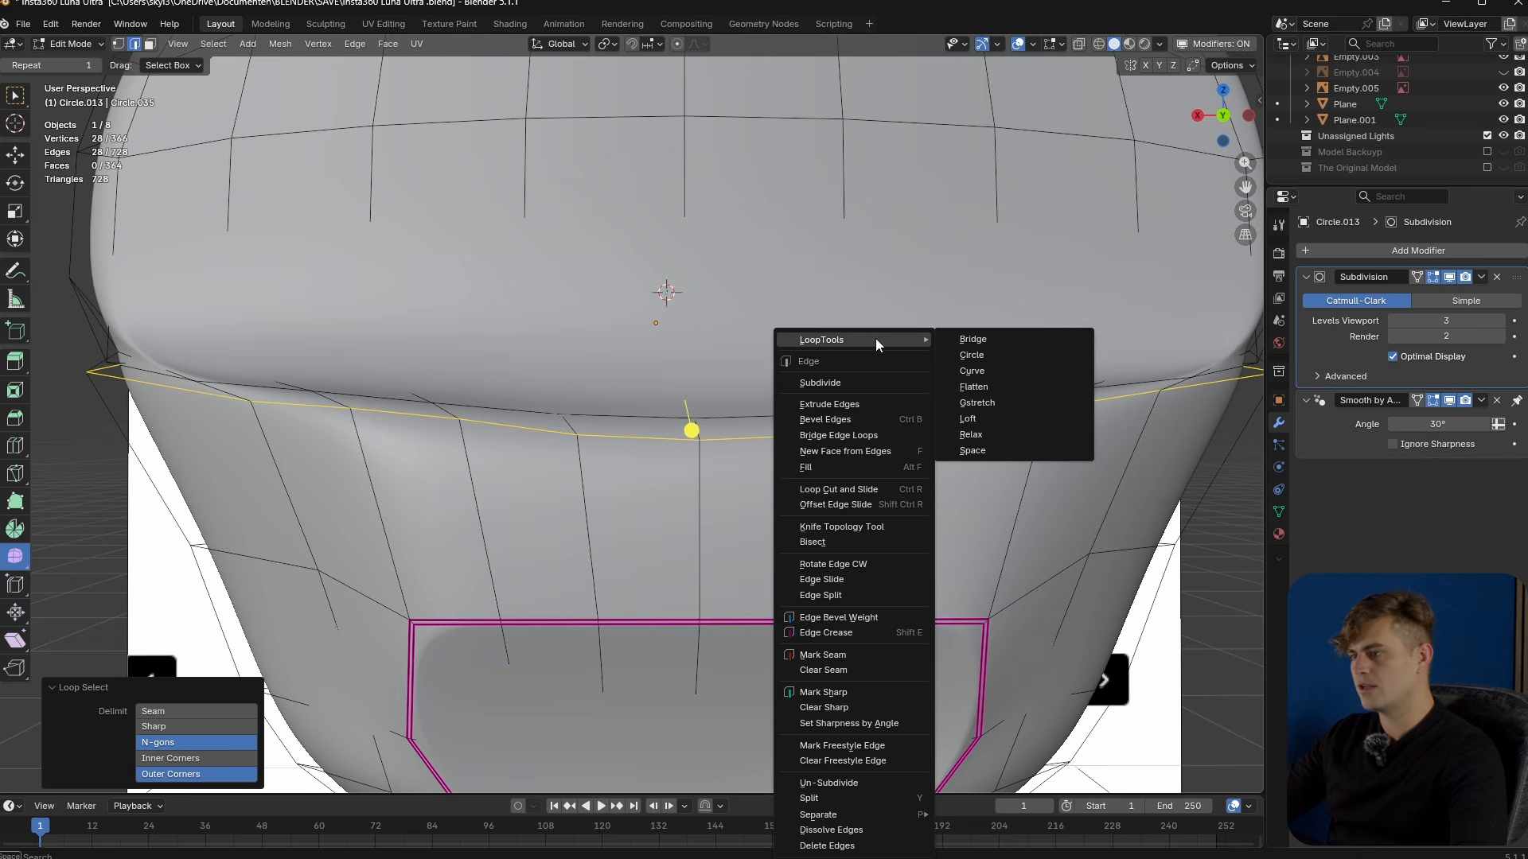
click(1012, 434)
drag(708, 460, 767, 477)
middle_drag(767, 477, 851, 513)
key(Tab)
scroll(793, 493, down, 2)
key(Tab)
- Slide the supporting edge loop above the ridge by about 0.56 toward the lower ridge loop
alt+click(776, 479)
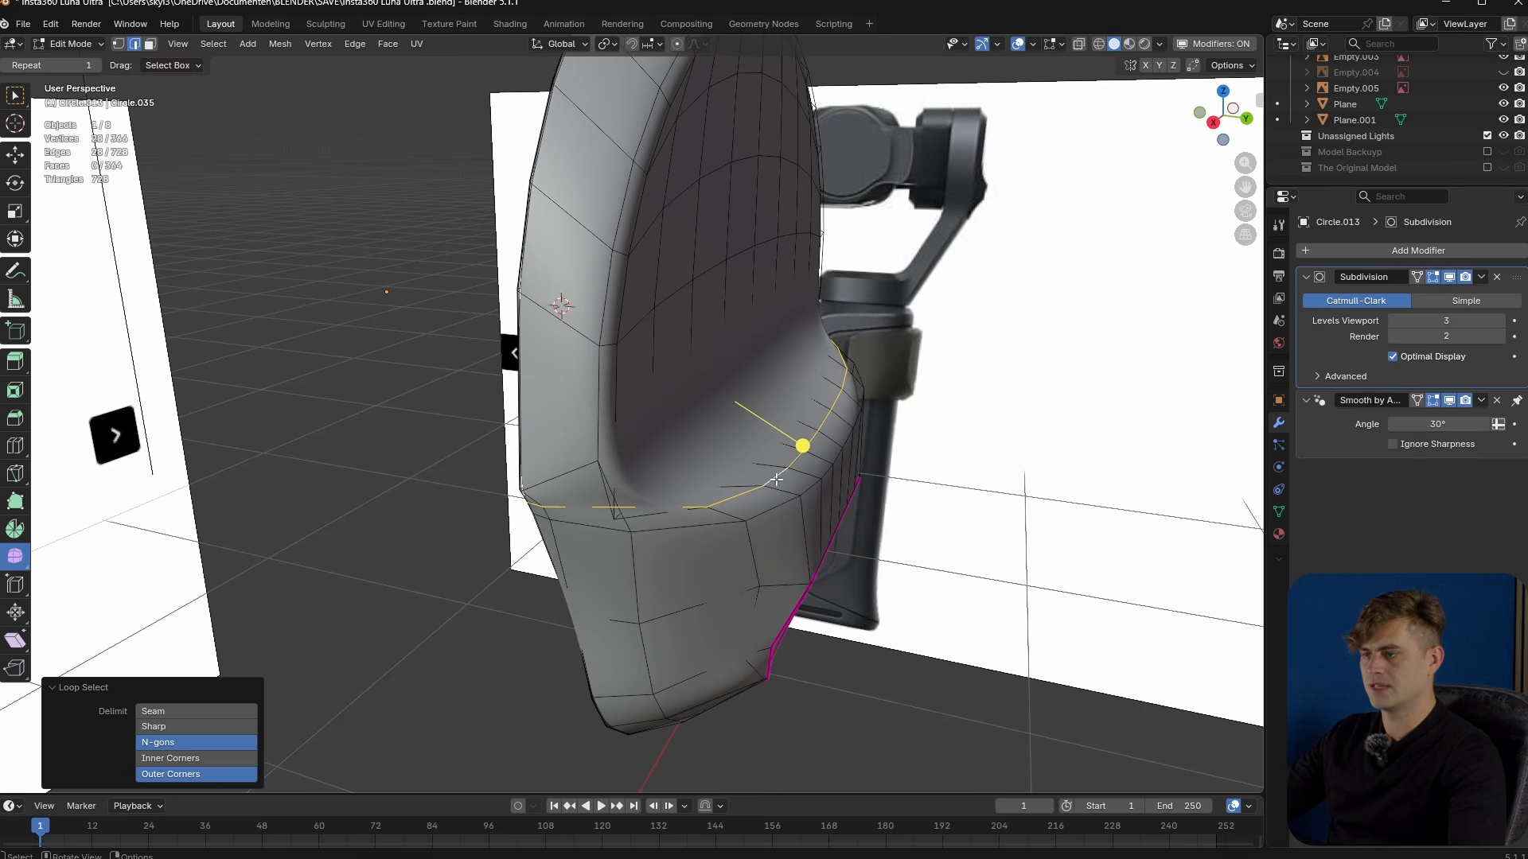
key(g)
key(g)
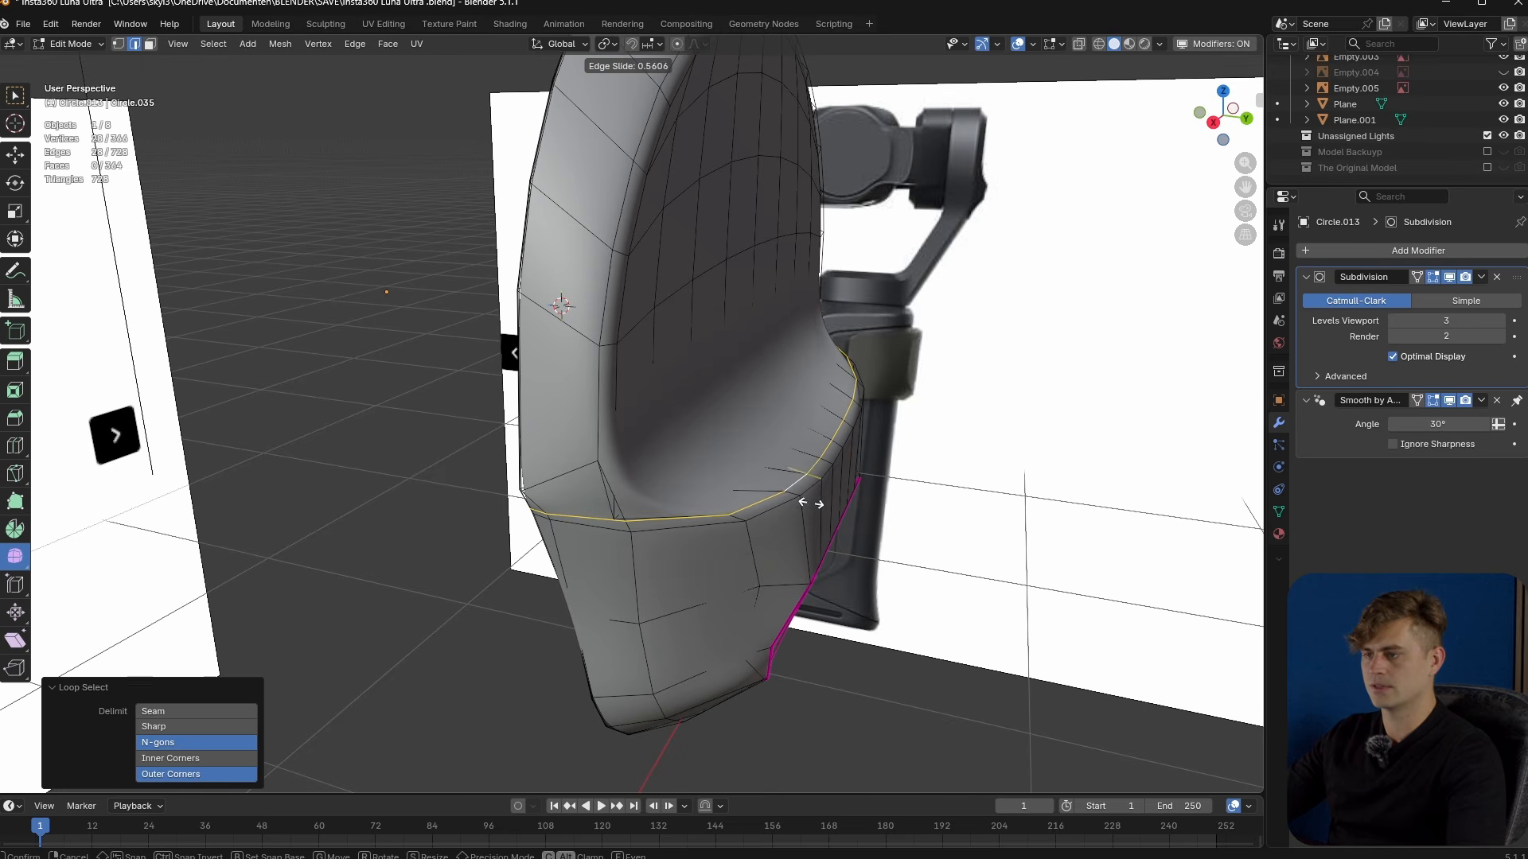
click(810, 503)
- Slide the supporting loop's corner vertices up their vertical edges, about 0.26 on one side and 0.22 on the opposite side
key(Tab)
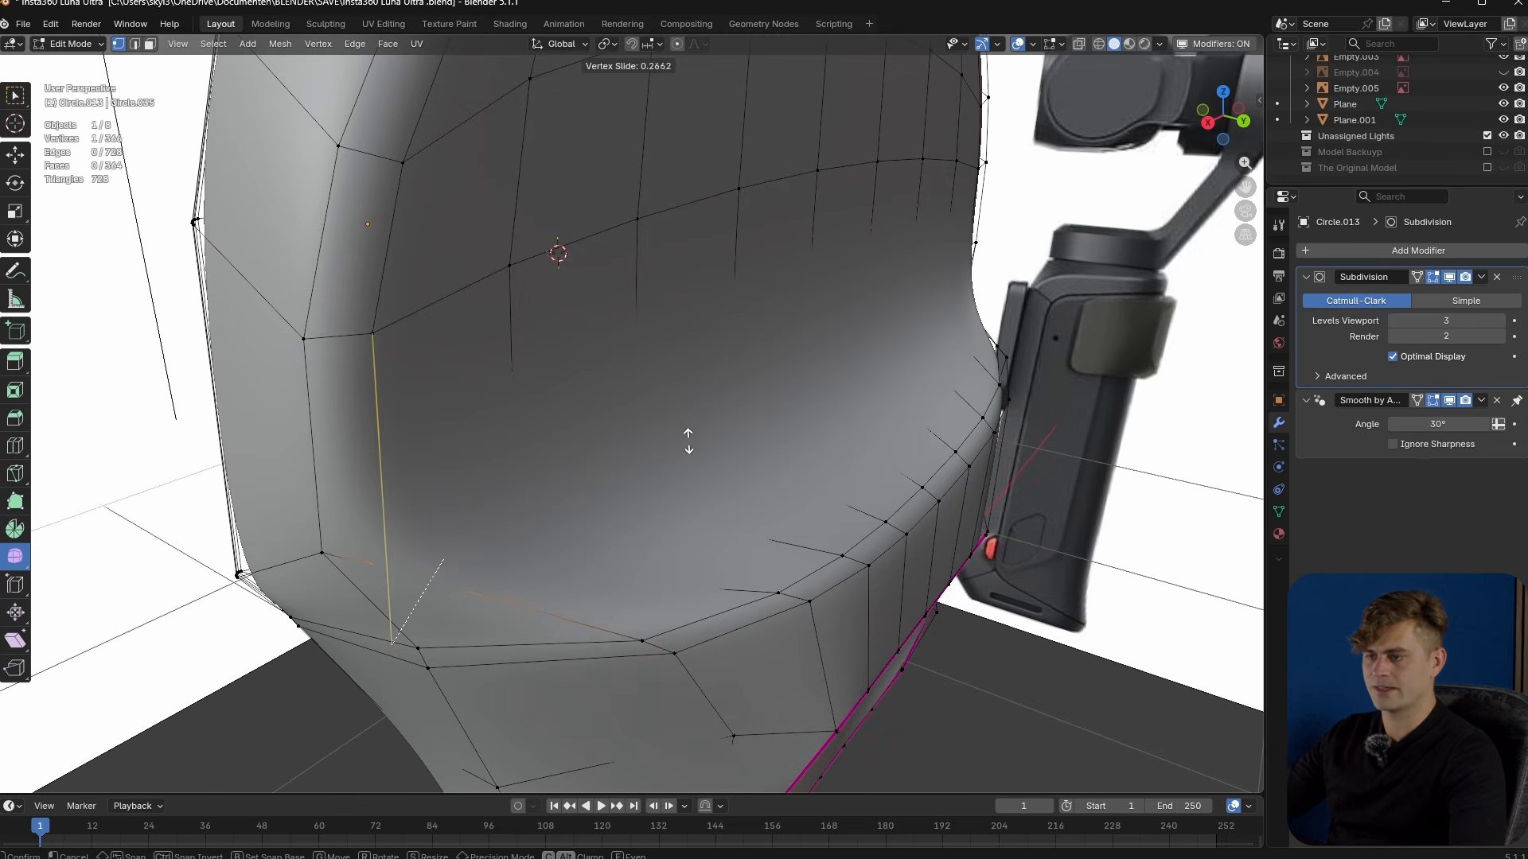
click(689, 441)
middle_drag(689, 441, 742, 582)
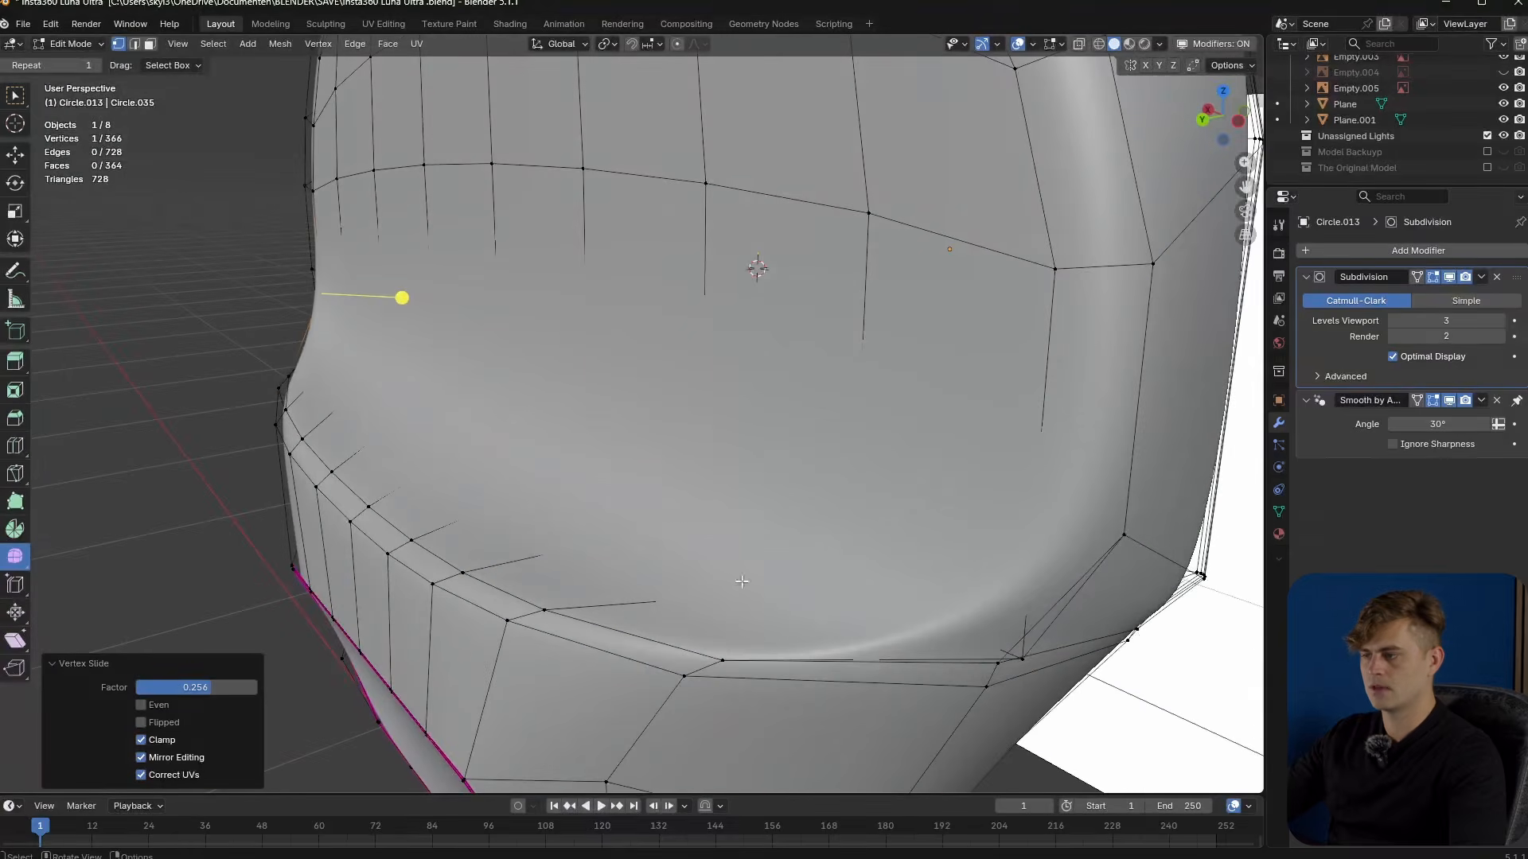
click(1029, 657)
middle_drag(1029, 657, 1080, 674)
key(g)
key(g)
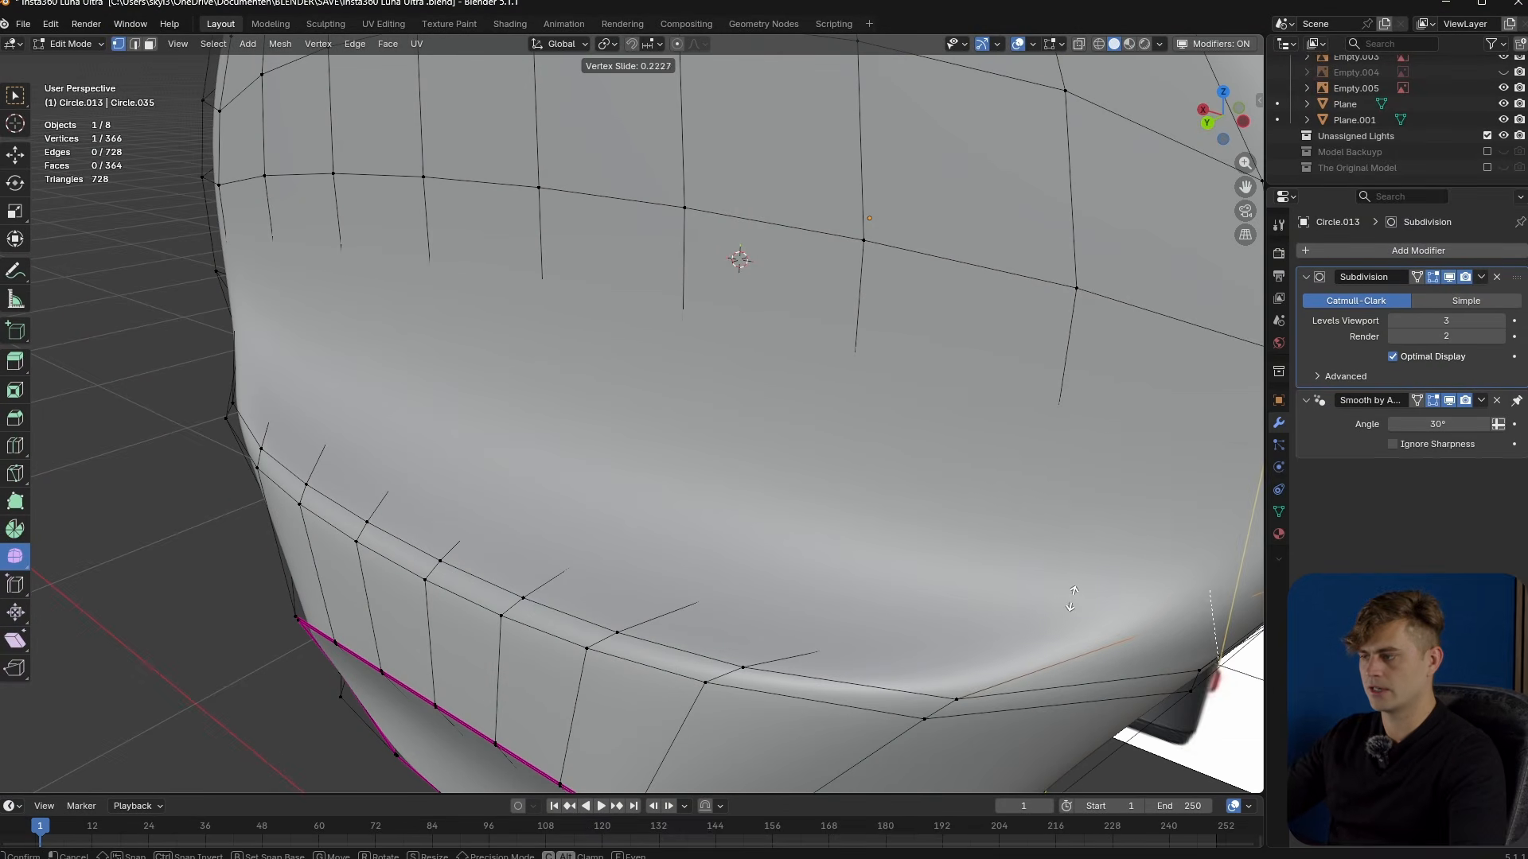
click(1068, 574)
middle_drag(1231, 539, 1153, 470)
key(Tab)
scroll(1042, 586, down, 5)
middle_drag(1042, 586, 757, 468)
- Dissolve the two upper supporting-loop edges on one side wall of the cap and check the smoothed result
key(Tab)
scroll(772, 457, up, 3)
scroll(555, 528, down, 4)
scroll(531, 546, up, 4)
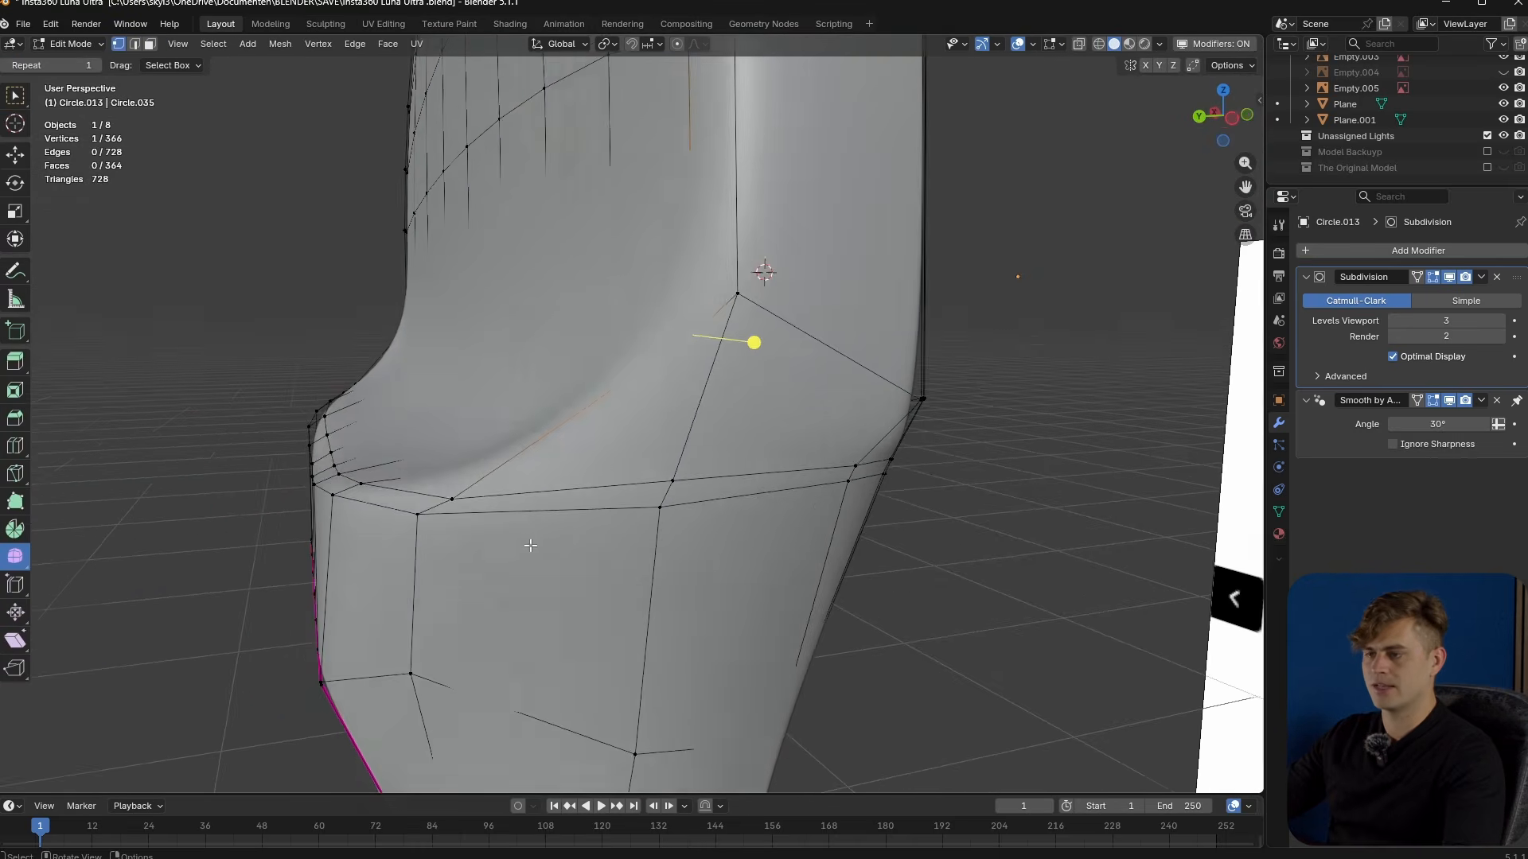
click(752, 481)
middle_drag(752, 480, 736, 491)
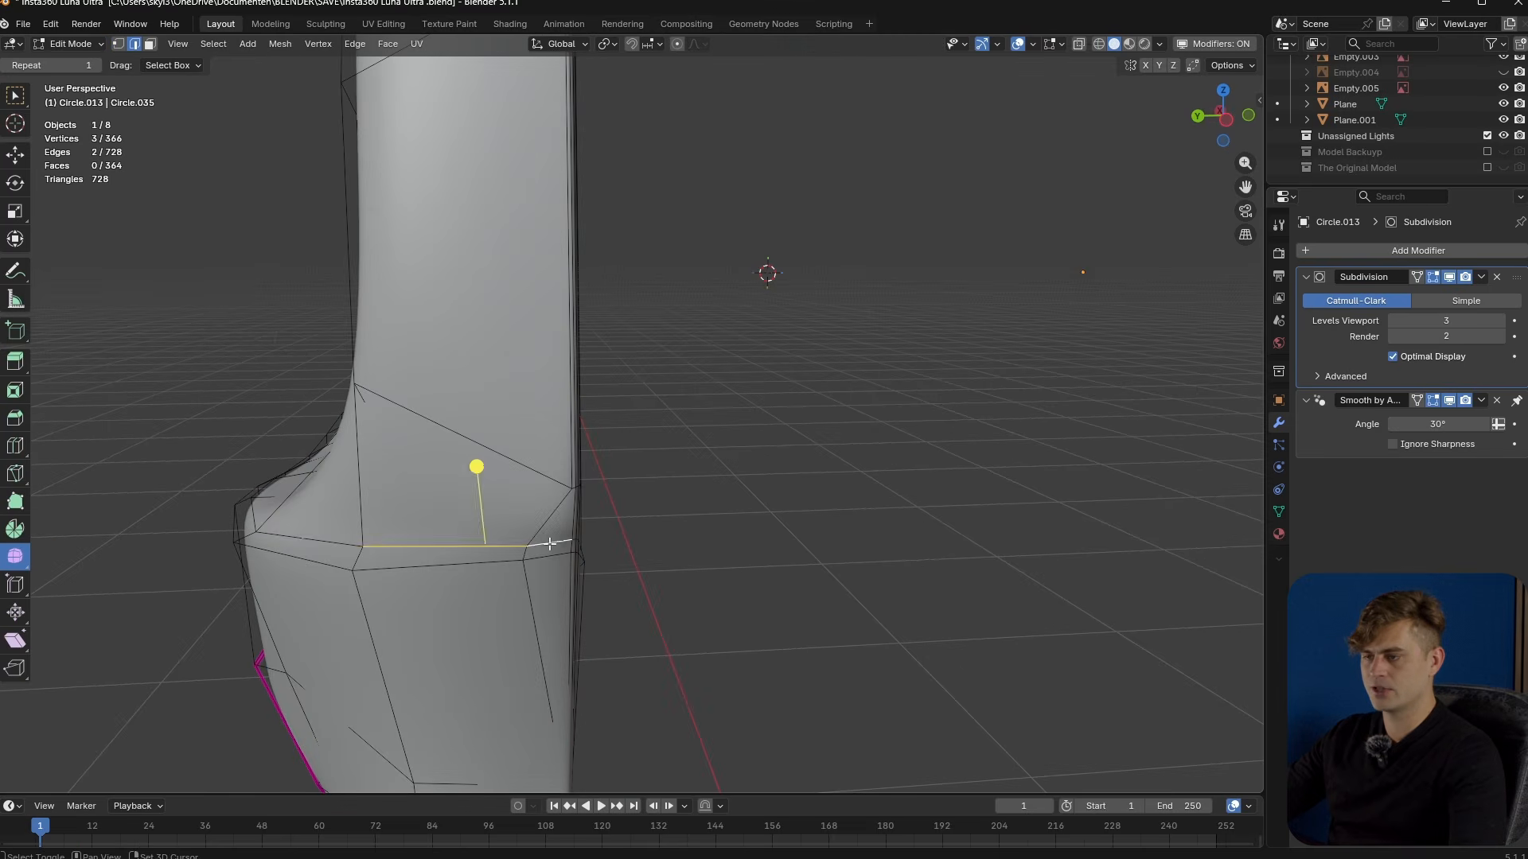
middle_drag(549, 543, 603, 543)
right_click(603, 543)
click(594, 586)
key(Tab)
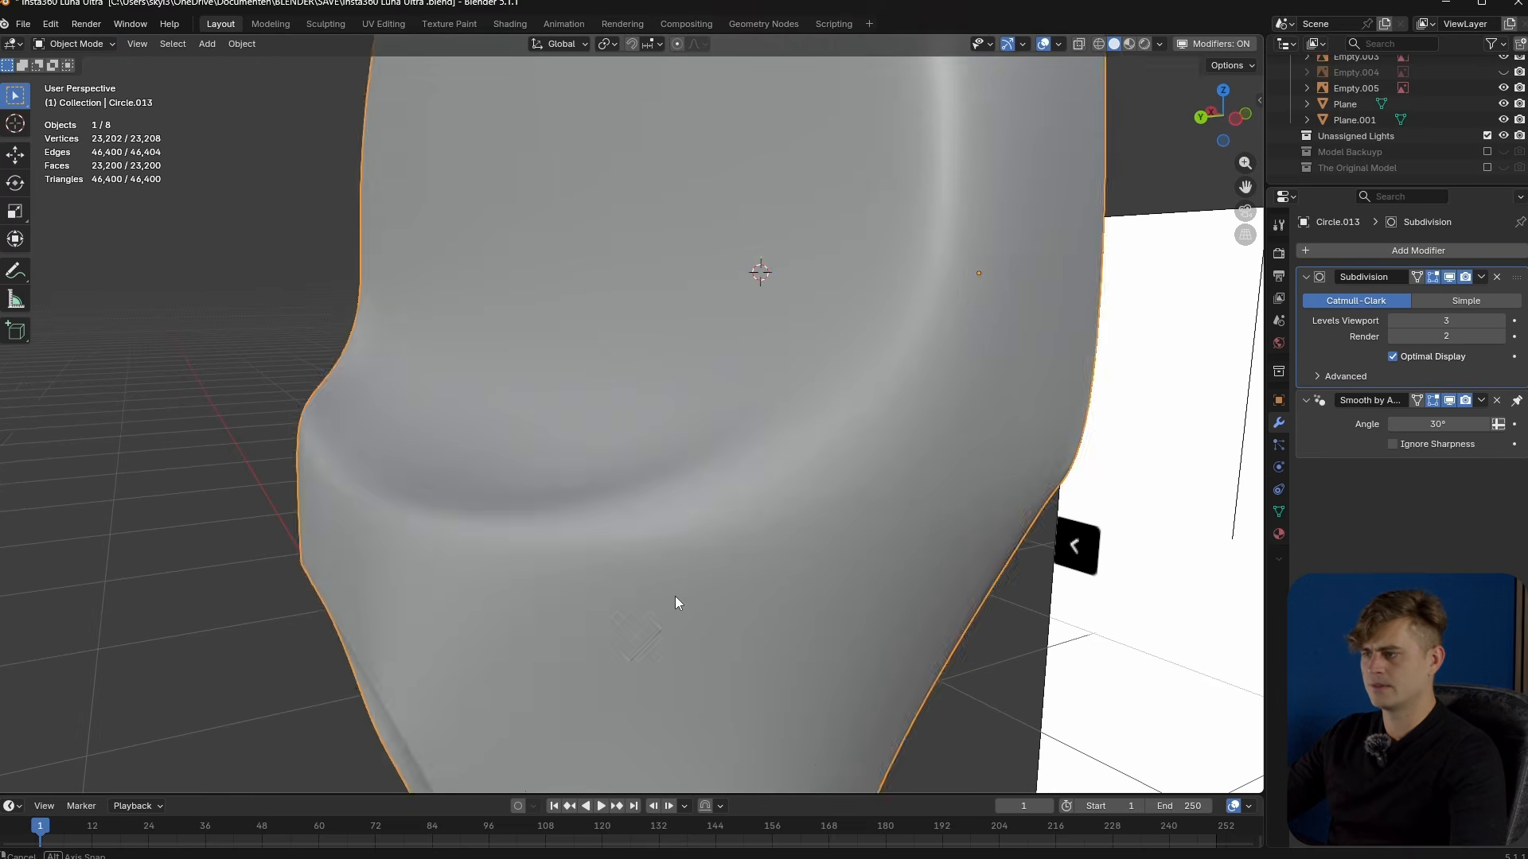
scroll(676, 597, down, 5)
middle_drag(720, 580, 587, 458)
- Dissolve the matching two supporting-loop edges on the cap's opposite side wall
key(Tab)
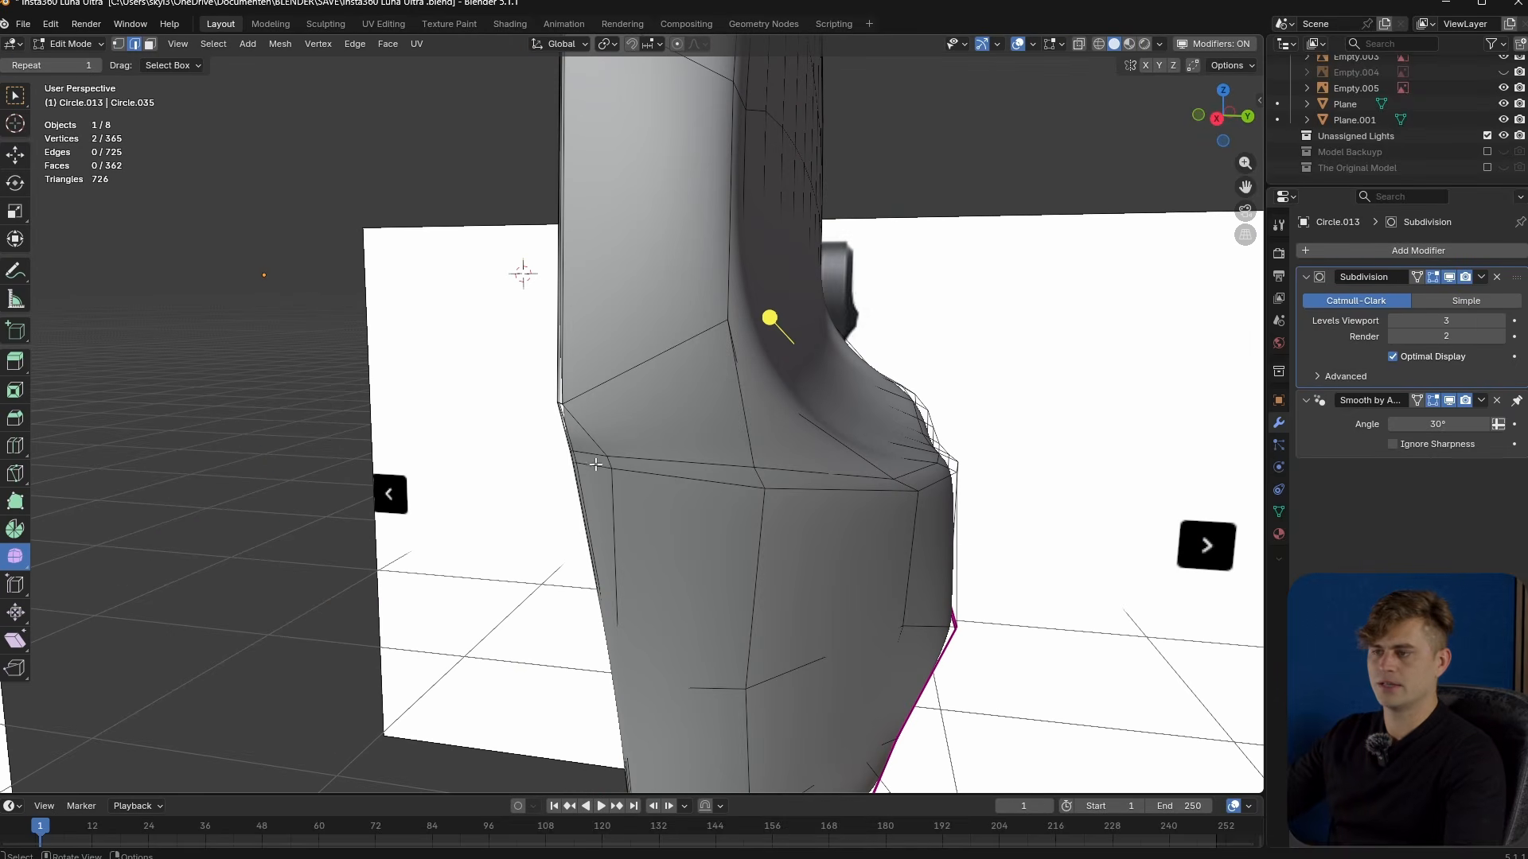
ctrl+click(594, 456)
right_click(632, 481)
click(631, 481)
middle_drag(631, 481, 867, 527)
key(Tab)
key(Tab)
- Move the vertex beside the recess's side corner about 0.008 m along Y
key(1)
key(g)
key(y)
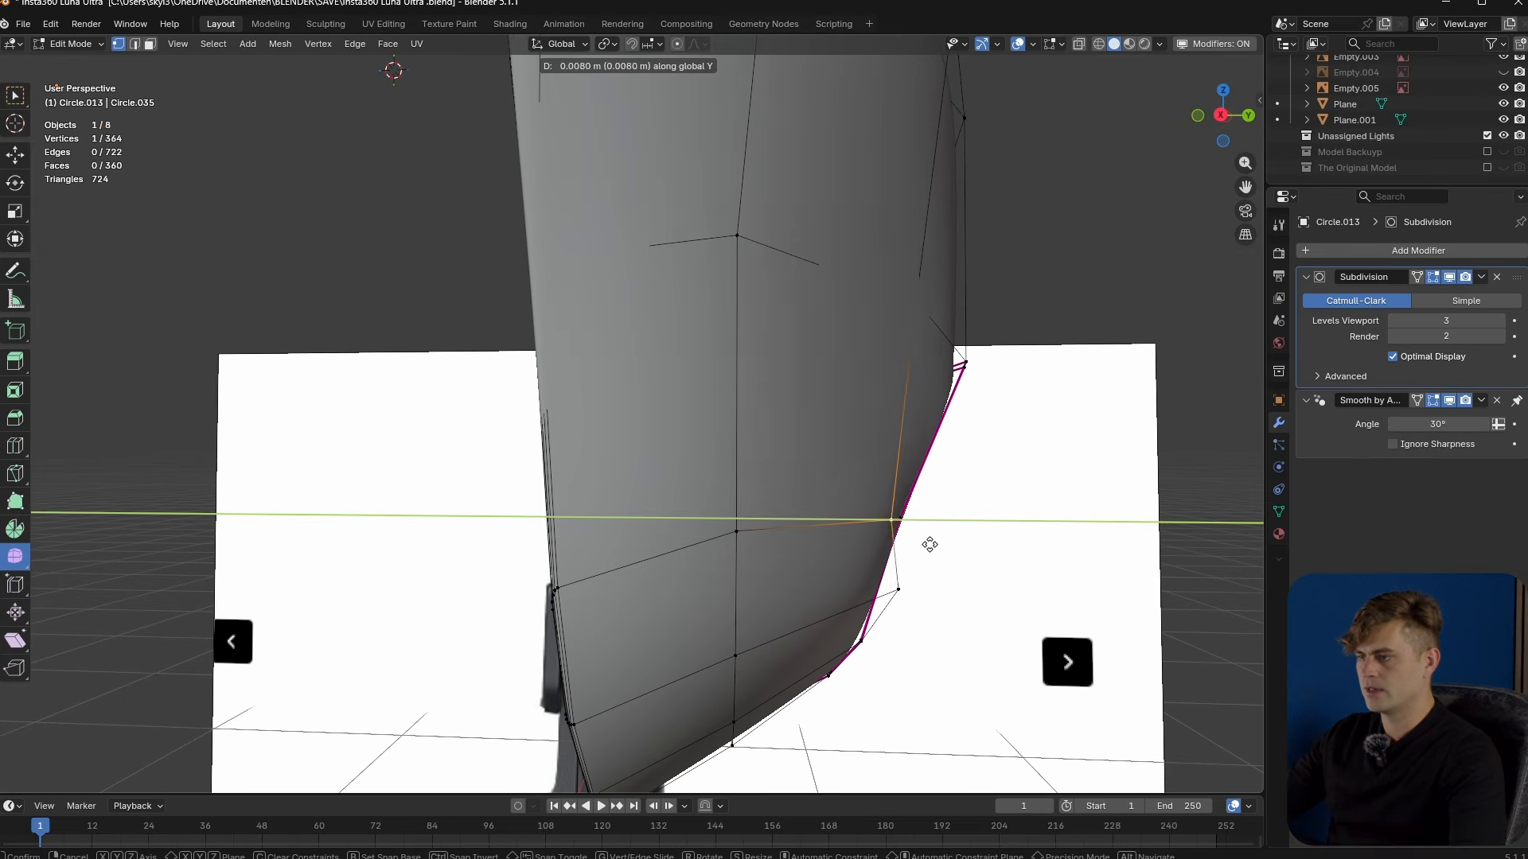
click(942, 545)
middle_drag(942, 545, 785, 495)
key(Tab)
- Move the matching vertex on the recess's opposite side along Y and check the smoothed front
key(Tab)
key(g)
key(y)
click(614, 539)
key(Tab)
middle_drag(613, 539, 786, 461)
key(Tab)
- Select the band of faces around the recess's sides and lower rim and smooth it by about 0.2
click(904, 392)
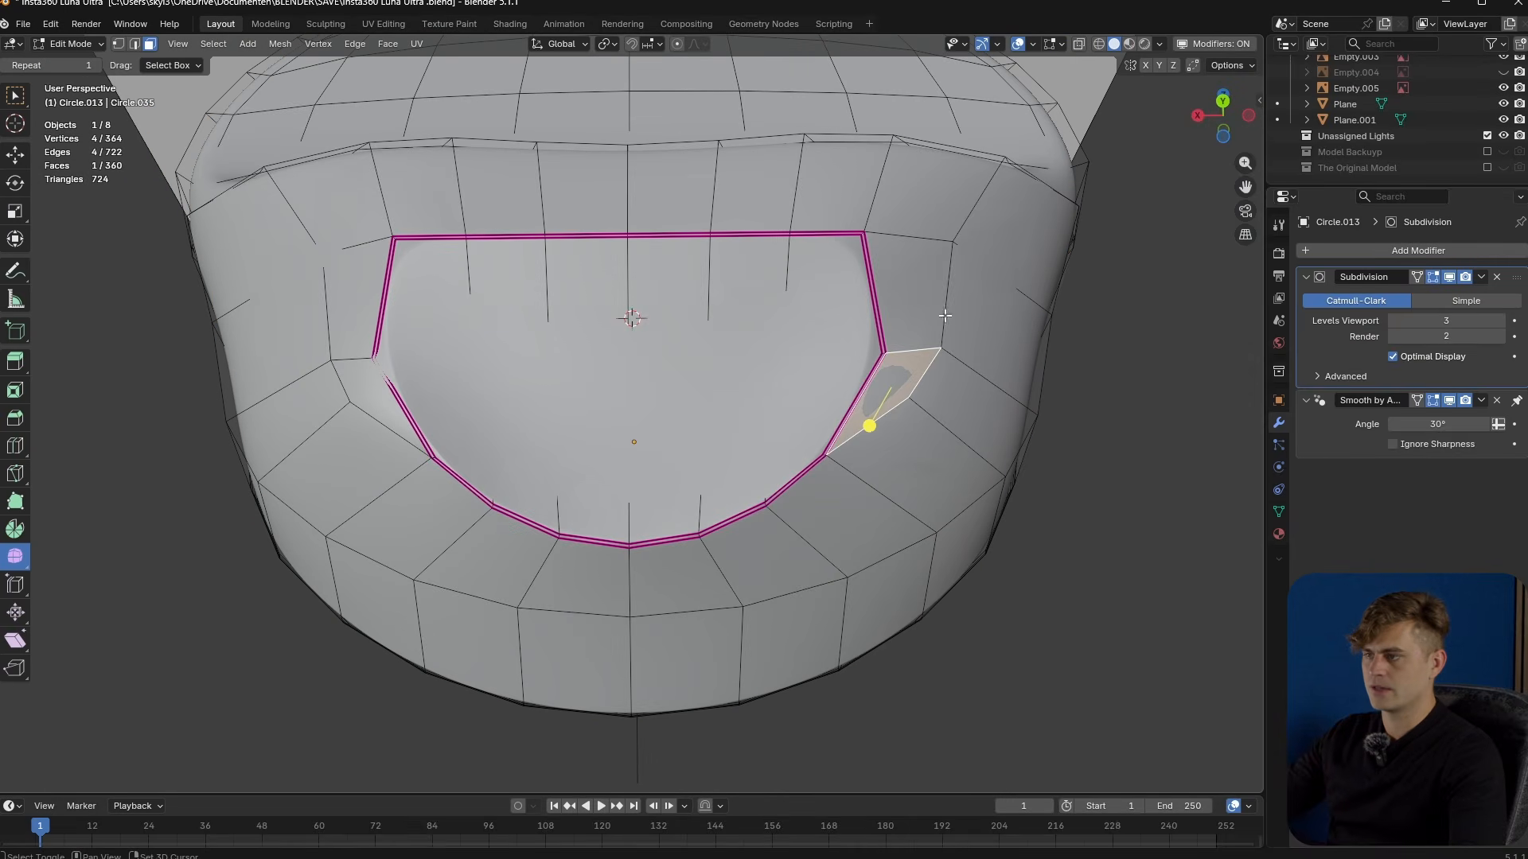
ctrl+click(939, 315)
ctrl+shift+click(852, 529)
ctrl+shift+click(564, 555)
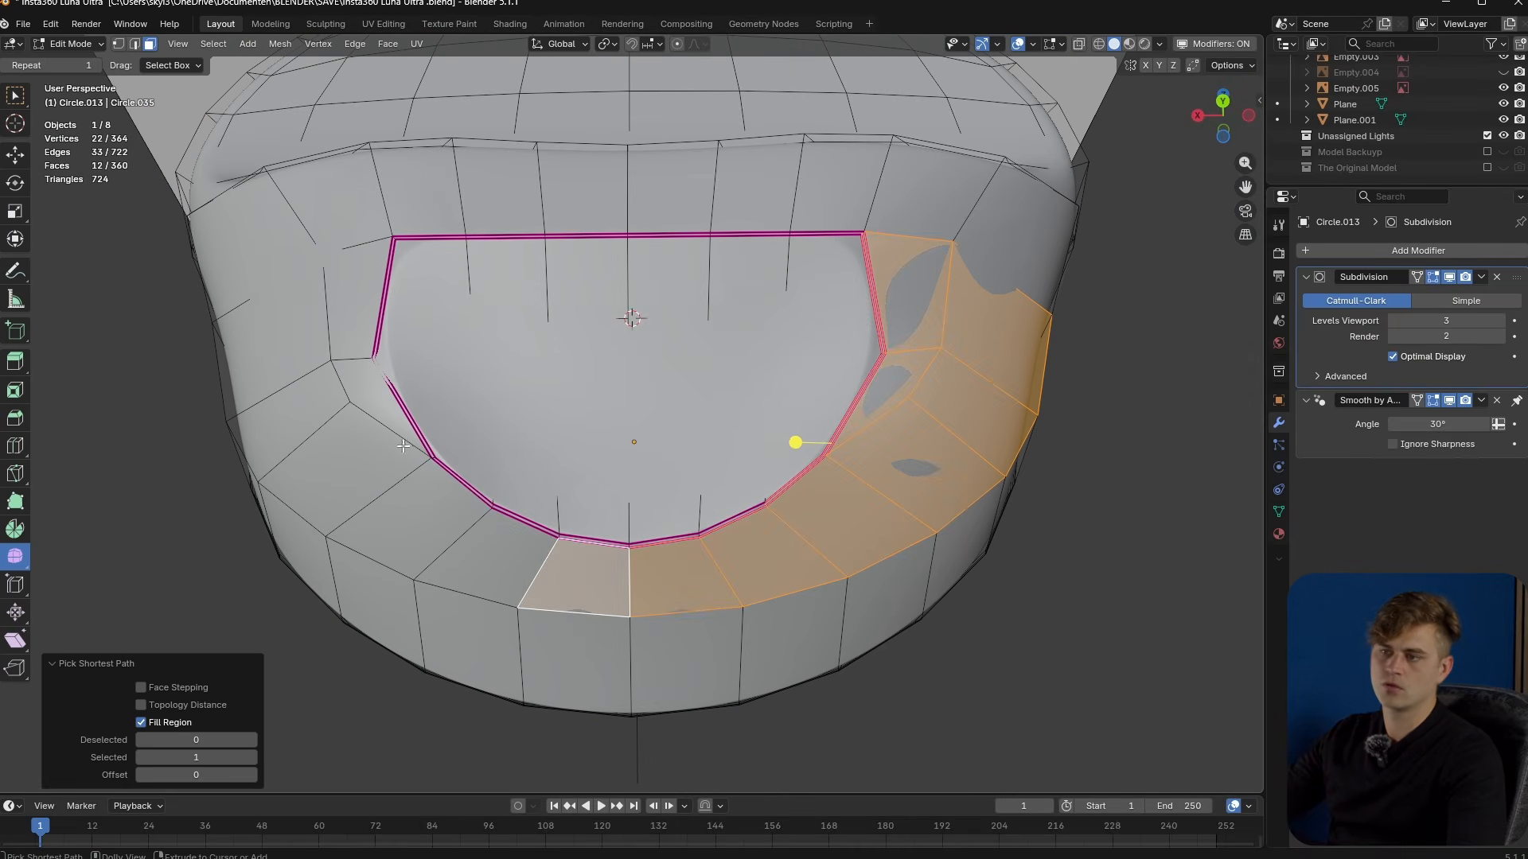
ctrl+shift+click(333, 428)
ctrl+shift+click(277, 339)
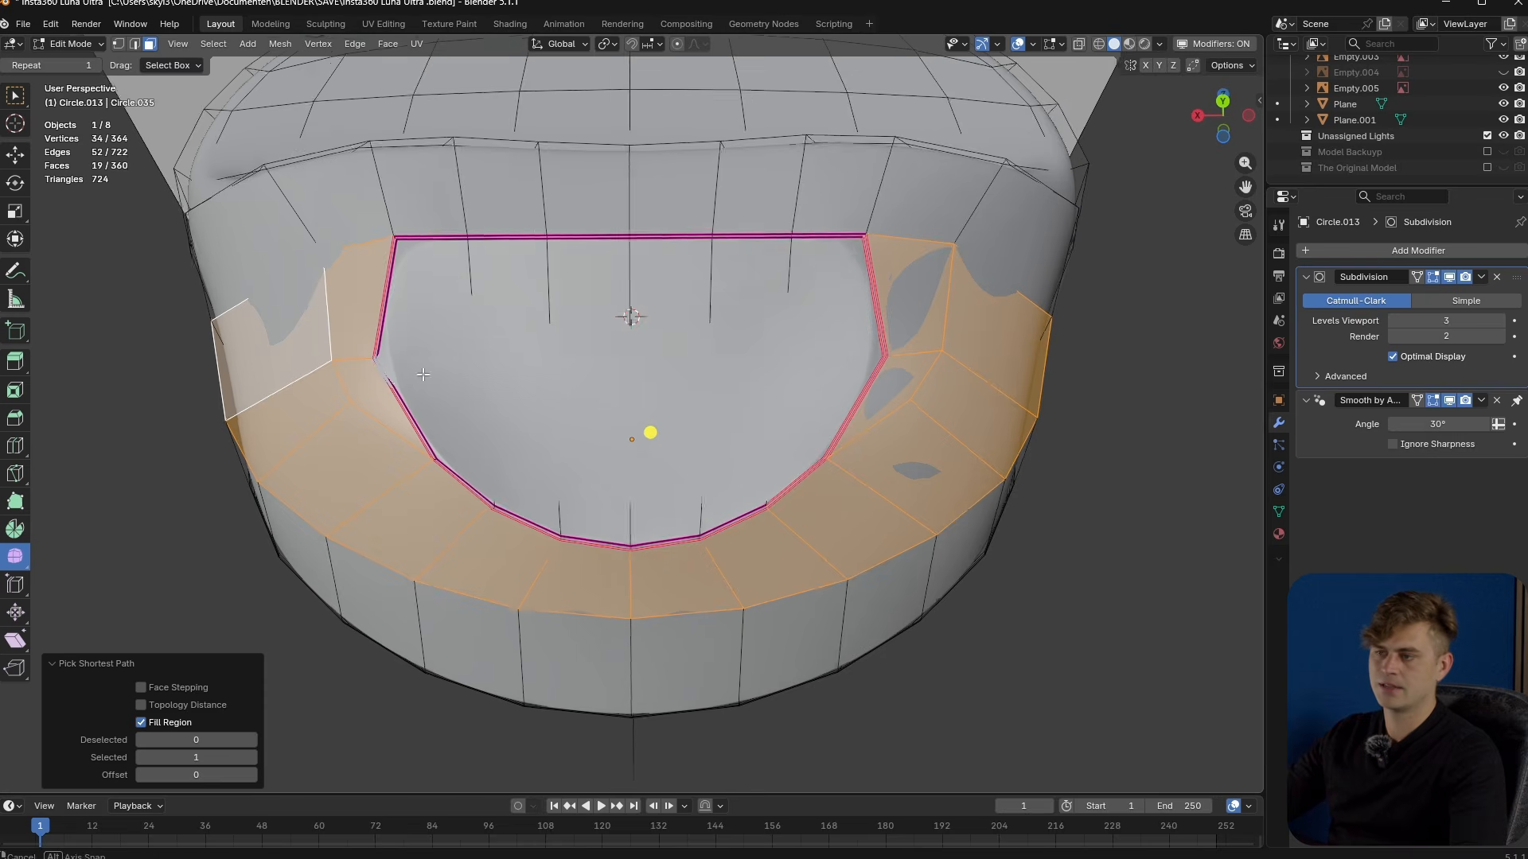
middle_drag(471, 404, 491, 423)
key(i)
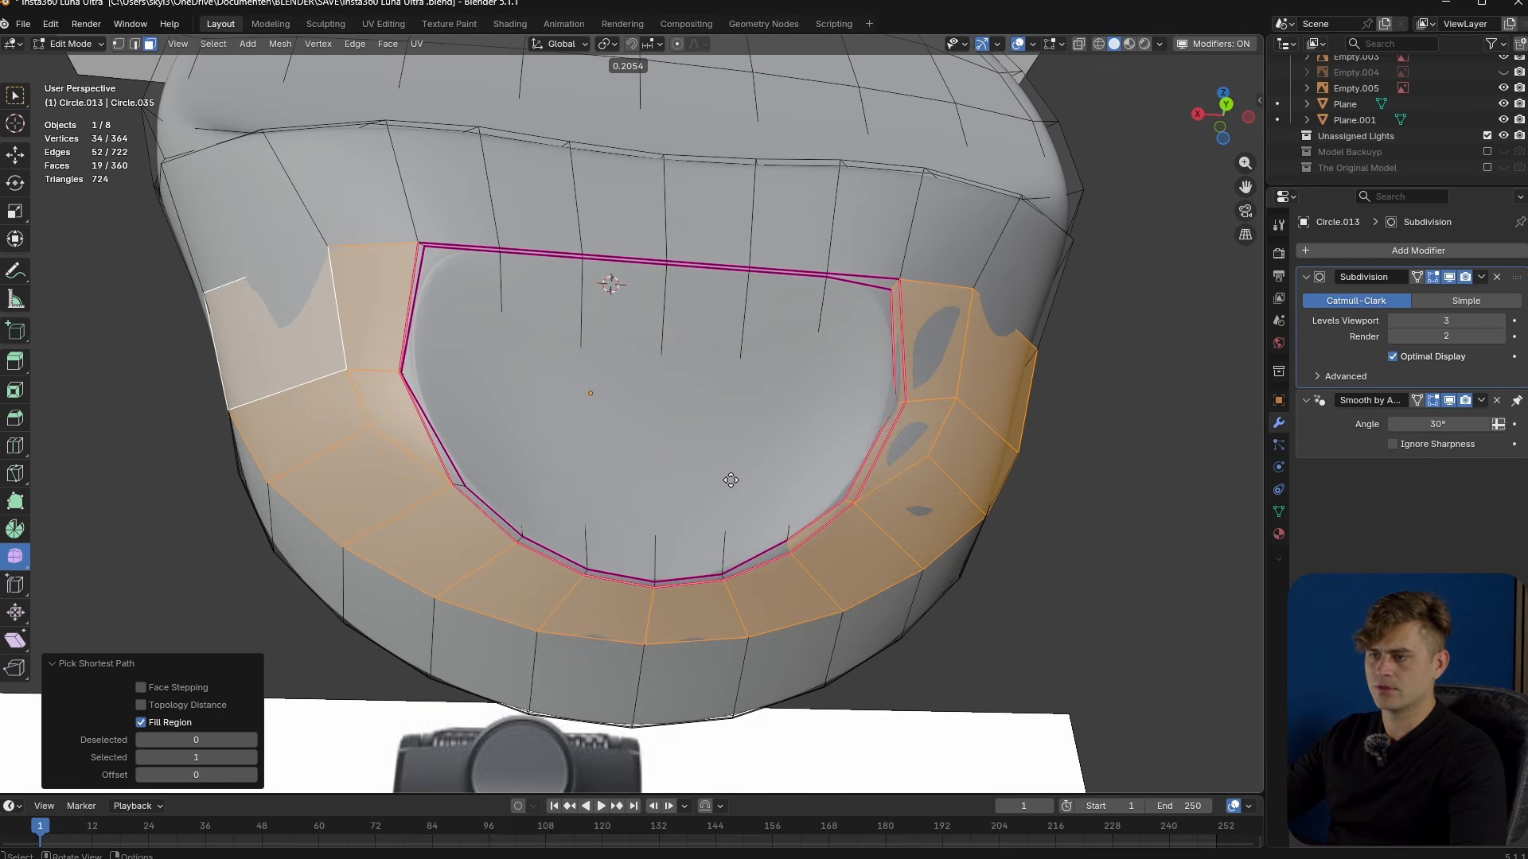
drag(725, 483, 704, 483)
key(Tab)
middle_drag(700, 489, 689, 522)
key(Tab)
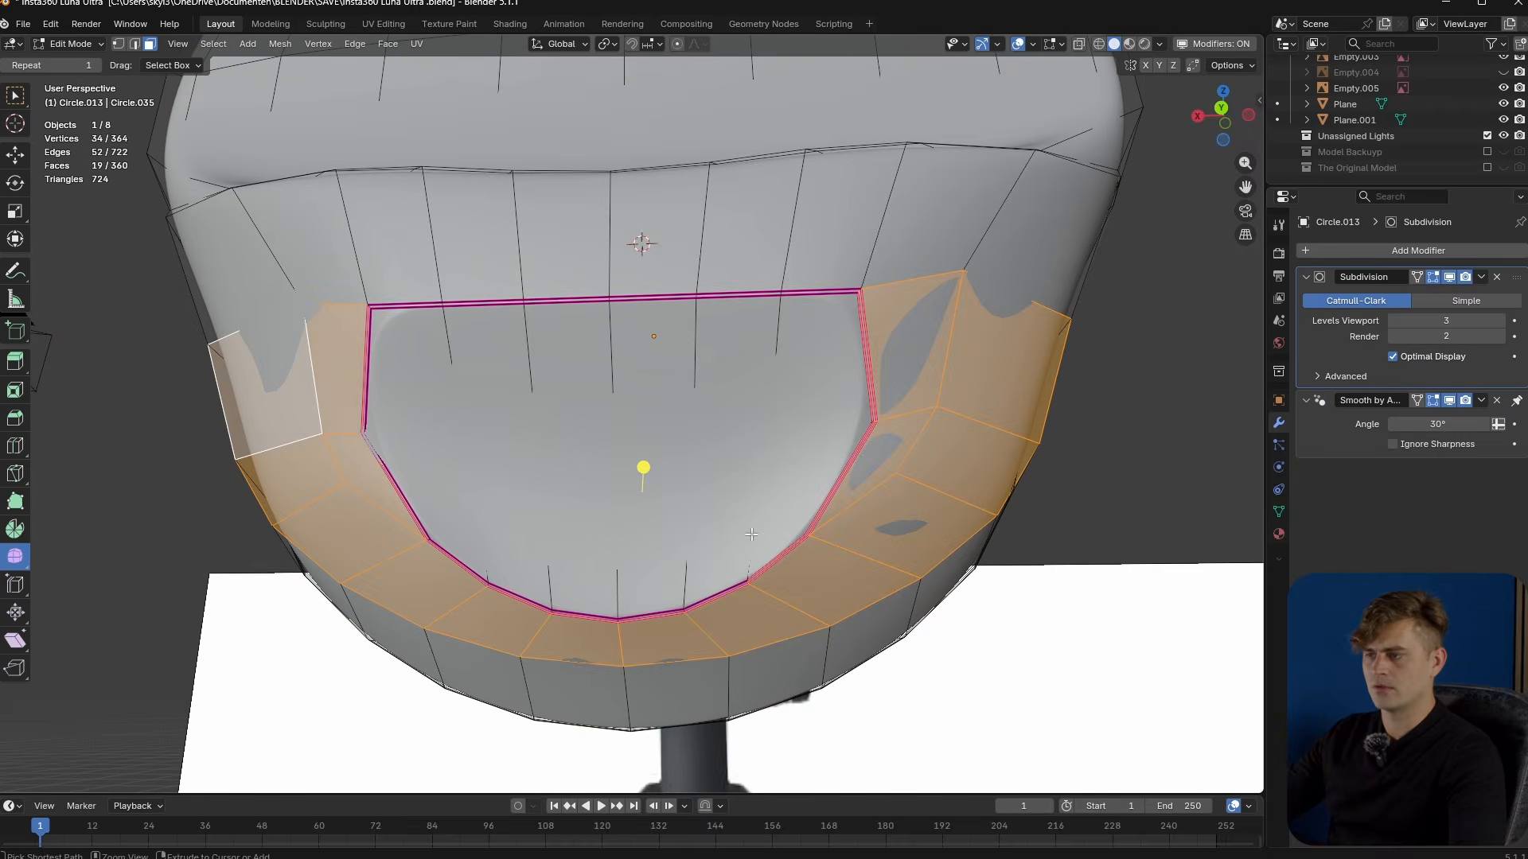
- Slide the vertex outside the recess's lower side corner about 0.18 toward the crease and about 0.11 outward
scroll(855, 544, up, 5)
scroll(854, 543, up, 2)
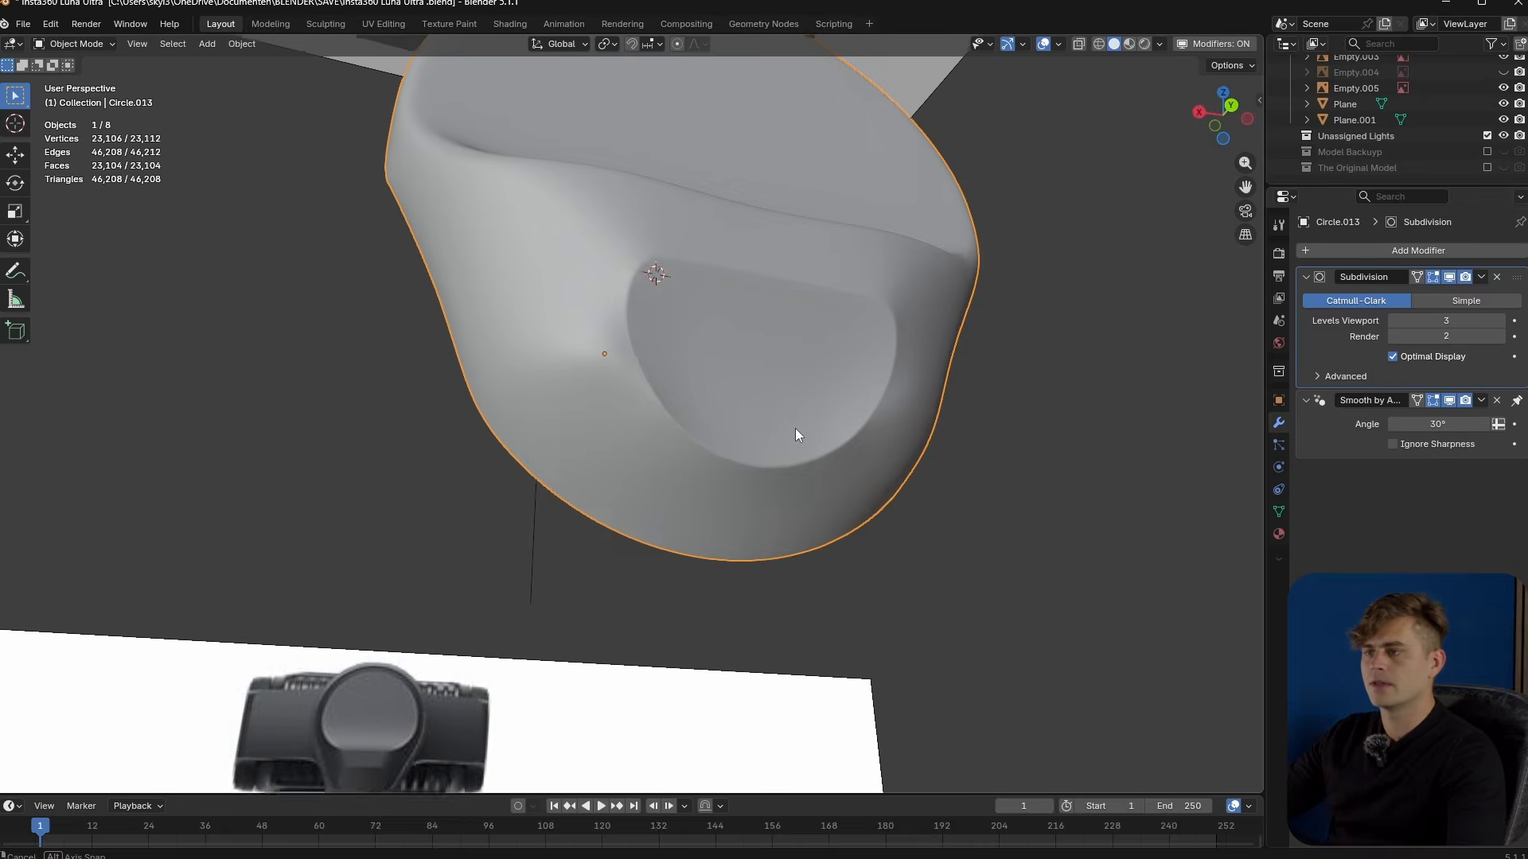
middle_drag(795, 428, 742, 409)
key(Tab)
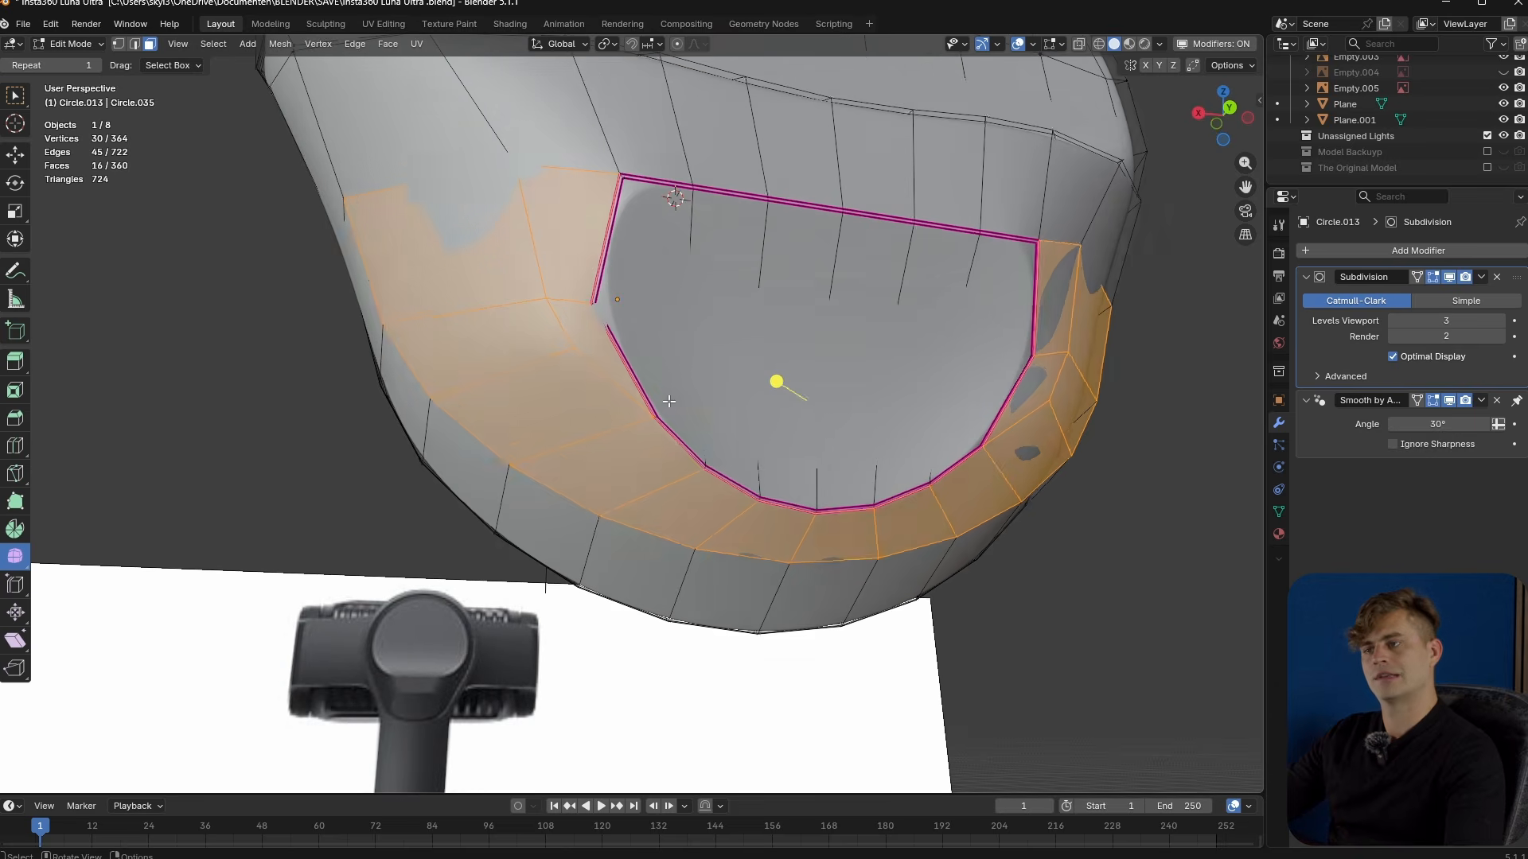
key(1)
click(579, 353)
key(g)
key(g)
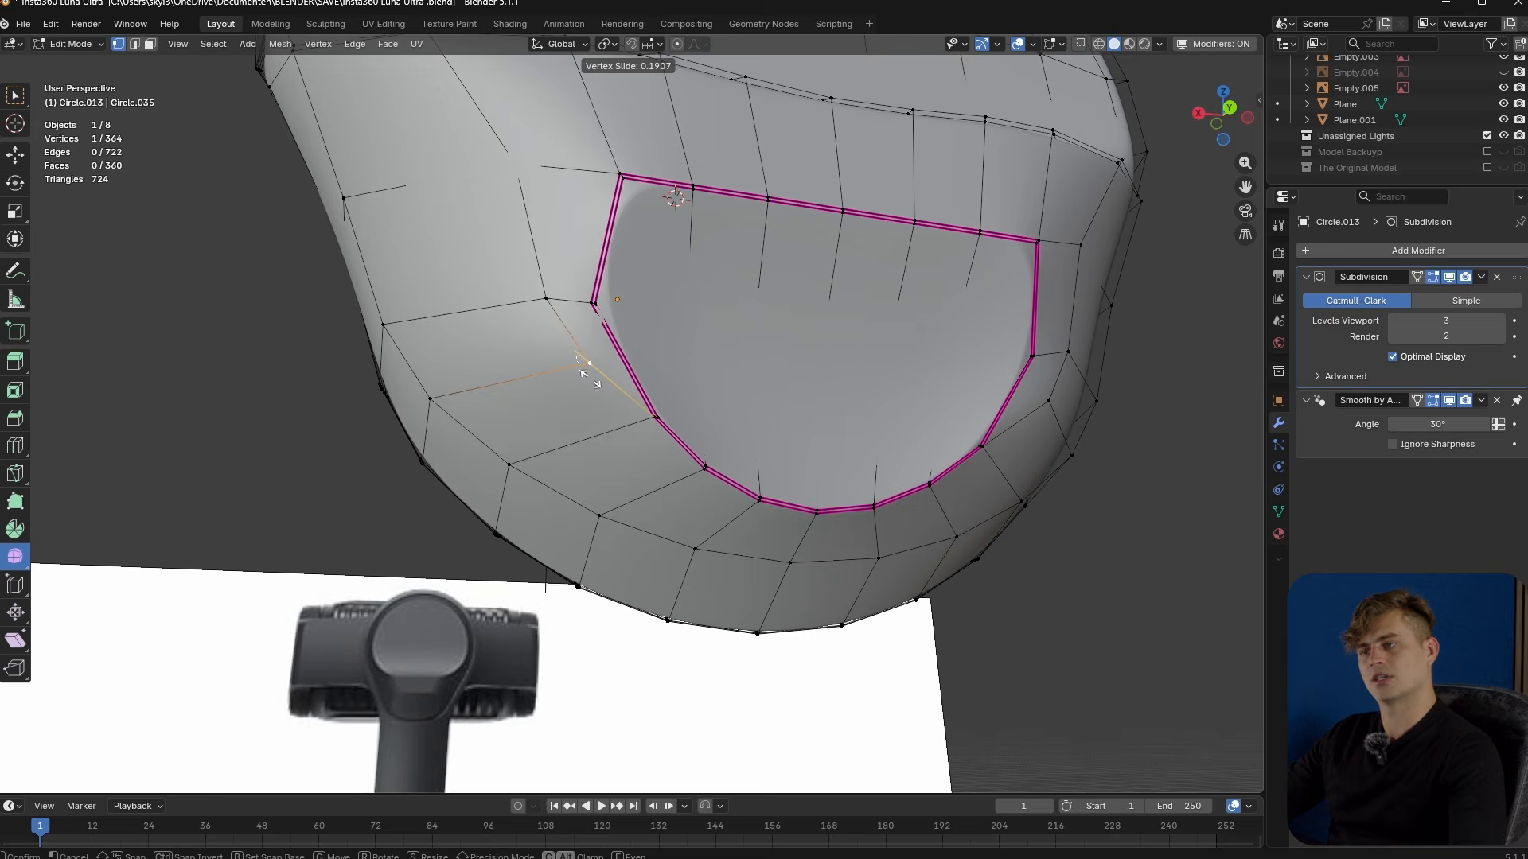
click(589, 375)
key(g)
key(g)
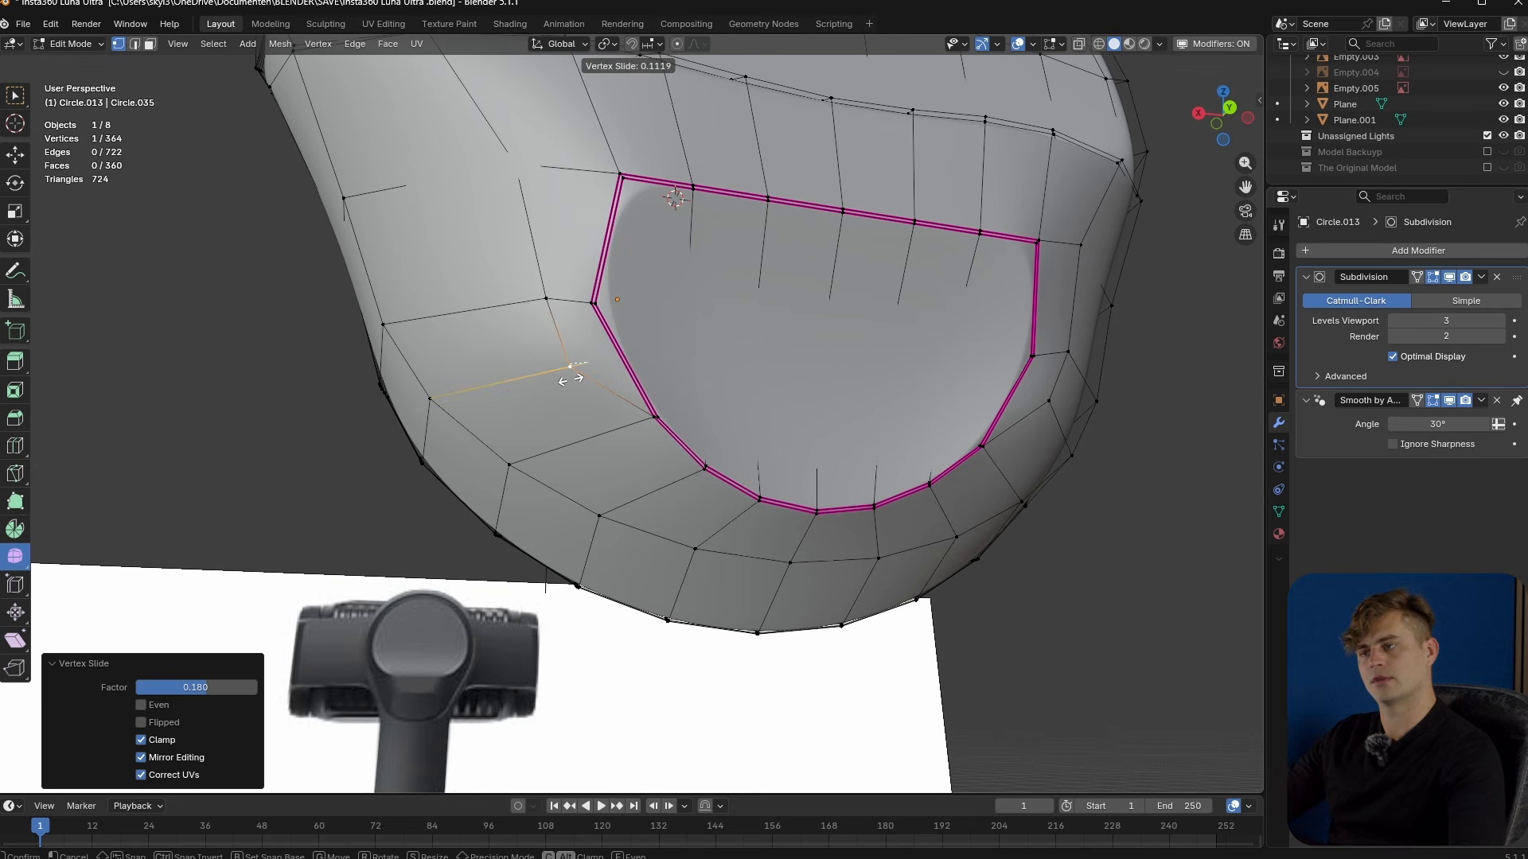
click(570, 380)
- Slide the matching vertex on the recess's other side in two moves of about 0.13 and 0.12
key(Tab)
mouse_move(624, 423)
middle_down()
mouse_move(600, 414)
mouse_move(641, 387)
mouse_move(625, 420)
mouse_move(525, 423)
middle_up()
key(Tab)
click(885, 261)
key(g)
key(g)
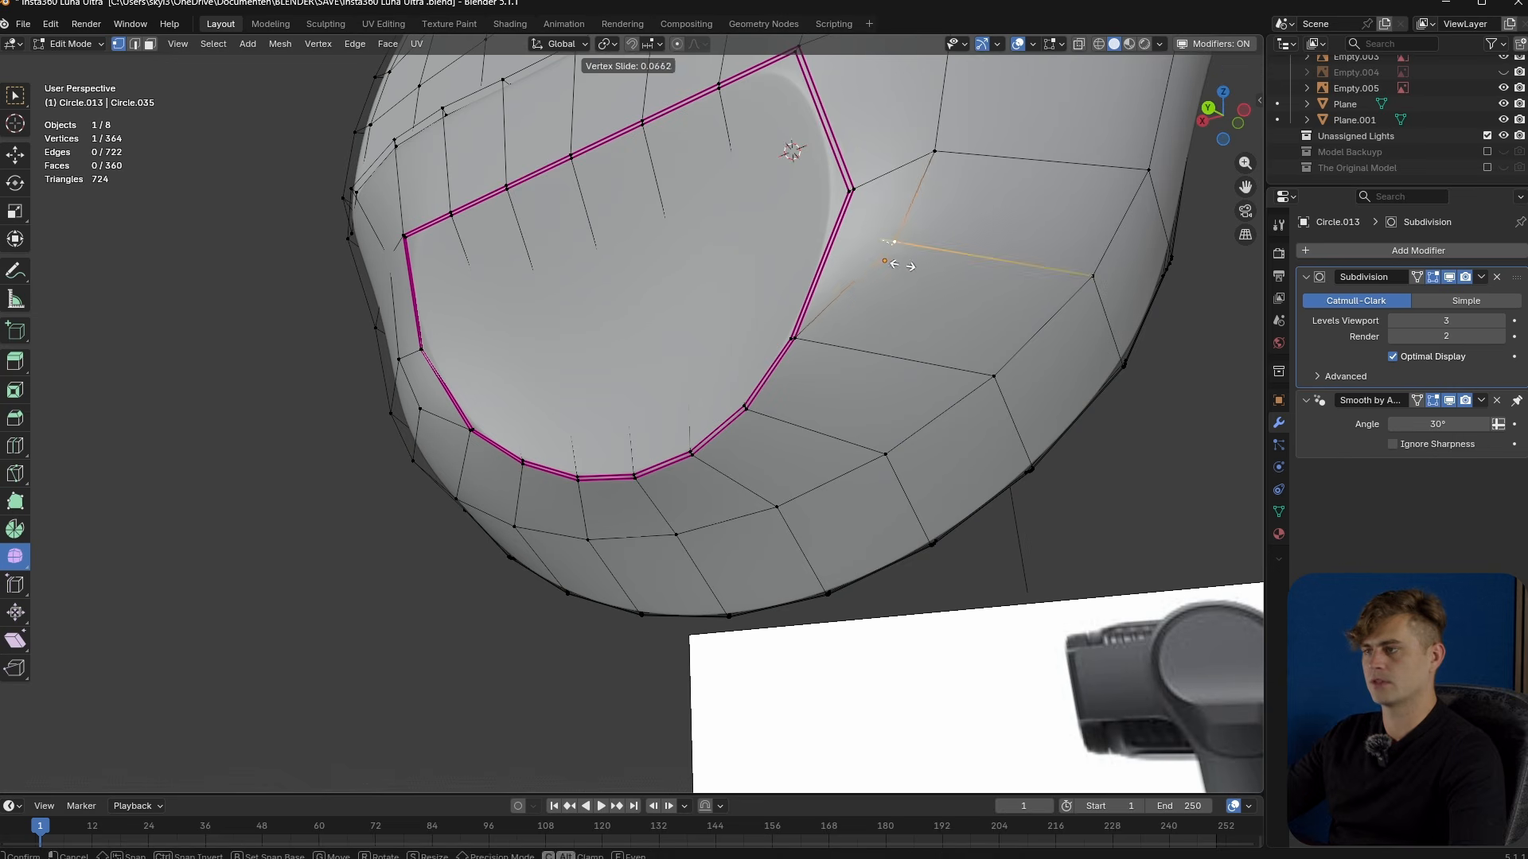
click(904, 249)
key(g)
key(g)
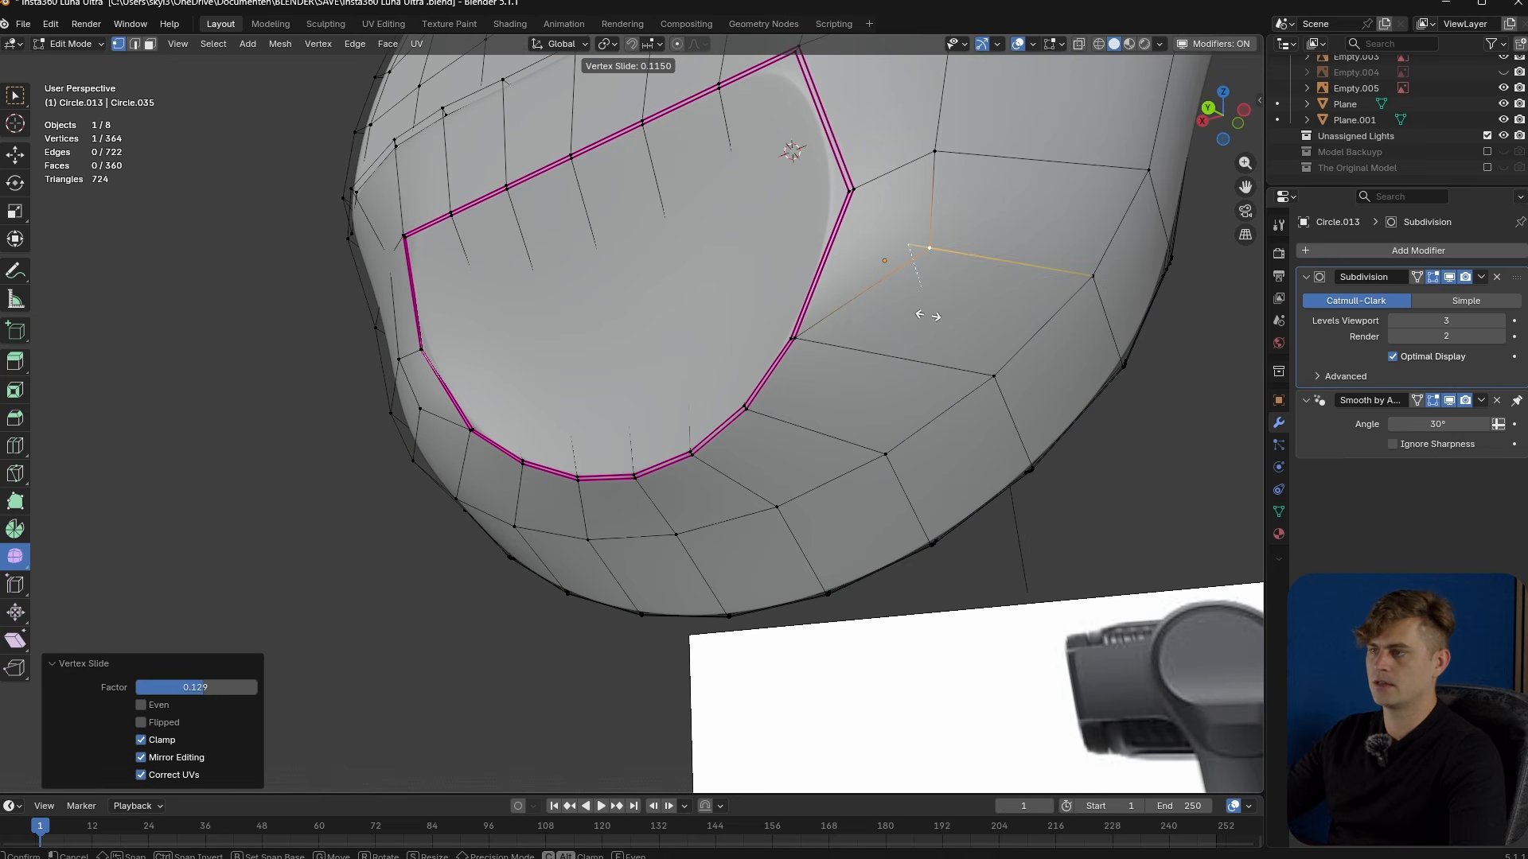
click(932, 319)
middle_drag(932, 320, 1007, 370)
key(Tab)
- Compare the smoothed cap with the front reference image and save the file
scroll(727, 647, down, 6)
shift+middle_drag(726, 647, 846, 666)
middle_drag(847, 667, 894, 667)
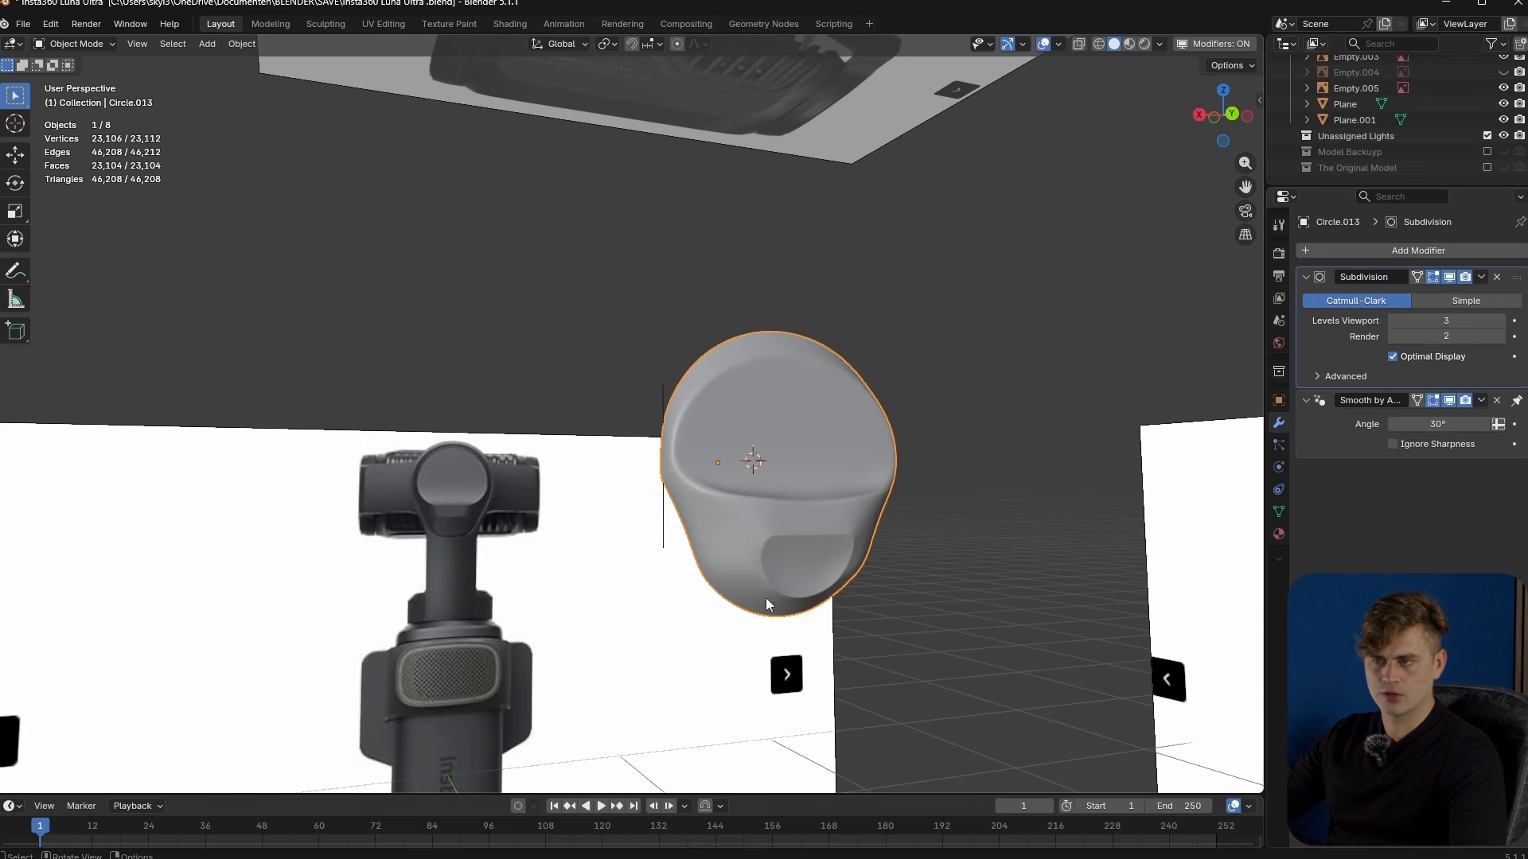
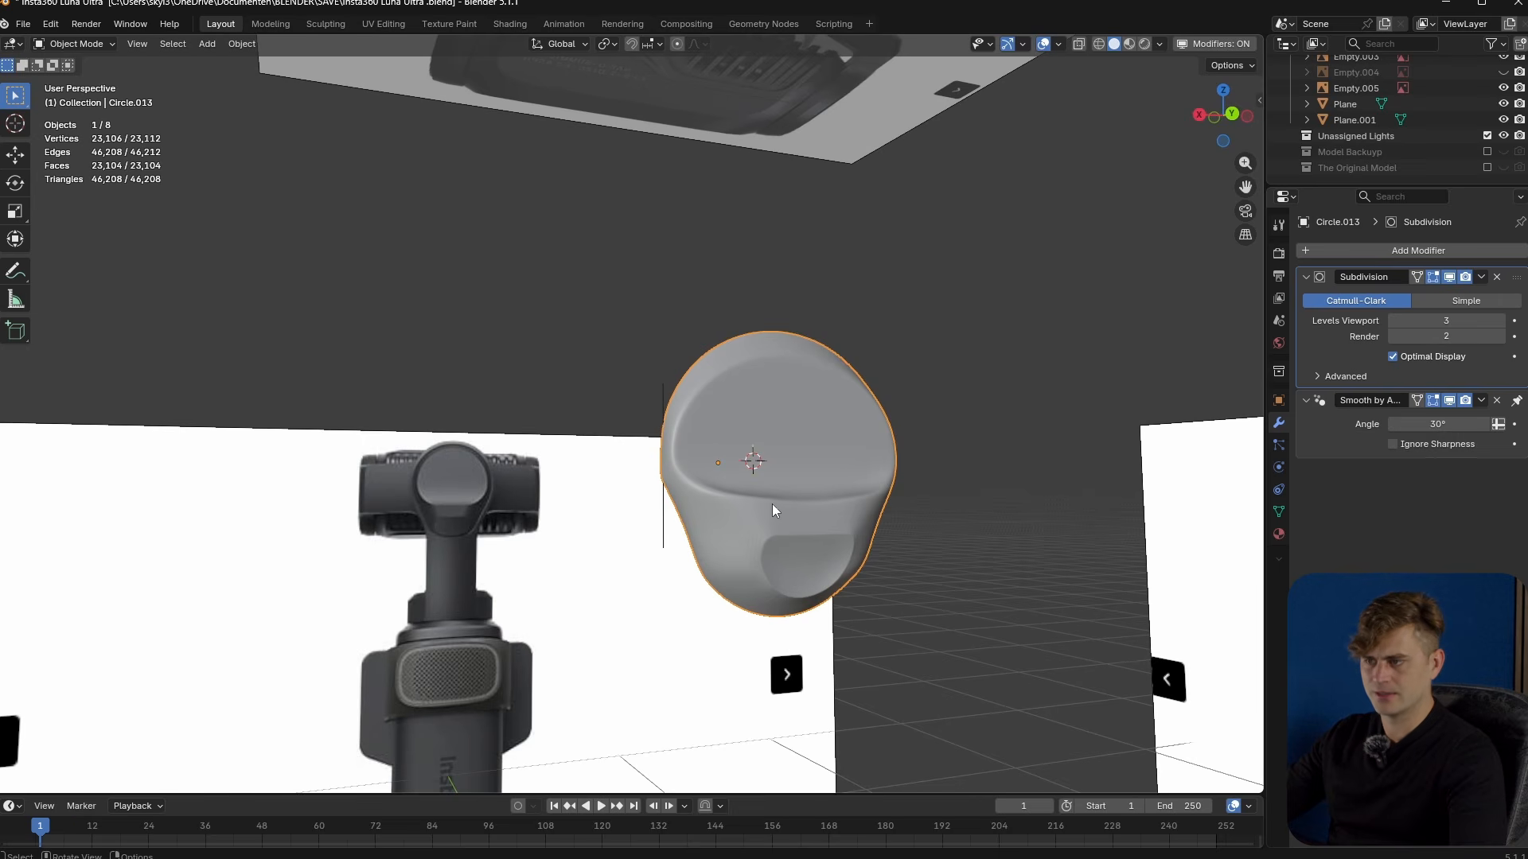
middle_drag(786, 526, 762, 609)
key(ctrl+s)
key(KP_Divide)
key(KP_Divide)
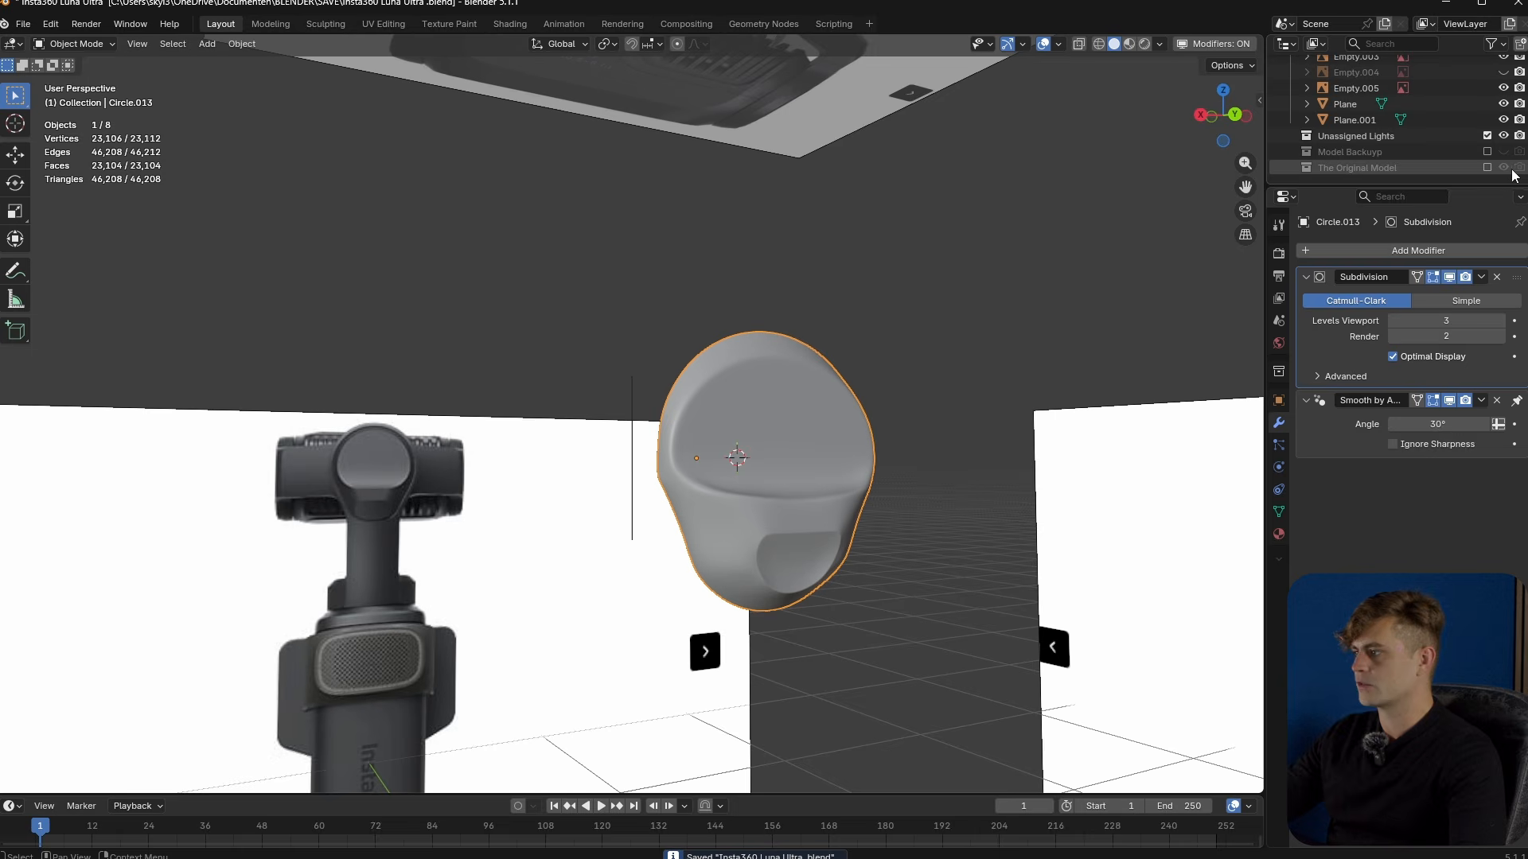
- Enable The Original Model collection so the whole gimbal is shown, and save the file
click(1487, 167)
middle_drag(958, 415, 1160, 58)
key(ctrl+s)
- Inspect the complete gimbal model in rendered shading and save the file
click(1131, 44)
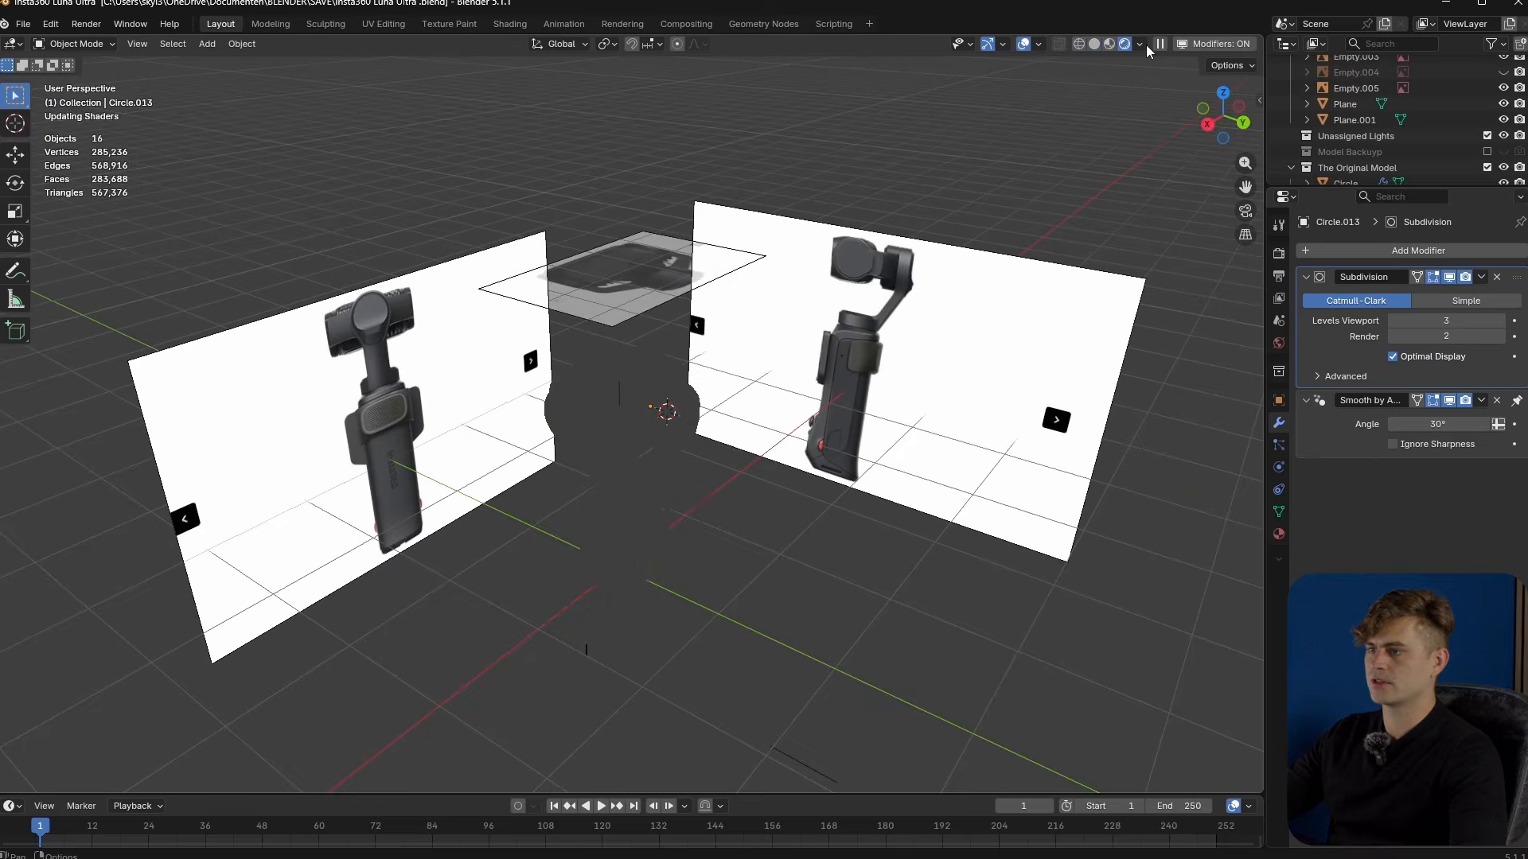
click(1144, 44)
middle_drag(819, 597, 777, 546)
scroll(784, 542, up, 4)
middle_drag(880, 575, 1004, 226)
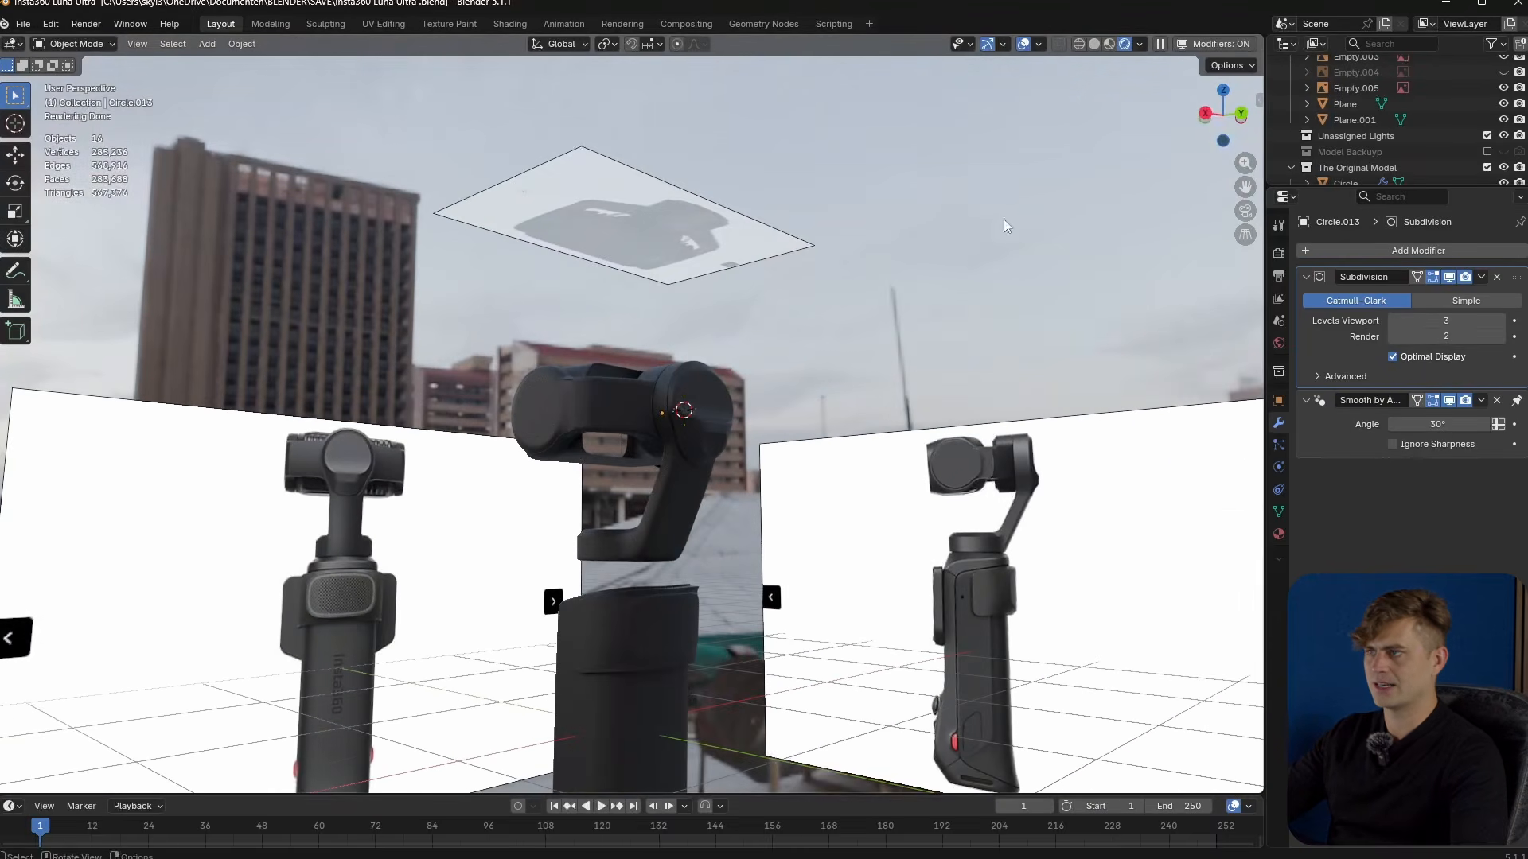
click(1025, 50)
middle_drag(986, 127, 802, 474)
key(ctrl+s)
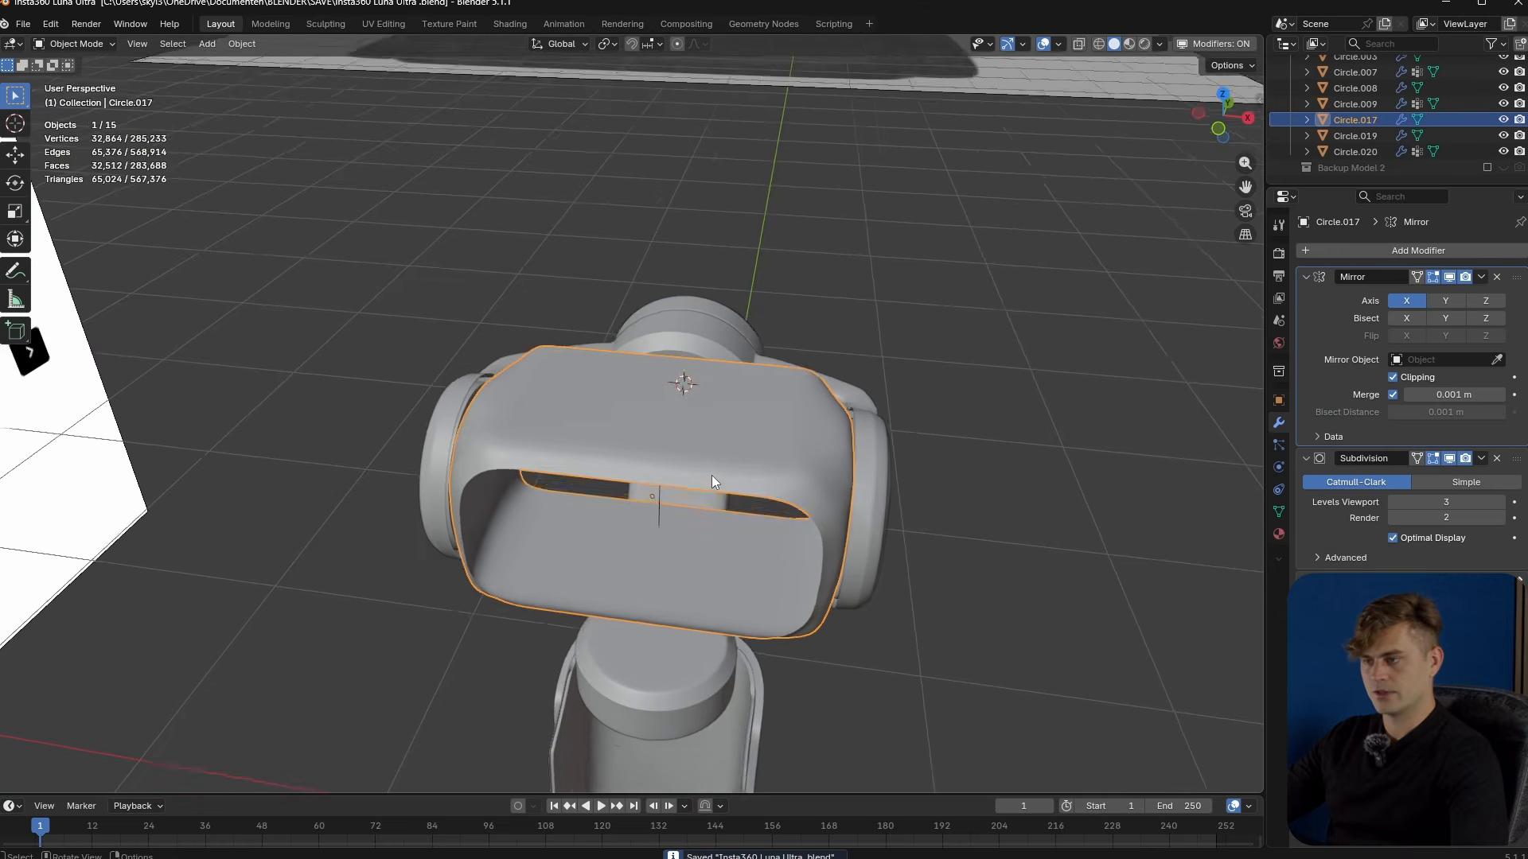
- Hide the other parts in The Original Model collection, keeping the camera housing Circle.017 visible
mouse_move(711, 476)
middle_down()
mouse_move(727, 494)
mouse_move(754, 483)
mouse_move(633, 454)
mouse_move(658, 512)
mouse_move(684, 500)
middle_up()
click(661, 503)
scroll(1487, 165, up, 2)
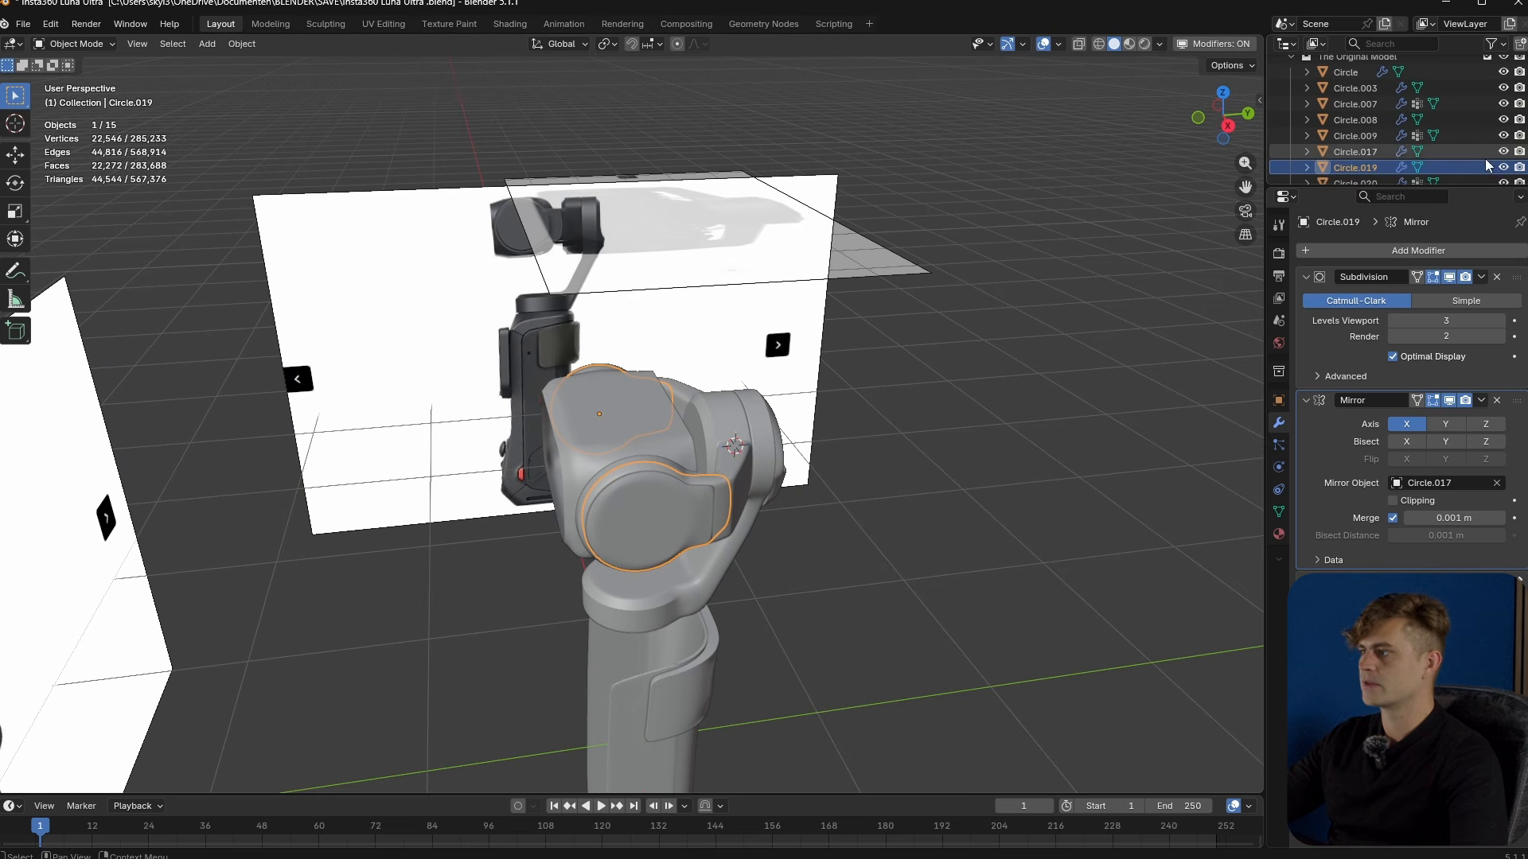
scroll(1486, 164, down, 2)
drag(1503, 151, 1505, 76)
click(1503, 119)
- Select the hub cap Circle.013 and move it to The Original Model collection
scroll(1503, 120, up, 2)
scroll(1416, 80, up, 2)
click(761, 441)
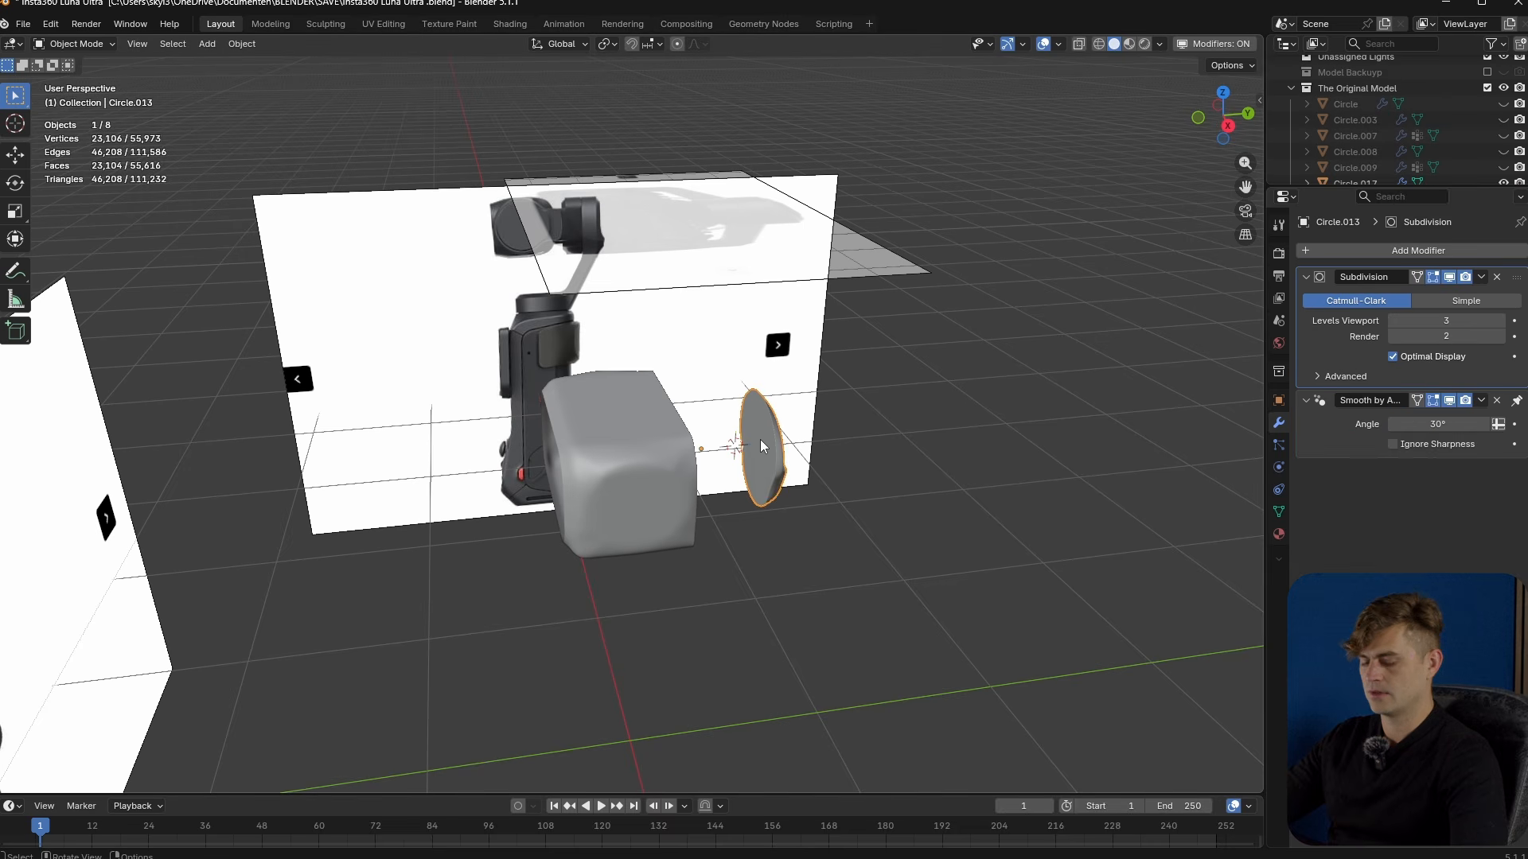
key(m)
click(728, 528)
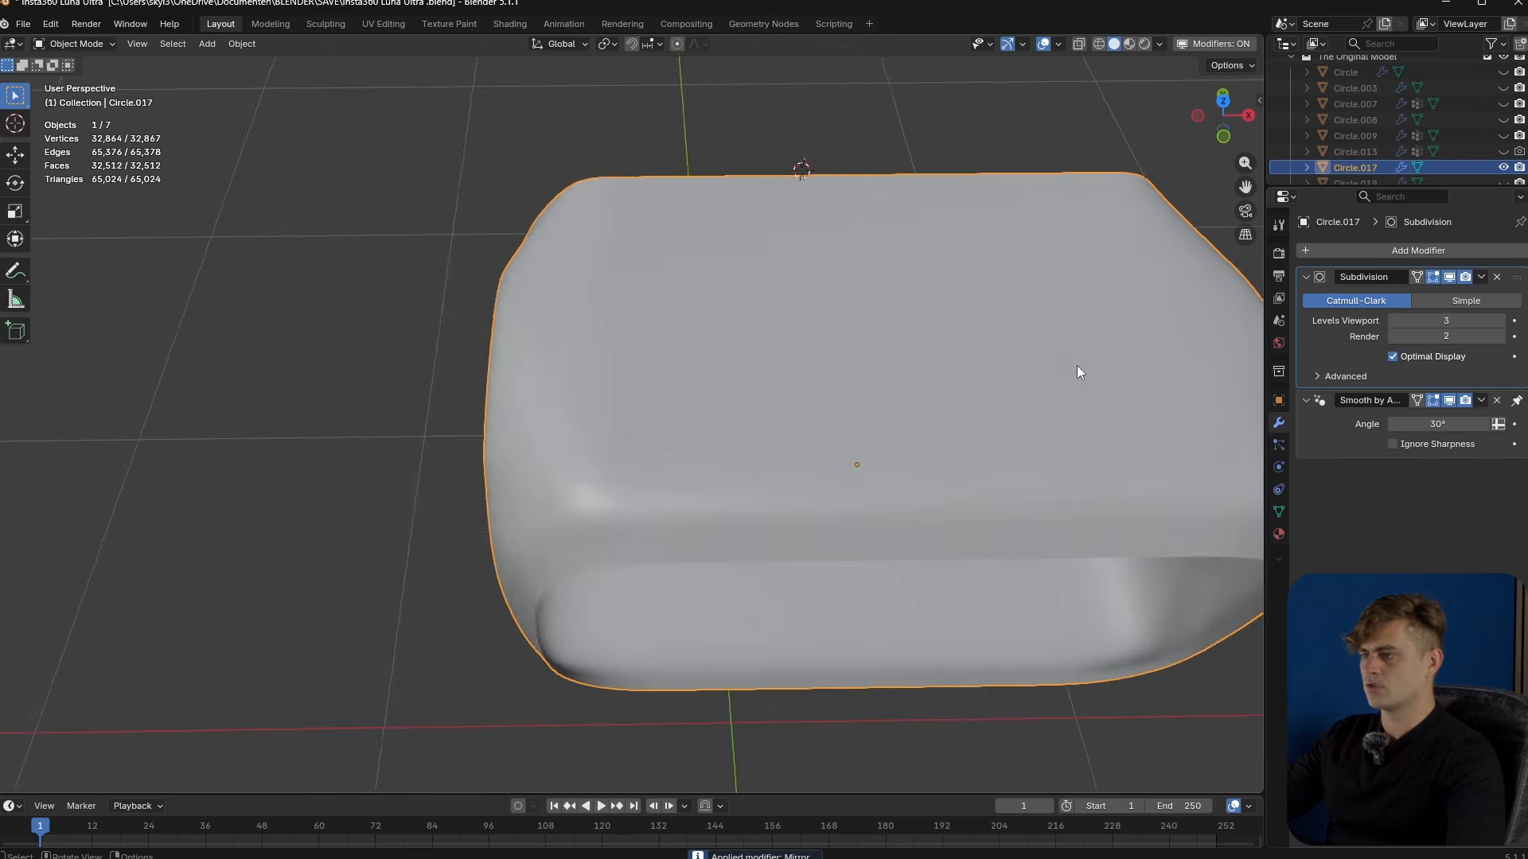
- Merge the camera housing's overlapping vertices by distance across the whole Circle.017 mesh
middle_drag(1078, 372, 952, 390)
key(Tab)
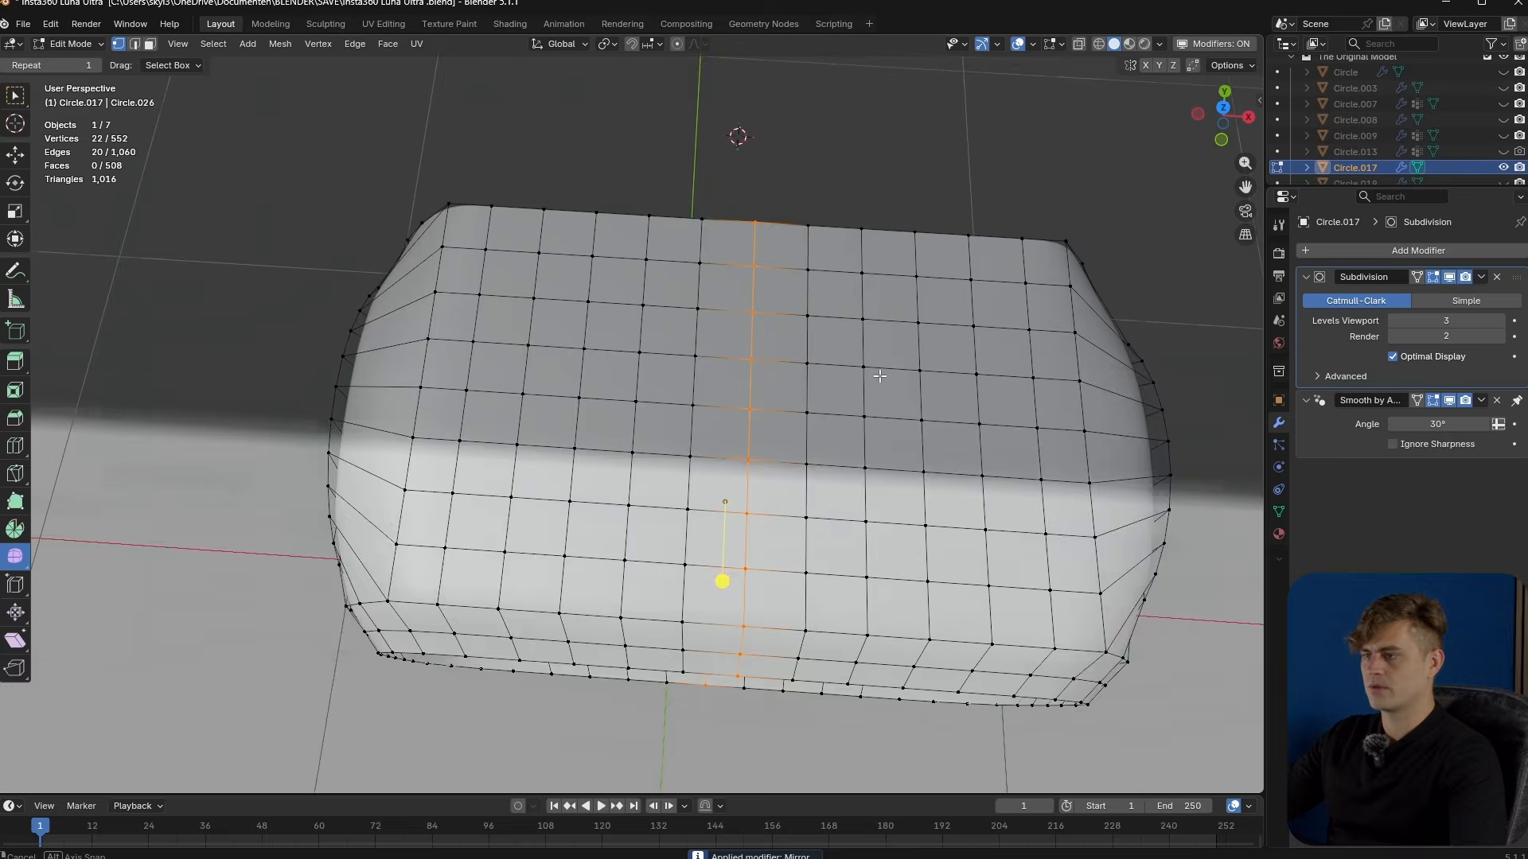
key(m)
click(824, 341)
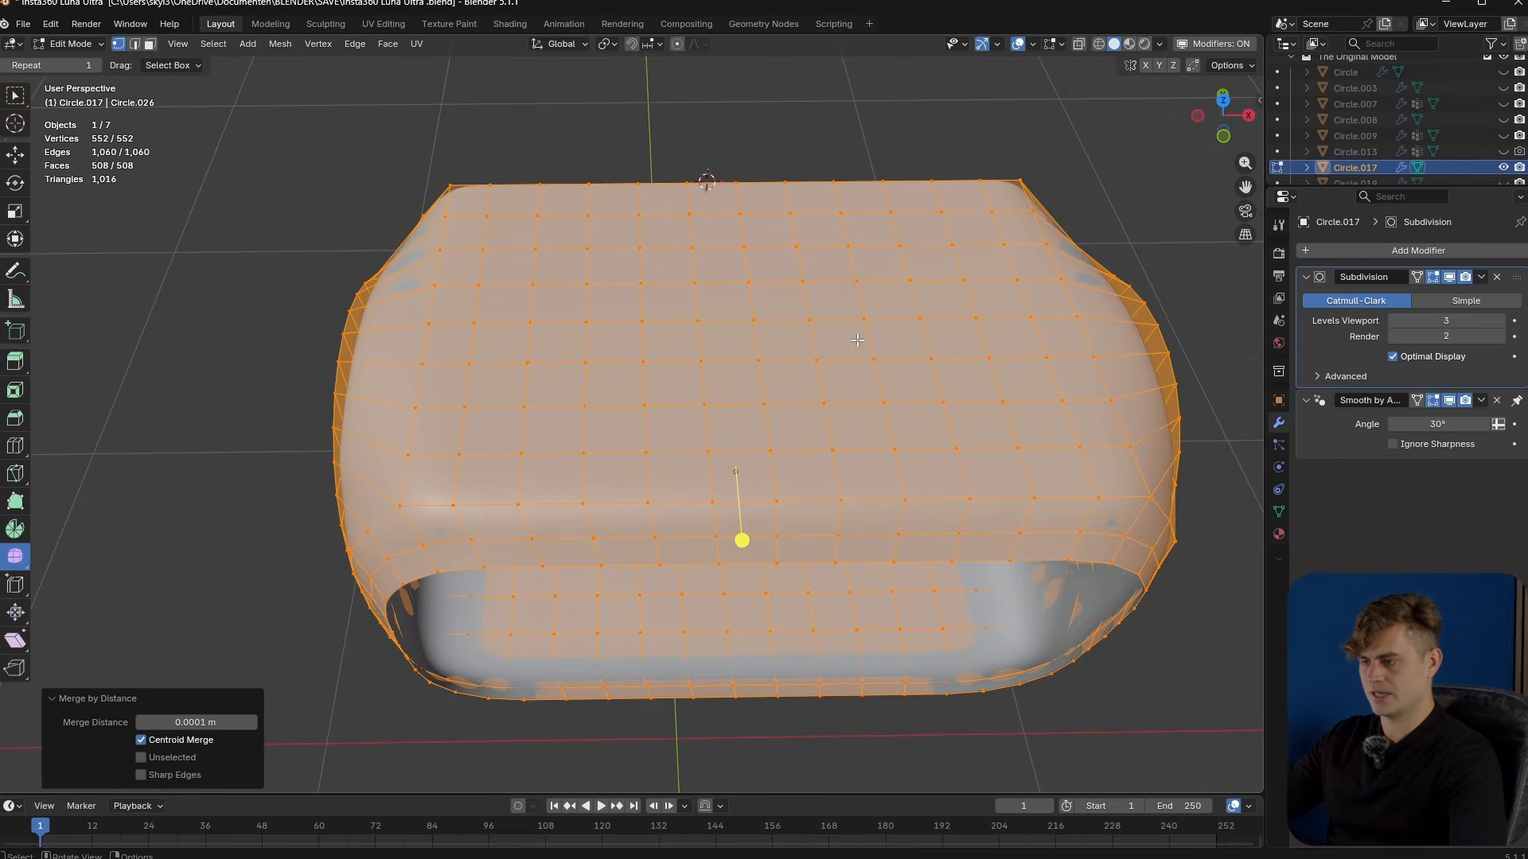
middle_drag(821, 398, 742, 382)
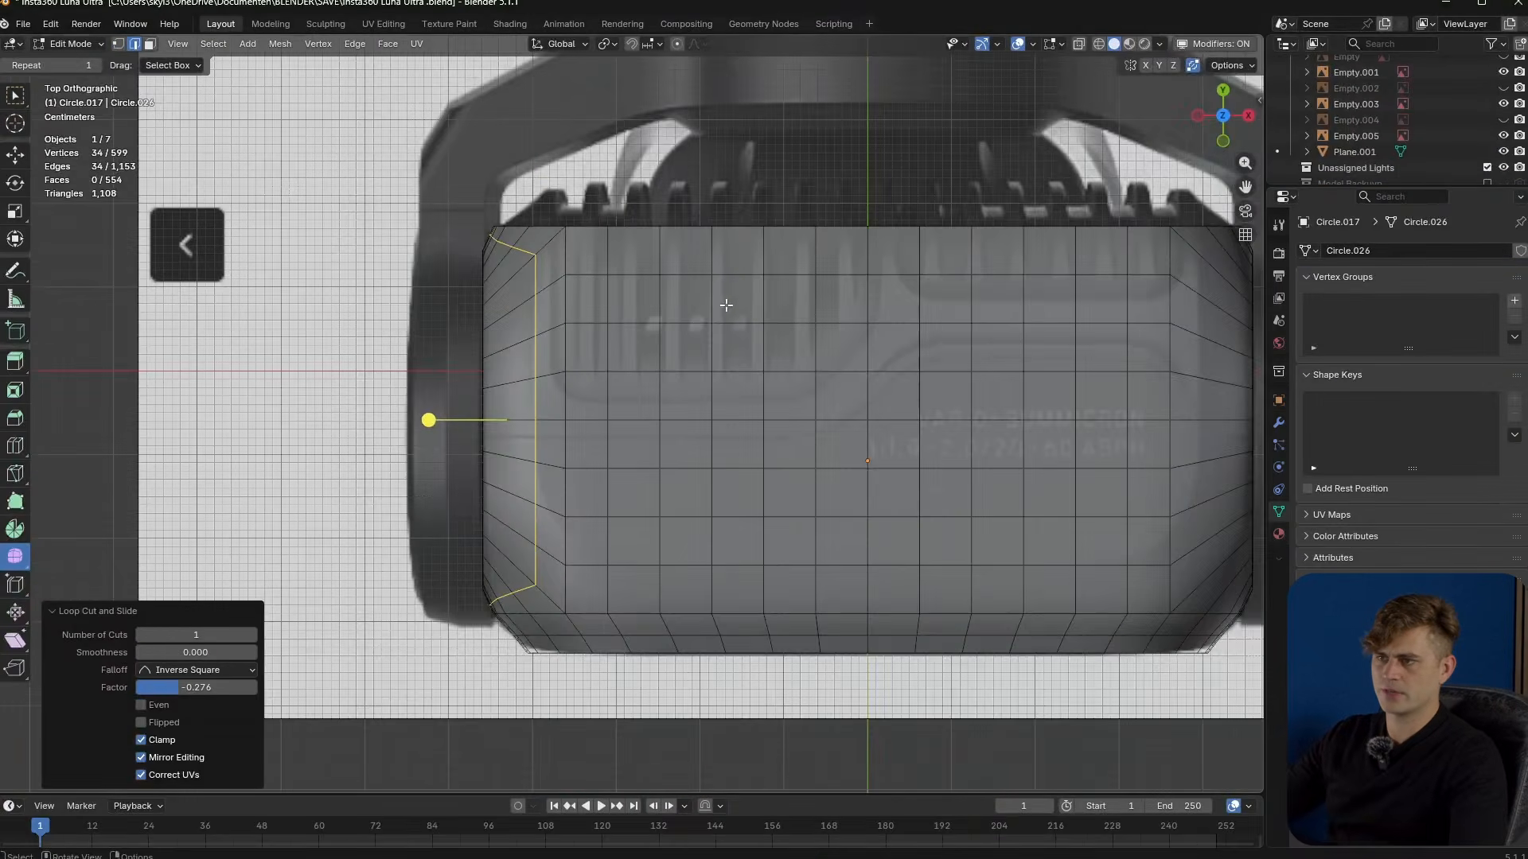
- Edge-slide the new loop near the housing's negative X end to align it with the panel outline in the top reference
scroll(725, 305, up, 2)
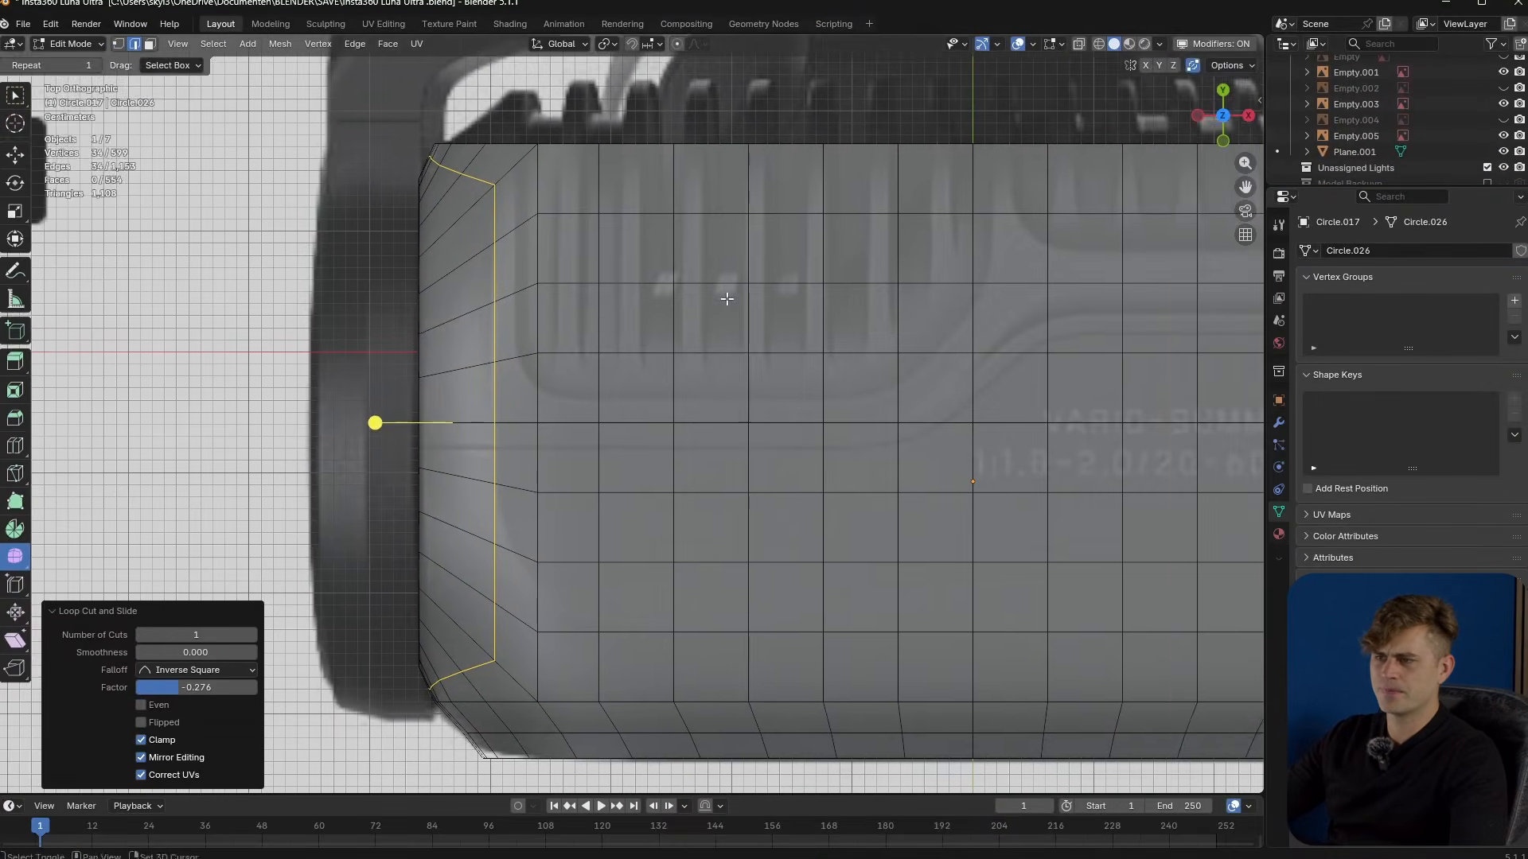
ctrl+scroll(724, 290, up, 2)
key(g)
key(g)
click(751, 287)
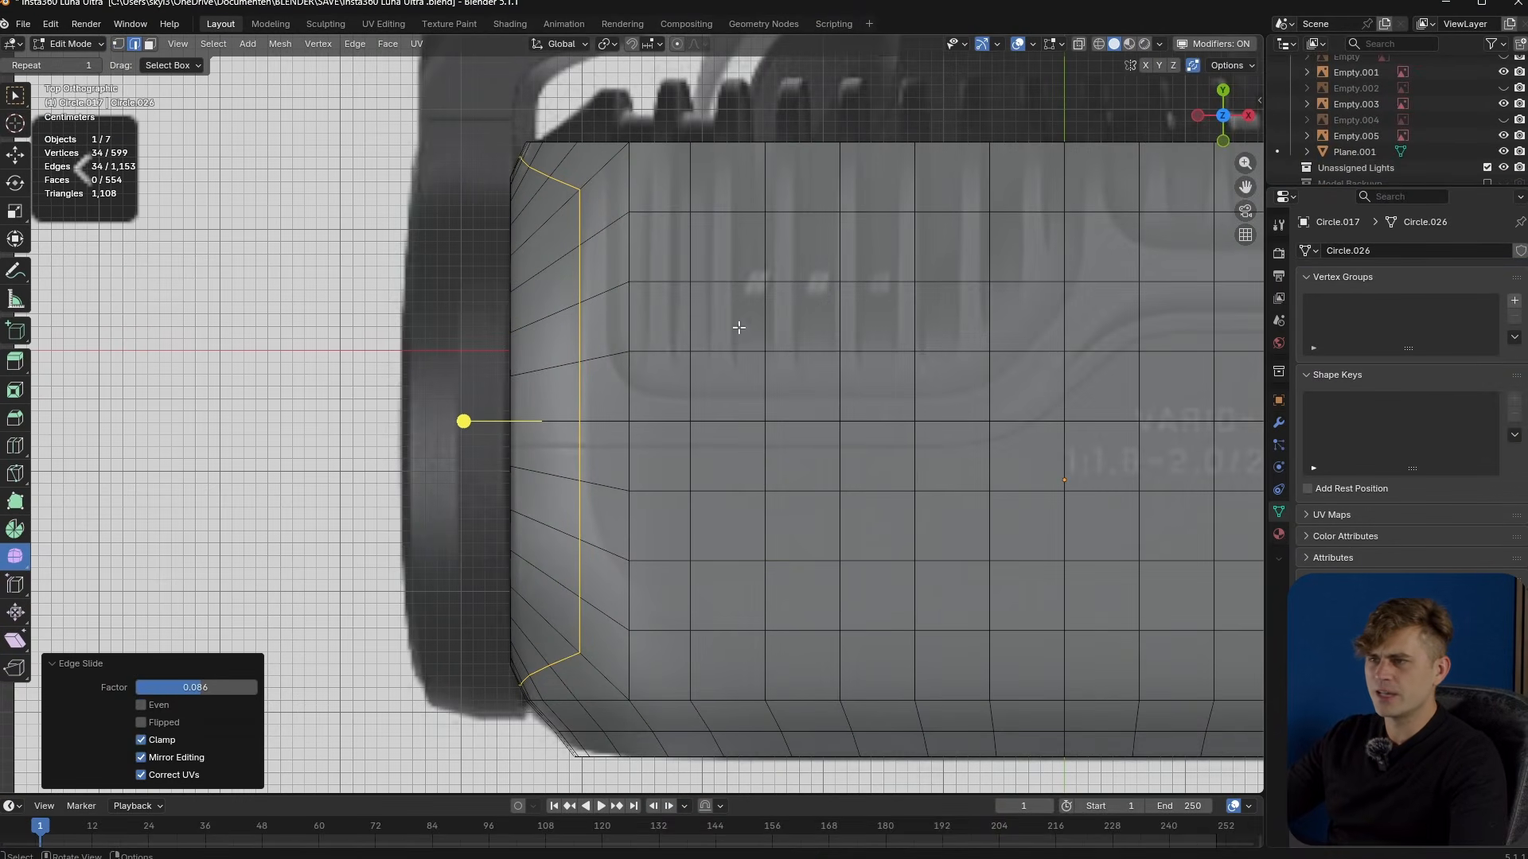
key(g)
key(g)
click(702, 369)
- Knife-cut a straight Y-direction edge from the new loop's upper corner vertex to the housing's upper edge in top view
middle_drag(671, 300, 868, 241)
middle_drag(570, 213, 568, 271)
key(k)
key(Escape)
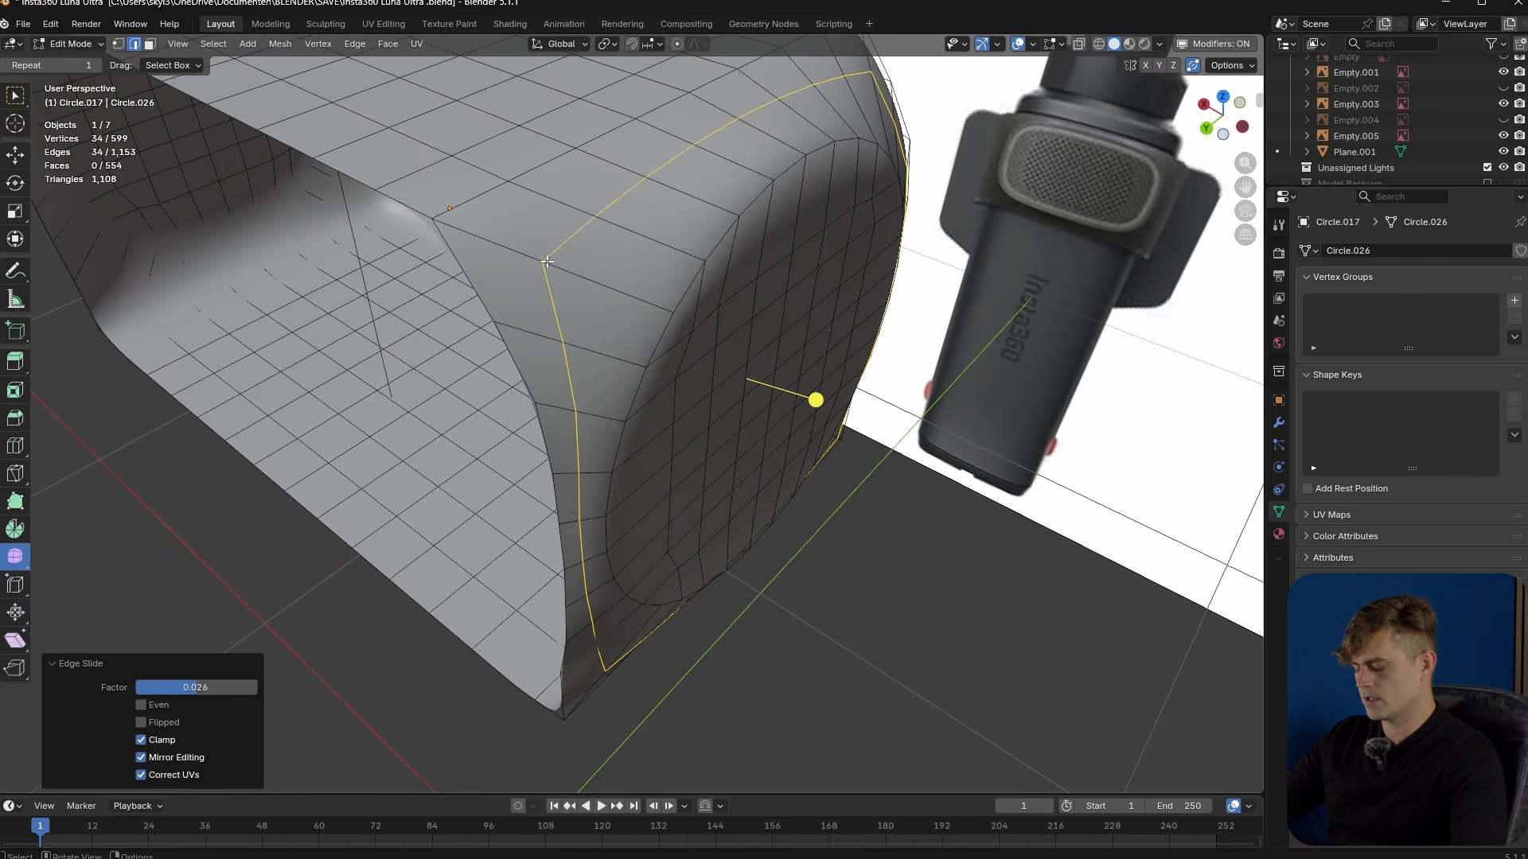
key(KP_7)
scroll(580, 199, up, 3)
shift+middle_drag(584, 194, 600, 372)
scroll(600, 375, up, 3)
shift+middle_drag(578, 309, 572, 377)
key(k)
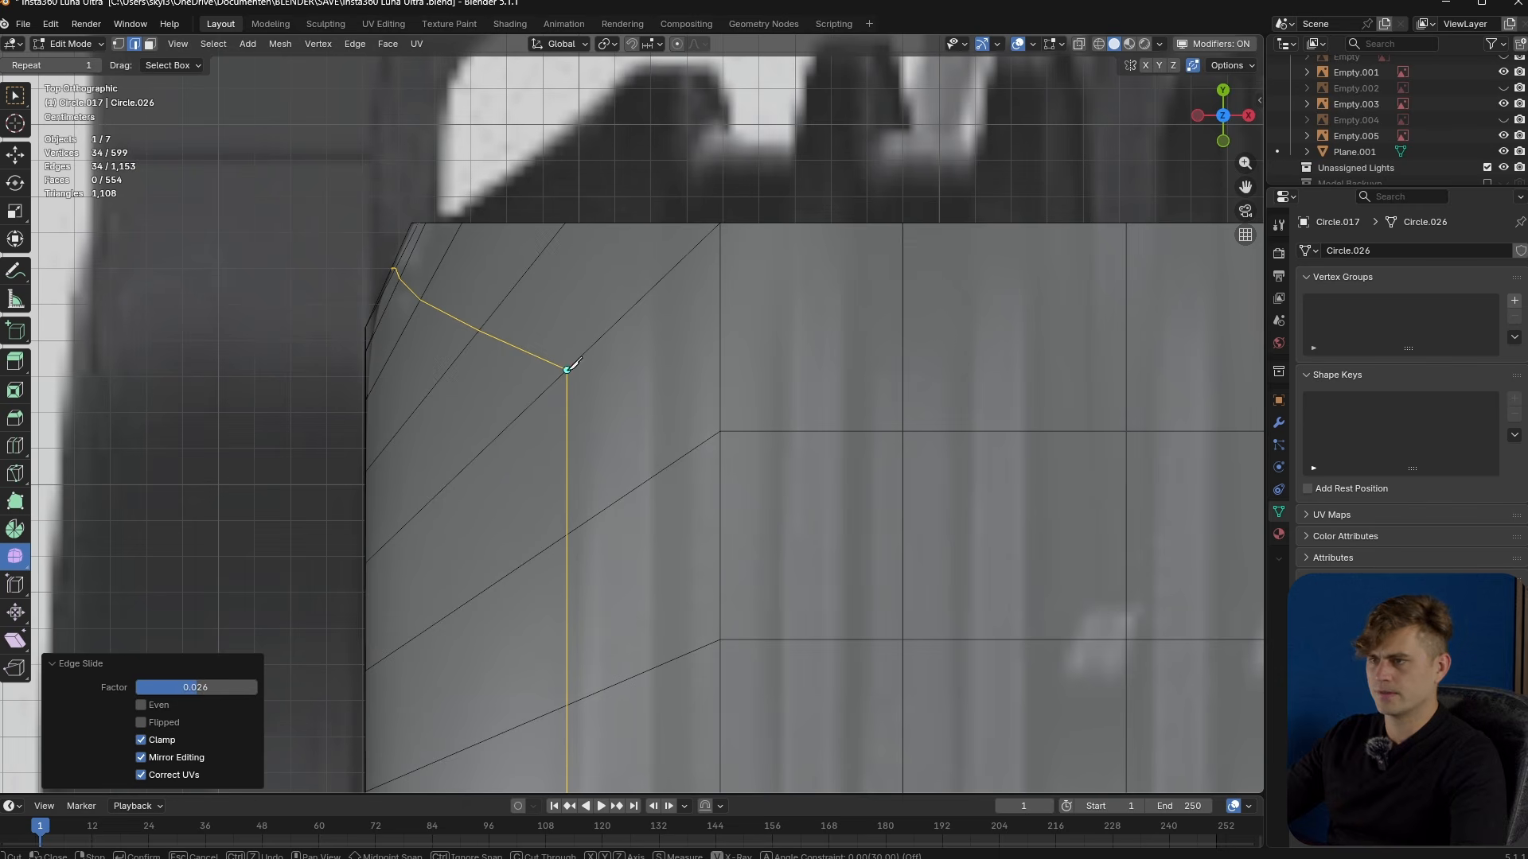
click(567, 370)
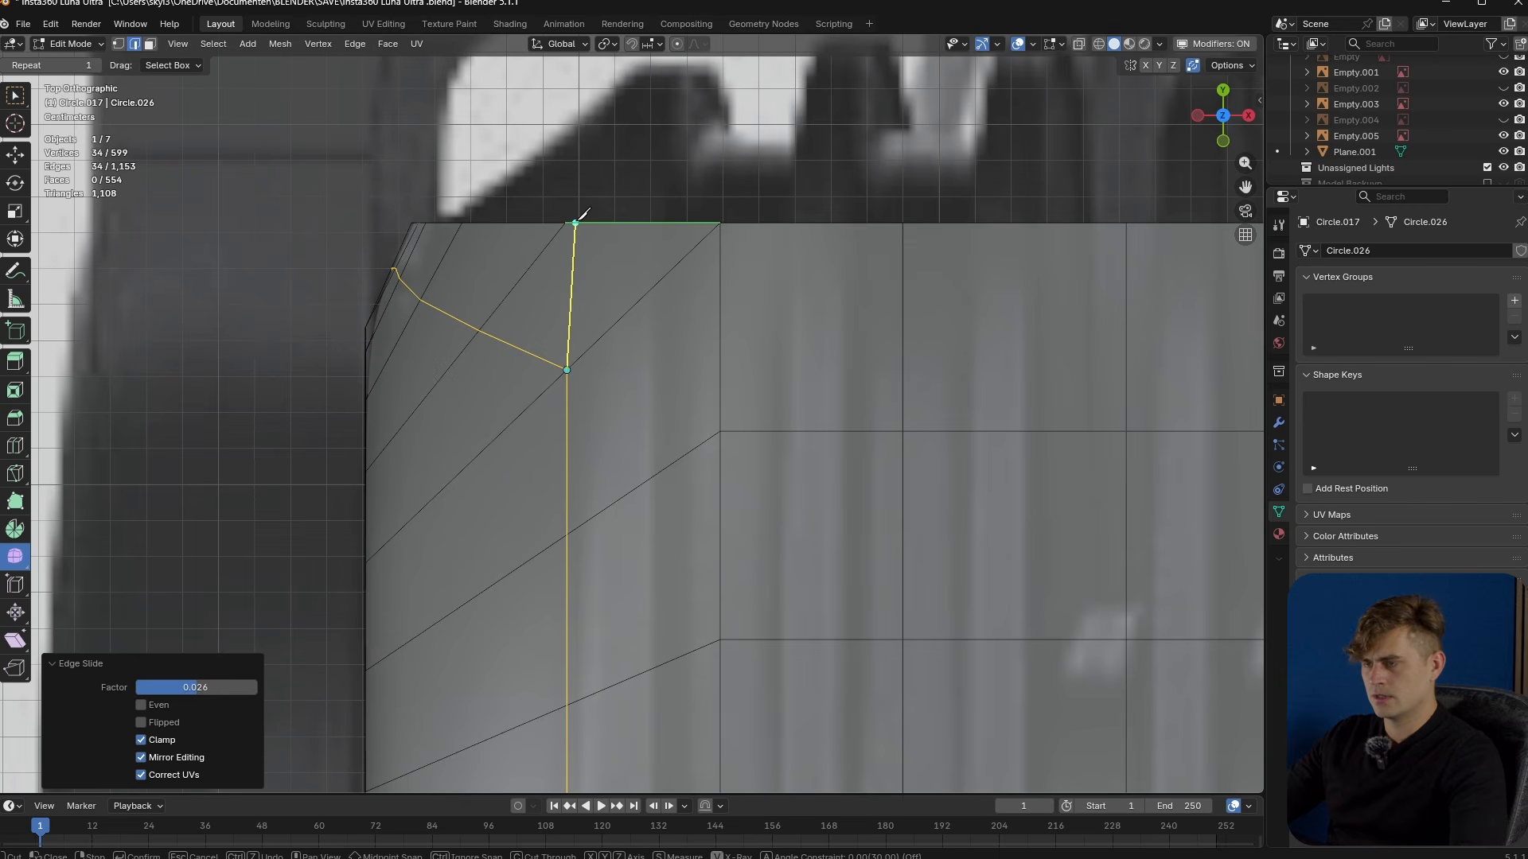
key(y)
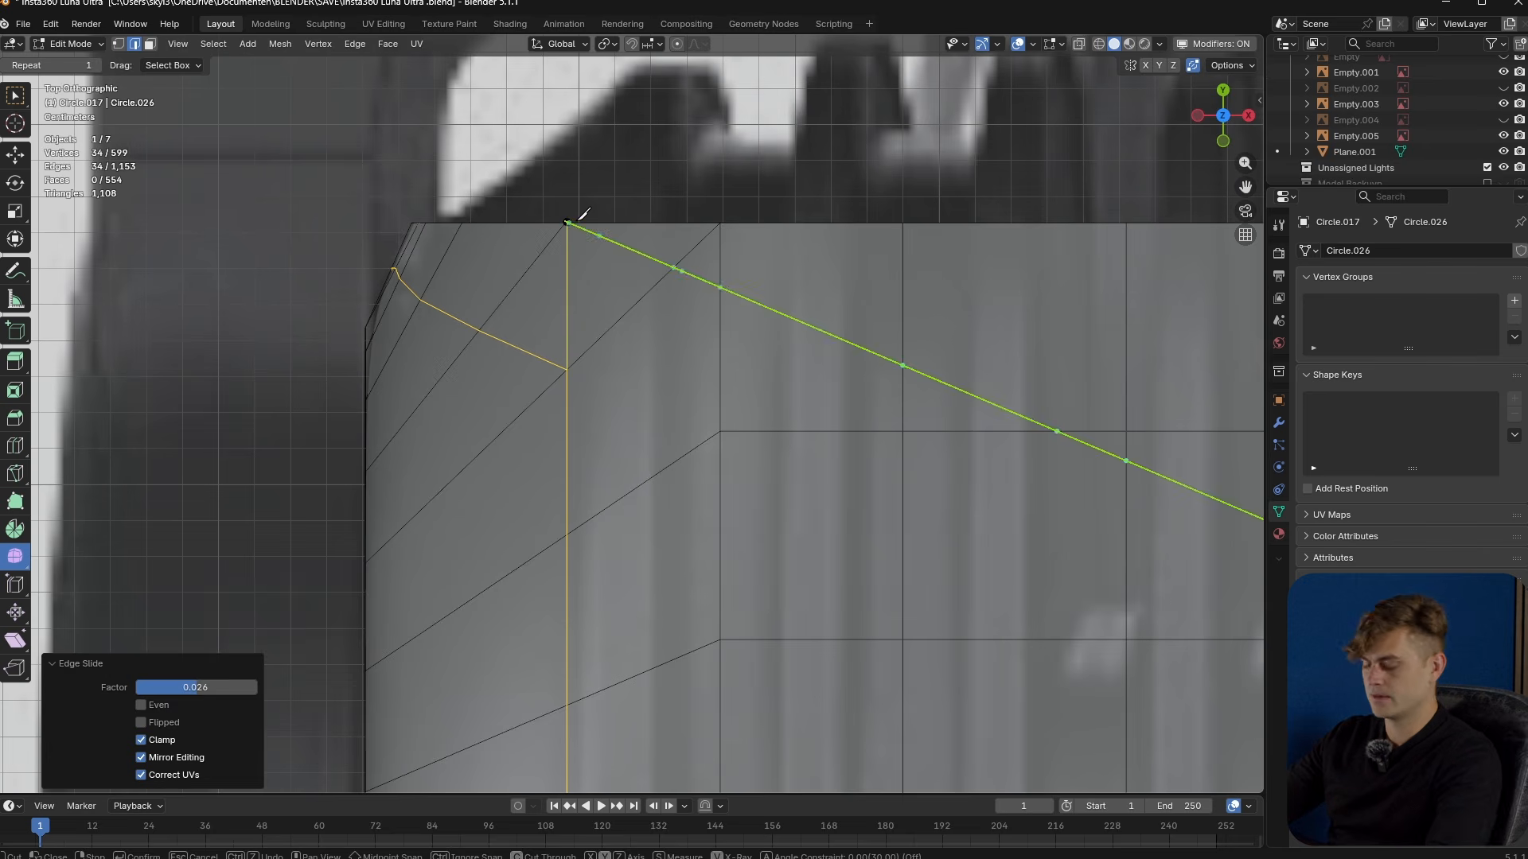
key(Return)
scroll(585, 305, down, 2)
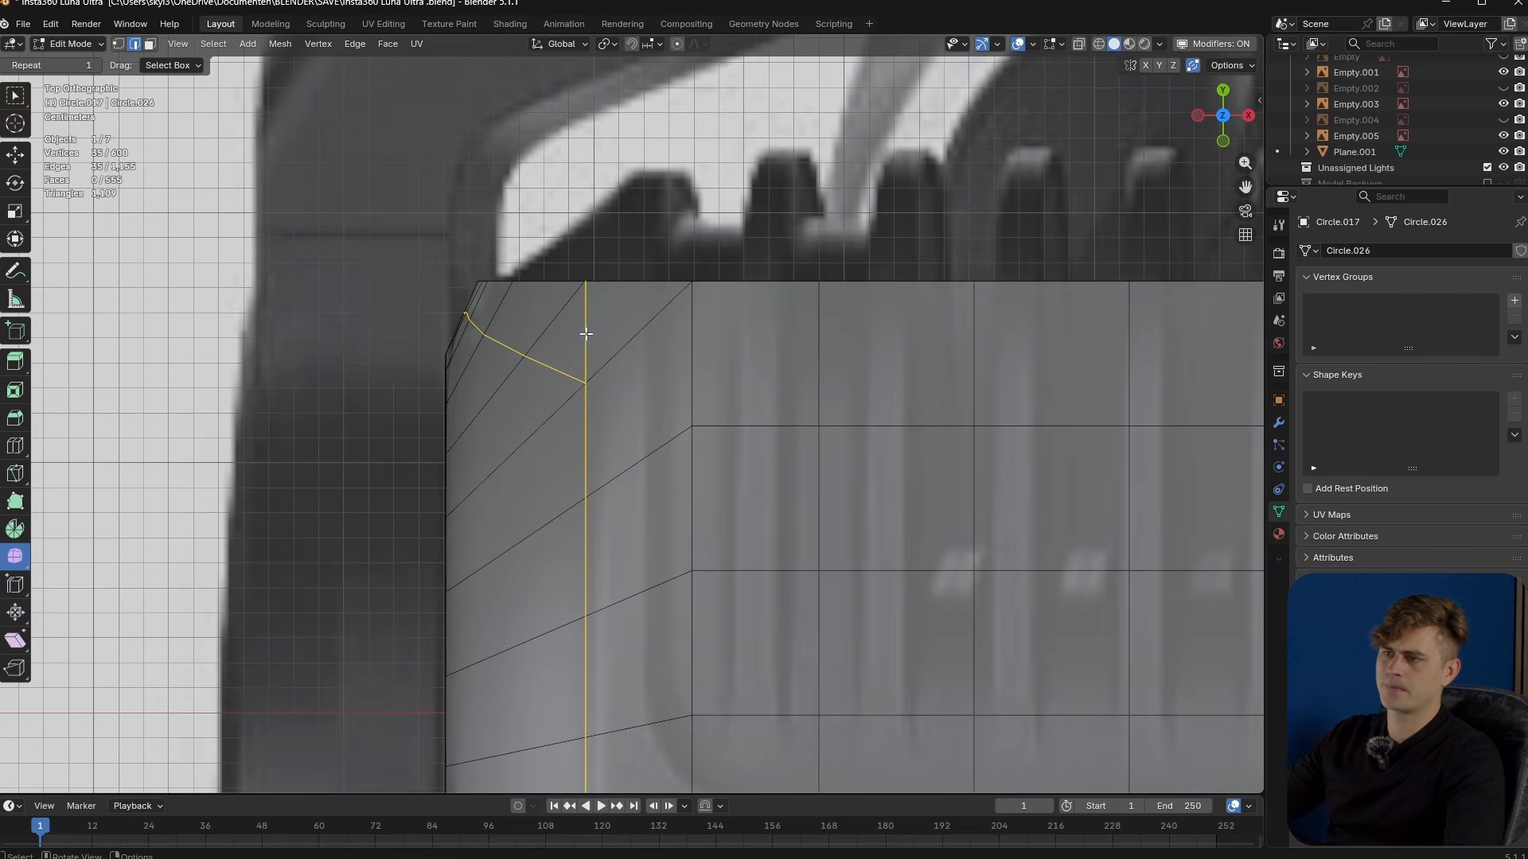
- Edge-slide the loop's straight Y-direction run on the housing's top to match the reference outline, and save the file
alt+click(590, 350)
scroll(597, 368, down, 1)
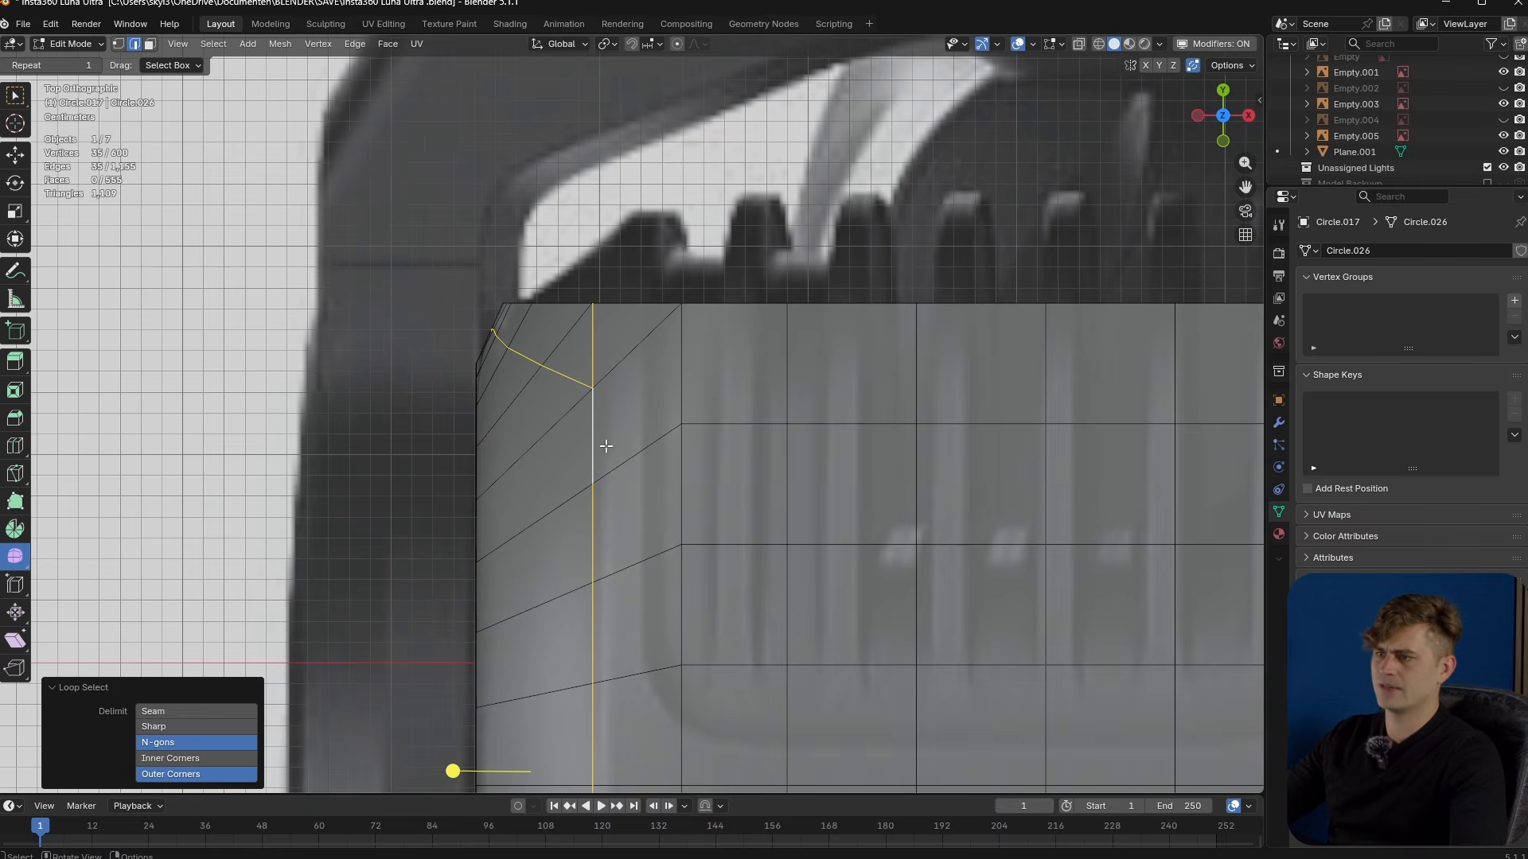
scroll(633, 425, down, 1)
shift+middle_drag(632, 432, 624, 311)
click(591, 307)
click(596, 250)
shift+scroll(629, 455, down, 5)
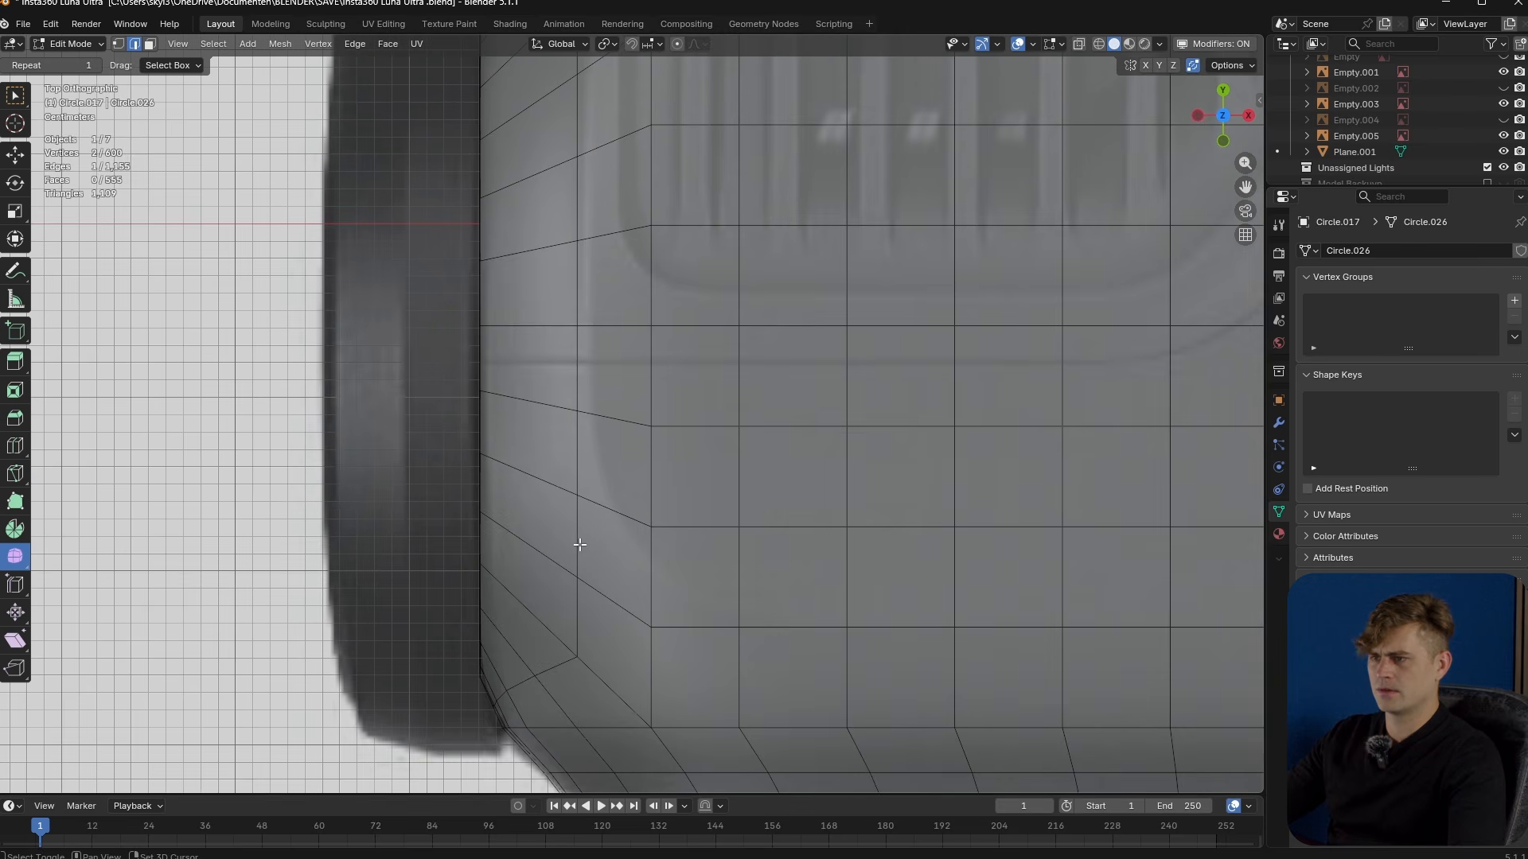
ctrl+click(579, 544)
shift+scroll(600, 546, up, 3)
key(g)
key(g)
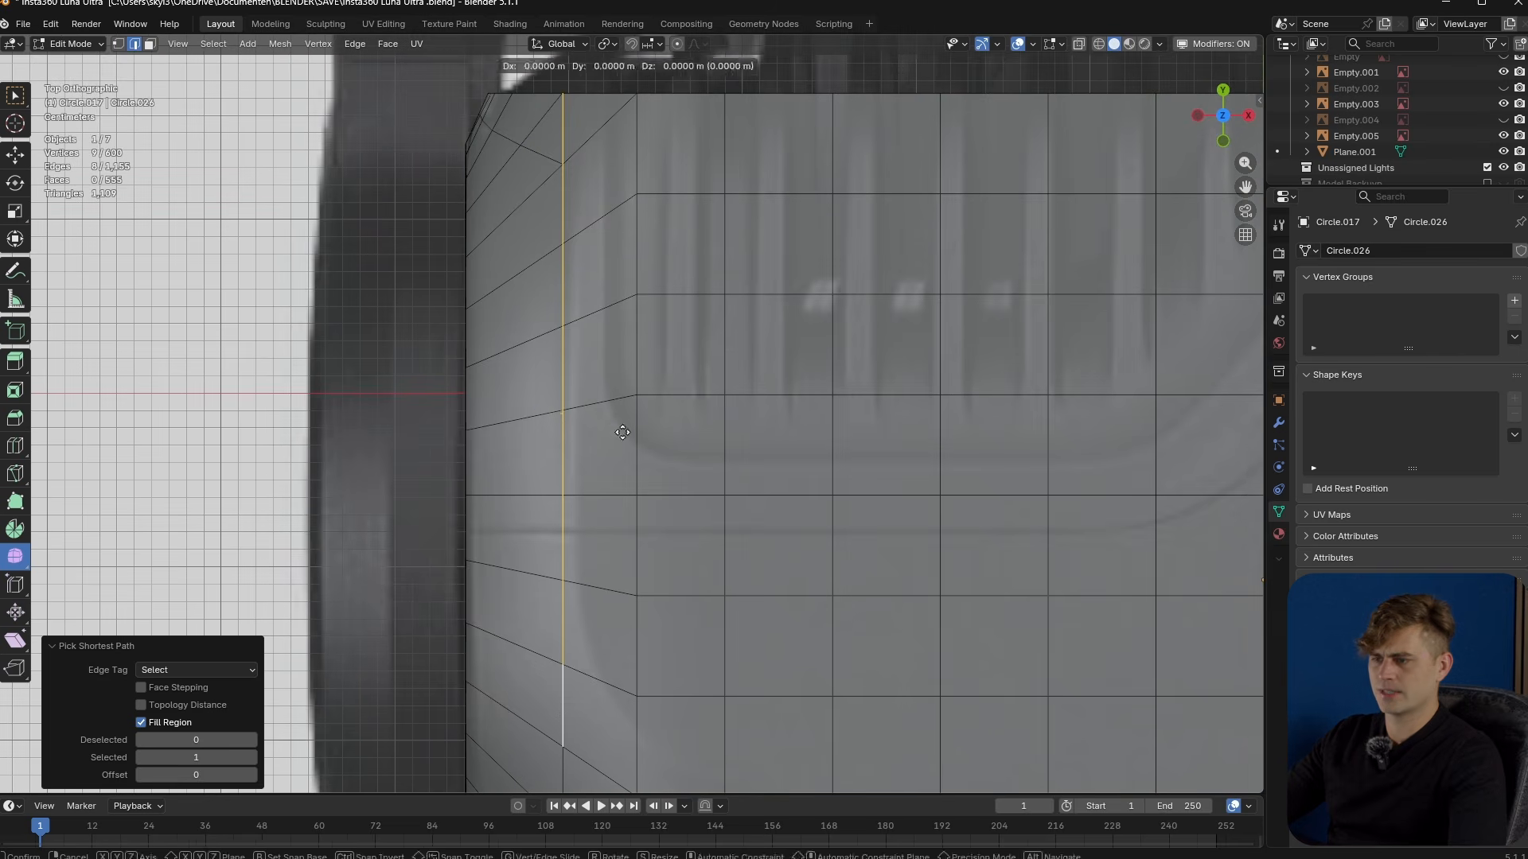
click(708, 471)
shift+middle_drag(699, 504, 689, 394)
key(g)
key(g)
click(692, 427)
scroll(690, 417, down, 5)
key(ctrl+s)
key(Tab)
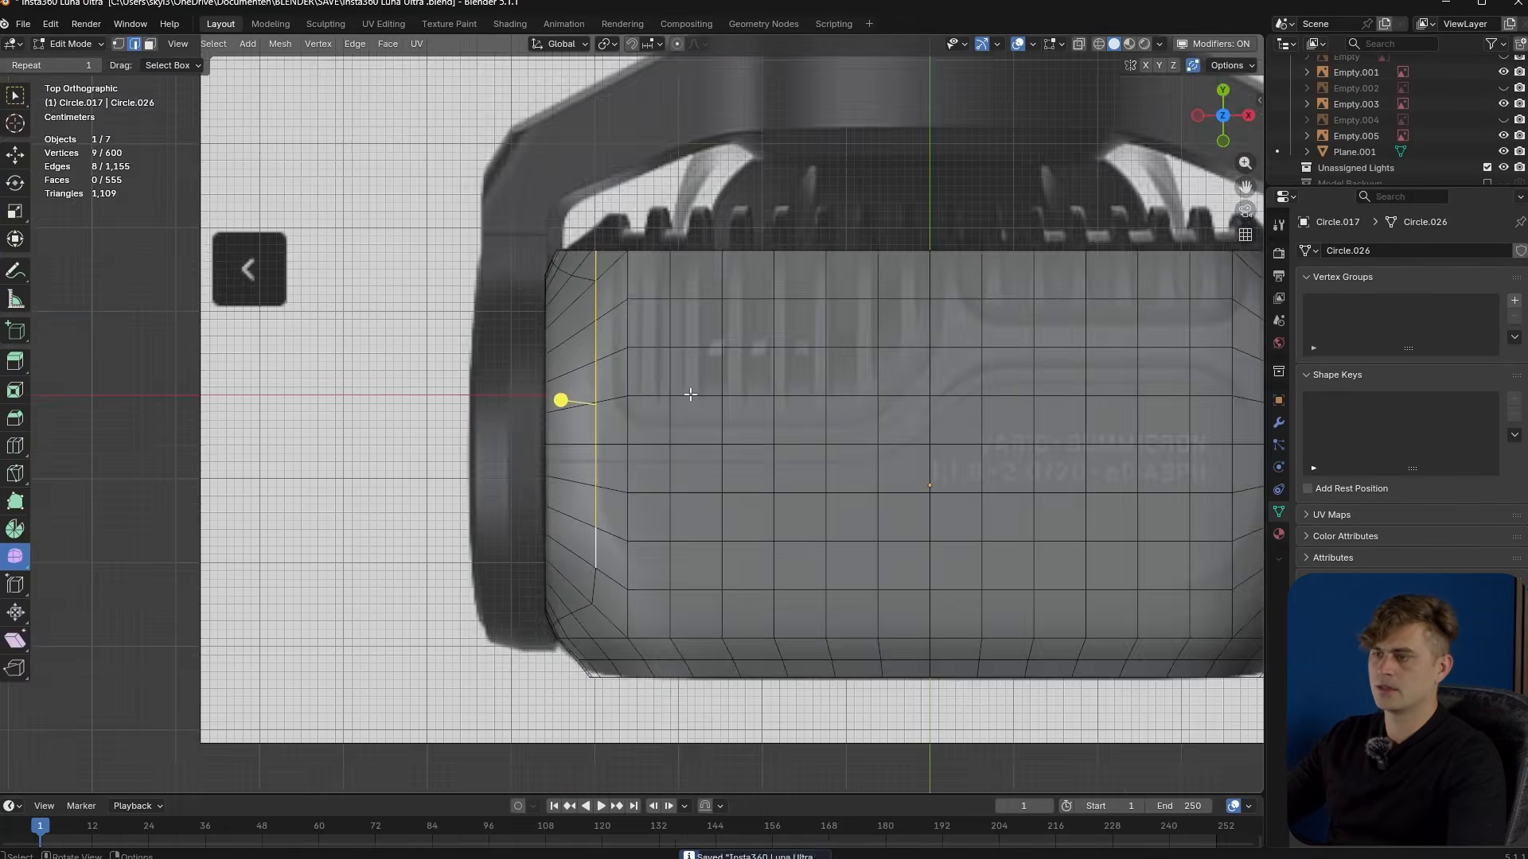
- Relax the edges around the panel outline's lower corner with LoopTools to form a rounded curve
scroll(689, 398, up, 5)
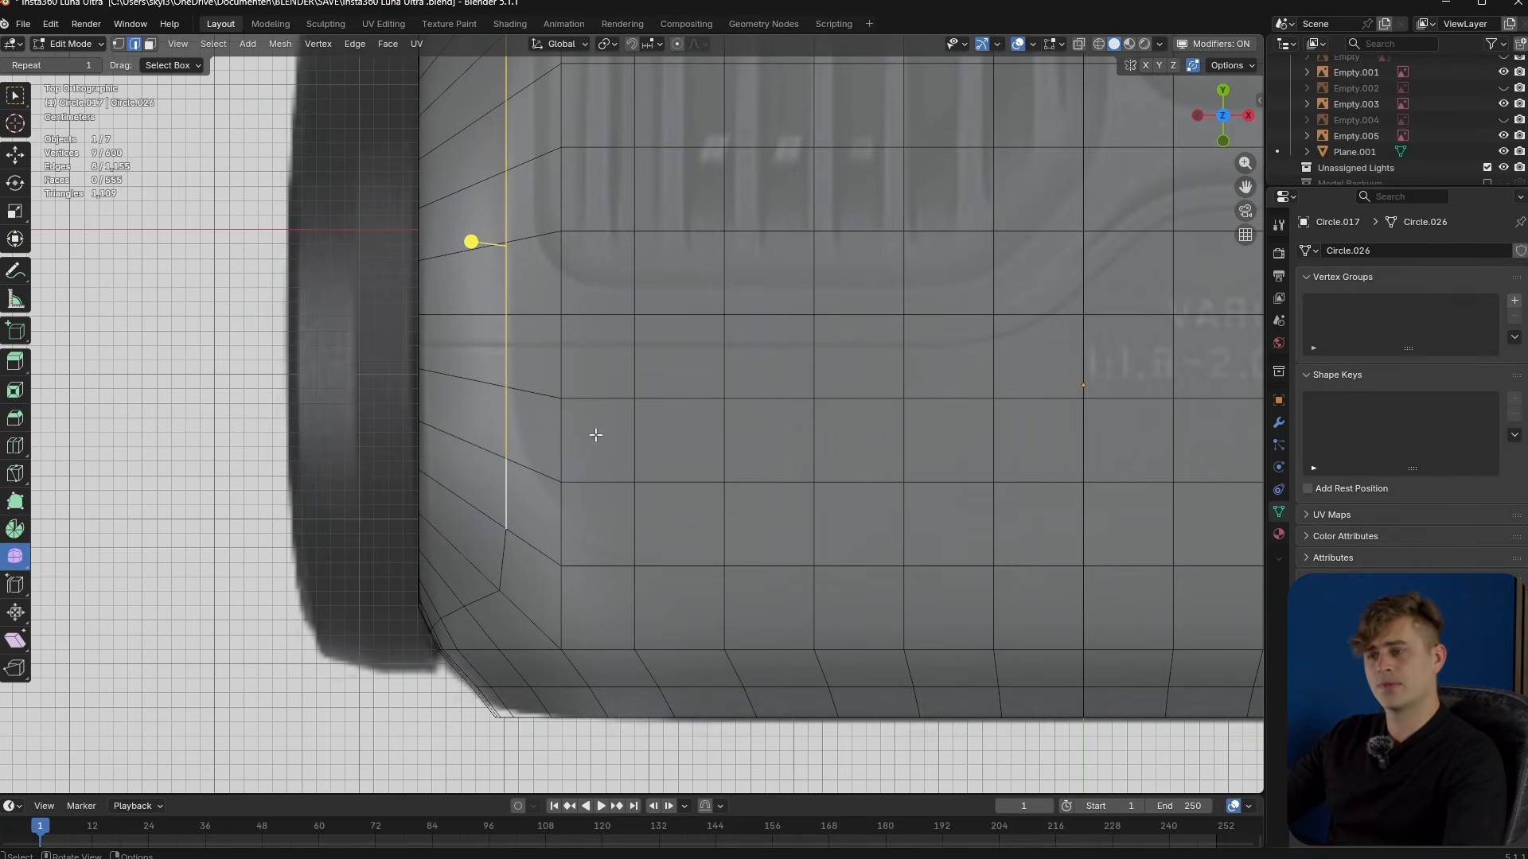
click(509, 433)
shift+click(513, 497)
shift+click(529, 550)
shift+click(590, 565)
shift+click(671, 568)
shift+click(530, 392)
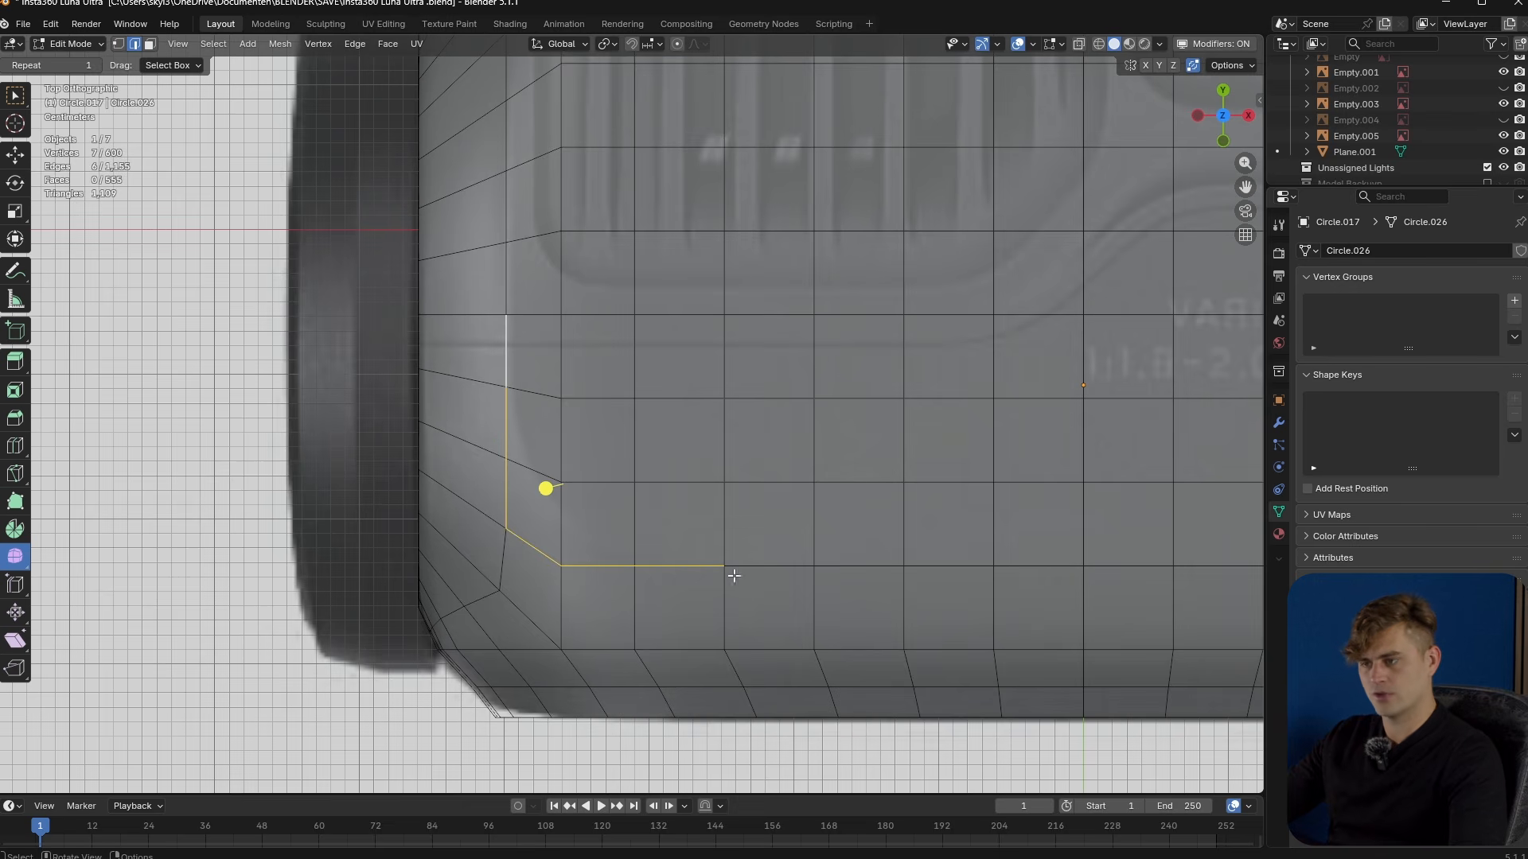
right_click(605, 497)
mouse_move(591, 341)
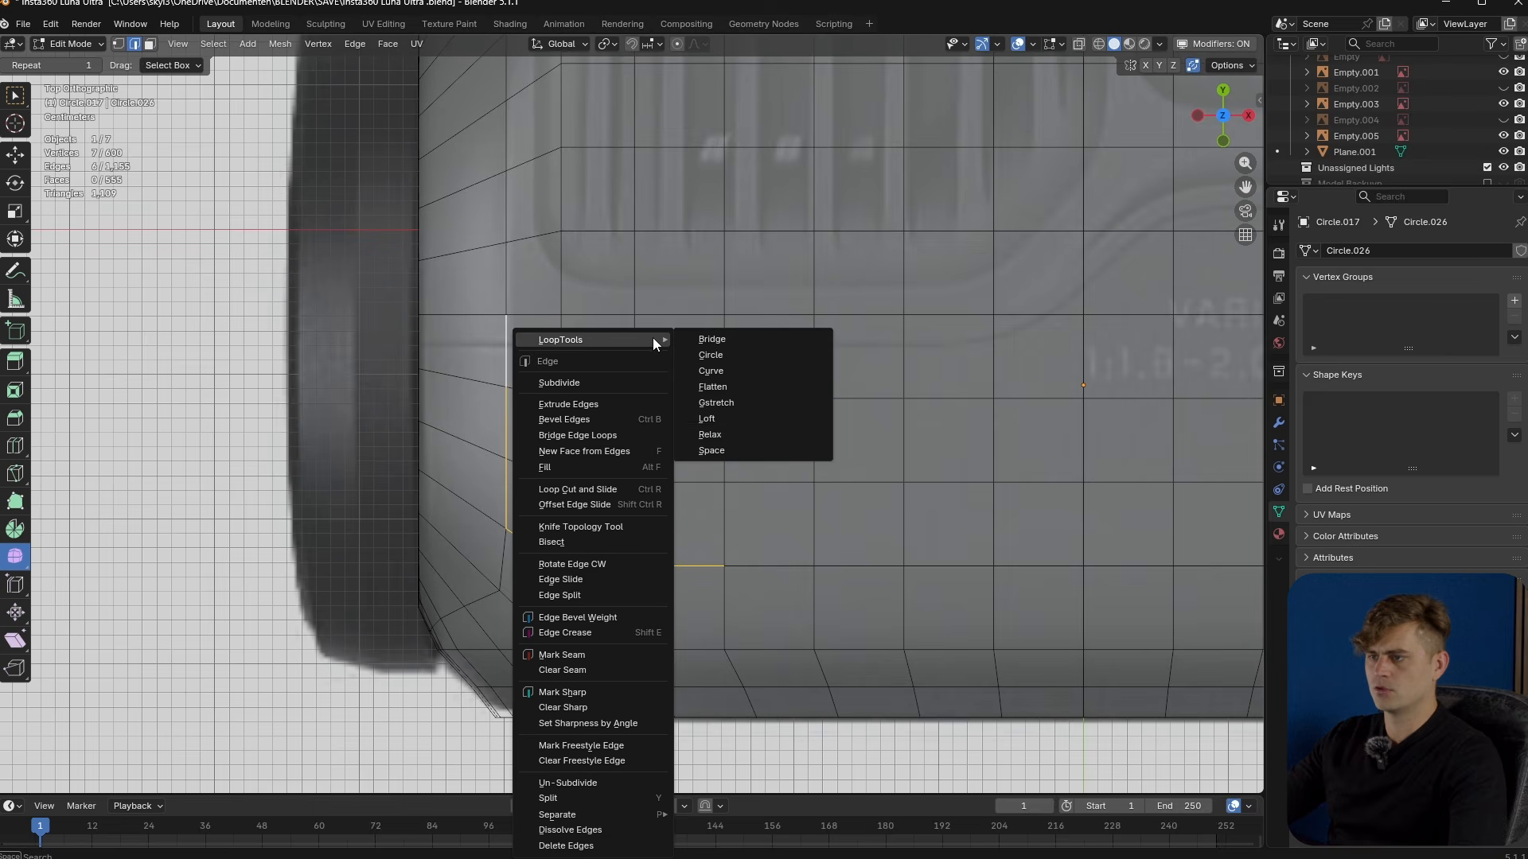
click(739, 434)
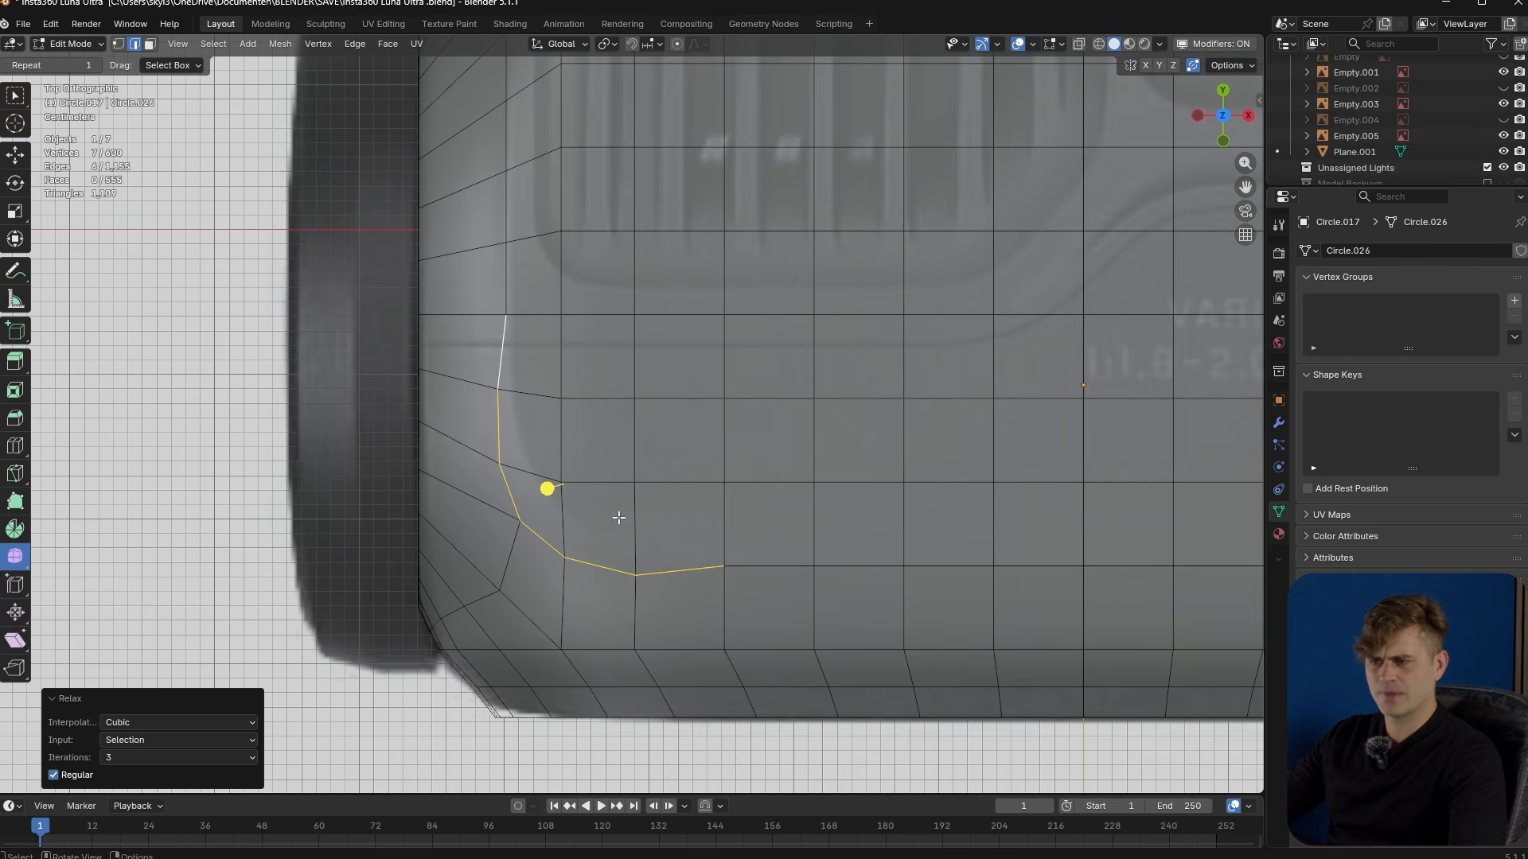
drag(547, 497, 477, 526)
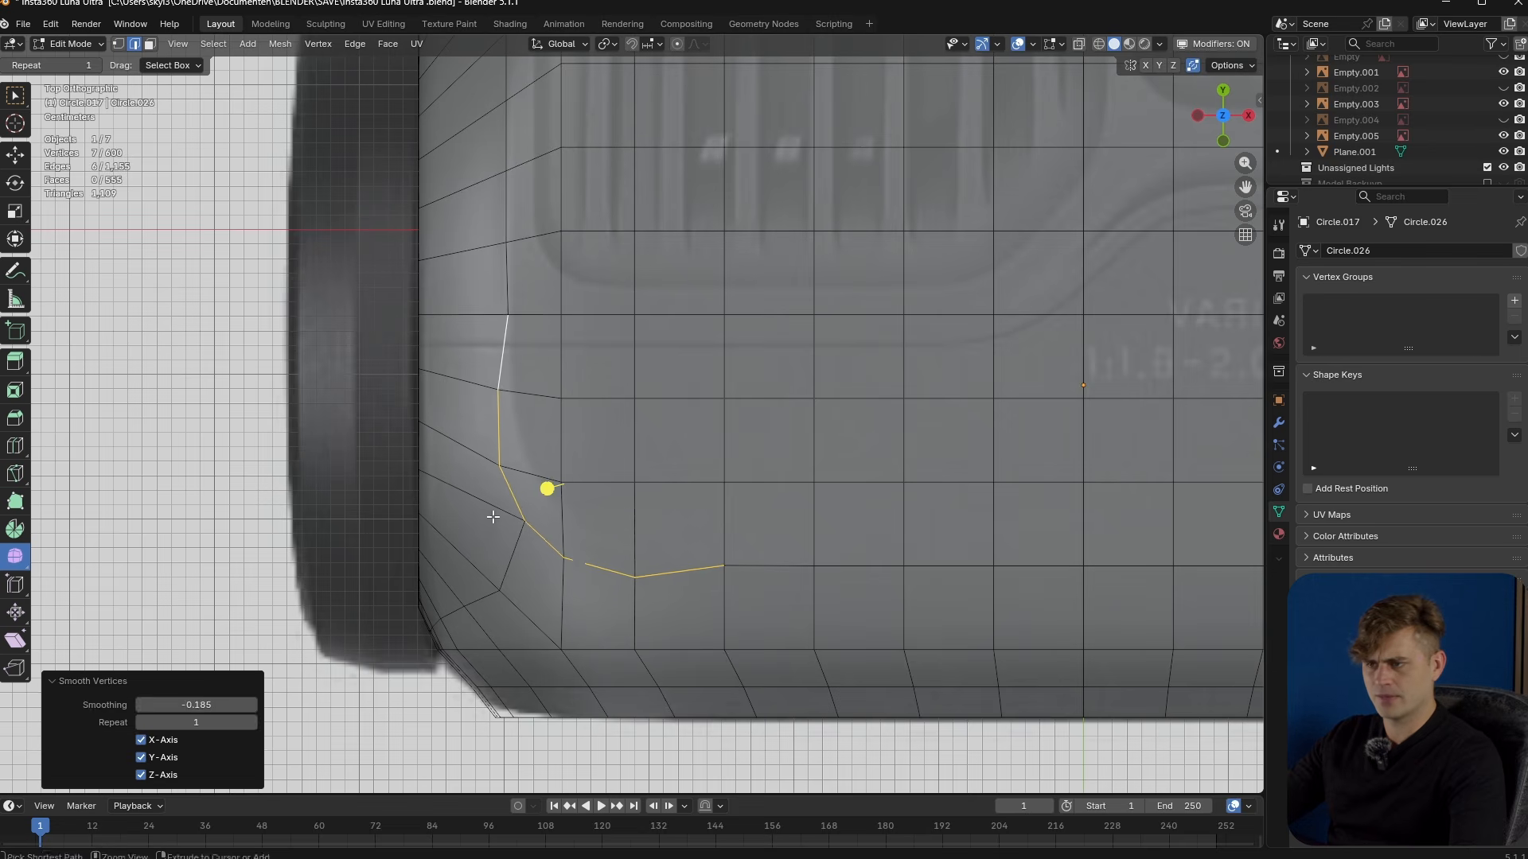
key(ctrl+z)
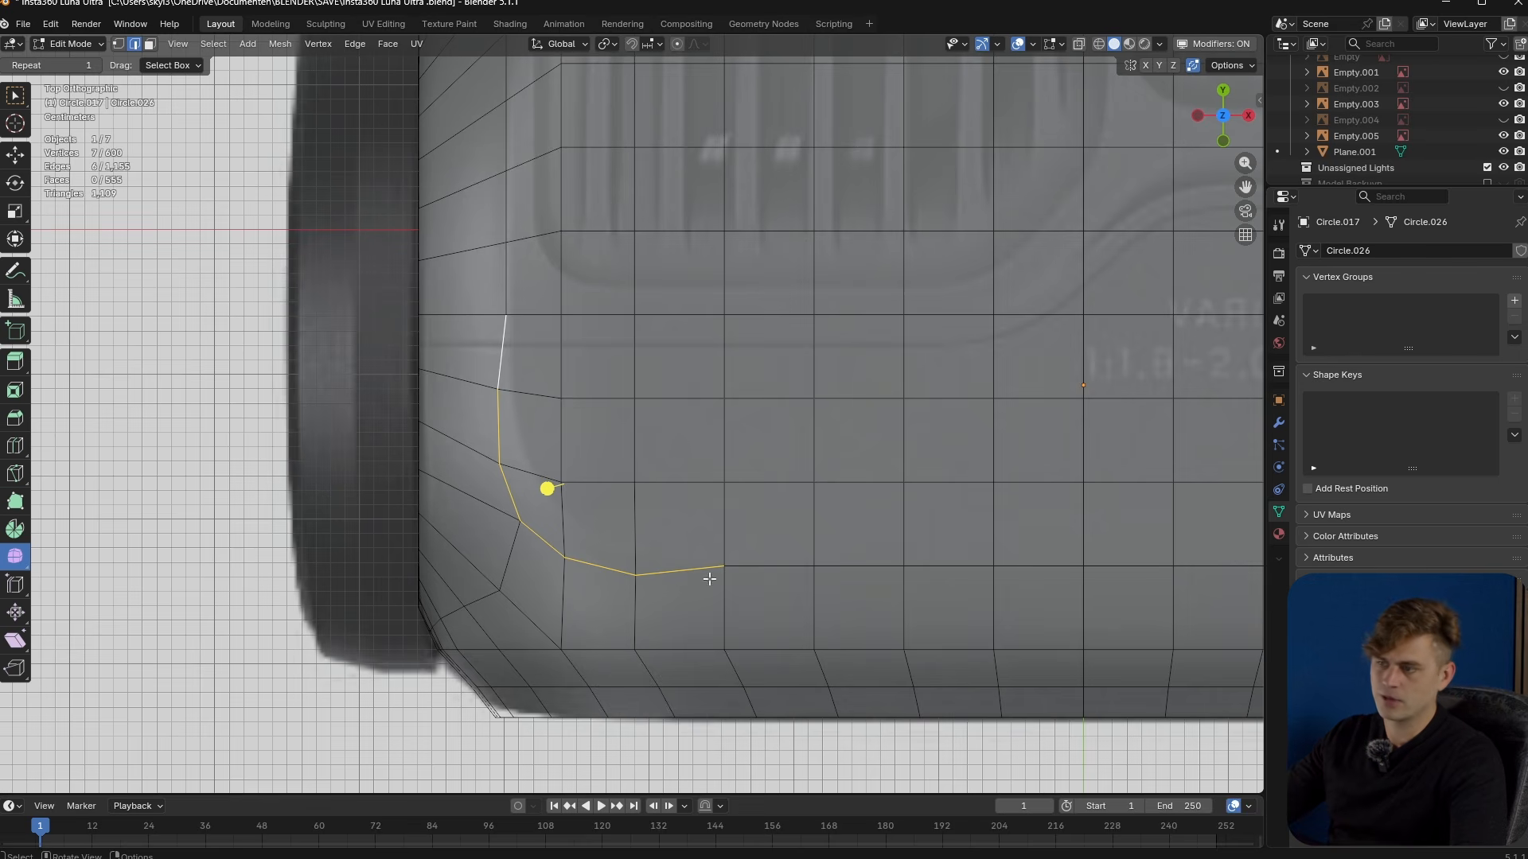
- Vertex-slide the two vertices on the upper part of the relaxed corner curve onto the reference outline
key(1)
click(499, 390)
key(shift+v)
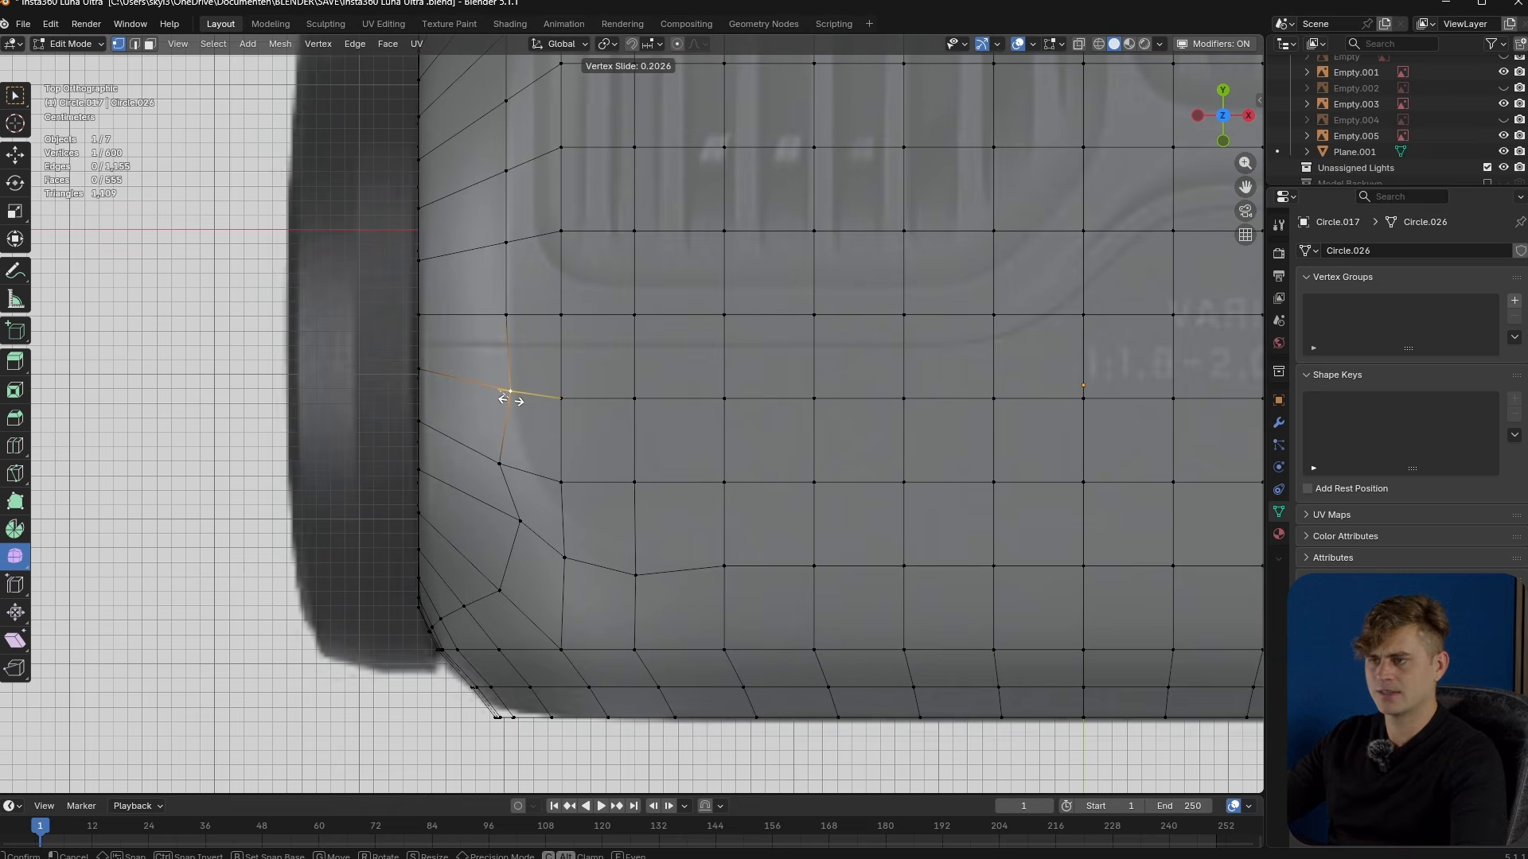
click(502, 398)
click(499, 463)
key(shift+v)
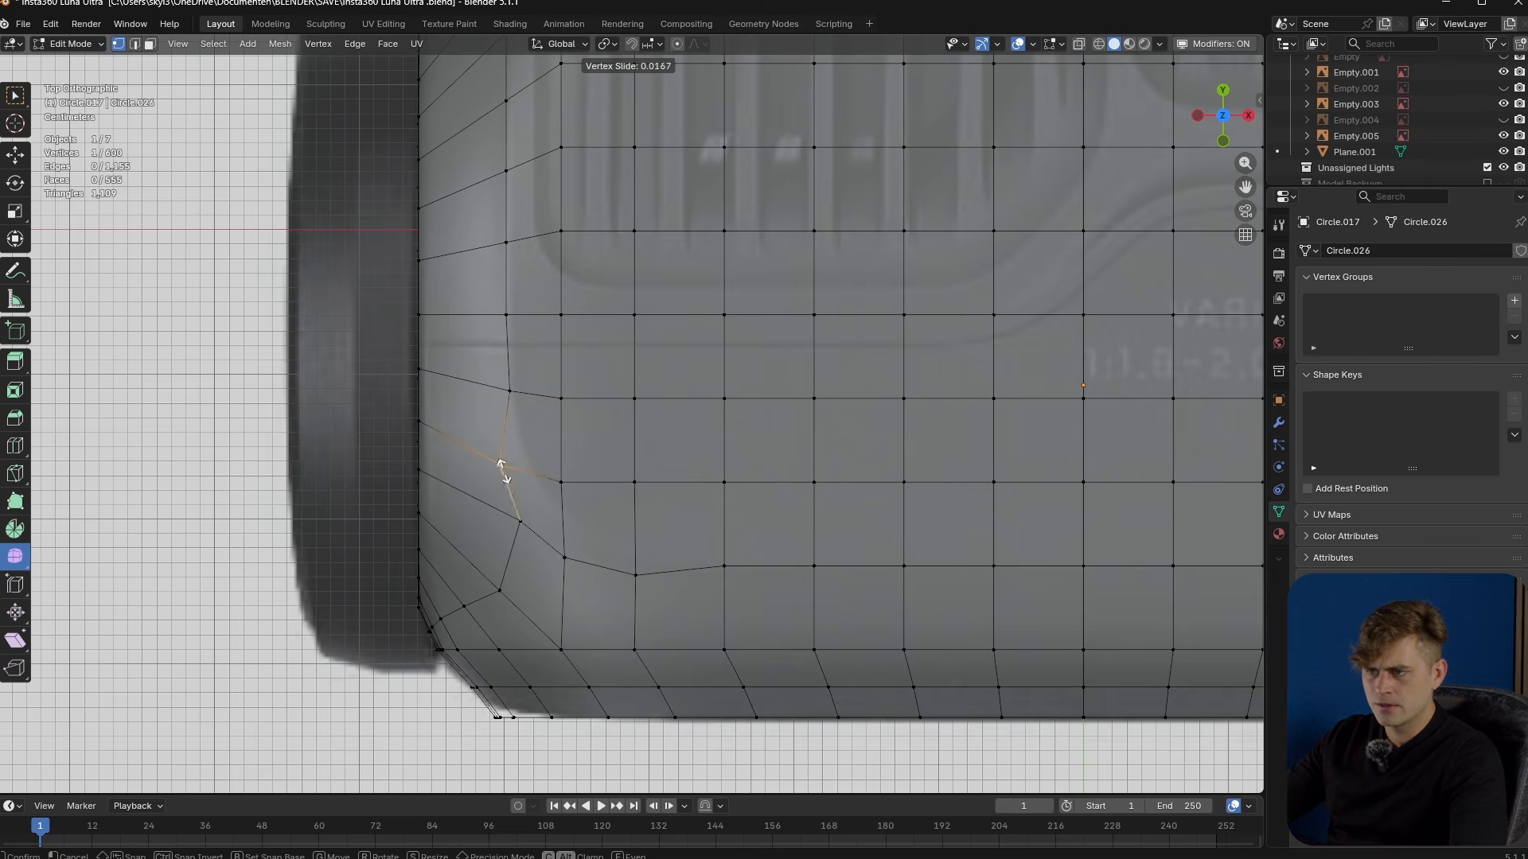
click(530, 472)
- Vertex-slide the vertex beside the curve and the two on its lower run inward to follow the reference corner
click(561, 482)
key(shift+v)
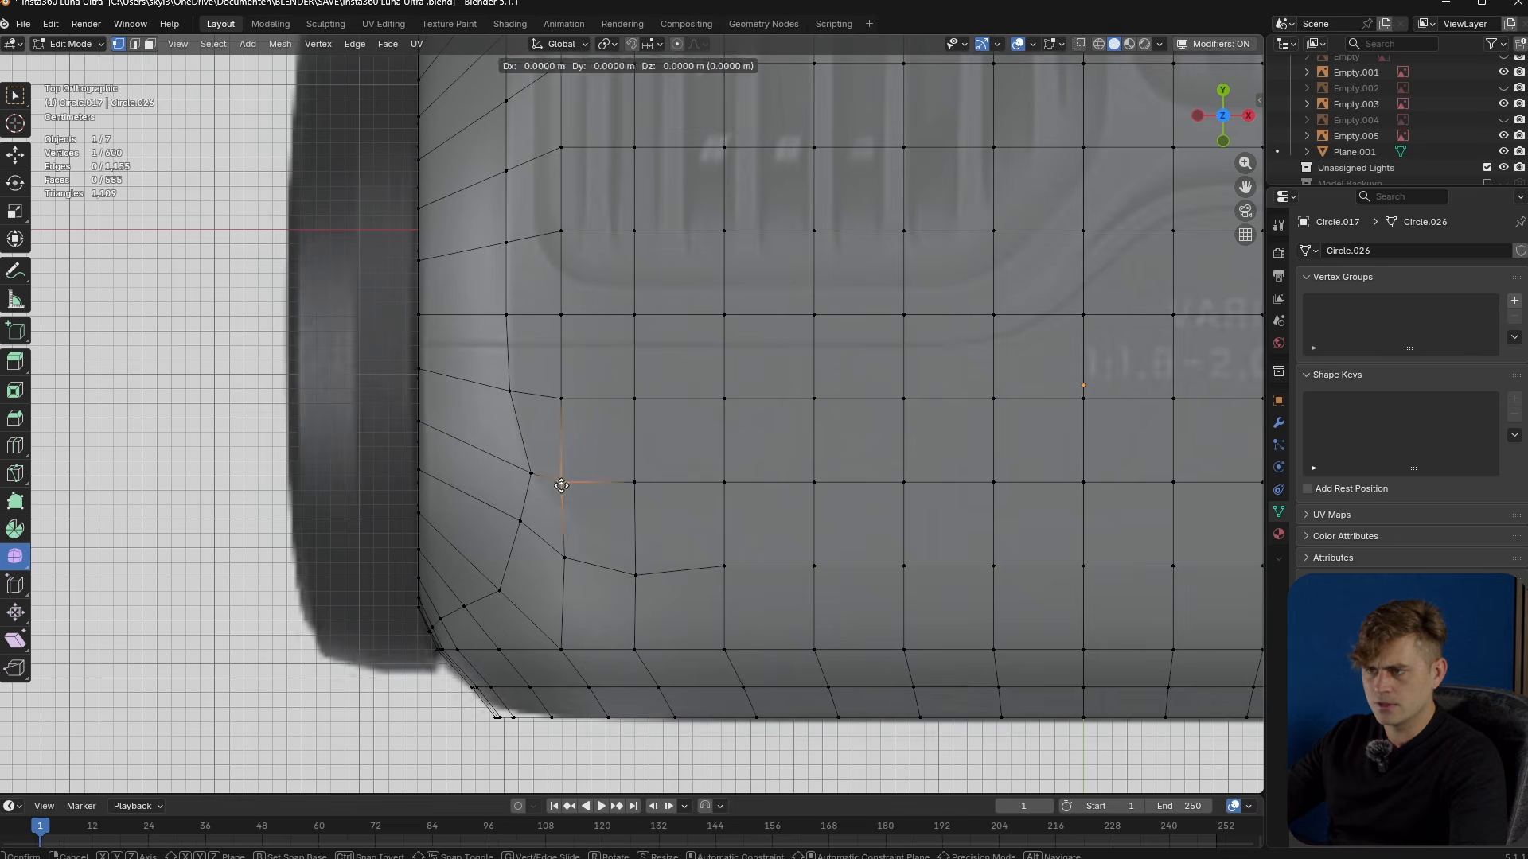
click(577, 471)
click(566, 555)
key(shift+v)
click(592, 533)
click(641, 565)
key(shift+v)
click(655, 542)
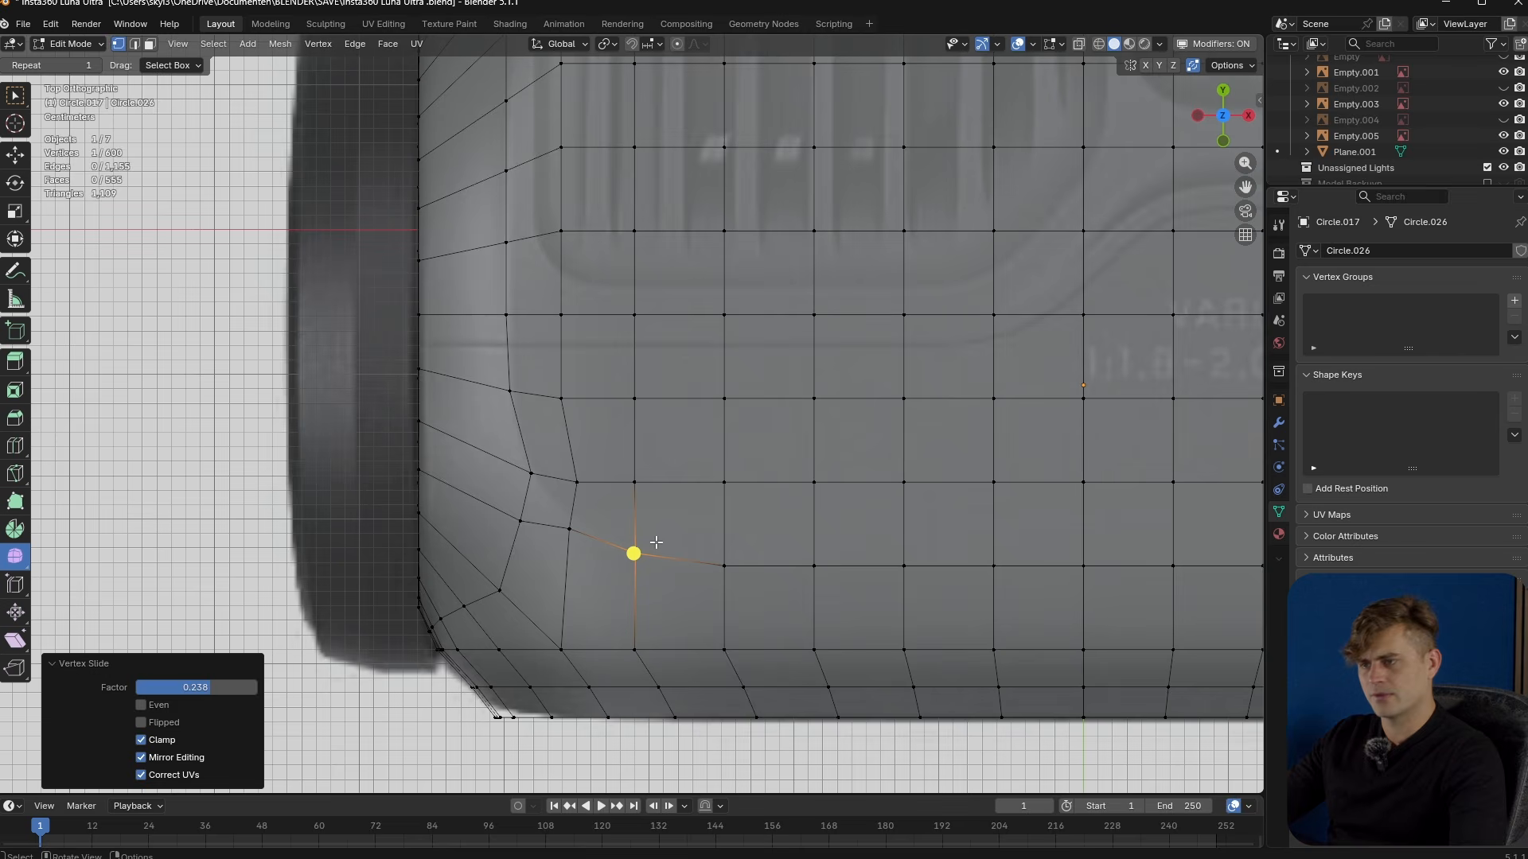
- Reposition the vertices around the middle of the corner curve to even its bend, and check the smoothed surface
click(527, 518)
key(g)
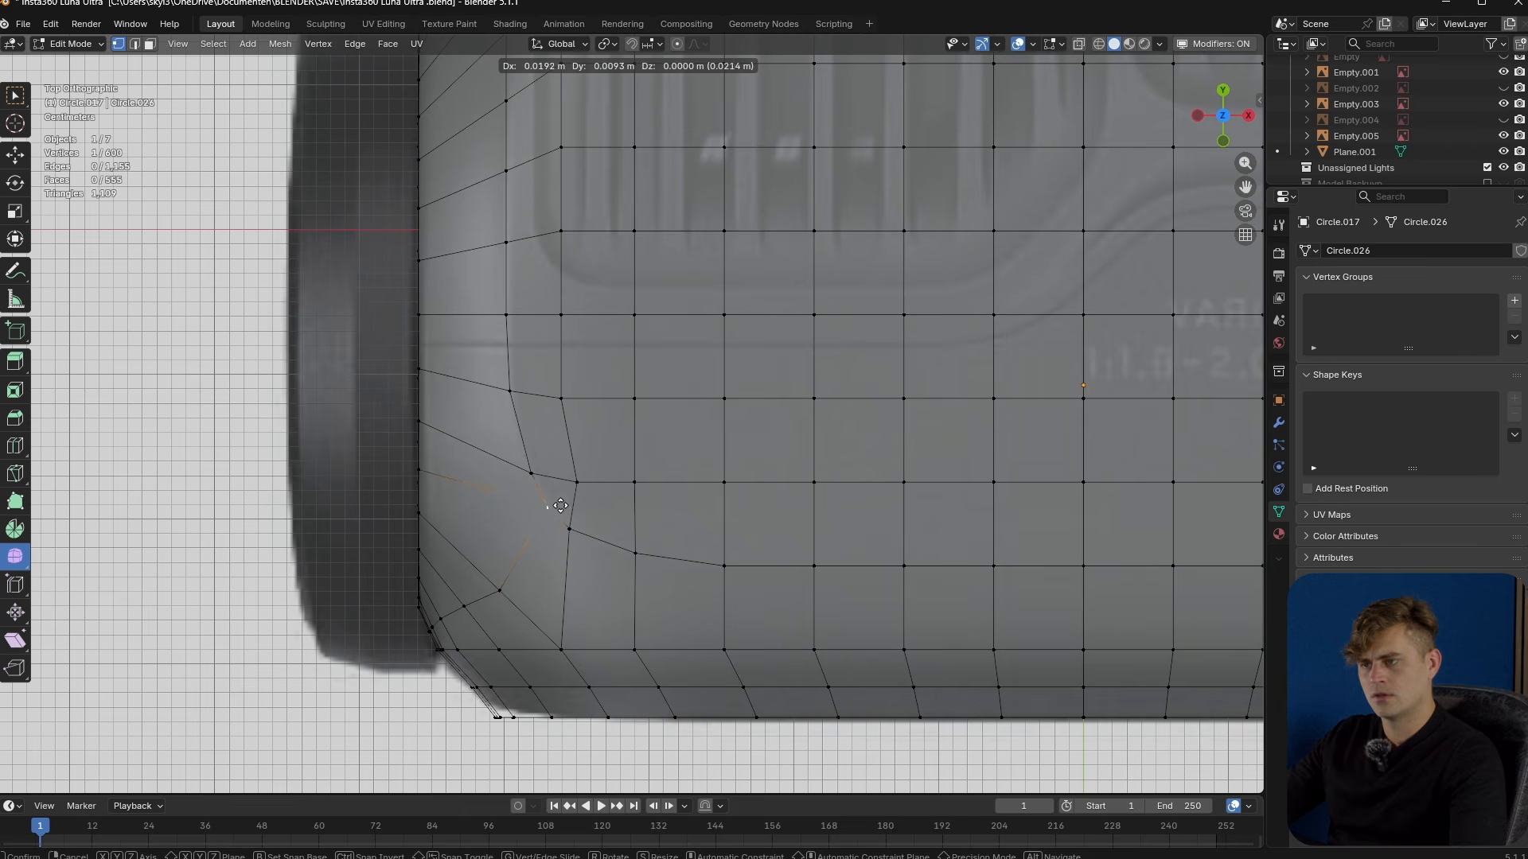
right_click(563, 504)
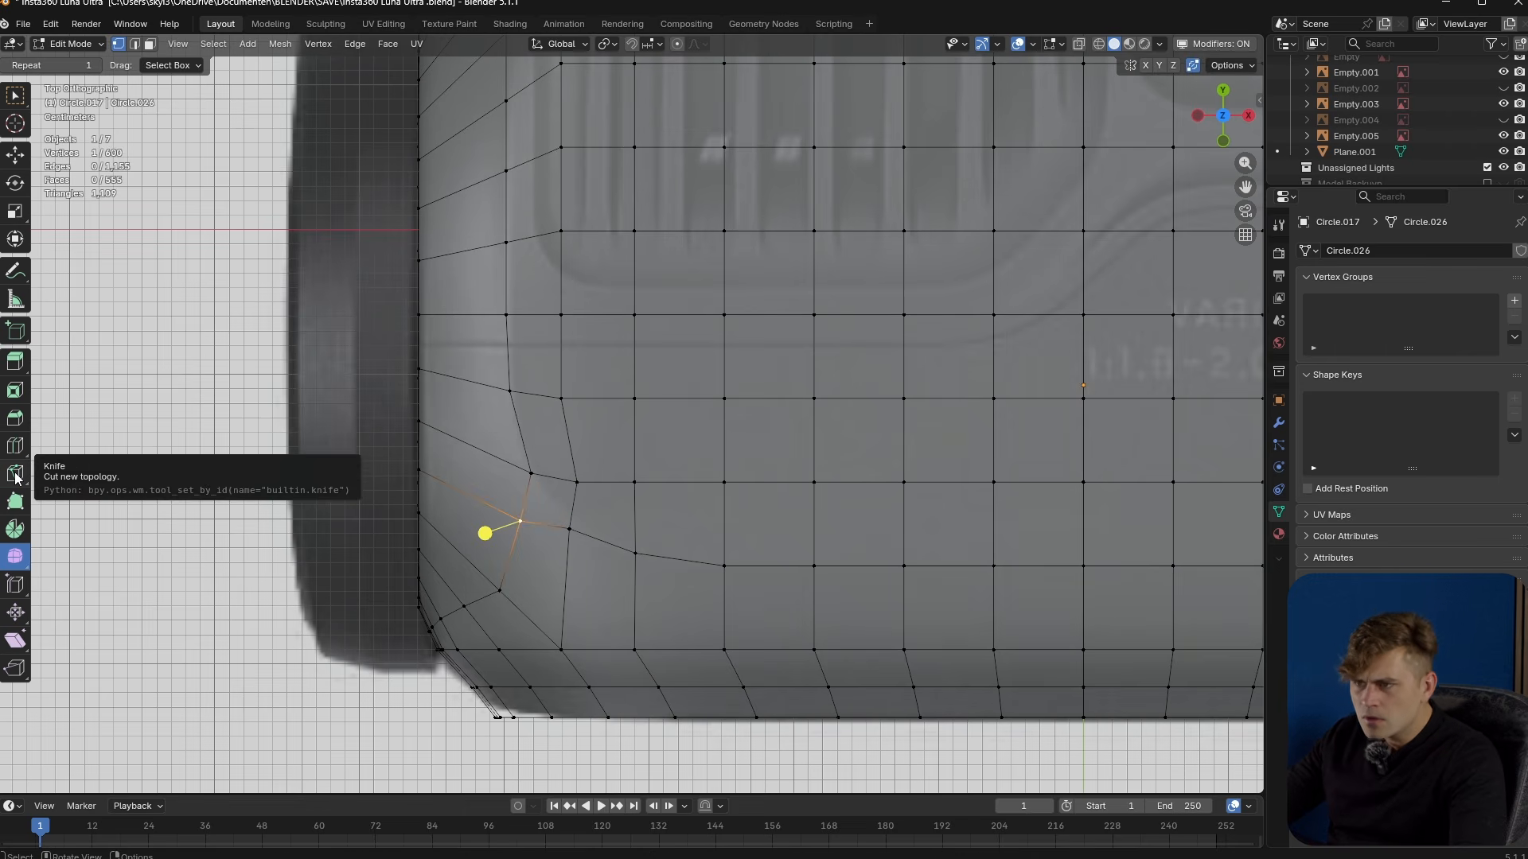
key(g)
click(588, 529)
key(g)
click(583, 535)
key(g)
key(g)
click(567, 468)
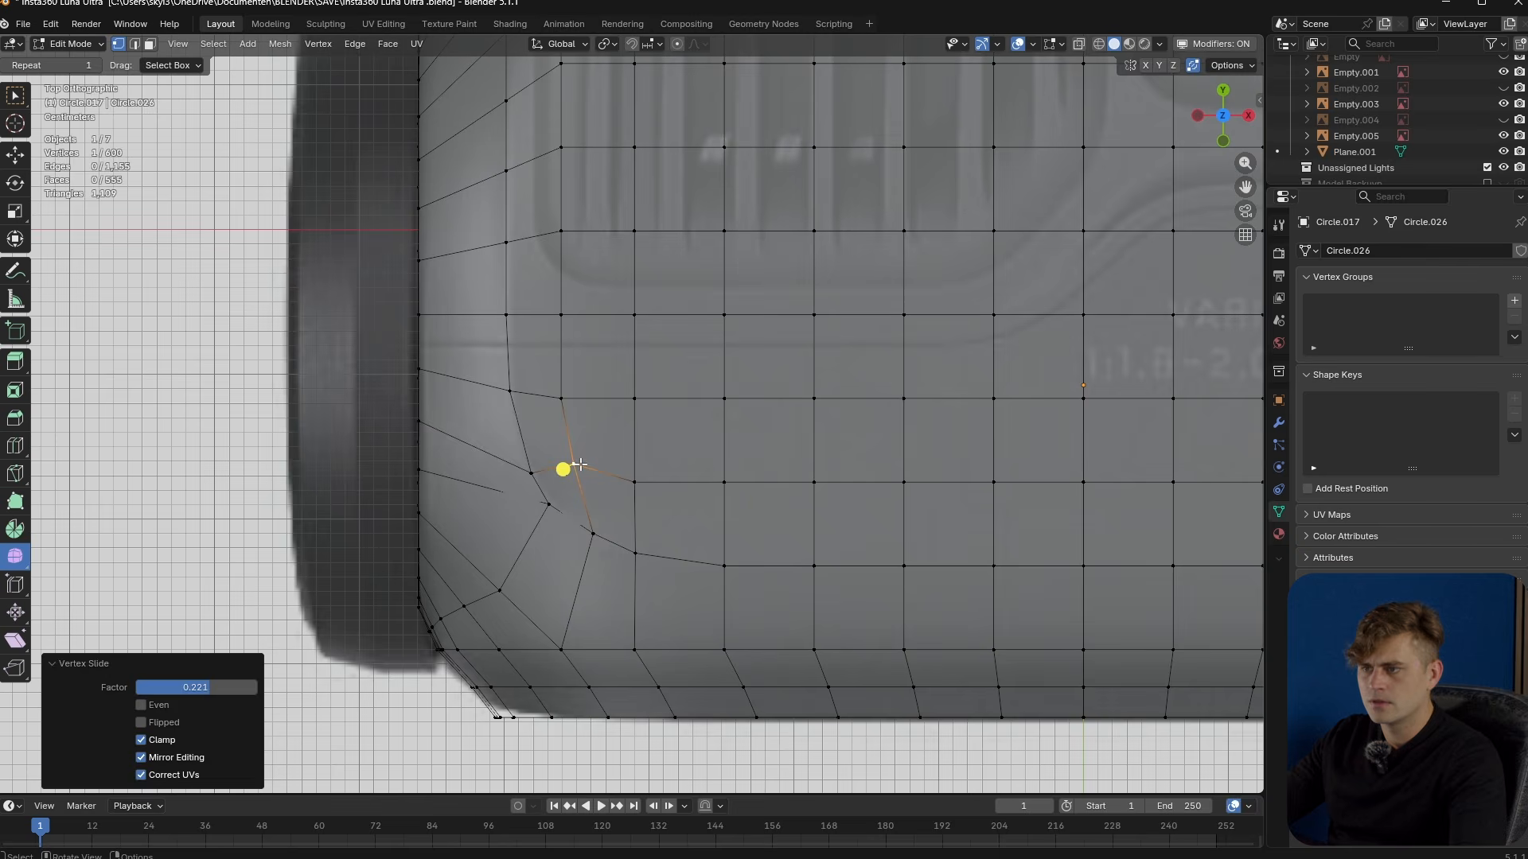
key(g)
key(g)
click(535, 456)
mouse_move(631, 546)
middle_down()
mouse_move(700, 453)
mouse_move(673, 421)
mouse_move(644, 484)
mouse_move(752, 423)
mouse_move(590, 548)
mouse_move(610, 548)
middle_up()
key(Tab)
scroll(610, 548, up, 2)
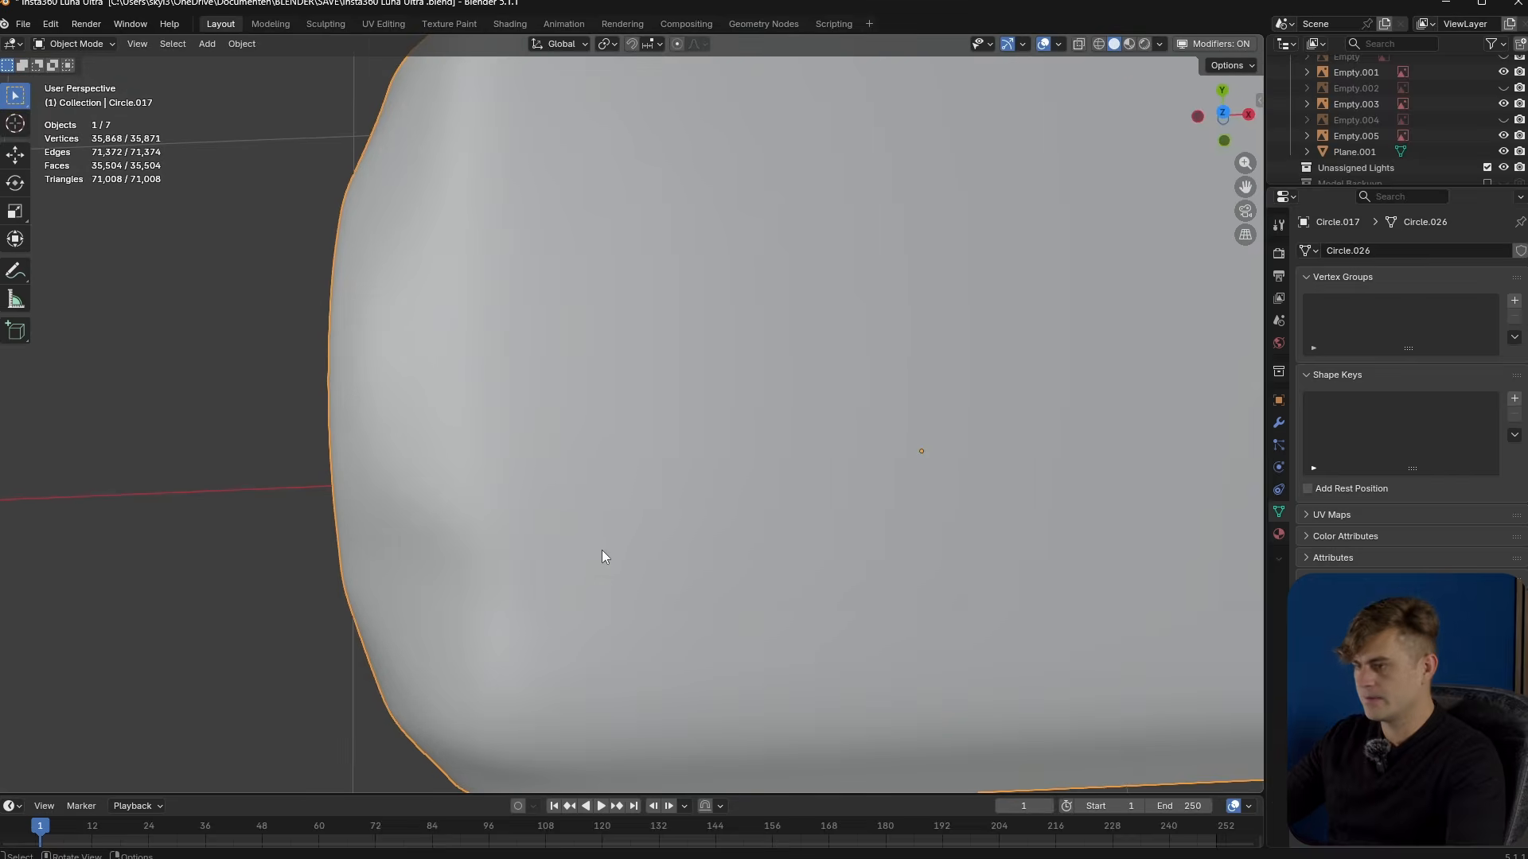
- Delete the faces of the housing's positive X half, selecting through the mesh in top view
key(KP_7)
key(Tab)
scroll(605, 554, up, 1)
scroll(605, 555, down, 2)
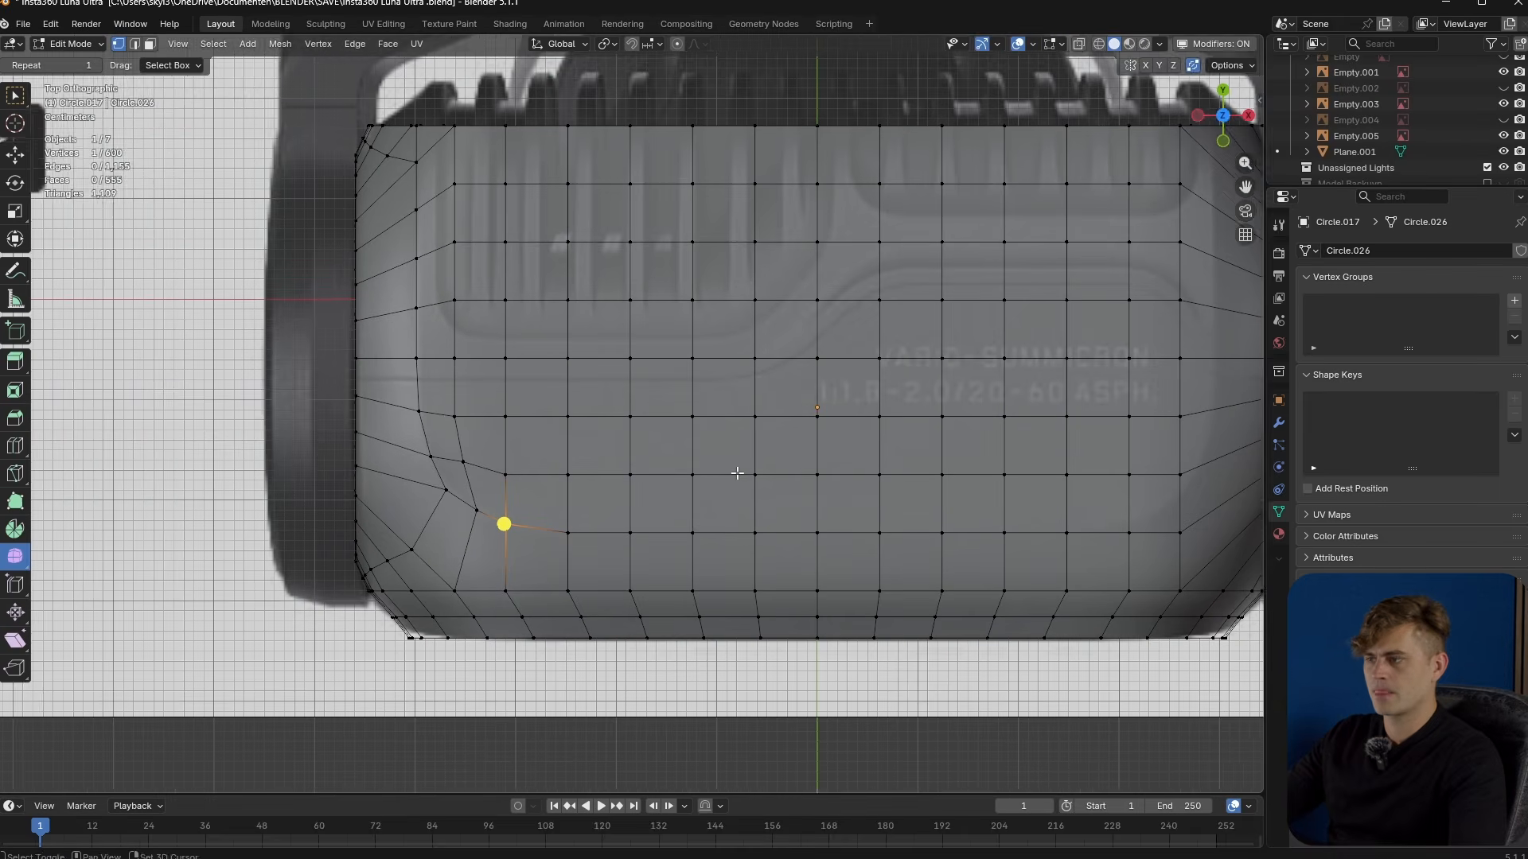
shift+middle_drag(738, 471, 595, 475)
scroll(749, 473, down, 3)
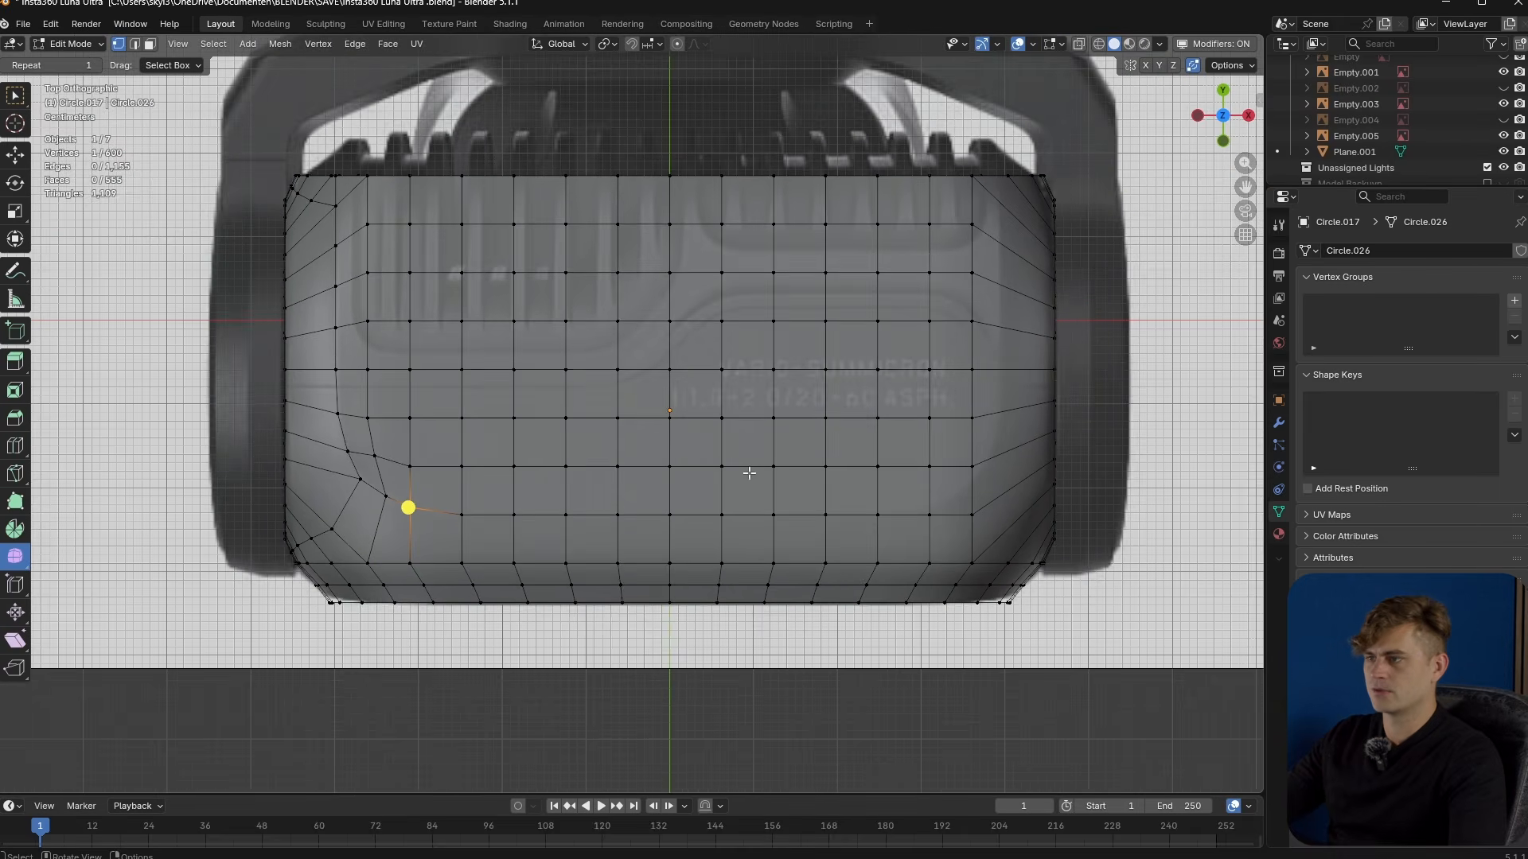
key(3)
key(alt+z)
drag(1092, 139, 672, 672)
key(x)
click(646, 602)
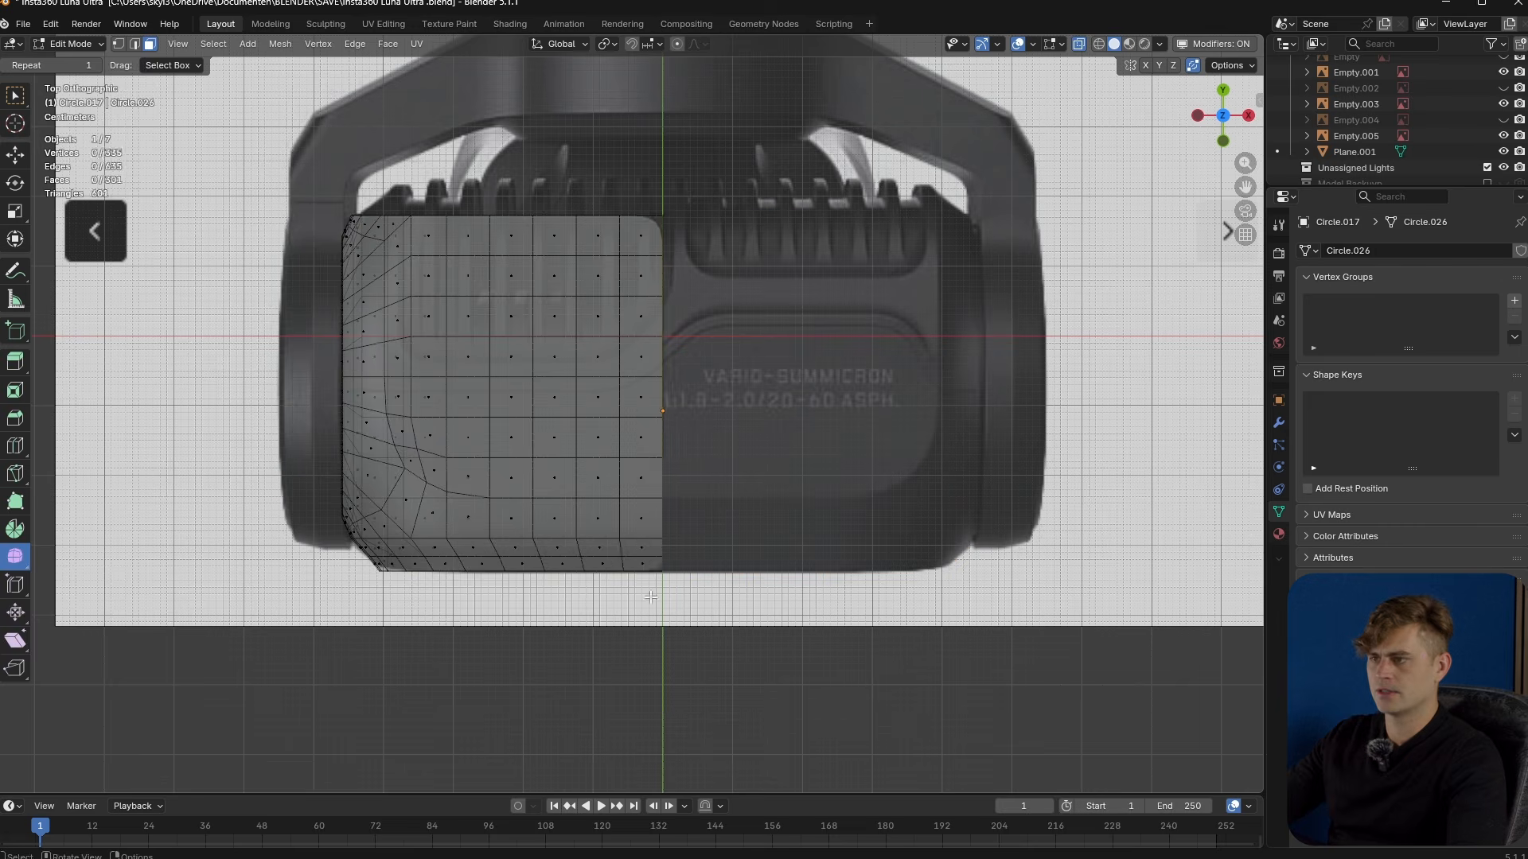
- Add a Mirror modifier on the X axis above Subdivision, enable Clipping, and resume editing the housing mesh
key(Tab)
click(1280, 424)
click(1373, 253)
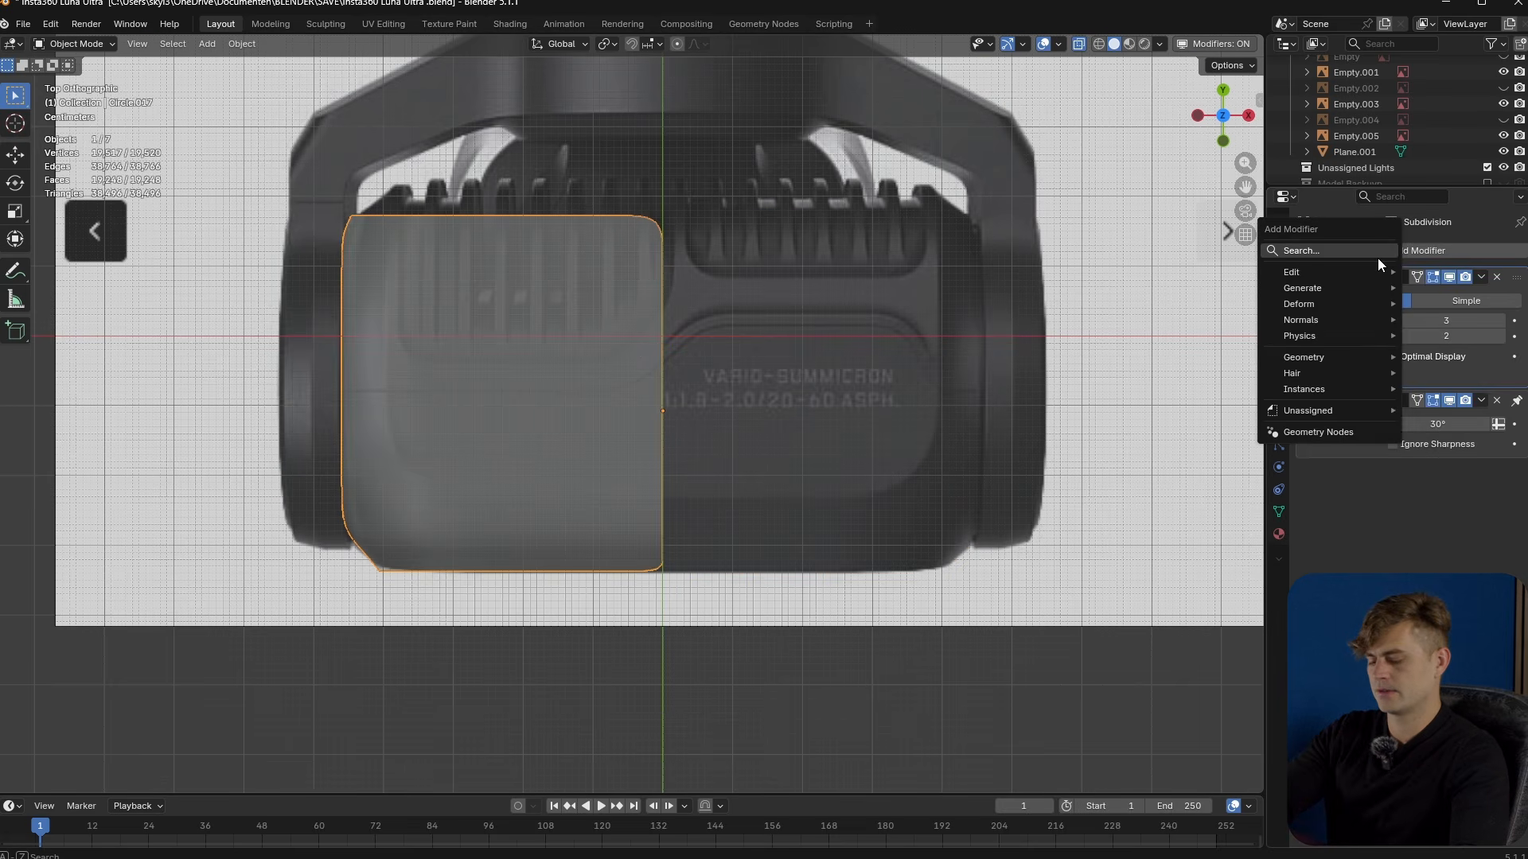
text(mirror)
key(Return)
drag(1511, 402, 1494, 277)
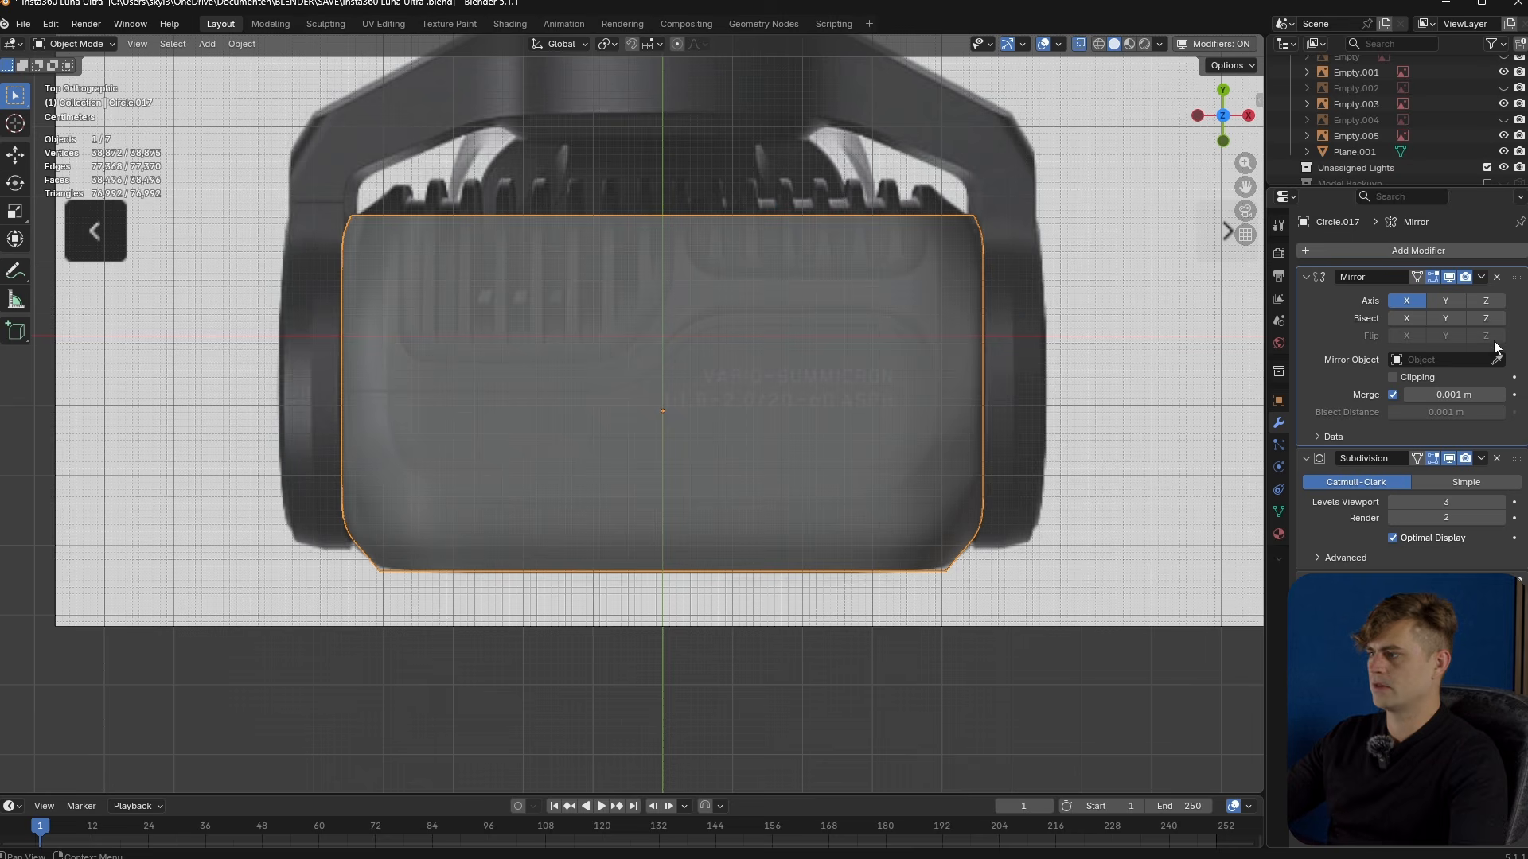
key(Tab)
key(Tab)
key(Tab)
scroll(517, 461, up, 3)
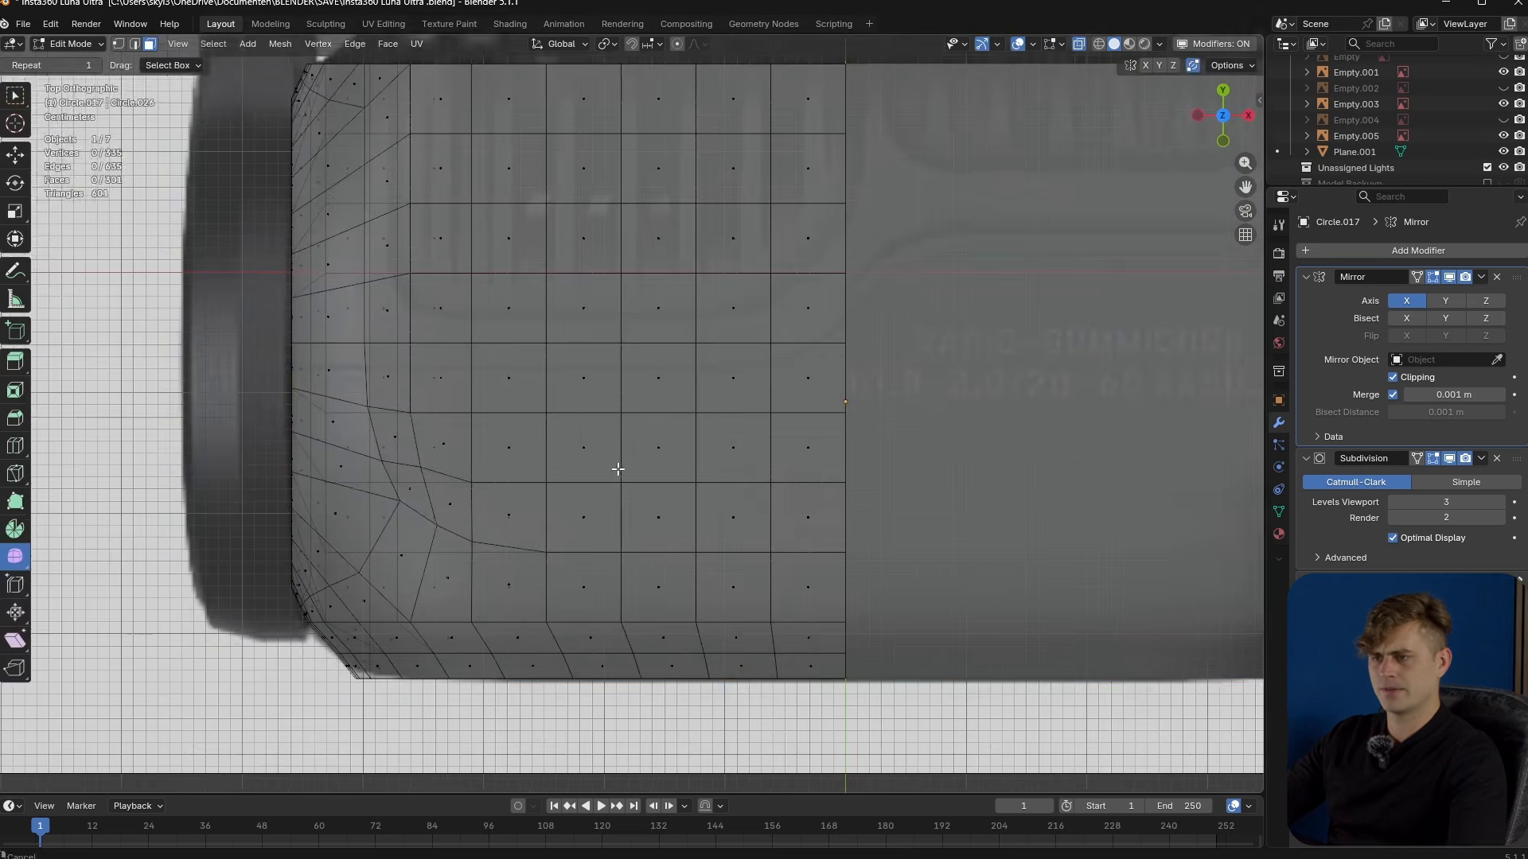
scroll(621, 482, up, 3)
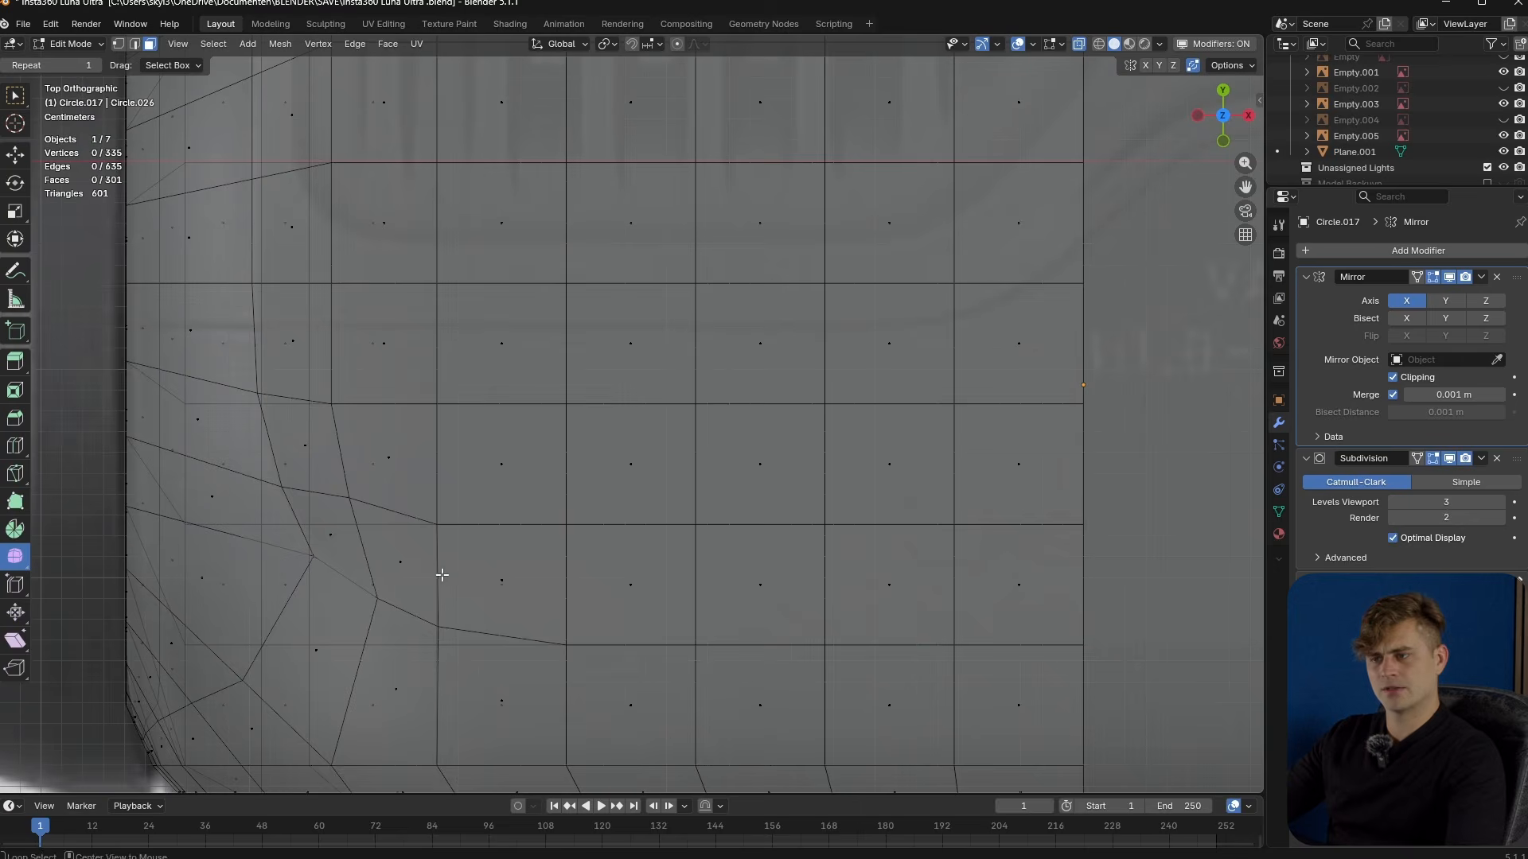
- Select all top-panel faces inside the corner curve on the housing's remaining half and raise them about 0.007 m along Z
alt+click(442, 574)
click(440, 564)
key(alt+z)
click(346, 545)
scroll(337, 418, down, 1)
scroll(337, 418, down, 1)
shift+middle_drag(338, 418, 386, 593)
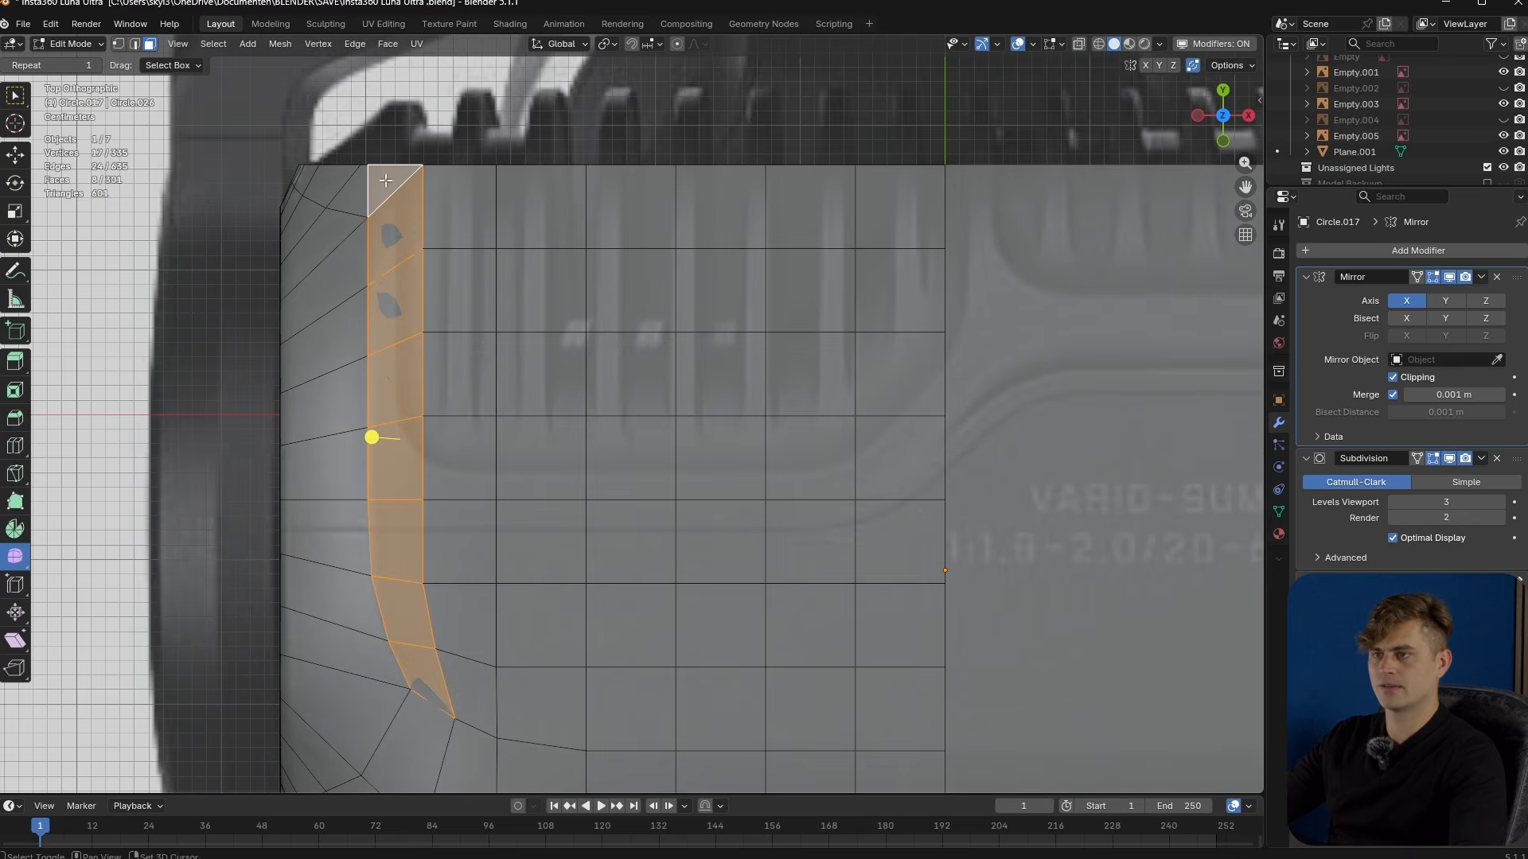
ctrl+shift+click(899, 206)
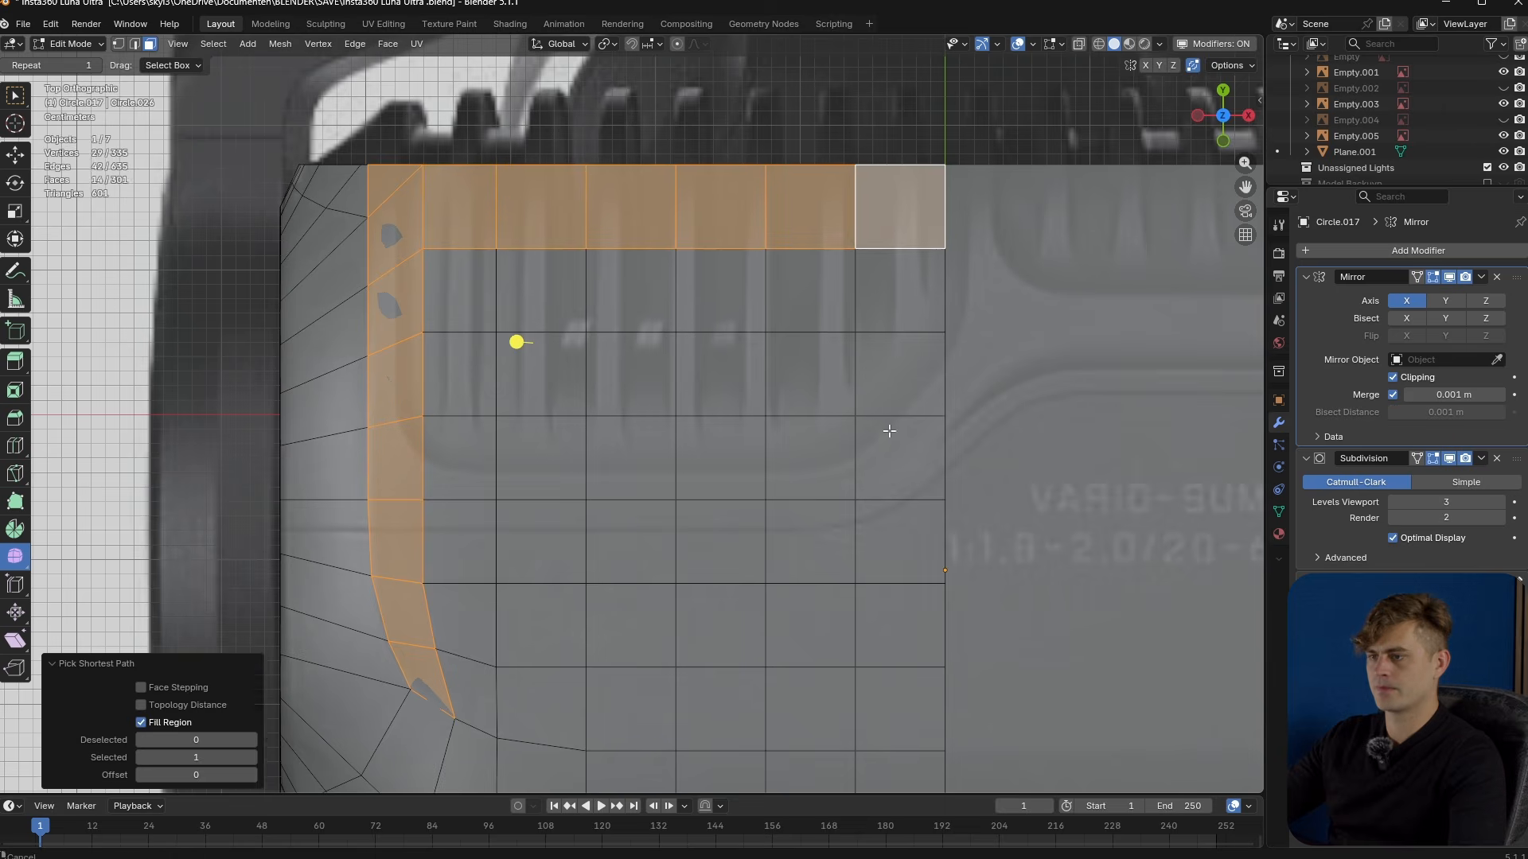
shift+middle_drag(889, 431, 862, 332)
ctrl+shift+click(871, 605)
ctrl+shift+click(438, 593)
shift+click(443, 202)
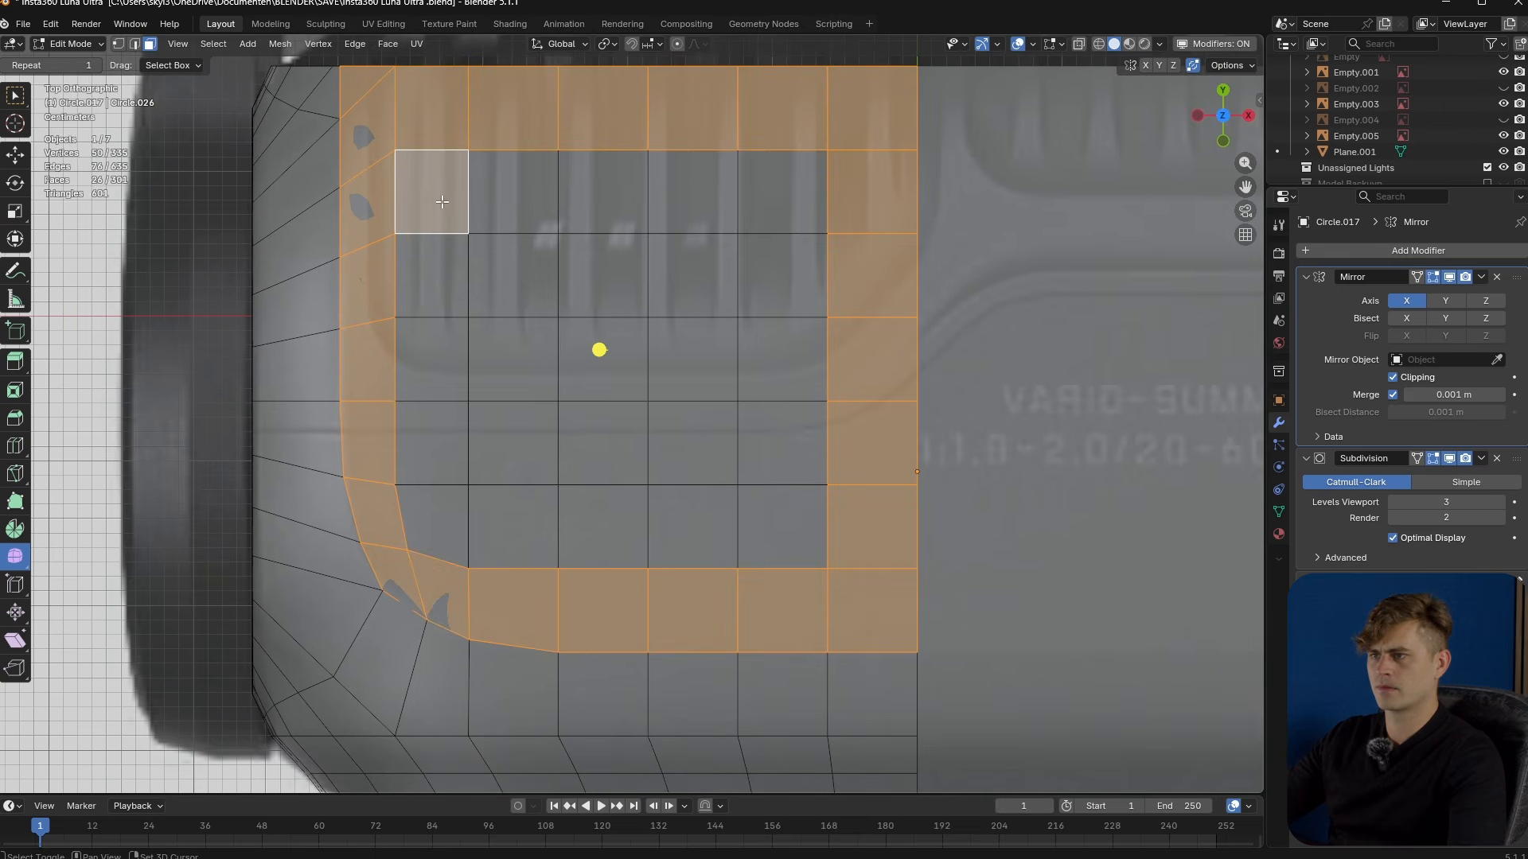
ctrl+shift+click(778, 521)
middle_drag(657, 520, 601, 401)
scroll(717, 429, down, 7)
scroll(600, 400, down, 4)
middle_drag(768, 404, 736, 394)
scroll(727, 409, up, 6)
middle_drag(722, 458, 751, 501)
key(g)
key(z)
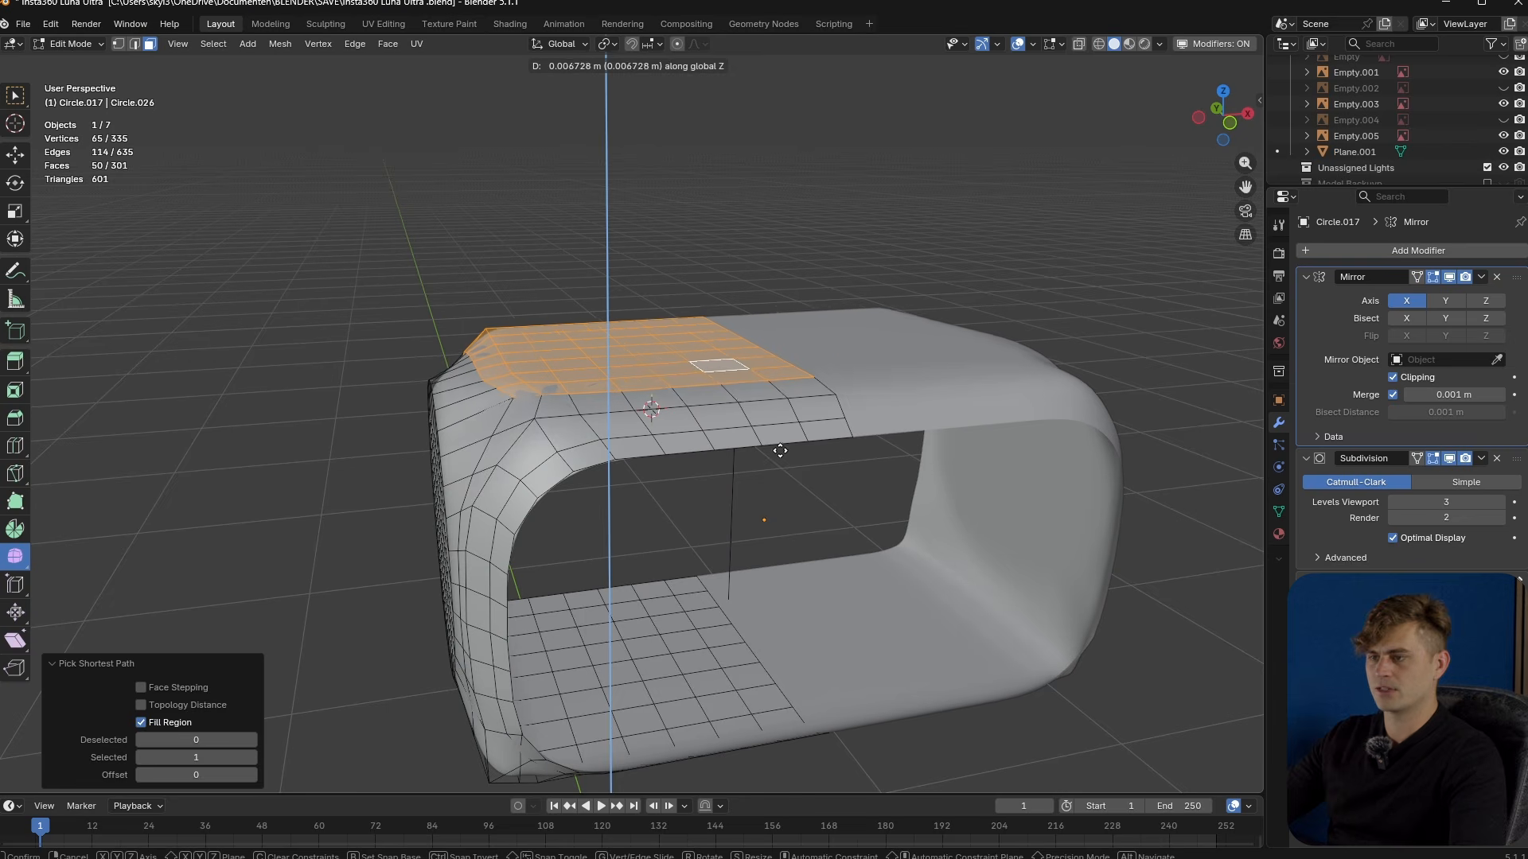
click(780, 451)
- Flatten the selected top-panel faces by scaling them to 0 along Z, and check the smoothed surface
middle_drag(780, 451, 787, 454)
key(s)
key(z)
key(0)
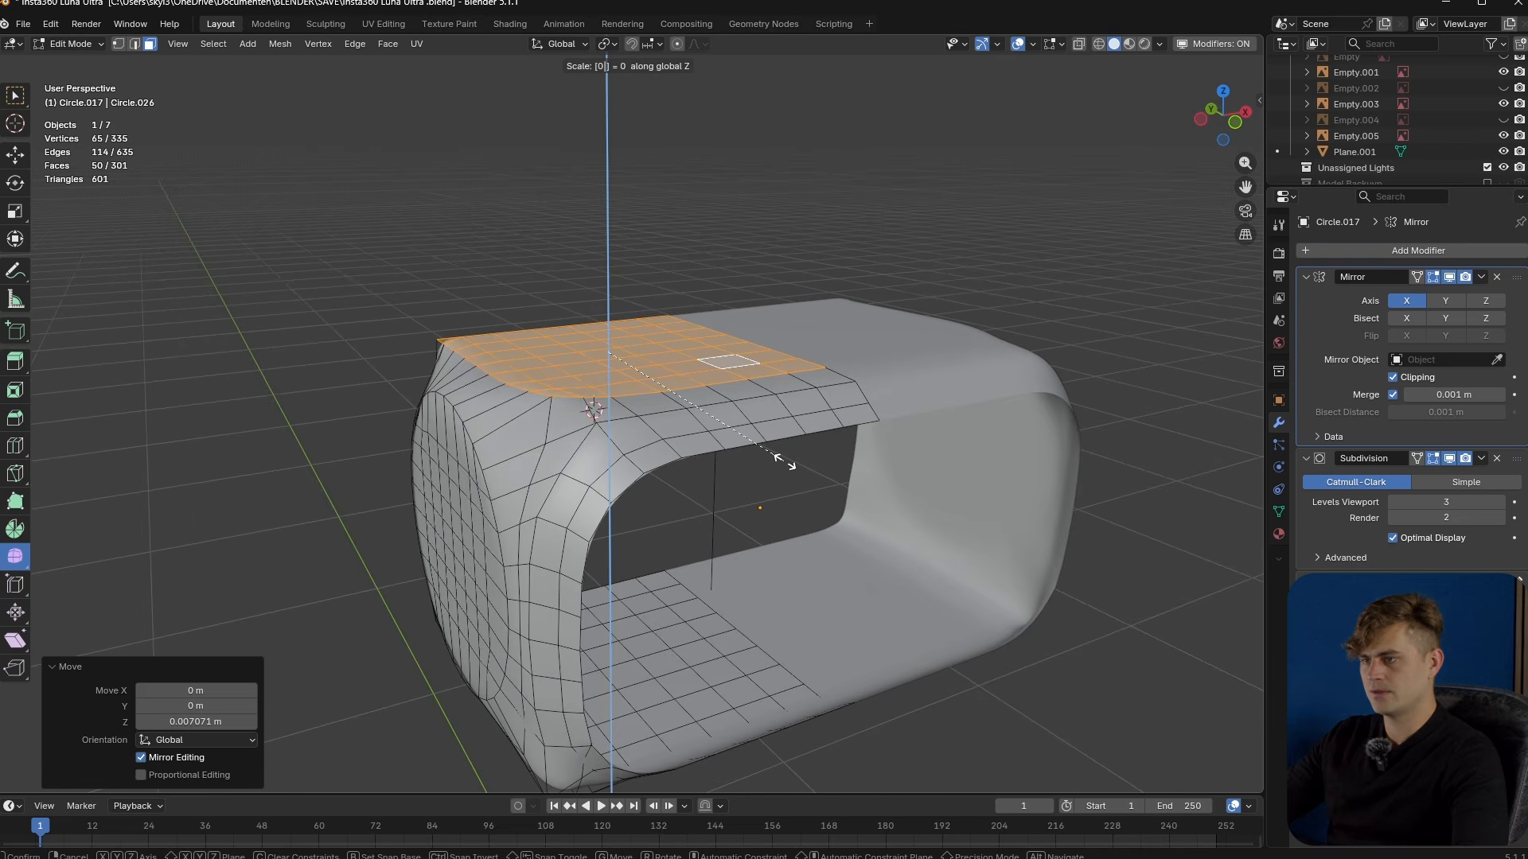
key(Return)
key(Tab)
middle_drag(681, 467, 764, 512)
- Select the edge run bordering the flat top panel, from the mirror line around the corner to the rear edge, and bevel it narrowly
scroll(669, 595, up, 4)
scroll(630, 523, up, 2)
key(Tab)
key(2)
alt+click(771, 512)
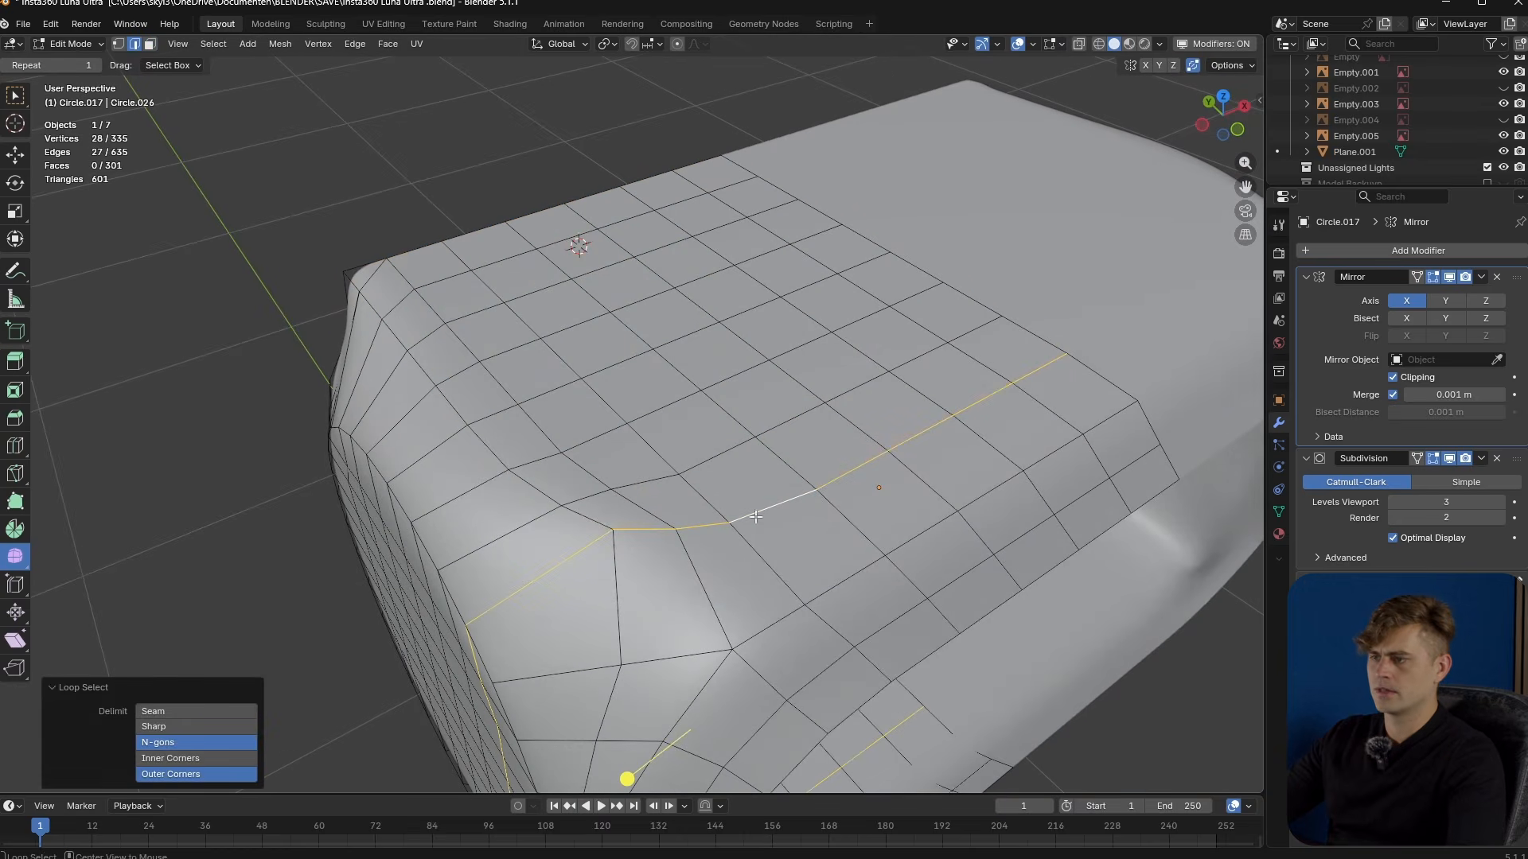
click(1063, 356)
ctrl+click(625, 528)
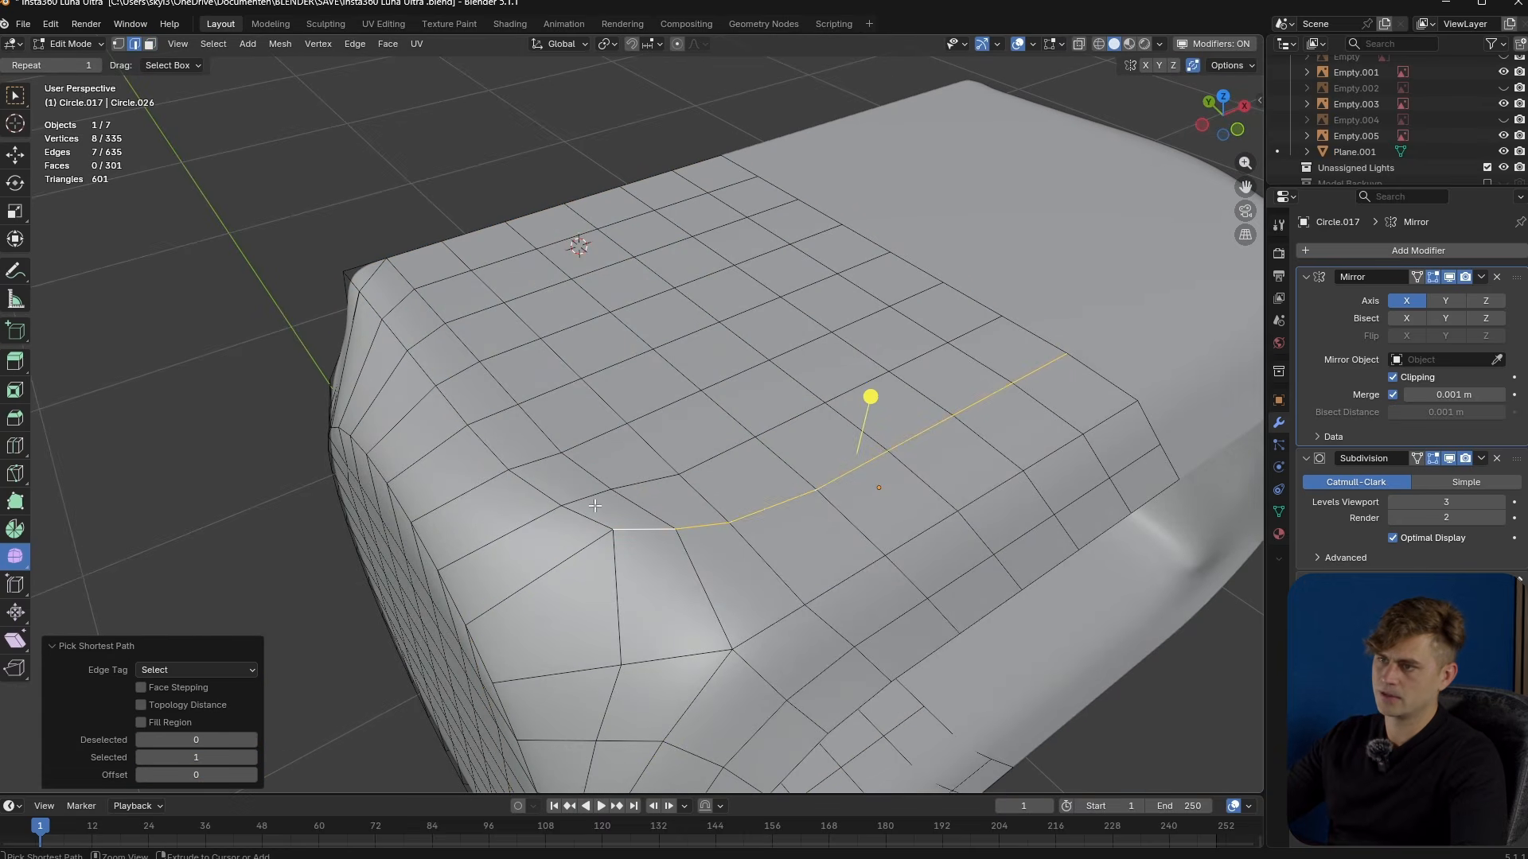
ctrl+click(370, 286)
key(ctrl+b)
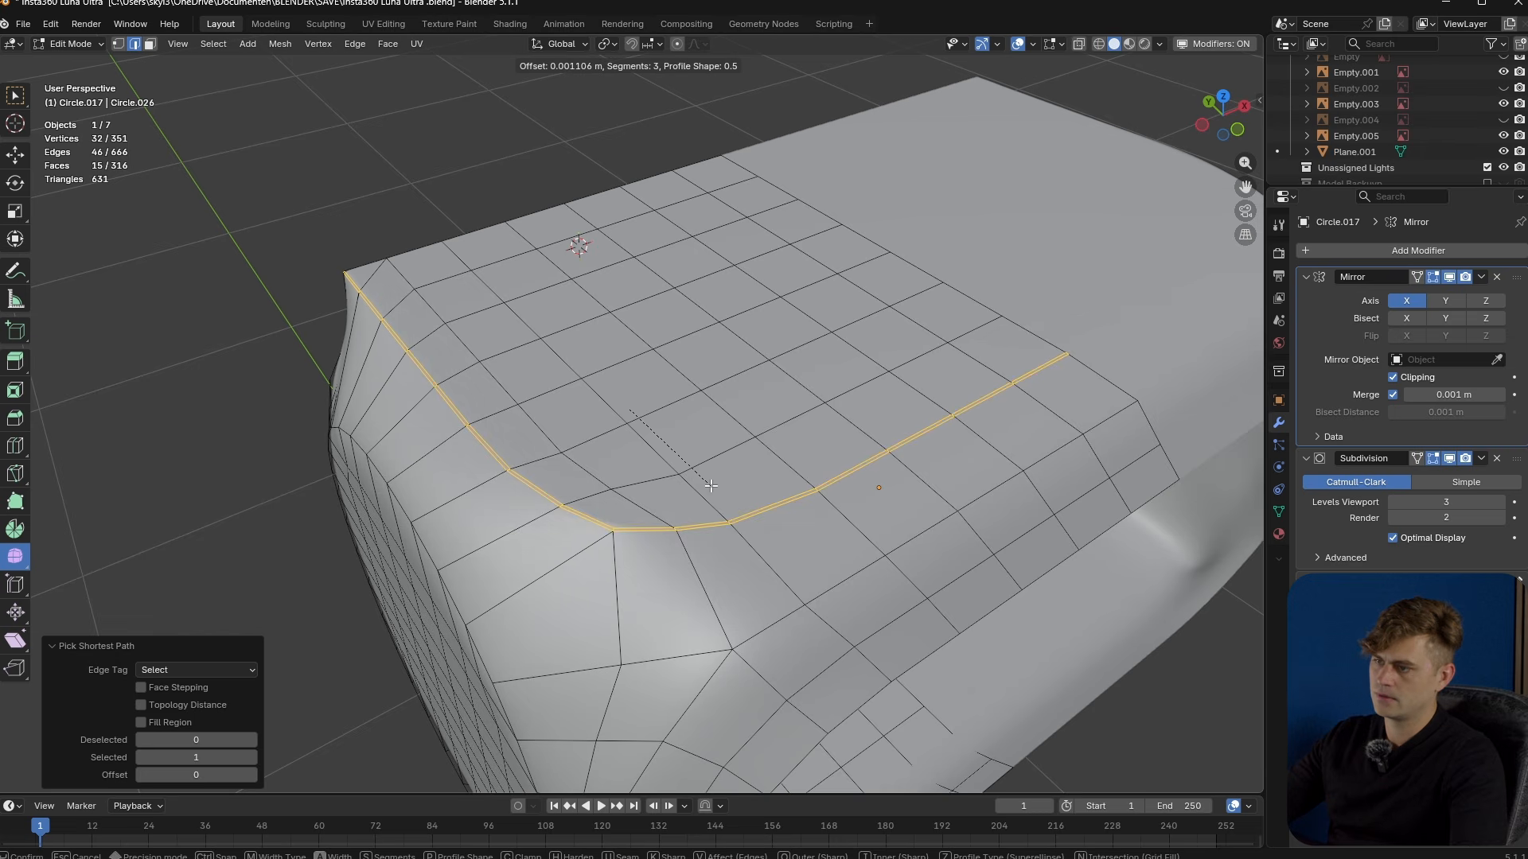
click(710, 486)
key(Tab)
middle_drag(713, 485, 660, 486)
key(Tab)
scroll(660, 487, up, 3)
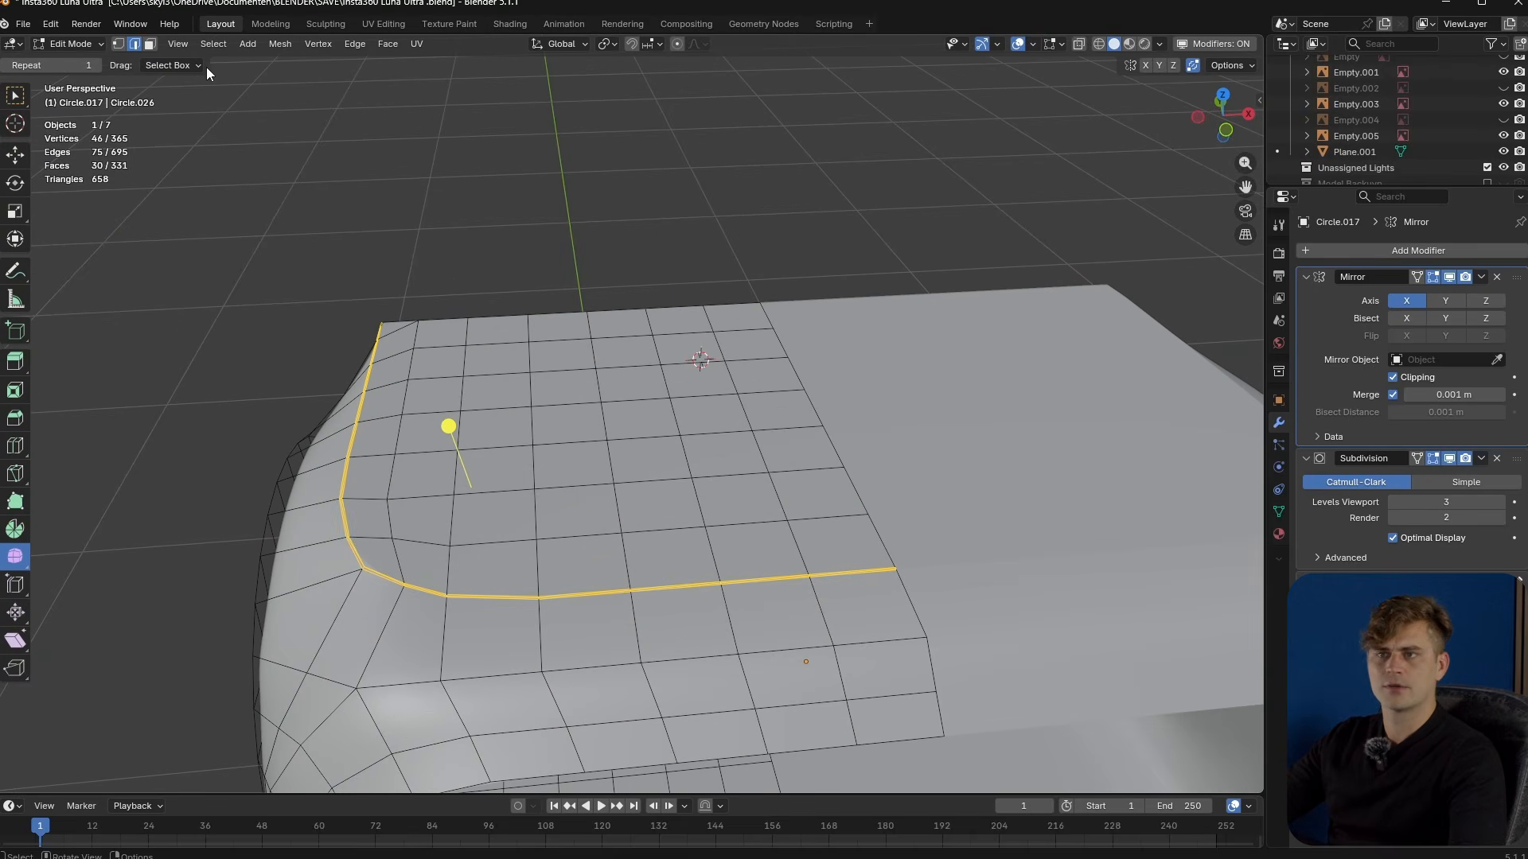
click(213, 44)
mouse_move(294, 259)
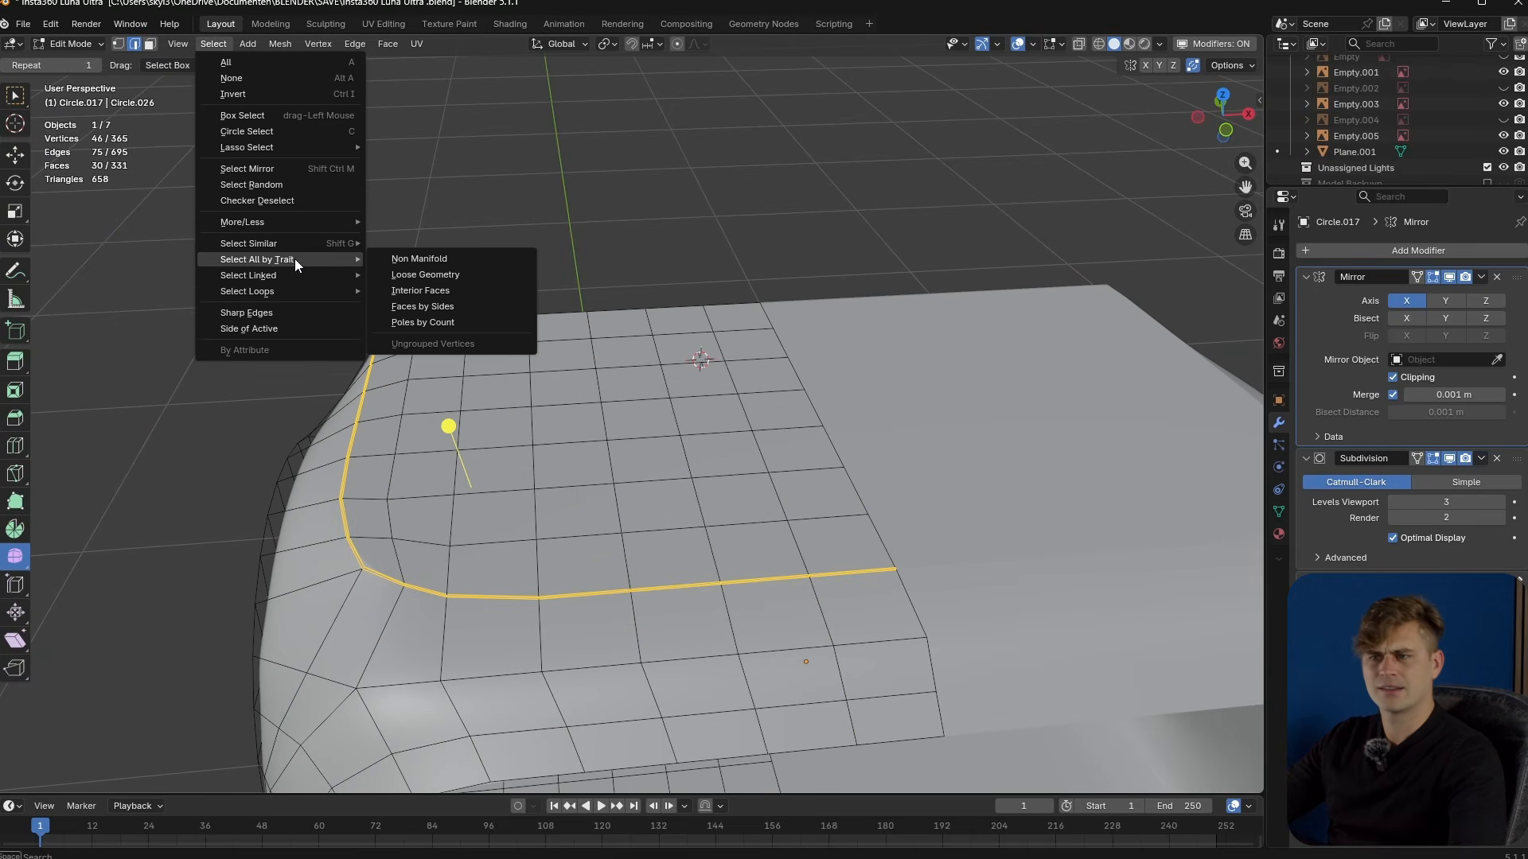
mouse_move(298, 295)
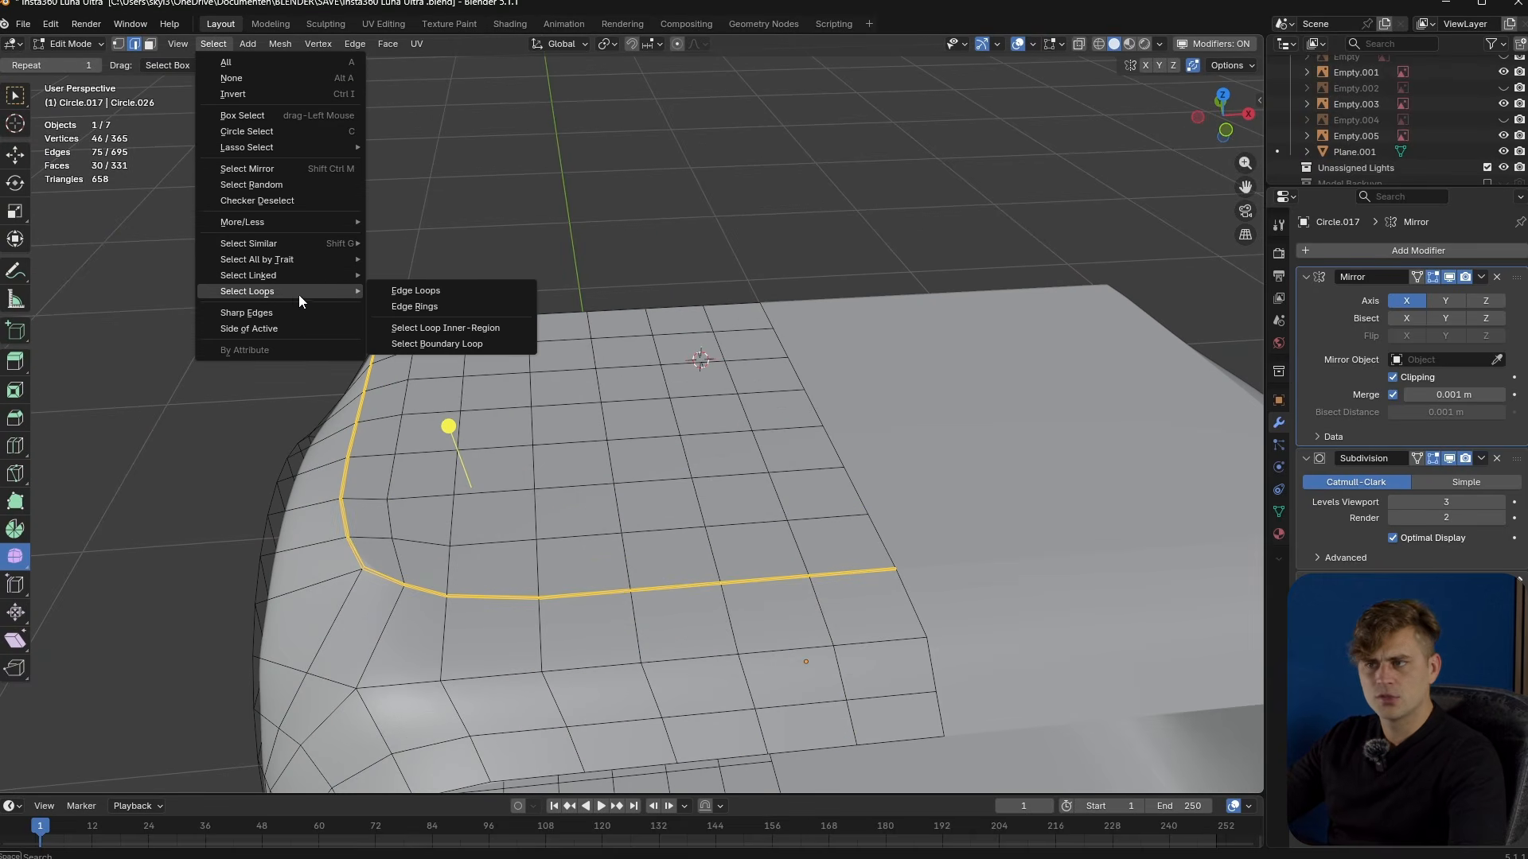
click(480, 329)
key(ctrl+z)
- Select all top-panel faces enclosed by the beveled border and raise them slightly along Z
middle_drag(825, 532, 775, 397)
drag(741, 328, 437, 543)
key(3)
shift+drag(437, 320, 731, 463)
shift+drag(525, 605, 499, 606)
shift+drag(448, 443, 420, 566)
middle_drag(581, 553, 682, 445)
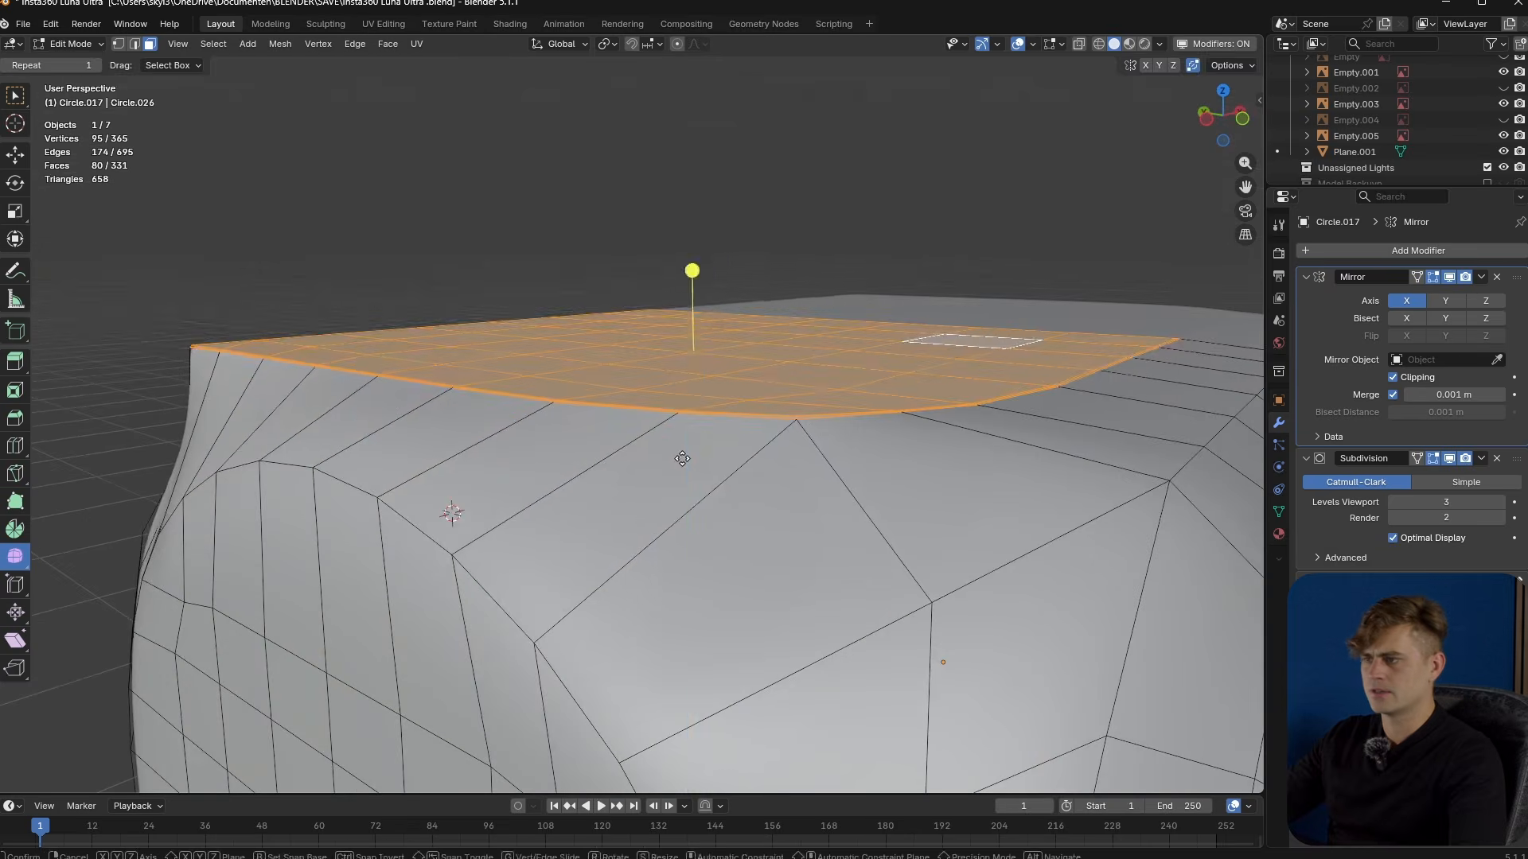
key(g)
key(z)
click(698, 416)
- Inspect the smoothed housing from several sides and save the file
key(Tab)
middle_drag(697, 418, 543, 458)
scroll(603, 511, up, 3)
key(ctrl+s)
scroll(543, 458, down, 5)
key(Tab)
key(Tab)
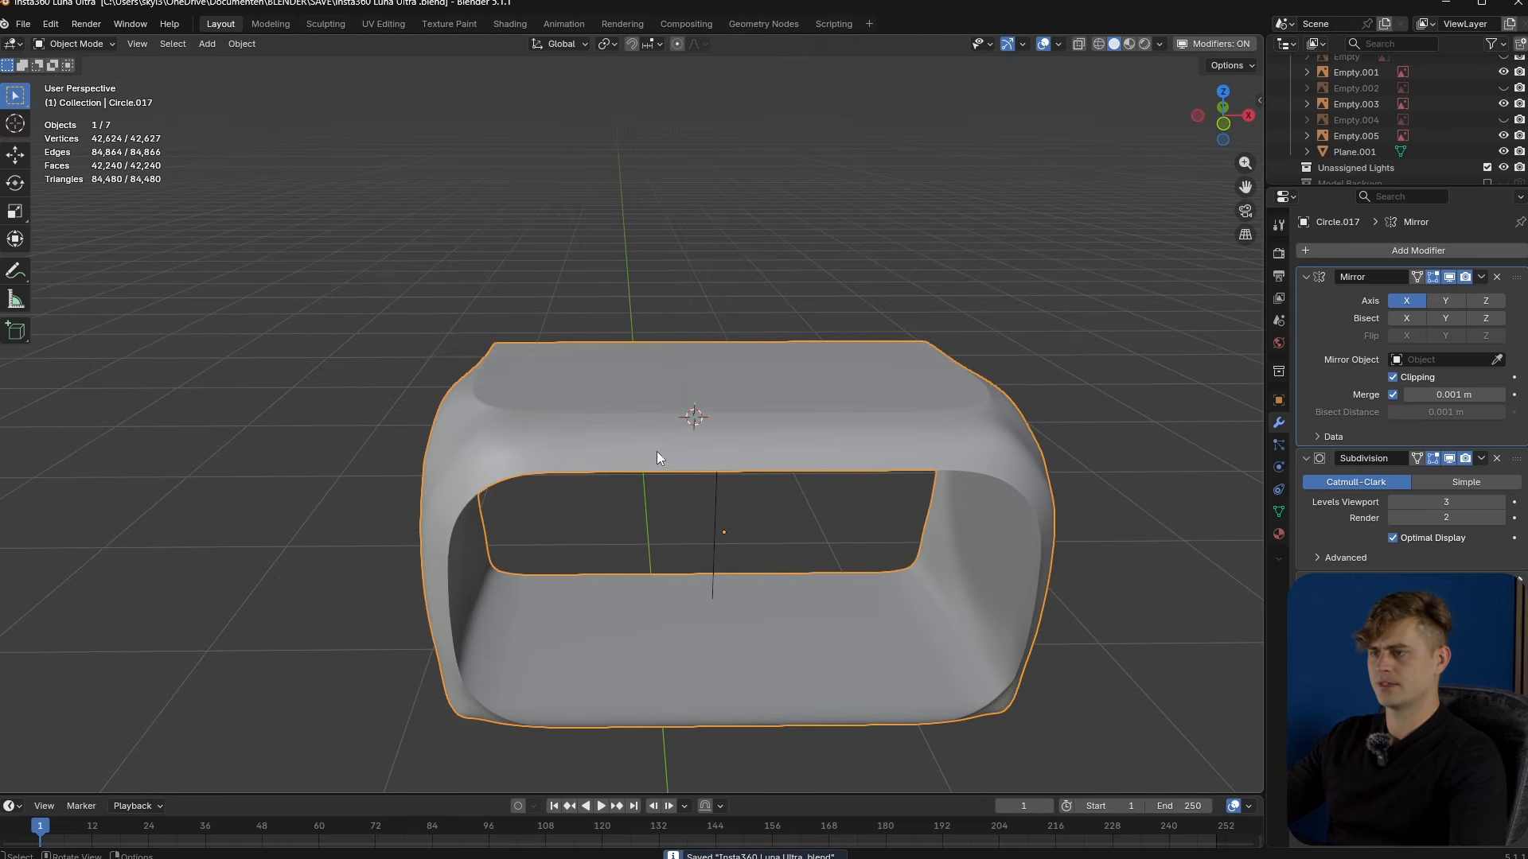
scroll(651, 453, up, 4)
middle_drag(662, 422, 658, 563)
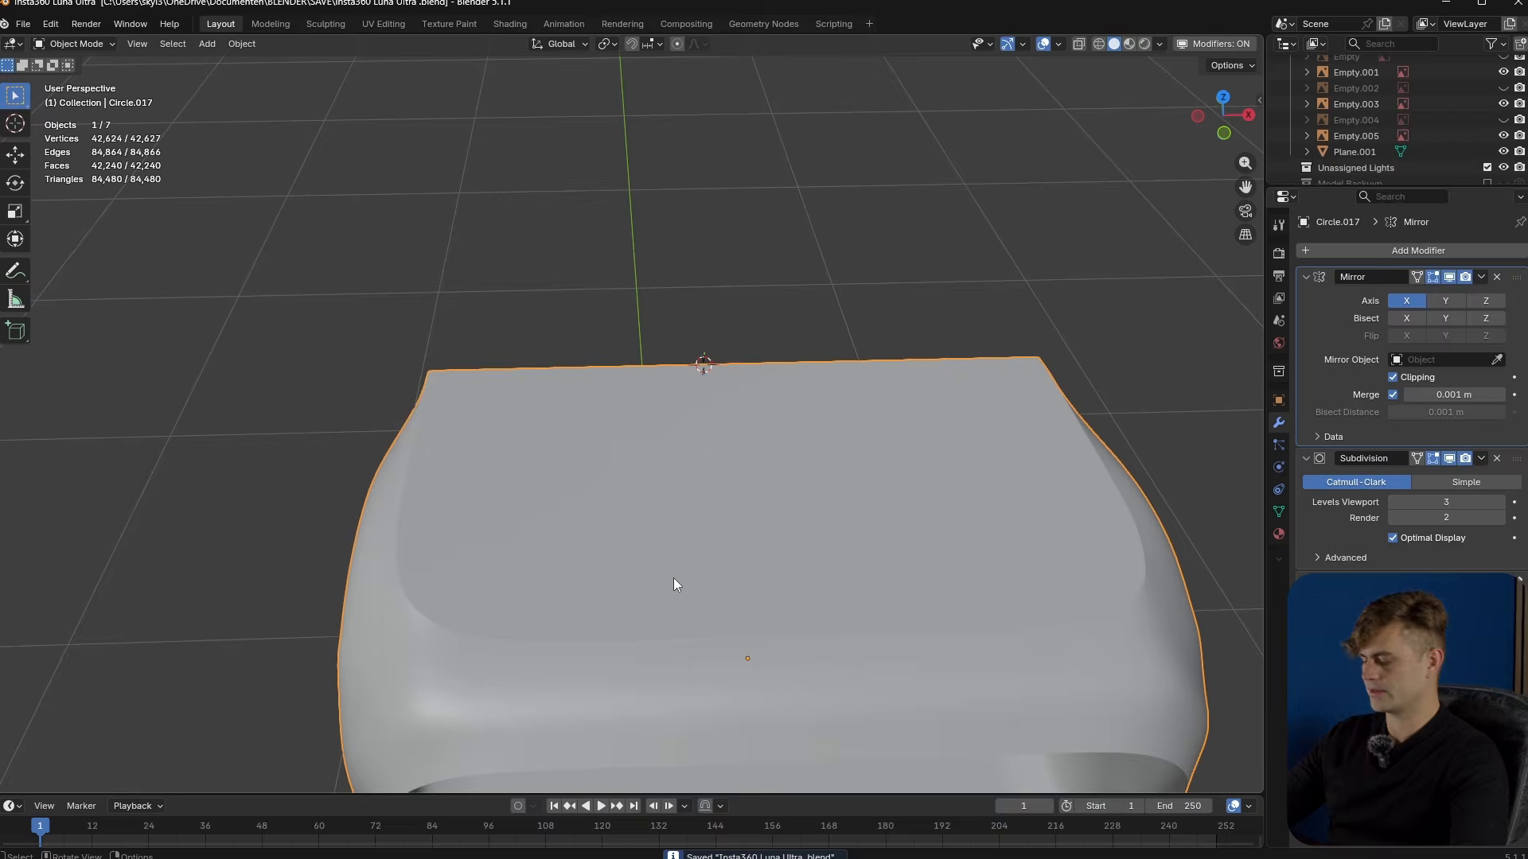
- Apply the Mirror modifier to the housing in top view and resume editing its mesh
key(KP_7)
key(ctrl+a)
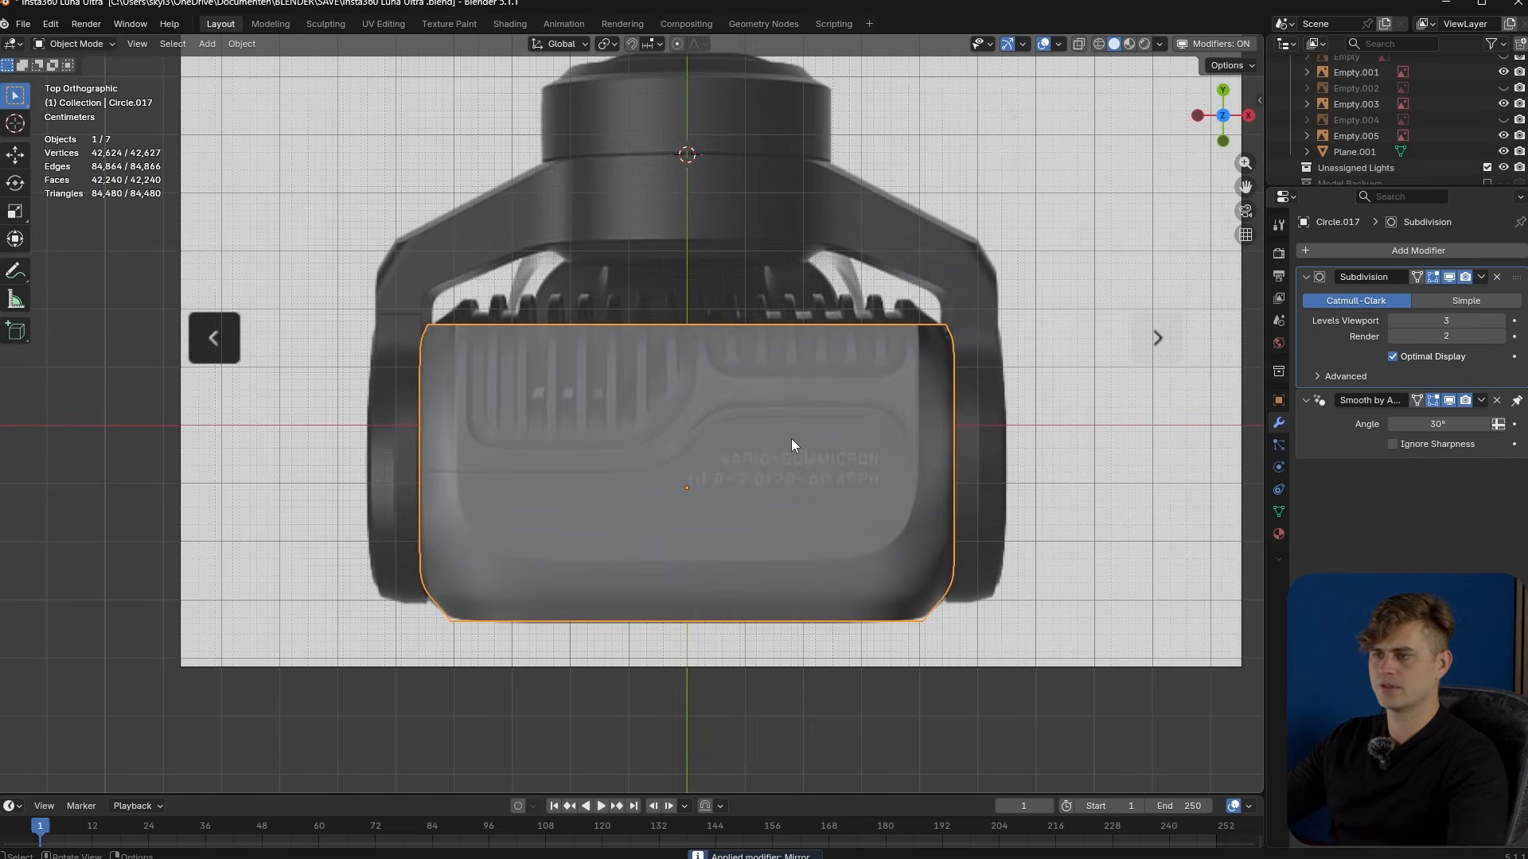
key(Tab)
click(338, 420)
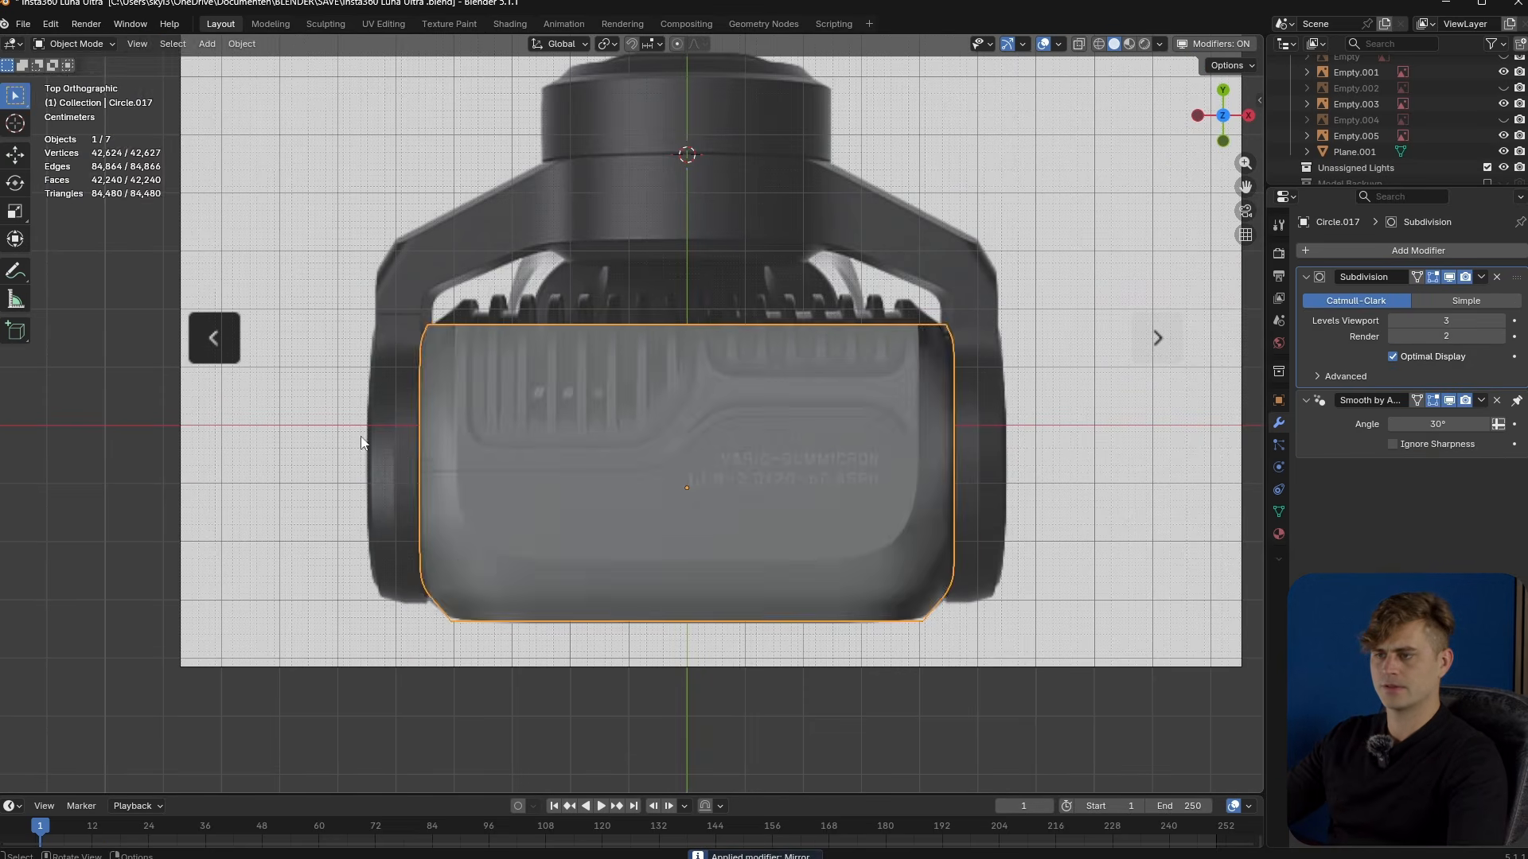
- Knife-cut a straight line along X from the housing's negative X edge to the start of the reference seam's diagonal
scroll(407, 453, up, 8)
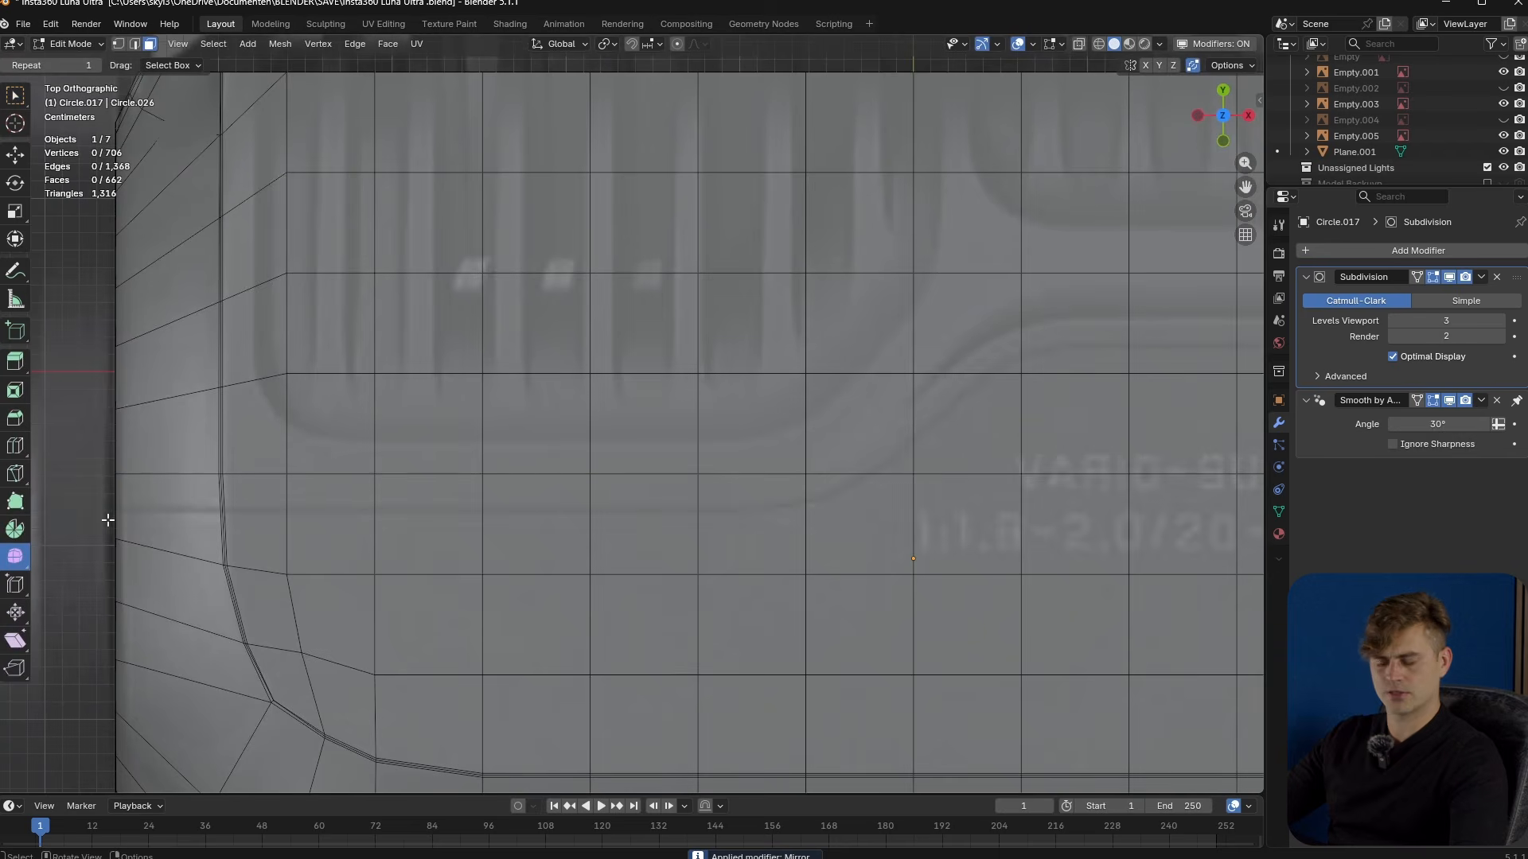
key(k)
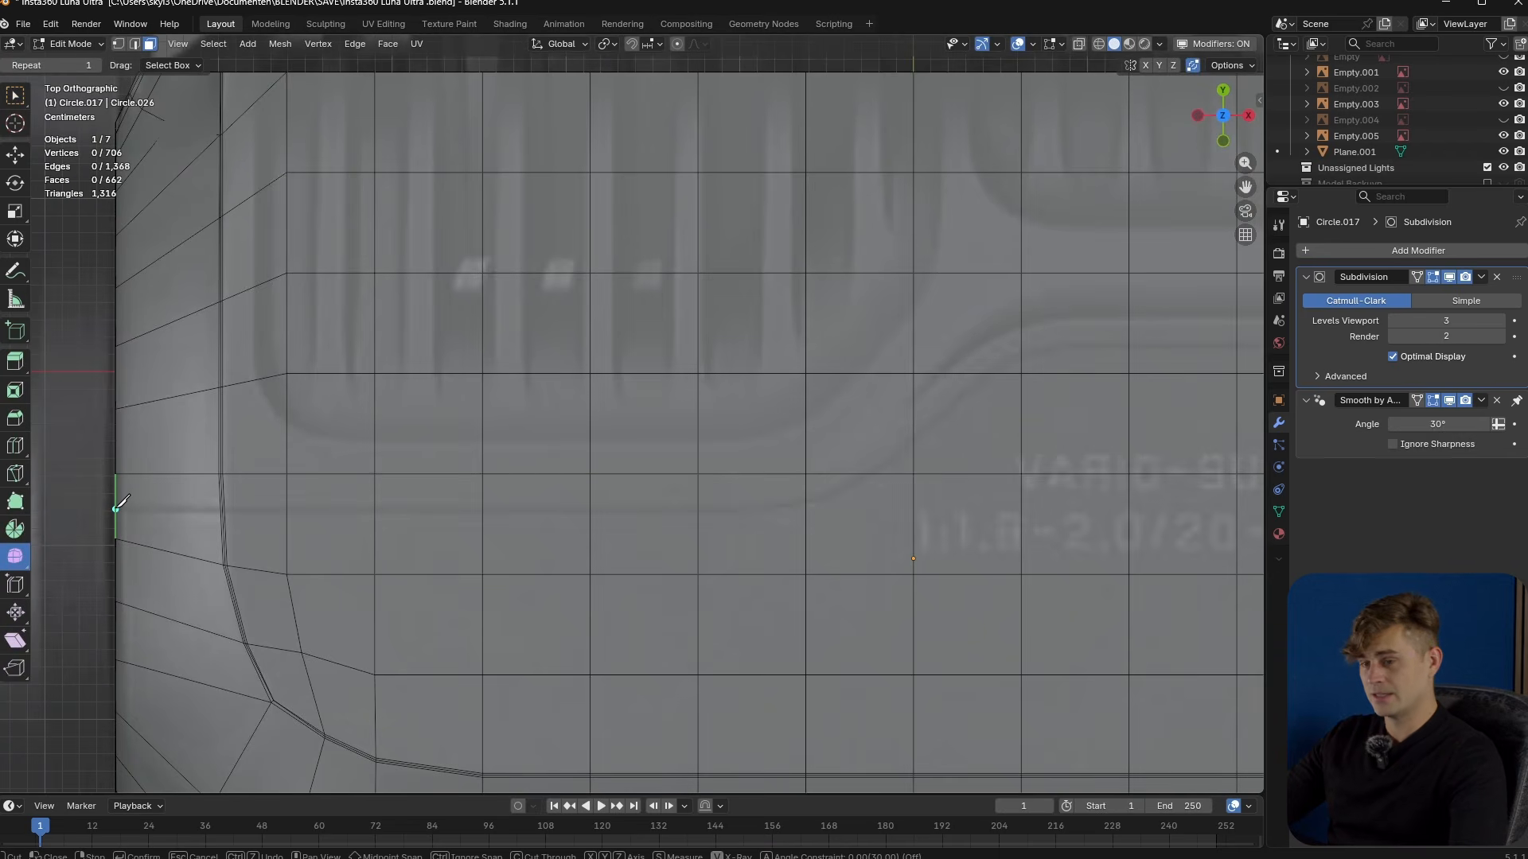
click(116, 508)
key(x)
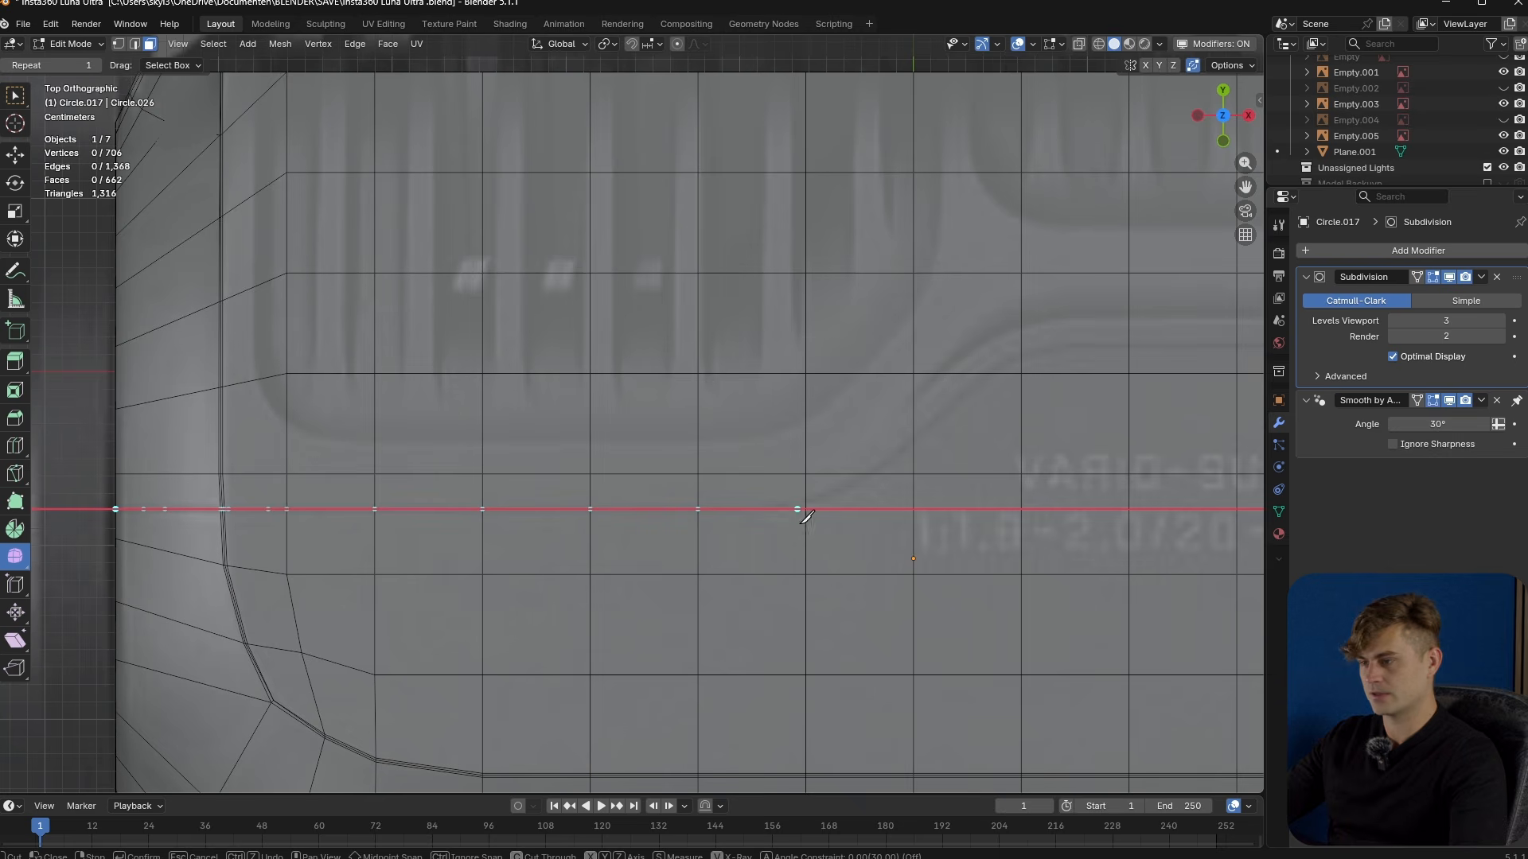
click(813, 513)
key(Return)
- Knife-cut the seam's diagonal up to the lettering's upper boundary, then straight along X towards the panel's positive X side
key(k)
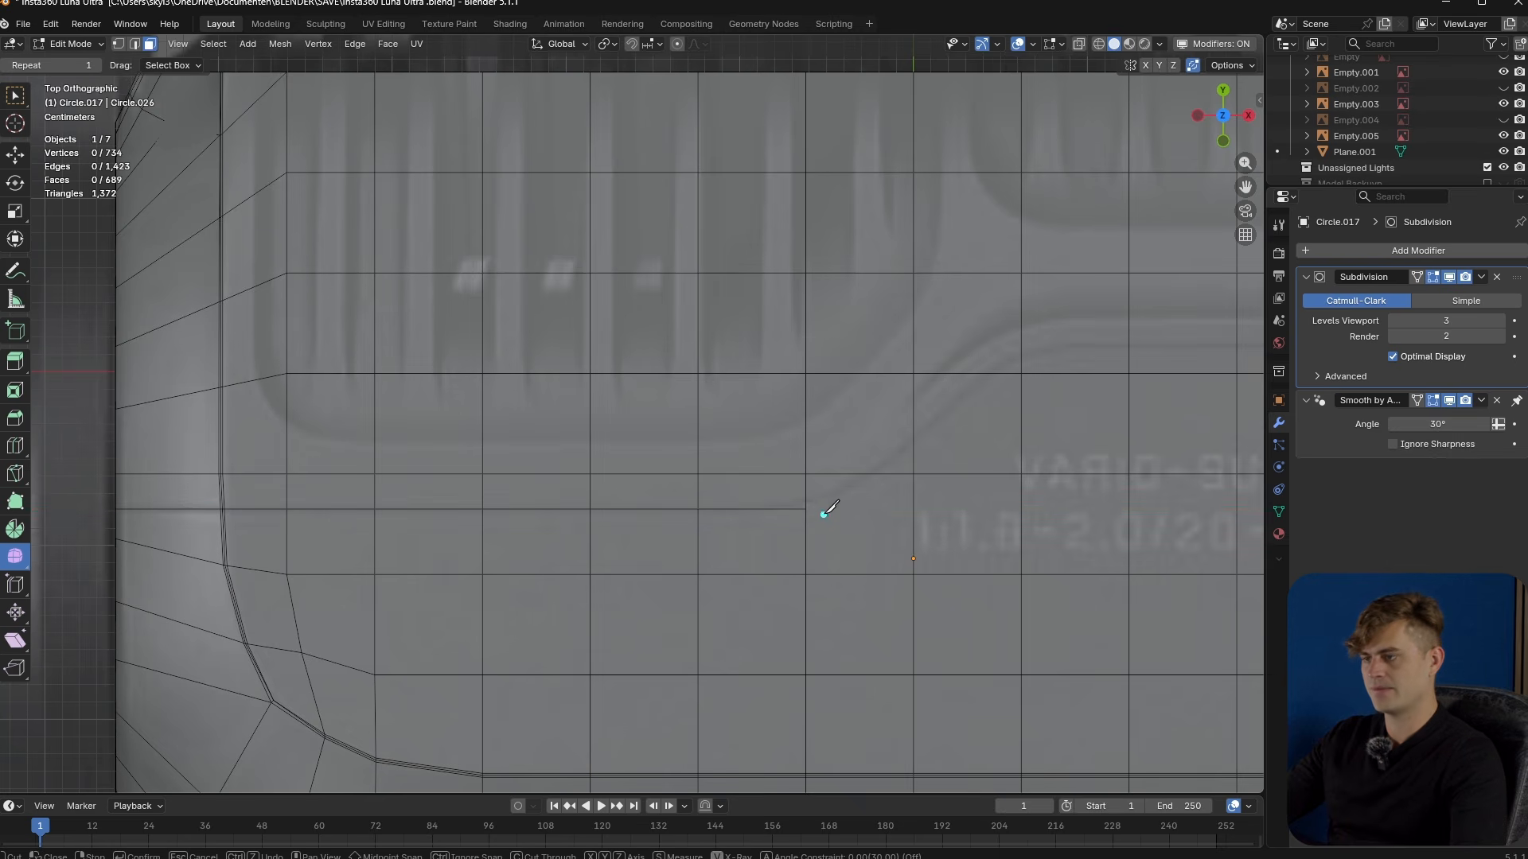
click(1033, 310)
key(x)
middle_drag(1251, 310, 646, 272)
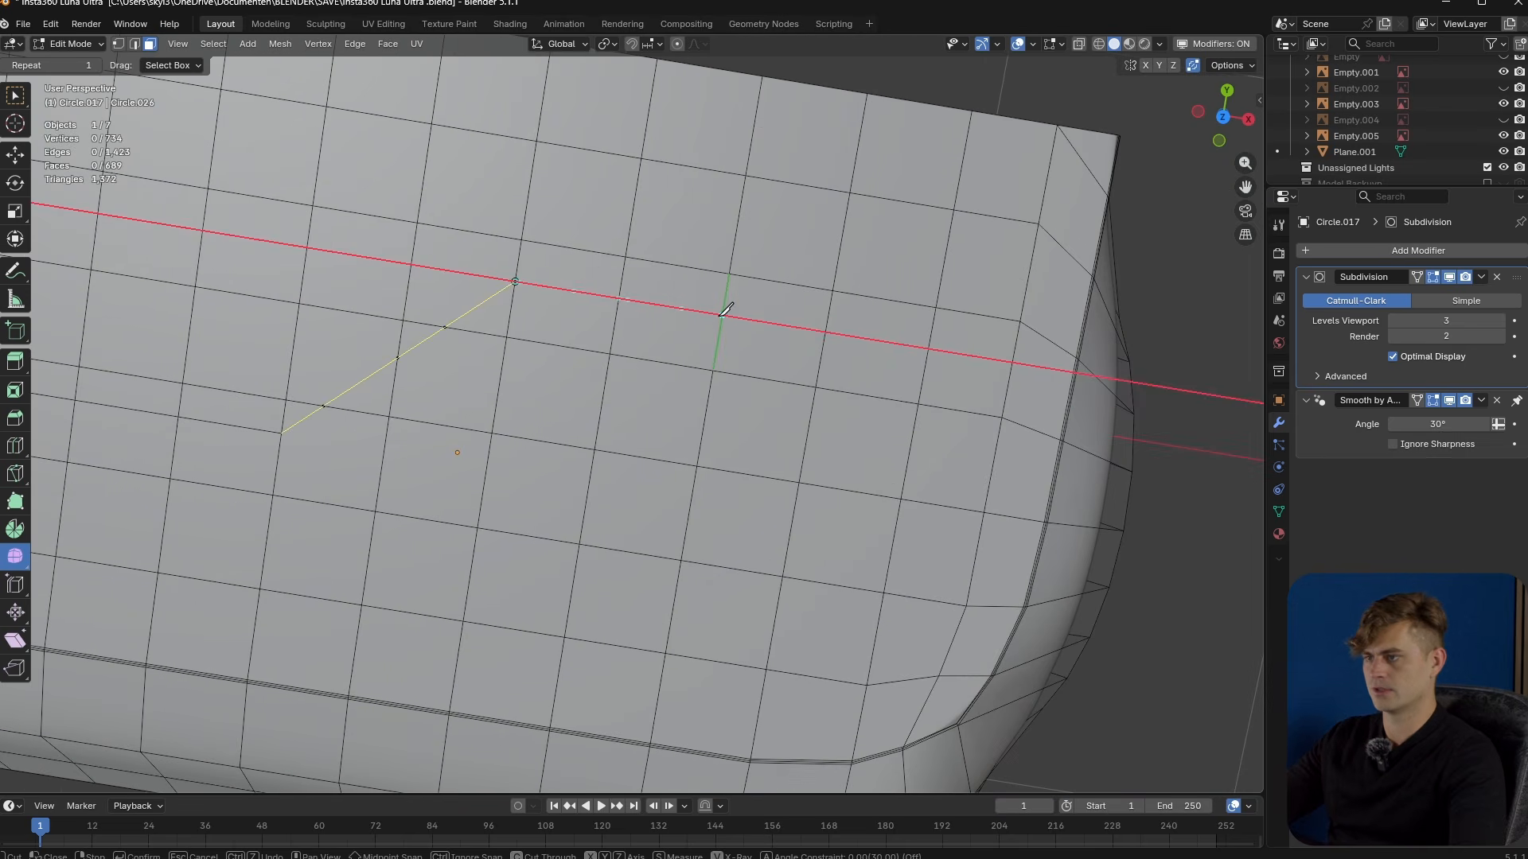
click(919, 346)
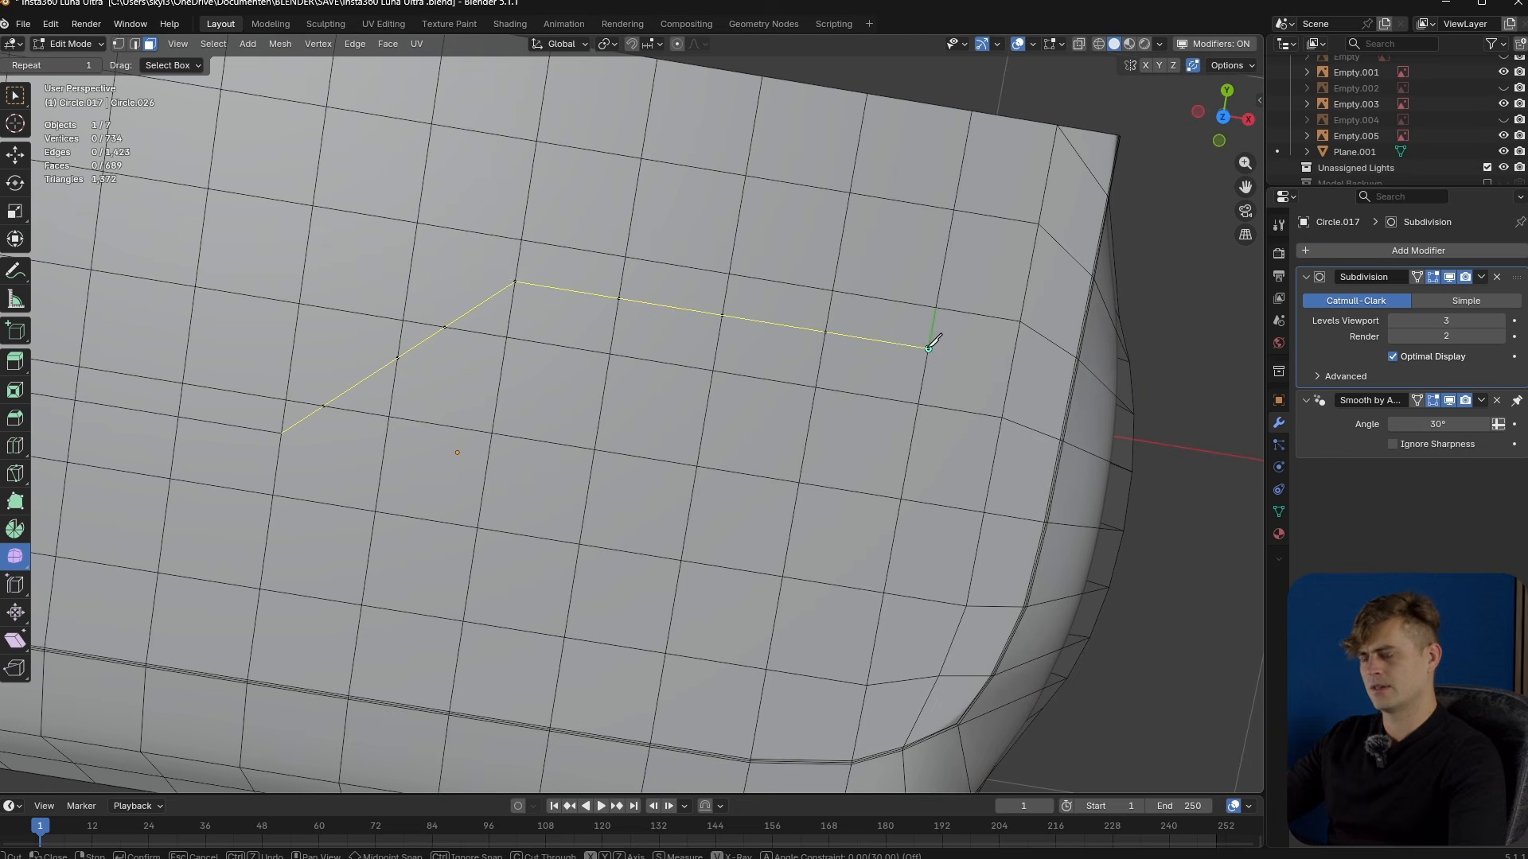
key(Return)
- Continue the knife cut around the seam's corner beside the lettering, down to the next crosswise edge
key(KP_7)
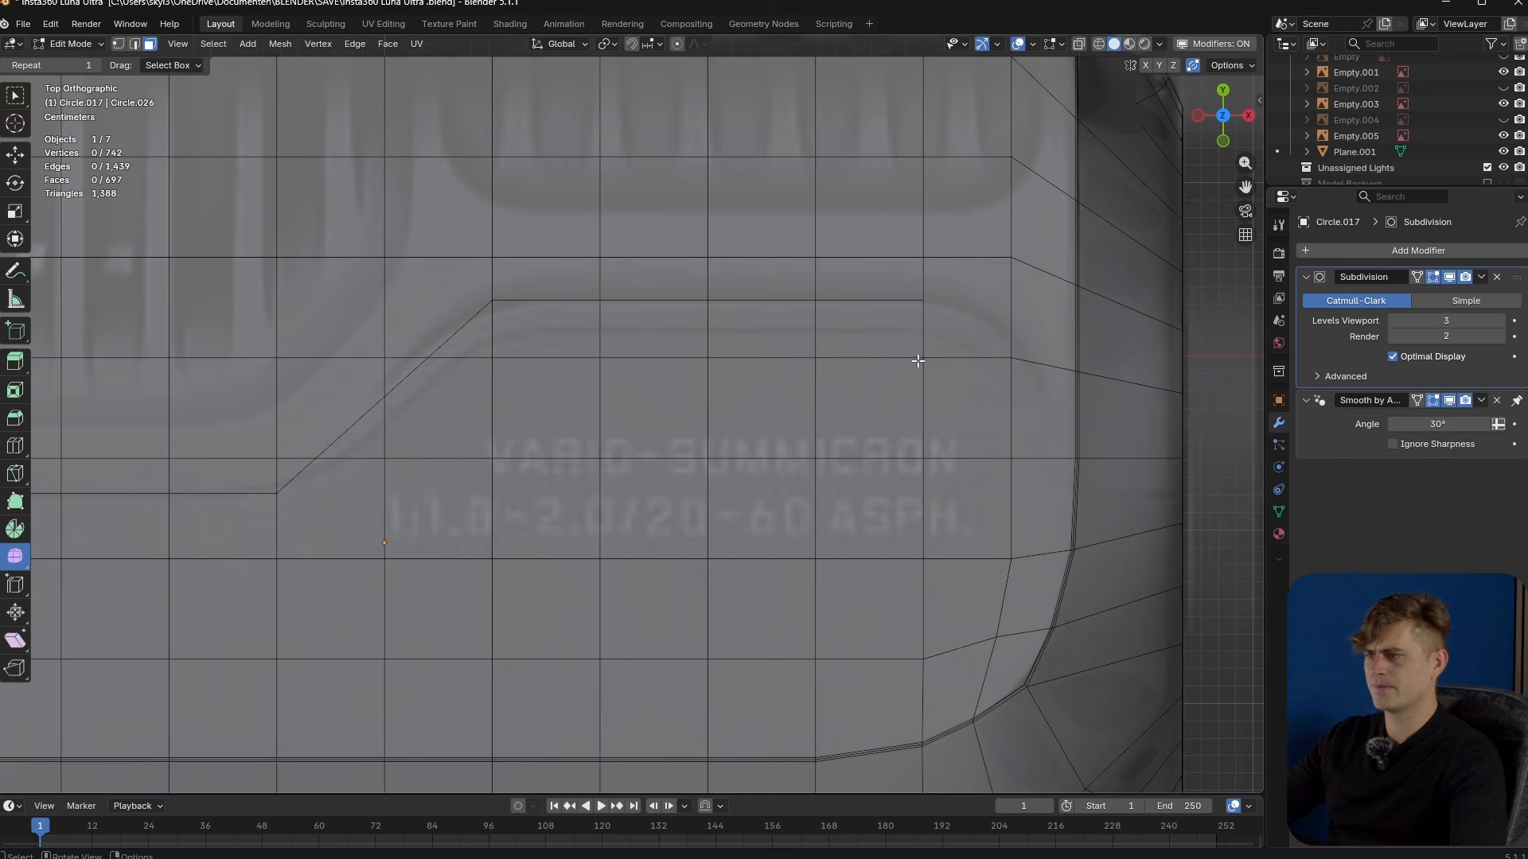
key(k)
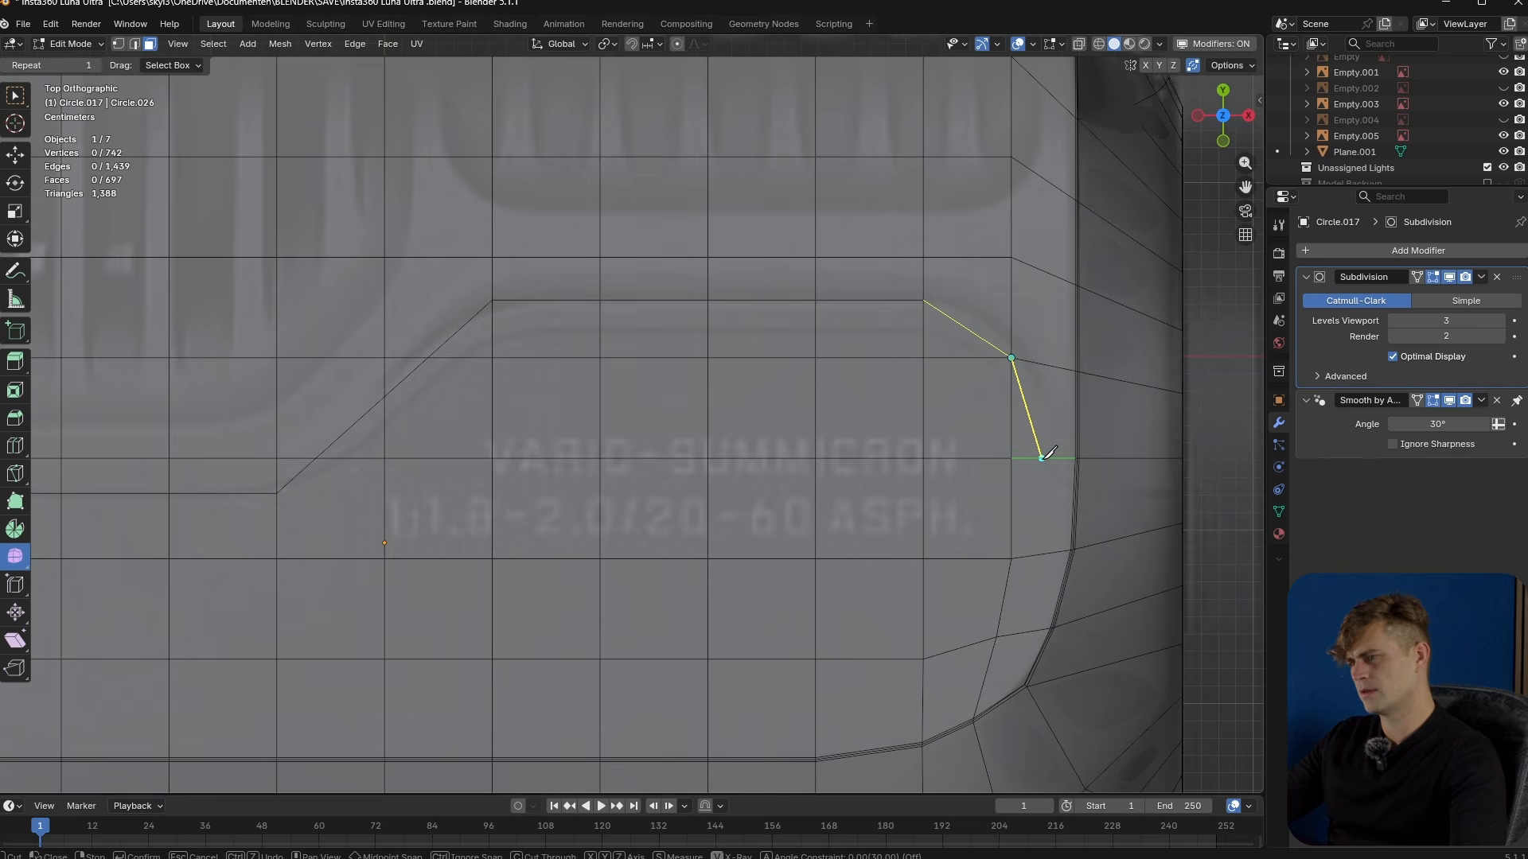
click(1043, 457)
key(Return)
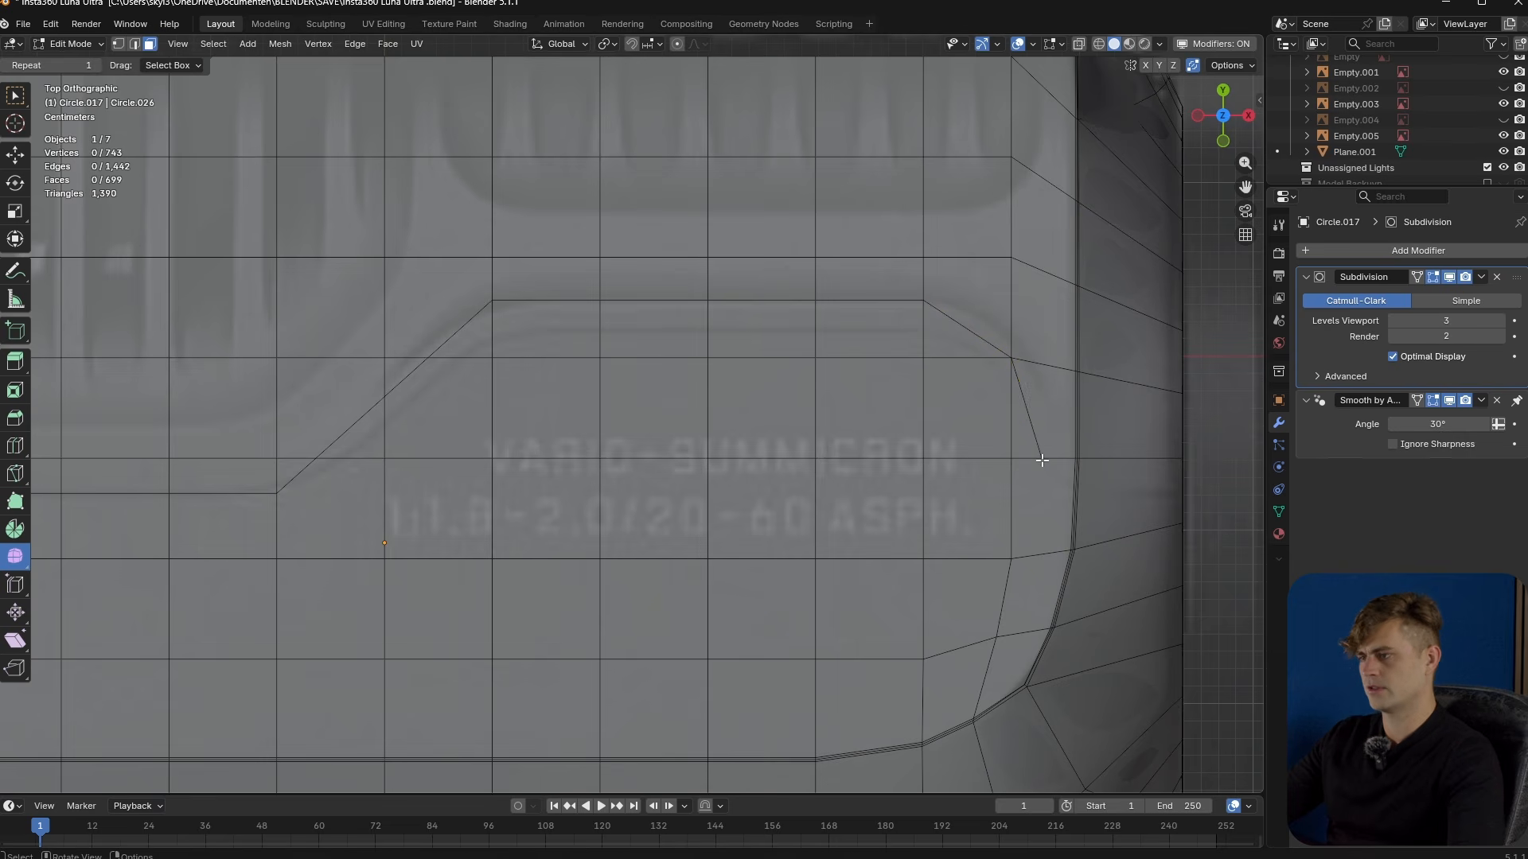
- Knife-cut from the end of the seam's corner to the beveled panel border
scroll(829, 443, down, 7)
middle_drag(829, 443, 816, 393)
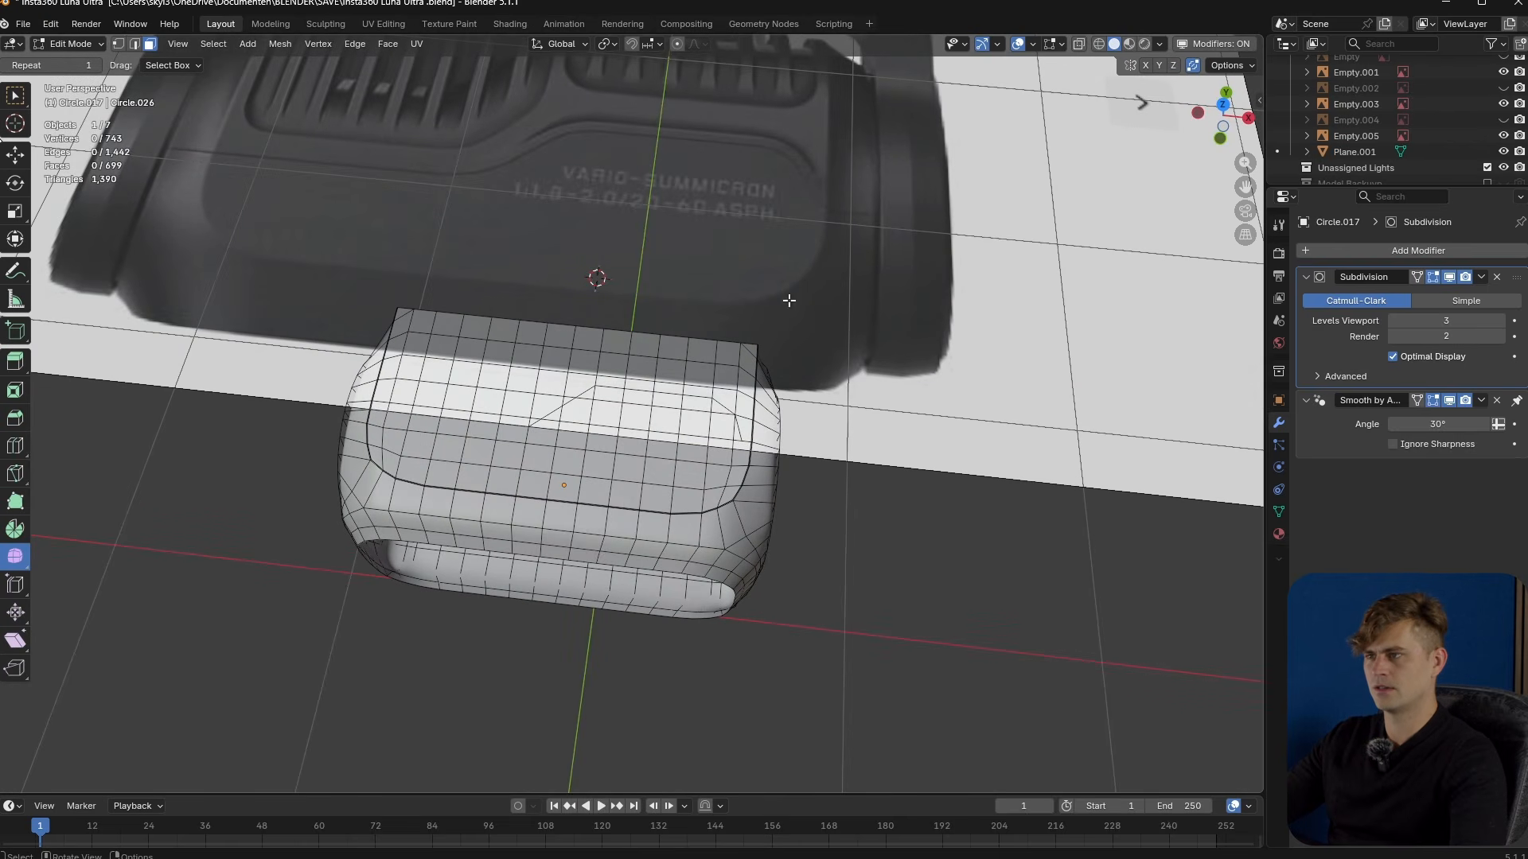
middle_drag(757, 473, 796, 454)
scroll(804, 452, up, 5)
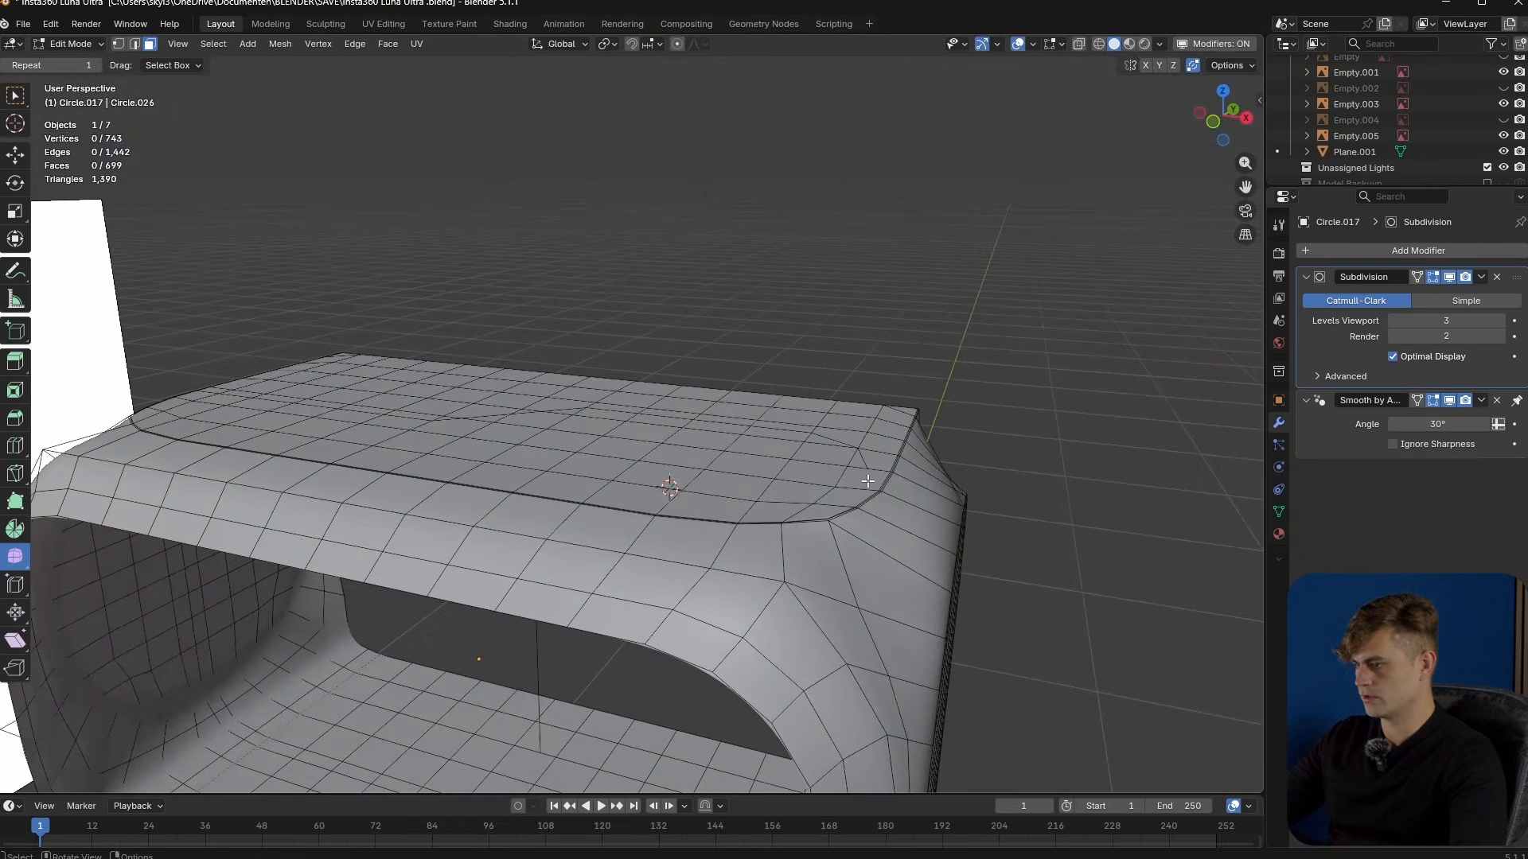
key(KP_7)
scroll(632, 396, up, 5)
key(k)
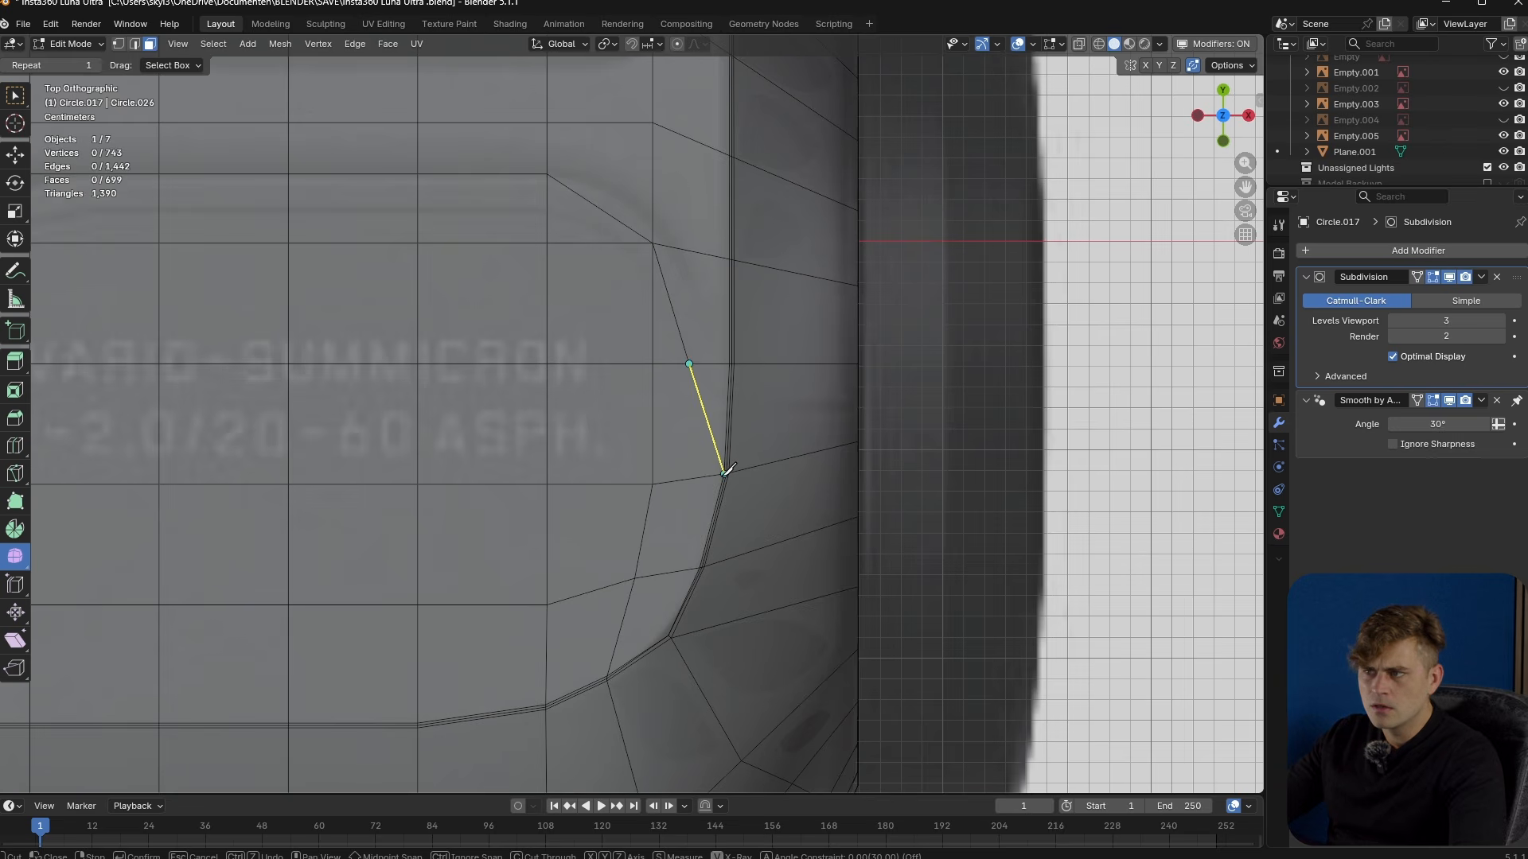
click(725, 474)
key(Return)
scroll(679, 473, down, 3)
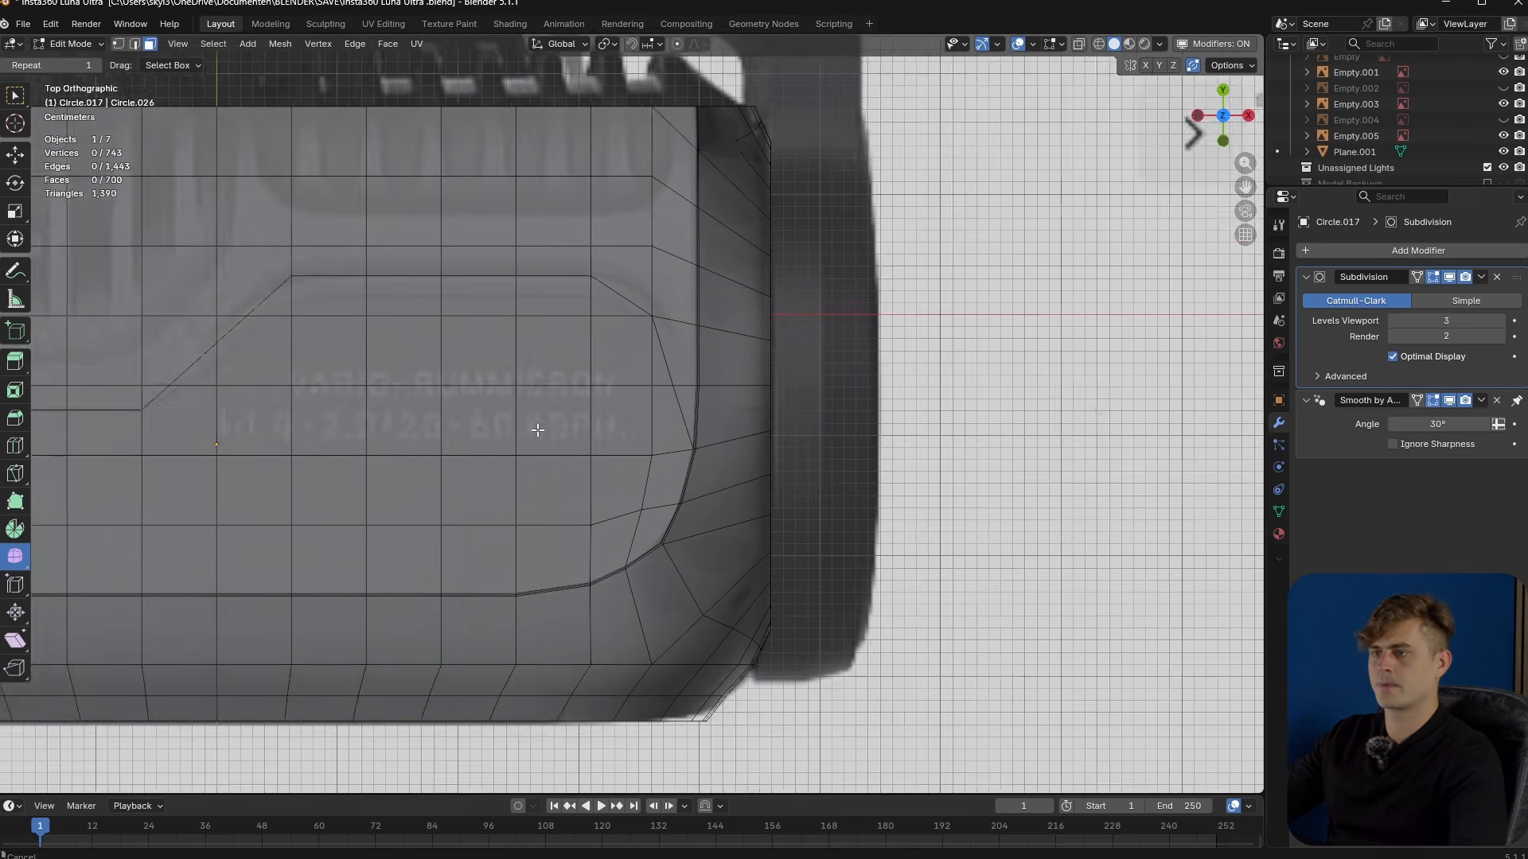
- Select the full seam edge path across the top panel up to its beveled border, and rip it apart in place
shift+middle_drag(580, 439, 595, 462)
middle_drag(482, 472, 556, 449)
middle_drag(539, 603, 434, 646)
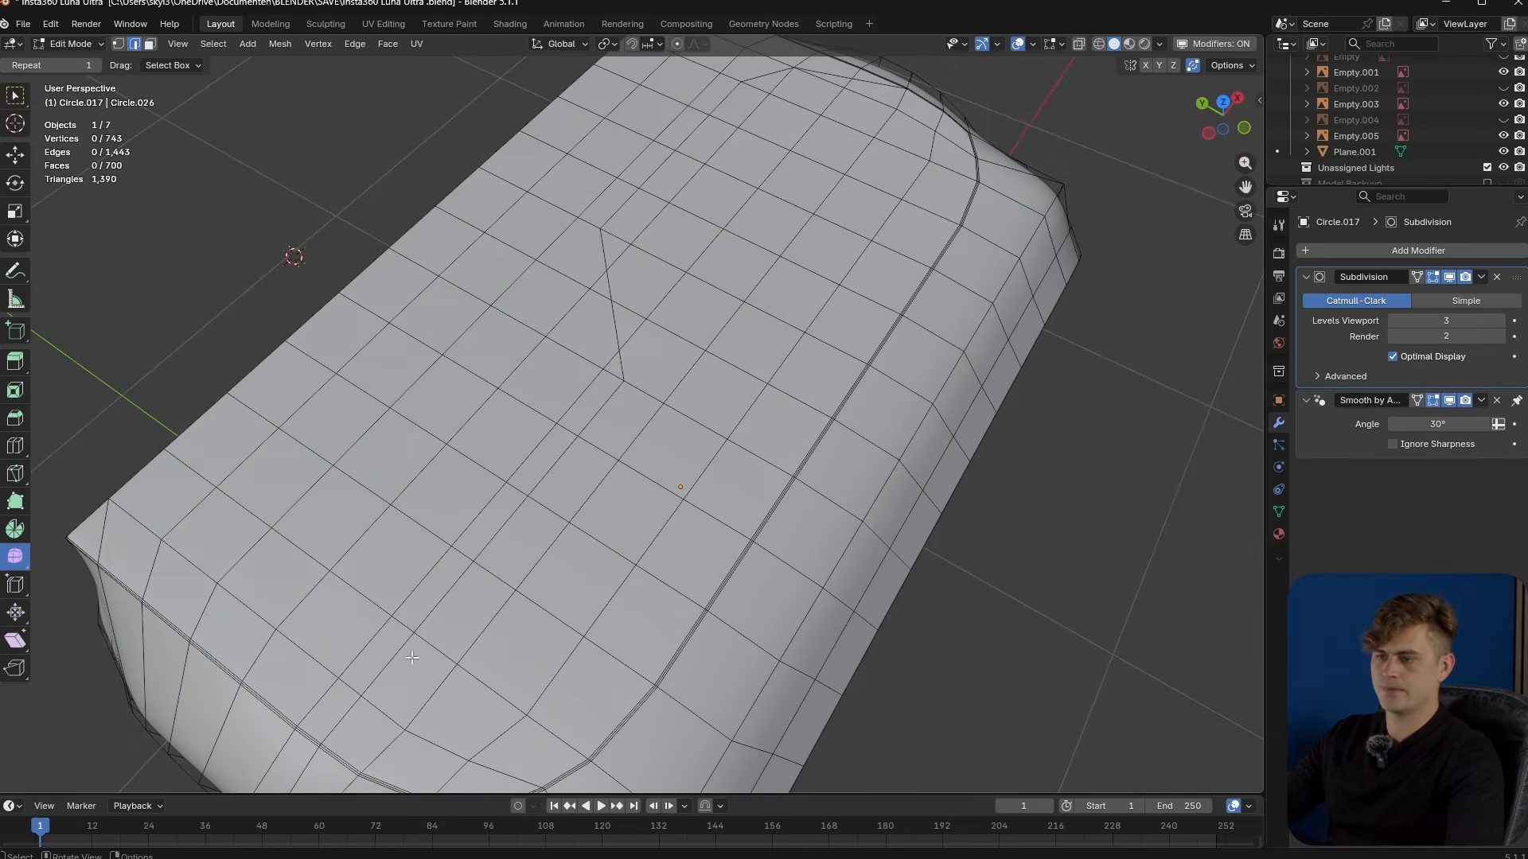
ctrl+click(616, 376)
ctrl+click(605, 230)
ctrl+click(740, 85)
middle_drag(740, 84, 685, 295)
shift+click(719, 285)
shift+click(756, 299)
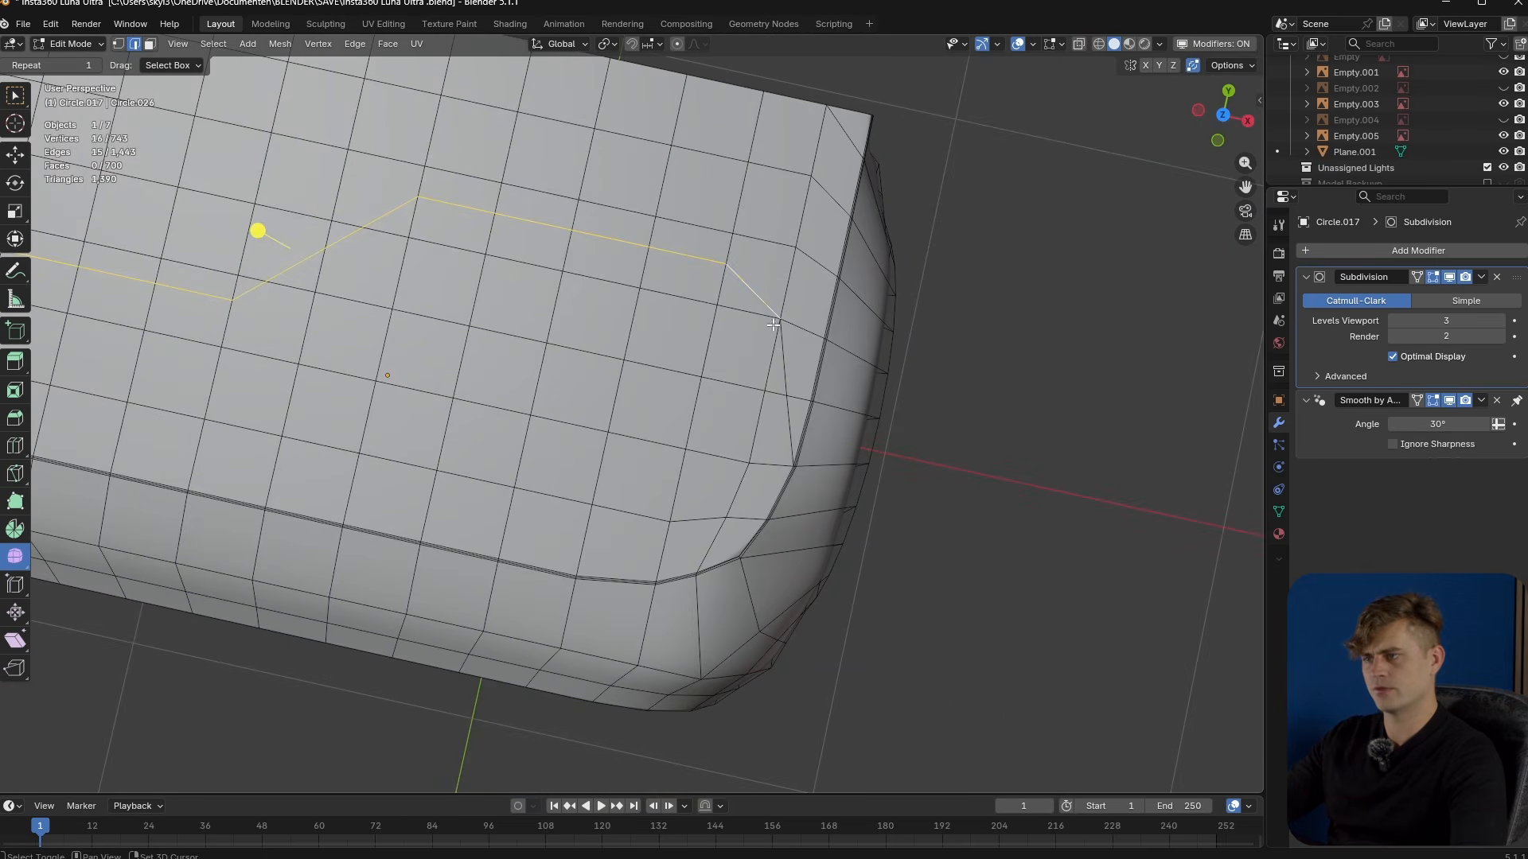
shift+click(790, 429)
key(shift+d)
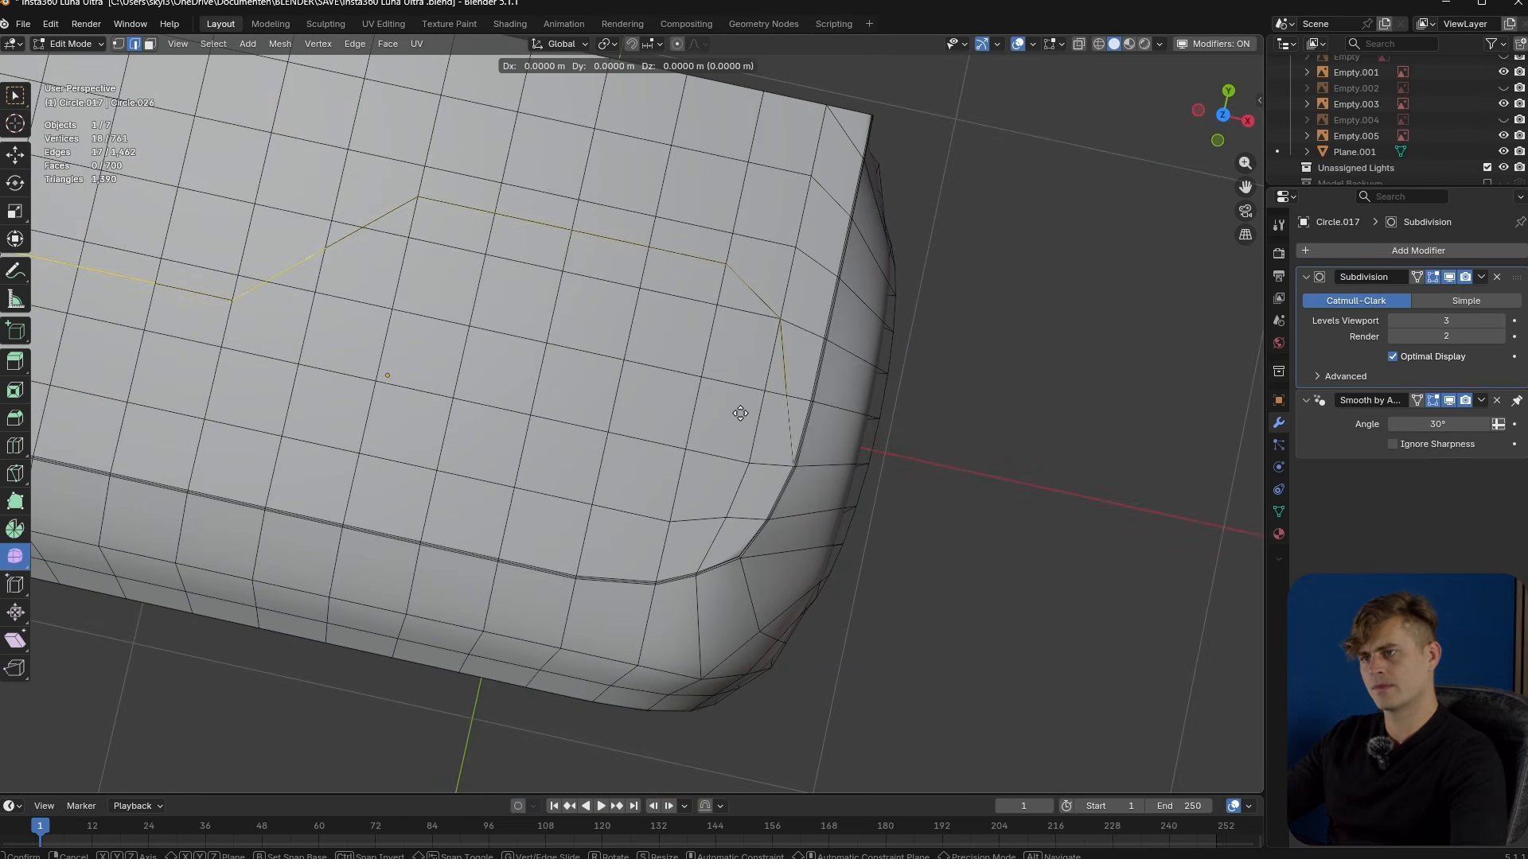
right_click(737, 430)
- Move the ripped seam edges slightly along Y to open a narrow gap, and check the smoothed housing
middle_drag(737, 430, 603, 390)
key(g)
key(y)
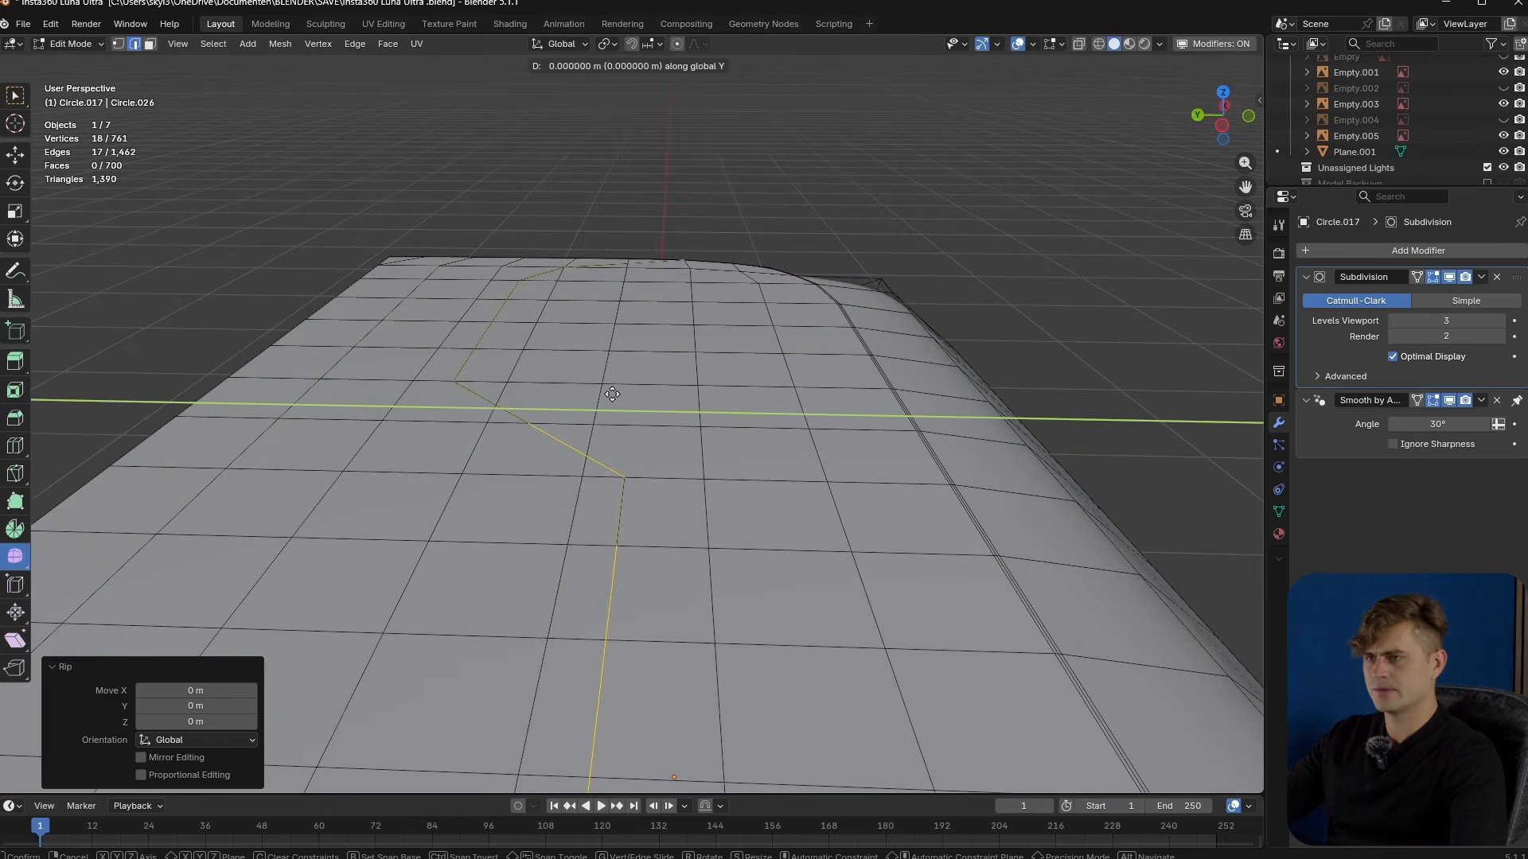
click(629, 395)
middle_drag(631, 395, 894, 465)
key(Tab)
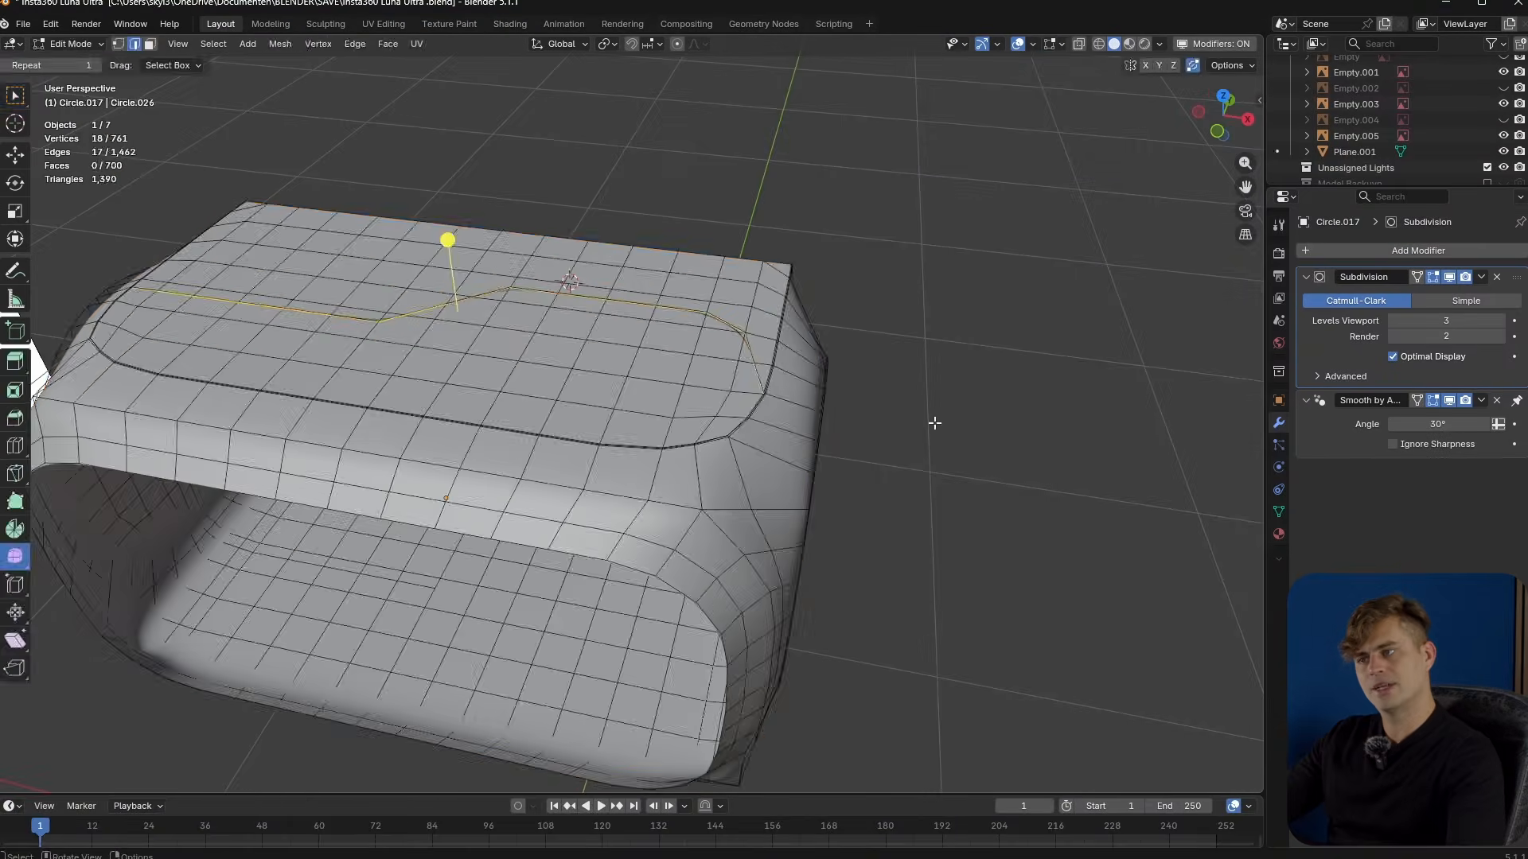
key(Tab)
middle_drag(923, 419, 1125, 441)
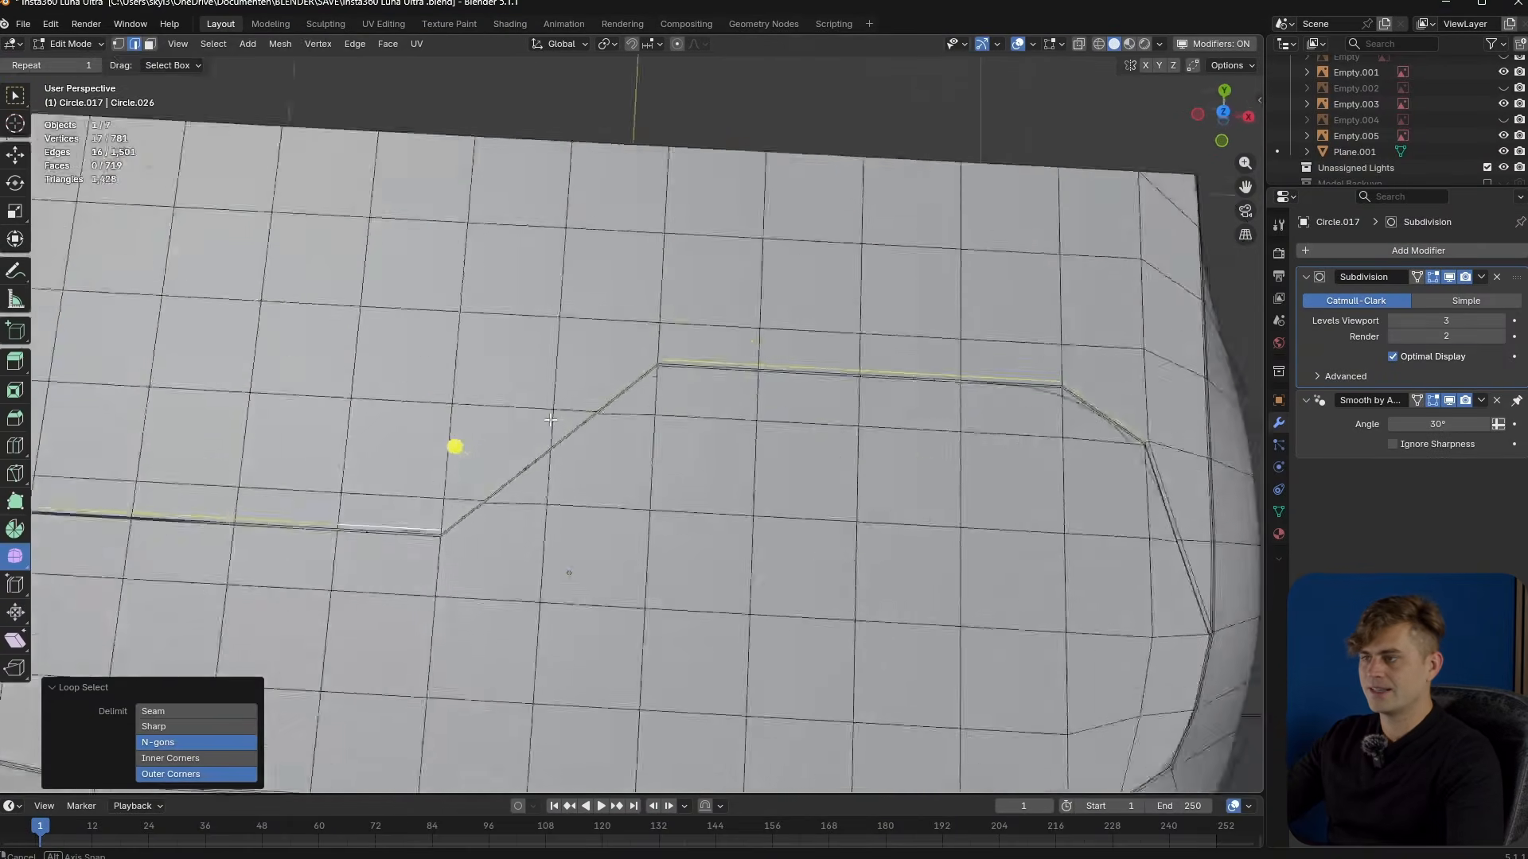
- Bevel the ripped seam edge path across the top panel with one segment, offset about 0.0014 m
middle_drag(550, 420, 755, 358)
scroll(755, 357, up, 5)
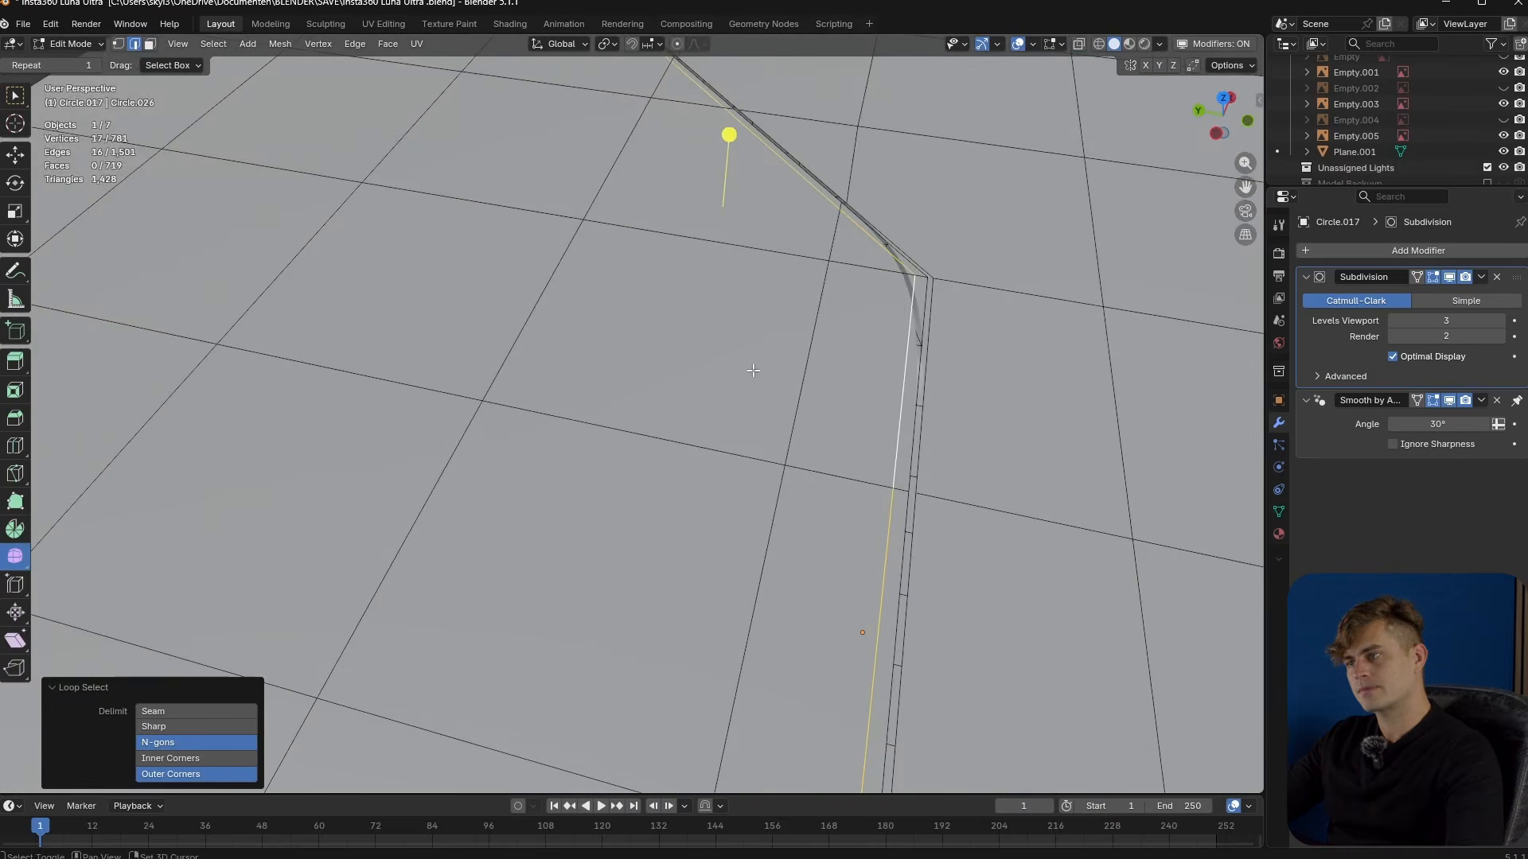
key(g)
right_click(540, 325)
middle_drag(540, 324, 778, 374)
key(ctrl+b)
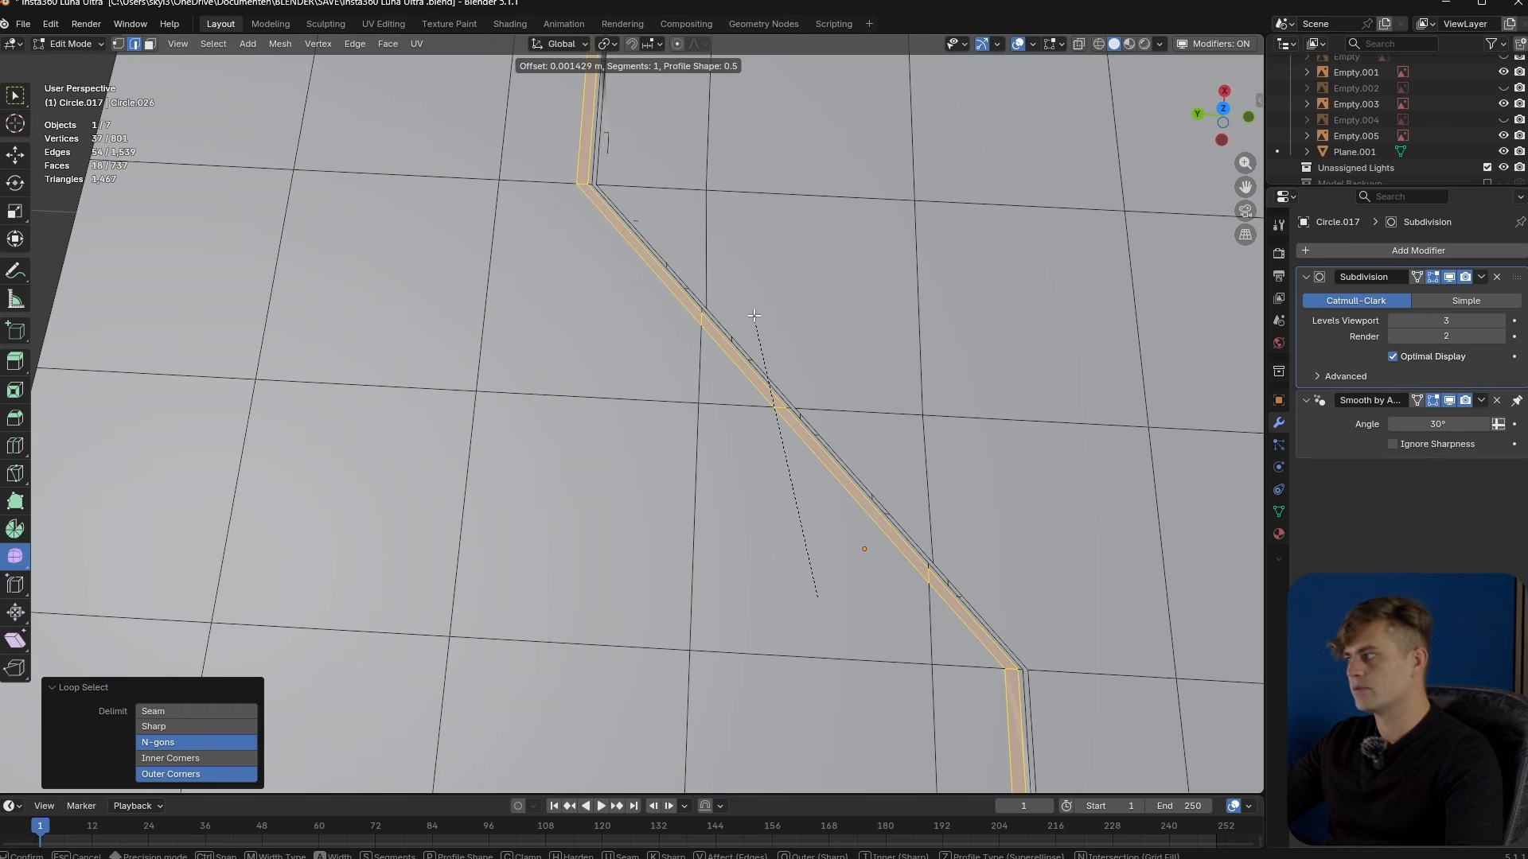
key(Escape)
key(KP_7)
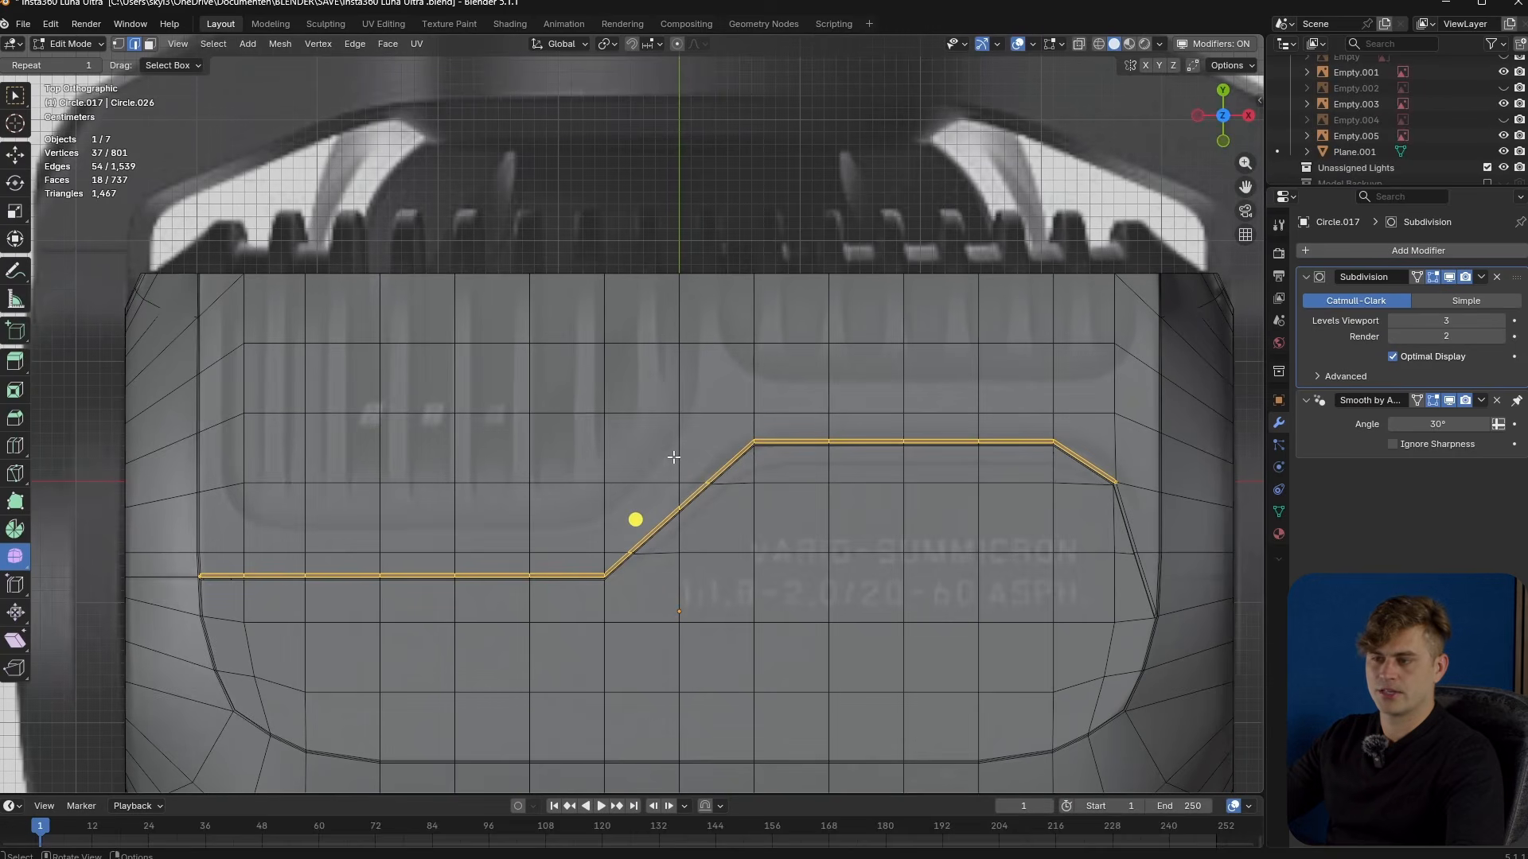
- Slide the bevel's outer edge loop onto the neighbouring grid edges with factor 1, merging the overlapping vertices
alt+click(580, 567)
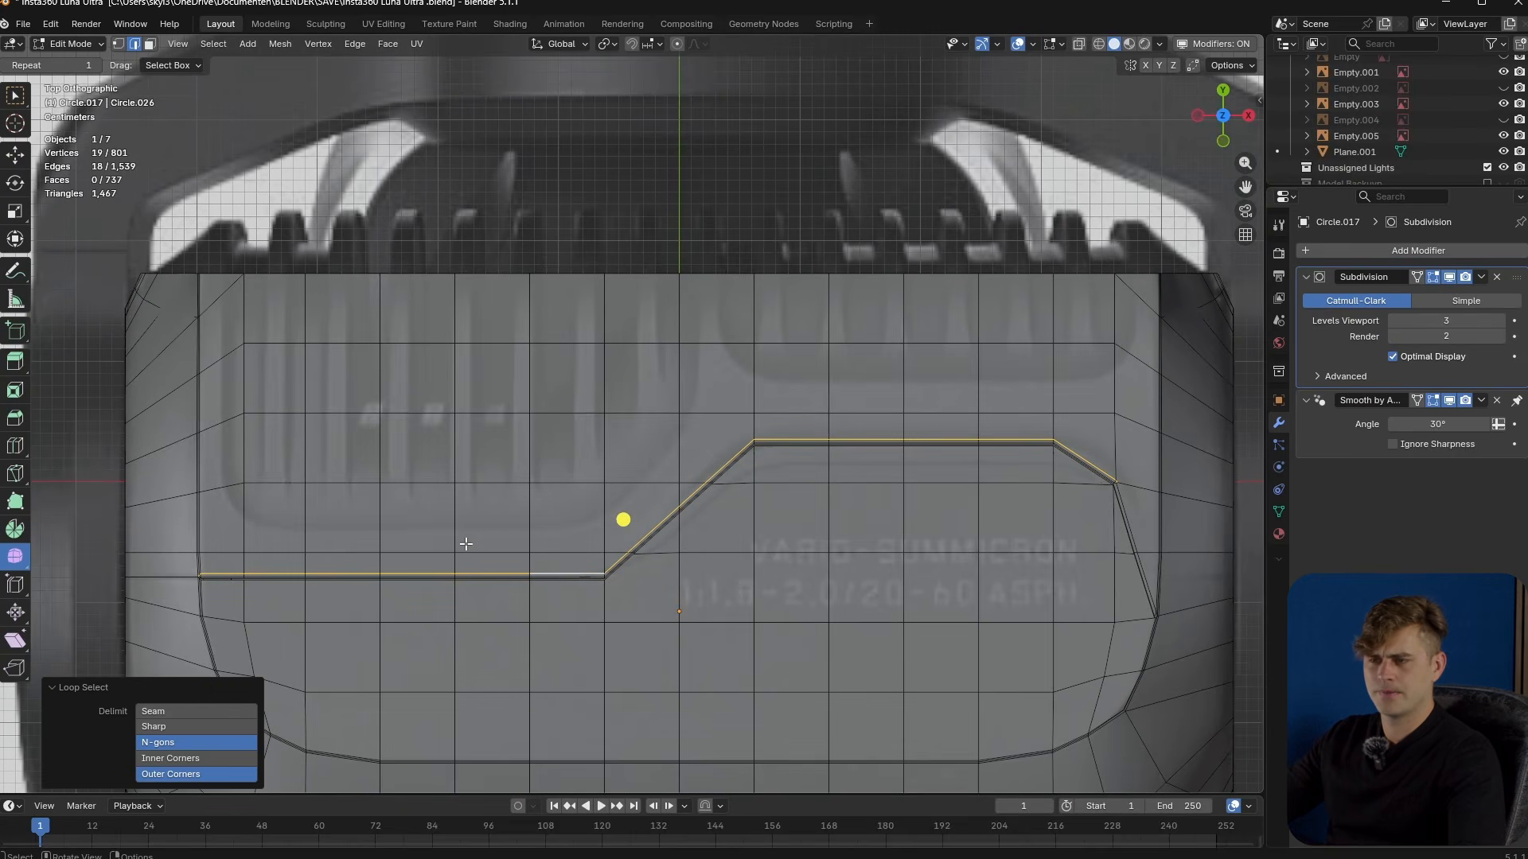
key(g)
key(g)
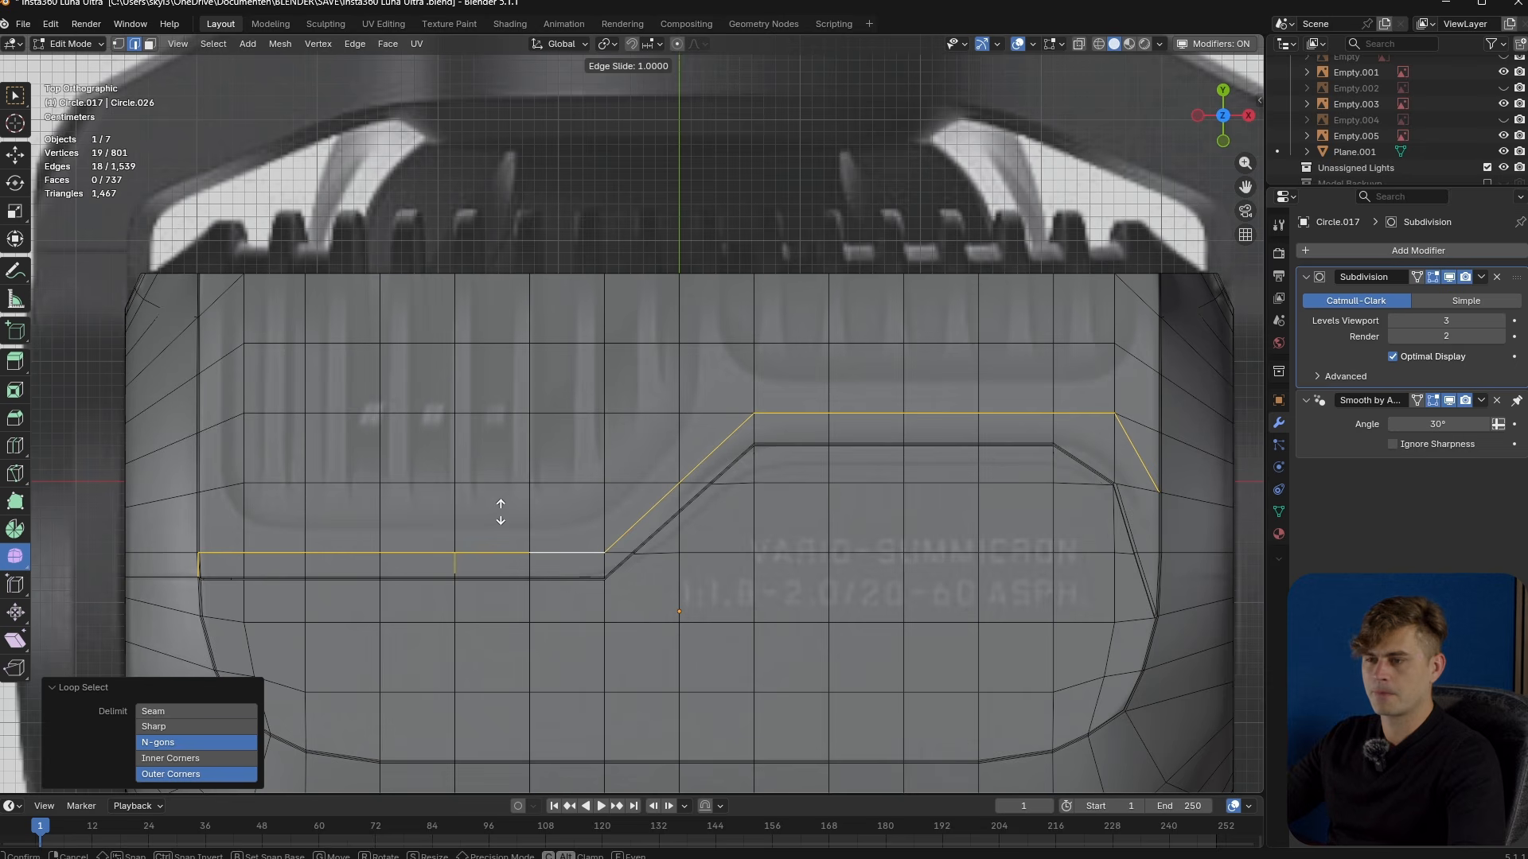
click(500, 511)
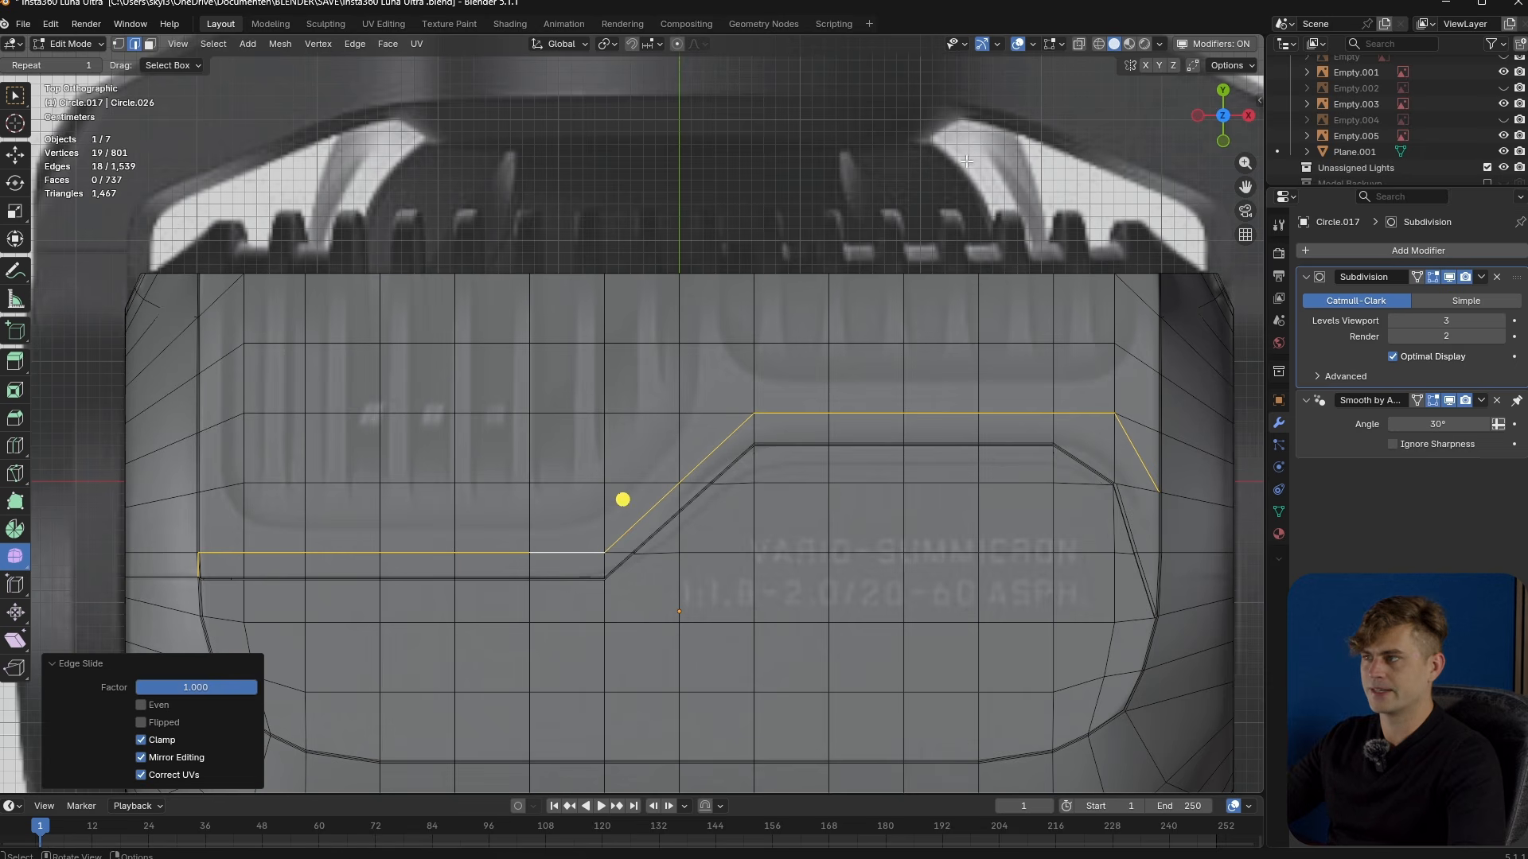
key(g)
key(g)
click(888, 388)
- Slide the merged edge loop a further 0.302 away from the seam, toward the grooved recesses
key(g)
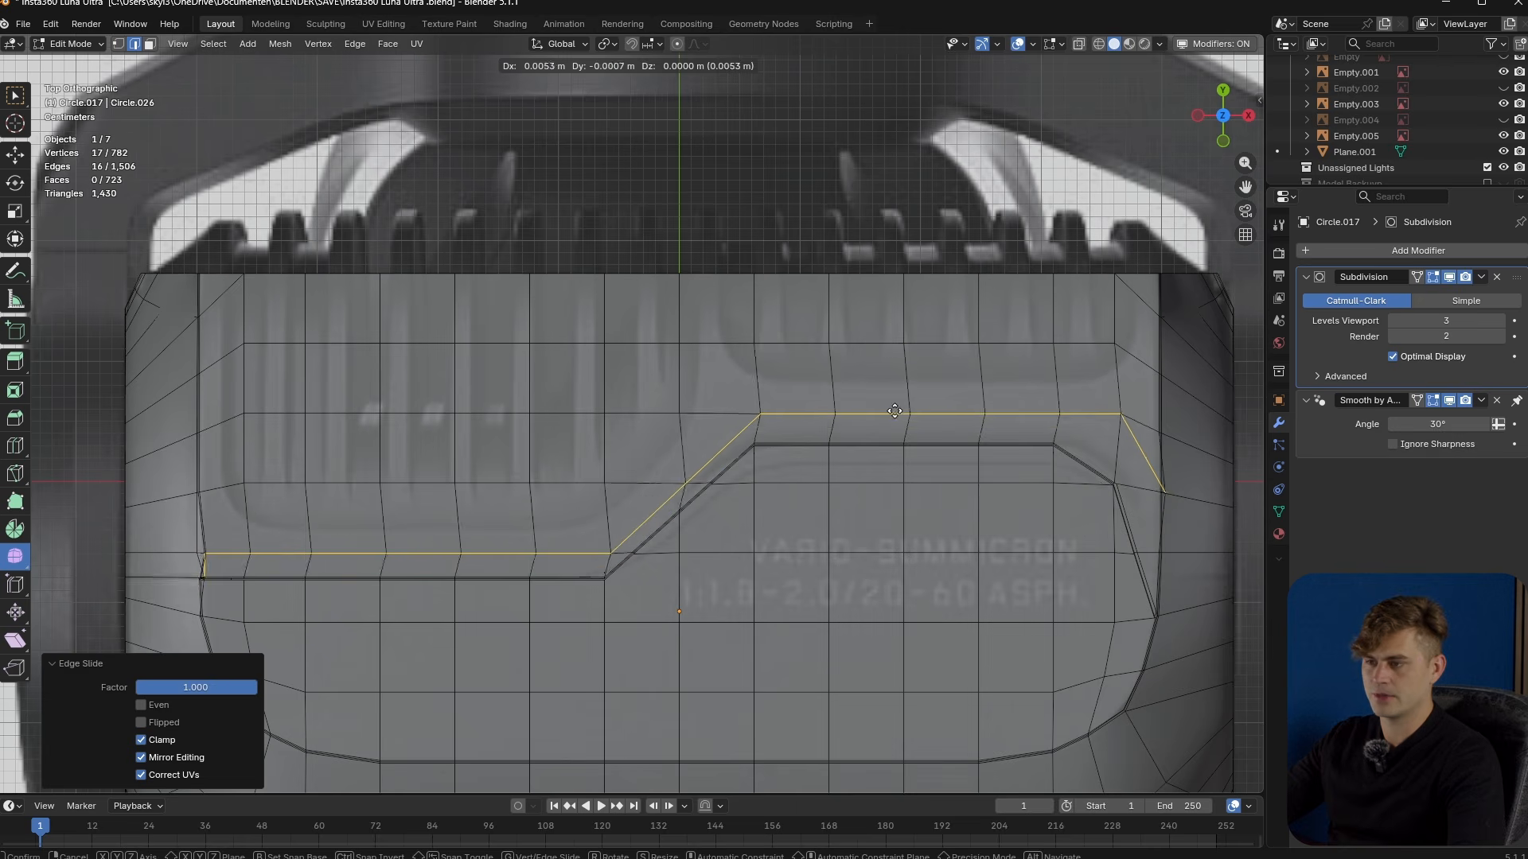
key(g)
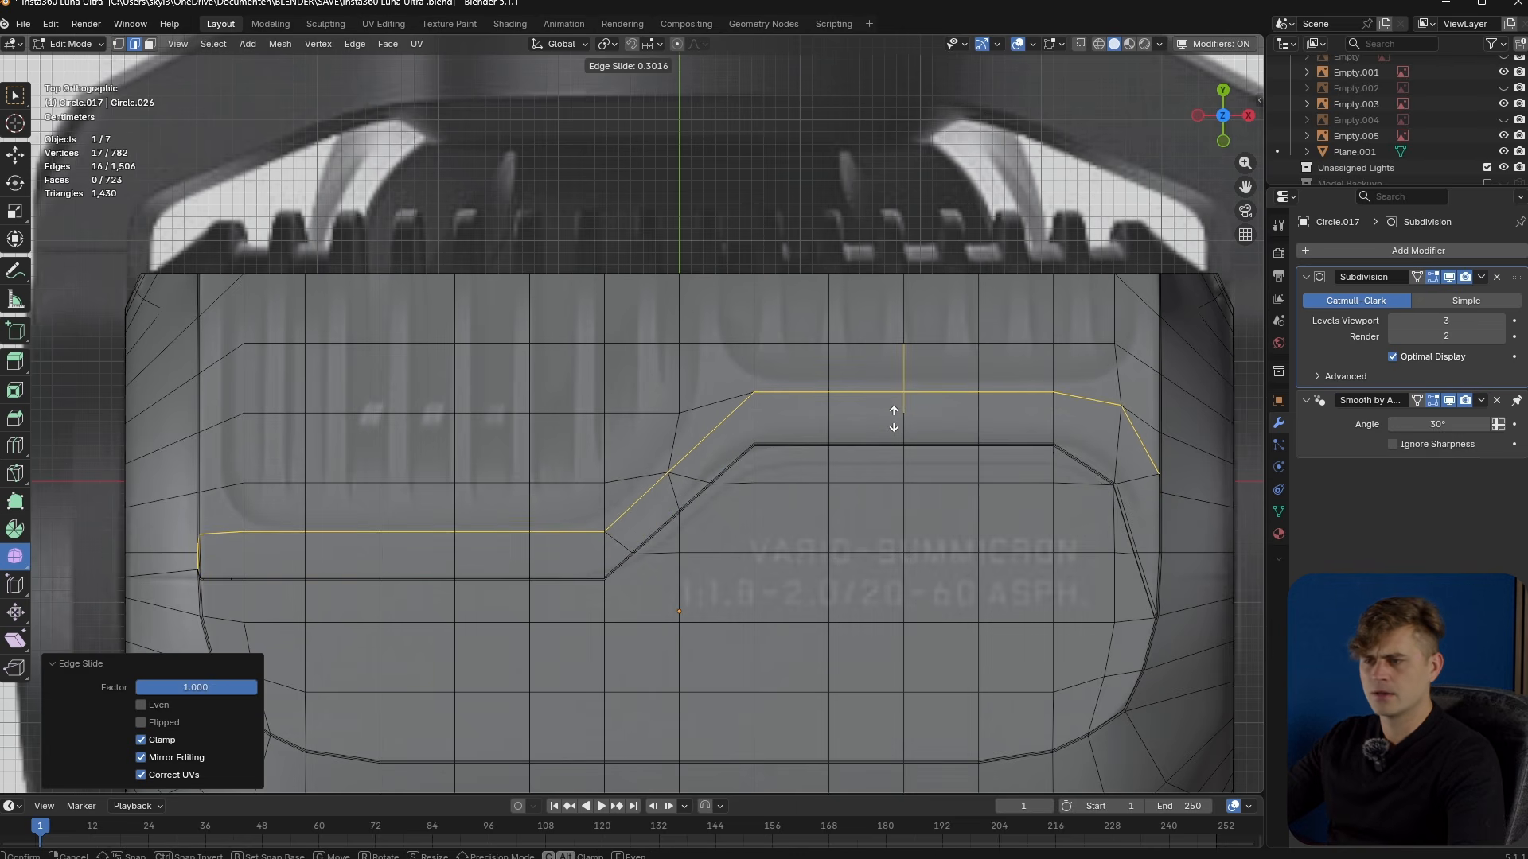
click(894, 419)
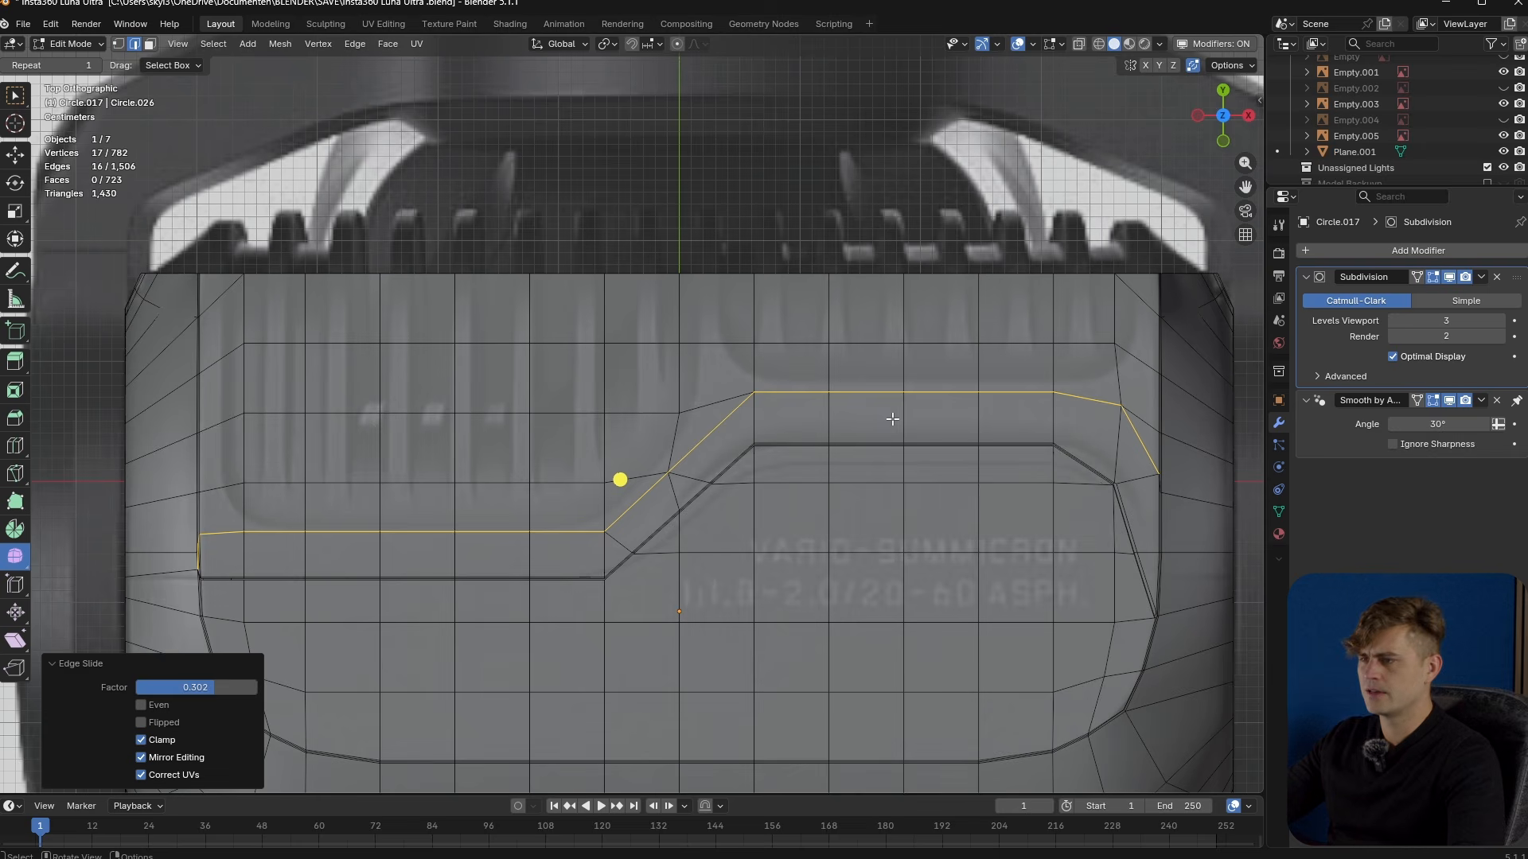
- Slide the two loop vertices beside the seam's diagonal outward toward the larger grooved recess, by about 0.29 and 0.26
scroll(692, 515, up, 3)
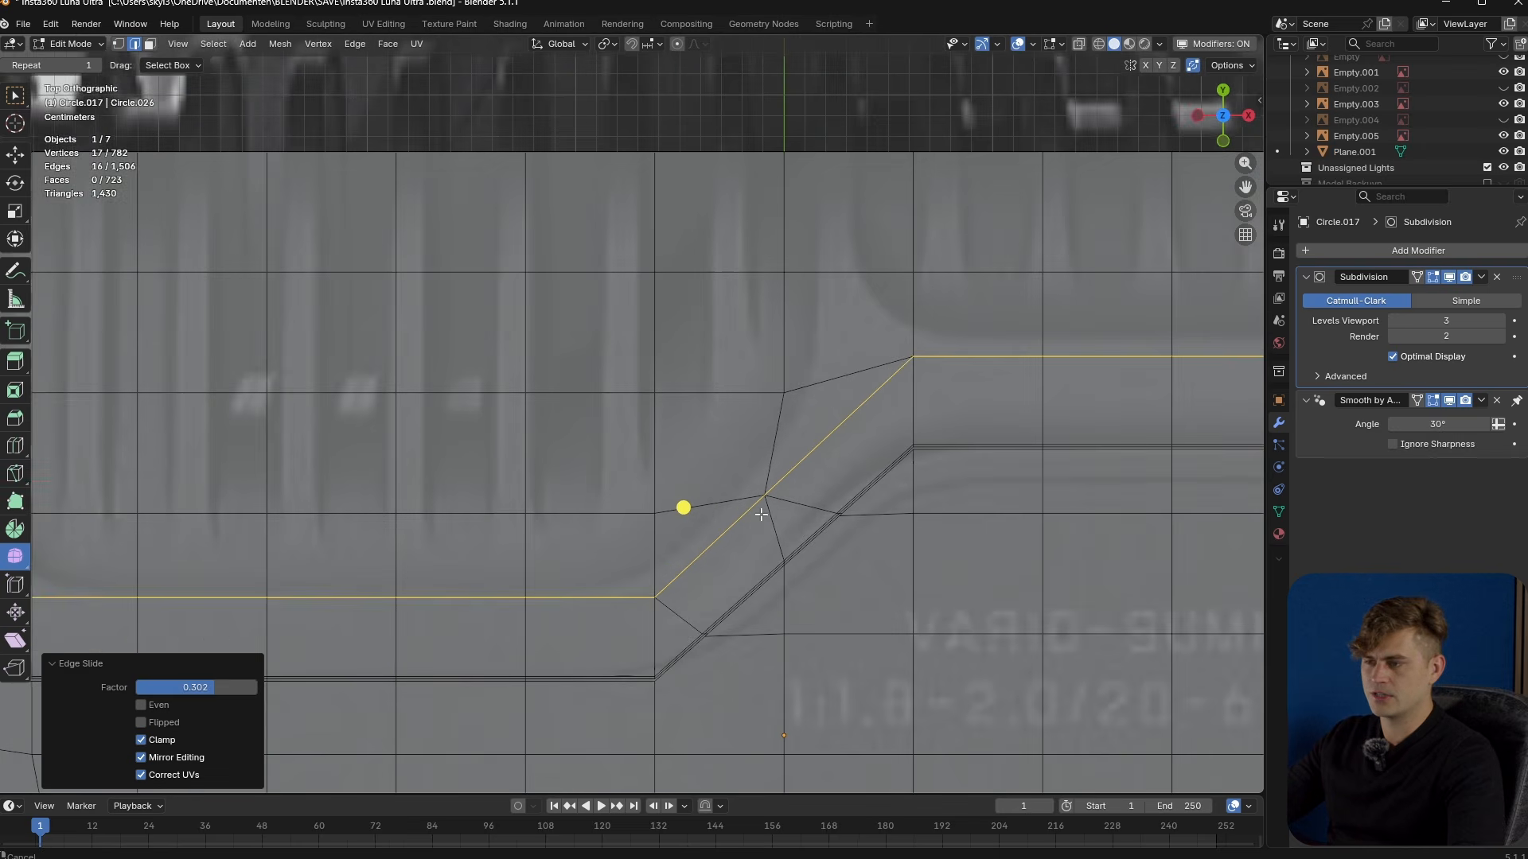
key(1)
click(659, 597)
key(g)
key(g)
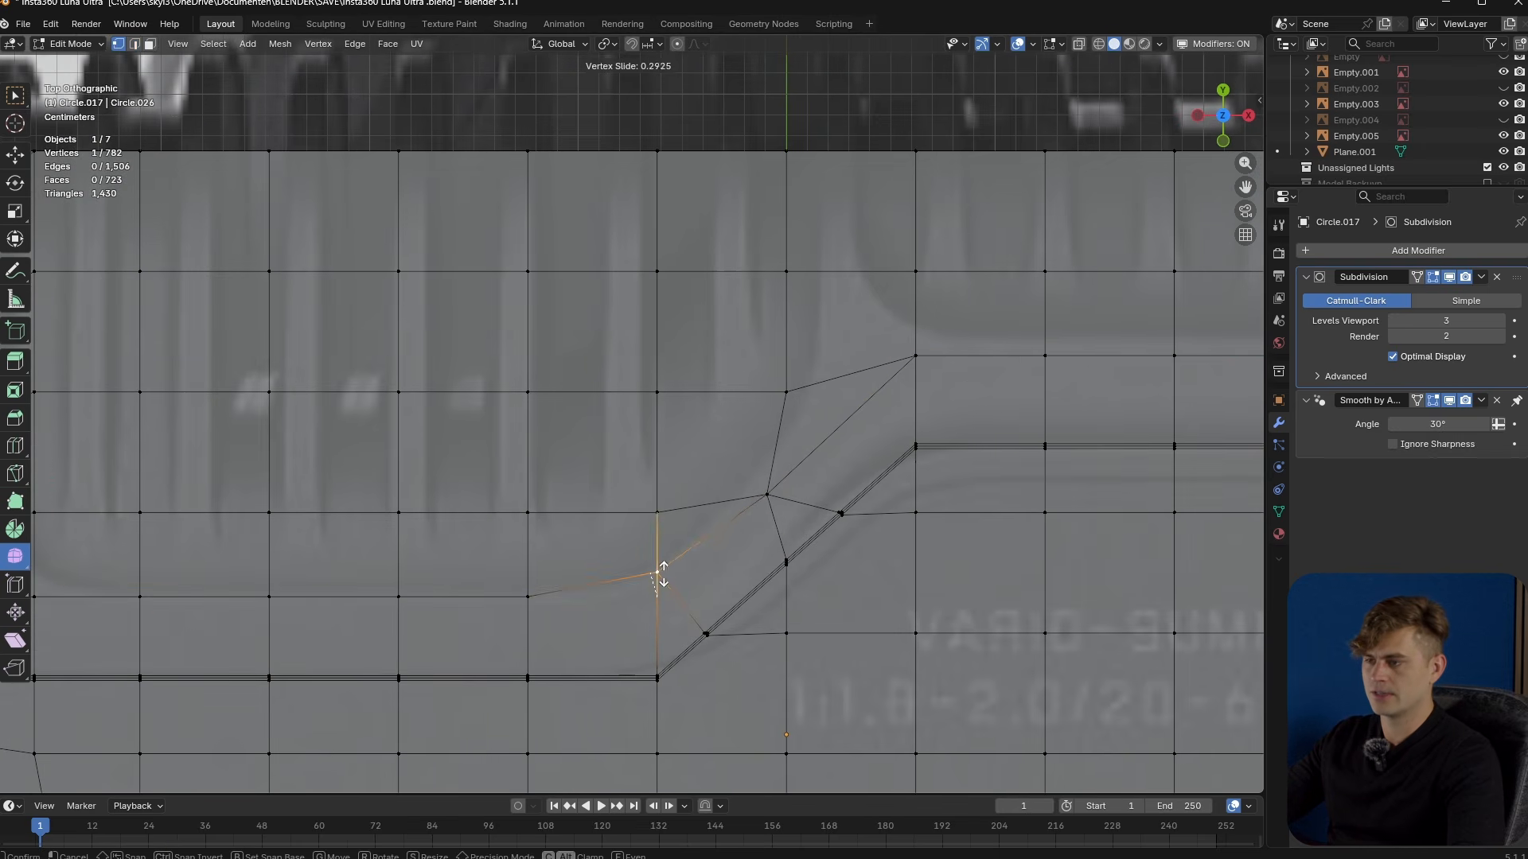
click(659, 573)
click(767, 494)
key(g)
key(g)
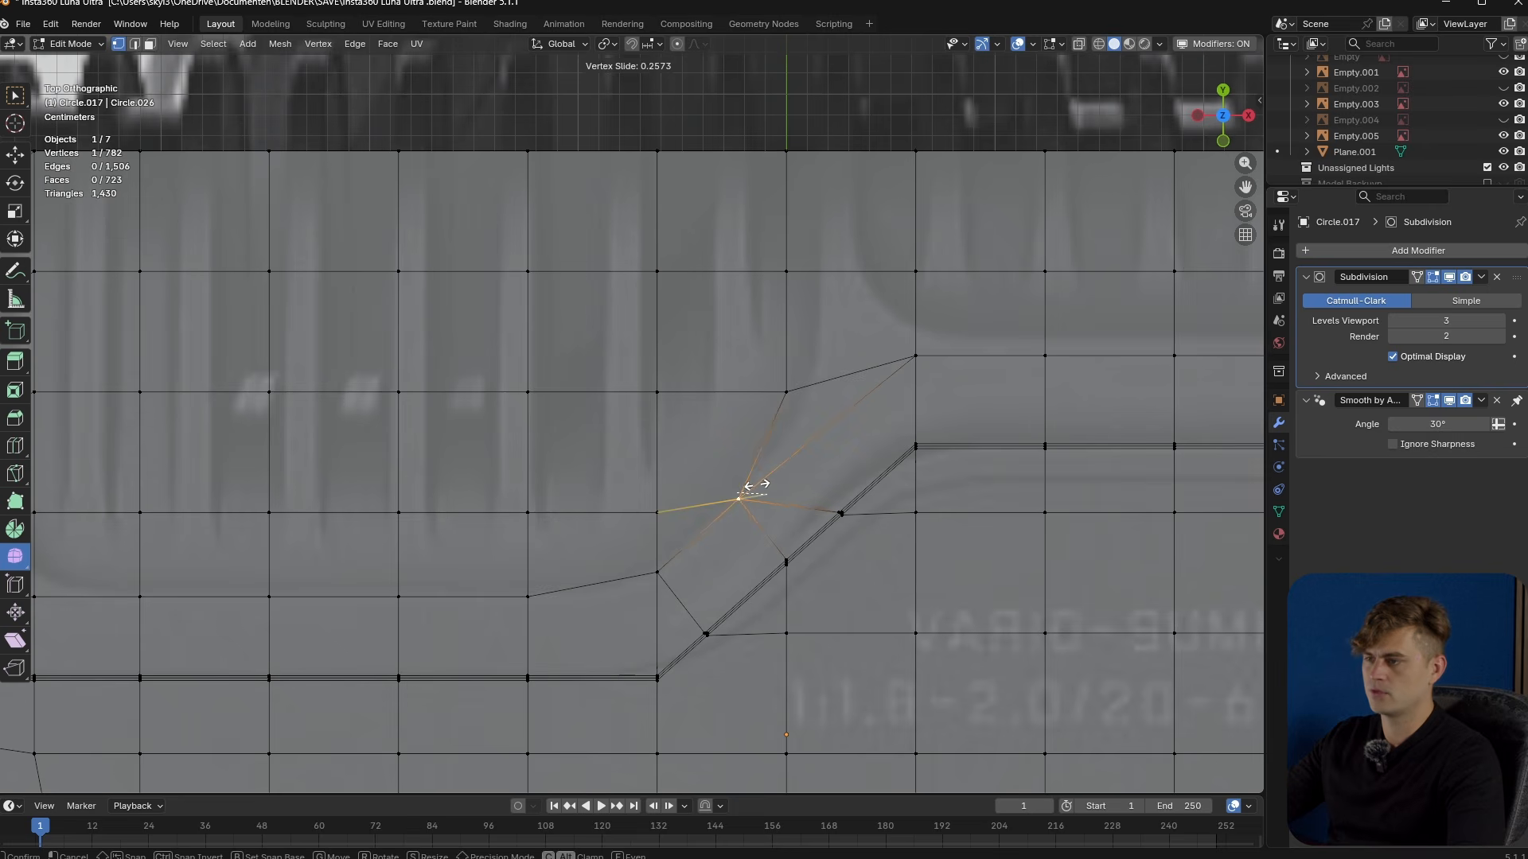
click(755, 486)
- Try to slide the vertices above the diagonal's upper end toward the larger grooved recess, up to the panel's edge
click(786, 391)
key(g)
key(g)
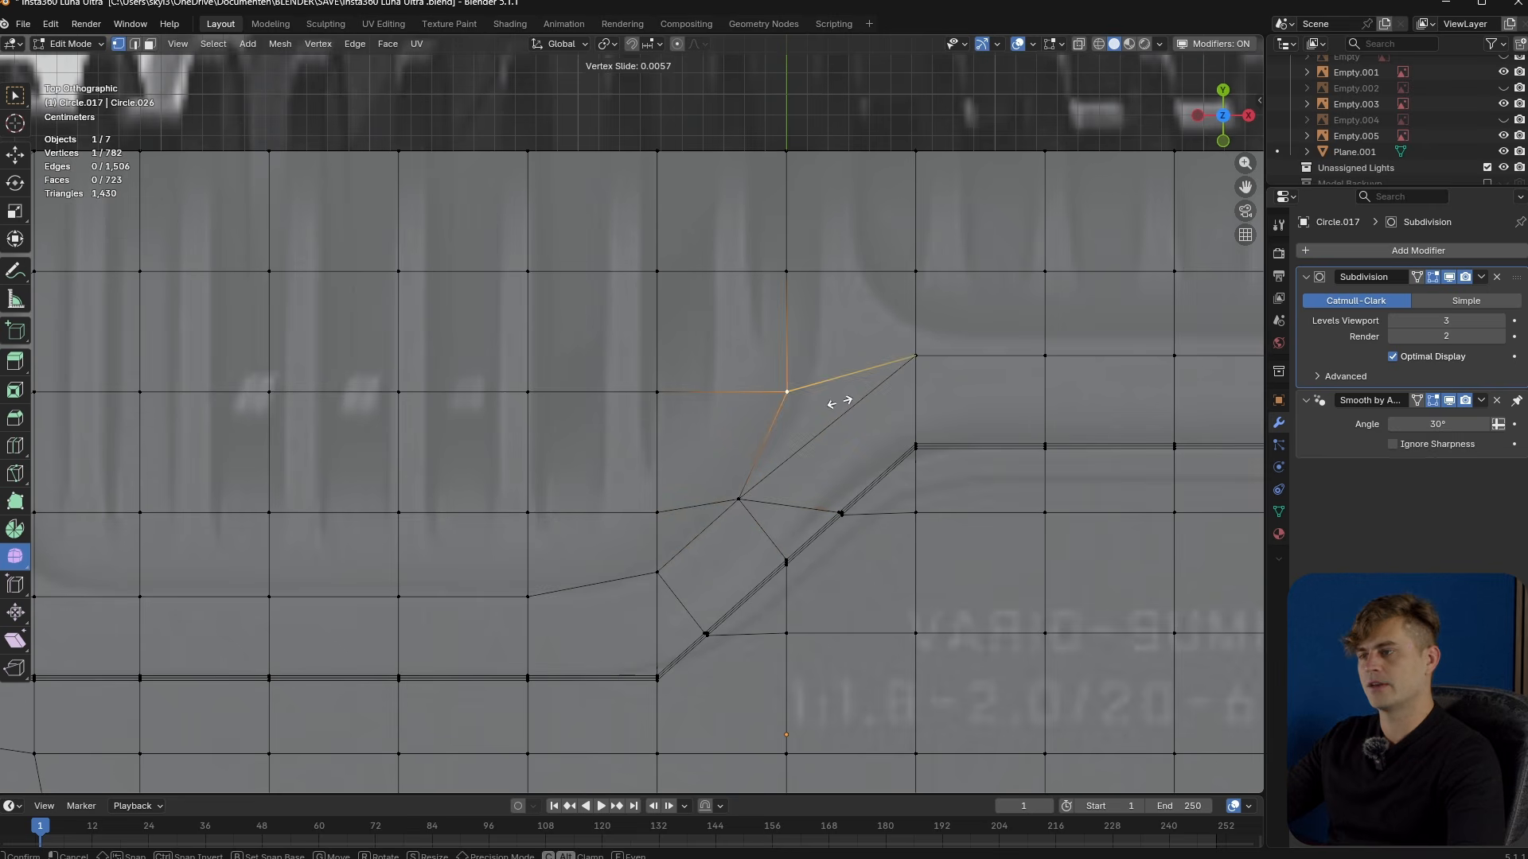
click(774, 393)
click(914, 356)
key(g)
key(g)
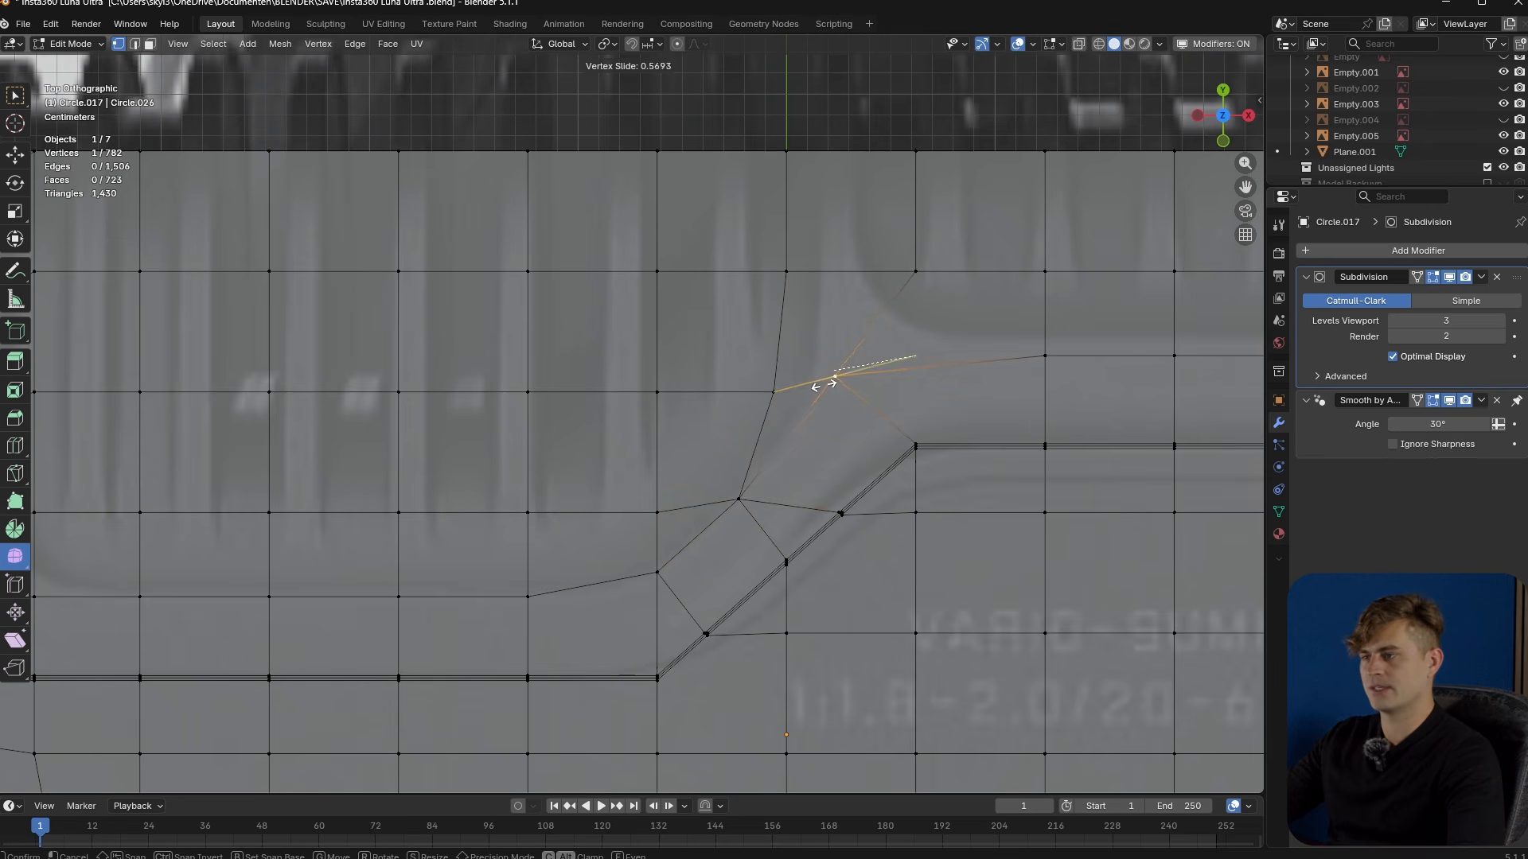
click(806, 389)
click(916, 273)
key(g)
key(g)
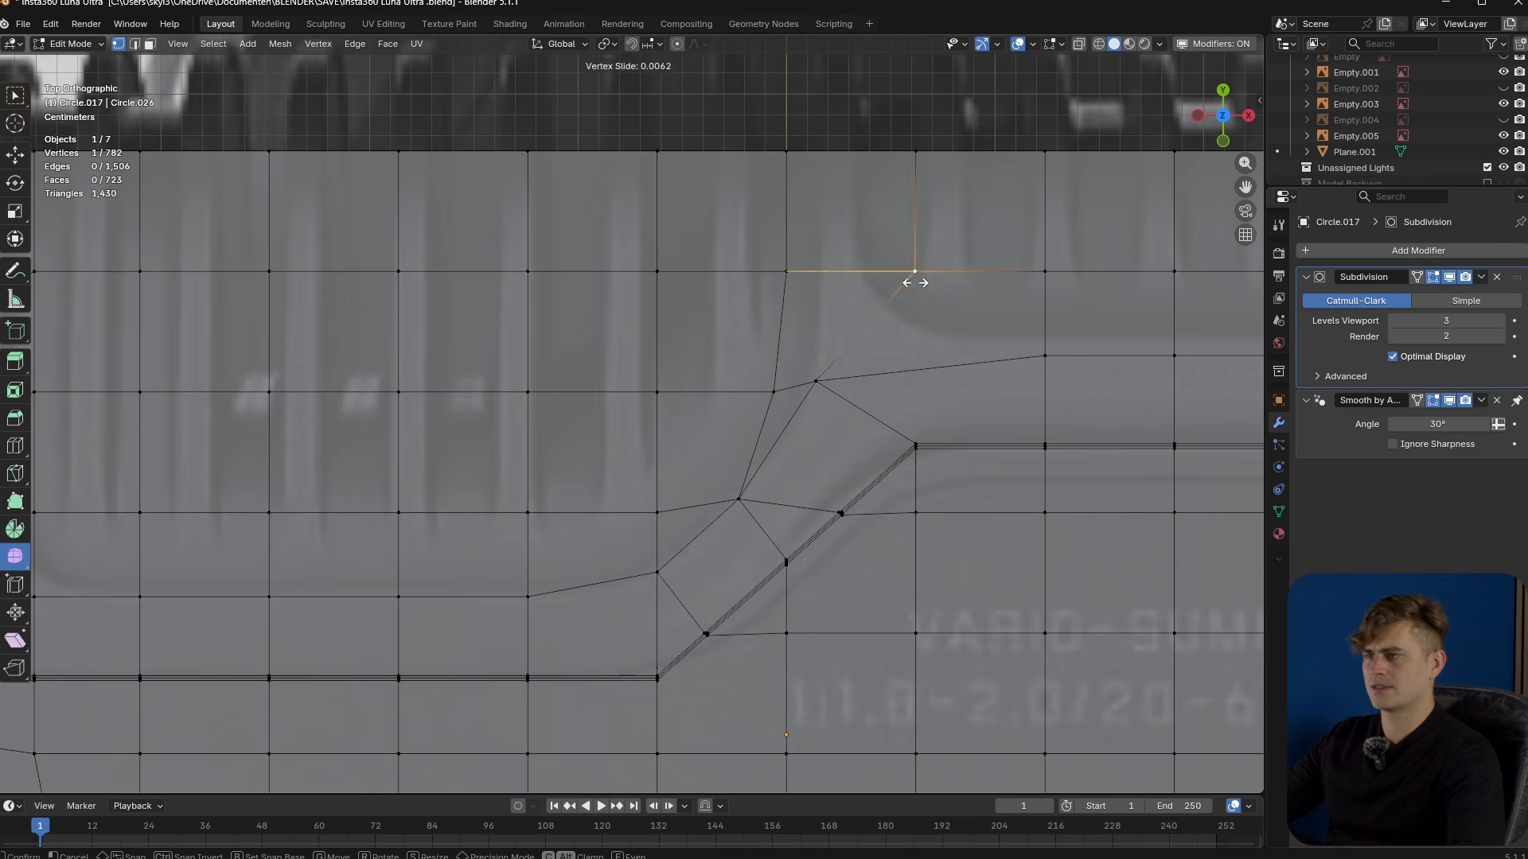
click(828, 288)
click(911, 161)
key(g)
key(g)
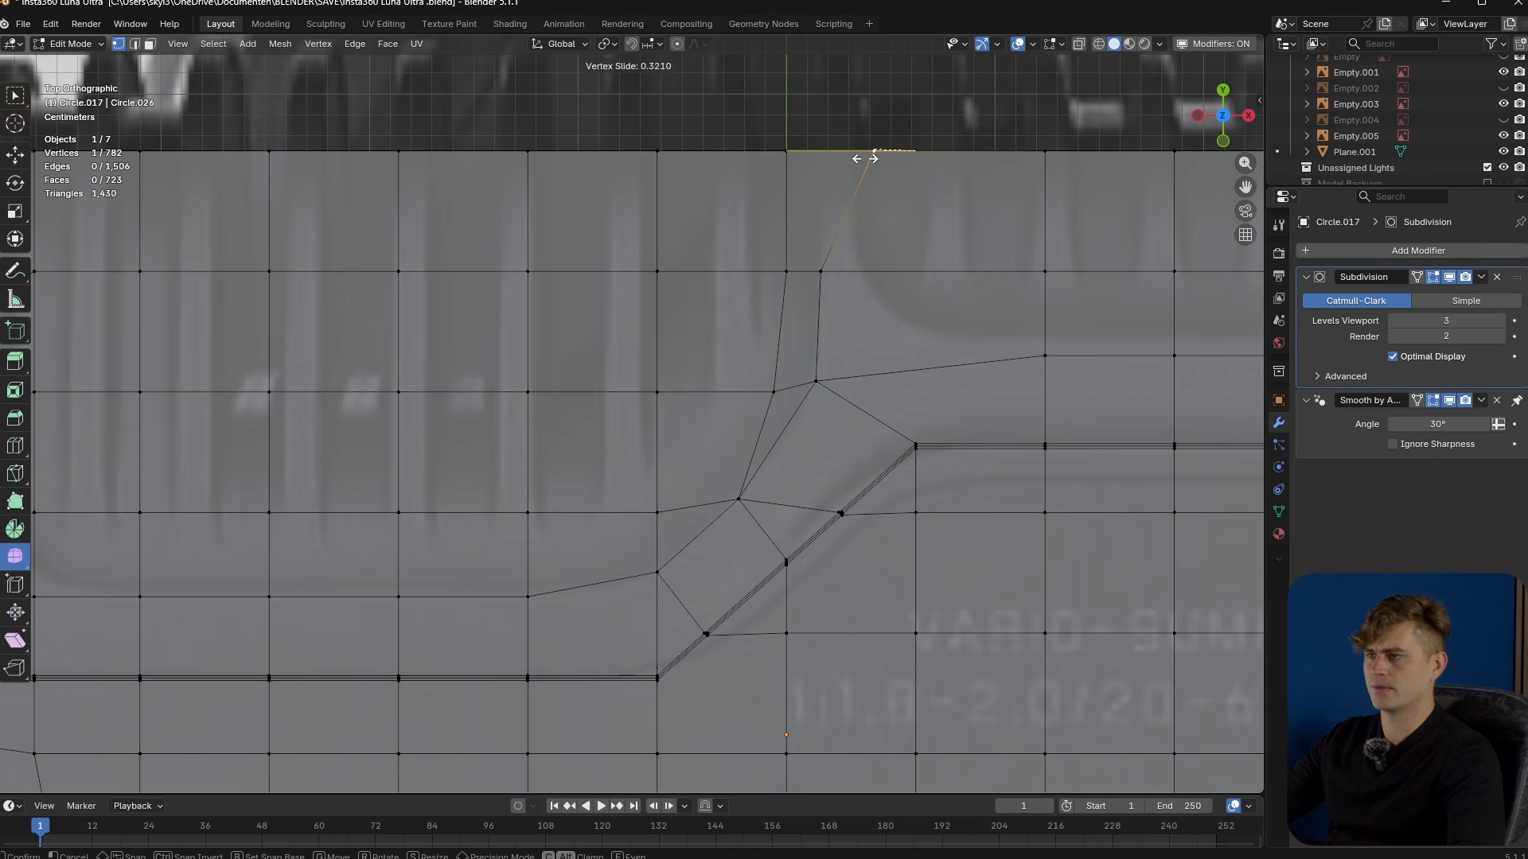
click(817, 157)
- Undo the last vertex slides above the diagonal's upper end
shift+middle_drag(896, 322, 800, 333)
key(ctrl+z)
key(ctrl+z)
key(ctrl+z)
key(ctrl+z)
key(ctrl+z)
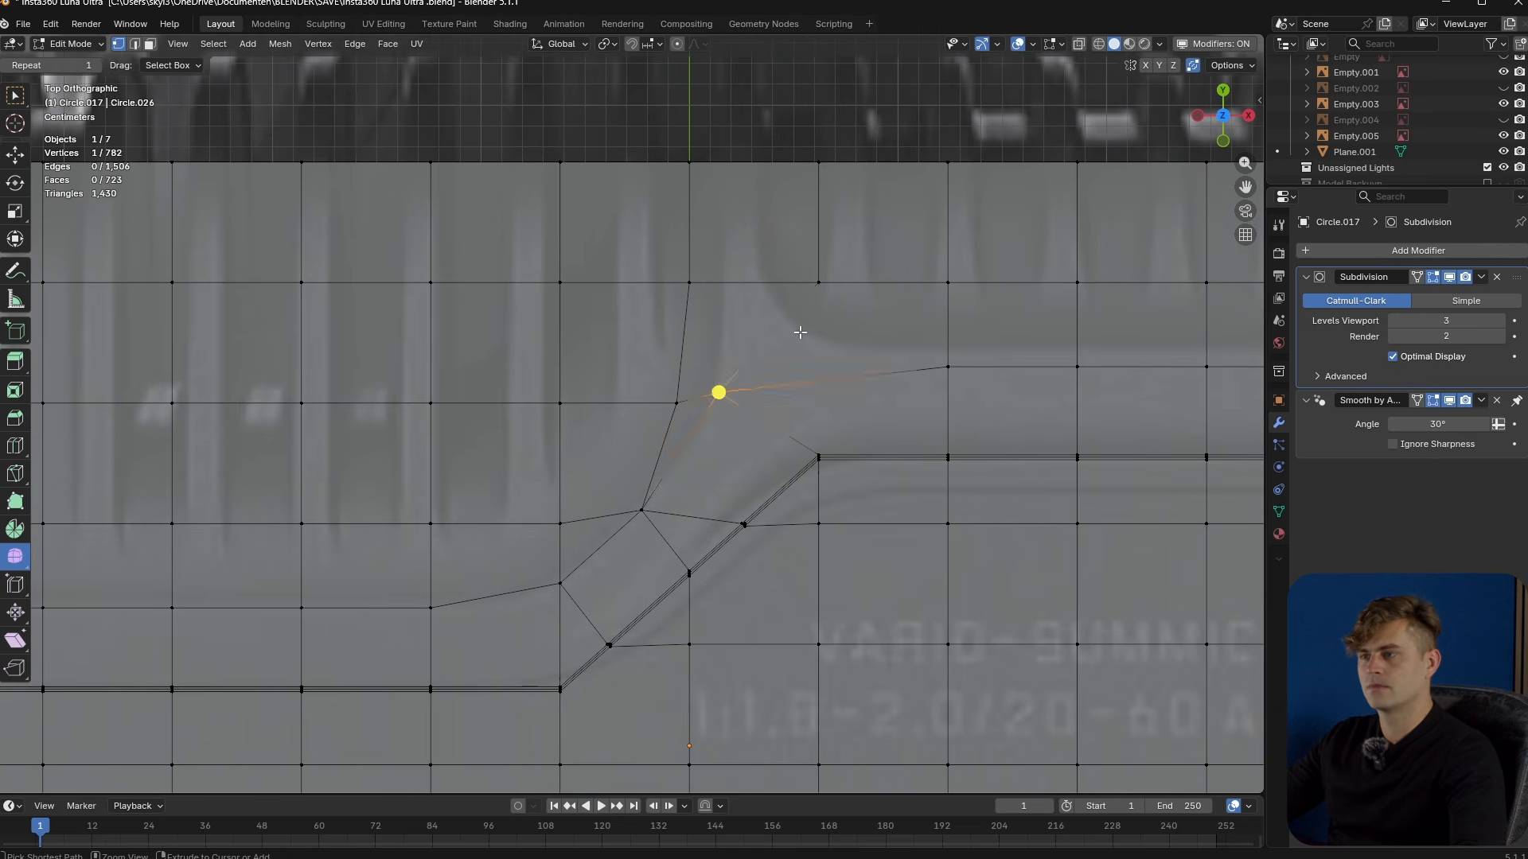
- Slide the three centre-column vertices above the diagonal toward the smaller recess, the one on the panel's edge by 0.253
key(g)
key(g)
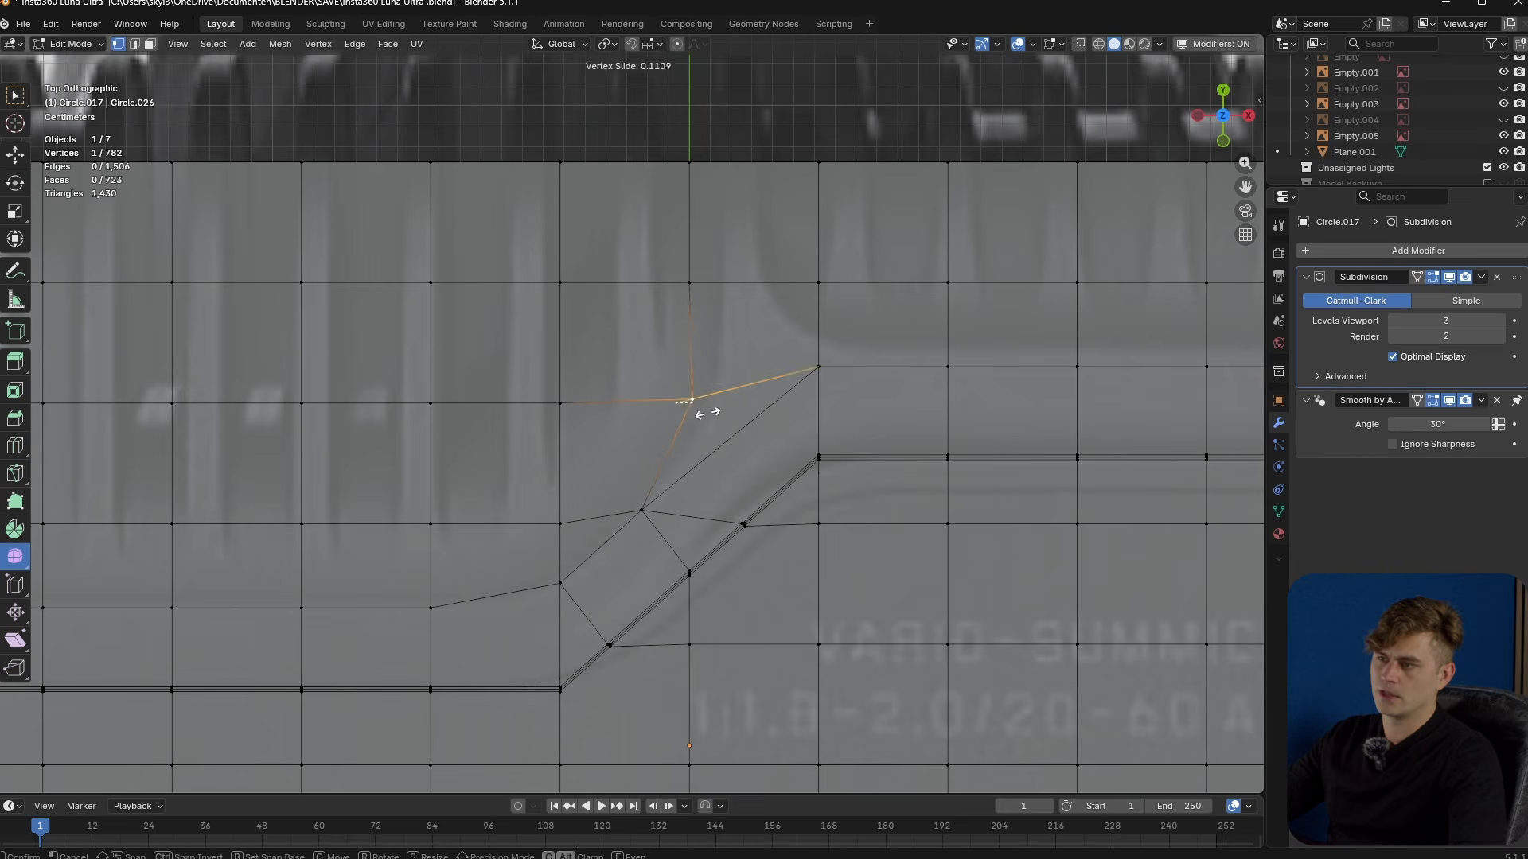
click(721, 413)
click(689, 282)
key(g)
key(g)
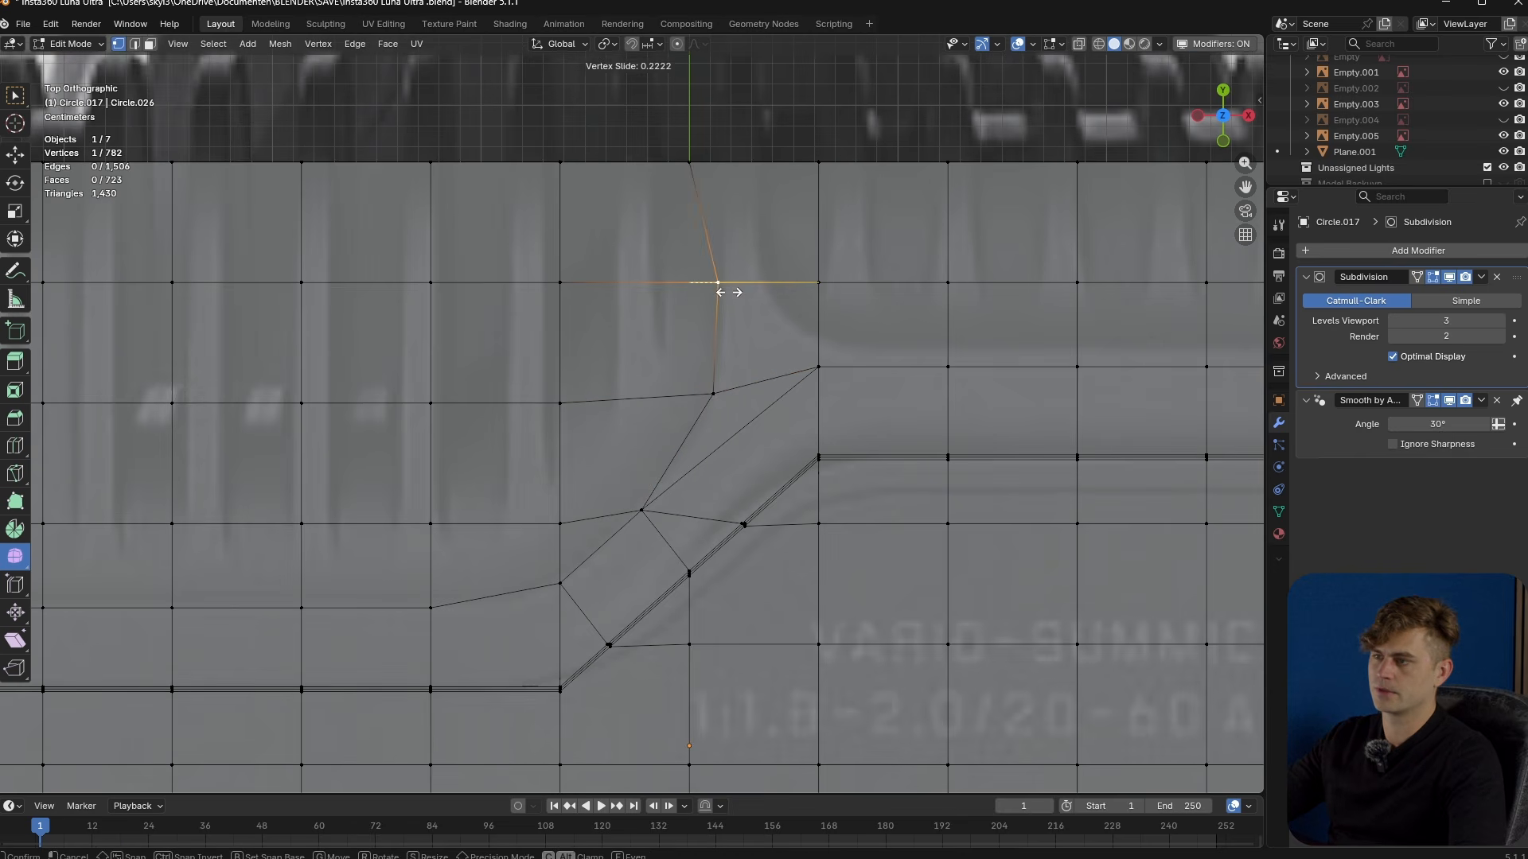
click(722, 283)
click(689, 163)
key(g)
key(g)
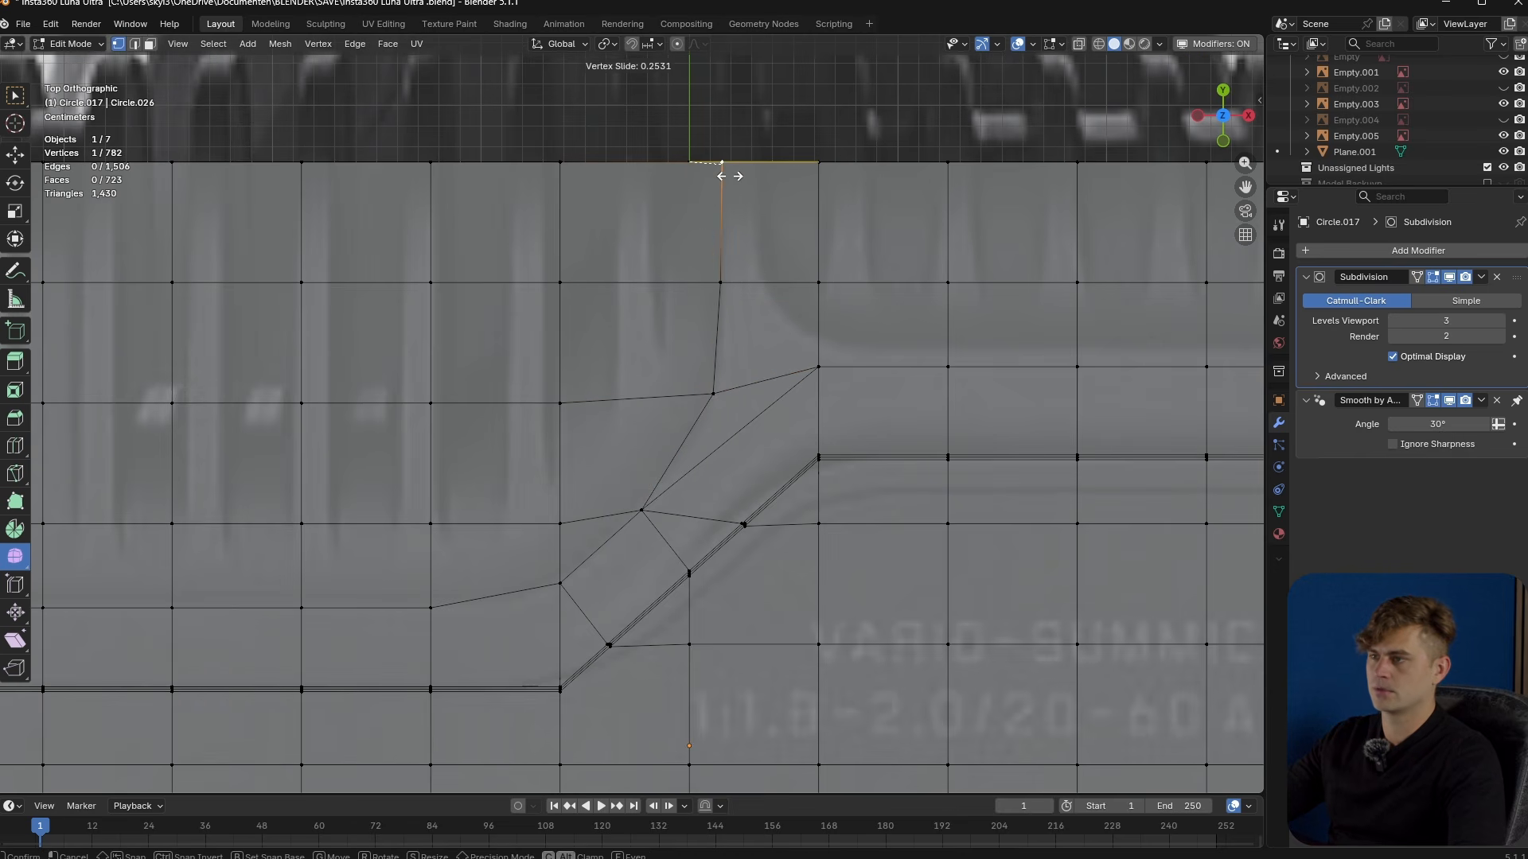
click(722, 175)
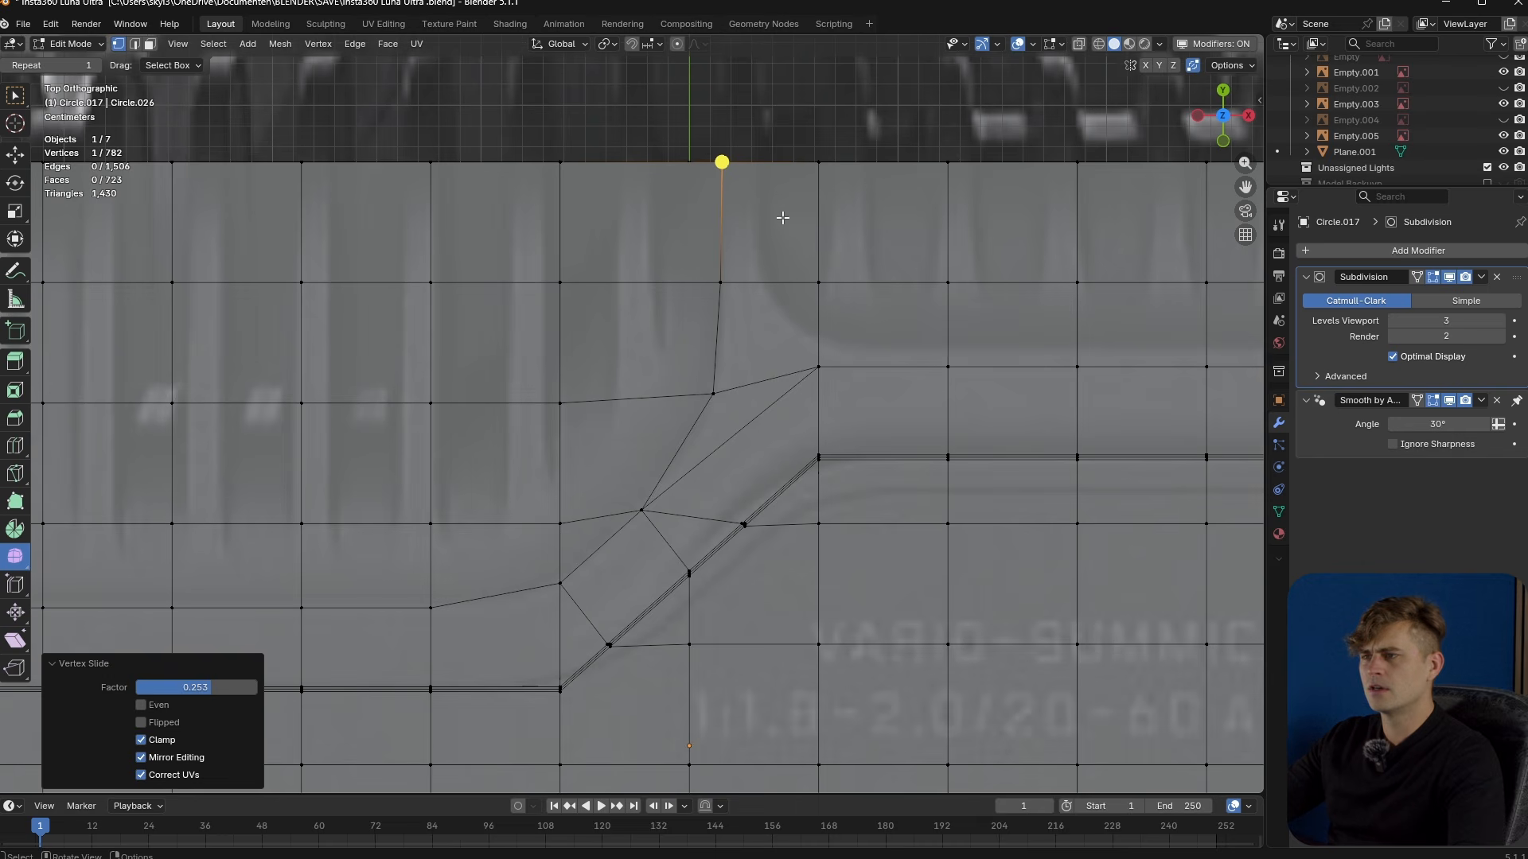
- Straighten the centre column's two upper edges by scaling them to 0 along X, and nudge them slightly along X
key(2)
click(723, 320)
shift+click(725, 253)
key(s)
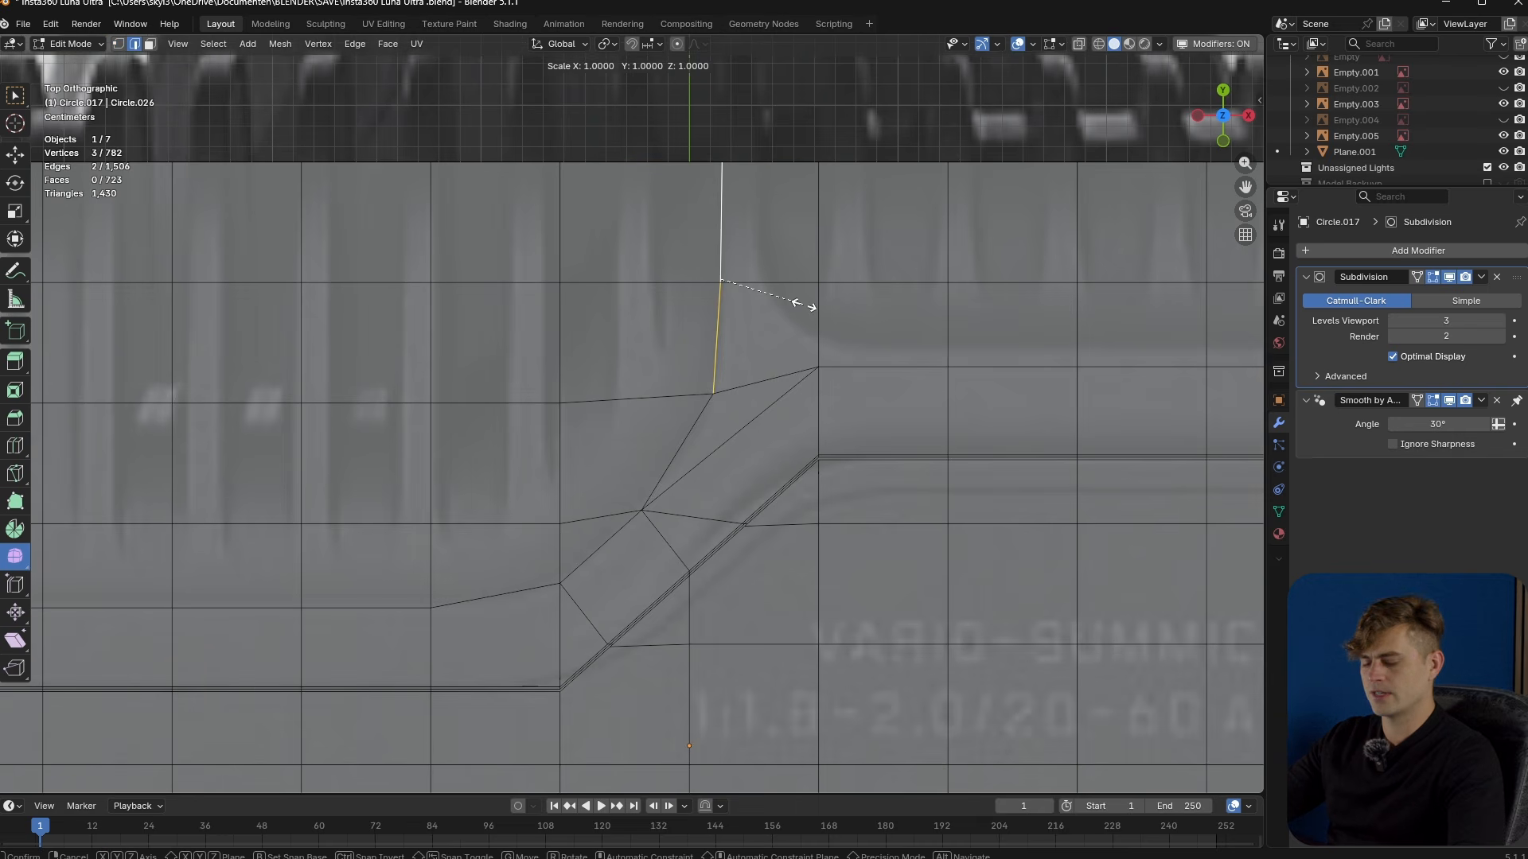
text(yx0)
click(804, 305)
key(g)
key(x)
key(y)
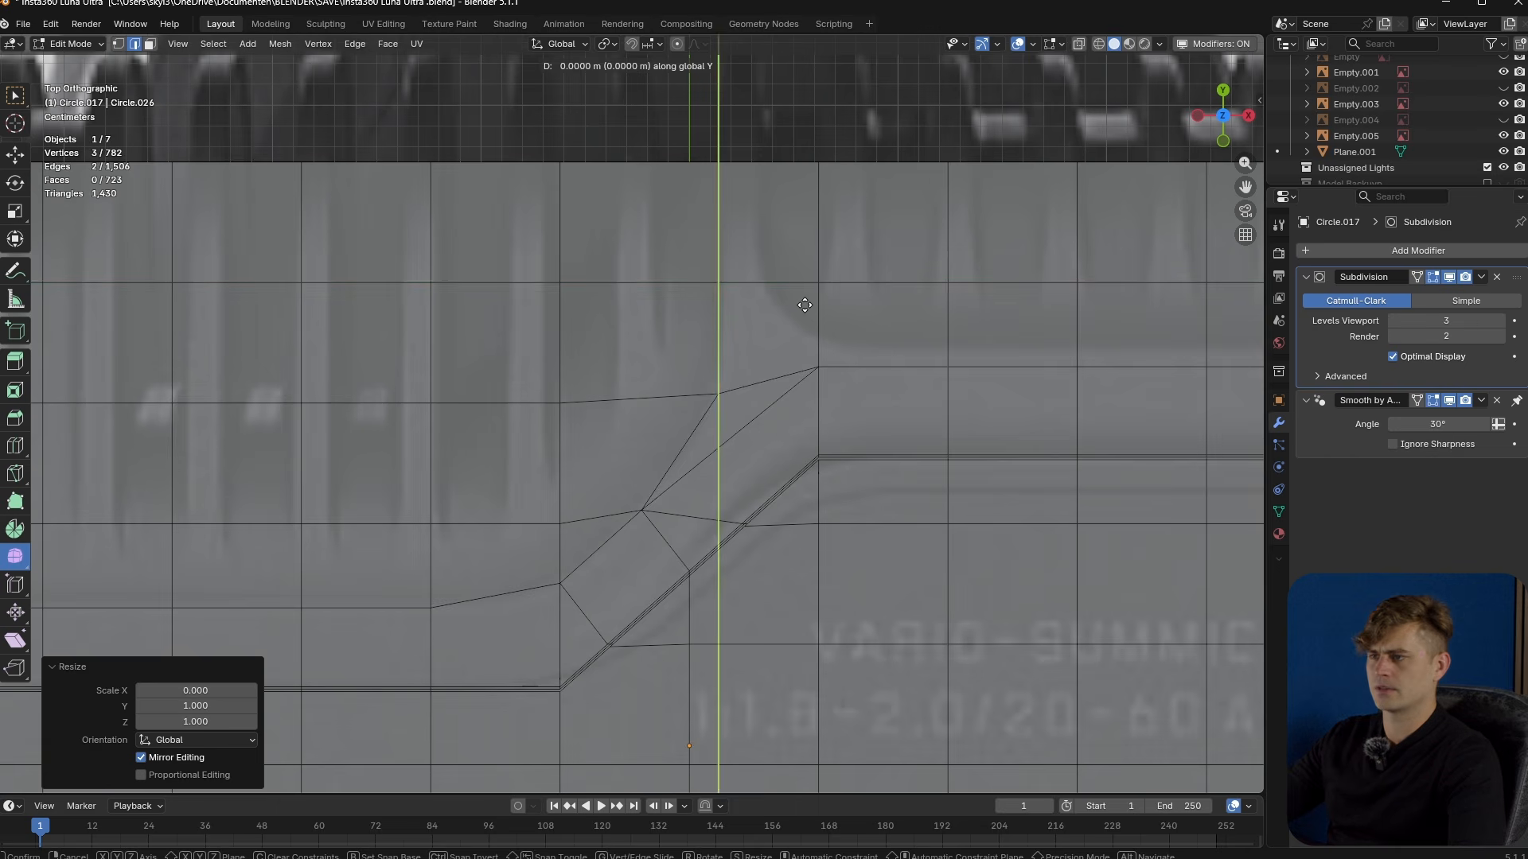
key(x)
click(811, 306)
- Move the loop vertex above the seam's upper corner about 0.001 m in X and -0.014 m in Y
key(1)
click(829, 338)
key(g)
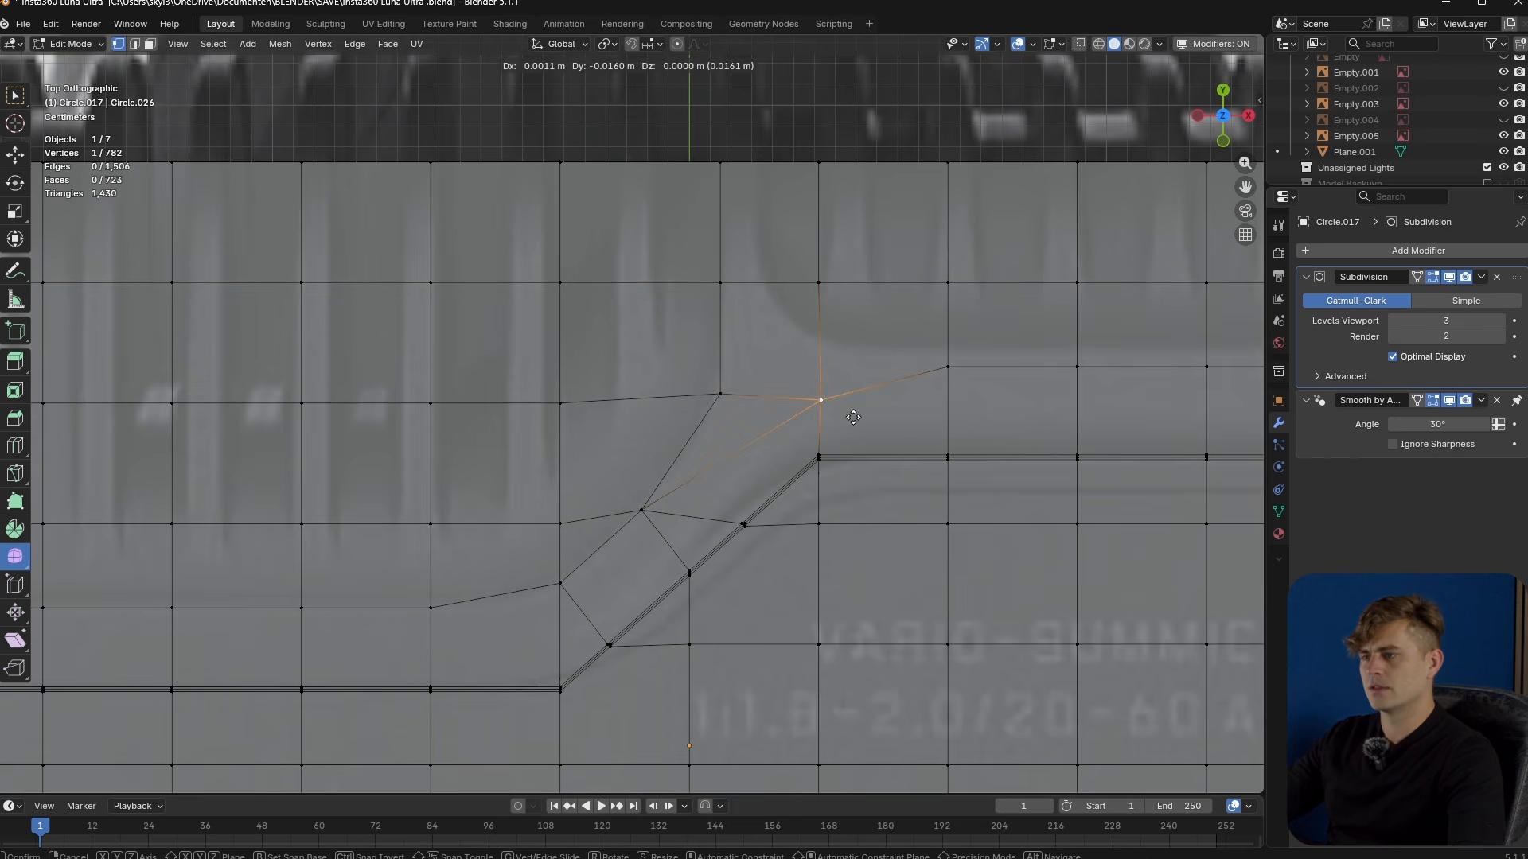
click(853, 413)
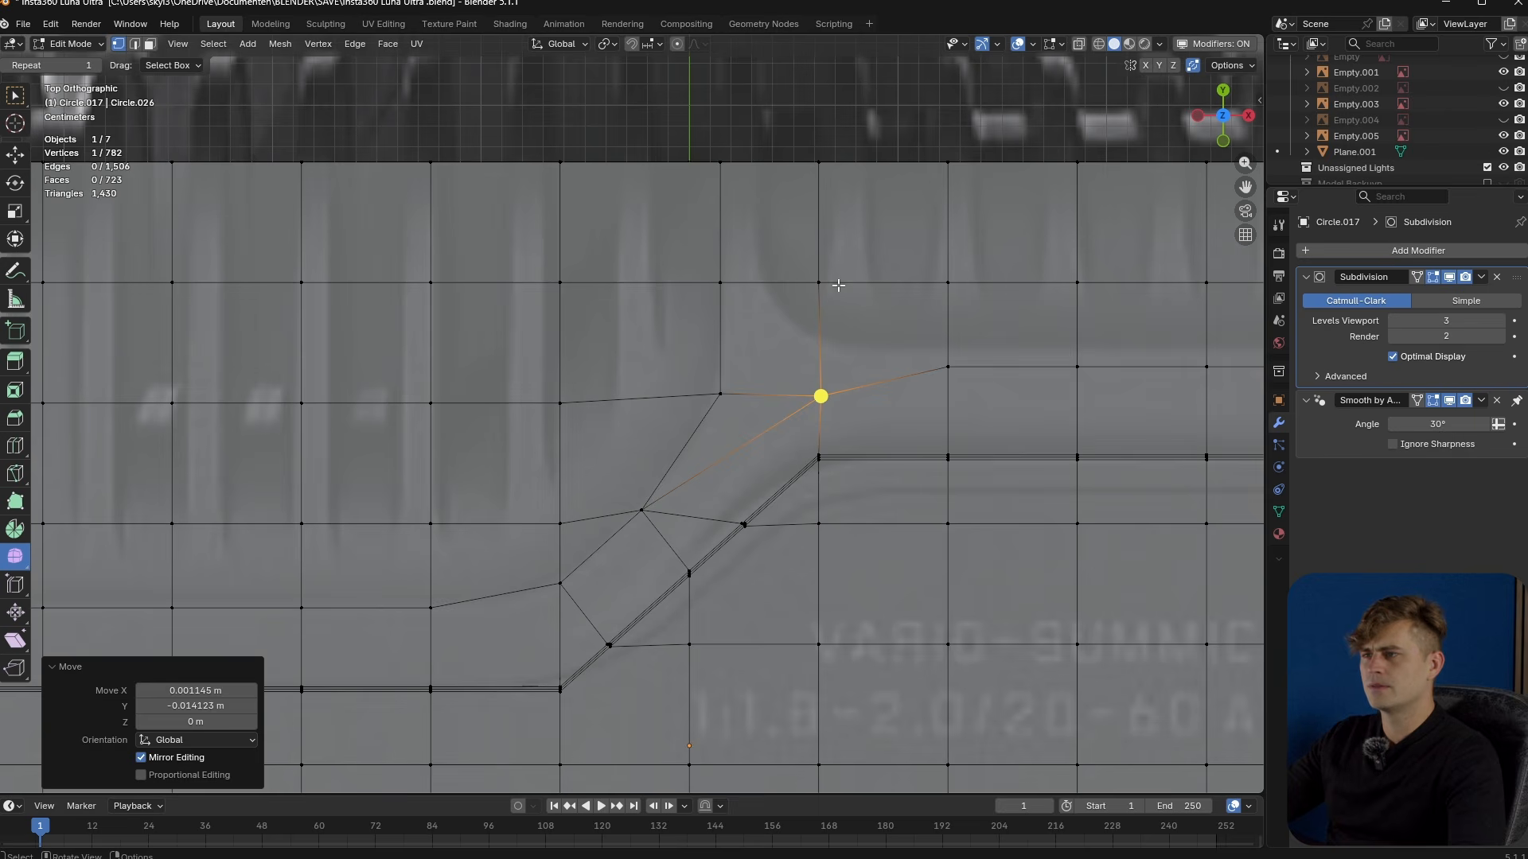
- Slide the two vertices above that corner along their crosswise edges toward the smaller recess's side, the lower one by 0.561
key(g)
key(g)
click(766, 177)
click(819, 284)
key(g)
key(g)
click(764, 287)
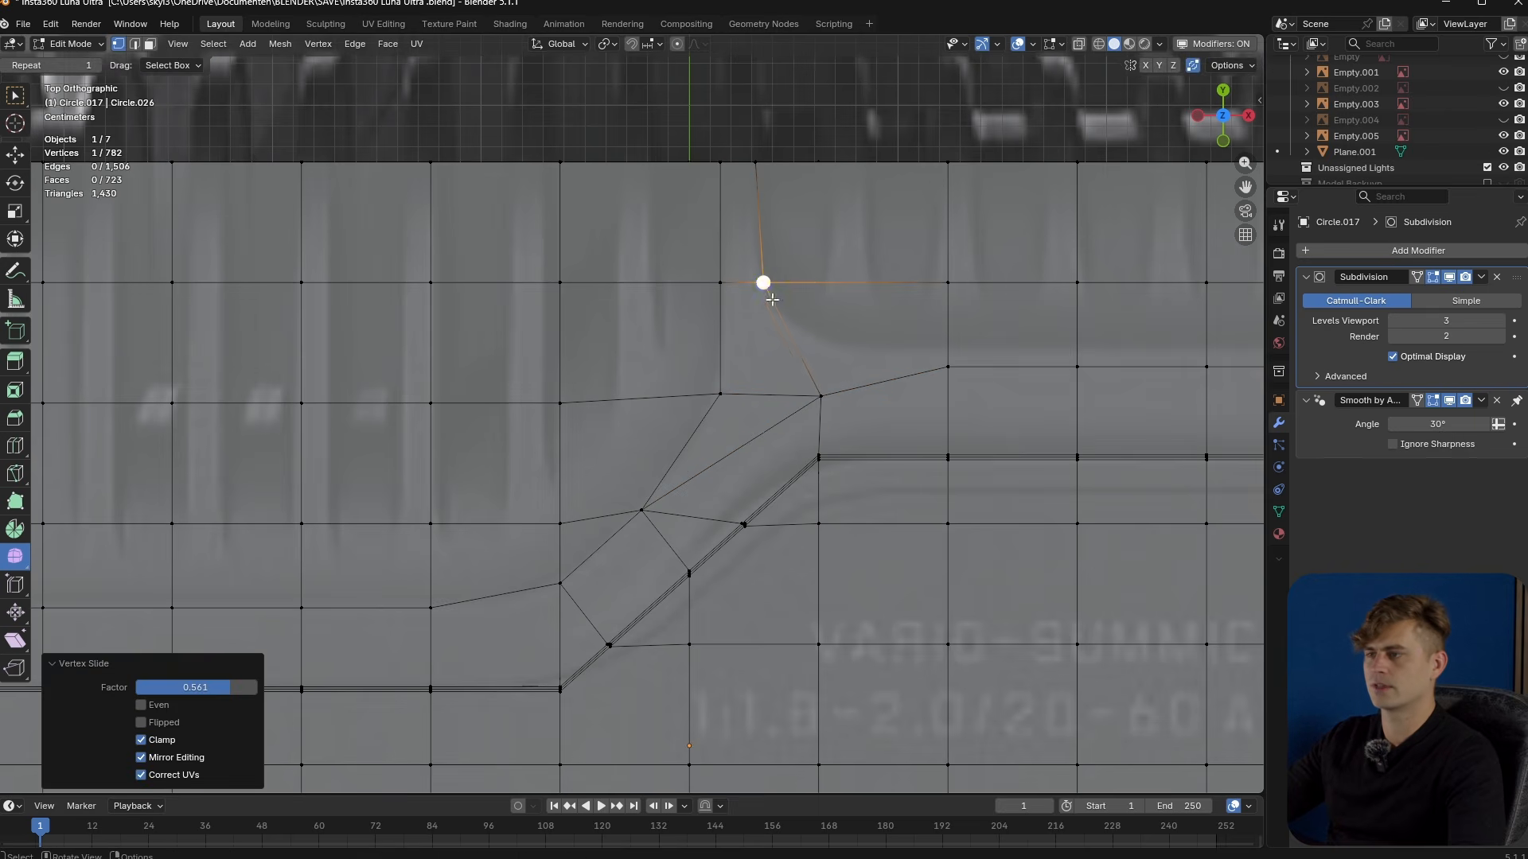
- Slide the corner's loop vertex up its edge by 0.580 and move it about 0.011 m in X and -0.003 m in Y
click(827, 394)
key(g)
key(g)
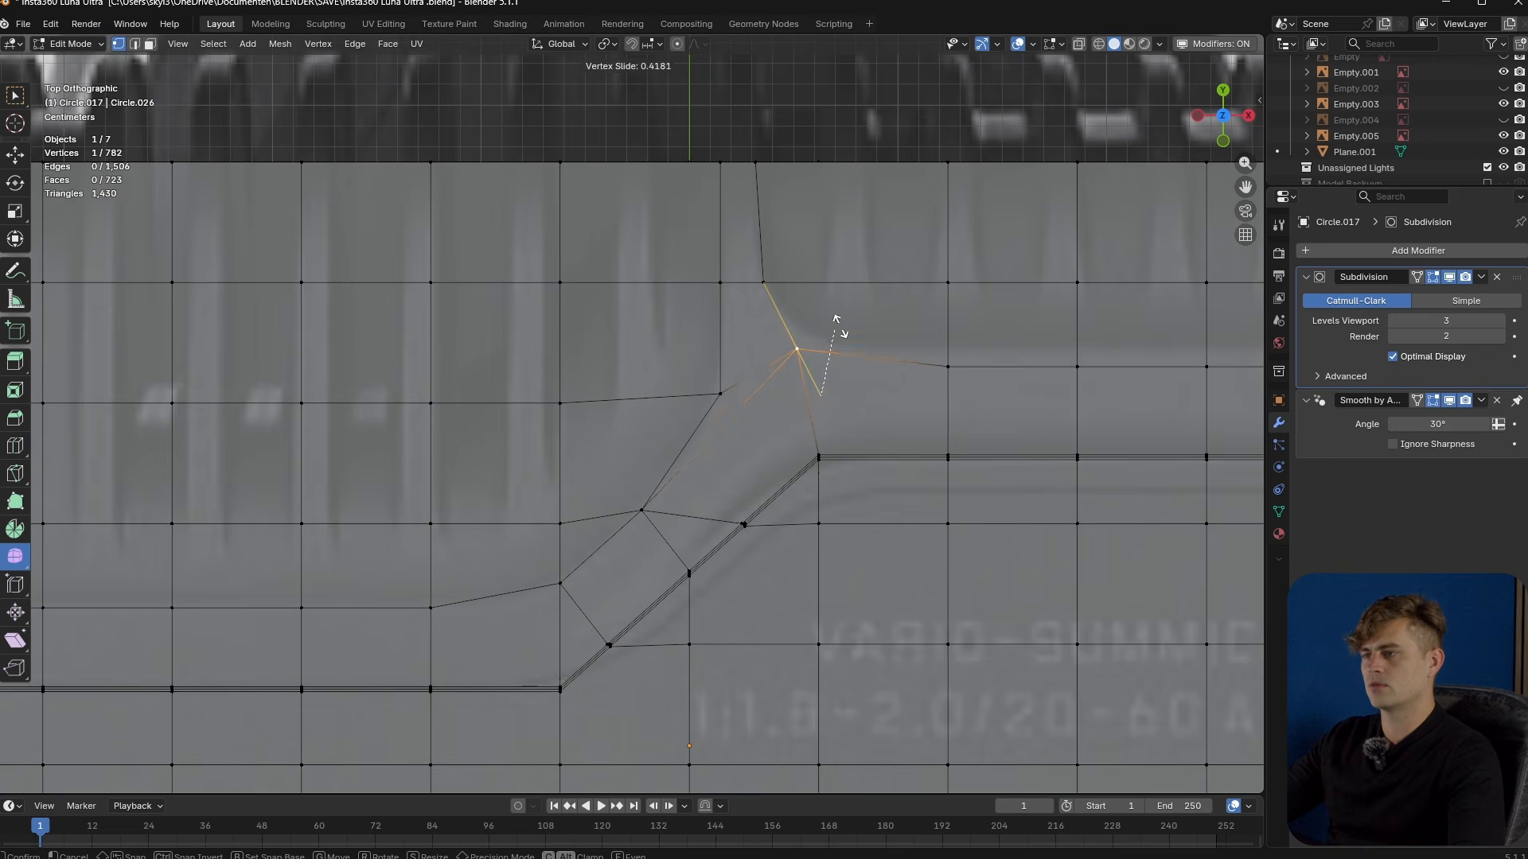
click(836, 304)
key(g)
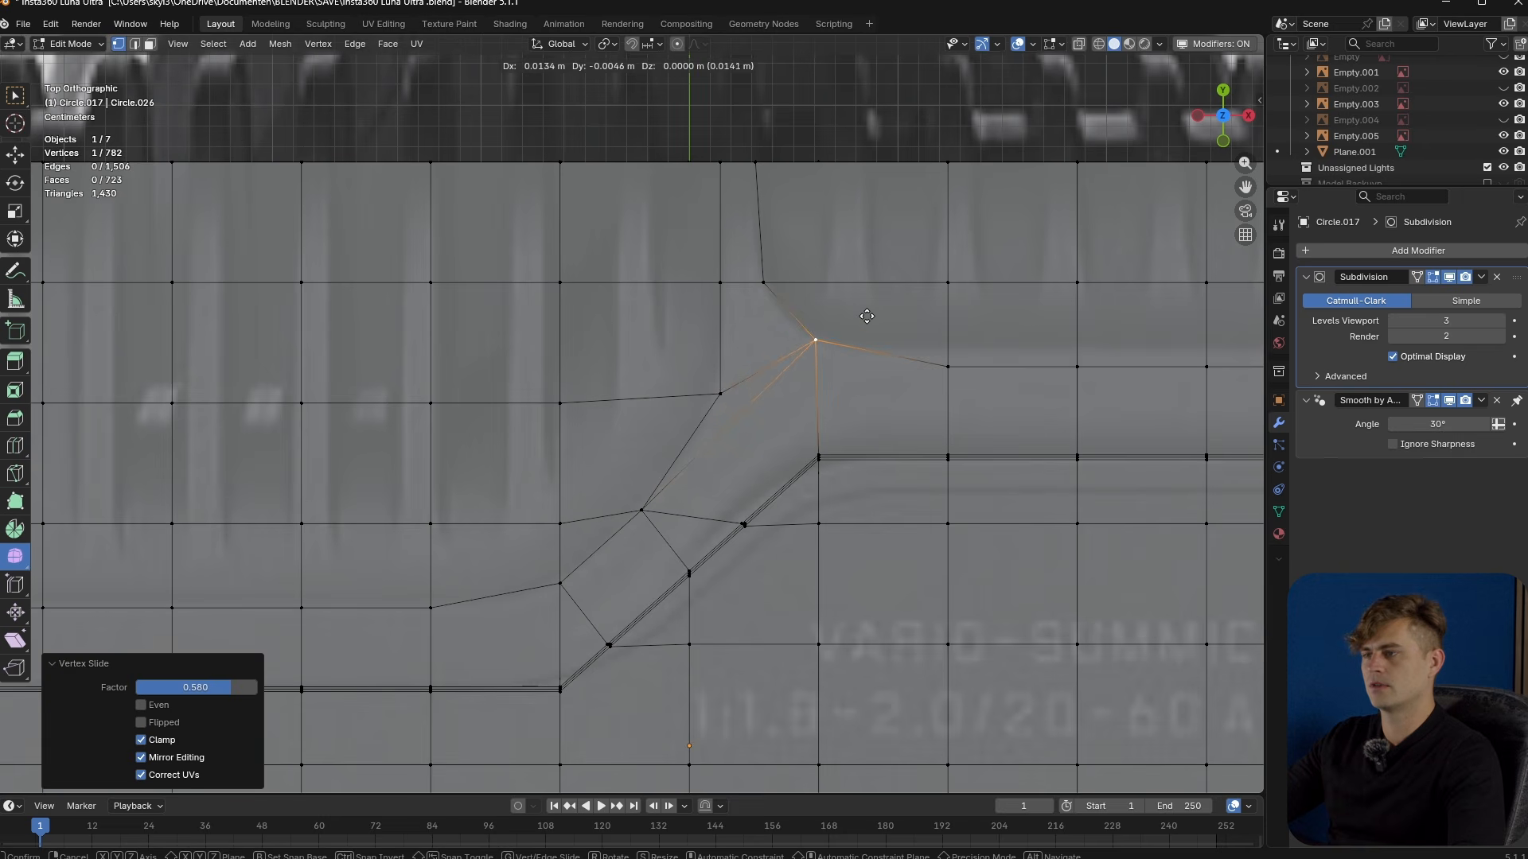
click(863, 313)
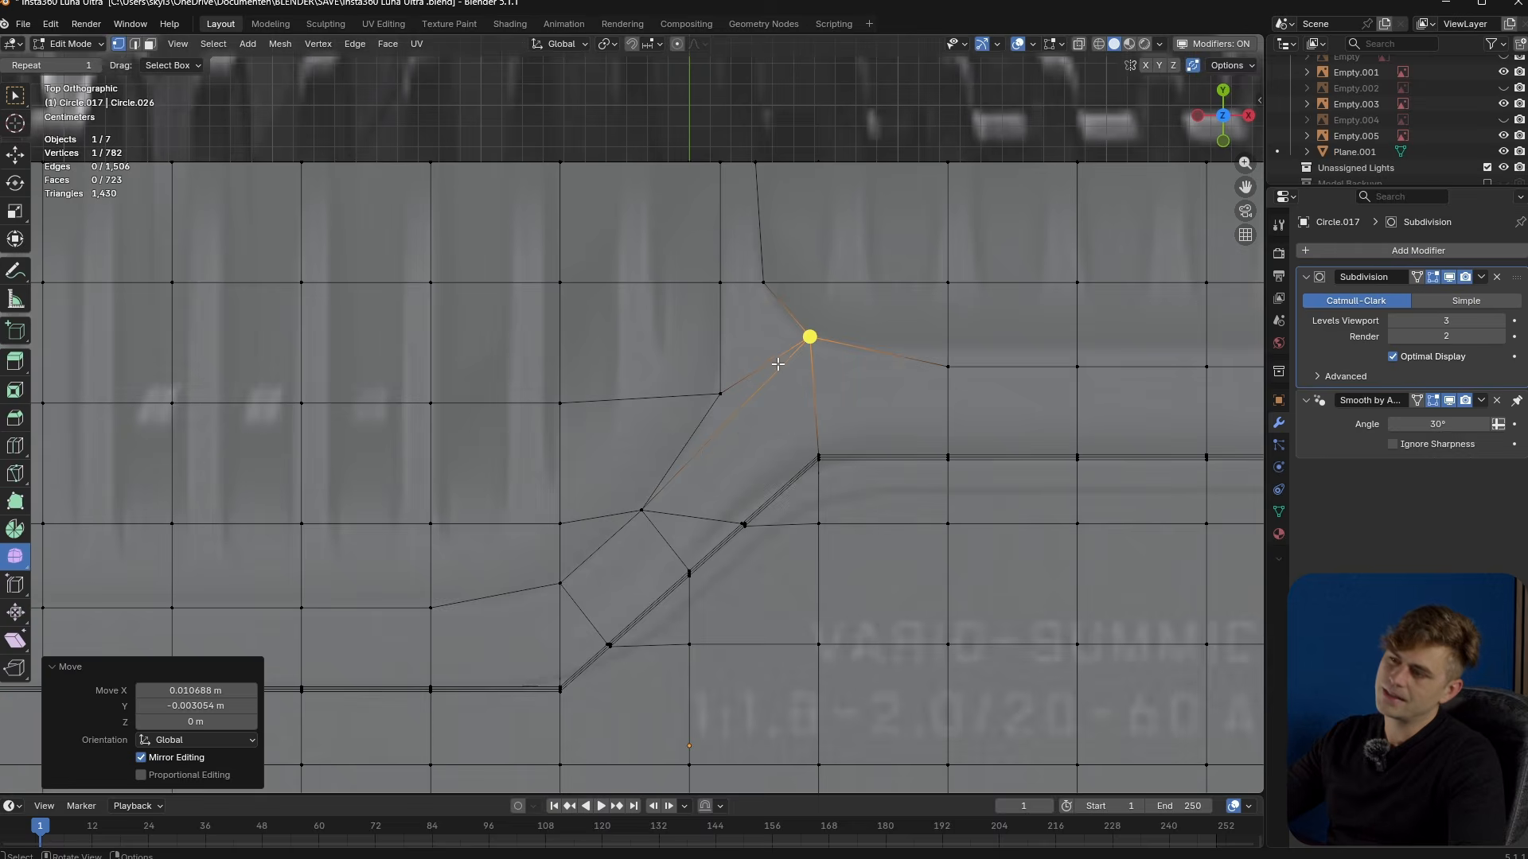
scroll(778, 365, down, 2)
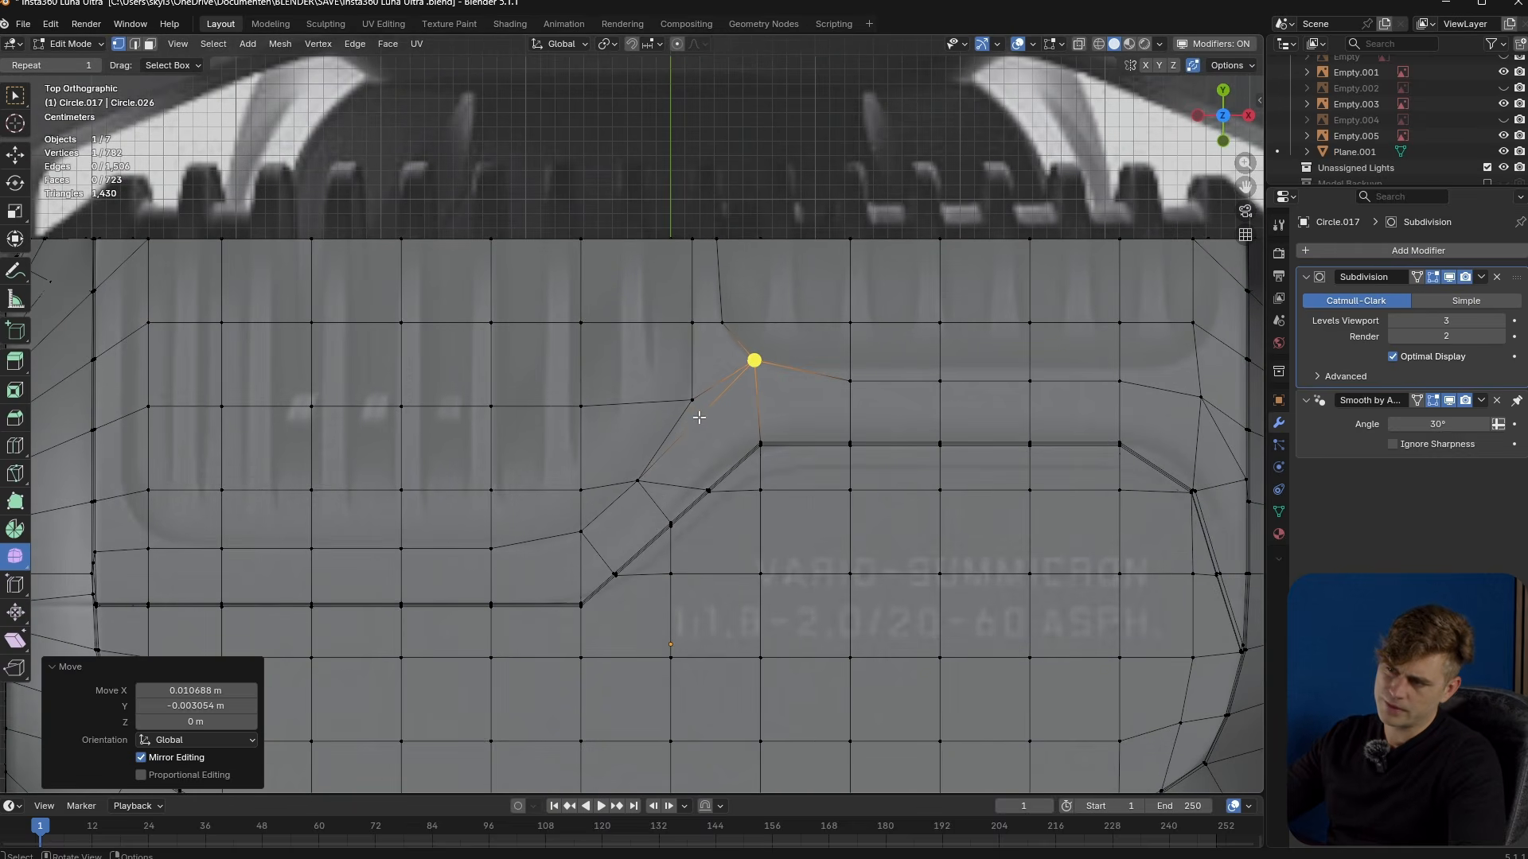
scroll(730, 430, up, 2)
key(3)
click(750, 471)
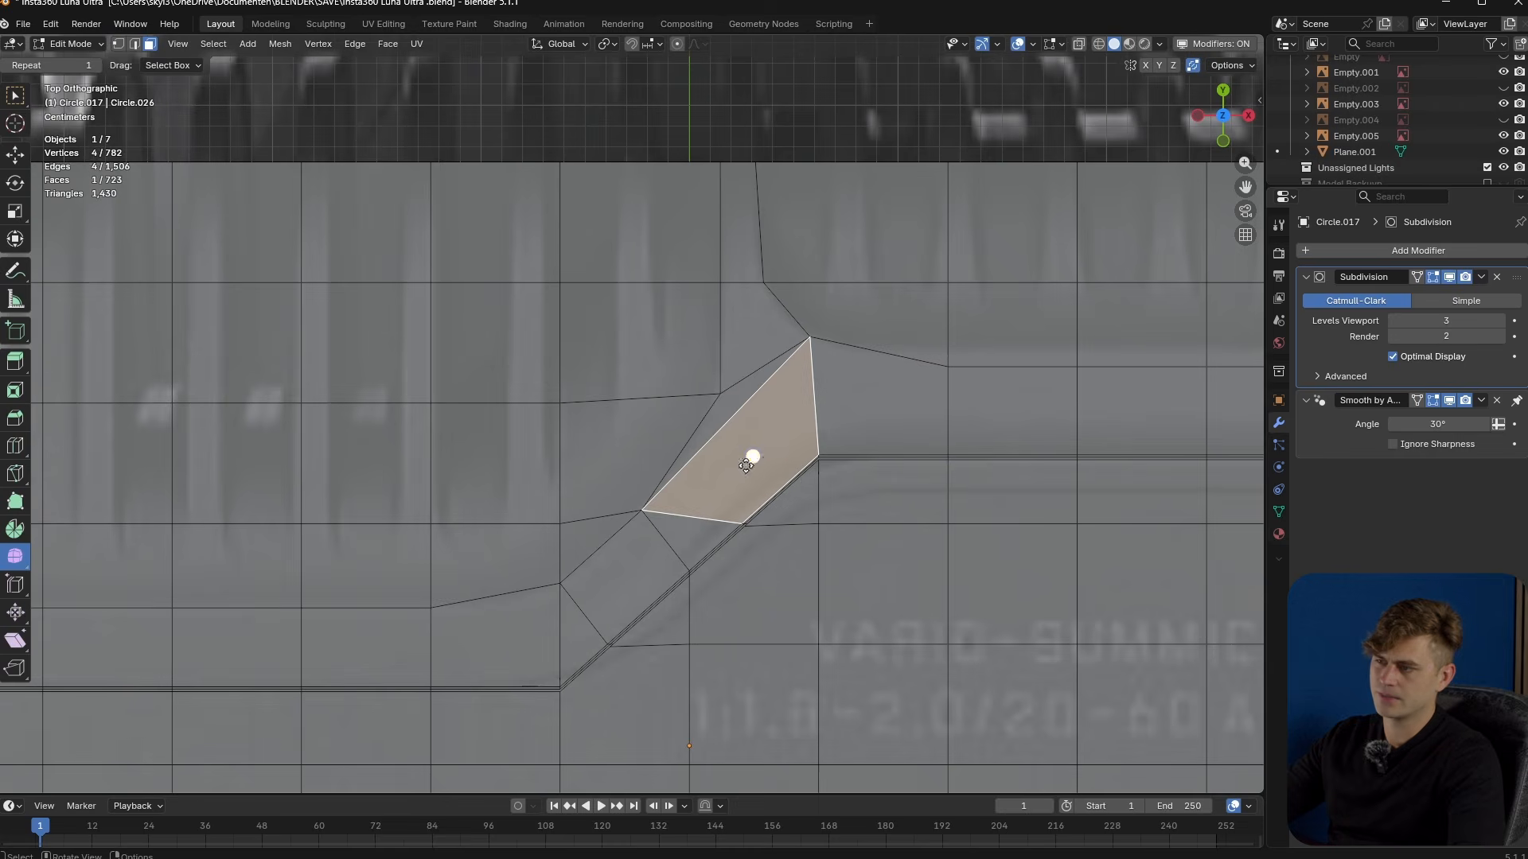
- Select the four straight loop vertices below the smaller recess and slide them toward it with factor -0.222
shift+middle_drag(792, 454, 652, 485)
key(1)
click(813, 393)
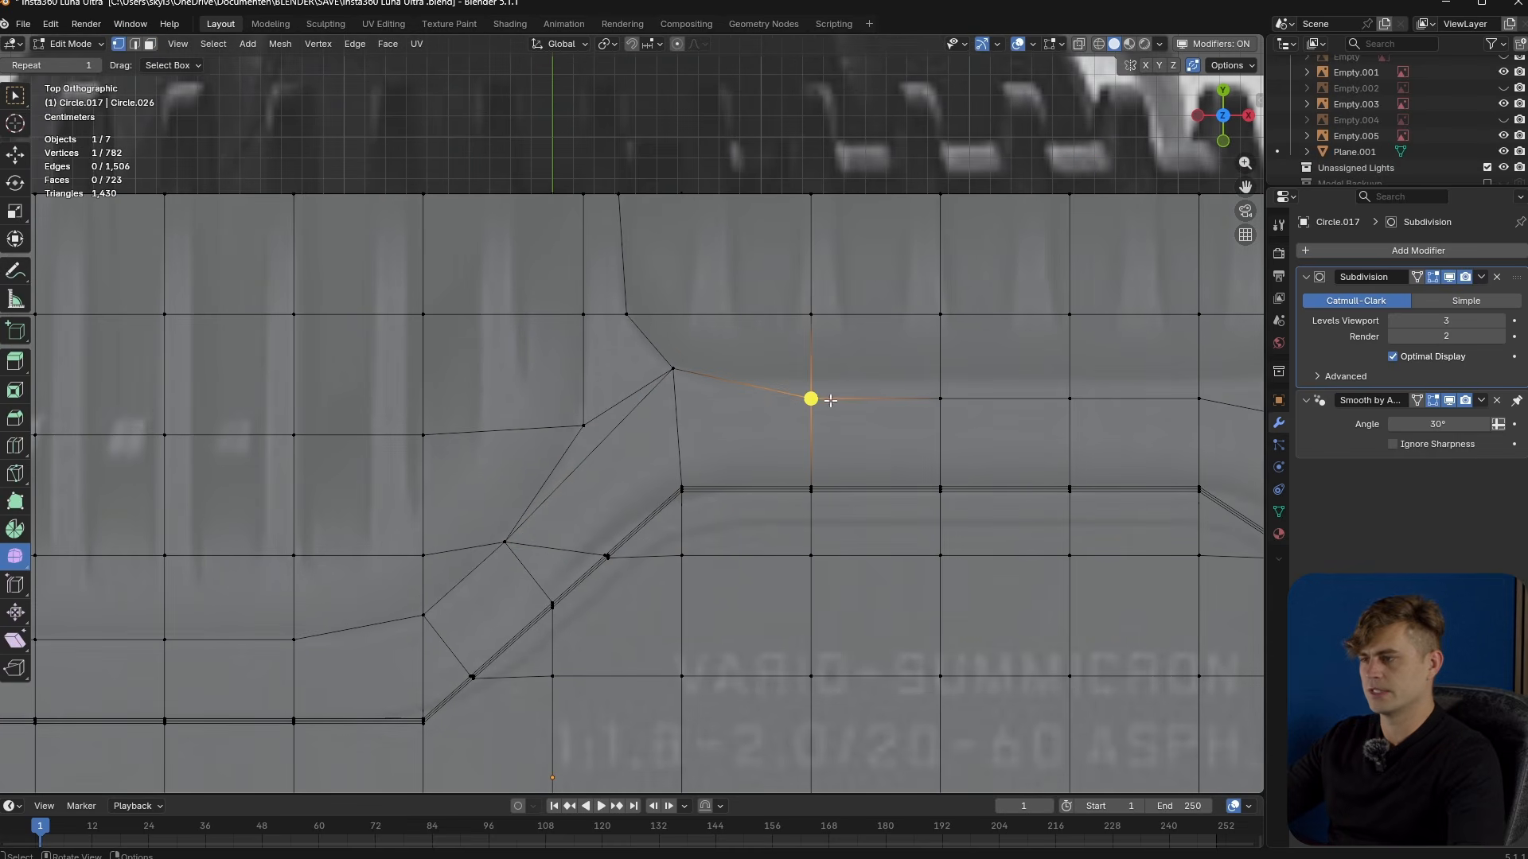
shift+middle_drag(1007, 415, 832, 416)
ctrl+click(1007, 397)
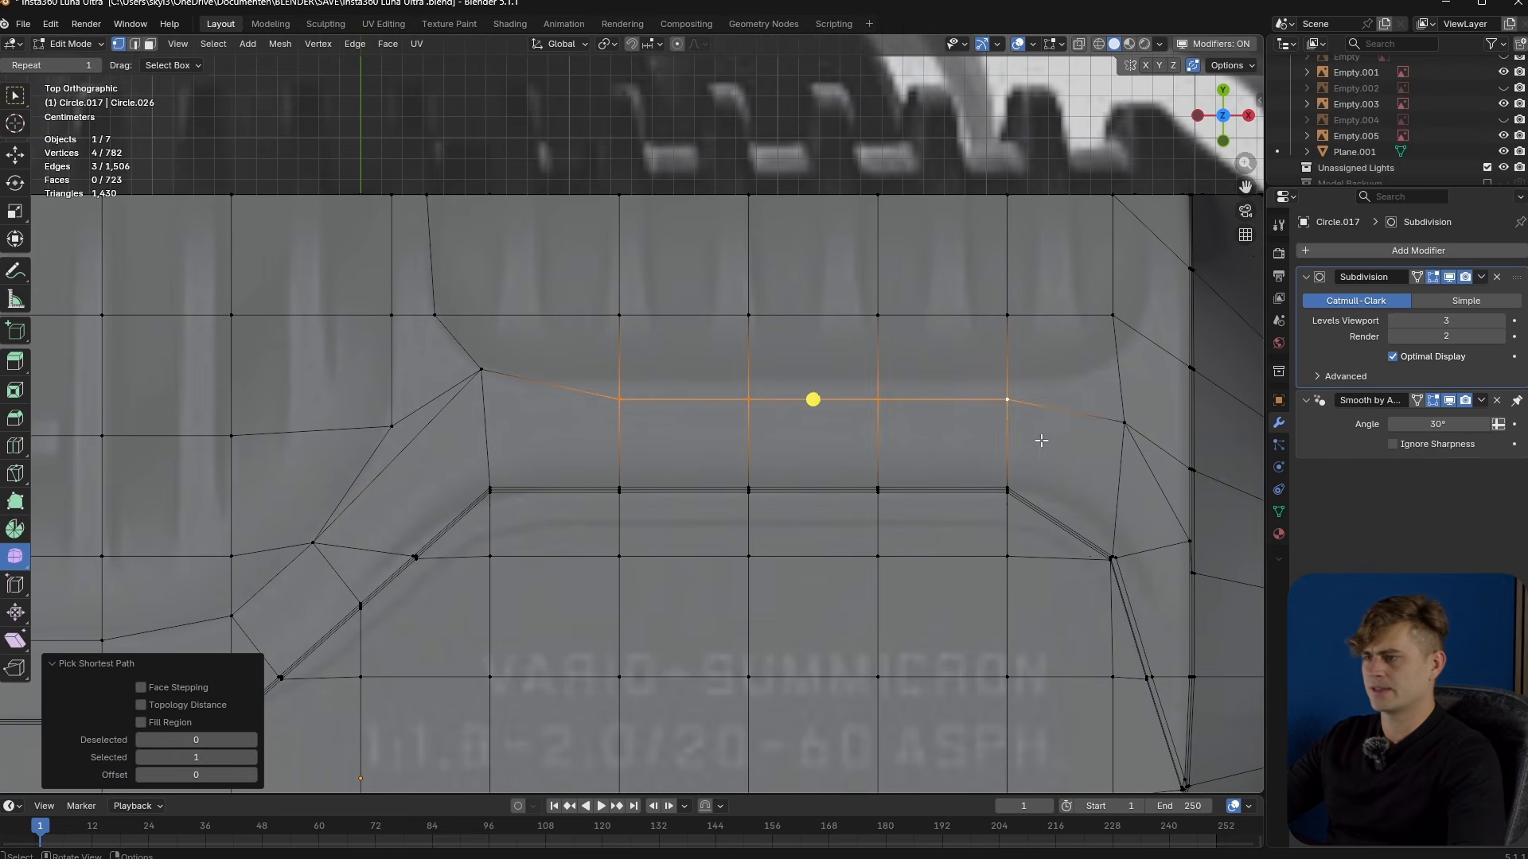
key(g)
key(g)
click(1054, 421)
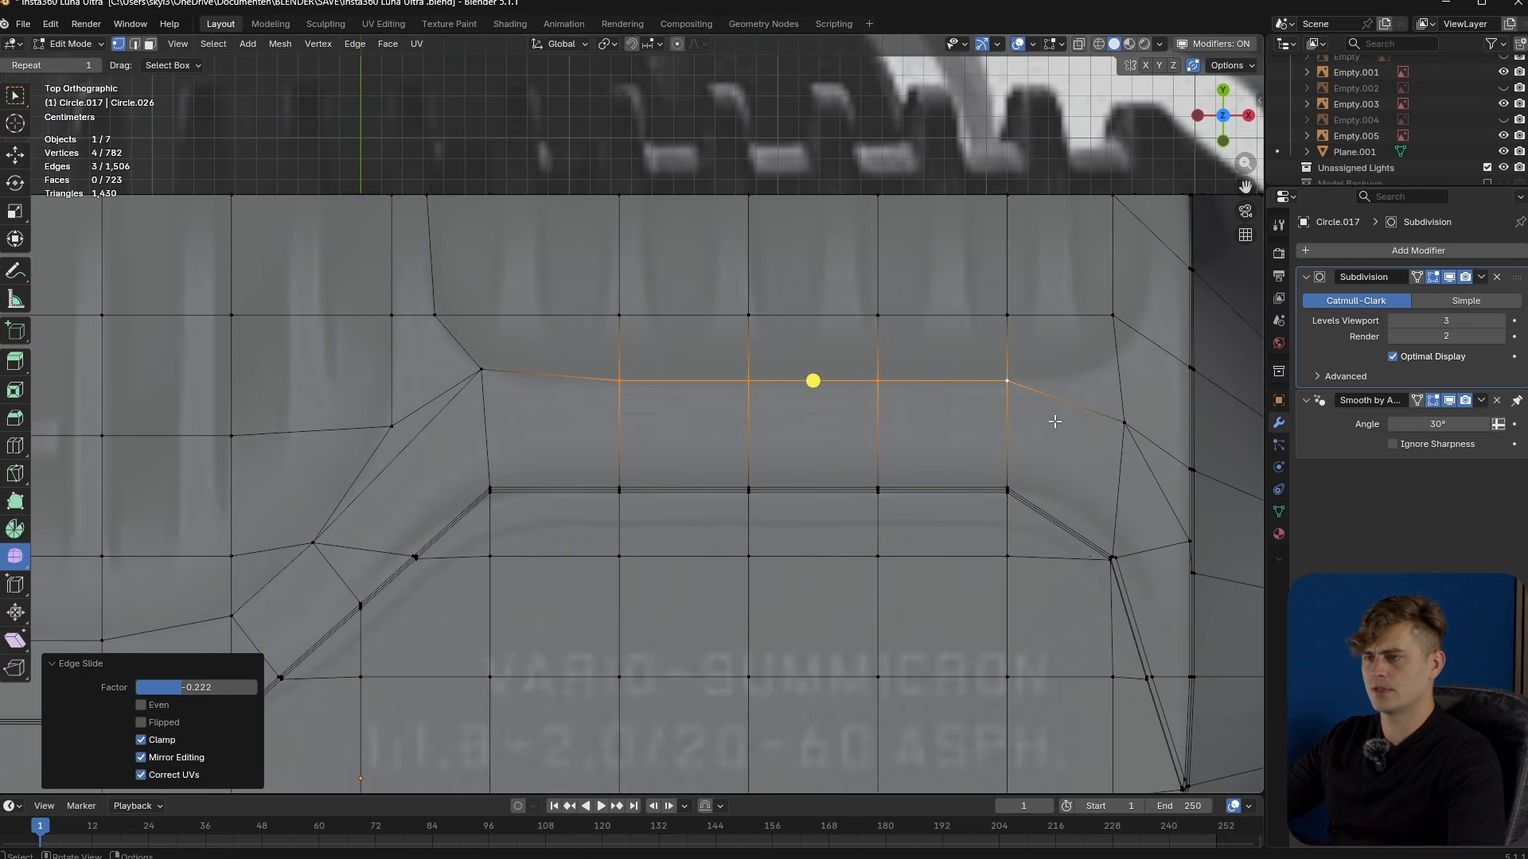
shift+middle_drag(957, 411, 948, 451)
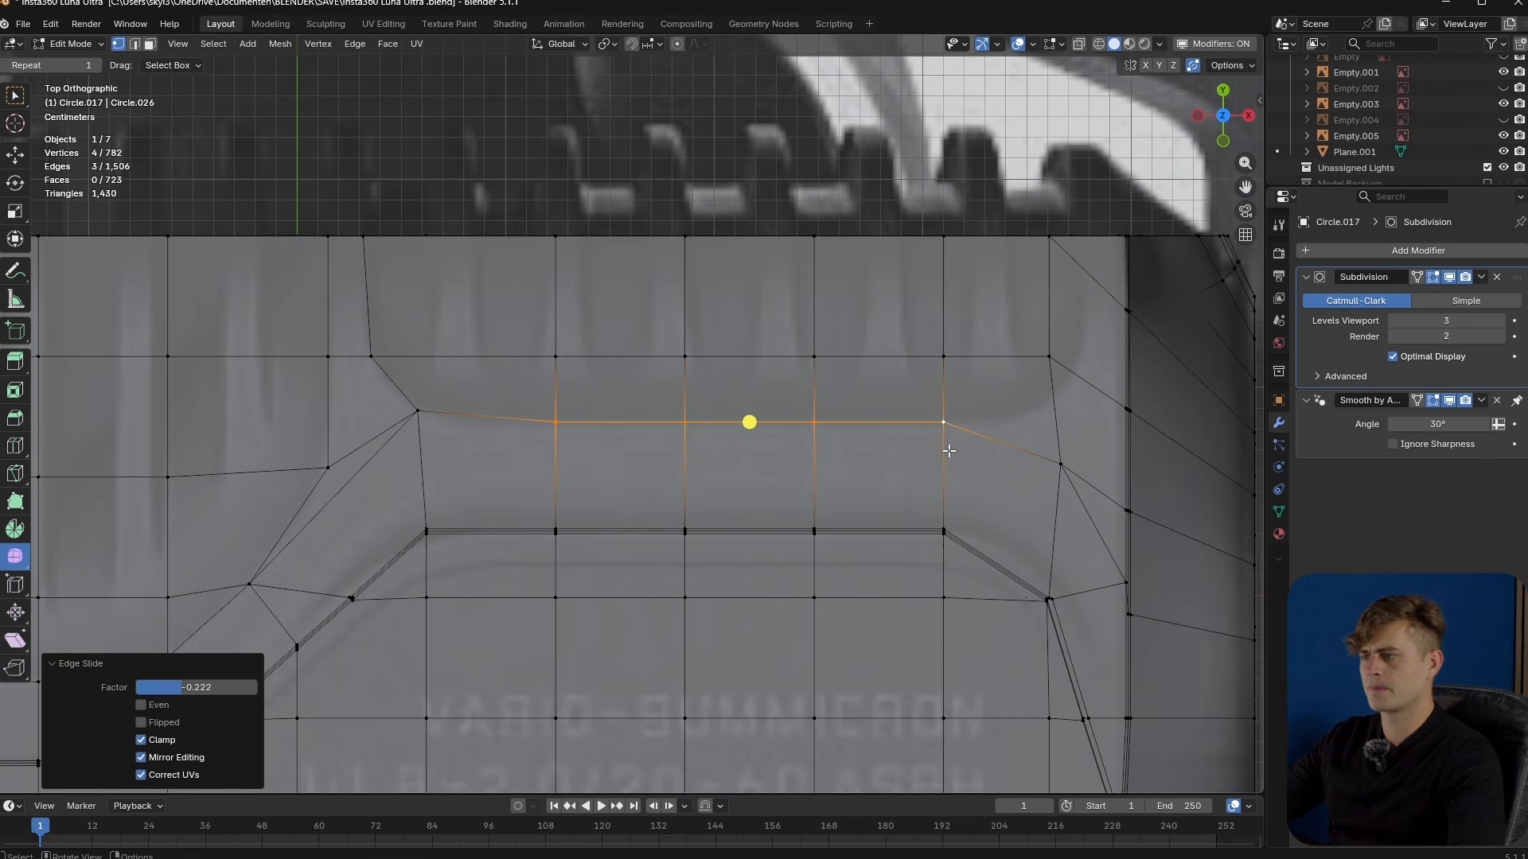
- Slide the loop vertex at the smaller recess's lower outer corner up its edge toward the recess
click(1069, 471)
key(g)
key(g)
click(1056, 399)
- Slide the two vertices above that corner outward along their crosswise edges, the lower one by 0.286 and the border one by about 0.417
click(1048, 355)
key(g)
key(g)
click(1075, 358)
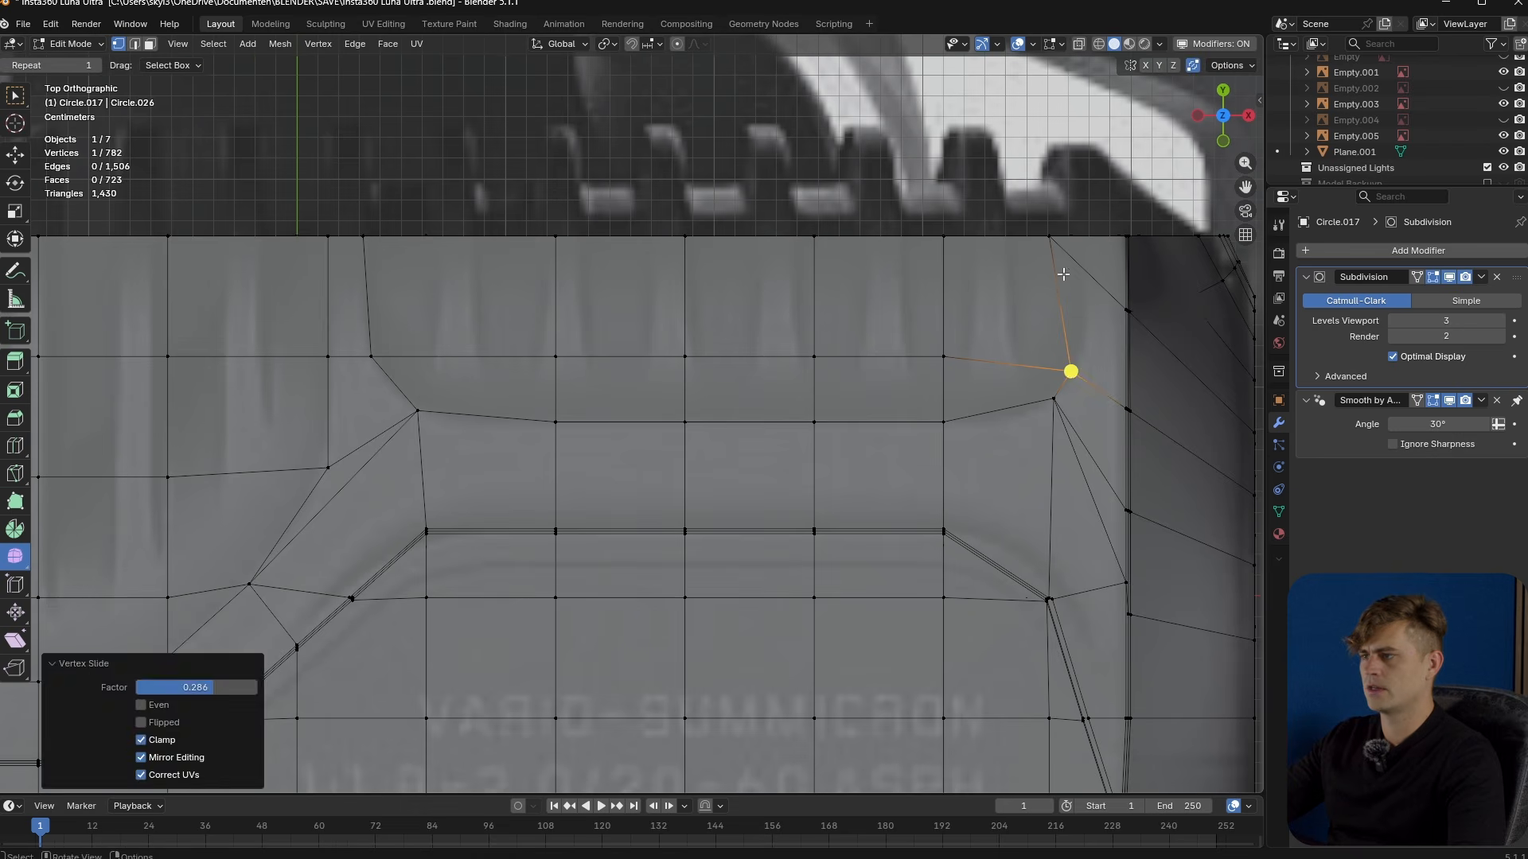
click(1056, 249)
key(g)
key(g)
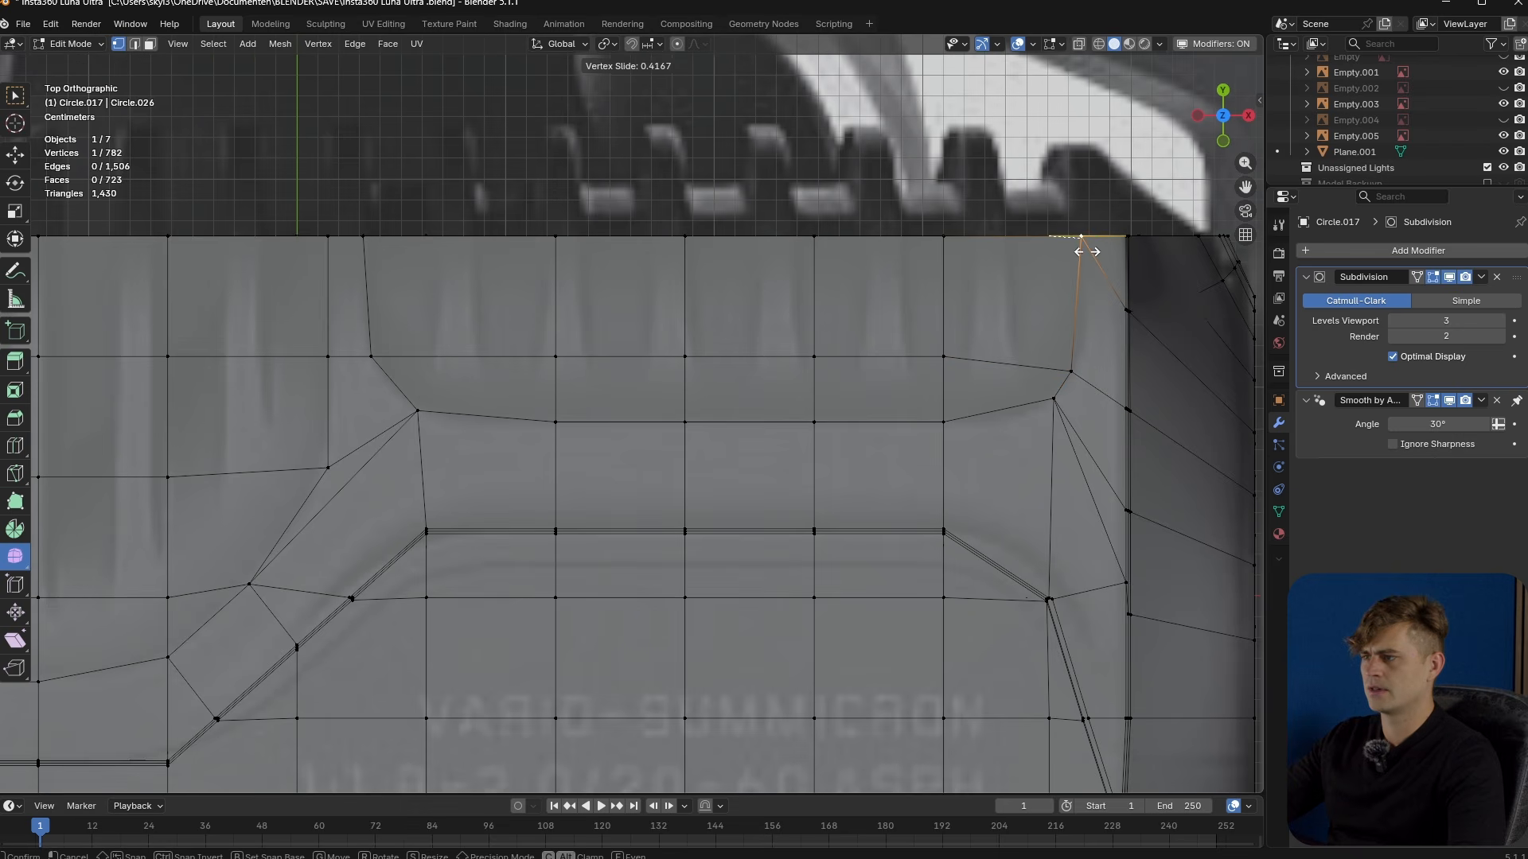
click(1081, 239)
click(1116, 311)
- Select all faces covering the smaller recess
click(1006, 335)
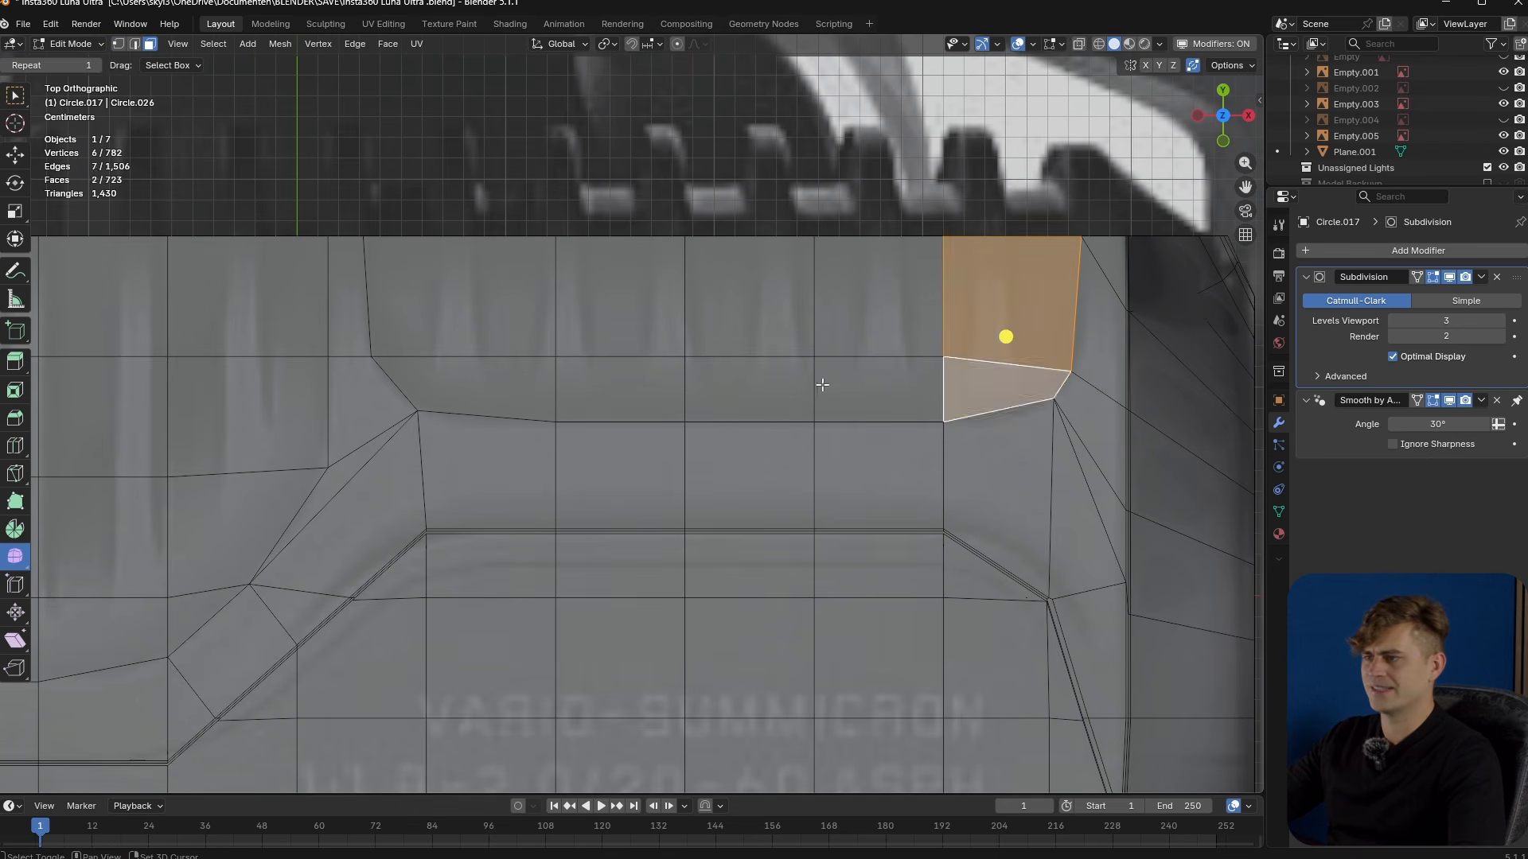
shift+click(1004, 393)
shift+click(875, 390)
shift+click(846, 294)
shift+click(750, 388)
shift+click(743, 313)
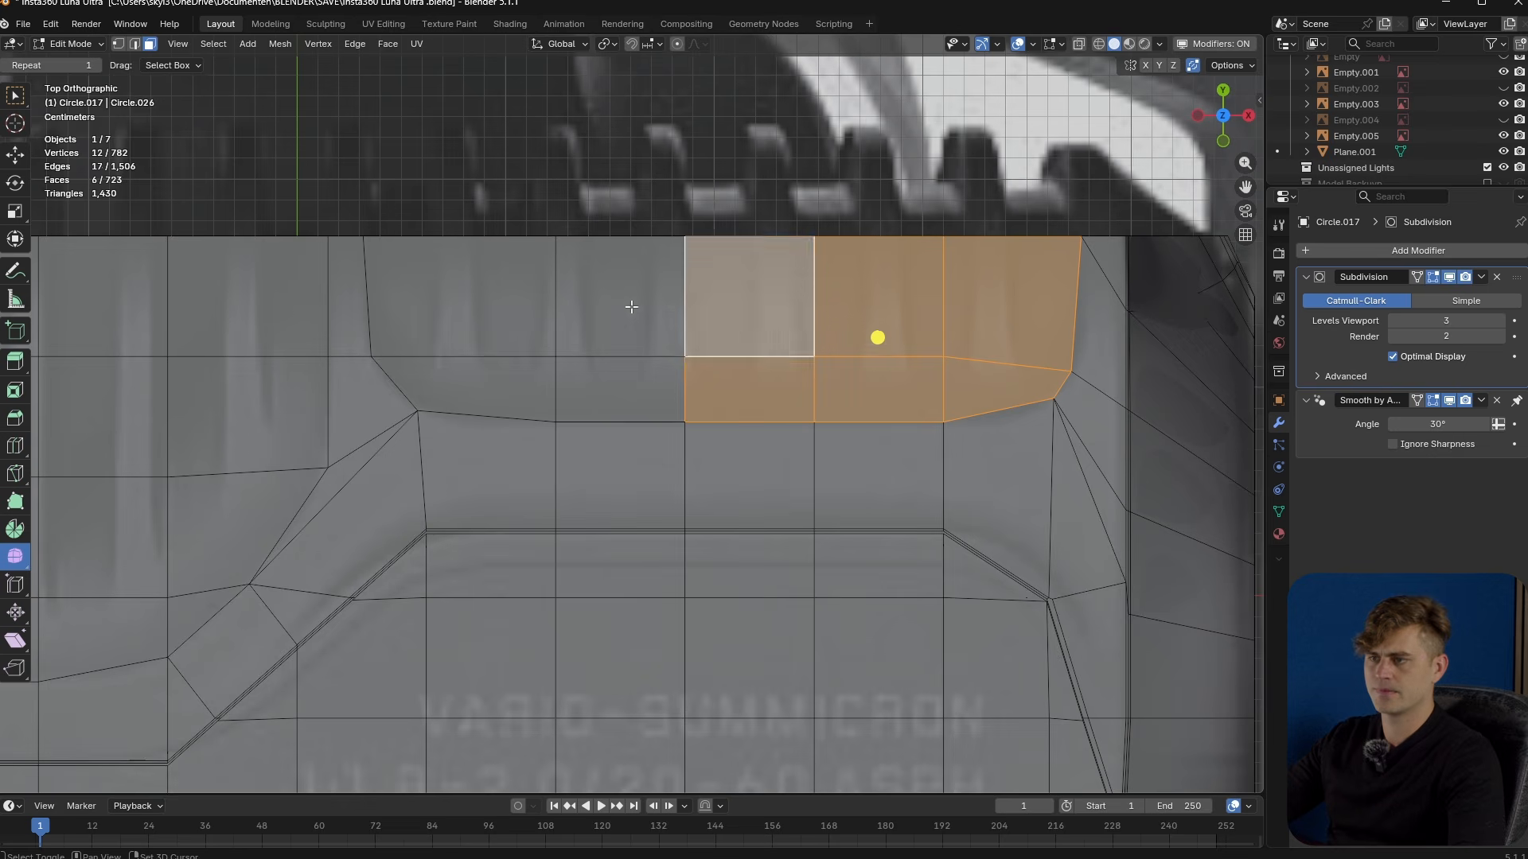
shift+click(631, 307)
shift+click(589, 384)
shift+click(522, 375)
shift+click(446, 303)
shift+middle_drag(446, 302, 831, 309)
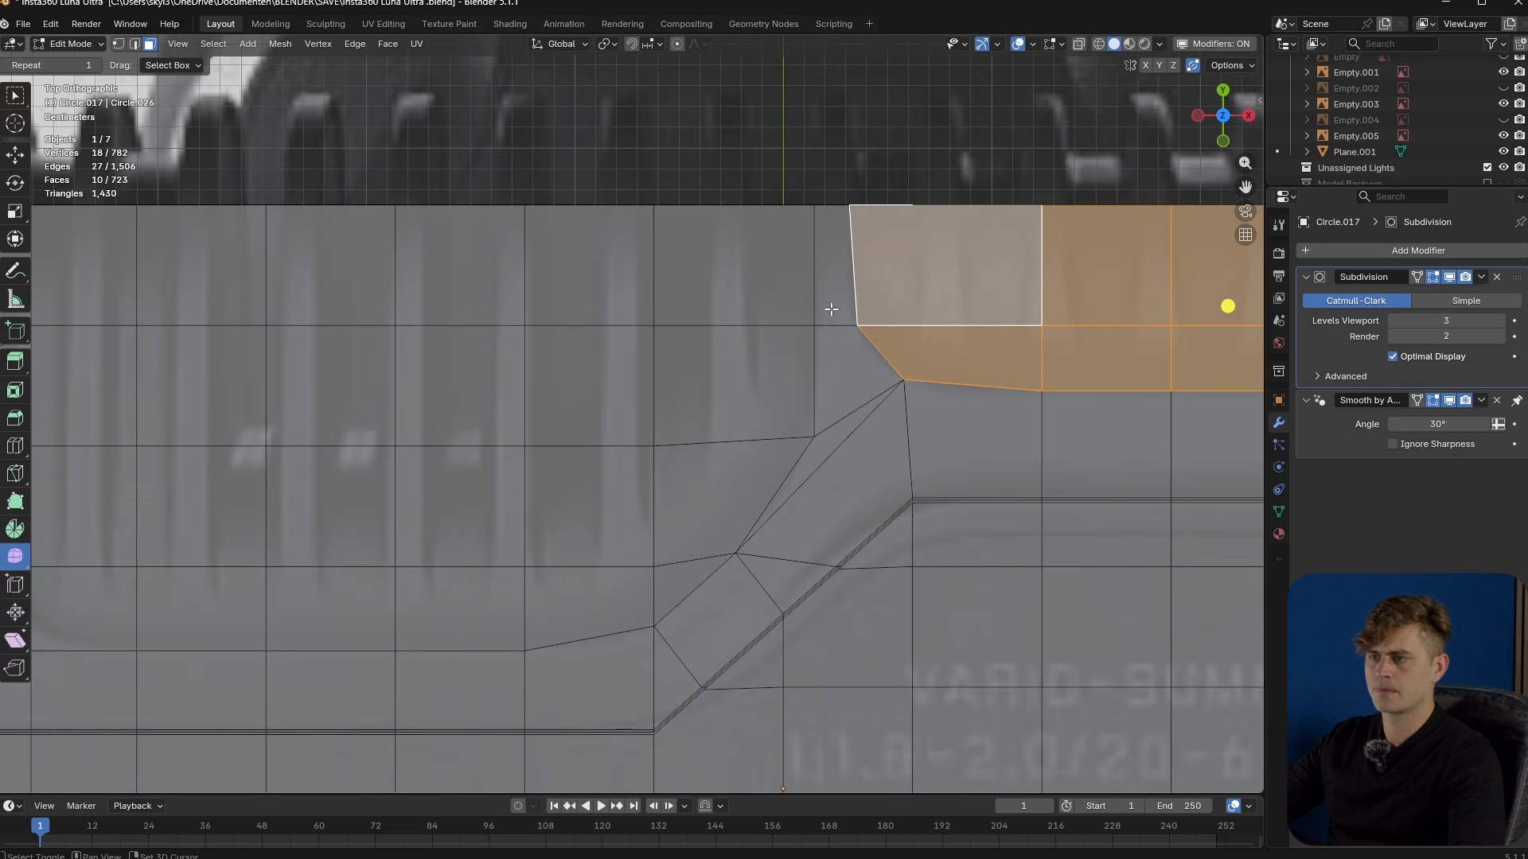
- Add the larger recess's faces in the two columns nearest the smaller recess to the selection
shift+click(744, 261)
shift+click(732, 383)
shift+click(702, 485)
shift+click(673, 584)
shift+click(569, 585)
shift+click(570, 521)
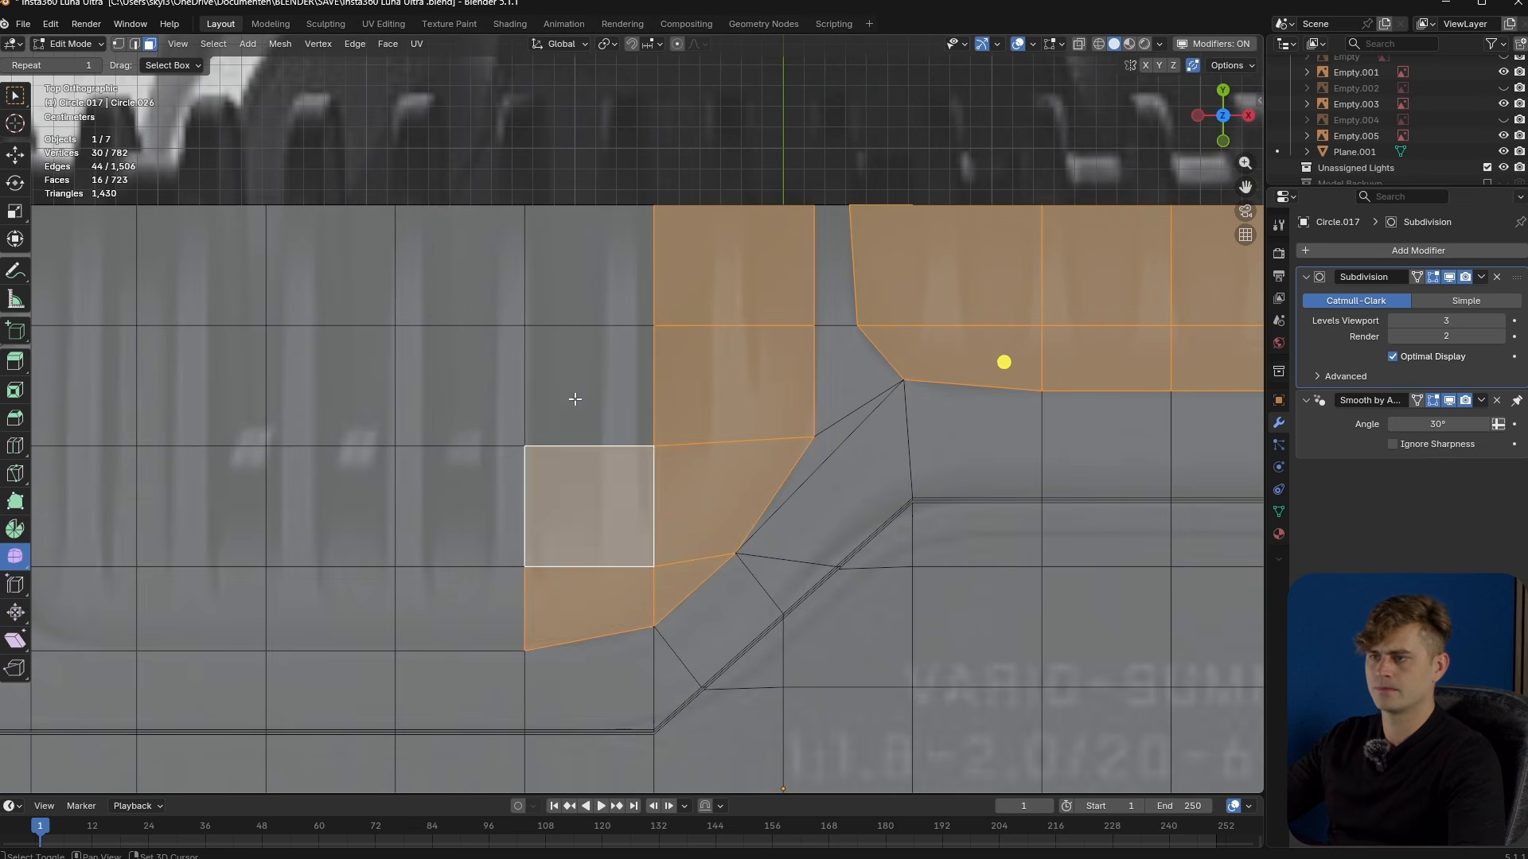
shift+click(576, 398)
shift+click(588, 263)
- Add the larger recess's remaining faces out to its outer edge to the selection
shift+middle_drag(512, 318, 880, 341)
scroll(880, 341, down, 2)
drag(832, 286, 549, 488)
shift+click(555, 548)
shift+click(644, 553)
shift+click(720, 553)
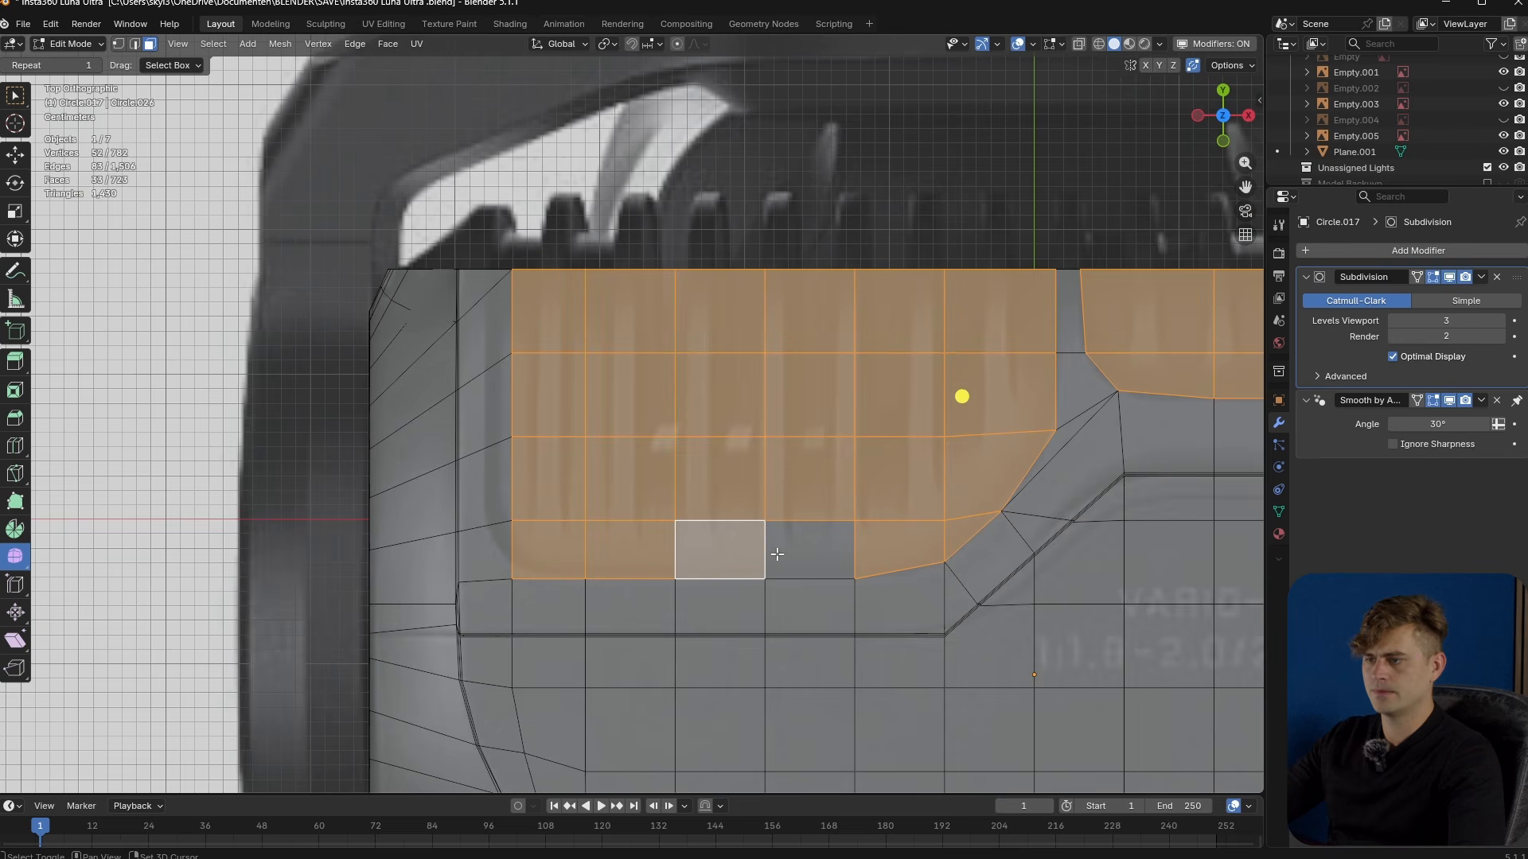
shift+click(786, 556)
shift+middle_drag(661, 535, 804, 542)
scroll(803, 541, up, 2)
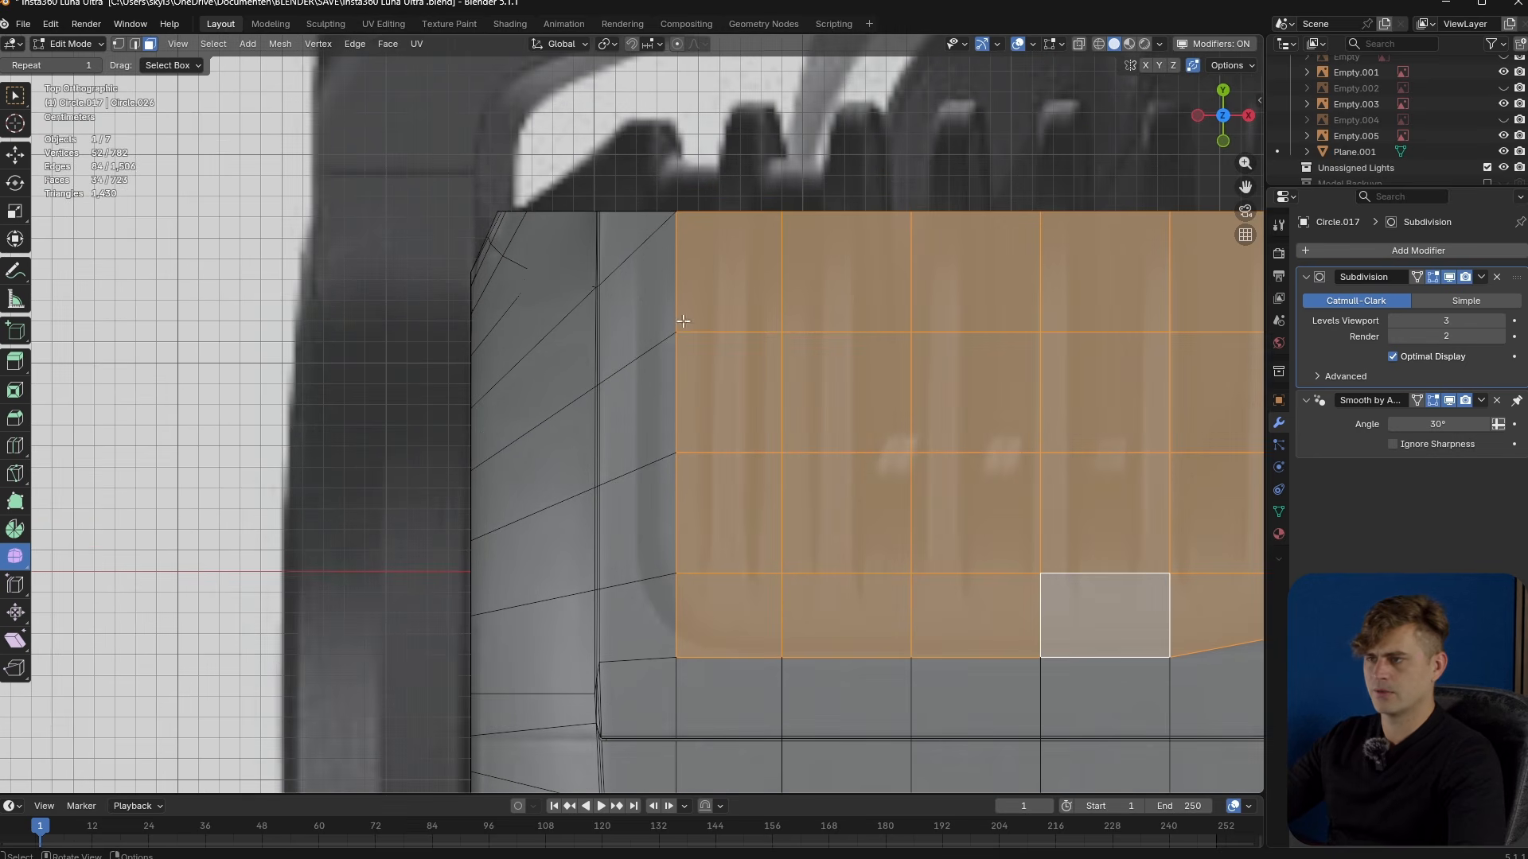
- Slide the larger recess's two uppermost outer-side vertices outward to the recess outline, the border one by 0.490
key(1)
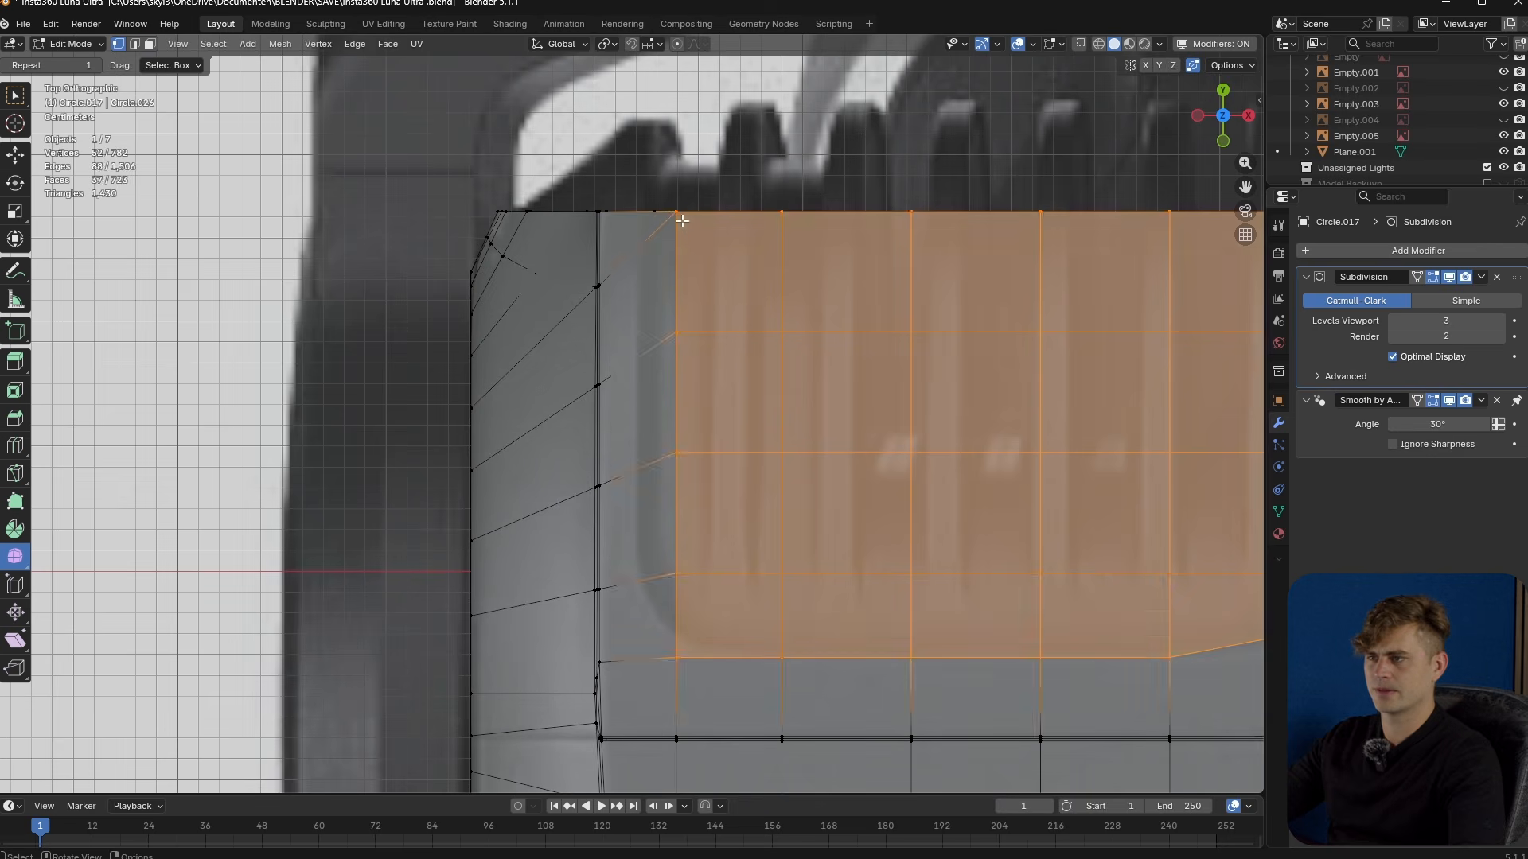
click(676, 211)
key(shift+v)
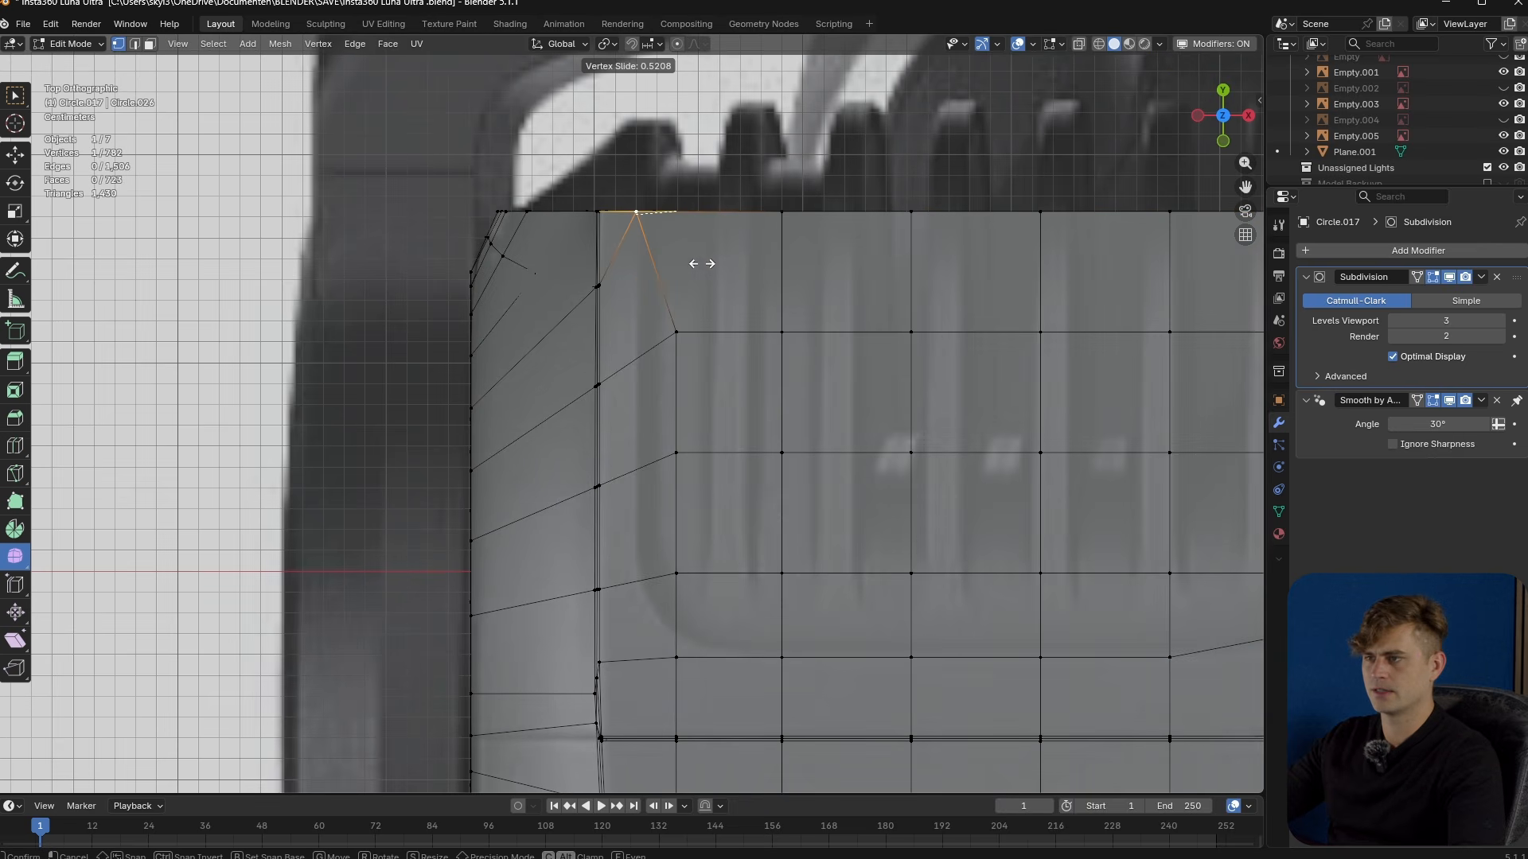
click(703, 265)
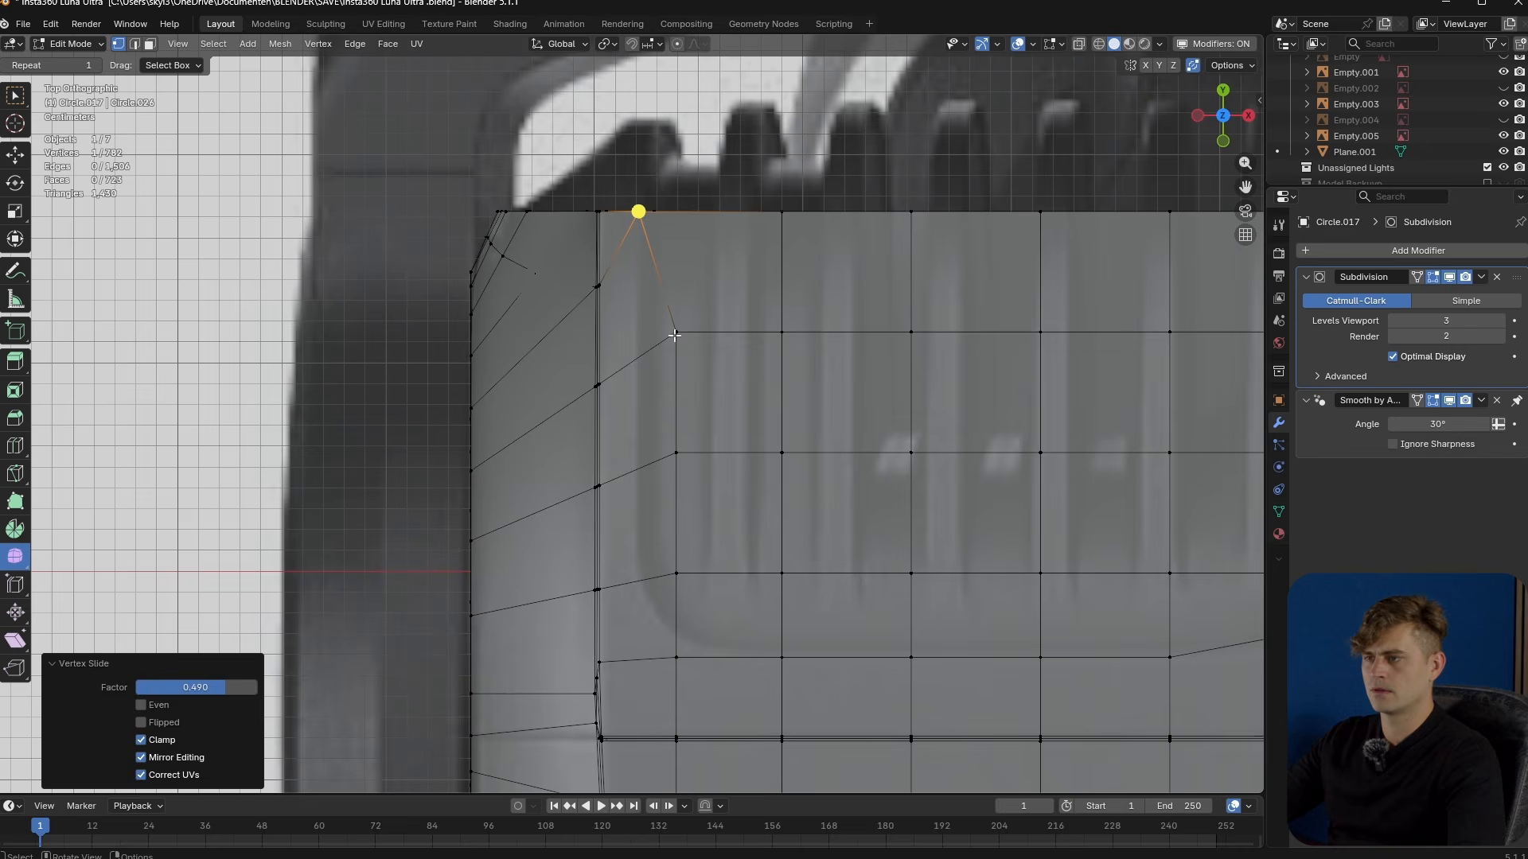
click(675, 332)
key(g)
click(635, 343)
- Slide the next two vertices down the larger recess's outer side outward to match the recess outline
click(675, 452)
key(shift+v)
click(646, 457)
click(675, 573)
key(shift+v)
click(647, 589)
- Reposition the vertex at the larger recess's lower outer corner to follow the rounded outline in the reference
click(676, 656)
key(shift+v)
click(702, 637)
key(g)
click(684, 621)
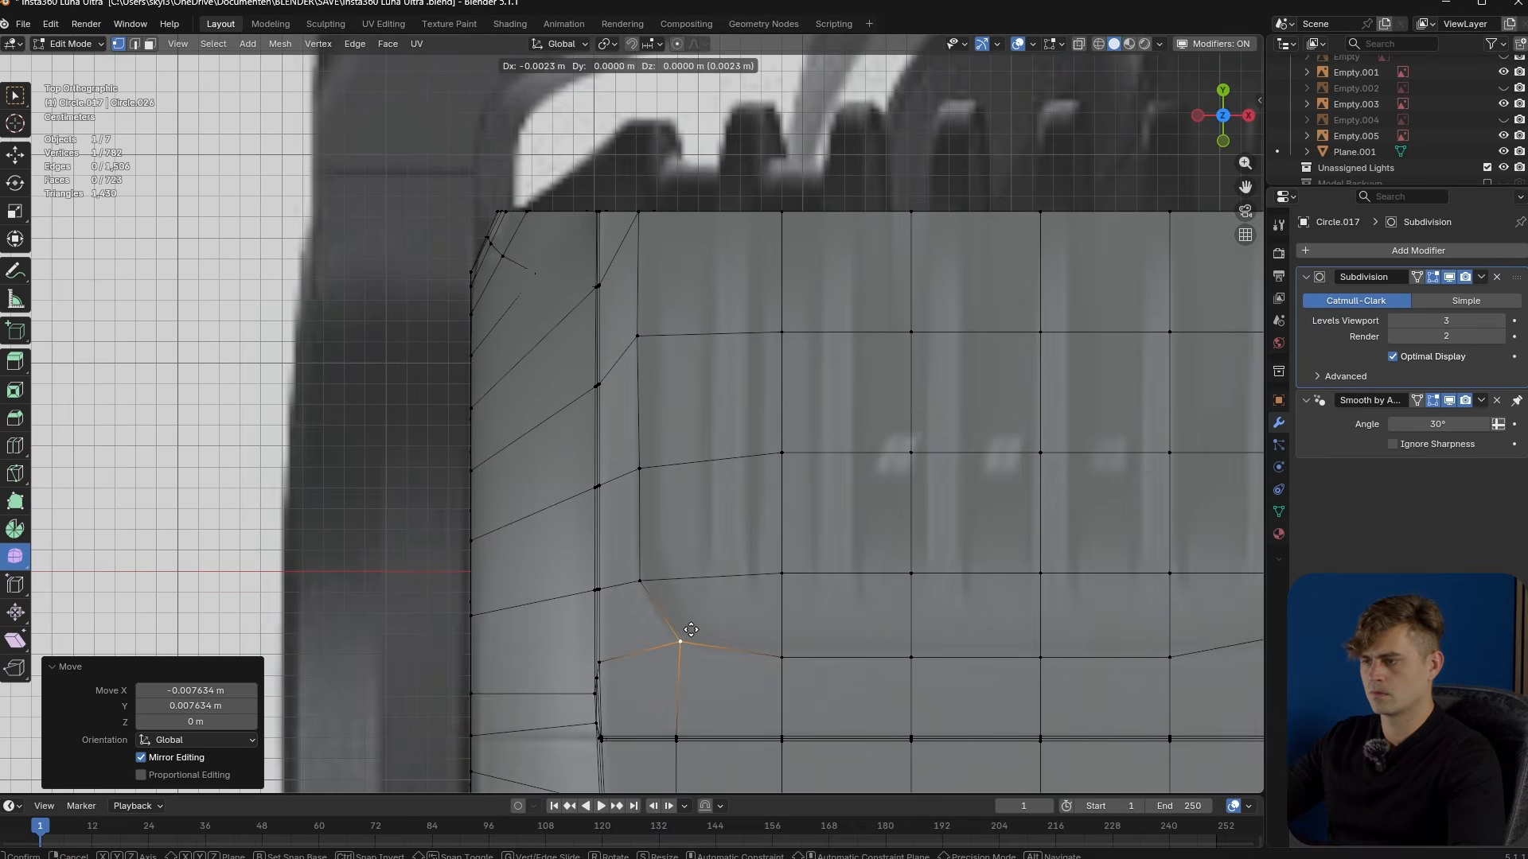
- Select all faces covering the larger recess, including the slanted column beside the smaller recess
scroll(681, 381, down, 3)
key(3)
drag(676, 254, 1015, 522)
shift+click(1048, 345)
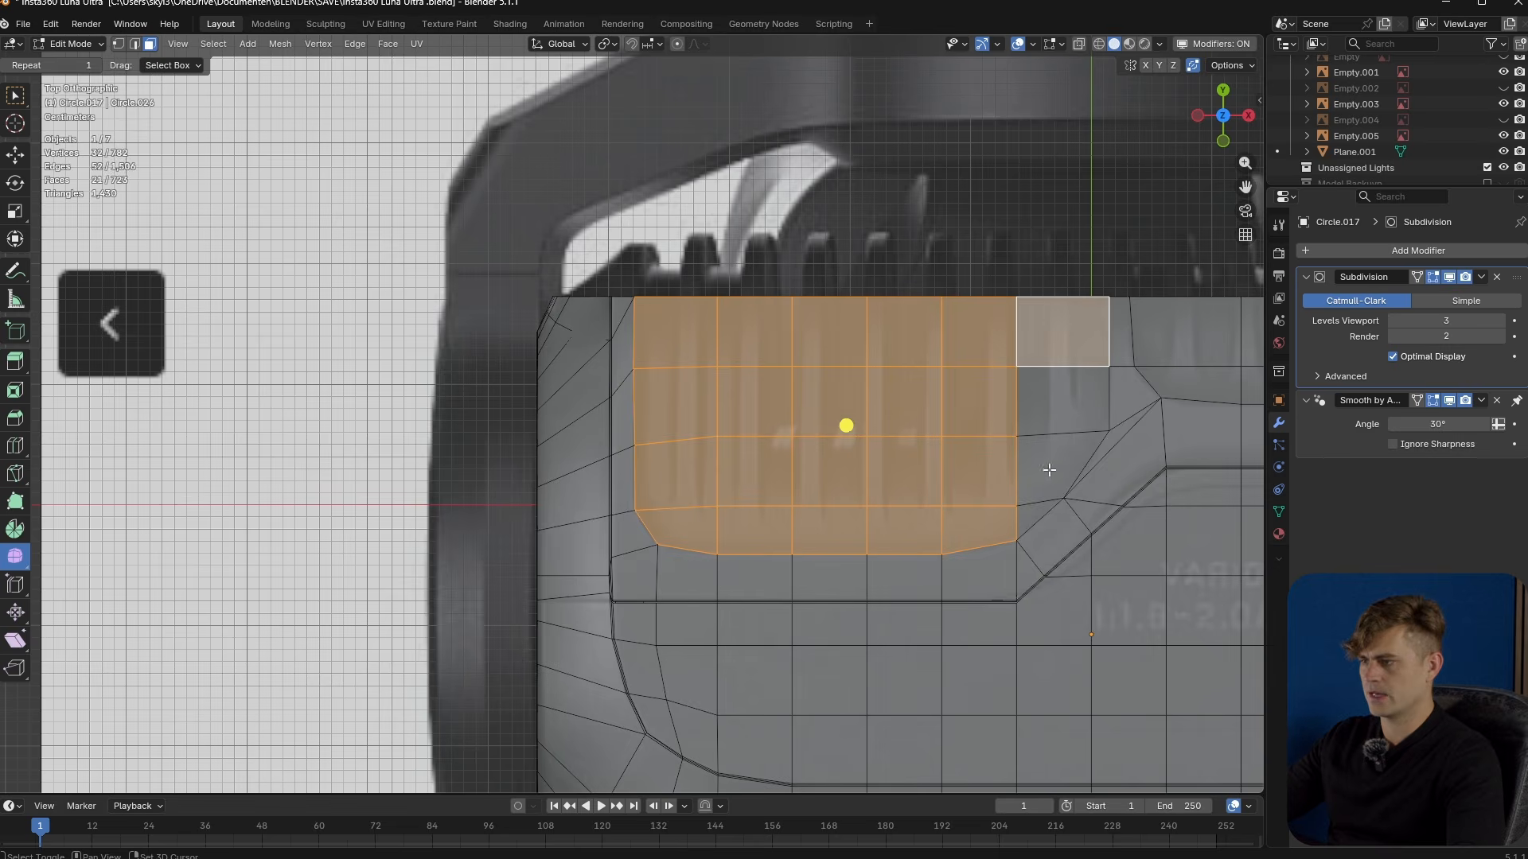
ctrl+shift+click(1033, 514)
shift+middle_drag(1088, 447, 679, 492)
shift+click(718, 401)
shift+click(720, 441)
shift+click(716, 479)
scroll(724, 521, up, 2)
shift+middle_drag(724, 557, 743, 518)
scroll(720, 545, up, 1)
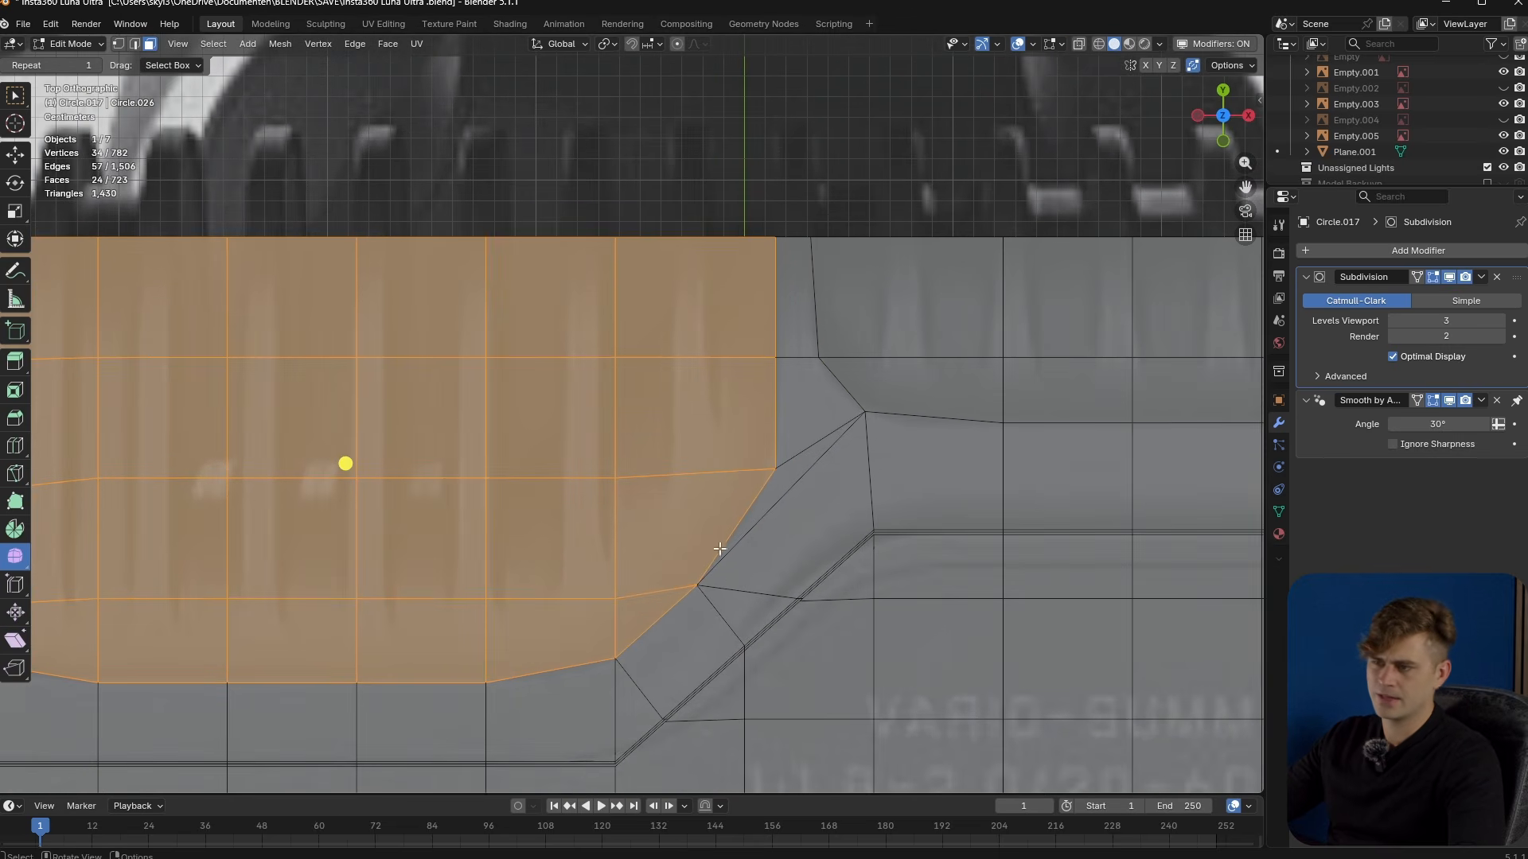
shift+middle_drag(709, 605, 595, 578)
- Add all of the smaller recess's faces to the selection, delete the faces of both recesses and leave mesh editing
shift+click(671, 425)
shift+click(701, 493)
shift+click(843, 414)
shift+click(876, 477)
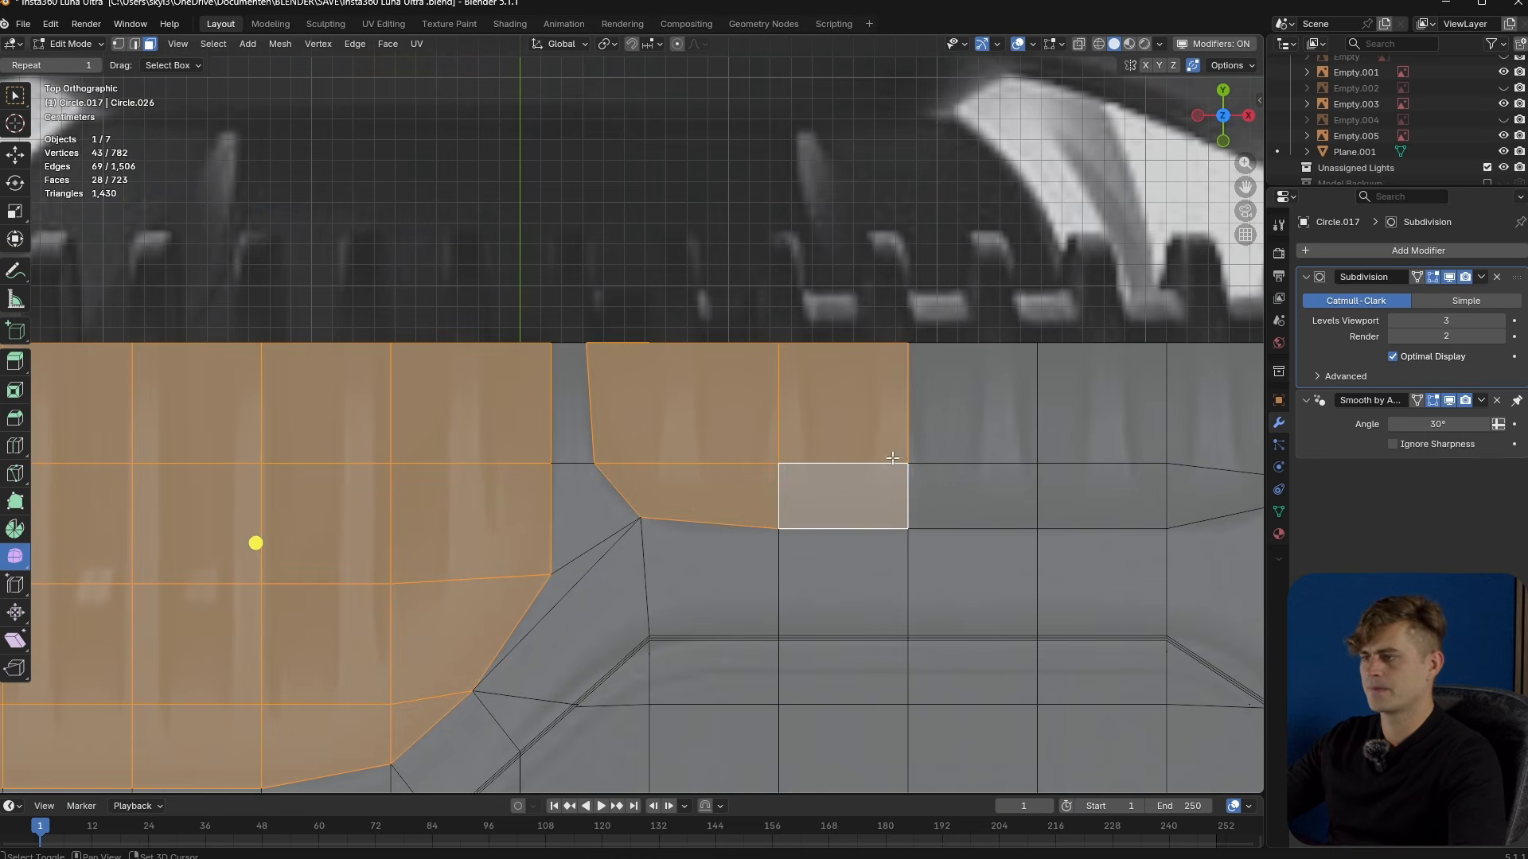
shift+click(926, 425)
shift+click(979, 472)
shift+click(1055, 420)
shift+click(1112, 487)
shift+middle_drag(1152, 443, 549, 364)
shift+click(1020, 412)
key(x)
click(1037, 461)
key(Tab)
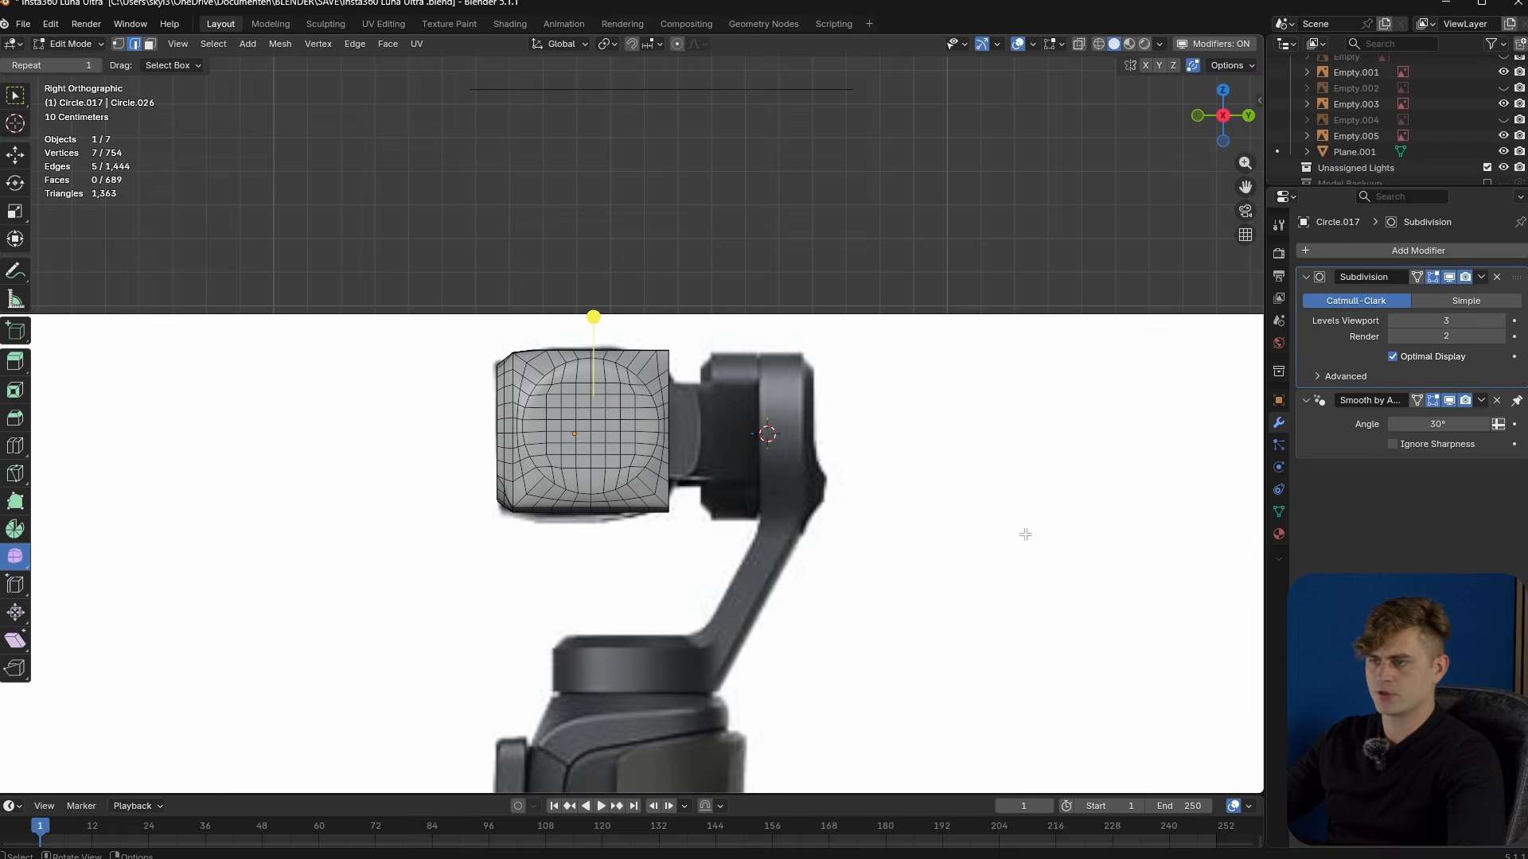
- Select the lower half of the housing through the mesh in the right view and delete its faces
key(alt+z)
key(3)
scroll(967, 594, up, 3)
drag(885, 690, 242, 443)
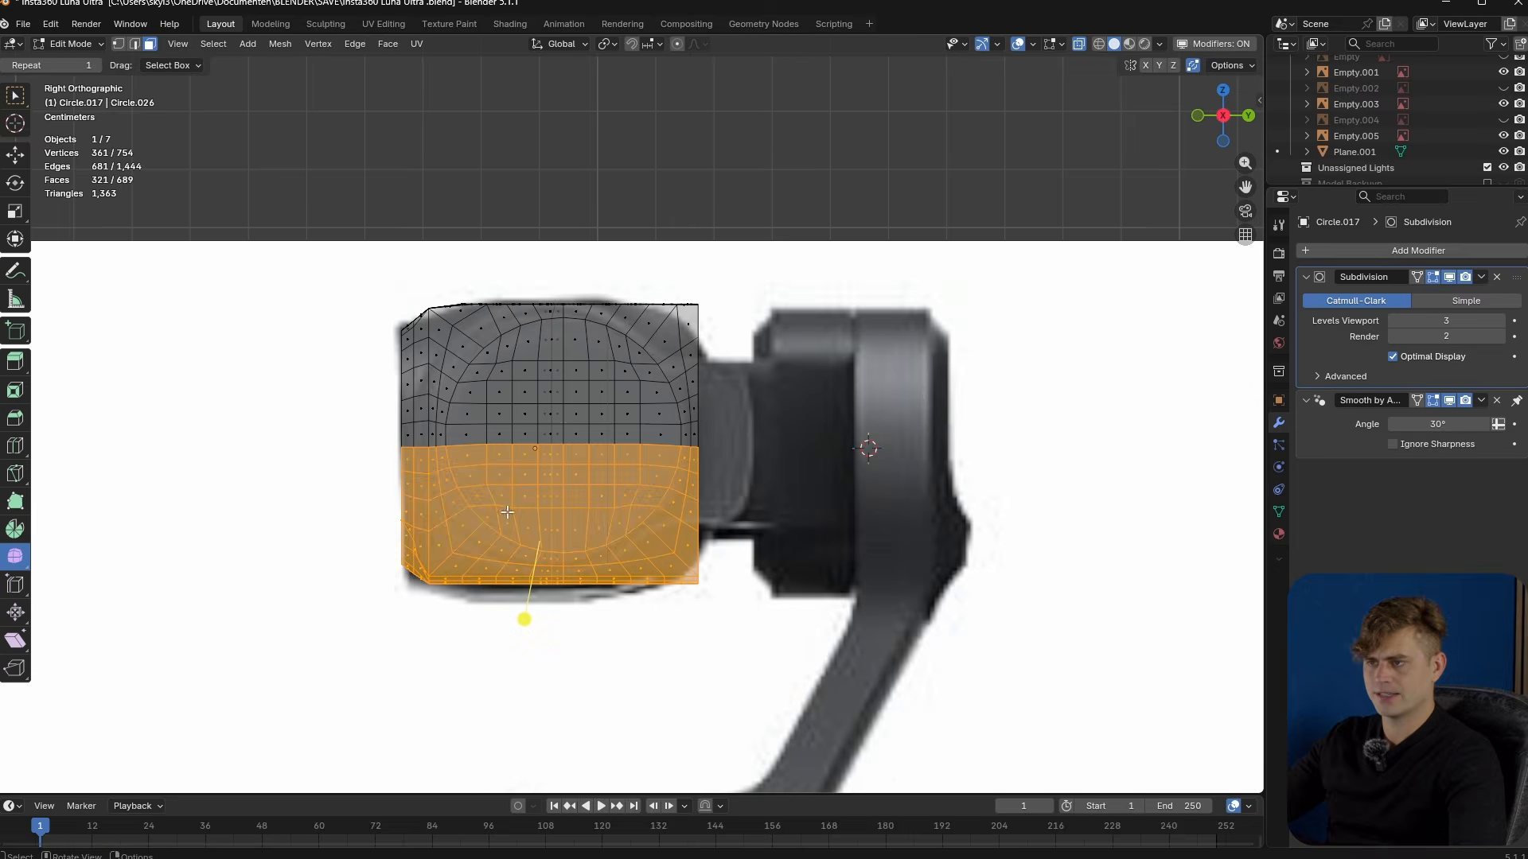
key(x)
click(642, 546)
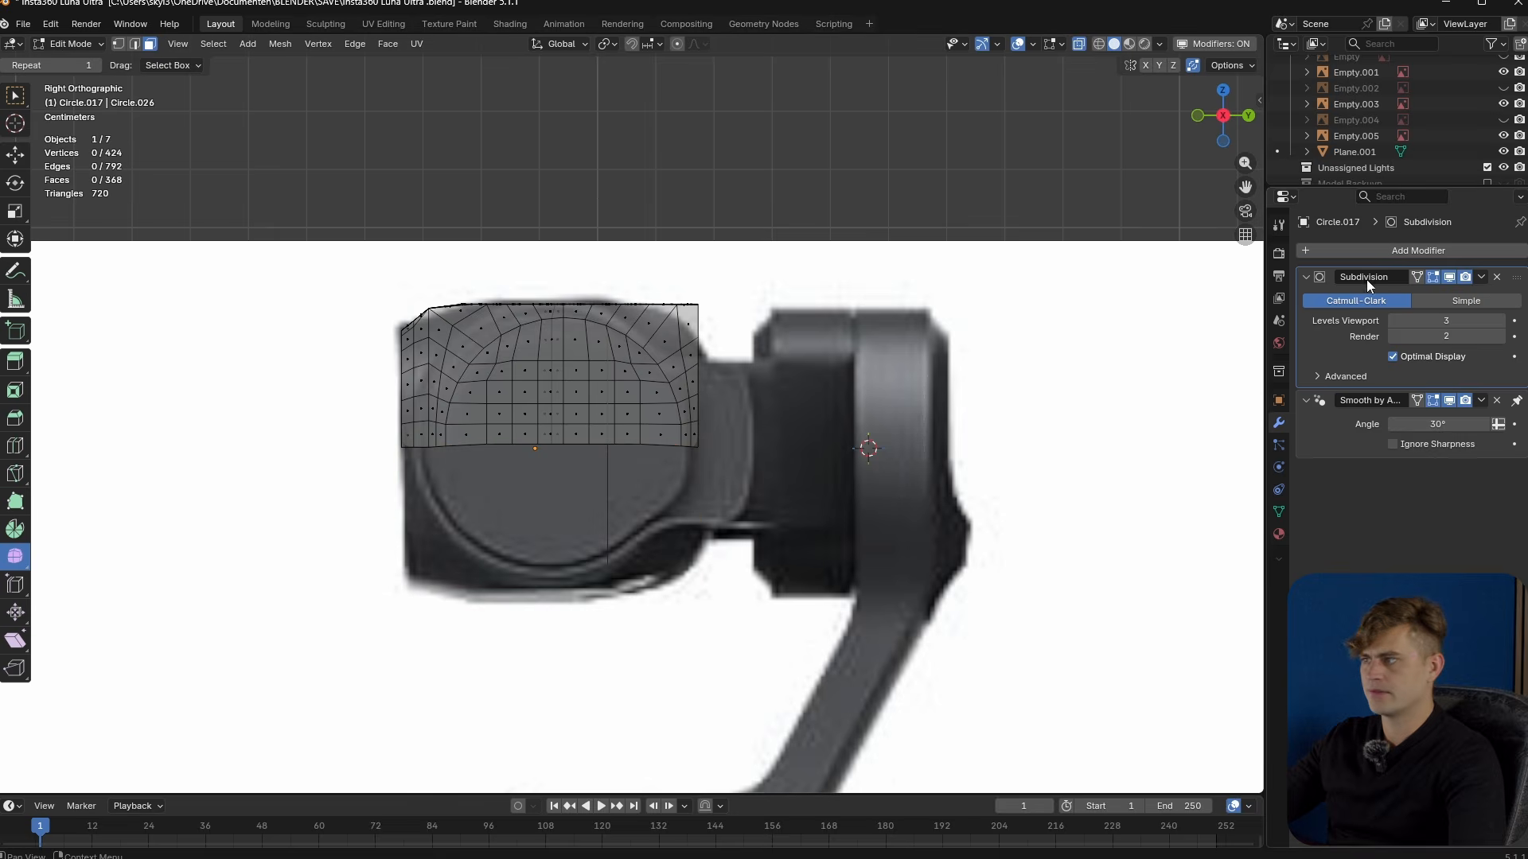
- Add a Mirror modifier to the housing and set its axis to Y only, with X-ray display turned off
click(1418, 250)
text(mir)
key(Return)
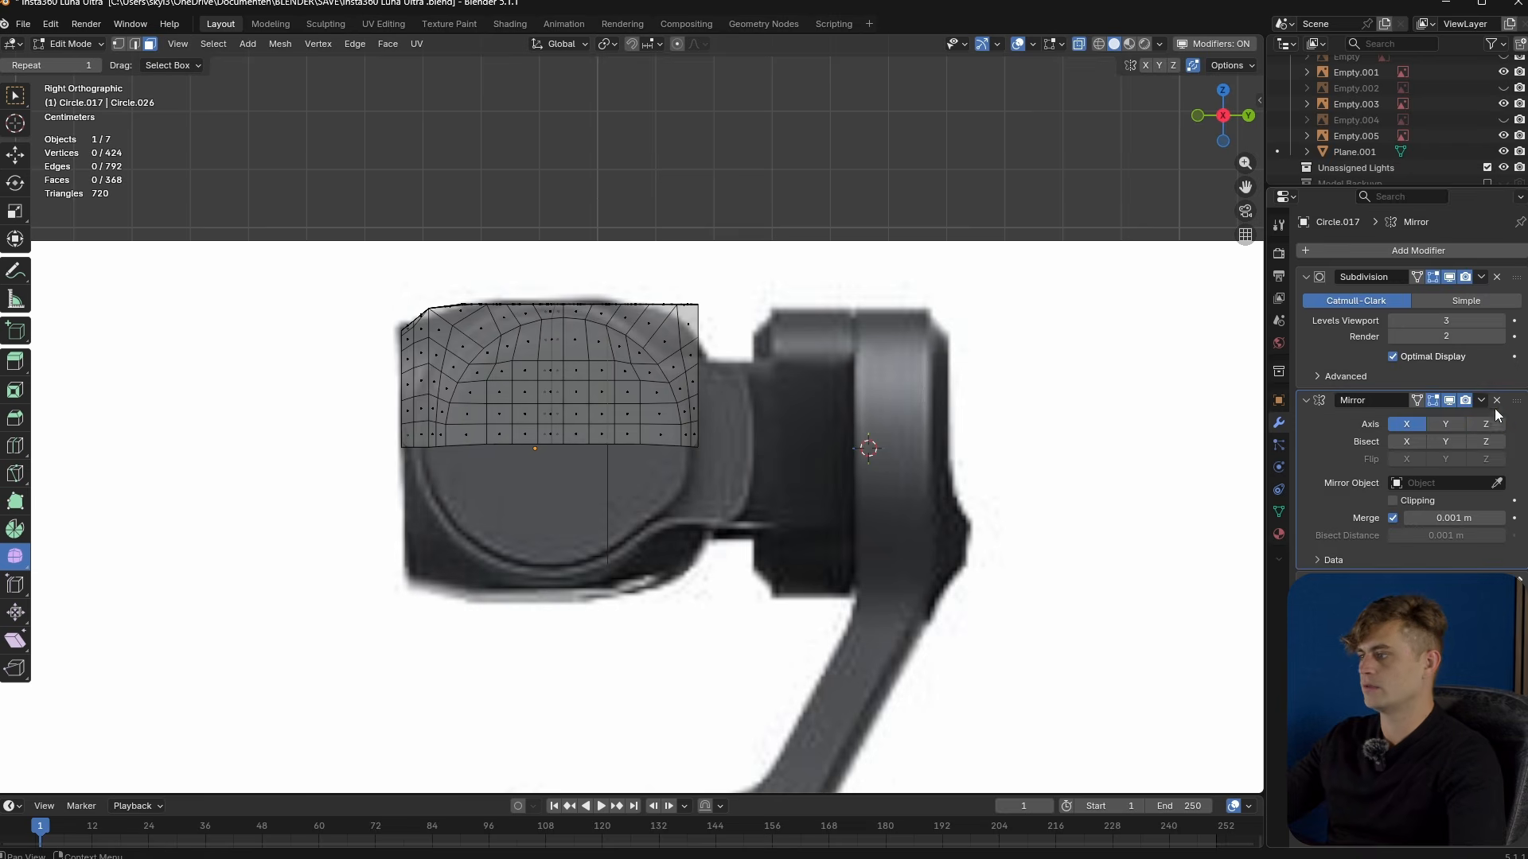
click(1473, 419)
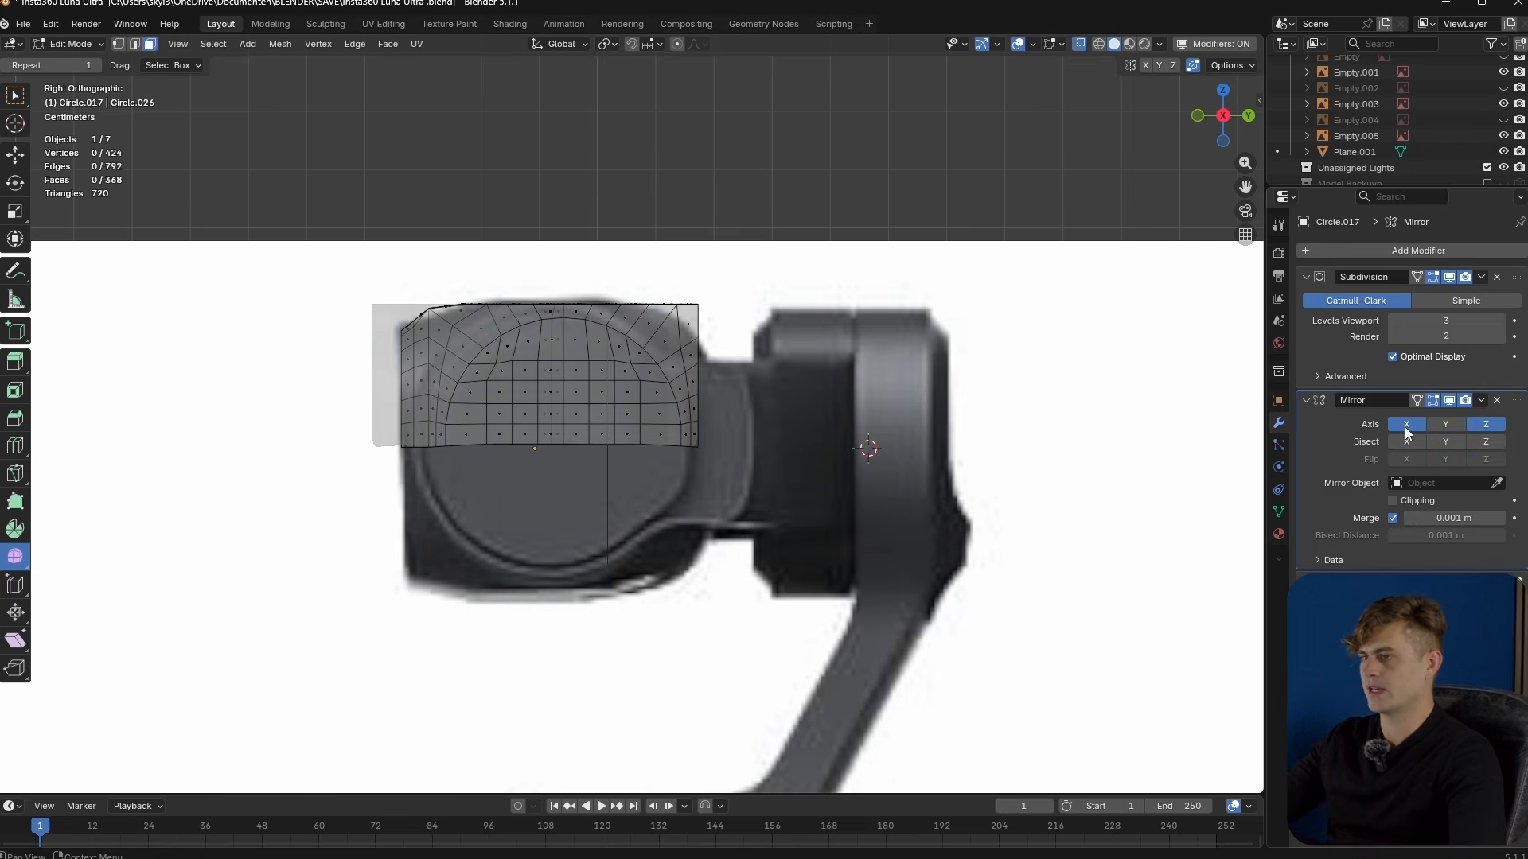
click(1458, 425)
click(1480, 427)
middle_drag(775, 460, 915, 480)
key(alt+z)
scroll(712, 478, up, 3)
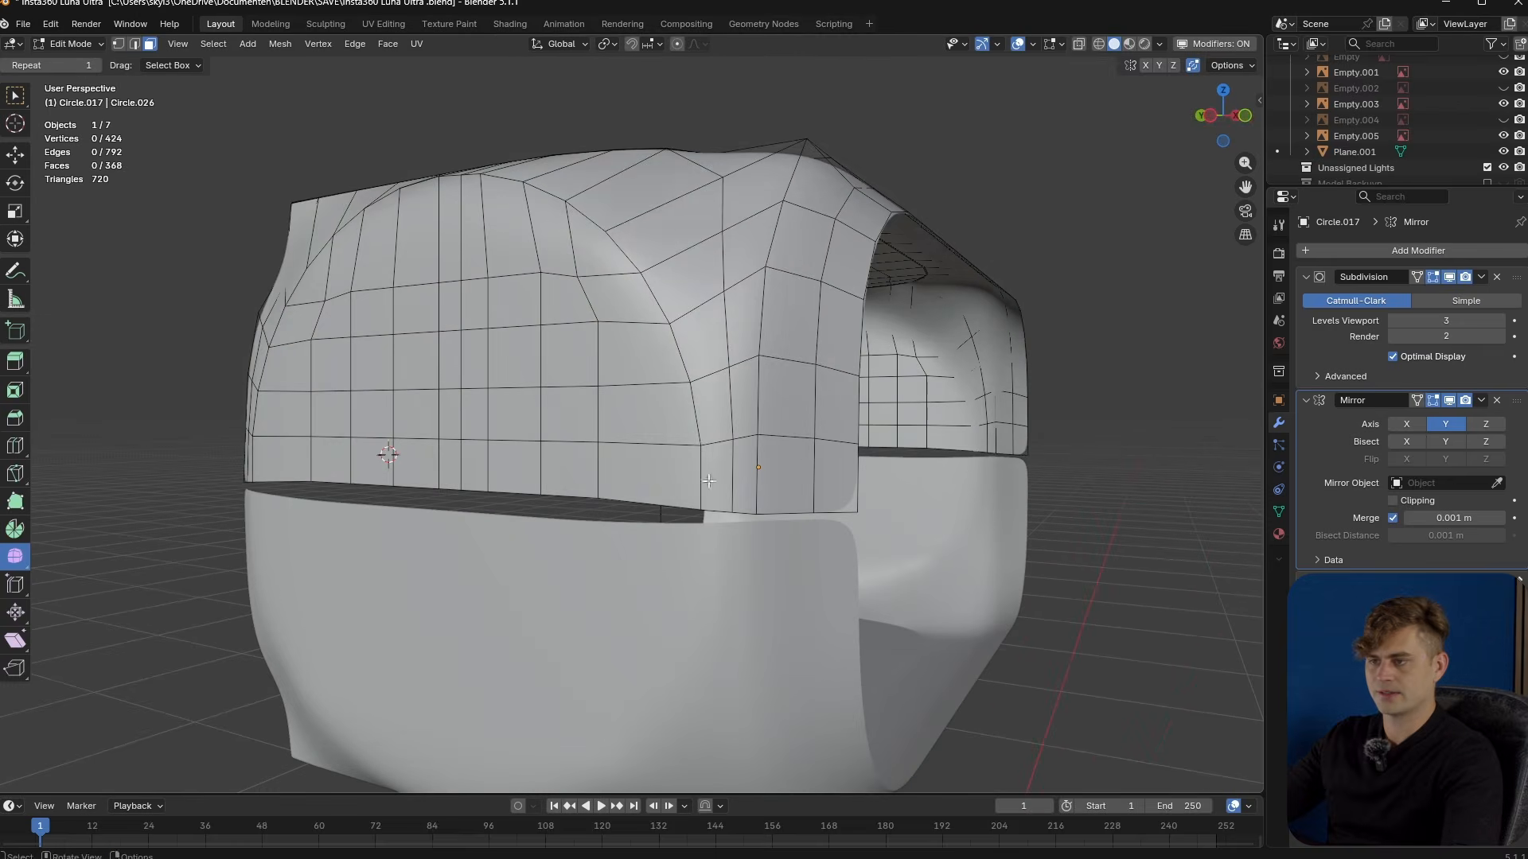
- Select the open lower edge loop along the housing's side and flatten it by scaling to 0 in Z
alt+click(645, 498)
middle_drag(644, 499, 694, 518)
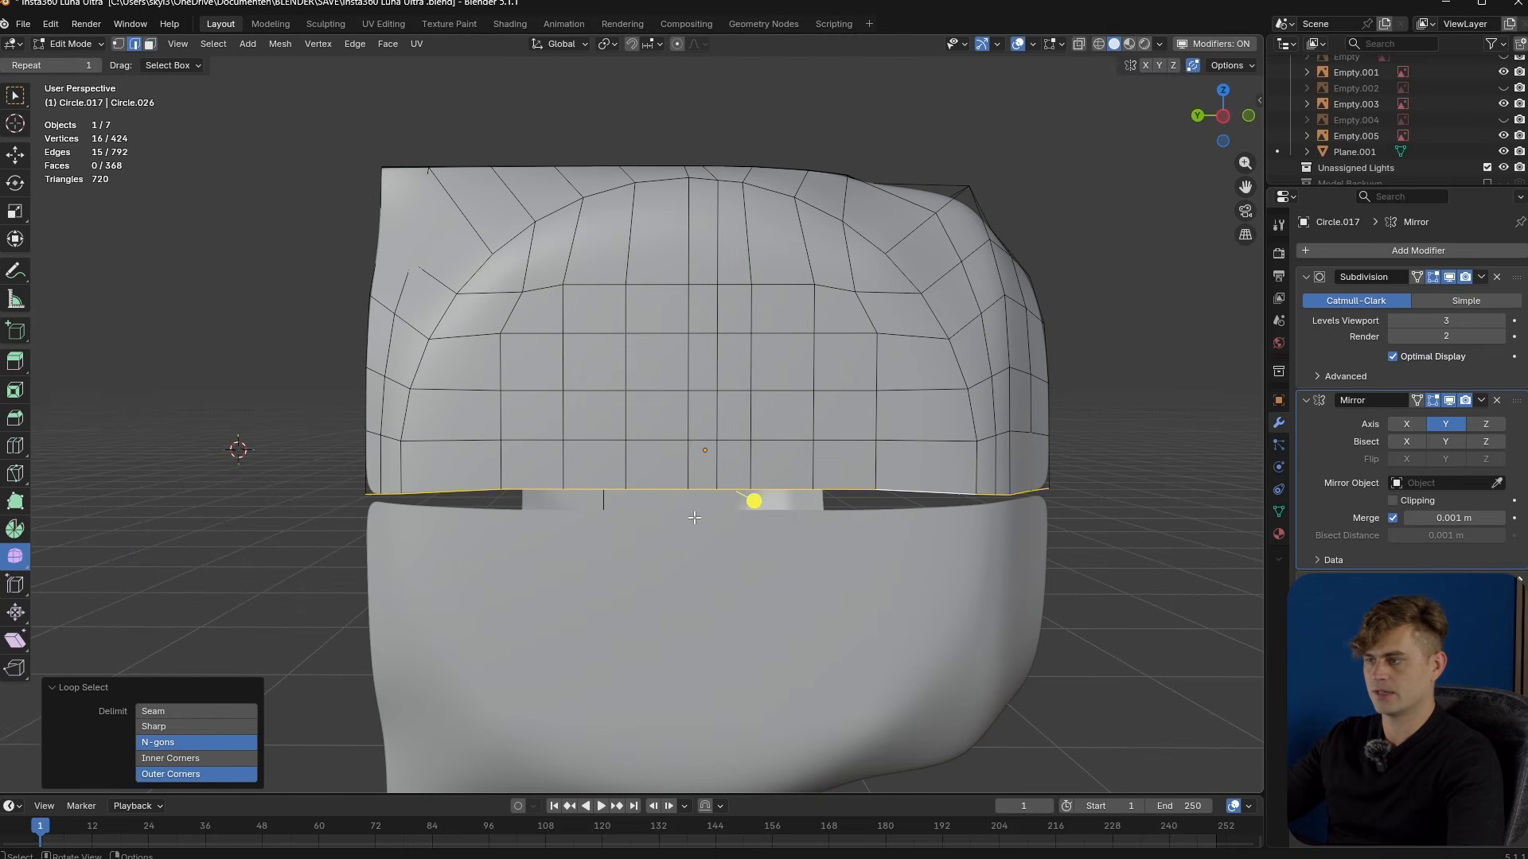
key(s)
key(z)
key(0)
key(Return)
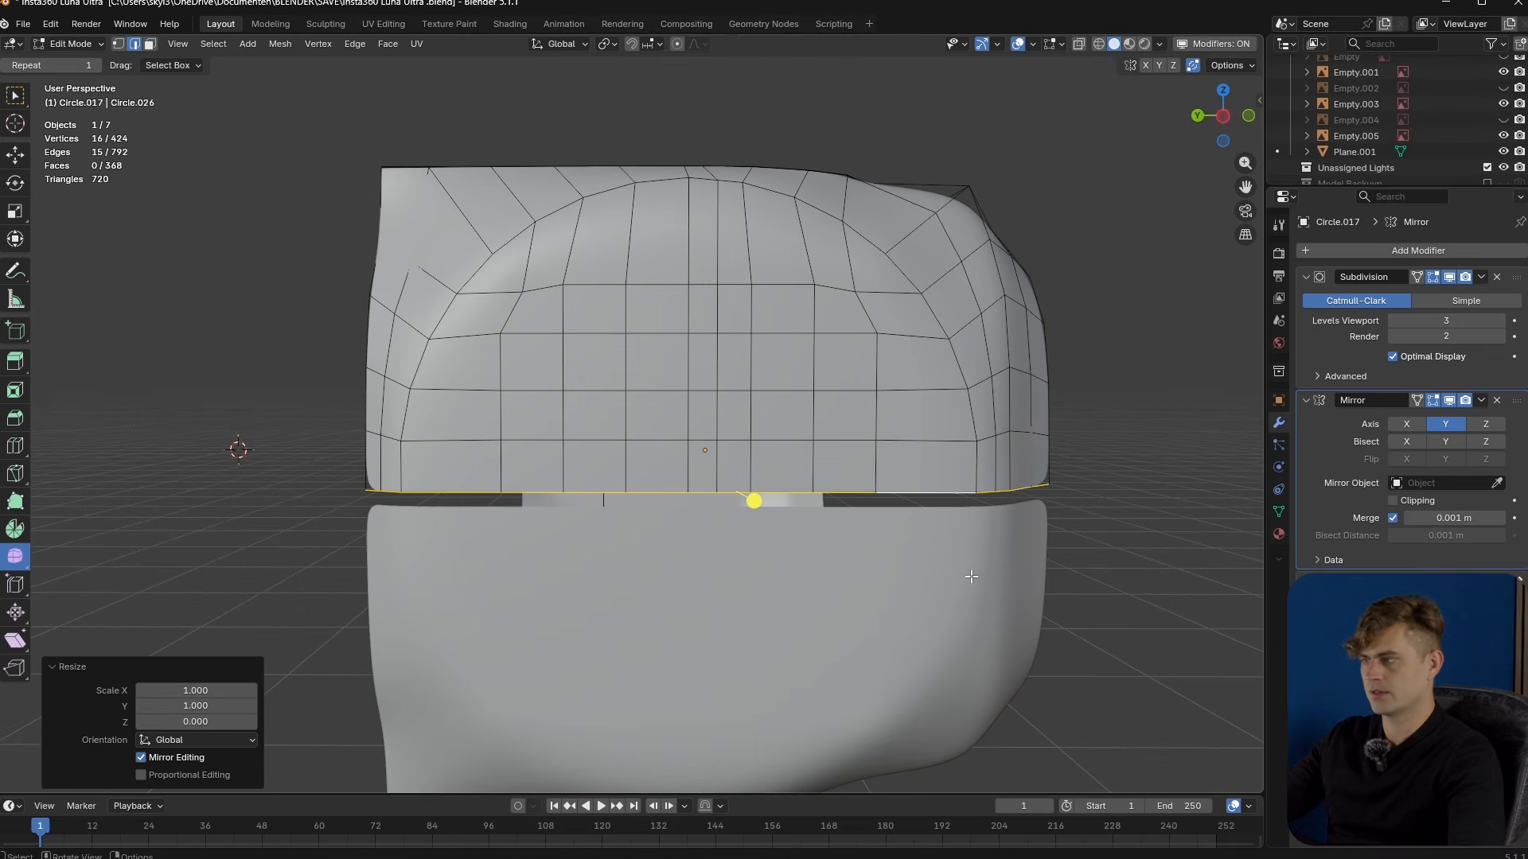
- Place the Mirror modifier above Subdivision with Clipping enabled, and move the flattened loop about -0.016 m in Z
drag(1515, 402, 1515, 279)
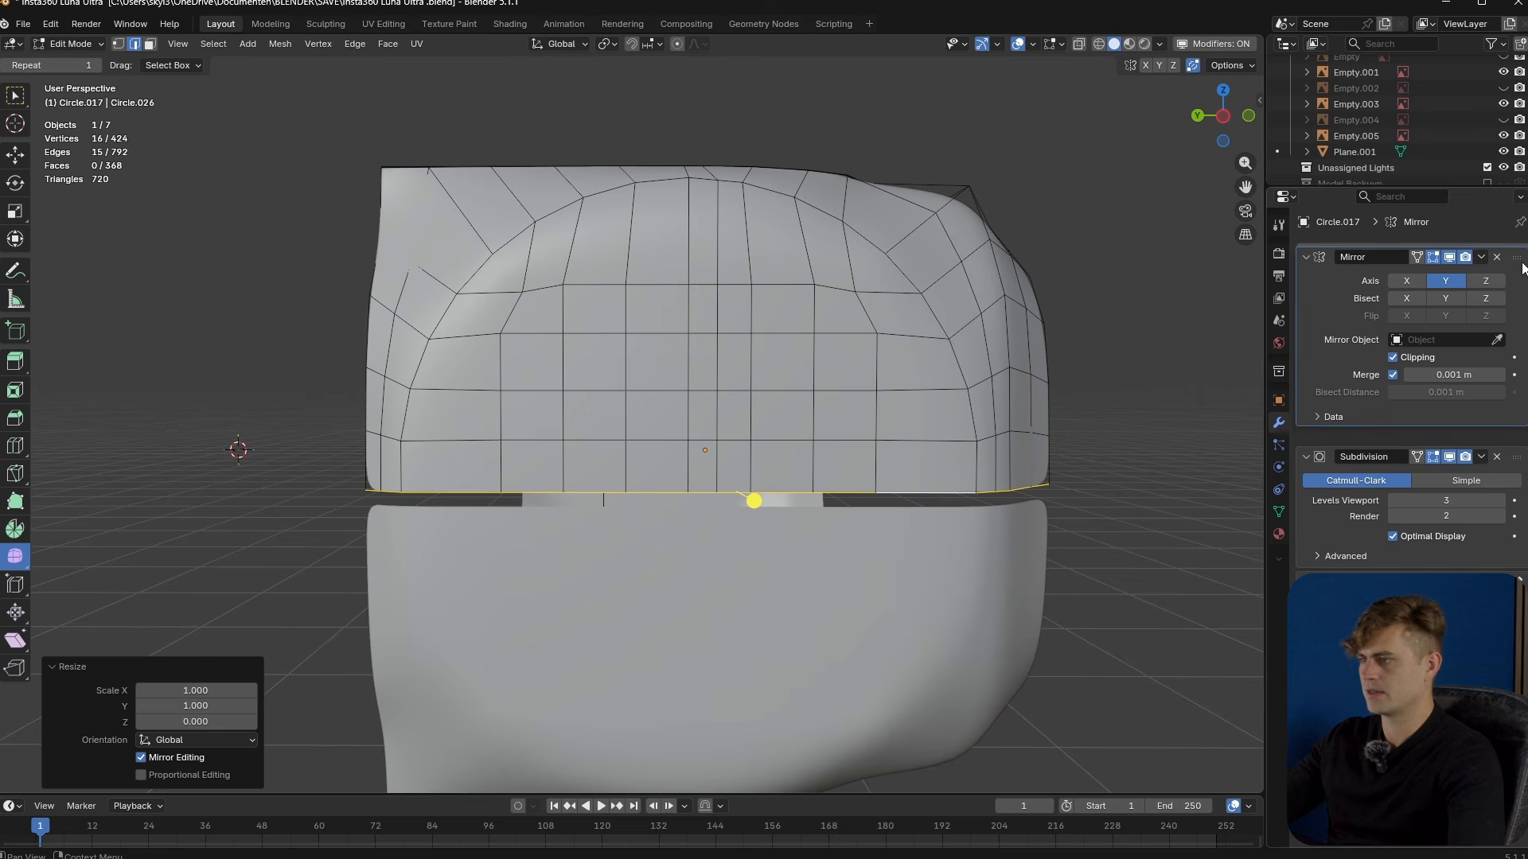
key(g)
key(z)
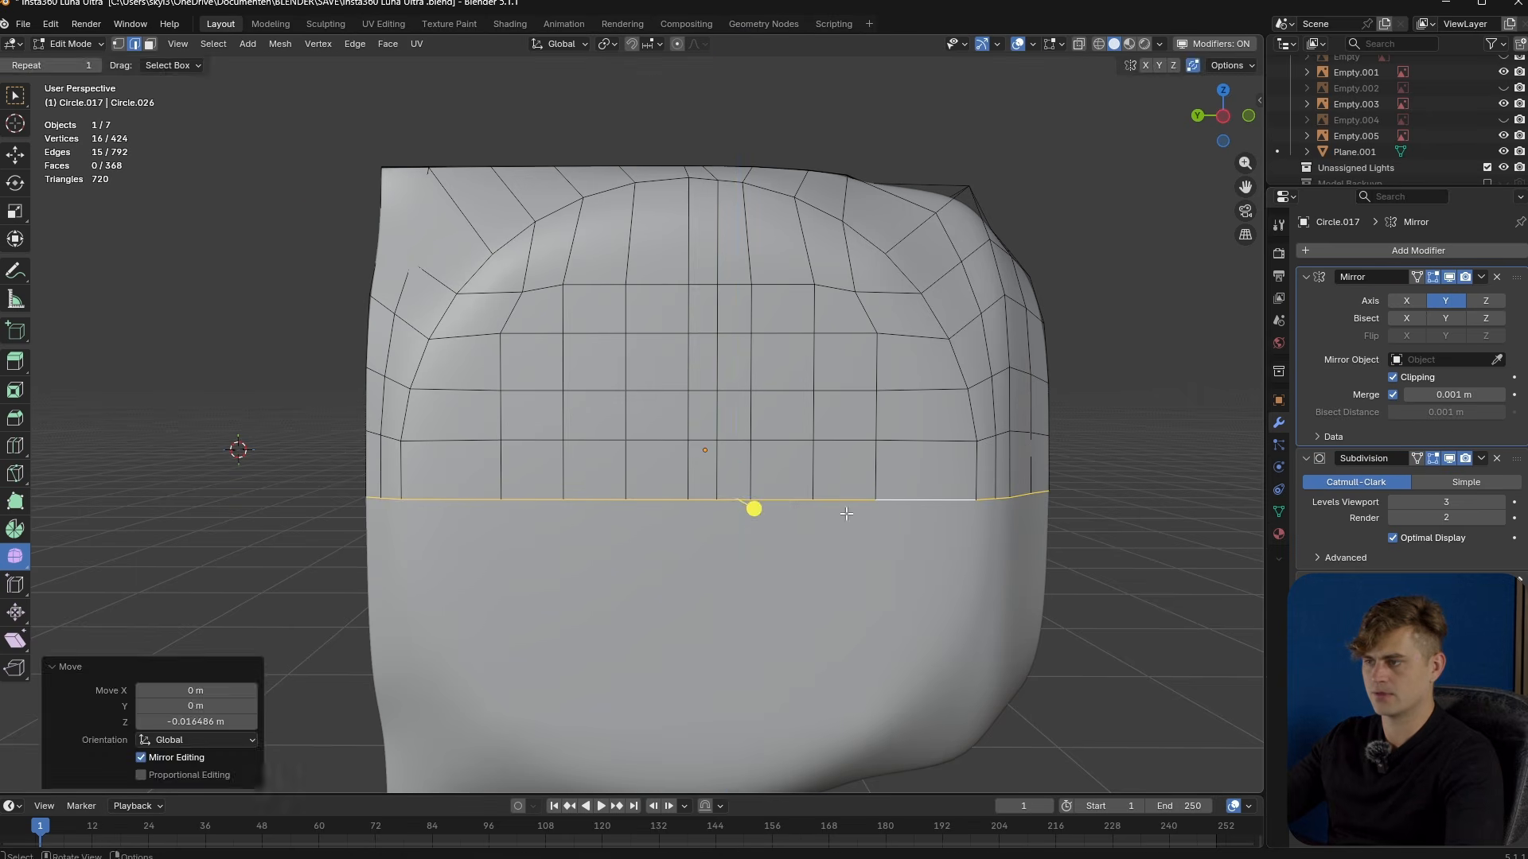
click(846, 513)
key(Tab)
middle_drag(877, 556, 796, 501)
- Flatten the open lower edge loop on the opposite side to 0 in Z and move it about -0.016 m in Z
key(Tab)
alt+click(819, 490)
key(s)
key(z)
key(0)
key(Return)
key(g)
key(z)
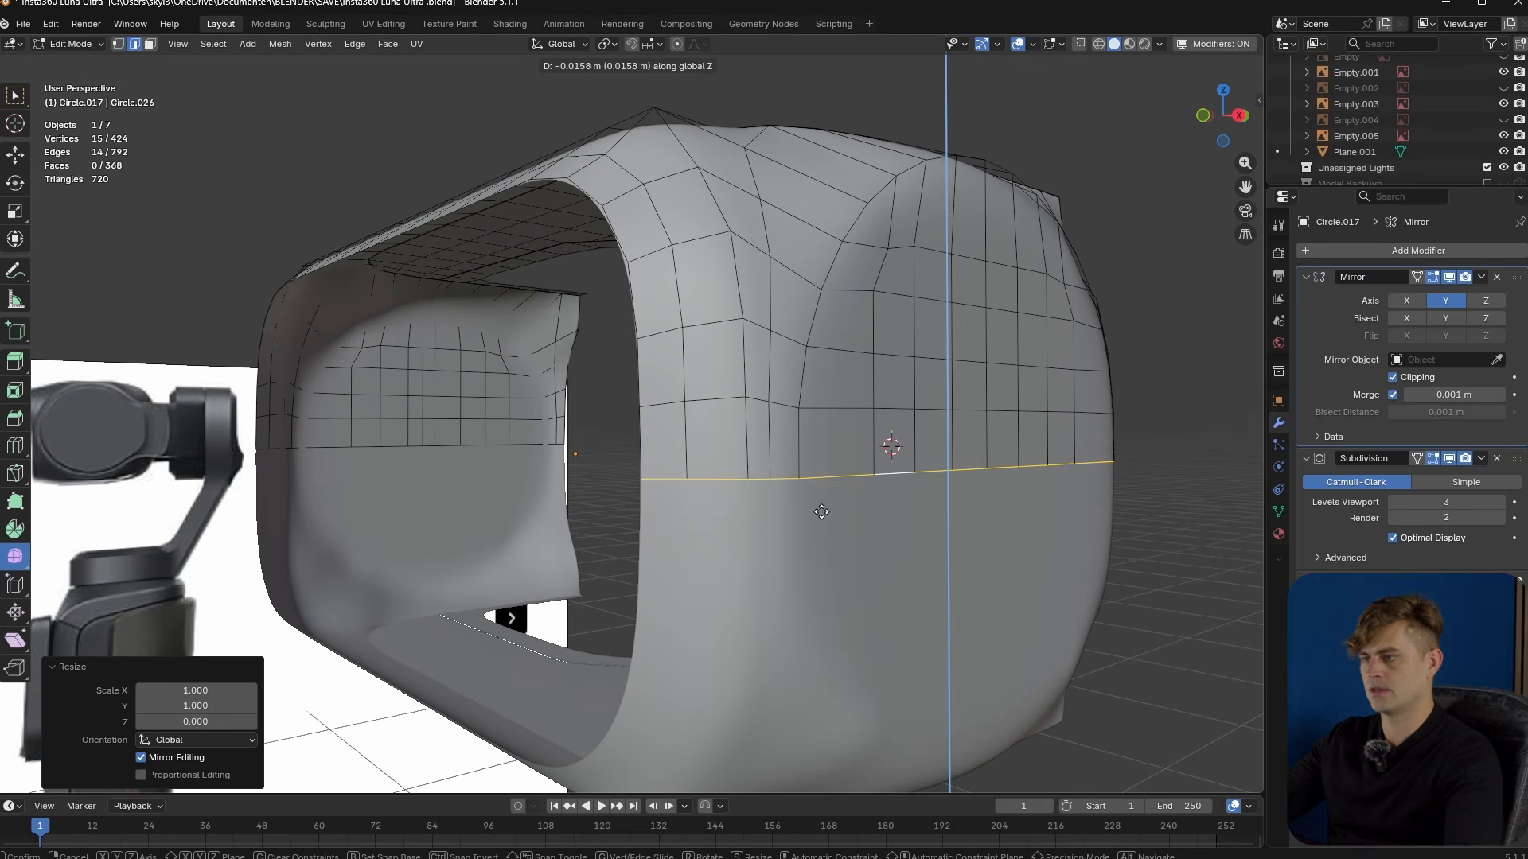
key(Escape)
key(Tab)
scroll(776, 517, down, 3)
mouse_move(775, 517)
middle_down()
mouse_move(679, 499)
mouse_move(677, 570)
mouse_move(757, 535)
middle_up()
- Slide the pole vertex at the housing's upper corner, where several edges meet, along its edge to smooth the surface
key(Tab)
scroll(757, 535, up, 5)
scroll(796, 358, up, 1)
click(820, 331)
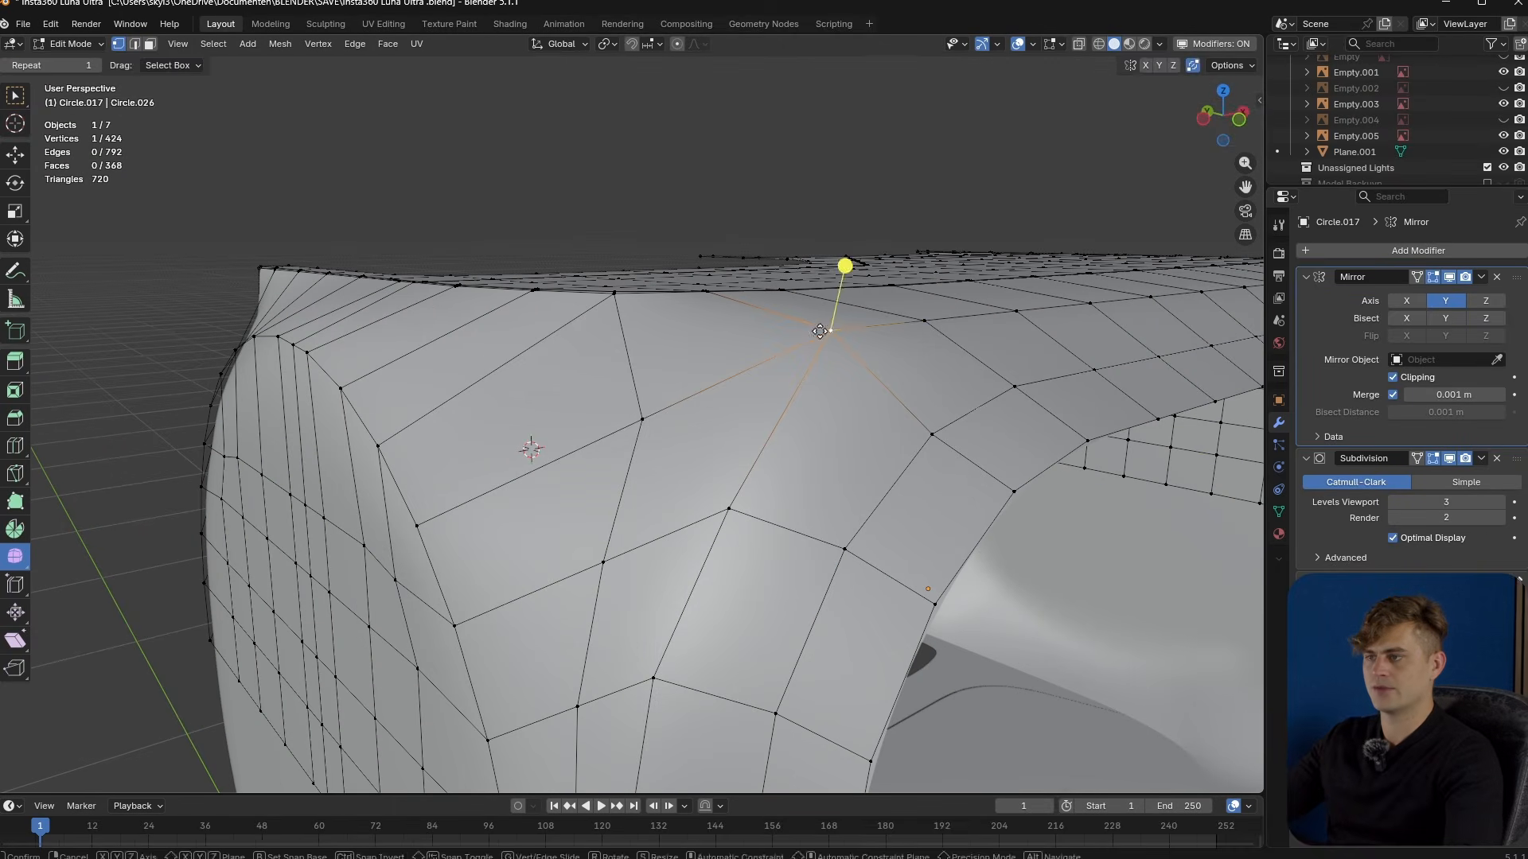
key(g)
key(g)
click(772, 401)
key(Tab)
middle_drag(772, 401, 672, 403)
- Slide the same corner vertex once more and return to object mode to check the mirrored housing
key(Tab)
key(Tab)
scroll(804, 413, down, 4)
key(Tab)
key(g)
key(g)
click(699, 478)
key(Tab)
mouse_move(702, 484)
middle_down()
mouse_move(678, 527)
mouse_move(757, 491)
mouse_move(699, 496)
mouse_move(756, 461)
mouse_move(659, 528)
mouse_move(662, 499)
mouse_move(700, 567)
mouse_move(676, 476)
middle_up()
key(Tab)
key(Tab)
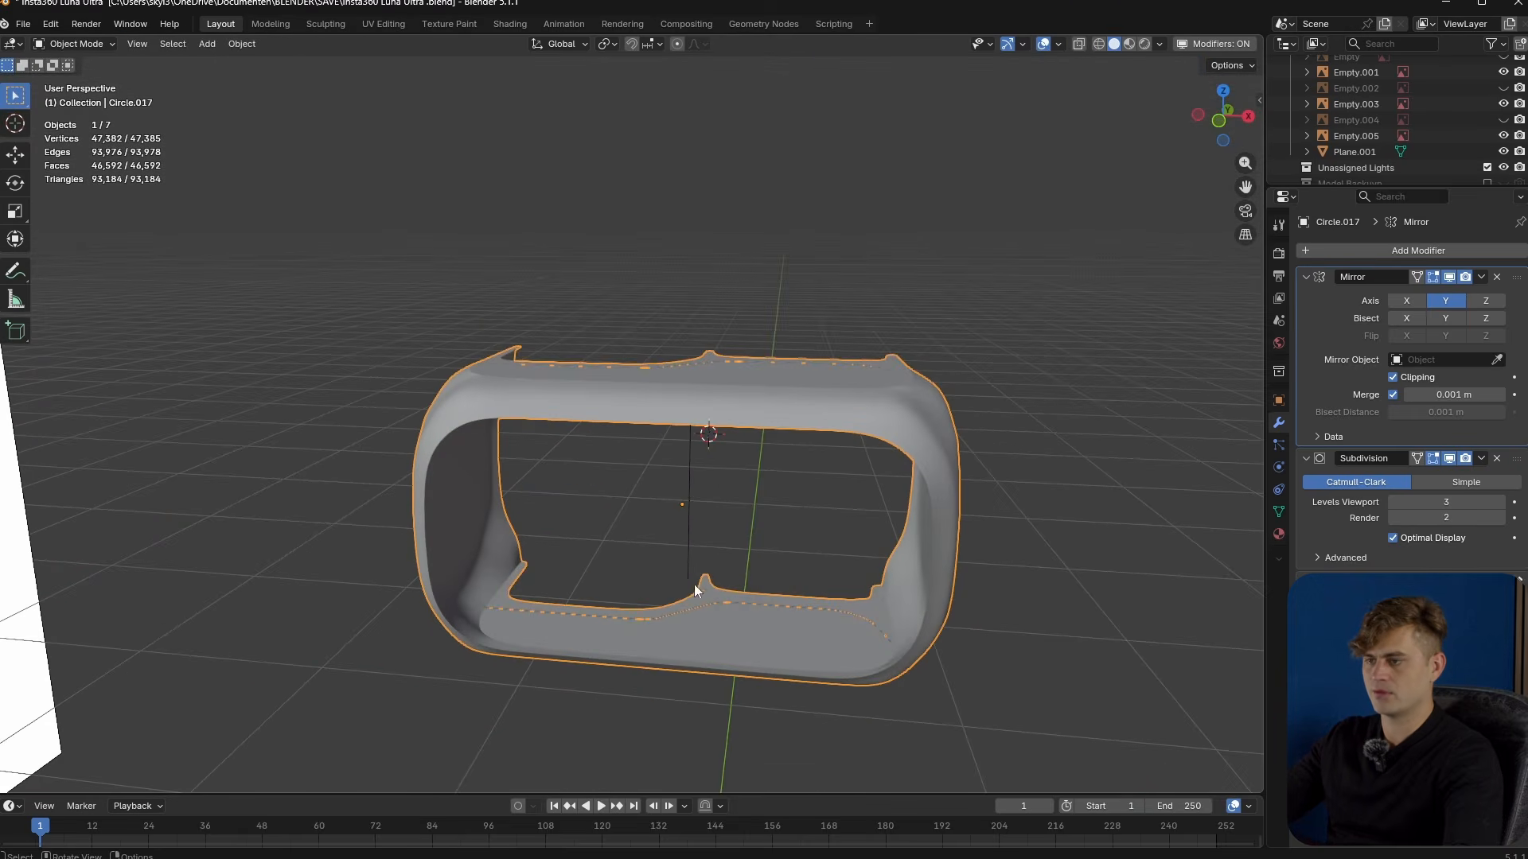
middle_drag(686, 597, 716, 514)
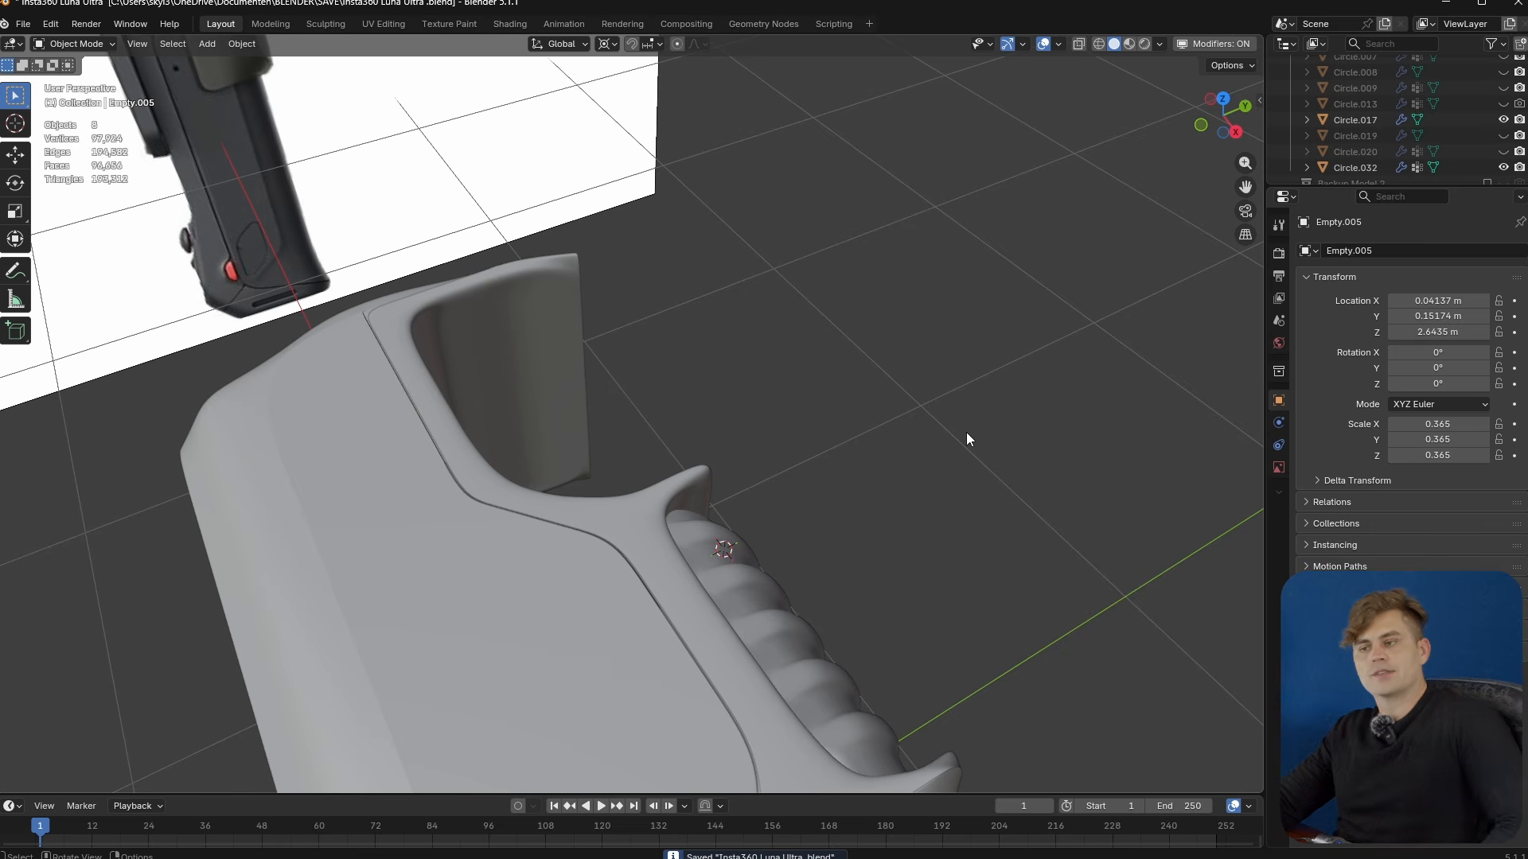
- Inspect the grooved panel piece Circle.032 against the top reference and the housing, including its mesh
click(711, 538)
middle_drag(686, 495, 708, 451)
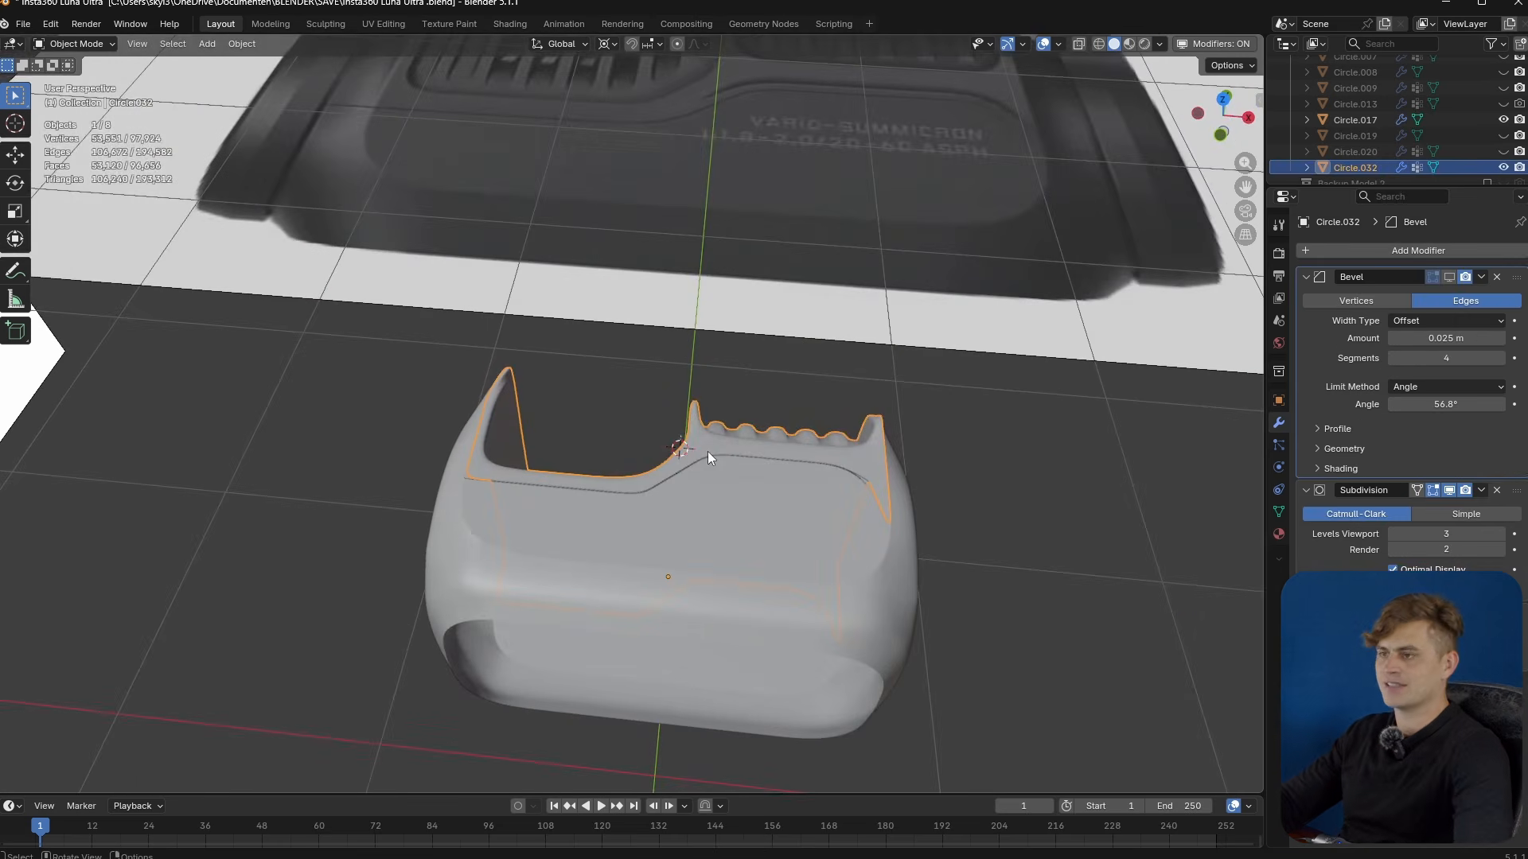
key(KP_7)
scroll(708, 451, up, 2)
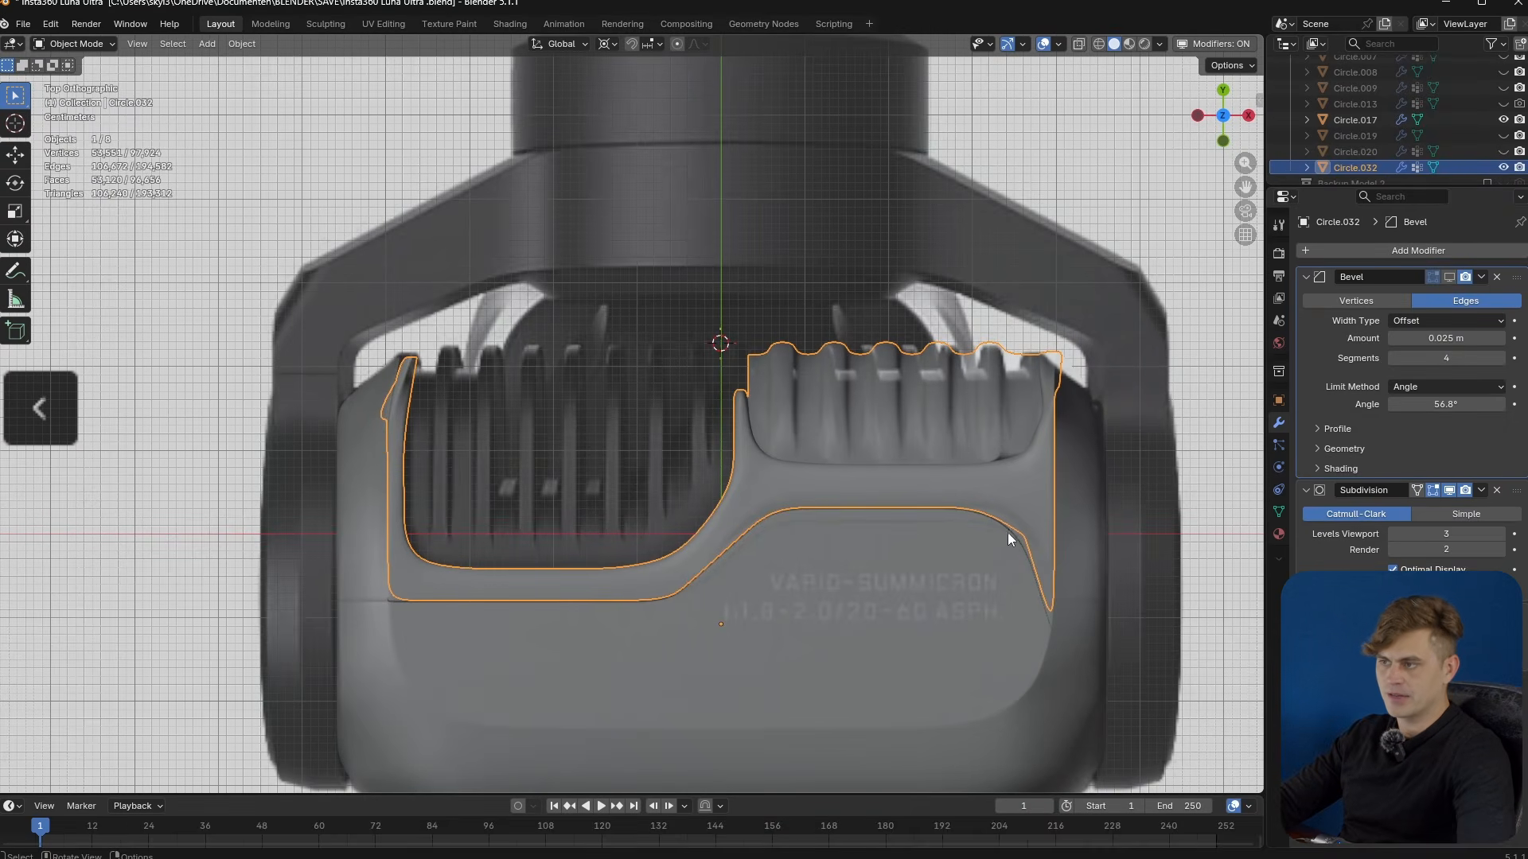
middle_drag(924, 395, 899, 569)
click(848, 627)
click(654, 535)
middle_drag(654, 535, 698, 505)
key(h)
key(alt+h)
key(Tab)
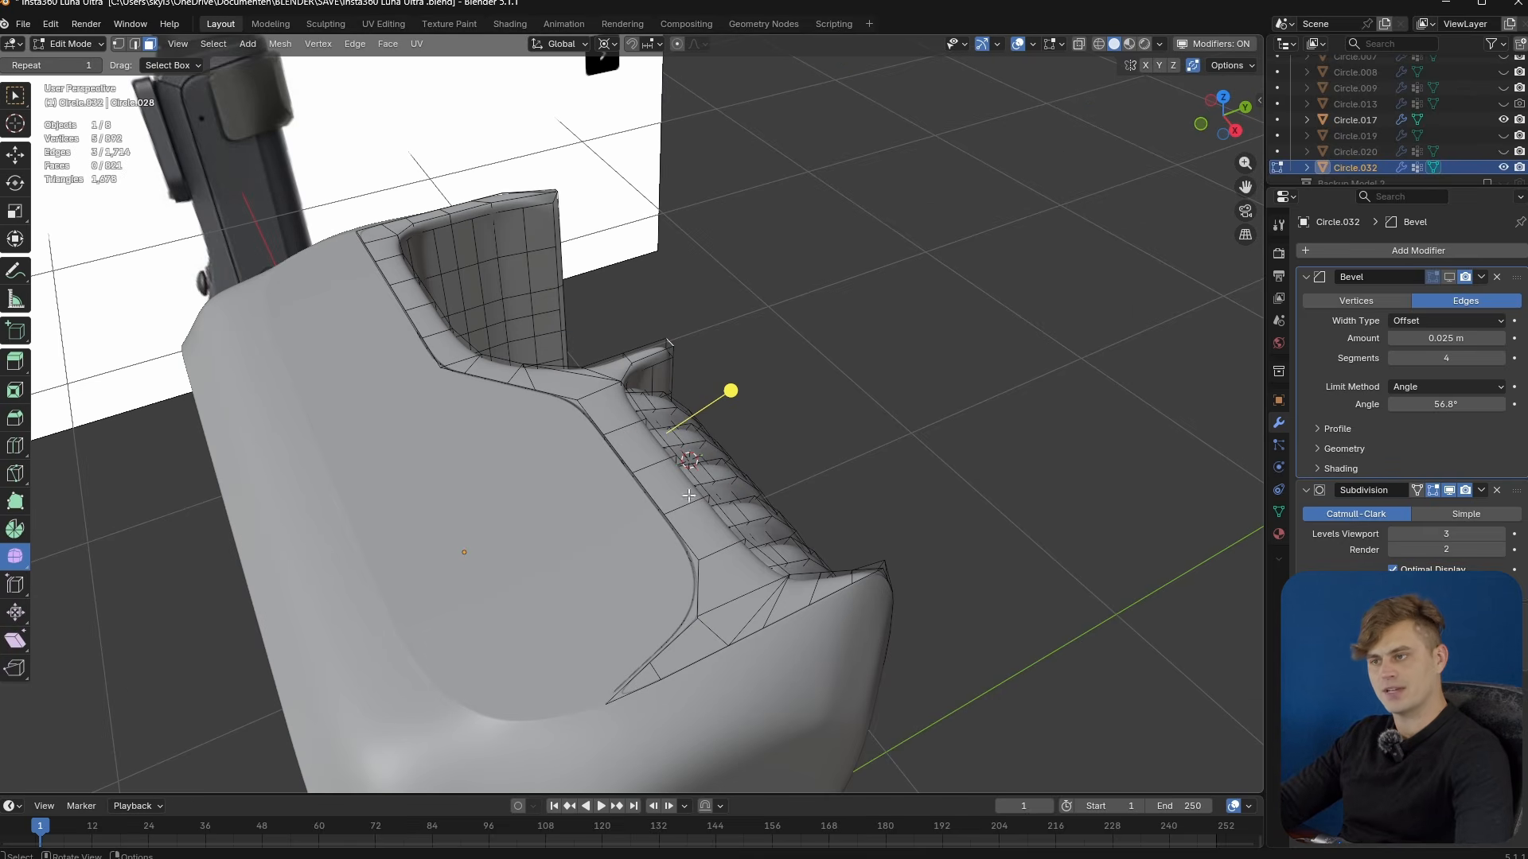
key(Tab)
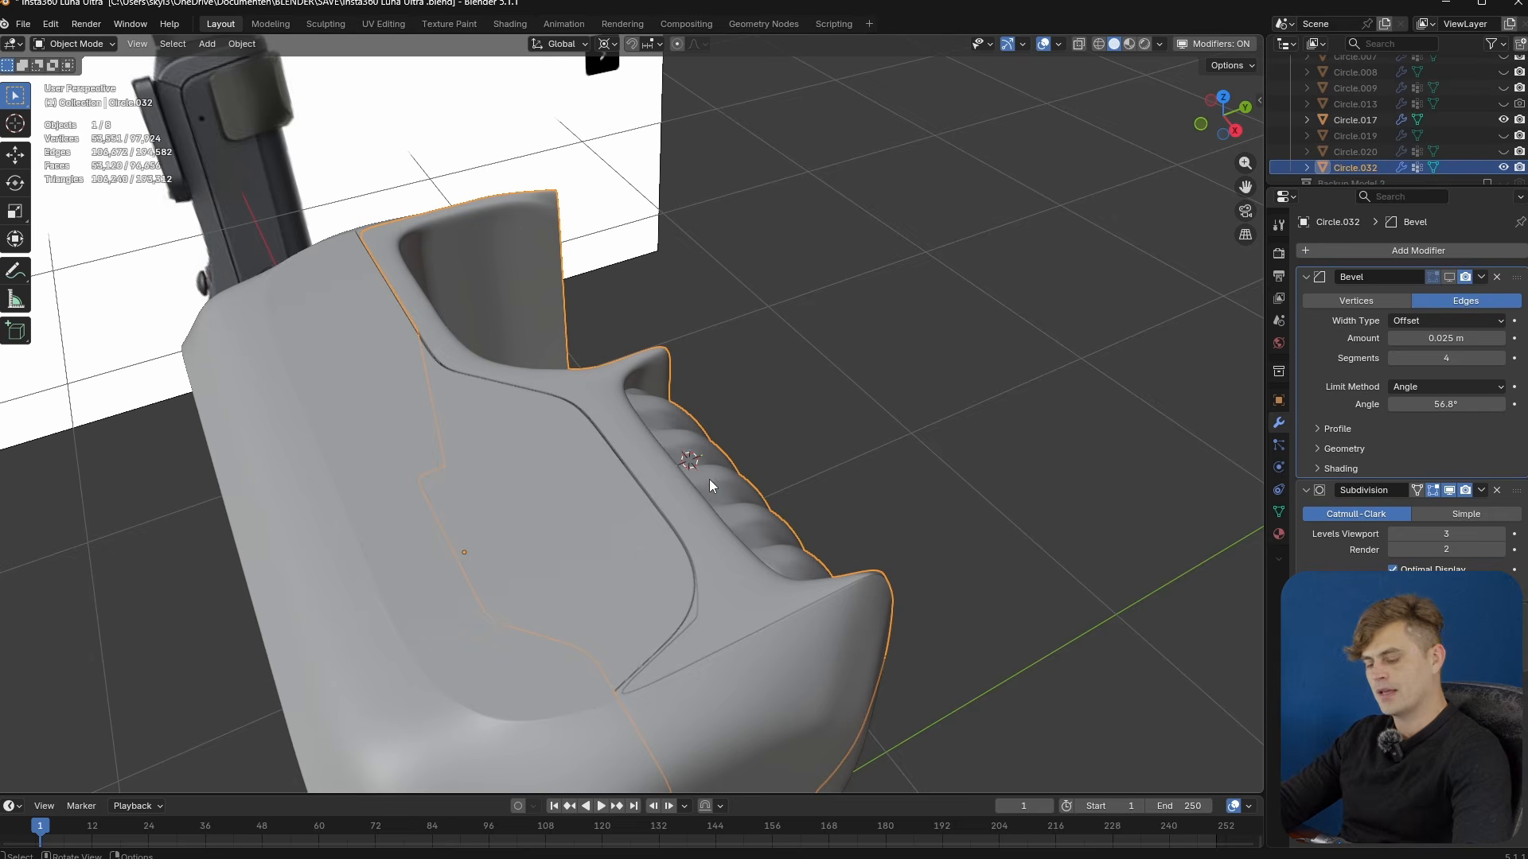
- Hide the grooved panel piece Circle.032 and save the file
key(h)
middle_drag(709, 479, 592, 364)
key(ctrl+s)
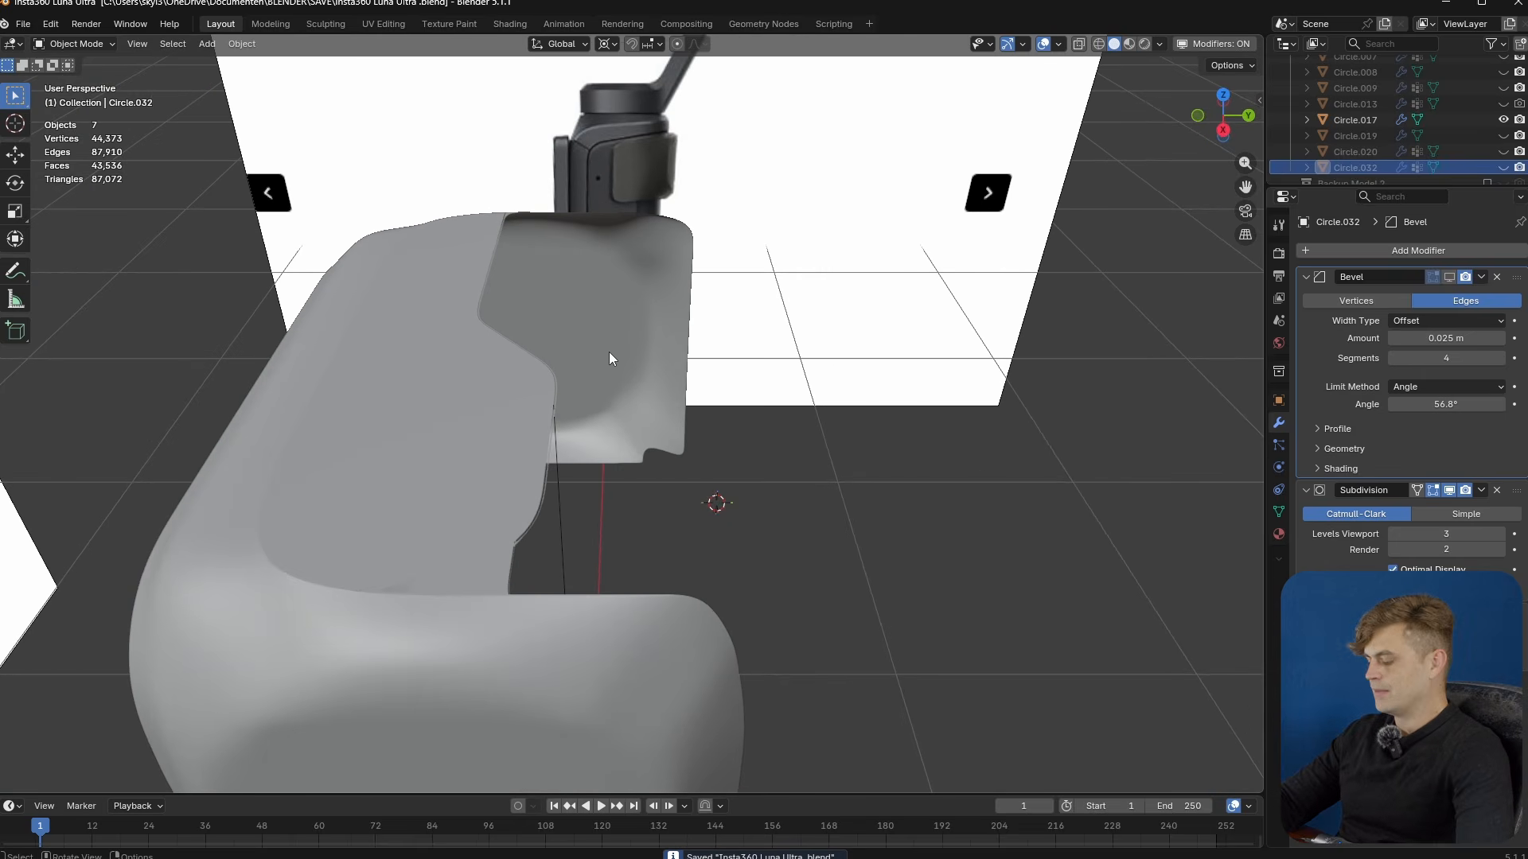
- Add a new mesh circle at the 3D cursor, aligned to the top reference of the grooved panel
key(KP_7)
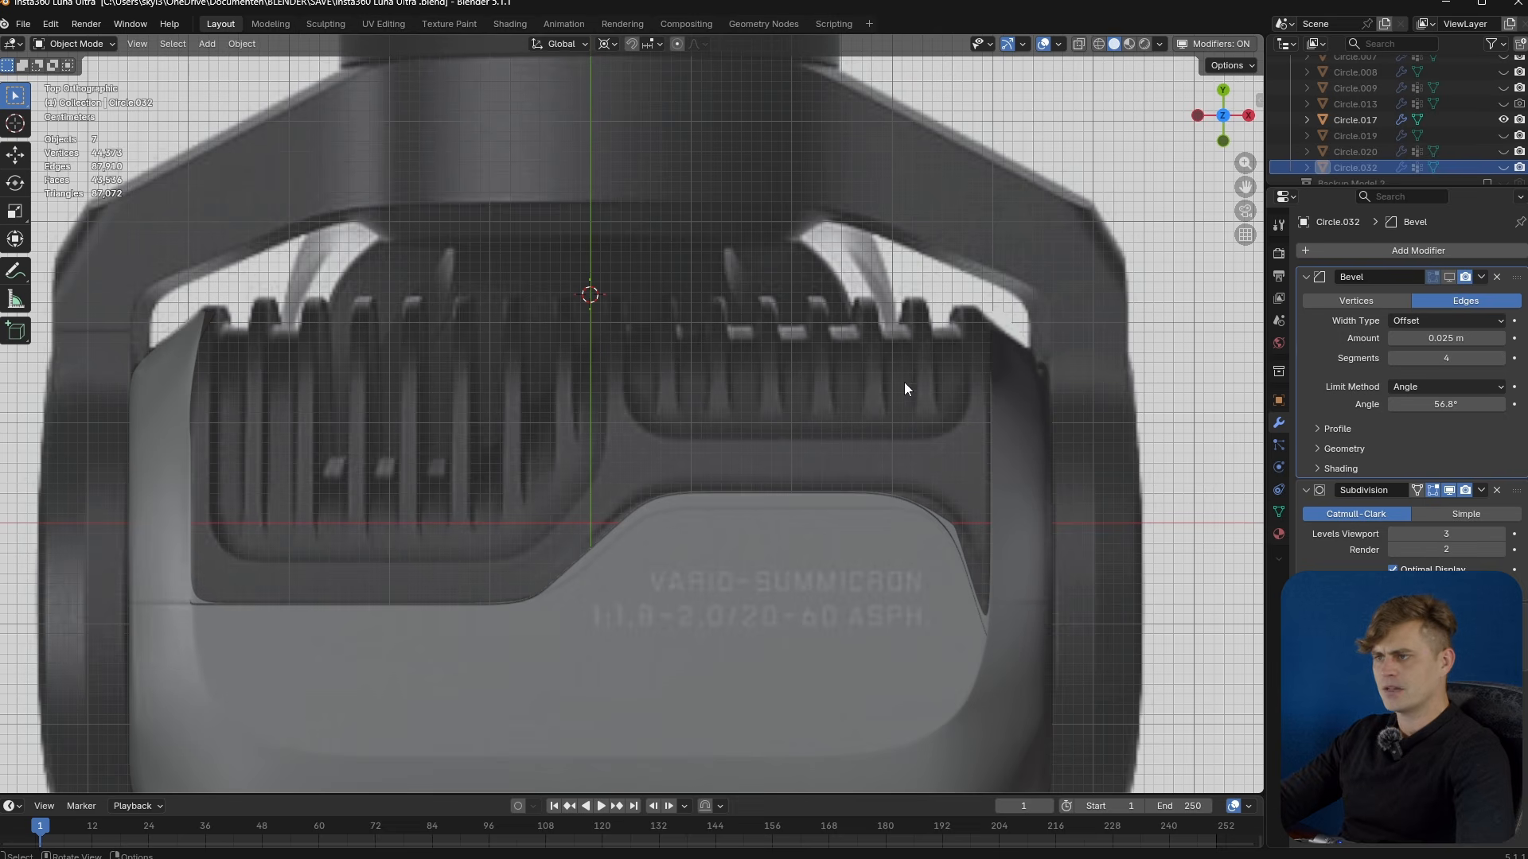
key(shift+a)
mouse_move(692, 352)
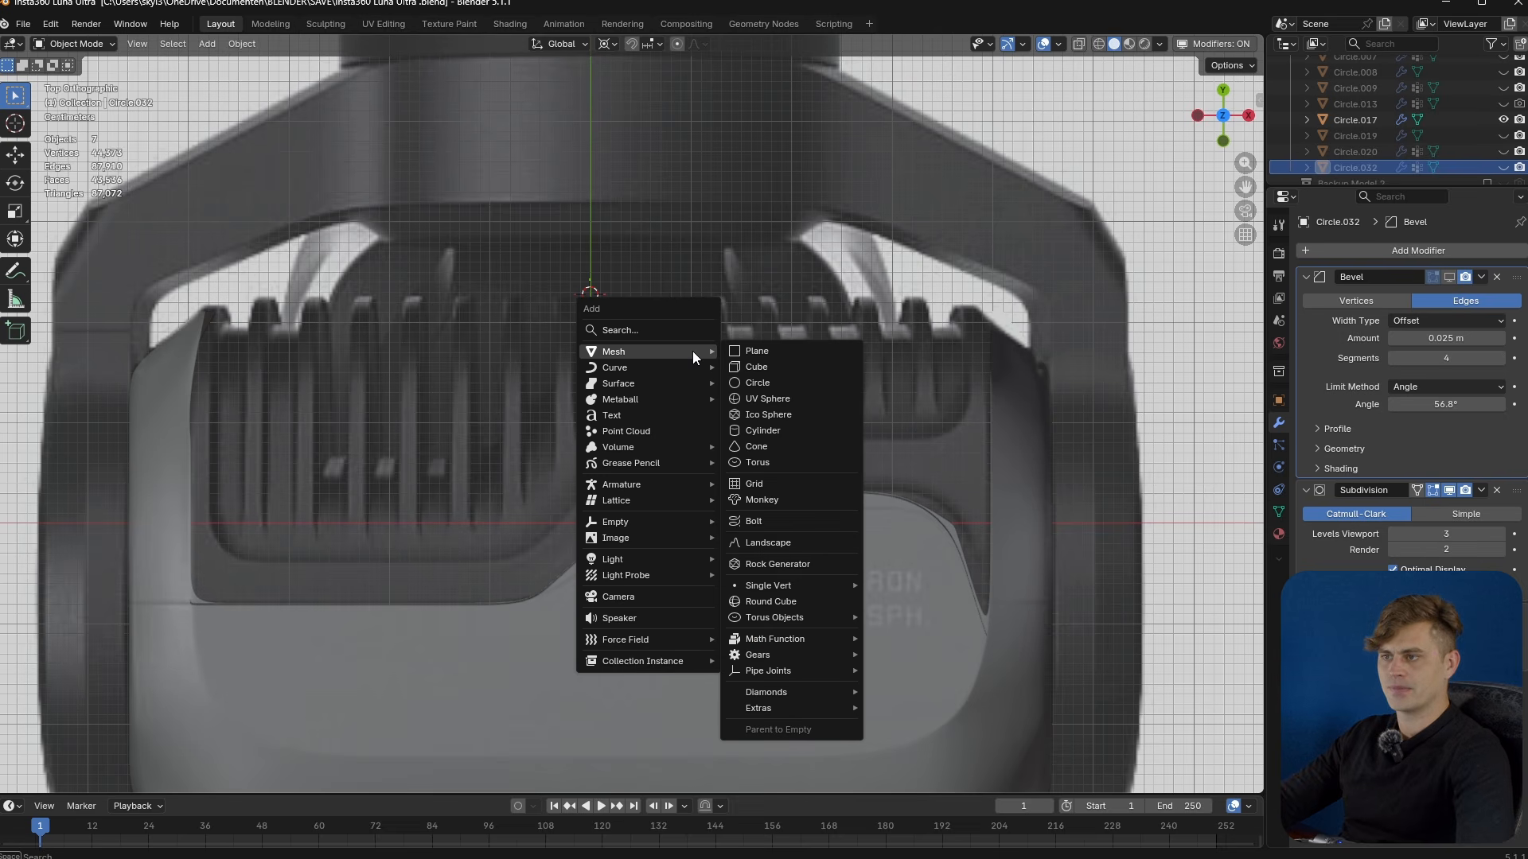
click(795, 382)
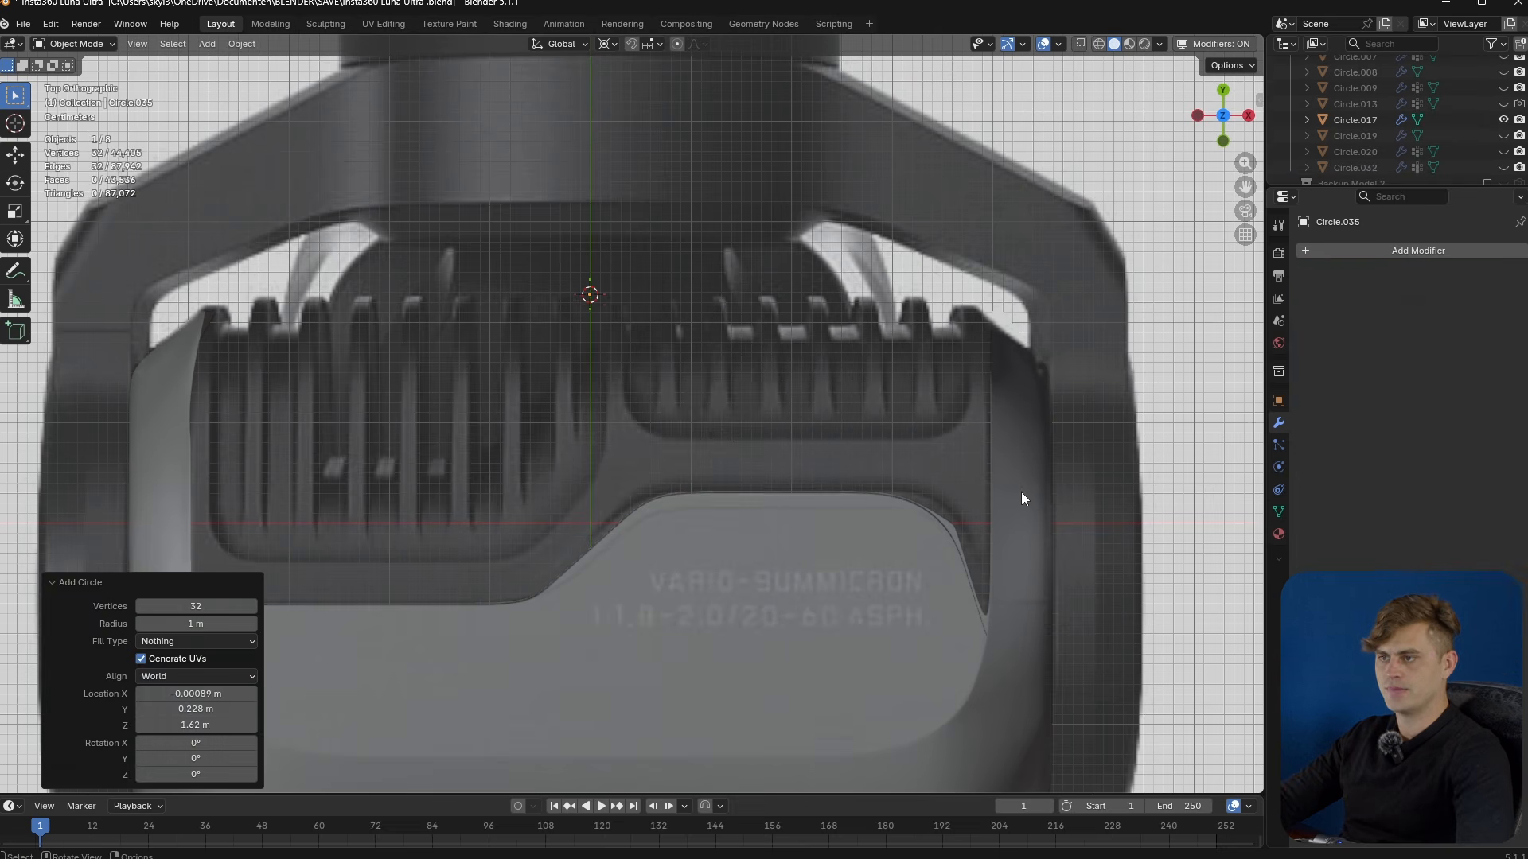
- Scale the new circle, rotate it 90° about Y and move it about 0.351 m in X and -0.109 m in Y
key(s)
click(636, 284)
text(ry90)
key(Return)
key(g)
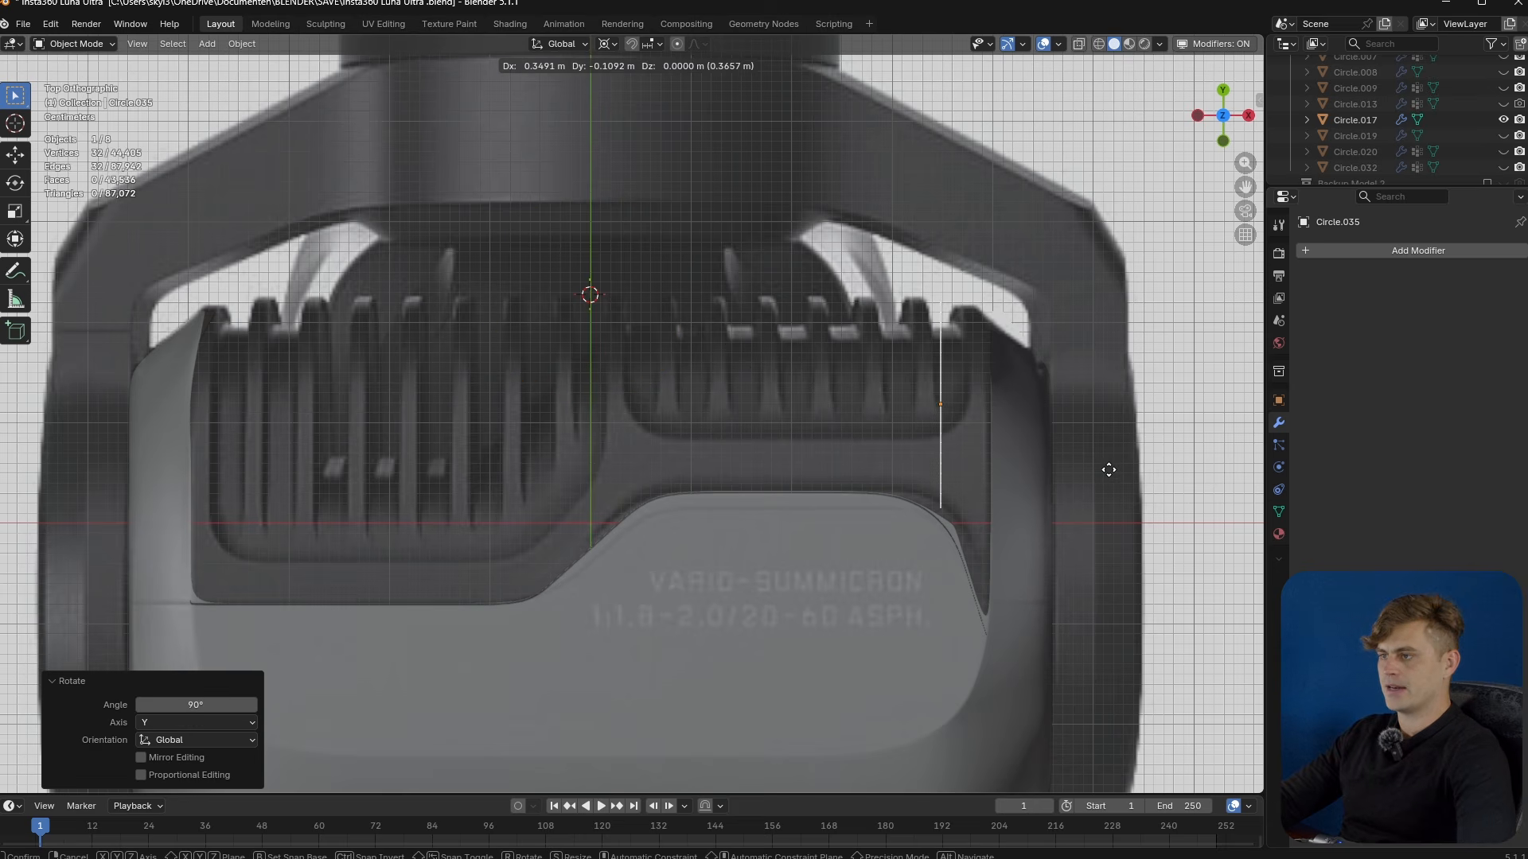
click(1106, 468)
- Change the transform pivot point and enlarge the circle by a factor of about 2.6 around its own centre
key(s)
right_click(967, 378)
click(614, 43)
click(672, 132)
key(s)
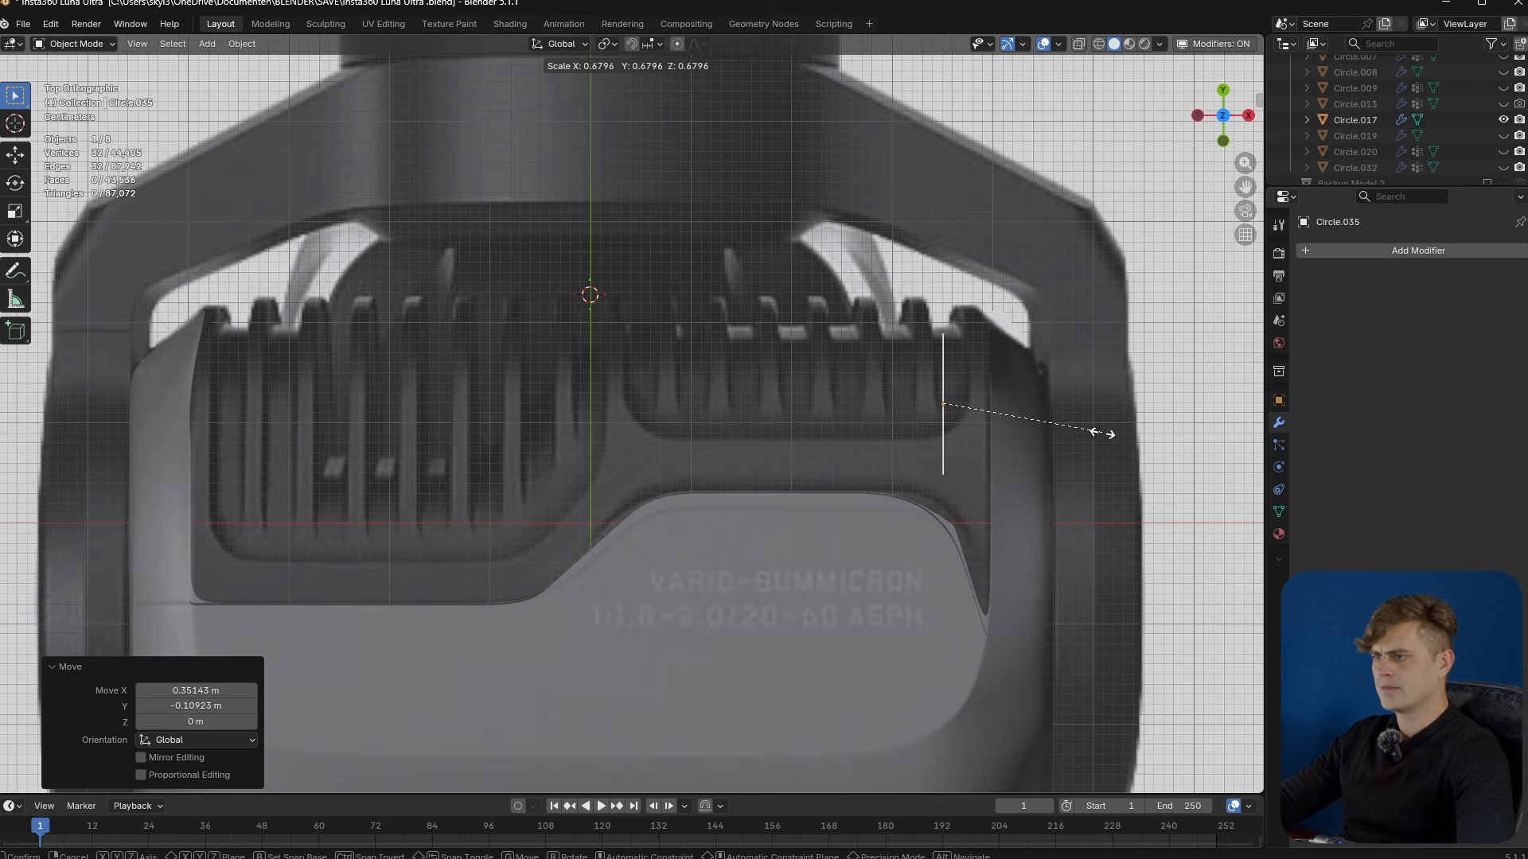
alt+scroll(994, 546, down, 2)
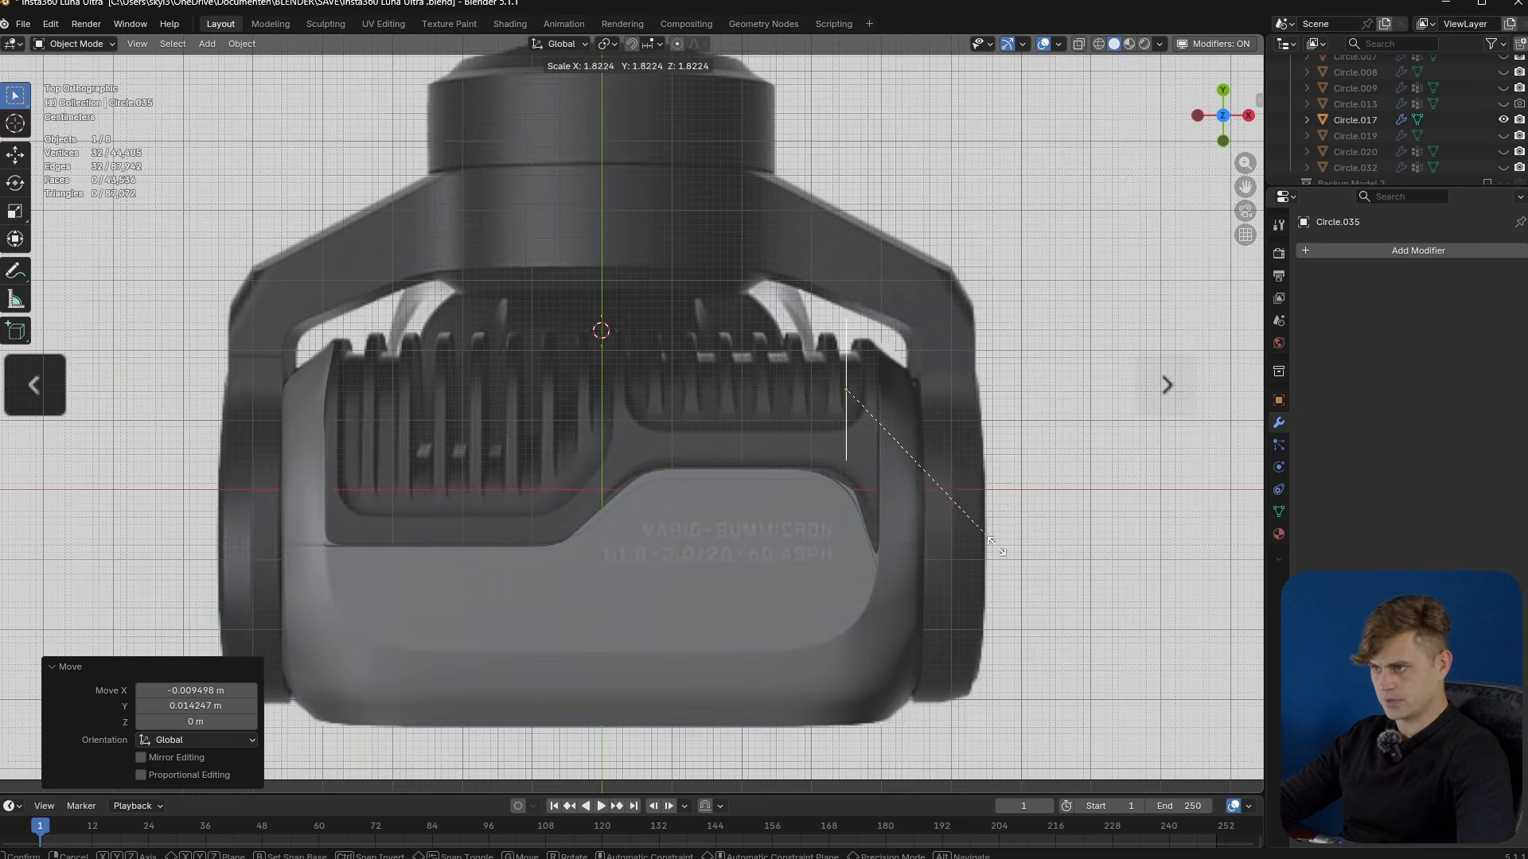
click(1095, 574)
- In the right view with X-ray on, scale the circle by about 1.55 and 1.06 and fit it over the camera head's side profile
key(KP_3)
key(s)
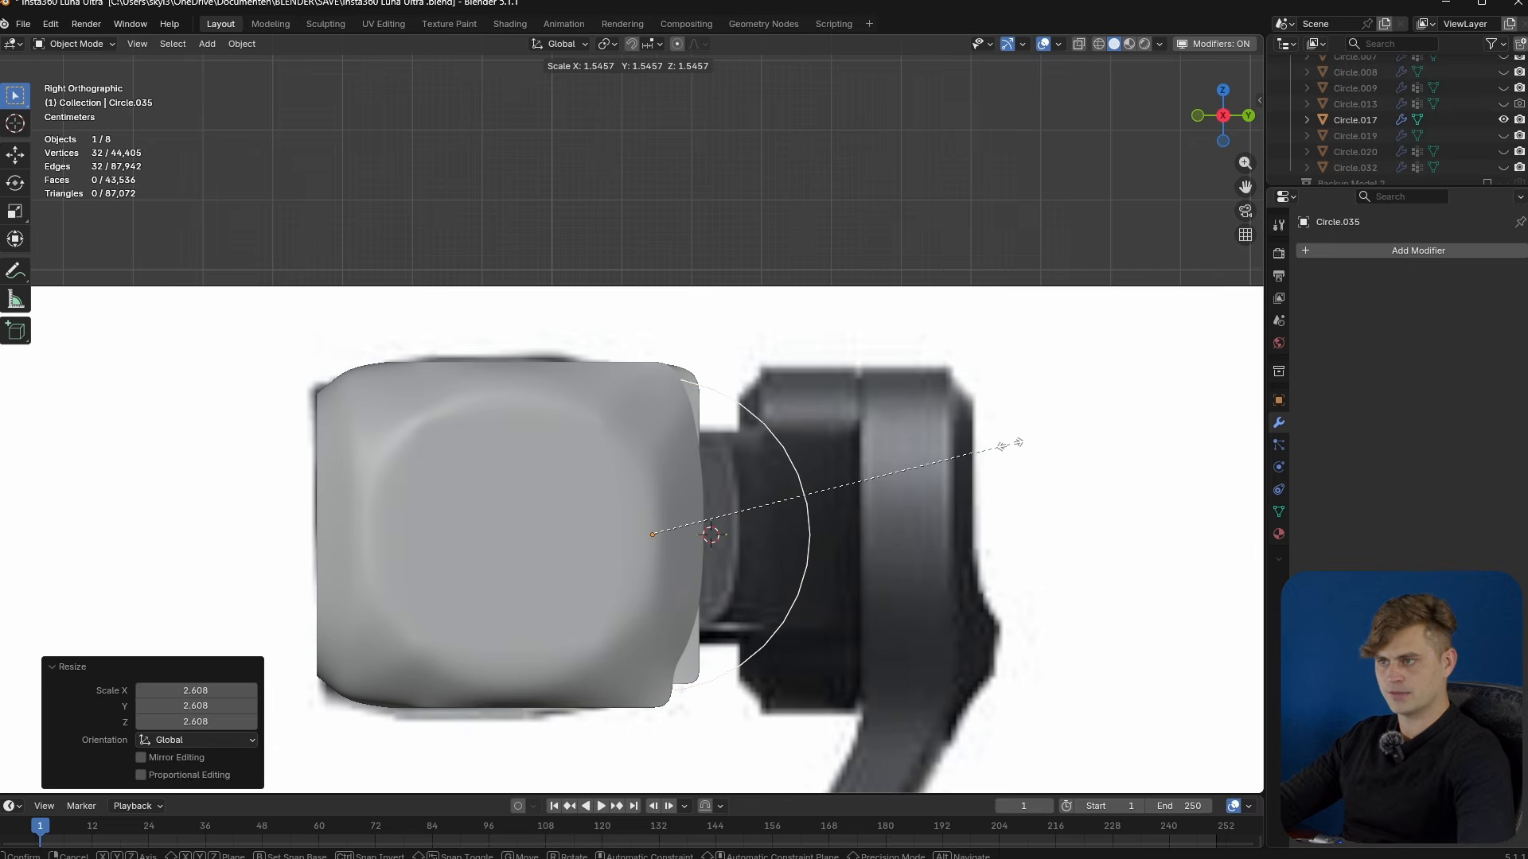
click(1013, 451)
key(alt+z)
key(g)
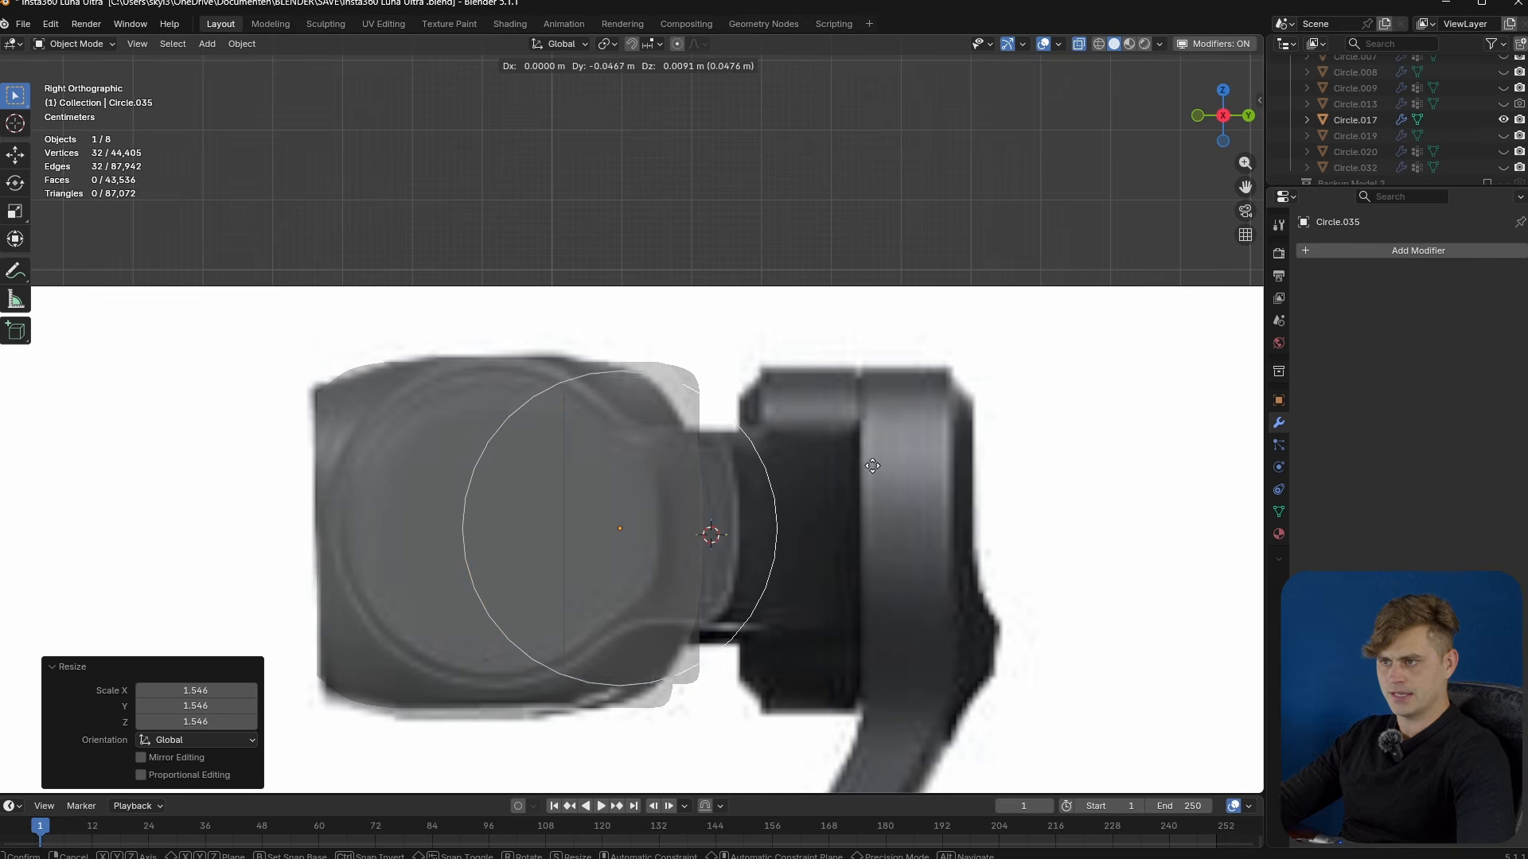
click(818, 469)
key(s)
click(833, 475)
key(g)
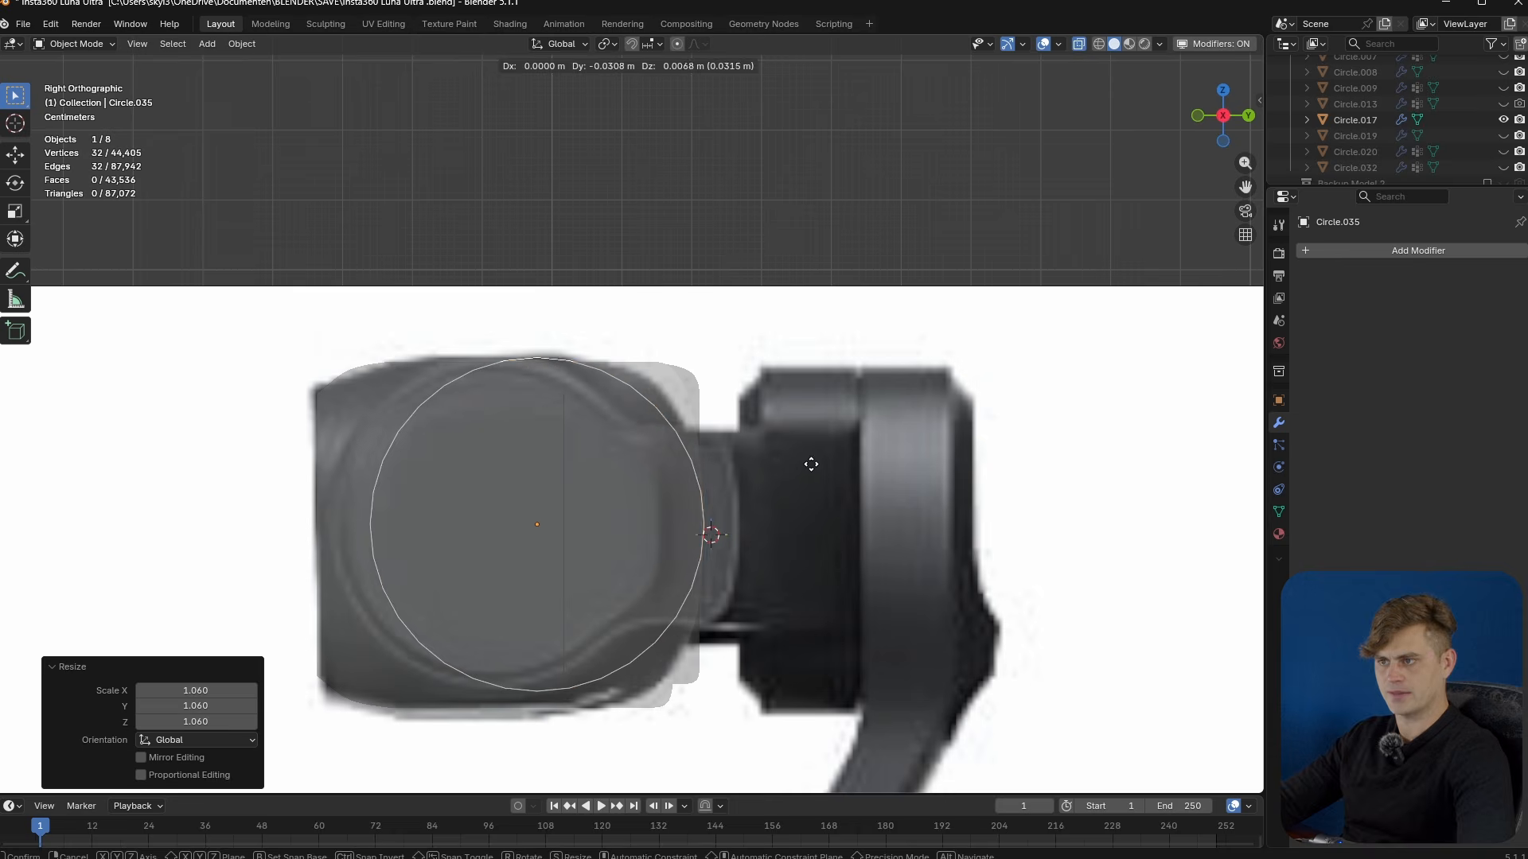
click(807, 459)
- Edit the circle from the top view and delete the vertices of its negative-Y half, leaving a half-circle arc
key(KP_7)
ctrl+middle_drag(838, 465, 794, 477)
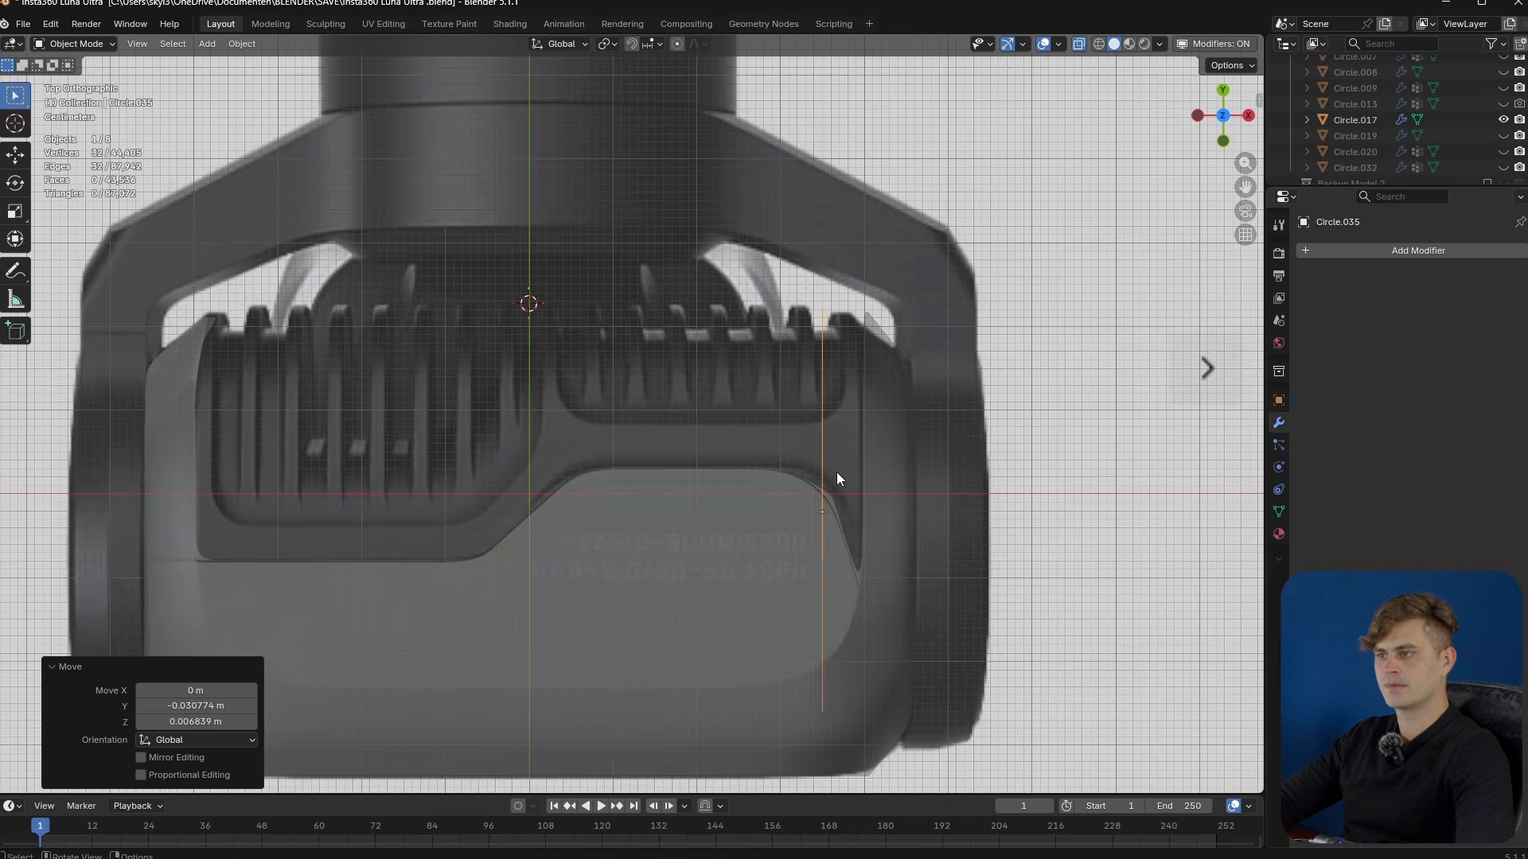
key(Tab)
shift+middle_drag(897, 560, 886, 536)
key(alt+z)
key(alt+z)
drag(958, 506, 561, 752)
key(x)
click(702, 586)
- Flatten the whole half-circle arc along Y to less than half its depth
key(a)
middle_drag(896, 462, 715, 358)
middle_drag(919, 602, 913, 618)
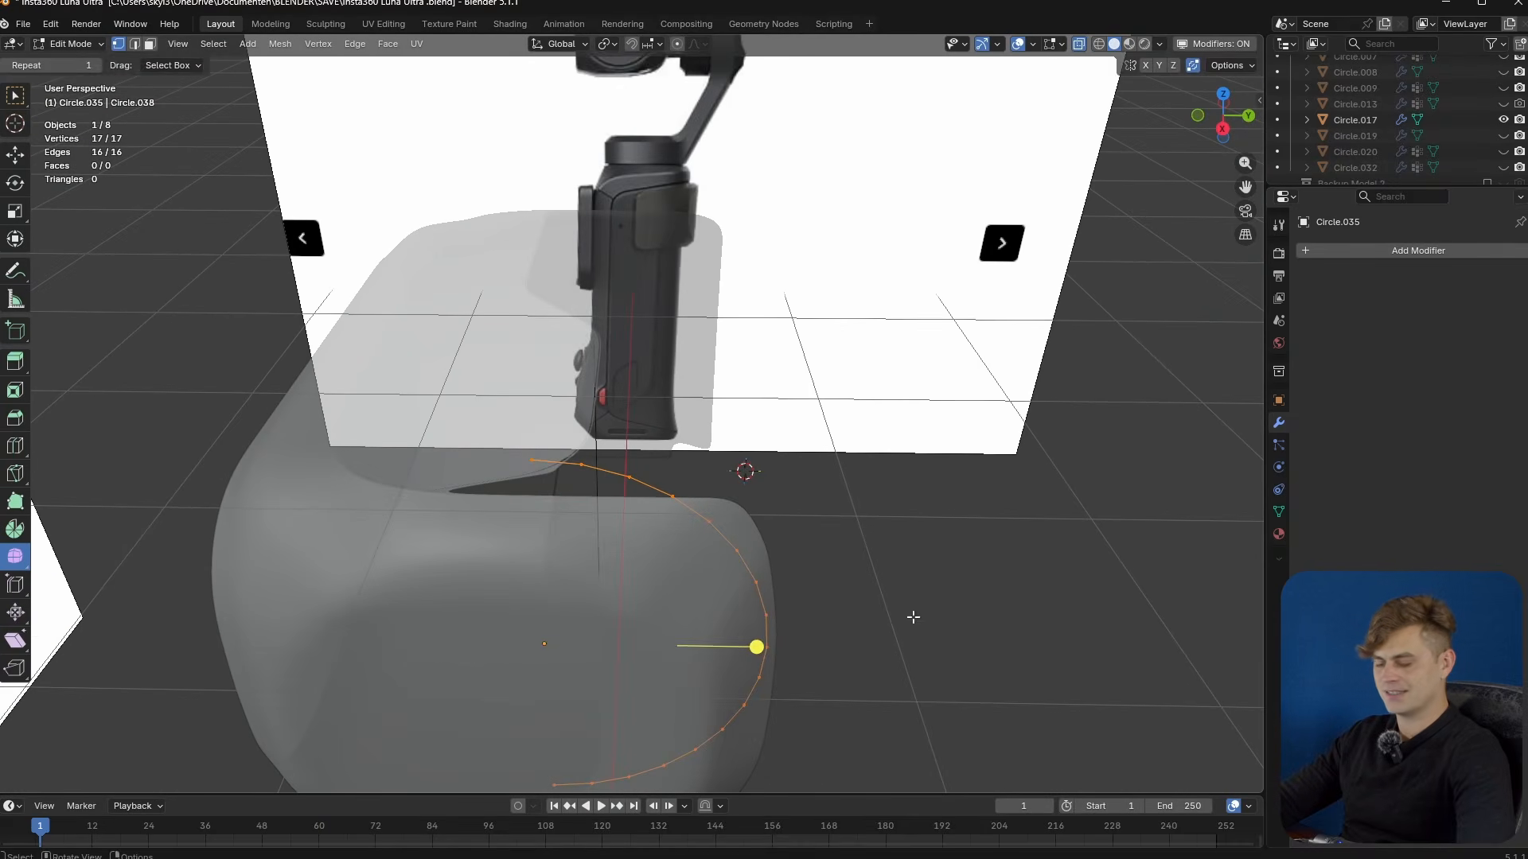
key(s)
key(y)
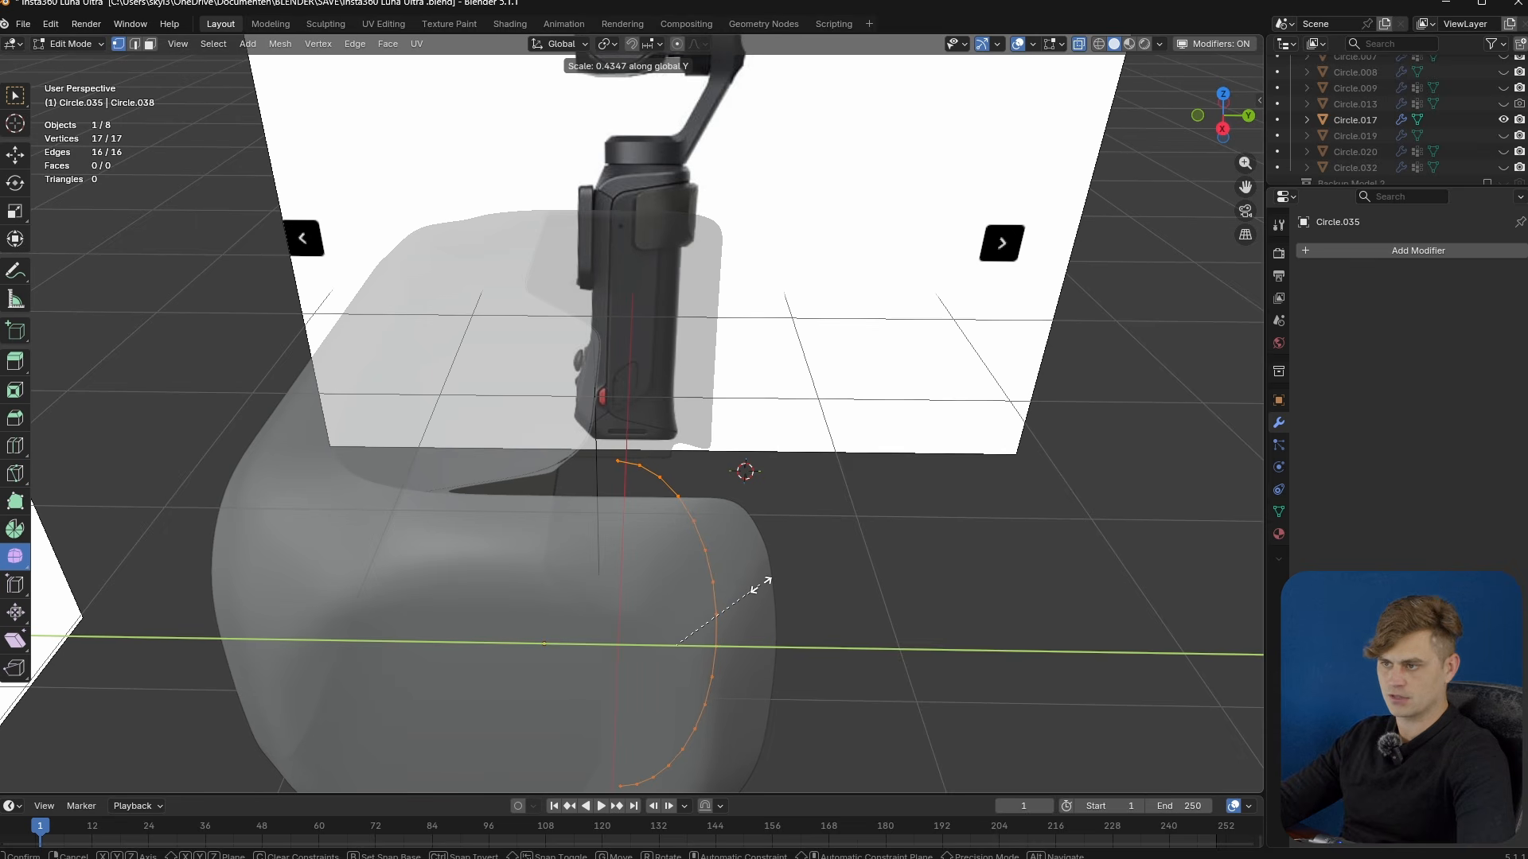
key(Escape)
- Move the arc about 0.048 m along X to the outer edge of the recessed panel around the right-hand fins
key(KP_7)
shift+middle_drag(899, 379, 835, 429)
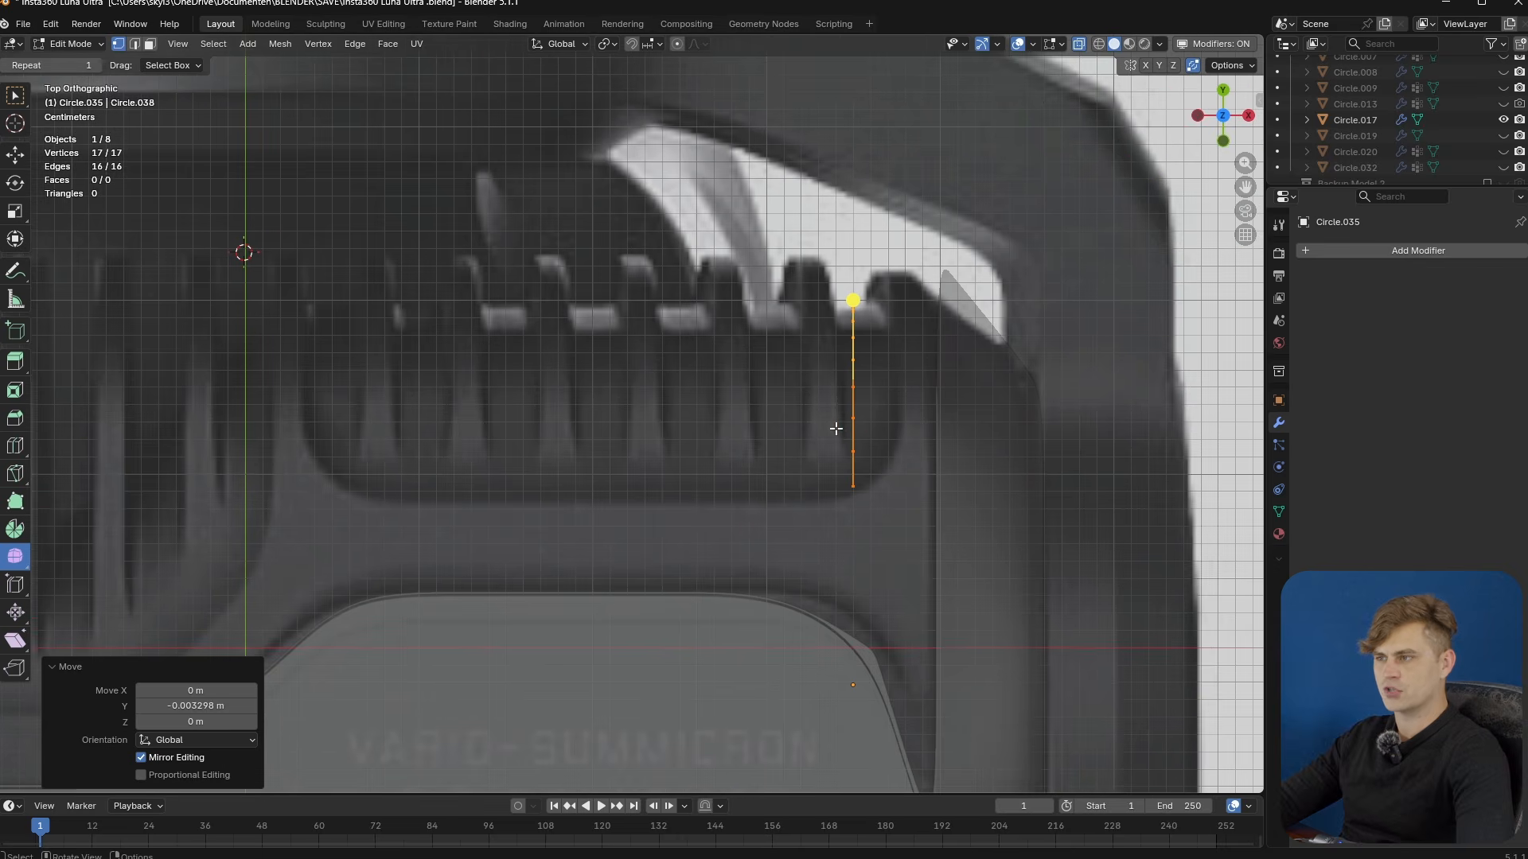
scroll(854, 428, up, 1)
key(g)
key(x)
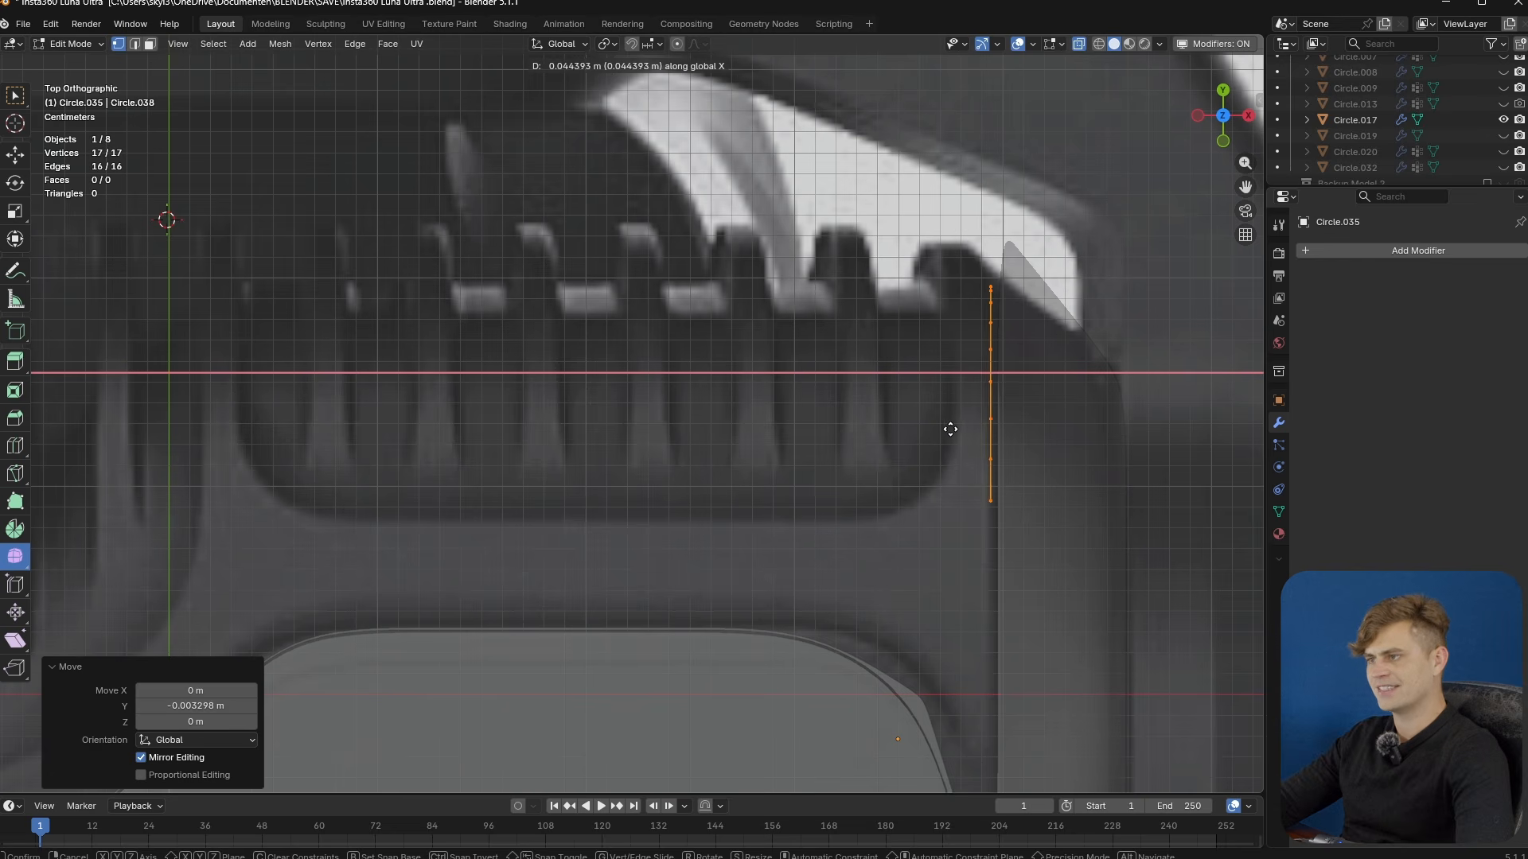
click(1020, 434)
- Extrude the arc along negative X across the right-hand fins and shift its new end by about -0.0066 m in X
scroll(1016, 433, down, 2)
key(e)
key(x)
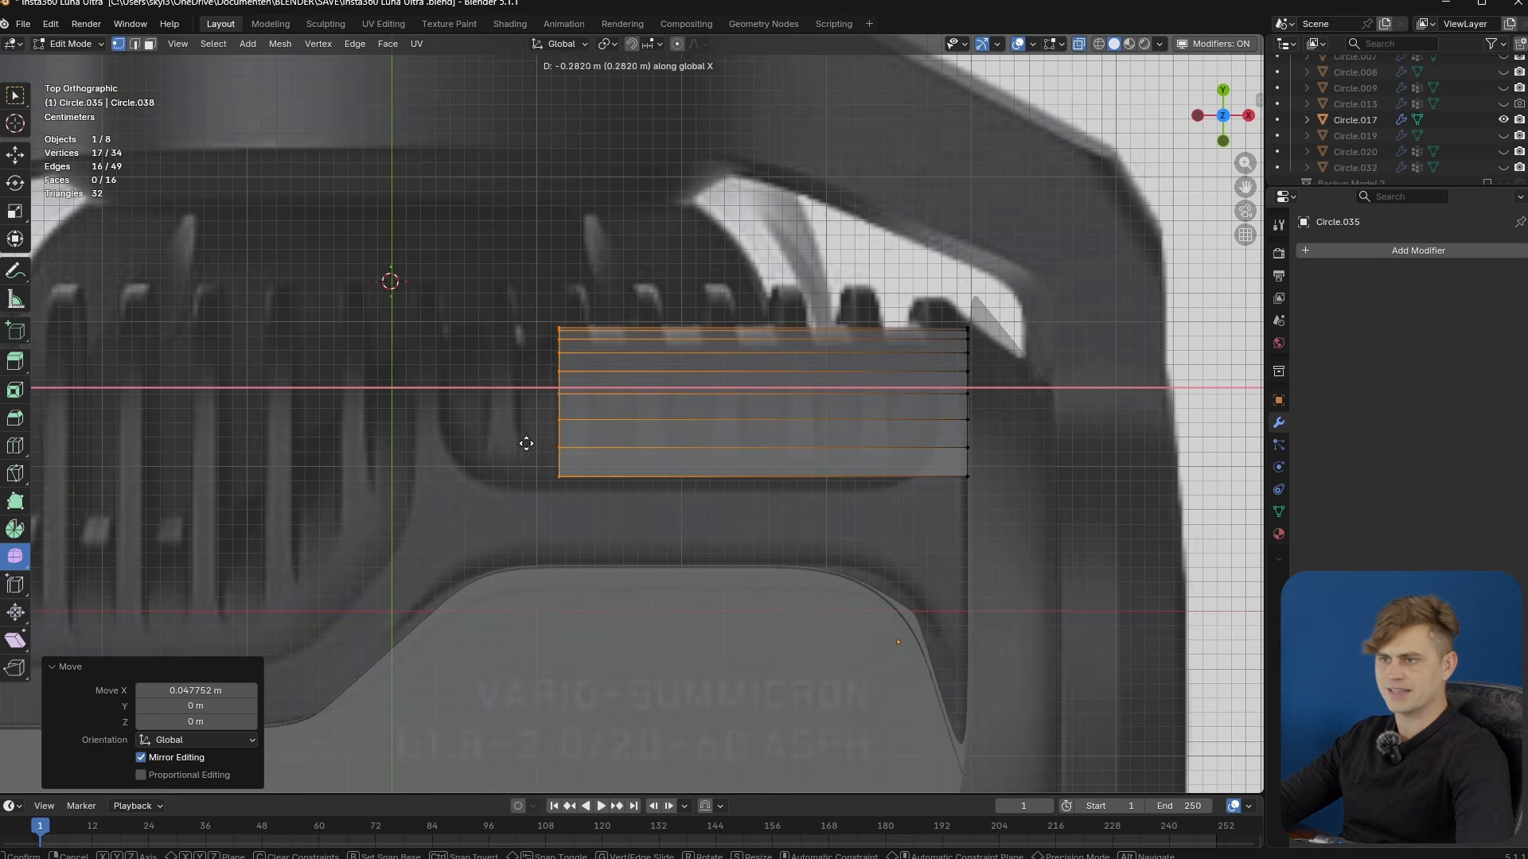
click(406, 456)
shift+middle_drag(407, 455, 700, 446)
key(g)
key(x)
click(686, 452)
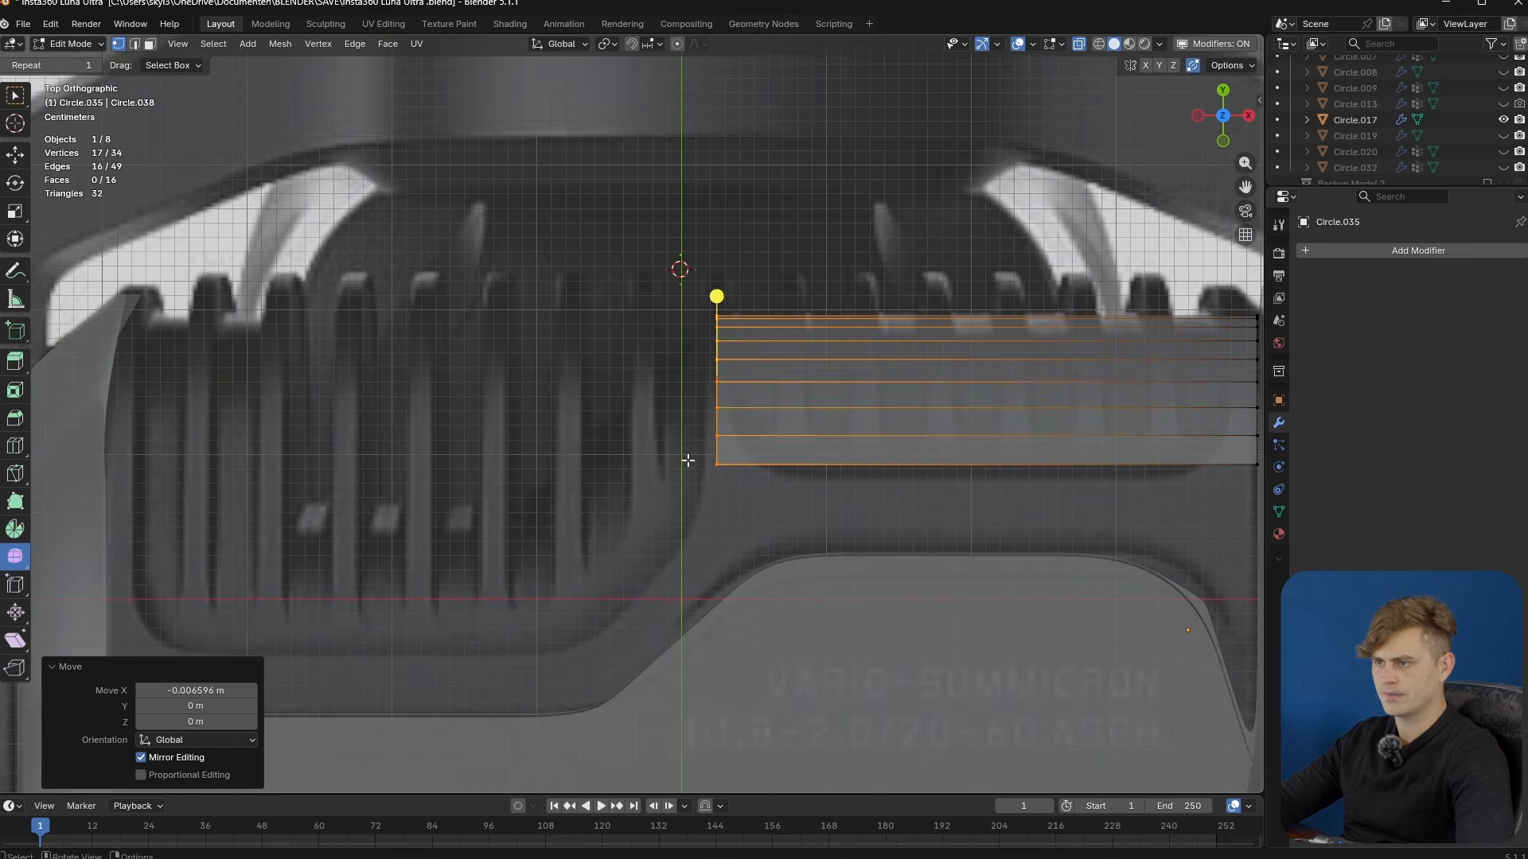
- Shift the whole curved surface slightly along Y to line it up with the right-hand fin recess
key(g)
key(y)
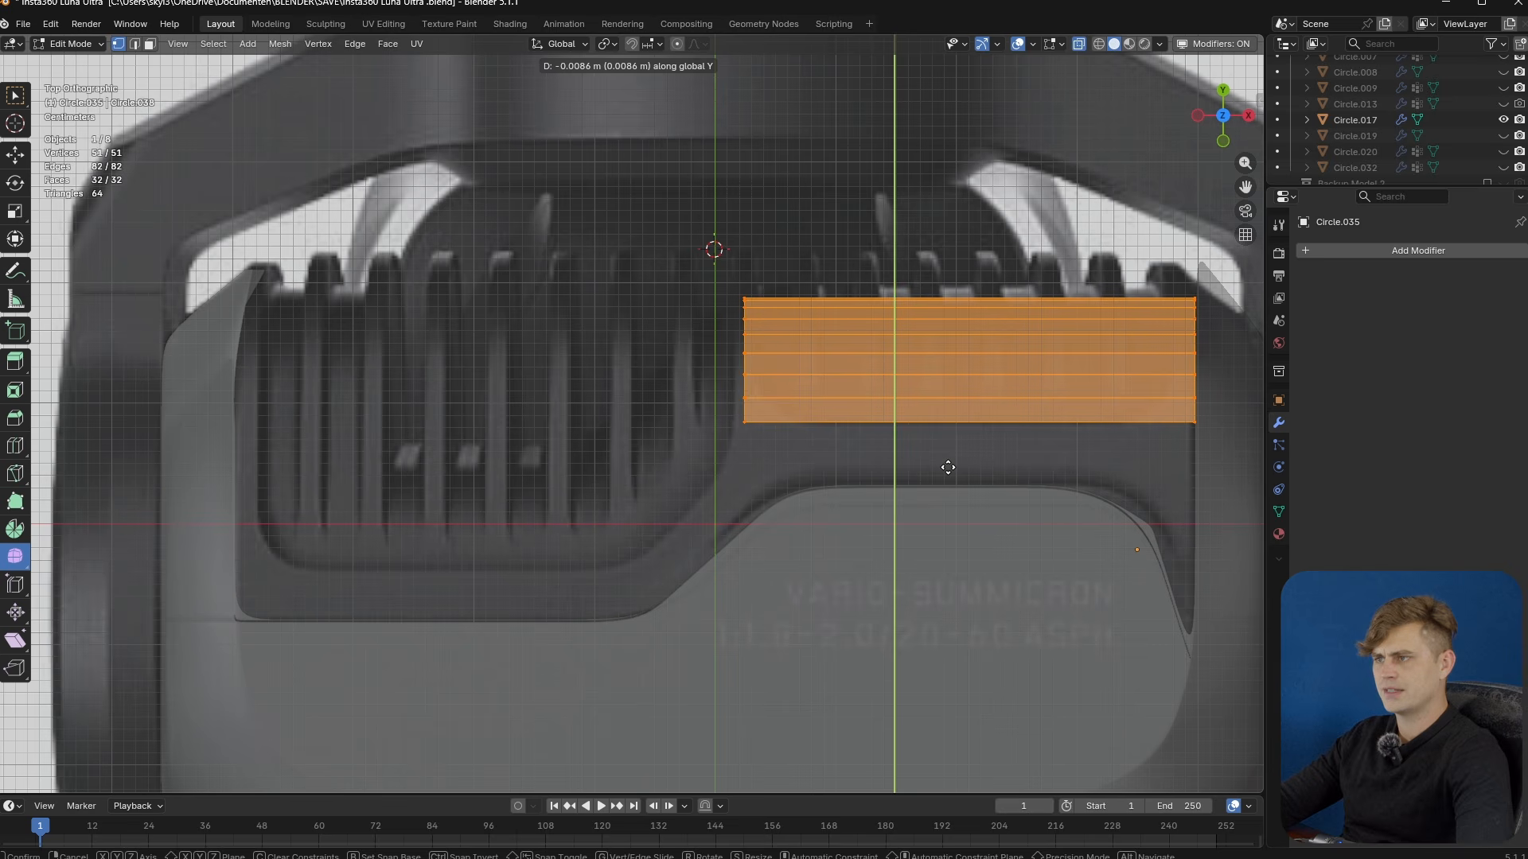
click(948, 468)
key(g)
key(y)
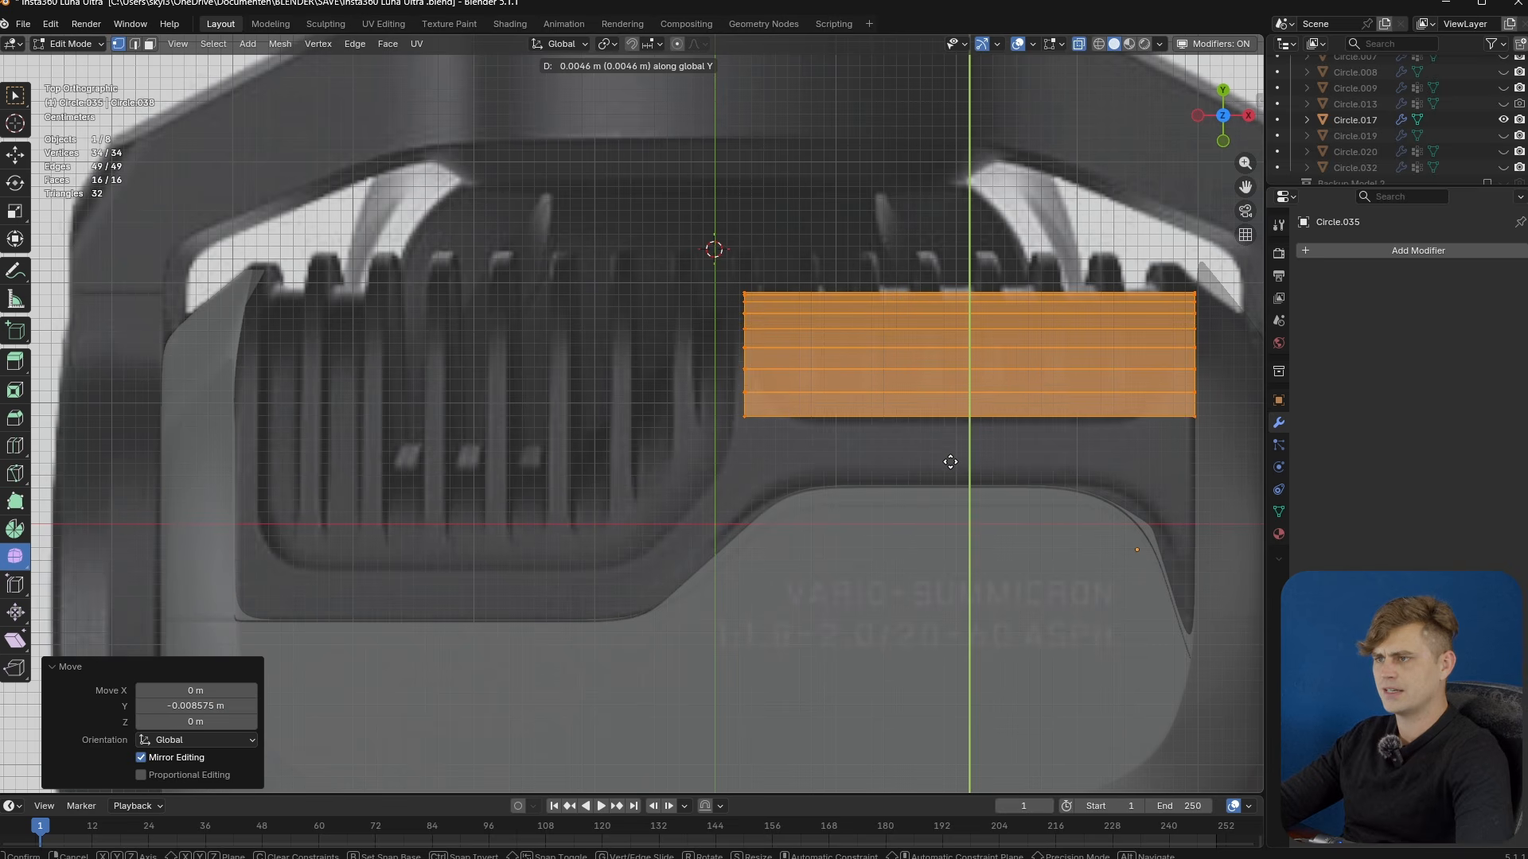
click(952, 457)
- Extrude the surface's inner end edge loop diagonally by about -0.100 m in X and -0.122 m in Y
key(2)
alt+click(745, 338)
key(e)
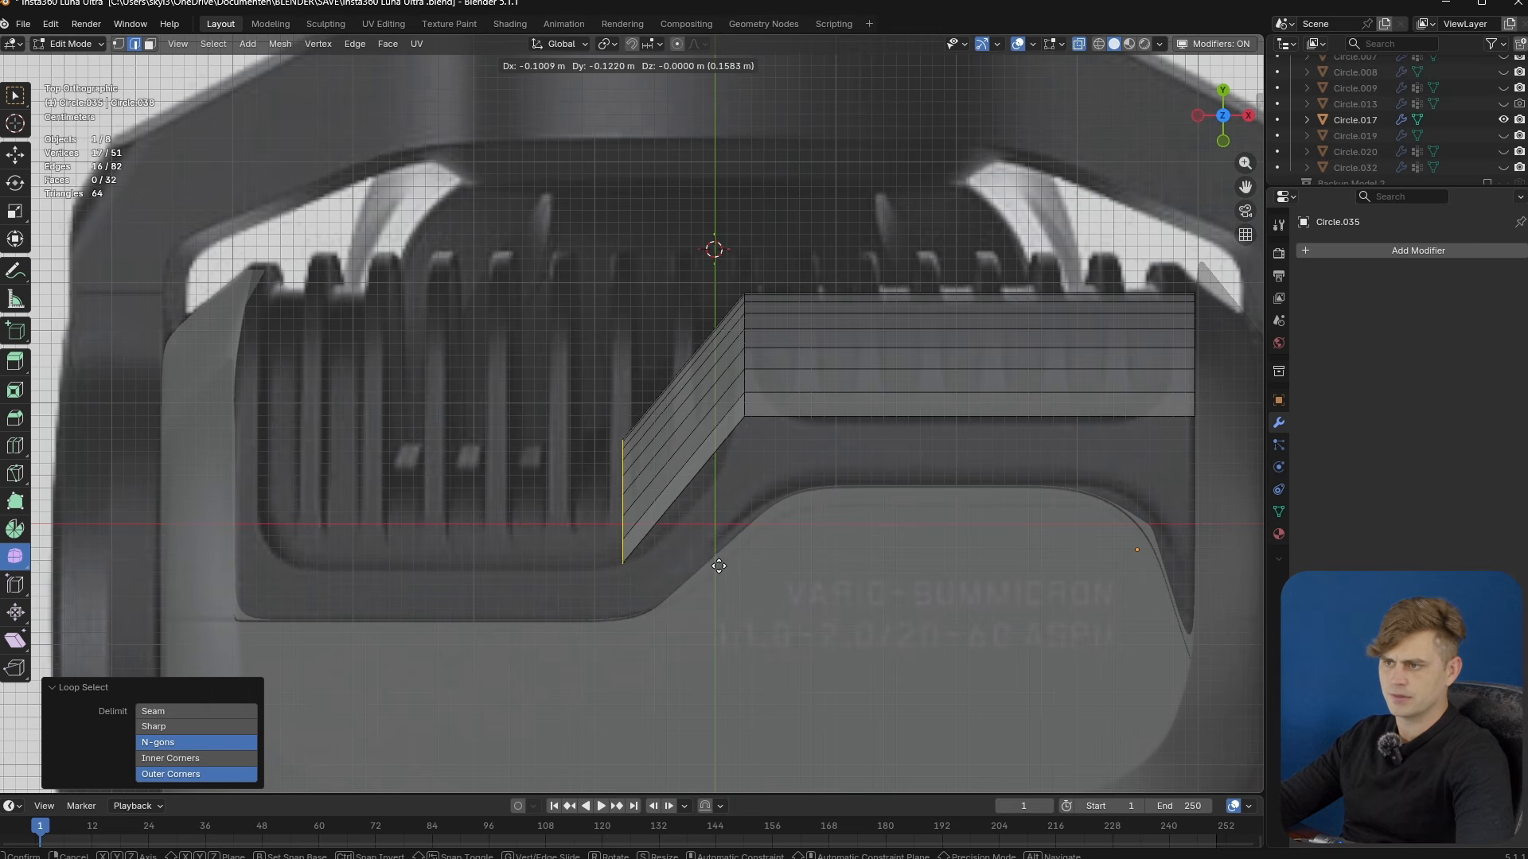
click(720, 566)
- Extrude the lower end of the surface along negative X to the far edge of the left-hand fin recess
scroll(852, 518, up, 3)
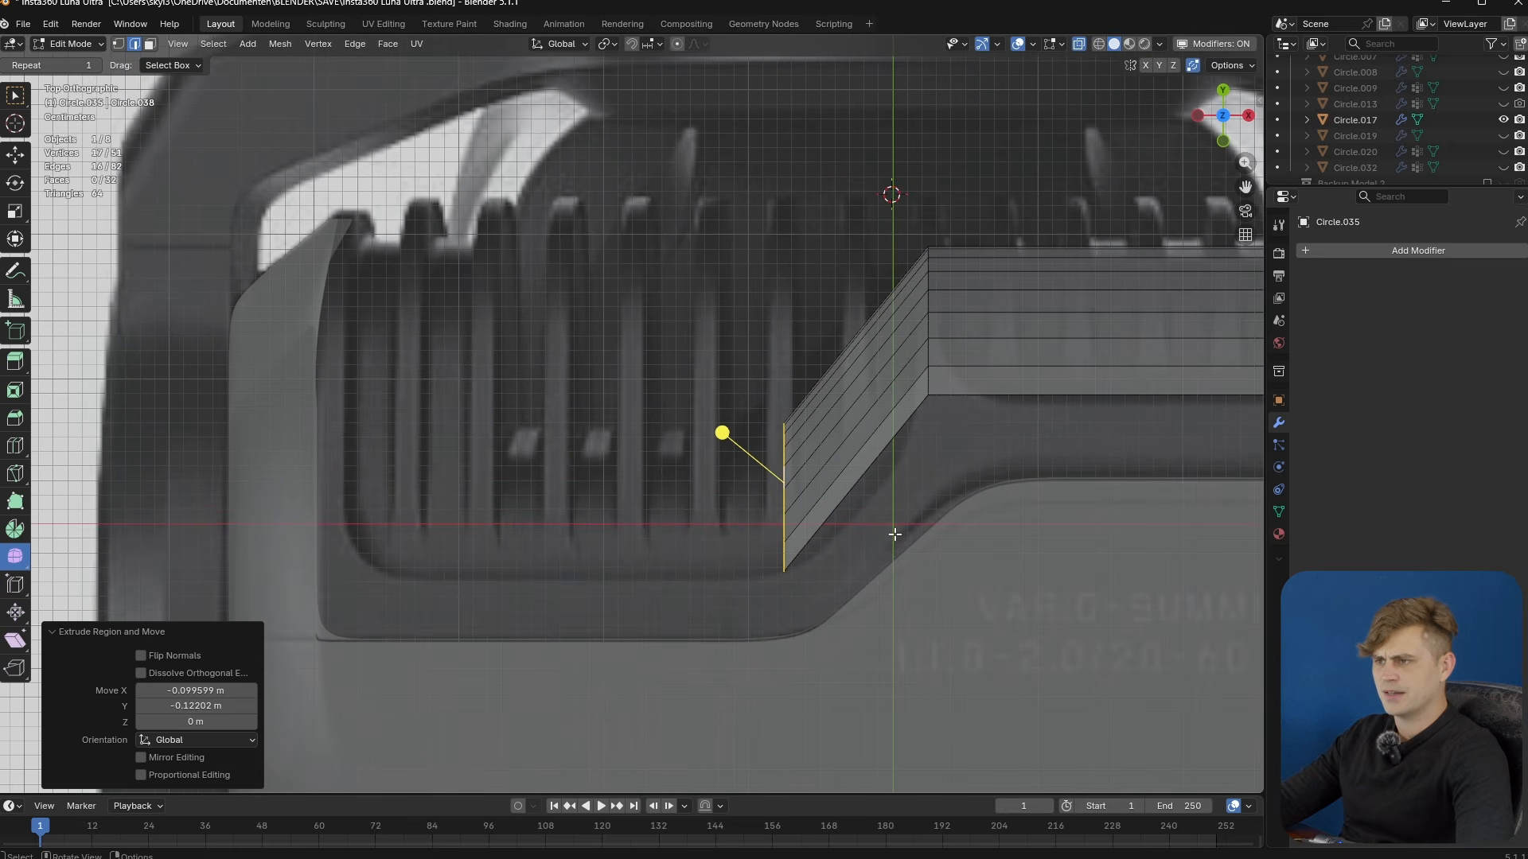
scroll(895, 535, up, 1)
key(e)
key(x)
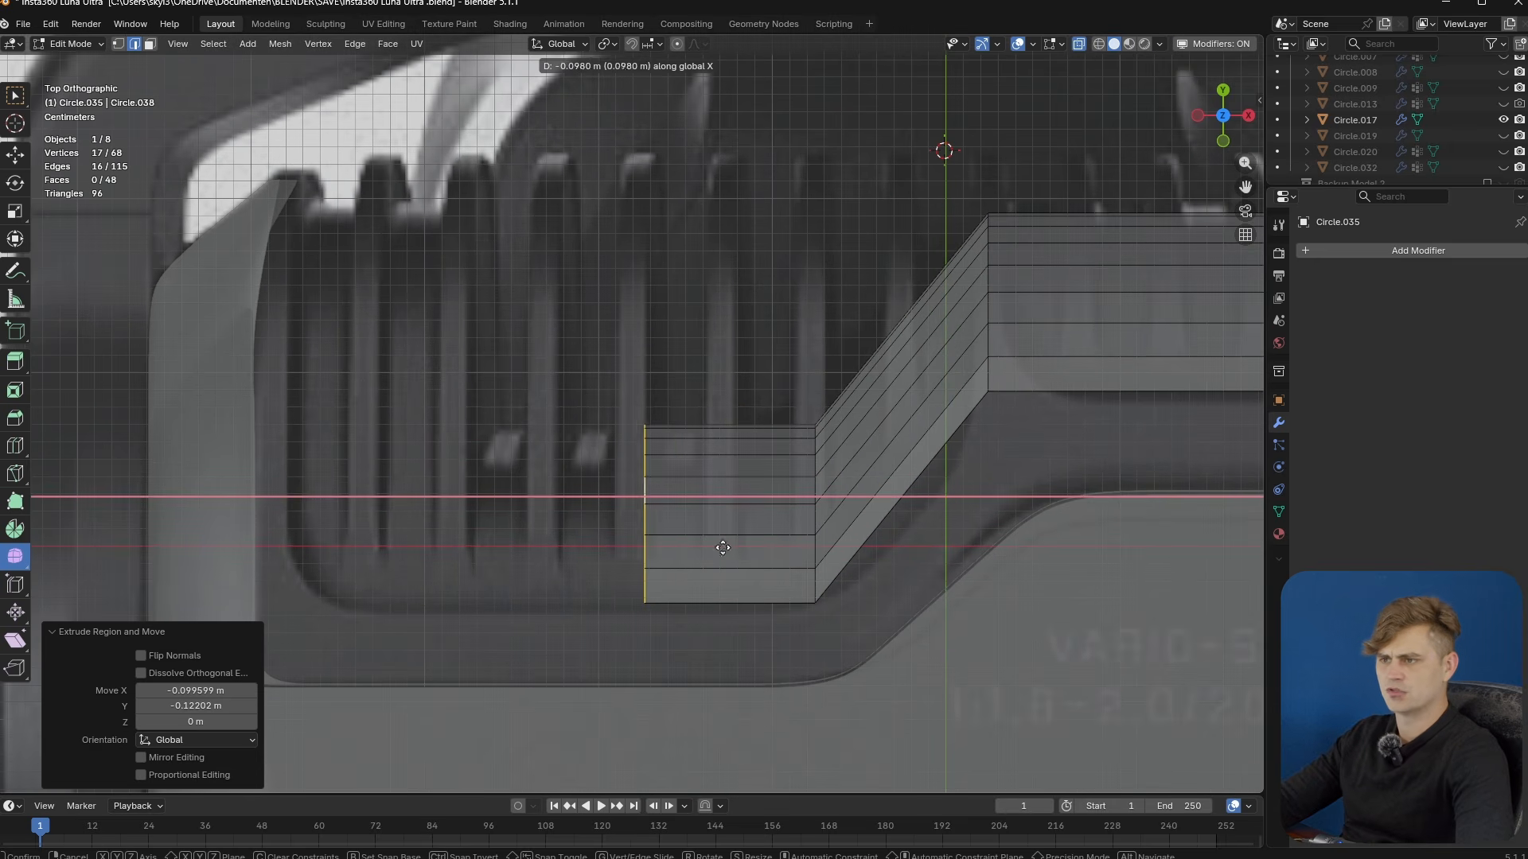
click(401, 558)
- Examine the stepped surface from an angle in Object Mode, and return to editing it over the right-hand fins in top view
key(Tab)
middle_drag(401, 559, 776, 470)
key(KP_7)
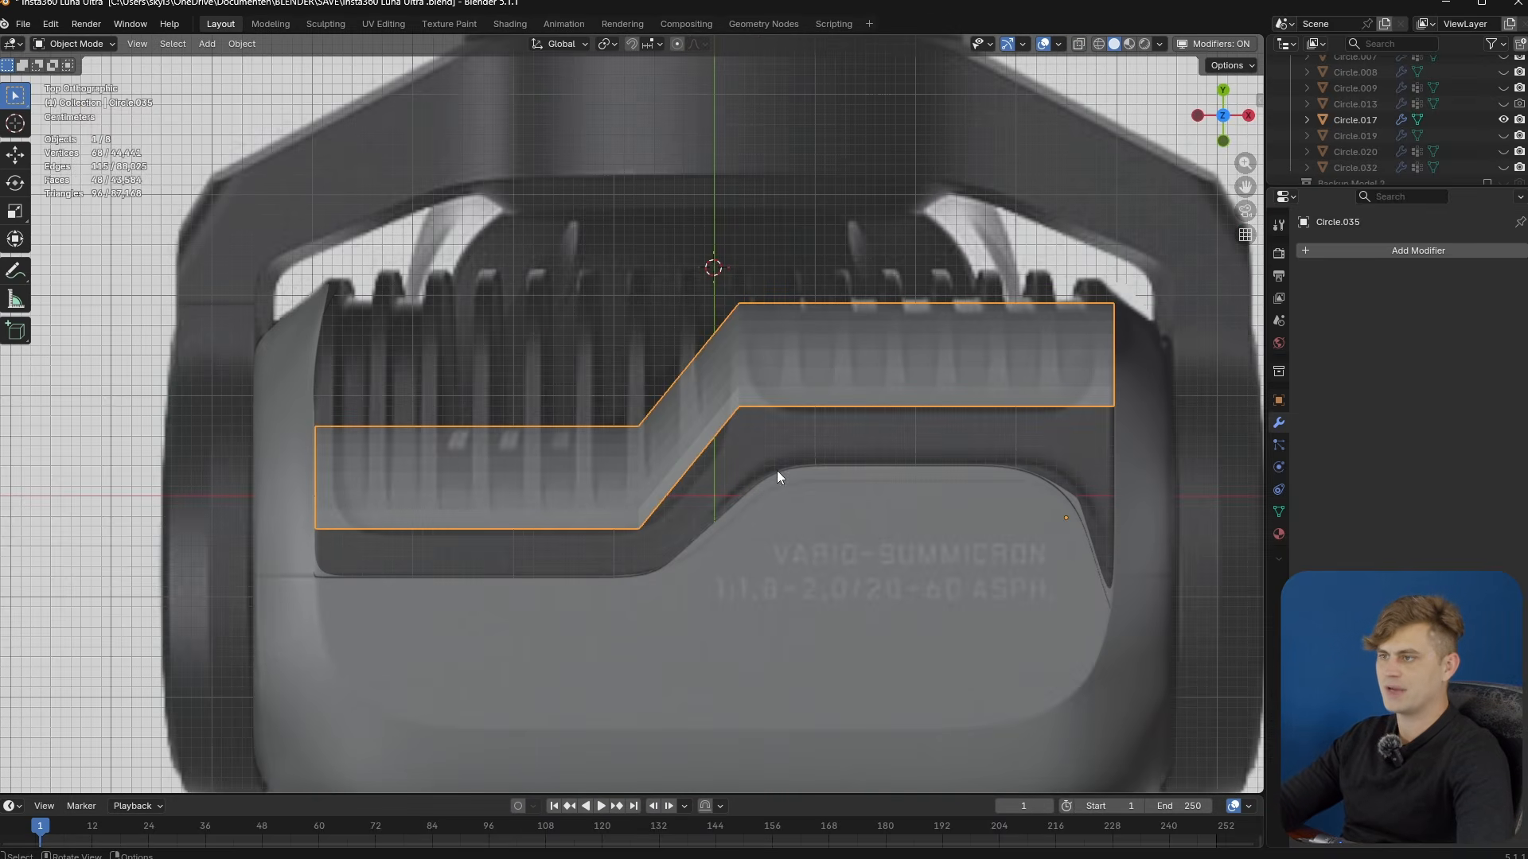
shift+middle_drag(861, 413, 783, 467)
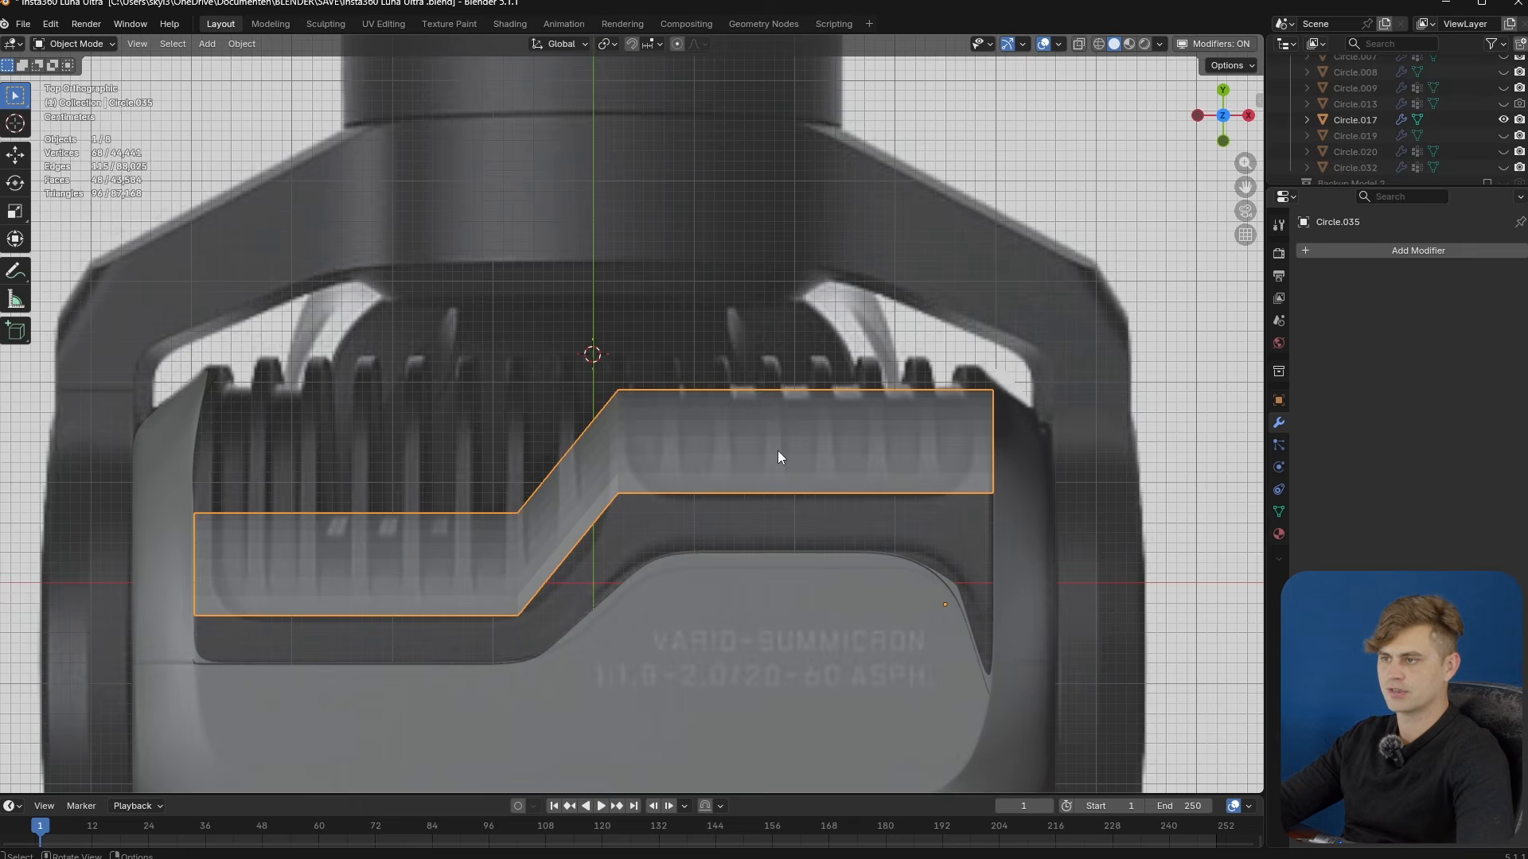
scroll(777, 450, up, 3)
shift+middle_drag(900, 457, 706, 460)
key(Tab)
scroll(904, 437, up, 1)
shift+middle_drag(907, 442, 861, 442)
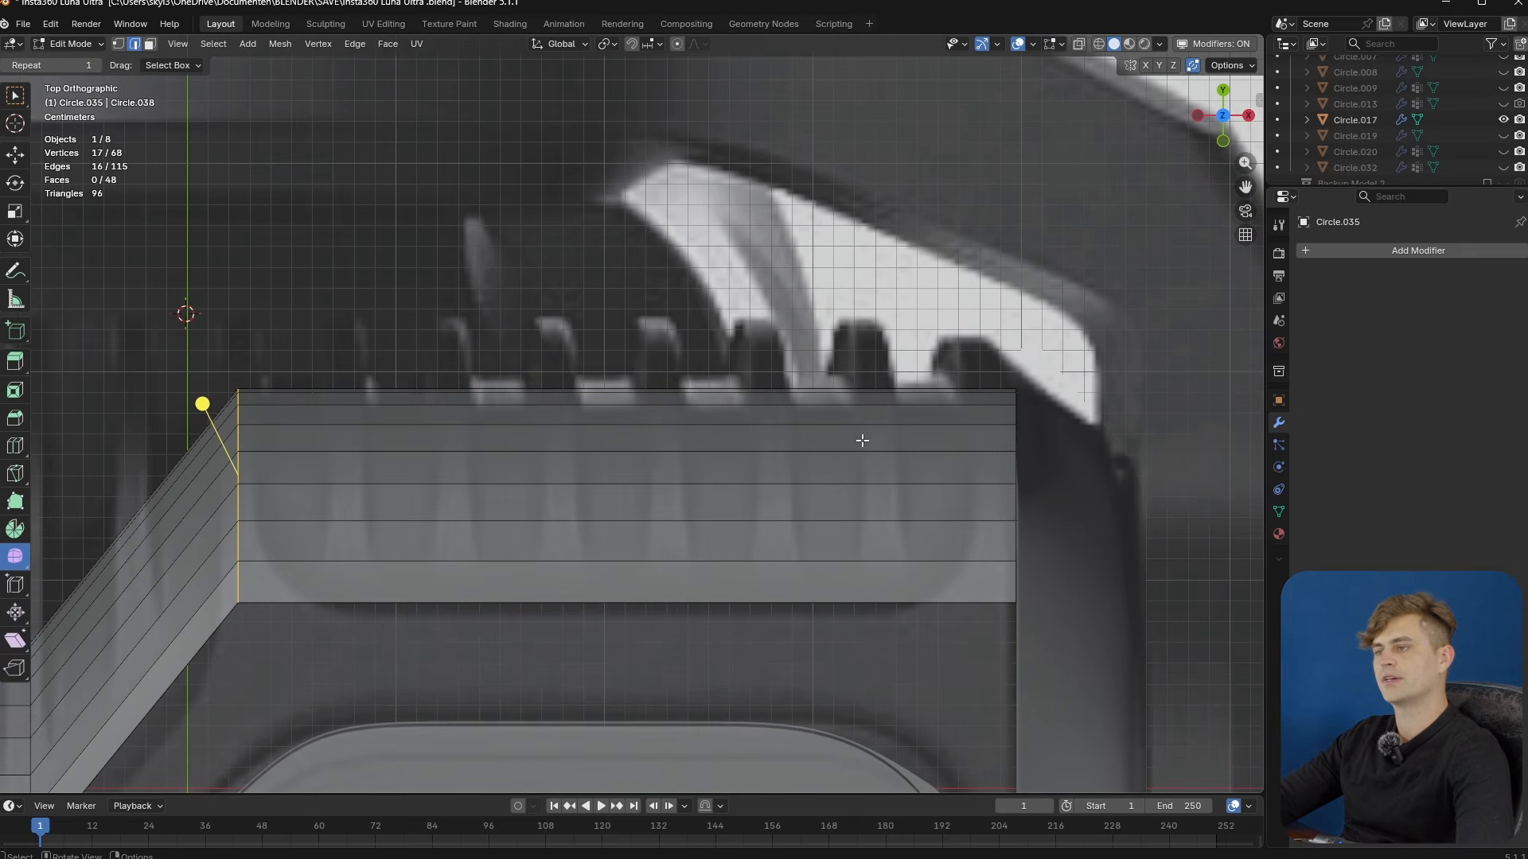
key(ctrl+r)
scroll(865, 420, up, 10)
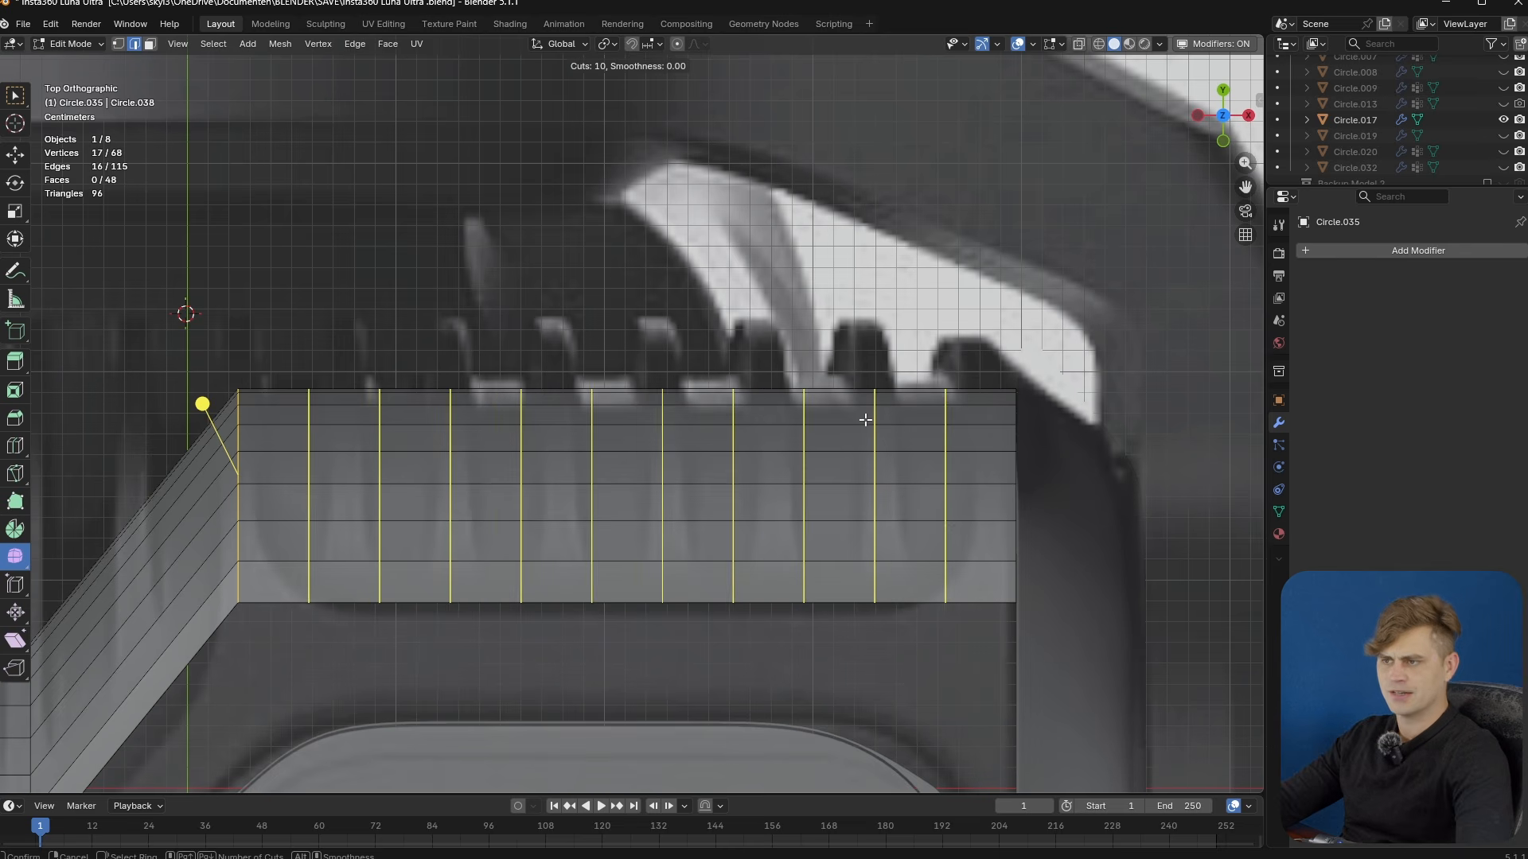
scroll(865, 419, up, 6)
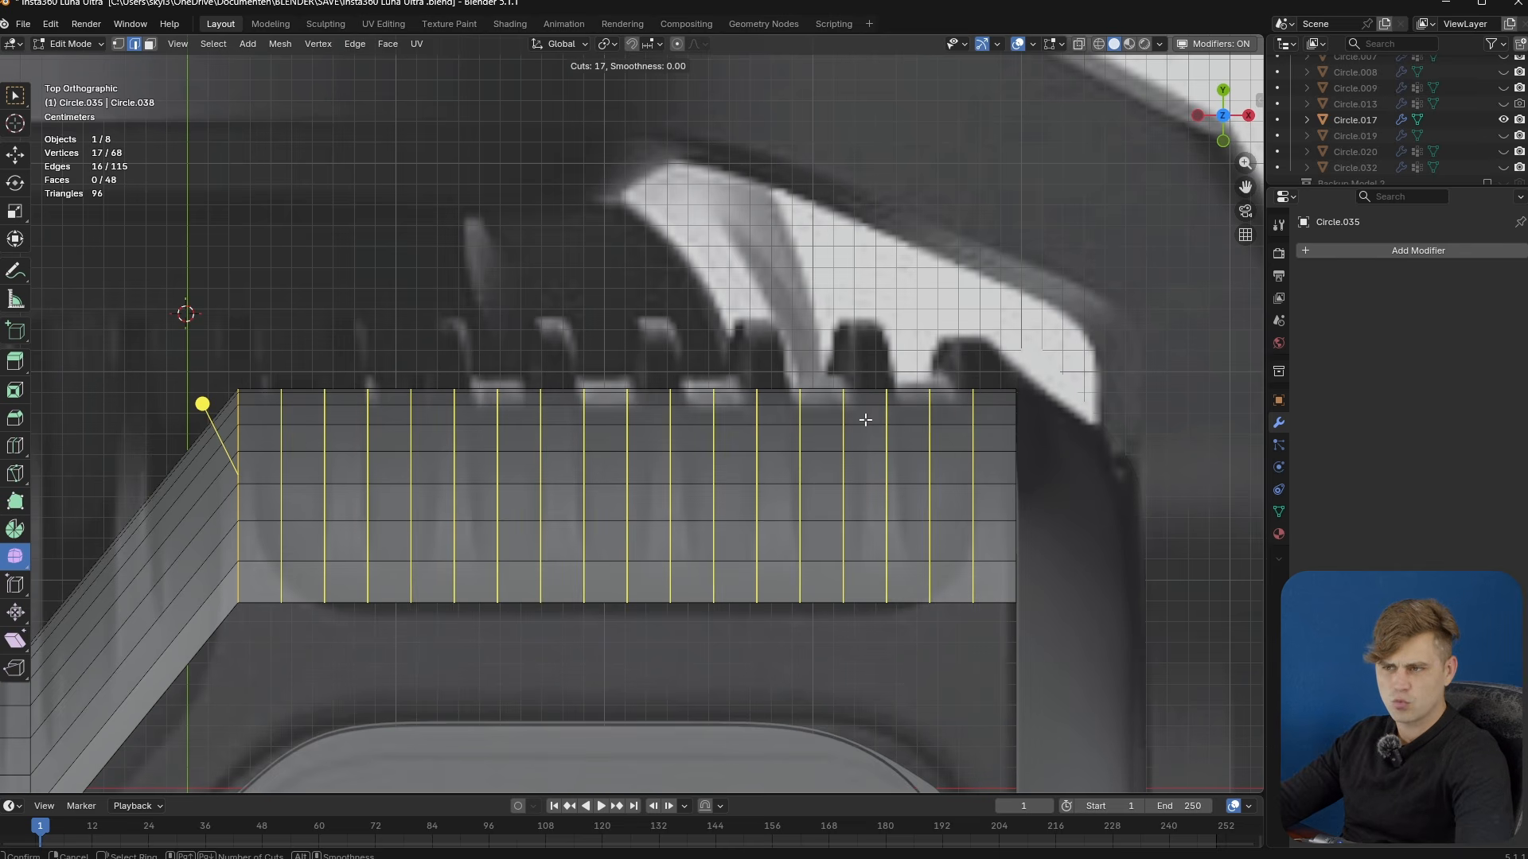
scroll(865, 419, up, 1)
scroll(865, 420, up, 1)
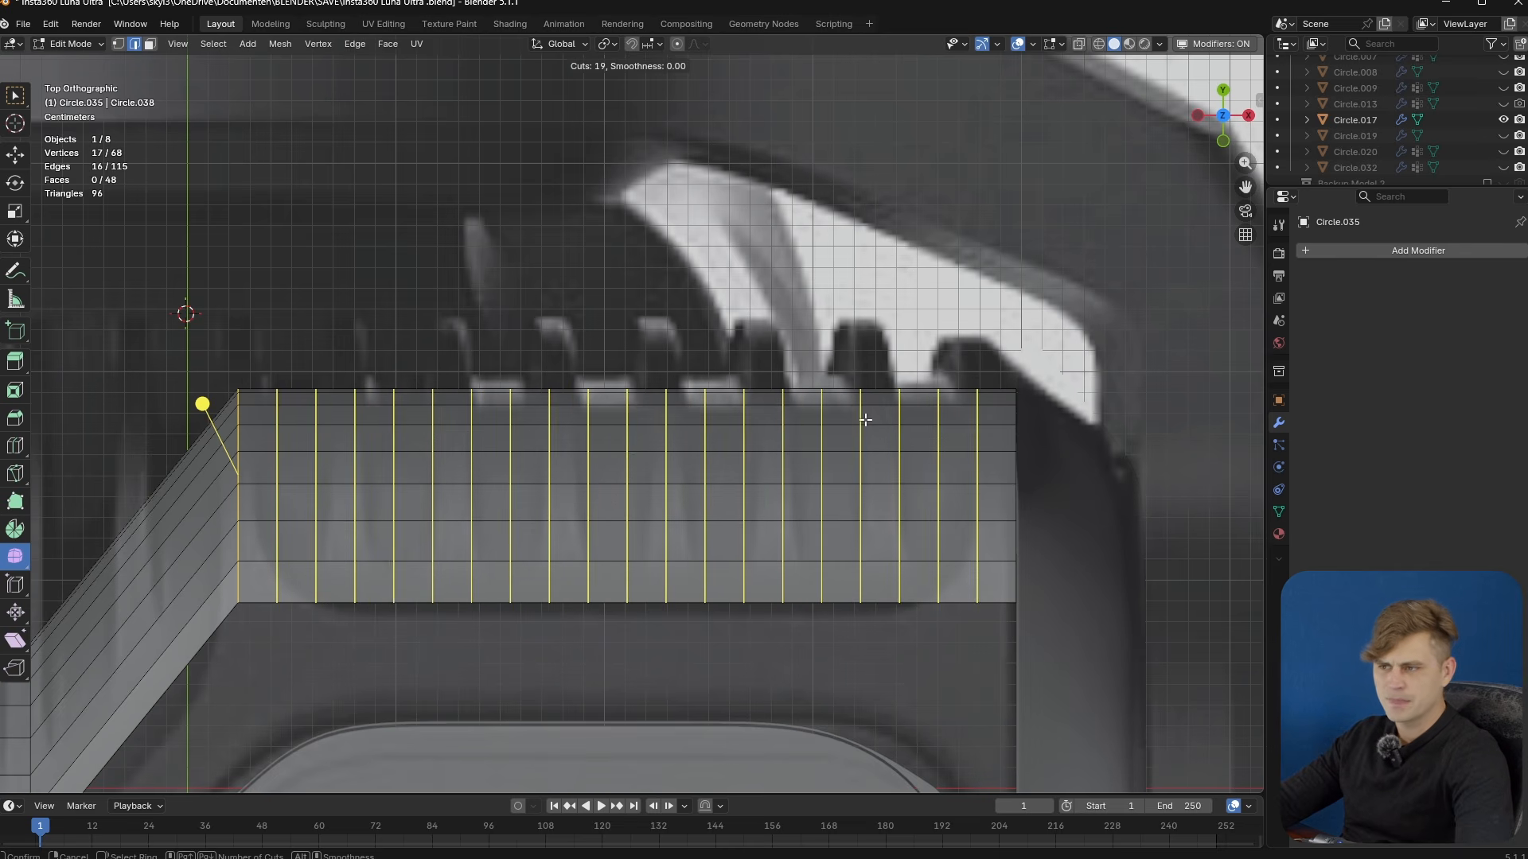
scroll(864, 420, up, 1)
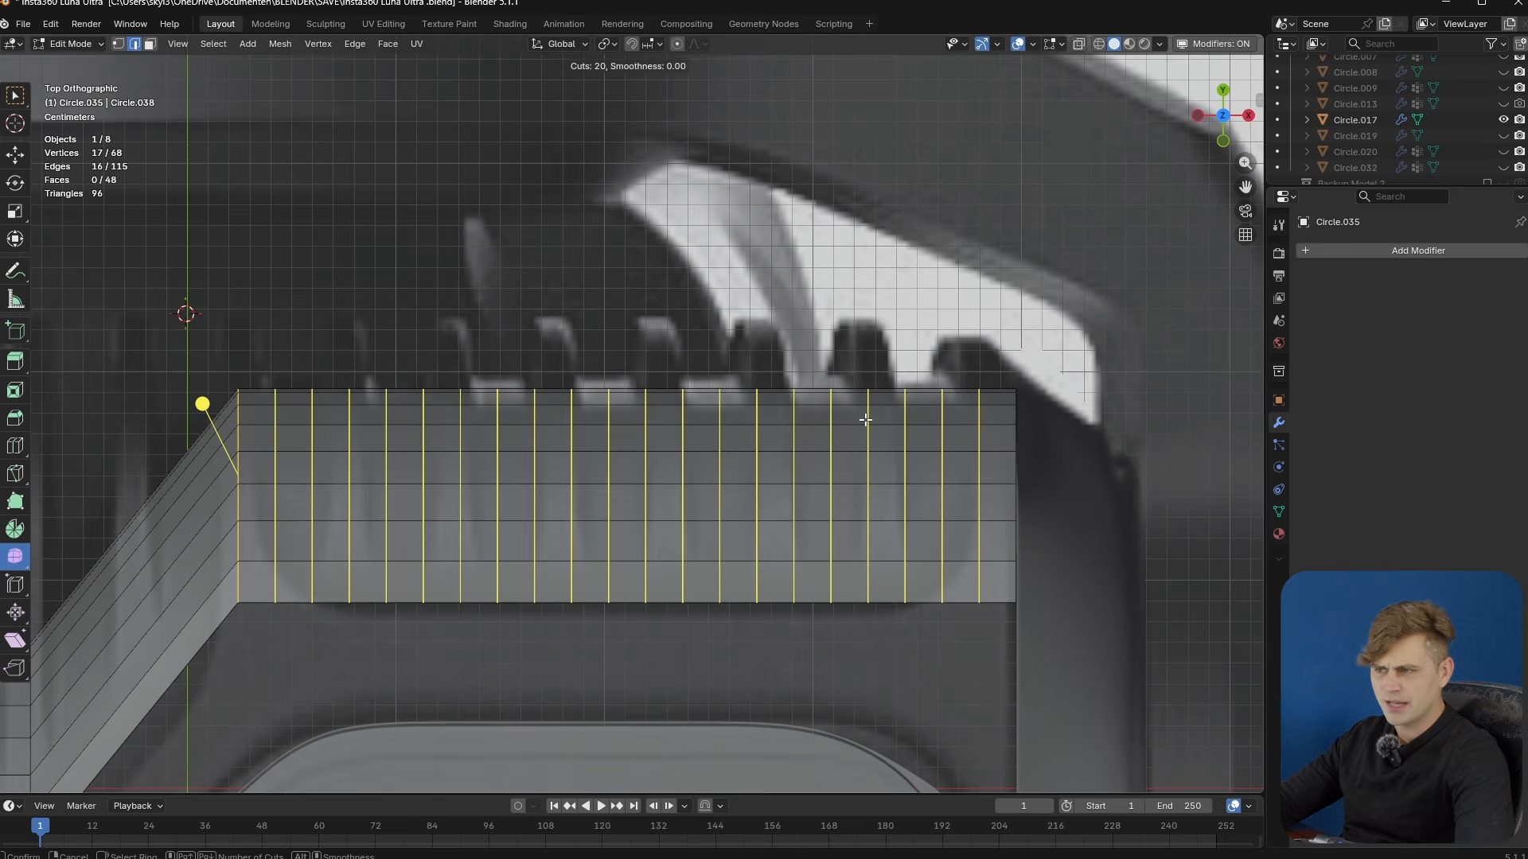
scroll(865, 420, up, 3)
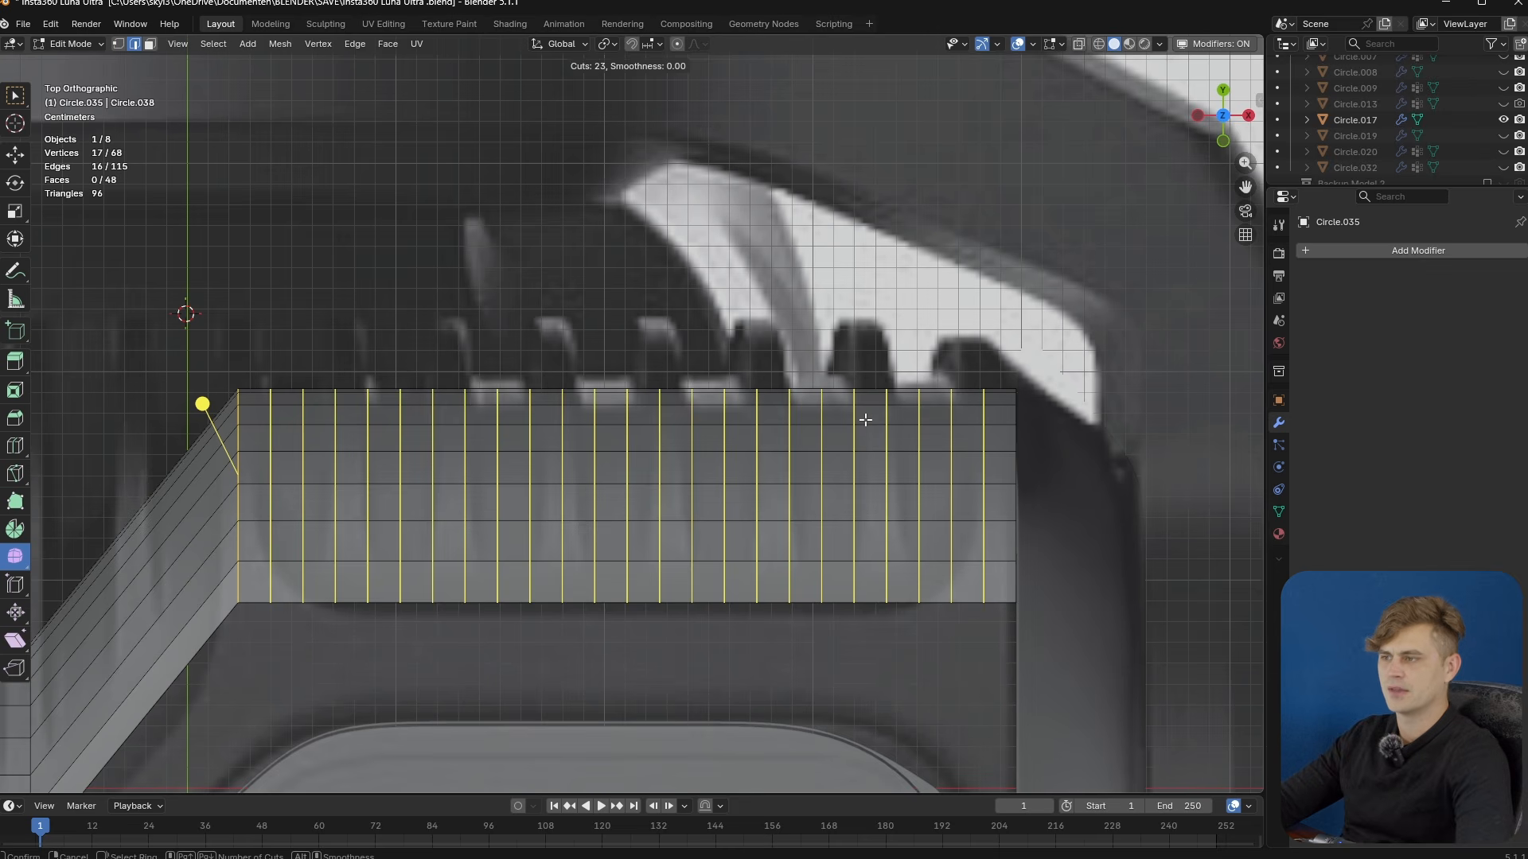
right_click(903, 450)
- Add two loop cuts along both sides of the second fin from the right, at slide factors of about 0.70 and 0.88
key(ctrl+r)
click(844, 414)
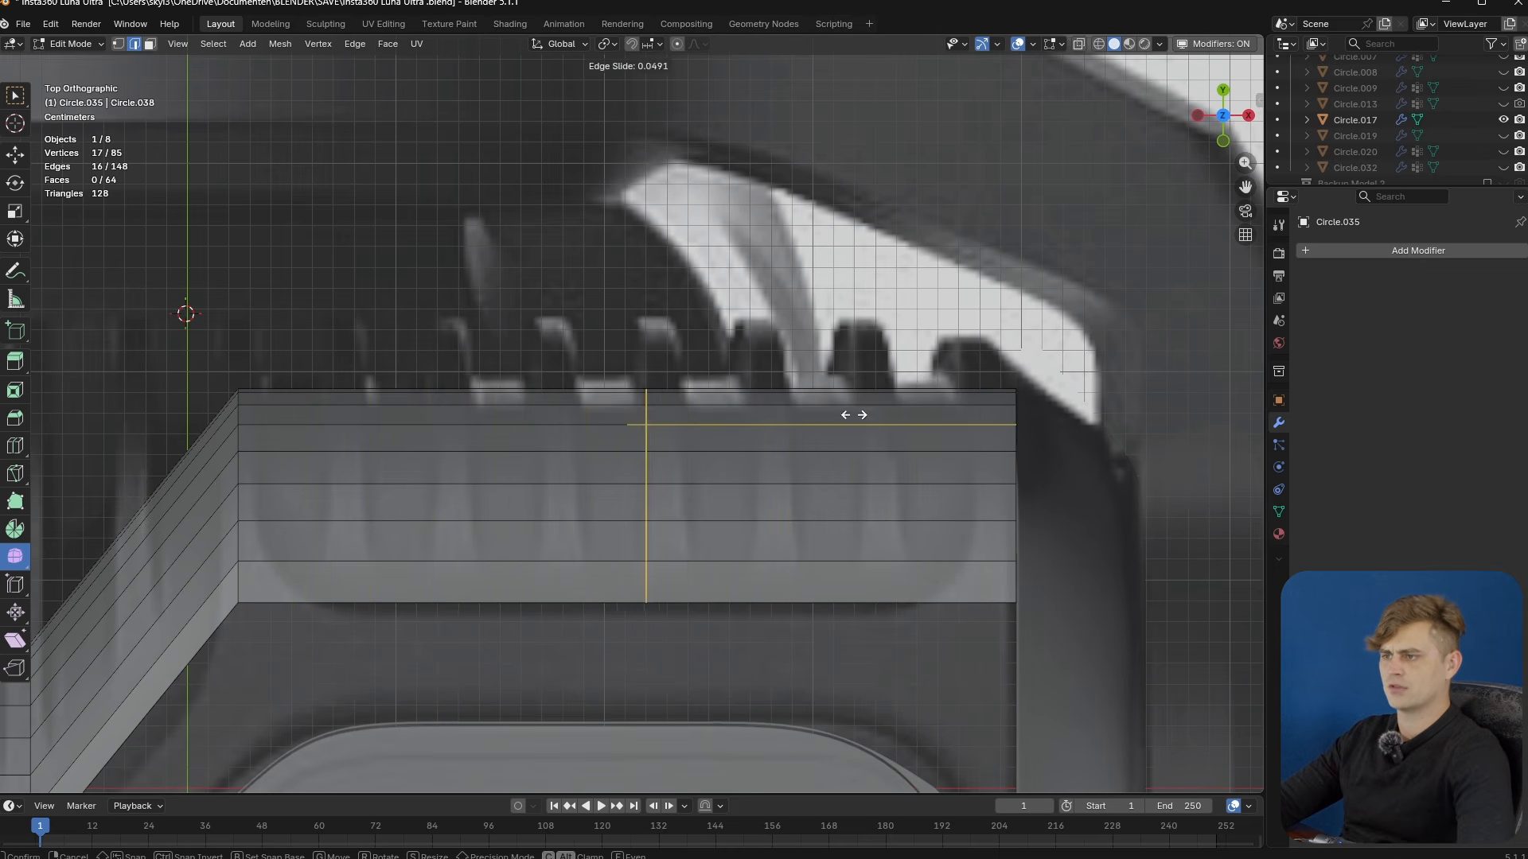
click(1110, 441)
key(ctrl+r)
click(716, 402)
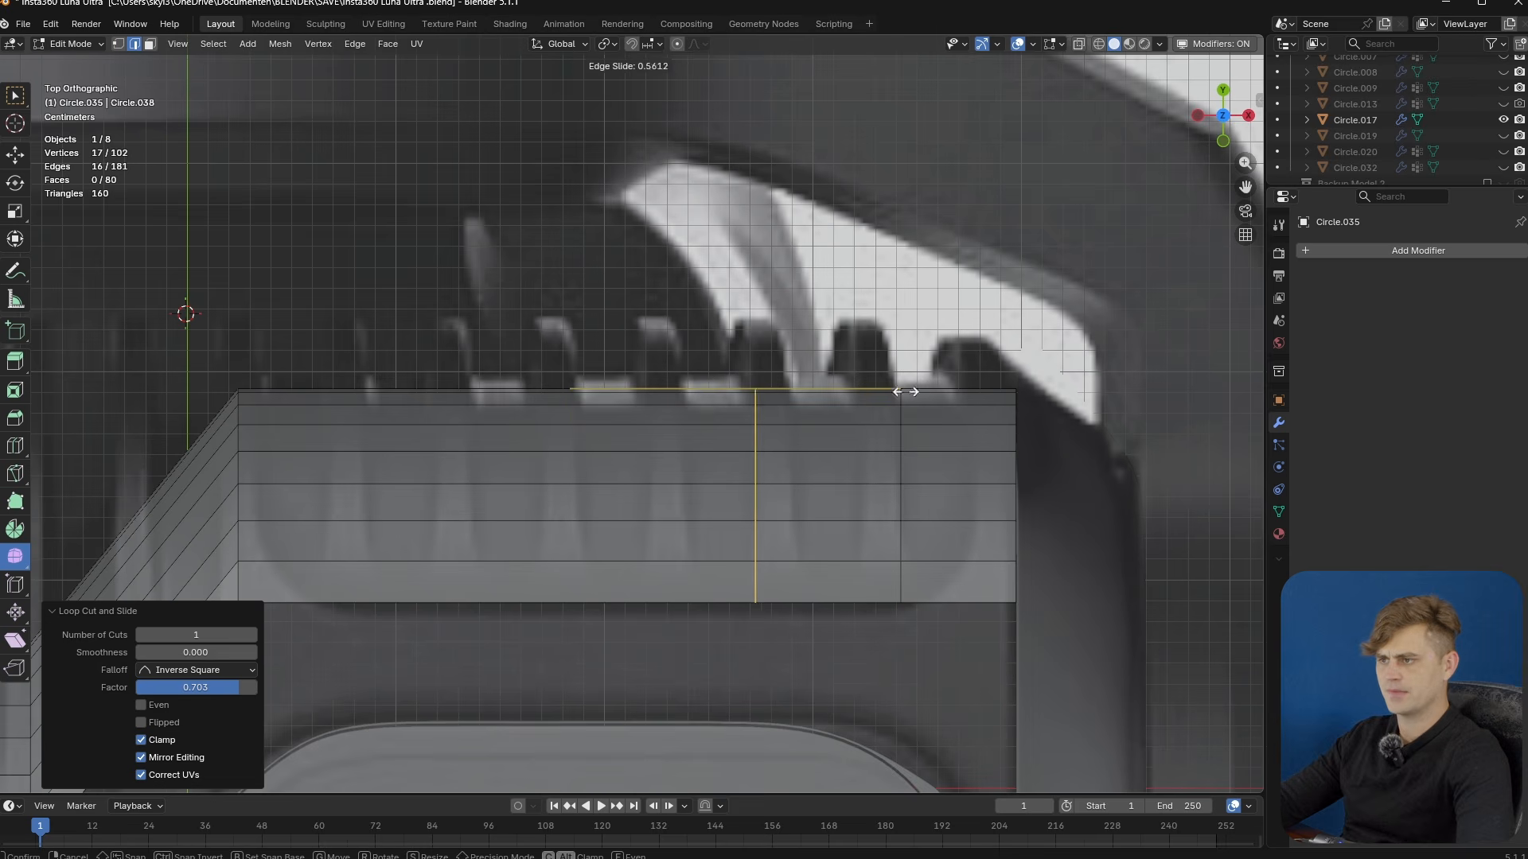
click(1005, 403)
- Add two loop cuts along both sides of the third fin from the right, at slide factors of about 0.78 and 0.86
key(ctrl+r)
click(772, 406)
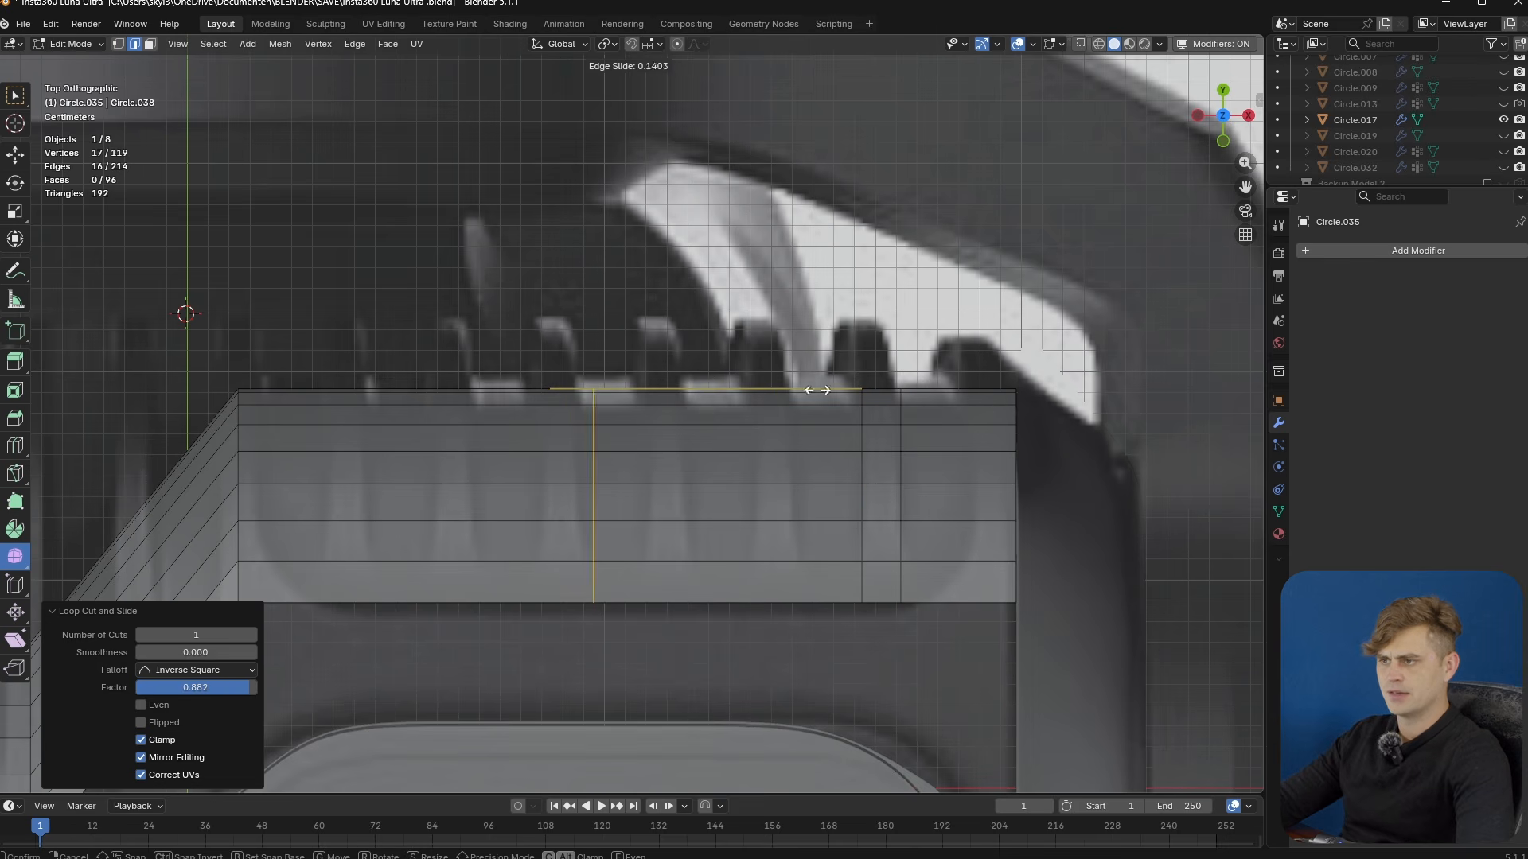
click(1017, 405)
key(ctrl+r)
click(797, 407)
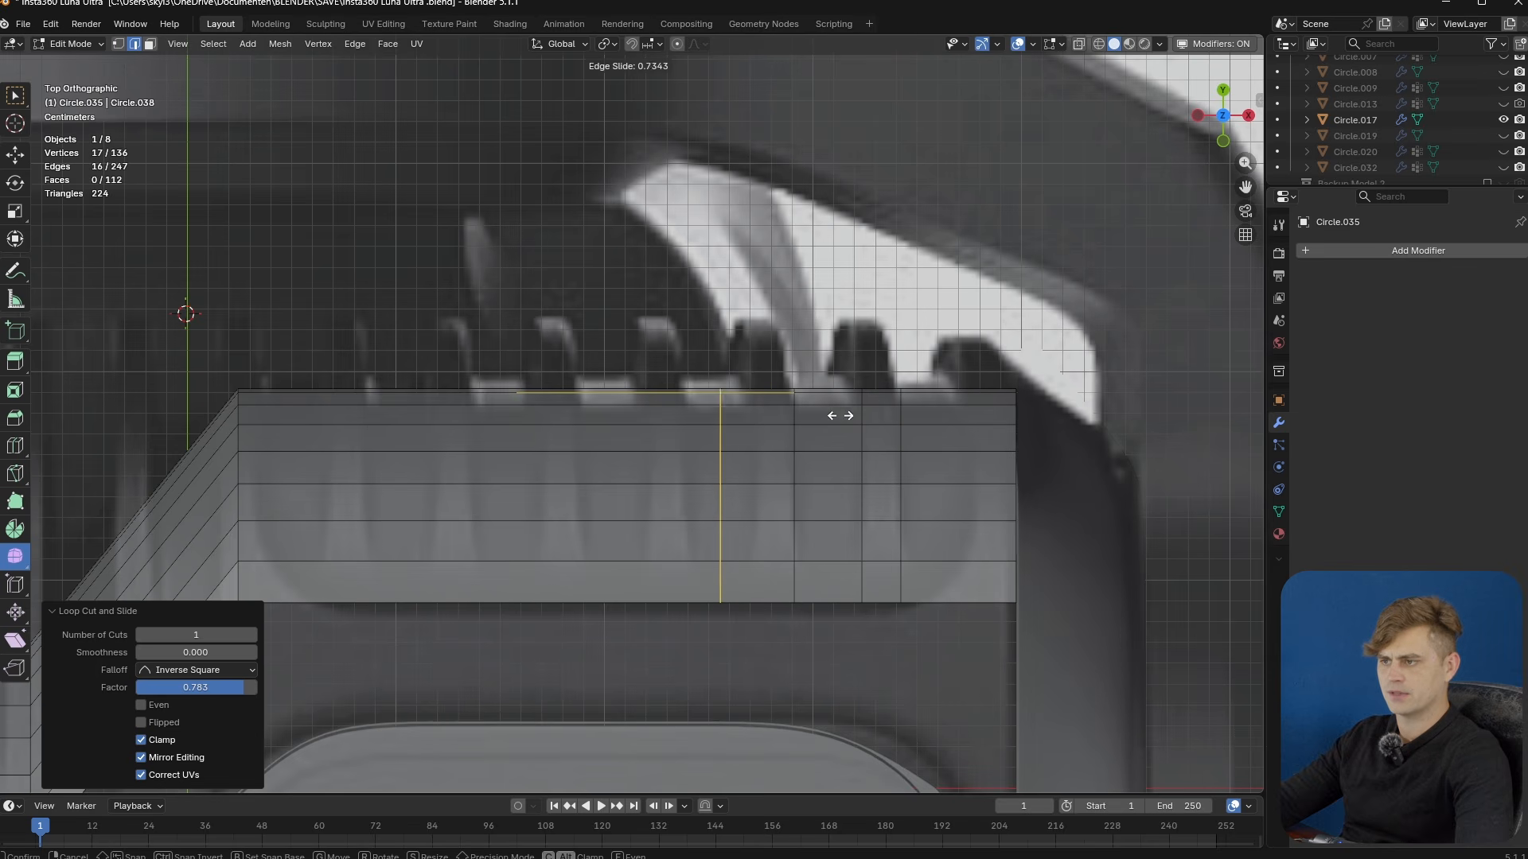
click(869, 419)
- Add two loop cuts along both sides of the fourth fin from the right, at slide factors of about 0.74 and 0.84
key(ctrl+r)
click(796, 422)
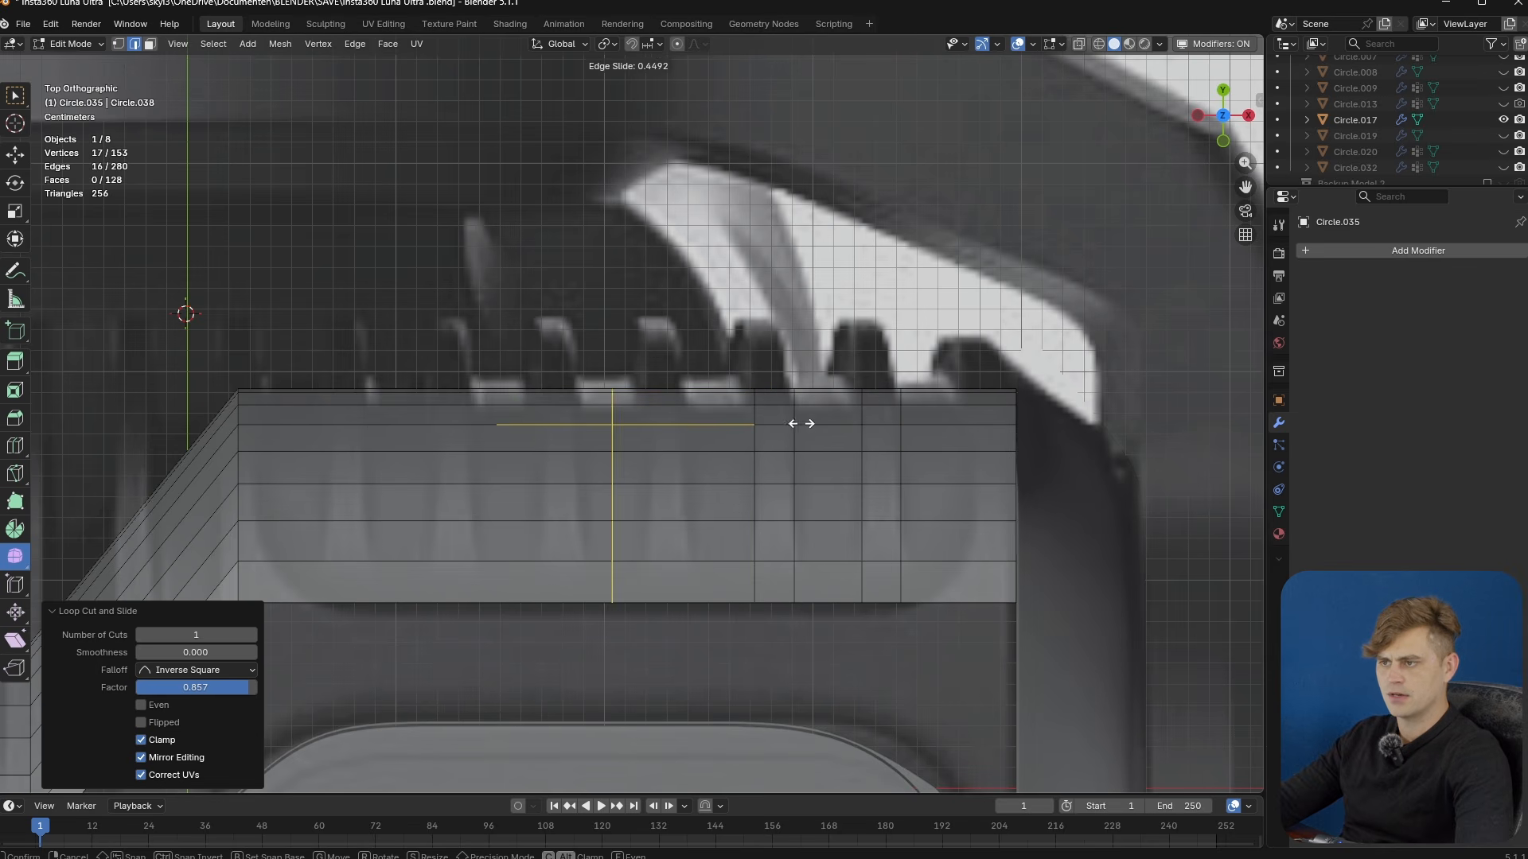
click(874, 433)
key(ctrl+r)
click(529, 402)
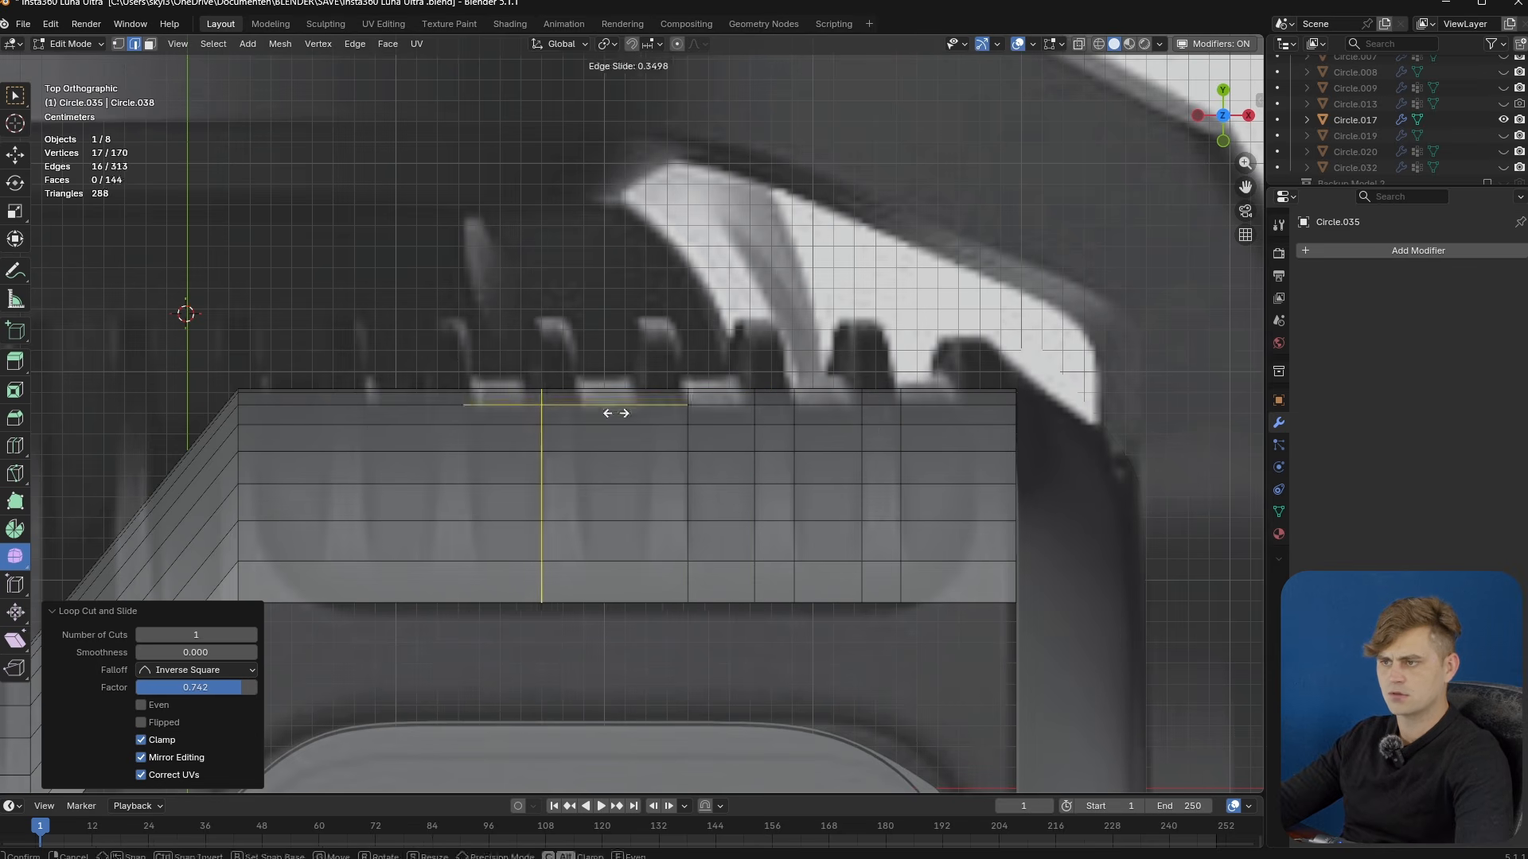
click(718, 432)
- Add two loop cuts along both sides of the fifth fin from the right, the second at a slide factor of about 0.78
key(ctrl+r)
click(487, 402)
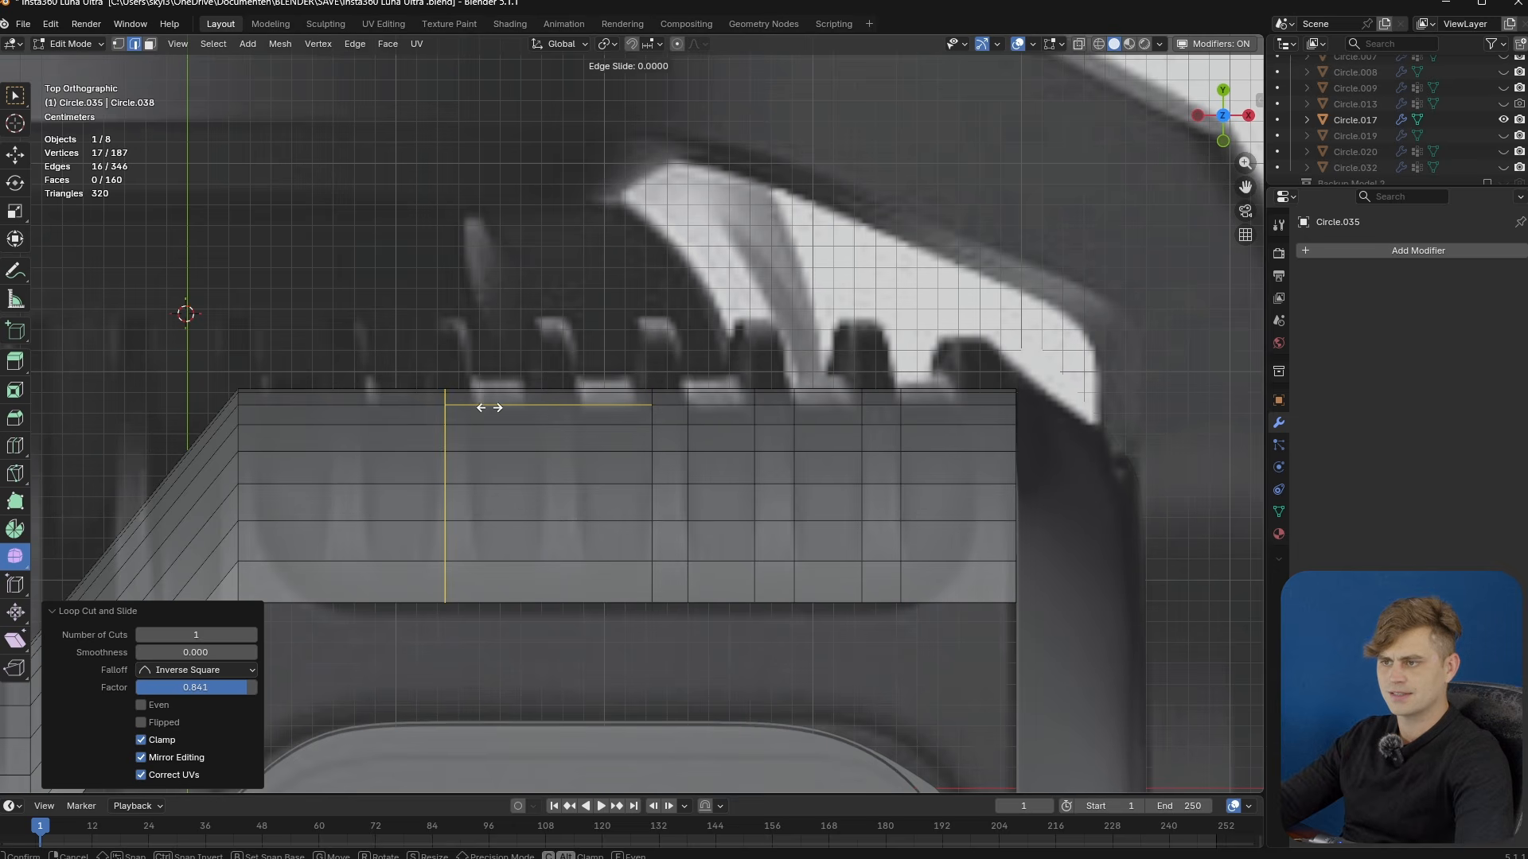
click(618, 420)
key(ctrl+r)
click(446, 404)
click(600, 426)
- Add two loop cuts along both sides of the sixth fin from the right, at slide factors of about 0.57 and 0.66
key(ctrl+r)
click(433, 409)
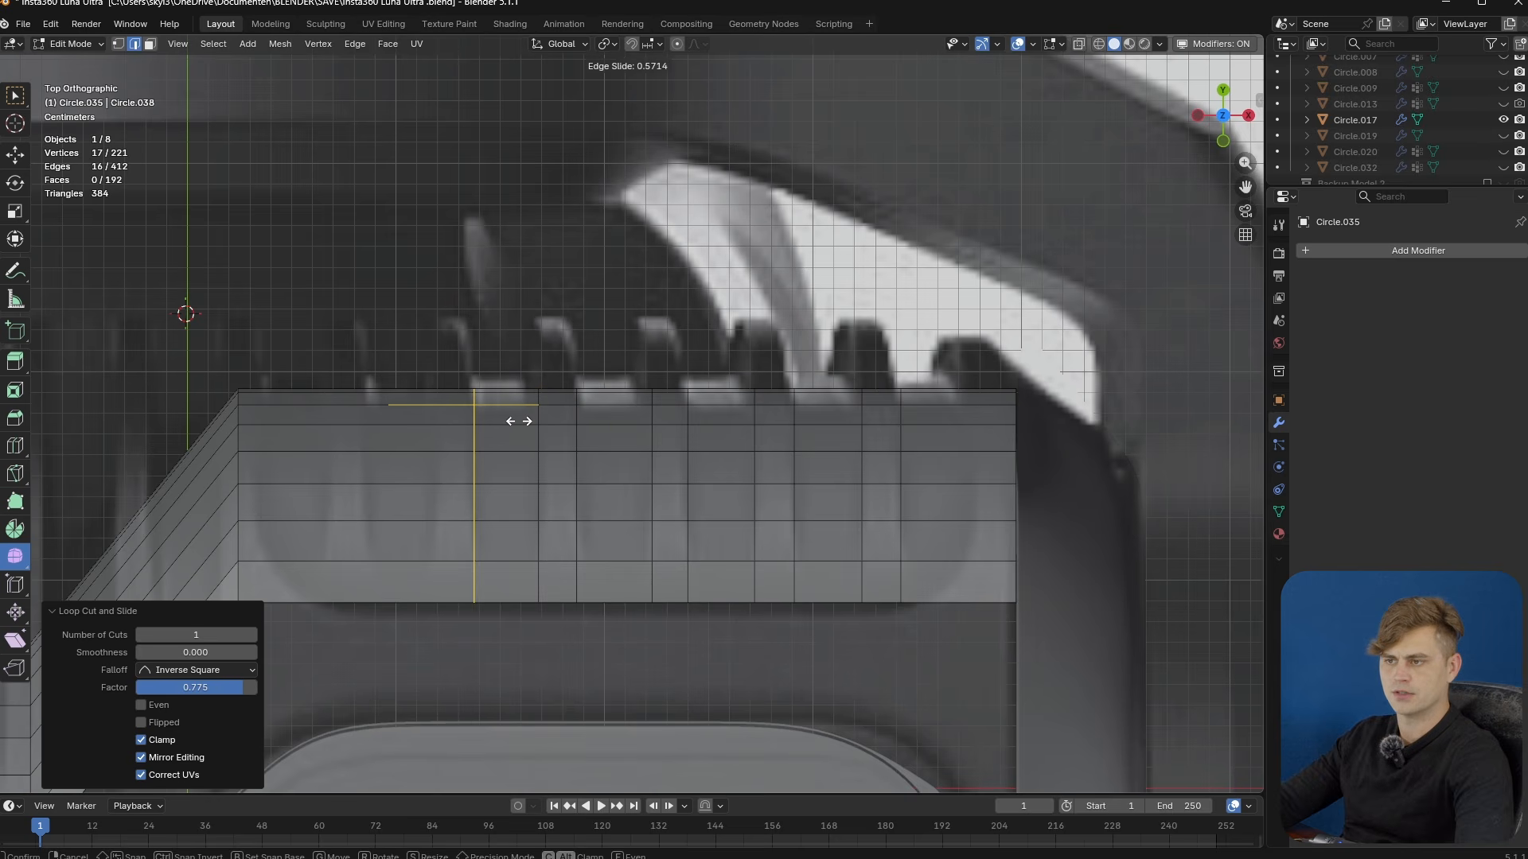
click(517, 421)
key(ctrl+r)
click(420, 410)
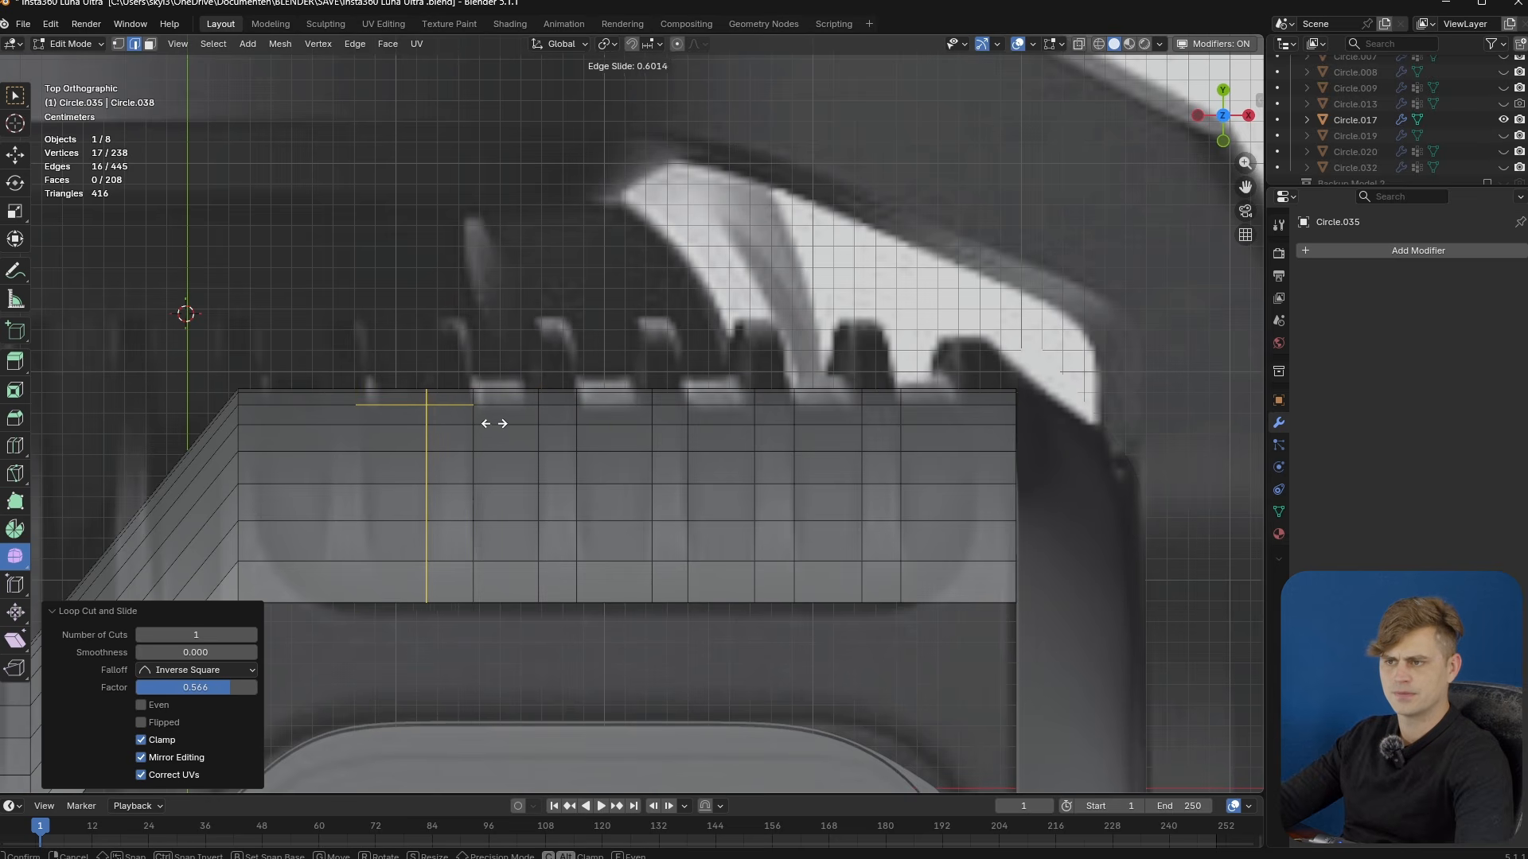
click(500, 424)
- Add two loop cuts along both sides of the seventh fin from the right, the first at a slide factor of about 0.33
key(ctrl+r)
click(358, 414)
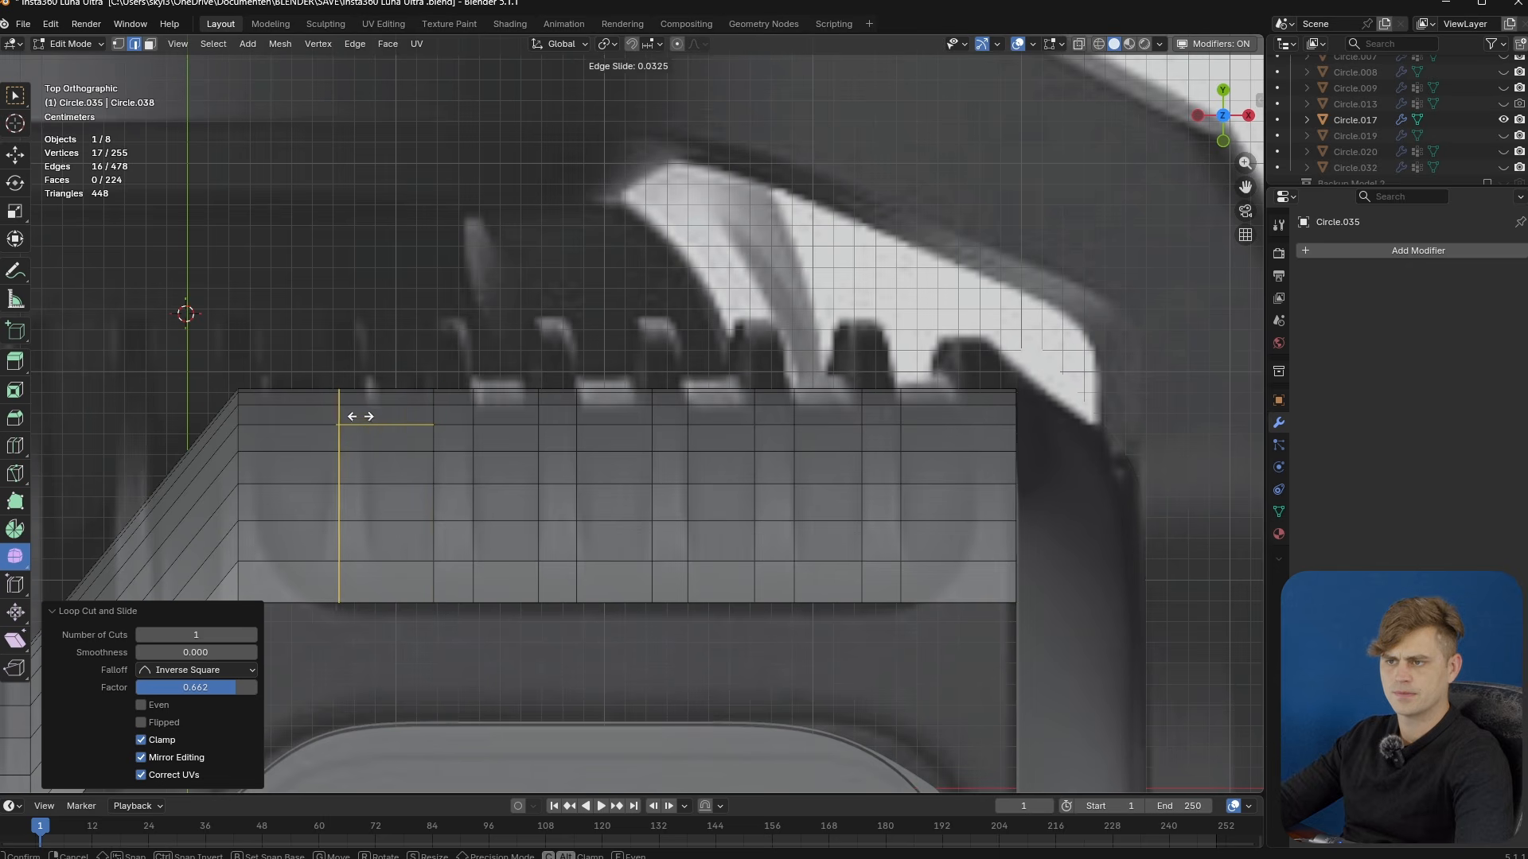
click(390, 421)
key(ctrl+r)
click(378, 415)
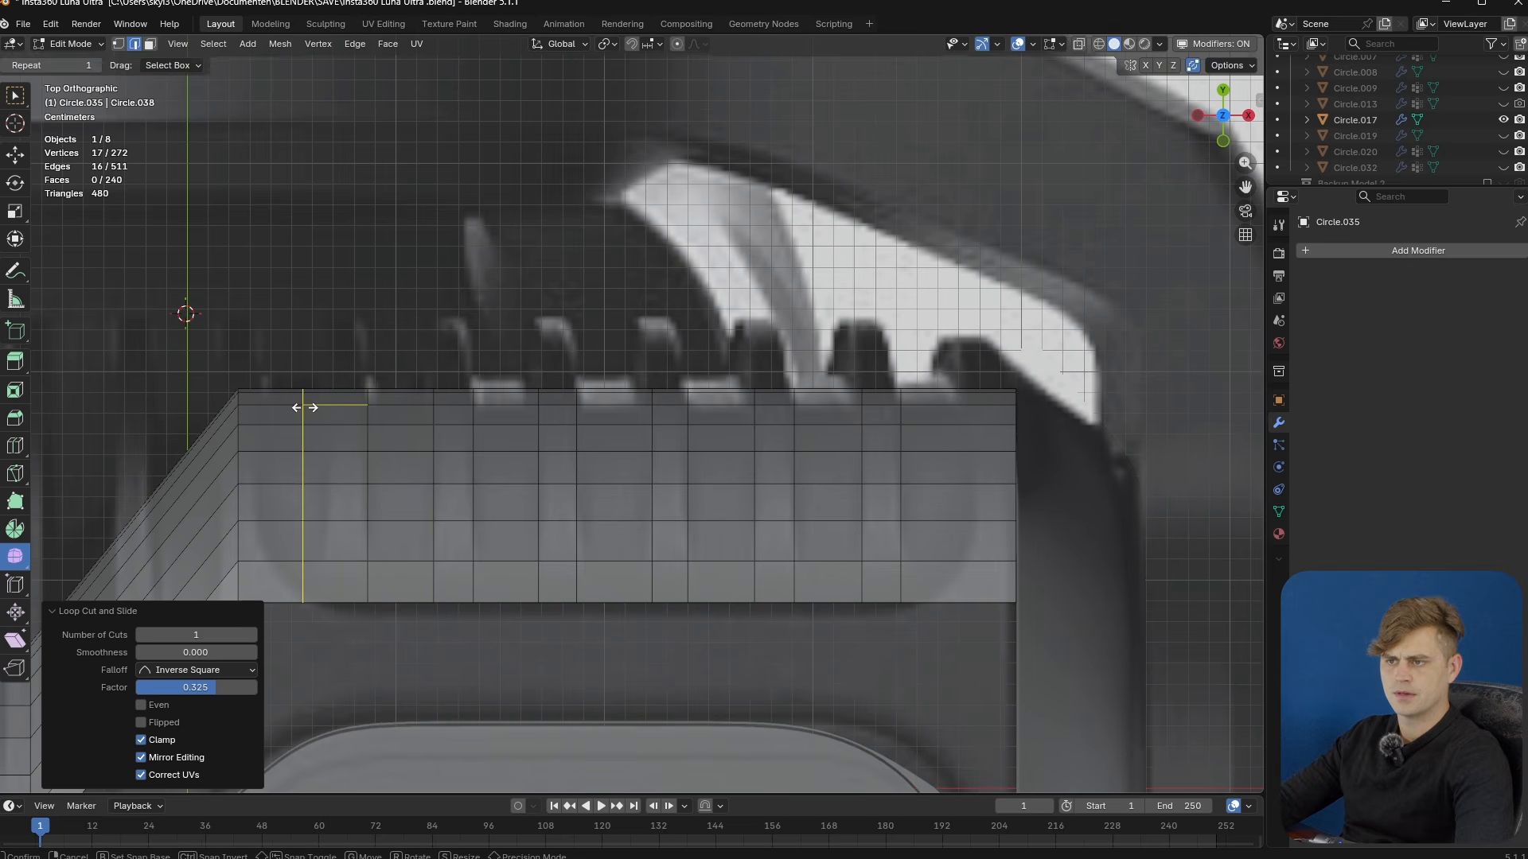
click(331, 413)
- Bevel the edge loop at the upper bend of the slope to fin width, about 0.0436 m with one segment
shift+middle_drag(290, 437, 674, 421)
scroll(675, 399, up, 1)
alt+click(676, 433)
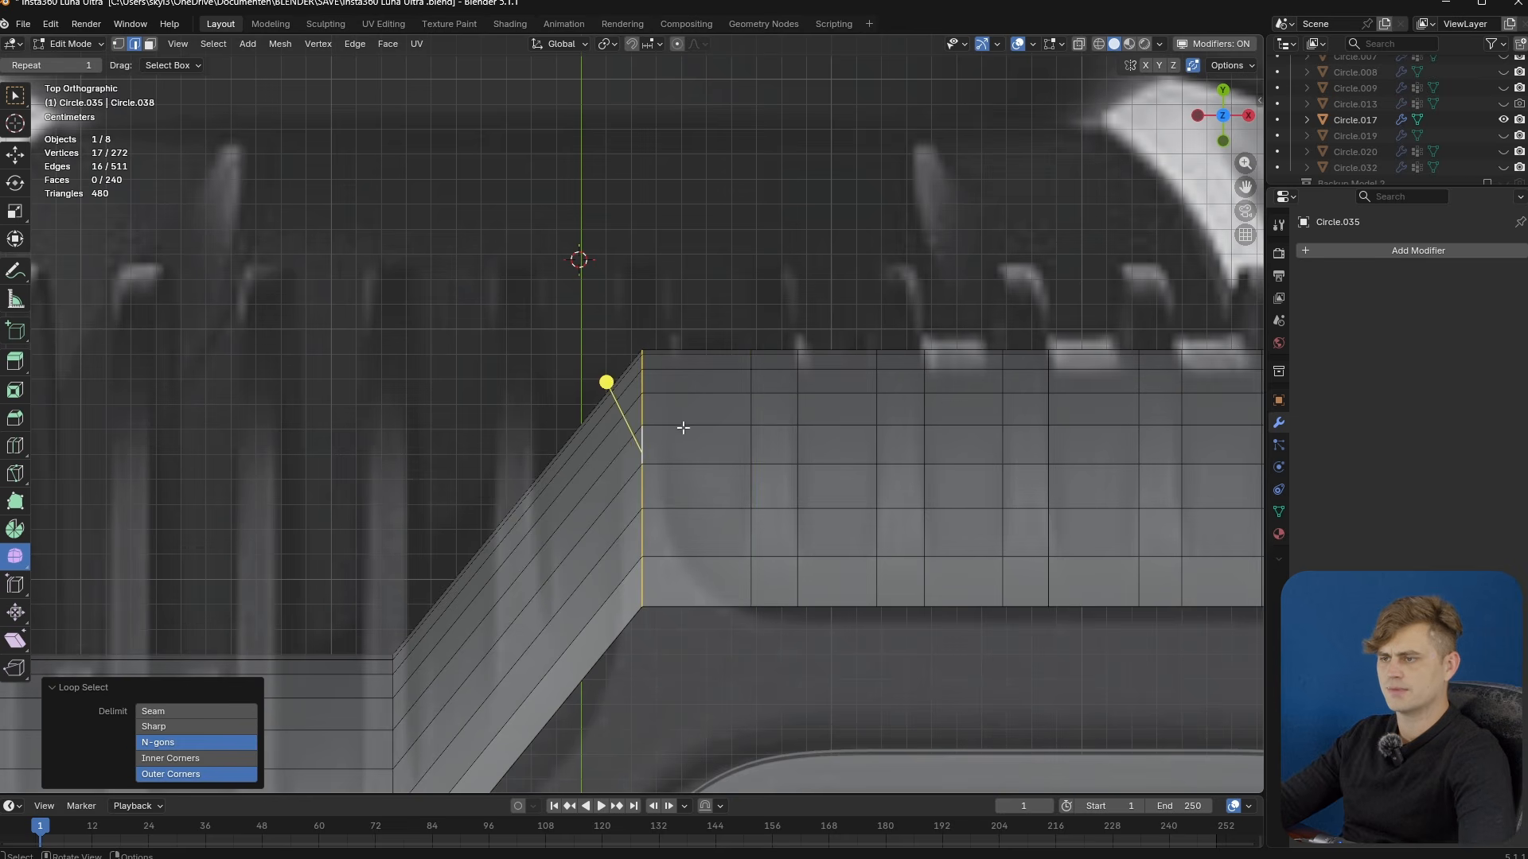
key(ctrl+b)
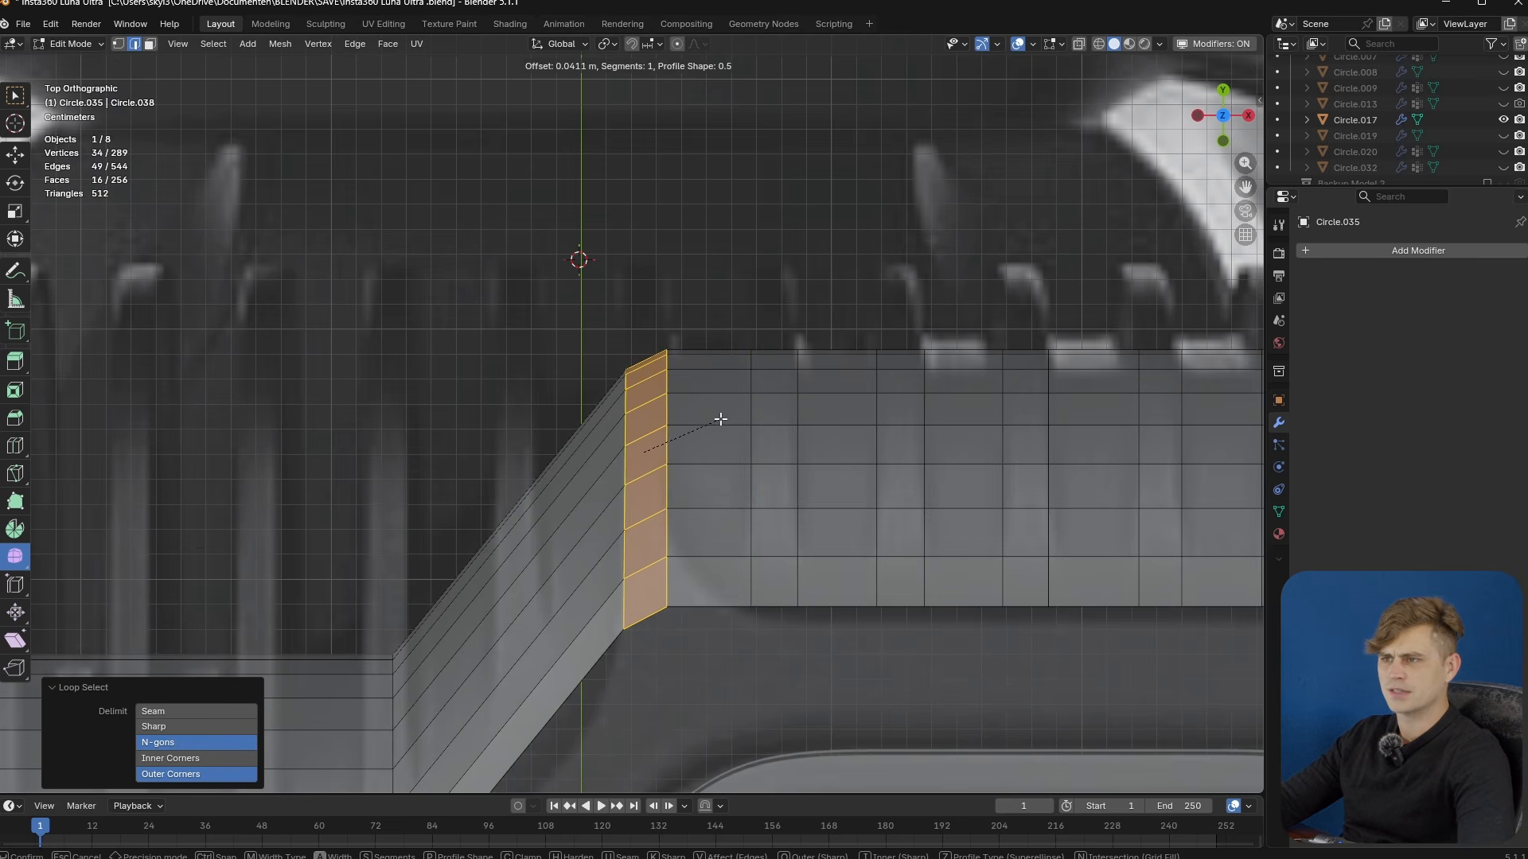
click(721, 419)
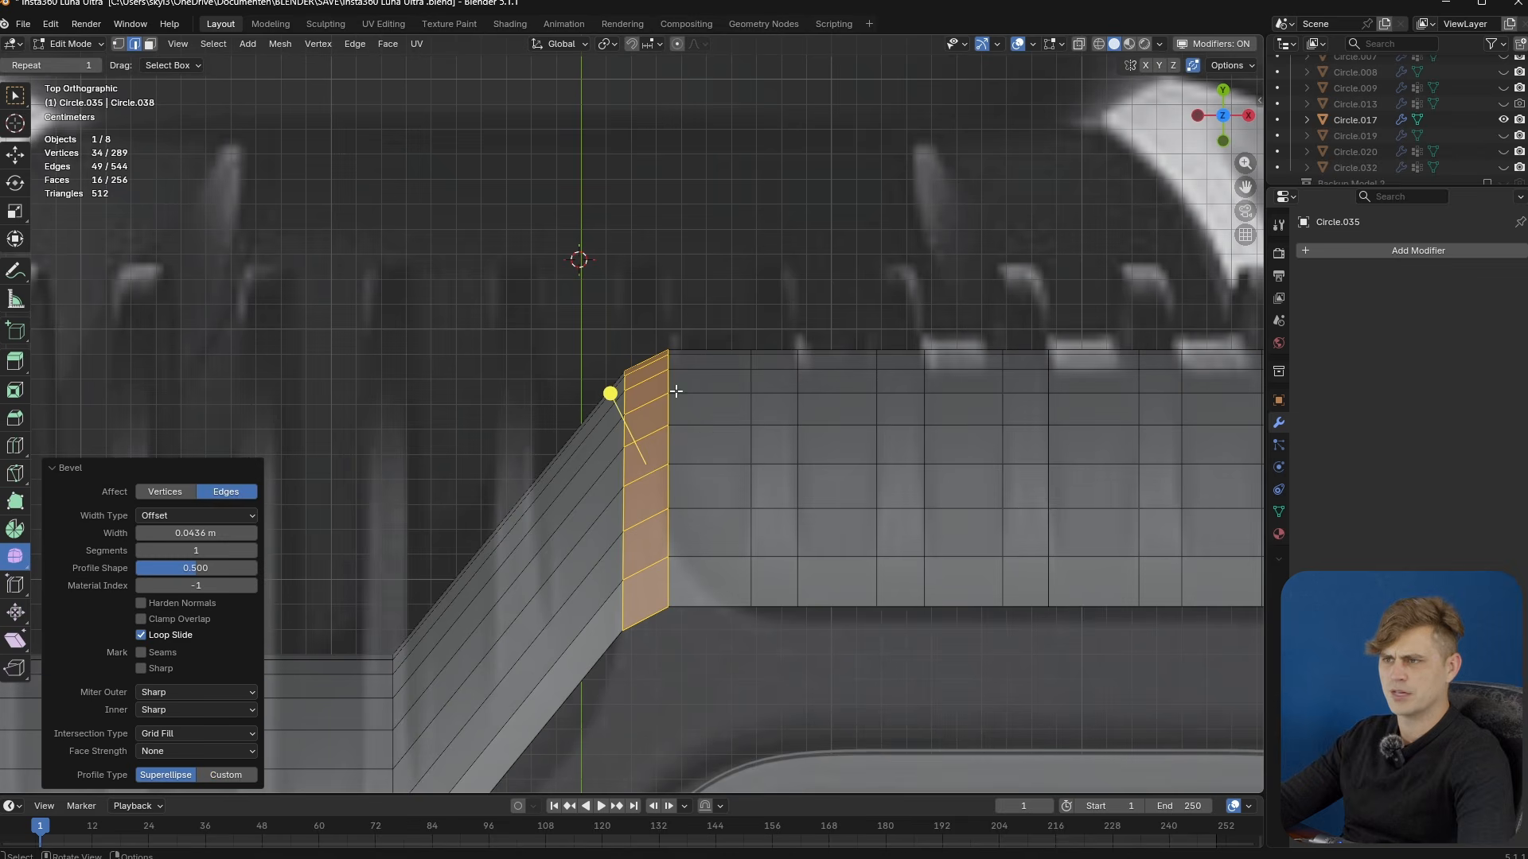
- Add two loop cuts along both sides of the fin on the sloped section, the first at a slide factor of about 0.23
shift+middle_drag(678, 354, 828, 286)
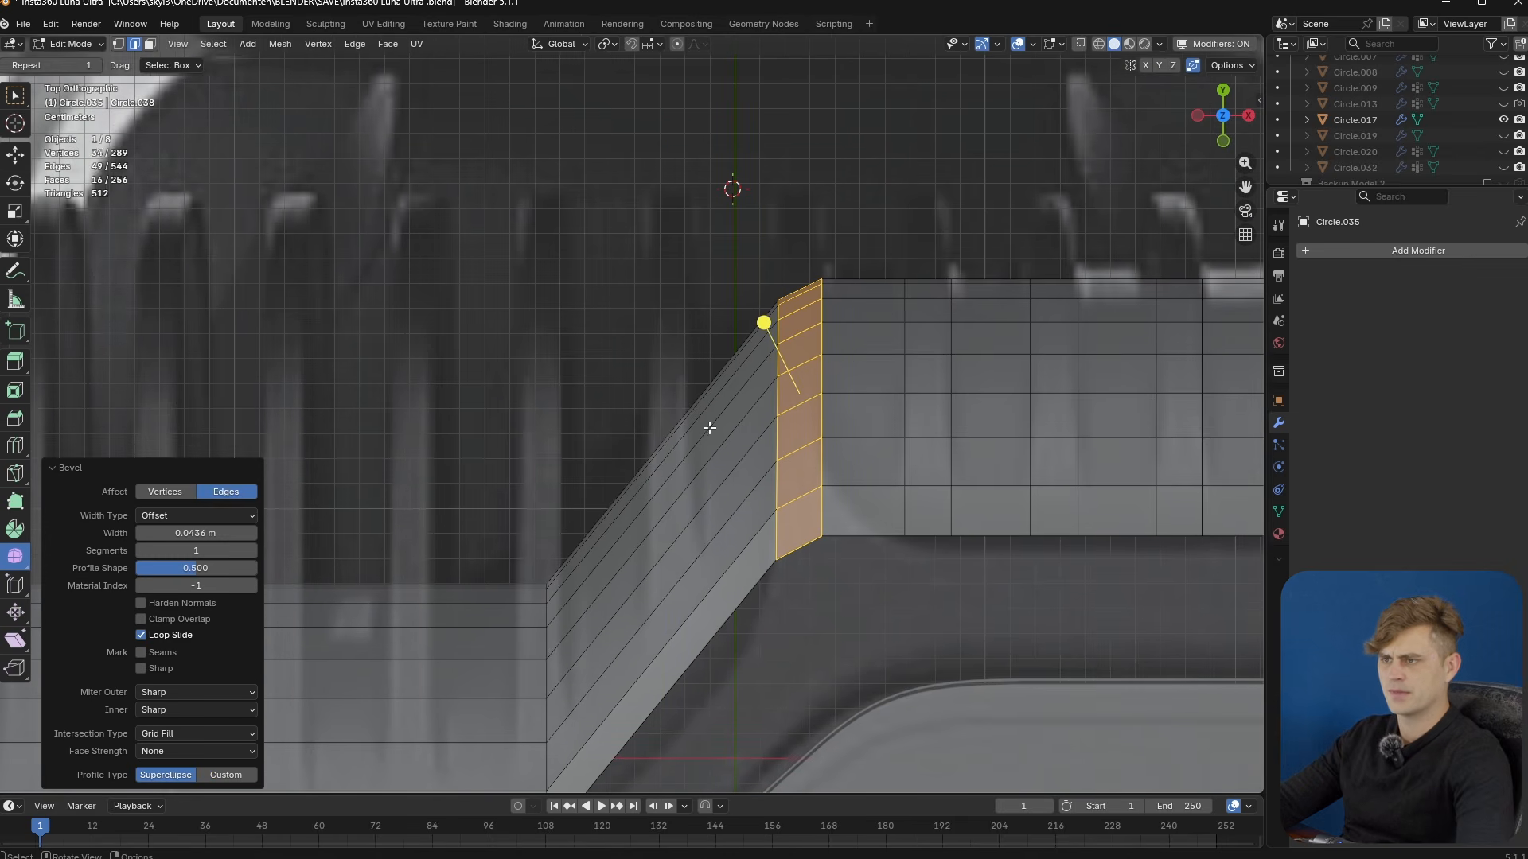
key(ctrl+r)
click(722, 419)
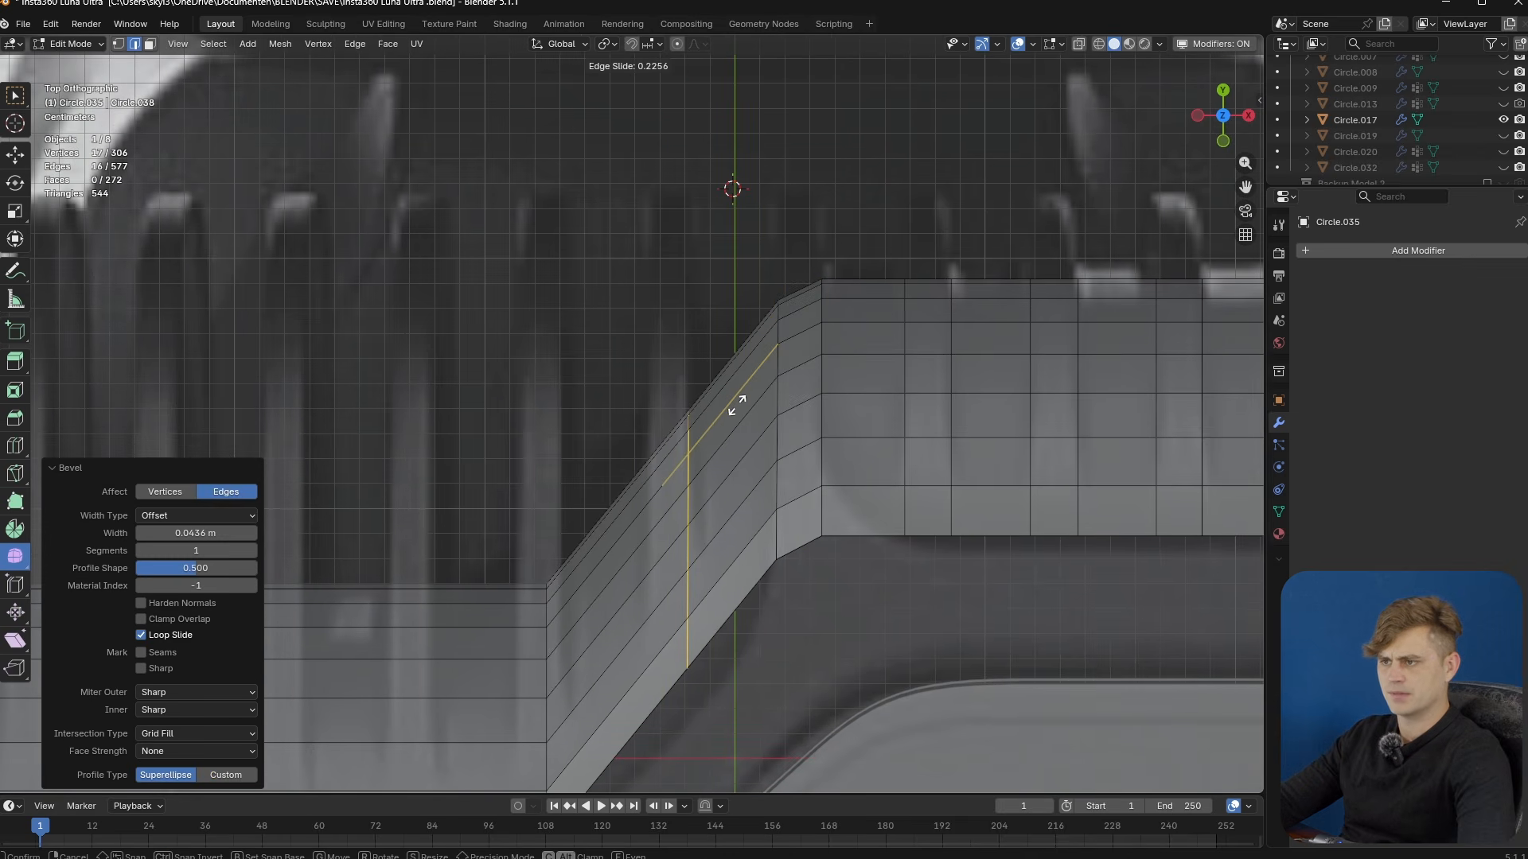
click(738, 405)
key(ctrl+r)
click(678, 454)
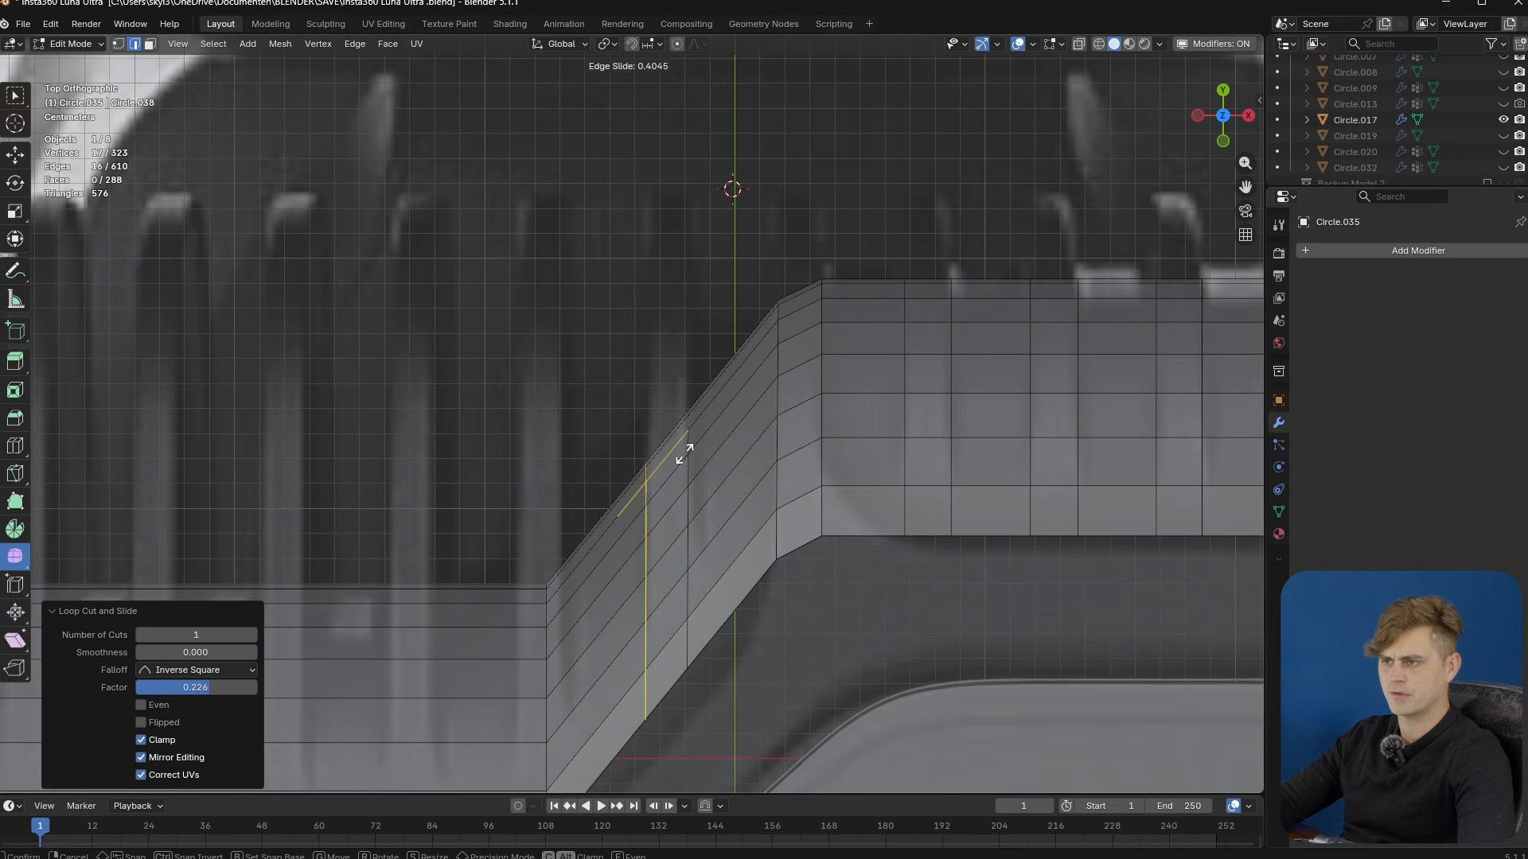
click(687, 450)
- Bevel the edge loop at the lower bend of the slope to fin width, about 0.0468 m with one segment
shift+middle_drag(611, 523, 864, 392)
alt+click(804, 522)
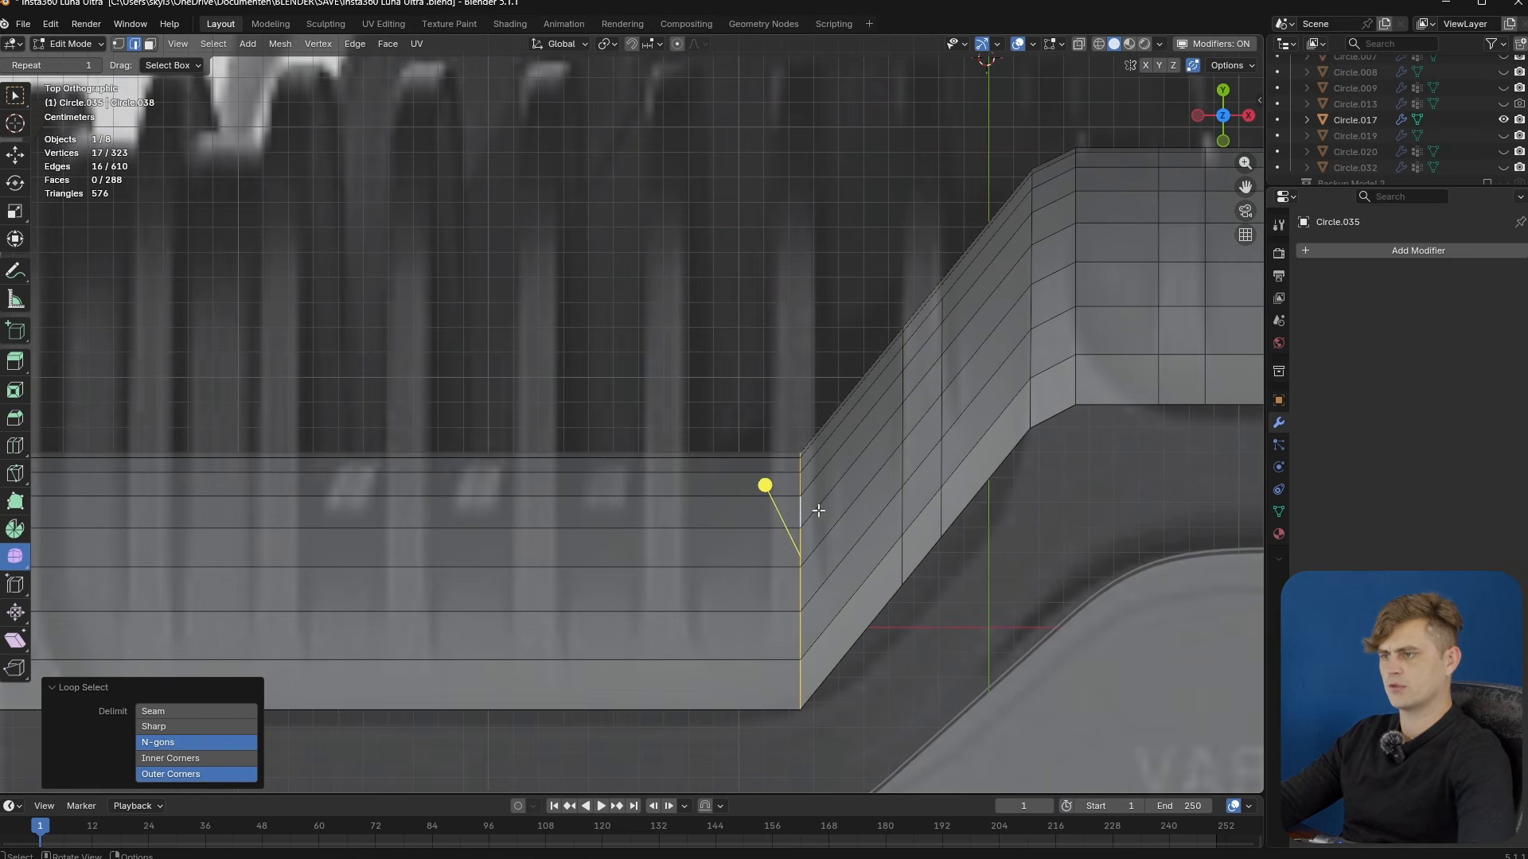
key(ctrl+b)
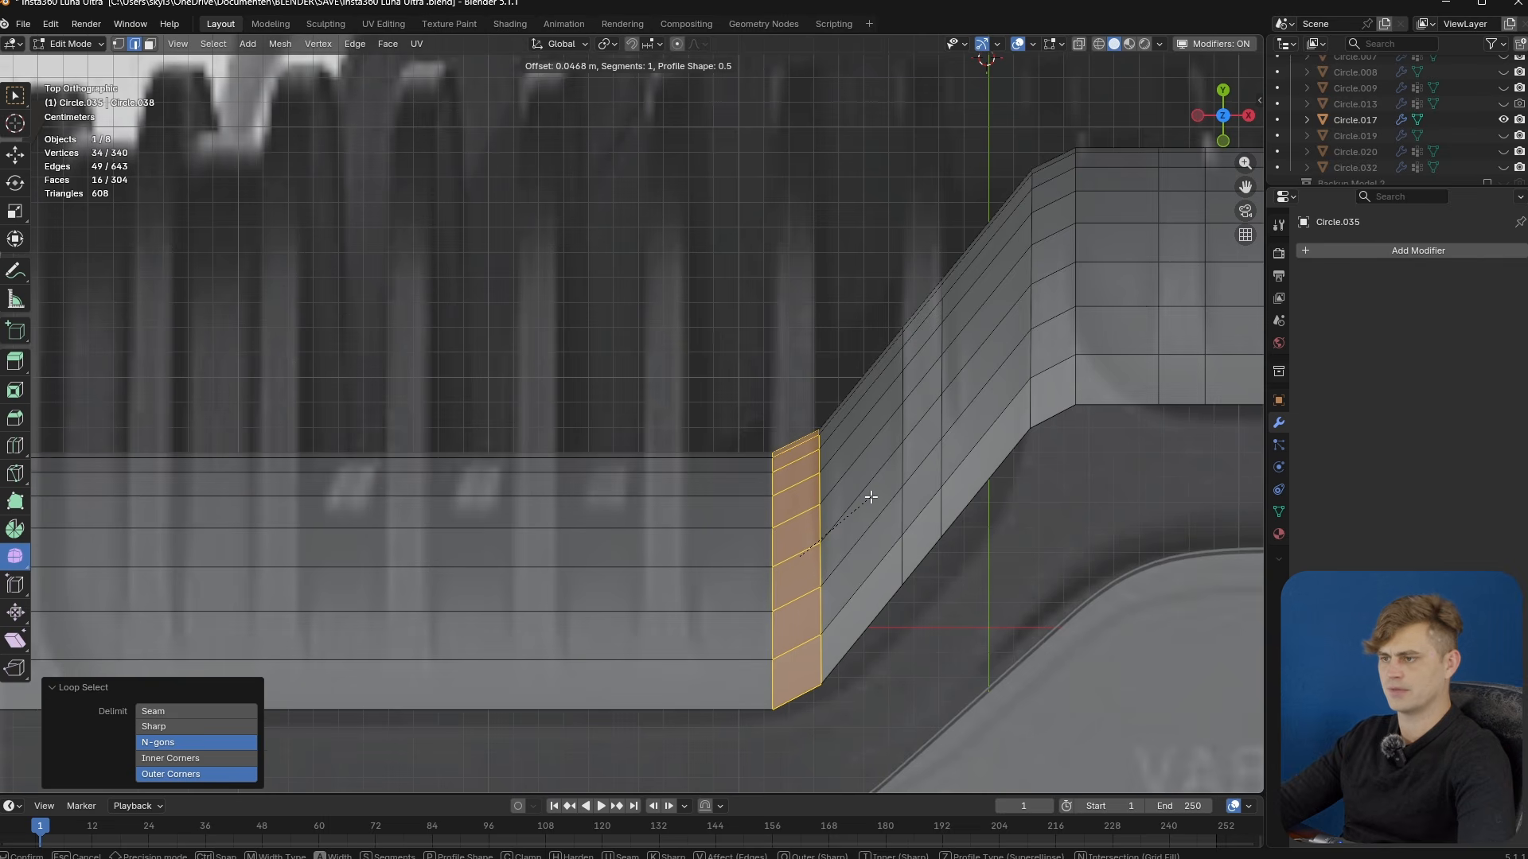
click(870, 497)
- Add two loop cuts along both sides of the first fin left of the lower bend, at slide factors of about 0.77 and 0.89
shift+middle_drag(750, 504, 814, 508)
key(ctrl+r)
click(751, 485)
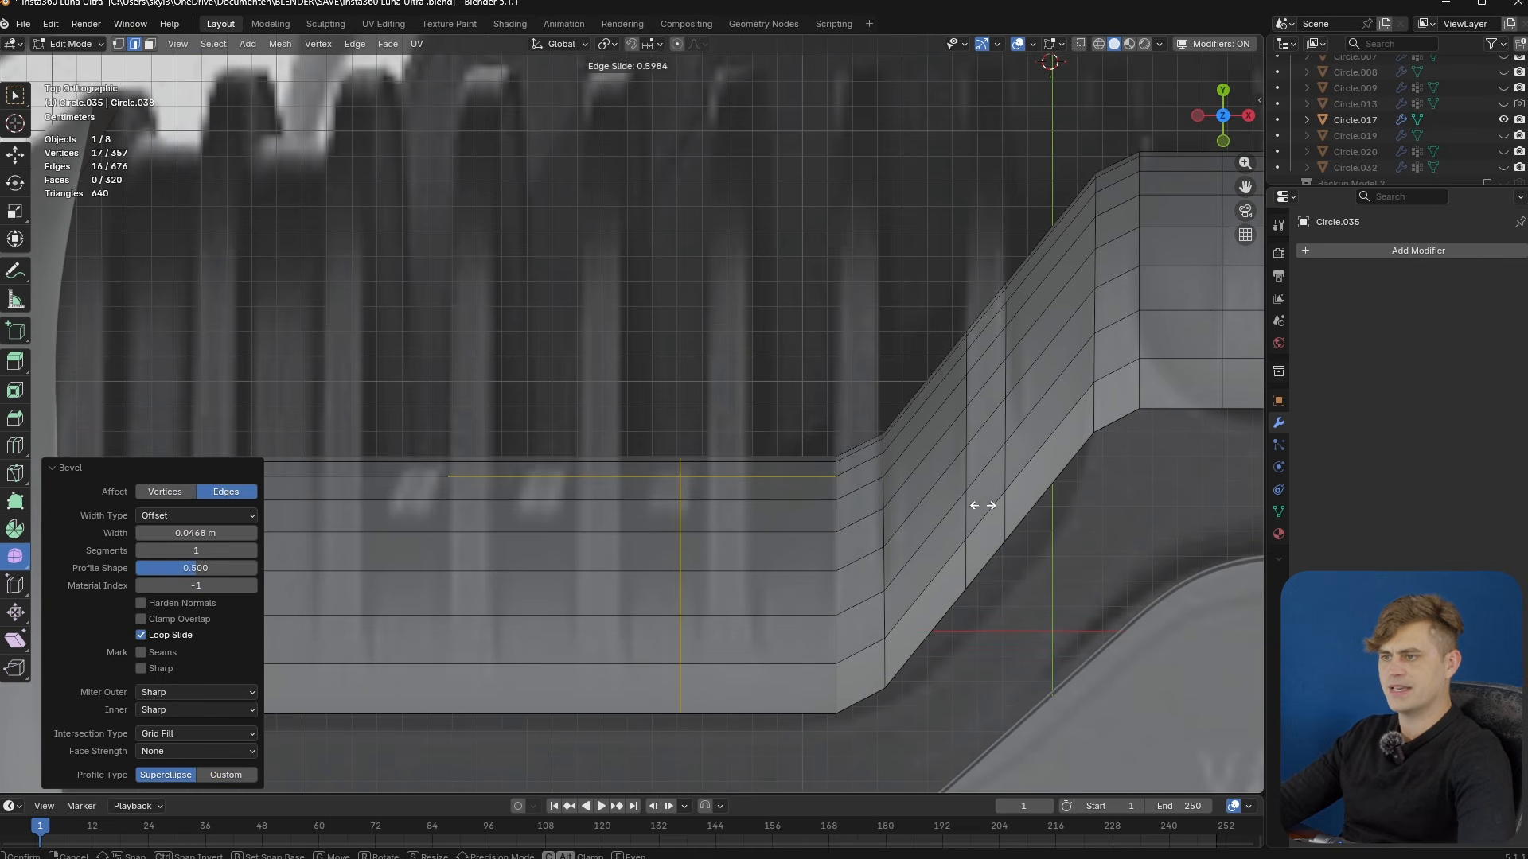
click(1051, 514)
key(ctrl+r)
click(624, 477)
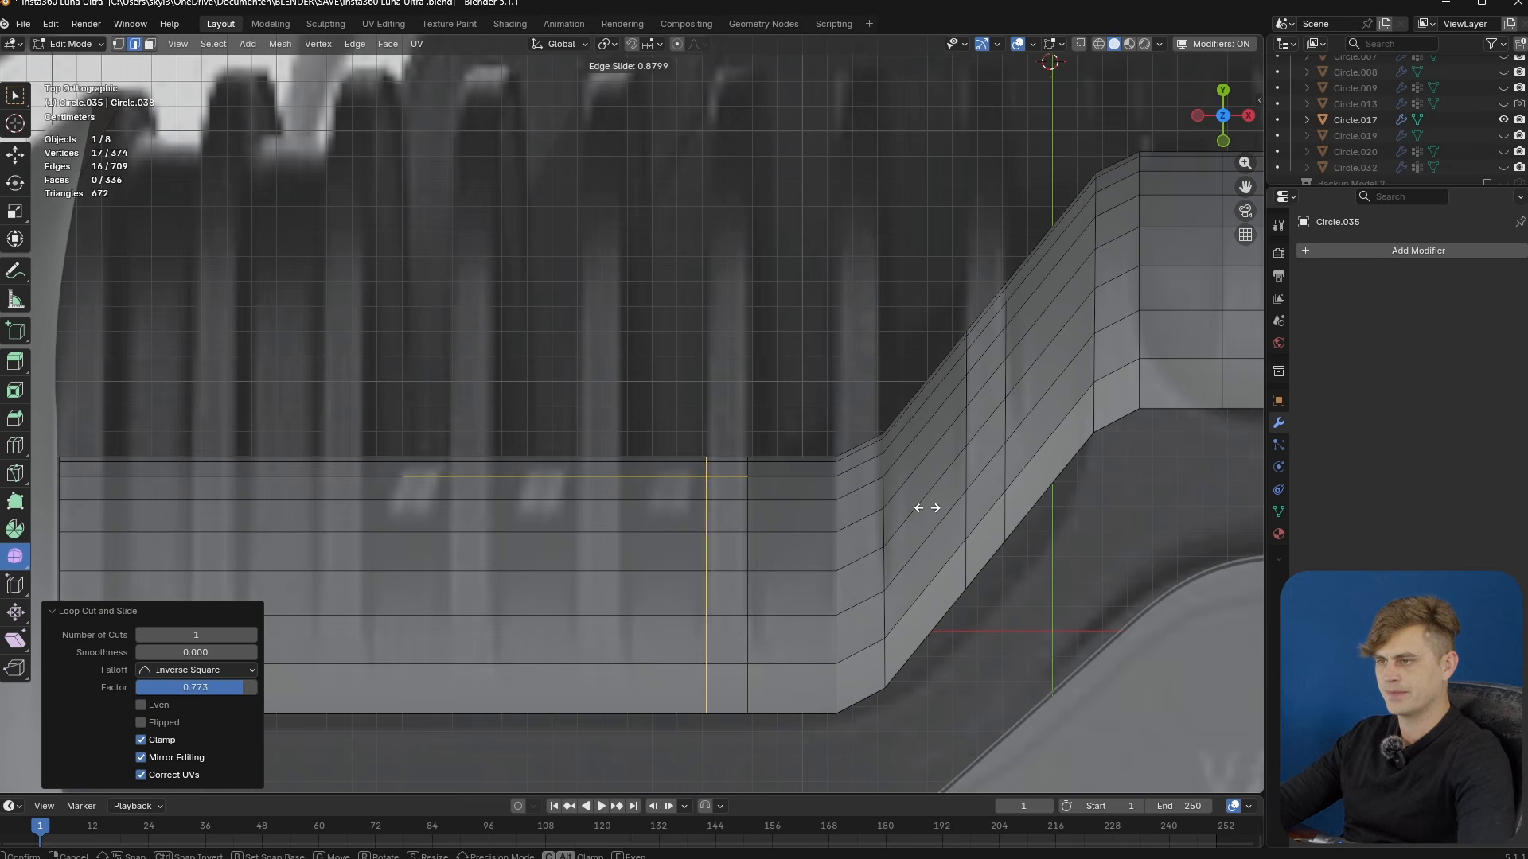
click(930, 510)
- Add two loop cuts along both sides of the second fin left of the lower bend, at slide factors of about 0.72 and 0.85
shift+middle_drag(664, 506, 796, 523)
key(ctrl+r)
click(733, 504)
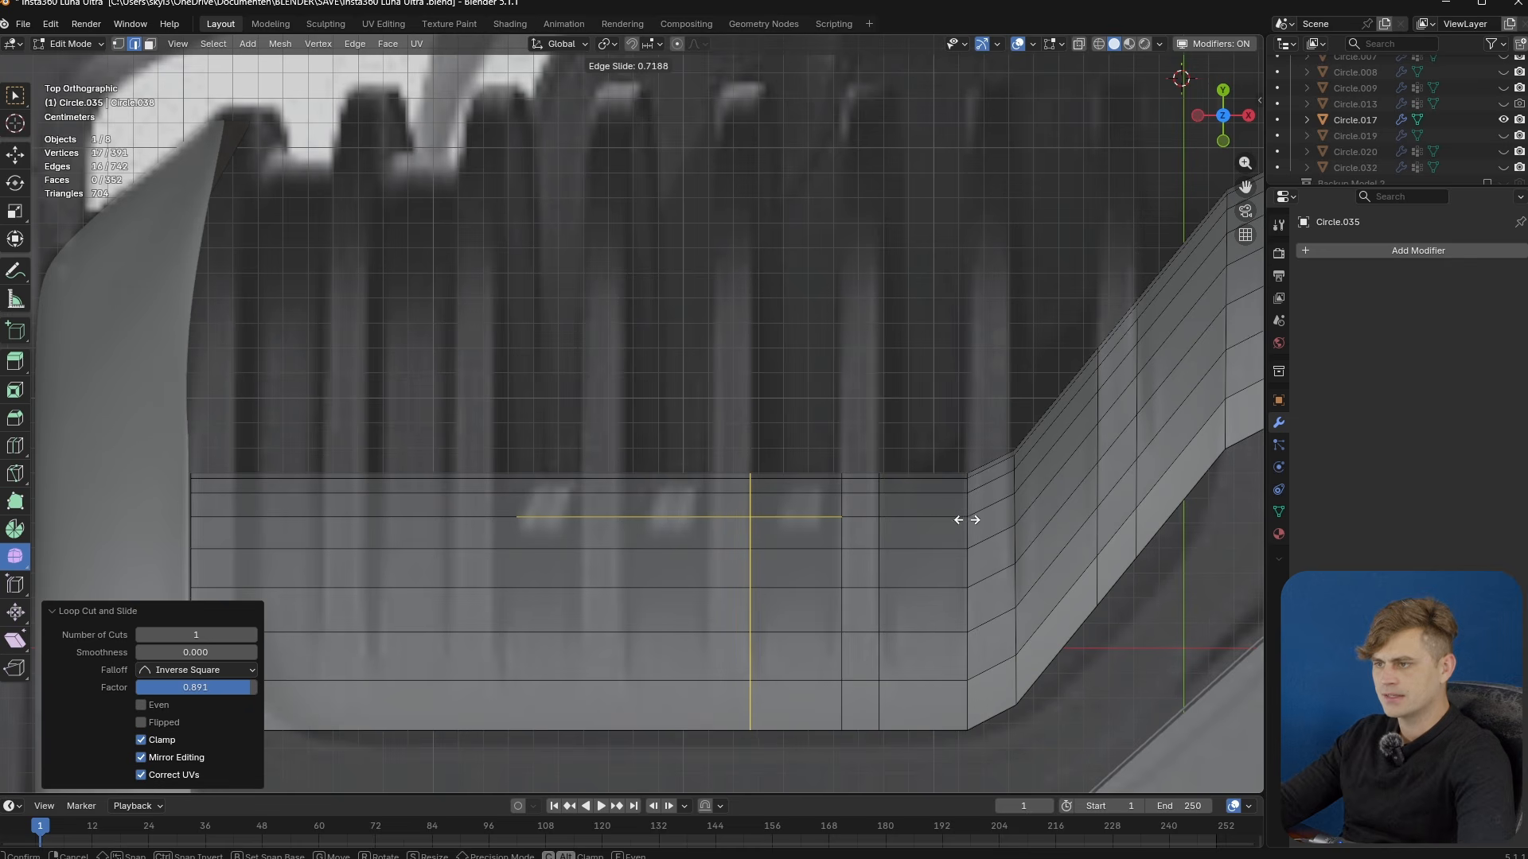
click(967, 522)
key(ctrl+r)
click(647, 481)
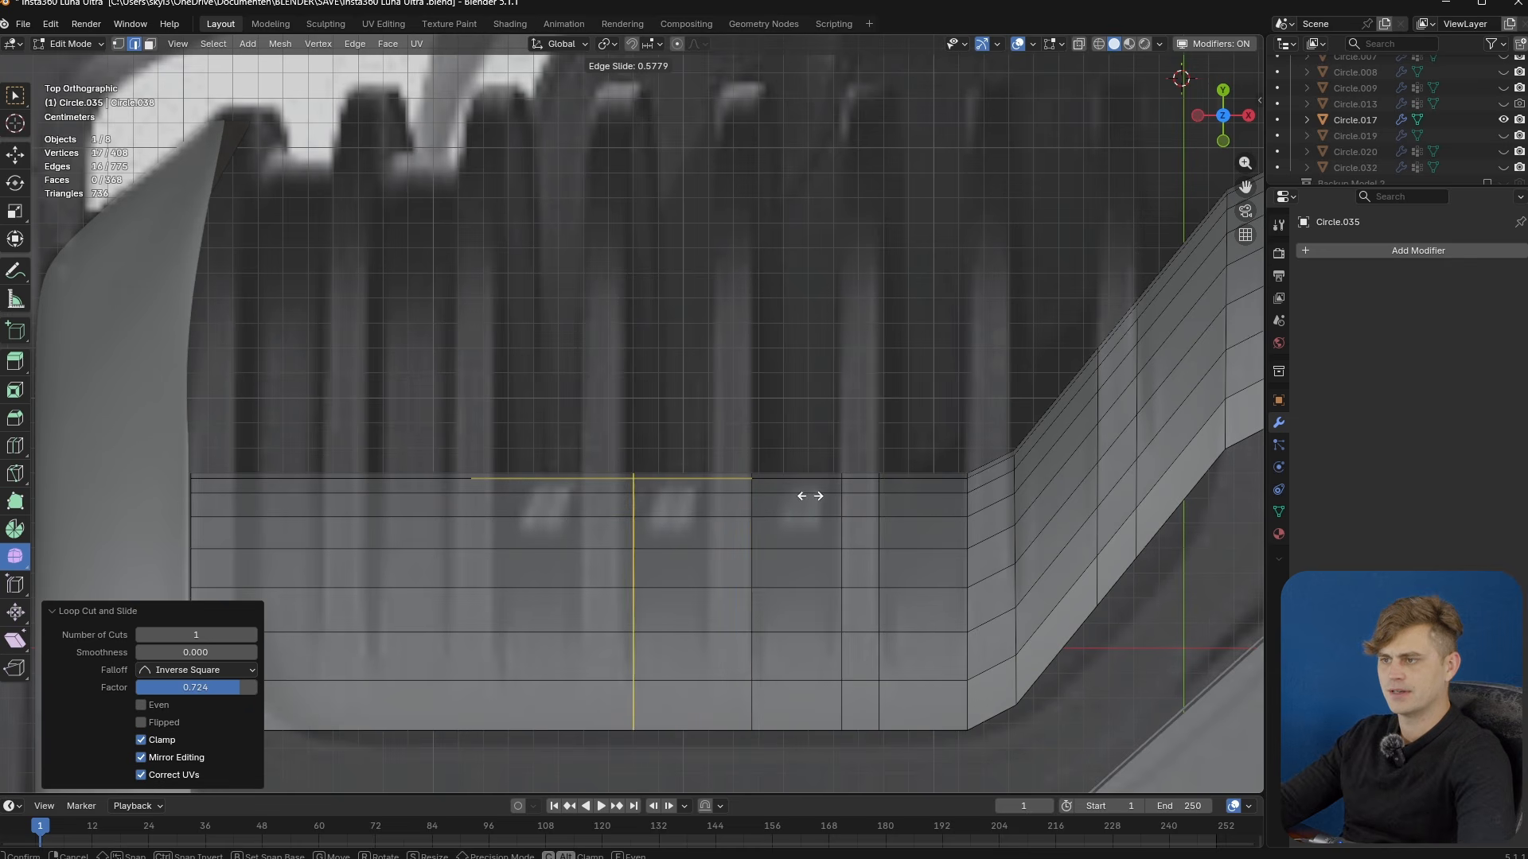
- Add two loop cuts along both sides of the third fin left of the lower bend, at slide factors of about 0.67 and 0.80
shift+middle_drag(705, 504, 860, 490)
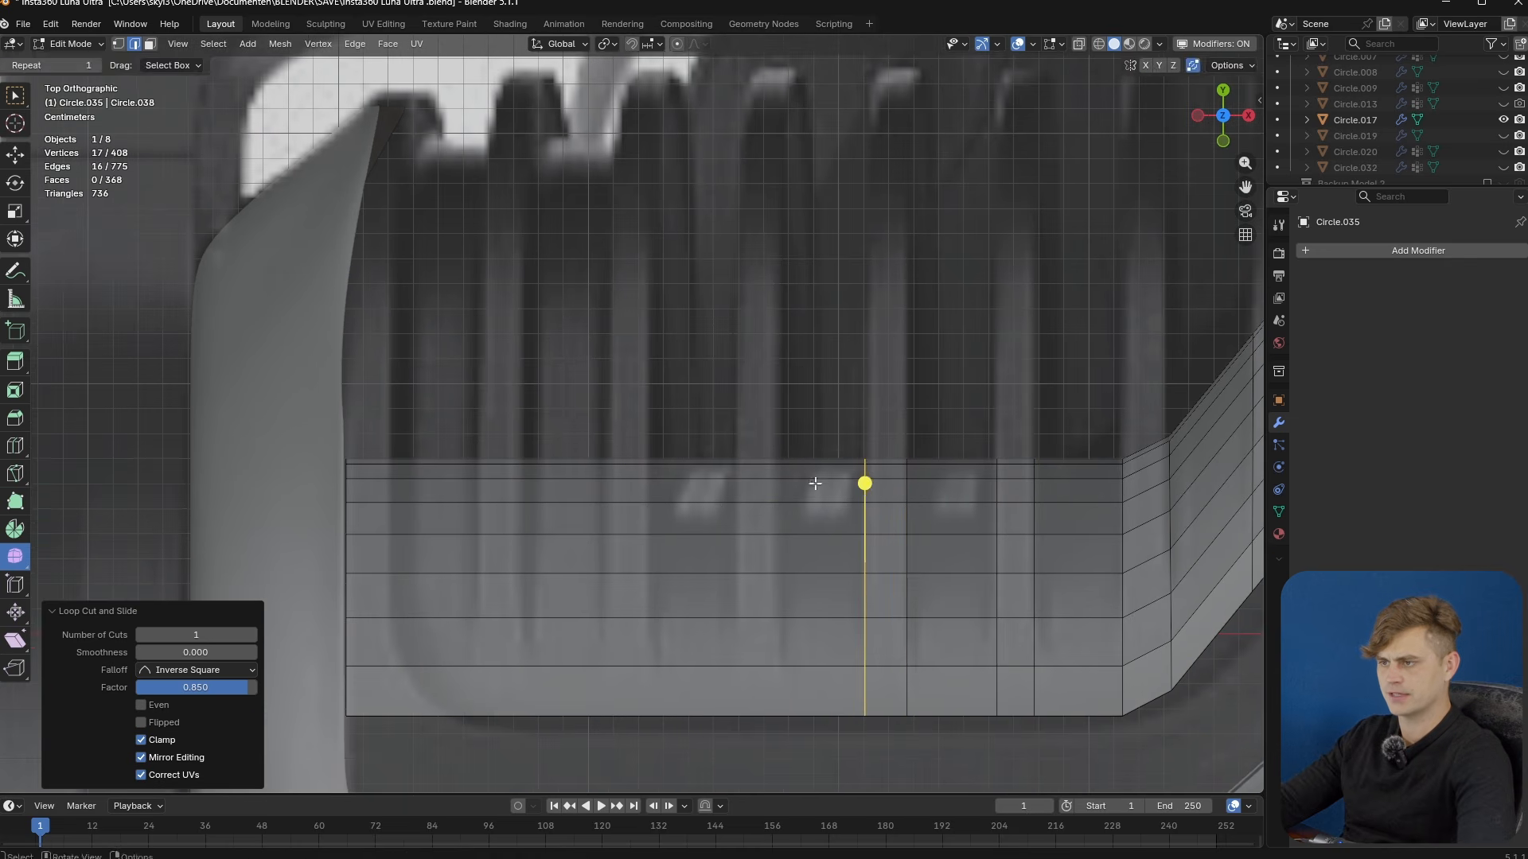
key(ctrl+r)
click(761, 478)
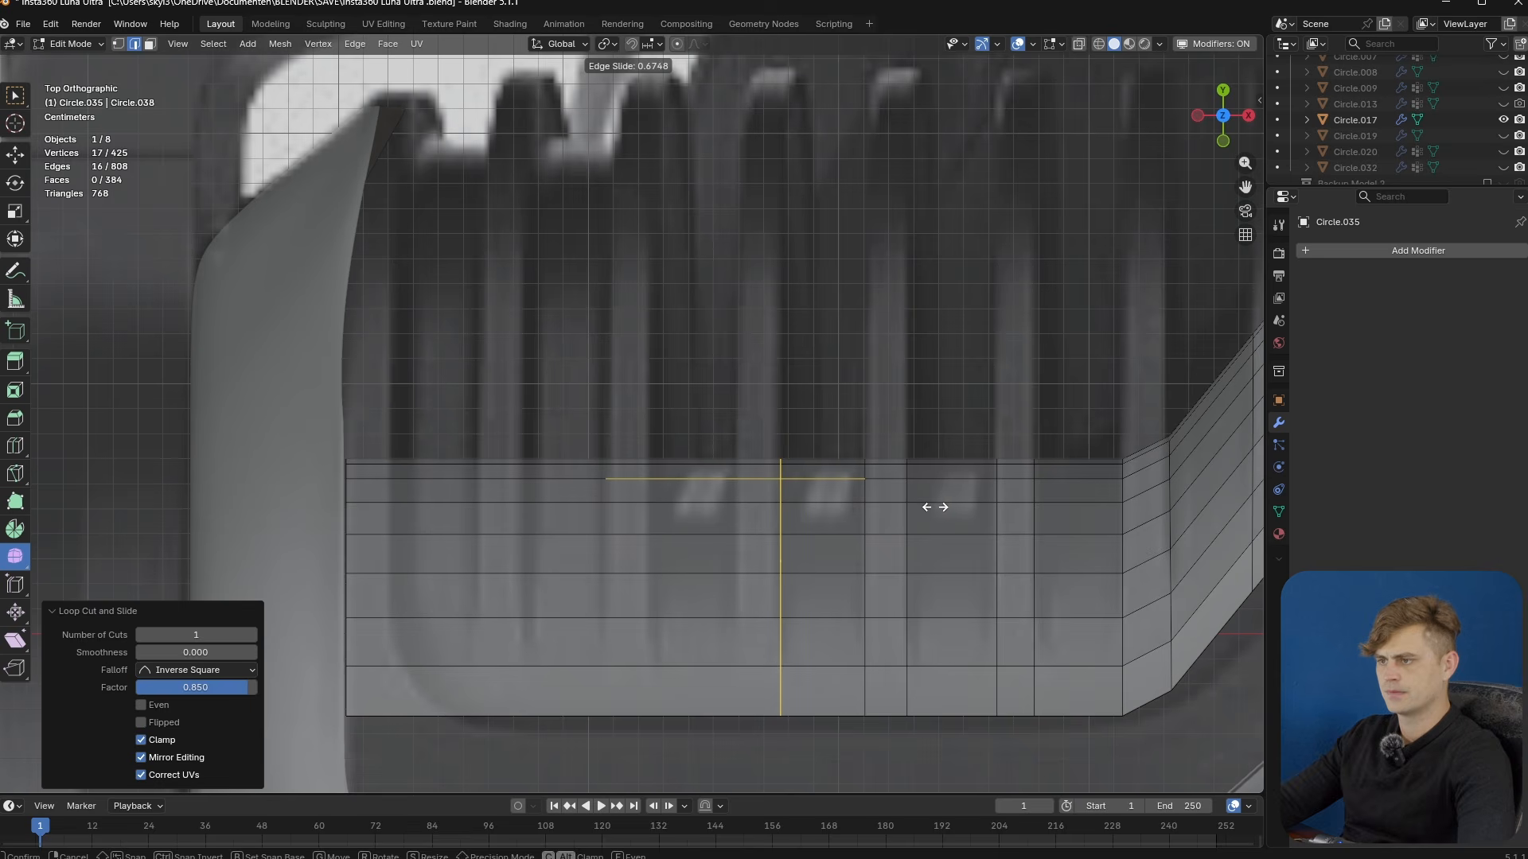
click(927, 505)
click(709, 474)
key(ctrl+r)
click(705, 475)
click(878, 482)
- Add two loop cuts along both sides of the third fin from the left, at slide factors of about 0.55 and 0.73
key(ctrl+r)
click(700, 473)
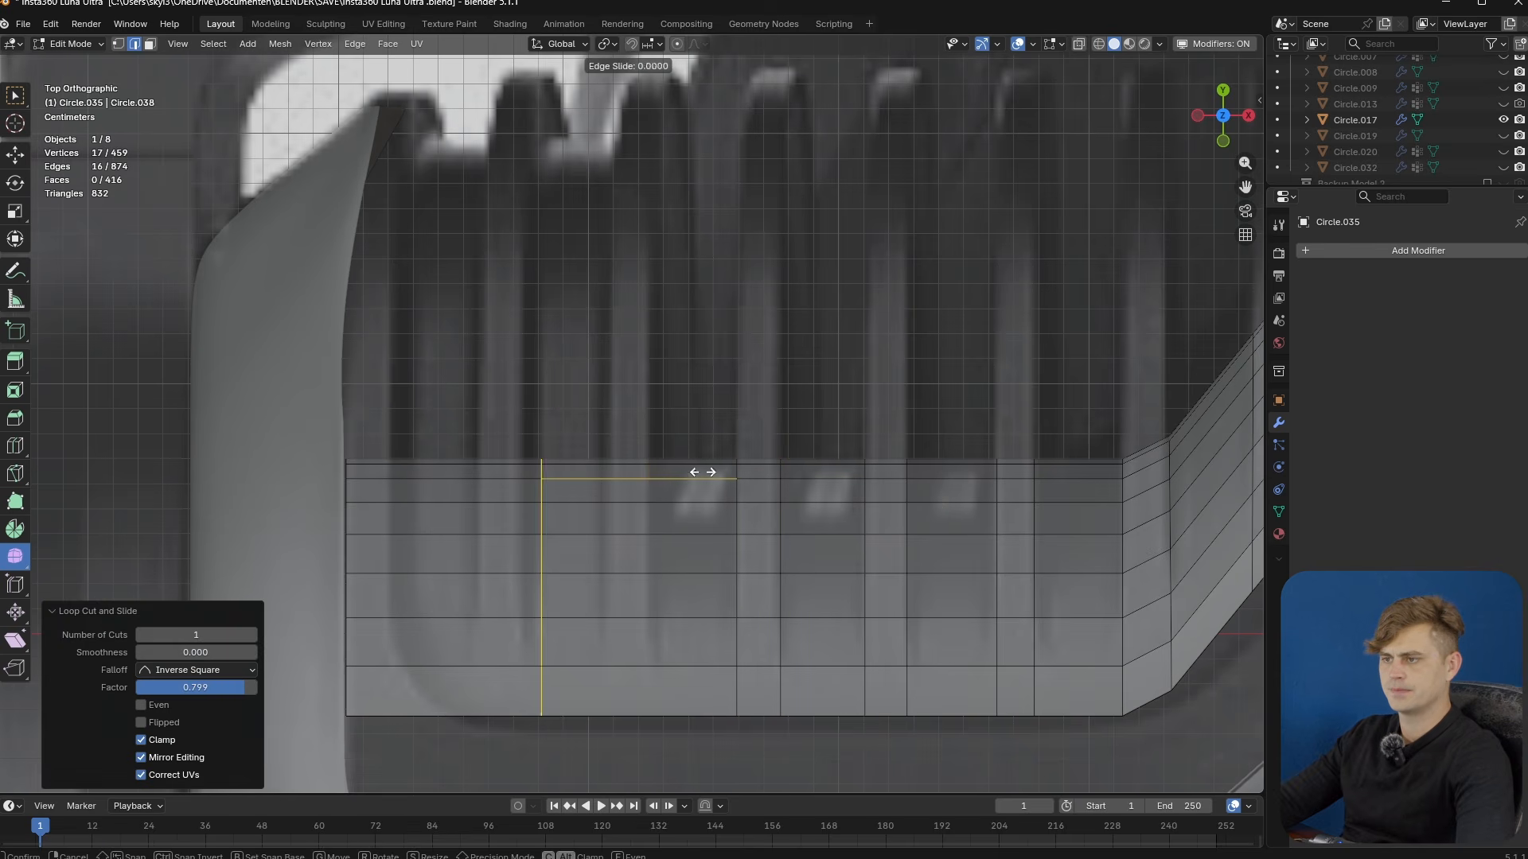
click(764, 477)
key(ctrl+r)
click(600, 461)
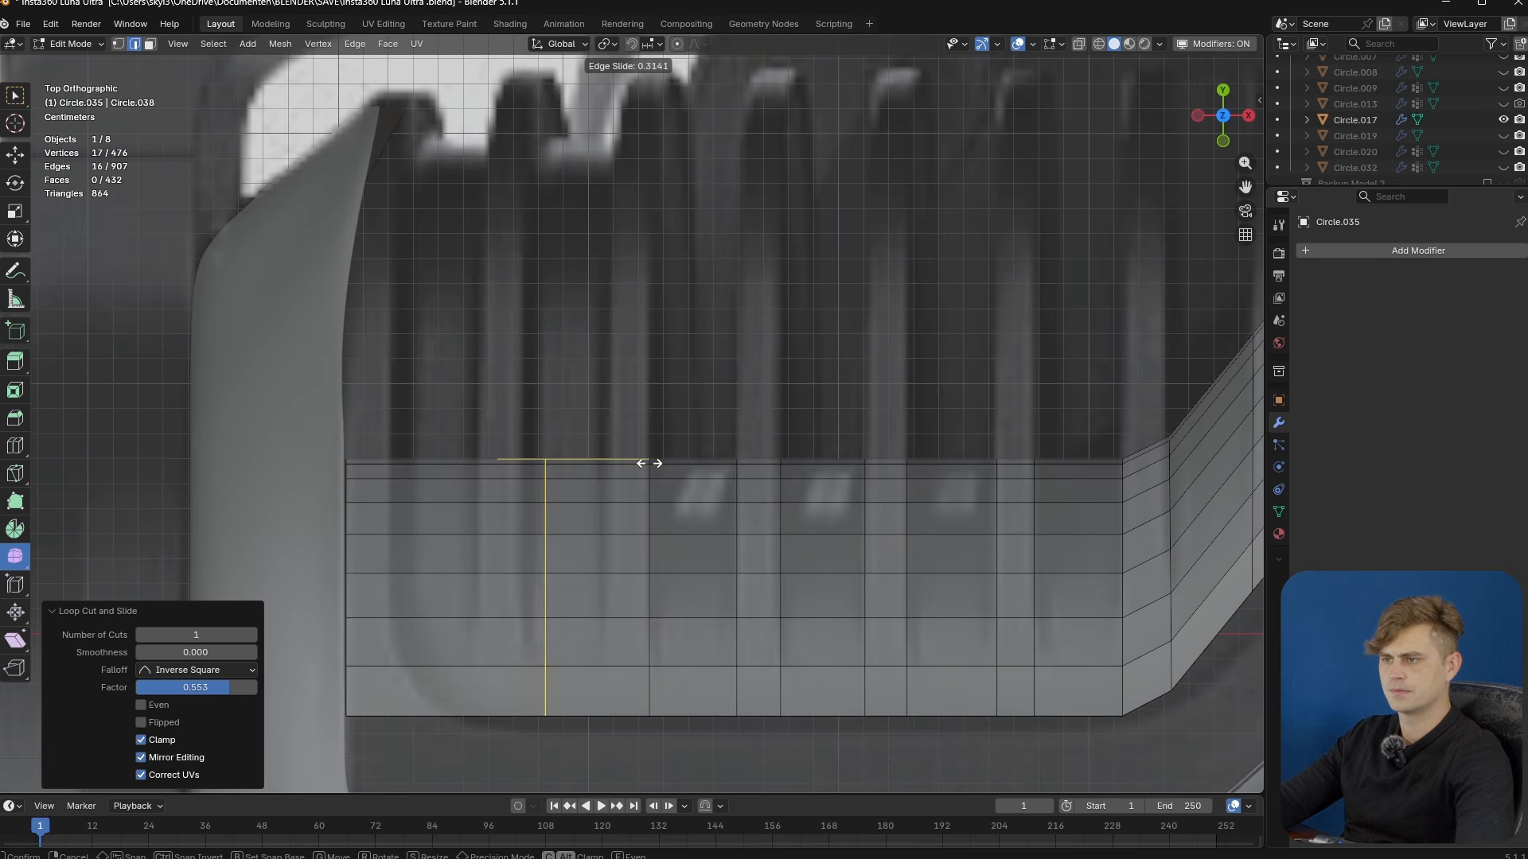
click(706, 470)
- Add two loop cuts along both sides of the second fin from the left, at slide factors of about 0.35 and 0.48
key(ctrl+r)
click(522, 465)
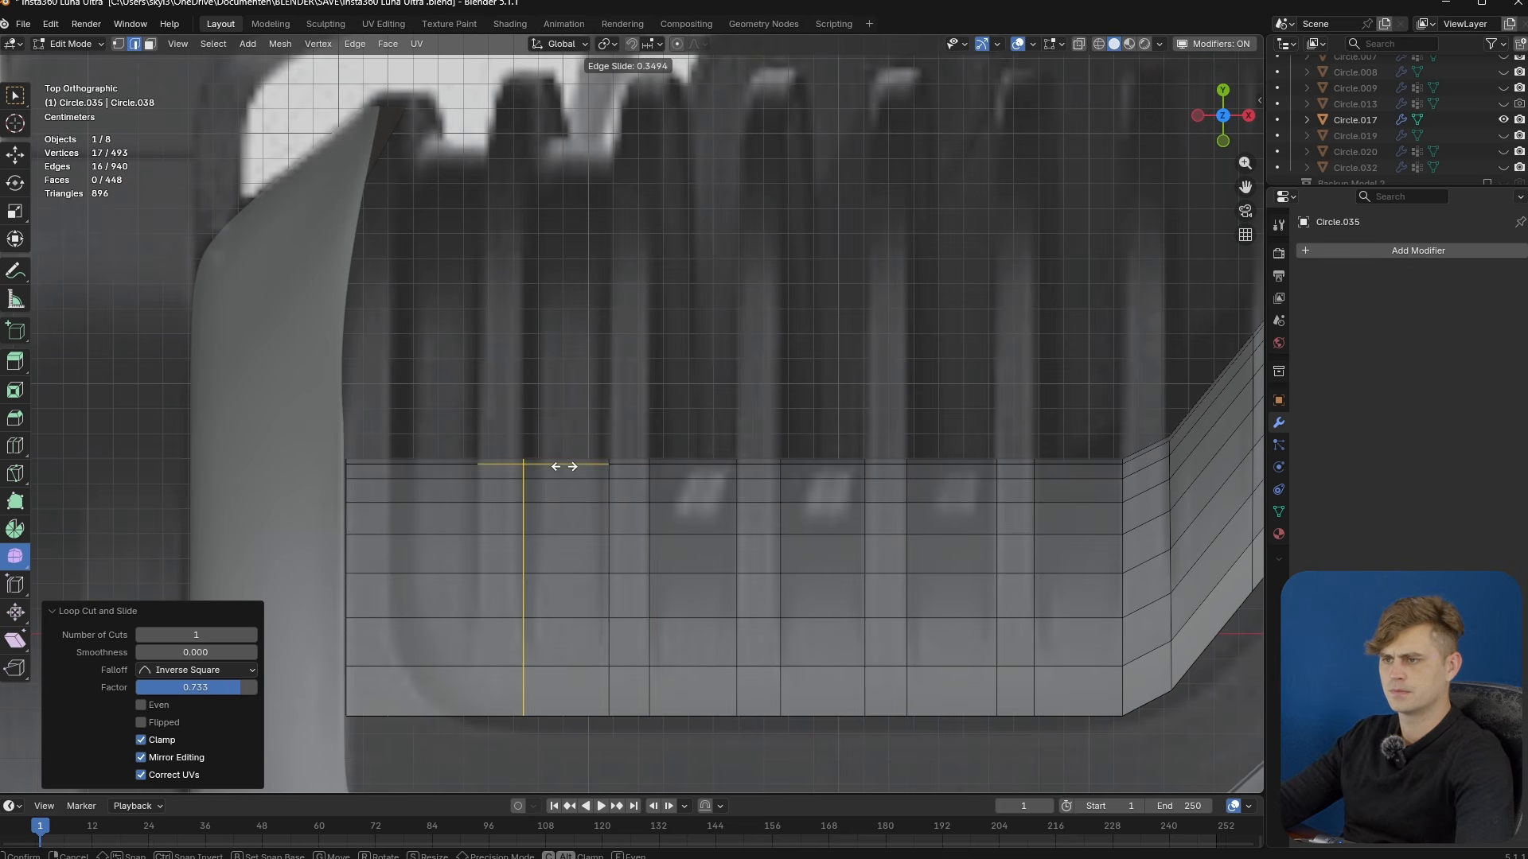
click(564, 467)
key(ctrl+r)
click(491, 467)
click(533, 475)
- Add one loop cut along the inner side of the leftmost fin, at a slide factor of about -0.31
key(ctrl+r)
click(416, 461)
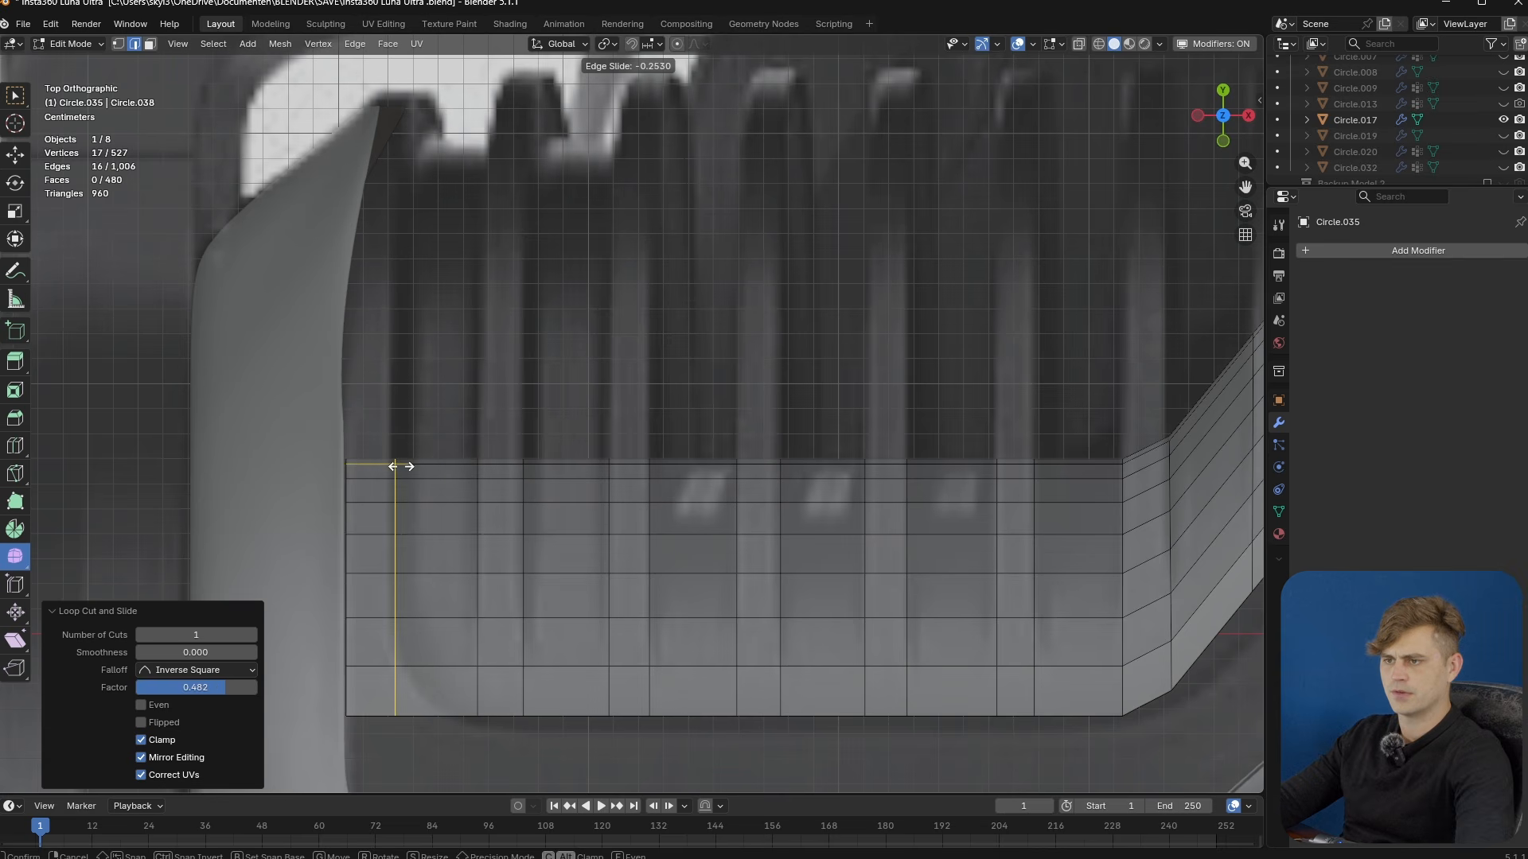
click(390, 469)
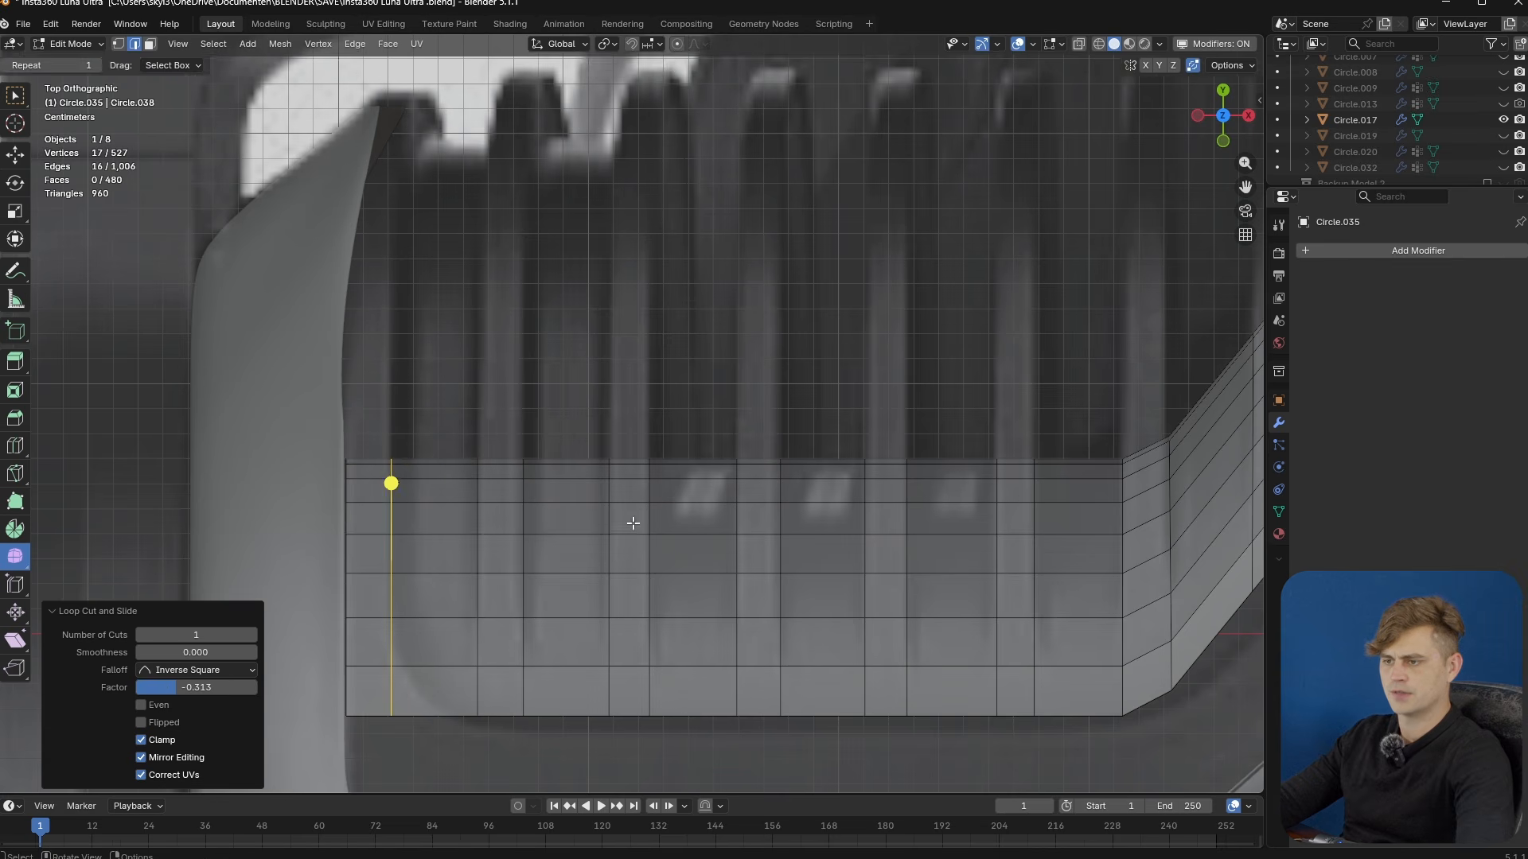
- Extrude the five leftmost face loops along the Y axis up to the base of the fins in the reference image
scroll(634, 522, down, 2)
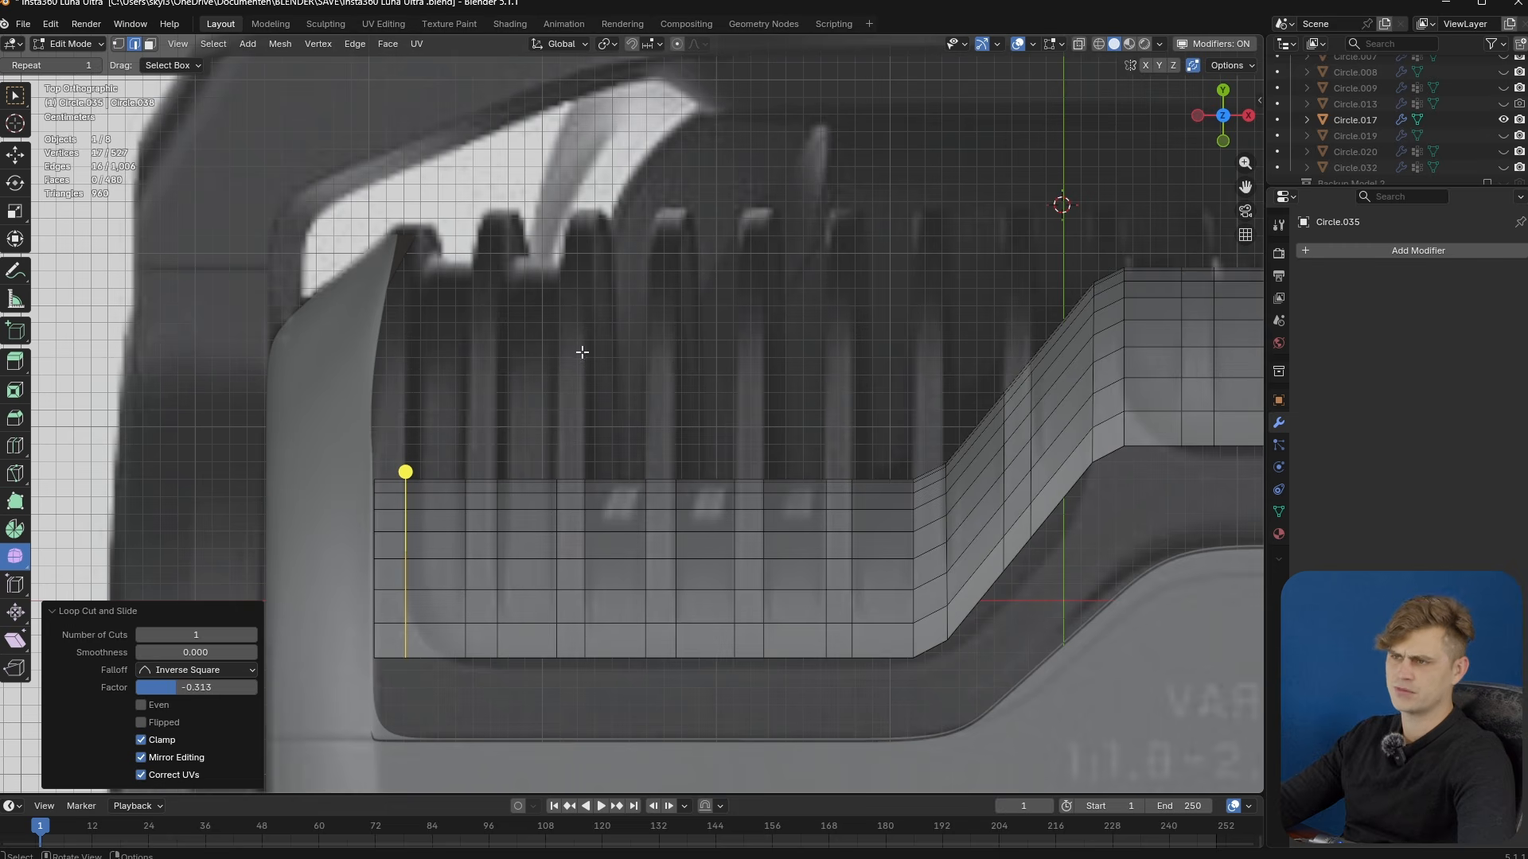
key(3)
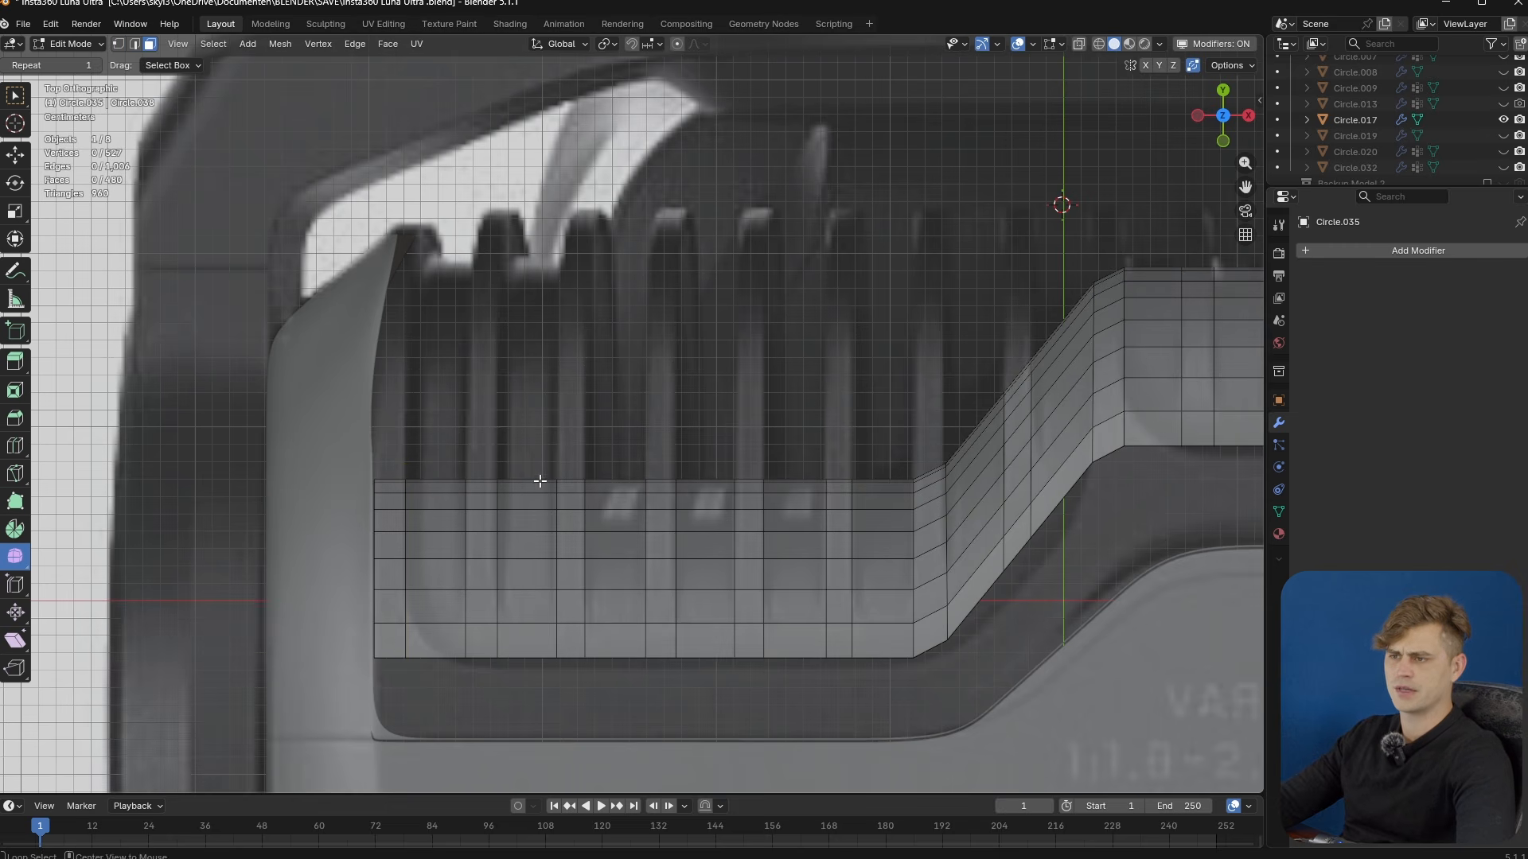
alt+click(540, 481)
alt+shift+click(484, 482)
alt+shift+click(436, 481)
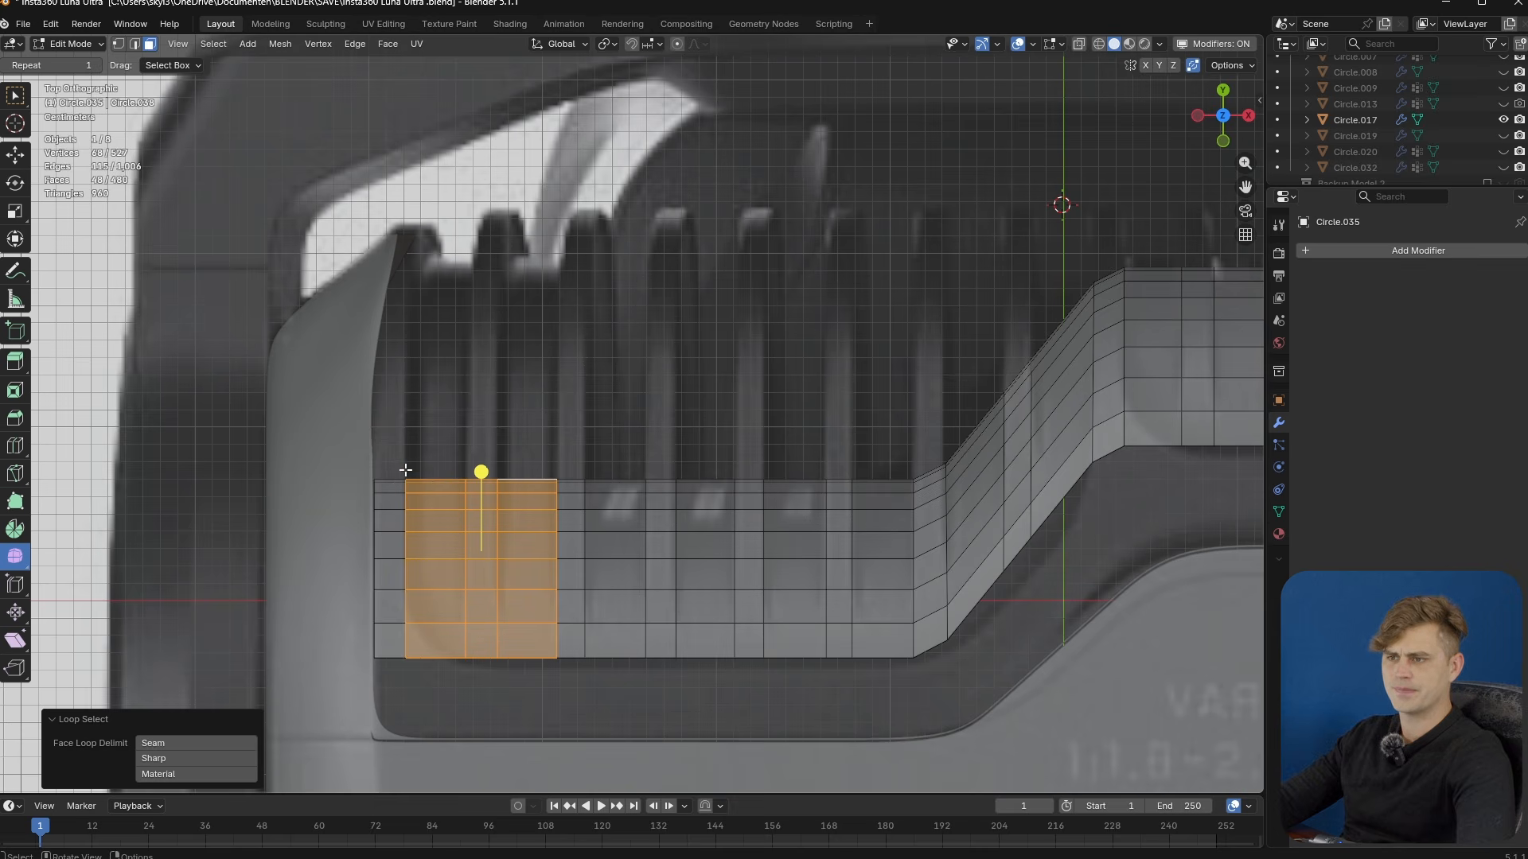
alt+shift+click(395, 481)
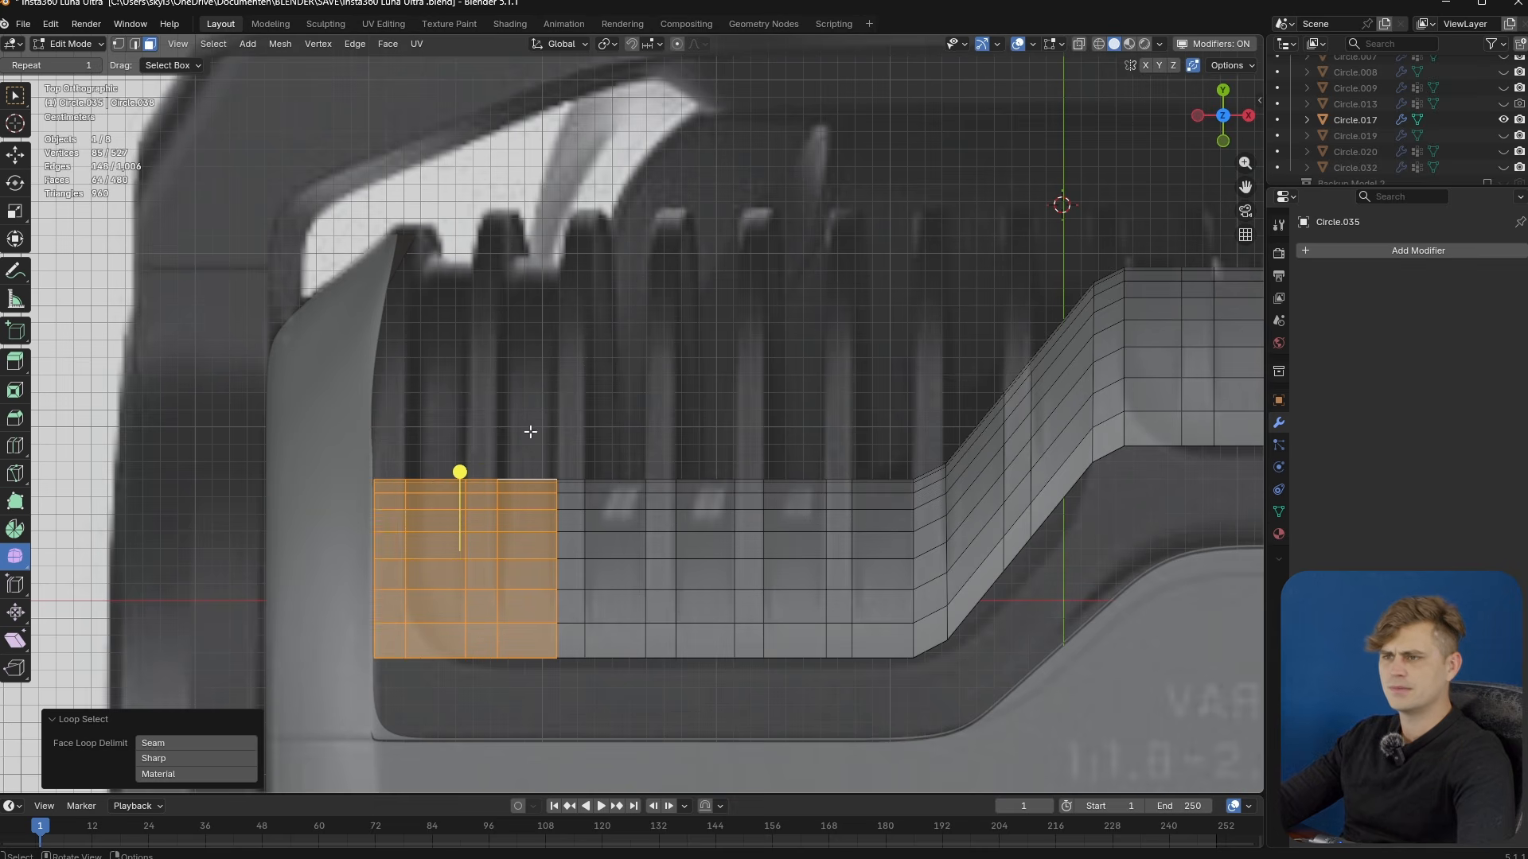
alt+shift+click(571, 482)
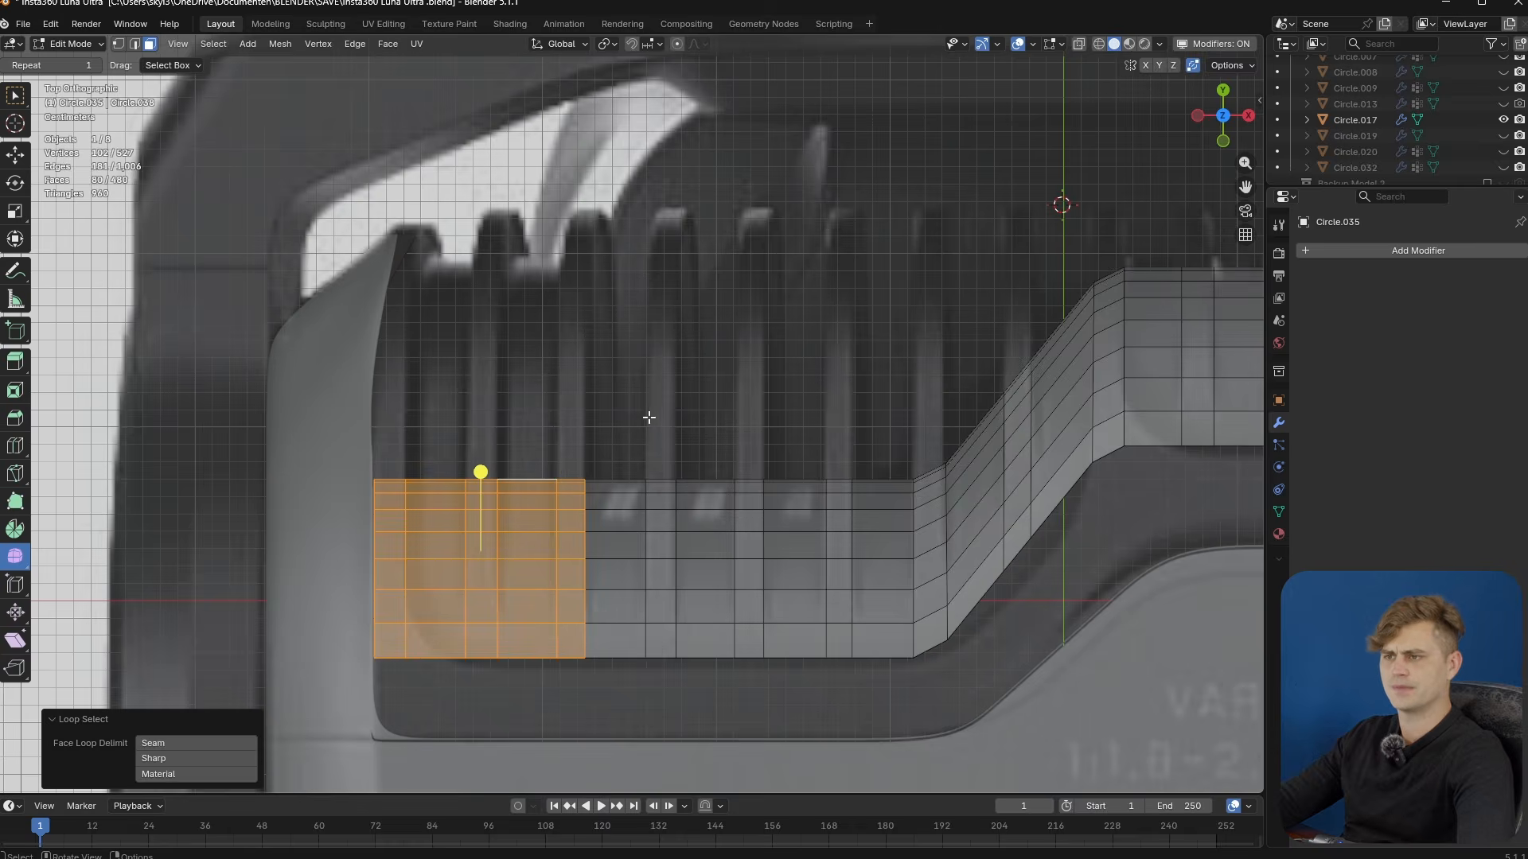
key(e)
key(y)
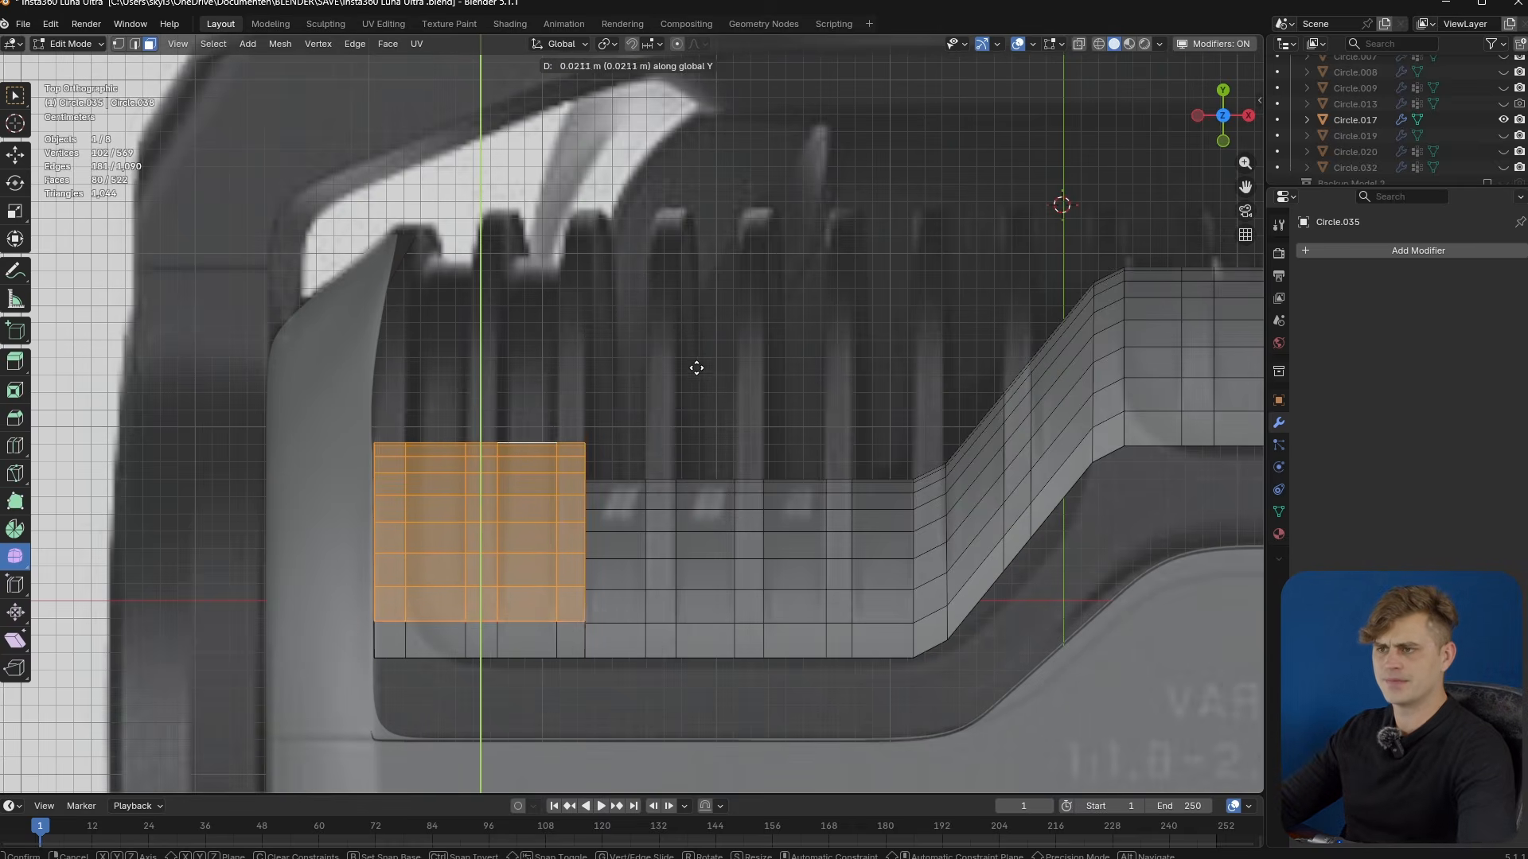
click(794, 187)
- Select the seven narrow fin face loops from the left edge through the beveled lower bend
middle_drag(784, 320, 579, 277)
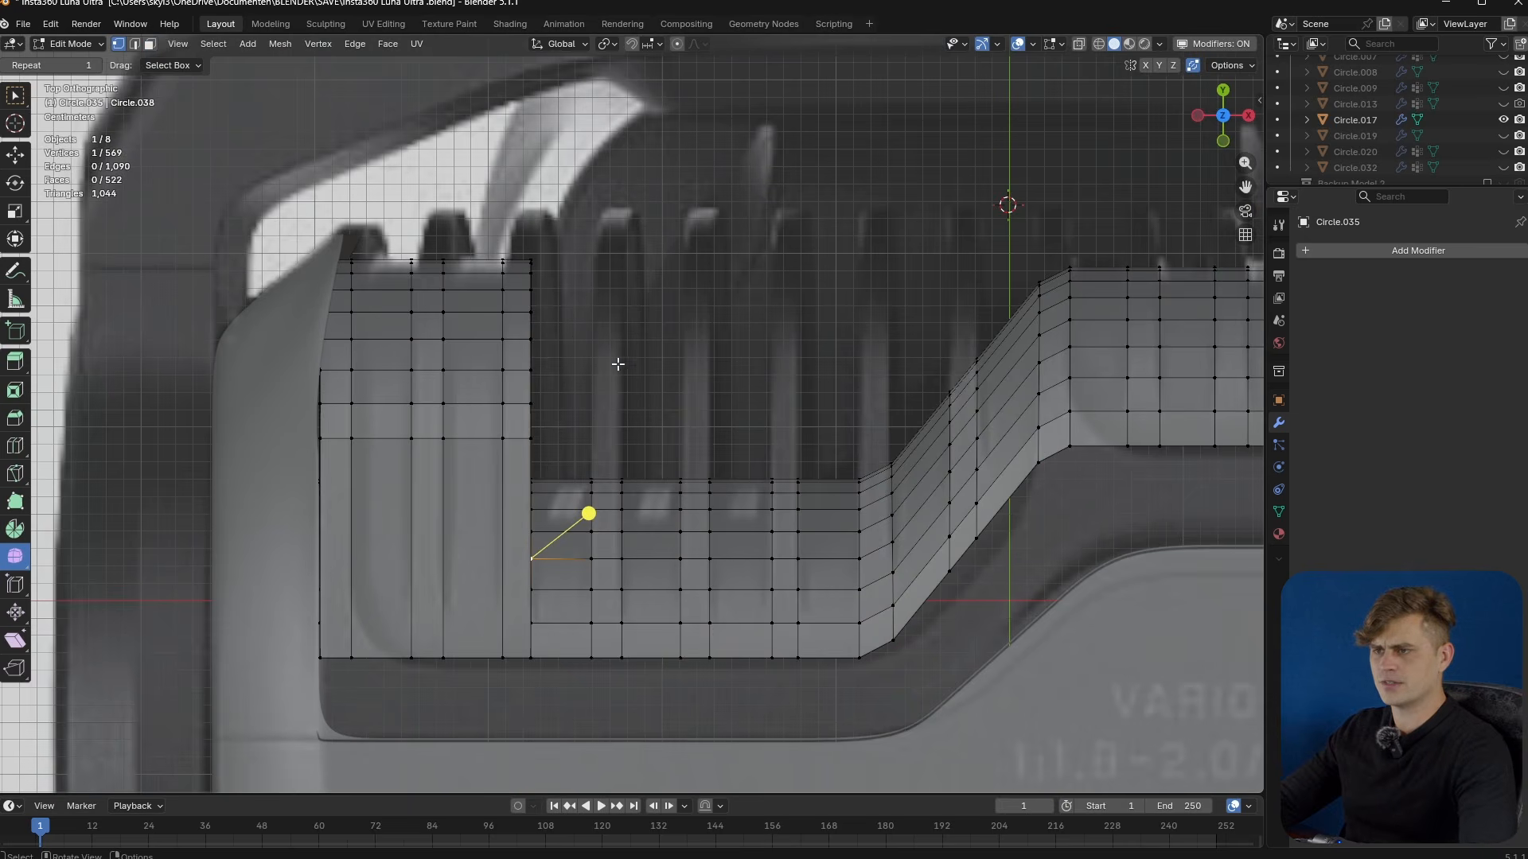
shift+middle_drag(648, 358, 586, 358)
key(3)
alt+click(295, 316)
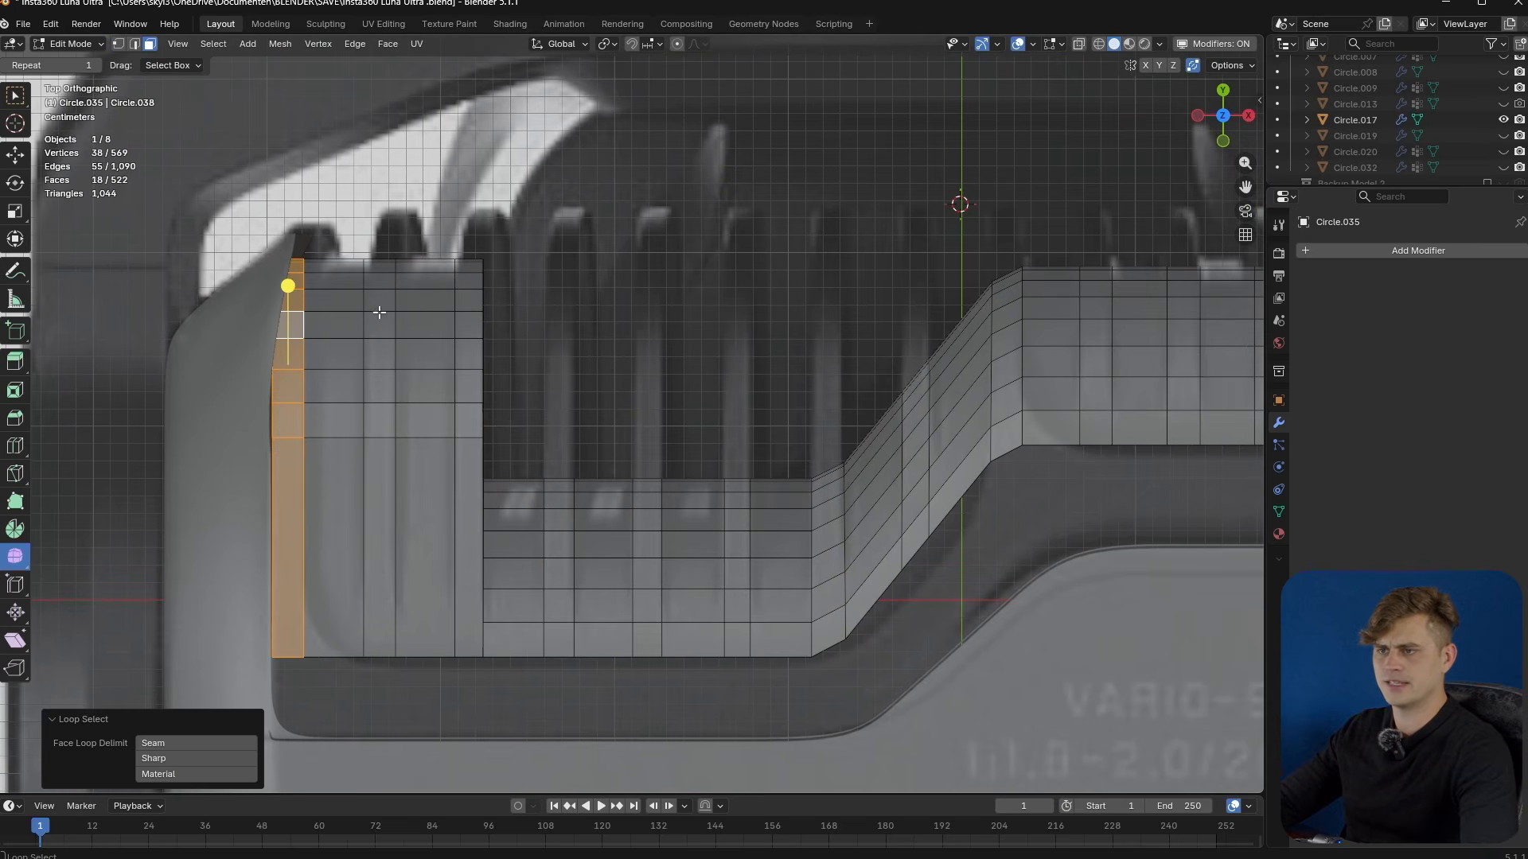
alt+shift+click(378, 313)
alt+shift+click(458, 313)
alt+shift+click(562, 491)
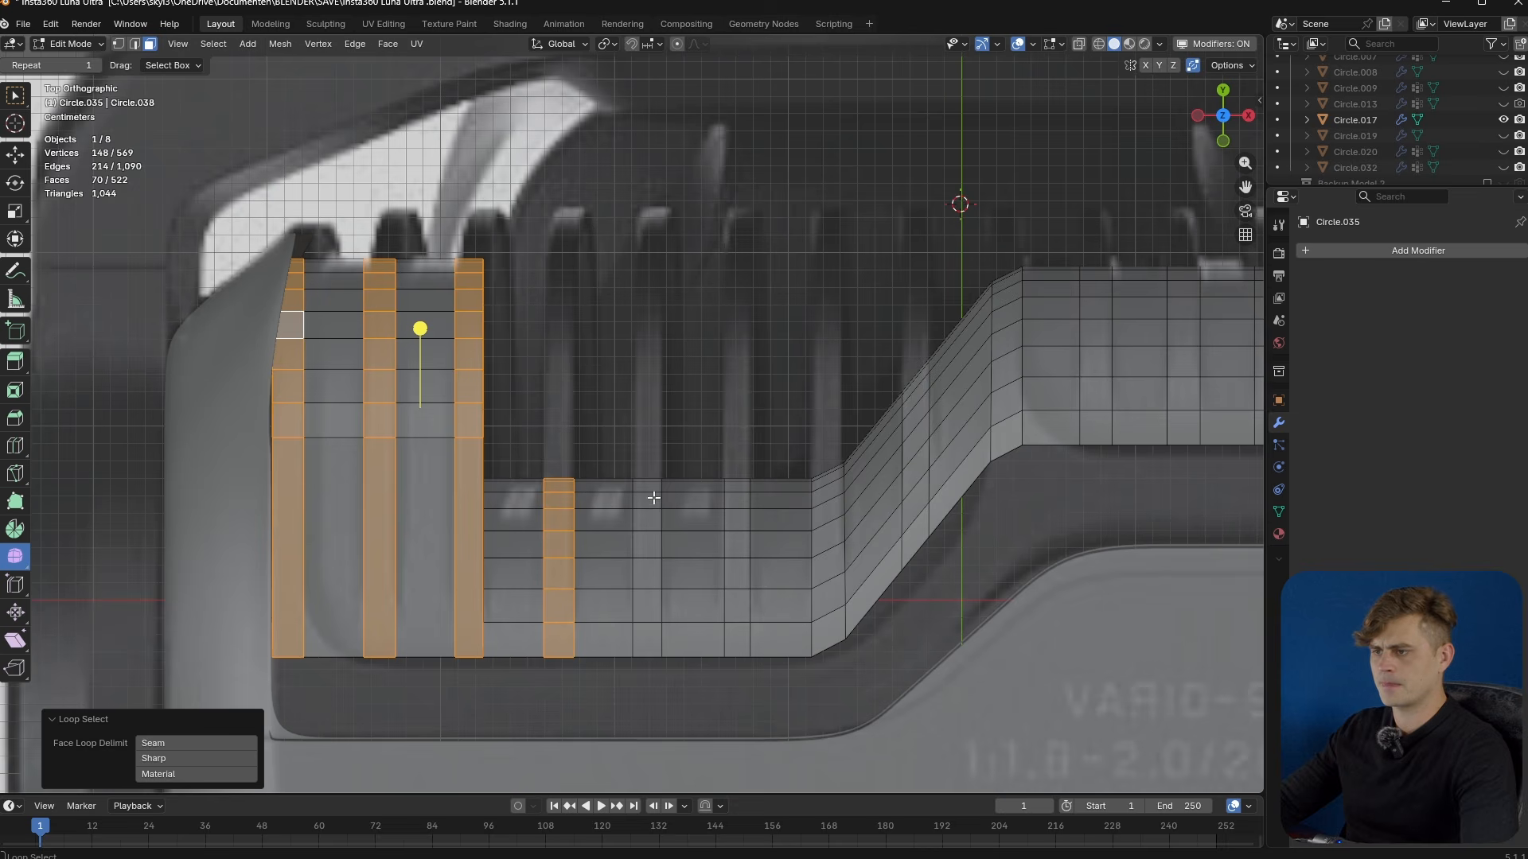
alt+shift+click(653, 498)
alt+shift+click(737, 495)
alt+shift+click(819, 486)
- Add the fin face loops on the slope, at the upper bend and the first three on the upper flat section to the selection
alt+shift+click(909, 403)
shift+middle_drag(909, 403, 804, 428)
alt+shift+click(905, 331)
shift+middle_drag(904, 330, 817, 348)
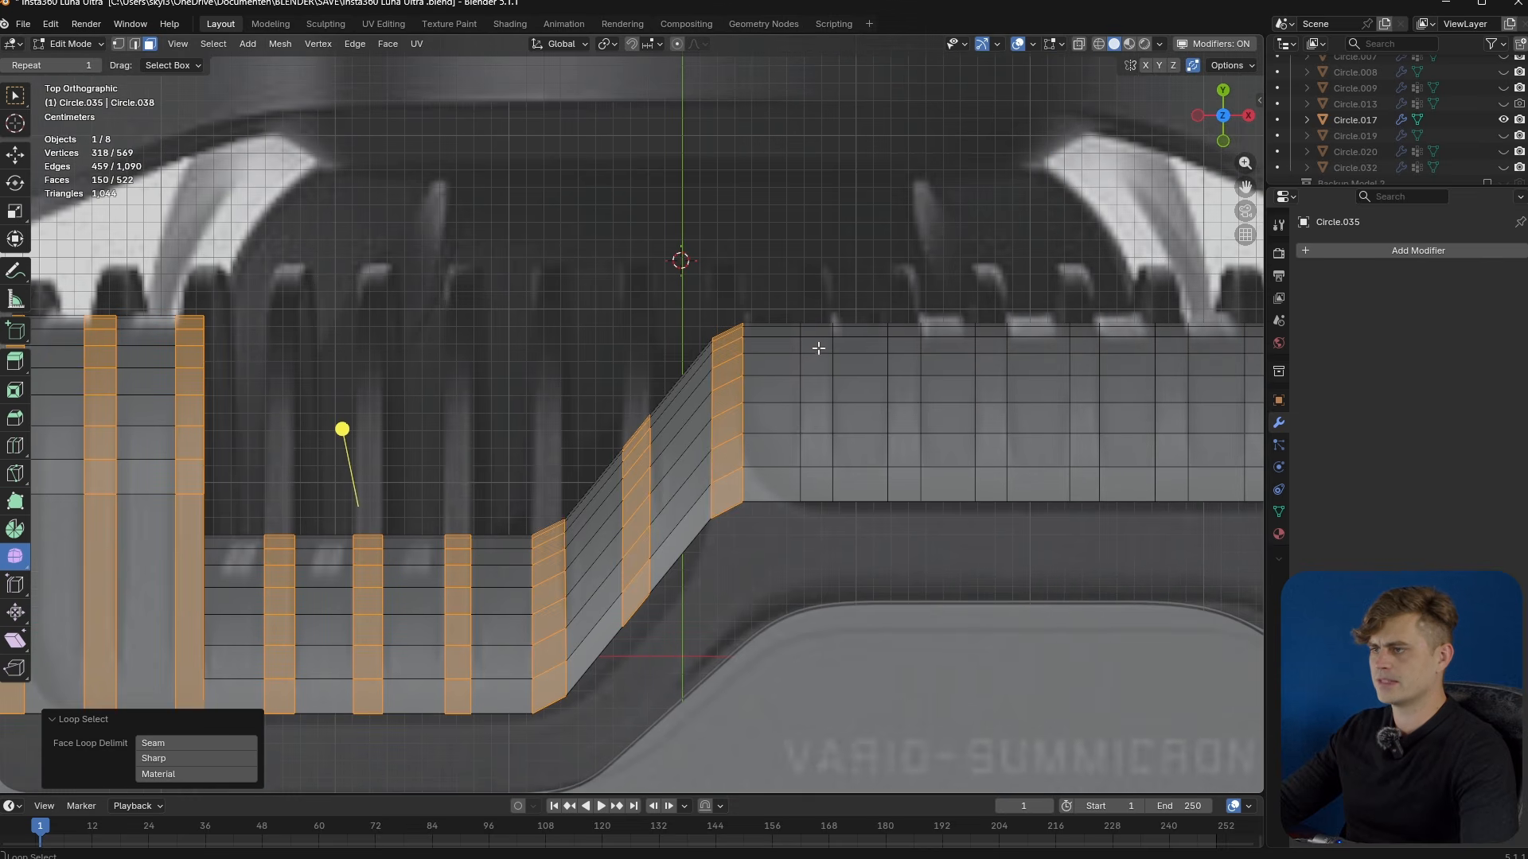
alt+shift+click(816, 348)
alt+shift+click(911, 350)
shift+middle_drag(914, 355, 730, 355)
alt+shift+click(810, 352)
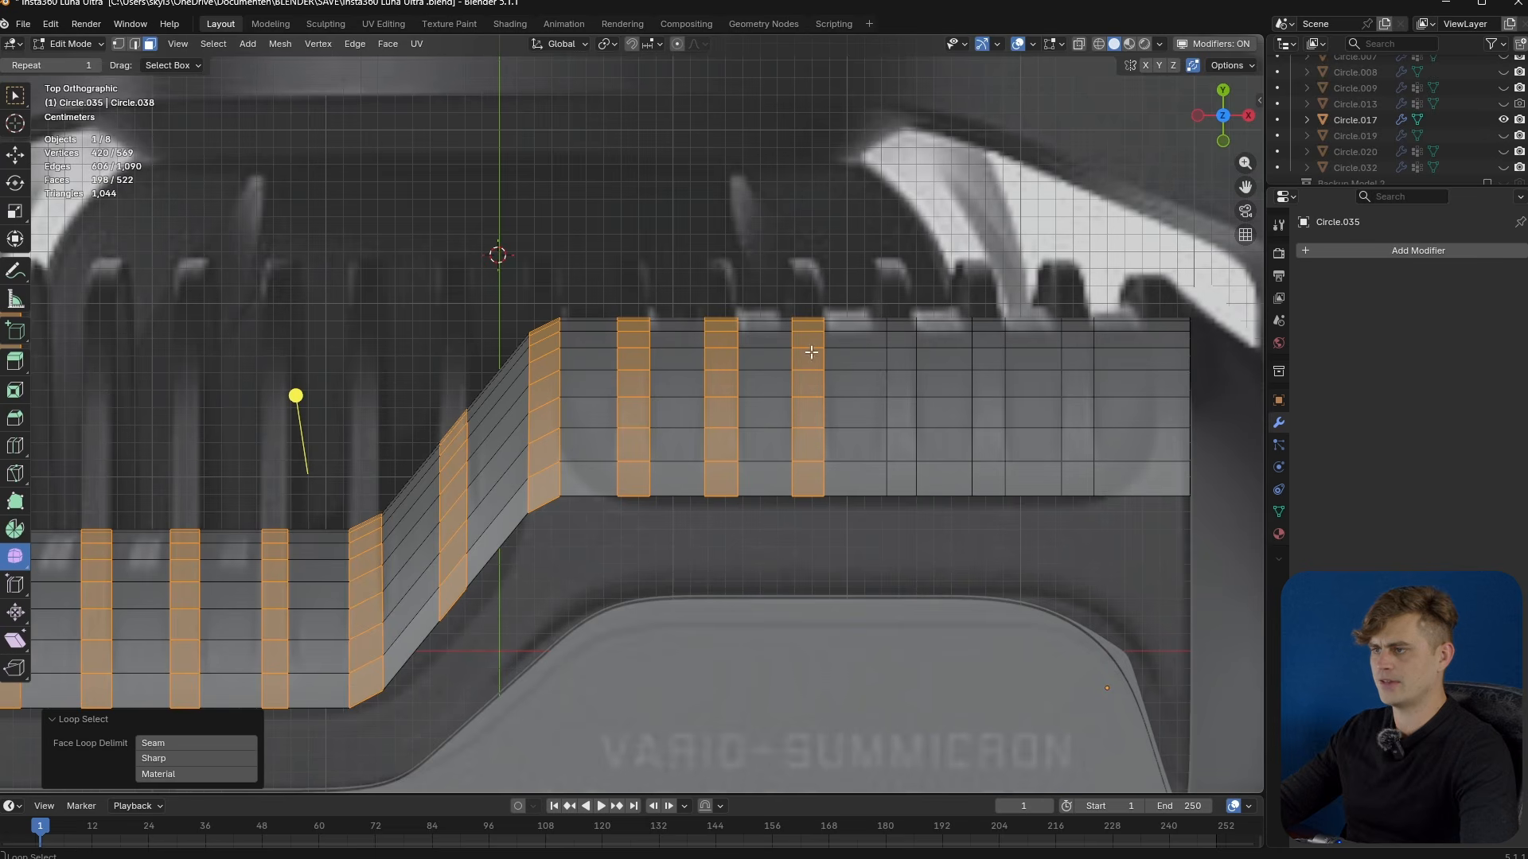
- Add the last three fin face loops on the upper section to the selection and separate all selected faces into their own object
alt+shift+click(913, 350)
key(ctrl+z)
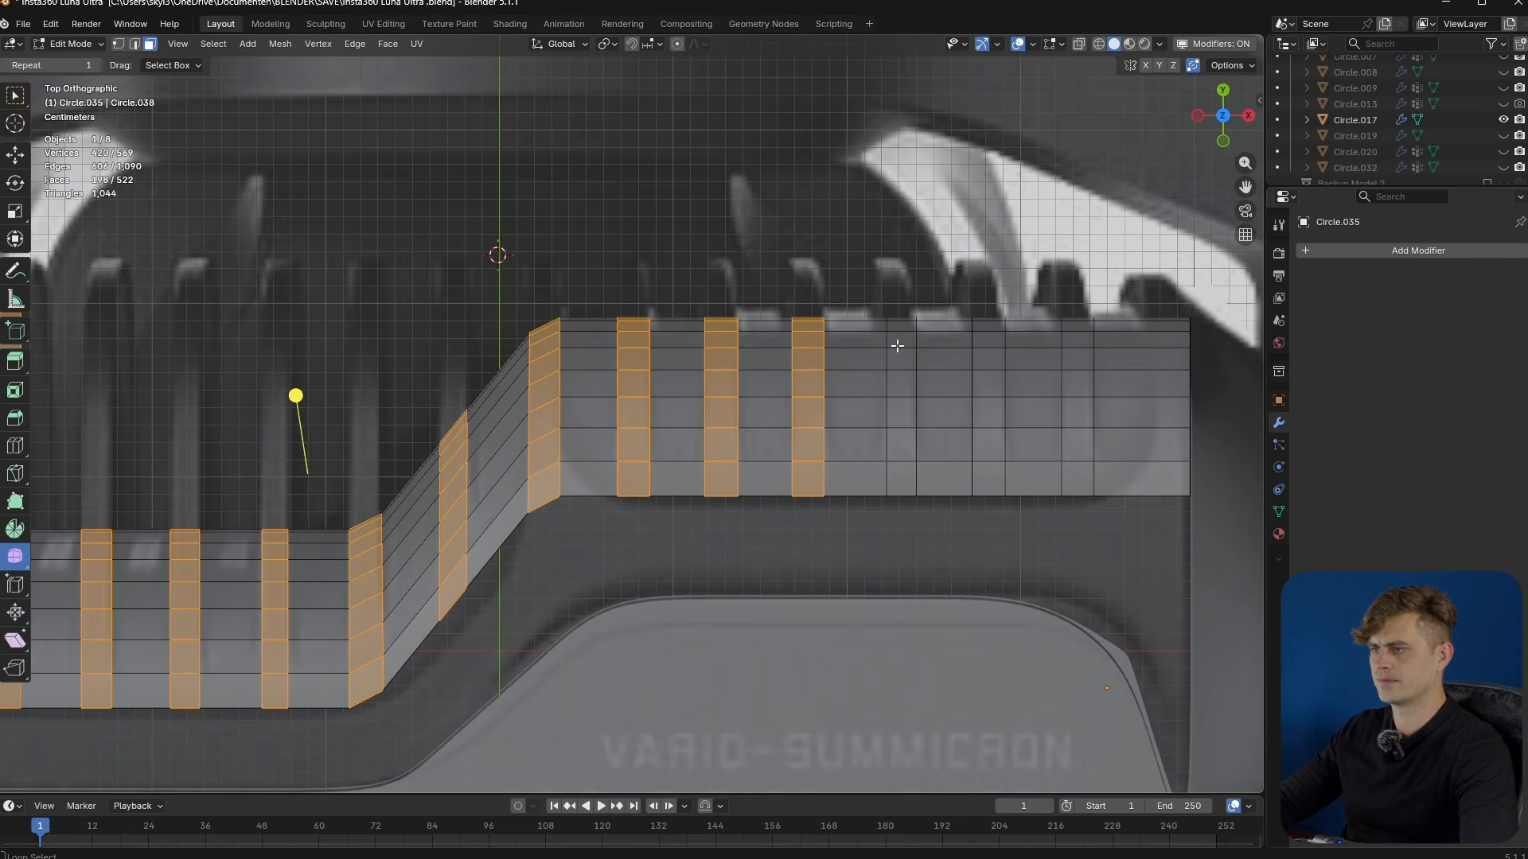
alt+shift+click(899, 345)
alt+shift+click(987, 348)
alt+shift+click(1077, 351)
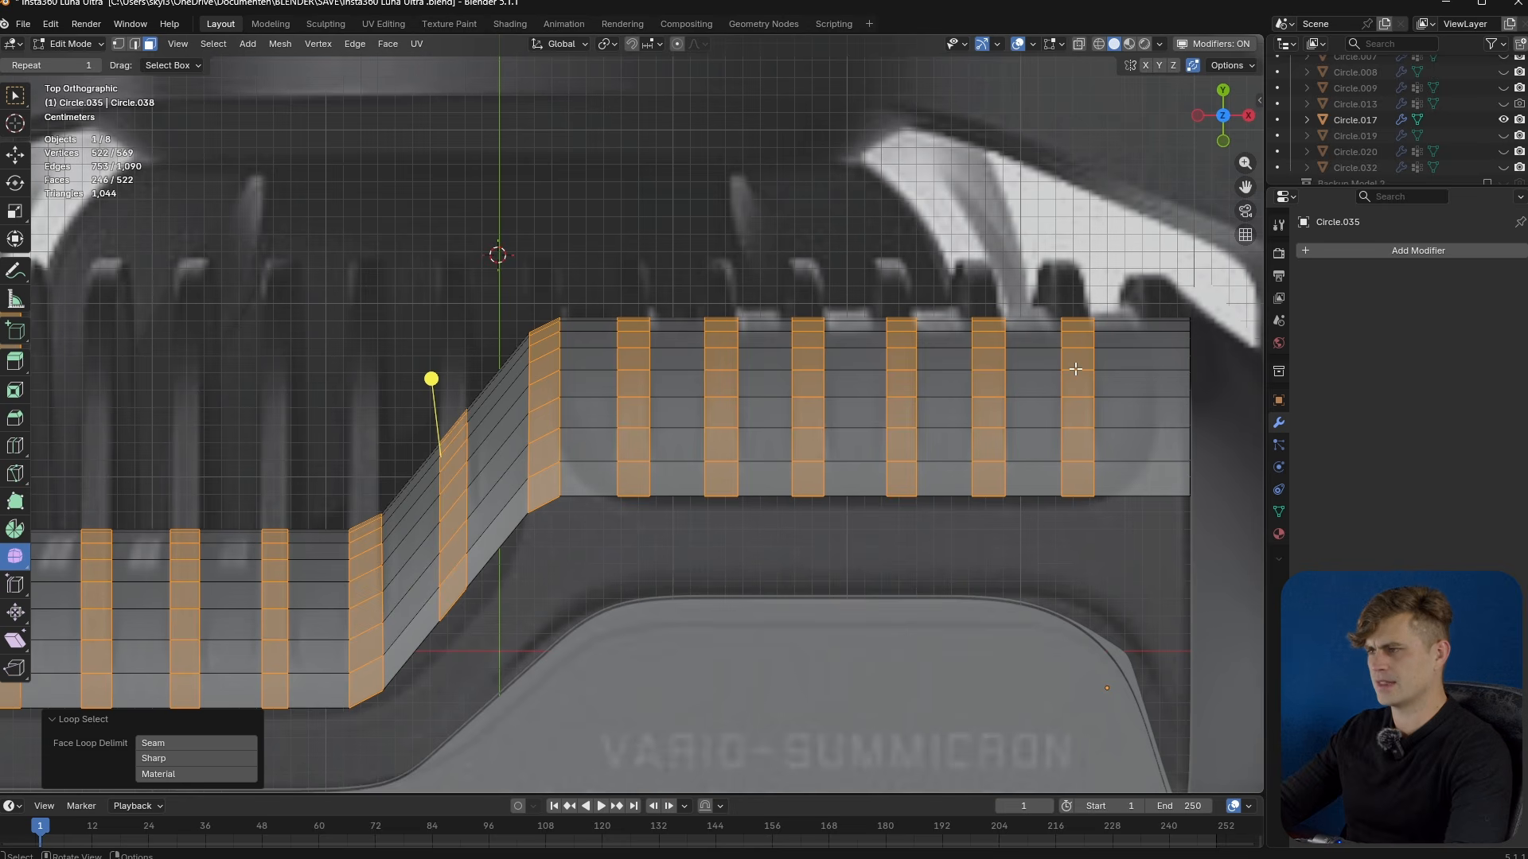
key(p)
click(1076, 370)
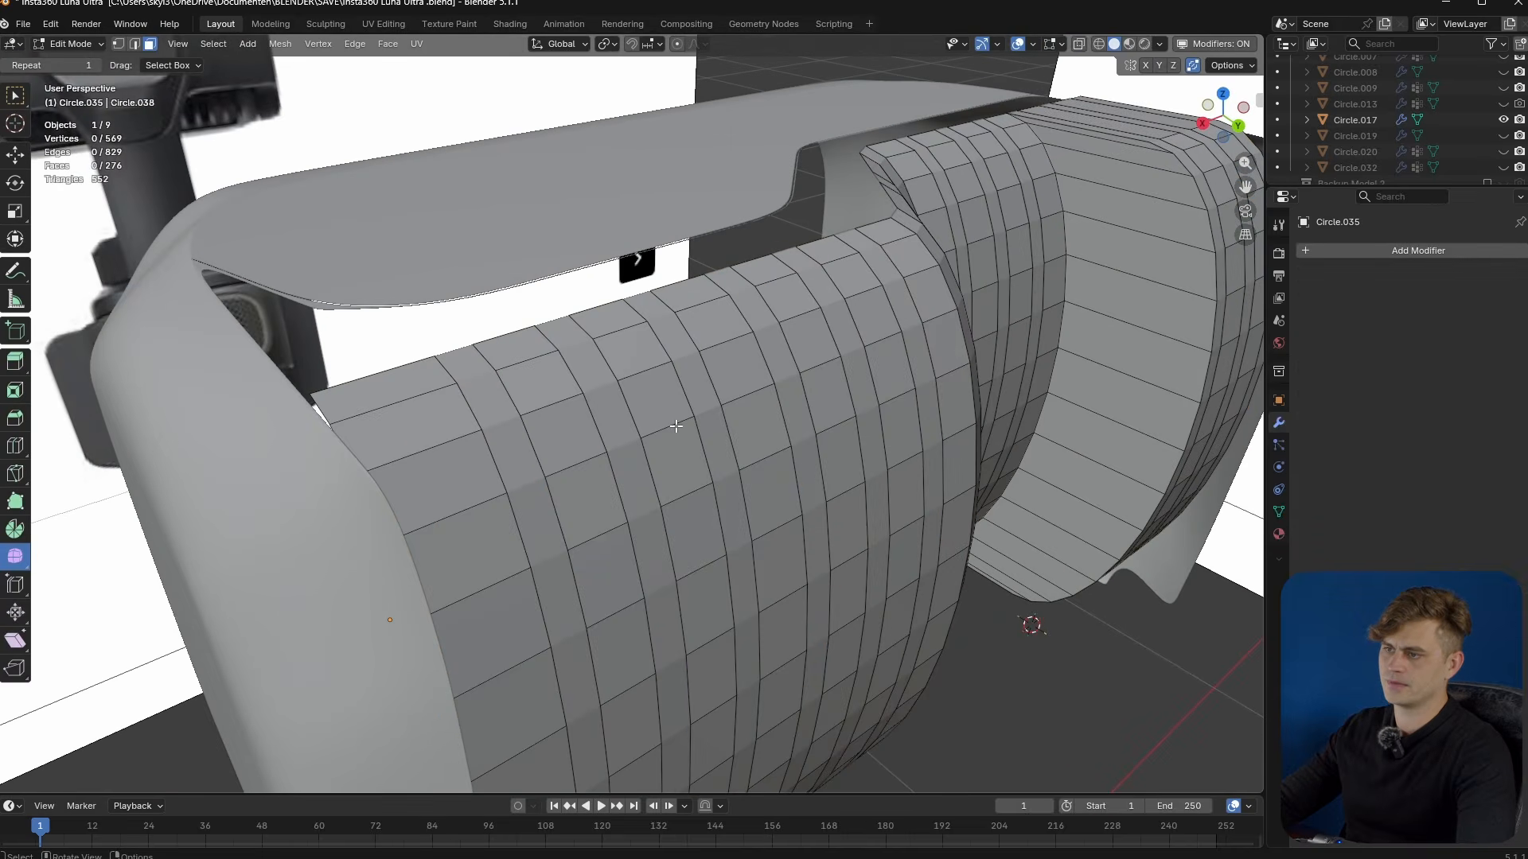
- Try pulling a single edge of the remaining surface outward along the Y axis by about 0.084 m
click(676, 428)
middle_drag(675, 428, 756, 546)
key(2)
click(677, 573)
key(g)
key(y)
click(849, 658)
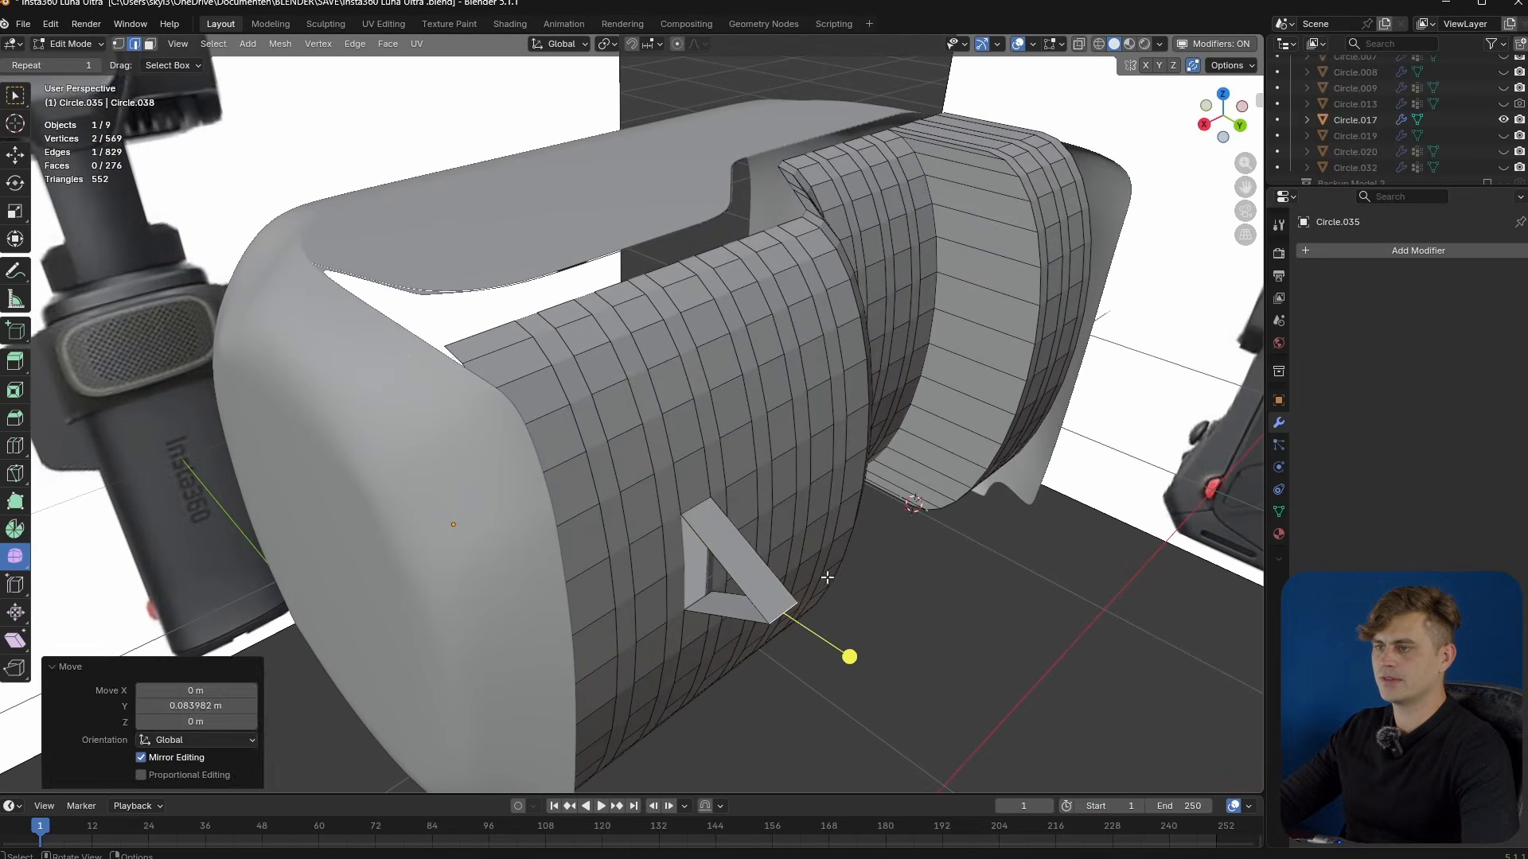
- Try LoopTools Curve on the pulled-out edge together with further edges of the same strip
middle_drag(624, 218, 613, 180)
shift+middle_drag(675, 616, 645, 649)
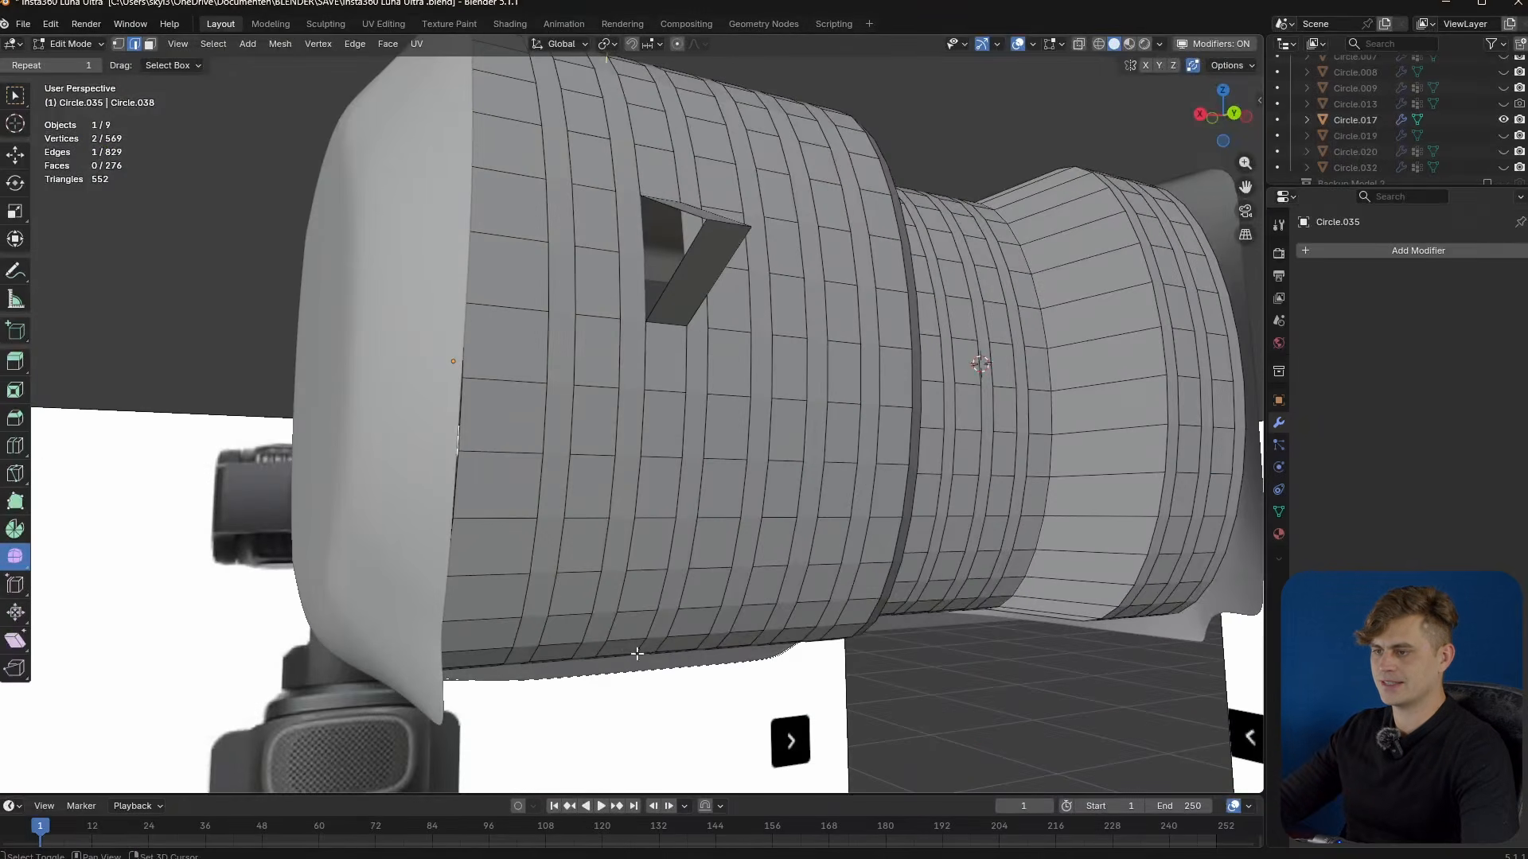
shift+click(719, 218)
right_click(766, 303)
middle_drag(719, 218, 651, 393)
mouse_move(760, 283)
click(854, 315)
- Undo the curve test and the edge move, and return to Object Mode
key(Tab)
key(ctrl+z)
key(ctrl+z)
key(ctrl+z)
key(ctrl+z)
key(ctrl+z)
key(ctrl+z)
key(ctrl+z)
key(ctrl+z)
key(ctrl+z)
key(Tab)
- Add a 32-vertex mesh circle, scale it to about 0.223 and rotate it 90° about the Y axis
scroll(689, 423, down, 3)
key(shift+a)
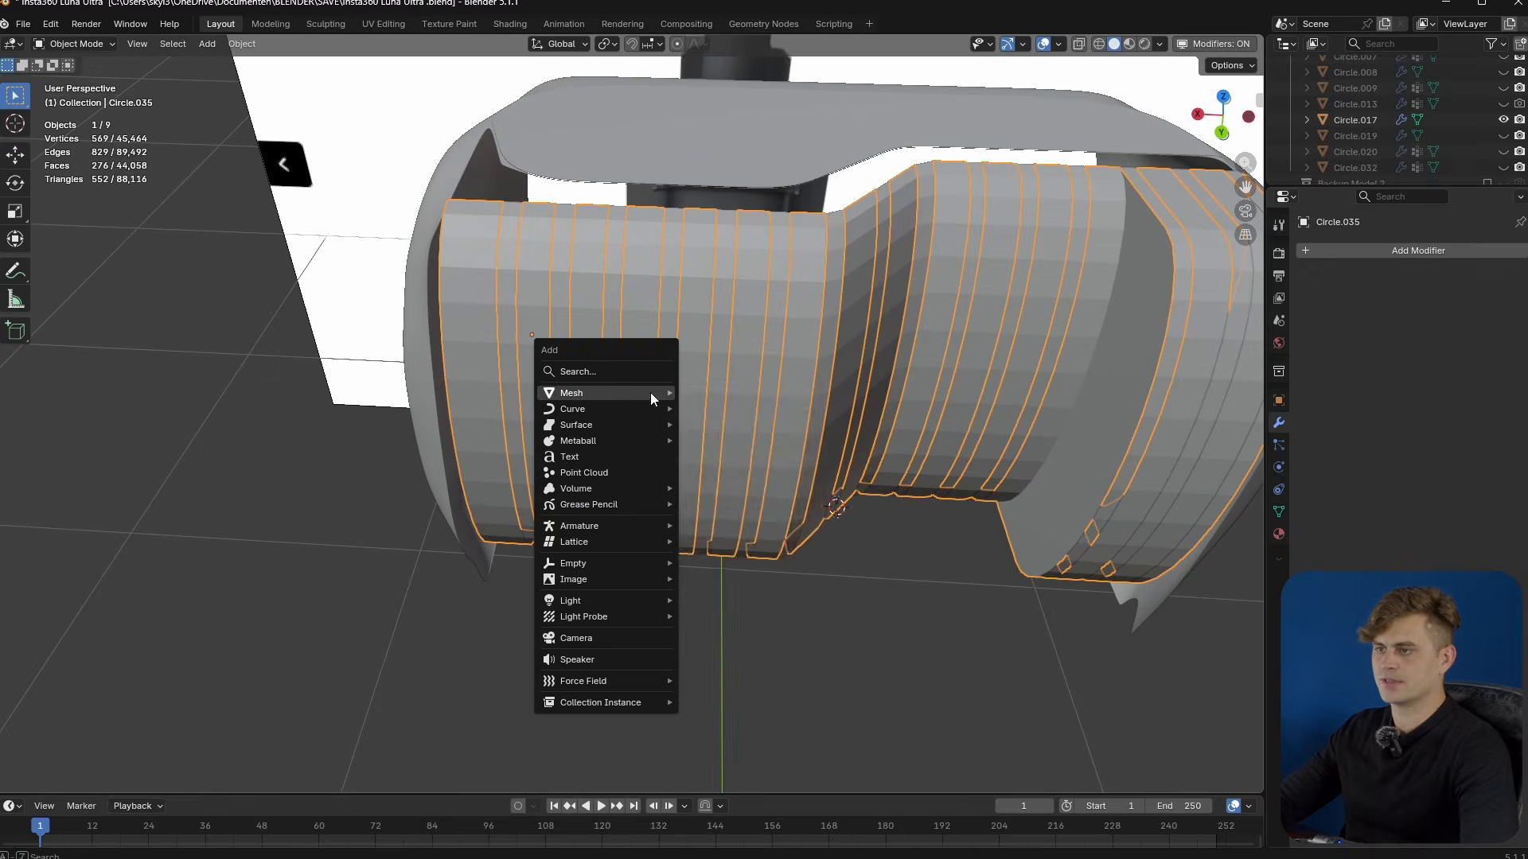
mouse_move(651, 393)
click(753, 425)
scroll(751, 442, down, 5)
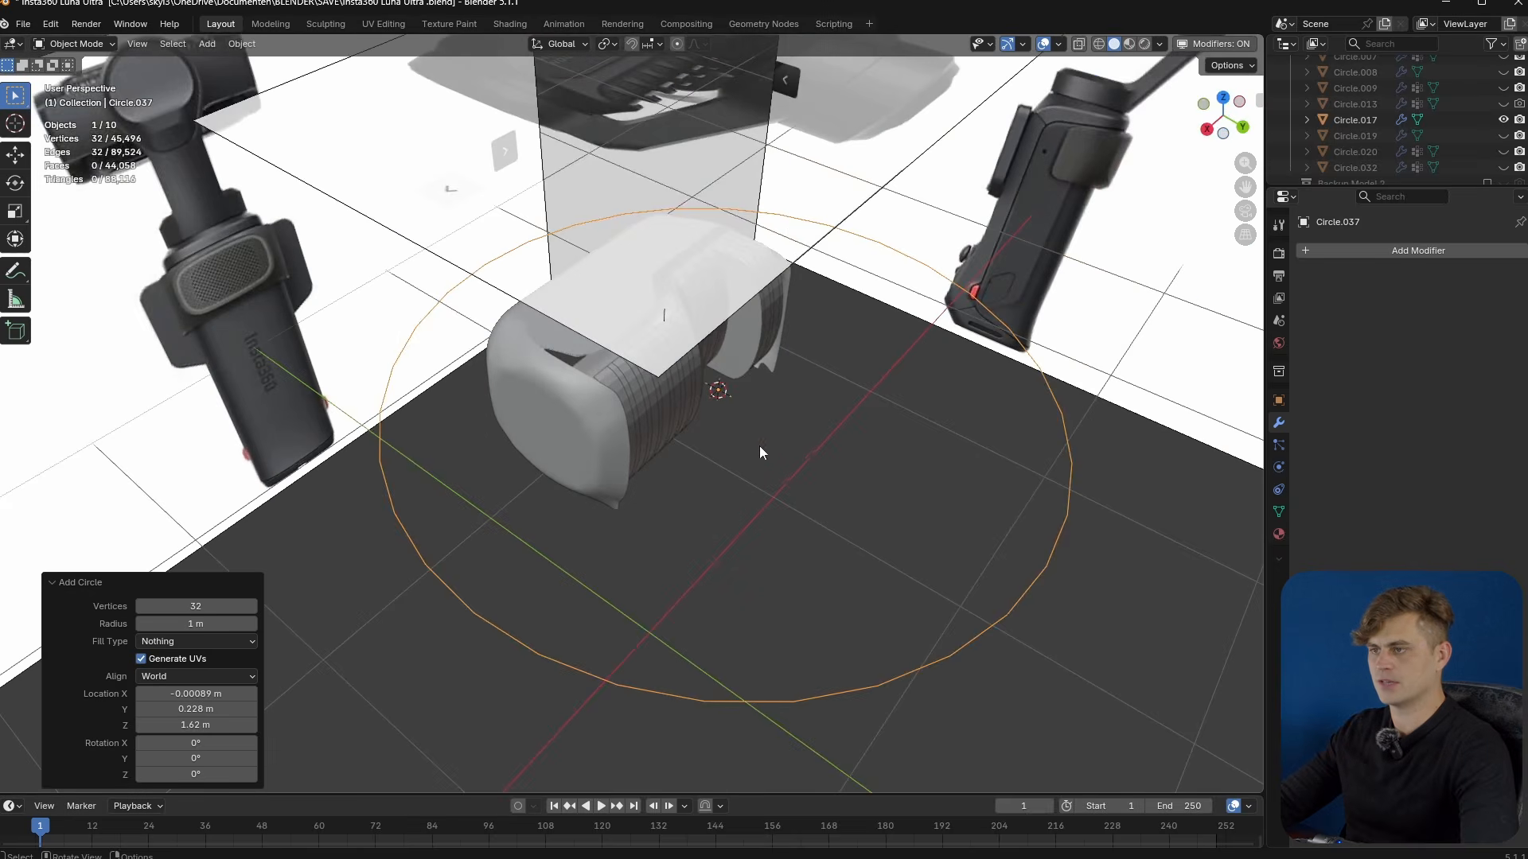
key(s)
click(757, 447)
text(ry90)
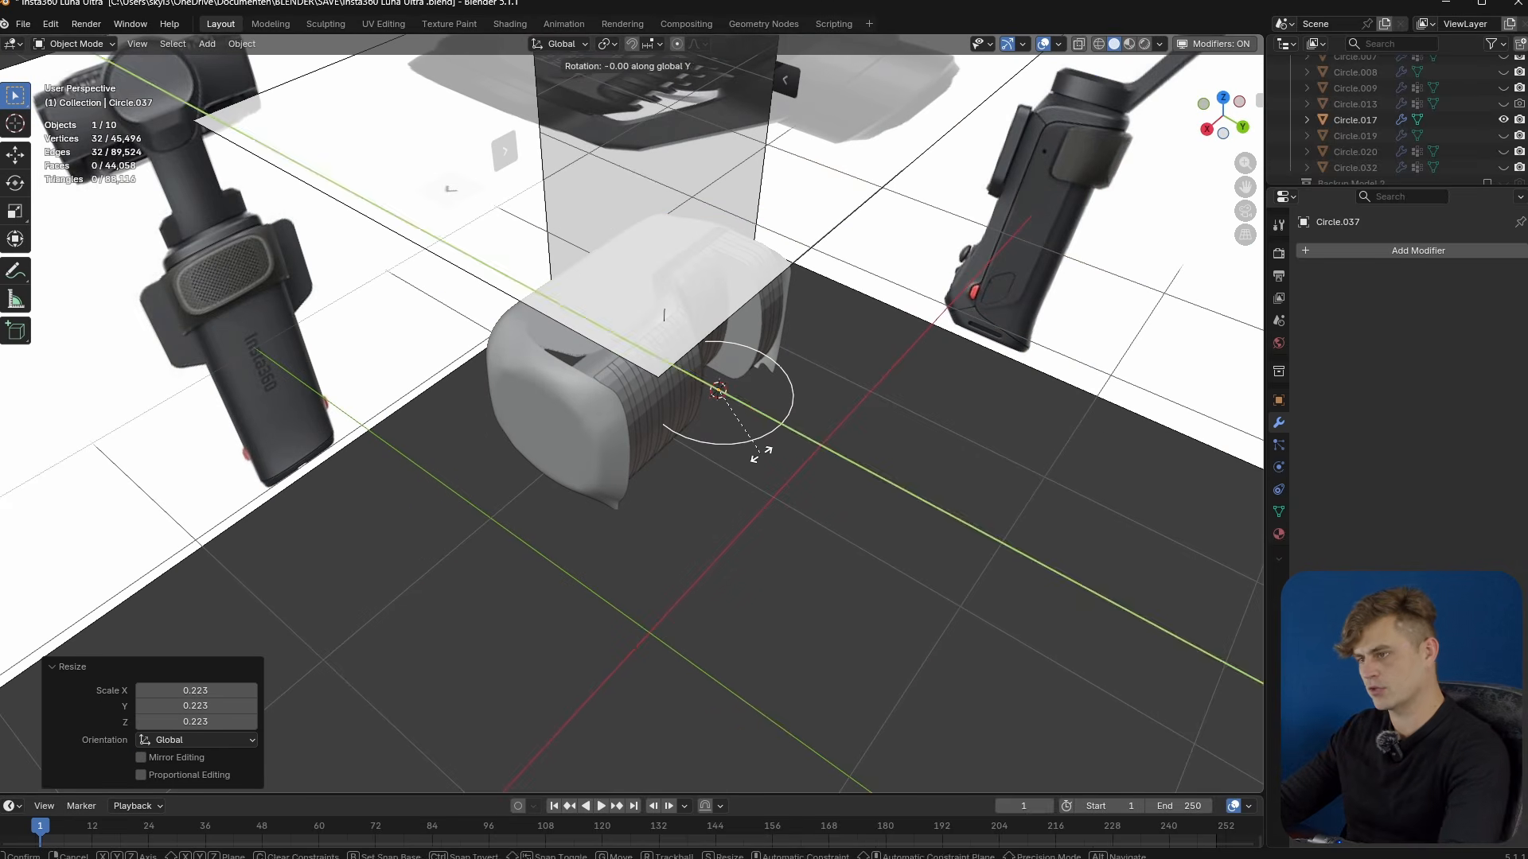
click(761, 454)
- Reduce the circle to a half arc and extrude the arc about 0.38 m along the negative X axis
scroll(773, 409, up, 4)
middle_drag(773, 409, 758, 481)
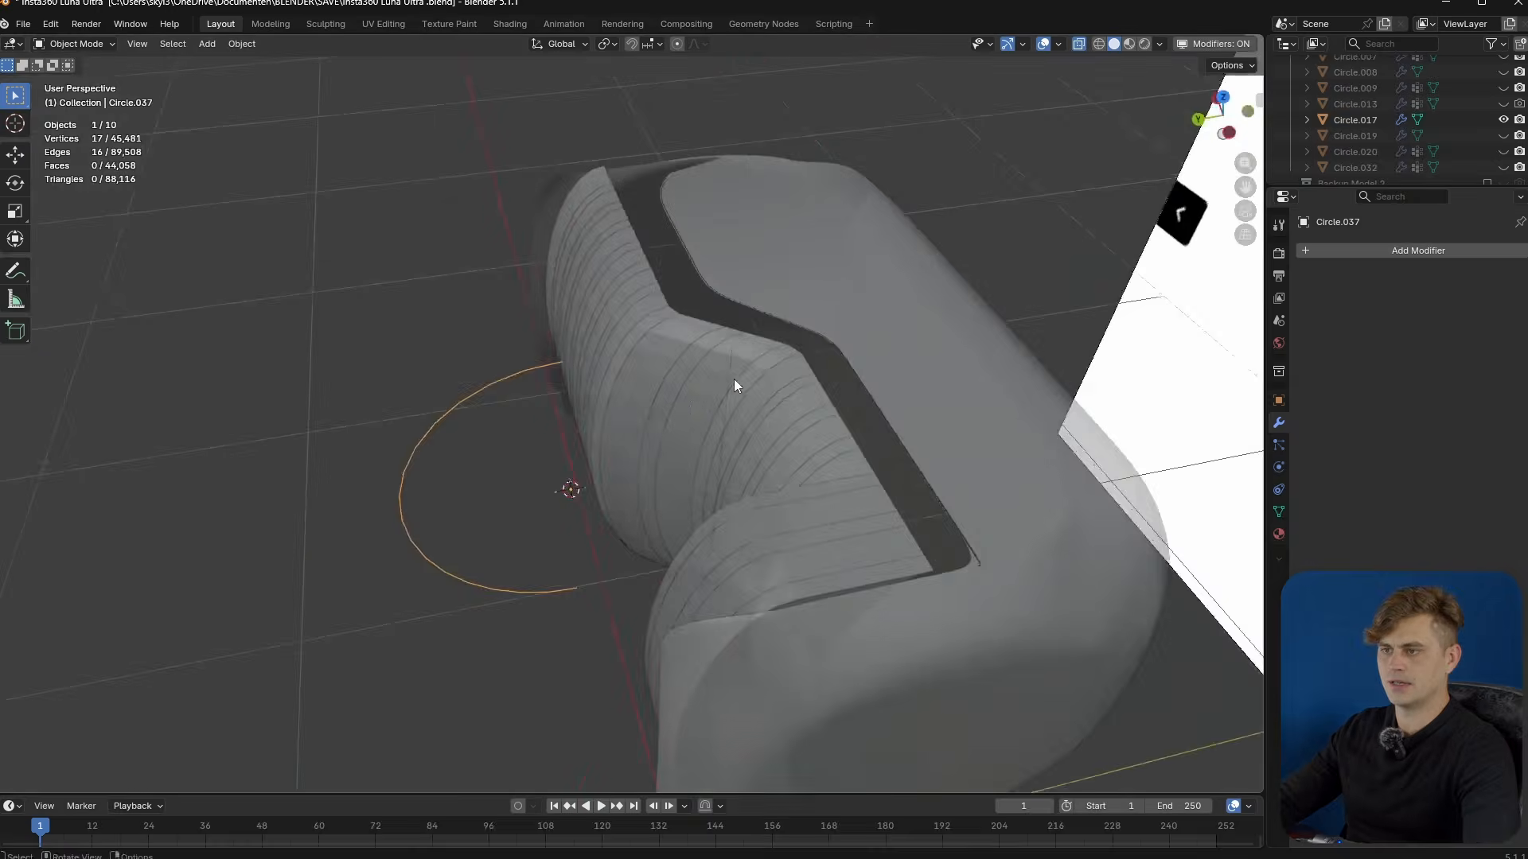
scroll(697, 430, up, 2)
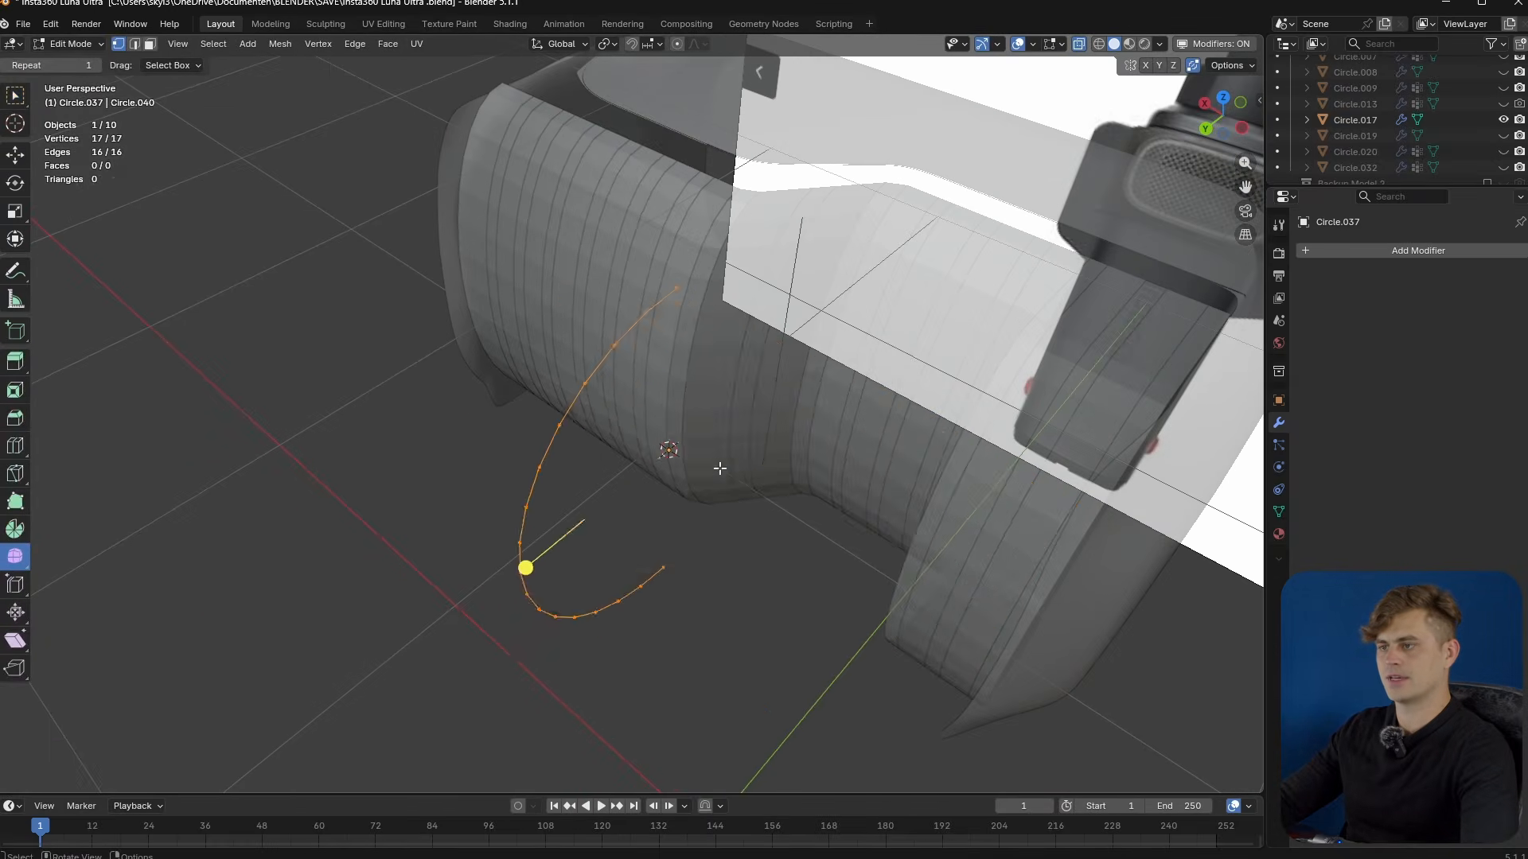
key(e)
key(x)
click(1102, 622)
middle_drag(1101, 622, 1150, 614)
- Add twelve evenly spaced loop cuts across the extruded half cylinder
key(ctrl+r)
scroll(882, 428, up, 11)
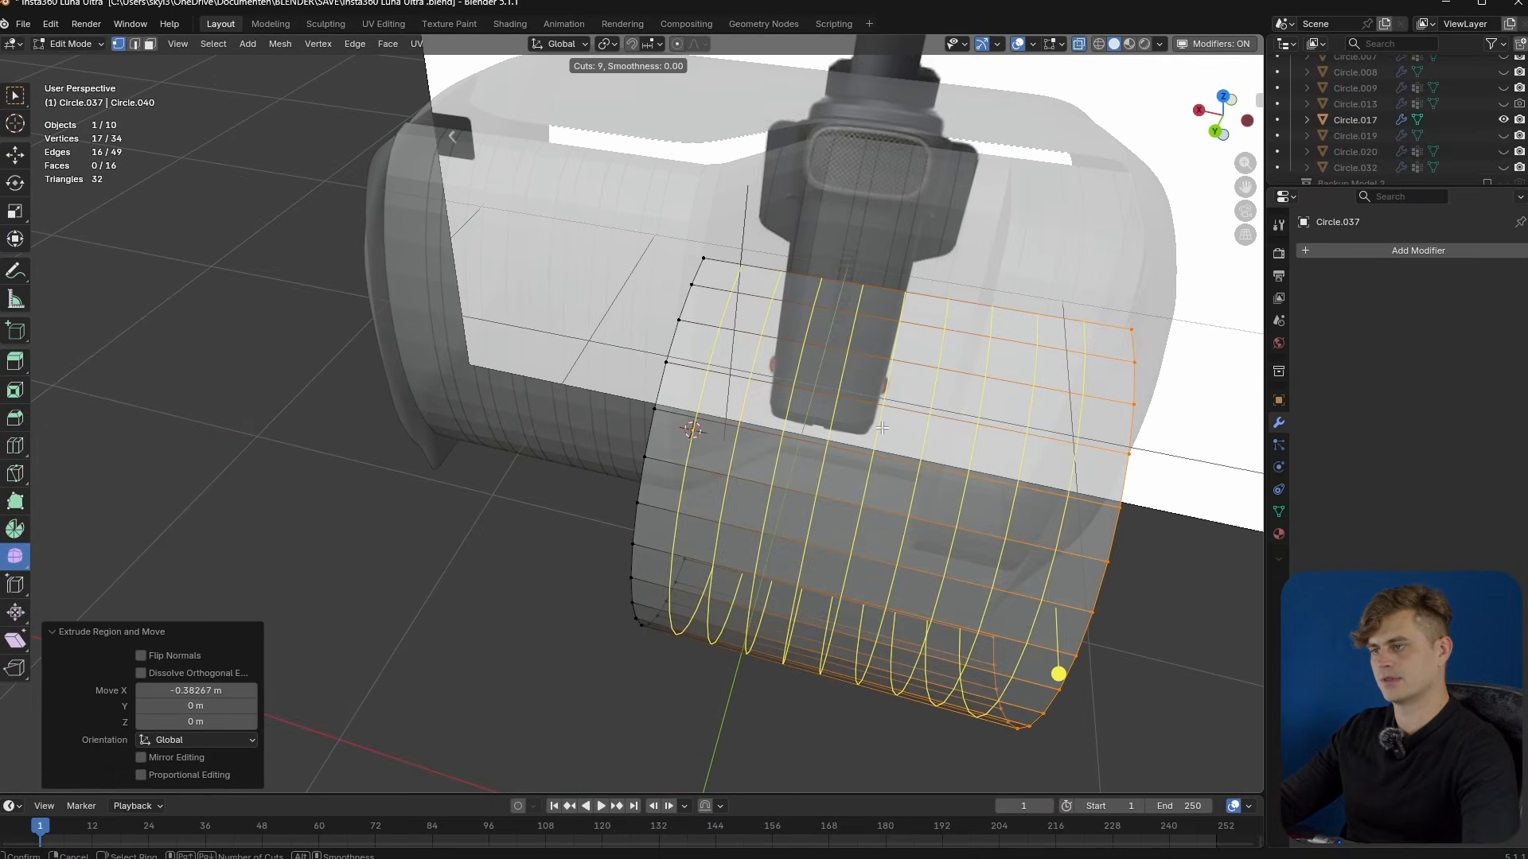
click(883, 428)
right_click(883, 428)
key(3)
alt+click(741, 404)
- Turn off X-ray and pull one edge of the test half cylinder outward along the Y axis
key(alt+z)
middle_drag(686, 469, 745, 469)
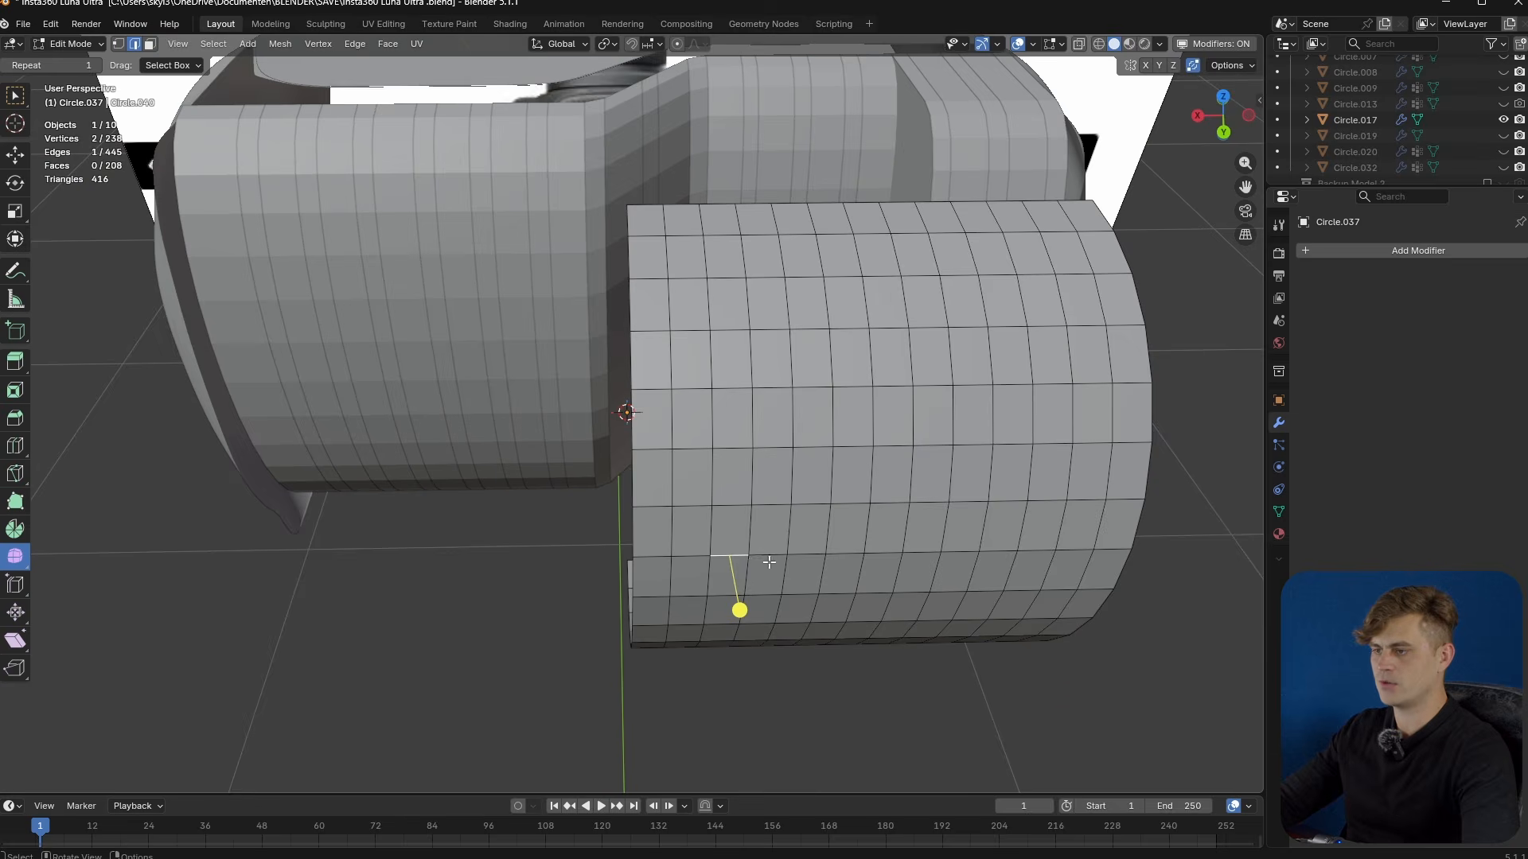
middle_drag(764, 560, 817, 557)
key(g)
key(y)
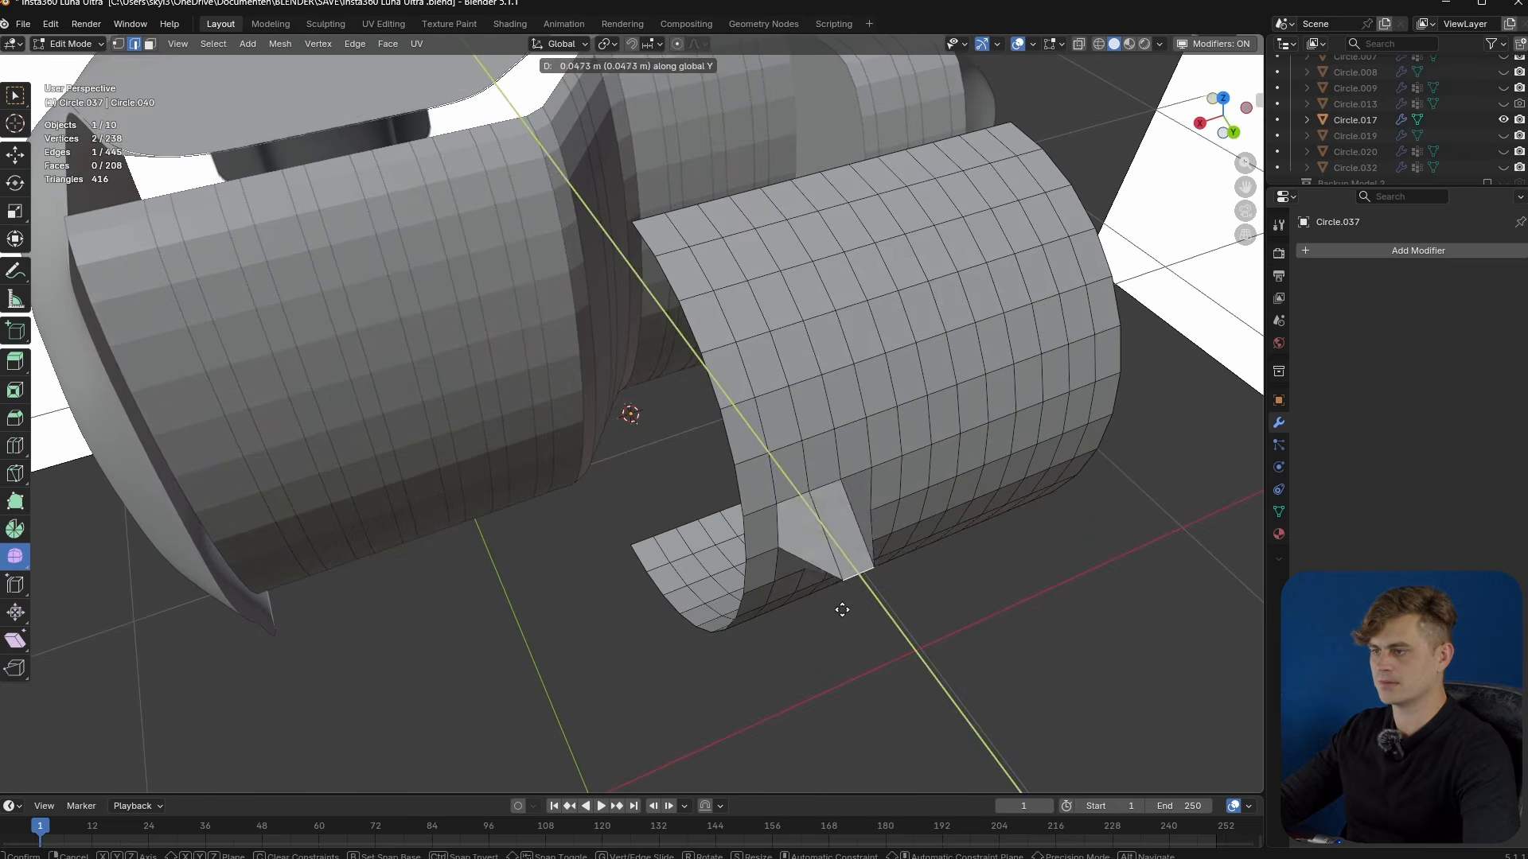
click(858, 634)
- Select the matching end edges on the pulled edge's strip and apply LoopTools Curve with cubic interpolation
shift+click(732, 211)
middle_drag(731, 211, 723, 162)
key(ctrl+z)
shift+click(710, 157)
middle_drag(762, 370, 751, 555)
shift+click(762, 285)
mouse_move(748, 481)
middle_down()
mouse_move(753, 528)
mouse_move(768, 523)
mouse_move(741, 510)
middle_up()
right_click(740, 509)
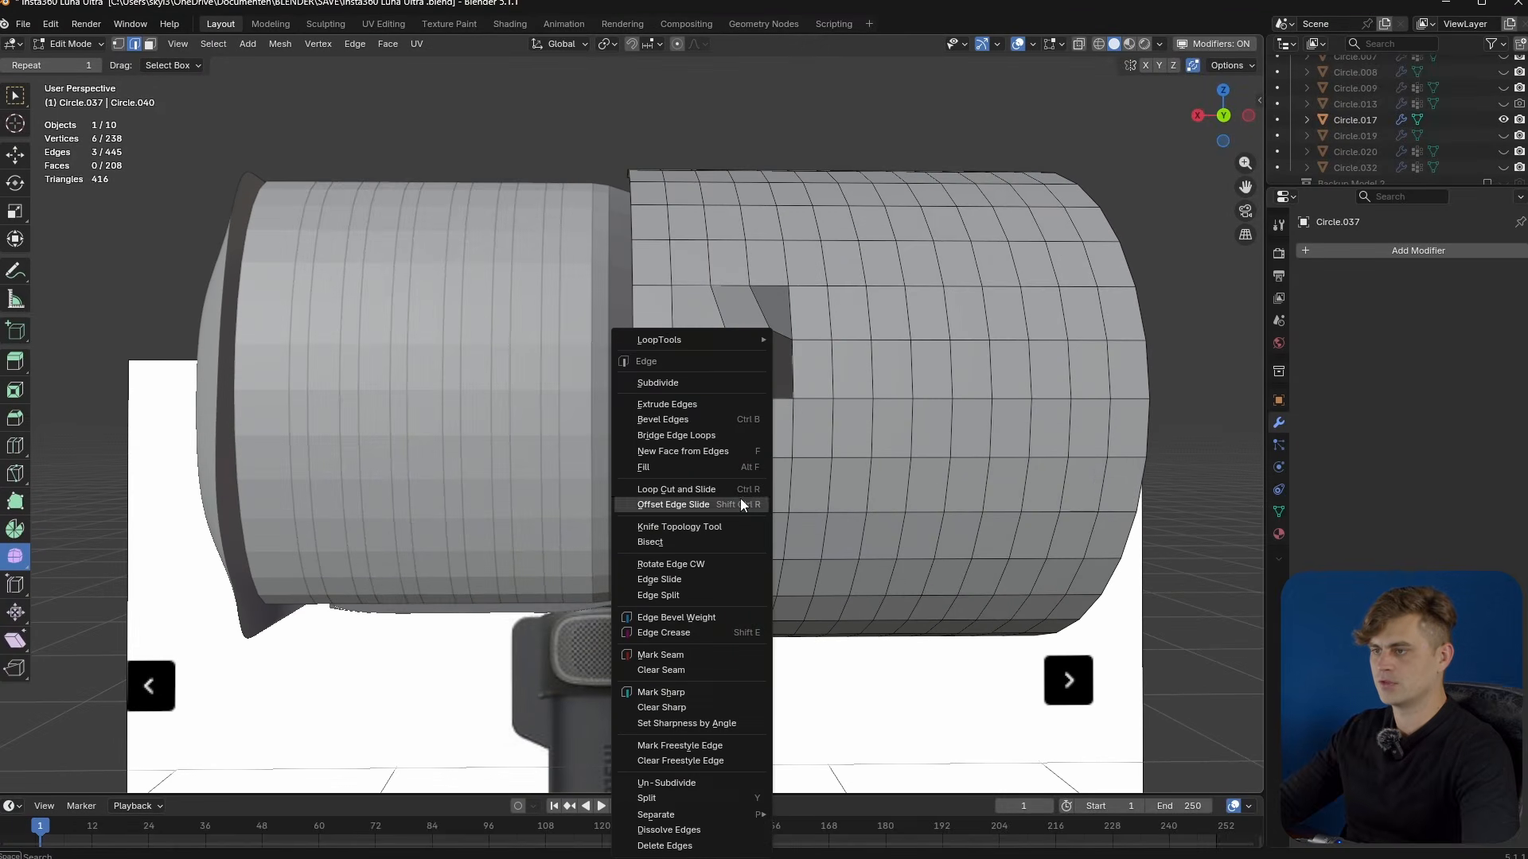
mouse_move(699, 337)
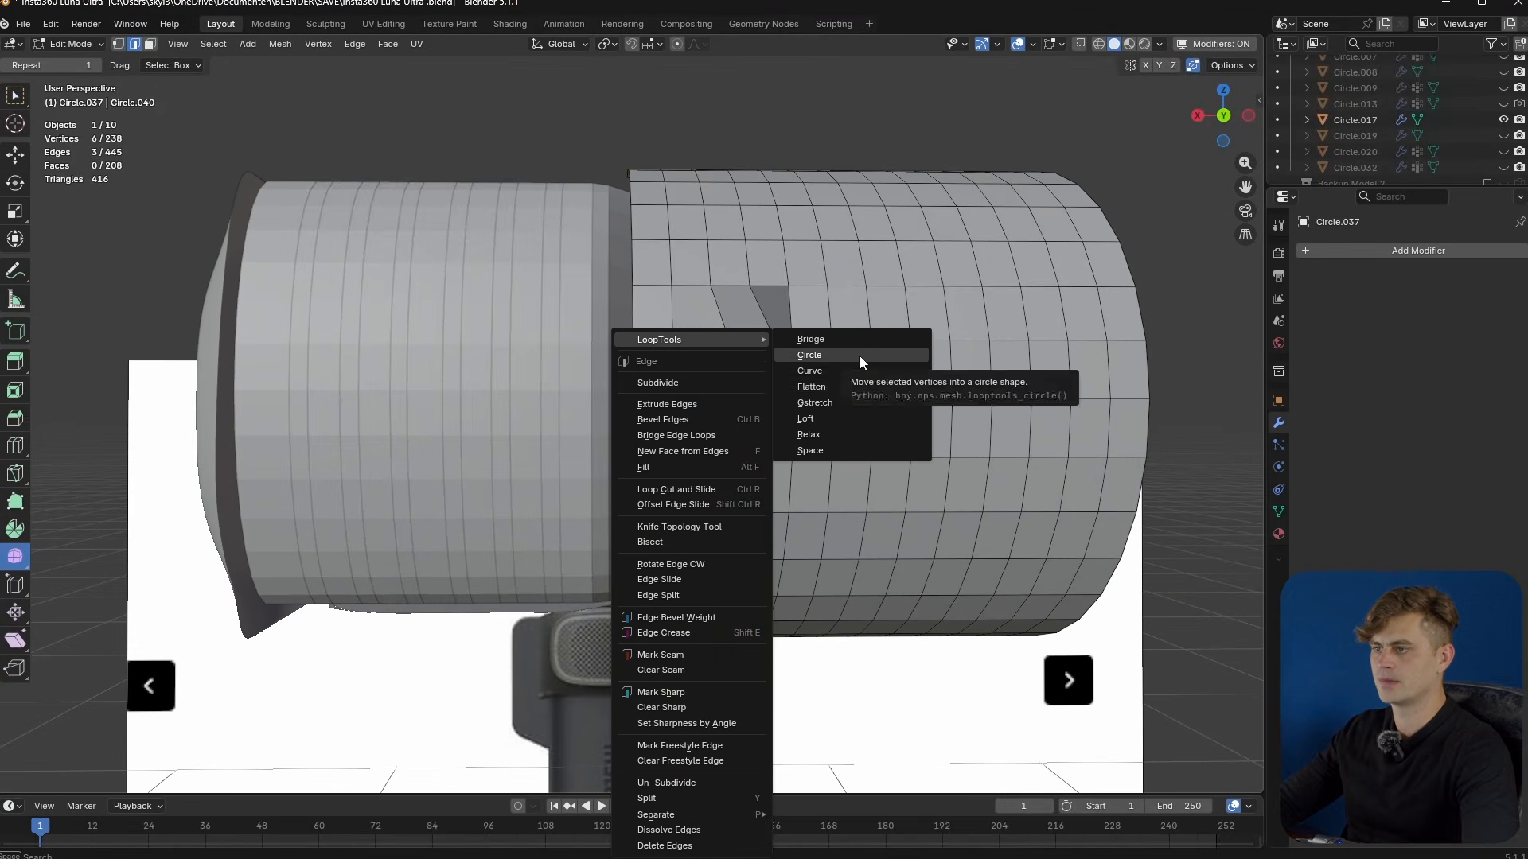
click(851, 375)
middle_drag(802, 402, 857, 490)
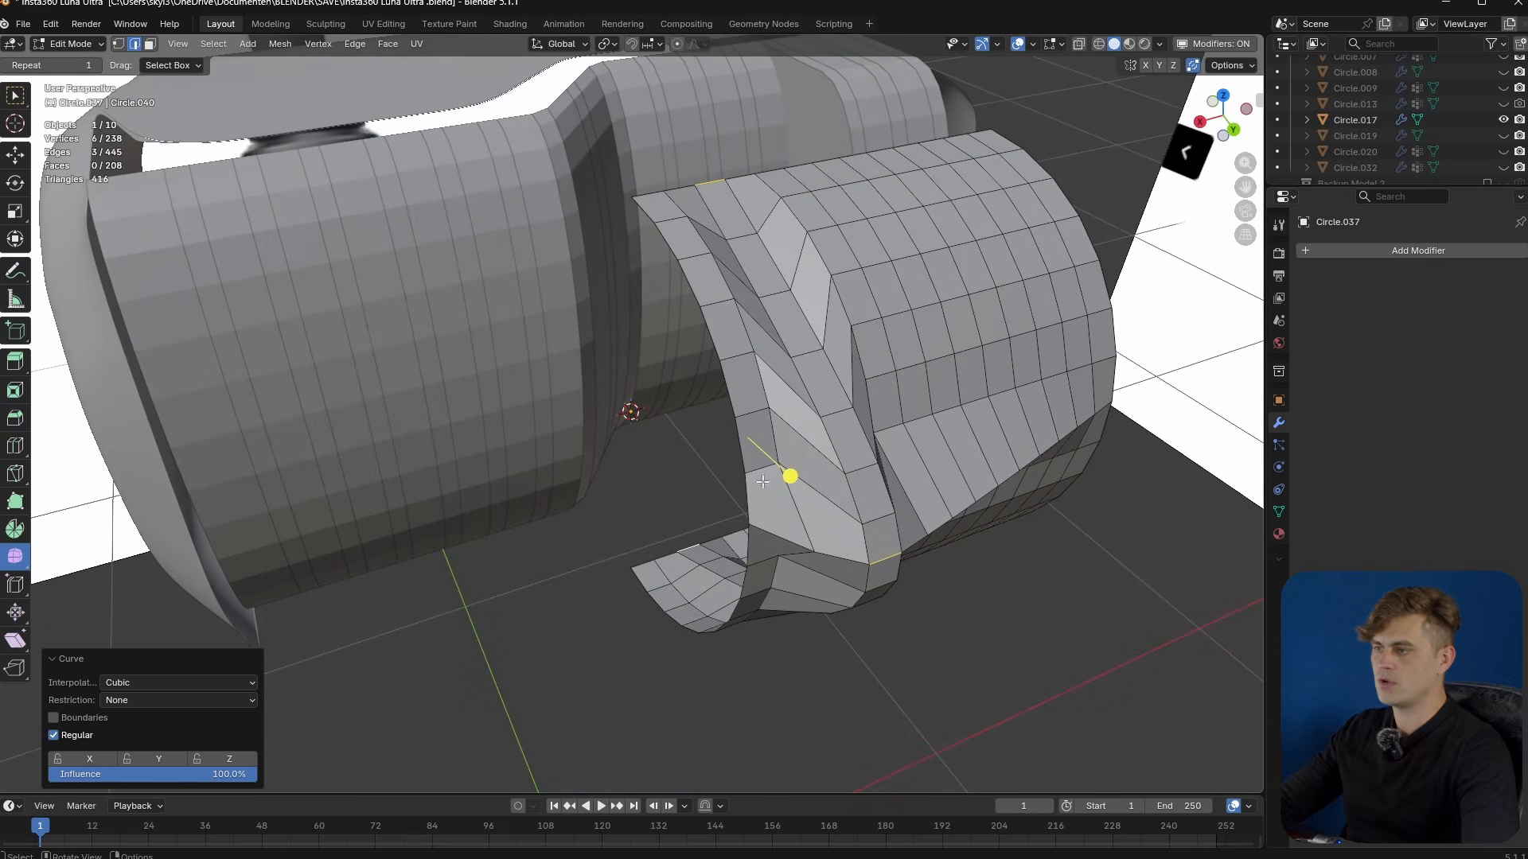
- Undo the curve operation and delete the test half cylinder
middle_drag(1009, 462, 830, 391)
key(ctrl+z)
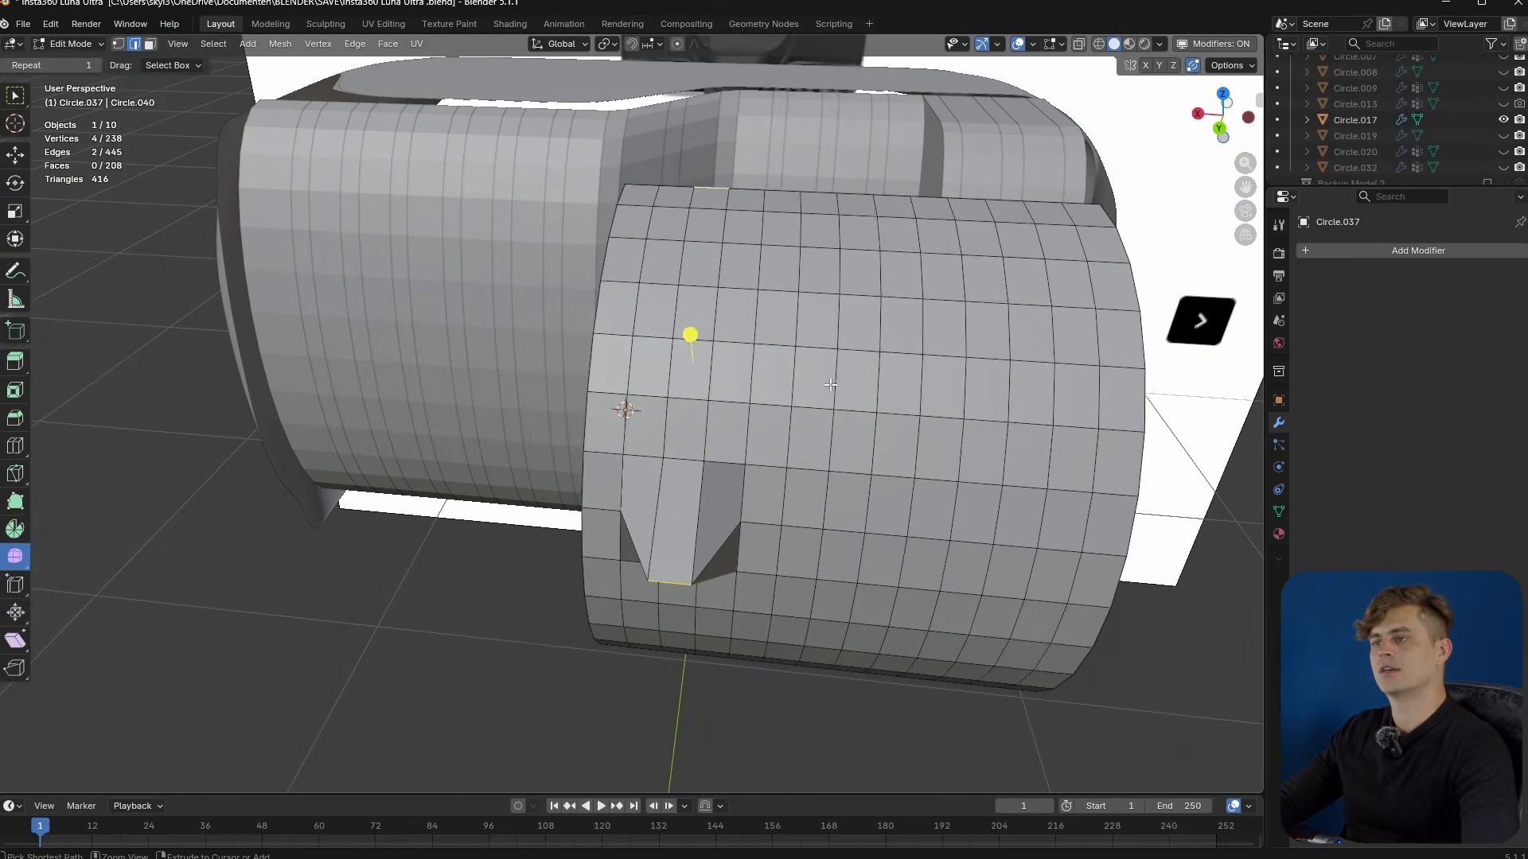
key(Tab)
key(Delete)
- Open the separated fin-strip object for mesh editing
click(457, 256)
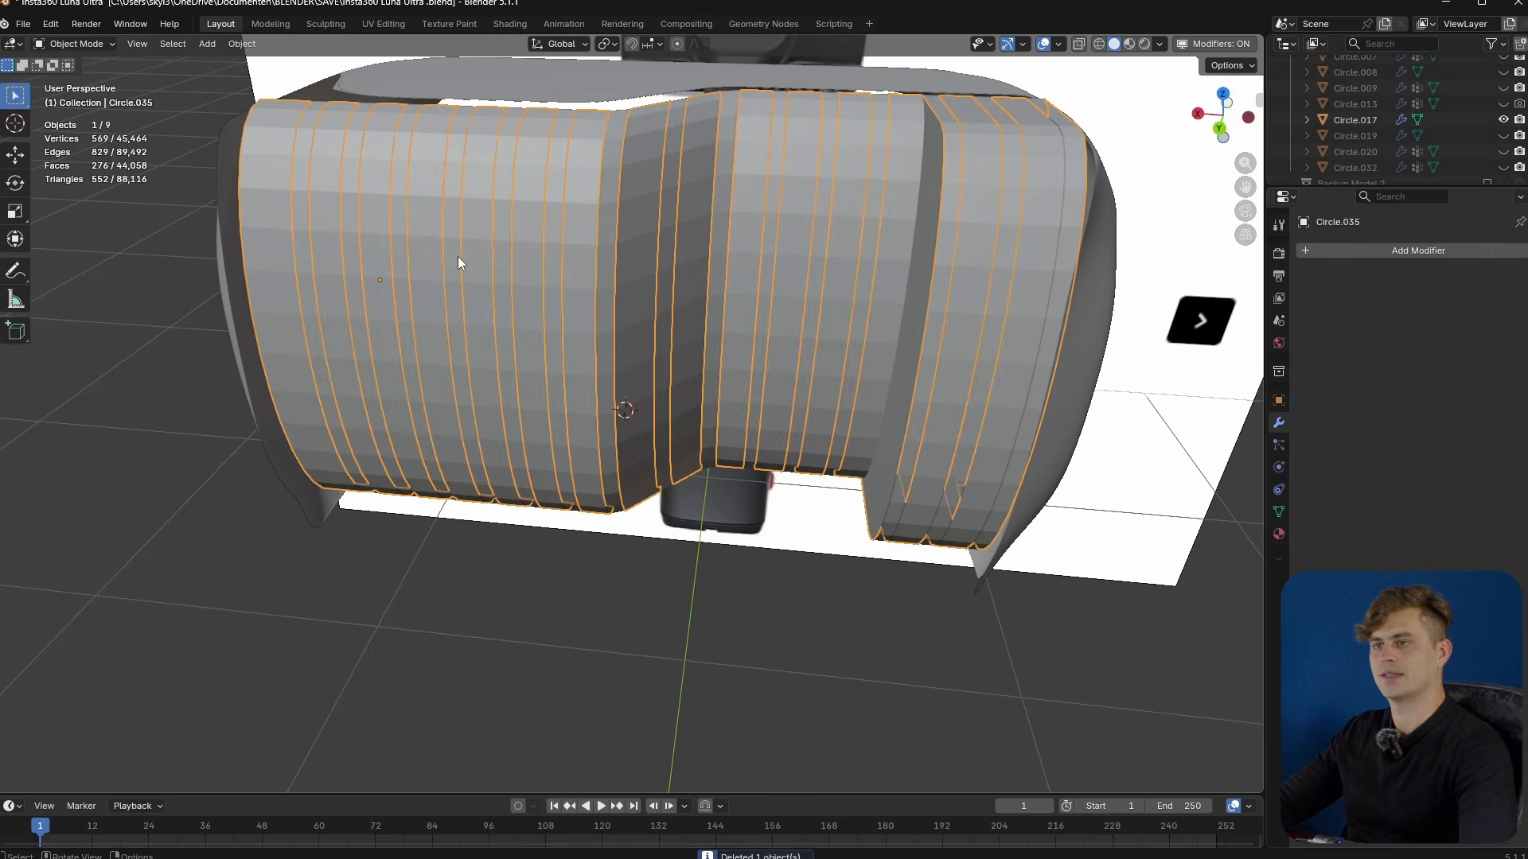
key(Tab)
middle_drag(457, 256, 807, 443)
key(a)
key(Tab)
click(423, 317)
key(Tab)
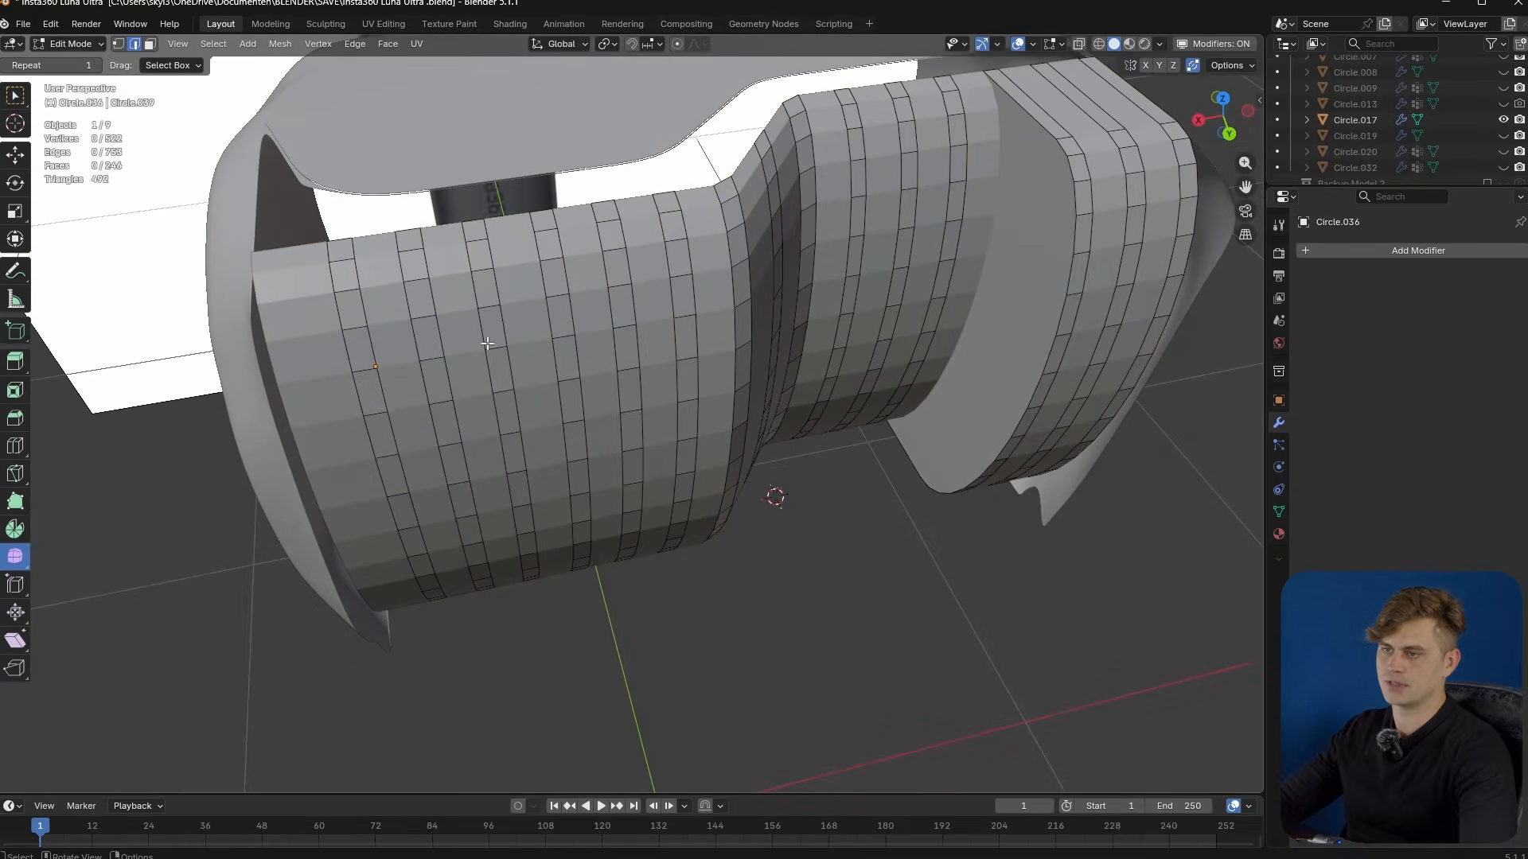
- Extrude all faces of the fin strips along their normals by about 0.009 m
key(a)
middle_drag(523, 380, 643, 449)
key(alt+e)
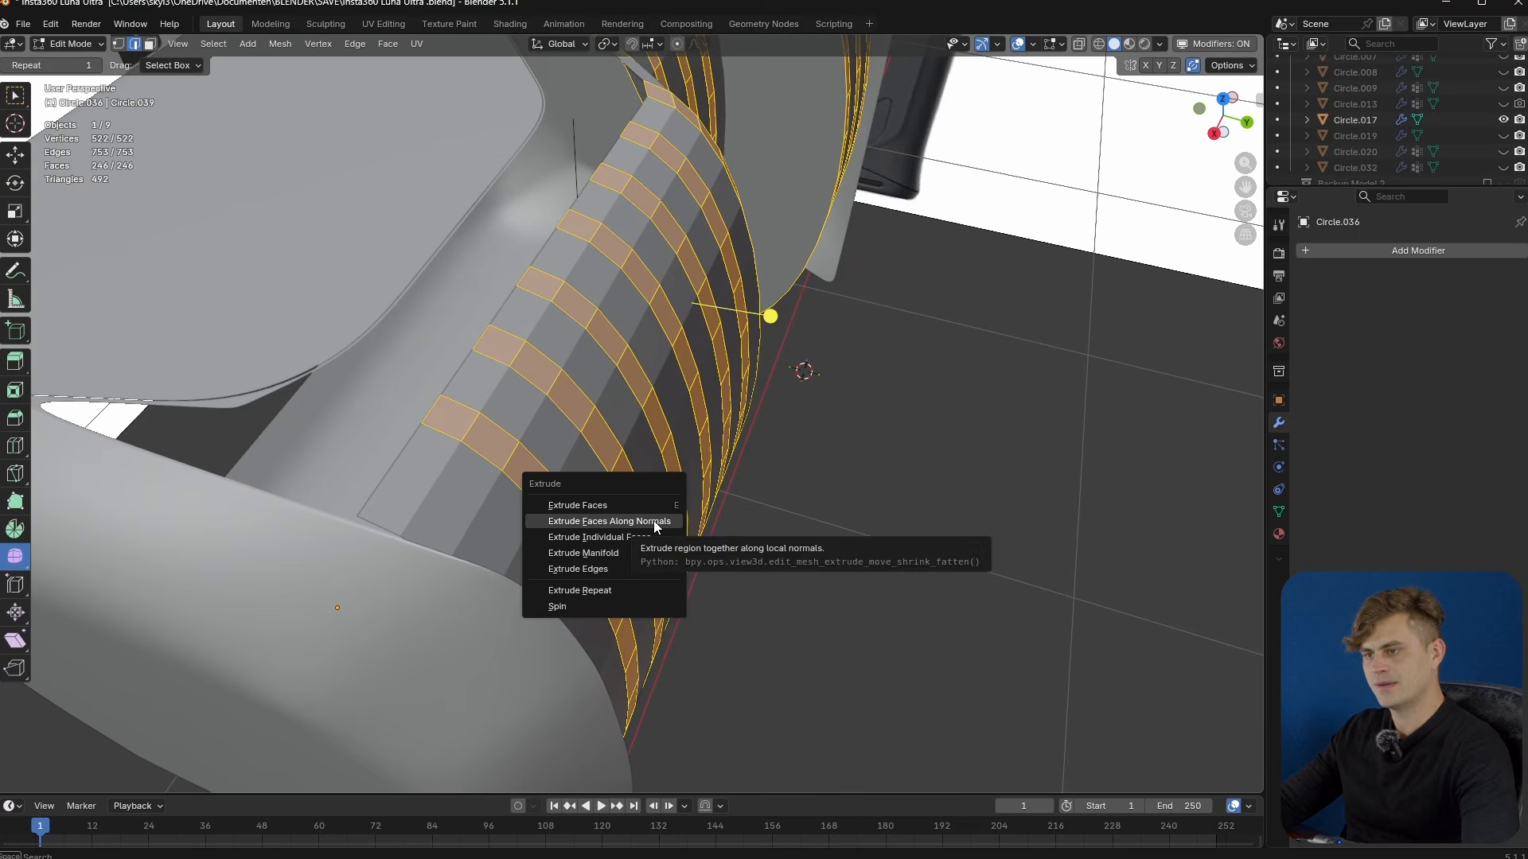
click(653, 520)
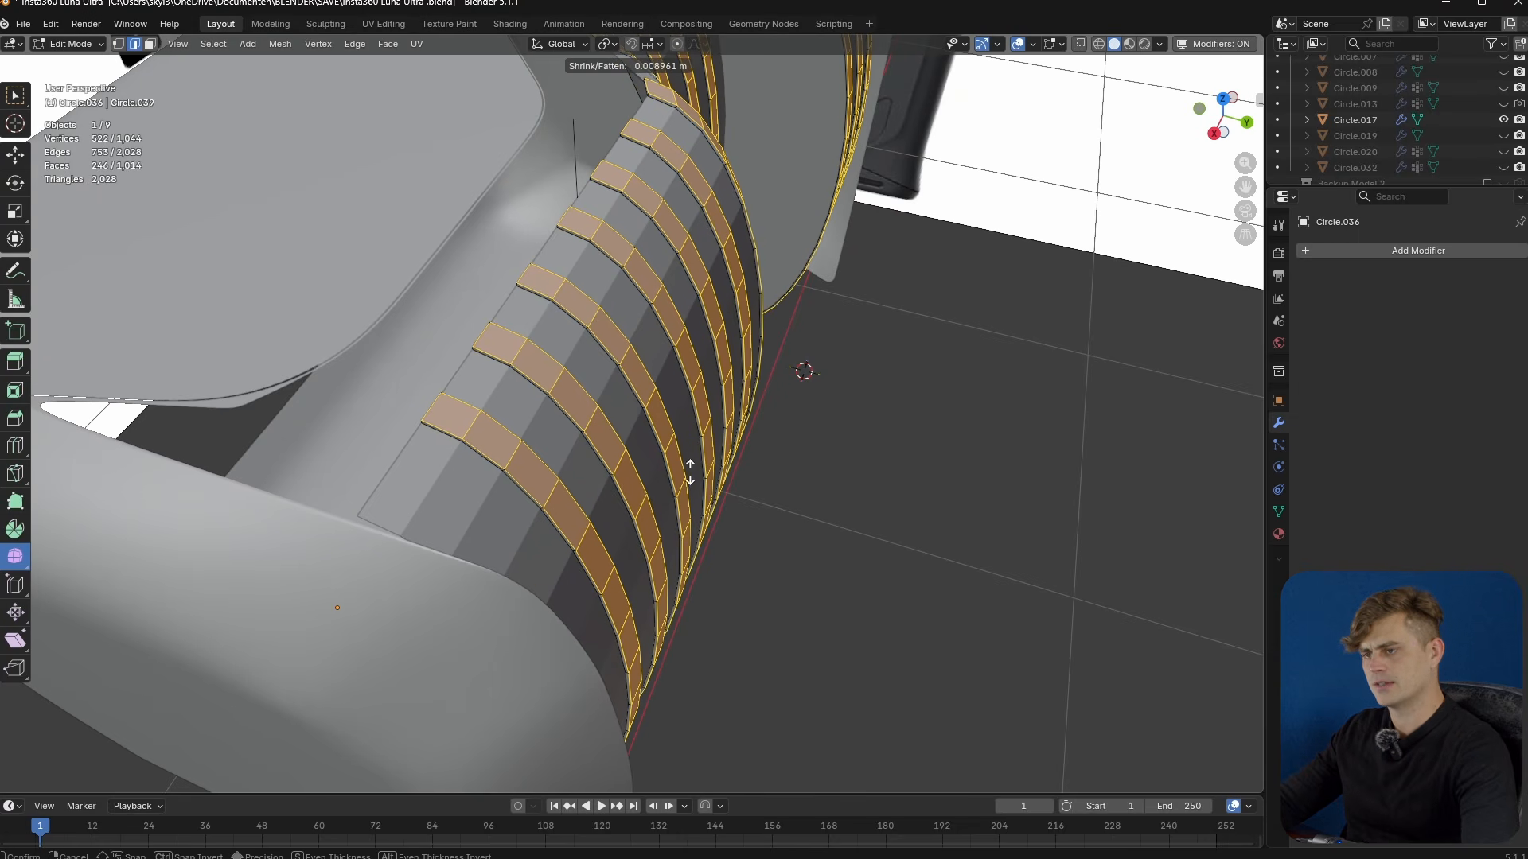
click(689, 472)
middle_drag(771, 313, 914, 434)
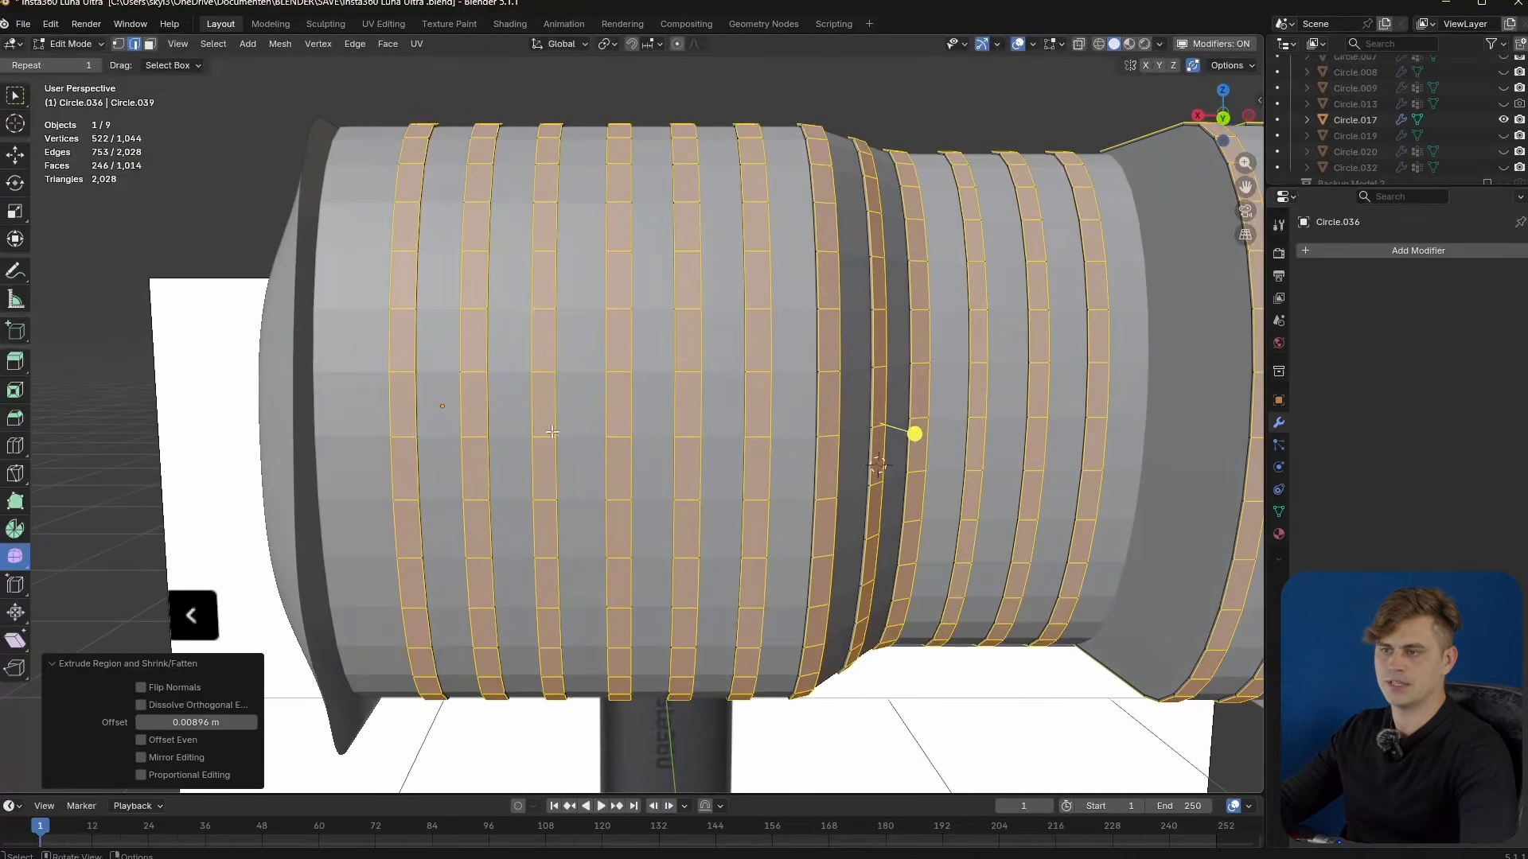
- Select the matching middle cross edge on each of the first nine fins from the left
click(404, 435)
shift+click(481, 436)
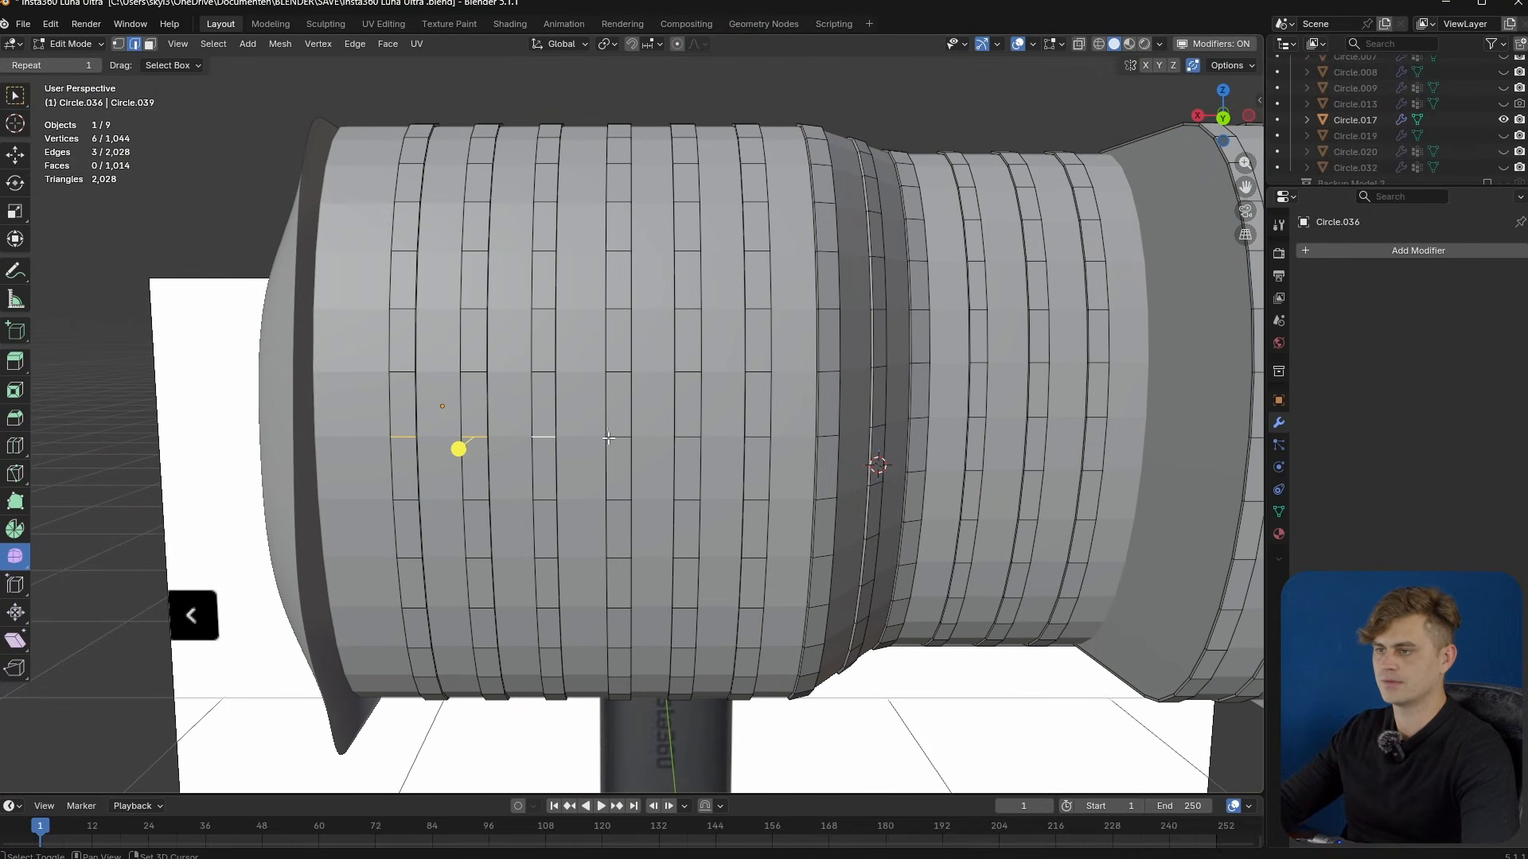
shift+click(752, 438)
middle_drag(752, 439, 707, 447)
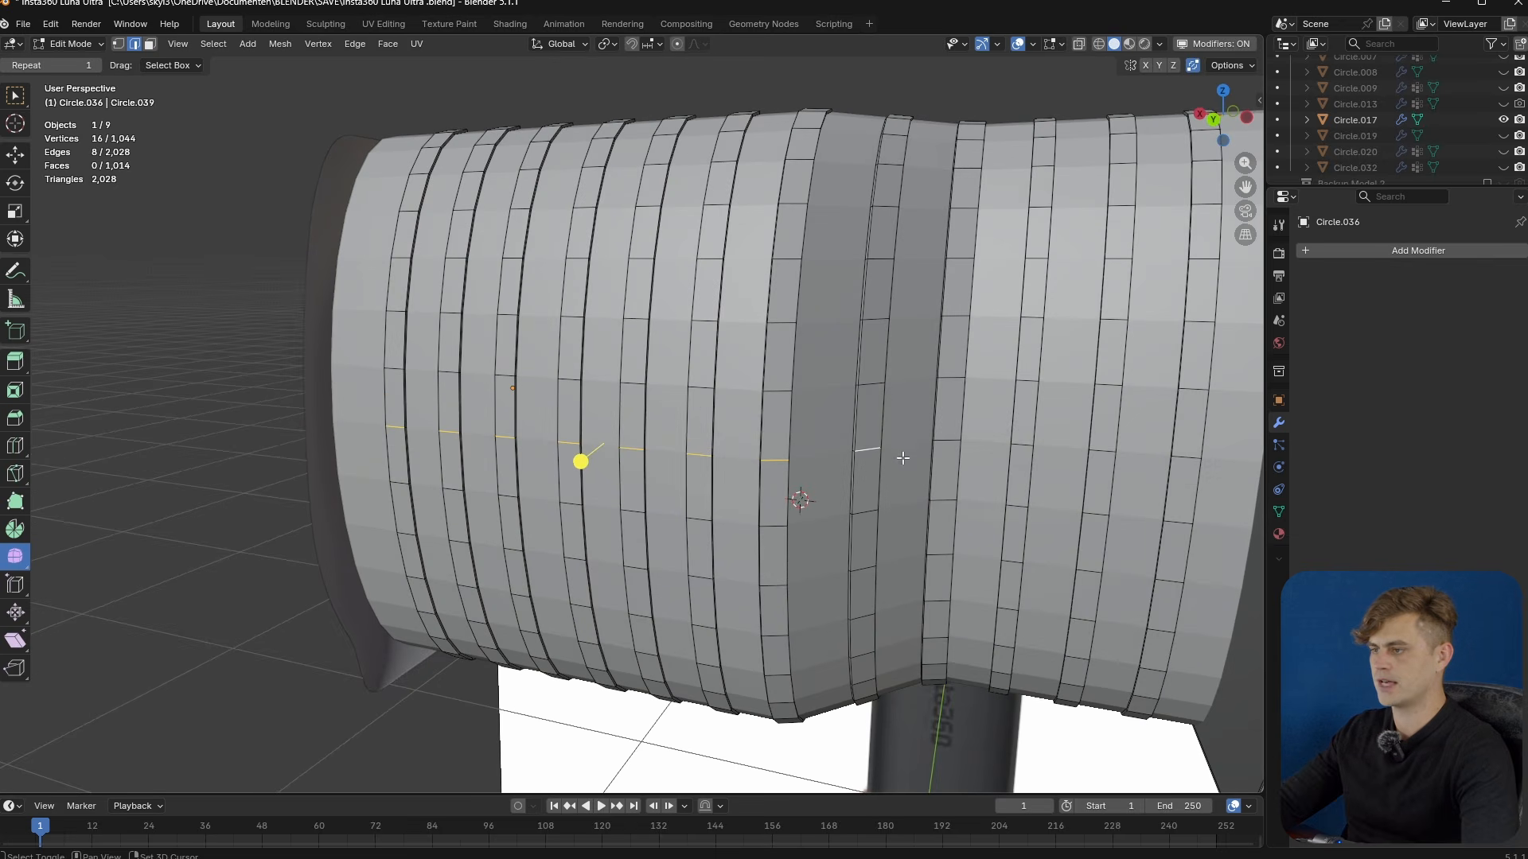
shift+click(945, 439)
- Add the matching middle cross edge on each of the remaining six fins to the selection
shift+middle_drag(1015, 461, 929, 455)
shift+click(880, 438)
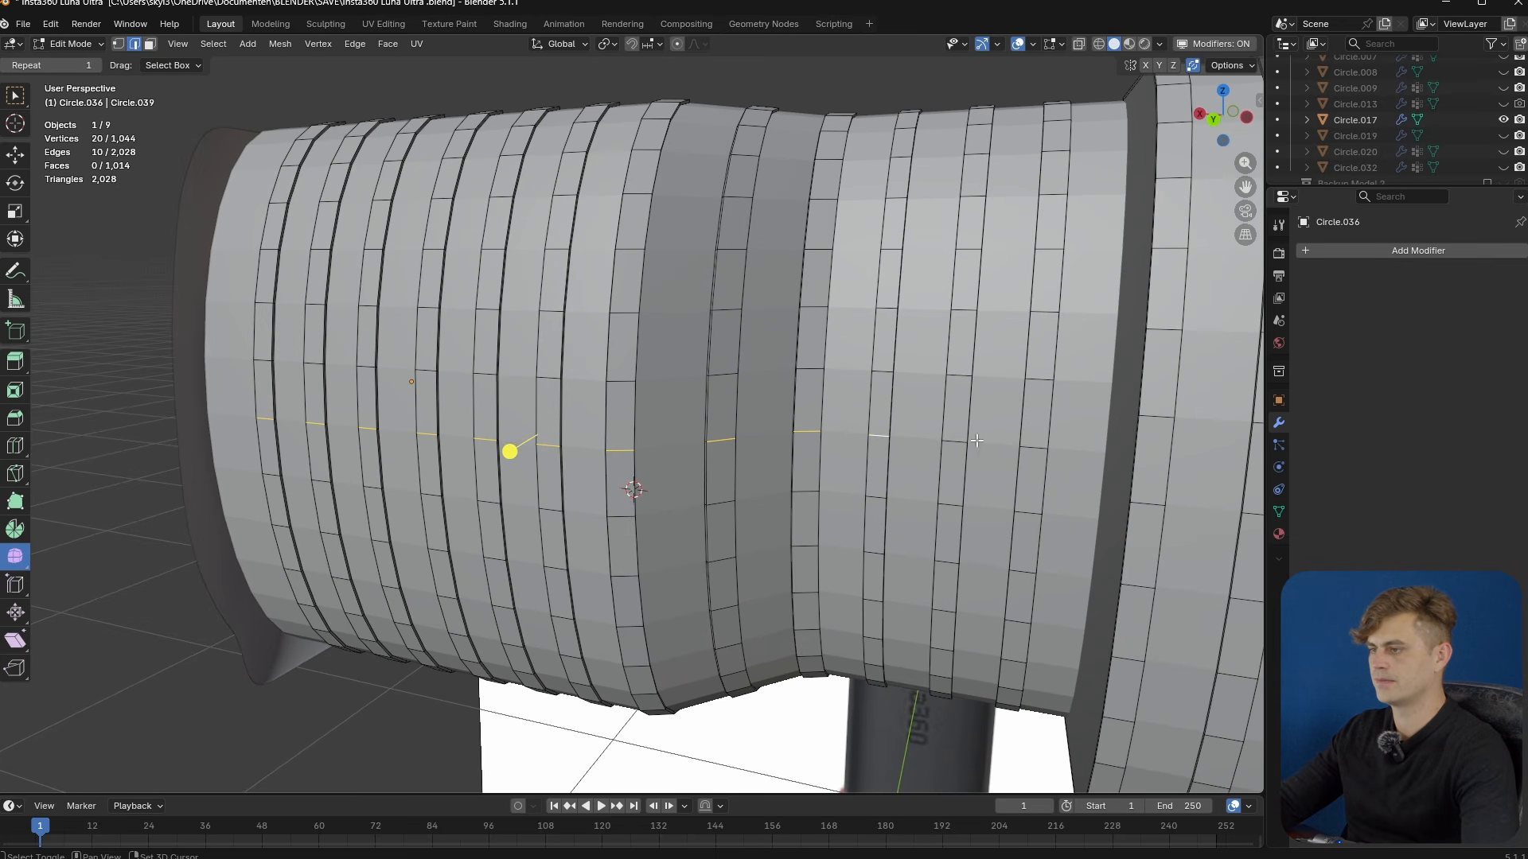
shift+click(1025, 447)
middle_drag(1025, 447, 1068, 464)
scroll(1050, 464, down, 3)
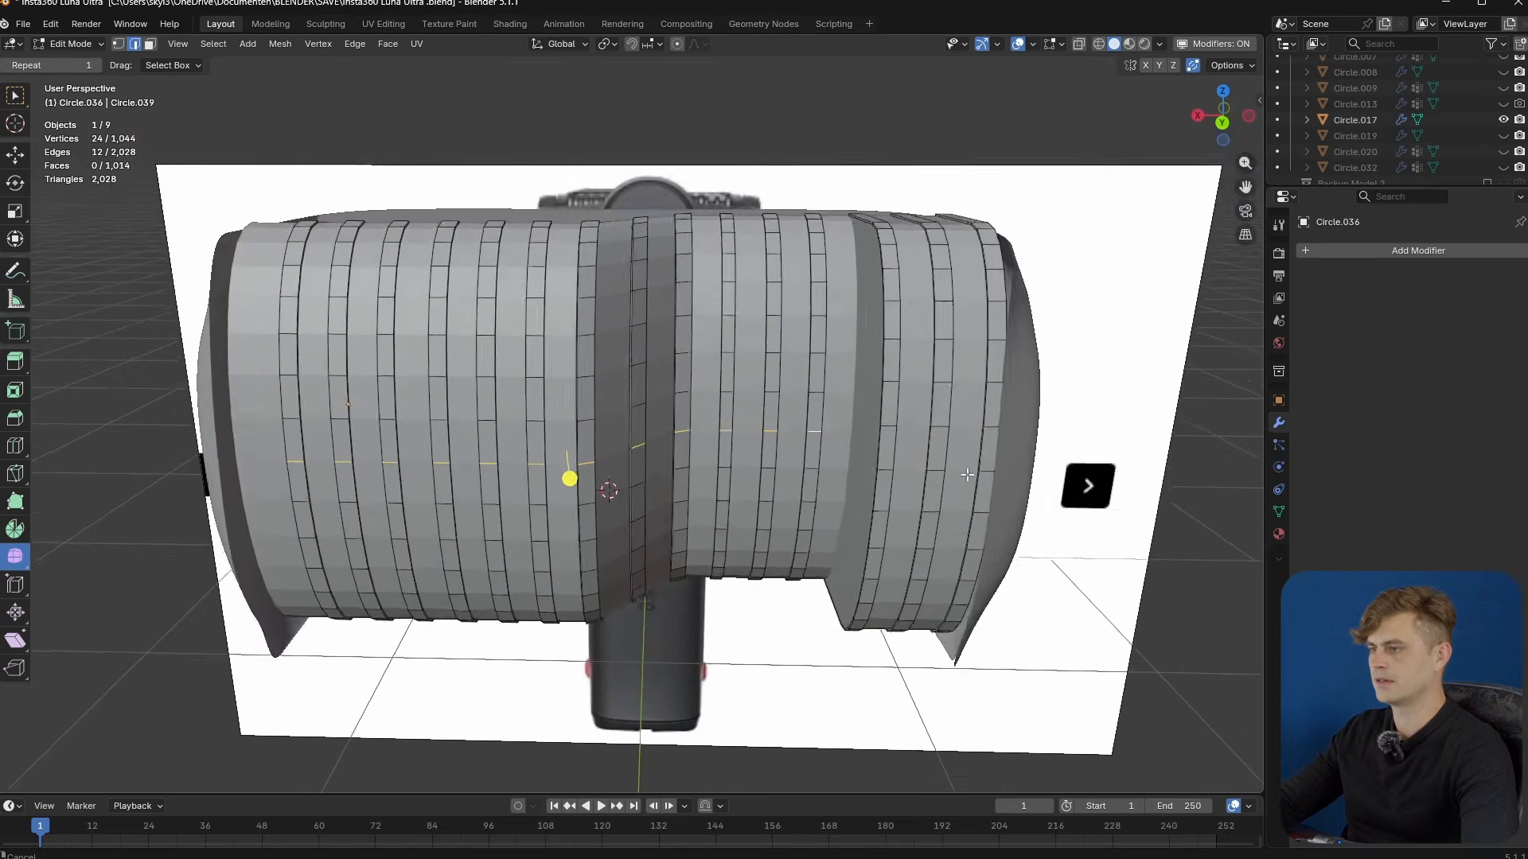
scroll(965, 479, up, 2)
shift+middle_drag(962, 479, 869, 437)
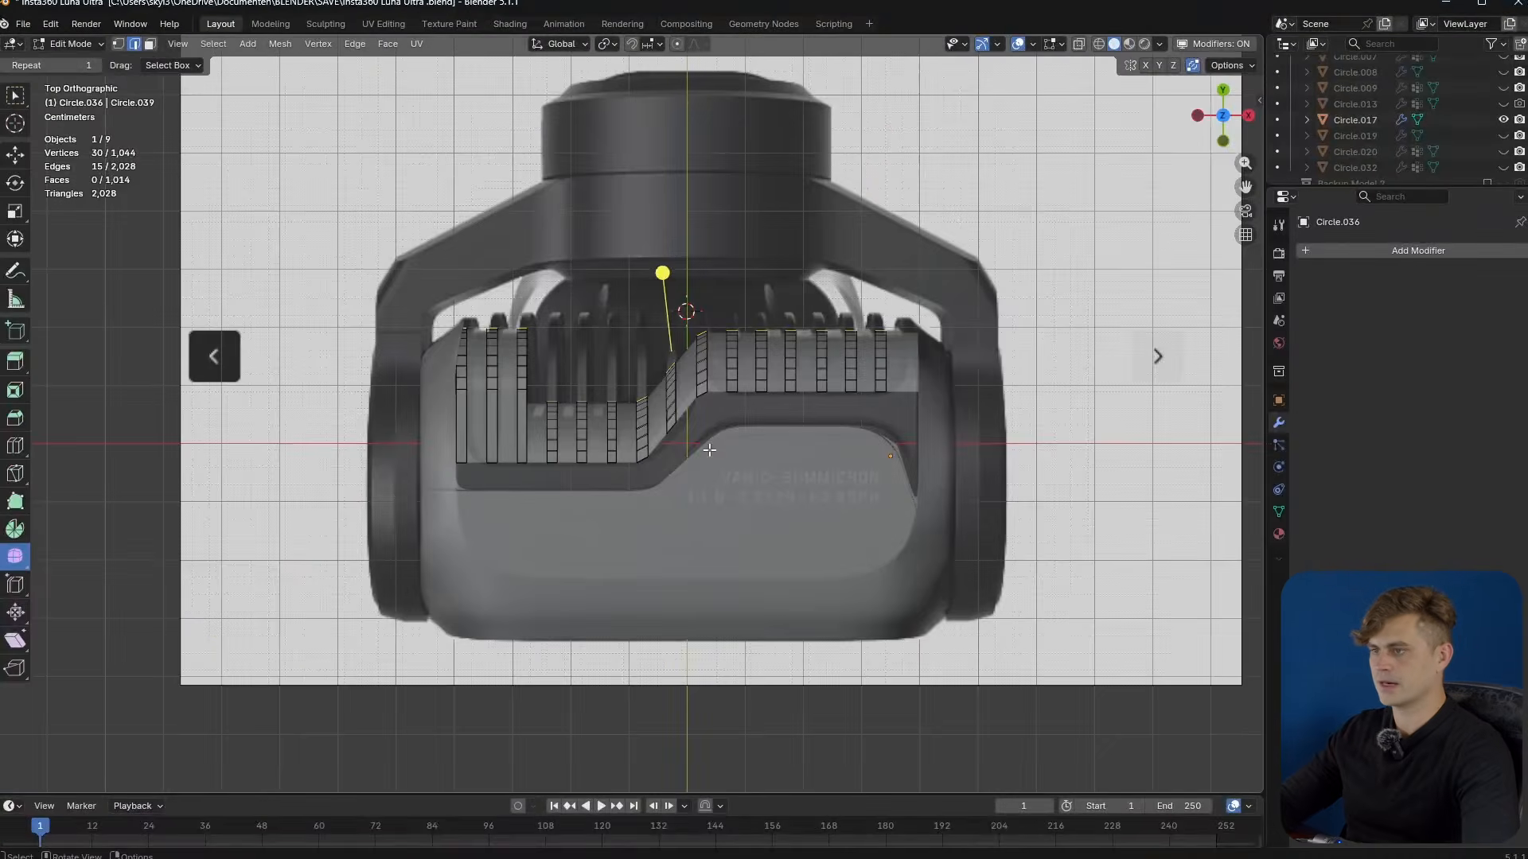
- Place the 3D cursor level with the fin tips in the top reference image and make it the transform pivot point
scroll(694, 376, up, 6)
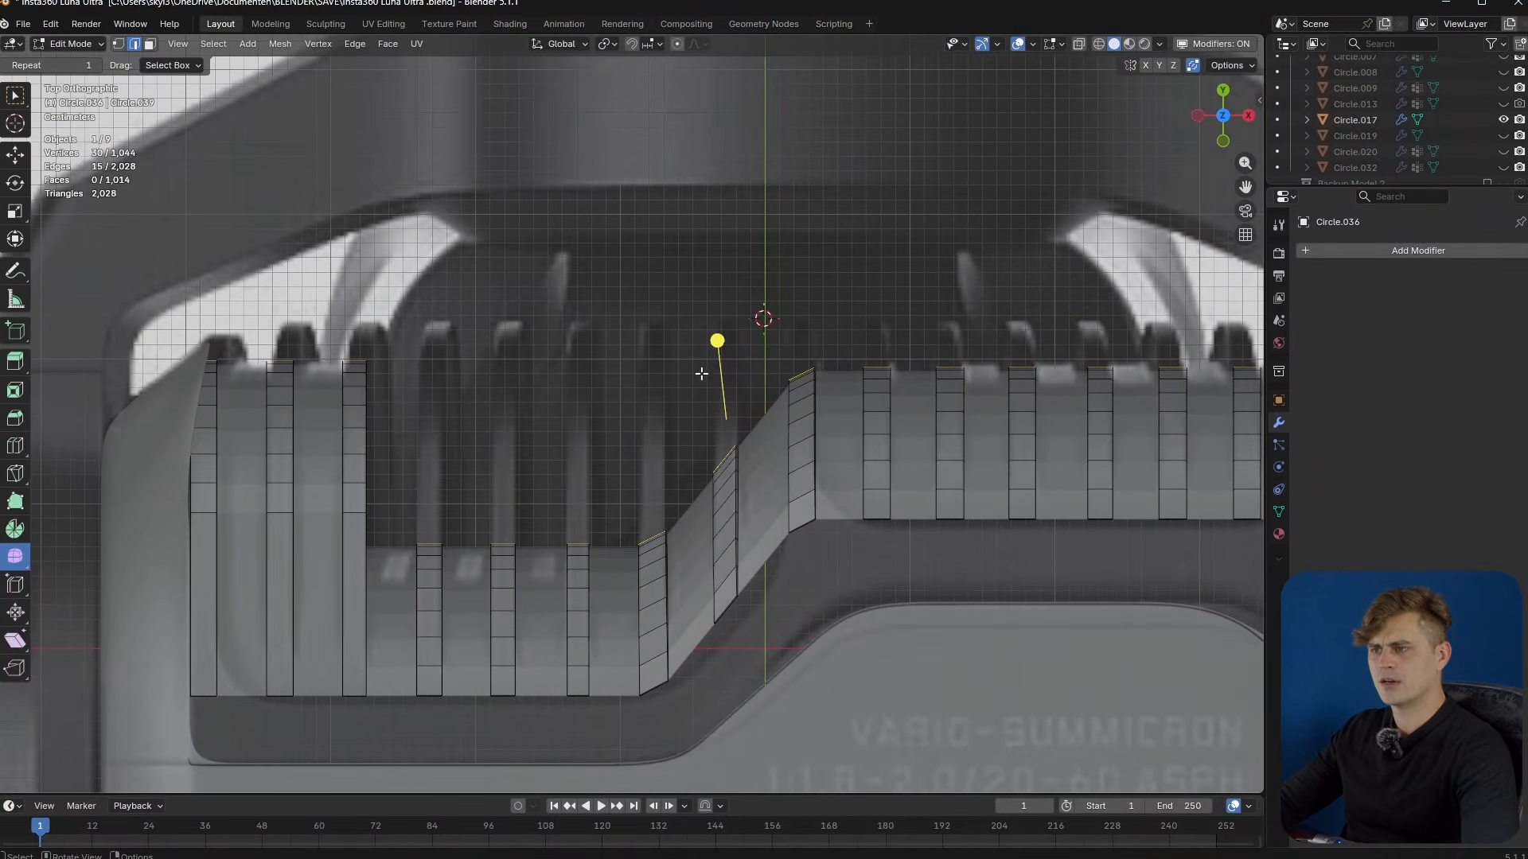
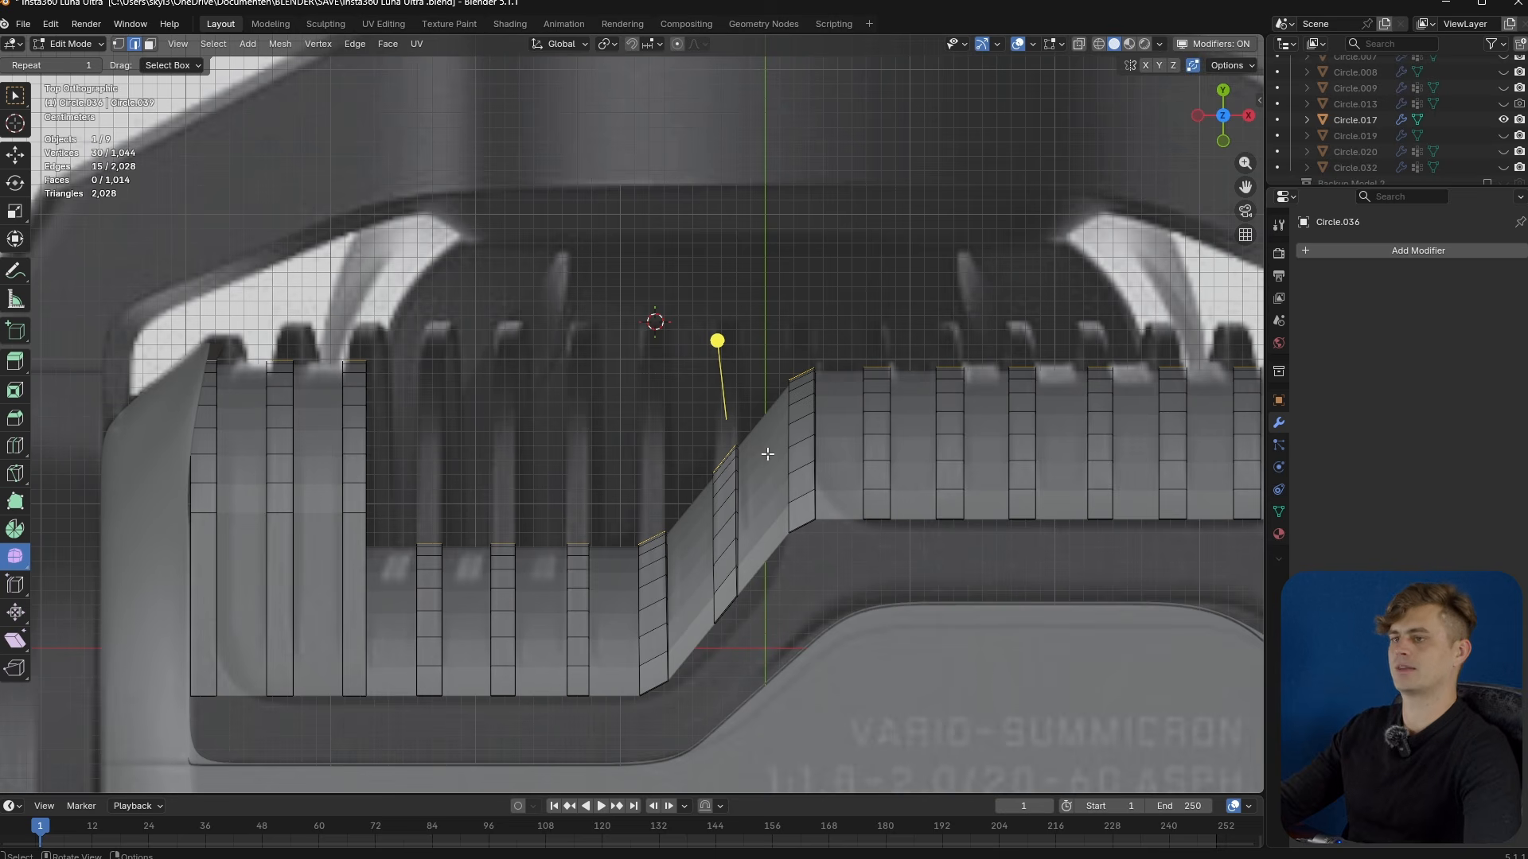
click(603, 48)
click(648, 98)
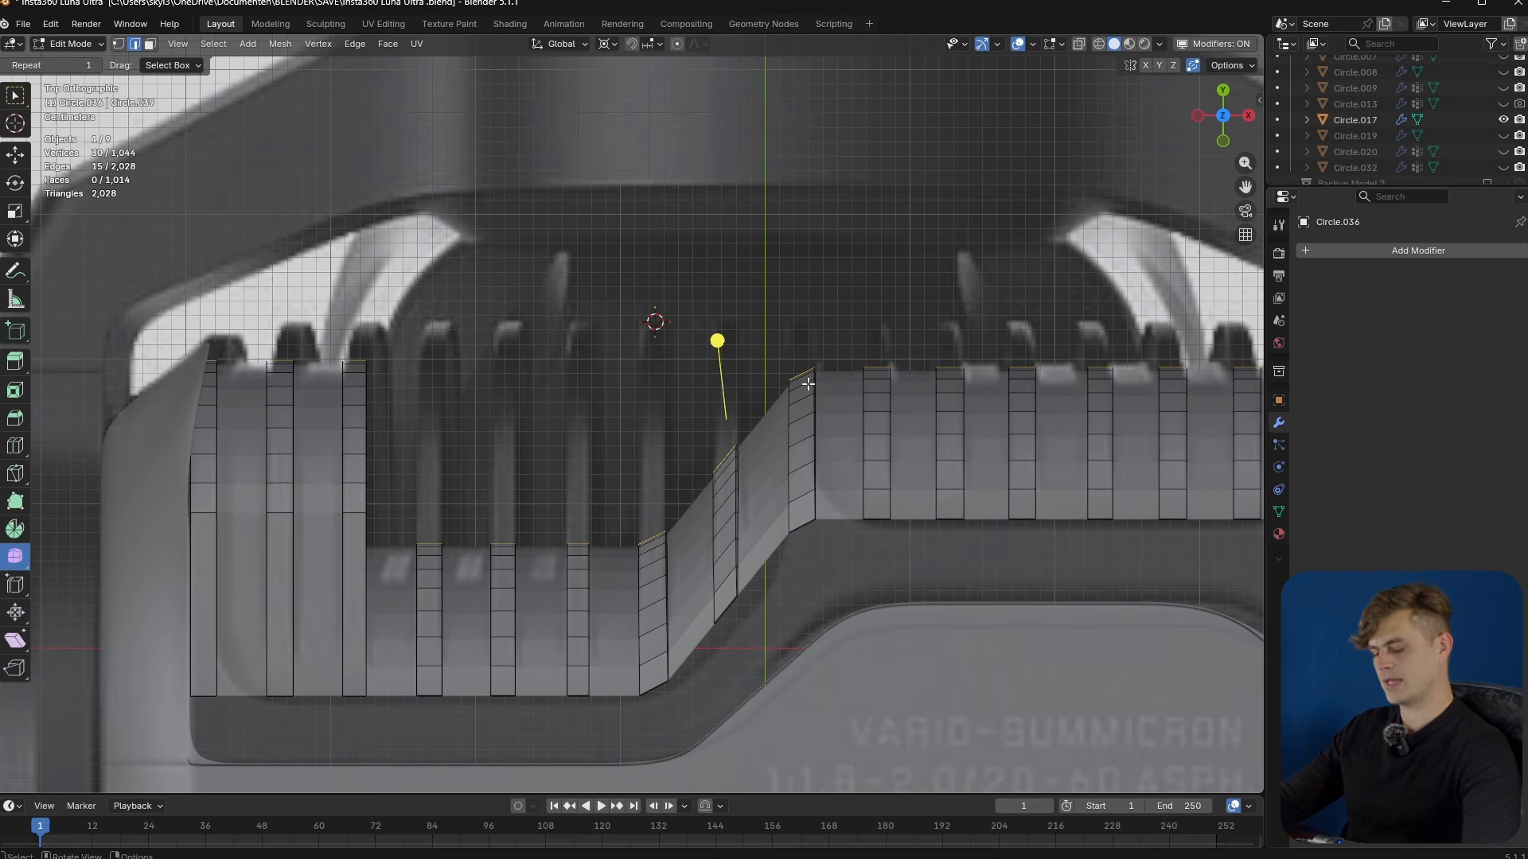
- Scale the fifteen selected fin edges to 0 along the Y axis to align them with the 3D cursor
key(s)
key(y)
key(0)
key(Return)
middle_drag(807, 384, 685, 394)
middle_drag(769, 456, 675, 499)
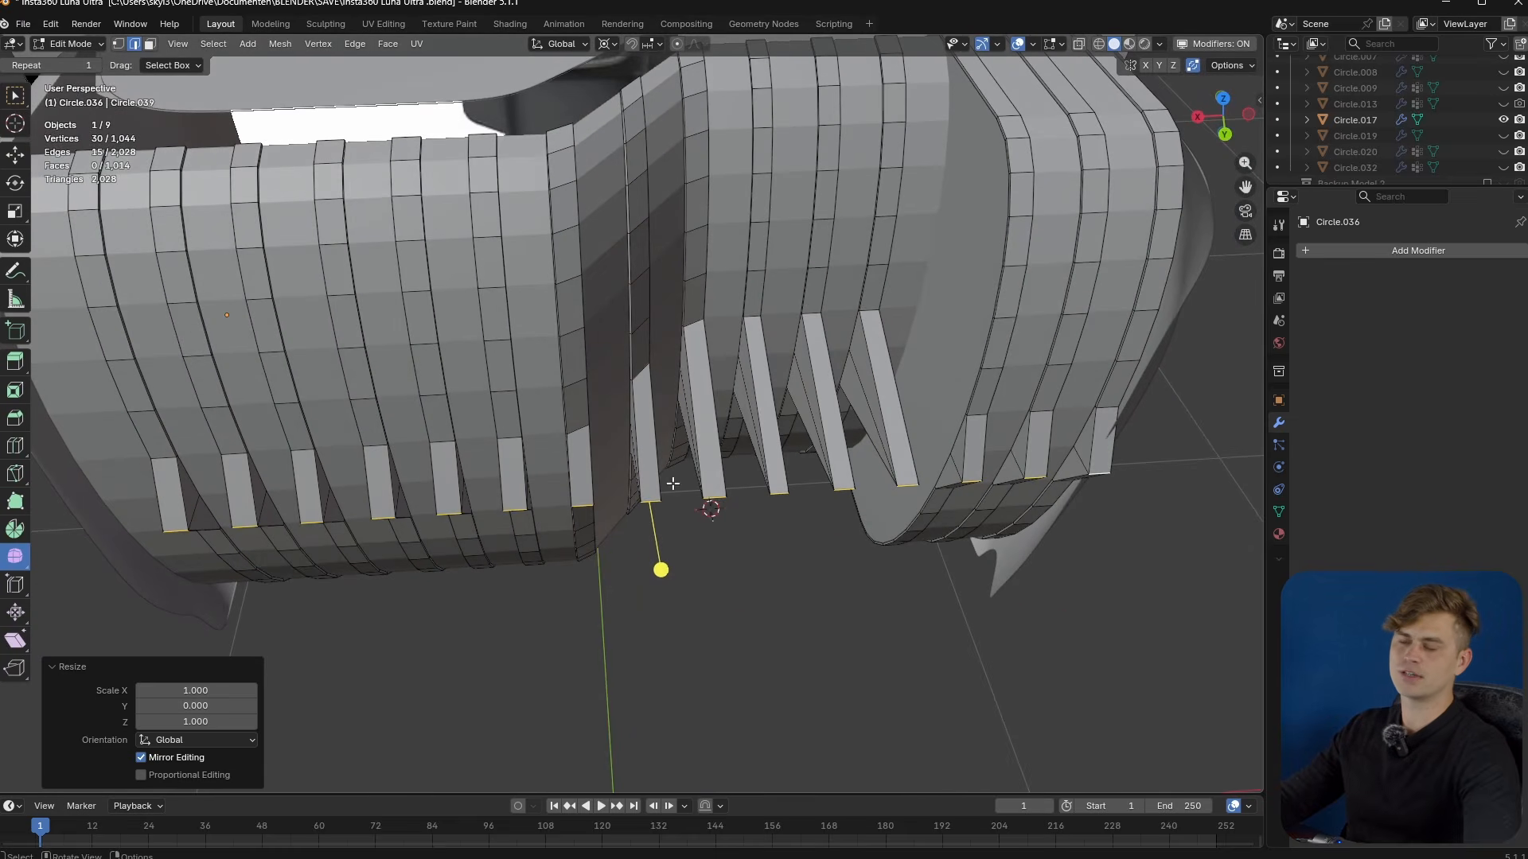
- Try to extrude the face loops of two fins along their normals by 0.168 m
middle_drag(526, 428, 607, 409)
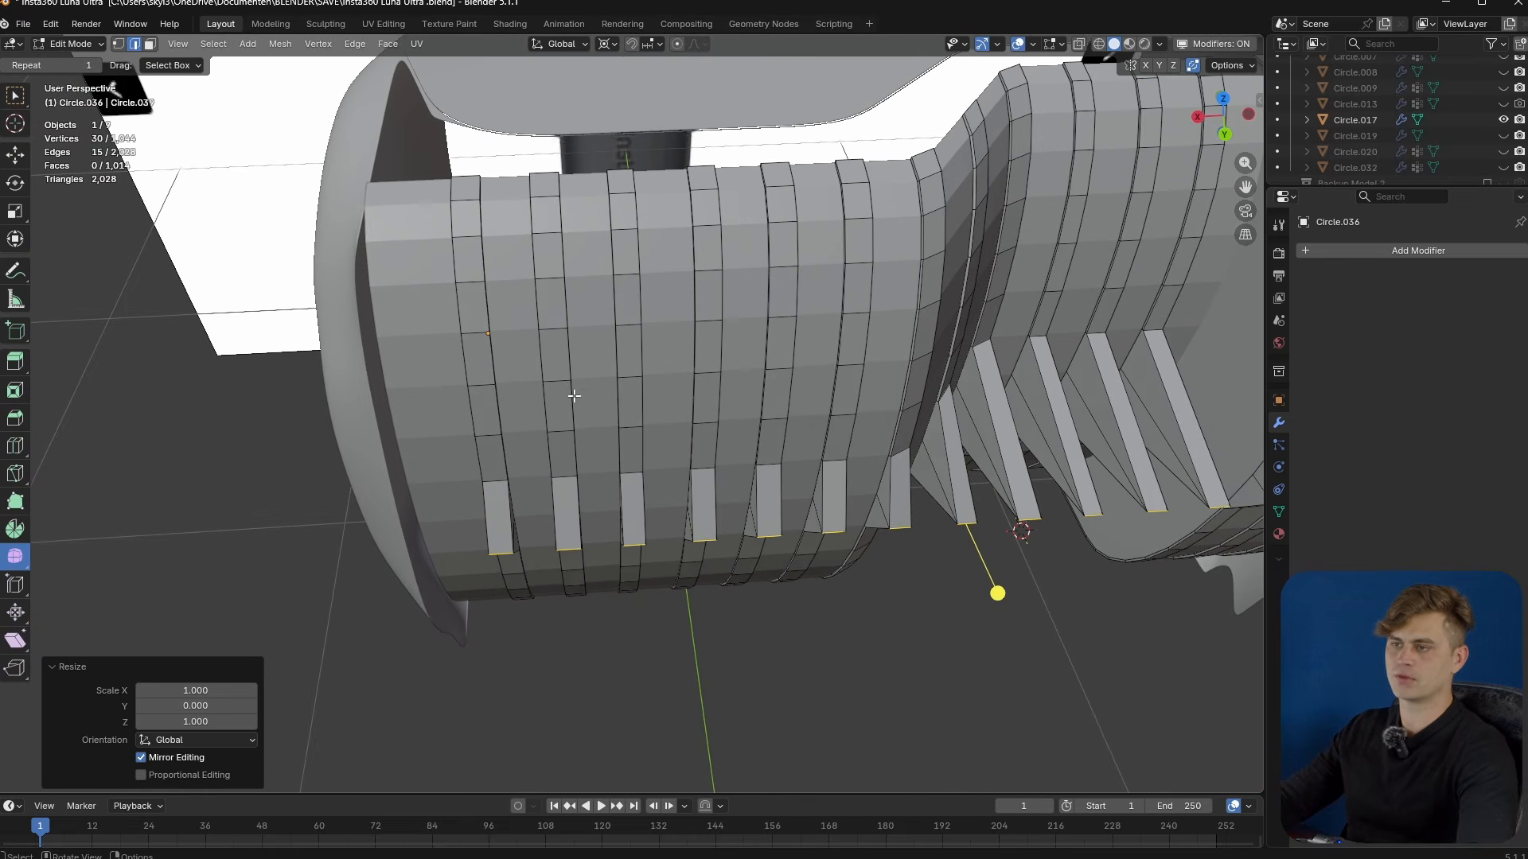
alt+click(552, 351)
middle_drag(552, 351, 974, 261)
alt+shift+click(963, 166)
middle_drag(964, 166, 983, 205)
key(alt+e)
click(985, 209)
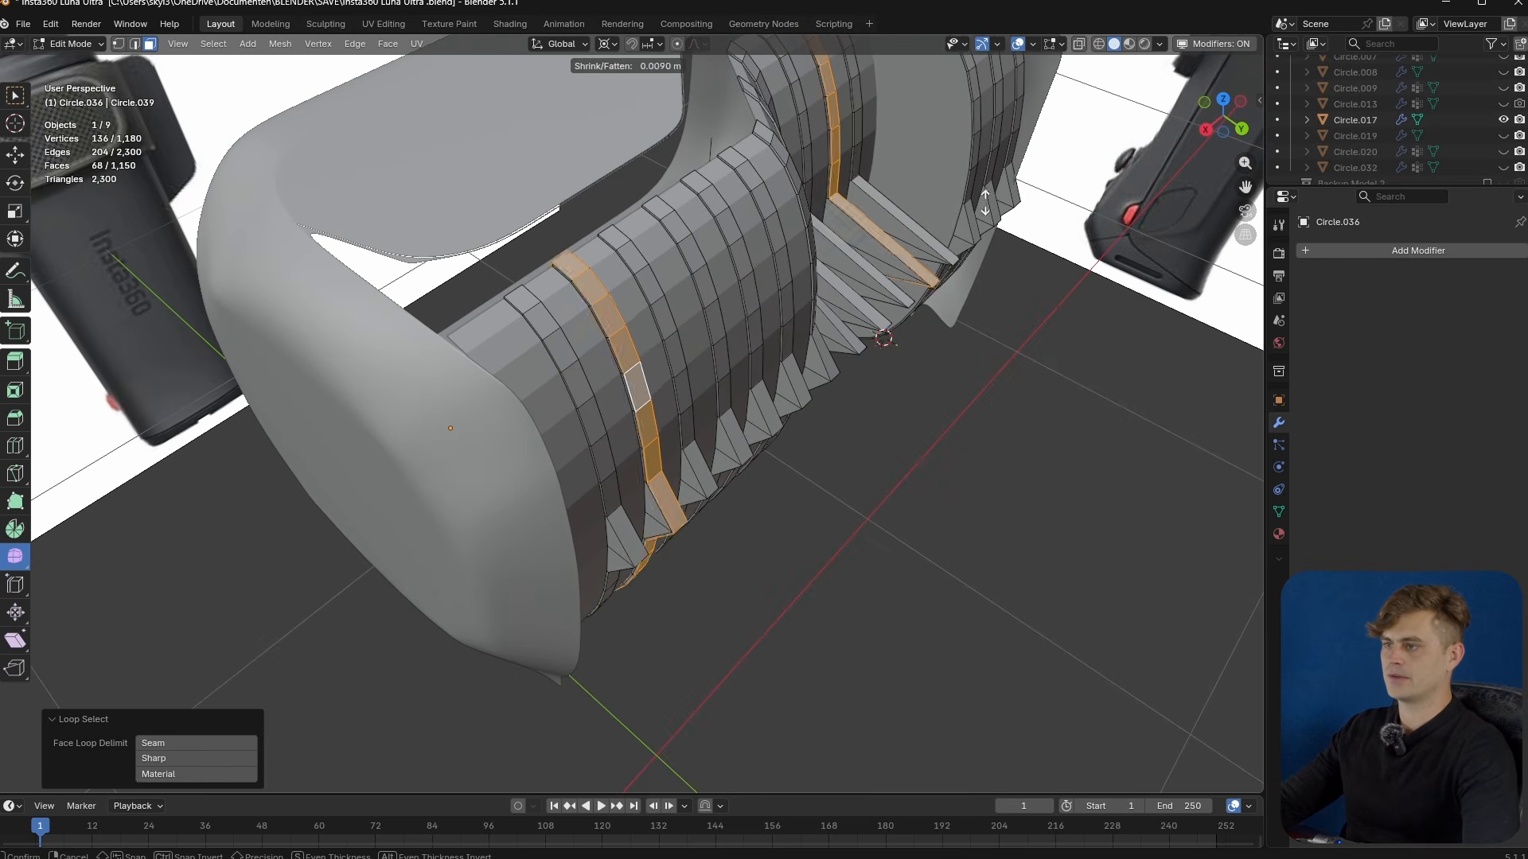
click(809, 308)
key(s)
key(z)
click(984, 453)
middle_drag(704, 448, 810, 162)
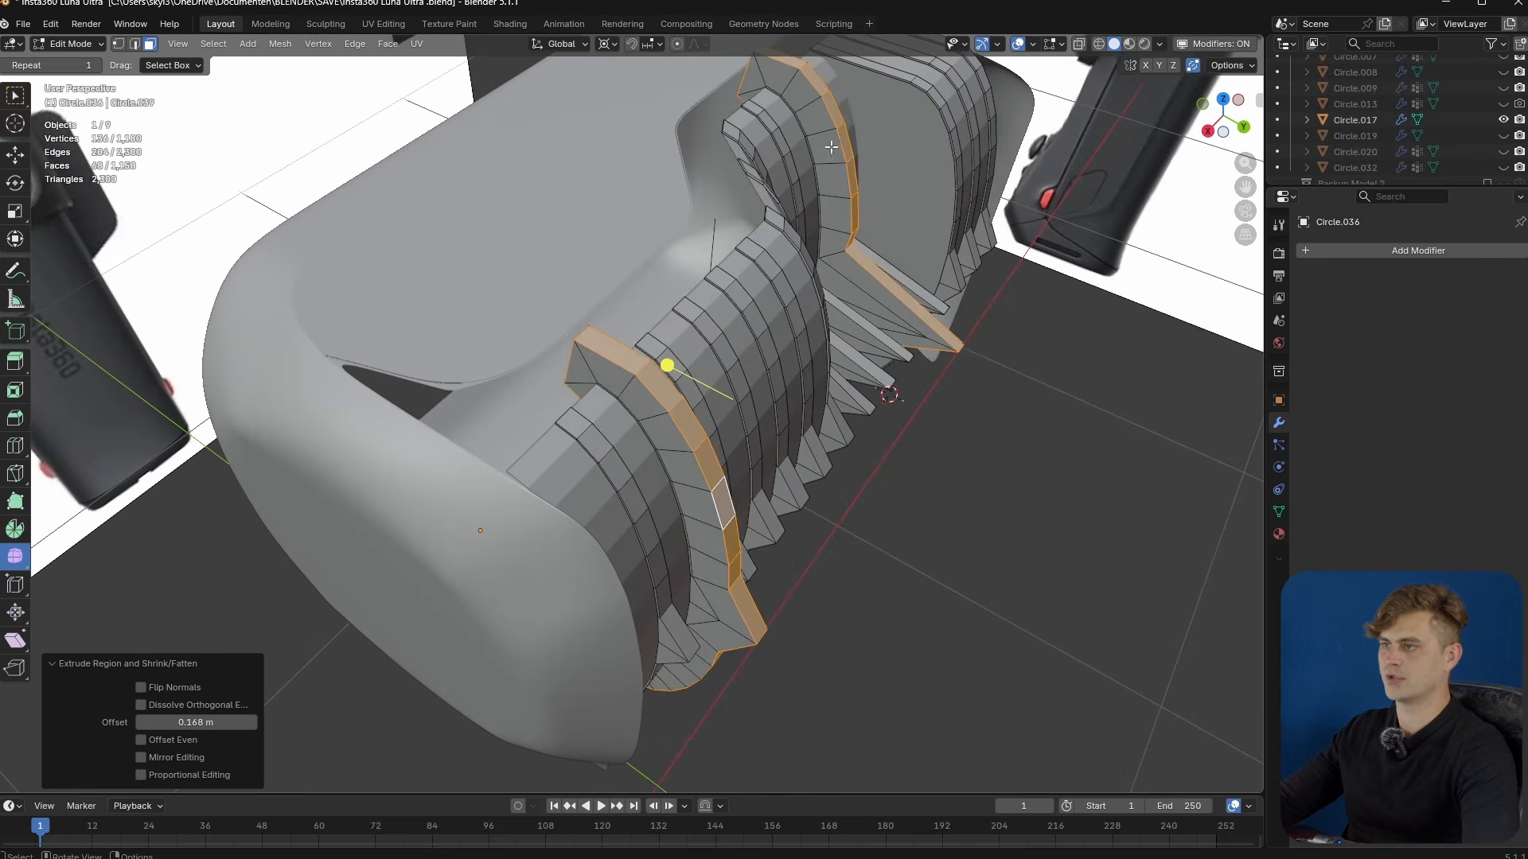
key(ctrl+z)
- Select the matching upper cross edge on each of the first three fins from the left
middle_drag(859, 269, 712, 442)
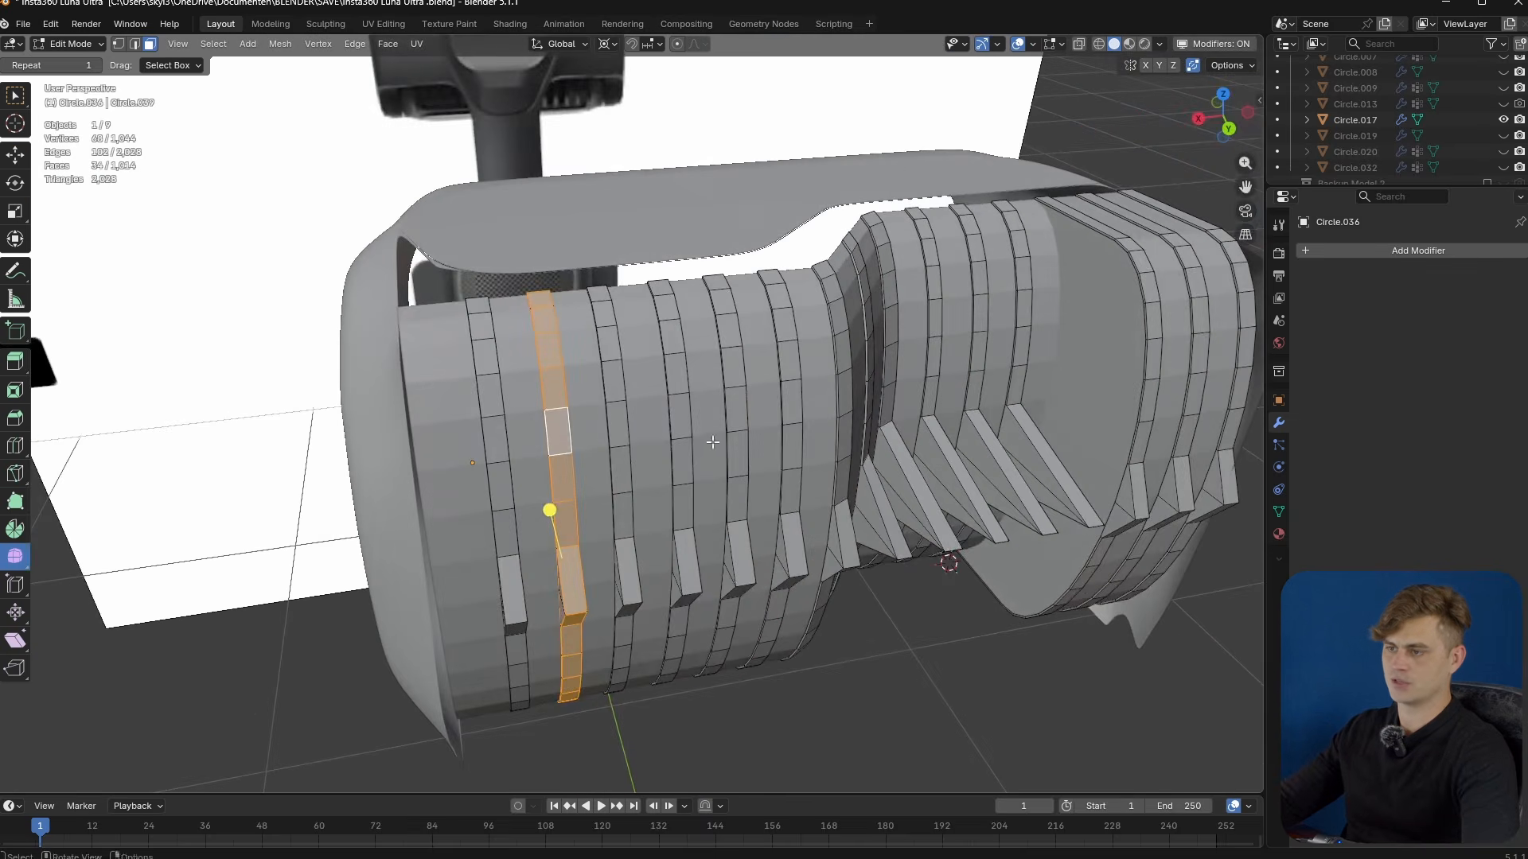
key(2)
click(549, 433)
middle_drag(521, 530, 475, 437)
scroll(477, 439, up, 2)
click(439, 374)
click(495, 460)
middle_drag(419, 324, 462, 386)
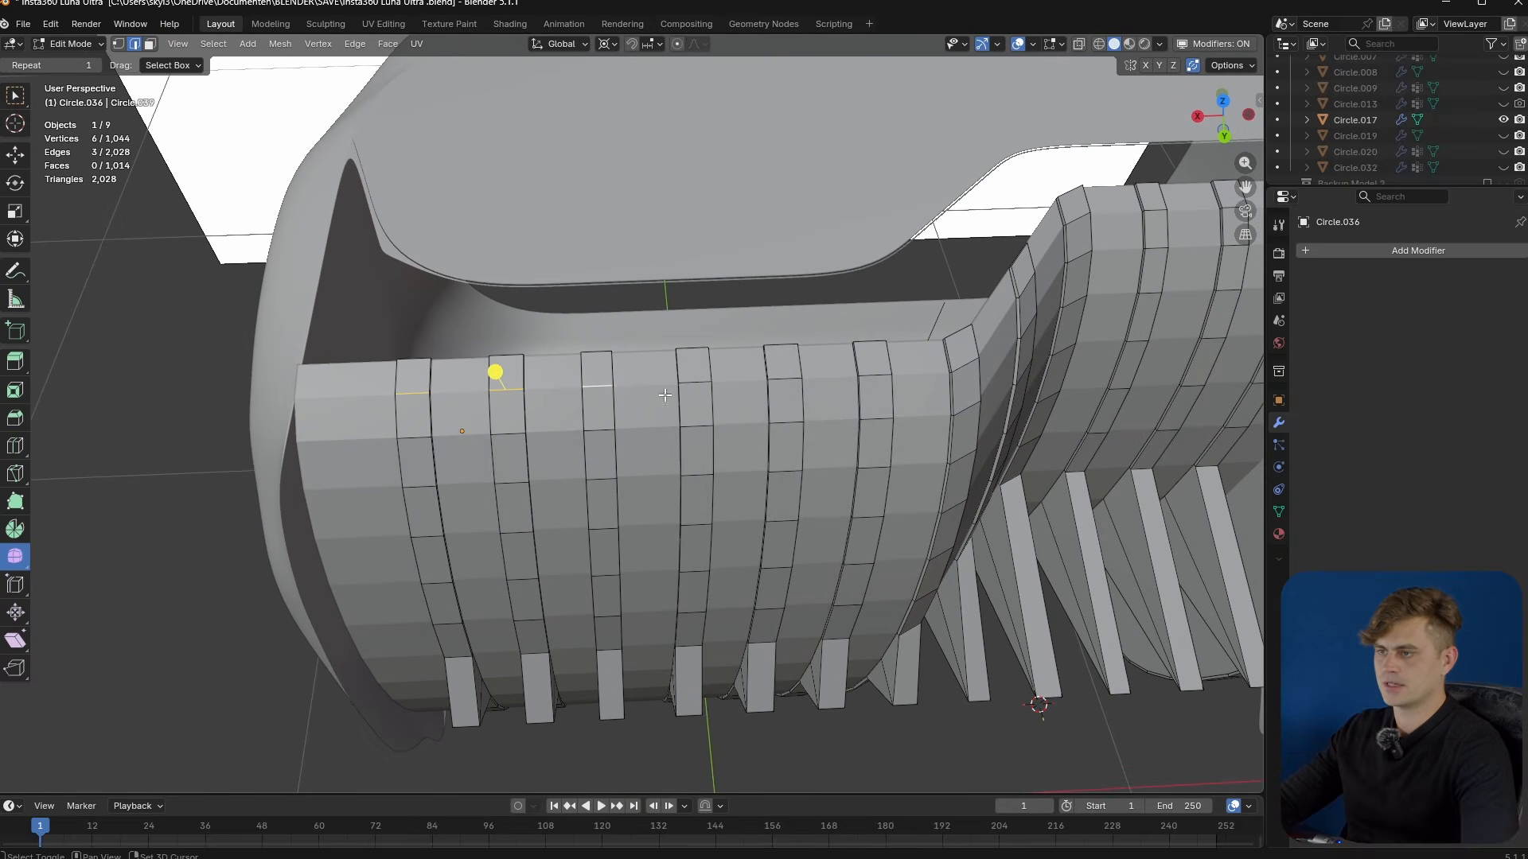
- Add the matching upper cross edge on each of the remaining twelve fins to the selection
shift+click(865, 378)
shift+middle_drag(865, 378, 711, 409)
middle_drag(789, 341, 746, 347)
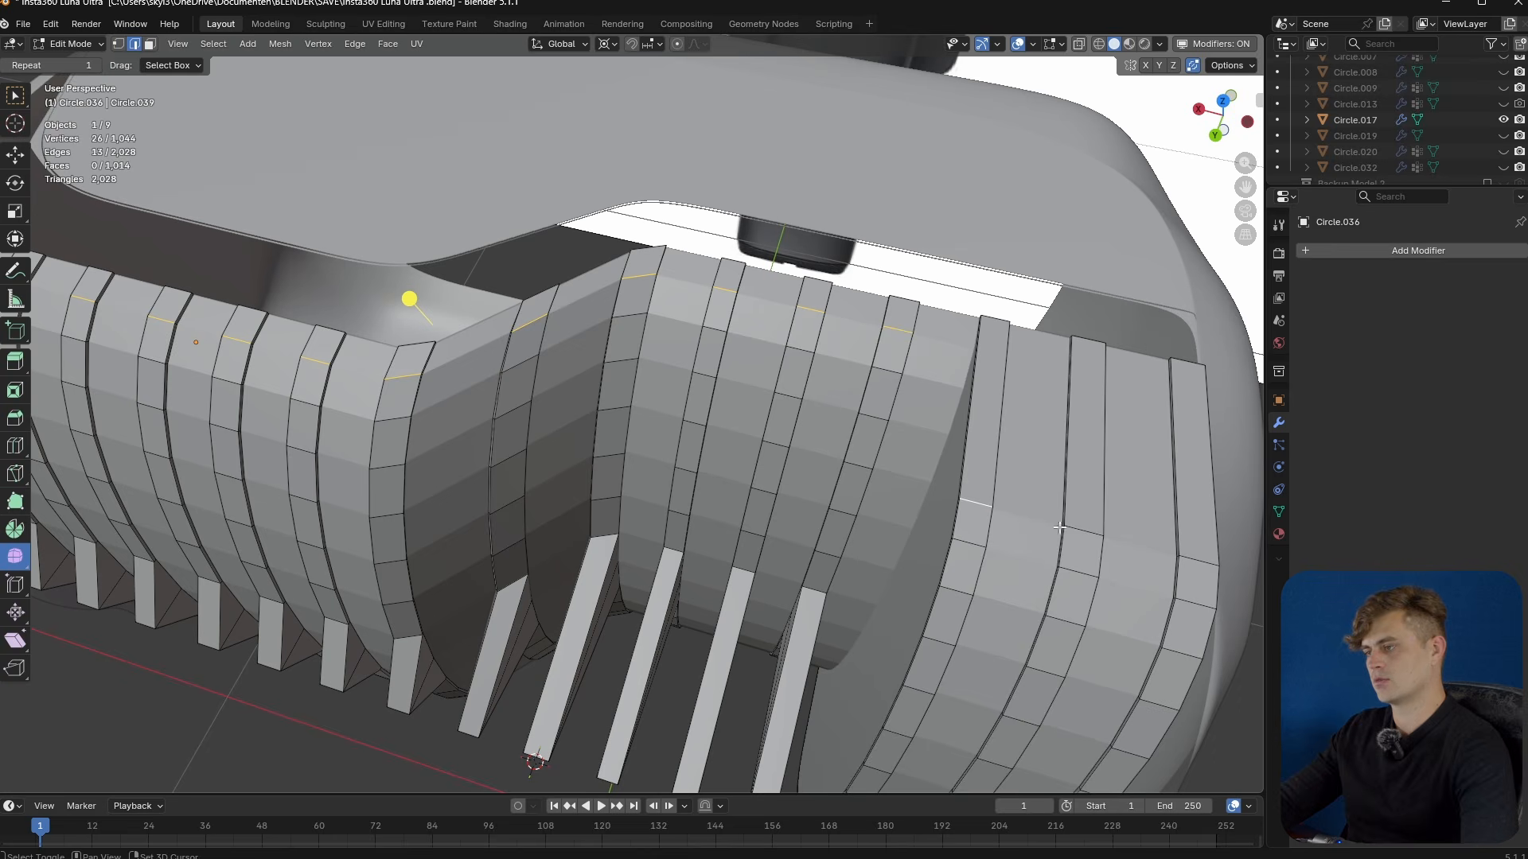
shift+click(1195, 560)
middle_drag(1195, 560, 996, 448)
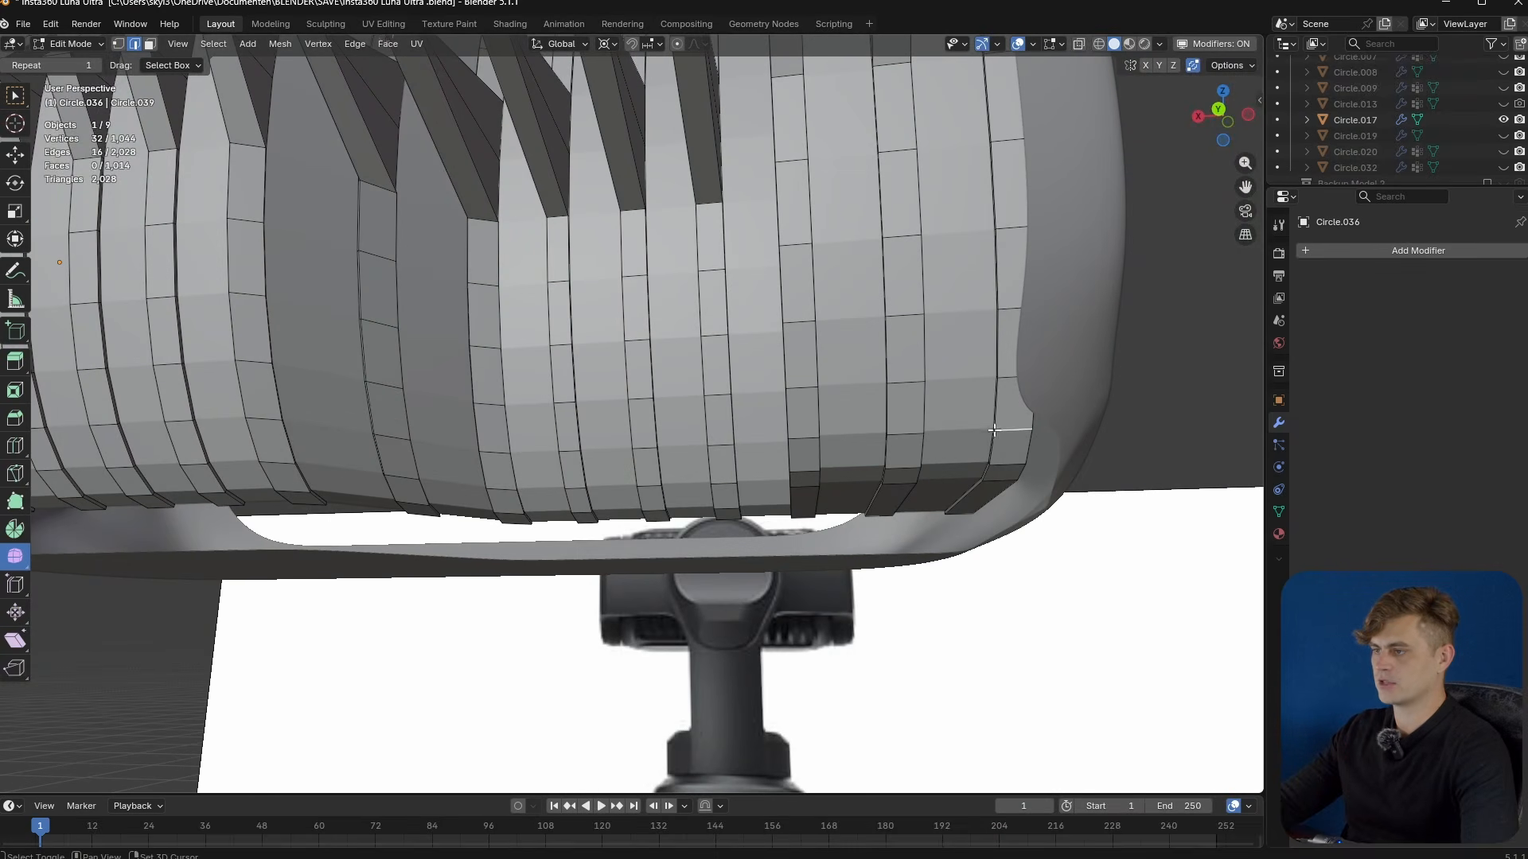
- Add the matching underside cross edge of each fin to the selection
middle_drag(810, 485, 834, 451)
key(ctrl+z)
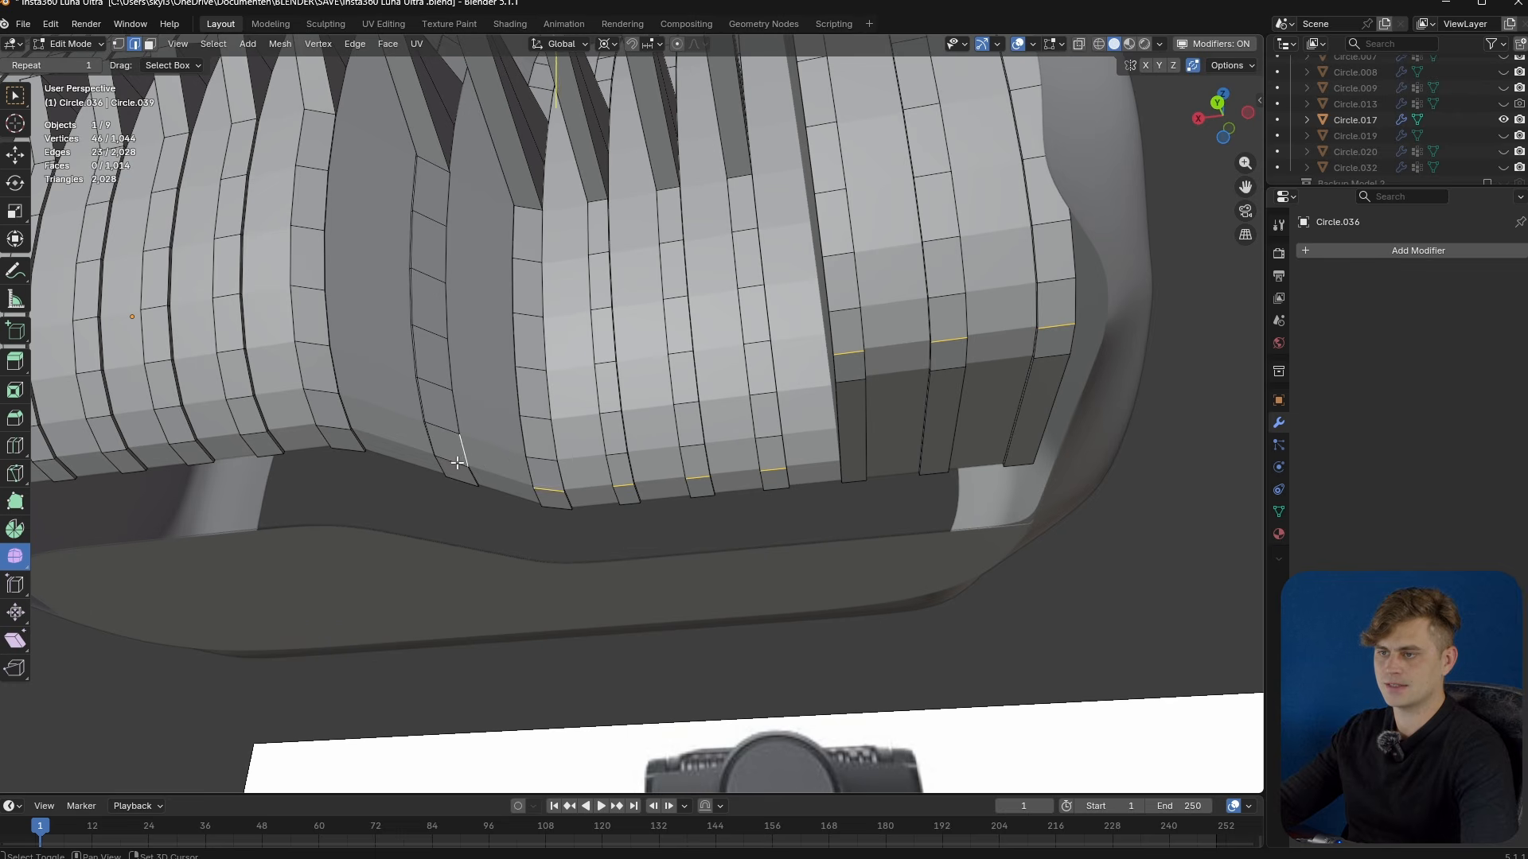
shift+middle_drag(445, 456, 632, 463)
shift+click(633, 463)
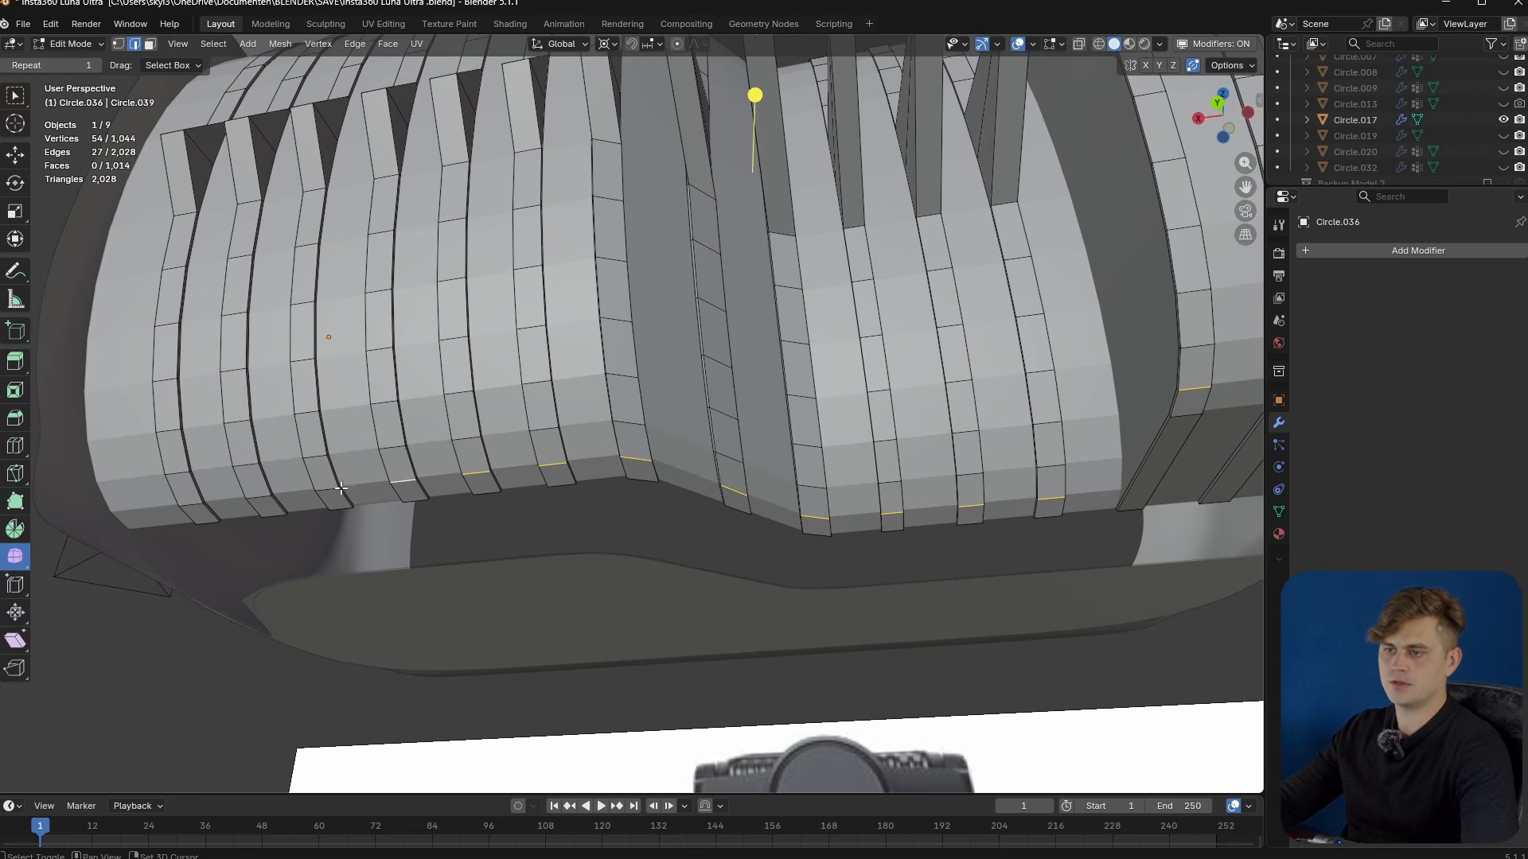
- Add the outermost tip edge of each of the fifteen fins to the selection
middle_drag(709, 138, 800, 280)
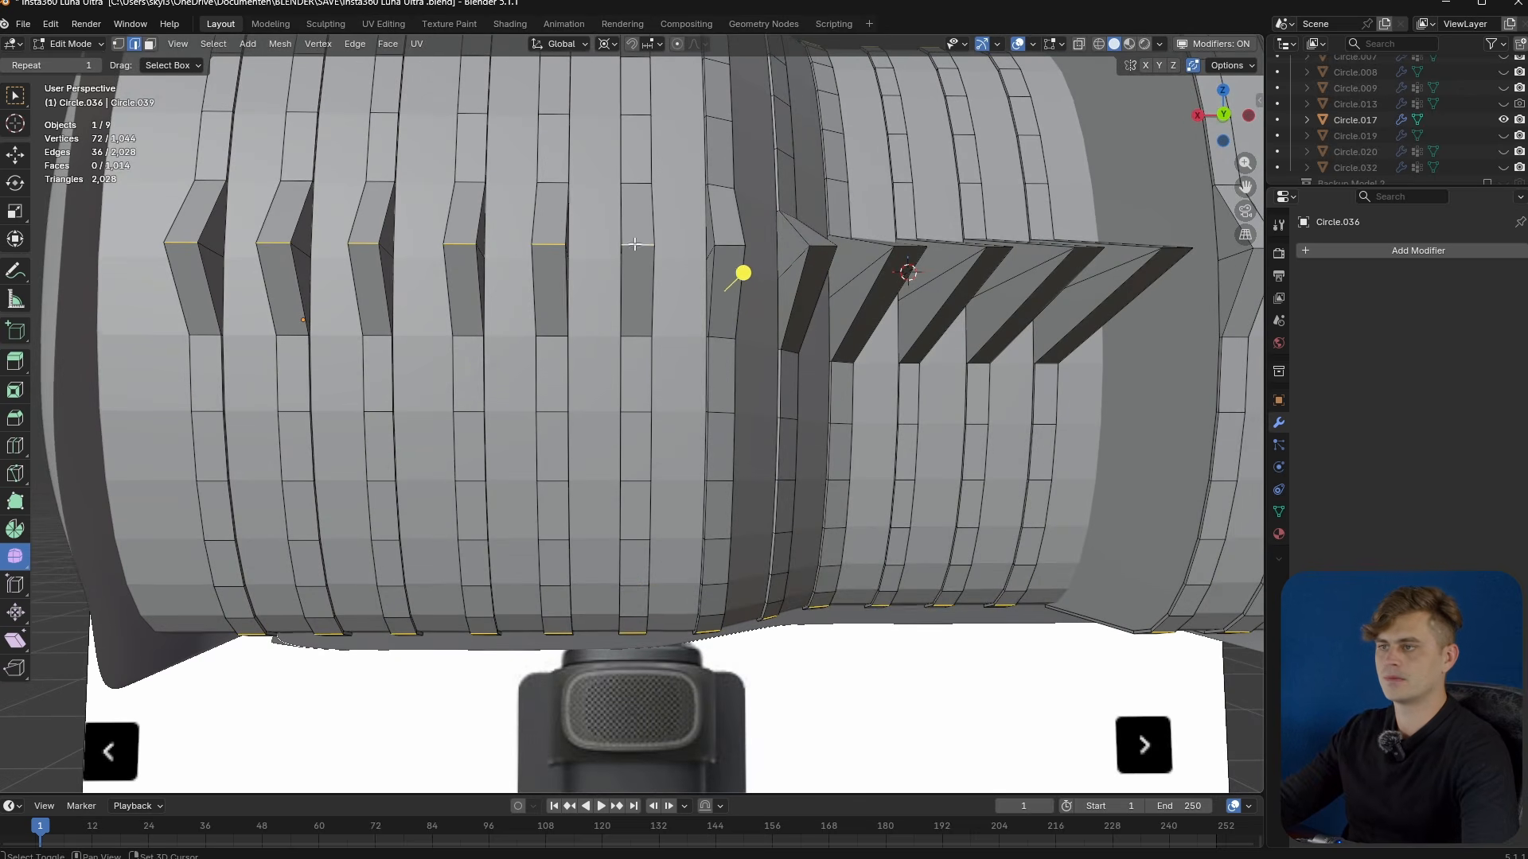
shift+click(909, 248)
shift+middle_drag(910, 251, 731, 309)
shift+click(998, 302)
shift+middle_drag(999, 306, 957, 313)
shift+click(987, 350)
right_click(921, 342)
mouse_move(921, 342)
shift+middle_drag(1122, 317, 645, 358)
click(992, 365)
- Try to curve the fin loops with LoopTools Curve after adjusting the selected edges on the three end fins
middle_drag(928, 134, 879, 358)
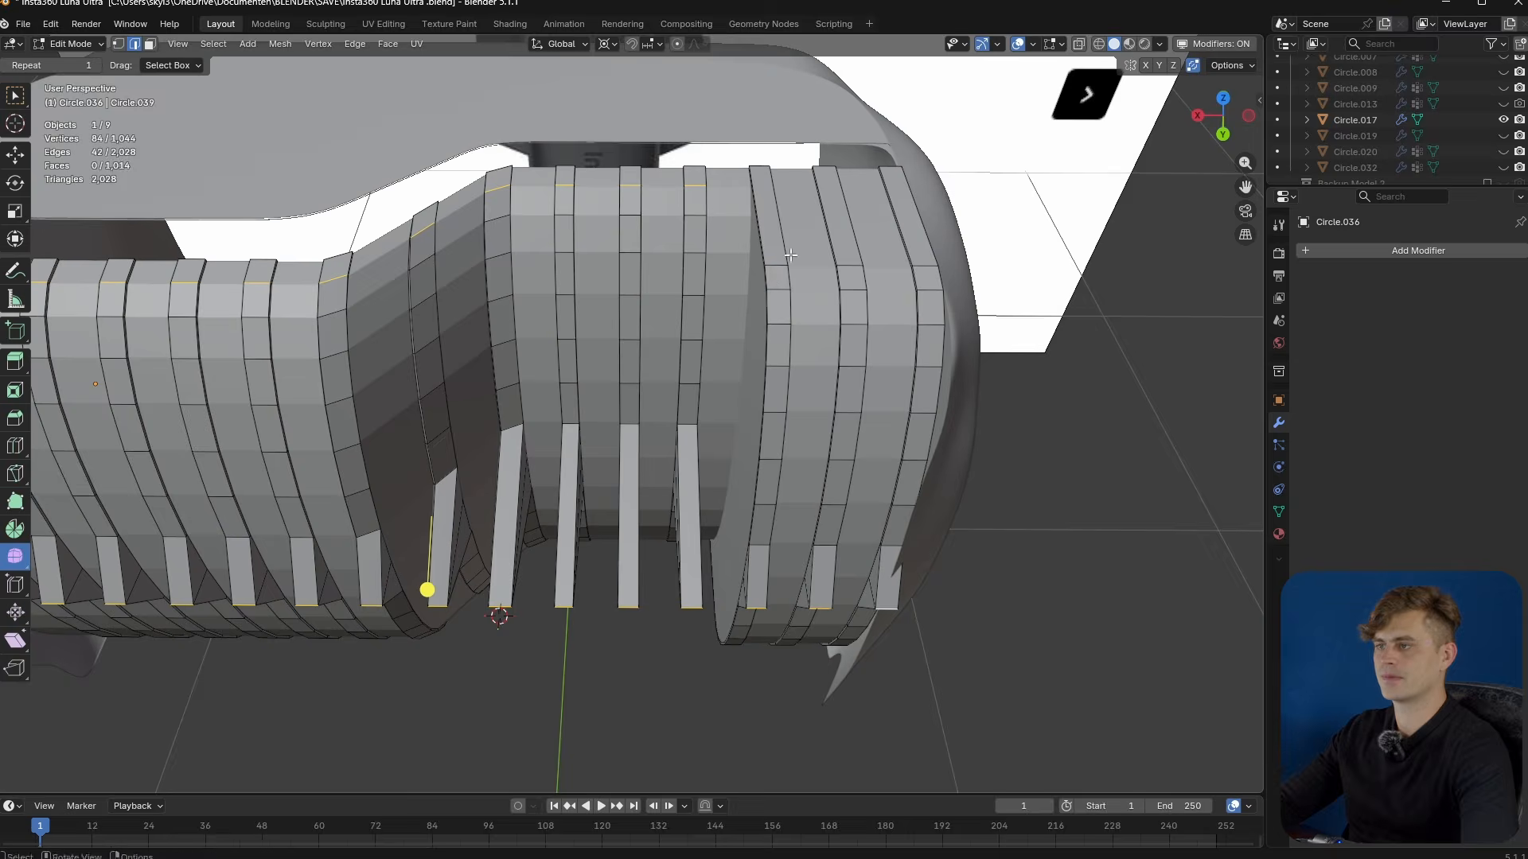
middle_drag(789, 259, 790, 238)
scroll(820, 258, down, 1)
shift+click(845, 268)
right_click(743, 266)
mouse_move(745, 265)
click(807, 297)
mouse_move(788, 317)
middle_down()
mouse_move(861, 315)
mouse_move(812, 303)
middle_up()
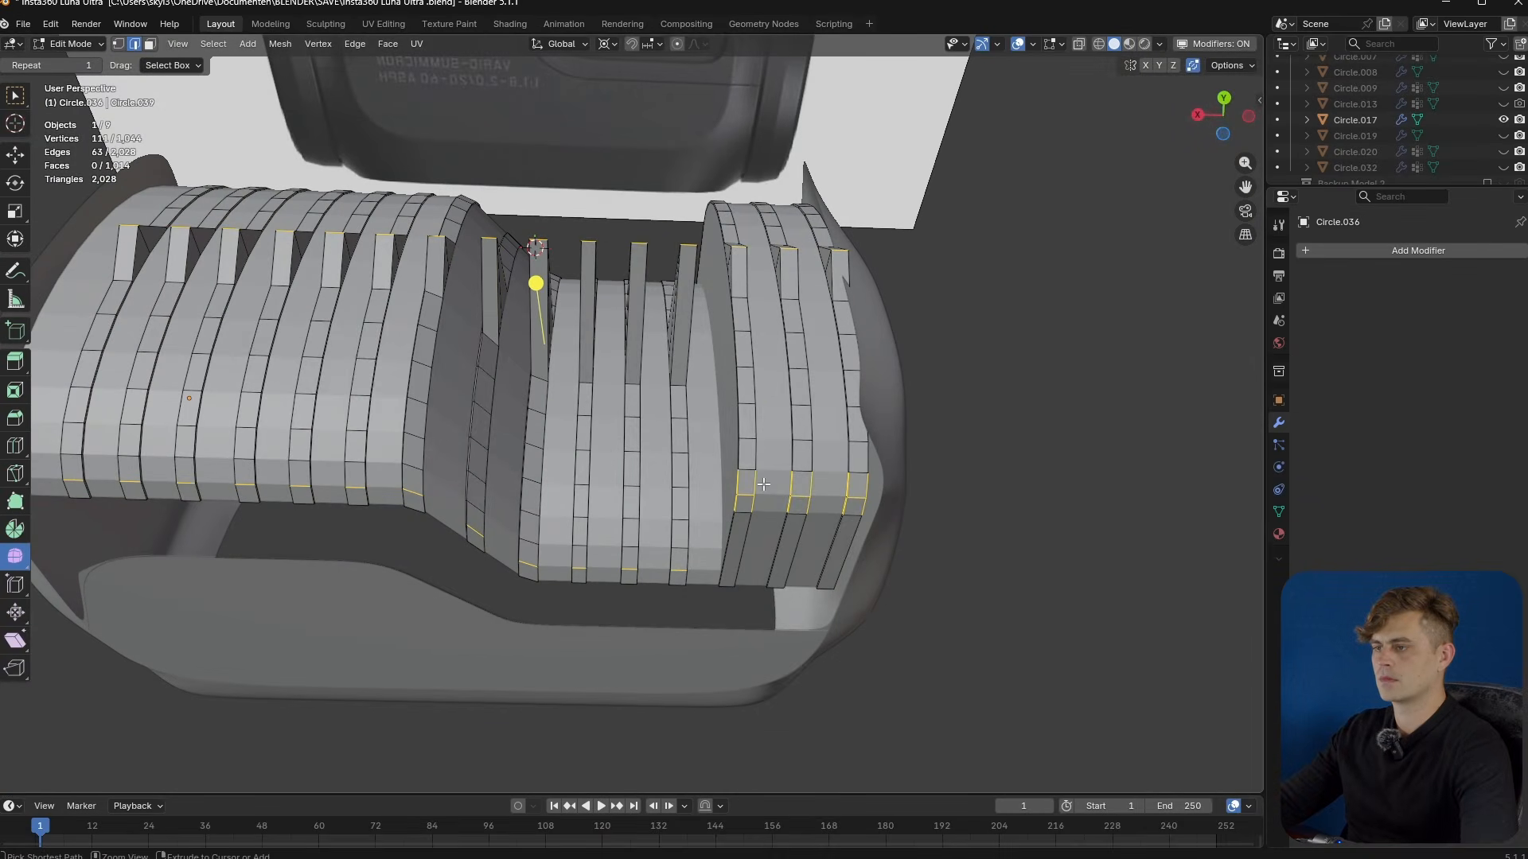
key(ctrl+z)
- Complete the underside edge selection on the three end fins and apply LoopTools Curve to round all fin profiles
scroll(840, 524, up, 1)
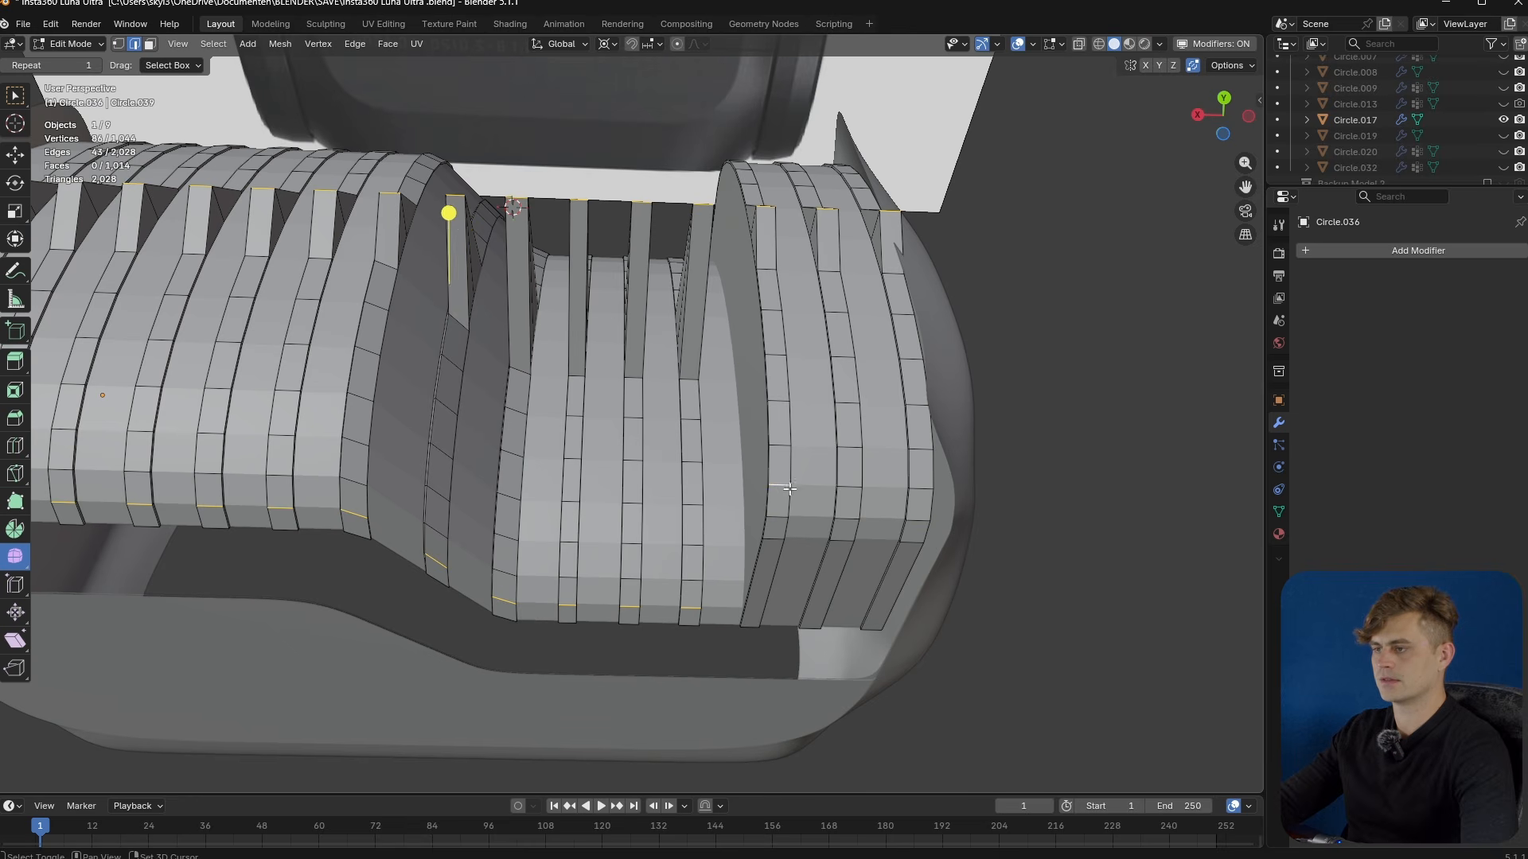
right_click(919, 489)
mouse_move(885, 340)
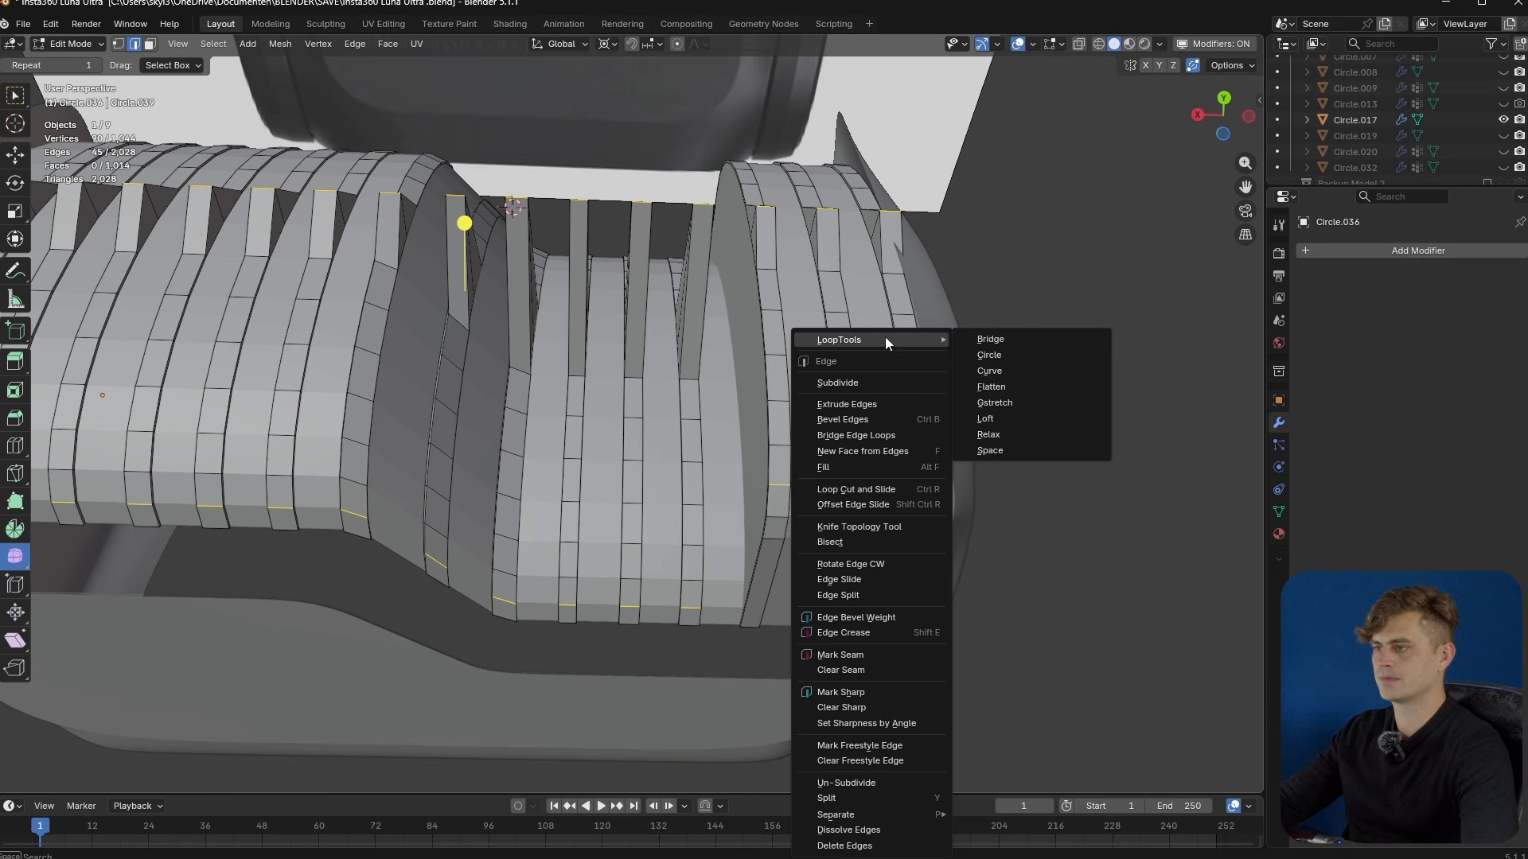
click(1011, 374)
middle_drag(1011, 375, 645, 503)
key(Tab)
- Check the curved fins' position and tip height against the top reference image
click(759, 605)
middle_drag(760, 604, 899, 617)
key(KP_7)
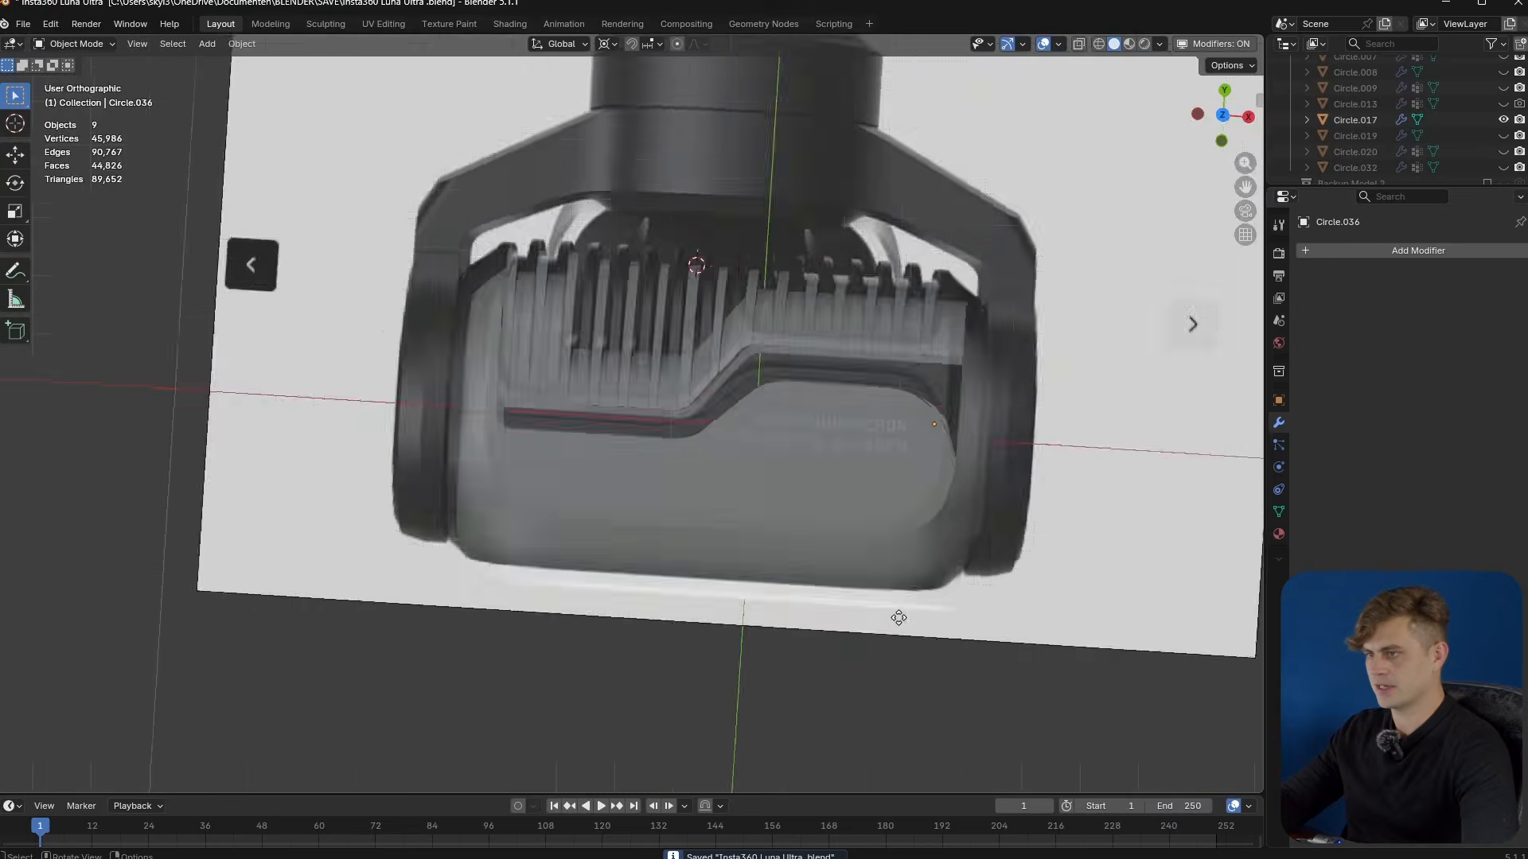
scroll(693, 321, up, 6)
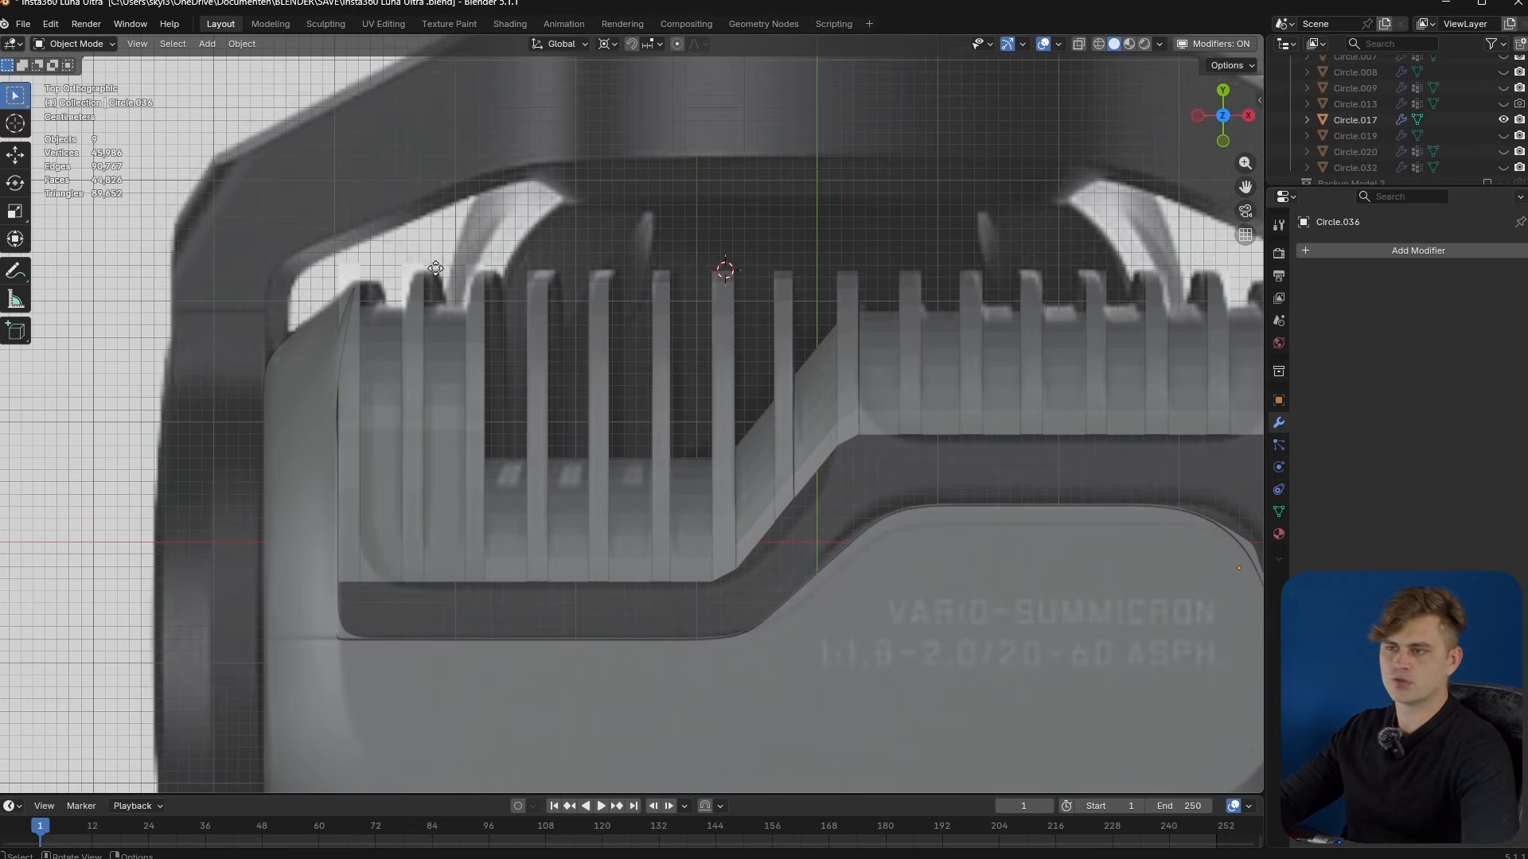
shift+middle_drag(1121, 266, 875, 306)
key(Tab)
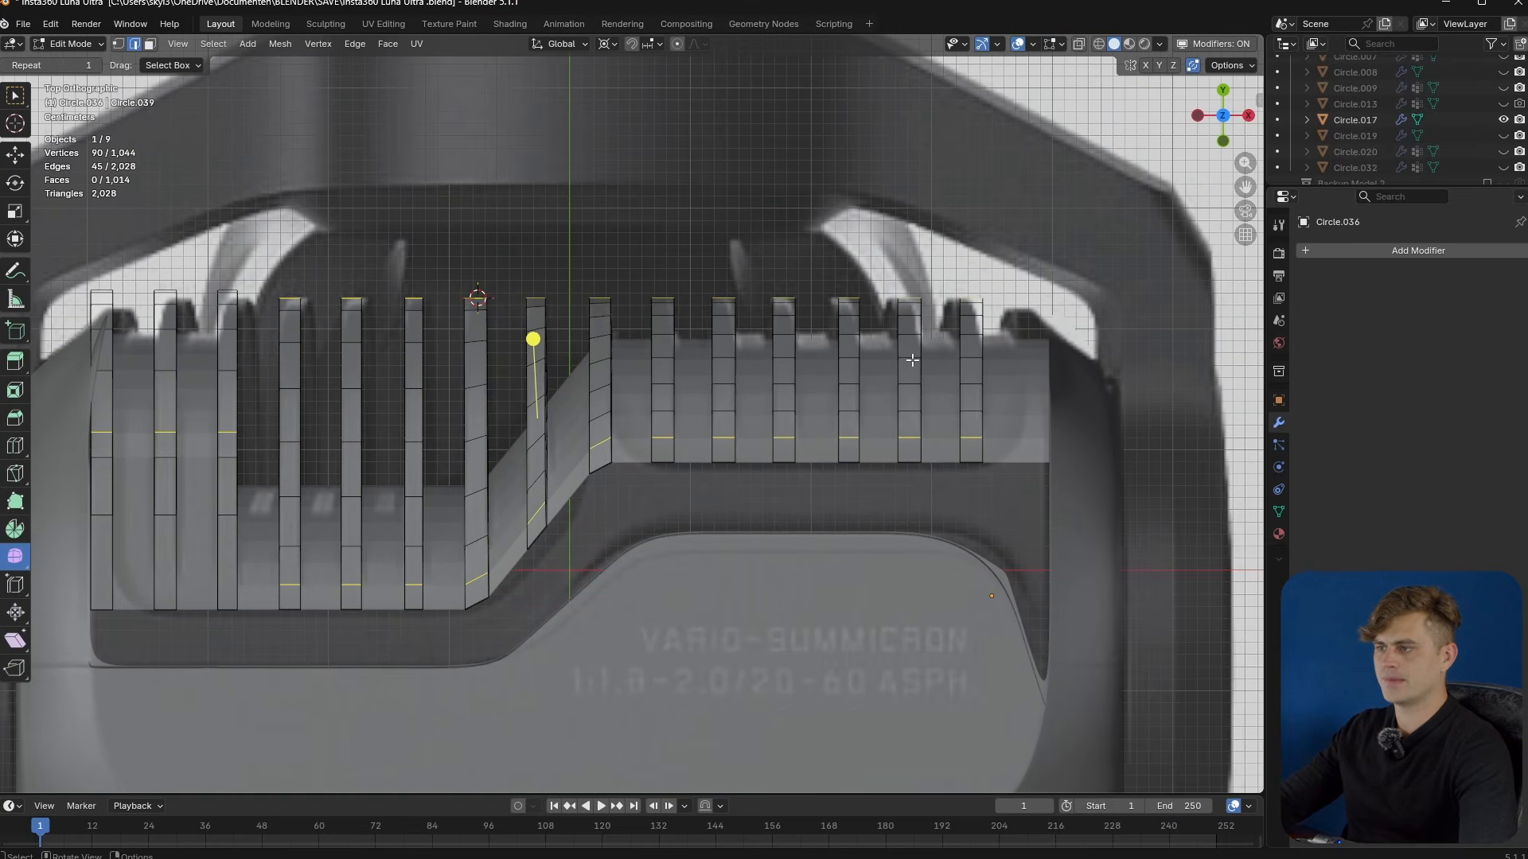
key(Tab)
middle_drag(871, 409, 1056, 444)
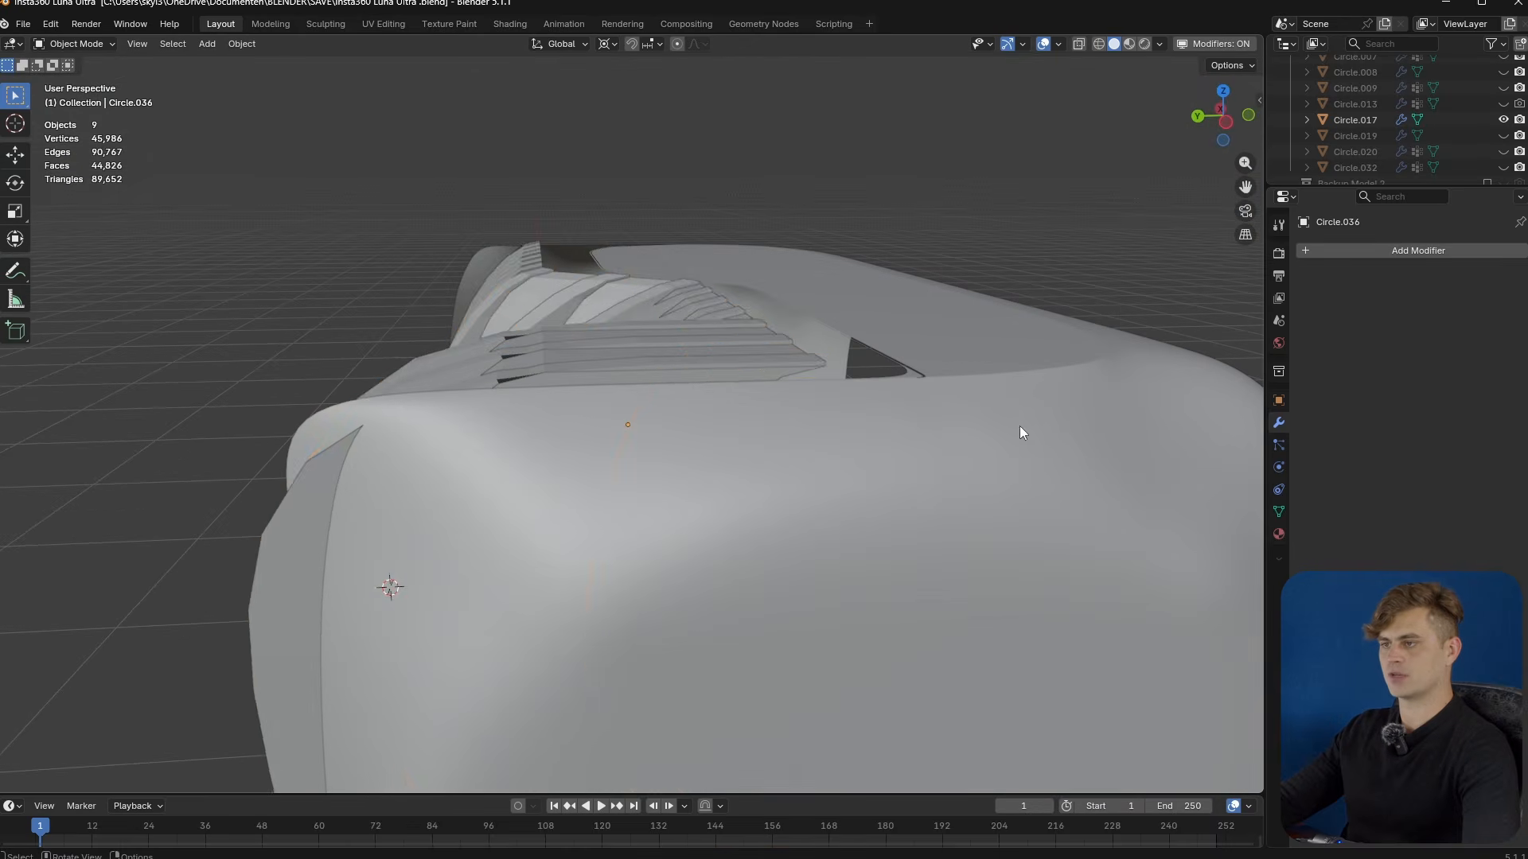
- Scale the fins and their base strips together to 0.953 about the 3D cursor and join them into one object
middle_drag(757, 355, 850, 418)
shift+click(788, 379)
middle_drag(656, 381, 552, 294)
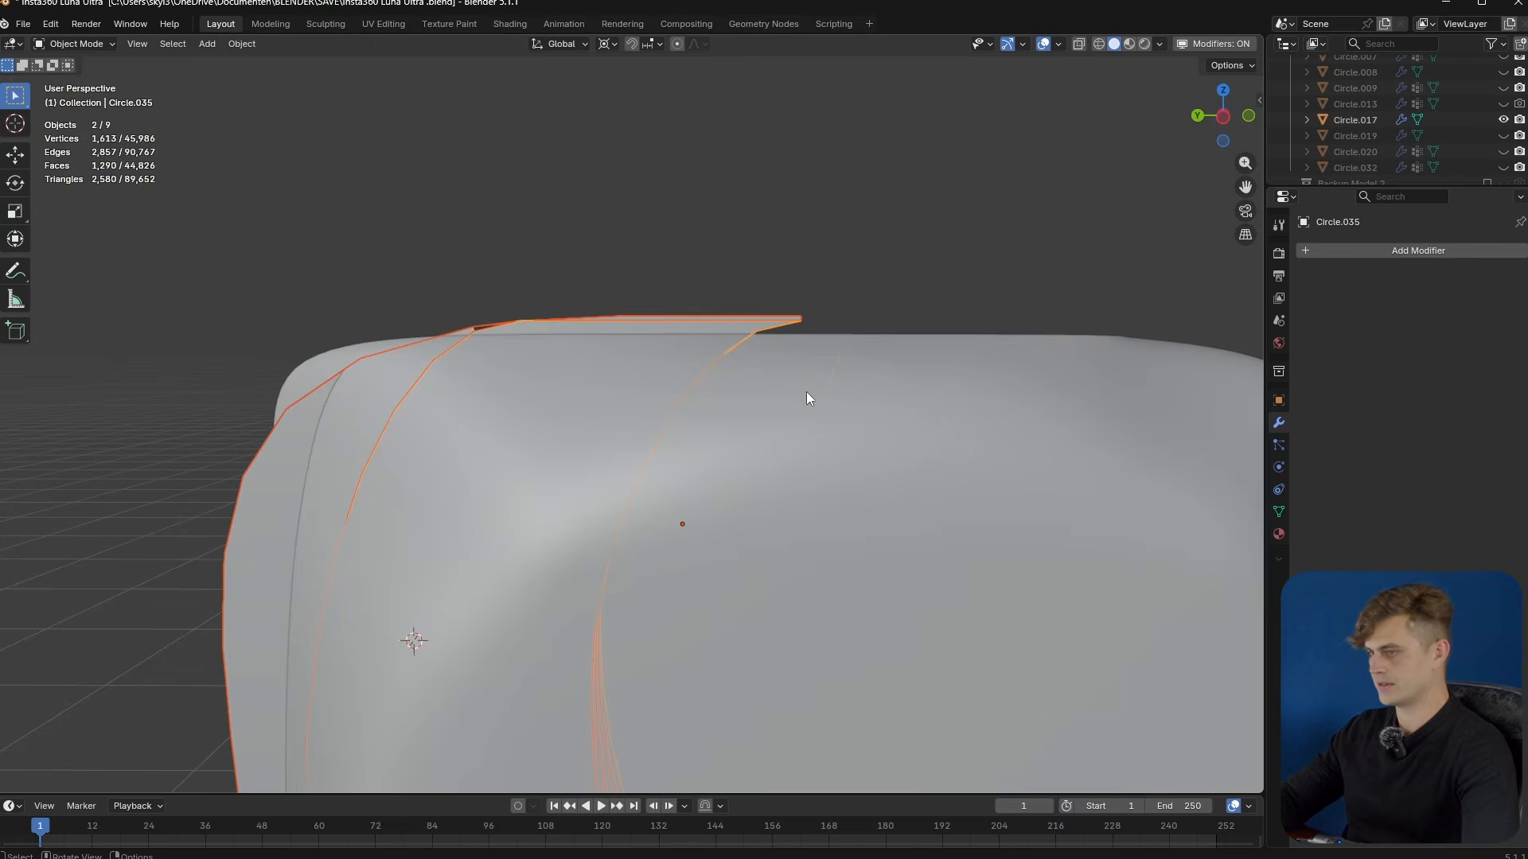
key(KP_3)
key(s)
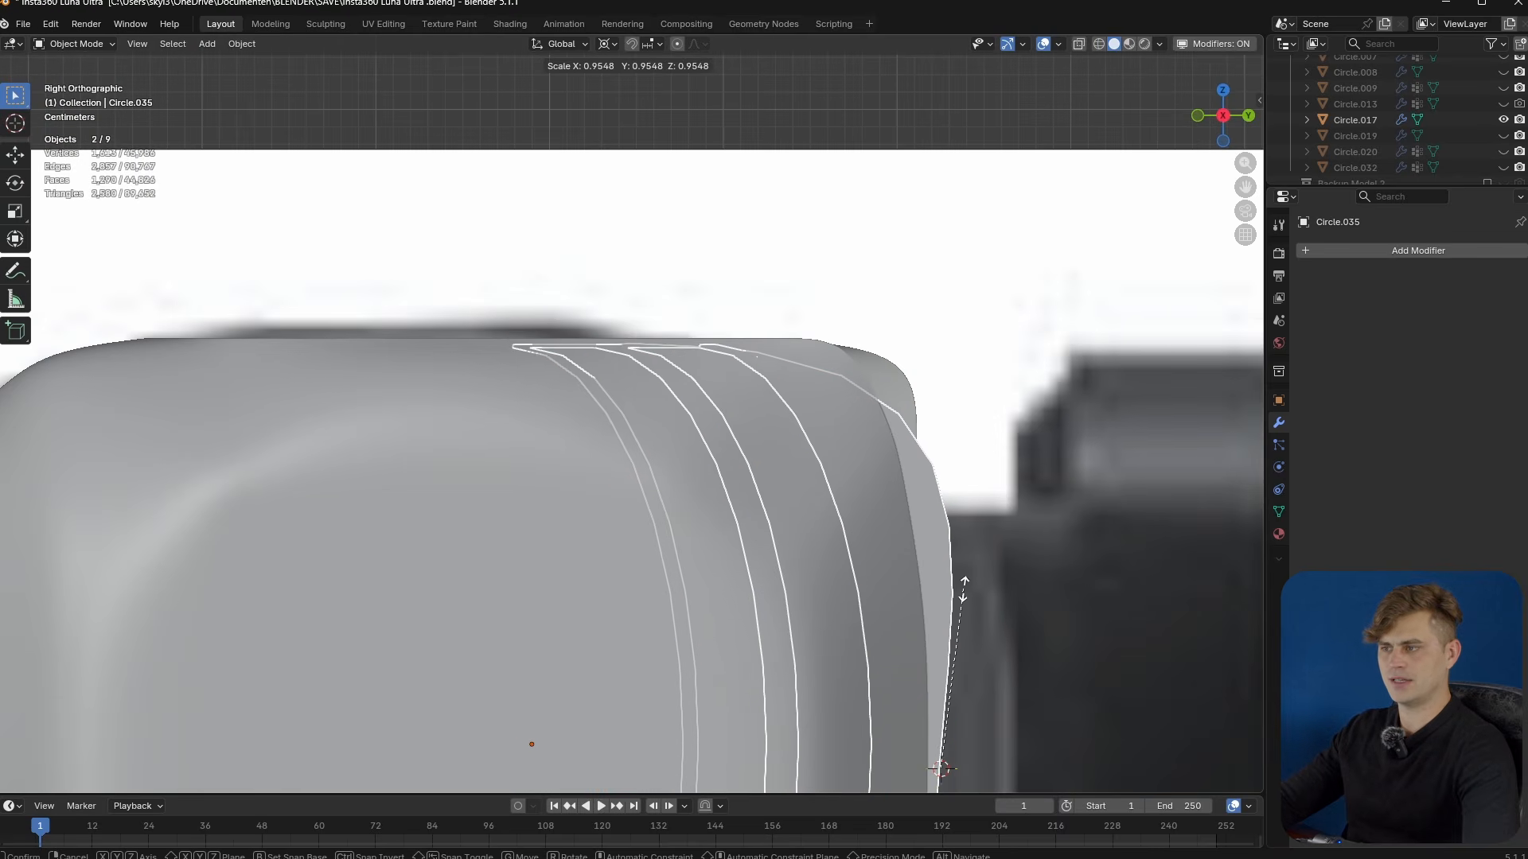
click(948, 572)
middle_drag(947, 570, 690, 445)
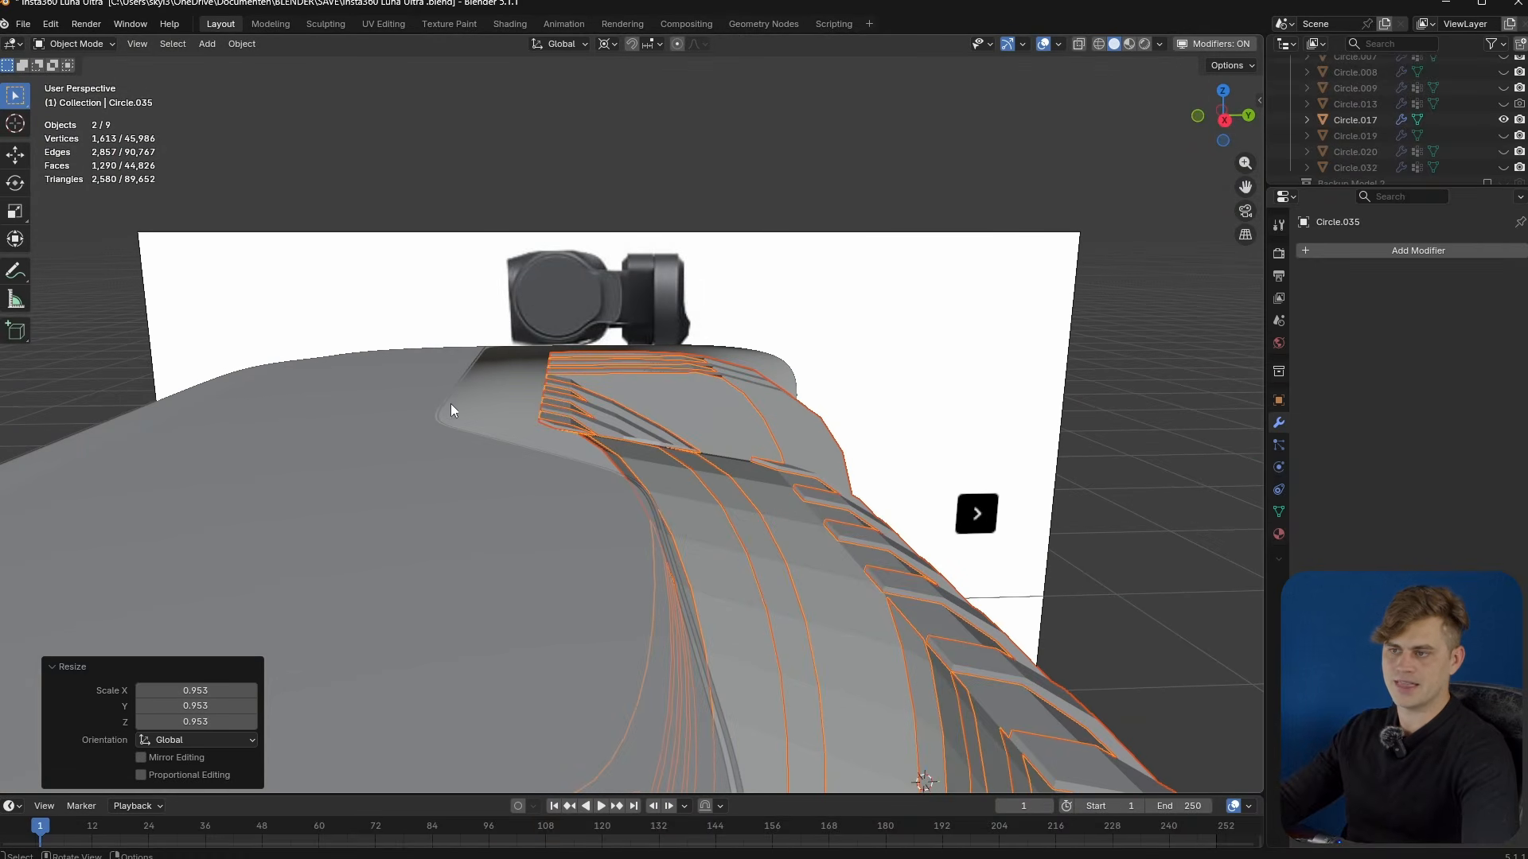
middle_drag(485, 337, 693, 489)
scroll(694, 487, up, 2)
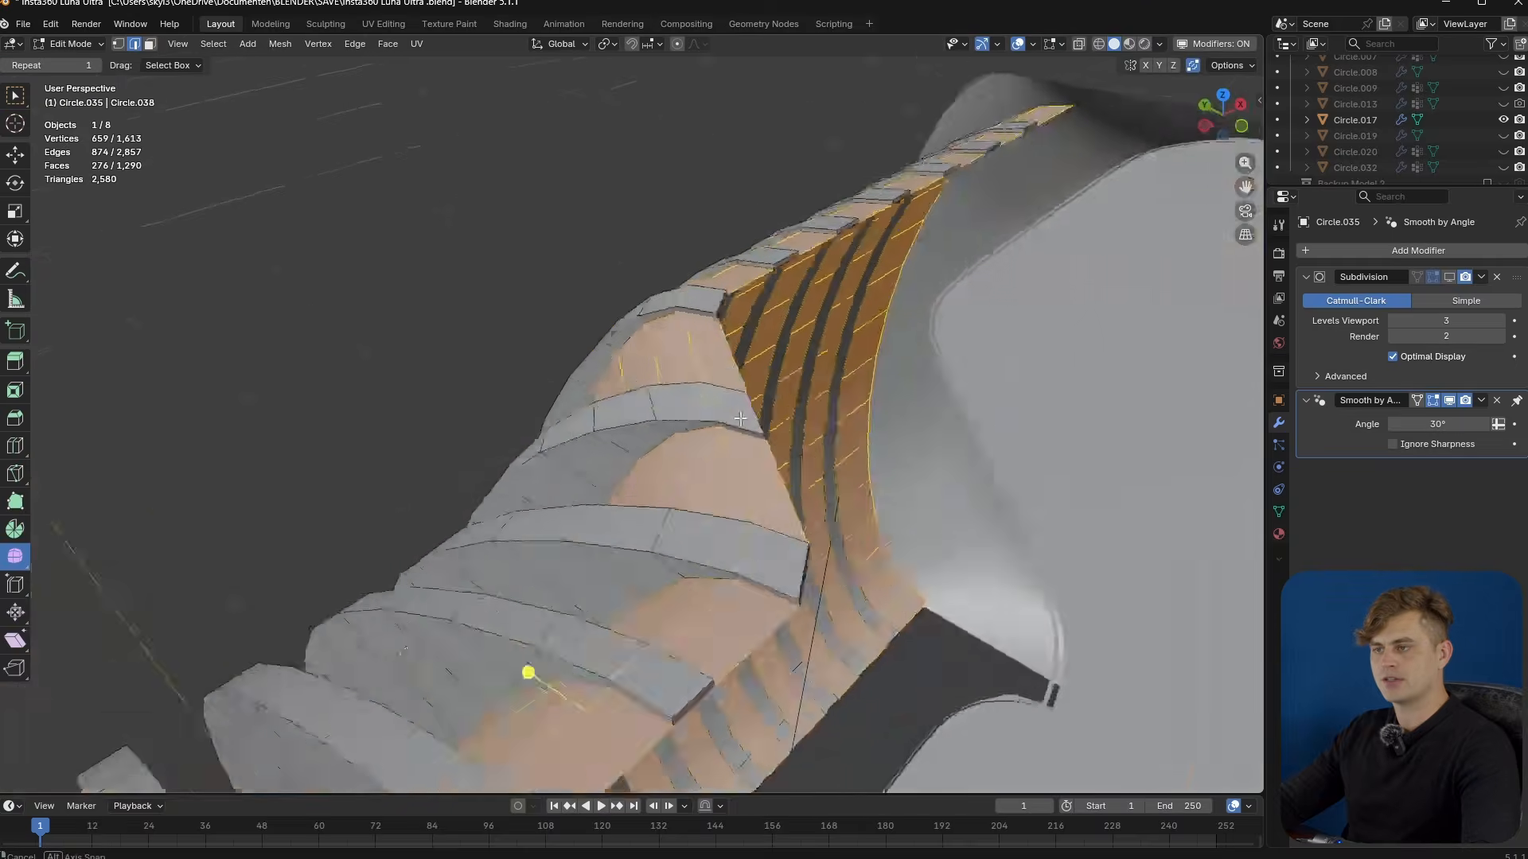
- Merge the overlapping vertices of the joined fin mesh by distance
middle_drag(732, 374, 792, 429)
click(778, 316)
middle_drag(675, 605, 844, 549)
key(Tab)
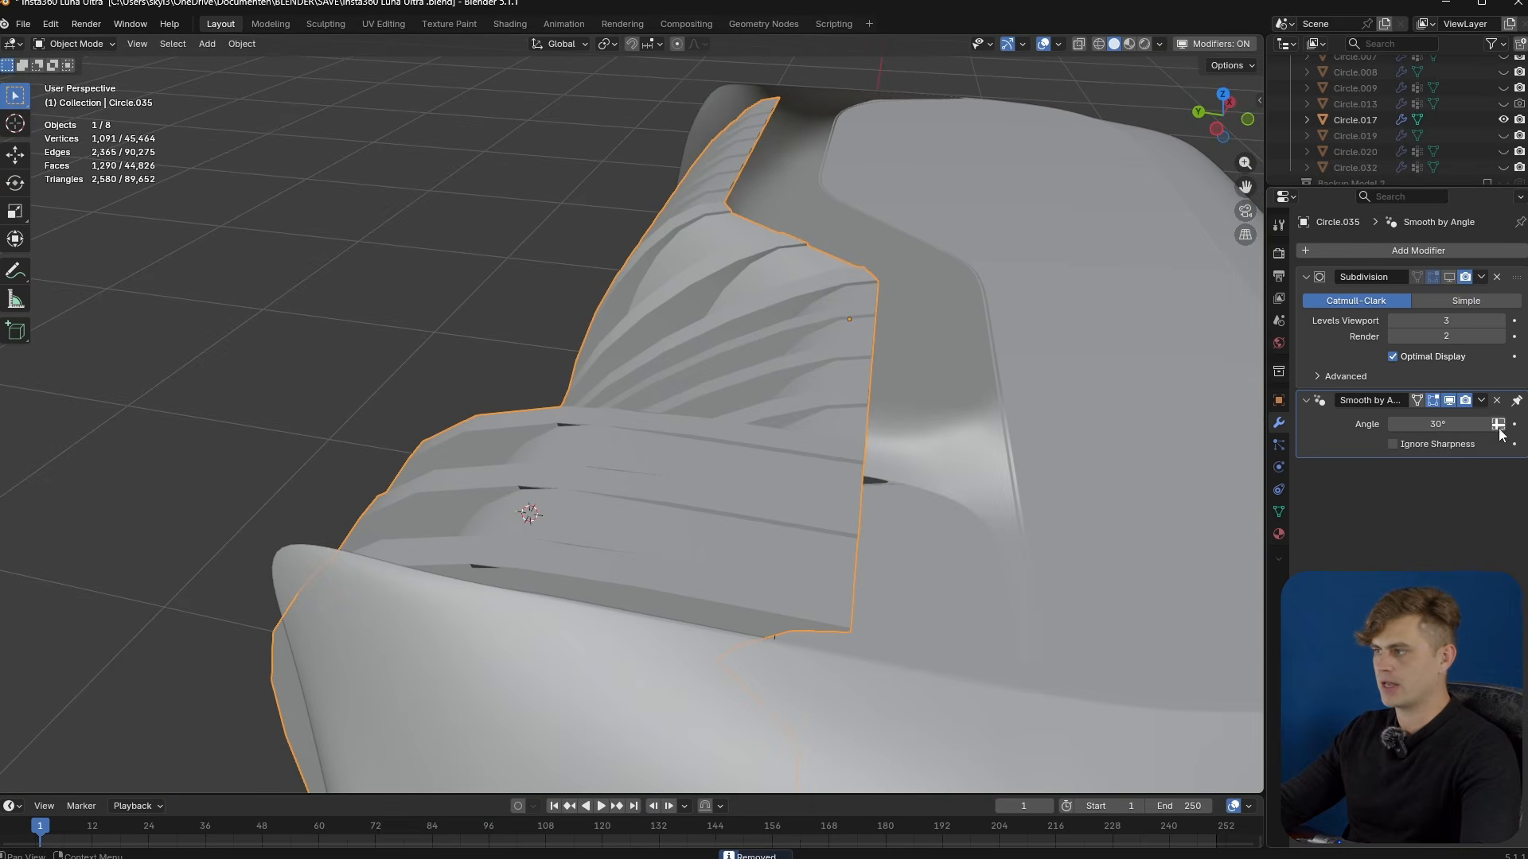
- Show the Subdivision modifier in the viewport and delete three end-cap faces at the ends of the fins
click(1449, 276)
middle_drag(1067, 461, 919, 545)
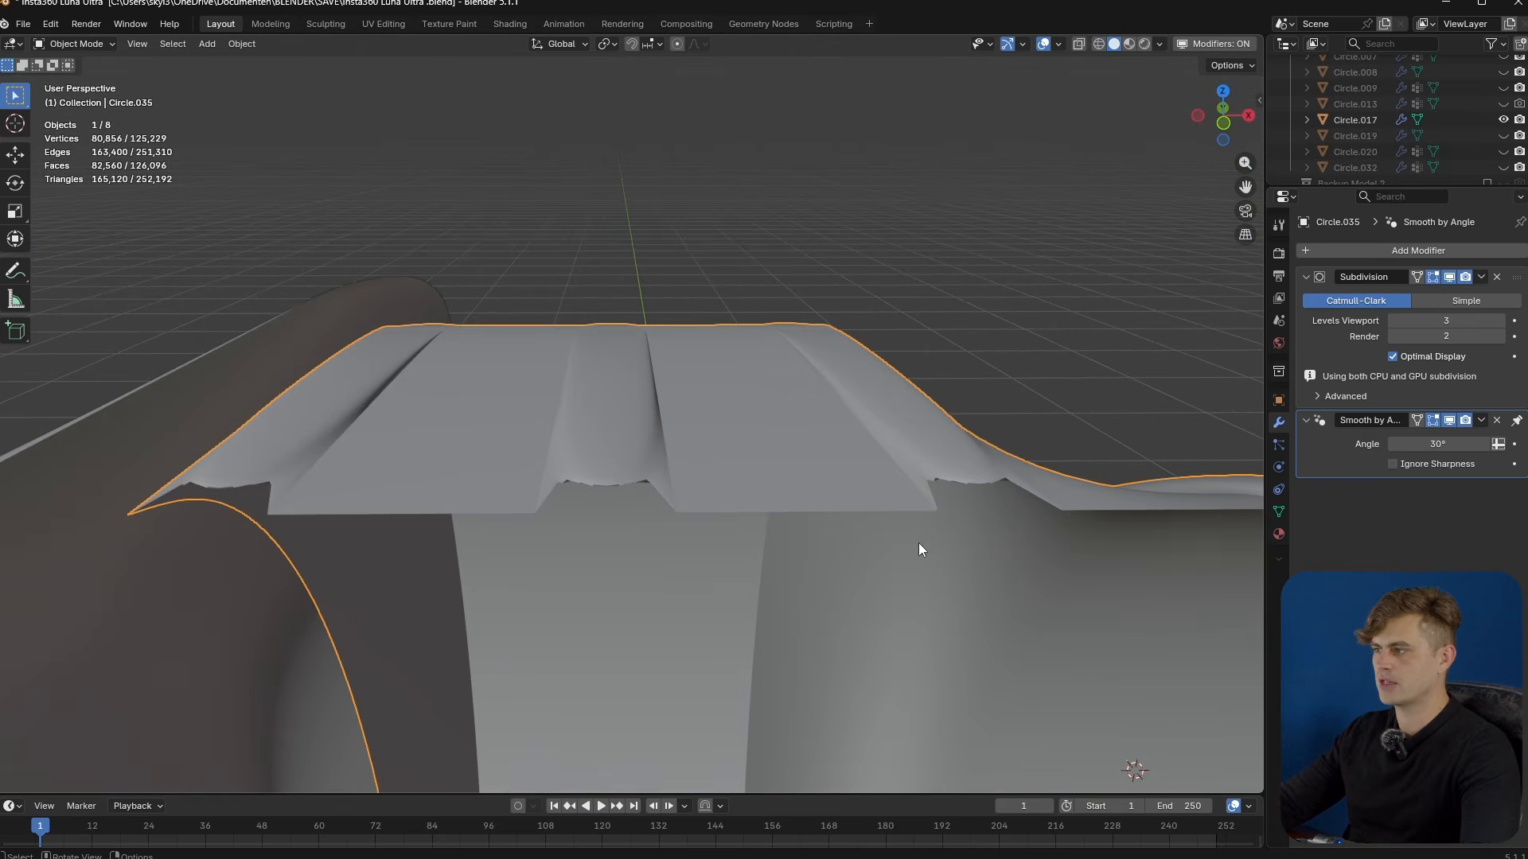
key(Tab)
click(990, 503)
middle_drag(990, 503, 720, 426)
shift+middle_drag(720, 426, 1079, 344)
key(alt+a)
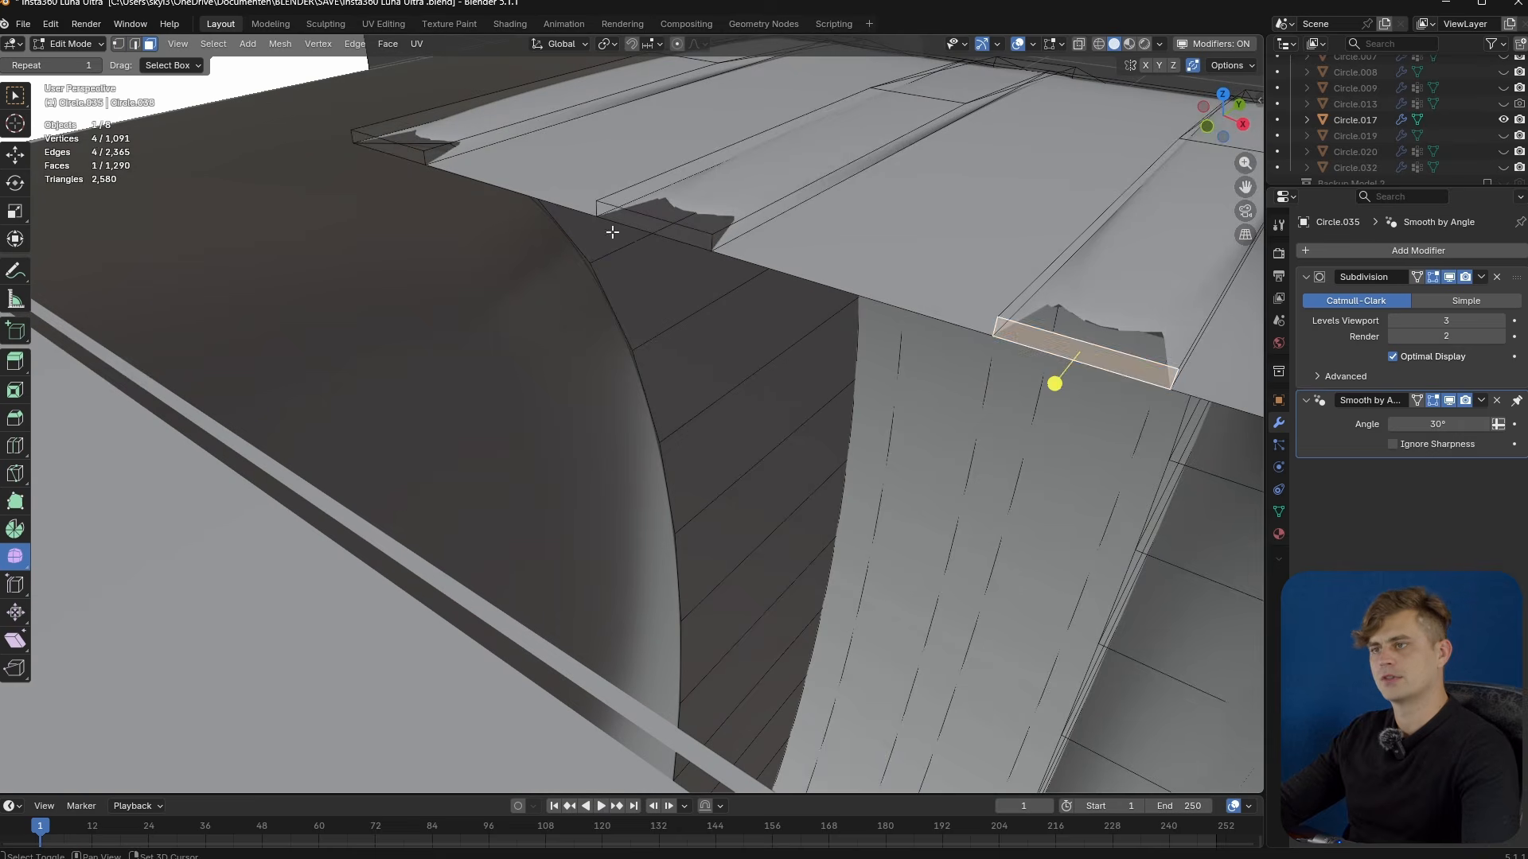
key(x)
click(403, 155)
- Hide the Subdivision modifier in the viewport and try to move a cross edge between two fins
middle_drag(403, 155, 640, 430)
key(Tab)
key(Tab)
click(1449, 277)
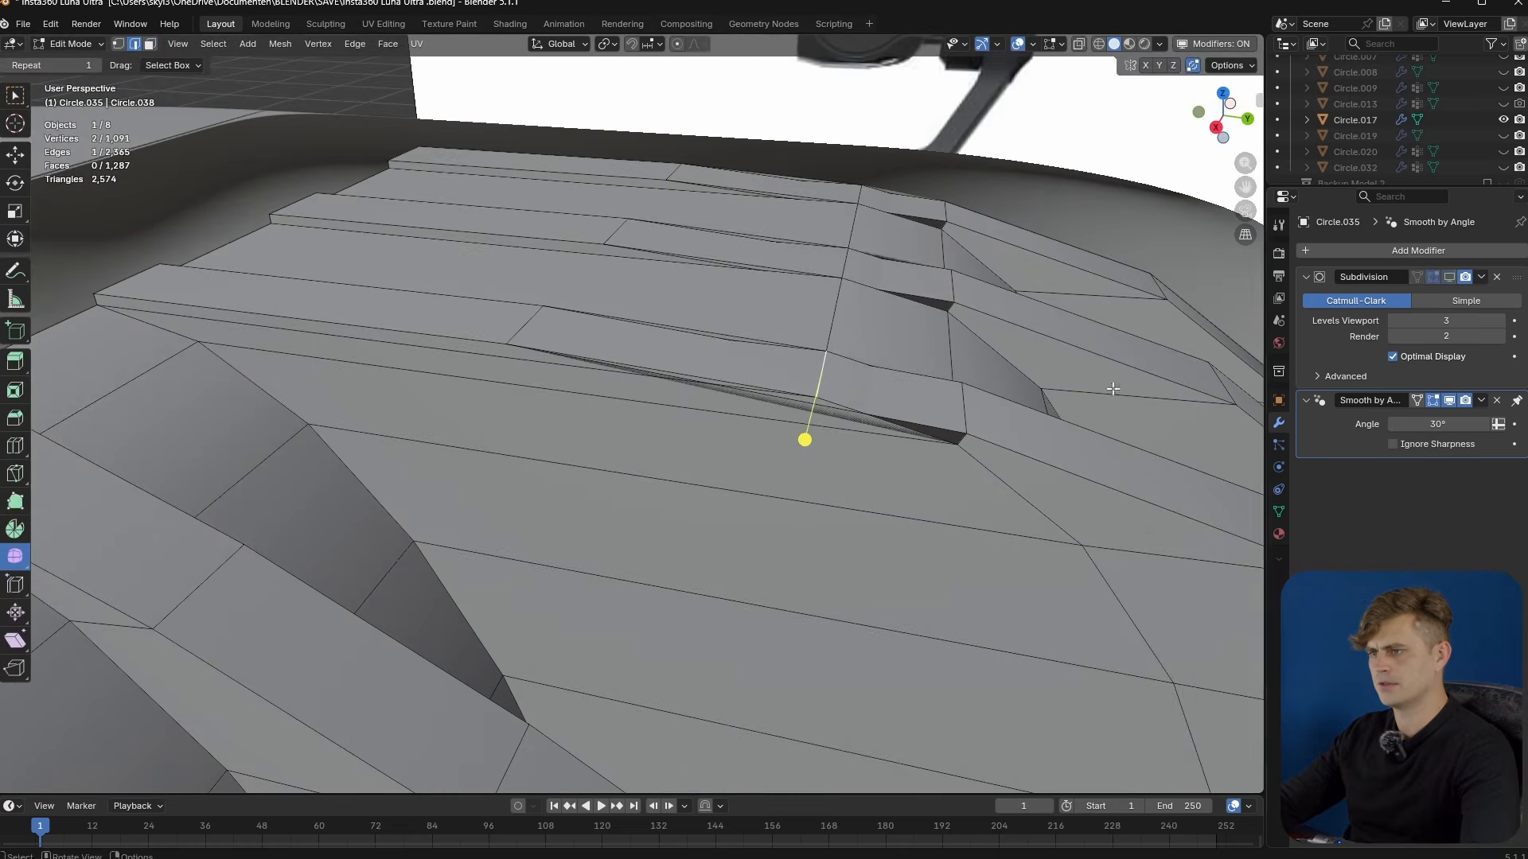
scroll(989, 467, up, 3)
middle_drag(990, 467, 958, 474)
key(g)
right_click(971, 379)
scroll(971, 379, down, 3)
middle_drag(970, 379, 859, 500)
key(g)
right_click(863, 501)
- Undo the end-cap deletion, the vertex merge and the smooth-by-angle shading on the joined fin mesh
key(ctrl+z)
key(ctrl+z)
key(ctrl+z)
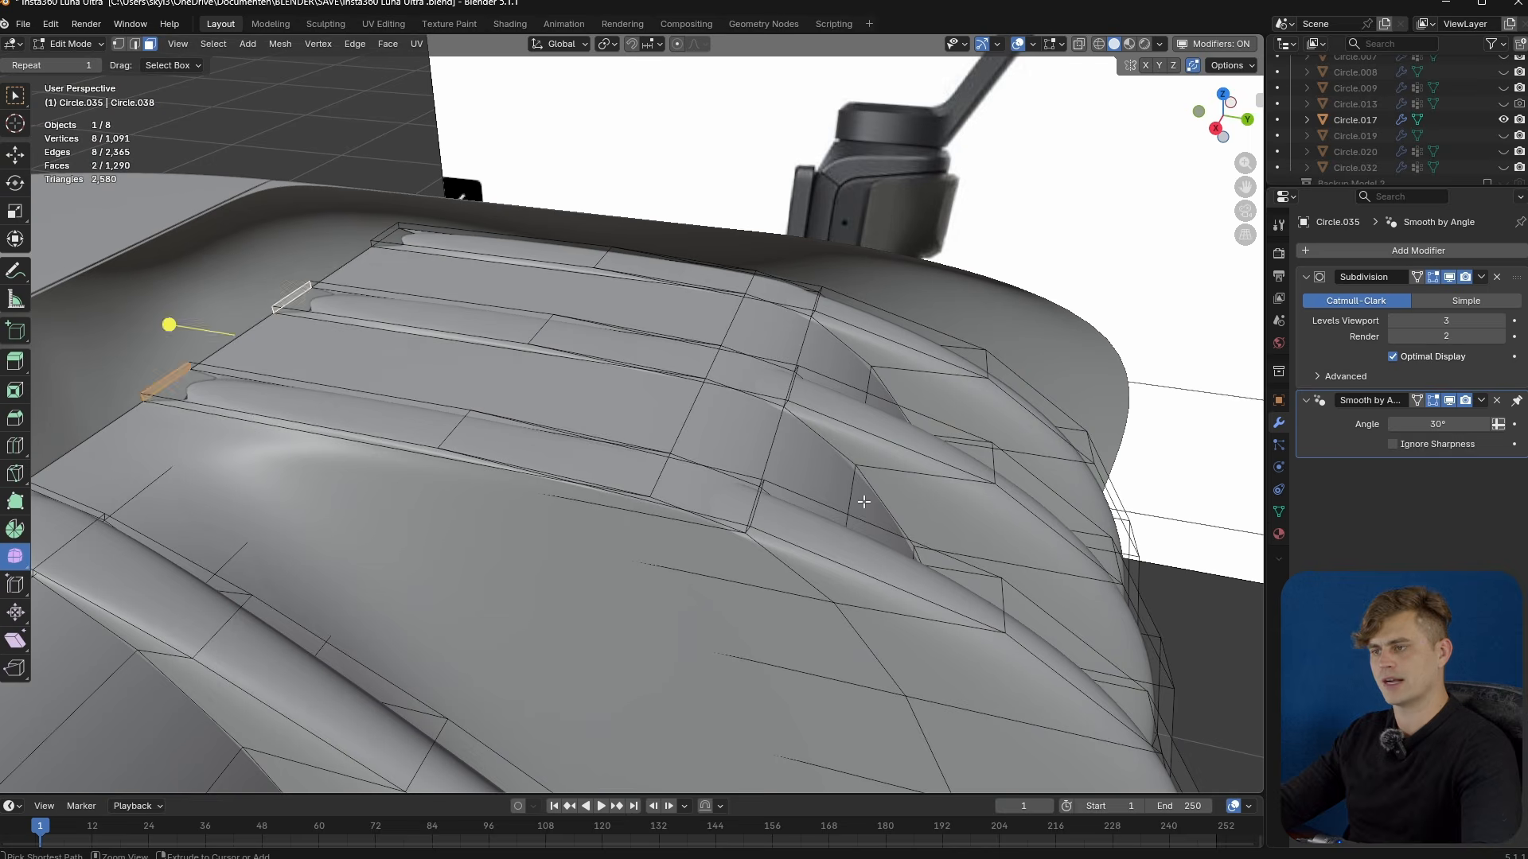
key(ctrl+z)
key(ctrl+z)
key(ctrl+z)
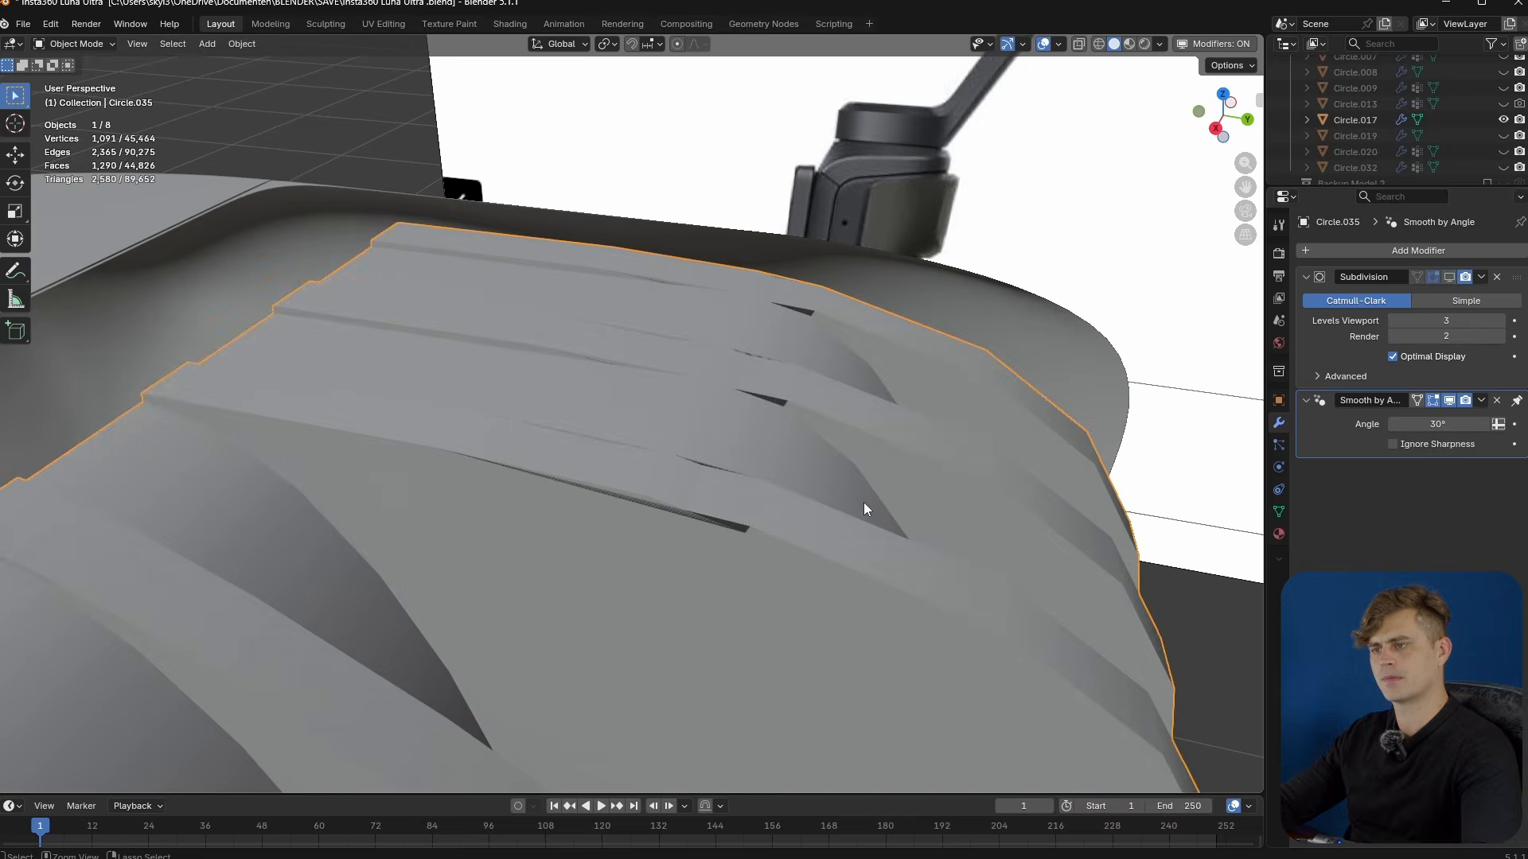
key(ctrl+z)
key(ctrl+z)
key(ctrl+z)
key(ctrl+z)
key(ctrl+z)
key(ctrl+z)
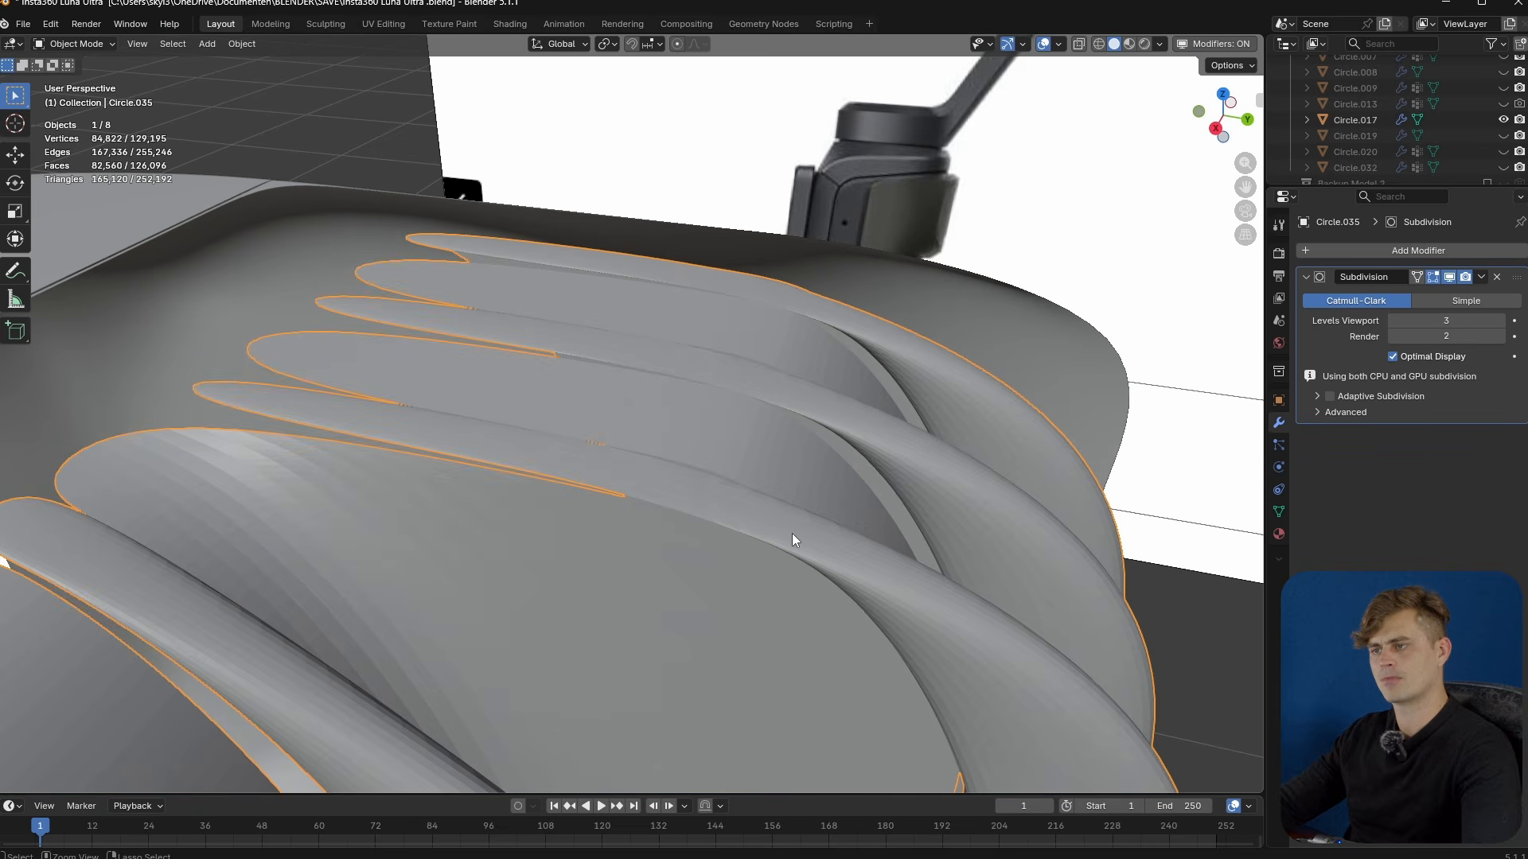
- Examine the subdivided fin surface around the bend, comparing its Edit Mode cage with the Object Mode result
middle_drag(791, 533, 832, 389)
key(Tab)
key(Tab)
key(Tab)
key(Tab)
key(Tab)
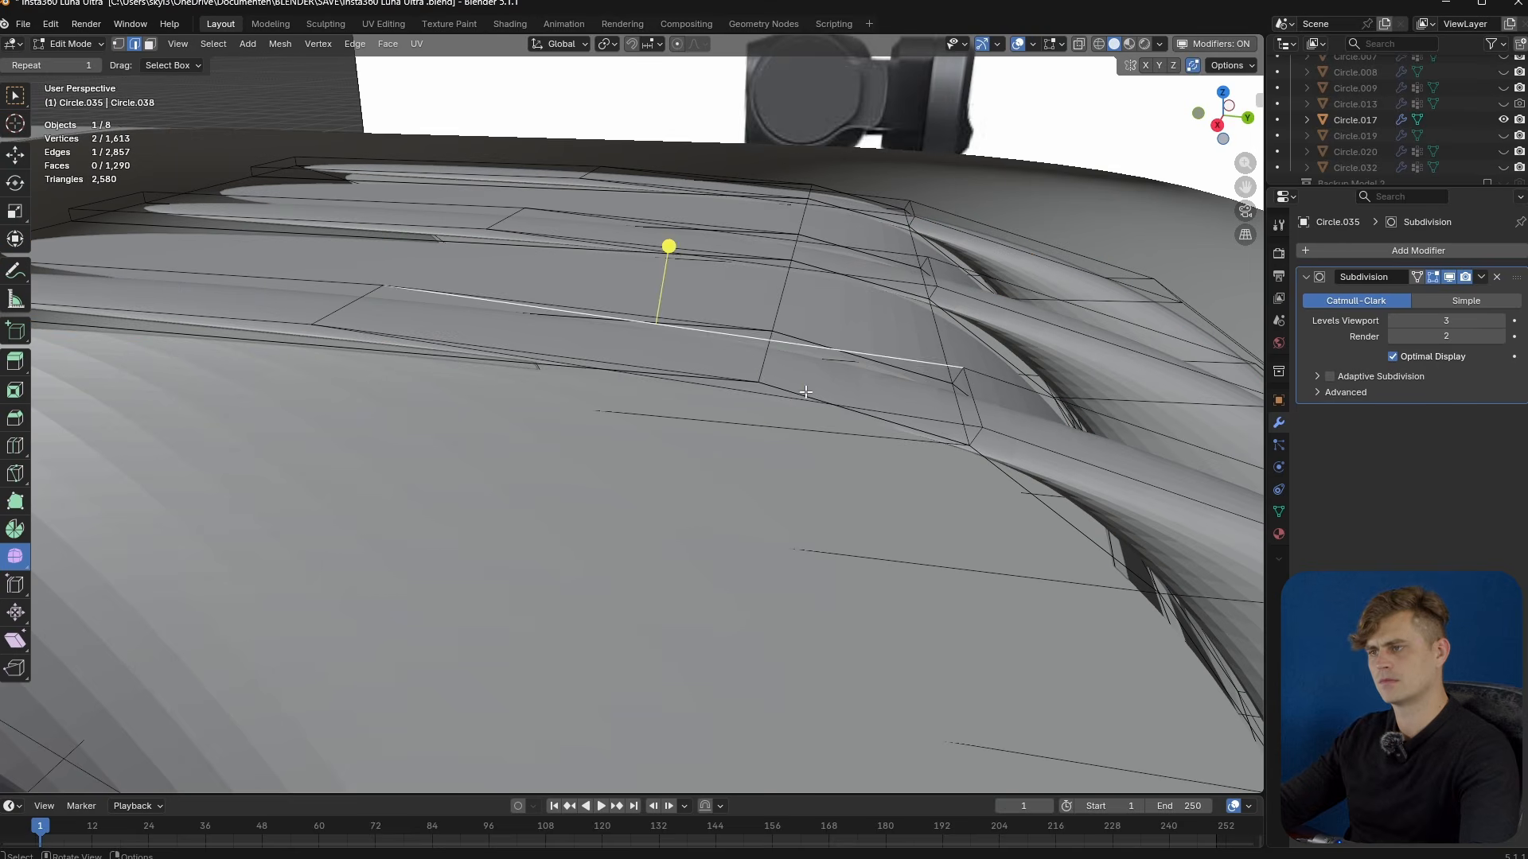
key(Tab)
key(Tab)
middle_drag(772, 384, 881, 392)
key(Tab)
key(Tab)
- Try to move the row of cross edges spanning the end fins and their gaps along the Z axis
key(g)
key(z)
click(910, 407)
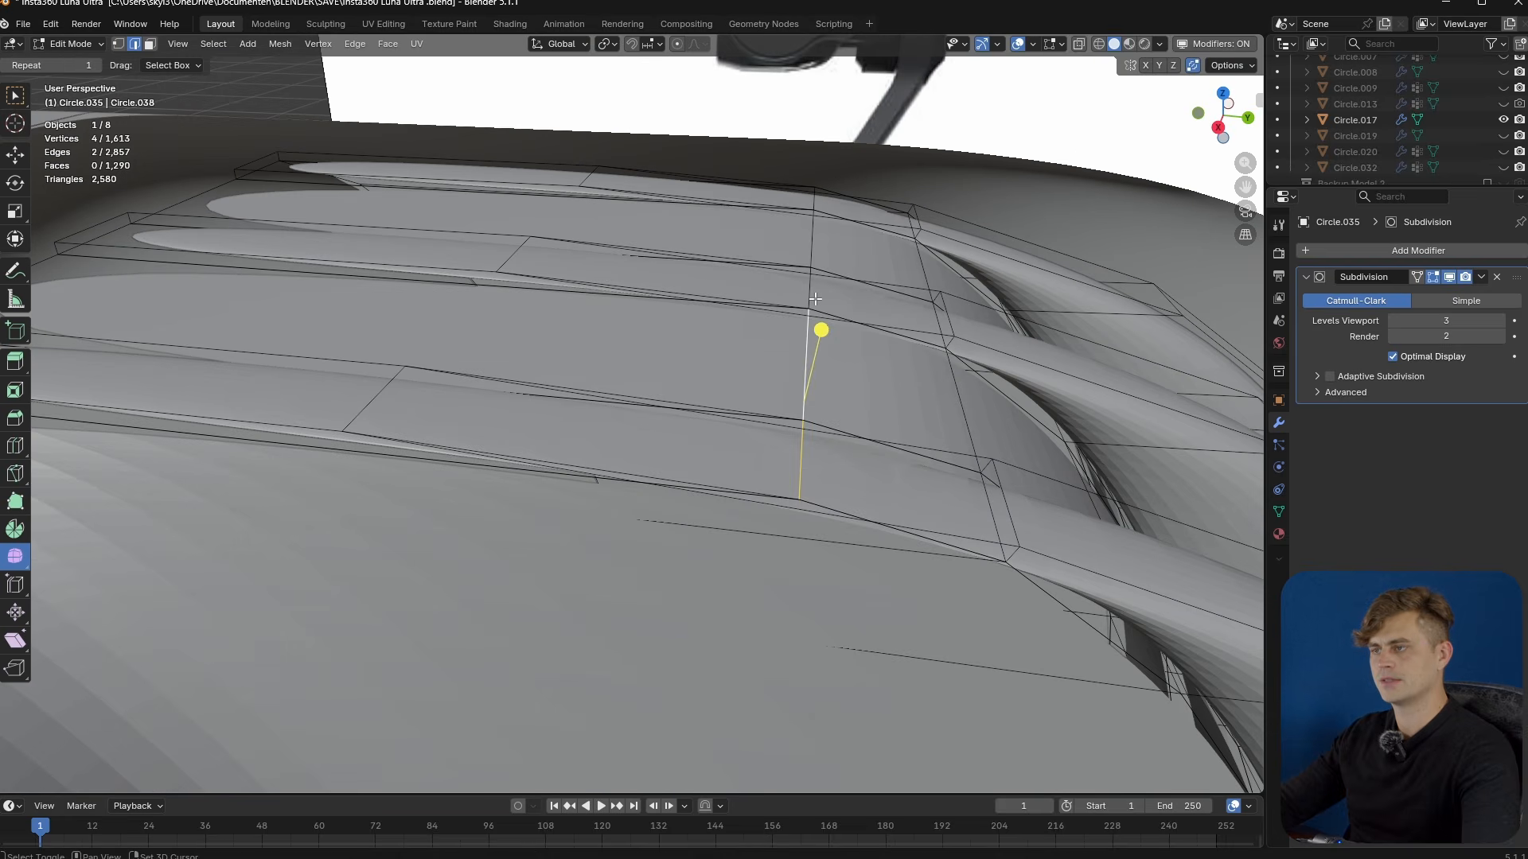
key(z)
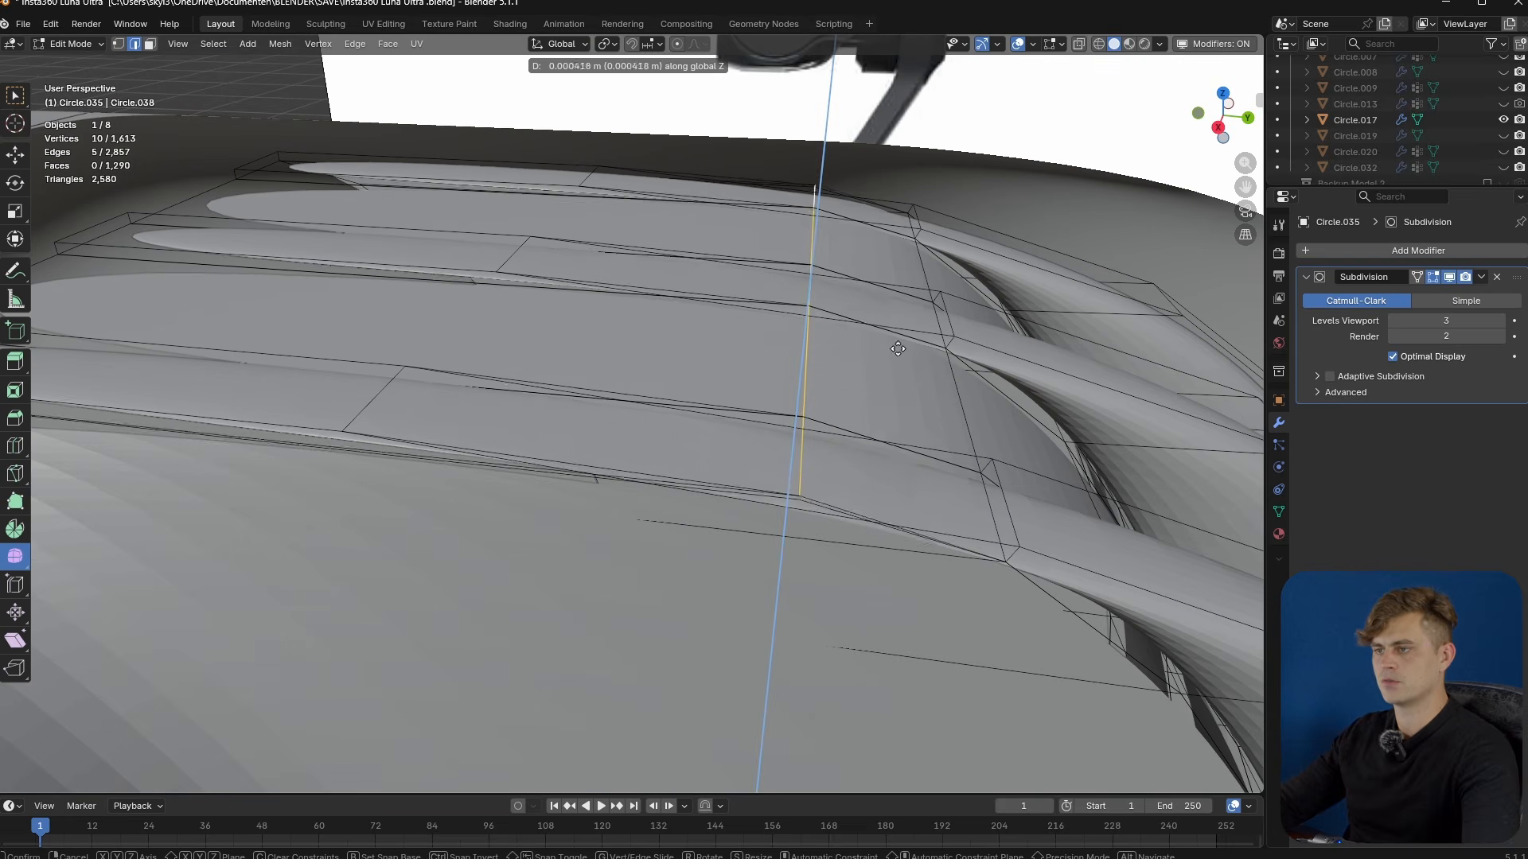
click(934, 293)
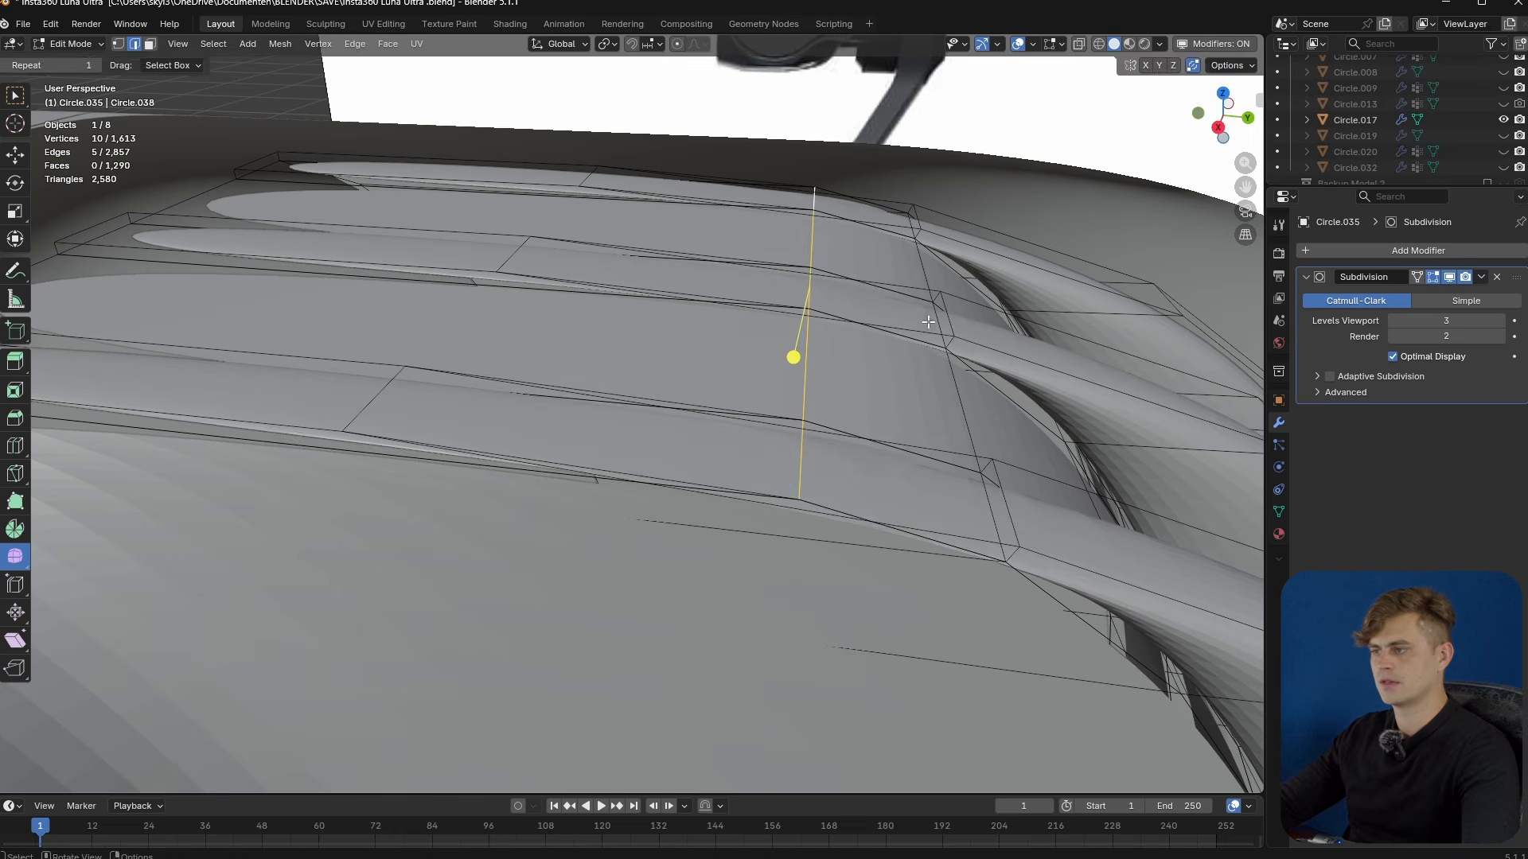
- Try to raise the end fin's cross edge along the Z axis and slide it along the fin
click(994, 509)
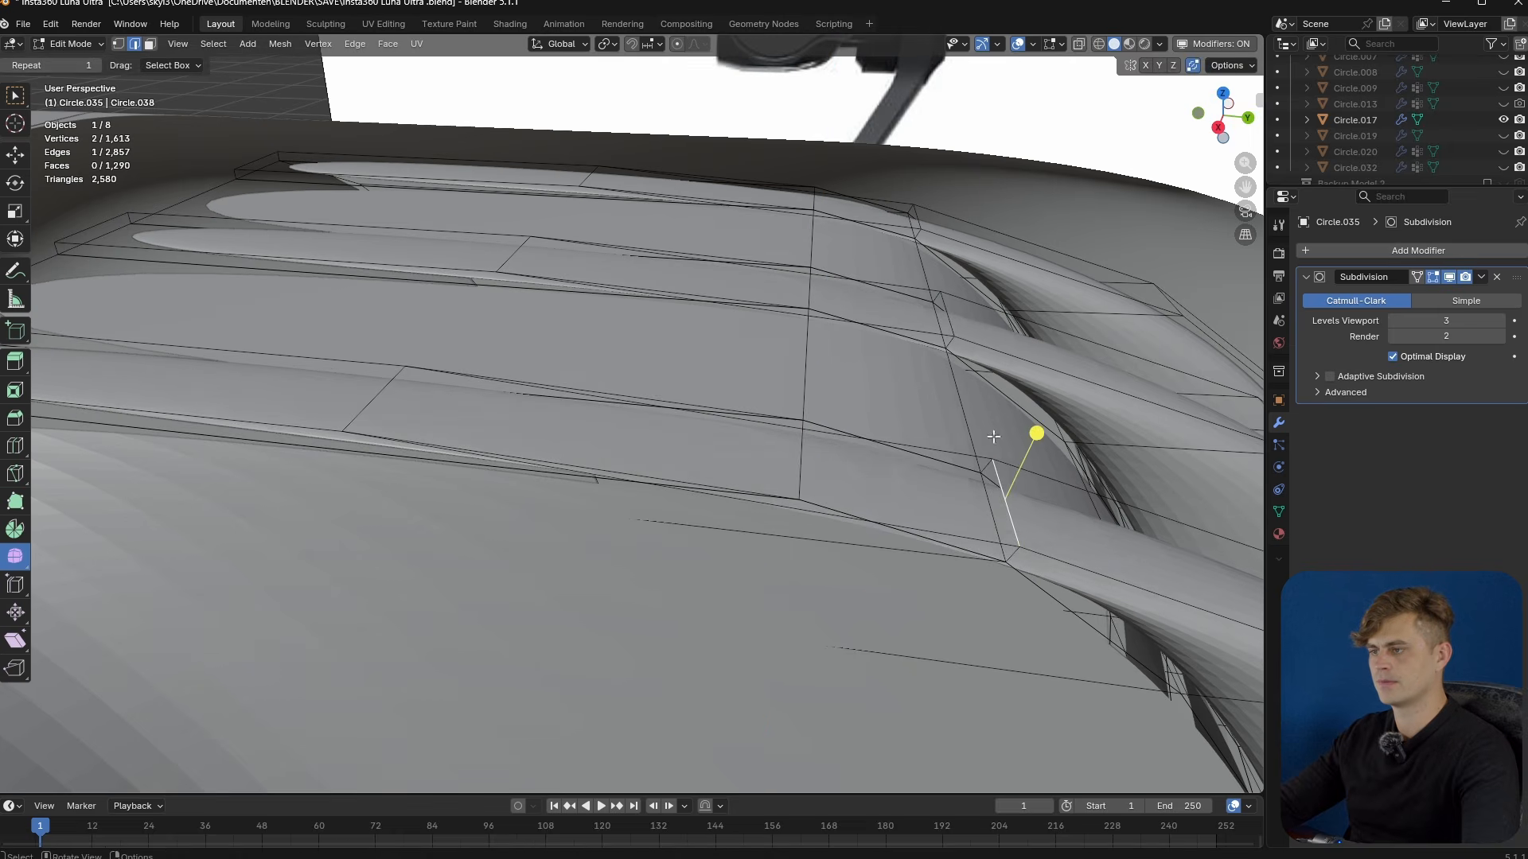
key(z)
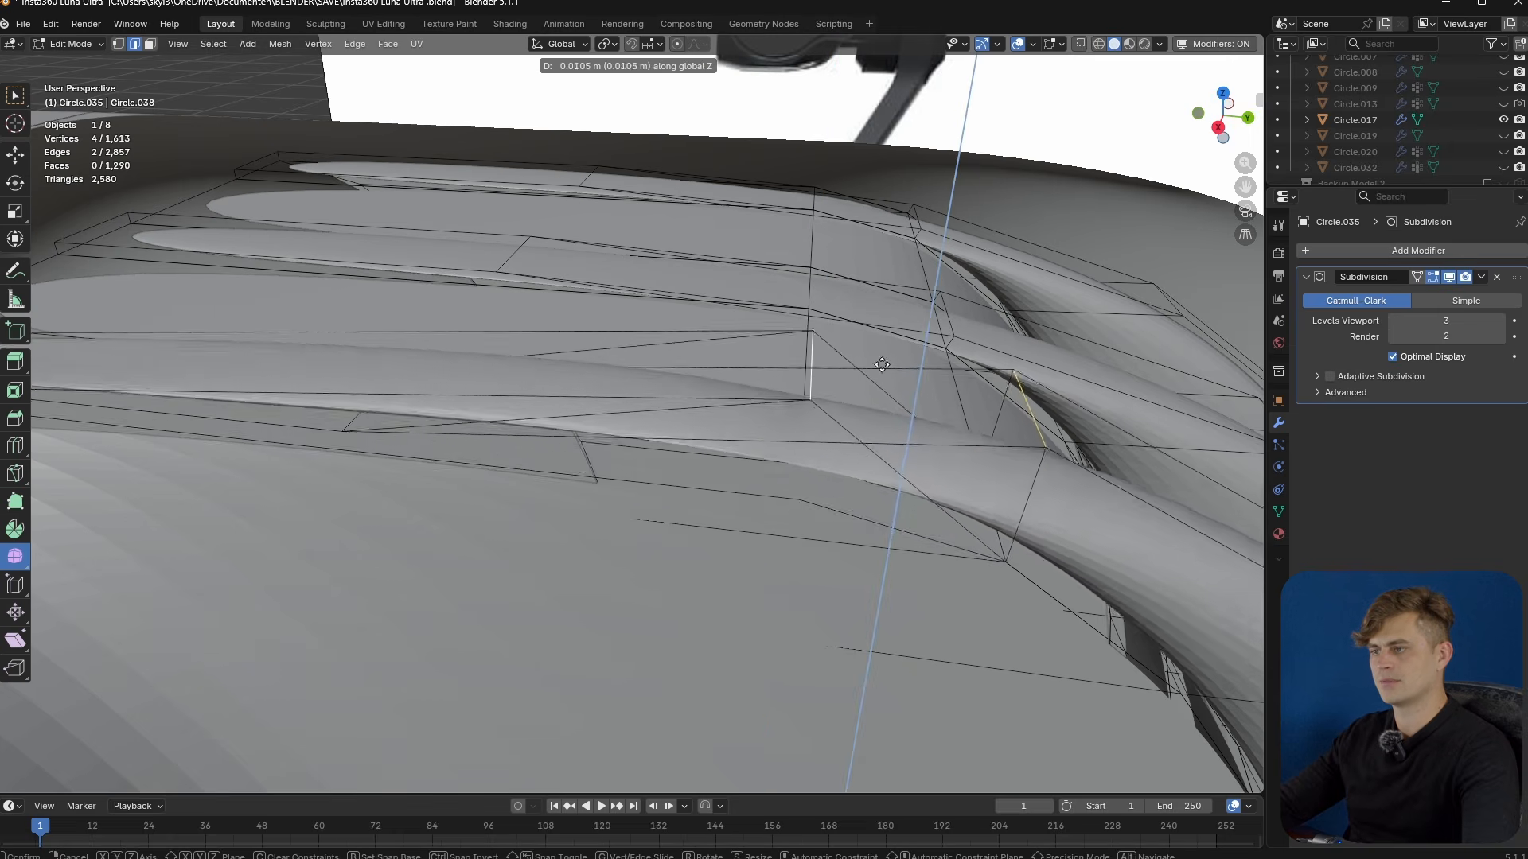
right_click(884, 365)
middle_drag(842, 429, 818, 403)
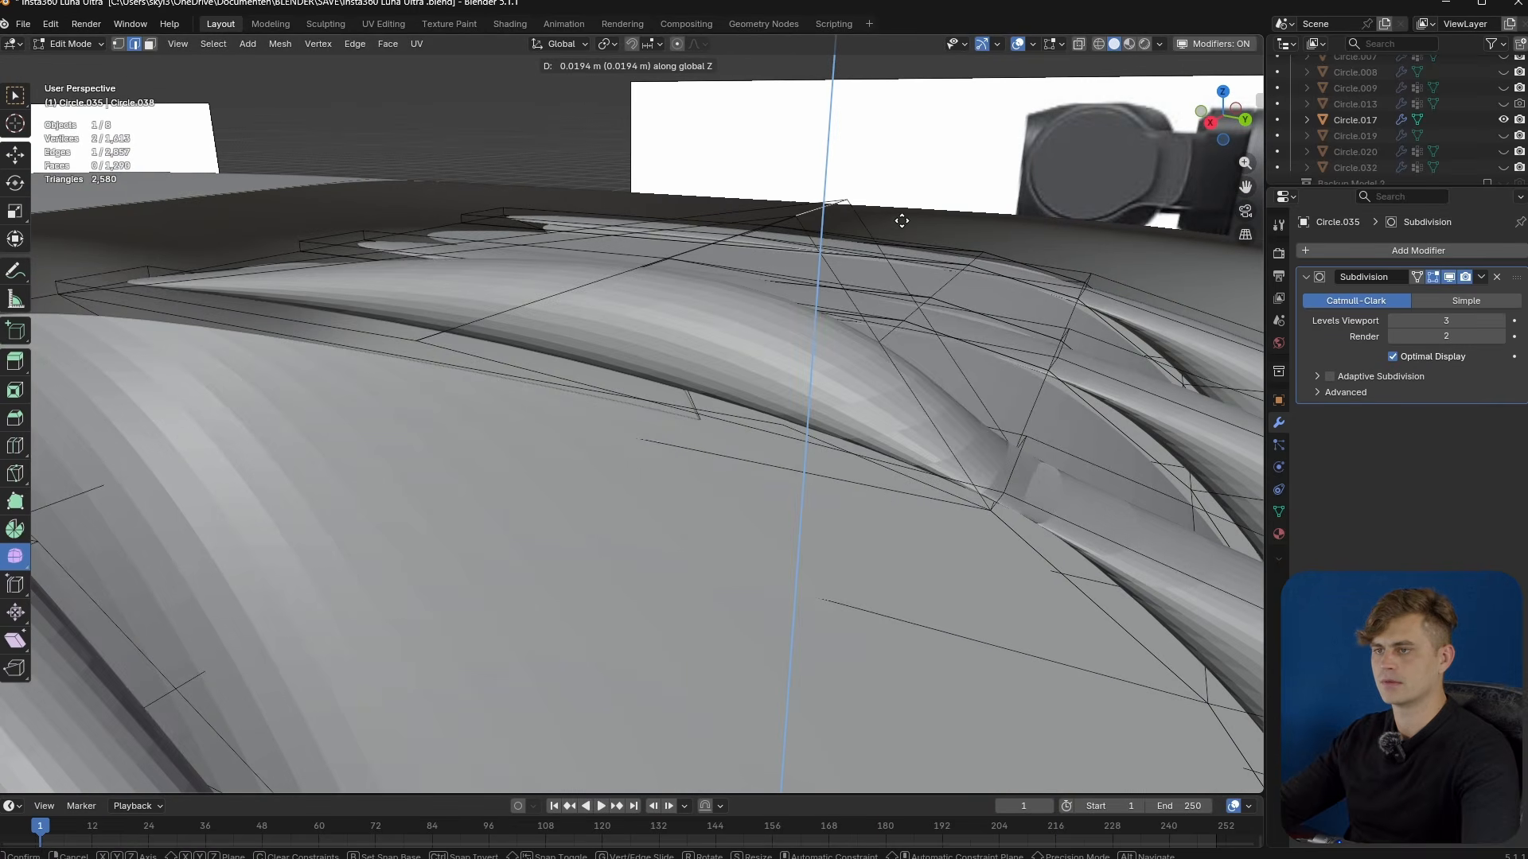
click(921, 157)
middle_drag(921, 157, 860, 301)
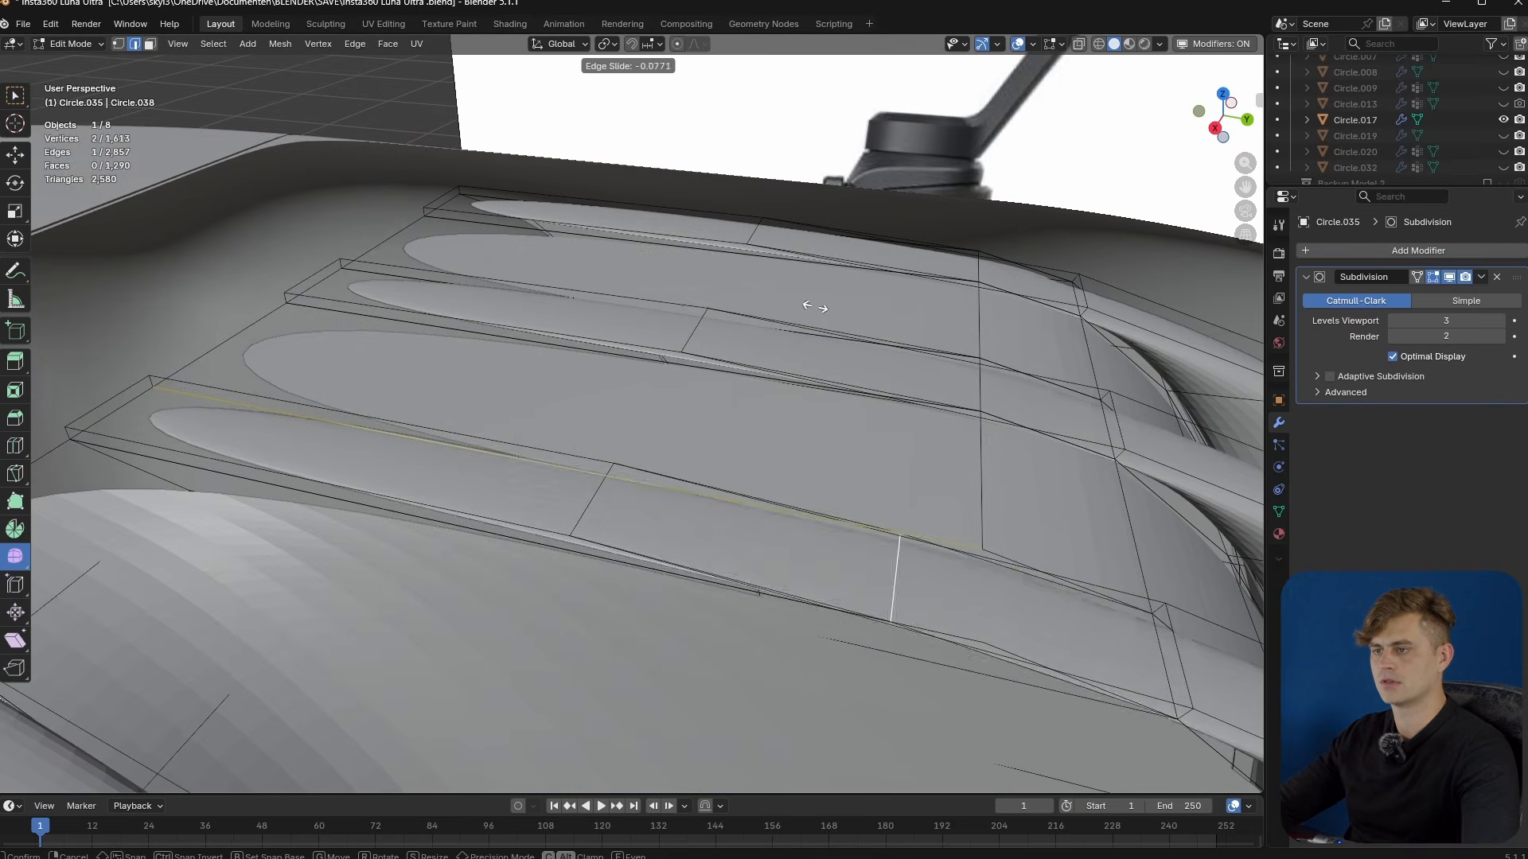
middle_drag(736, 446, 705, 448)
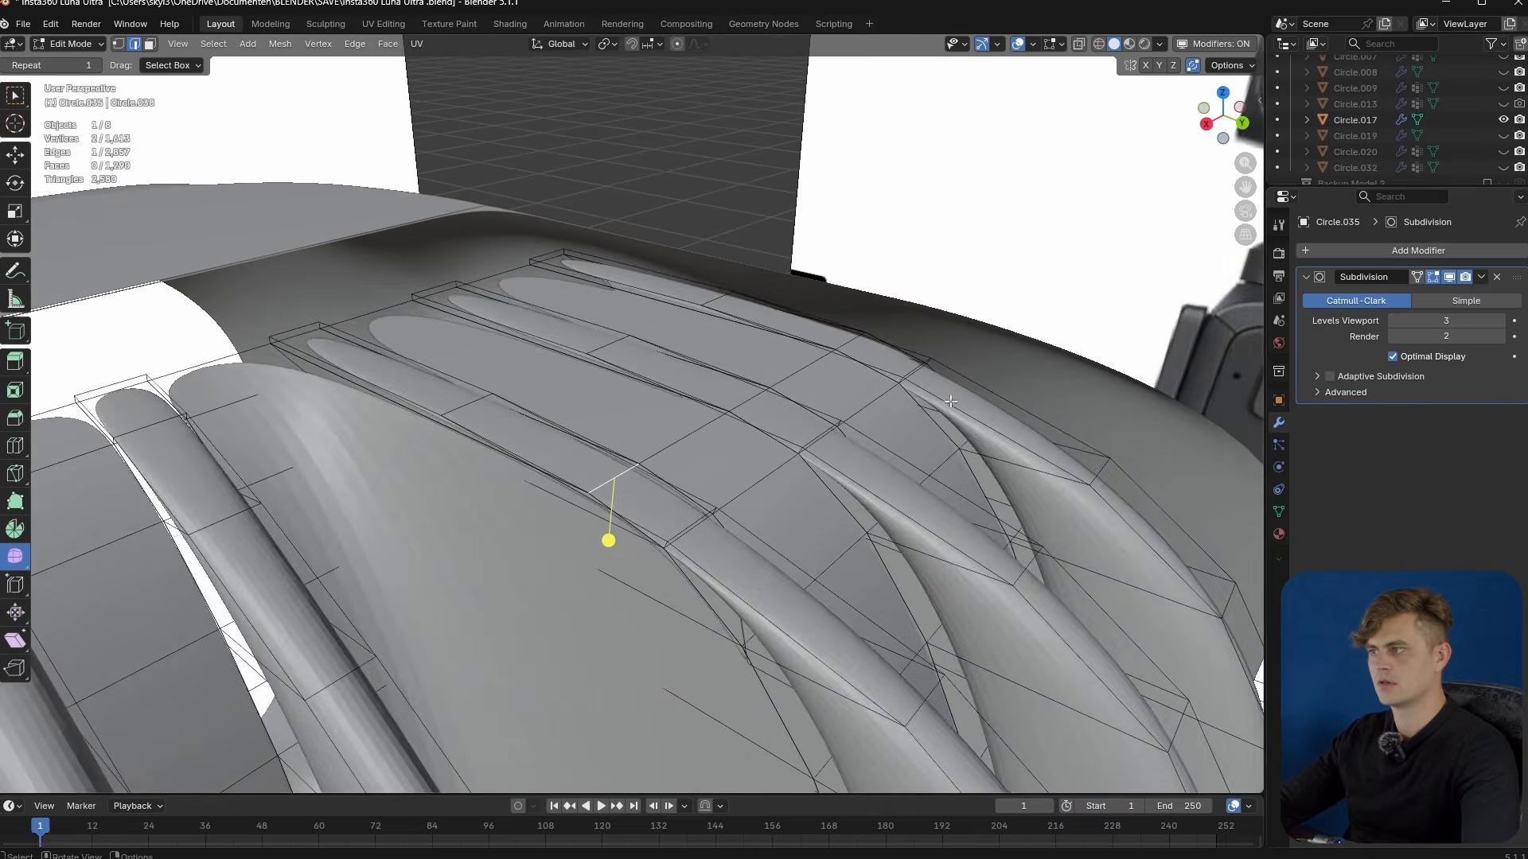
- Hide the Subdivision modifier in the viewport and isolate the fin mesh in local view
click(1449, 278)
middle_drag(947, 505, 1006, 518)
scroll(954, 525, up, 3)
middle_drag(876, 525, 813, 575)
key(l)
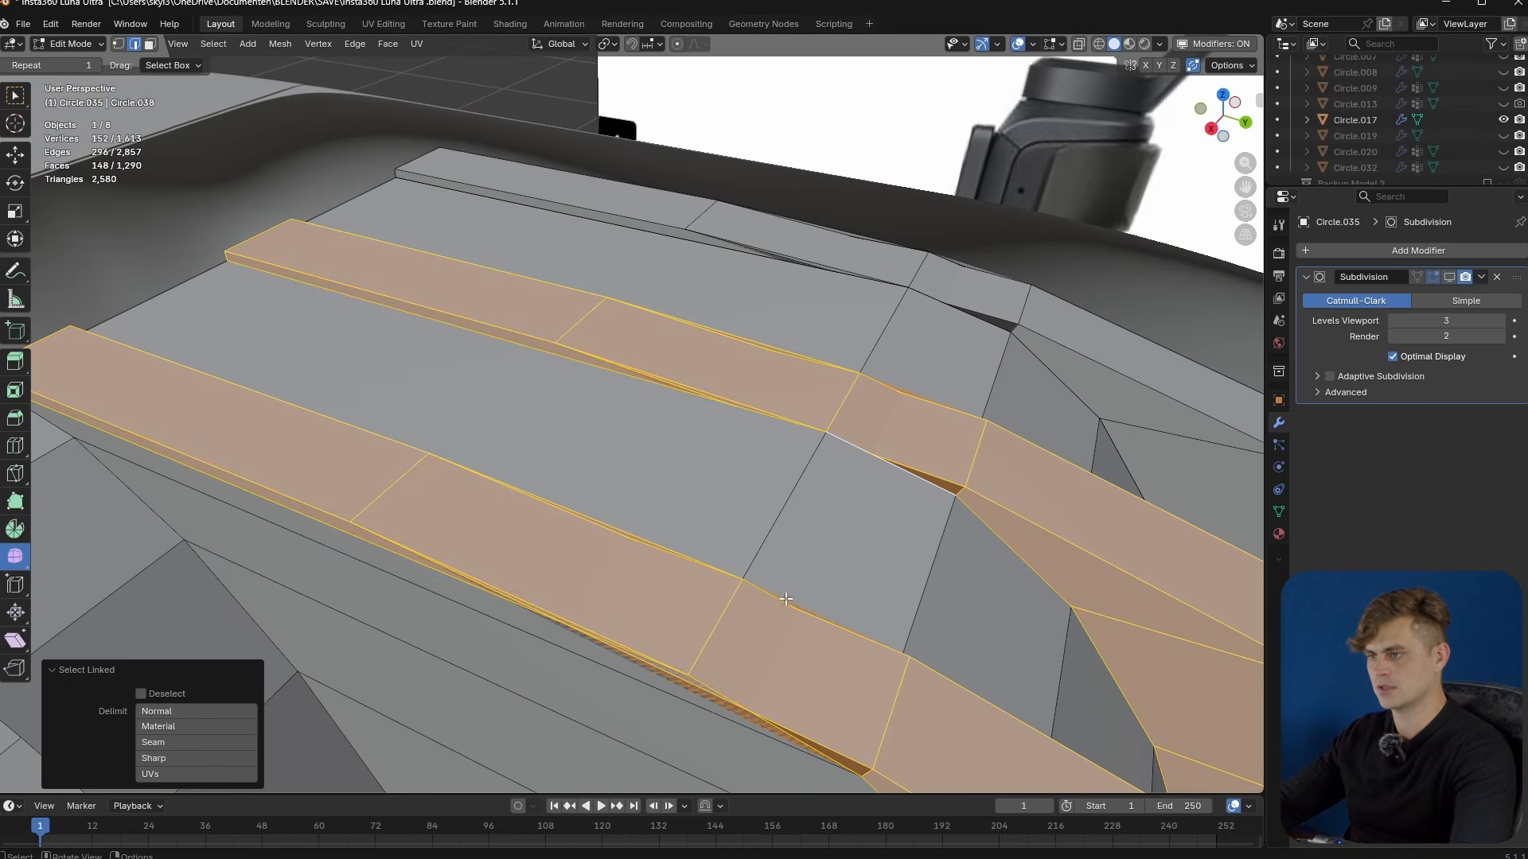
scroll(891, 334, down, 3)
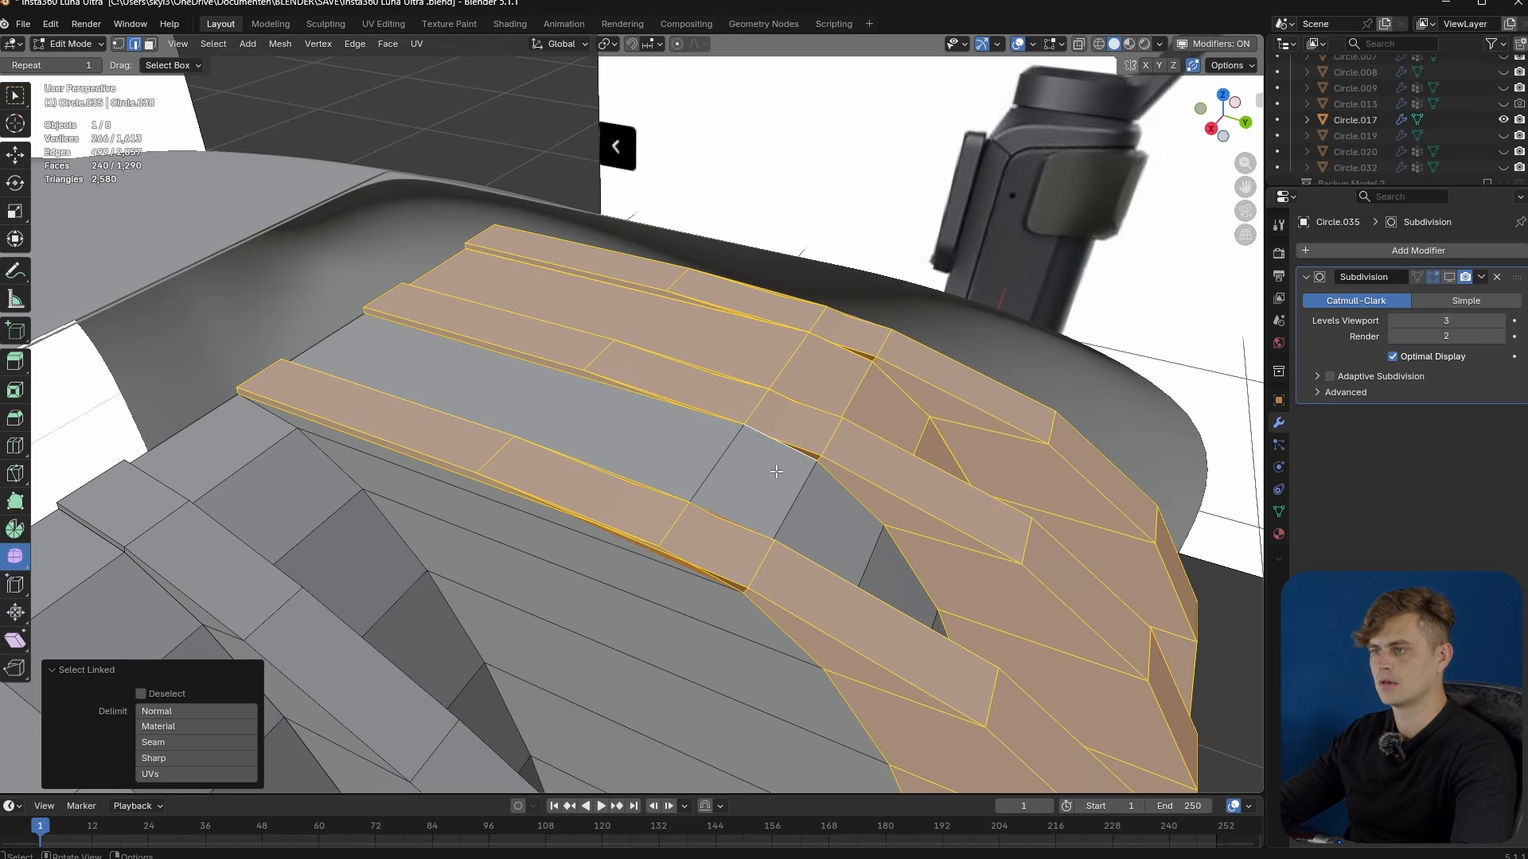
middle_drag(795, 514, 745, 546)
key(KP_Divide)
- Try to move the corner vertex on the end fin's top face near the bend
shift+middle_drag(852, 345, 826, 552)
scroll(667, 575, up, 2)
scroll(667, 576, up, 4)
click(961, 544)
key(g)
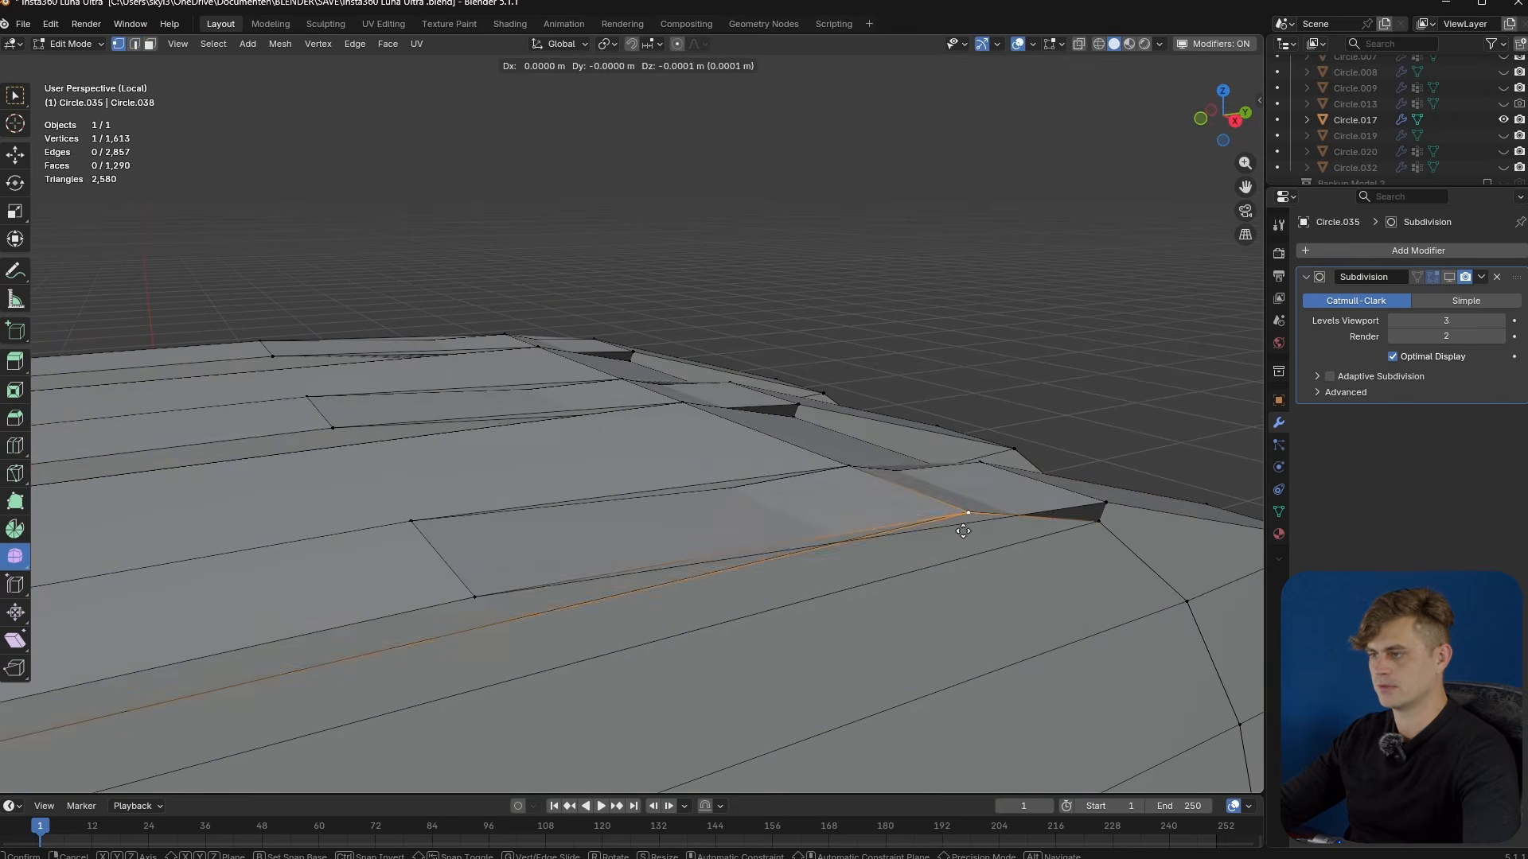
right_click(751, 605)
right_click(724, 605)
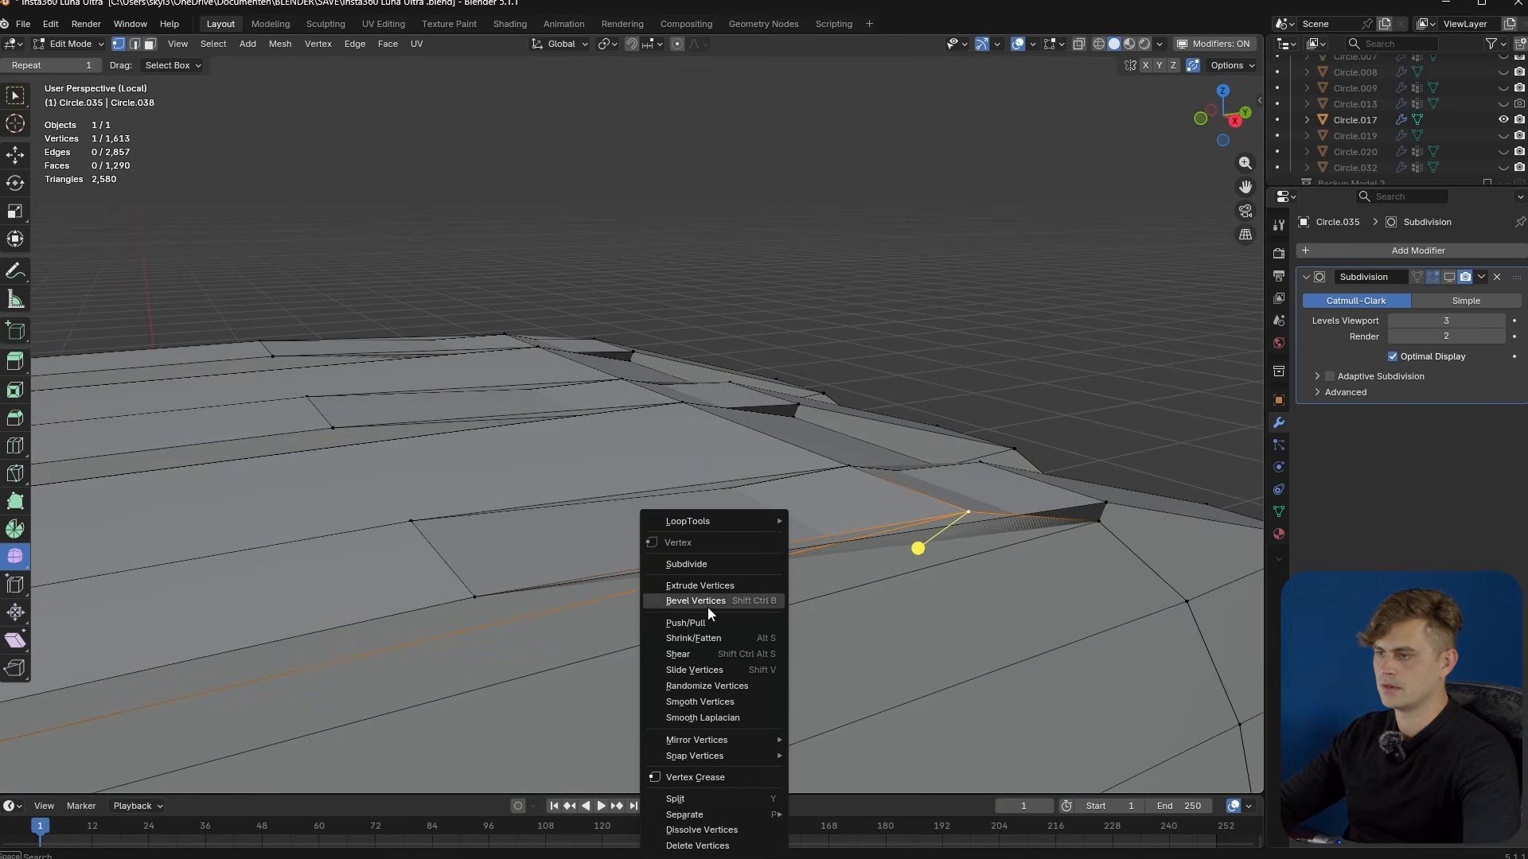
right_click(979, 574)
- Try to delete the overlapping faces on the end fin around the bend
middle_drag(907, 541, 723, 598)
scroll(722, 557, down, 2)
scroll(695, 485, up, 5)
middle_drag(695, 498, 771, 509)
key(3)
alt+click(697, 560)
key(x)
click(700, 567)
middle_drag(709, 563, 820, 514)
click(807, 482)
key(x)
click(801, 481)
click(761, 544)
key(x)
click(764, 546)
- Undo the face deletions on the end fin
key(ctrl+z)
key(ctrl+z)
key(ctrl+z)
mouse_move(815, 508)
middle_down()
mouse_move(699, 576)
mouse_move(736, 547)
mouse_move(806, 554)
mouse_move(847, 517)
mouse_move(614, 622)
mouse_move(587, 556)
mouse_move(713, 542)
mouse_move(762, 507)
mouse_move(791, 528)
mouse_move(783, 572)
mouse_move(904, 550)
mouse_move(812, 489)
mouse_move(826, 530)
middle_up()
key(ctrl+z)
- Smooth-shade the fin mesh by angle at 30° and keep the Subdivision modifier hidden in the viewport
key(Tab)
click(1449, 276)
right_click(904, 551)
click(900, 546)
click(1449, 276)
- Raise the end fin's partly buried top face about 0.0045 m along the Z axis
key(Tab)
click(531, 506)
key(g)
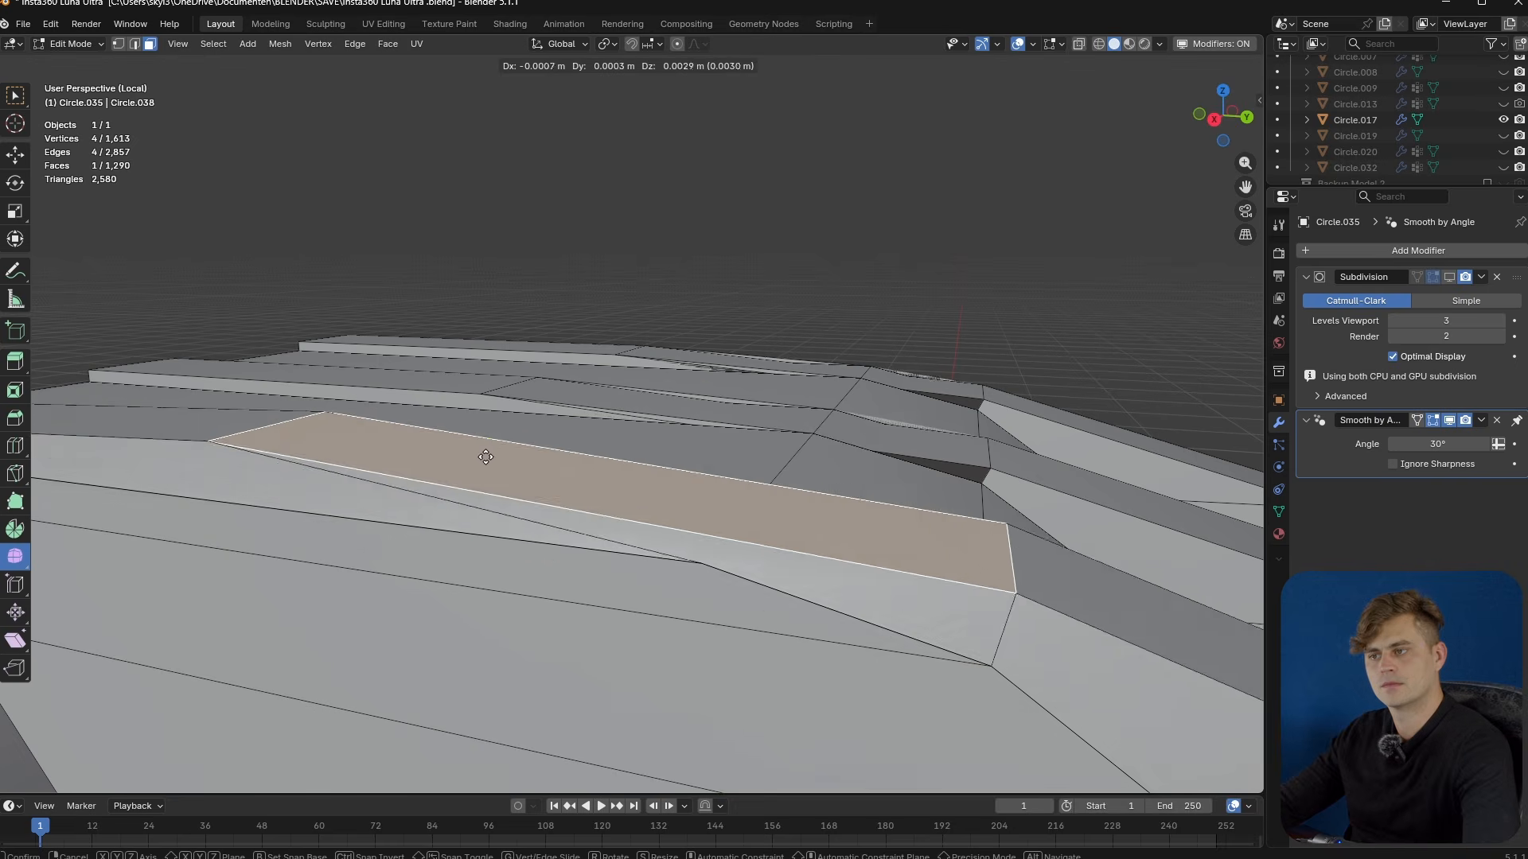
click(870, 269)
middle_drag(766, 429, 826, 503)
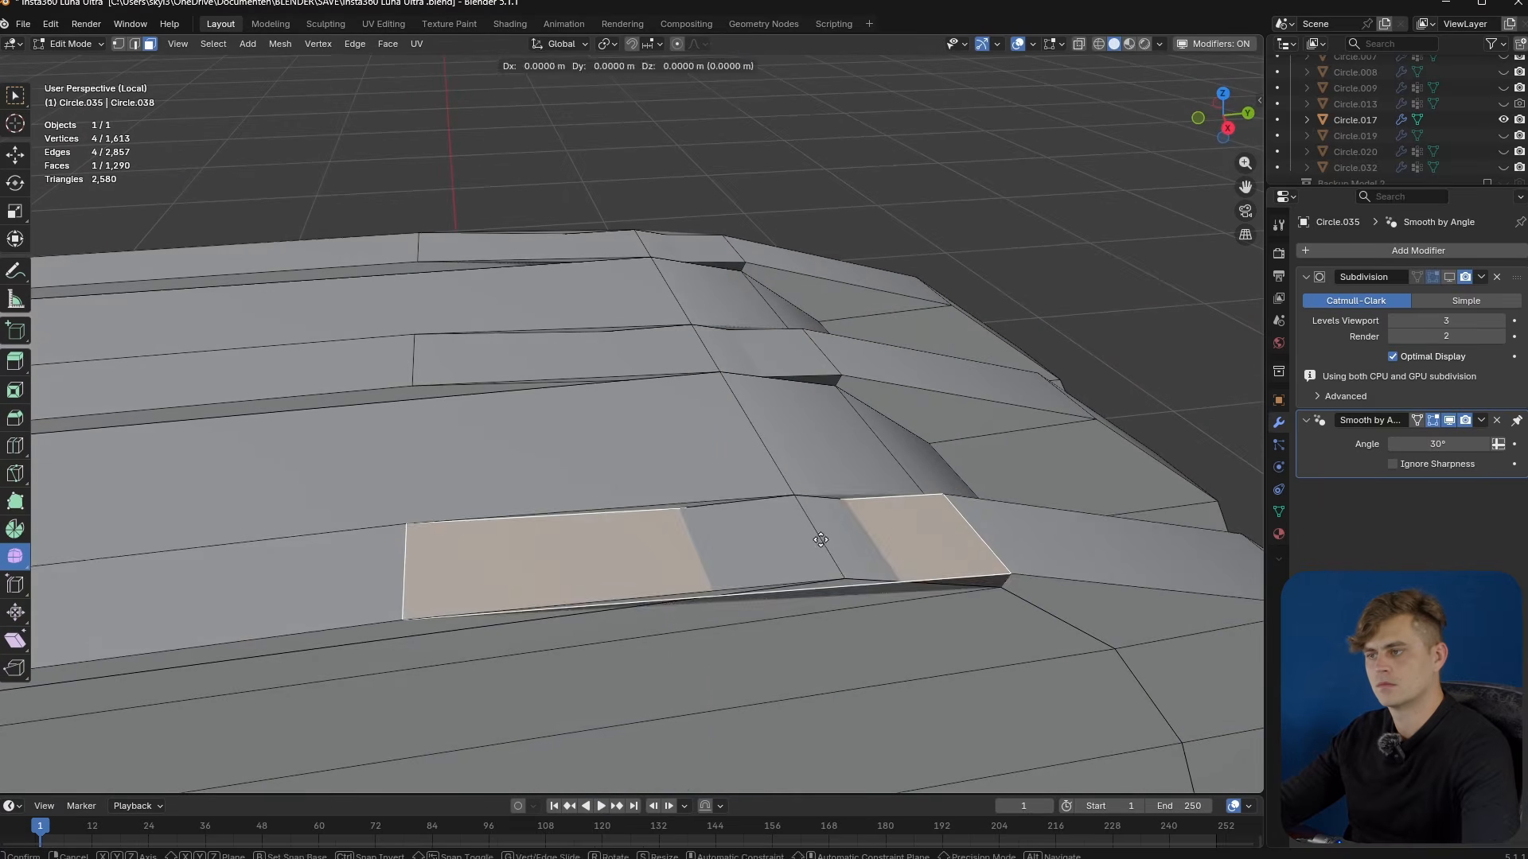
key(z)
click(927, 347)
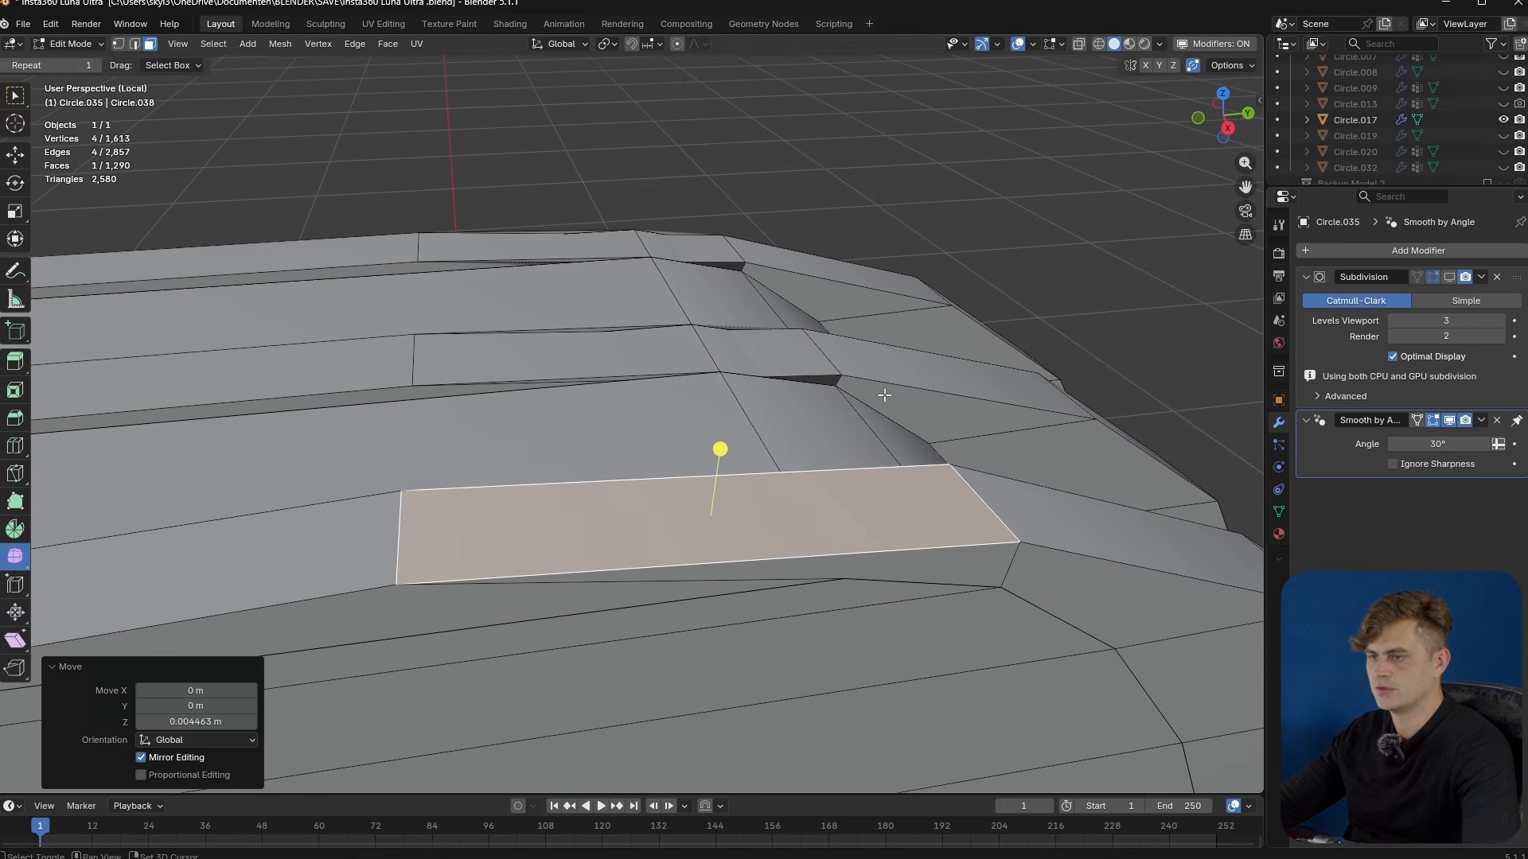
- Slide the raised face's rear cross edge along the end fin to line up with the bend
key(2)
click(403, 532)
key(g)
key(g)
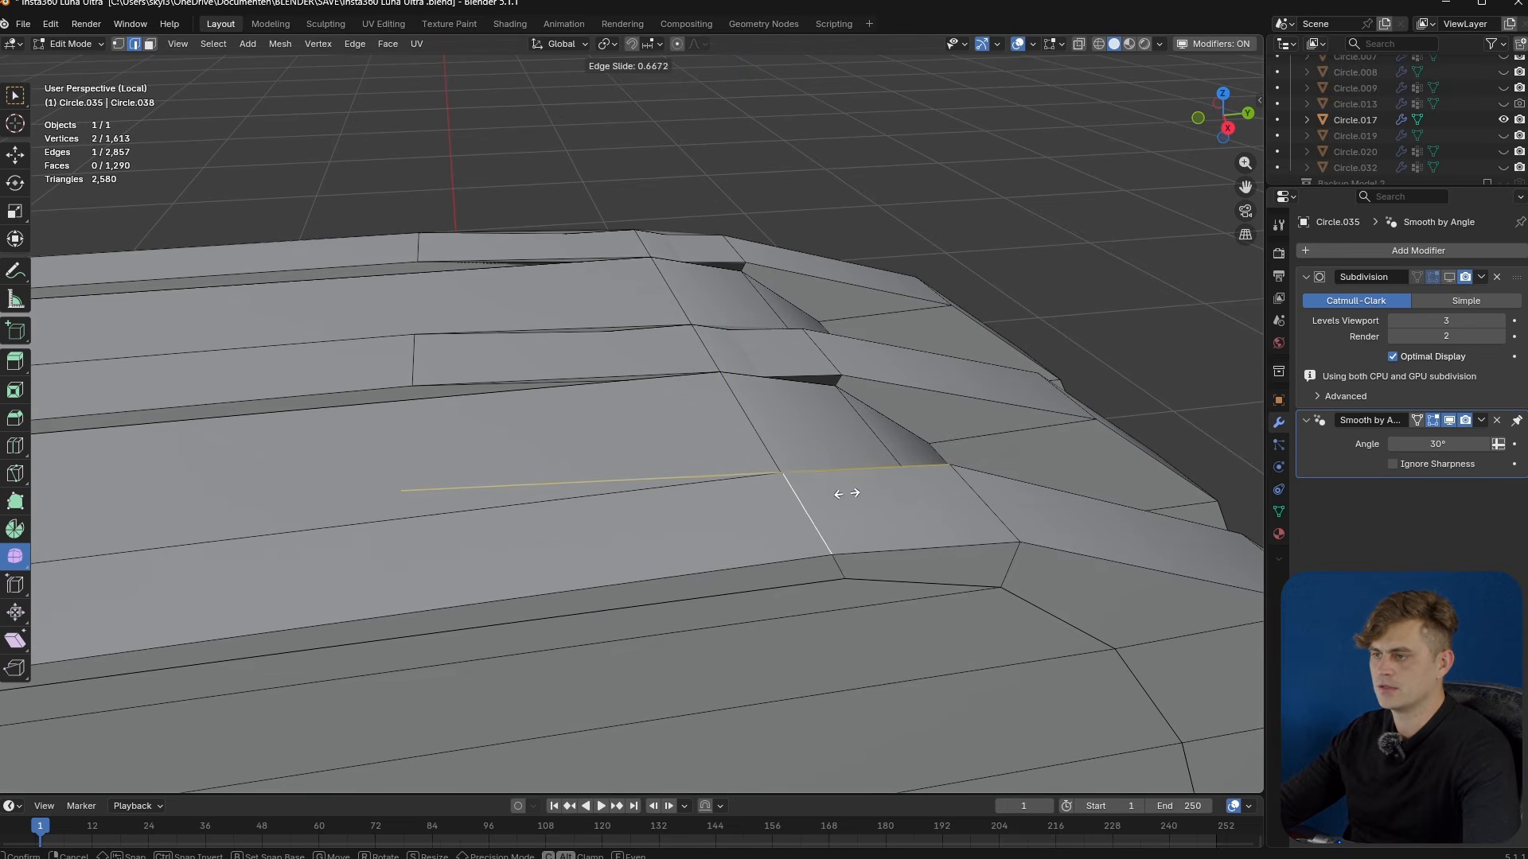
click(860, 494)
- Preview the fins in Object Mode with the Subdivision modifier shown and examine the reshaped end fin
middle_drag(860, 493, 1368, 370)
key(Tab)
click(1447, 281)
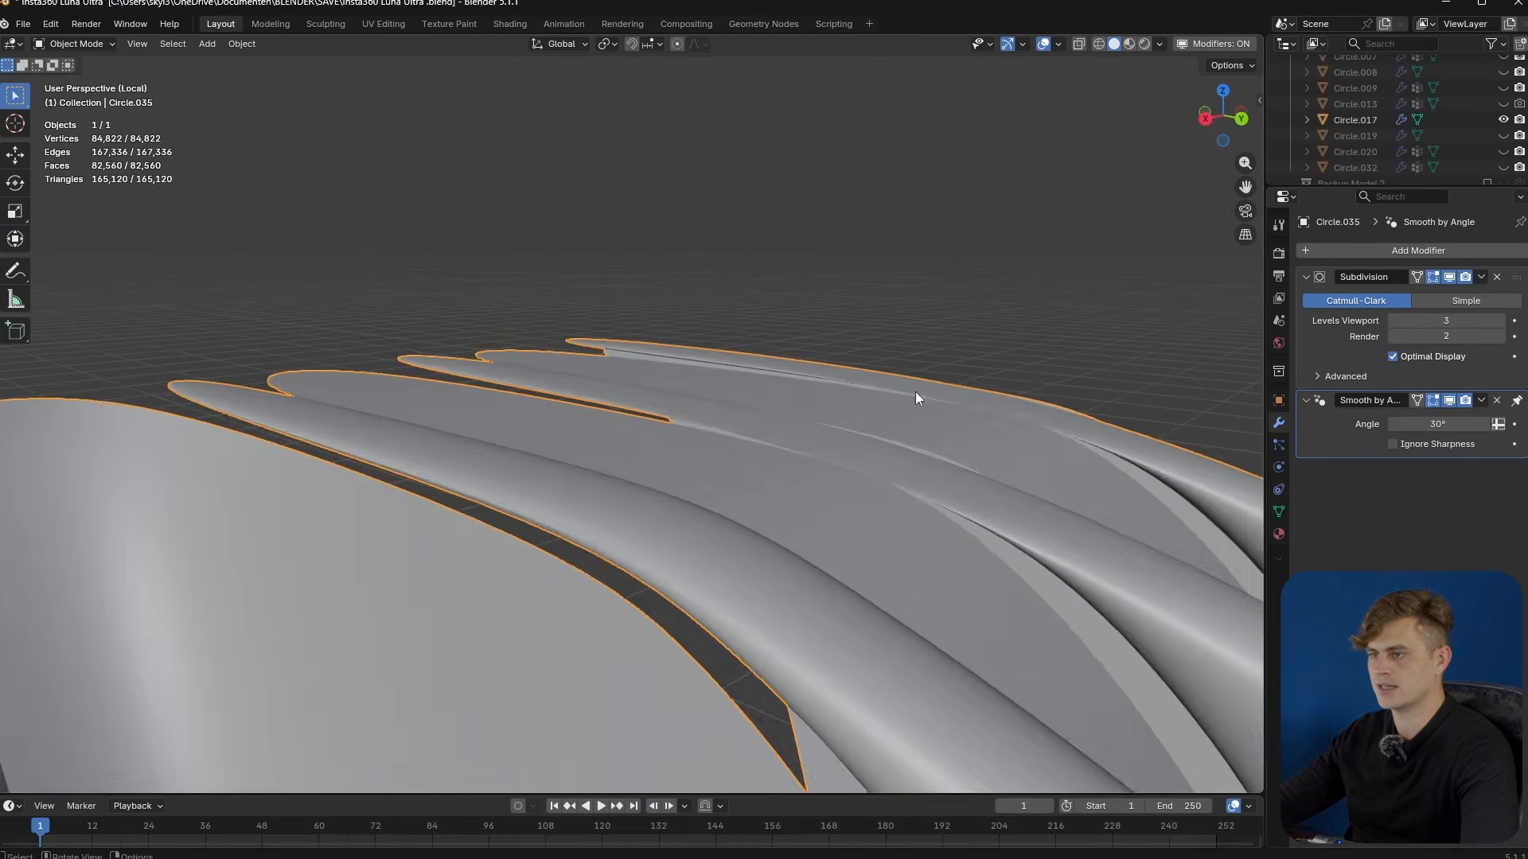
scroll(684, 441, down, 2)
key(Tab)
middle_drag(684, 441, 705, 527)
scroll(748, 486, up, 3)
middle_drag(705, 527, 648, 576)
- Undo the end fin's edge slide and face raise
key(ctrl+z)
key(ctrl+z)
key(ctrl+z)
key(ctrl+z)
key(ctrl+z)
- Select the partly buried top faces of all three fins and raise them together along the Z axis
key(3)
shift+click(768, 438)
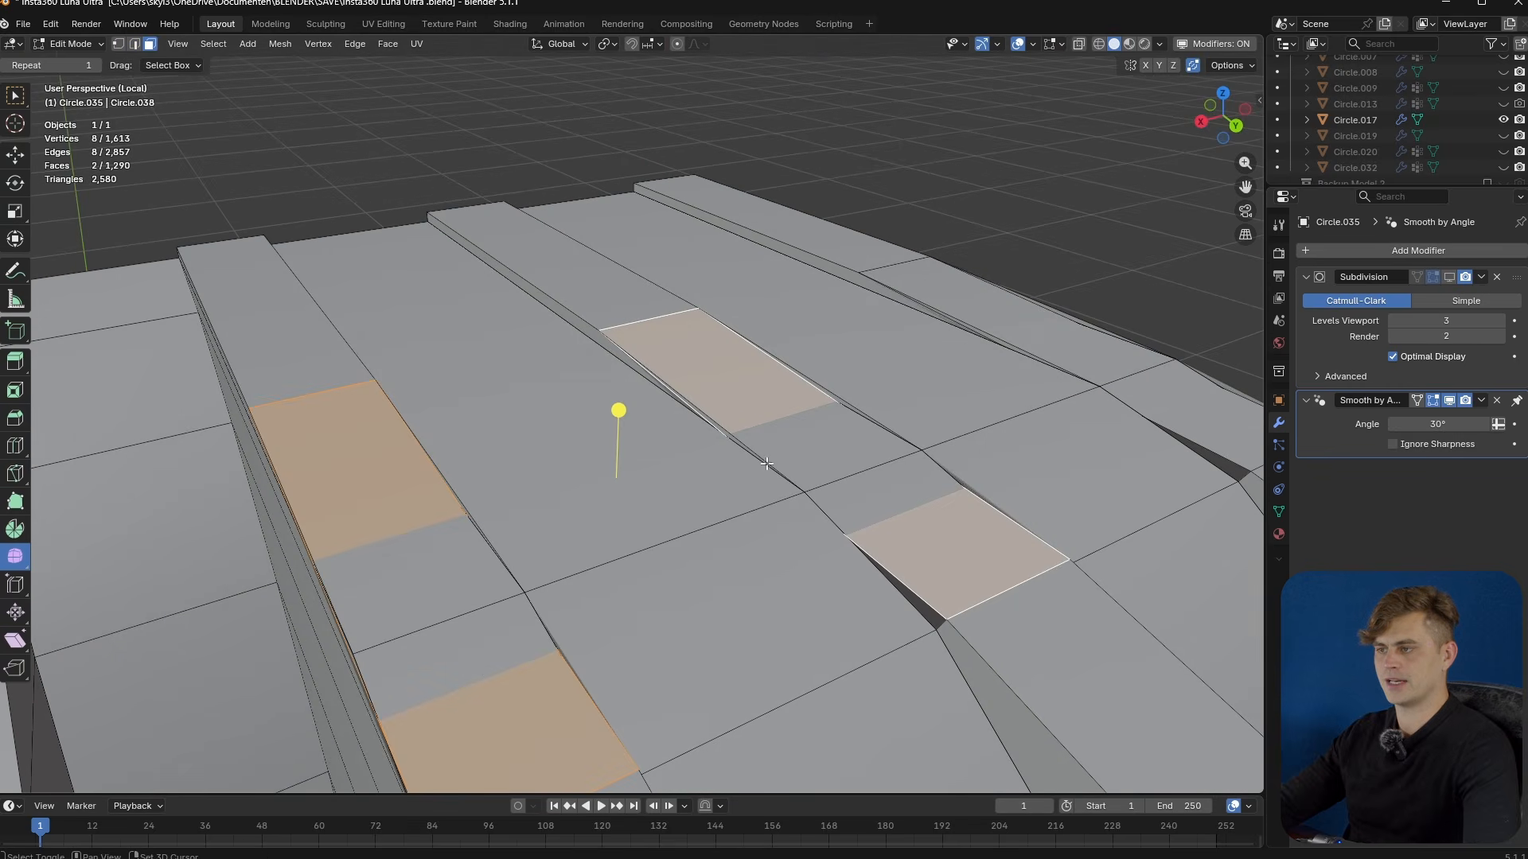
shift+click(1019, 332)
middle_drag(812, 541, 926, 464)
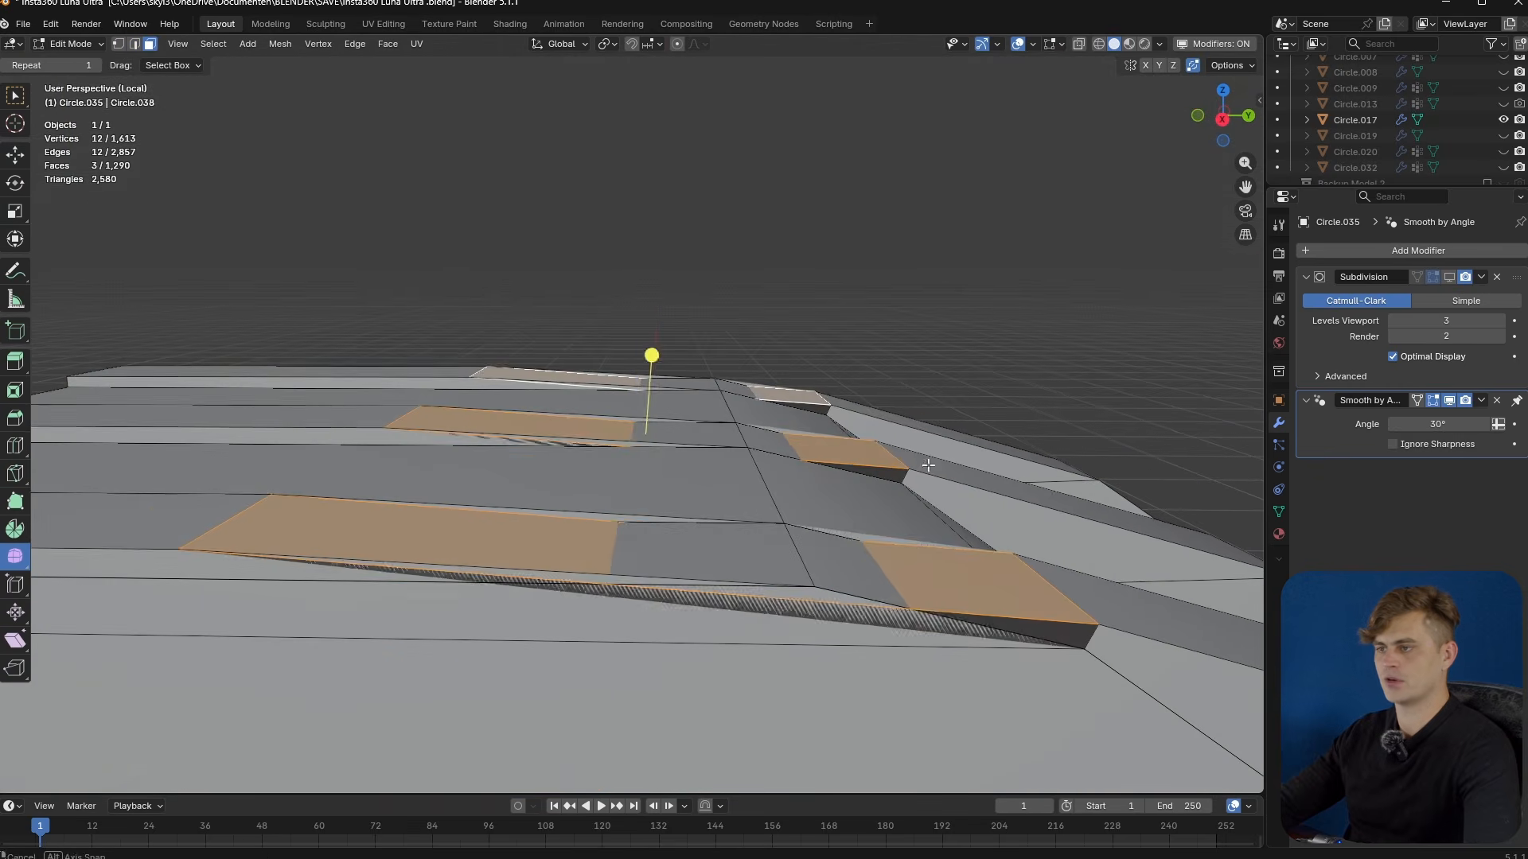
key(g)
key(z)
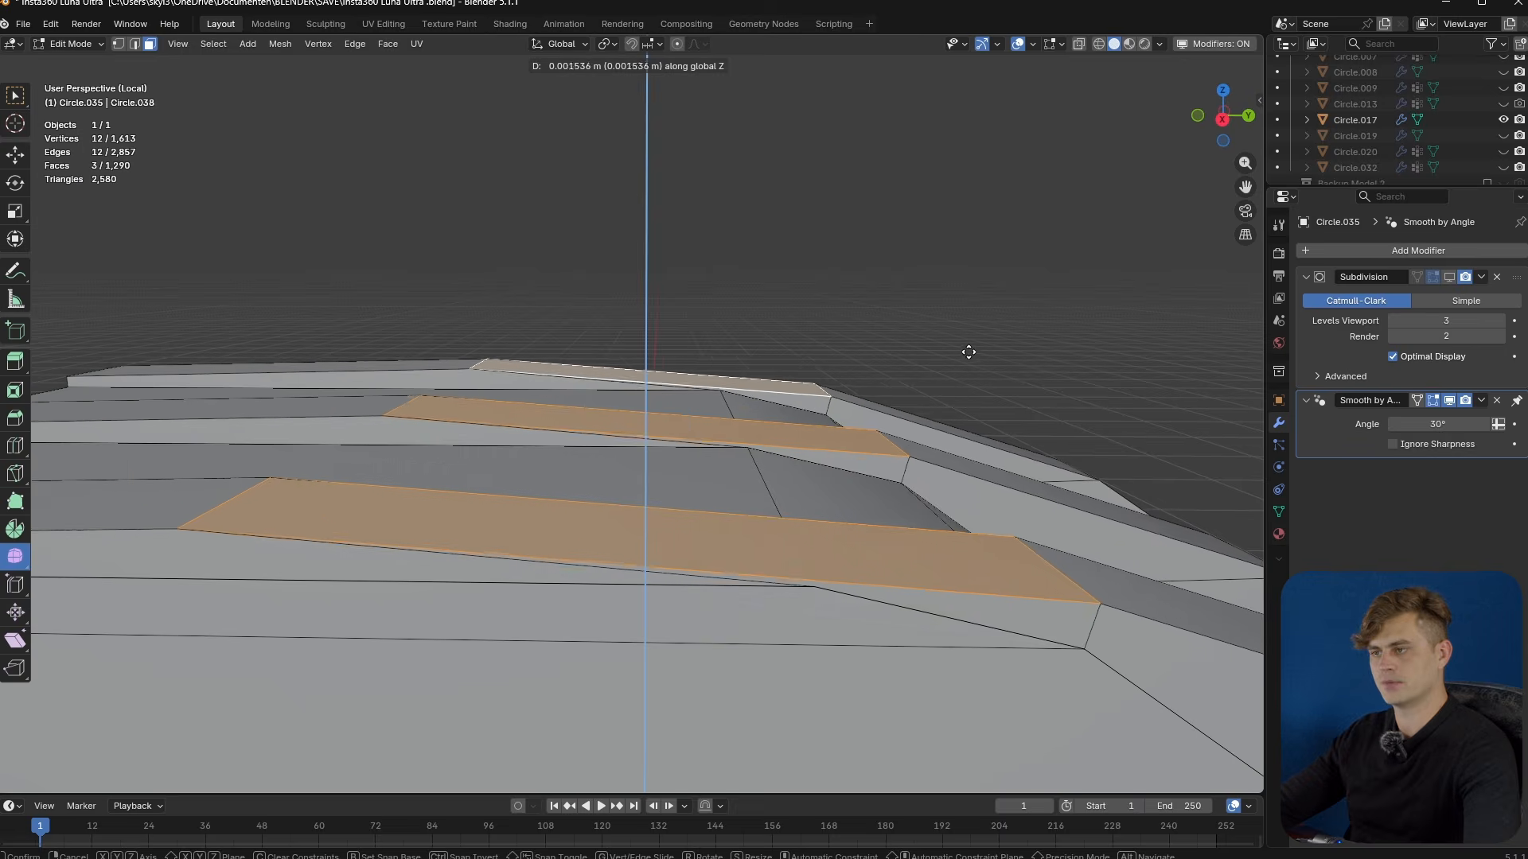
click(996, 207)
- Slide the rear cross edges of the three raised faces toward the bend with a factor of 0.695
key(2)
click(411, 390)
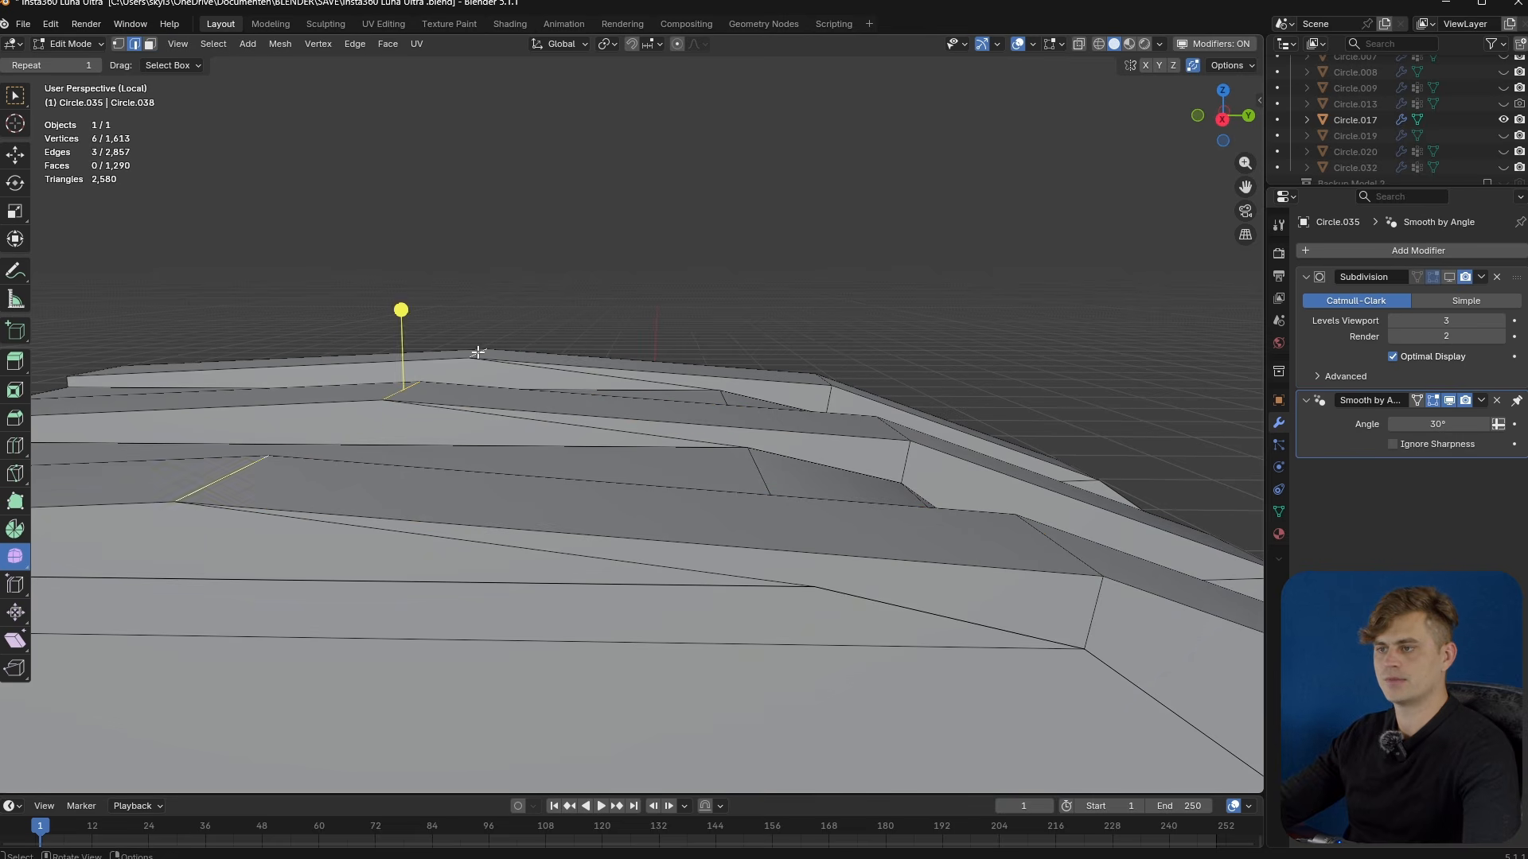
click(719, 361)
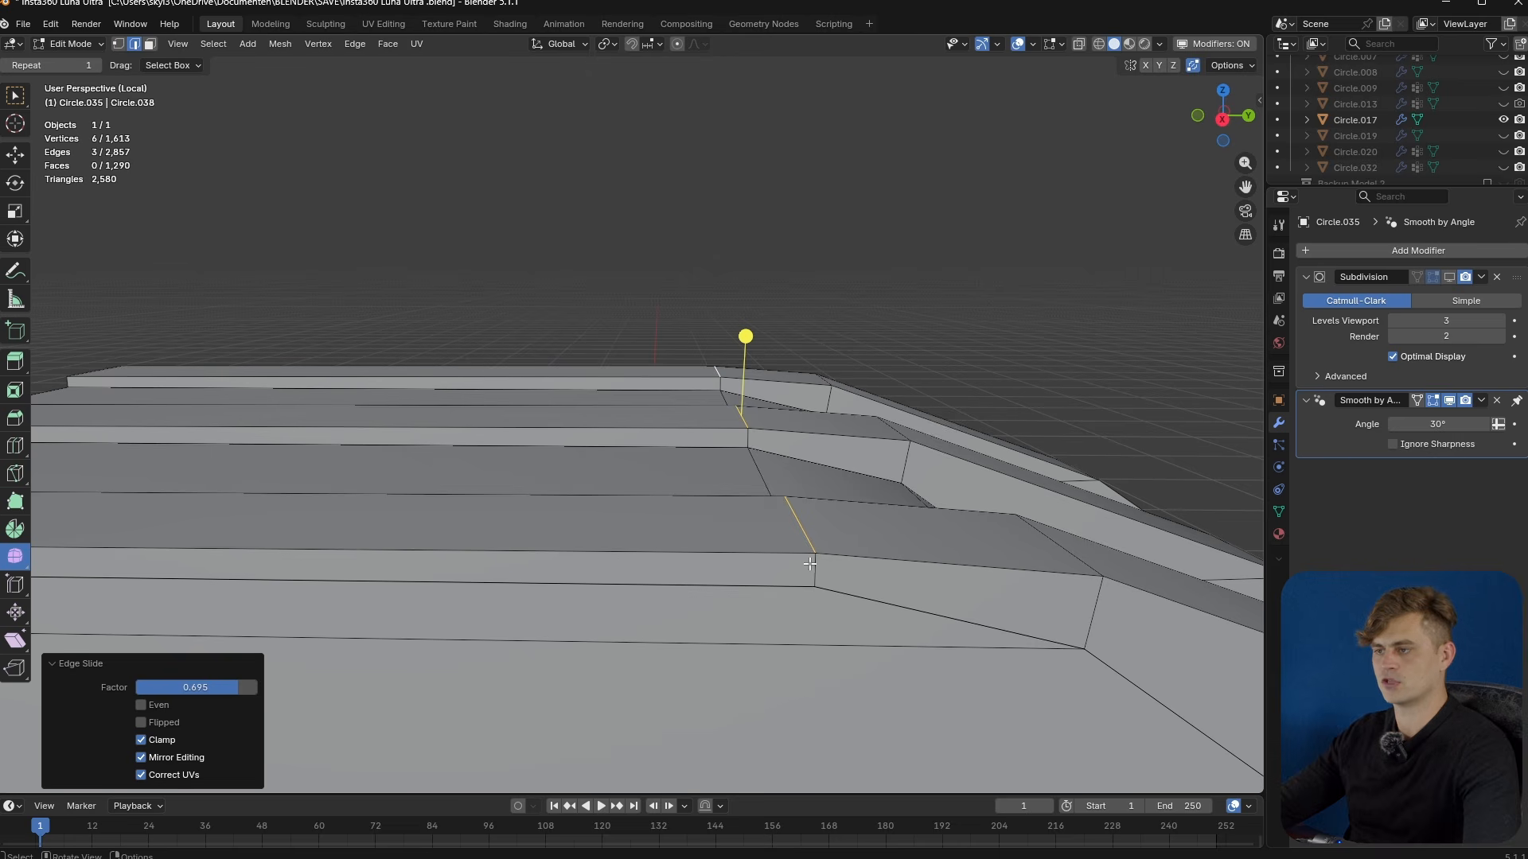
- Show the Subdivision modifier in the viewport for the fin mesh in Object Mode
scroll(721, 510, down, 3)
key(Tab)
middle_drag(615, 528, 774, 570)
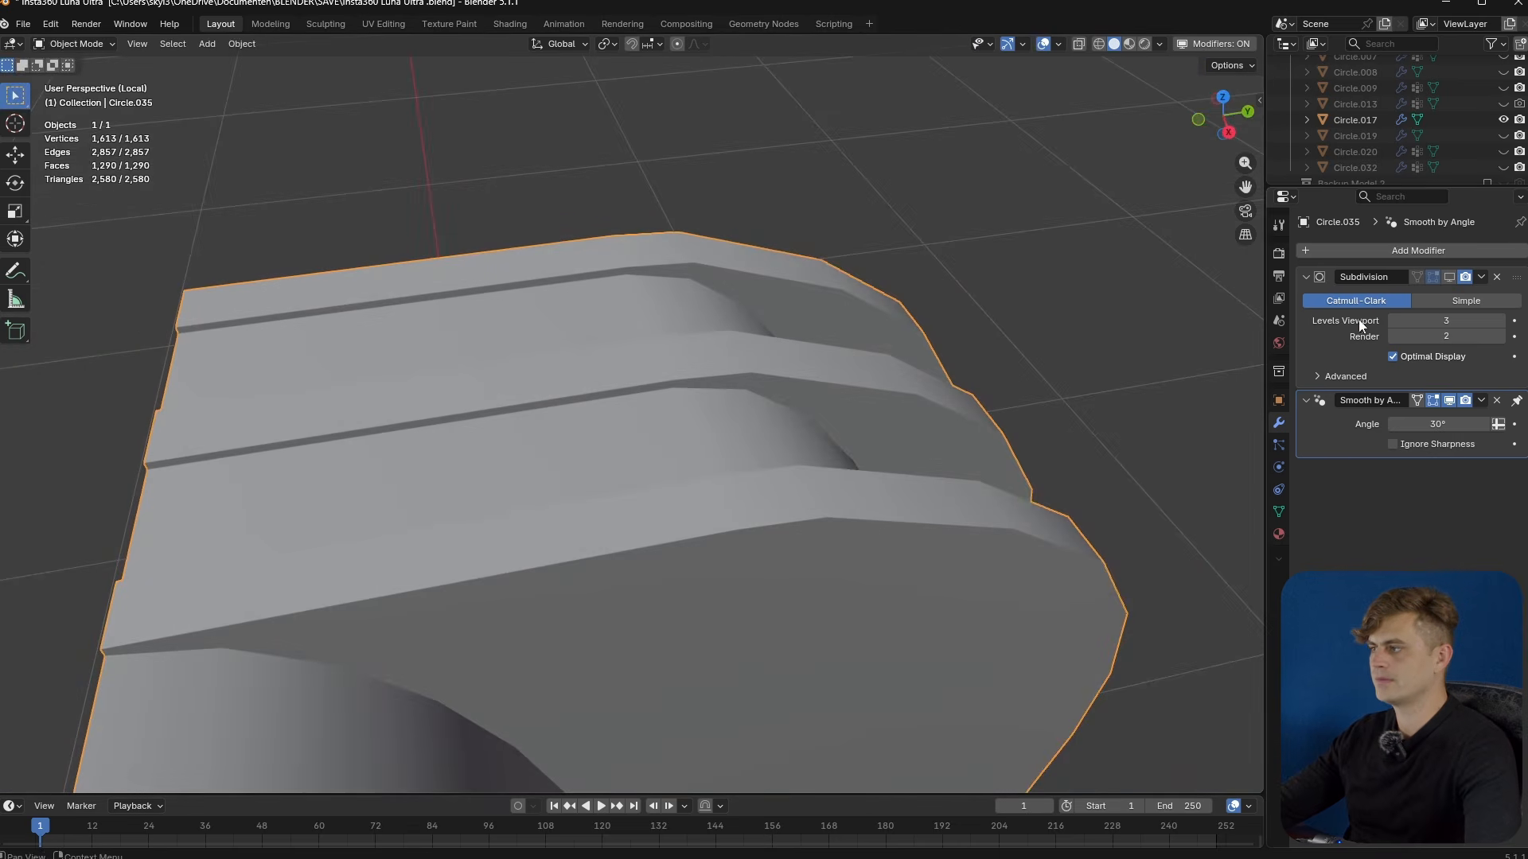
click(1447, 277)
middle_drag(948, 423, 677, 499)
- Merge the fin mesh's overlapping vertices in Edit Mode
key(Tab)
middle_drag(740, 560, 633, 530)
click(710, 560)
key(Tab)
key(Tab)
- Select the fins' end faces above the plate rim and leave local view to bring back the surrounding model
click(720, 490)
middle_drag(720, 489, 706, 529)
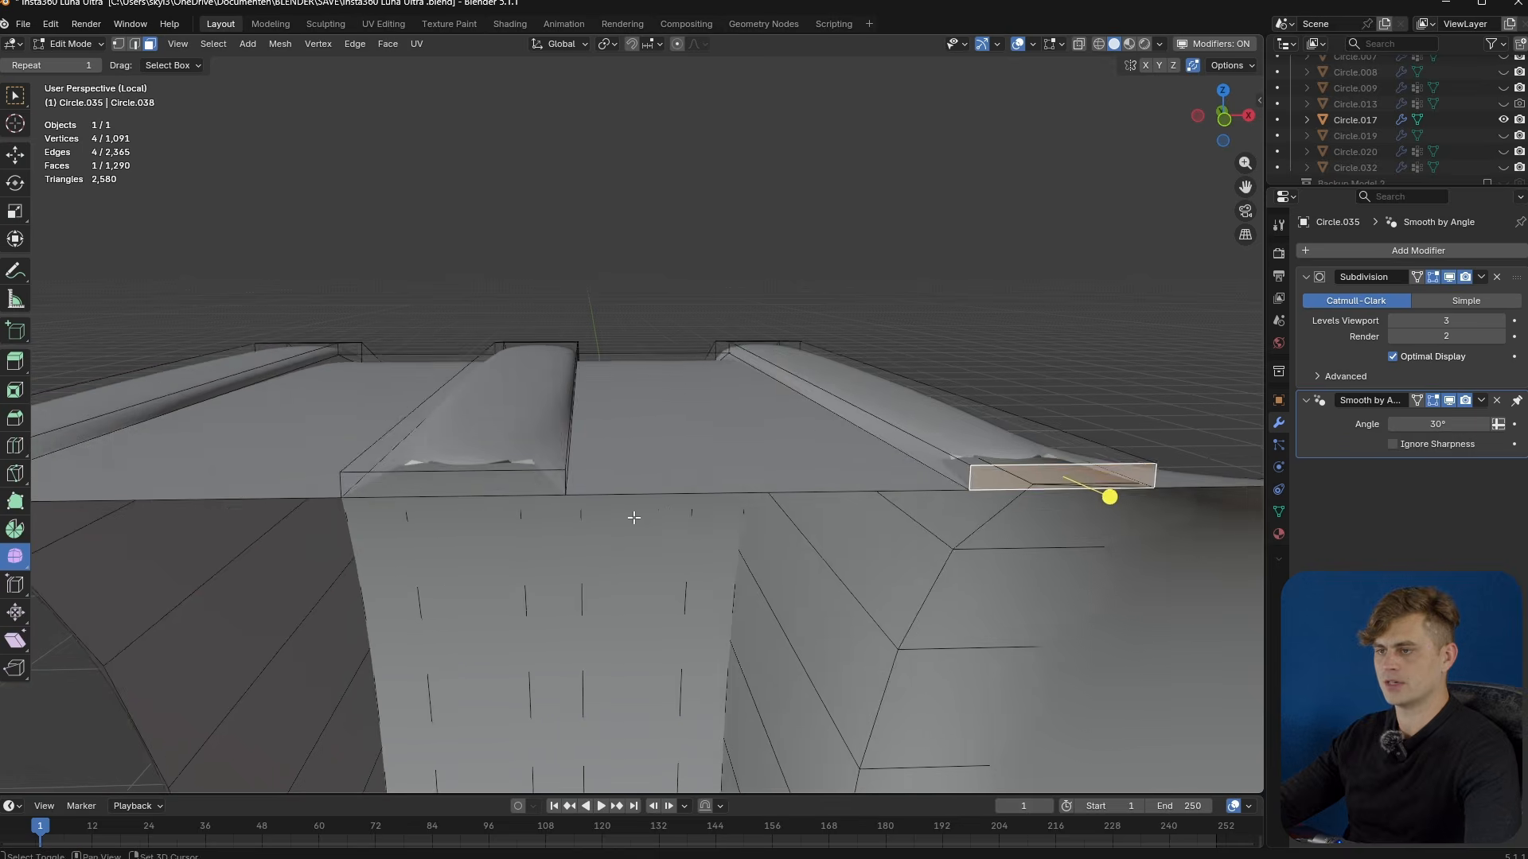
shift+middle_drag(470, 501, 584, 489)
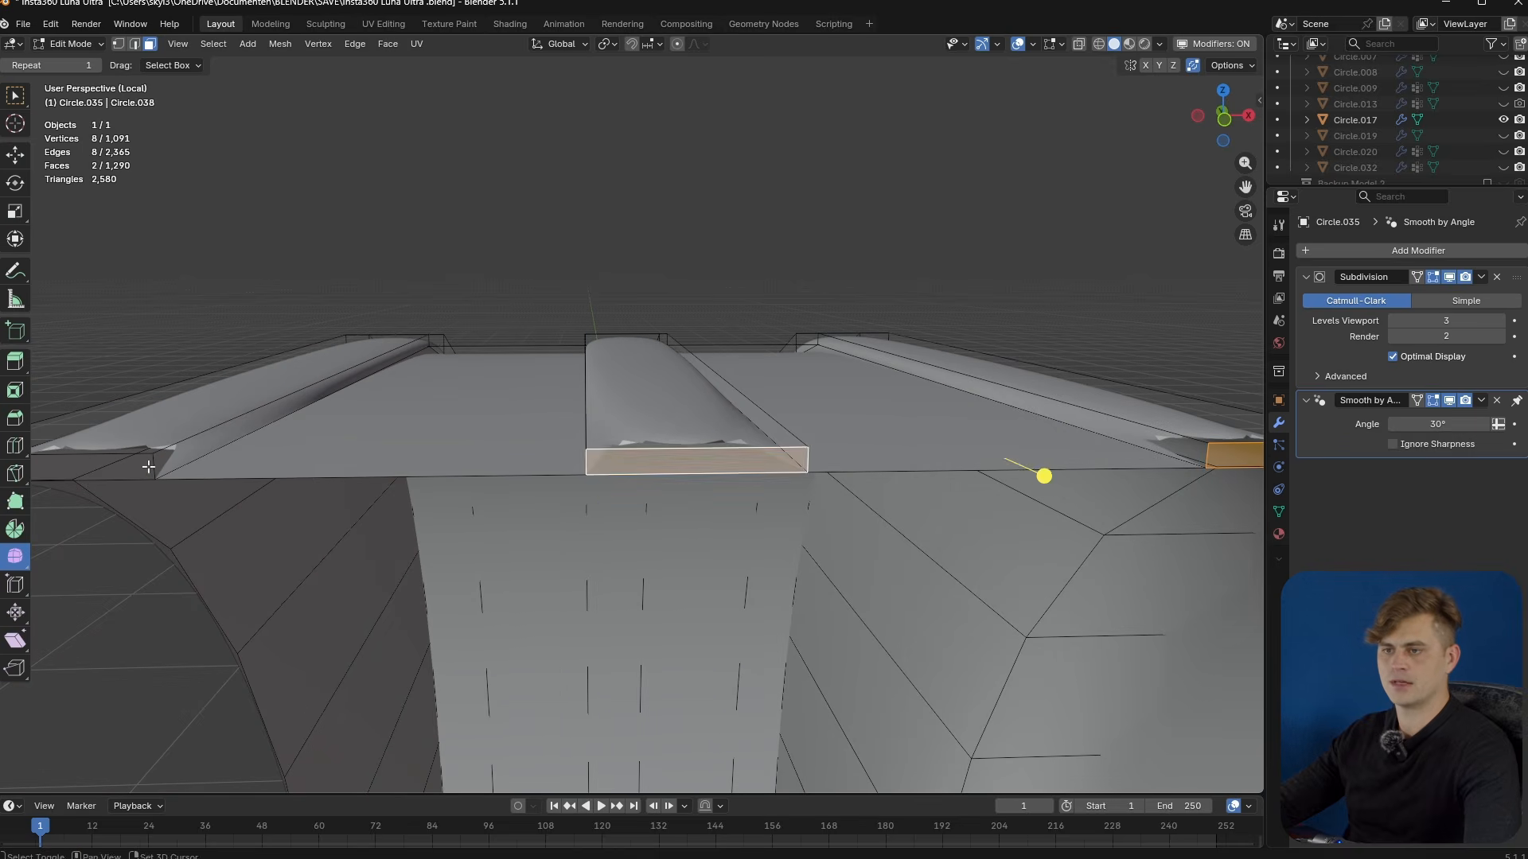
key(Tab)
middle_drag(614, 532, 747, 461)
key(Tab)
key(KP_Divide)
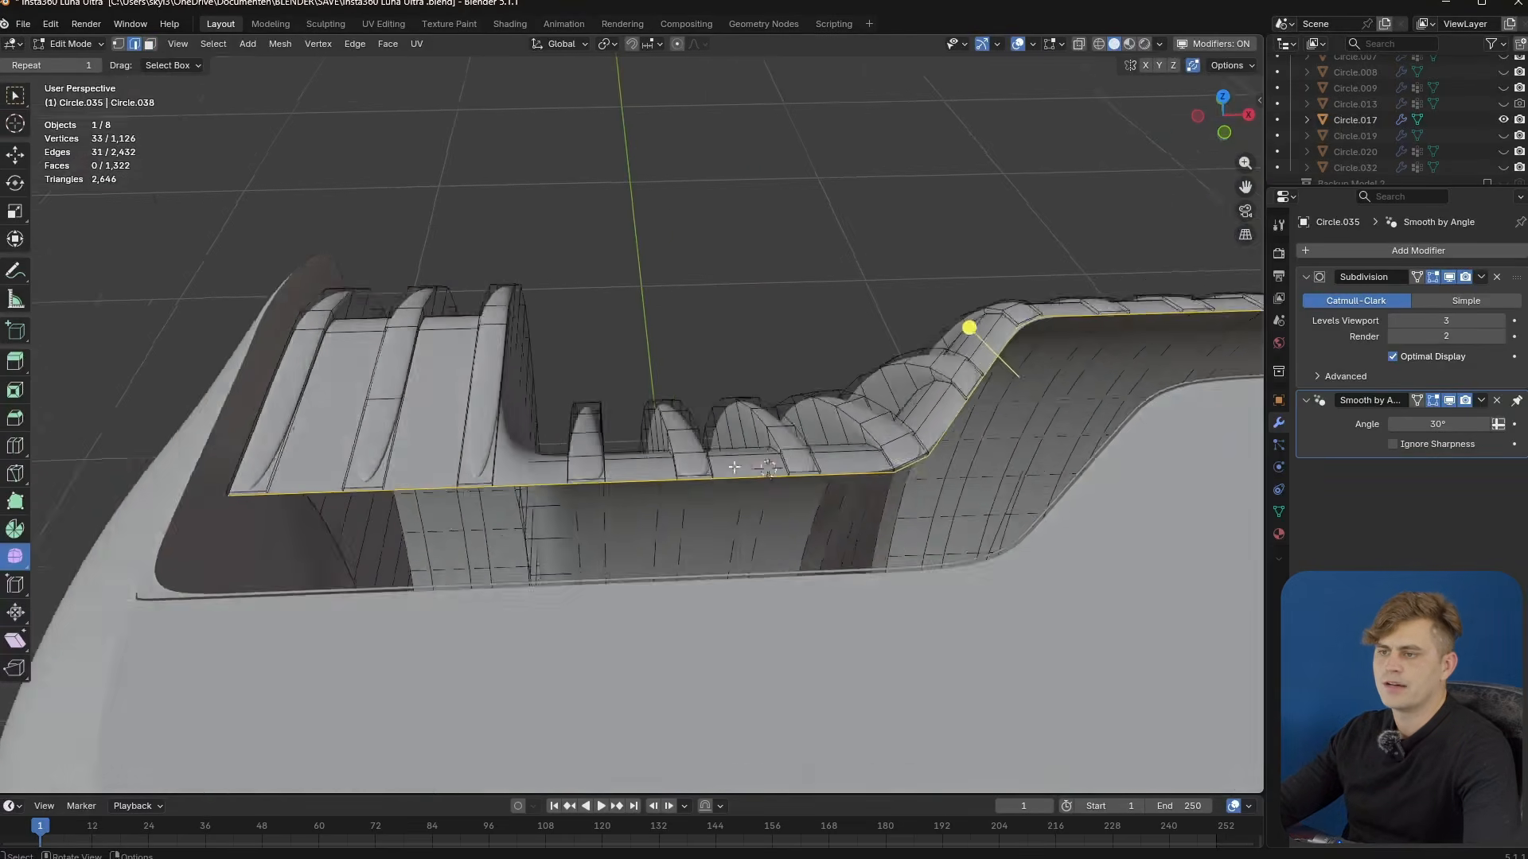
- Extrude the selected rim edges along the fin plate about 0.0058 m upward along the Z axis
scroll(611, 499, up, 5)
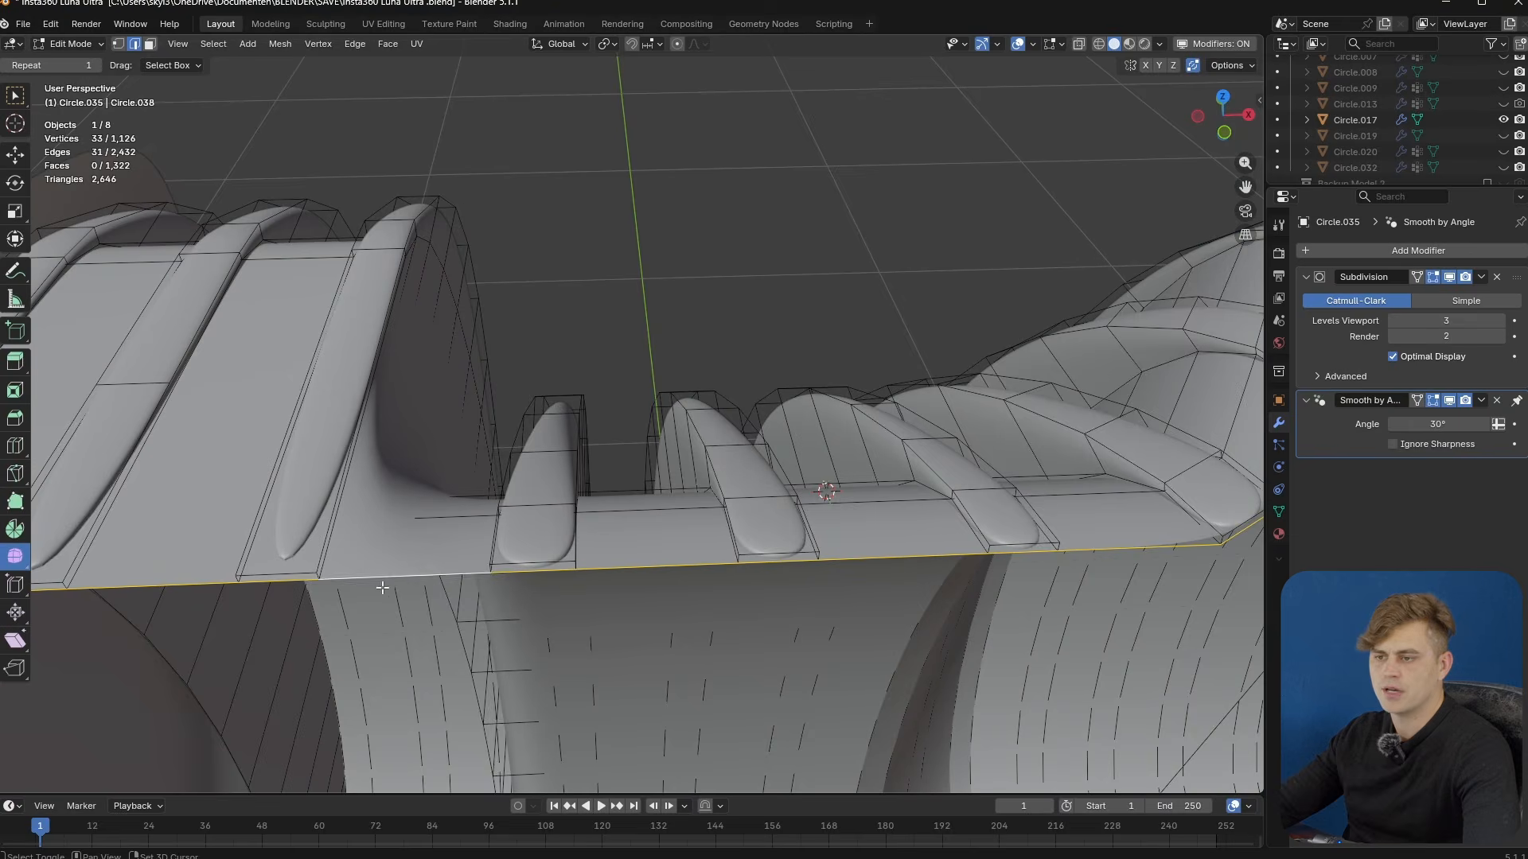
scroll(374, 557, up, 6)
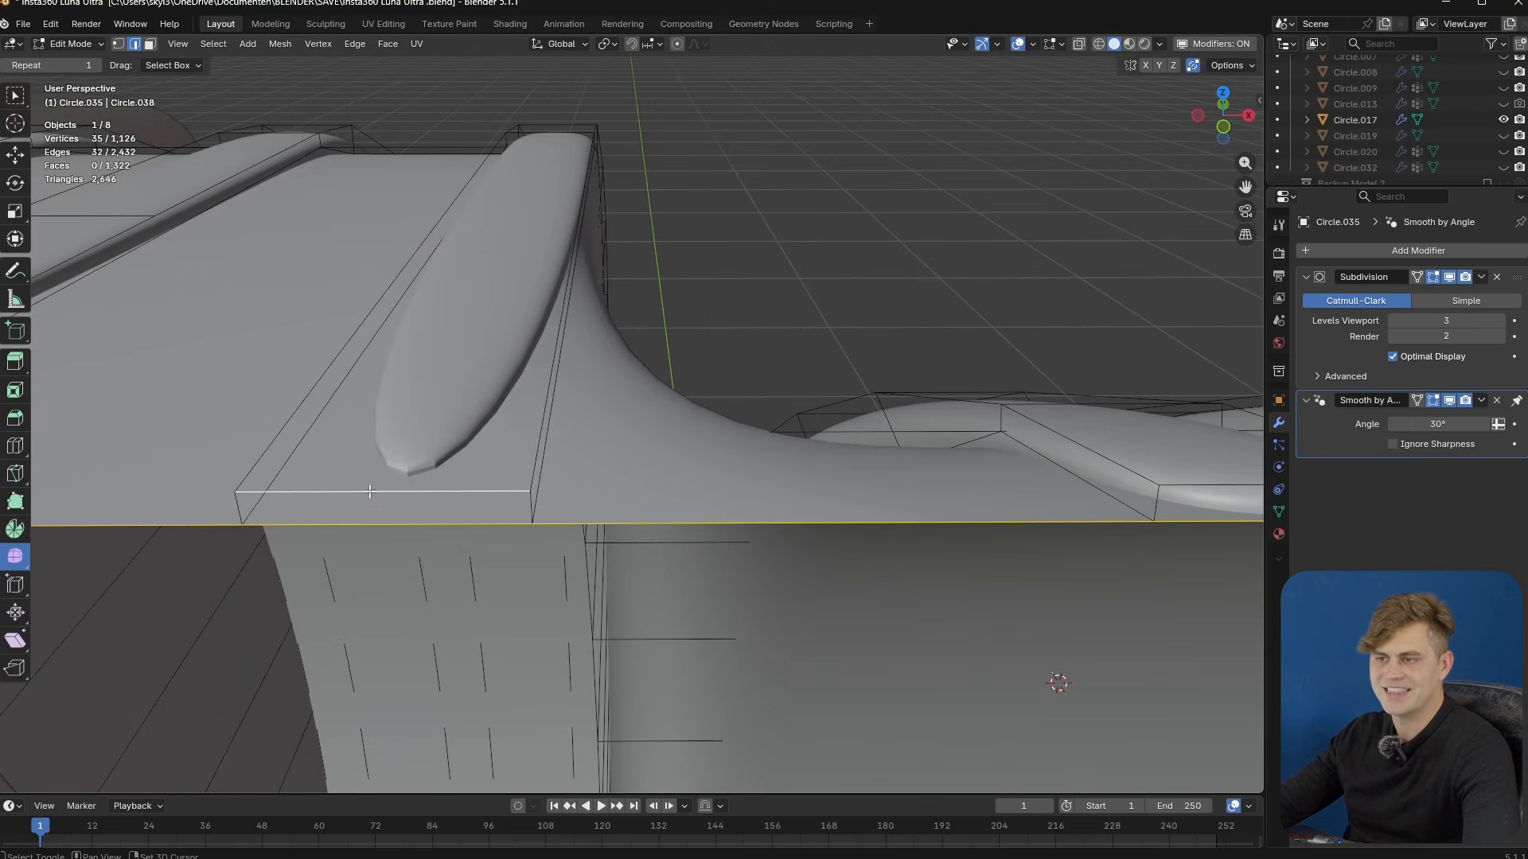
scroll(394, 471, down, 3)
scroll(573, 447, down, 6)
middle_drag(673, 433, 625, 513)
middle_drag(1113, 358, 1030, 383)
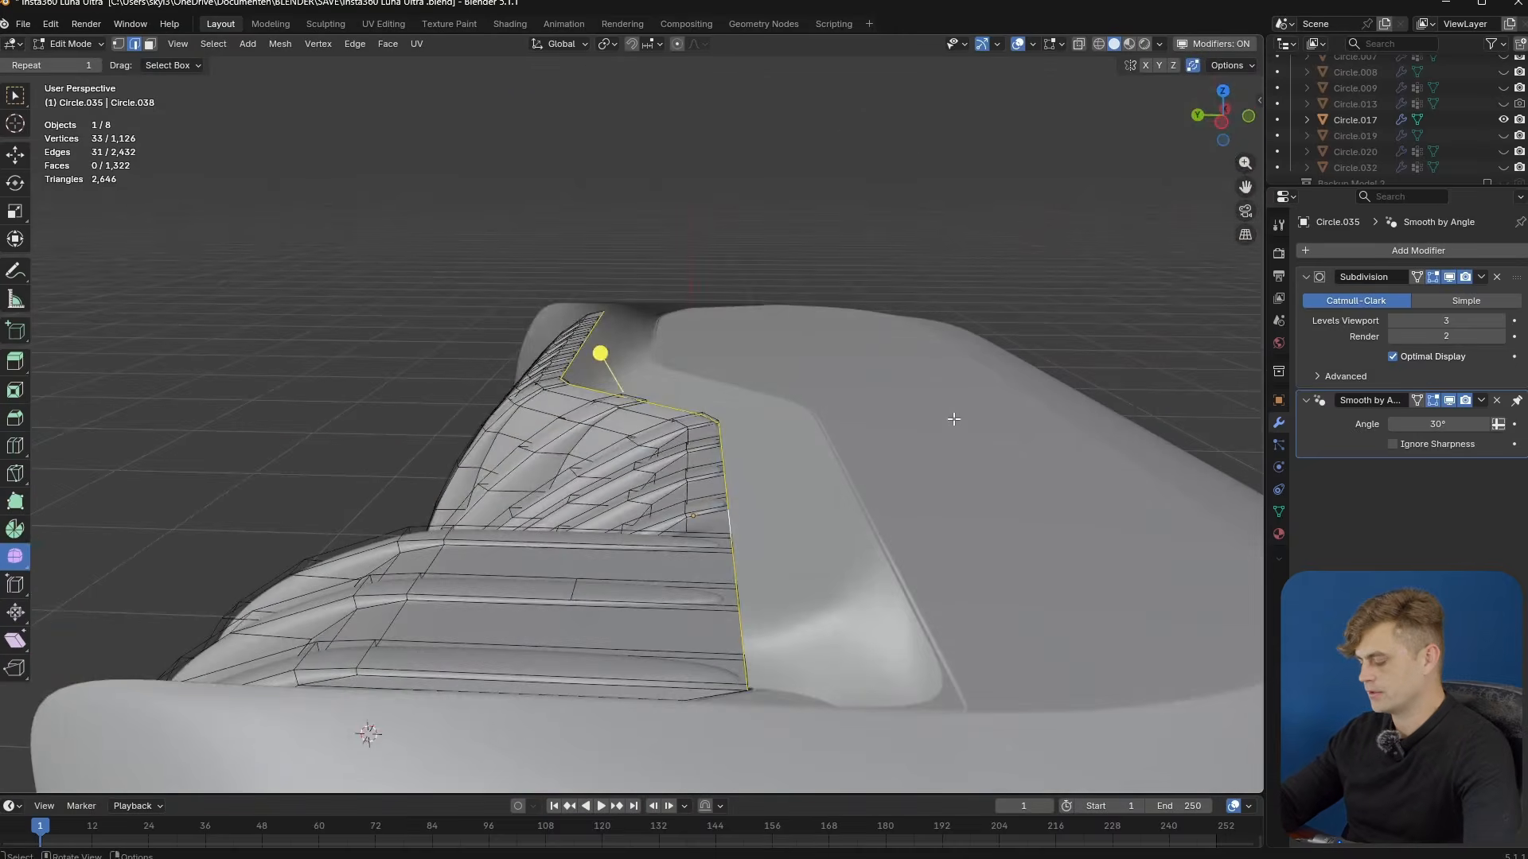
key(KP_3)
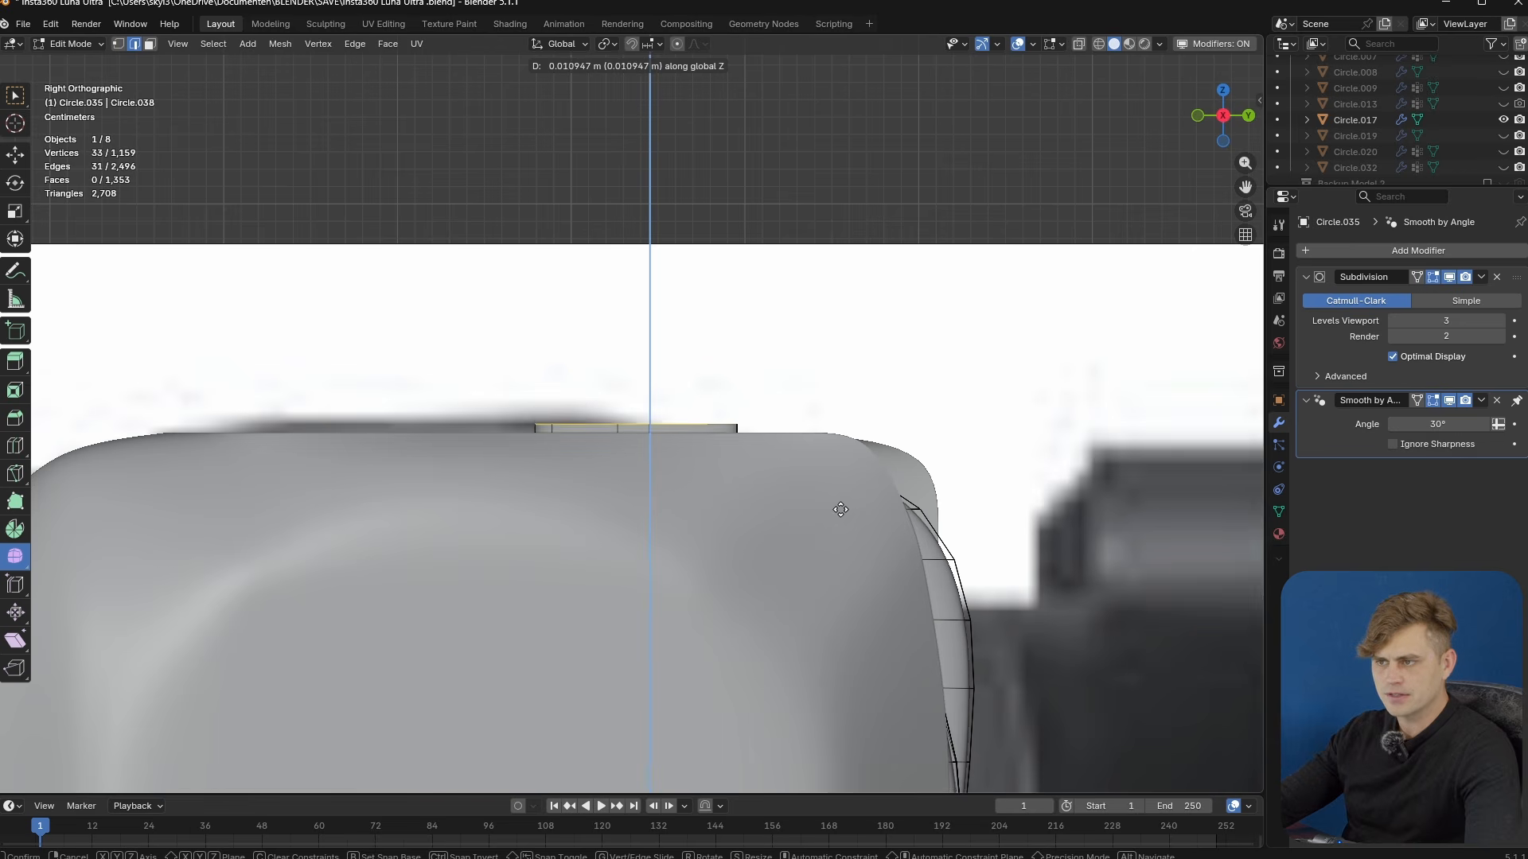
click(846, 587)
middle_drag(726, 433, 696, 555)
- Extrude the rim edges about -0.0576 m along the Y axis toward the outer edge of the recess
key(KP_7)
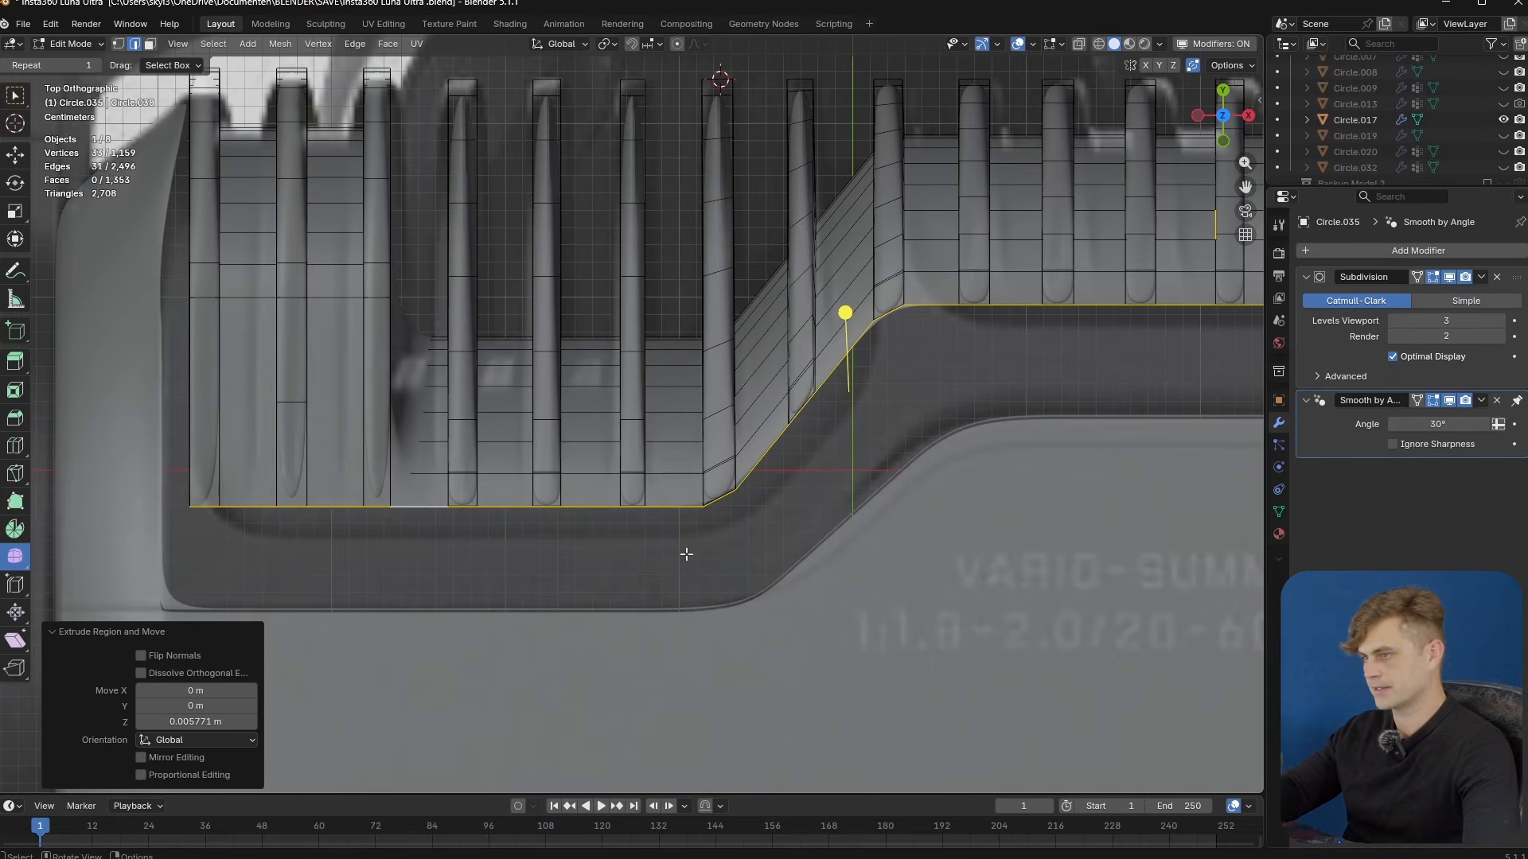
key(e)
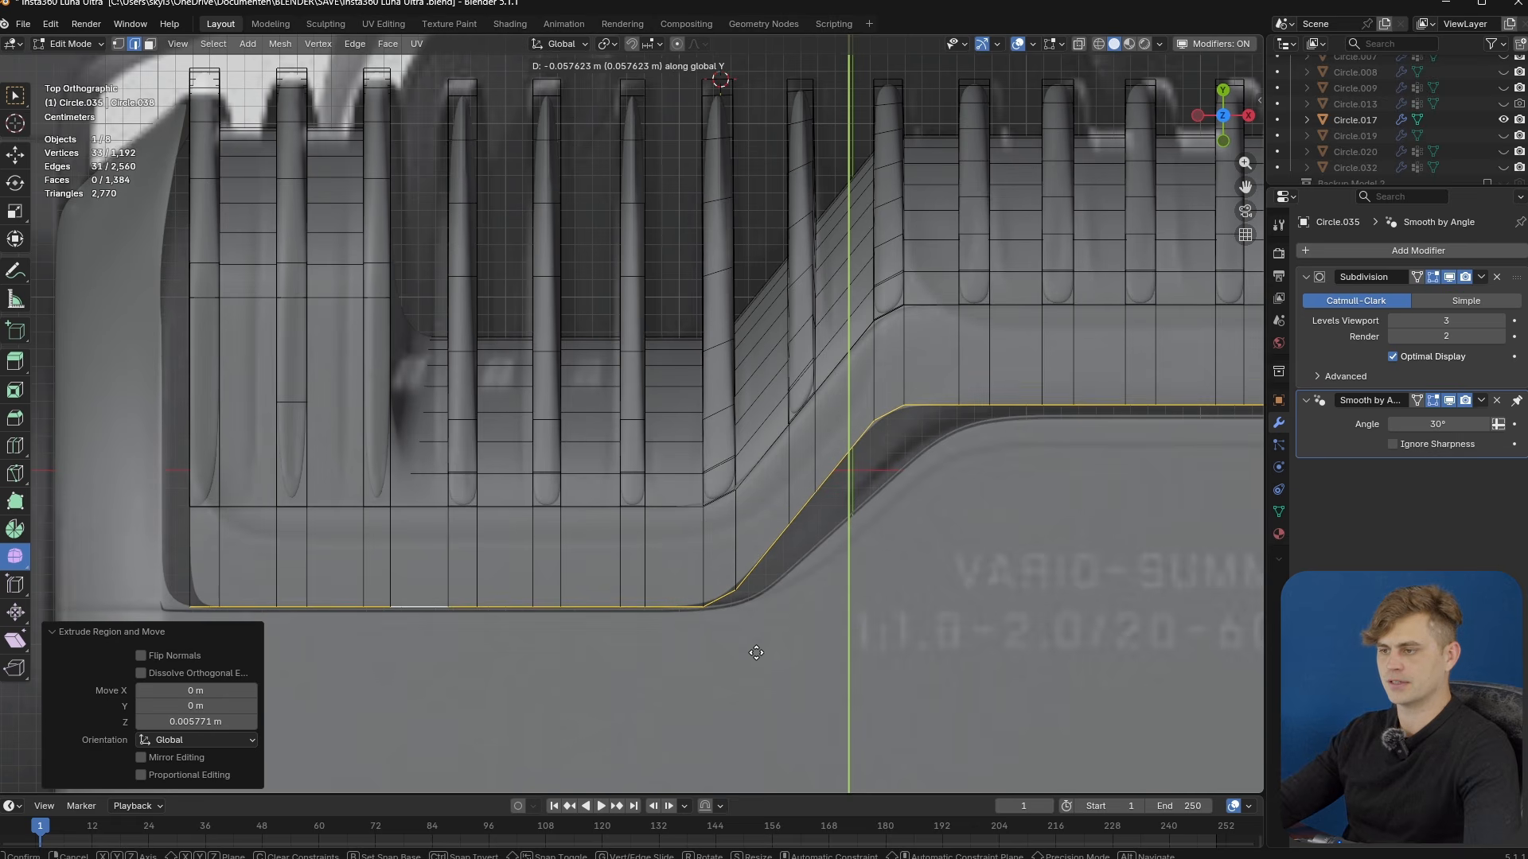
shift+middle_drag(748, 623, 586, 528)
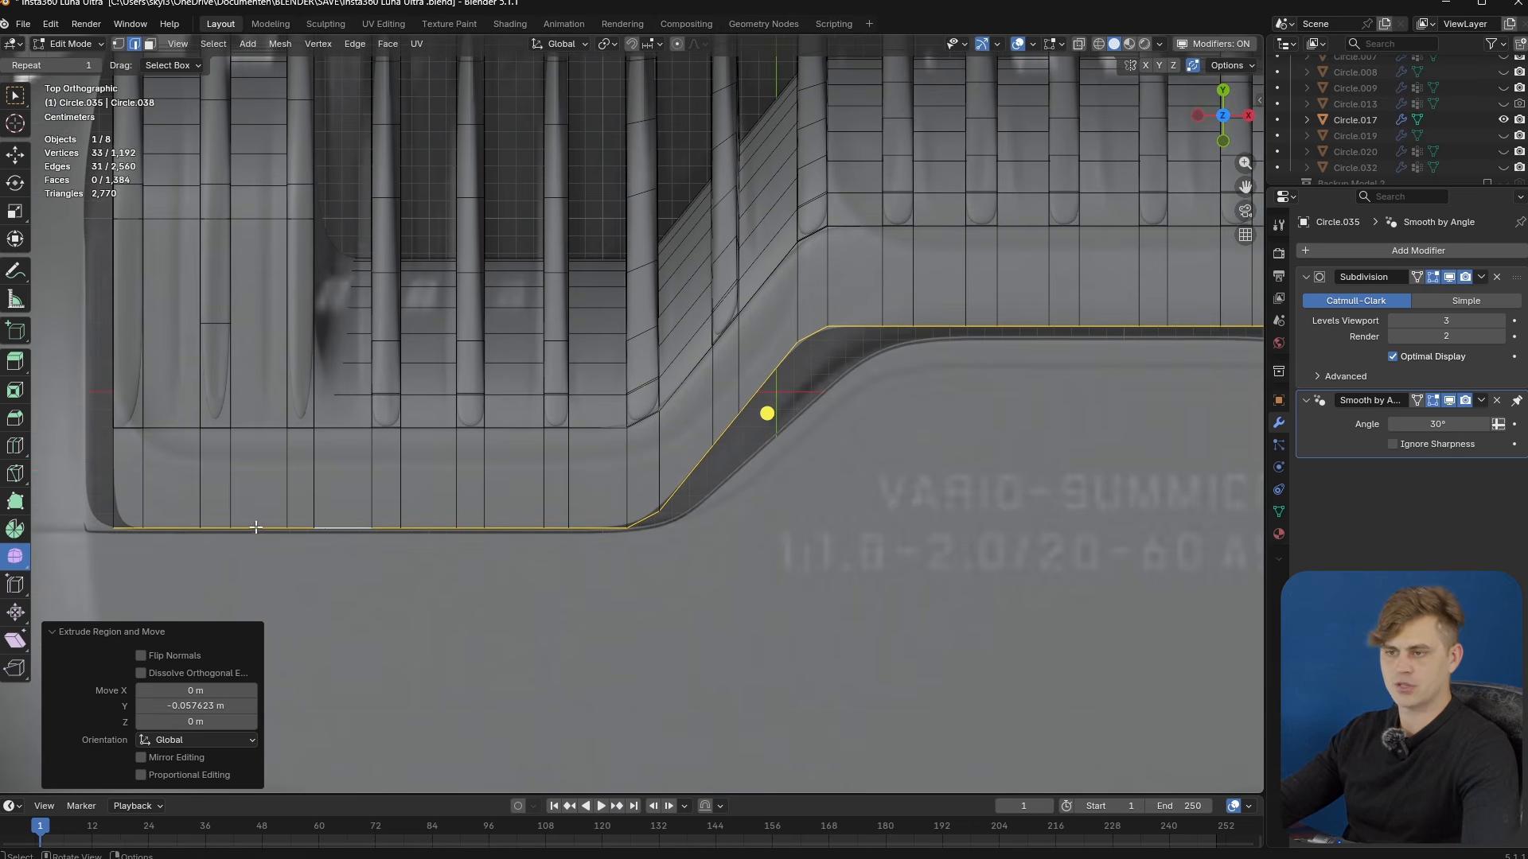
- Move the vertex at the lower corner of the extruded rim onto the recess outline, viewed from the top
scroll(1029, 432, down, 1)
shift+middle_drag(1011, 433, 618, 431)
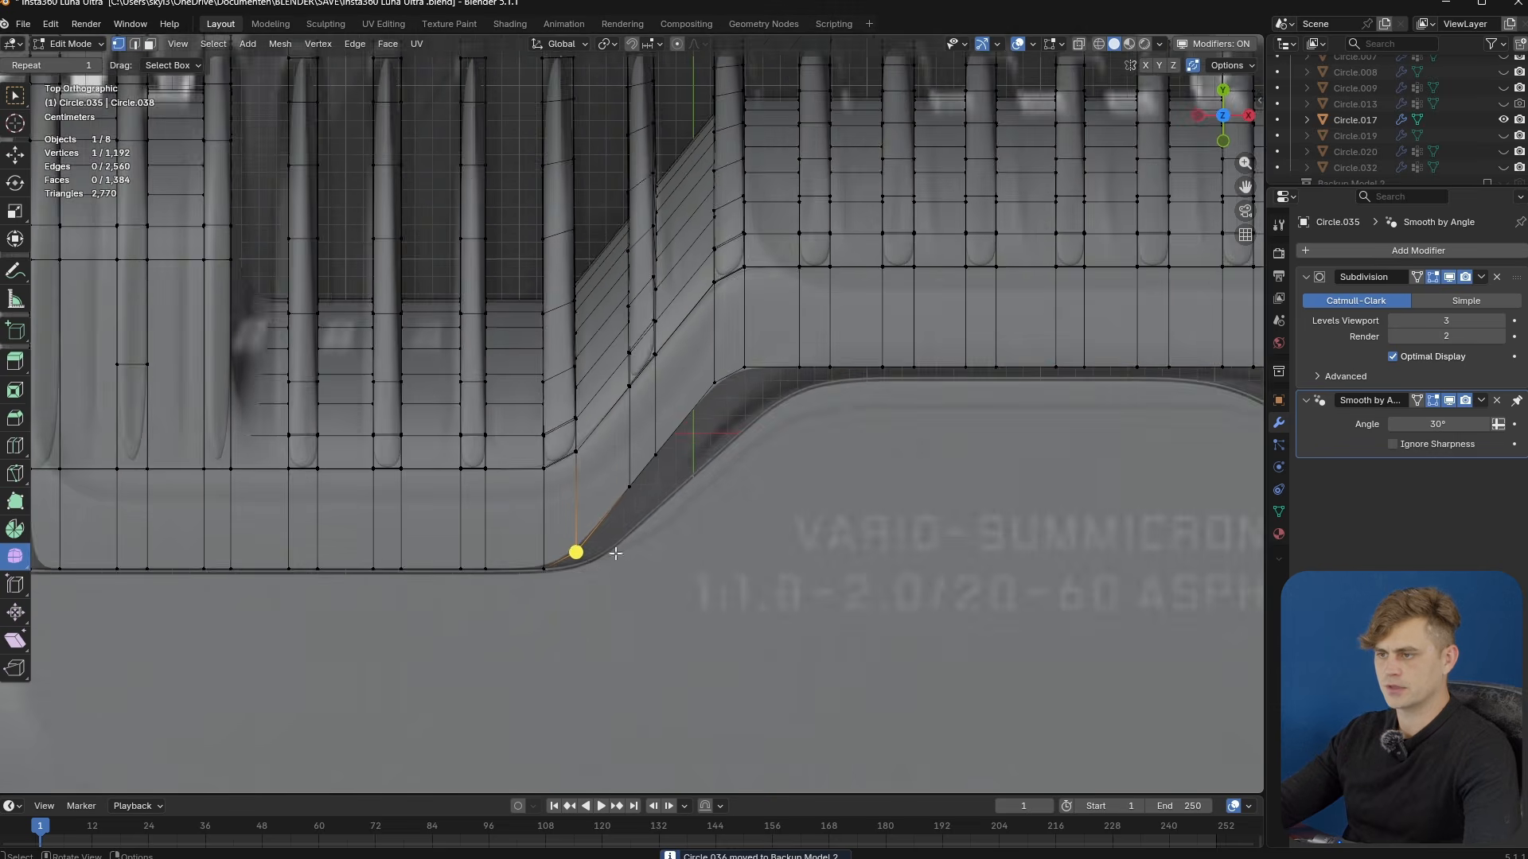
scroll(616, 554, up, 2)
shift+middle_drag(572, 598, 652, 507)
key(b)
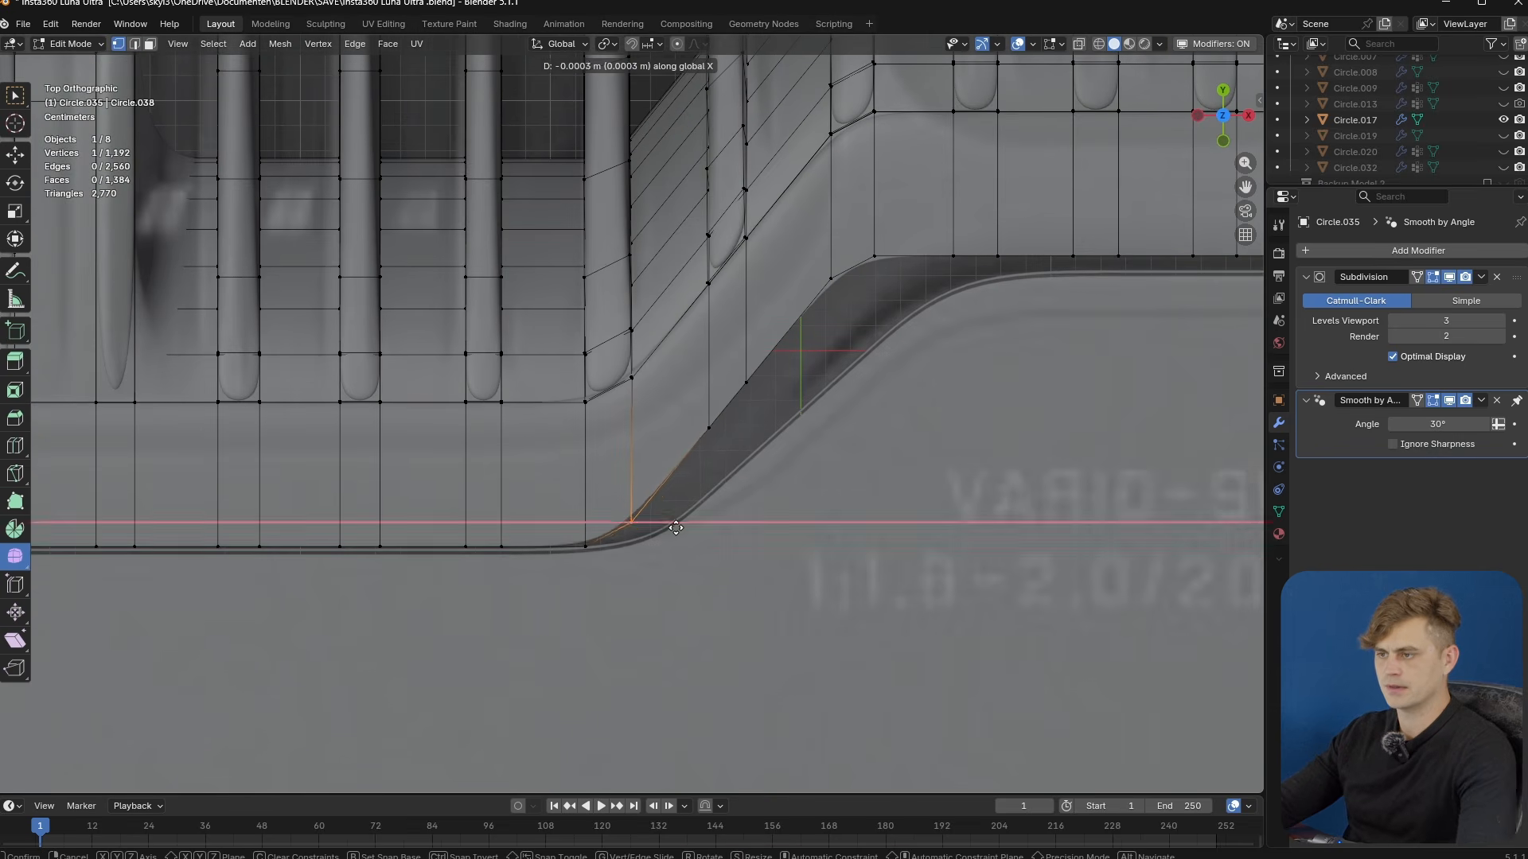
click(676, 527)
- Move the next two vertices on the diagonal rim along Y onto the recess outline, the second by about -0.0277 m
click(699, 440)
key(g)
key(y)
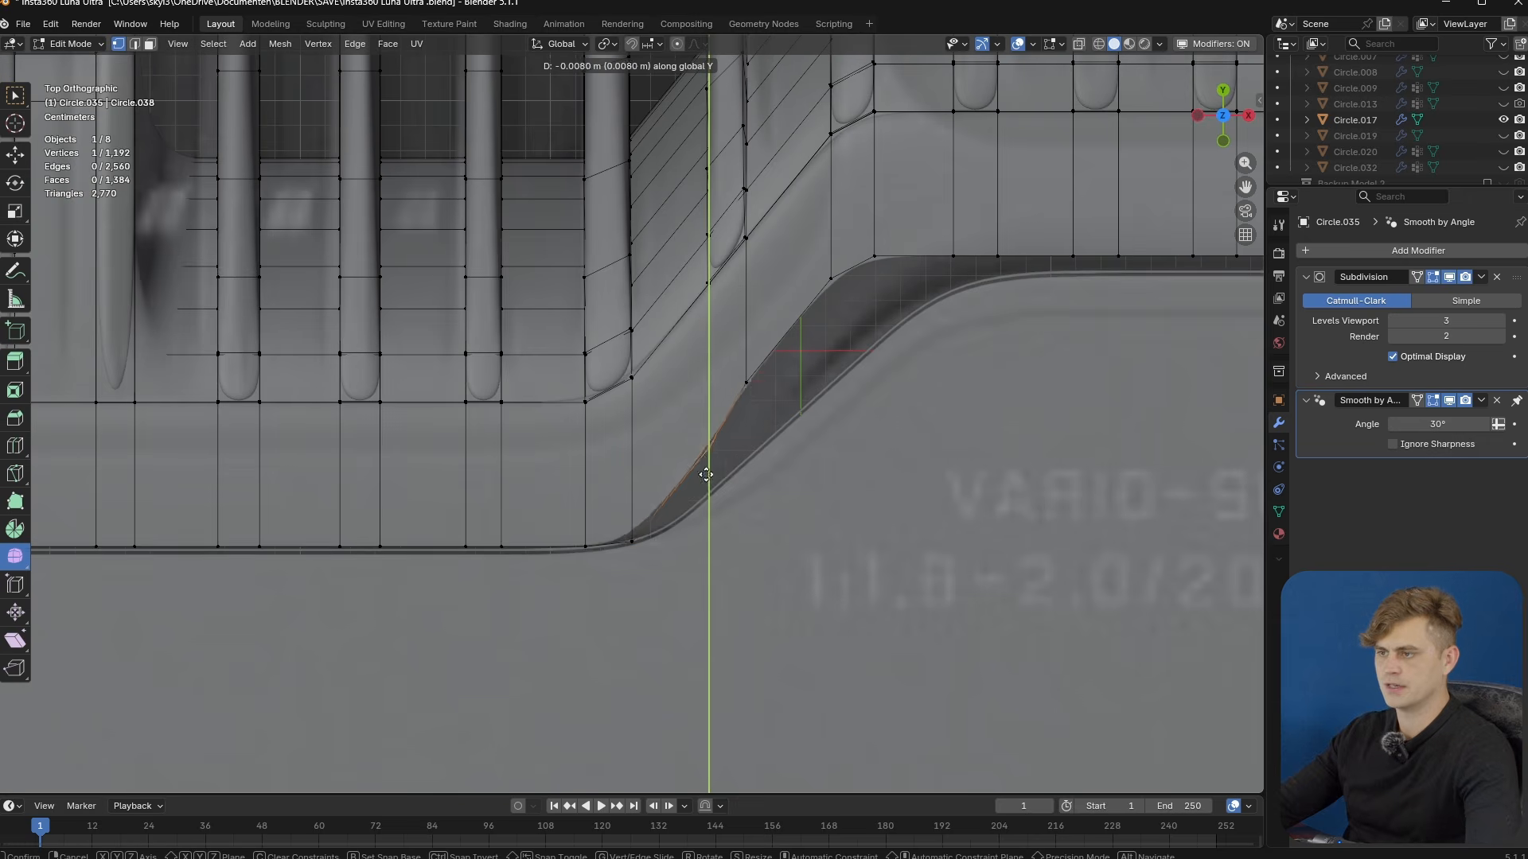
click(709, 486)
click(743, 382)
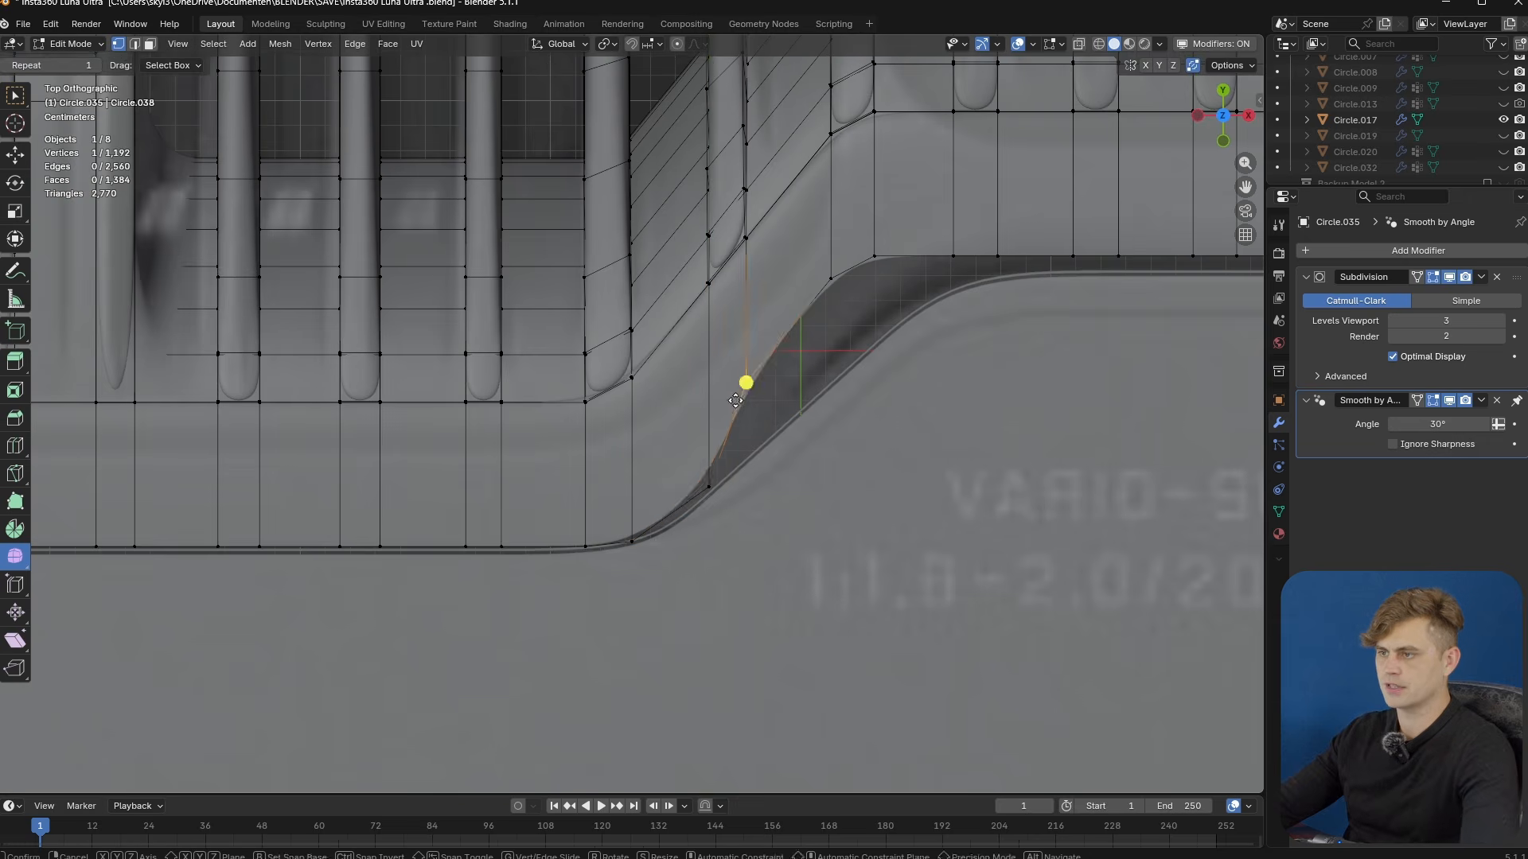
key(g)
key(y)
click(755, 469)
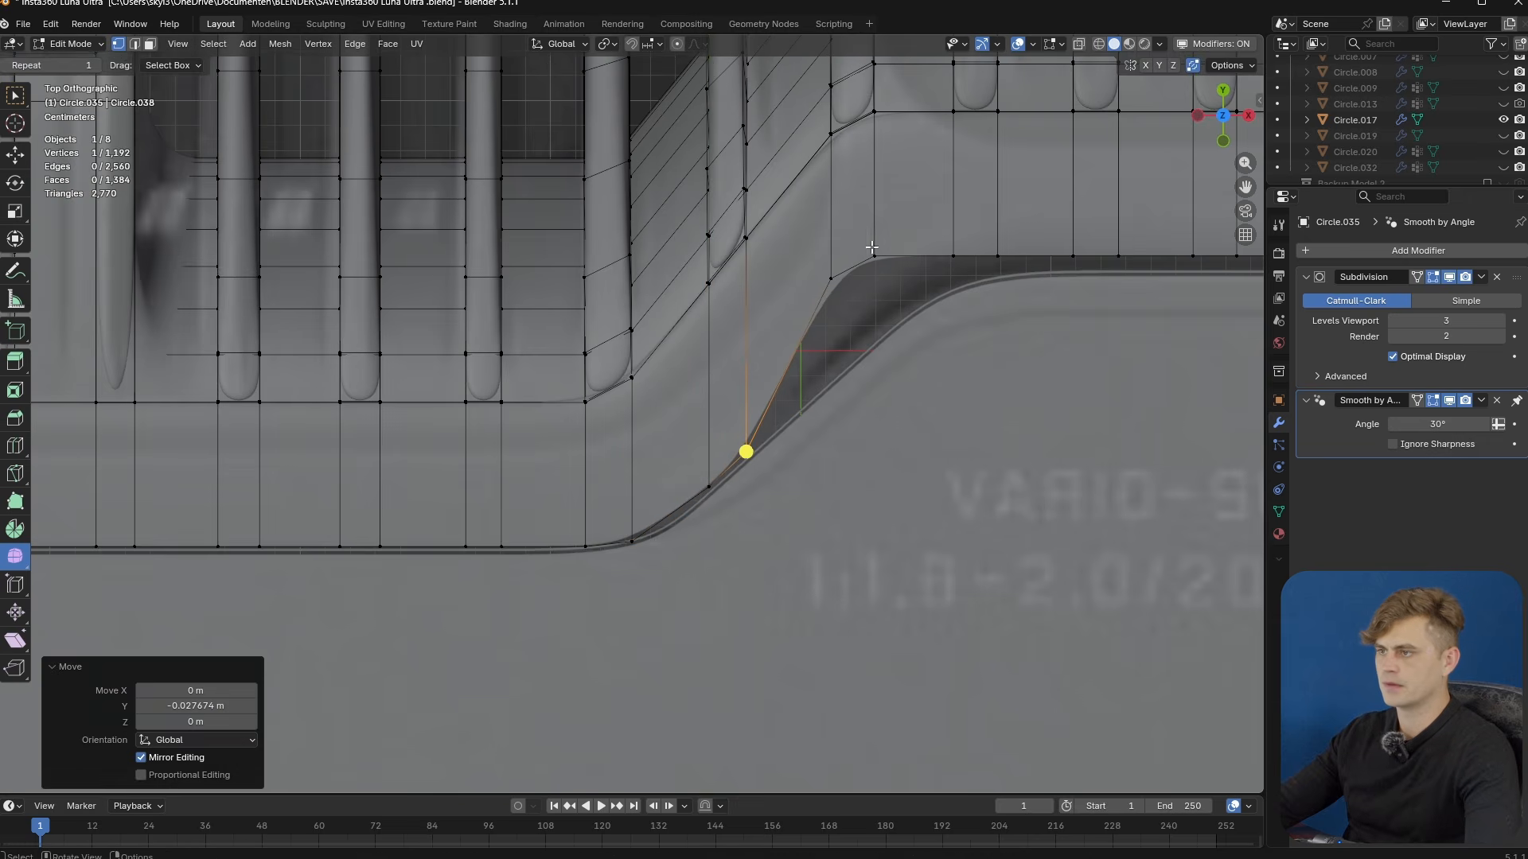
- Move the next two diagonal rim vertices along Y by about -0.035 m and shift the outer one back by about 0.0073 m
drag(886, 239, 822, 300)
key(g)
key(y)
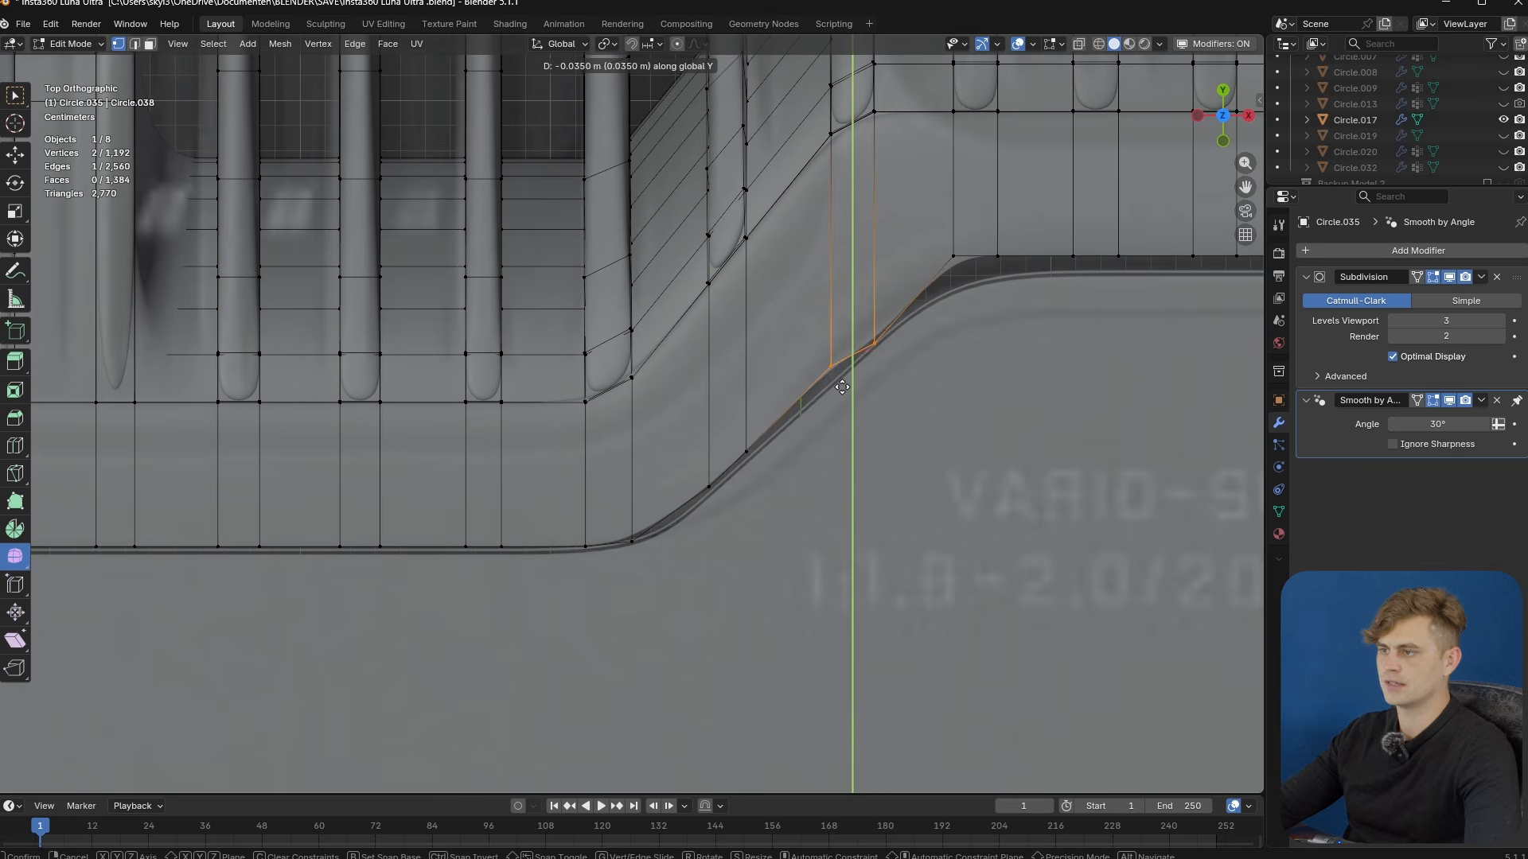
click(852, 355)
click(873, 348)
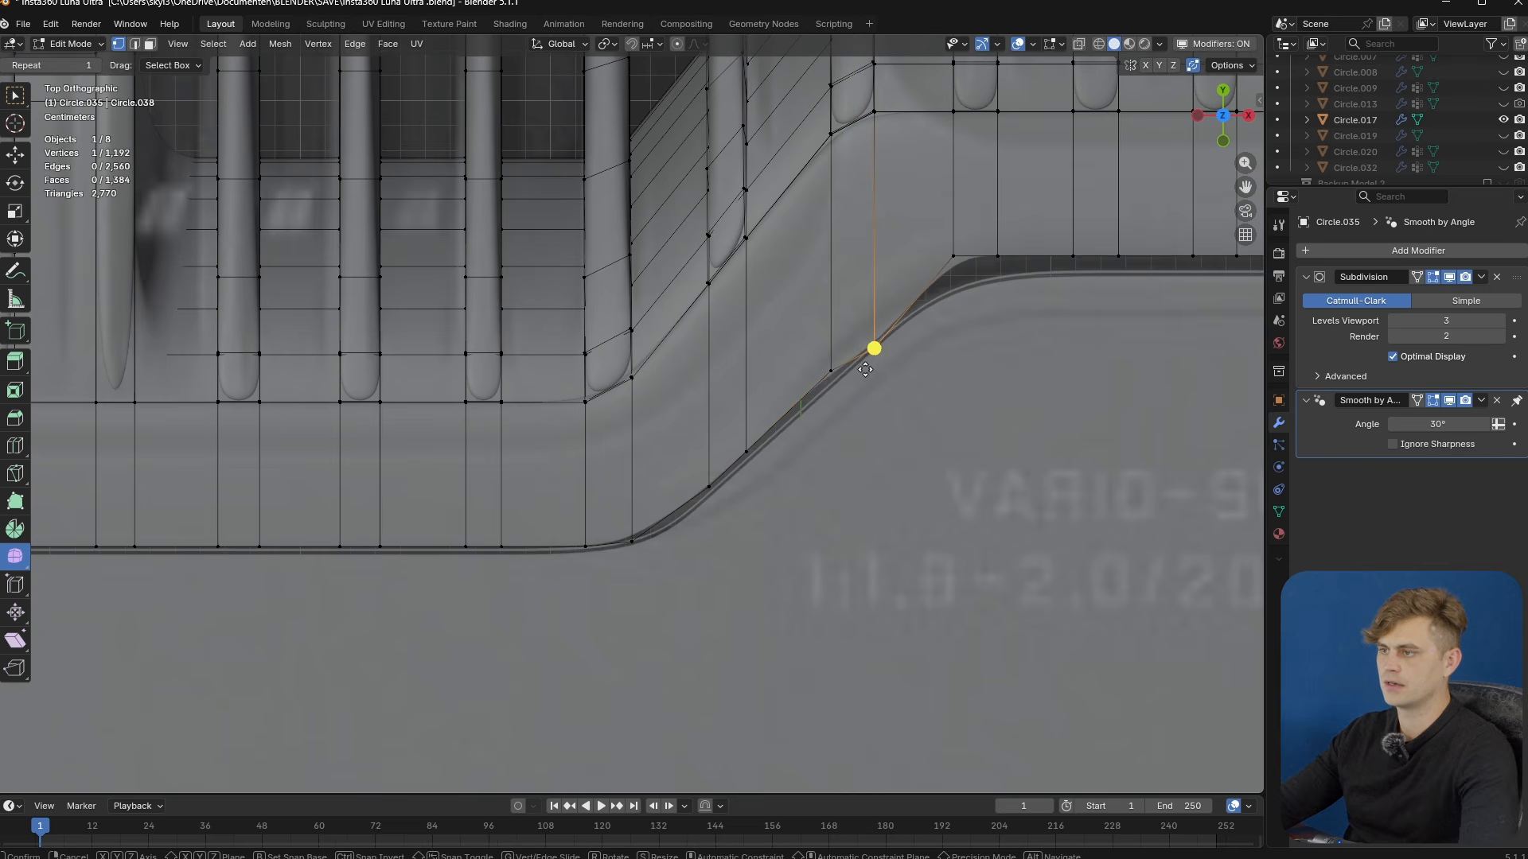
key(g)
key(y)
click(871, 351)
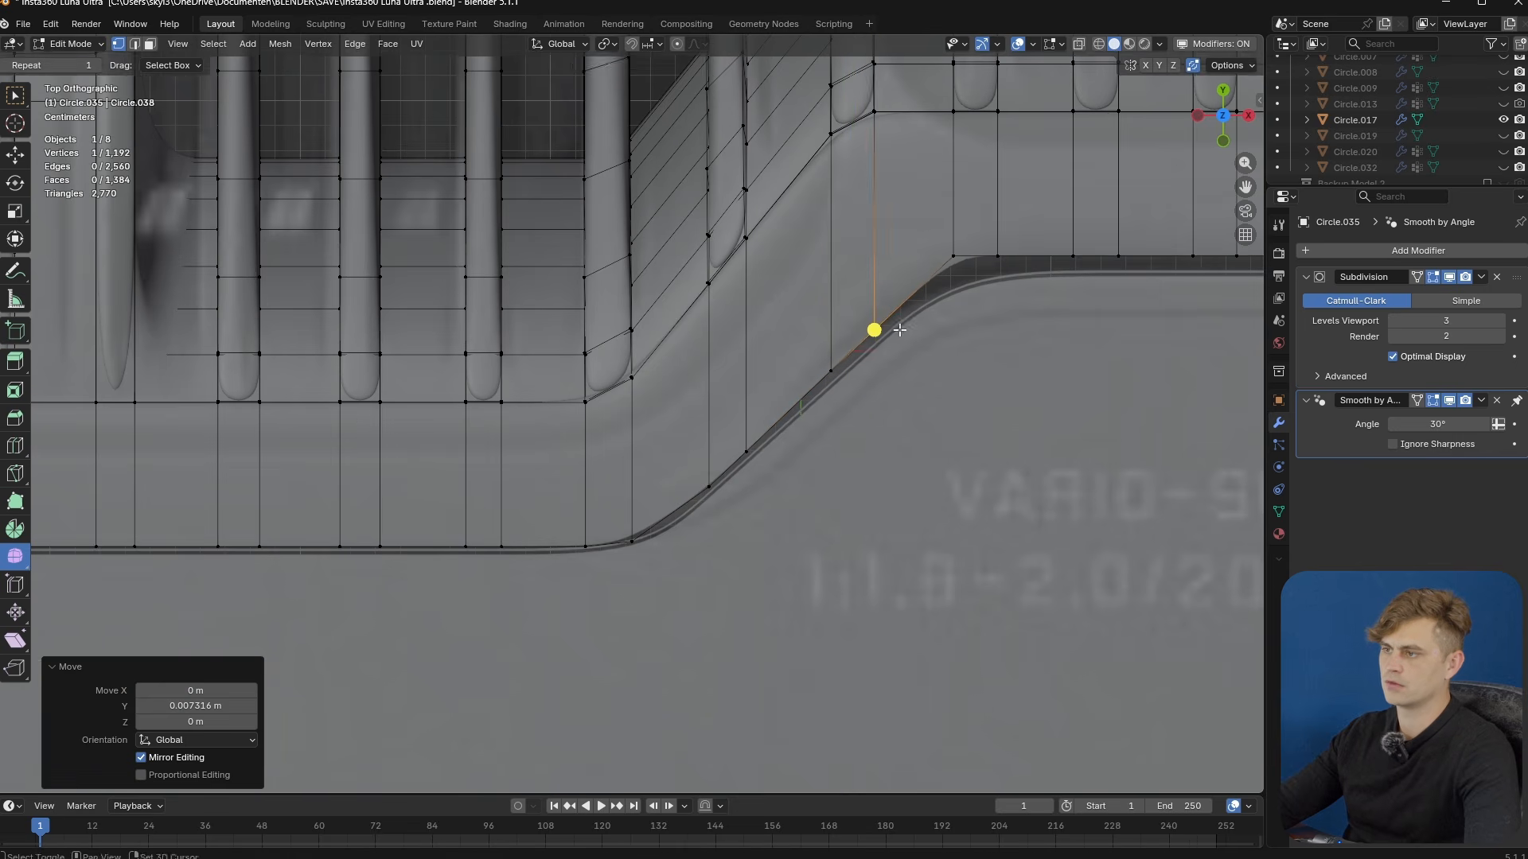
- Move all vertices of the straight rim section along Y onto the edge of the recess outline
shift+middle_drag(953, 287, 717, 382)
drag(701, 357, 1257, 382)
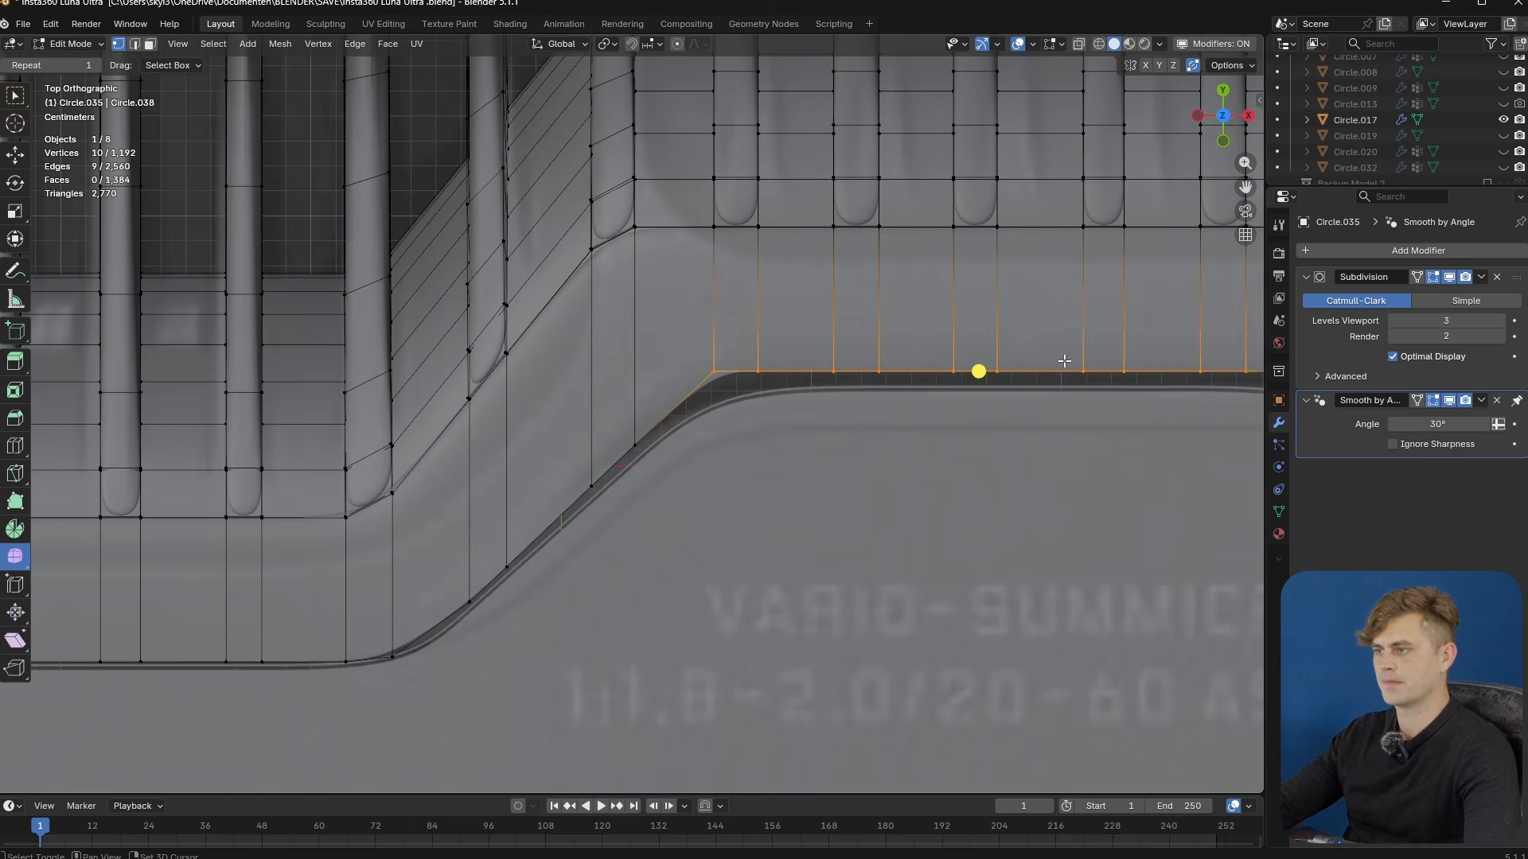
shift+middle_drag(1206, 351, 812, 348)
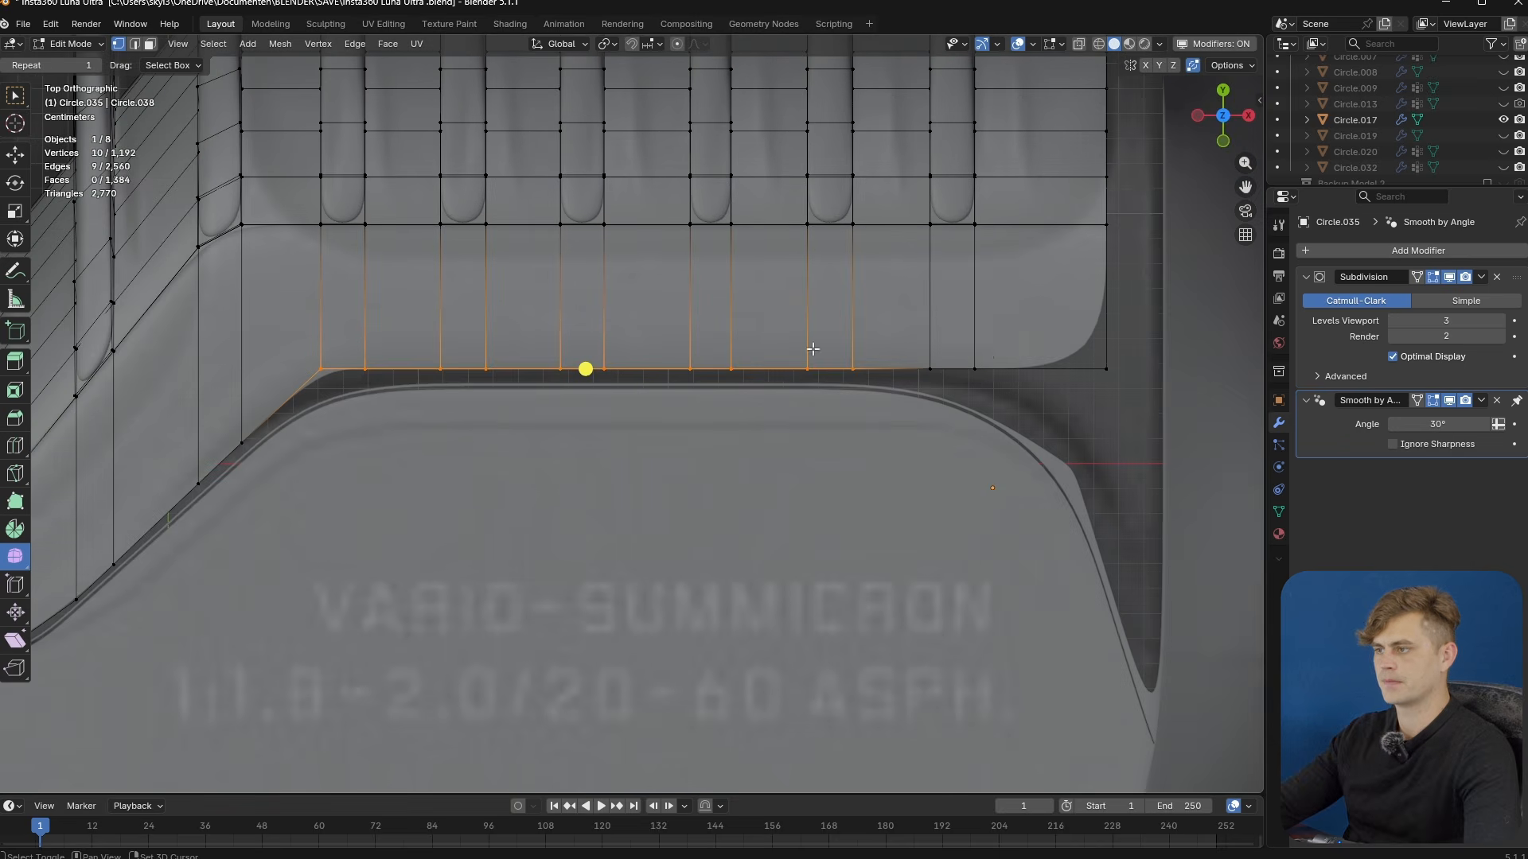
key(y)
click(1018, 397)
click(779, 424)
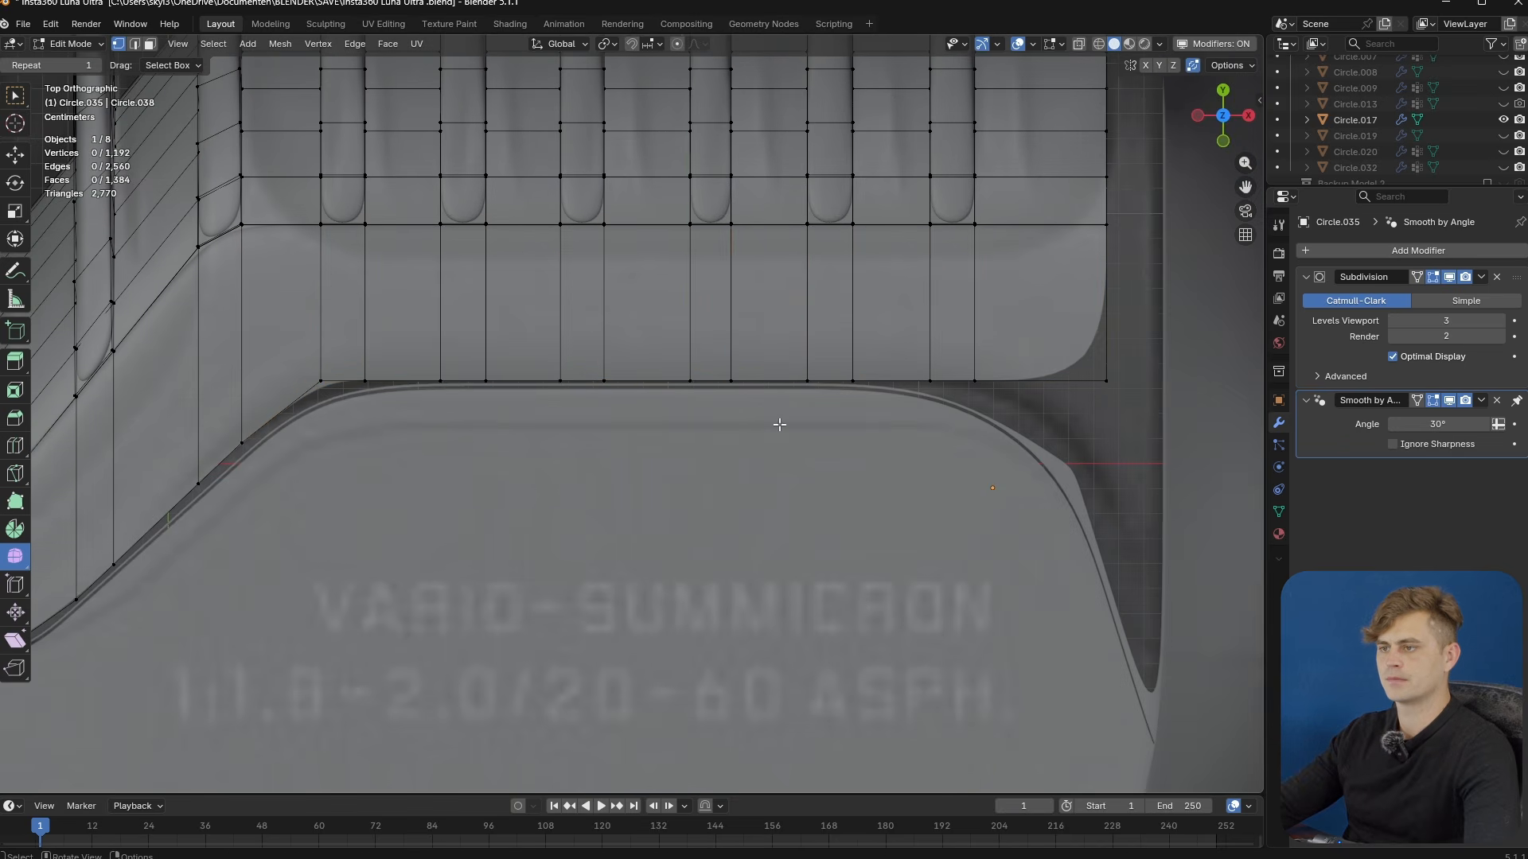
- Move the vertex where the diagonal meets the straight rim about -0.0032 m along Y, and save the file
click(316, 384)
key(g)
key(y)
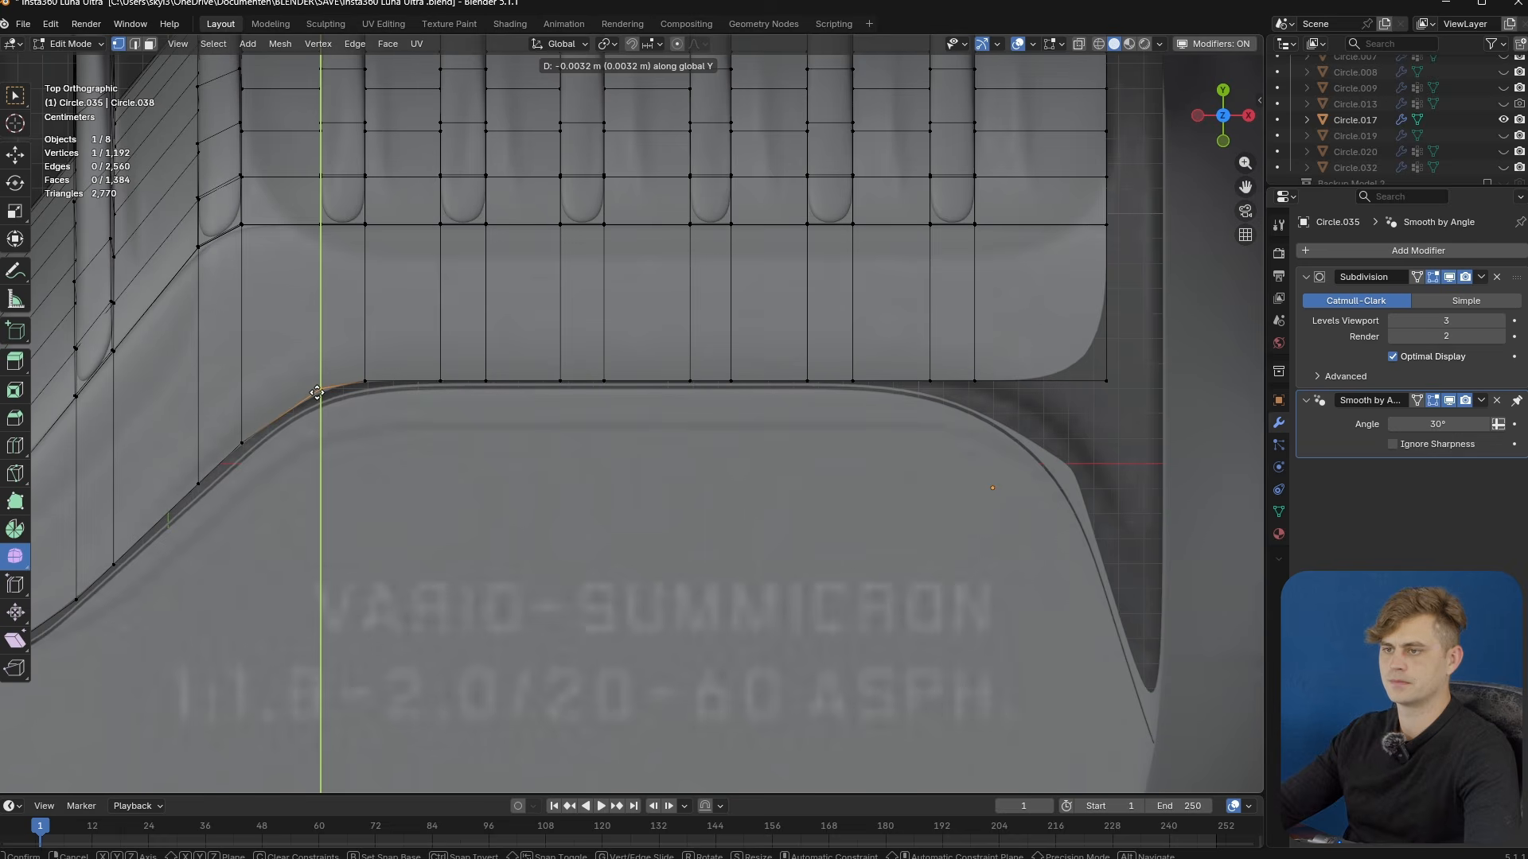
click(316, 392)
key(Tab)
click(937, 407)
middle_drag(937, 407, 958, 617)
key(ctrl+s)
- Scale the fin faces below the rim down along the Z axis to about 0.96, leaving the rim faces out
click(968, 617)
key(Tab)
key(s)
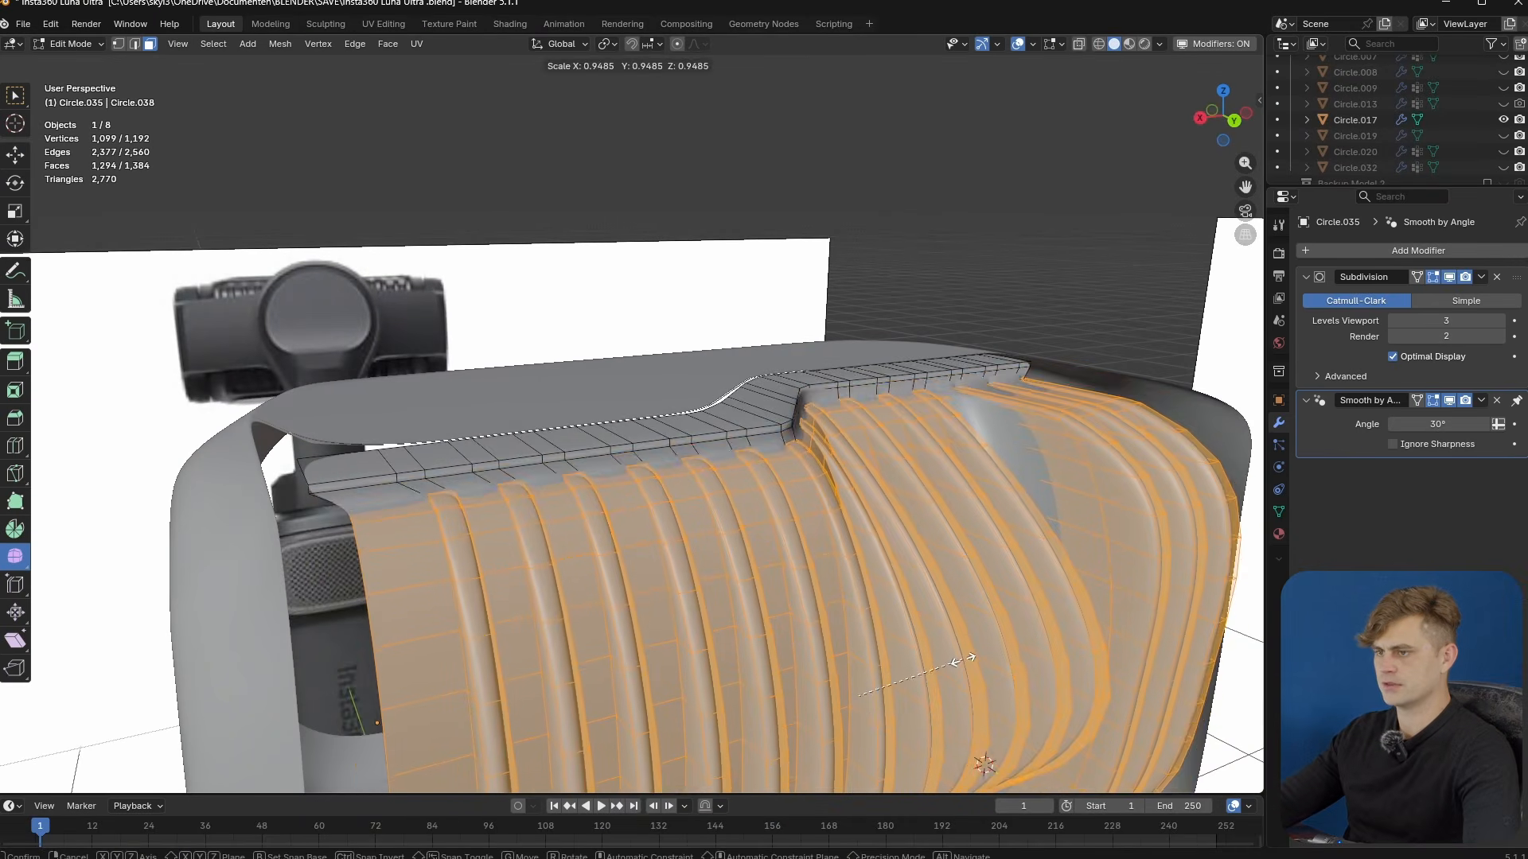
right_click(962, 659)
key(s)
key(z)
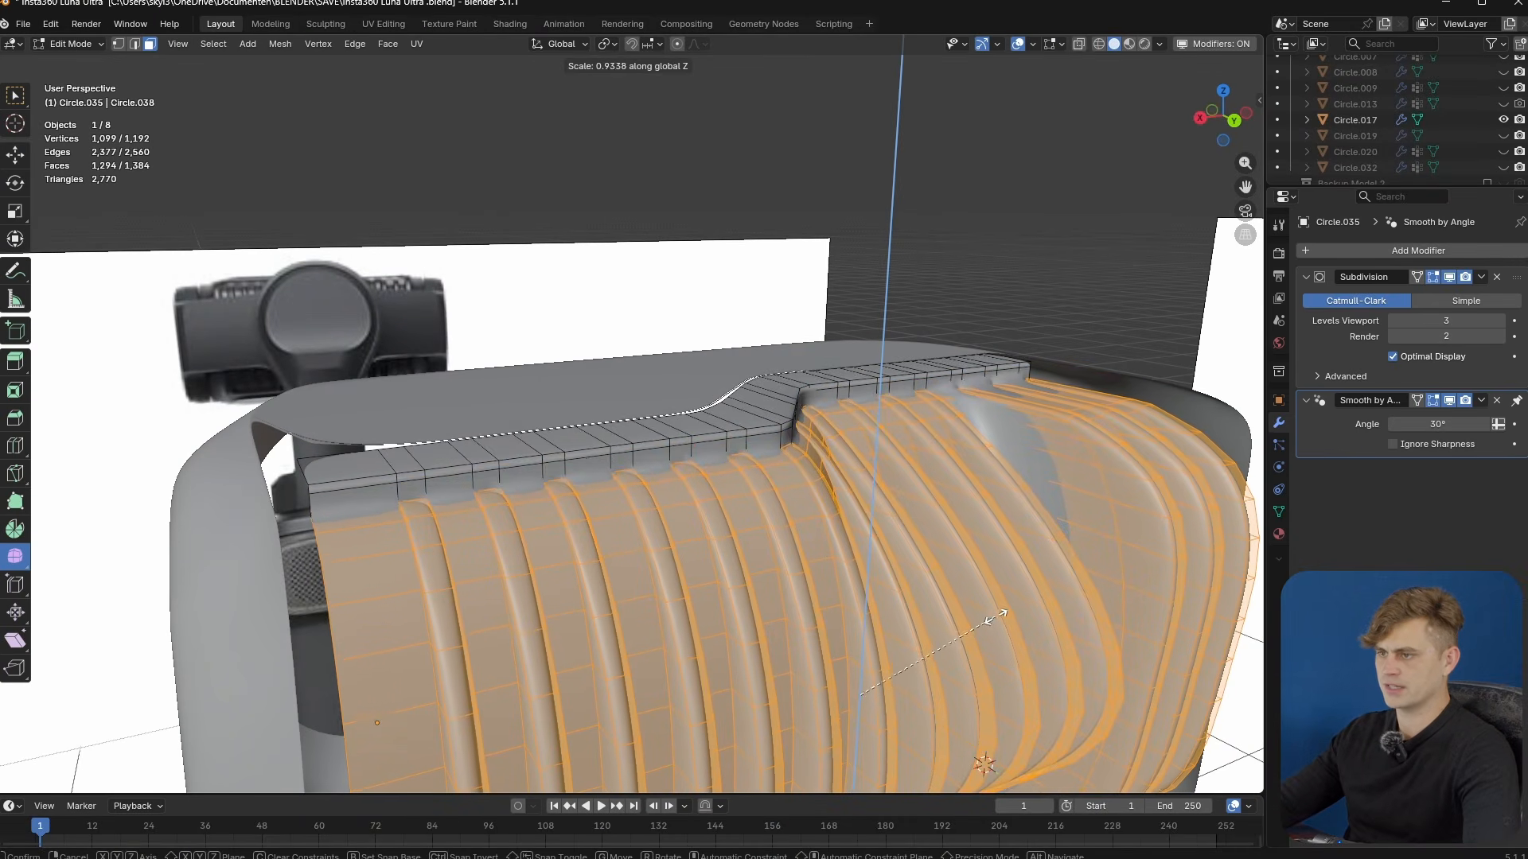
click(1005, 613)
middle_drag(1005, 613, 868, 513)
key(z)
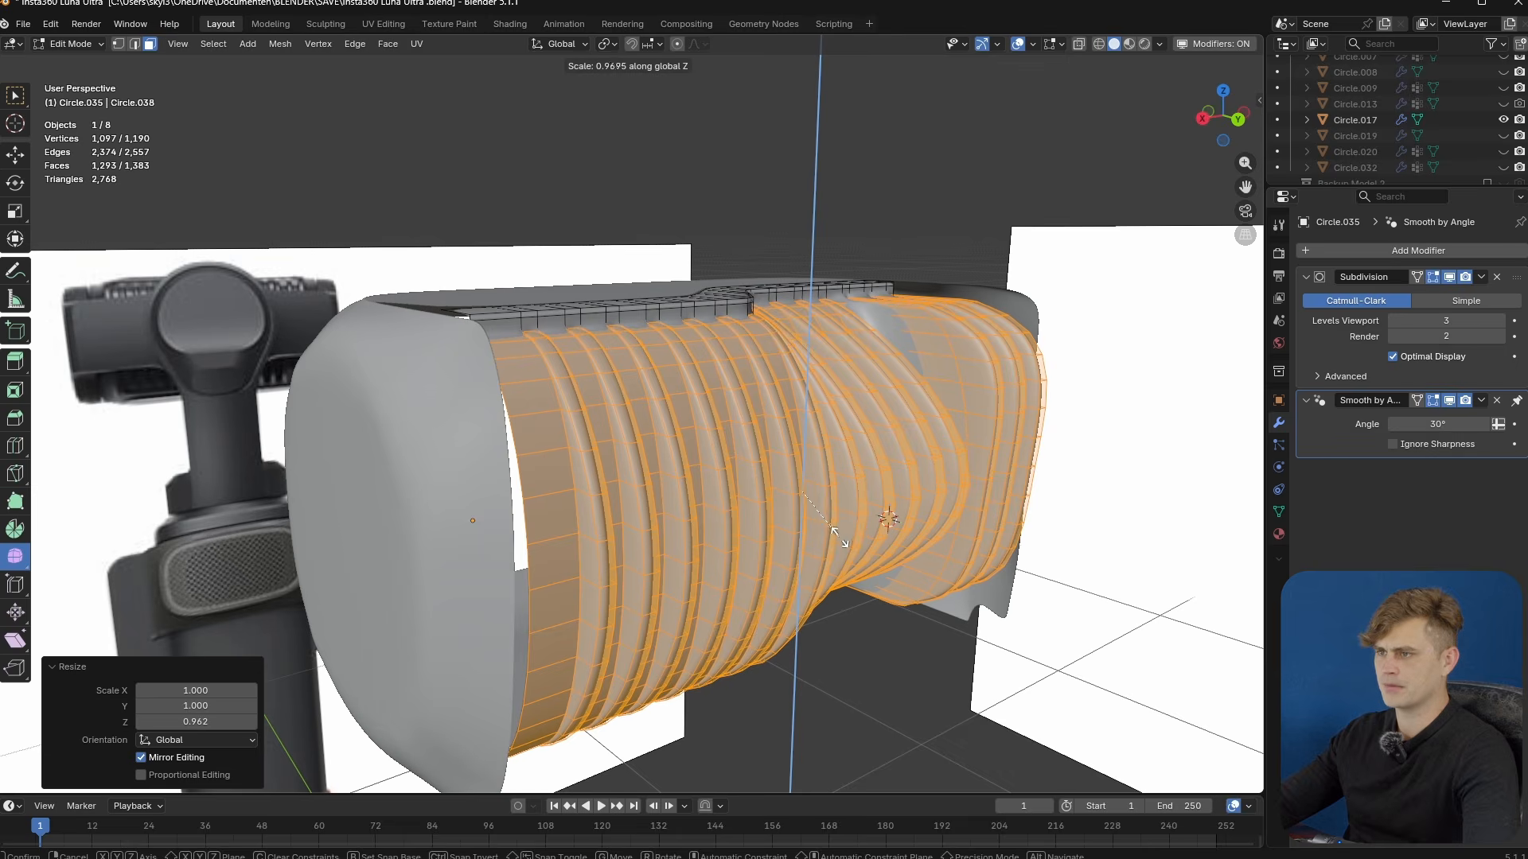
middle_drag(707, 425, 595, 376)
key(Tab)
key(KP_7)
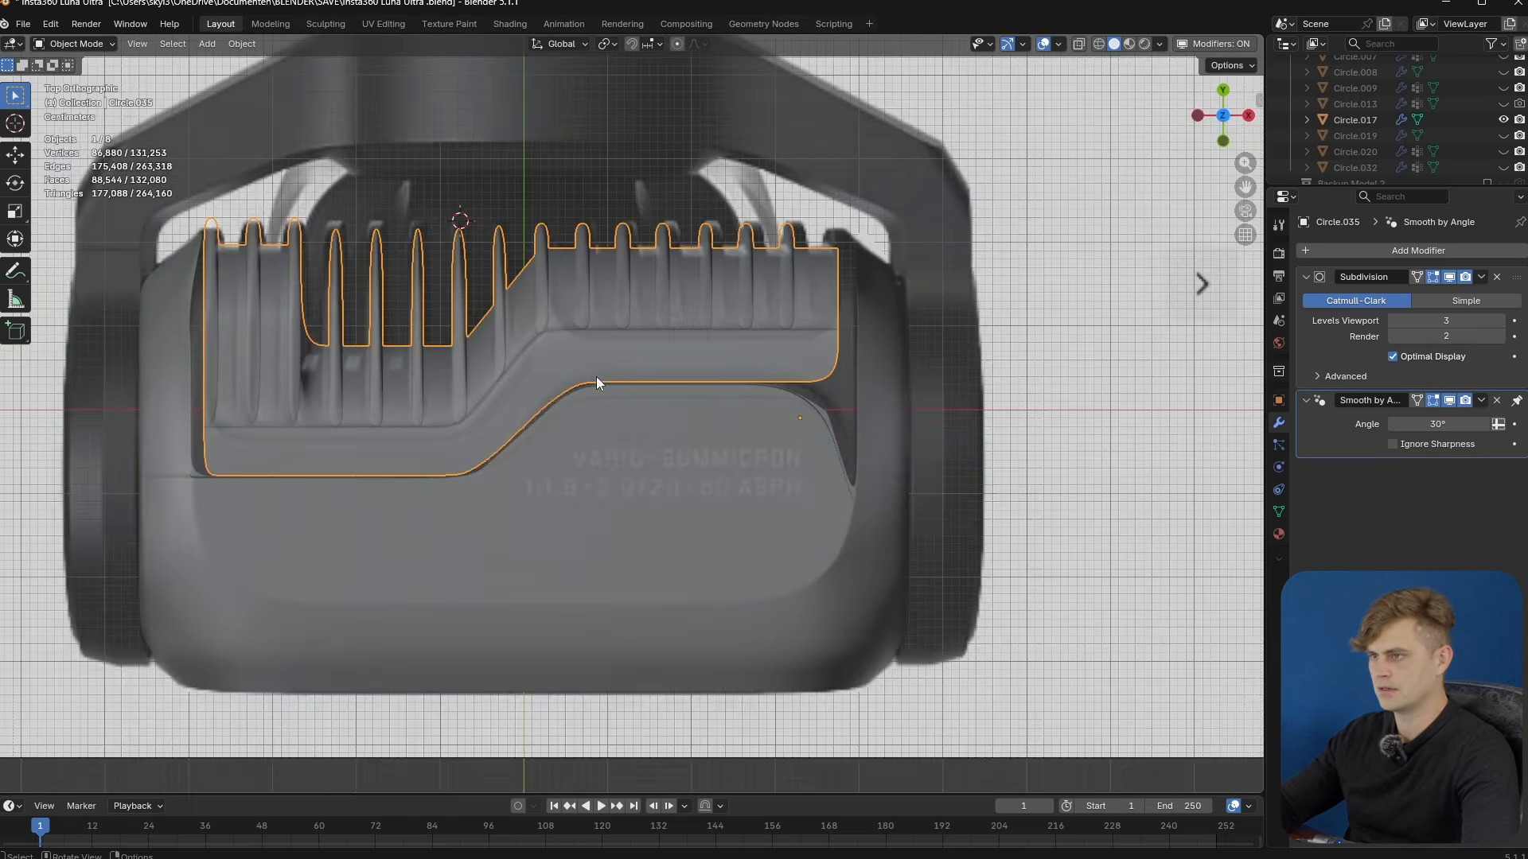
- Delete the narrow hidden faces on the underside of the rim at the upper end of every fin
middle_drag(664, 326, 774, 430)
scroll(841, 422, up, 5)
key(Tab)
scroll(774, 429, up, 2)
shift+middle_drag(778, 326, 966, 269)
shift+click(1019, 295)
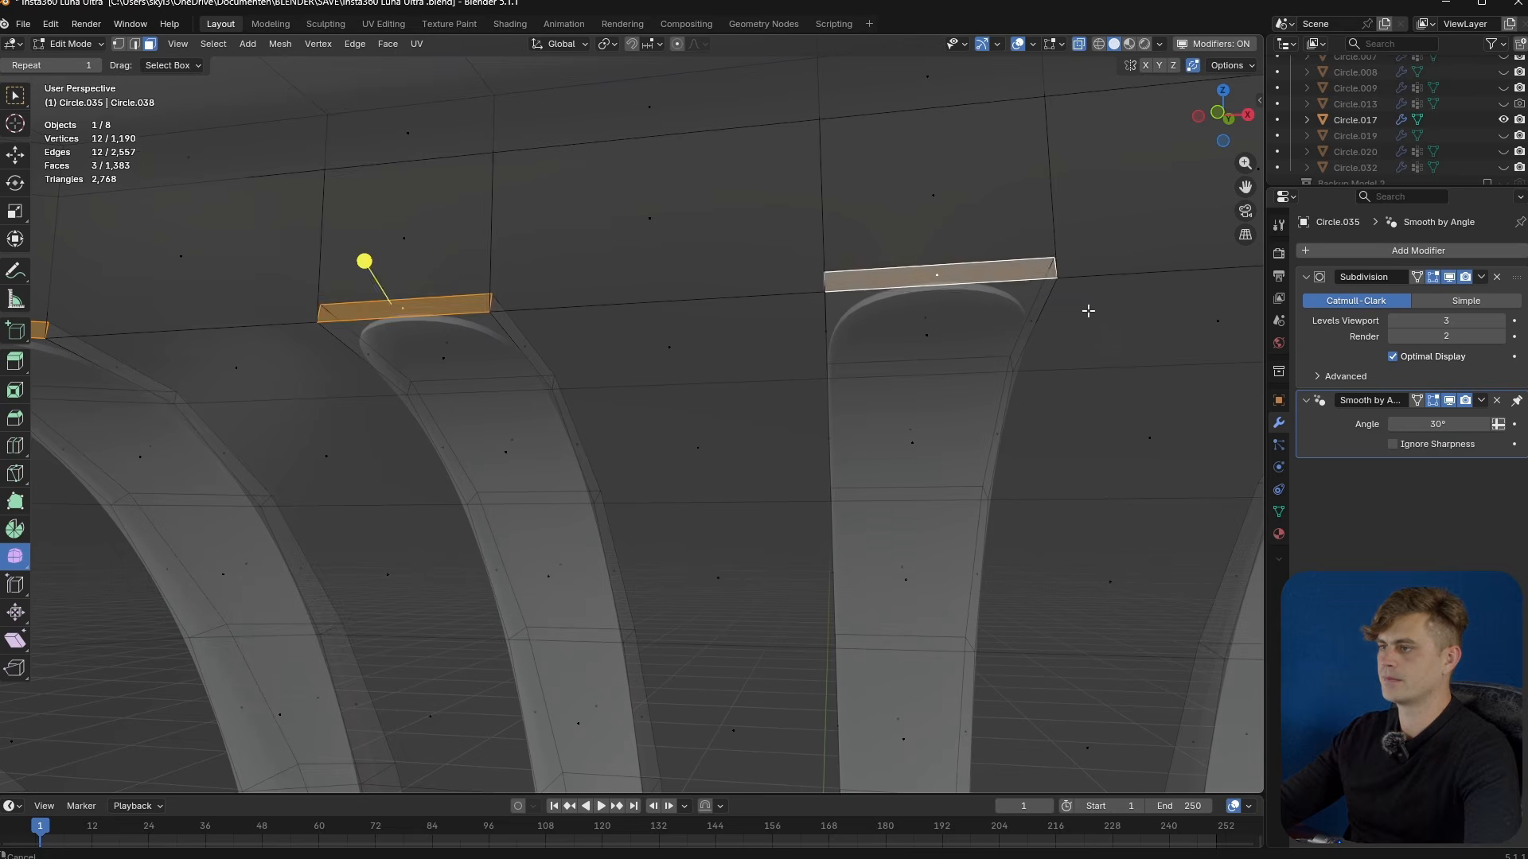
shift+middle_drag(1088, 309, 666, 314)
shift+middle_drag(1106, 306, 642, 330)
shift+middle_drag(1225, 291, 748, 314)
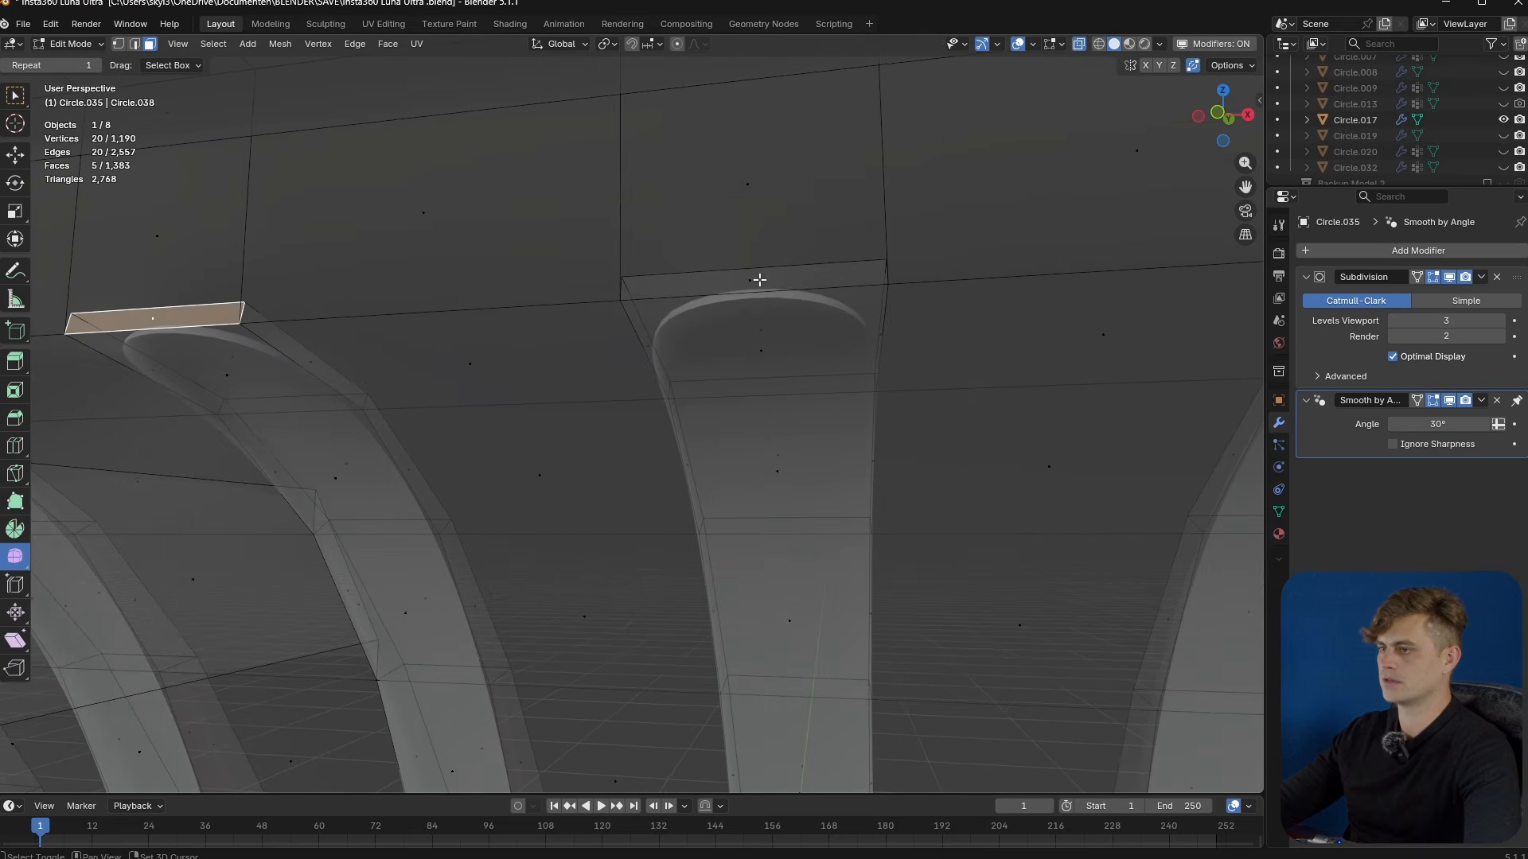
shift+click(760, 280)
scroll(795, 294, down, 2)
shift+middle_drag(1082, 329, 1225, 332)
shift+click(846, 327)
shift+middle_drag(191, 362, 1098, 335)
shift+middle_drag(366, 374, 828, 381)
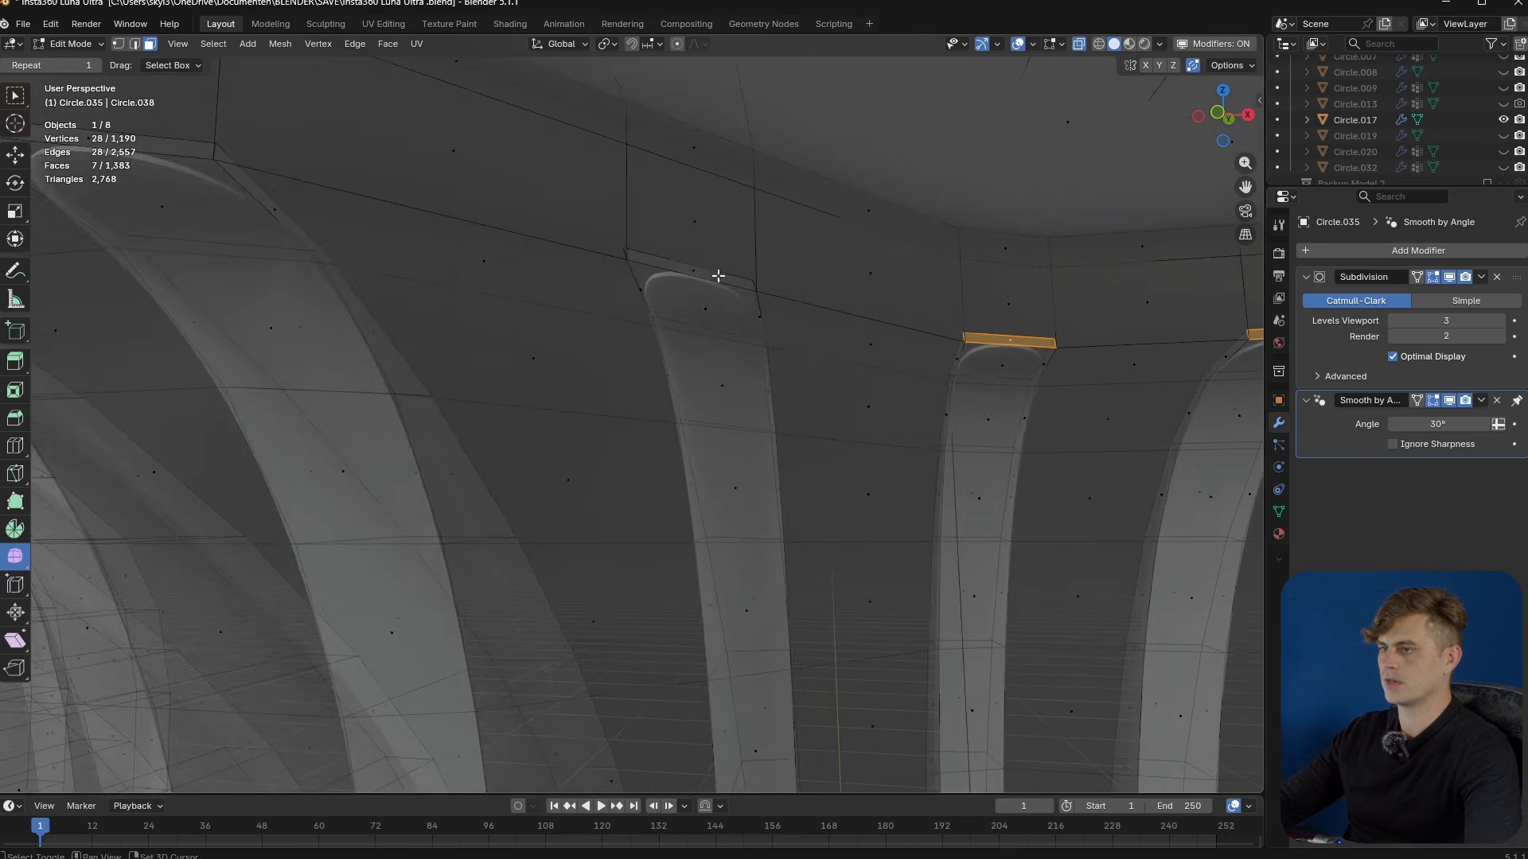
shift+middle_drag(499, 286, 697, 369)
shift+click(544, 341)
shift+middle_drag(457, 356, 855, 361)
shift+middle_drag(422, 372, 834, 386)
shift+middle_drag(448, 405, 802, 409)
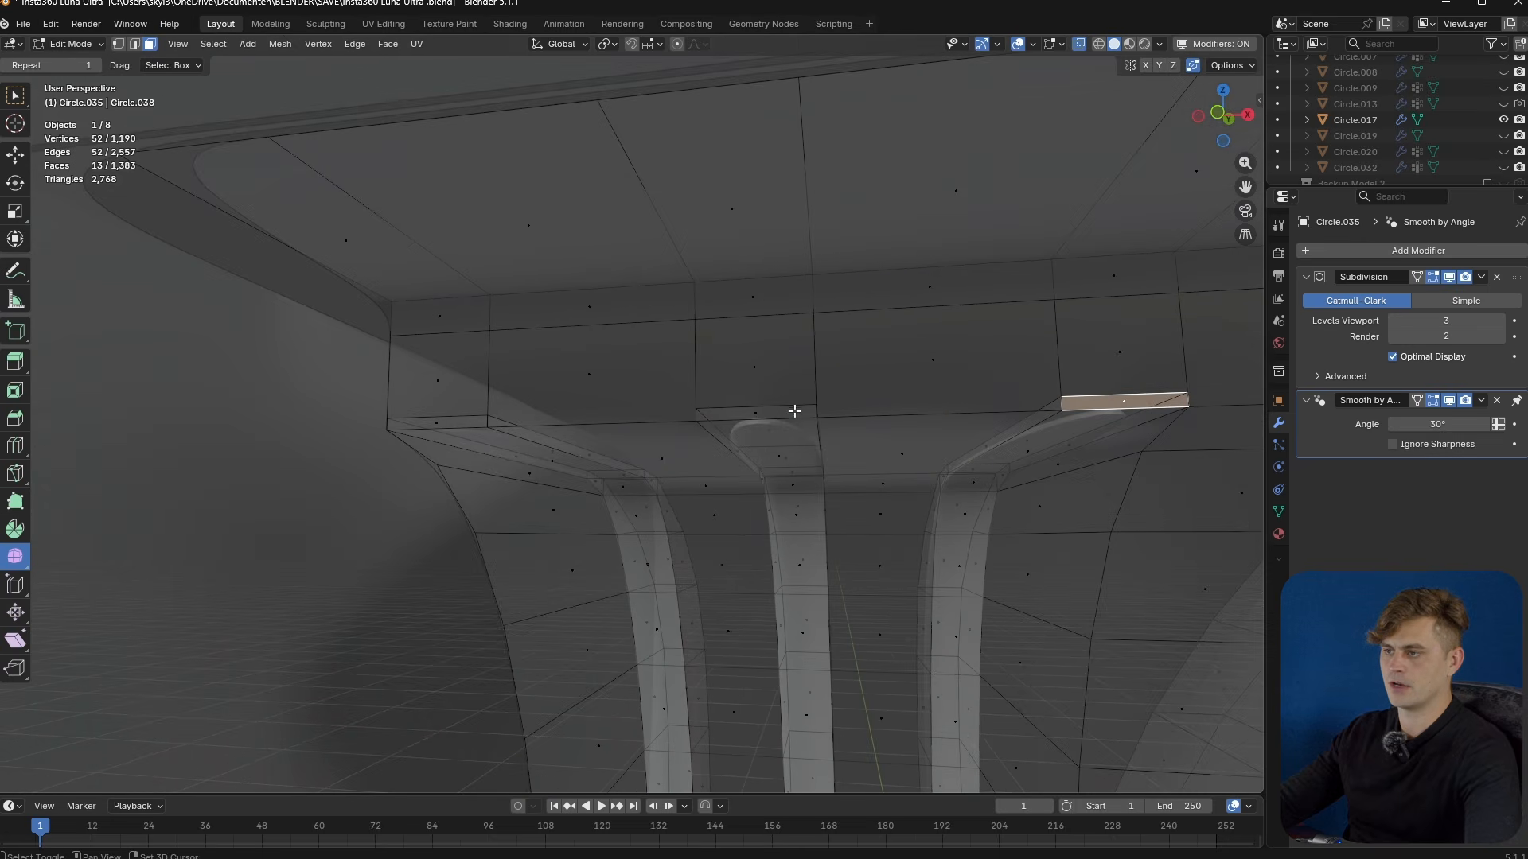
middle_drag(436, 422, 984, 434)
key(alt+z)
key(x)
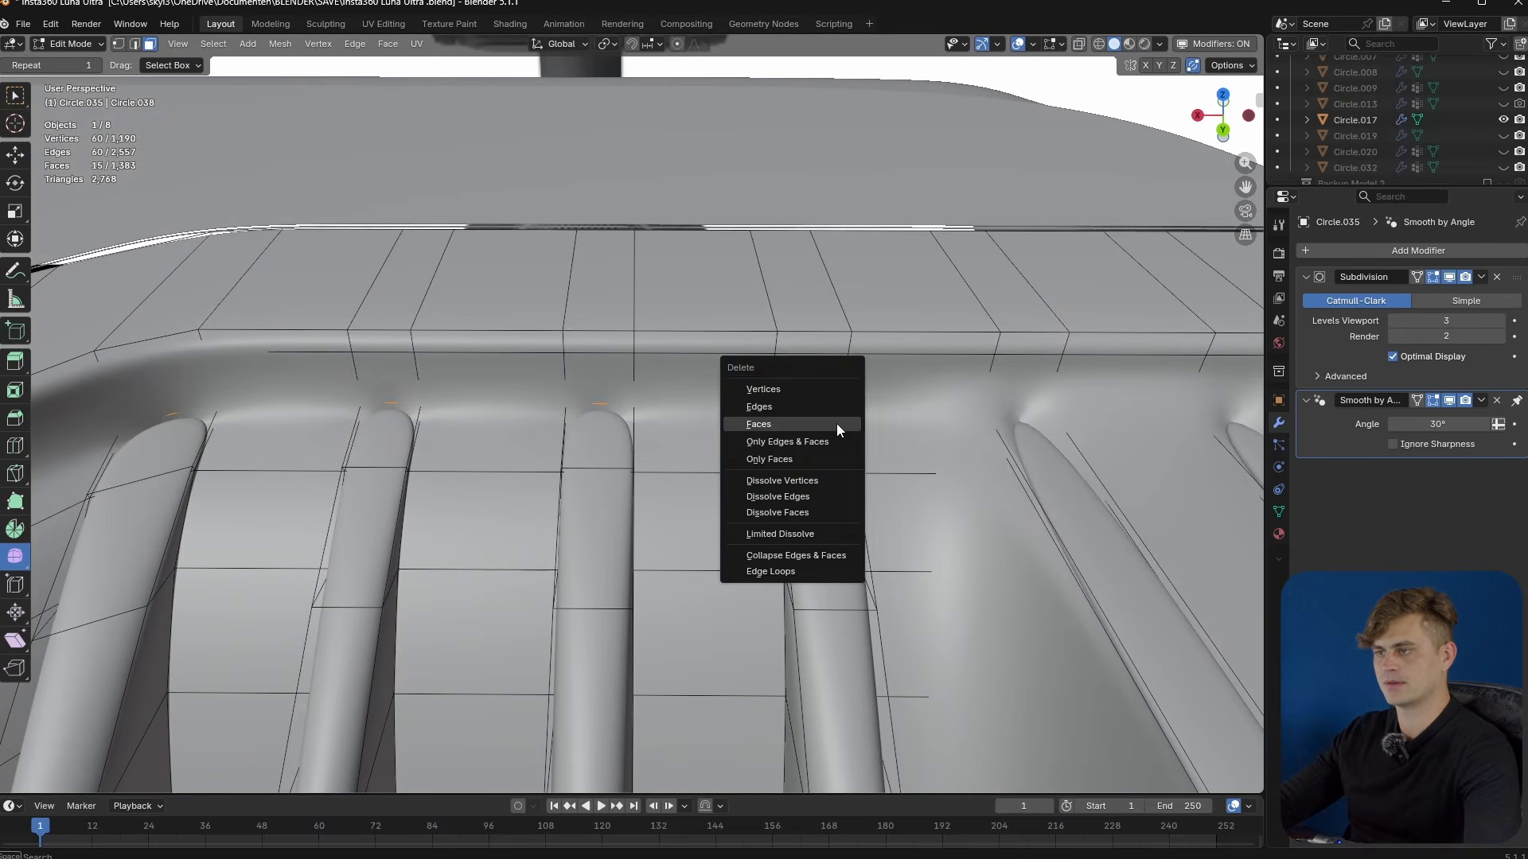
click(837, 423)
scroll(740, 435, down, 3)
key(Tab)
- Recalculate the normals of the entire fin mesh with Inside turned off
scroll(740, 435, down, 3)
mouse_move(712, 441)
middle_down()
mouse_move(562, 417)
mouse_move(587, 398)
mouse_move(678, 398)
mouse_move(857, 422)
mouse_move(670, 449)
middle_up()
scroll(674, 447, up, 3)
mouse_move(694, 482)
middle_down()
mouse_move(714, 532)
mouse_move(795, 384)
middle_up()
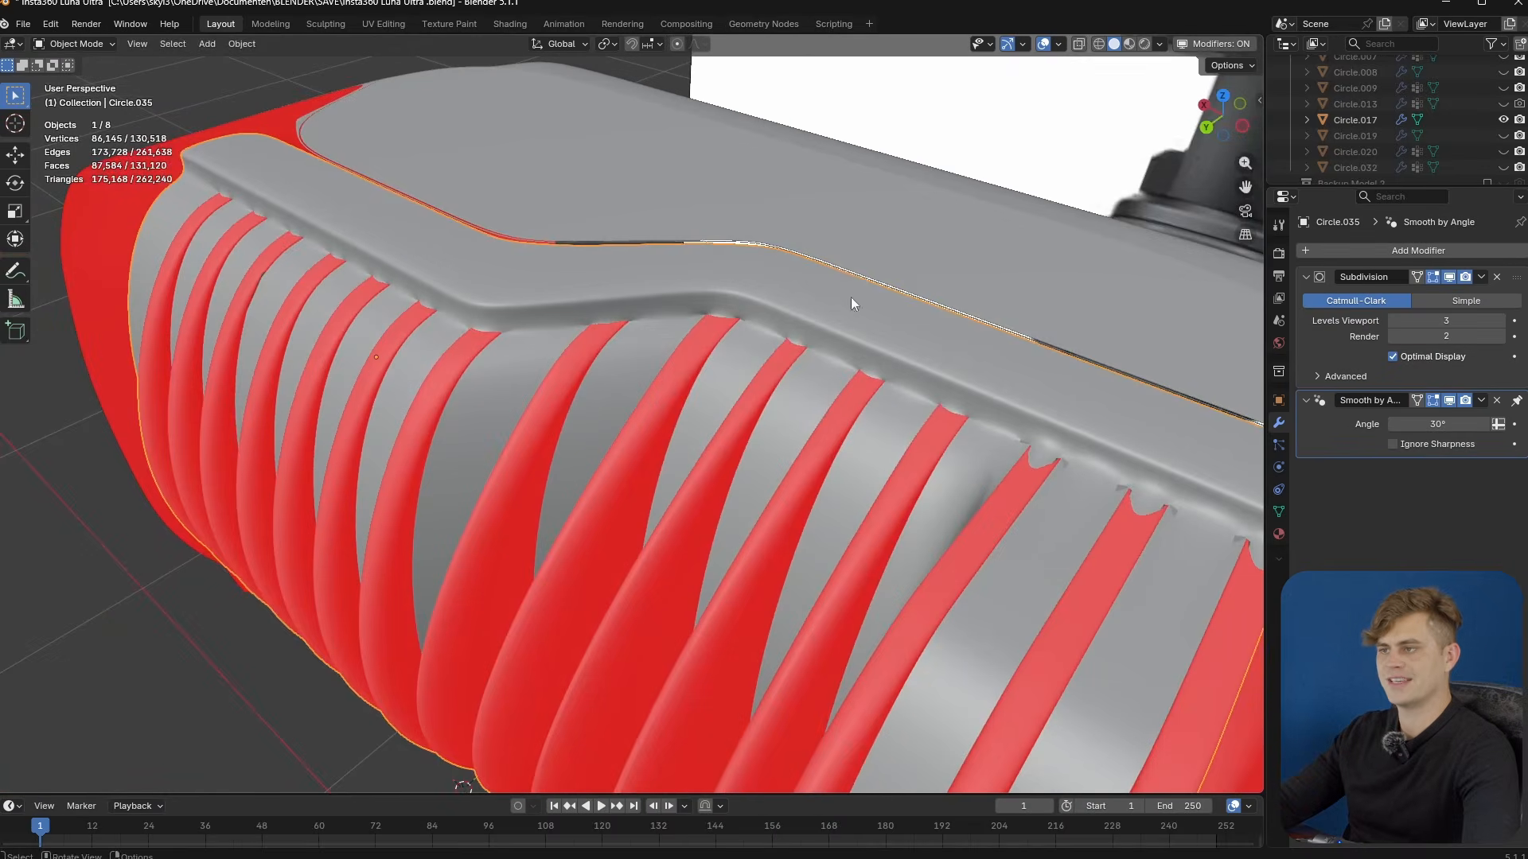
key(Tab)
middle_drag(477, 658, 1077, 678)
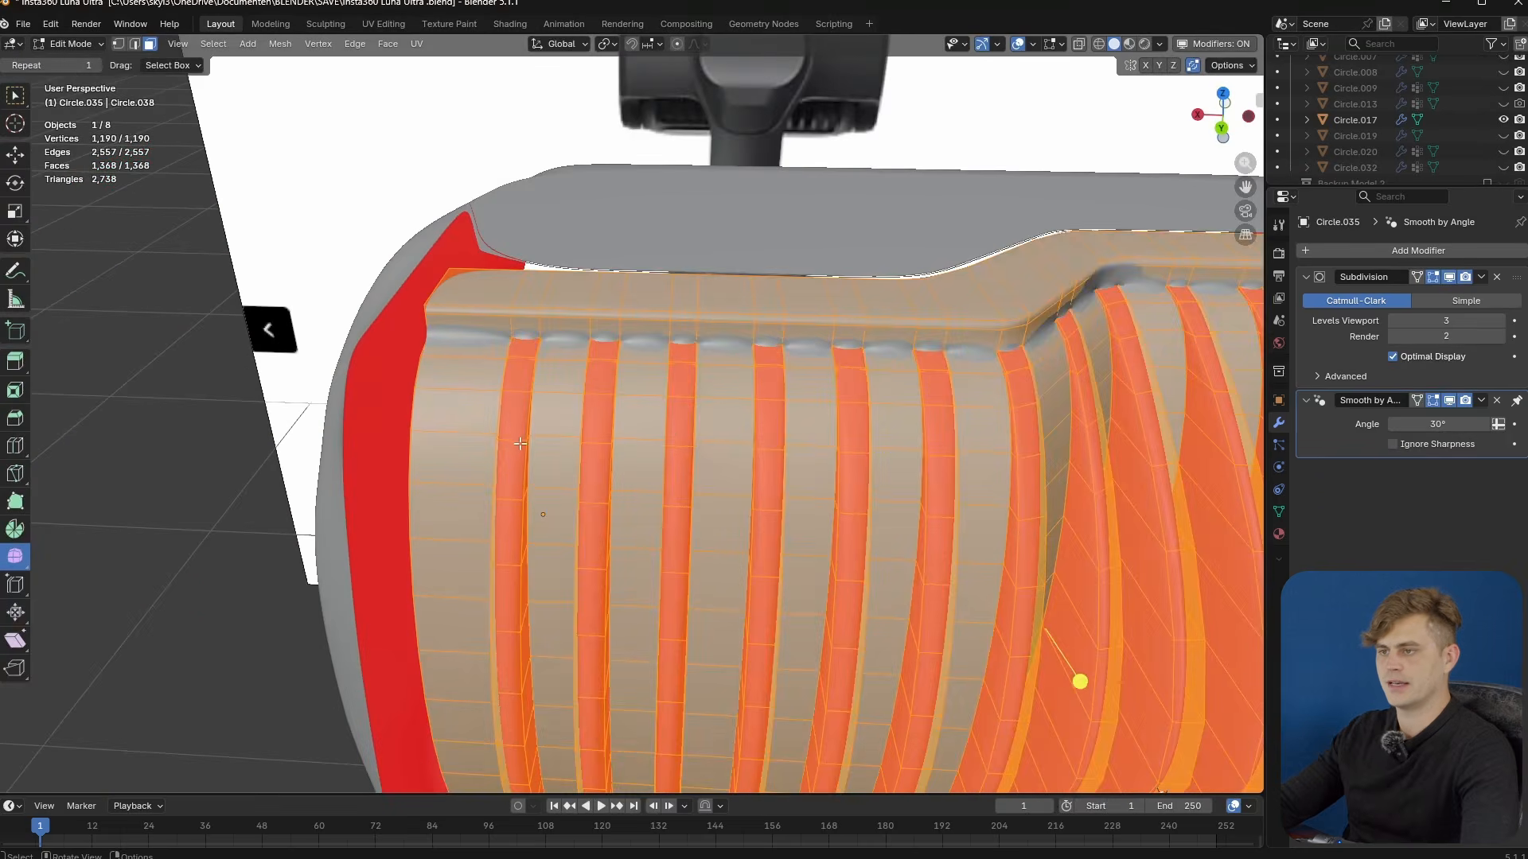
alt+click(514, 441)
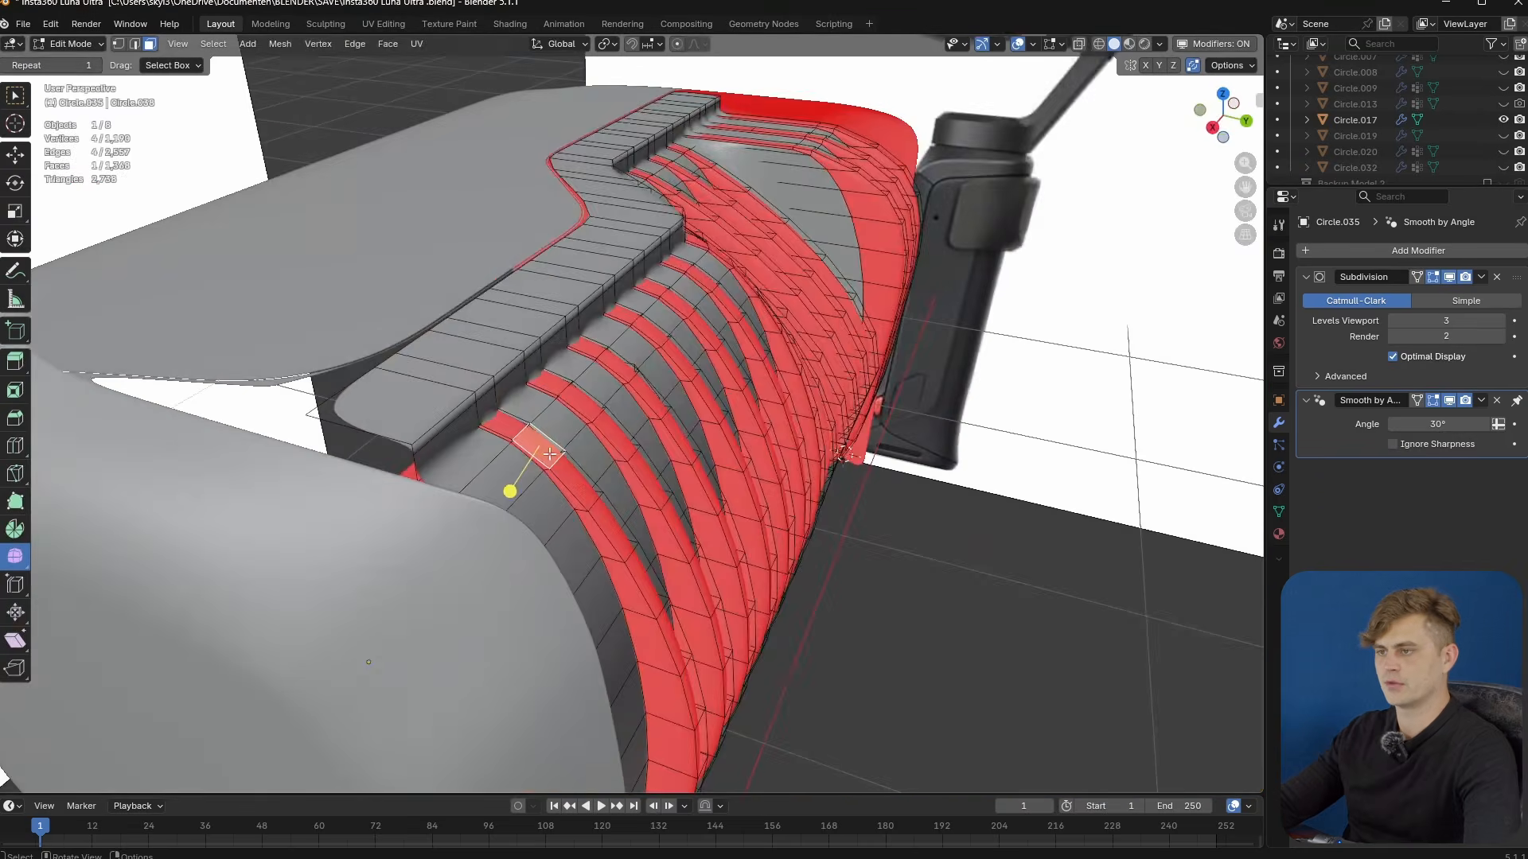
middle_drag(684, 469, 478, 461)
key(a)
key(shift+n)
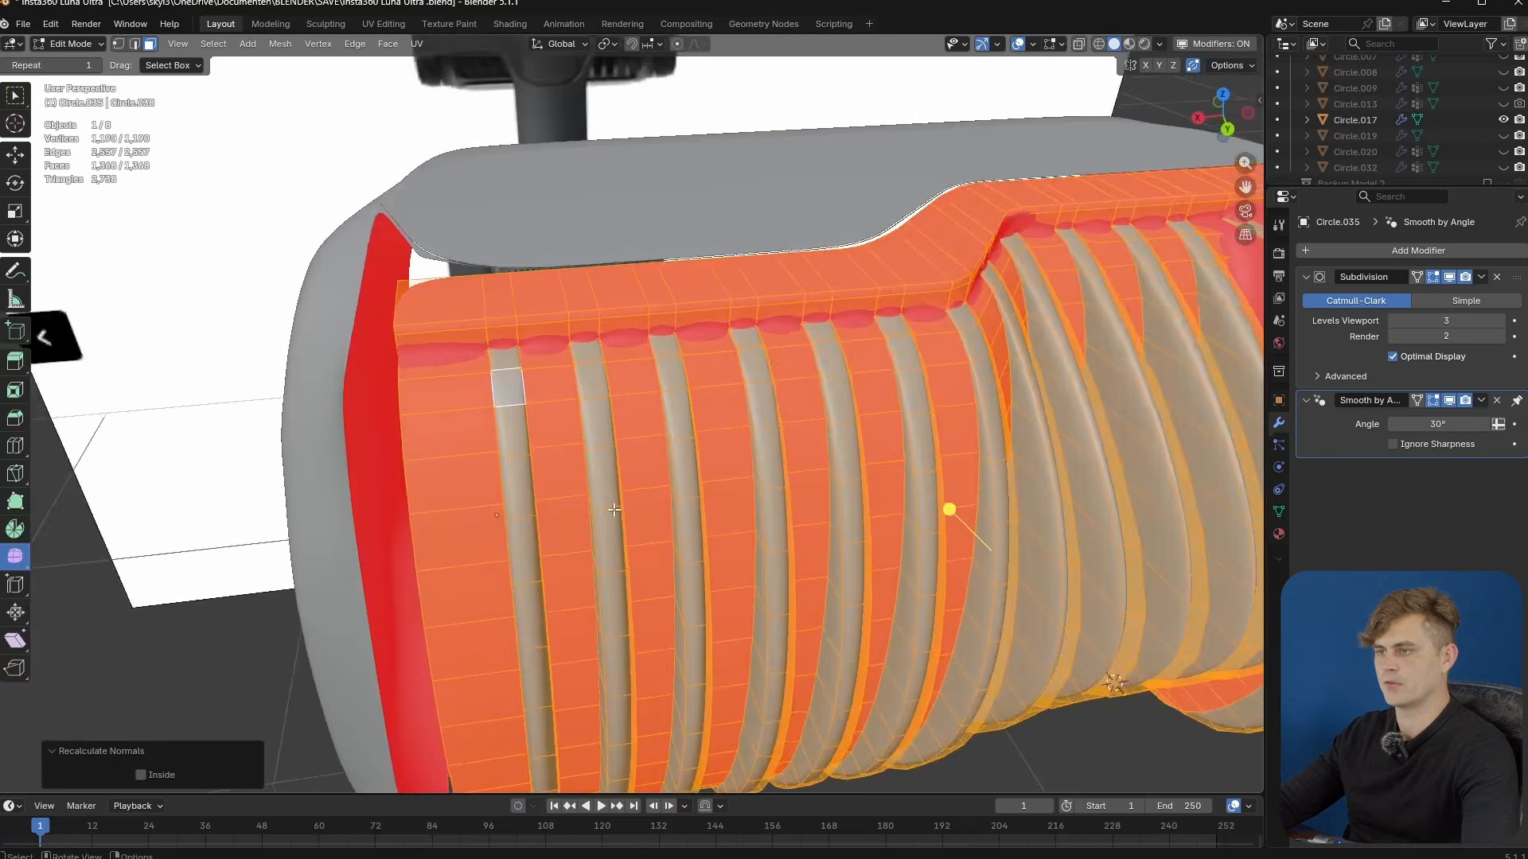
key(Tab)
scroll(670, 504, down, 2)
- Select the outer face strips running along all the fins and recalculate their normals with Inside enabled
middle_drag(670, 503, 732, 510)
key(Tab)
click(518, 399)
middle_drag(518, 399, 575, 315)
ctrl+click(600, 575)
middle_drag(608, 387, 722, 397)
key(ctrl+KP_Add)
key(ctrl+z)
ctrl+click(728, 558)
shift+click(875, 562)
middle_drag(876, 561, 837, 412)
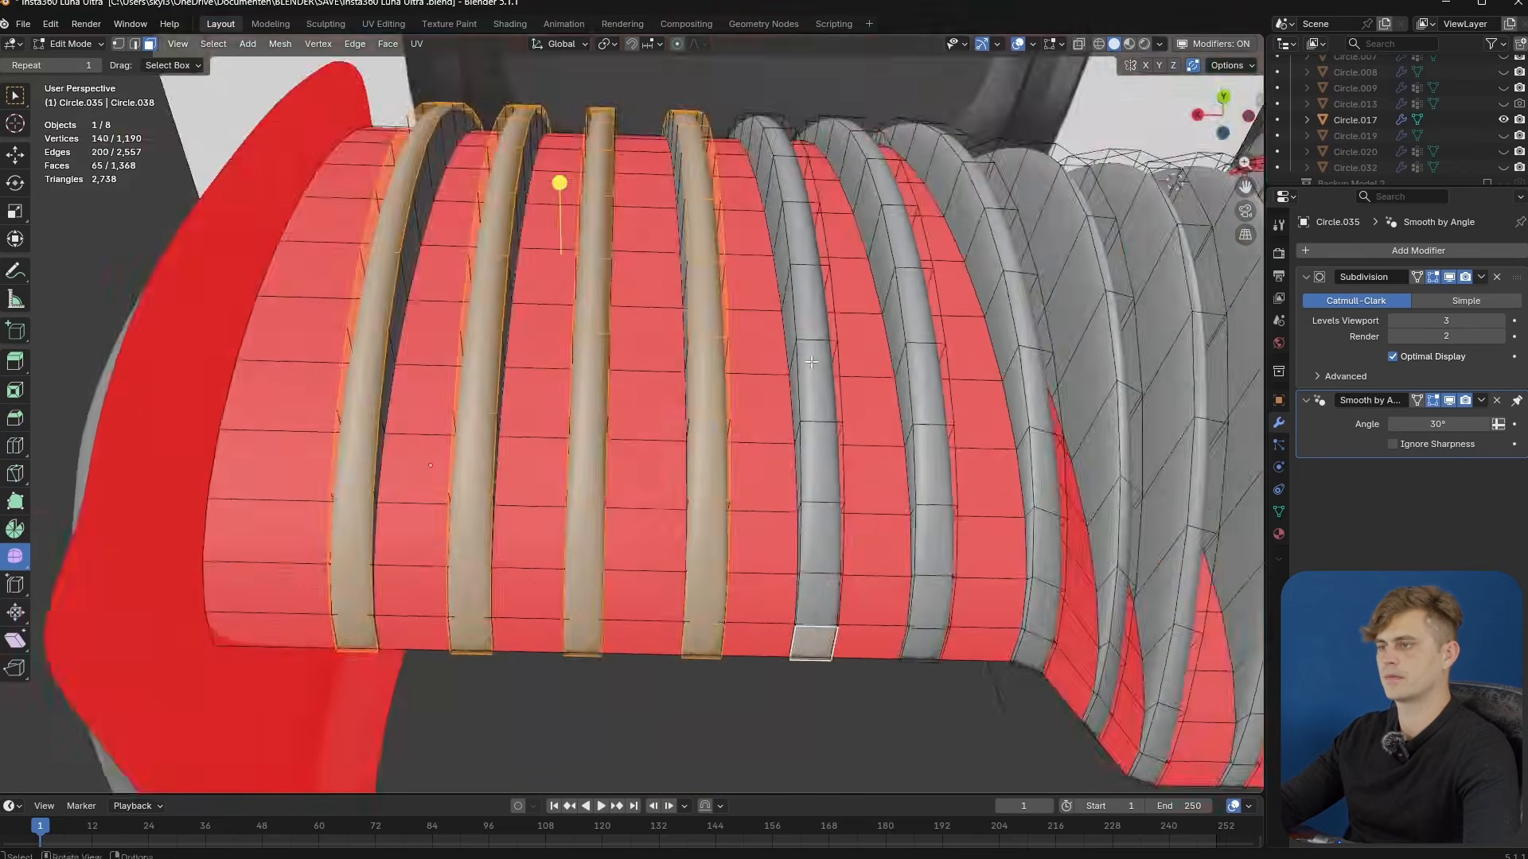
ctrl+shift+click(804, 238)
middle_drag(810, 362, 836, 382)
ctrl+shift+click(740, 289)
ctrl+shift+click(836, 382)
shift+click(939, 510)
middle_drag(955, 493, 735, 542)
ctrl+shift+click(844, 382)
ctrl+shift+click(903, 467)
ctrl+shift+click(735, 542)
key(shift+n)
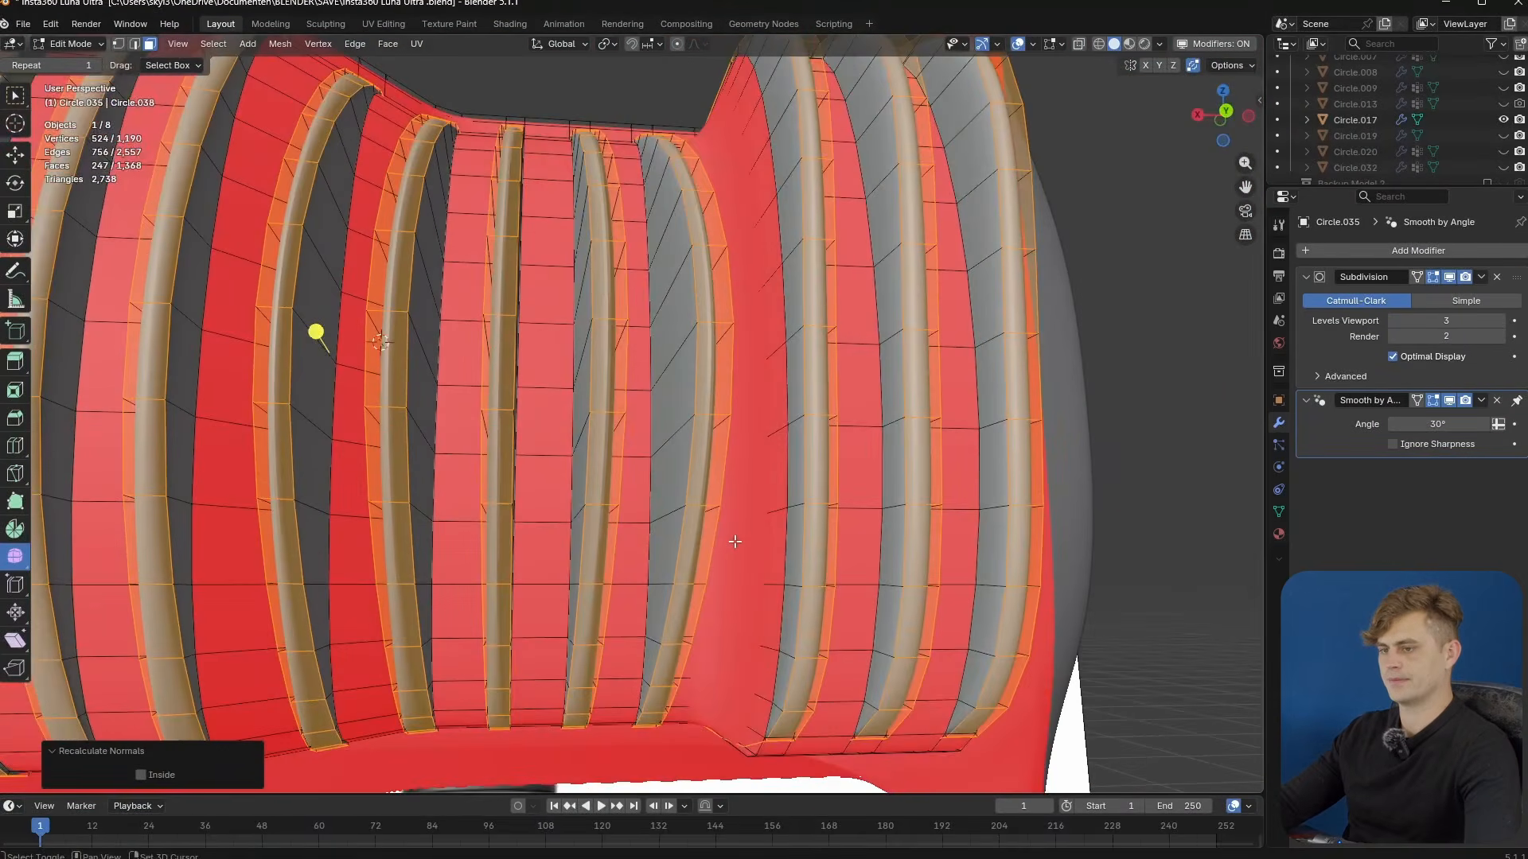
click(151, 774)
- Try recalculating the normals of the whole fin mesh with Inside off, and undo it
scroll(434, 477, down, 4)
shift+middle_drag(434, 477, 595, 549)
middle_drag(595, 549, 595, 637)
key(a)
key(shift+n)
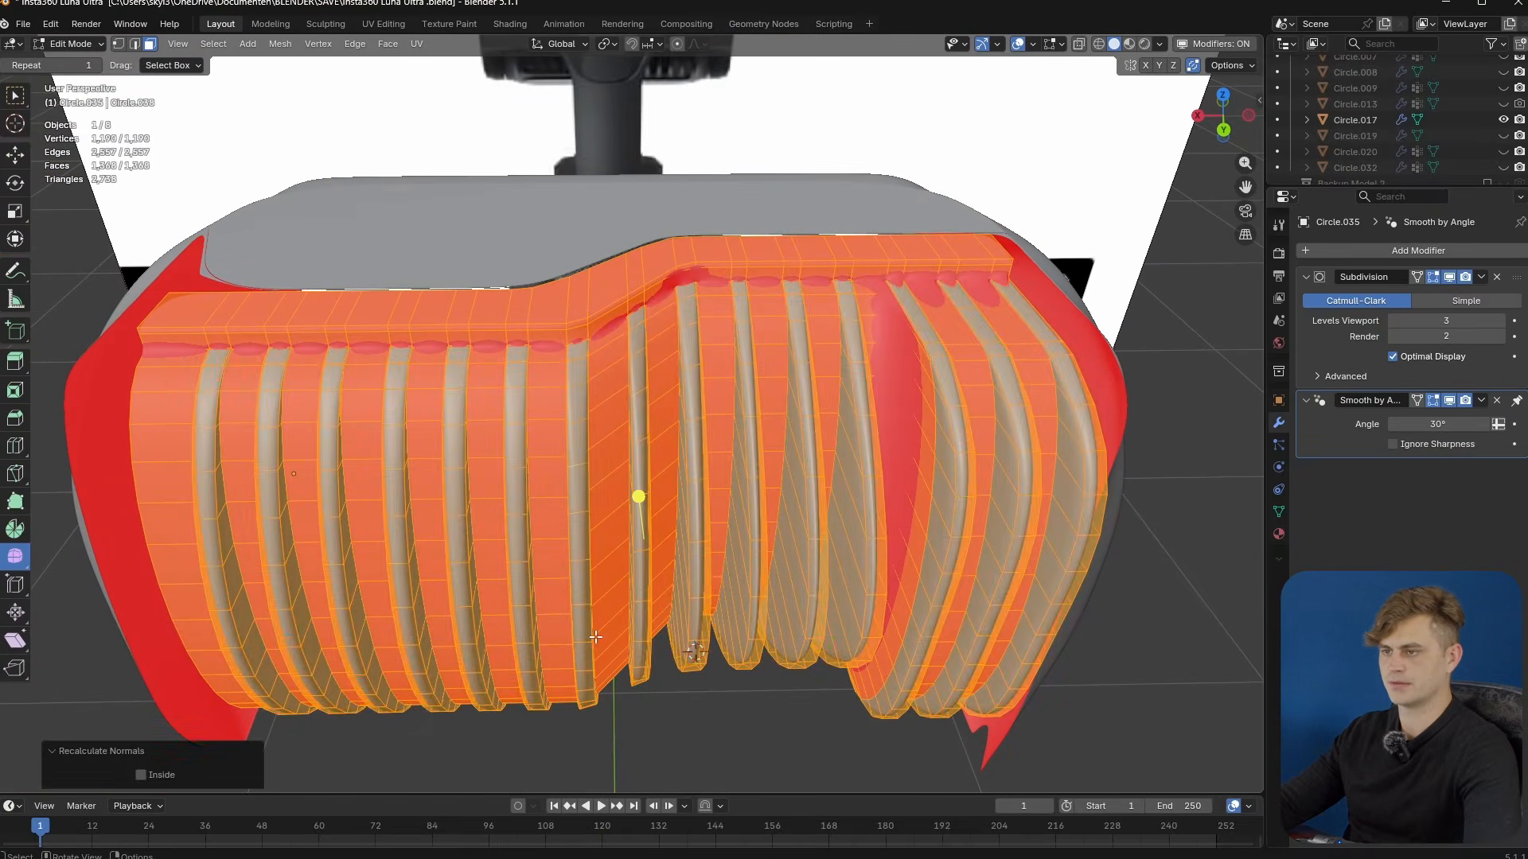
key(ctrl+z)
middle_drag(629, 662, 688, 647)
key(ctrl+z)
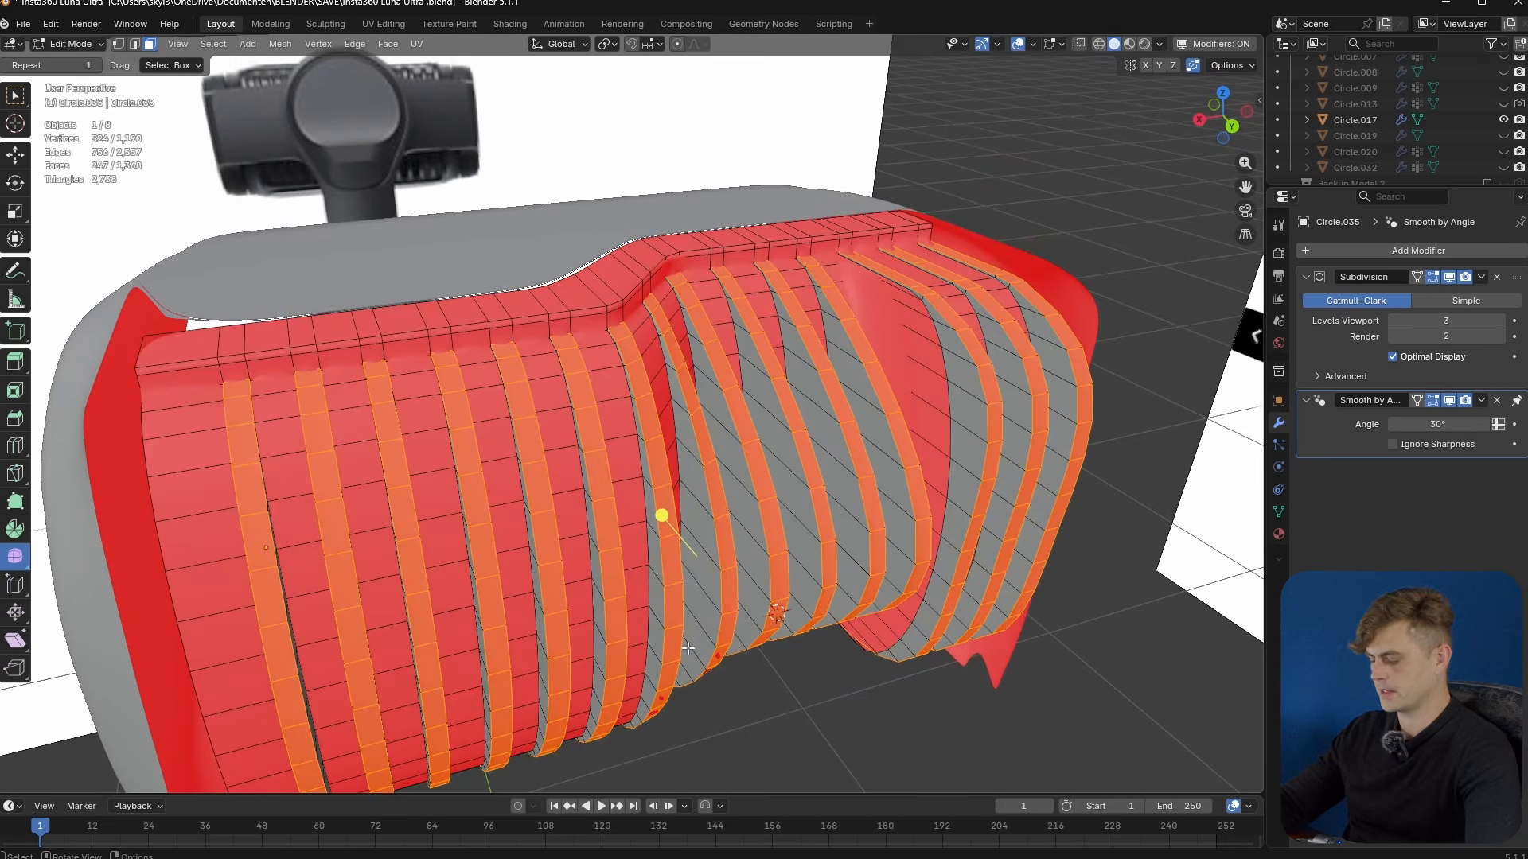
- Grow the fin strip selection to include the side faces and recalculate their normals with Inside enabled
key(ctrl+KP_Add)
key(shift+n)
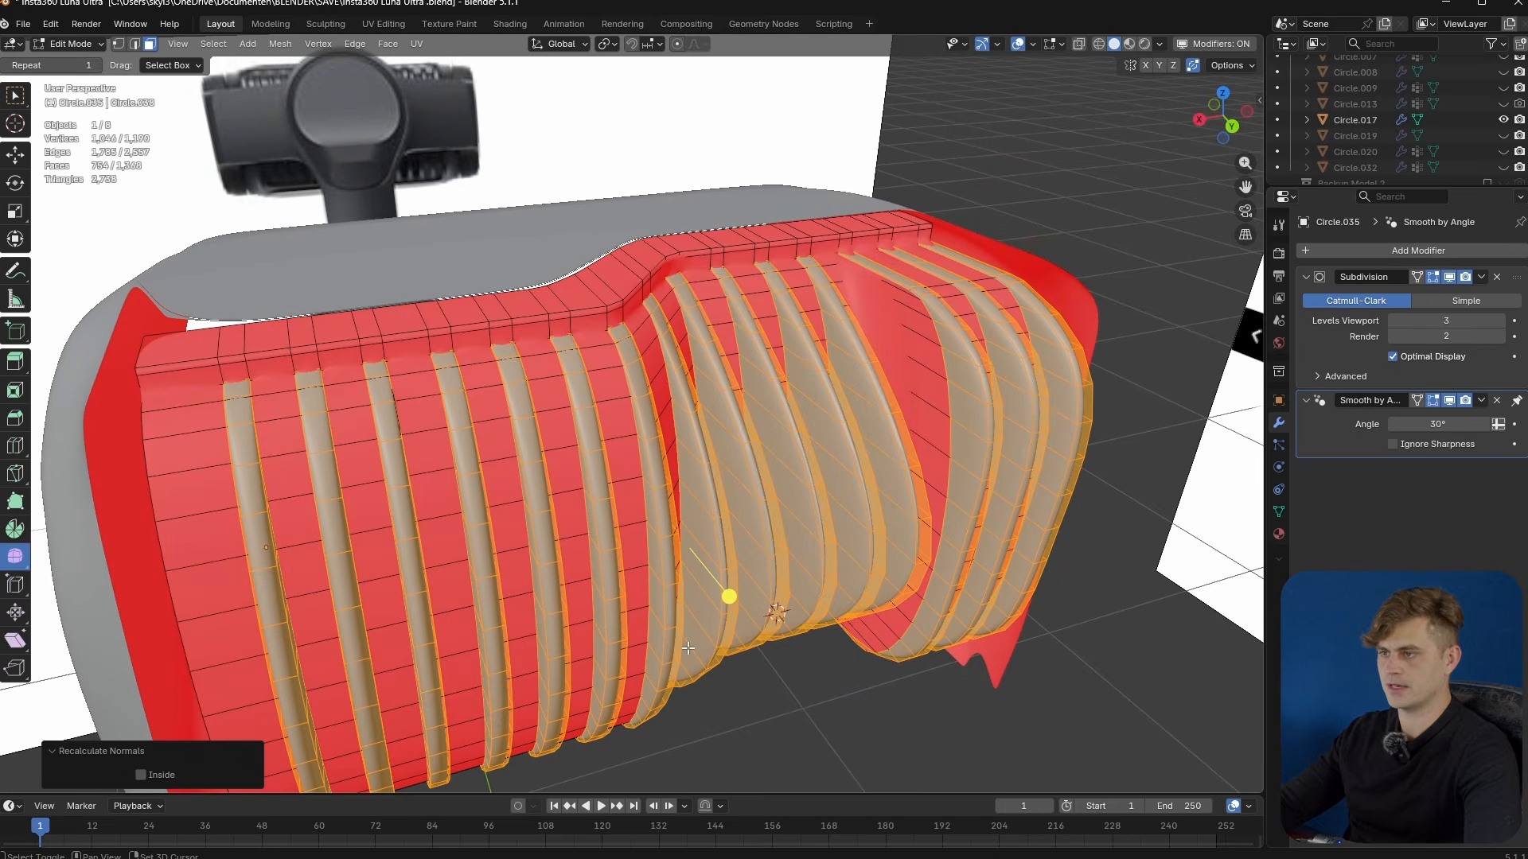
click(164, 775)
middle_drag(641, 614, 724, 679)
key(Tab)
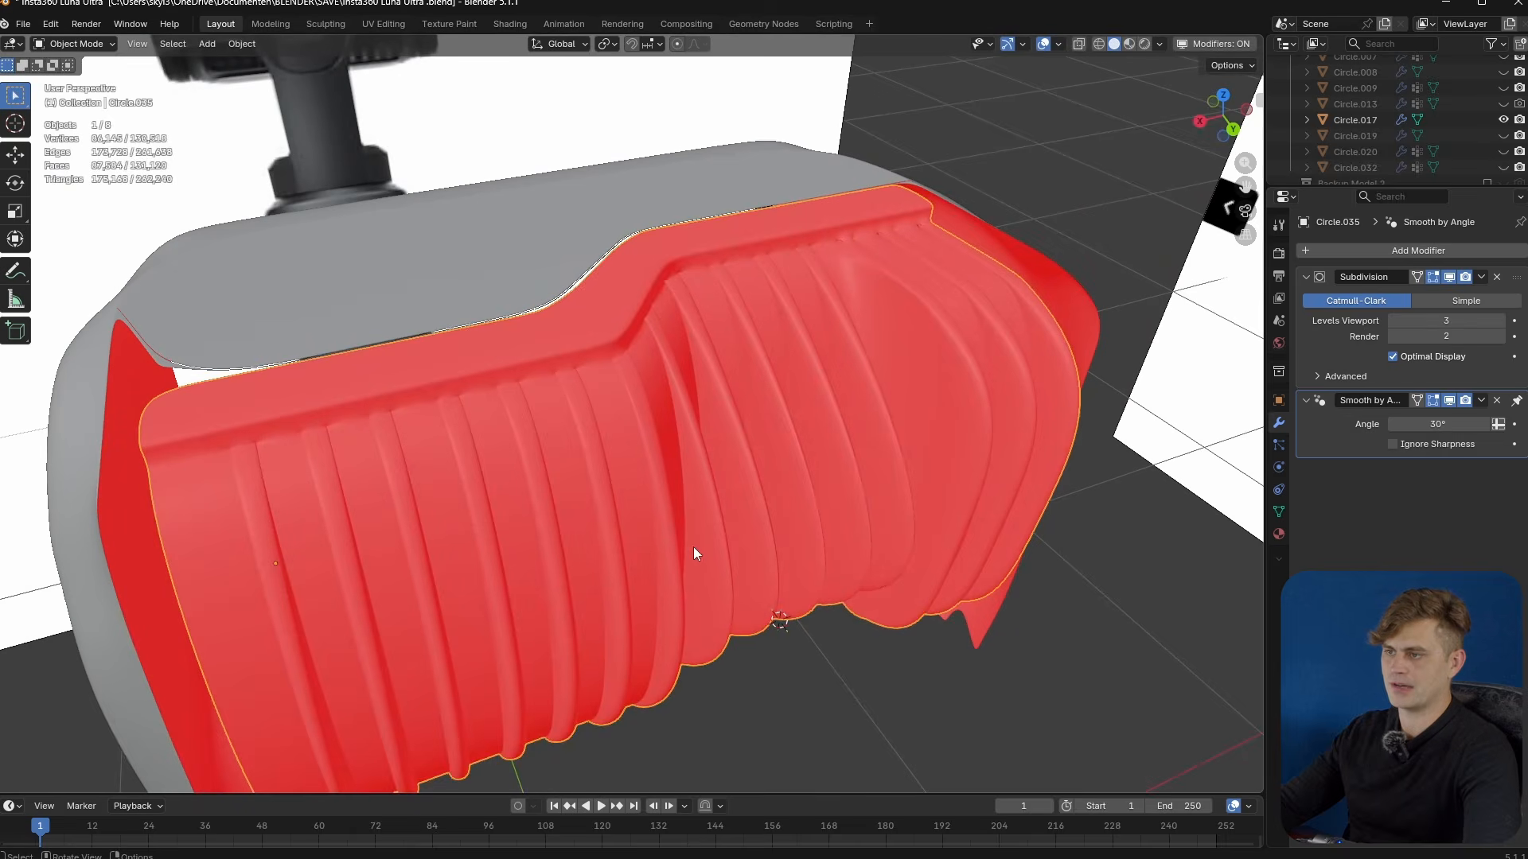
key(Tab)
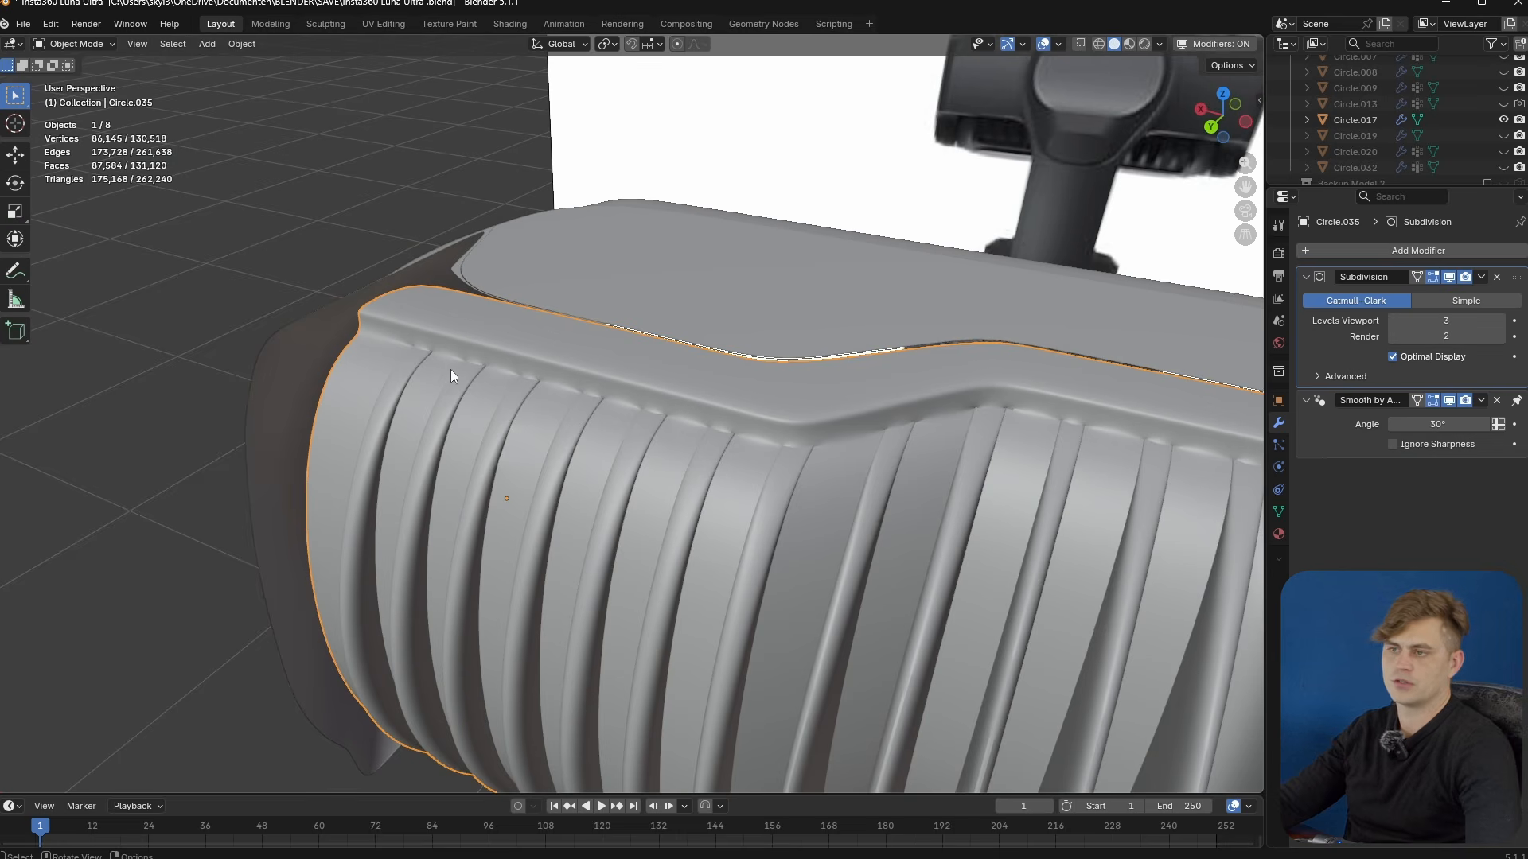
- Add a Bevel modifier to the fin object and place it above the Subdivision modifier
click(1404, 251)
text(bevel)
key(Return)
drag(1516, 402, 1522, 274)
middle_drag(1001, 438, 586, 516)
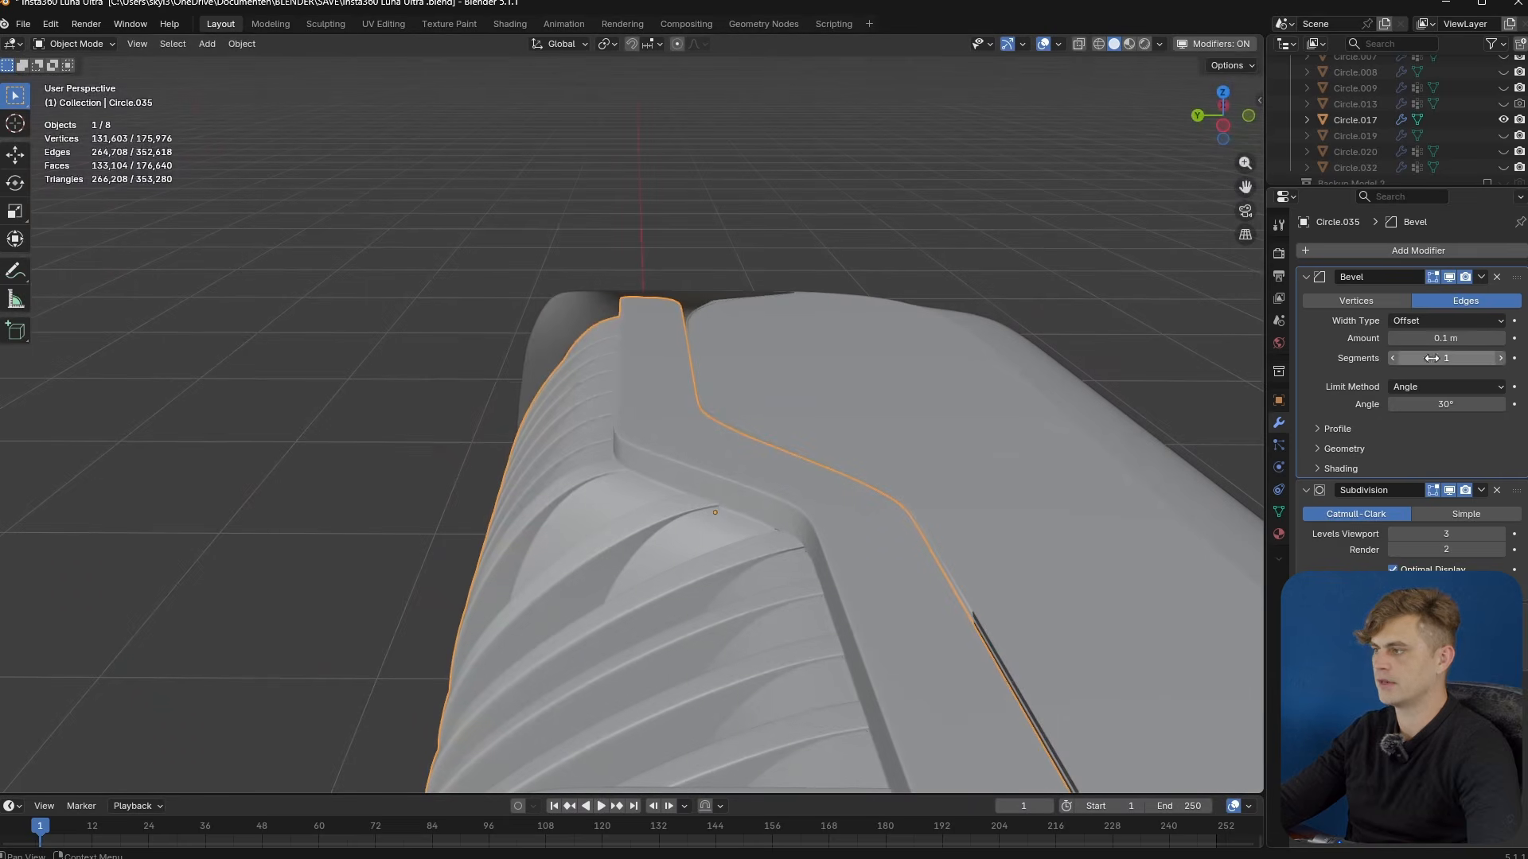
- Set the Bevel modifier to 3 segments, an amount of 0.081 m and an angle limit of 59.6°
click(1501, 358)
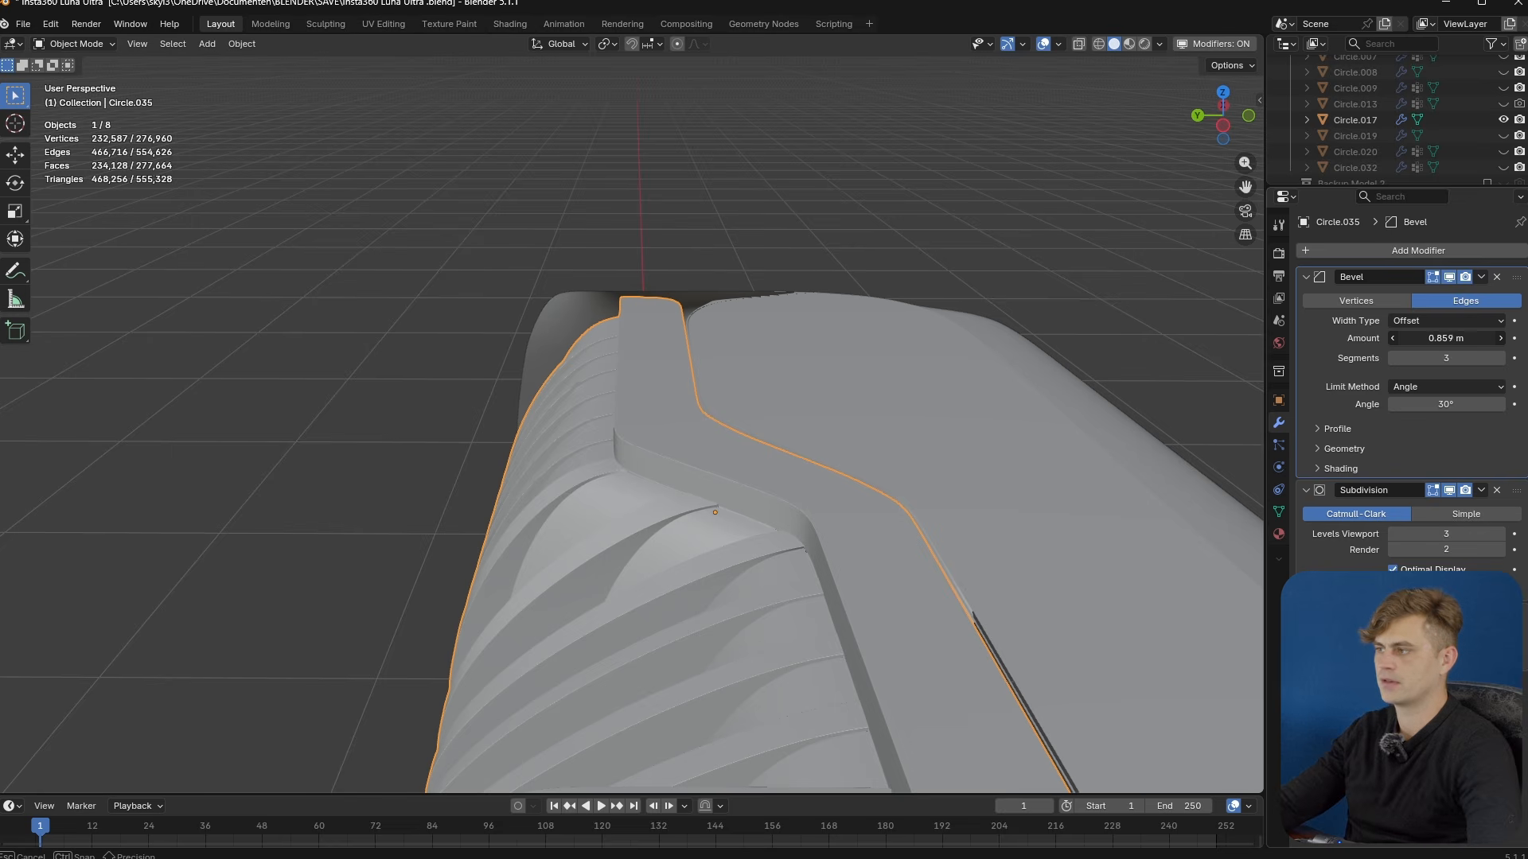
drag(1445, 338, 1444, 437)
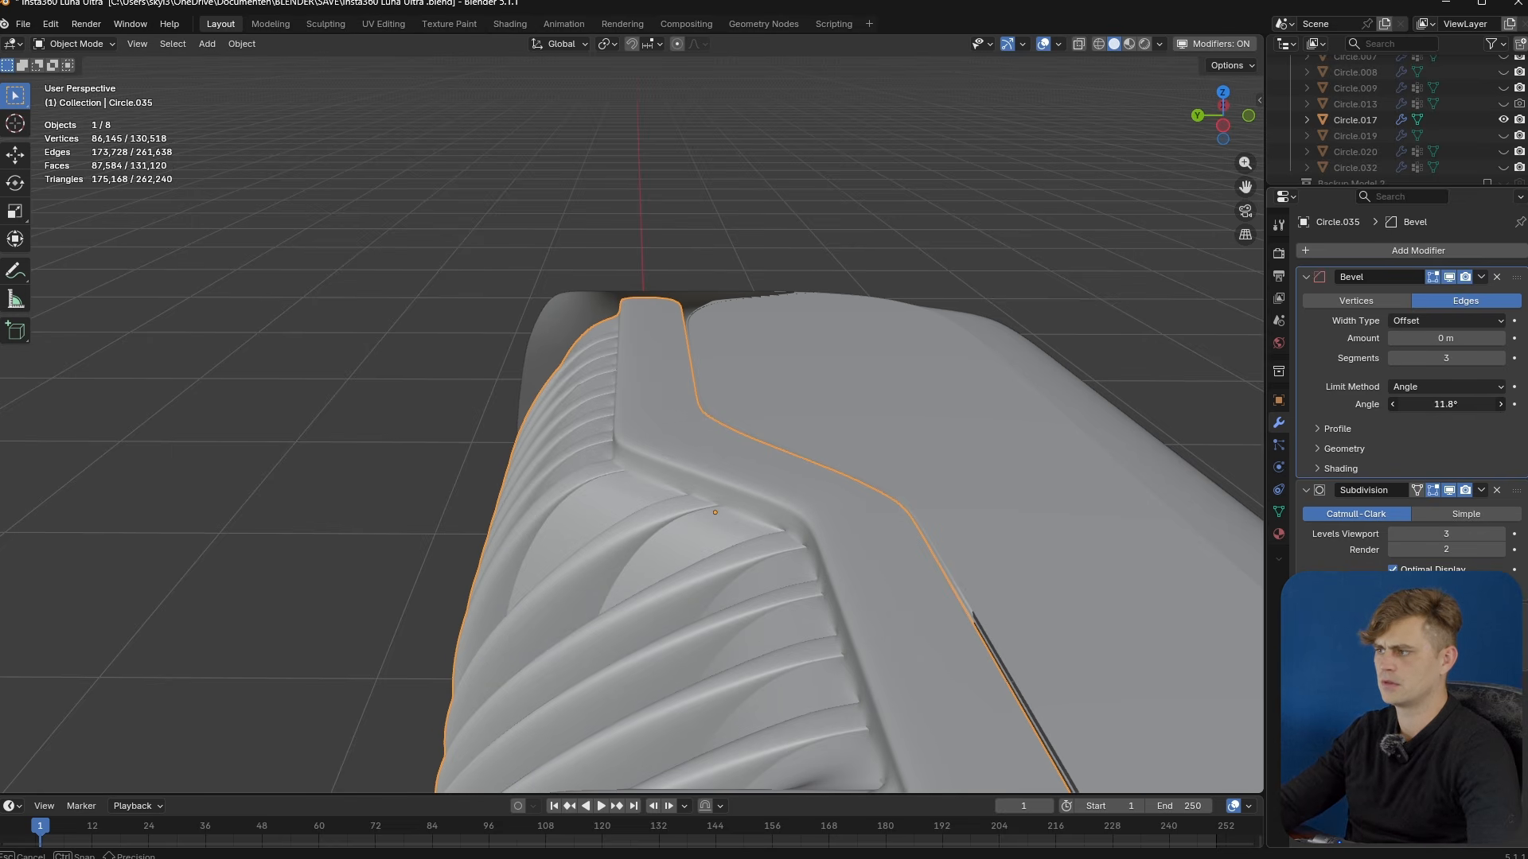
drag(1445, 338, 1464, 338)
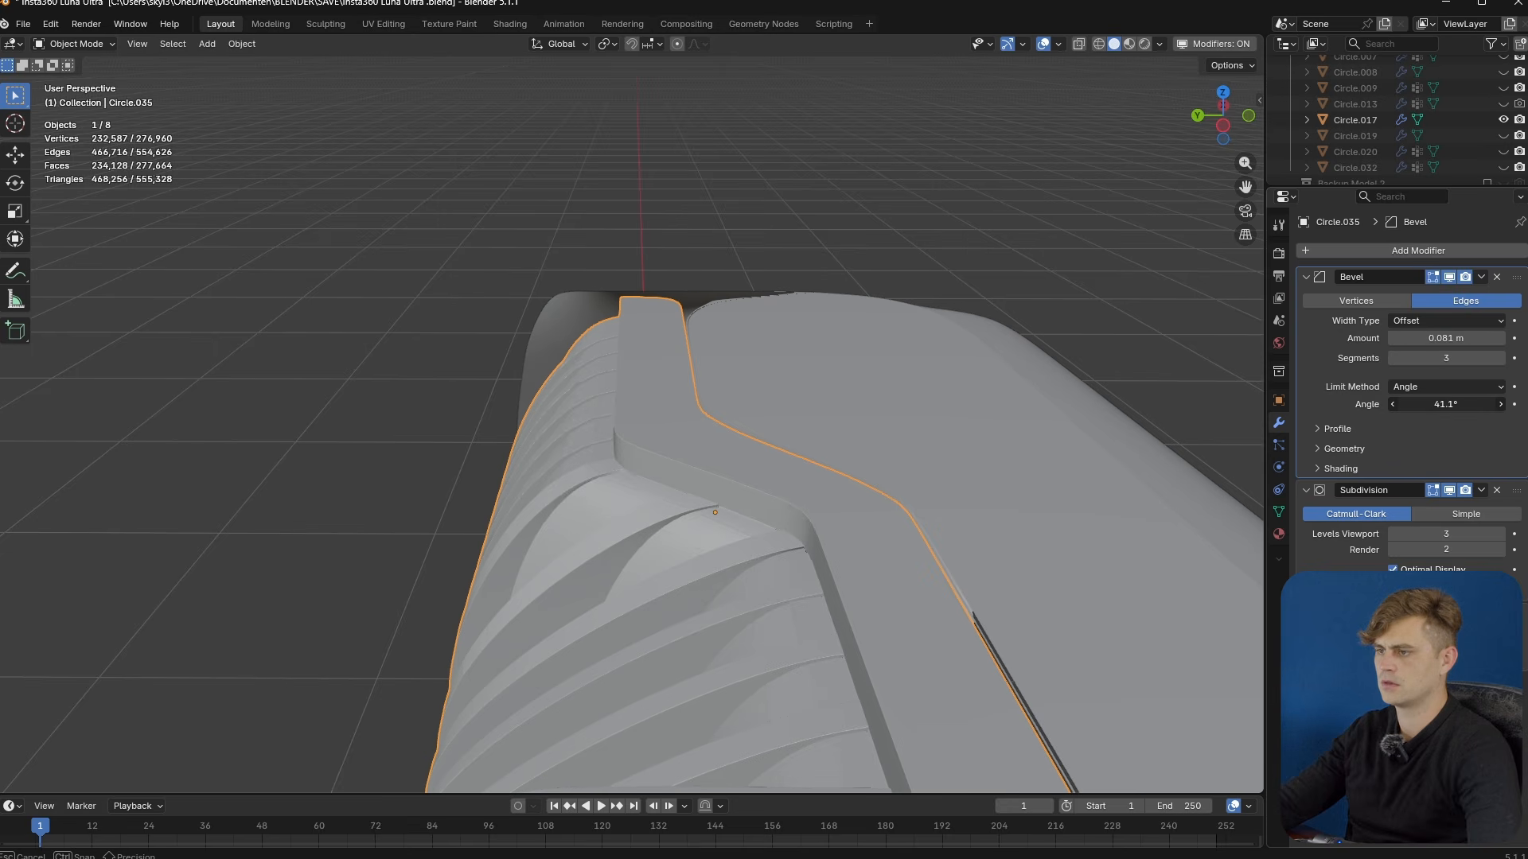
drag(1445, 405, 1424, 405)
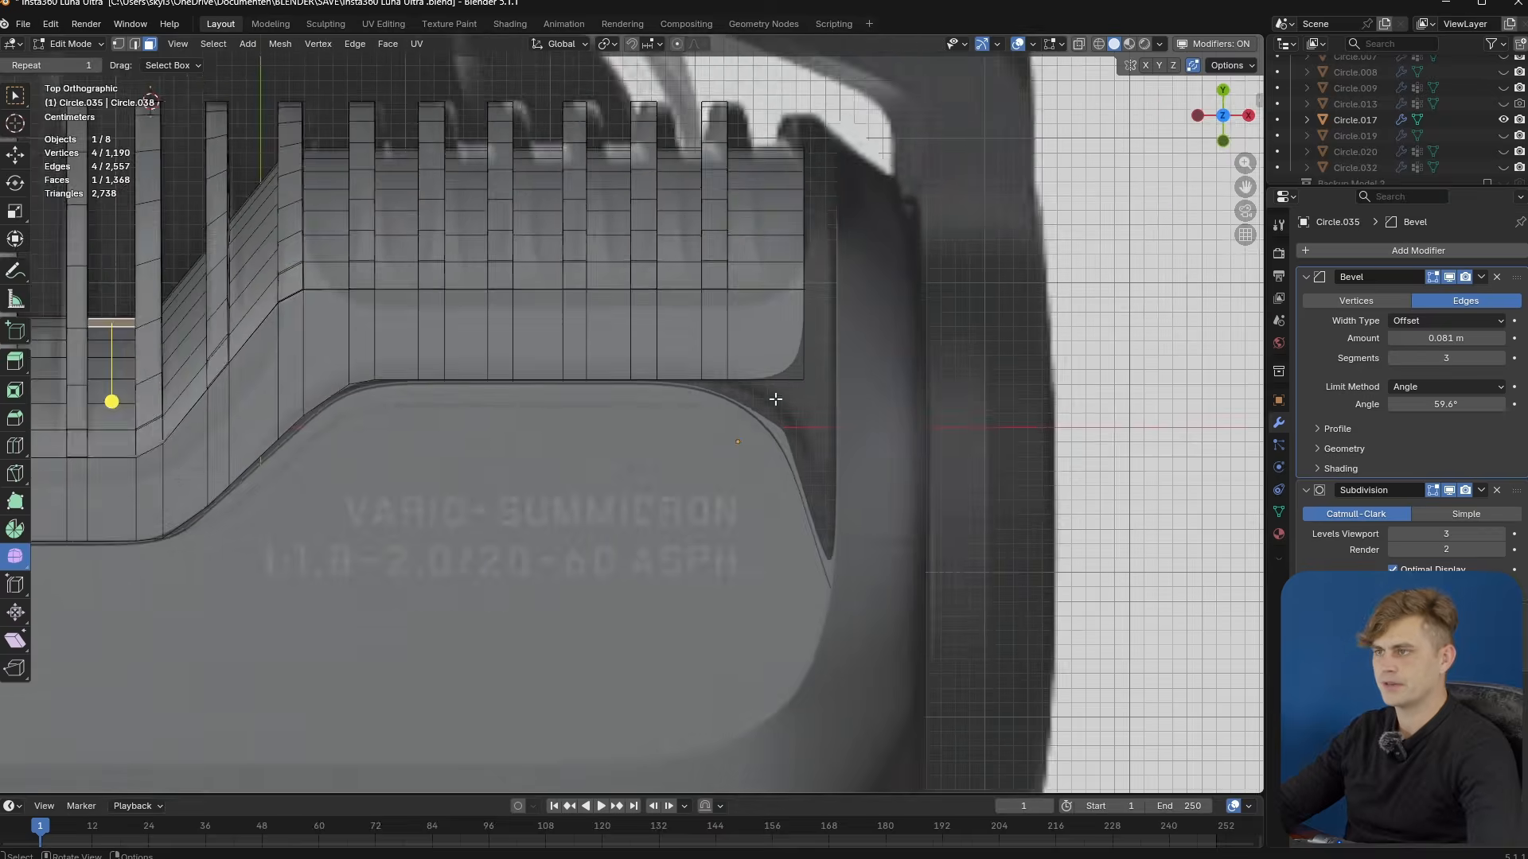
- Extrude the outer edge loop at the end of the fin plate about 0.022 m along the X axis
alt+click(787, 355)
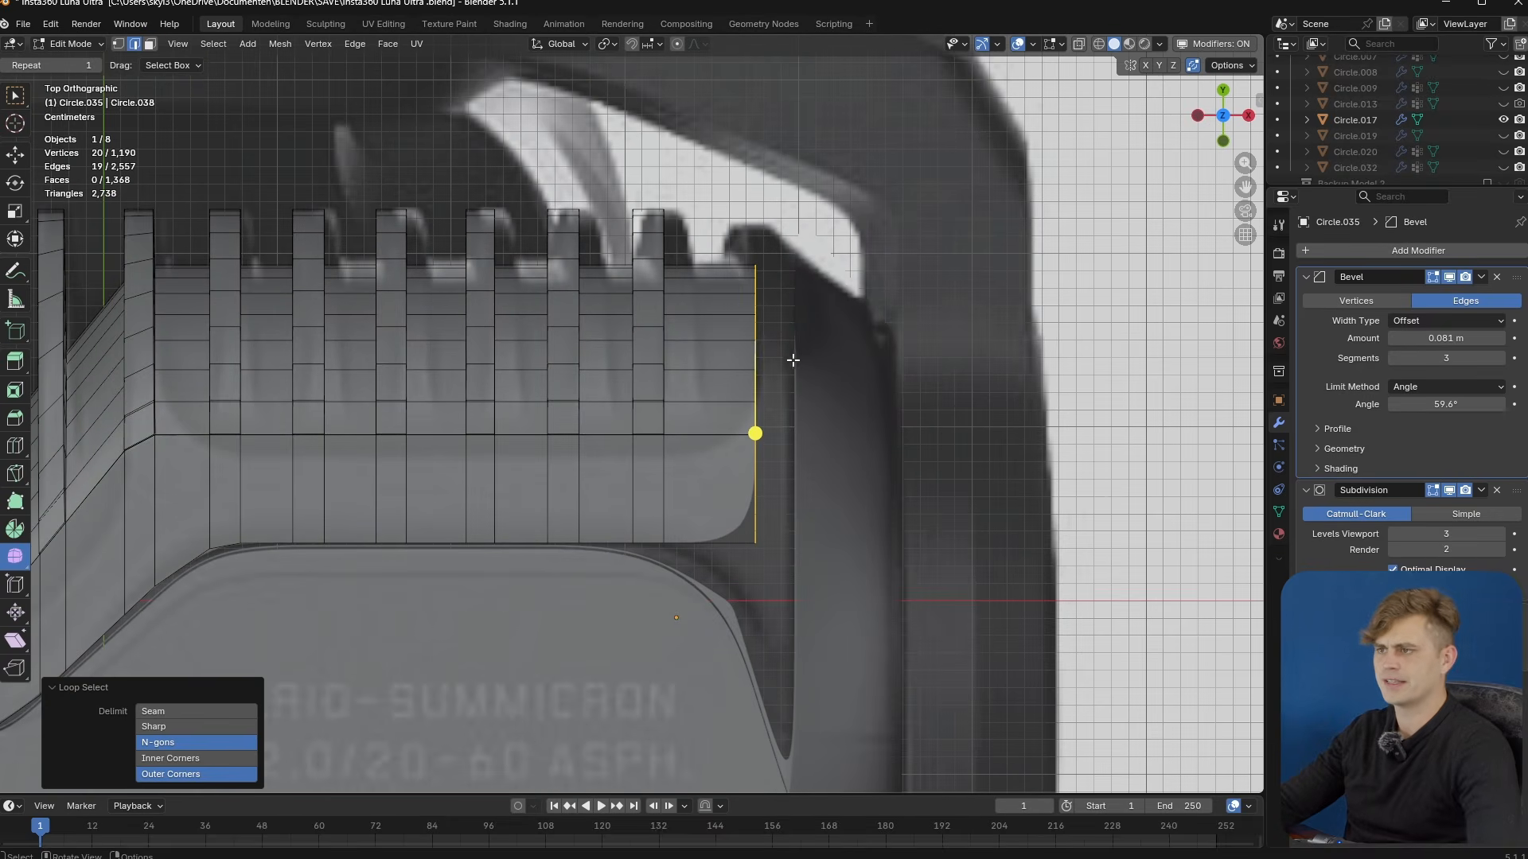
scroll(879, 340, up, 2)
key(e)
key(x)
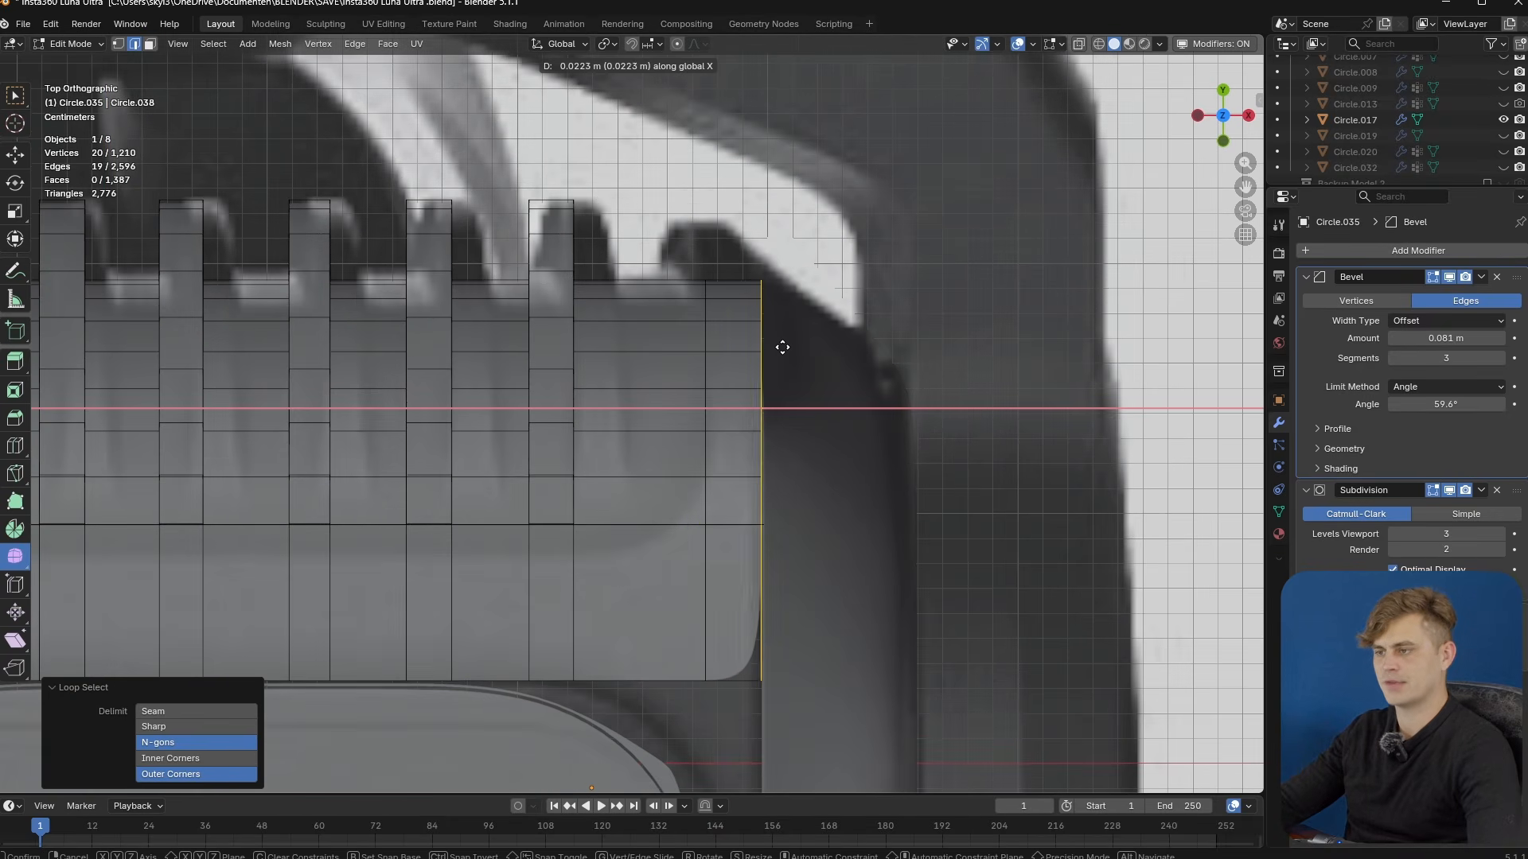
click(780, 345)
key(alt+a)
key(3)
middle_drag(726, 399, 613, 444)
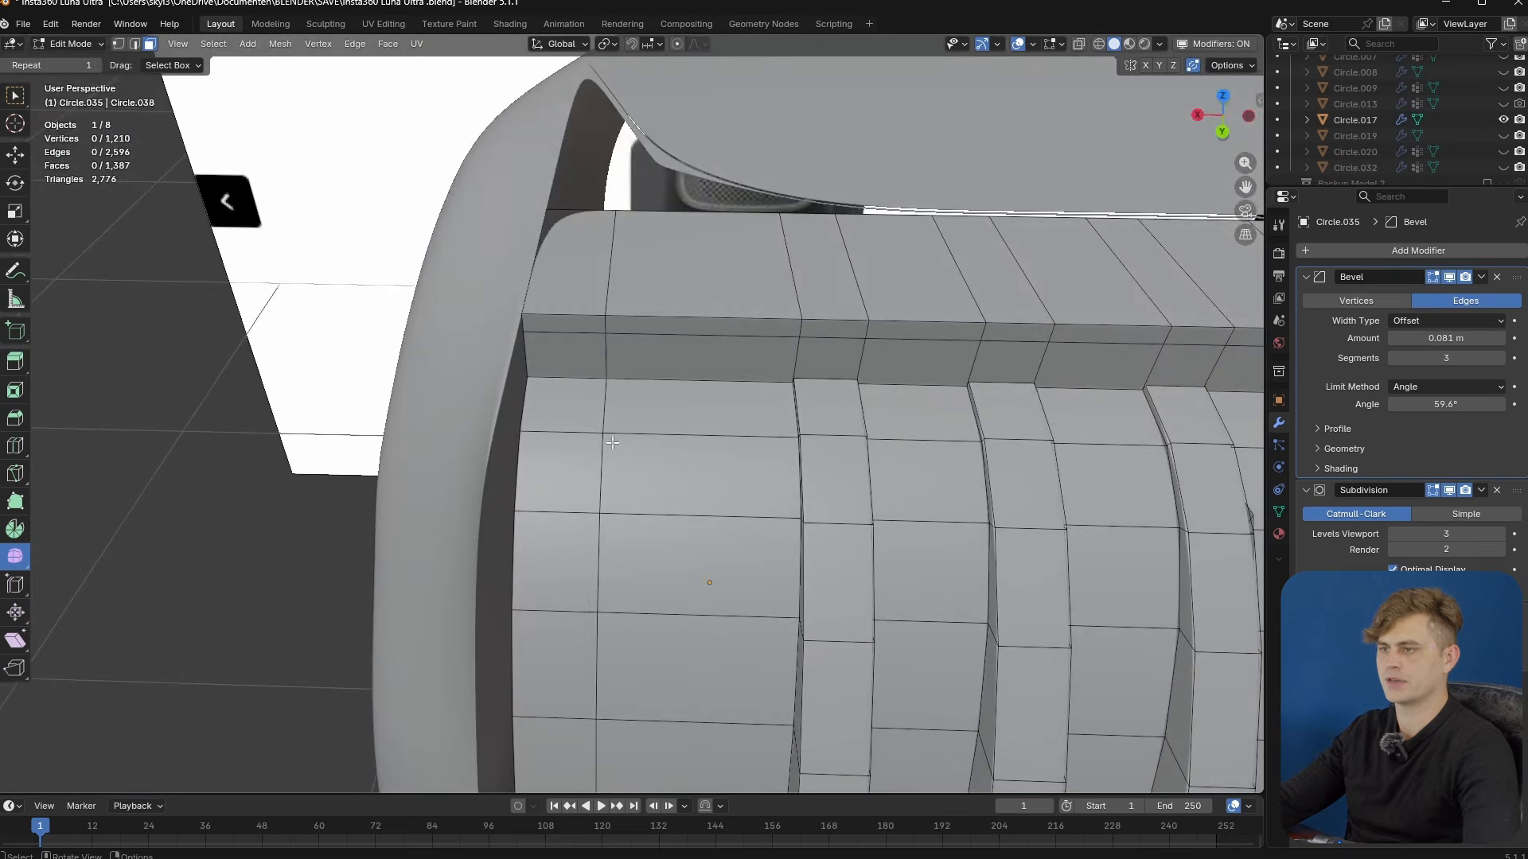
- Add a loop cut around the end strip of the fin plate with an edge slide factor of about 0.67
click(585, 390)
scroll(585, 390, down, 3)
middle_drag(602, 571, 607, 514)
middle_drag(616, 278, 620, 322)
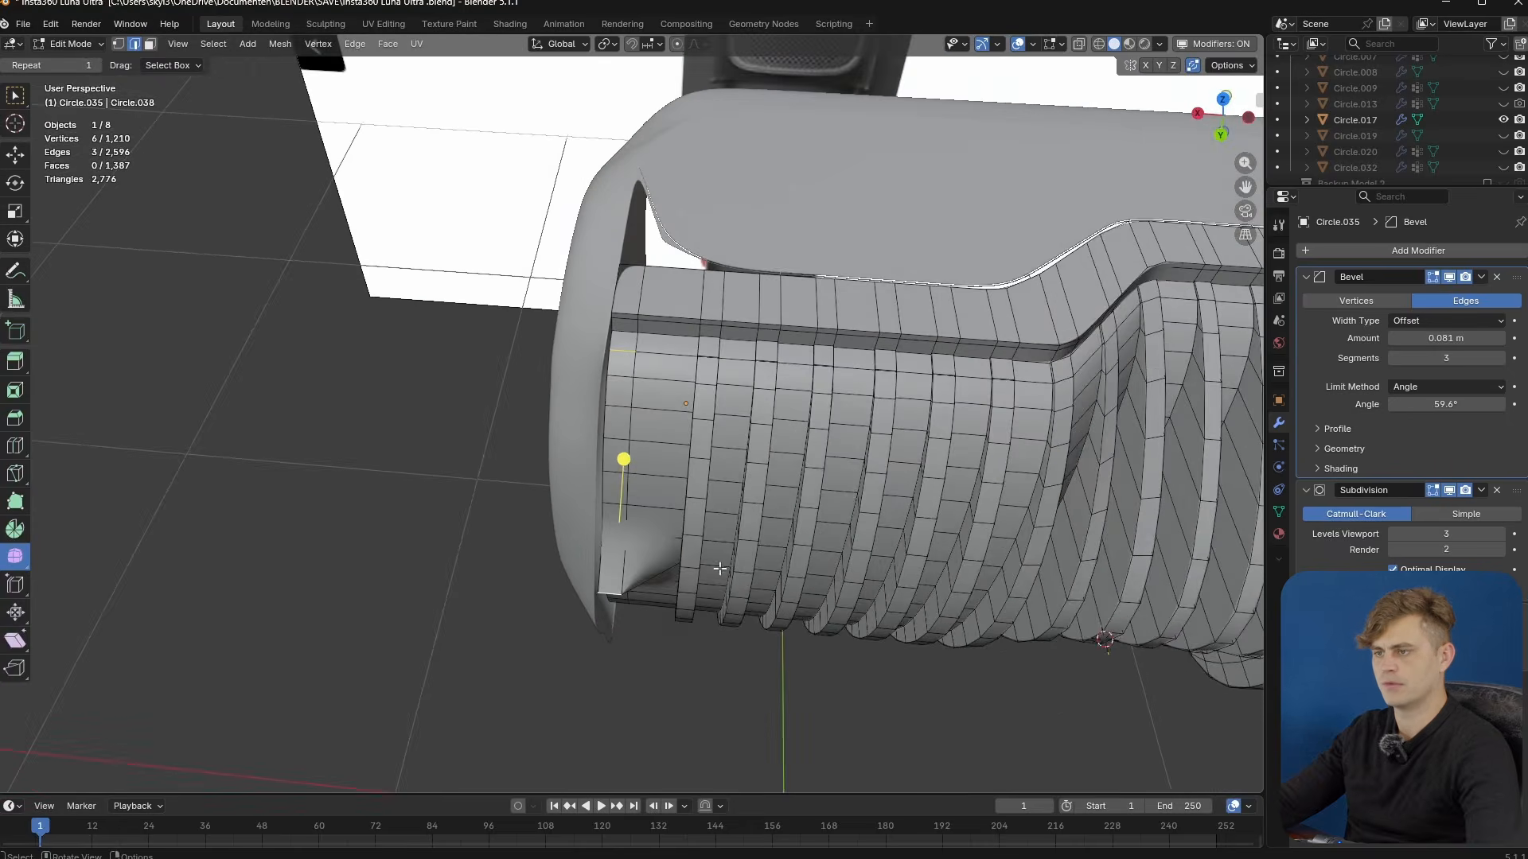
scroll(713, 561, up, 2)
key(ctrl+r)
click(686, 487)
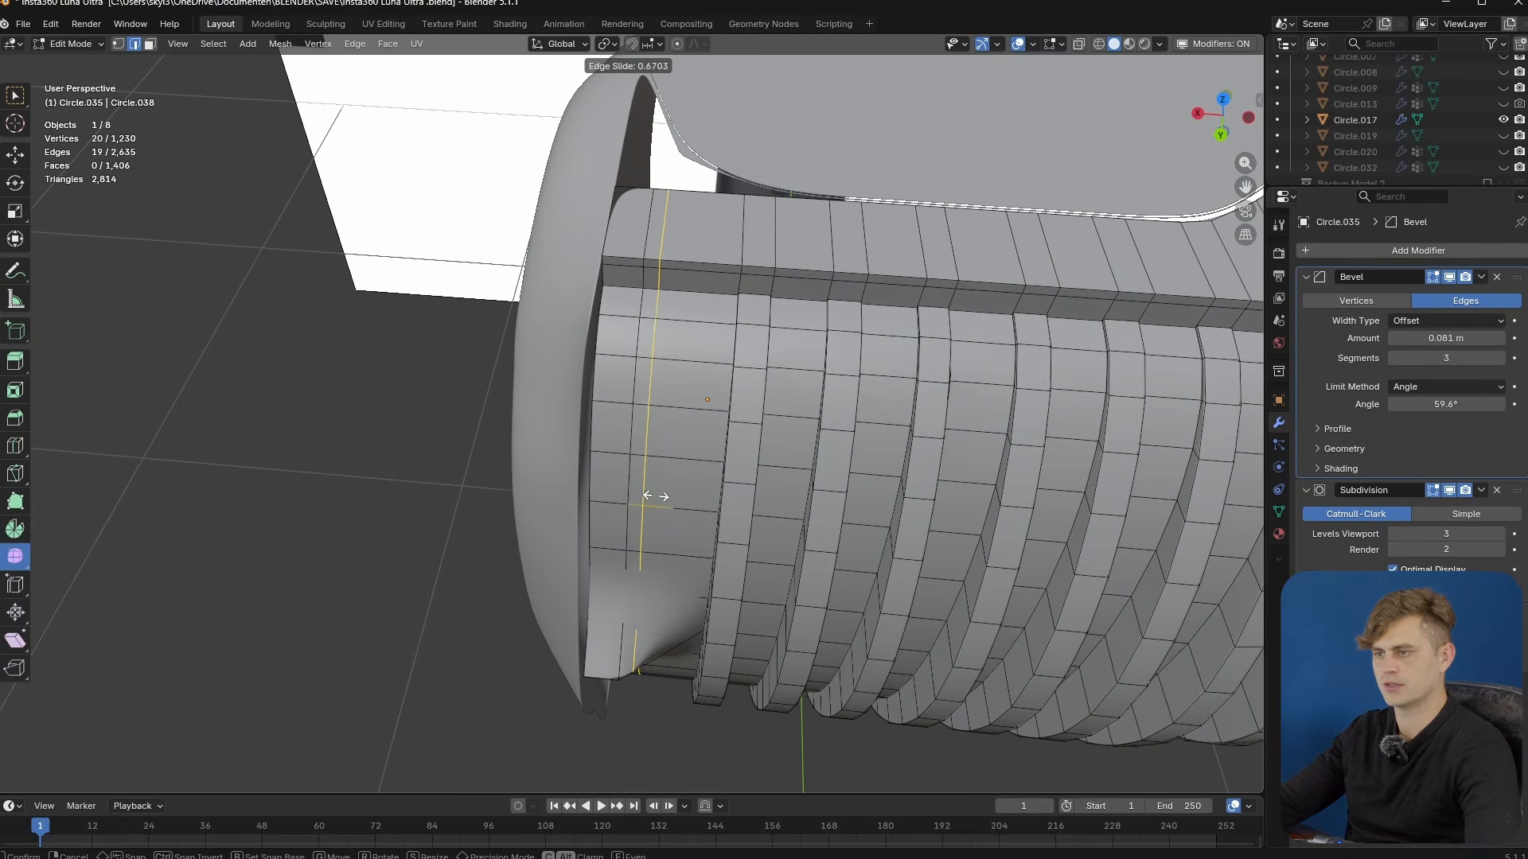
click(647, 500)
- Select three short cross edges down the outer end strip and smooth them with LoopTools Curve
click(620, 318)
middle_drag(621, 318, 623, 203)
shift+click(625, 509)
shift+middle_drag(628, 509, 638, 404)
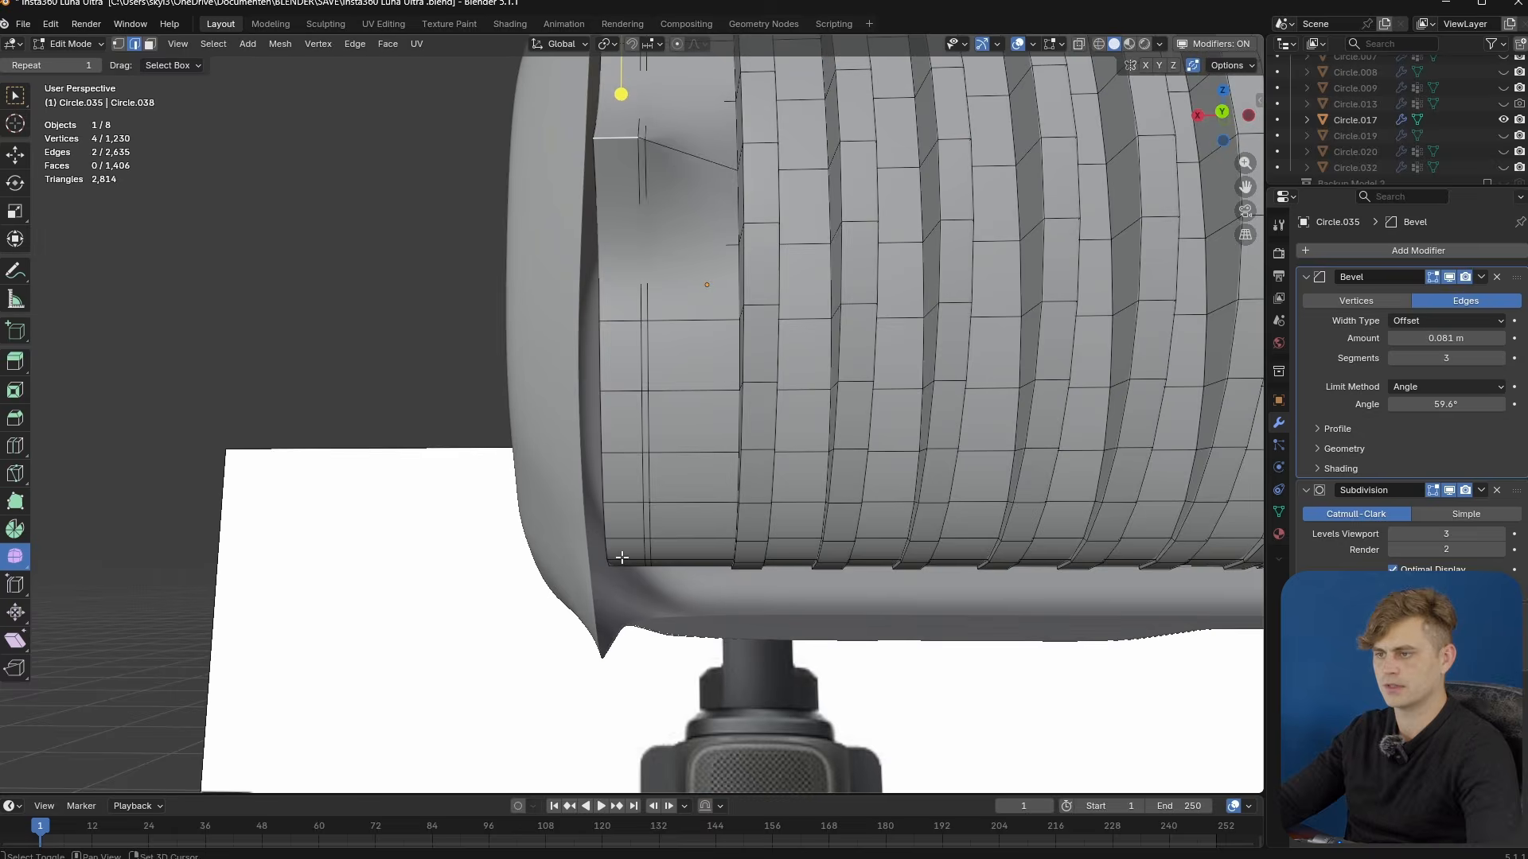
shift+click(622, 557)
right_click(620, 504)
mouse_move(593, 342)
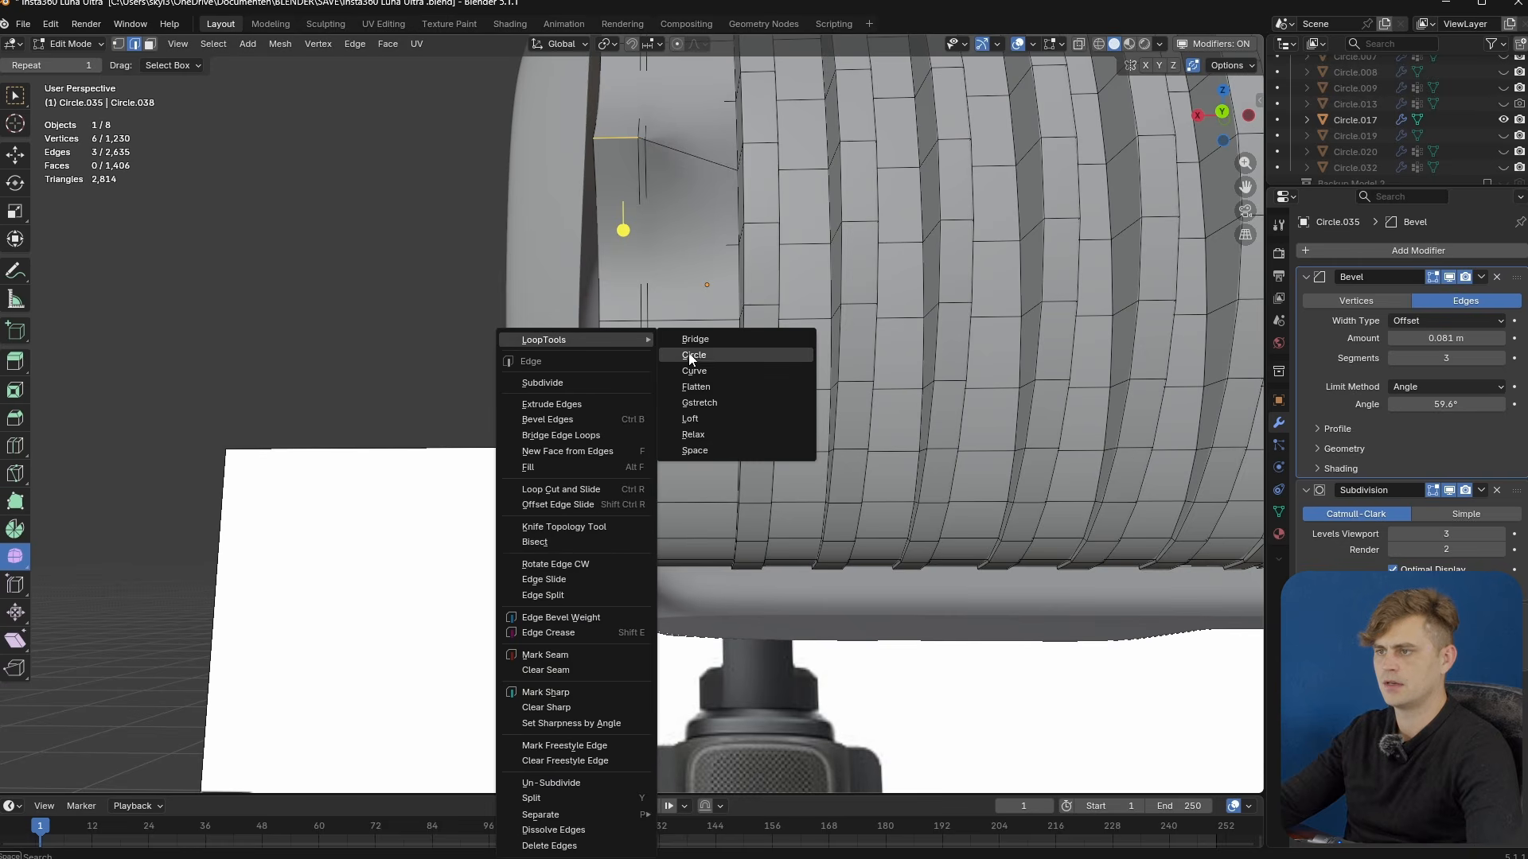
click(729, 370)
- Move the misplaced vertex on the first fin's side wall about -0.036 m along the Y axis and fine-tune its Y position
middle_drag(729, 370, 720, 355)
key(g)
key(y)
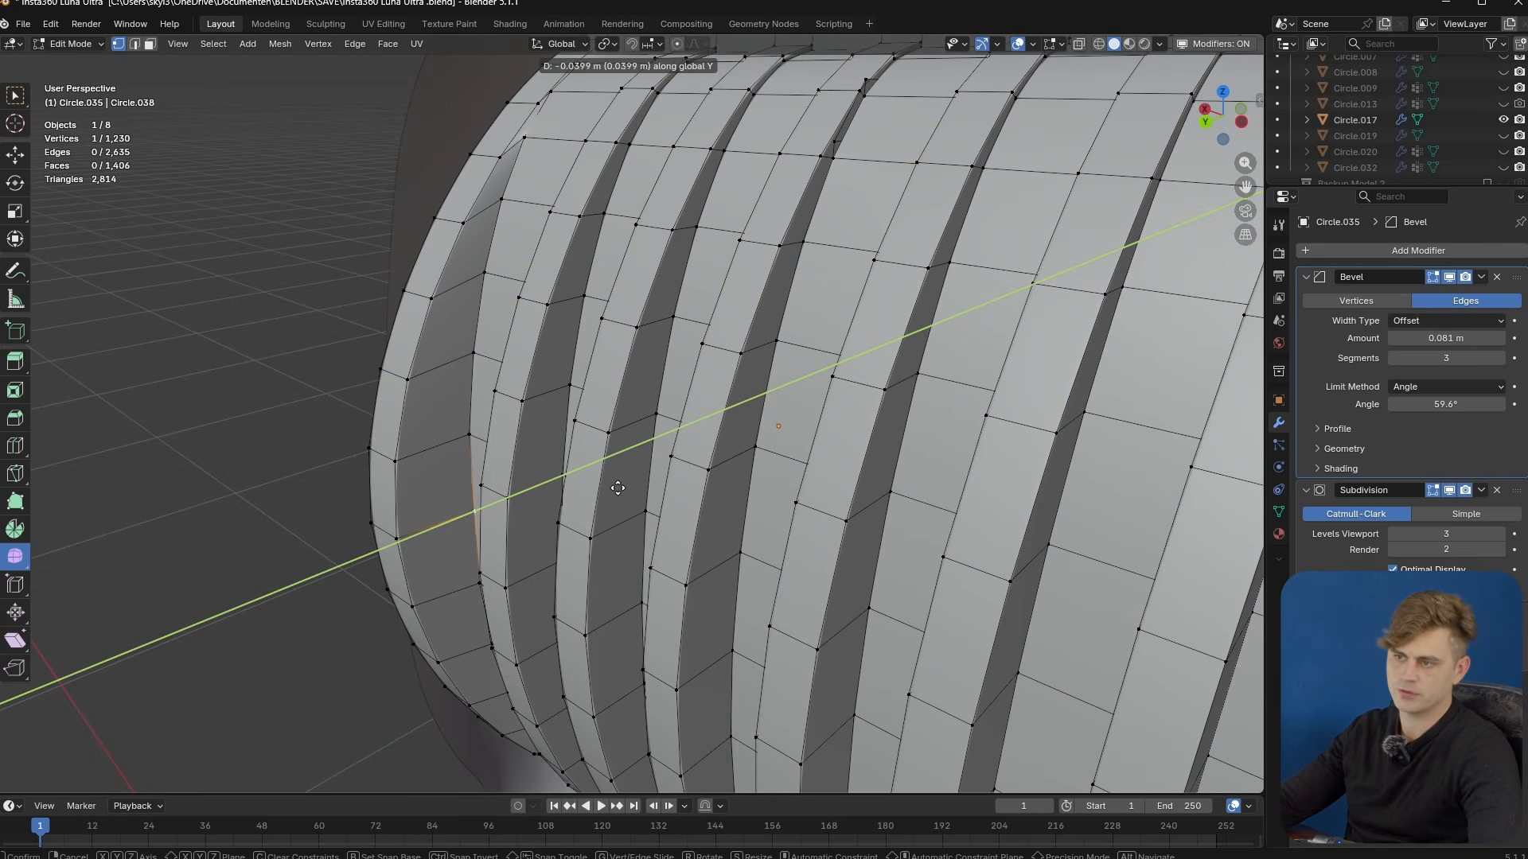
click(612, 488)
scroll(612, 489, up, 5)
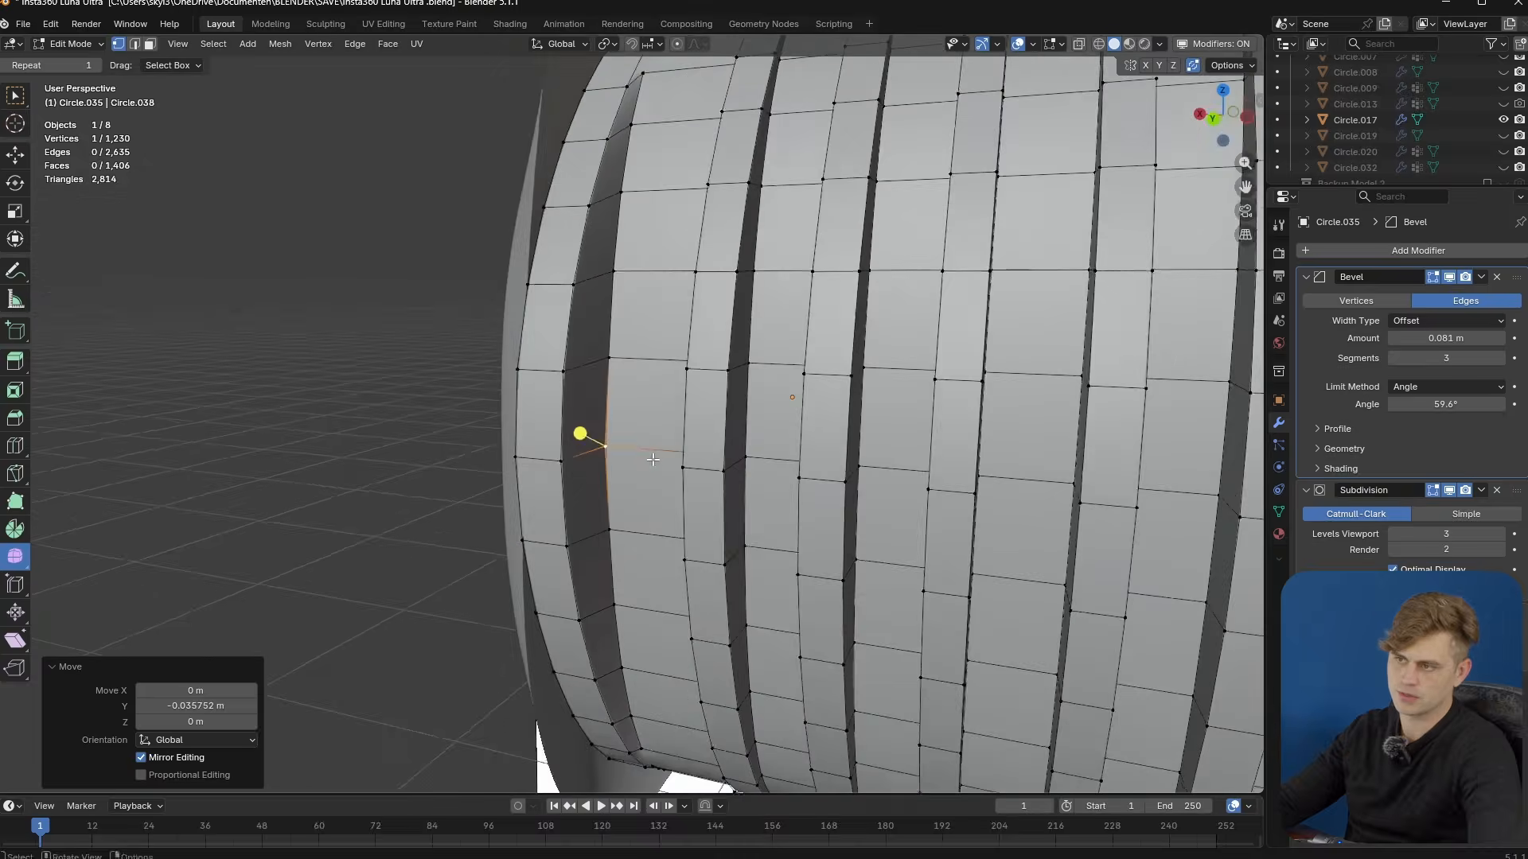
key(g)
key(y)
click(635, 464)
- Return to Object Mode and save the file
key(Tab)
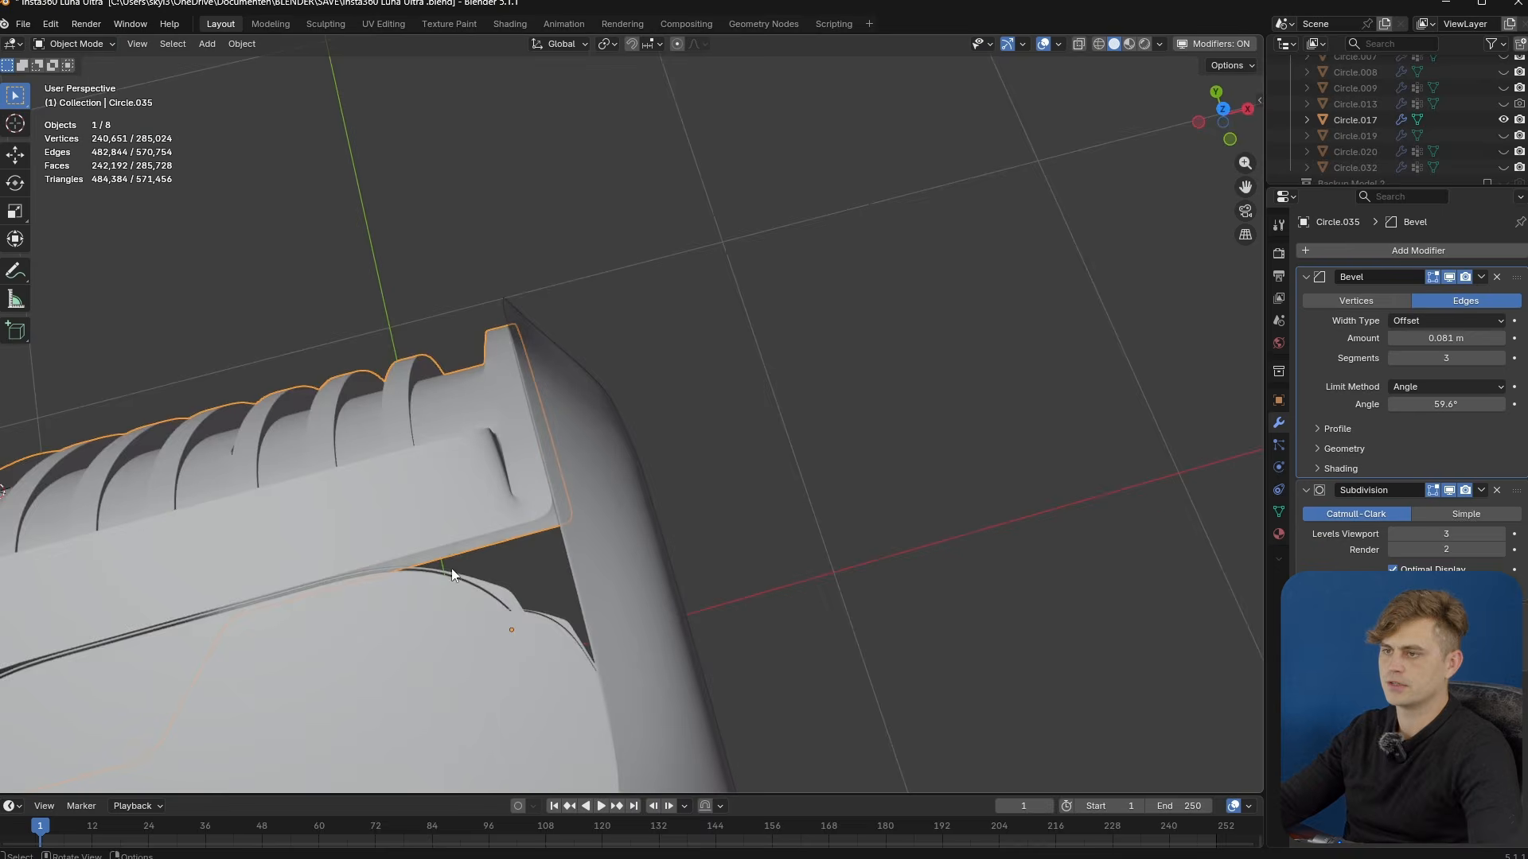
middle_drag(452, 571, 781, 484)
key(ctrl+s)
scroll(581, 488, down, 5)
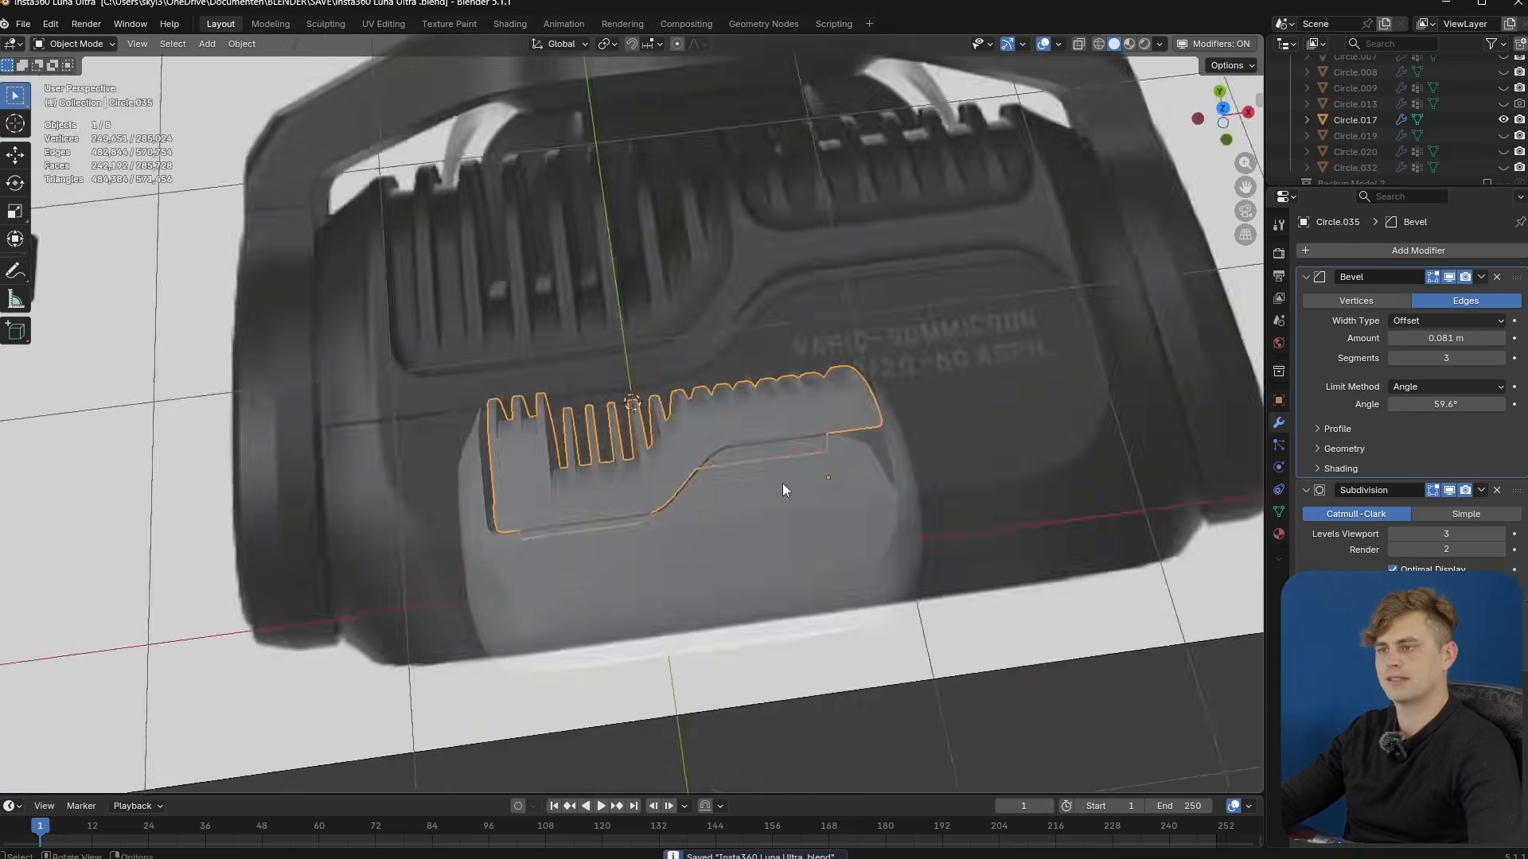
scroll(782, 484, up, 5)
shift+middle_drag(666, 533, 691, 564)
scroll(798, 508, down, 5)
- Compare the fin plate moved aside with the Circle.032 body's fins and recess, and undo the move
click(1503, 167)
click(1503, 167)
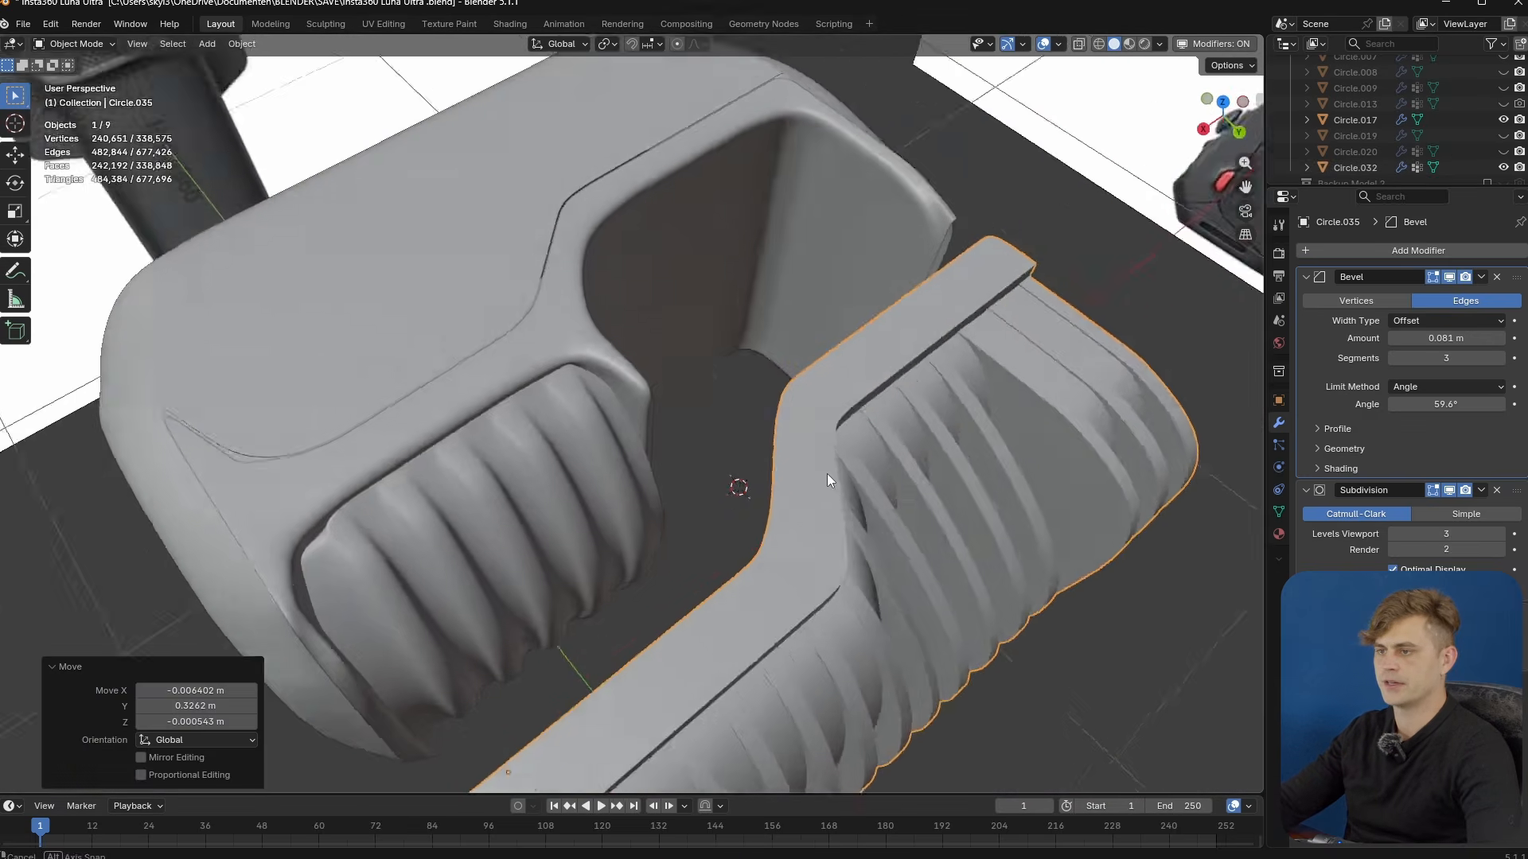
middle_drag(827, 474, 487, 377)
scroll(679, 288, down, 1)
scroll(679, 288, up, 1)
middle_drag(680, 288, 665, 347)
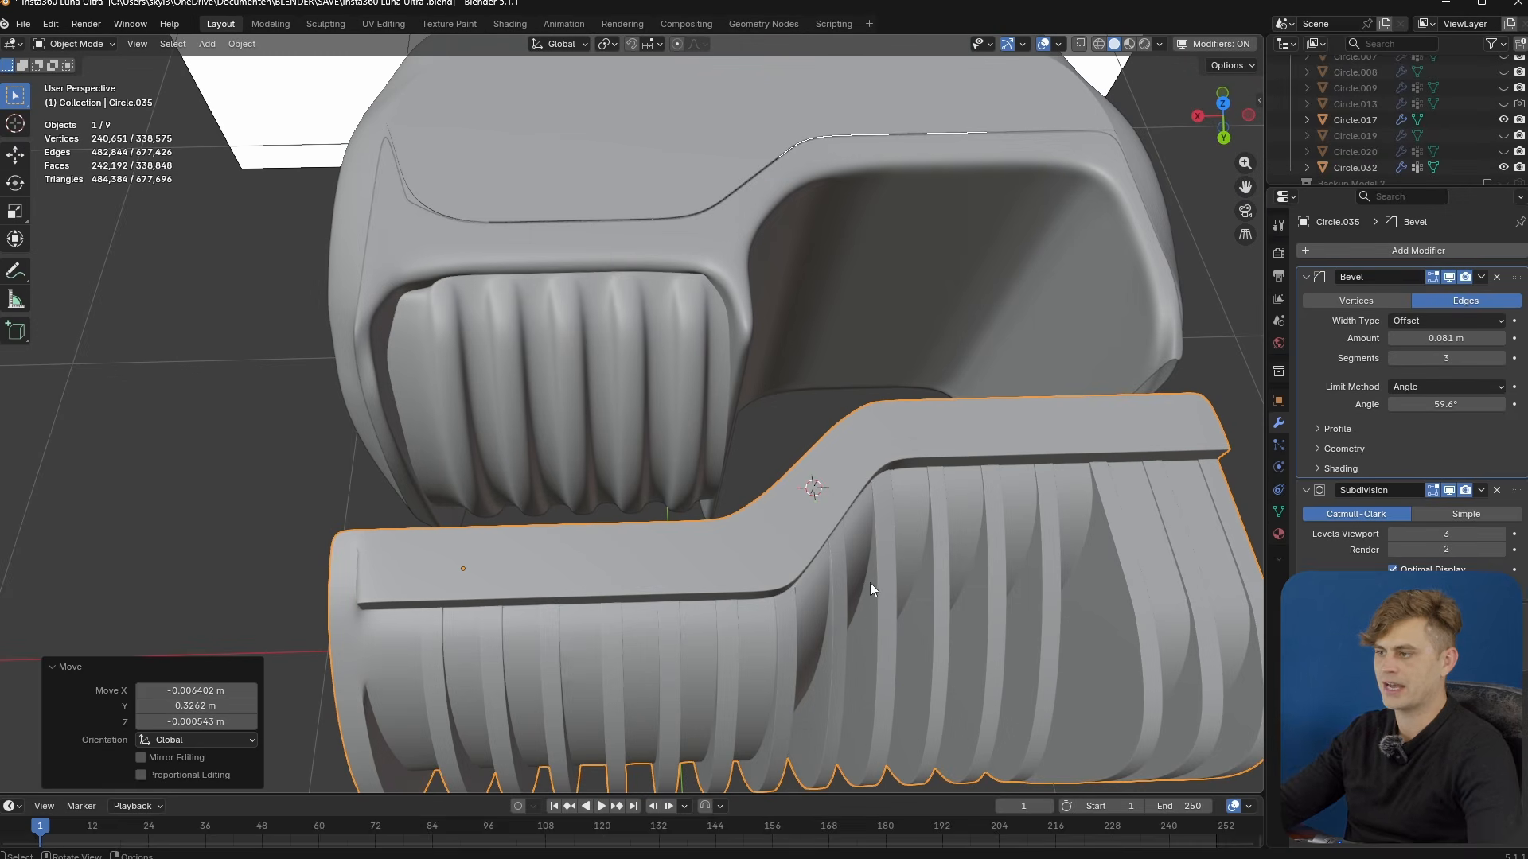
key(ctrl+z)
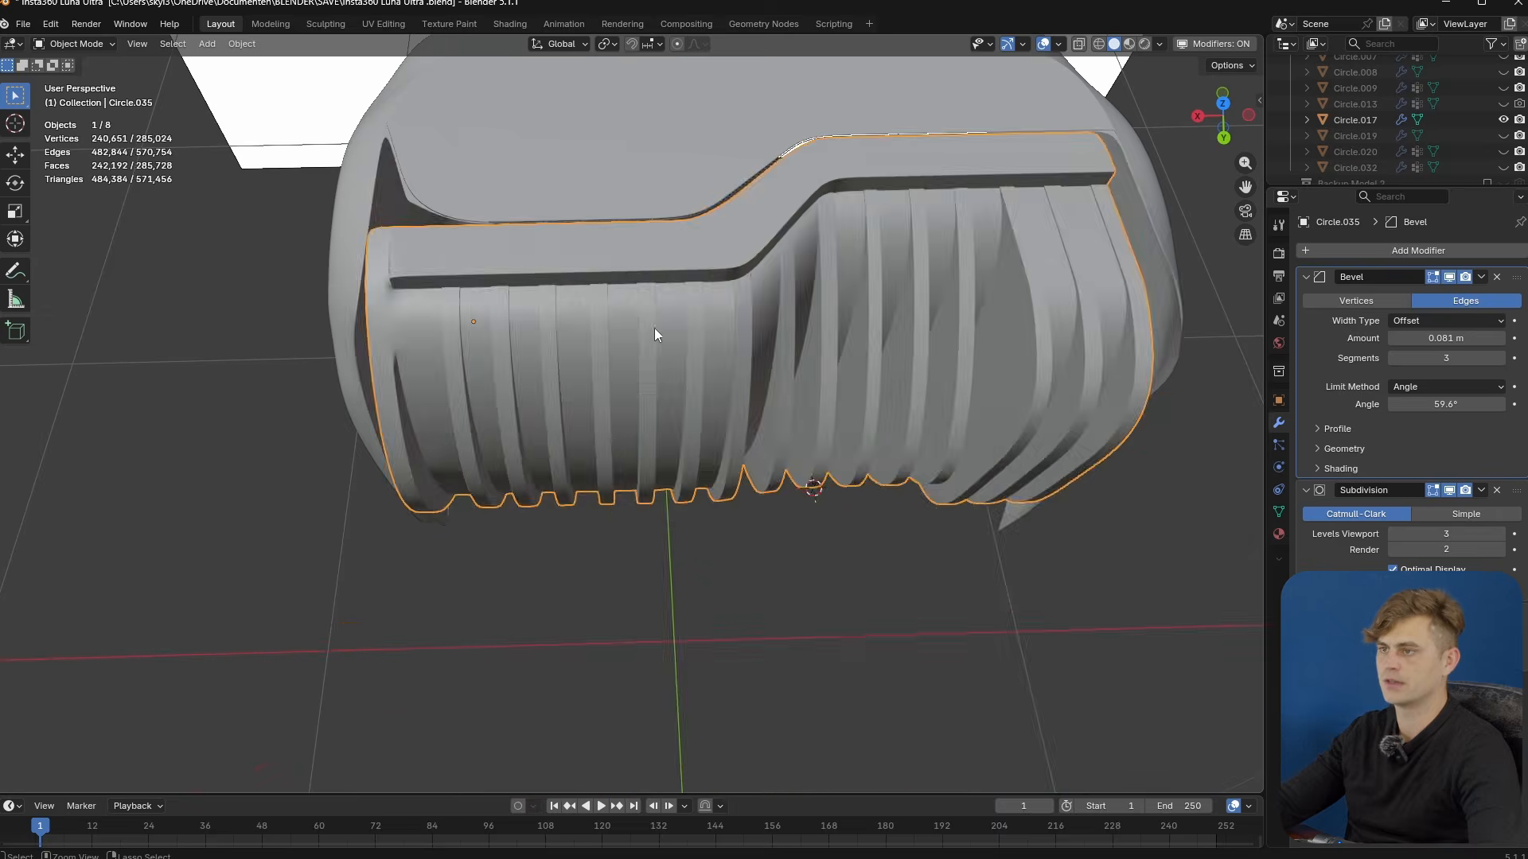
- Delete the faulty geometry at the end corner of the fin plate's rim
middle_drag(563, 362, 679, 551)
key(Tab)
key(x)
click(662, 546)
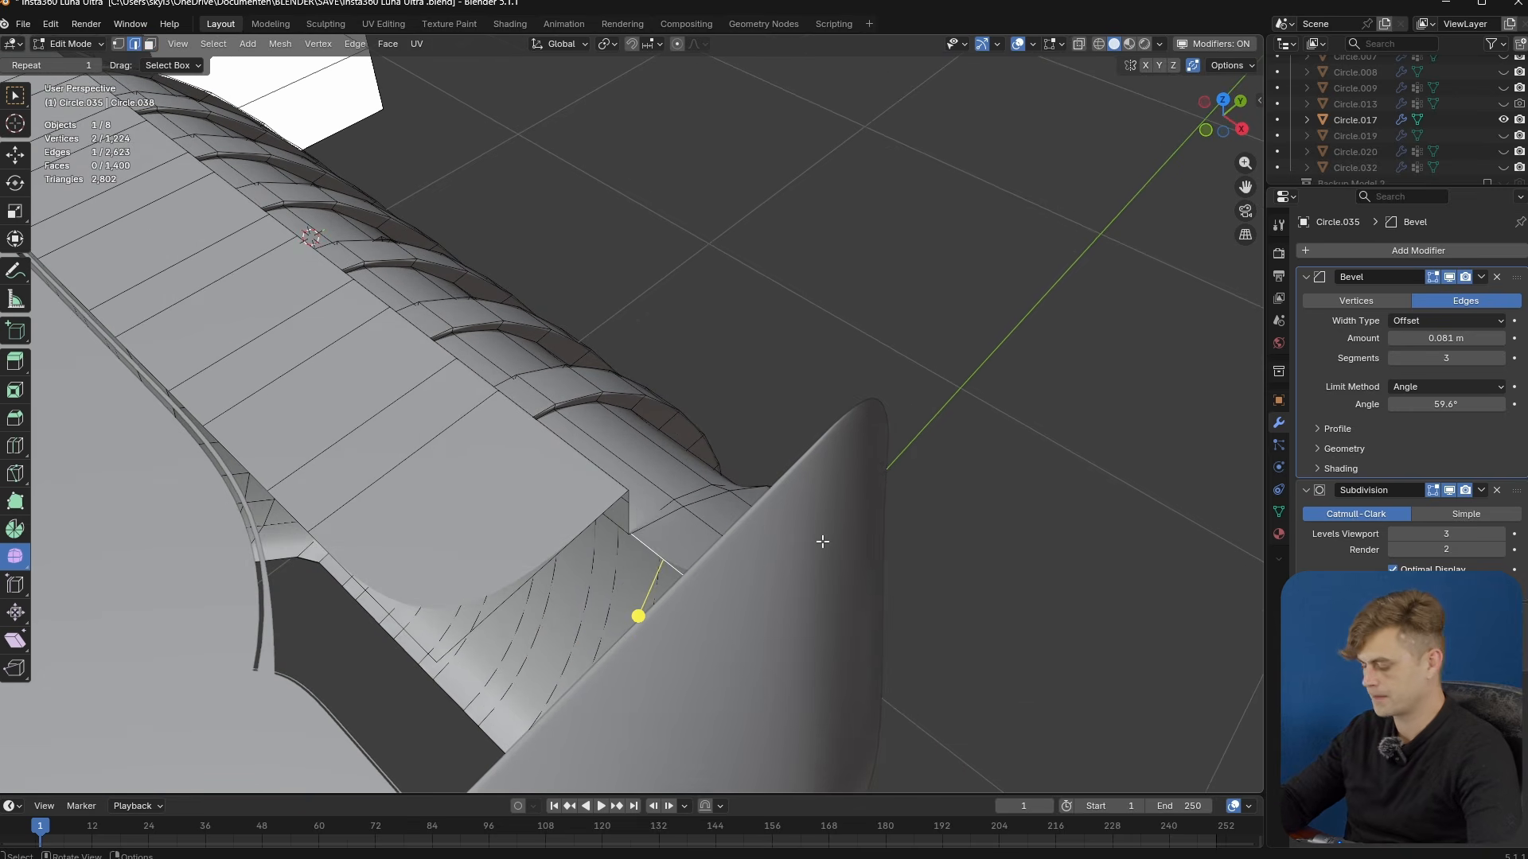
- Move the open corner edge about -0.0086 m along the Z axis and try aligning it along Y
middle_drag(822, 541, 705, 338)
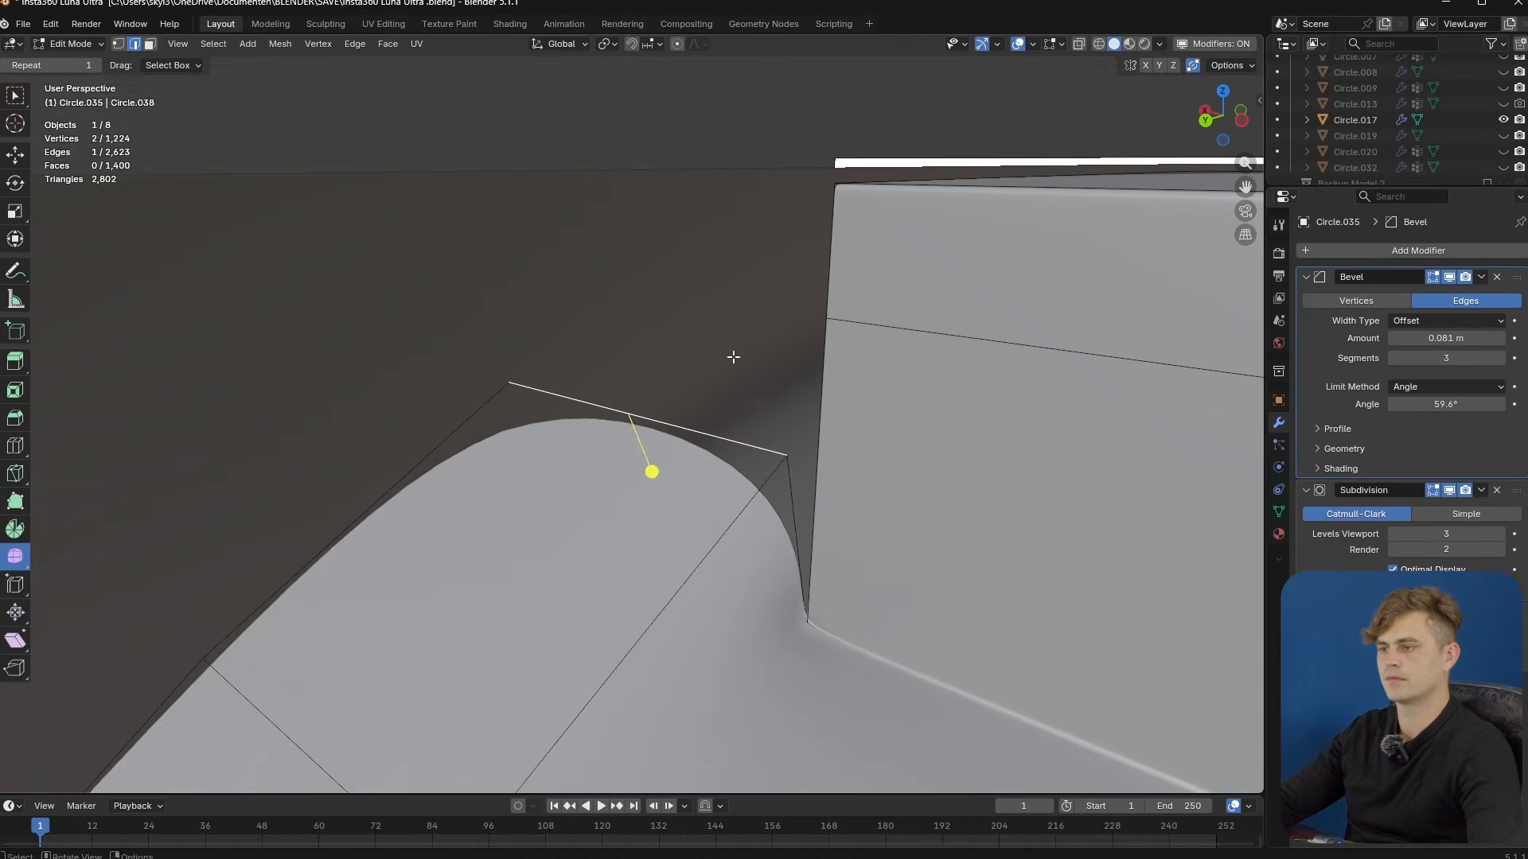
key(g)
key(z)
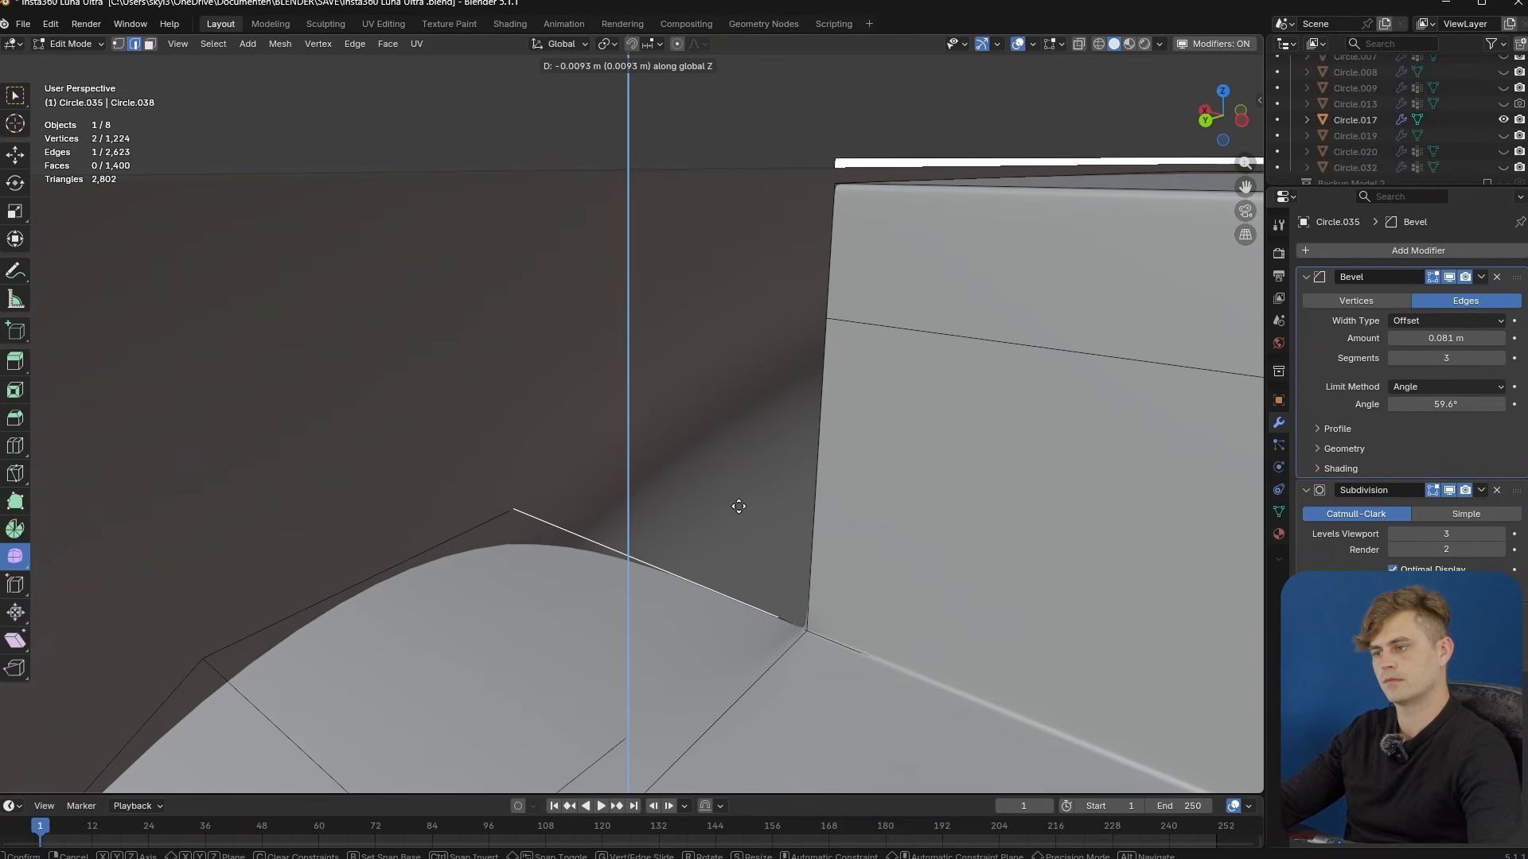
click(742, 498)
middle_drag(742, 498, 836, 588)
key(g)
key(y)
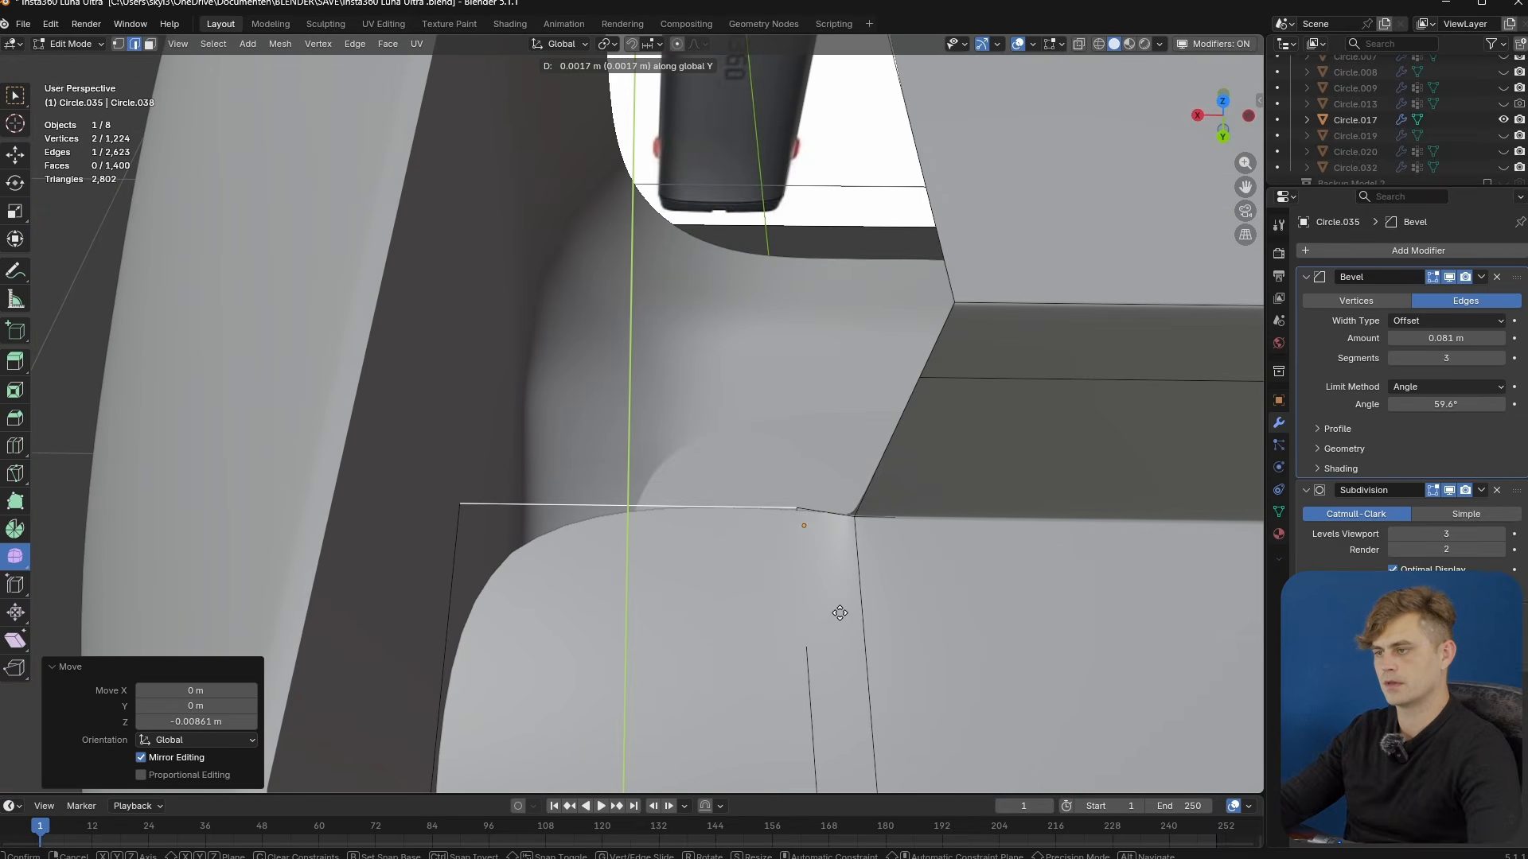
right_click(851, 518)
- Fill the missing faces around the rim's end corner to close the gap
key(f)
click(851, 518)
middle_drag(852, 516, 836, 425)
click(825, 566)
key(f)
middle_drag(825, 566, 883, 315)
key(f)
key(f)
key(2)
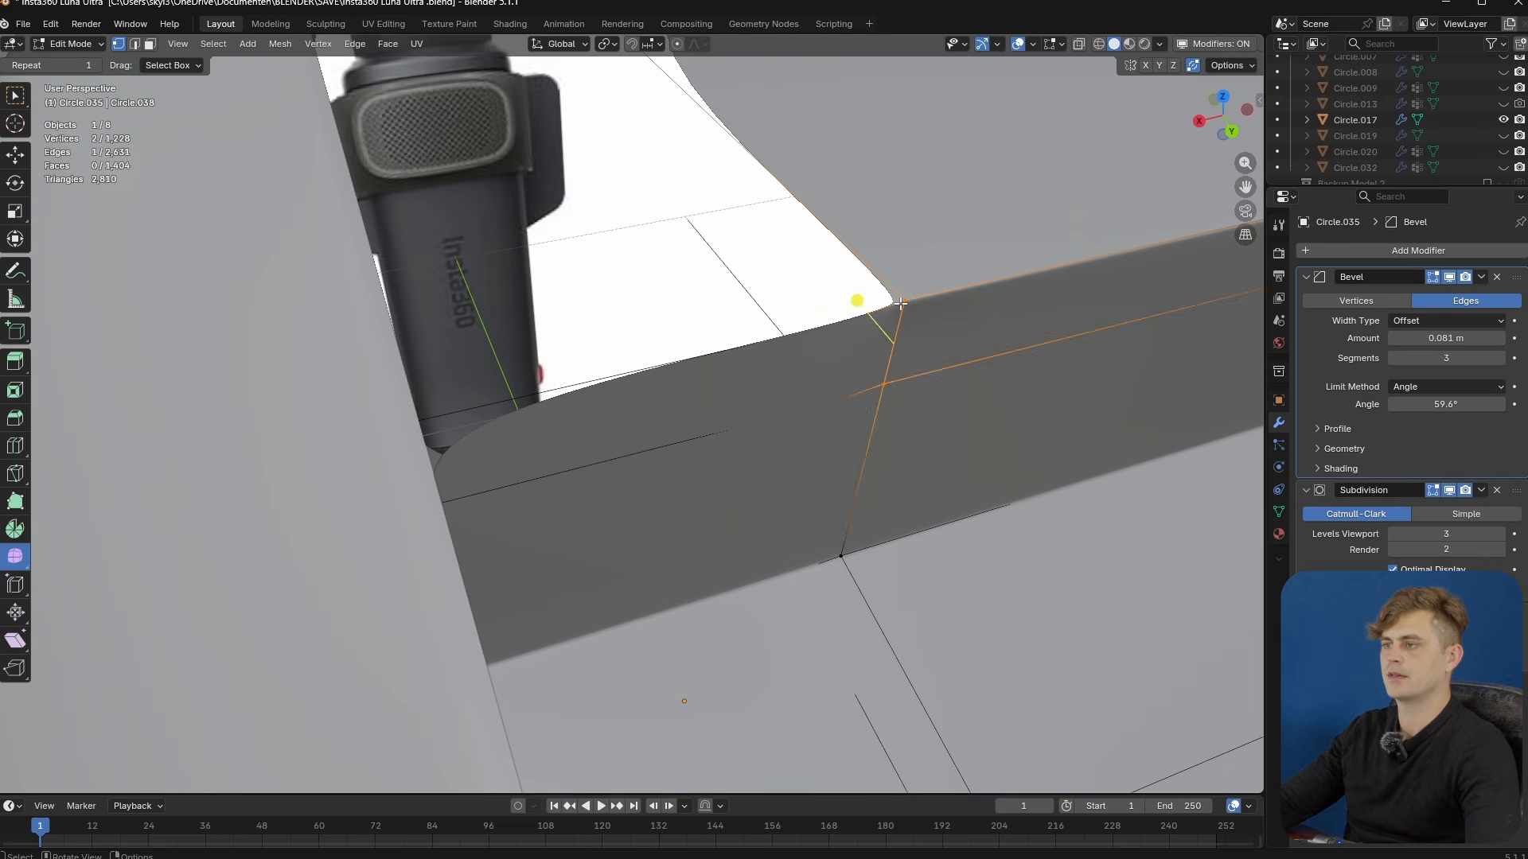
key(f)
middle_drag(902, 299, 629, 392)
key(f)
- Flatten the two new top faces by scaling them to 0 on Z about the 3D Cursor, and save the file
key(3)
click(587, 389)
shift+click(614, 394)
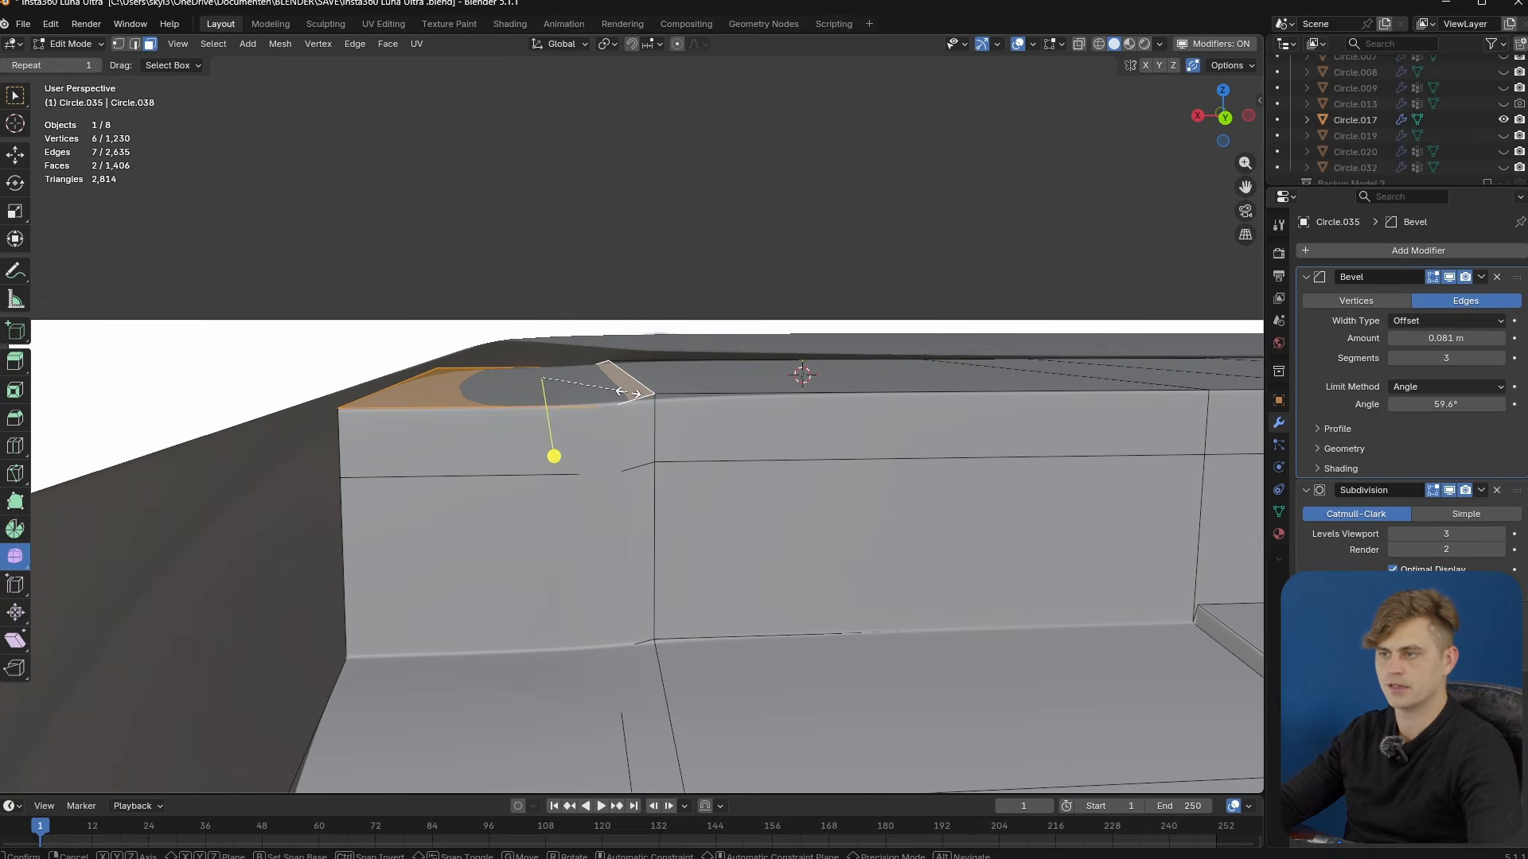
click(609, 49)
click(669, 104)
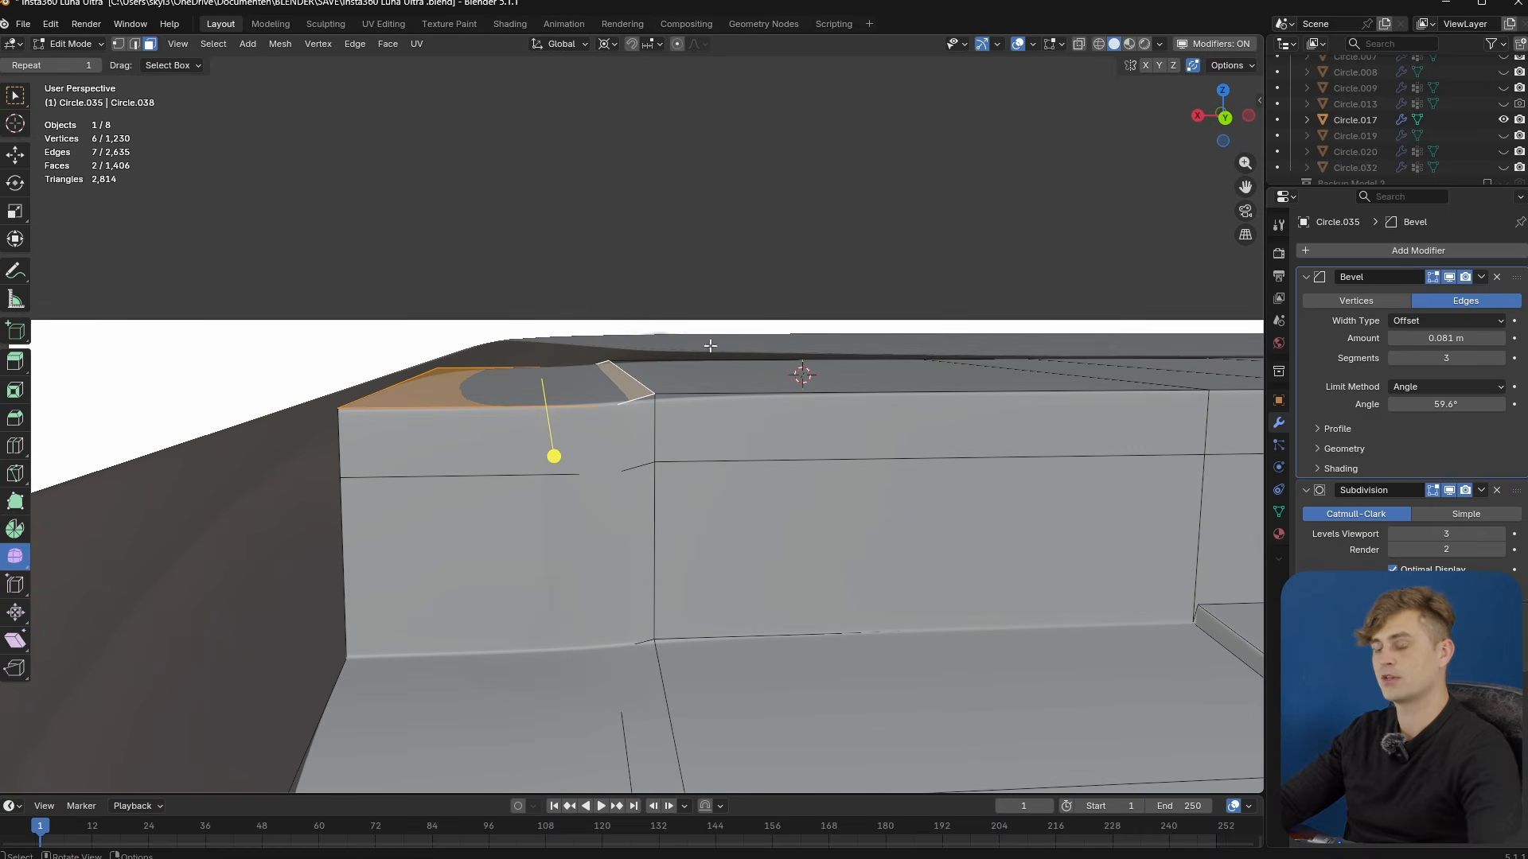
text(sz0)
key(Return)
middle_drag(668, 413, 665, 381)
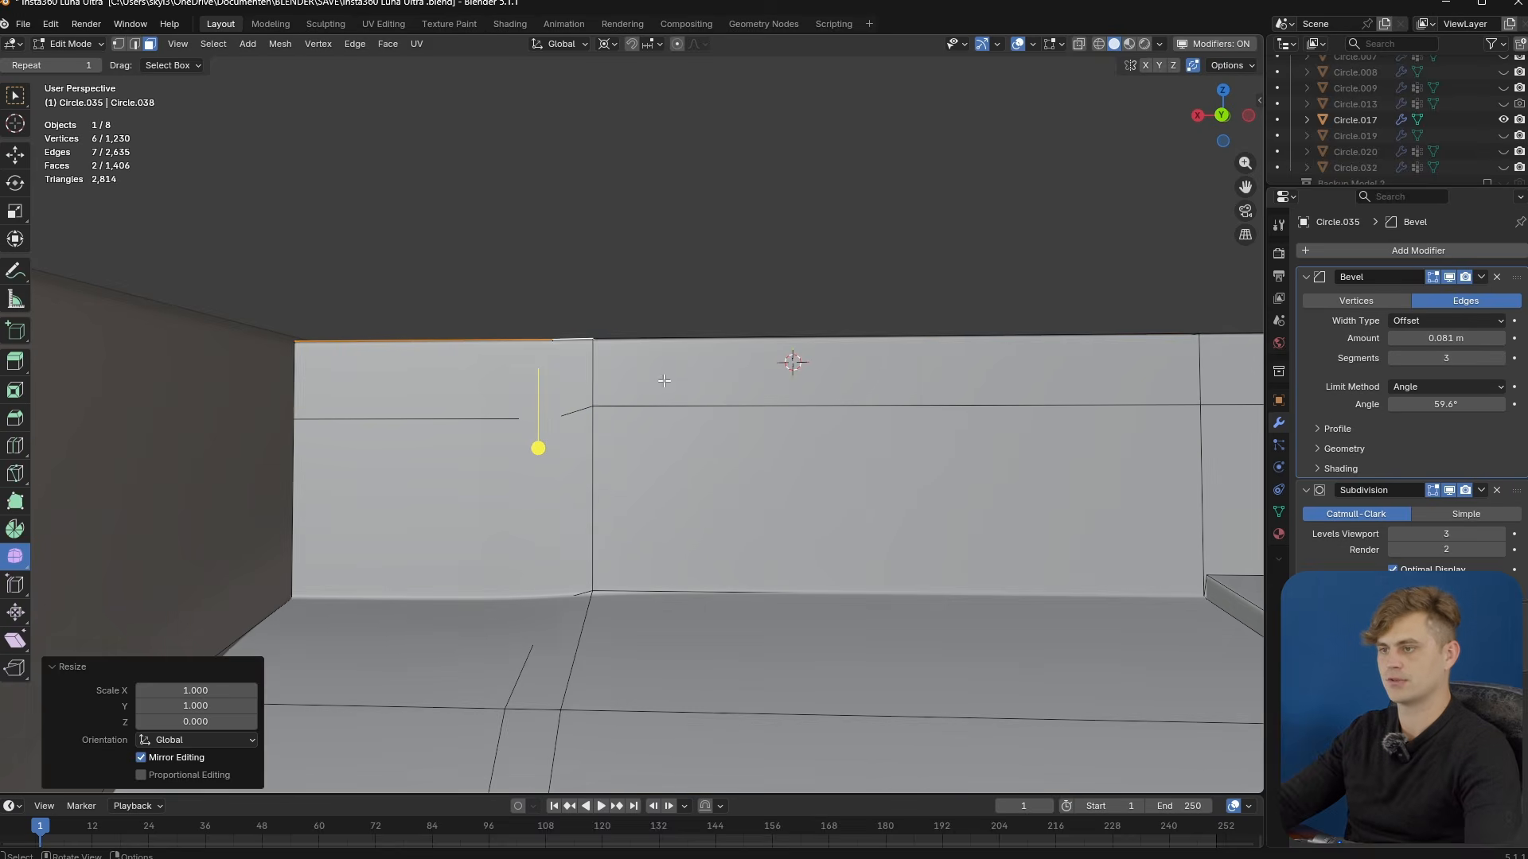
key(Tab)
middle_drag(557, 441, 705, 504)
key(ctrl+s)
- In top view, set the pivot to Median Point and flatten the rim's four end border edges along the Y axis
key(KP_7)
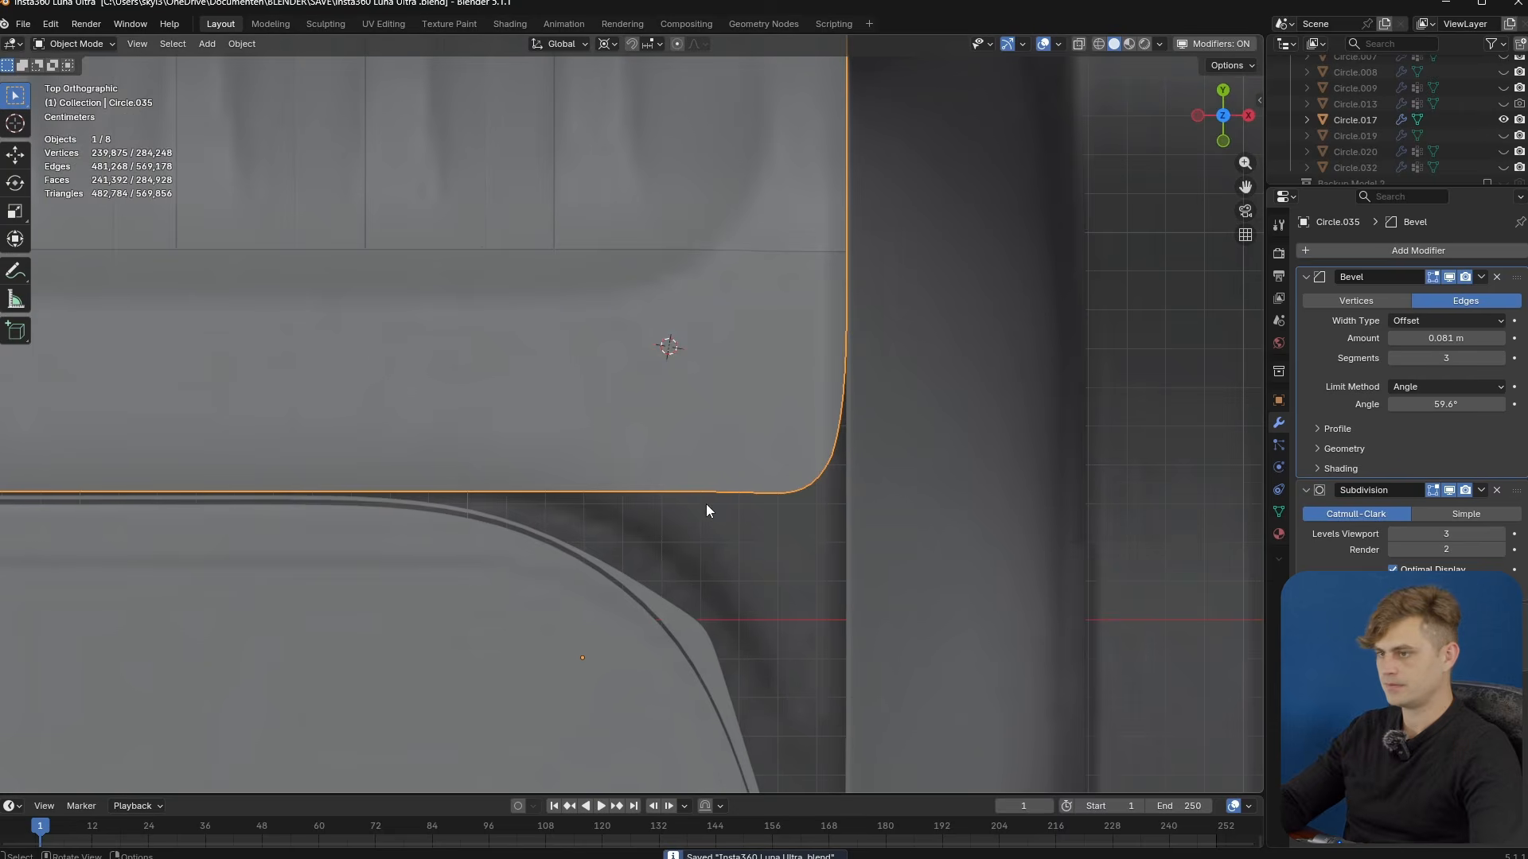
key(Tab)
click(863, 327)
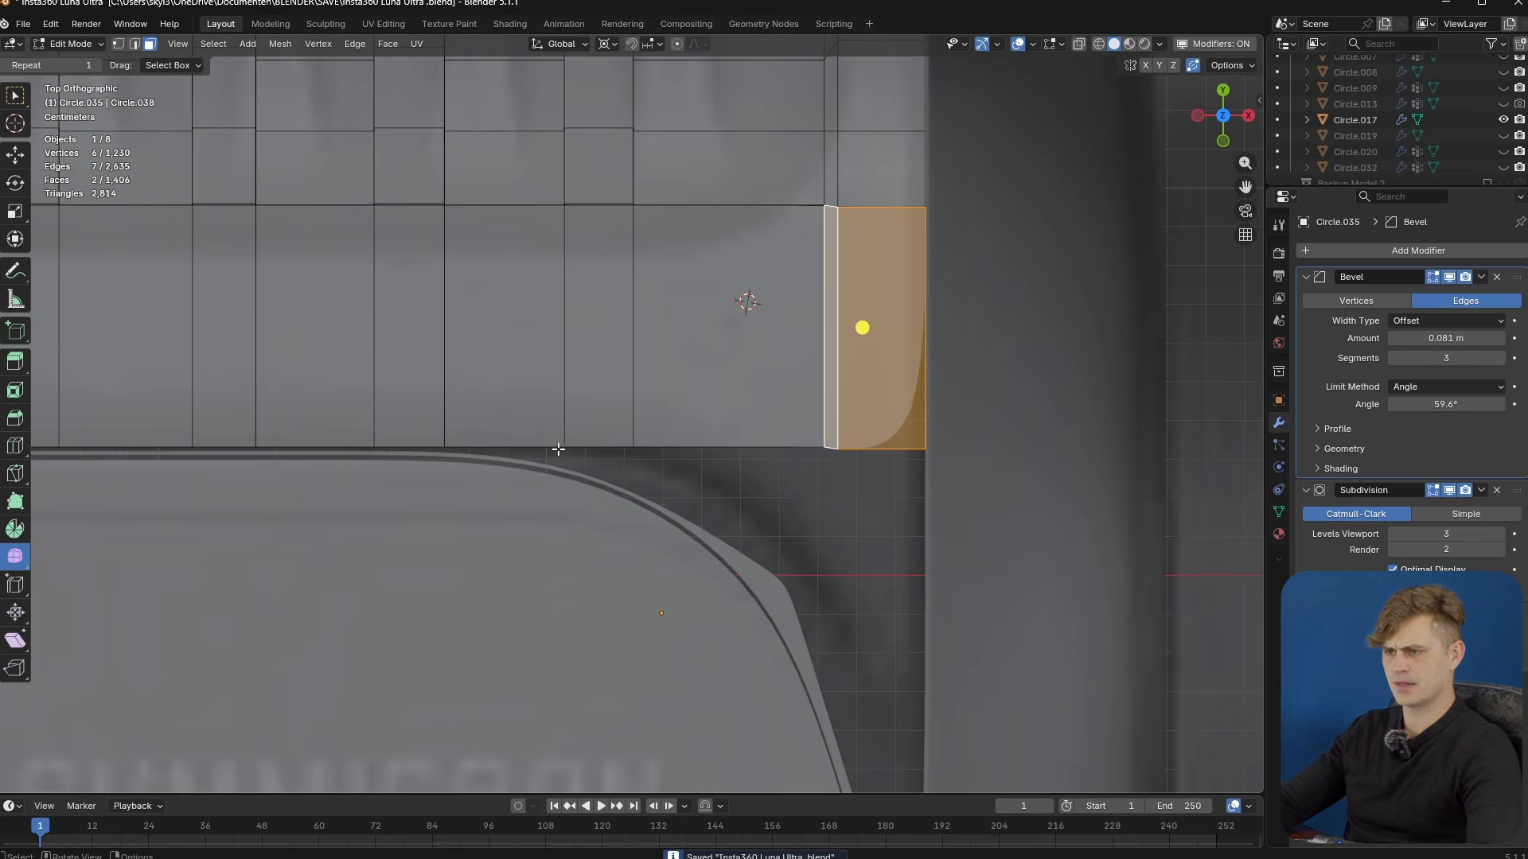
key(alt+a)
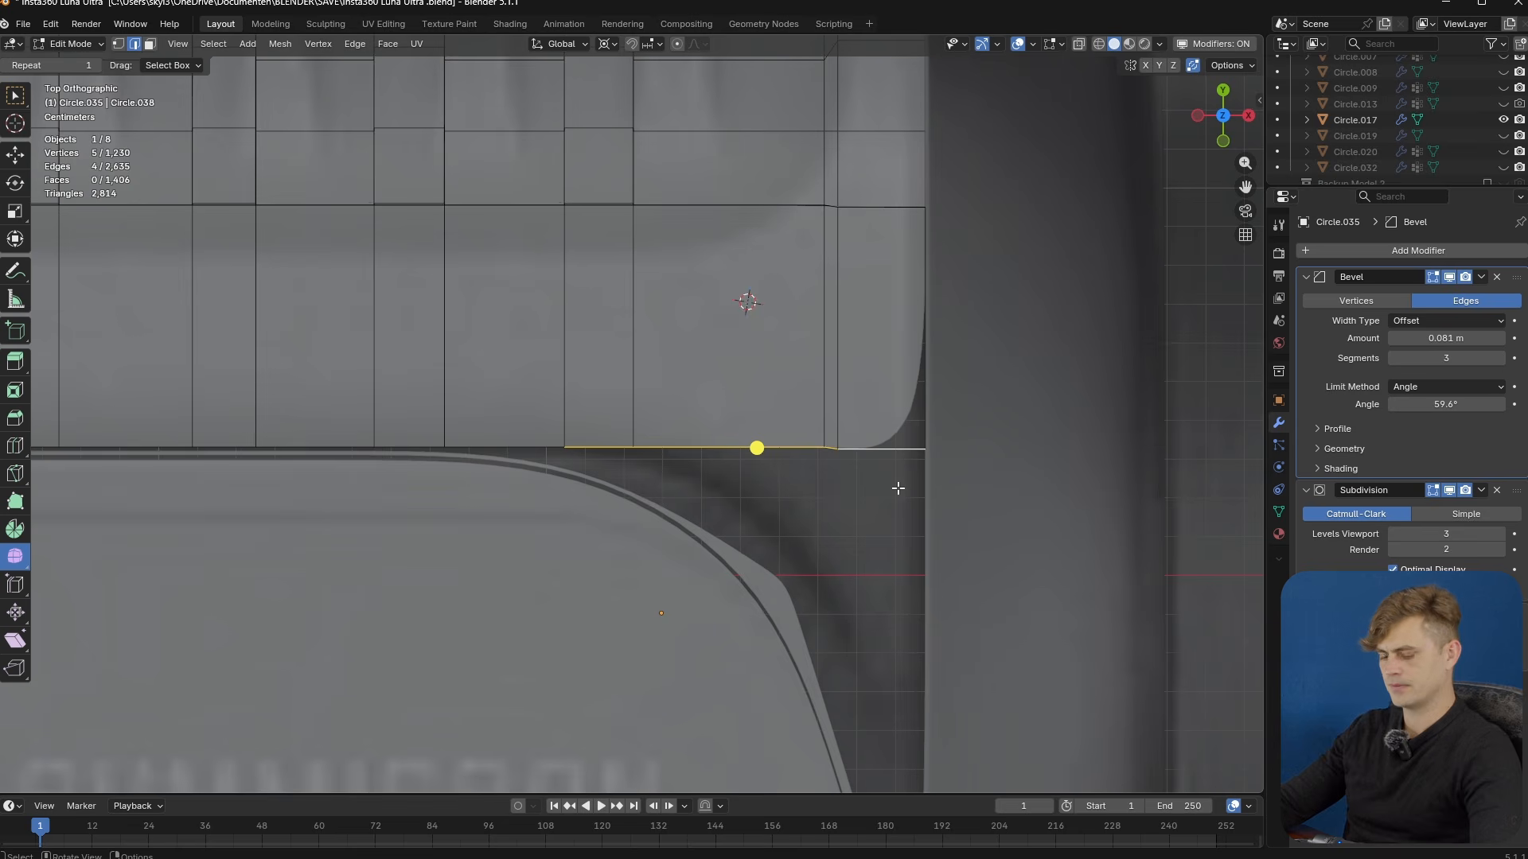
key(s)
key(y)
key(0)
key(Escape)
click(606, 44)
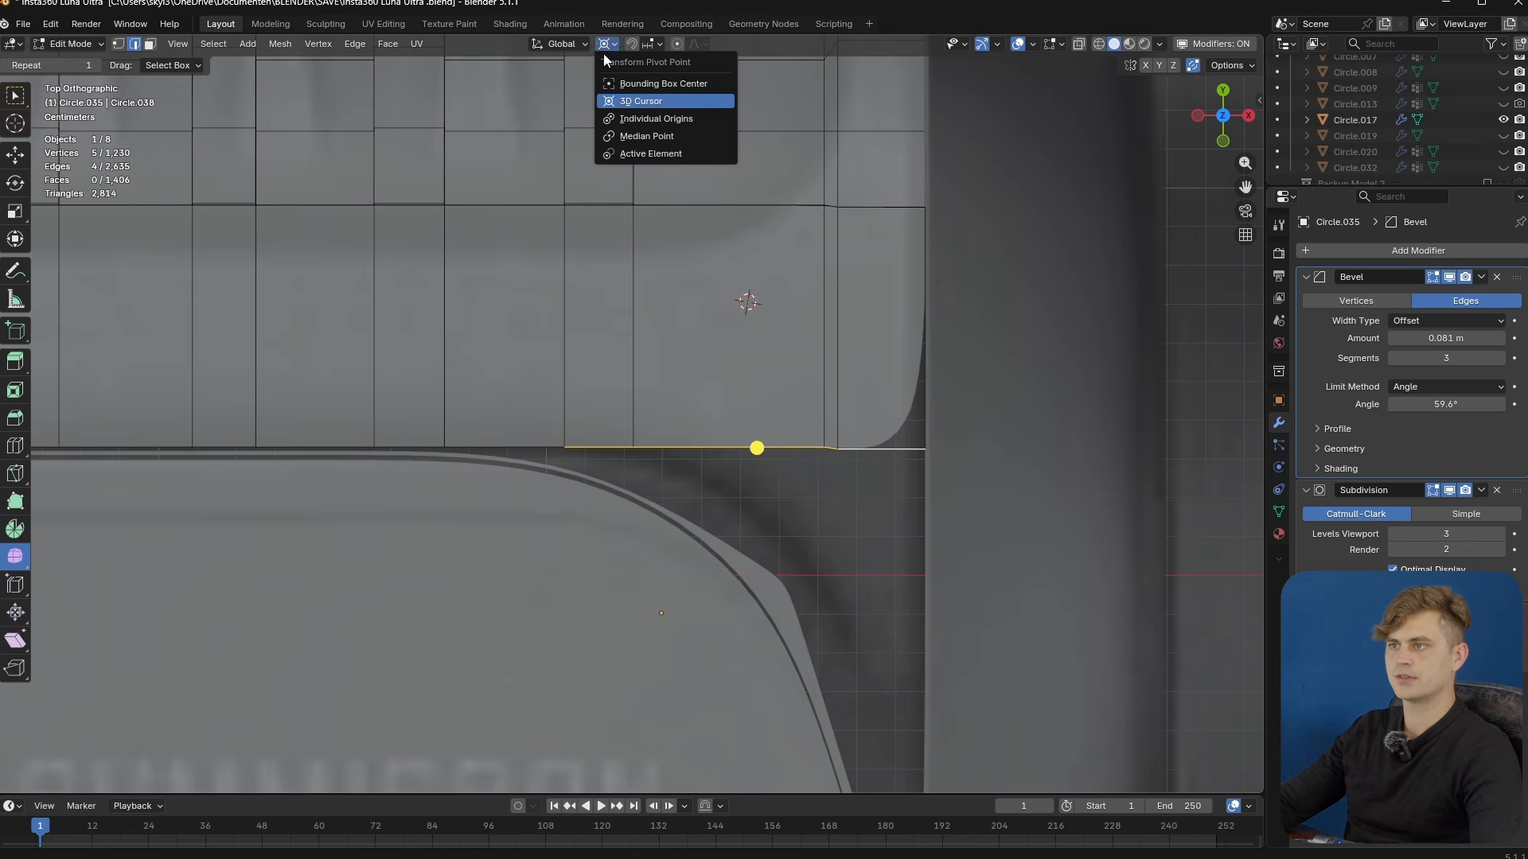
click(646, 136)
key(s)
key(y)
key(Return)
- Extrude the flattened border edges about -0.0047 m along the Y axis
scroll(875, 442, down, 2)
key(e)
key(y)
click(915, 436)
scroll(912, 436, up, 4)
shift+middle_drag(913, 436, 808, 443)
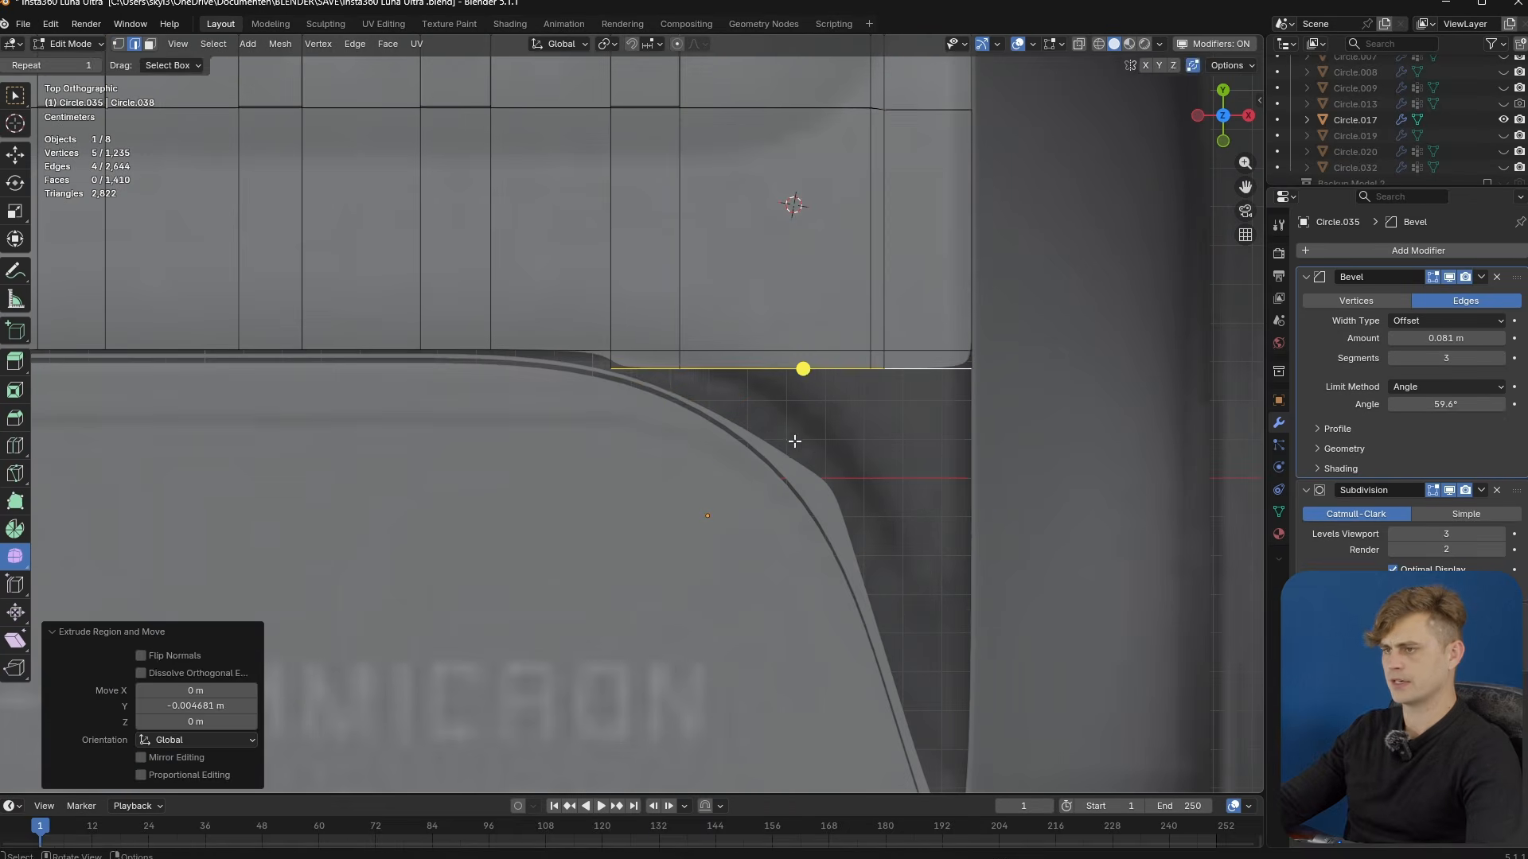
- Fit the start of the strip to the curved plate outline, moving one vertex -0.006 m along Y and its neighbour about 0.01 m
key(1)
click(708, 402)
key(g)
key(y)
click(623, 381)
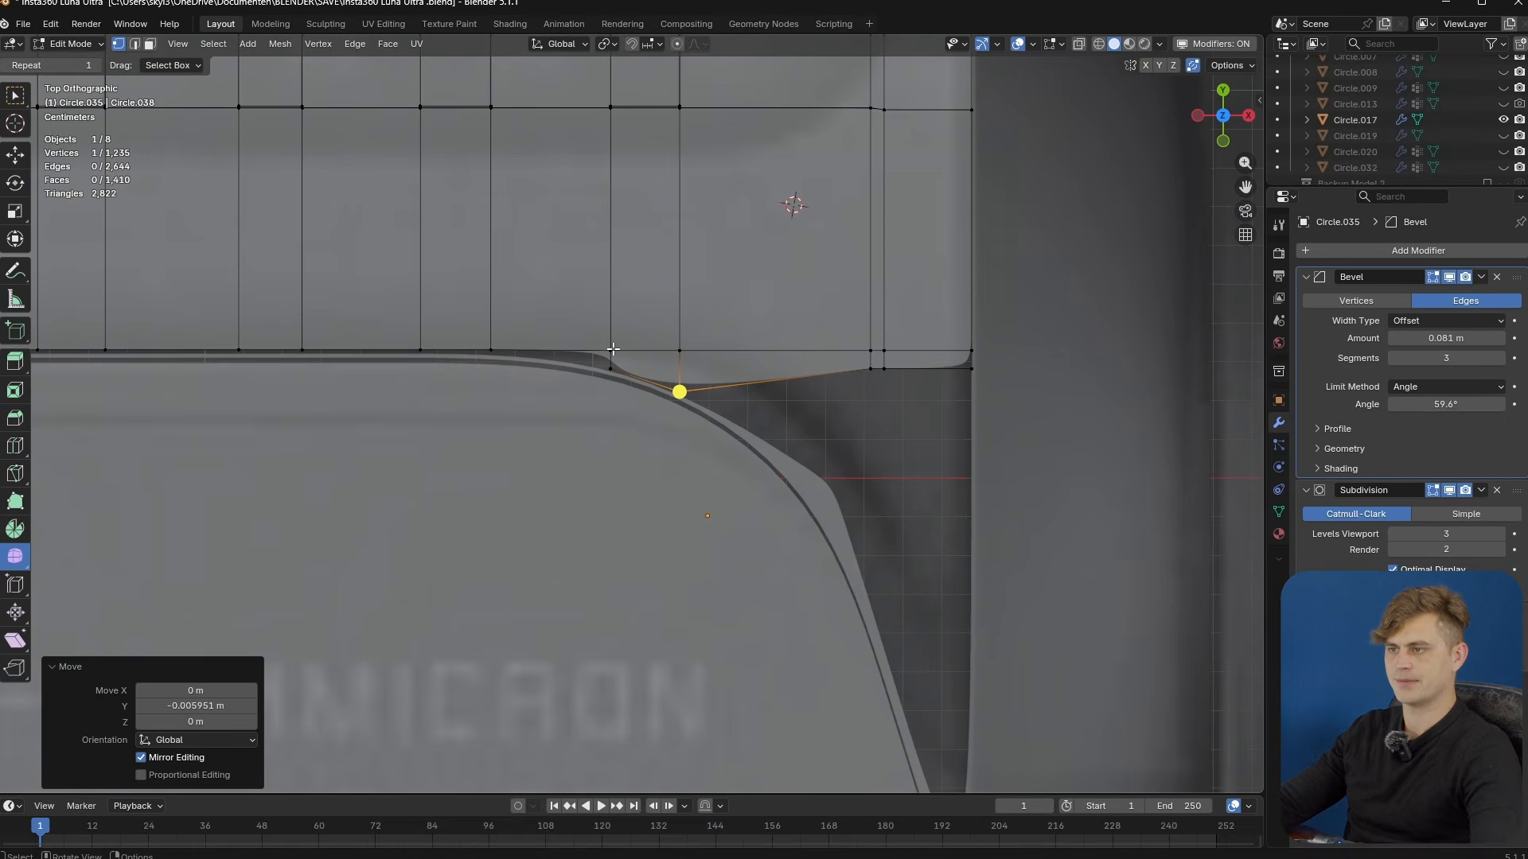
click(611, 349)
key(g)
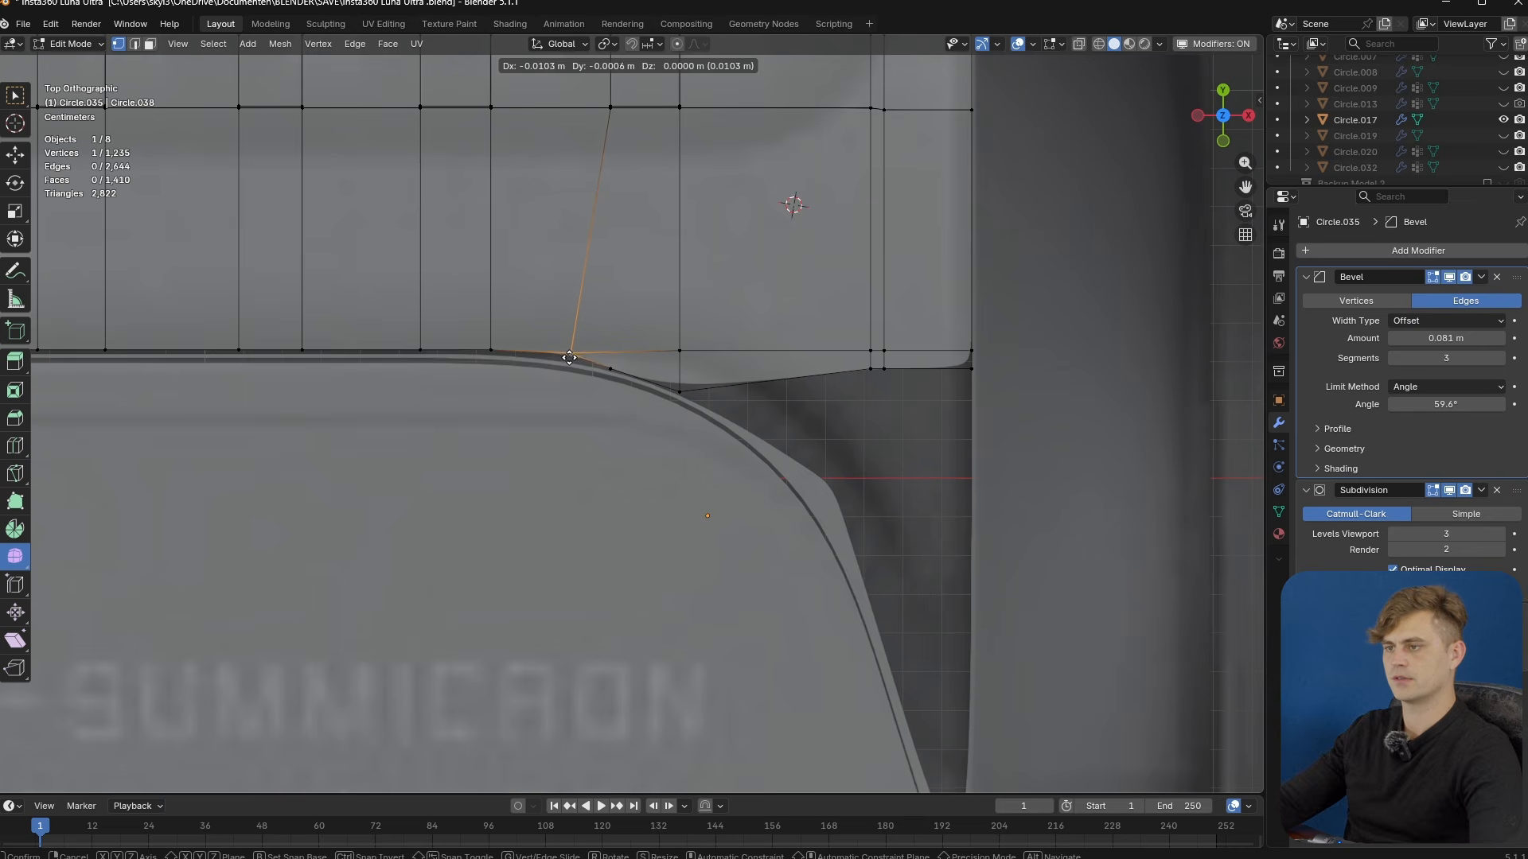
click(568, 357)
- Move the next two lower vertices of the strip down along Y to where the plate outline curves away
click(867, 371)
key(g)
key(y)
click(869, 488)
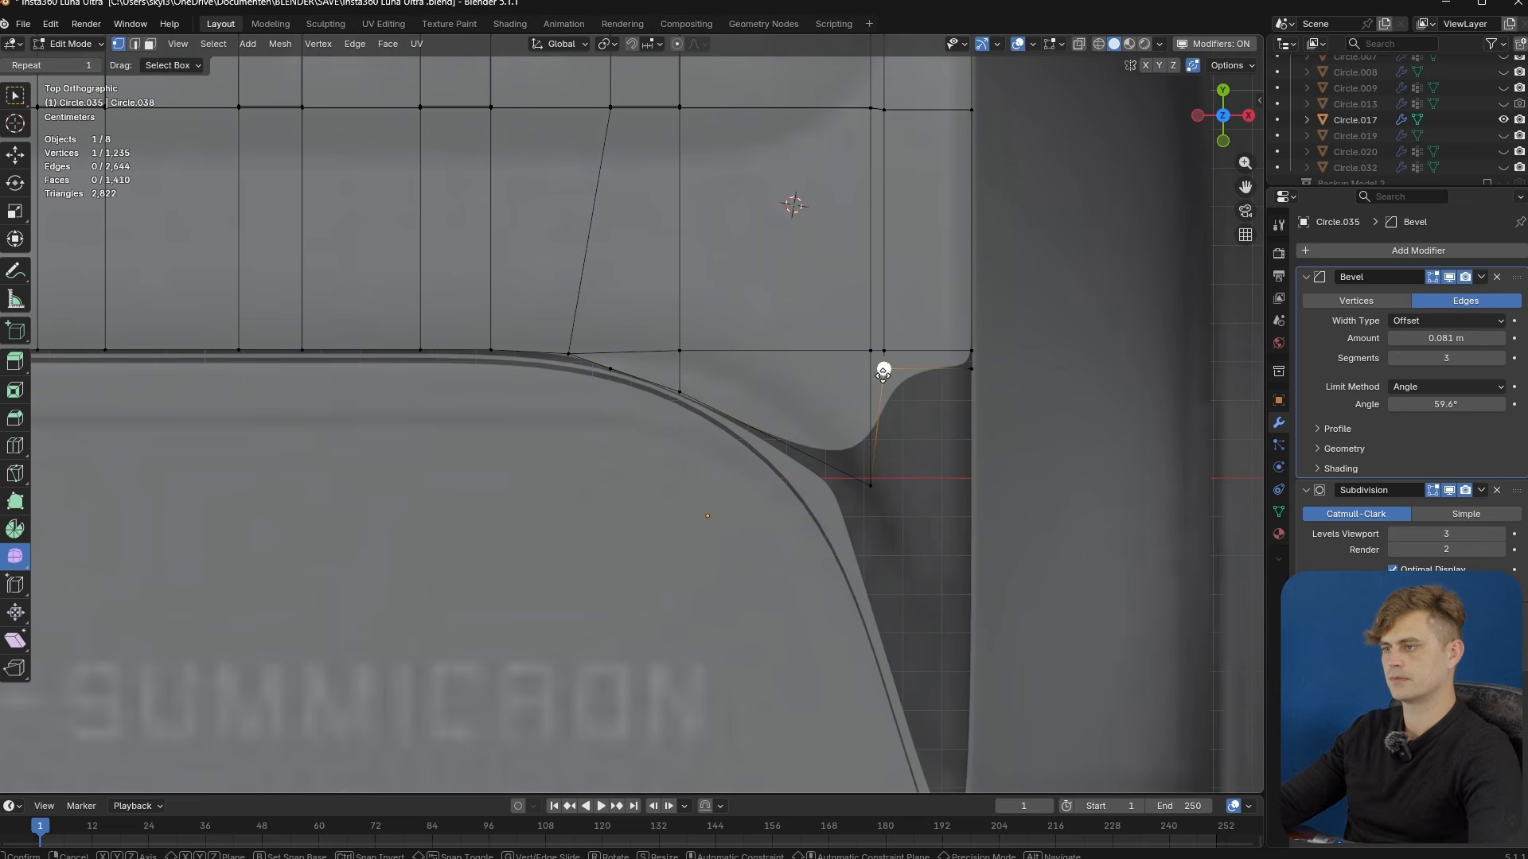
click(892, 372)
key(g)
key(y)
click(913, 491)
- Align the strip's end vertices in a straight row with a Y scale of 0 and reposition the row along Y
click(978, 366)
drag(992, 467, 851, 511)
key(s)
key(y)
key(0)
key(Return)
key(g)
key(y)
click(872, 486)
- Shift and slide the corner vertices along the X and Y axes so the strip follows the curved plate outline
key(g)
key(x)
click(683, 396)
key(g)
key(y)
click(861, 362)
key(g)
key(g)
shift+middle_drag(835, 318, 828, 507)
click(846, 297)
key(g)
key(g)
- Extrude the strip's two bottom edges about -0.1 m along the Y axis beside the plate
key(2)
click(824, 537)
shift+click(866, 548)
shift+middle_drag(869, 565, 847, 432)
key(e)
key(y)
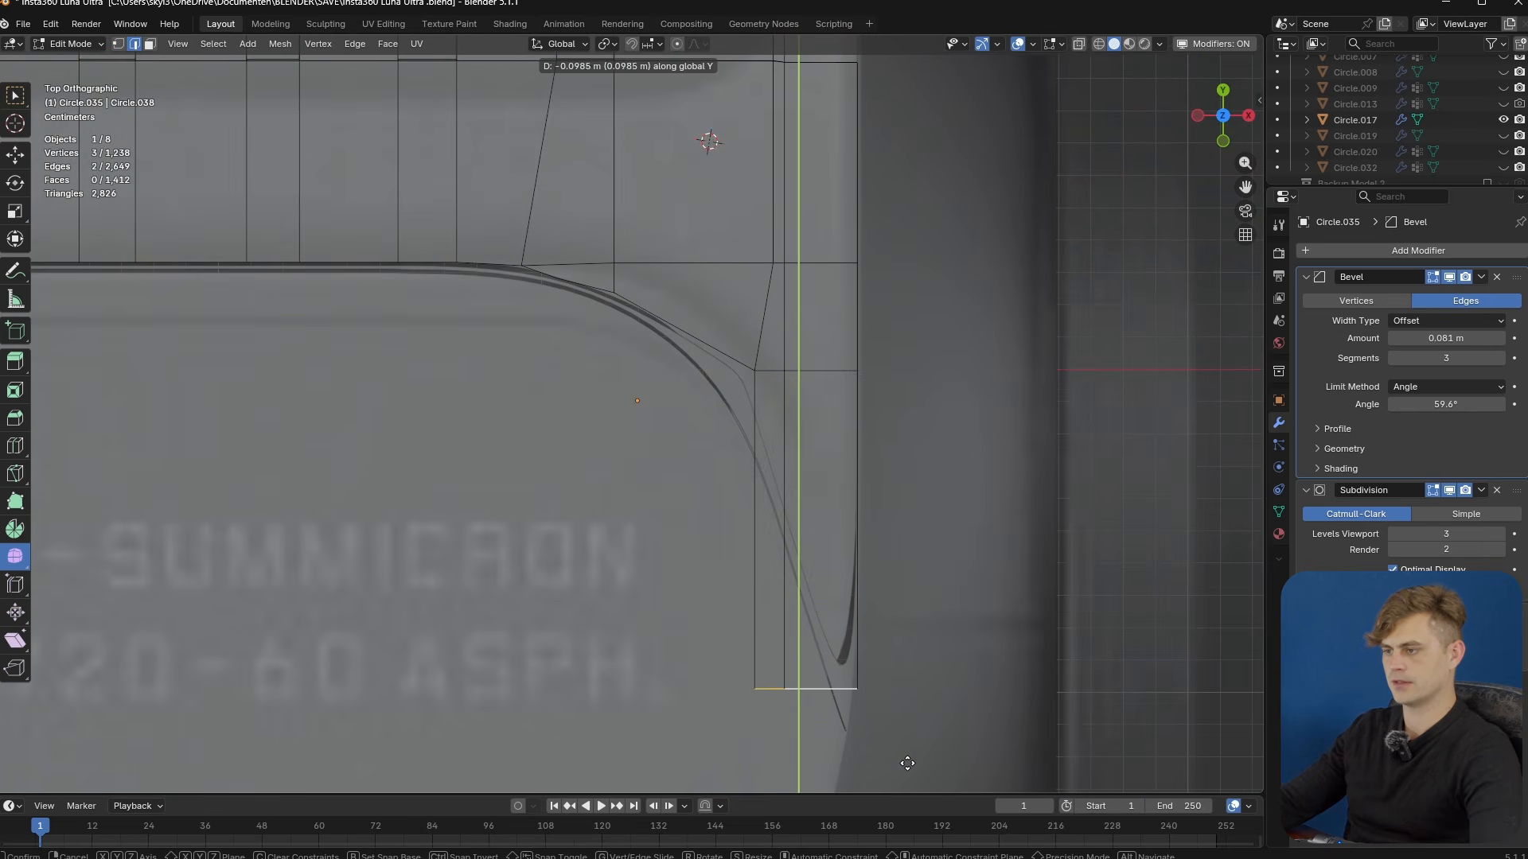
click(901, 790)
- Taper the extruded strip to a point by moving its middle and inner end vertices along X, the inner one about 0.03 m
key(1)
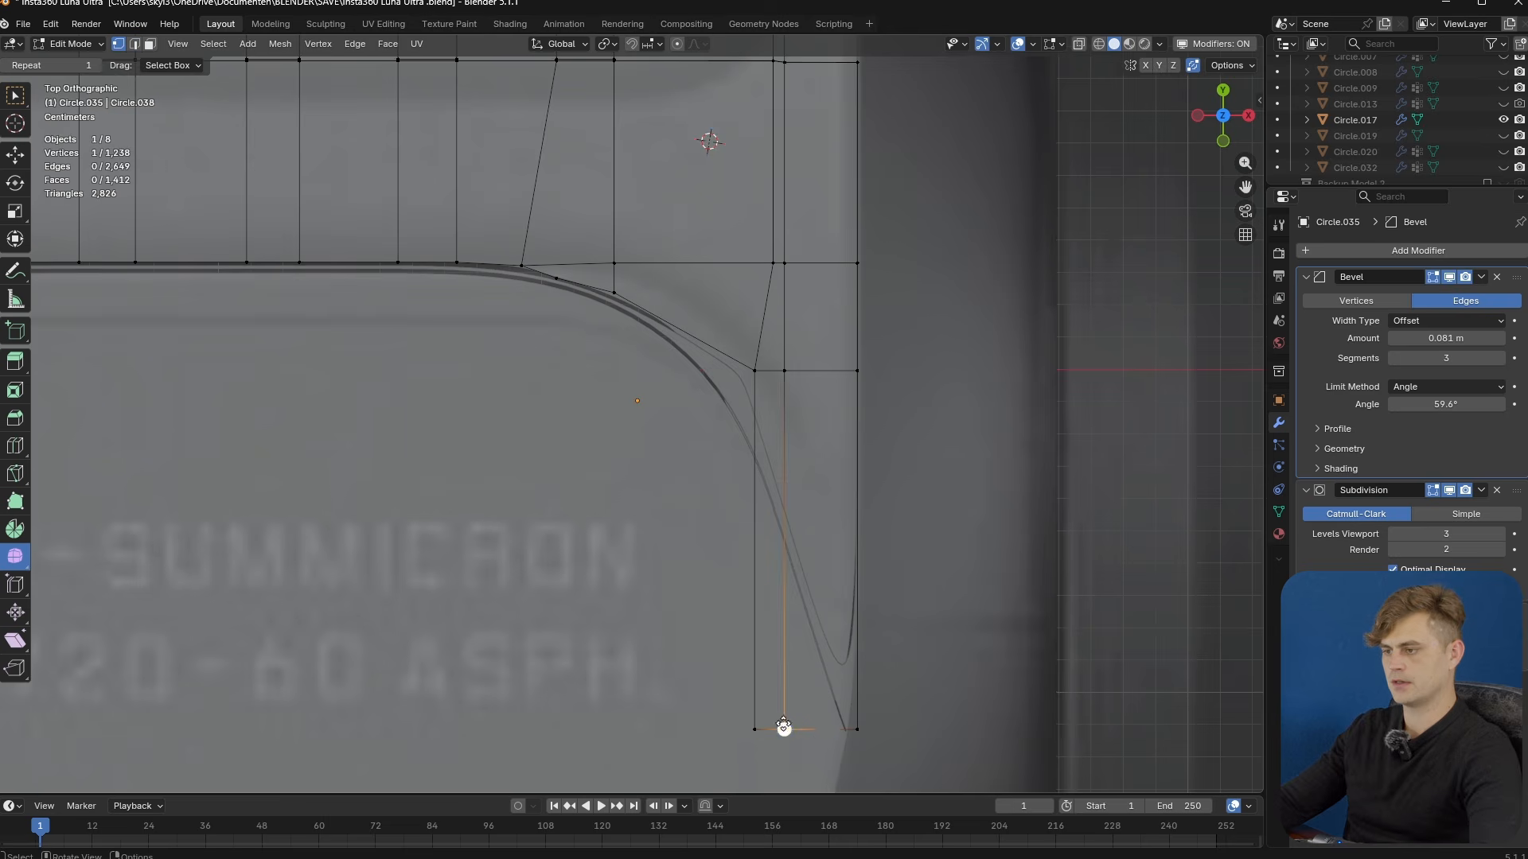
click(786, 738)
key(g)
key(y)
key(x)
click(882, 747)
click(748, 740)
key(g)
key(x)
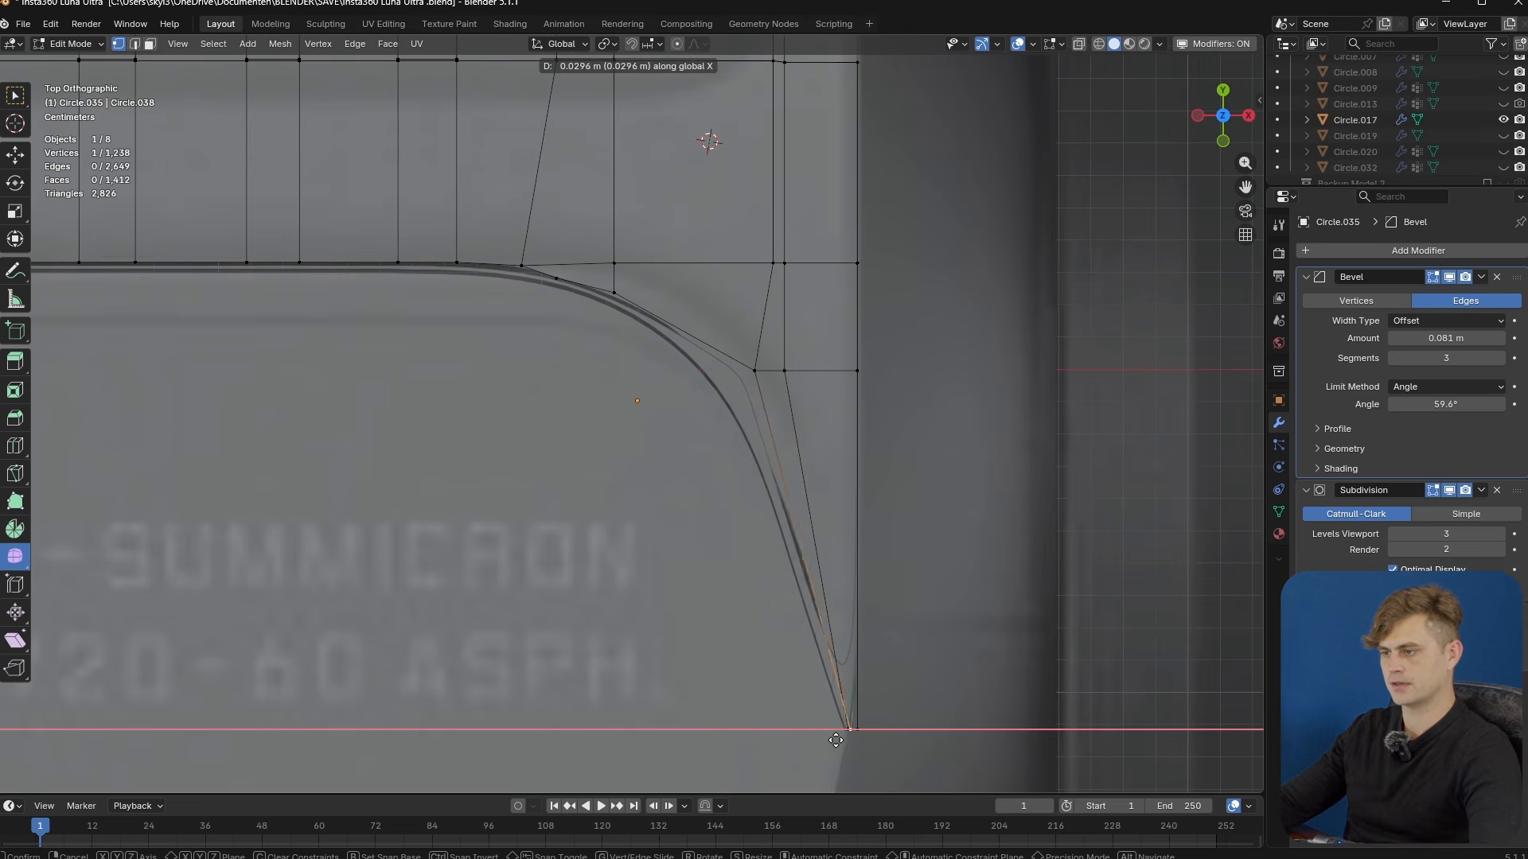
click(834, 740)
key(Tab)
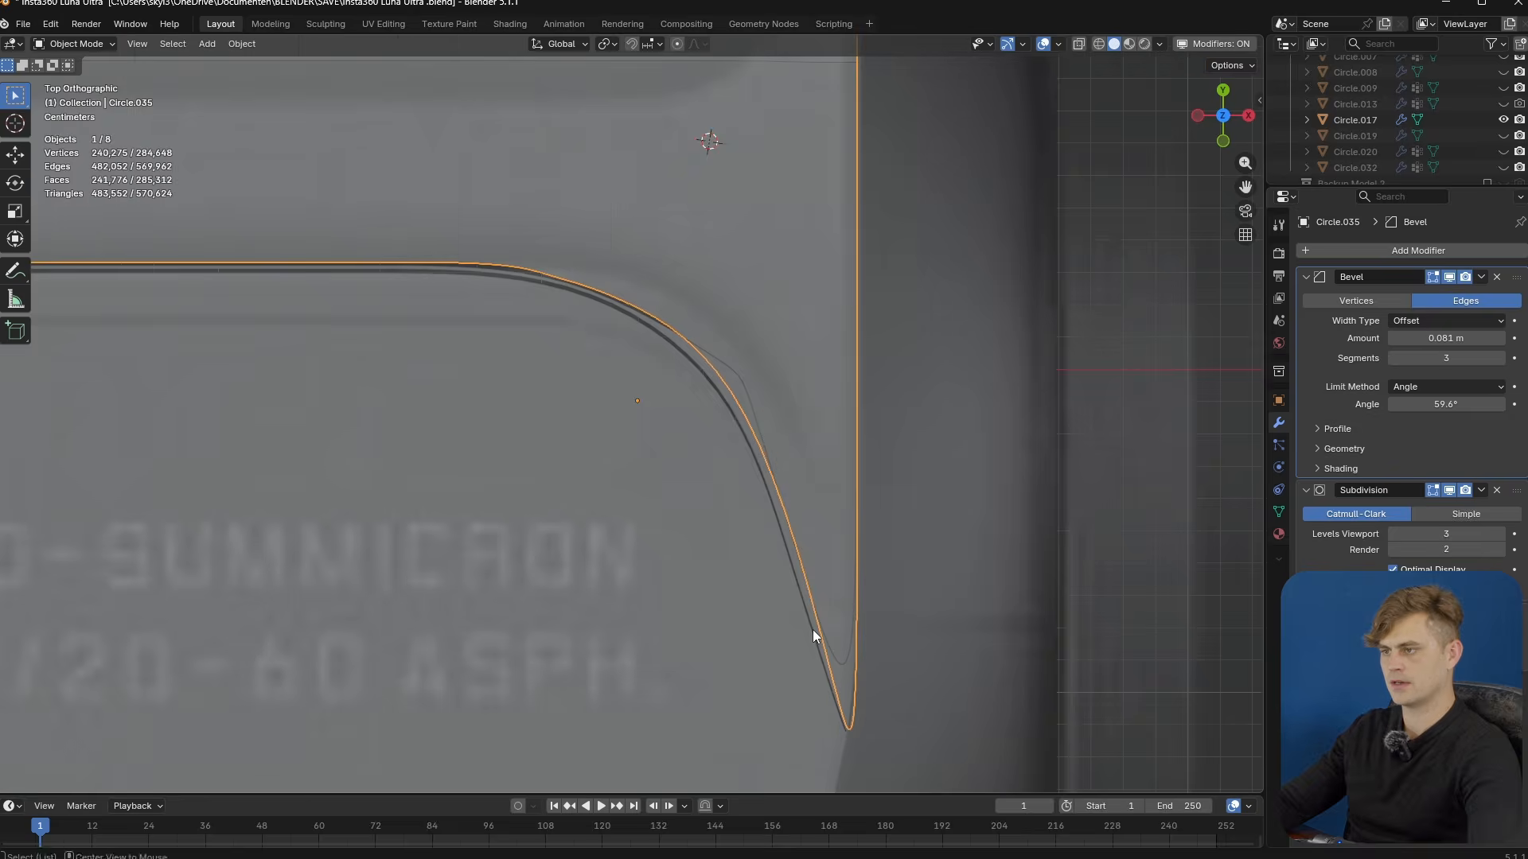
key(KP_5)
middle_drag(816, 628, 889, 555)
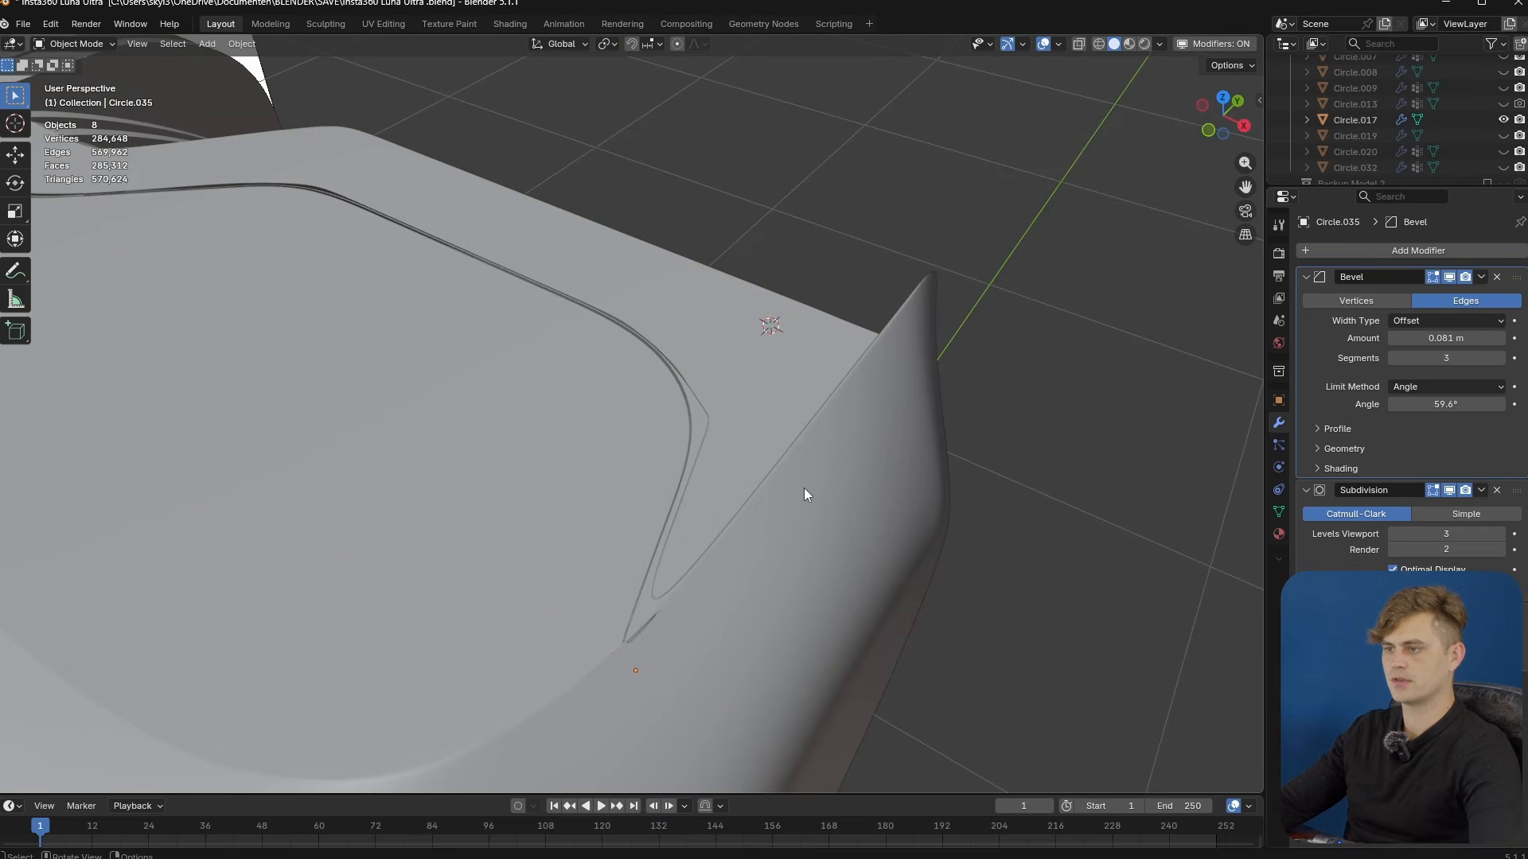
scroll(743, 451, up, 3)
middle_drag(705, 468, 840, 450)
scroll(842, 446, up, 2)
key(Tab)
middle_drag(869, 381, 749, 388)
click(859, 362)
key(g)
right_click(819, 383)
middle_drag(747, 440, 764, 343)
key(Tab)
- Delete the narrow rim face loops that follow the curved corner of the inner plate's outline
middle_drag(768, 406, 784, 469)
scroll(784, 469, up, 1)
scroll(784, 469, up, 2)
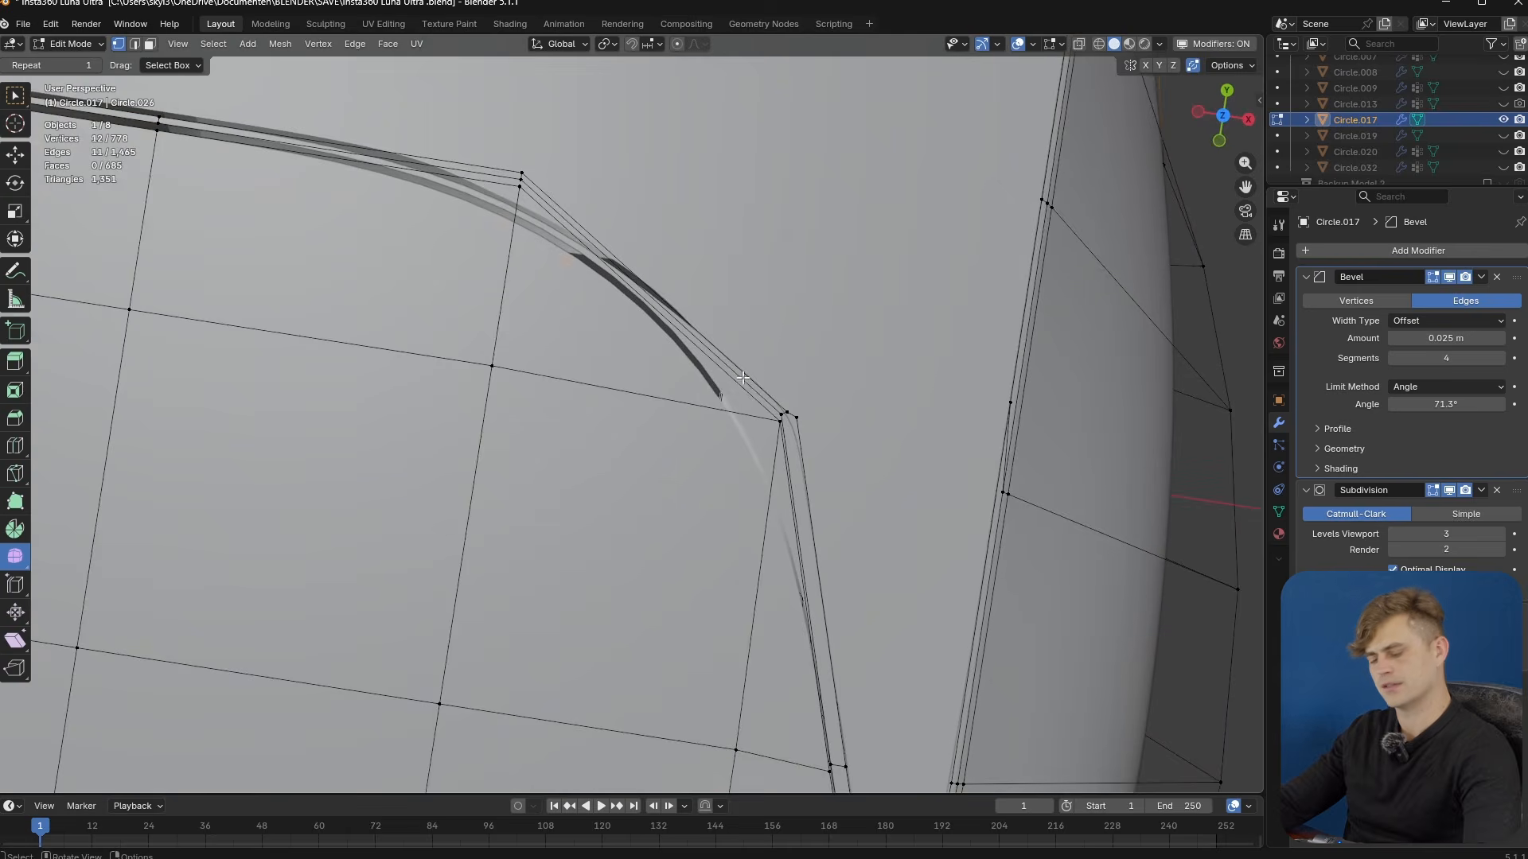
key(l)
key(ctrl+z)
shift+middle_drag(747, 376, 931, 542)
scroll(931, 542, up, 1)
shift+middle_drag(573, 437, 573, 395)
alt+click(629, 498)
alt+click(622, 494)
scroll(738, 537, down, 5)
key(x)
click(572, 395)
scroll(716, 430, up, 2)
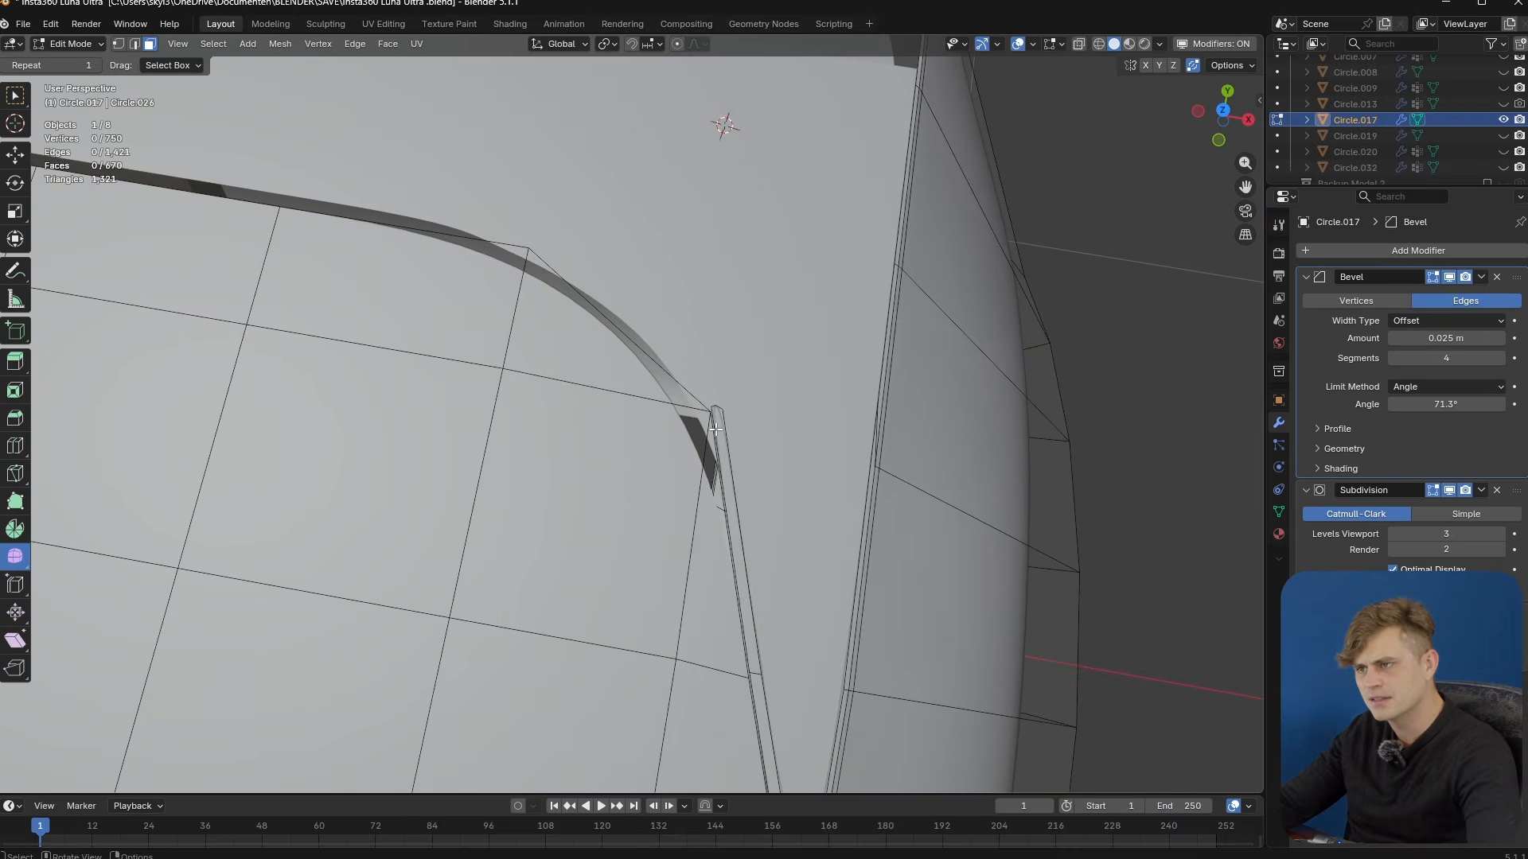
- Delete the remaining thin strip faces running along the inner plate's slanted side below the corner
alt+click(716, 412)
alt+click(738, 539)
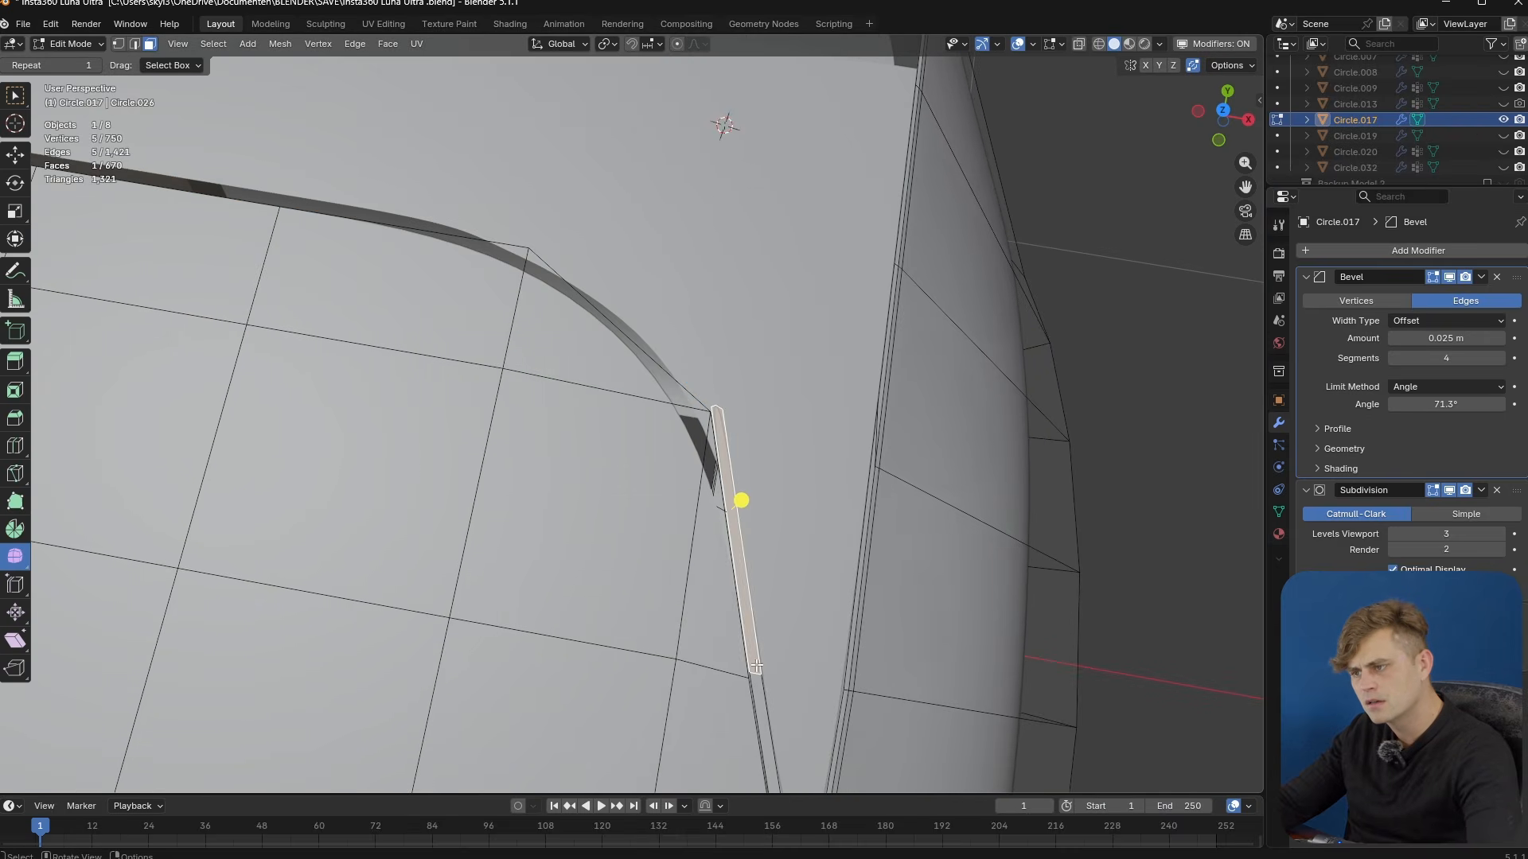
alt+click(754, 672)
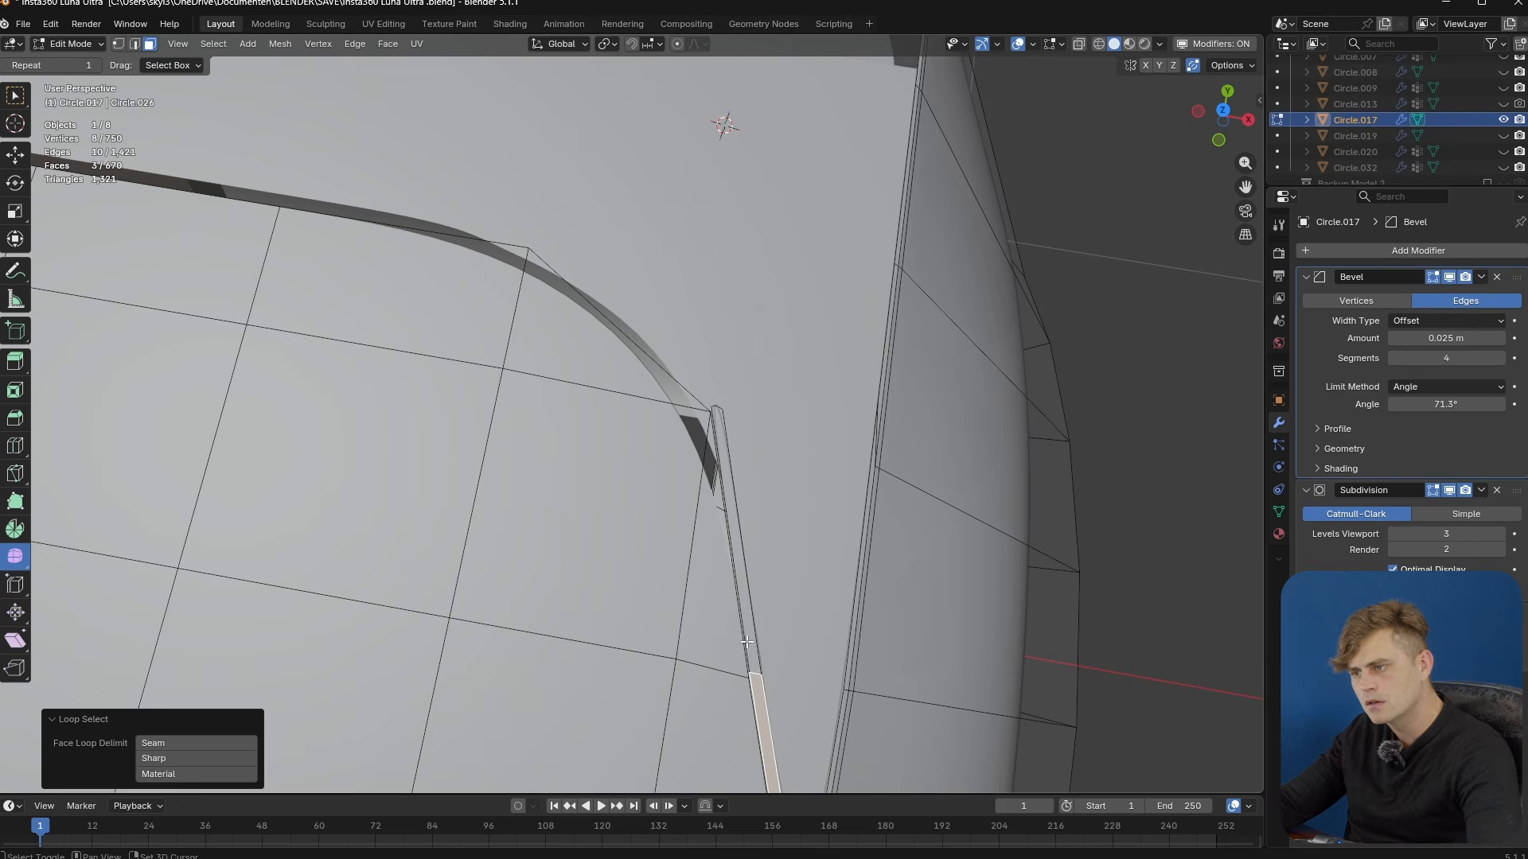
key(x)
click(748, 642)
middle_drag(748, 642, 771, 598)
key(Tab)
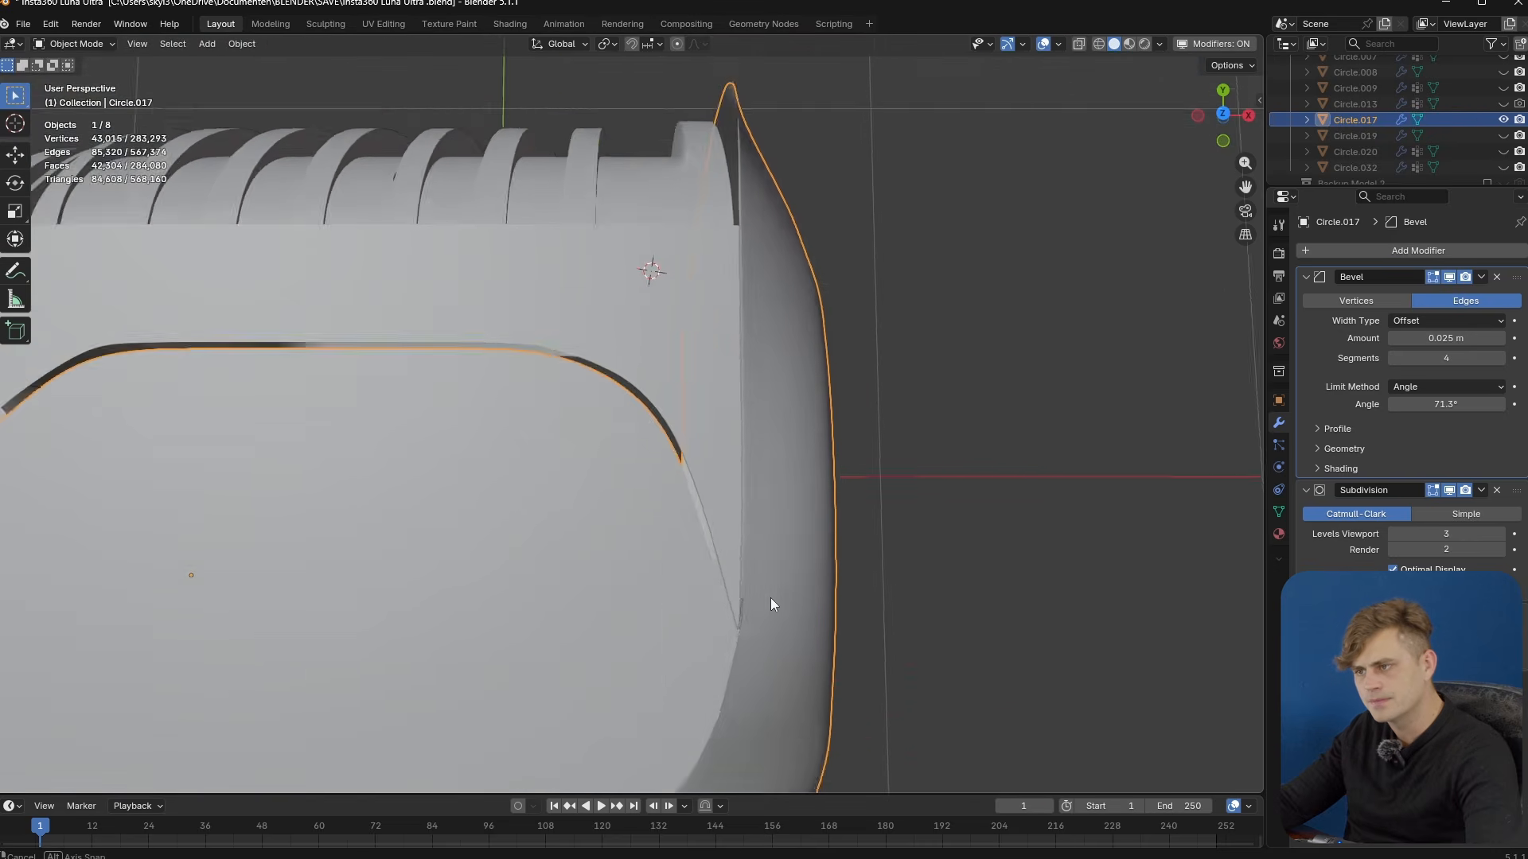
scroll(773, 594, up, 2)
key(Tab)
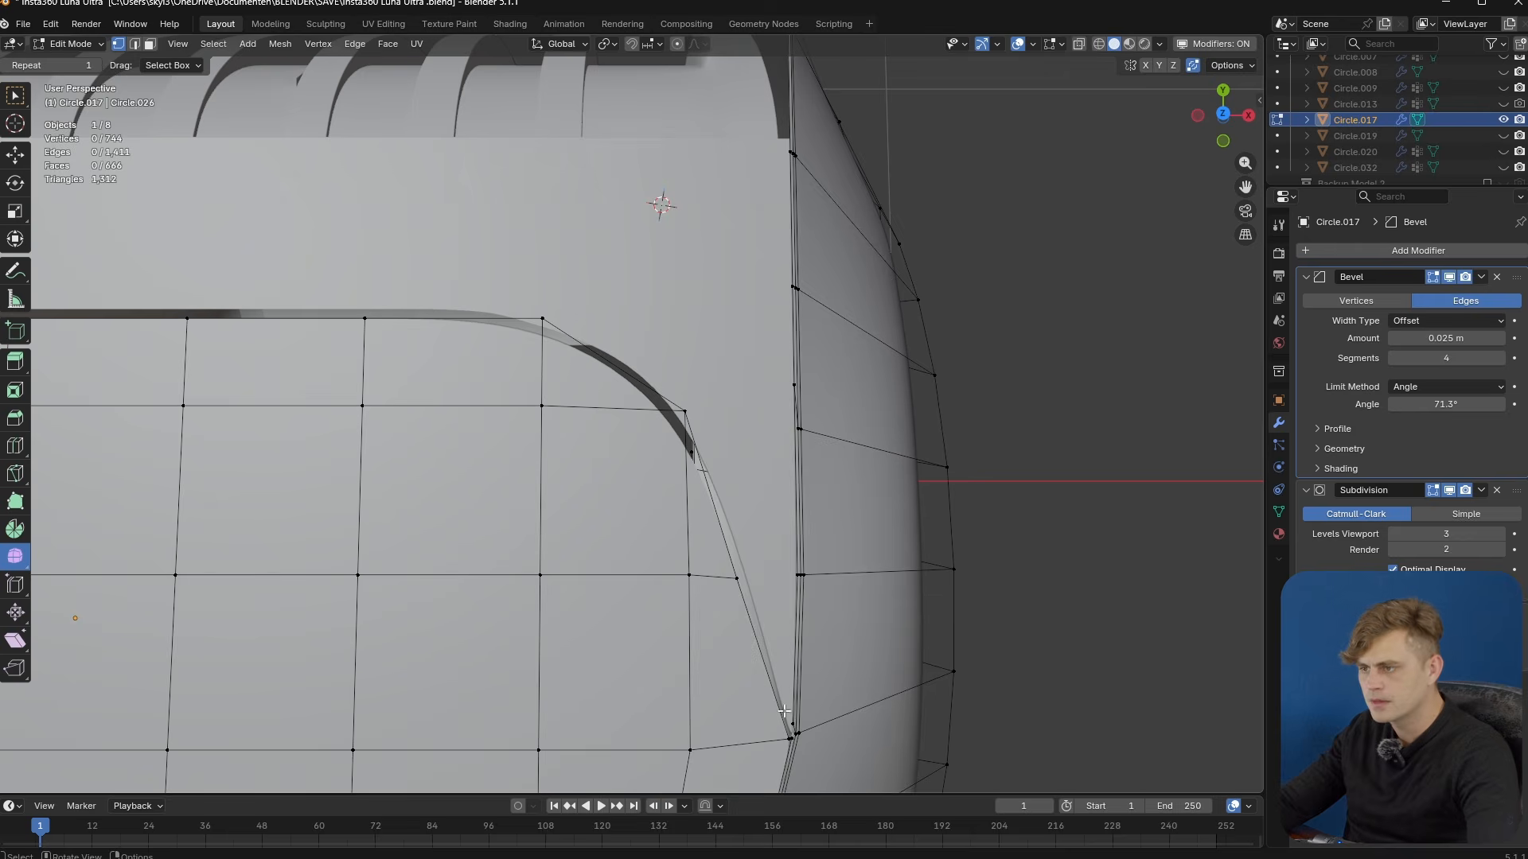
key(Tab)
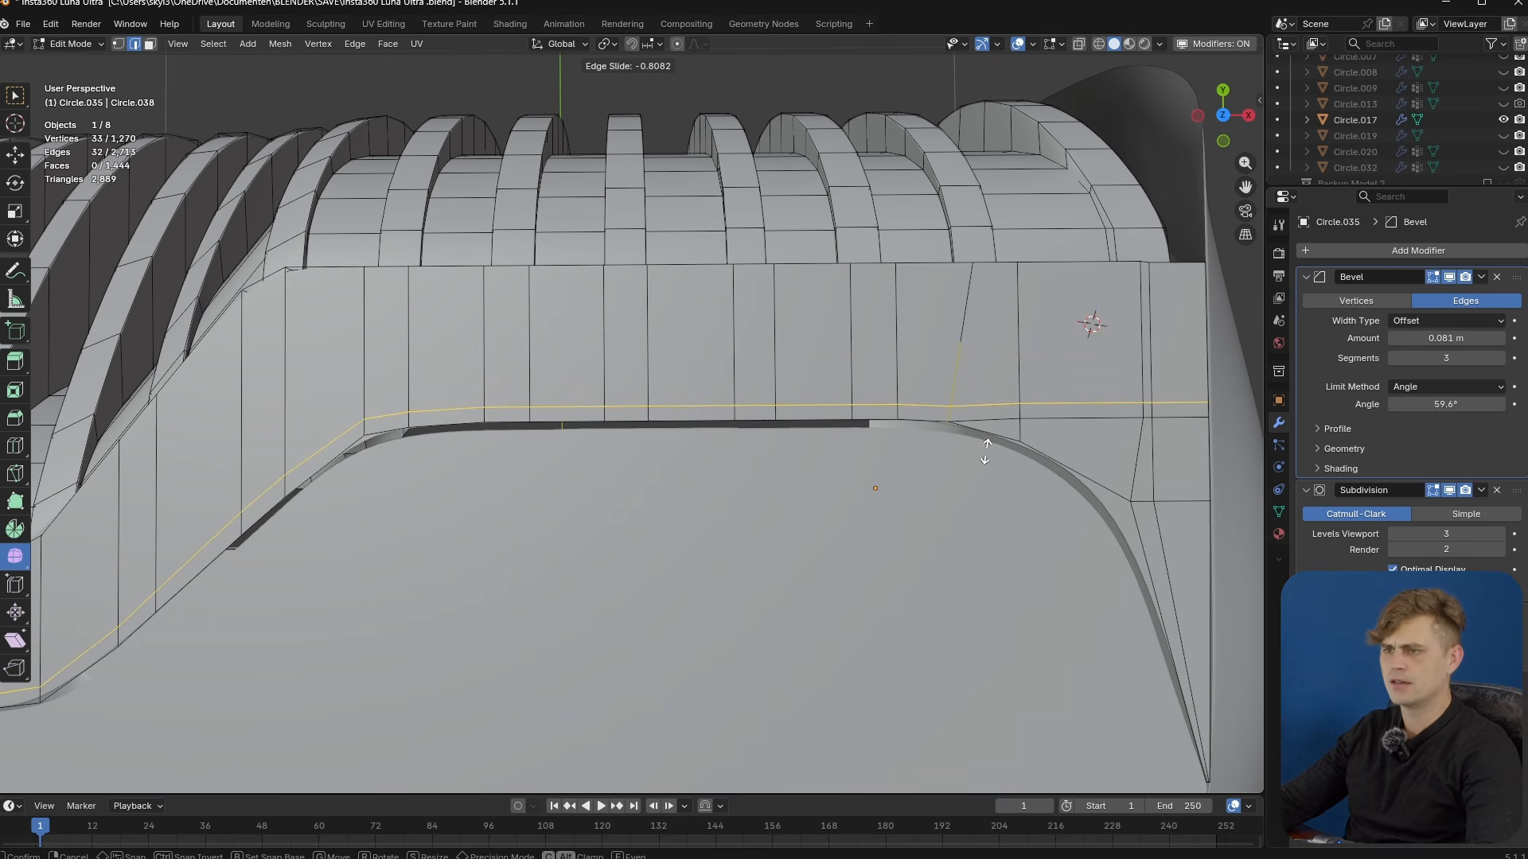
- Add a loop cut along the finned plate's inner border at about -0.82 and knife a diagonal edge from it across the corner
click(986, 451)
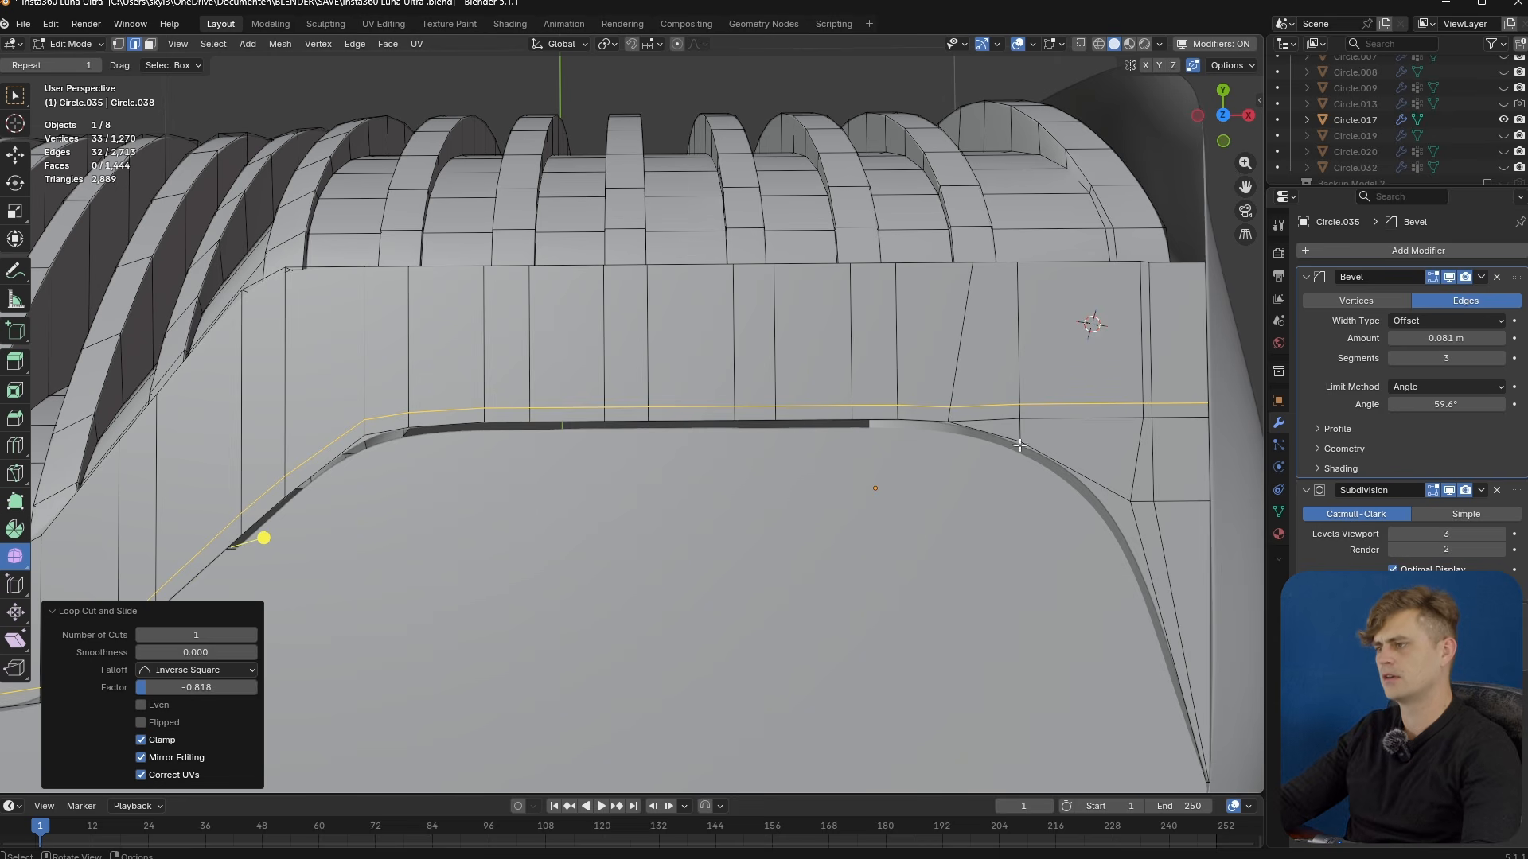
key(k)
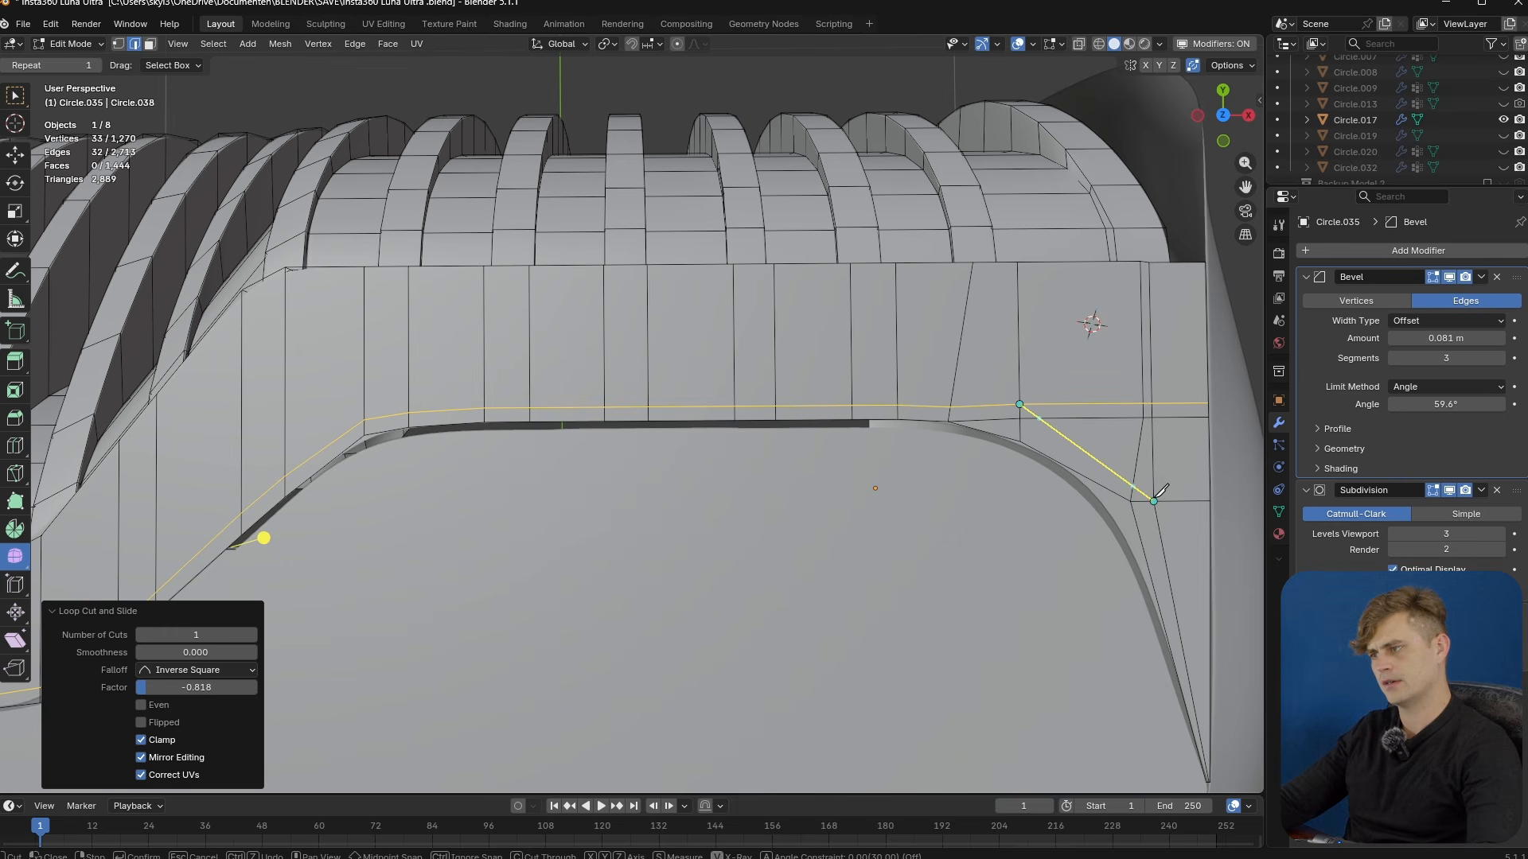
click(1154, 501)
key(Return)
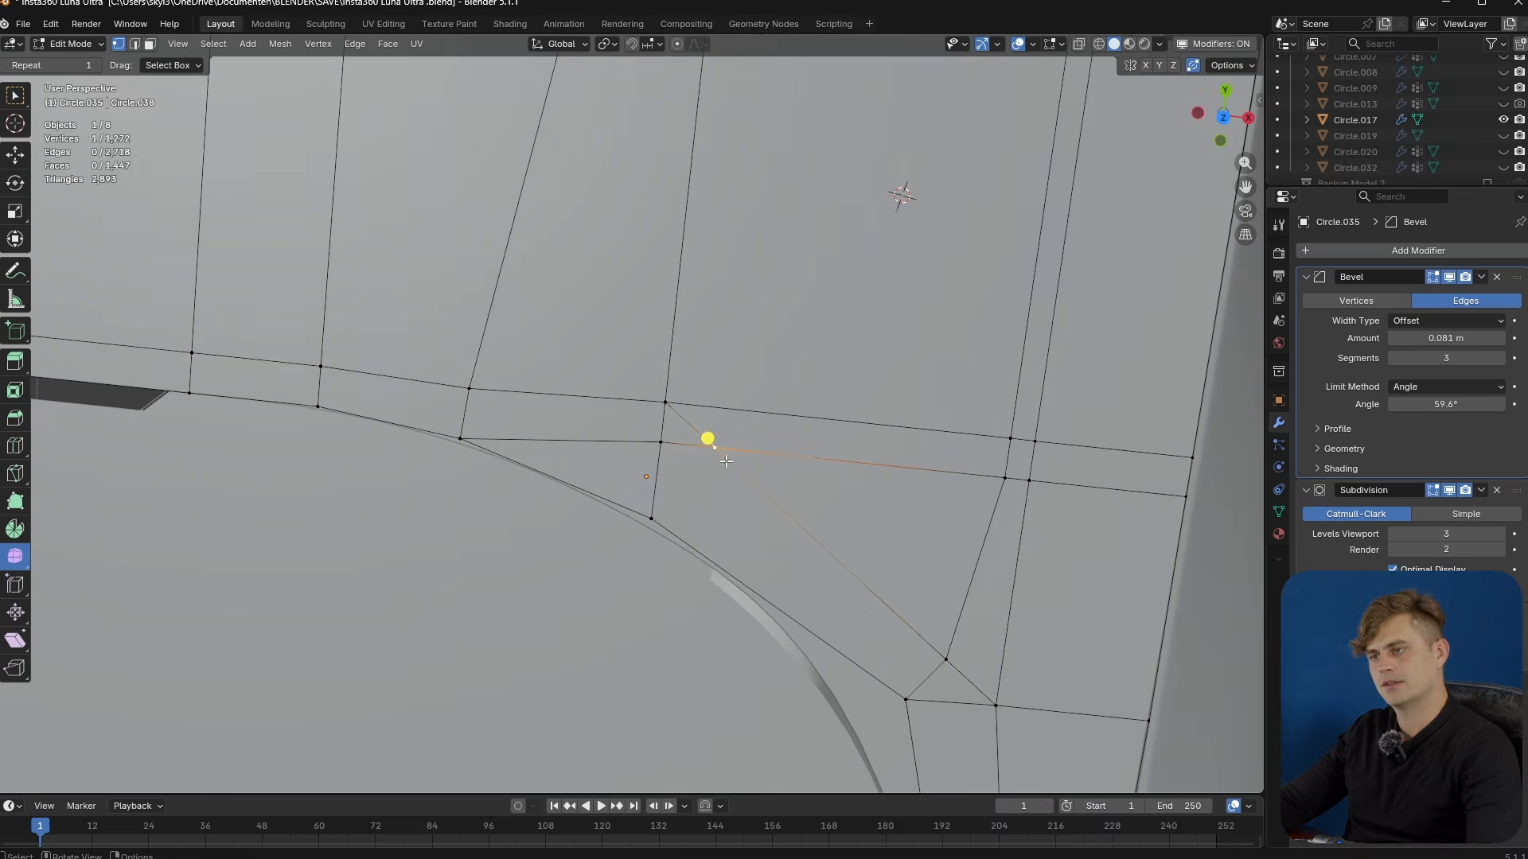
- Delete the triangular face beside the curved outline and another face bordering the diagonal cut at the finned plate's corner
key(3)
click(598, 464)
key(x)
click(598, 464)
middle_drag(598, 464, 657, 424)
click(700, 426)
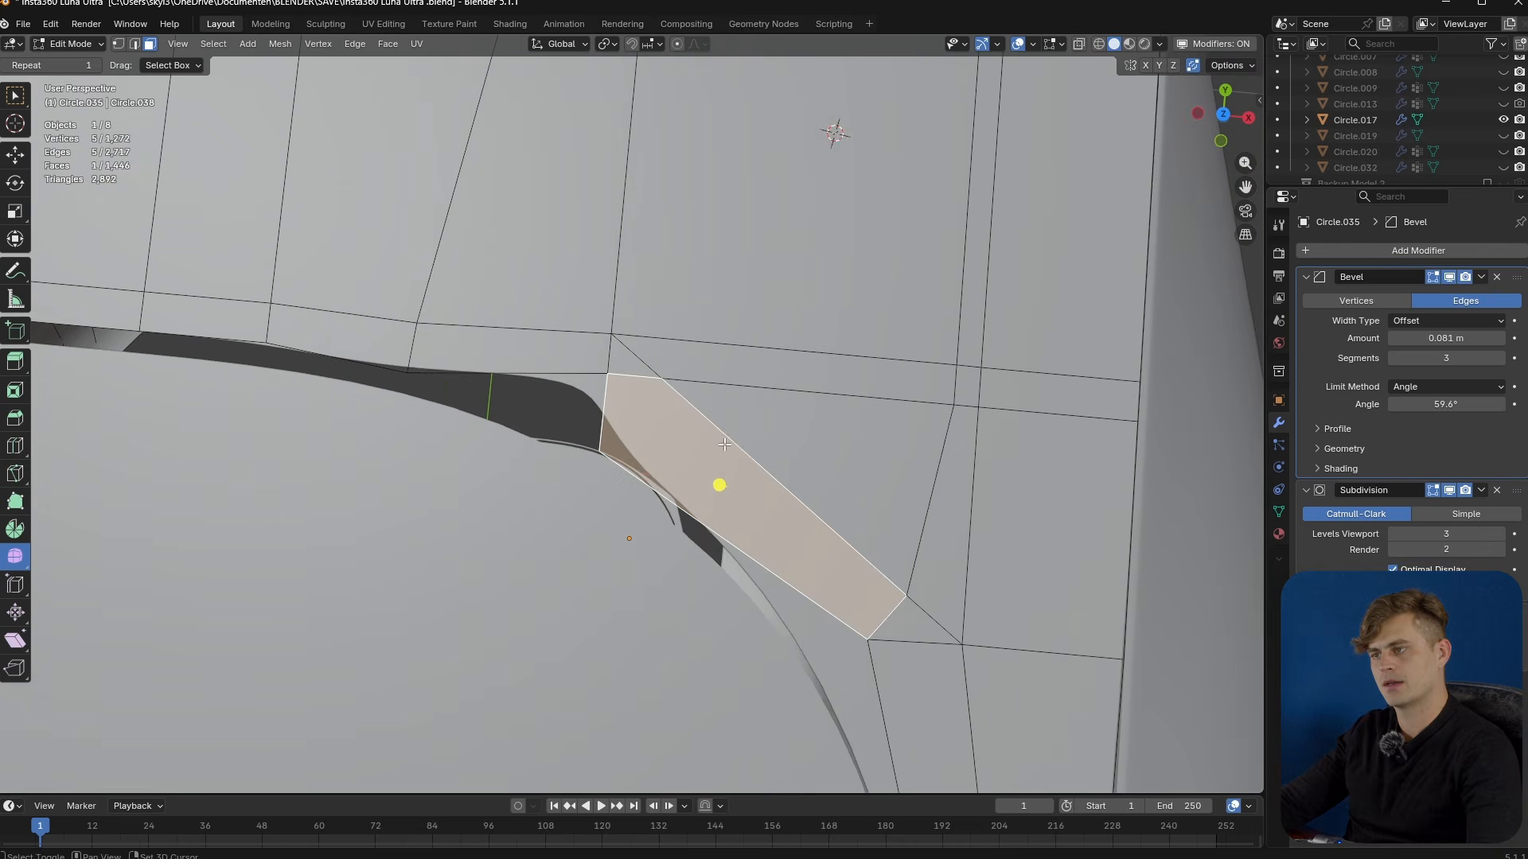
click(809, 422)
key(x)
click(809, 423)
- Delete the remaining sliver faces and the border strip face around the diagonal cut to open the corner
click(626, 356)
key(x)
click(651, 383)
click(760, 368)
shift+middle_drag(760, 368, 713, 375)
key(x)
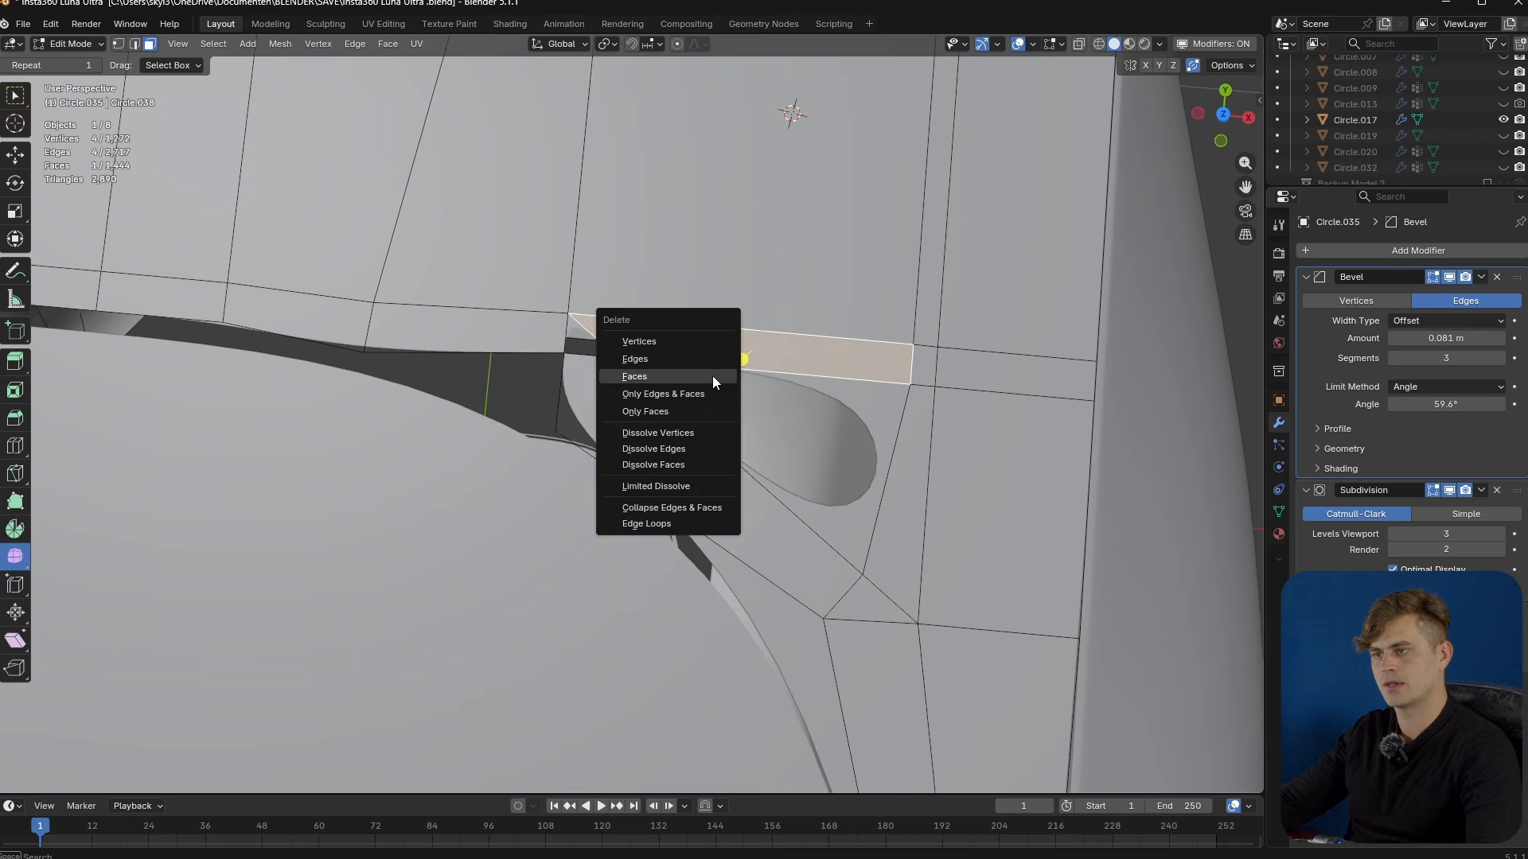
click(713, 376)
click(681, 461)
key(x)
click(630, 405)
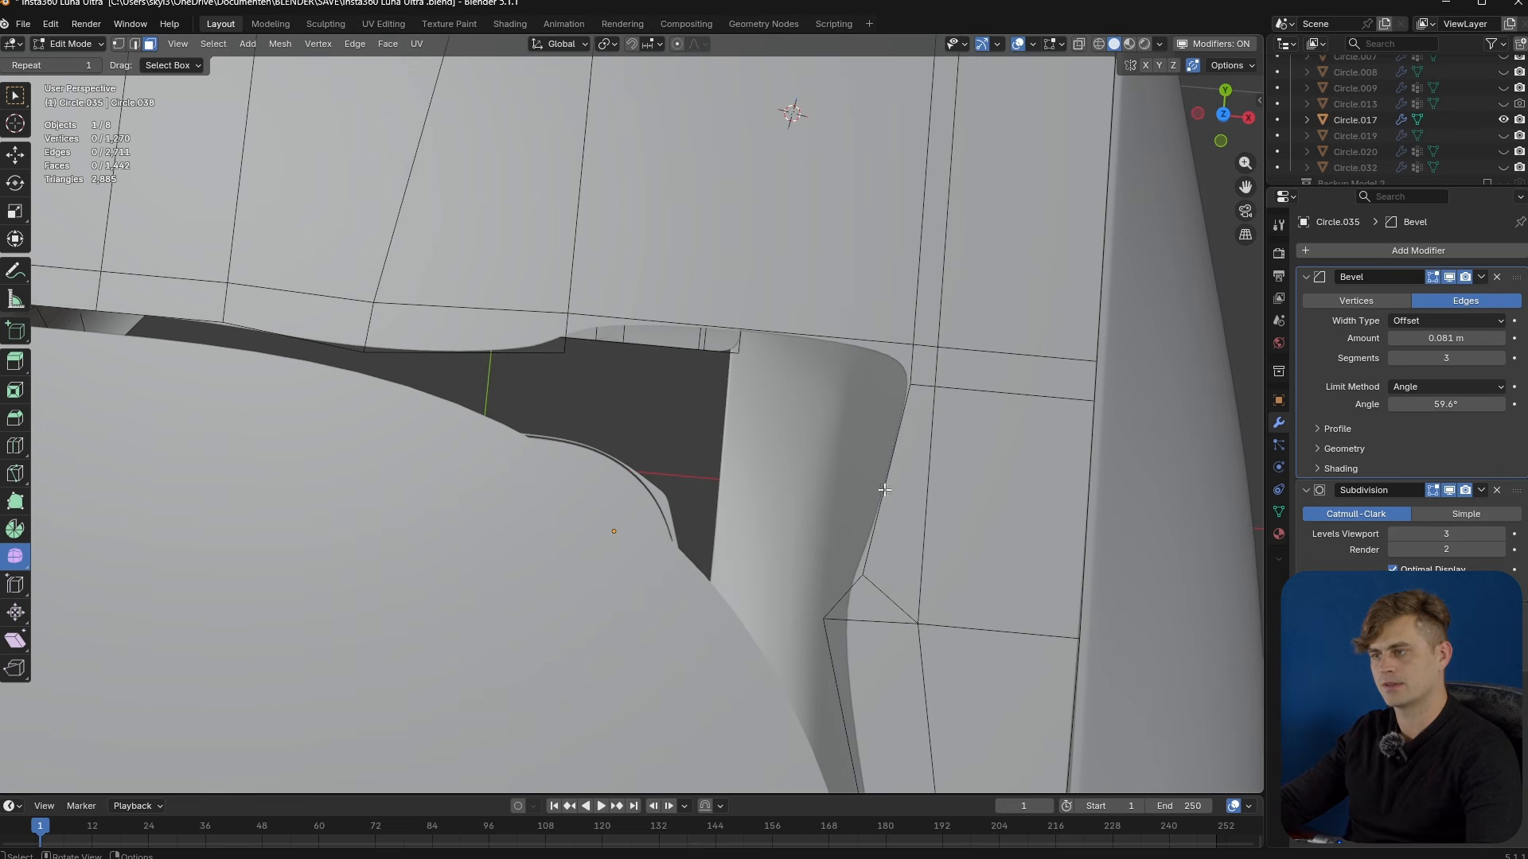
- Fill a face from the short side edge and the long border edge above the corner opening
shift+middle_drag(886, 494, 923, 548)
click(636, 442)
shift+click(701, 419)
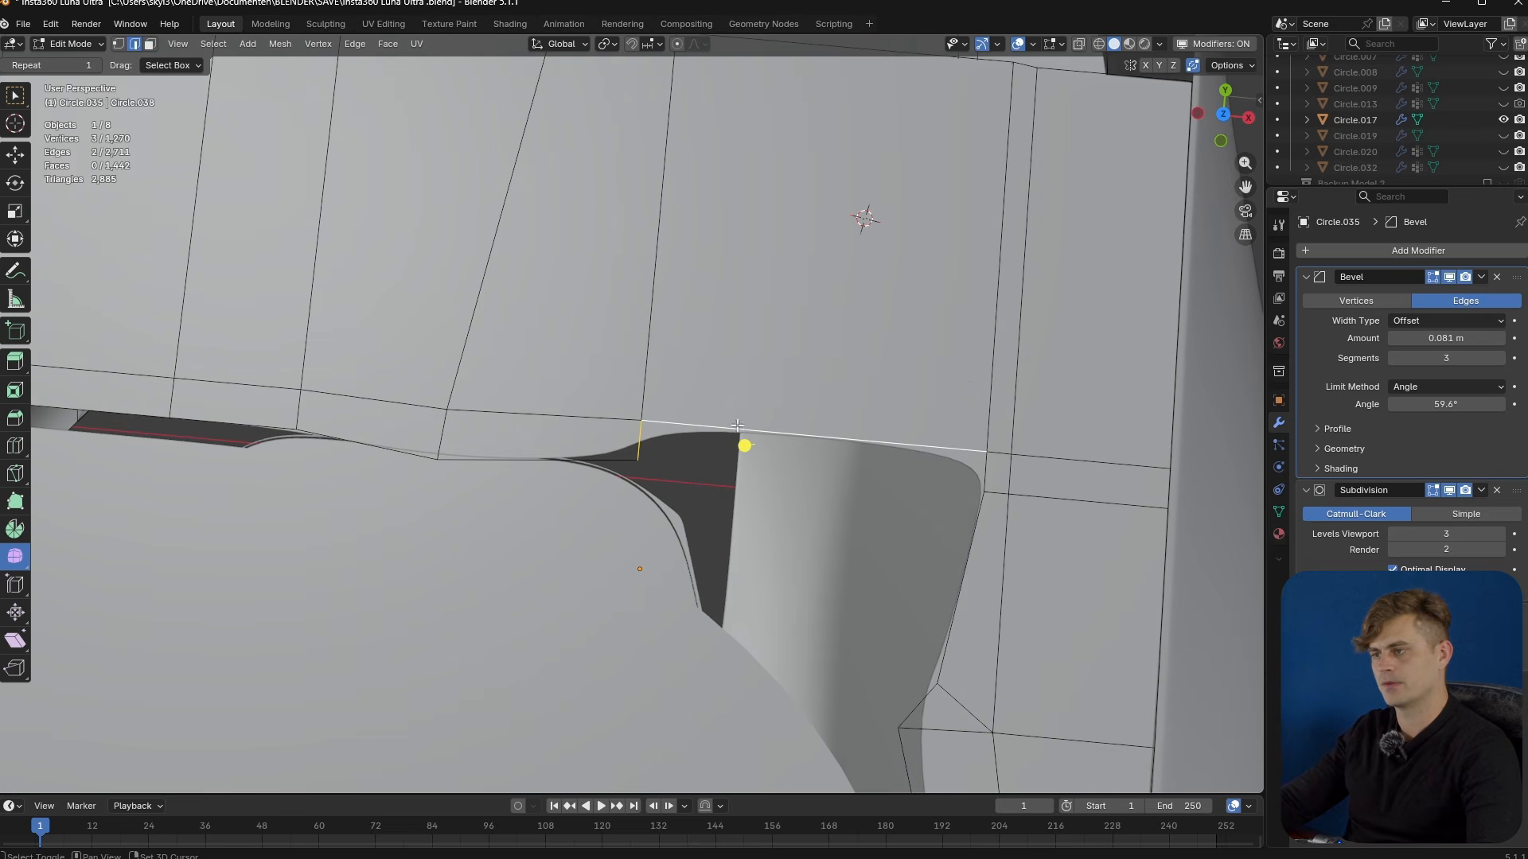
key(f)
shift+middle_drag(762, 502, 779, 363)
- In top view, move the filled face's lower vertex about -0.005 m along Y toward the curved outline
key(1)
click(631, 301)
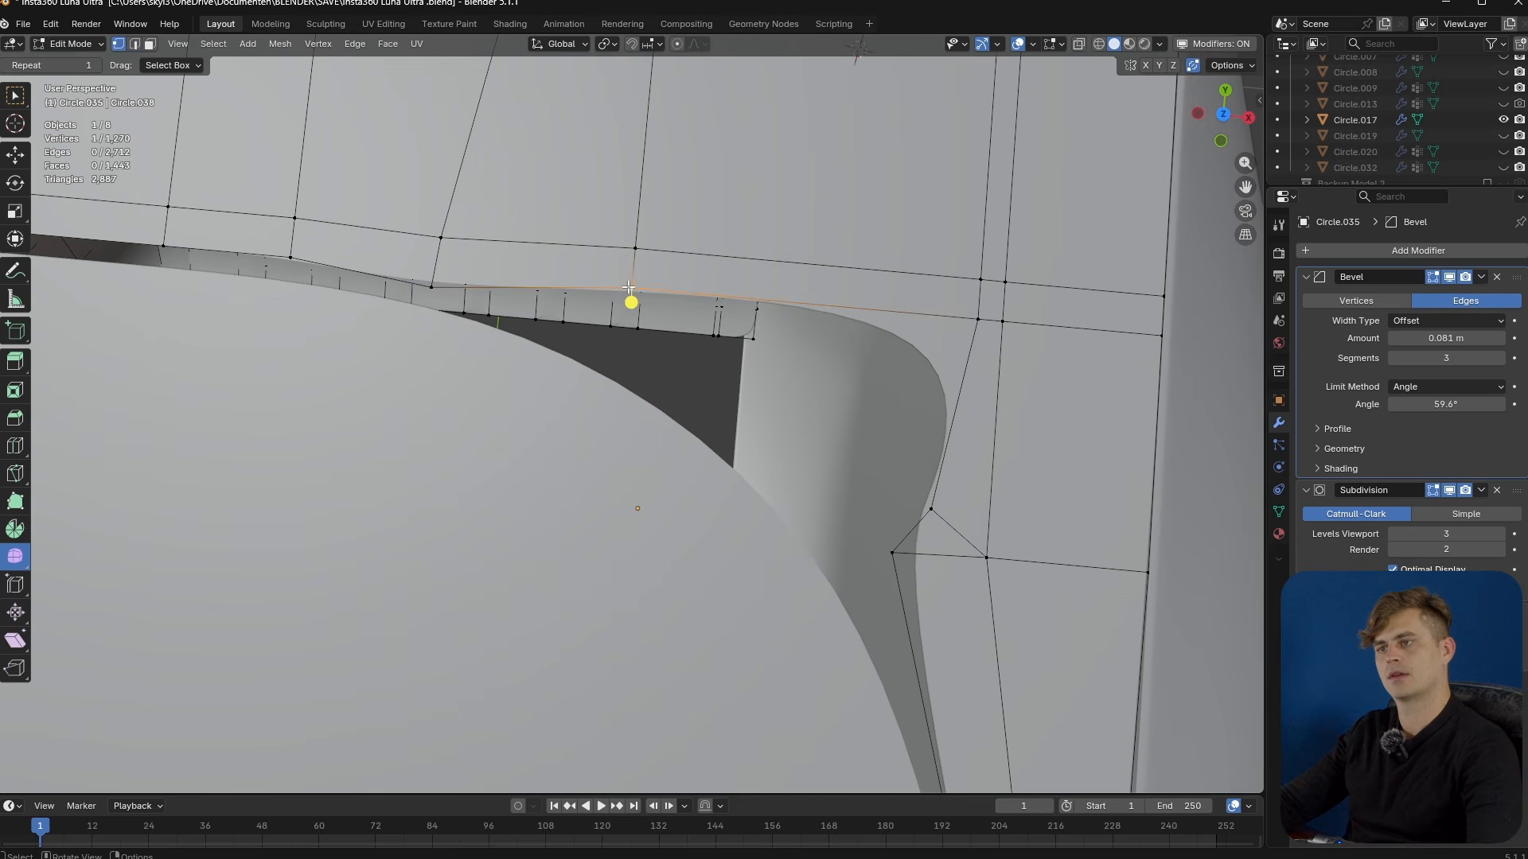
key(g)
click(624, 329)
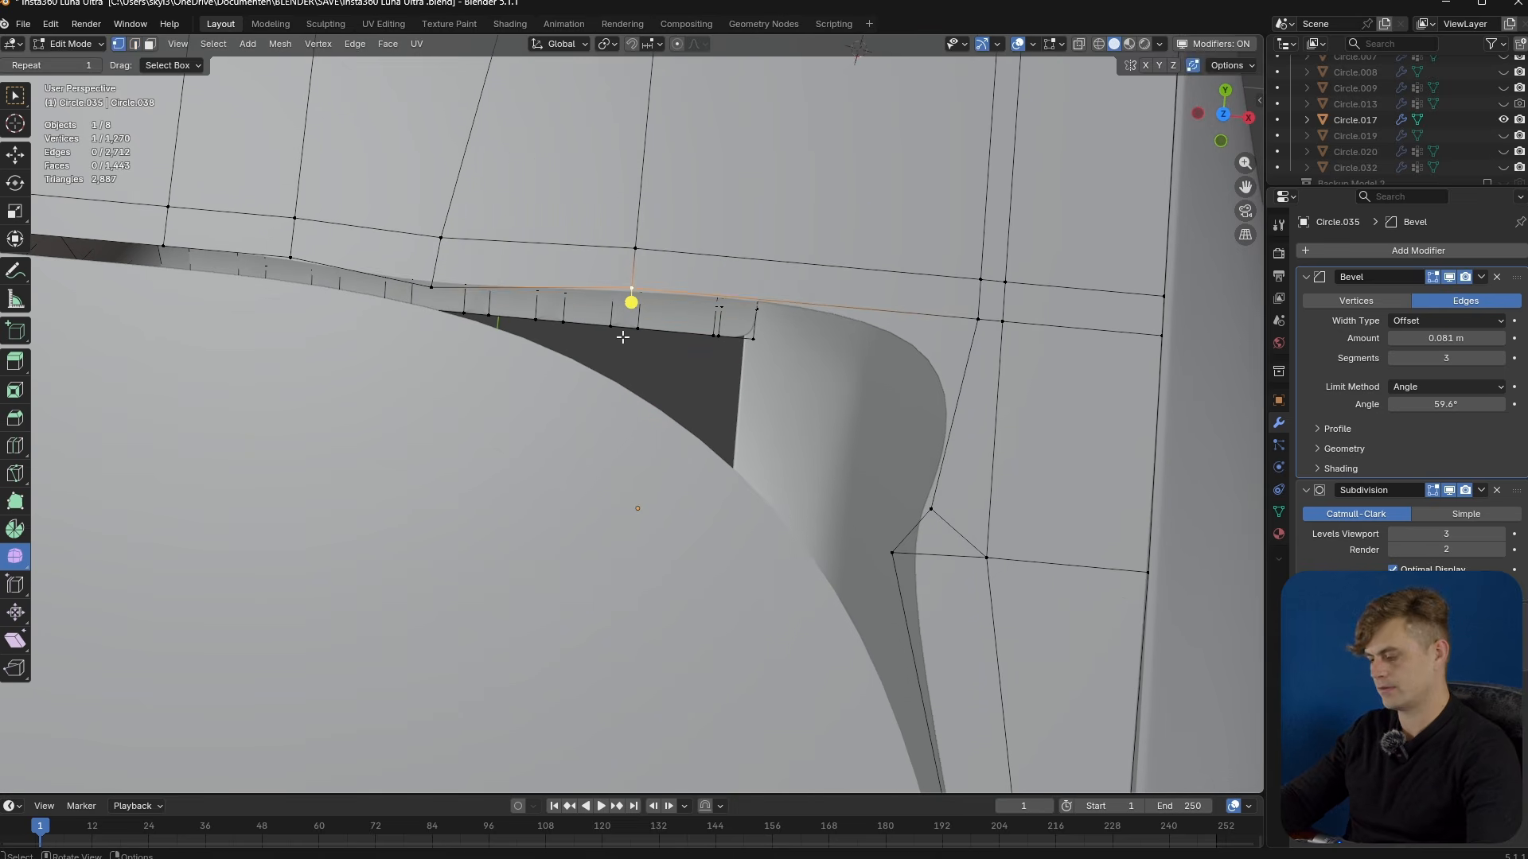
key(KP_7)
key(g)
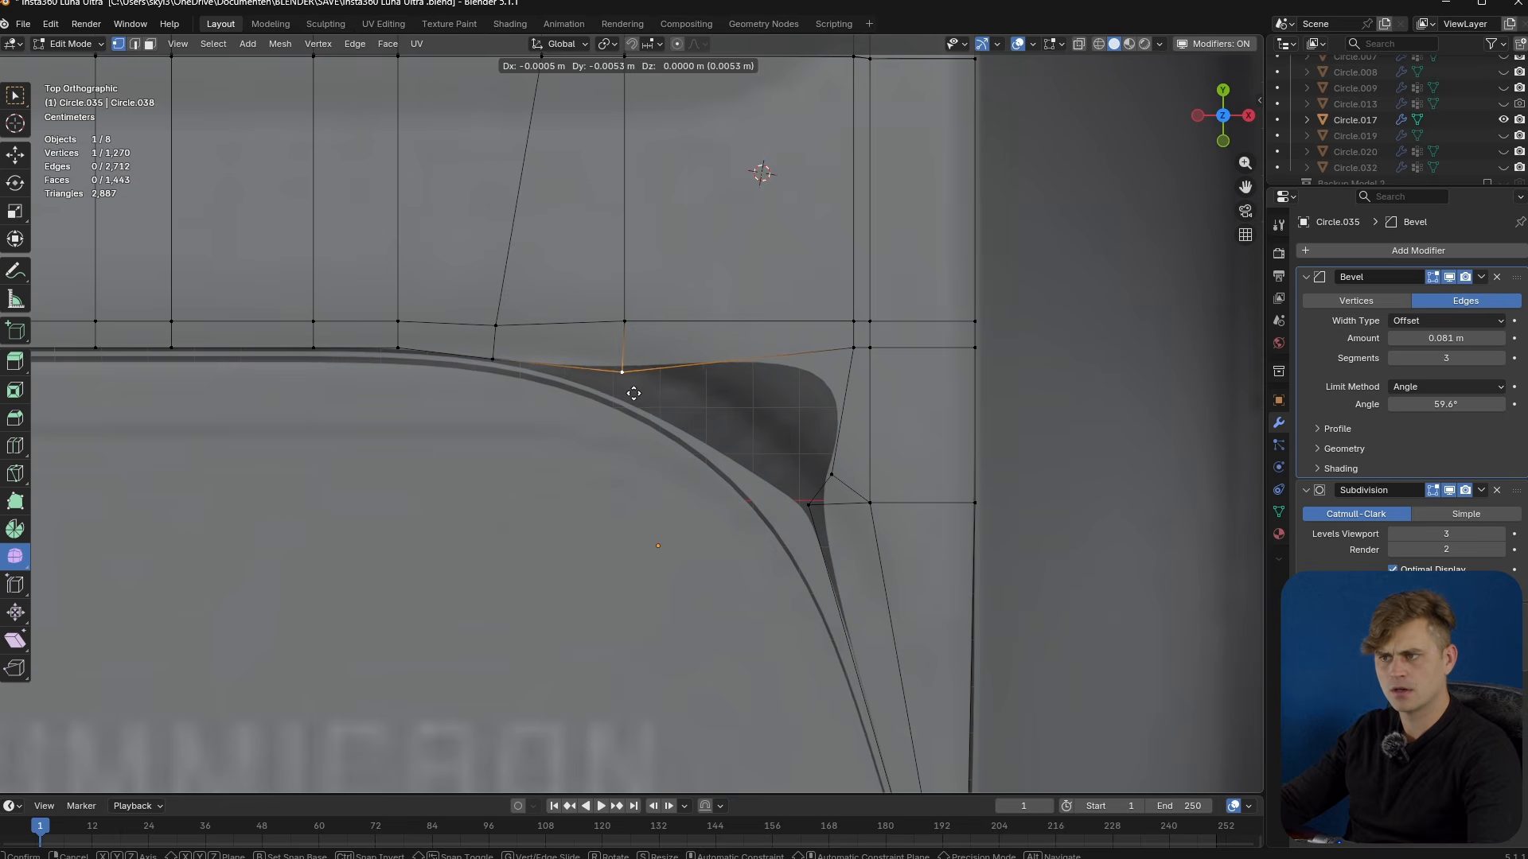
click(631, 396)
click(846, 346)
key(g)
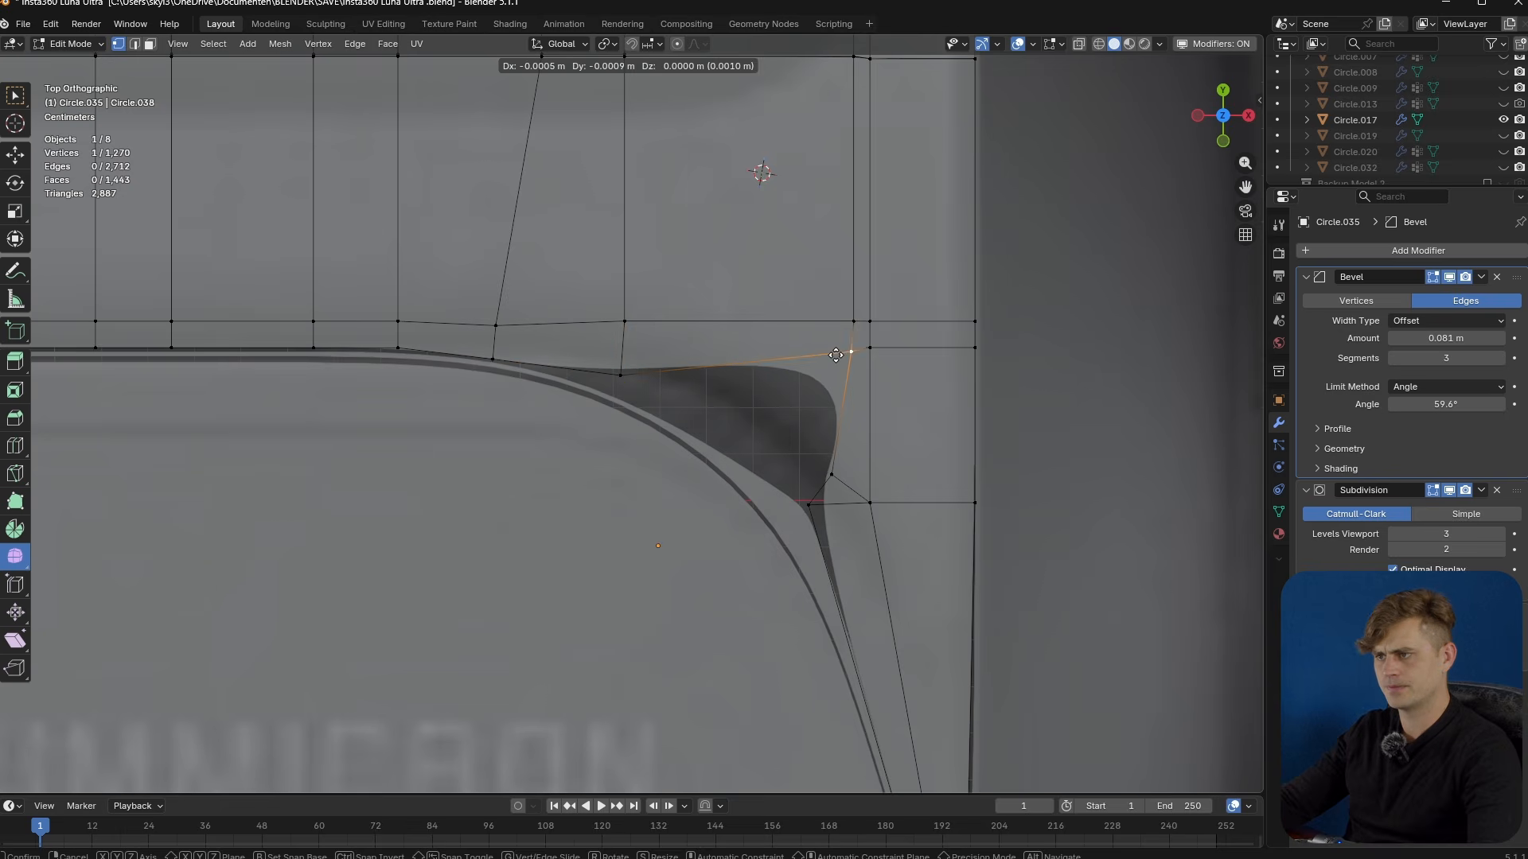
click(837, 365)
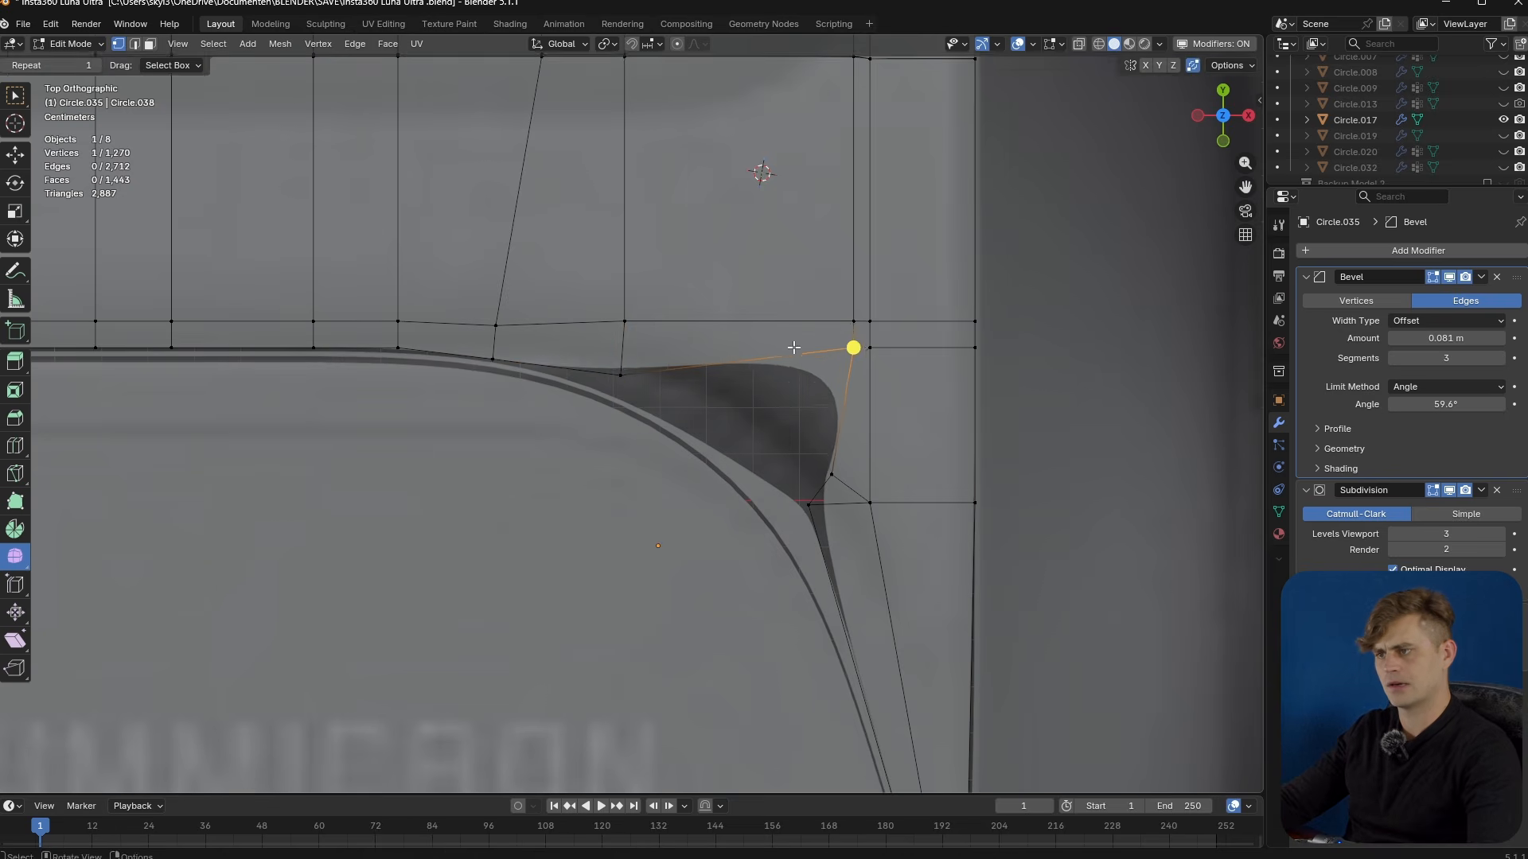
scroll(792, 374, up, 2)
- Delete the small triangular face at the opening's lower corner and merge its two inner vertices at the last selected one
key(2)
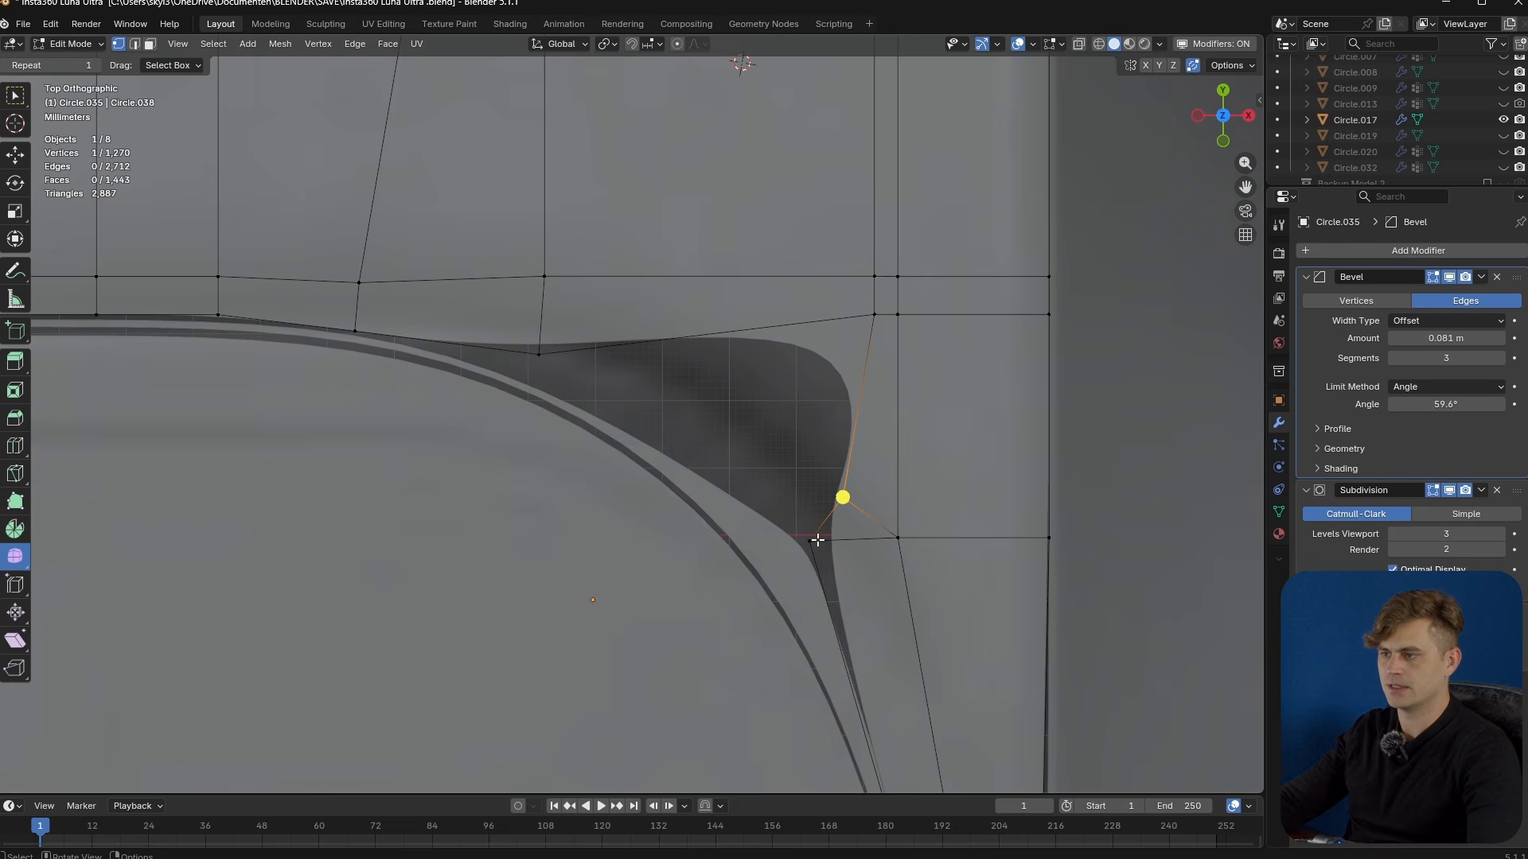
key(3)
click(855, 525)
key(x)
click(856, 525)
key(1)
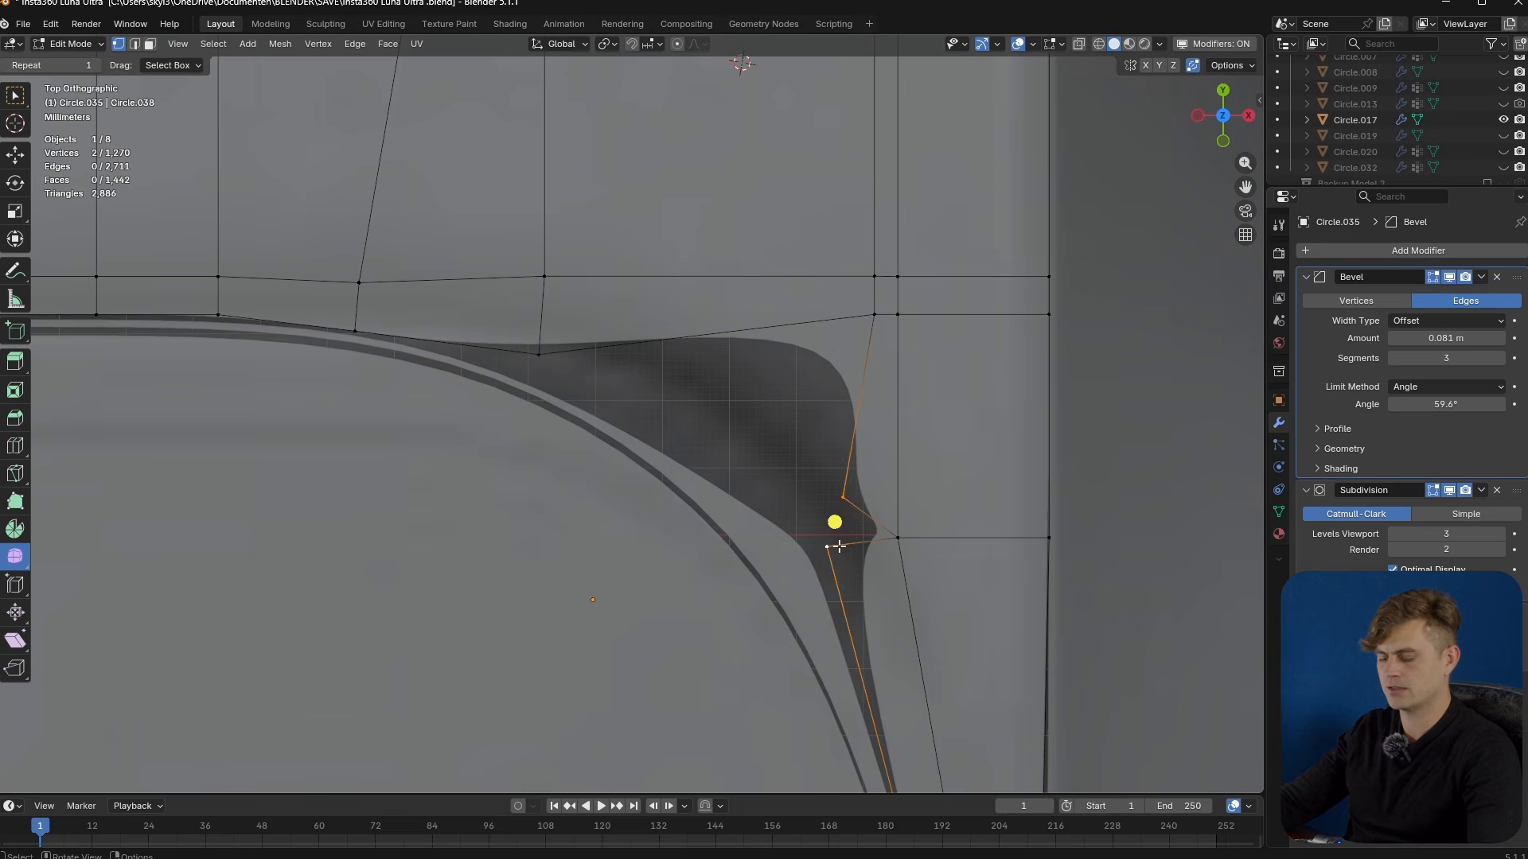
key(m)
click(843, 545)
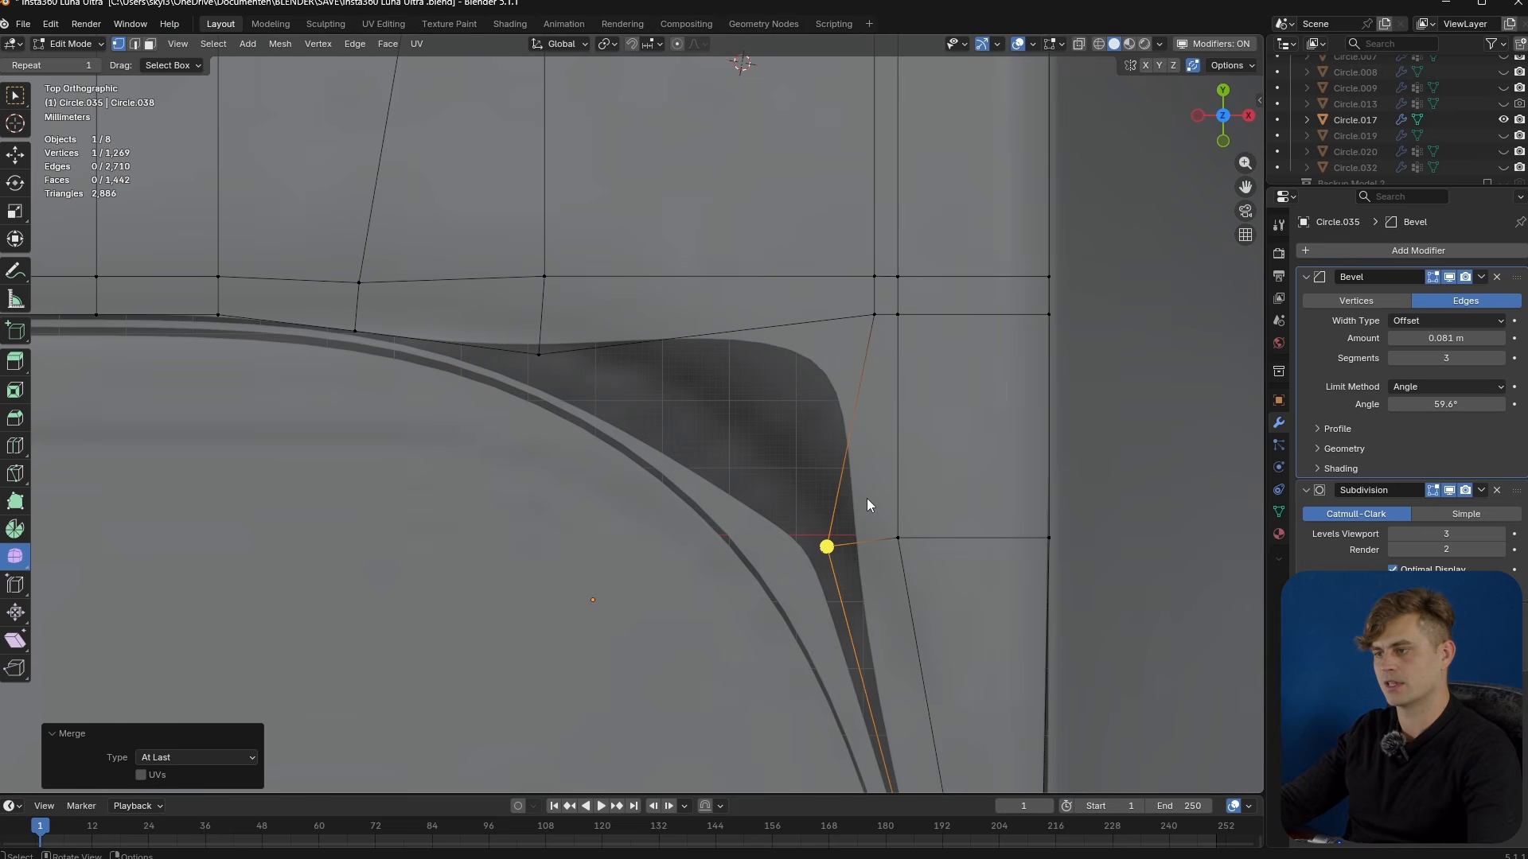
- Move the merged vertex about -0.0036 m in Y and pull the opening's upper corner vertex diagonally inward toward the curved outline
key(g)
click(869, 534)
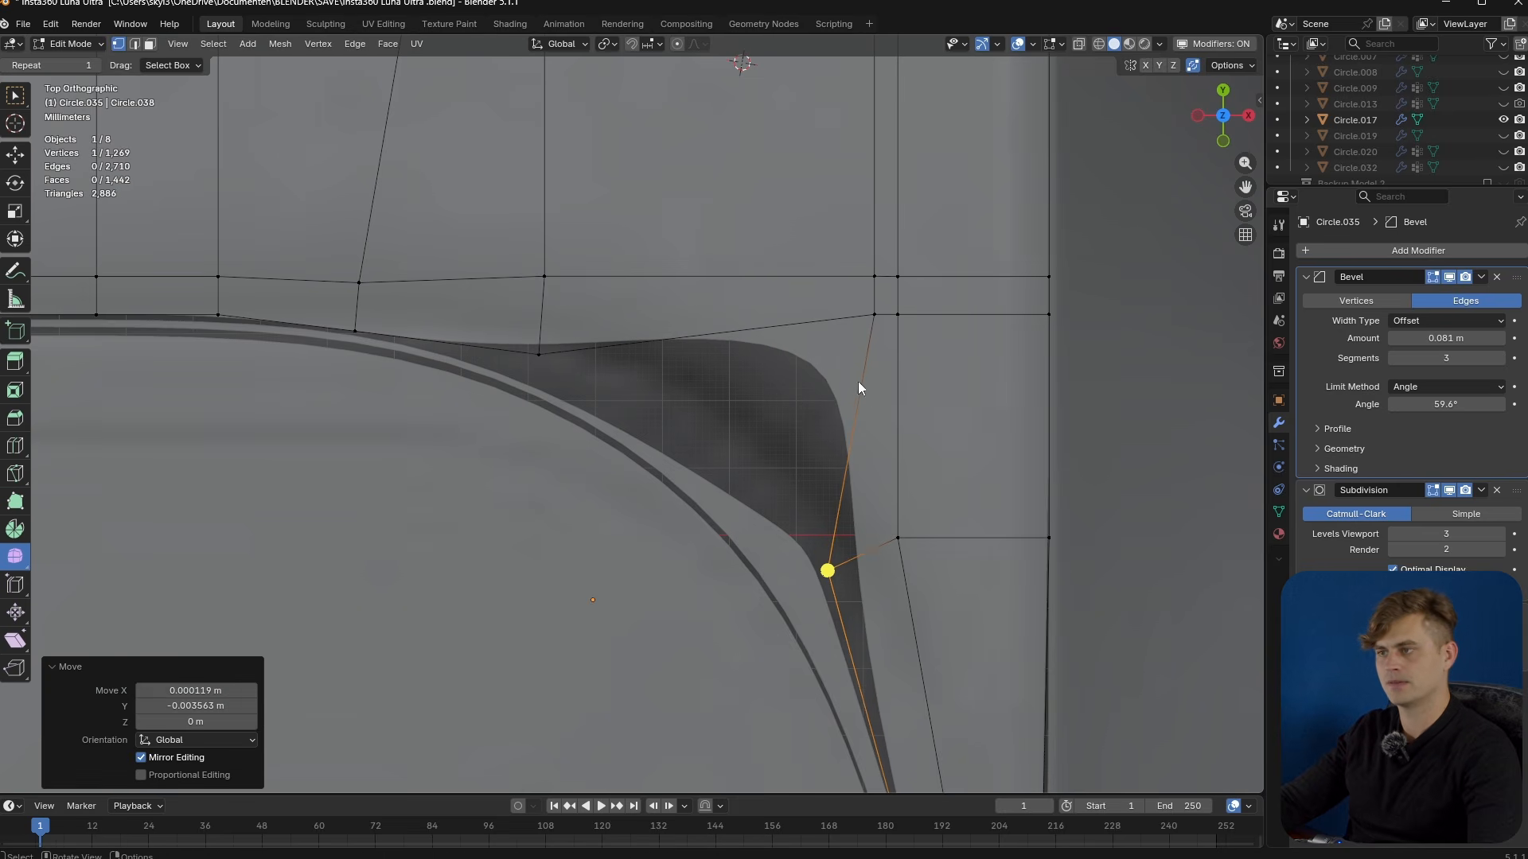
click(874, 314)
key(g)
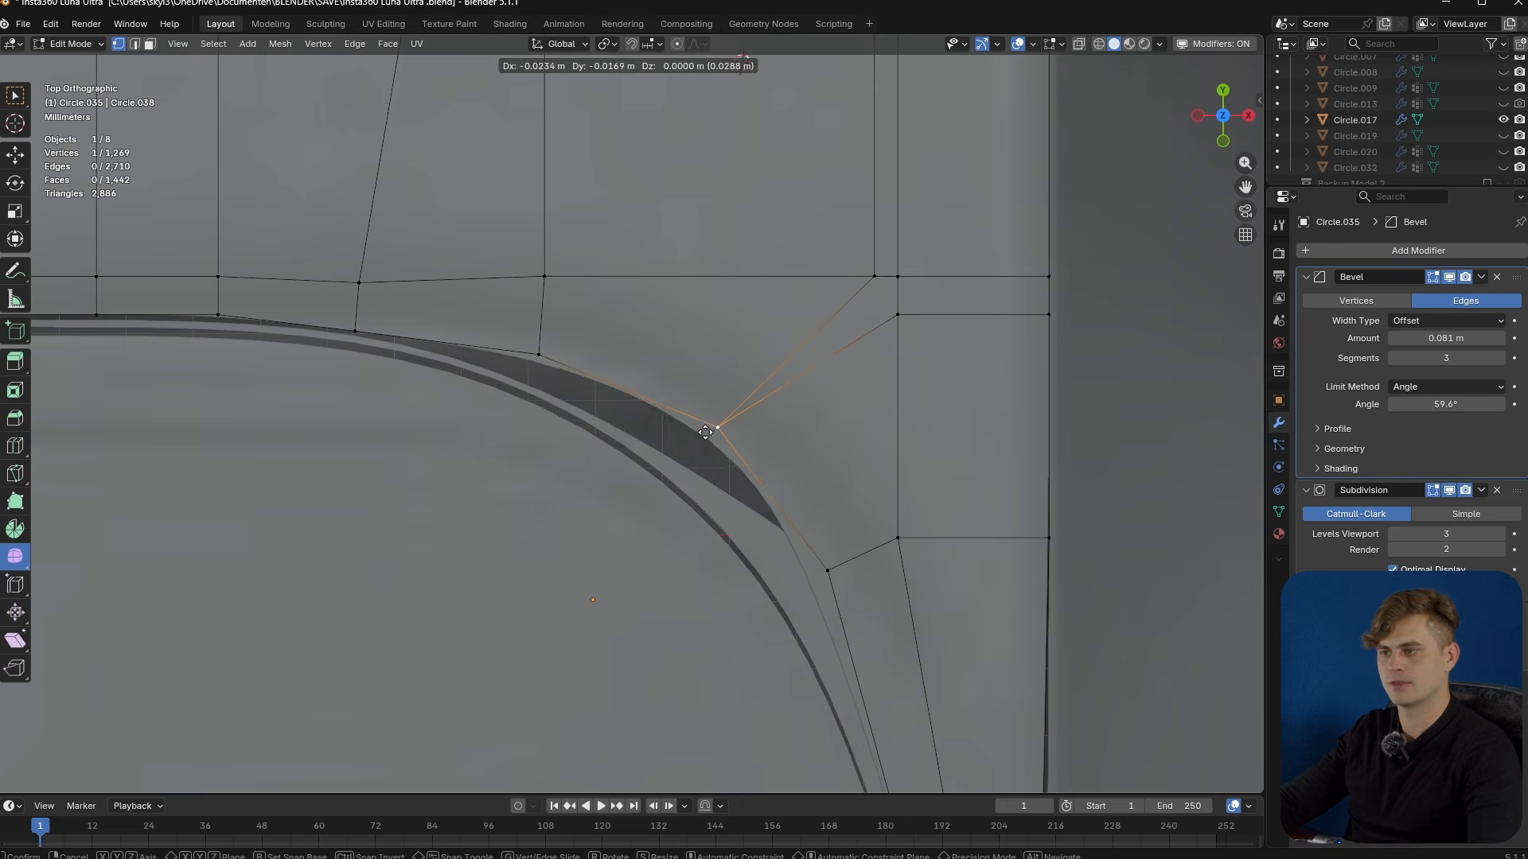
click(706, 436)
- Fine-tune the positions of the lower, middle and upper corner vertices so the border follows the plate's curved outline
click(827, 570)
key(g)
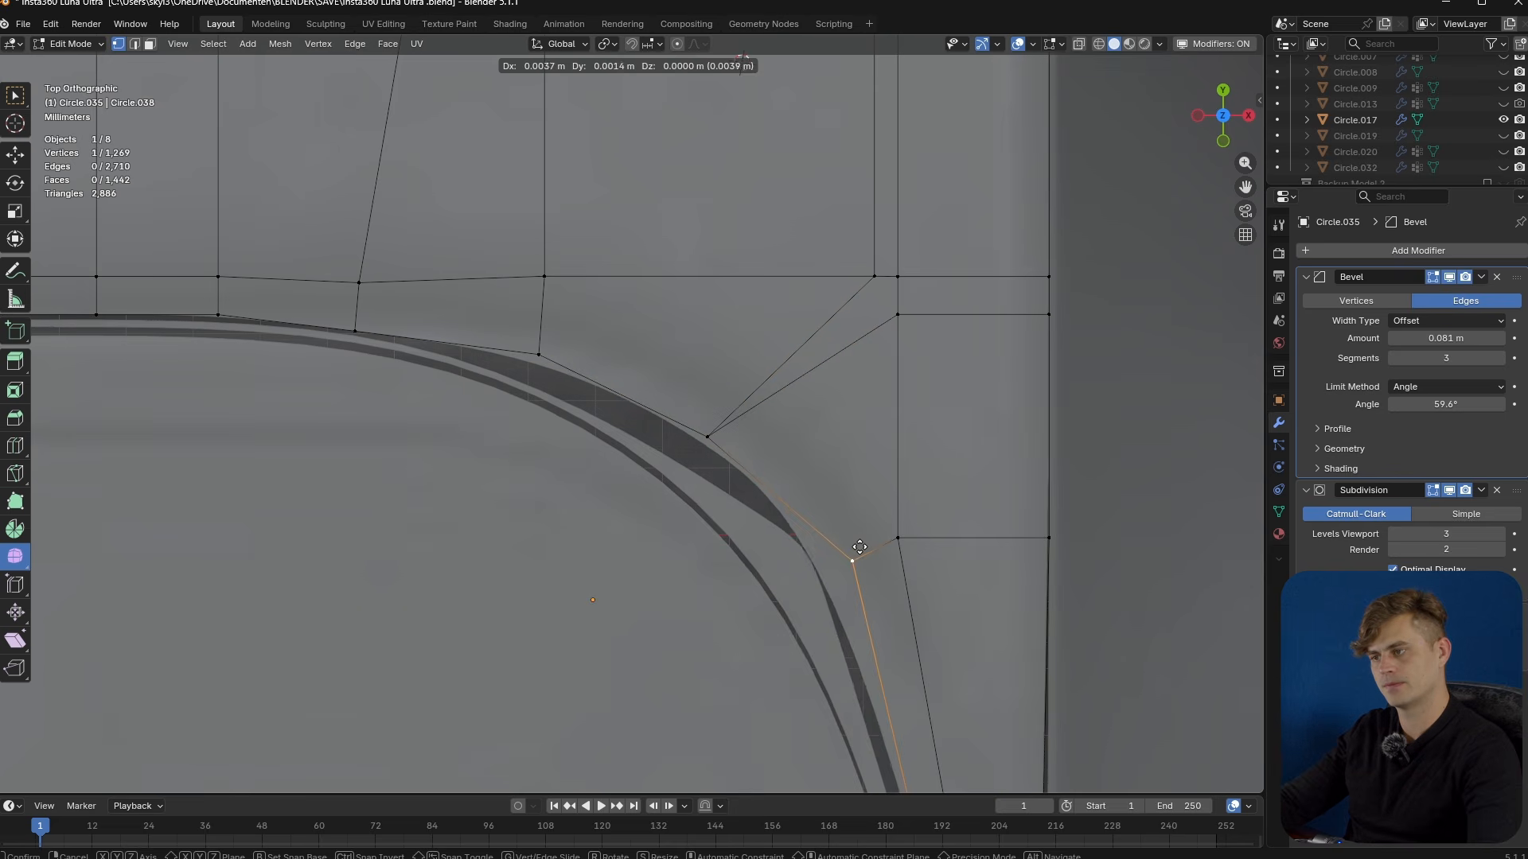
click(820, 559)
click(706, 436)
key(g)
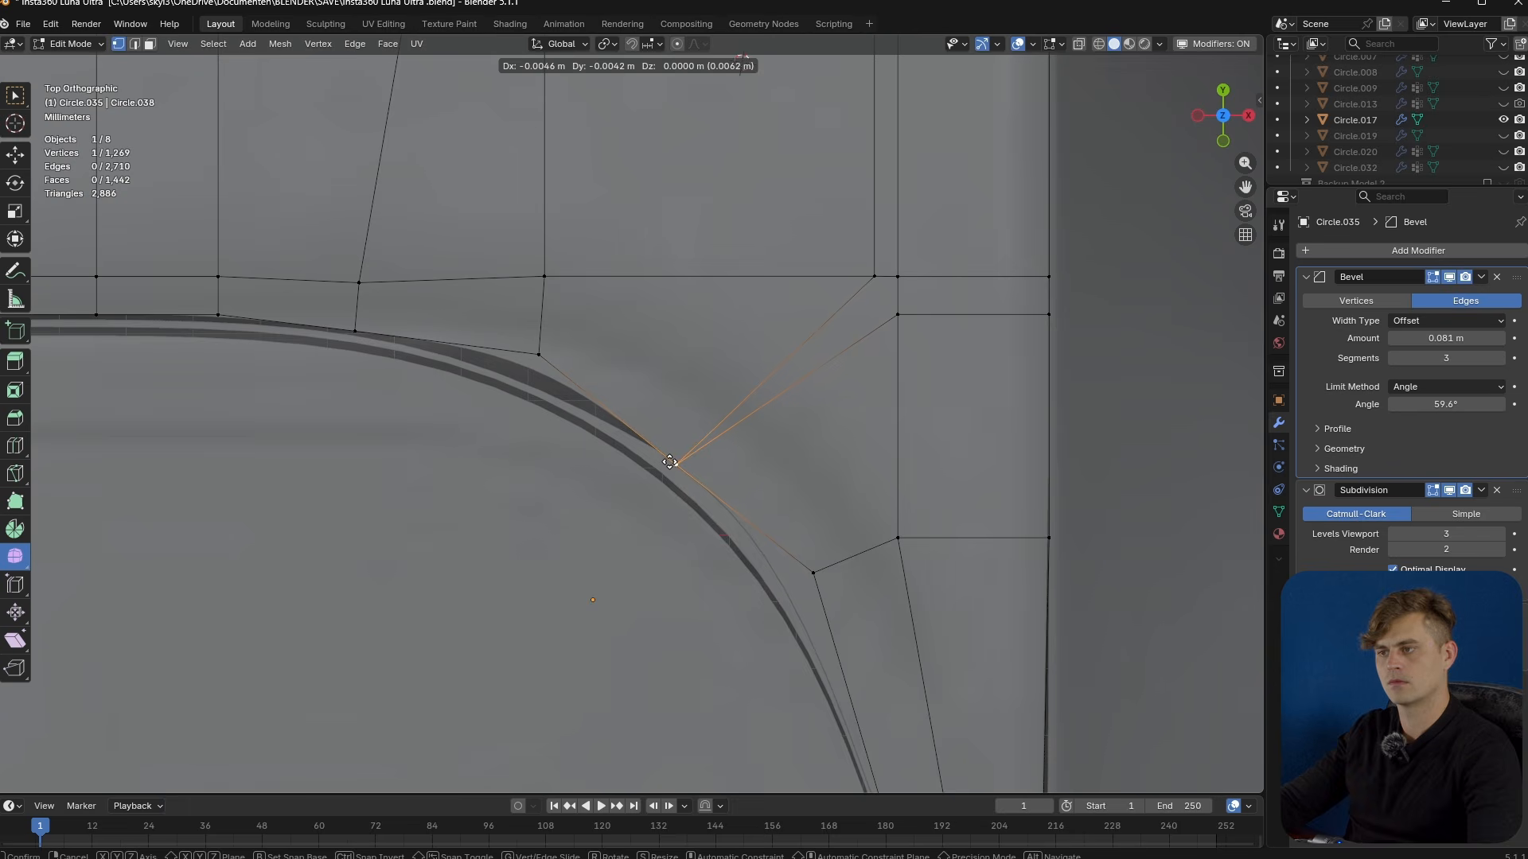
click(670, 462)
click(539, 352)
key(g)
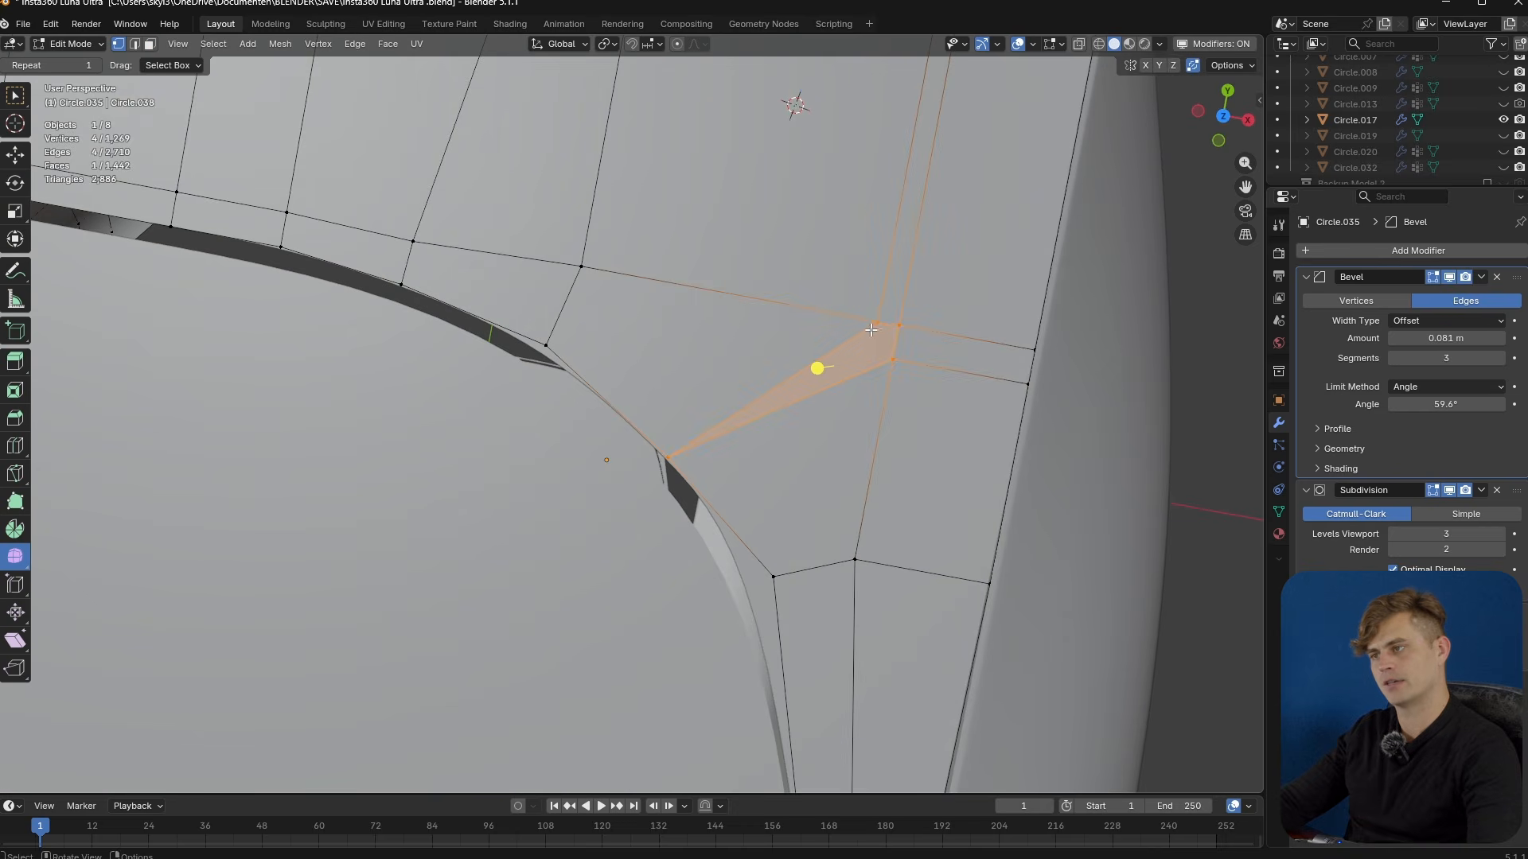
- Slide the upper border vertex, the inner side vertex and the outer side vertex along their edges to space the corner faces evenly
click(896, 325)
key(g)
key(g)
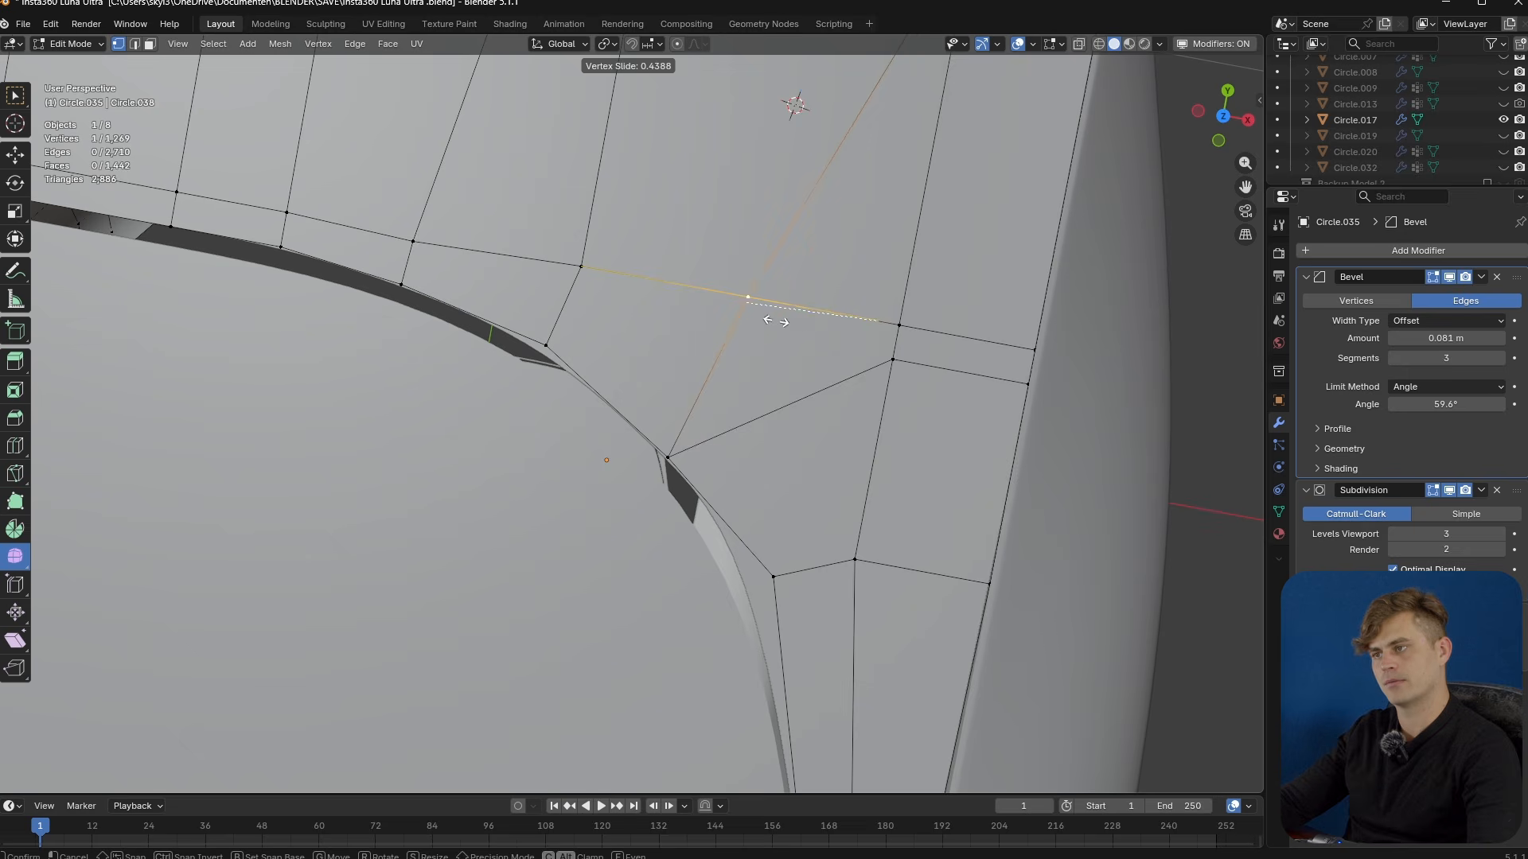
click(737, 302)
click(876, 356)
key(g)
key(g)
click(920, 450)
click(1027, 385)
key(g)
key(g)
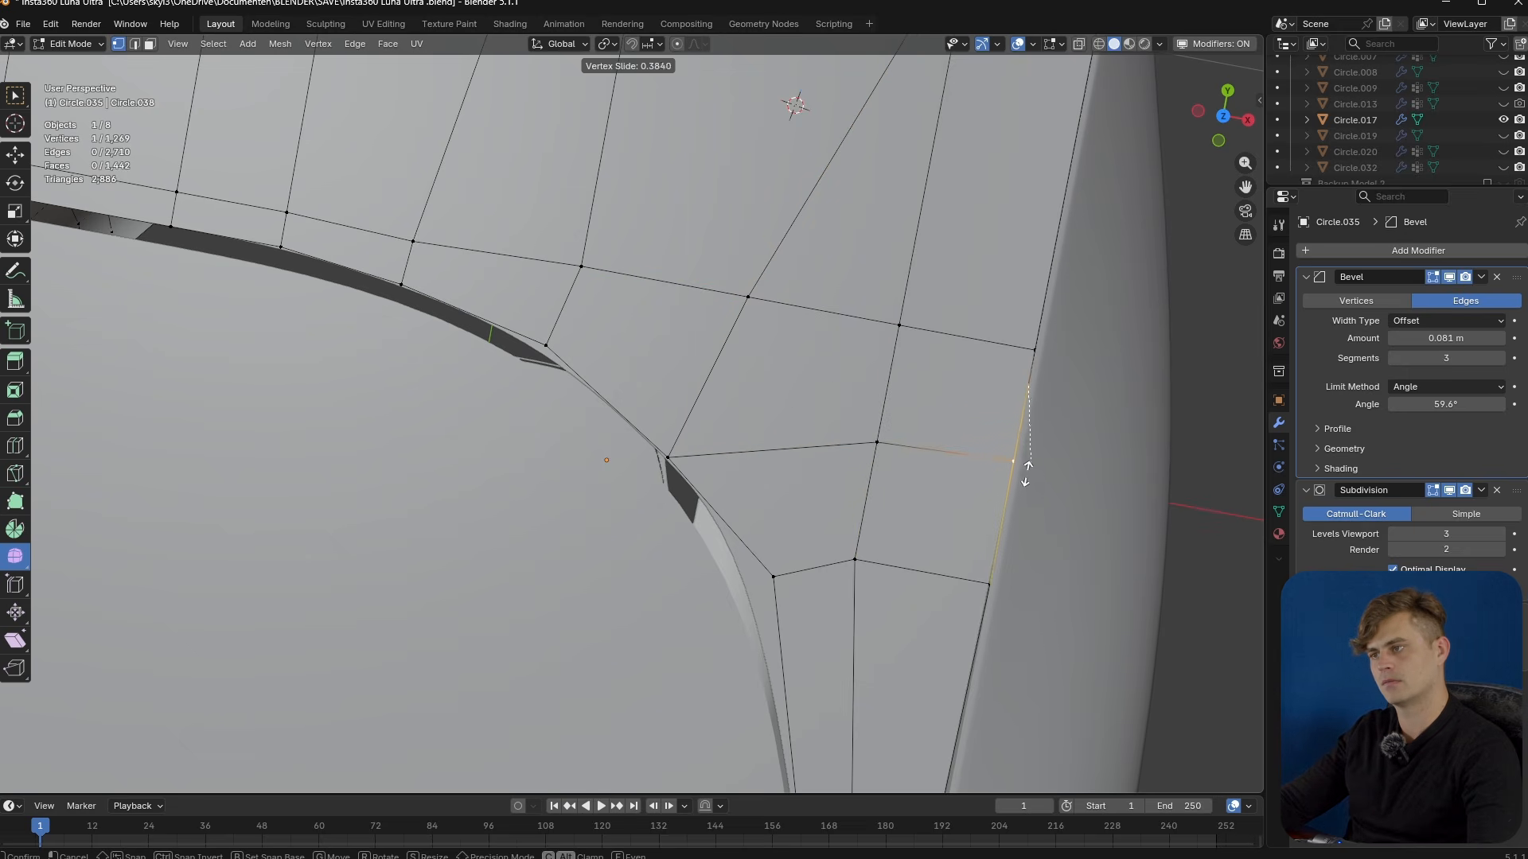
click(1028, 470)
- Slide the top vertex of the slanted corner edge inward along the border beside the fins
shift+middle_drag(973, 474, 912, 791)
click(836, 333)
key(g)
key(g)
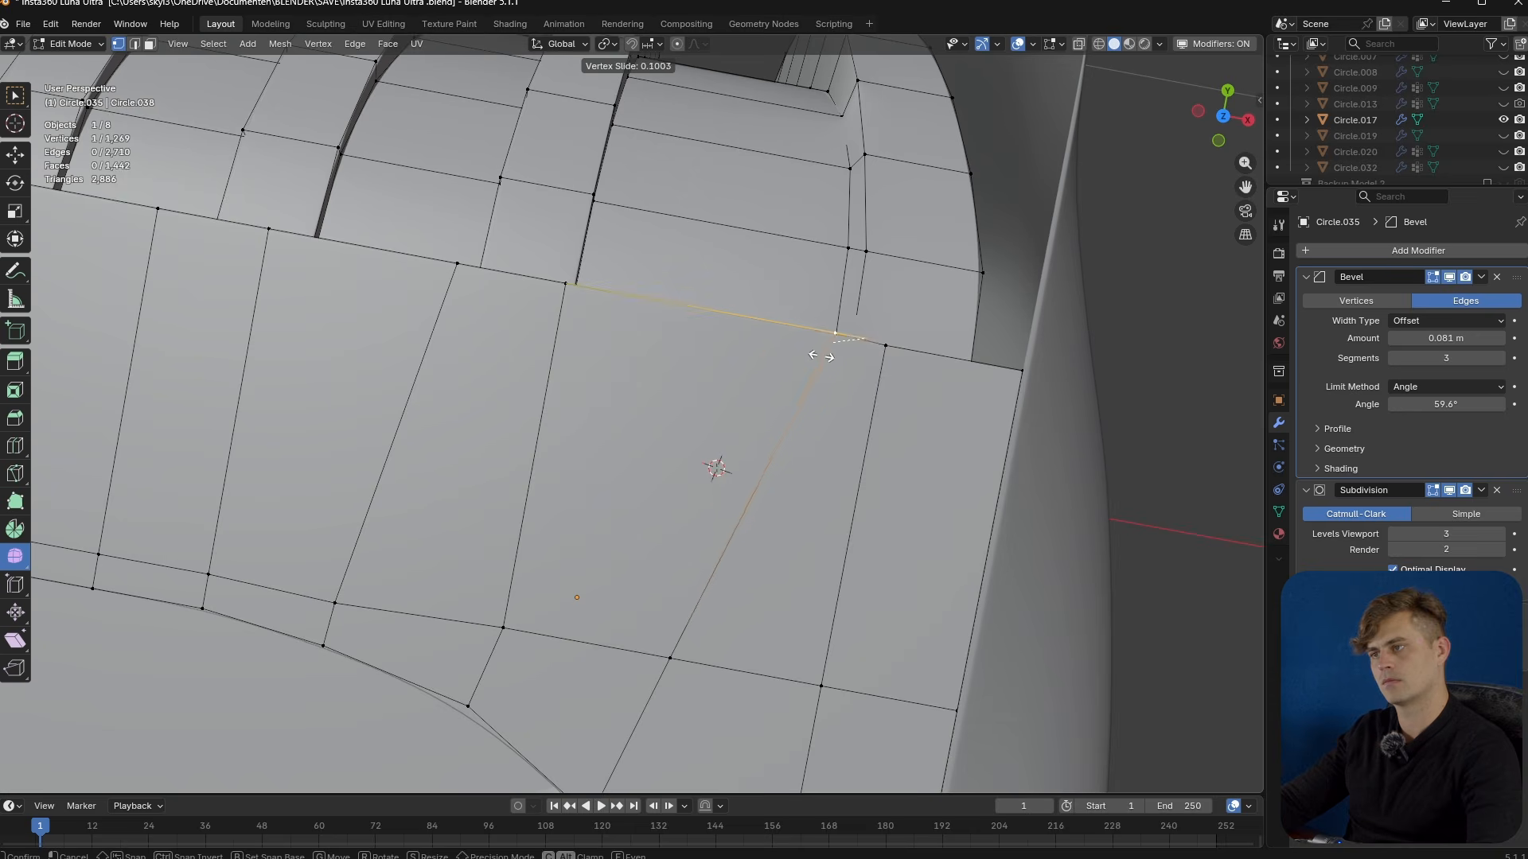
click(754, 371)
- Slide the two vertices below that corner edge on the fin-side wall inward along their horizontal edges
middle_drag(754, 371, 590, 413)
click(555, 371)
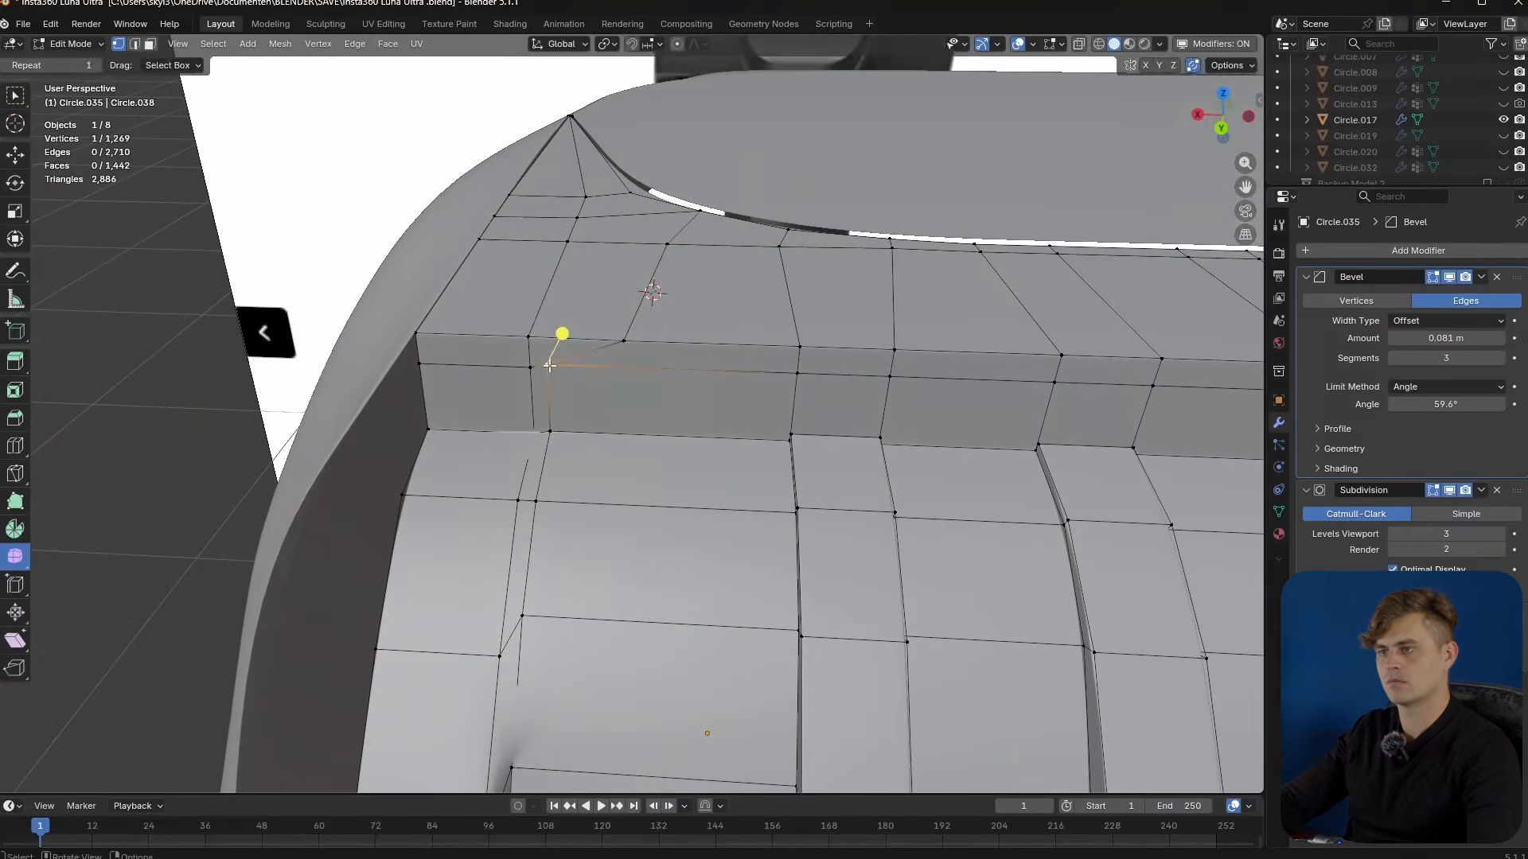
key(g)
key(g)
click(614, 341)
click(566, 434)
key(g)
key(g)
click(611, 420)
key(Tab)
middle_drag(611, 420, 752, 451)
key(Tab)
key(3)
click(794, 537)
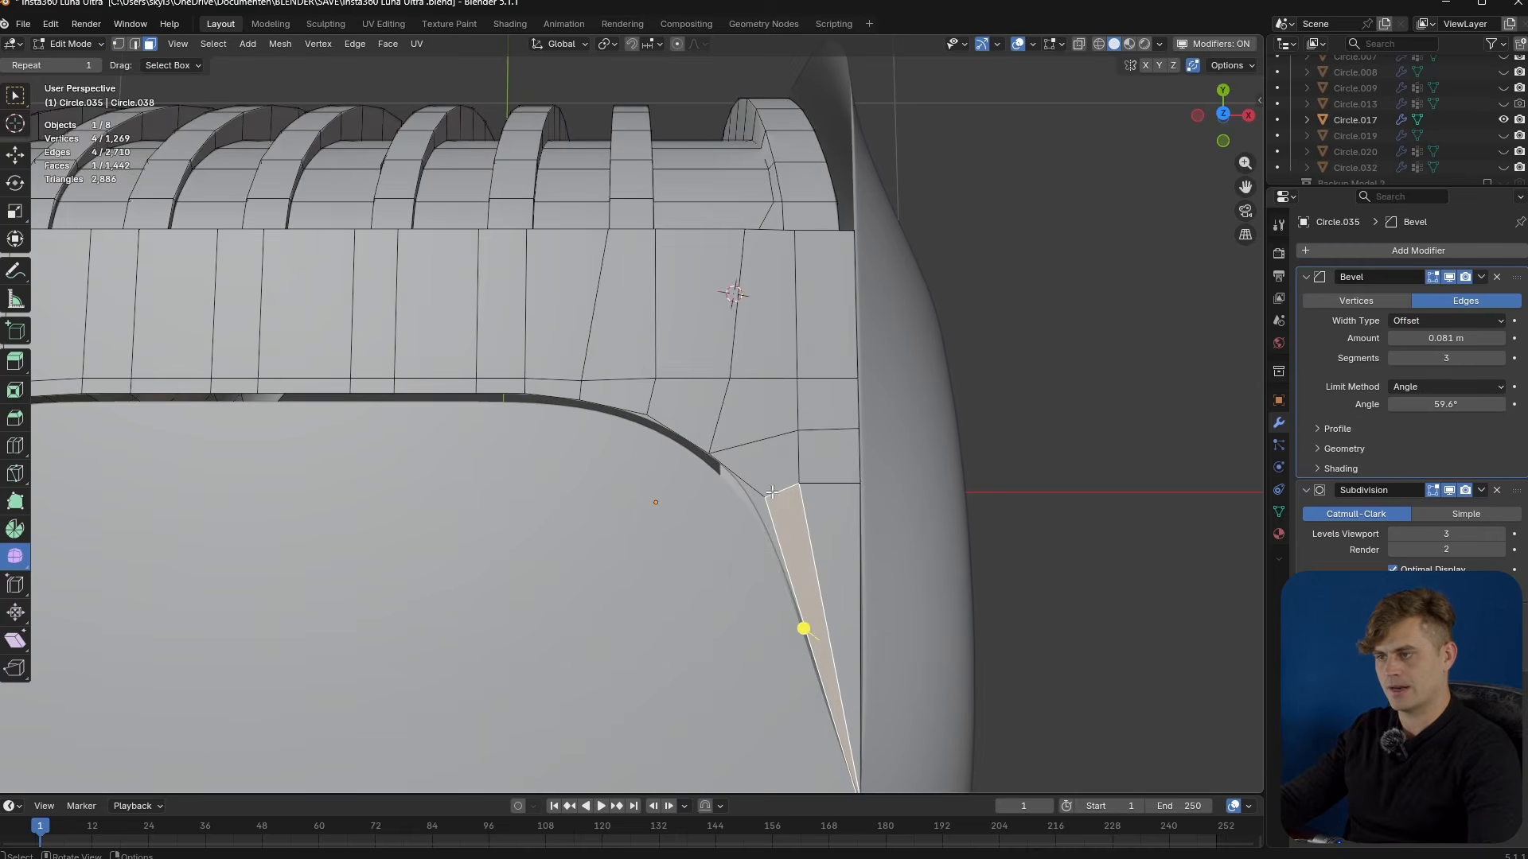
shift+middle_drag(793, 538, 867, 548)
ctrl+click(627, 406)
shift+middle_drag(654, 404, 752, 428)
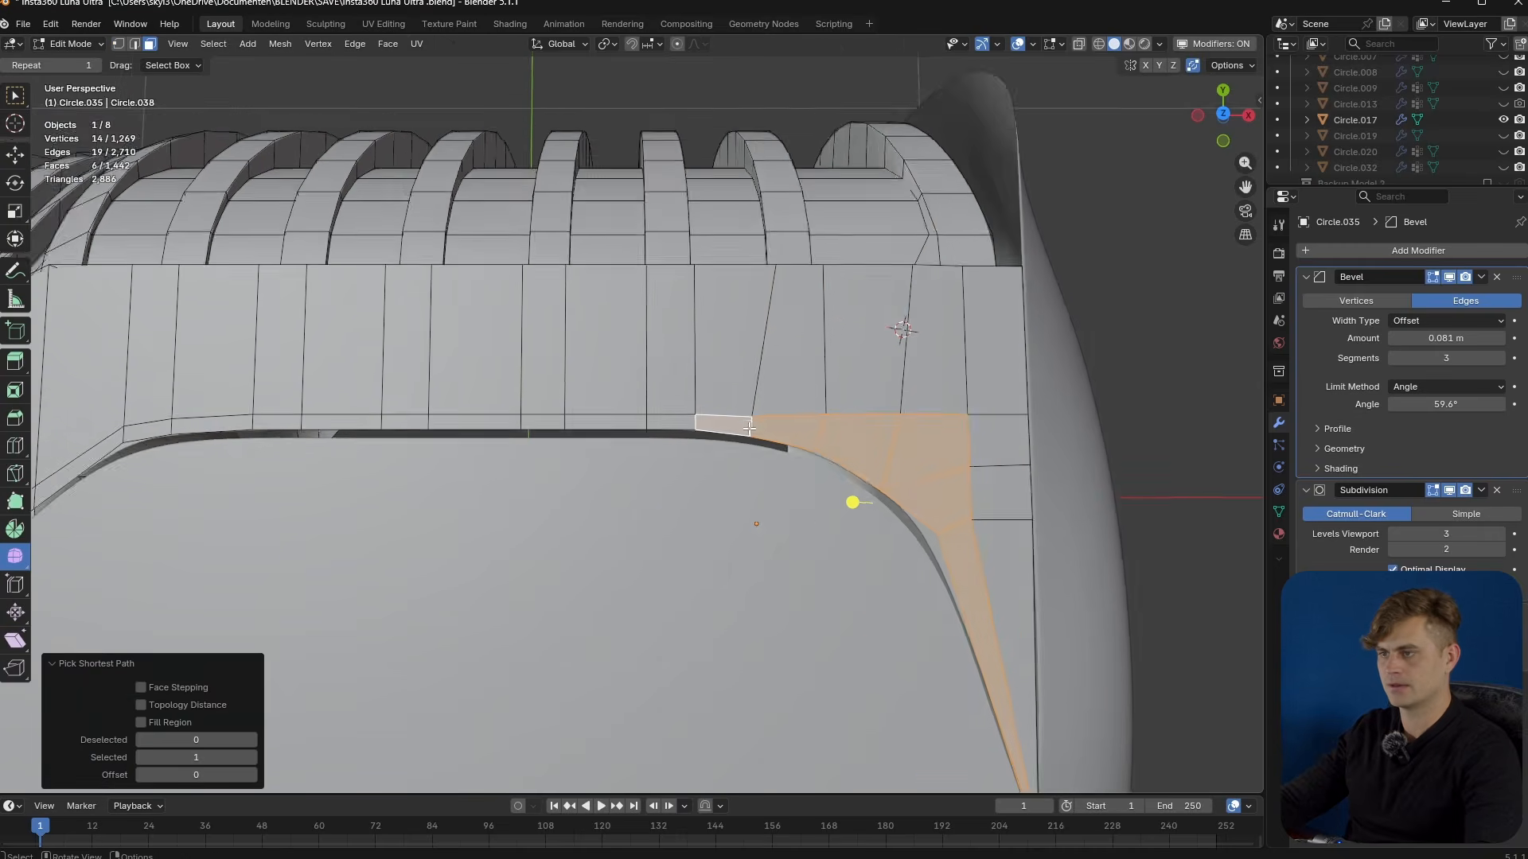
scroll(752, 428, up, 2)
key(1)
click(832, 418)
- Select the edge path along the inner border loop and flatten it with a Y scale of 0
key(2)
click(1081, 411)
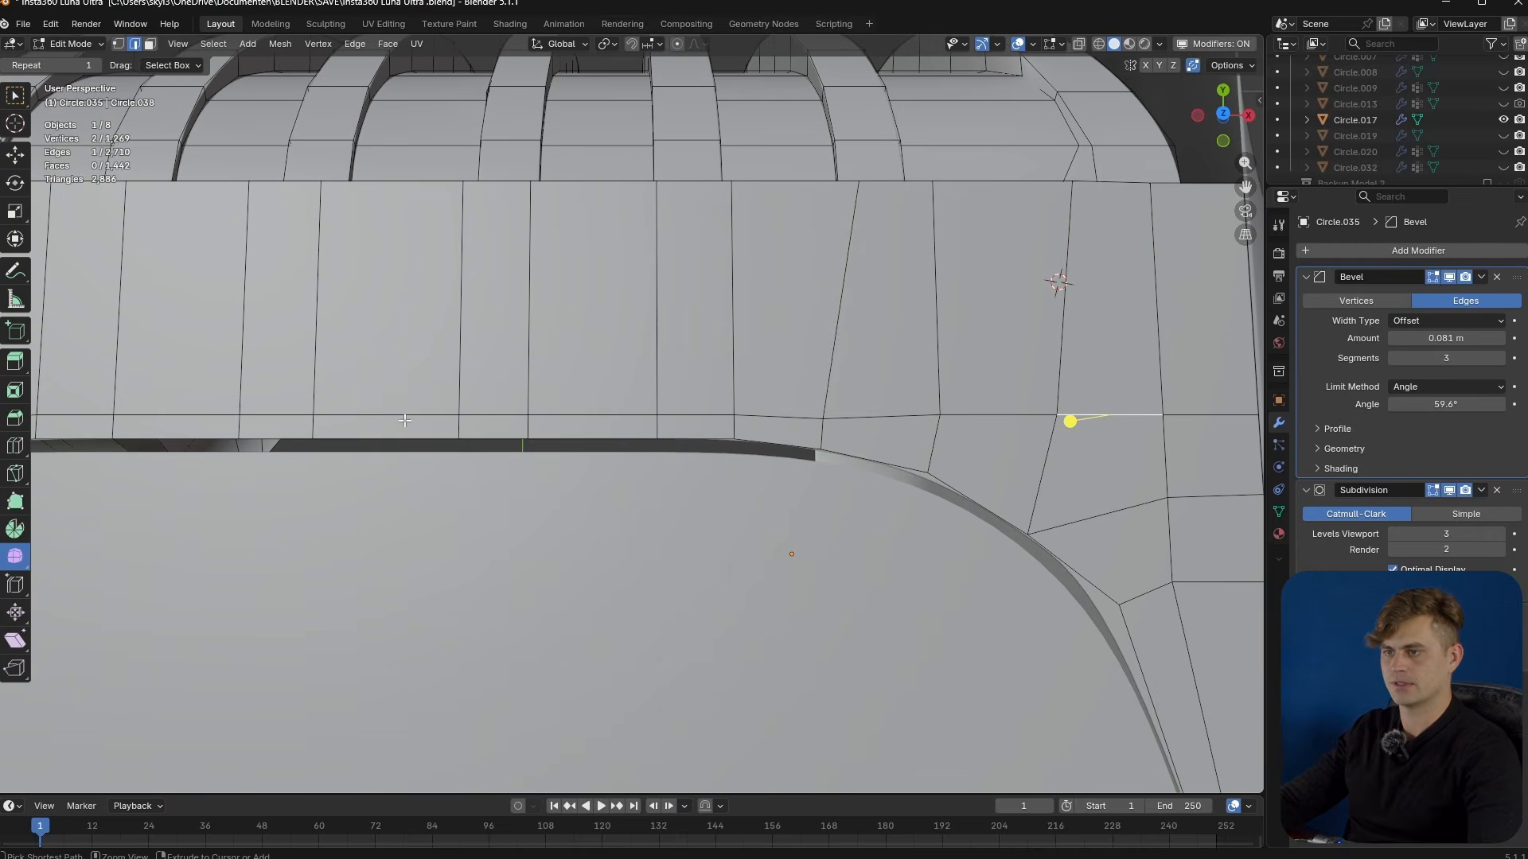
ctrl+click(389, 415)
key(s)
key(y)
key(0)
key(Return)
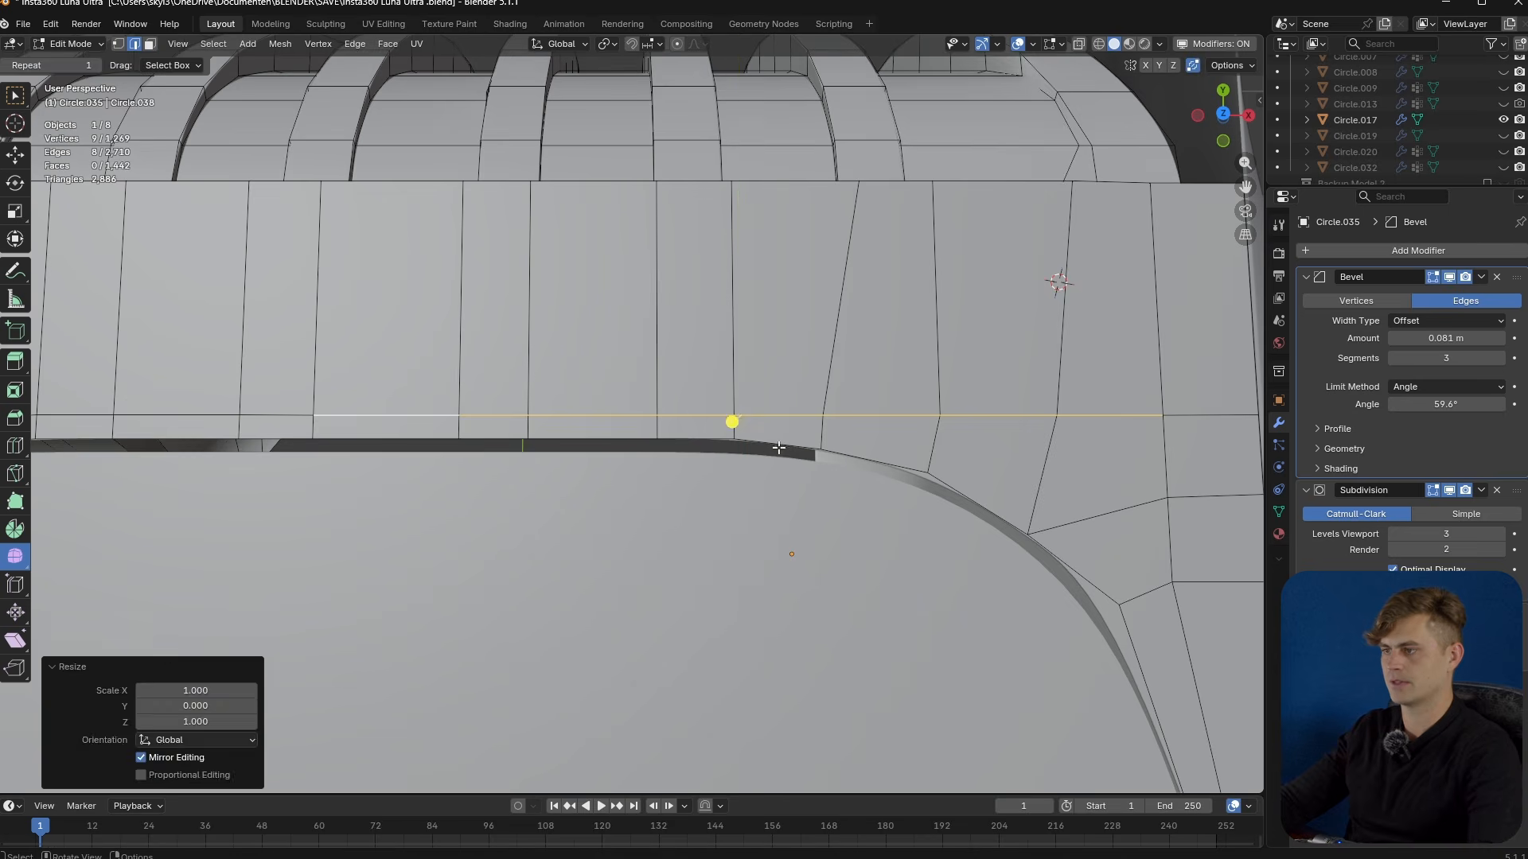
- Move the inner corner vertex of the plate border about 0.0075 m diagonally towards the curved plate outline
key(3)
scroll(991, 494, down, 1)
click(1051, 720)
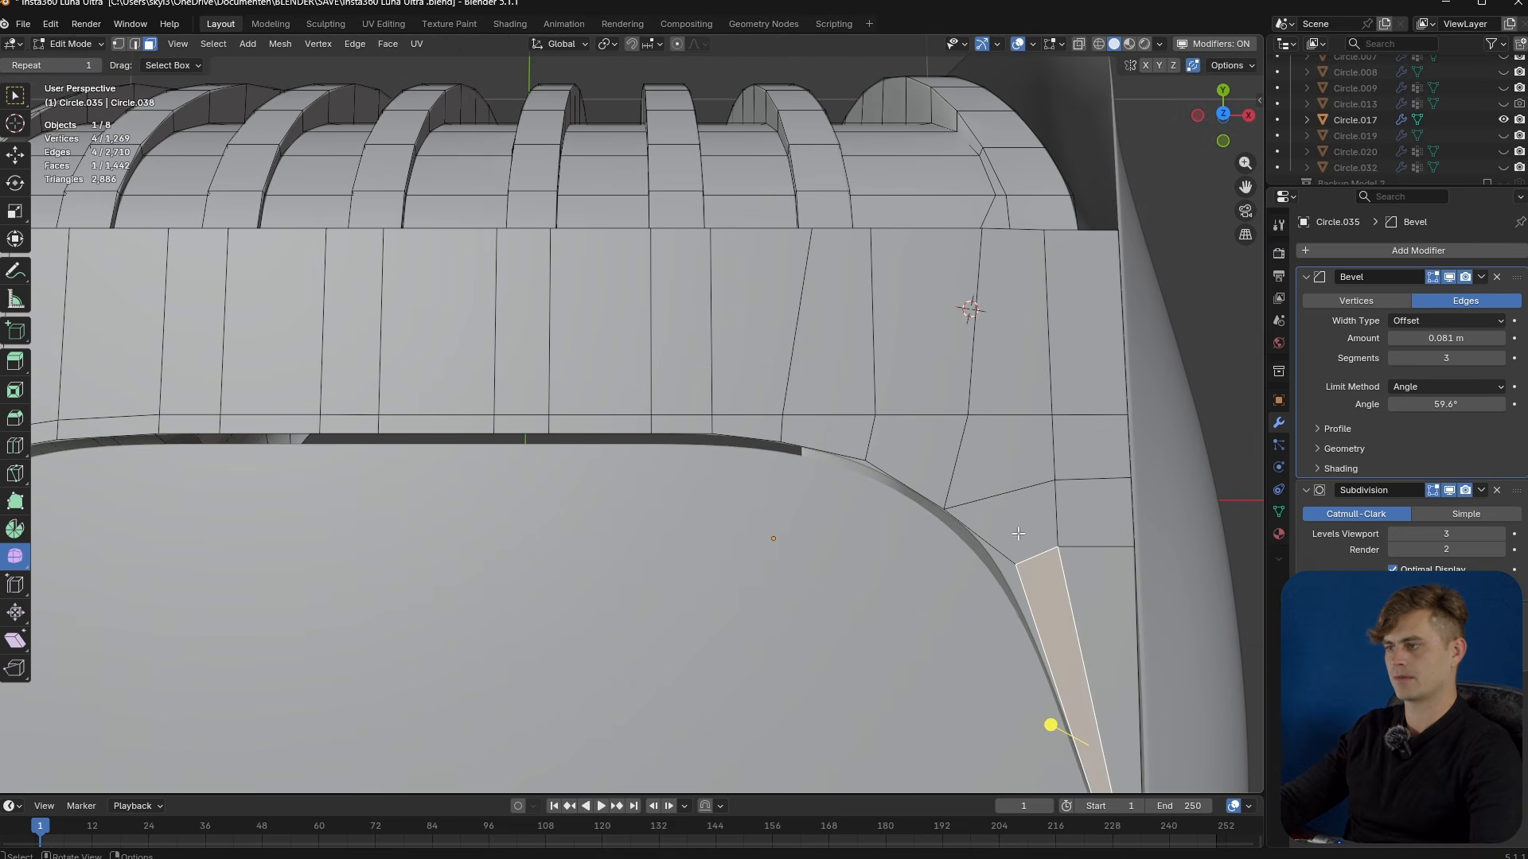
ctrl+click(1007, 525)
ctrl+click(1006, 454)
ctrl+click(888, 455)
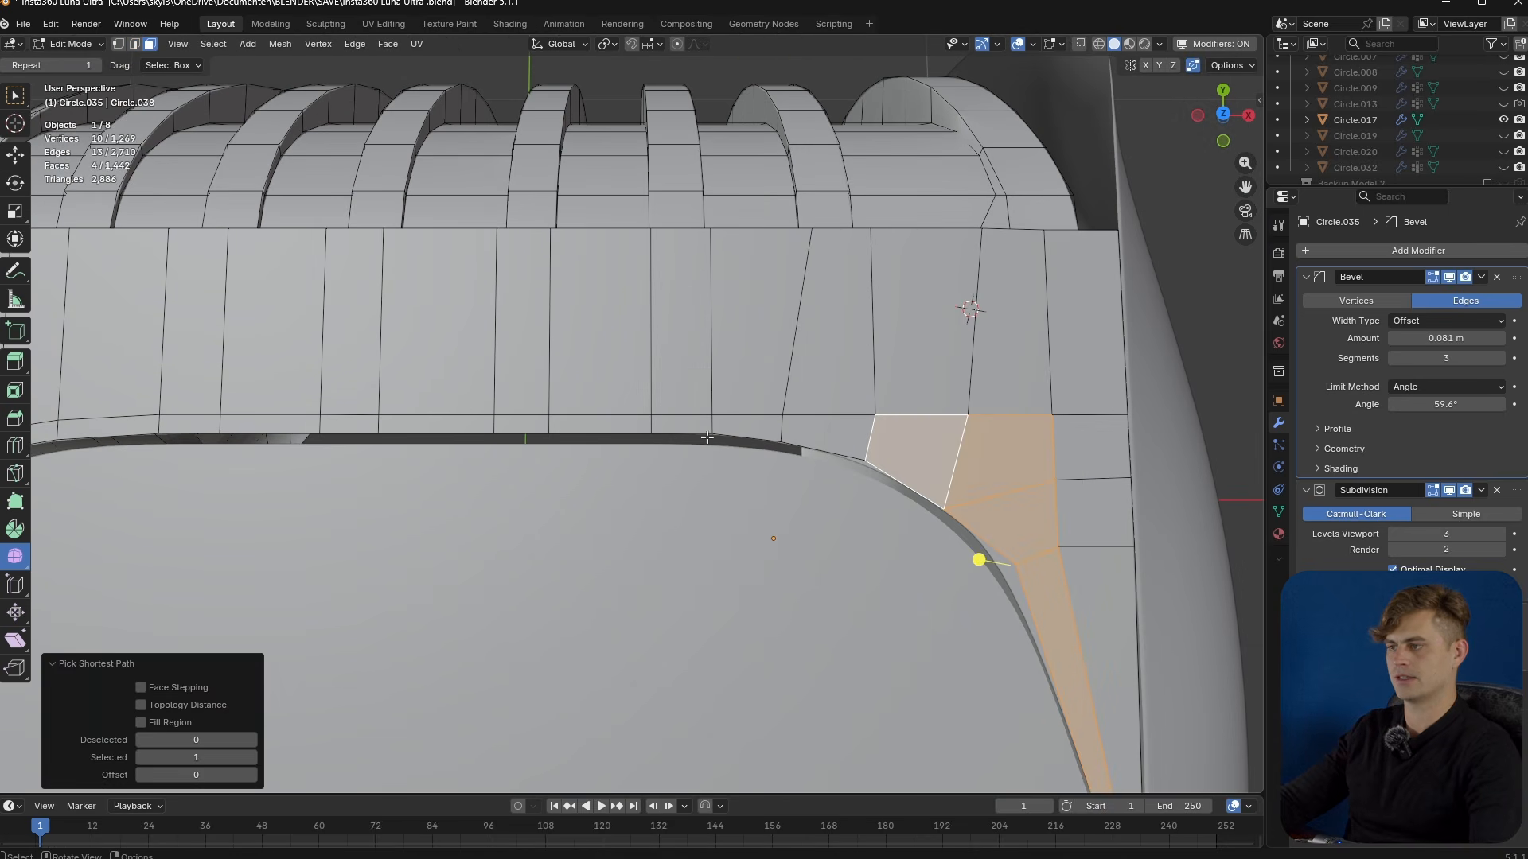
middle_drag(692, 438, 863, 443)
key(1)
click(867, 442)
key(g)
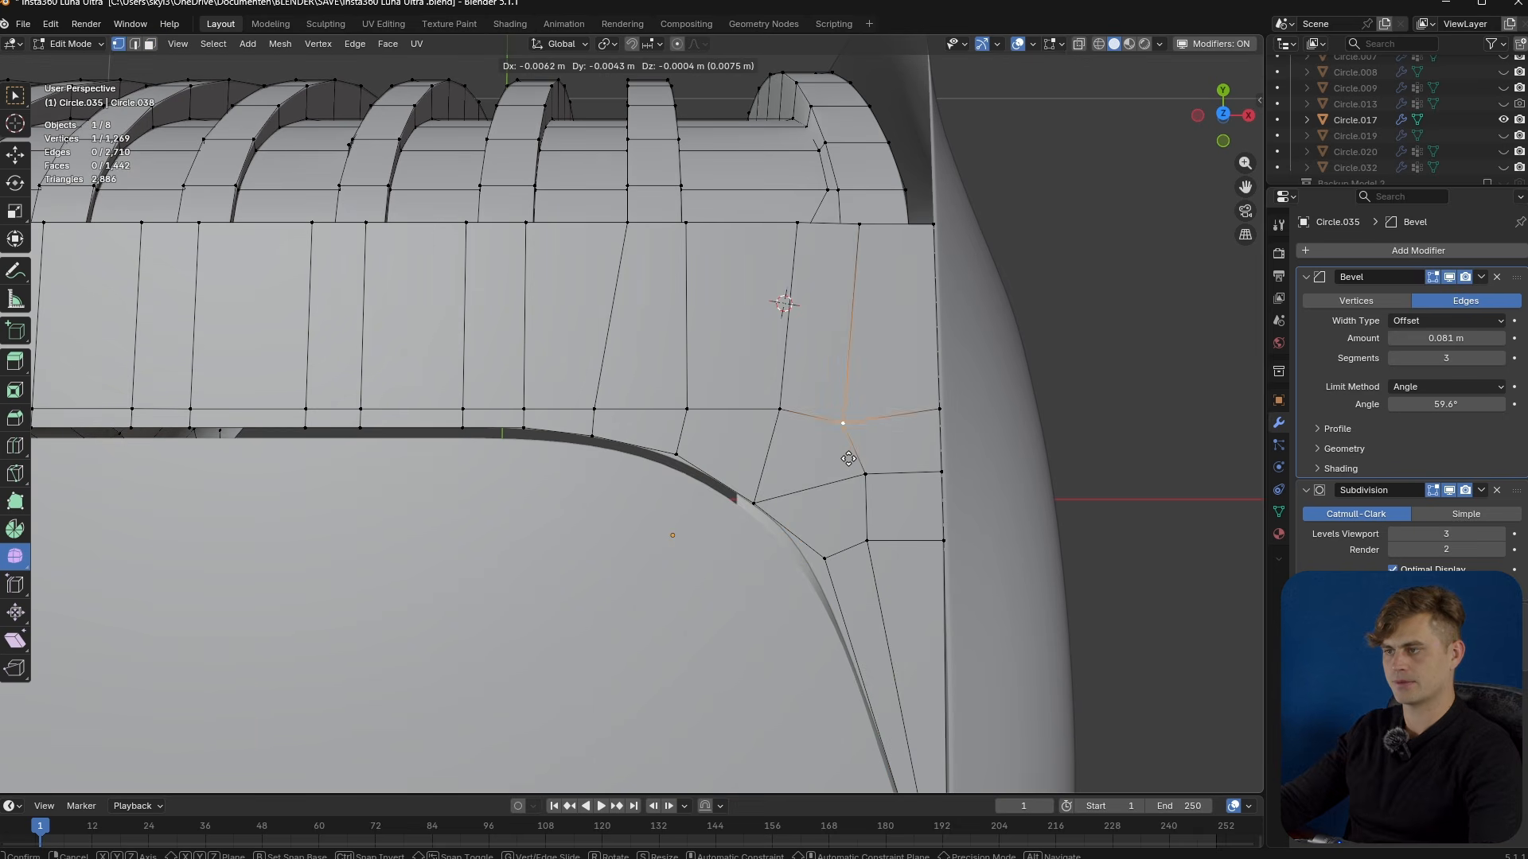
click(848, 459)
- Select the edge path running from the side border around the corner to the upper border and relax it with LoopTools
key(2)
click(873, 519)
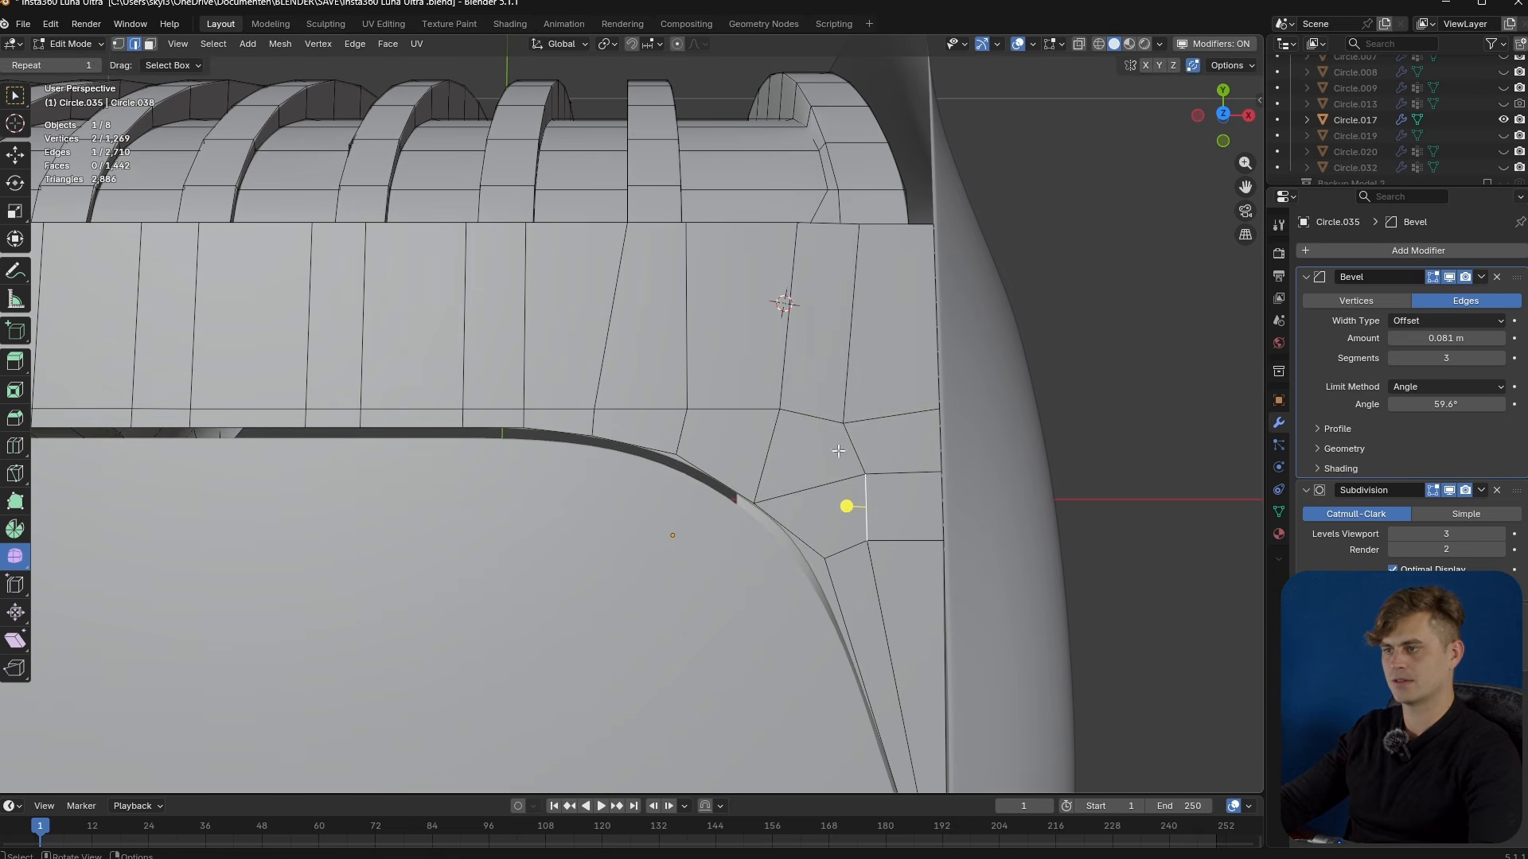
ctrl+click(735, 412)
right_click(735, 413)
mouse_move(697, 344)
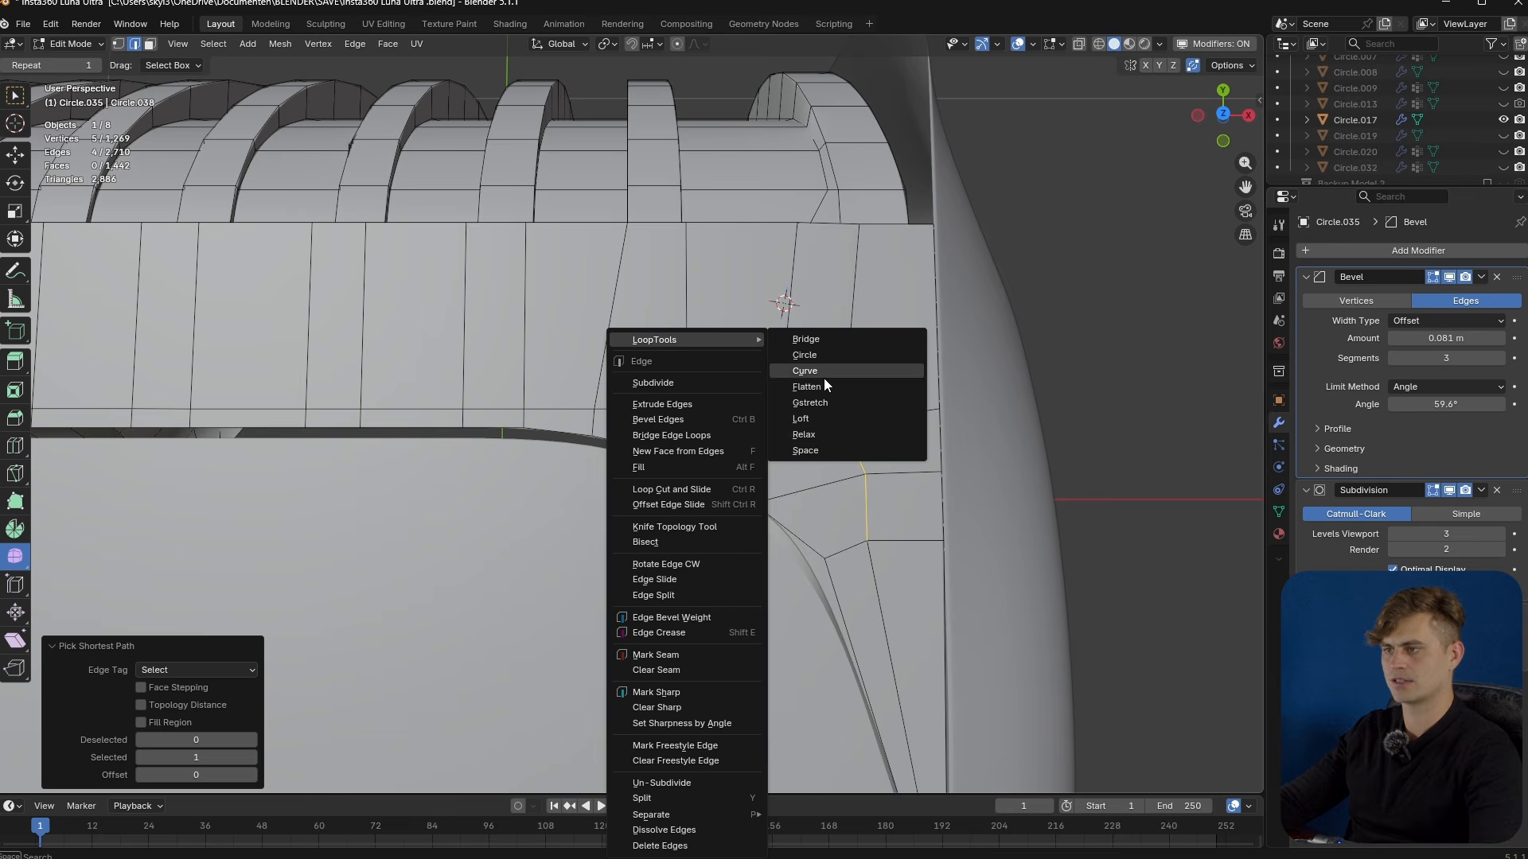
click(831, 433)
- Check the face strip around the corner and slide the border vertex at the bend down its slanted edge towards the plate outline
shift+middle_drag(874, 549, 887, 392)
key(3)
click(888, 392)
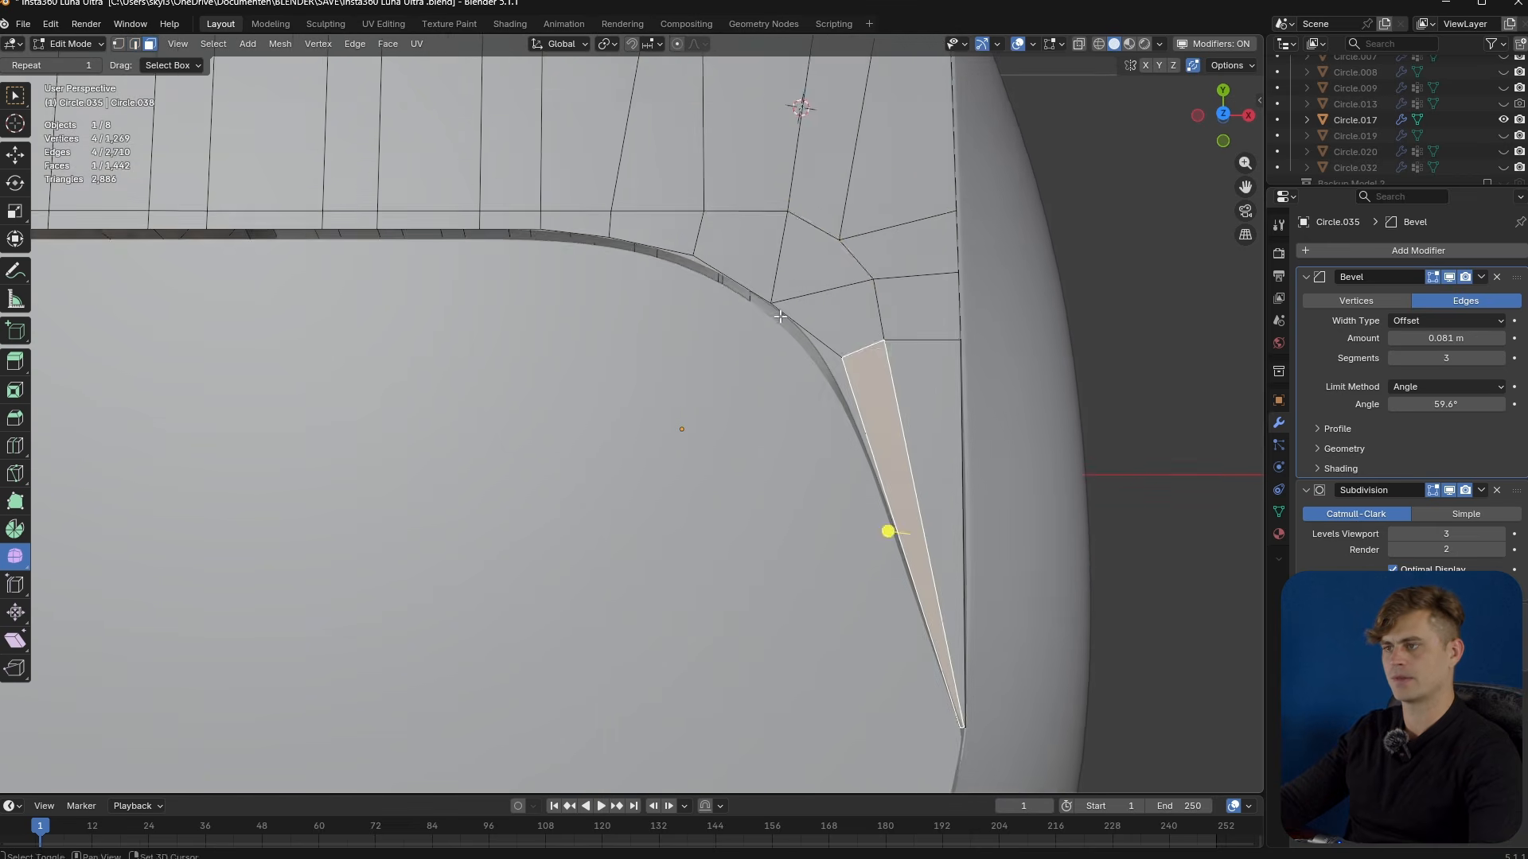
shift+middle_drag(891, 529, 1013, 600)
ctrl+click(534, 299)
shift+middle_drag(900, 321, 733, 400)
scroll(762, 366, up, 1)
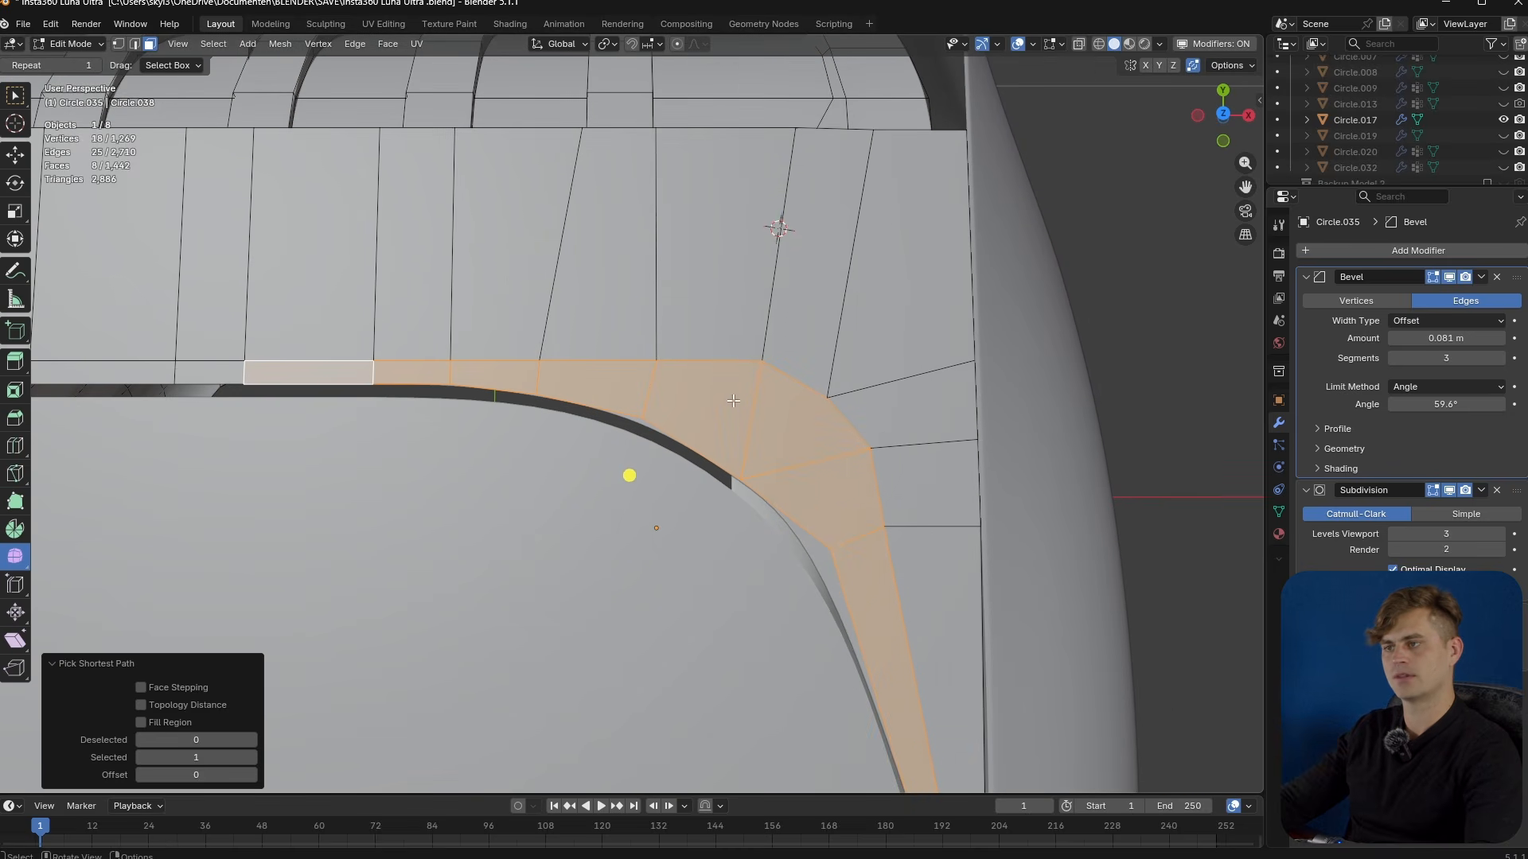
key(1)
click(752, 372)
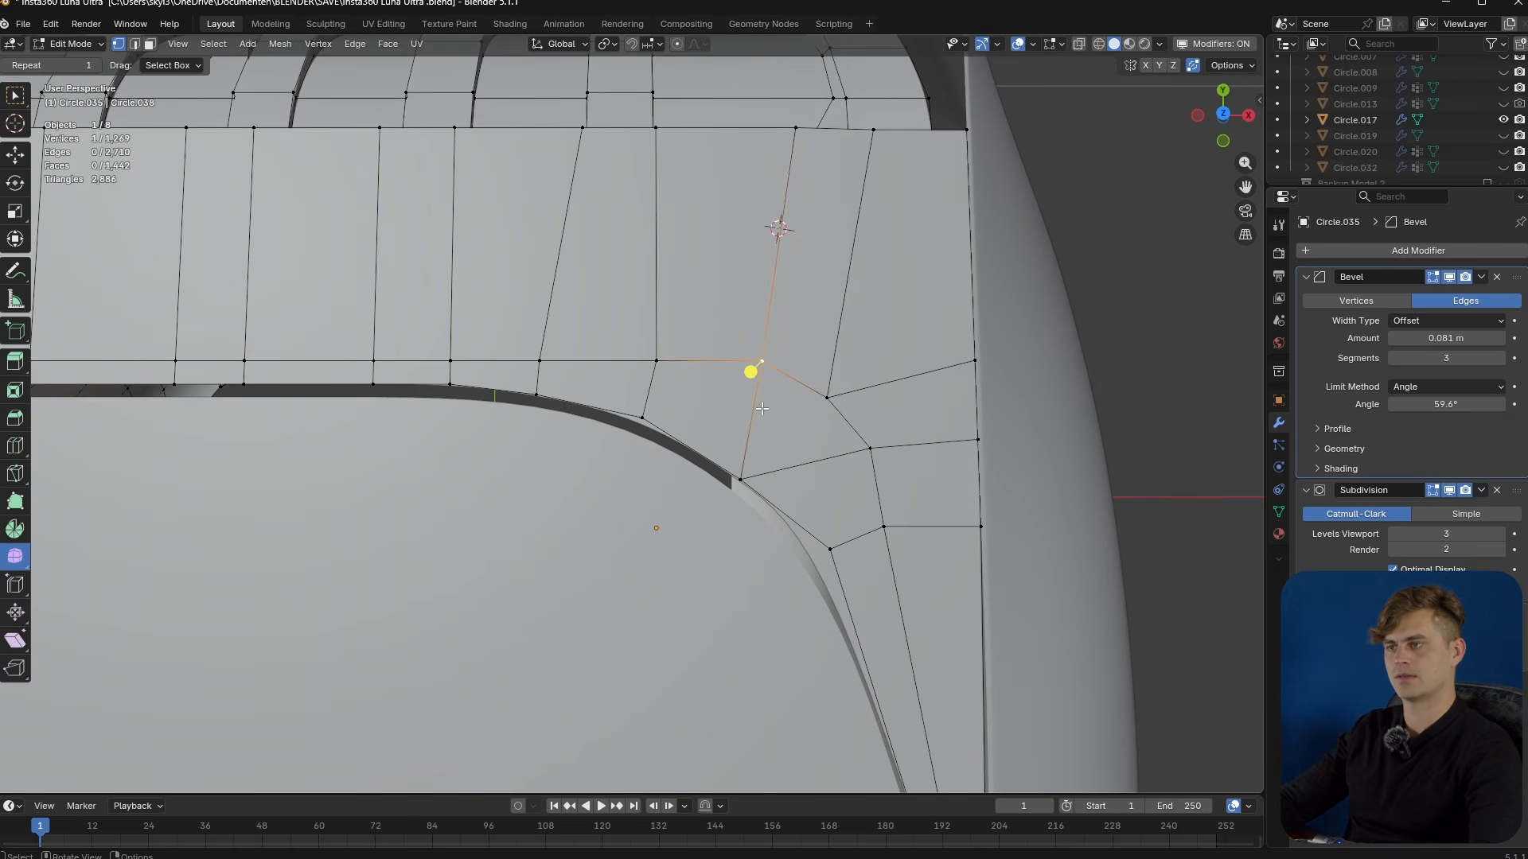
key(g)
key(g)
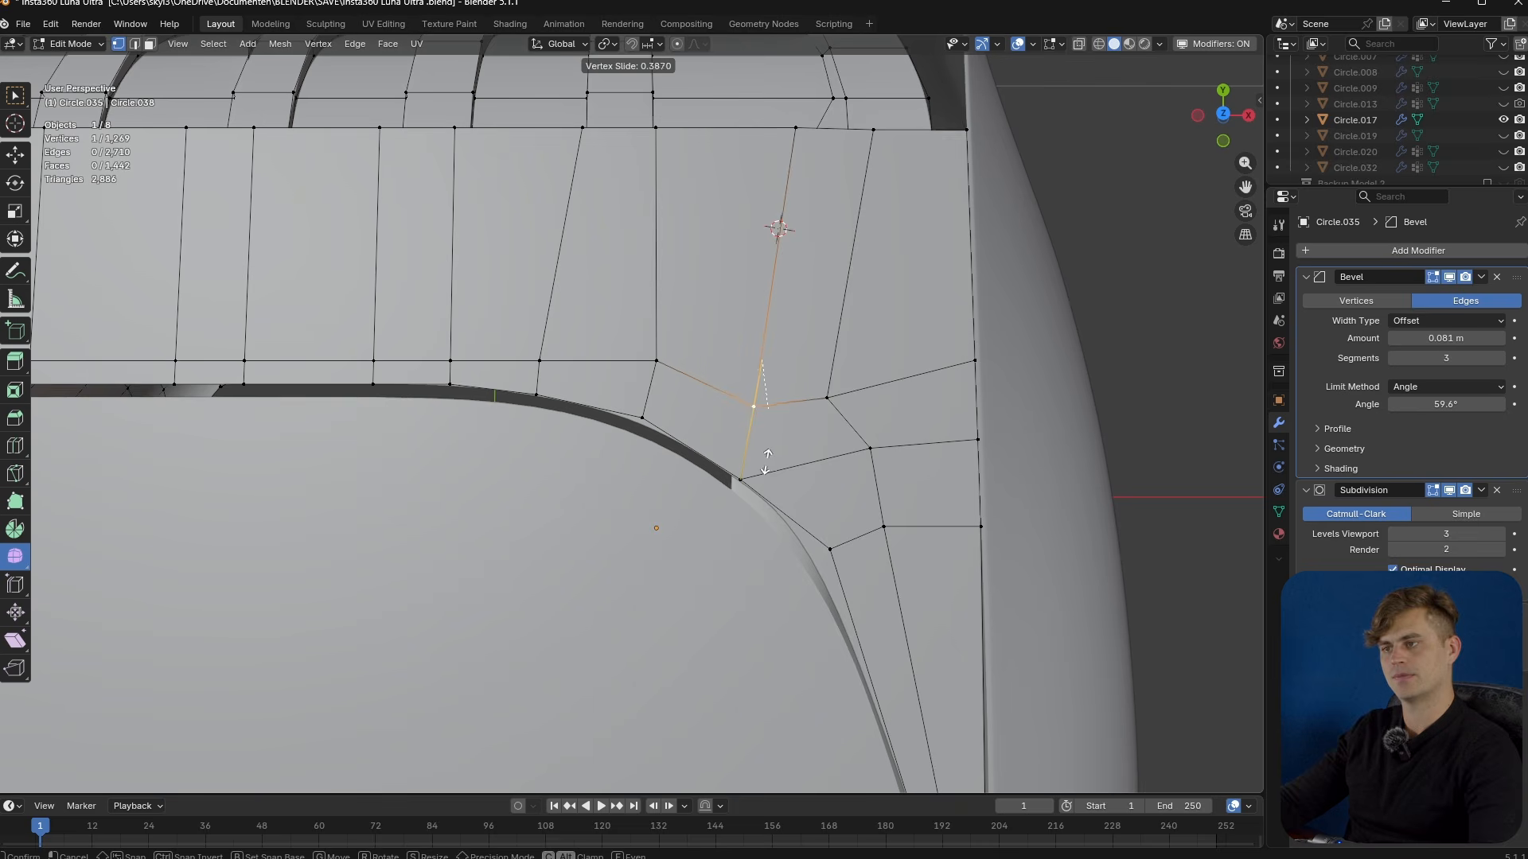
click(669, 396)
- Slide the next two vertices along the upper inner border down their edges so the strip tapers with the curved outline
click(662, 370)
key(g)
key(g)
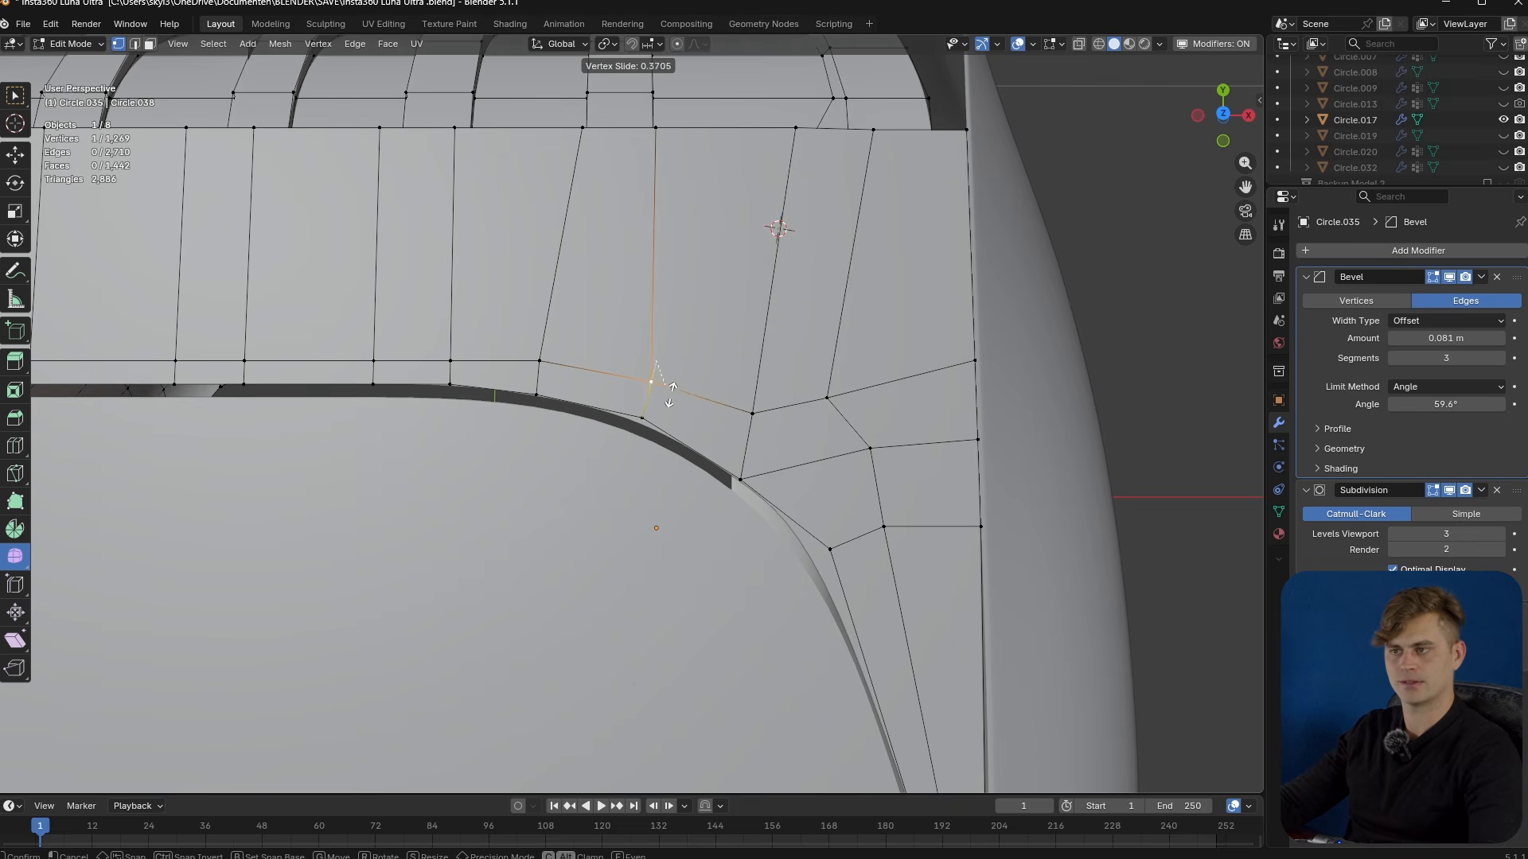
click(456, 376)
click(559, 365)
key(g)
key(g)
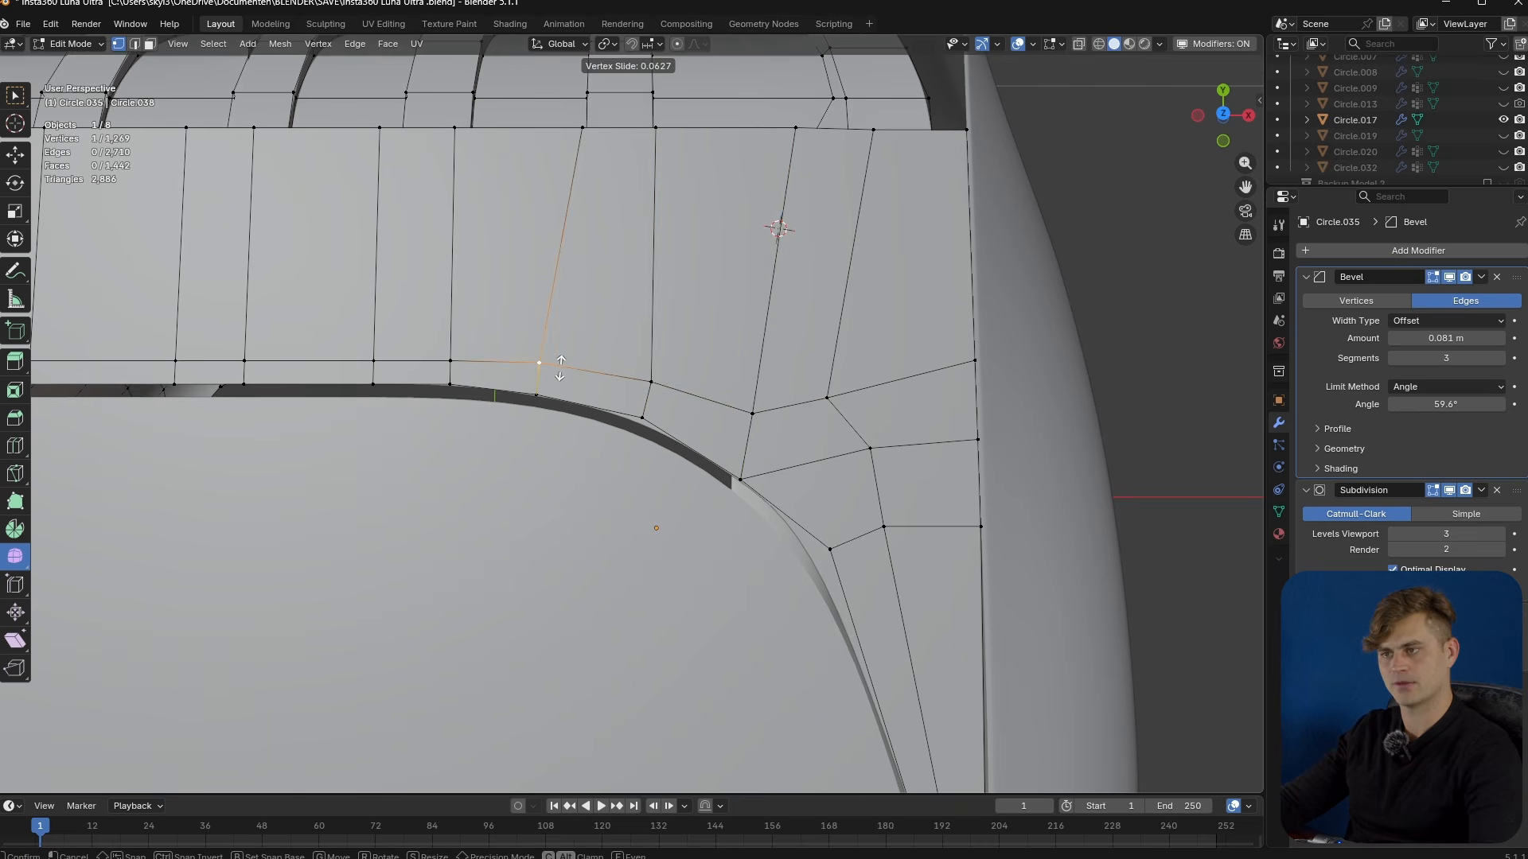
click(560, 368)
- Refine the taper by sliding the middle border vertex and the bend vertex slightly further down towards the outline
click(649, 386)
key(g)
key(g)
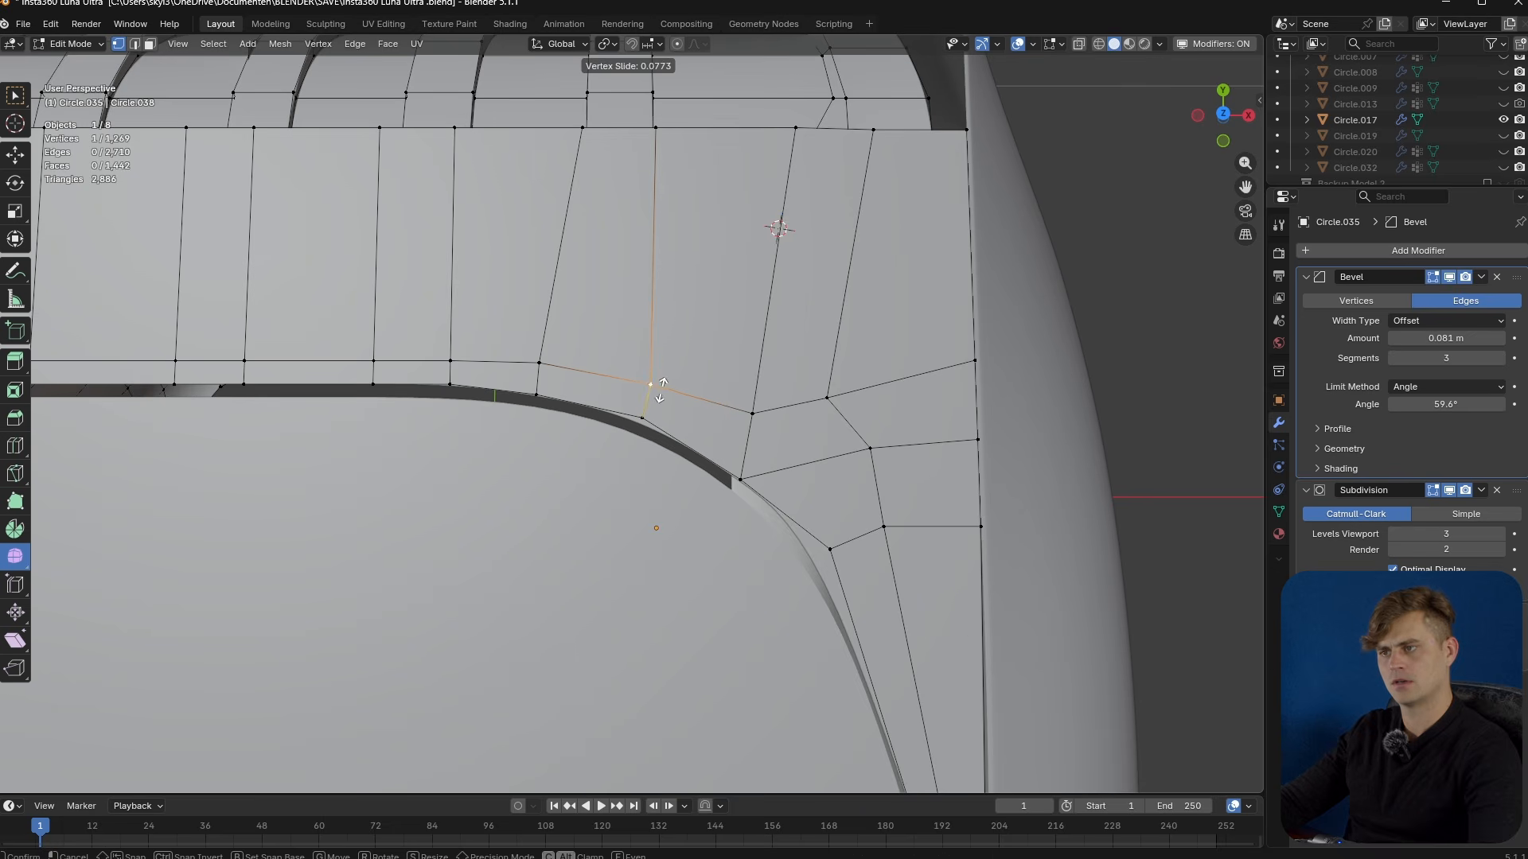
click(662, 392)
click(749, 415)
key(g)
key(g)
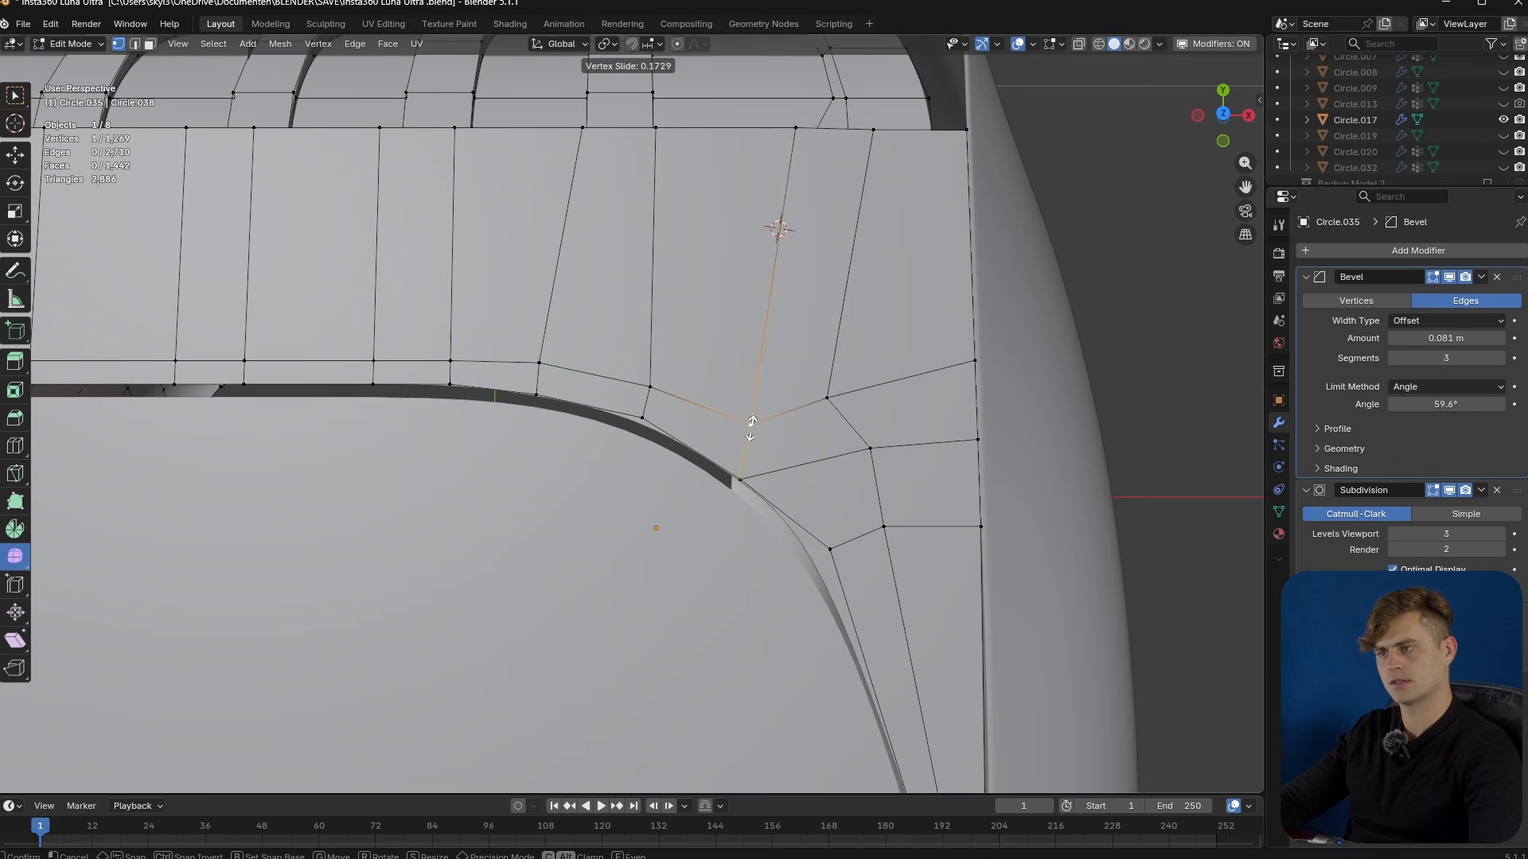
click(750, 433)
click(855, 447)
key(g)
key(g)
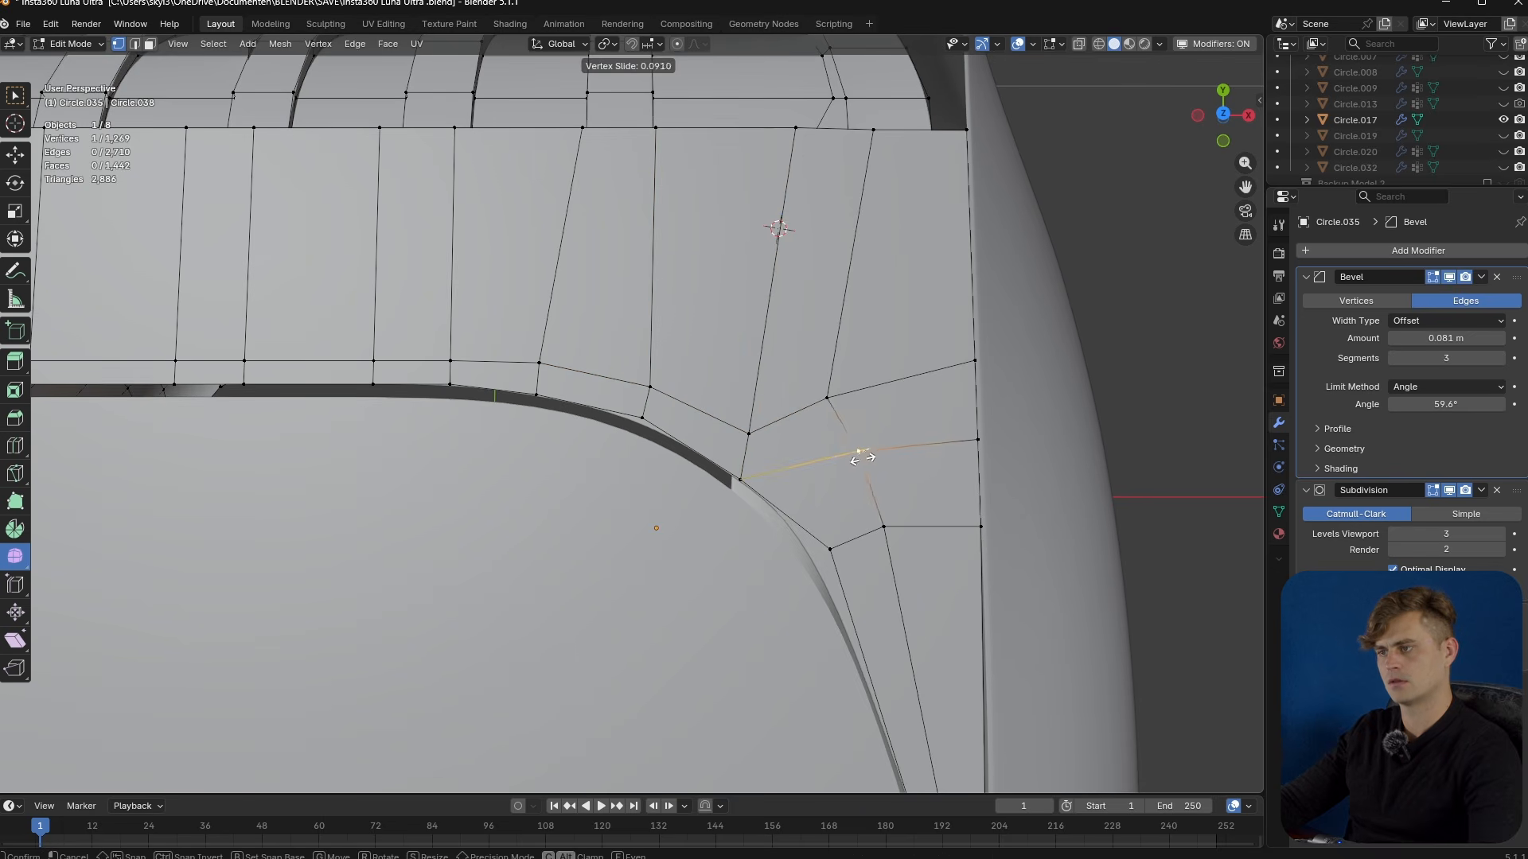
click(846, 450)
click(826, 397)
key(g)
key(g)
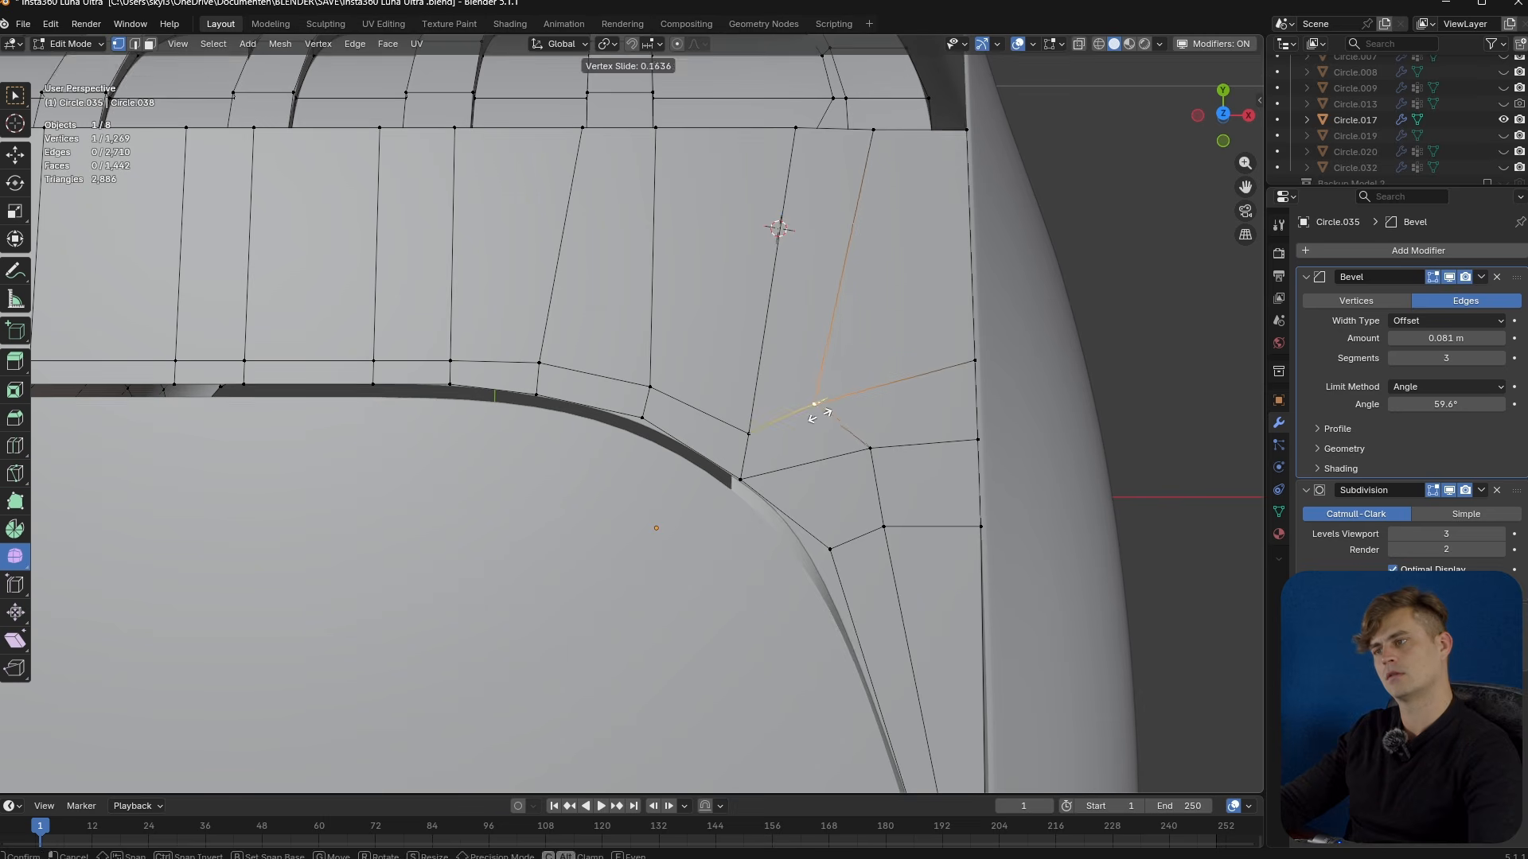
click(805, 422)
key(ctrl+r)
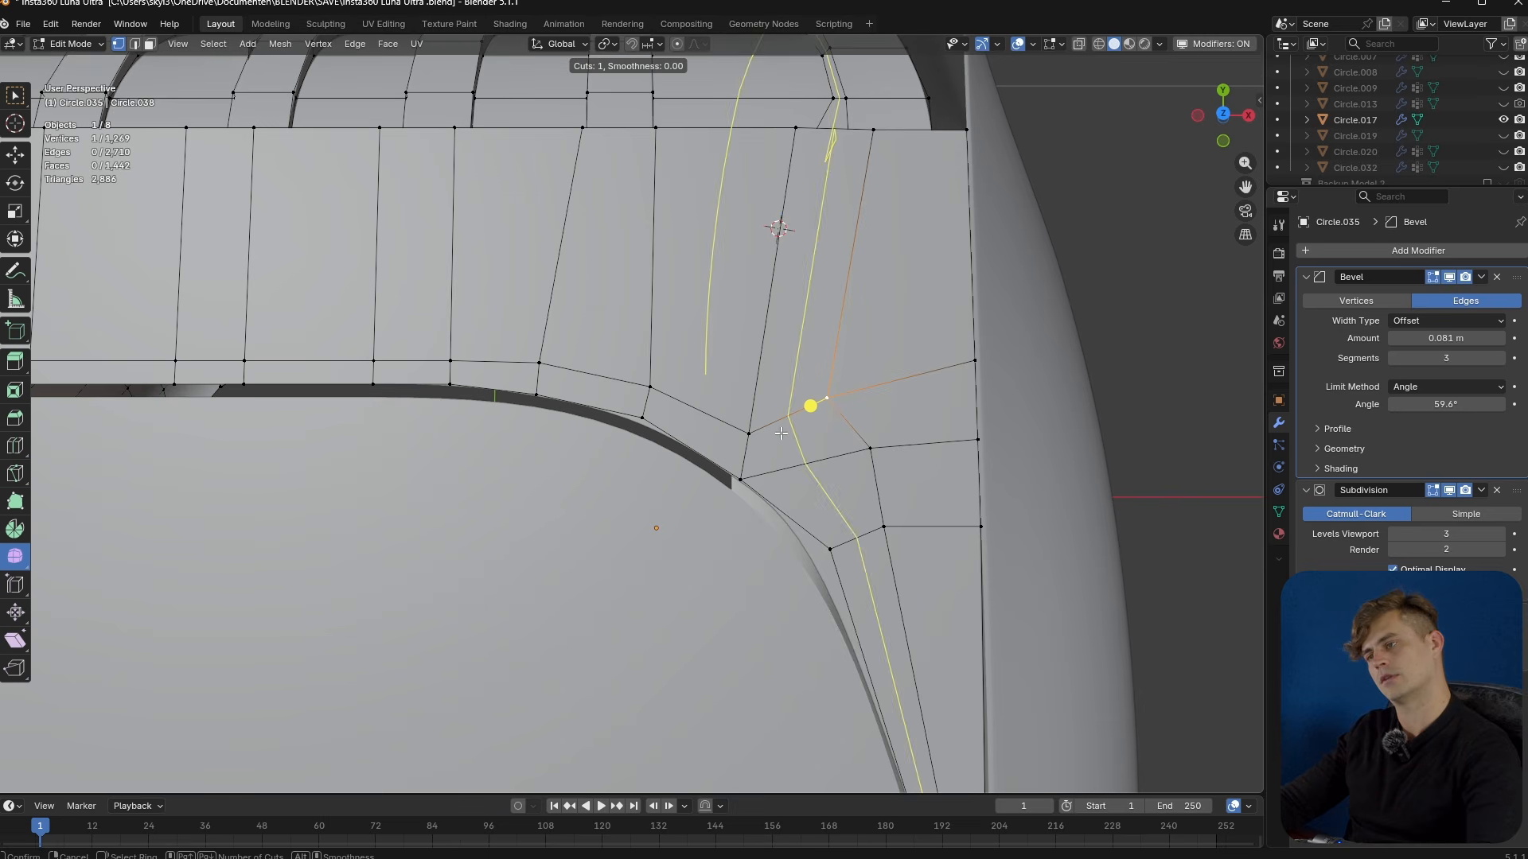
key(Escape)
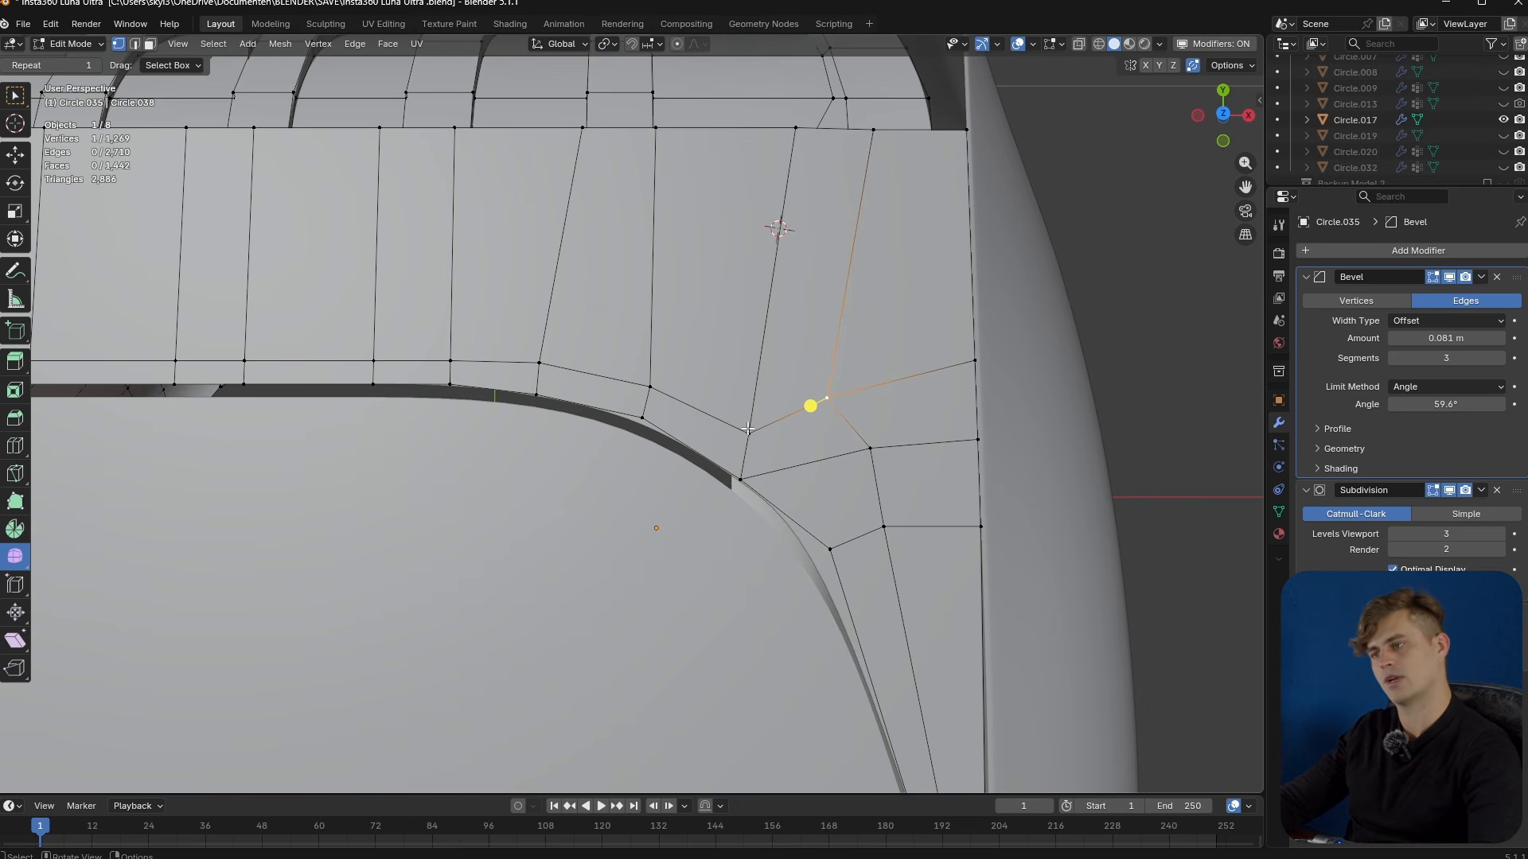
- Delete the two corner faces of the border between the curved plate outline and the outer side faces
key(3)
click(796, 447)
key(x)
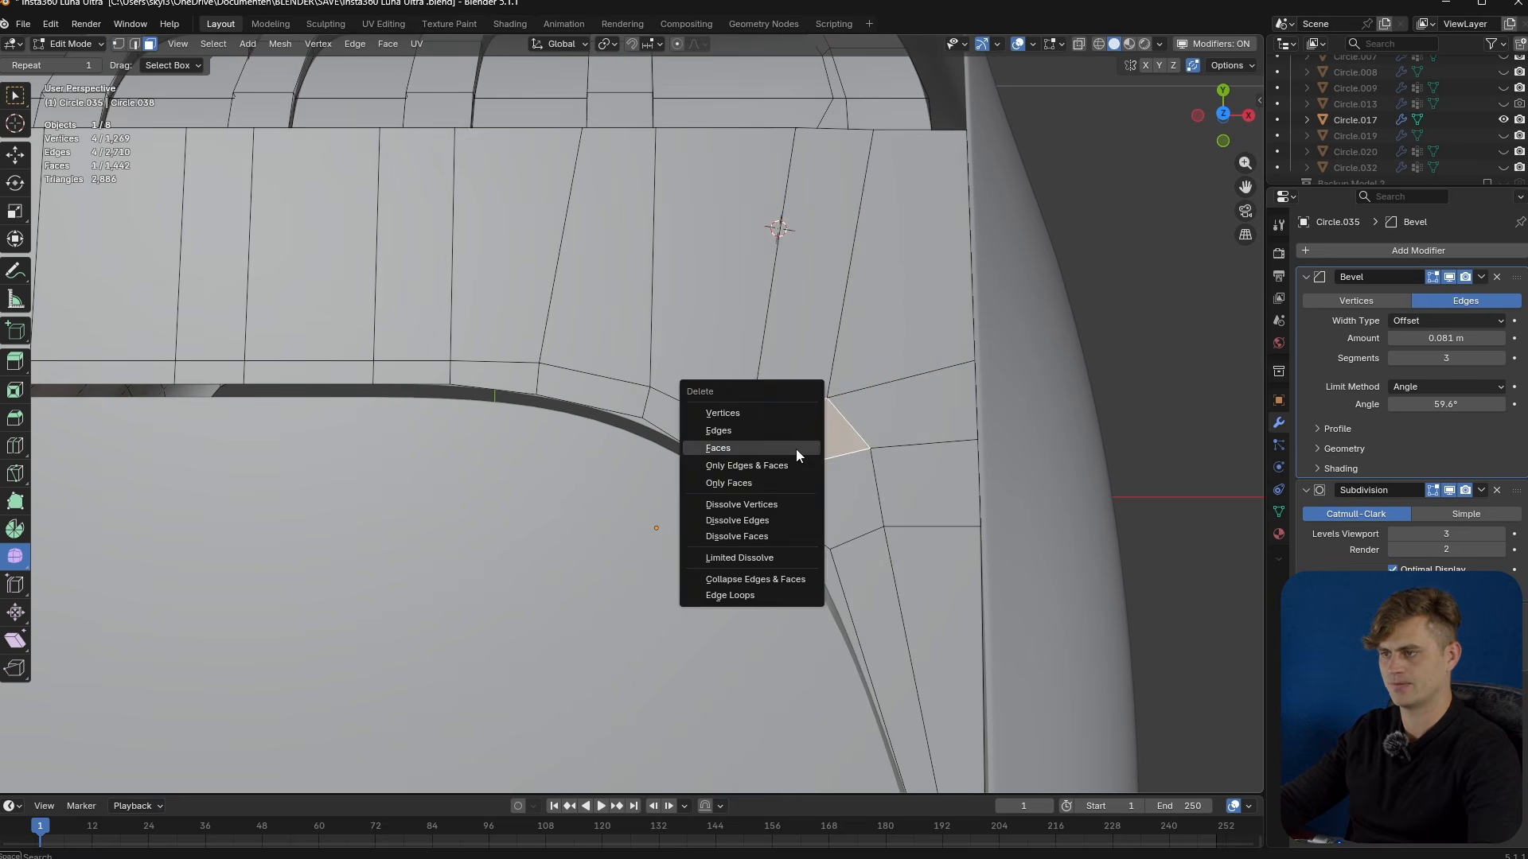
click(795, 445)
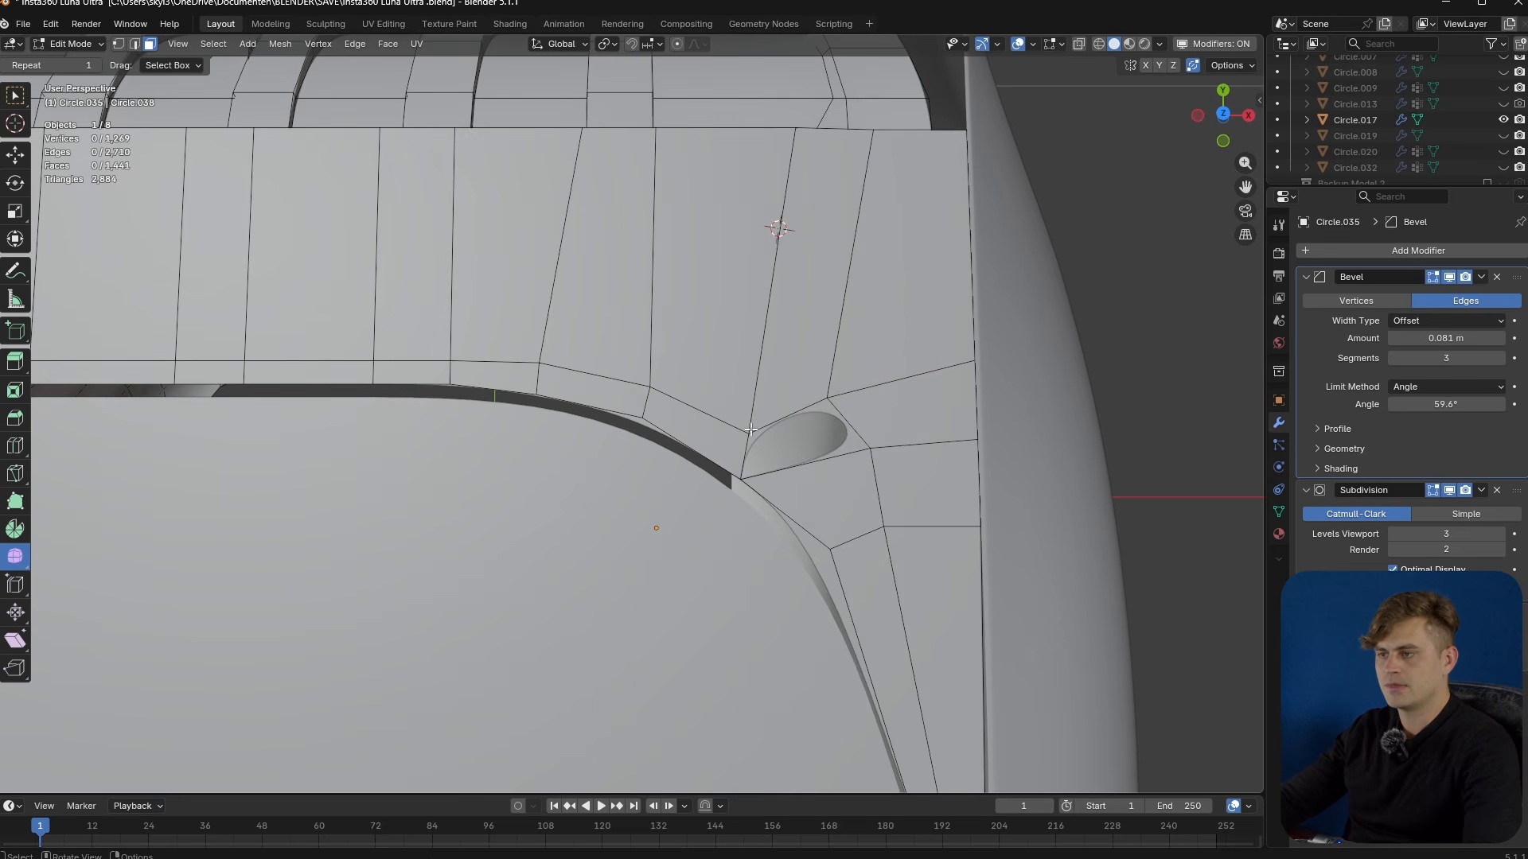
click(708, 433)
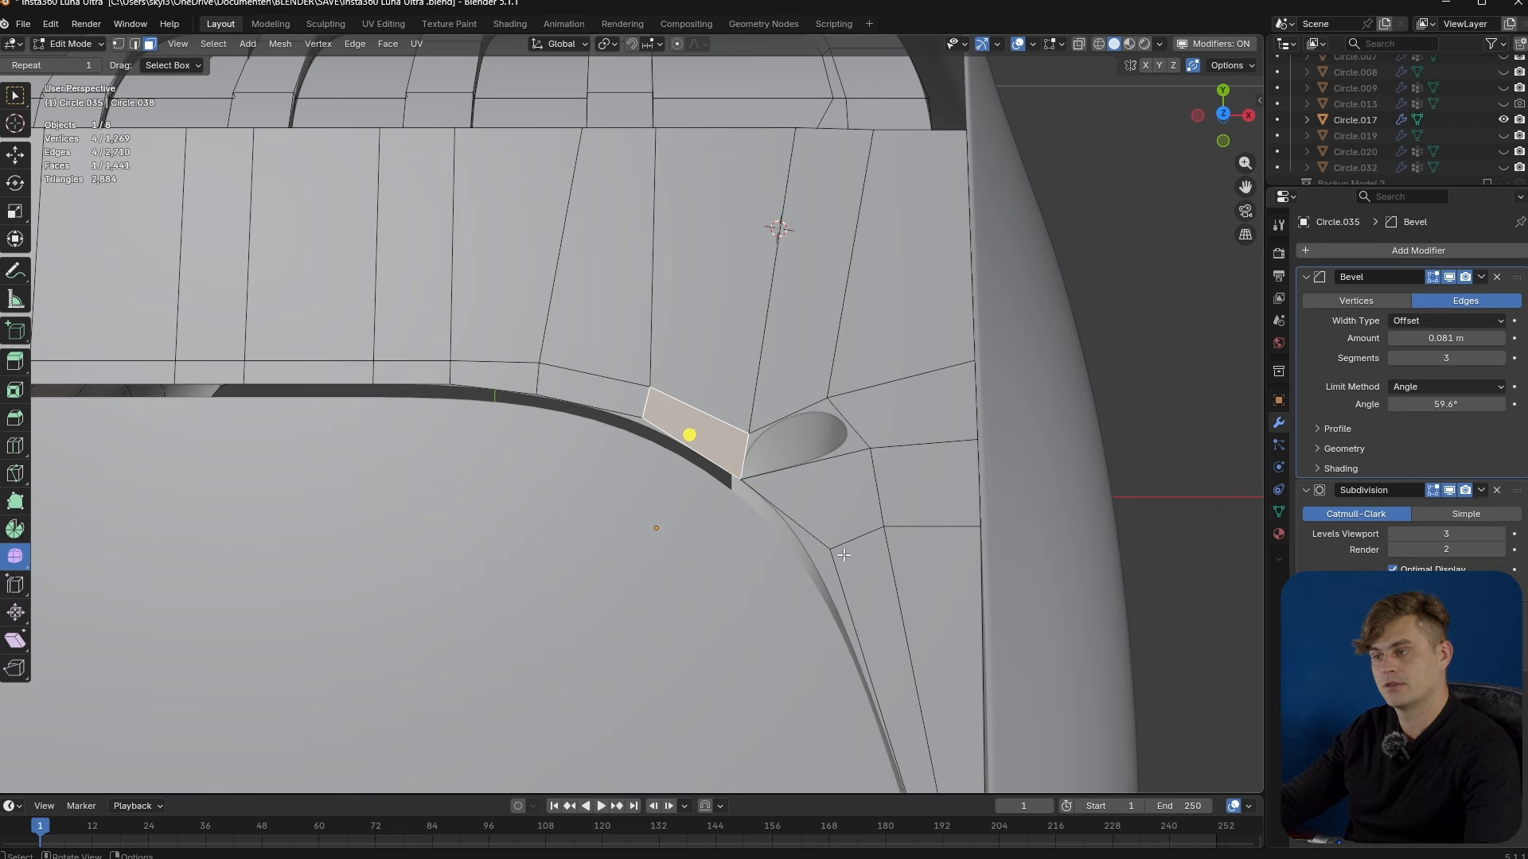
key(x)
click(825, 510)
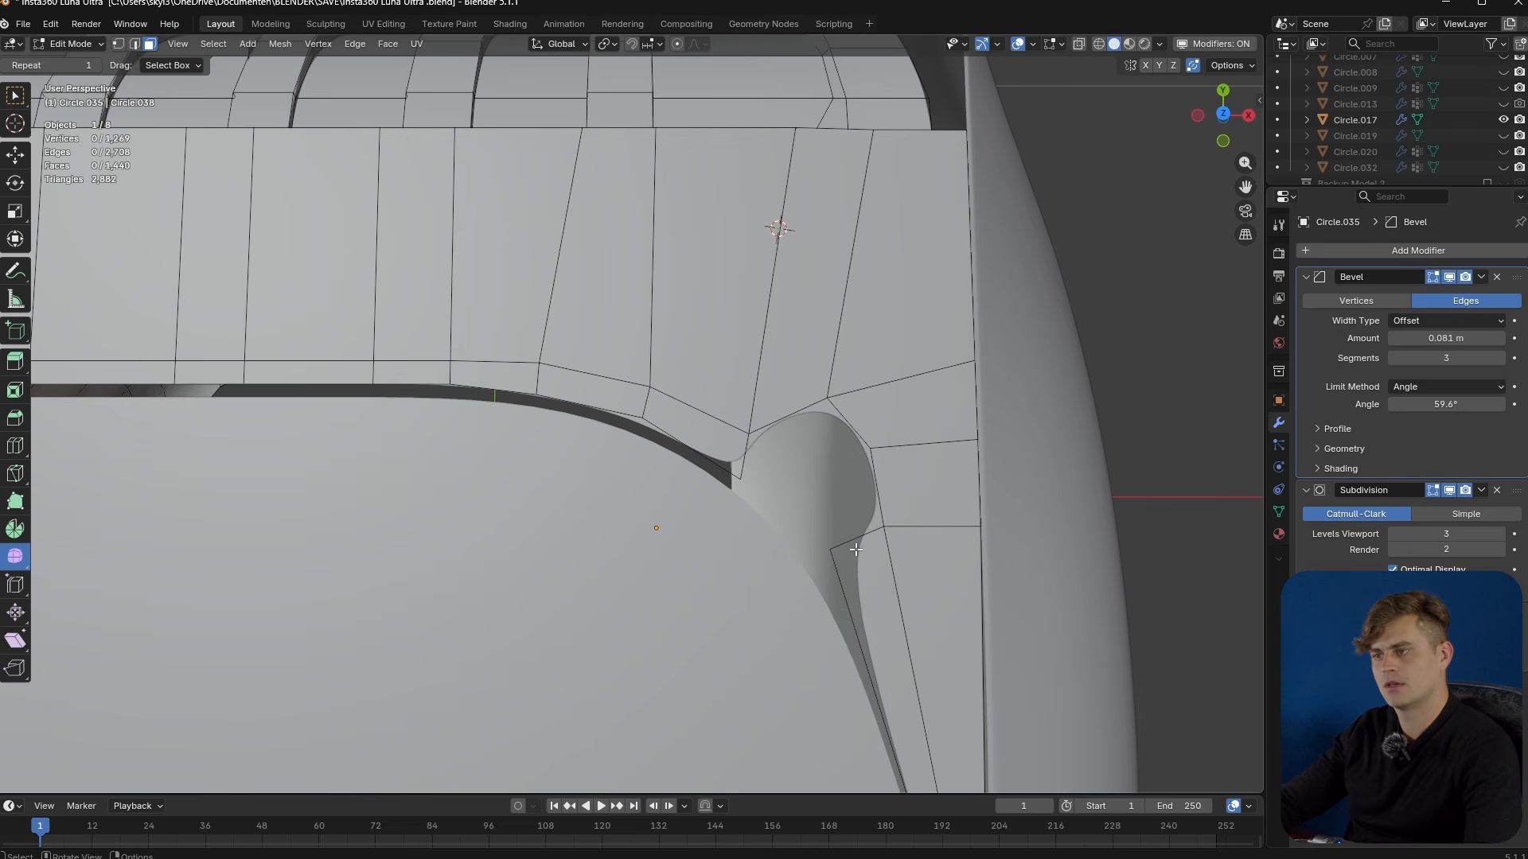
- Move the open lower outline vertex by about -0.0028 m in X and -0.0020 m in Y, and fill a quad beside the outline
key(g)
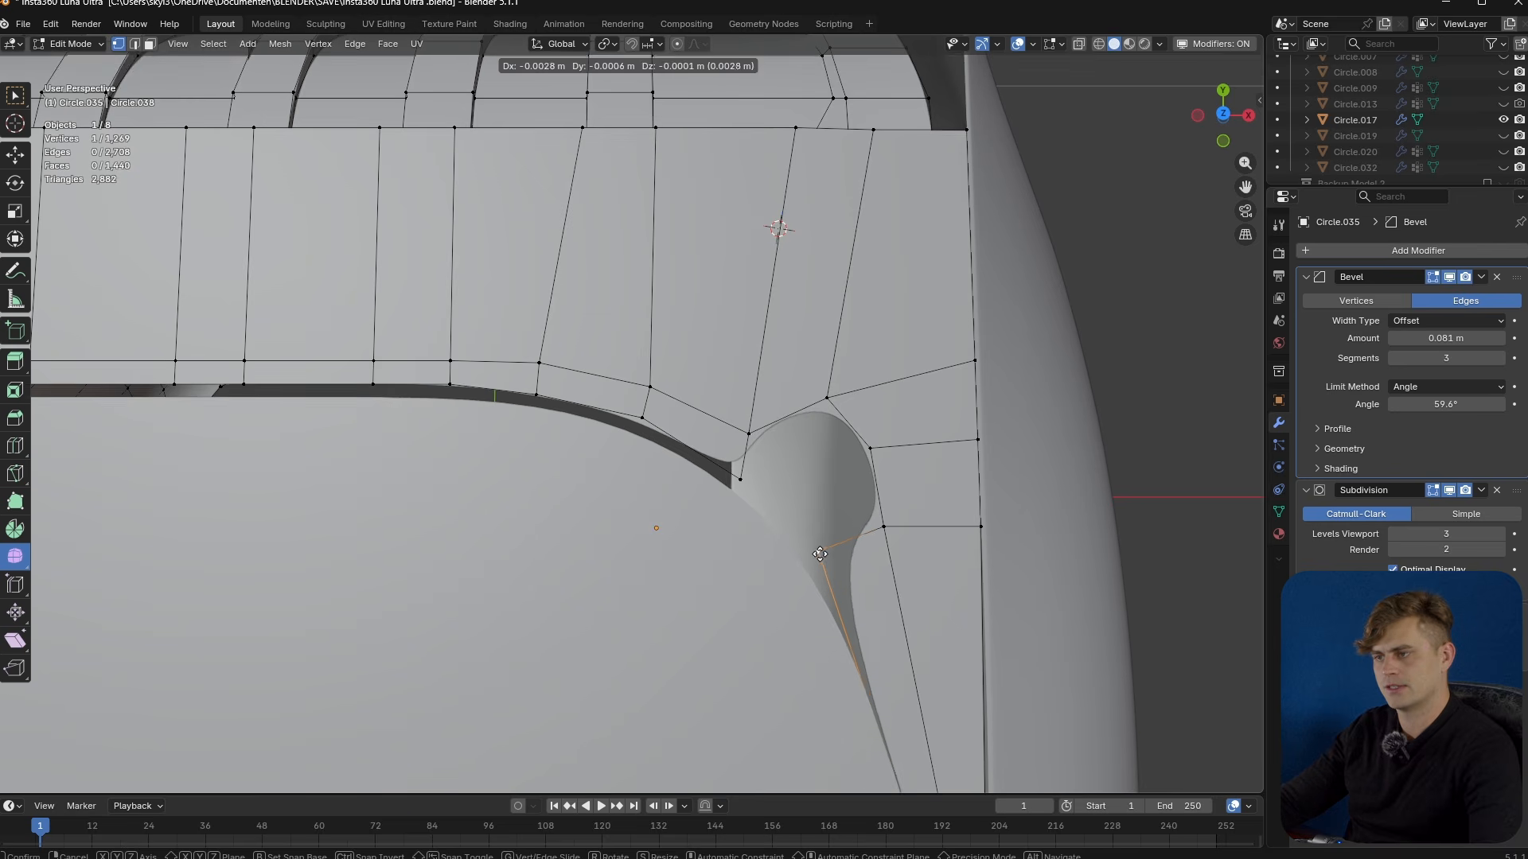
click(821, 559)
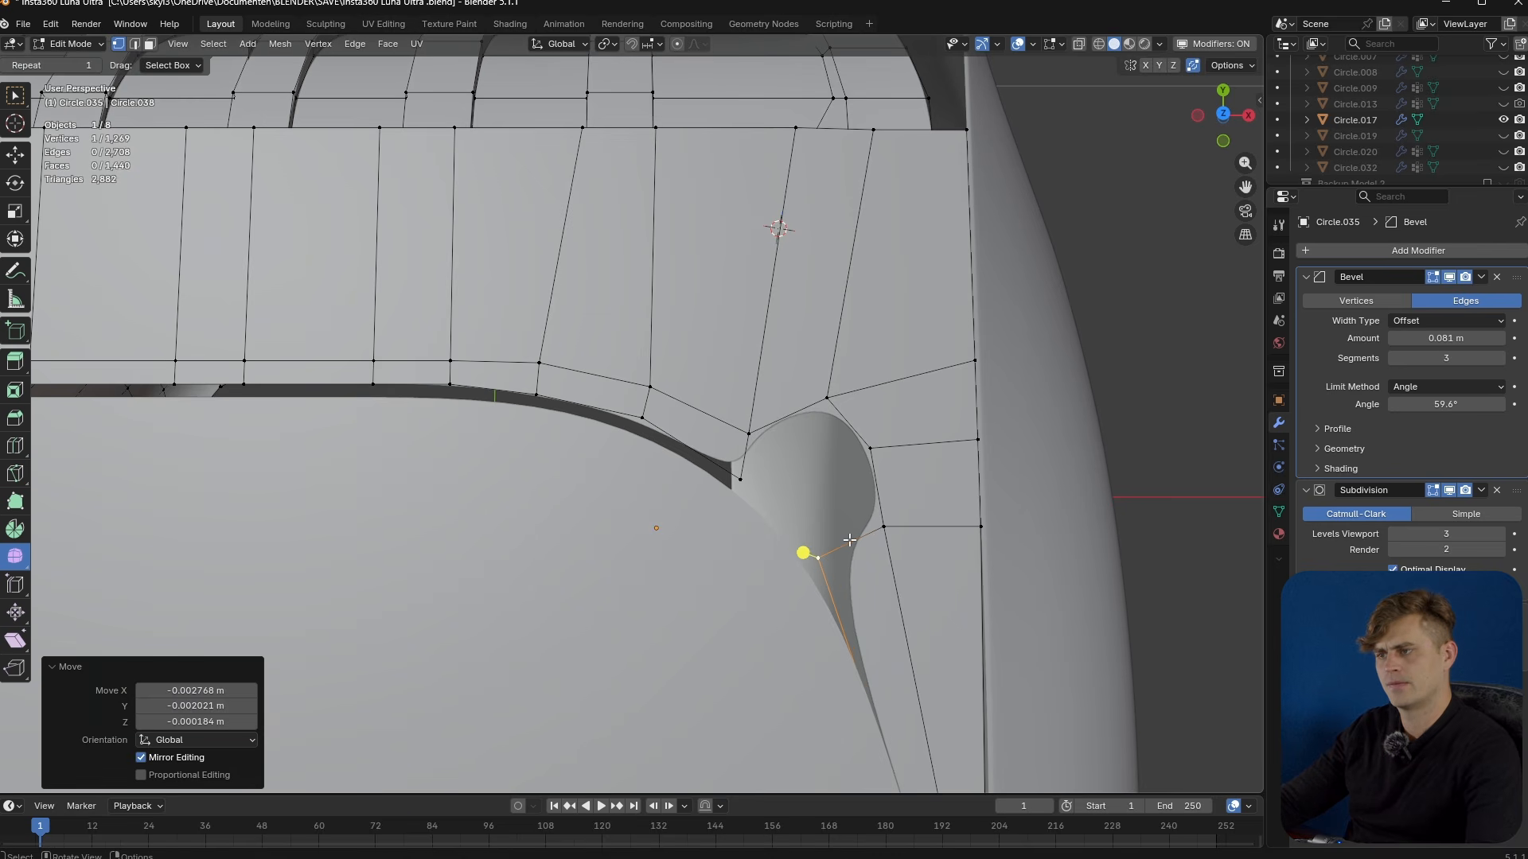
key(2)
click(836, 534)
key(f)
scroll(827, 518, up, 1)
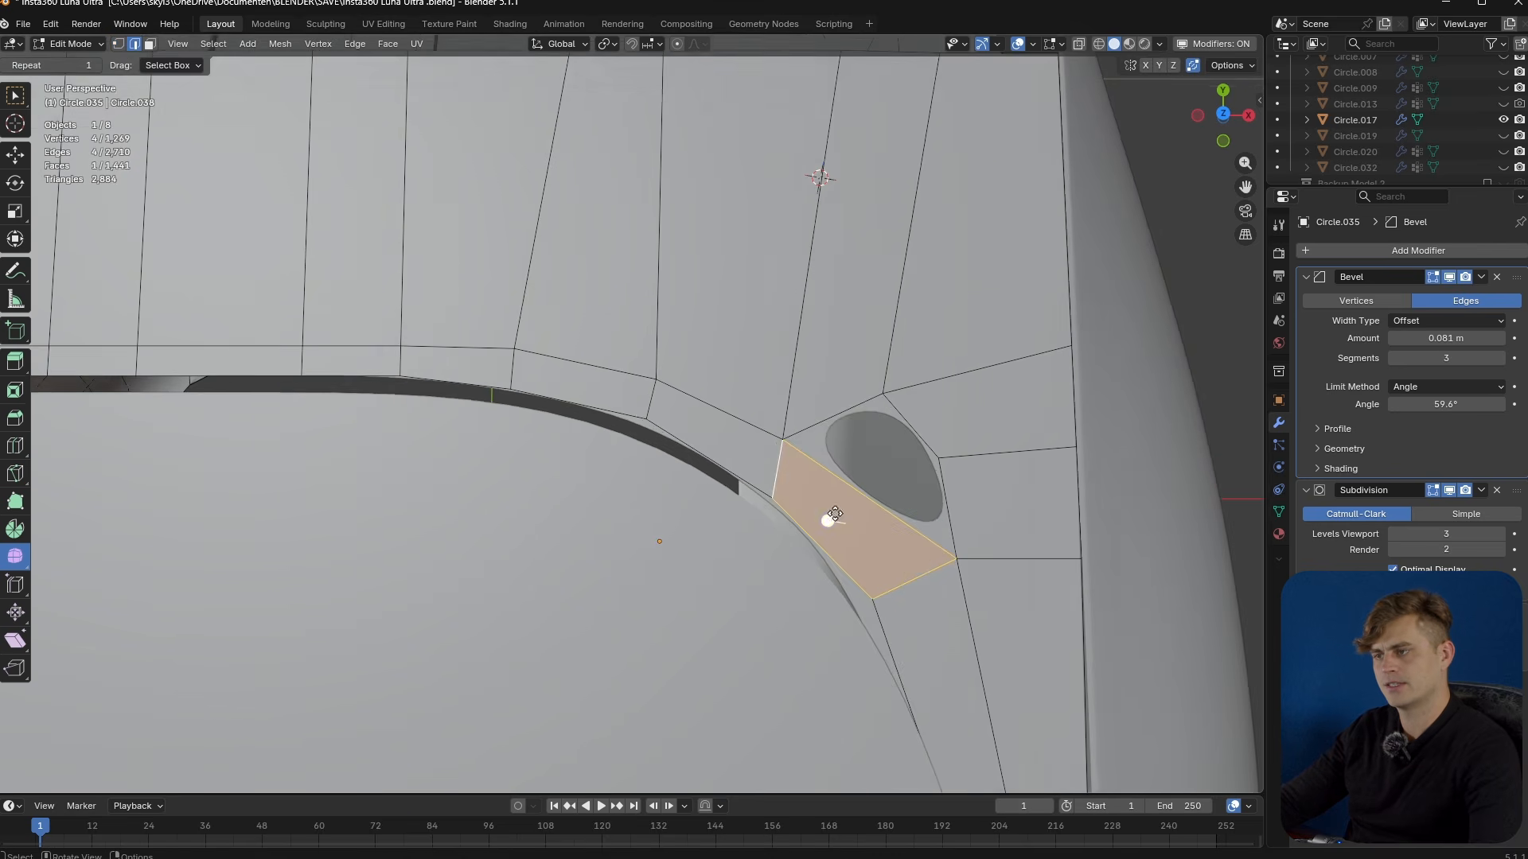
shift+middle_drag(824, 513, 752, 519)
key(ctrl+r)
key(Escape)
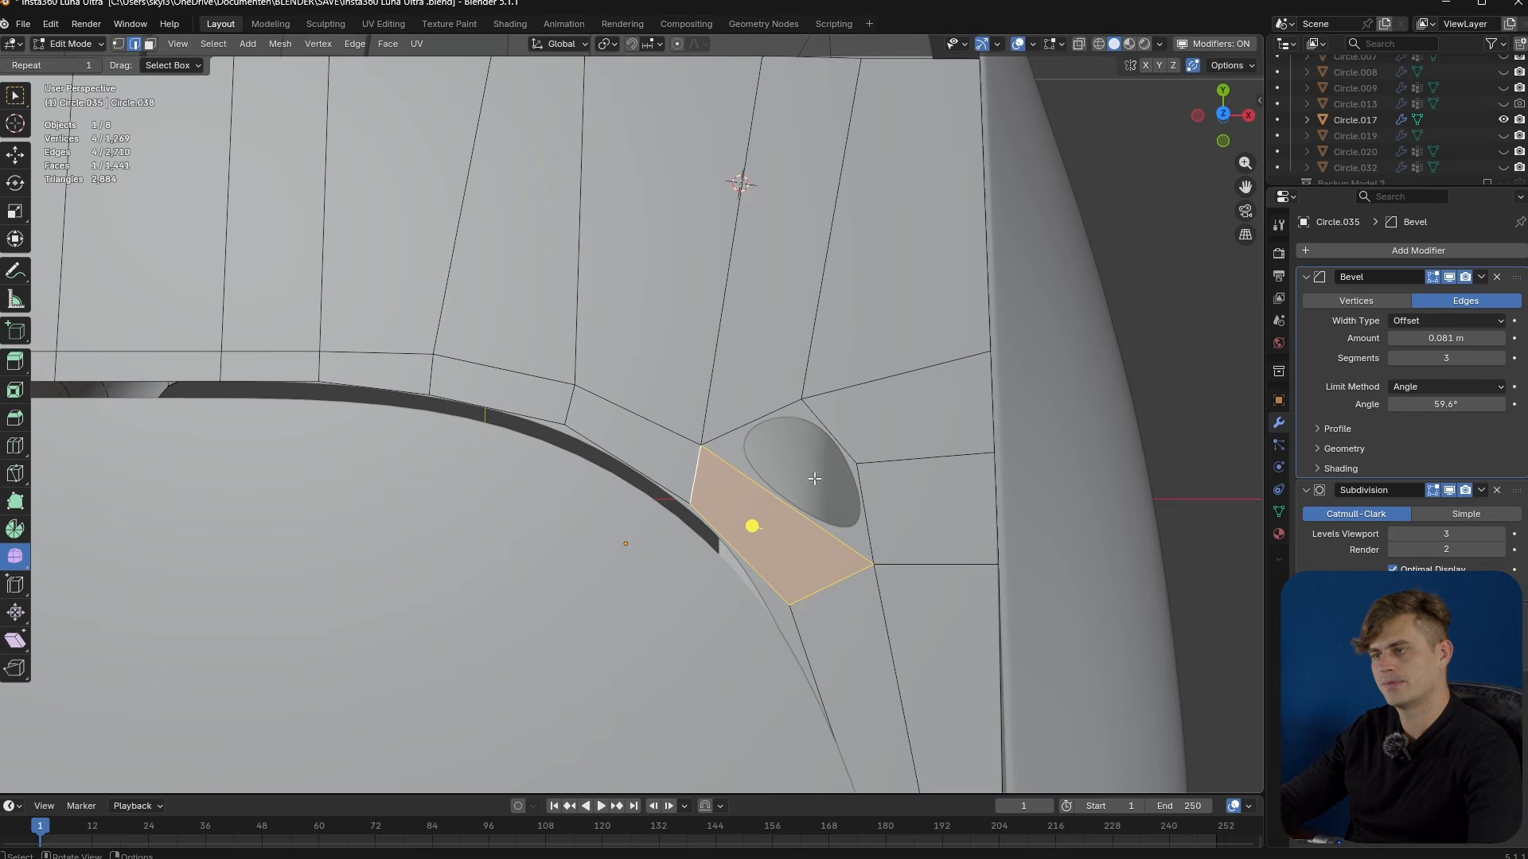
- Fill the remaining corner hole with a four-sided face and check the smoothed surface
scroll(807, 480, up, 1)
click(861, 492)
shift+click(783, 504)
shift+click(877, 440)
key(f)
scroll(825, 468, up, 1)
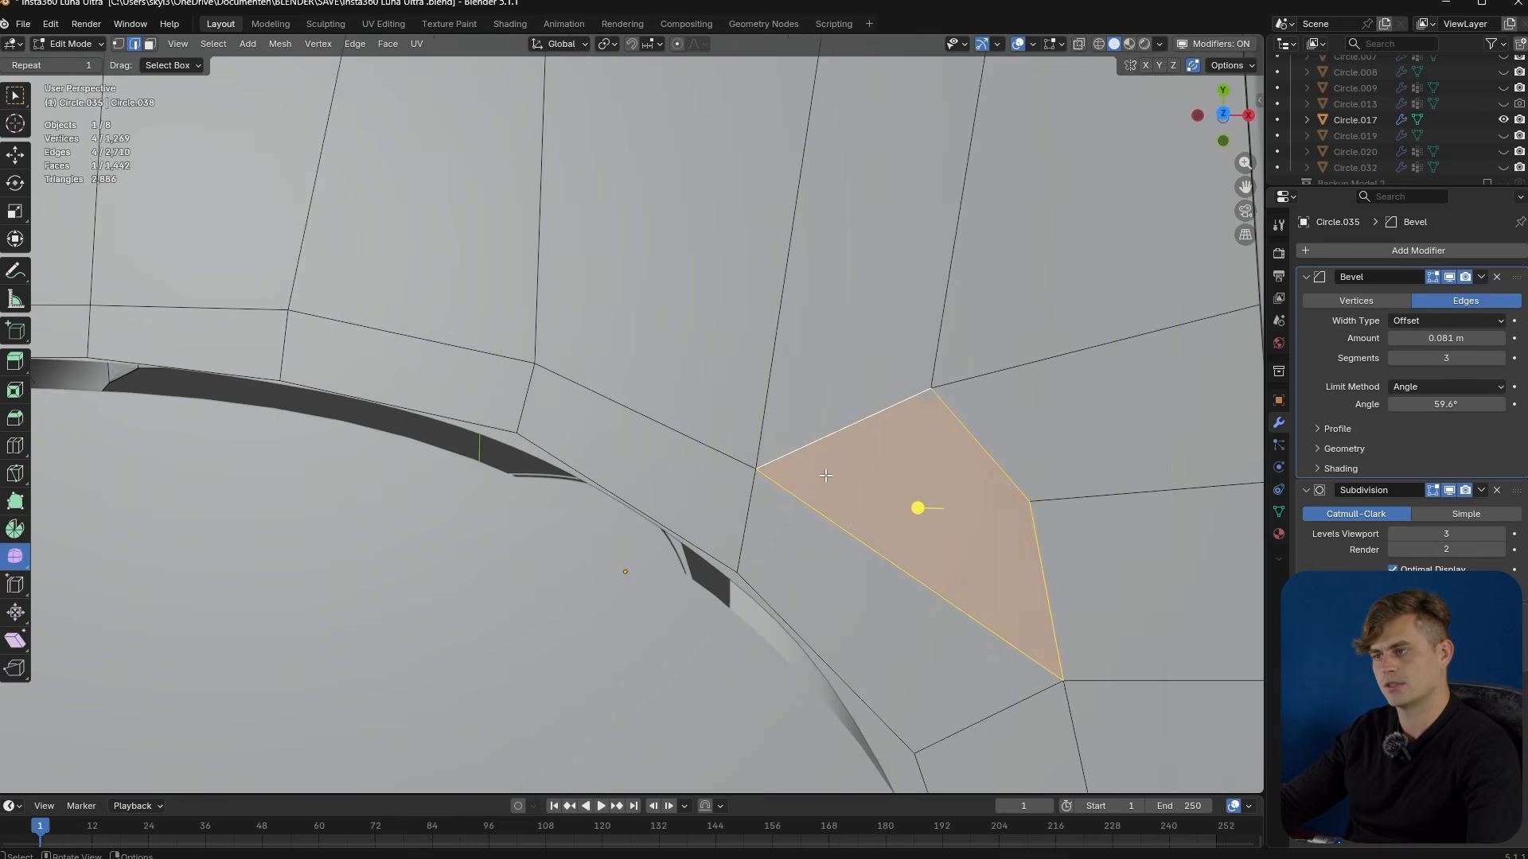
scroll(823, 470, down, 3)
key(Tab)
key(Tab)
shift+middle_drag(801, 462, 877, 444)
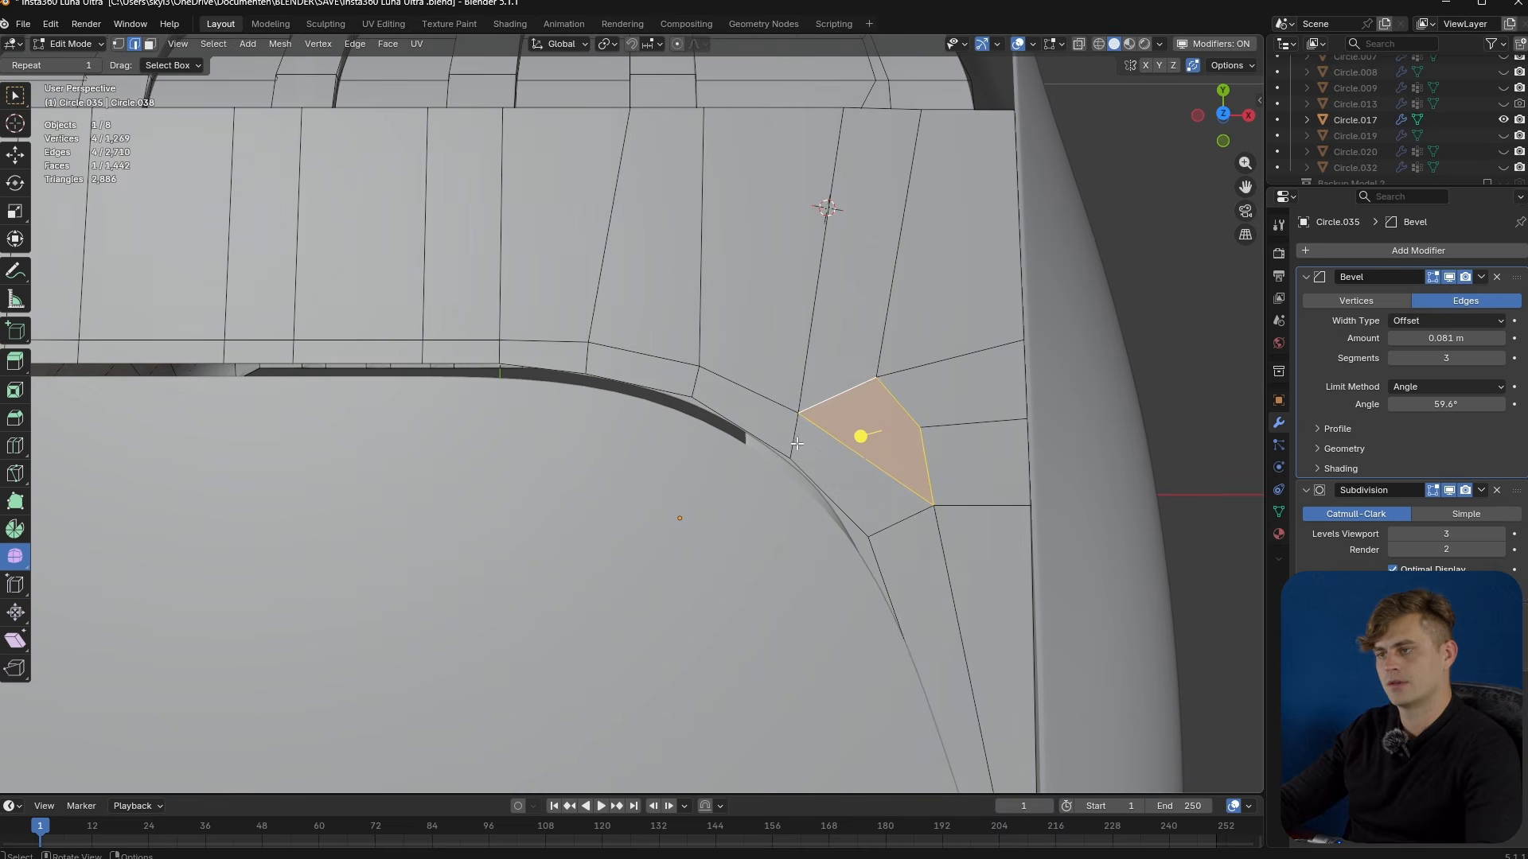
- Check the rebuilt face strip and slide the lower vertex shared by the new corner faces slightly inward along its edge
key(3)
alt+click(784, 428)
scroll(722, 473, down, 3)
click(791, 547)
shift+middle_drag(622, 394, 718, 420)
scroll(867, 476, up, 1)
key(1)
click(963, 507)
key(shift+v)
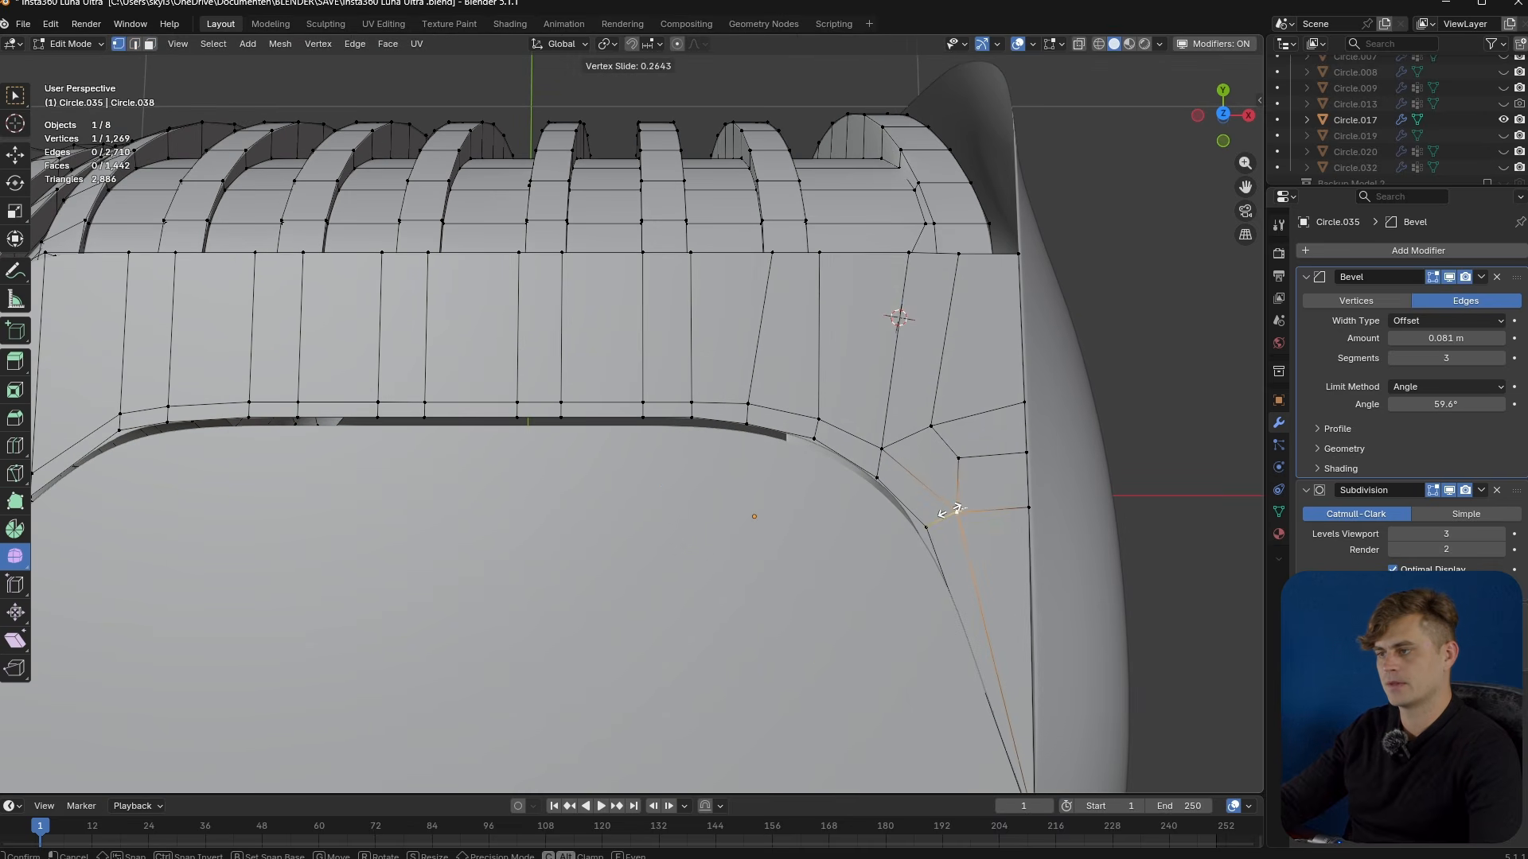
click(957, 510)
- Select the face strip along the curved inner border and extrude it upward into a thin raised rim
key(alt+a)
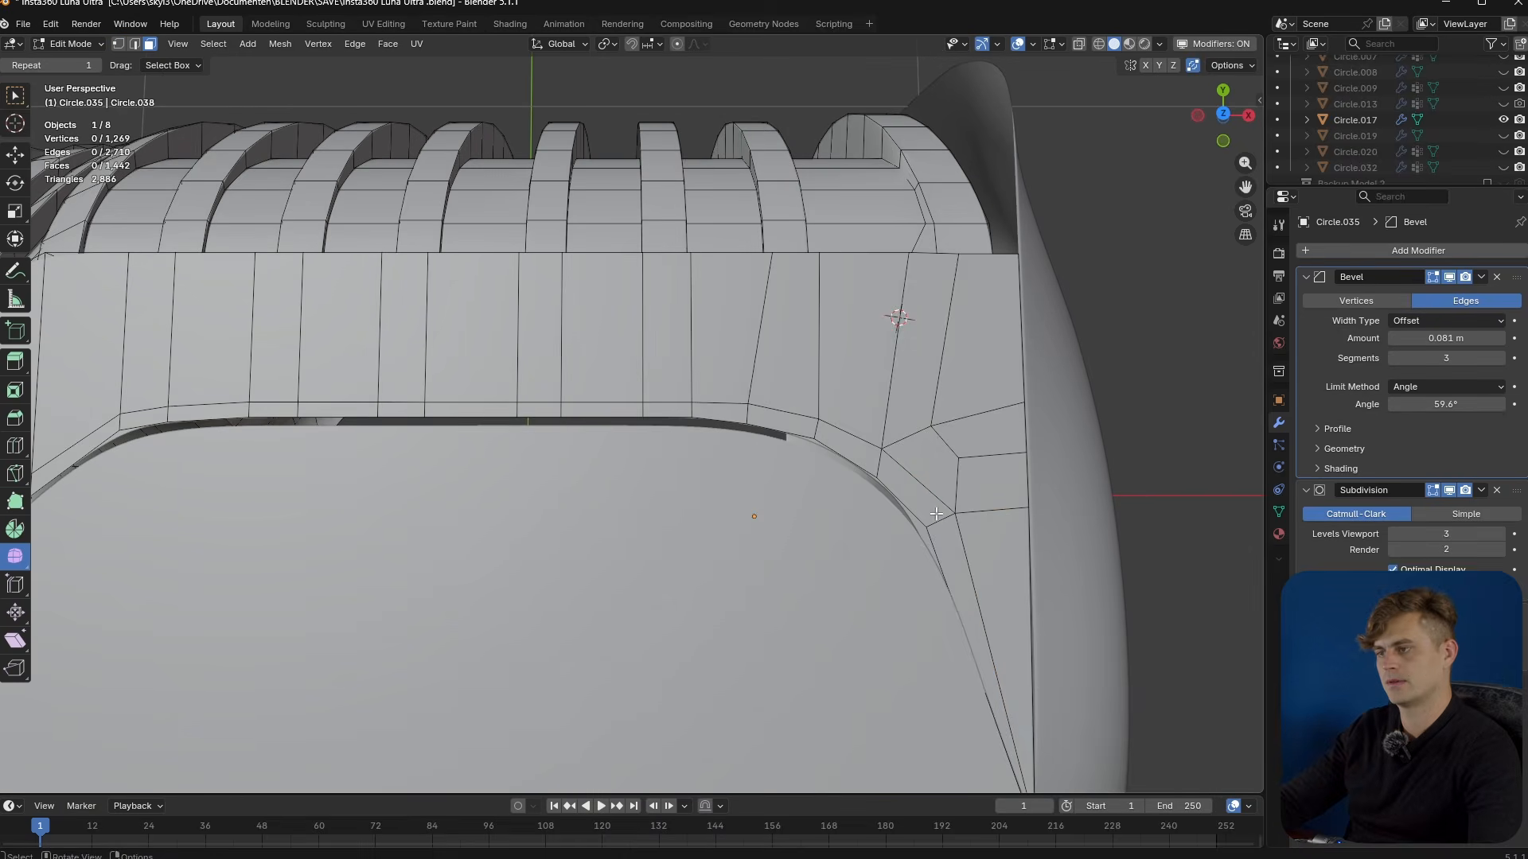
alt+click(936, 518)
middle_drag(935, 518, 883, 423)
ctrl+drag(740, 377, 54, 573)
middle_drag(768, 477, 892, 470)
key(e)
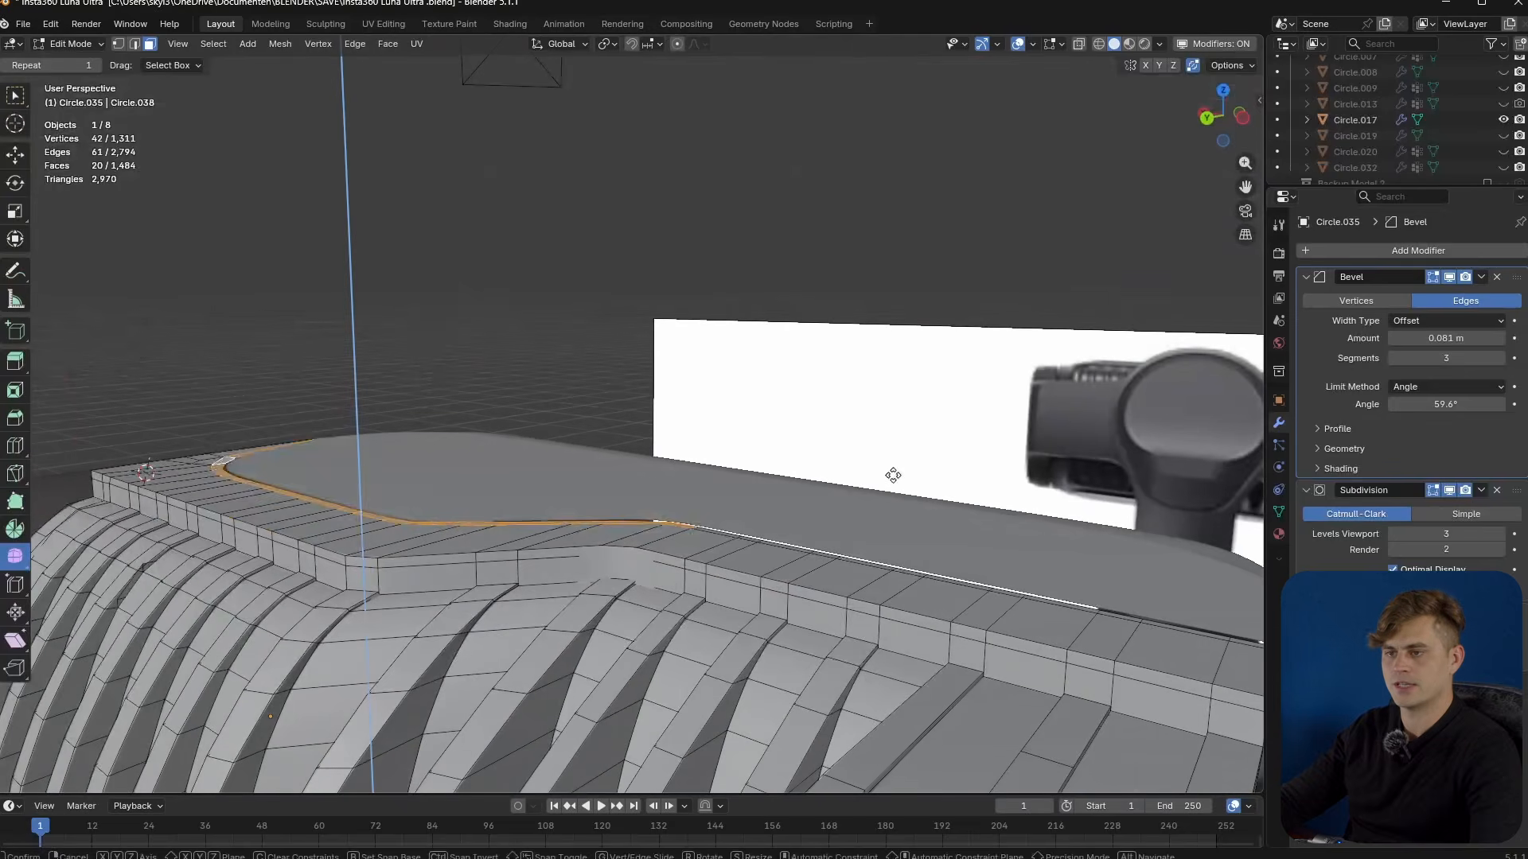
click(894, 464)
- Check the smoothed rim and lower its extruded faces slightly along the Z axis
key(Tab)
mouse_move(788, 509)
middle_down()
mouse_move(684, 573)
mouse_move(762, 515)
middle_up()
key(Tab)
key(g)
key(z)
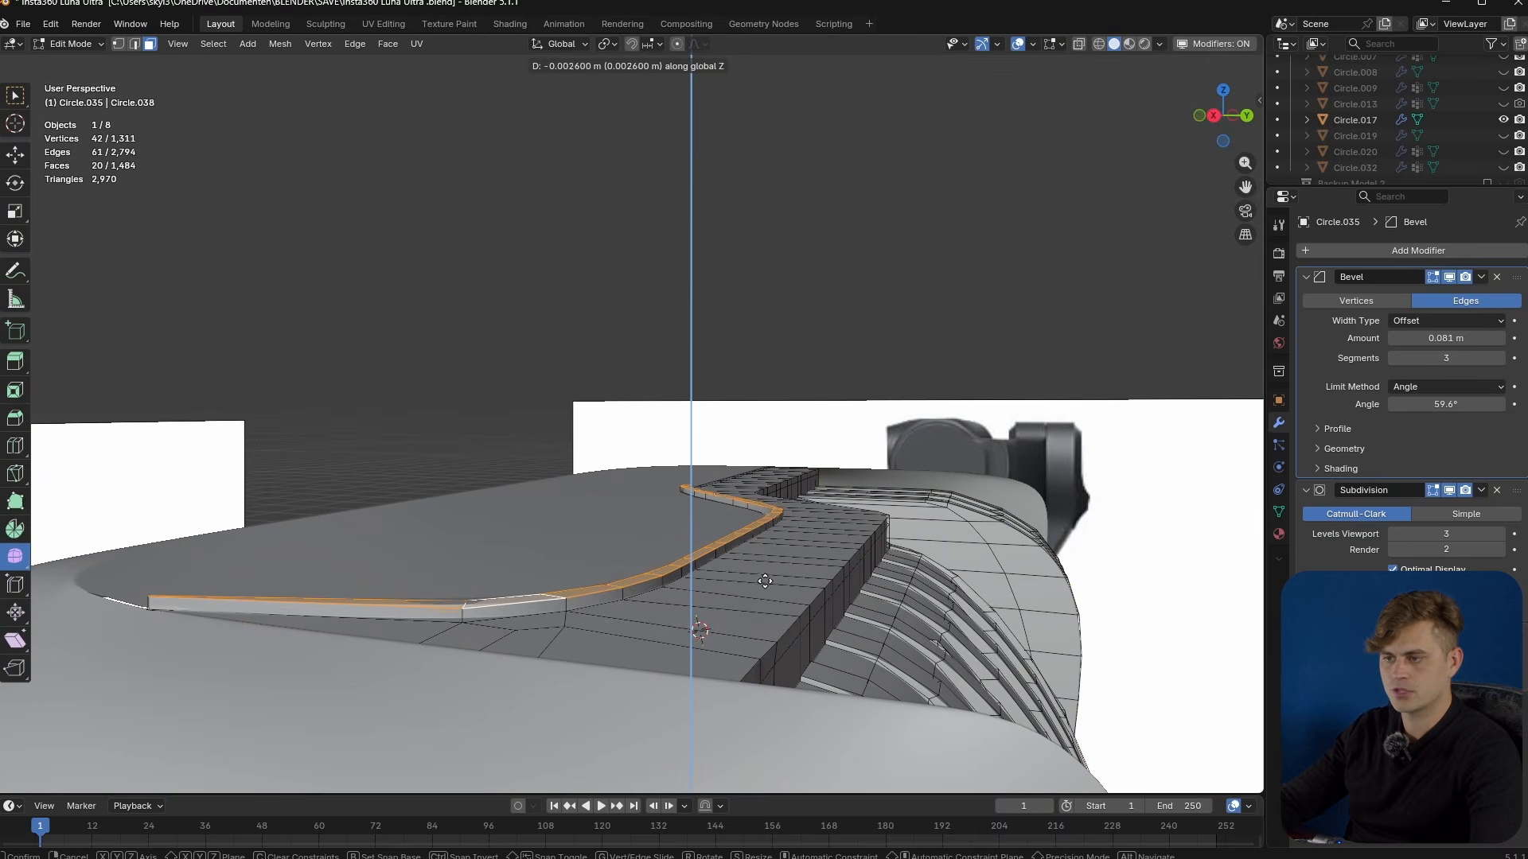
click(904, 540)
- Inspect the rim against the camera head surface and lower its faces a little further along Z
key(Tab)
middle_drag(939, 464, 915, 541)
middle_drag(946, 493, 779, 456)
key(Tab)
key(g)
key(z)
click(719, 597)
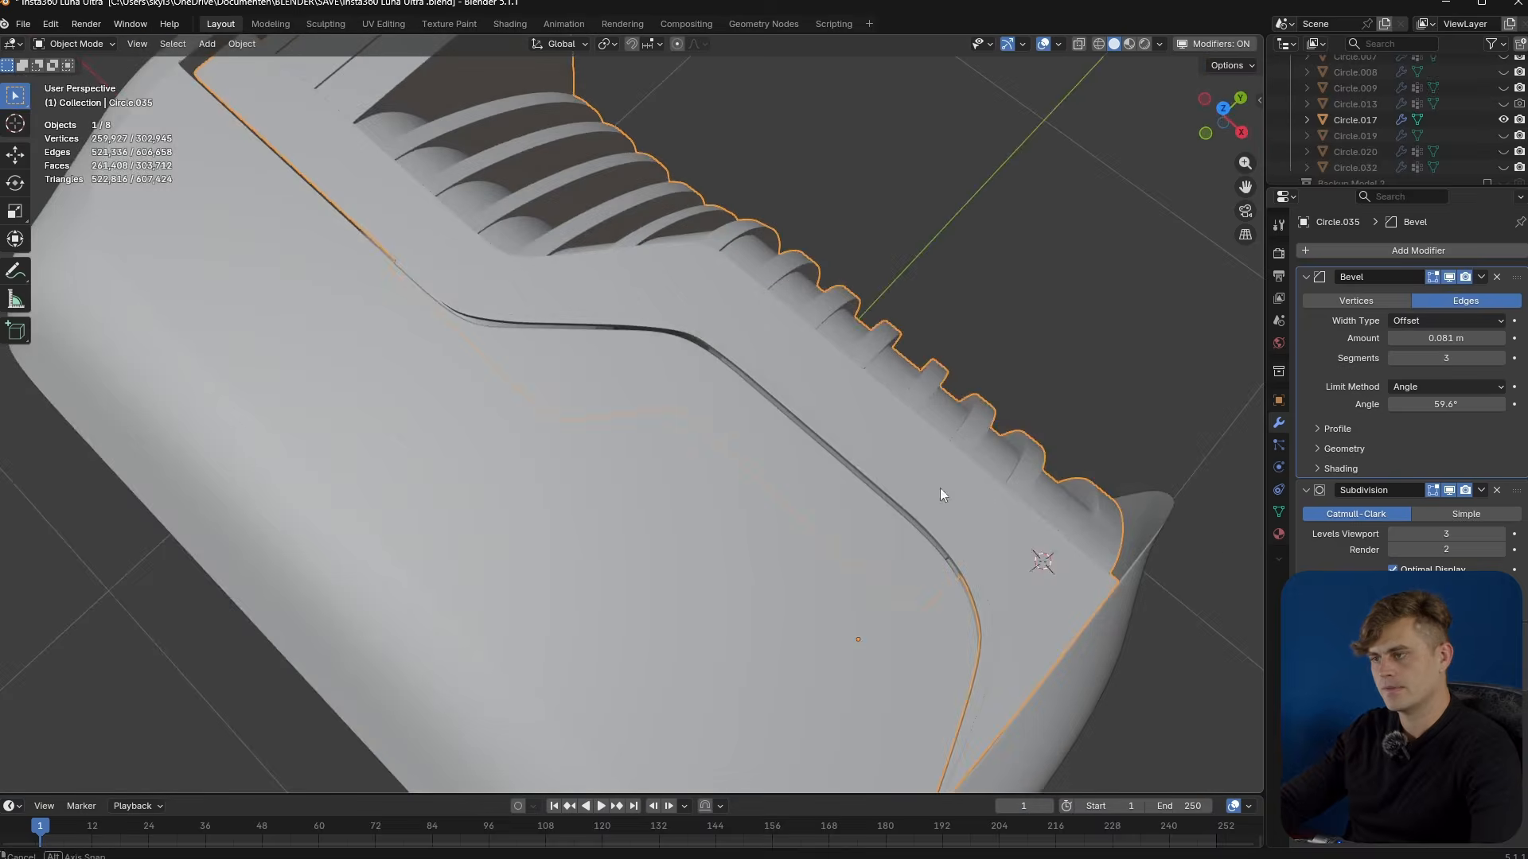
- Examine the seam between the rim and the head surface around the notch, with the finned plate selected
middle_drag(939, 488, 839, 372)
click(986, 495)
middle_drag(985, 495, 918, 438)
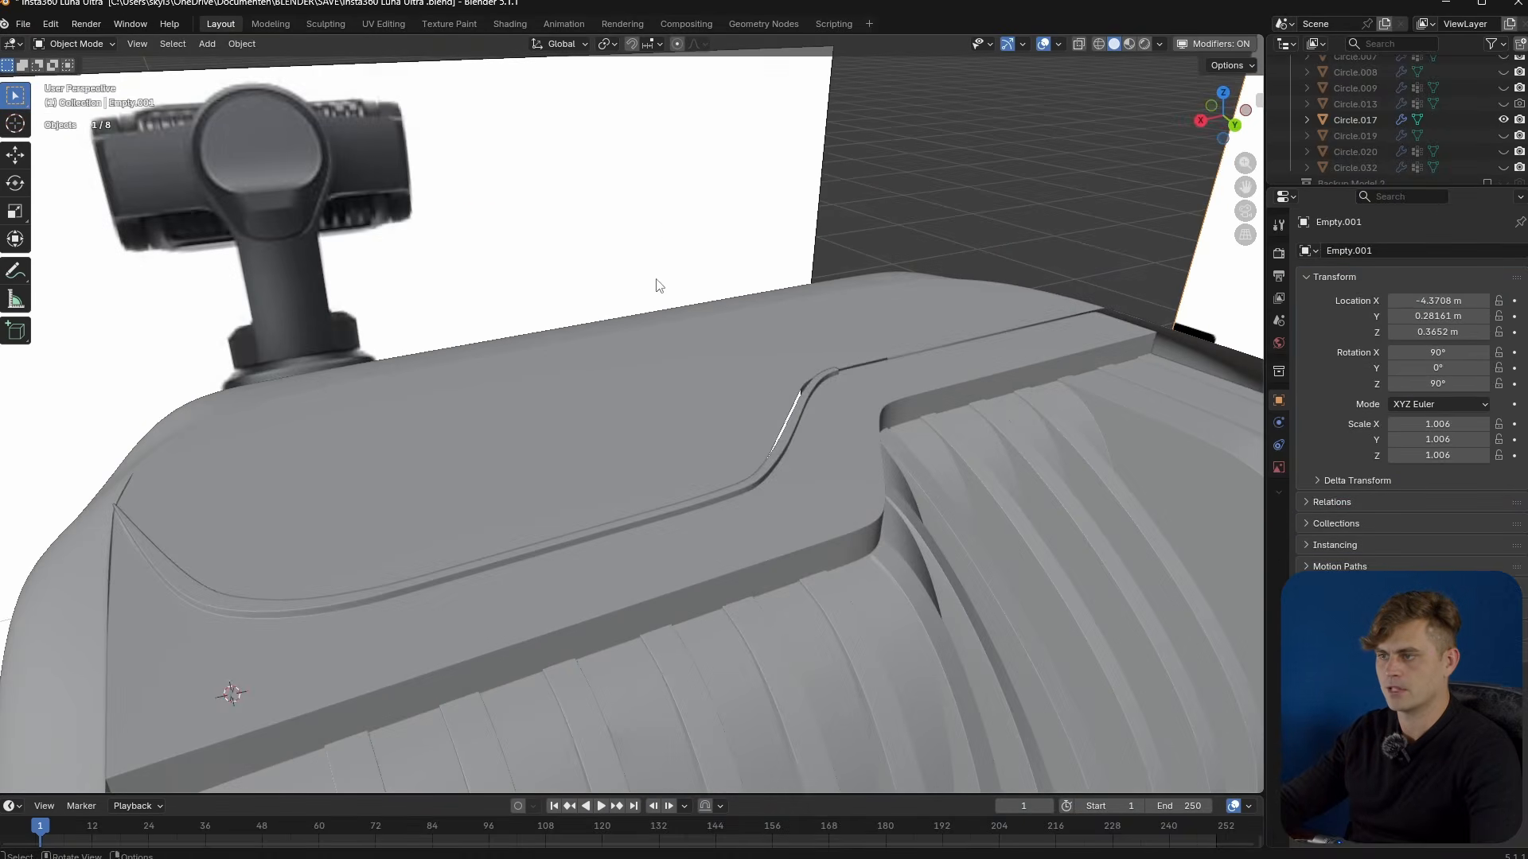
middle_drag(605, 446, 756, 477)
click(844, 519)
scroll(843, 517, up, 4)
shift+middle_drag(986, 557, 908, 546)
- Slide the edge at the rim's end beside the seam gap back along the border, finishing with a factor of about -0.693
key(Tab)
key(2)
click(954, 561)
key(g)
key(g)
click(959, 575)
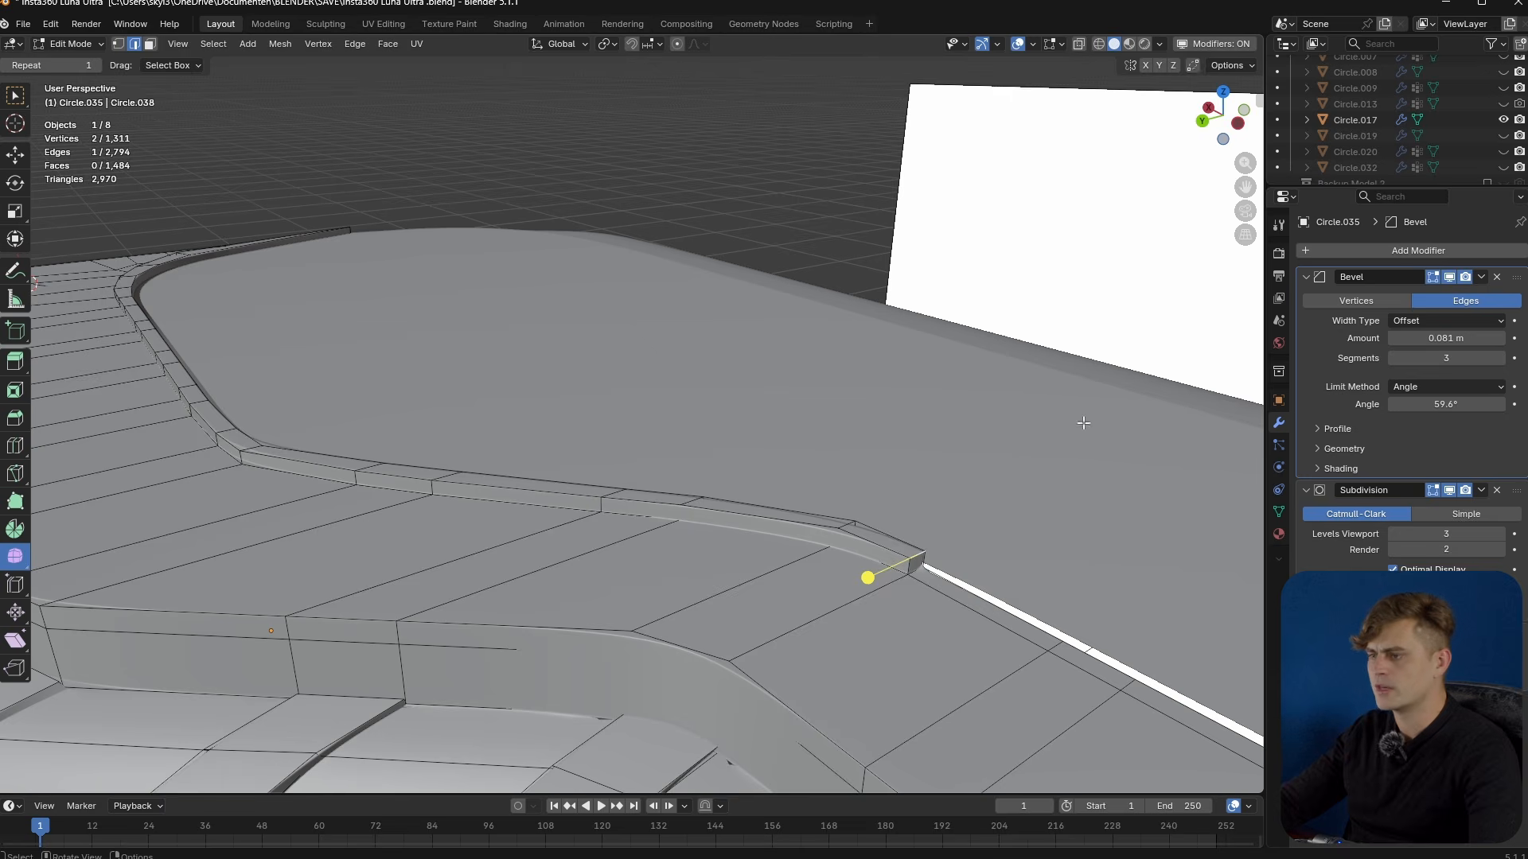
key(g)
key(g)
click(1049, 422)
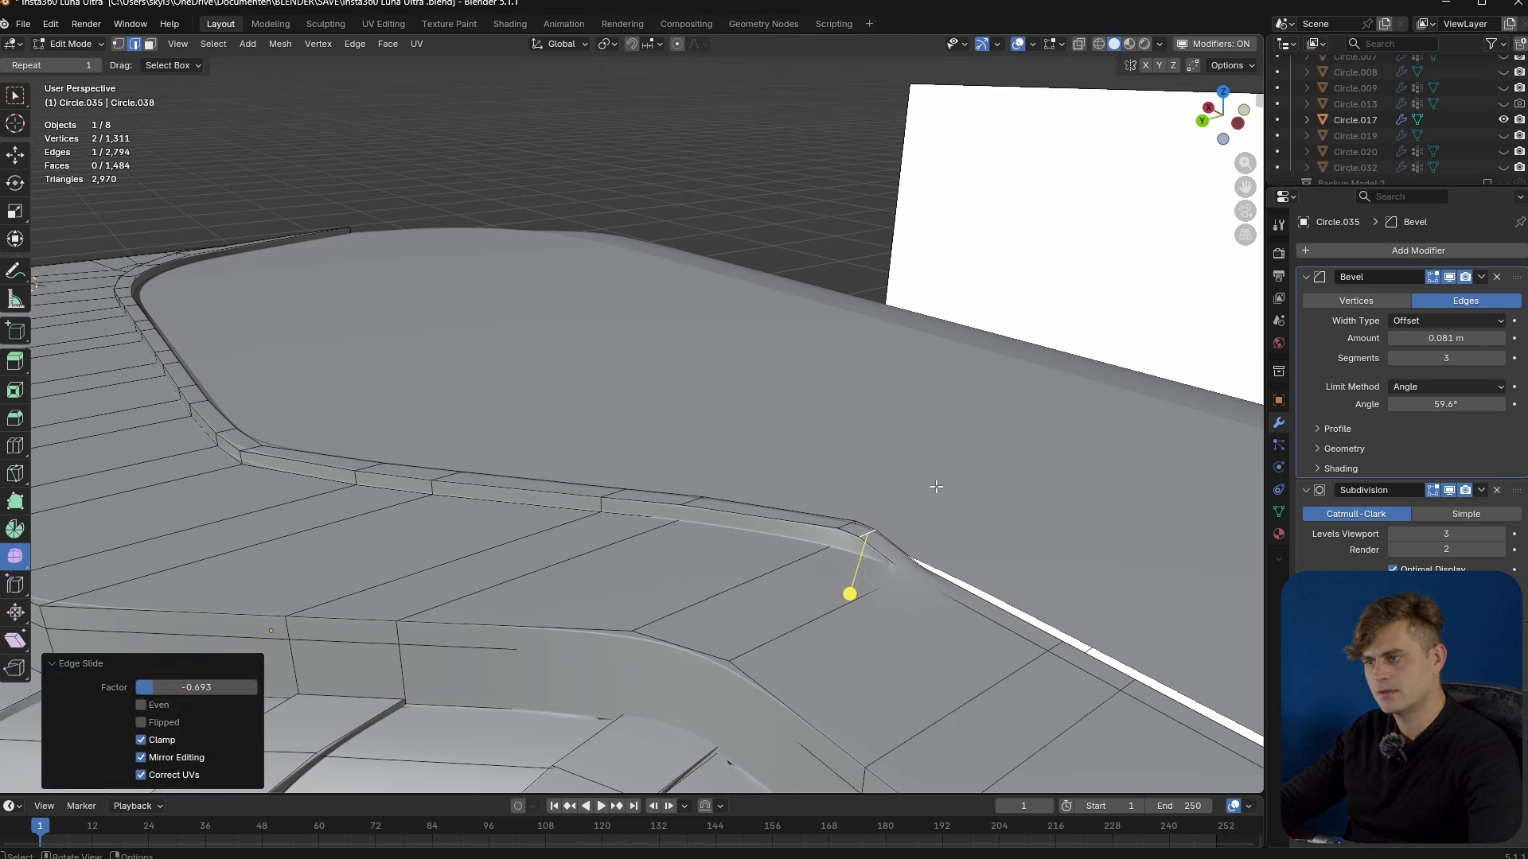
- Slide the next rim edge back along the border by about -0.292 and slide the edge at the rim's tip beside the seam gap
key(g)
key(g)
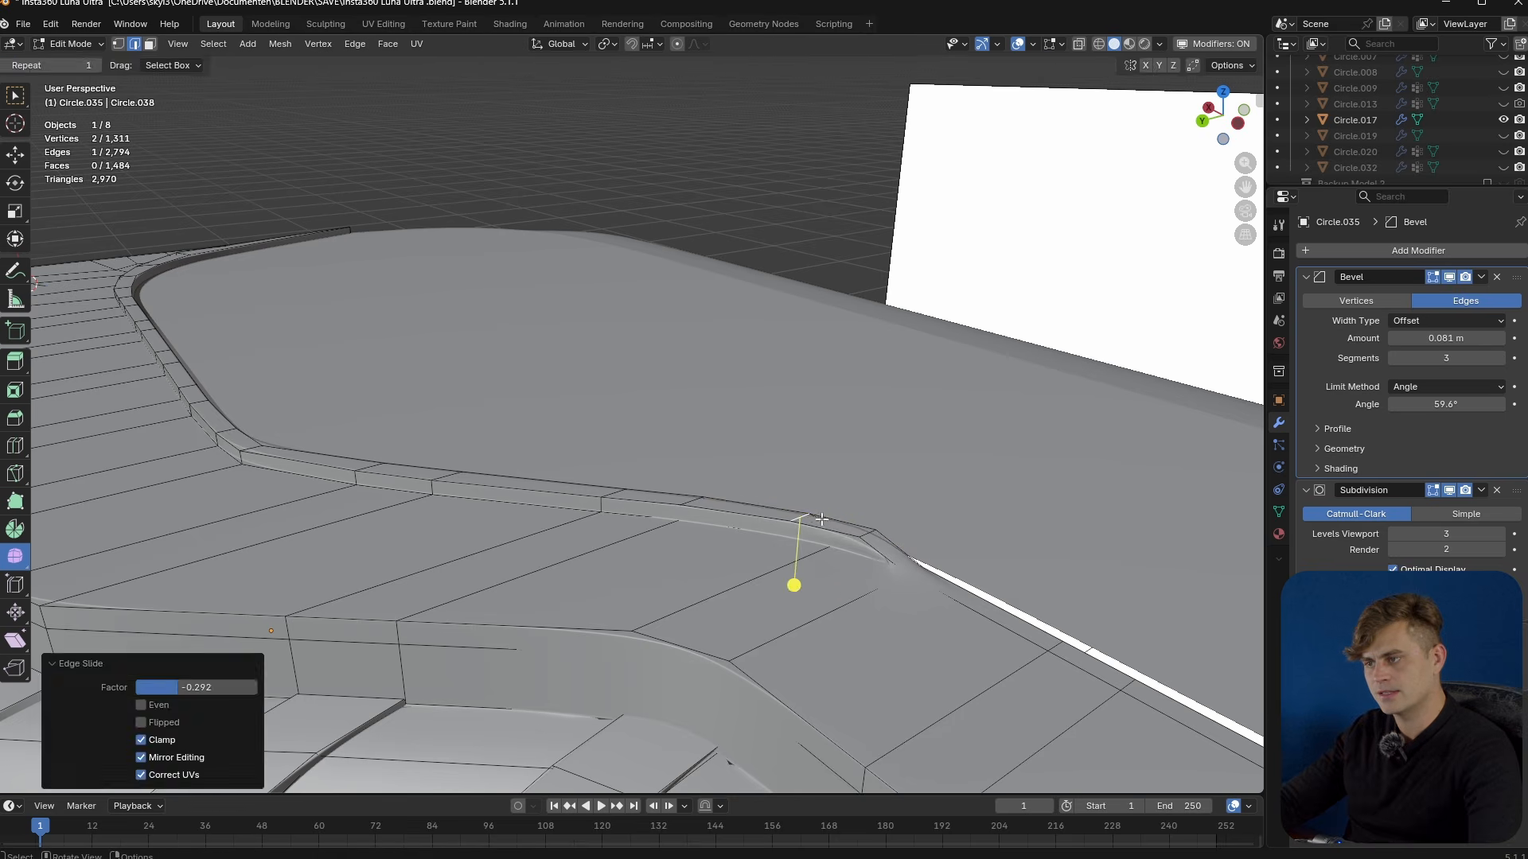
click(900, 568)
key(Tab)
key(Tab)
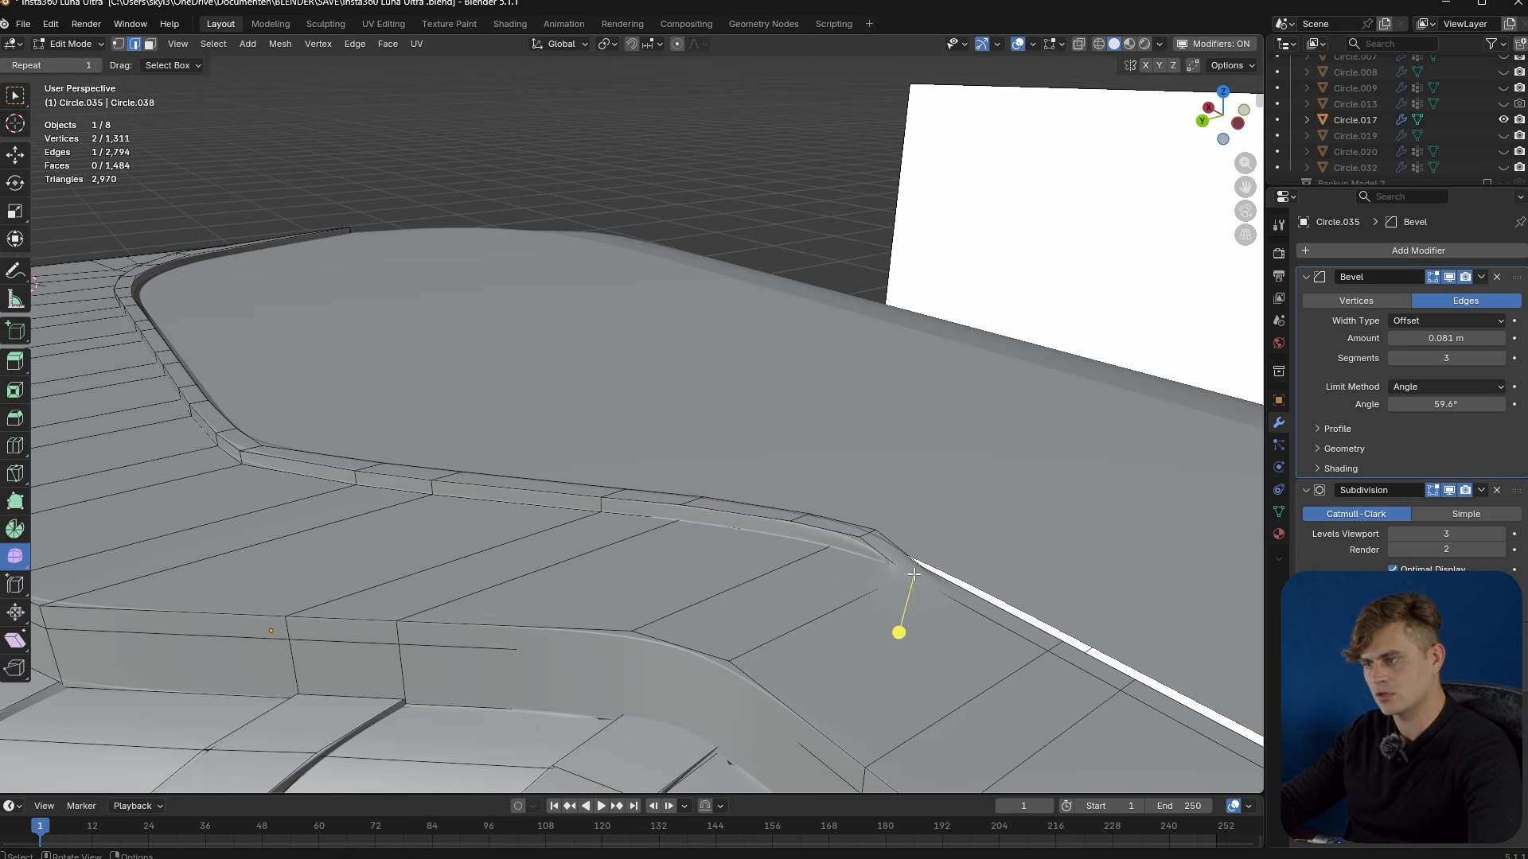
key(g)
key(g)
click(945, 593)
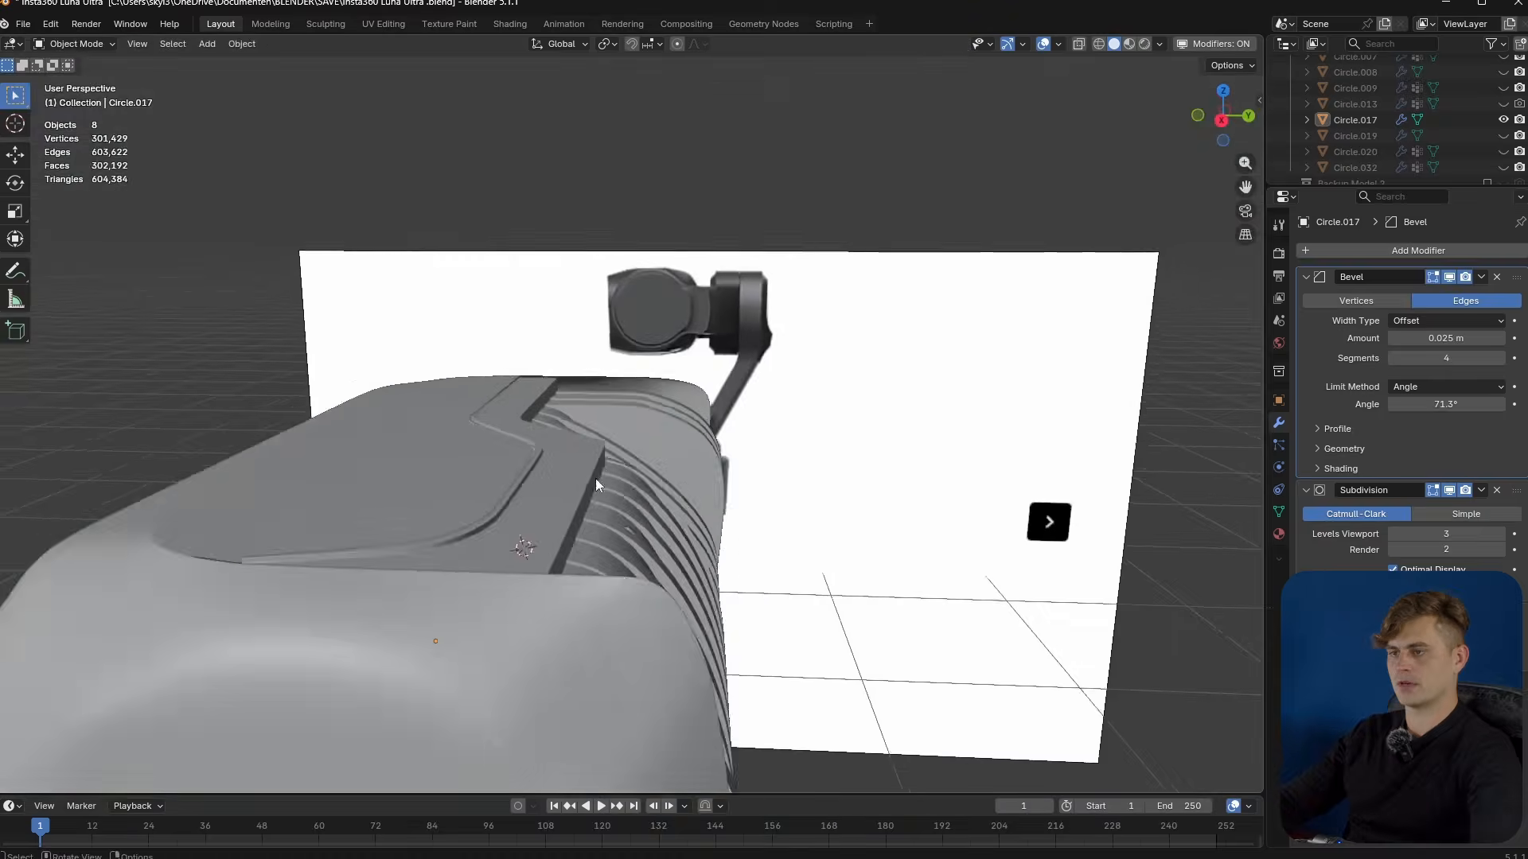
- Slide the edge loop along the rim's base slightly outward on the plate, and check the smoothed rim in Object Mode
middle_drag(595, 479, 790, 490)
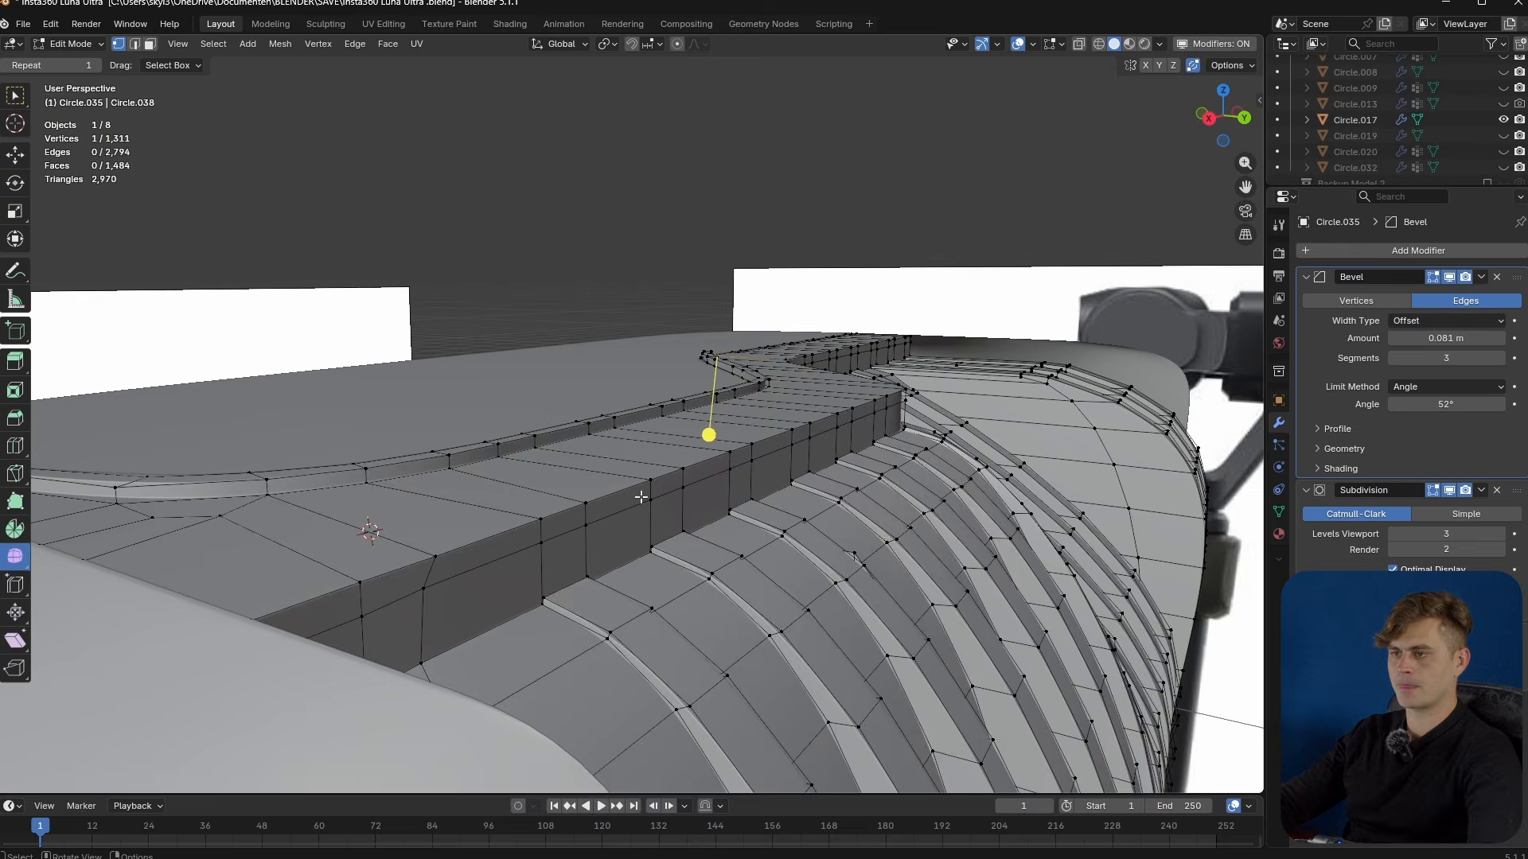
mouse_move(621, 525)
middle_down()
mouse_move(519, 589)
mouse_move(474, 579)
mouse_move(509, 544)
mouse_move(625, 530)
middle_up()
alt+click(575, 579)
key(g)
key(g)
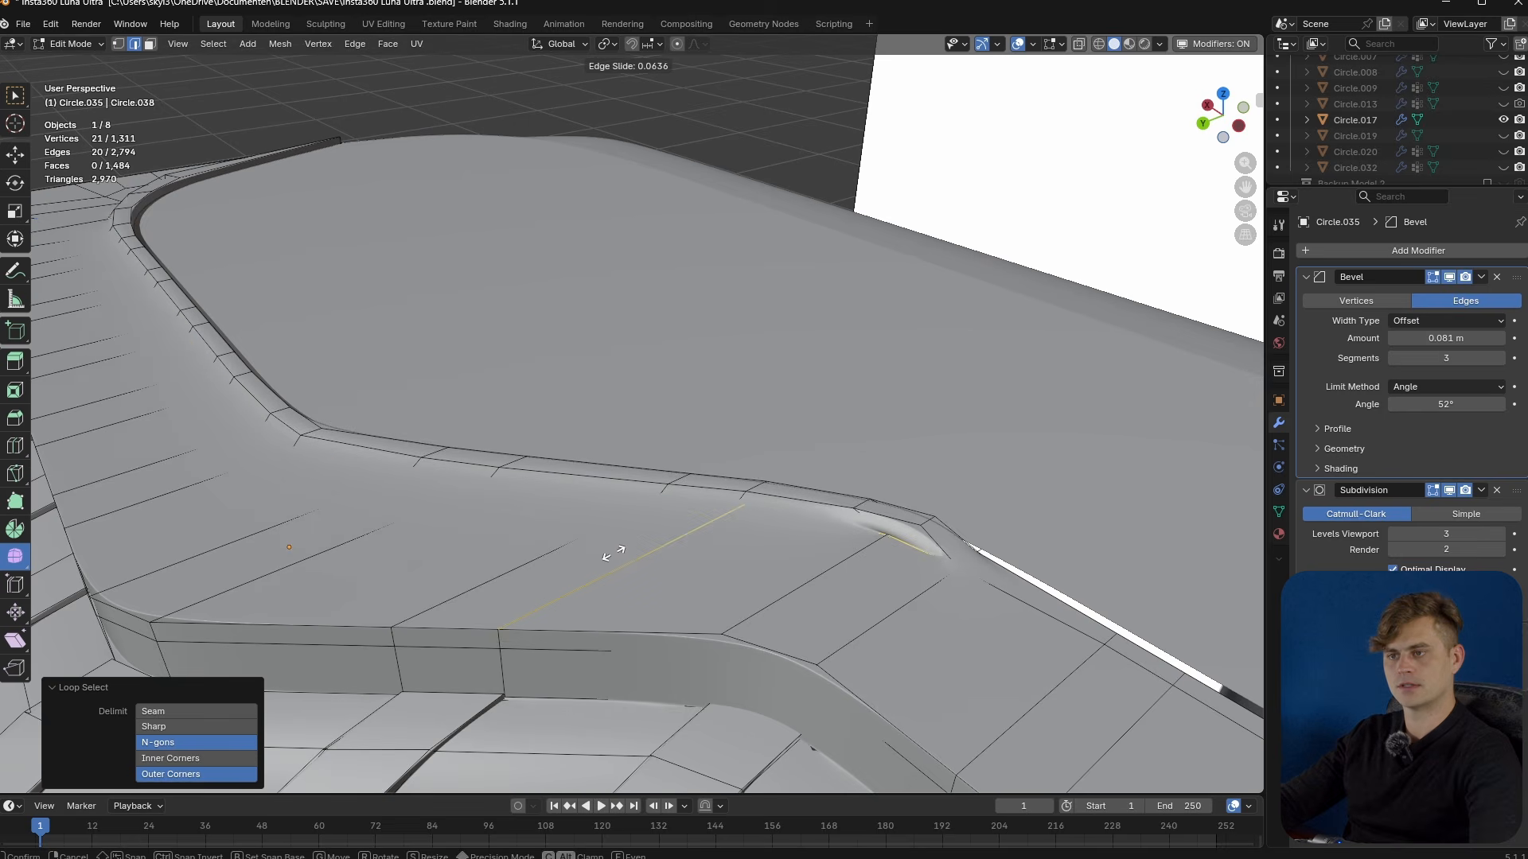
click(651, 516)
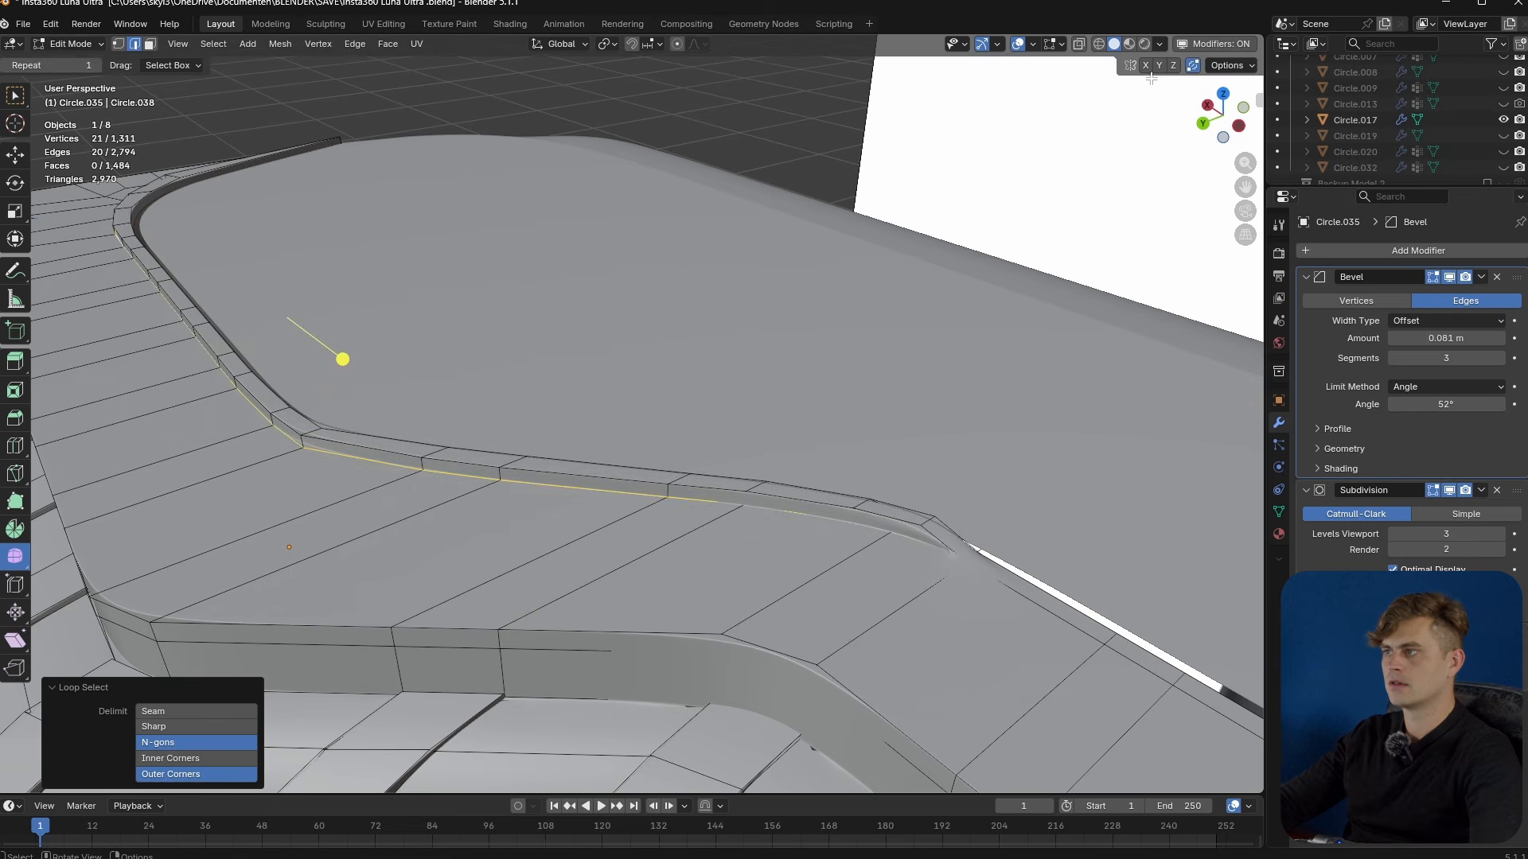
key(g)
key(g)
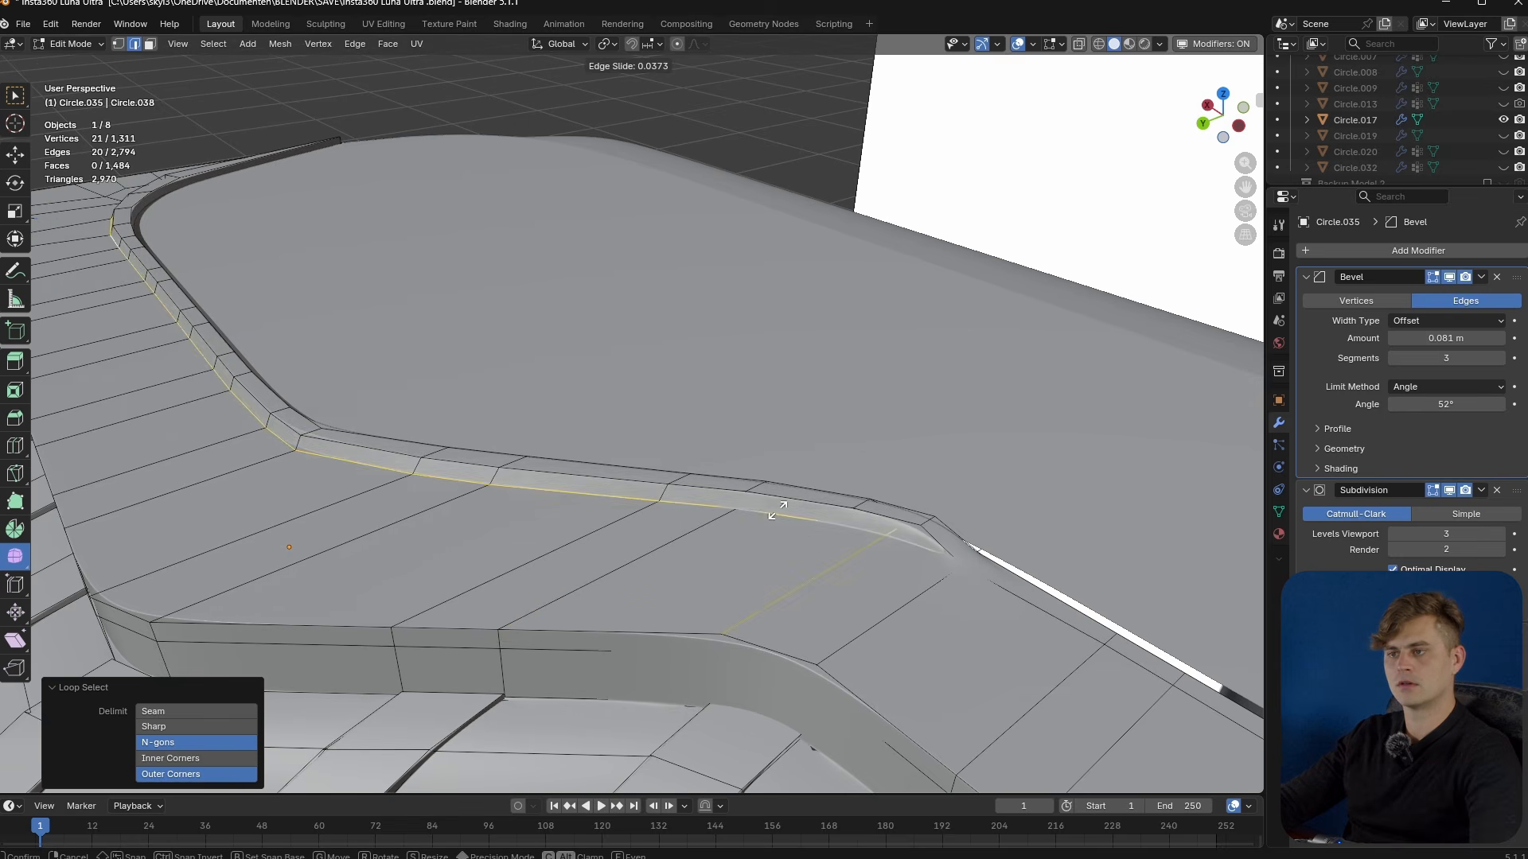
click(741, 553)
key(Tab)
middle_drag(756, 535, 958, 552)
key(Tab)
scroll(897, 575, up, 3)
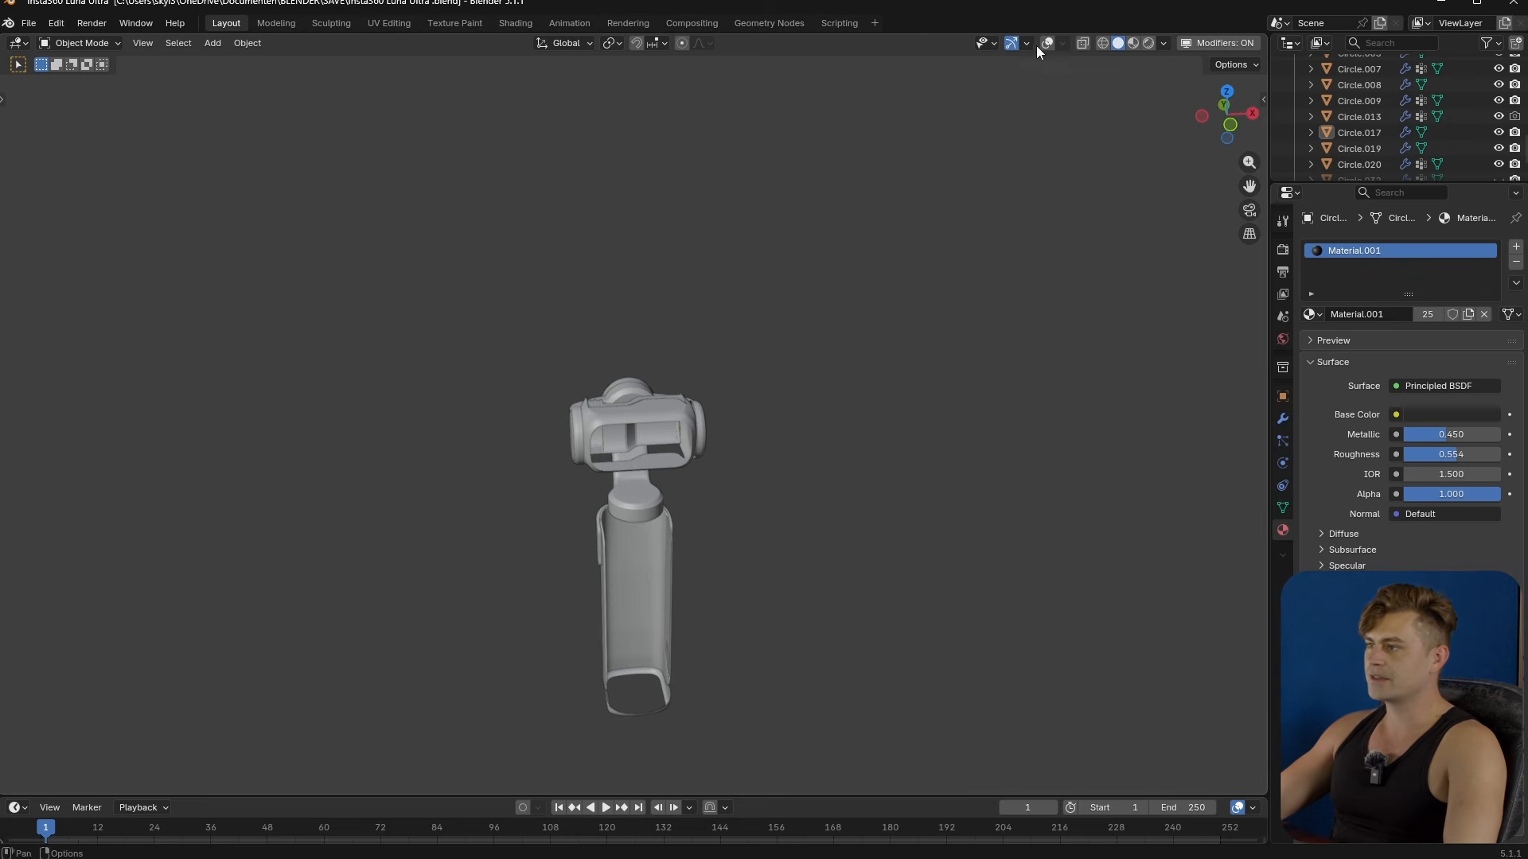
- Turn on the viewport overlays and select the curved outer shell covering the finned plate on the camera head
click(1047, 42)
middle_drag(716, 494, 642, 580)
scroll(545, 603, up, 3)
middle_drag(545, 597, 428, 452)
click(393, 475)
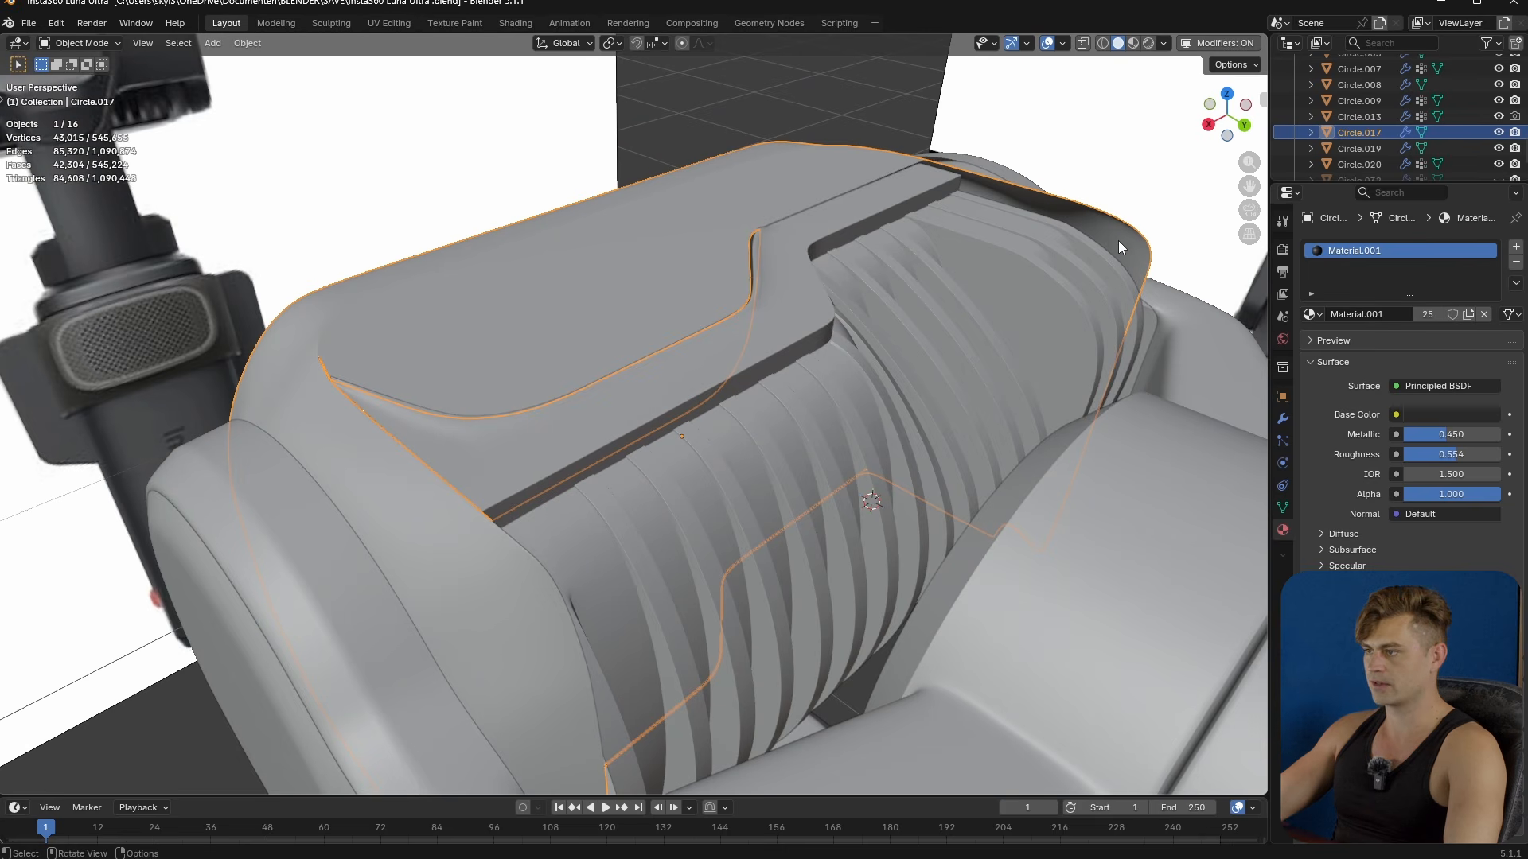
middle_drag(1067, 283, 907, 471)
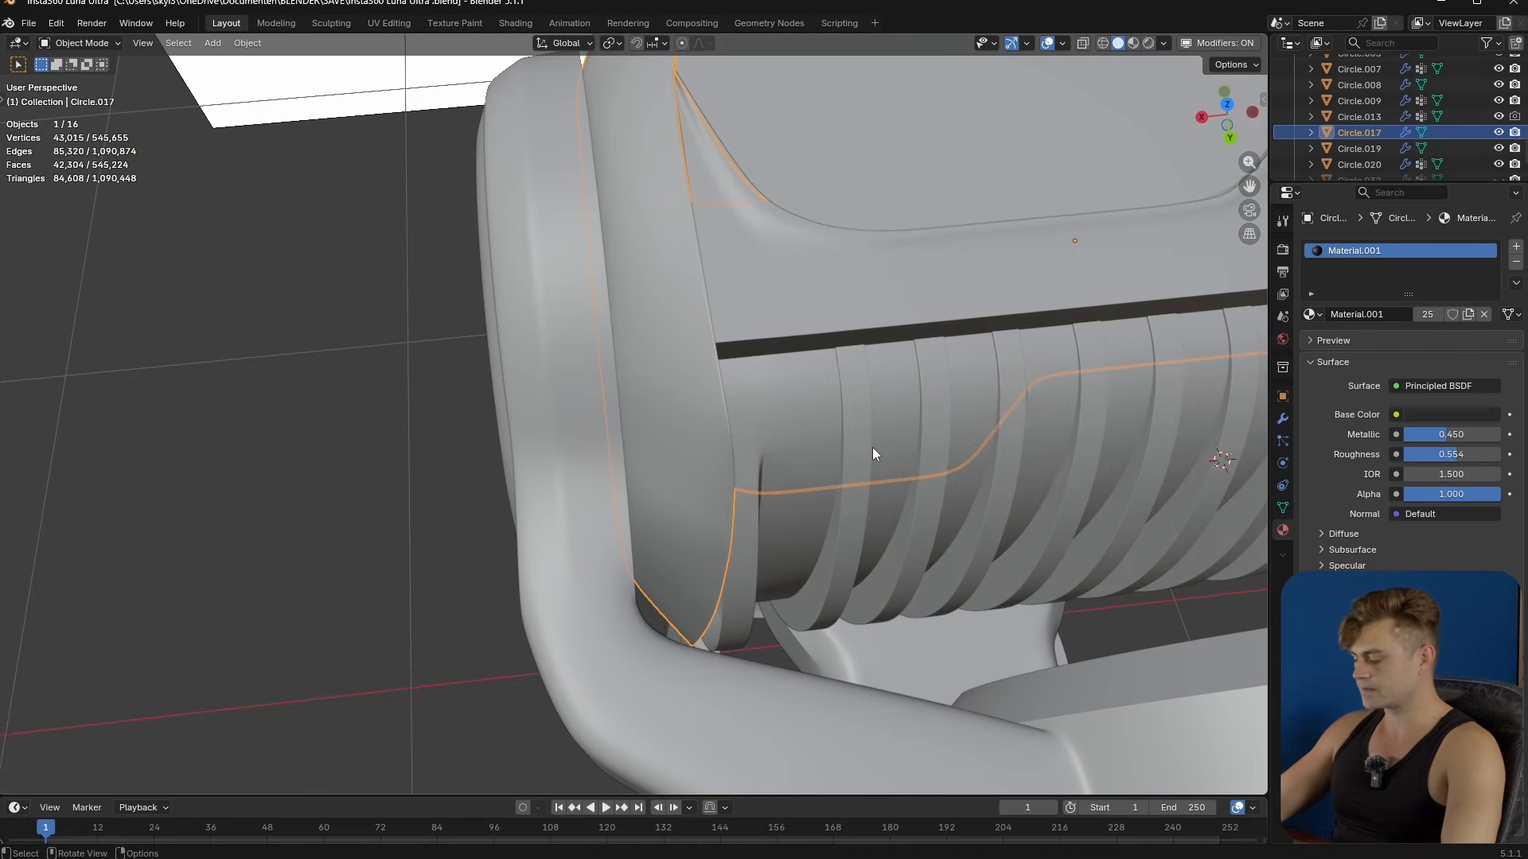
- Isolate the shell in local view and enter Edit Mode, selecting the border edge at the narrow end of its opening
key(KP_Divide)
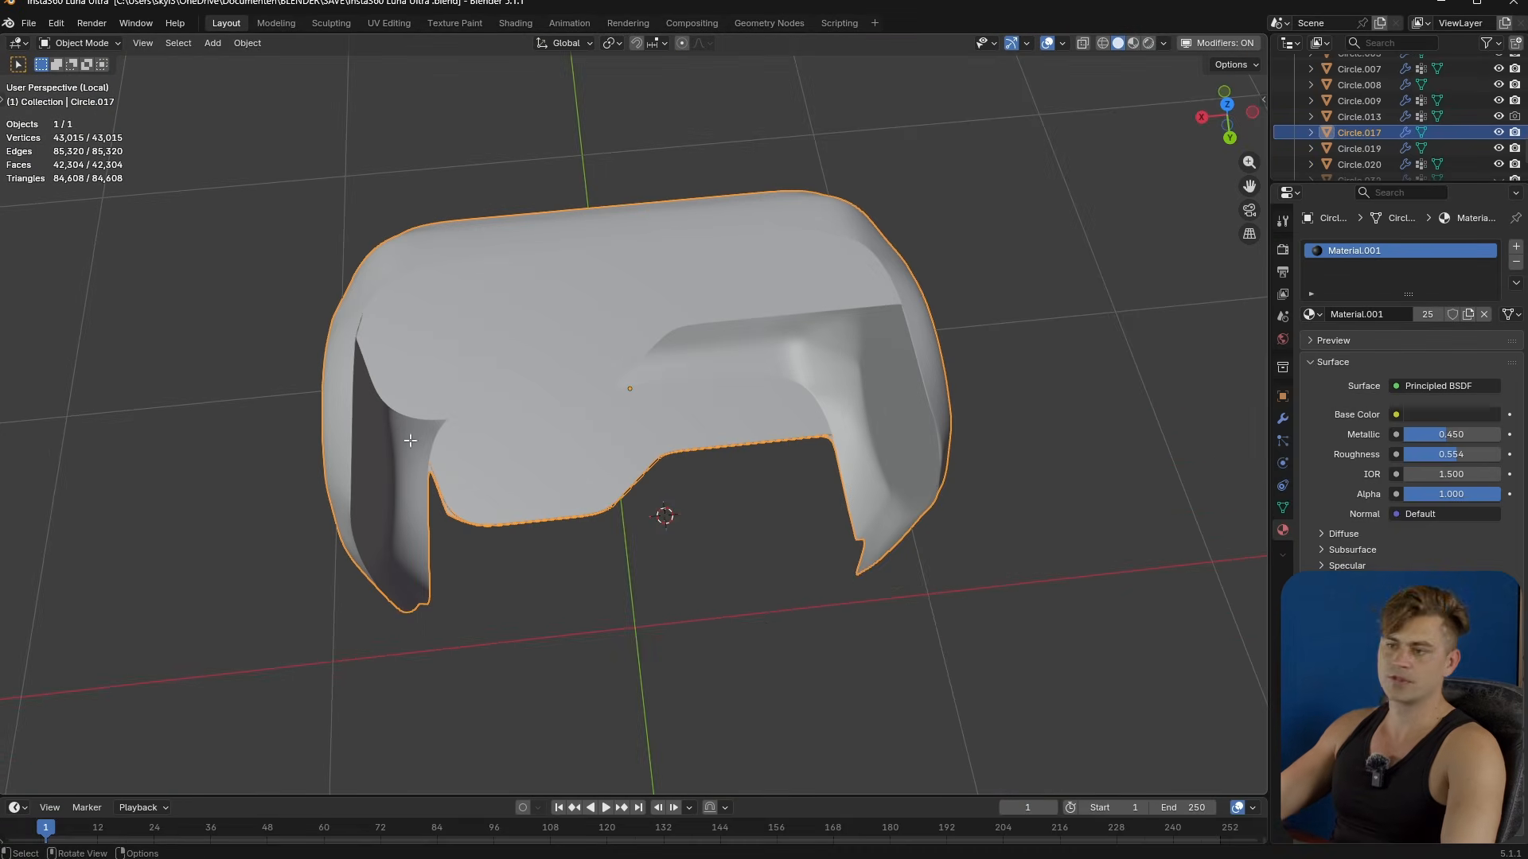
key(Tab)
middle_drag(503, 477, 775, 579)
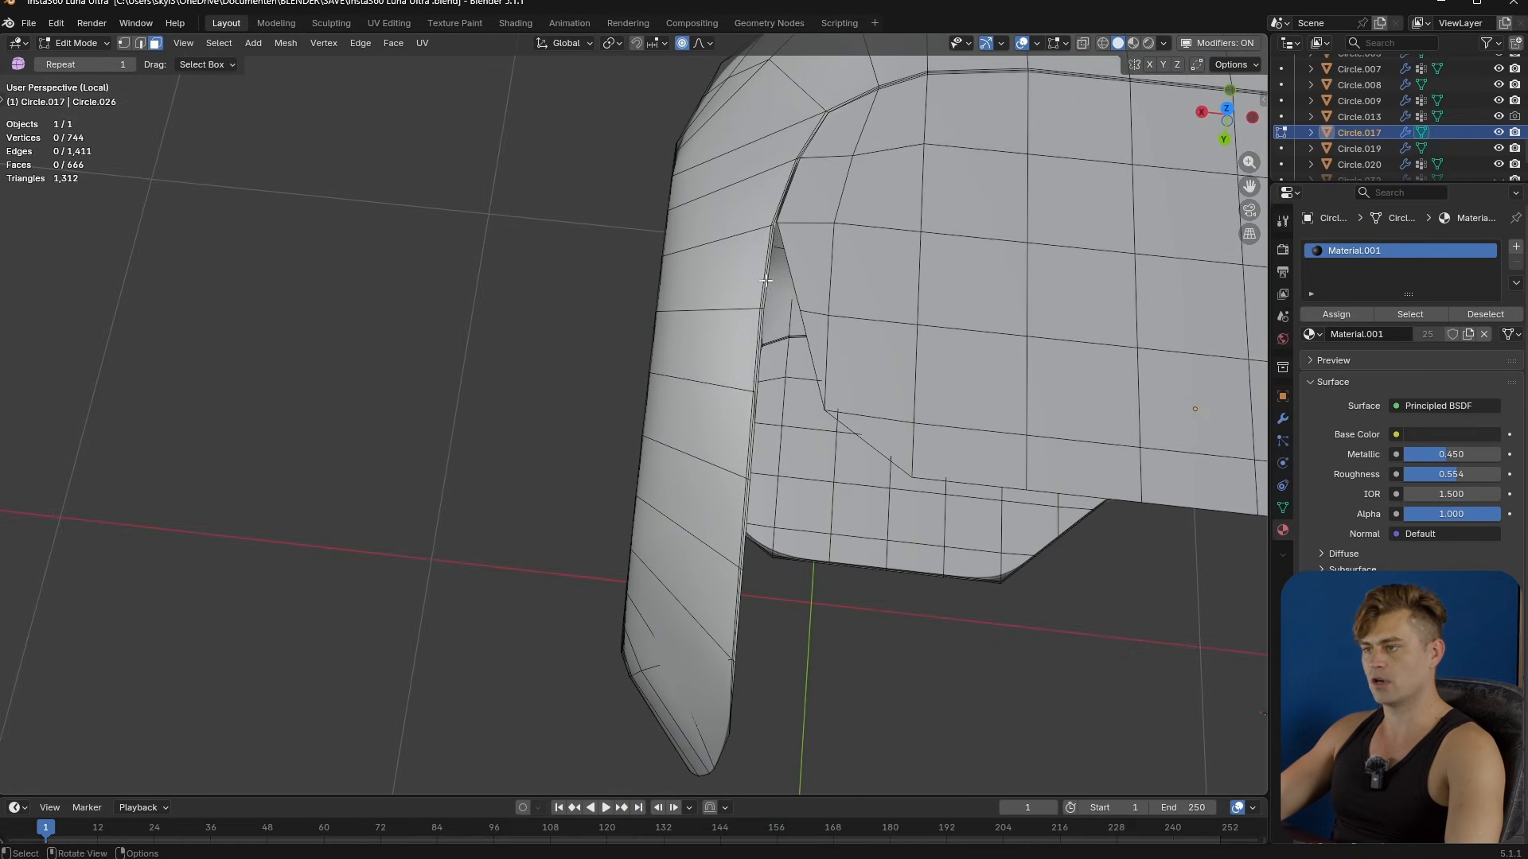
middle_drag(789, 348, 761, 338)
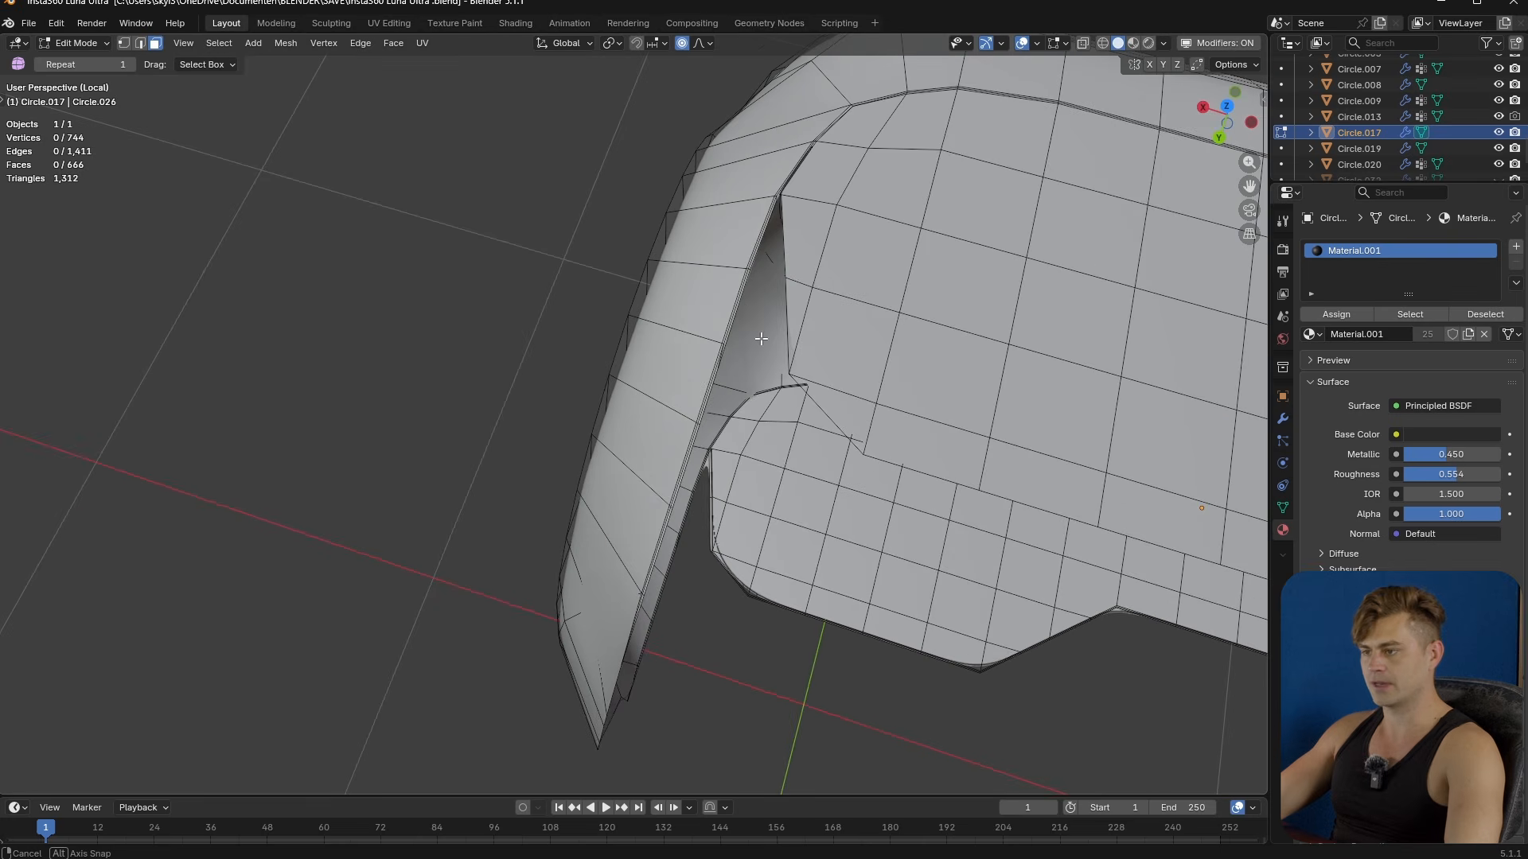
middle_drag(766, 429, 750, 427)
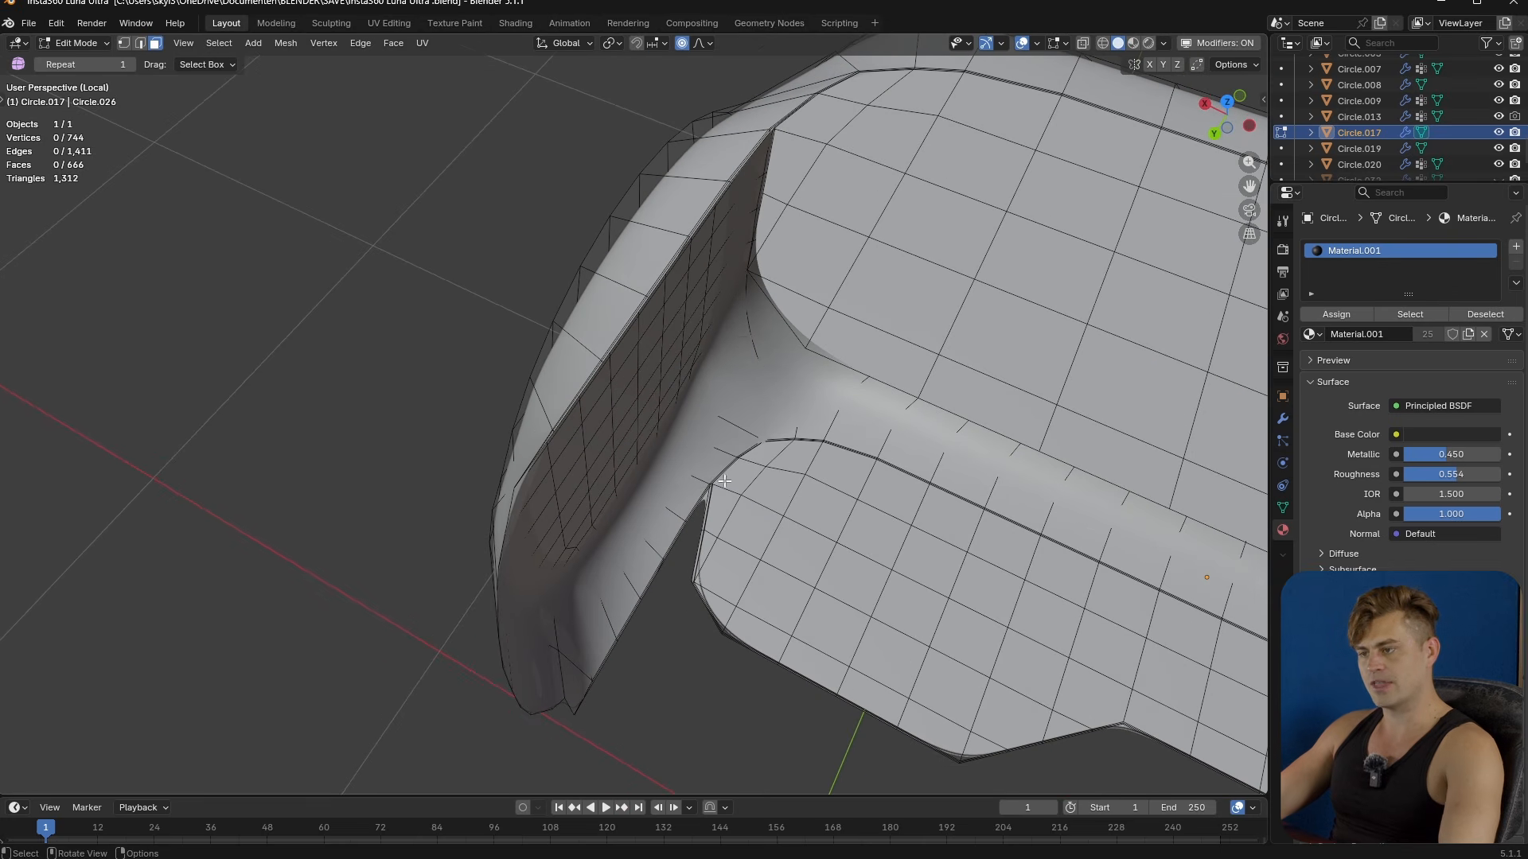
middle_drag(705, 515, 755, 523)
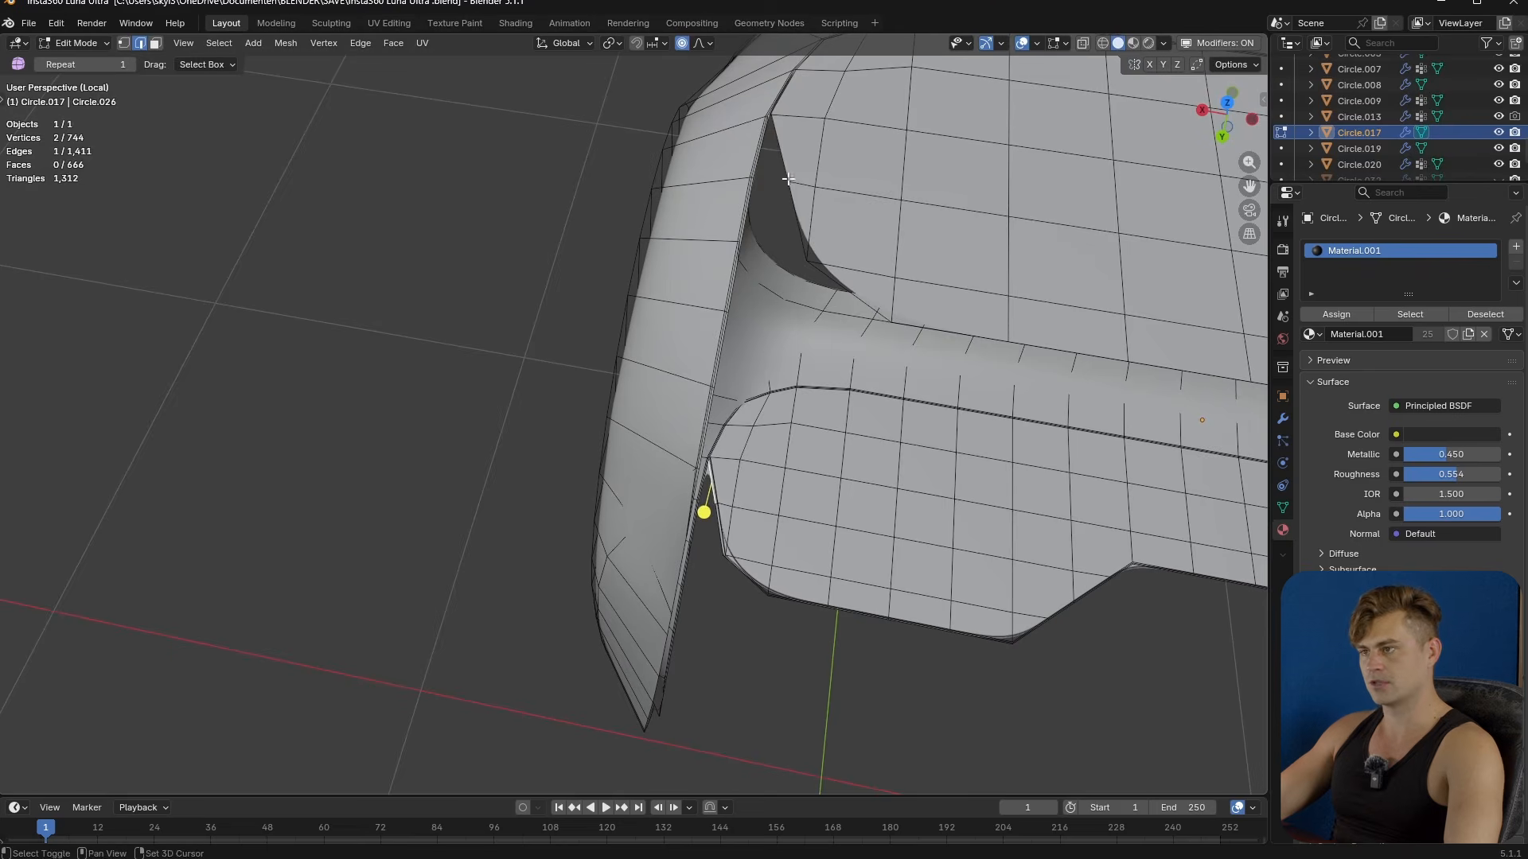
- Bridge the shell's upper and lower borders with a face at the opening's end and continue filling faces around the rounded corner
key(f)
middle_drag(824, 344, 770, 337)
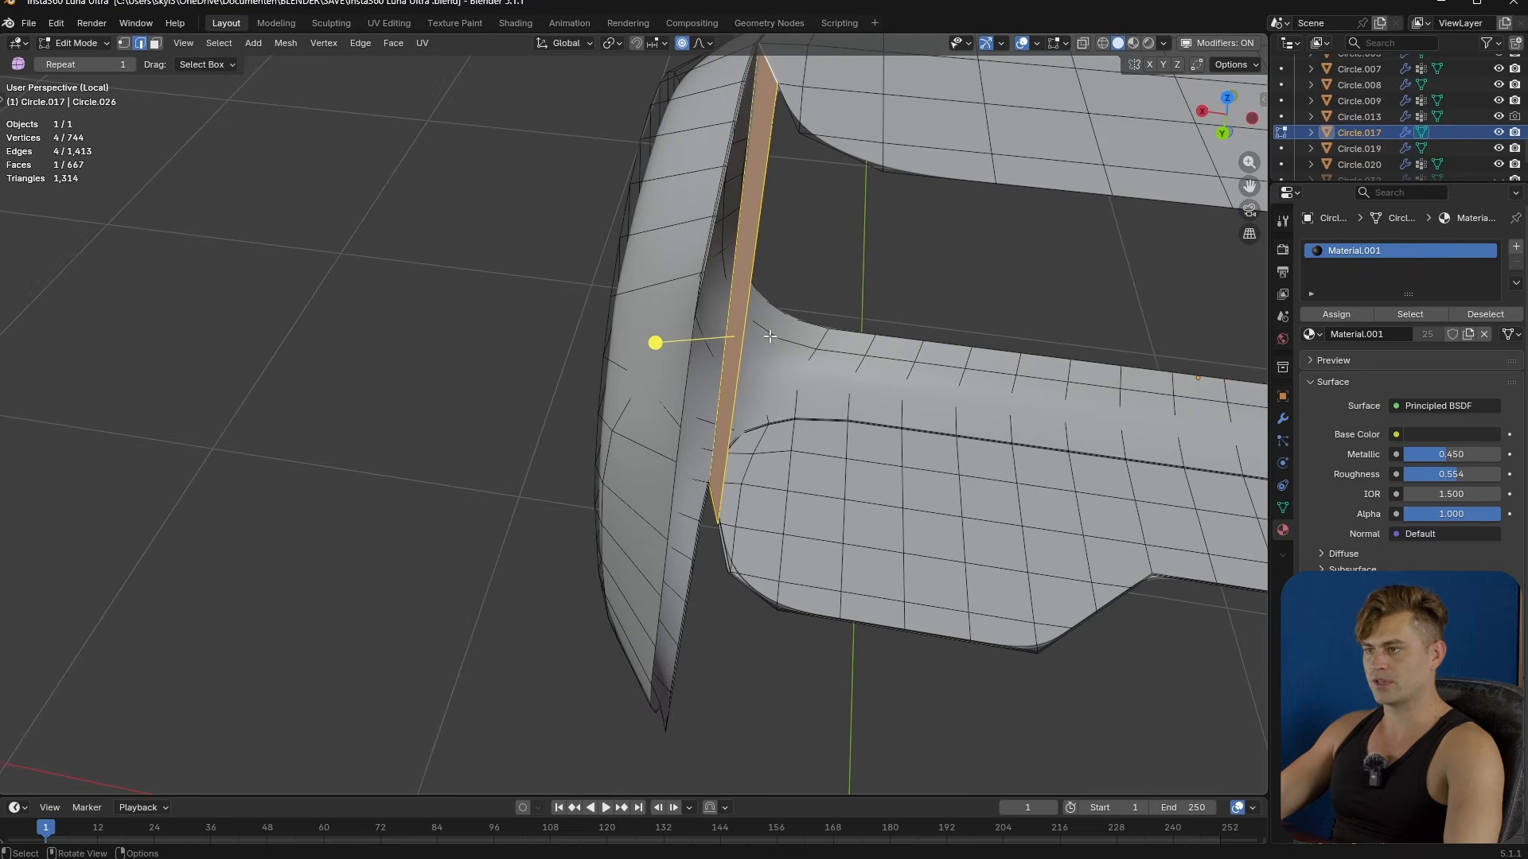
click(754, 268)
middle_drag(754, 270, 783, 292)
scroll(783, 293, down, 1)
key(f)
key(f)
key(f)
key(f)
key(f)
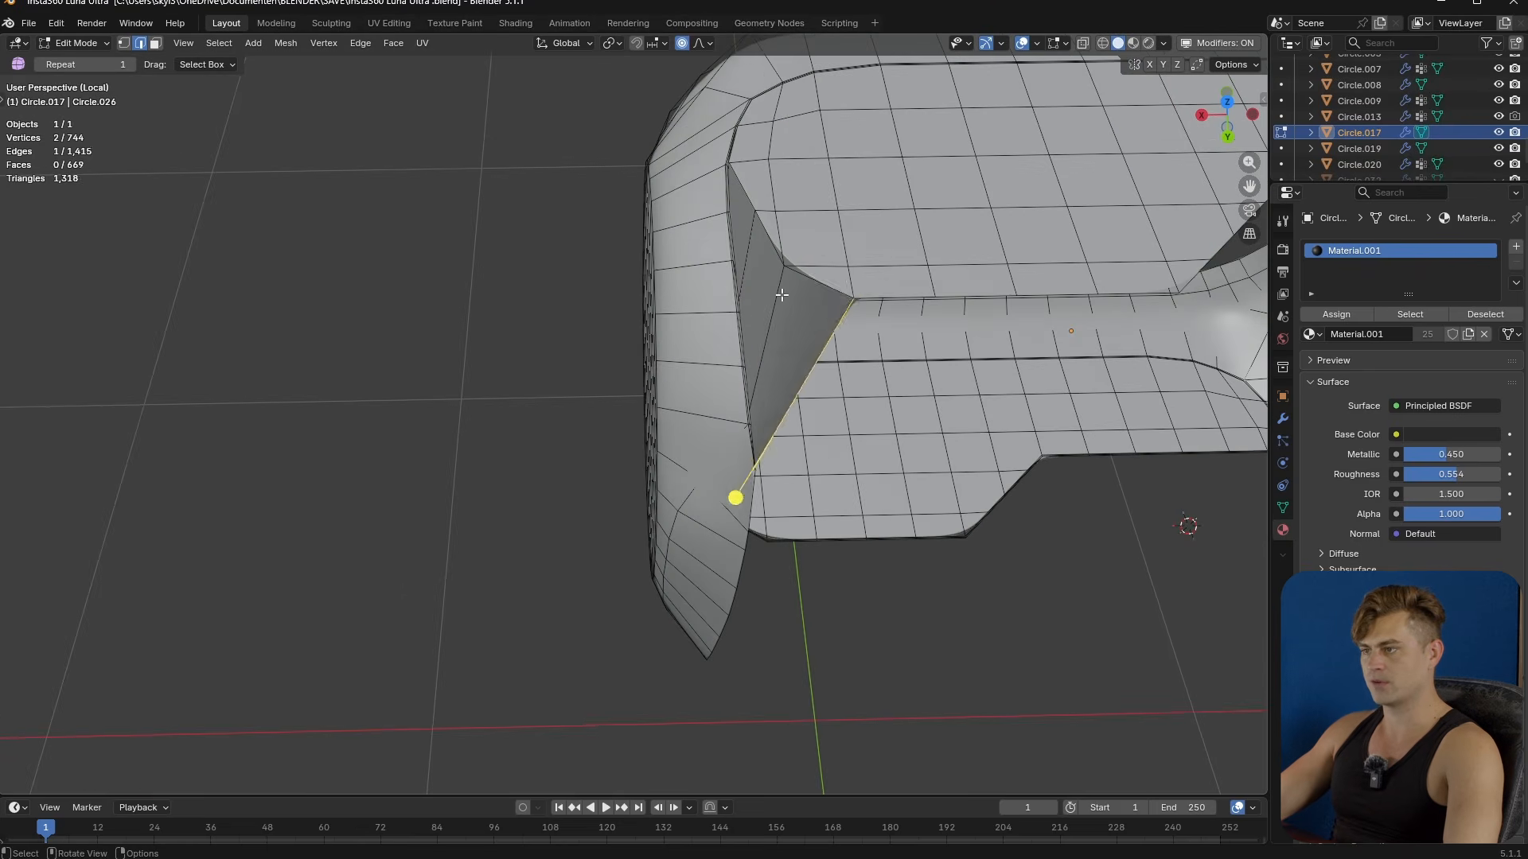
- Continue filling the wall of faces between the two borders, across the slanted step to the opening's far end
scroll(953, 334, down, 4)
key(f)
key(f)
key(f)
key(f)
key(f)
key(f)
key(f)
key(f)
key(f)
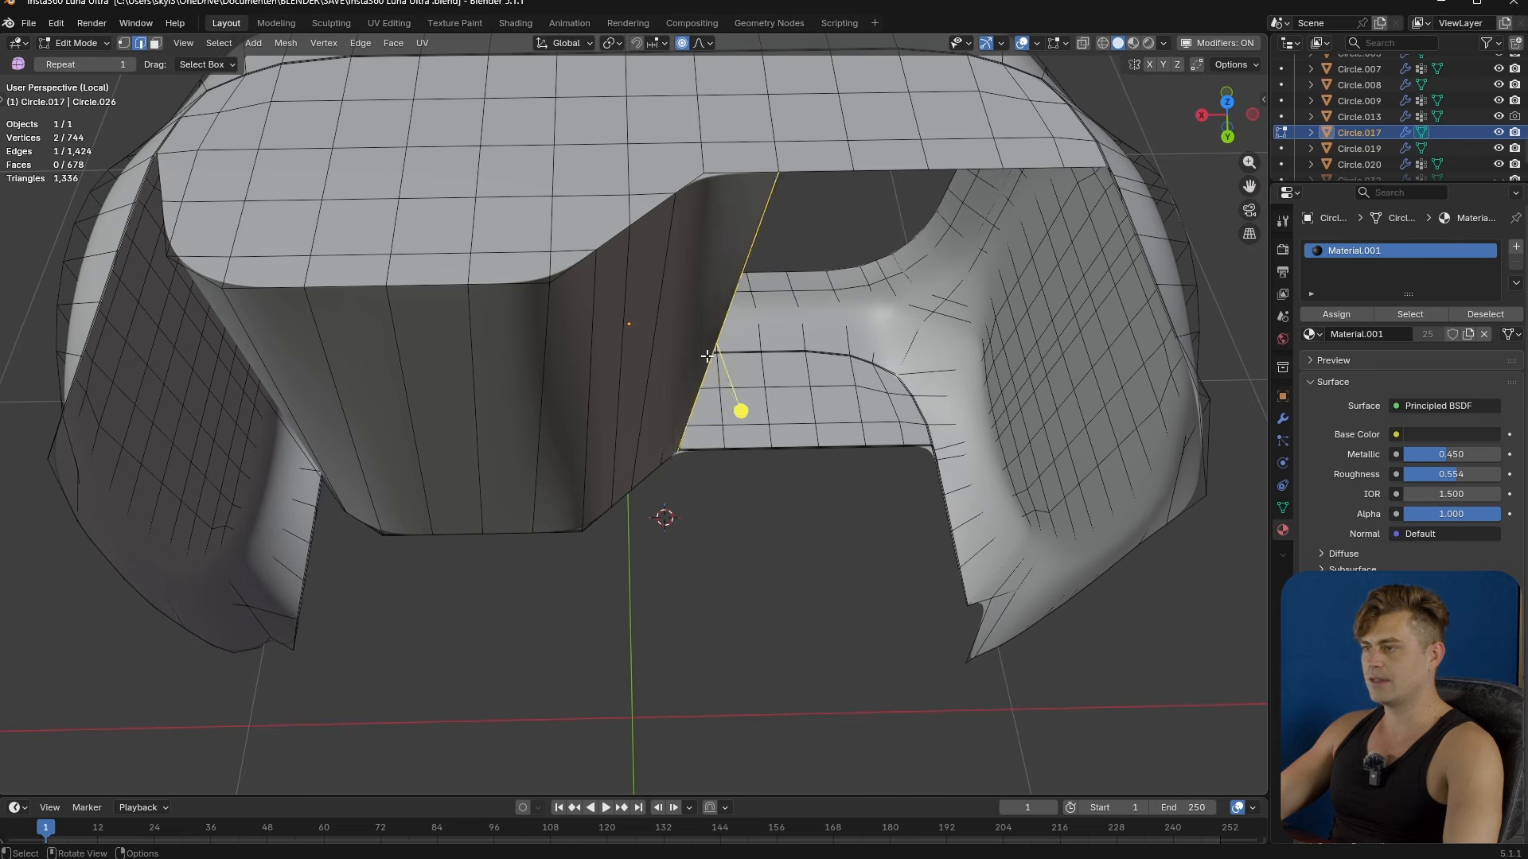
key(f)
key(f)
key(f)
key(f)
key(f)
key(f)
key(f)
- Undo the surplus faces filled past the far end of the new wall
middle_drag(726, 344, 515, 378)
key(ctrl+z)
key(ctrl+z)
key(ctrl+z)
key(ctrl+z)
key(ctrl+z)
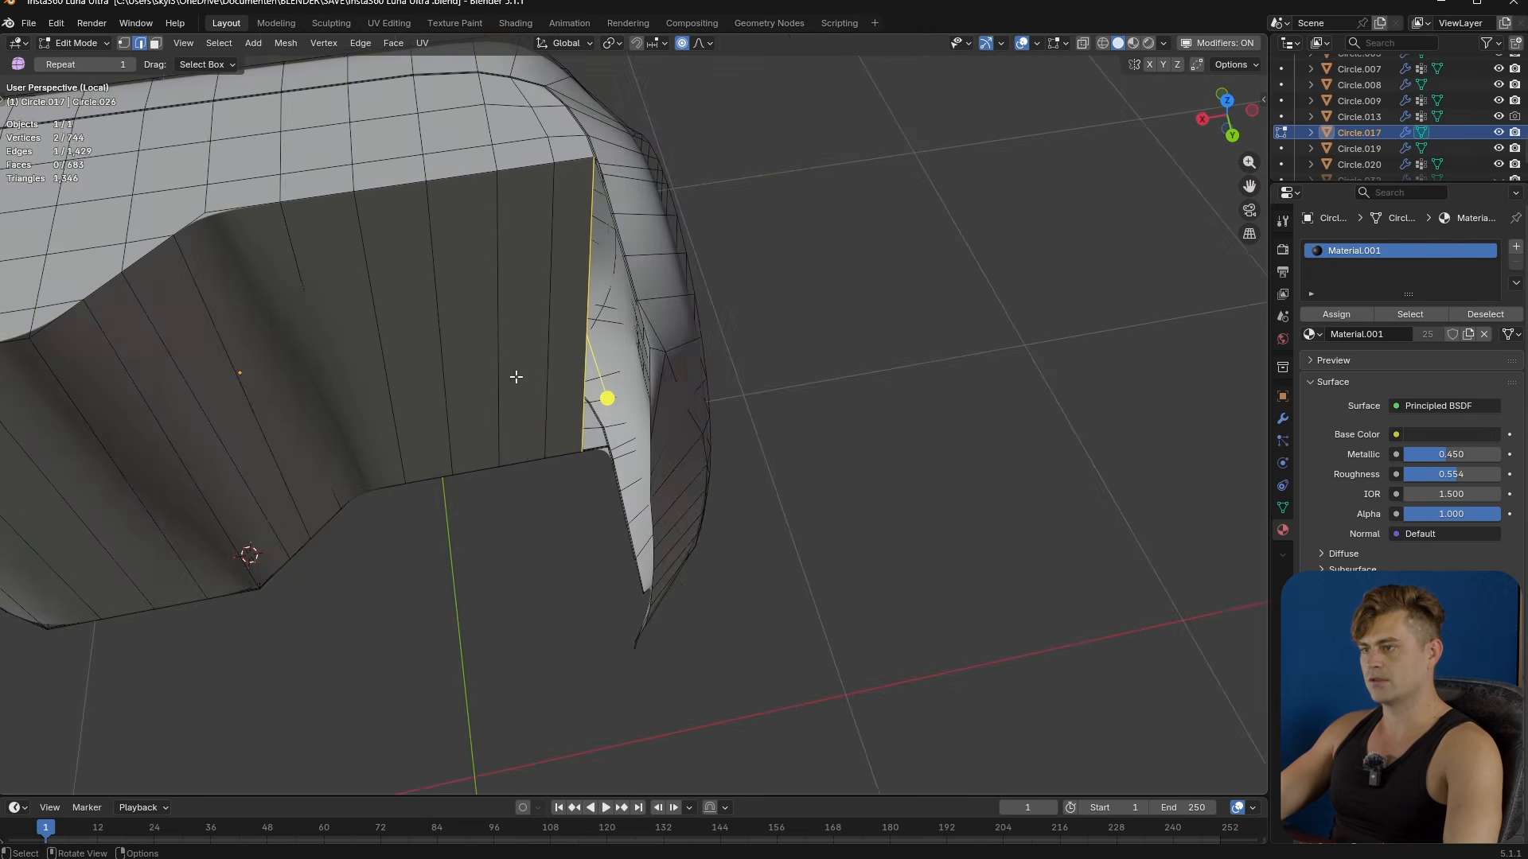
- Delete the two thin overlapping border faces along the shell's side edge next to the wall's far corner
scroll(549, 334, up, 4)
middle_drag(578, 299, 690, 440)
scroll(682, 431, up, 3)
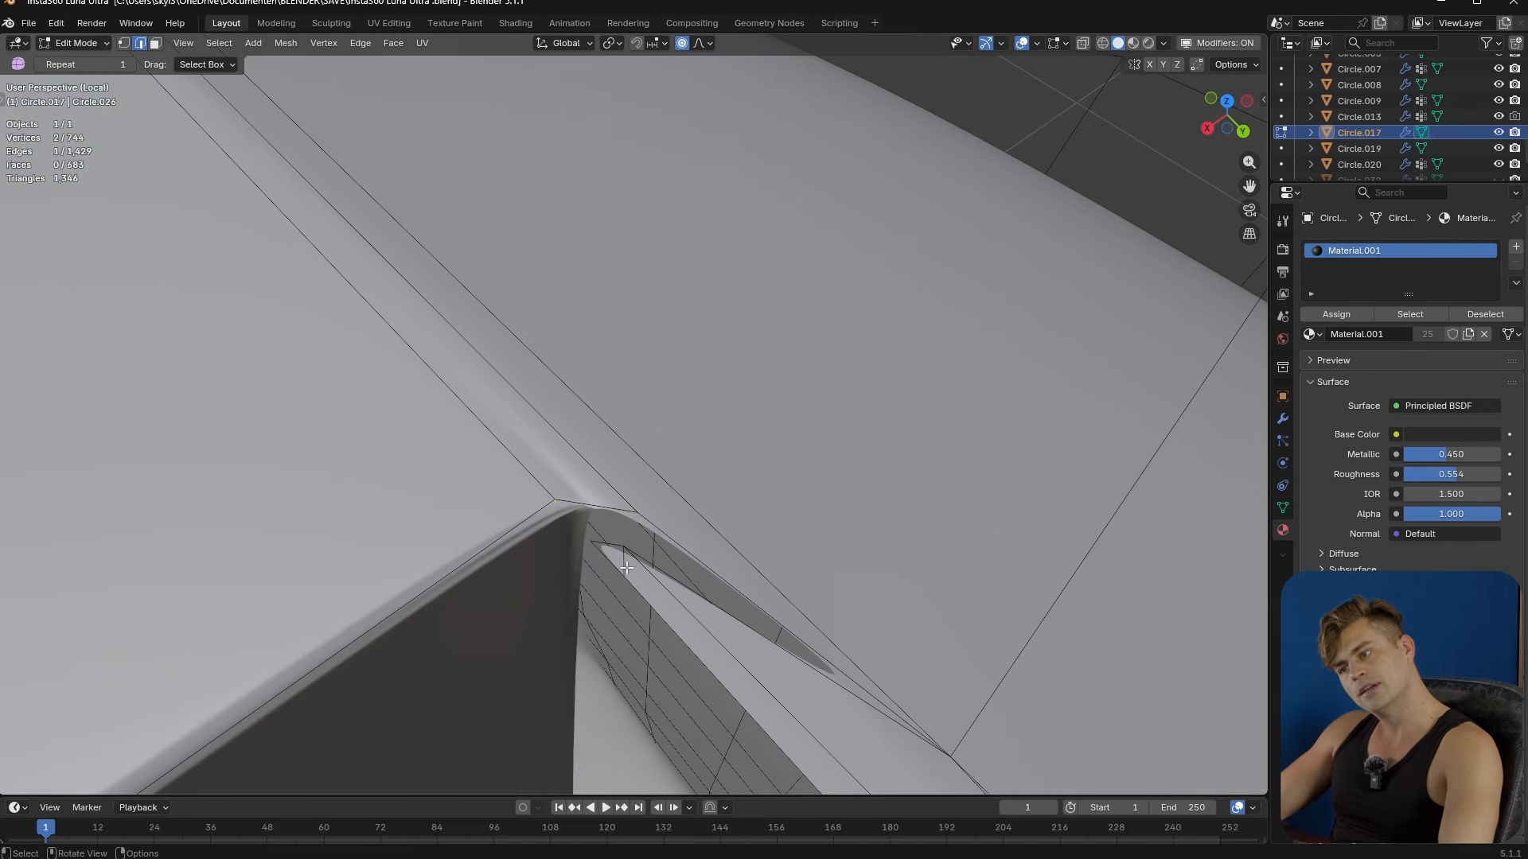
middle_drag(649, 575, 692, 569)
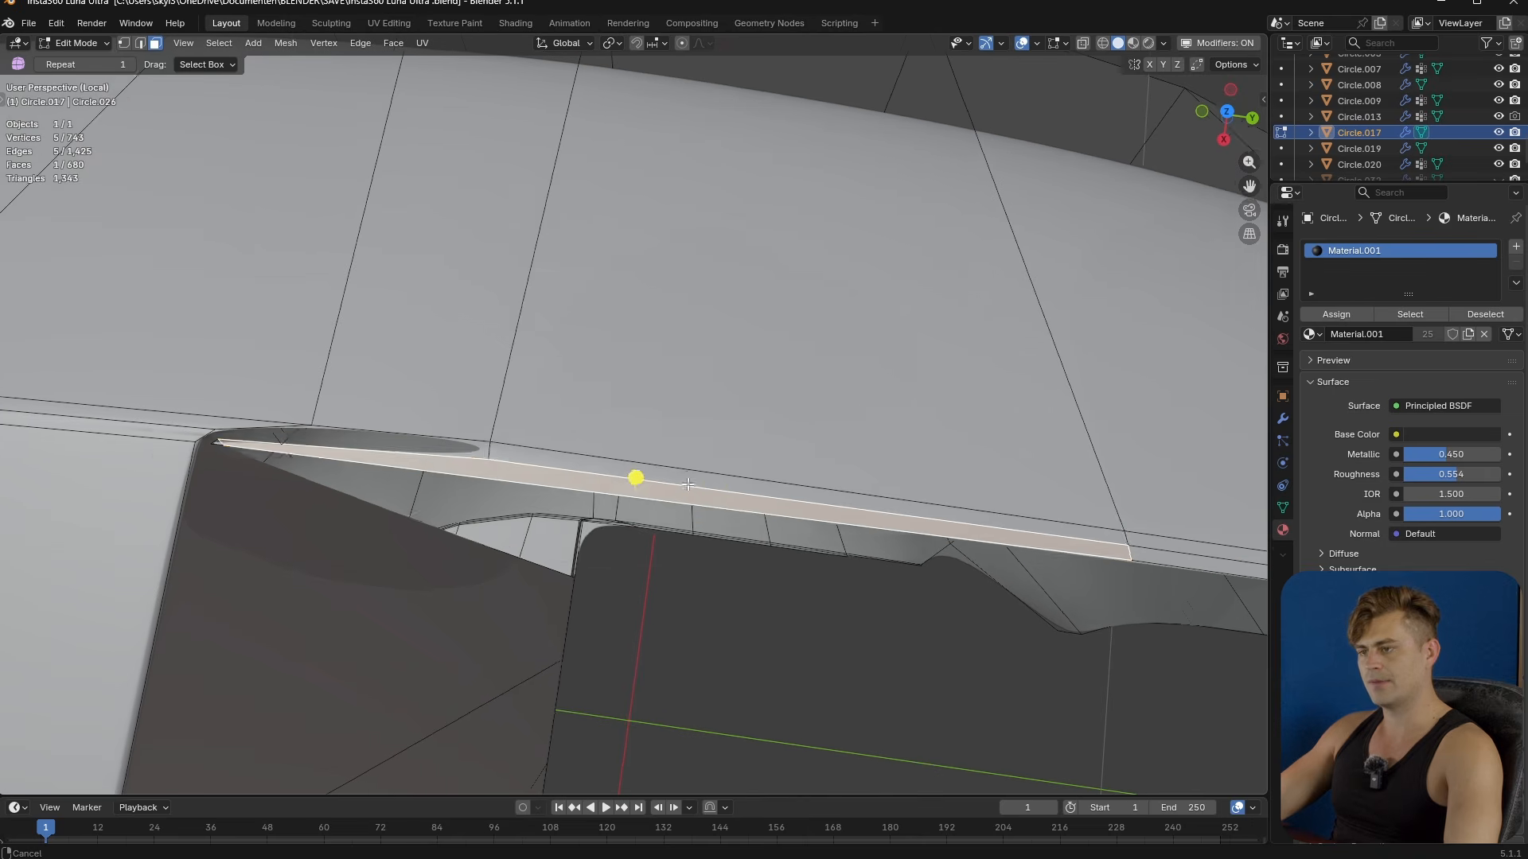
shift+click(665, 473)
key(x)
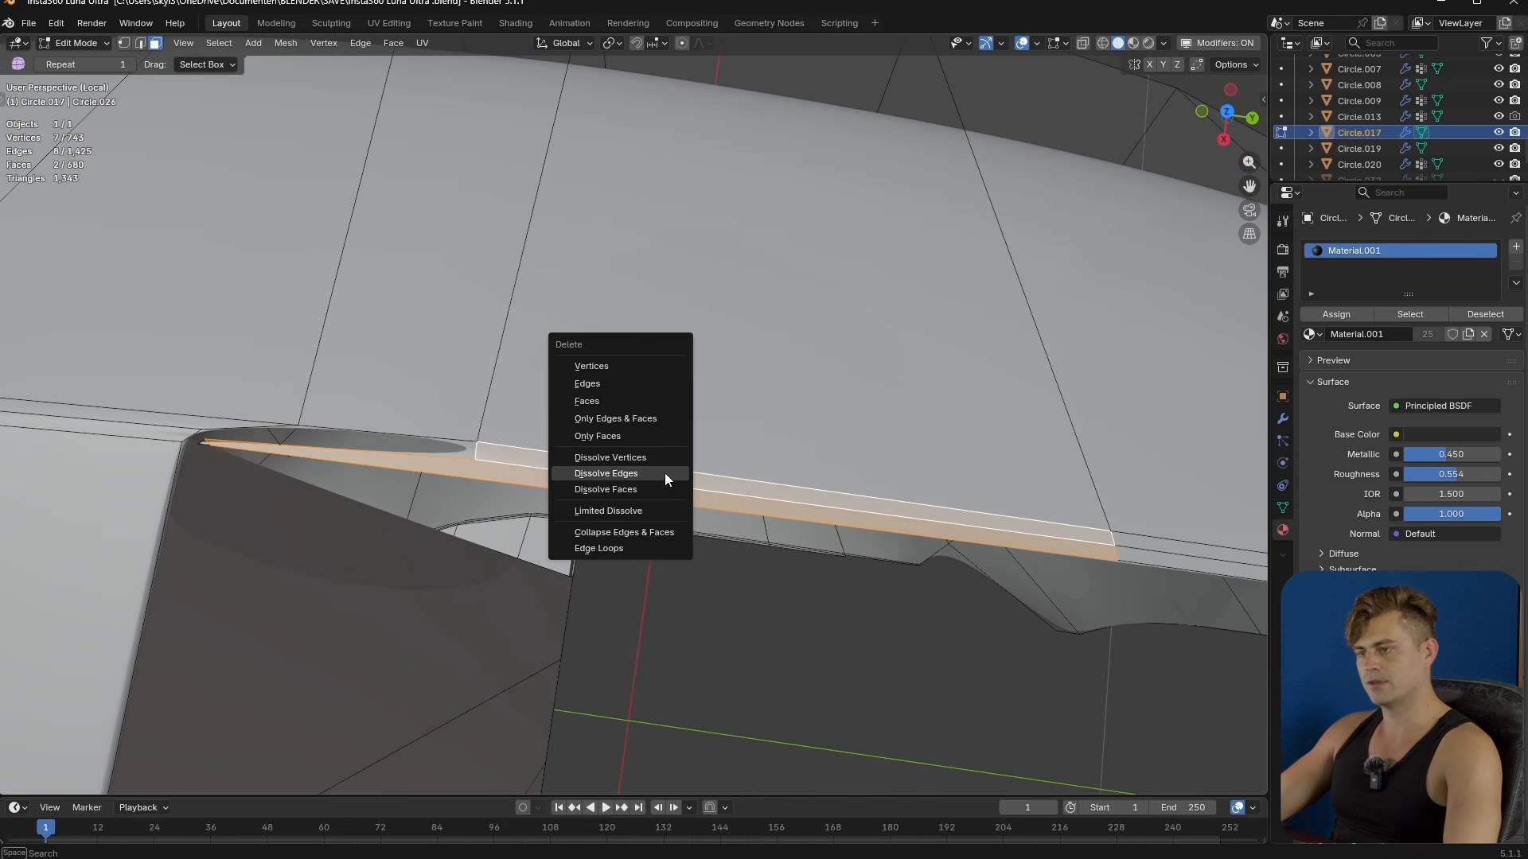
click(632, 404)
- Fill two replacement faces from the border vertices at the outer end of the deleted strip
middle_drag(523, 461, 532, 455)
shift+scroll(533, 454, up, 2)
key(2)
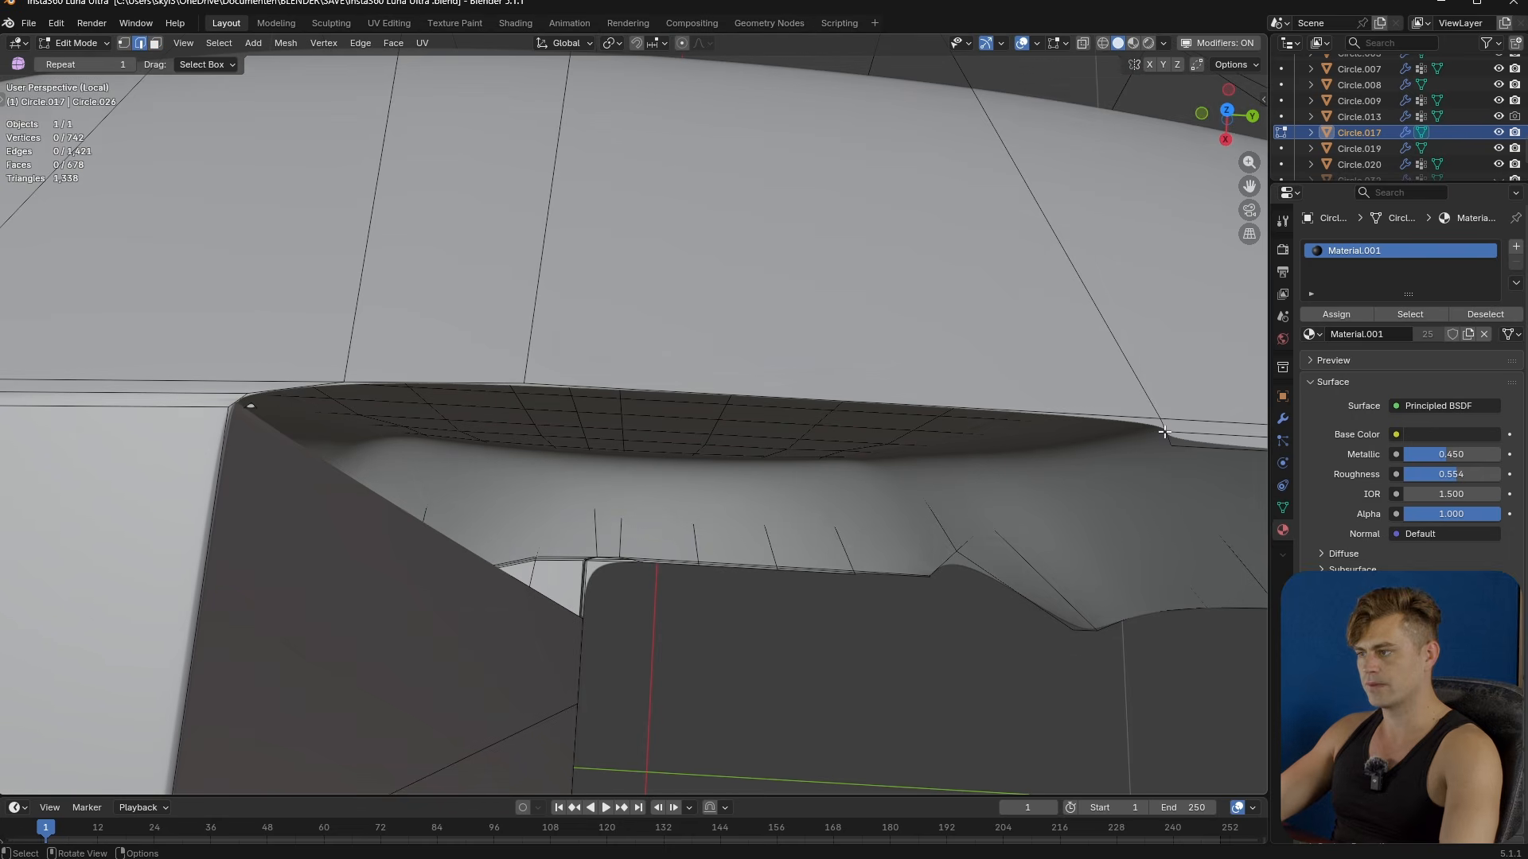
key(1)
click(1157, 424)
key(f)
click(1178, 438)
click(1172, 432)
key(f)
click(1172, 432)
- Fill two more faces along the side border, continuing the rebuilt strip rows up to the edge line nearest the wall's corner
shift+middle_drag(669, 394, 743, 408)
click(950, 492)
click(946, 476)
key(f)
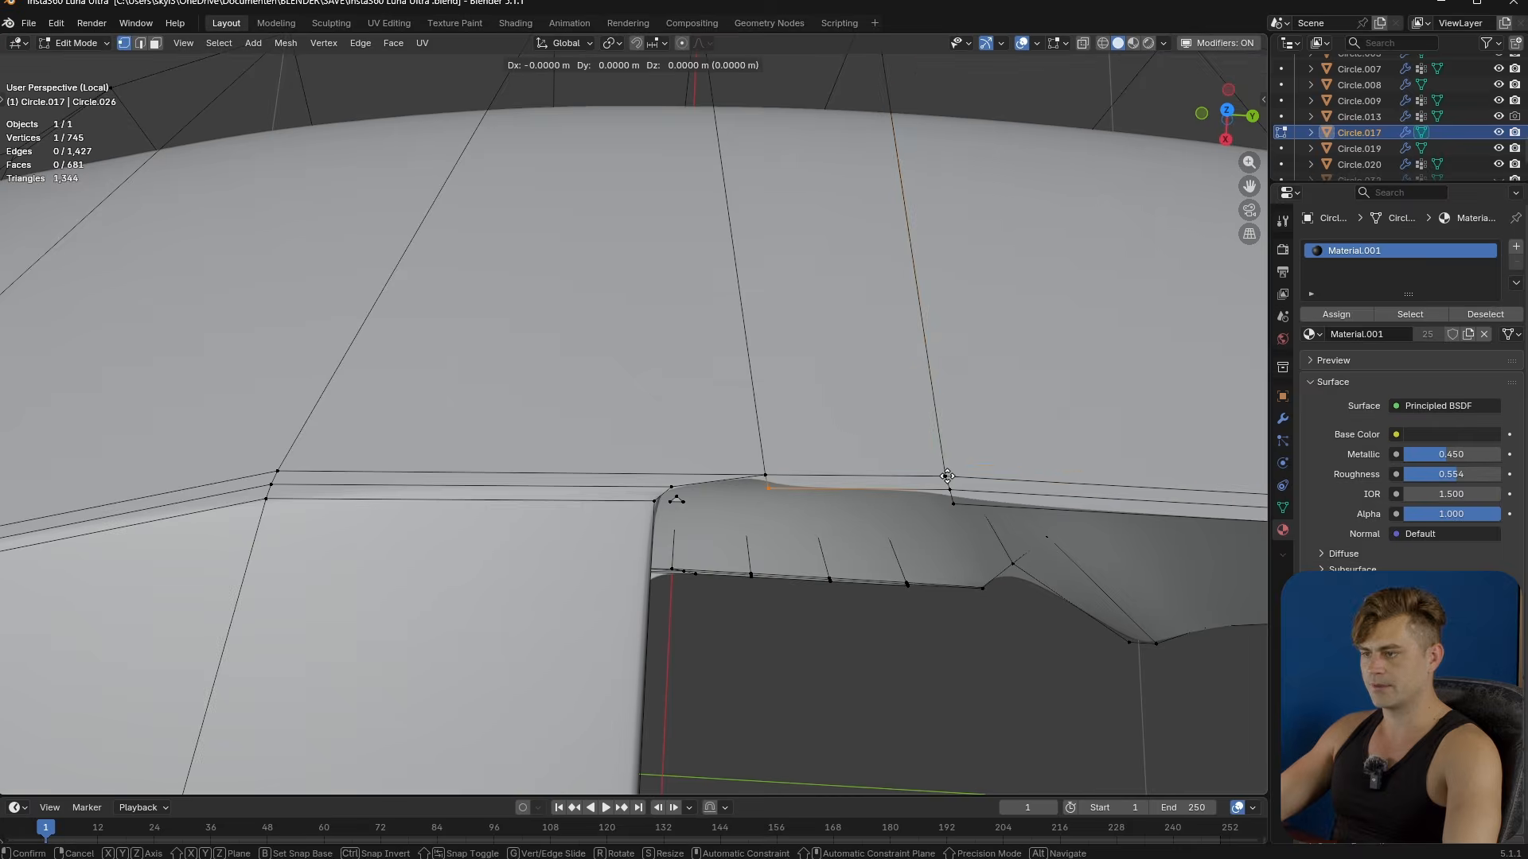
click(944, 478)
scroll(915, 484, up, 5)
shift+middle_drag(1084, 552, 913, 523)
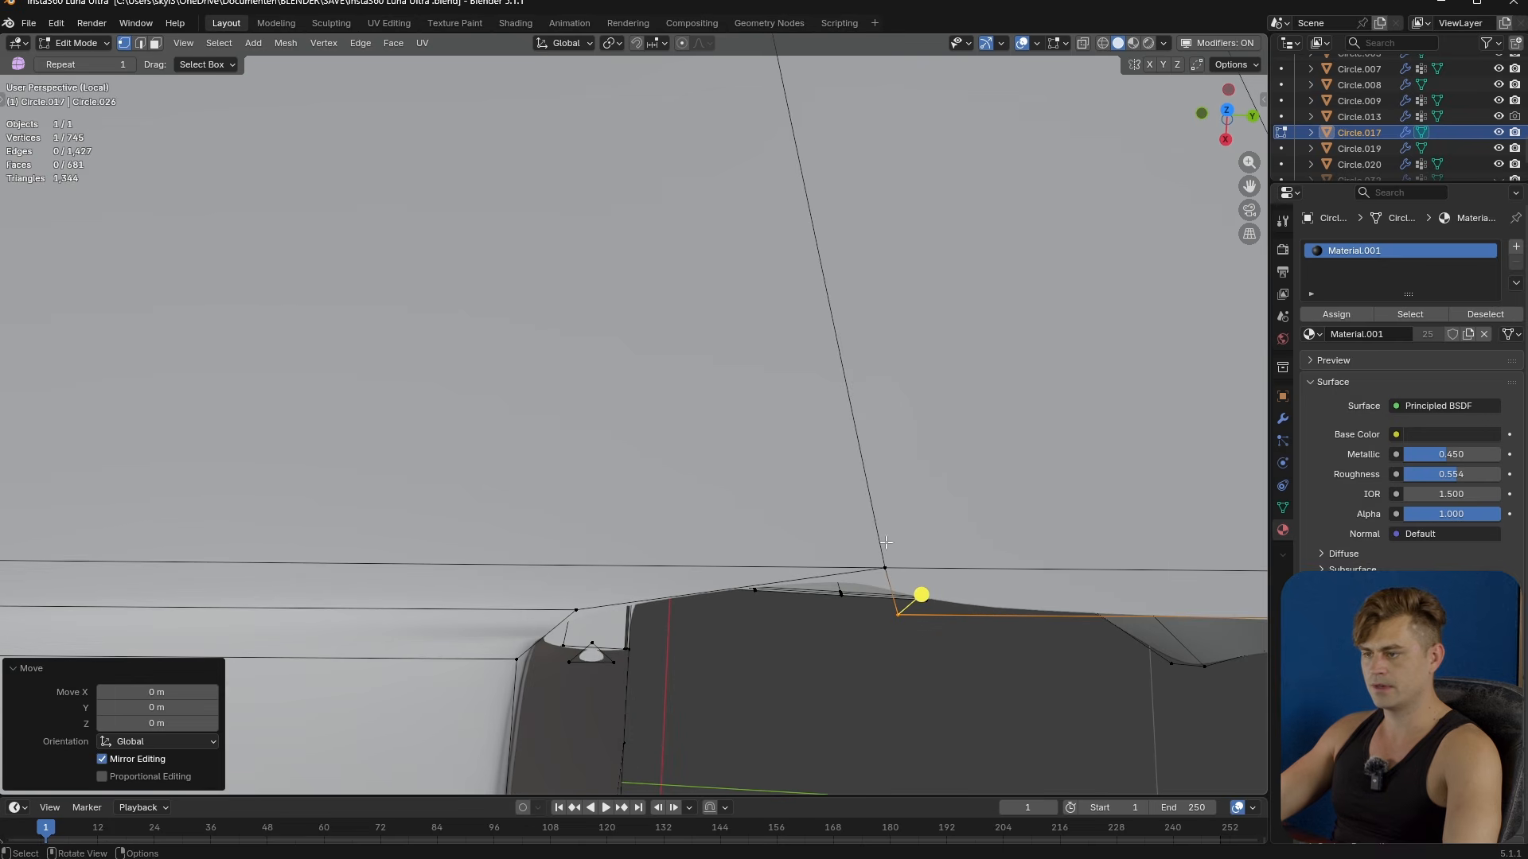
scroll(751, 559, down, 4)
click(898, 487)
key(f)
click(898, 487)
- Select the thin border face beside the wall's corner and examine how it meets the rebuilt strip
scroll(873, 568, up, 3)
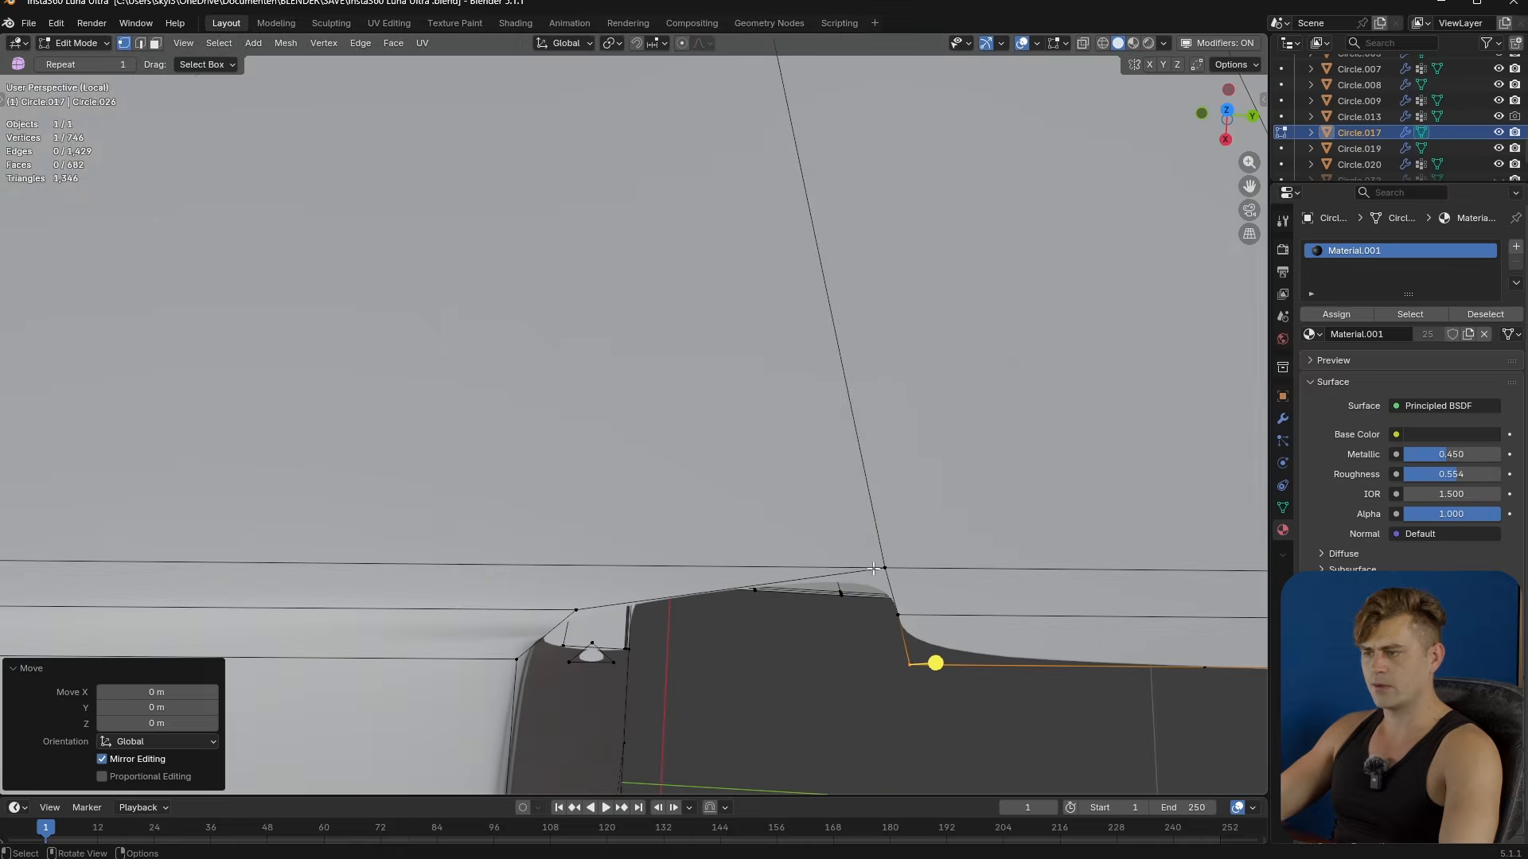
key(3)
click(620, 577)
scroll(620, 576, down, 6)
shift+drag(445, 425, 694, 450)
shift+middle_drag(695, 450, 673, 591)
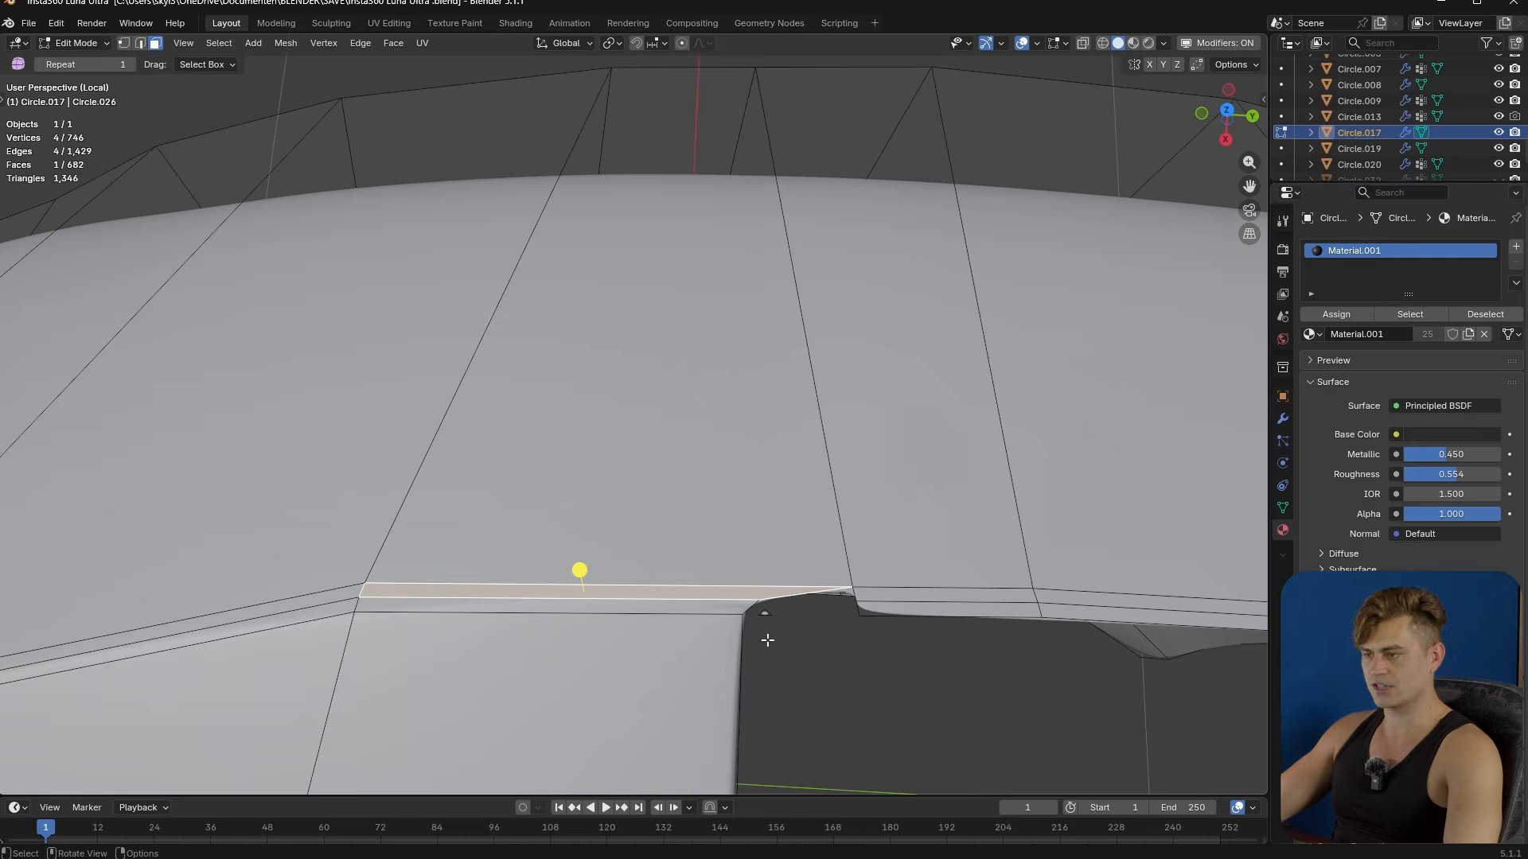
scroll(780, 648, up, 1)
shift+middle_drag(780, 647, 747, 580)
shift+middle_drag(728, 521, 732, 551)
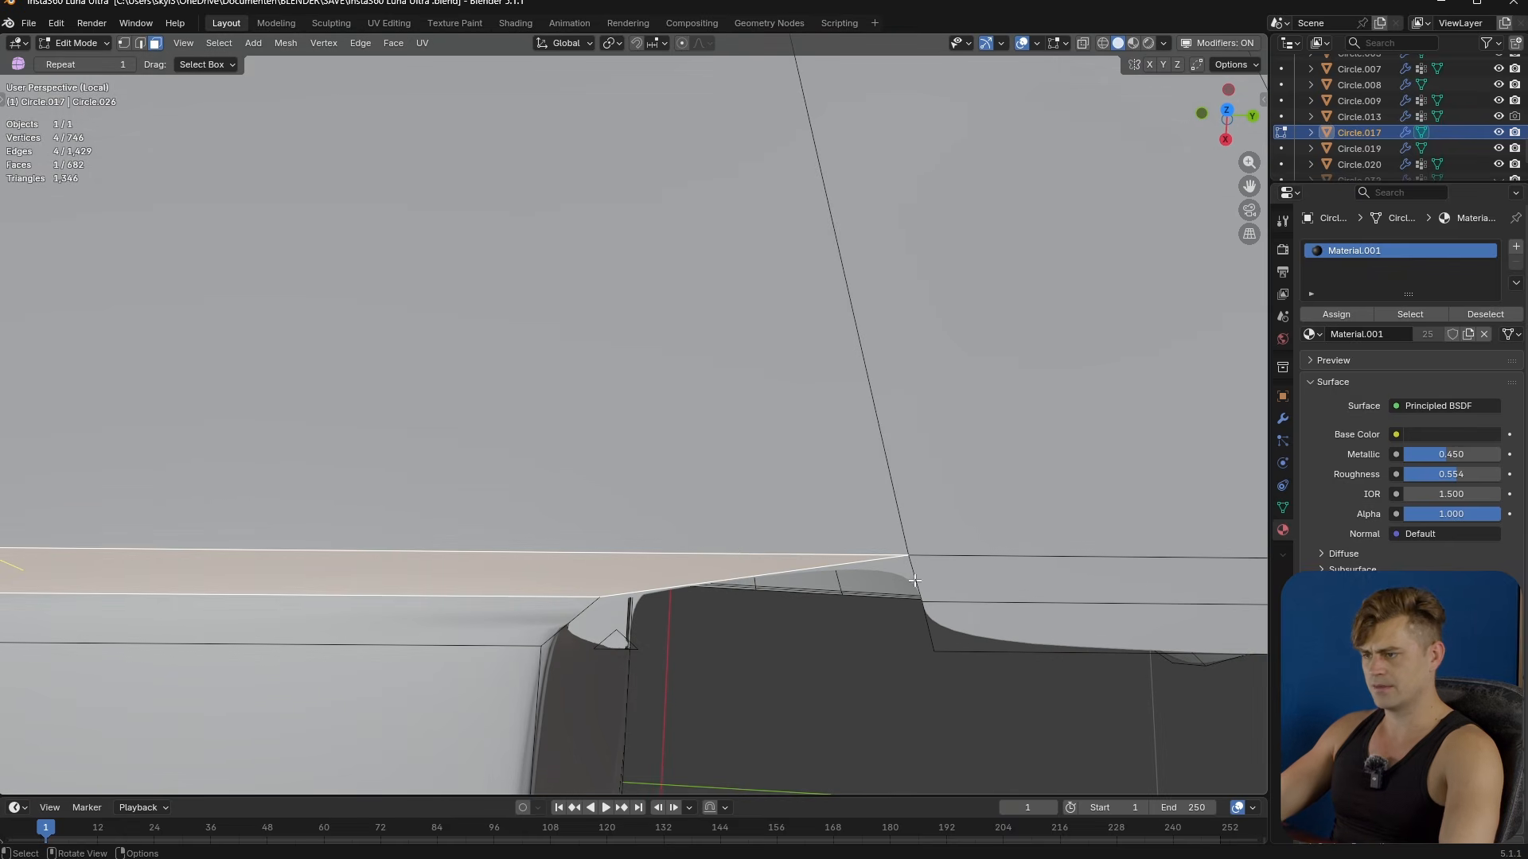
- Merge the middle border vertex at the wall's corner onto the matching vertex of the rebuilt strip using At Last
key(1)
click(600, 595)
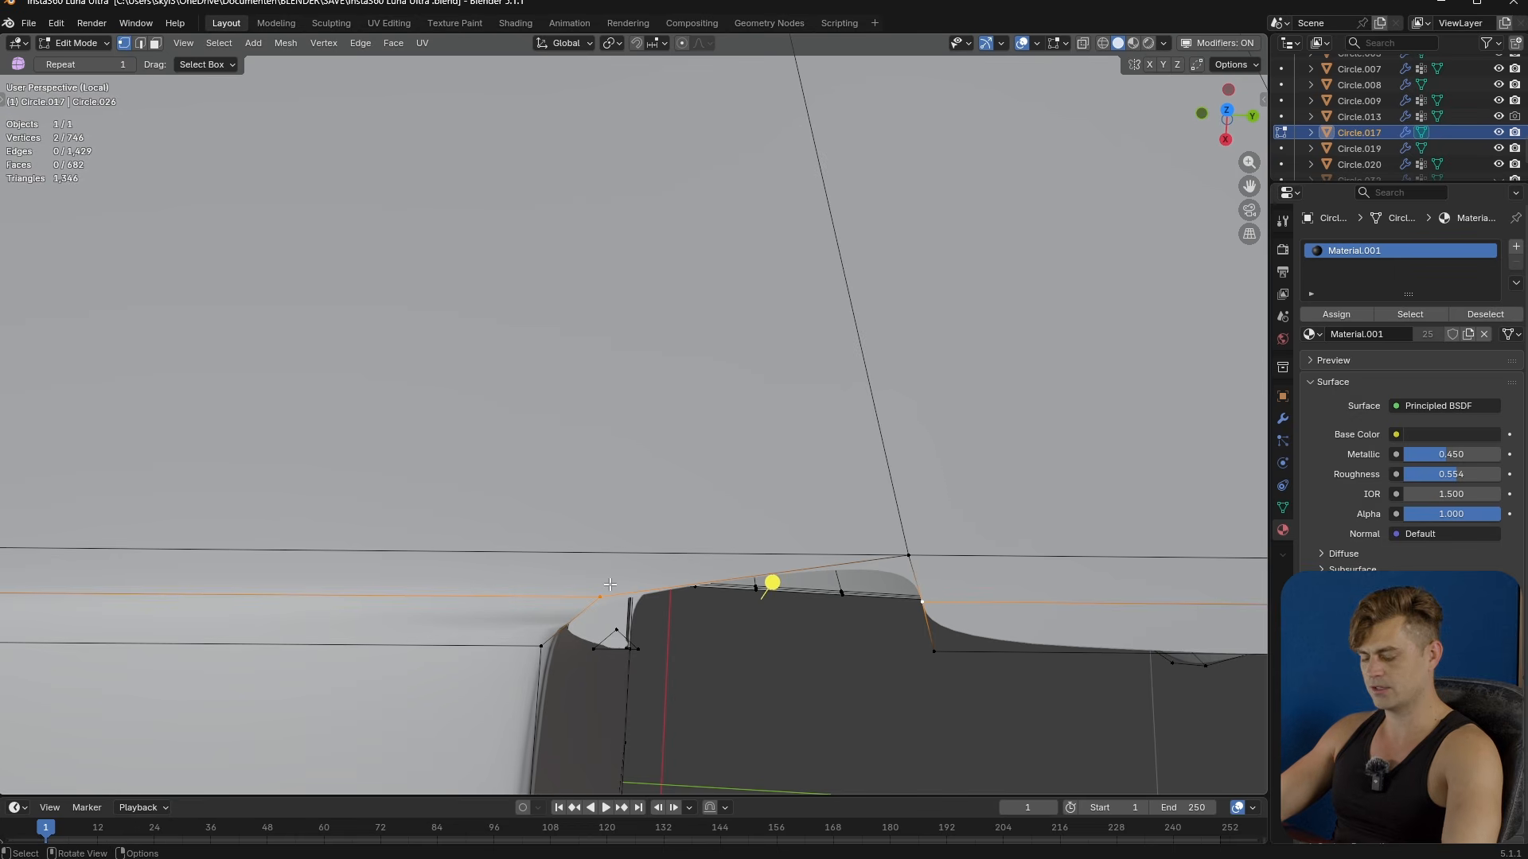
key(m)
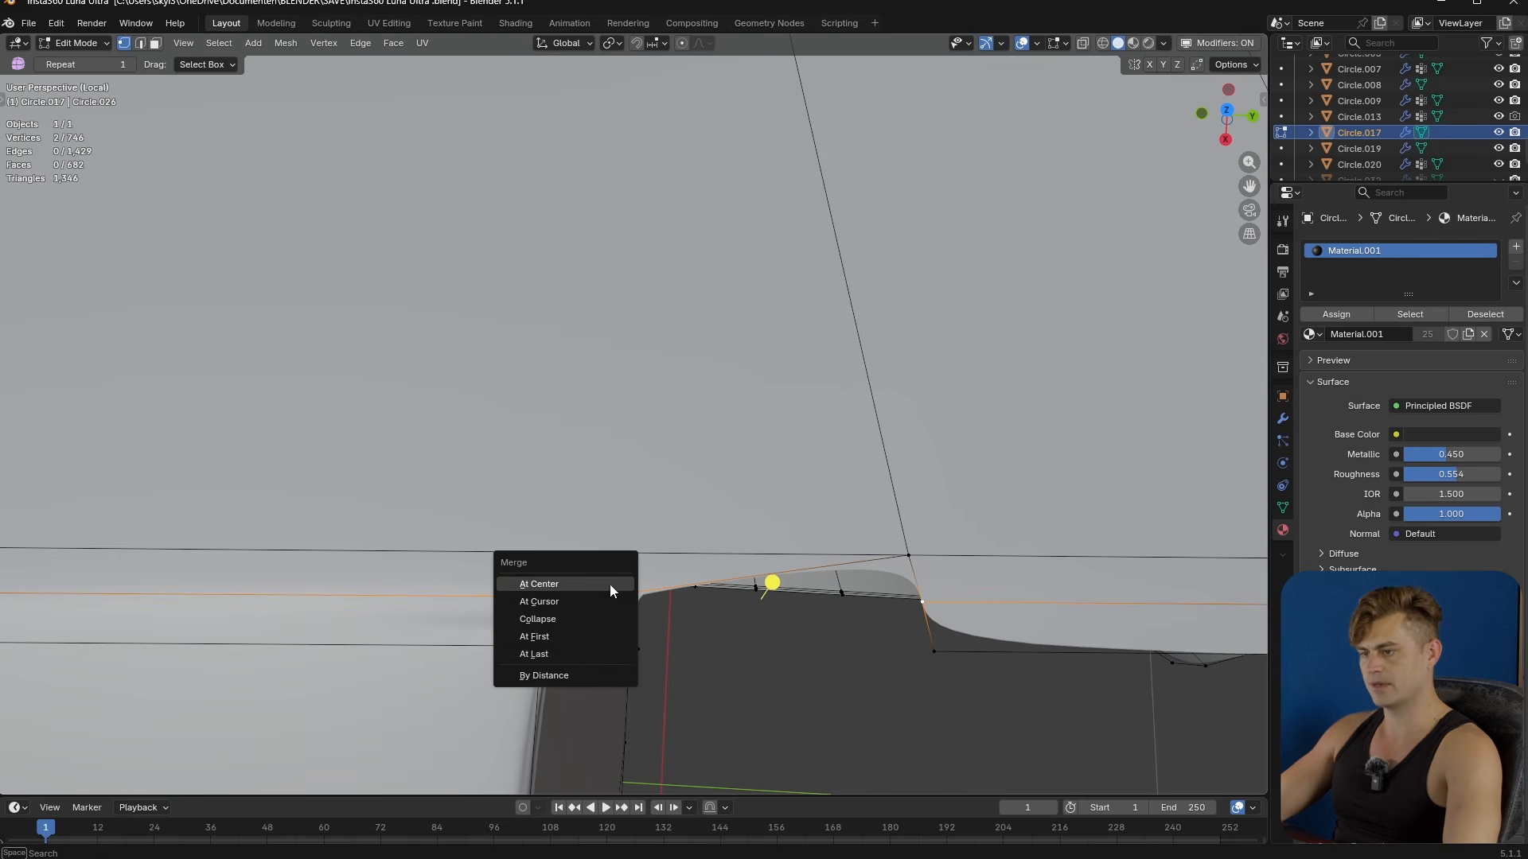
click(586, 651)
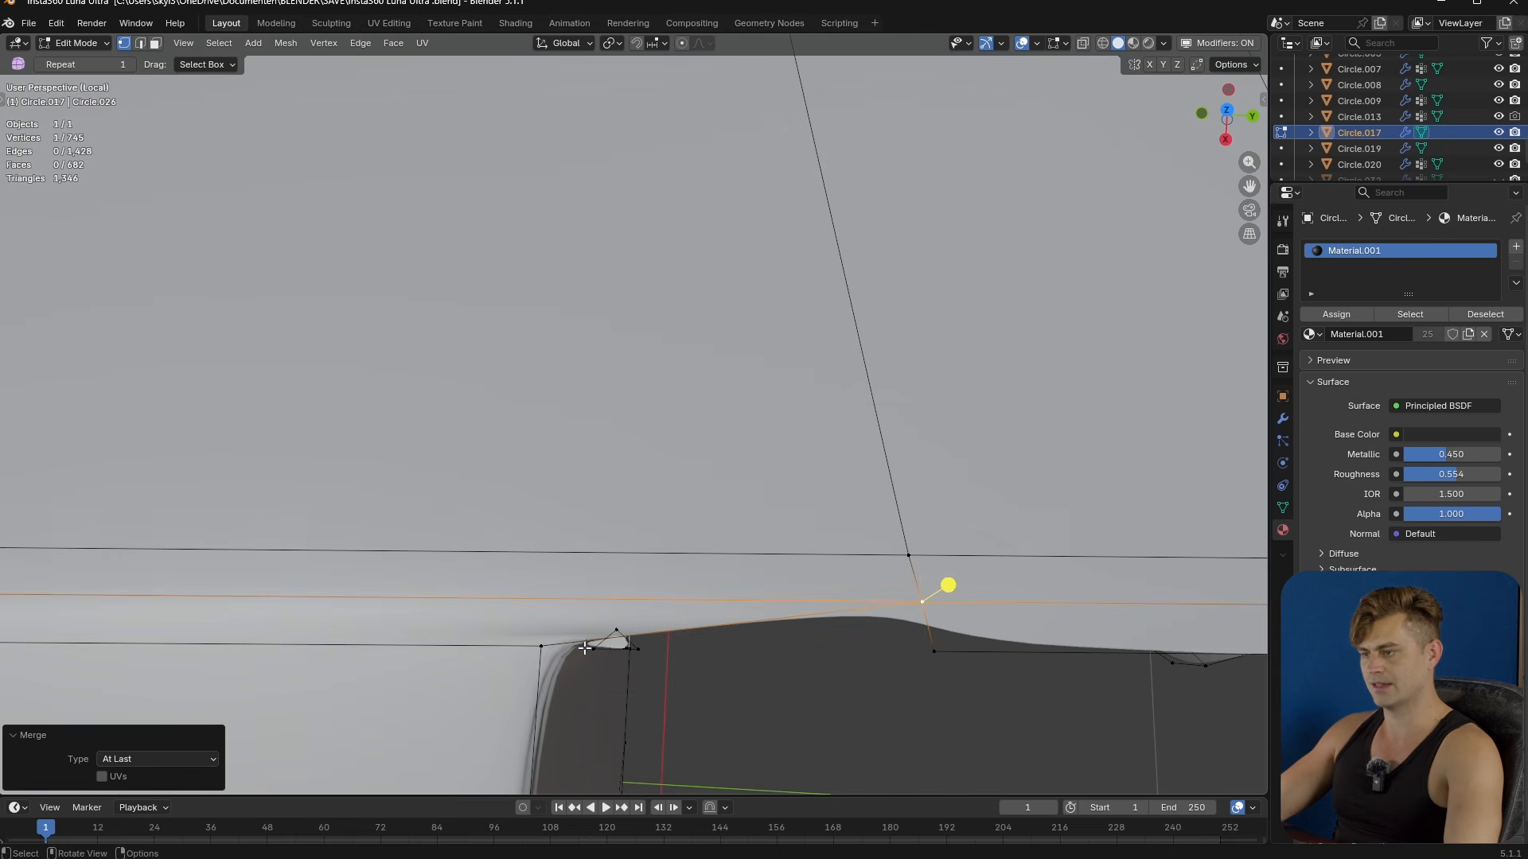
- Try to merge the lower corner vertex onto the rebuilt strip's bottom vertex with At Last, and undo the merge
click(540, 645)
key(m)
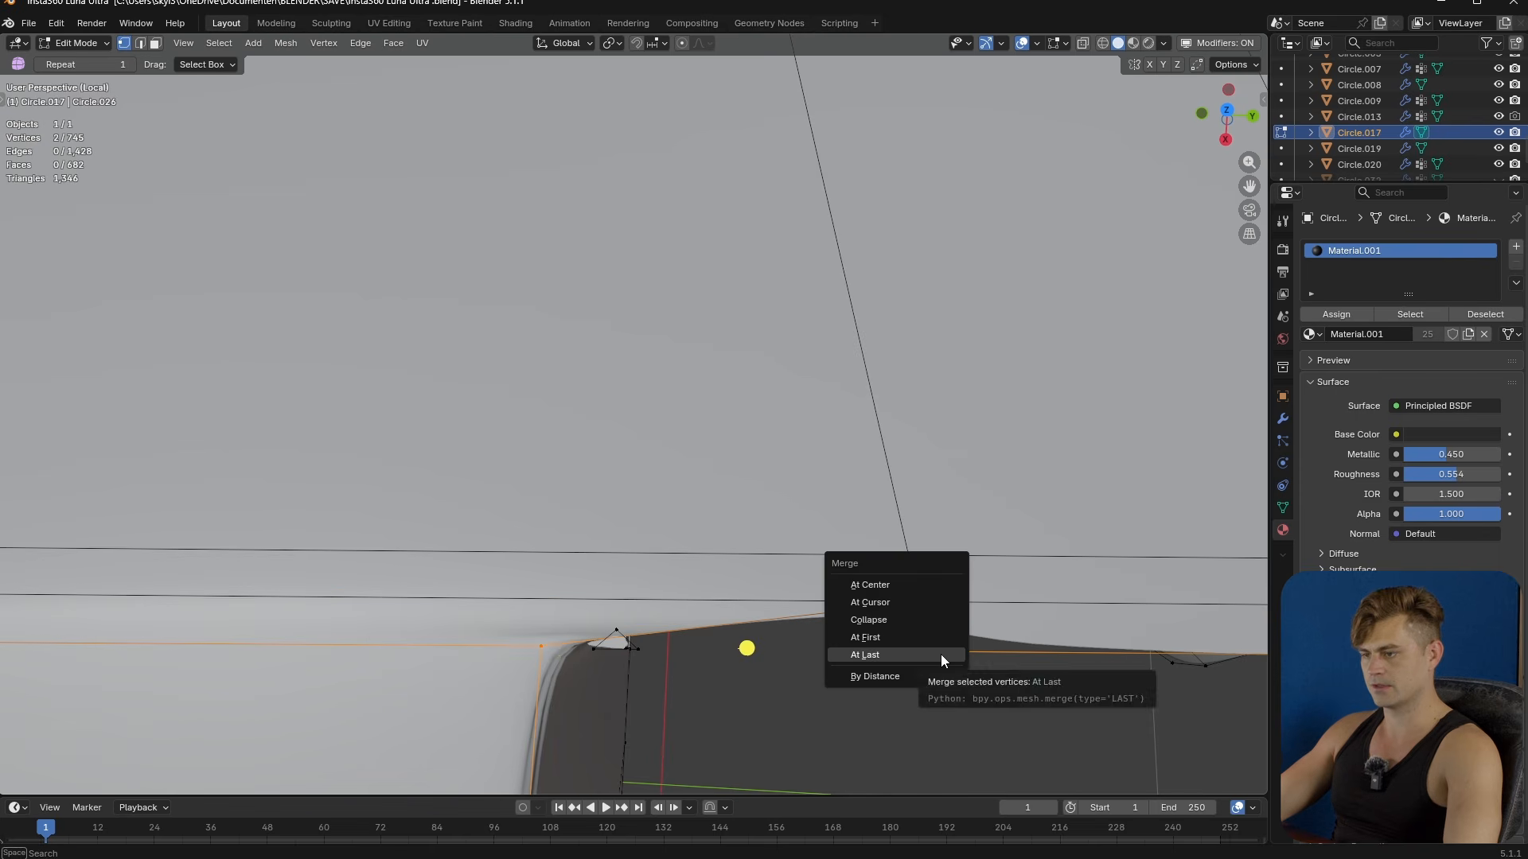
click(940, 654)
key(KP_Decimal)
key(ctrl+z)
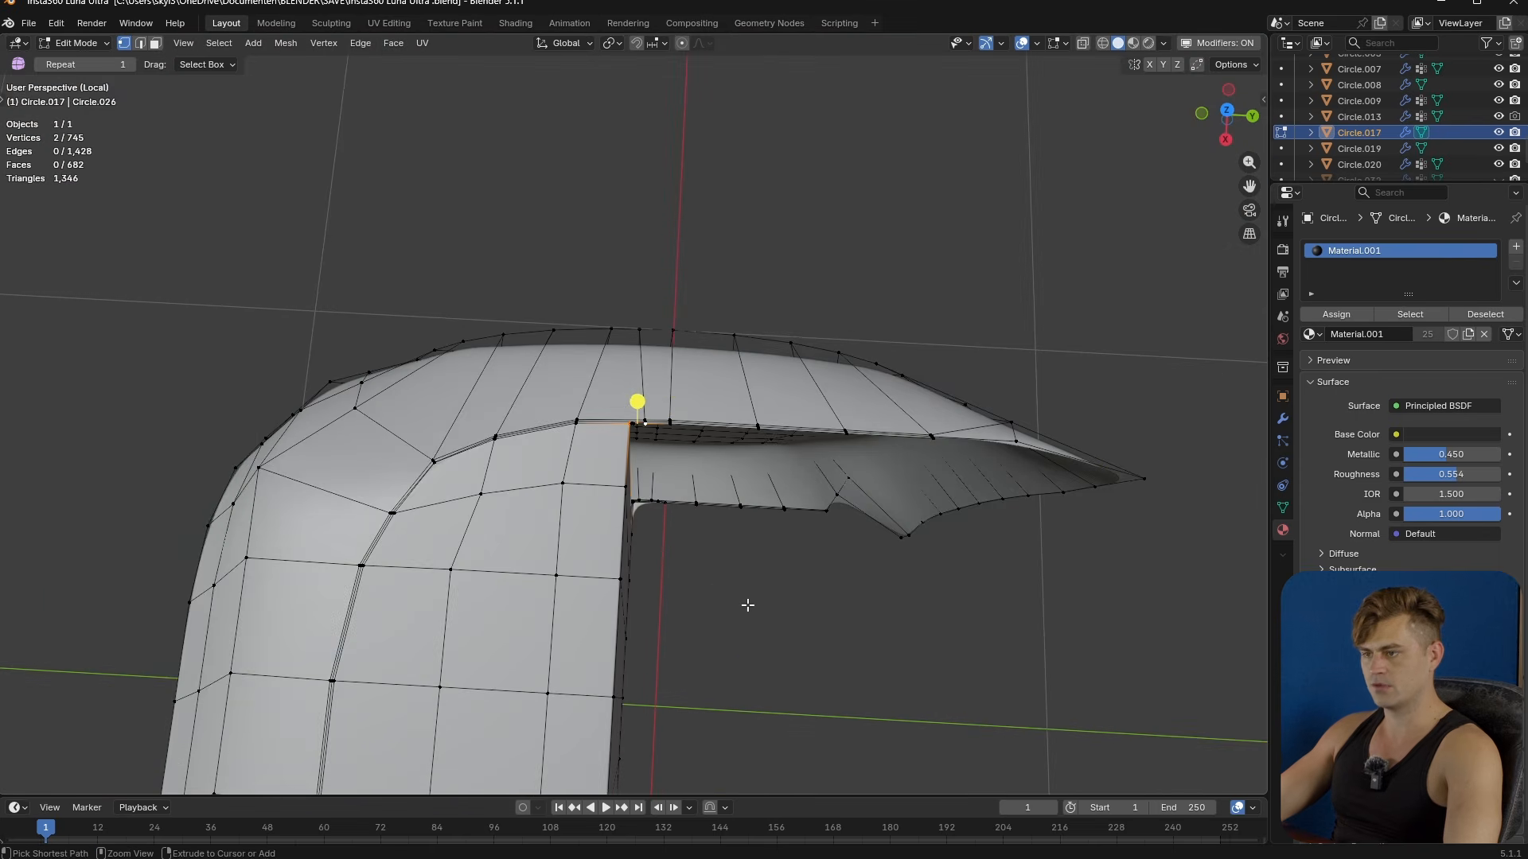
- Delete the thin border face running along the shell's edge beside the wall's corner
scroll(716, 585, up, 6)
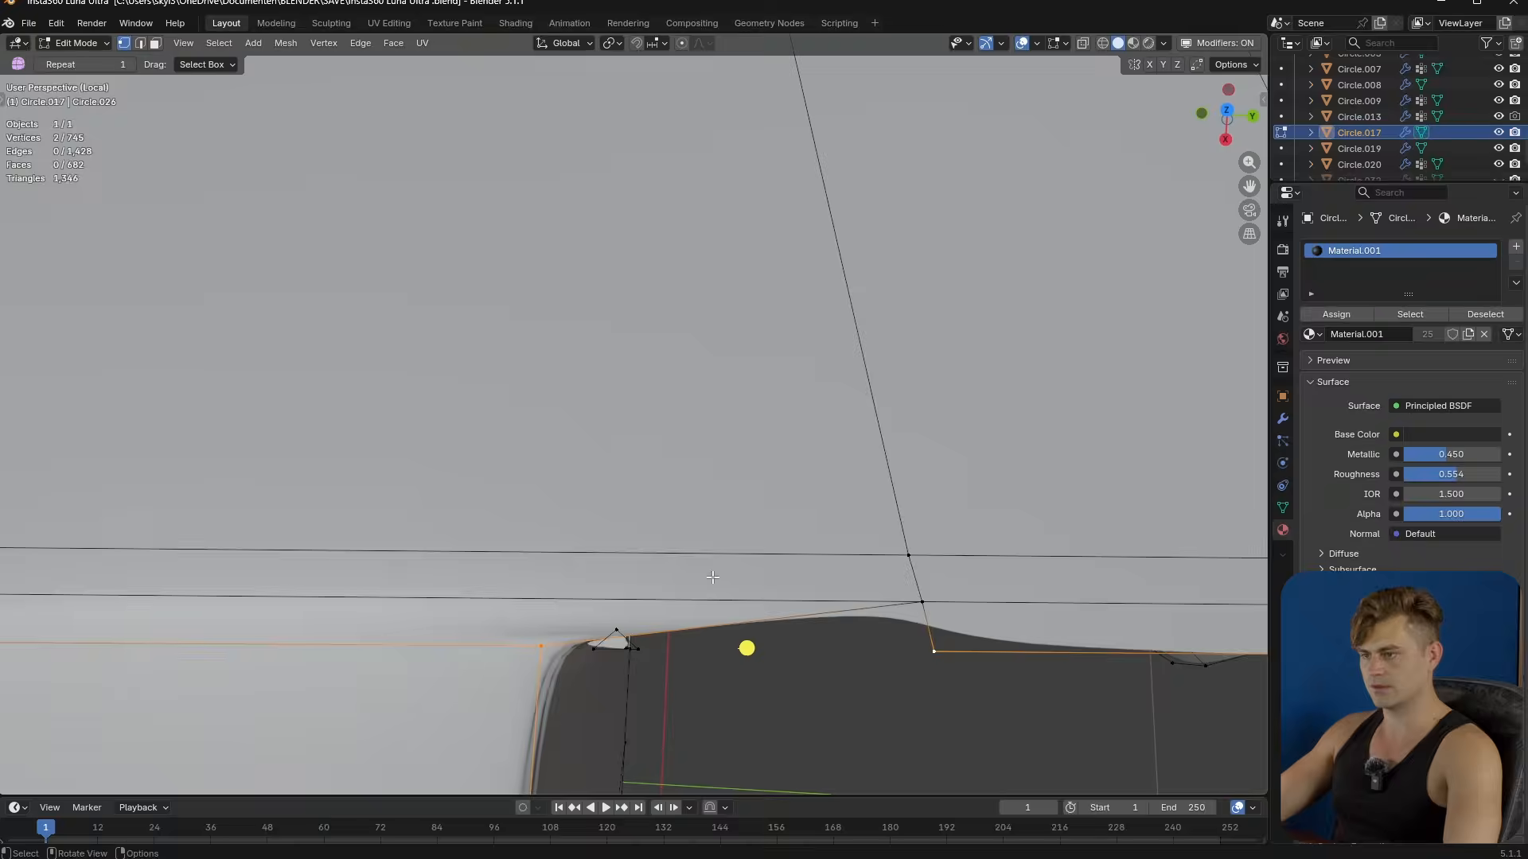
shift+middle_drag(713, 577, 666, 558)
key(3)
click(595, 595)
scroll(593, 595, down, 6)
key(x)
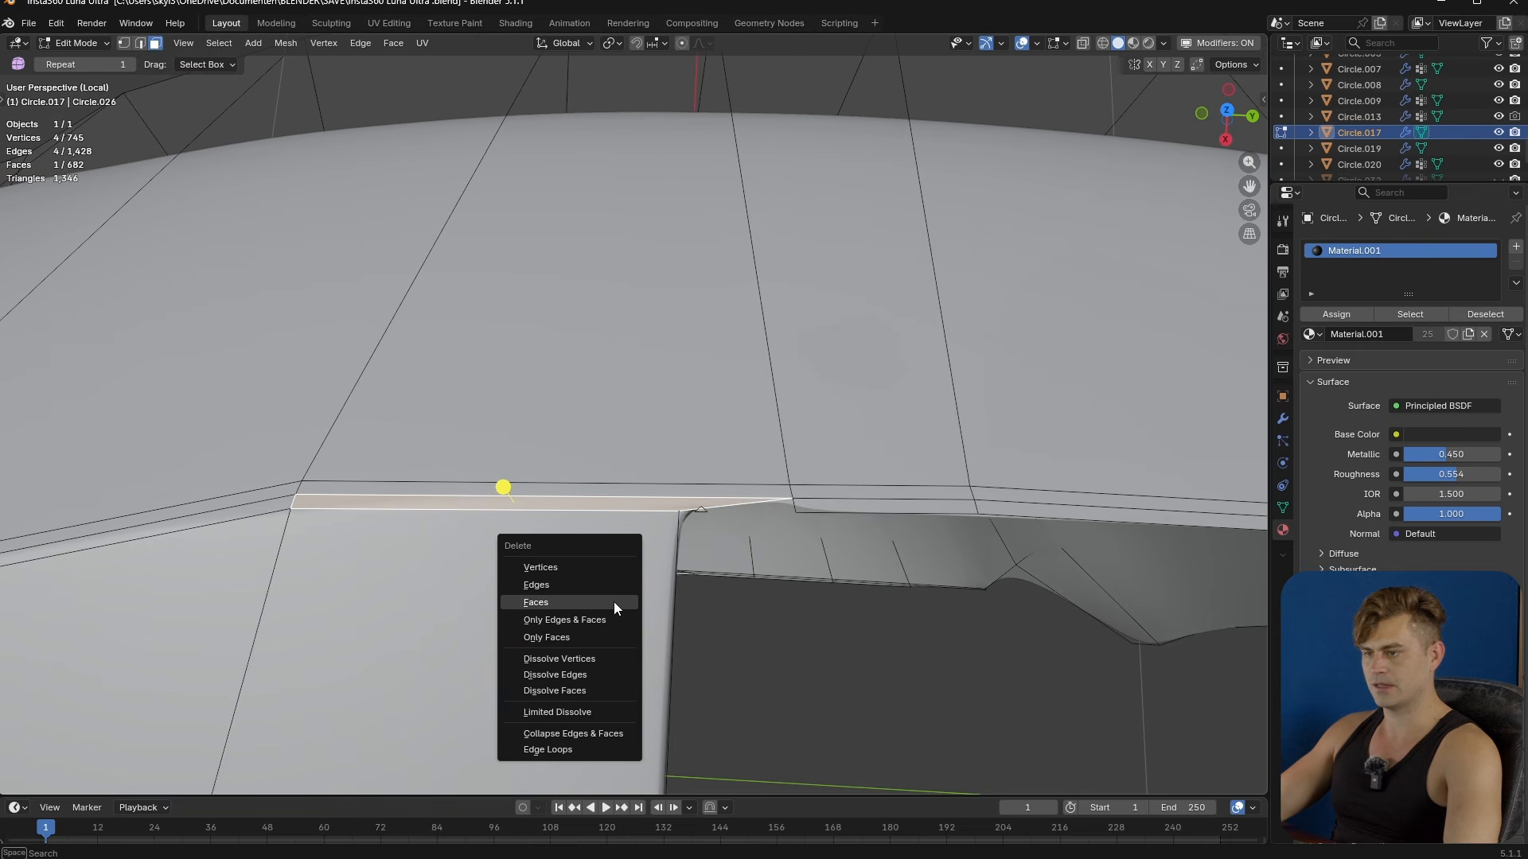
click(610, 603)
- Dissolve the edge loop running across the shell's outer side near the wall's corner
scroll(605, 597, up, 5)
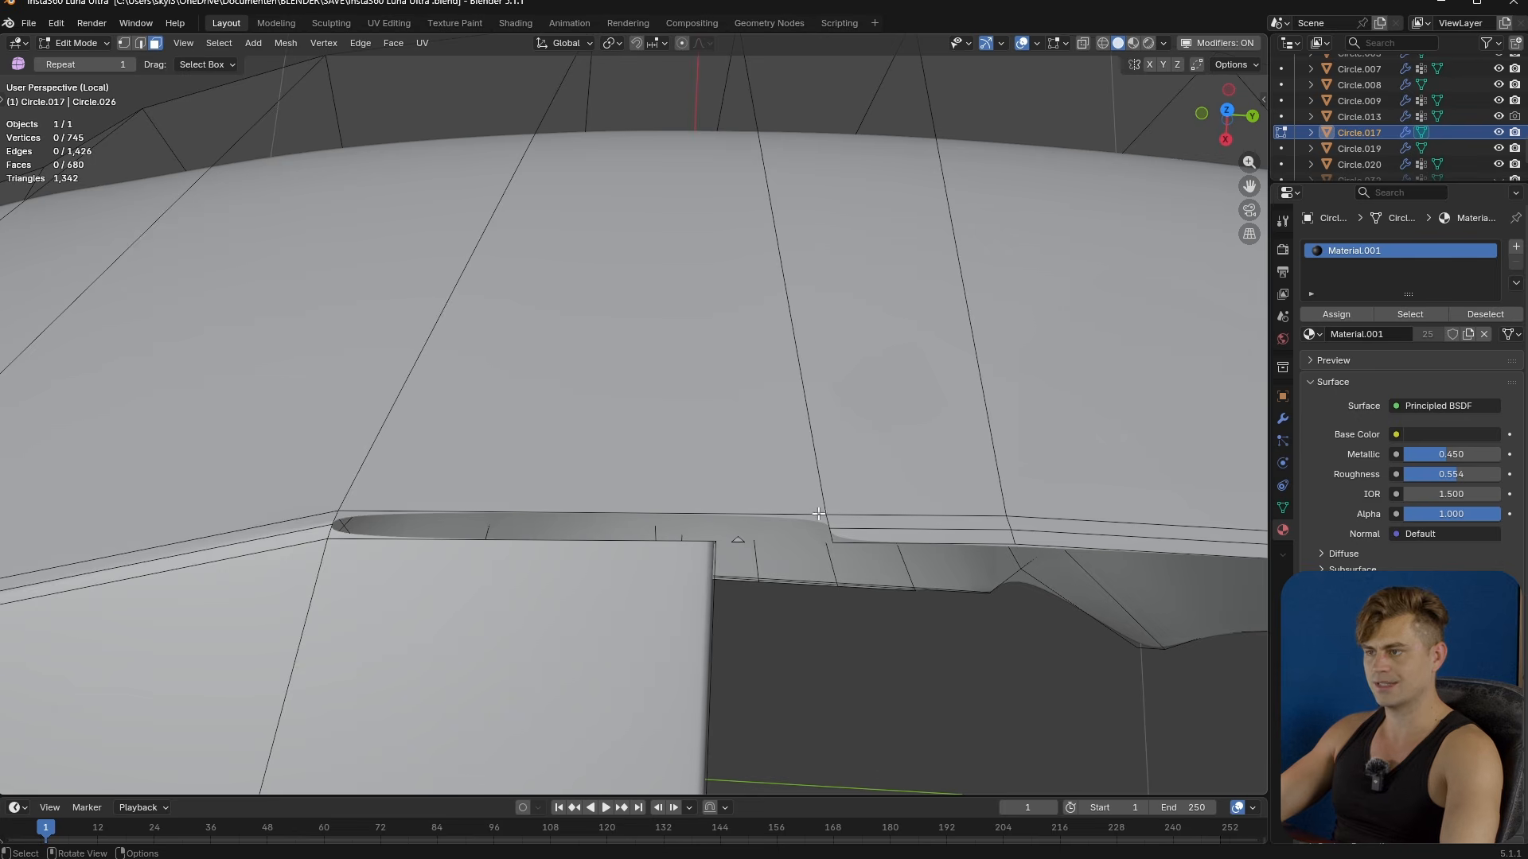
middle_drag(826, 499, 704, 307)
scroll(999, 442, down, 5)
key(2)
alt+click(662, 398)
alt+click(690, 361)
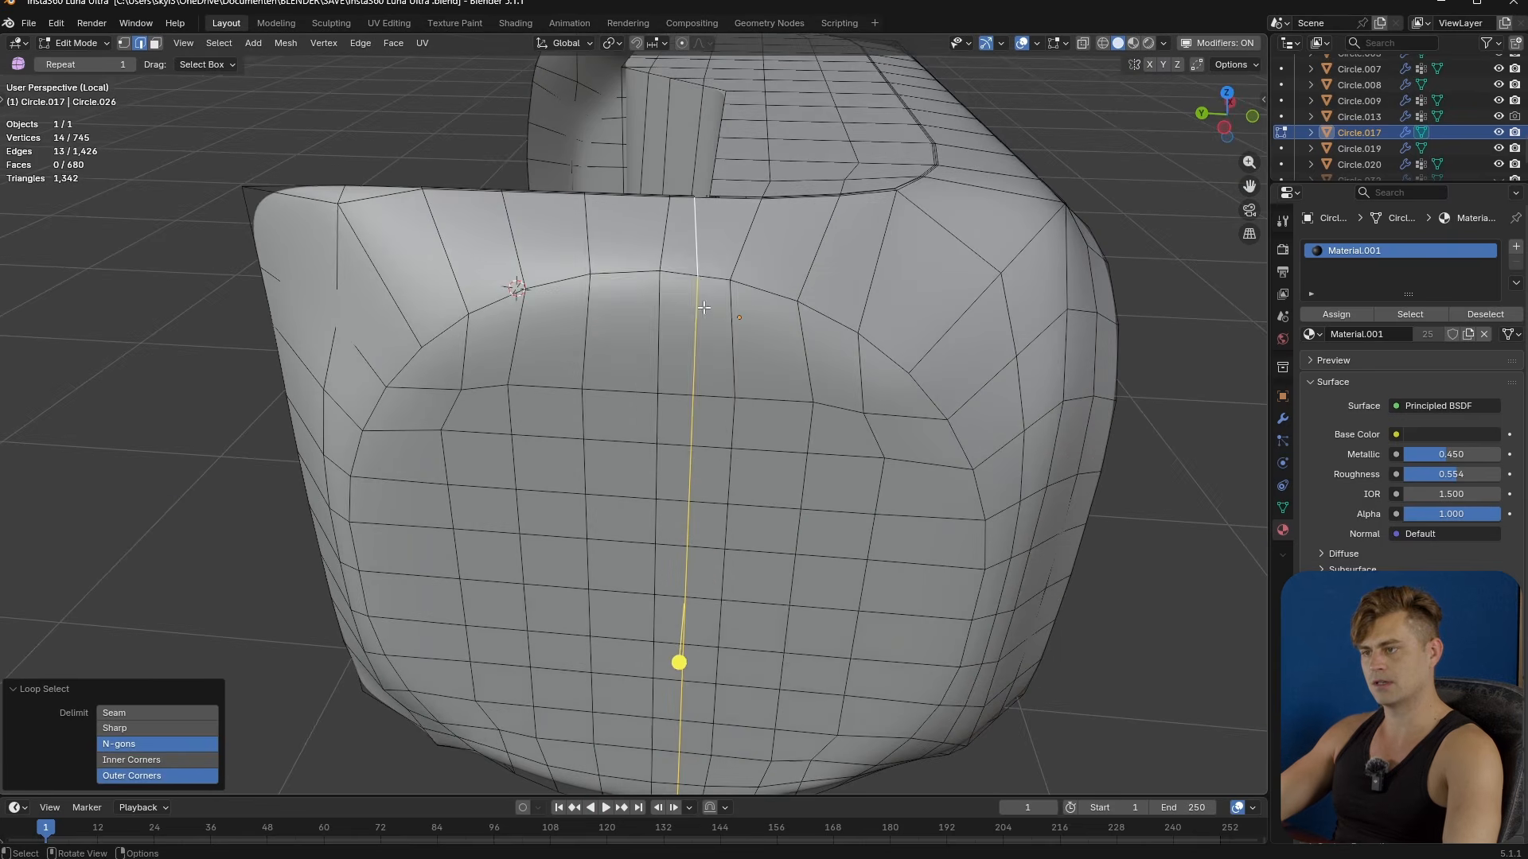
key(x)
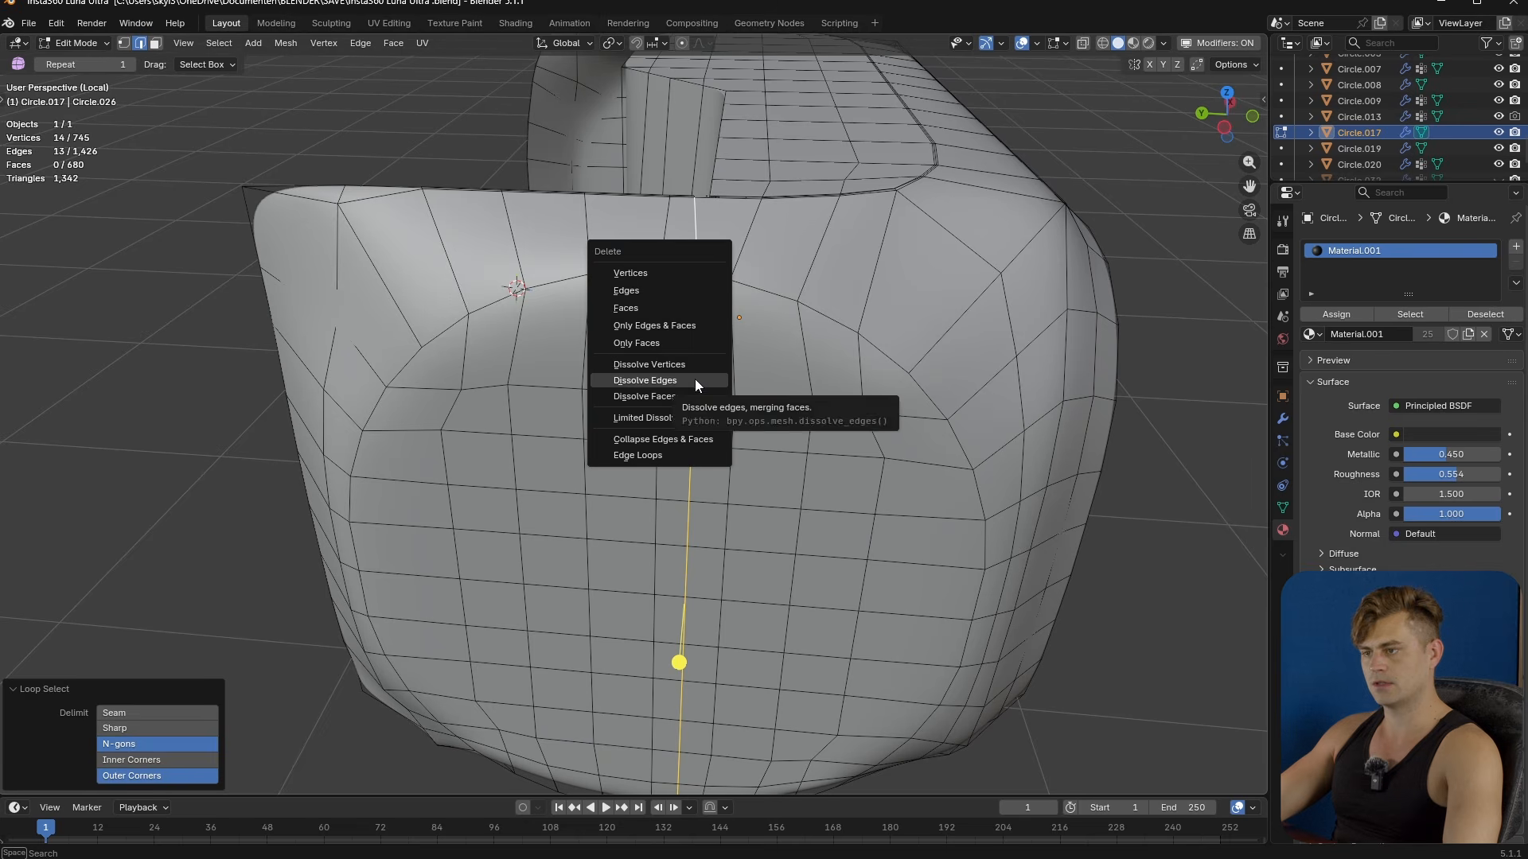
click(695, 380)
middle_drag(712, 375, 716, 344)
key(ctrl+z)
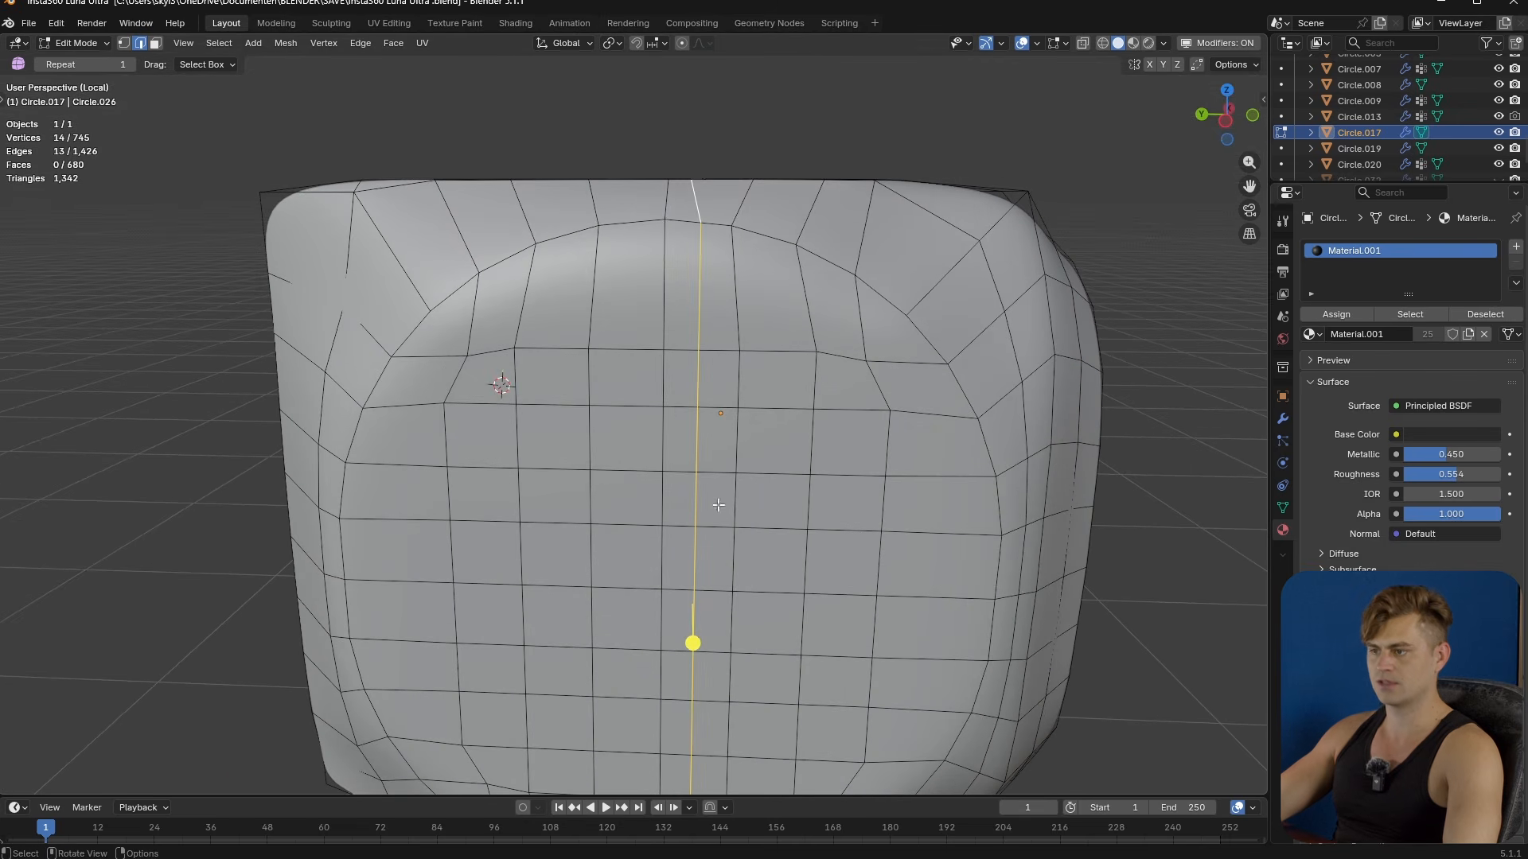
mouse_move(718, 504)
middle_down()
mouse_move(733, 460)
mouse_move(716, 552)
mouse_move(719, 501)
middle_up()
key(x)
click(719, 502)
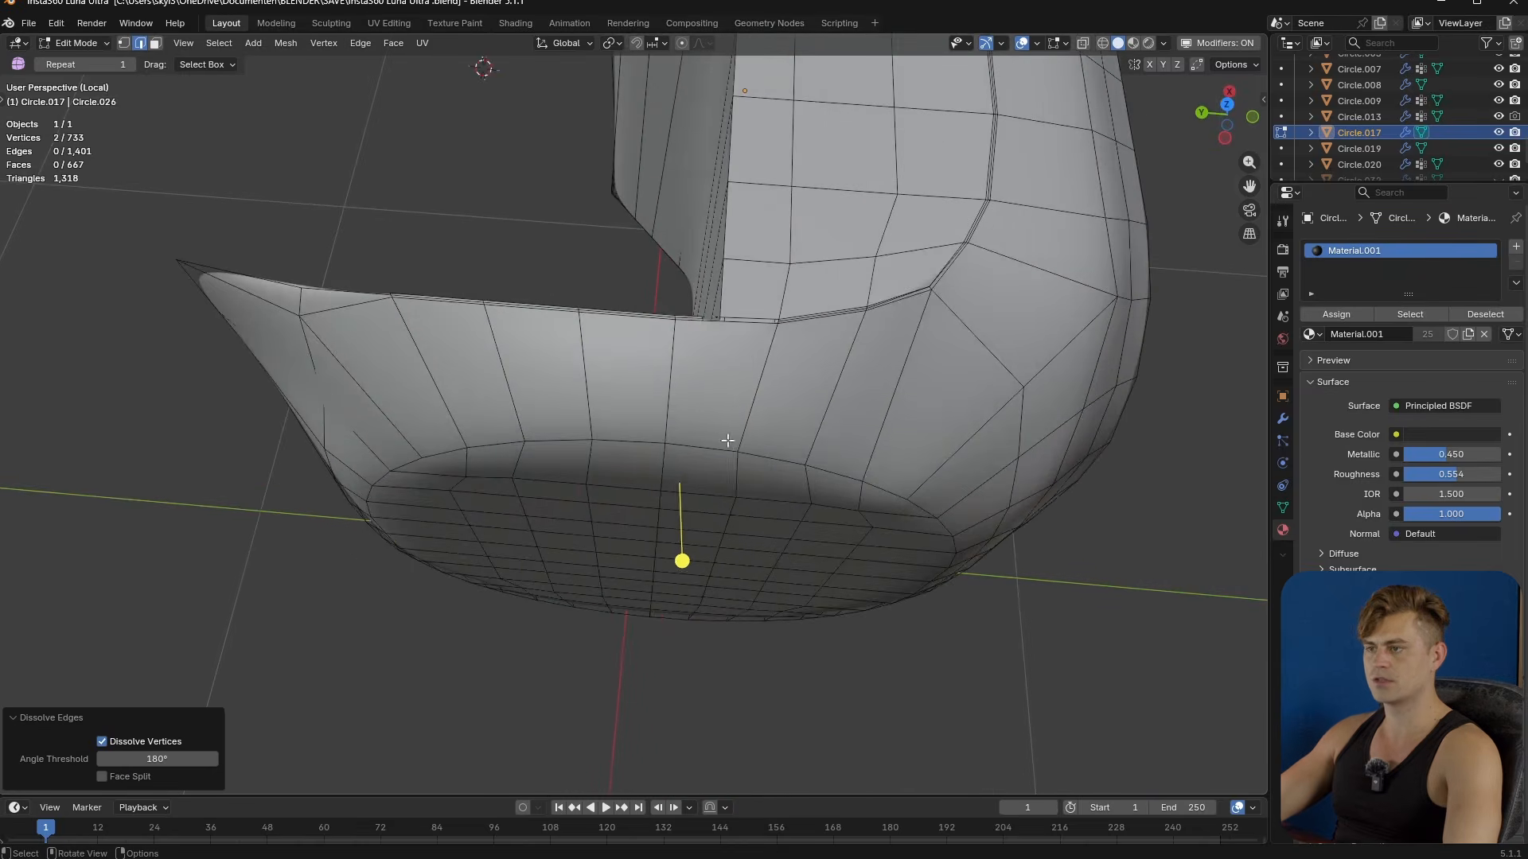
- Try to extend a thin face from the border vertex across the gap beside the wall's corner, and undo it
shift+middle_drag(727, 372, 732, 410)
scroll(719, 427, up, 6)
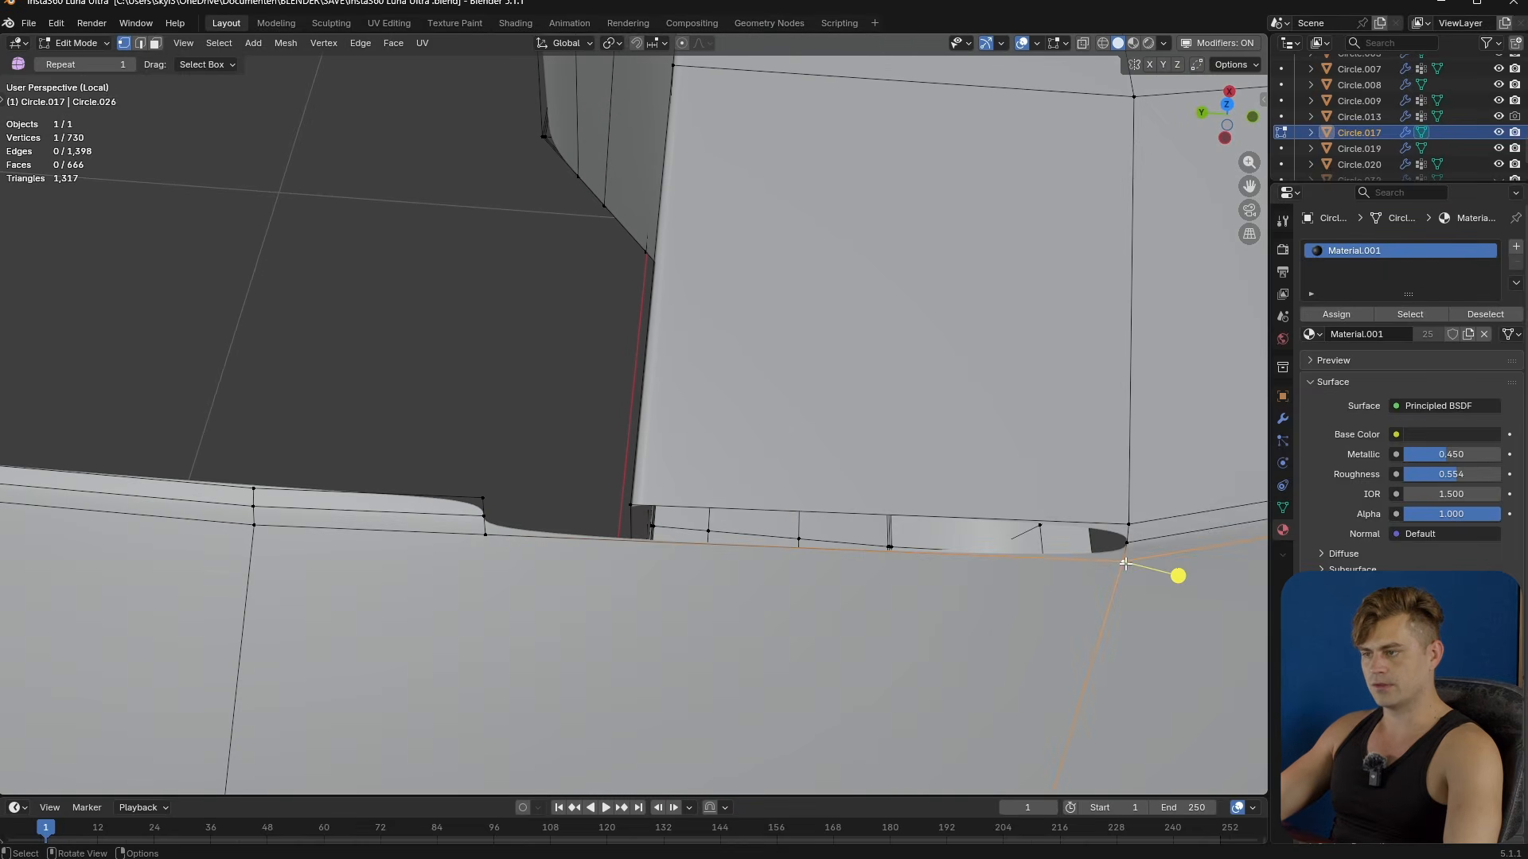
key(f)
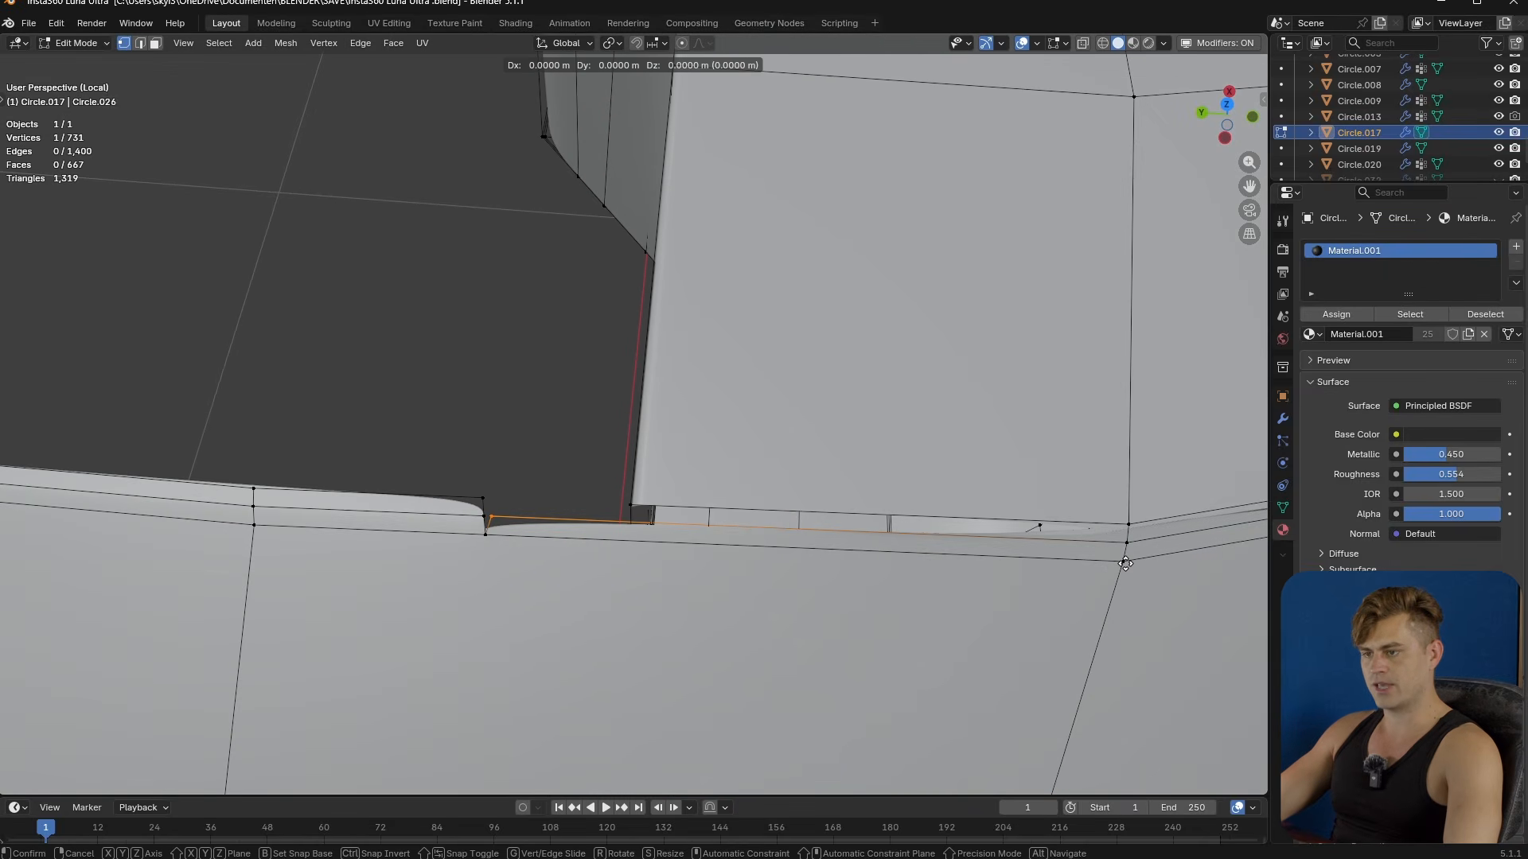
click(476, 513)
key(ctrl+z)
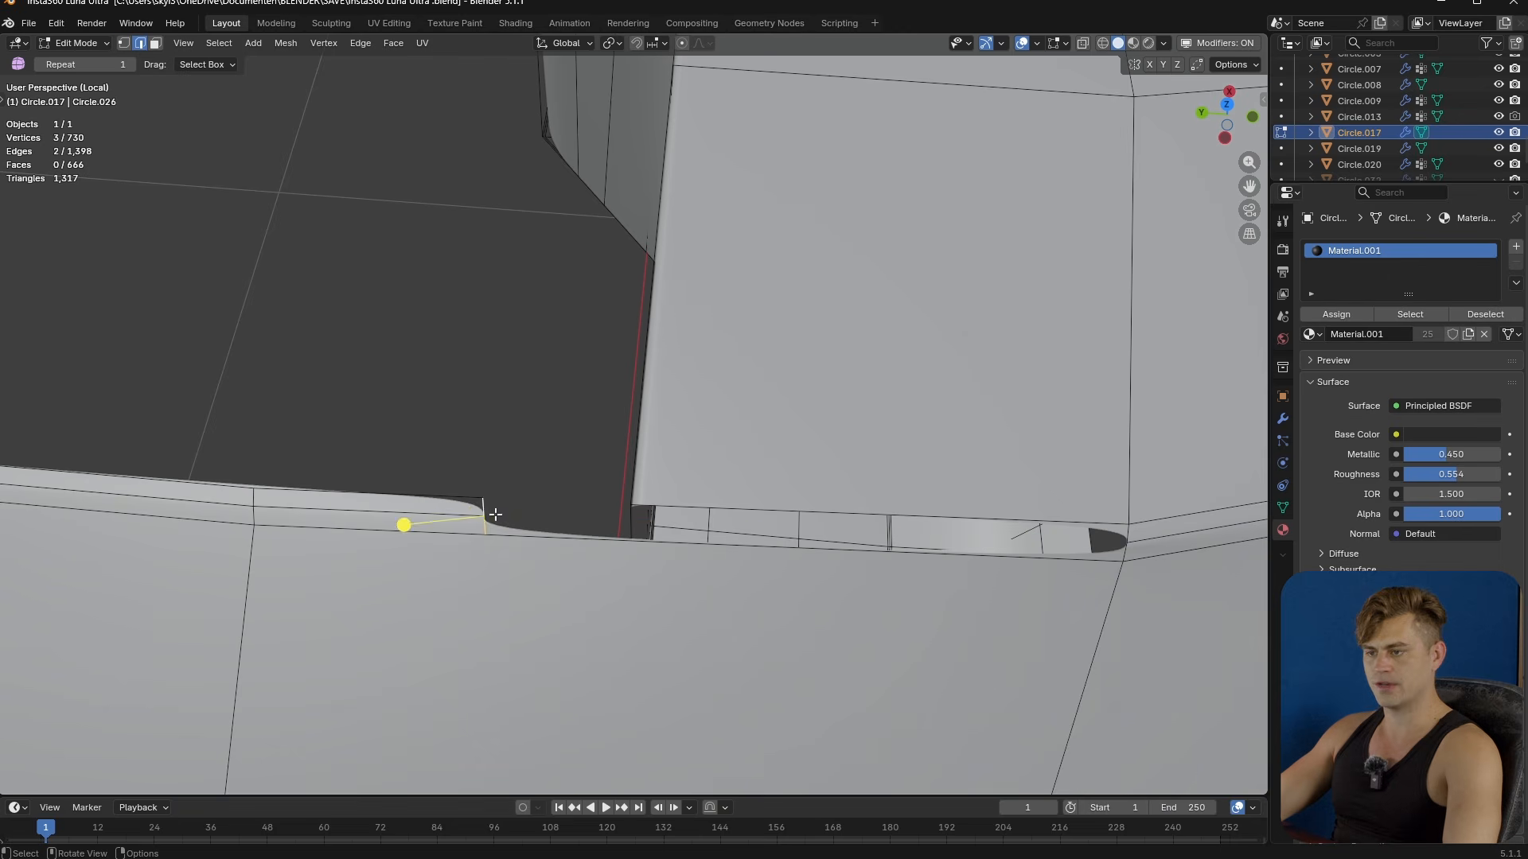
- Delete the two thin border faces on the far side of the gap, away from the wall's corner
key(x)
key(Escape)
key(3)
click(342, 481)
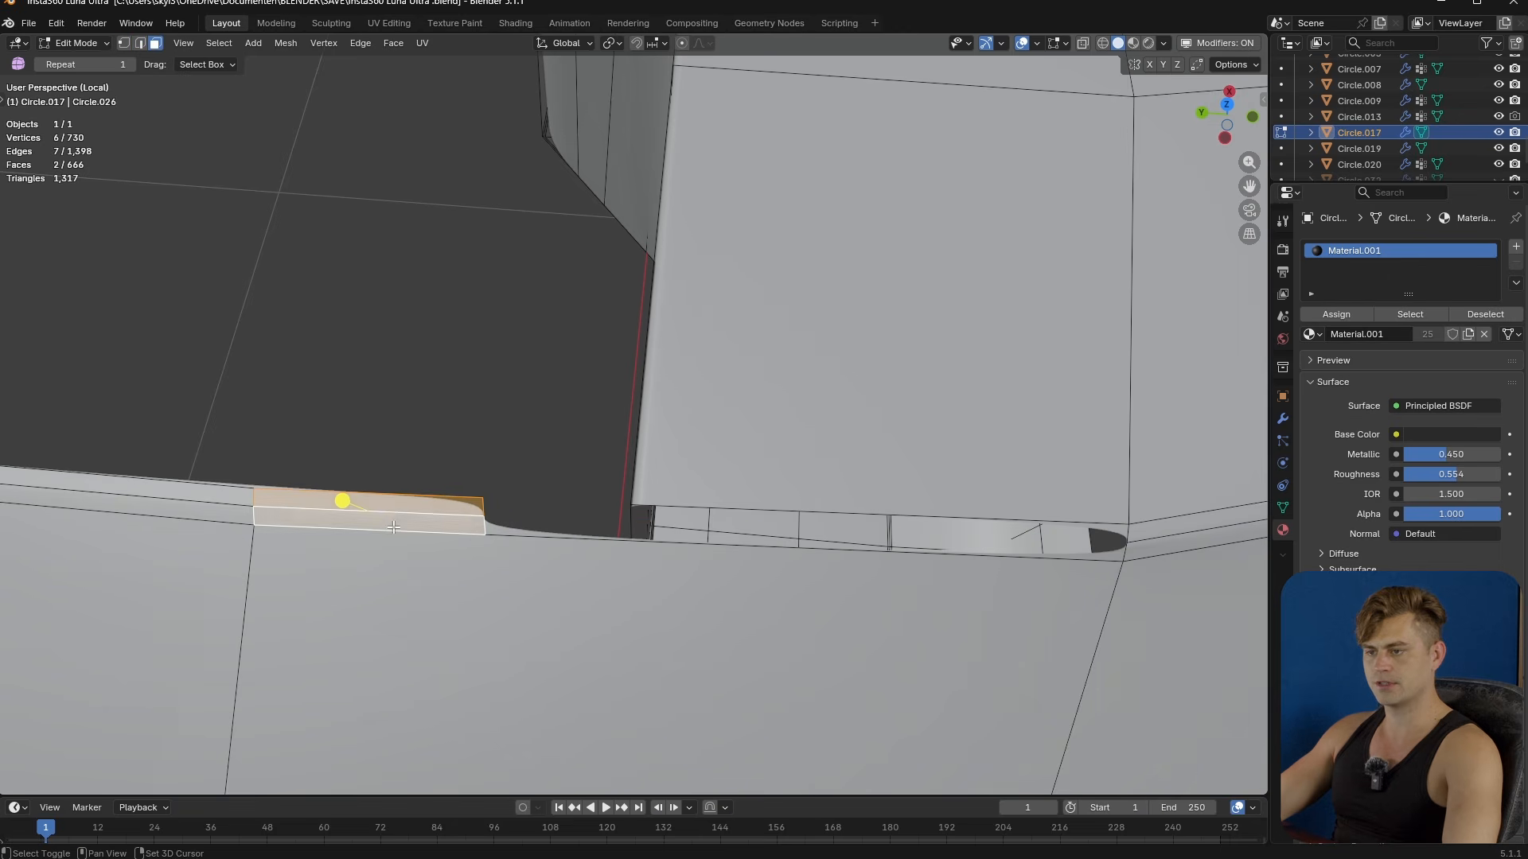
shift+click(392, 525)
key(x)
click(315, 562)
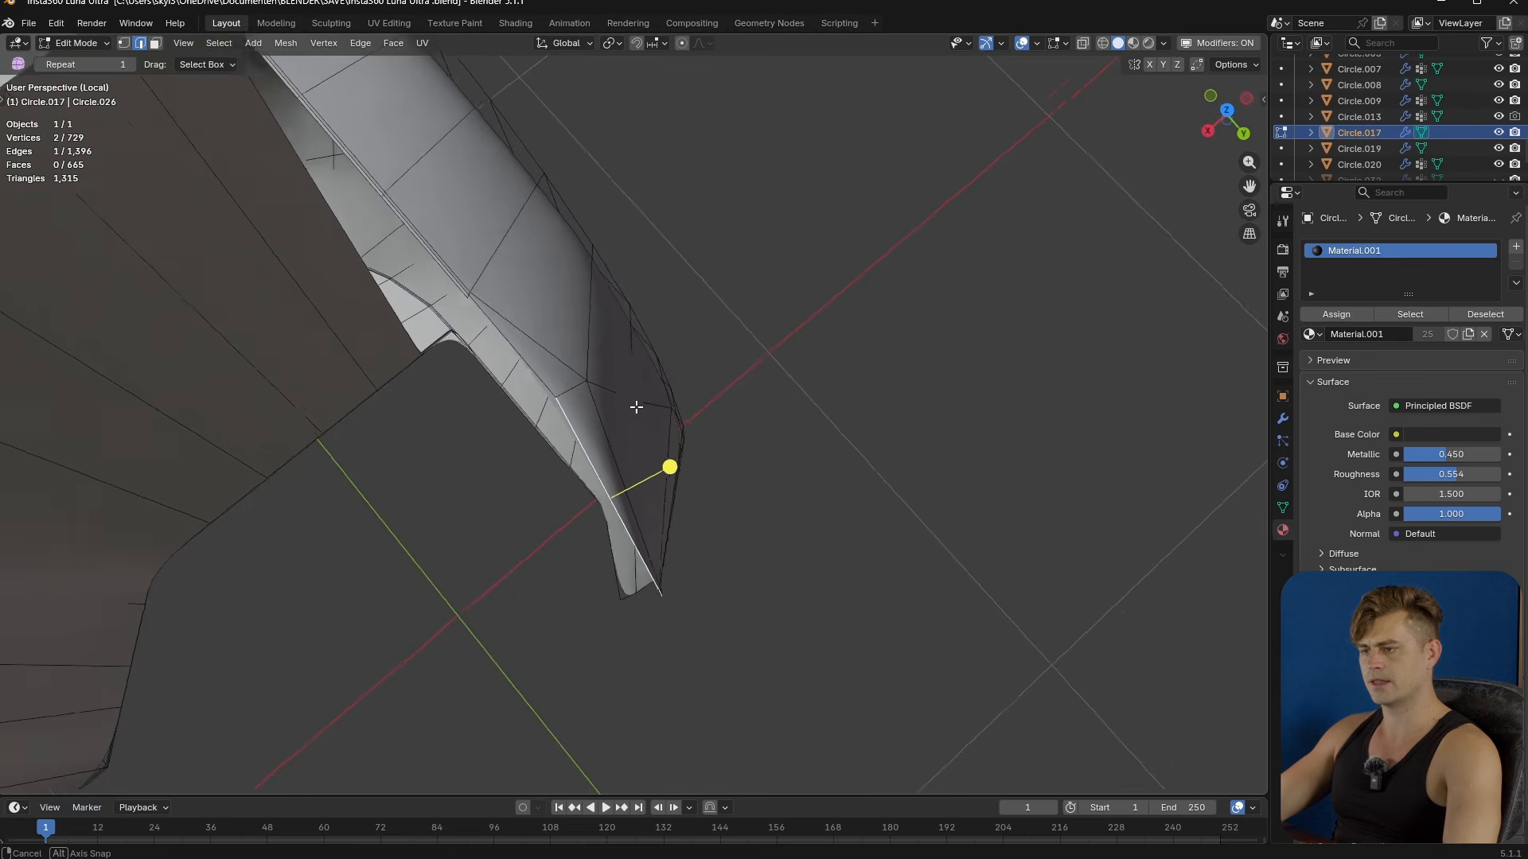
- Fill a face between the two border edges at the shell's open end and try a loop cut through it
scroll(627, 608, up, 3)
key(f)
middle_drag(658, 720, 552, 365)
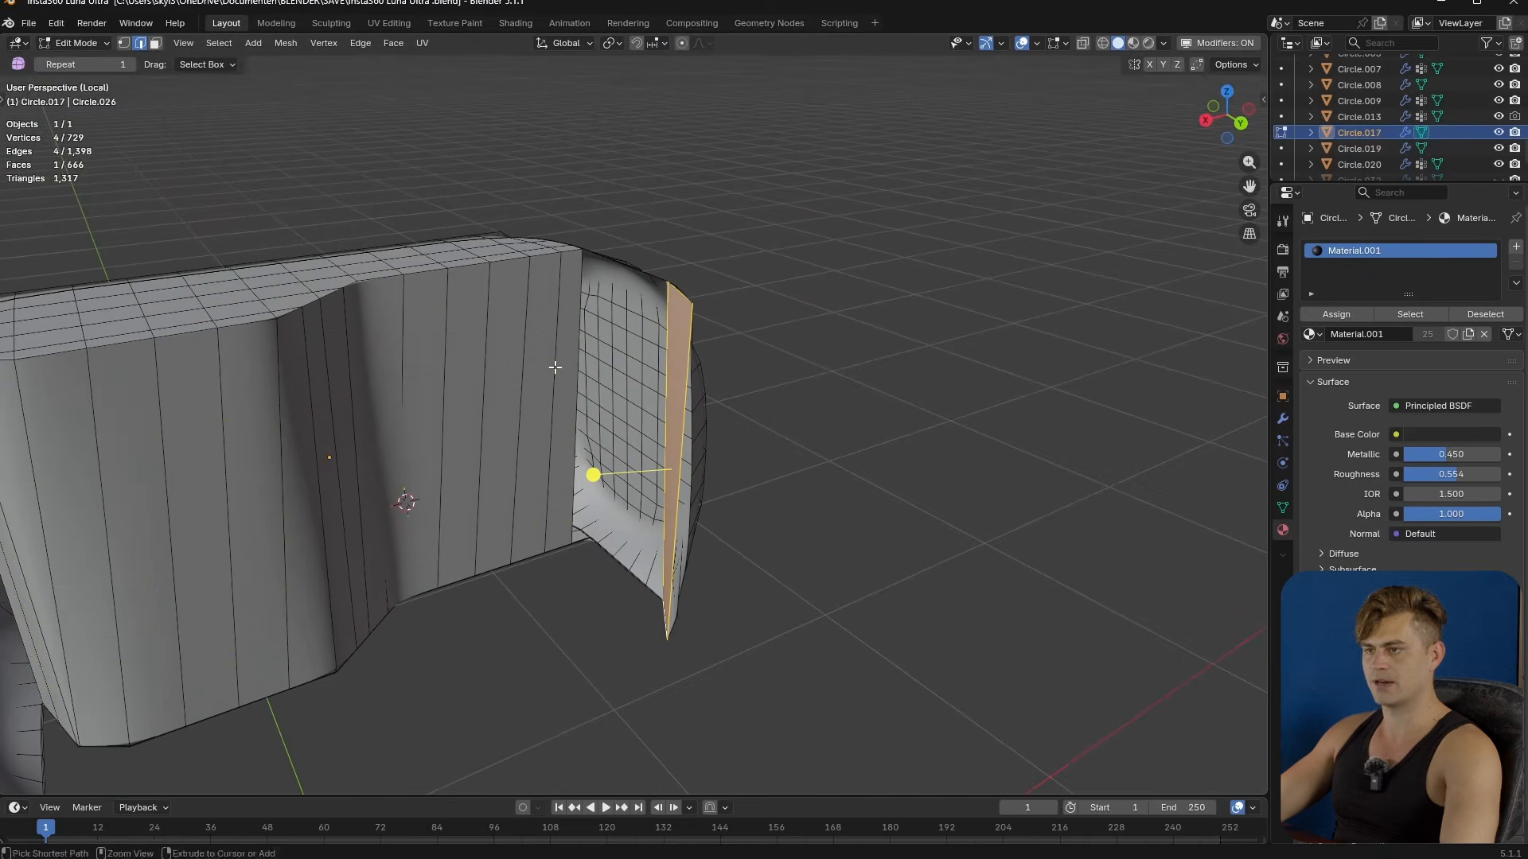
key(ctrl+r)
scroll(554, 366, up, 9)
key(Escape)
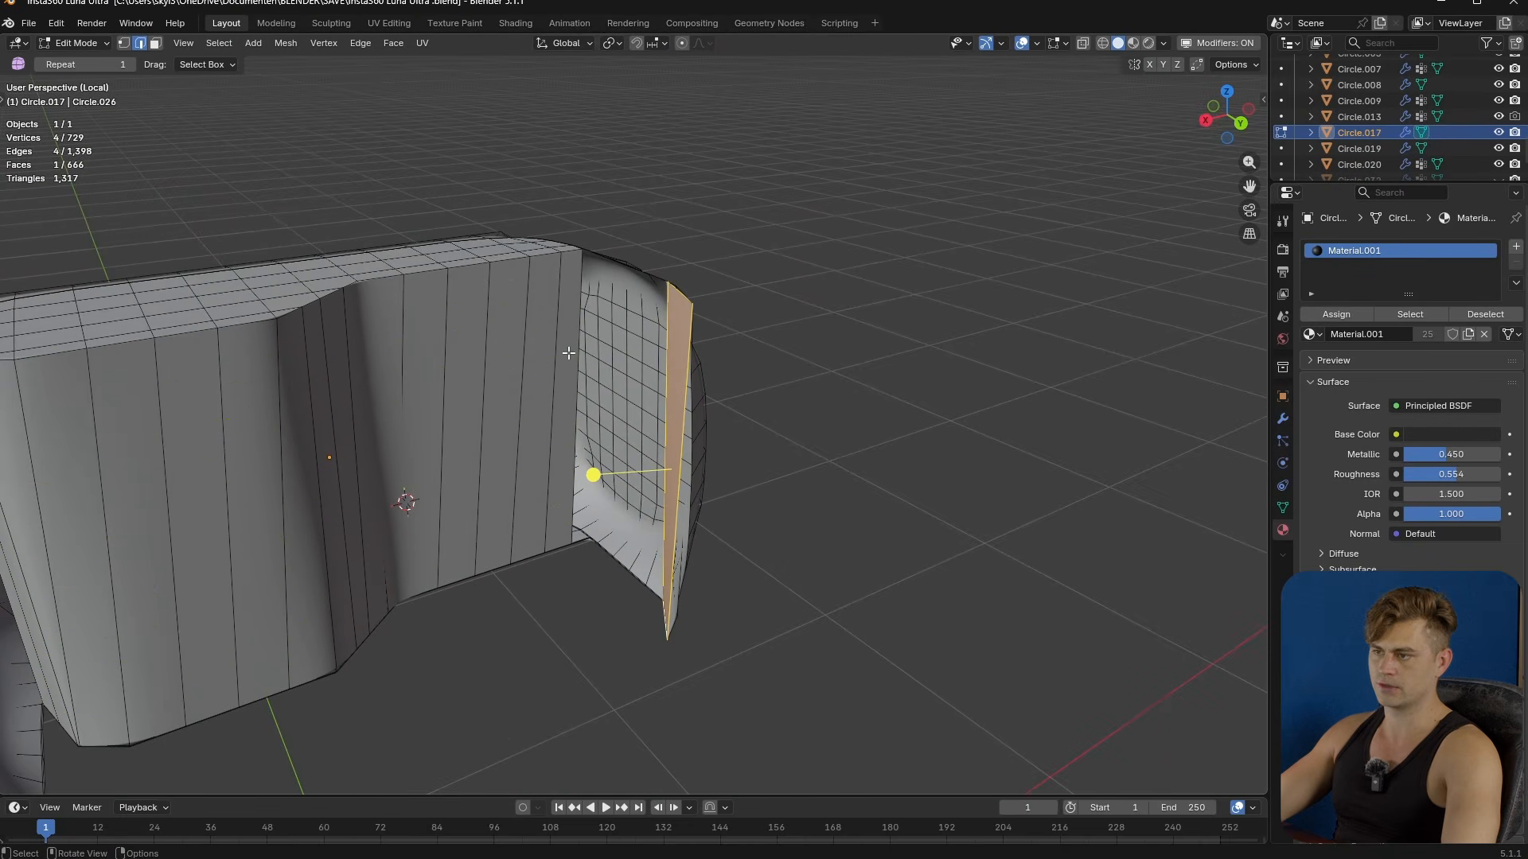
- Try to fill a face between the opposite border edges beside the new end face, and undo it
middle_drag(683, 404, 855, 357)
click(705, 413)
scroll(705, 413, up, 3)
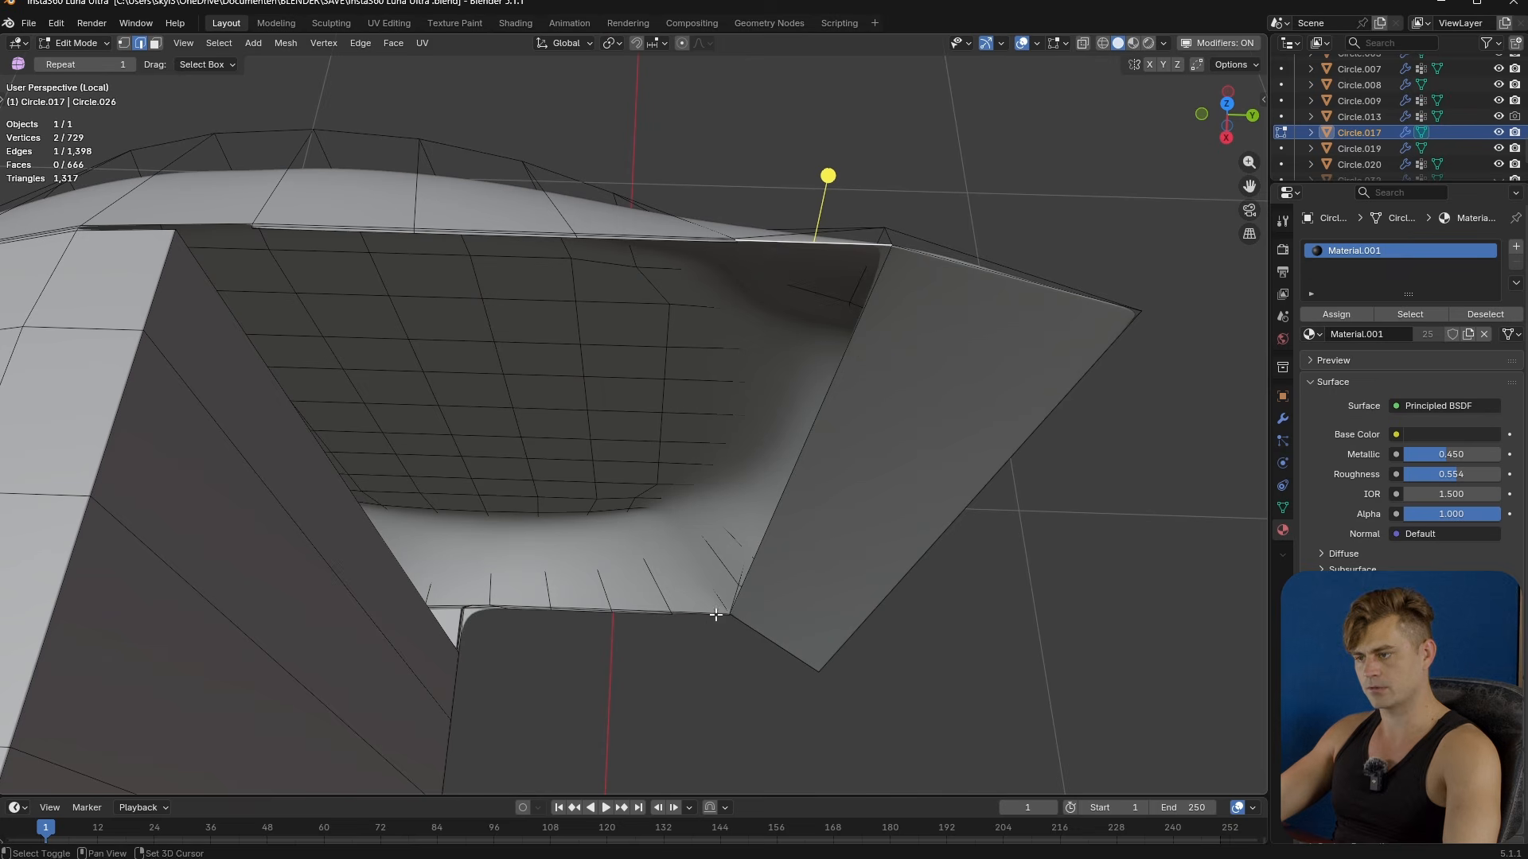
key(f)
key(ctrl+z)
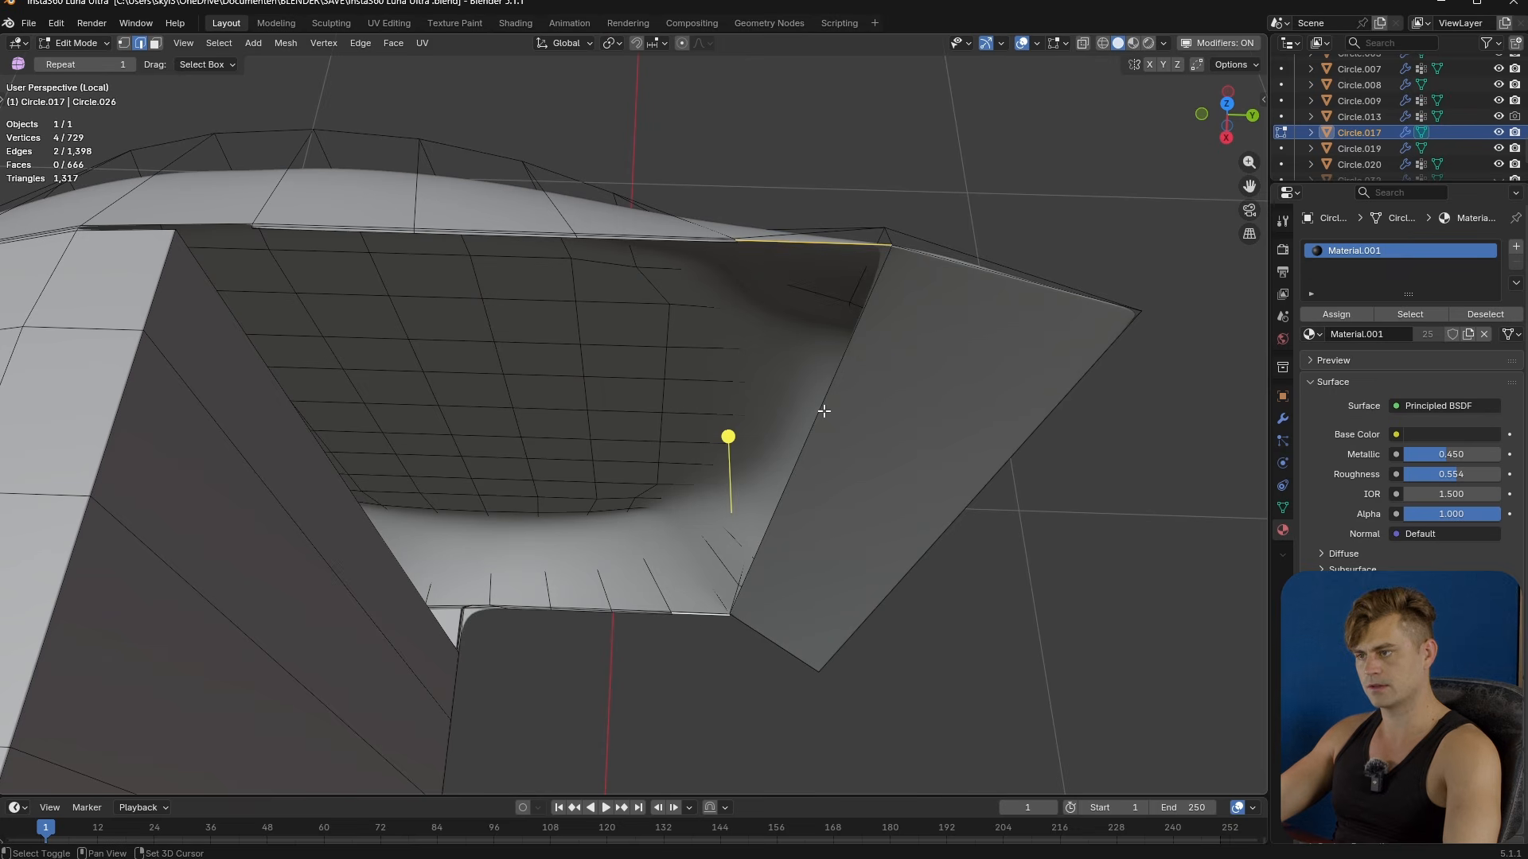
key(f)
middle_drag(771, 556, 873, 500)
key(ctrl+z)
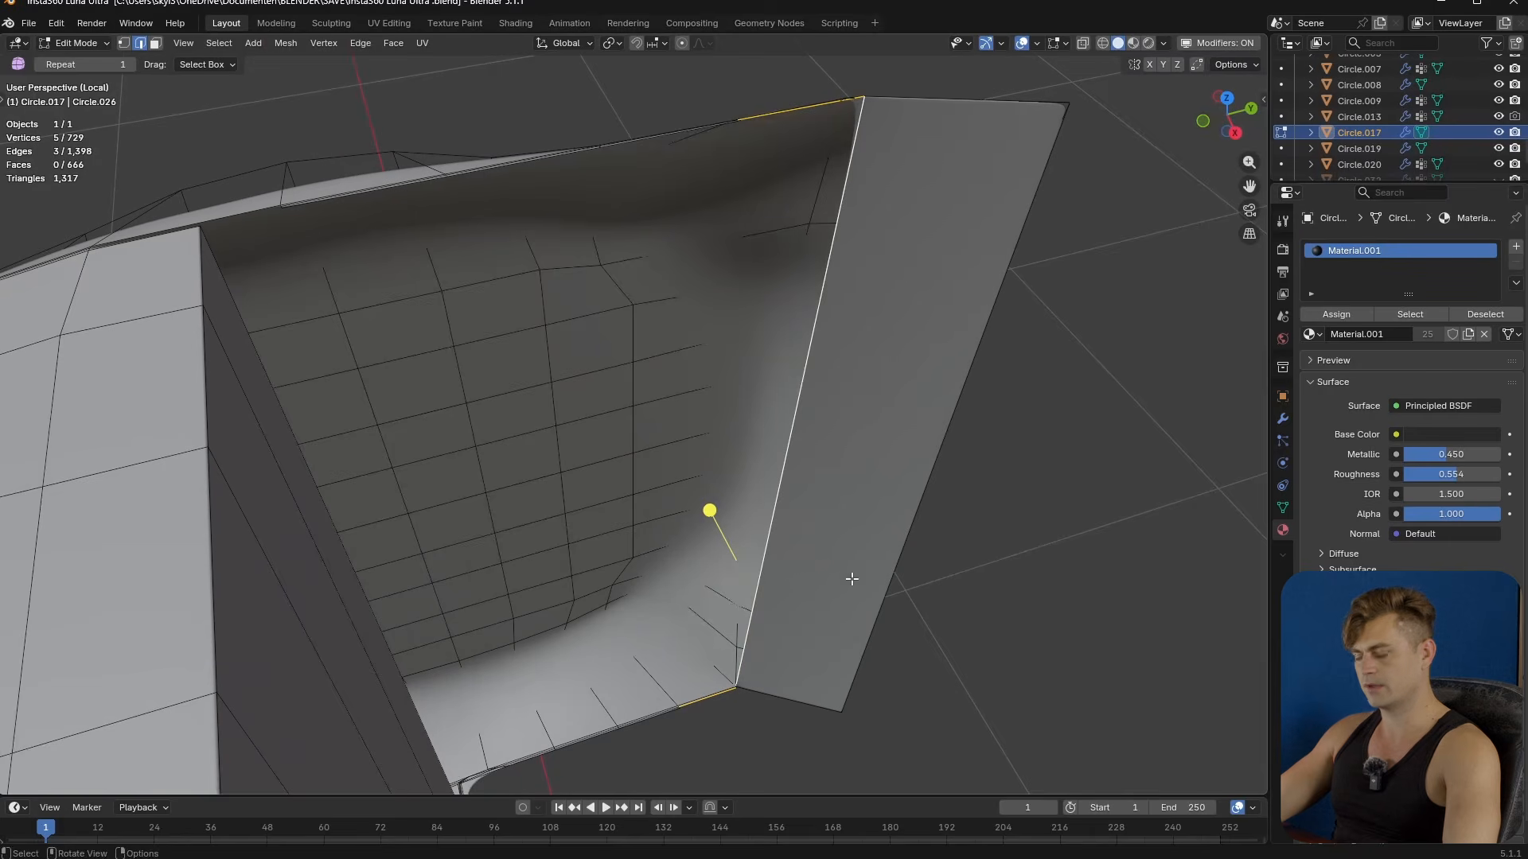
- Turn off the Bevel modifier's viewport display and bring the end face's lower corner into view
click(1283, 418)
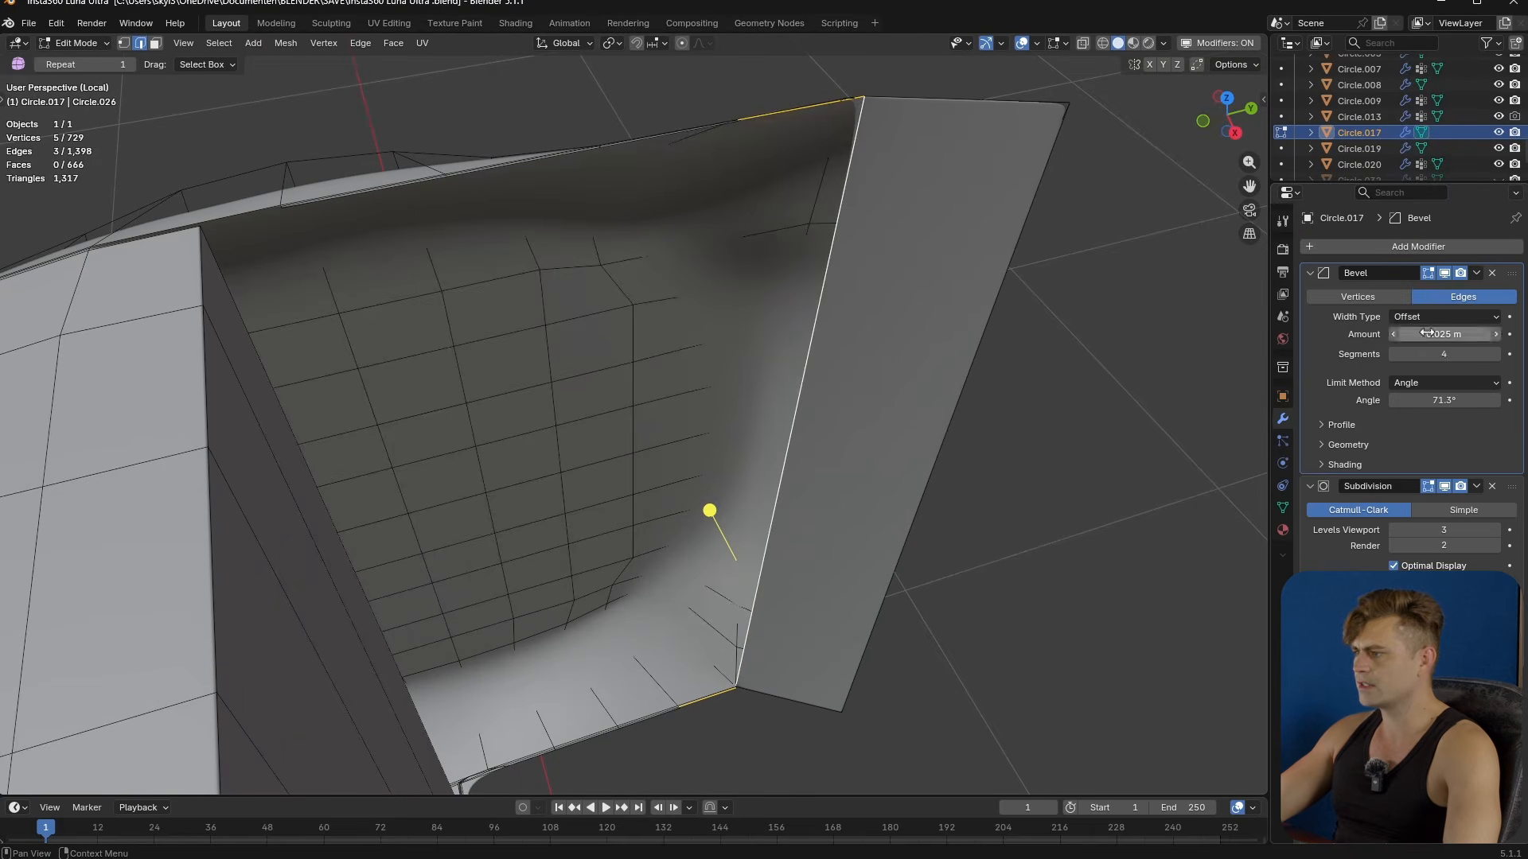
click(1444, 273)
middle_drag(978, 557, 1008, 596)
shift+middle_drag(931, 611, 784, 297)
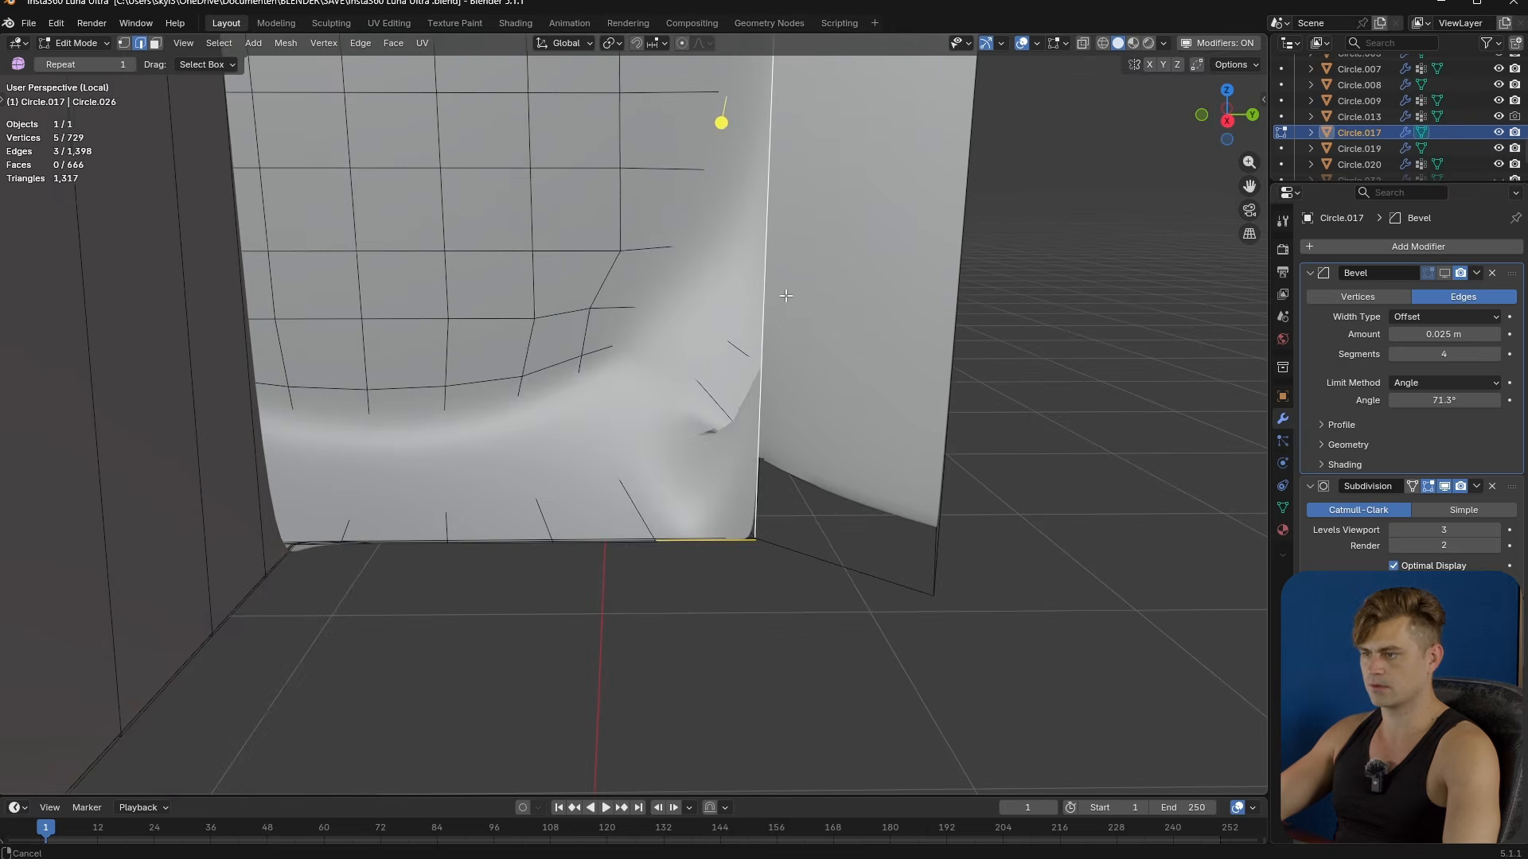
- Delete the wide face closing the shell's open end
scroll(859, 366, up, 3)
click(993, 446)
key(3)
click(1006, 409)
key(x)
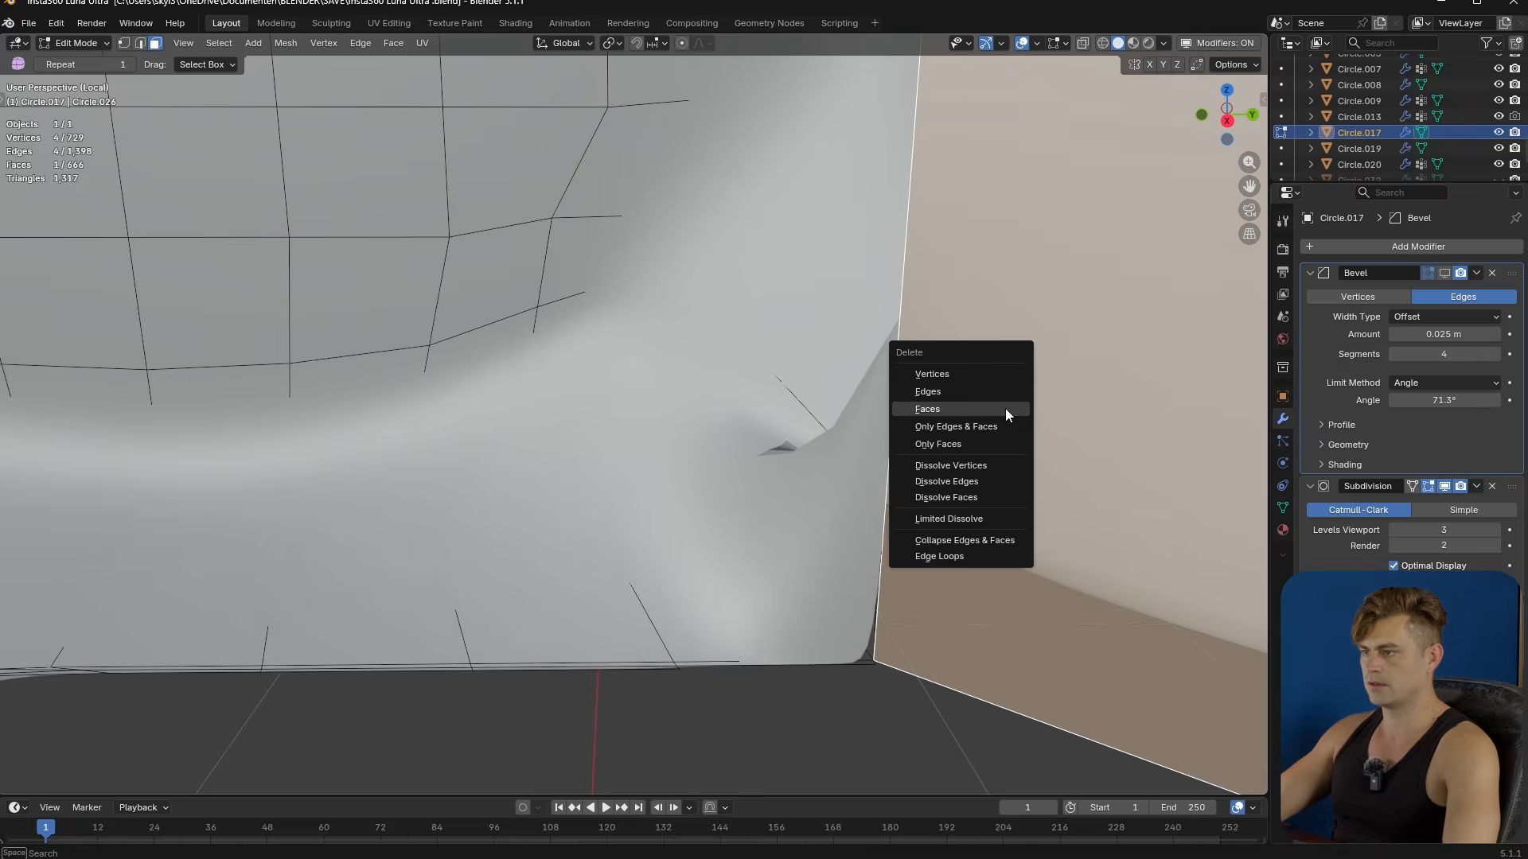
click(1005, 408)
- Create a new face from the corner vertex of the shell's inner border at the open end
middle_drag(1005, 408, 1010, 573)
key(1)
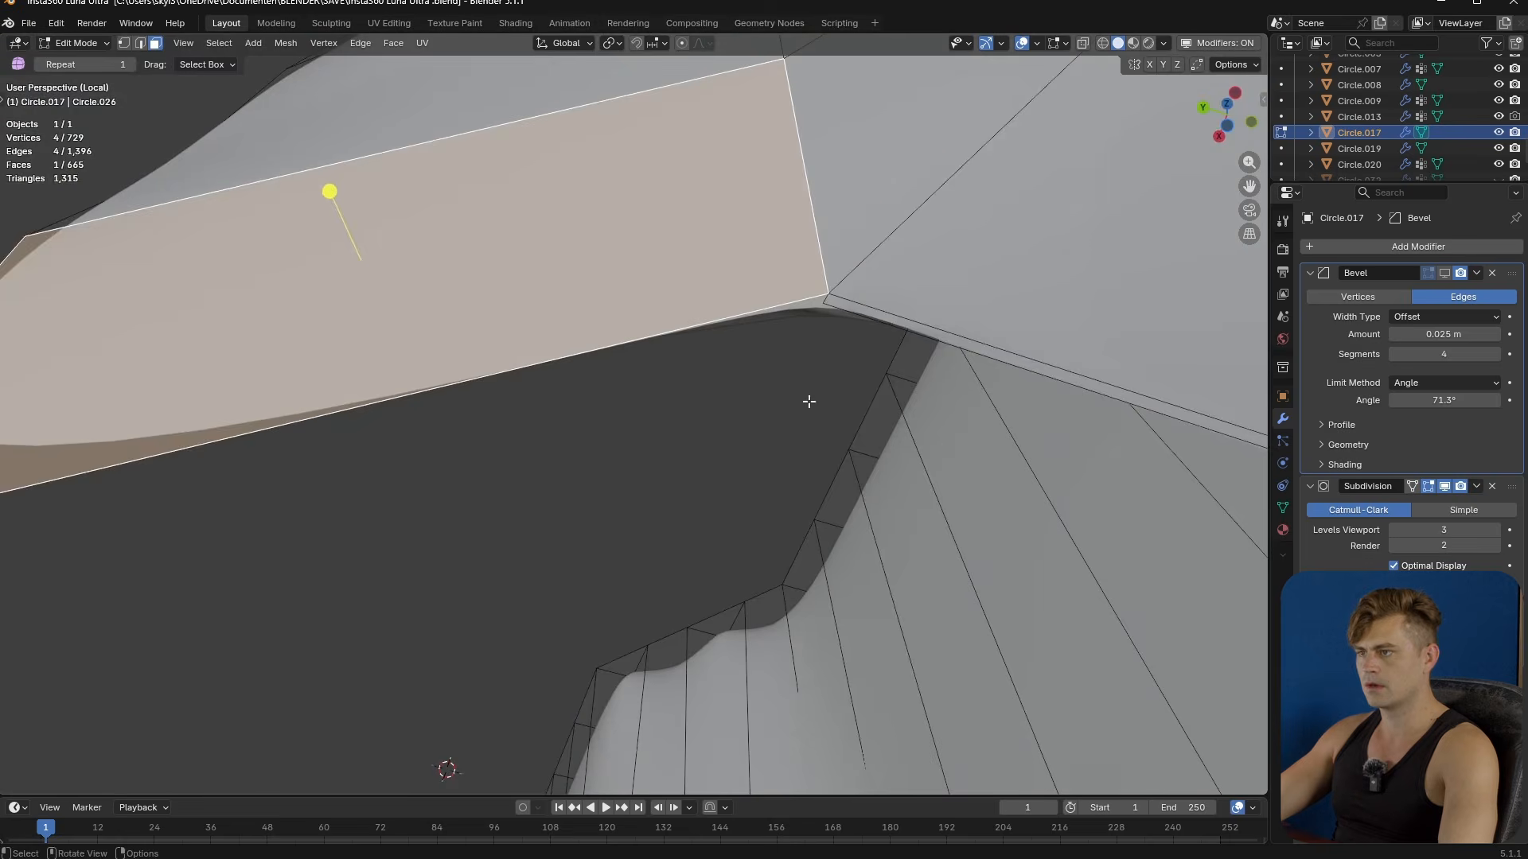
key(1)
middle_drag(769, 353, 837, 373)
key(f)
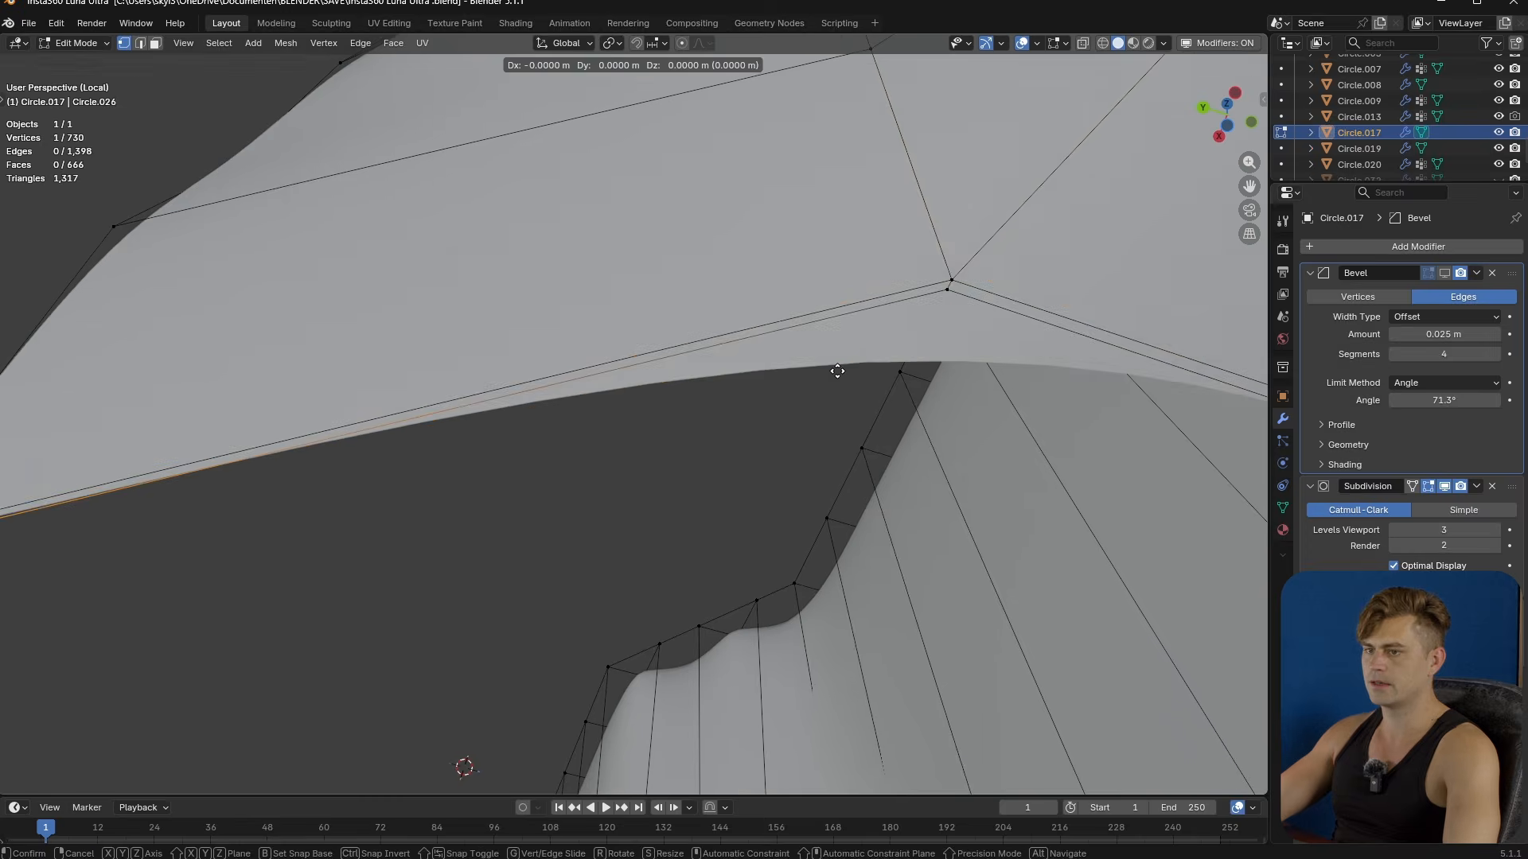
click(838, 372)
- Fill a face from the border edge at the shell's pointed end to build the inner flange
middle_drag(732, 413, 954, 554)
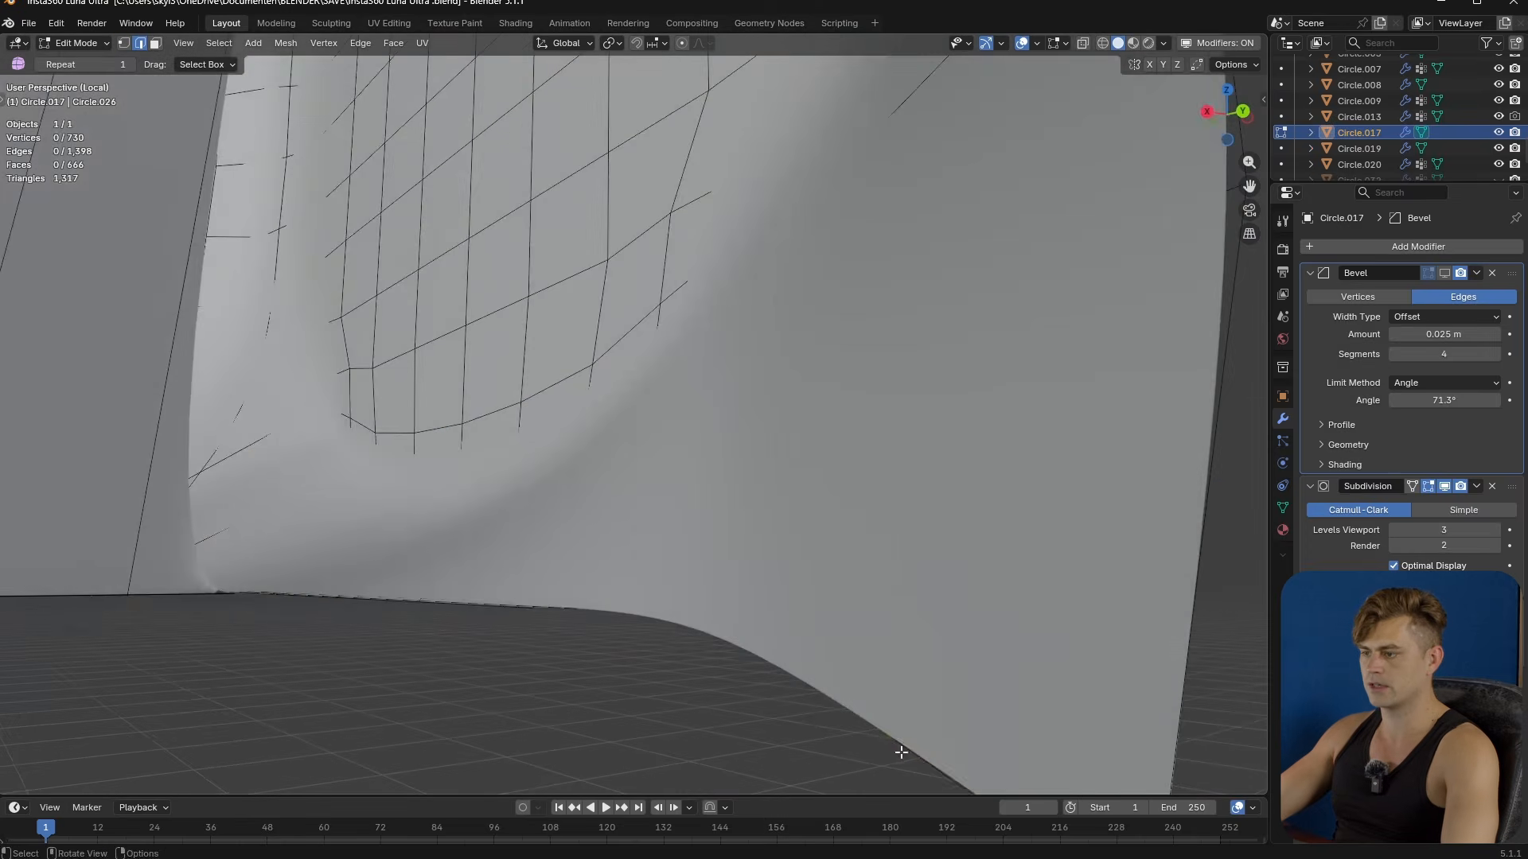
click(903, 751)
scroll(889, 503, down, 4)
shift+middle_drag(889, 503, 793, 238)
scroll(866, 280, down, 2)
key(f)
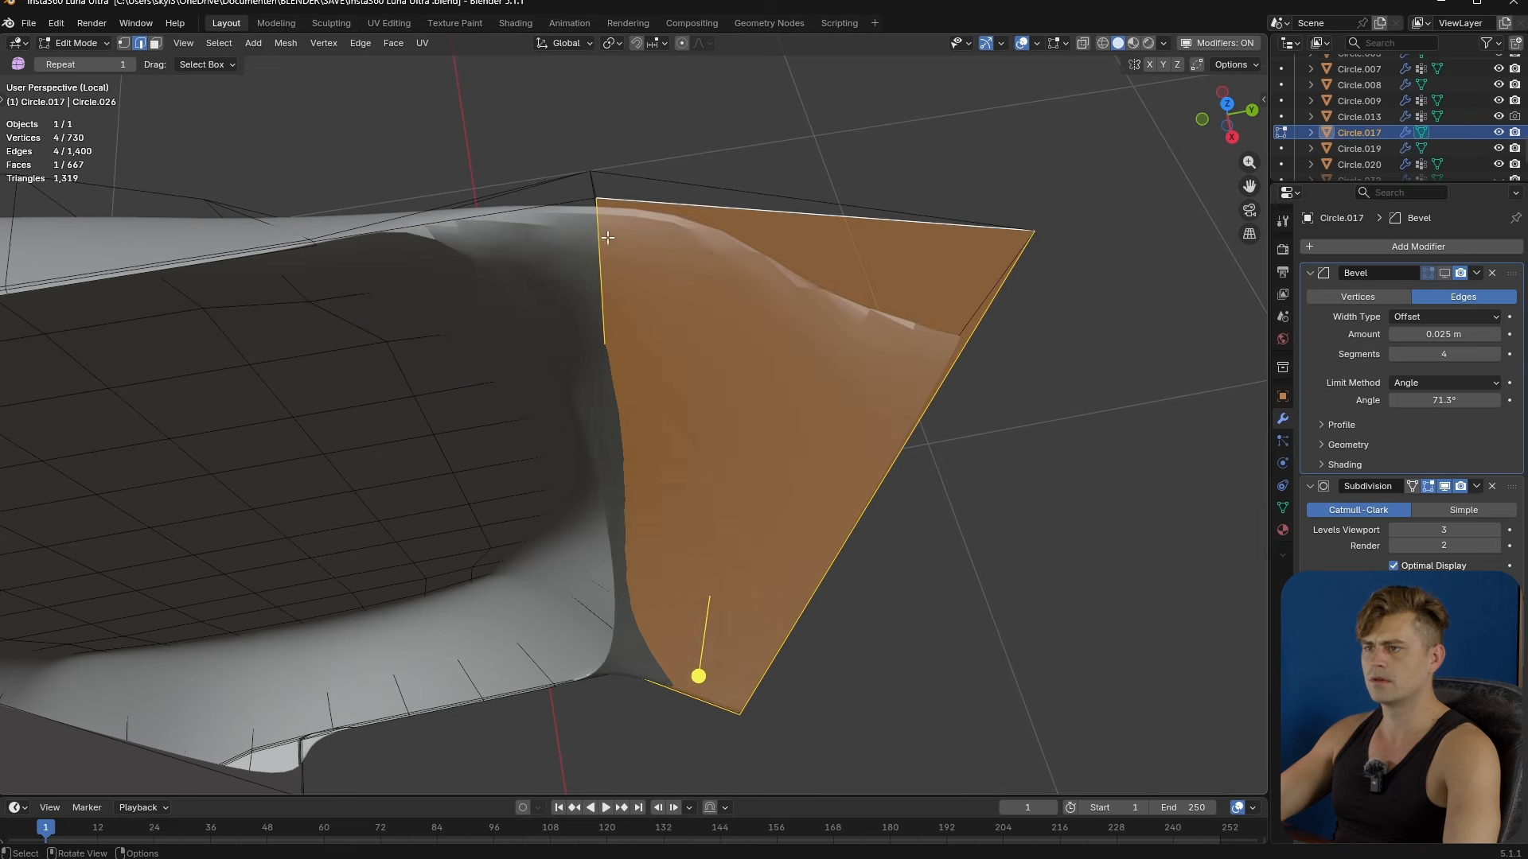
- Continue filling inner flange faces along the shell's border up to the gap beside the wall's corner
click(599, 272)
key(f)
key(f)
middle_drag(635, 342, 819, 374)
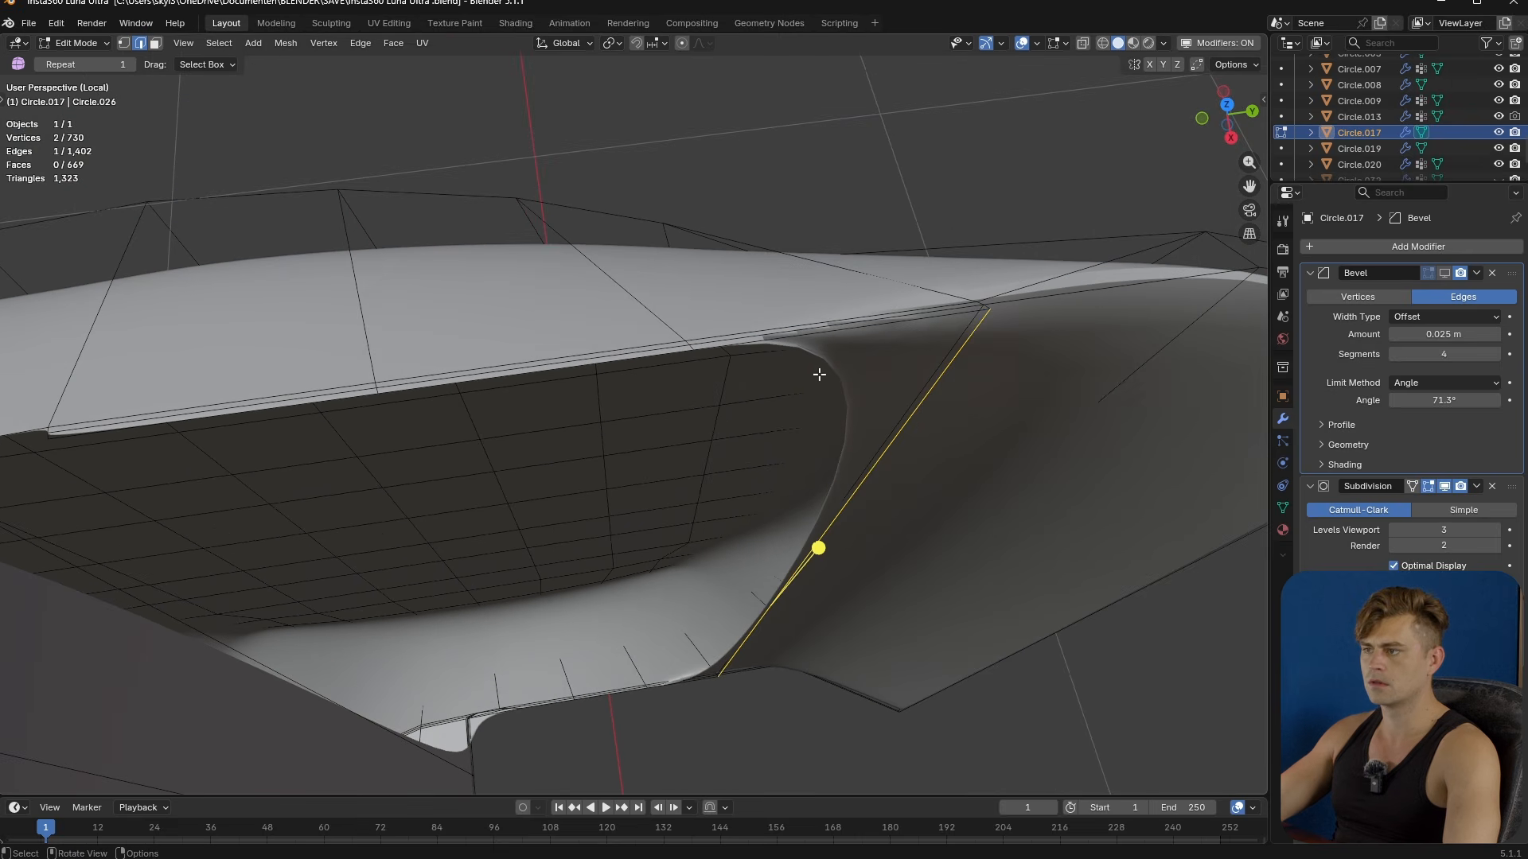
middle_drag(562, 457, 739, 412)
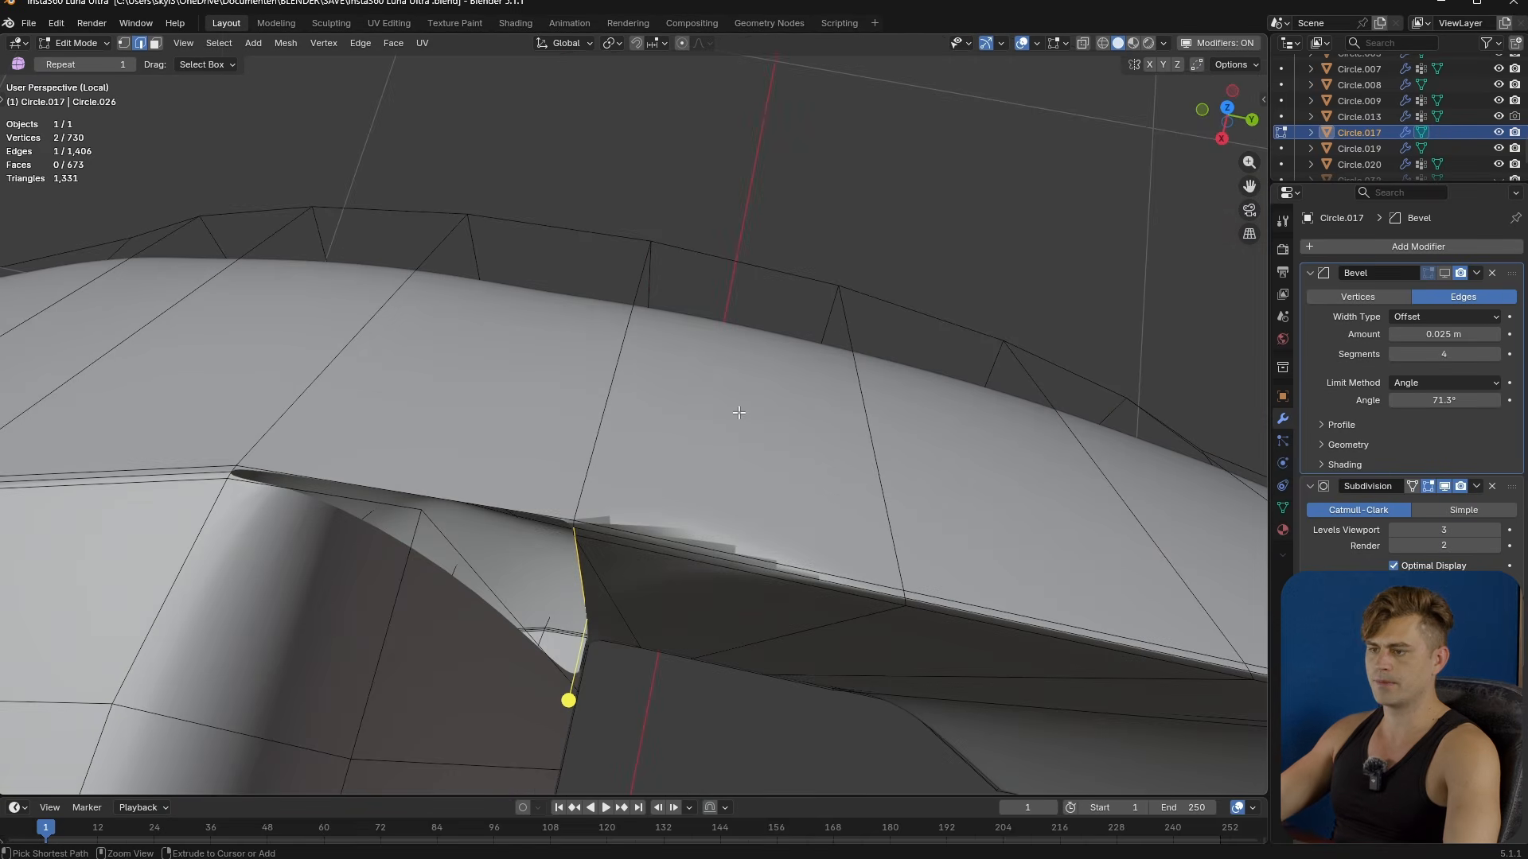
key(f)
- Inspect the shell in Object Mode and turn the Bevel modifier's viewport display back on
middle_drag(709, 464, 745, 421)
key(Tab)
scroll(801, 471, down, 6)
scroll(778, 468, up, 3)
scroll(785, 466, down, 4)
scroll(743, 452, up, 4)
key(Tab)
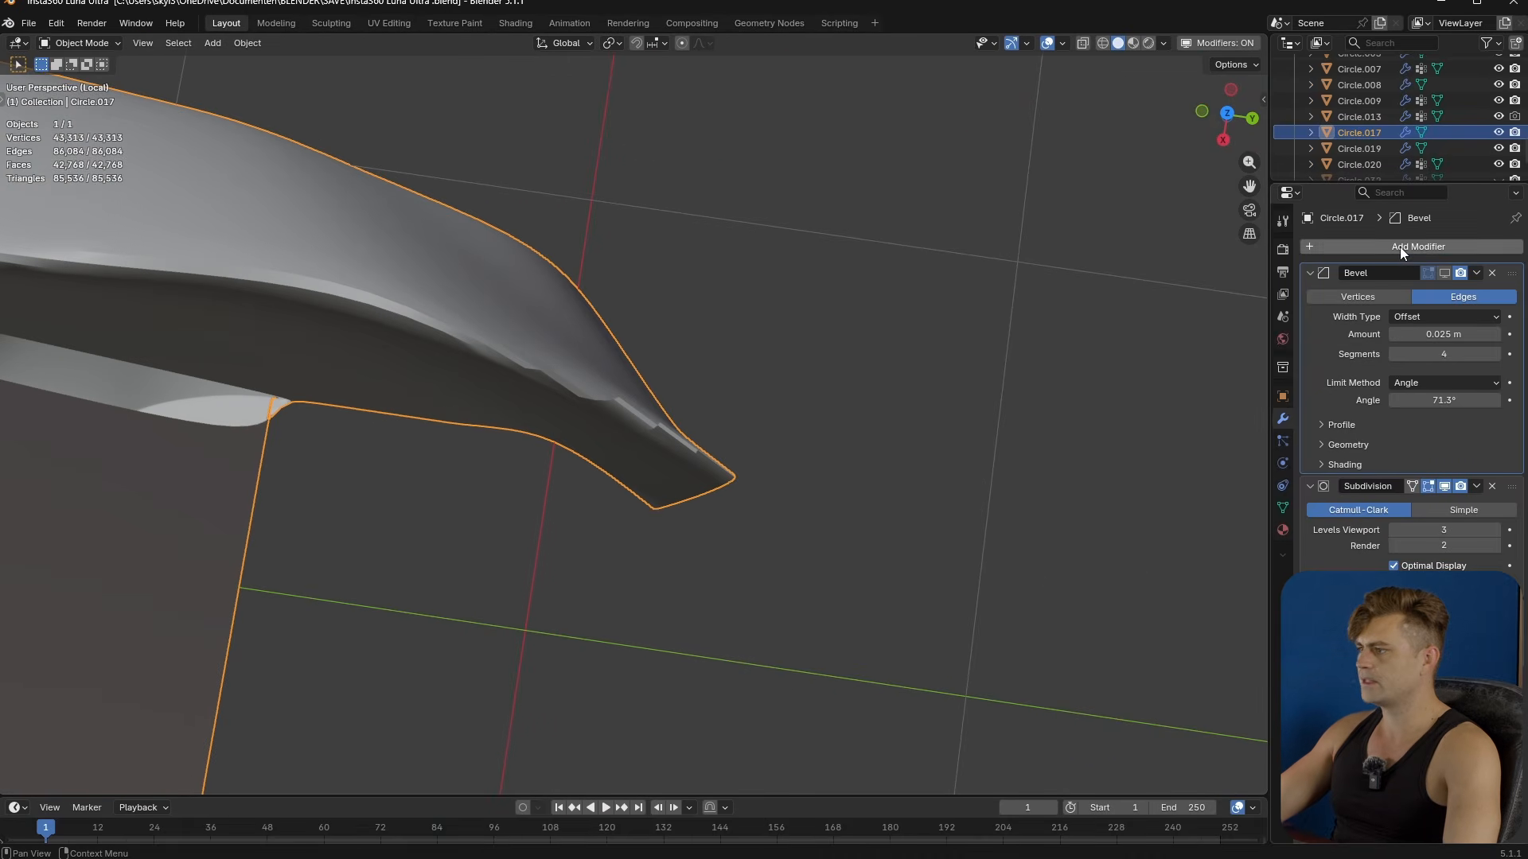
click(1443, 274)
mouse_move(1129, 304)
middle_down()
mouse_move(648, 376)
mouse_move(494, 274)
mouse_move(684, 414)
mouse_move(1024, 438)
mouse_move(735, 414)
mouse_move(869, 335)
mouse_move(1157, 296)
middle_up()
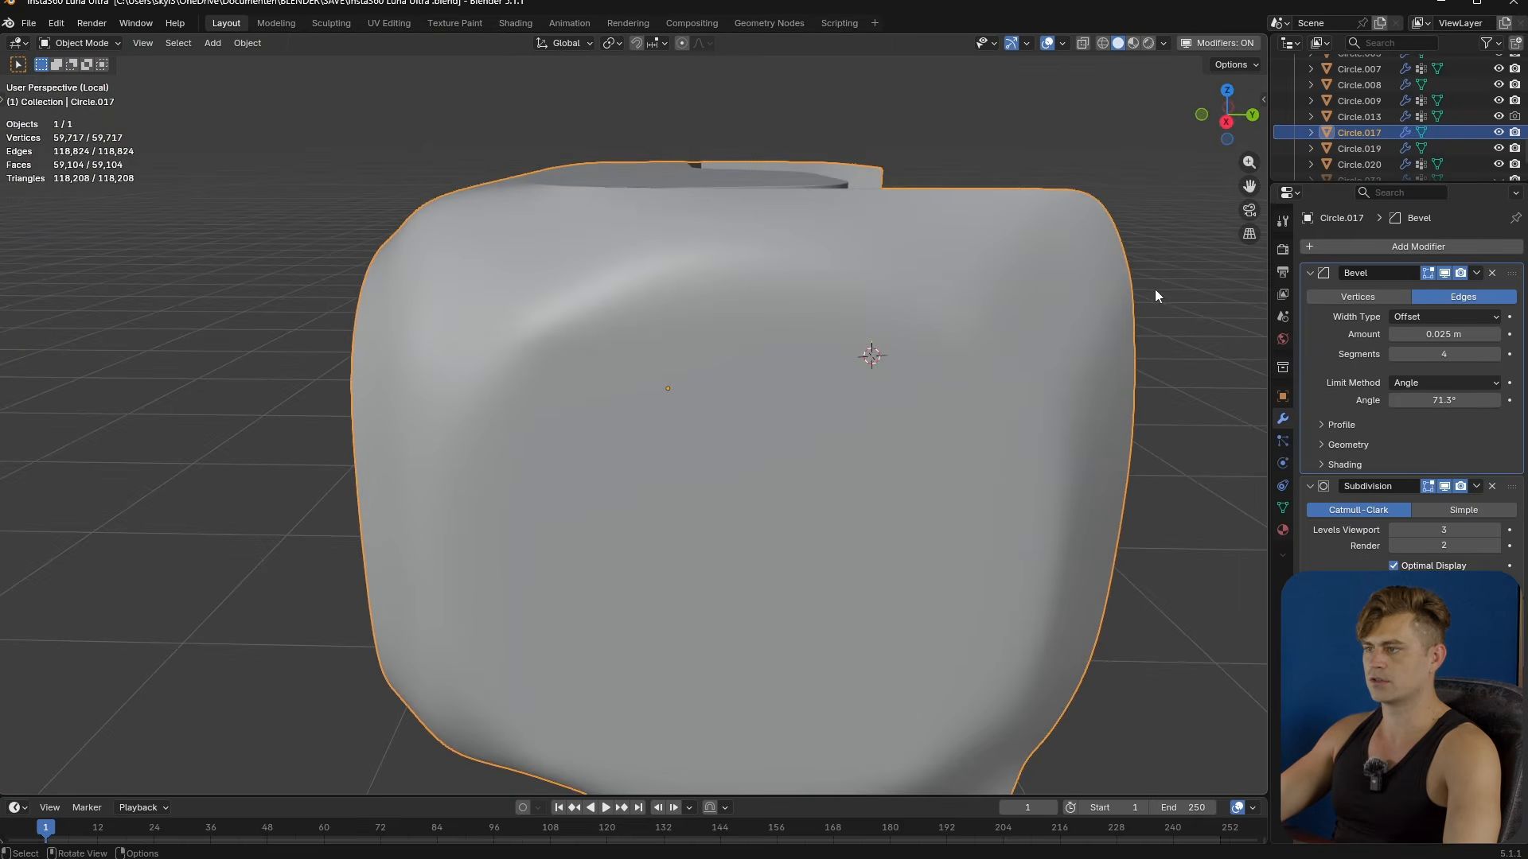
click(1442, 275)
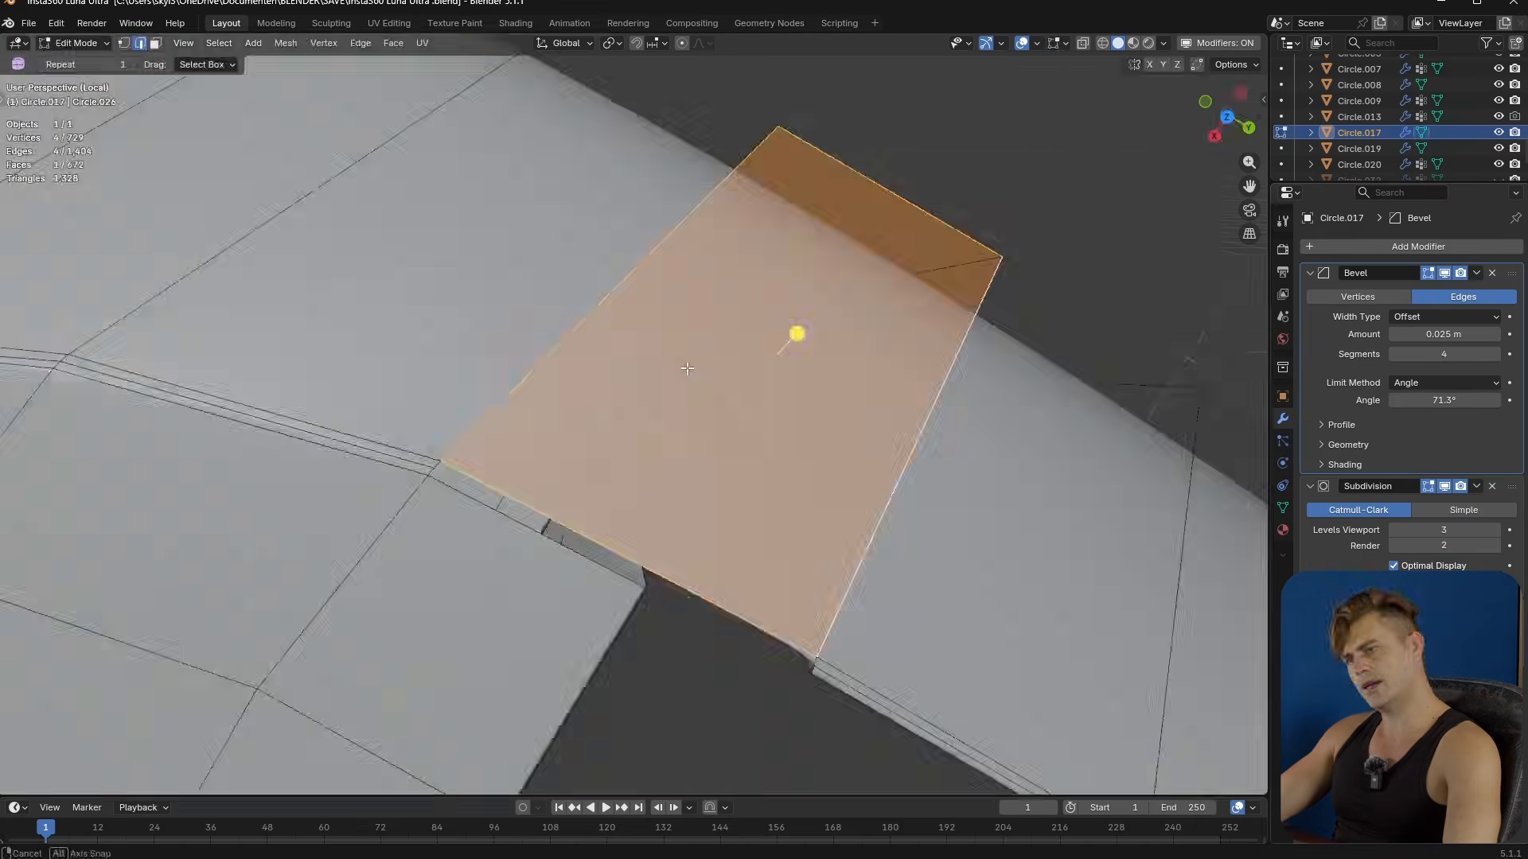
- Fill the thin border strip faces across the gap beside the wall's corner and check them in Object Mode
middle_drag(712, 354, 742, 392)
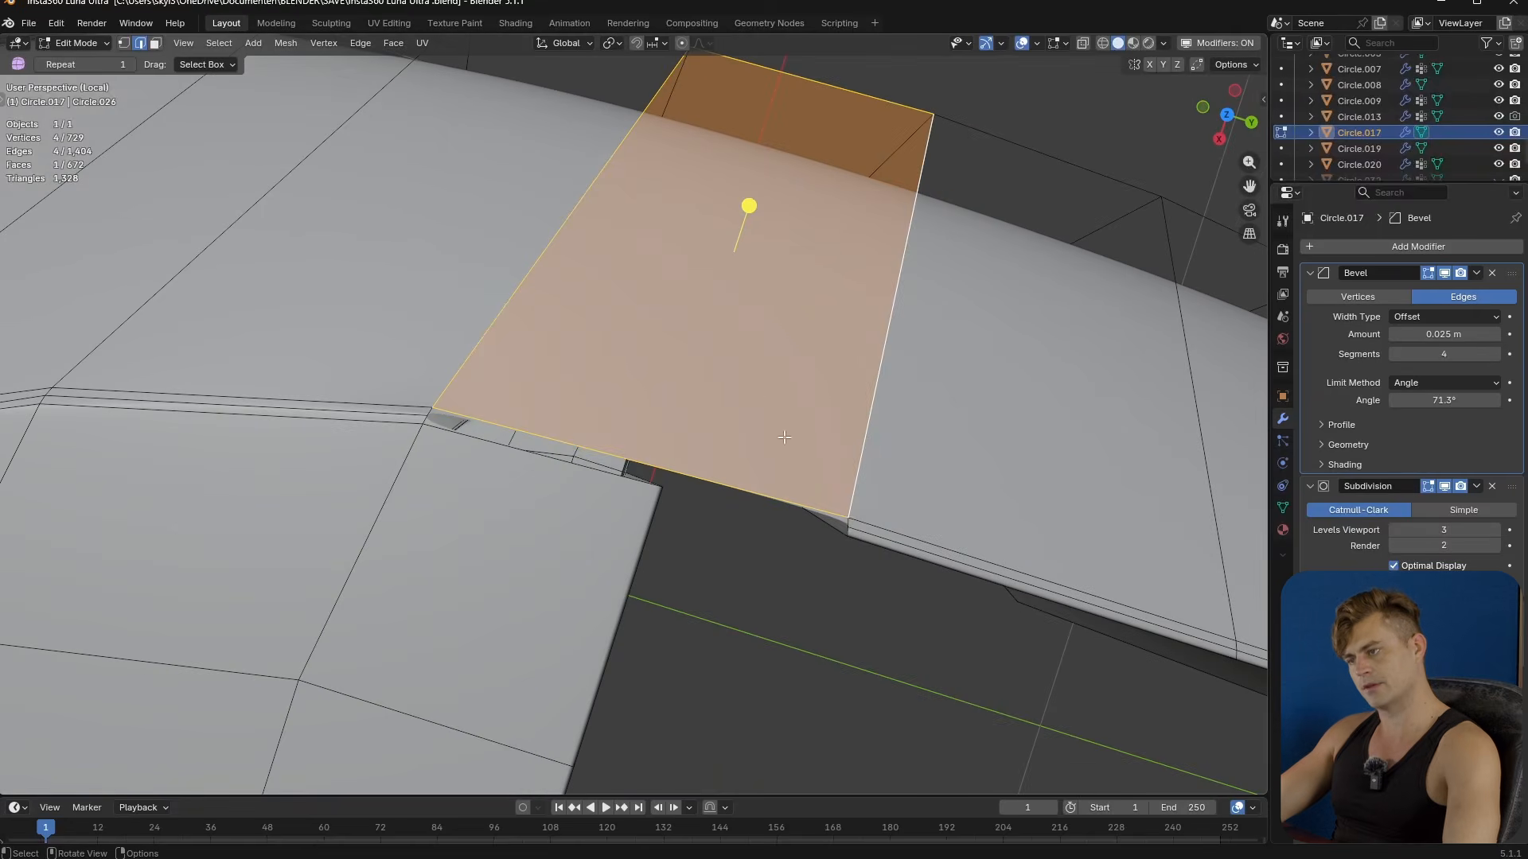
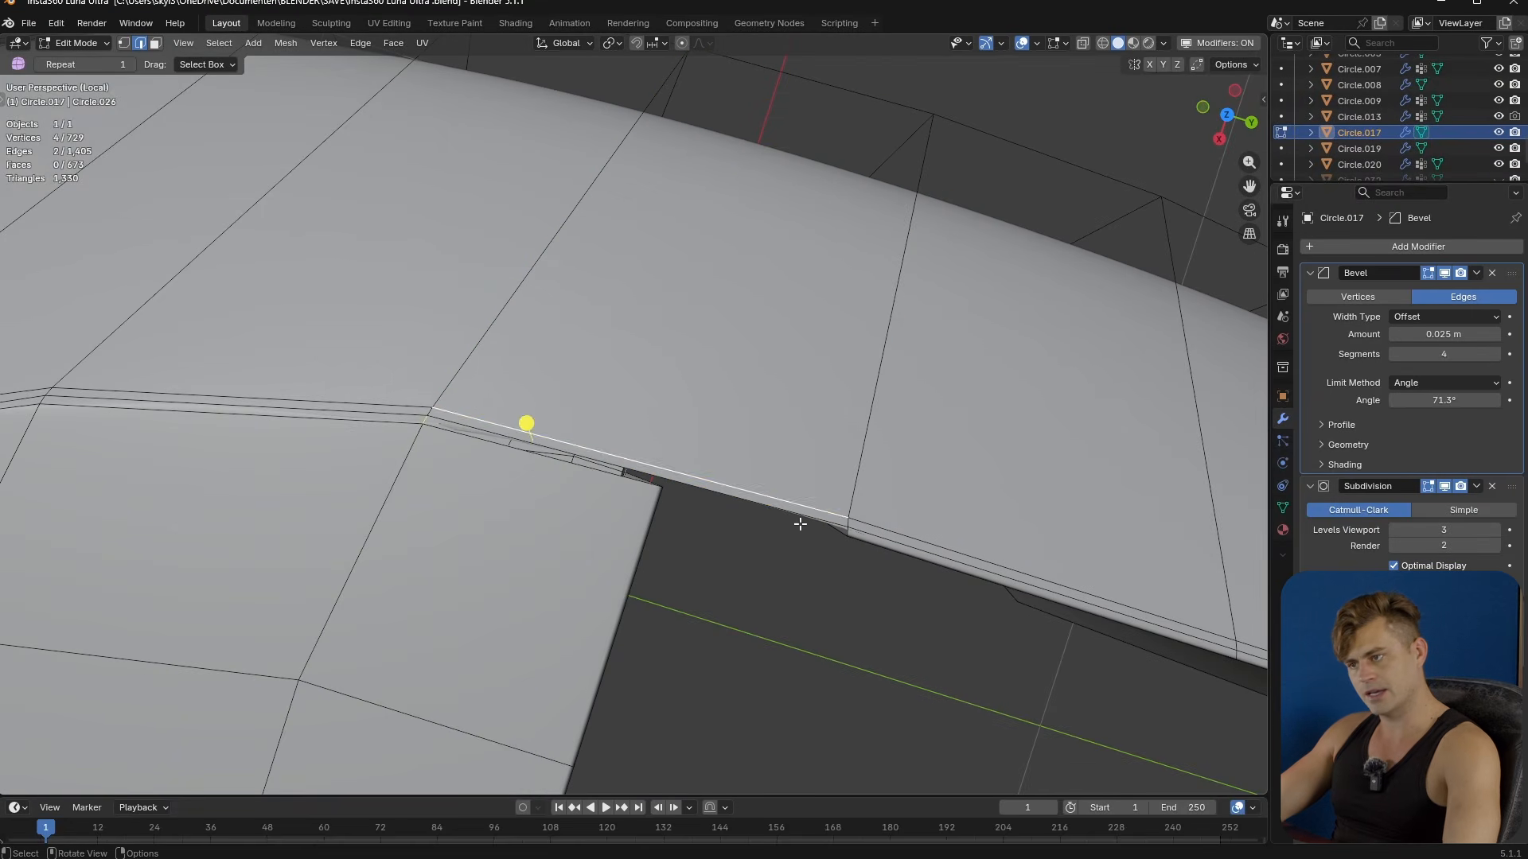
key(Tab)
middle_drag(830, 537, 659, 424)
key(Tab)
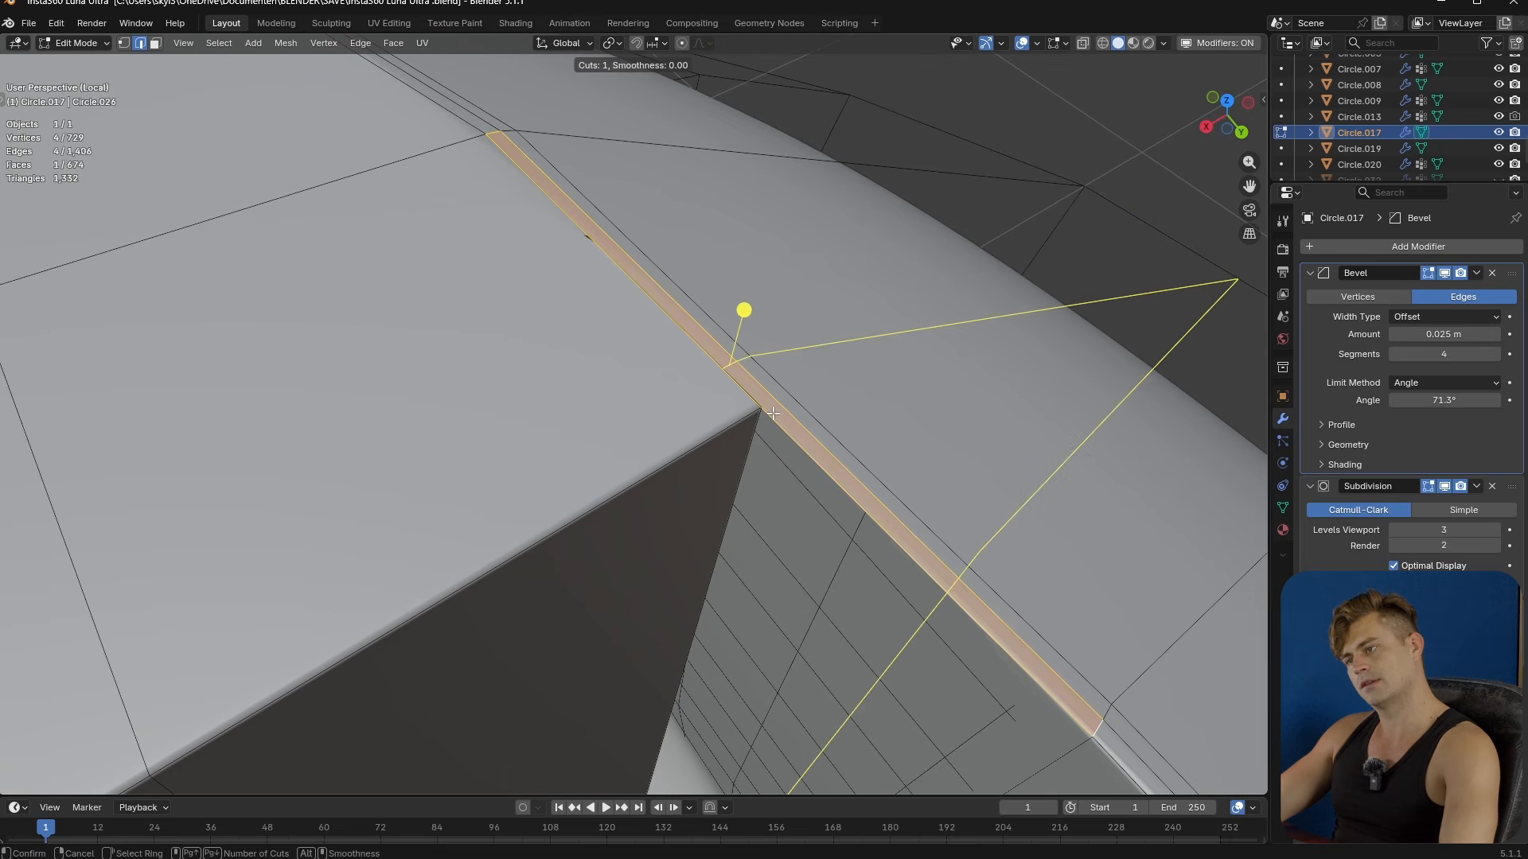
- Add one loop cut through the border strip and shell, slid to the wall's corner with factor 0.130
click(817, 447)
middle_drag(817, 447, 753, 429)
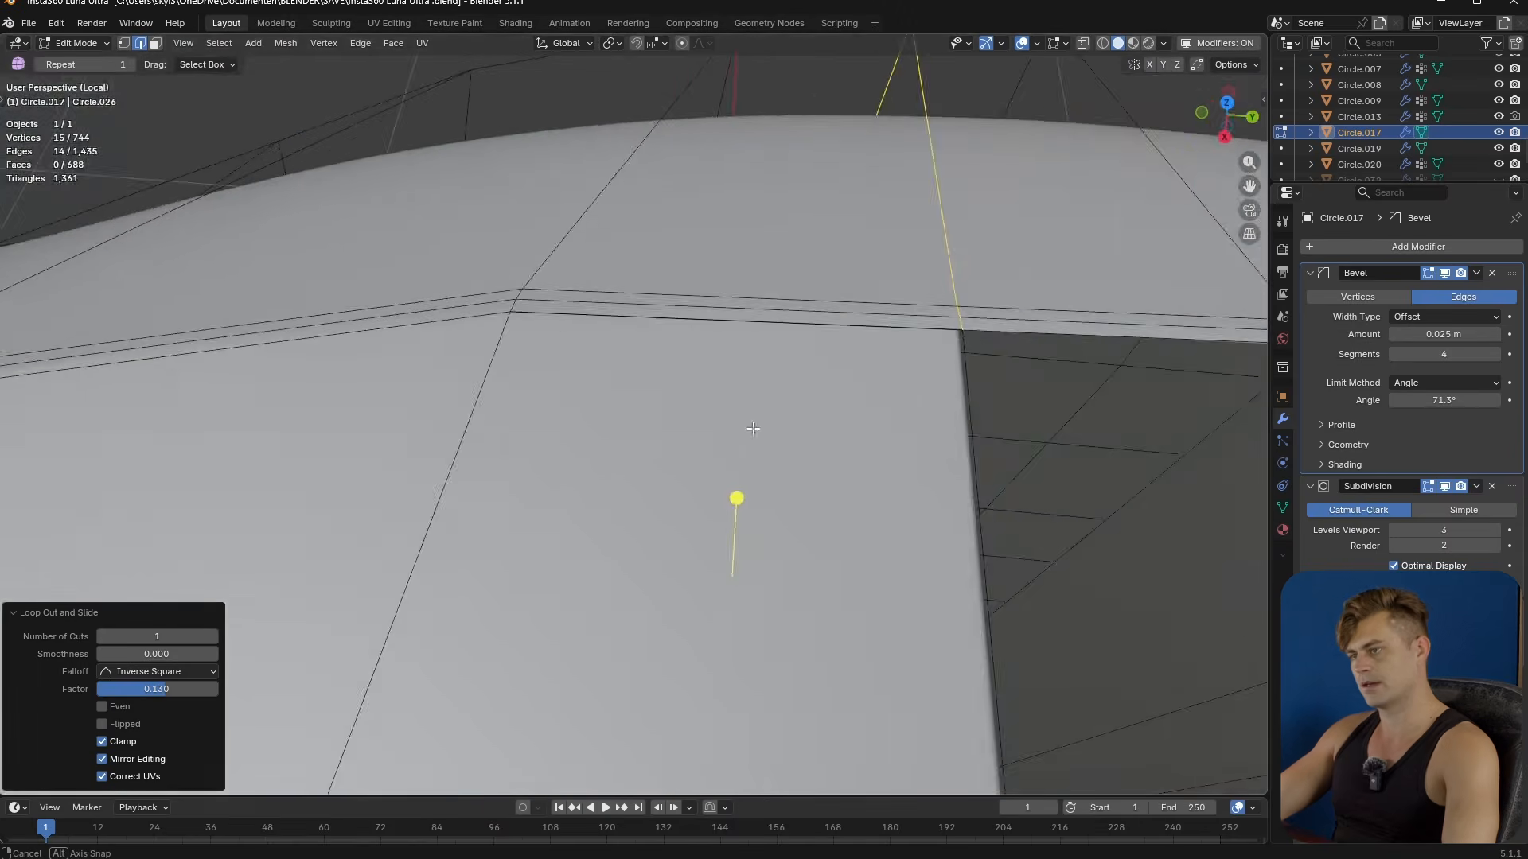
scroll(436, 351, down, 5)
middle_drag(437, 351, 764, 478)
scroll(483, 304, down, 5)
key(ctrl+z)
- Merge the two neighbouring vertices at the wall's corner into one with Merge At Last
scroll(780, 518, up, 5)
key(1)
click(791, 539)
scroll(796, 545, up, 3)
shift+middle_drag(1035, 756, 698, 473)
key(KP_Decimal)
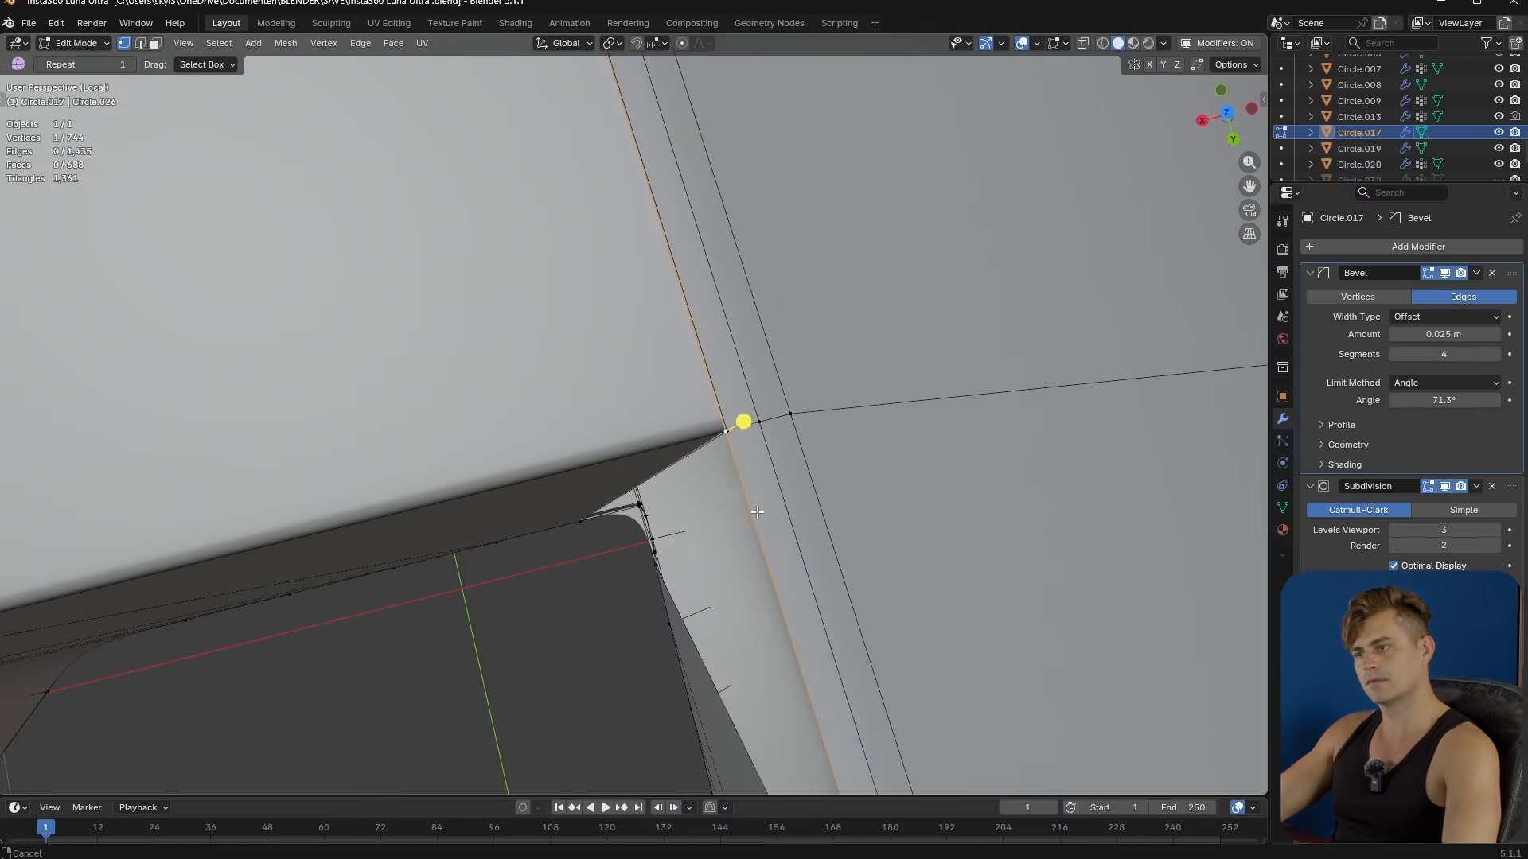
key(alt+z)
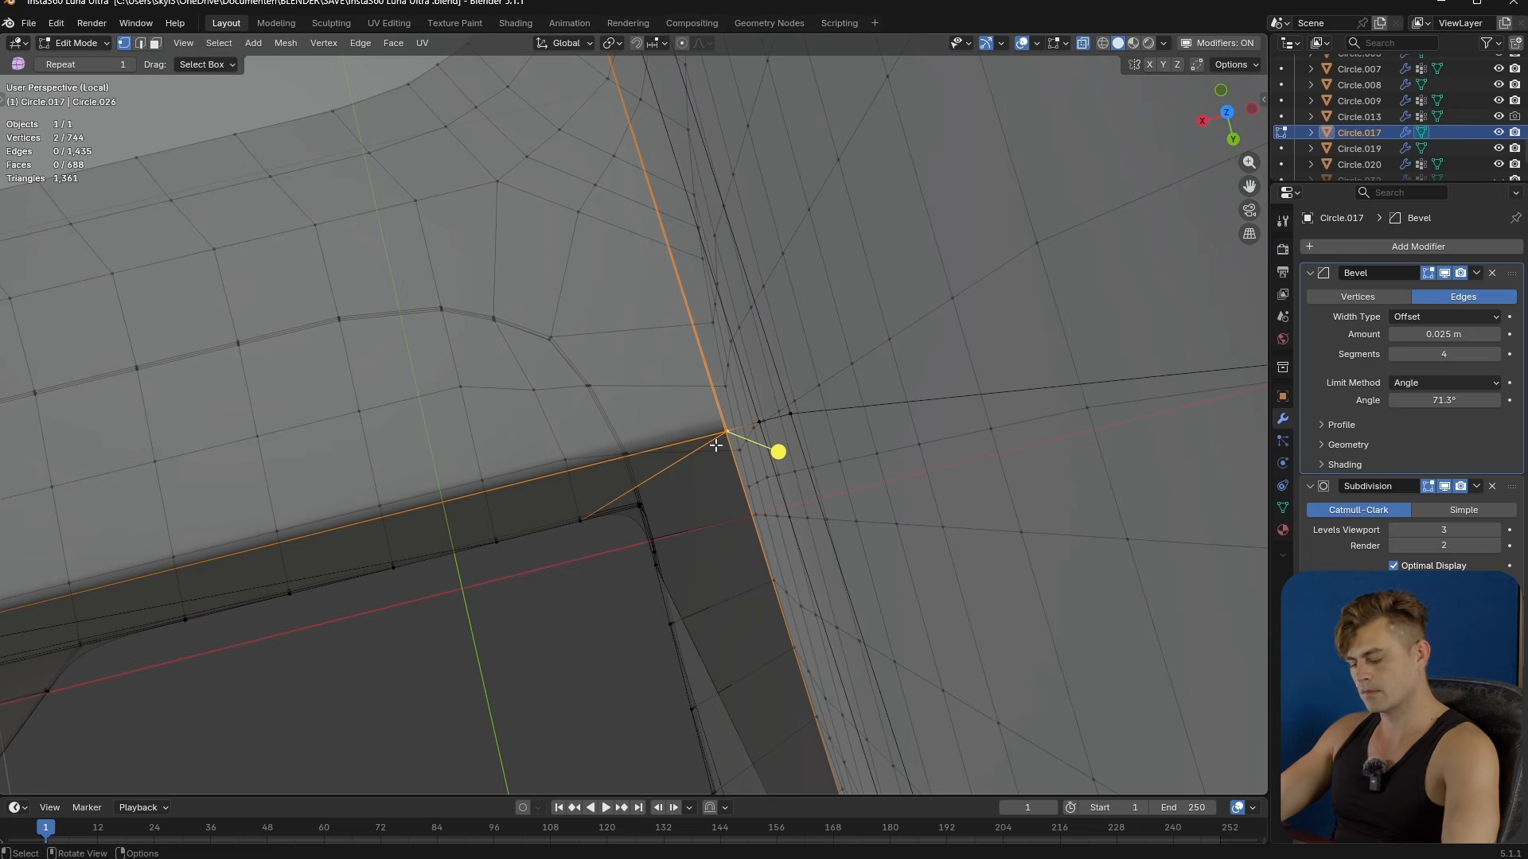
key(m)
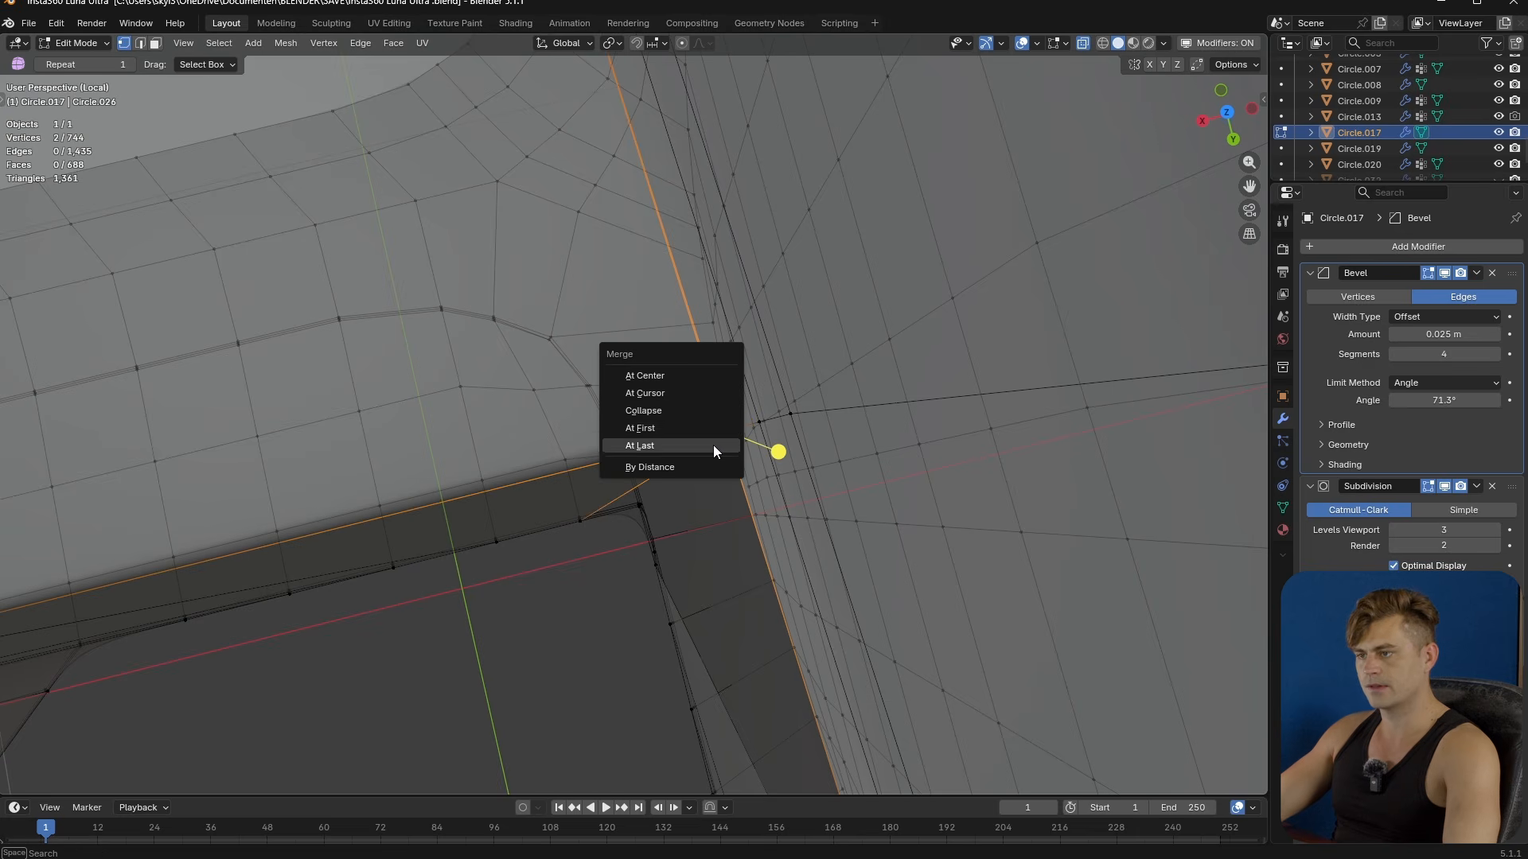
click(713, 446)
- Check the merged corner in Object Mode and fill one face across the narrow gap beside it
key(Tab)
middle_drag(754, 481, 596, 364)
key(Tab)
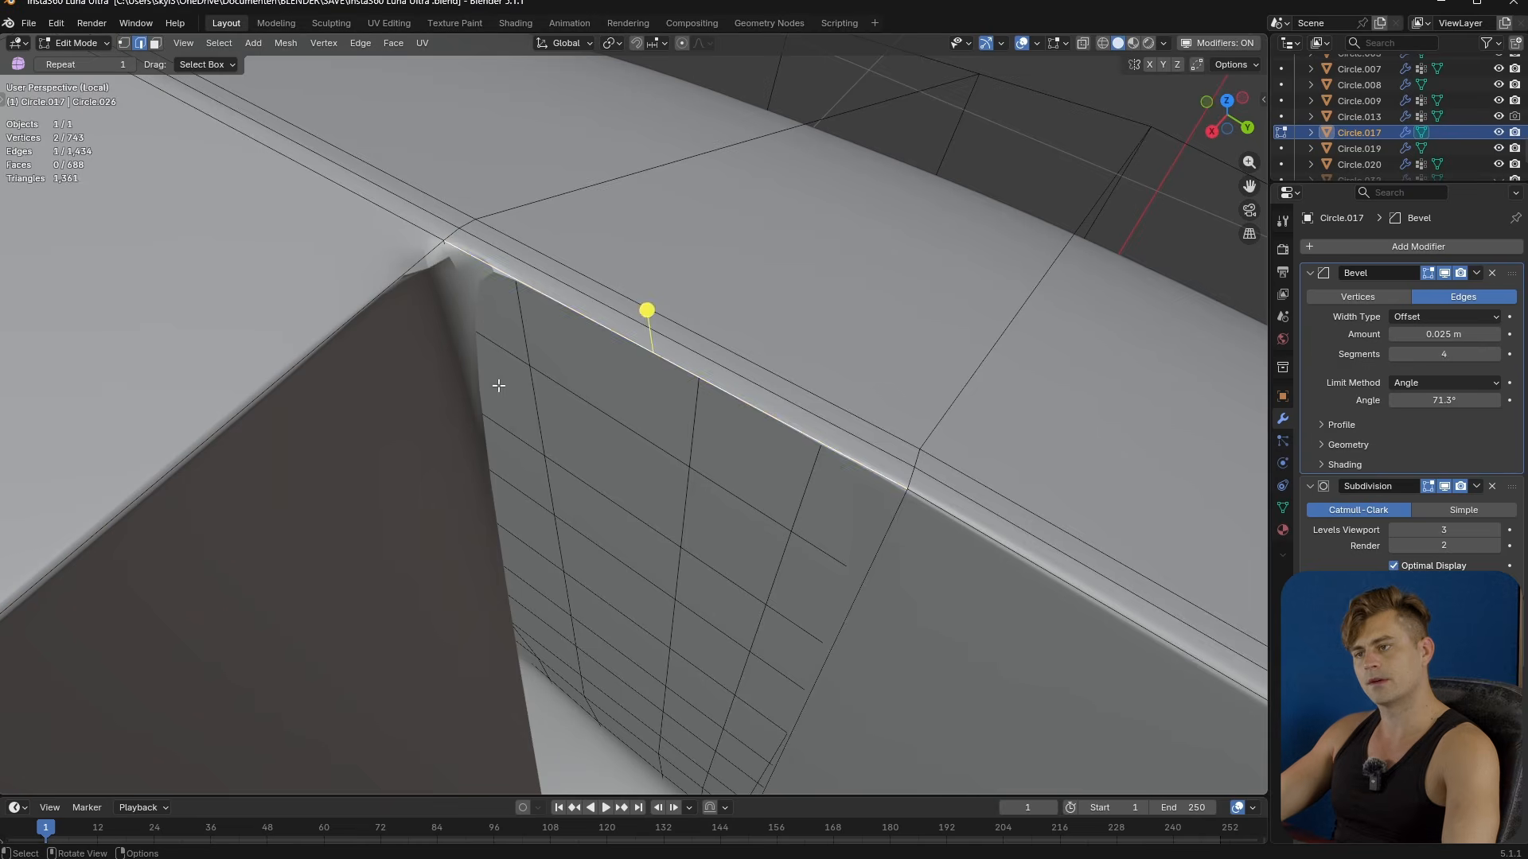
middle_drag(533, 538, 737, 225)
scroll(414, 482, down, 5)
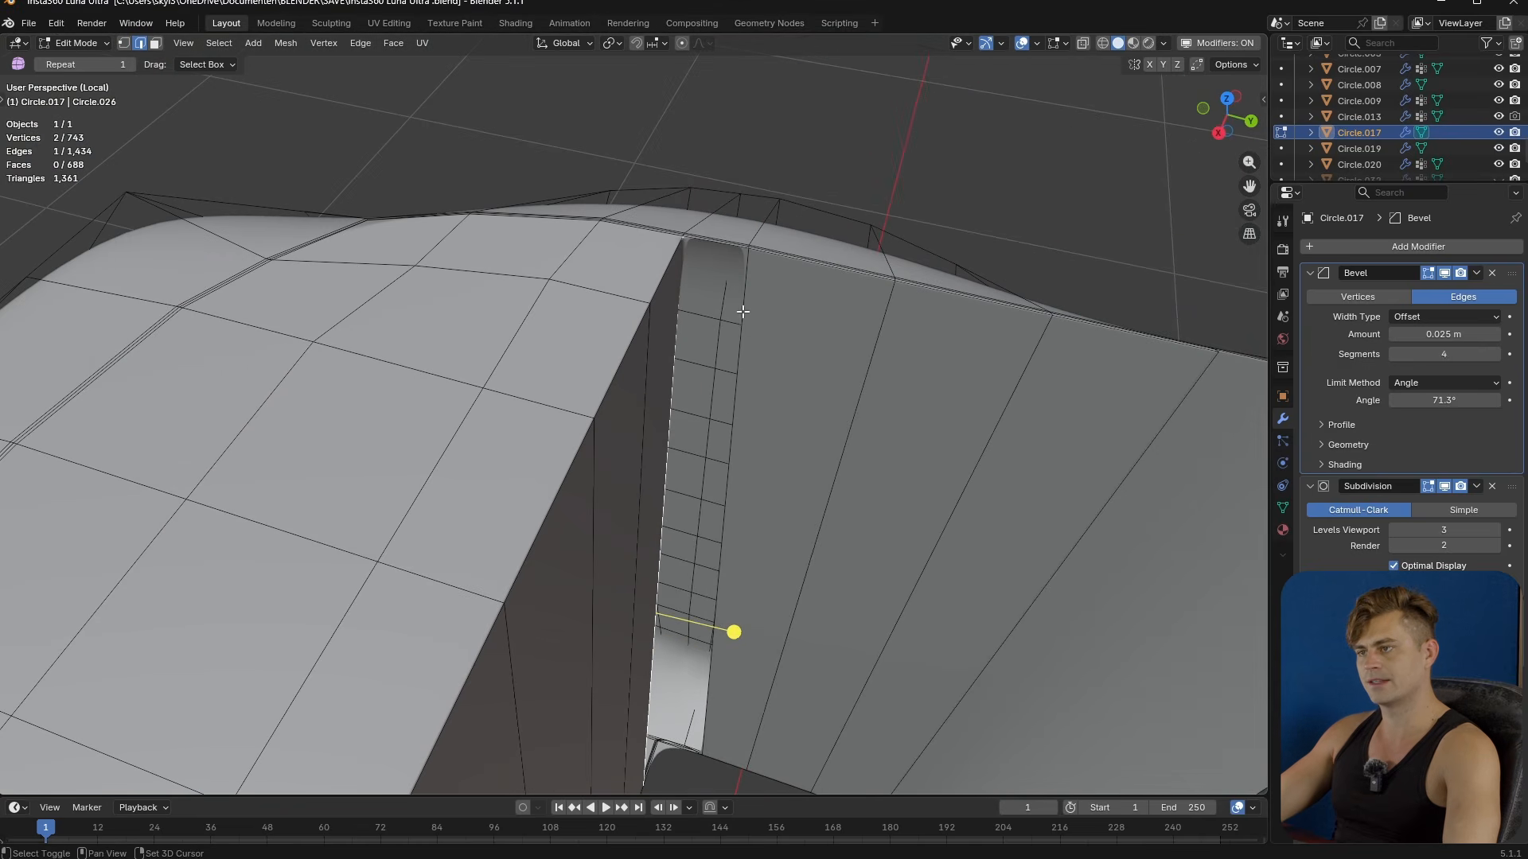
key(Tab)
scroll(741, 408, down, 3)
middle_drag(739, 413, 775, 484)
scroll(838, 418, down, 3)
scroll(891, 425, up, 3)
key(Tab)
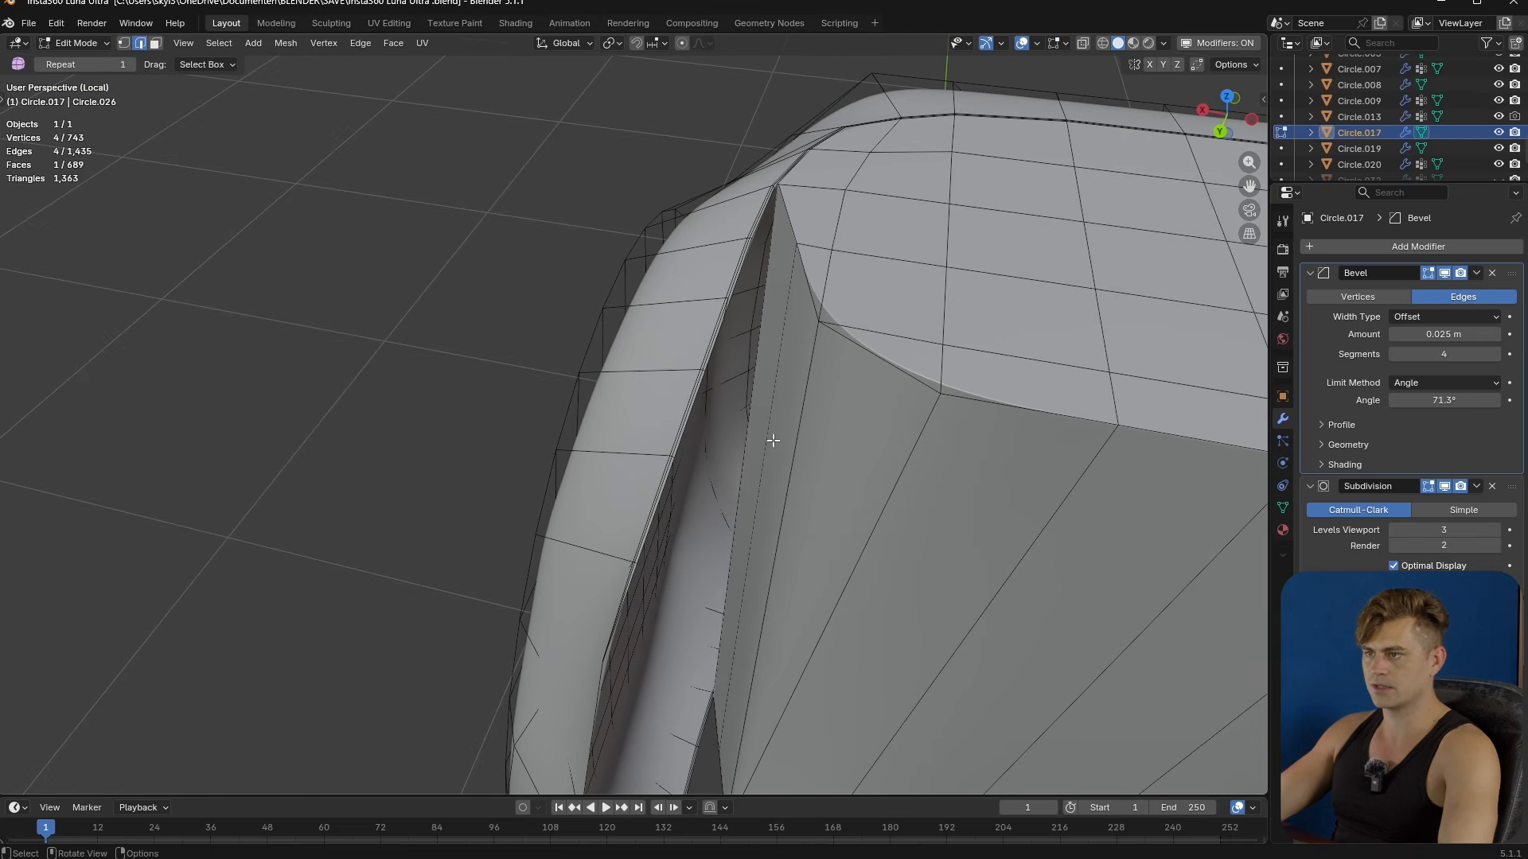
- Check the gap beside the wall's corner from the bottom view and fill the next long face along it
middle_drag(765, 305, 791, 436)
key(KP_7)
key(ctrl+KP_7)
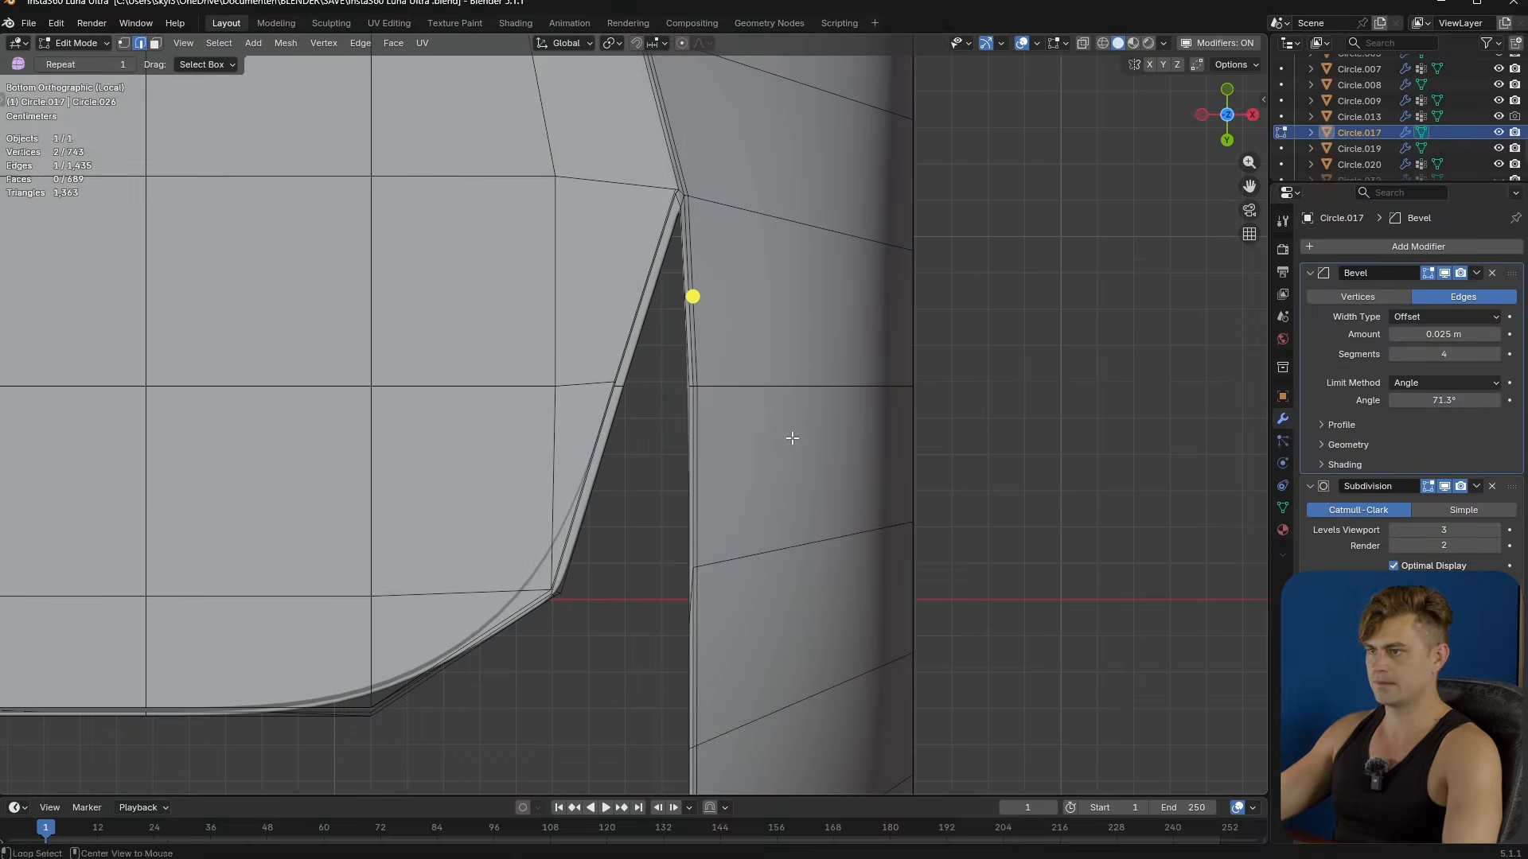
key(alt+z)
scroll(640, 357, up, 2)
shift+middle_drag(719, 195, 761, 409)
key(alt+z)
scroll(825, 395, up, 4)
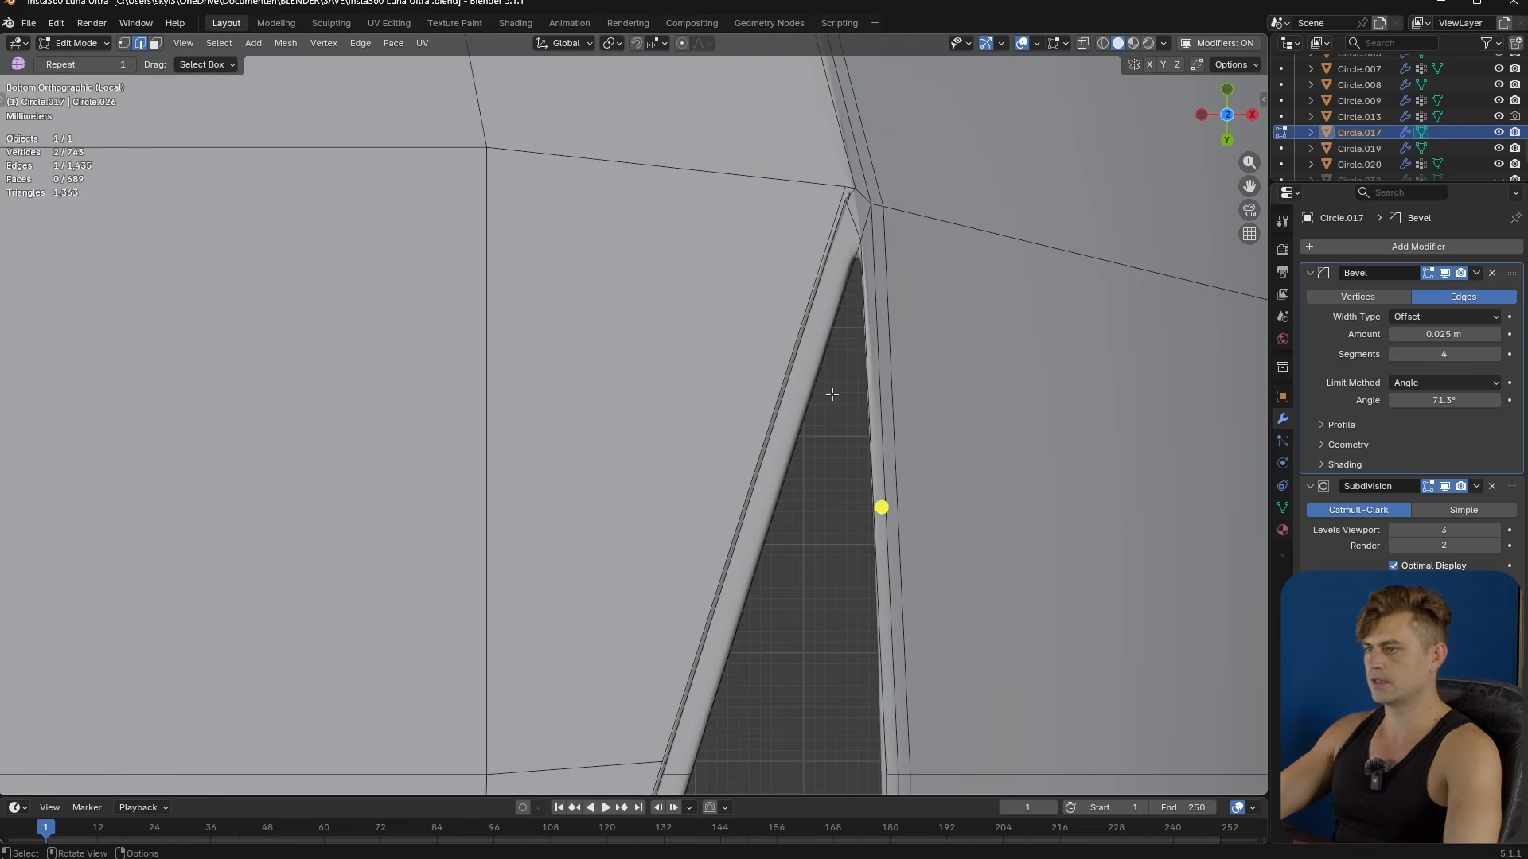
scroll(865, 430, down, 6)
middle_drag(928, 557, 812, 541)
key(f)
scroll(656, 561, up, 5)
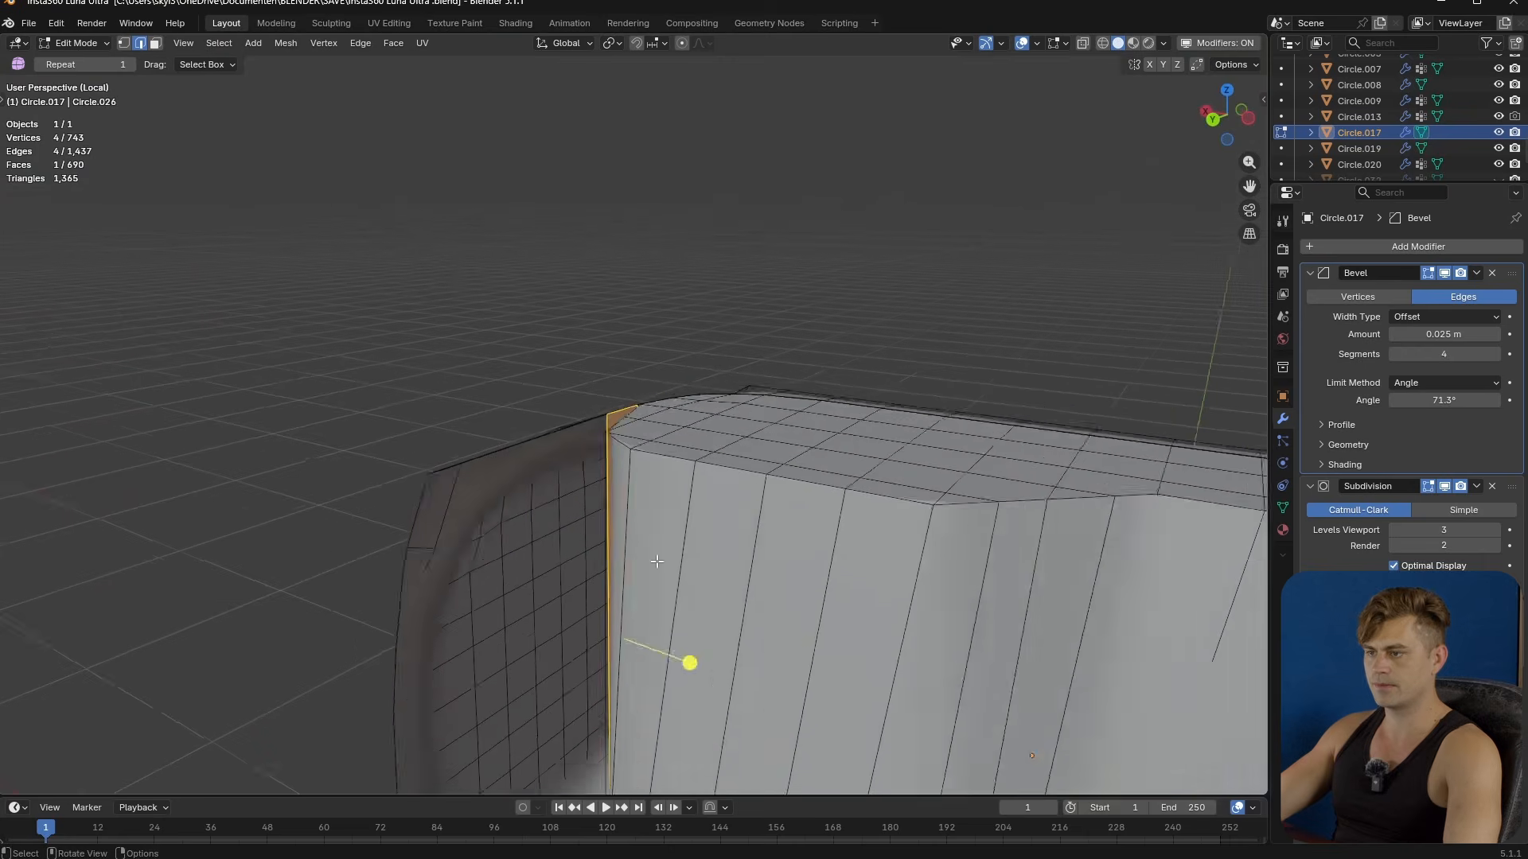
- Continue filling long vertical faces from the wall's corner along the inner side of the shell
click(638, 532)
middle_drag(637, 532, 662, 642)
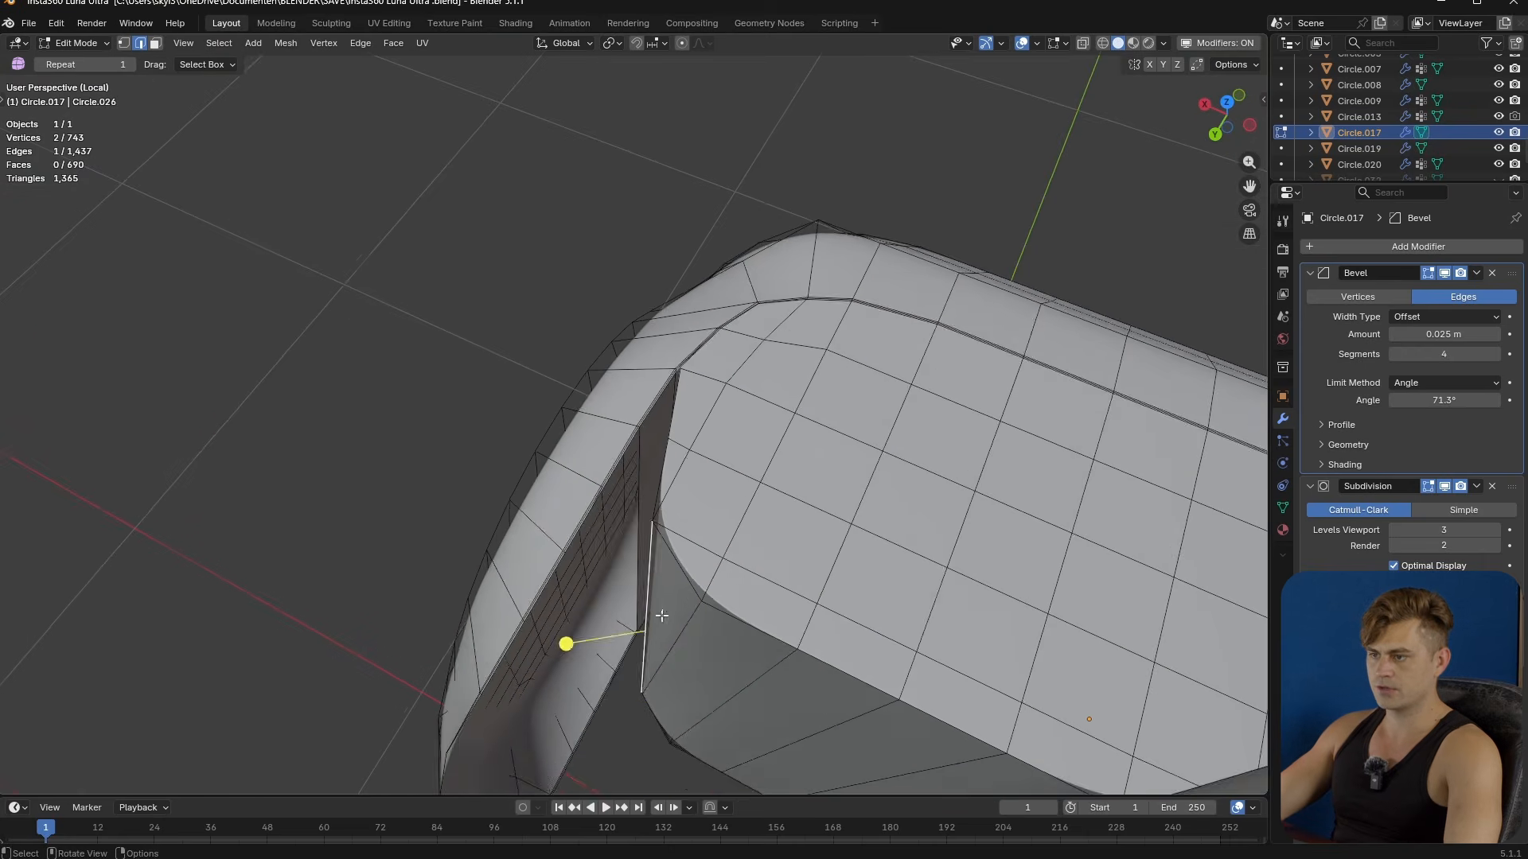
key(f)
key(f)
key(f)
middle_drag(643, 528, 708, 374)
middle_drag(609, 539, 744, 404)
key(ctrl+z)
key(f)
key(Escape)
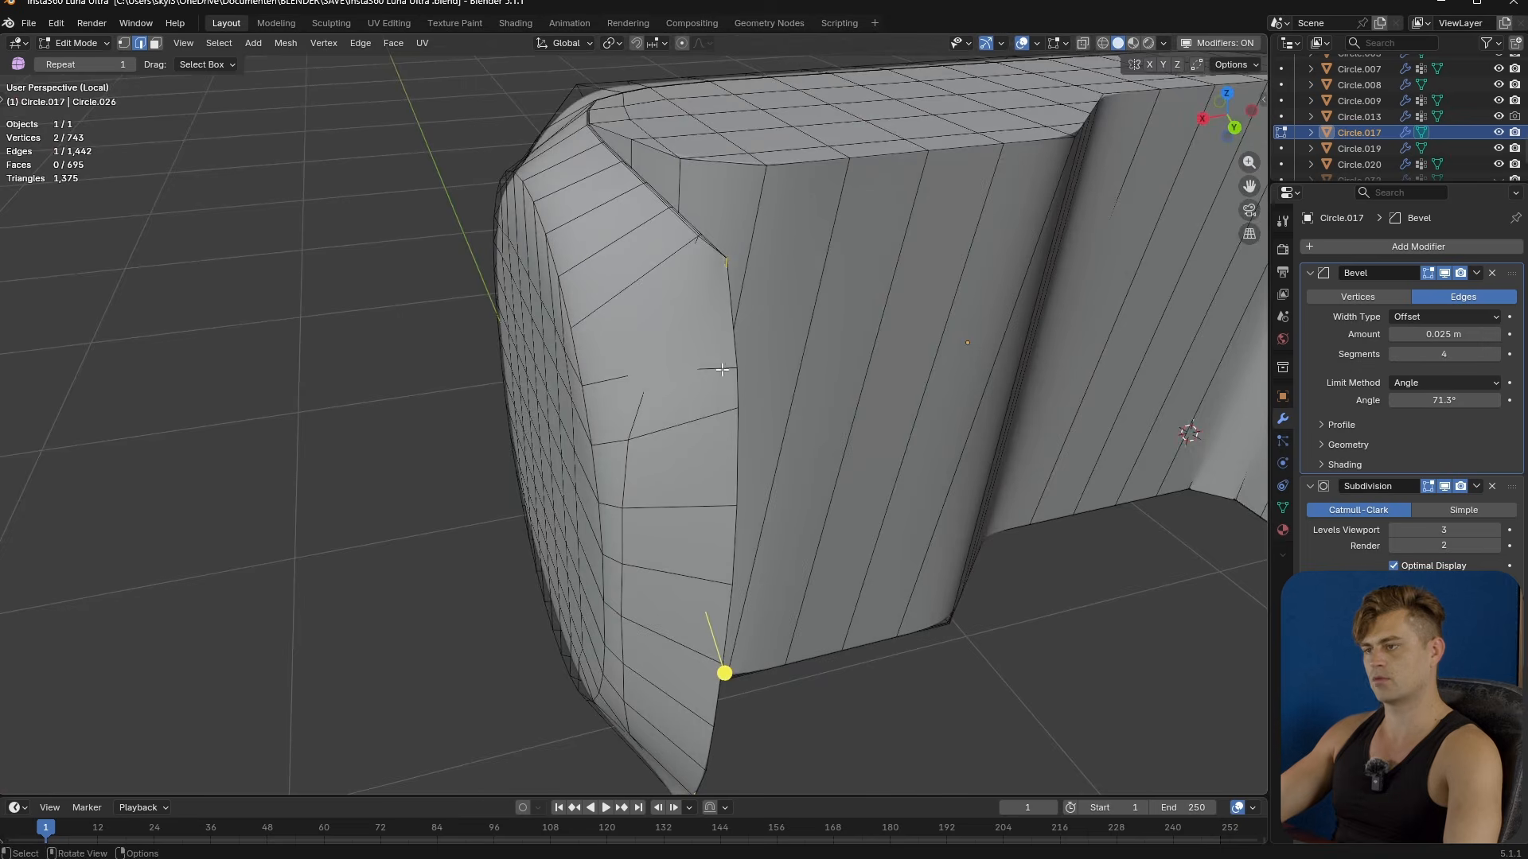
- Add nine centred loop cuts across the newly filled inner faces, keeping the slide factor at 0.000
shift+middle_drag(741, 471, 689, 338)
middle_drag(662, 410, 617, 404)
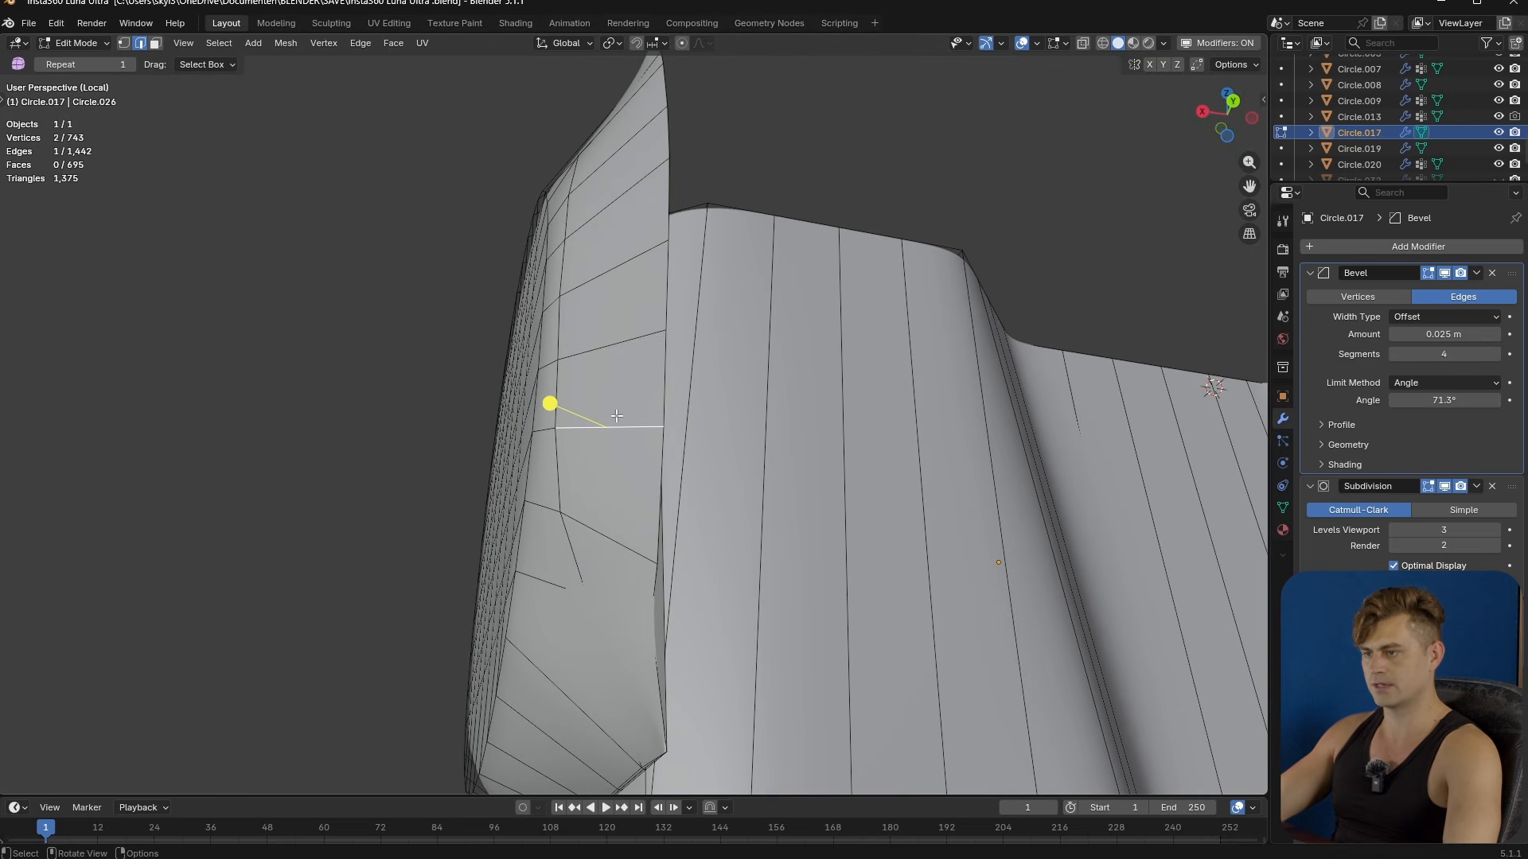
middle_drag(621, 557, 632, 426)
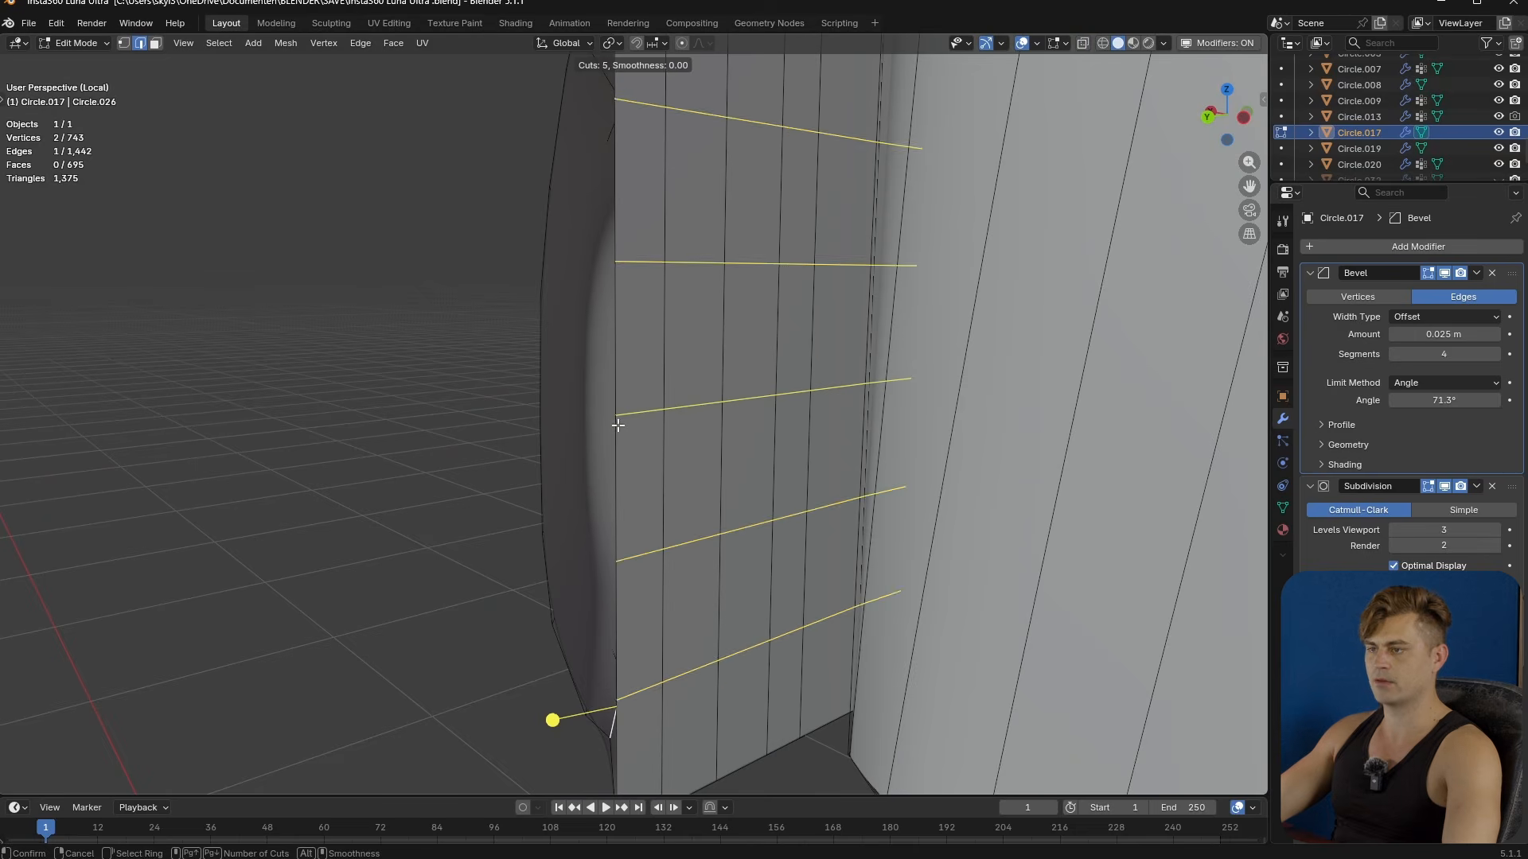
click(617, 426)
right_click(617, 426)
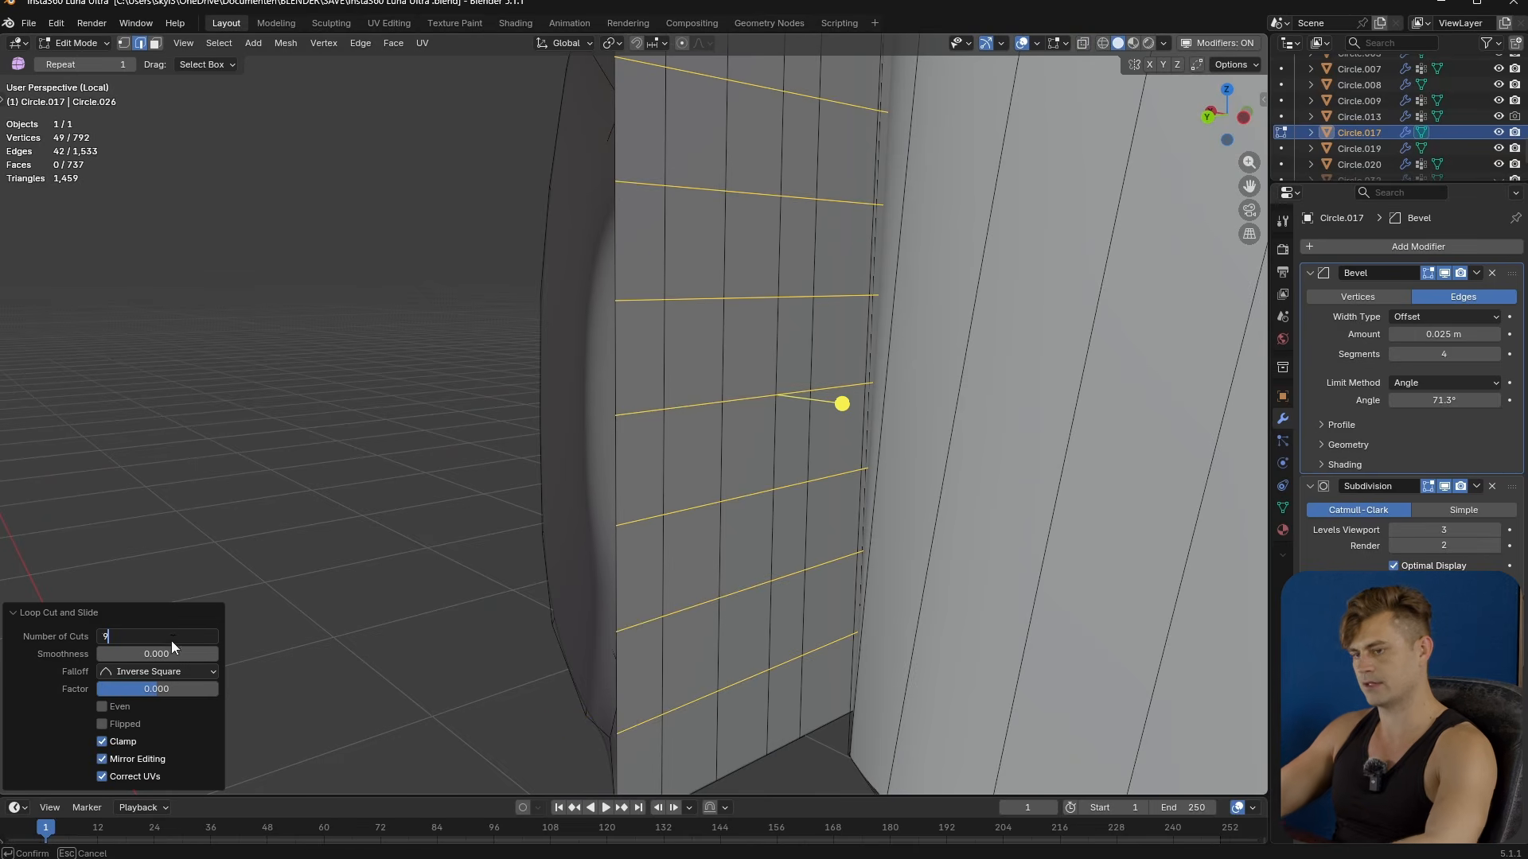
- Merge the lower loop-cut end vertices one by one onto the shell's border vertices with Merge At Last
middle_drag(842, 404, 637, 677)
key(1)
click(628, 680)
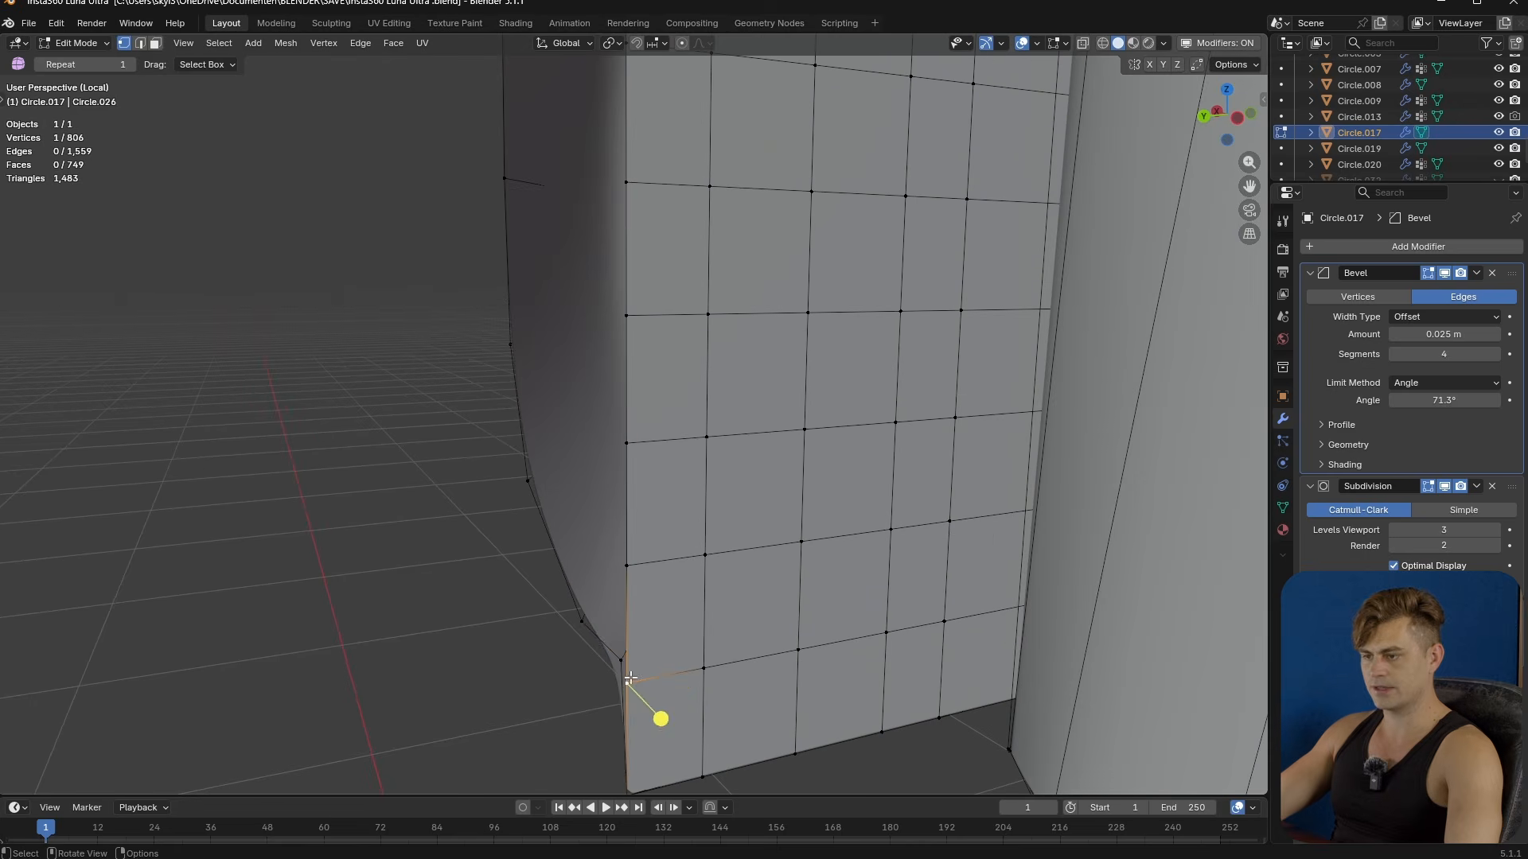
key(m)
click(624, 671)
click(630, 568)
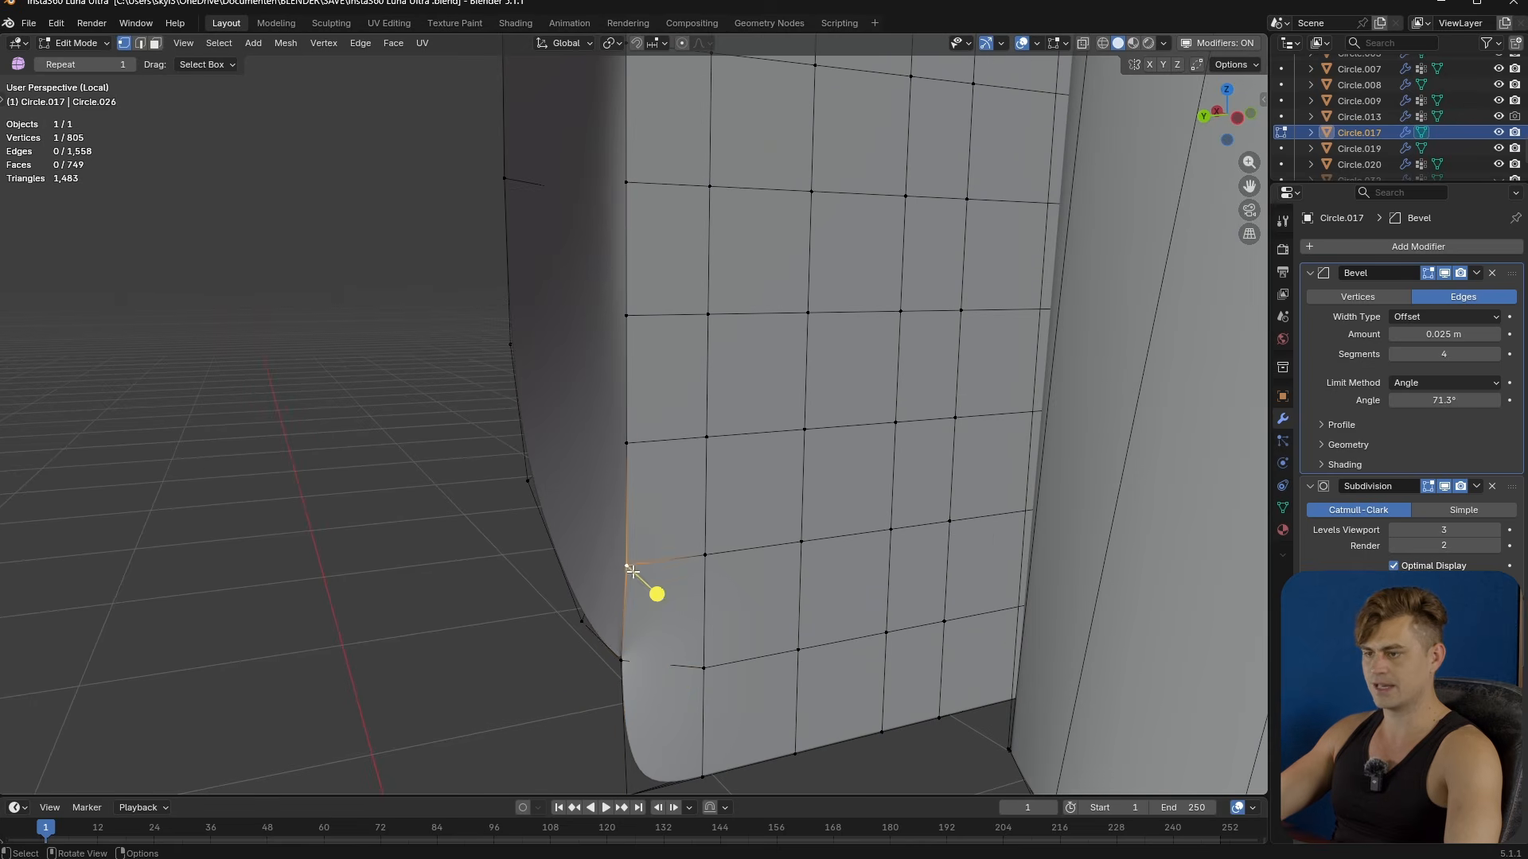
click(522, 484)
middle_drag(444, 654, 534, 603)
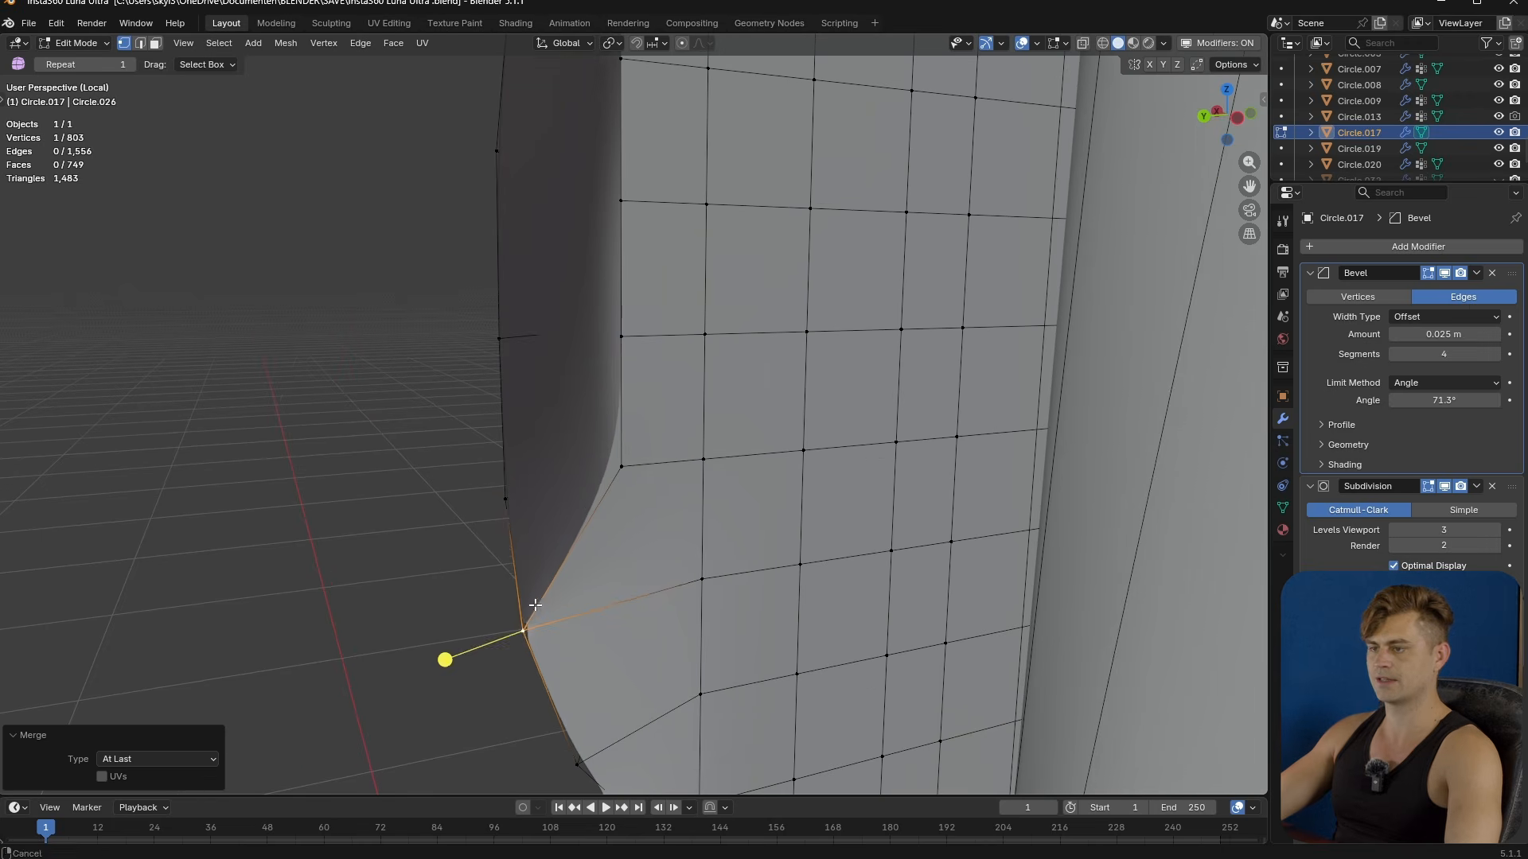
key(m)
click(522, 499)
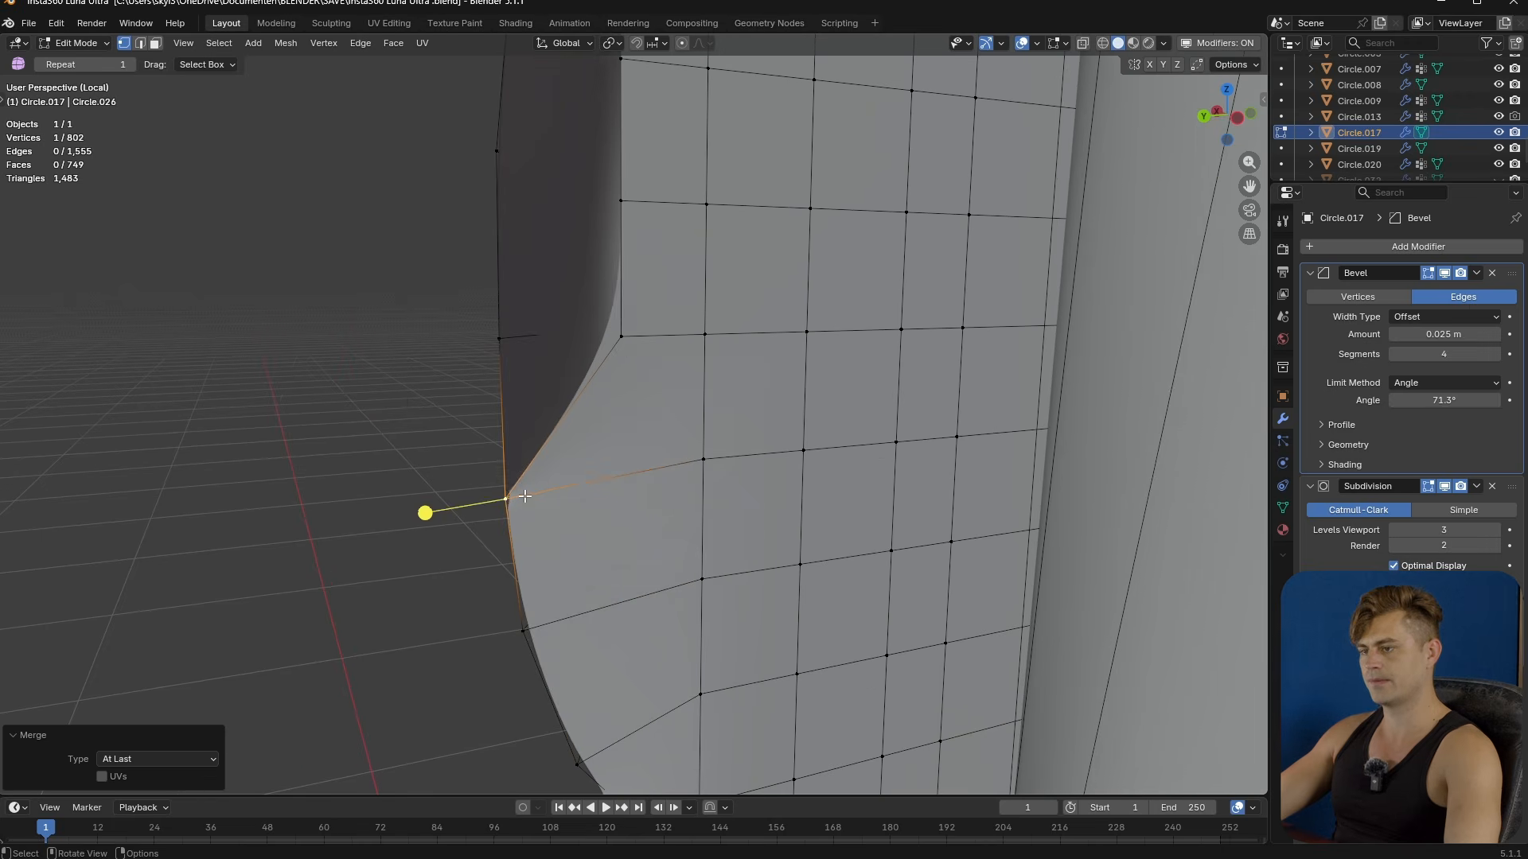
- Merge the remaining upper loop-cut end vertices onto the shell's border vertices with Merge At Last
shift+middle_drag(565, 434, 570, 607)
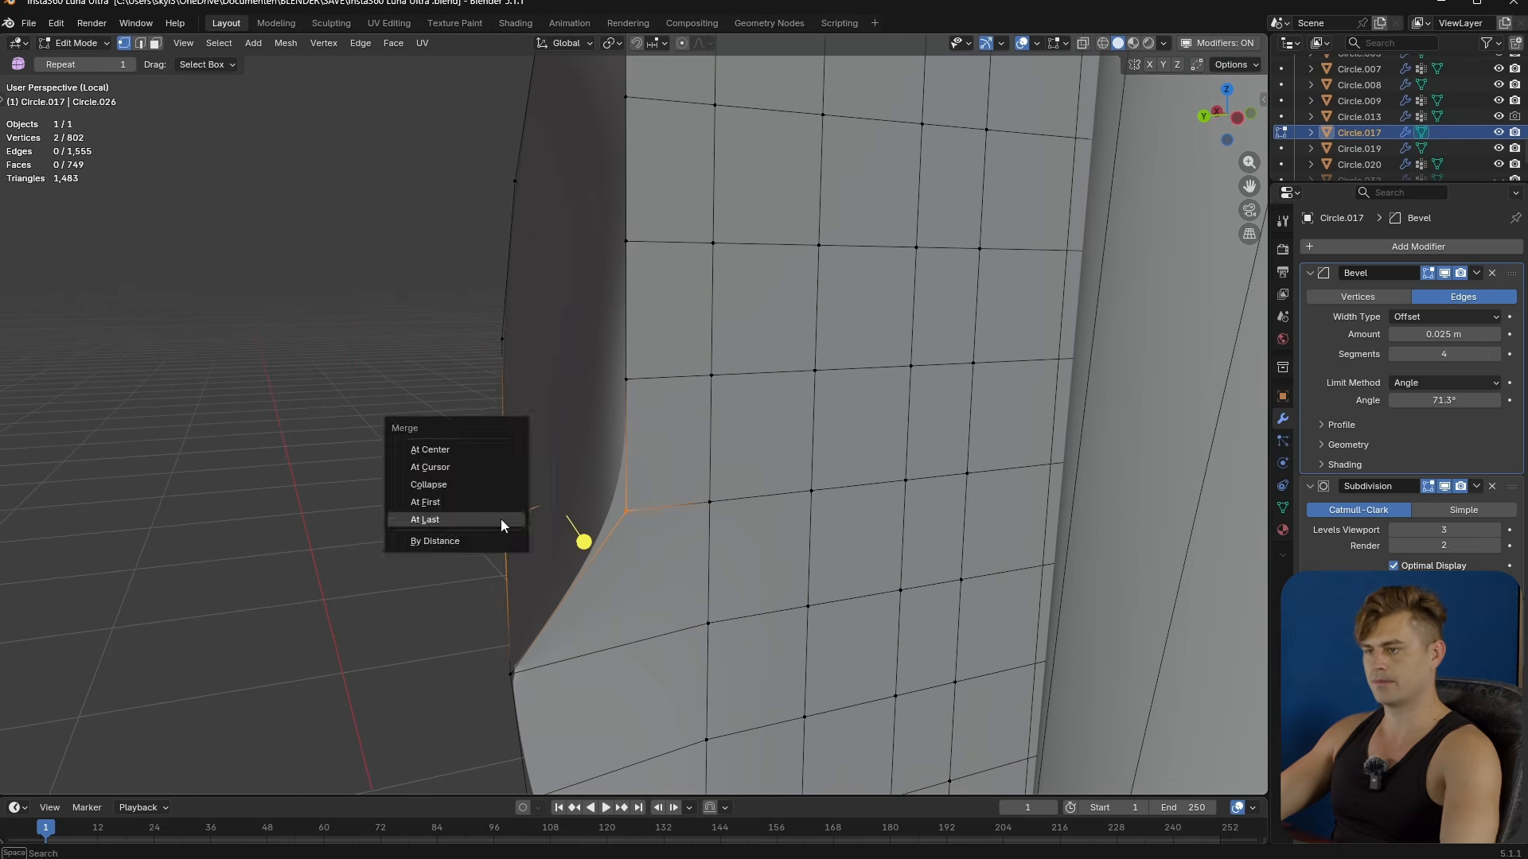
shift+middle_drag(556, 476, 619, 503)
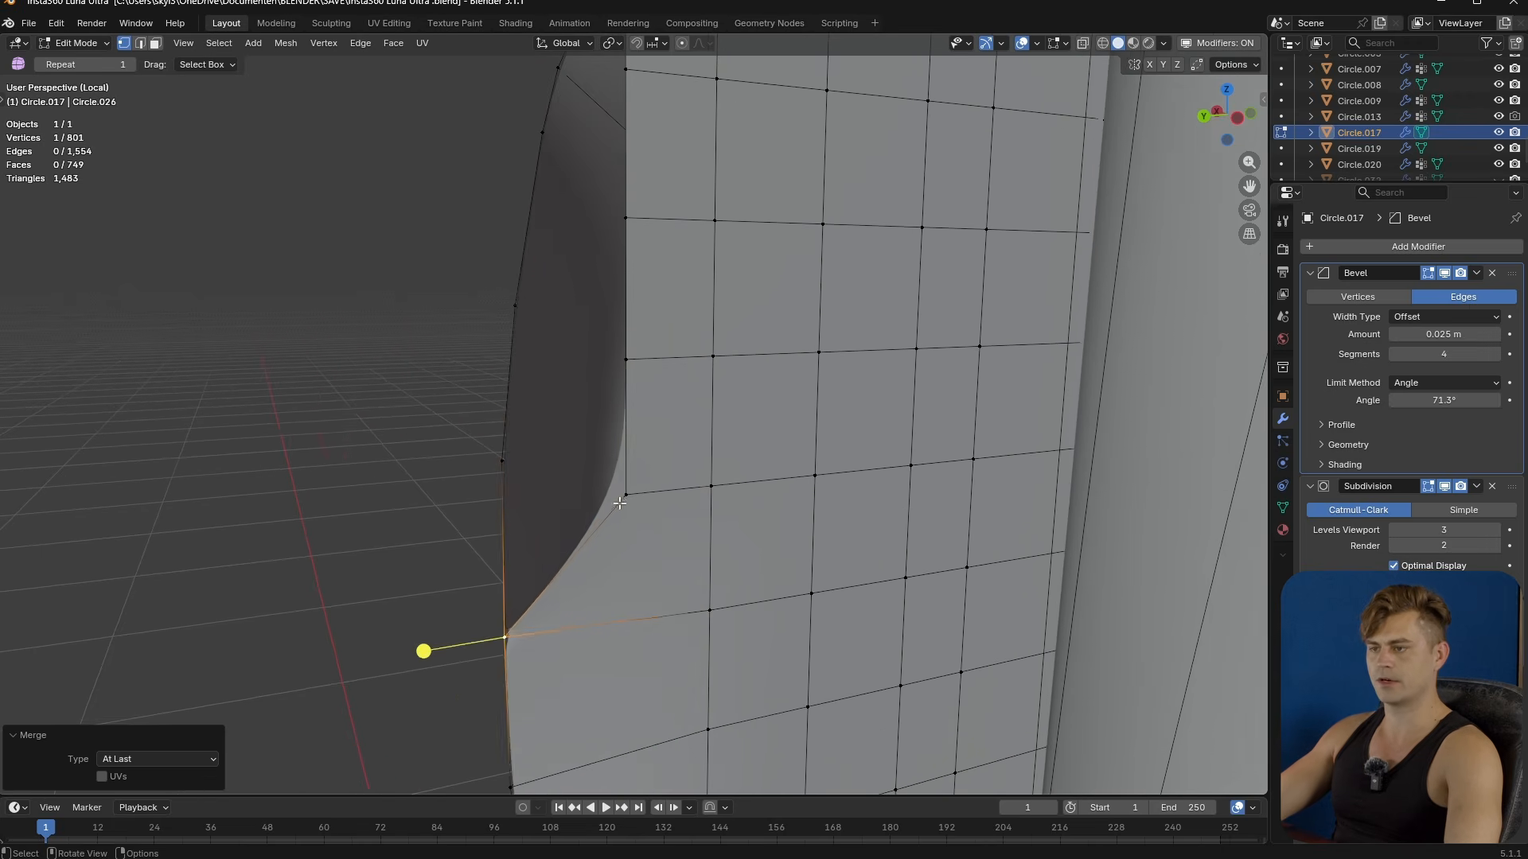
click(504, 479)
middle_drag(504, 479, 606, 519)
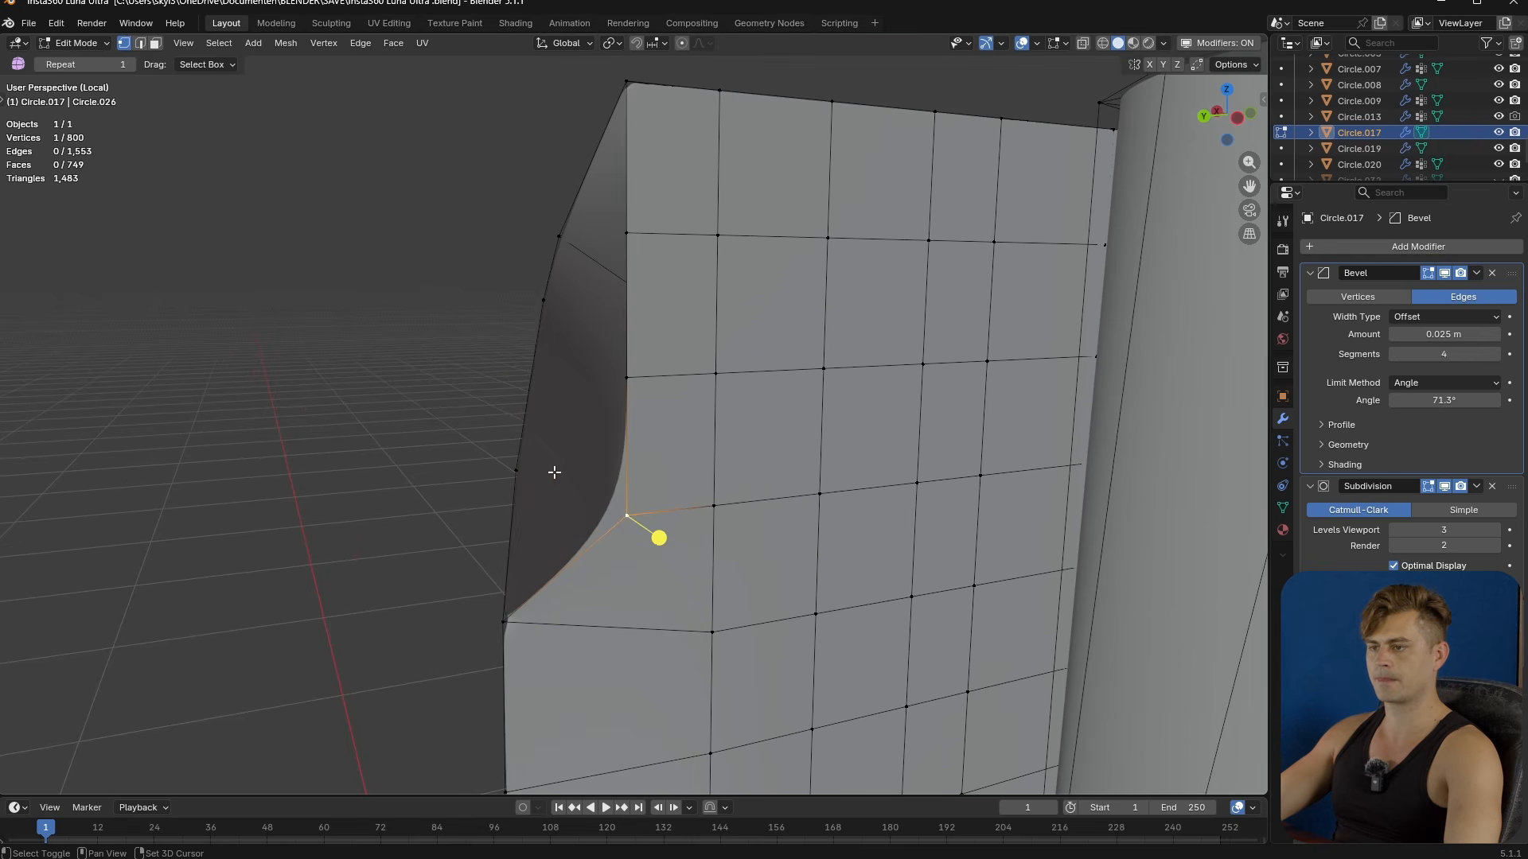
click(515, 471)
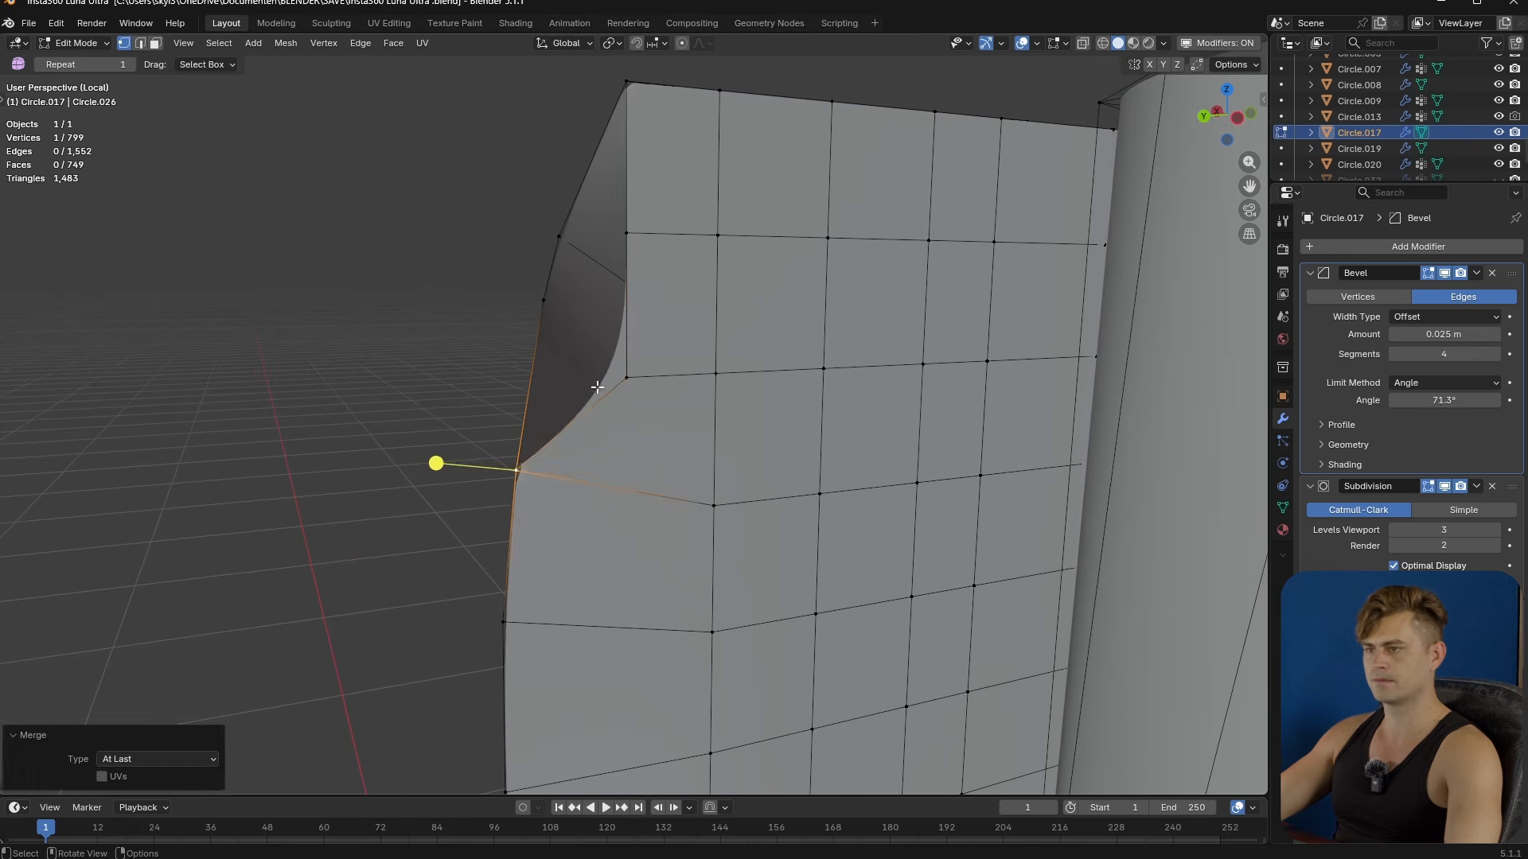
key(m)
click(553, 314)
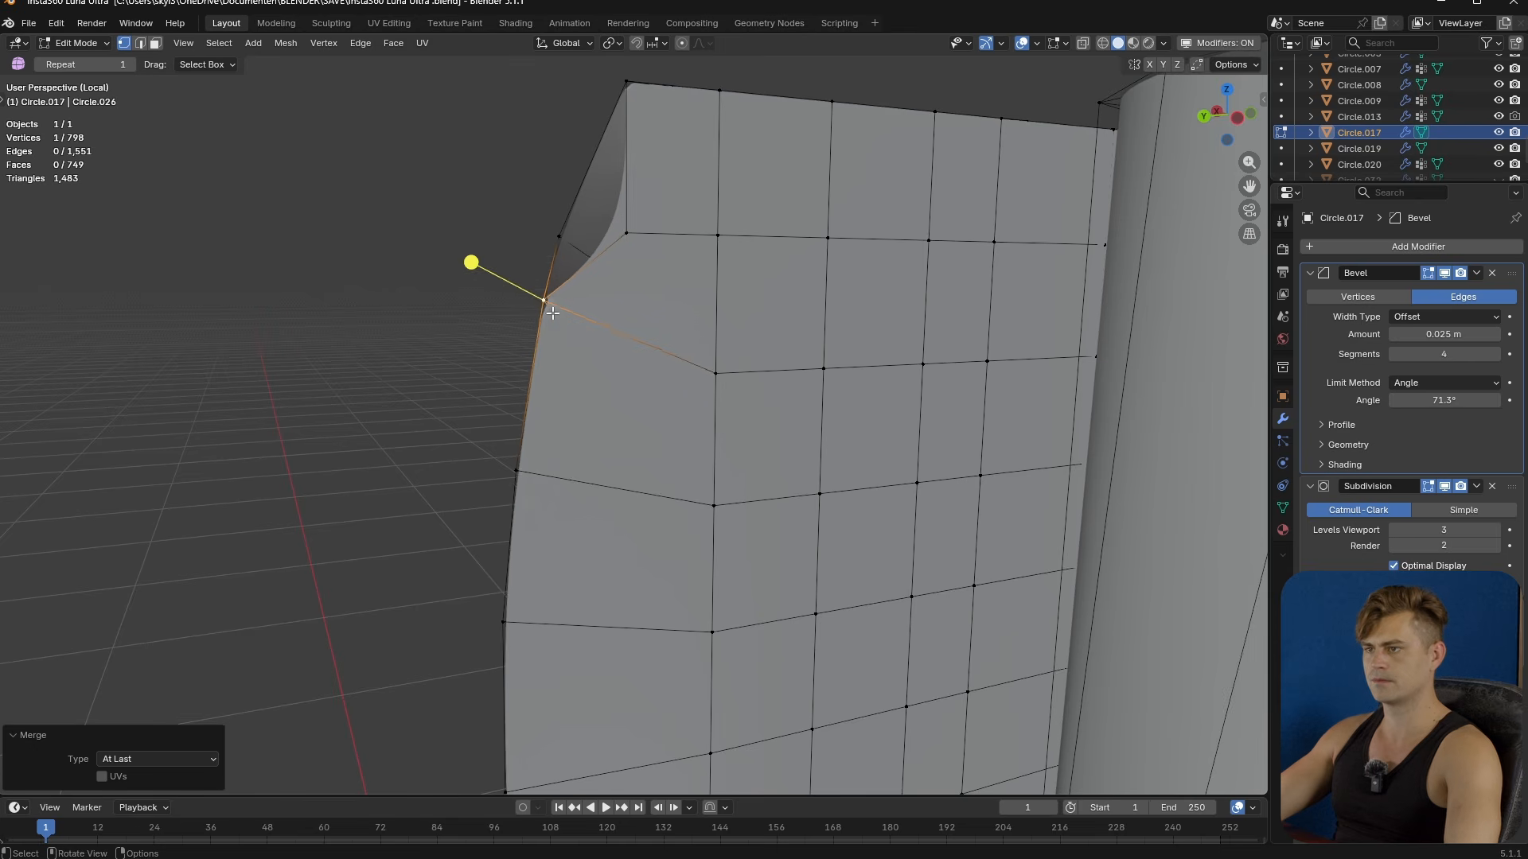
middle_drag(553, 314, 593, 382)
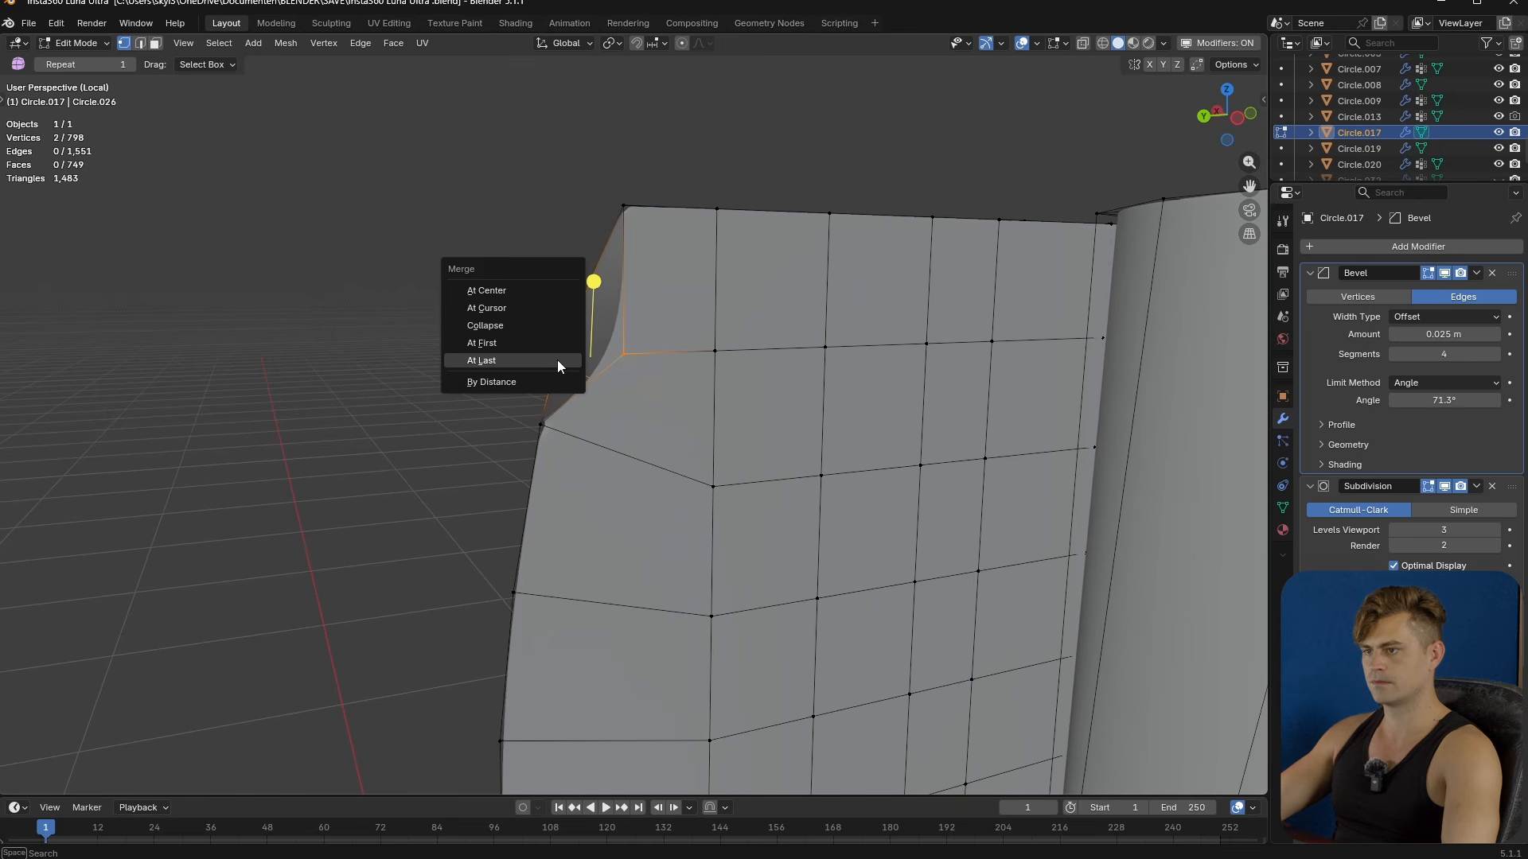
click(557, 360)
- Check the joined inner faces in Object Mode, save the file and leave local view
key(Tab)
middle_drag(668, 321, 855, 497)
scroll(927, 427, down, 3)
key(ctrl+s)
key(KP_Divide)
- Select the shell again and, in Edit Mode, delete the stray face at the tip of its border
click(923, 530)
click(692, 541)
key(Tab)
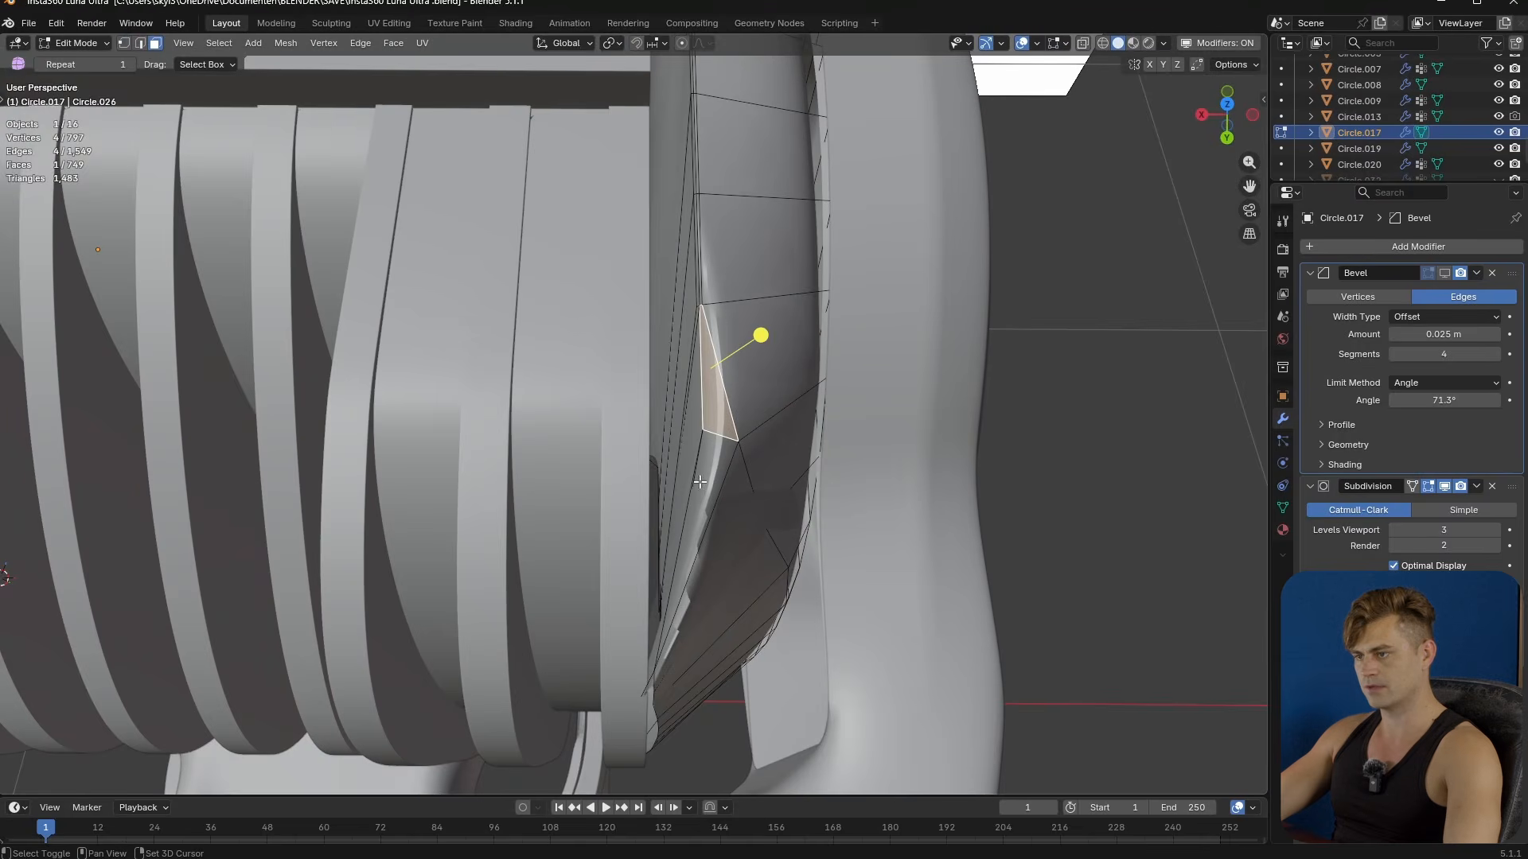
middle_drag(707, 496, 756, 451)
key(KP_Divide)
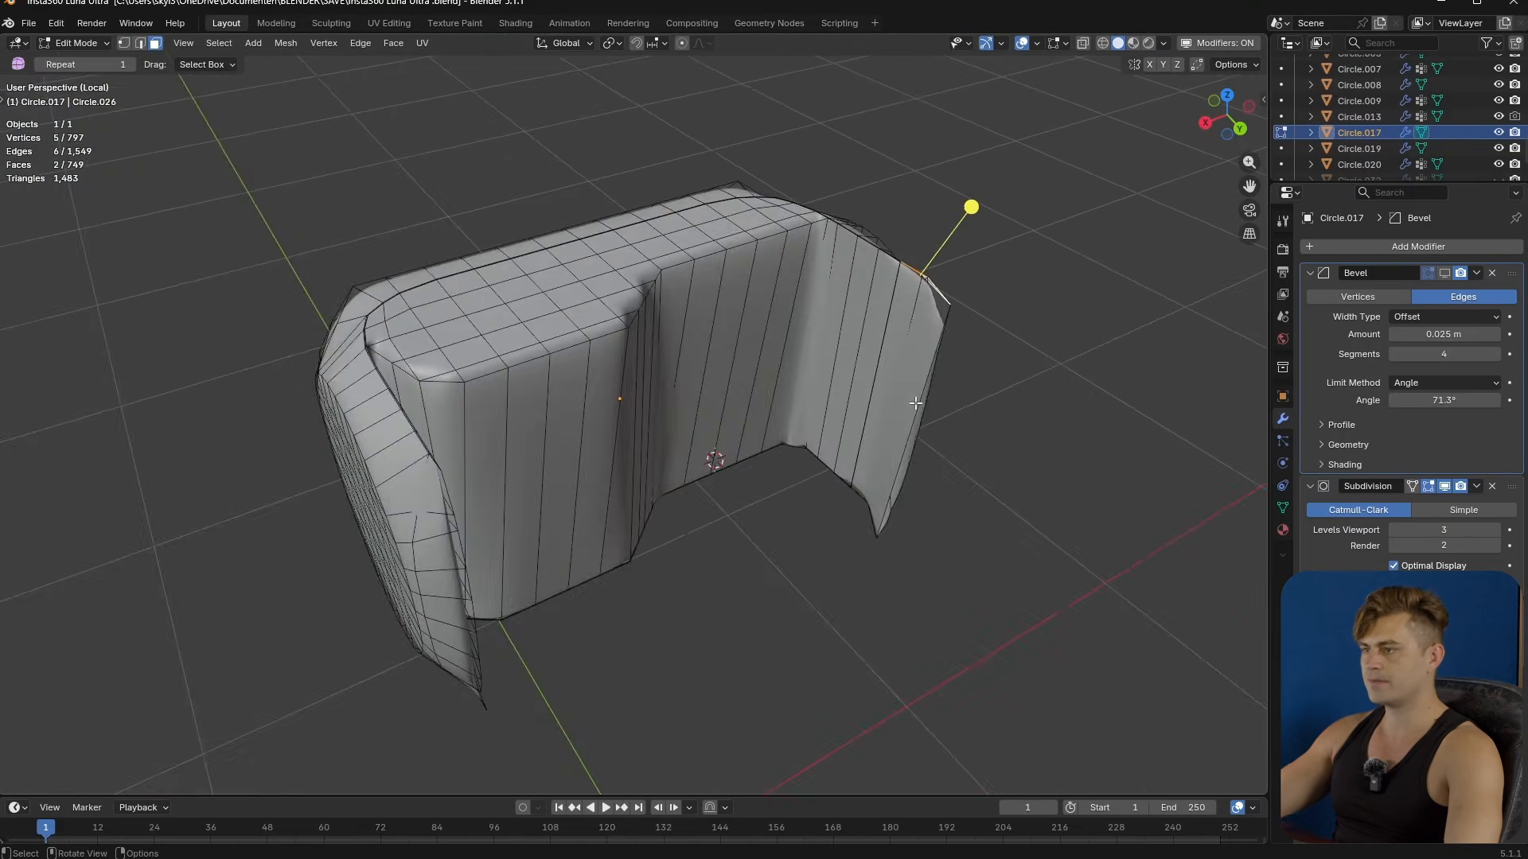
middle_drag(922, 398, 948, 331)
scroll(795, 398, up, 5)
middle_drag(700, 474, 496, 533)
key(x)
click(714, 485)
key(1)
key(g)
right_click(586, 526)
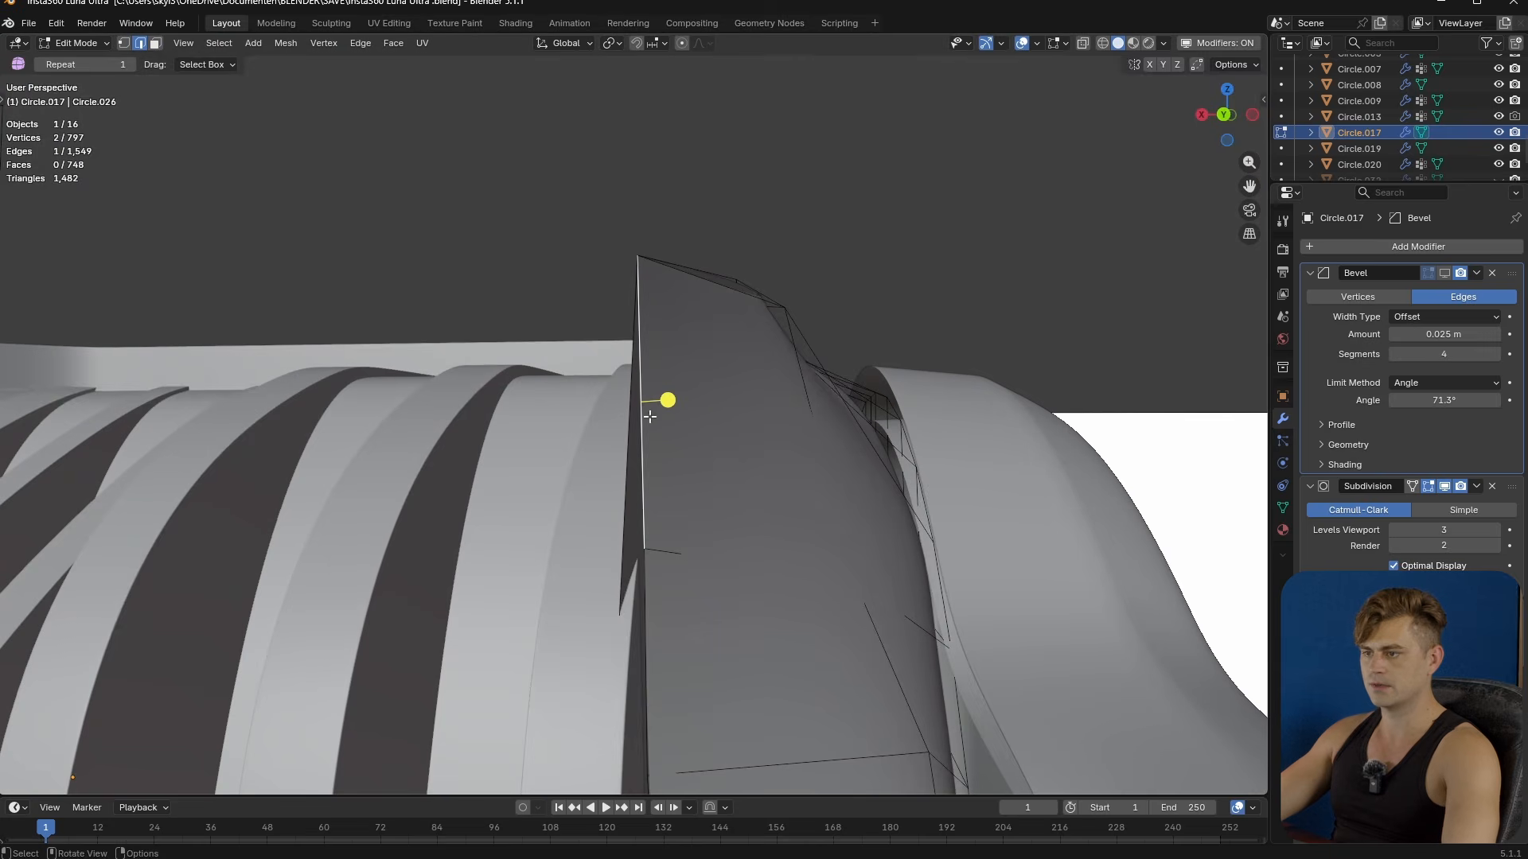
- Delete the leftover edges and their attached face at the tip of the shell's border
middle_drag(650, 416, 775, 470)
key(x)
click(775, 471)
click(731, 400)
middle_drag(730, 400, 806, 488)
key(x)
click(819, 397)
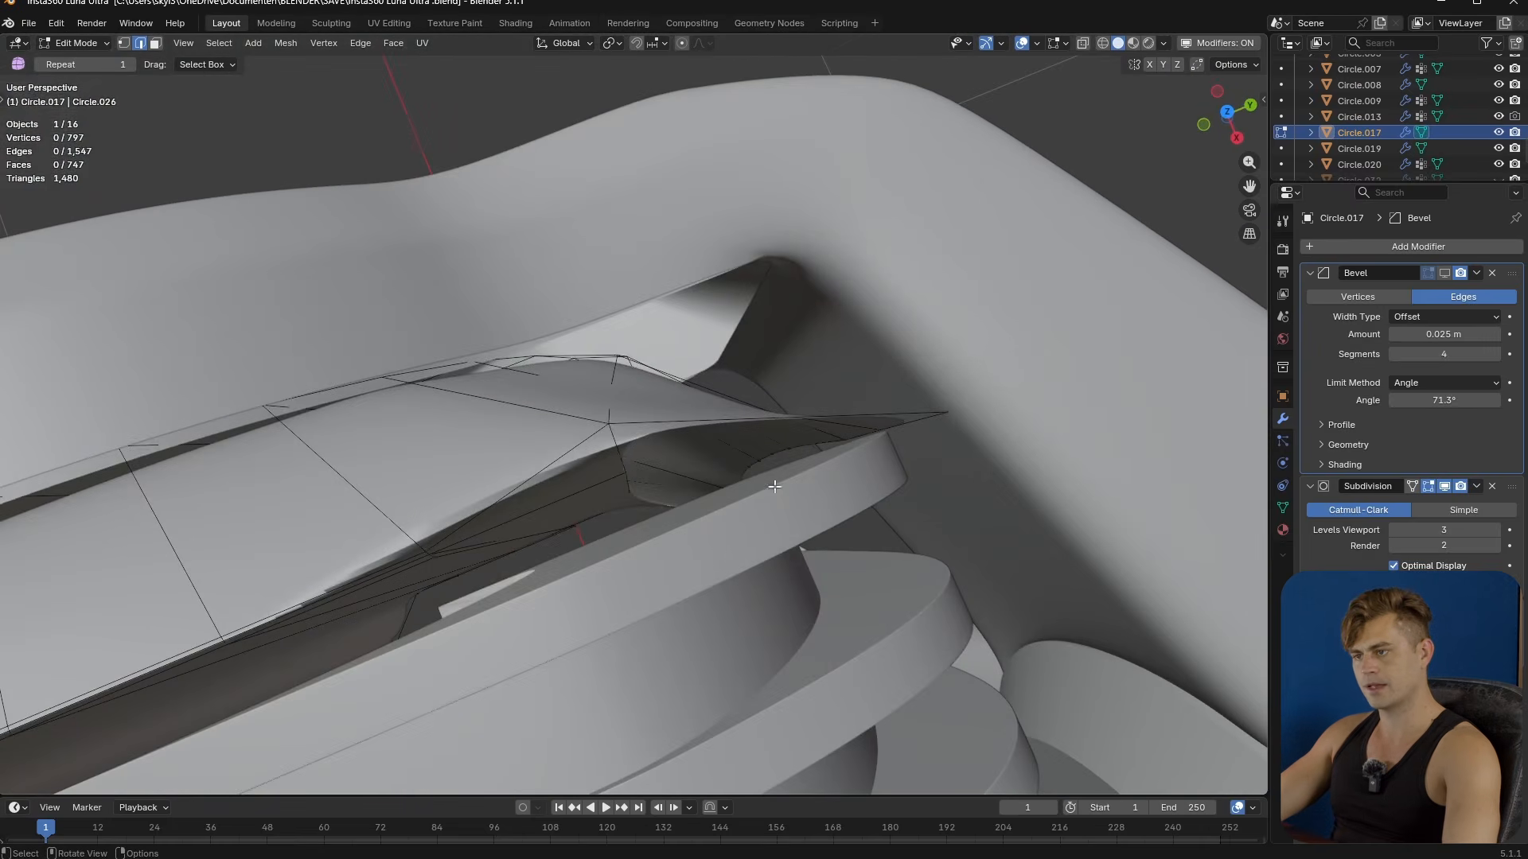
- Extrude the inner corner vertex of the shell beside the ribbed rings and move the new vertex to complete the corner
middle_drag(679, 454, 525, 461)
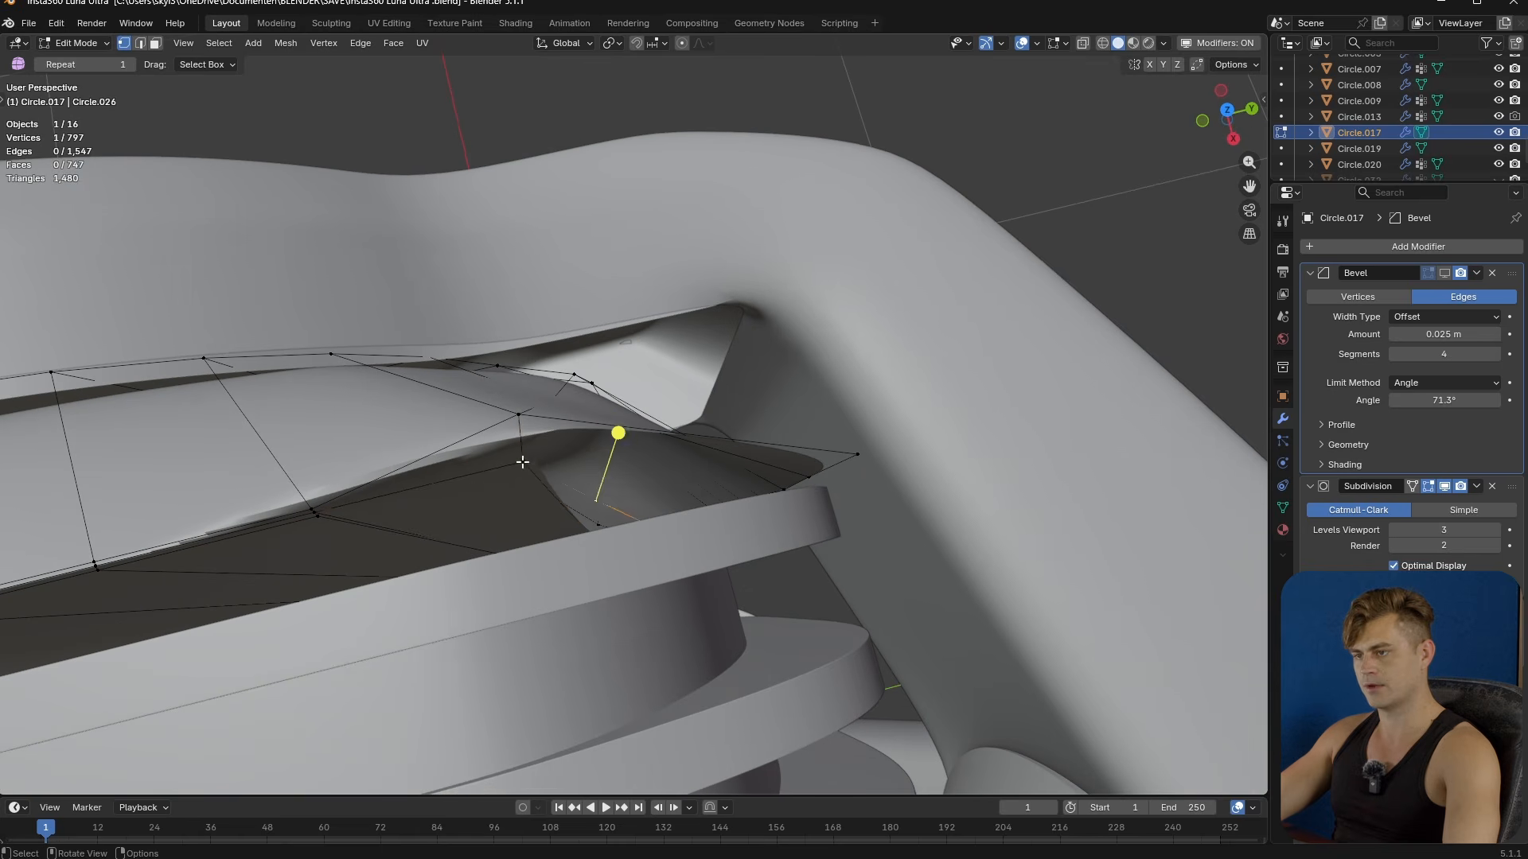
middle_drag(846, 494, 848, 494)
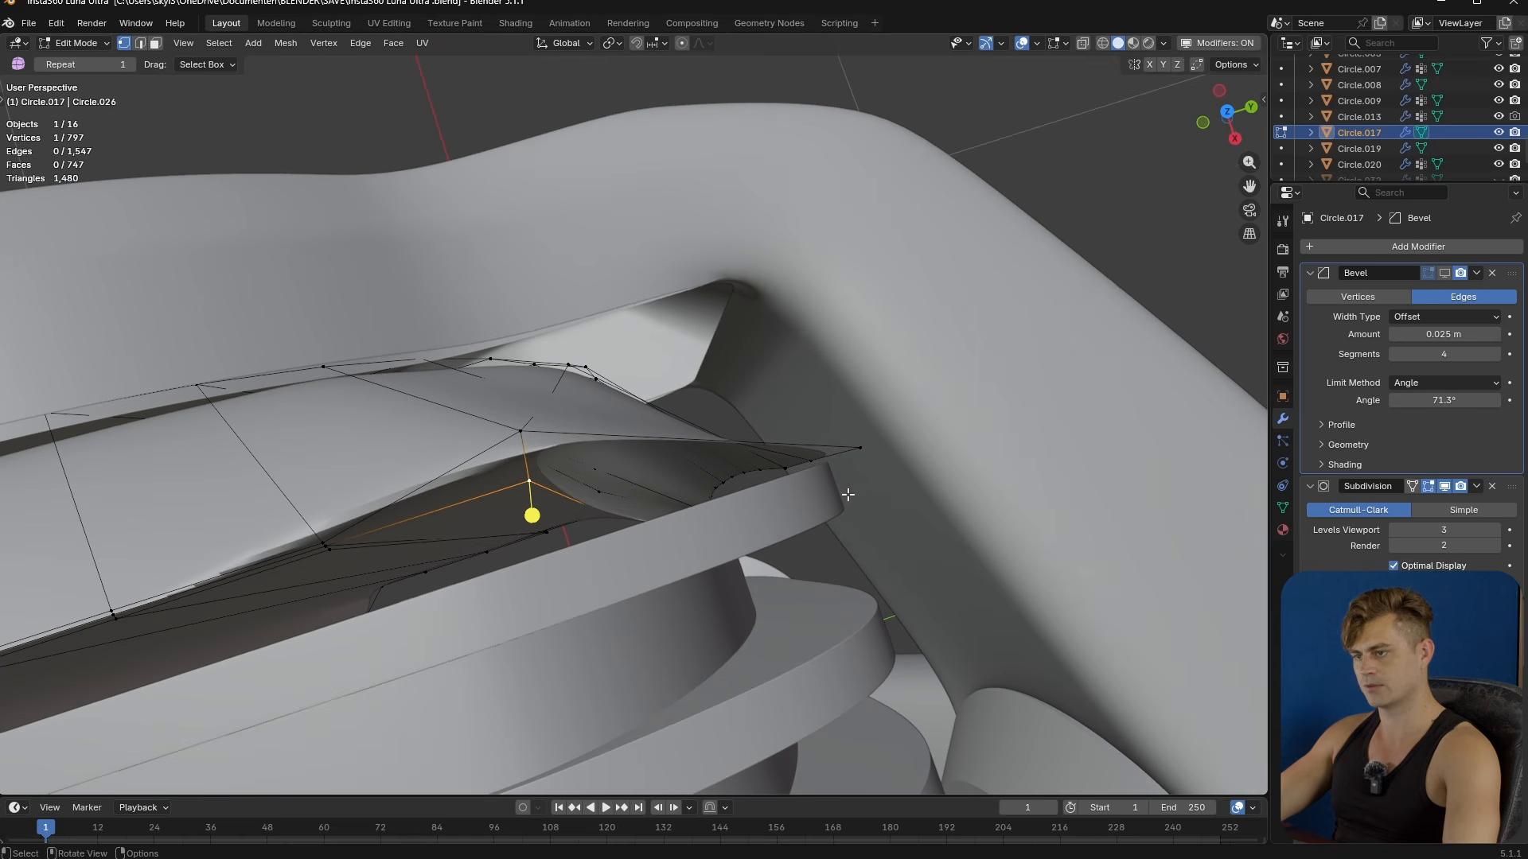
key(KP_7)
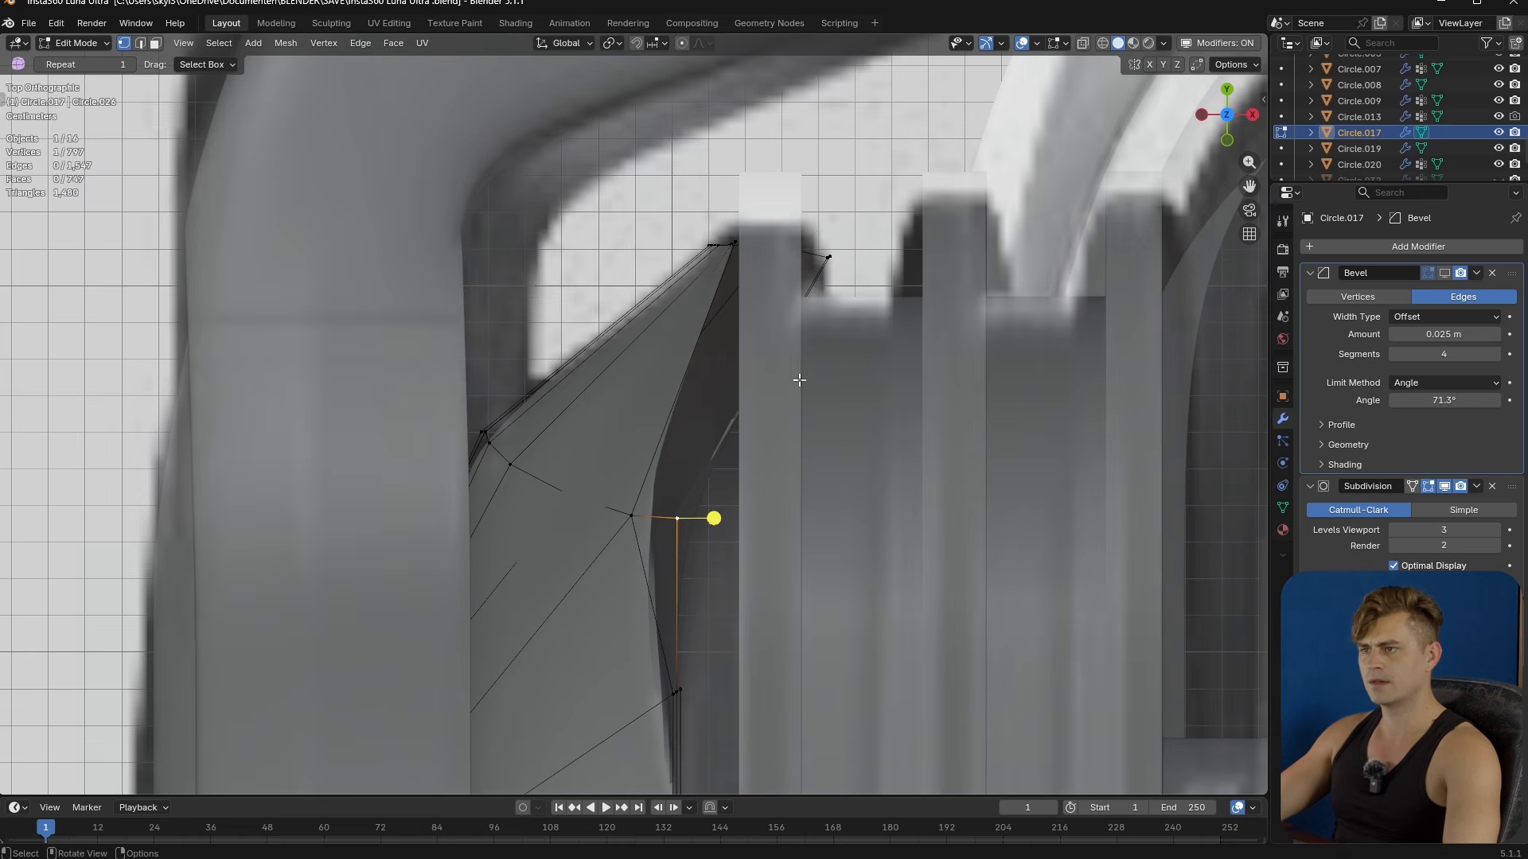
key(e)
click(883, 150)
middle_drag(843, 341, 550, 331)
key(g)
click(610, 201)
key(g)
click(556, 363)
- Fill a face between the new edge and the adjacent edge at the shell's inner corner
key(2)
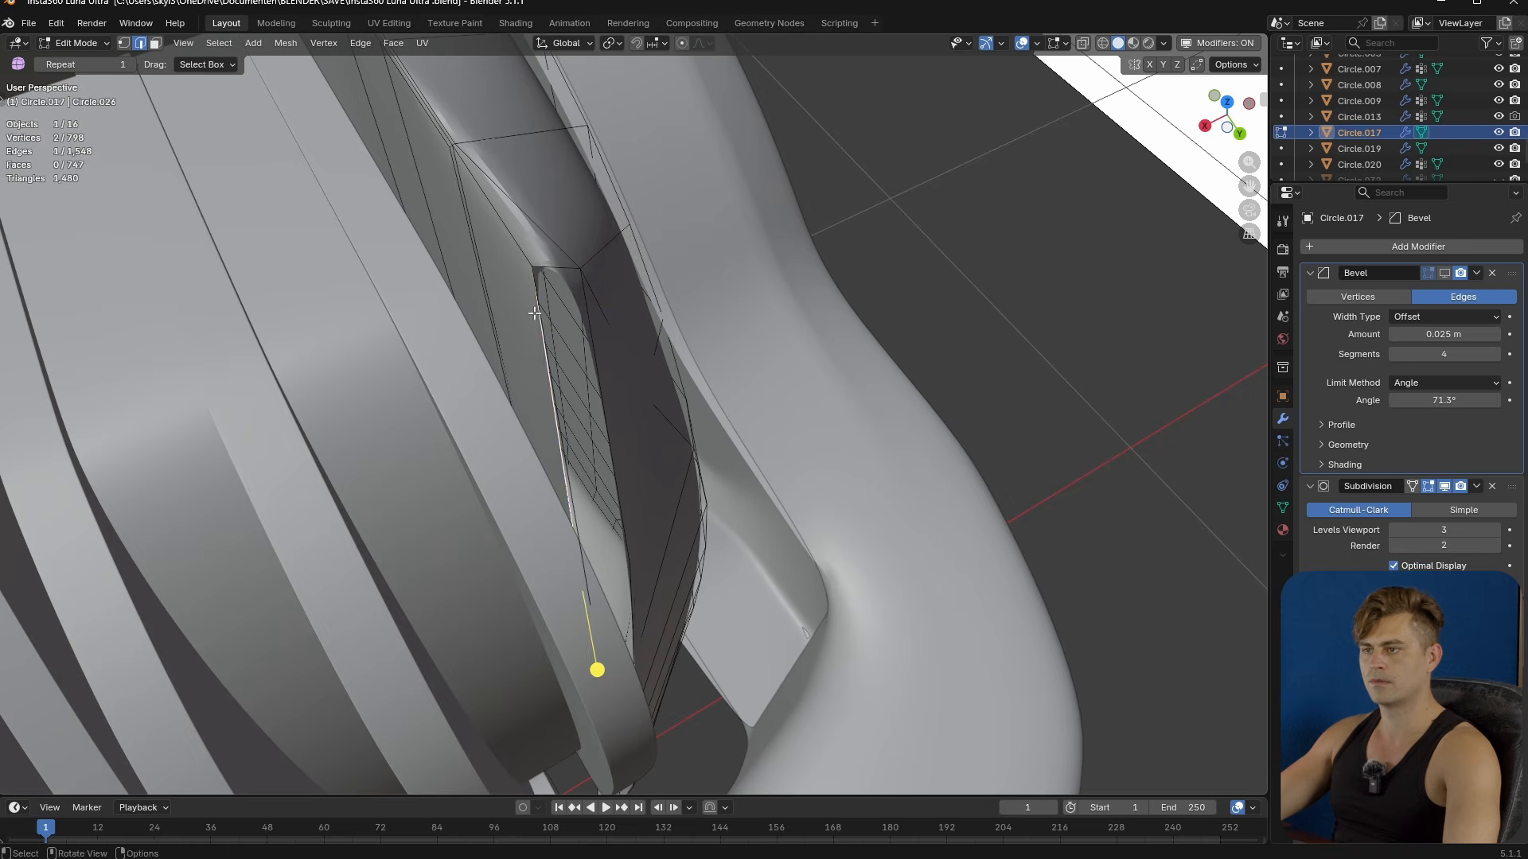
shift+click(601, 367)
middle_drag(601, 367, 688, 420)
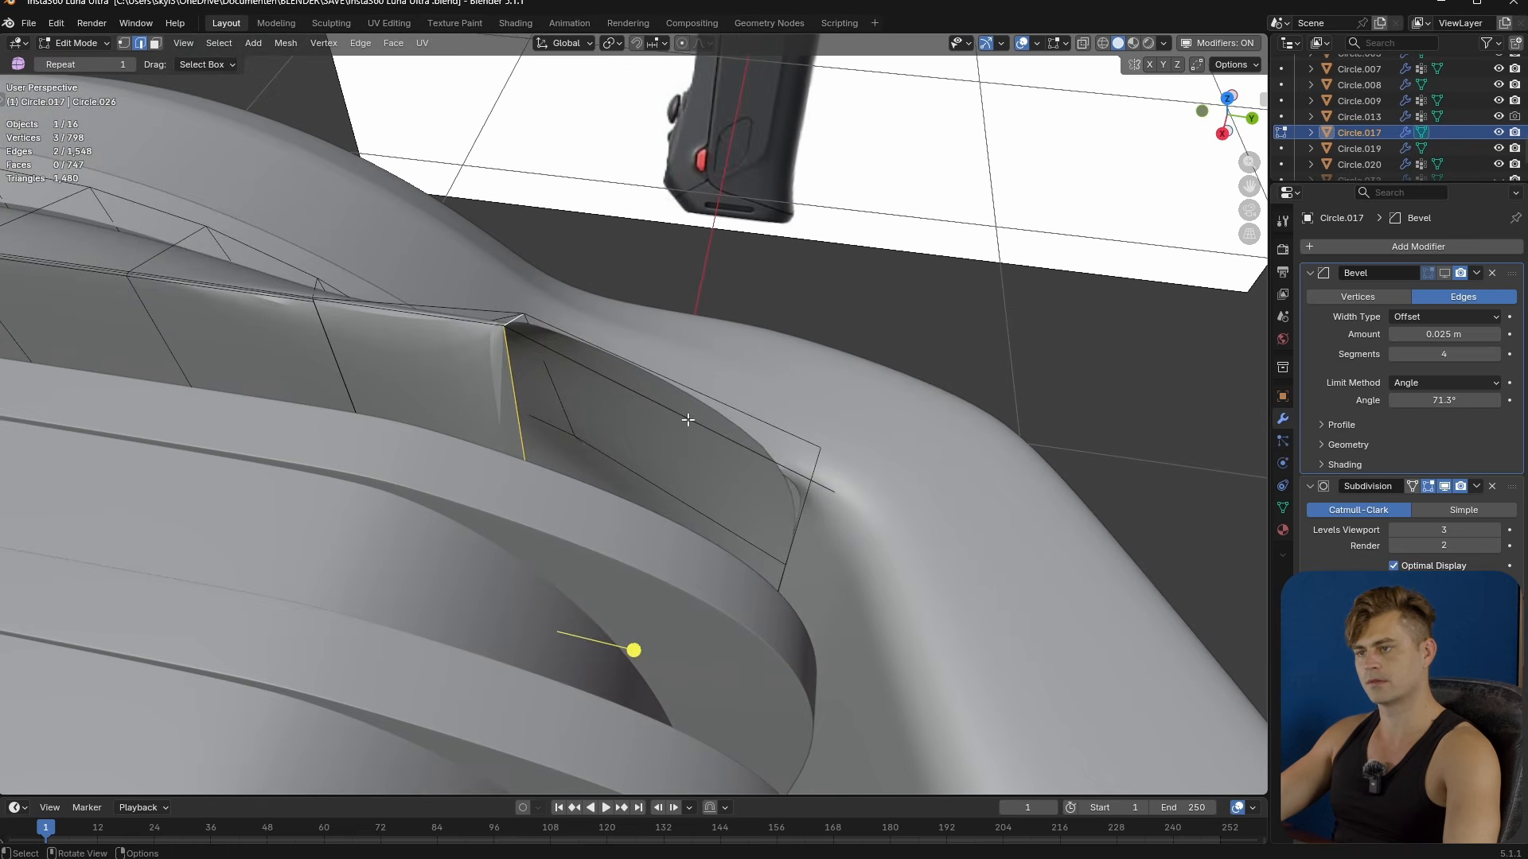
key(f)
middle_drag(594, 342, 762, 400)
- Isolate the shell in local view and turn off its Subdivision modifier's display to work on the base mesh
key(KP_Divide)
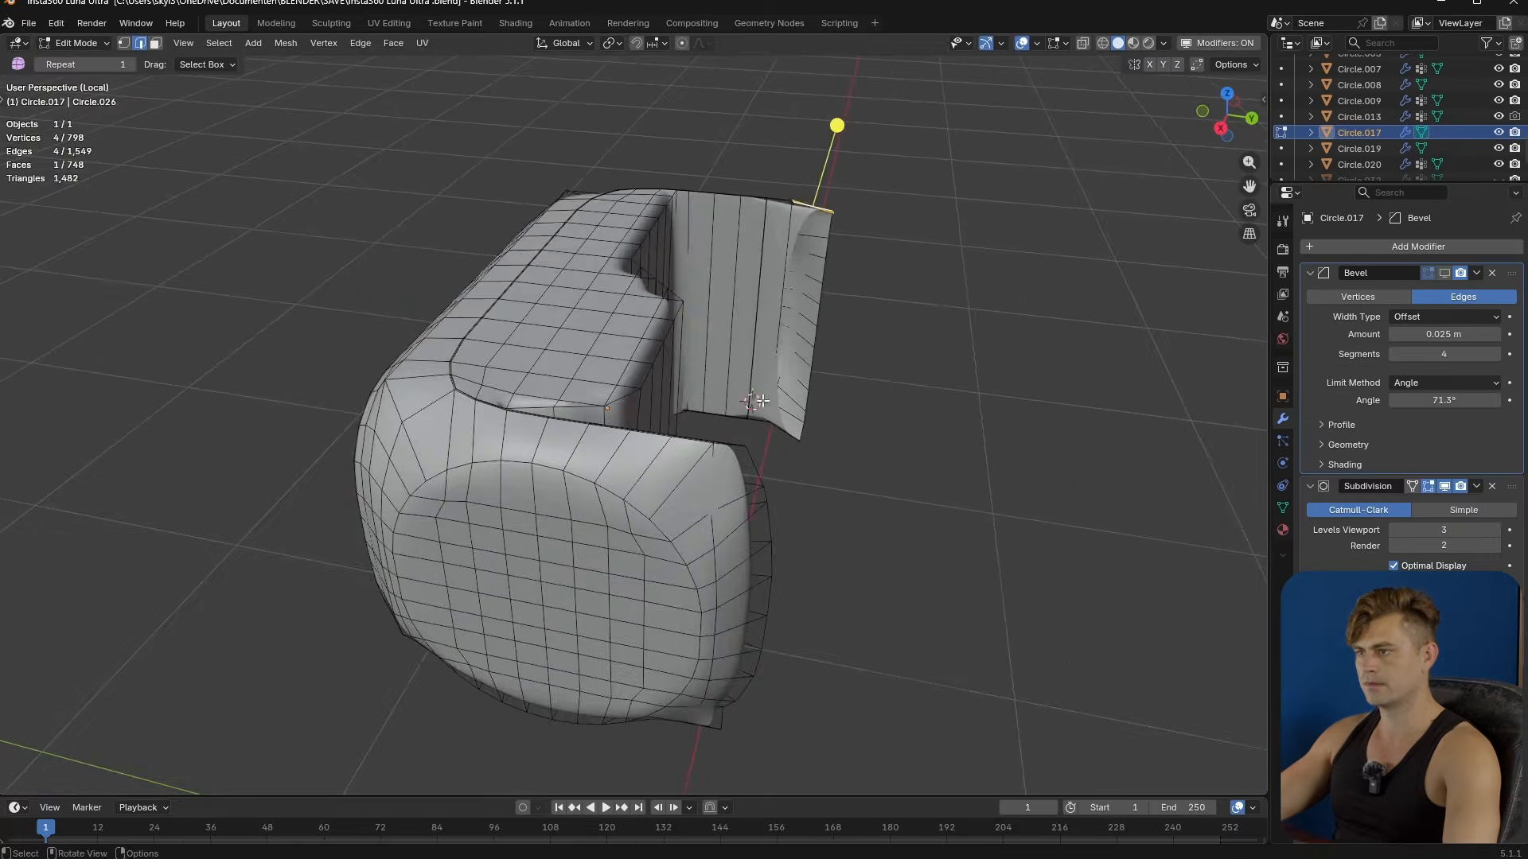
scroll(839, 205, up, 5)
shift+middle_drag(839, 204, 625, 443)
middle_drag(760, 281, 577, 366)
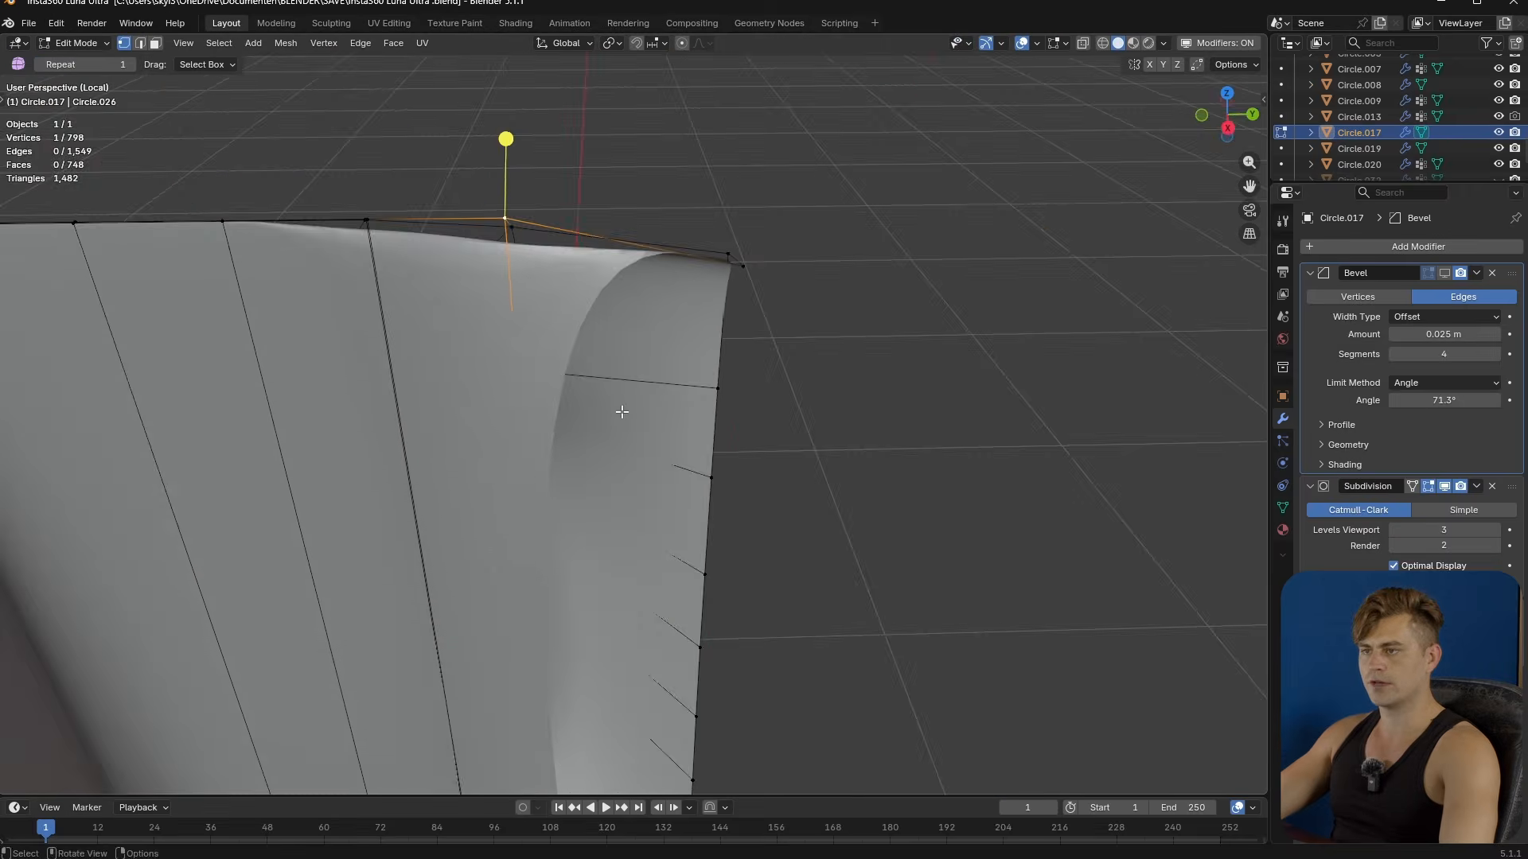
middle_drag(621, 409, 642, 433)
key(alt+z)
key(alt+z)
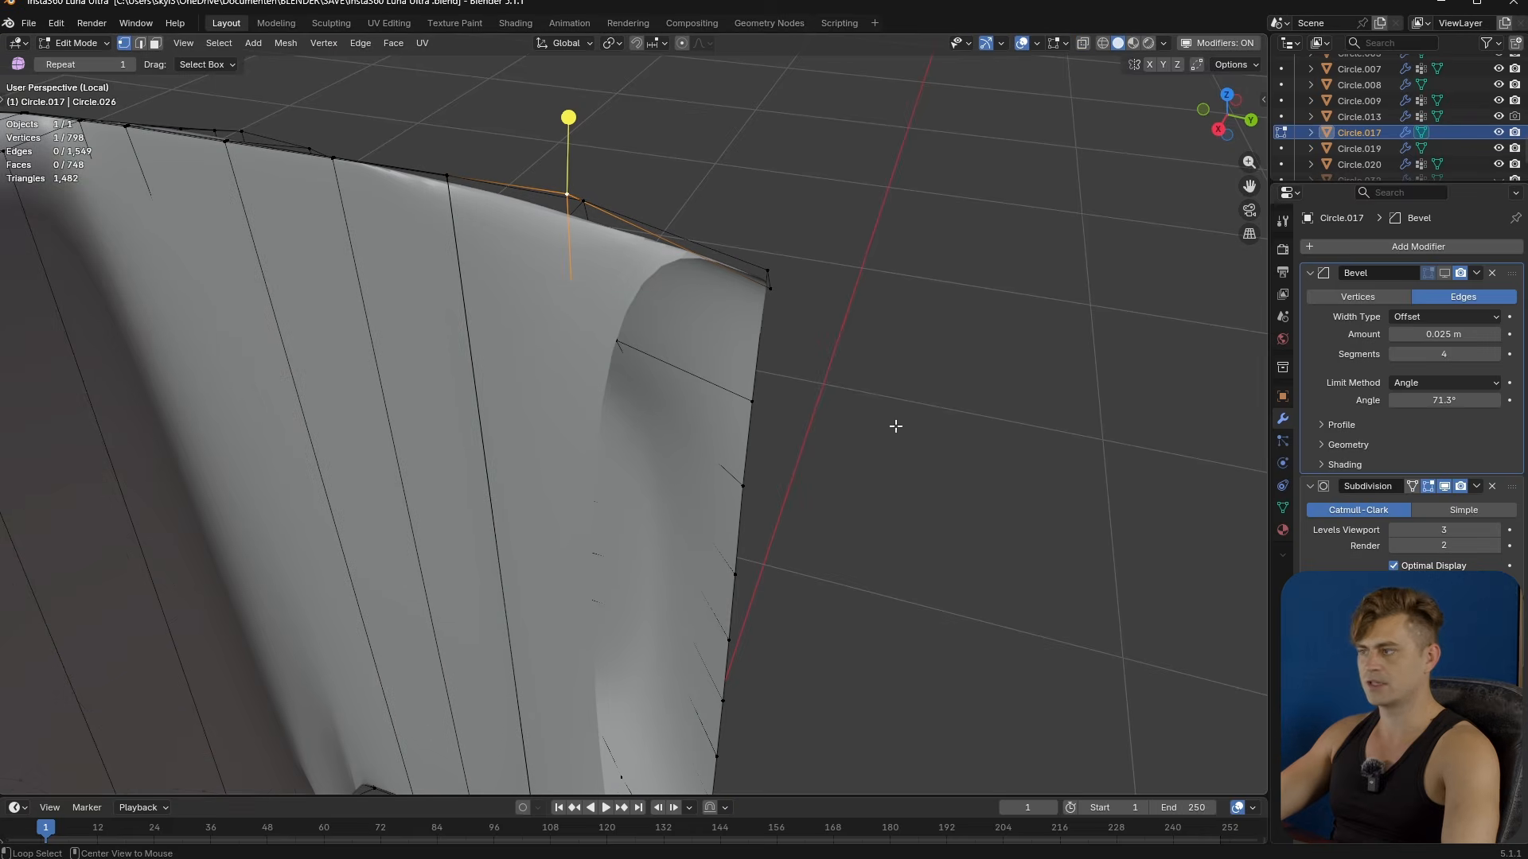
click(1444, 487)
middle_drag(796, 350, 784, 406)
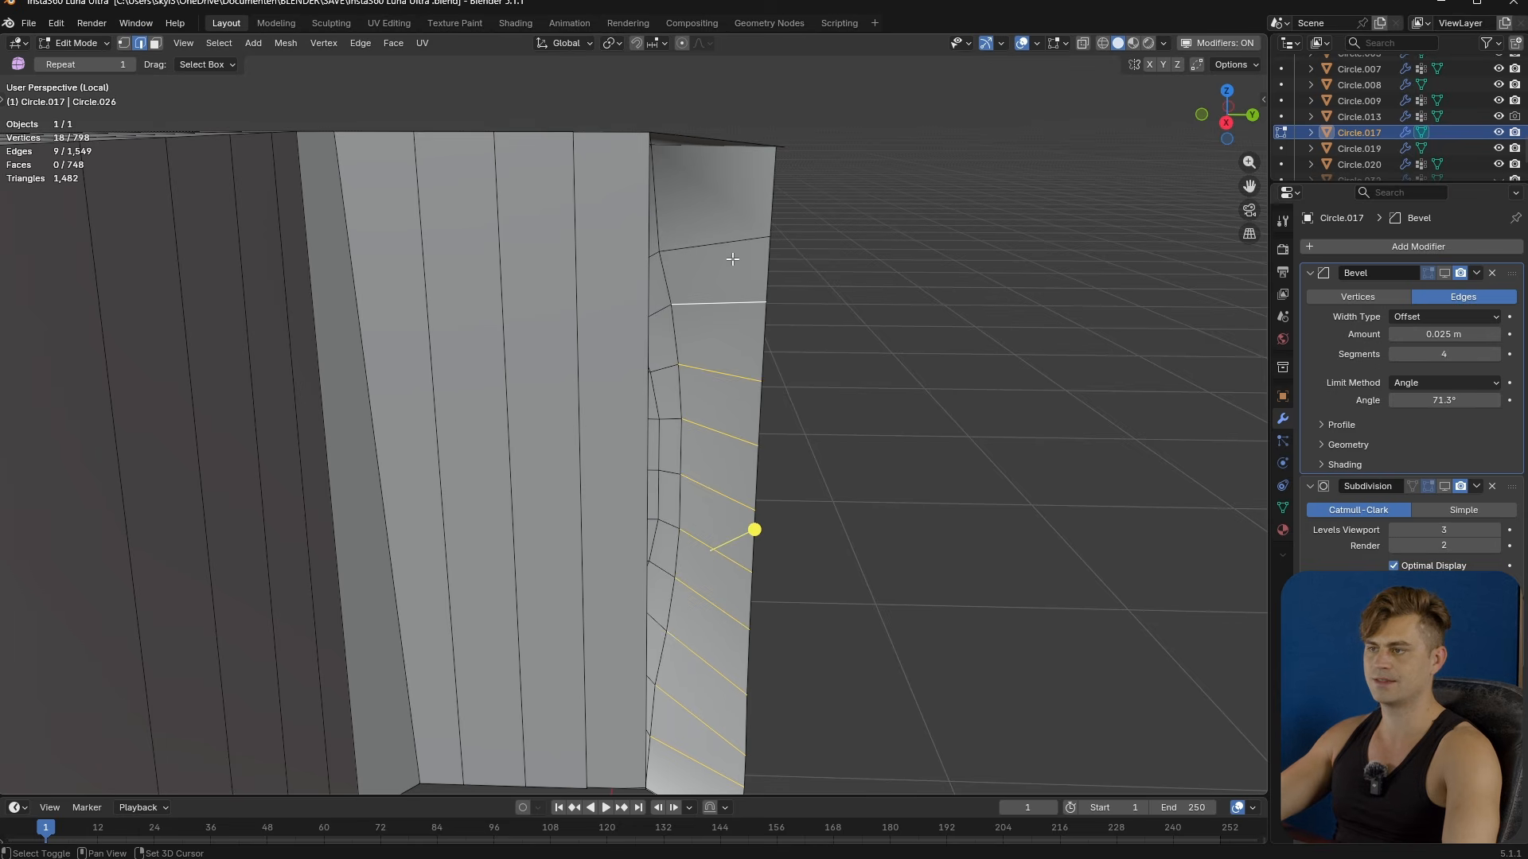
- Add 10 evenly spaced horizontal loop cuts through the shell's inner wall
middle_drag(594, 274, 563, 279)
key(ctrl+r)
scroll(563, 279, up, 10)
click(563, 274)
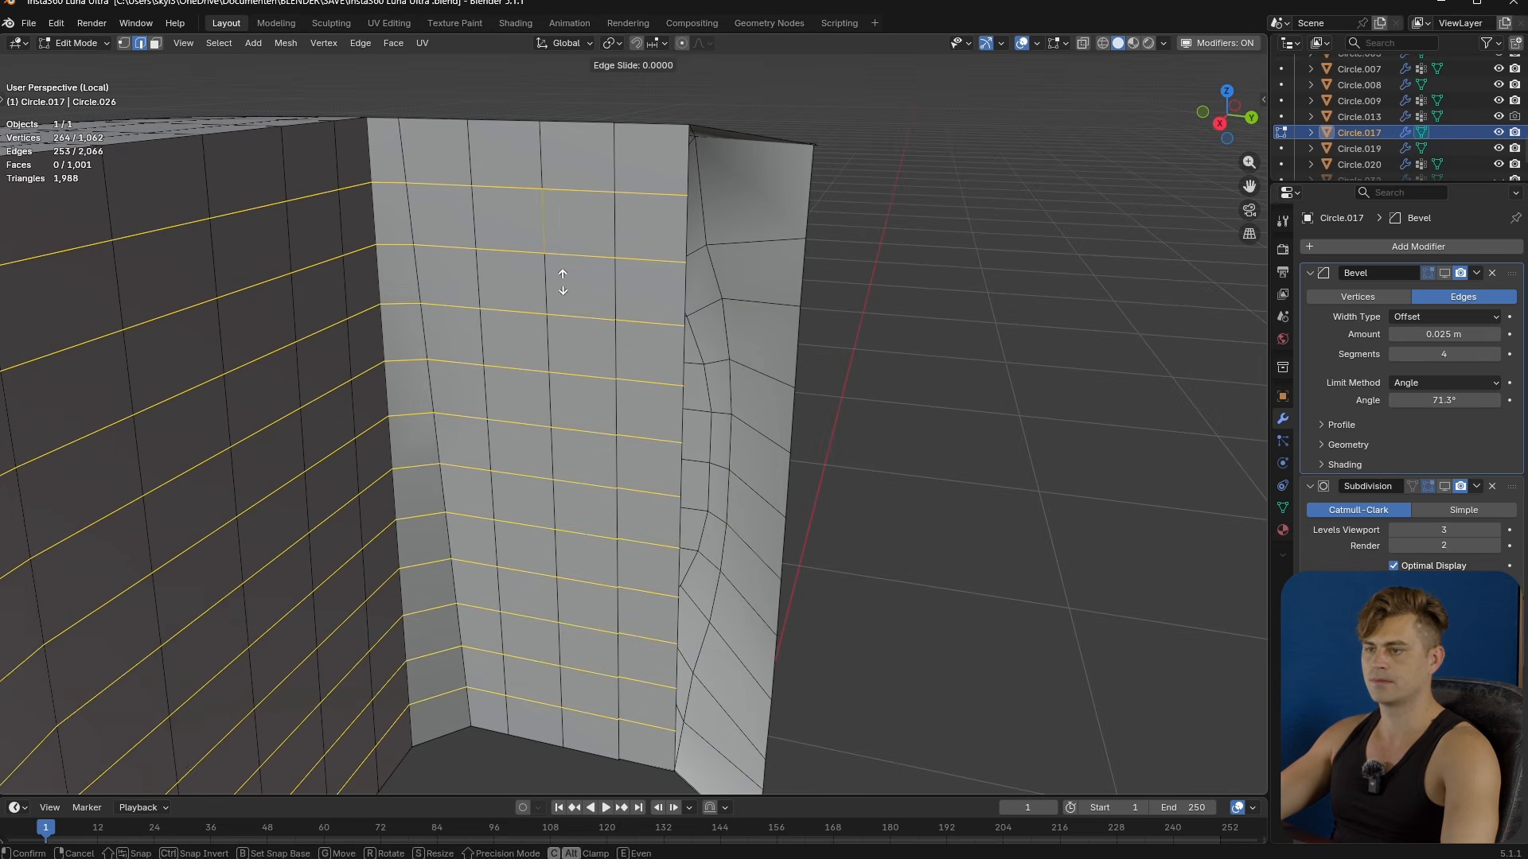
right_click(562, 275)
click(157, 636)
text(10)
key(Return)
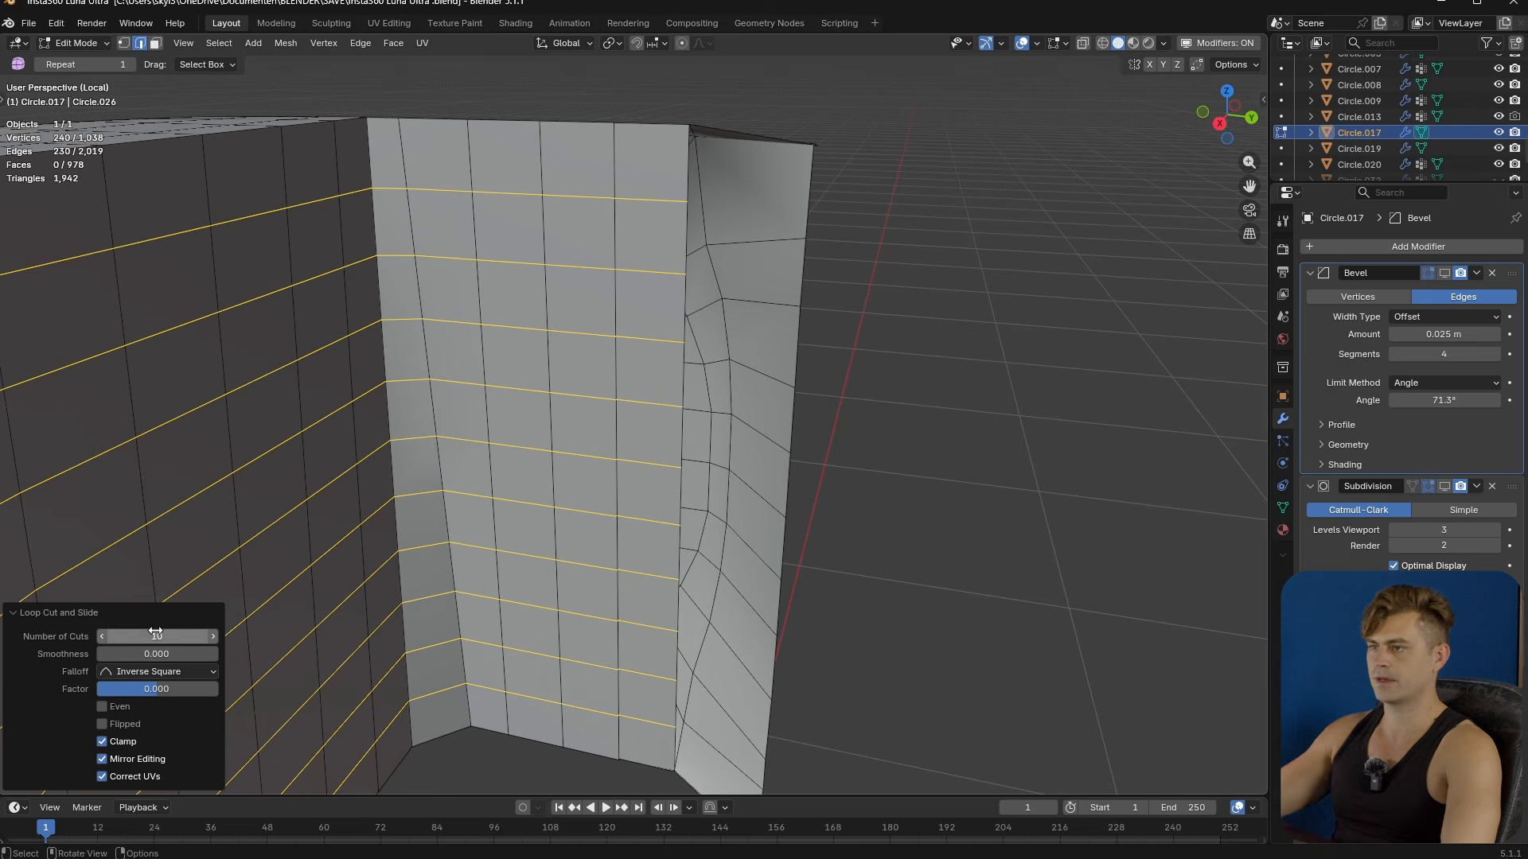
- Fill the uppermost faces of a new strip extending from the inner wall's vertical end edge
scroll(692, 295, up, 5)
key(1)
click(654, 136)
key(f)
click(653, 135)
middle_drag(885, 347, 809, 438)
key(2)
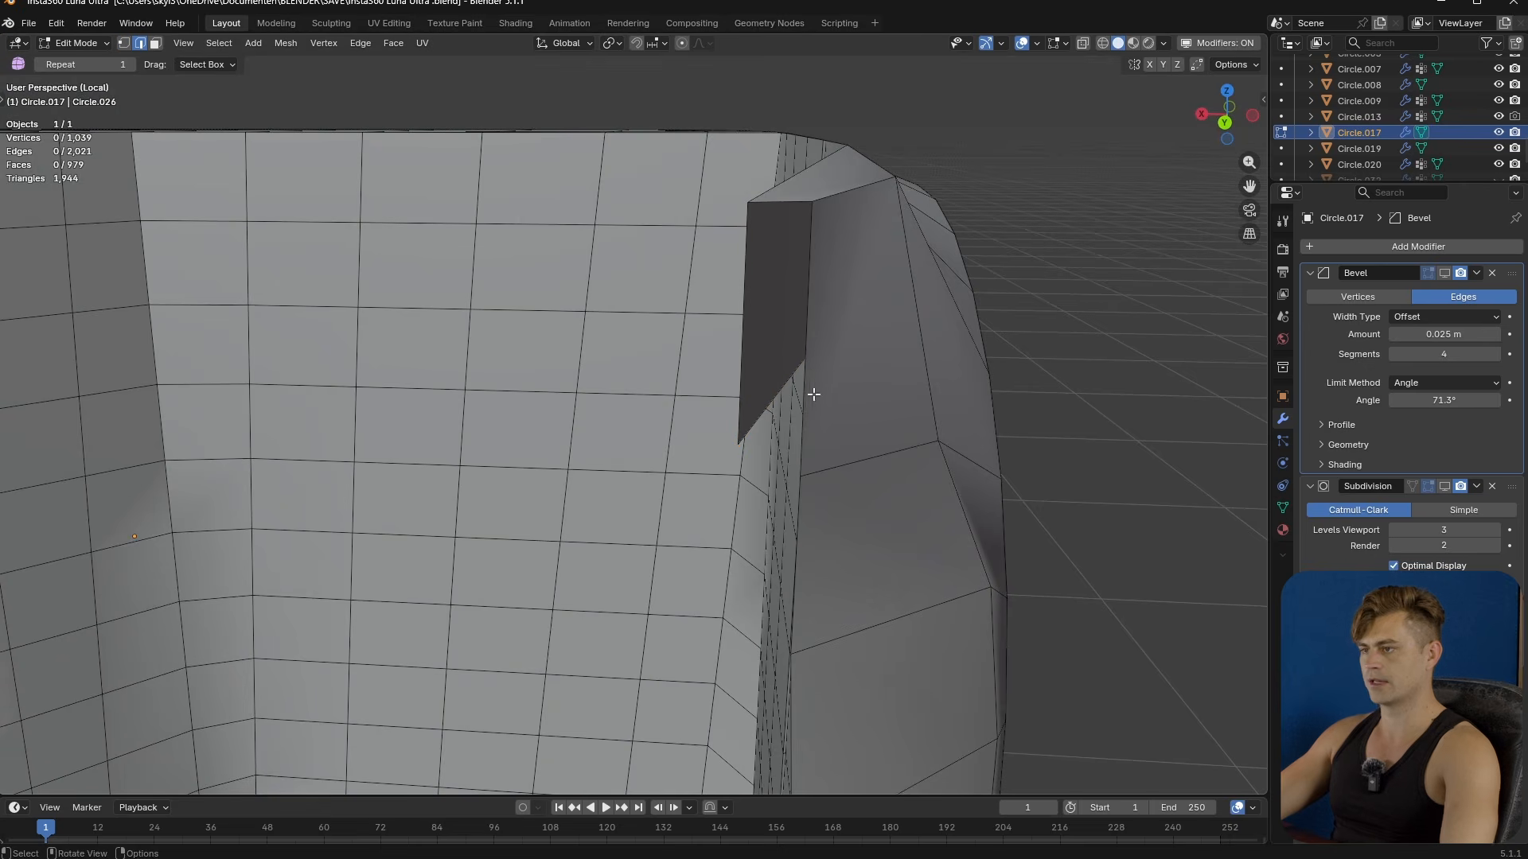
key(f)
middle_drag(743, 272, 908, 343)
key(f)
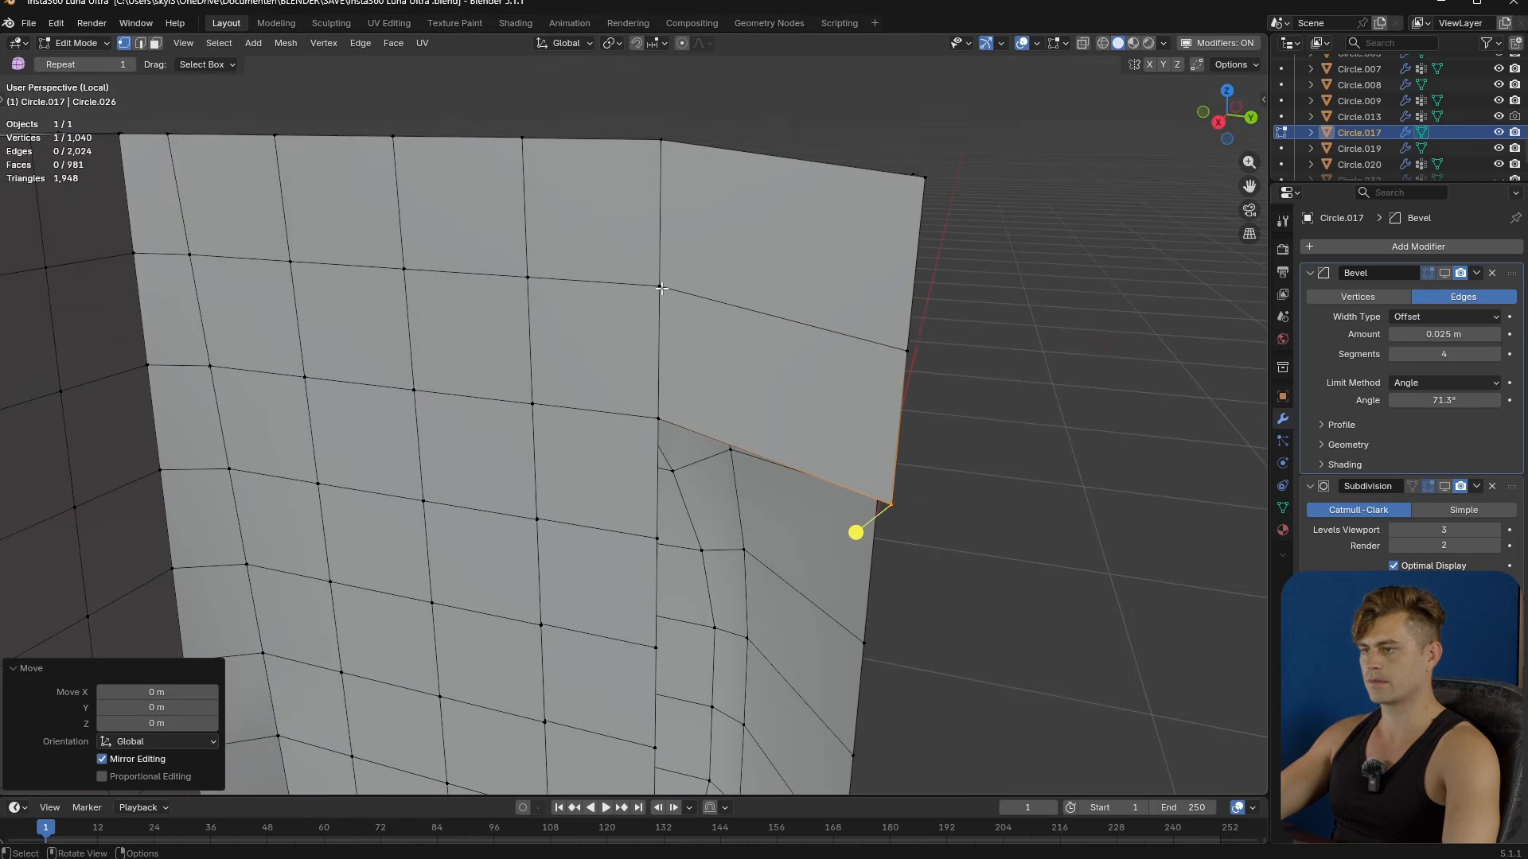
- Continue filling quads row by row down the inner wall's end edge to the shell's bottom corner
click(659, 418)
key(f)
click(660, 419)
shift+middle_drag(809, 518, 839, 250)
click(691, 286)
key(f)
click(691, 286)
shift+middle_drag(770, 391, 777, 198)
click(690, 230)
key(f)
click(690, 230)
shift+middle_drag(772, 312, 781, 177)
click(692, 221)
key(f)
click(692, 220)
click(691, 328)
key(f)
click(691, 327)
click(692, 437)
key(f)
click(693, 436)
key(f)
click(684, 609)
shift+middle_drag(692, 685, 677, 513)
key(f)
click(683, 627)
- Reposition the lowest outer vertices of the new strip to align them with the inner wall's end
middle_drag(860, 523, 795, 533)
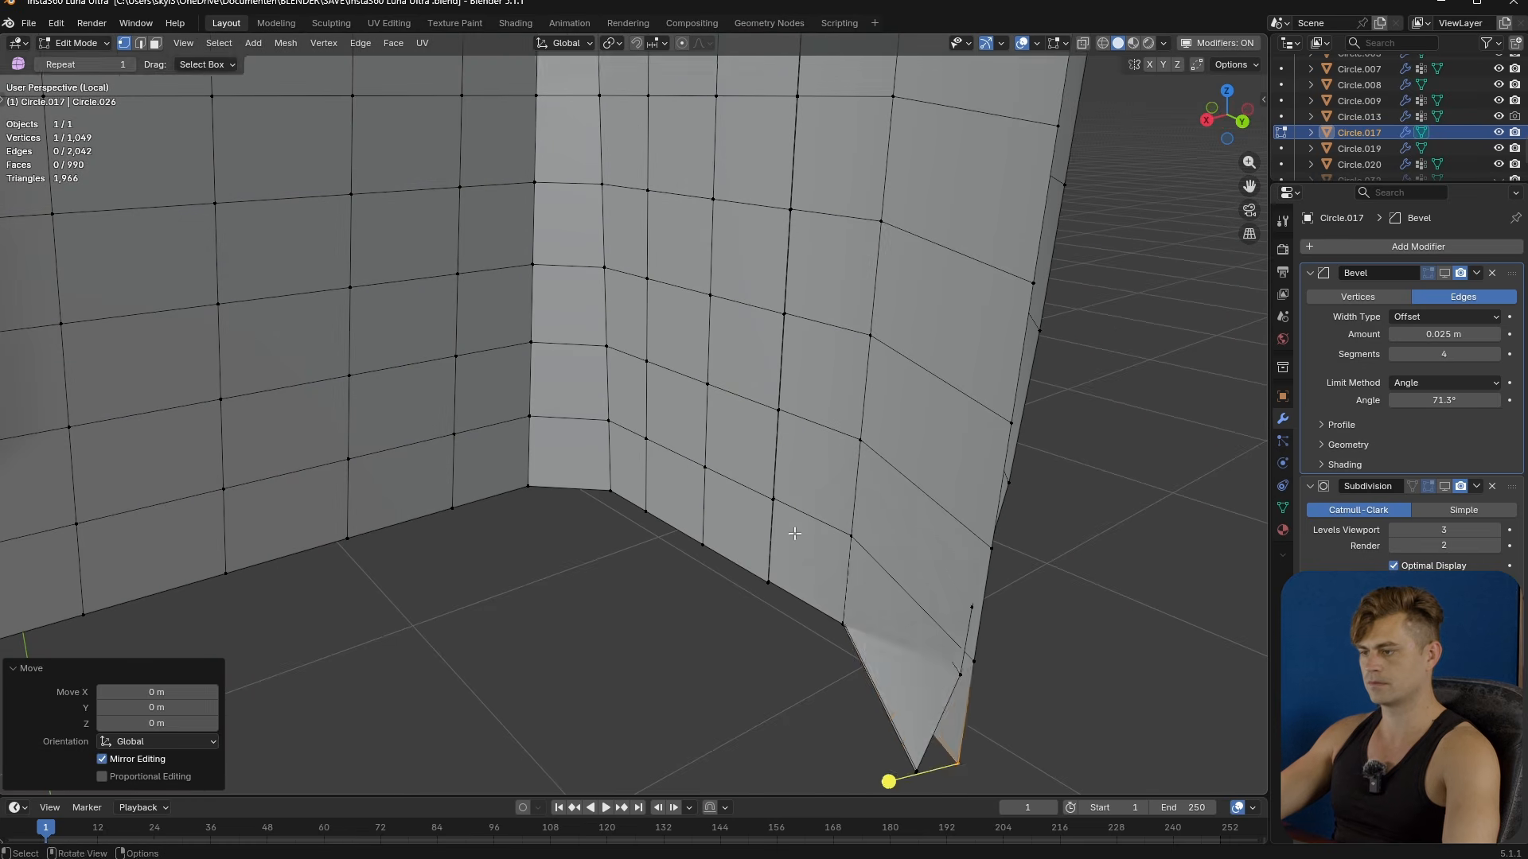
key(g)
click(732, 529)
middle_drag(879, 595, 669, 398)
click(810, 565)
key(g)
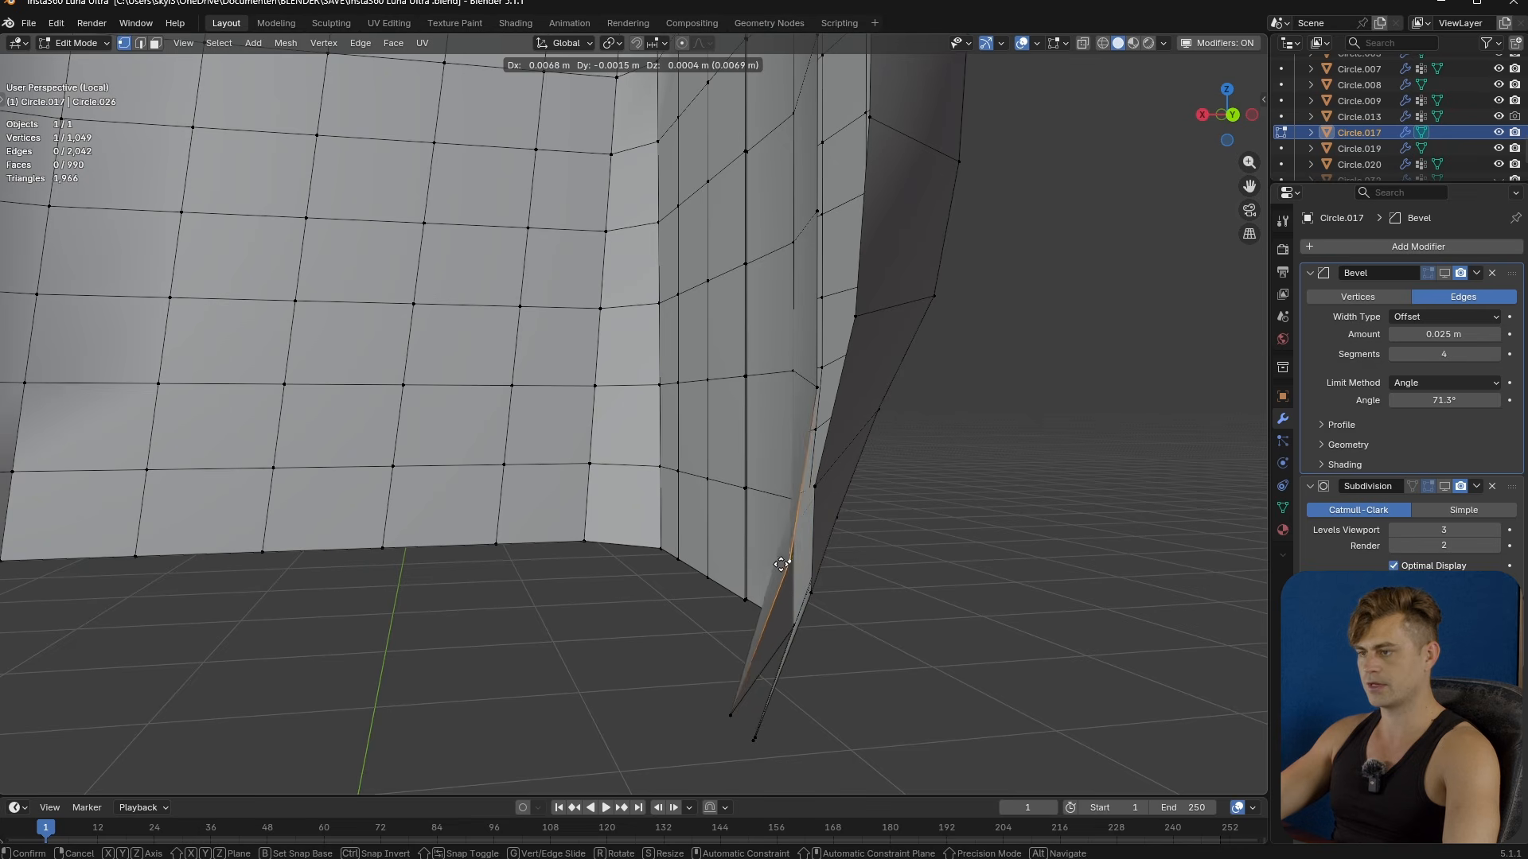
click(786, 568)
- Nudge two vertices farther up the strip's outer edge to straighten its profile
click(817, 392)
key(g)
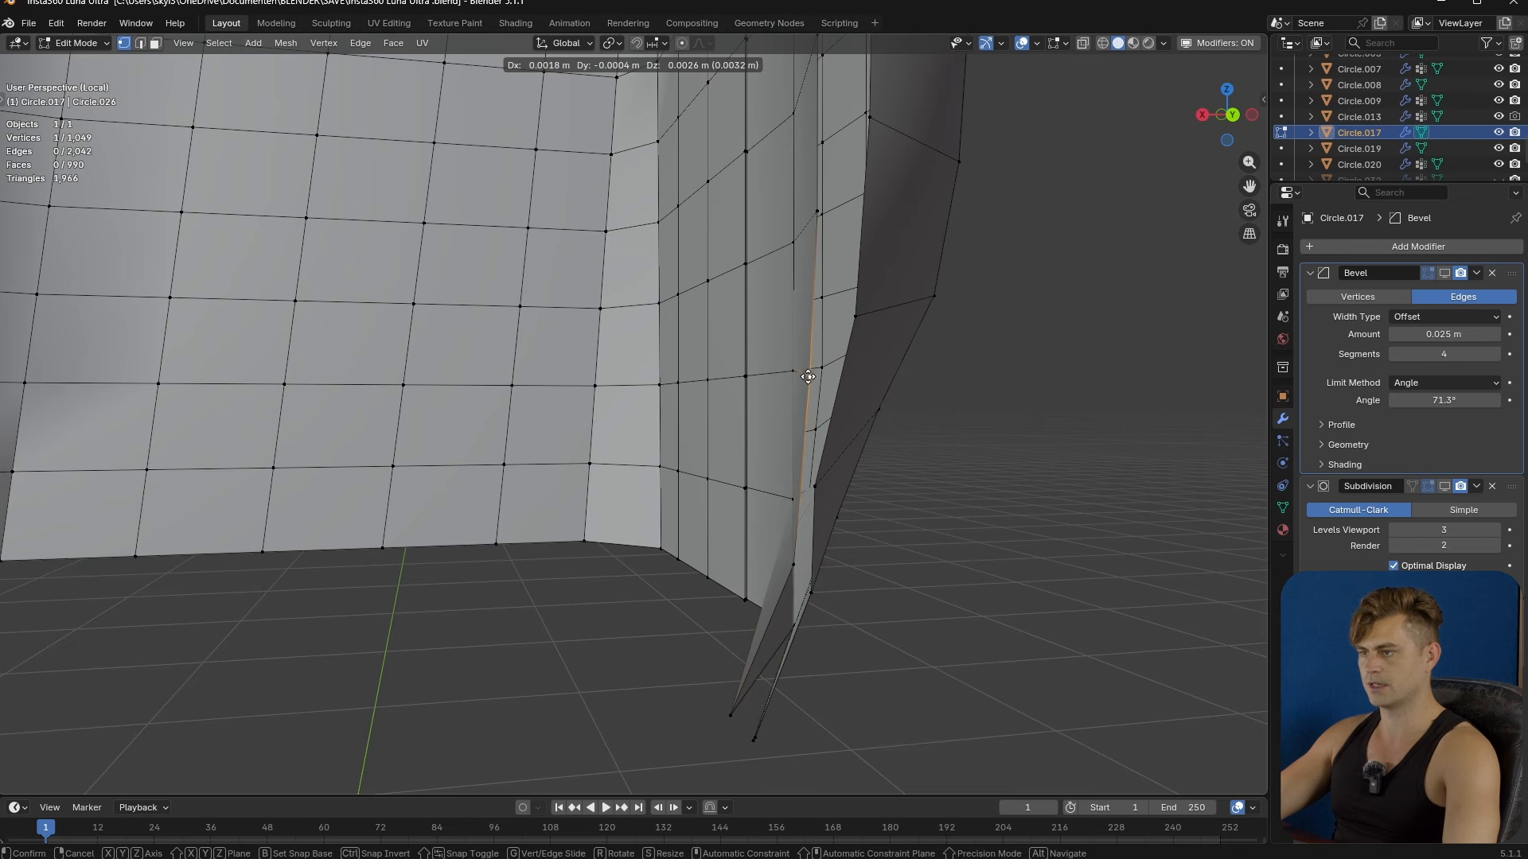
click(824, 376)
shift+middle_drag(823, 376, 772, 568)
click(768, 417)
key(g)
click(772, 397)
- Fill the gap between the new strip and the outer shell's edge with faces down to the bottom corner
middle_drag(772, 397, 766, 469)
click(662, 599)
shift+middle_drag(661, 599, 704, 417)
key(f)
scroll(826, 498, down, 2)
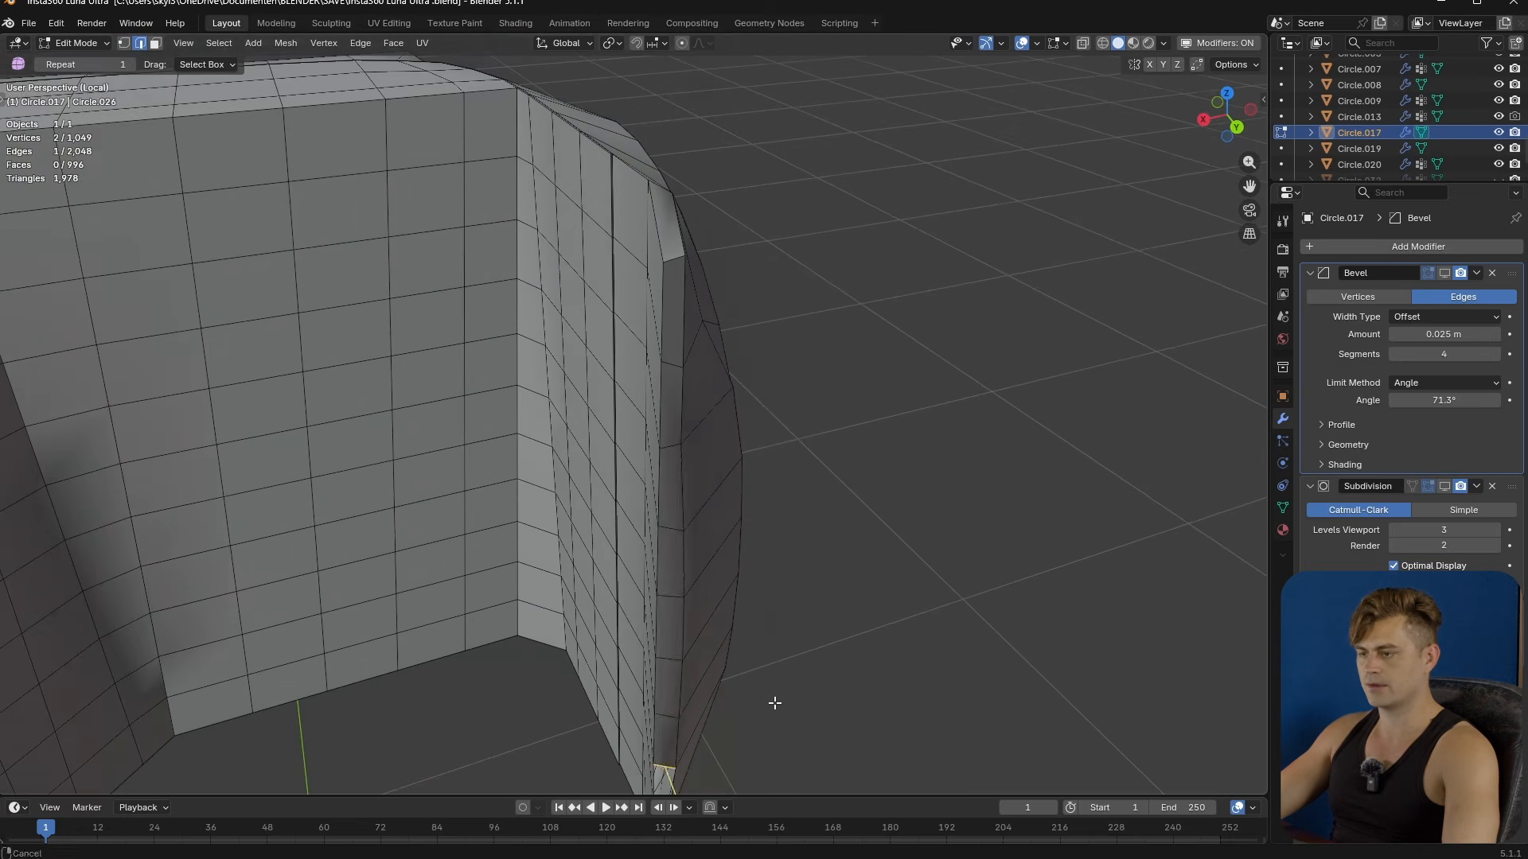
shift+middle_drag(774, 704, 788, 497)
middle_drag(788, 497, 808, 437)
key(f)
key(f)
shift+middle_drag(802, 592, 1002, 204)
scroll(808, 327, up, 2)
scroll(782, 379, down, 2)
key(f)
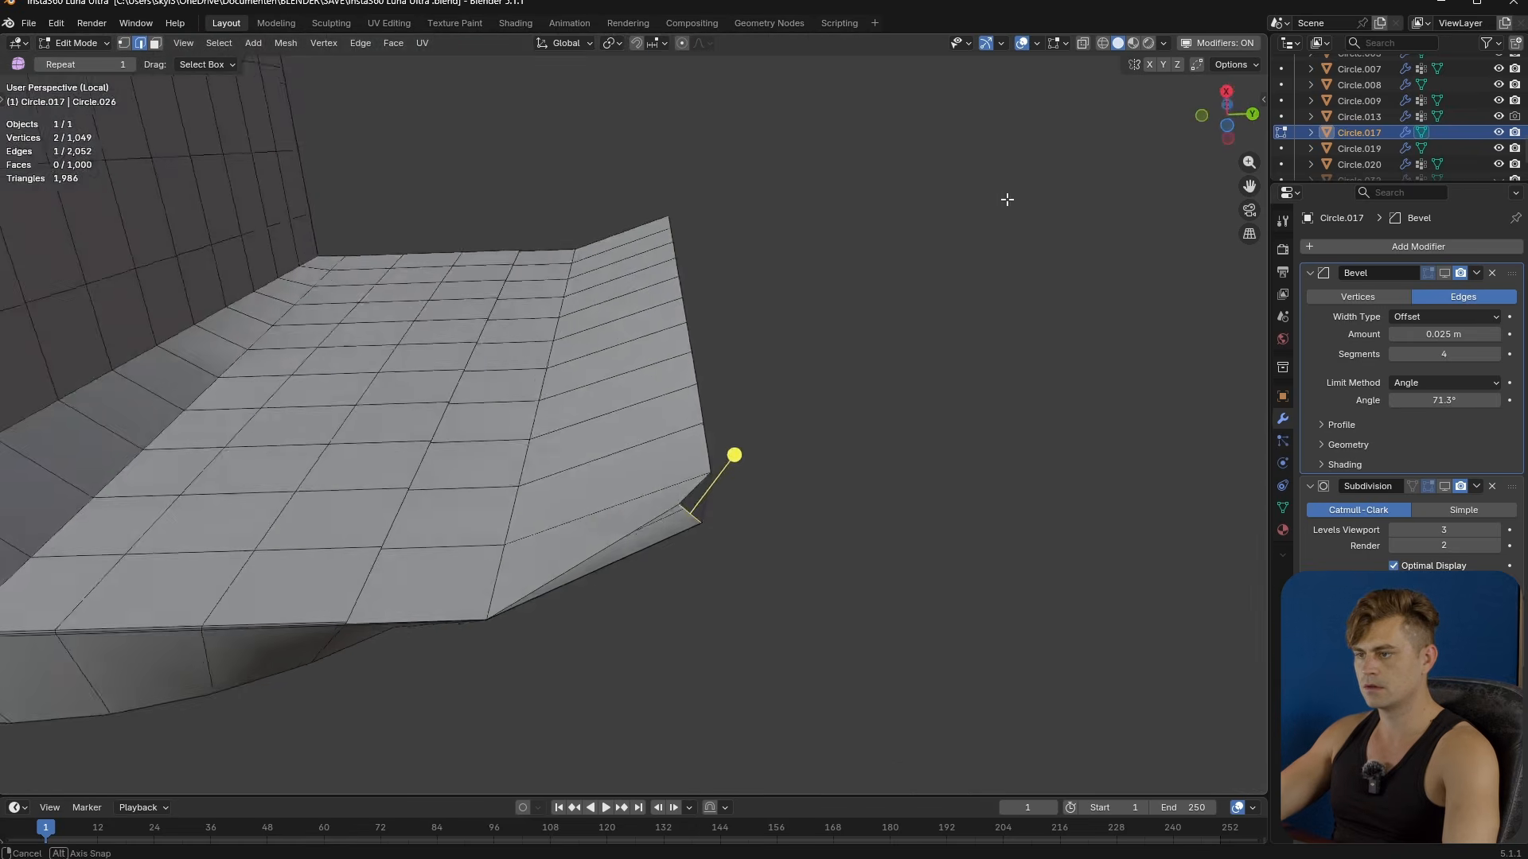
scroll(742, 593, up, 2)
key(f)
- Leave Edit Mode and turn the Subdivision modifier's viewport display back on
key(Tab)
middle_drag(742, 592, 1346, 559)
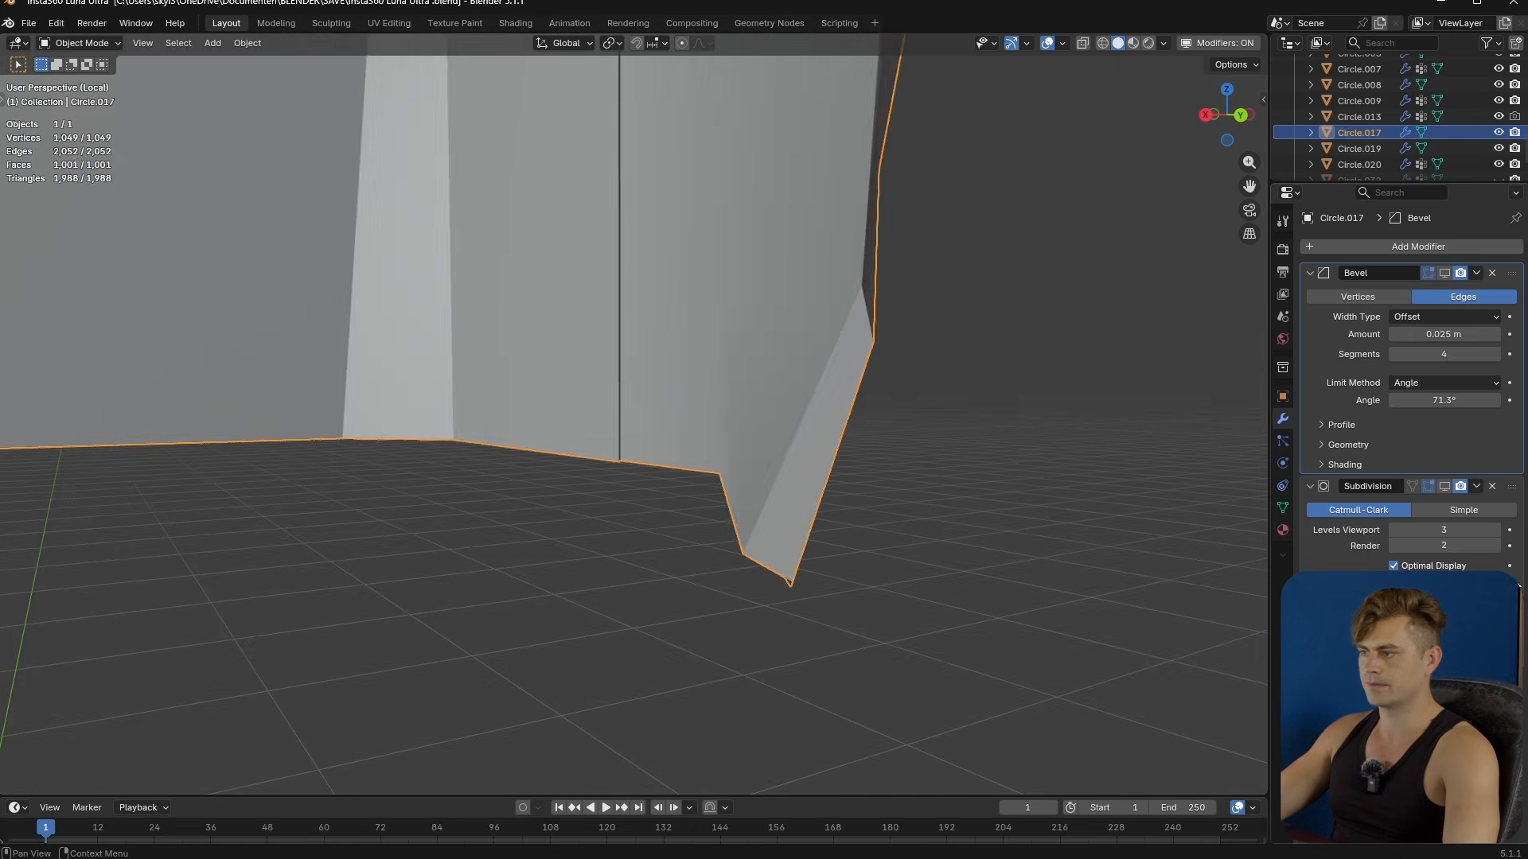
click(1444, 486)
middle_drag(875, 445, 770, 473)
- Select the edge chain along the shell's upper opening and smooth it with LoopTools Relax using 3 iterations
key(Tab)
scroll(770, 474, up, 1)
alt+click(637, 536)
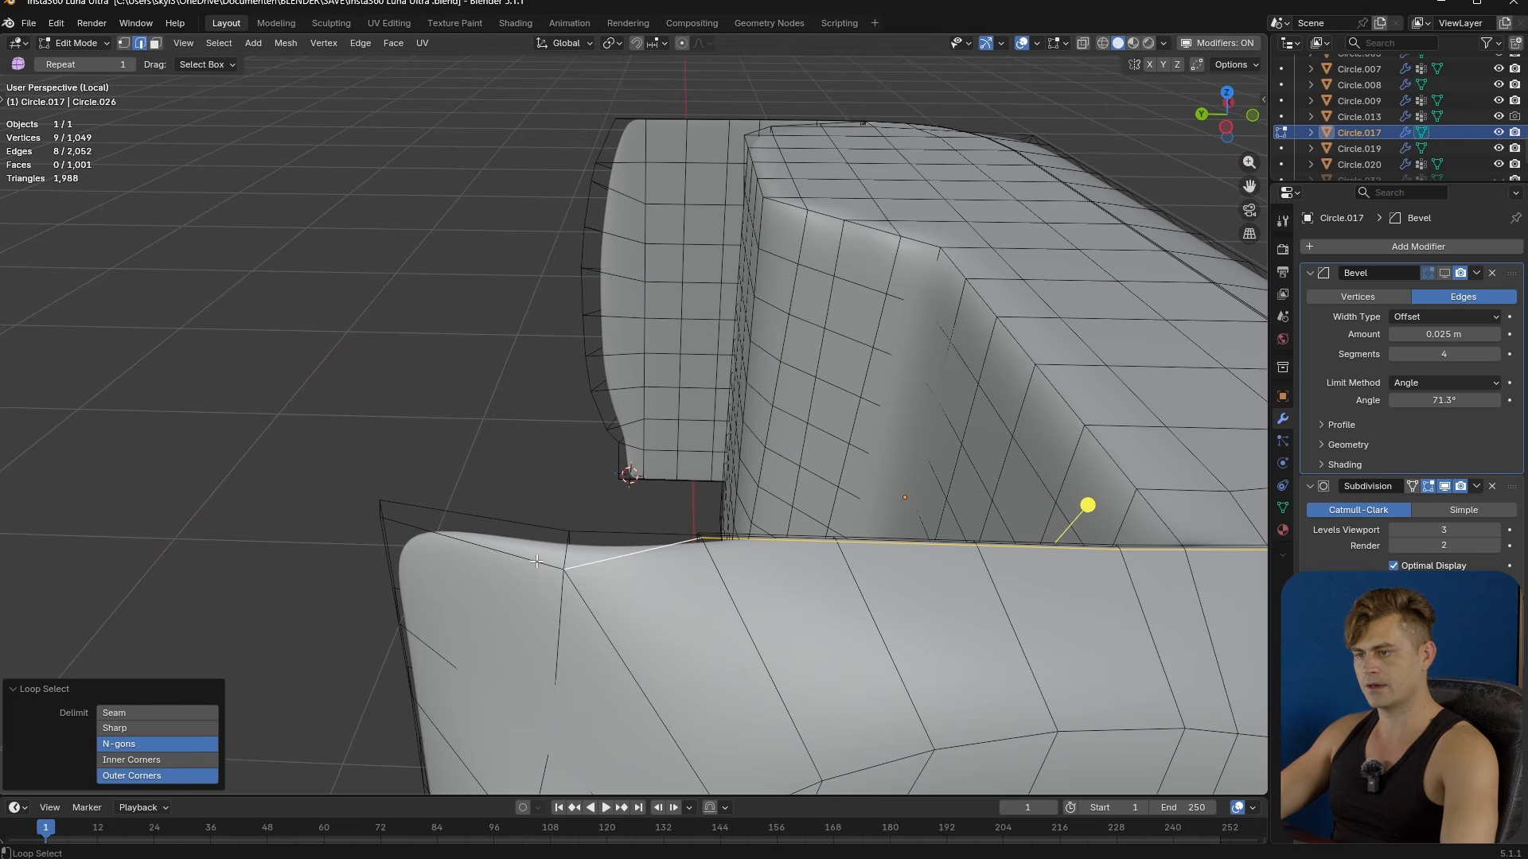
alt+shift+click(691, 529)
right_click(626, 529)
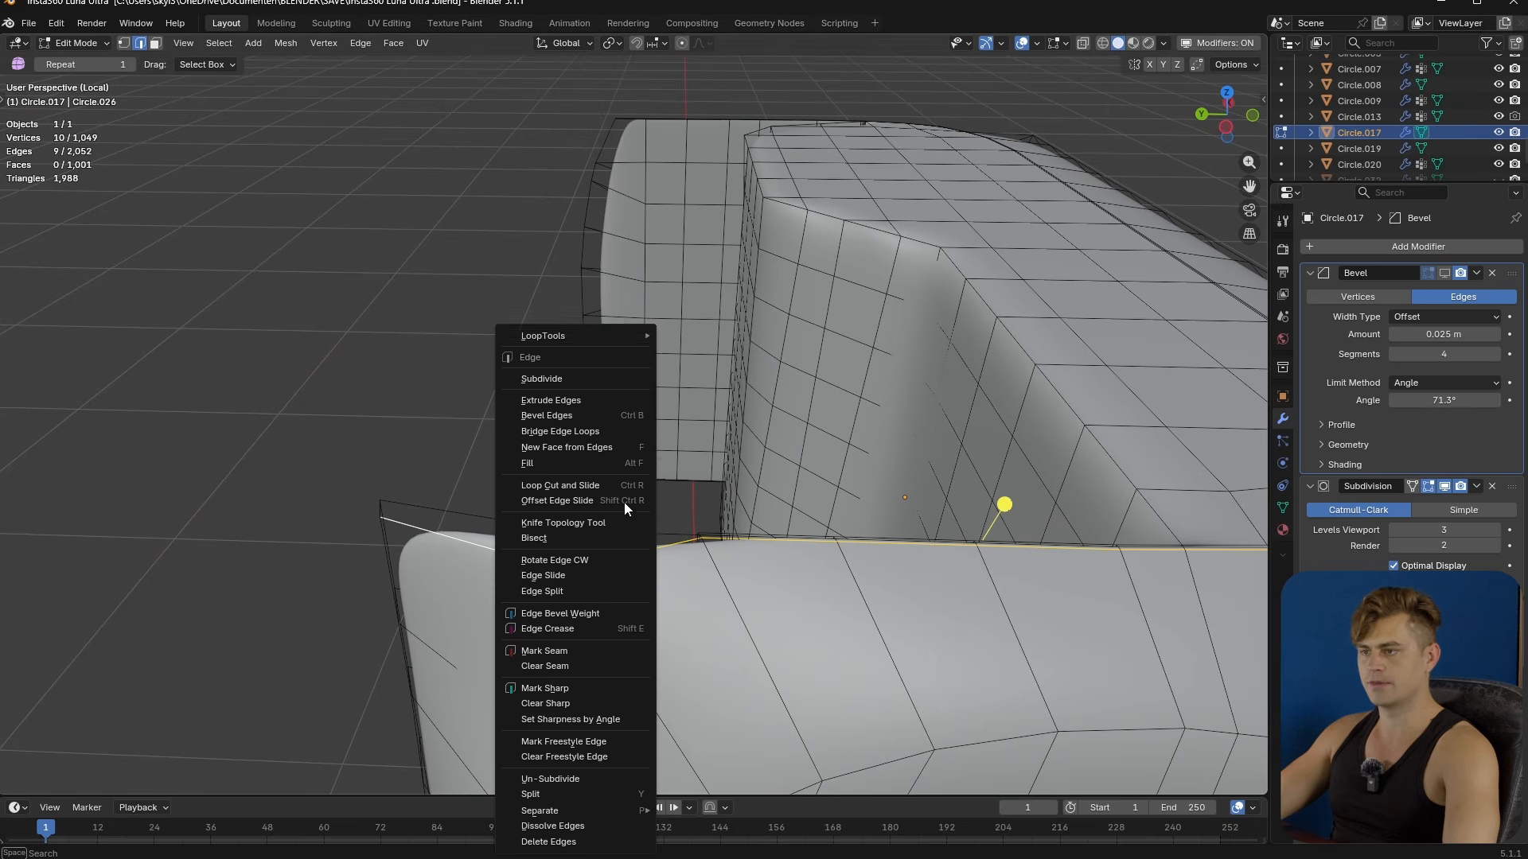
mouse_move(580, 336)
click(723, 430)
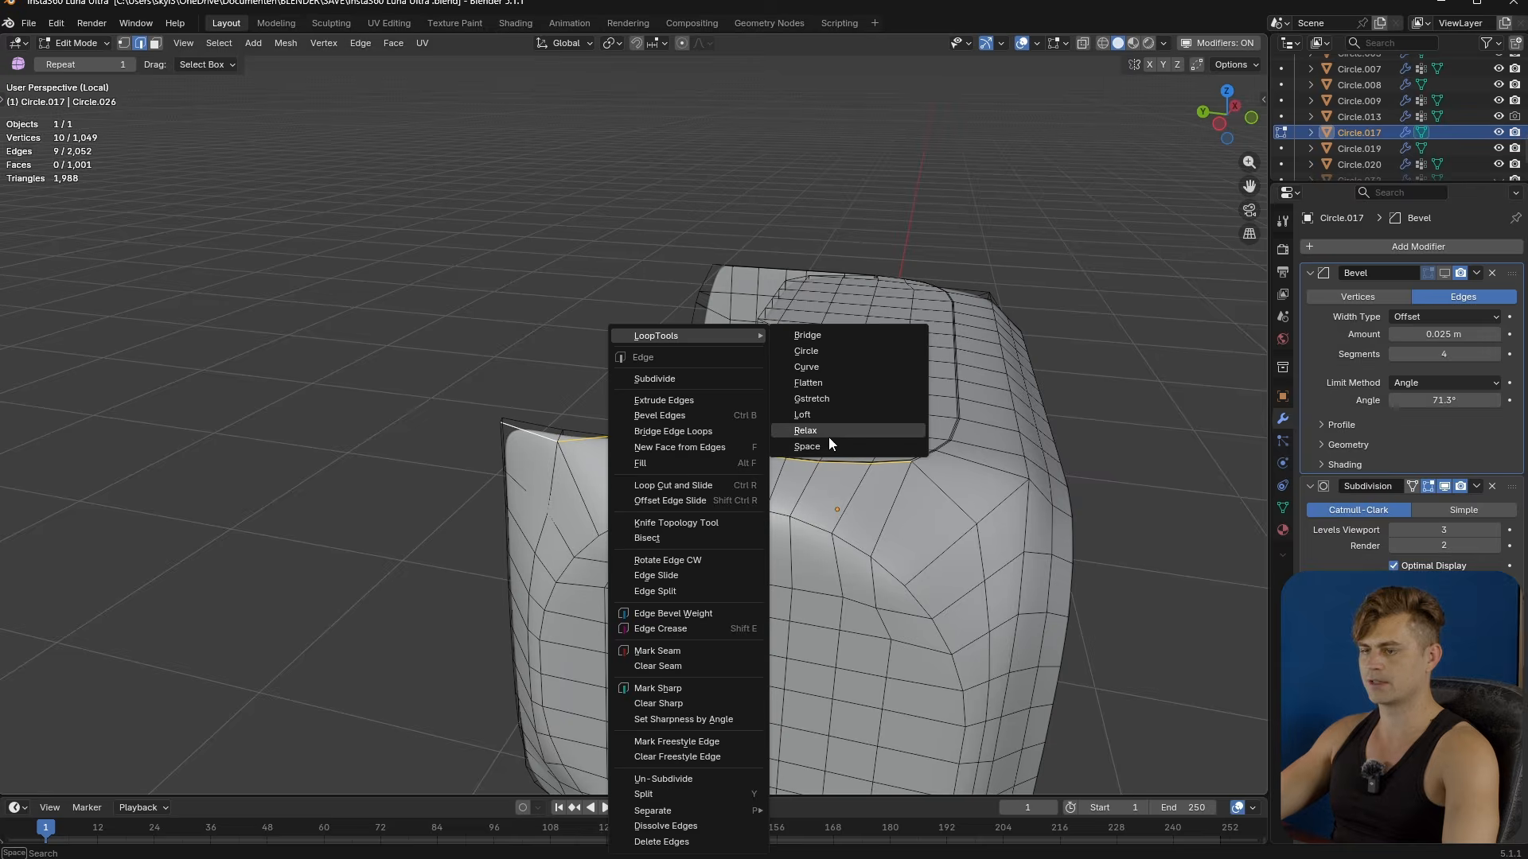
click(828, 437)
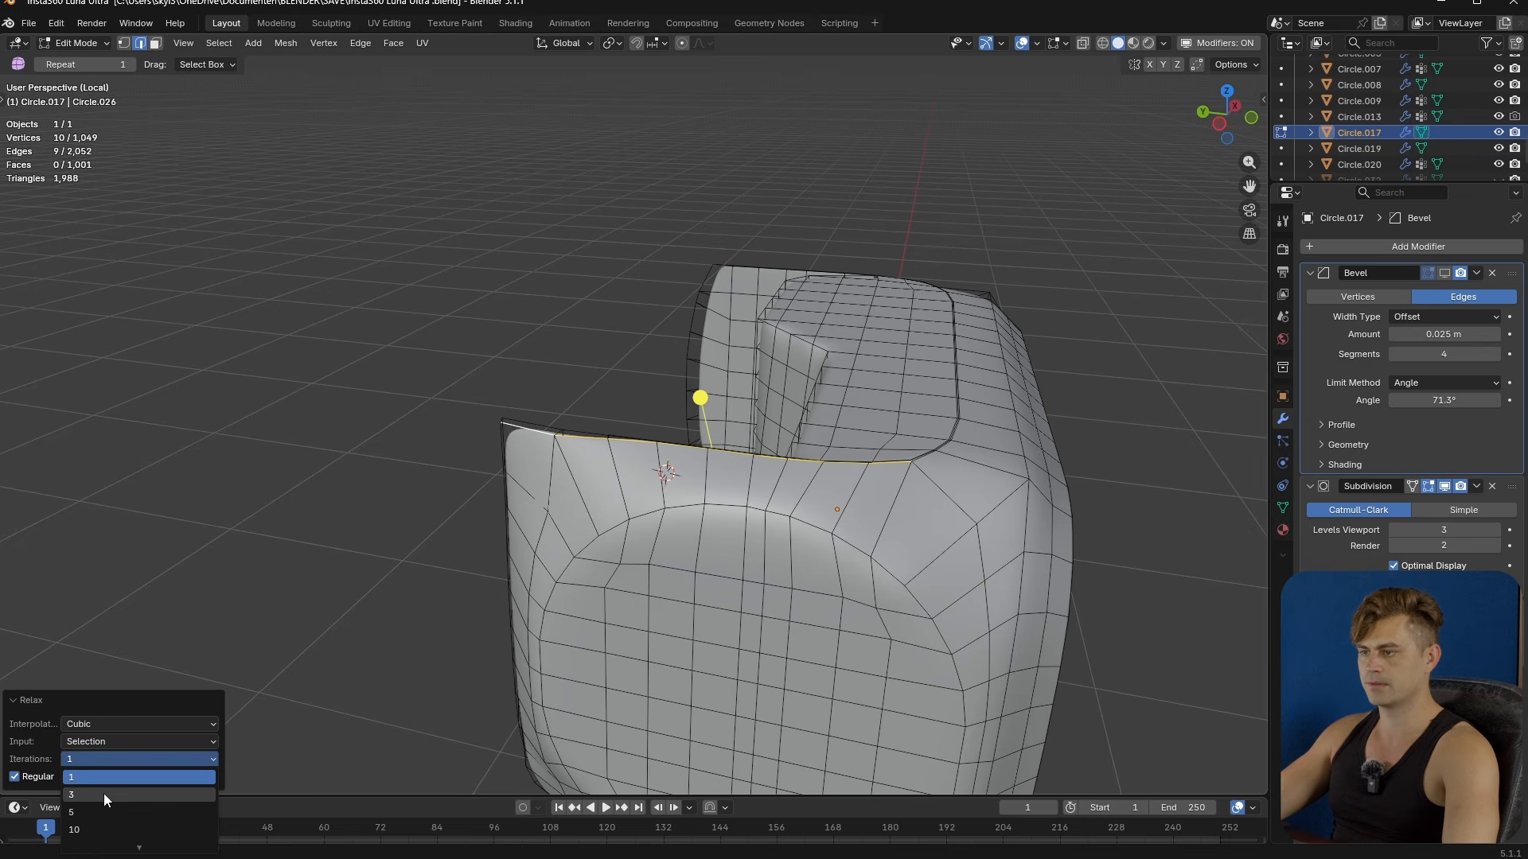
click(103, 795)
- Exit Edit Mode and local view to return to the full gimbal assembly around the shell
middle_drag(667, 575, 1023, 518)
key(Tab)
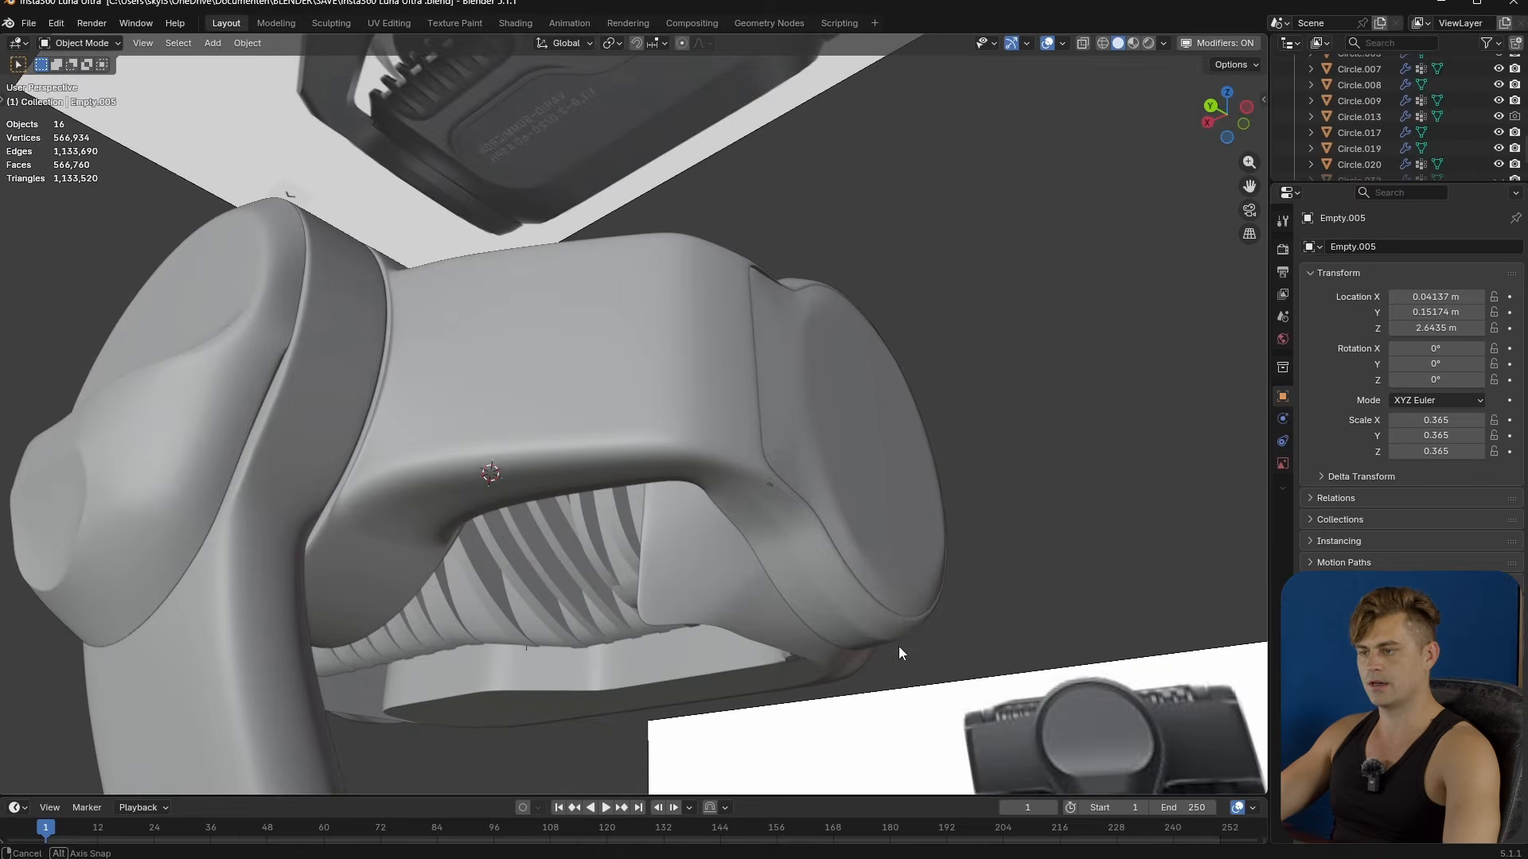
middle_drag(900, 646, 952, 575)
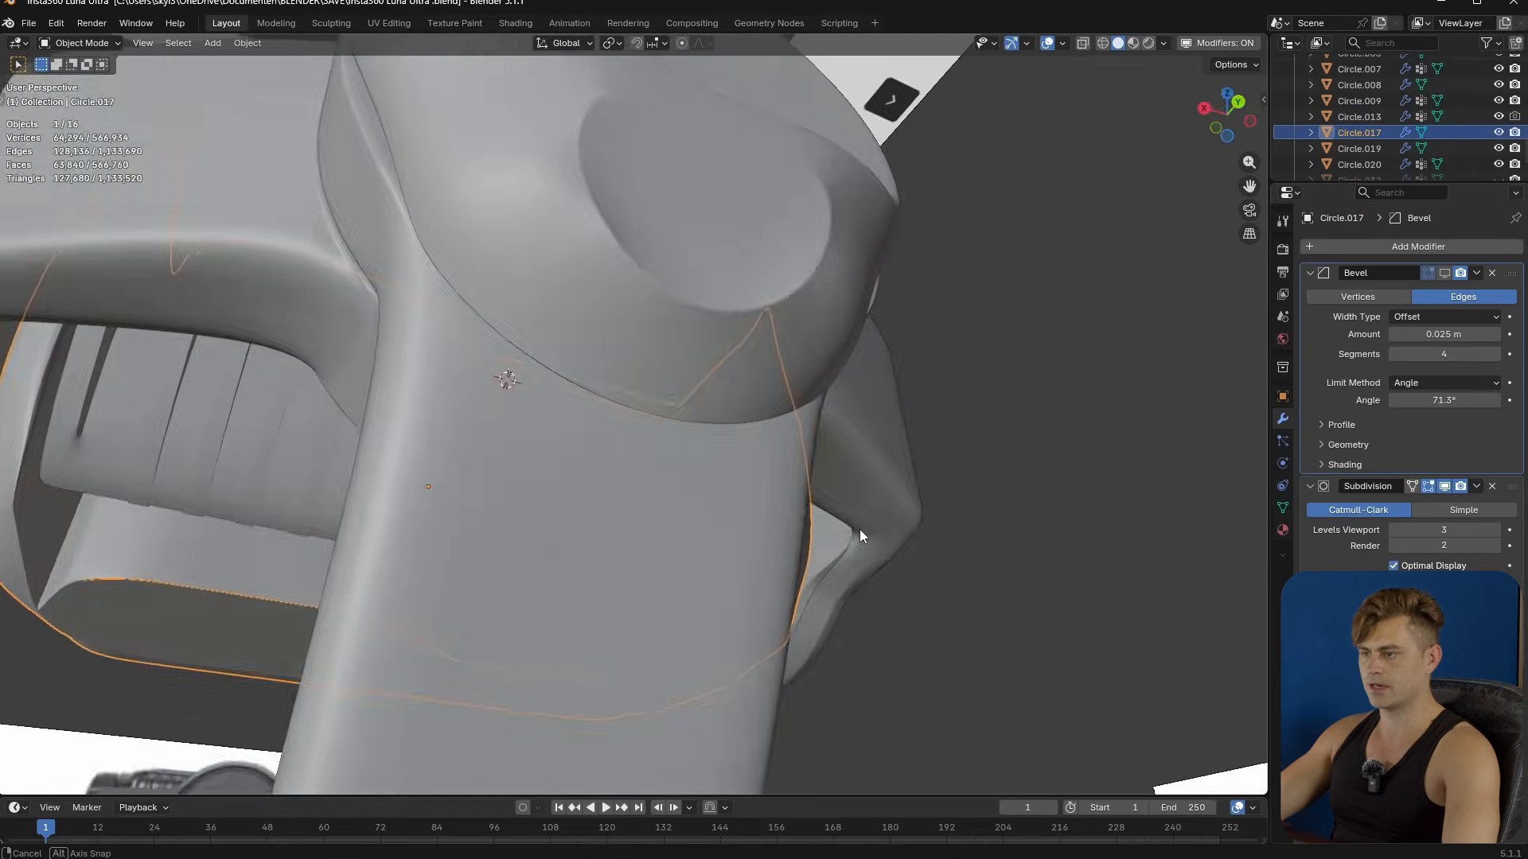
middle_drag(860, 533, 715, 599)
- Raise the shell's lower corner edge by about 0.024 m along Z with smooth proportional editing
key(Tab)
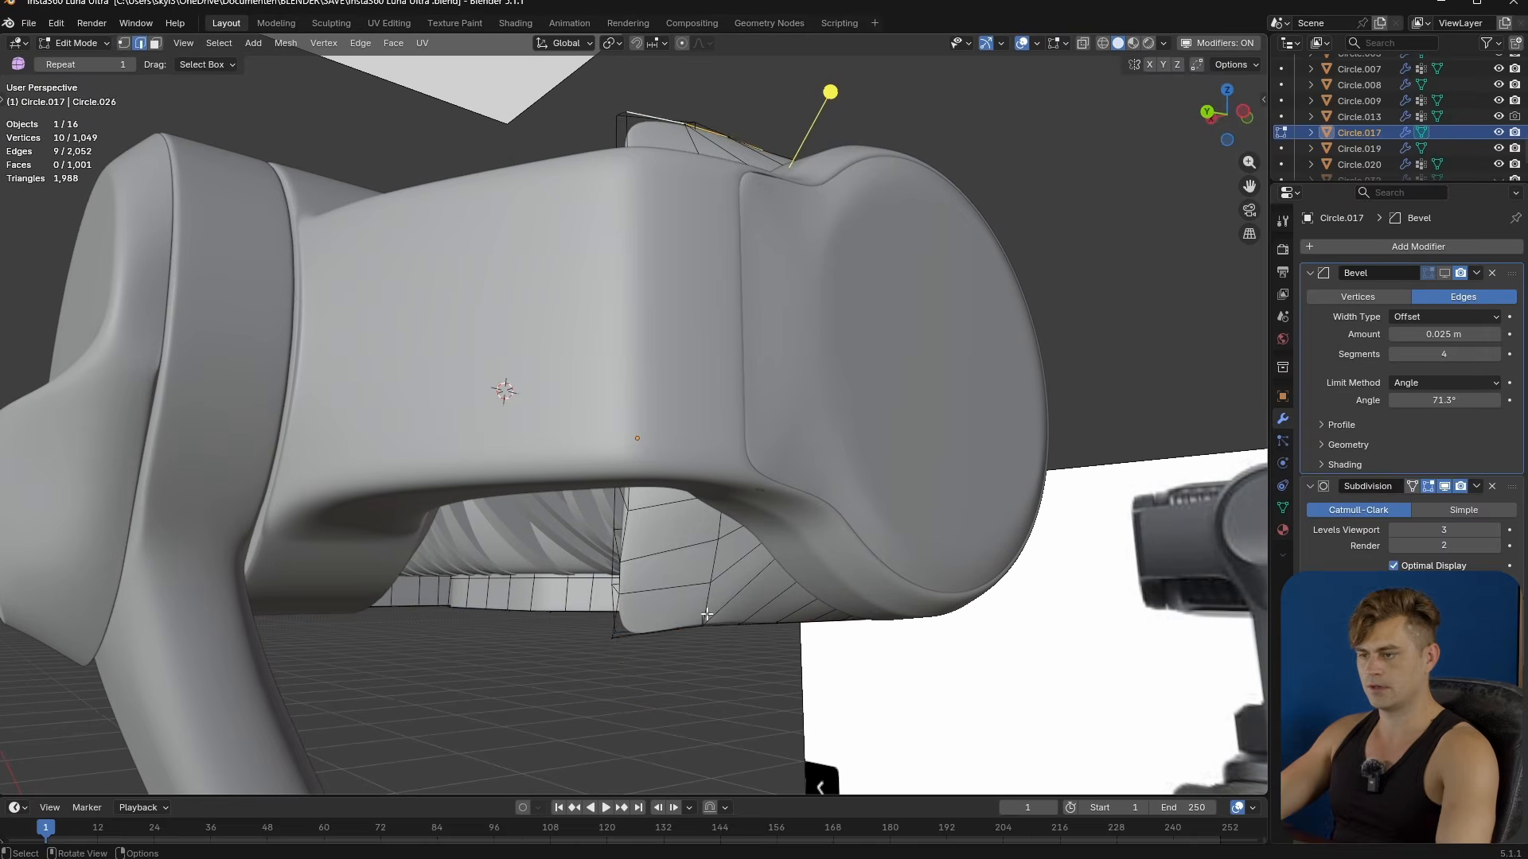
middle_drag(623, 646, 567, 650)
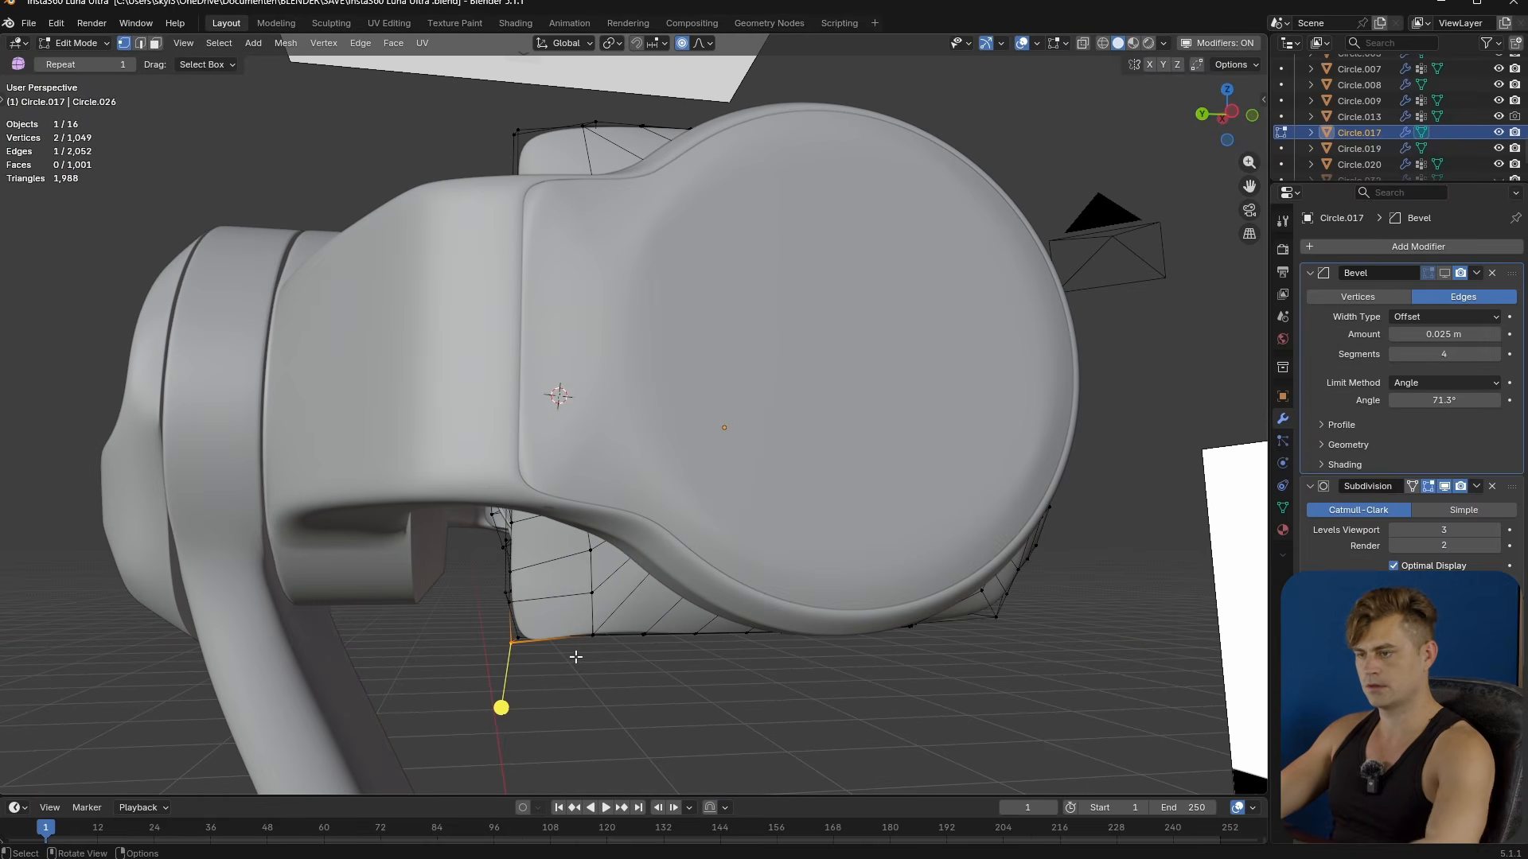
key(g)
key(z)
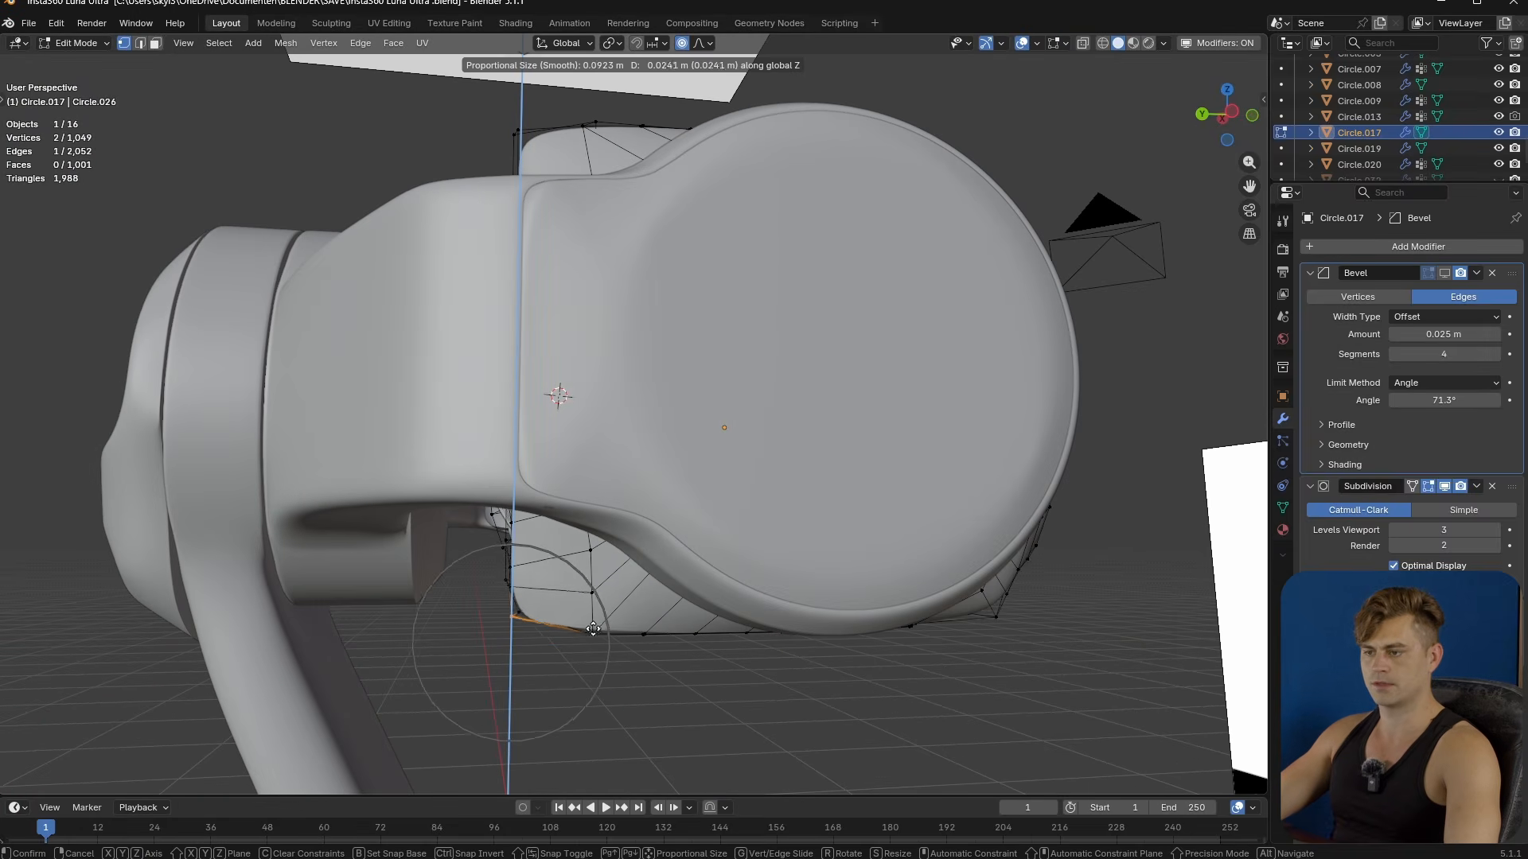
click(593, 620)
key(Tab)
middle_drag(594, 624, 862, 619)
scroll(862, 622, down, 5)
- Move the opposite lower corner vertex inward and up by about 0.025 m, and adjust the vertex above it, using proportional editing
key(Tab)
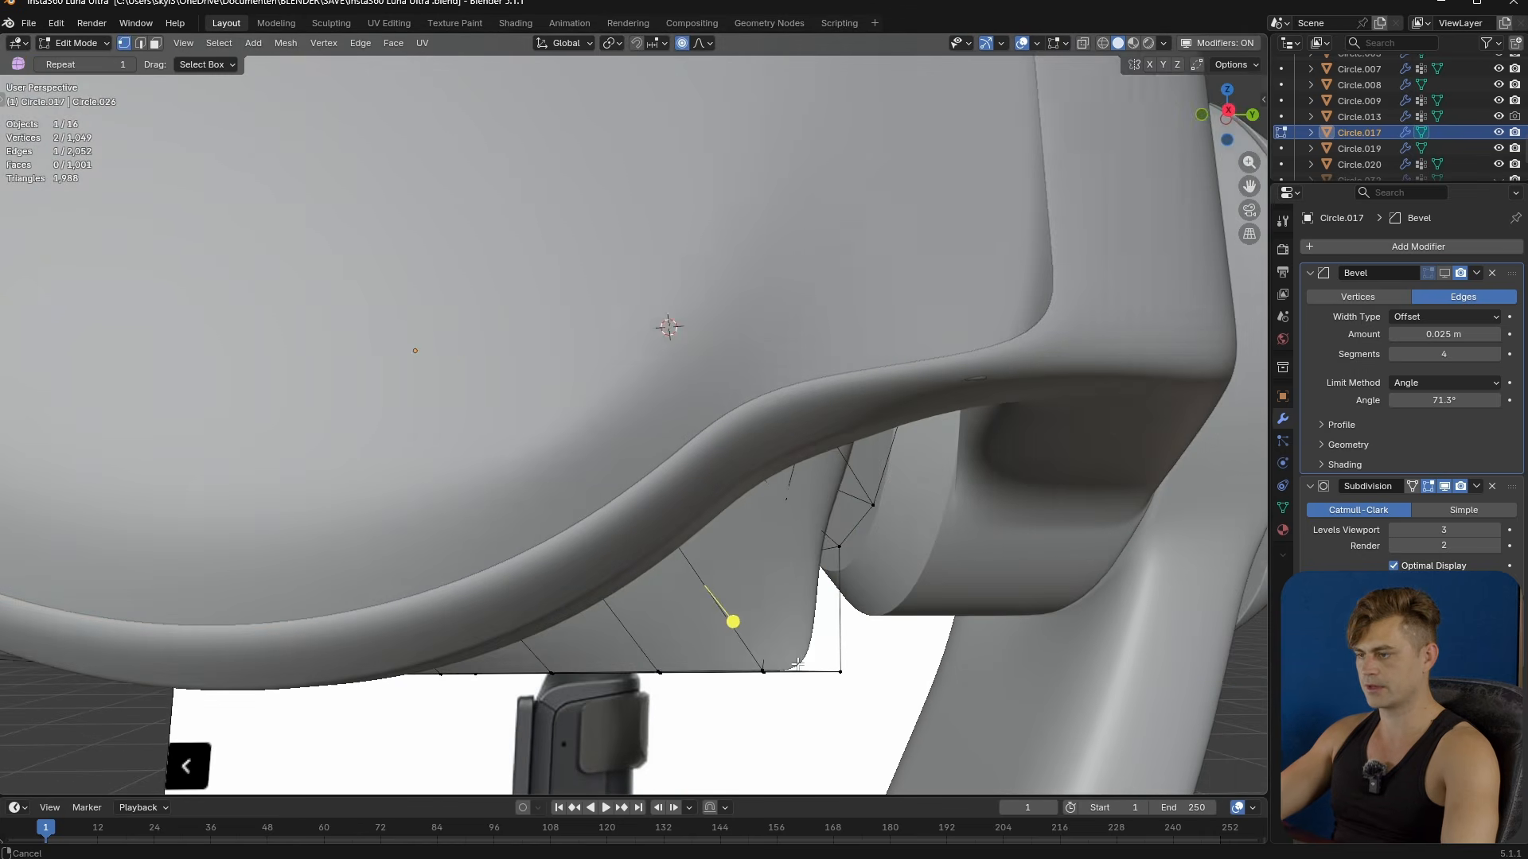
click(826, 668)
key(g)
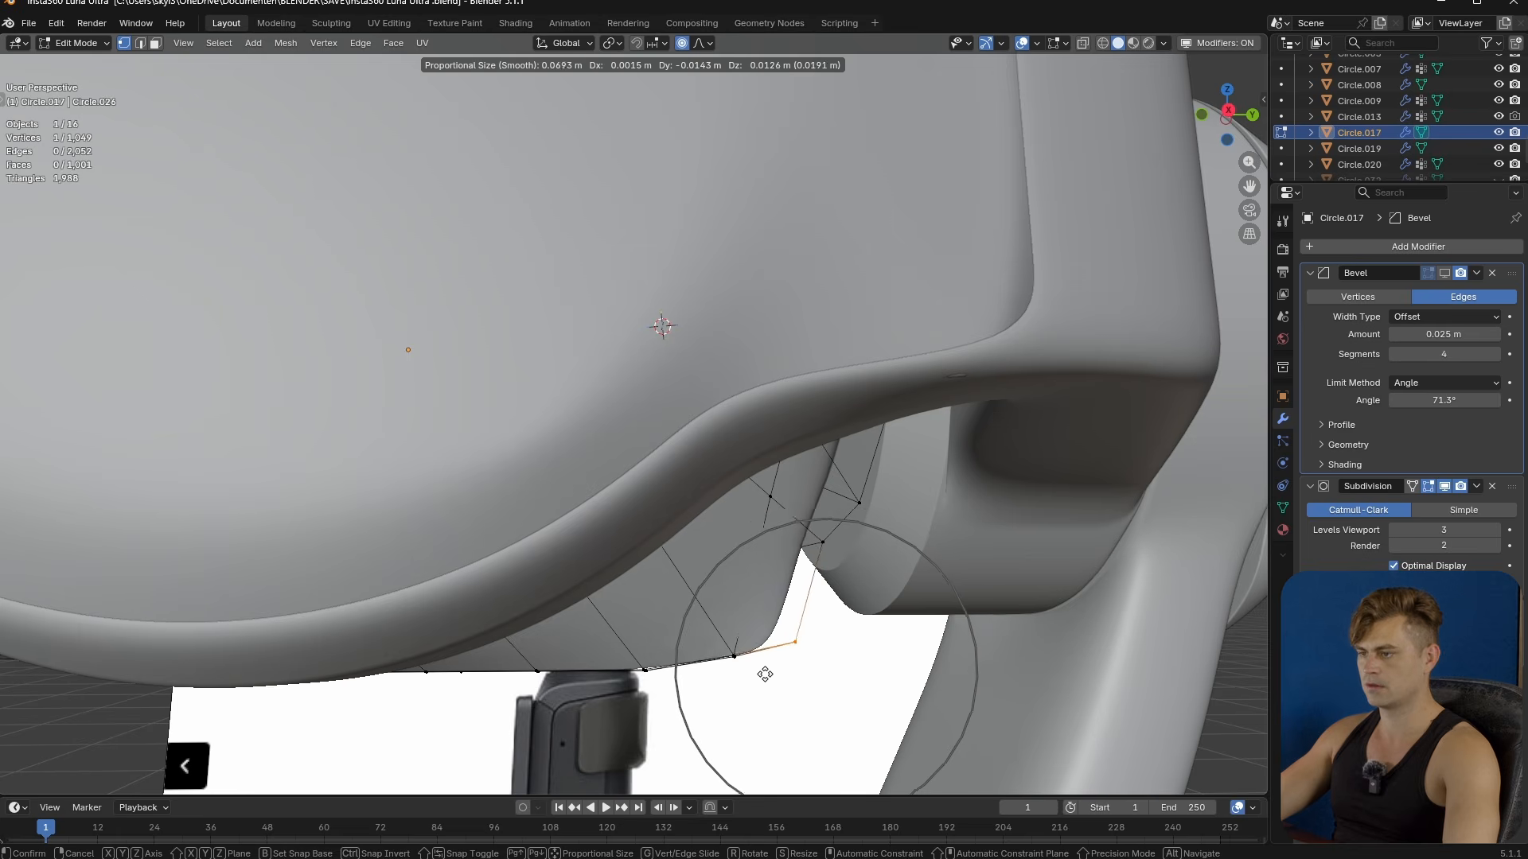
scroll(759, 660, down, 1)
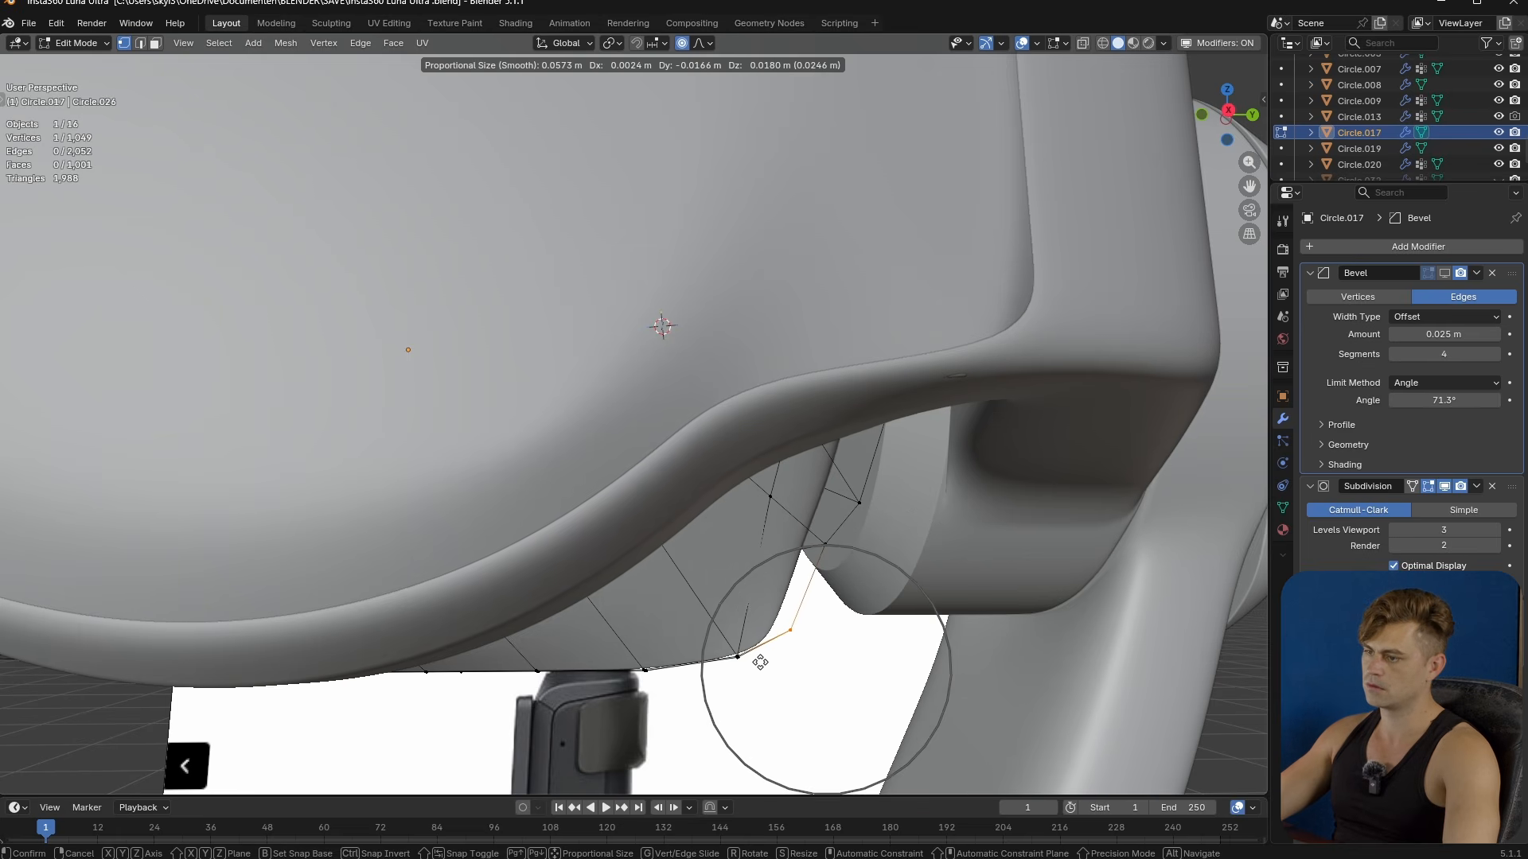
click(760, 662)
click(822, 543)
key(g)
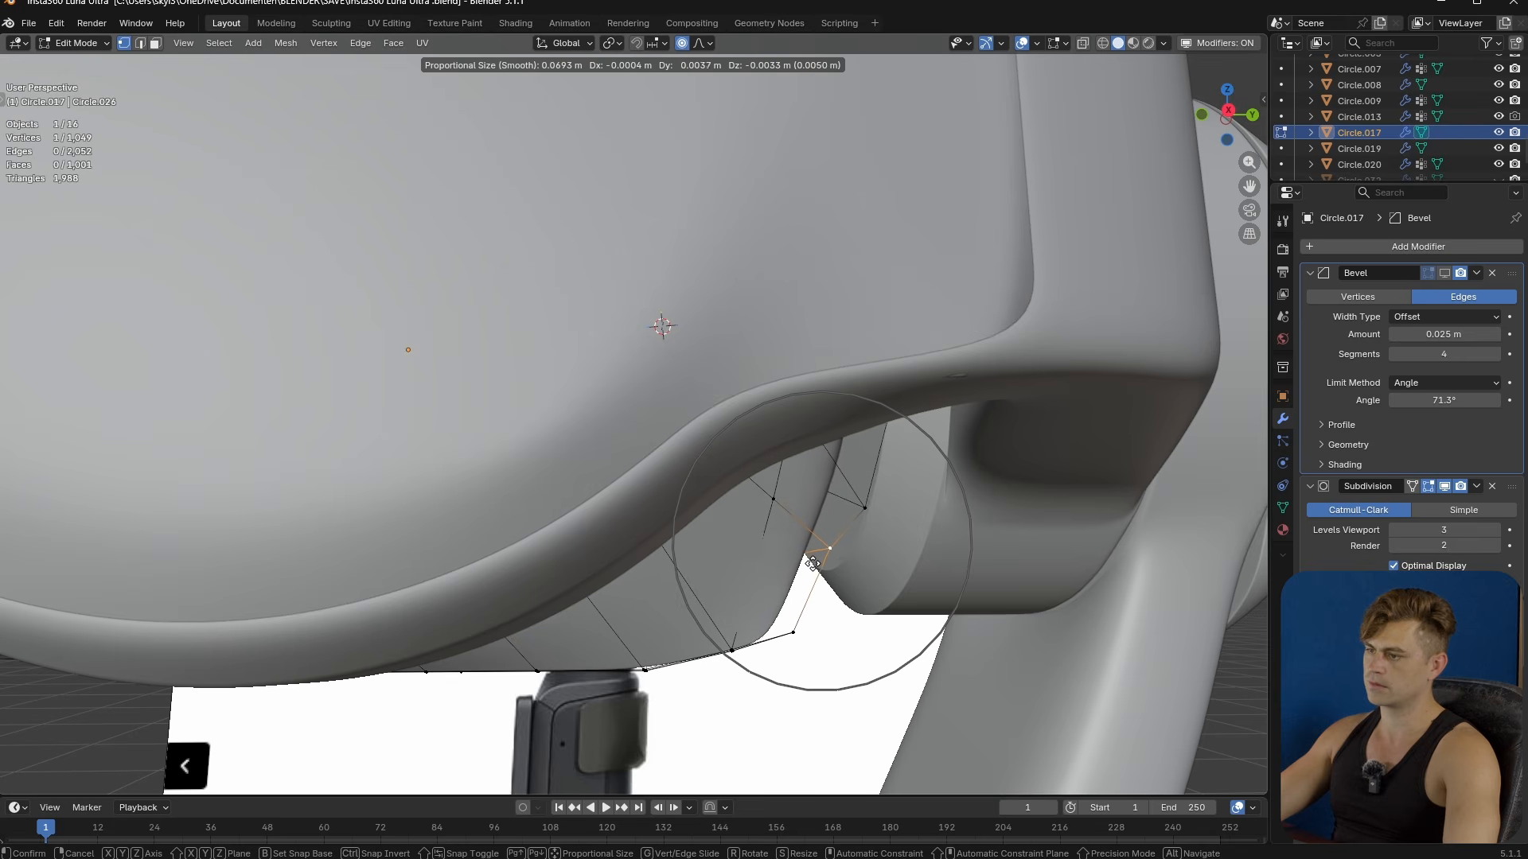
click(823, 562)
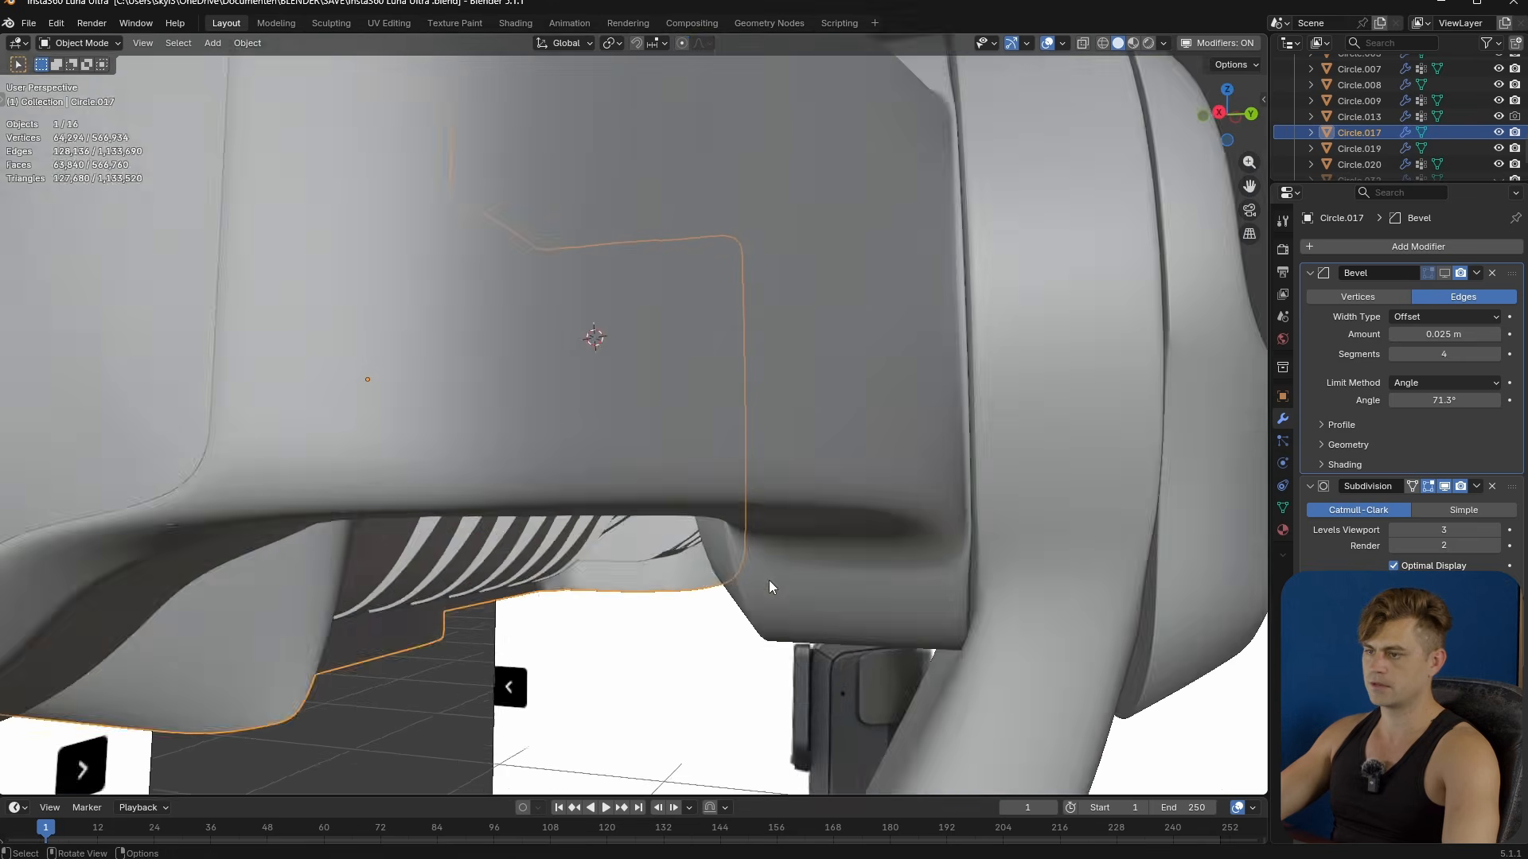
- Save the file and inspect the shell's open inner cavity from the front
middle_drag(769, 580, 634, 599)
key(ctrl+s)
click(976, 679)
scroll(790, 460, up, 5)
middle_drag(634, 599, 660, 592)
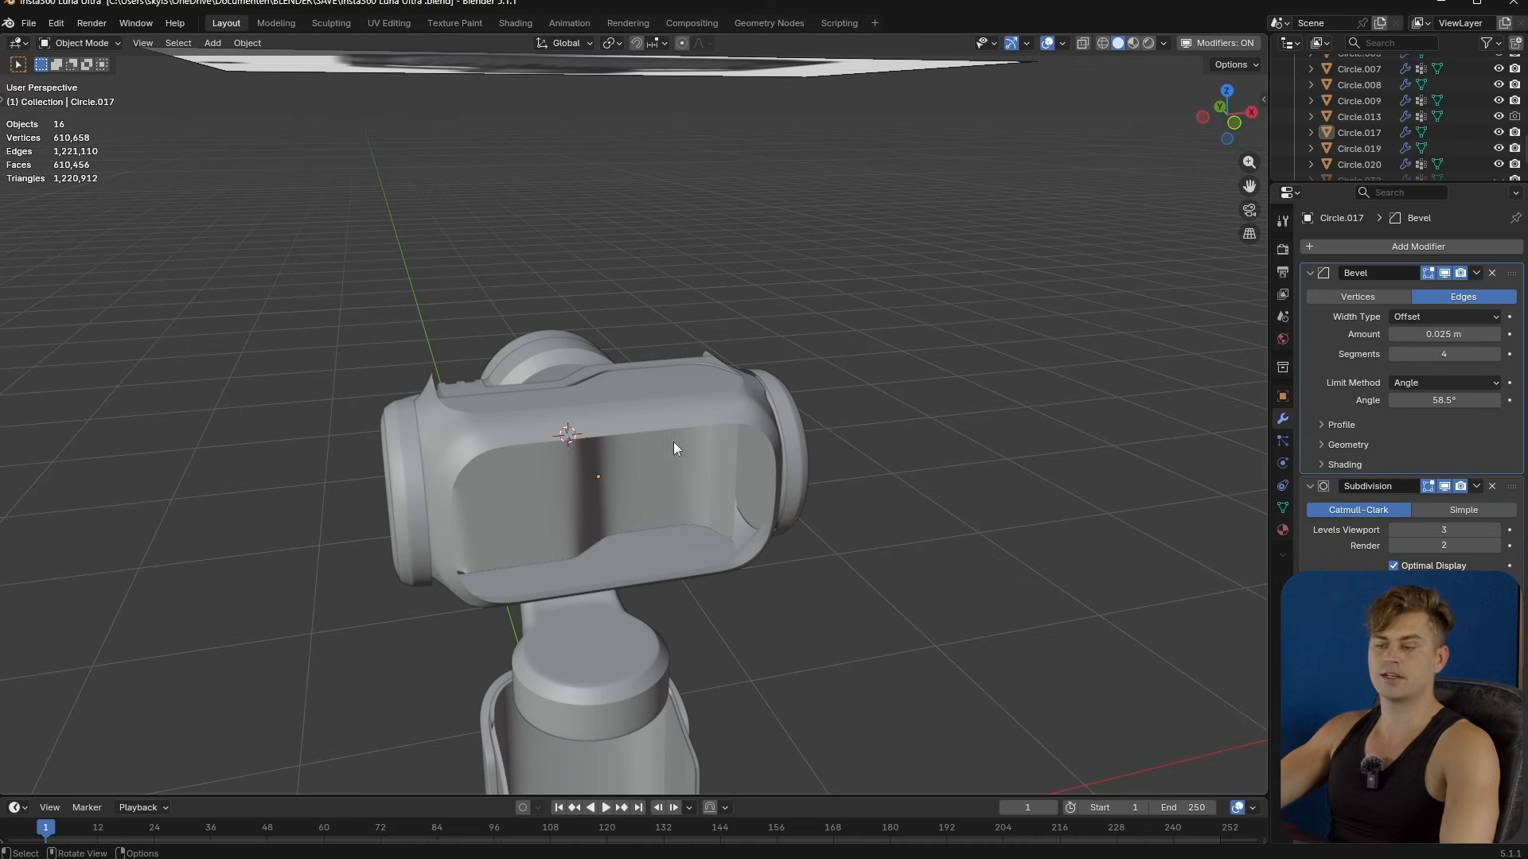
mouse_move(756, 606)
middle_down()
mouse_move(693, 604)
mouse_move(750, 586)
middle_up()
scroll(709, 628, up, 5)
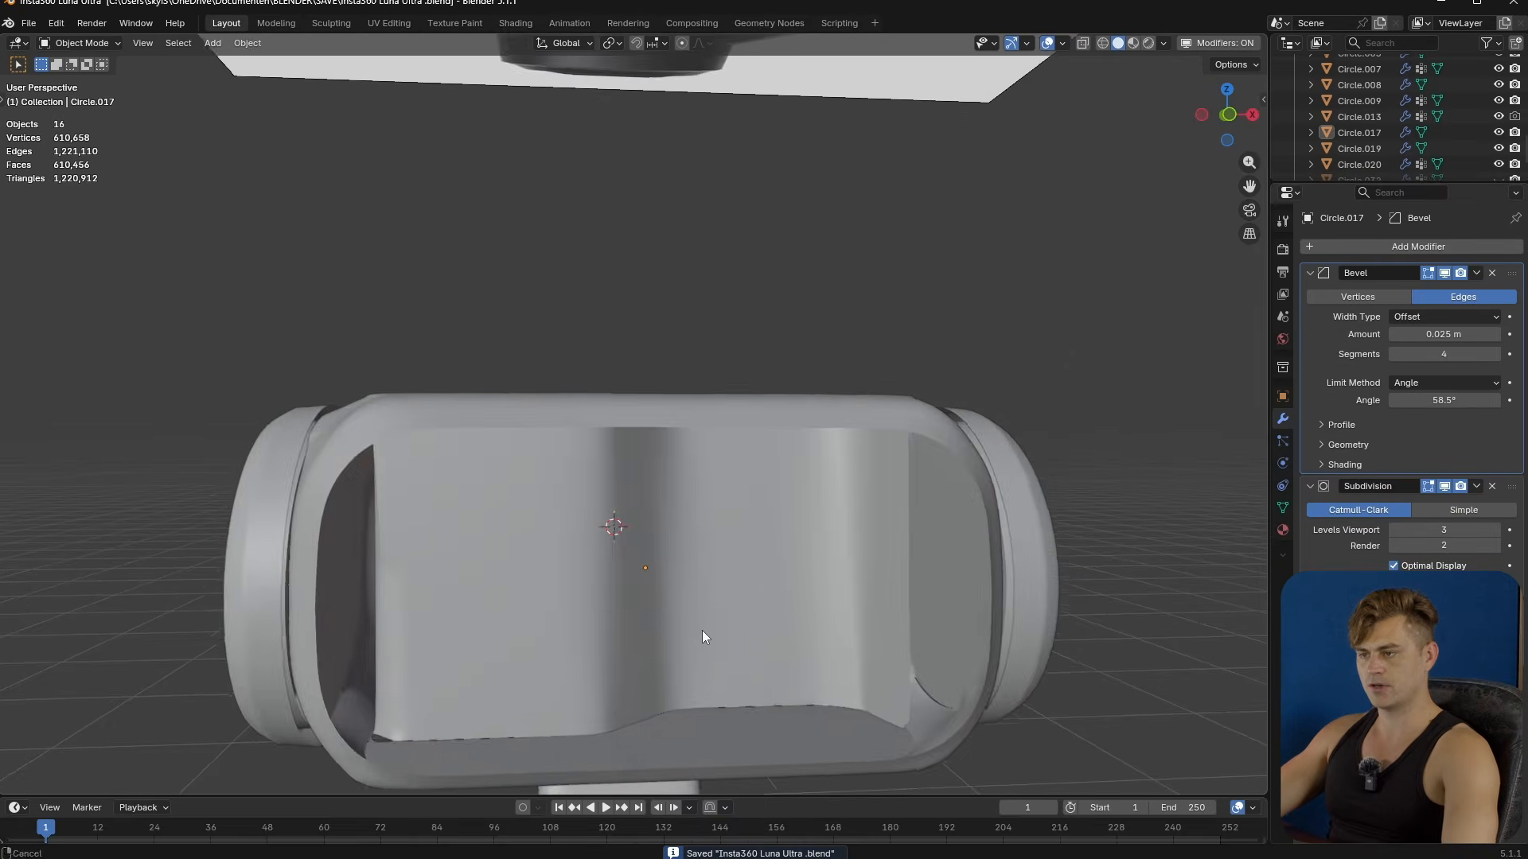
- Try to grid fill the edge loop around the shell's front opening
key(Tab)
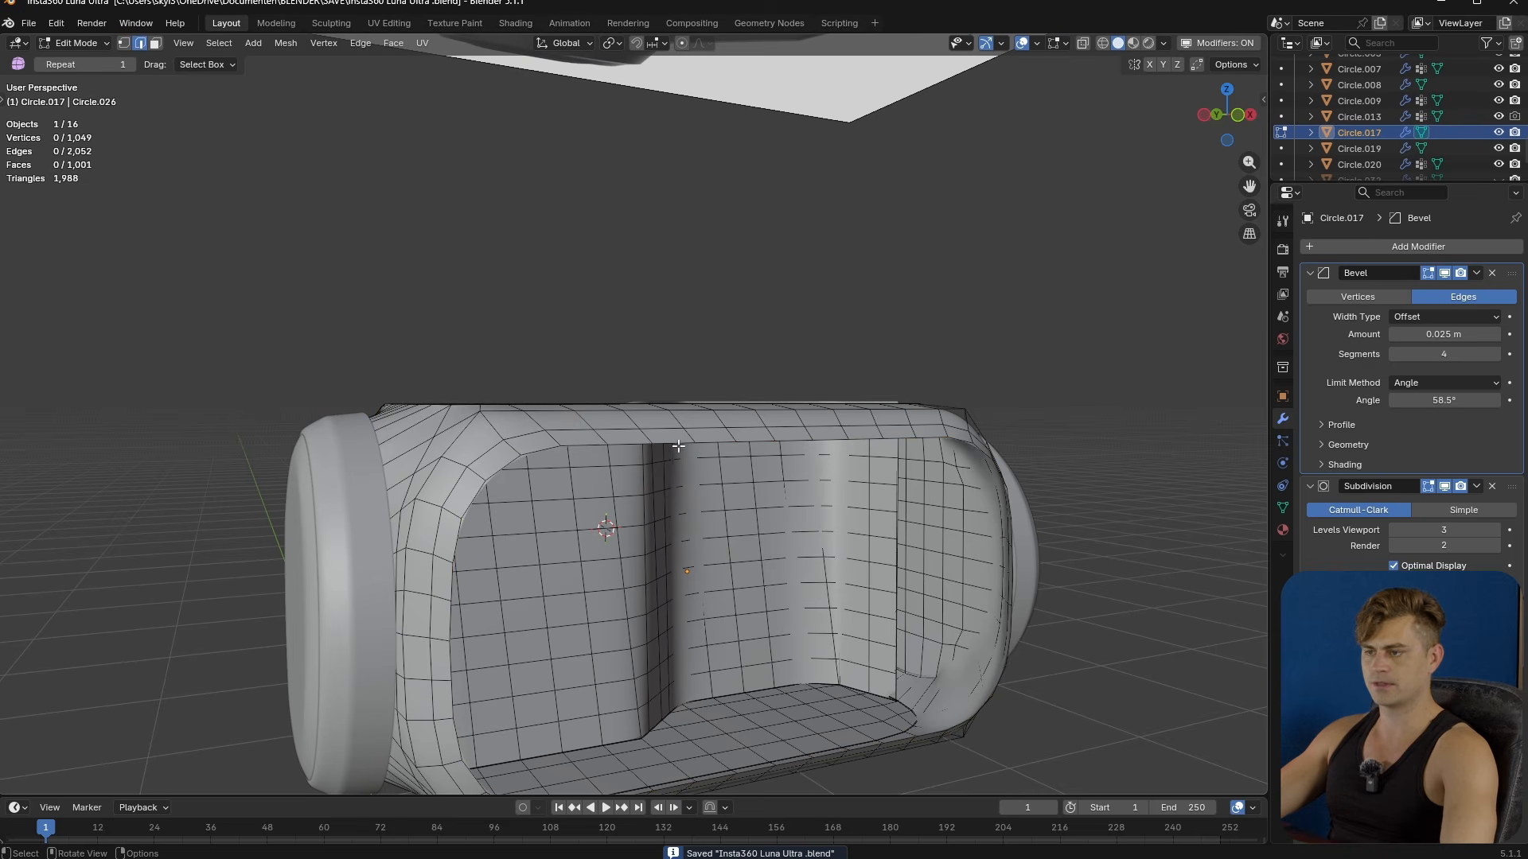
key(2)
alt+click(700, 443)
key(F3)
click(819, 547)
mouse_move(821, 571)
middle_down()
mouse_move(768, 596)
mouse_move(817, 559)
middle_up()
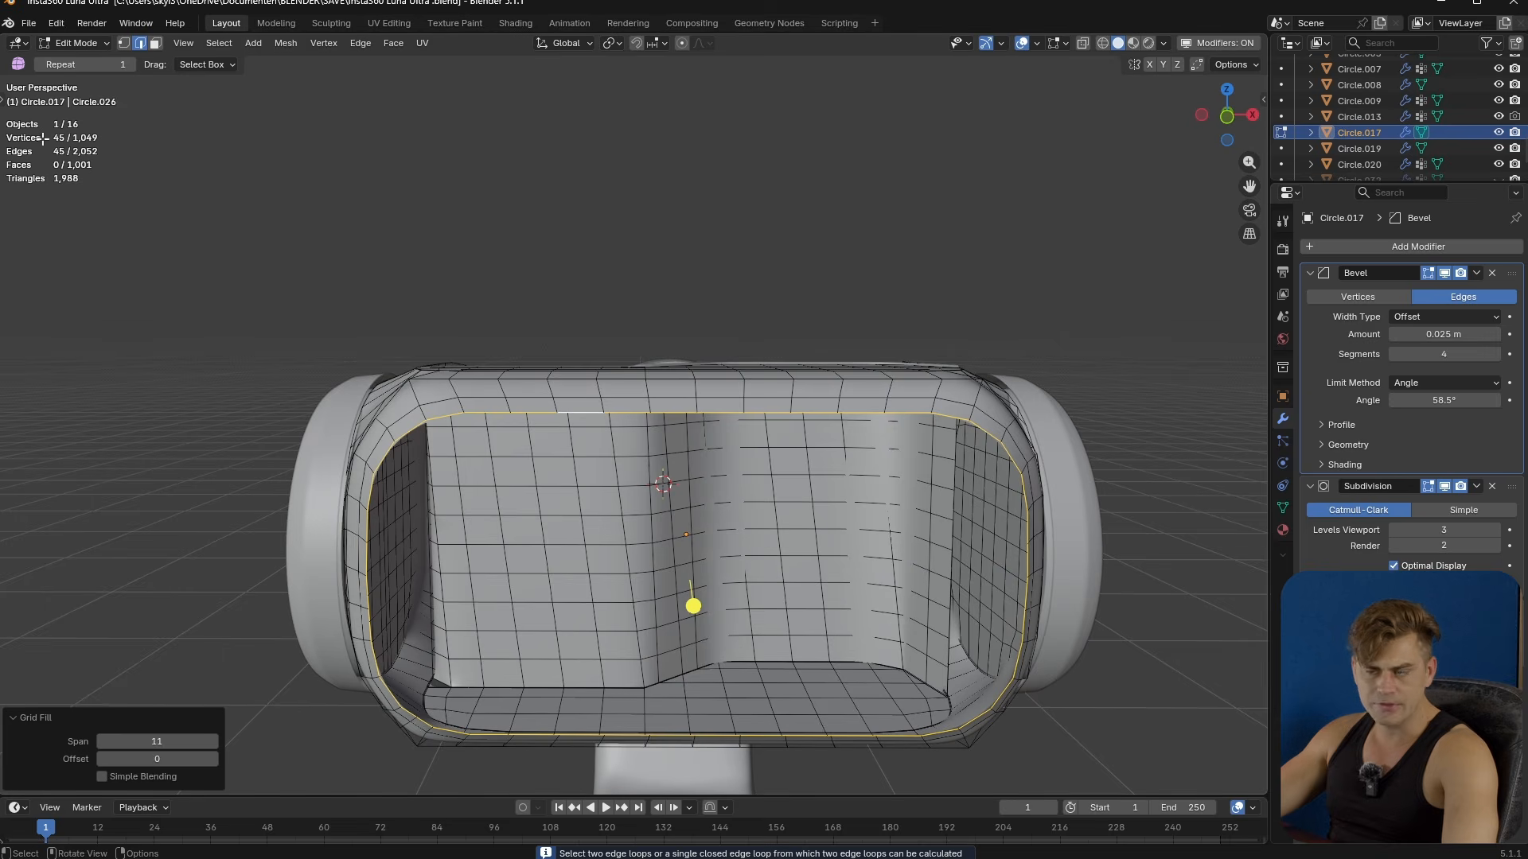
- Try dissolving one edge loop that runs around the shell's rim, and undo the dissolve
middle_drag(647, 452, 589, 462)
alt+click(700, 490)
middle_drag(701, 489, 825, 500)
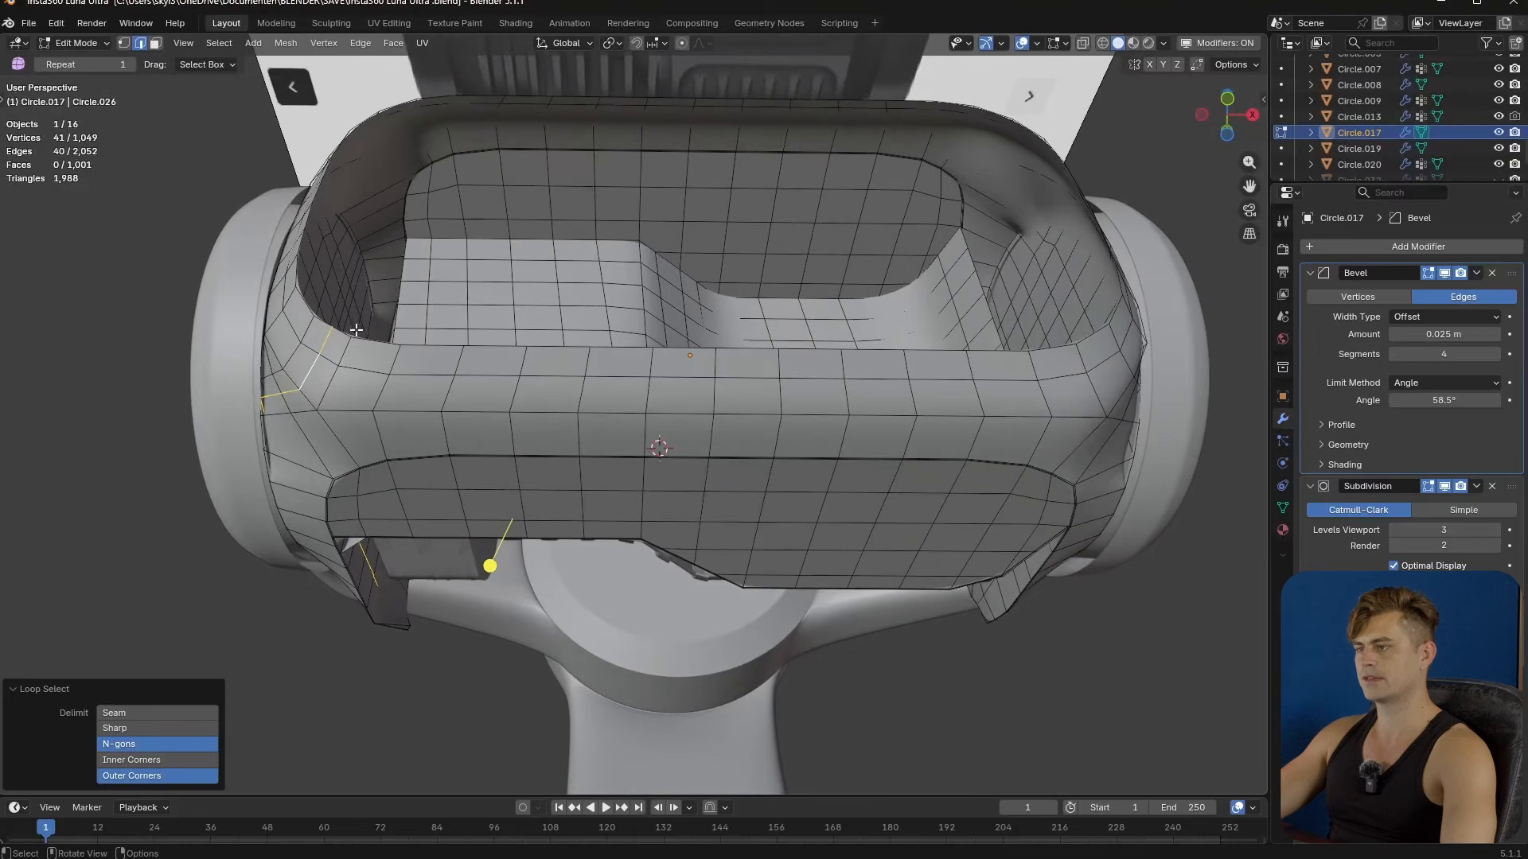
middle_drag(431, 375, 652, 393)
key(x)
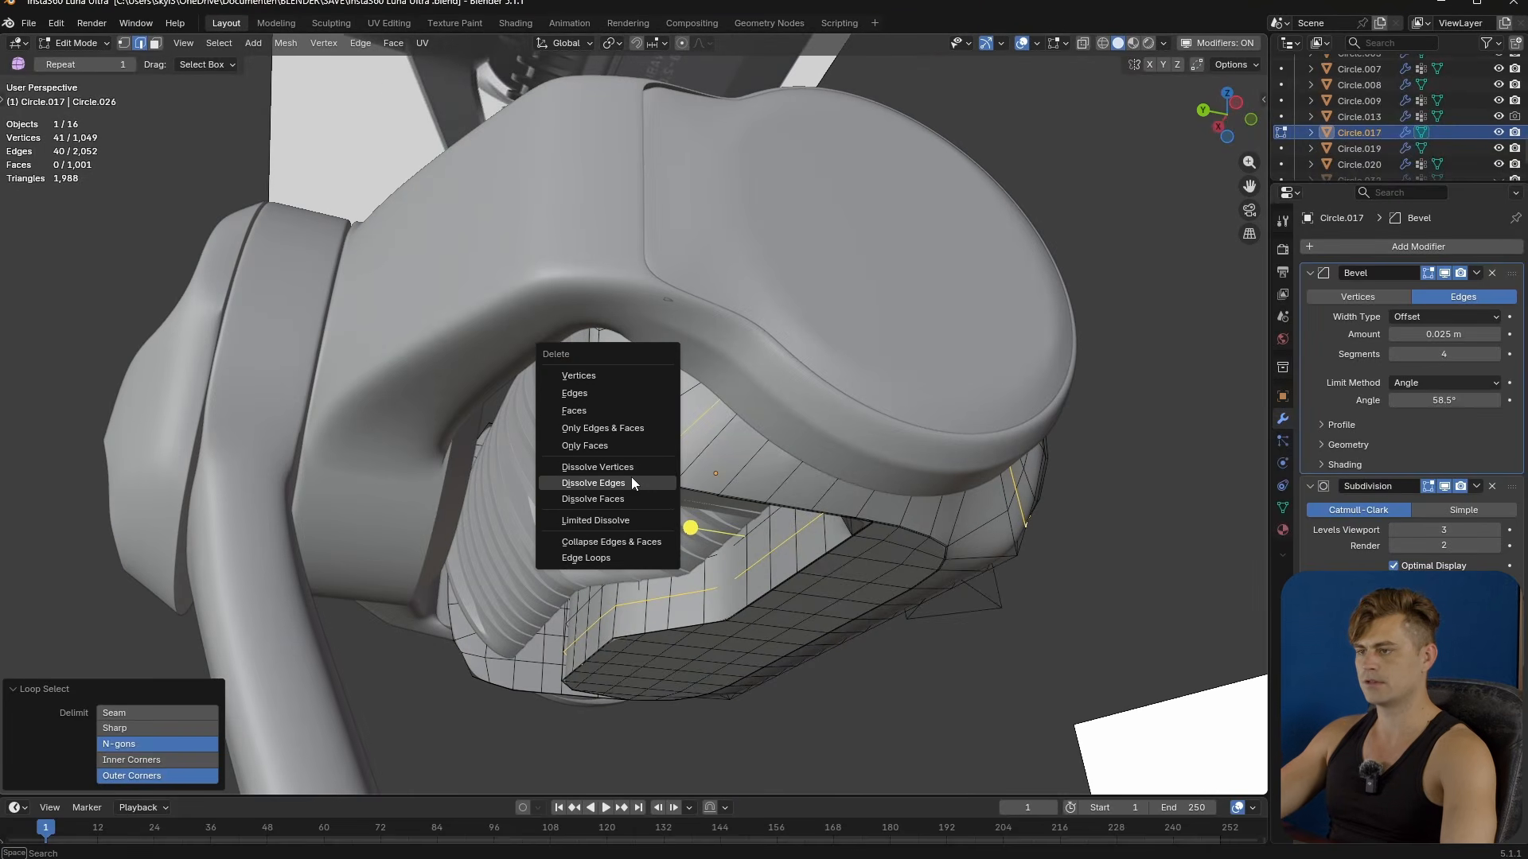
click(632, 479)
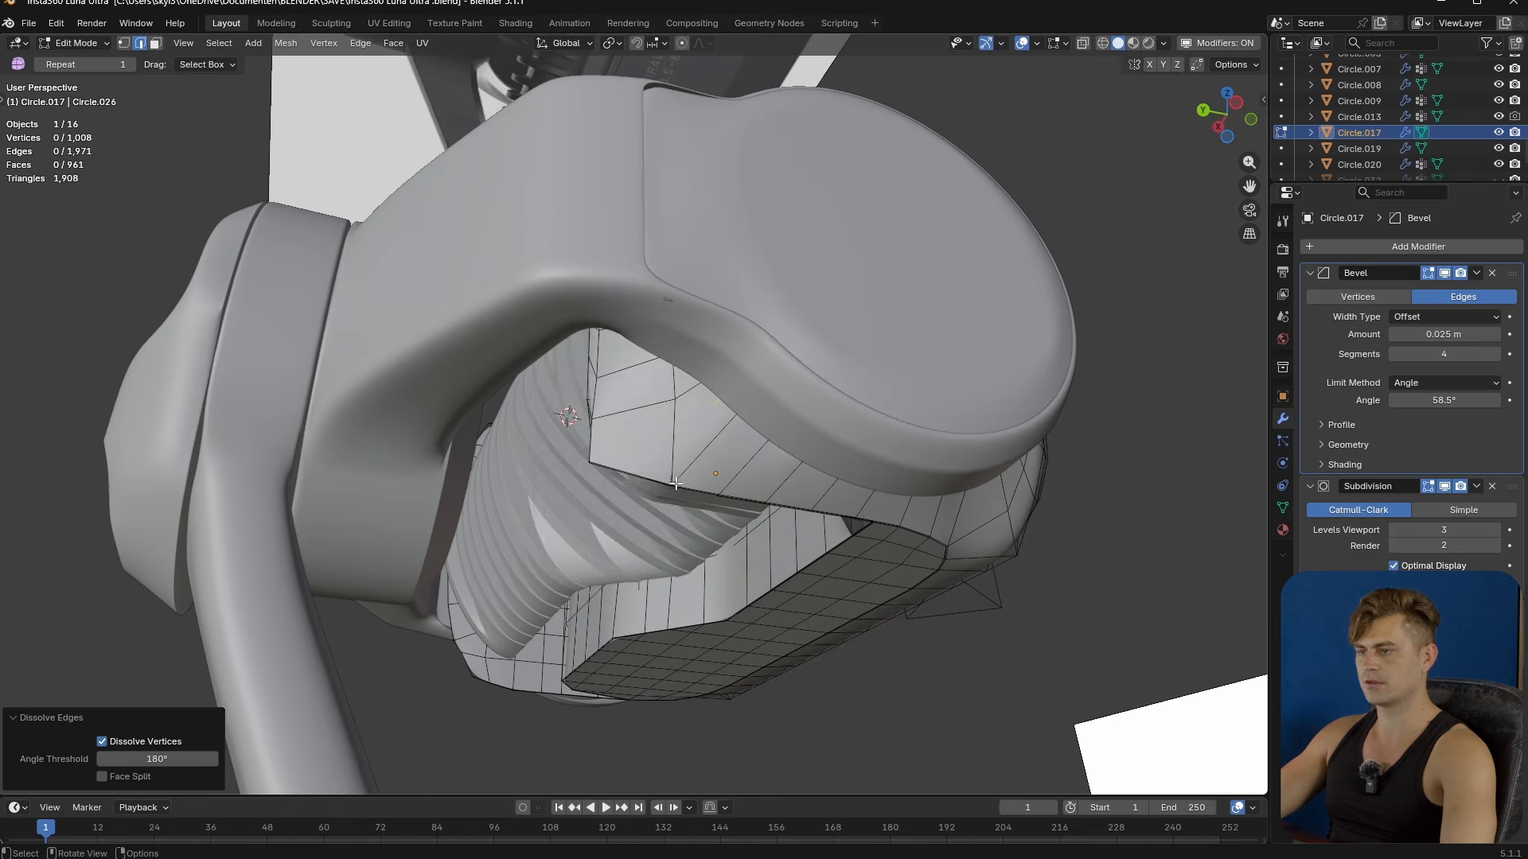
middle_drag(658, 483, 650, 489)
key(ctrl+z)
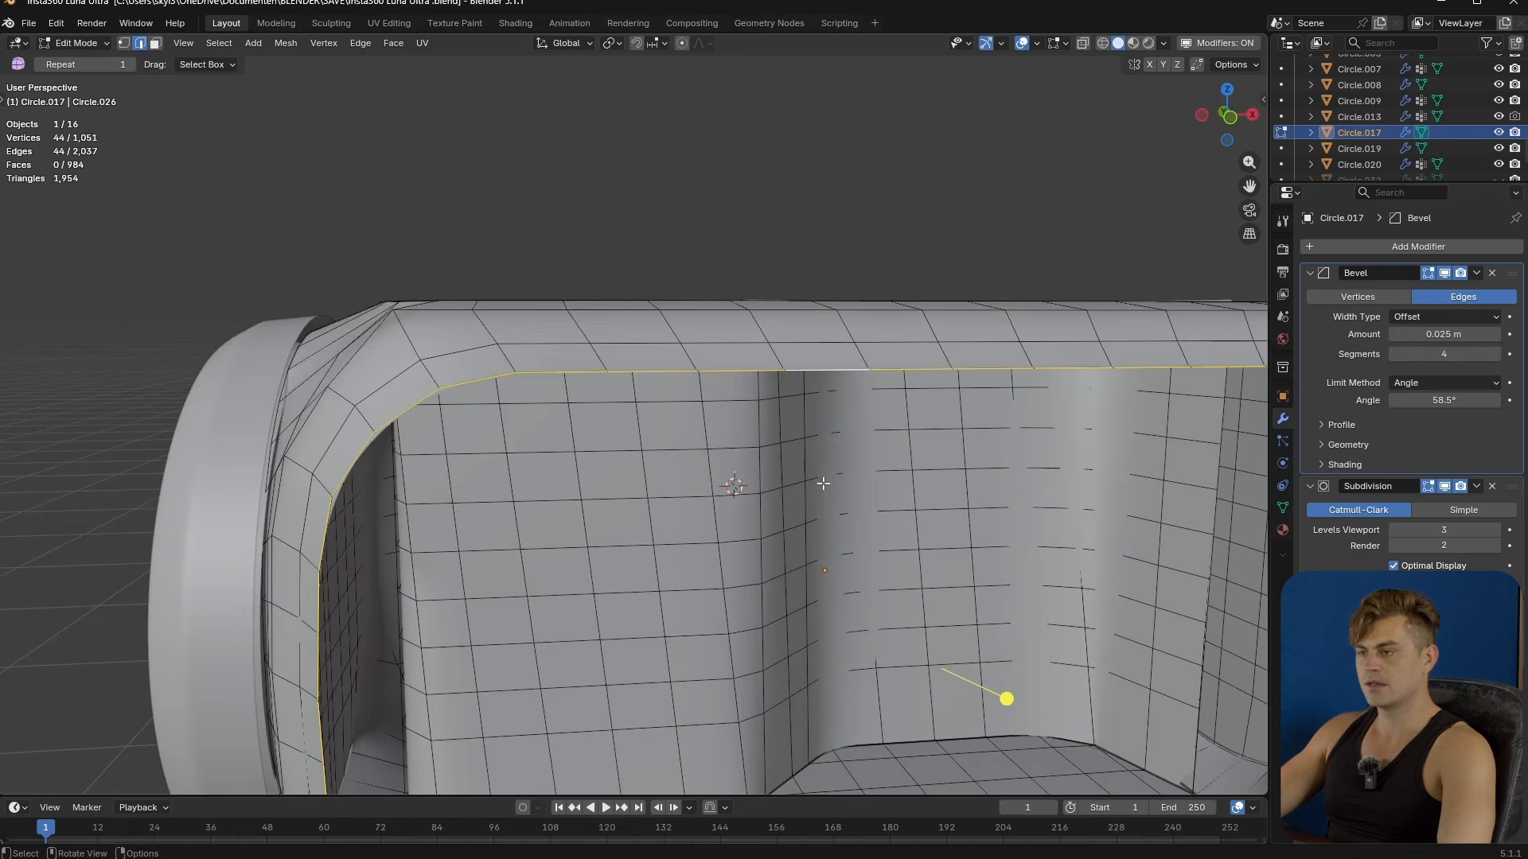
- Grid fill the shell's front opening loop with a span of 12 and inset the filled faces by about 0.0046 m
middle_drag(823, 483, 927, 594)
key(F3)
click(923, 543)
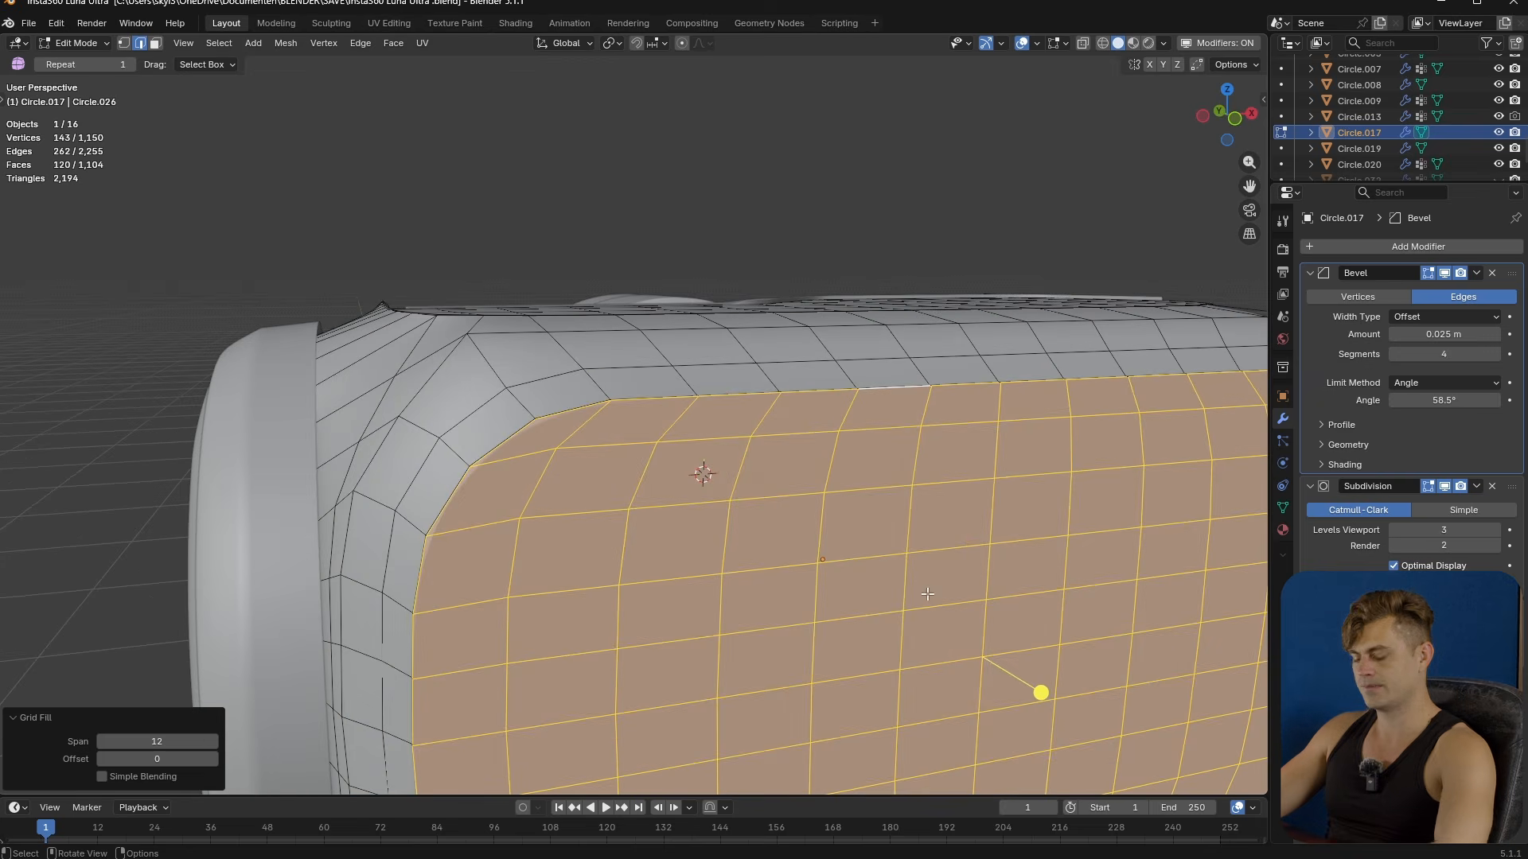
key(i)
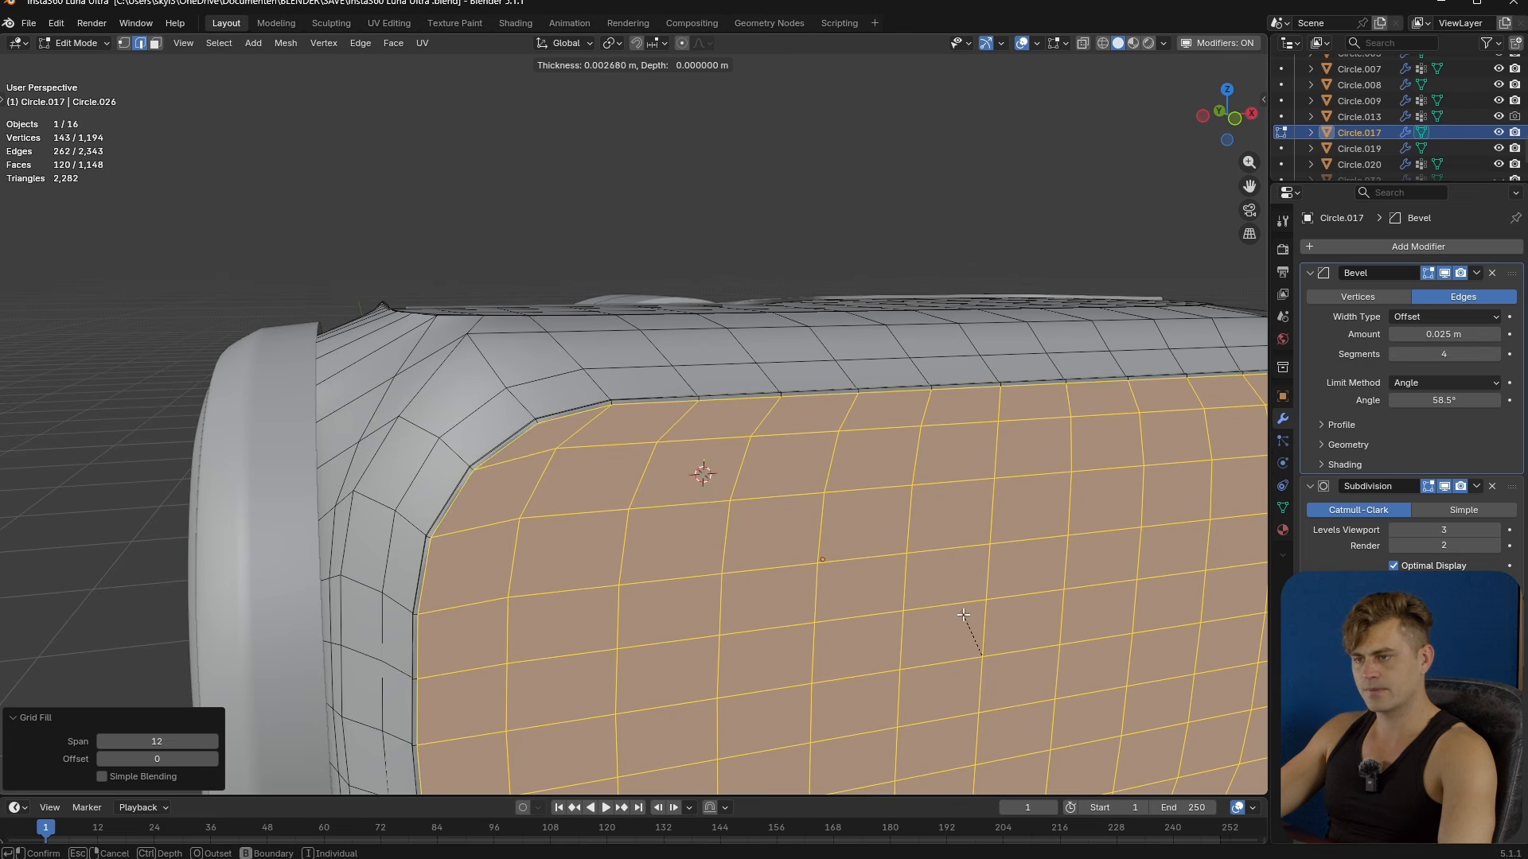
click(1001, 646)
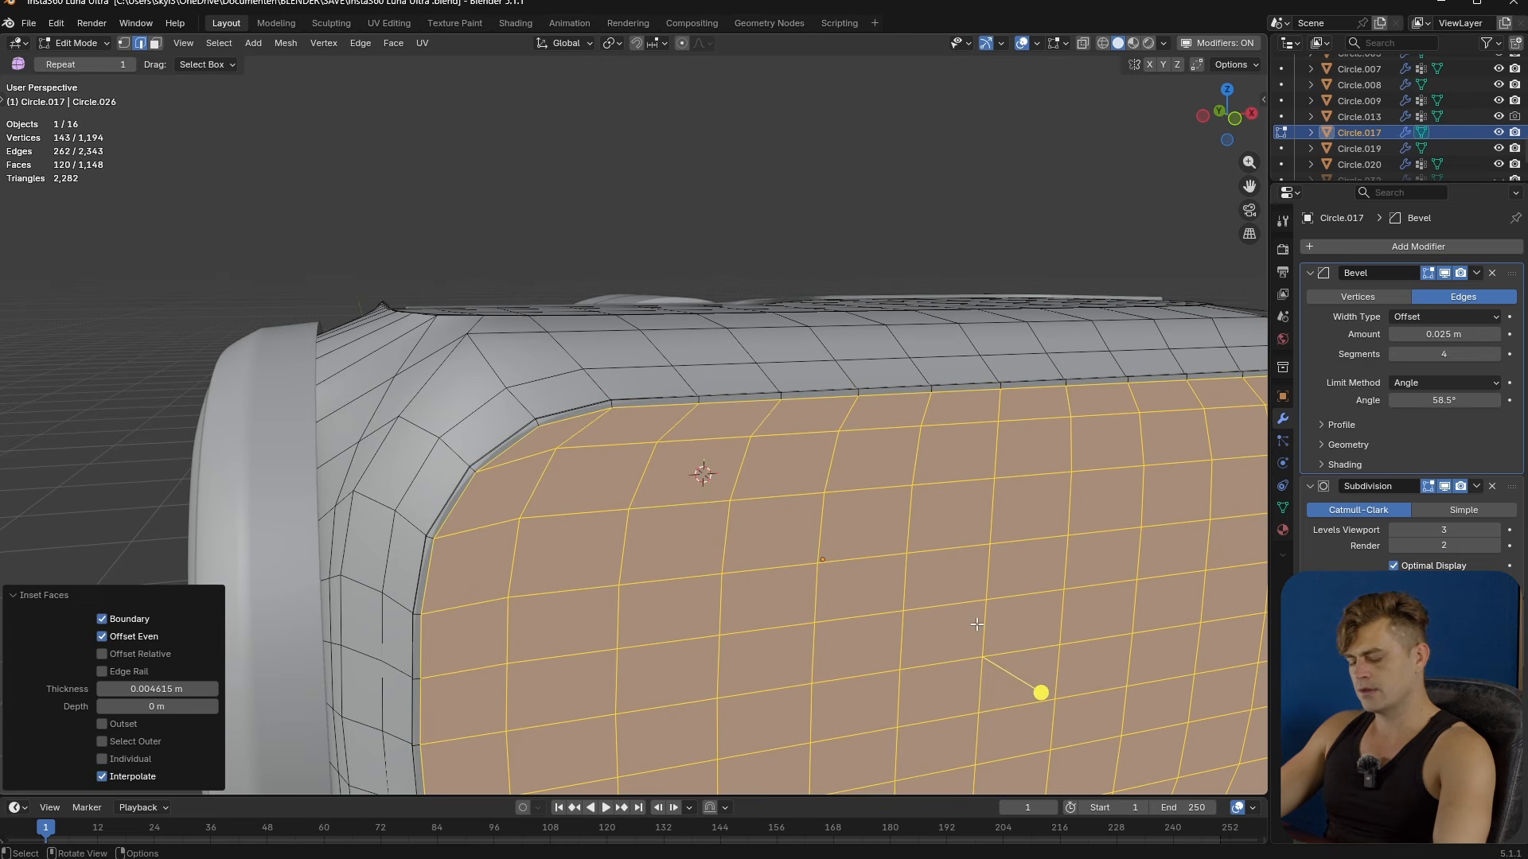
- Move the inset front panel faces about 0.0015 m along Y and scale them to 0.995
key(g)
key(y)
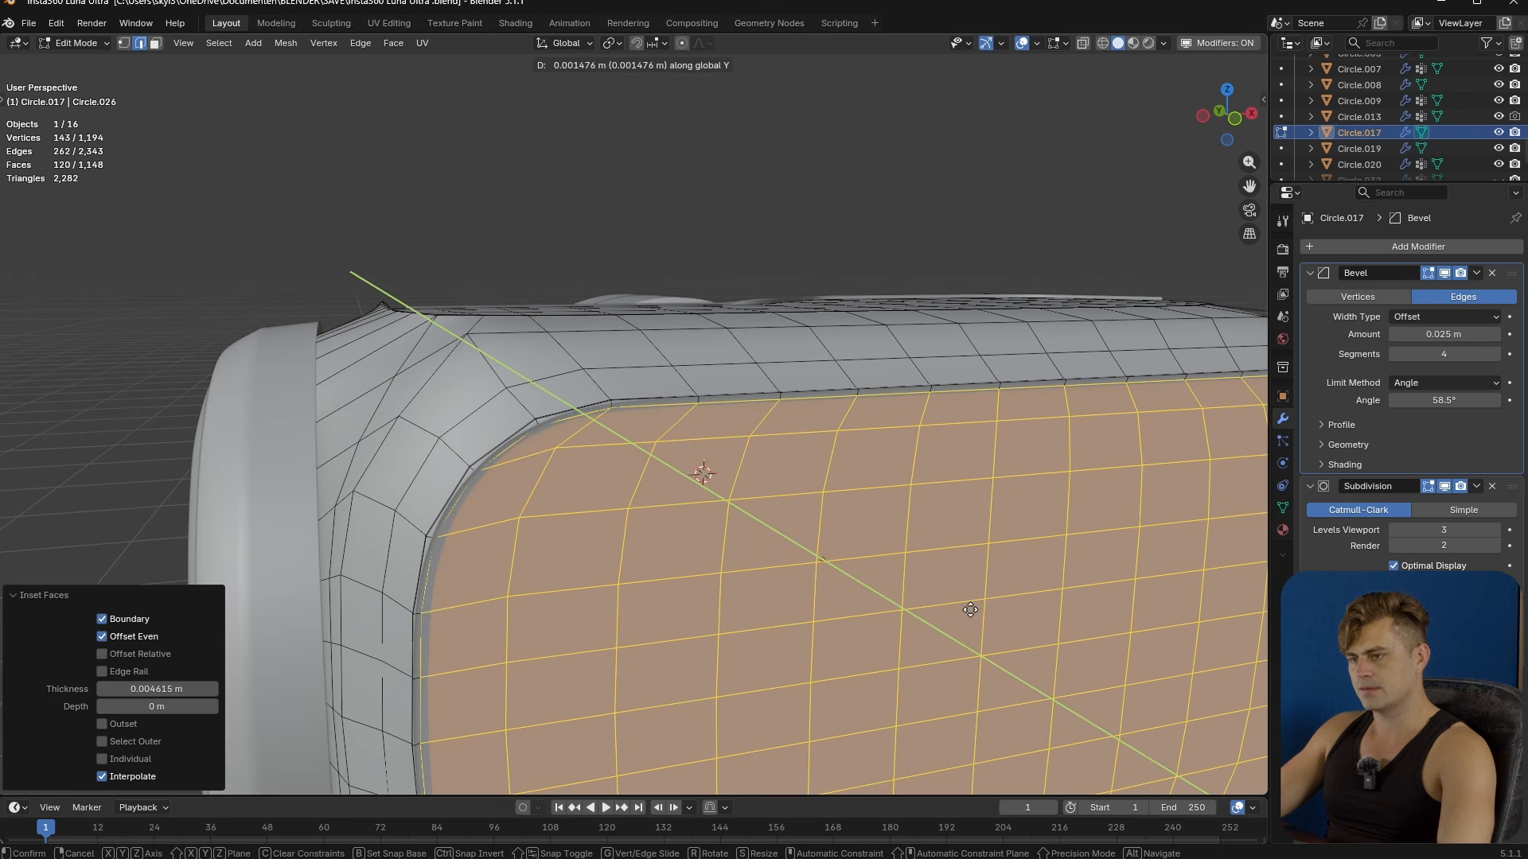
click(970, 609)
key(s)
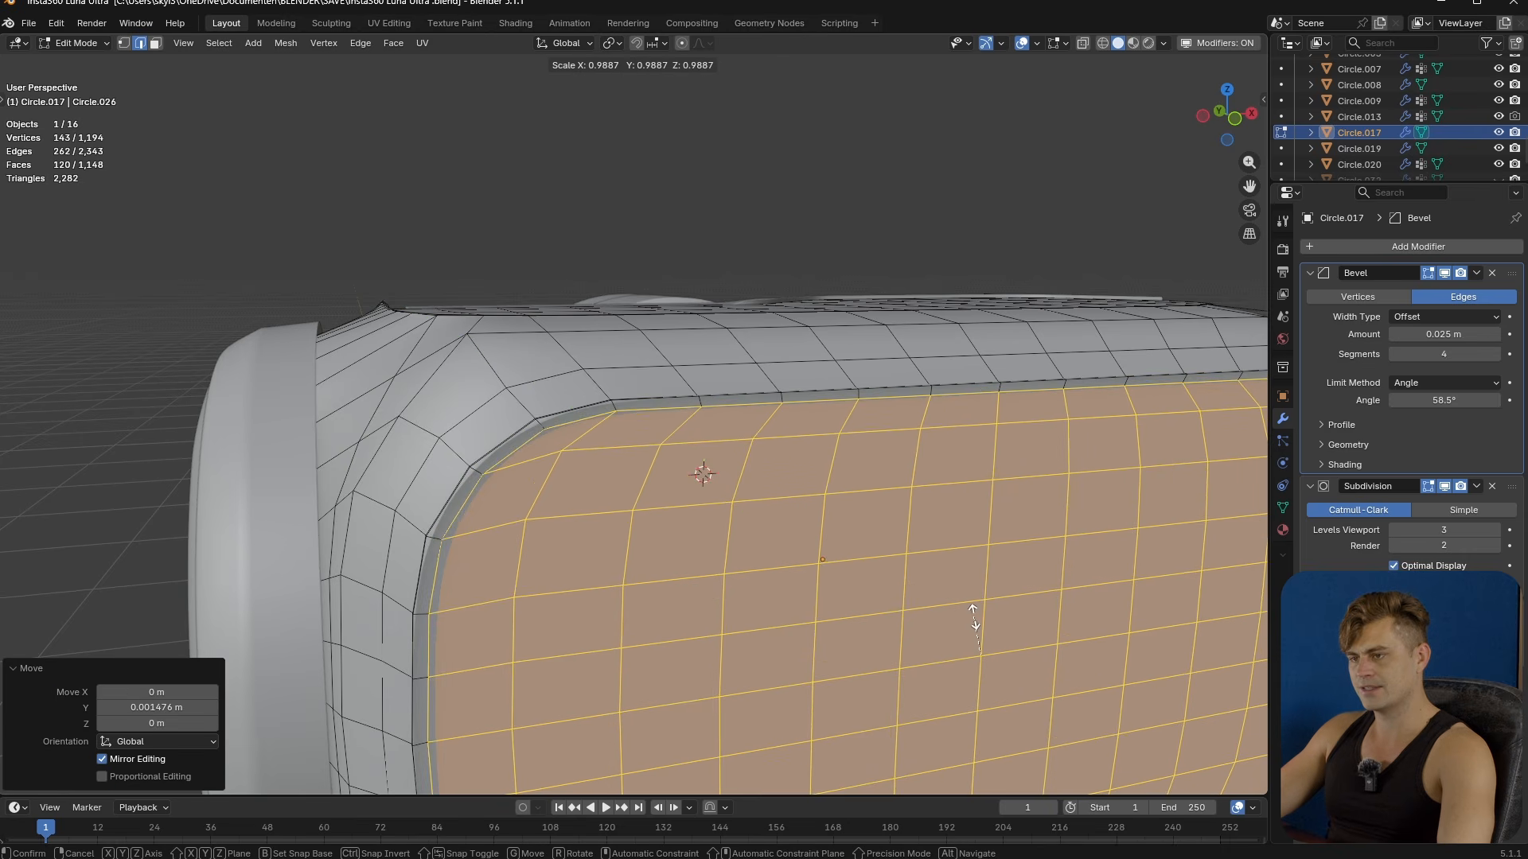
click(973, 615)
- Extrude the front panel faces inward along their normals to form a recessed panel in the shell
key(e)
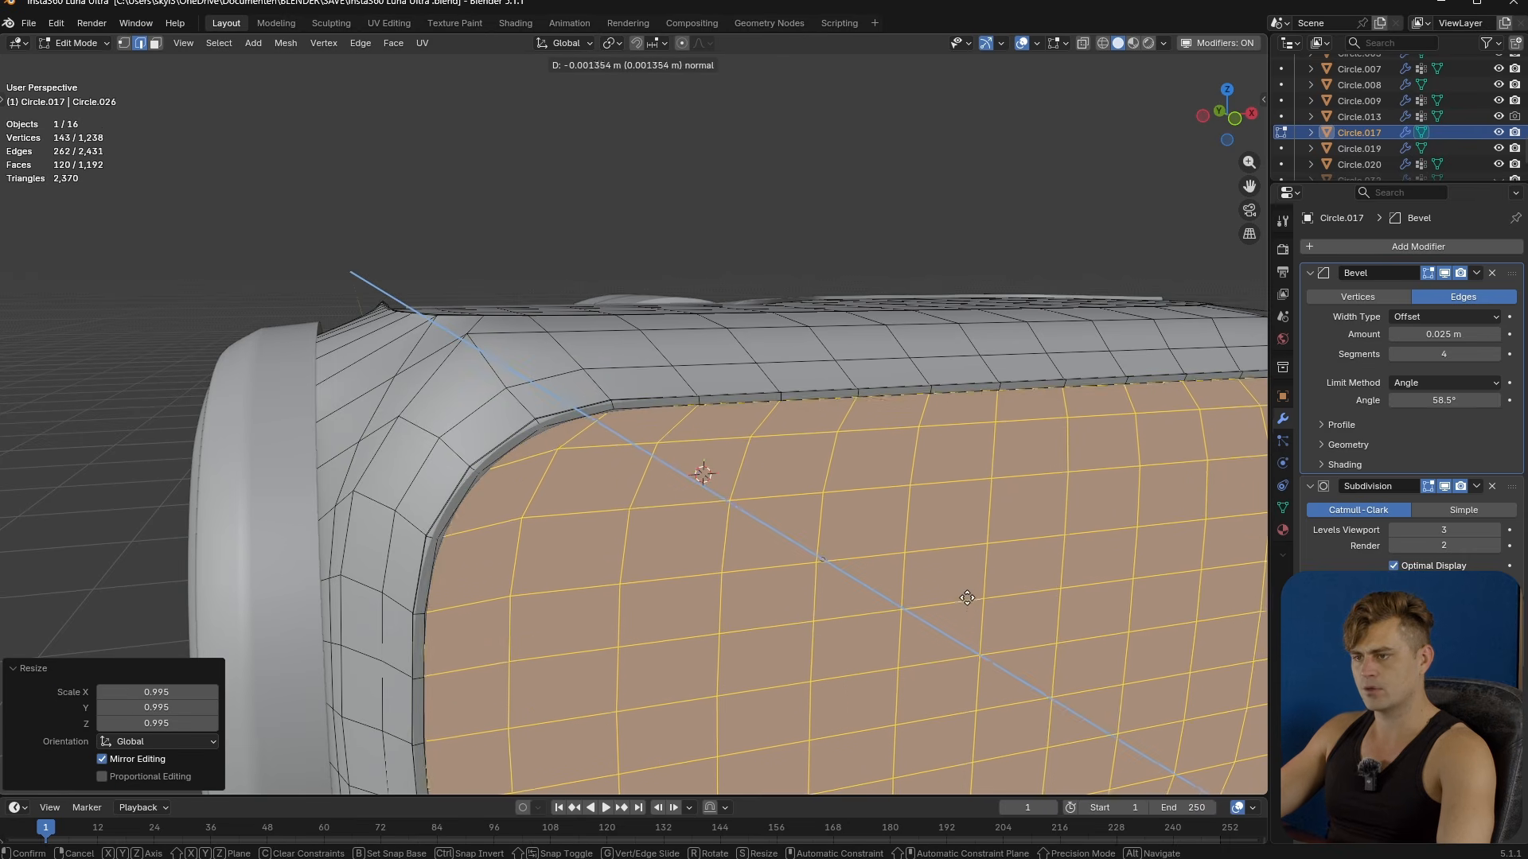
click(953, 523)
middle_drag(992, 652, 483, 567)
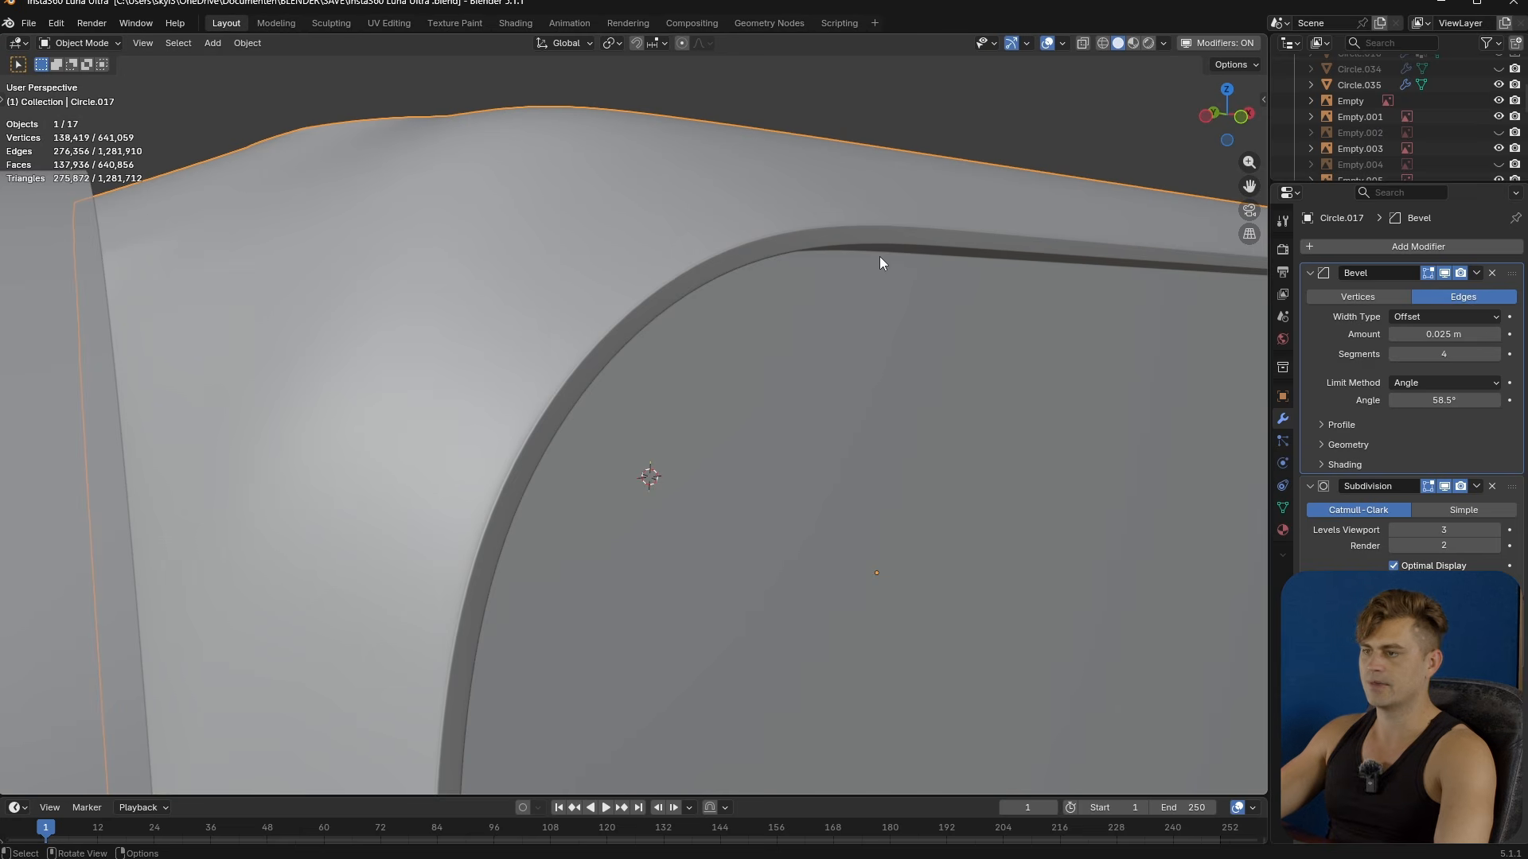
- Set the shell's Bevel modifier angle to 50° and switch its limit method to Weight
scroll(878, 257, down, 5)
middle_drag(819, 306, 808, 357)
scroll(741, 347, down, 3)
scroll(809, 357, up, 2)
click(1433, 400)
text(50)
key(Return)
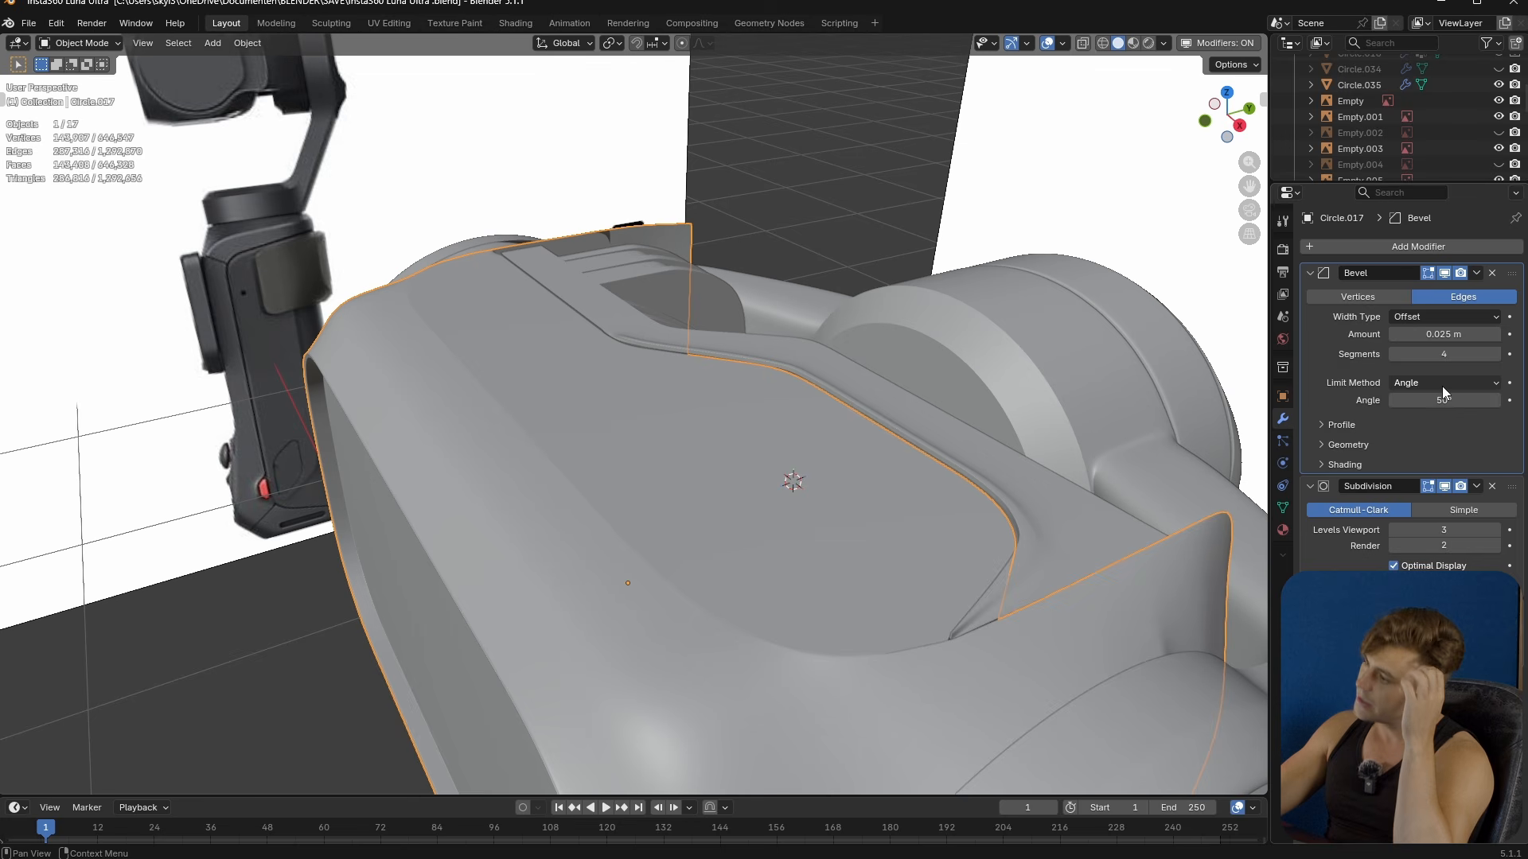
click(1442, 385)
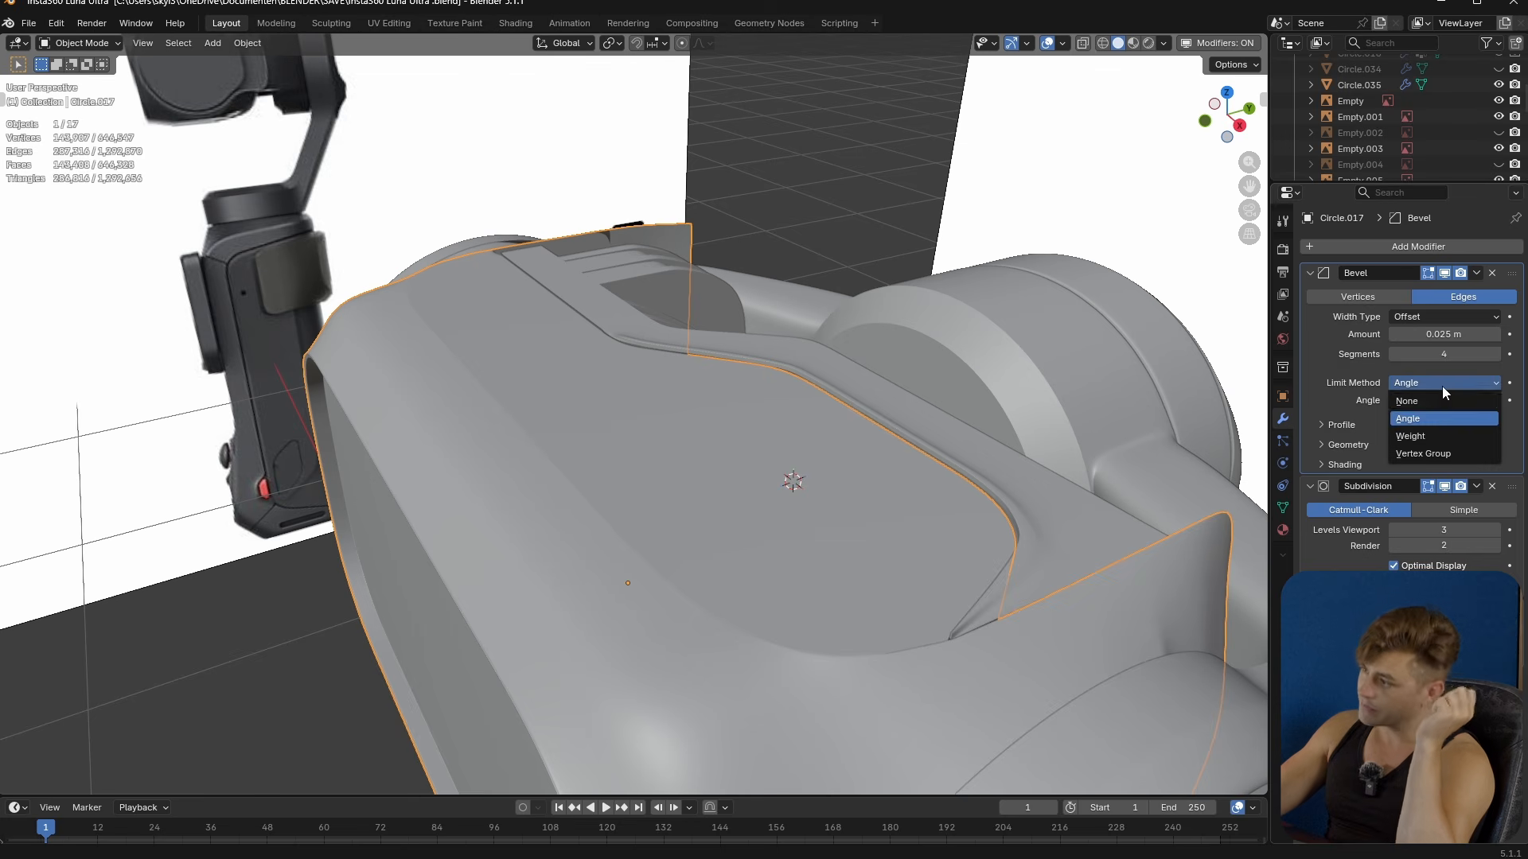
click(1436, 436)
- Give the edge loop along the shell's stepped upper cut-out a mean bevel weight and inspect the rounded edge
middle_drag(949, 447, 514, 138)
scroll(766, 525, up, 1)
key(Tab)
alt+click(706, 580)
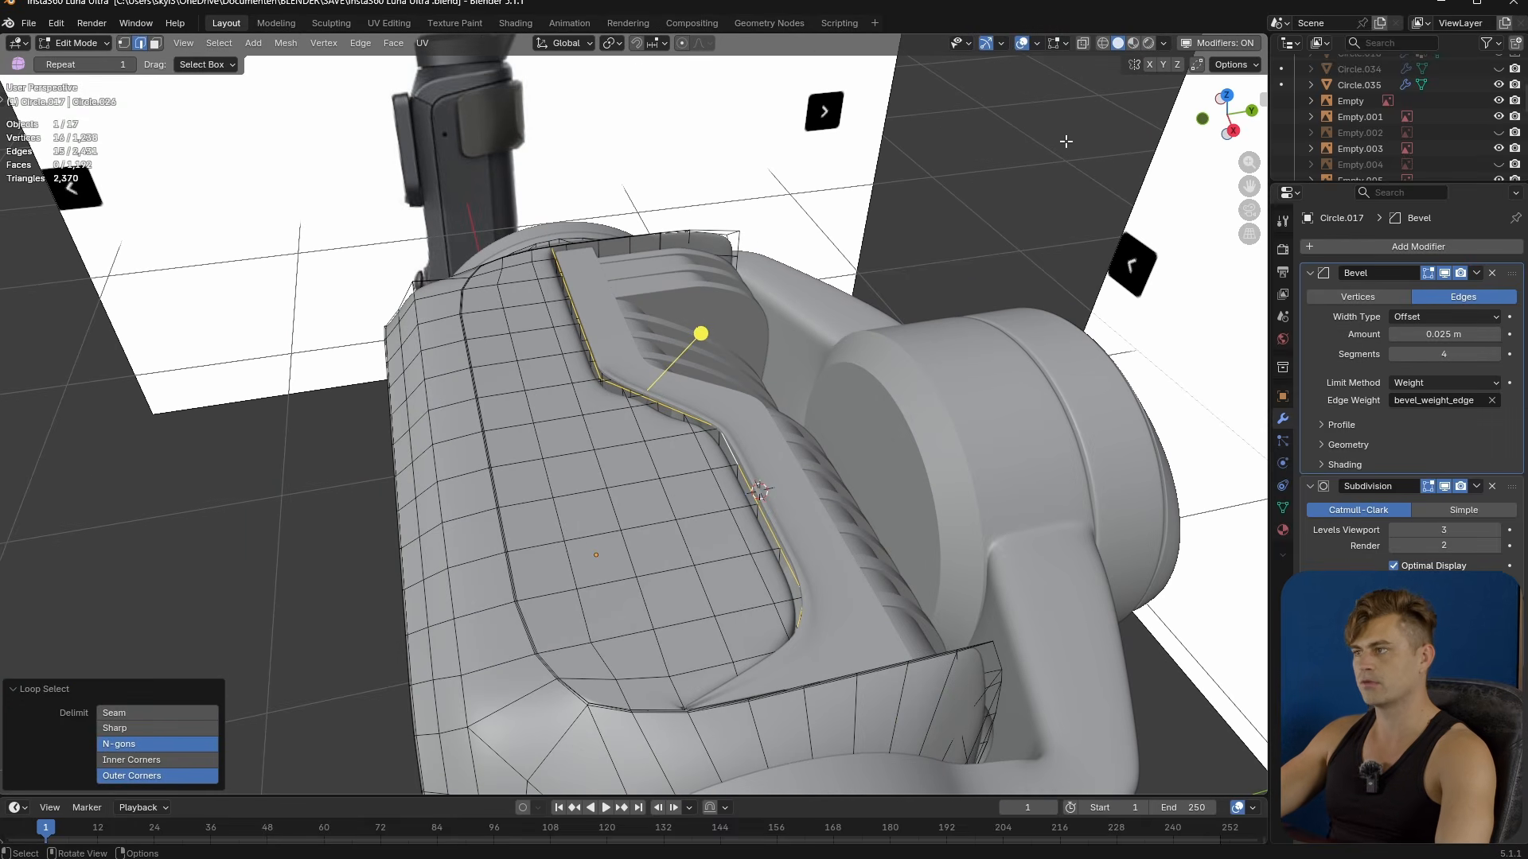
key(n)
click(1258, 97)
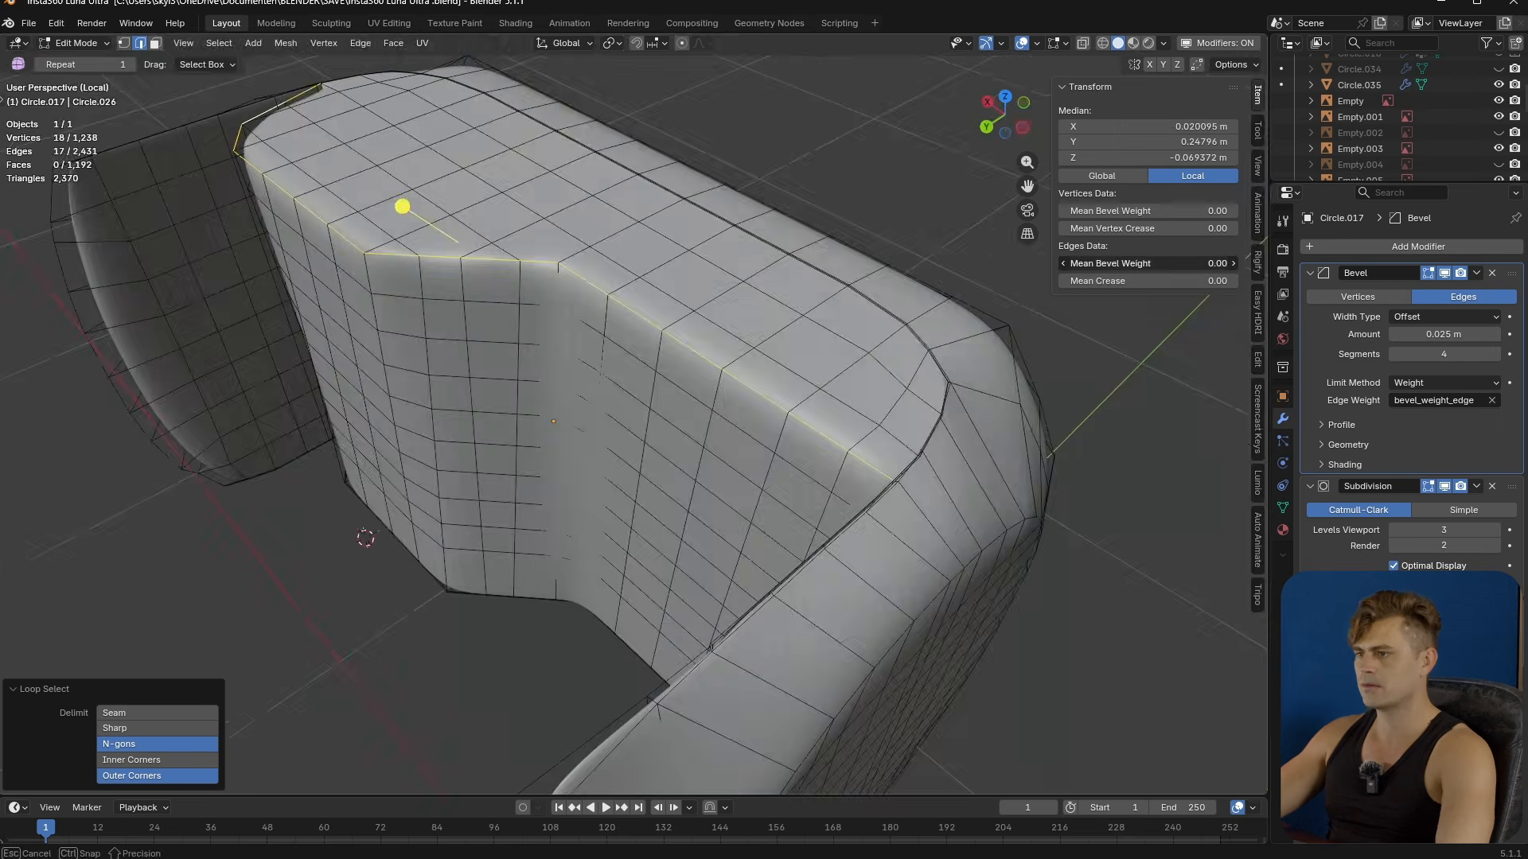
drag(1129, 263, 1150, 264)
key(Tab)
middle_drag(677, 315, 732, 321)
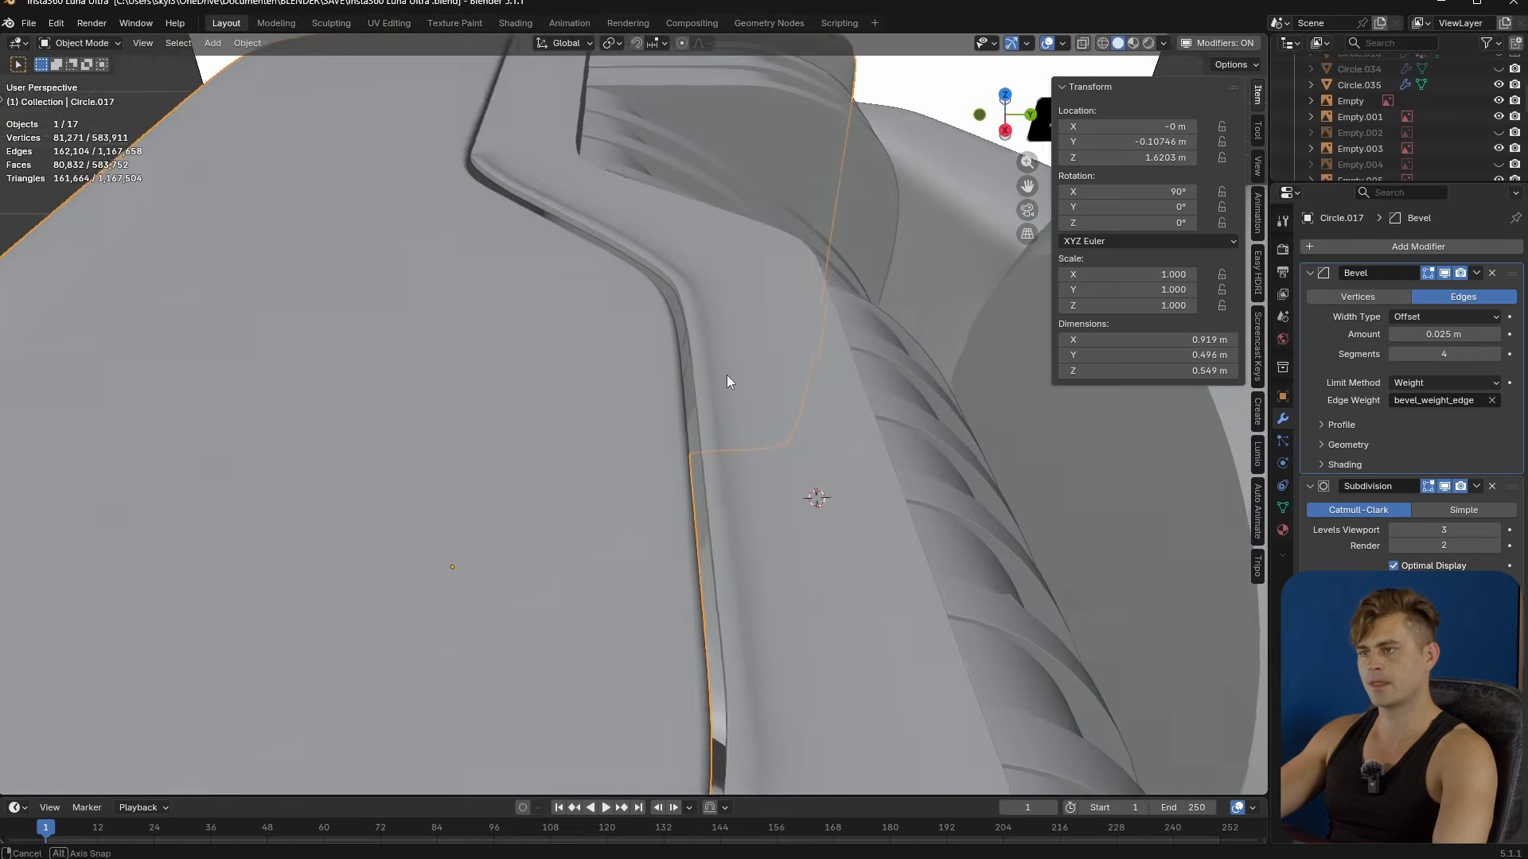
middle_drag(727, 379, 843, 373)
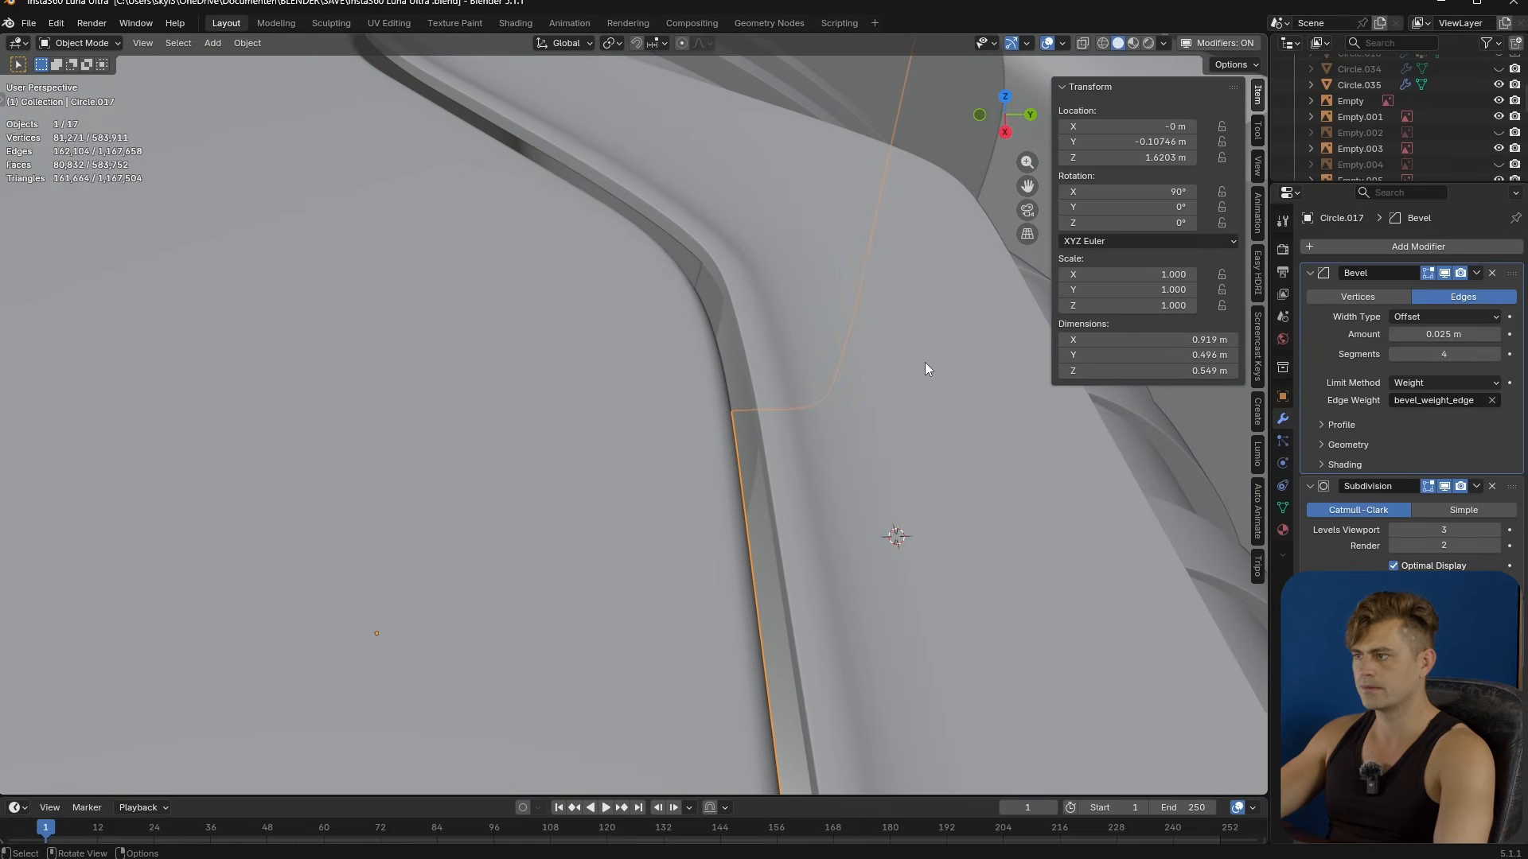
- Set the mean bevel weight of the stepped cut-out's edge loop to 0.06
key(Tab)
click(1021, 43)
drag(1146, 263, 1084, 264)
middle_drag(841, 293, 804, 336)
key(Tab)
scroll(805, 363, down, 7)
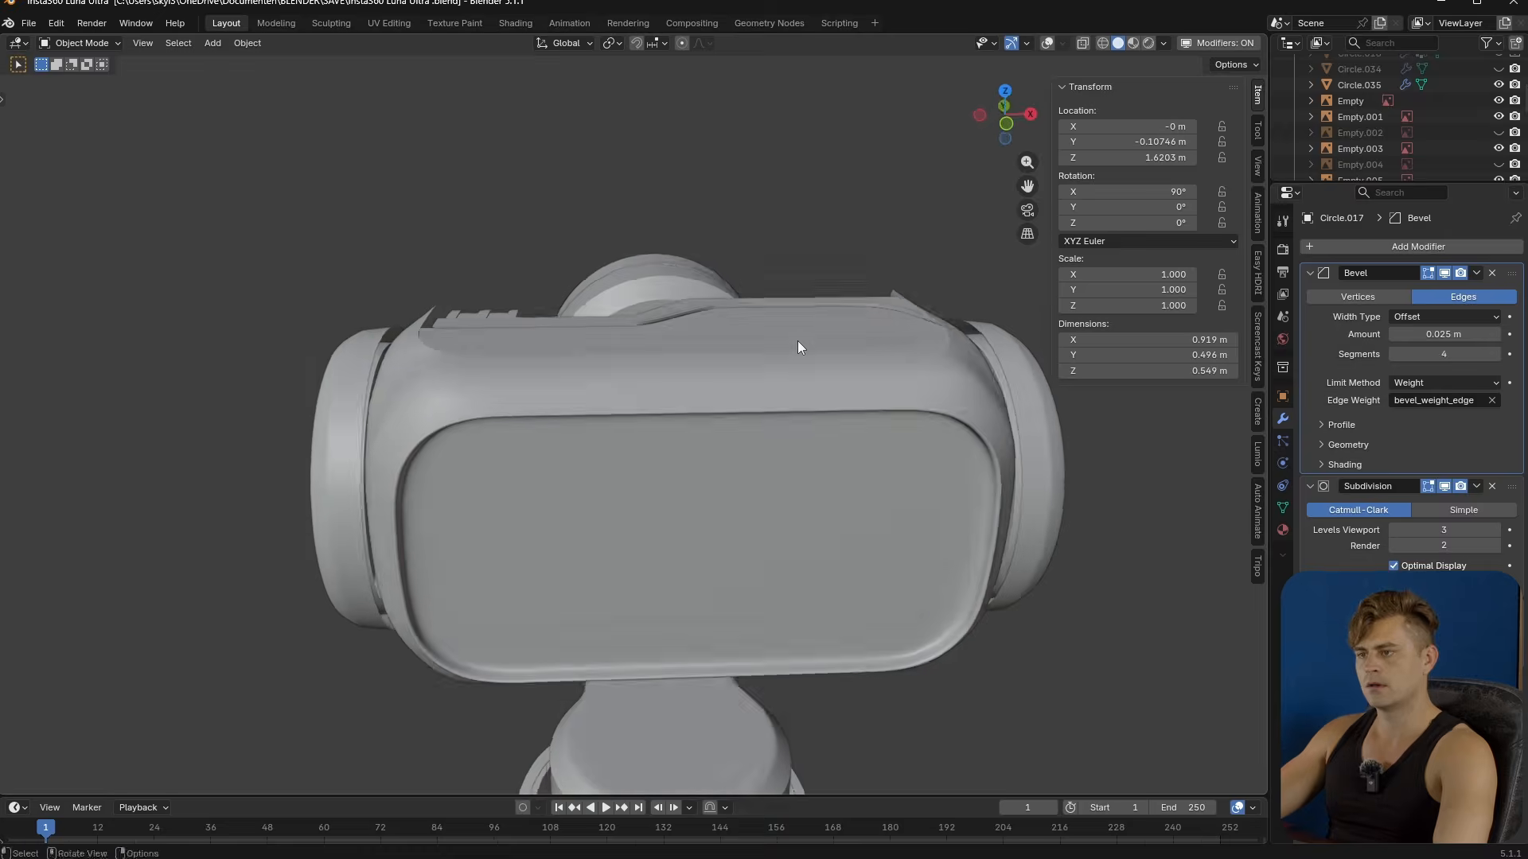
- Select the outer edge loop around the recessed front panel and set its mean bevel weight to 1.00
scroll(800, 339, up, 6)
mouse_move(637, 392)
middle_down()
mouse_move(622, 398)
mouse_move(637, 385)
middle_up()
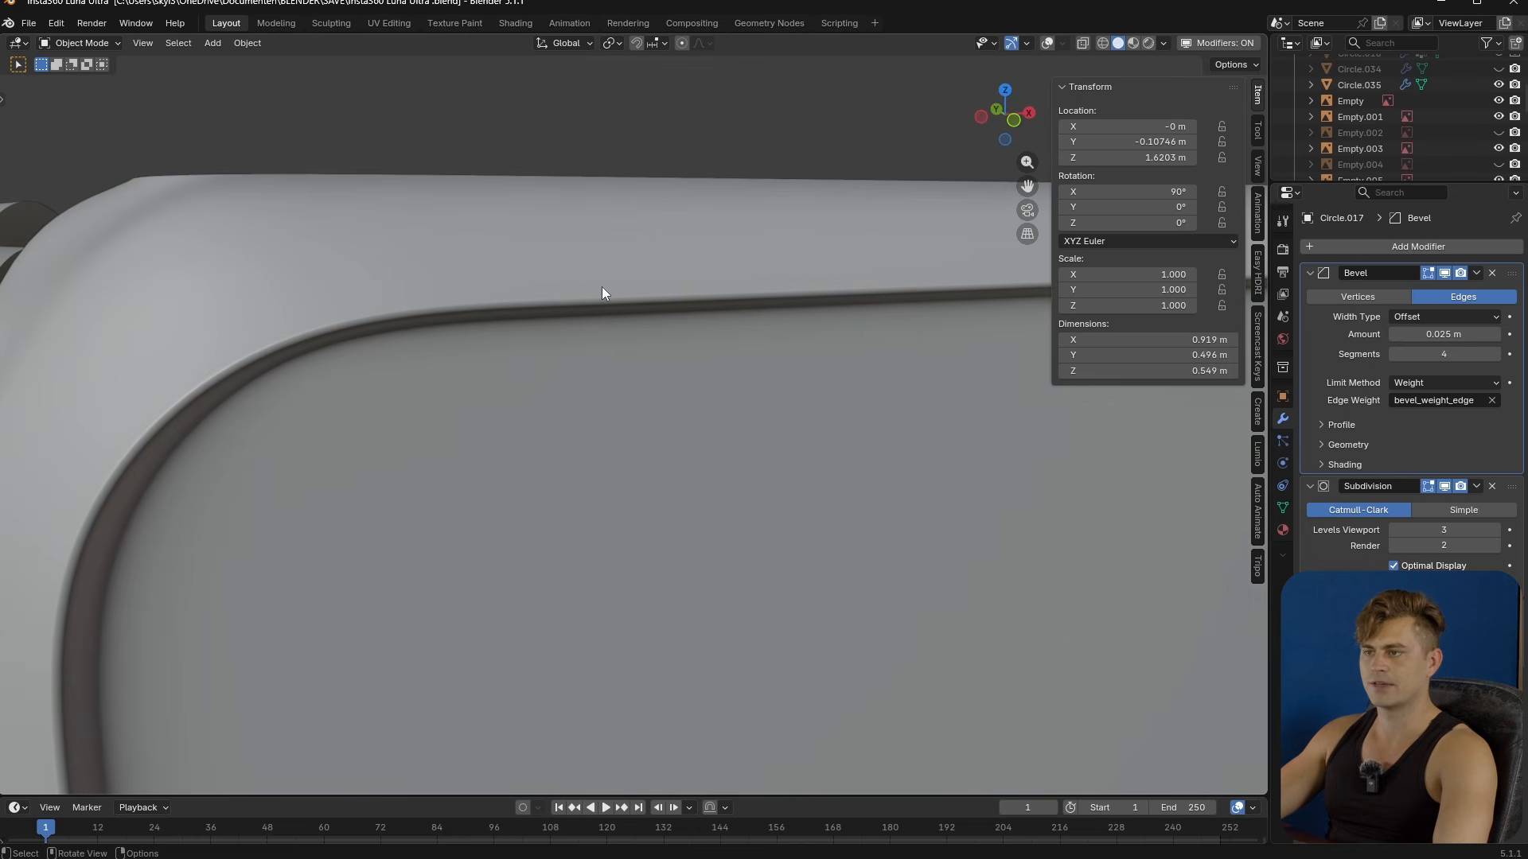
key(Tab)
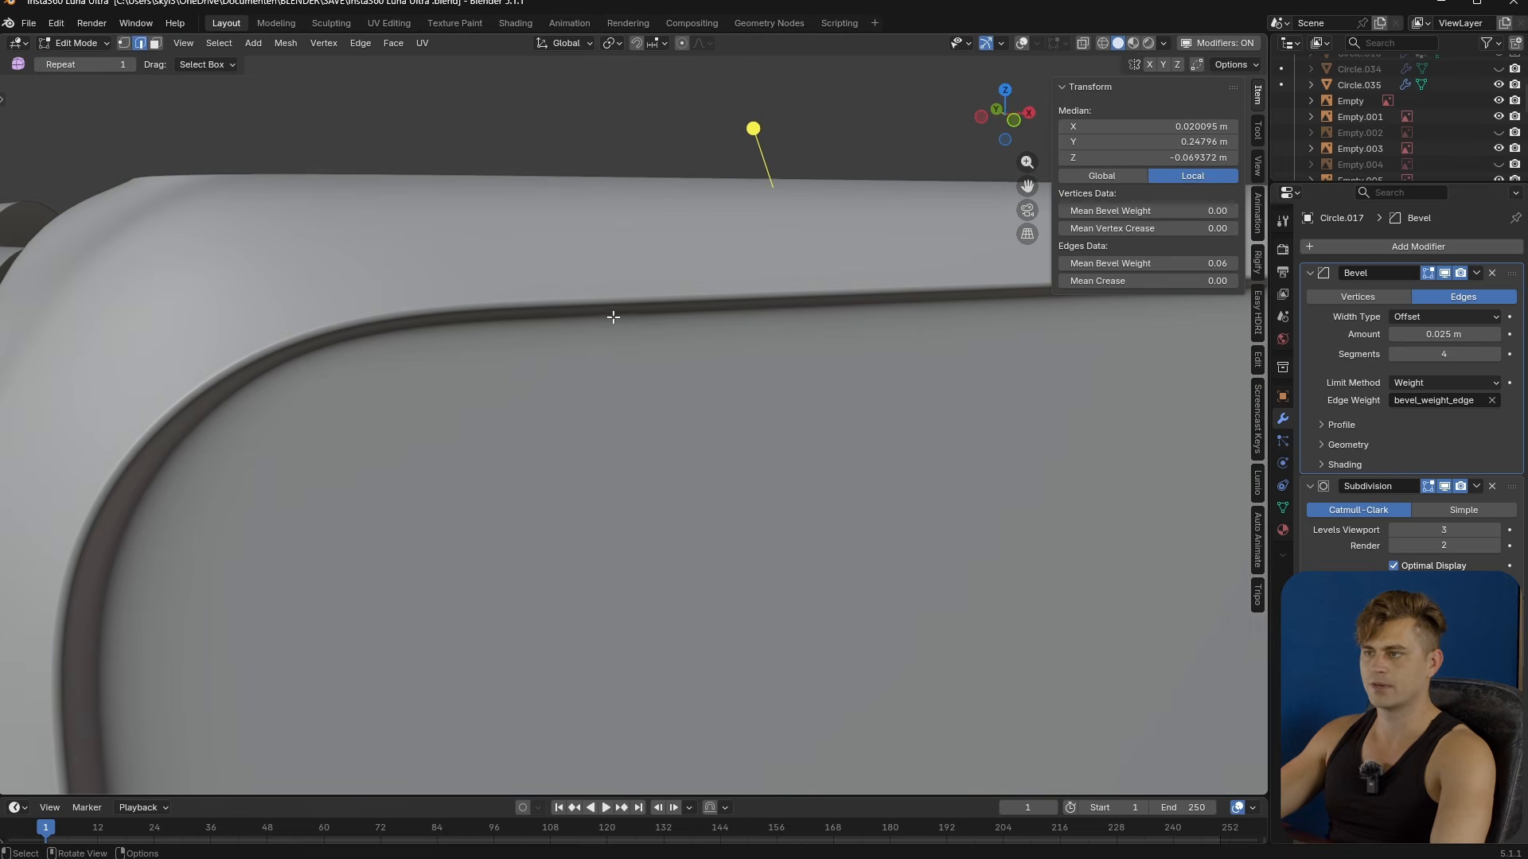
click(1018, 45)
alt+click(663, 295)
key(ctrl+shift+e)
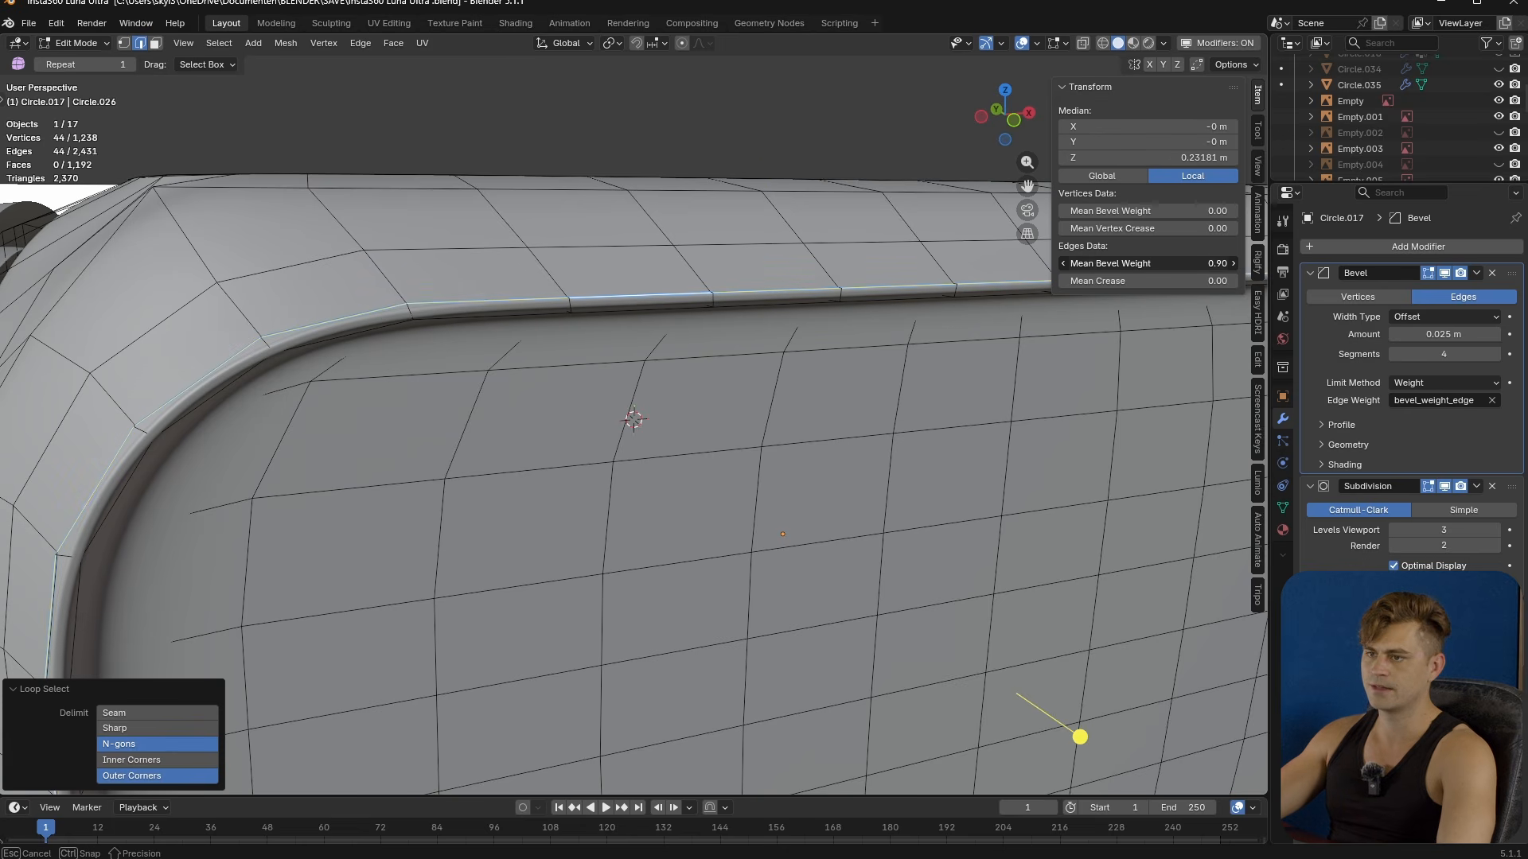
drag(1149, 263, 1178, 264)
key(Tab)
key(Tab)
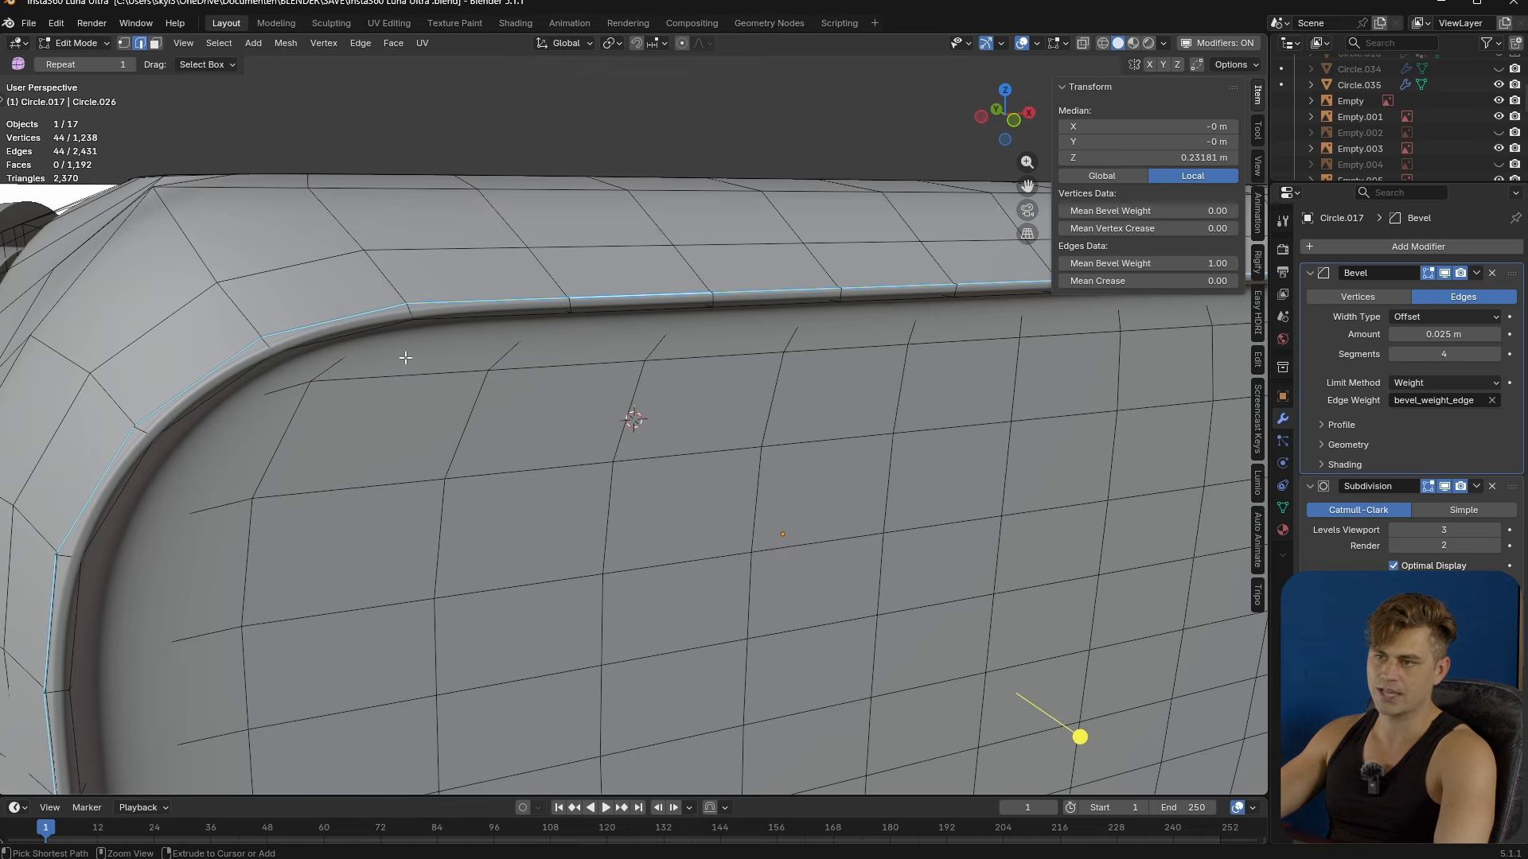
key(Tab)
- Fill the edge loop inside the front panel's rim with a single face covering the recess
middle_drag(426, 368, 541, 370)
scroll(533, 318, down, 2)
middle_drag(843, 217, 672, 464)
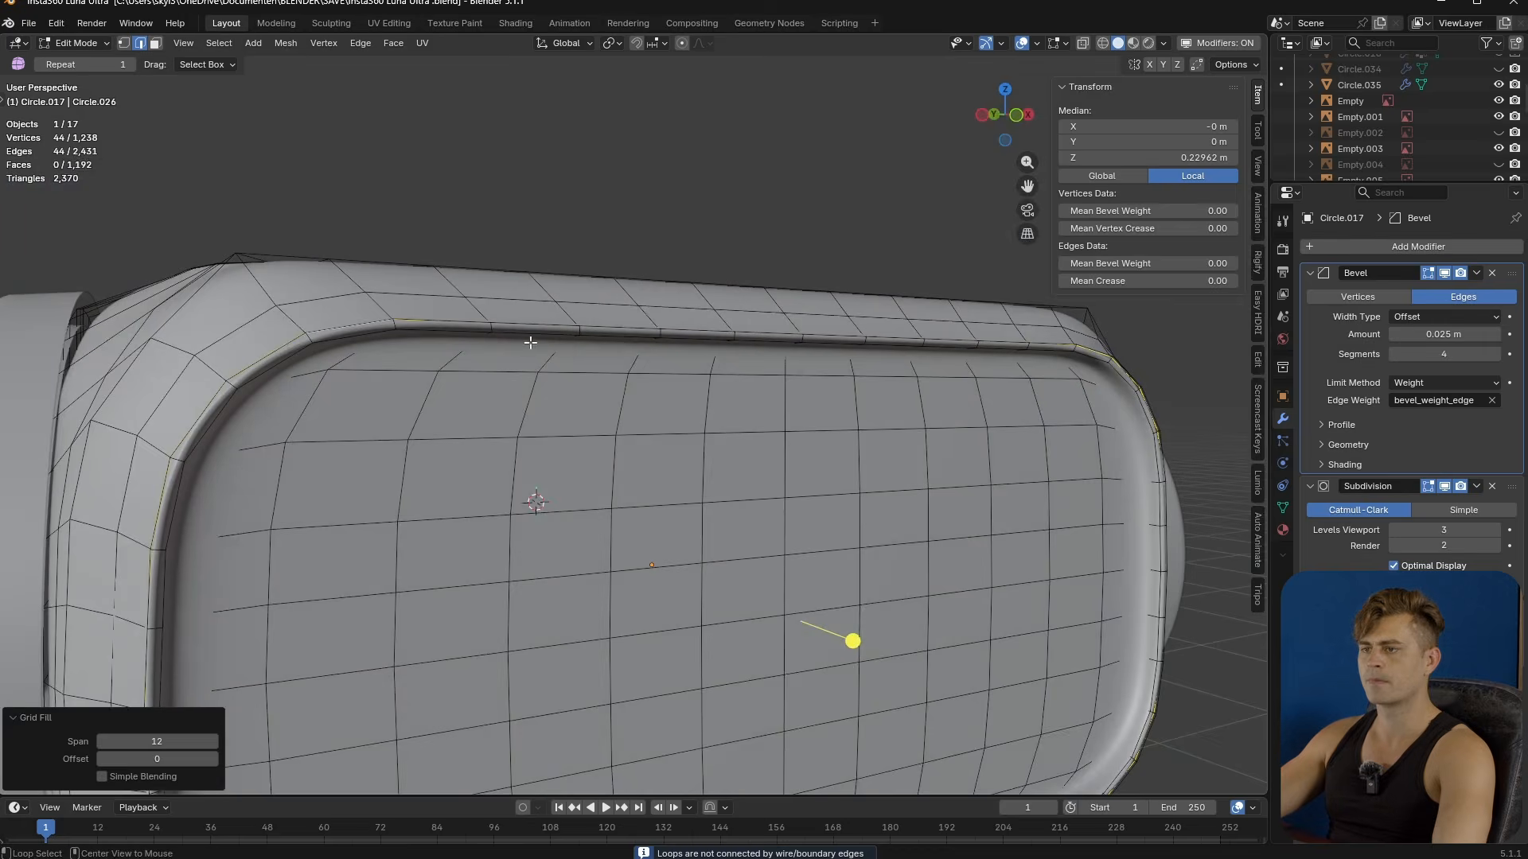
alt+click(530, 342)
scroll(529, 343, down, 2)
middle_drag(530, 342, 886, 542)
key(f)
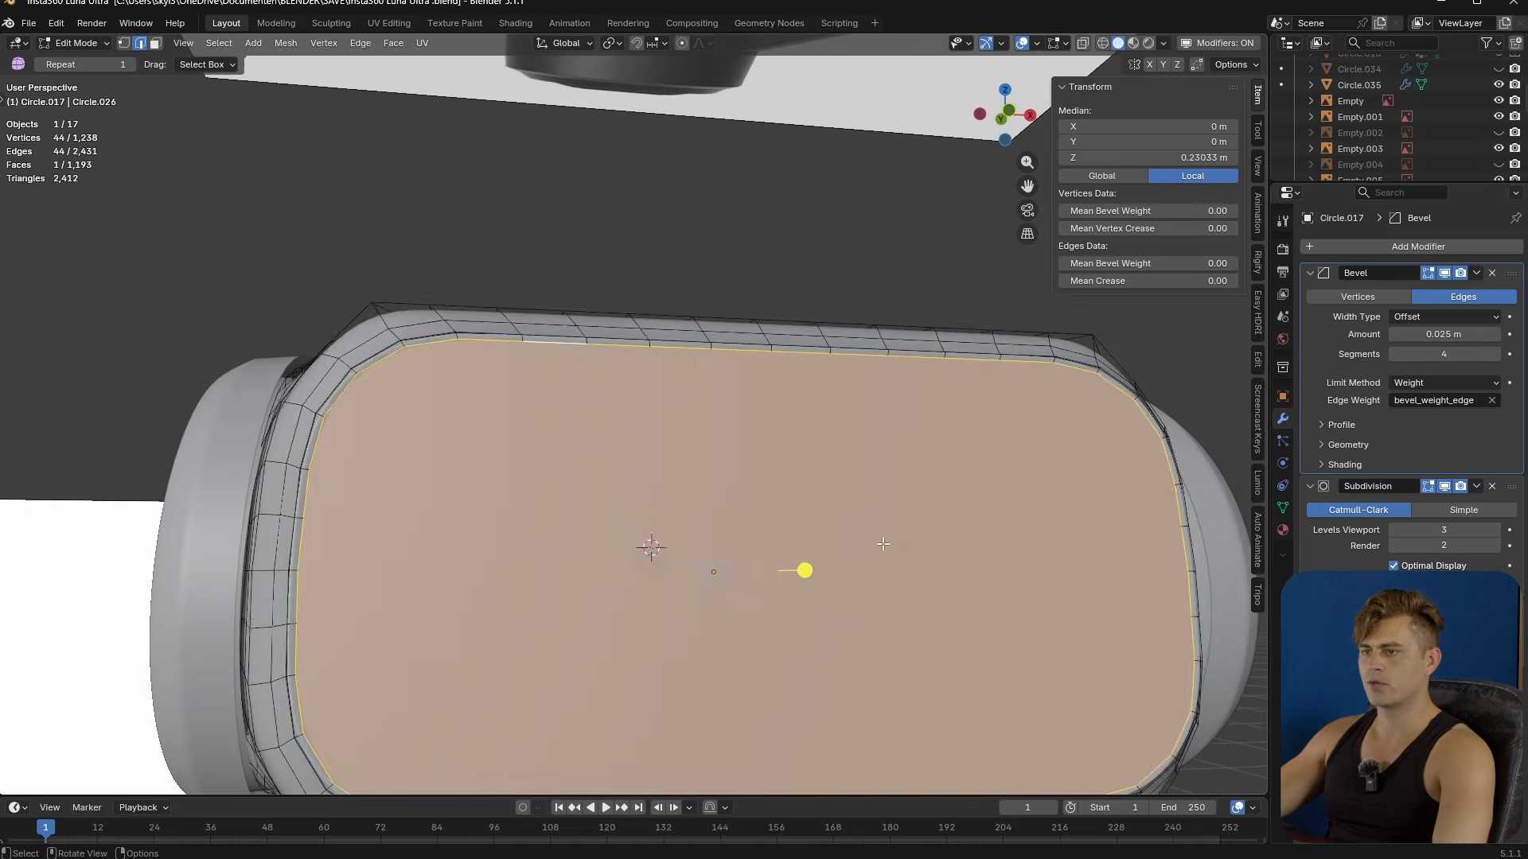
key(Tab)
scroll(728, 538, down, 4)
middle_drag(728, 538, 720, 573)
- Add a second material slot to the shell and create a new material with a Glass BSDF surface
key(Tab)
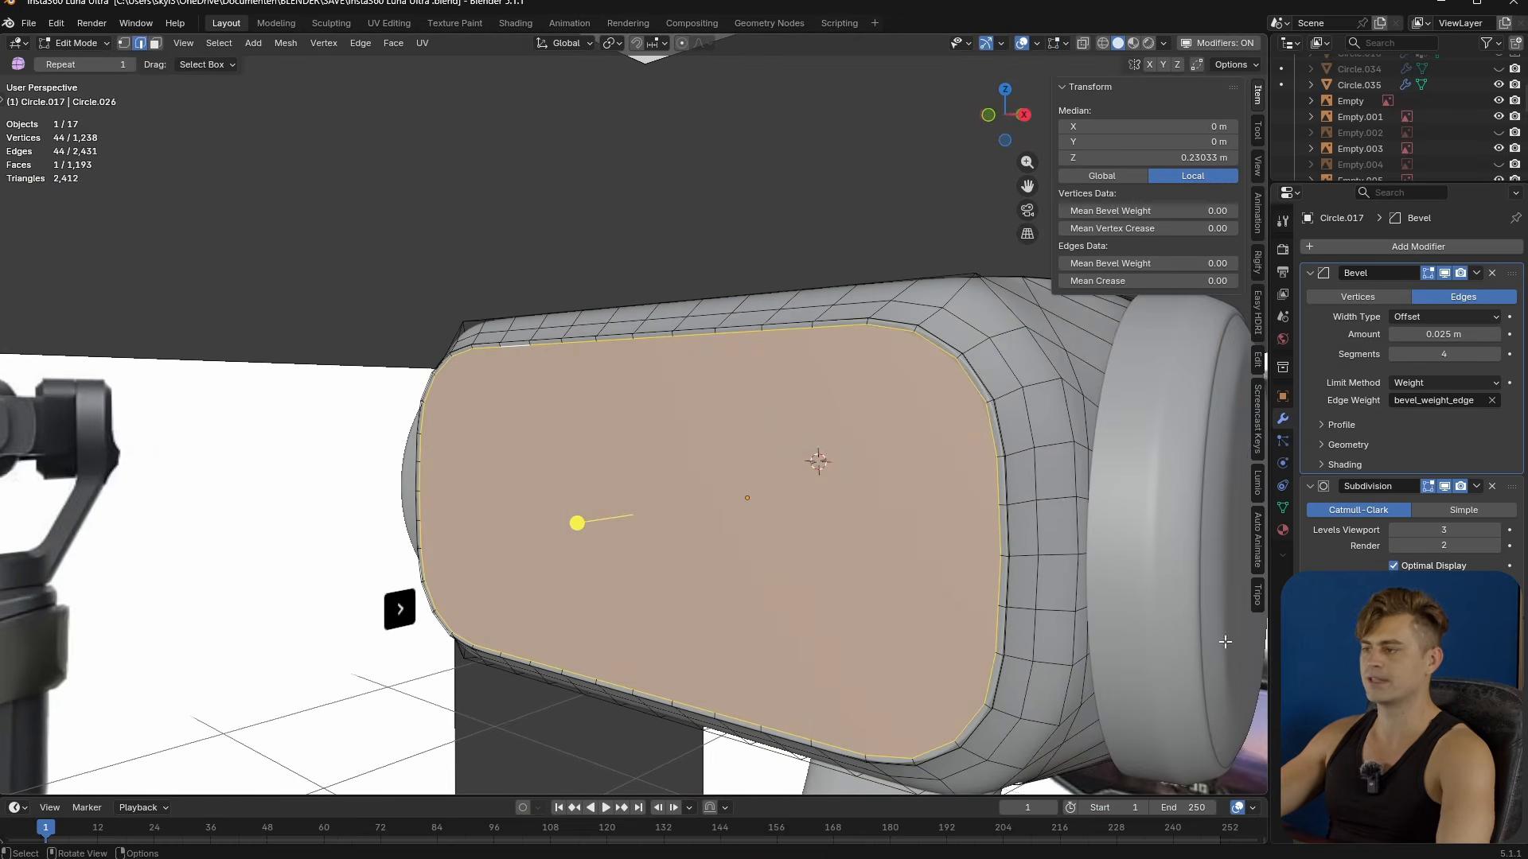
click(1282, 529)
click(1515, 247)
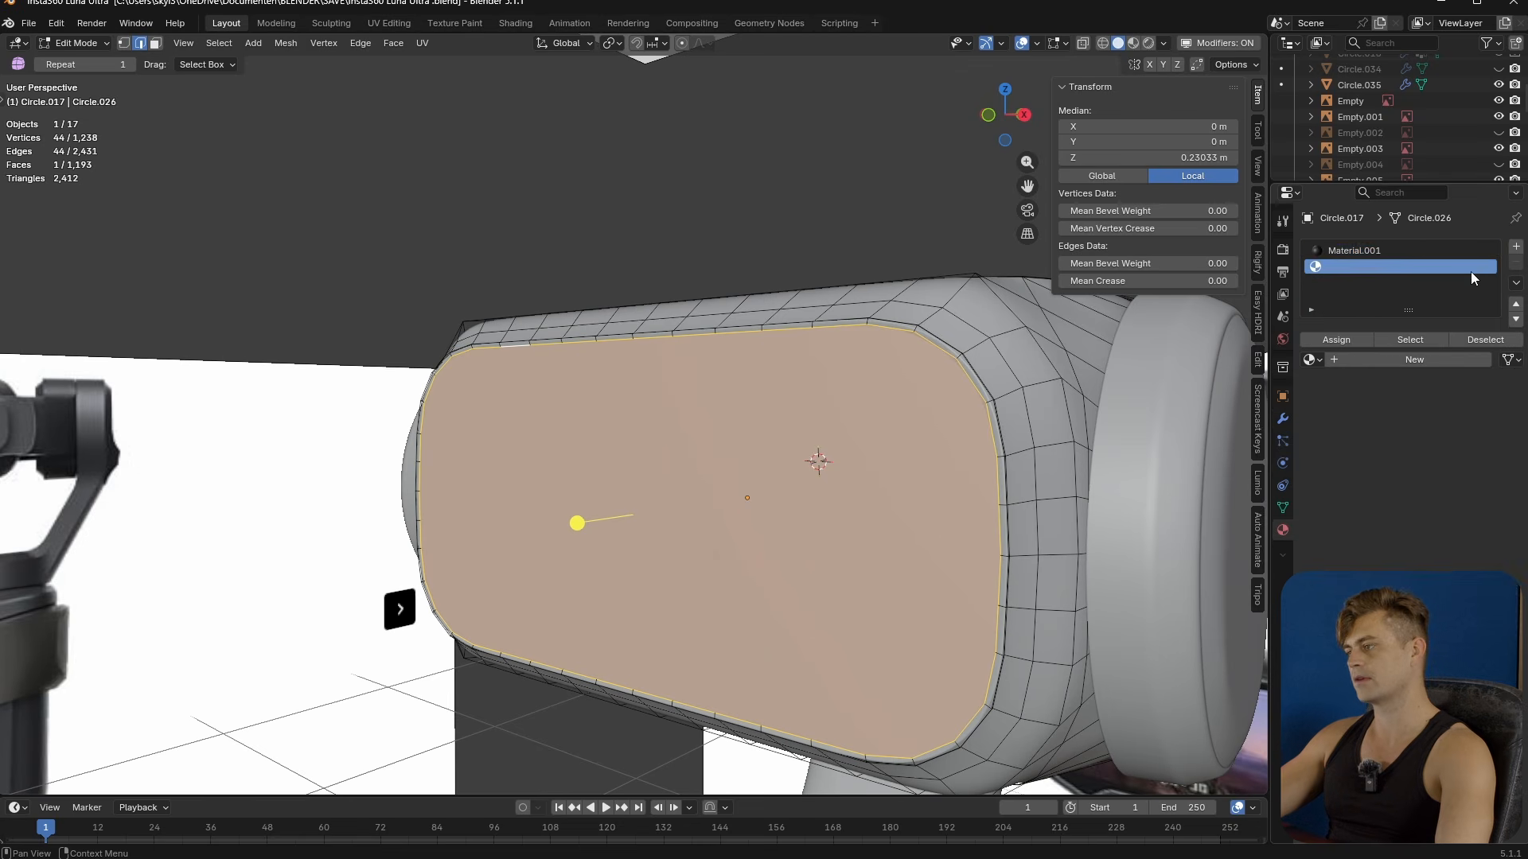
click(1385, 360)
click(1432, 432)
click(1421, 441)
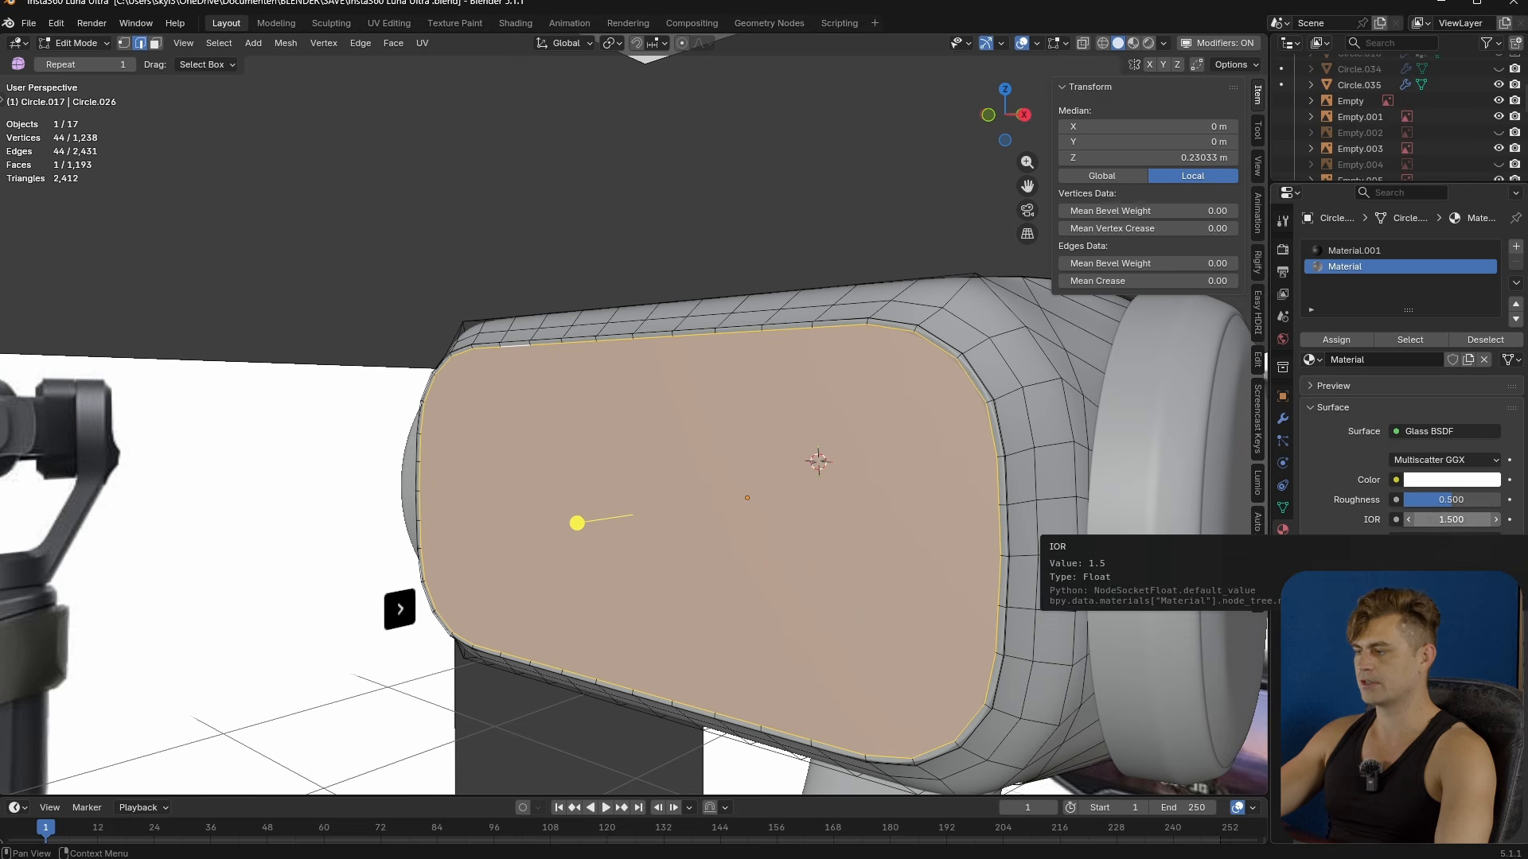
- Set the glass material's IOR to 1.45 and lower its roughness to about 0.061
click(1456, 520)
text(1.1)
key(BackSpace)
text(45)
key(Return)
drag(1444, 505, 1401, 505)
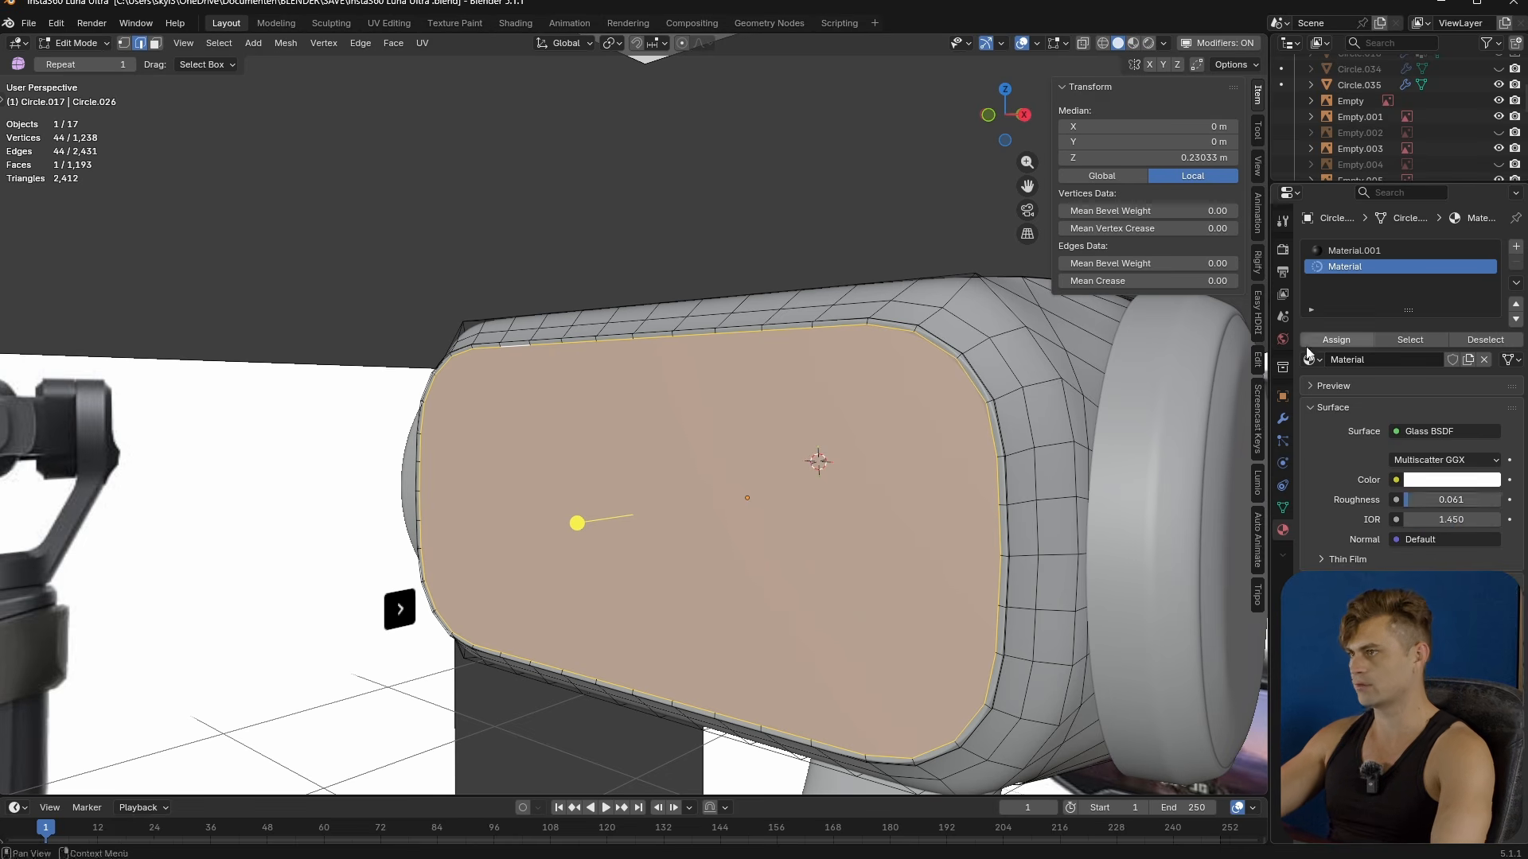
- Preview the shell's front glass panel in rendered viewport shading
click(1148, 43)
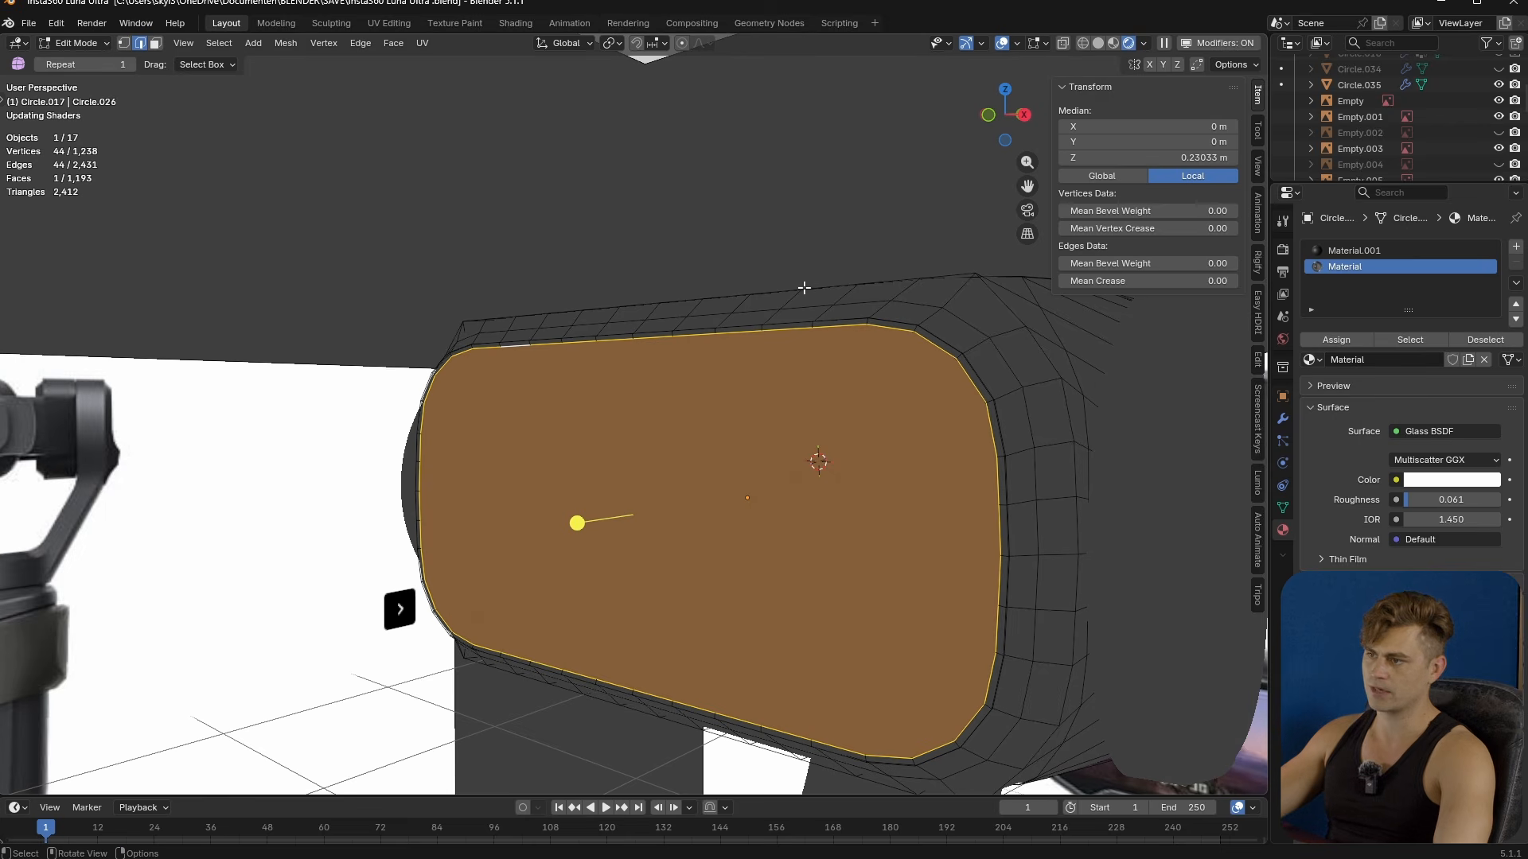
middle_drag(805, 287, 828, 296)
key(Tab)
middle_drag(806, 463, 844, 455)
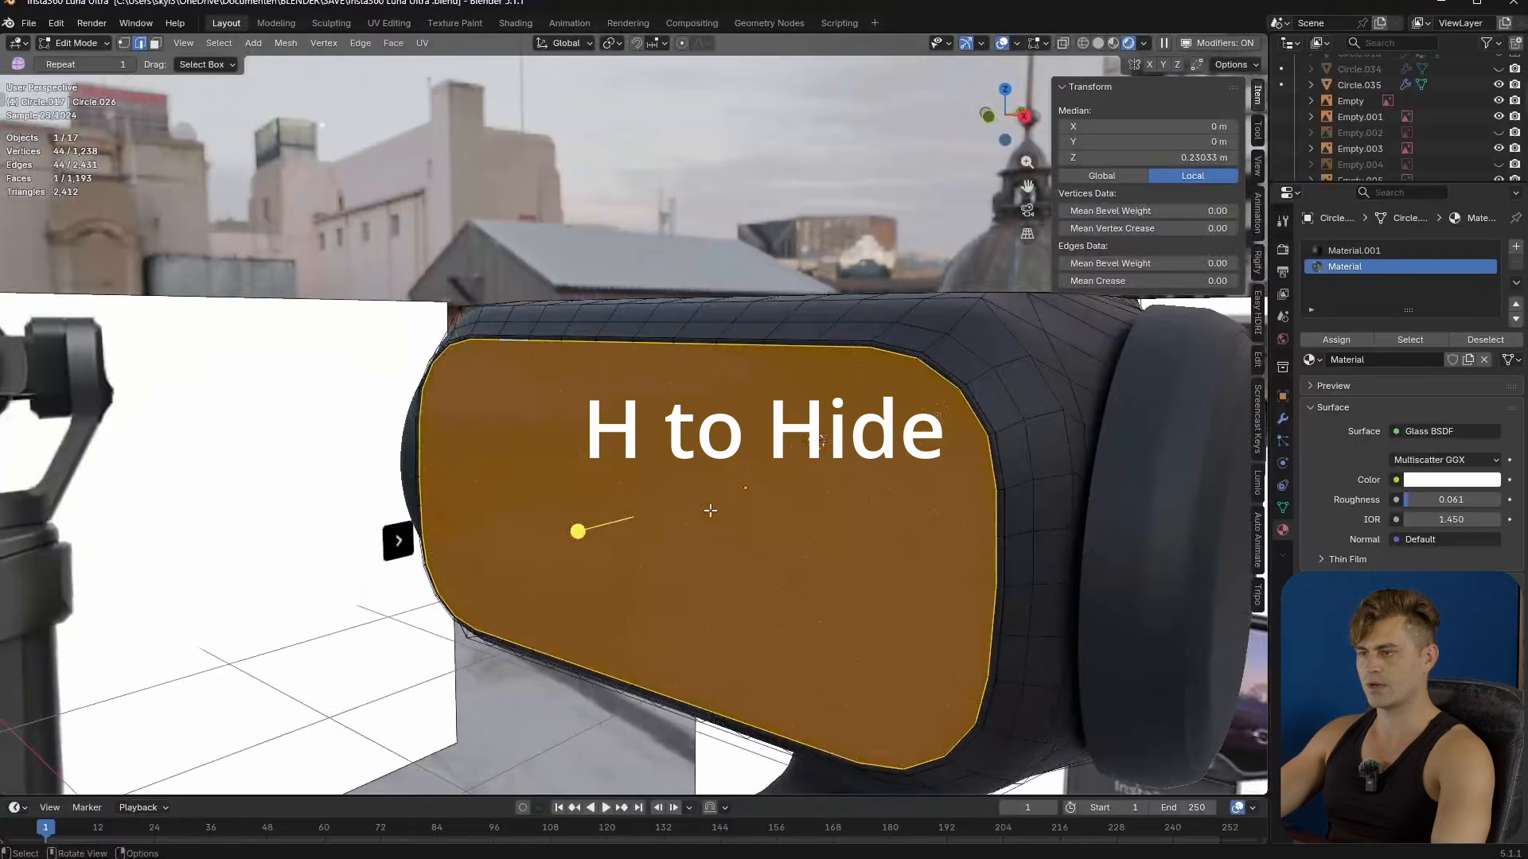
- Hide the selected glass cover face and return the viewport to solid shading to expose the recessed panel
key(h)
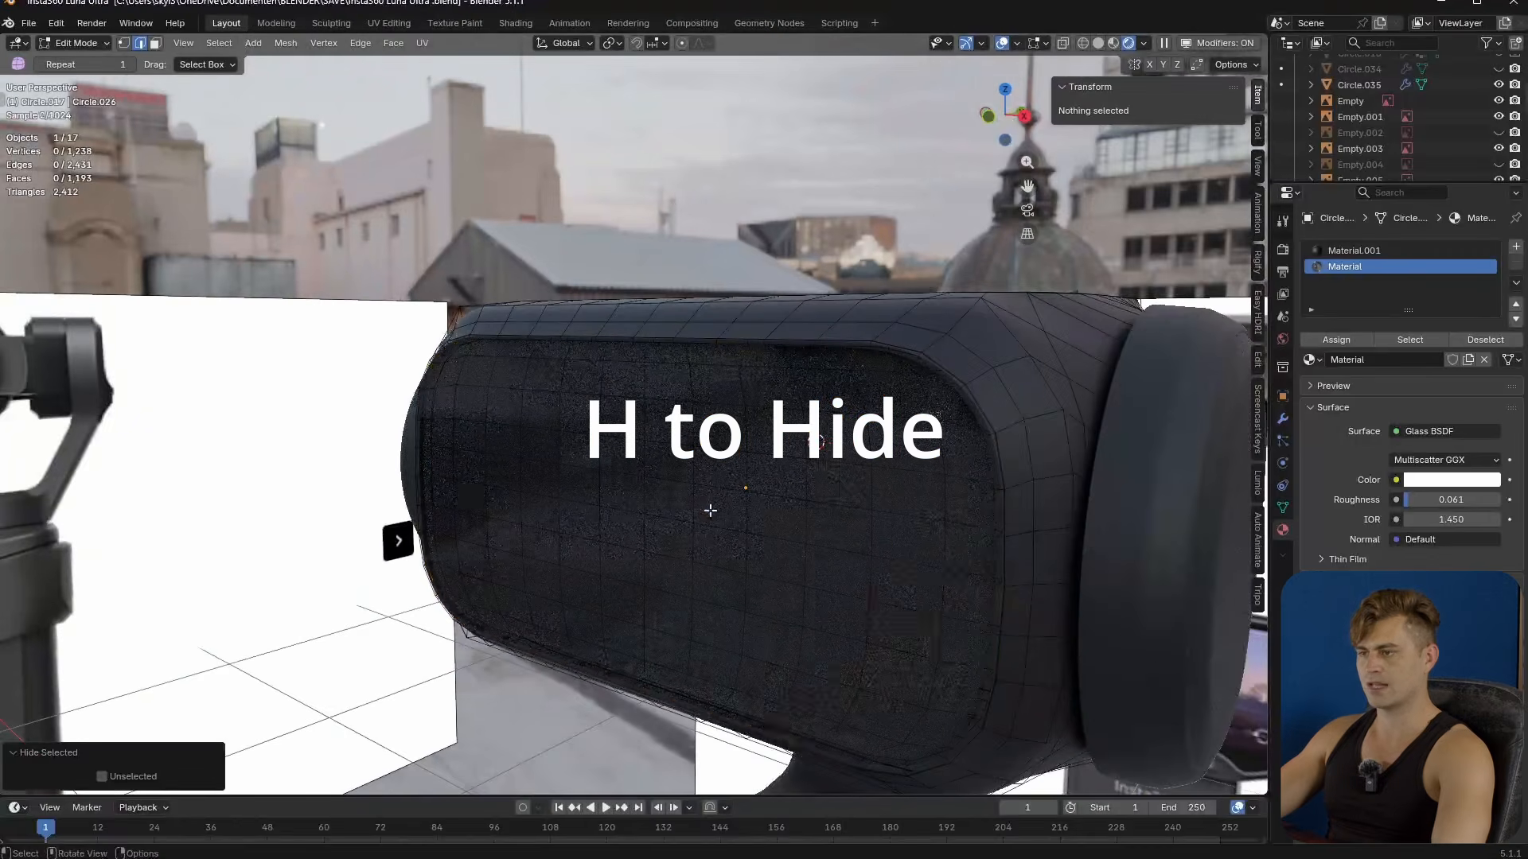
click(1098, 44)
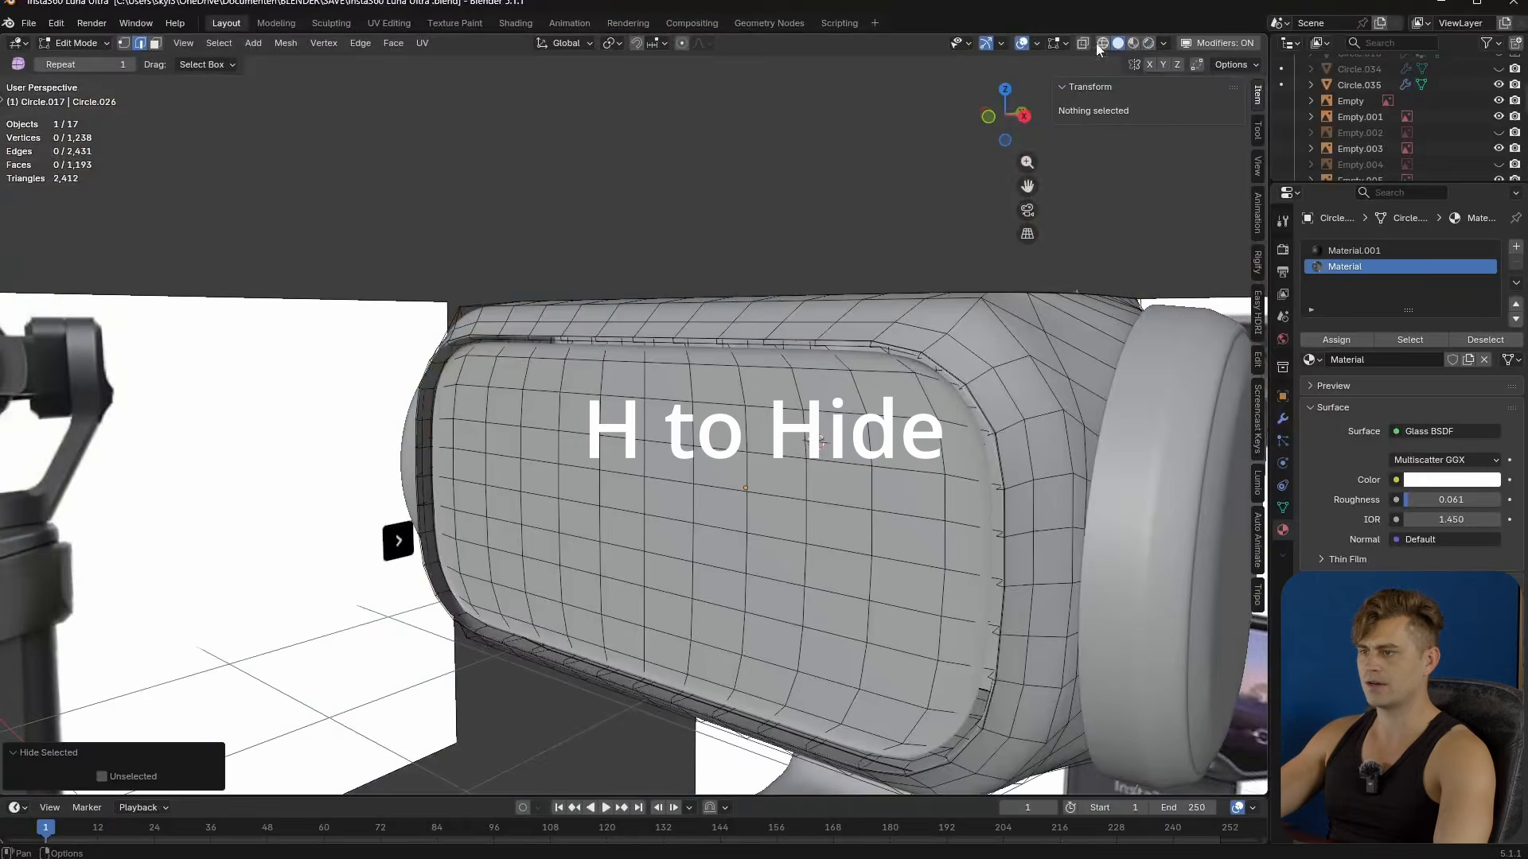
middle_drag(804, 477, 892, 461)
key(Tab)
key(Tab)
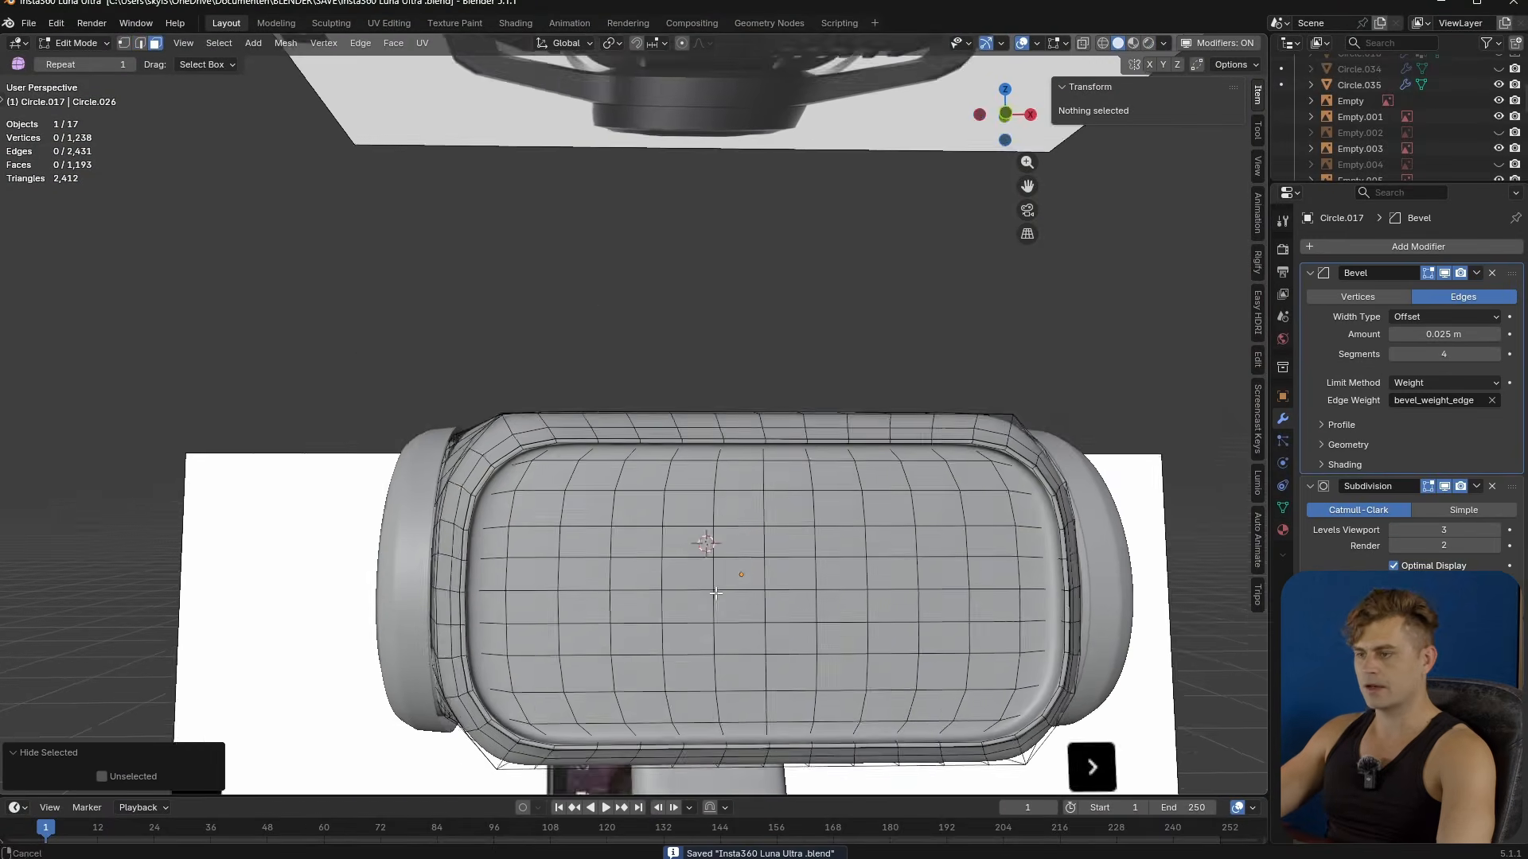
- Hide the reference image Empty.003 and the gimbal arm parts surrounding the camera head, then select the head shell
middle_drag(715, 593, 716, 605)
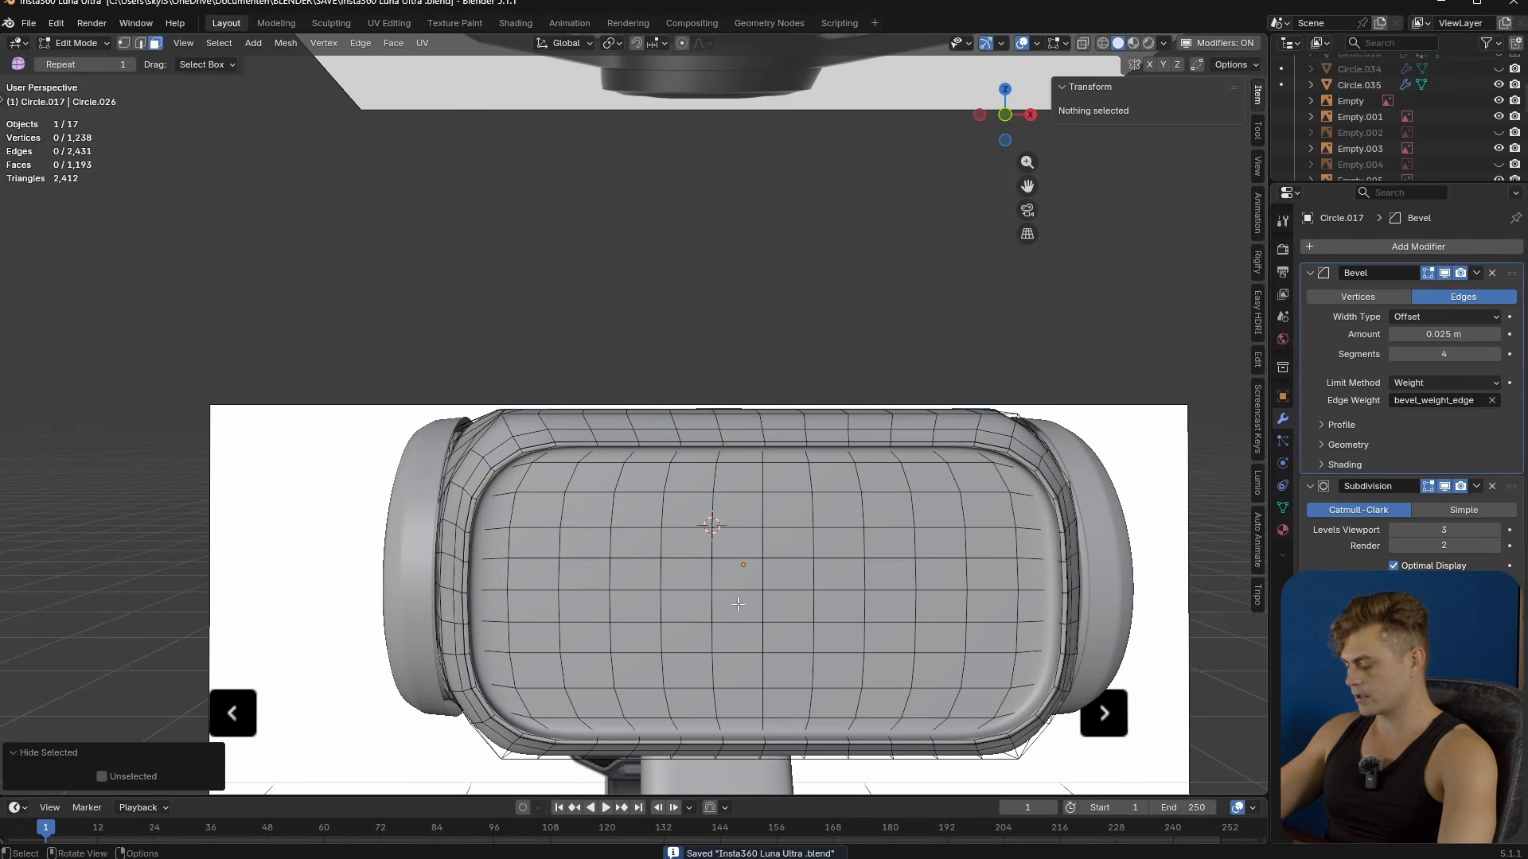
key(KP_1)
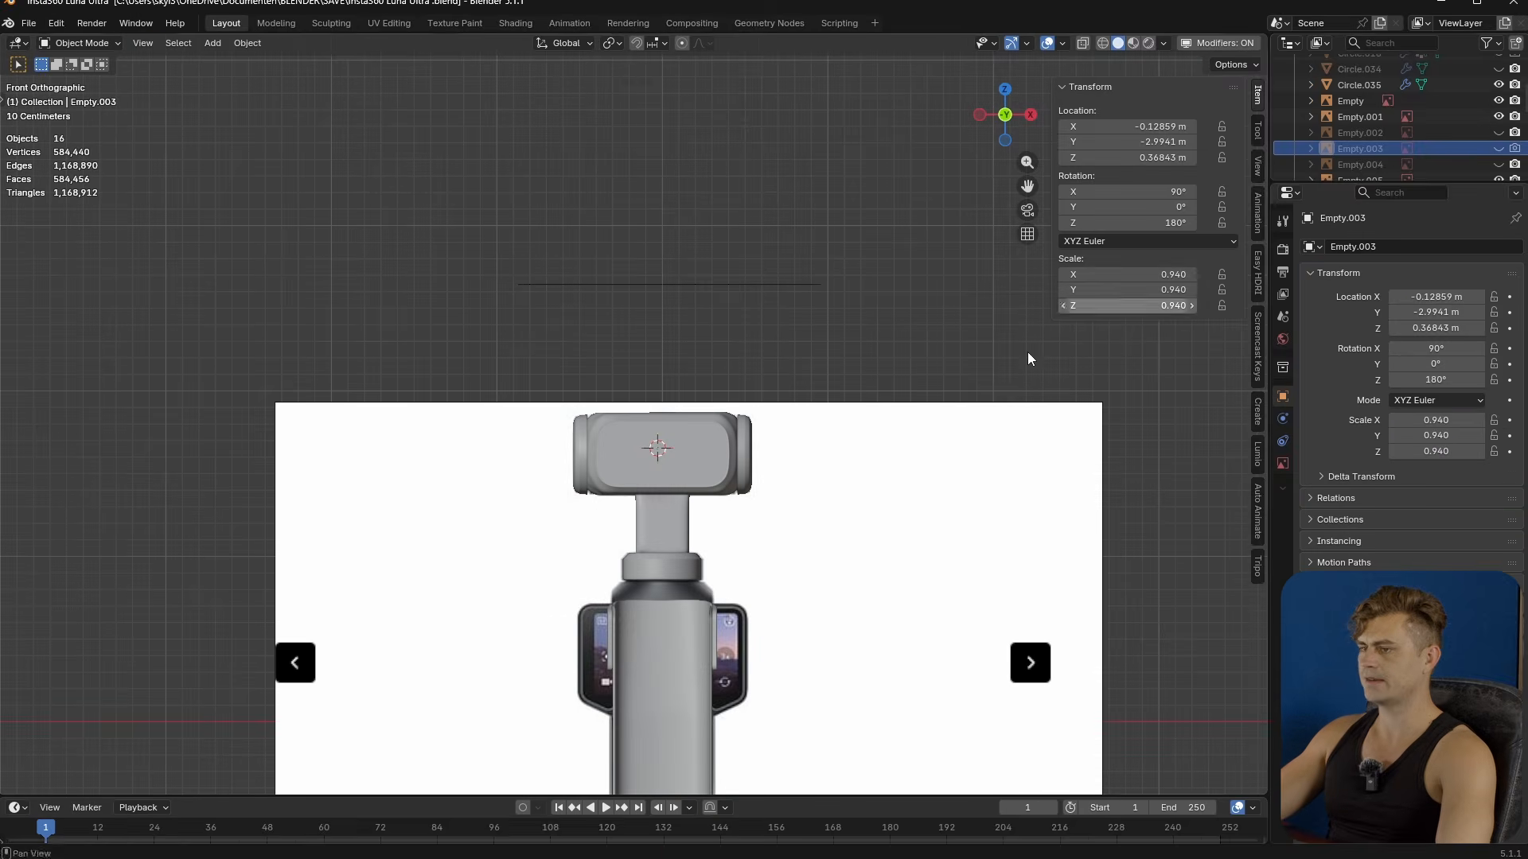
middle_drag(1028, 352, 900, 445)
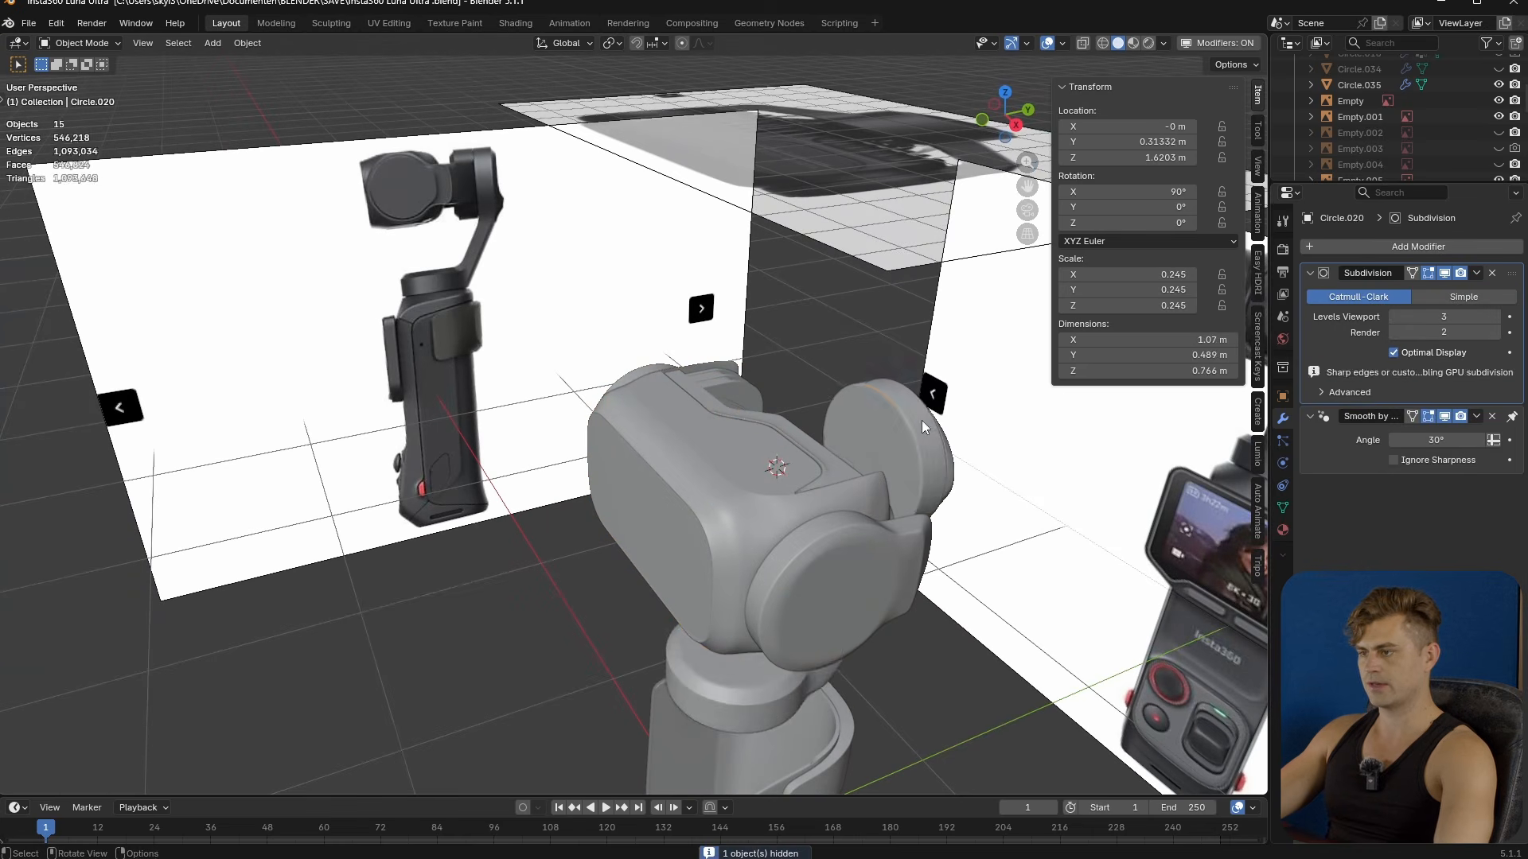
key(h)
click(850, 472)
click(775, 476)
middle_drag(794, 484, 740, 572)
- Hide the shell's rear and side faces in mesh editing so only the front rim and recessed panel remain
key(Tab)
drag(1037, 181, 1042, 281)
drag(1158, 186, 288, 481)
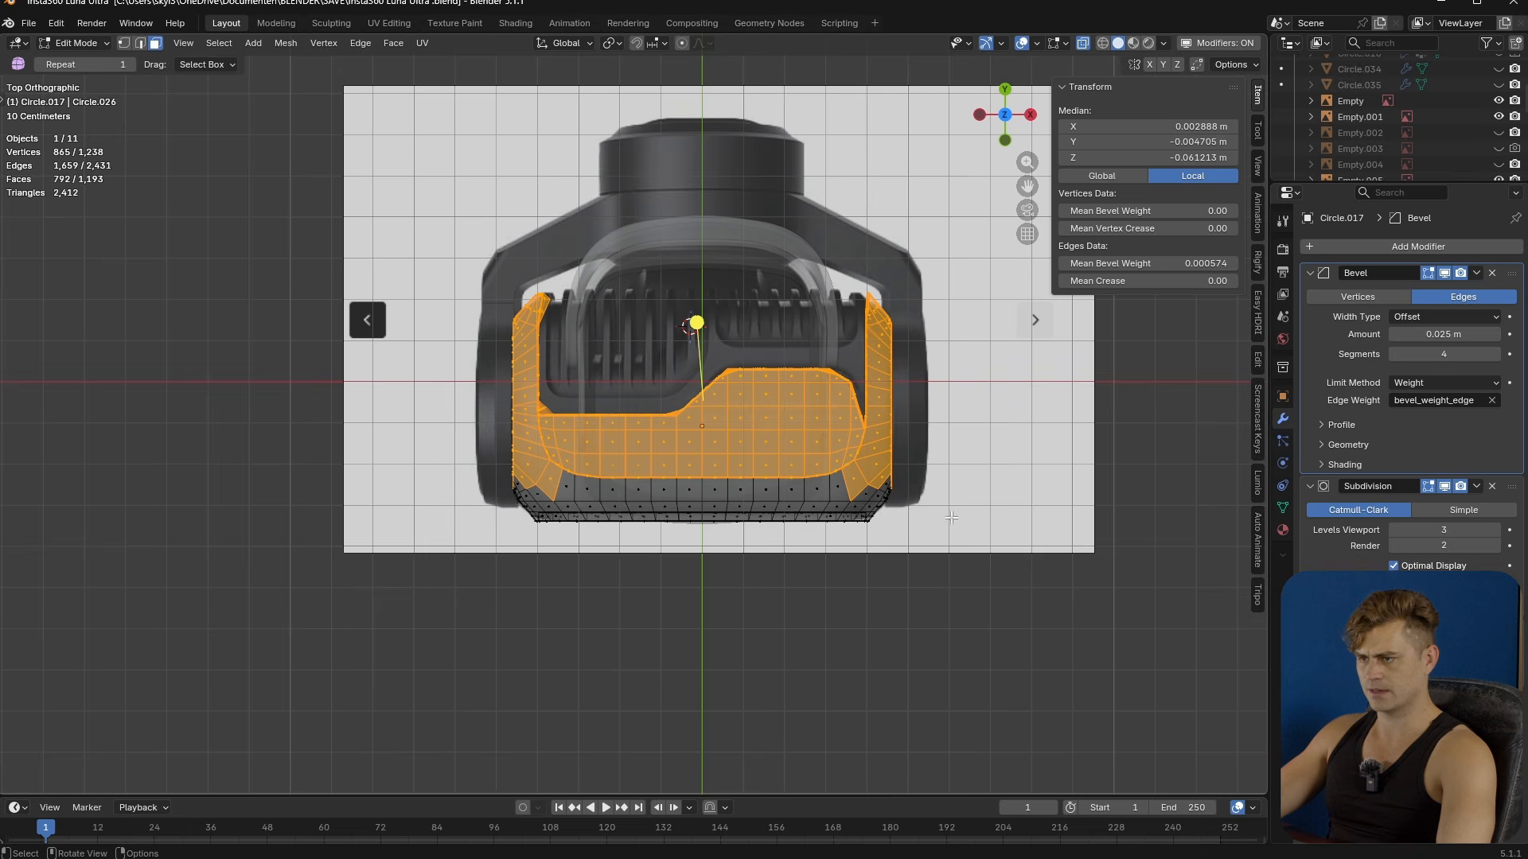
shift+drag(932, 389, 293, 499)
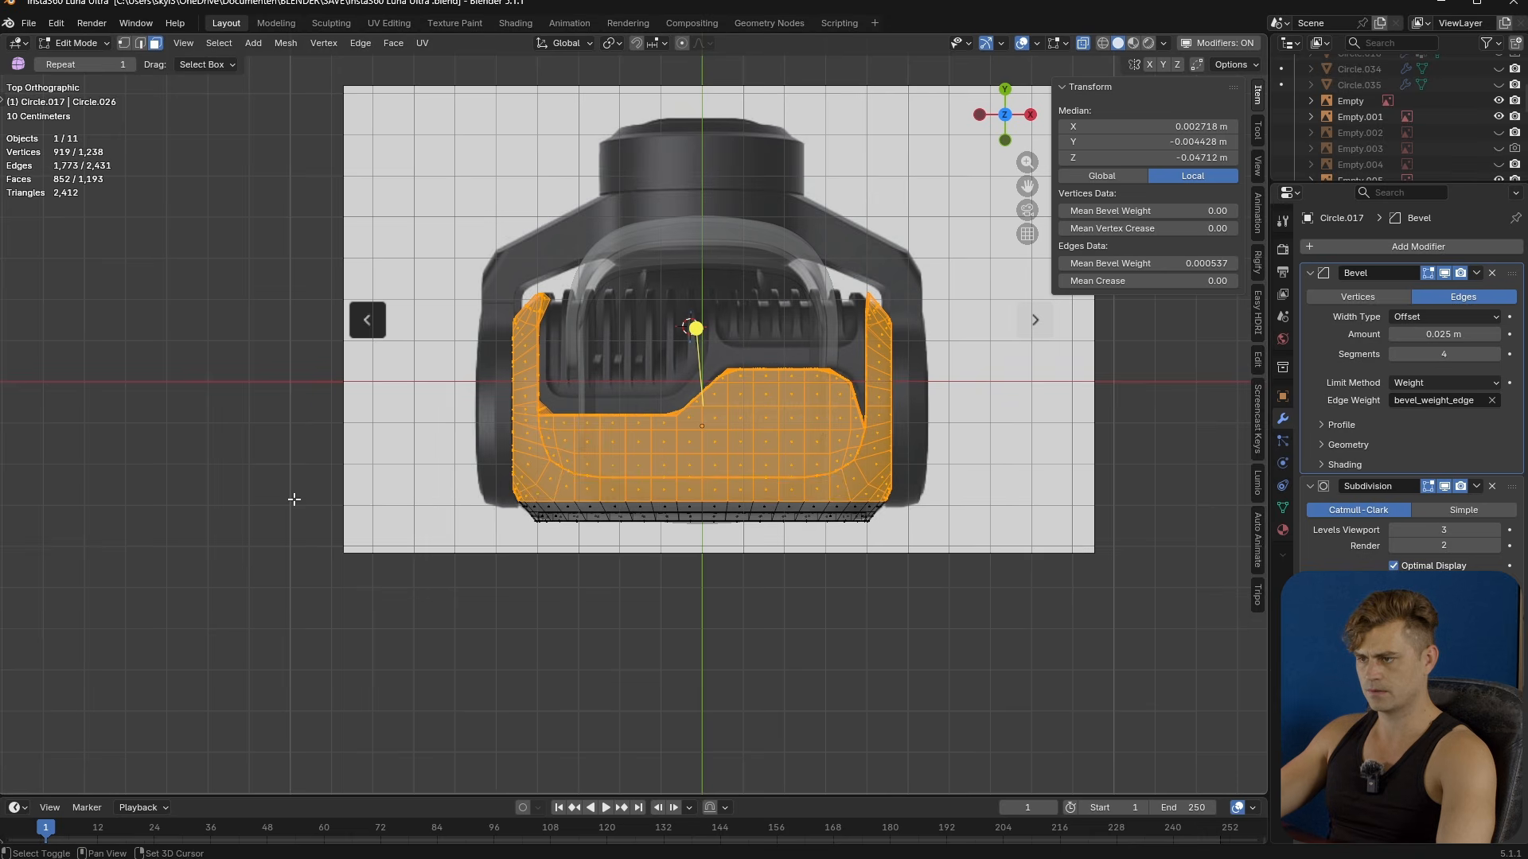
key(h)
- Inset the block of faces over the left lens on the recessed panel and shape it into a regular best-fit circle
middle_drag(863, 481, 857, 405)
key(KP_1)
scroll(857, 404, up, 5)
click(444, 267)
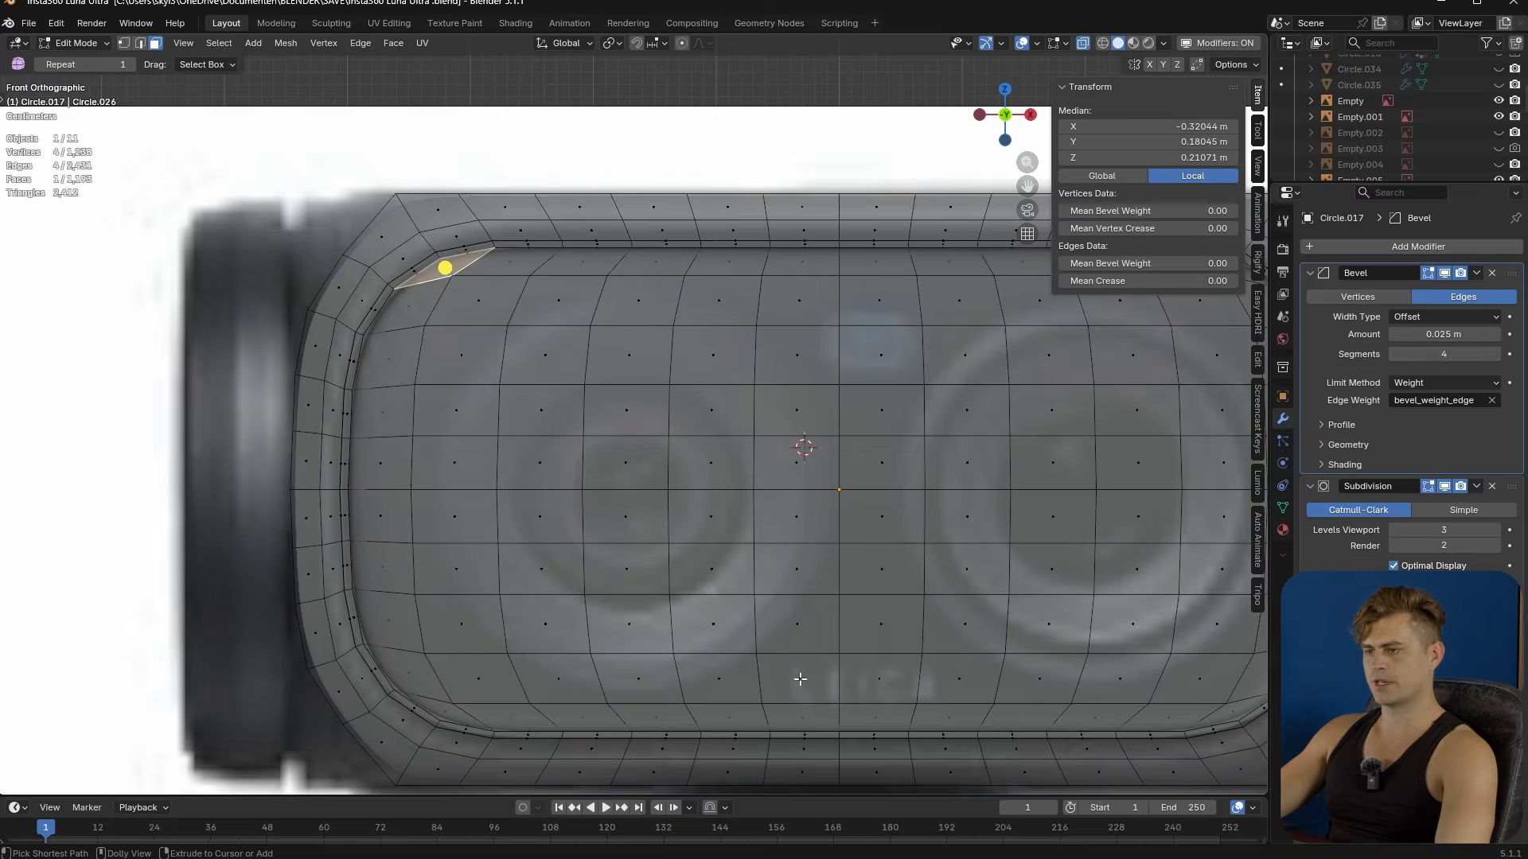
ctrl+shift+click(799, 678)
key(i)
click(715, 443)
right_click(715, 443)
mouse_move(715, 444)
click(788, 450)
- Scale the circular face region to about 0.79 and move it into place over the left lens in the reference
key(s)
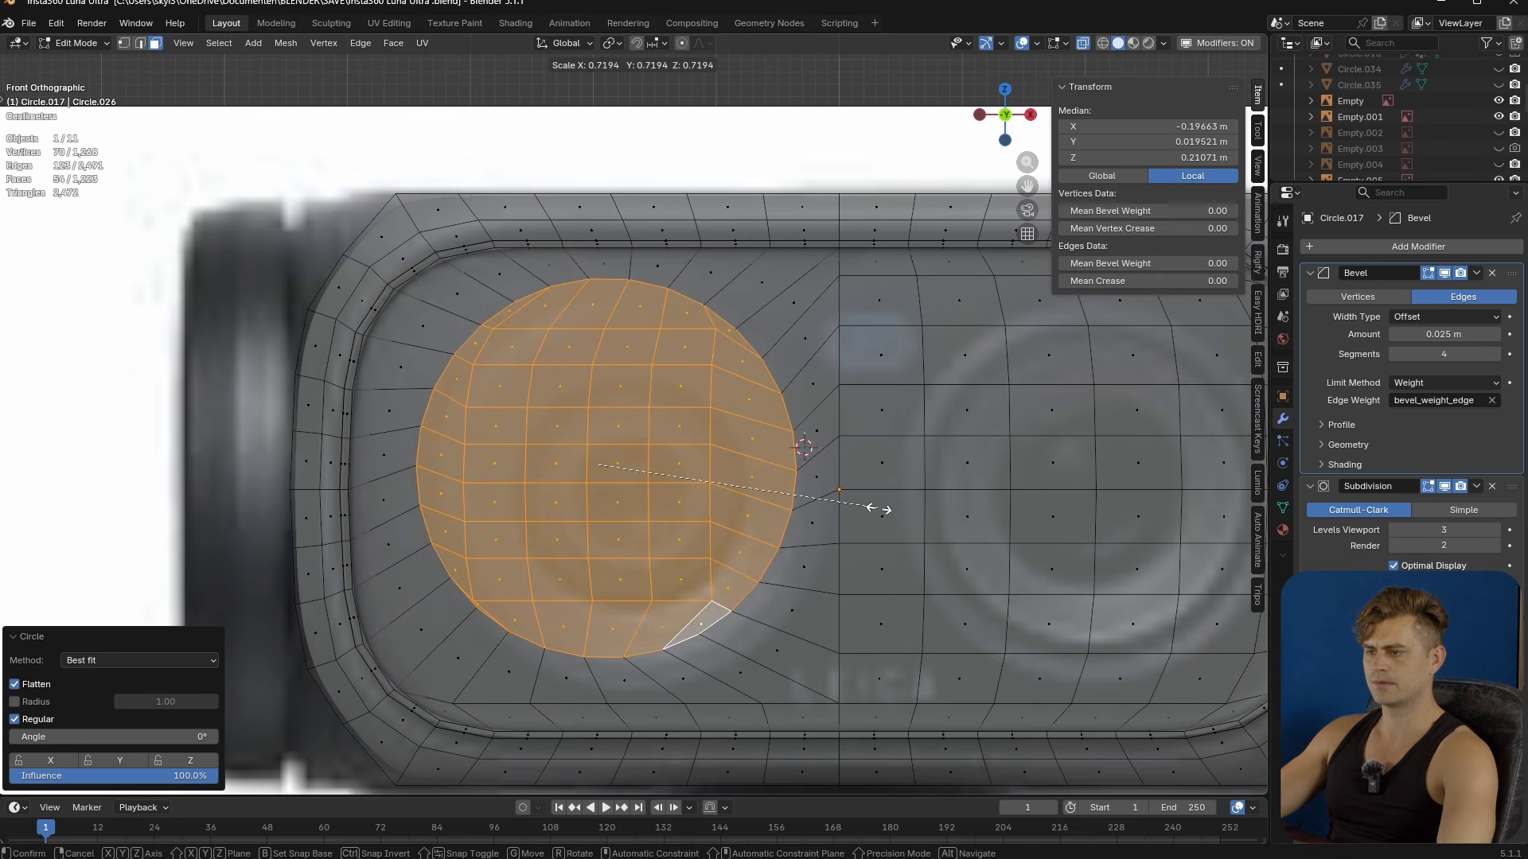
click(904, 513)
key(g)
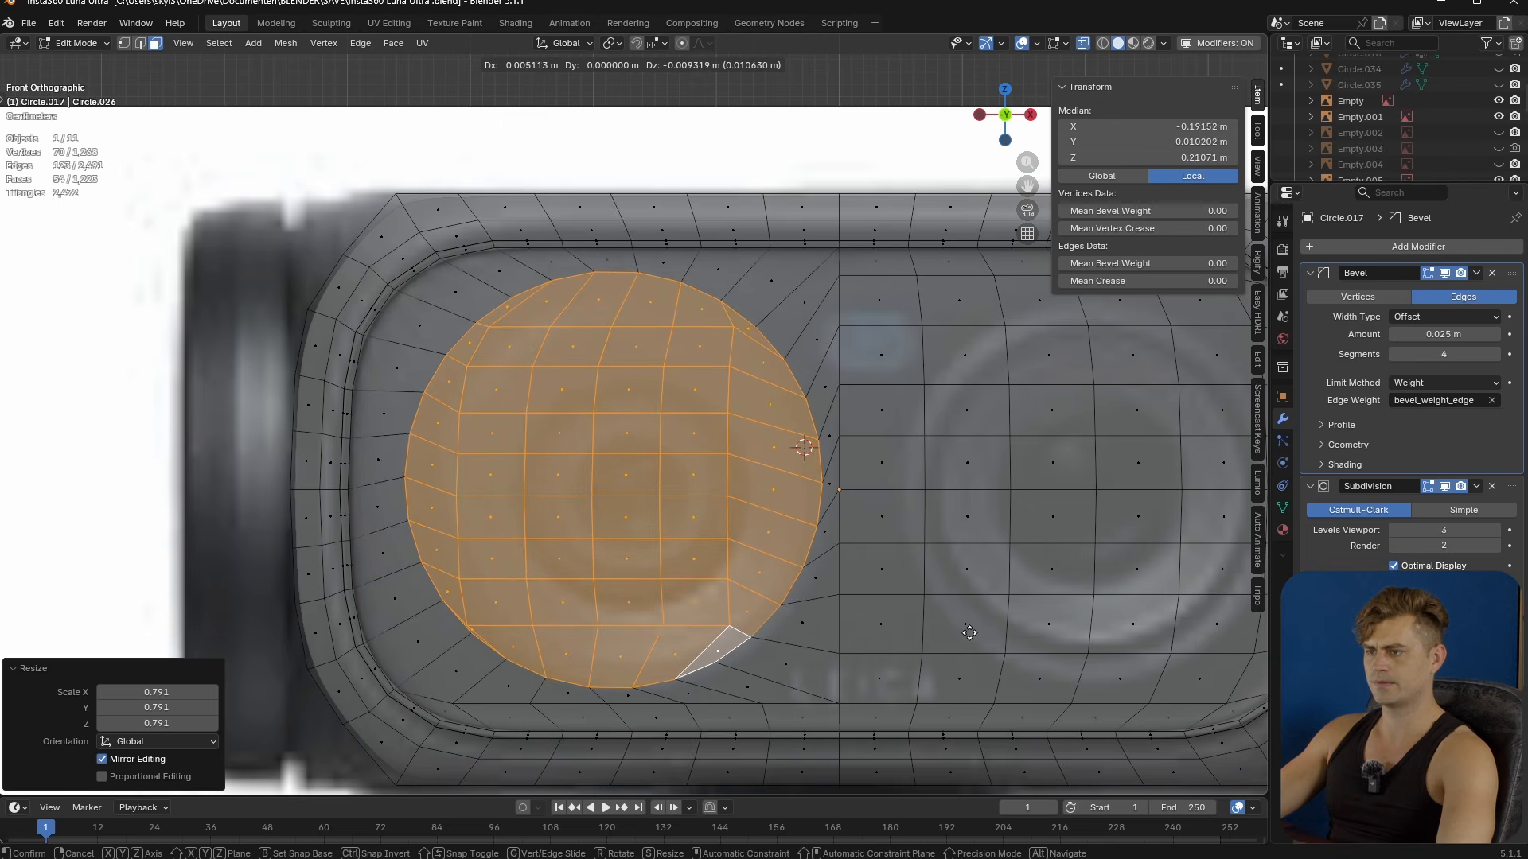
key(x)
click(756, 405)
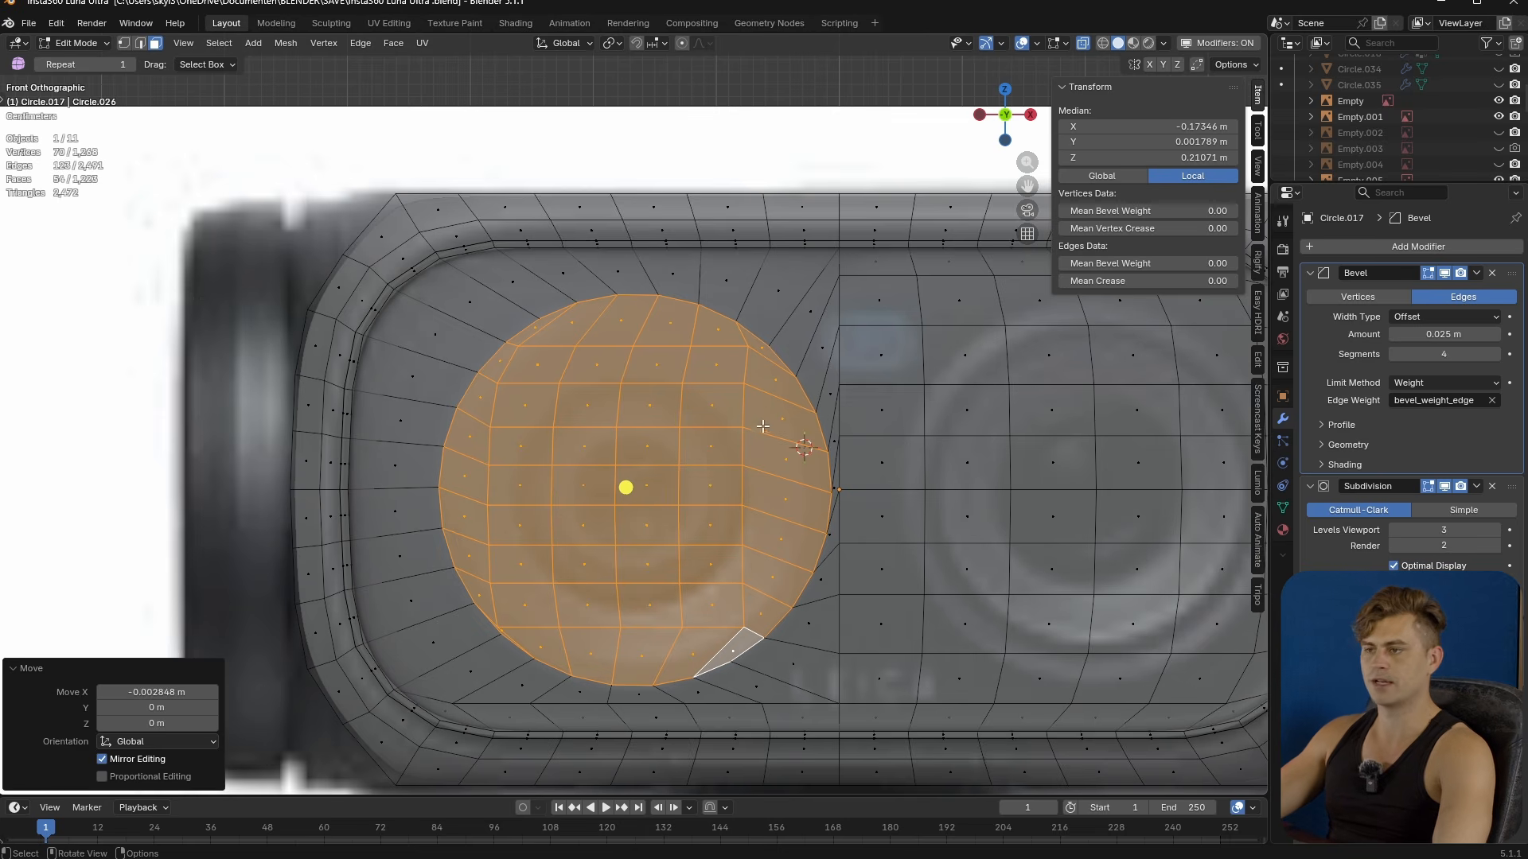
key(r)
key(y)
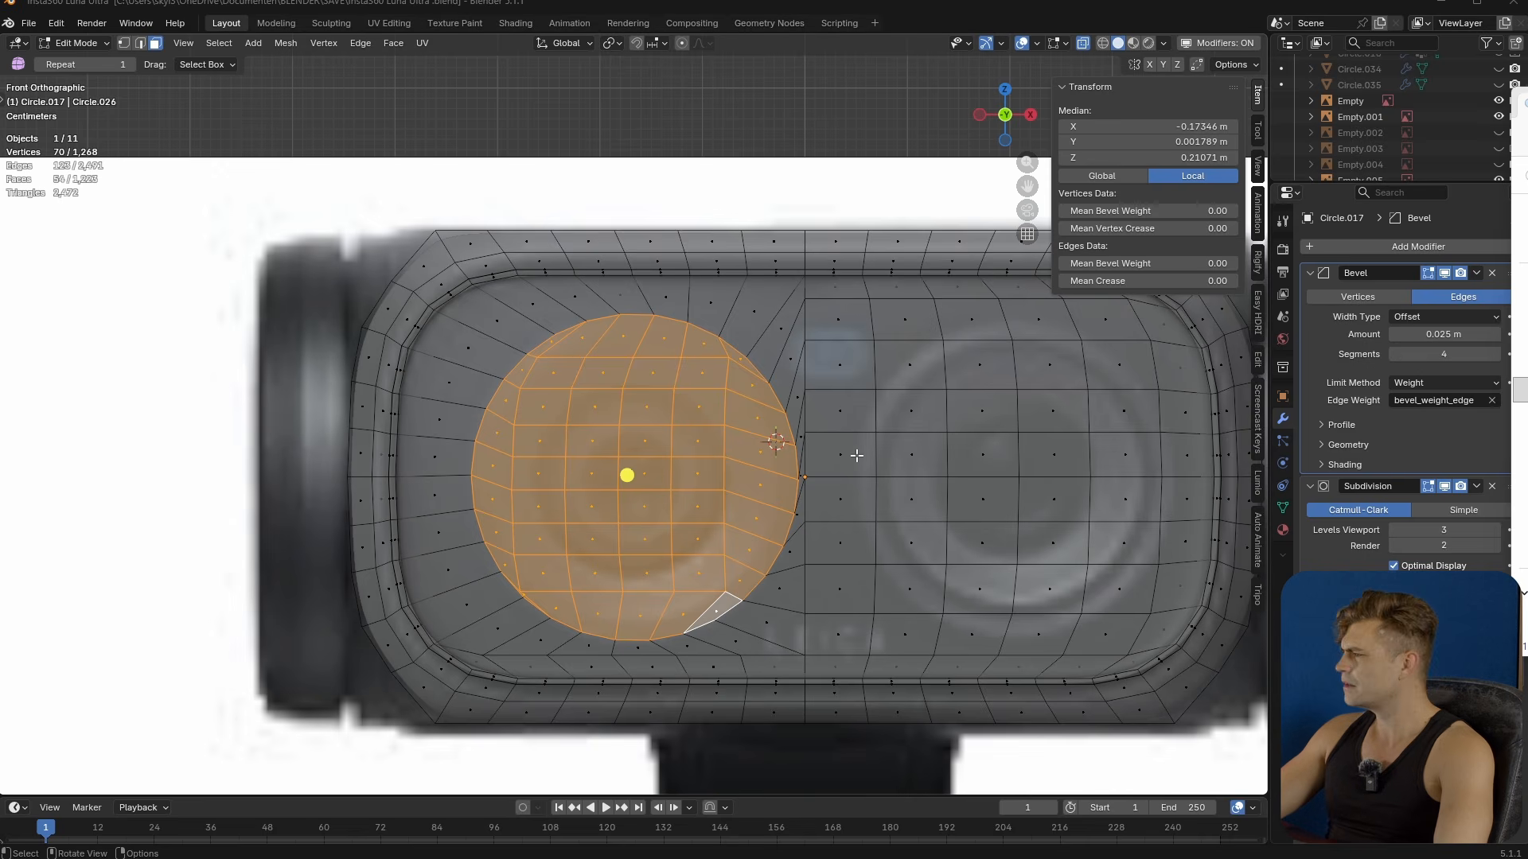
scroll(891, 494, up, 2)
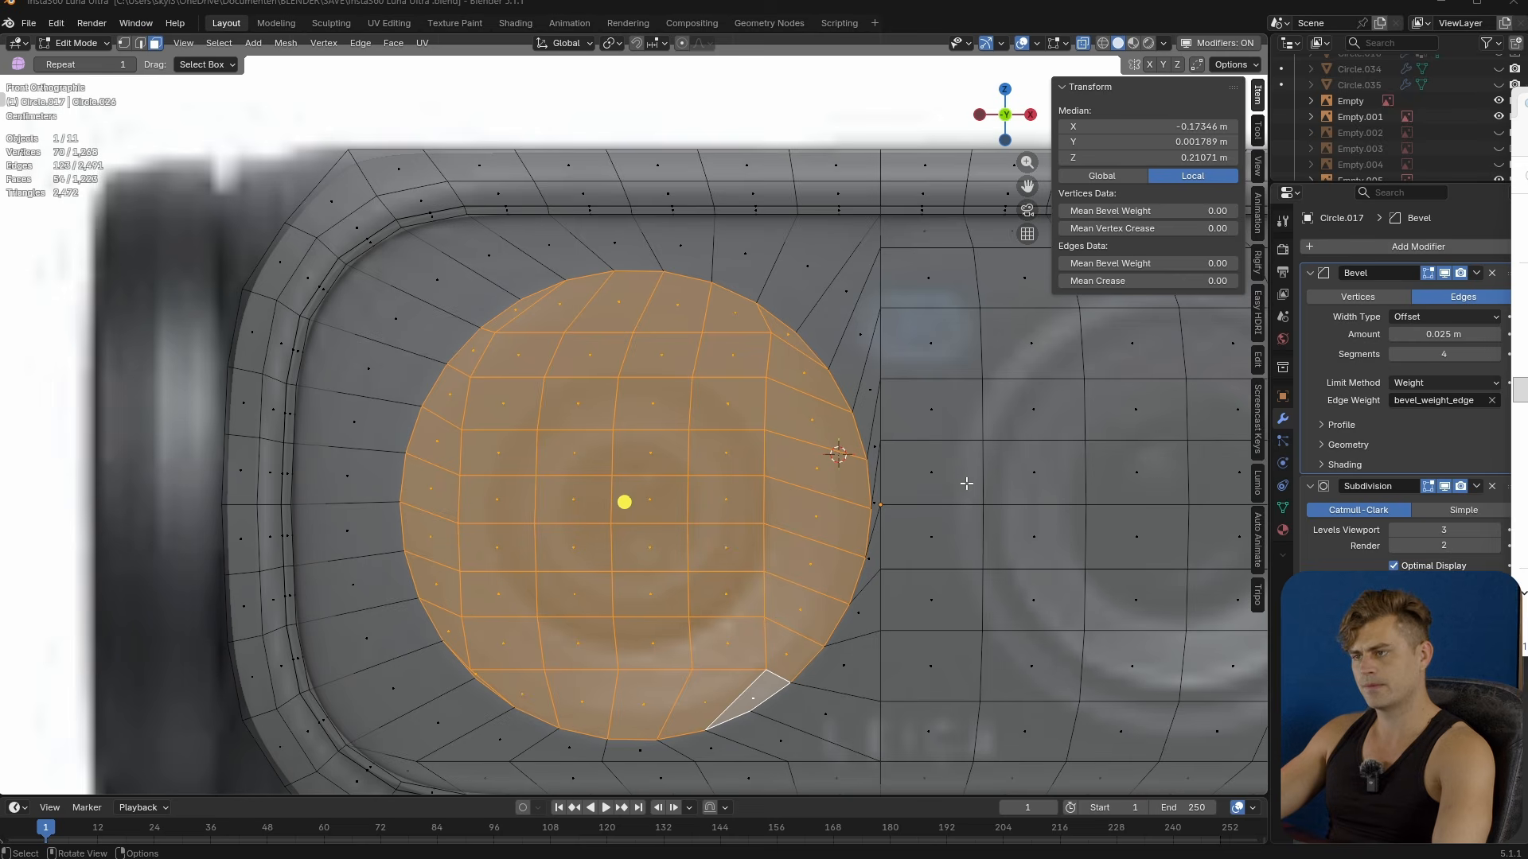
- Extrude the left lens disc about 0.0074 m inward and scale it to about 0.968 to form a small edge step
right_click(995, 405)
click(915, 467)
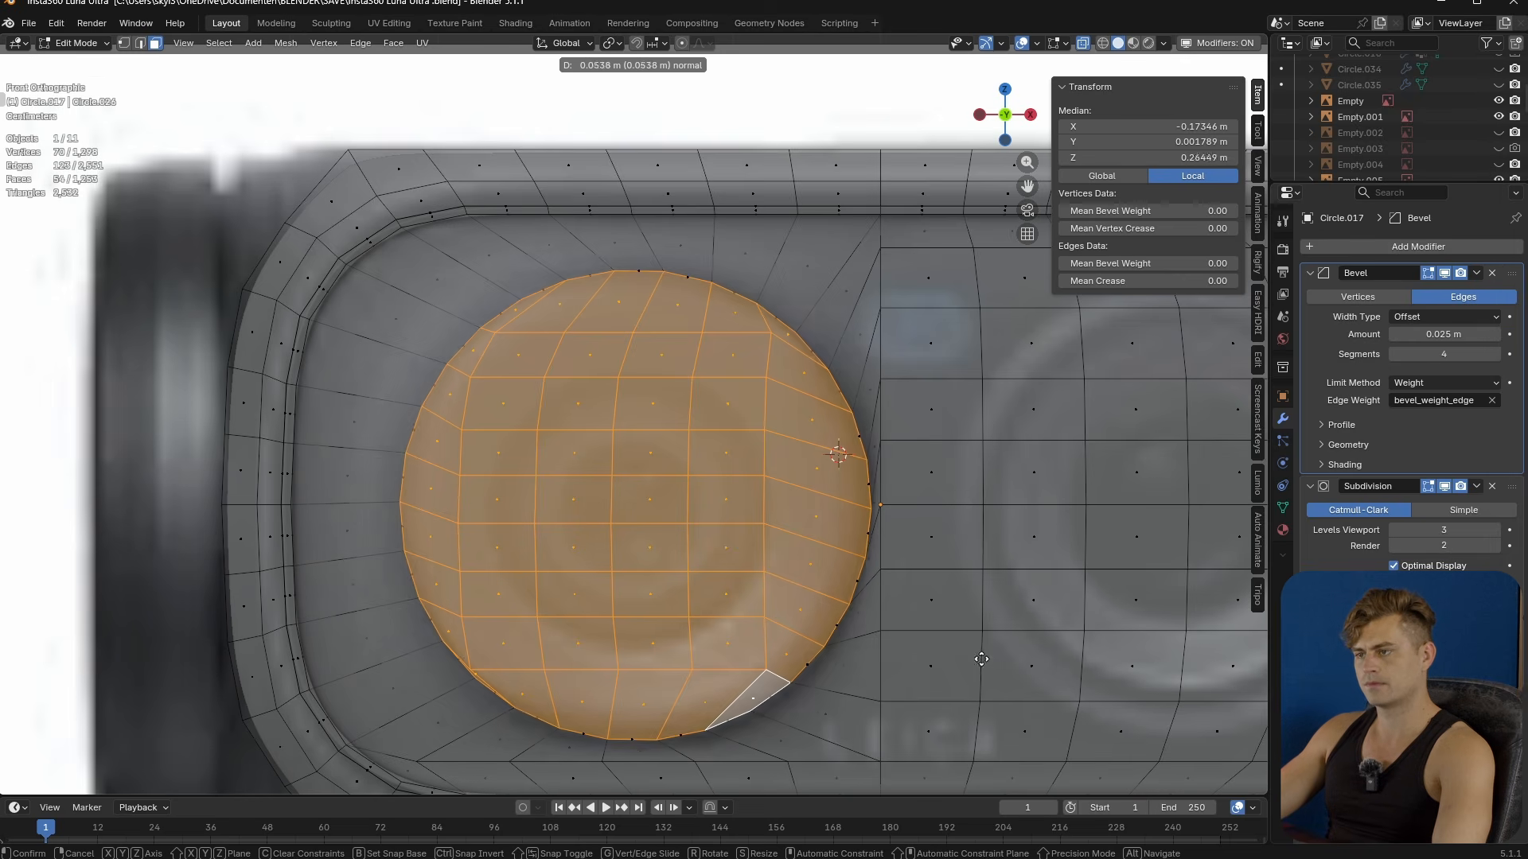
click(857, 516)
middle_drag(857, 516, 994, 565)
key(e)
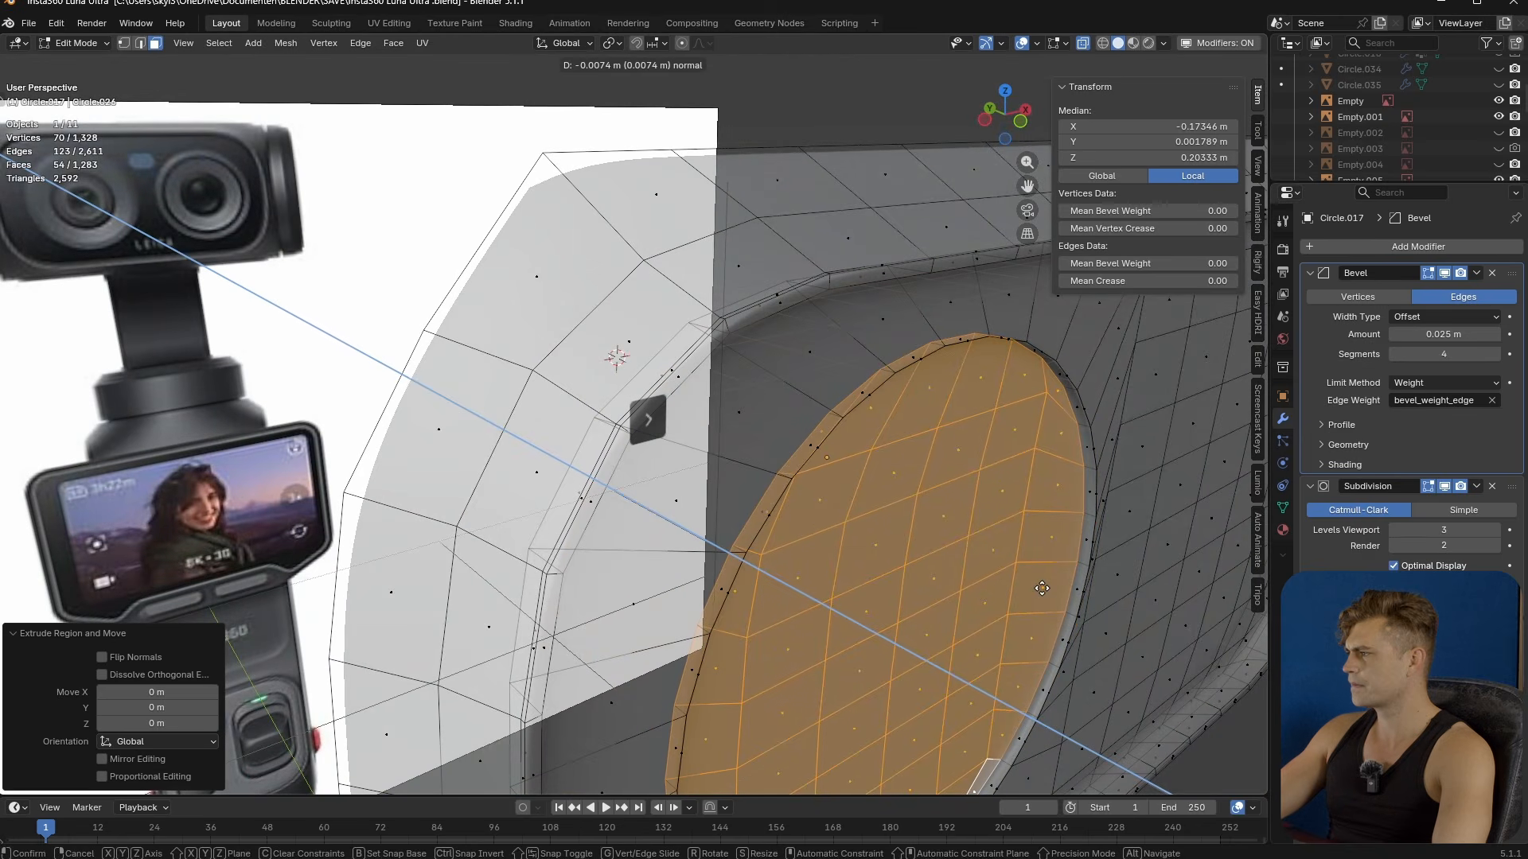
click(976, 685)
key(s)
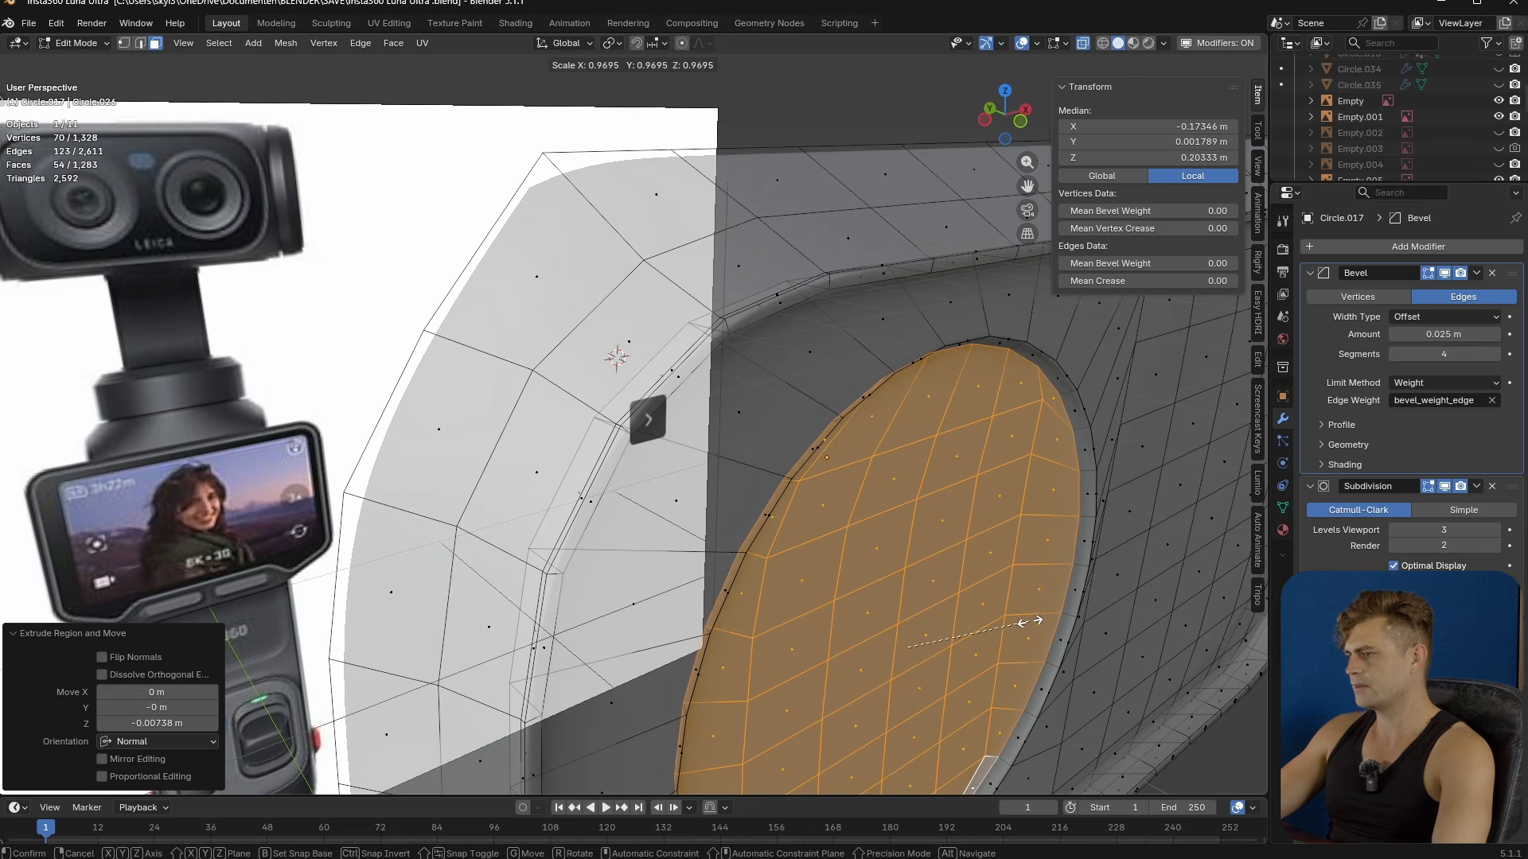
click(1061, 561)
- Extrude the lens disc about 0.055 m deeper, scale it to about 0.813 and shift it forward along Y
middle_drag(1075, 446, 1114, 525)
key(e)
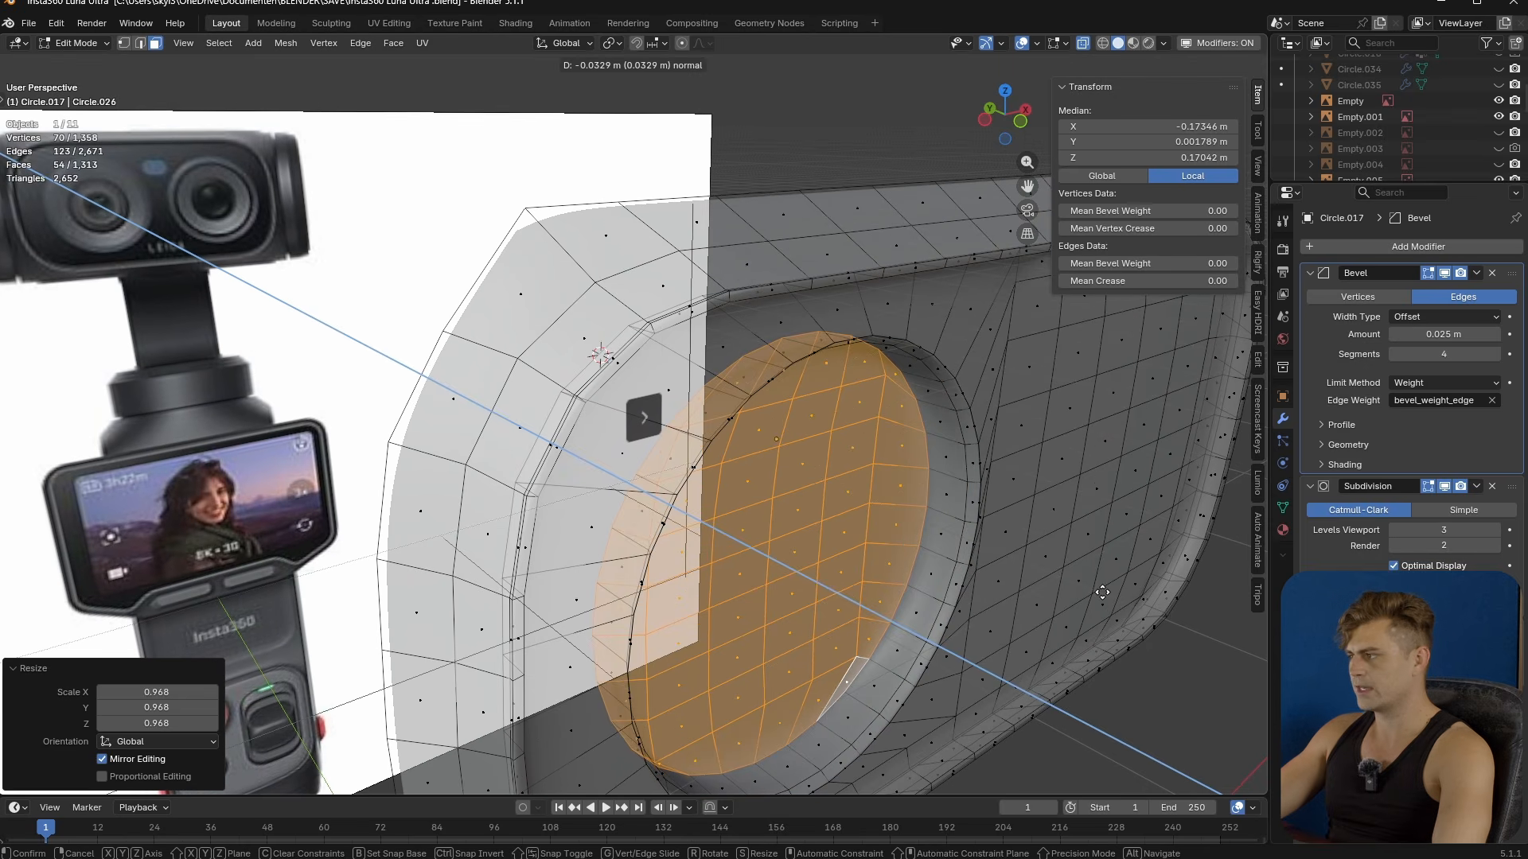
click(812, 580)
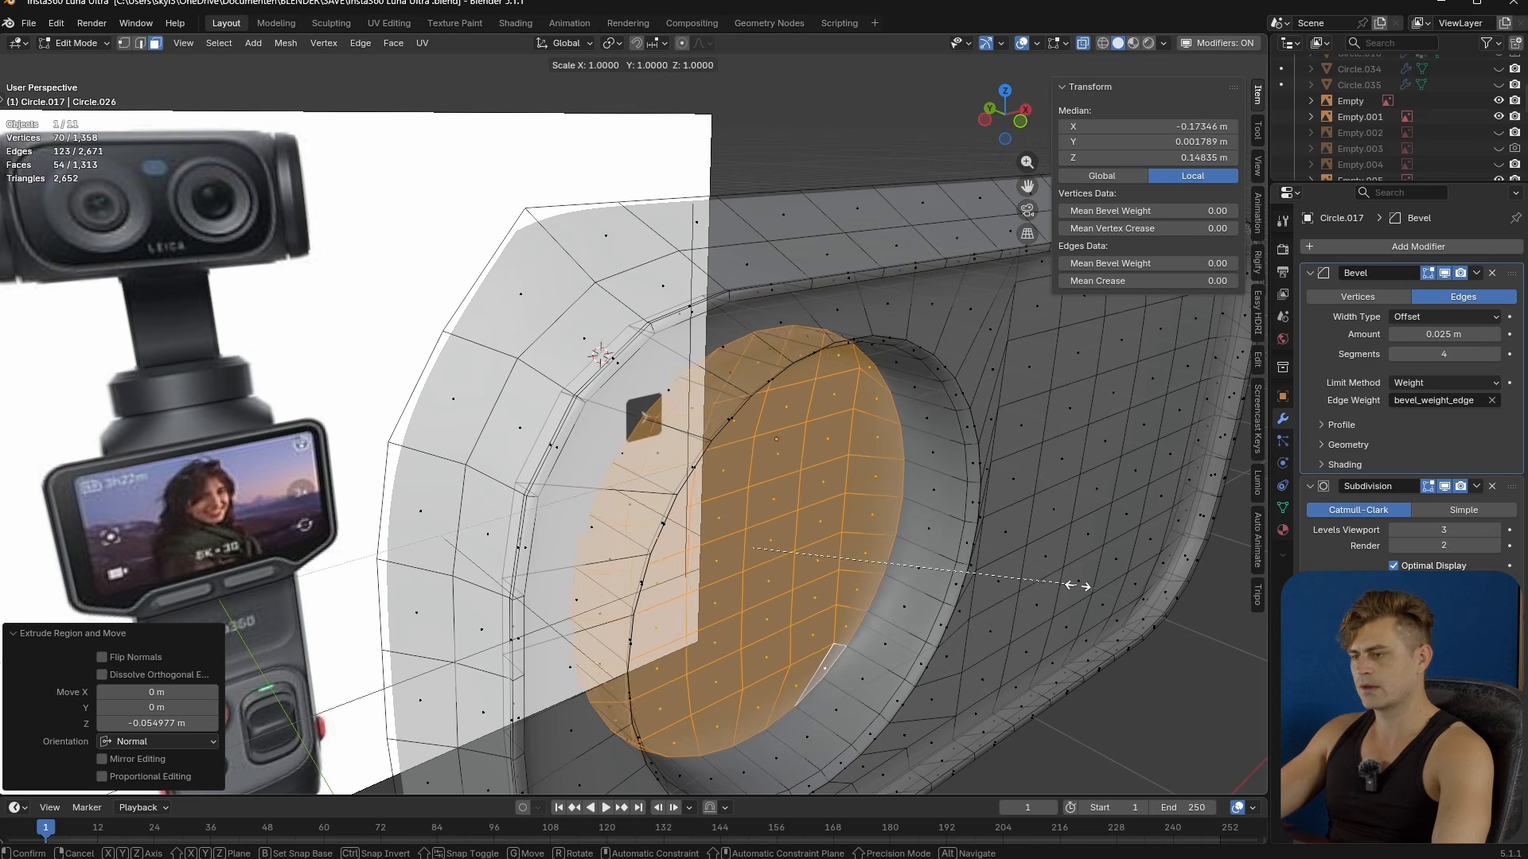
key(s)
click(1017, 579)
key(g)
key(y)
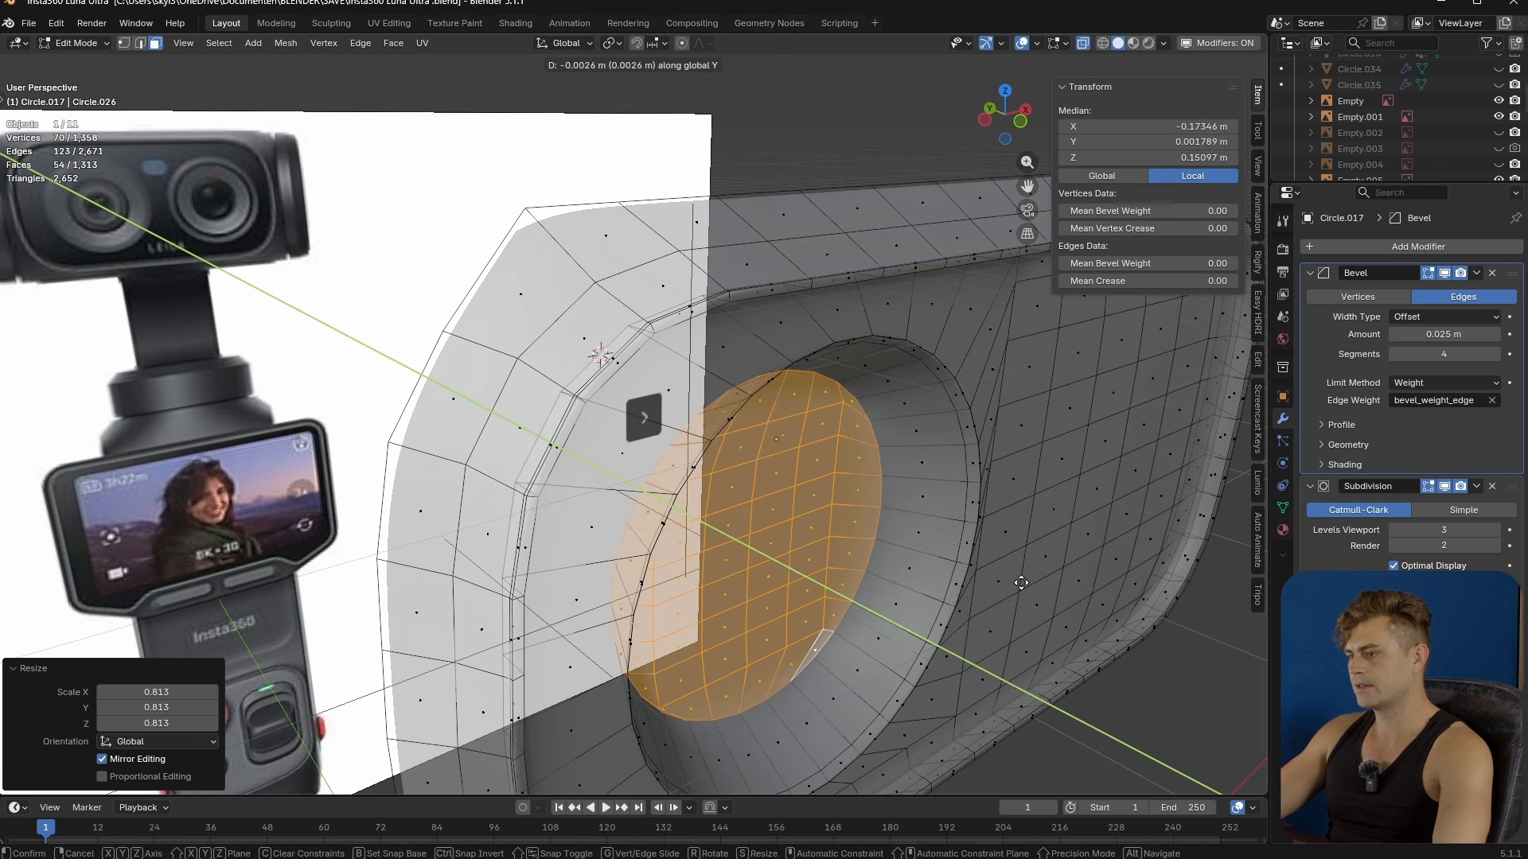
click(1042, 594)
- Inset the recessed lens disc about 0.002 m, scale it to about 0.969, extrude it outward and taper it to about 0.96
mouse_move(1042, 595)
middle_down()
mouse_move(1031, 601)
mouse_move(1010, 553)
mouse_move(1088, 570)
mouse_move(1044, 582)
mouse_move(1051, 592)
middle_up()
key(i)
click(835, 562)
key(s)
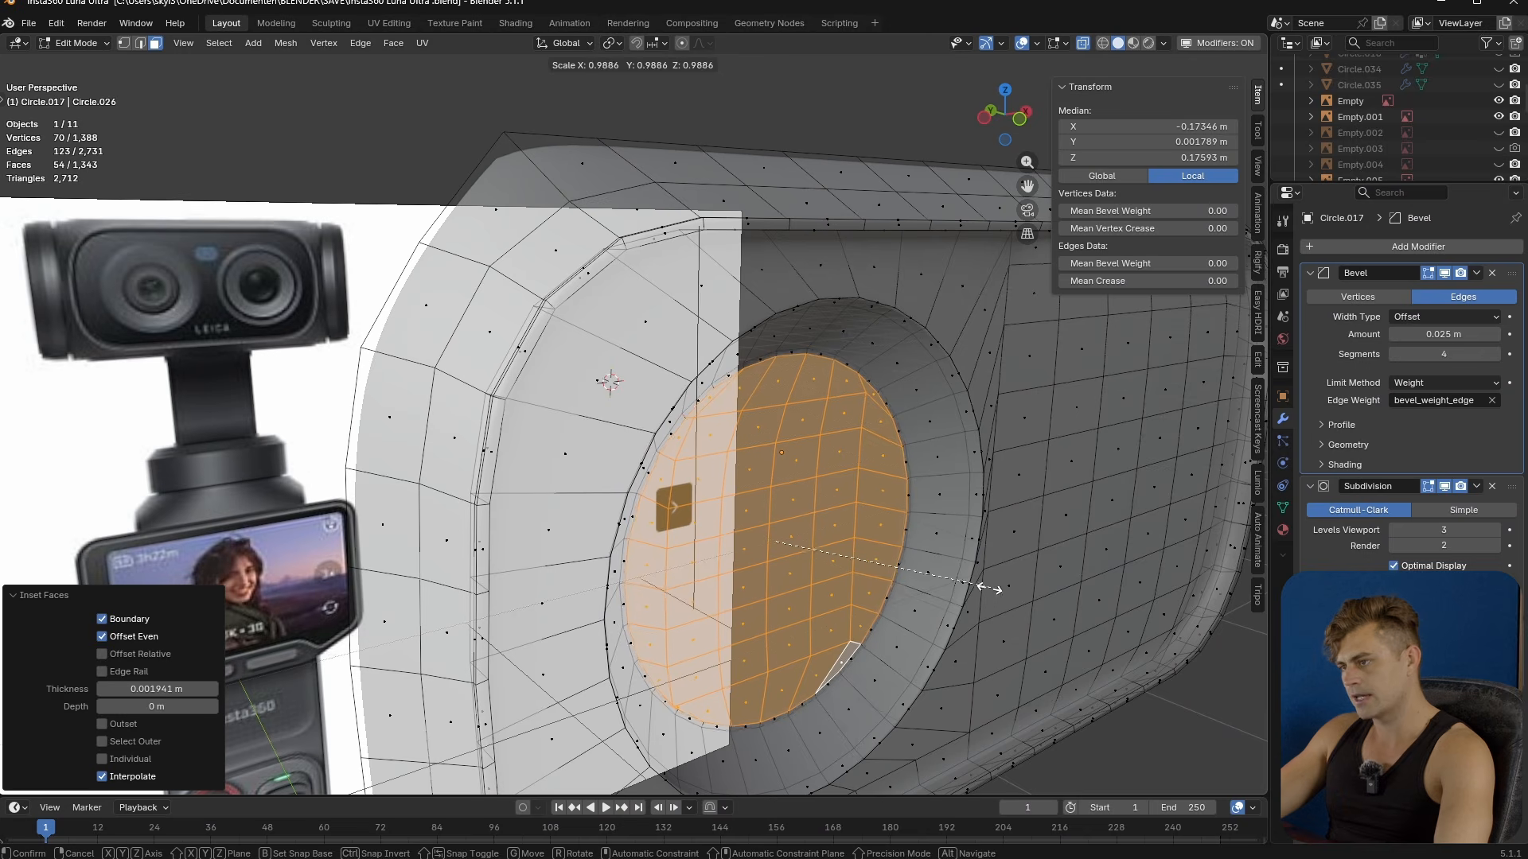
click(944, 589)
key(e)
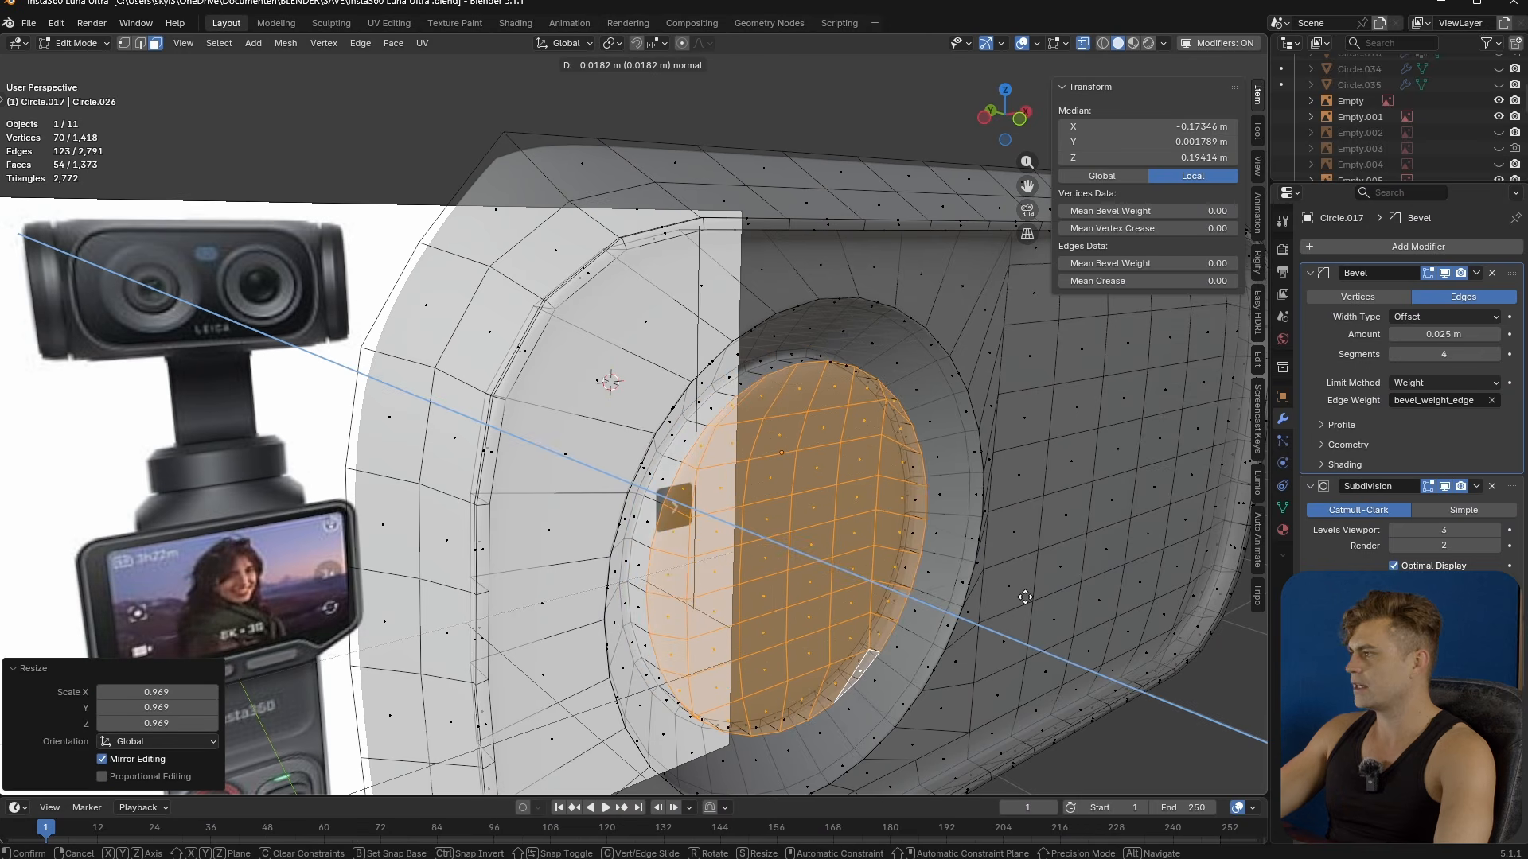
click(1024, 597)
key(s)
click(1015, 599)
- Extrude the lens disc outward once more, scale it to about 0.926 and shift it back along Y to round the ring
key(e)
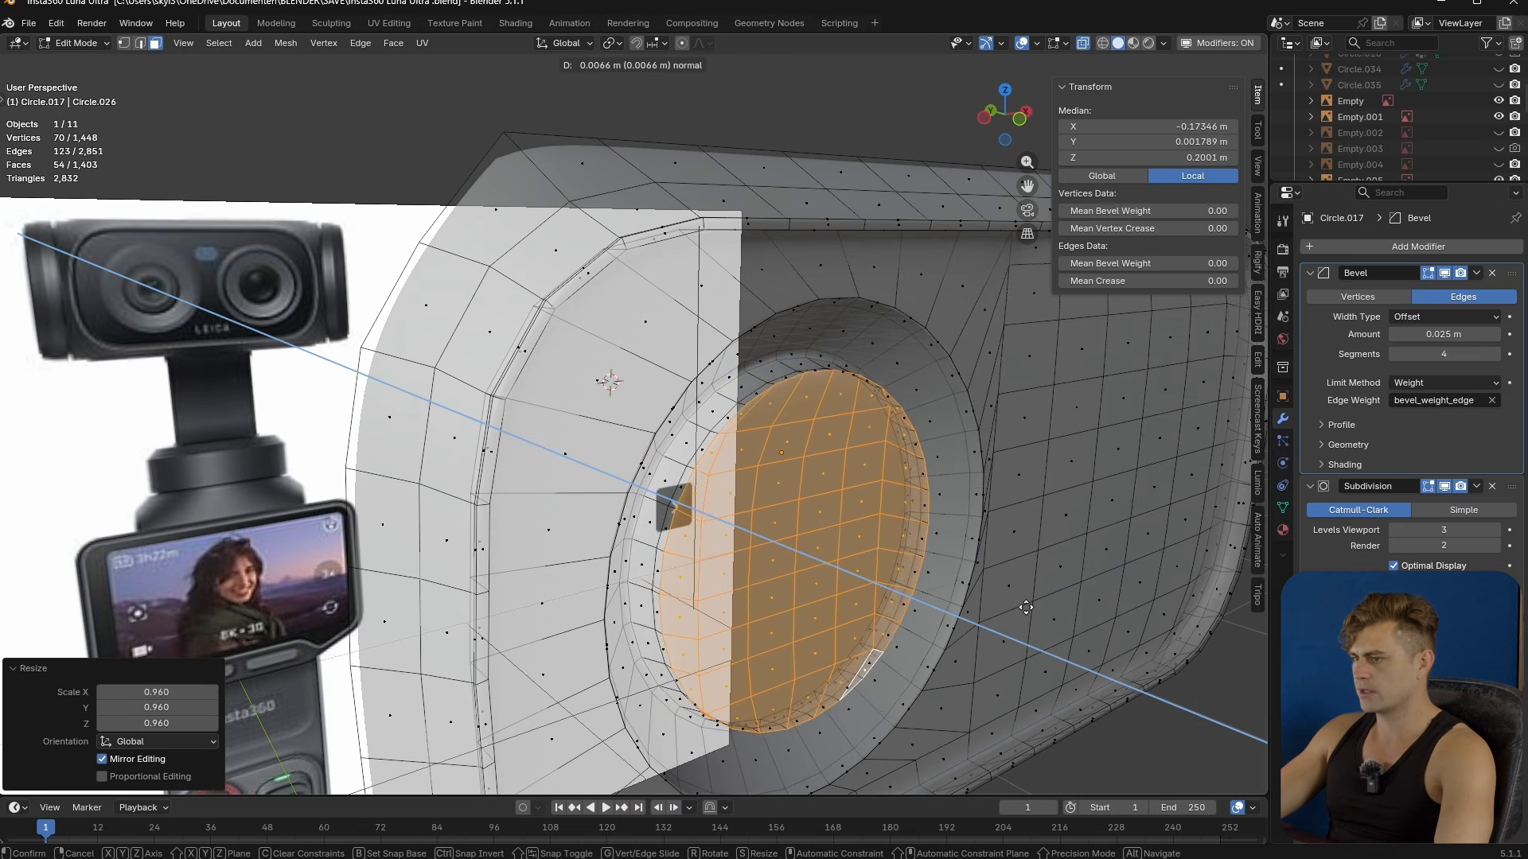
click(1032, 609)
key(s)
click(1010, 606)
key(g)
key(y)
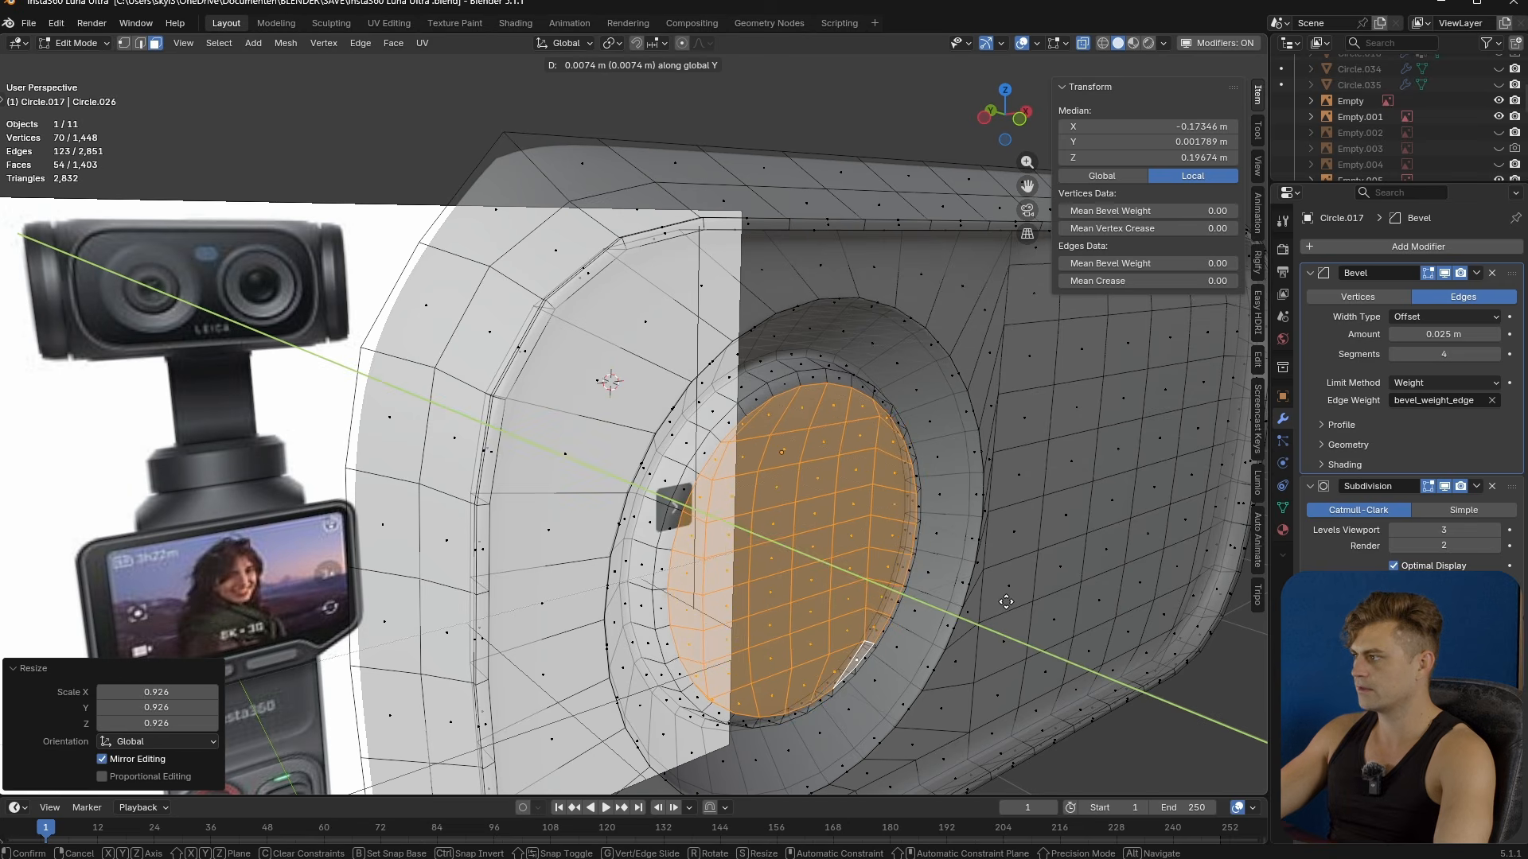
click(1006, 602)
- Inset the disc and scale it to about 0.888, then extrude it outward about 0.0074 m and taper it to about 0.975
middle_drag(1007, 603, 1066, 626)
key(i)
click(1063, 635)
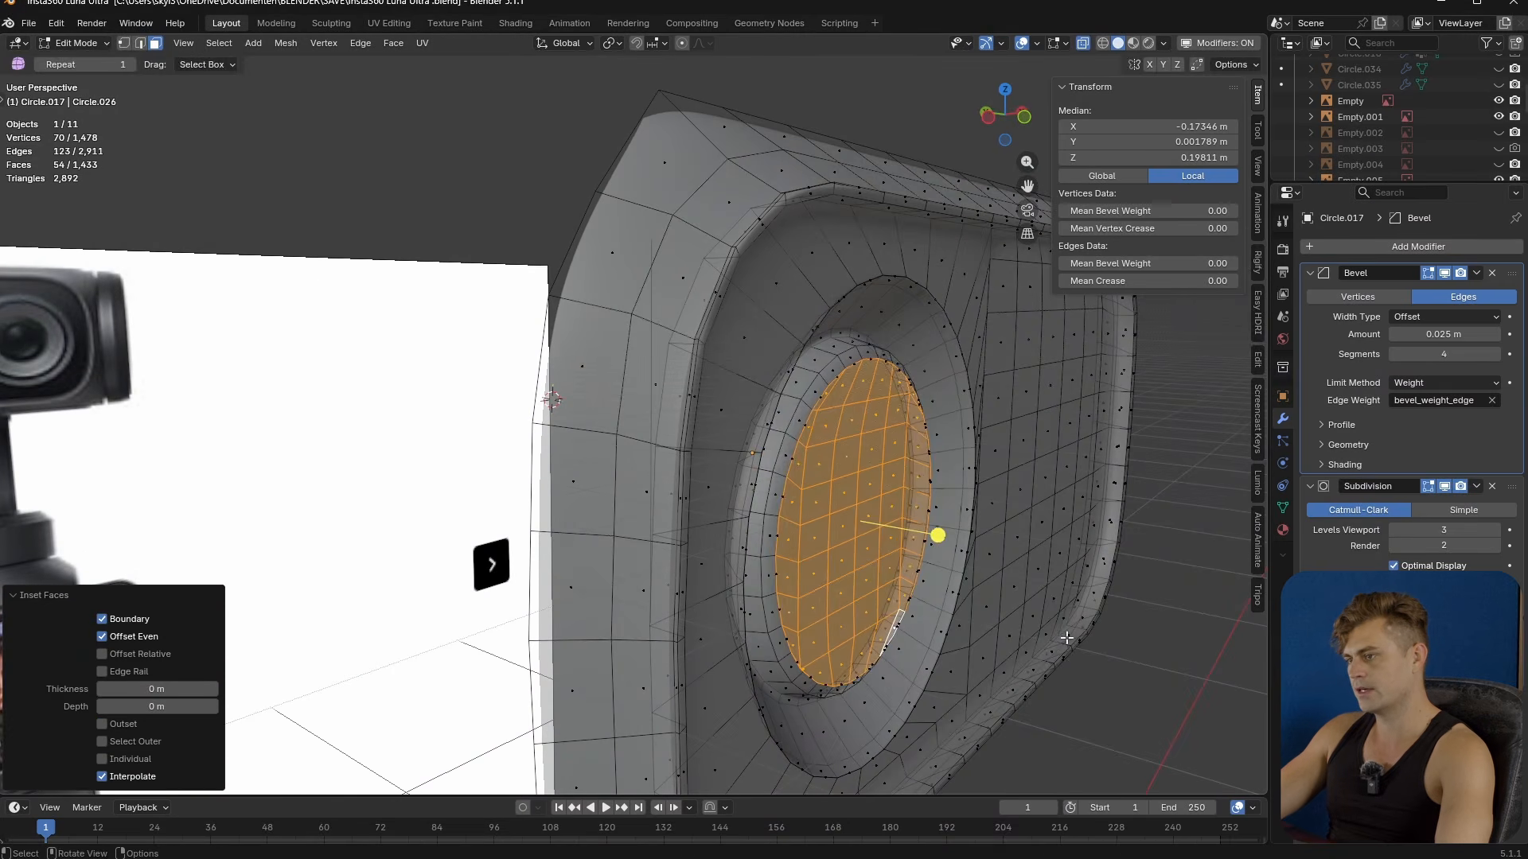
key(s)
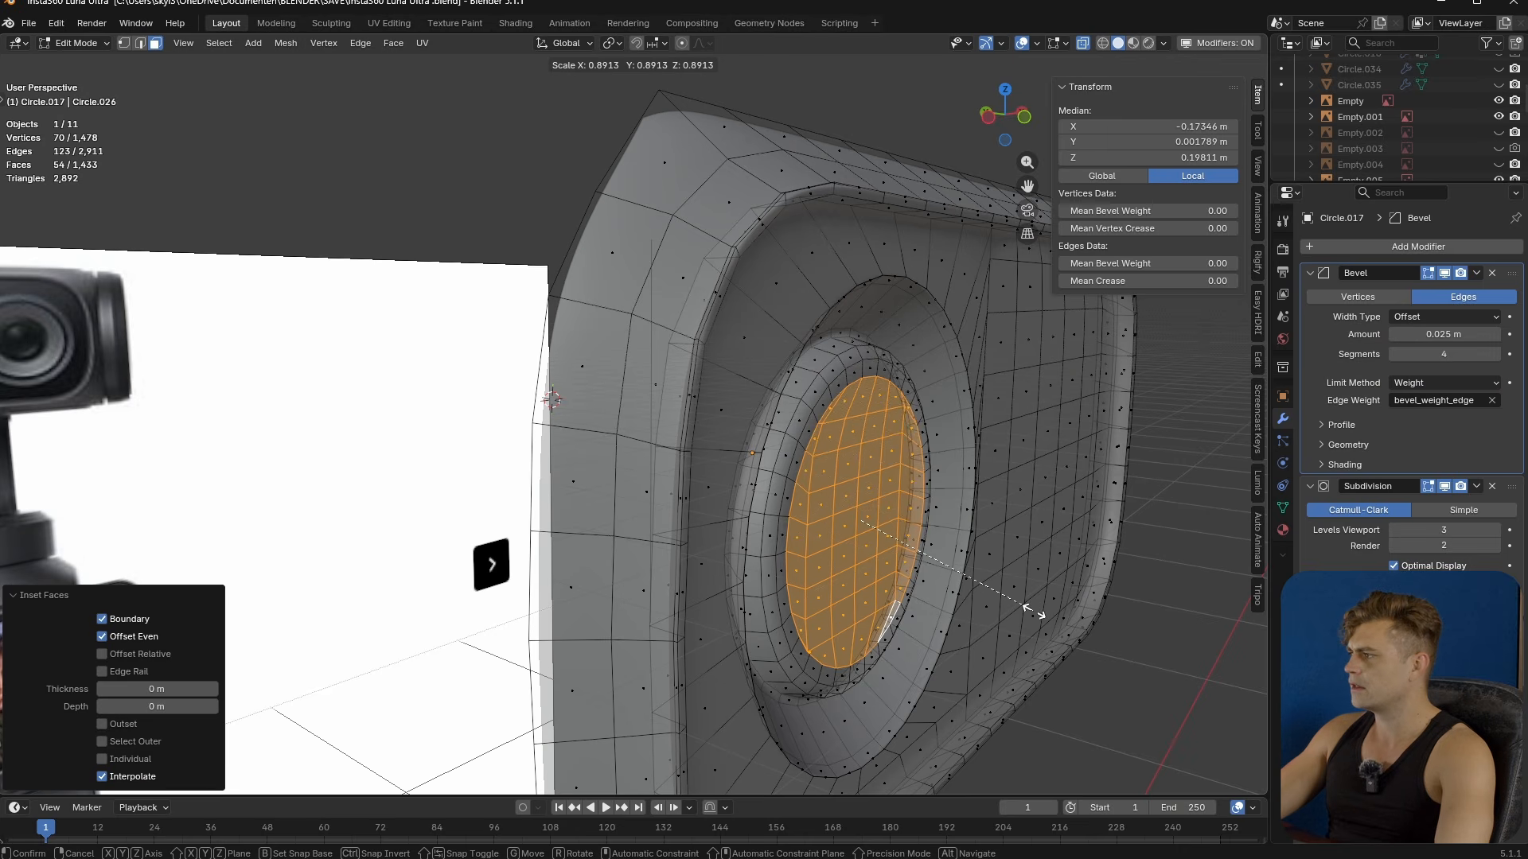
click(938, 535)
key(e)
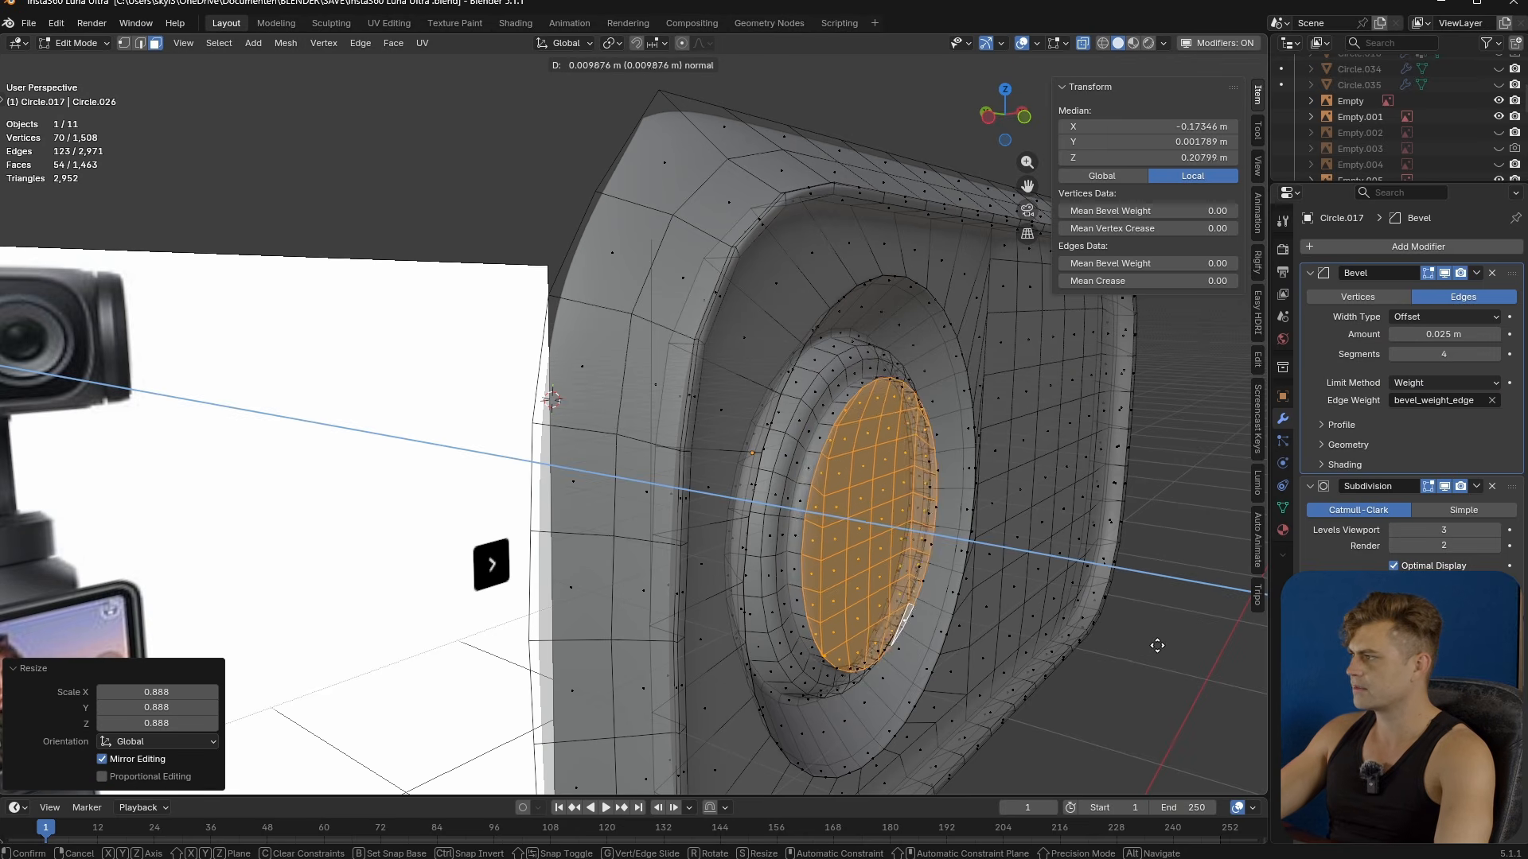
click(1128, 638)
key(s)
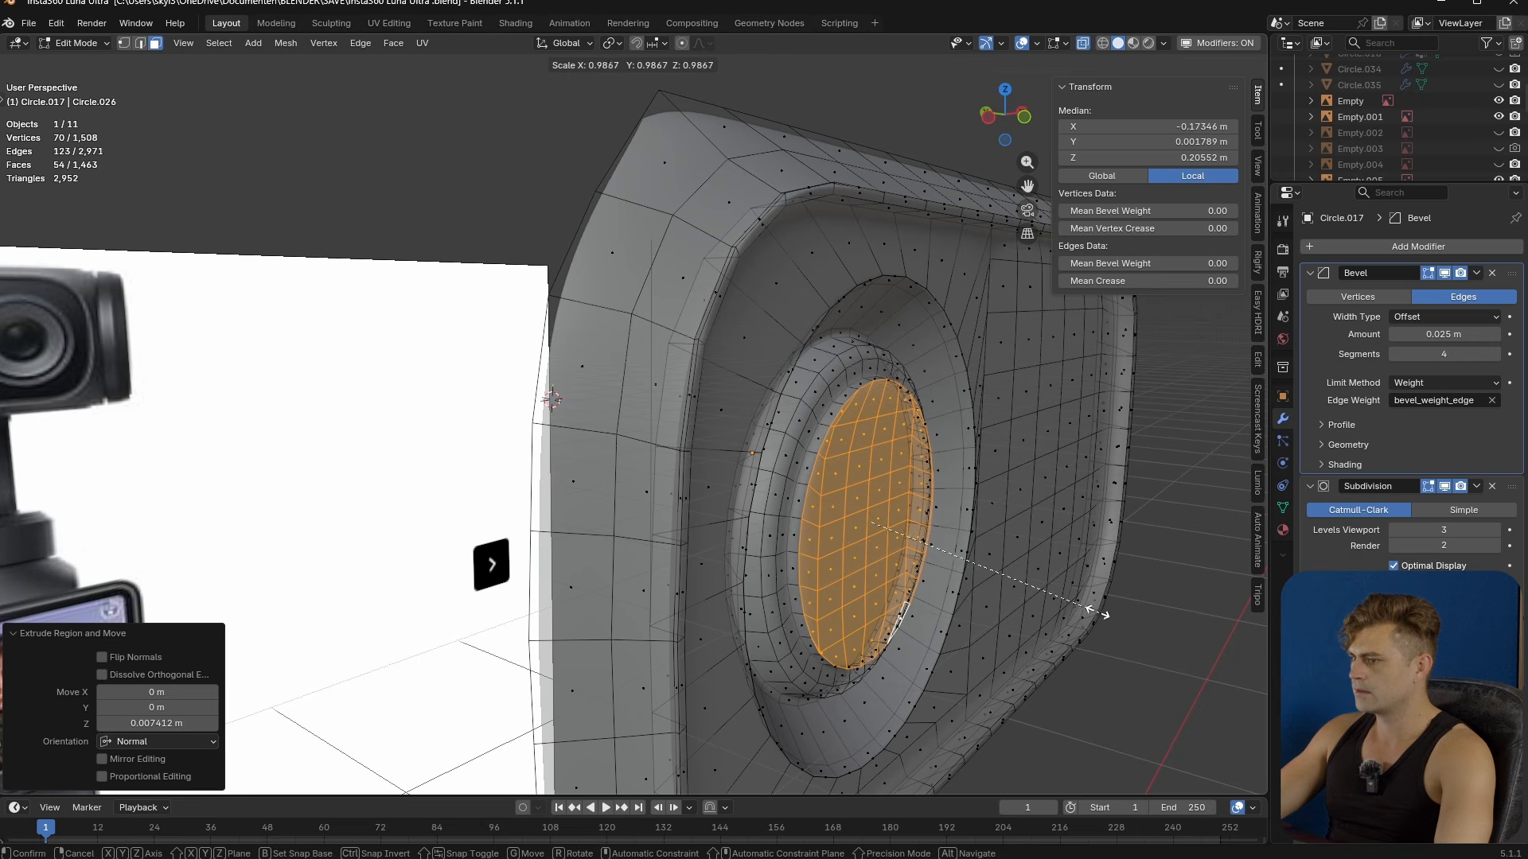
click(1073, 599)
- Add two more inset rings to the lens disc, offsetting the first about -0.0014 m along Y and scaling the second to about 0.953
key(i)
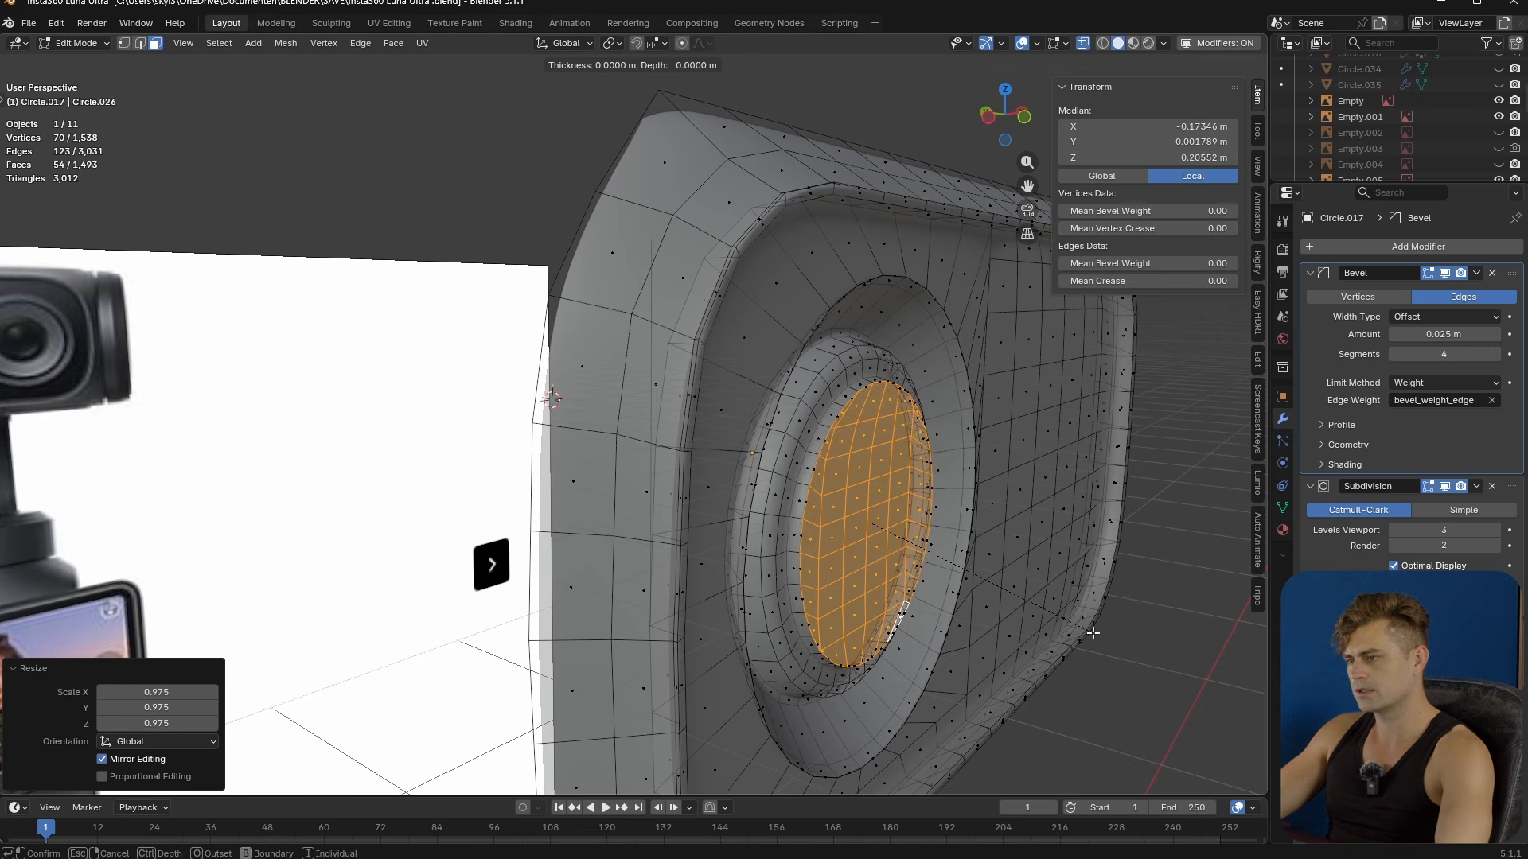
click(1093, 633)
key(s)
click(1010, 583)
key(g)
key(y)
click(1032, 597)
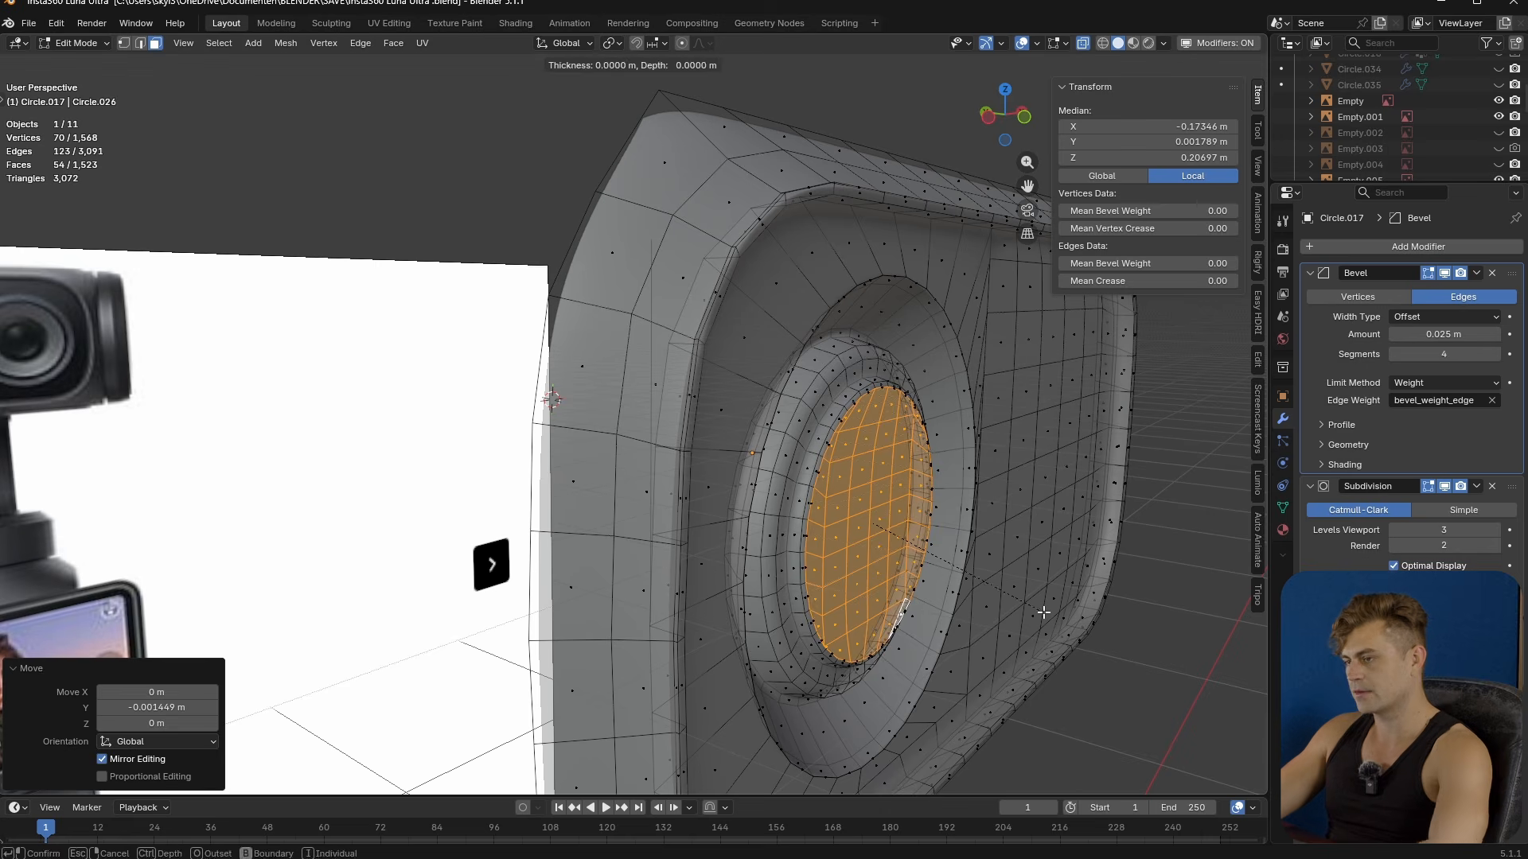
key(s)
click(999, 577)
- Extrude the innermost lens disc about 0.0065 m inward and scale it to about 0.961
key(e)
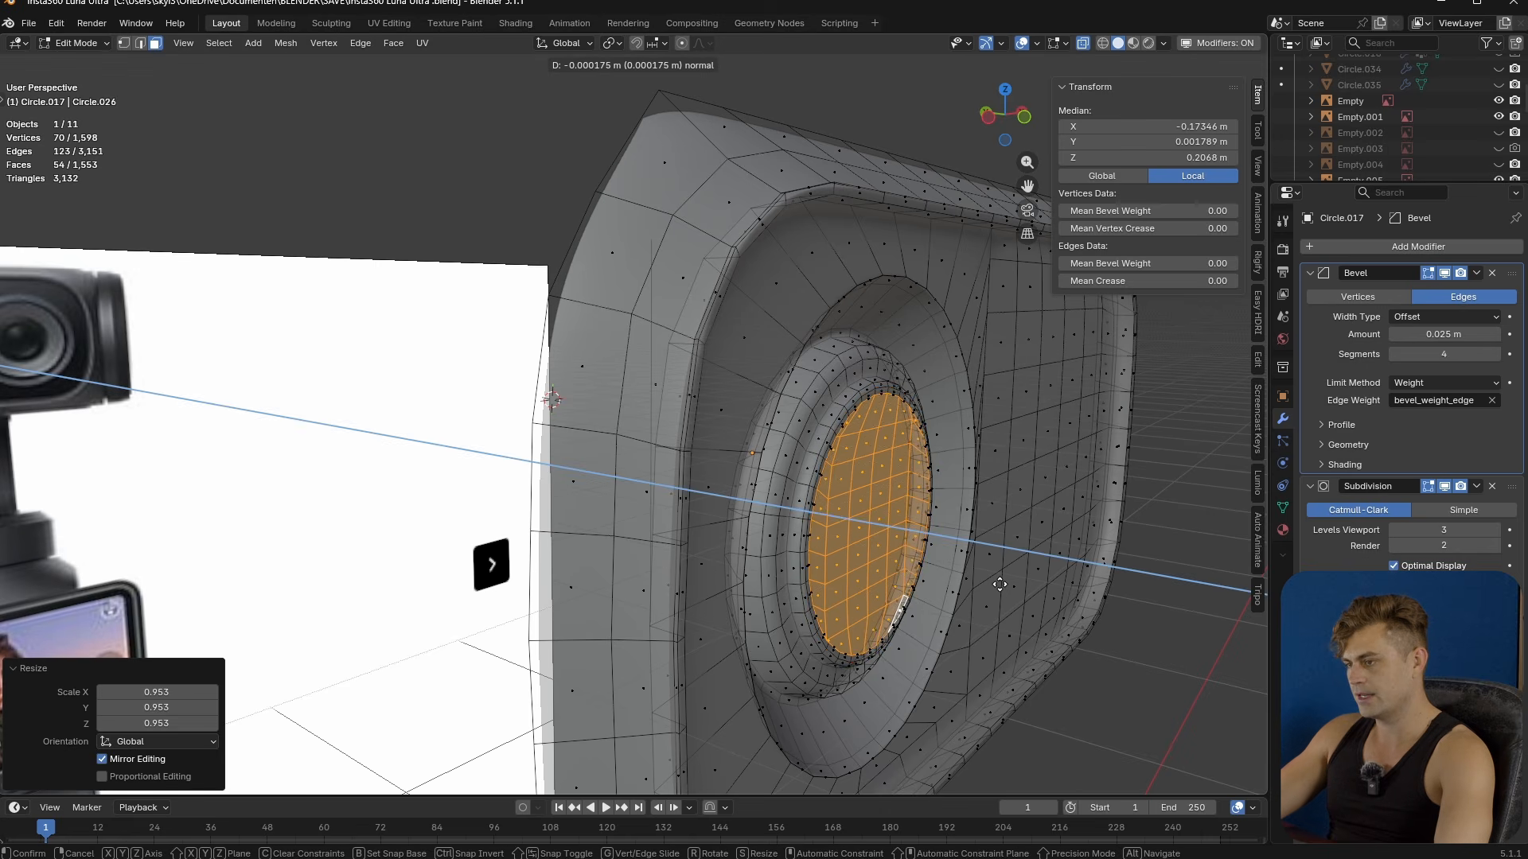
click(915, 575)
key(s)
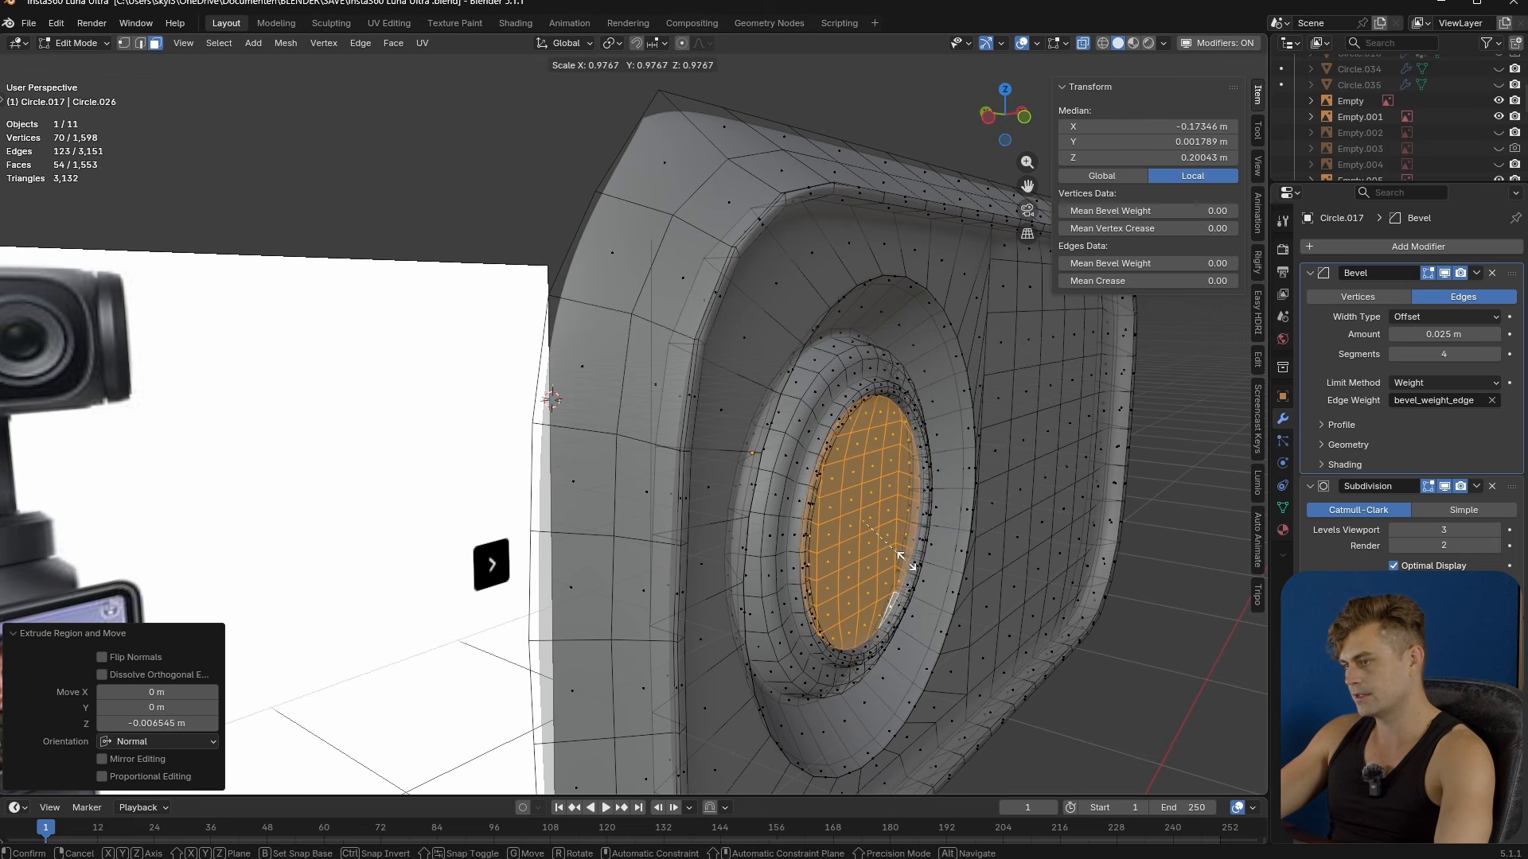
click(901, 556)
middle_drag(852, 559, 859, 415)
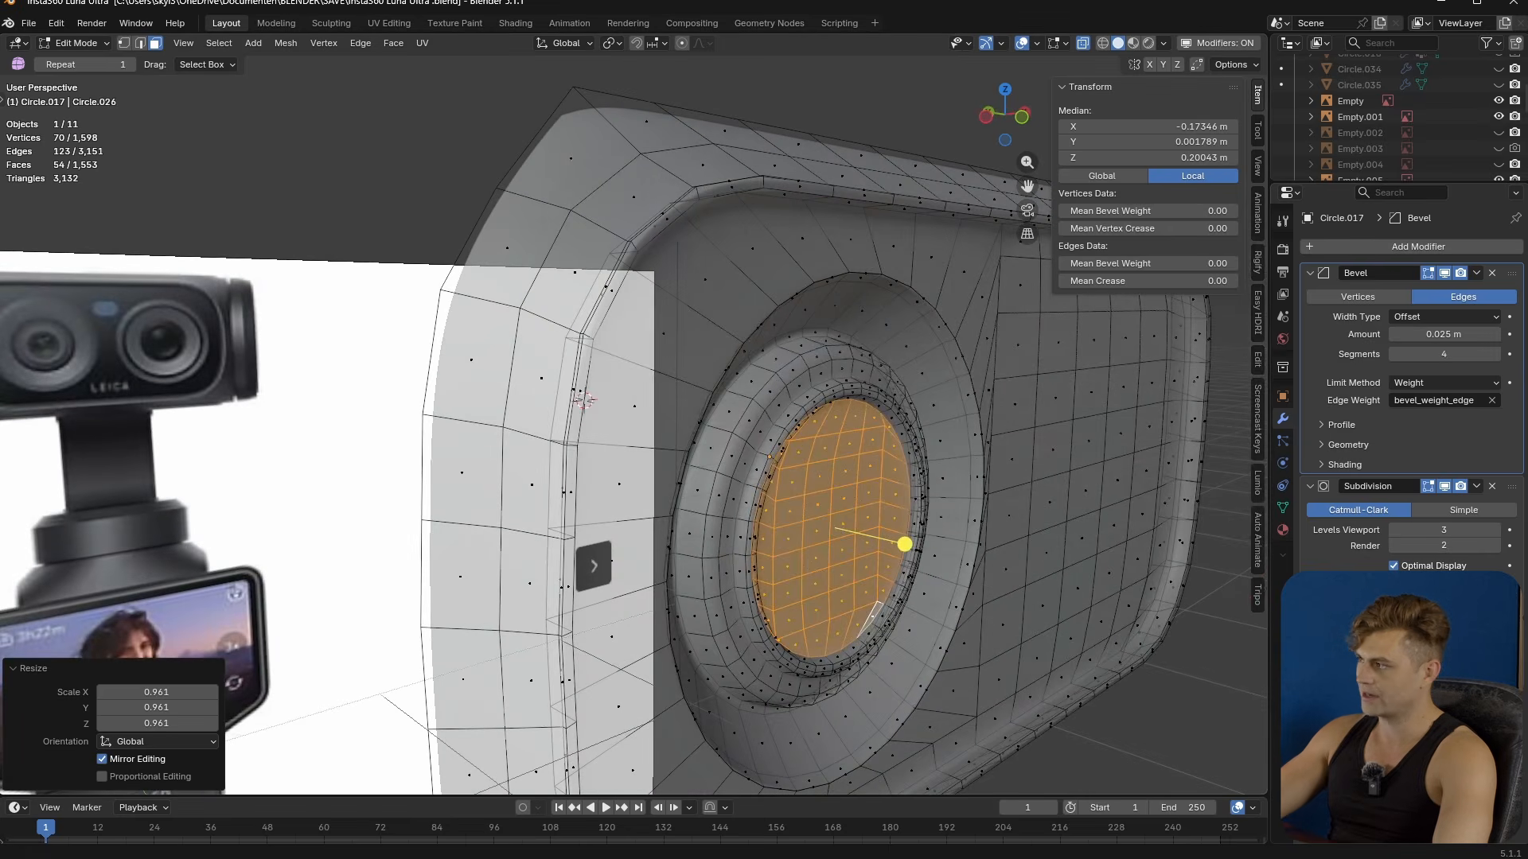
- Snap the 3D cursor to the centre of the selected innermost lens disc
middle_drag(1081, 487, 971, 492)
scroll(859, 501, down, 4)
key(shift+s)
middle_drag(759, 503, 874, 562)
click(883, 595)
scroll(888, 555, up, 3)
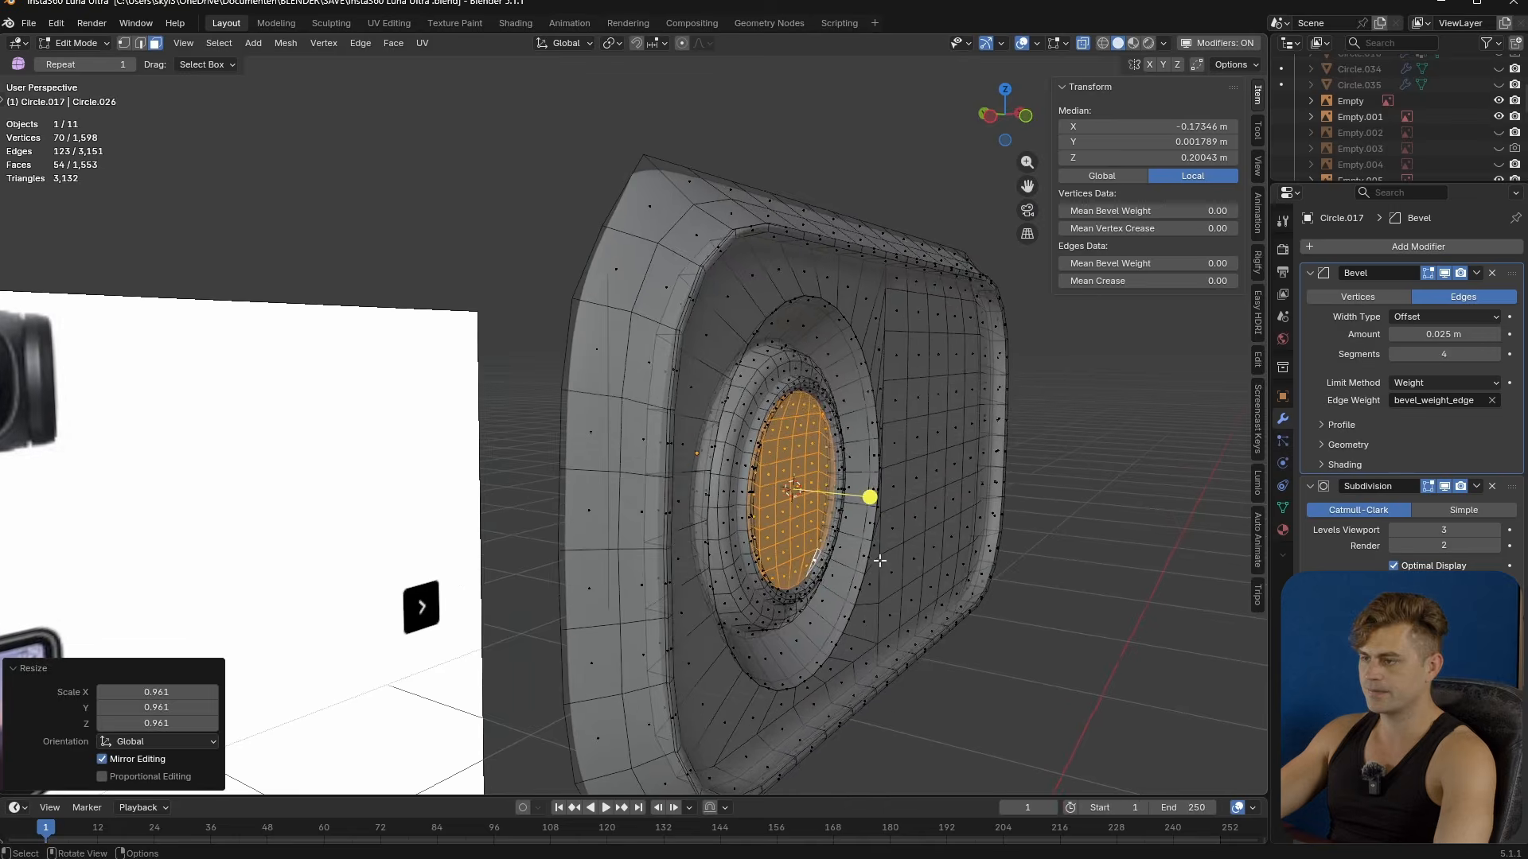
scroll(874, 562, up, 1)
- Add a new cube object at the 3D cursor and divide it with four horizontal loop cuts and five in a second direction
key(shift+a)
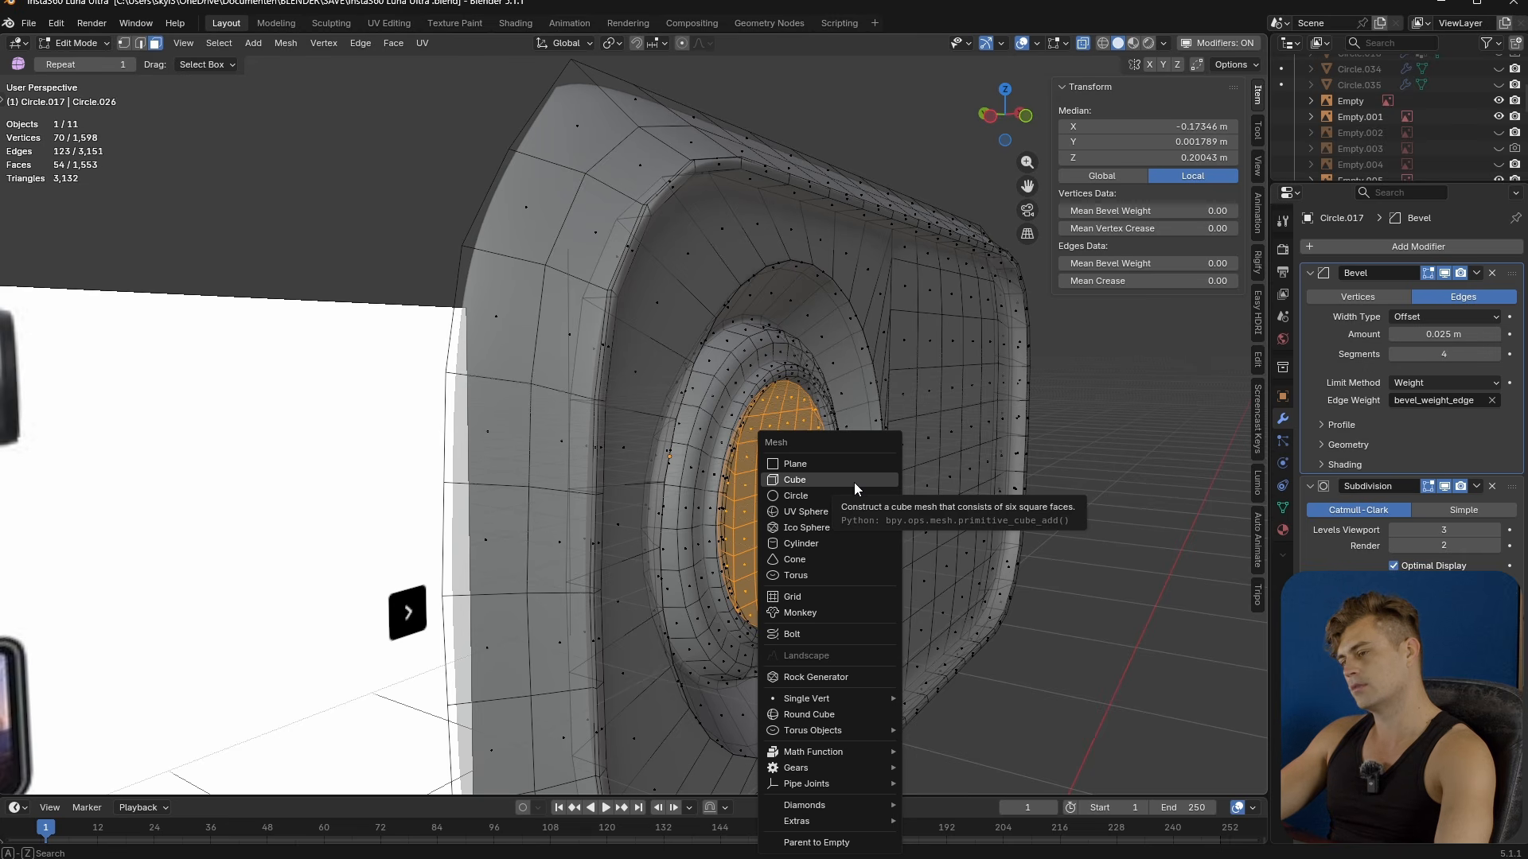
click(795, 480)
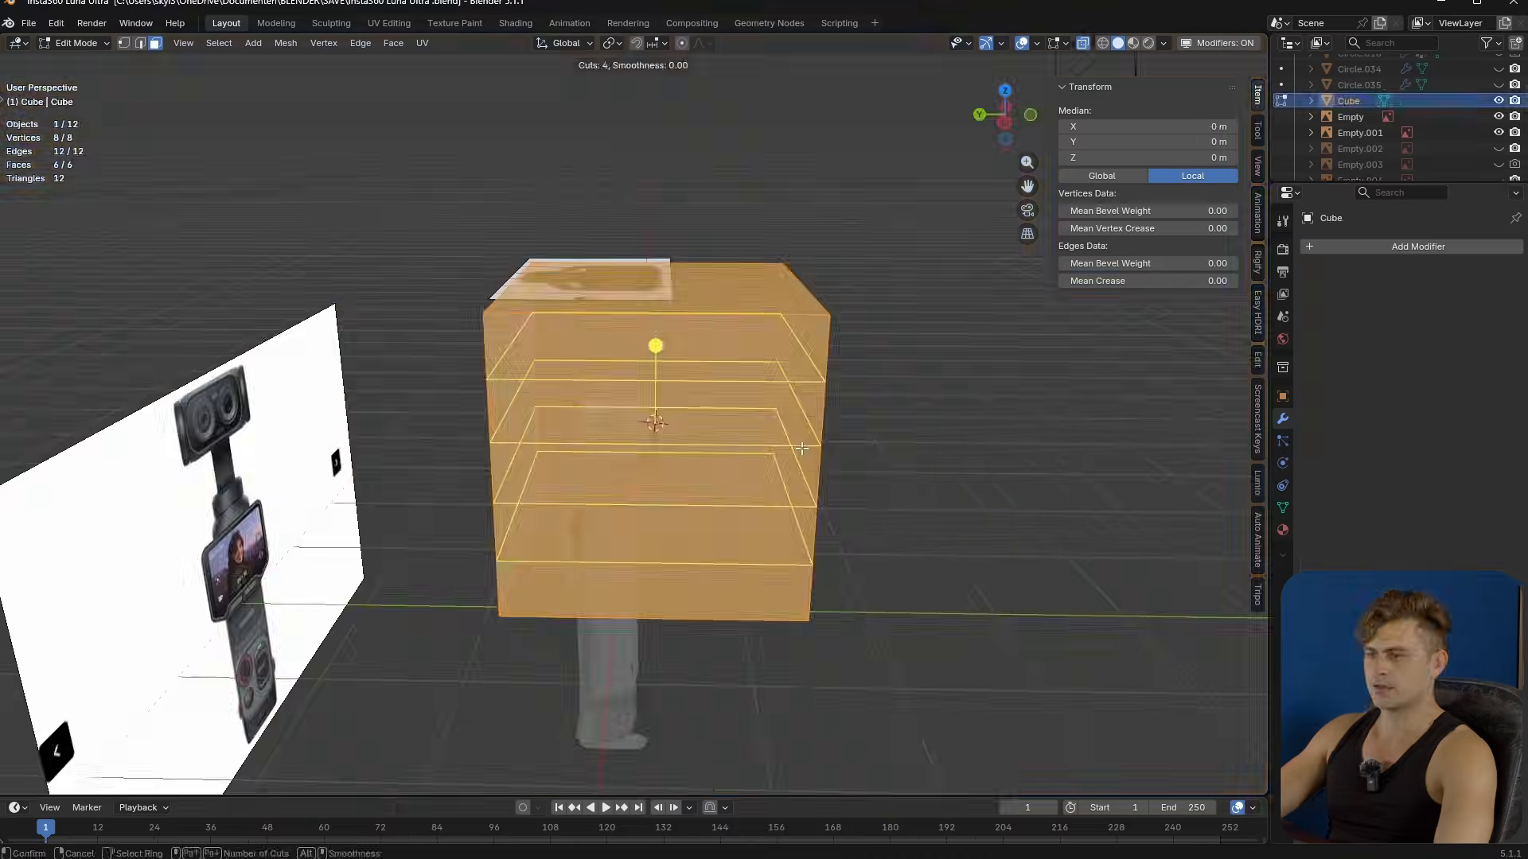
click(684, 304)
key(ctrl+r)
scroll(685, 304, up, 1)
click(684, 304)
right_click(684, 304)
- Divide the cube with four evenly spaced loop cuts in its remaining direction and leave mesh editing
middle_drag(744, 358, 637, 368)
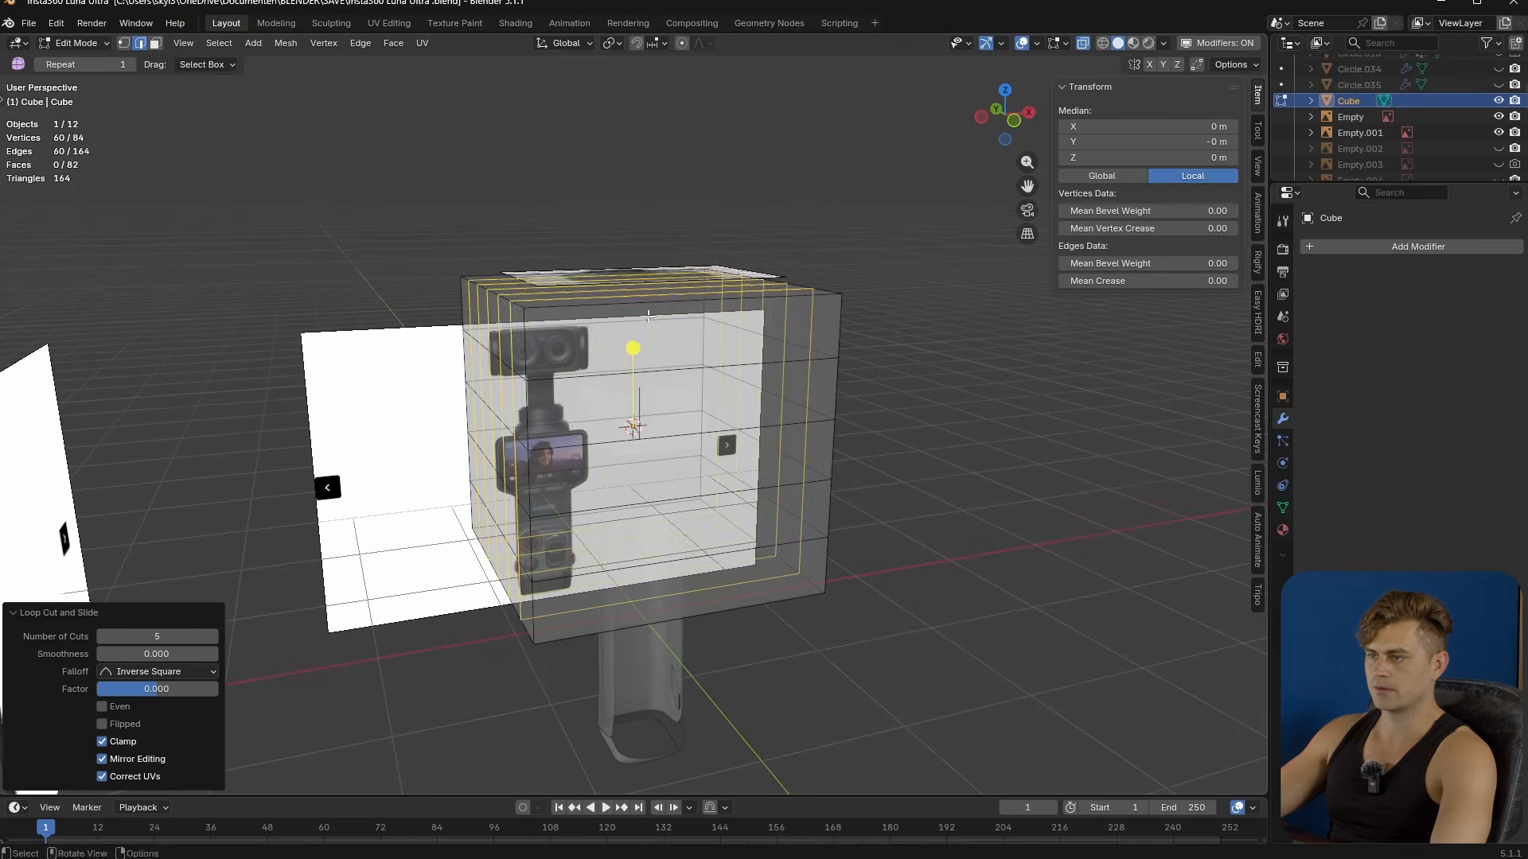
key(ctrl+r)
scroll(648, 313, up, 2)
scroll(648, 313, up, 1)
click(648, 312)
right_click(648, 313)
middle_drag(647, 313, 737, 413)
key(Tab)
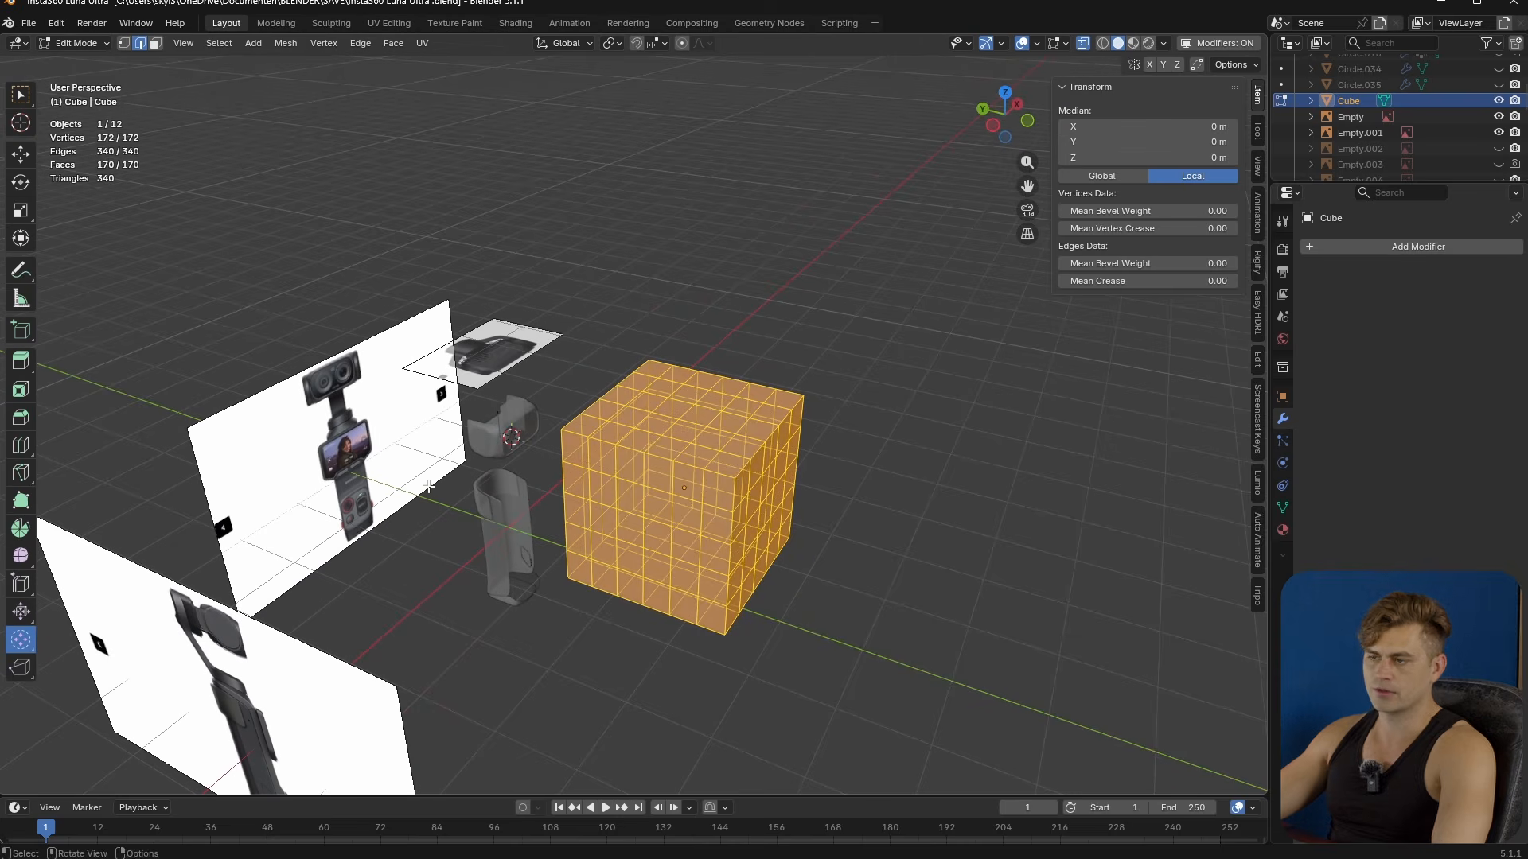
- Turn the subdivided cube into a sphere using To Sphere with a factor of 1
drag(33, 651, 111, 675)
drag(22, 639, 91, 686)
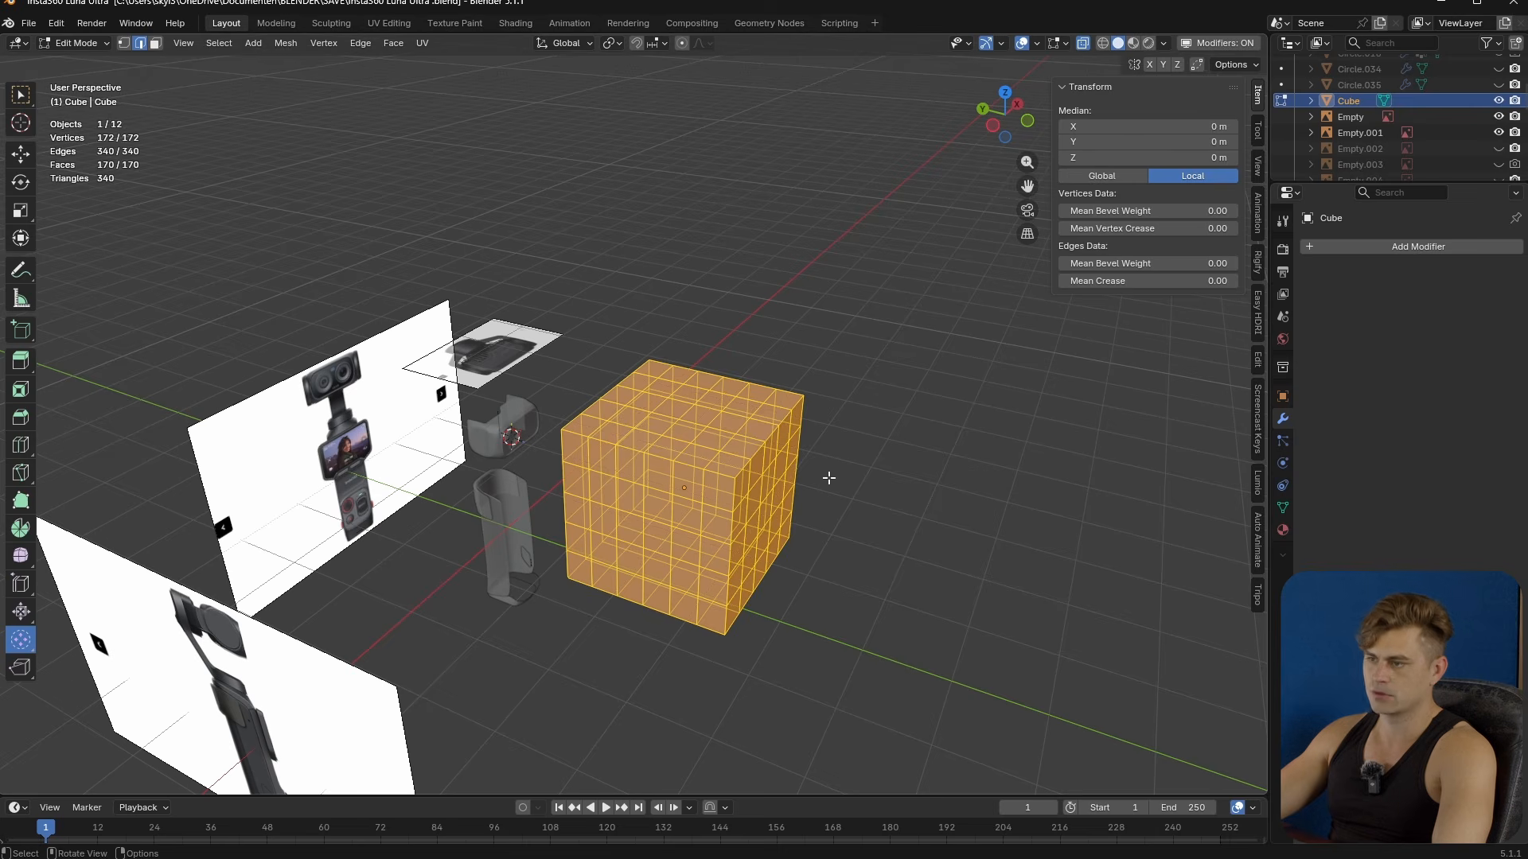
drag(834, 431, 706, 366)
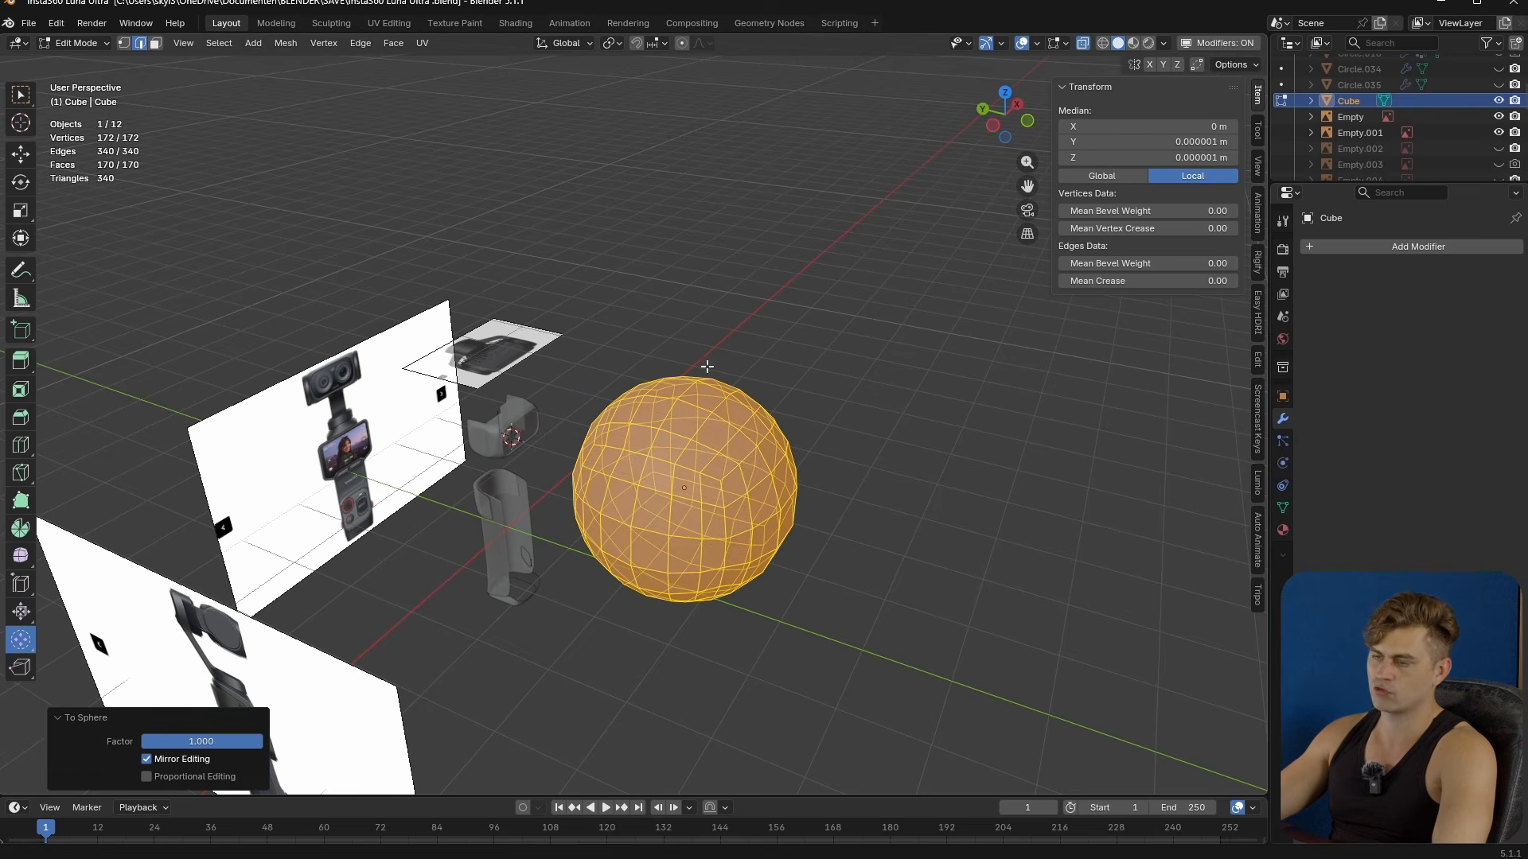
key(Tab)
middle_drag(747, 570, 819, 494)
key(Tab)
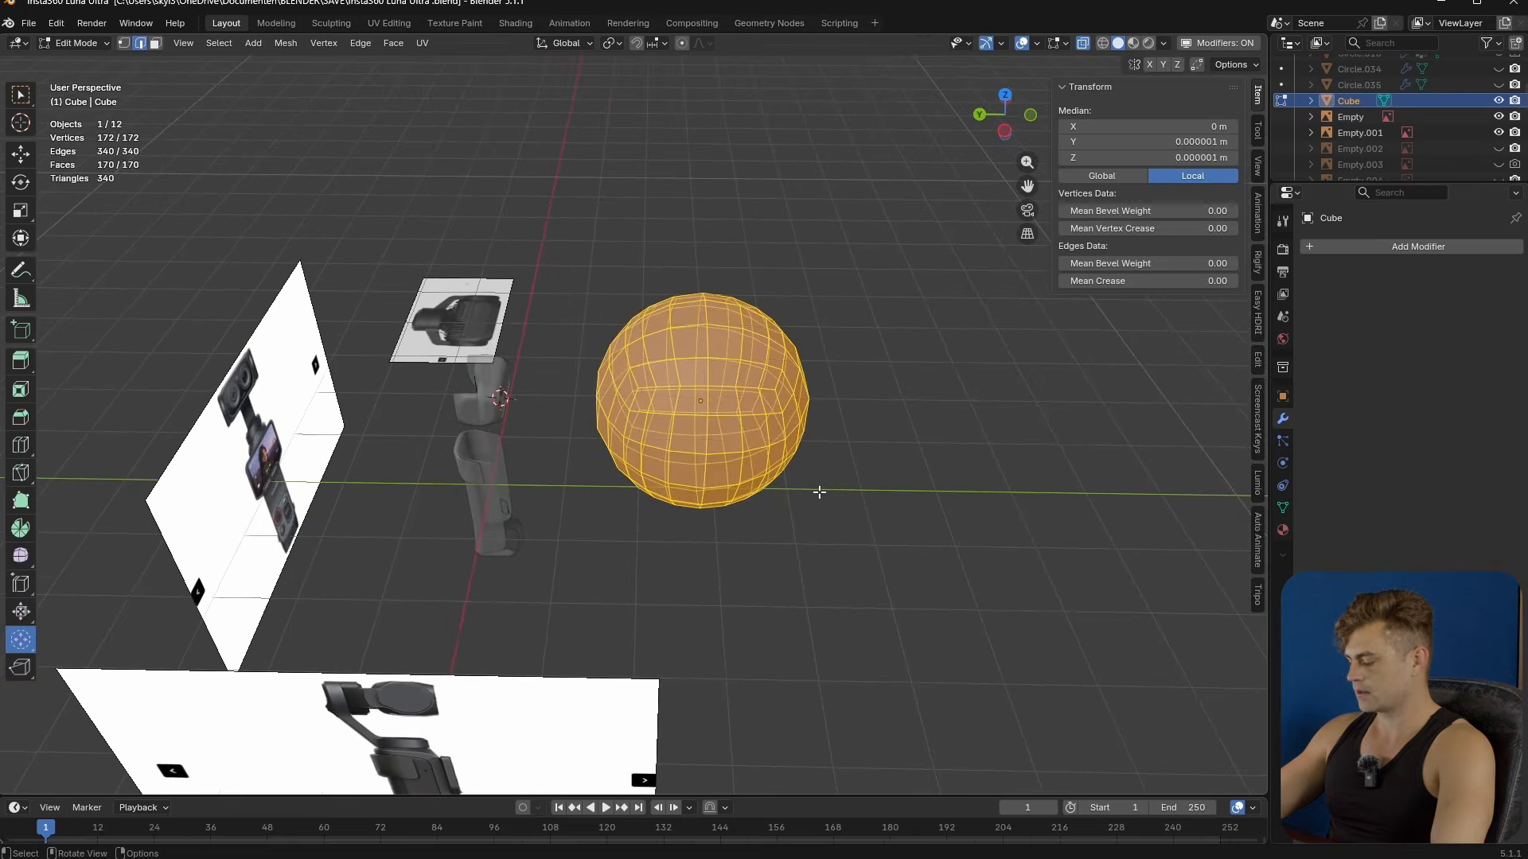
- Delete the lower faces of the sphere in front view, leaving a dome
key(KP_1)
key(3)
scroll(828, 422, up, 1)
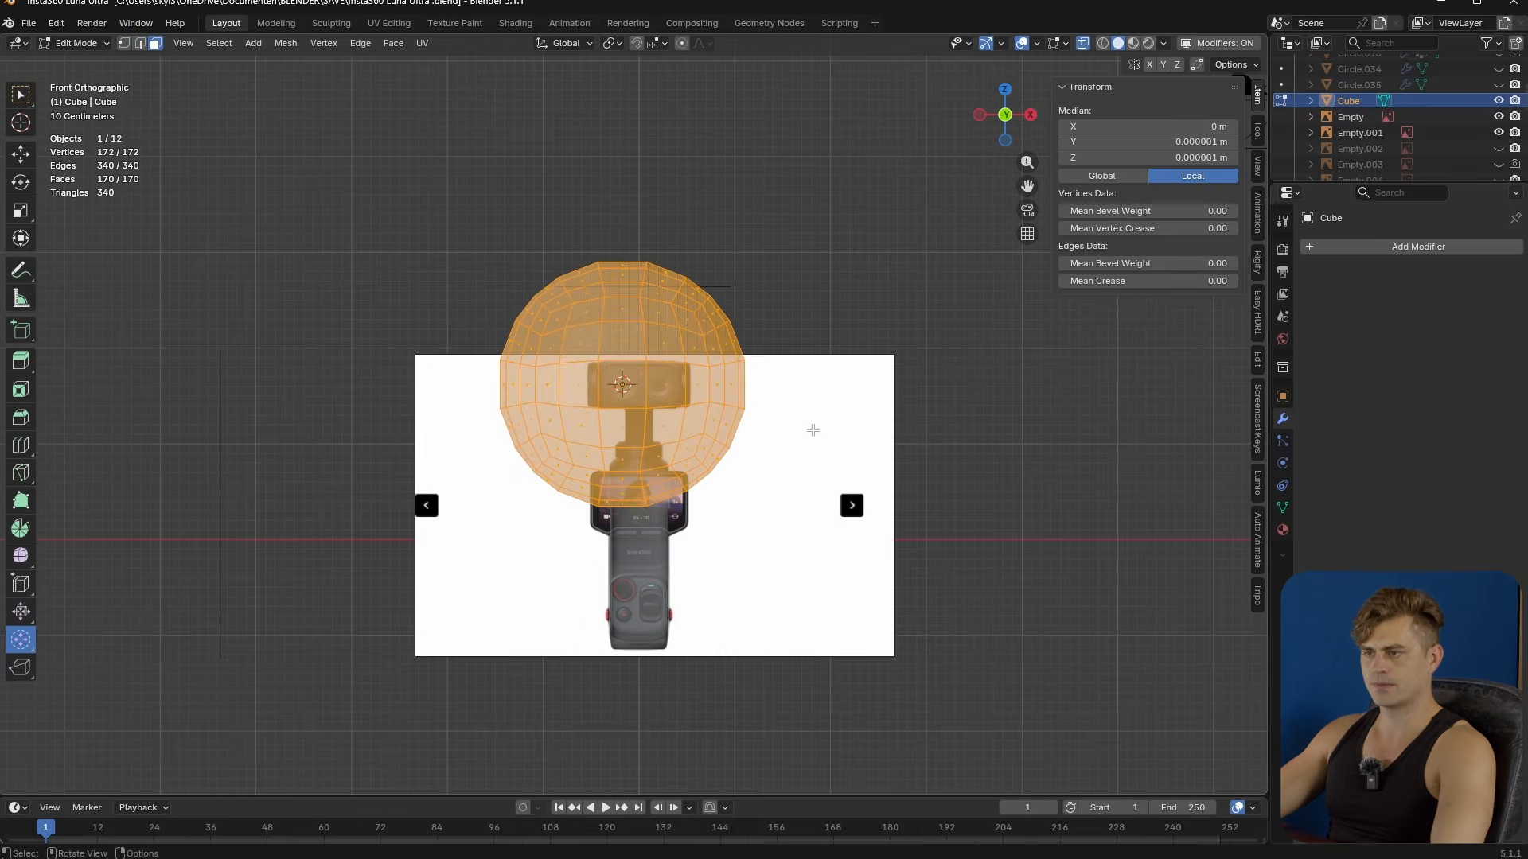
key(alt+a)
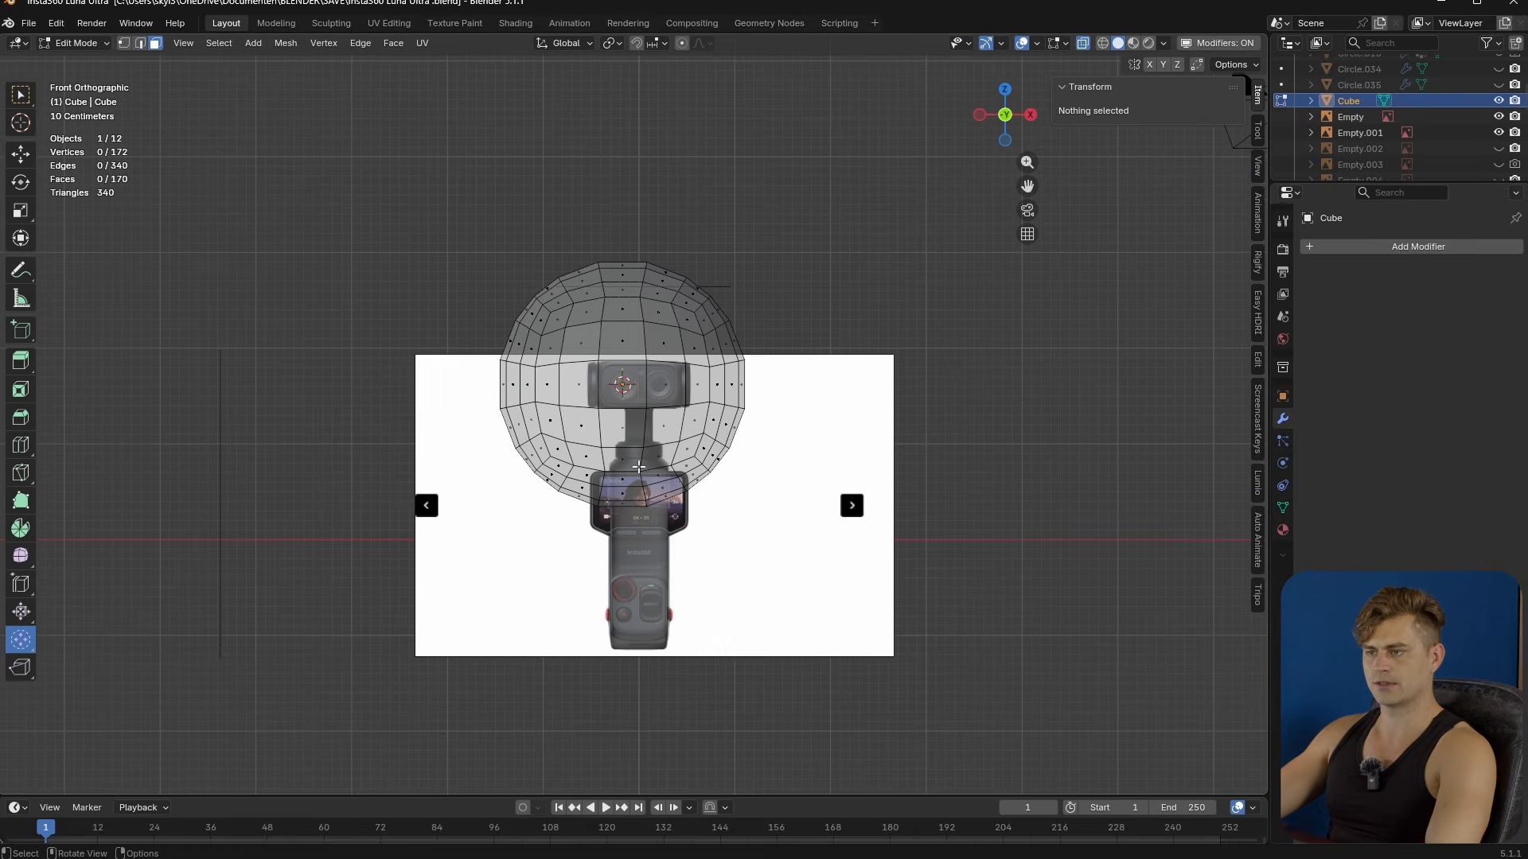
key(a)
key(alt+a)
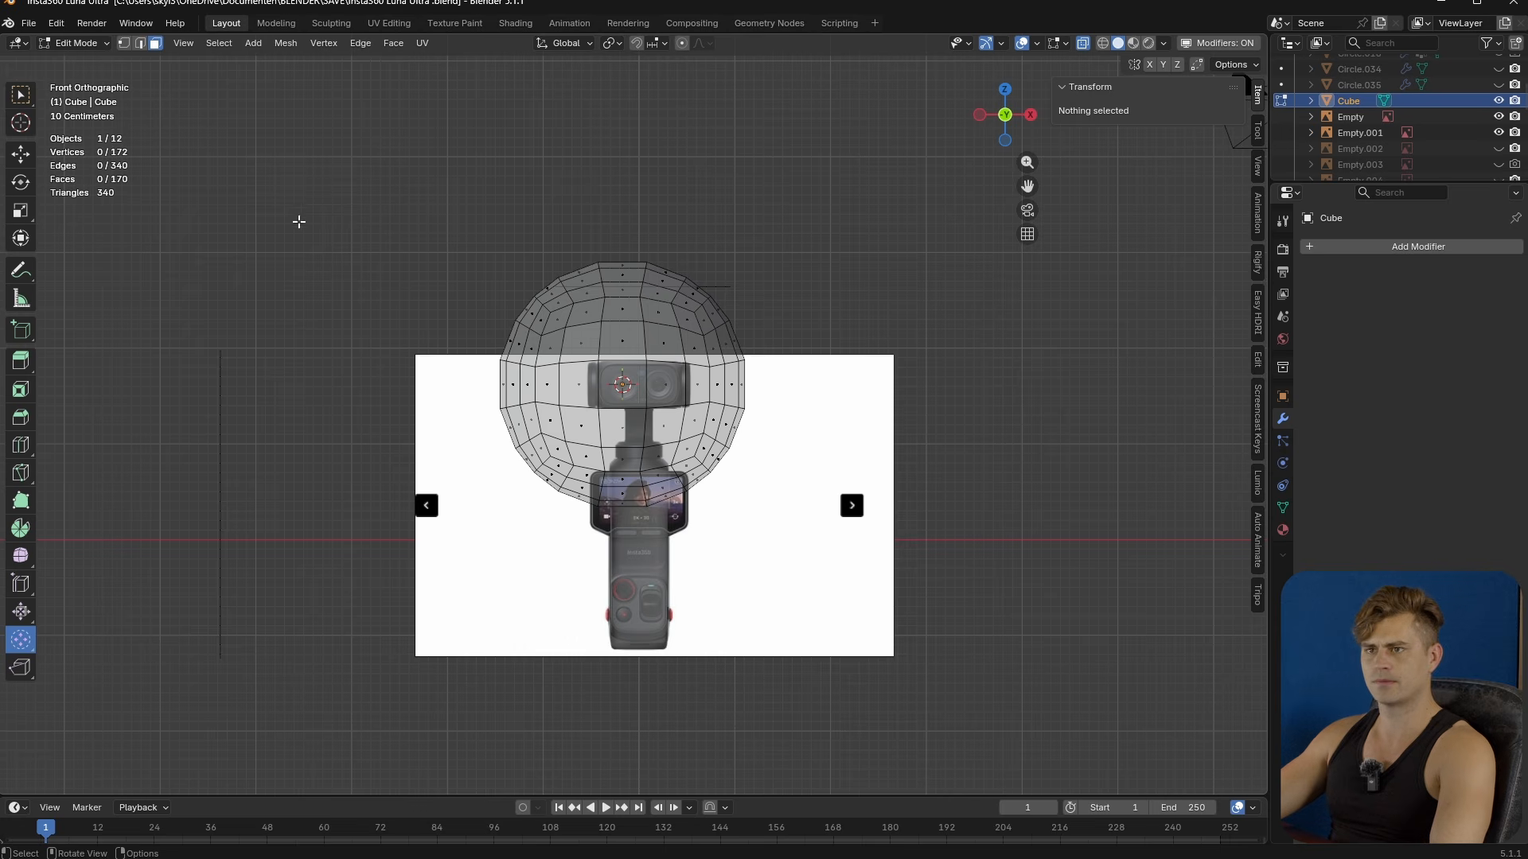
click(17, 97)
drag(883, 547, 311, 412)
key(x)
click(311, 410)
scroll(644, 403, up, 2)
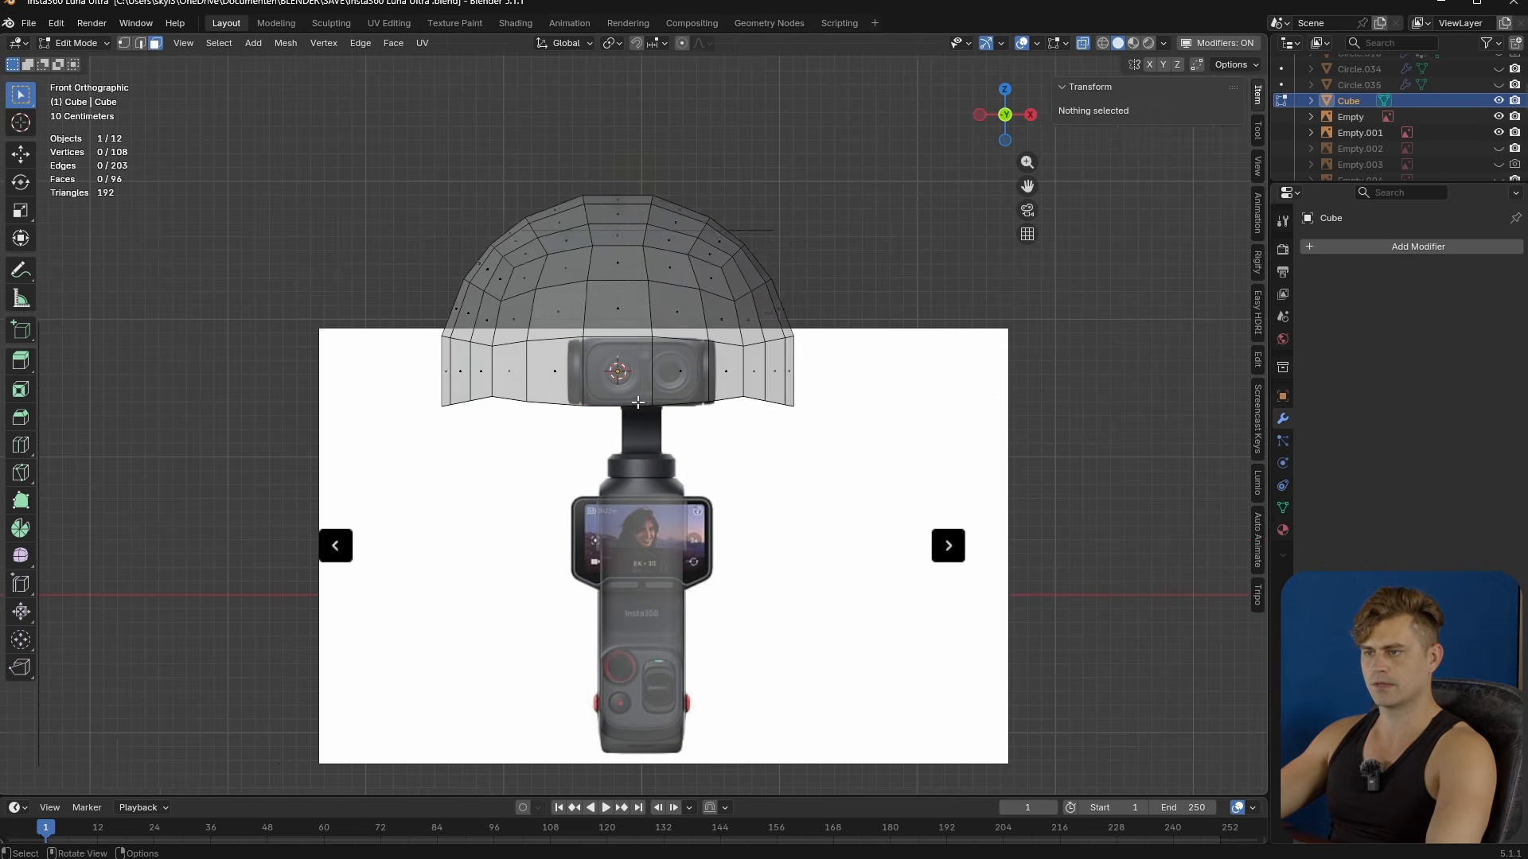
- Flatten the dome's open bottom edge loop by scaling it to 0 along Z, and leave mesh editing
alt+click(631, 405)
key(s)
key(z)
key(0)
key(Return)
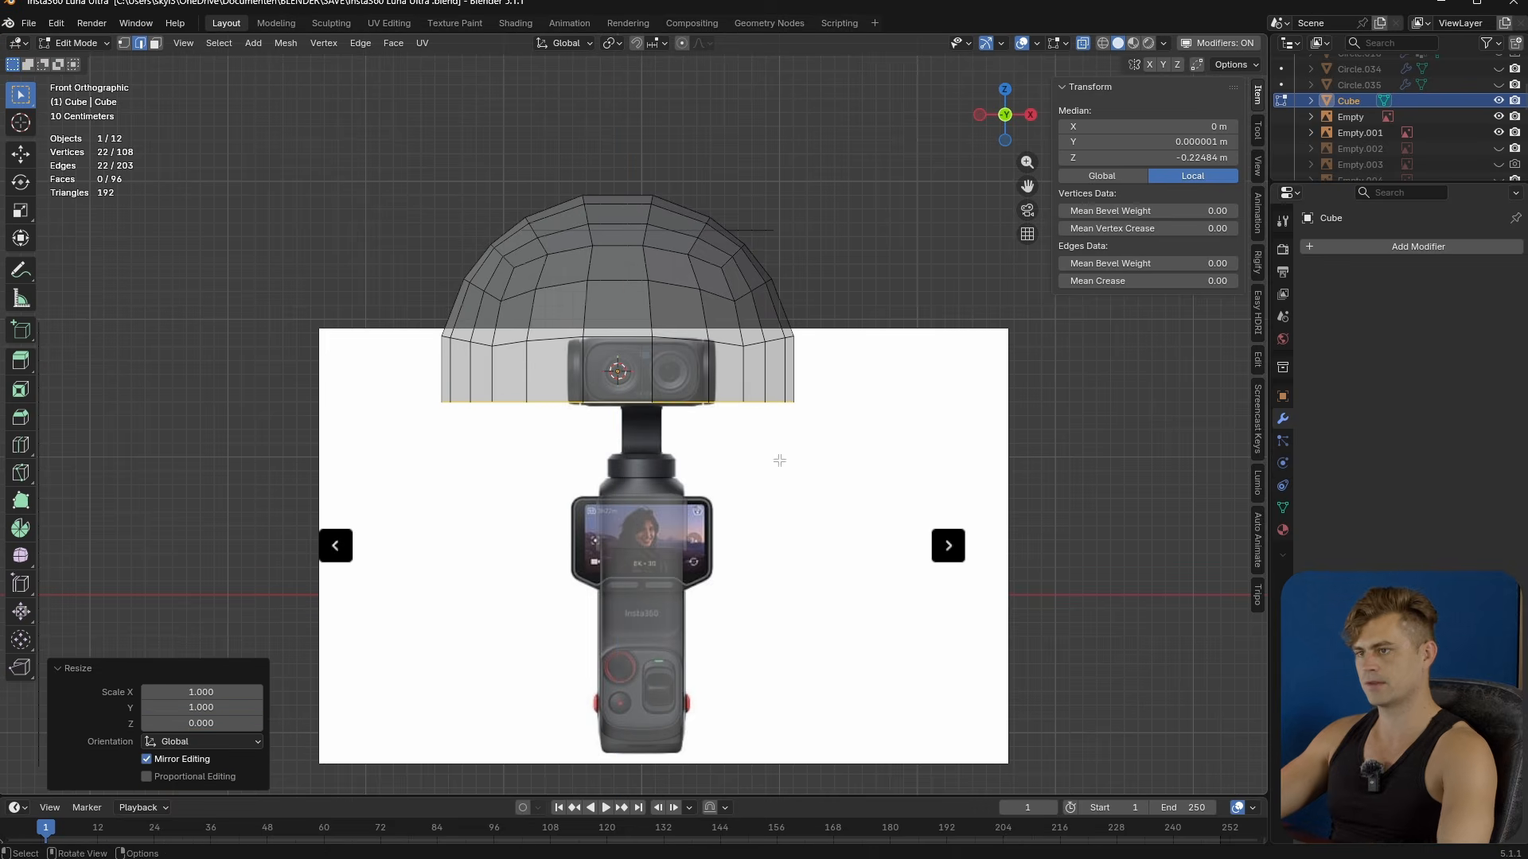
middle_drag(735, 426, 738, 468)
alt+click(736, 465)
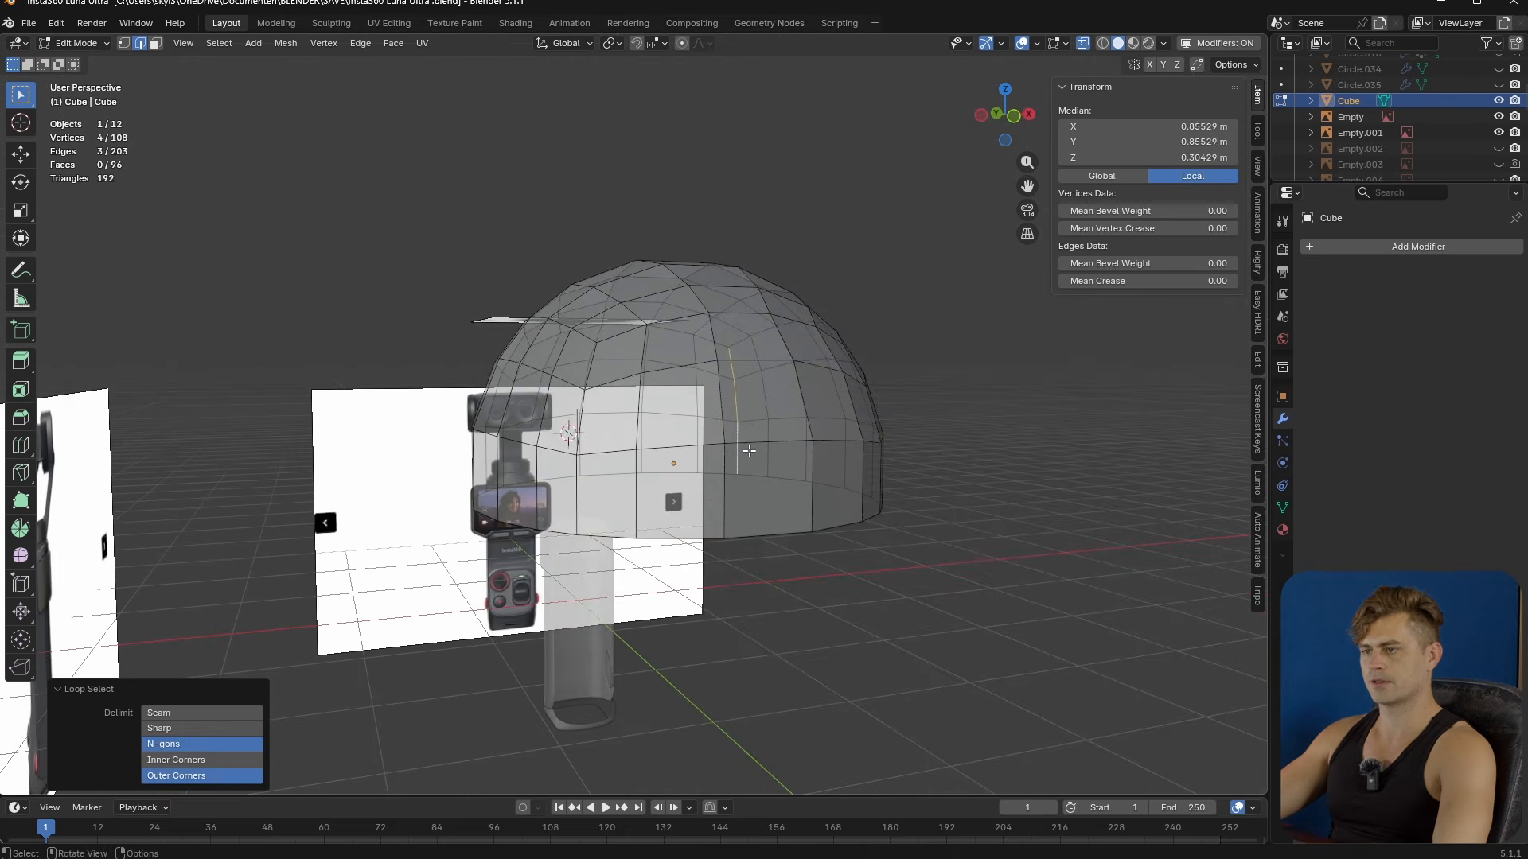
key(alt+z)
right_click(786, 494)
alt+click(784, 487)
right_click(783, 500)
key(Tab)
middle_drag(882, 457, 862, 494)
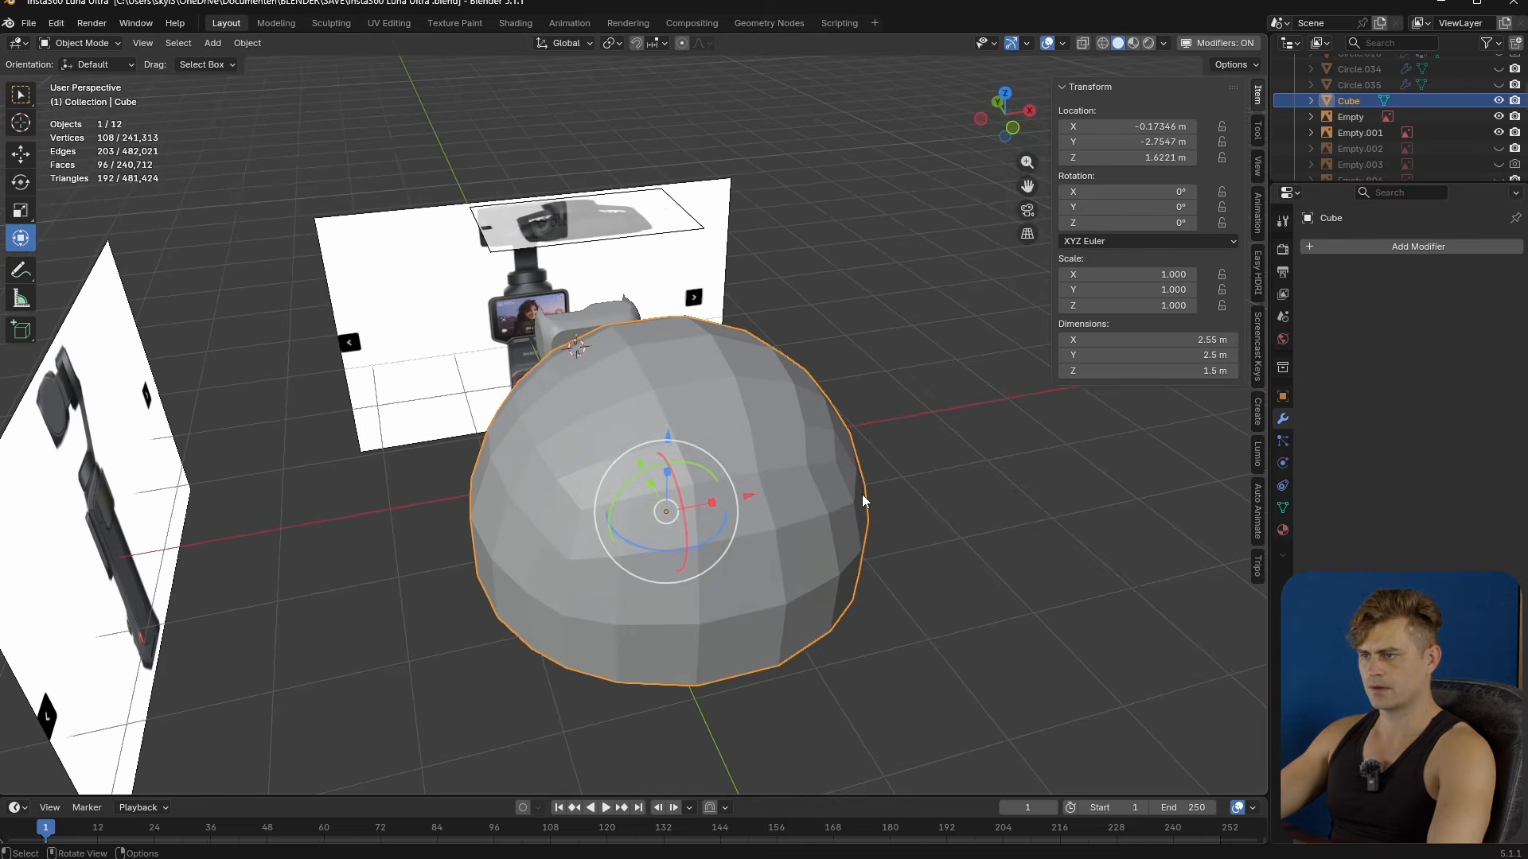
- Add a level 2 Subdivision modifier to the dome and shade it auto smooth at 30°
key(ctrl+2)
right_click(866, 507)
mouse_move(762, 522)
middle_down()
mouse_move(864, 508)
mouse_move(828, 533)
mouse_move(863, 512)
middle_up()
click(847, 519)
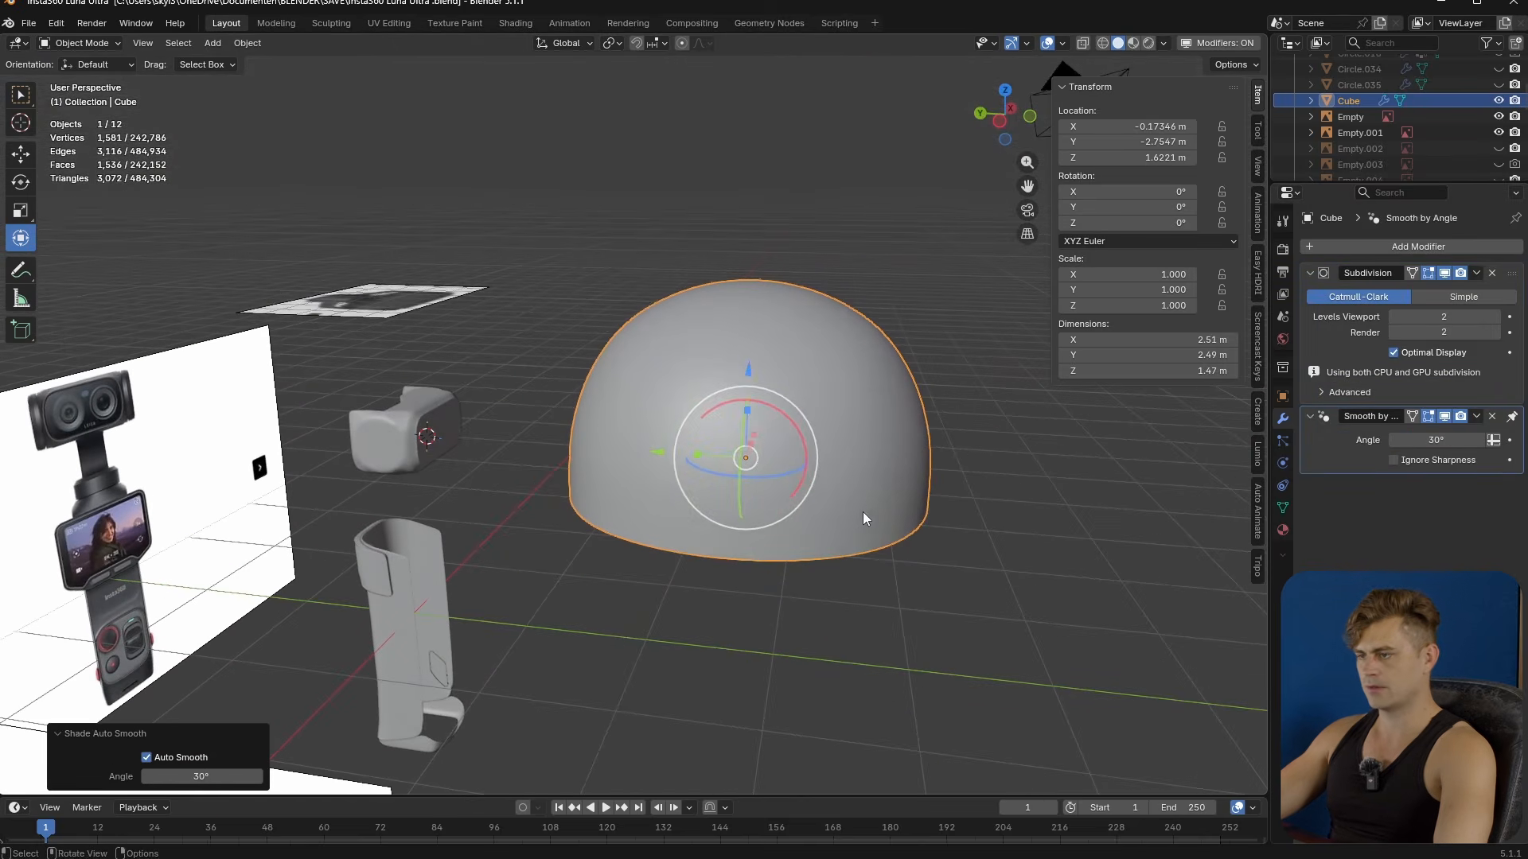
- Snap the dome to the 3D cursor in the left lens and rotate it 90° about X
key(shift+s)
click(883, 422)
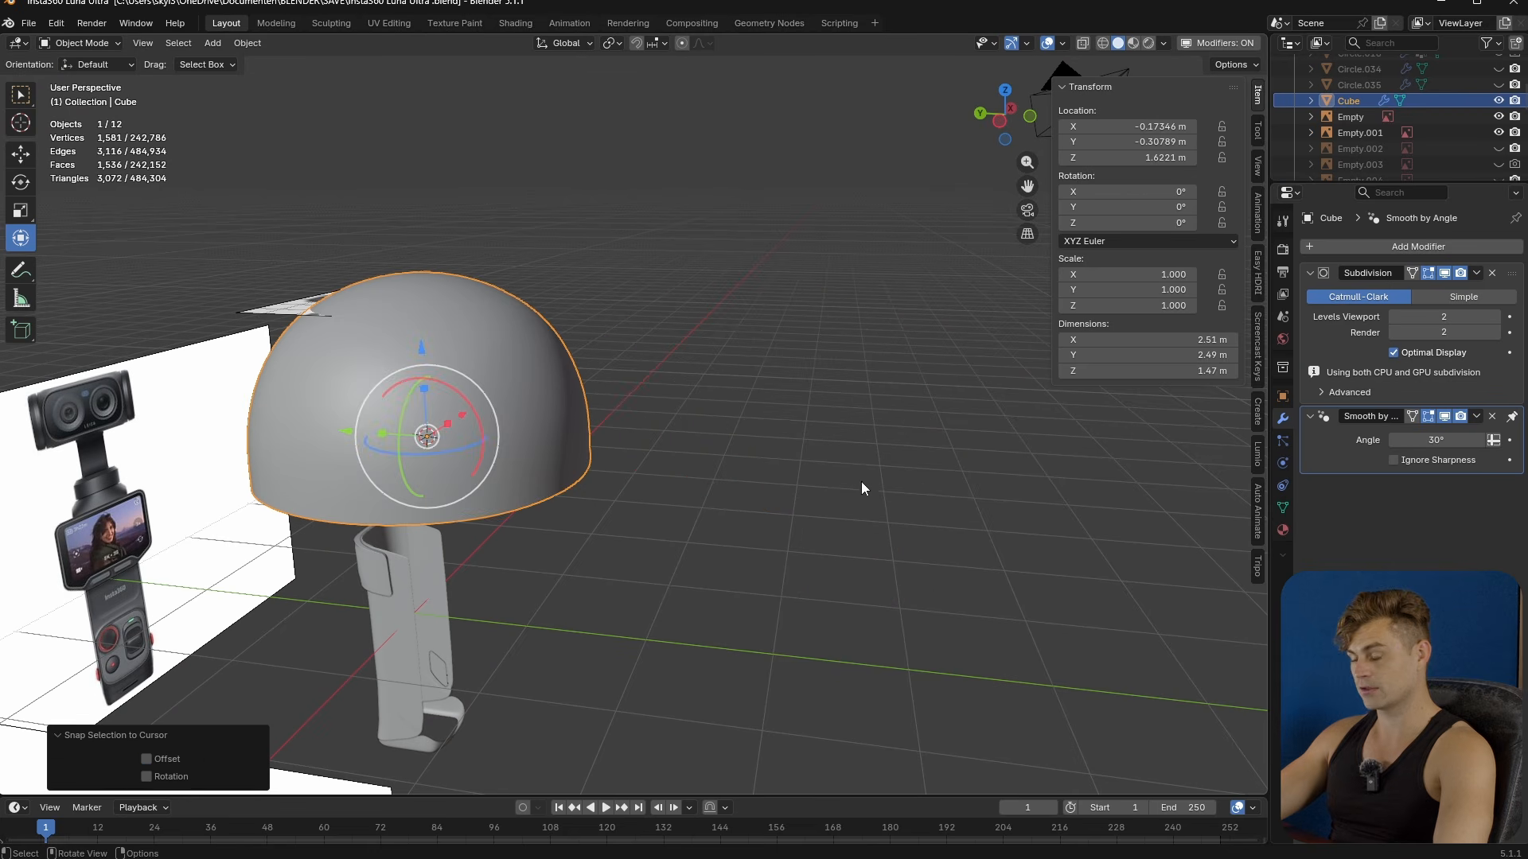
text(rx90)
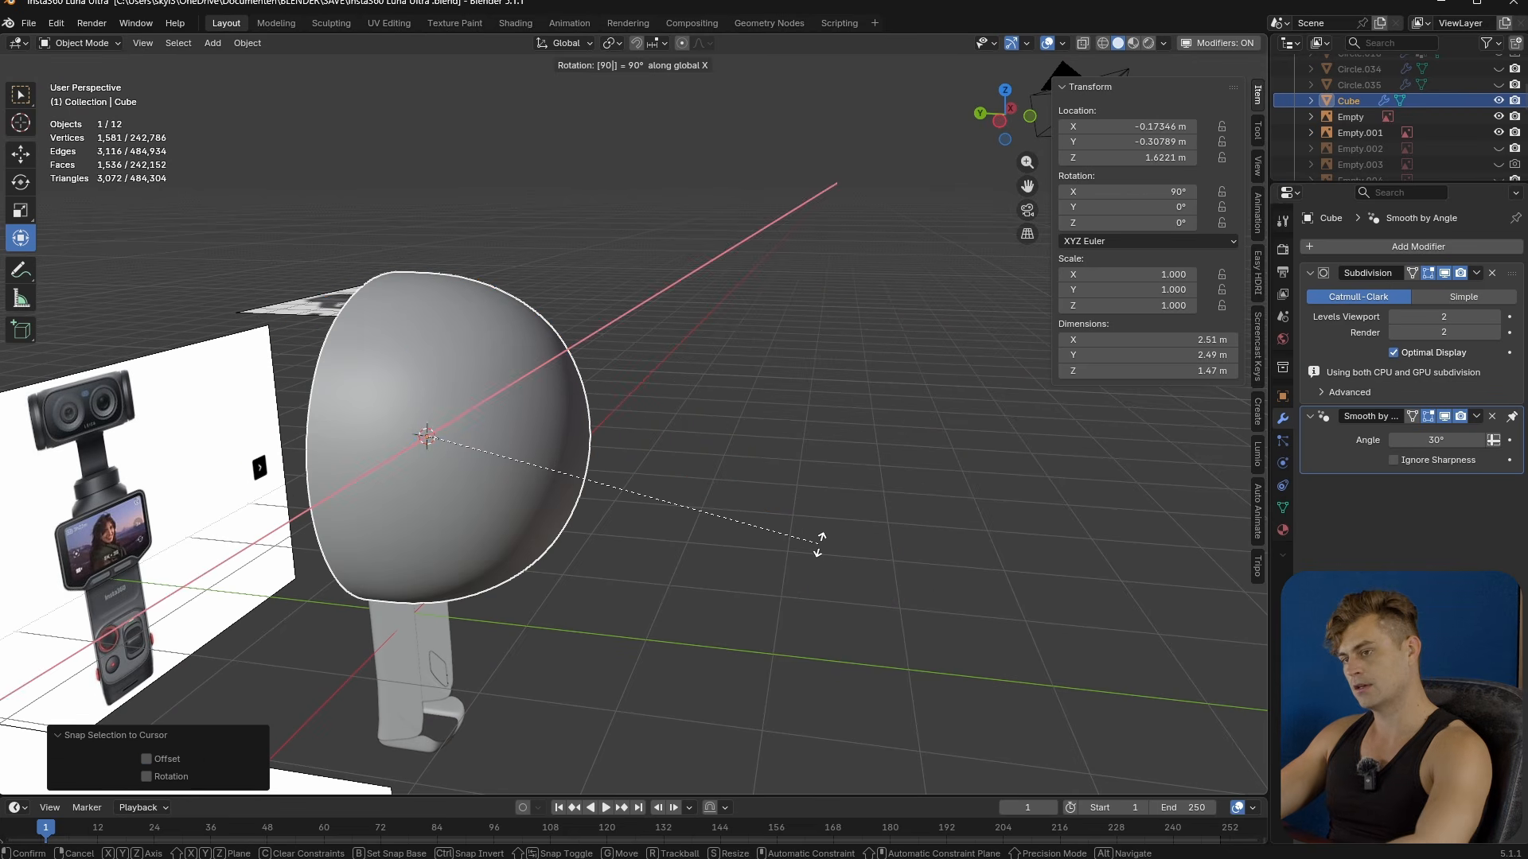
key(Return)
- Scale the dome down to about 0.068 so that it fits the left lens opening
key(s)
click(500, 402)
scroll(505, 417, up, 2)
key(KP_Decimal)
key(s)
click(624, 447)
key(alt+z)
scroll(743, 441, up, 3)
middle_drag(827, 447, 880, 580)
key(s)
click(975, 476)
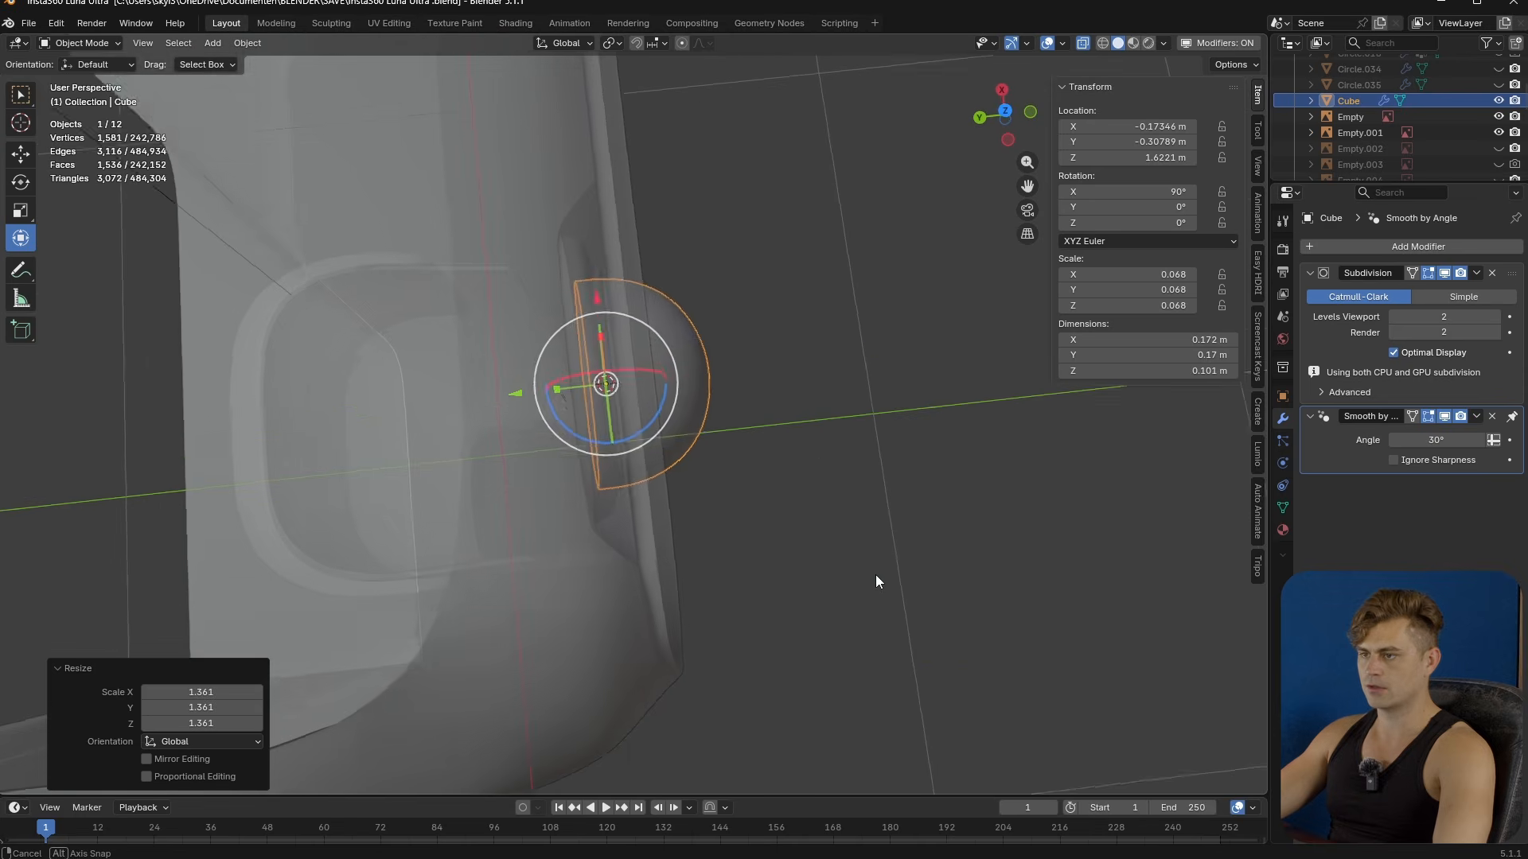
- Squash the dome along Y in two passes and shift it along Y into the left lens opening
key(s)
key(y)
click(786, 471)
key(g)
key(y)
click(768, 478)
key(s)
key(y)
click(748, 464)
key(g)
key(y)
click(733, 458)
- Fine-tune the glass dome's depth along Y inside the stepped left lens
middle_drag(732, 458, 558, 315)
key(alt+z)
scroll(760, 418, up, 3)
middle_drag(741, 428, 682, 474)
scroll(736, 441, up, 4)
key(g)
key(y)
click(642, 476)
key(g)
key(y)
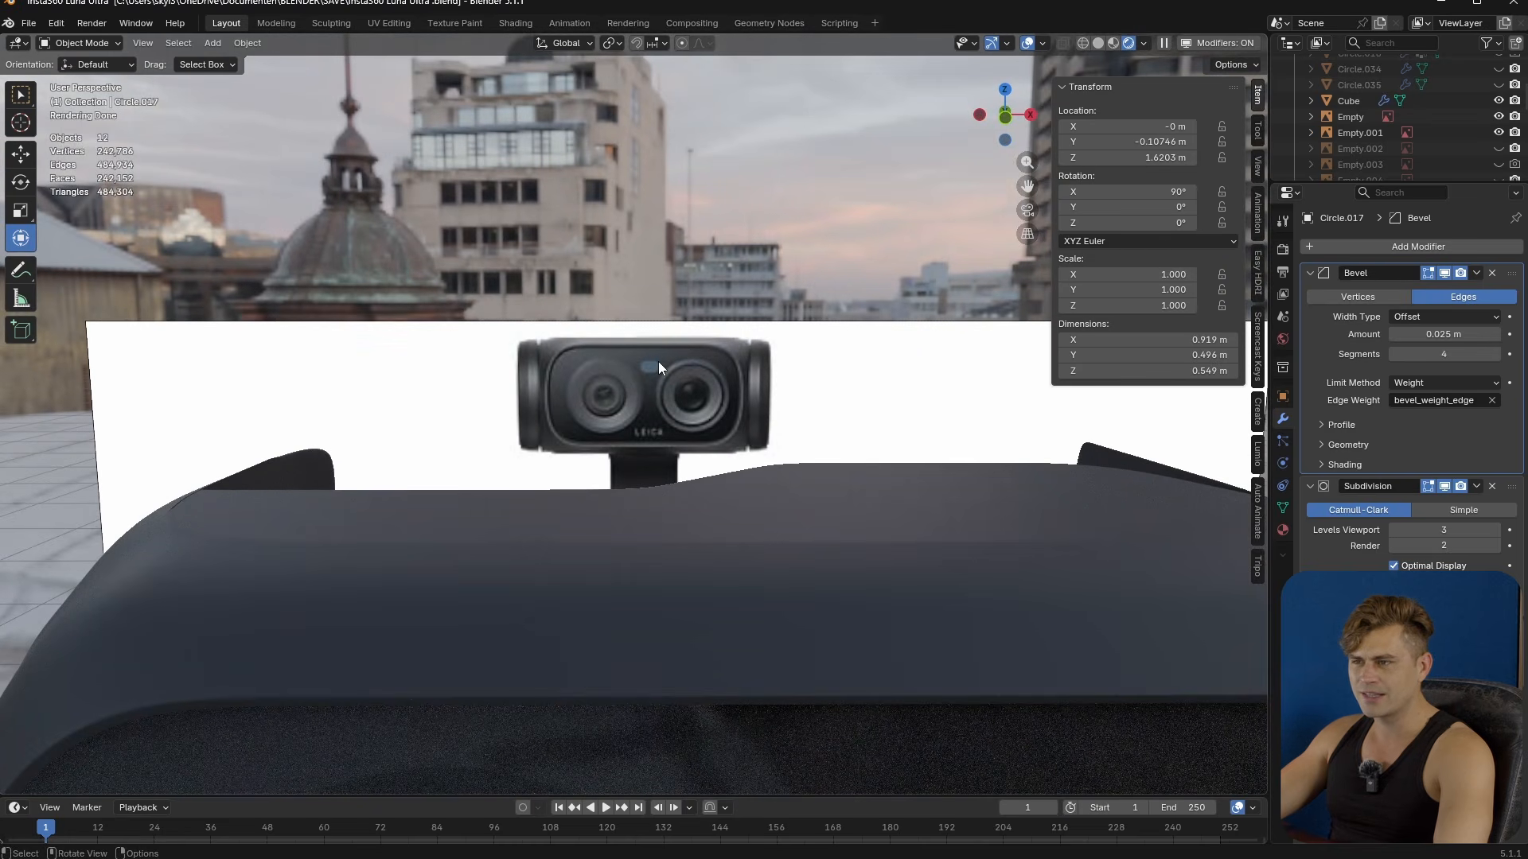
- Inset the faces of the front panel's right half by about 0.008 m and shape them into a circle with LoopTools
middle_drag(651, 366, 694, 375)
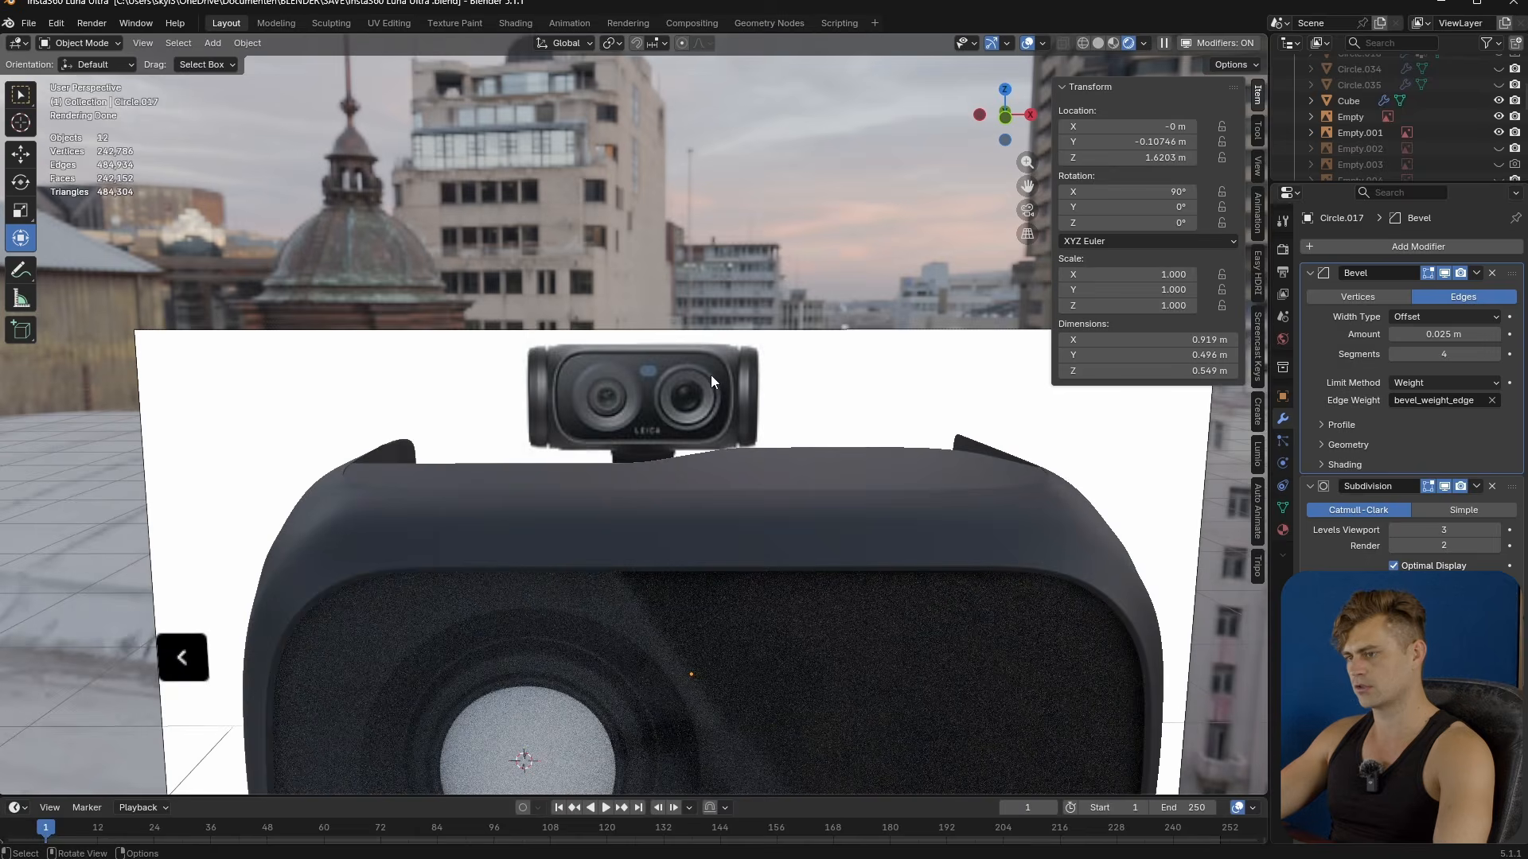
scroll(753, 552, down, 2)
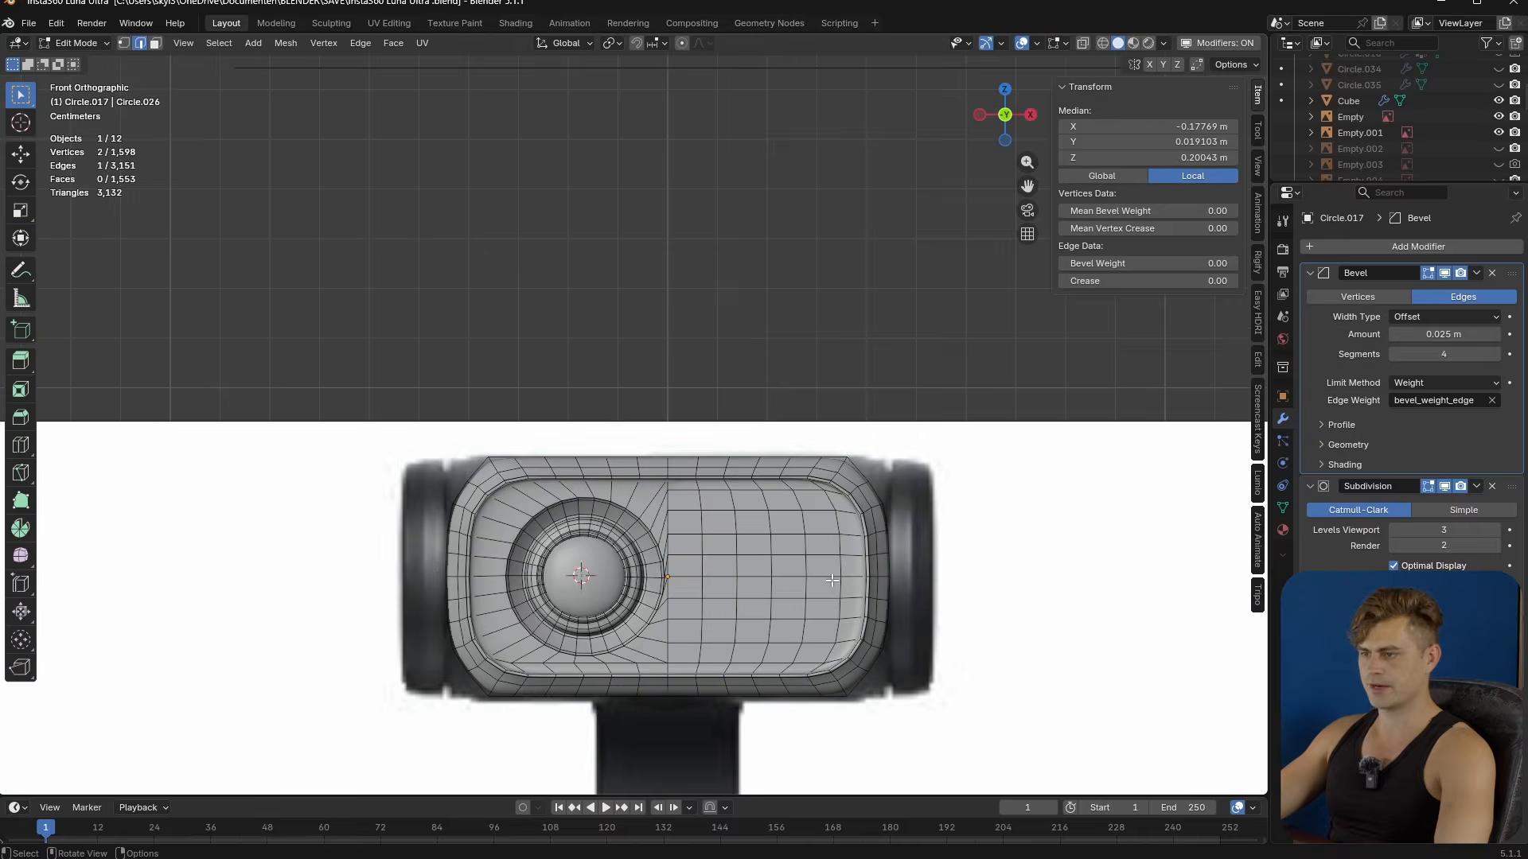
scroll(861, 653, up, 2)
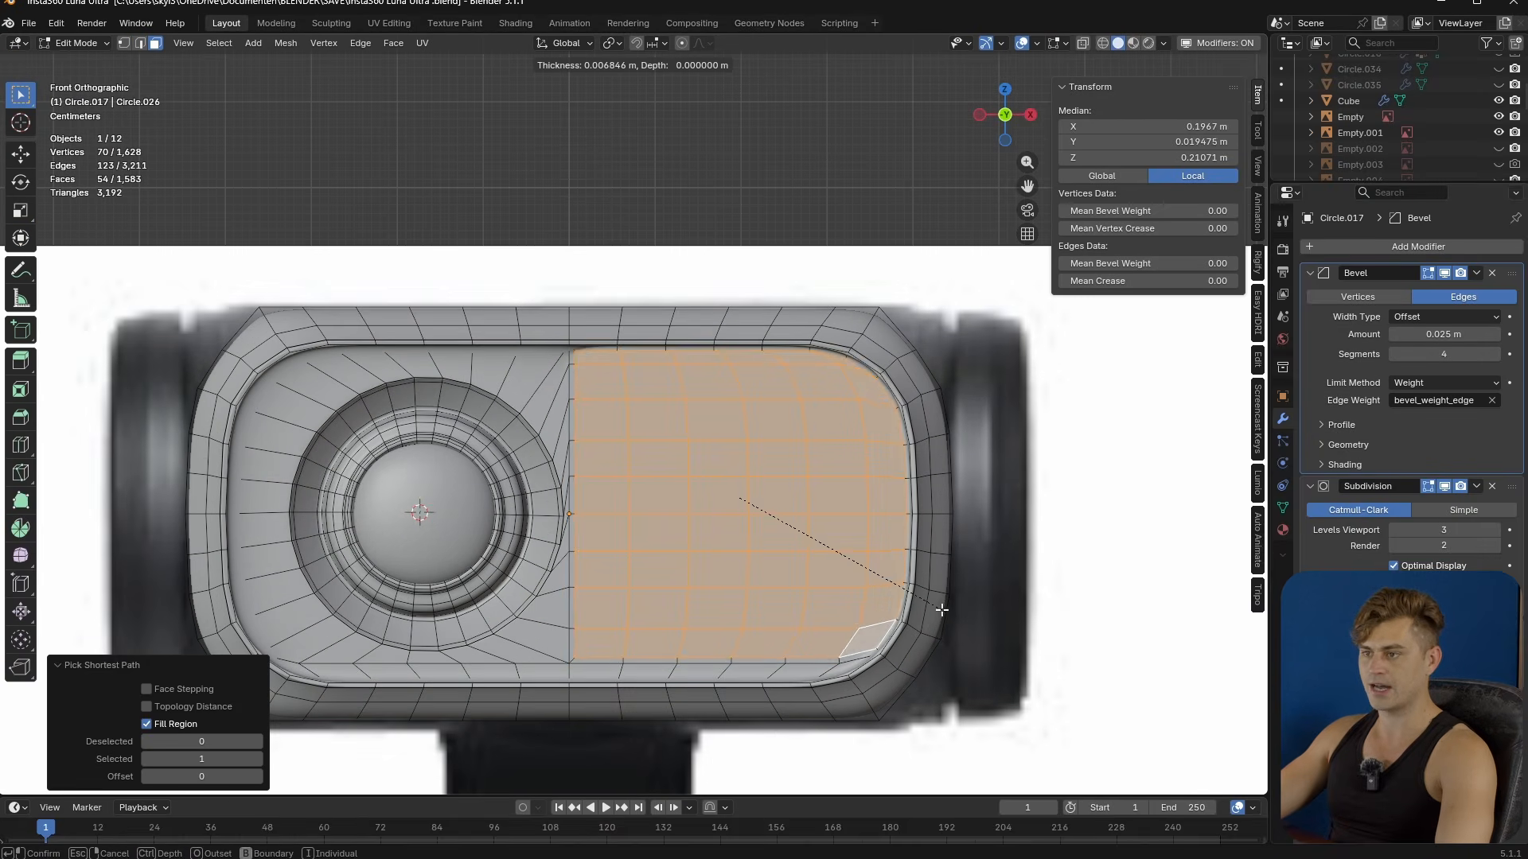
right_click(701, 477)
mouse_move(716, 476)
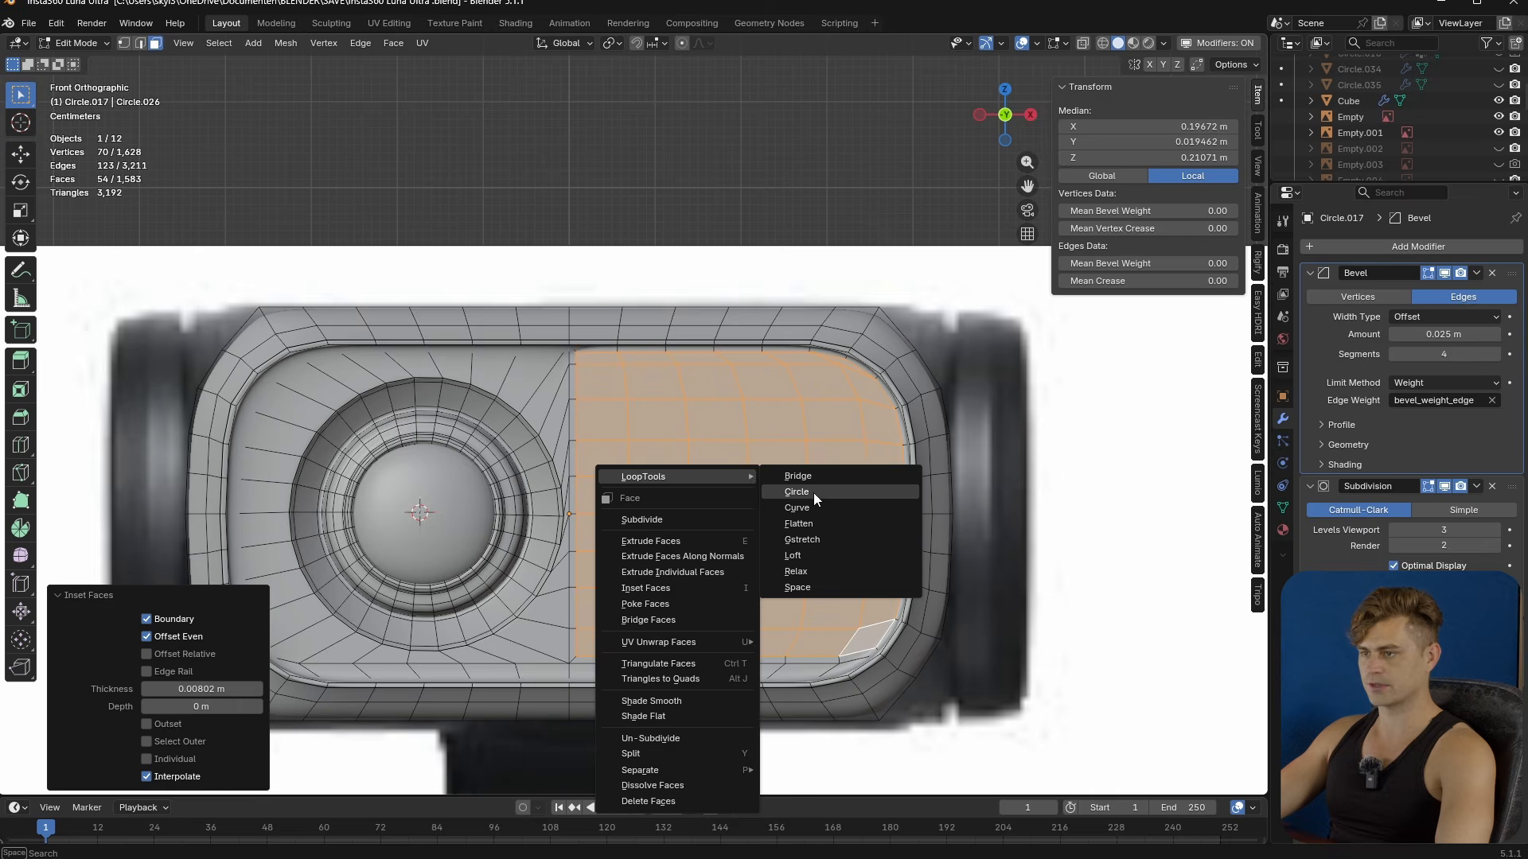
click(813, 494)
- Scale the circle to about 0.777, resize it by about 0.97 against the left lens opening, and return it to the panel's right half
key(s)
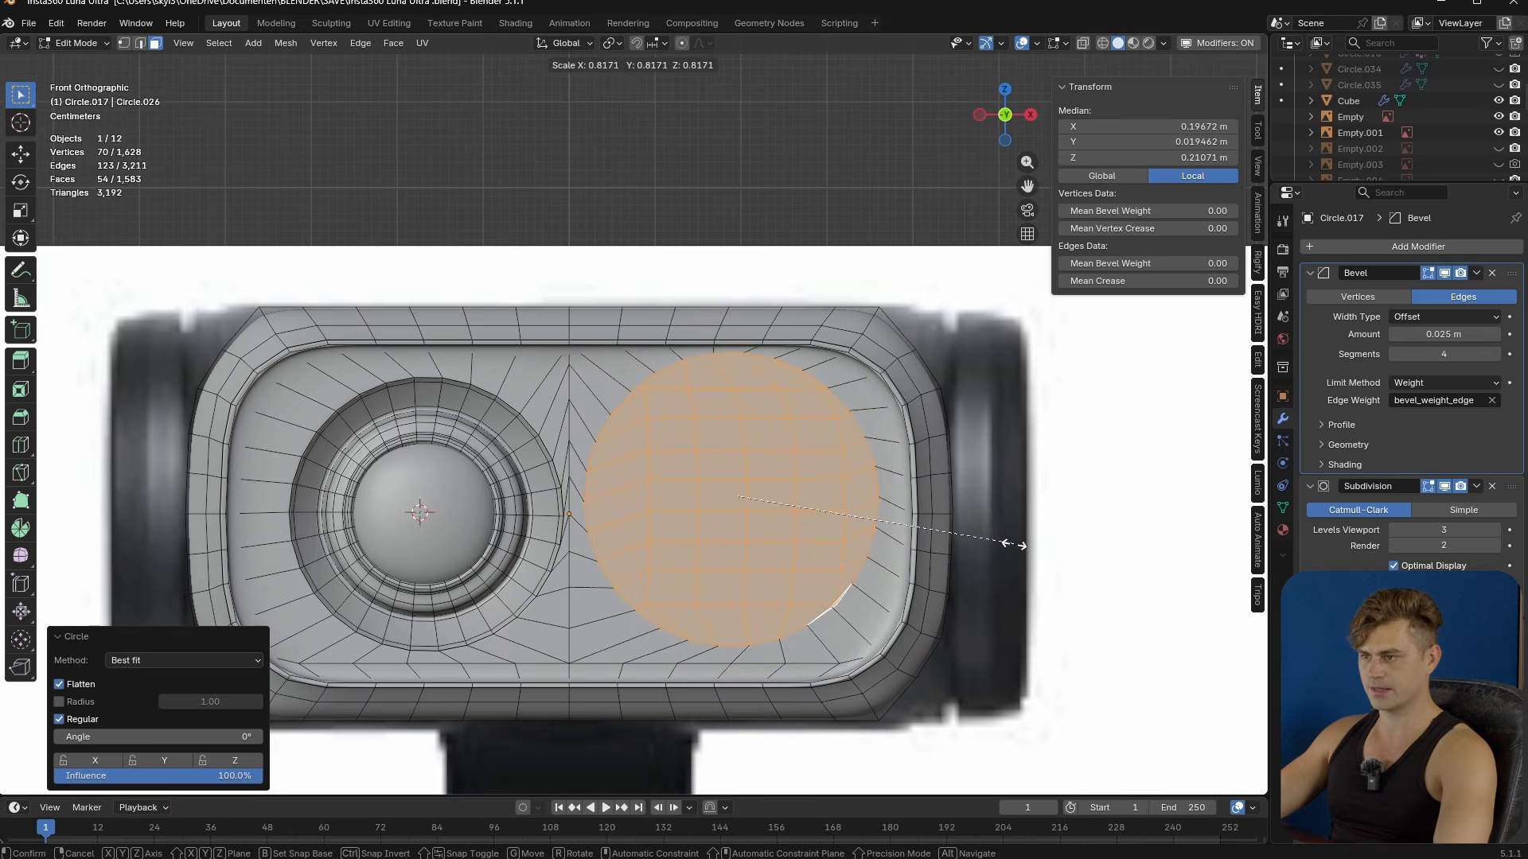
click(1000, 536)
scroll(658, 488, up, 2)
key(g)
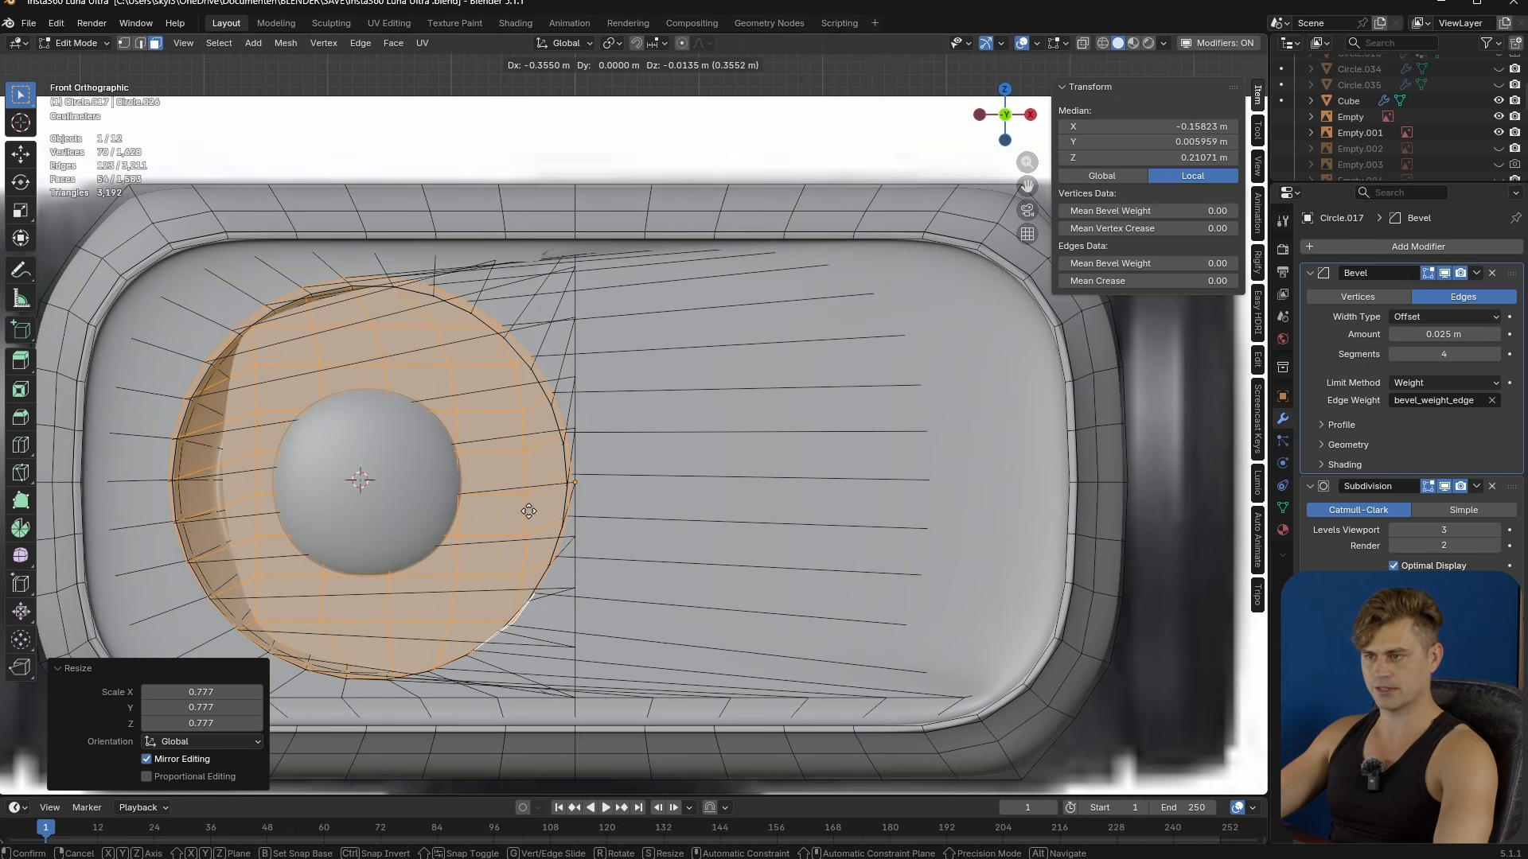
click(528, 510)
key(s)
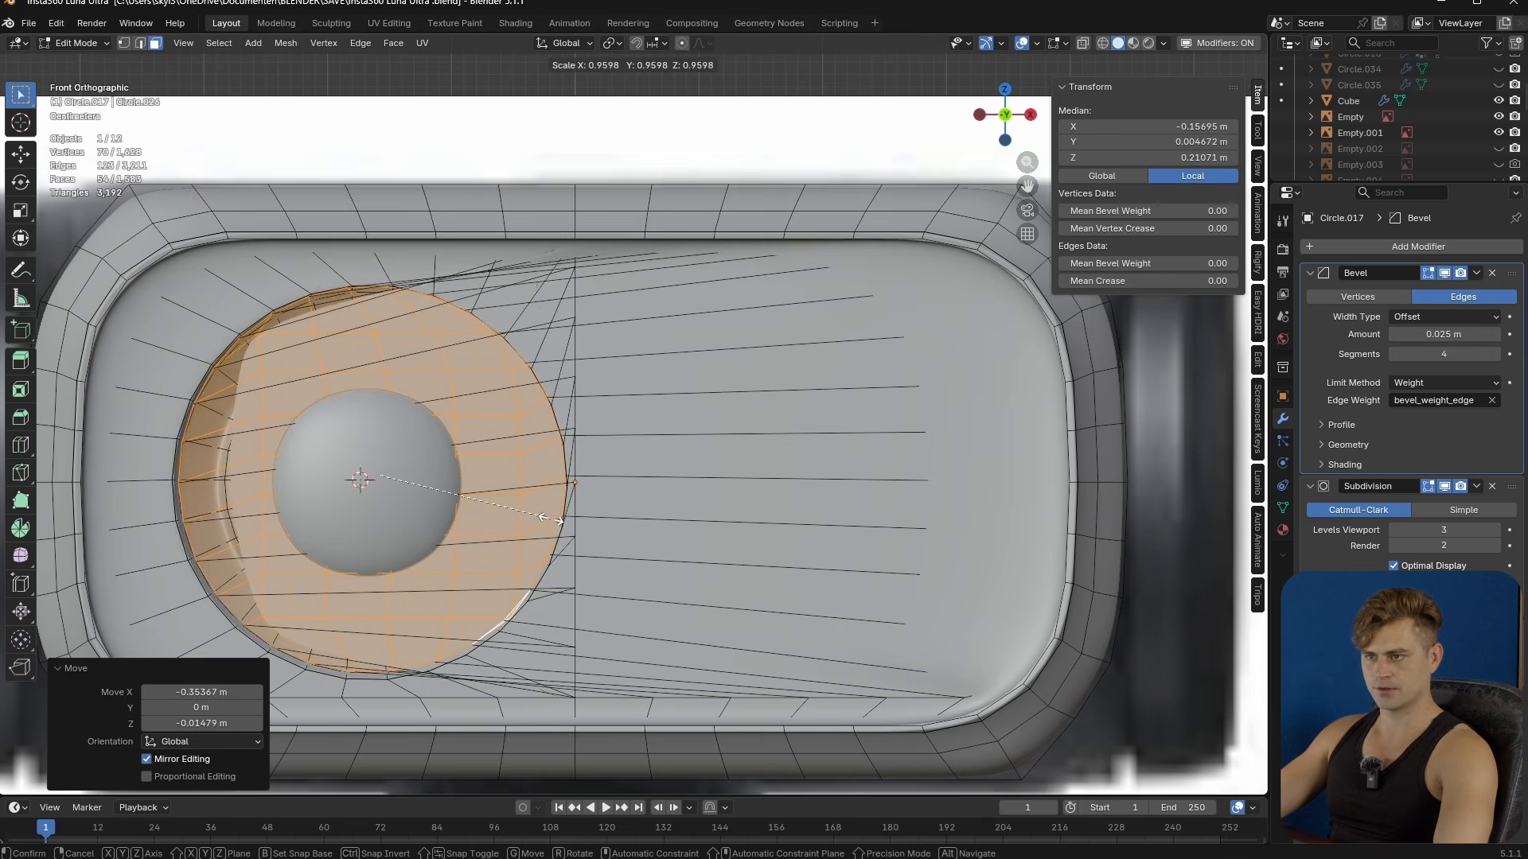
click(551, 520)
key(g)
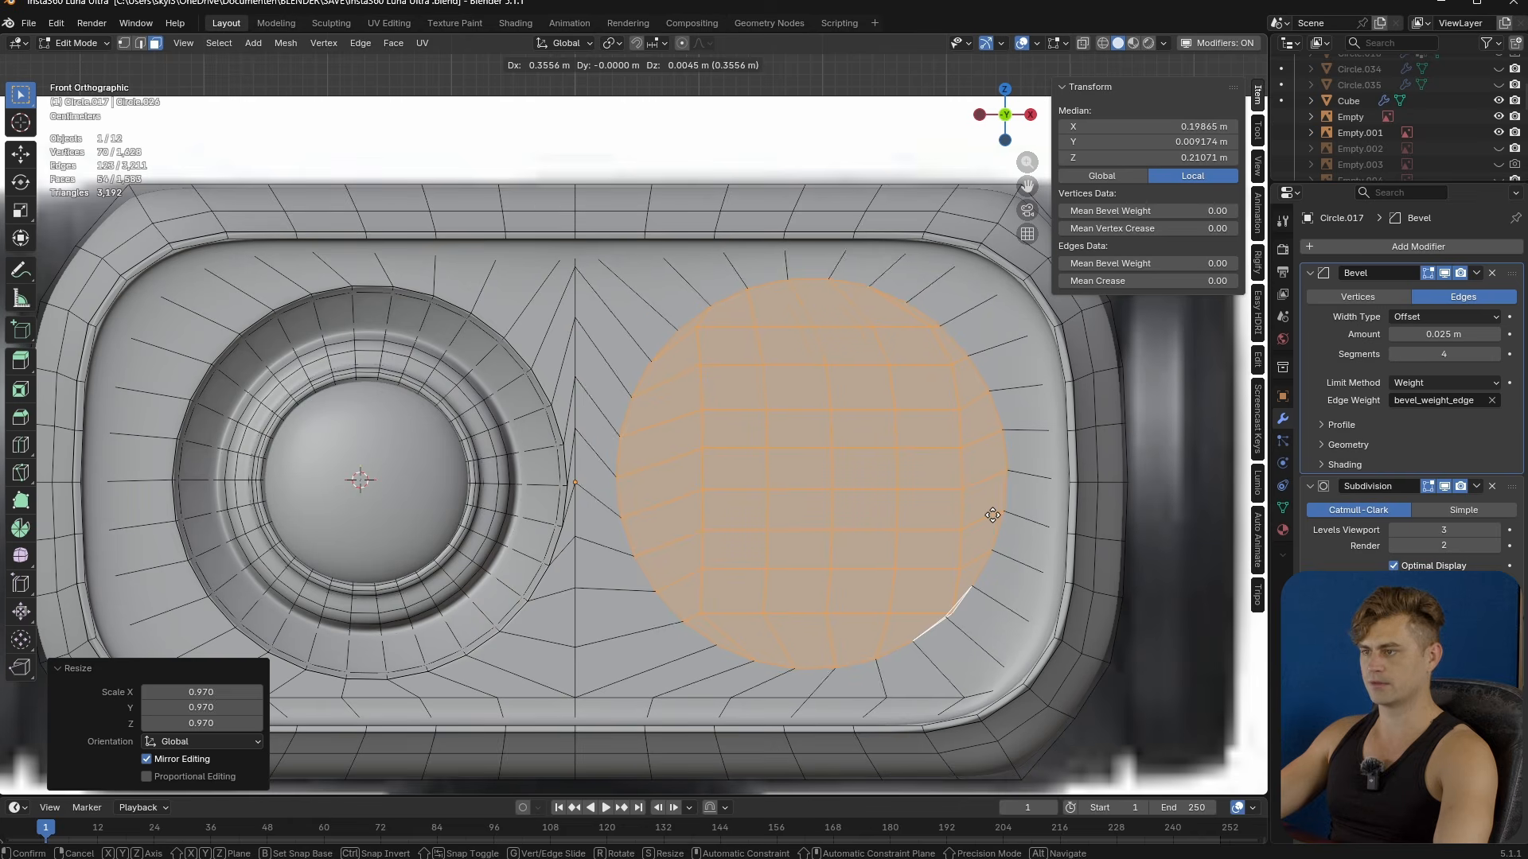
click(987, 515)
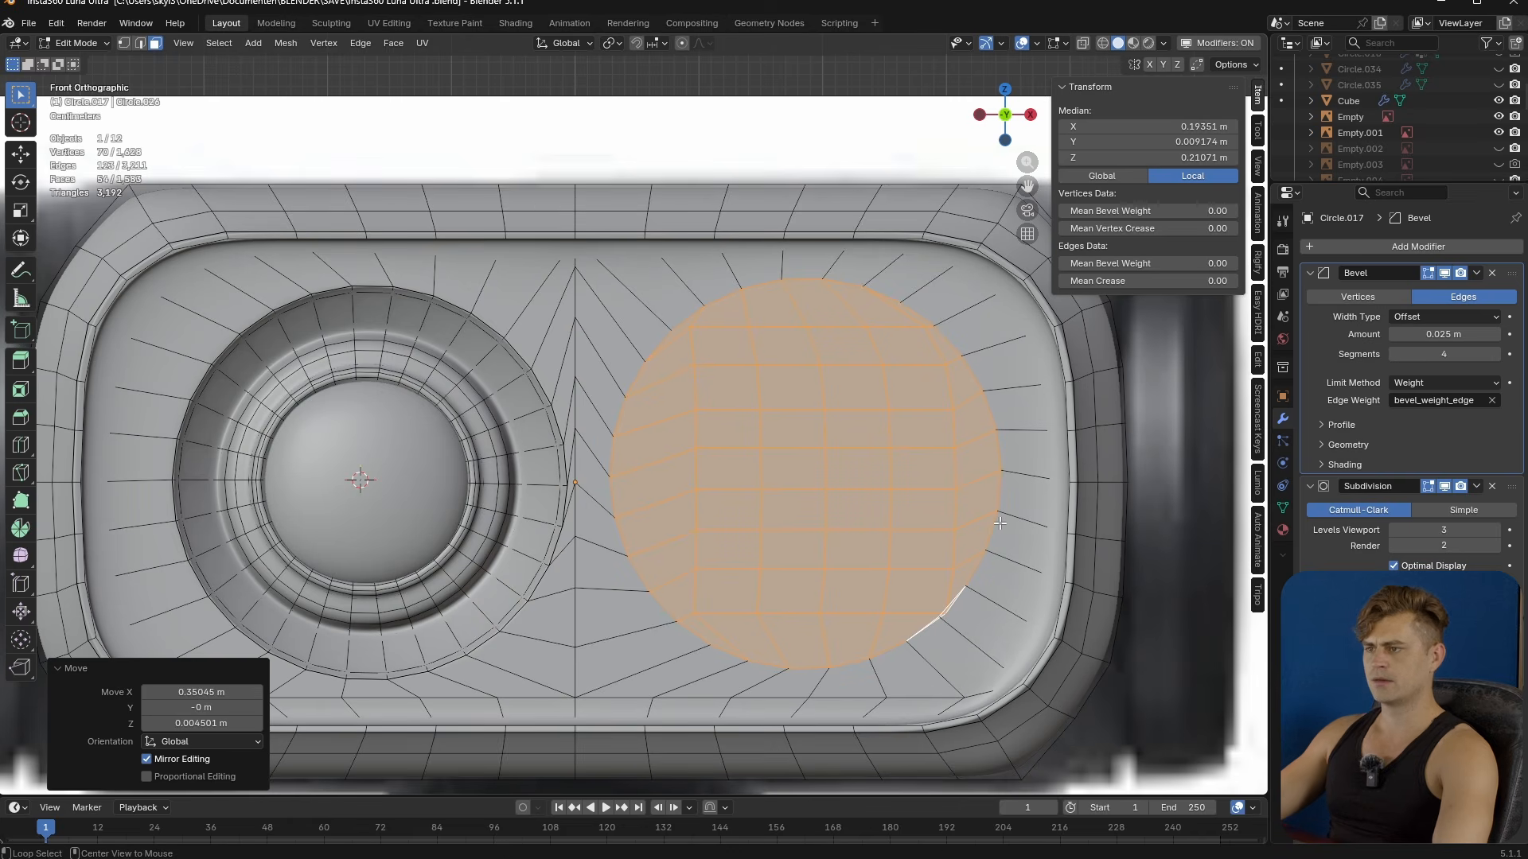
- Align the circle with the left lens, lowering it about 0.005 m, and place it about 0.362 m along X over the reference's right lens
key(alt+z)
scroll(955, 486, up, 3)
key(g)
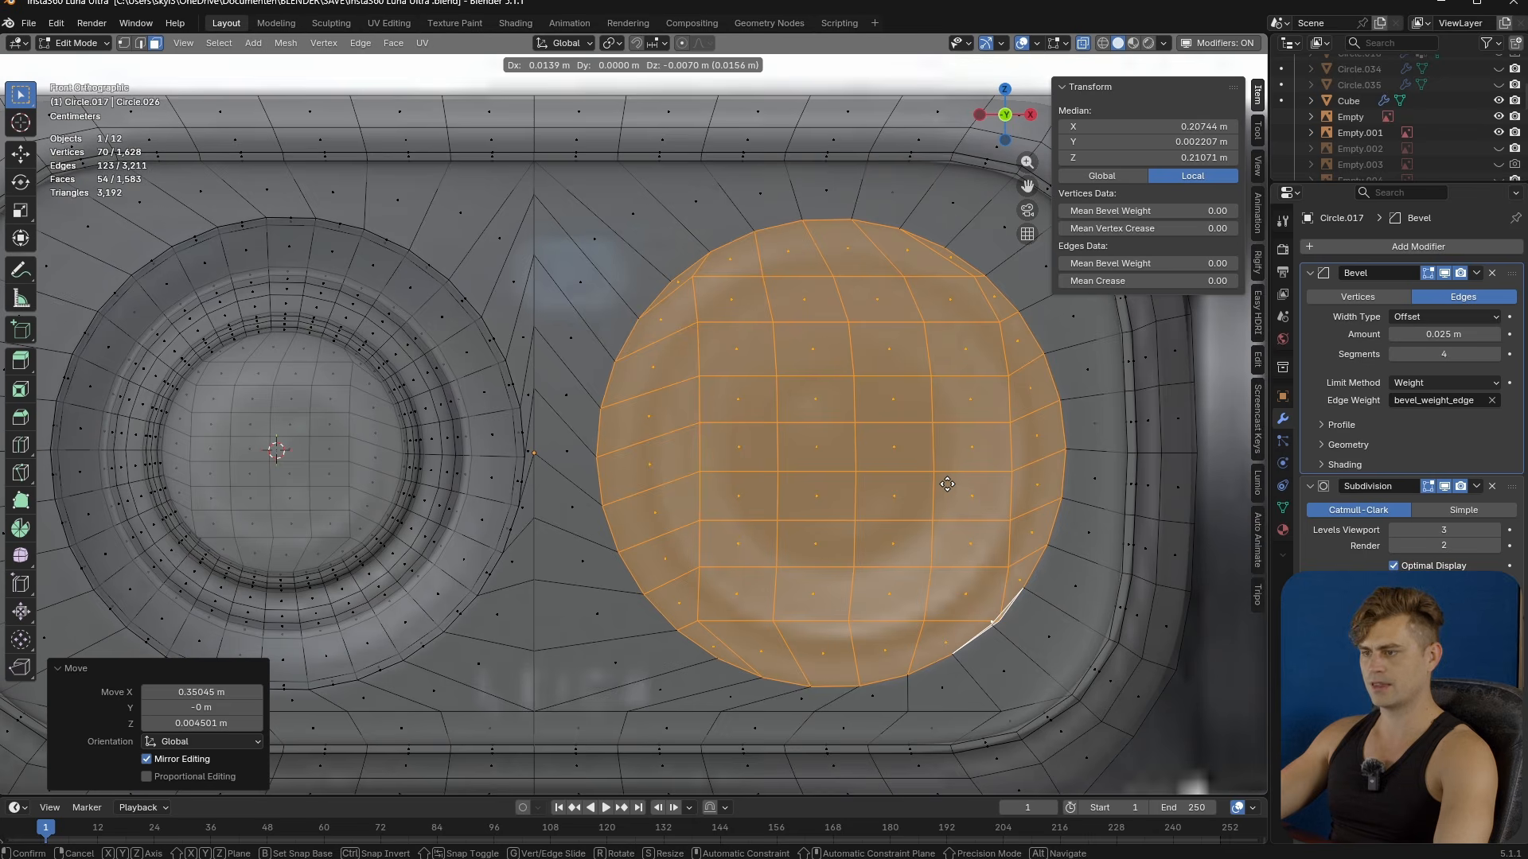
key(x)
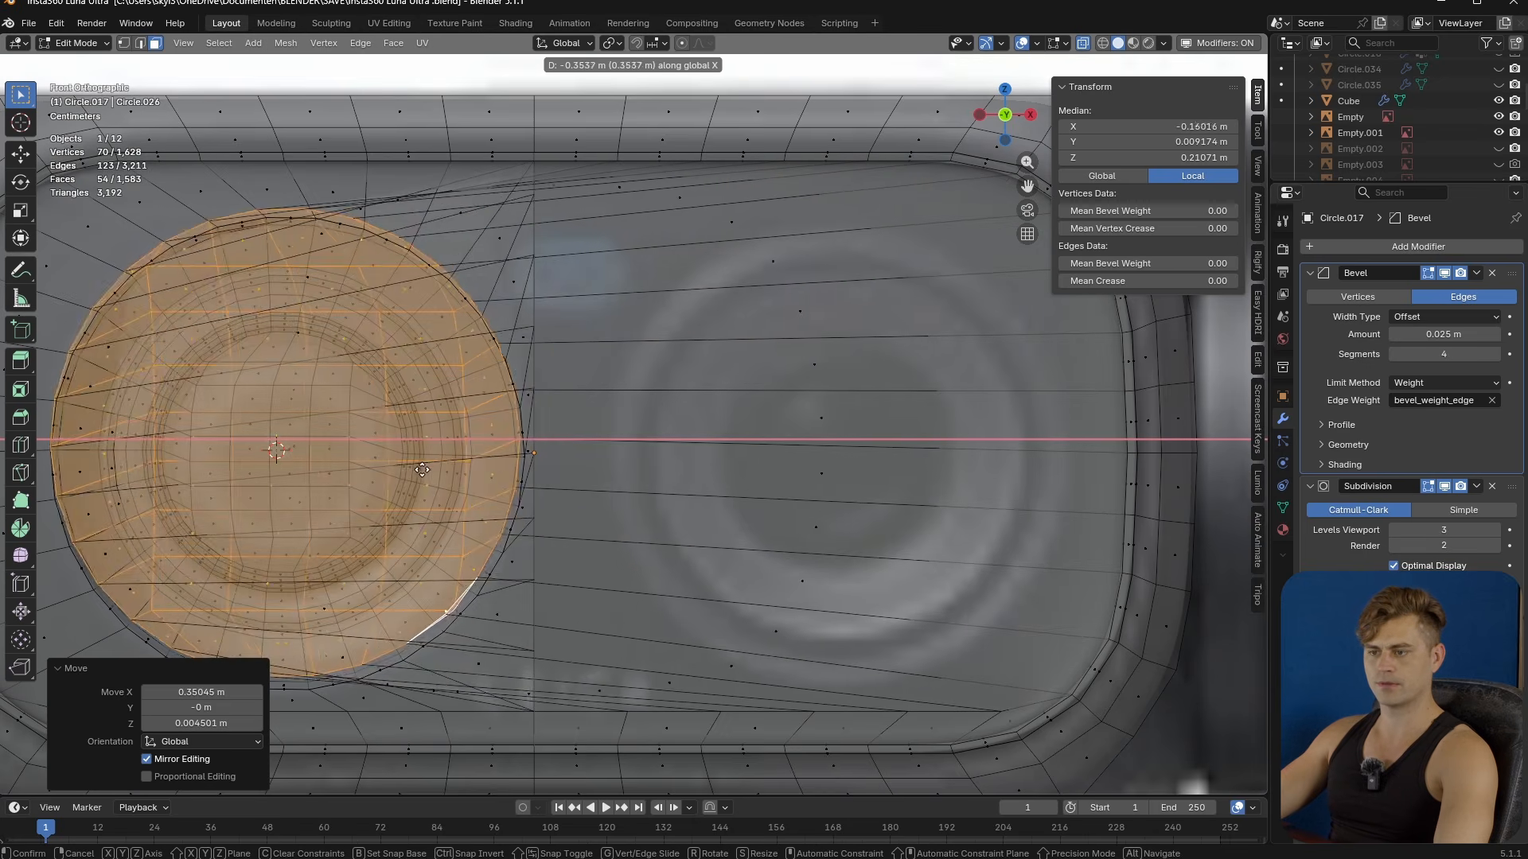
click(426, 470)
key(g)
key(z)
click(429, 478)
key(g)
key(x)
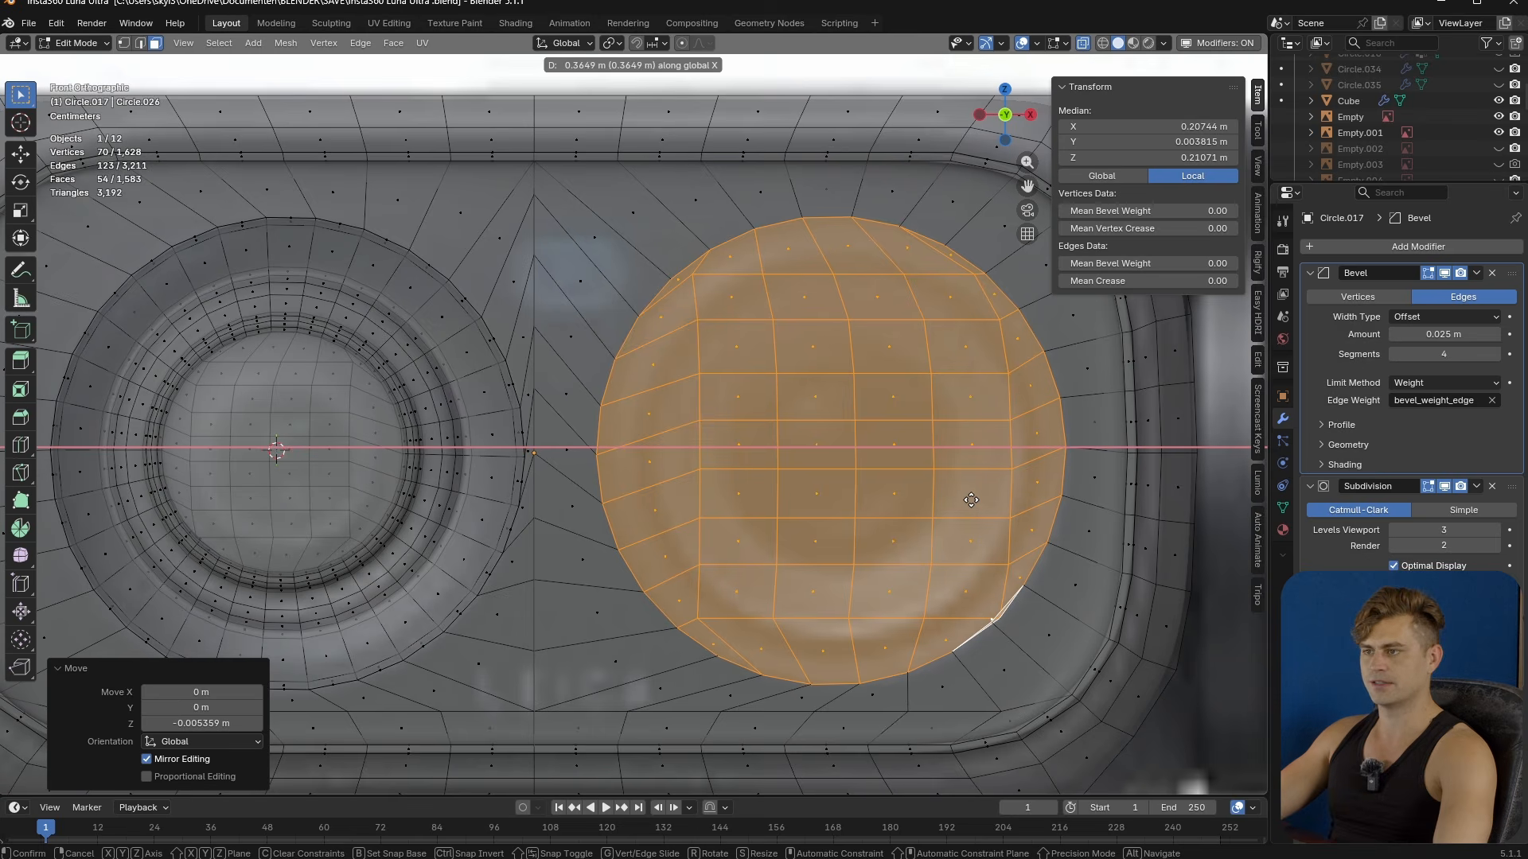
click(969, 500)
- Extrude the right lens disc about 0.0066 m outward from the panel
middle_drag(969, 500, 457, 237)
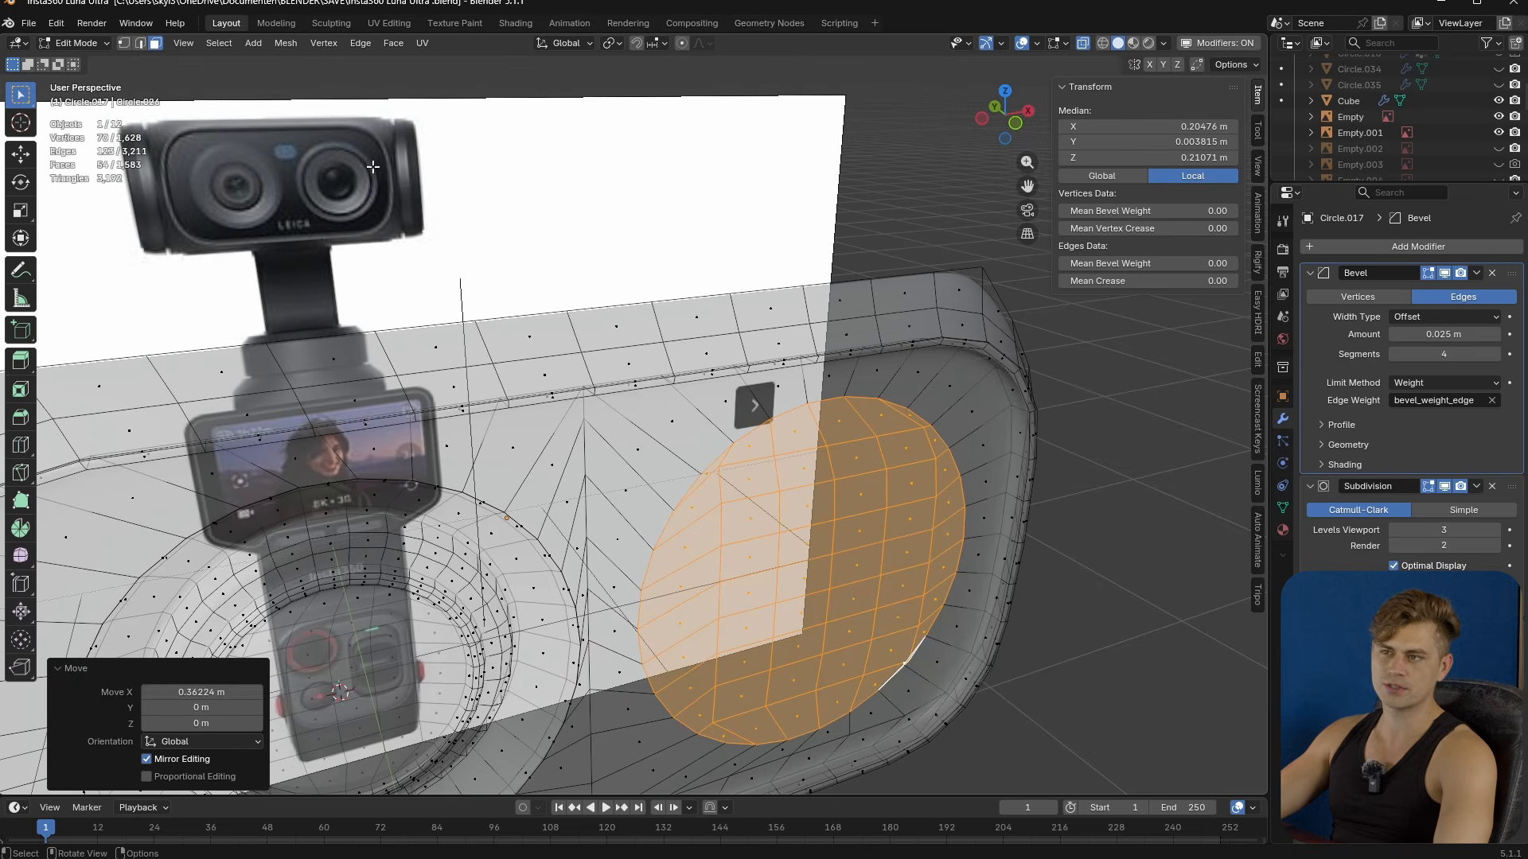
middle_drag(882, 533, 977, 609)
key(g)
key(z)
key(z)
click(997, 547)
key(s)
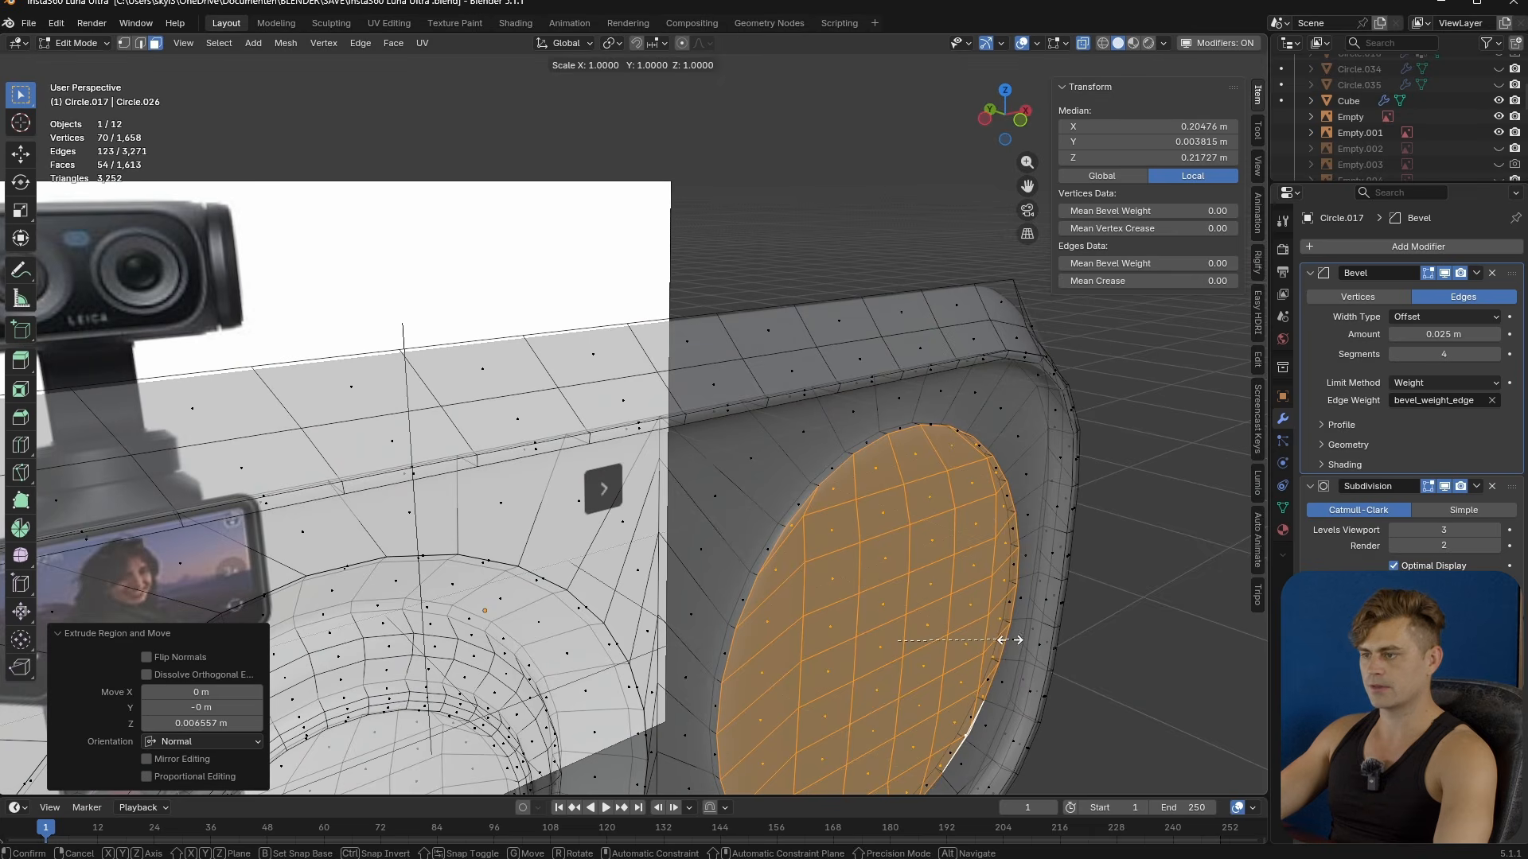
click(996, 635)
- Inset the right lens disc at zero thickness, scale it to about 0.966, and move it about 0.0016 m outward along Y
key(e)
click(1017, 647)
key(s)
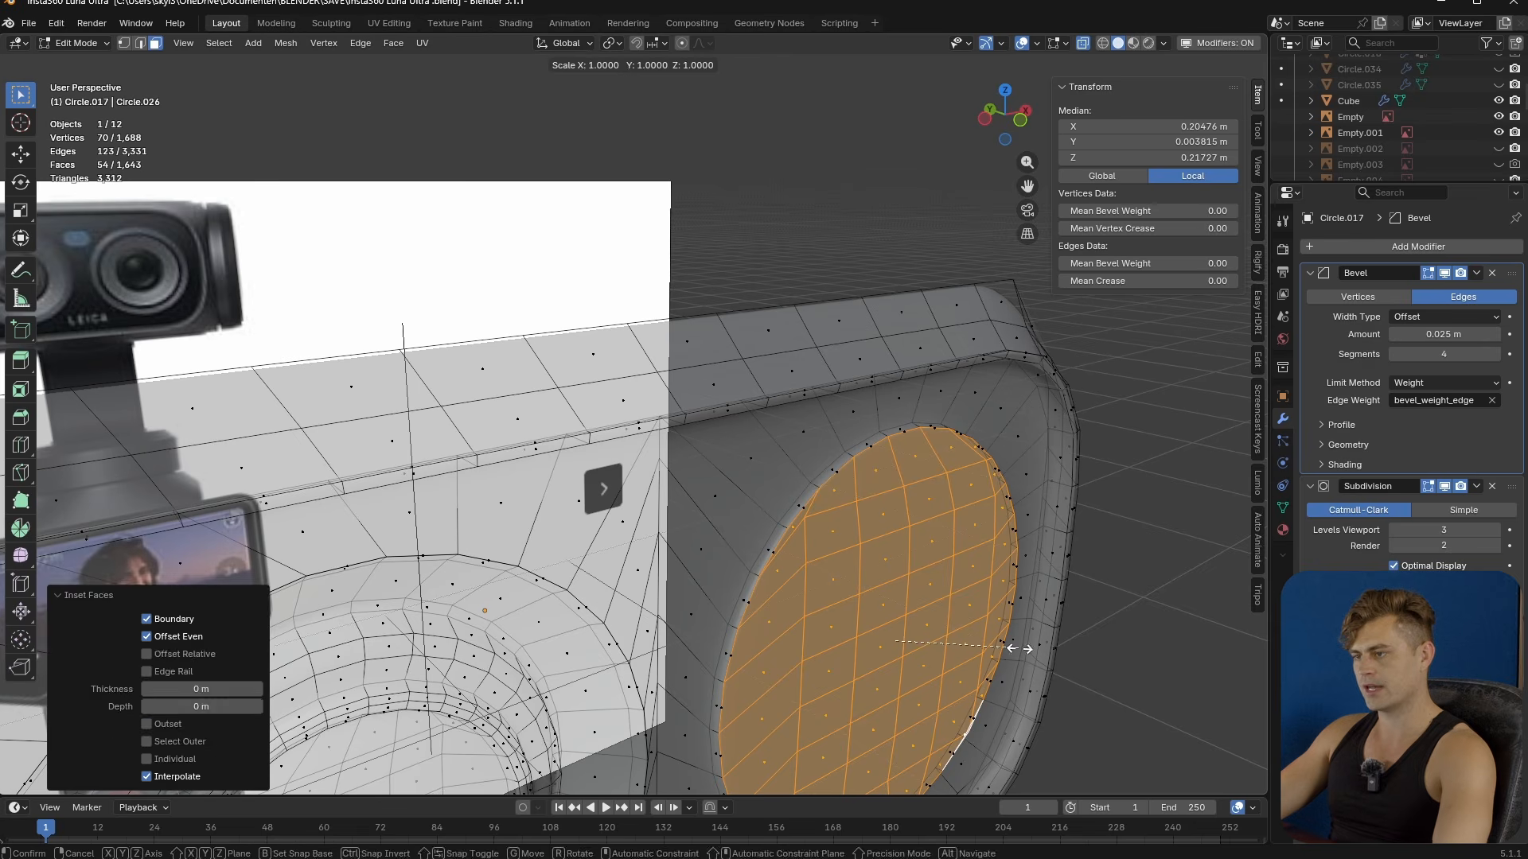
click(991, 658)
key(g)
key(y)
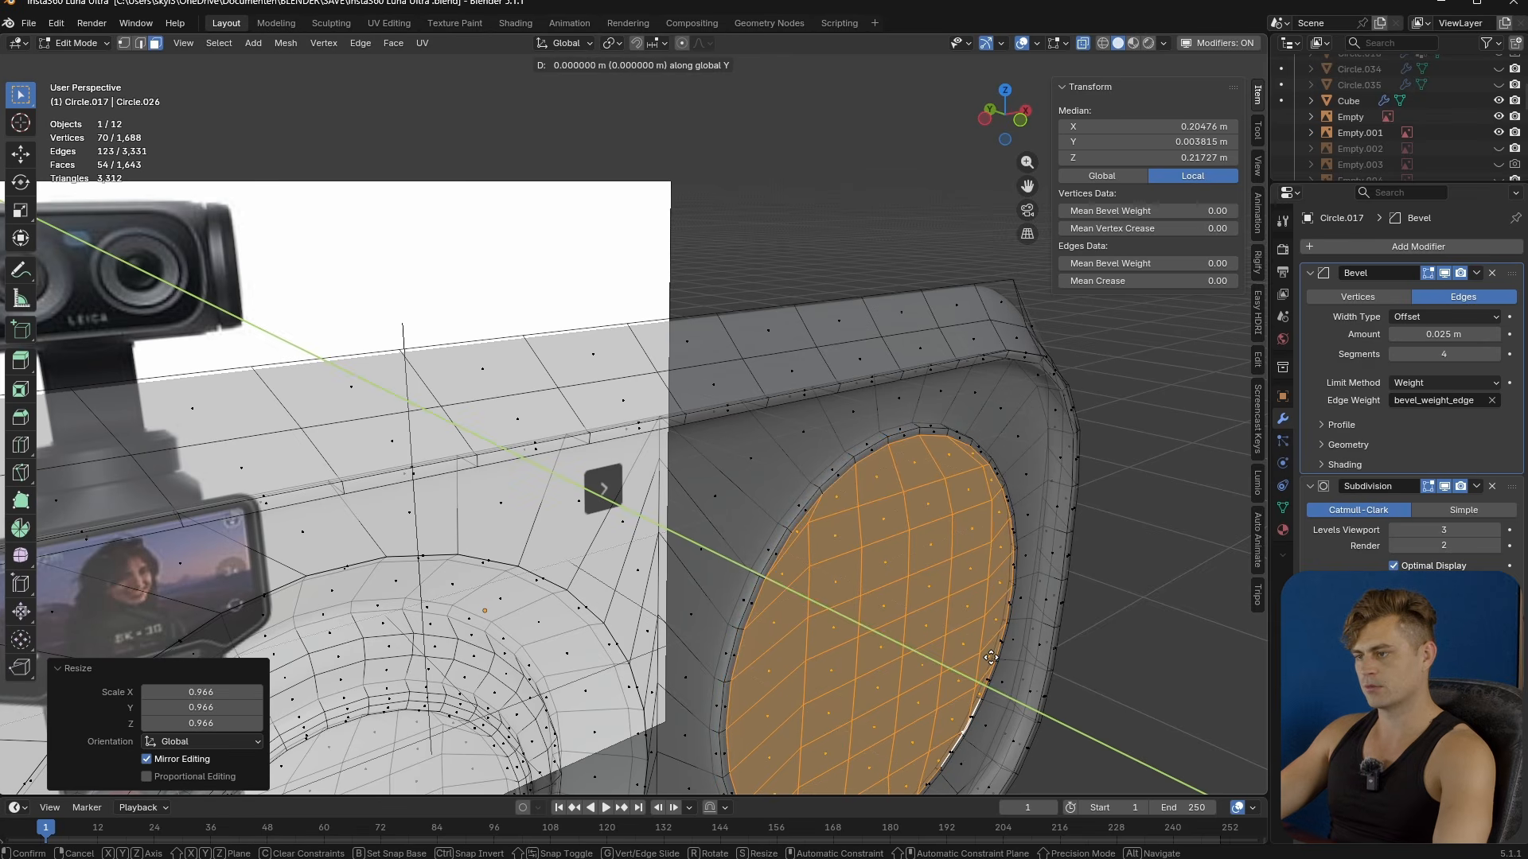
click(1009, 662)
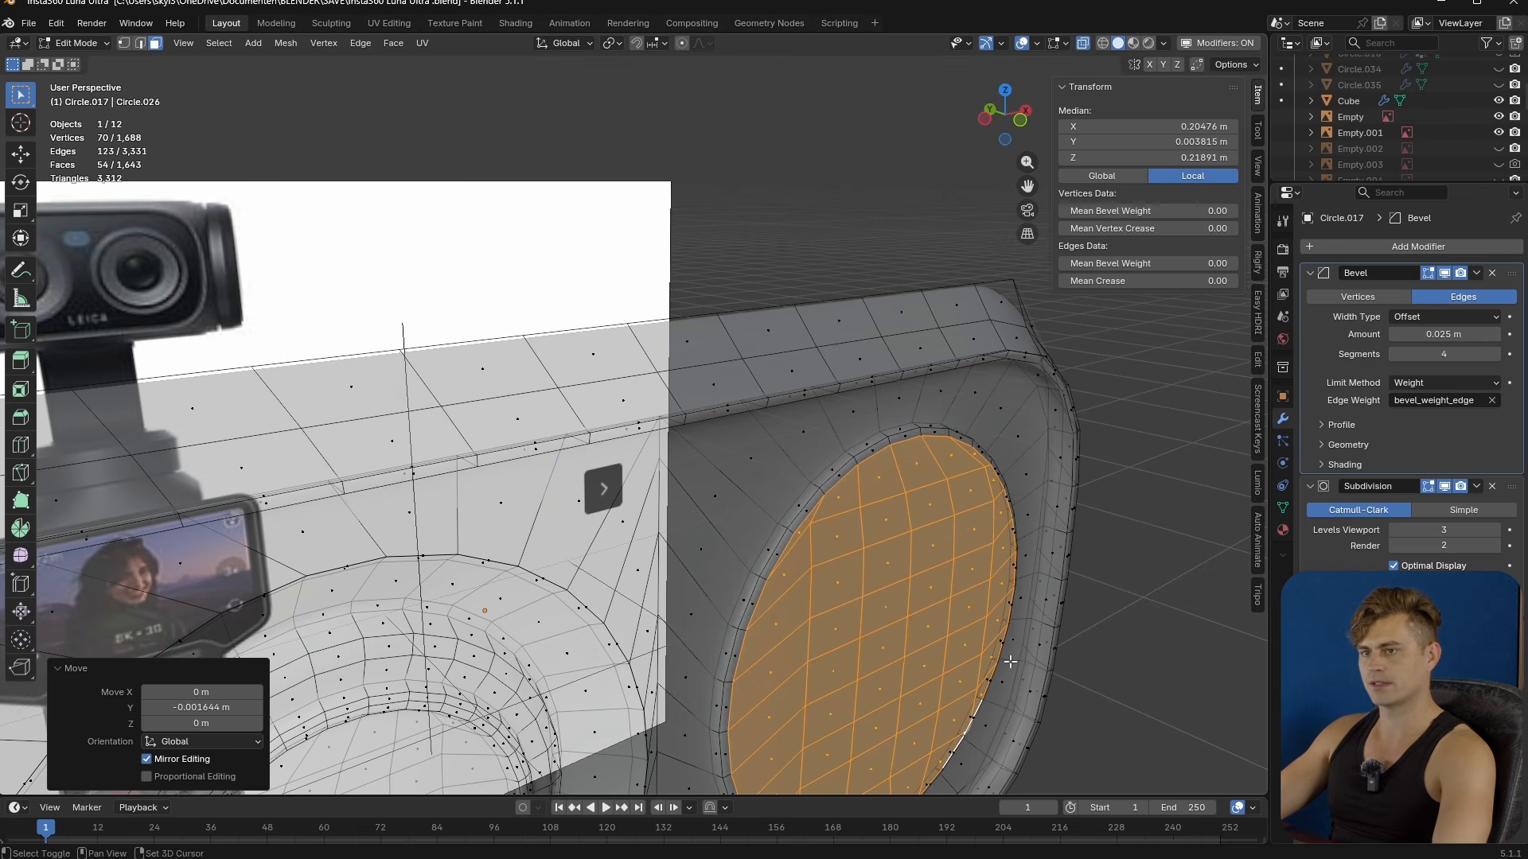
- Inset the raised right lens disc again at zero thickness and scale it slightly smaller
key(i)
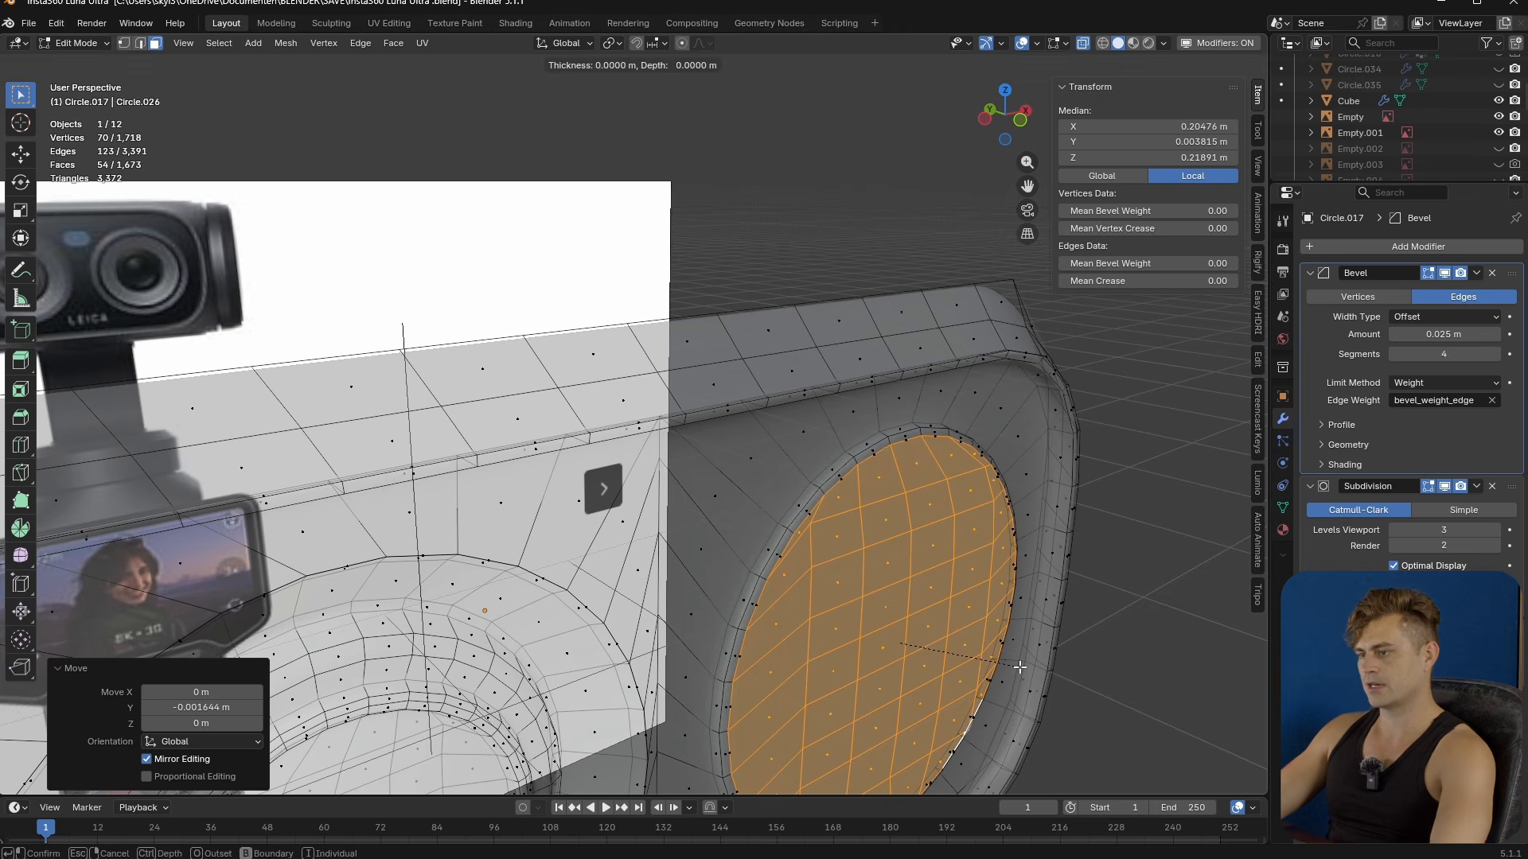
click(1020, 668)
key(s)
click(991, 660)
- Extrude the right lens disc inward, scale it down slightly, and move it about 0.0011 m further inward along Y
key(e)
click(963, 655)
key(s)
click(959, 656)
mouse_move(958, 655)
middle_down()
mouse_move(936, 665)
mouse_move(969, 664)
middle_up()
key(g)
key(y)
click(983, 667)
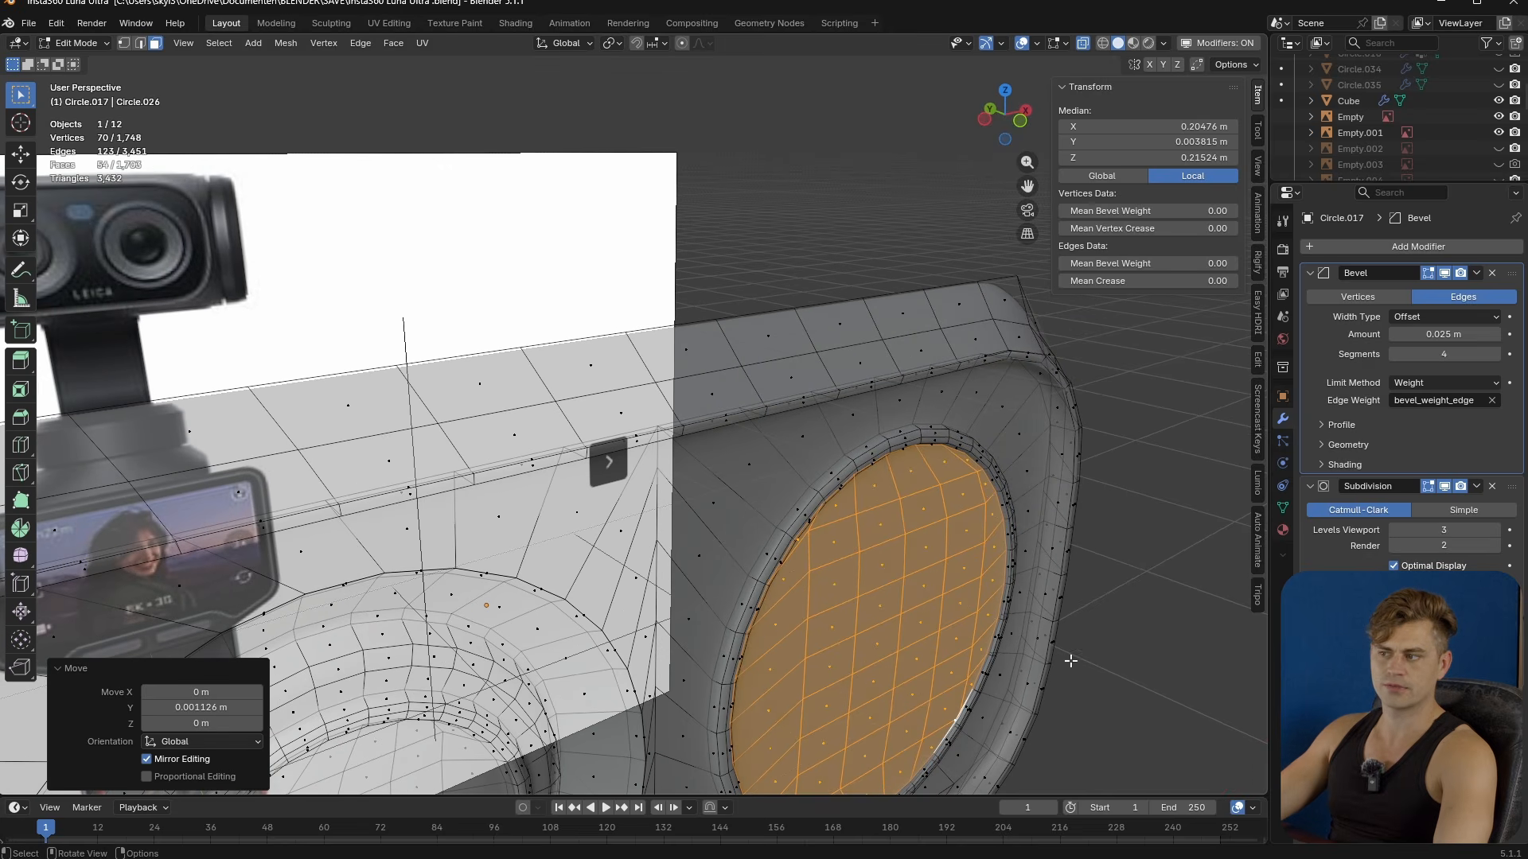
- Inset the right lens disc at zero thickness, scale it to about 0.98, and extrude it about 0.0023 m inward
key(i)
click(1105, 672)
key(s)
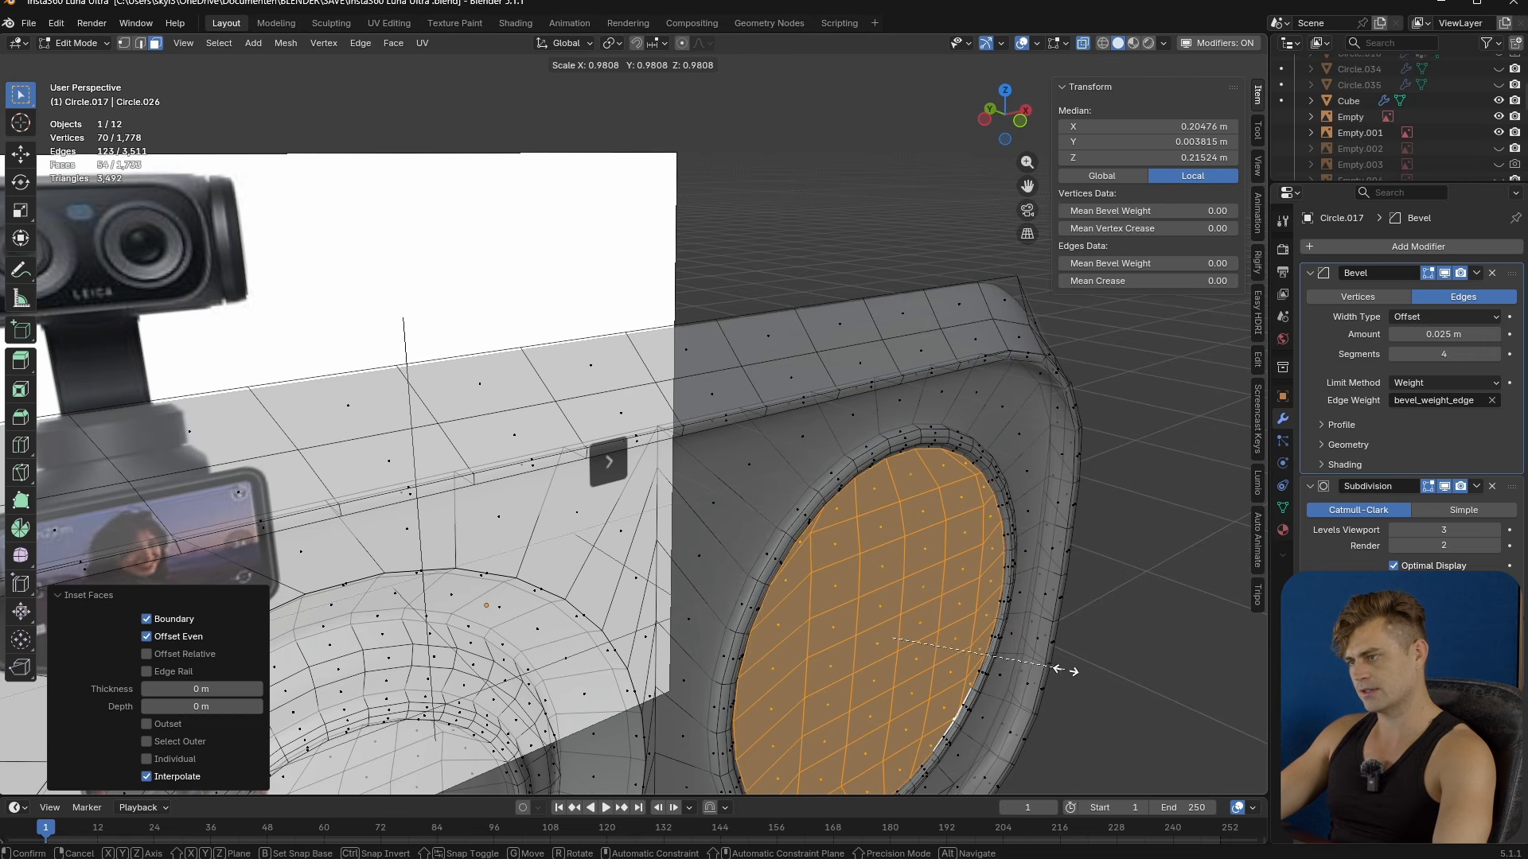
click(1062, 671)
key(e)
click(1035, 668)
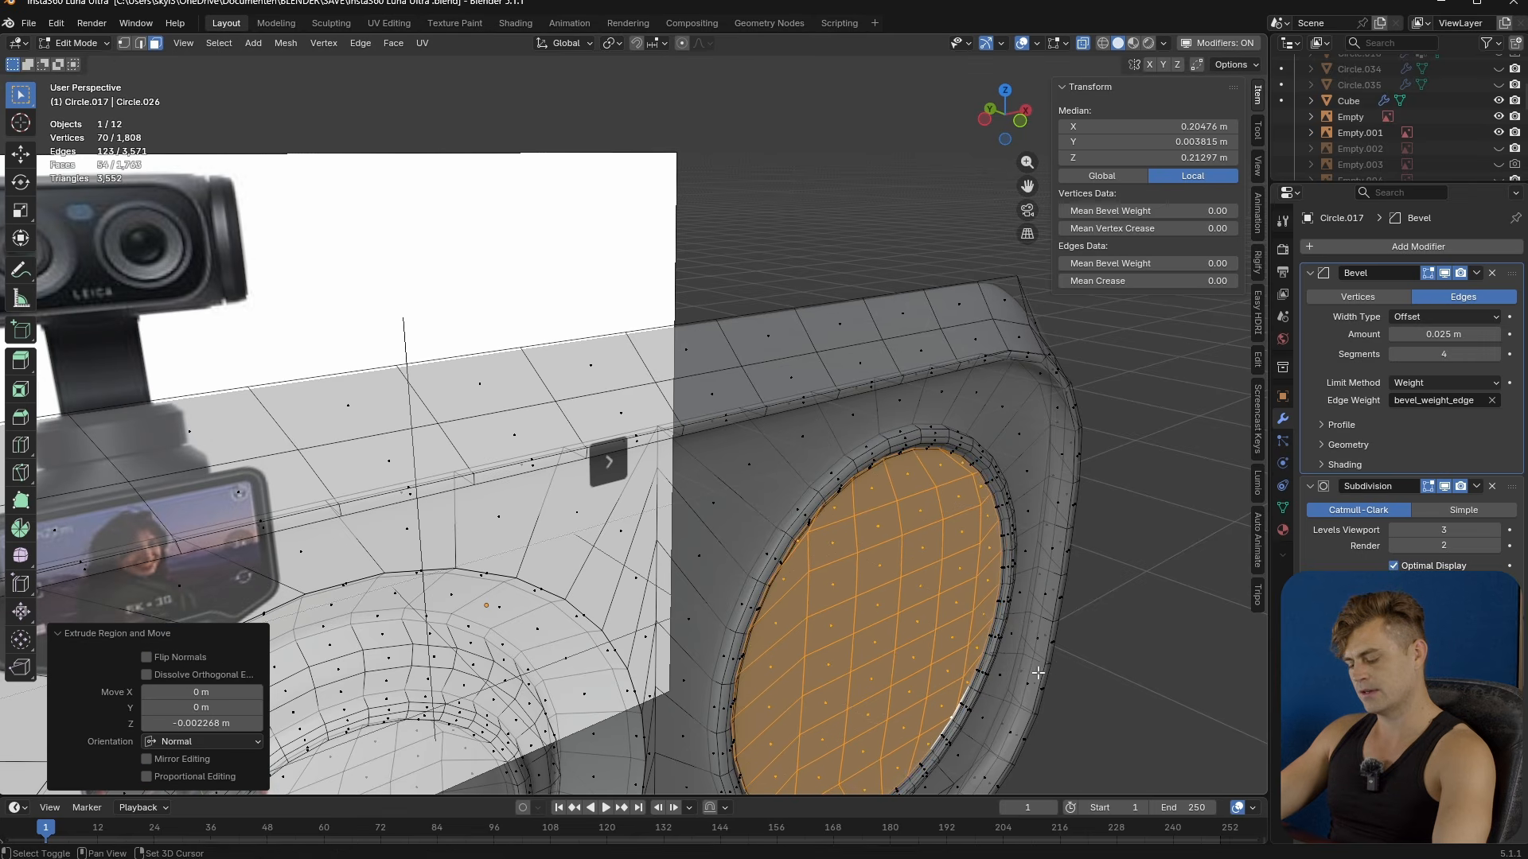
- Inset the right lens disc again at zero thickness, scale it to about 0.975, and extrude it about 0.038 m inward
key(i)
click(1033, 668)
key(s)
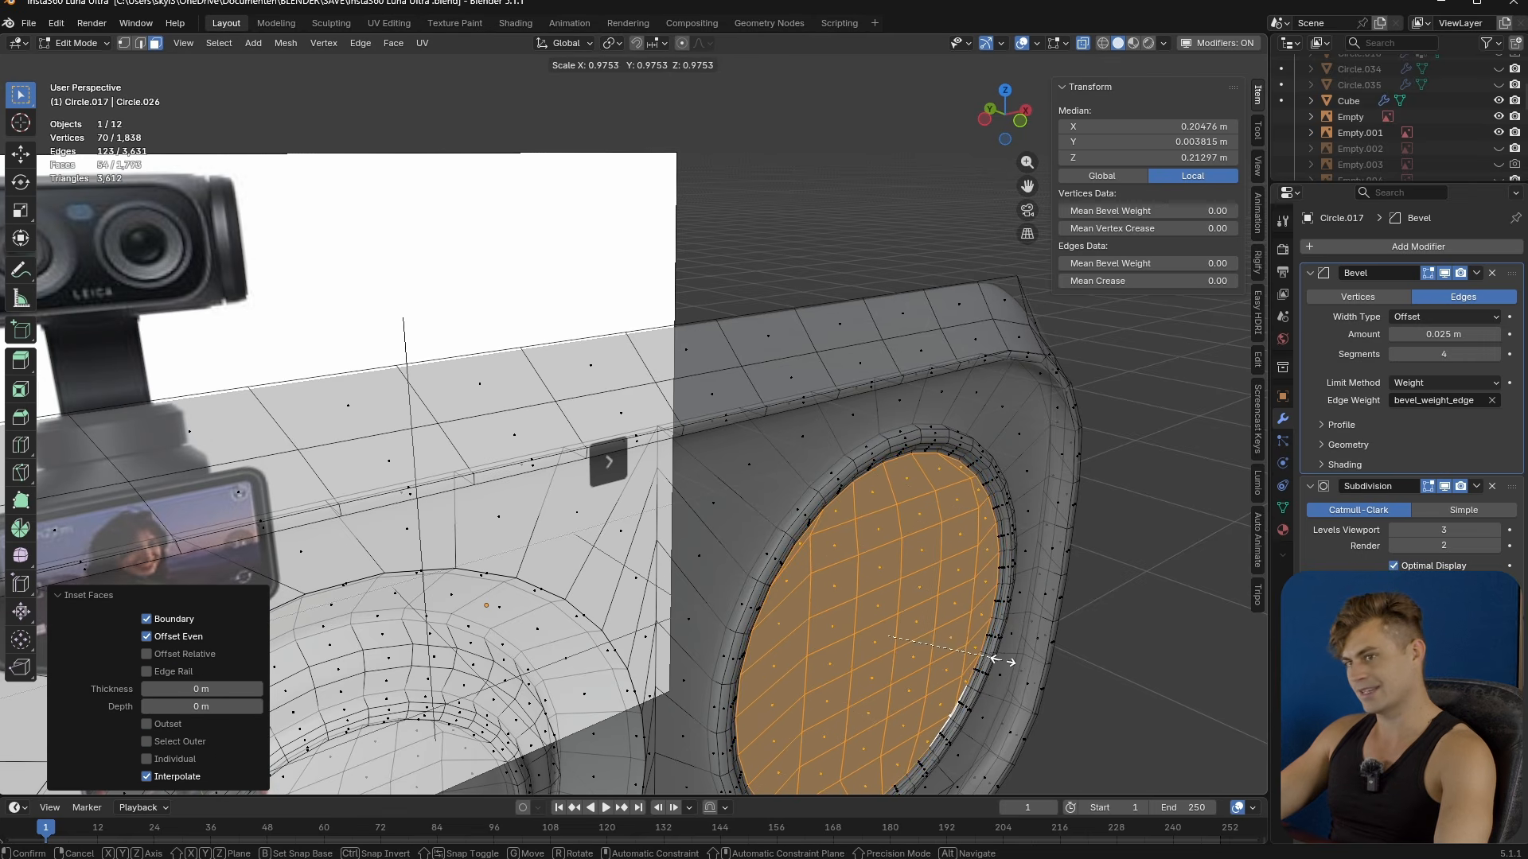
click(1022, 667)
key(e)
click(1064, 690)
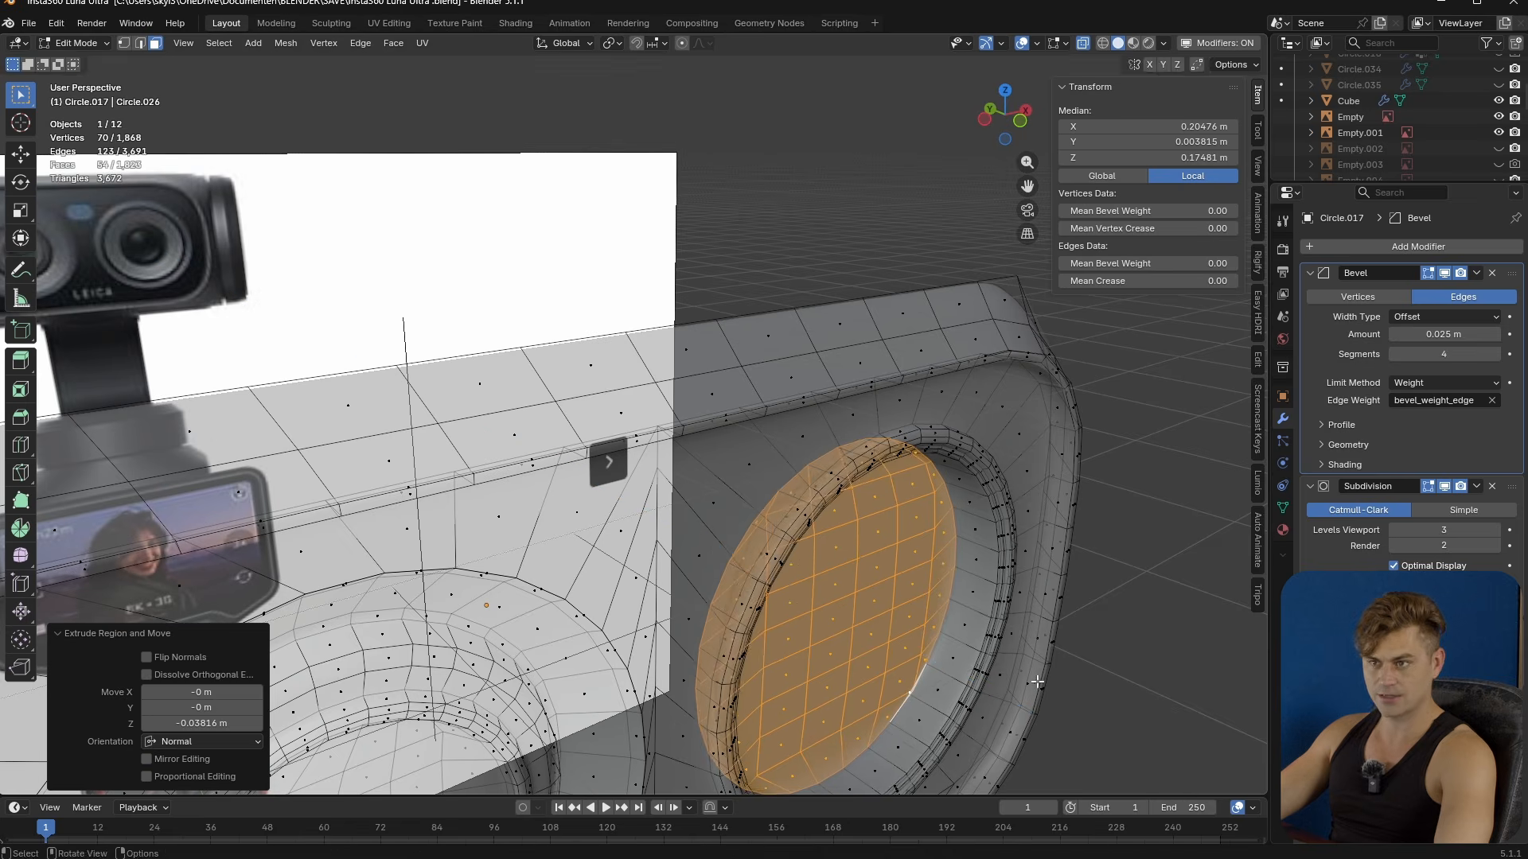
- Scale the recessed right lens disc to about 0.8, then again to about 0.81 against the front reference
key(s)
click(1025, 675)
middle_drag(1026, 674, 971, 689)
key(KP_1)
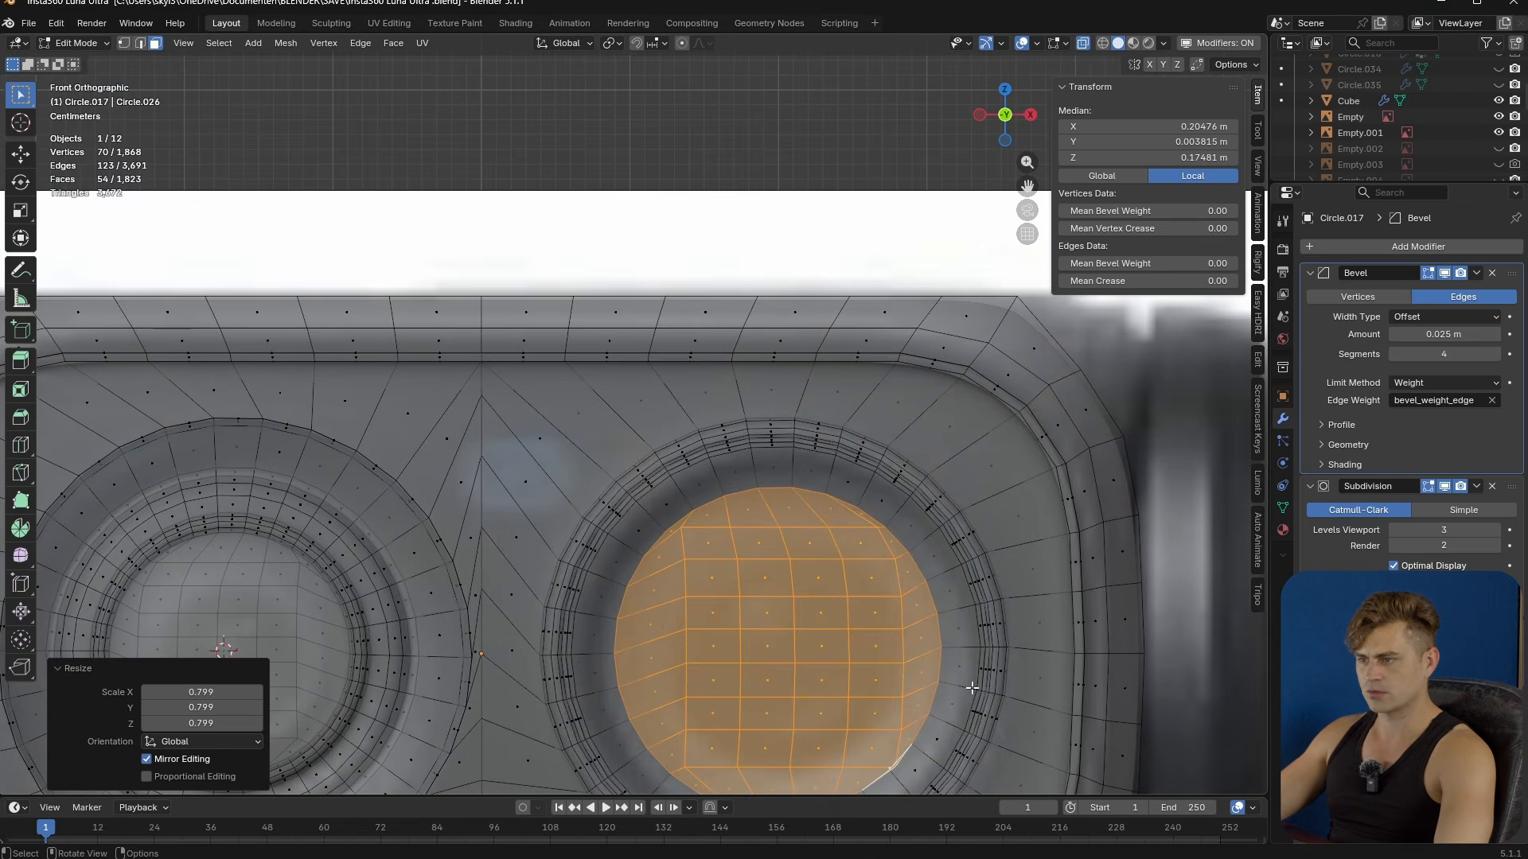
key(s)
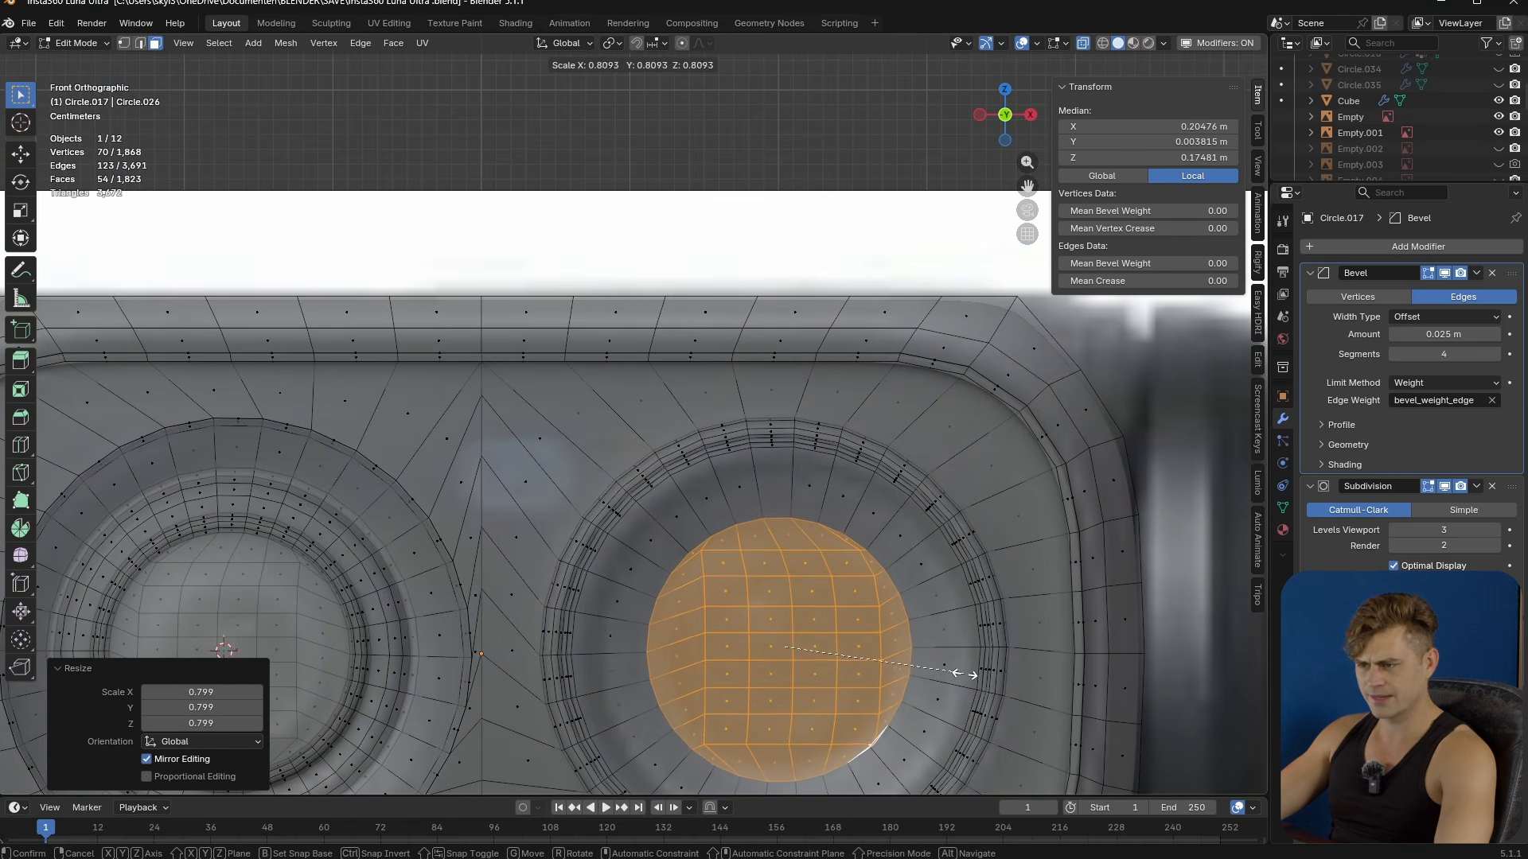
click(968, 675)
- Extrude the recessed disc outward twice, about 0.013 m in total, scaling it to 0.957 after the second extrusion to form a raised rim
middle_drag(968, 675, 930, 637)
key(s)
key(e)
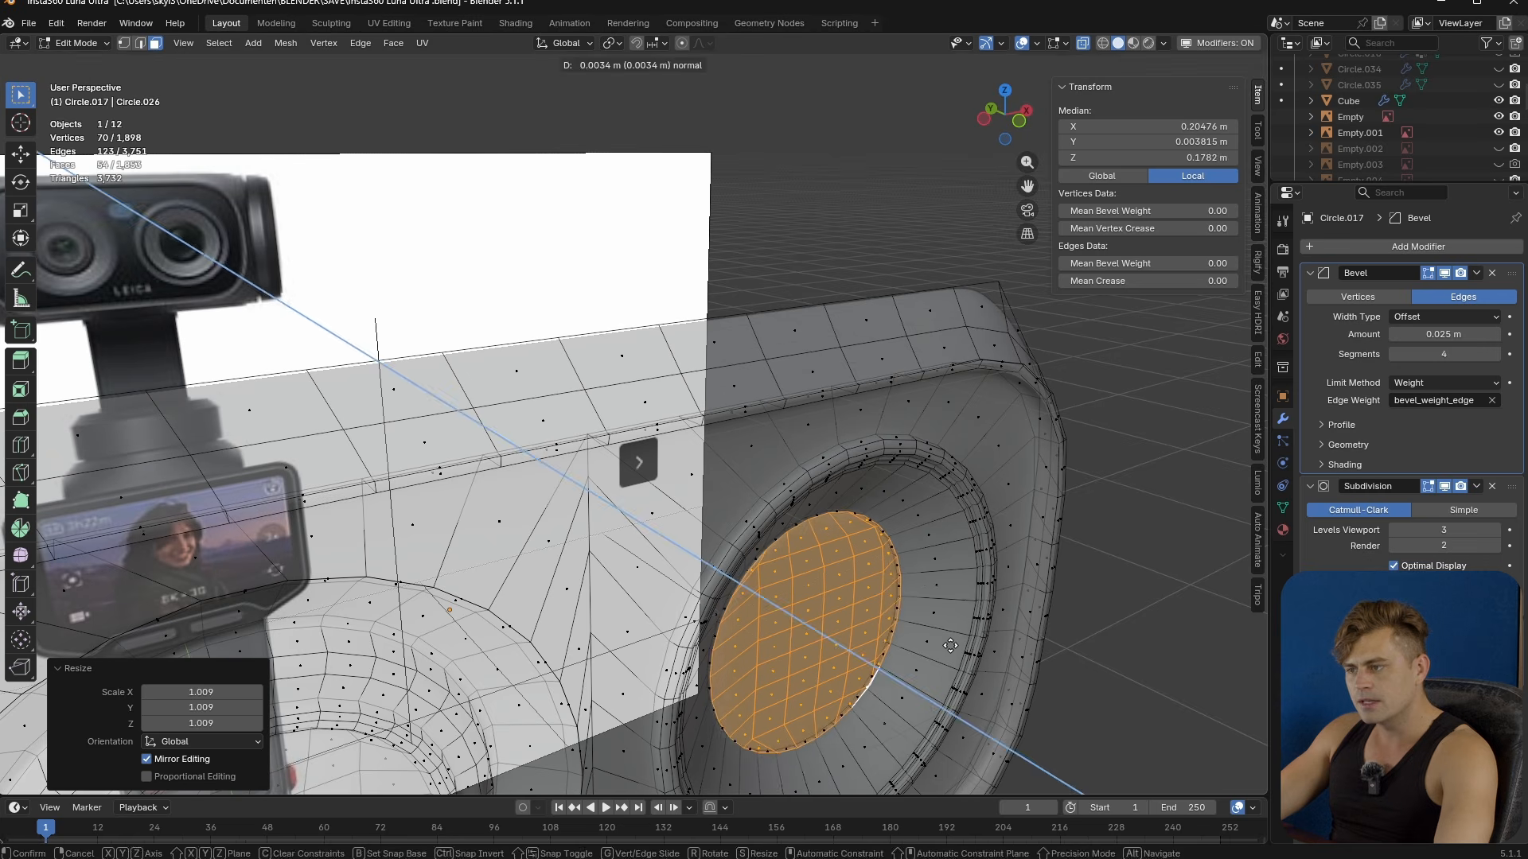
click(949, 647)
key(s)
click(950, 647)
key(e)
click(951, 647)
key(s)
click(948, 647)
- Extrude the disc inside the raised rim 0.0033 m inward and scale it to 0.95
key(e)
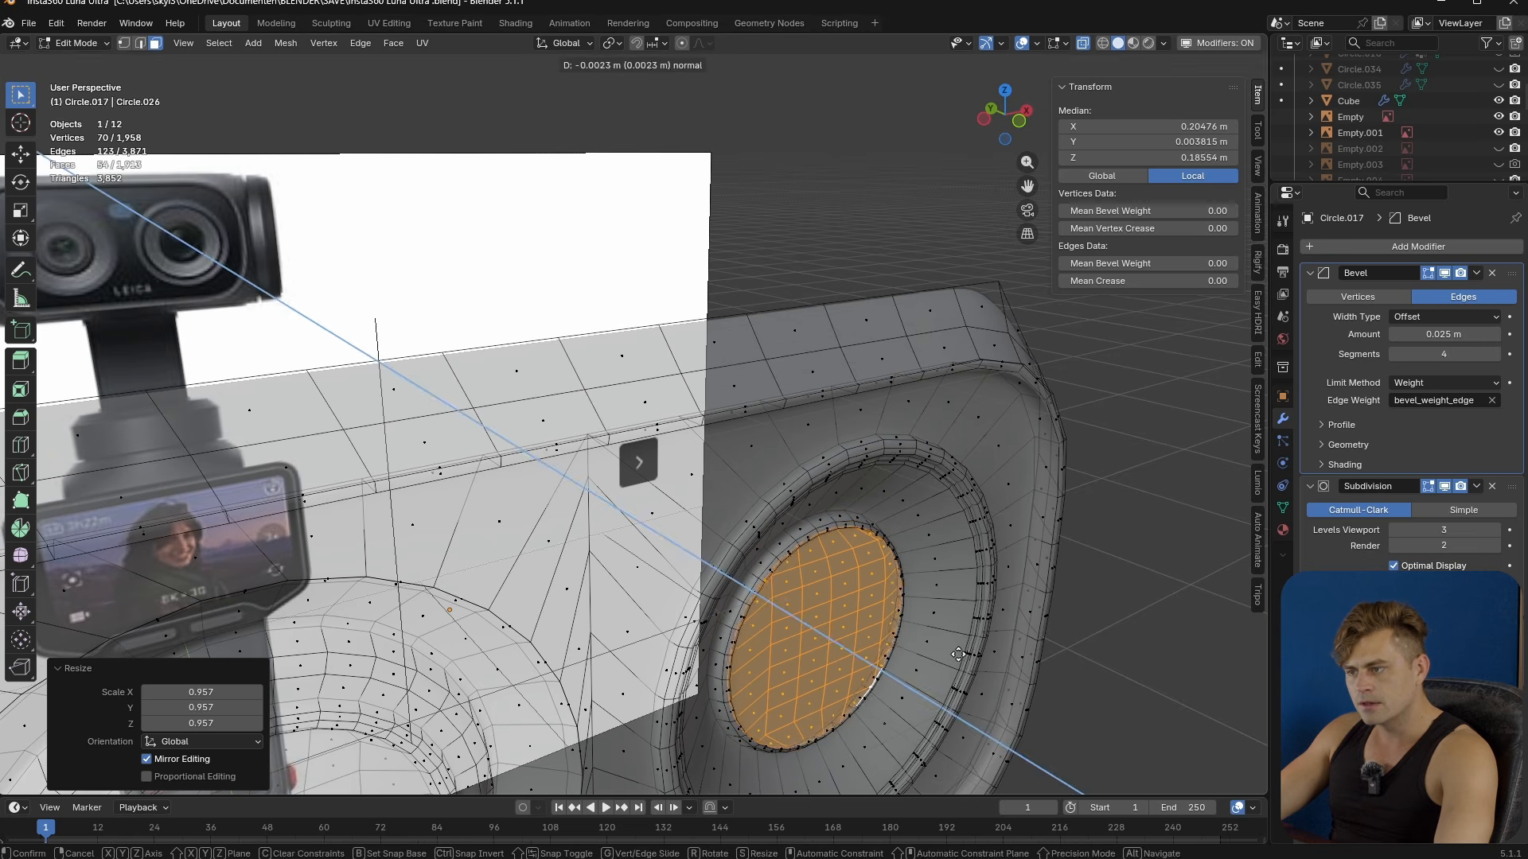
click(951, 648)
key(s)
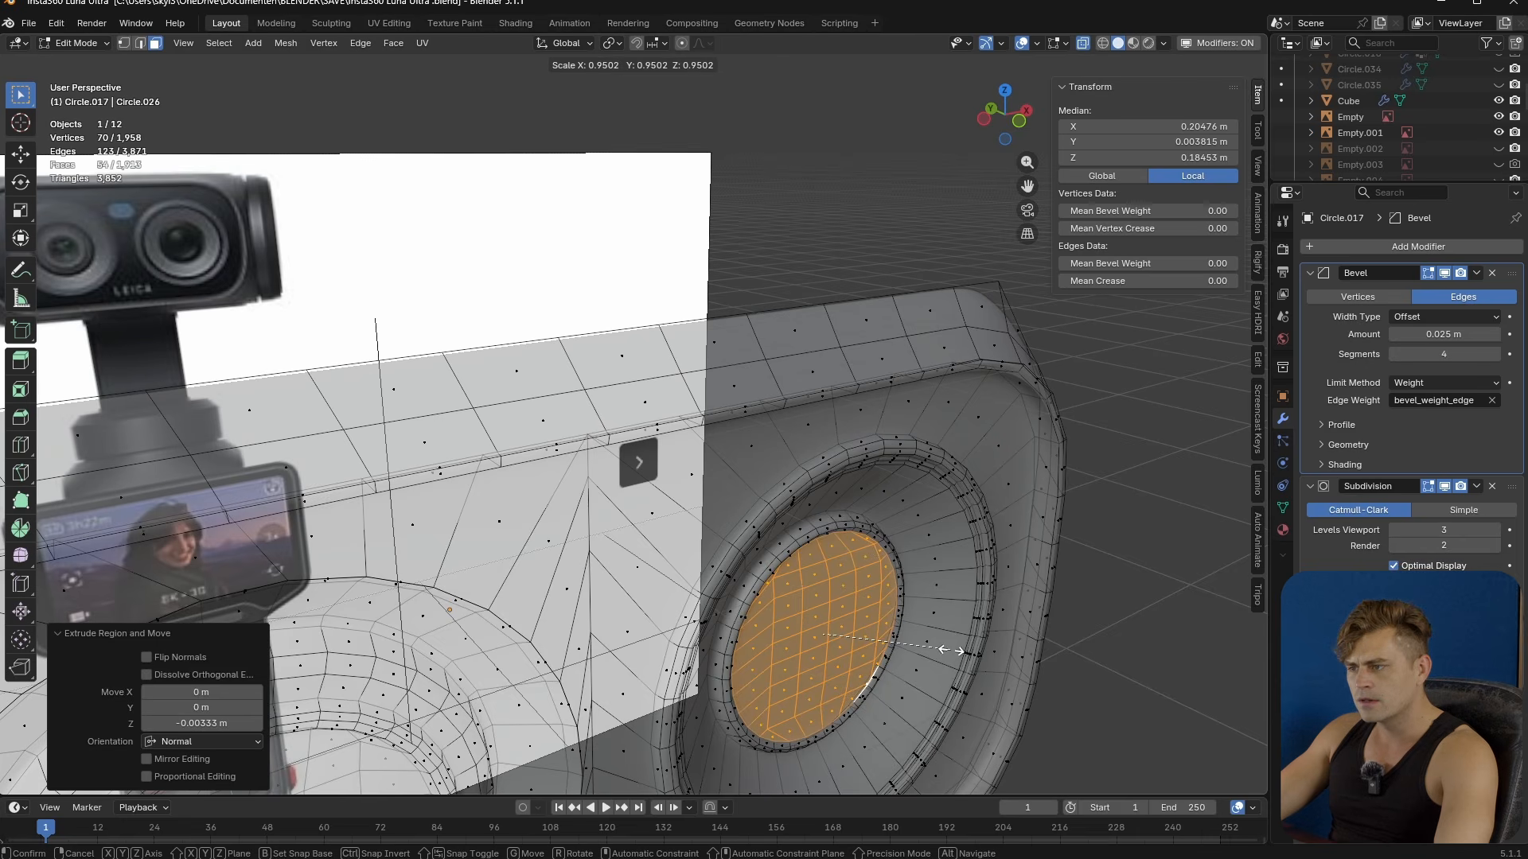
click(950, 651)
- Extrude the inner disc about 0.032 m inward as the lens recess and return to Object Mode
key(e)
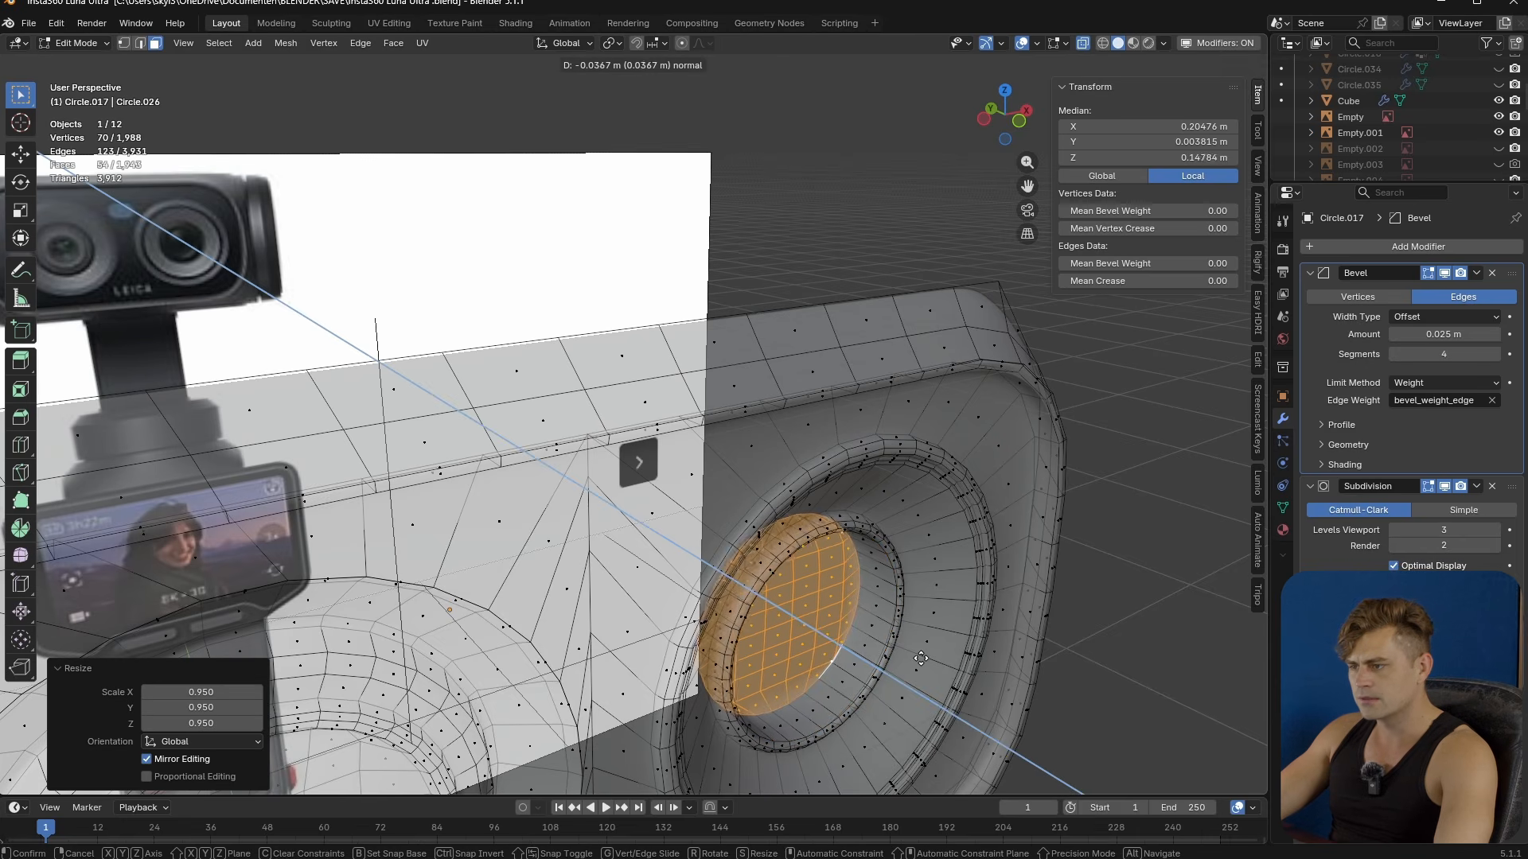
click(925, 665)
middle_drag(925, 664, 827, 628)
key(Tab)
key(alt+z)
key(alt+z)
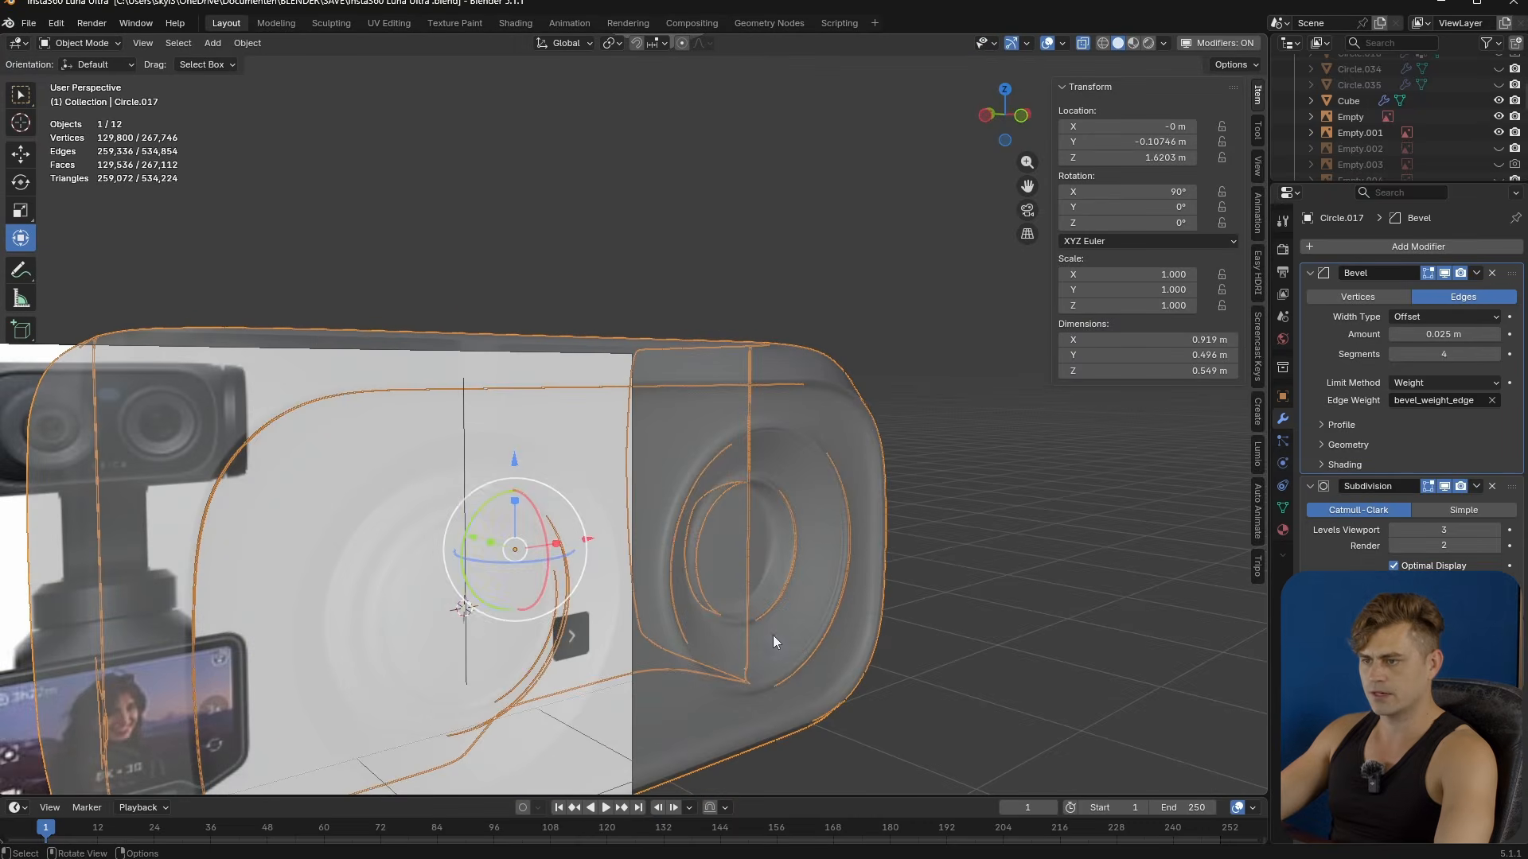
- Duplicate the left lens's glass dome and move the copy about 0.365 m along X to the right lens
click(429, 604)
click(477, 614)
click(484, 616)
middle_drag(484, 616, 661, 662)
key(shift+d)
key(y)
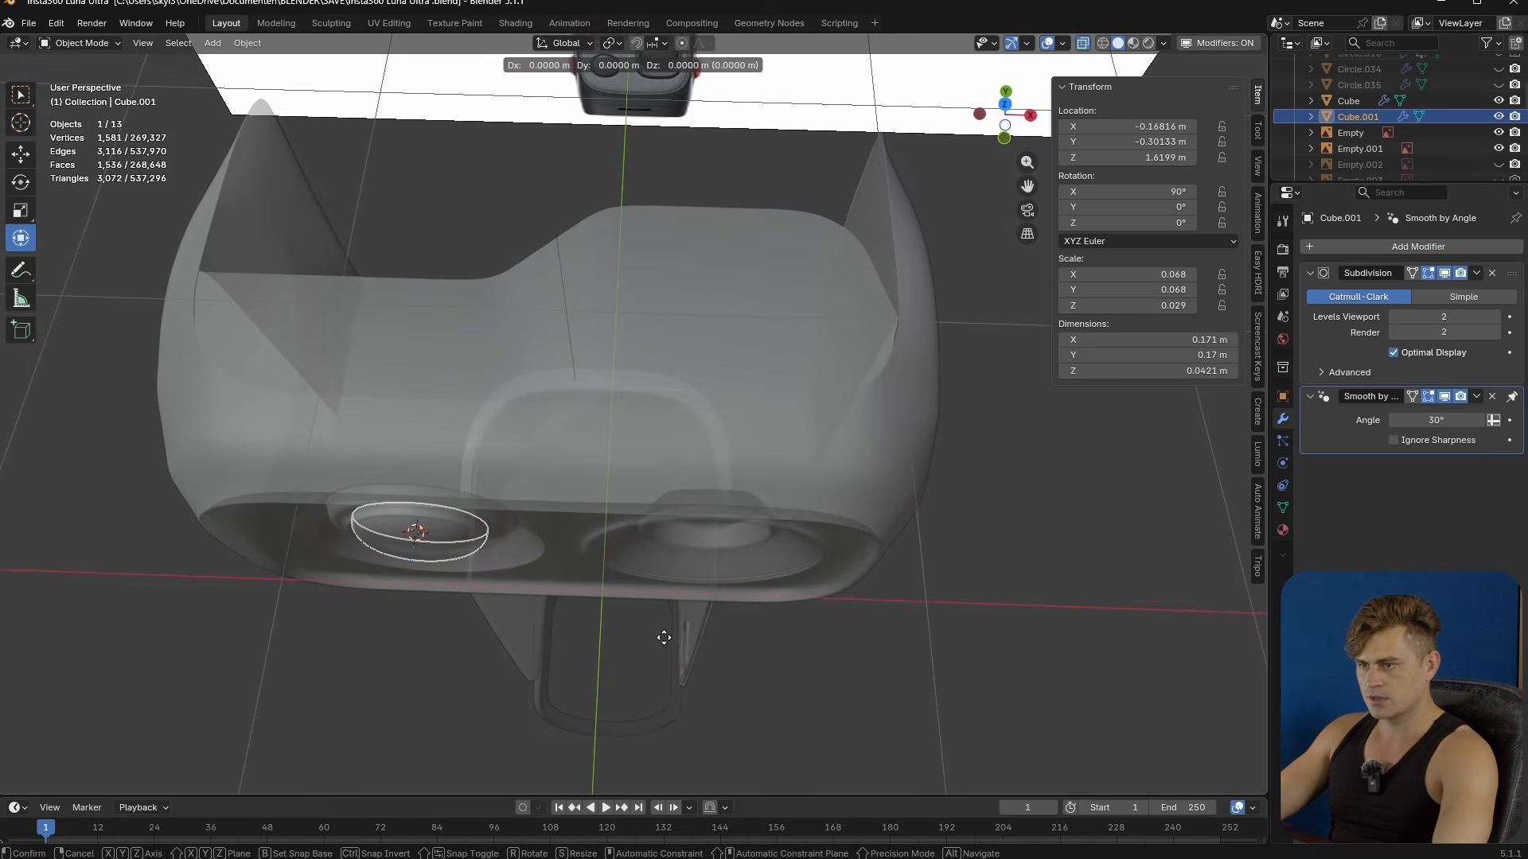
key(x)
click(942, 657)
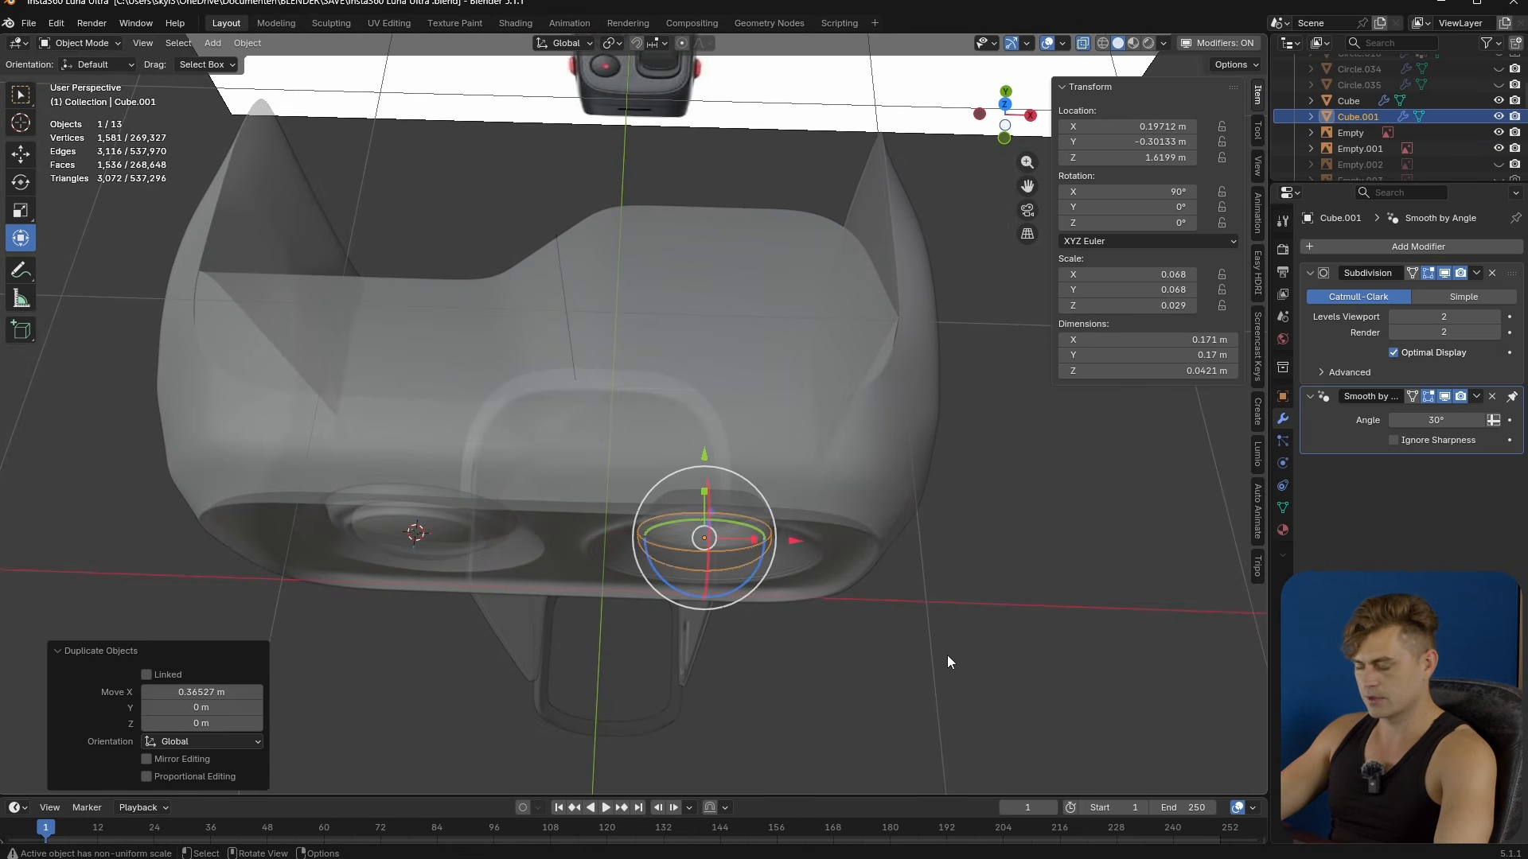
- Align the copied dome with the right lens, moving it about 0.004 m along X and 0.002 m along Z, and shrink it to about 0.161 m wide
key(KP_1)
key(KP_Decimal)
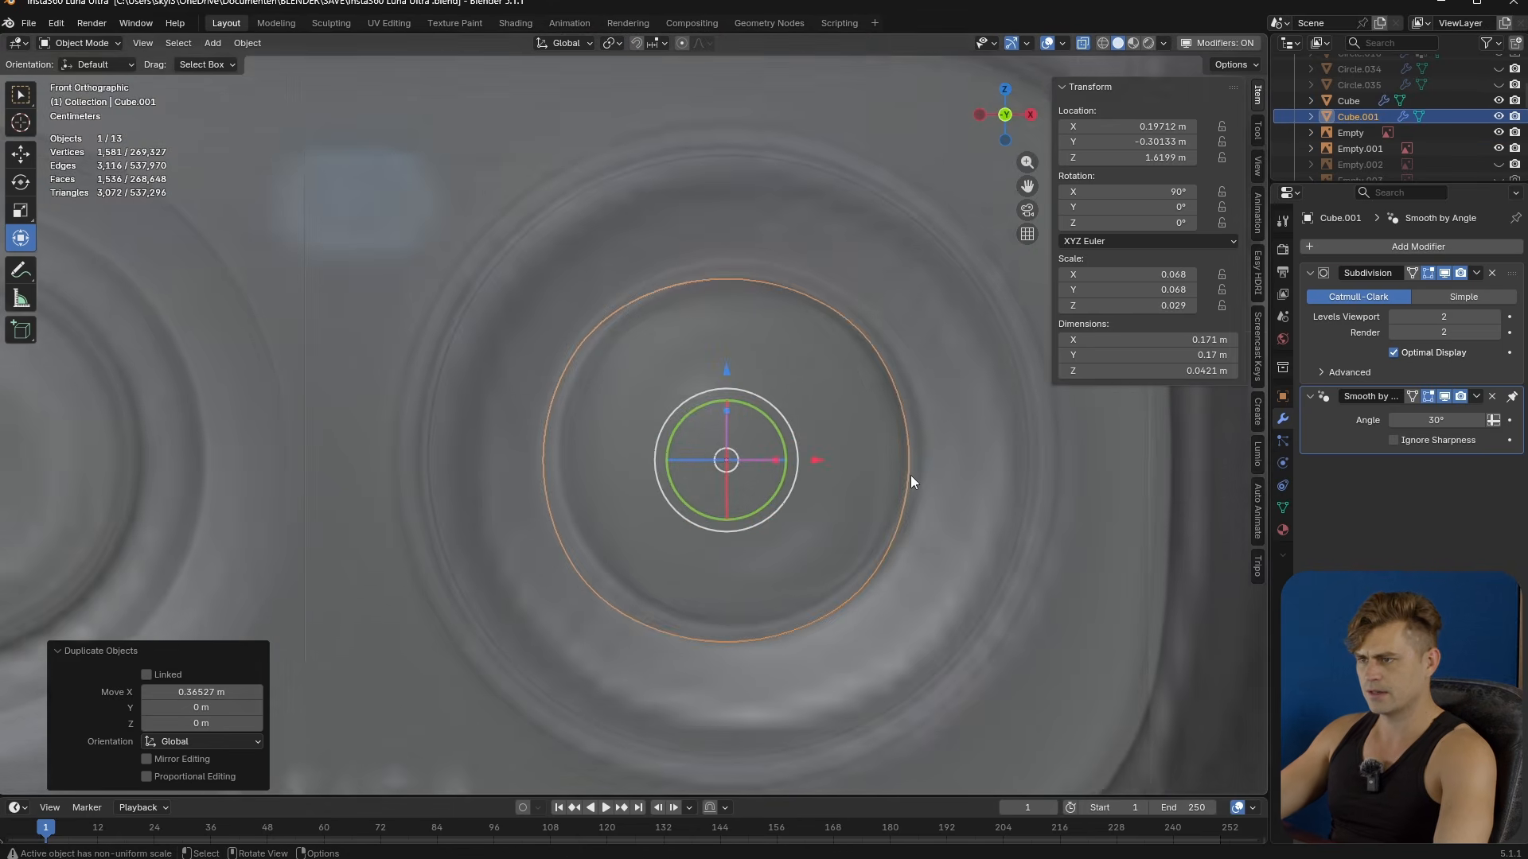
key(g)
key(x)
click(907, 490)
key(g)
key(y)
key(z)
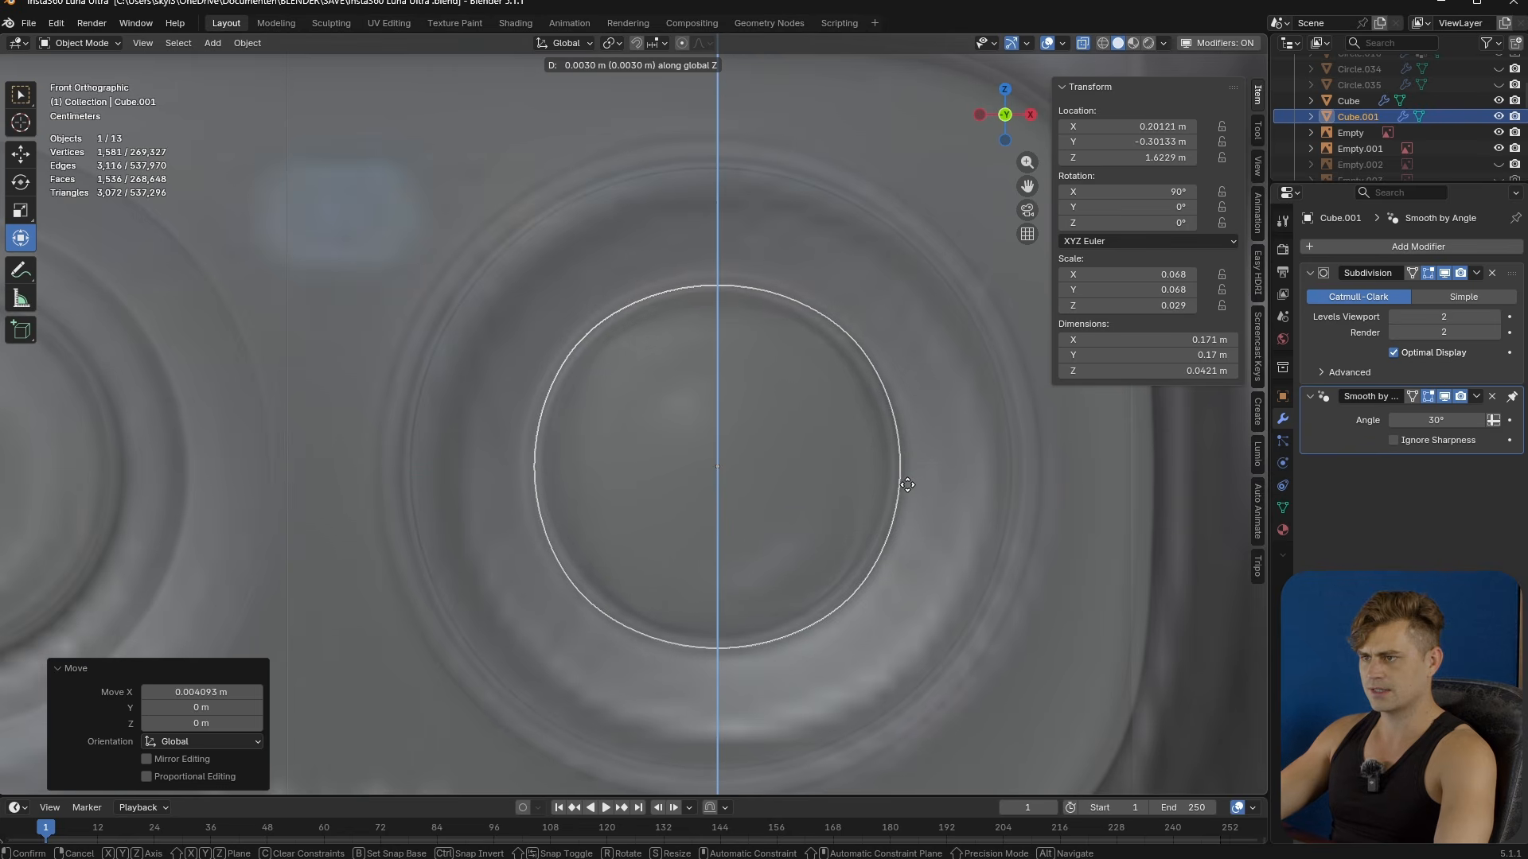
click(909, 471)
key(s)
click(896, 485)
- Scale the right dome's depth to about 0.043 m and move it about 0.0036 m inward along Y
middle_drag(909, 498, 918, 396)
key(alt+z)
key(s)
key(y)
click(927, 397)
middle_drag(927, 397, 958, 482)
key(g)
key(y)
click(958, 406)
- Move the right dome about 0.0104 m further inward along Y and stretch its depth to about 0.058 m
key(g)
key(y)
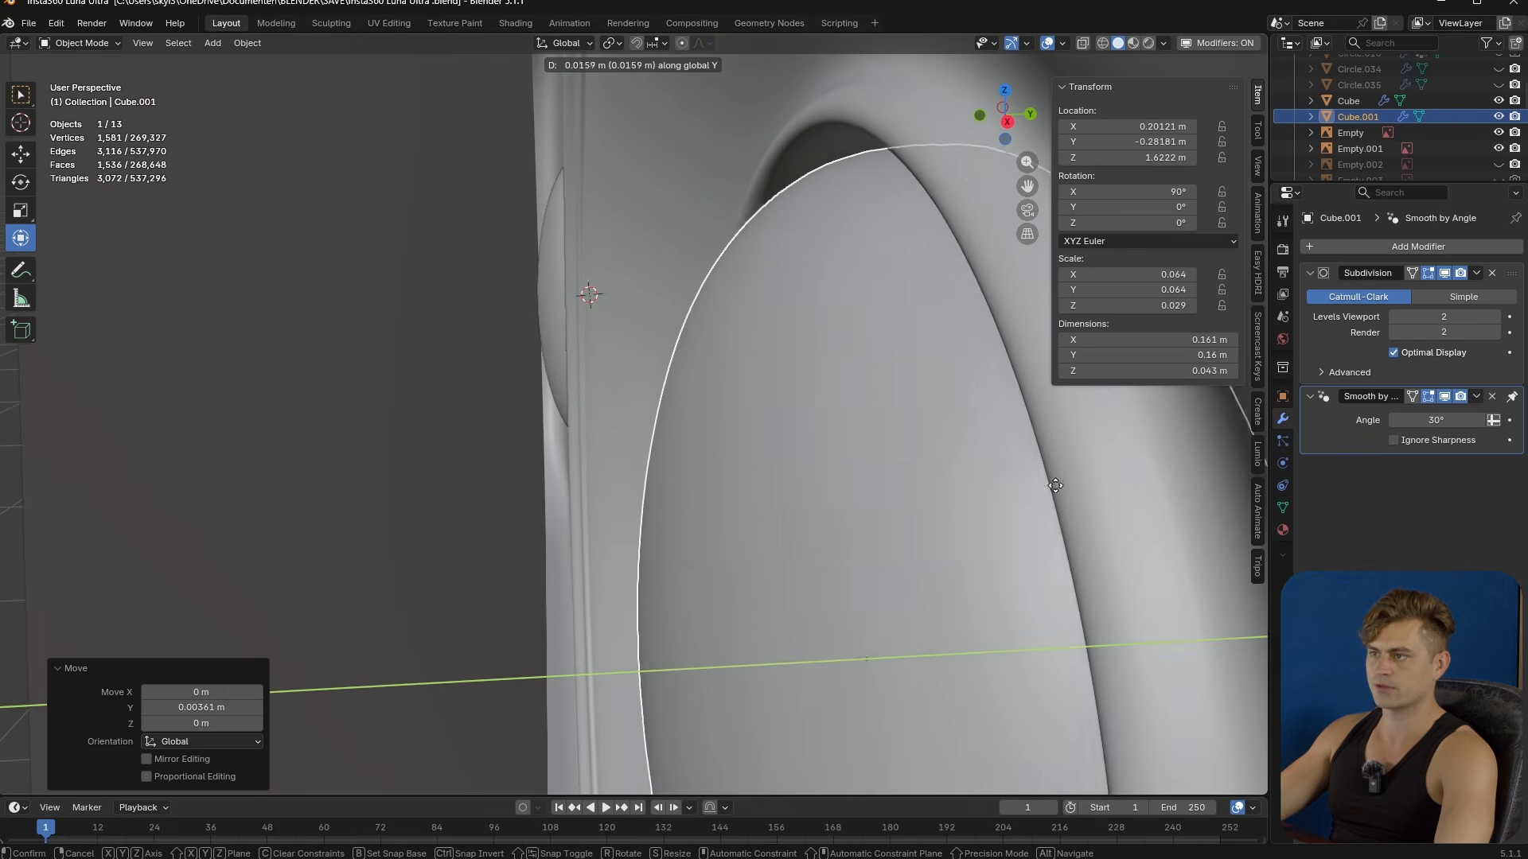
key(s)
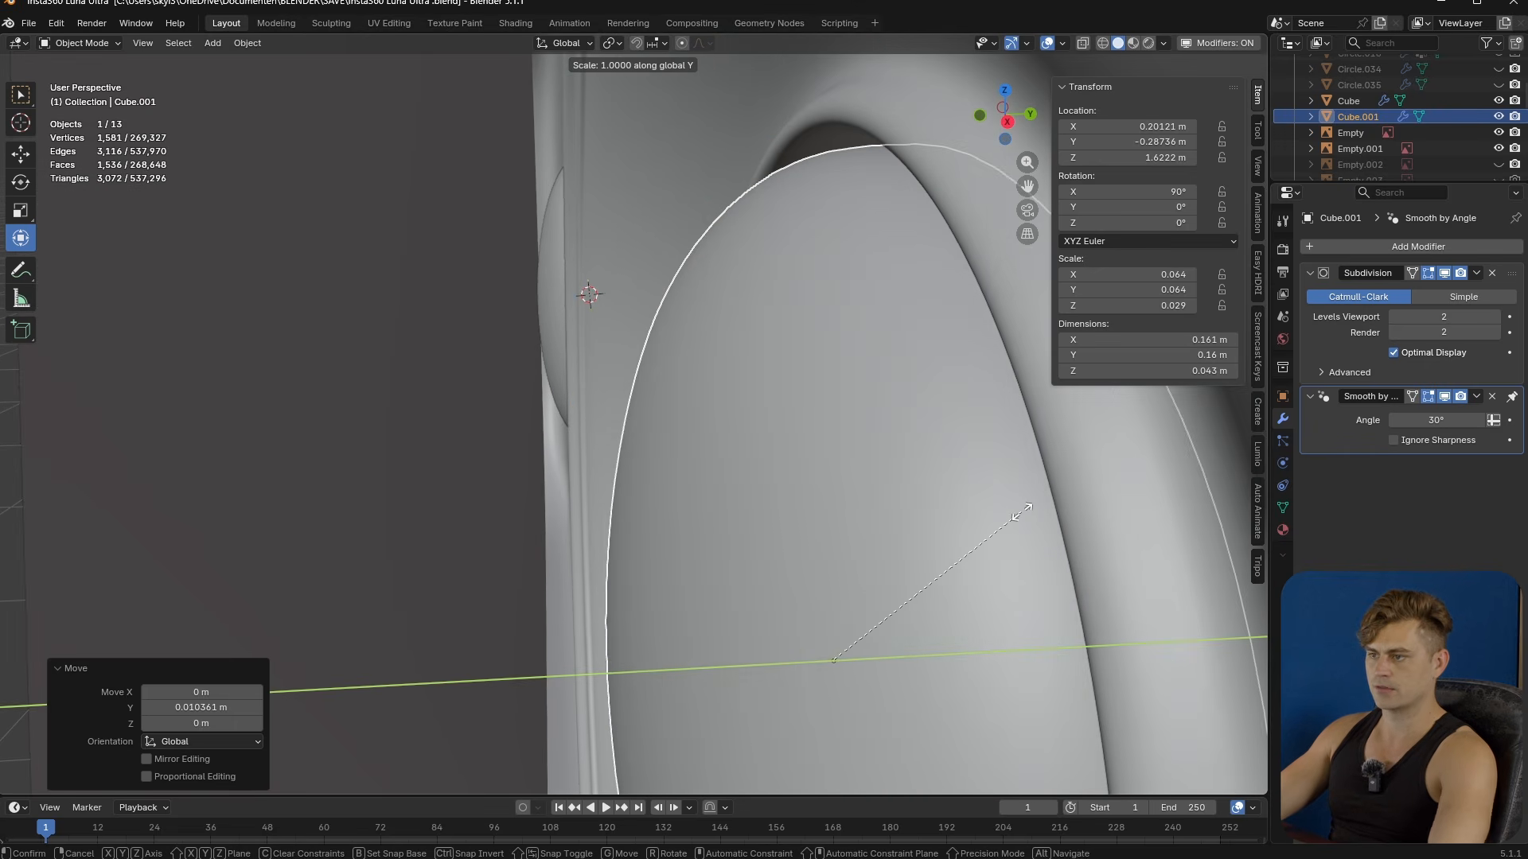
click(1111, 502)
- Move the right dome another 0.0054 m inward along Y and stretch its depth to about 0.062 m
key(g)
key(y)
click(1077, 505)
key(s)
key(y)
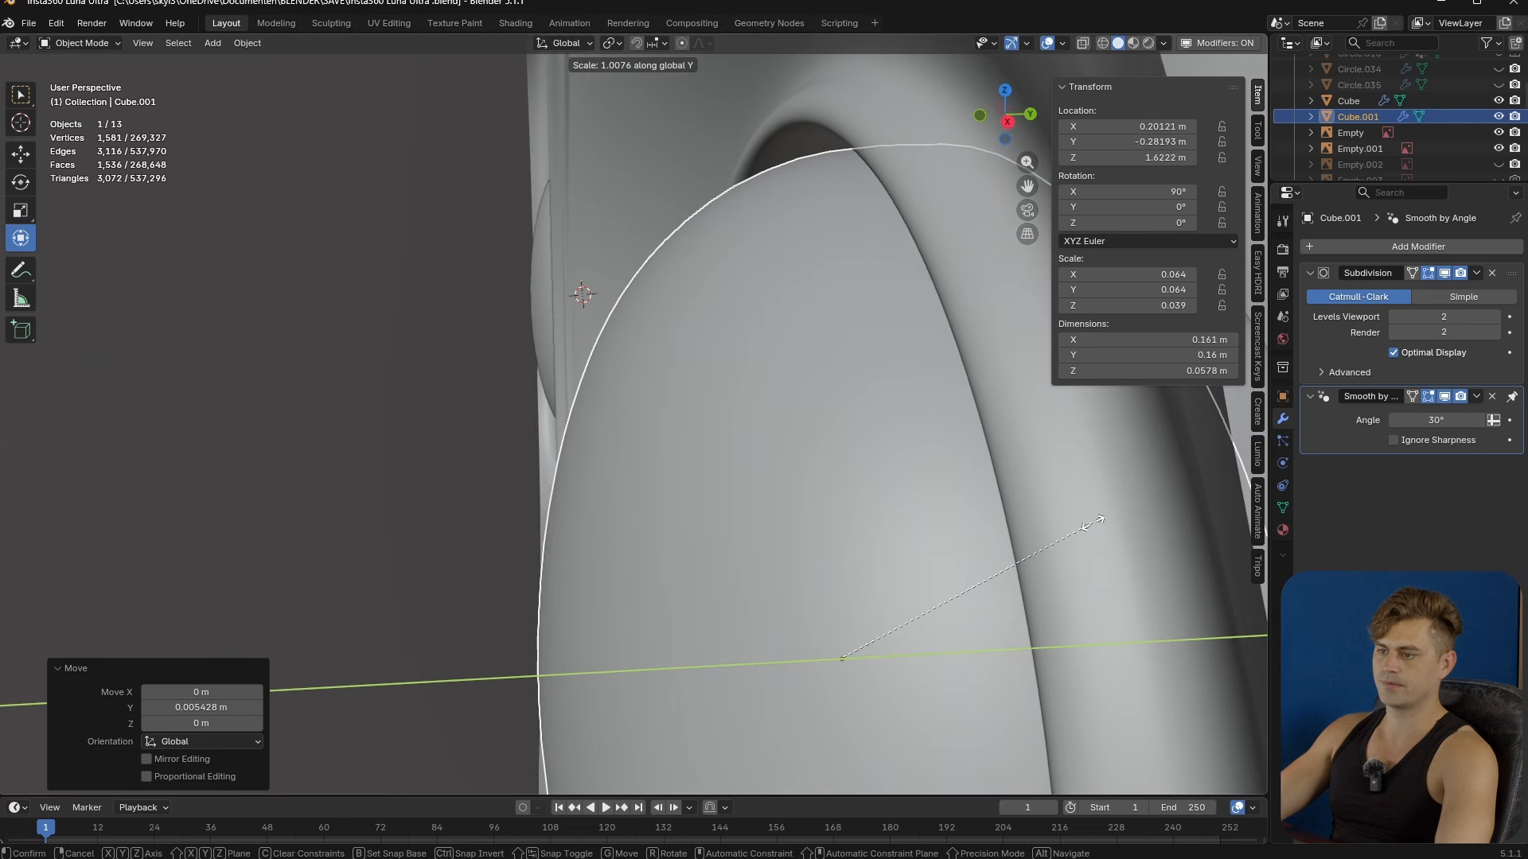
click(1121, 523)
- Give the right lens dome a new Glass BSDF material with roughness 0.313
middle_drag(1121, 524, 1050, 522)
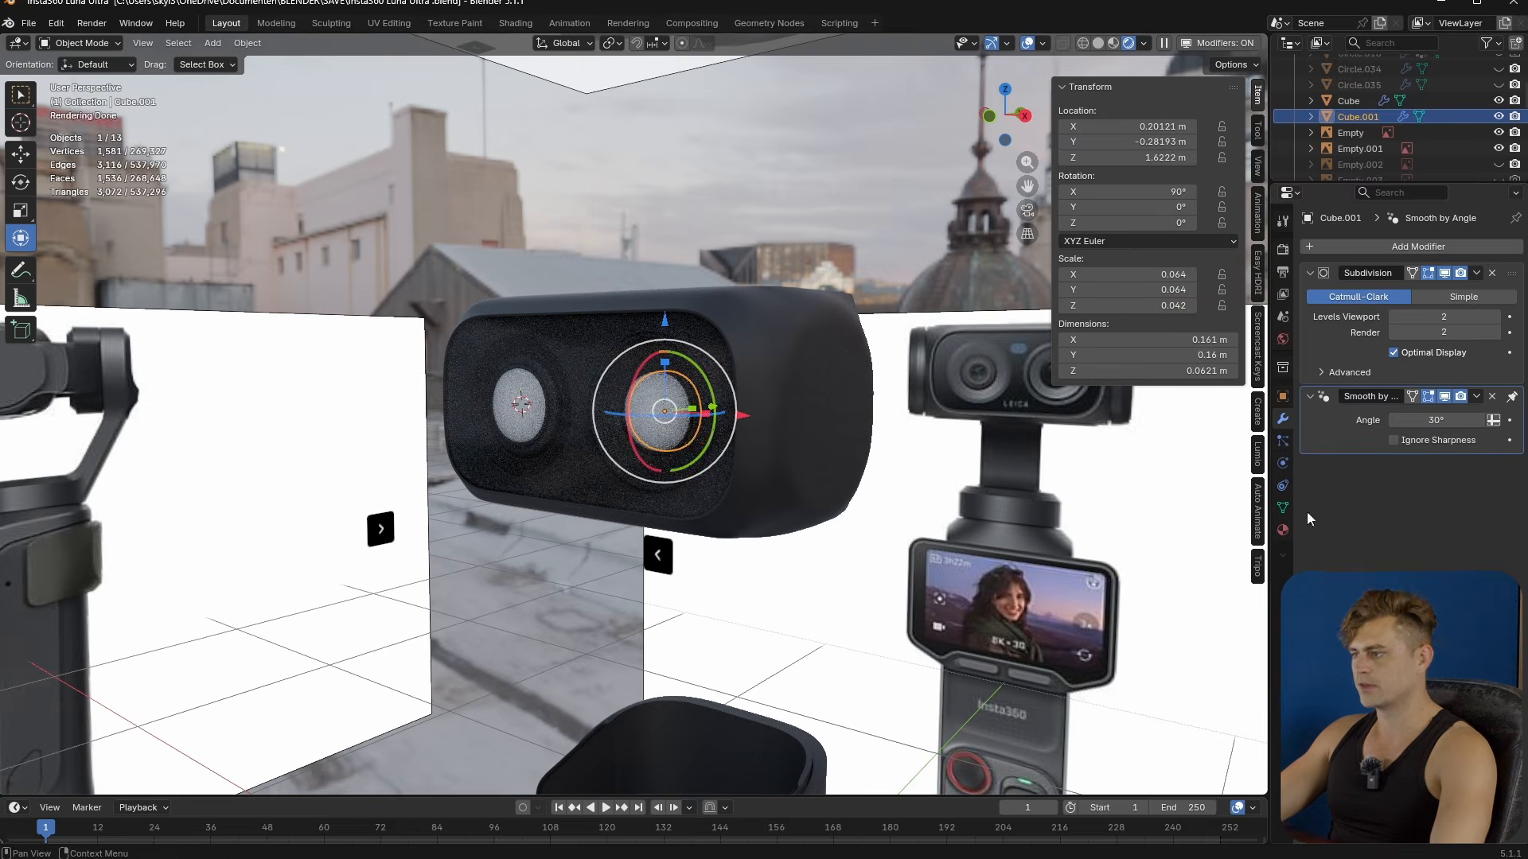
click(1282, 530)
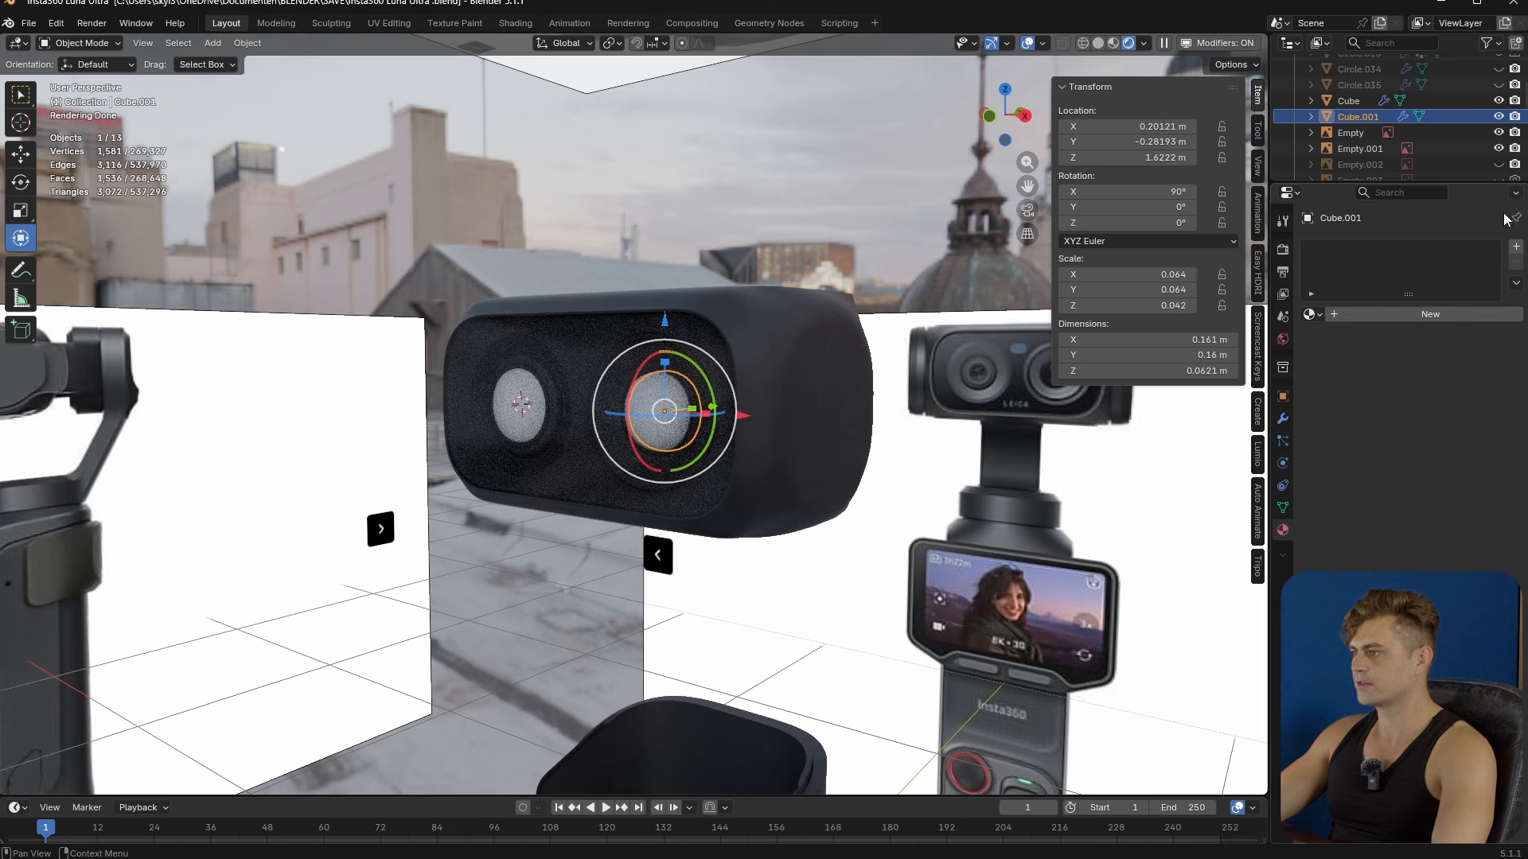
click(1444, 315)
click(1445, 386)
click(1448, 387)
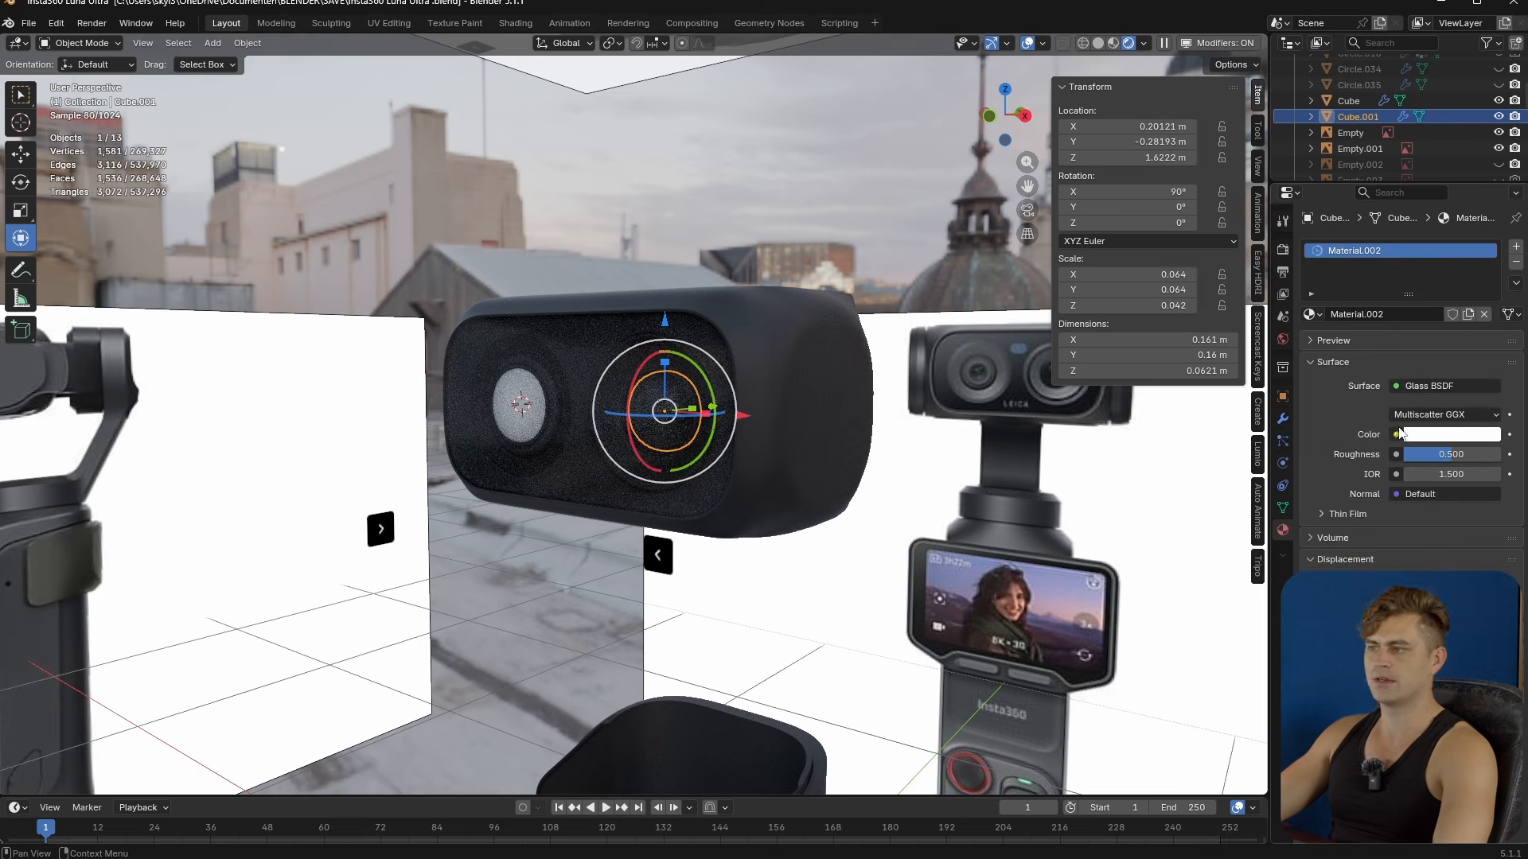
drag(1449, 456, 1421, 457)
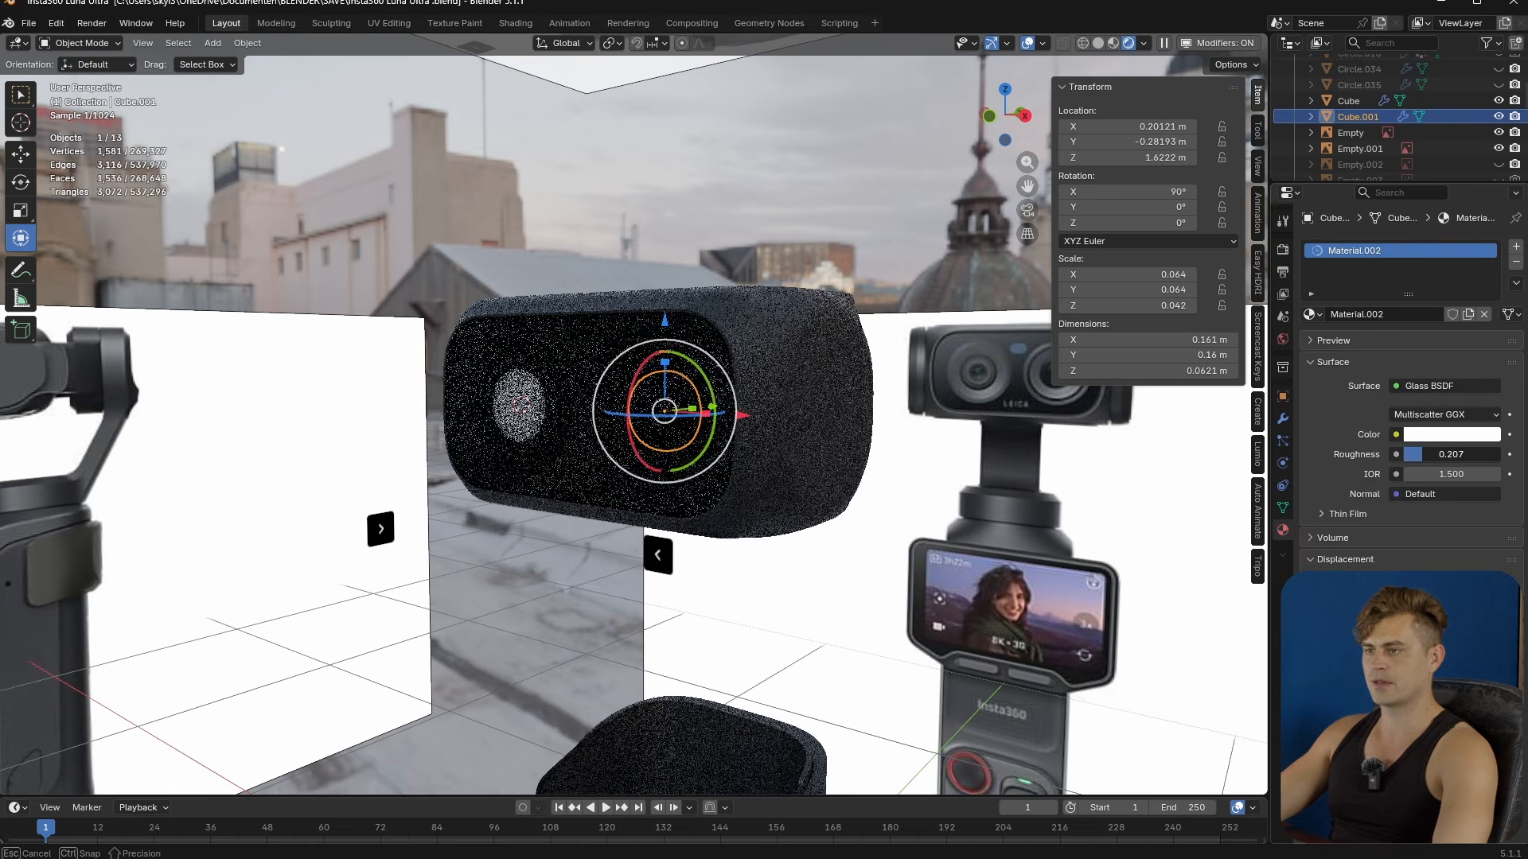
- Hide the viewport overlays and set the right dome's glass IOR to 2.62
click(1027, 44)
key(slash)
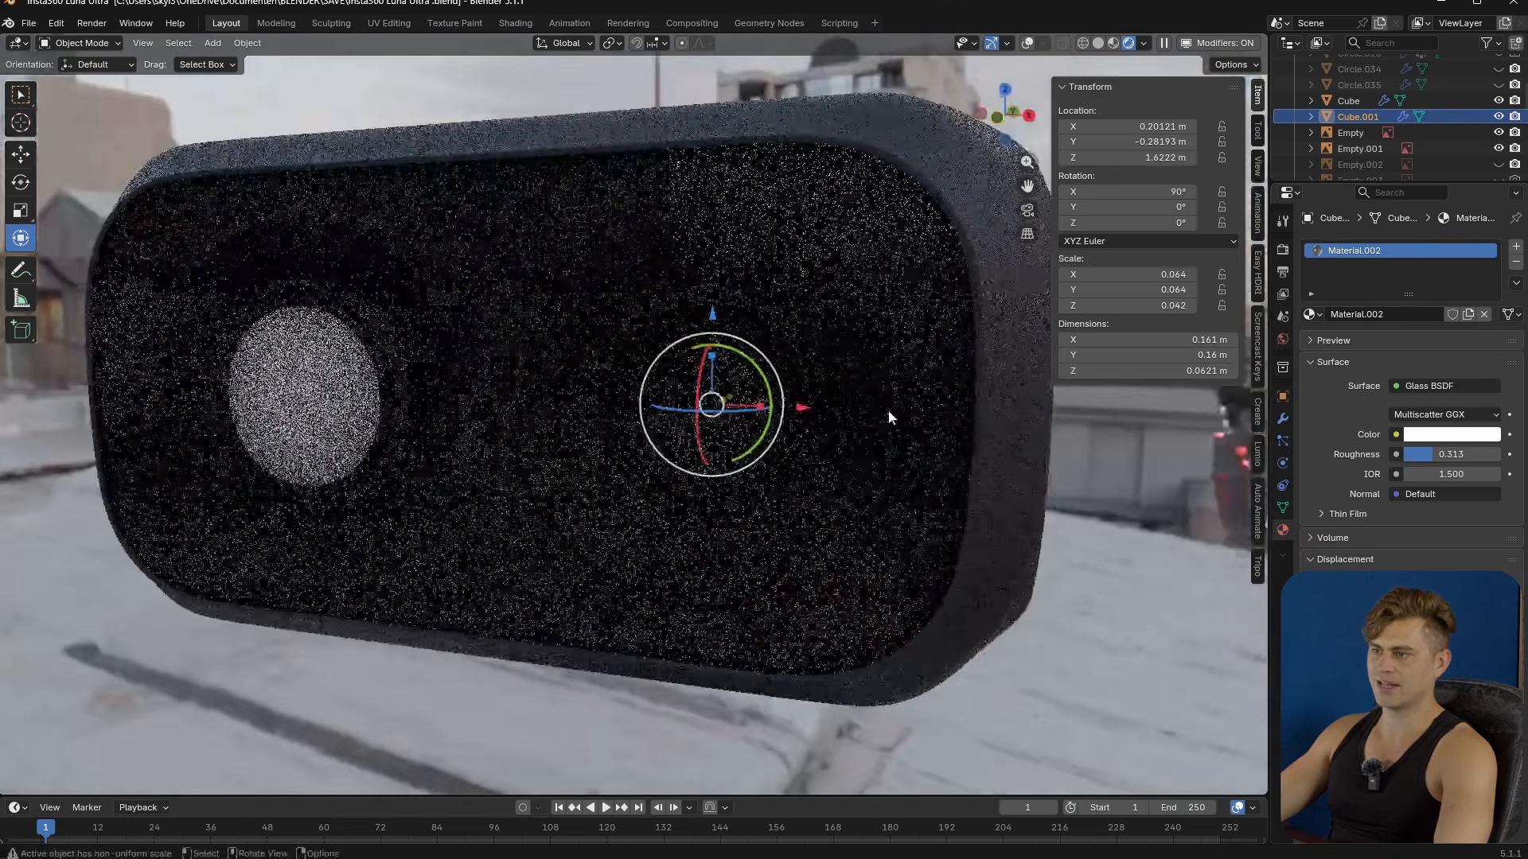
middle_drag(856, 433, 921, 460)
drag(1440, 475, 1054, 473)
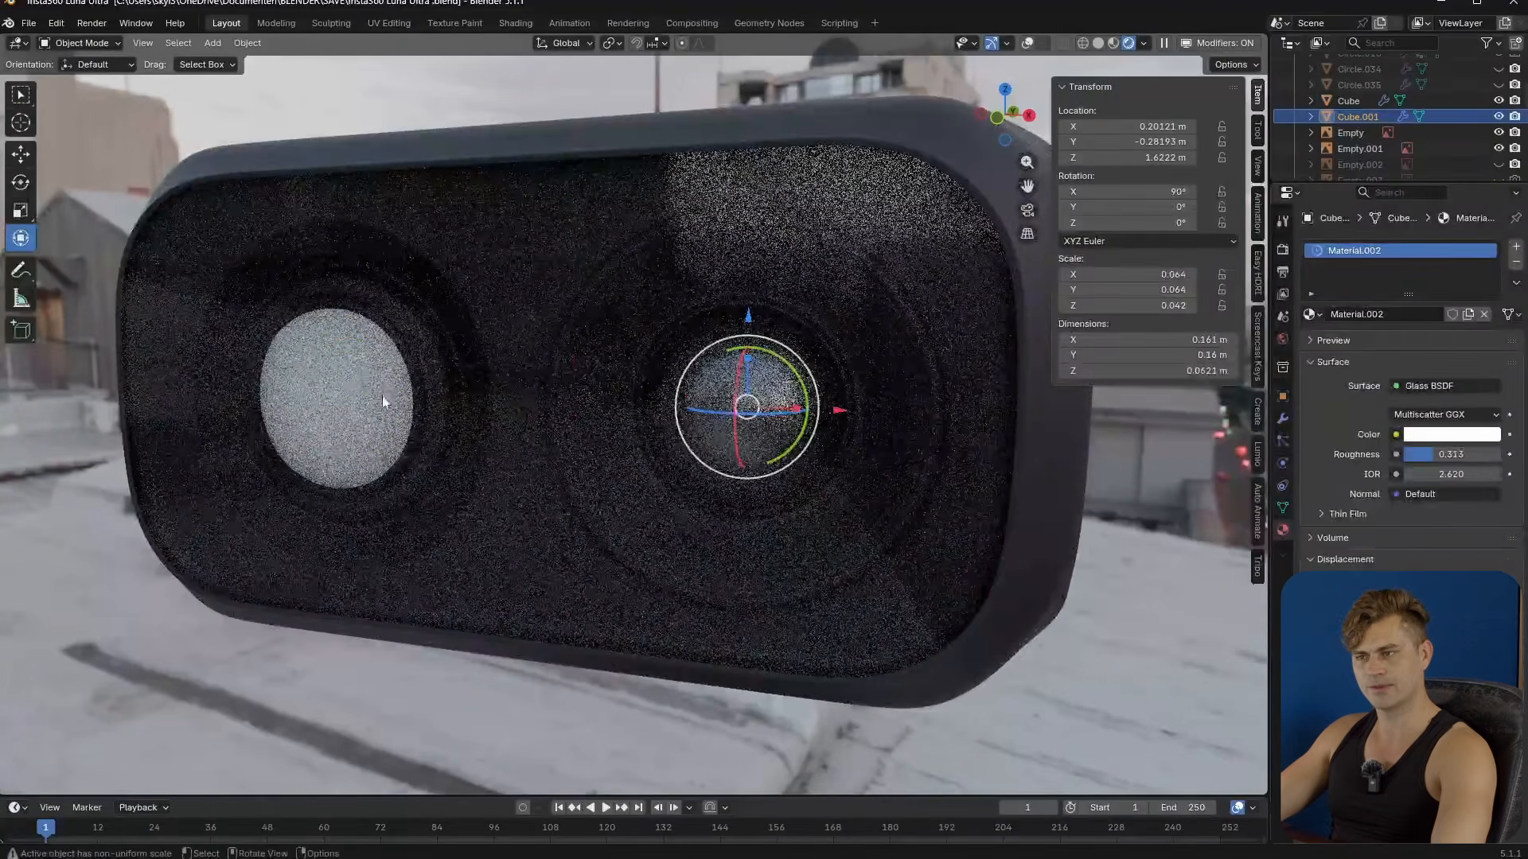
- Give the left lens dome a new Glass BSDF material with a light grey color, roughness 0 and IOR 1.66
click(382, 398)
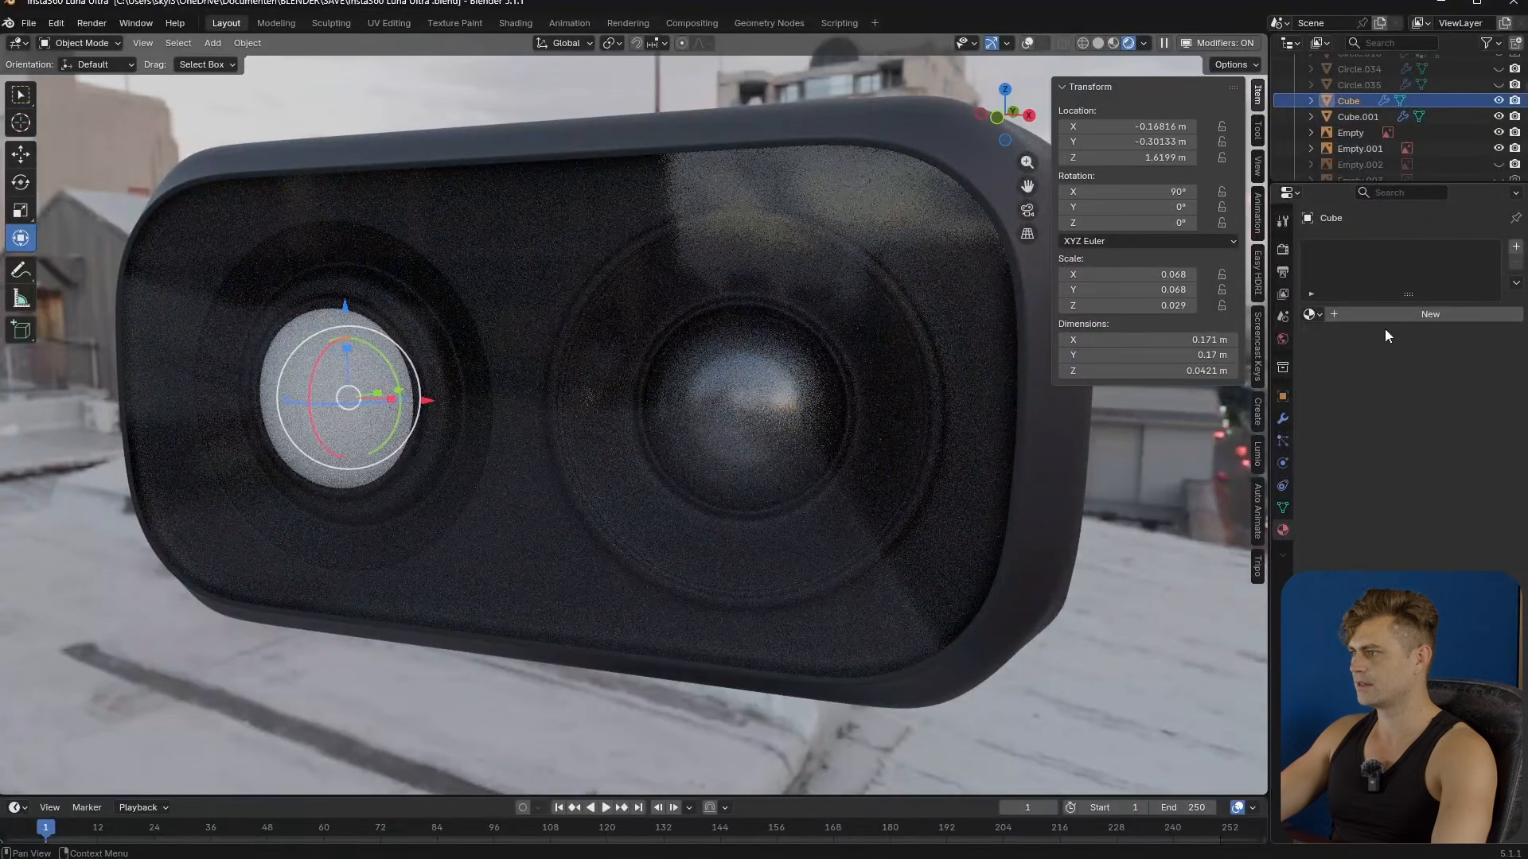
click(1424, 315)
click(1465, 388)
click(1464, 389)
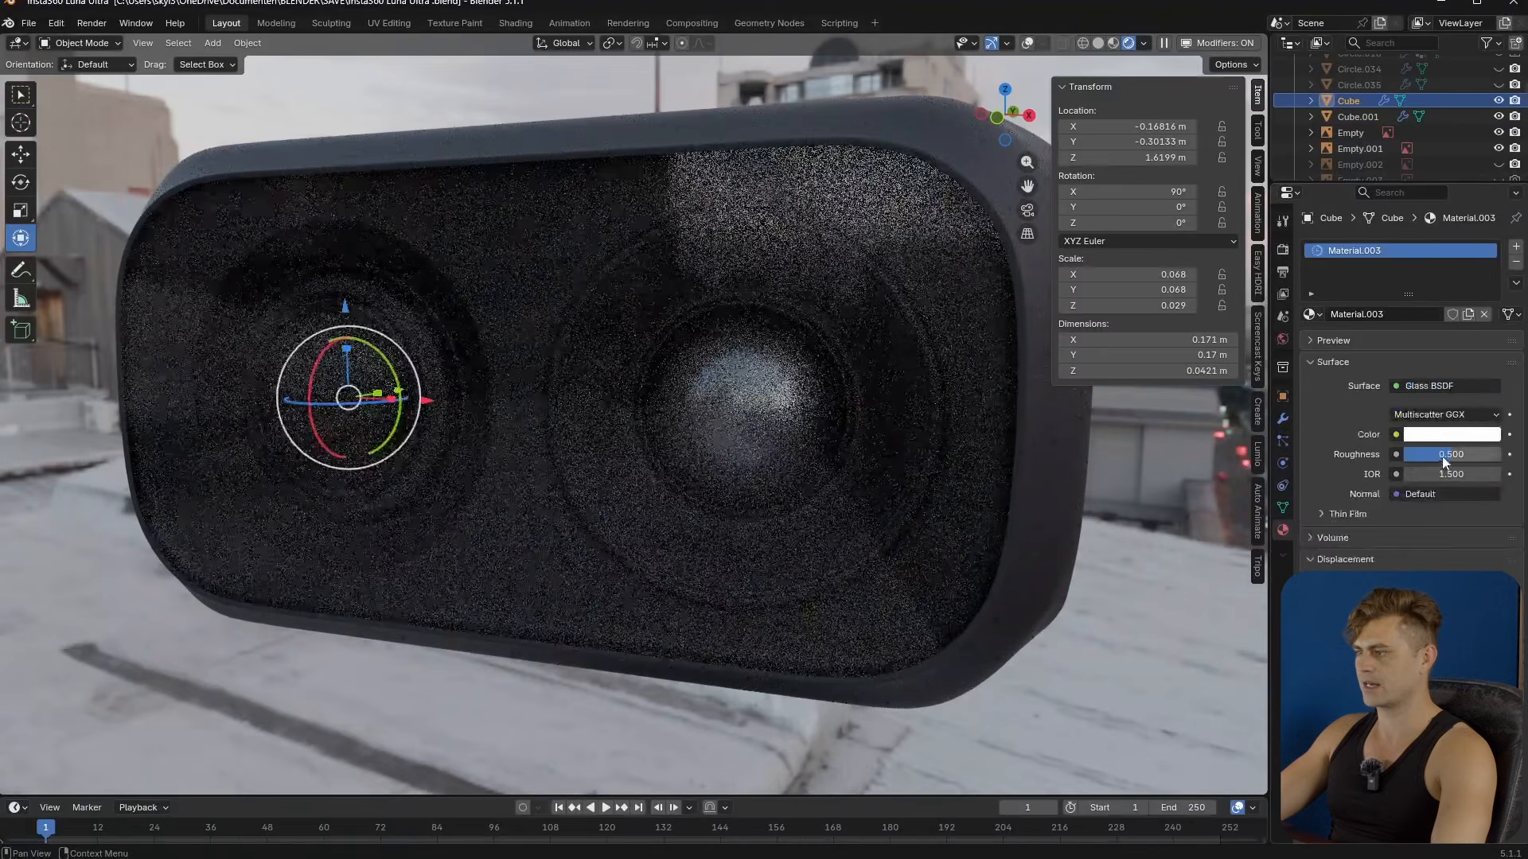
mouse_move(1444, 460)
mouse_down()
mouse_move(1478, 460)
mouse_move(1446, 475)
mouse_move(1469, 475)
mouse_move(1410, 454)
mouse_move(1437, 475)
mouse_move(1496, 474)
mouse_move(1393, 474)
mouse_move(1468, 474)
mouse_up()
click(718, 427)
click(351, 394)
click(1451, 435)
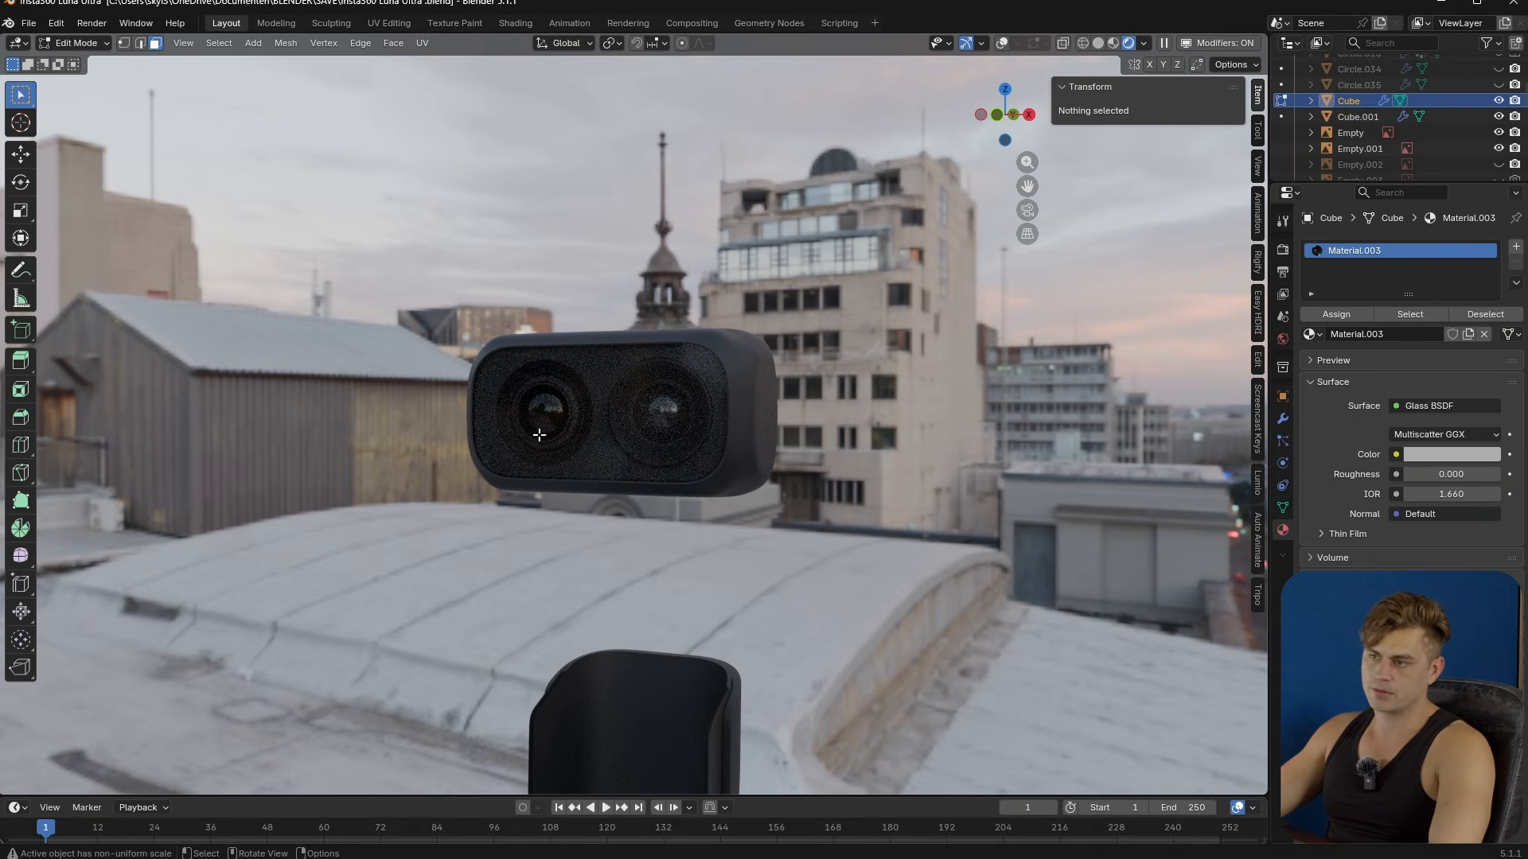
- Return the viewport to solid shading with overlays shown and examine the front panel in the reference image
middle_drag(629, 429, 666, 475)
scroll(920, 175, up, 4)
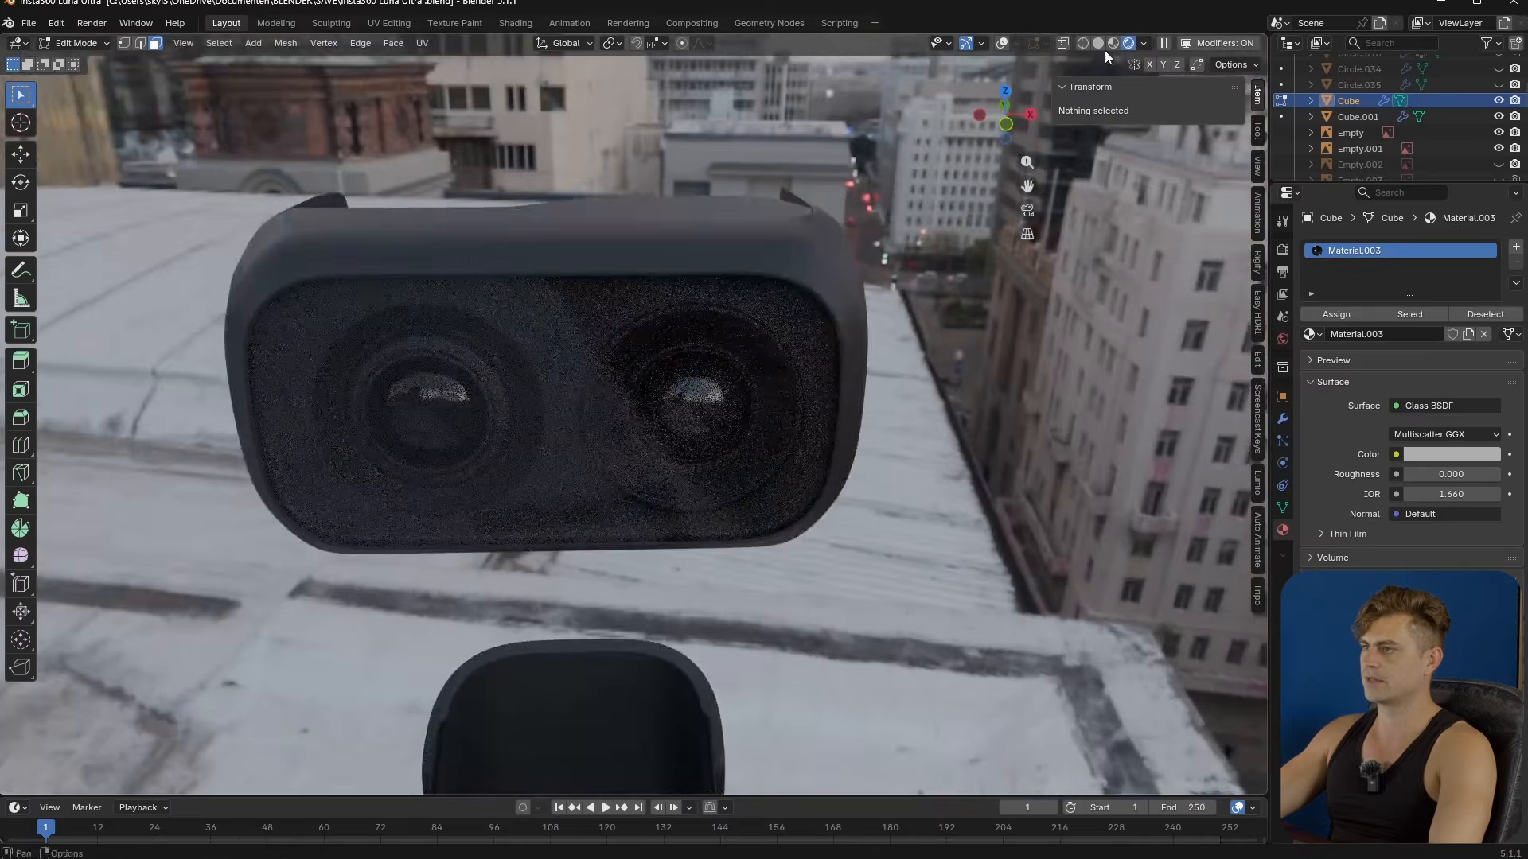
click(1099, 44)
middle_drag(743, 280, 756, 275)
click(1023, 44)
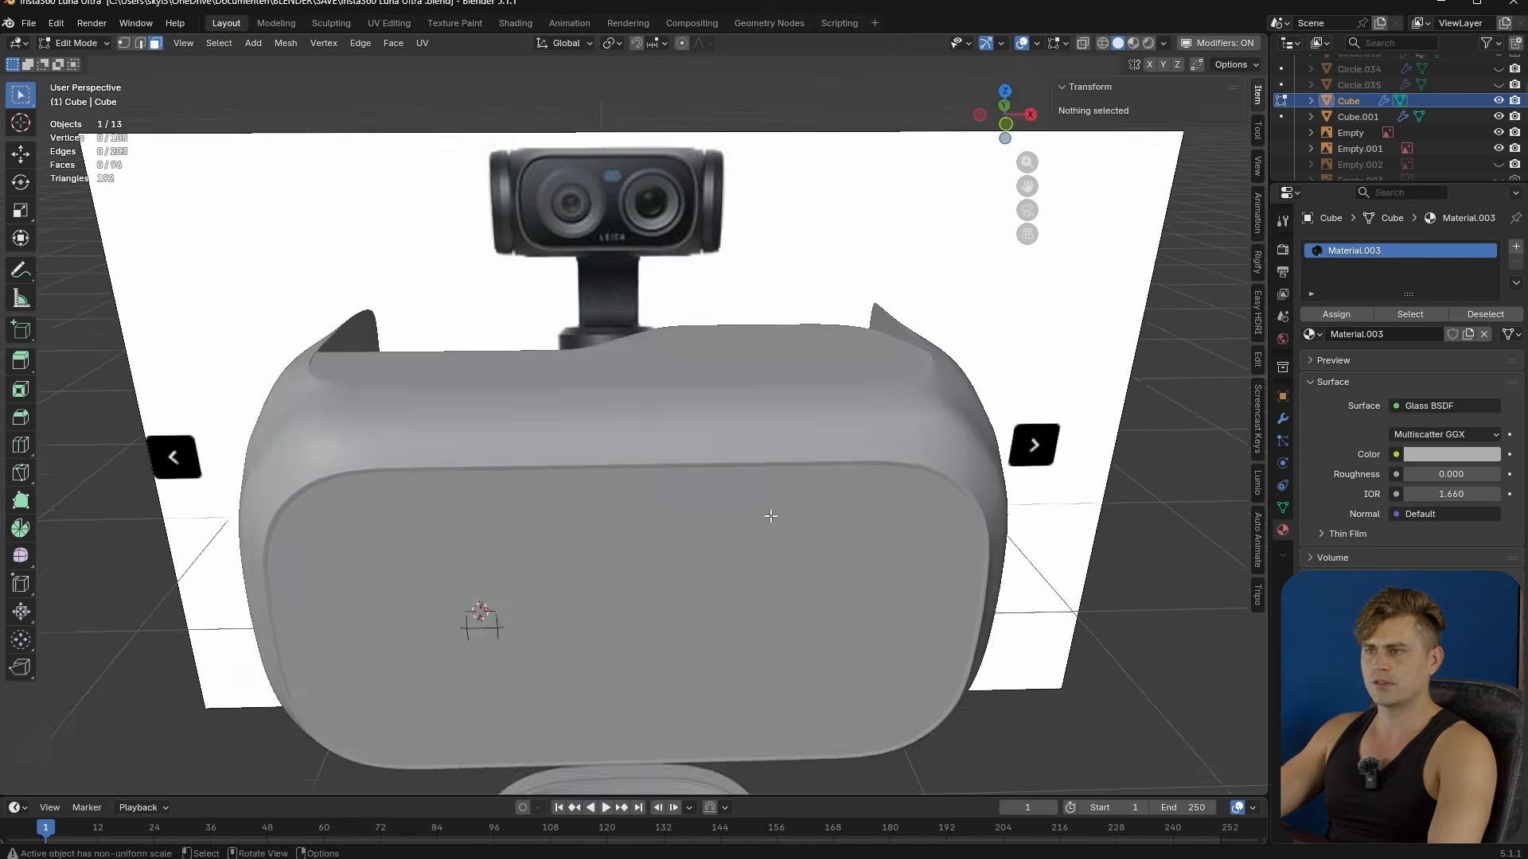
scroll(740, 389, up, 6)
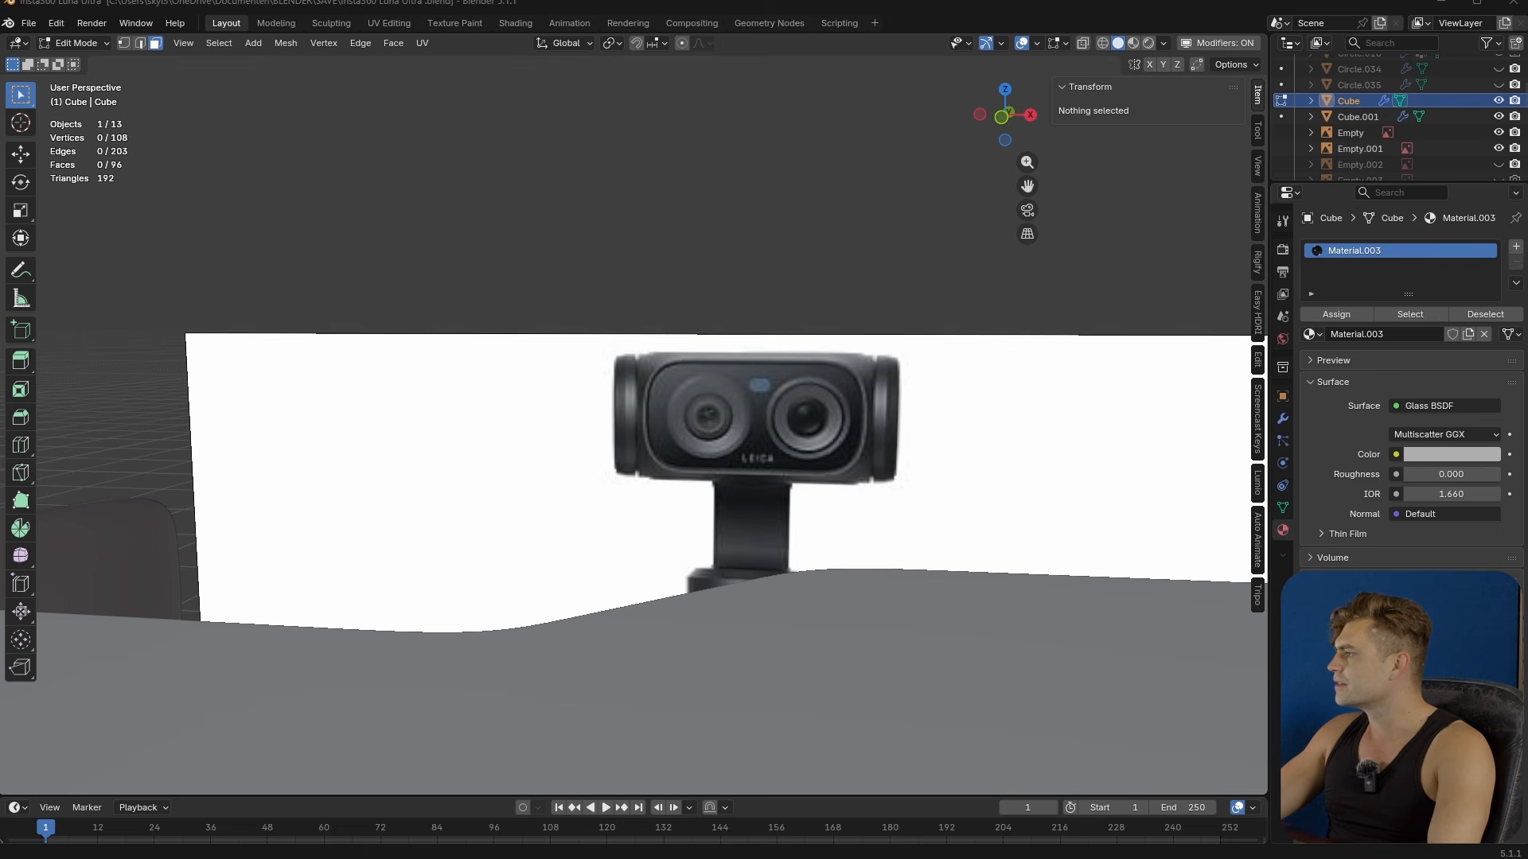
middle_drag(960, 465, 769, 418)
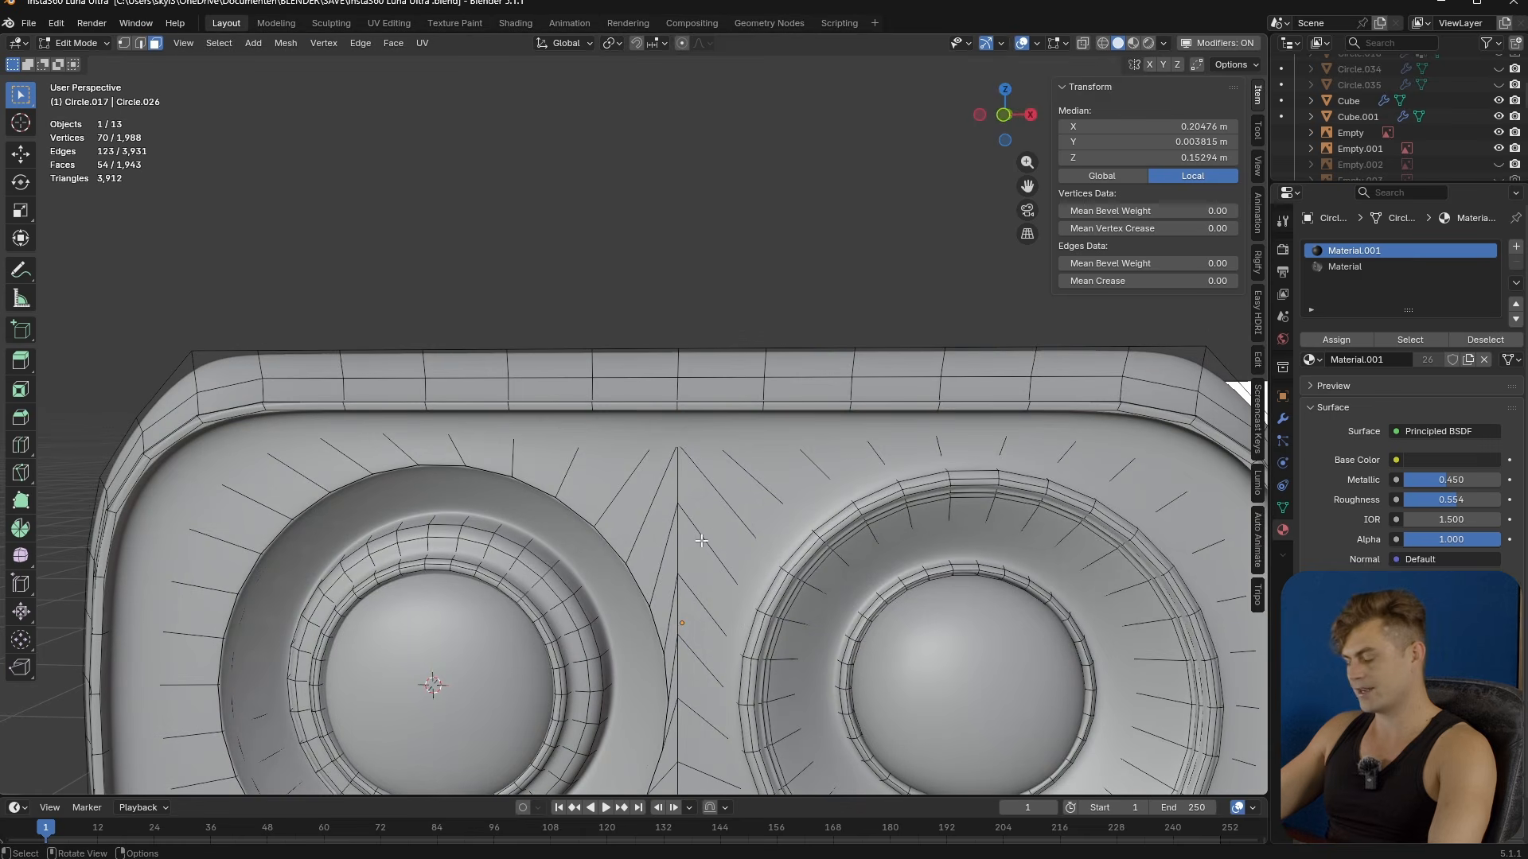
- Set up a see-through front view of the panel mesh between the two lenses, with vertex selection enabled
key(KP_1)
key(alt+z)
scroll(696, 531, up, 5)
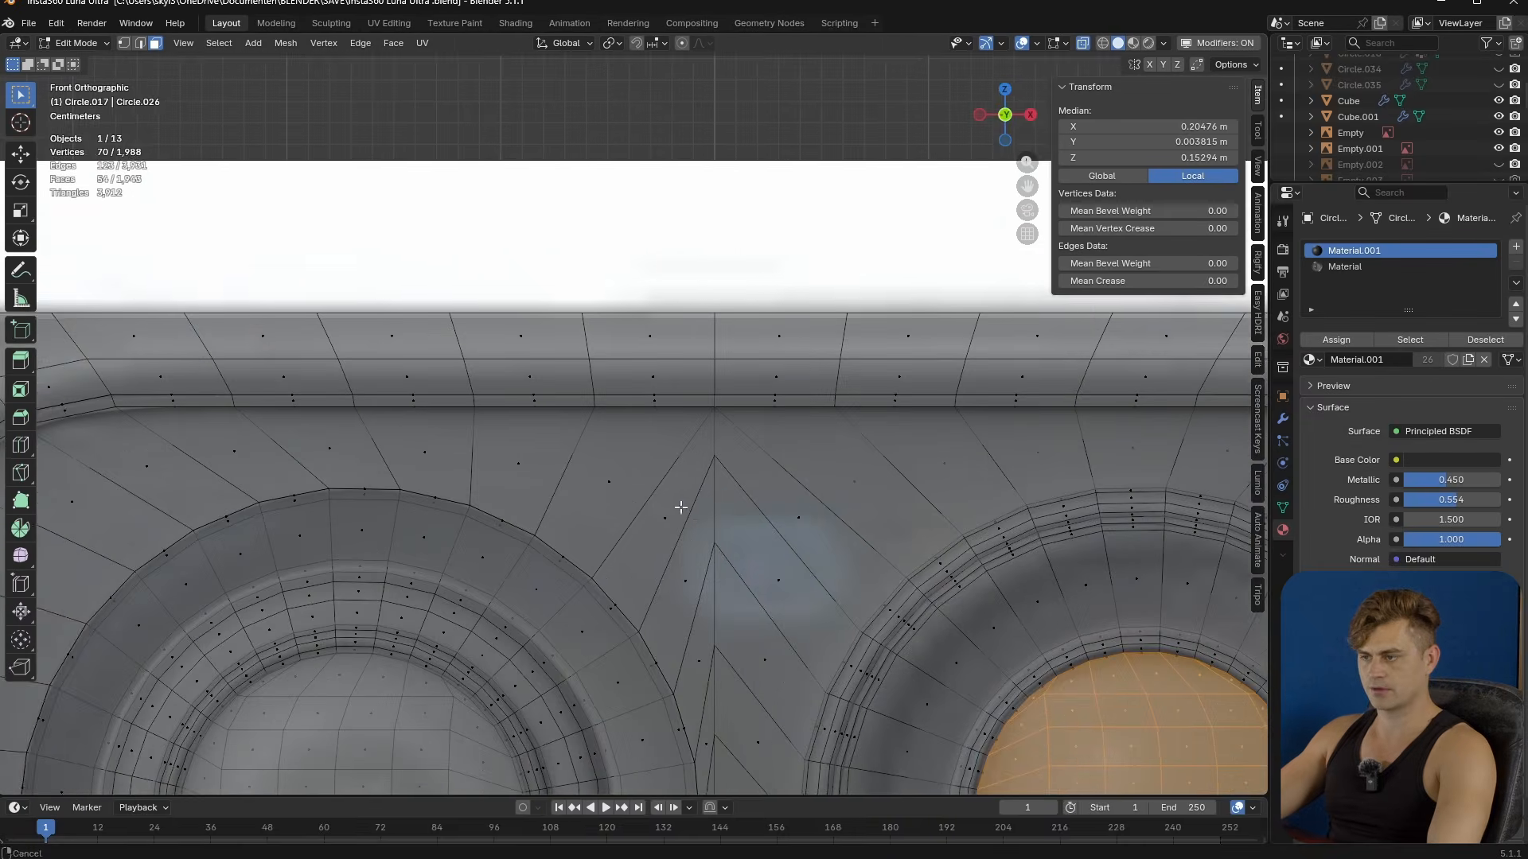
click(768, 493)
scroll(533, 574, down, 2)
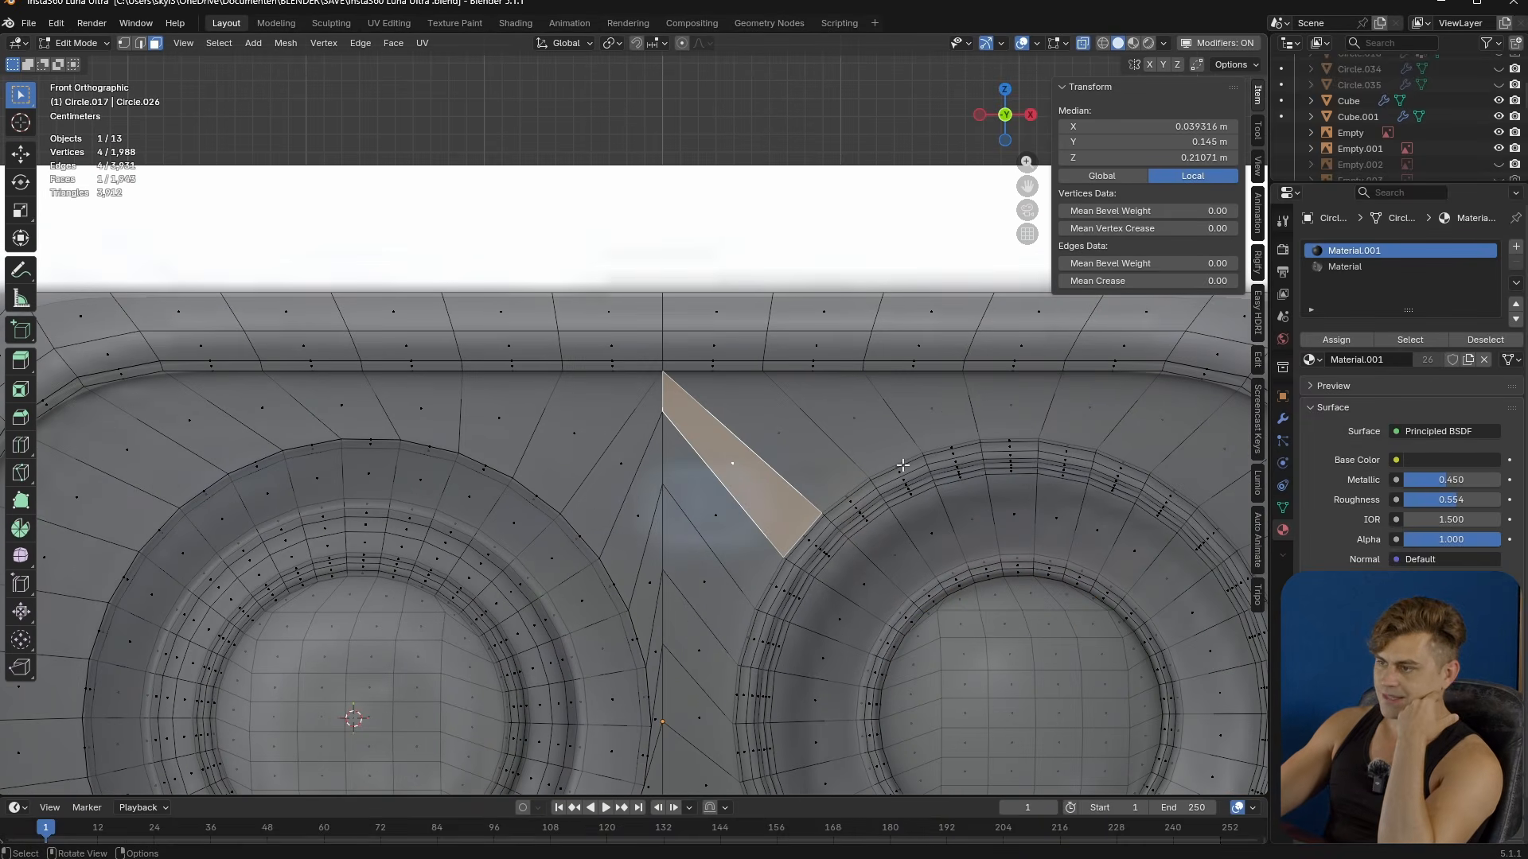
scroll(823, 470, down, 3)
scroll(762, 472, up, 5)
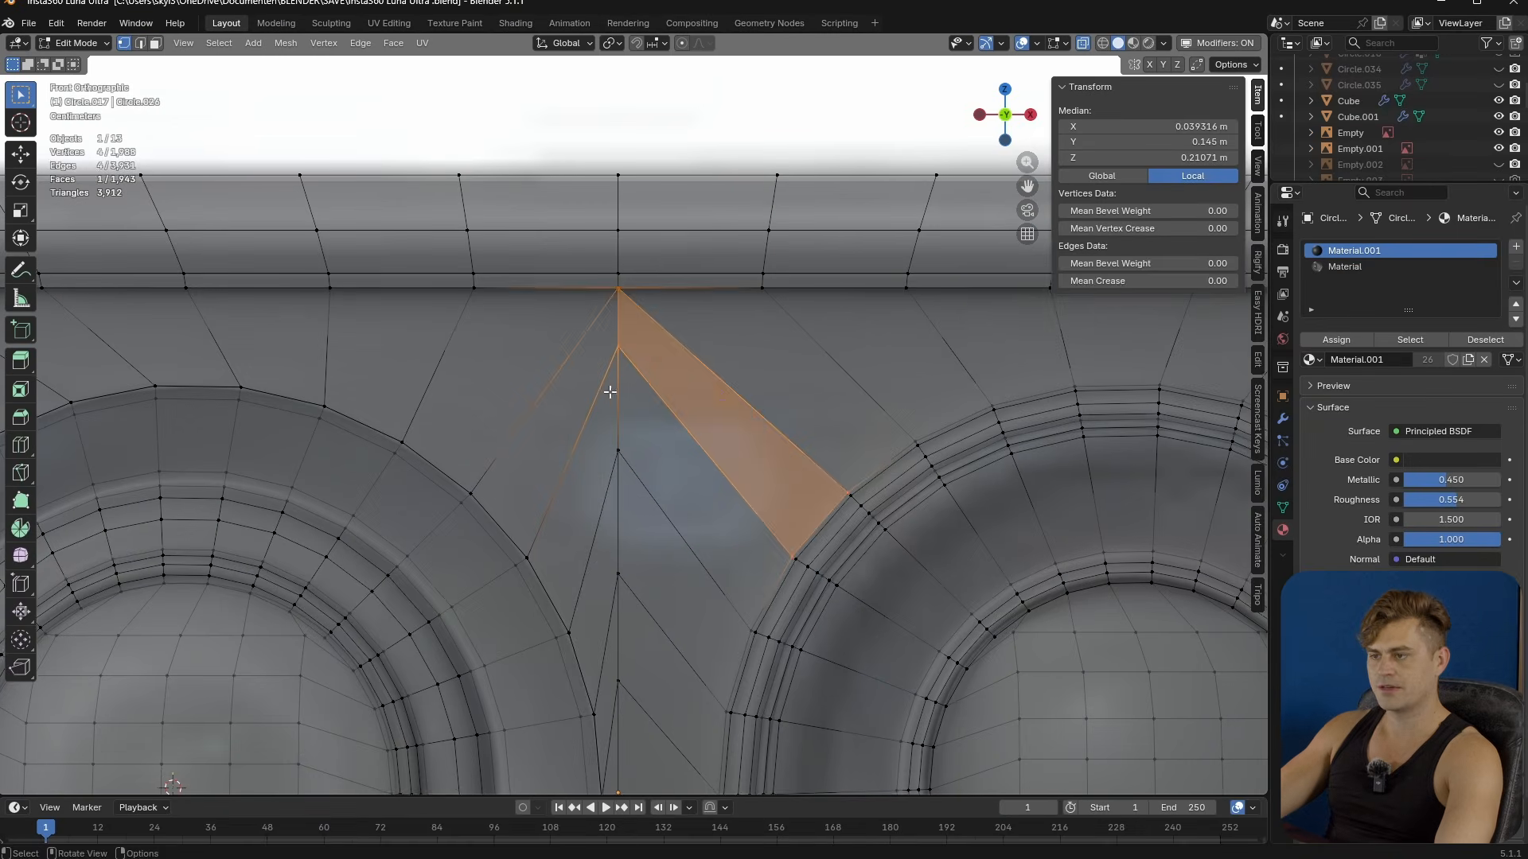
key(1)
click(617, 346)
scroll(675, 399, down, 4)
scroll(628, 486, up, 3)
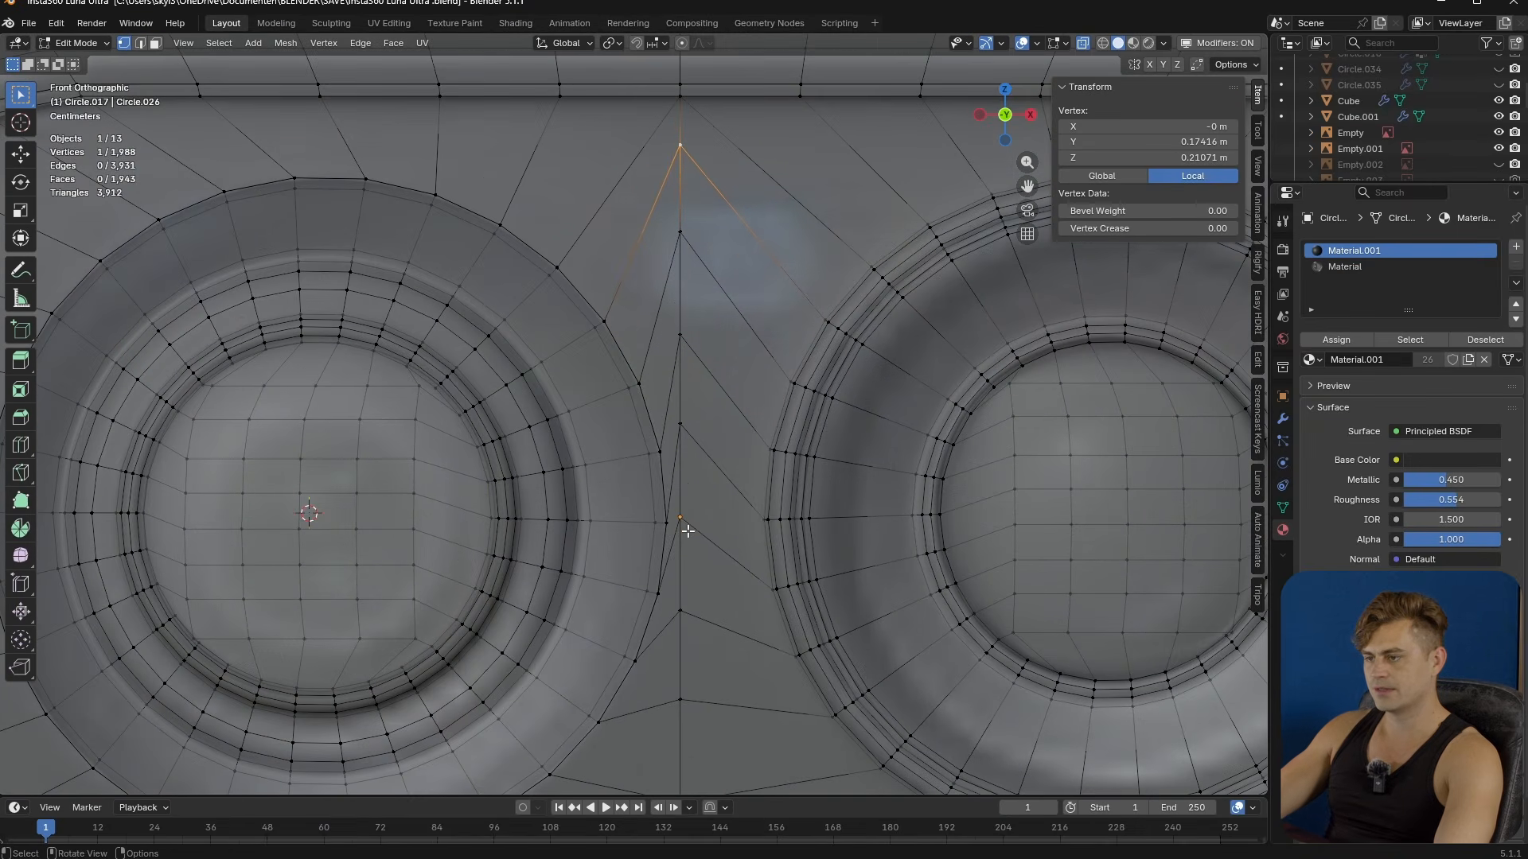
- Slide three centre-line vertices between the lenses downward along their edges to level the cross edges joining the rims
click(684, 525)
key(g)
key(g)
click(696, 603)
key(g)
key(g)
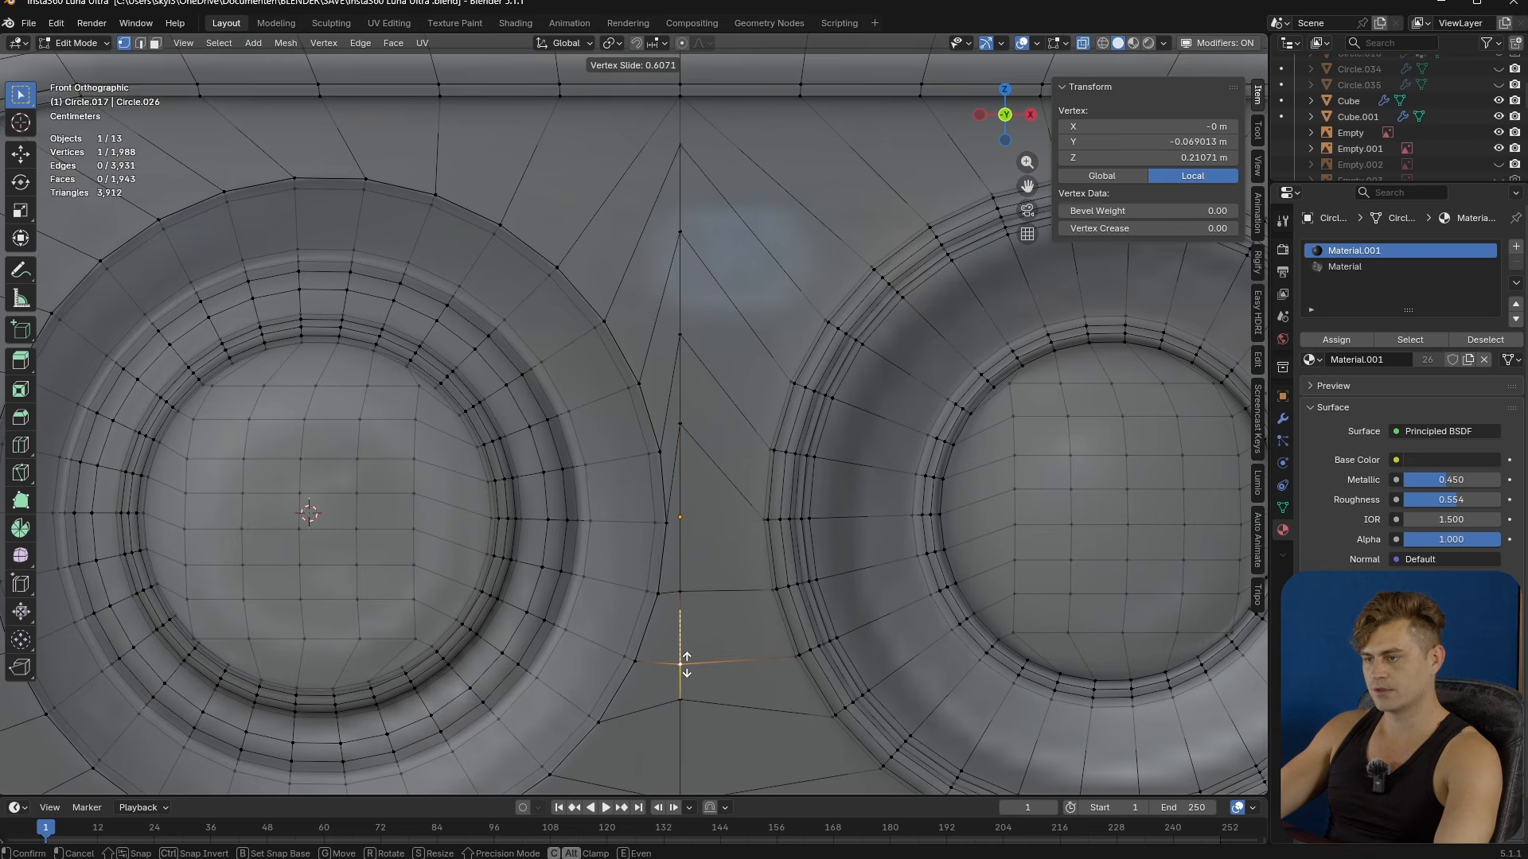
click(685, 662)
key(g)
key(g)
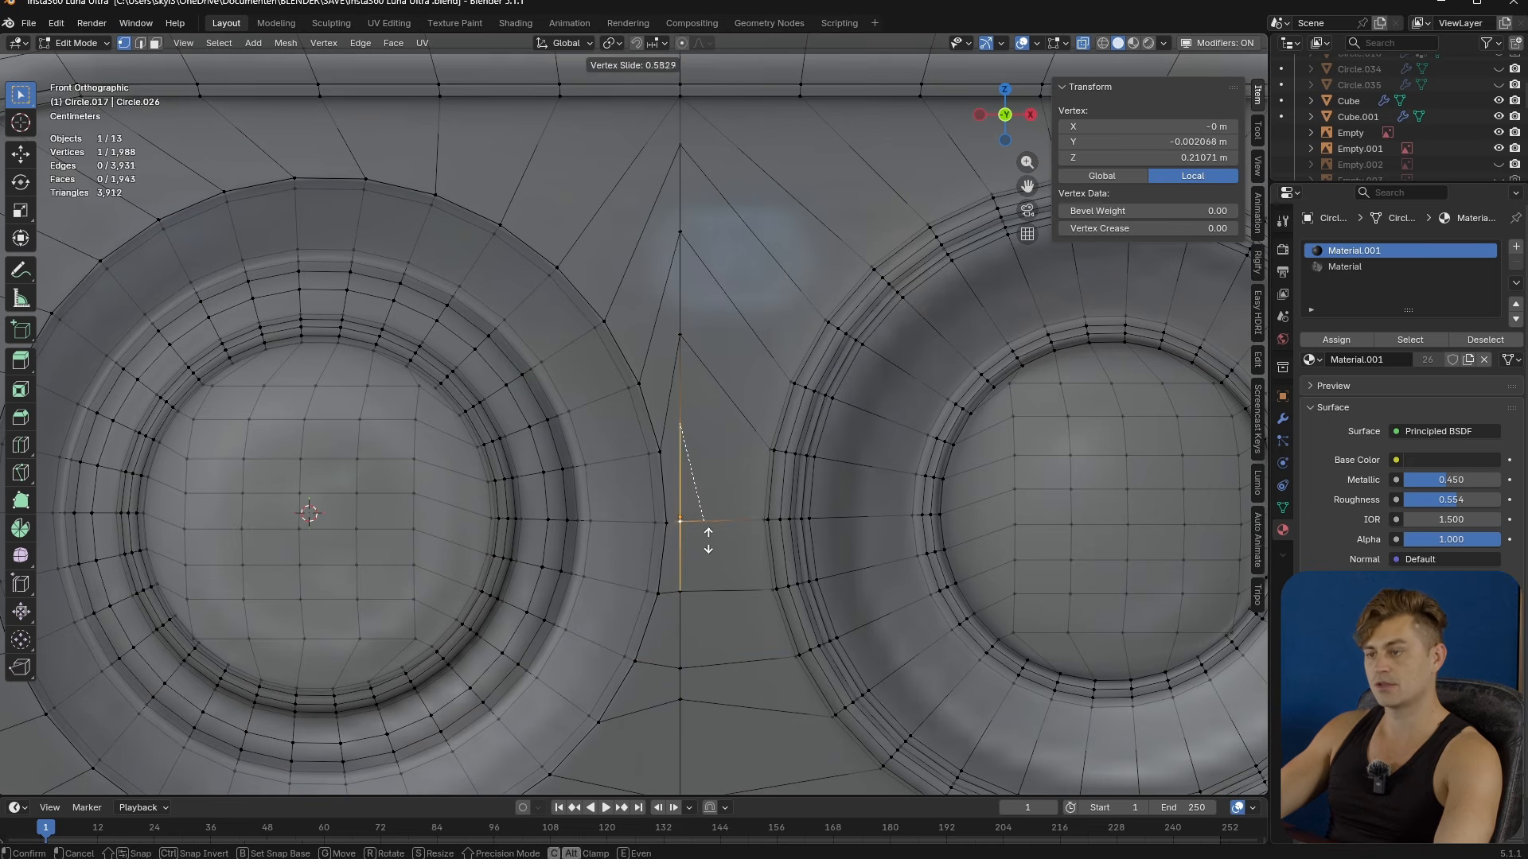
click(708, 541)
- Slide the next centre-line vertex above them downward by a factor of about 0.65 to level its cross edges
shift+scroll(692, 470, up, 2)
key(g)
key(g)
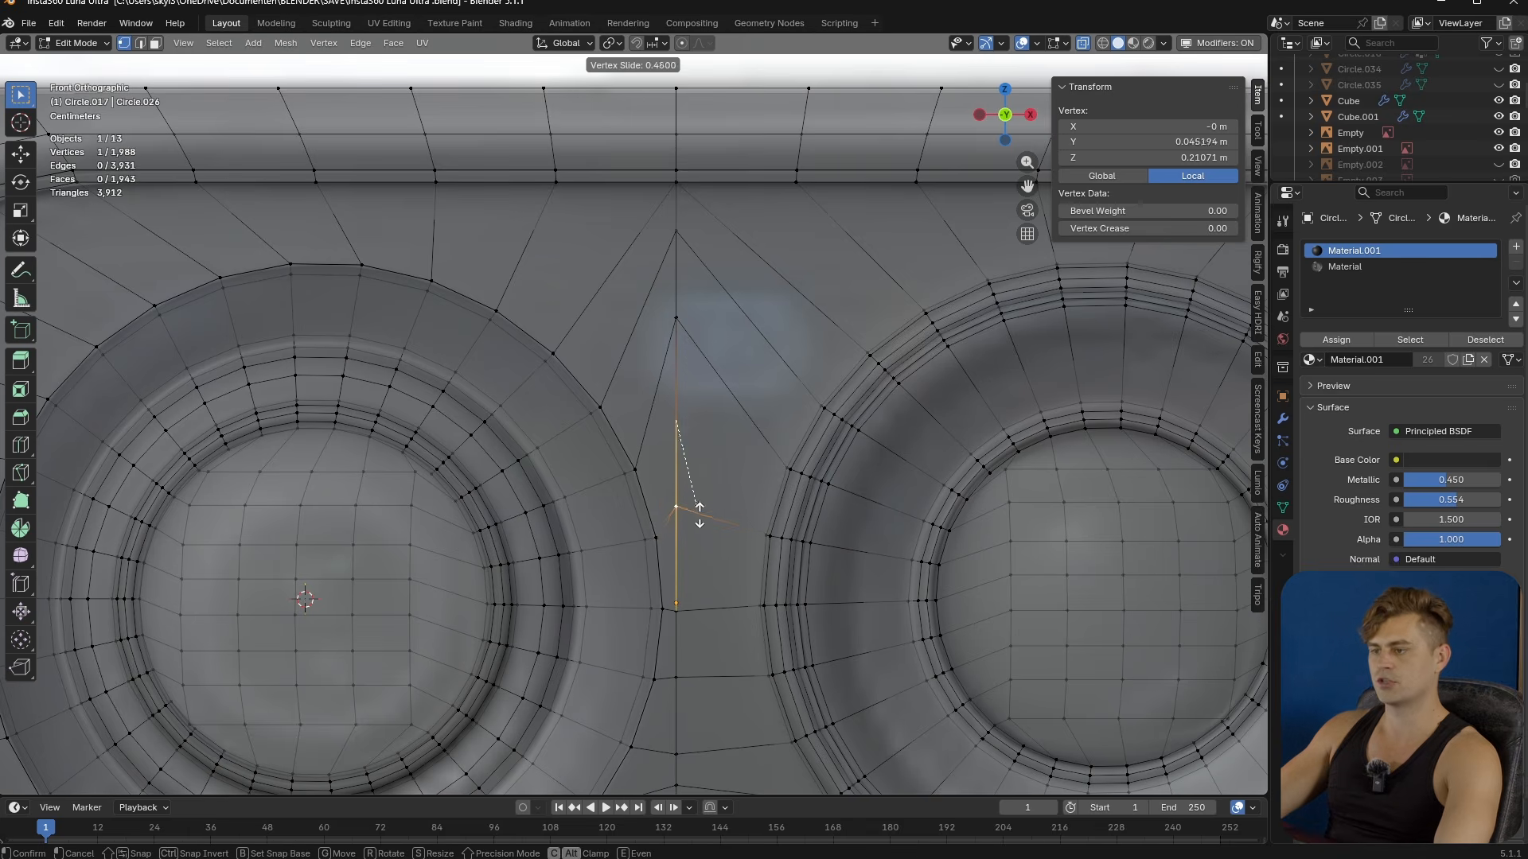
click(704, 539)
key(g)
key(g)
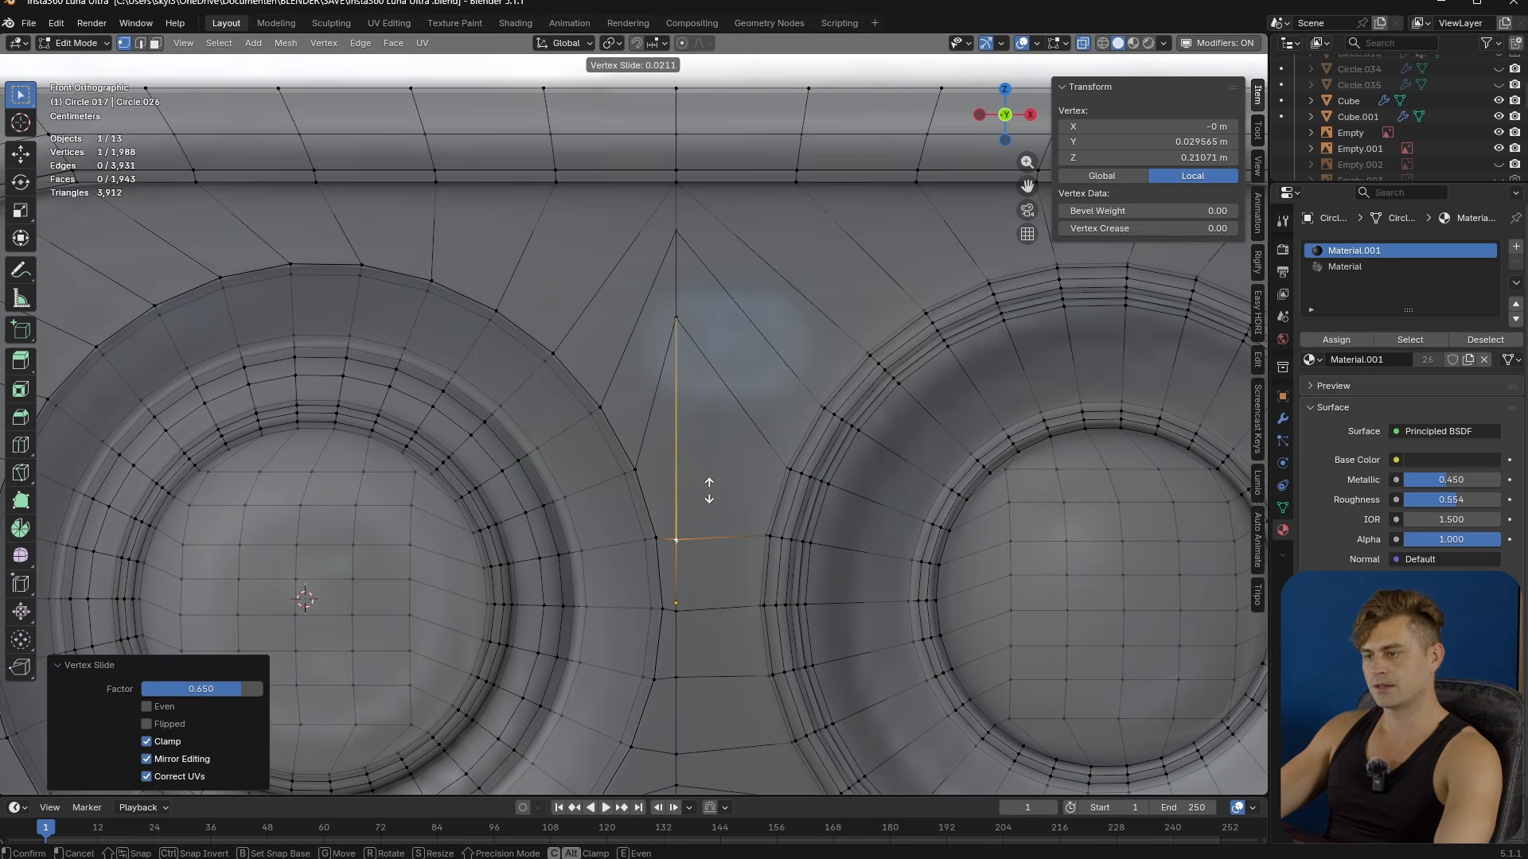
click(708, 488)
- Slide the upper centre-line vertex down and delete the two large faces above it, opening a hole over the reference sensor
click(683, 316)
key(g)
key(g)
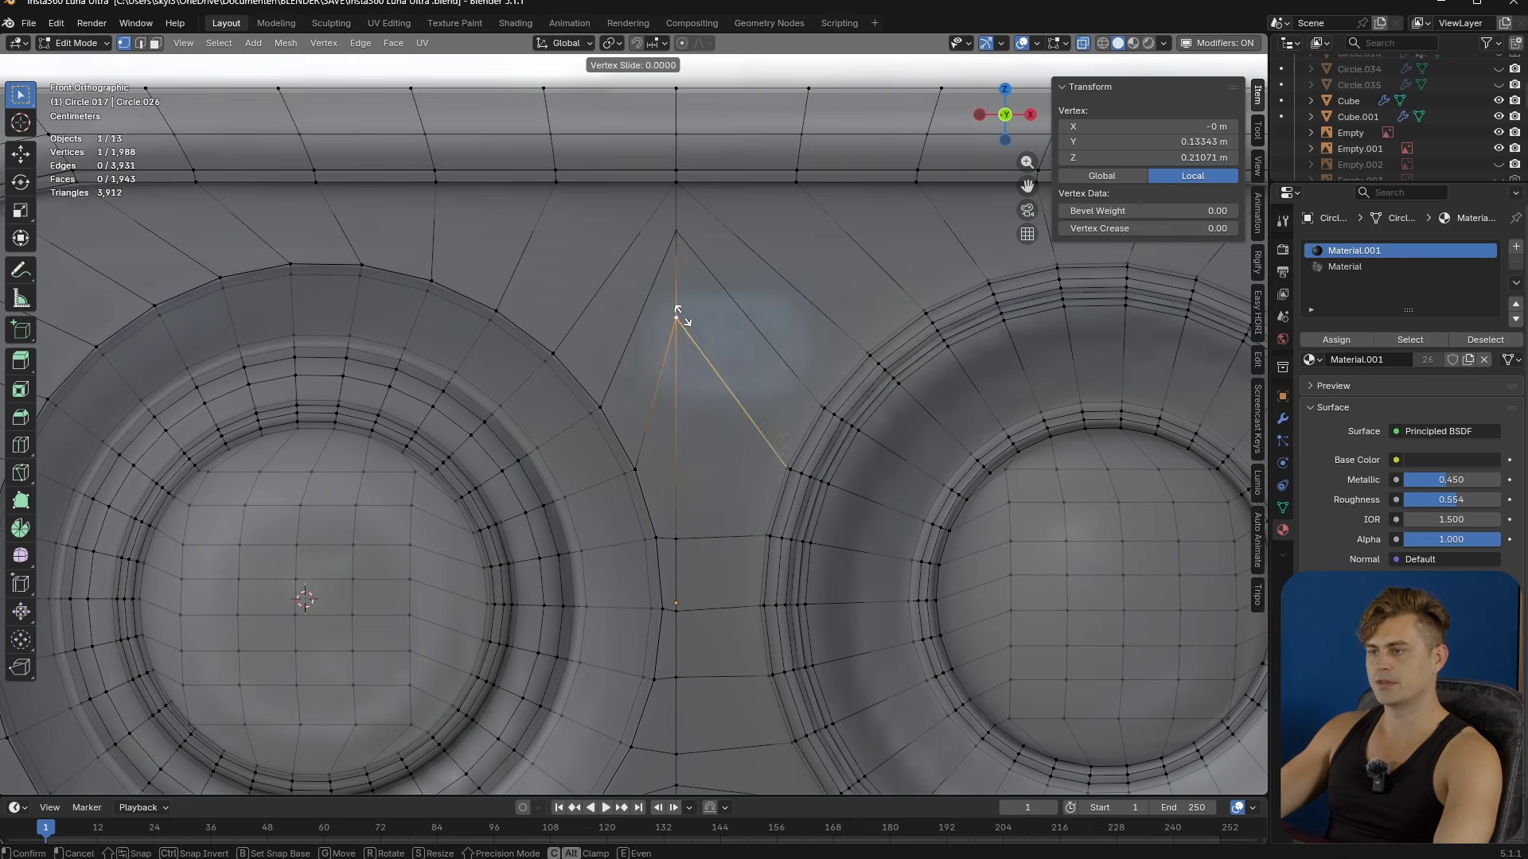
click(691, 463)
key(g)
key(g)
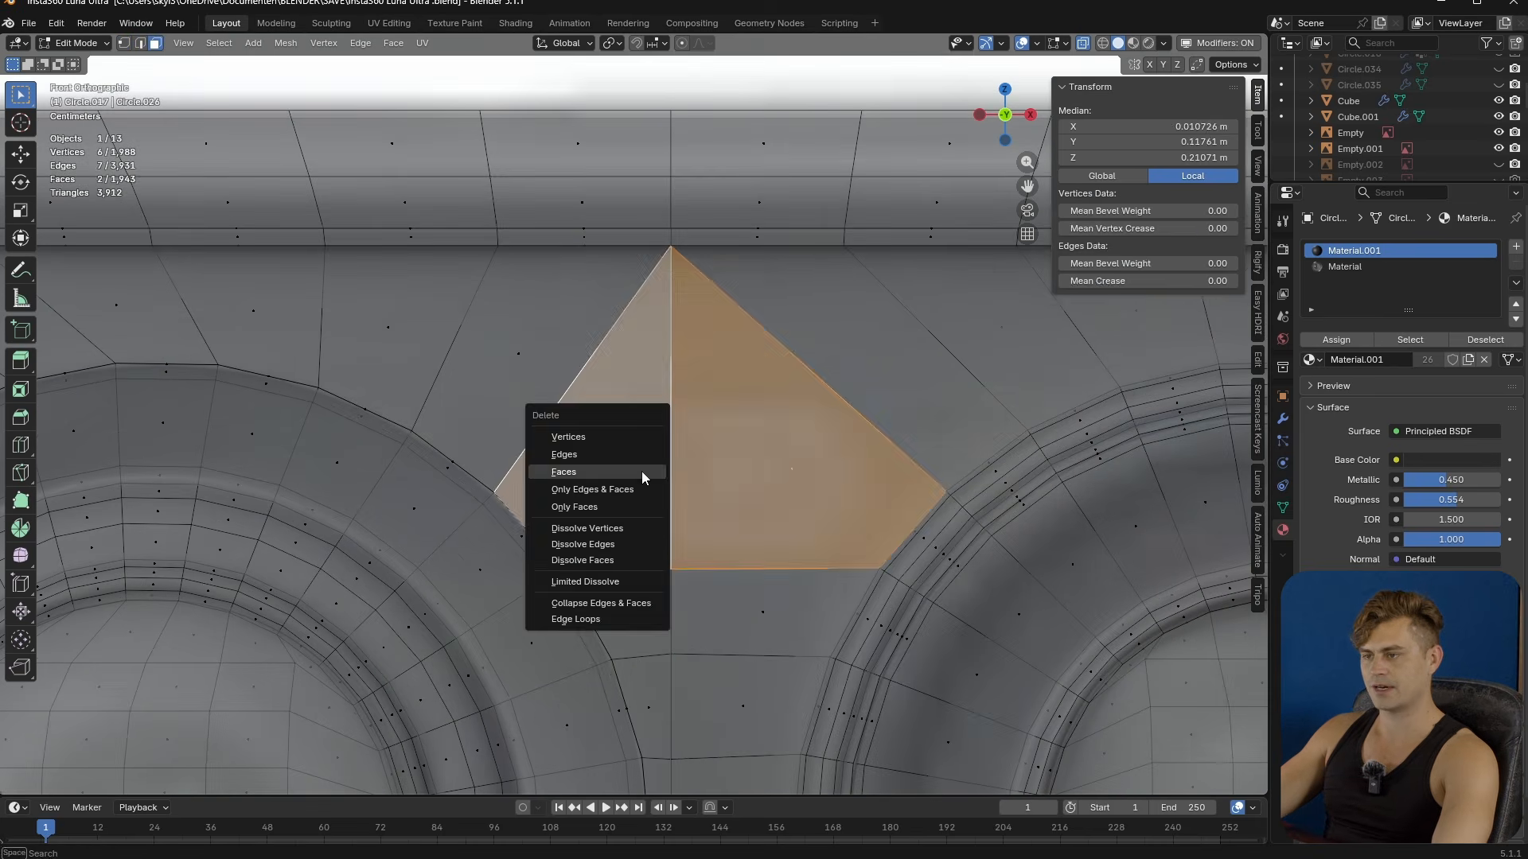
click(642, 474)
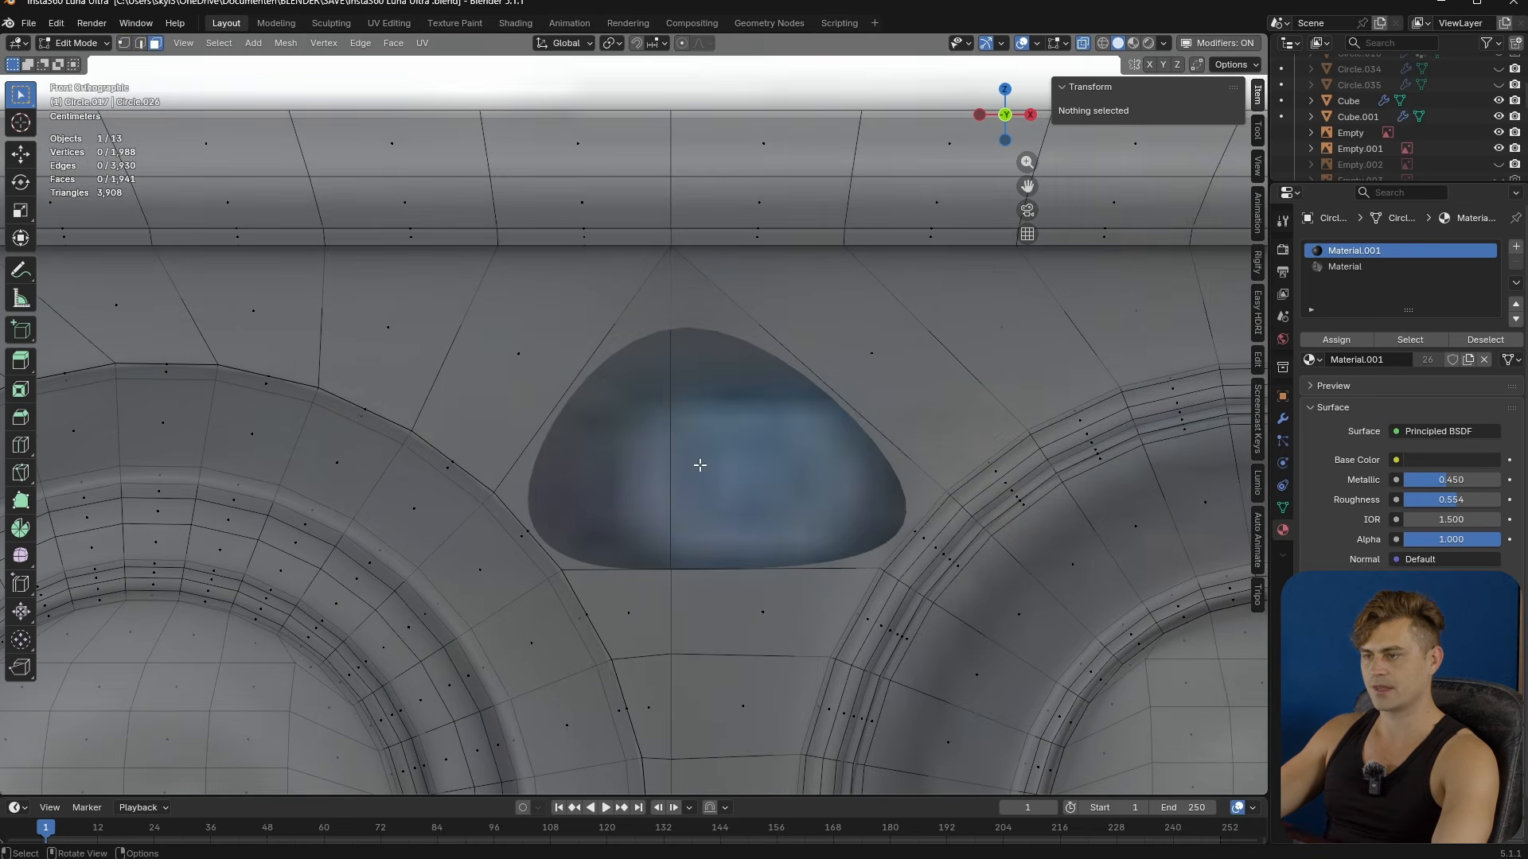
scroll(692, 473, down, 1)
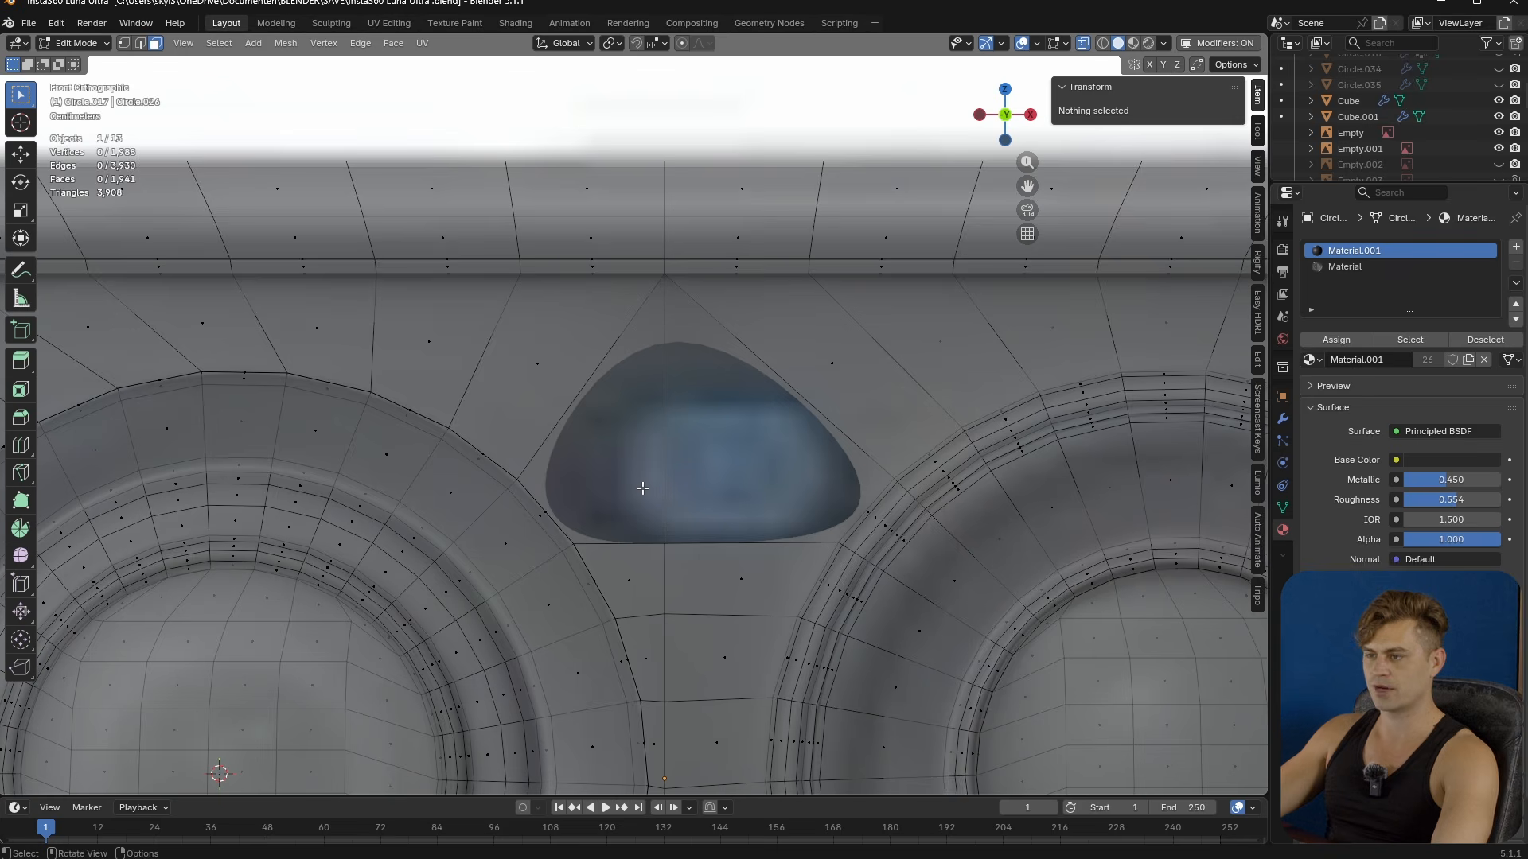
- Place the 3D cursor at the centre of the hole's edge loop and add a 6-vertex circle there
alt+click(750, 351)
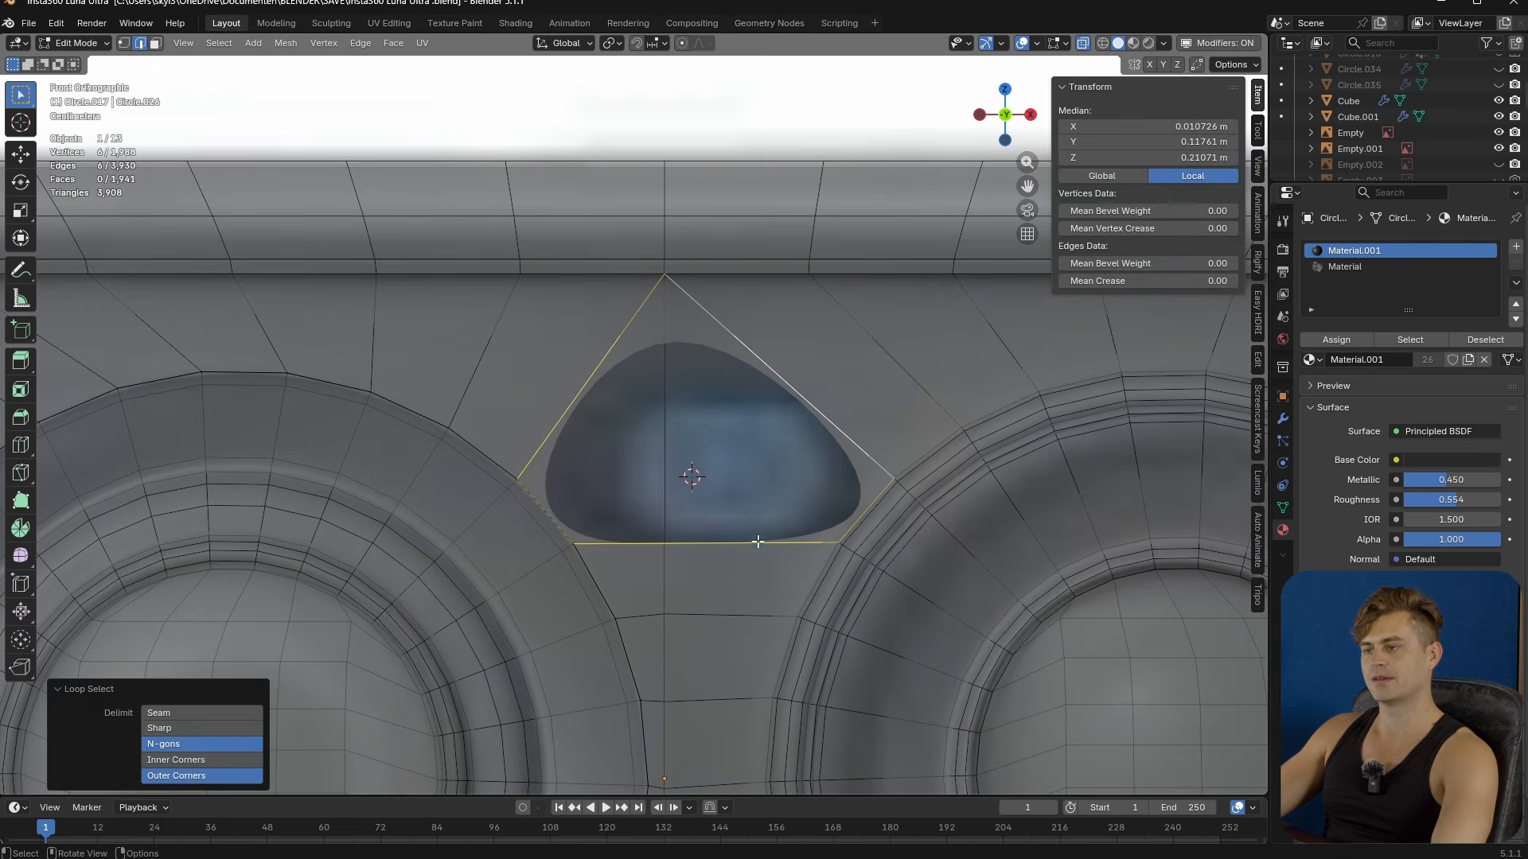
key(shift+a)
click(724, 500)
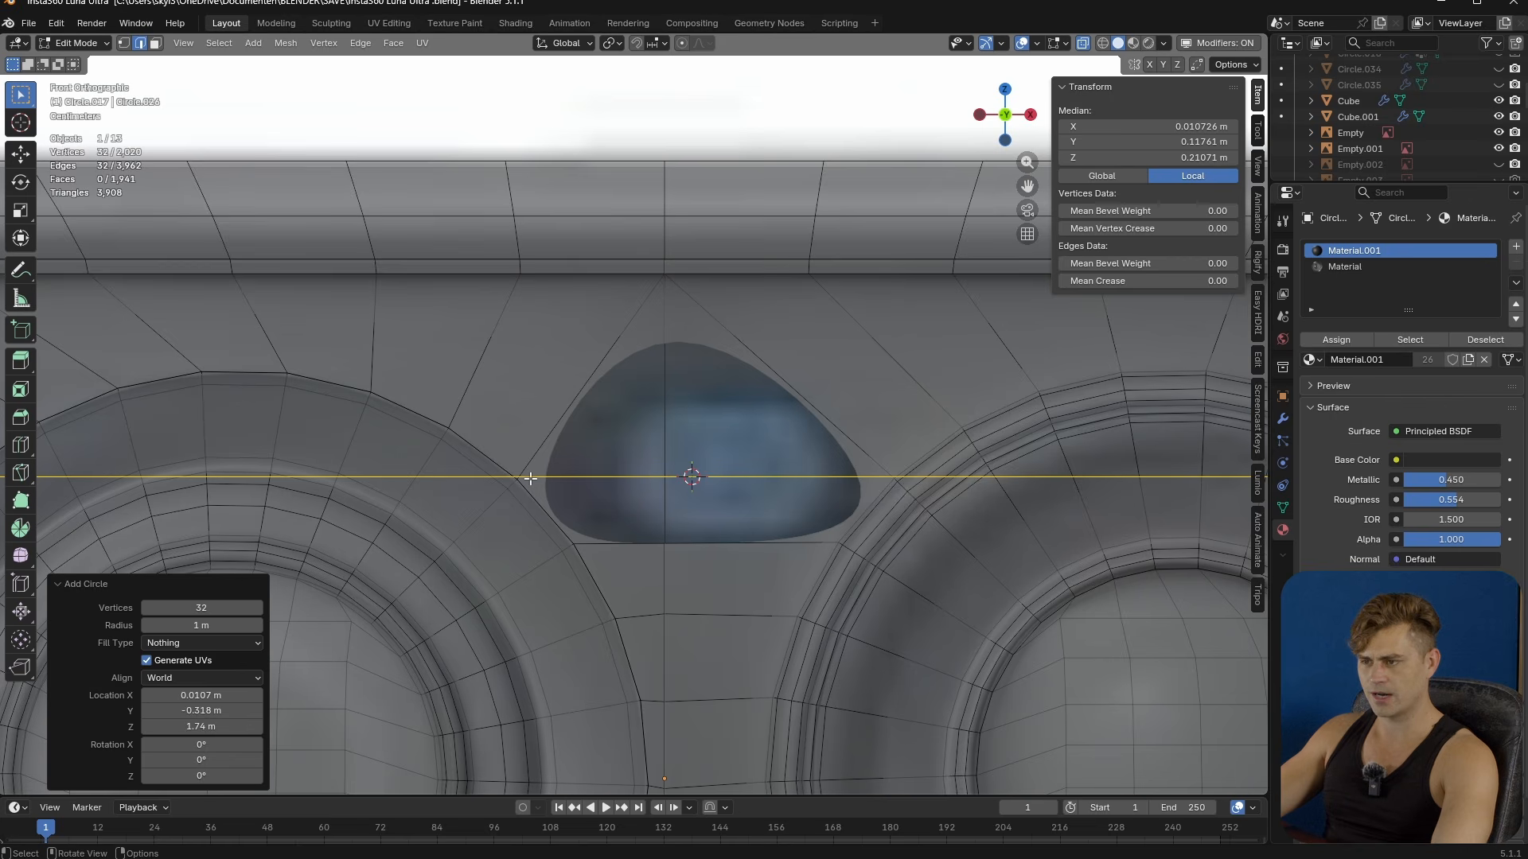
click(184, 608)
text(6)
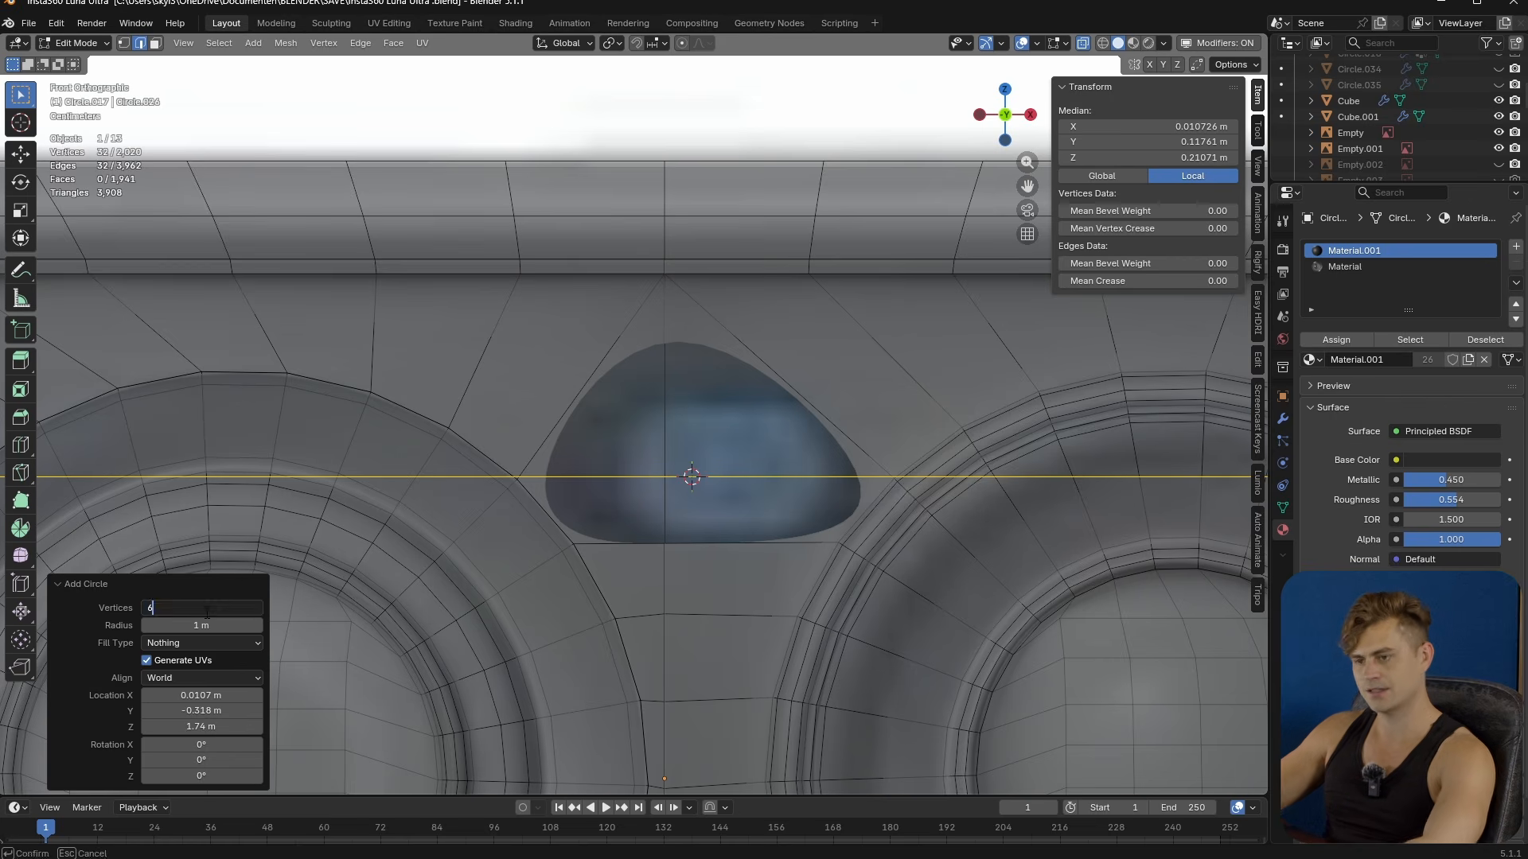
key(Return)
- Rotate the six-vertex circle 90° about X, scale it by about 0.299 and 0.66, and raise it slightly along Z
key(s)
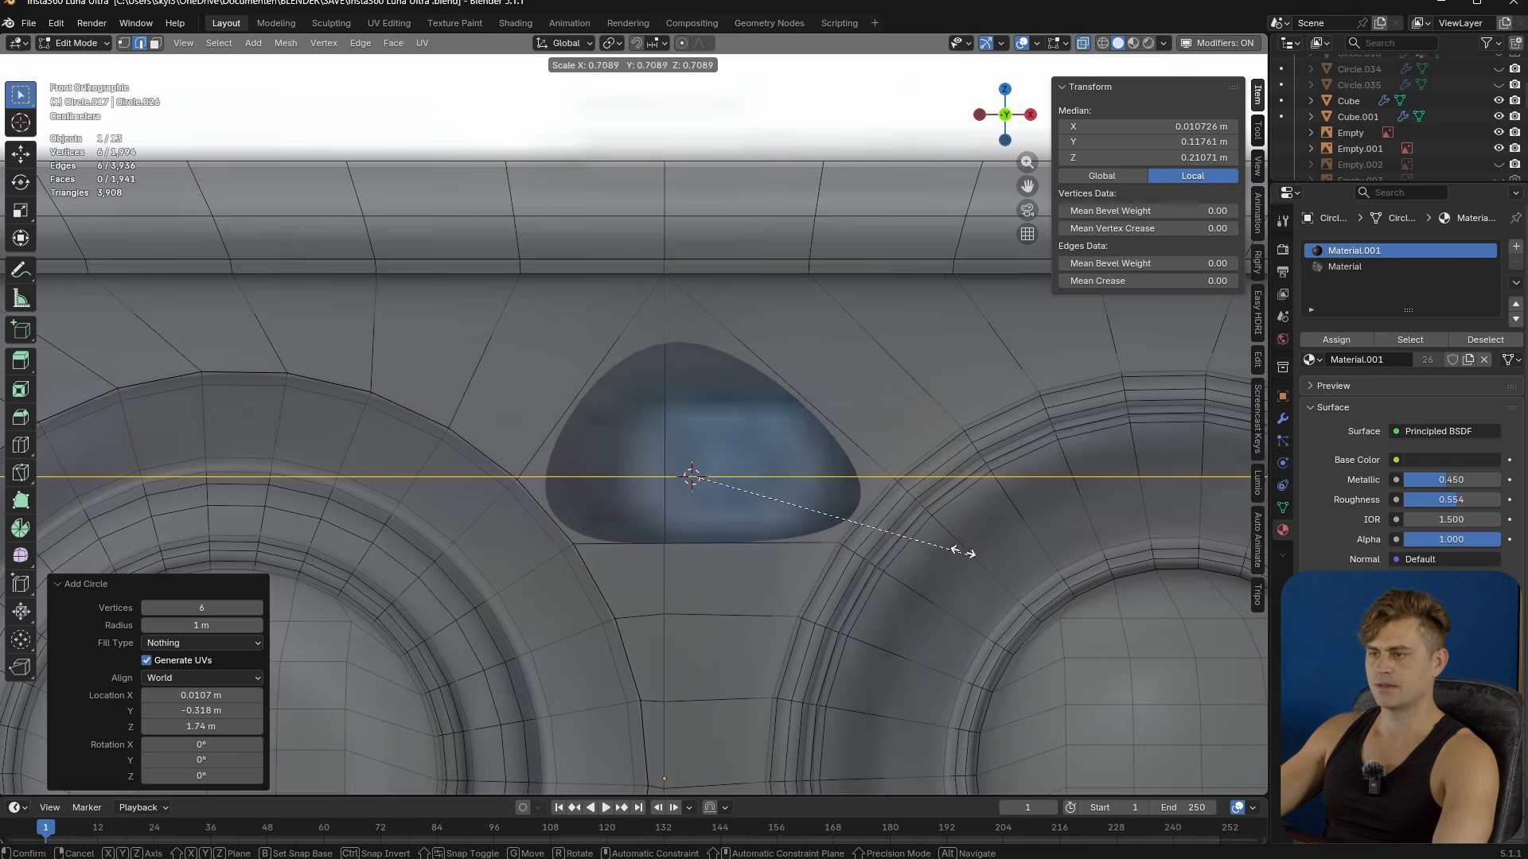
click(800, 498)
text(rx)
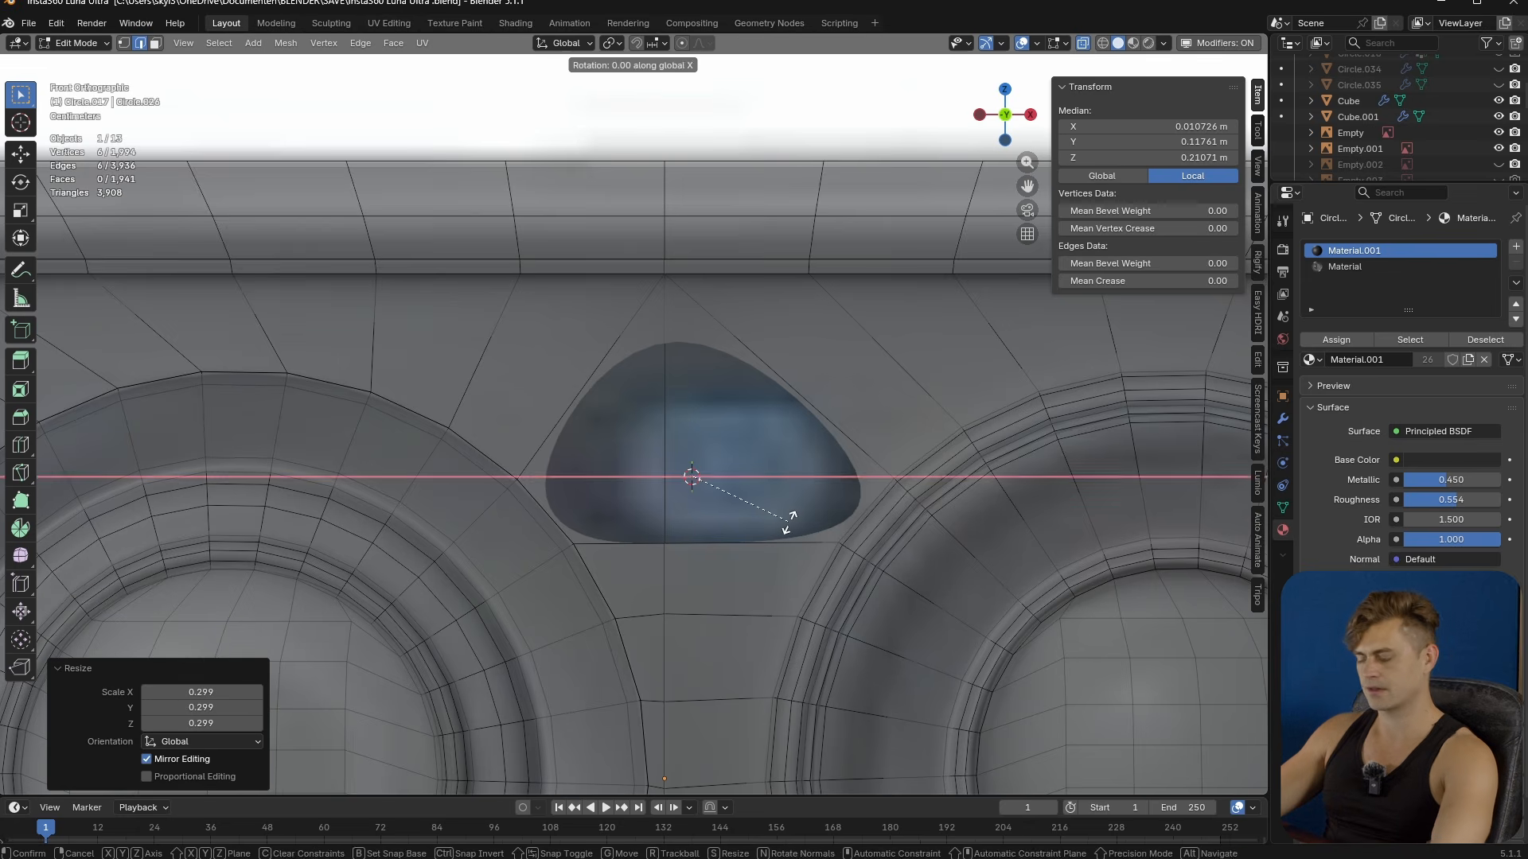
text(90)
key(Return)
key(s)
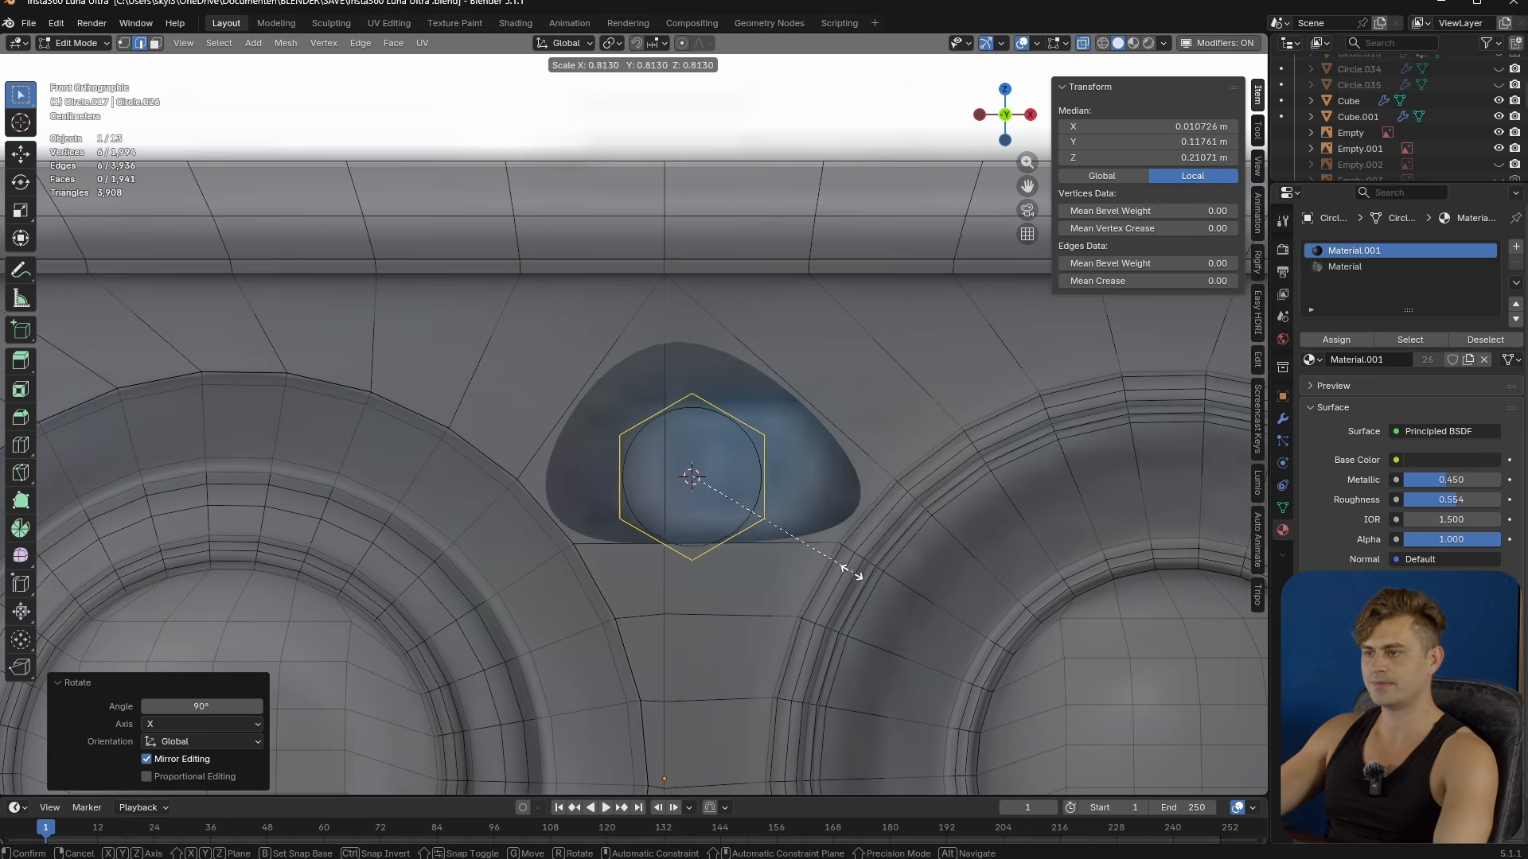
click(825, 565)
key(g)
key(z)
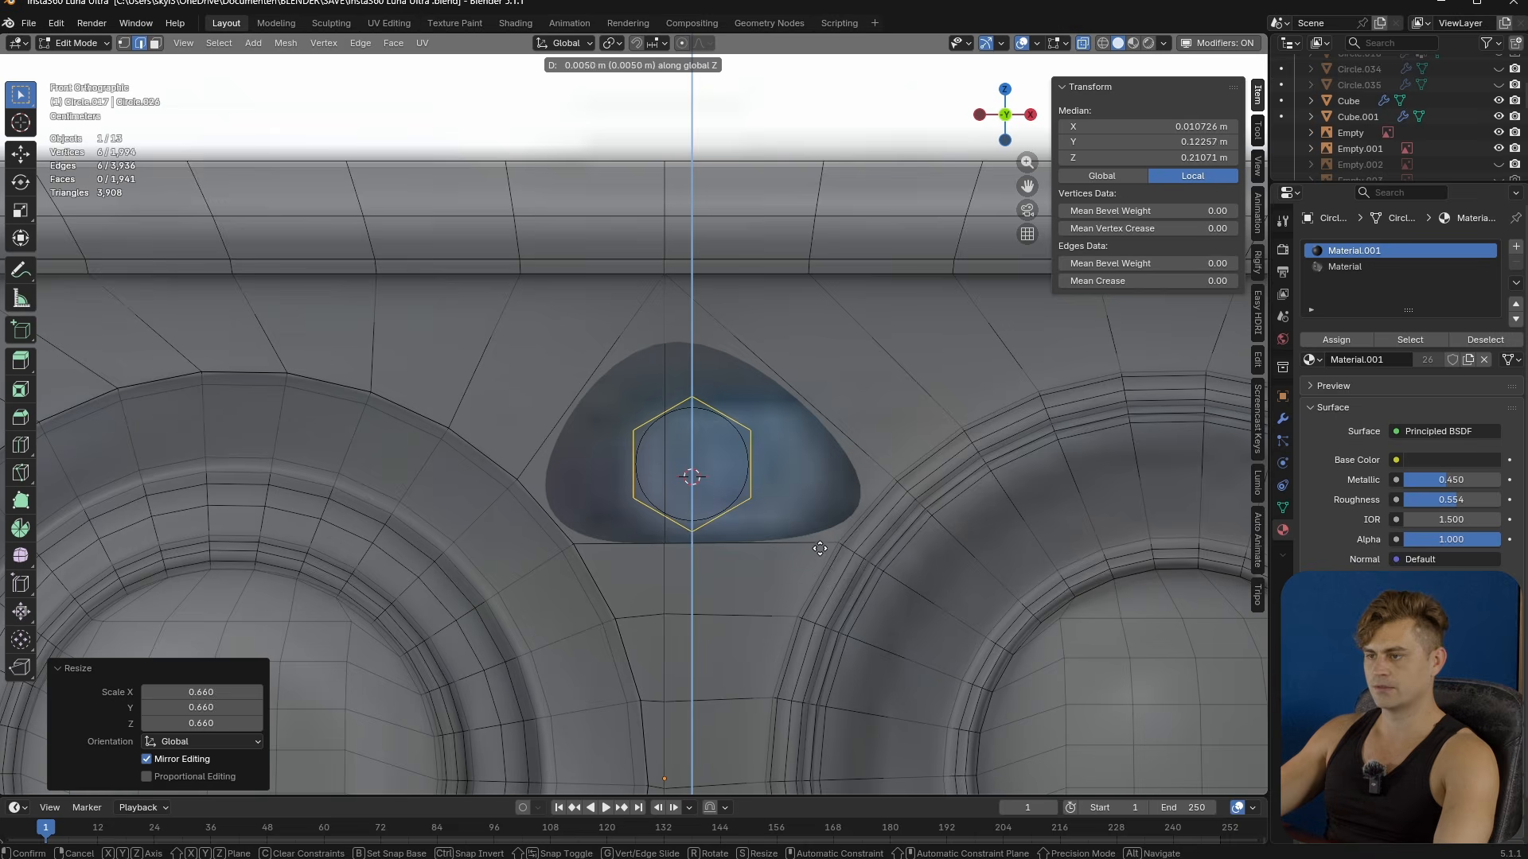
click(821, 546)
key(Tab)
key(Tab)
- Widen the hexagon to match the reference sensor by moving its right edge about 0.034 m and left edge about -0.006 m along X
click(747, 460)
key(g)
key(y)
key(x)
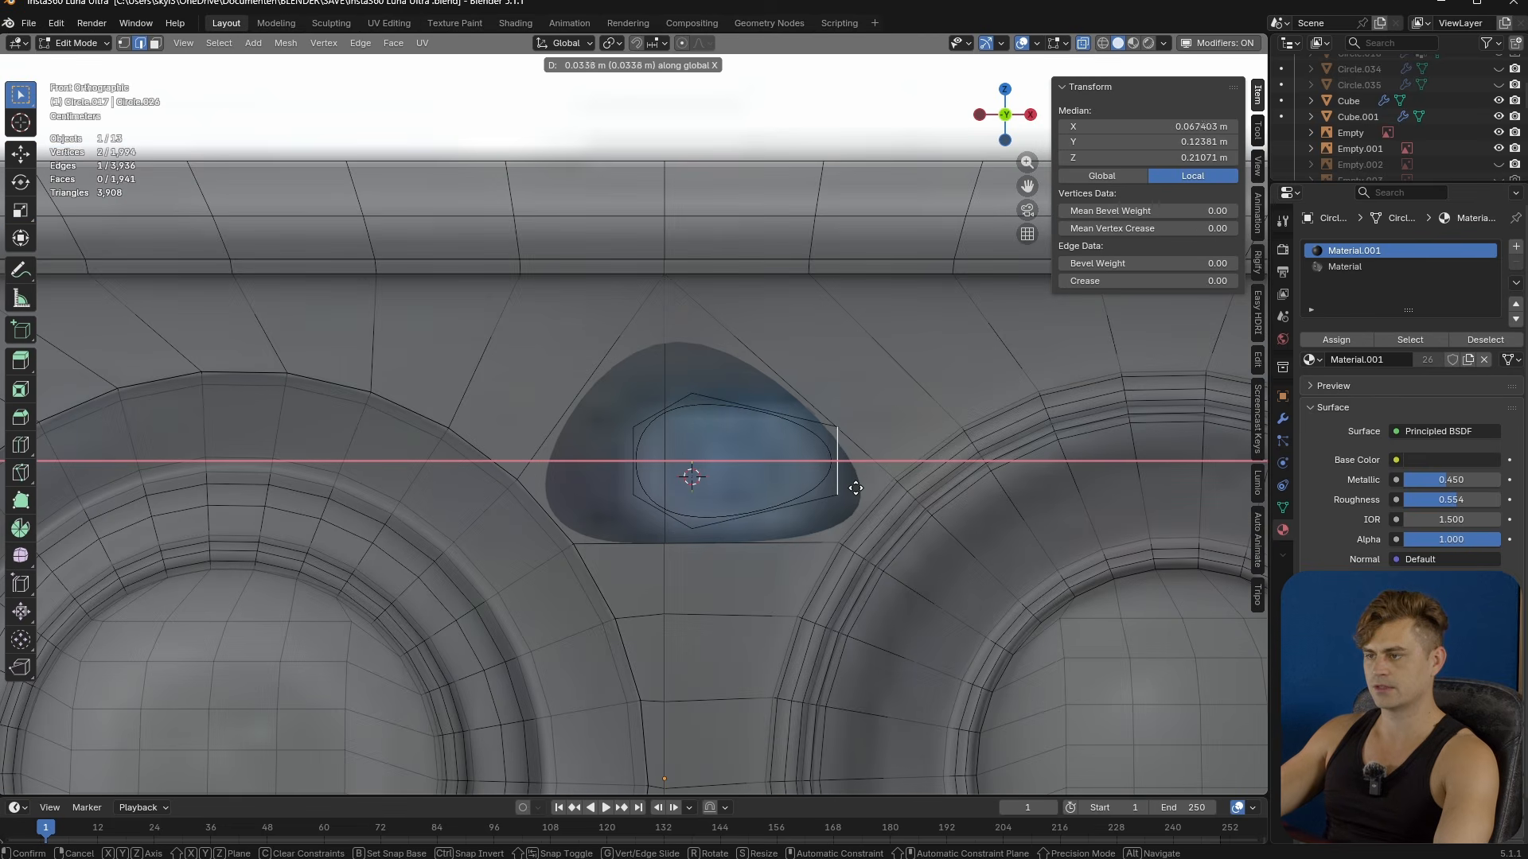
click(856, 488)
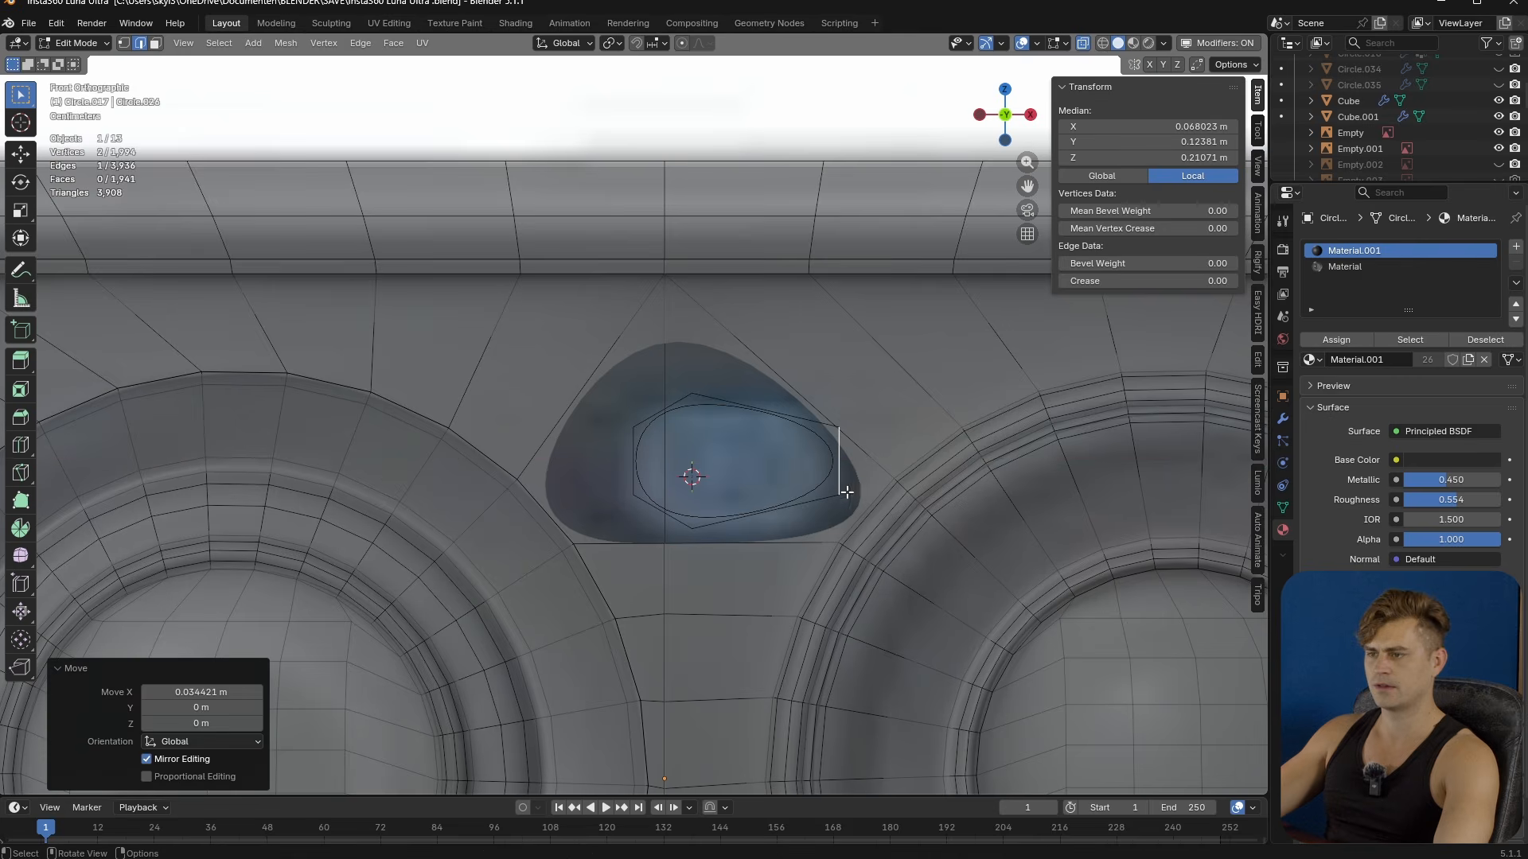
click(644, 472)
key(g)
key(x)
click(672, 418)
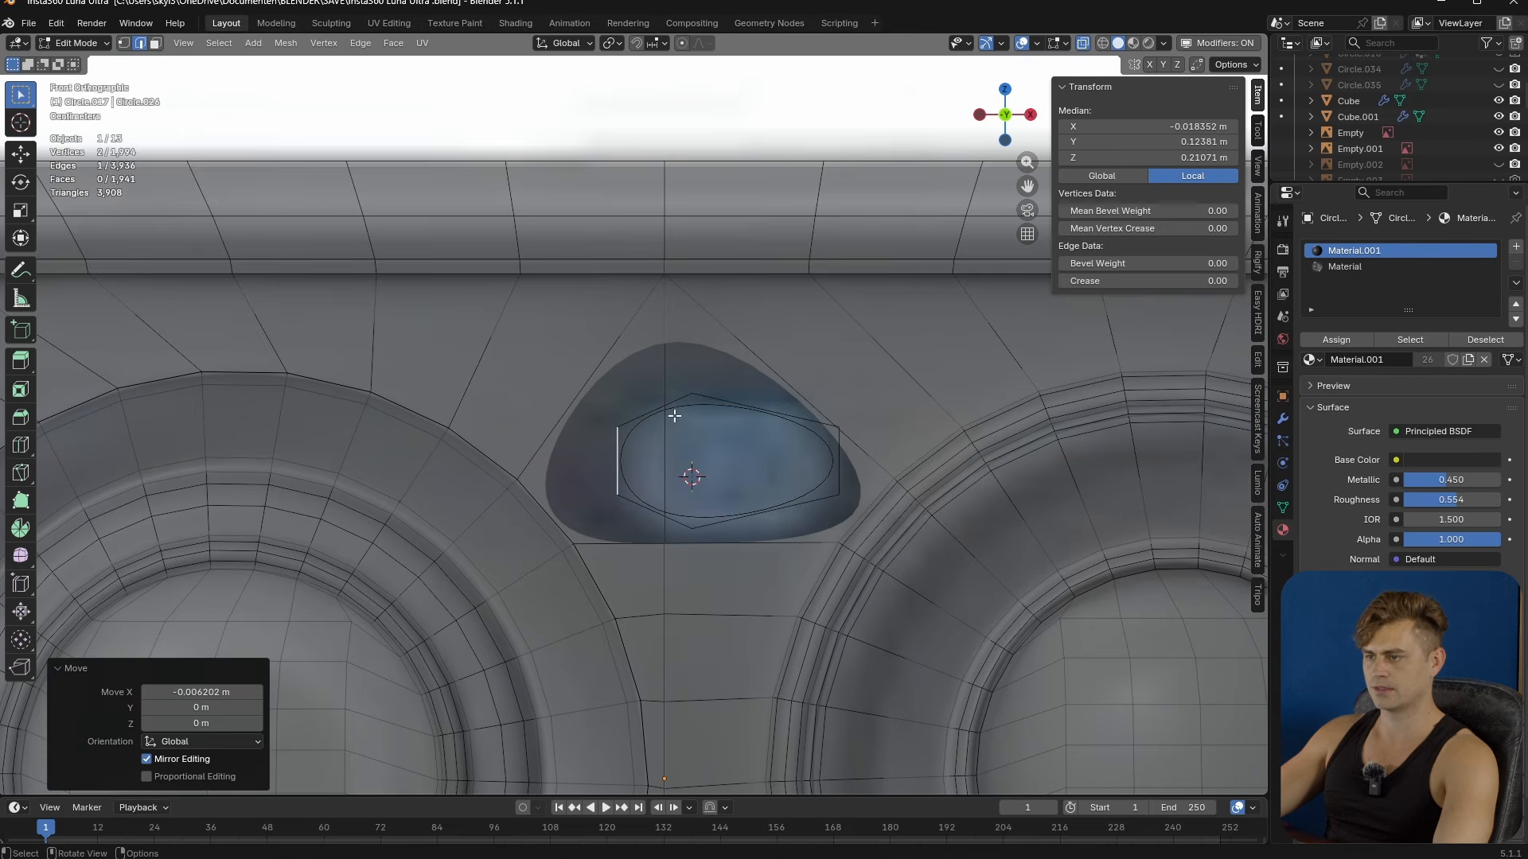
- Slide the hexagon's top and bottom vertices toward its right side by a factor of about 0.243
key(1)
click(692, 391)
key(shift+v)
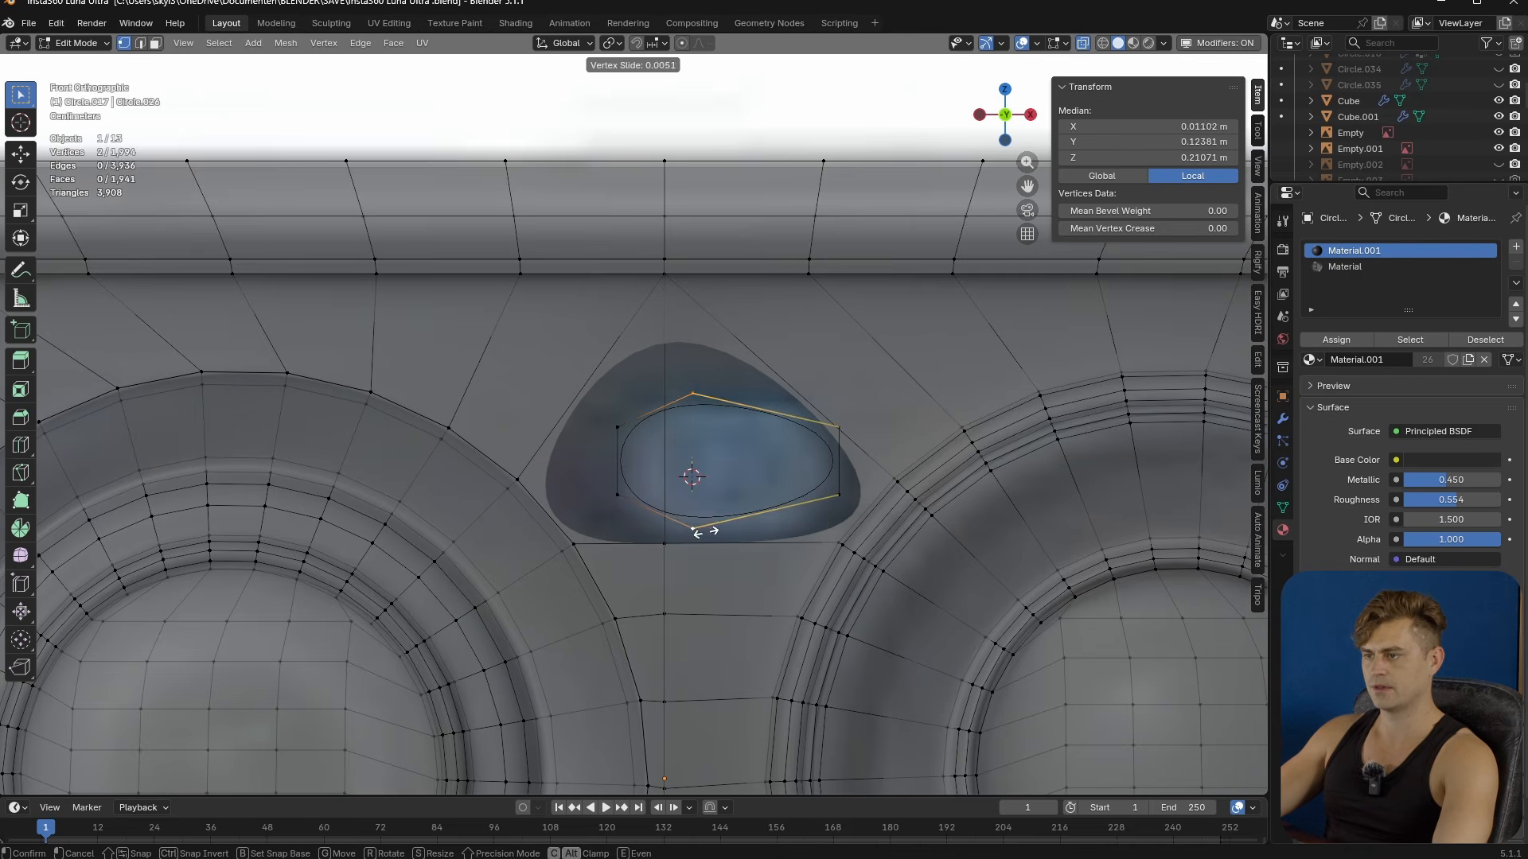
click(744, 542)
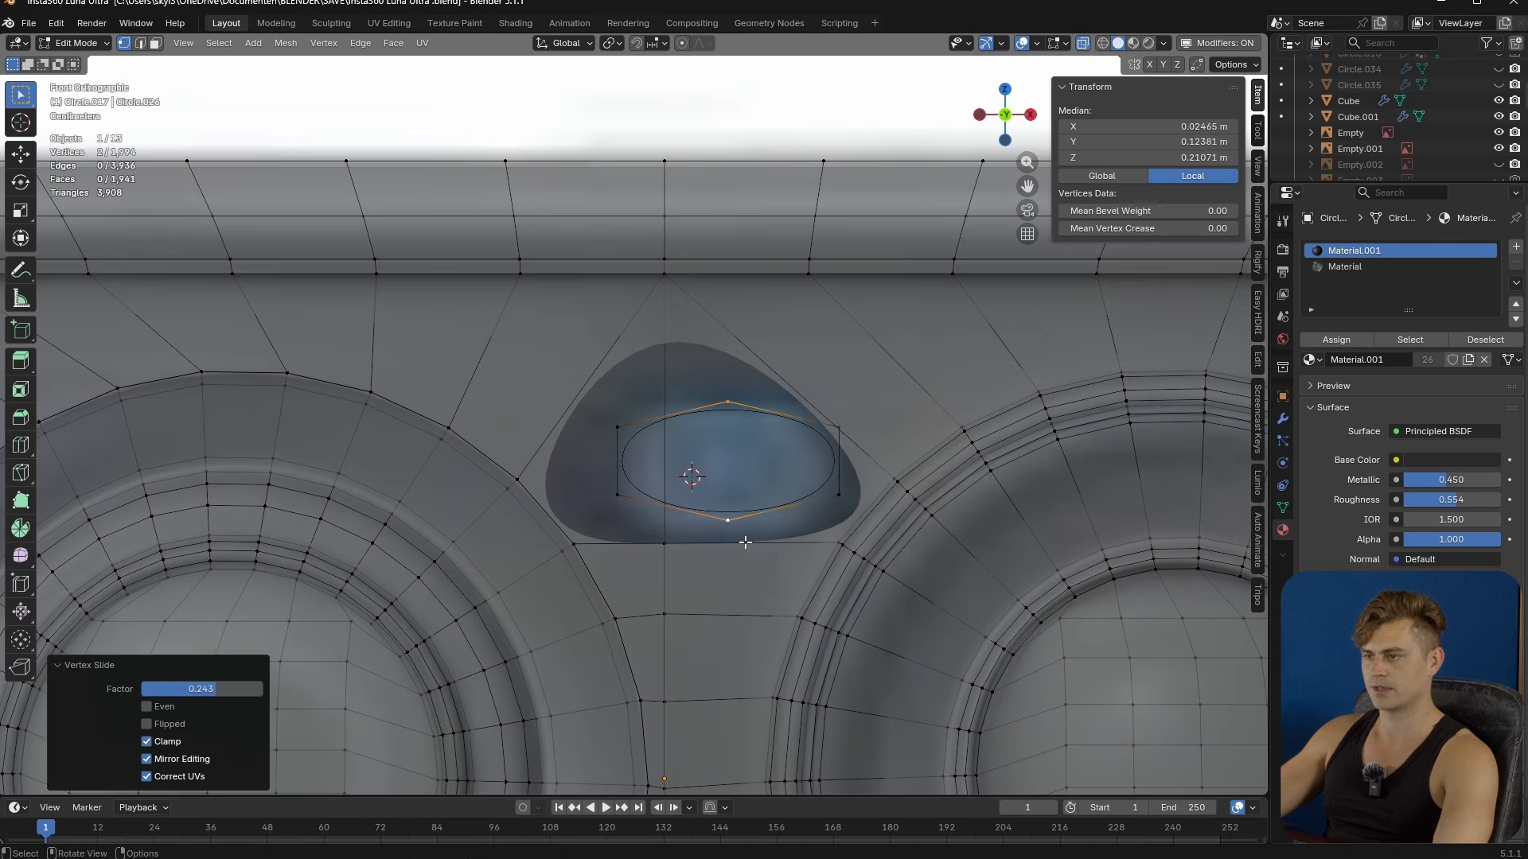
key(Tab)
key(Tab)
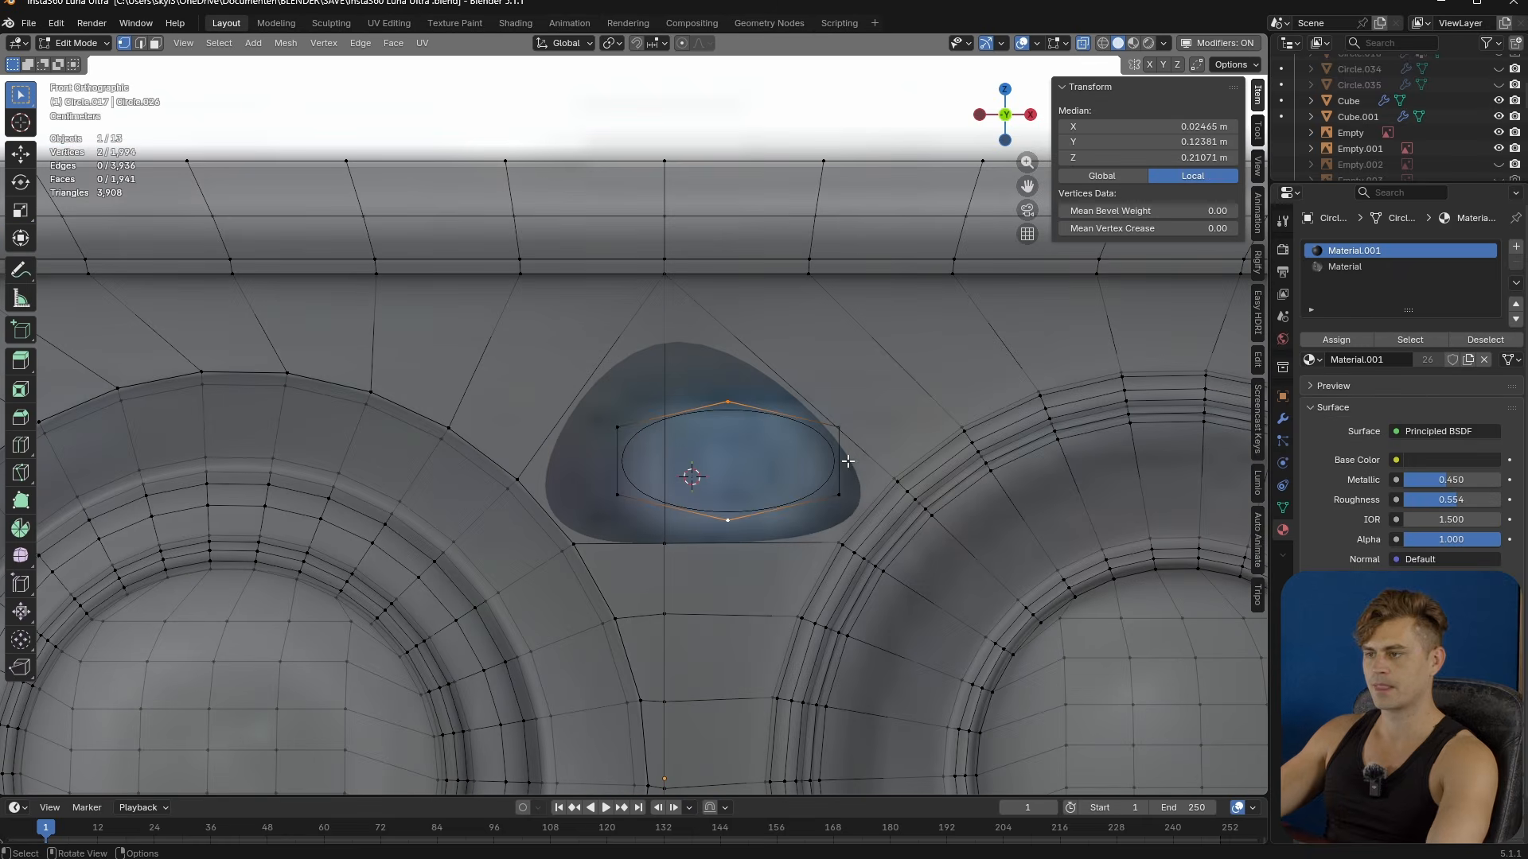
- Bridge the hexagon's edge loop with the surrounding hole's edge loop
click(841, 430)
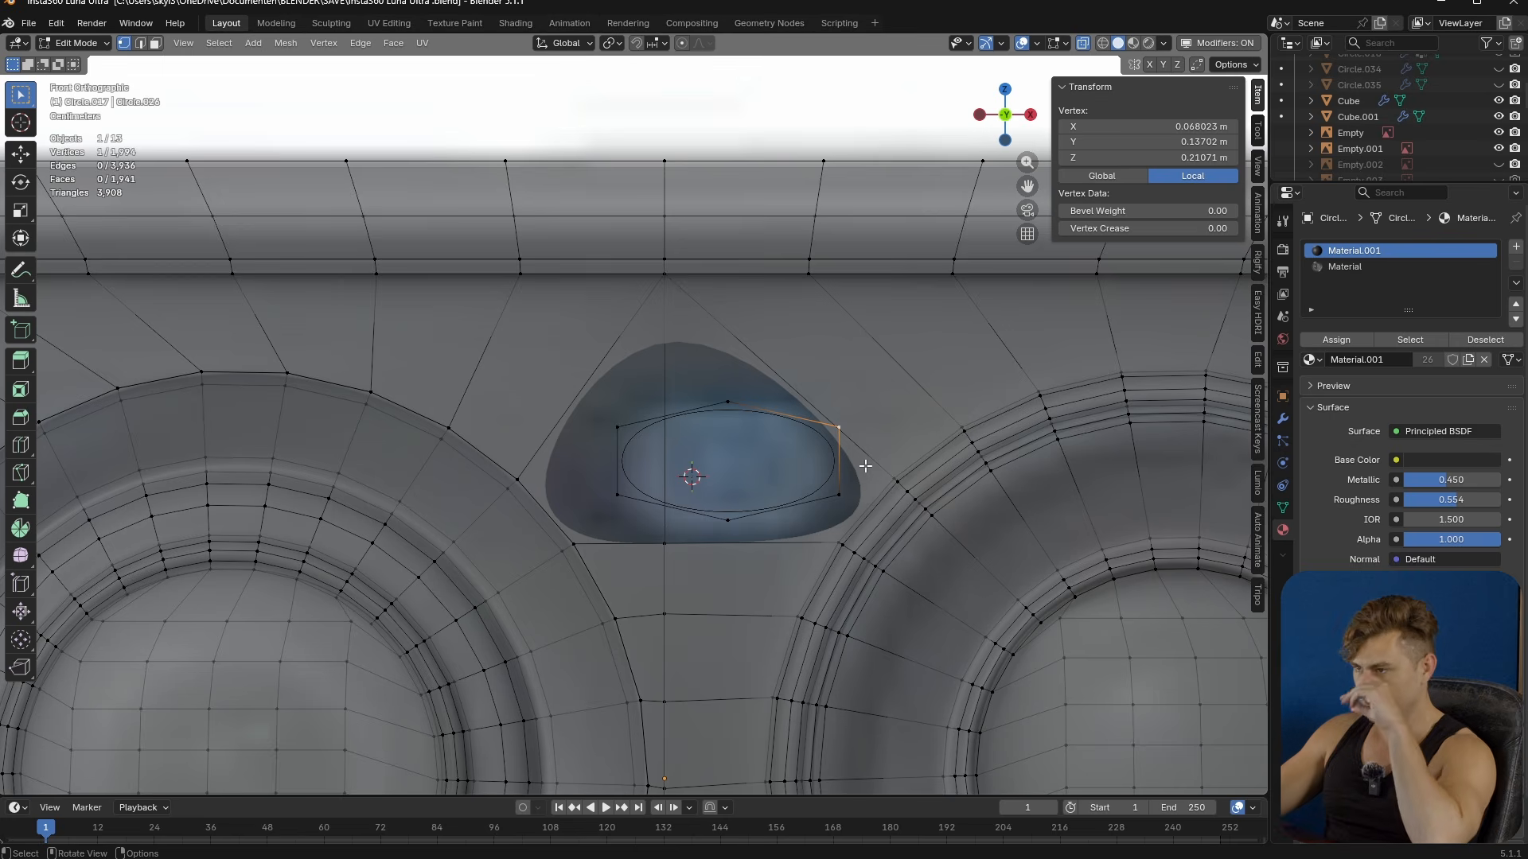
key(2)
alt+click(768, 407)
alt+shift+click(778, 373)
key(F3)
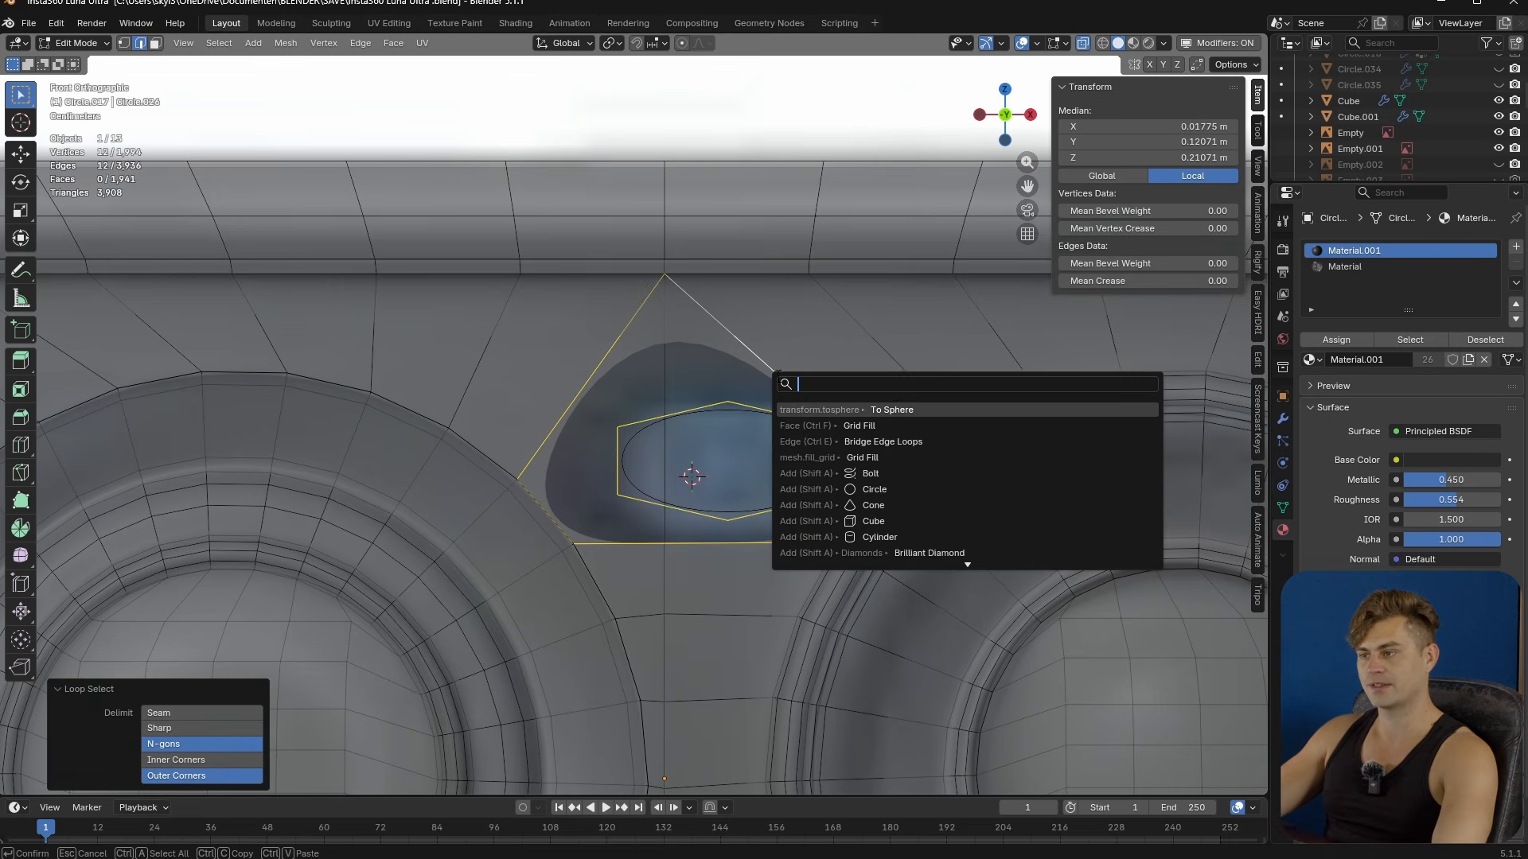
click(791, 443)
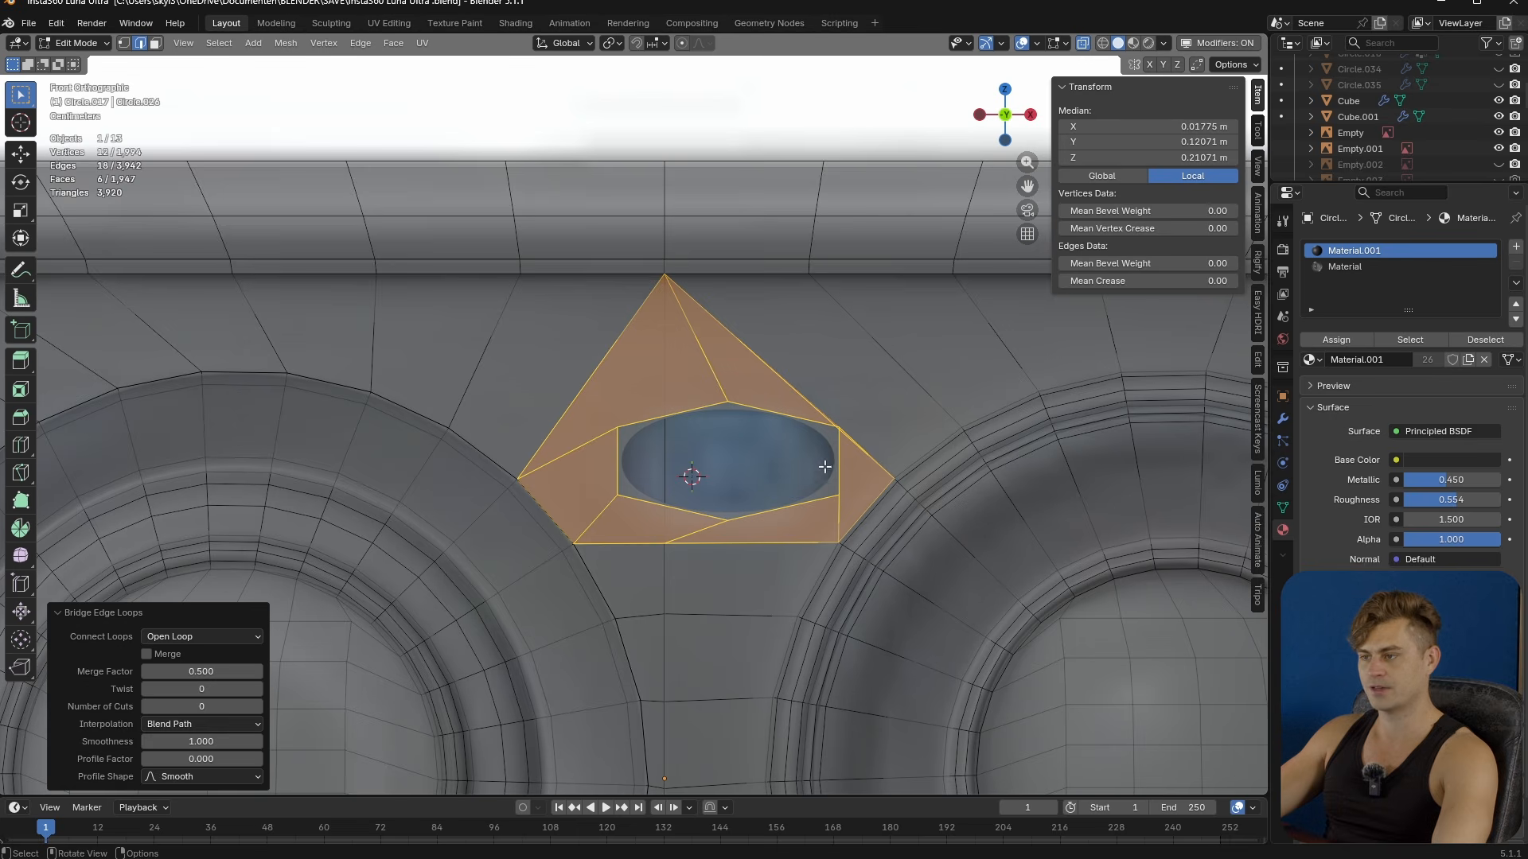
key(alt+a)
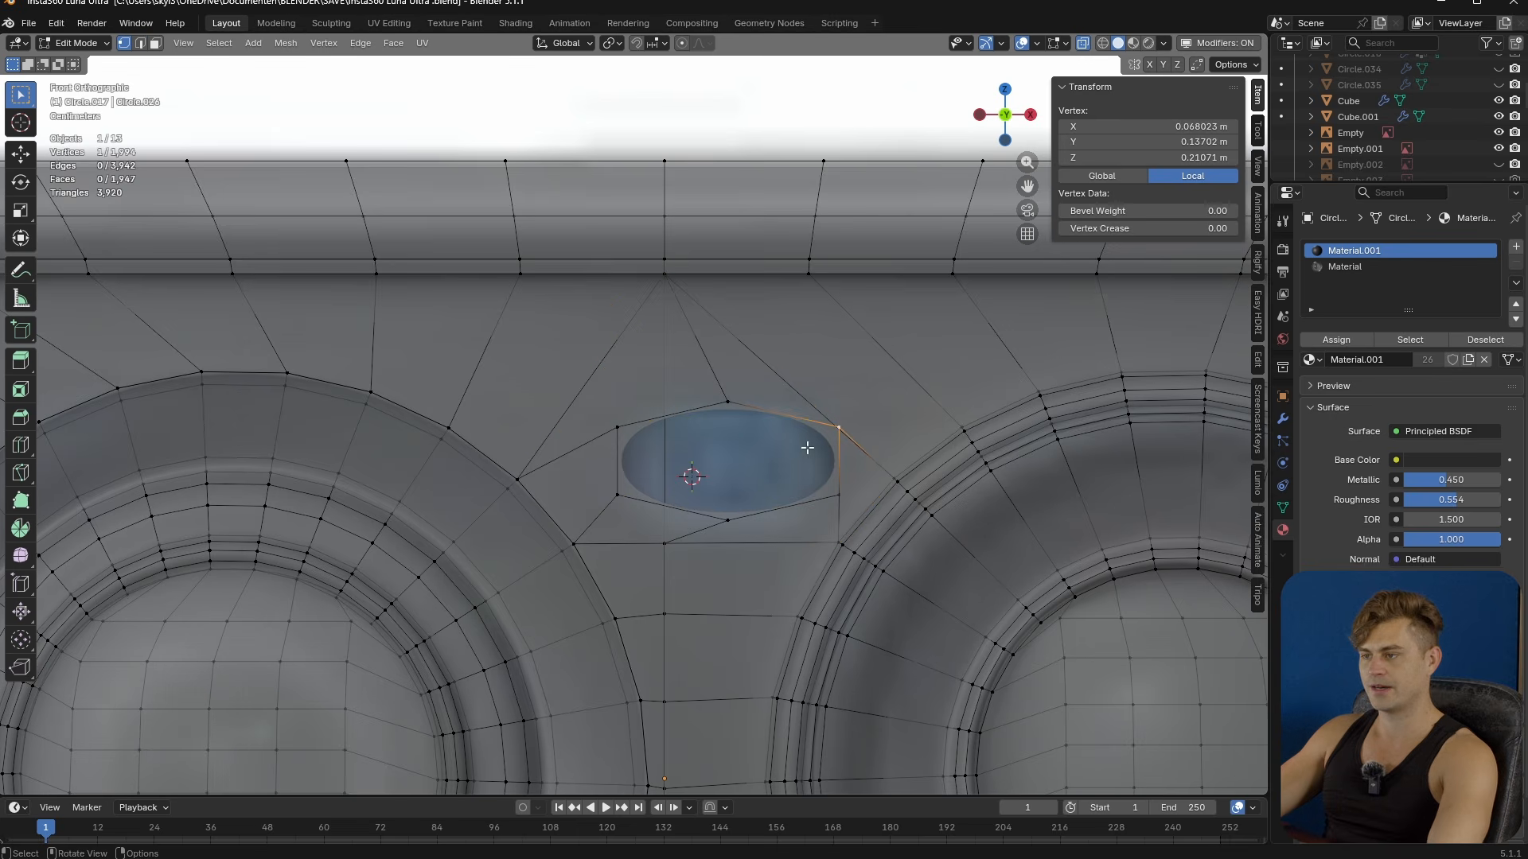
- Move the inner hexagonal edge loop about 0.004 m left along X to align it with the reference sensor
alt+click(778, 415)
key(g)
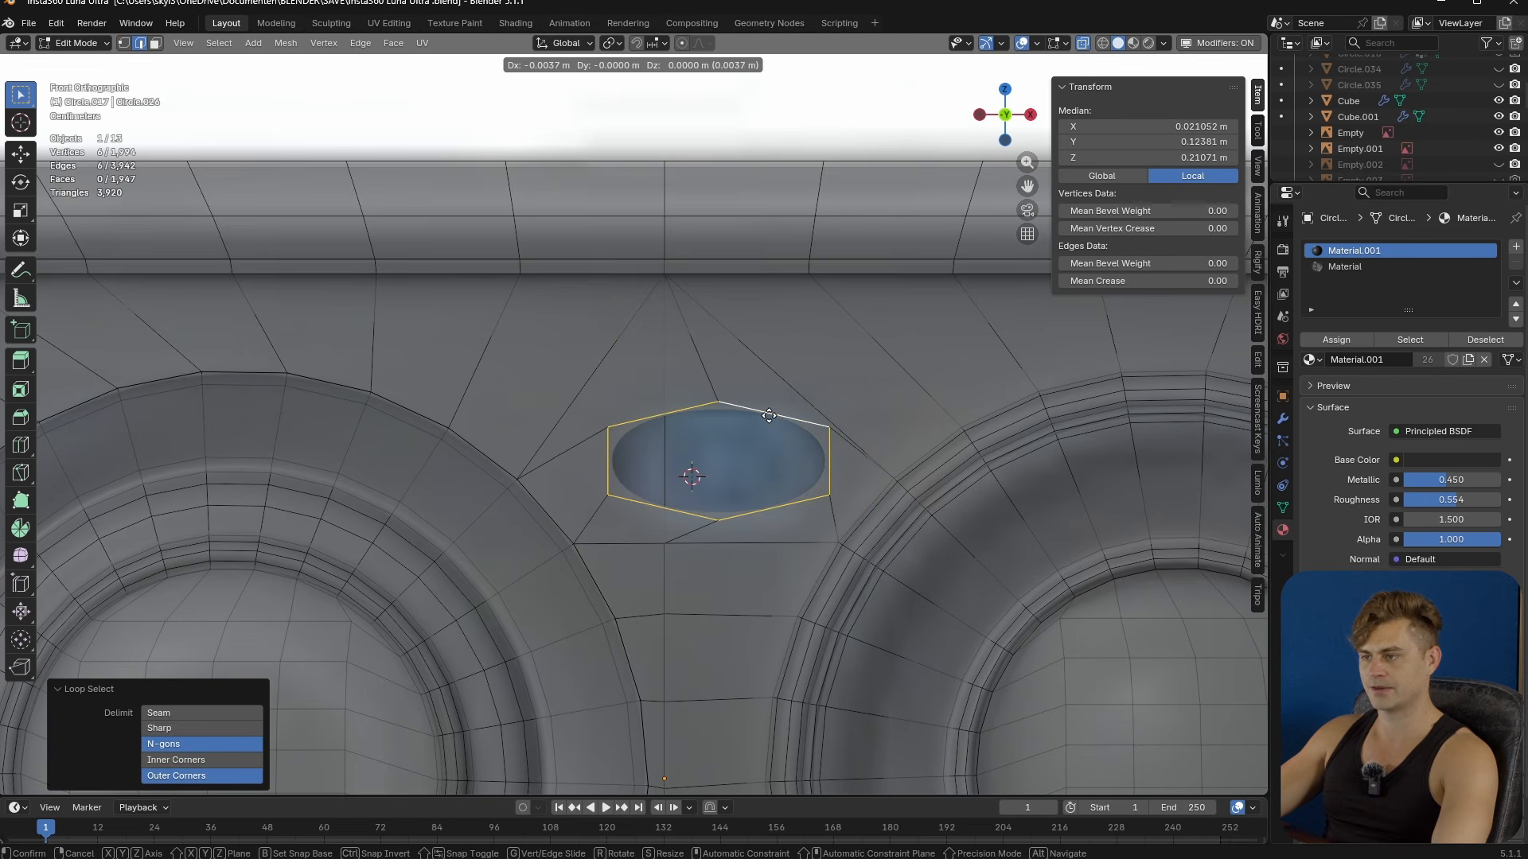
click(768, 416)
- Examine the oval opening against the reference image from the front and at an angle
key(Tab)
middle_drag(848, 465, 745, 490)
scroll(809, 463, up, 2)
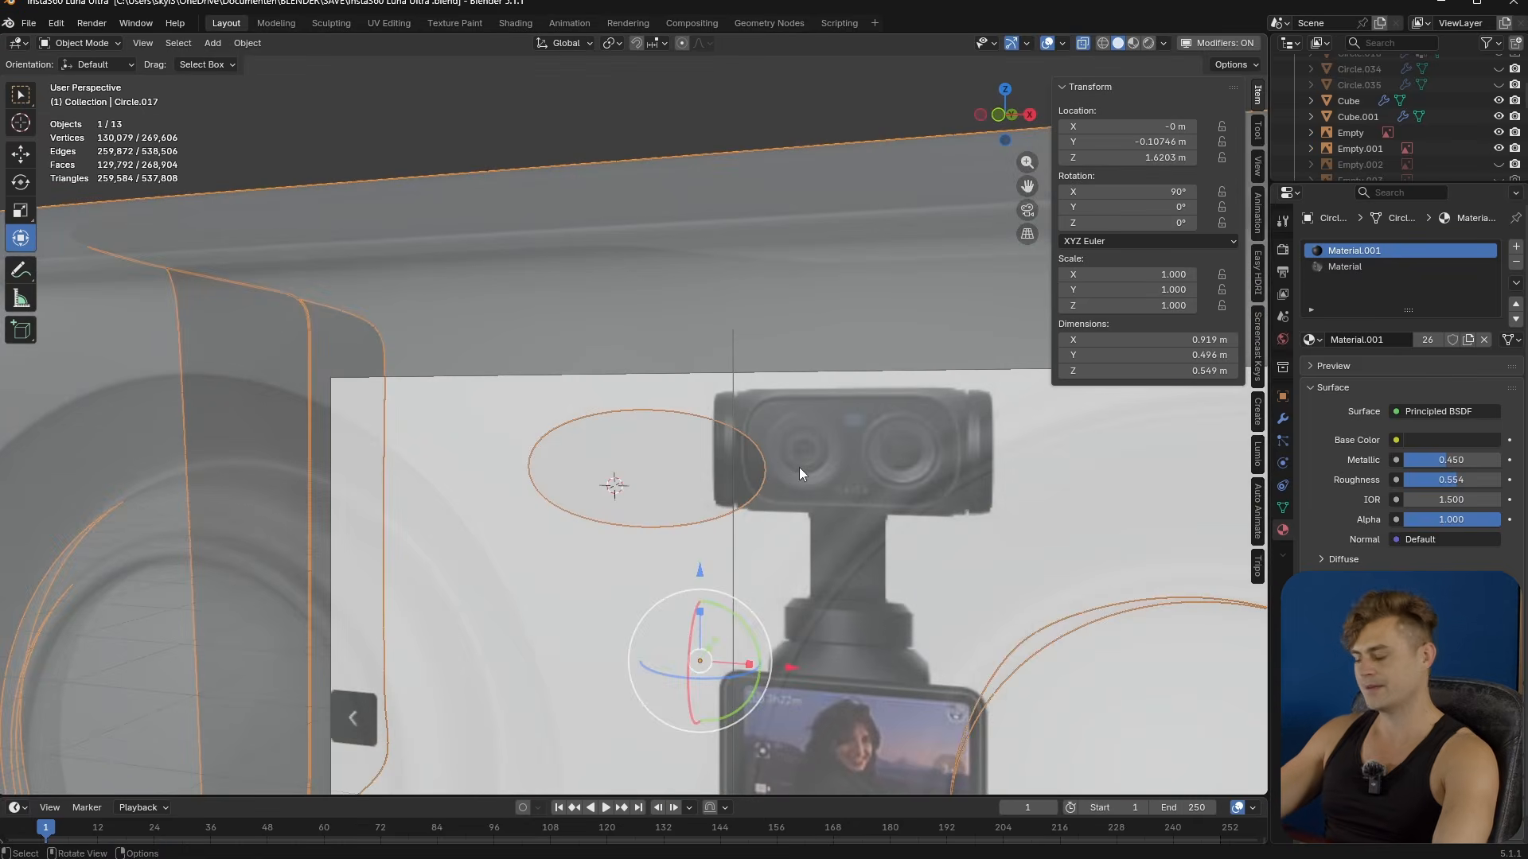
key(KP_1)
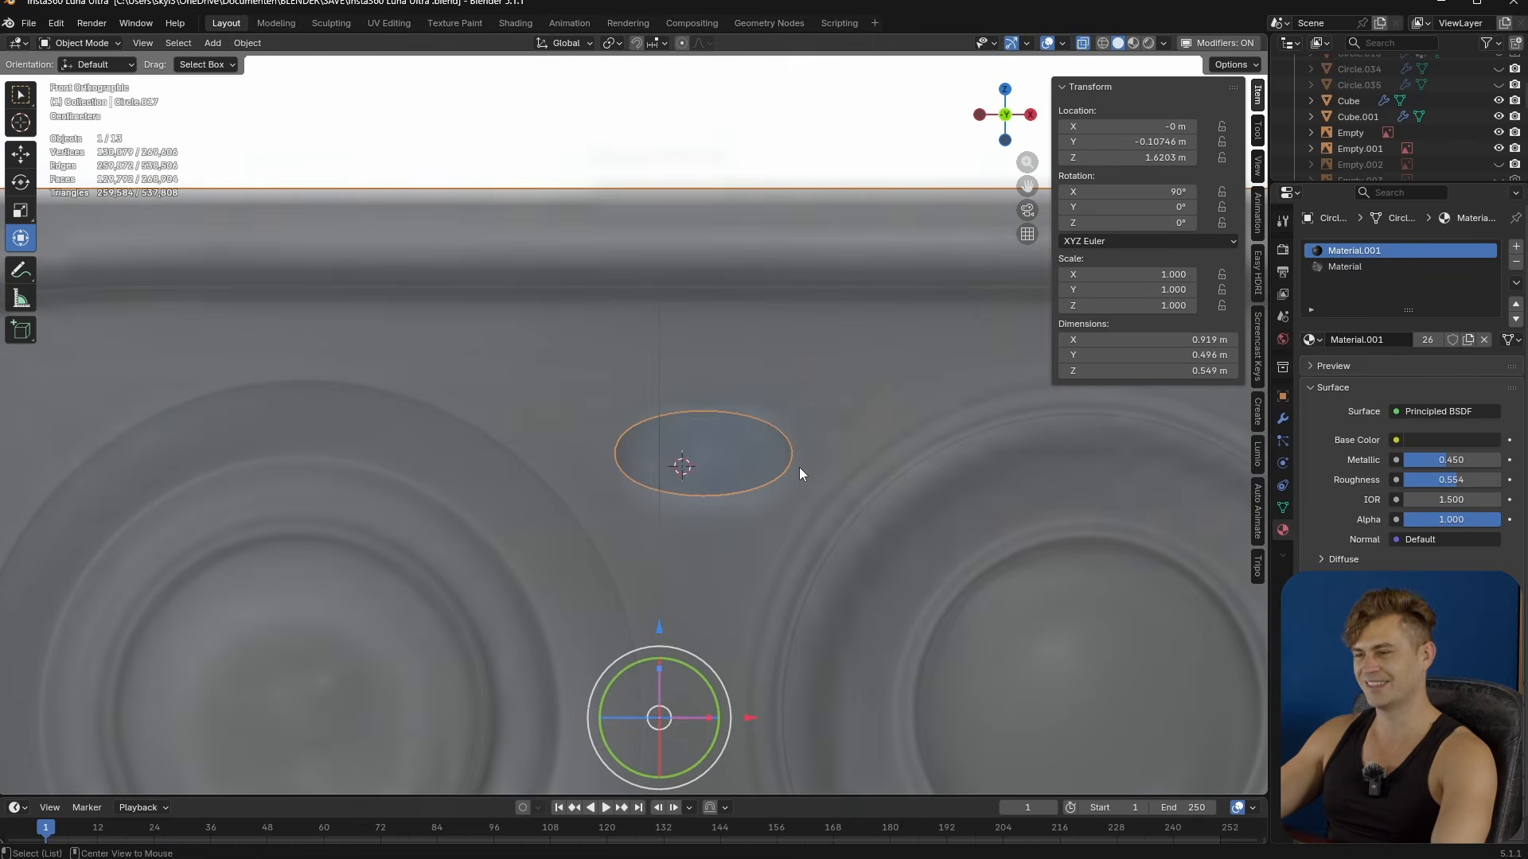
key(Tab)
scroll(814, 478, up, 5)
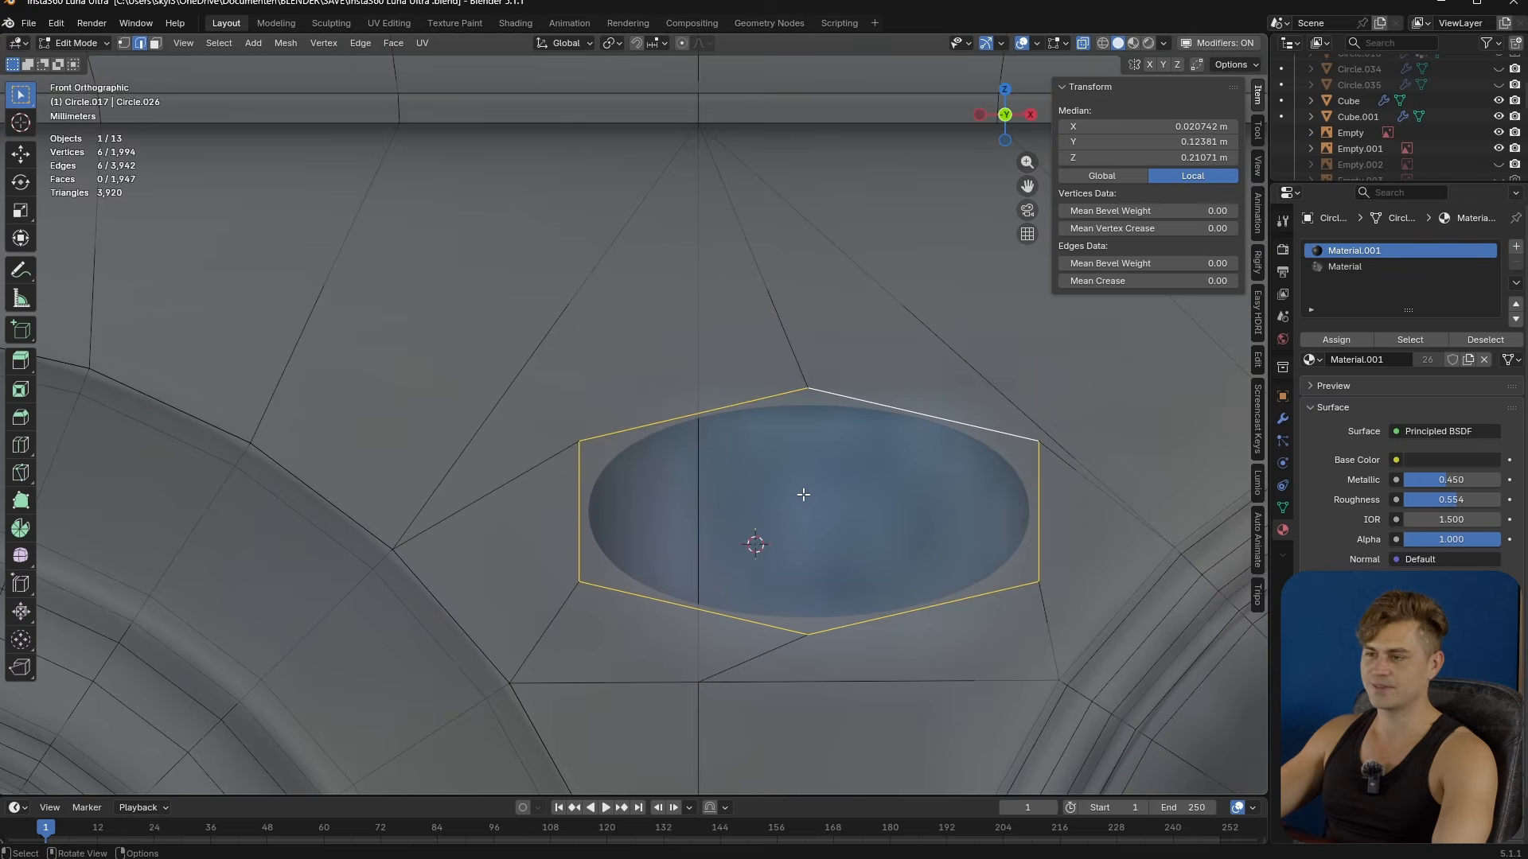
scroll(803, 494, down, 3)
scroll(804, 469, down, 6)
scroll(752, 497, up, 2)
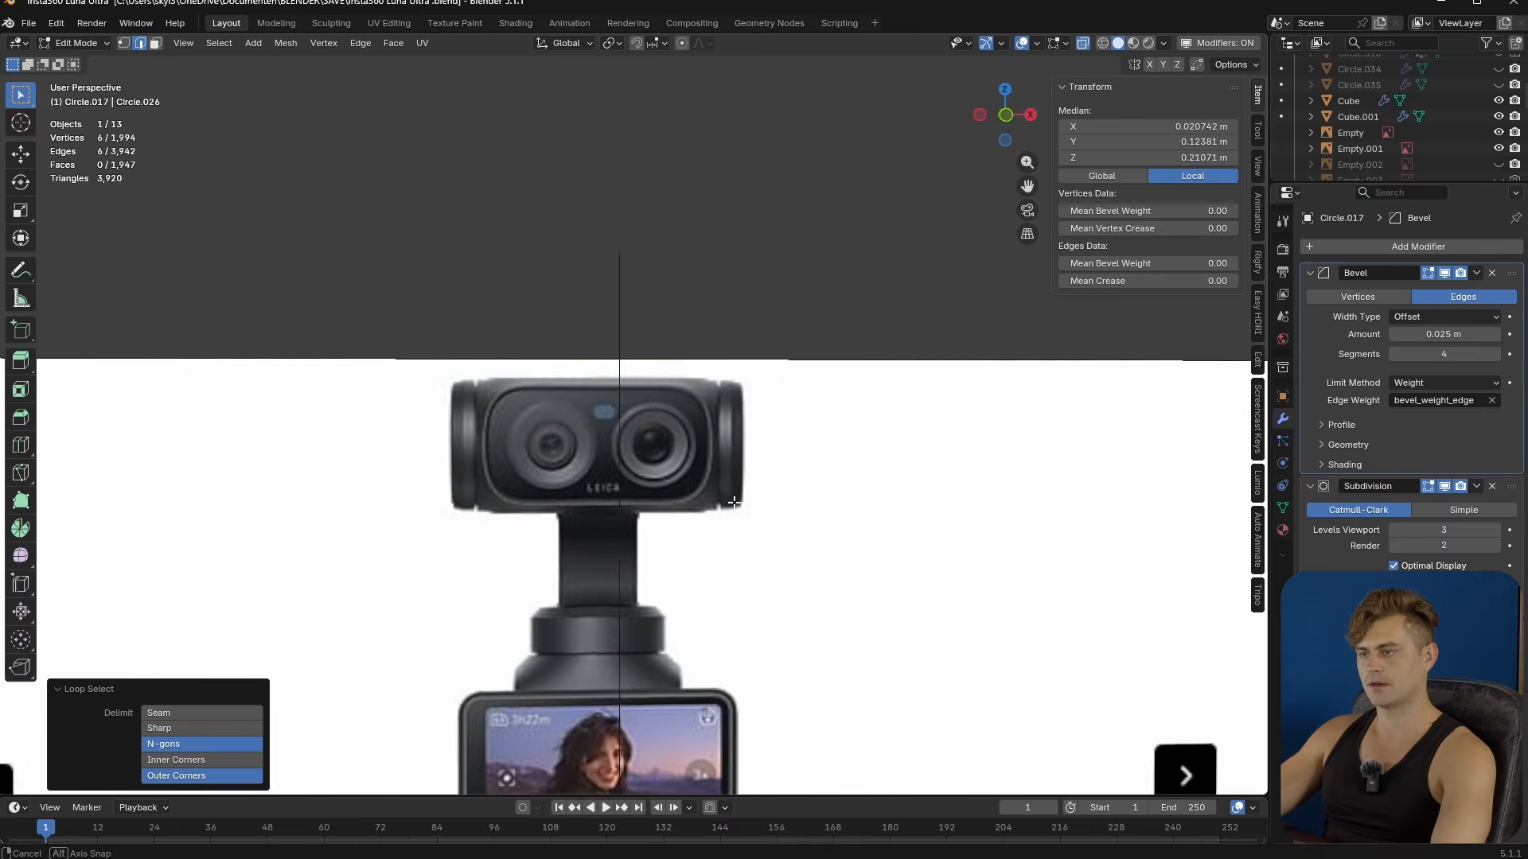
scroll(738, 503, down, 2)
scroll(735, 504, down, 4)
key(Tab)
middle_drag(733, 504, 902, 583)
key(Tab)
scroll(737, 516, up, 5)
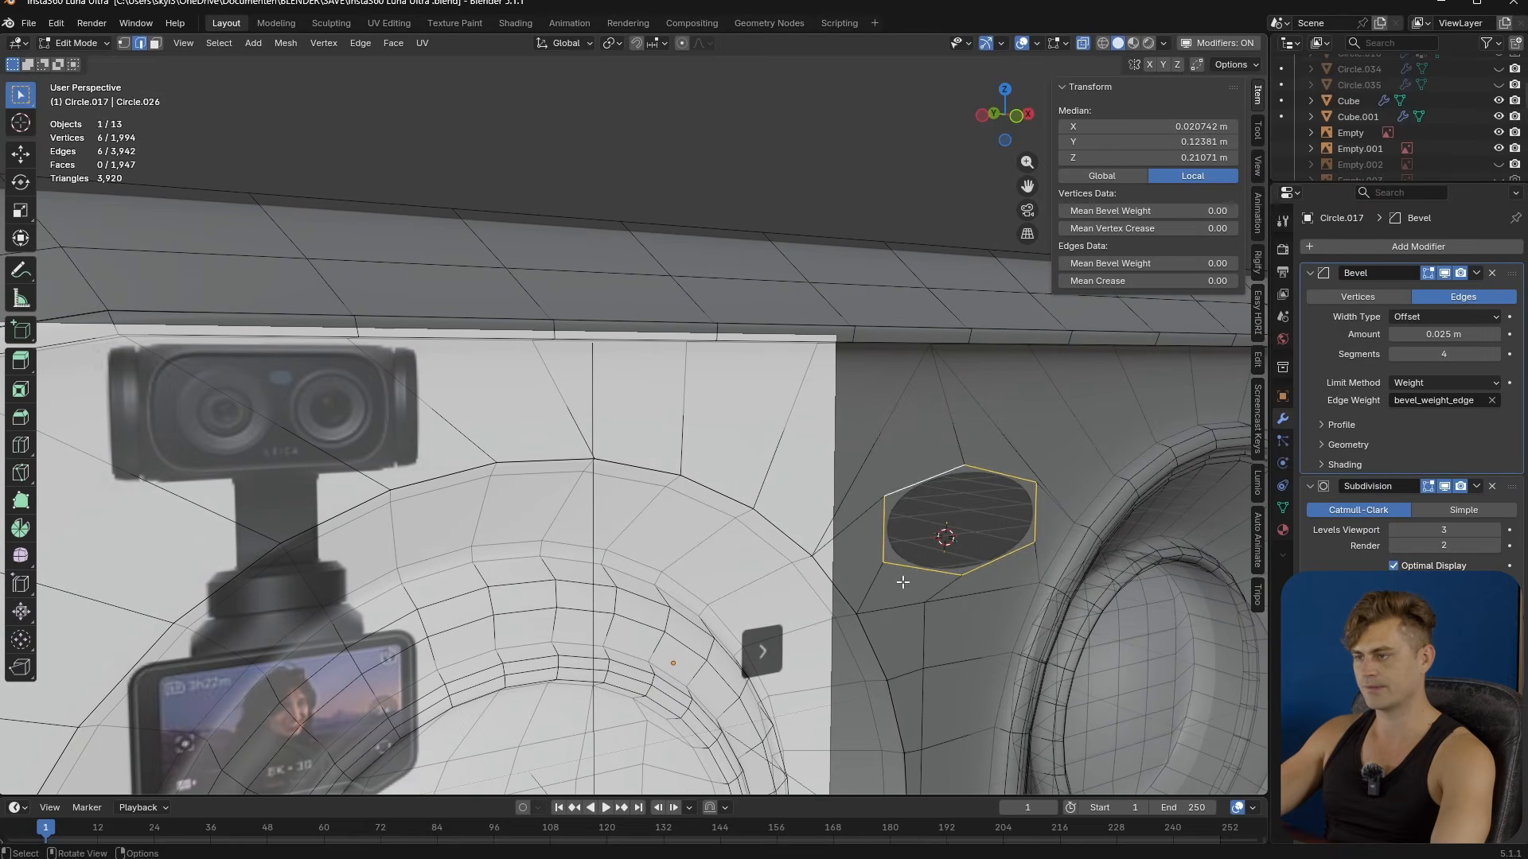
- Extrude the sensor opening's hexagonal edge loop inward along the Y axis
key(e)
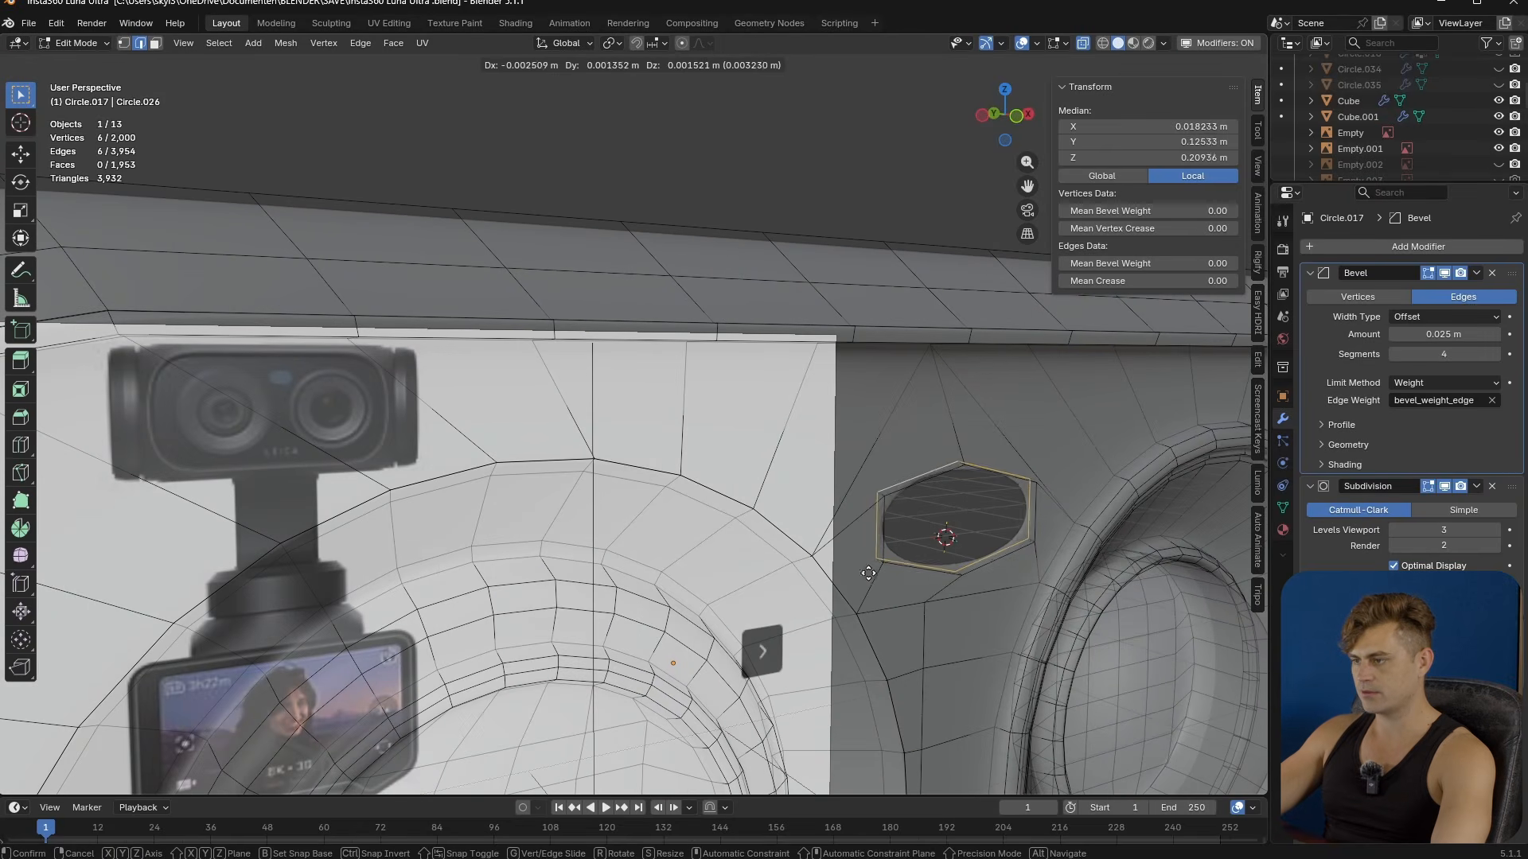
key(x)
key(y)
click(871, 645)
- Fill the recessed hexagonal loop with a face and inset that face slightly
middle_drag(870, 645, 535, 510)
key(f)
key(i)
click(1016, 613)
key(Tab)
key(Tab)
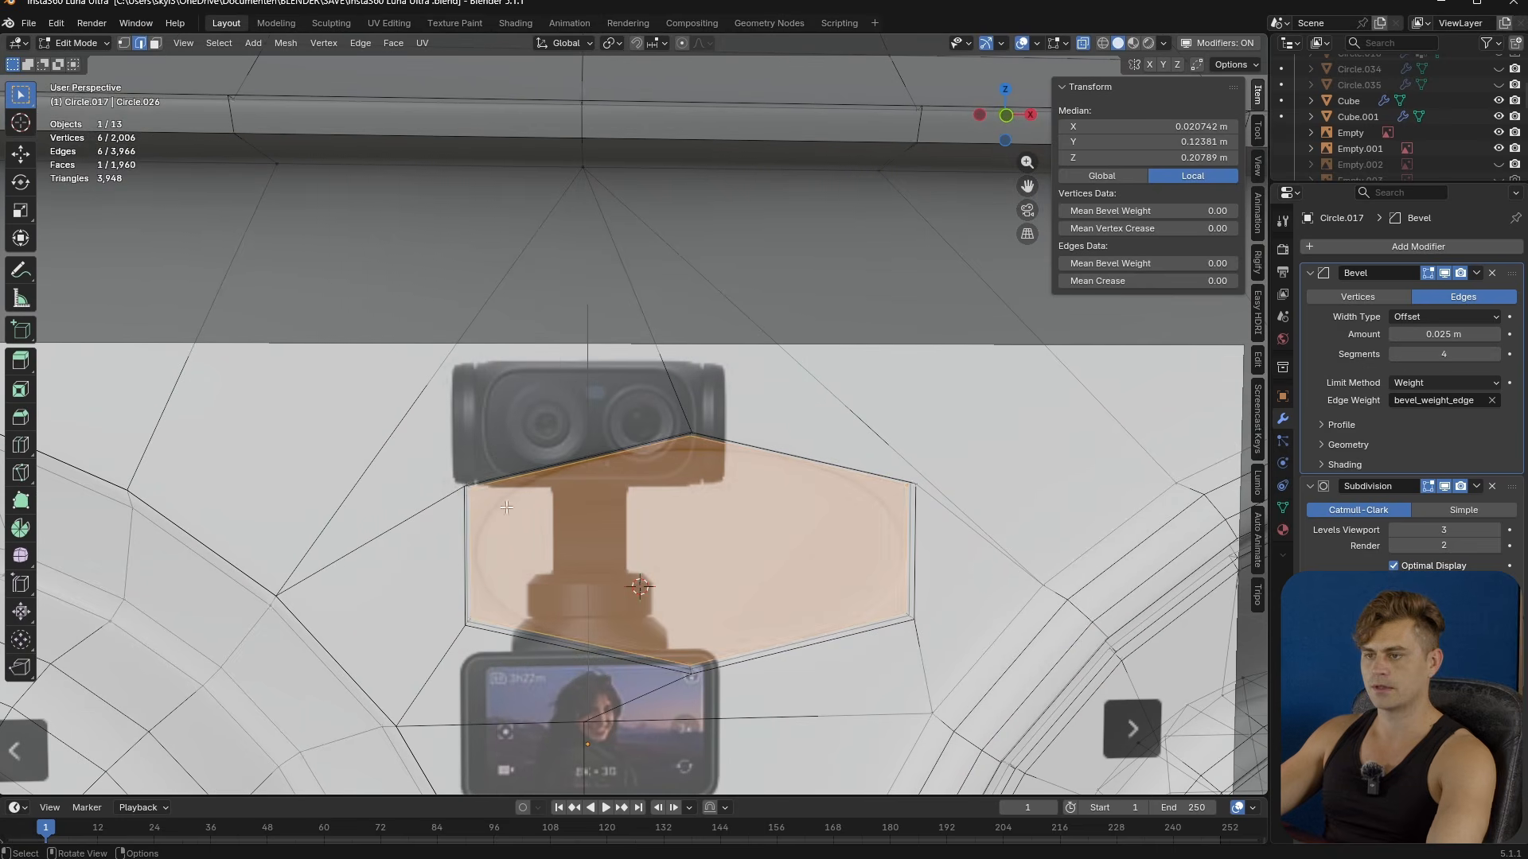
- Scale the sensor hexagon's four side corners apart along Z until the opening becomes a wide rounded rectangle
click(469, 485)
shift+drag(452, 646, 451, 647)
shift+drag(902, 607, 917, 625)
shift+drag(896, 488, 896, 488)
key(s)
key(y)
key(z)
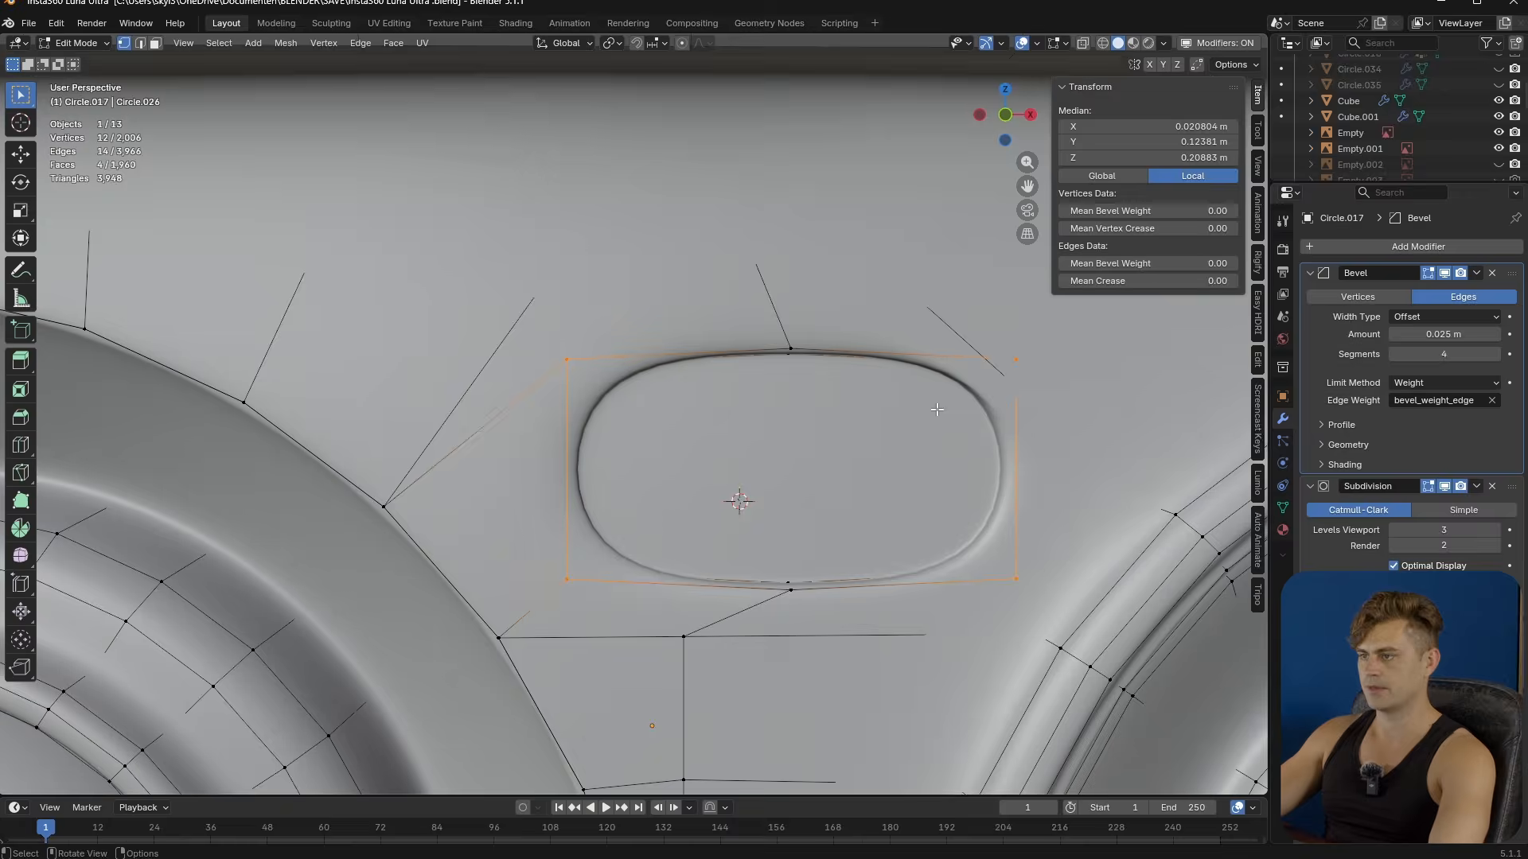
- Bevel the outer rim edge loop of the sensor opening to tighten its border
key(alt+z)
scroll(938, 407, up, 3)
middle_drag(659, 346, 628, 357)
key(2)
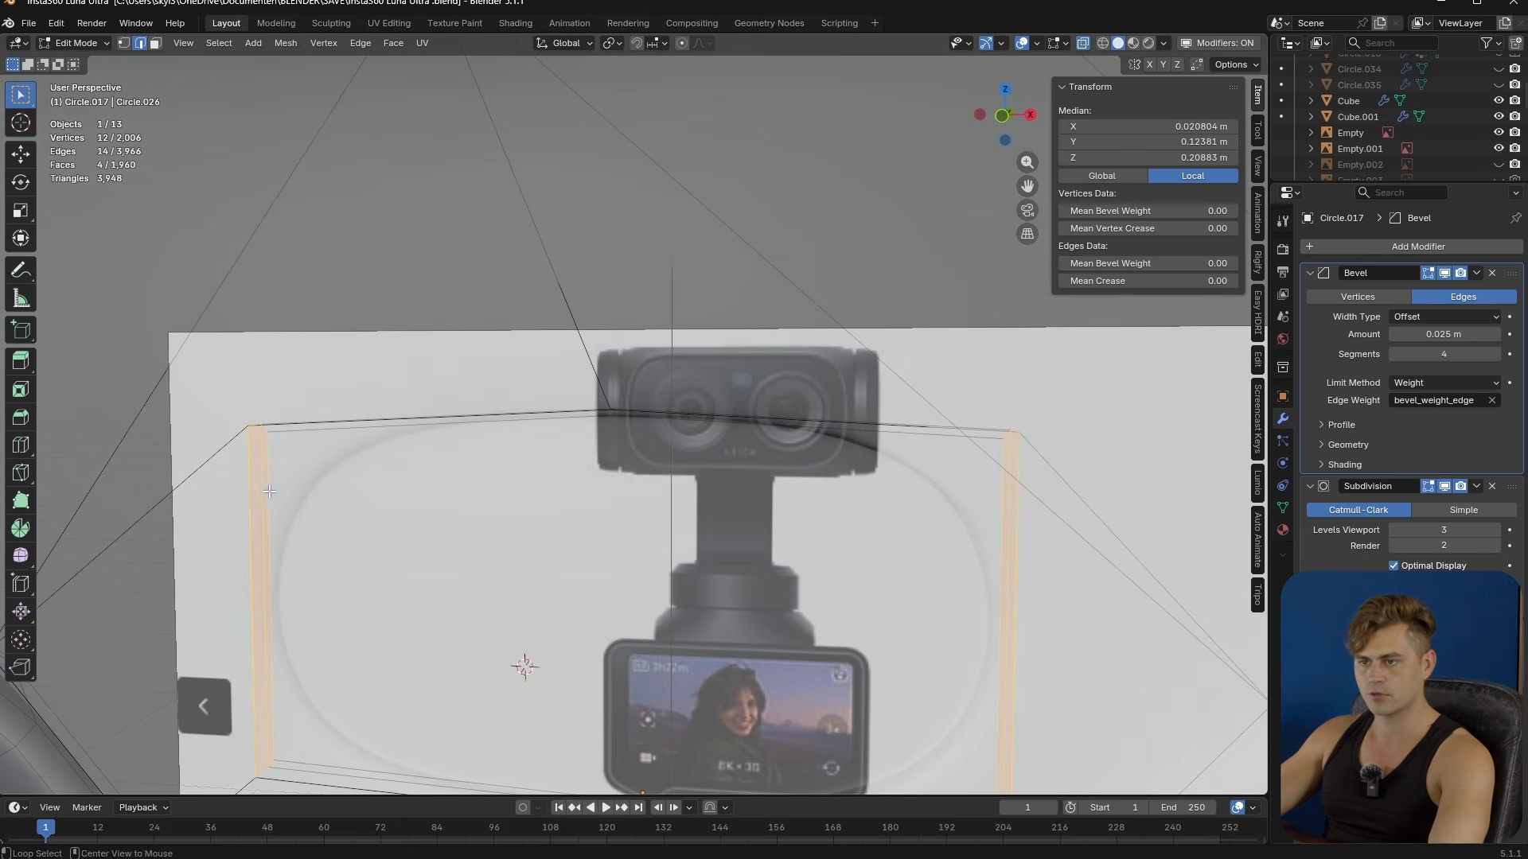
alt+click(246, 495)
key(alt+z)
key(KP_Decimal)
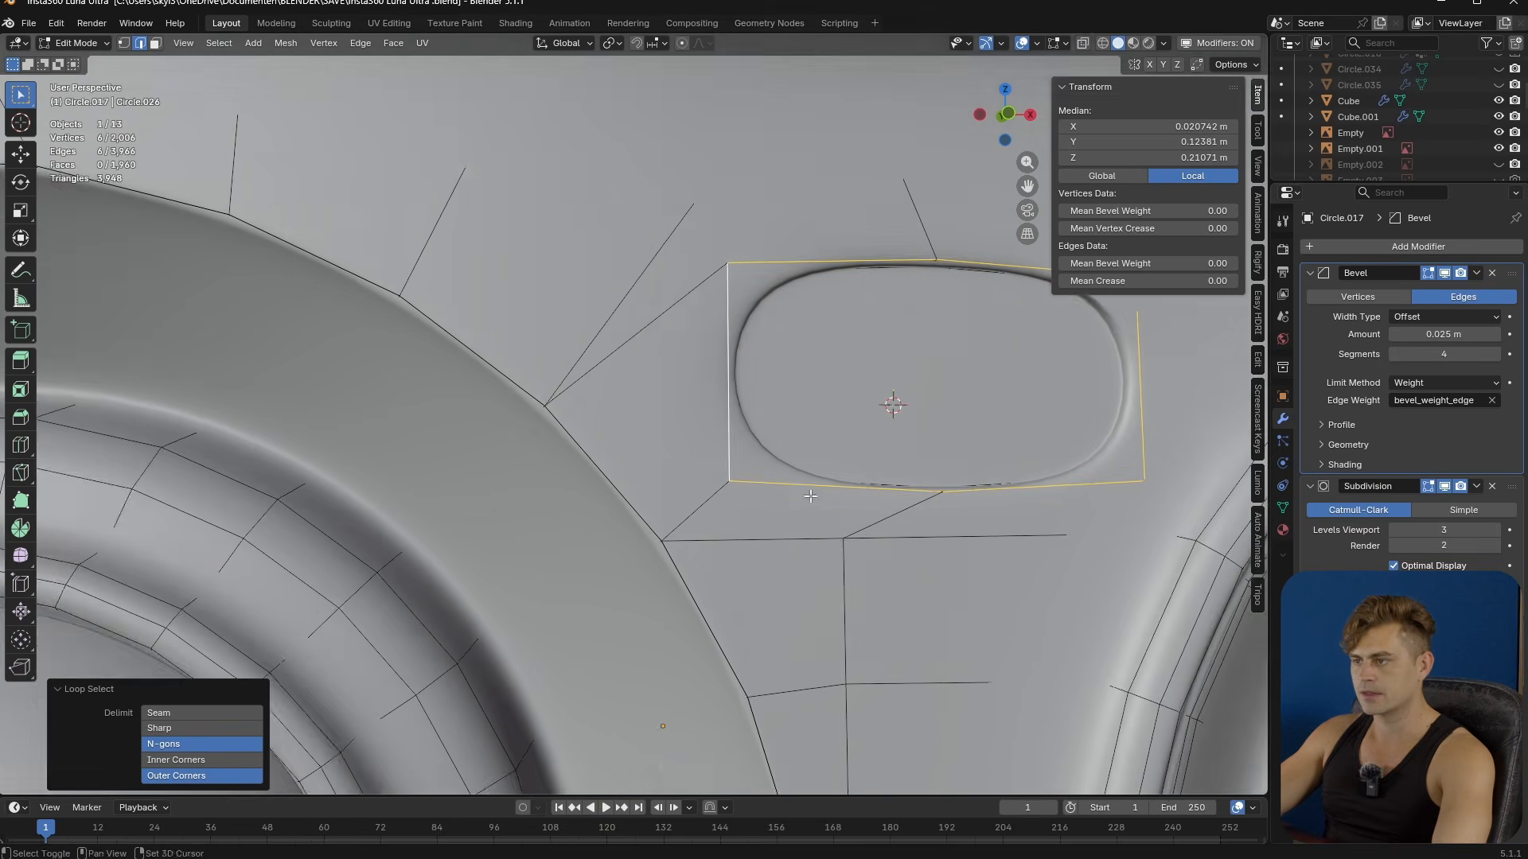
key(ctrl+b)
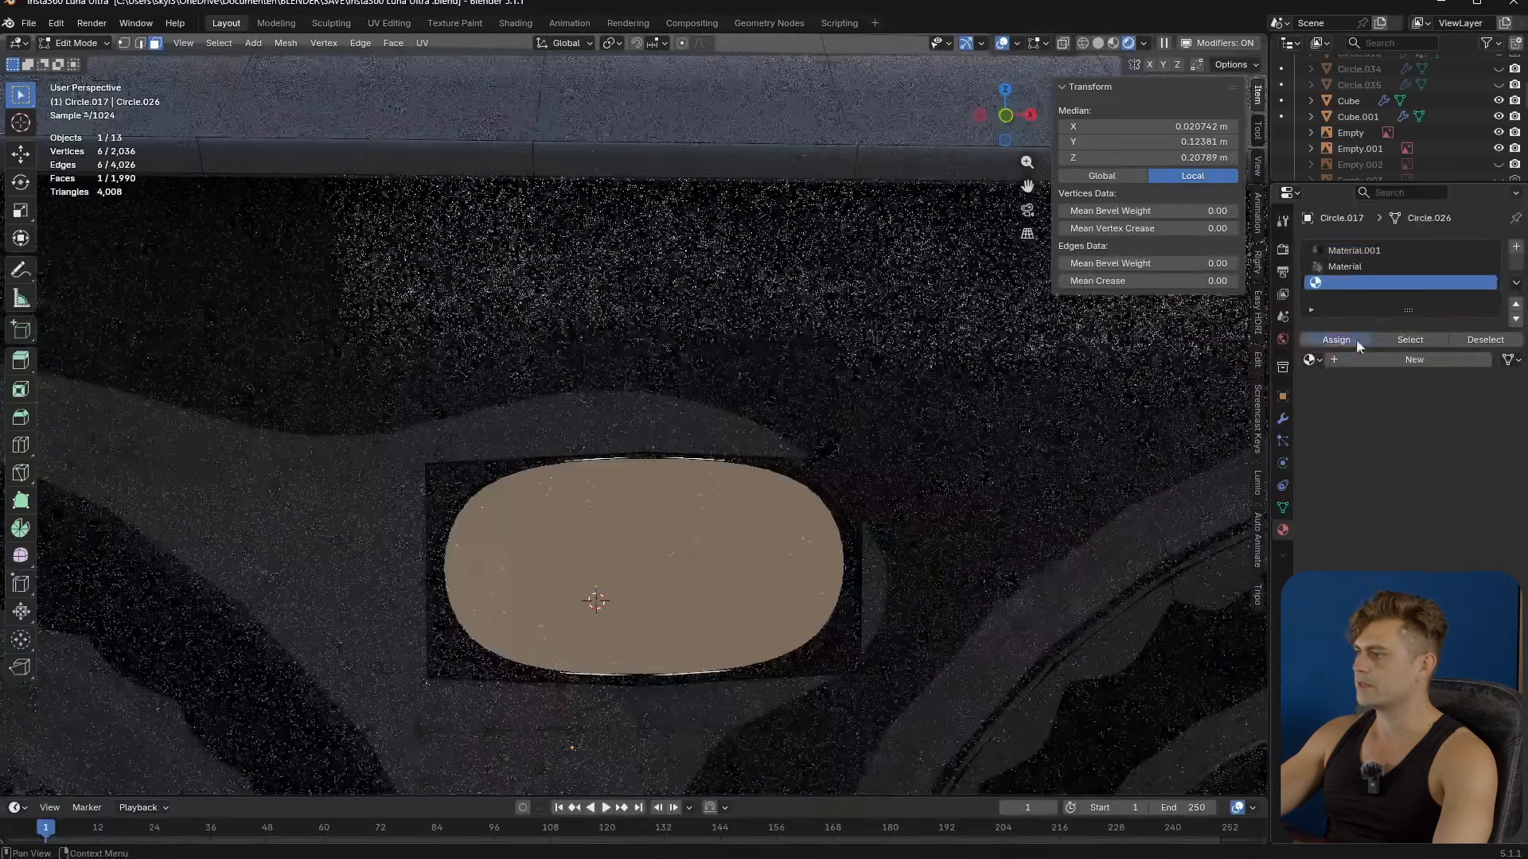
- Assign a new material to the sensor's inner face and give it a light blue base color
click(1356, 339)
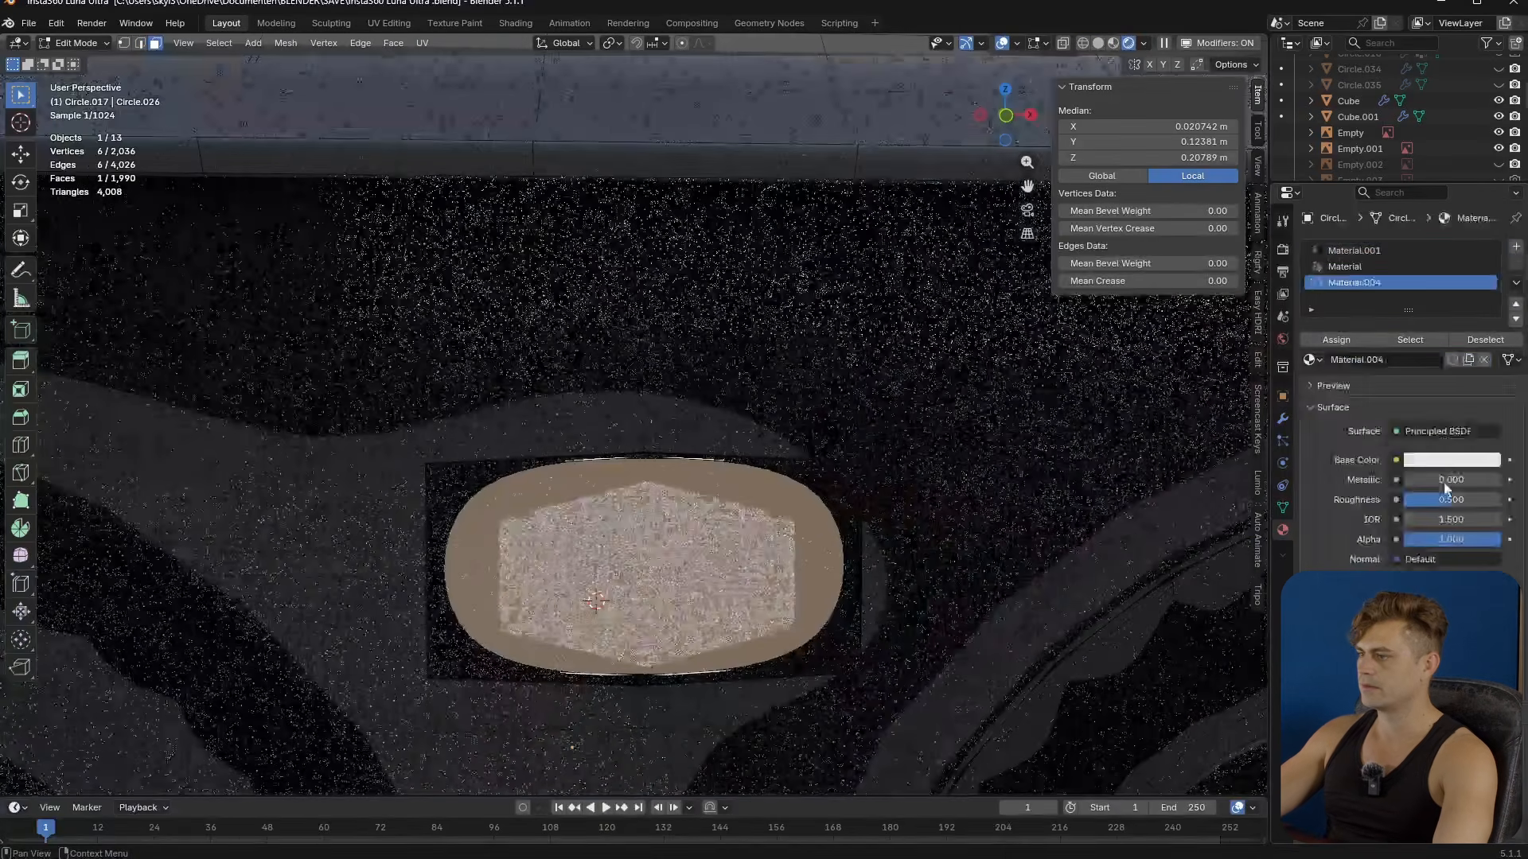
click(1451, 459)
click(1417, 215)
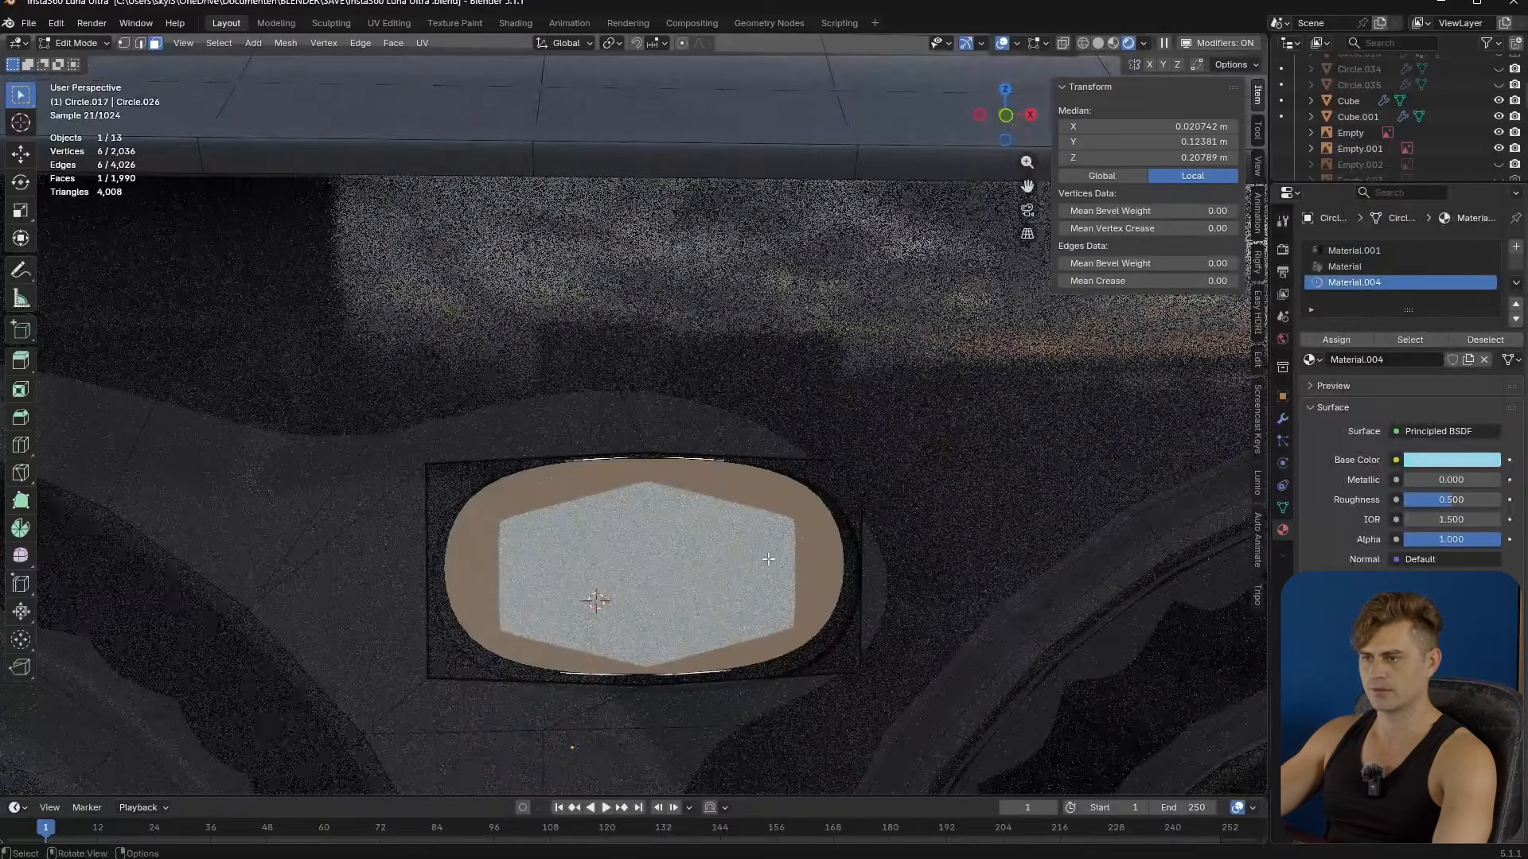
- Crease the blue sensor face's edges to 1.00 and return to Object Mode to check the front panel
key(shift+e)
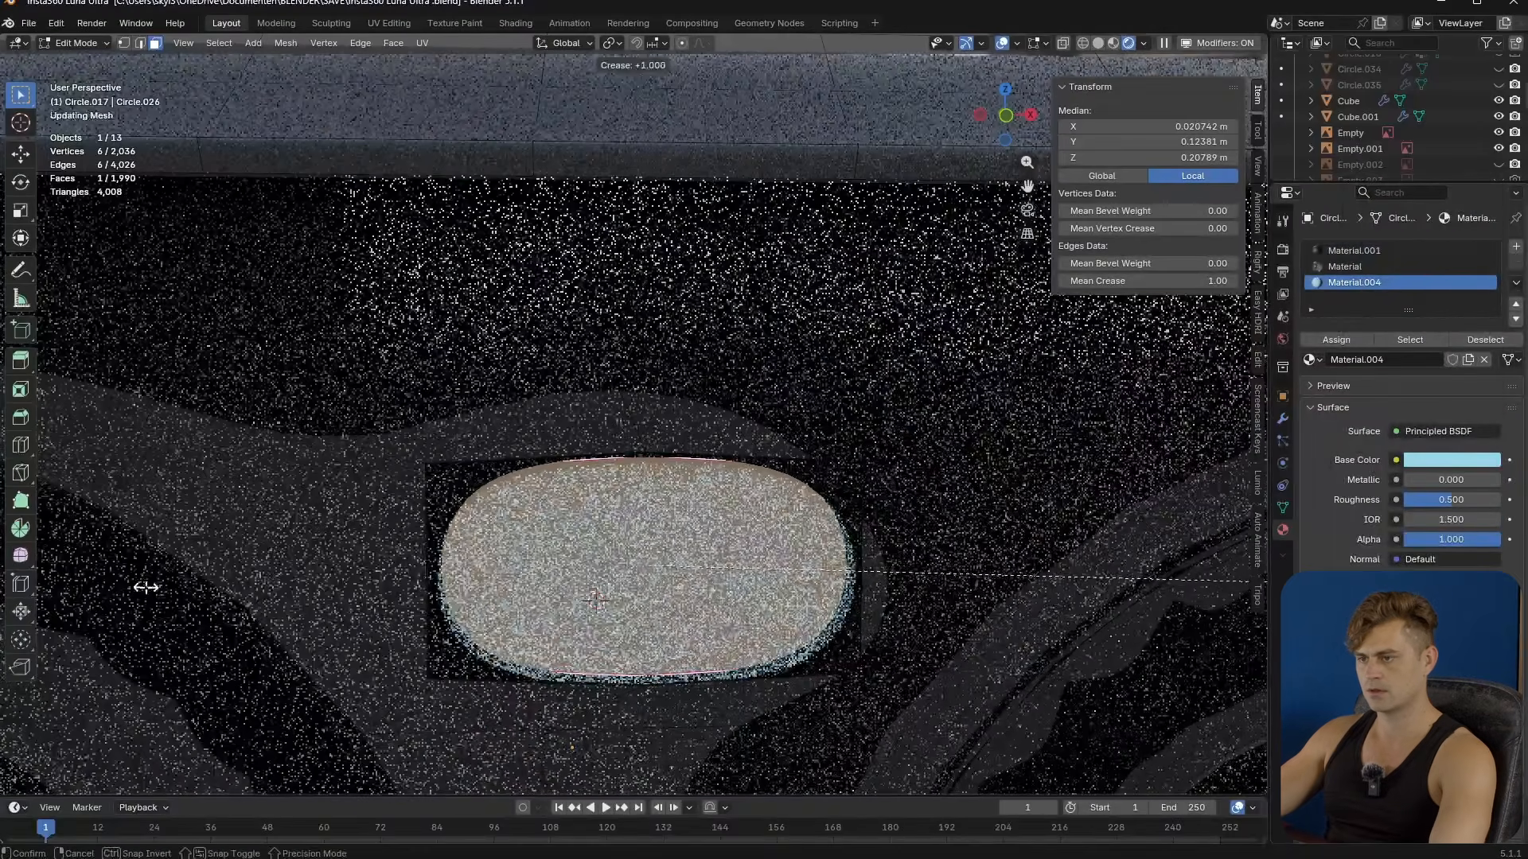
click(143, 588)
key(Tab)
scroll(727, 555, down, 10)
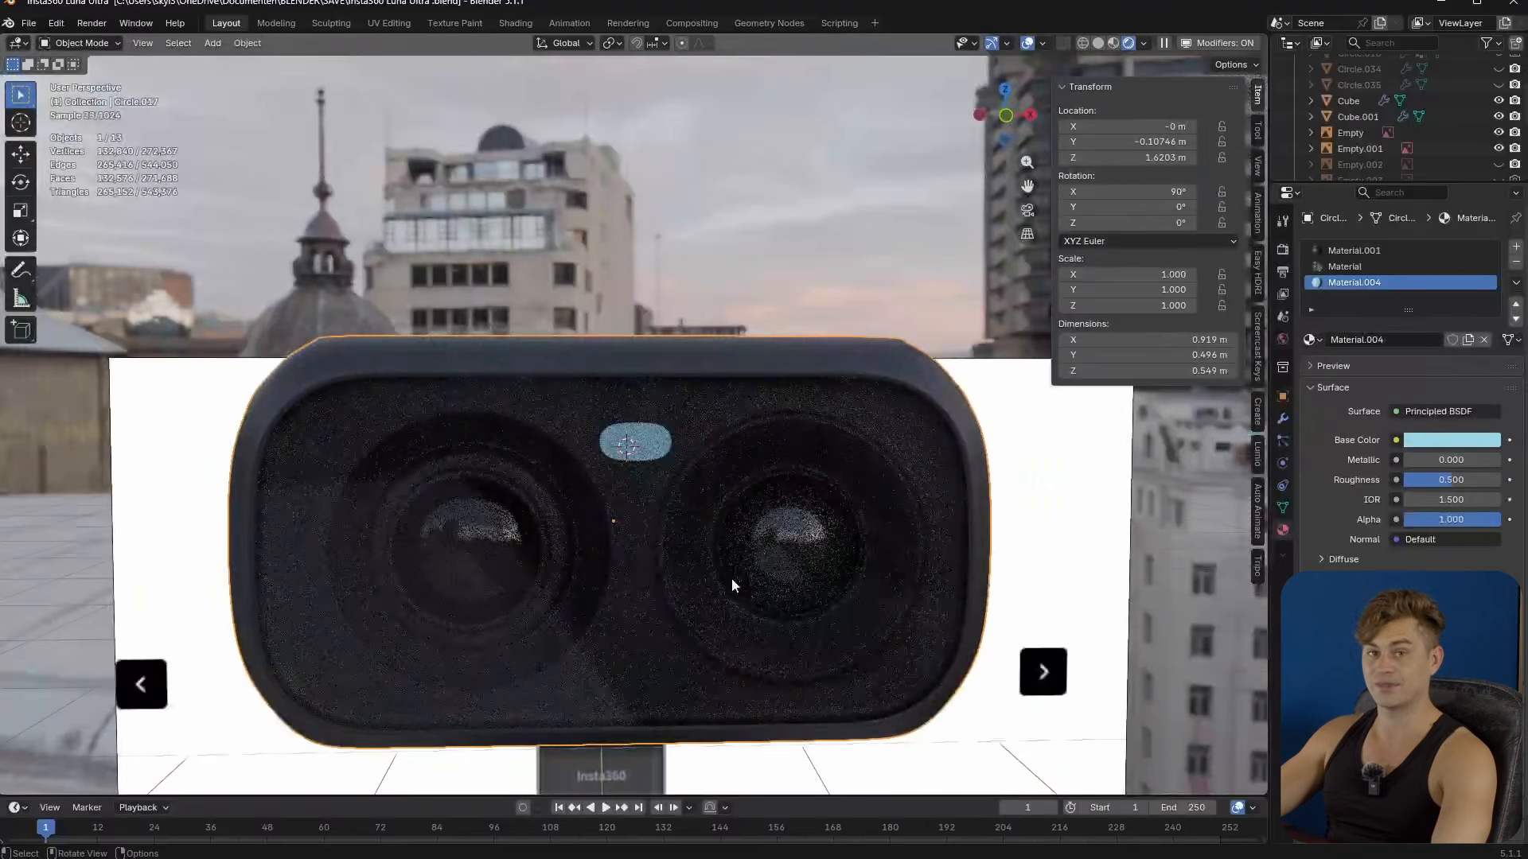
middle_drag(732, 580, 719, 583)
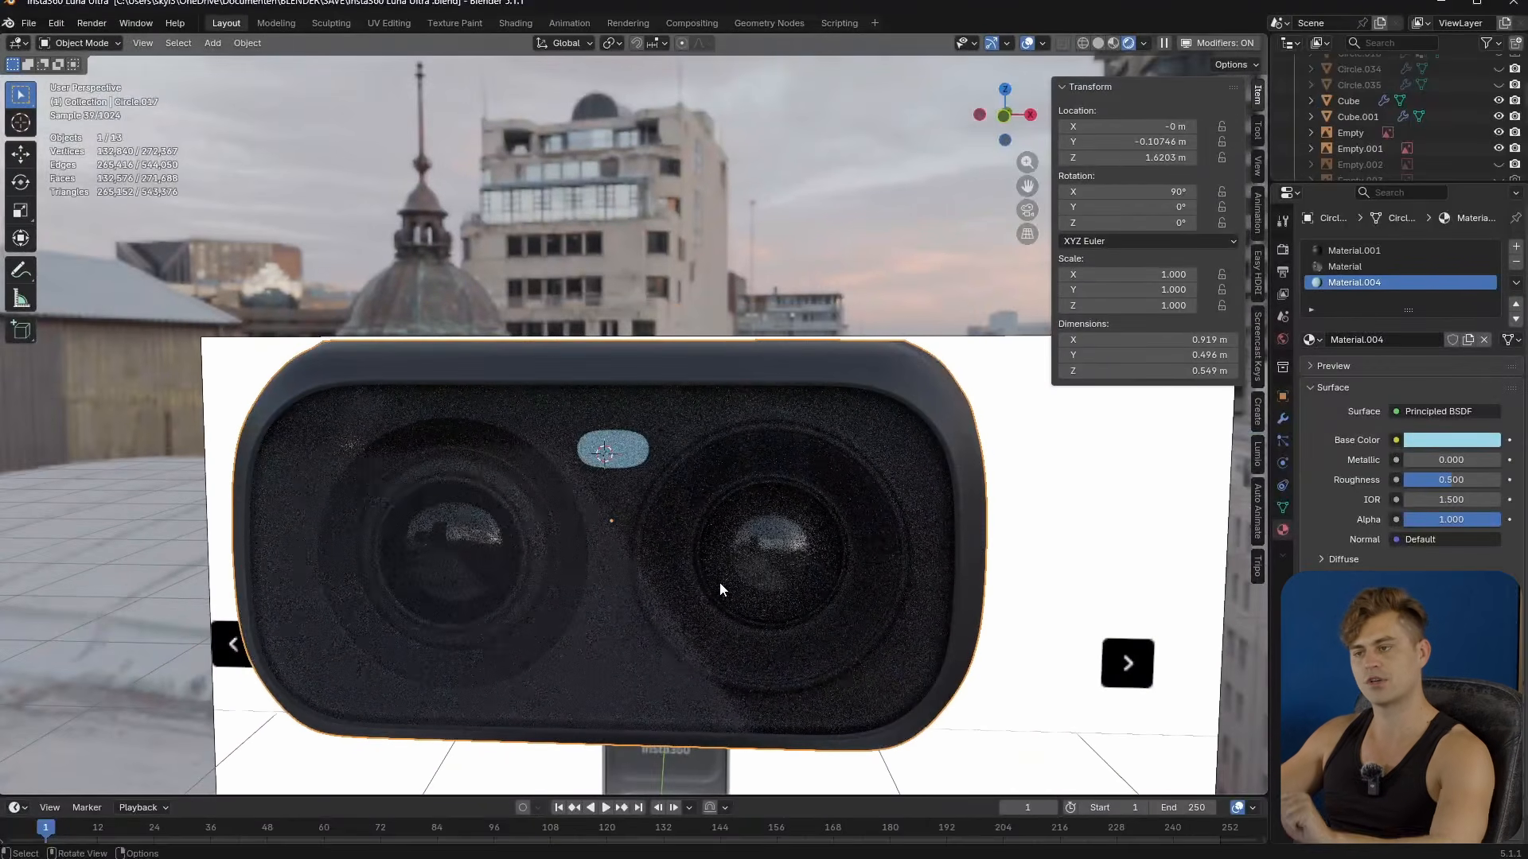
scroll(699, 557, up, 4)
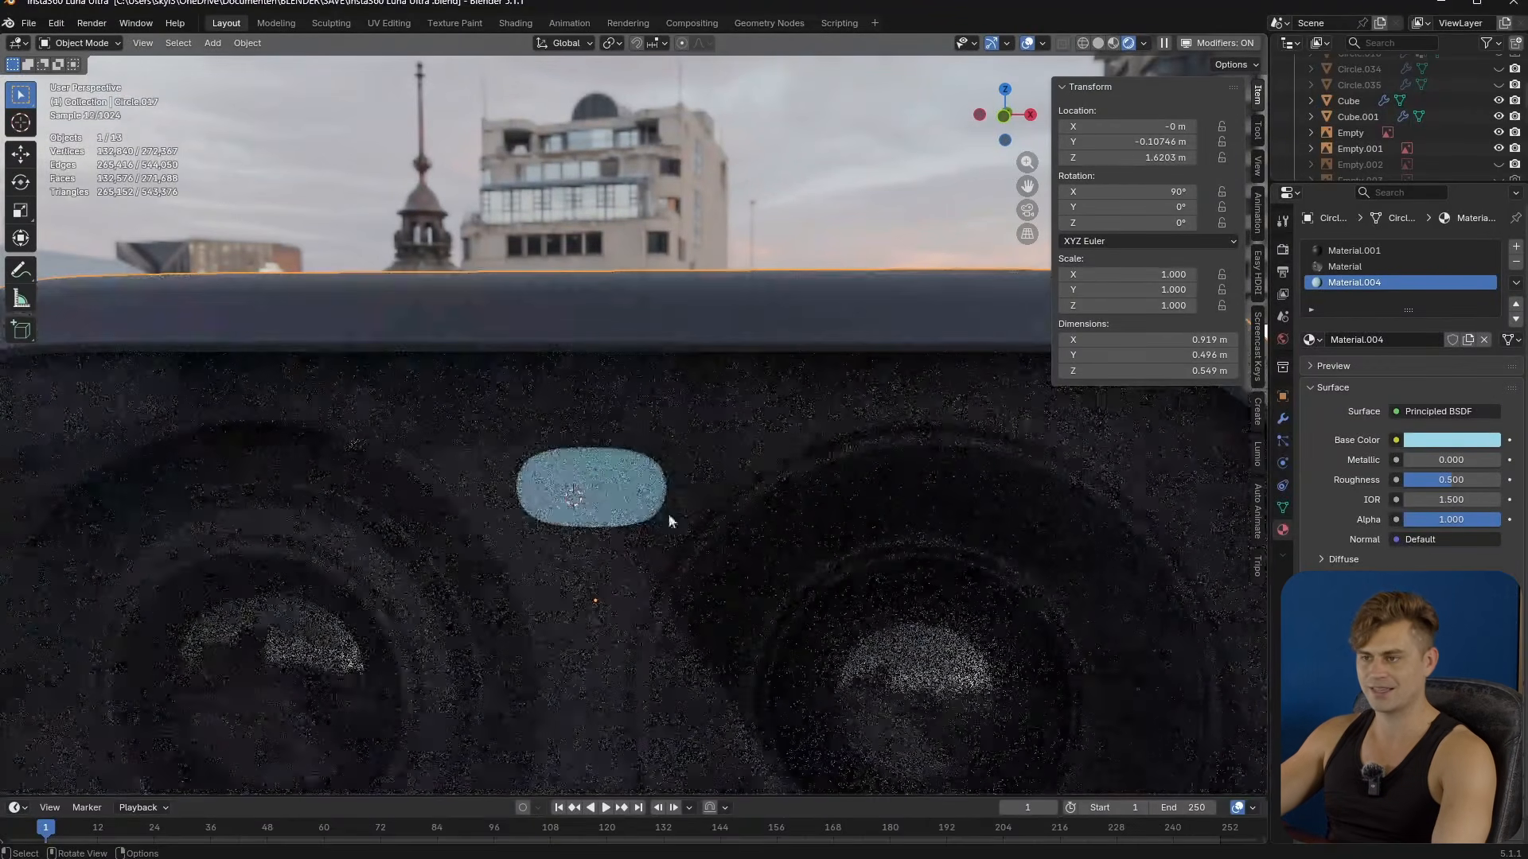
scroll(573, 494, down, 6)
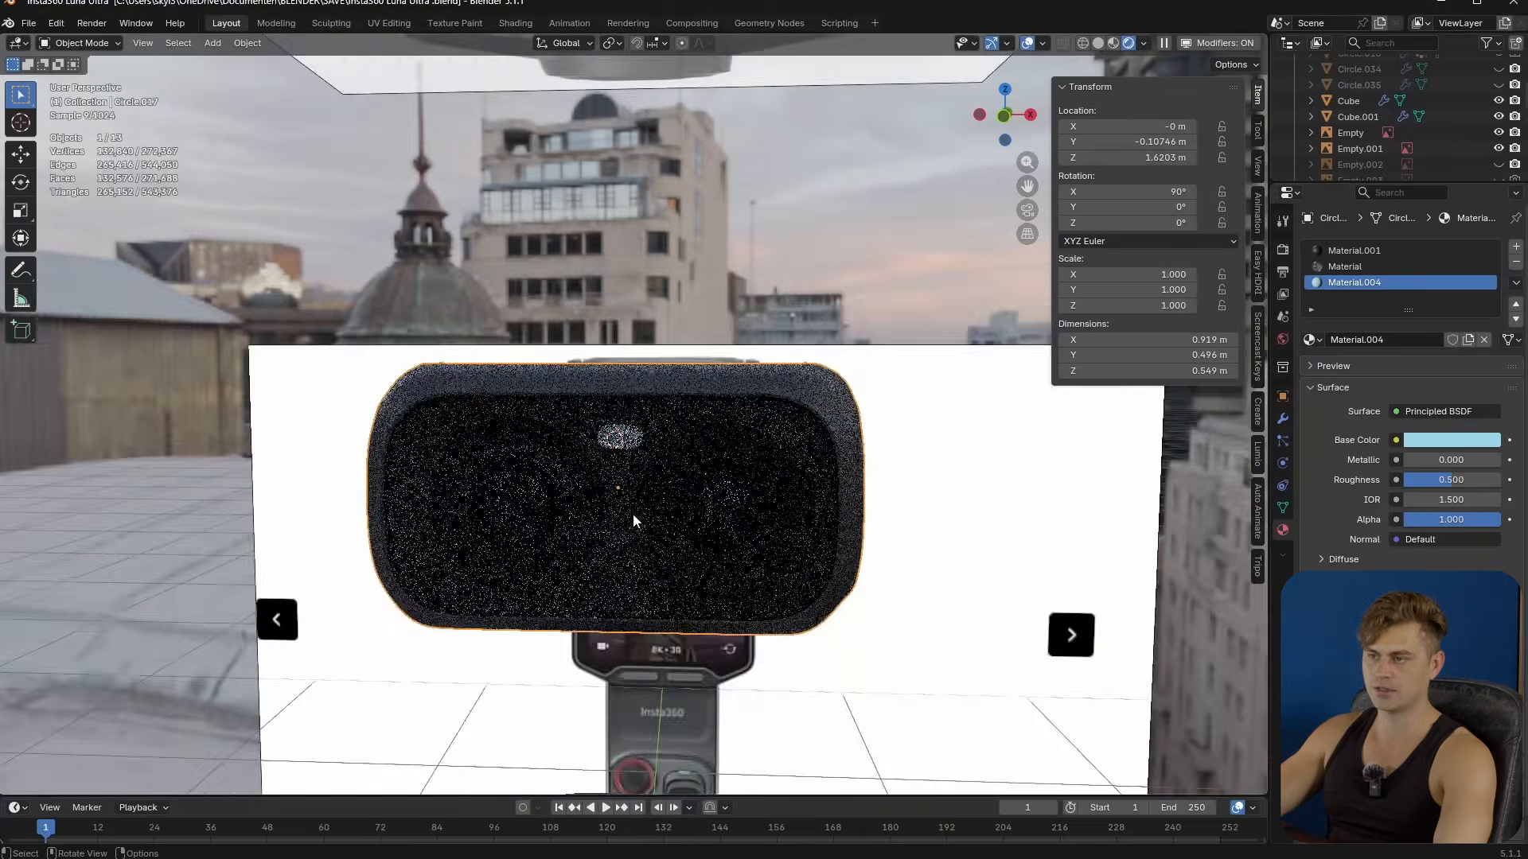
middle_drag(631, 511, 563, 522)
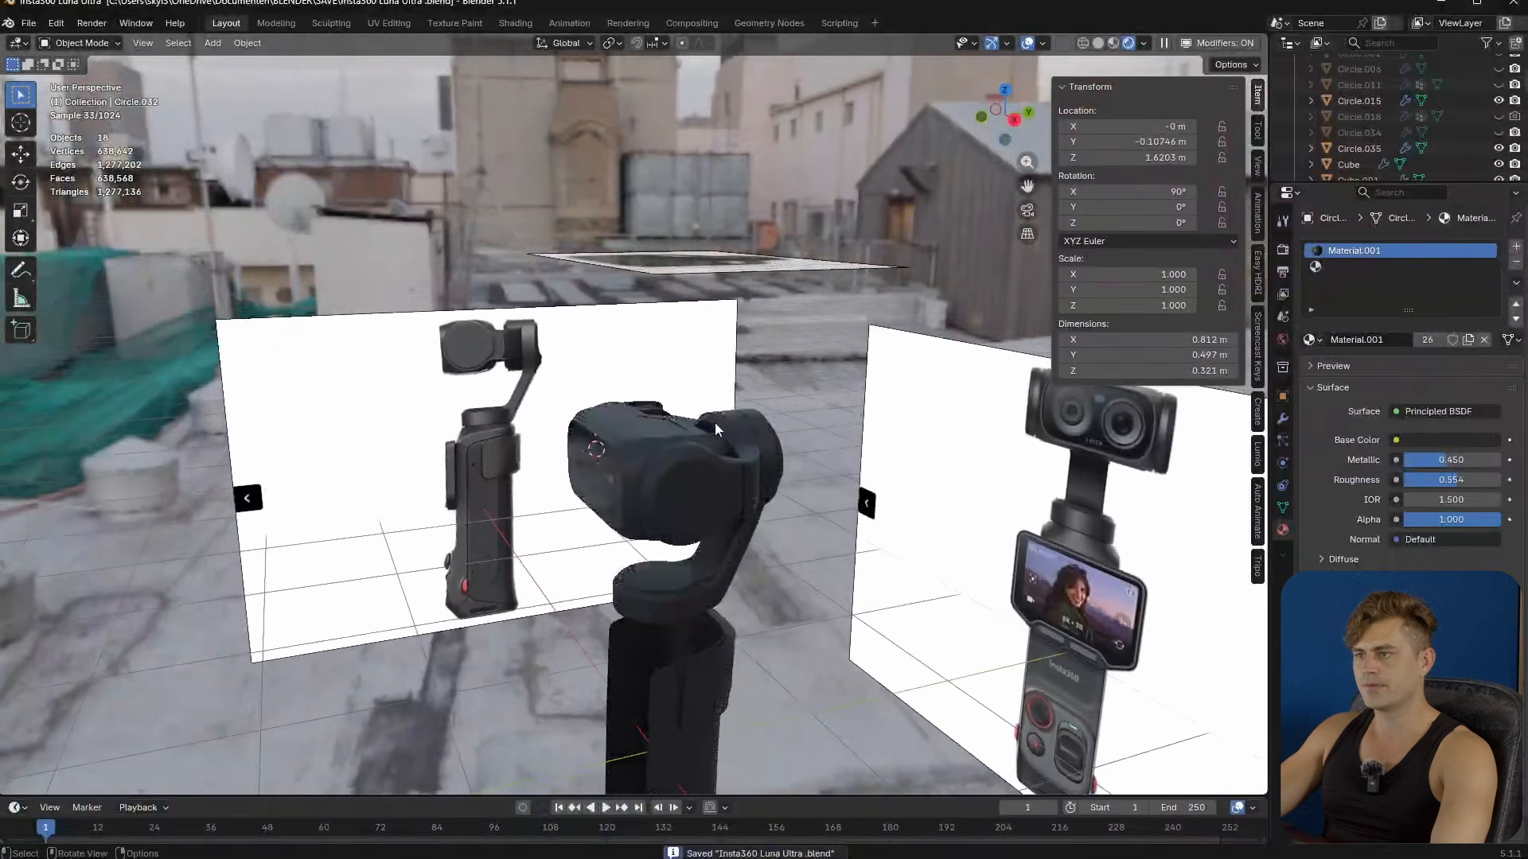
- Hide the viewport overlays and examine the rendered gimbal head from above, the side and the front
click(1025, 46)
middle_drag(823, 465, 910, 559)
middle_drag(685, 413, 703, 452)
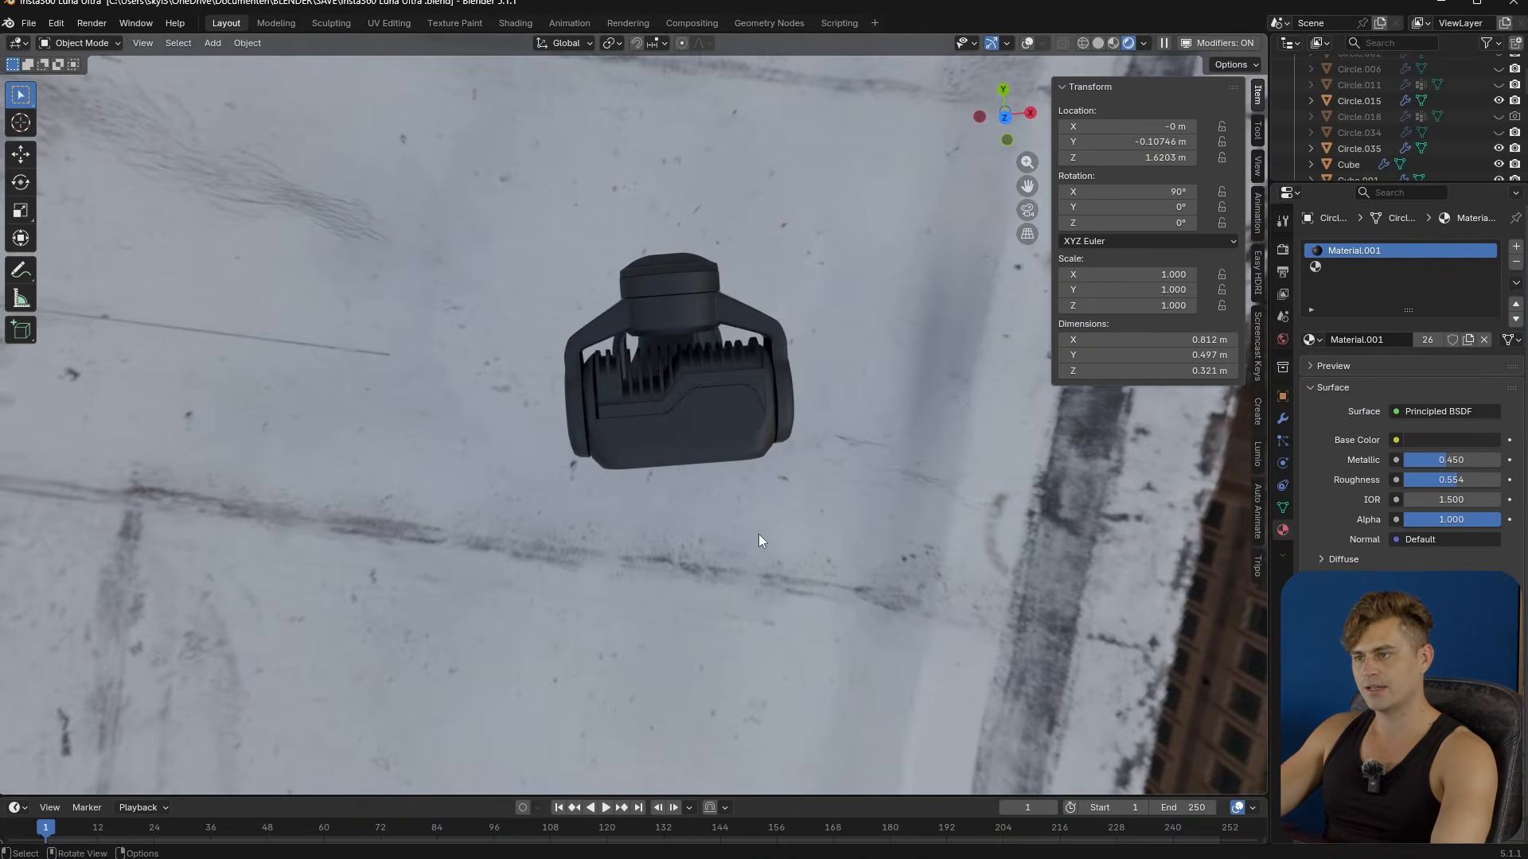
scroll(761, 532, up, 5)
shift+middle_drag(768, 518, 688, 508)
shift+middle_drag(872, 226, 750, 568)
scroll(681, 559, up, 3)
scroll(786, 463, up, 4)
scroll(861, 342, down, 4)
scroll(767, 527, up, 5)
scroll(757, 514, down, 3)
scroll(572, 570, down, 3)
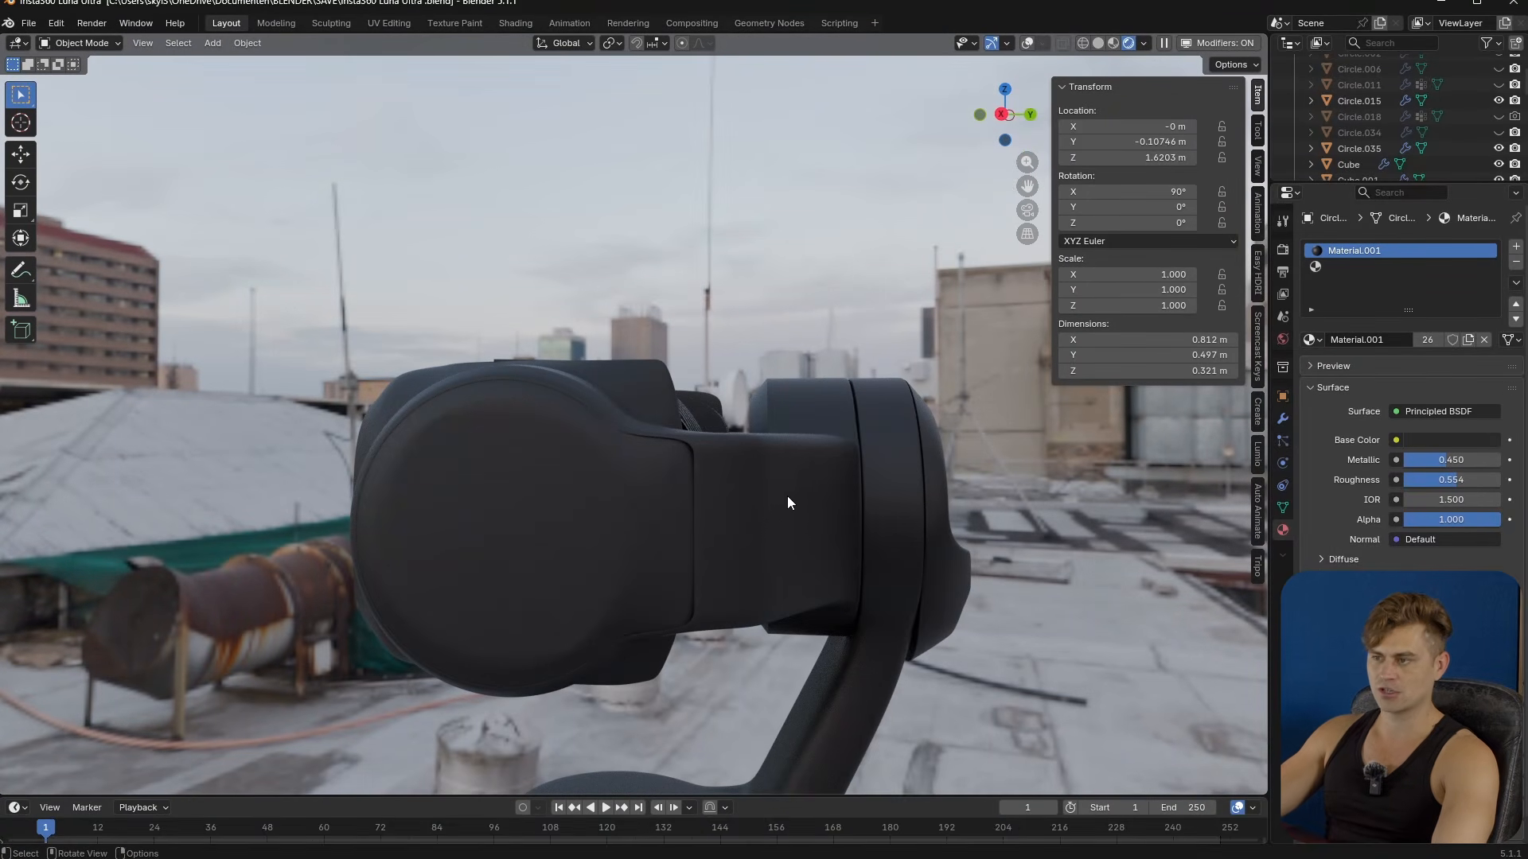
middle_drag(787, 535, 728, 657)
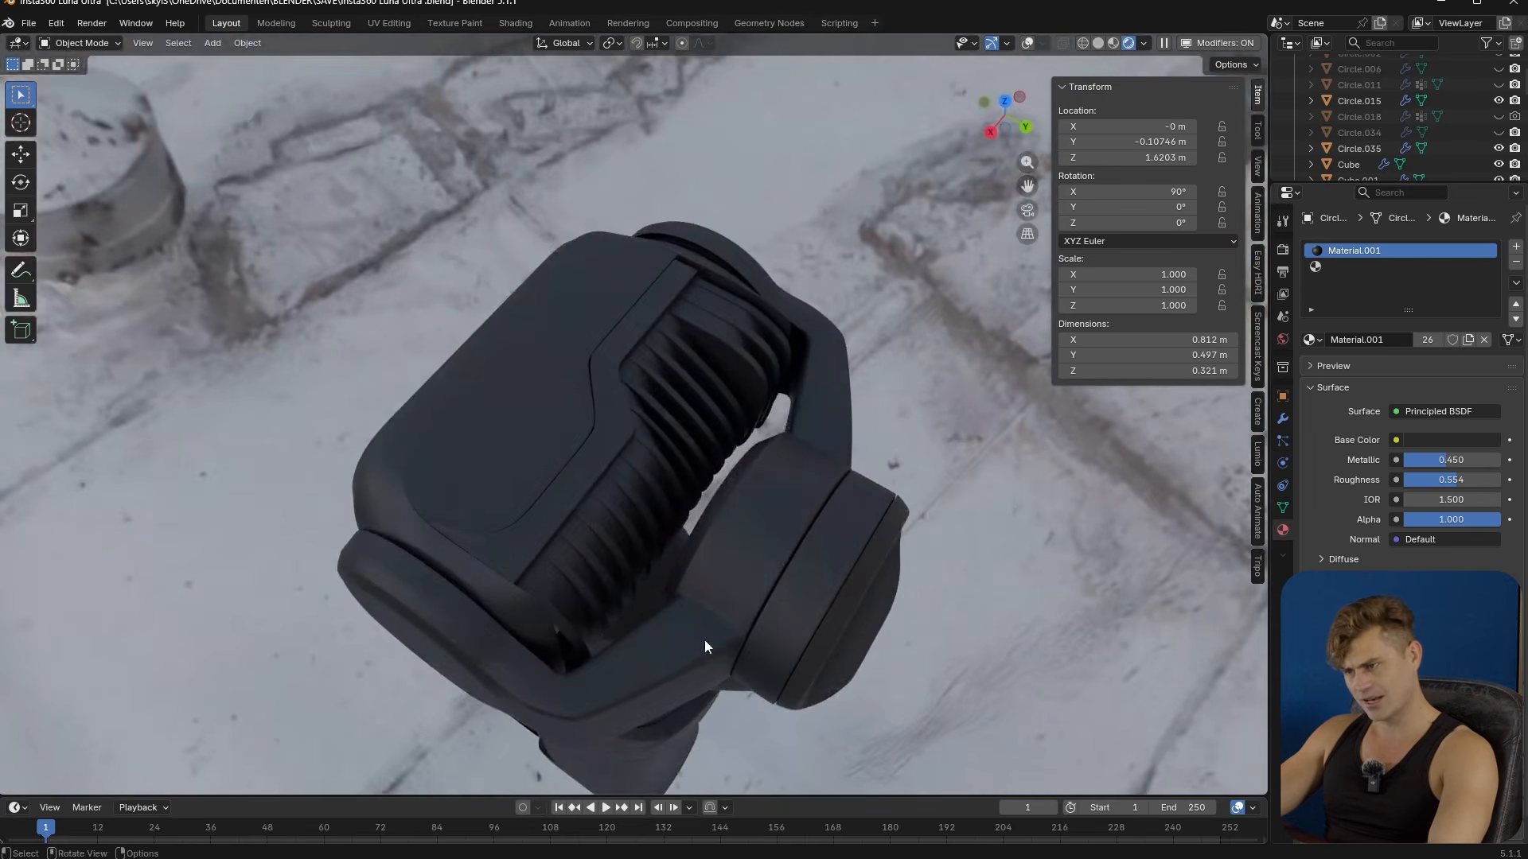
middle_drag(769, 512, 838, 446)
scroll(725, 428, up, 2)
scroll(838, 461, down, 5)
middle_drag(650, 562, 767, 531)
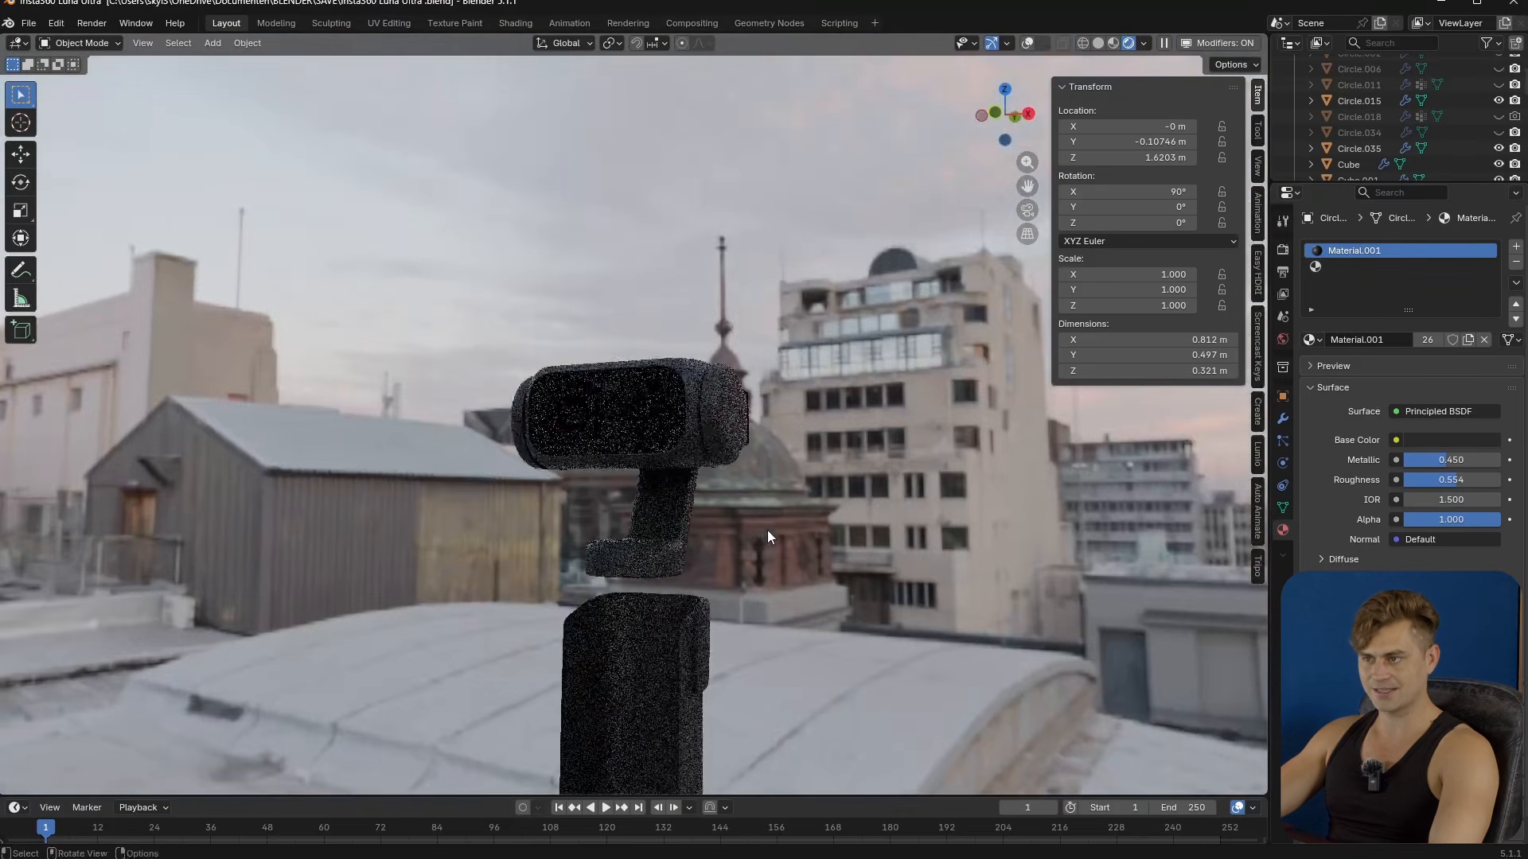
- Save the file and review the camera head and the full gimbal in the rendered view
key(ctrl+s)
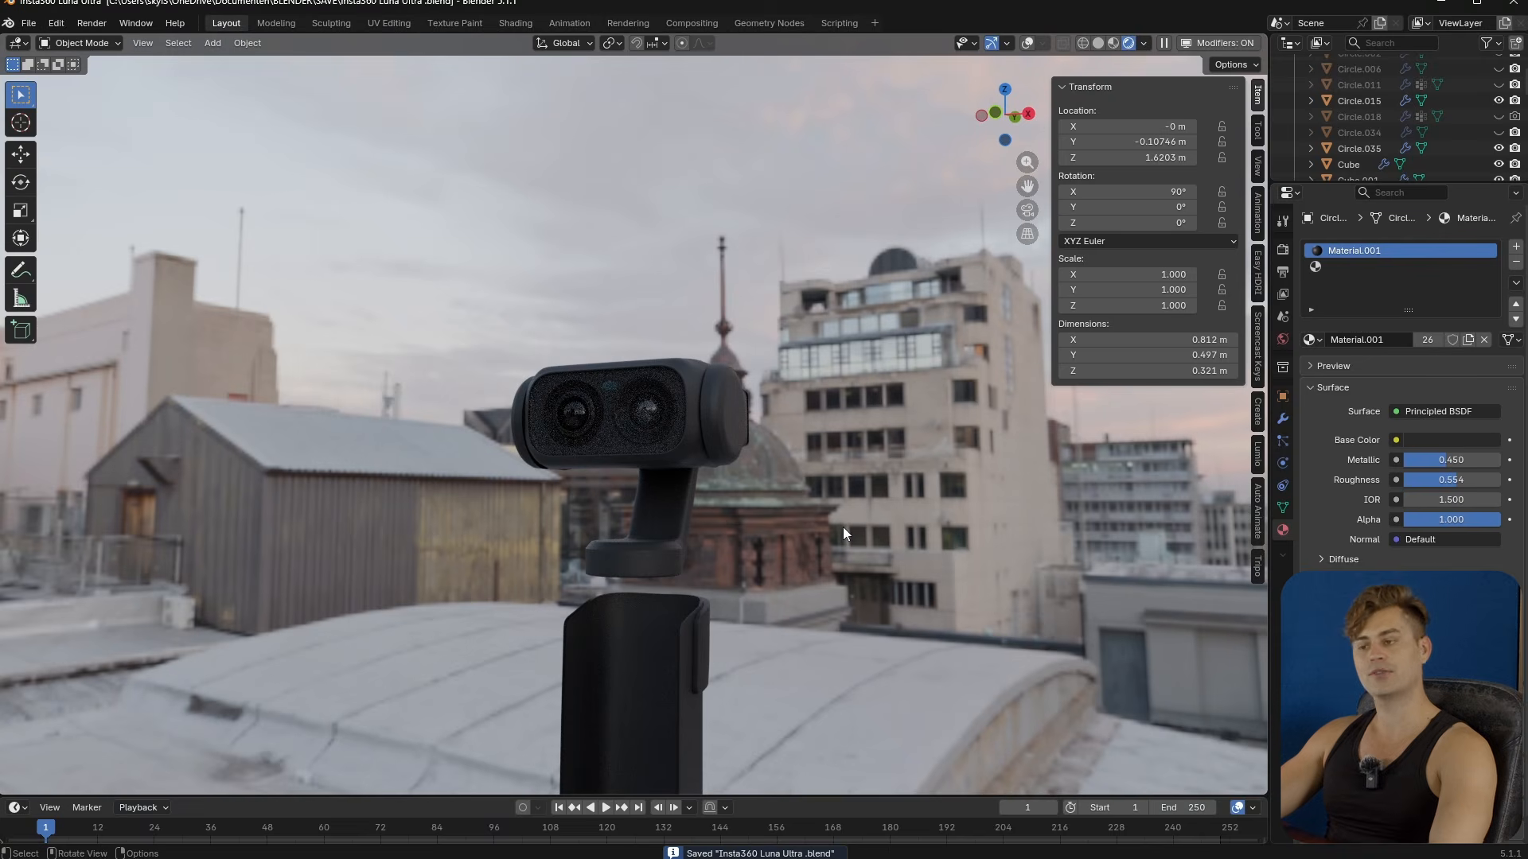
middle_drag(796, 458, 724, 570)
scroll(724, 503, up, 5)
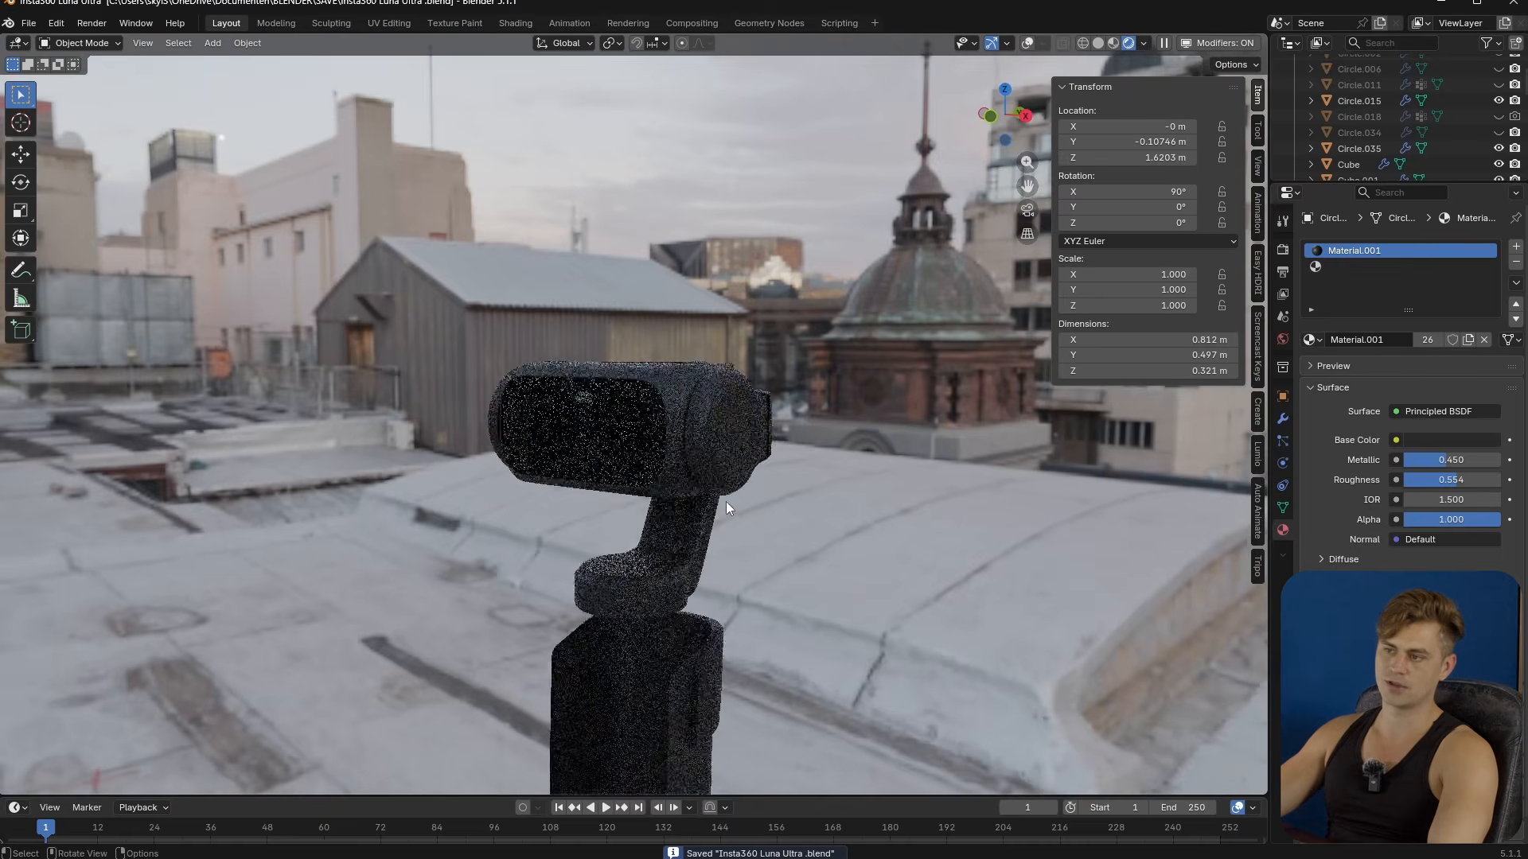
middle_drag(724, 503, 867, 600)
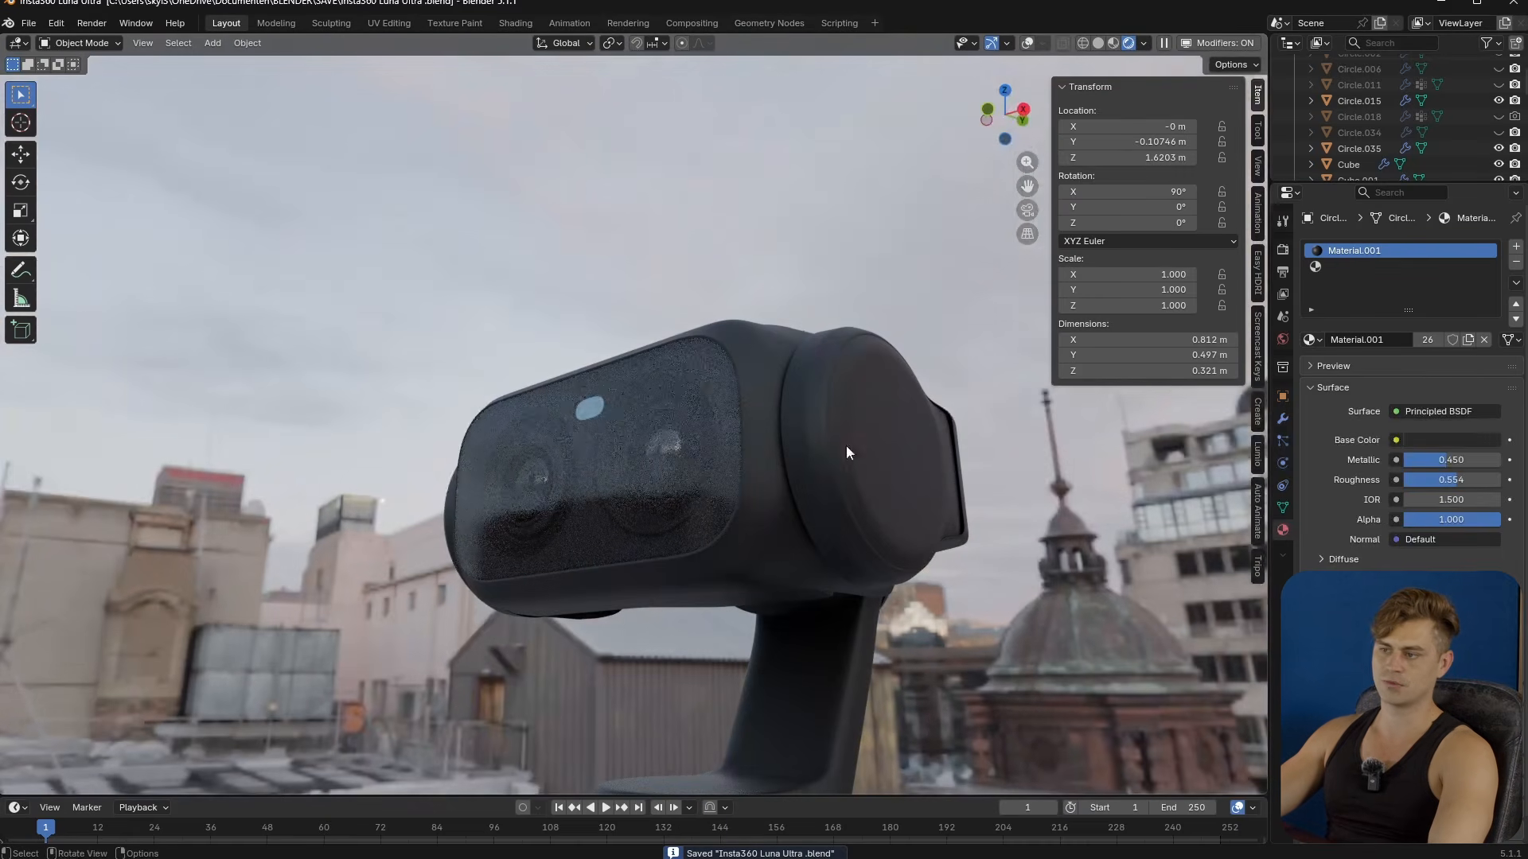
scroll(677, 269, down, 7)
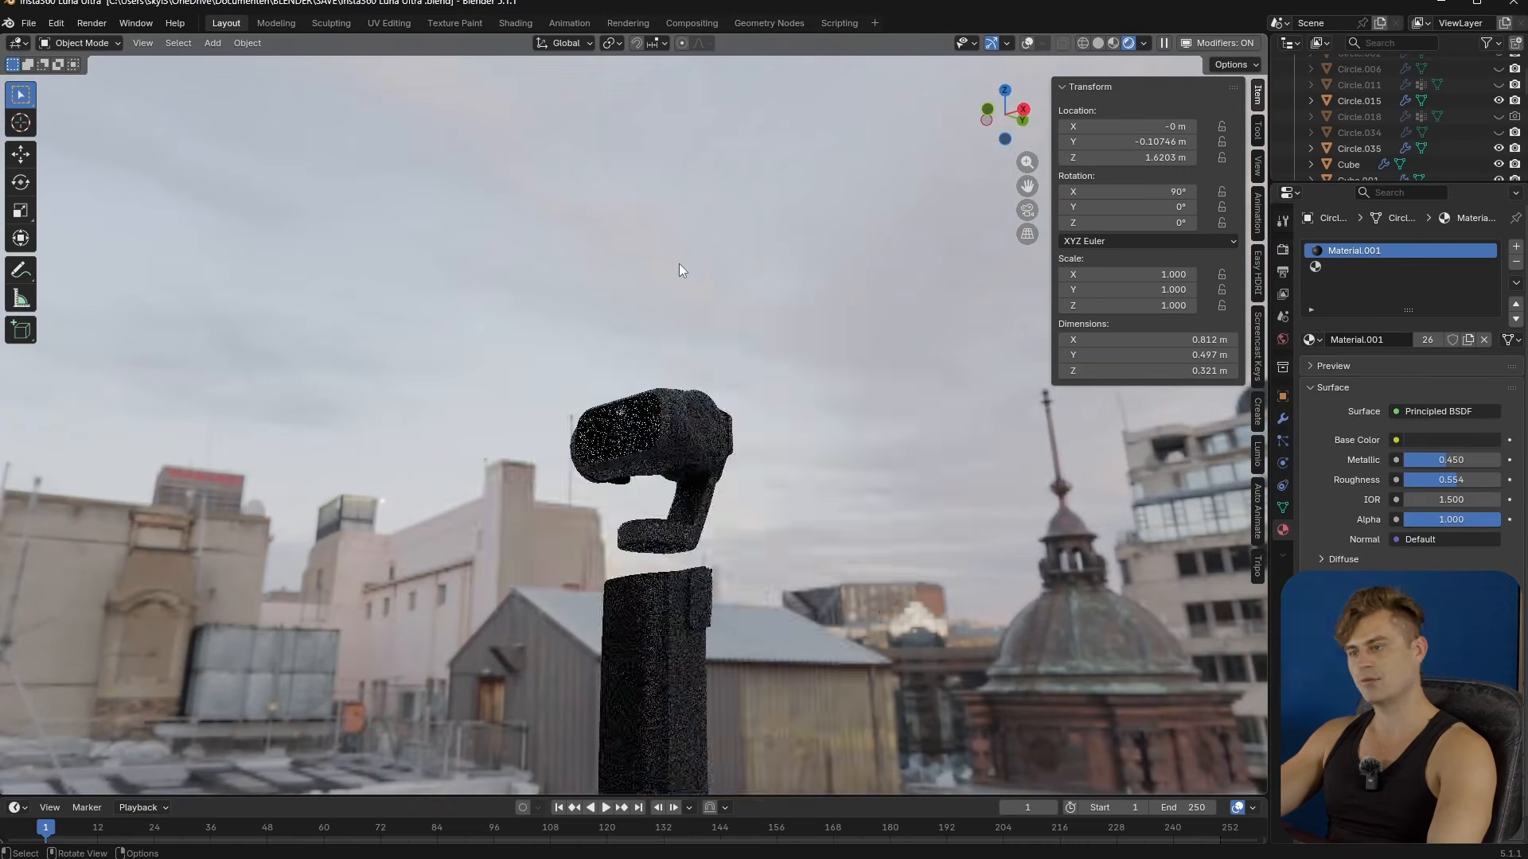
shift+middle_drag(734, 422, 747, 288)
middle_drag(744, 389, 761, 521)
key(ctrl+s)
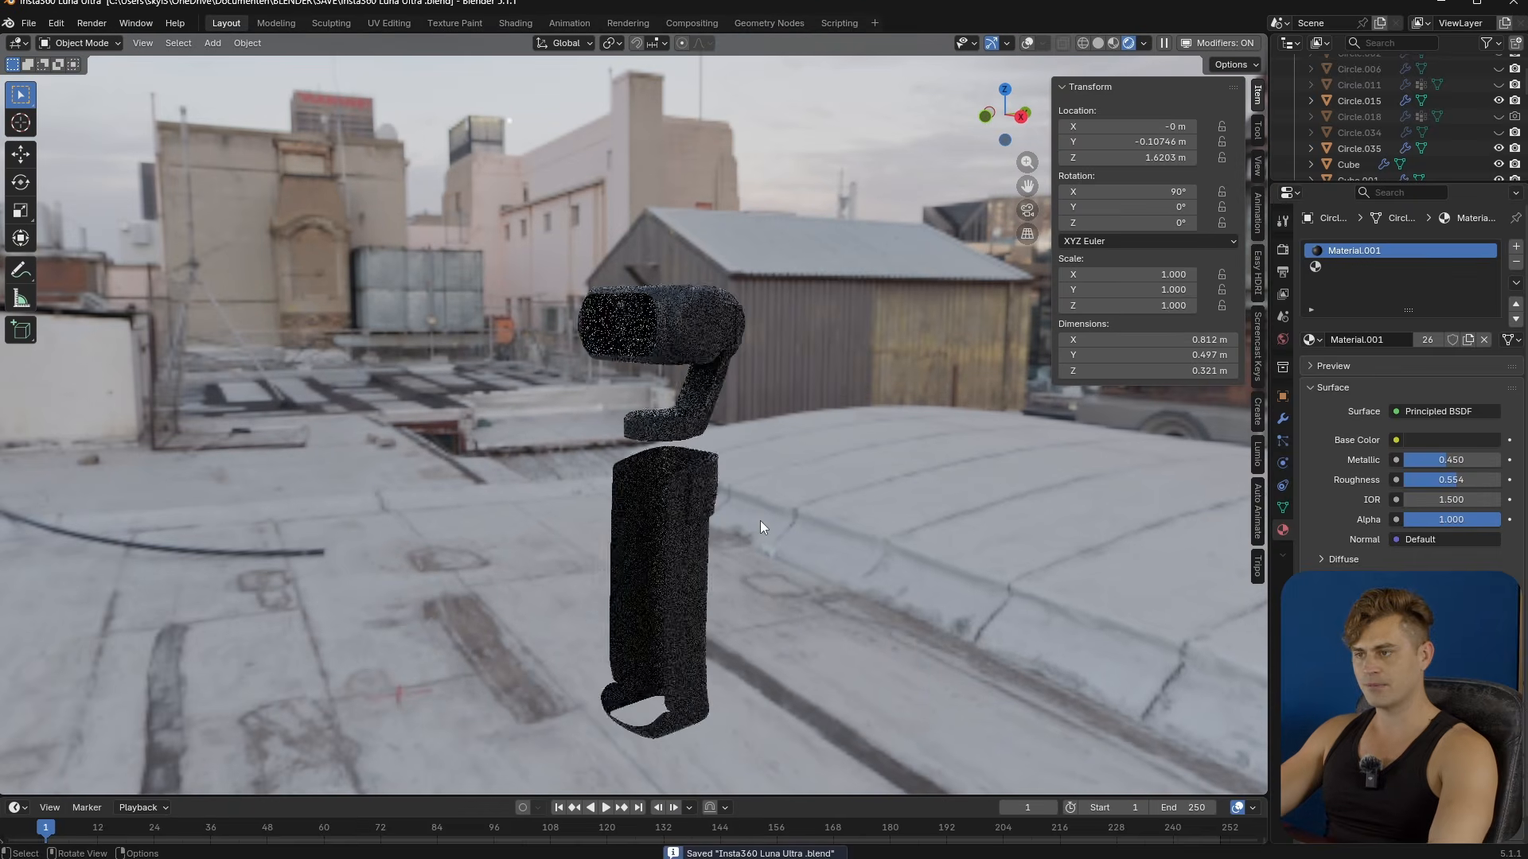
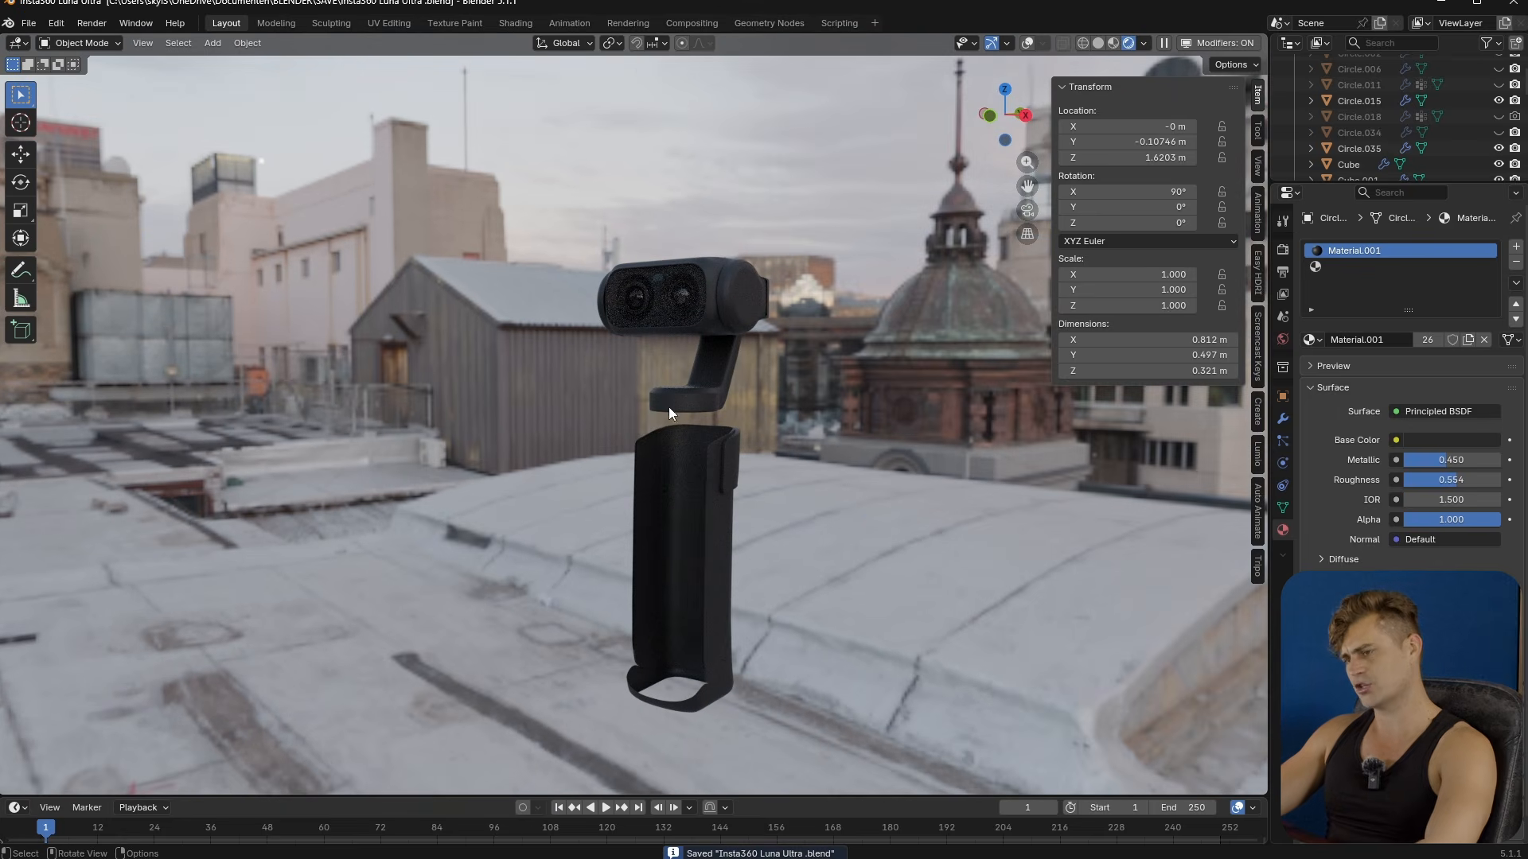
- Inspect the front panel and a lens up close in the rendered view, and save the file
middle_drag(647, 437, 732, 514)
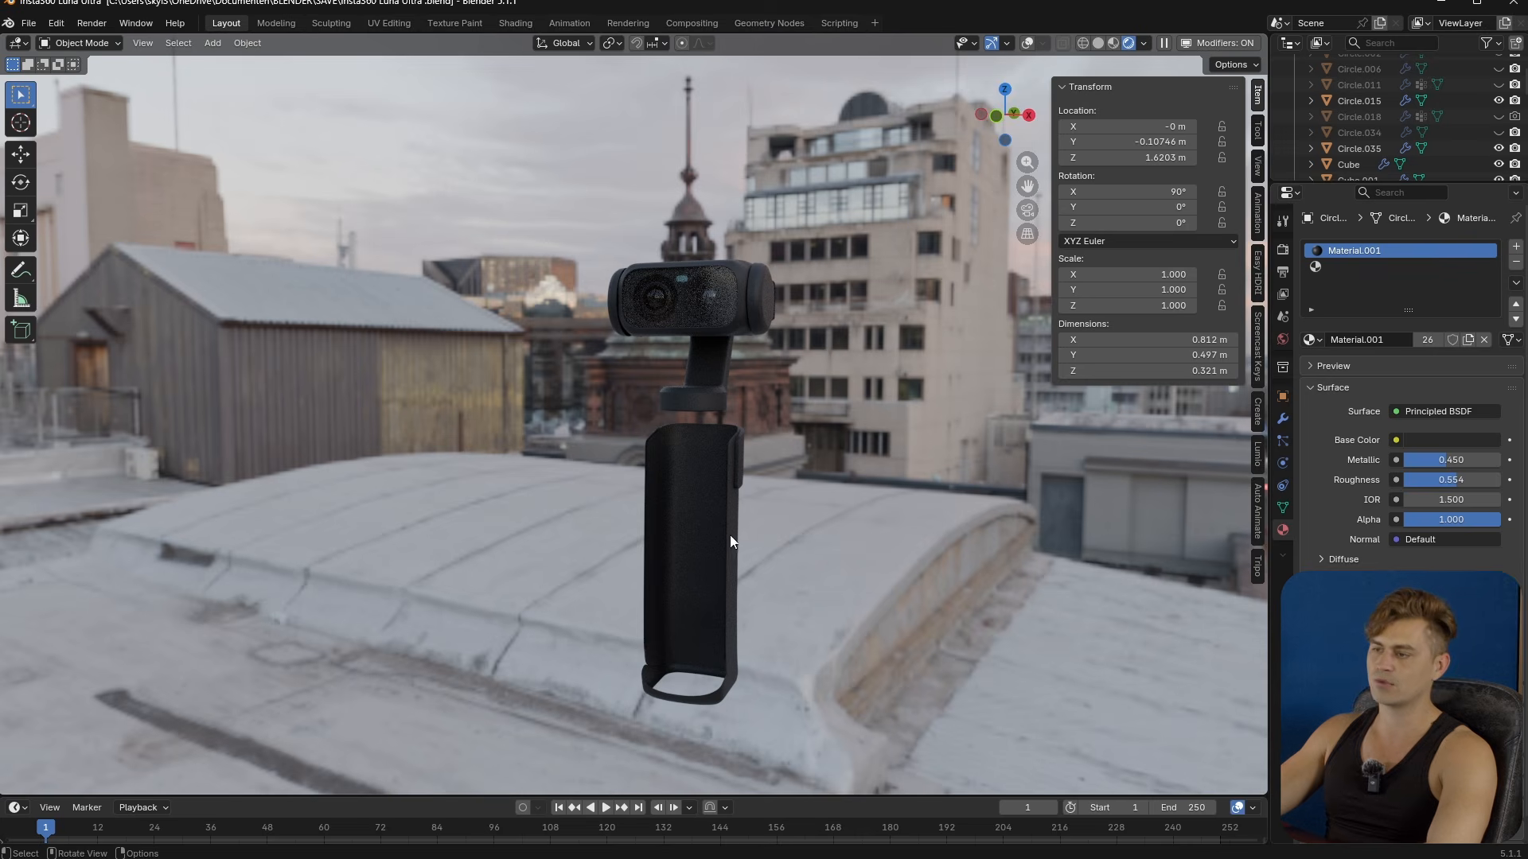
mouse_move(729, 502)
middle_down()
mouse_move(784, 536)
mouse_move(713, 489)
middle_up()
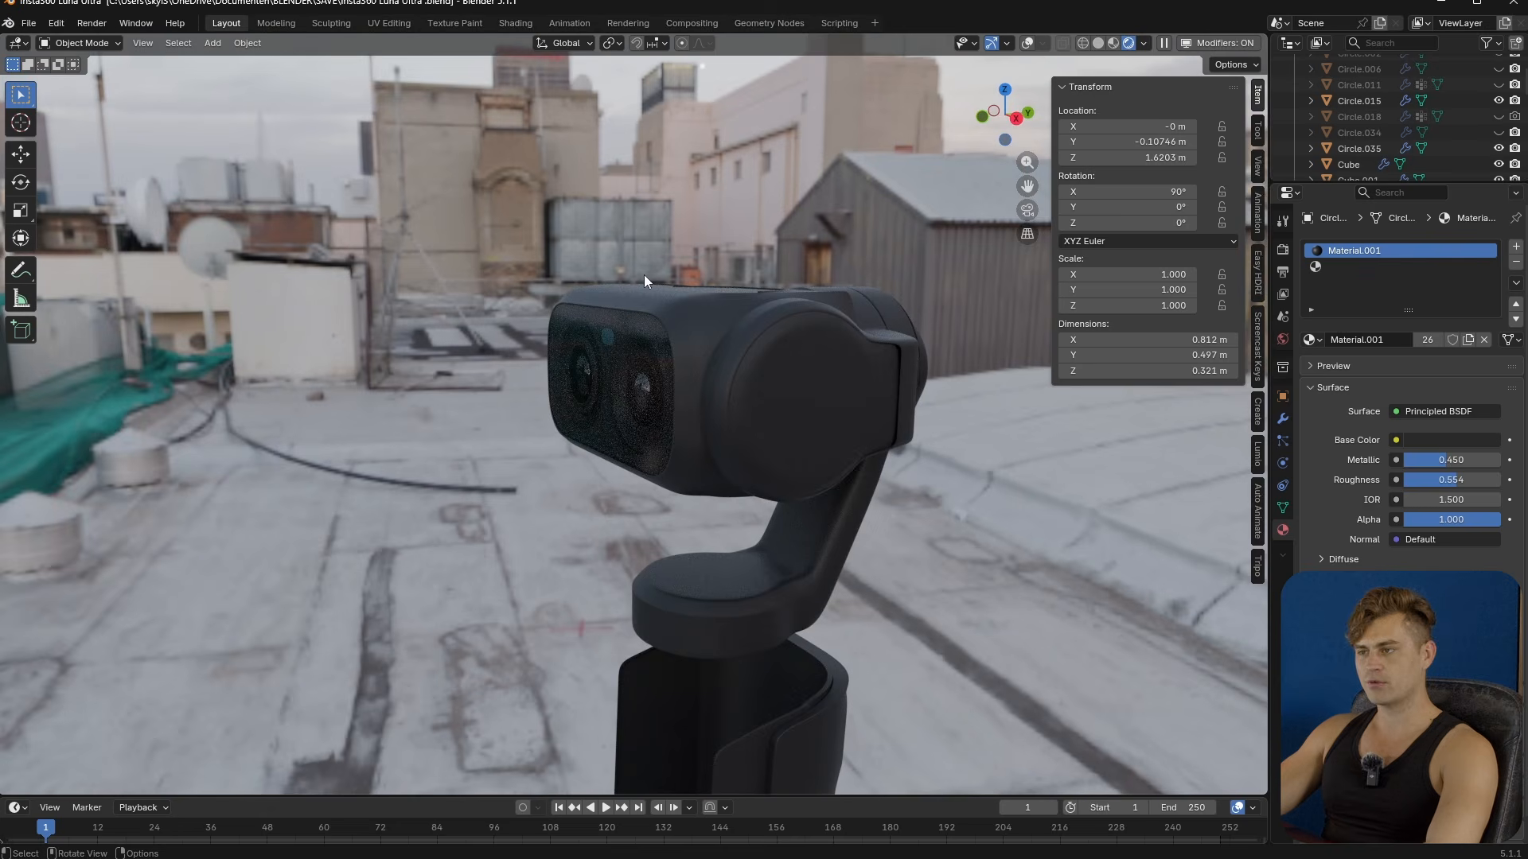
middle_drag(725, 303, 767, 303)
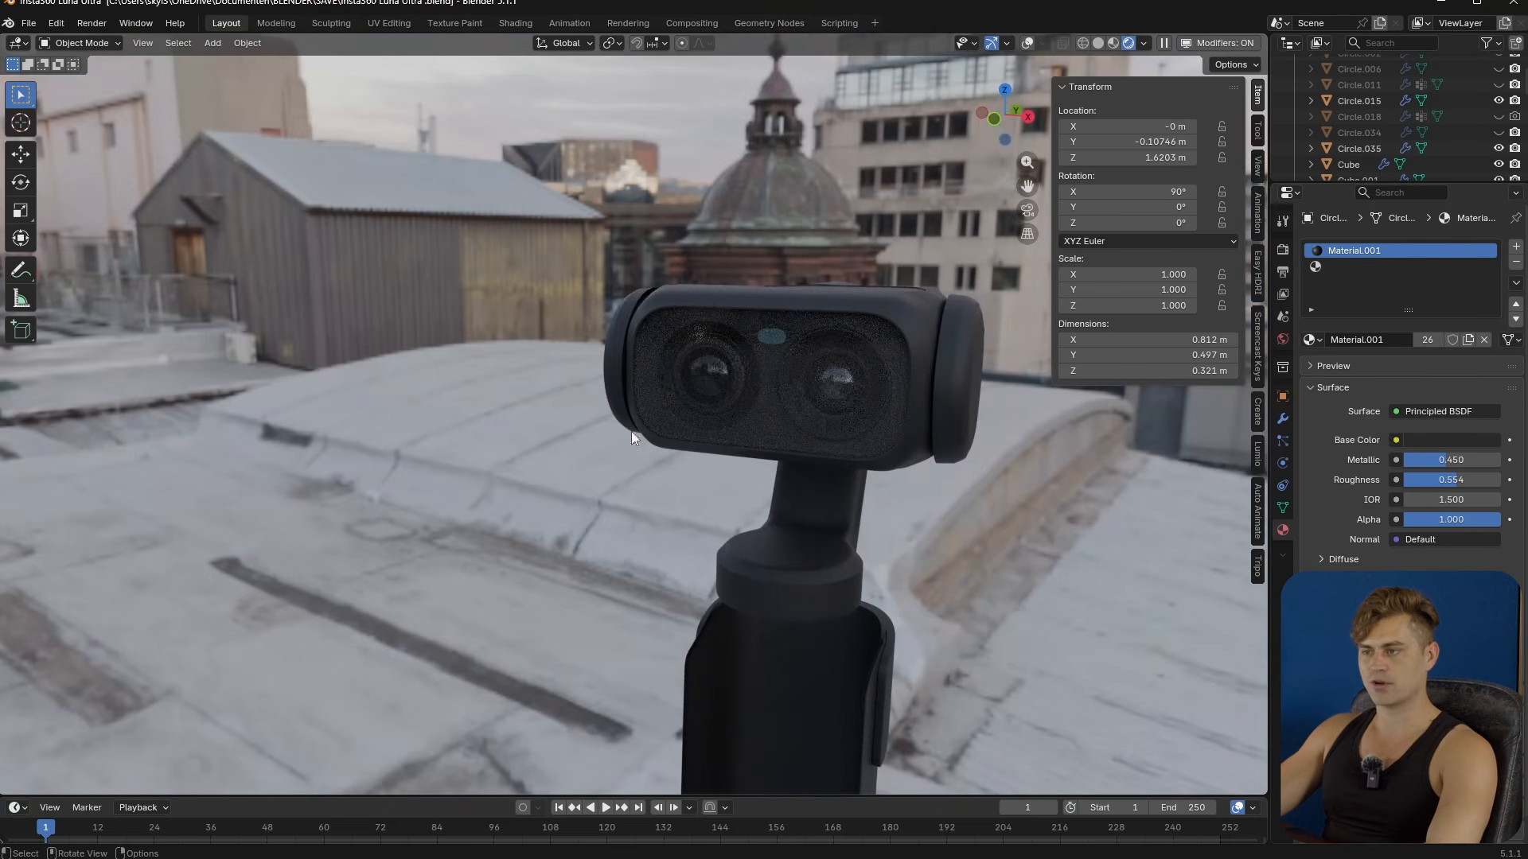
middle_drag(872, 357, 668, 380)
scroll(808, 295, up, 3)
scroll(700, 366, up, 4)
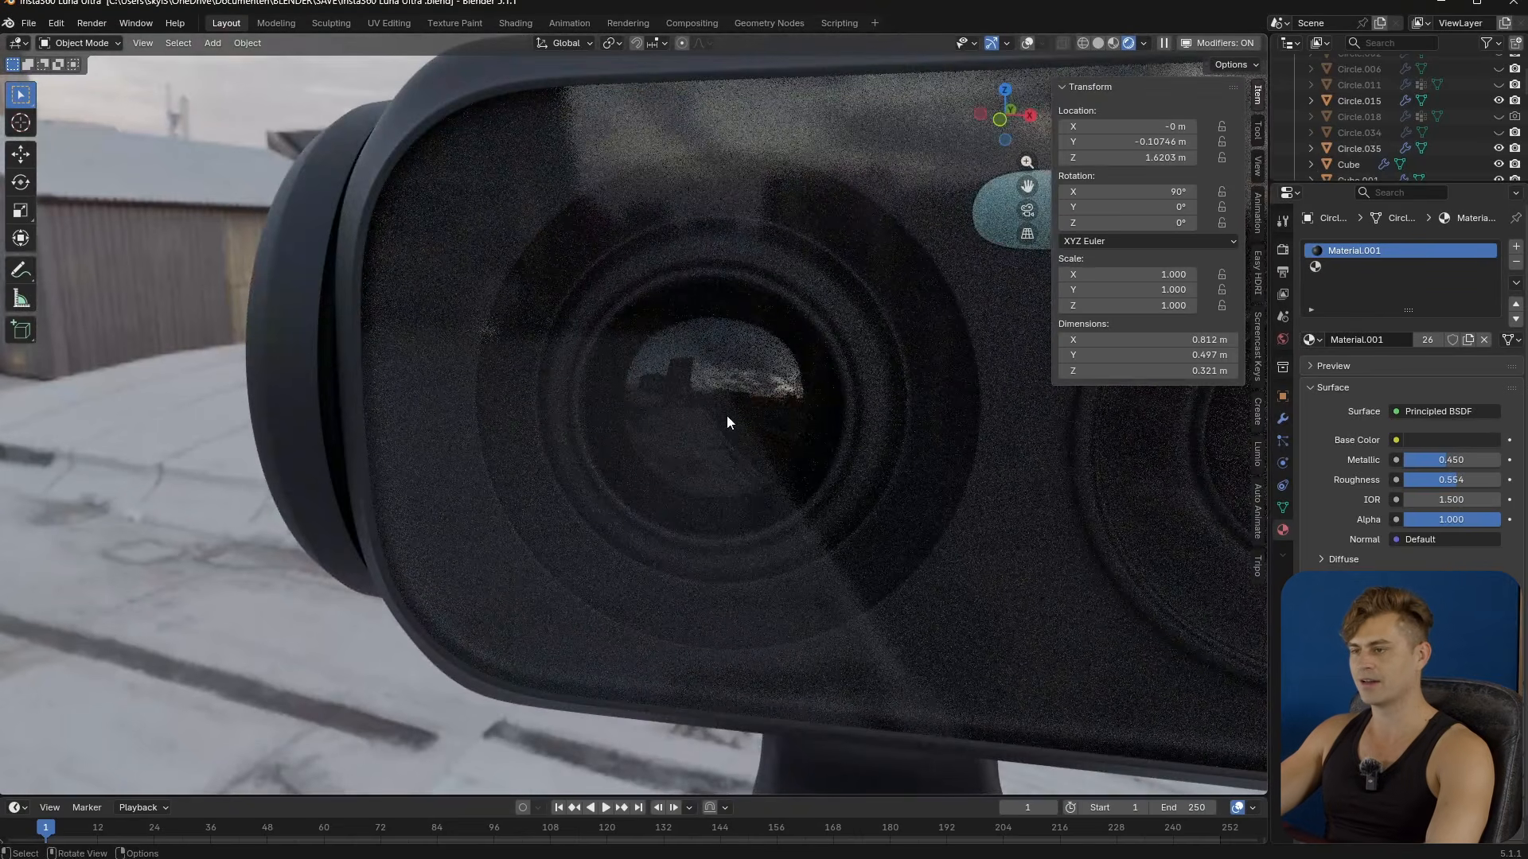
scroll(727, 417, down, 5)
key(ctrl+s)
- Check the gimbal head's cooling fins and the overall model from several angles, saving the file along the way
middle_drag(762, 419, 592, 446)
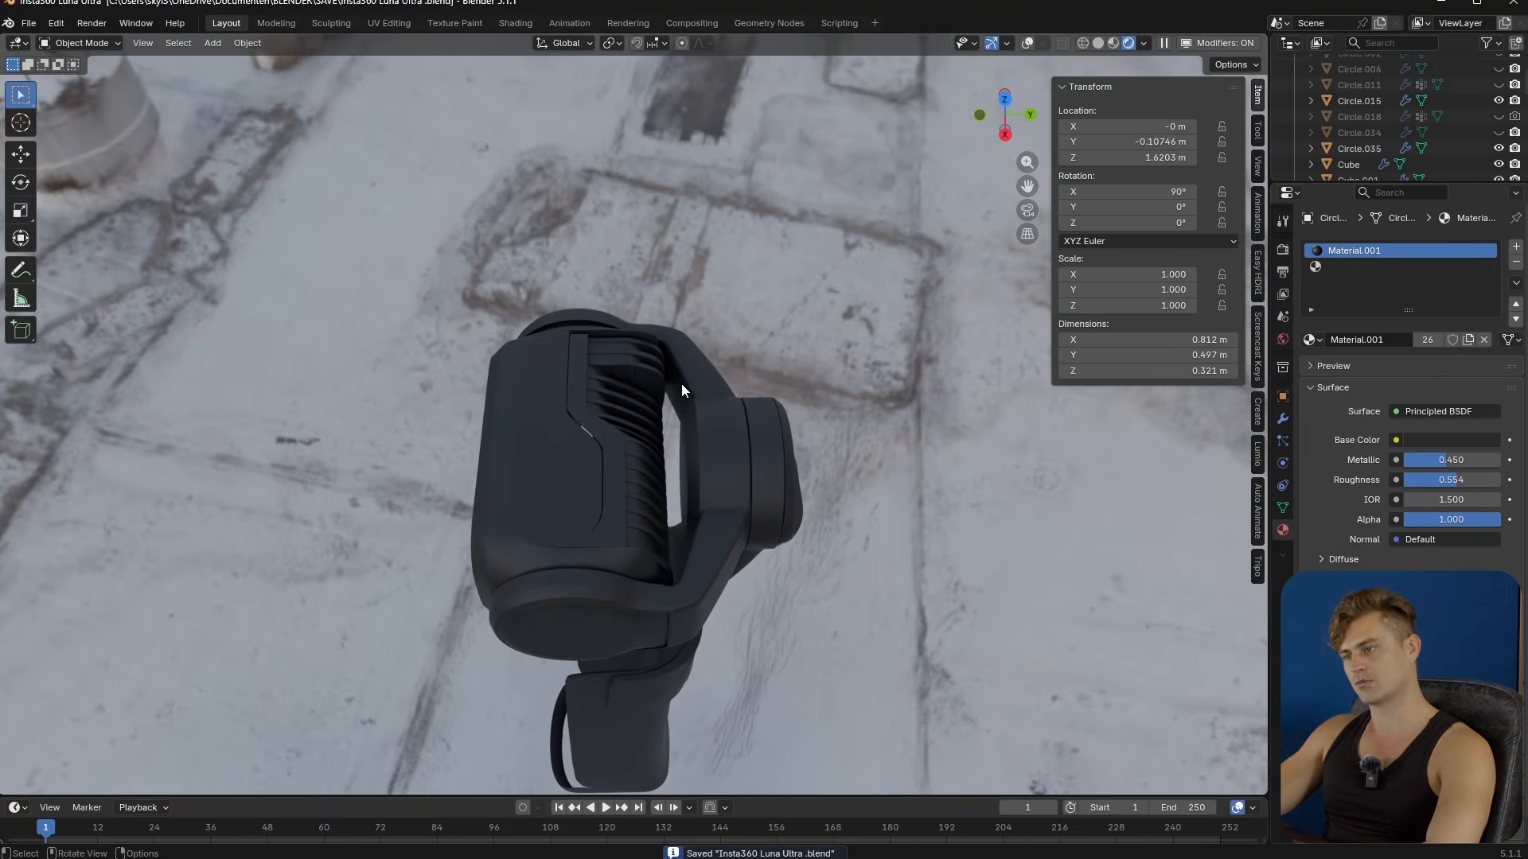
scroll(681, 413, down, 5)
middle_drag(679, 466, 743, 495)
key(ctrl+s)
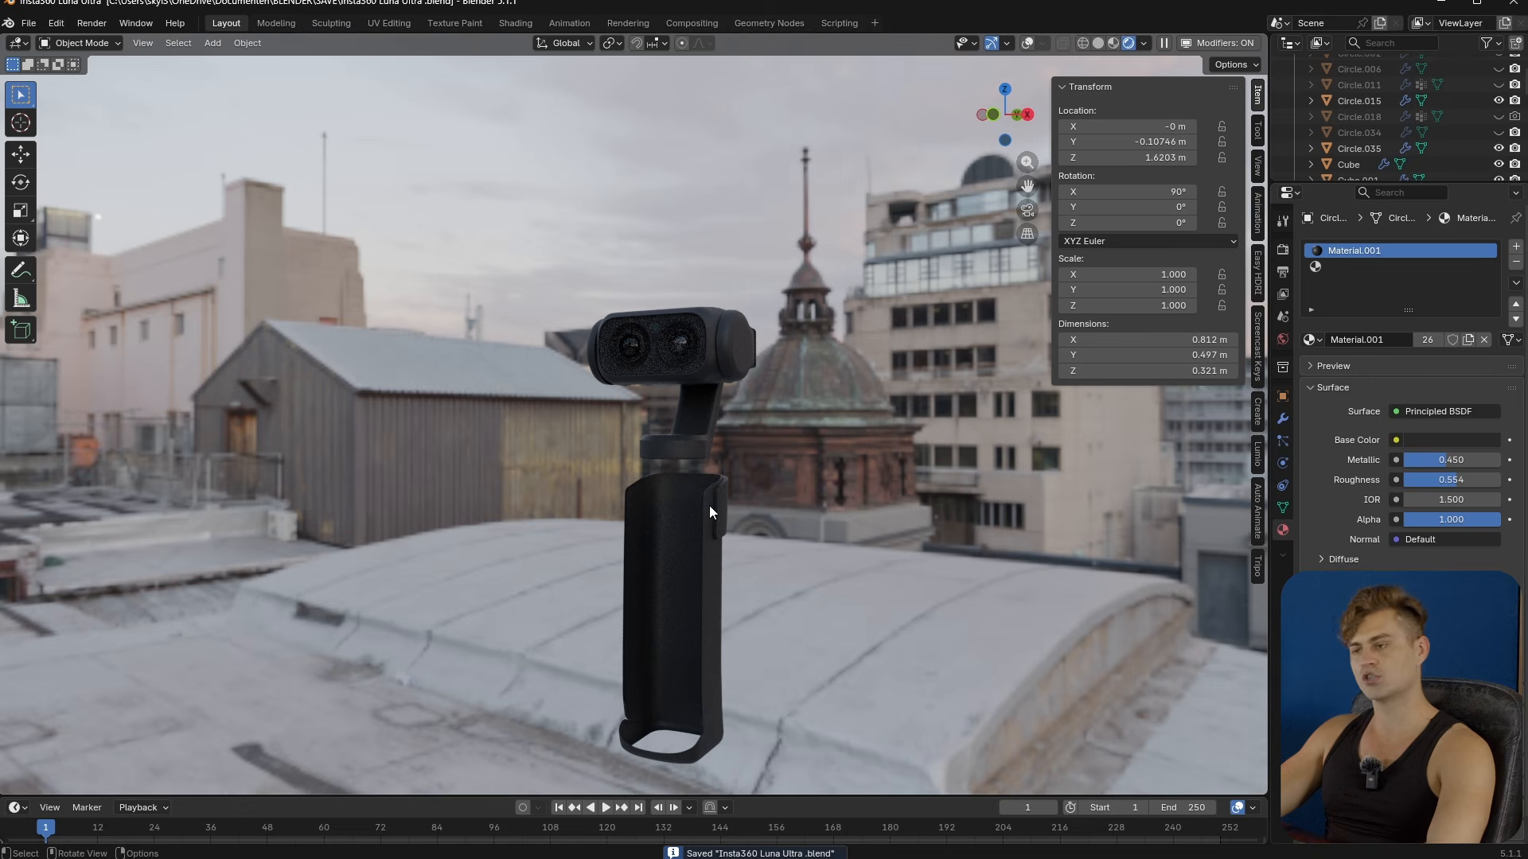
mouse_move(715, 508)
middle_down()
mouse_move(679, 521)
mouse_move(717, 513)
middle_up()
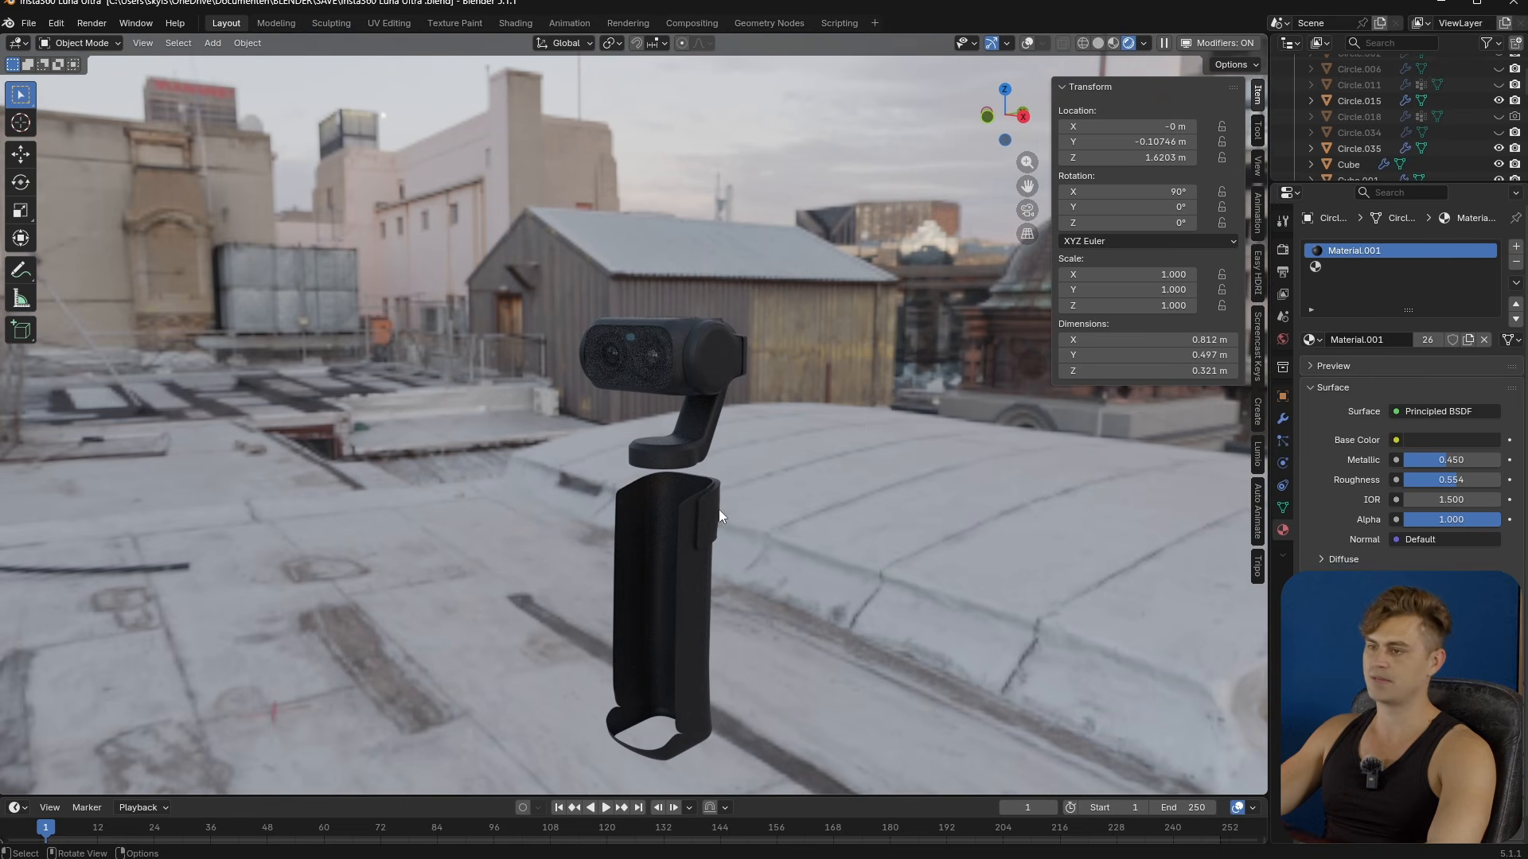
key(ctrl+s)
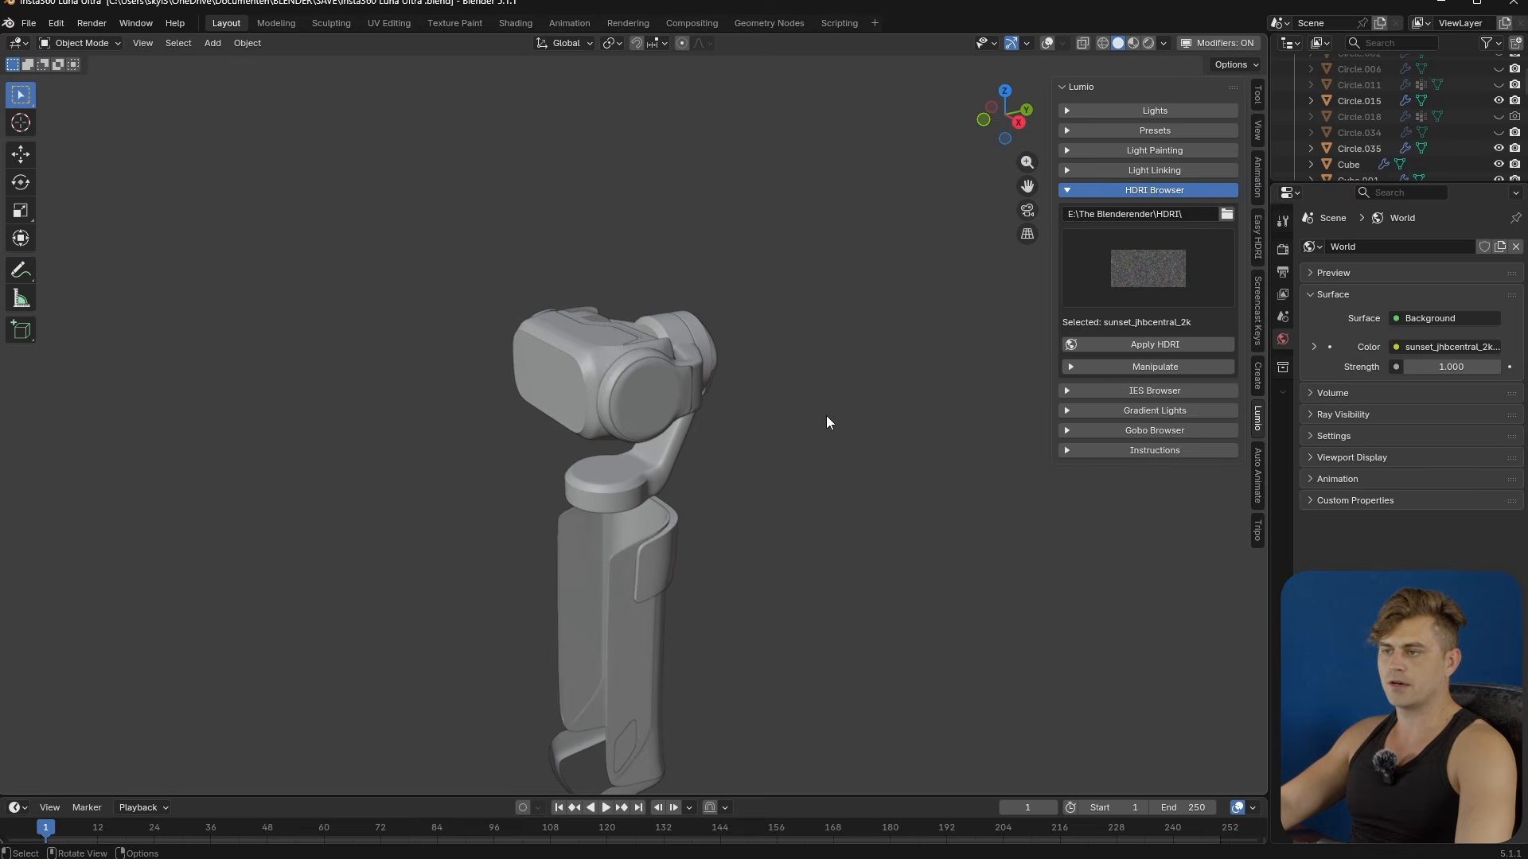
middle_drag(826, 415, 891, 331)
key(ctrl+s)
- Turn the viewport overlays back on to bring up the reference images around the gimbal
mouse_move(780, 350)
middle_down()
mouse_move(738, 499)
mouse_move(478, 512)
mouse_move(699, 461)
mouse_move(723, 494)
mouse_move(799, 428)
mouse_move(740, 399)
middle_up()
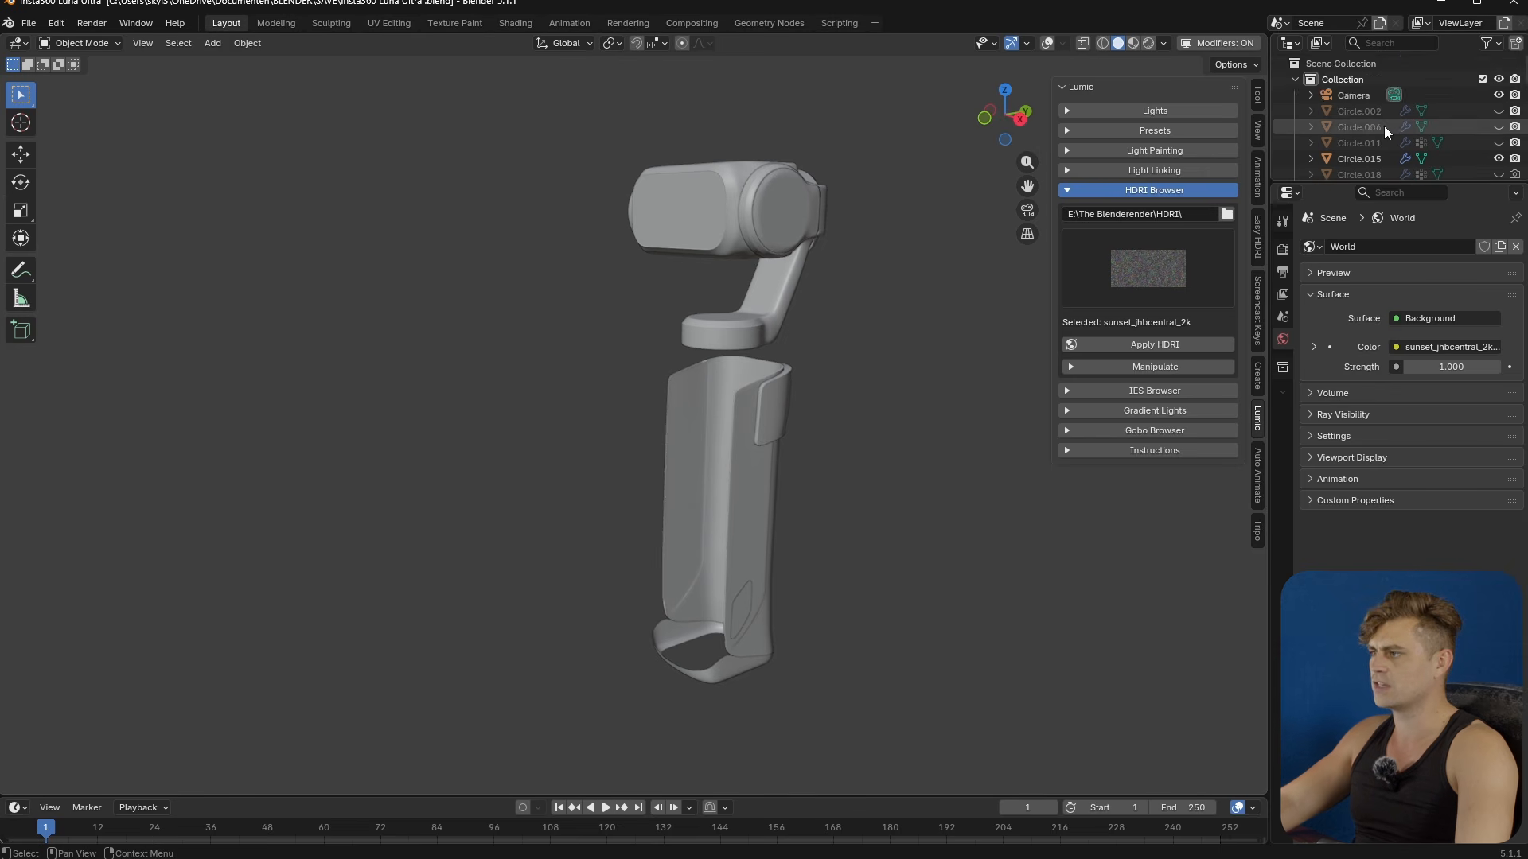
scroll(1384, 131, down, 1)
scroll(1392, 136, down, 5)
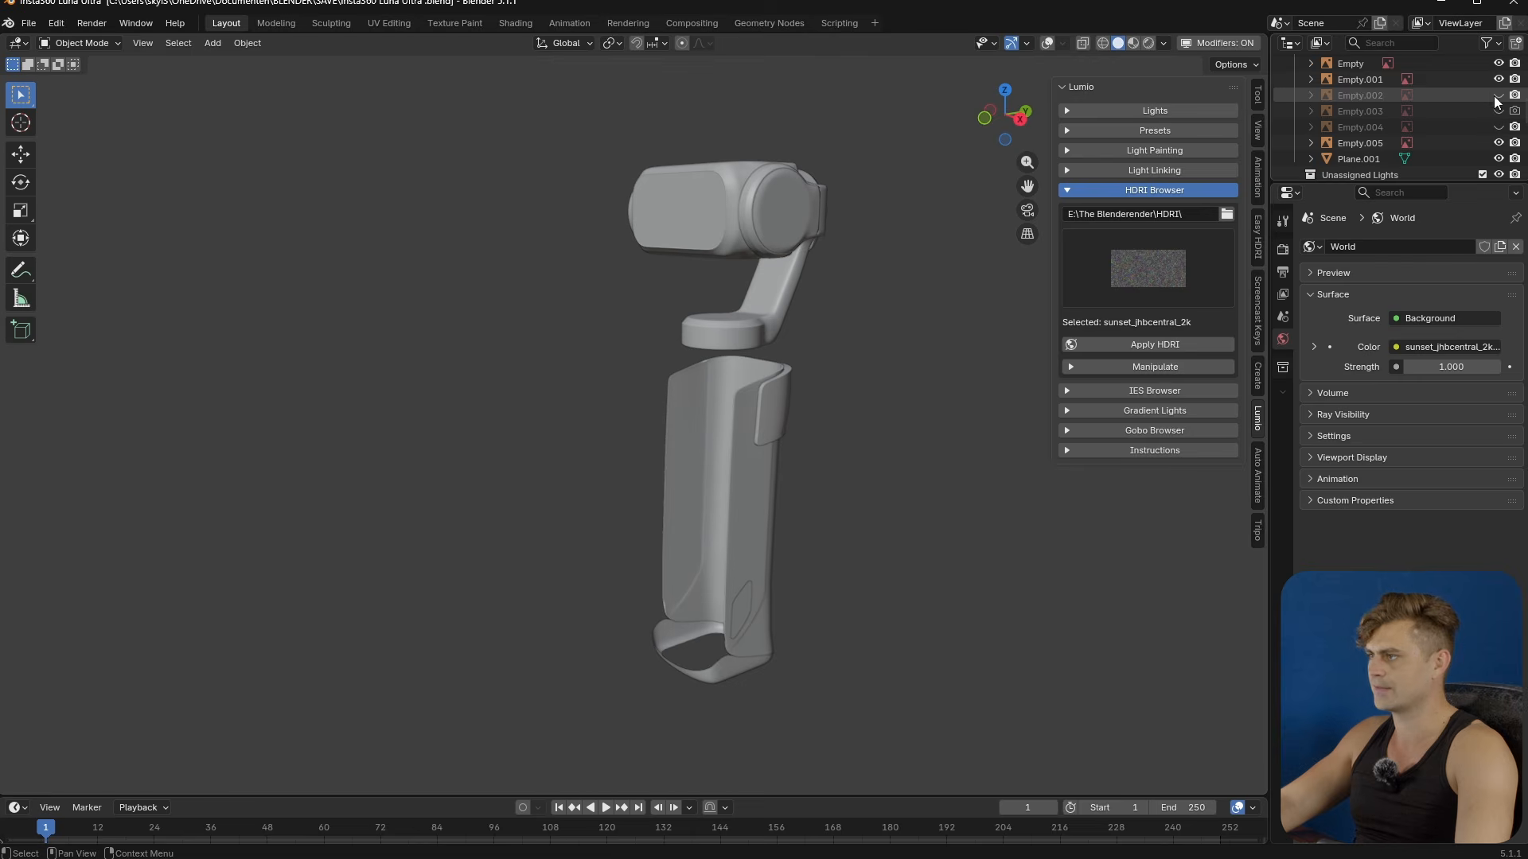
click(1047, 45)
middle_drag(843, 270, 806, 289)
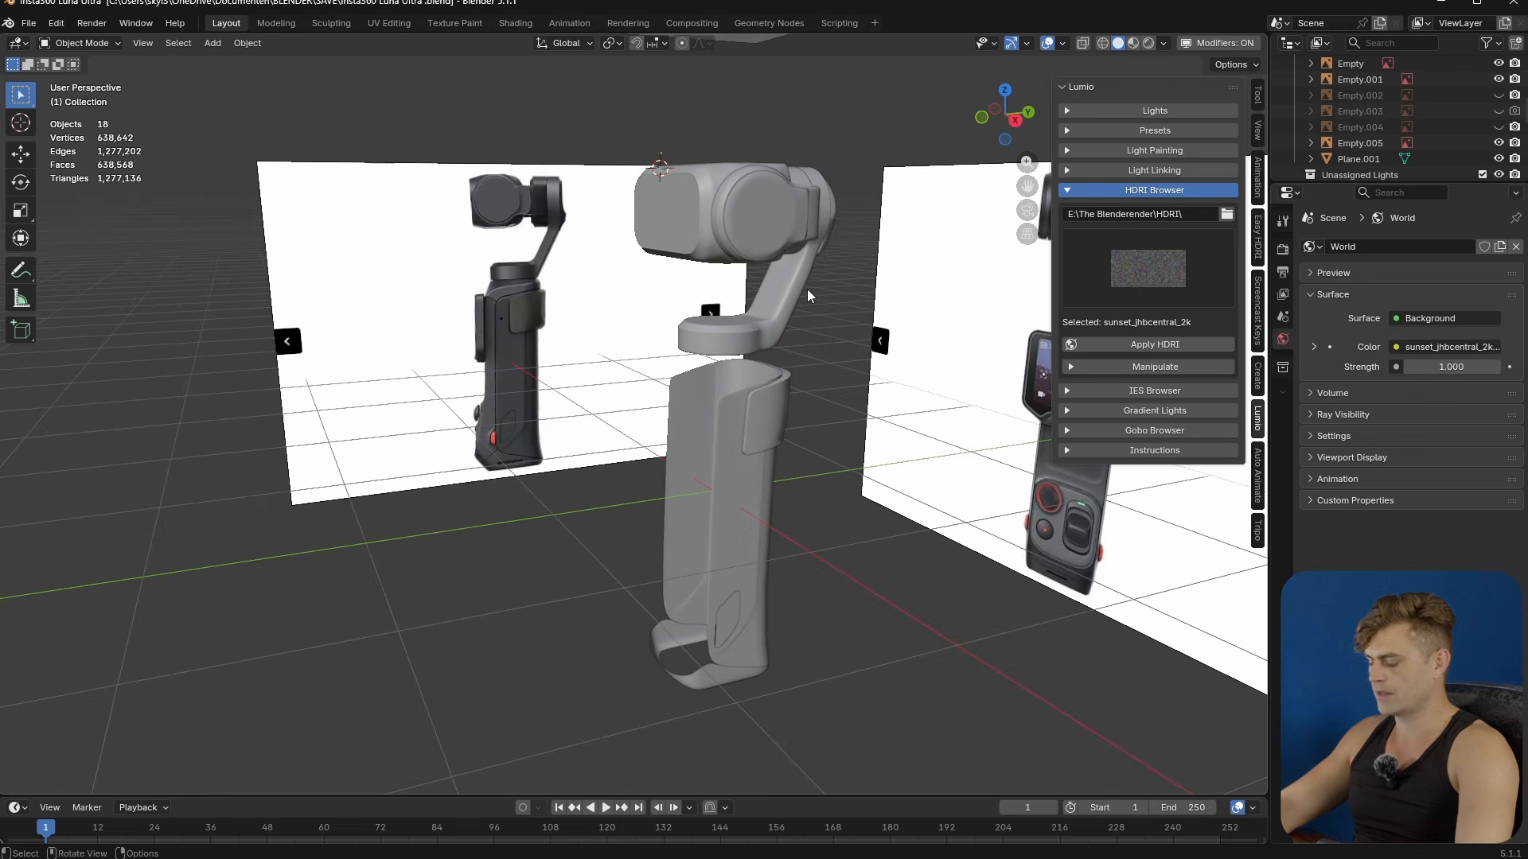
- Compare the handle and the gimbal arm with the side reference image
key(KP_3)
scroll(667, 521, up, 3)
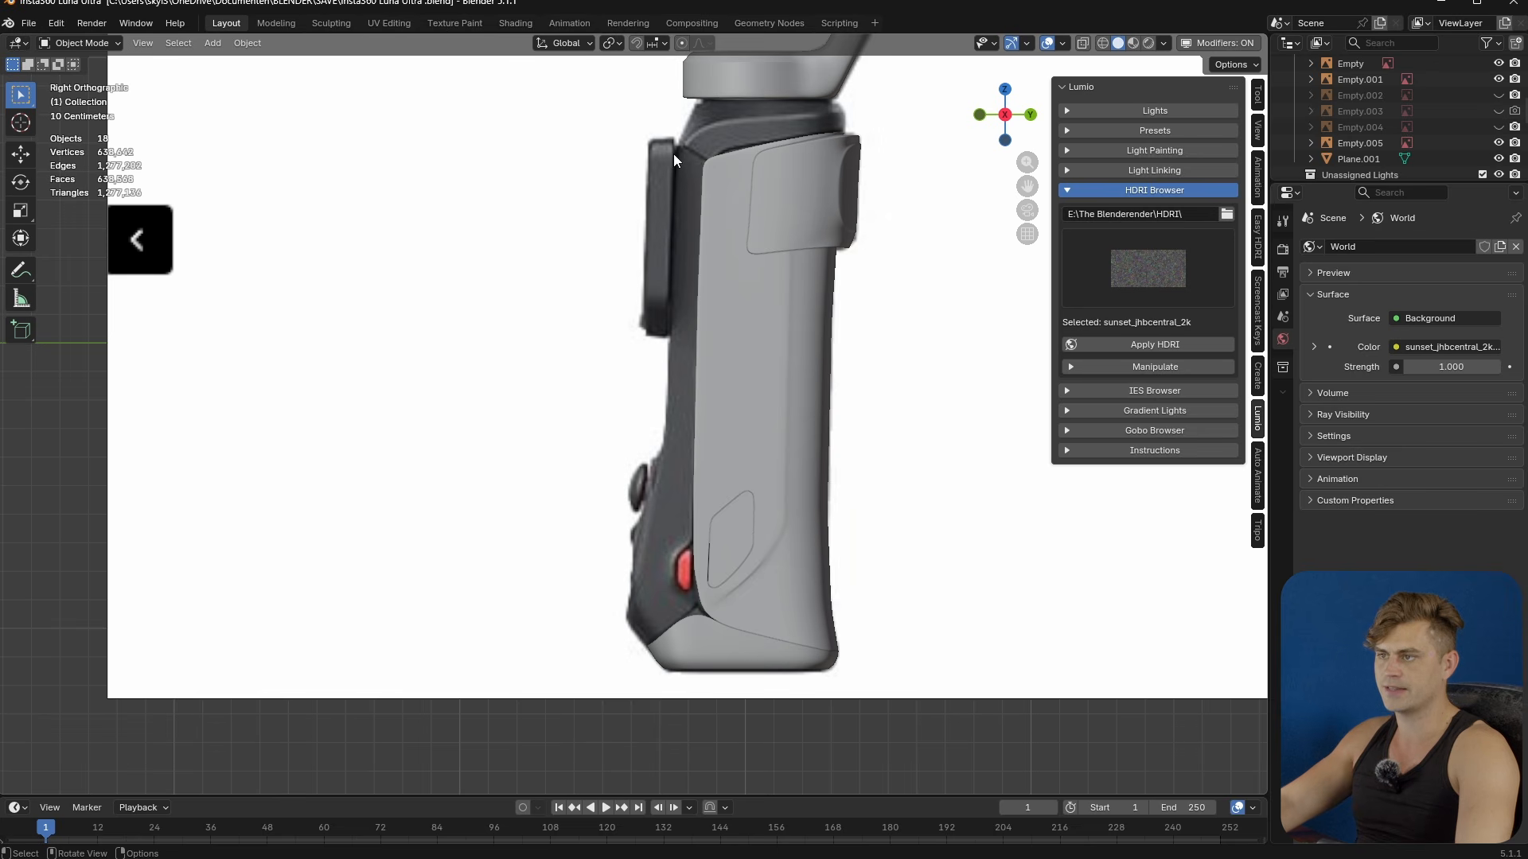
shift+middle_drag(820, 130, 812, 380)
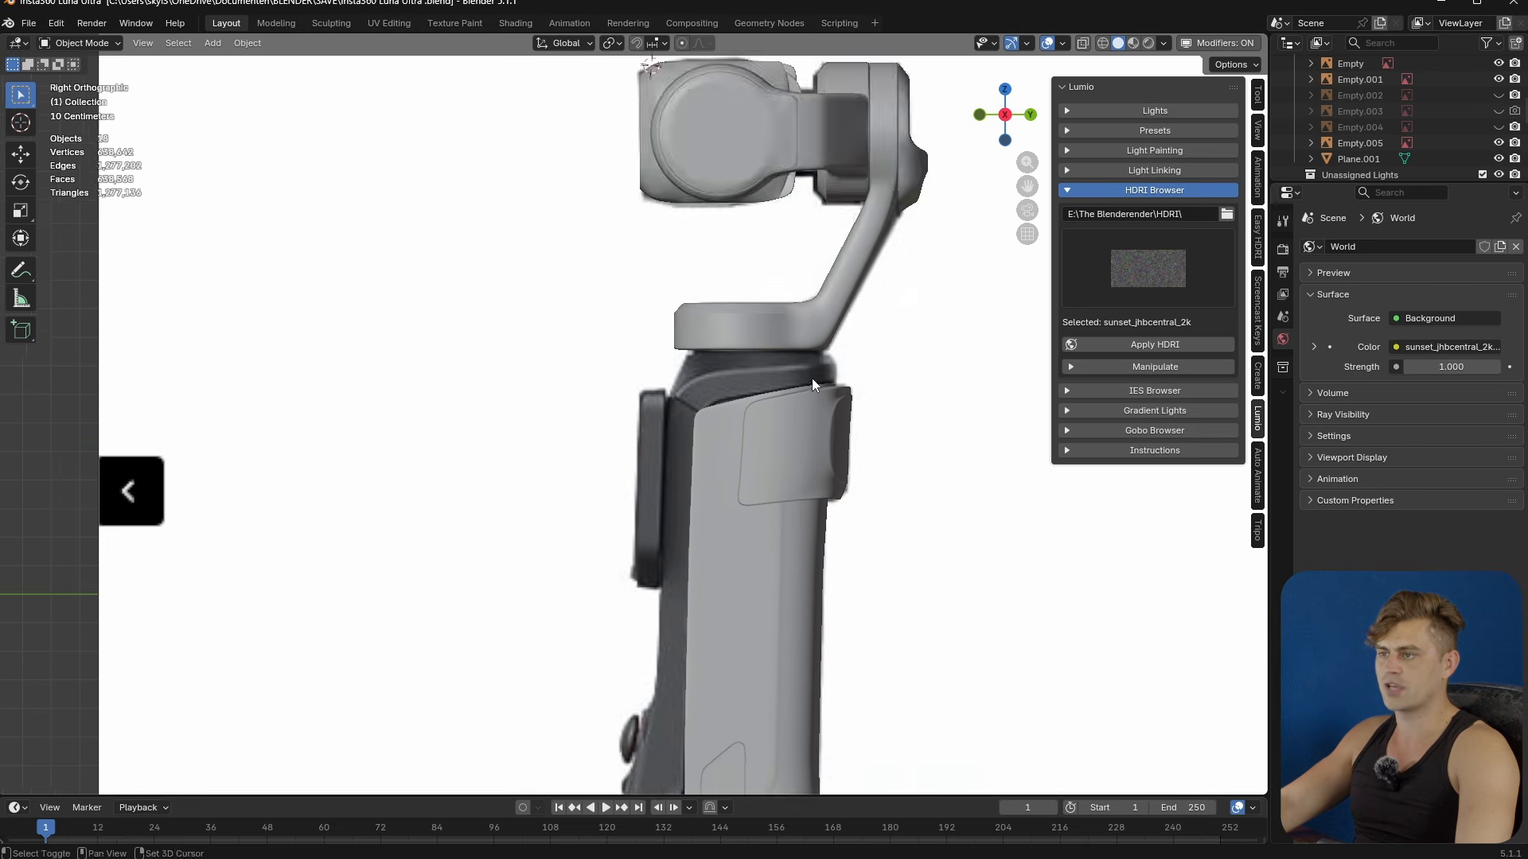
scroll(812, 380, up, 4)
scroll(1000, 274, down, 5)
scroll(751, 393, up, 1)
middle_drag(751, 393, 700, 462)
scroll(733, 418, down, 4)
- Edit the handle shell and its base piece together, selecting the shell's open front and upper edges without the lower section
click(699, 465)
shift+click(681, 675)
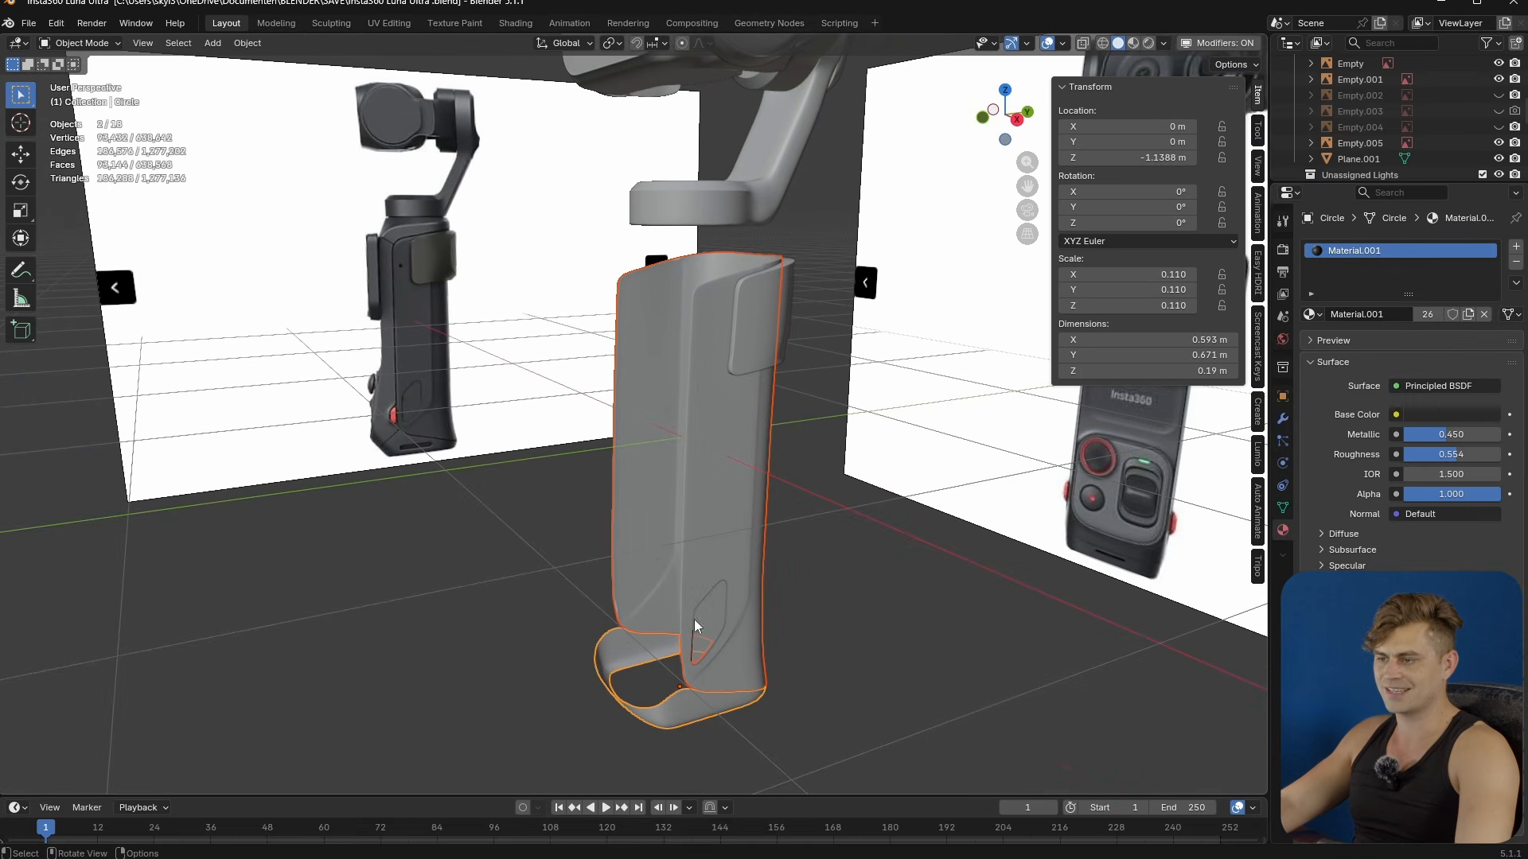
key(Tab)
alt+click(680, 538)
middle_drag(681, 538, 710, 573)
key(KP_3)
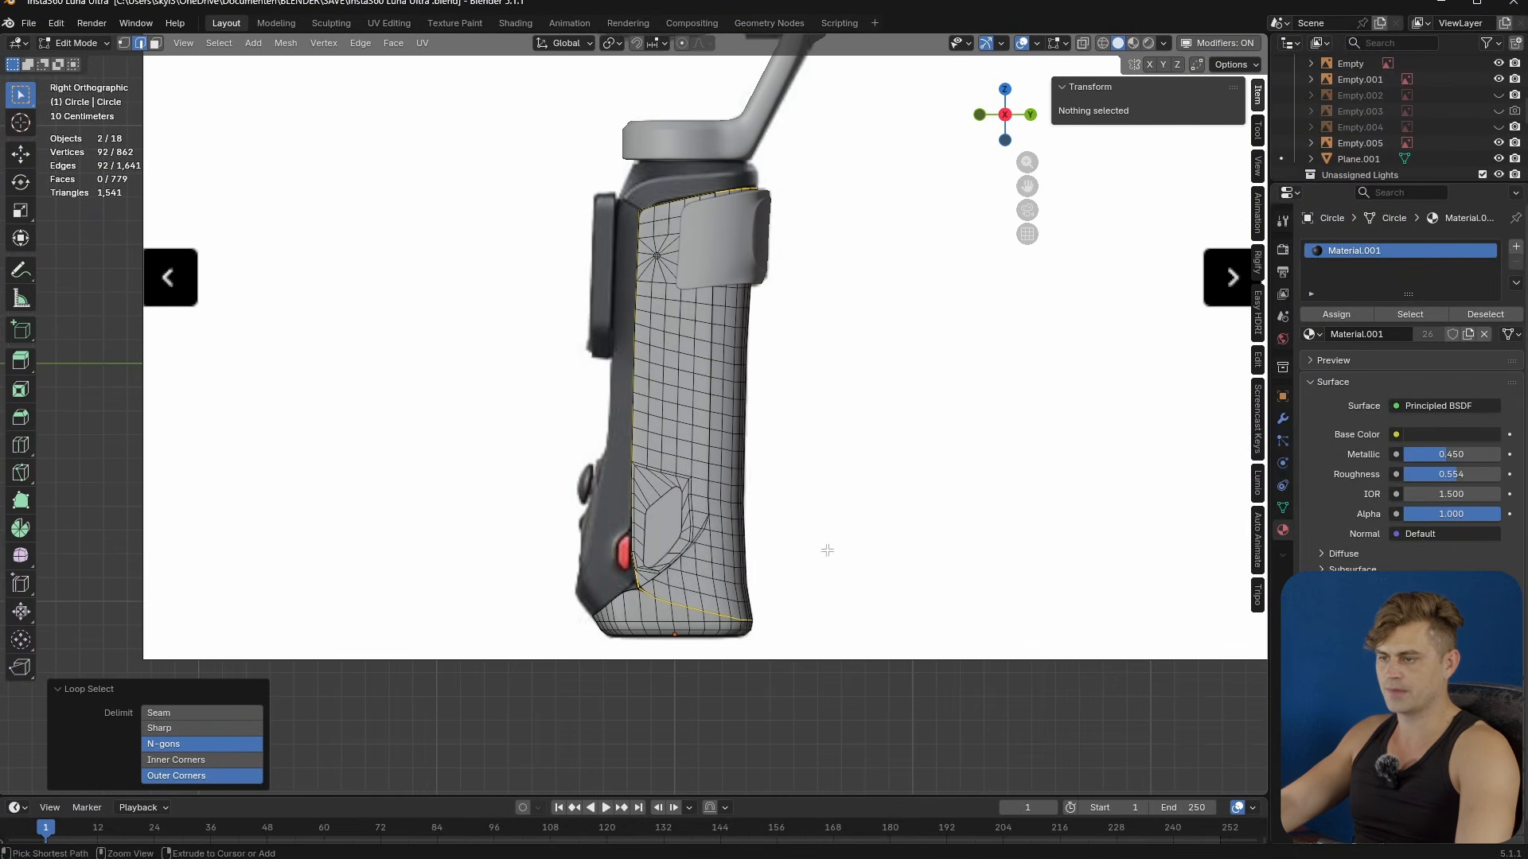
key(alt+z)
drag(757, 603, 642, 622)
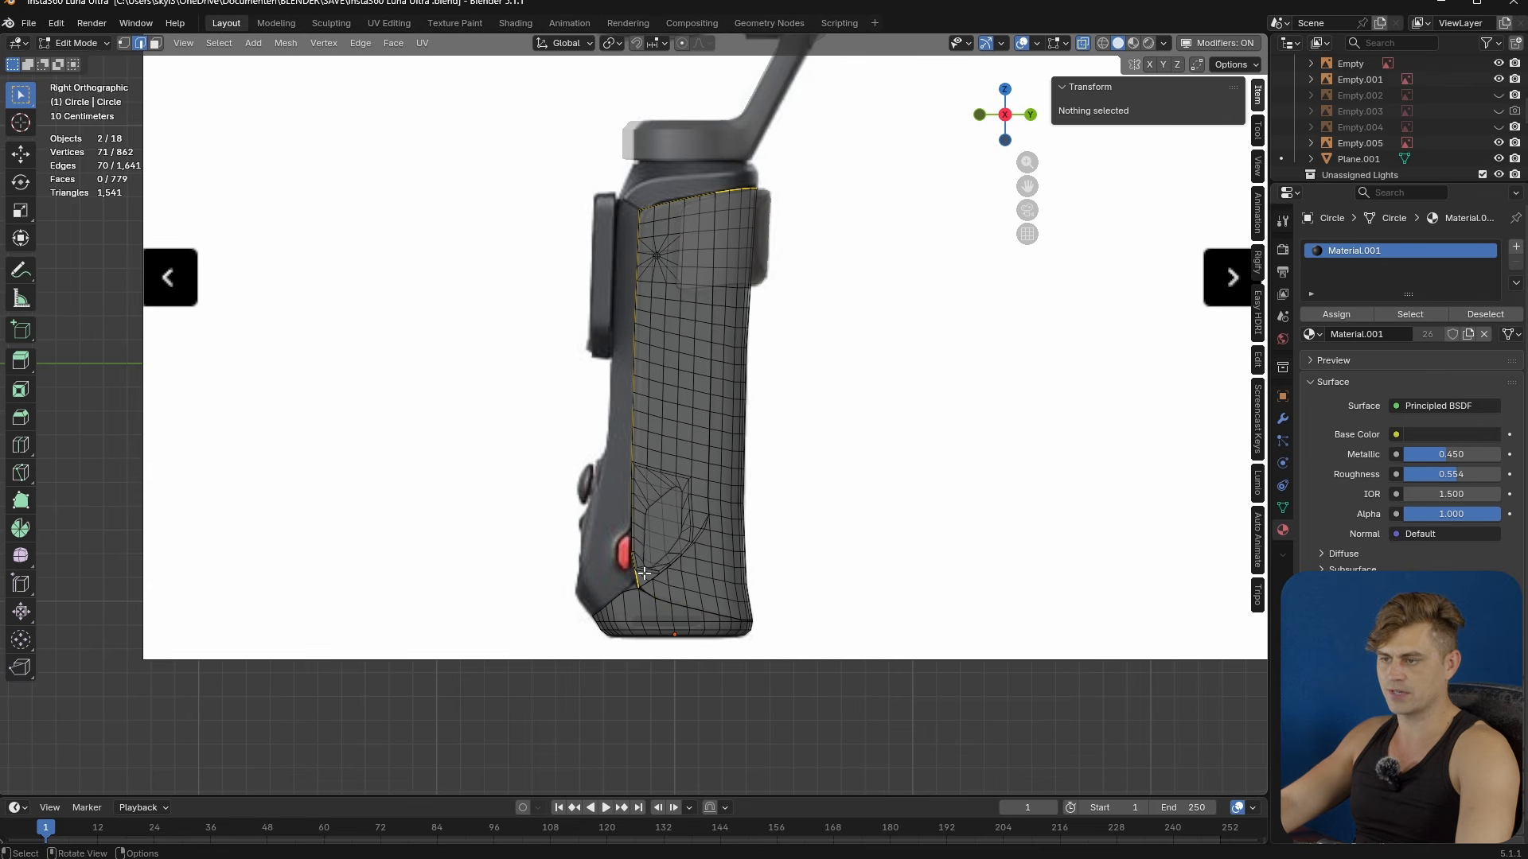
- Extend the edge selection along the front rim of the base piece, from one shell corner to the other
middle_drag(661, 247, 591, 489)
scroll(771, 340, up, 5)
shift+middle_drag(759, 547, 690, 470)
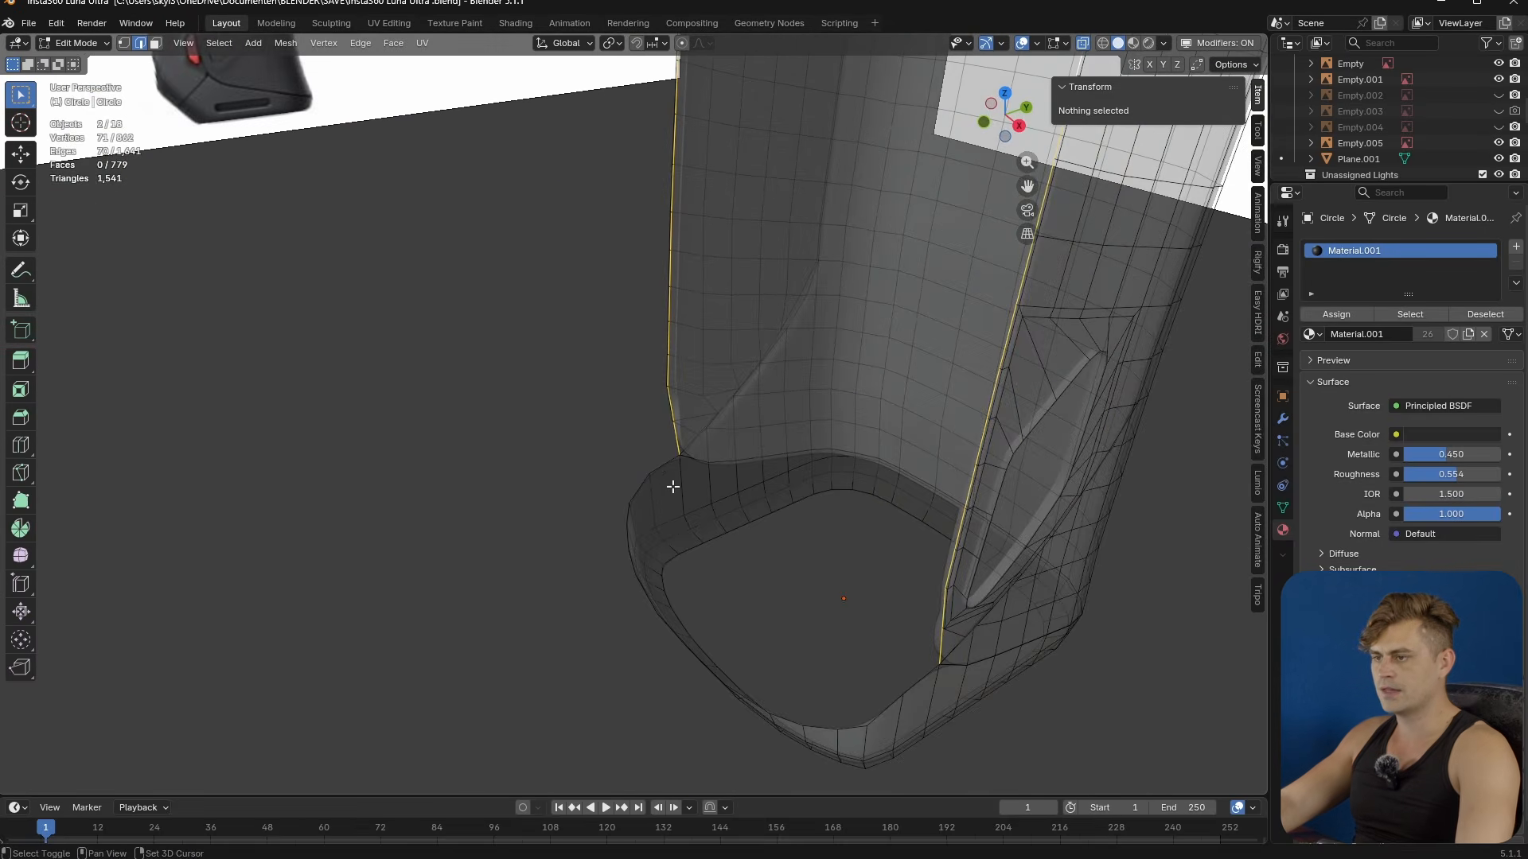
shift+click(662, 464)
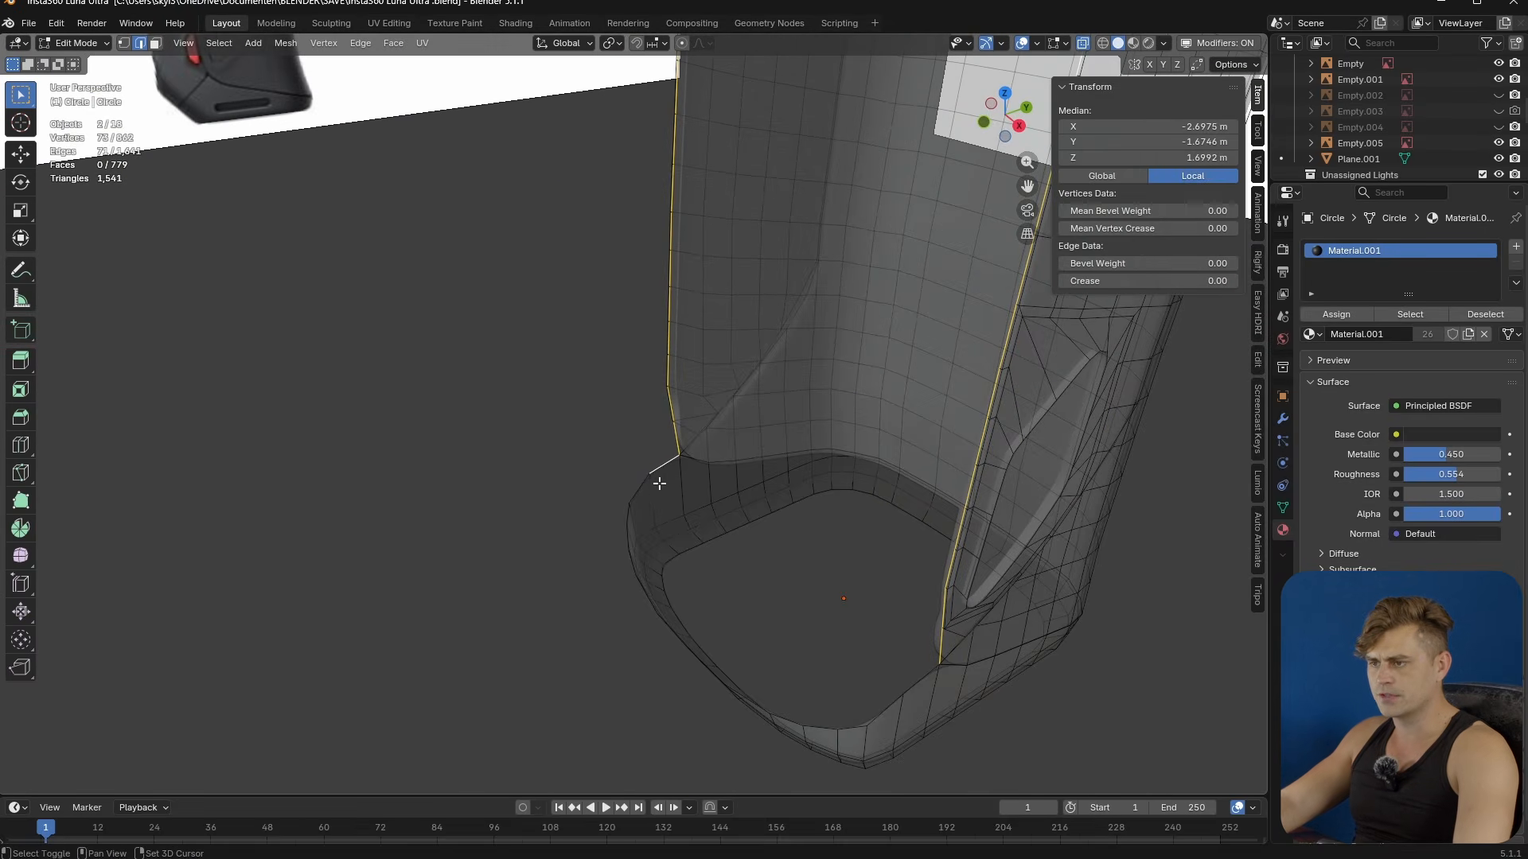
ctrl+click(659, 623)
ctrl+click(924, 679)
- Duplicate the selected edges in place and separate the copies from the handle parts
middle_drag(923, 678, 820, 577)
key(e)
right_click(821, 577)
key(p)
click(821, 577)
- Join the two separated edge outlines into one object and merge their vertices by distance
key(Tab)
click(889, 499)
click(890, 499)
click(889, 499)
shift+click(731, 544)
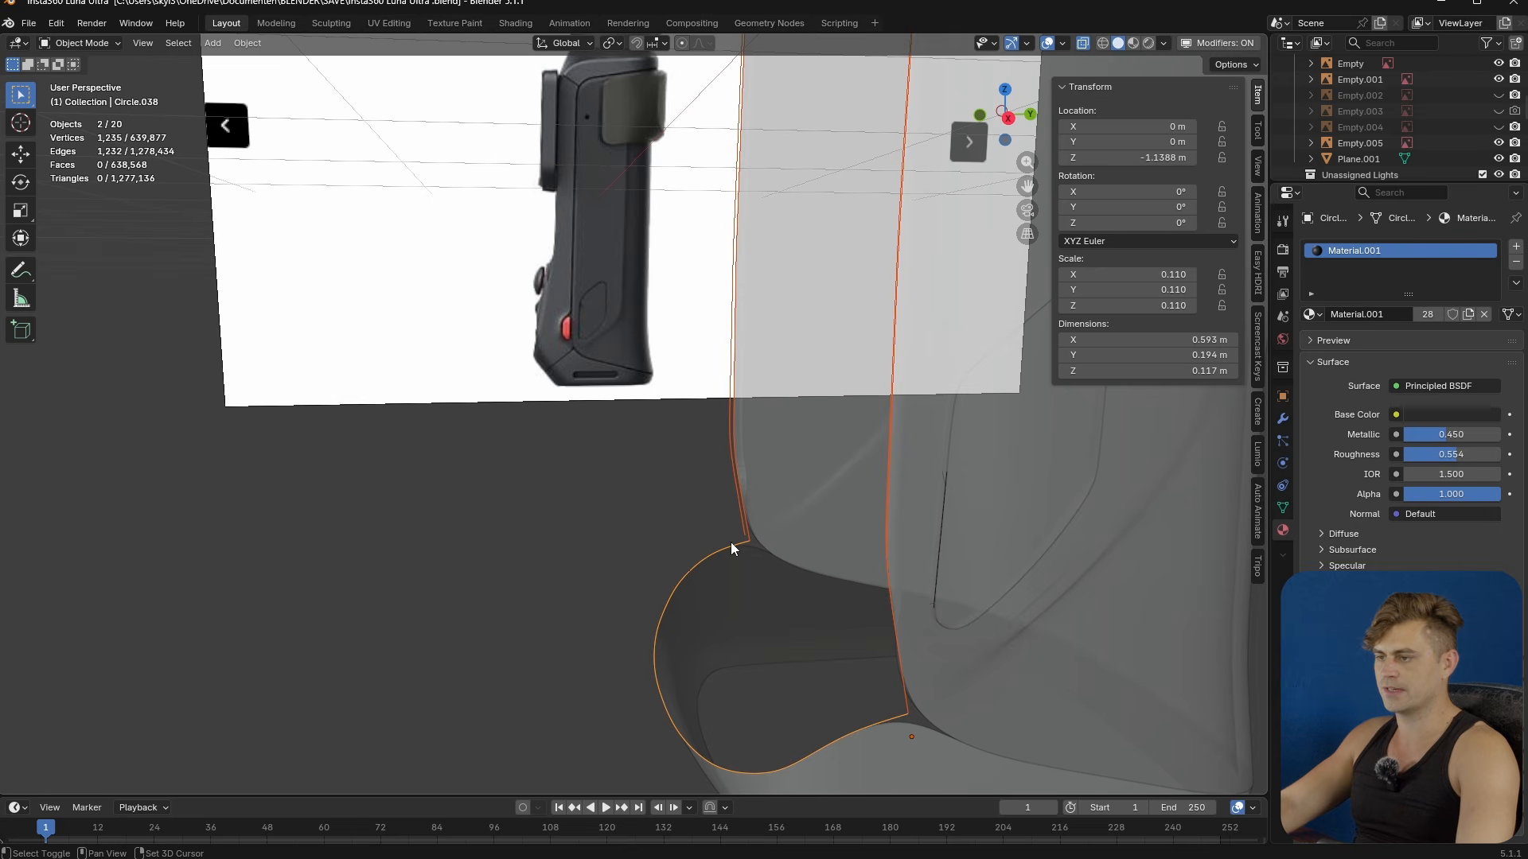
key(ctrl+j)
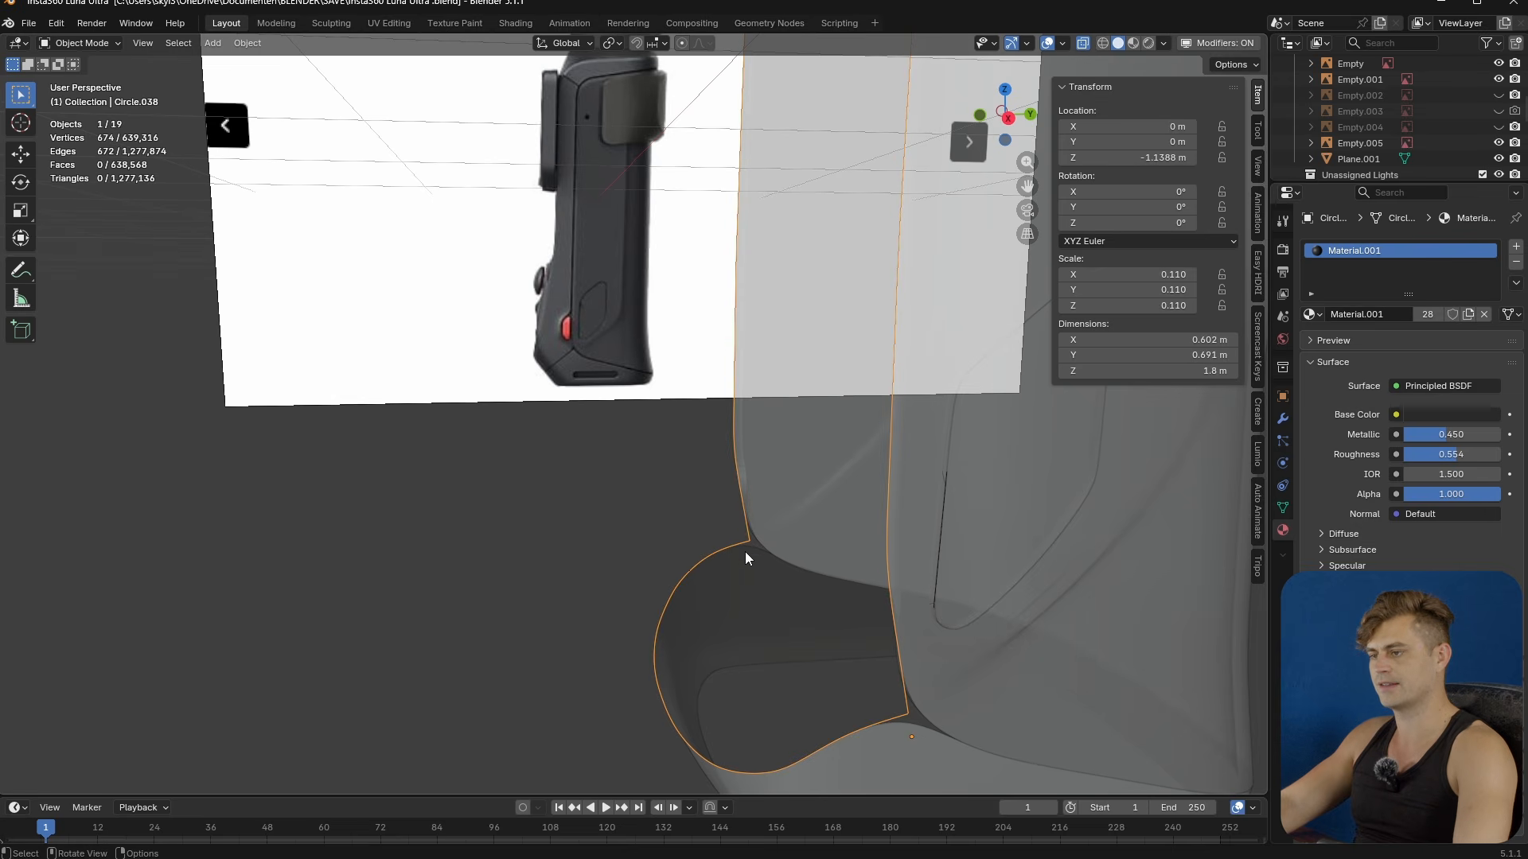
key(Tab)
key(m)
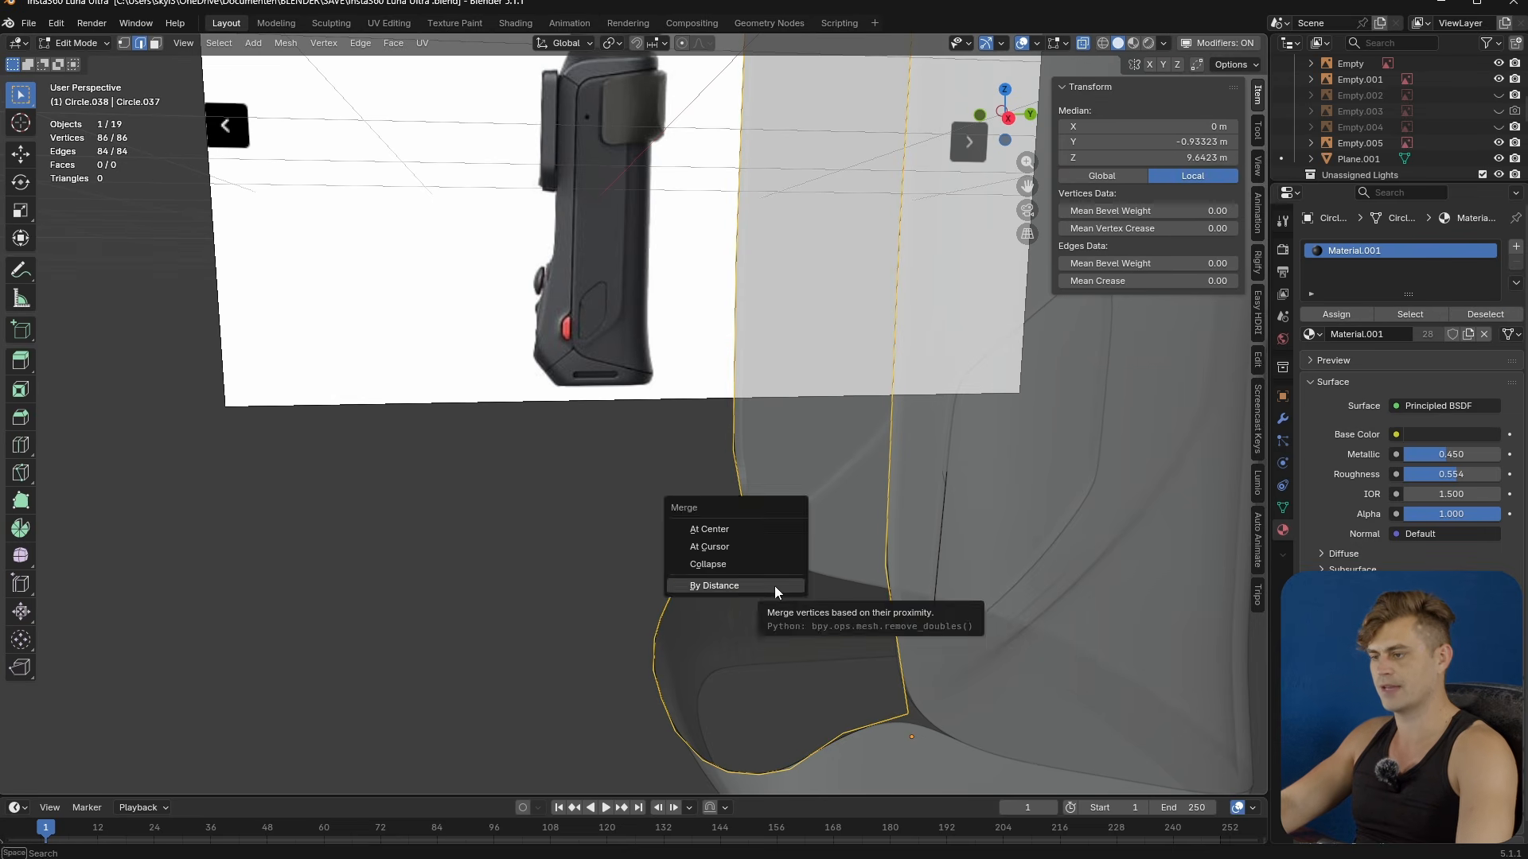
click(775, 585)
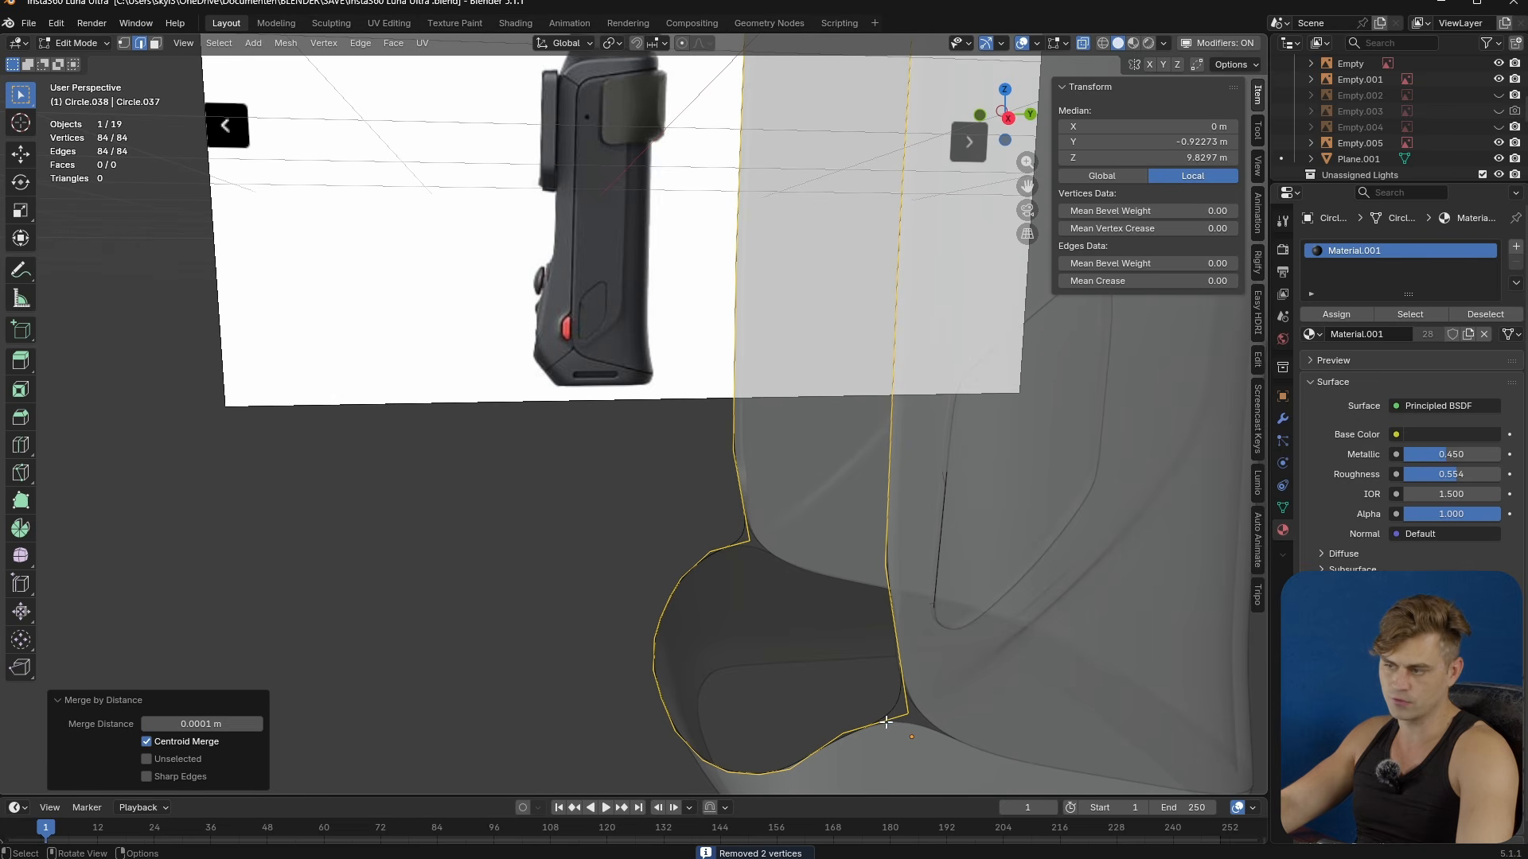
- Extrude the joined outline about 0.075 m upward along Z in the side view
key(Tab)
scroll(875, 700, down, 4)
middle_drag(784, 517, 801, 631)
key(Tab)
key(KP_3)
key(Tab)
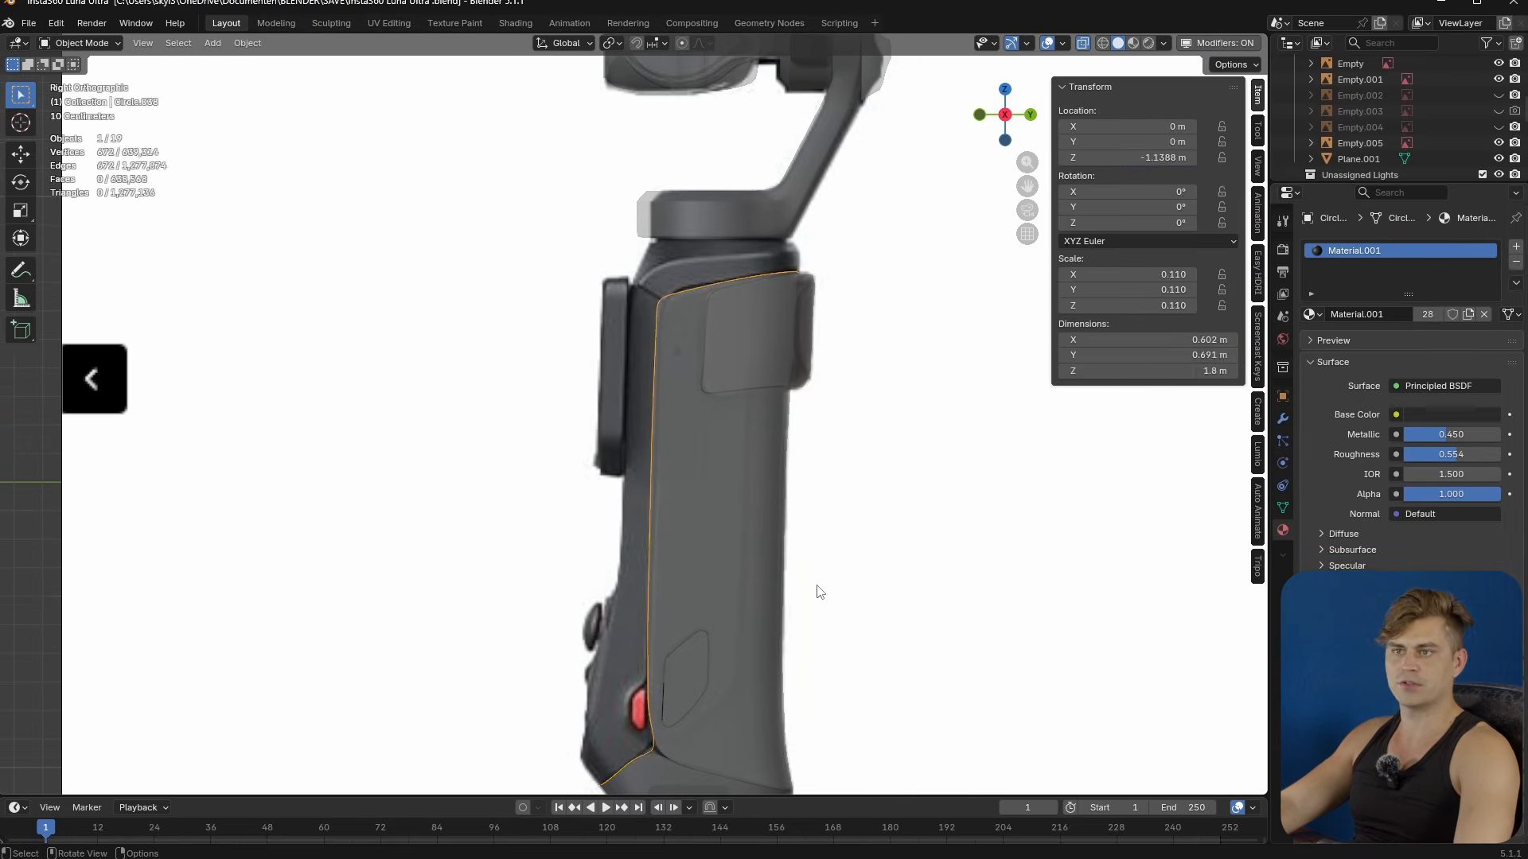
key(Tab)
shift+middle_drag(823, 595, 868, 504)
key(g)
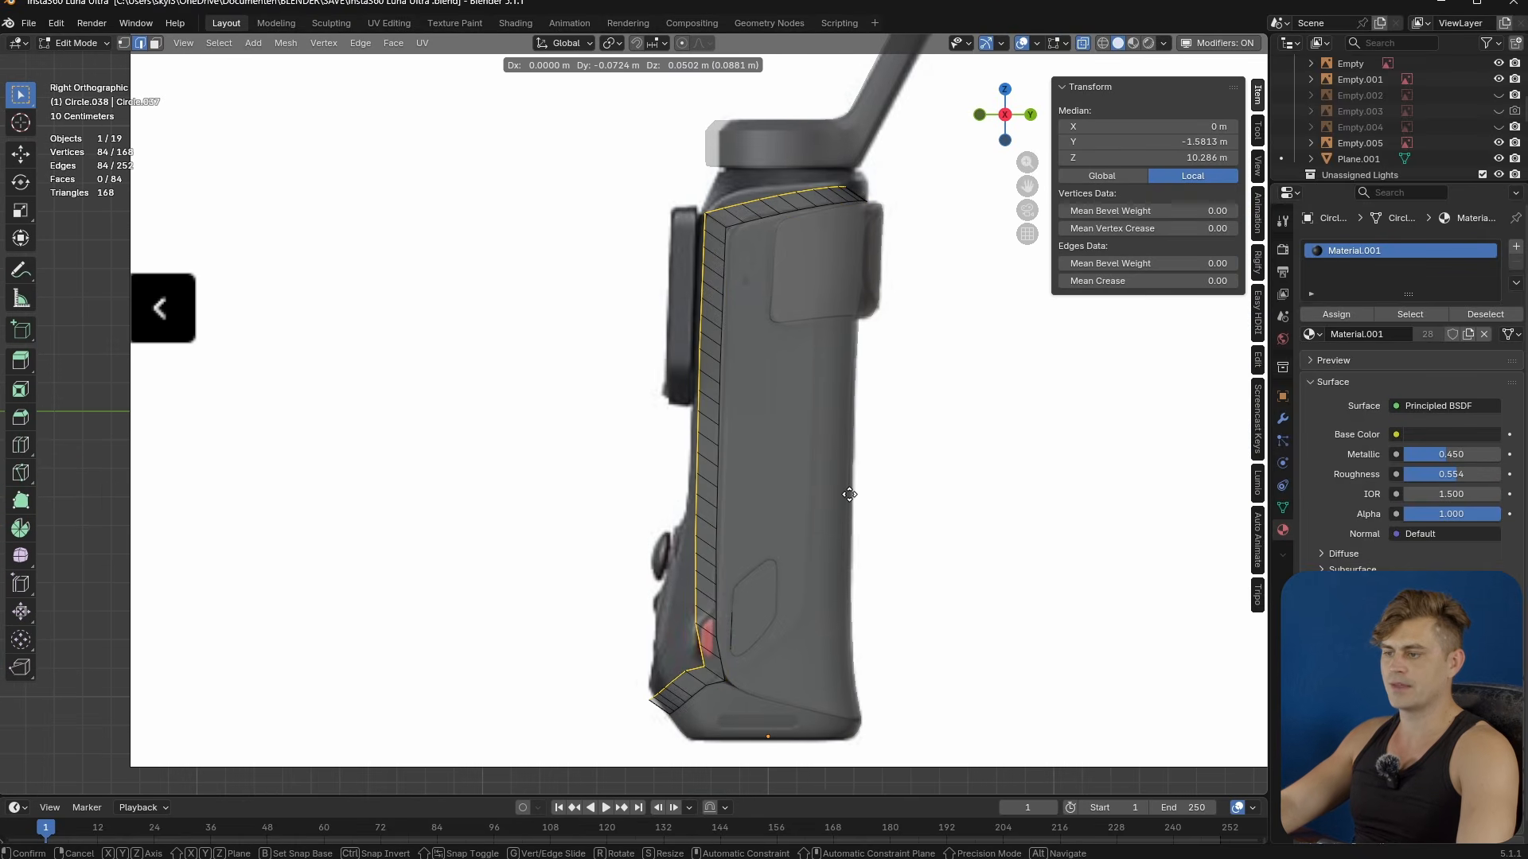
key(z)
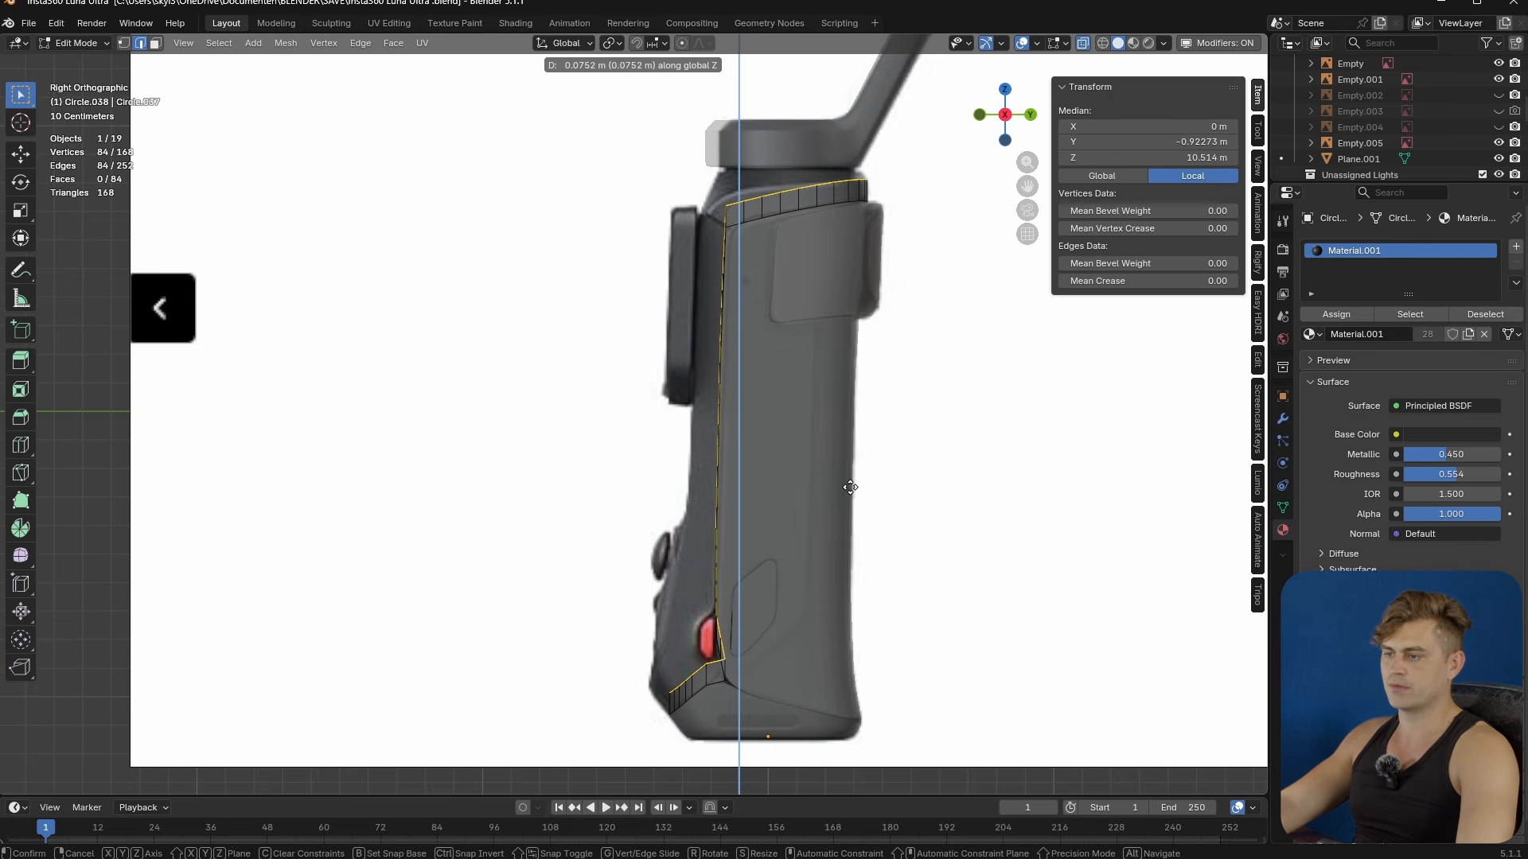
click(850, 487)
- Scale the extruded outline by 1.177 along Y, pivoting around the 3D cursor at the back of the upper rim
middle_drag(850, 487, 732, 457)
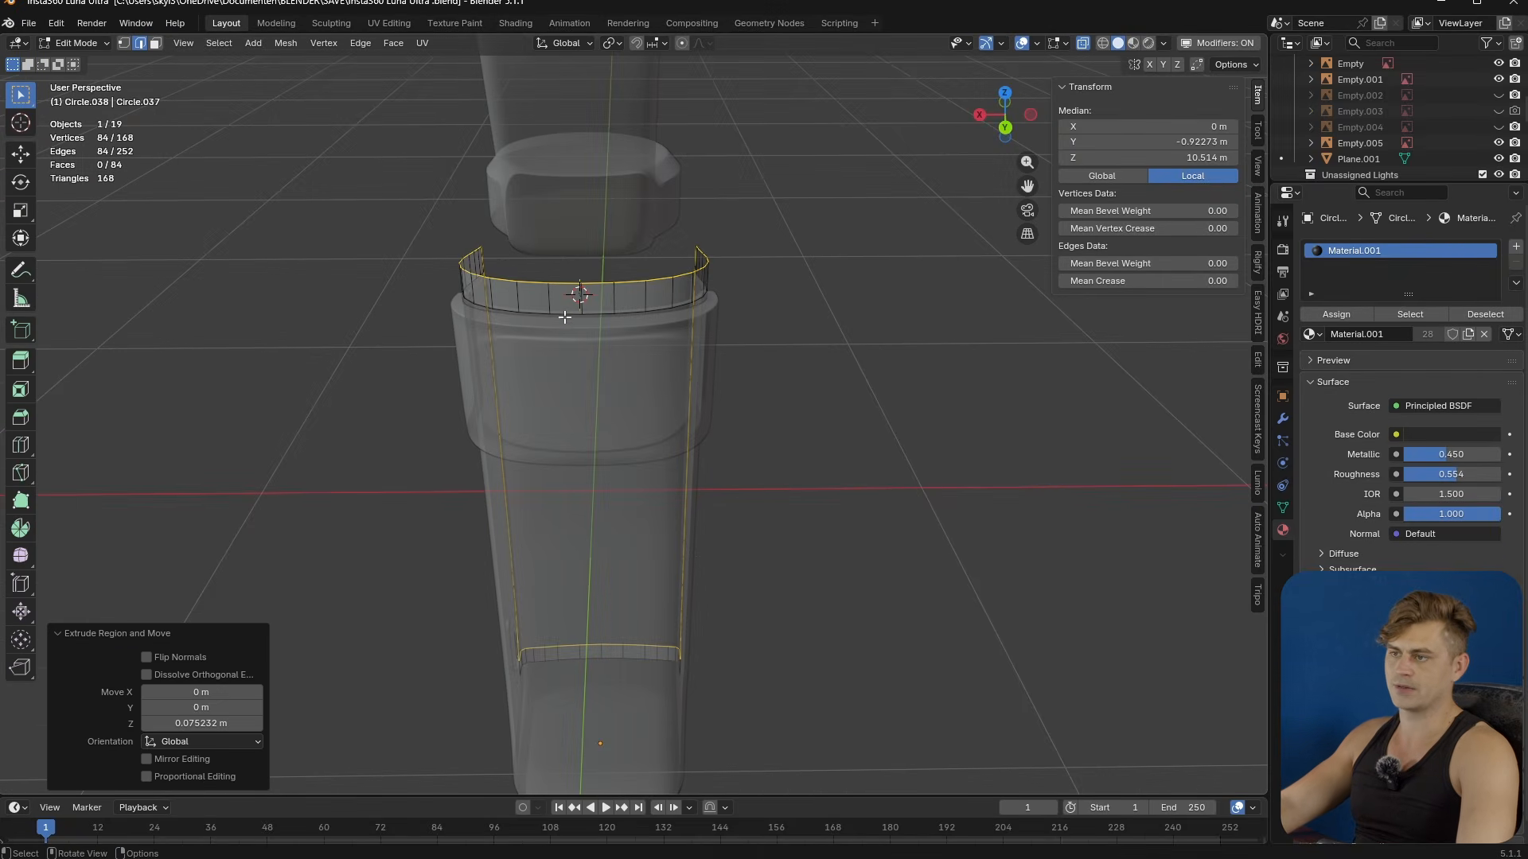
click(613, 43)
click(648, 100)
key(KP_3)
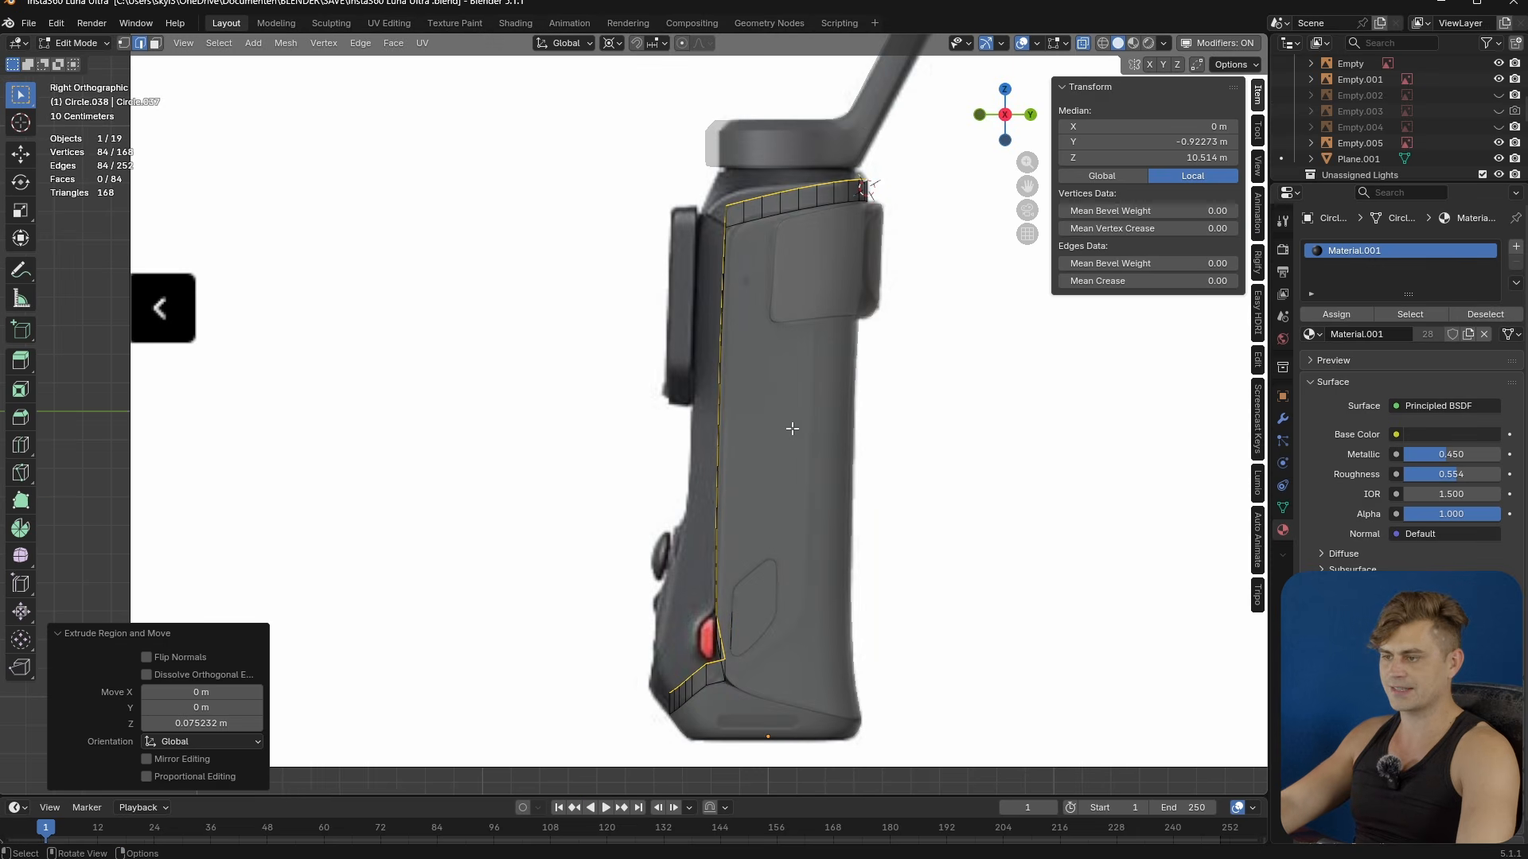
key(s)
key(y)
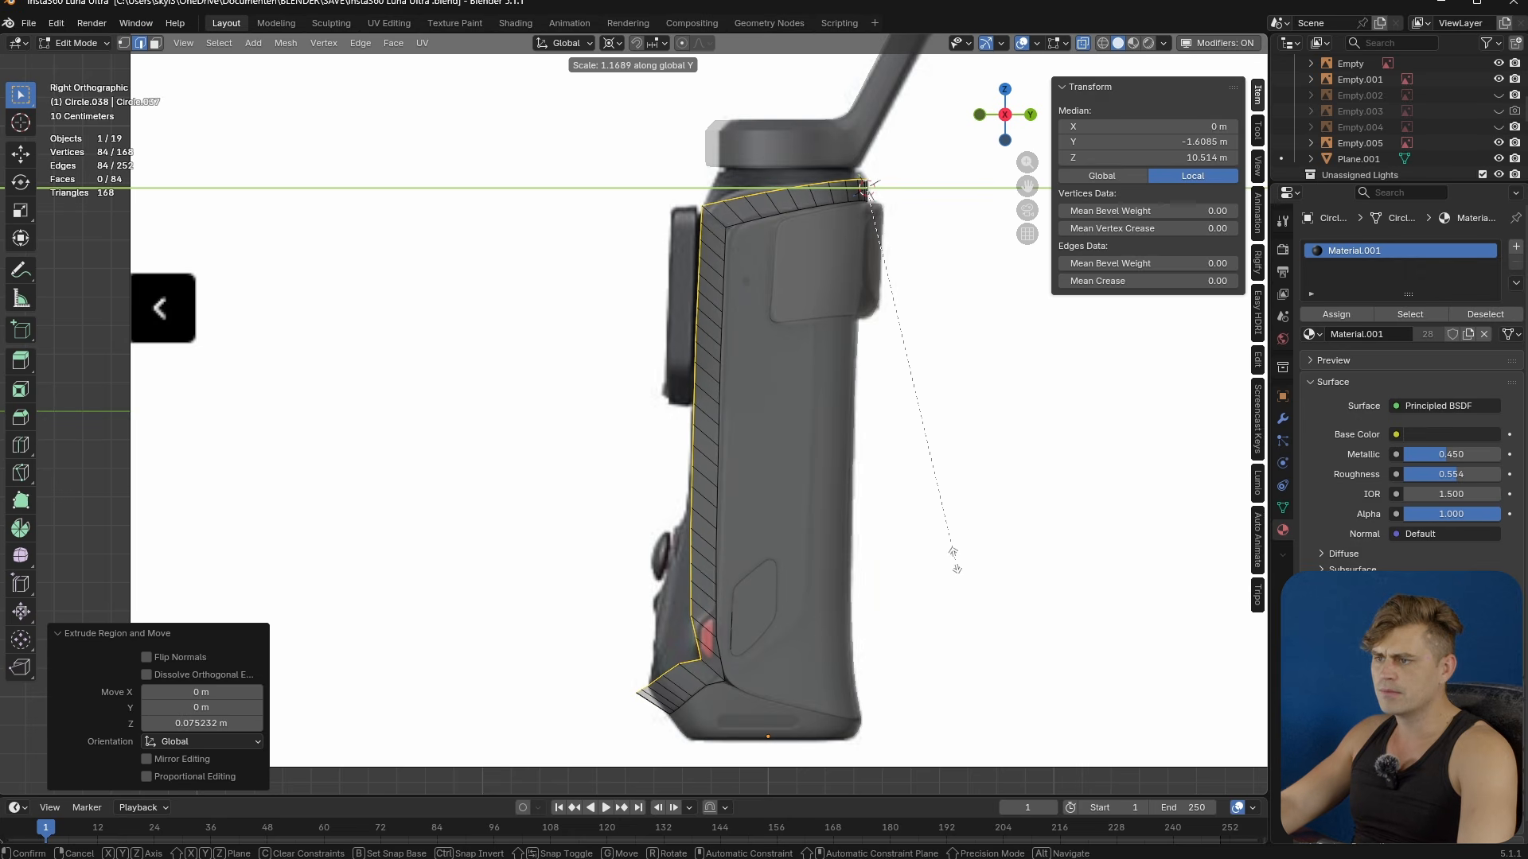
click(946, 557)
- Rotate the outline by -0.611° around X and try shifting it along Y against the side reference
key(r)
key(x)
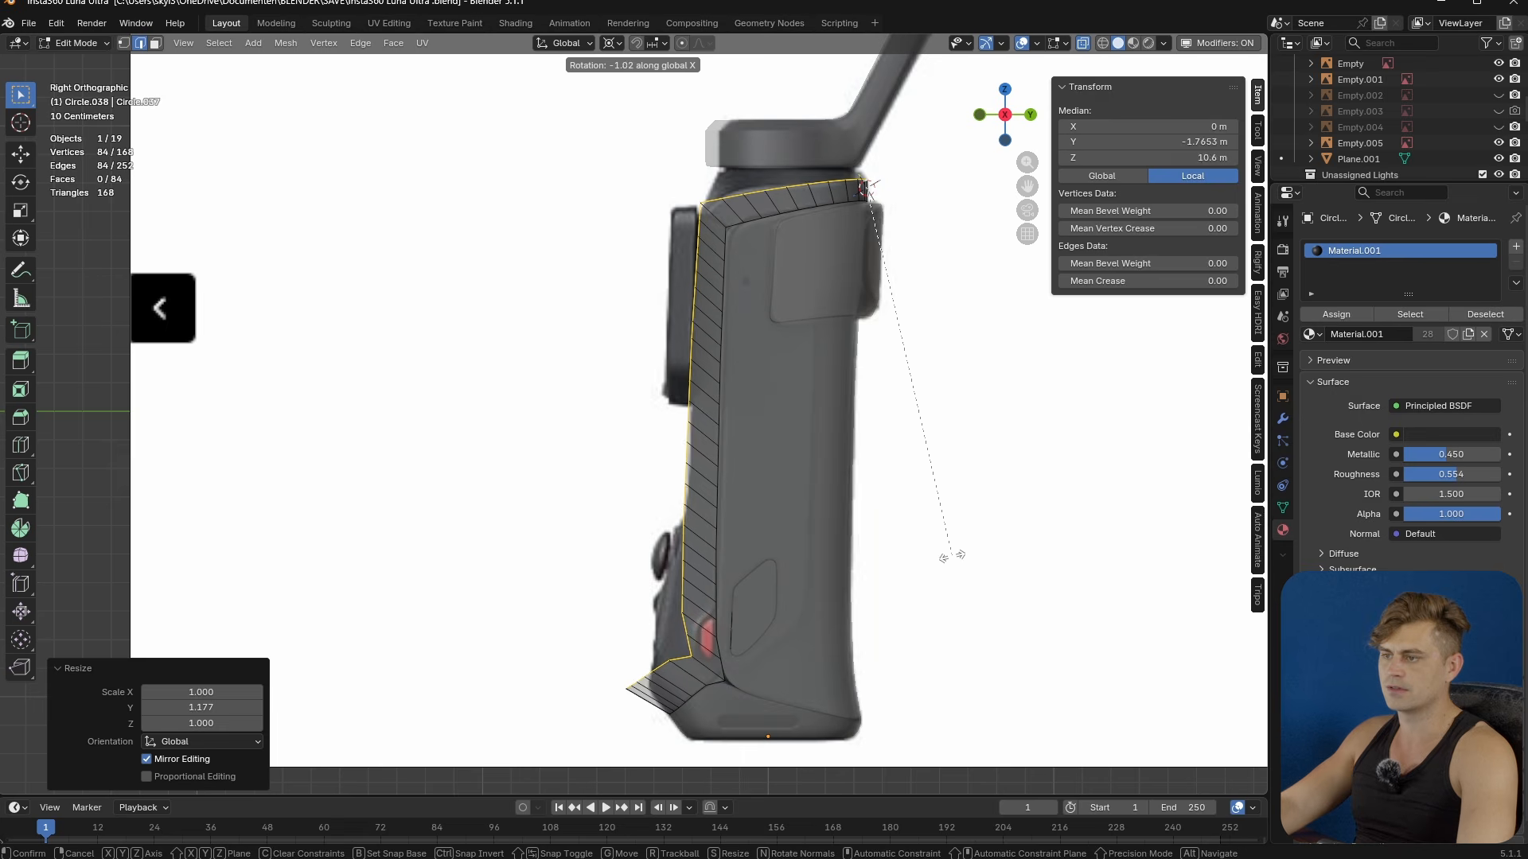
click(954, 557)
key(g)
key(y)
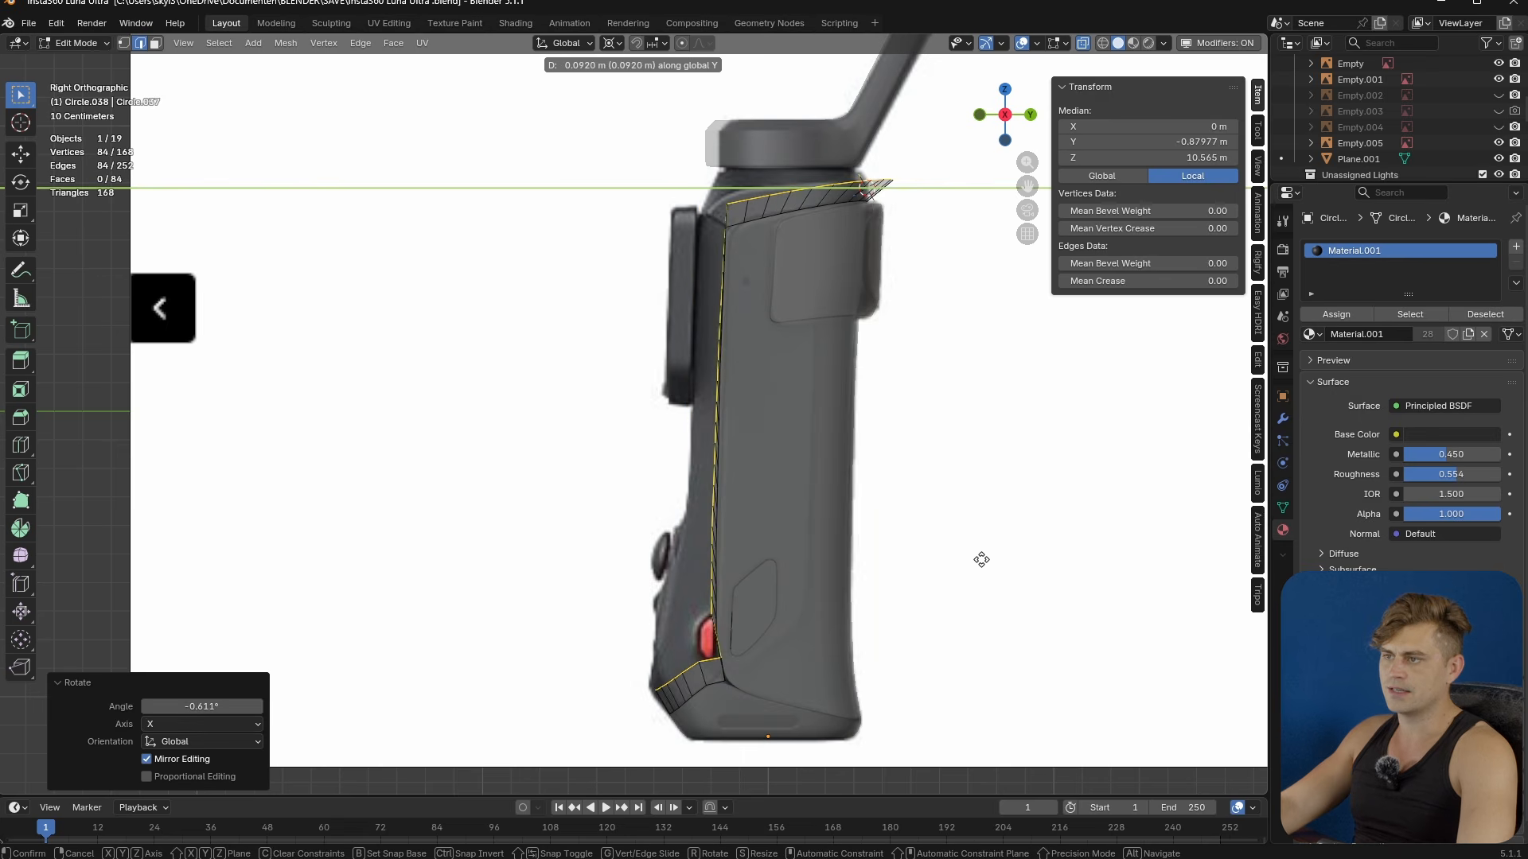
click(662, 230)
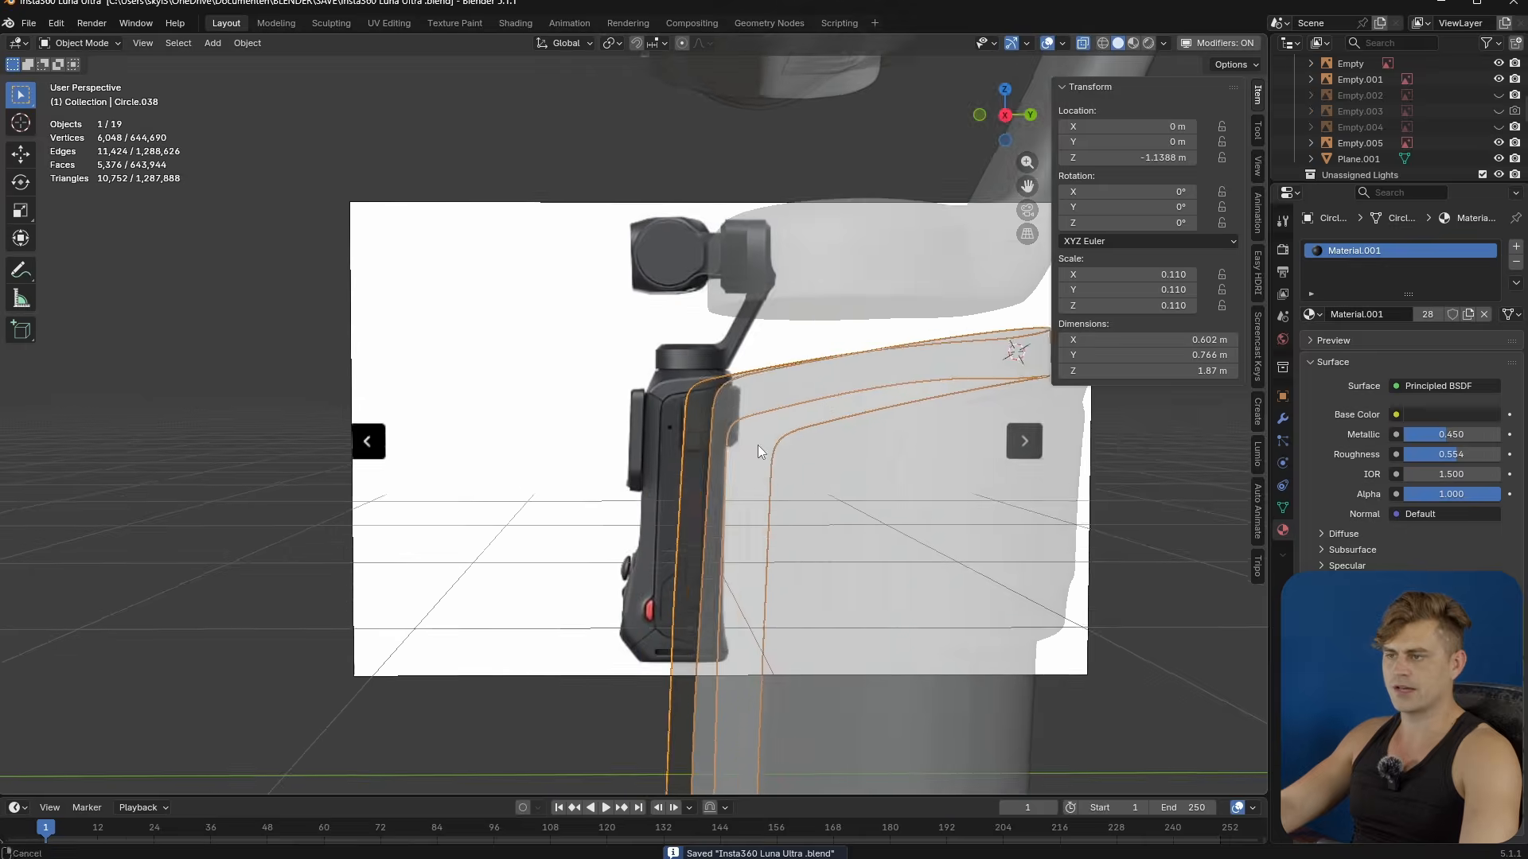
- Rip the outline strip open at its two upper corner edges and separate the upper strip into its own object
scroll(716, 438, up, 2)
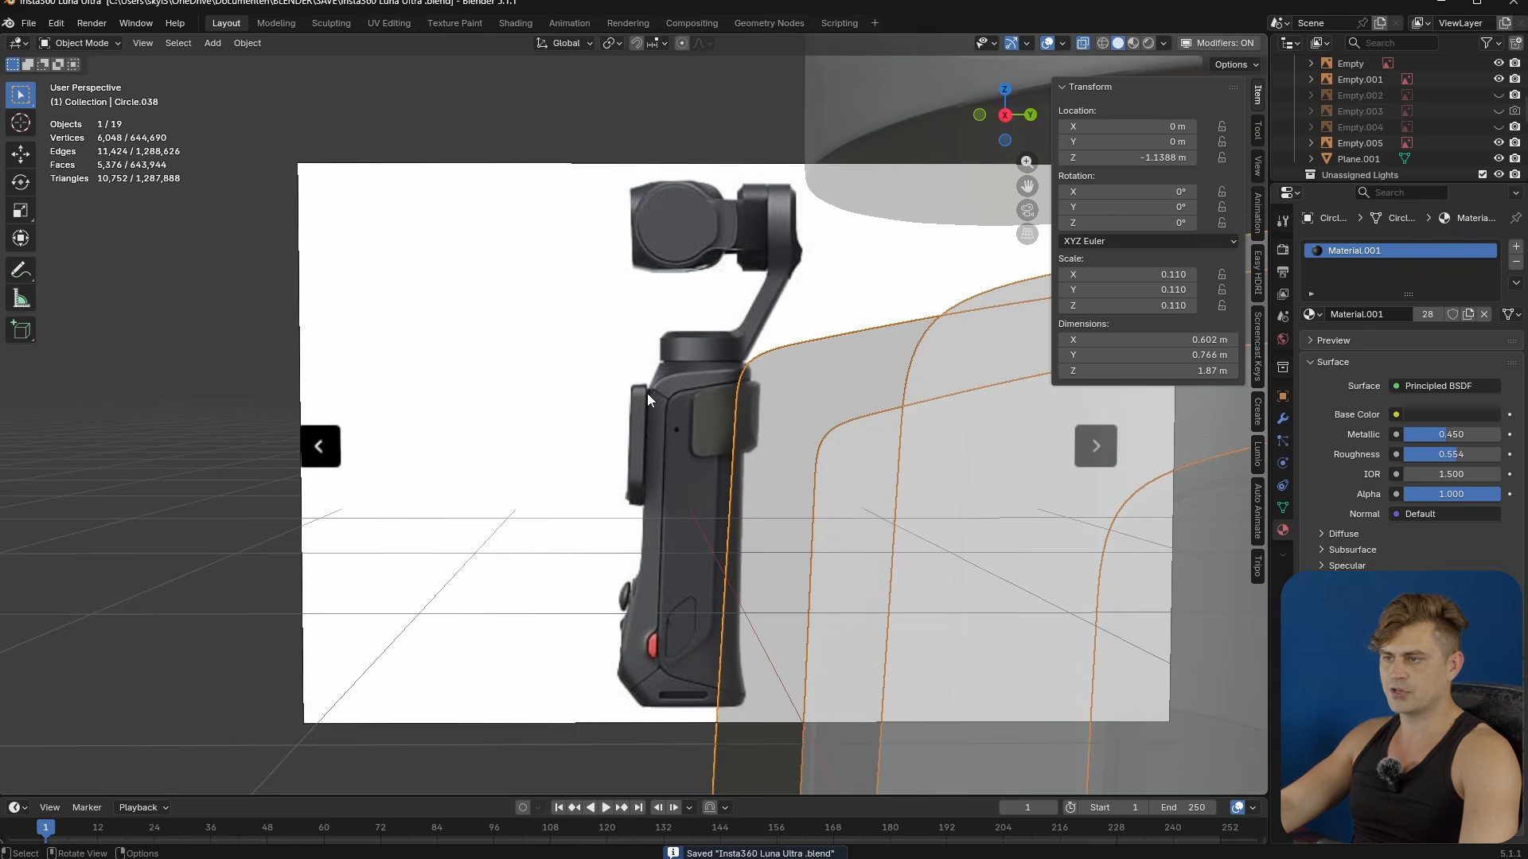
middle_drag(727, 407, 757, 388)
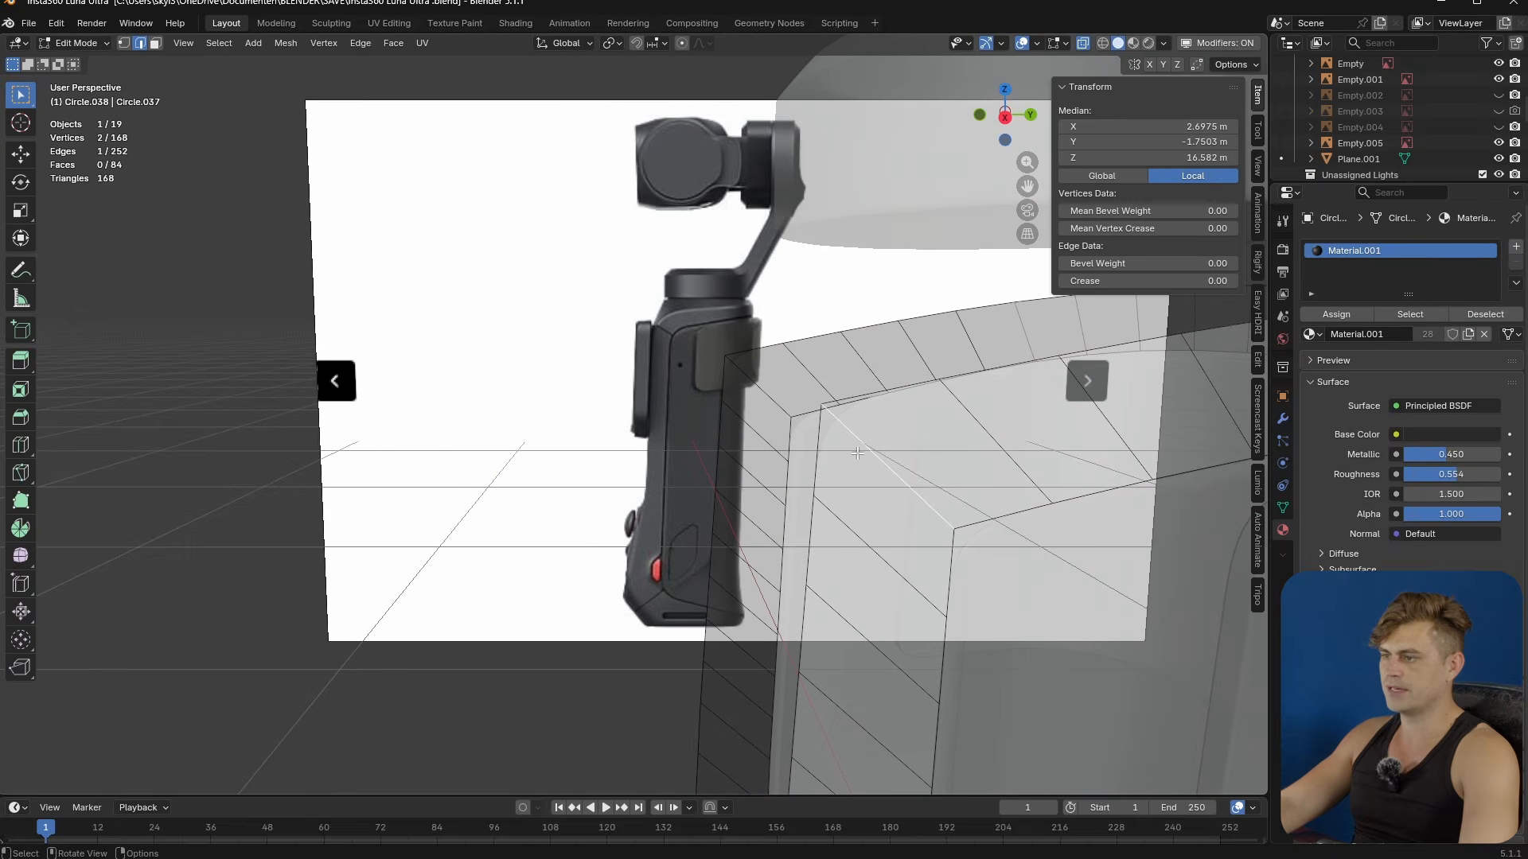
middle_drag(835, 435, 845, 444)
key(alt+z)
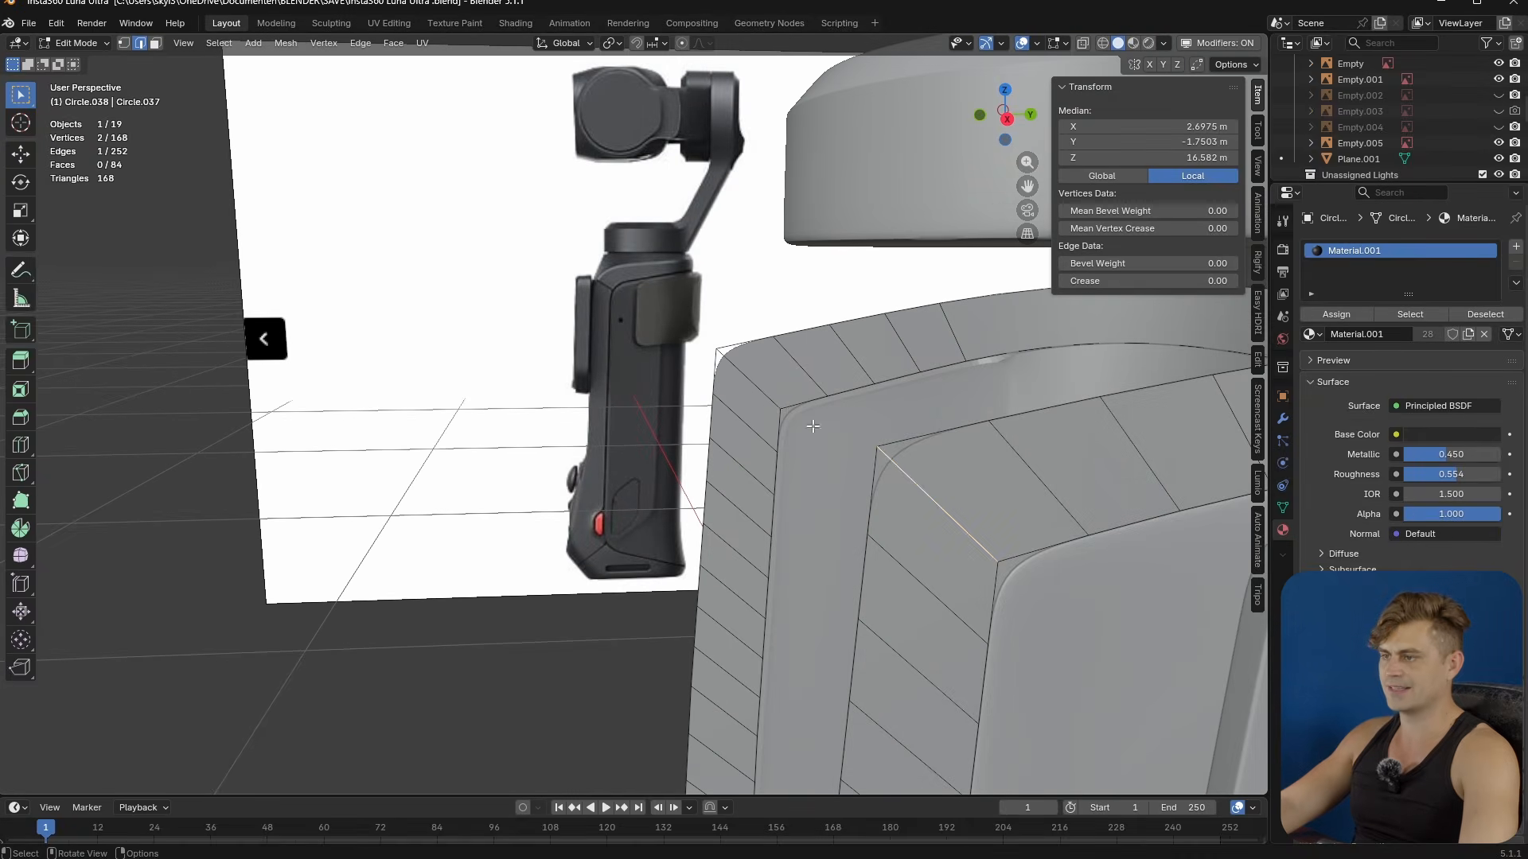
middle_drag(747, 381, 802, 406)
key(v)
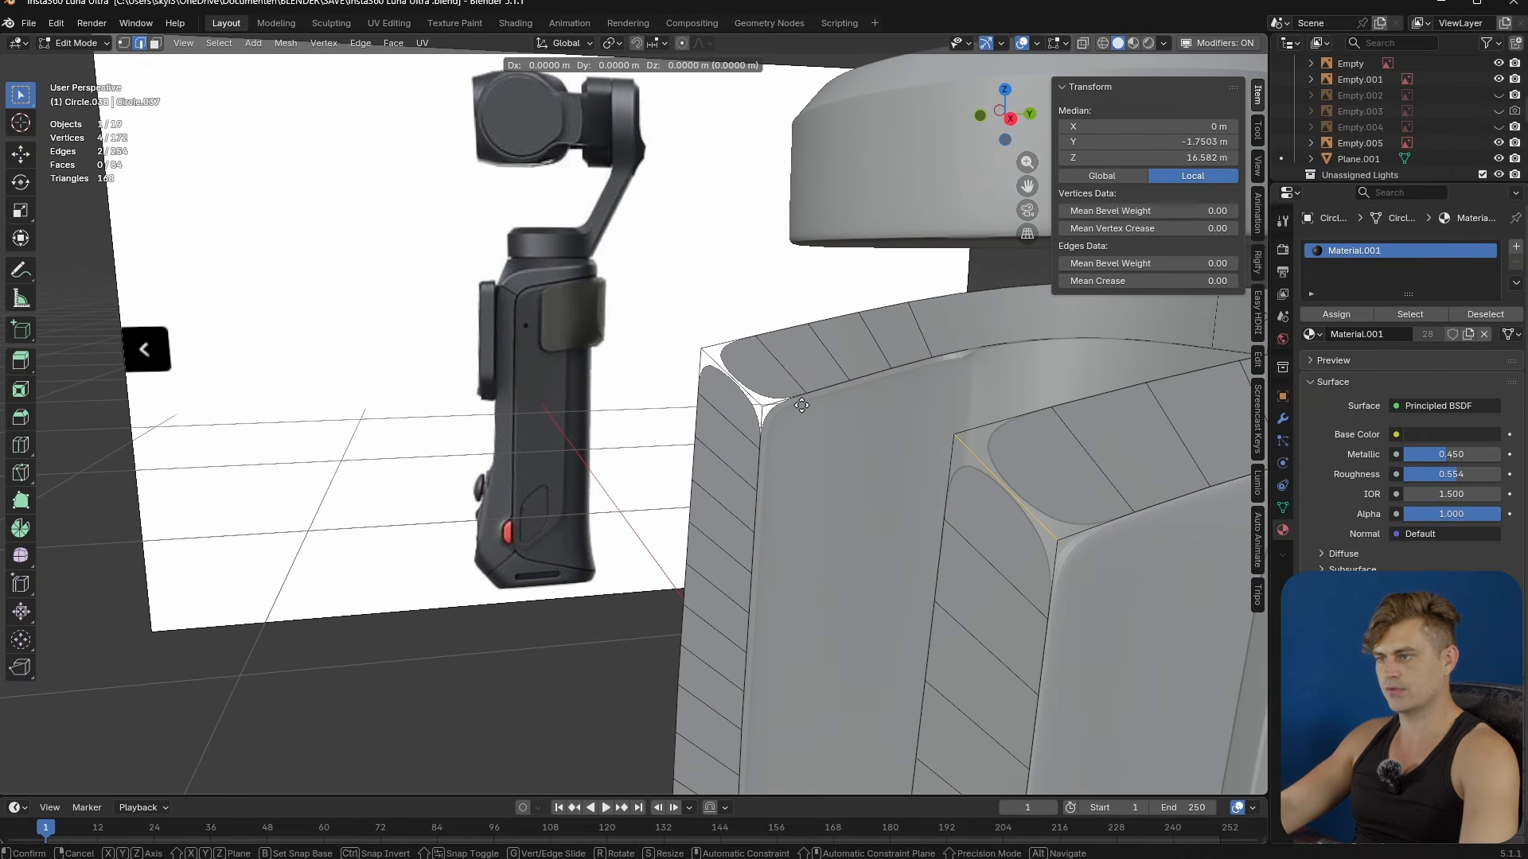
right_click(802, 406)
key(l)
key(p)
click(797, 374)
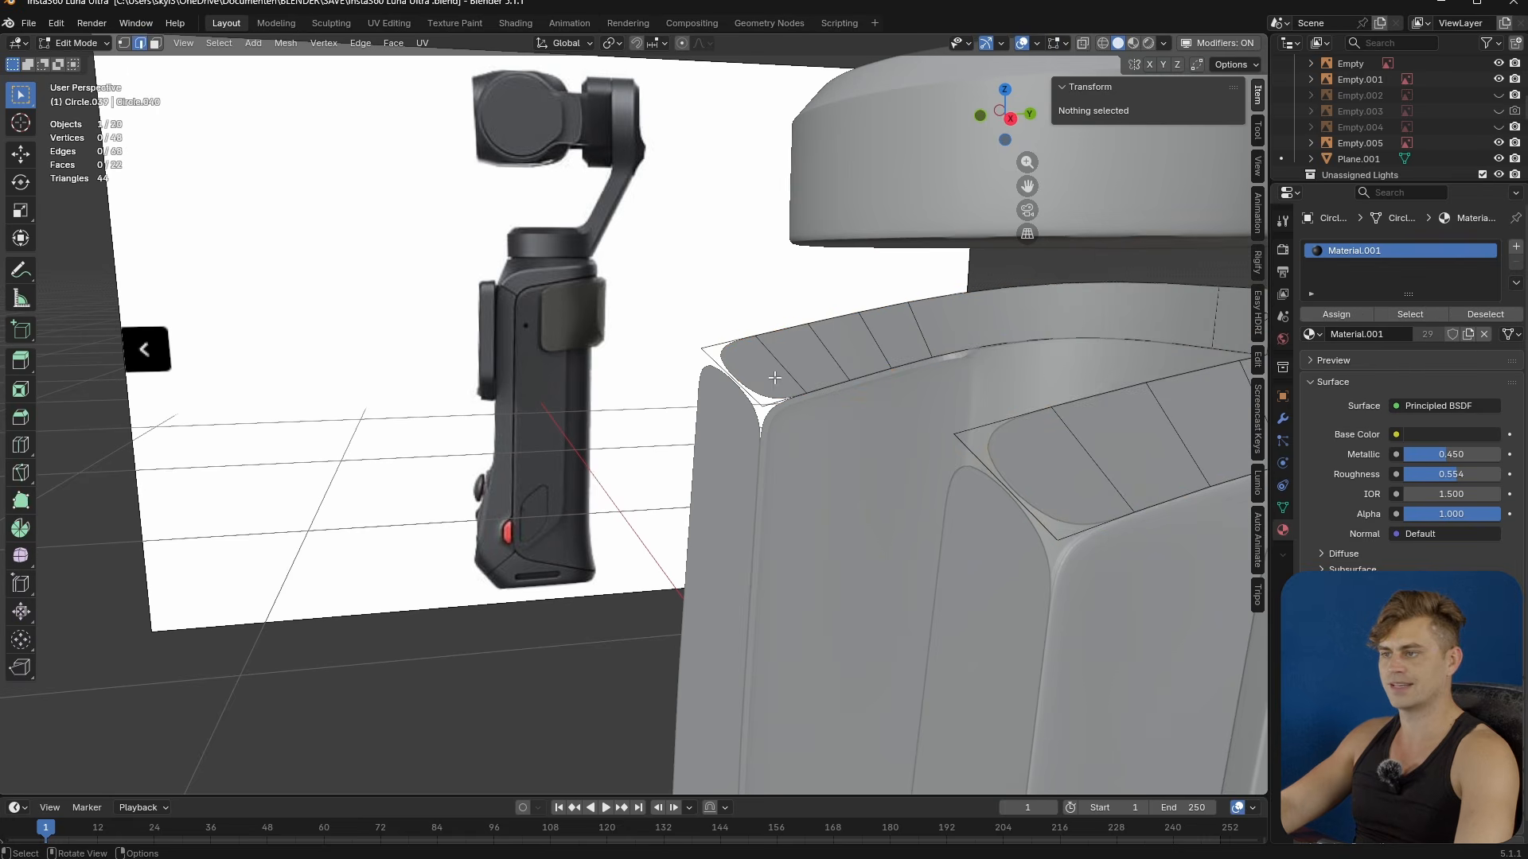
- Fill a face between the two open front ends of the upper strip
click(729, 367)
middle_drag(729, 367, 829, 427)
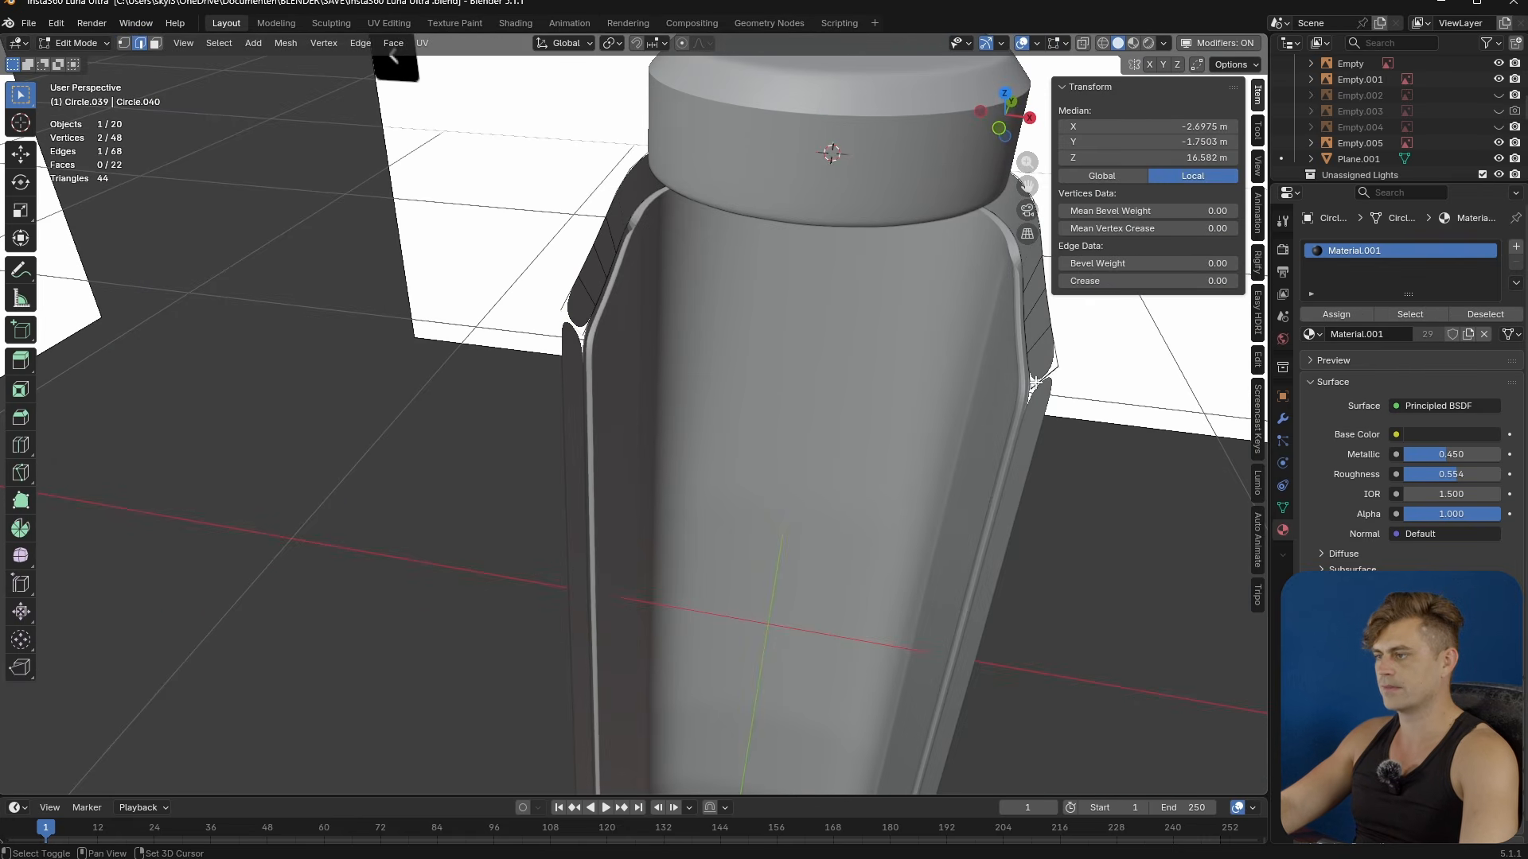
key(f)
middle_drag(1035, 398, 945, 382)
key(KP_3)
scroll(965, 398, up, 1)
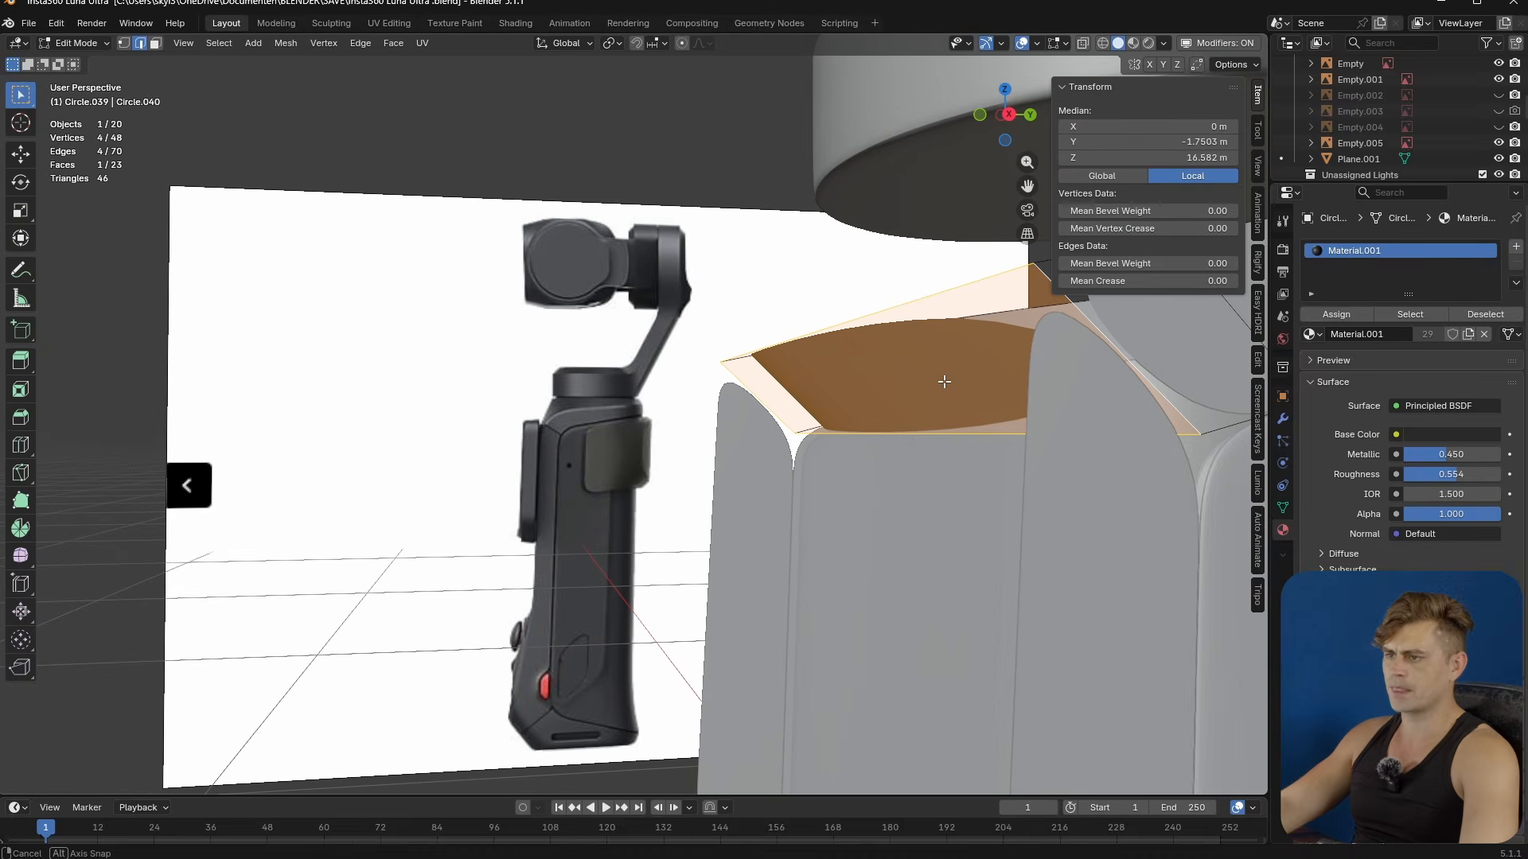
- Try to move the strip's two upper front corner vertices towards the reference outline in the side view
key(KP_3)
key(alt+z)
scroll(943, 377, up, 2)
shift+middle_drag(943, 375, 533, 620)
middle_drag(533, 620, 562, 622)
key(1)
click(588, 729)
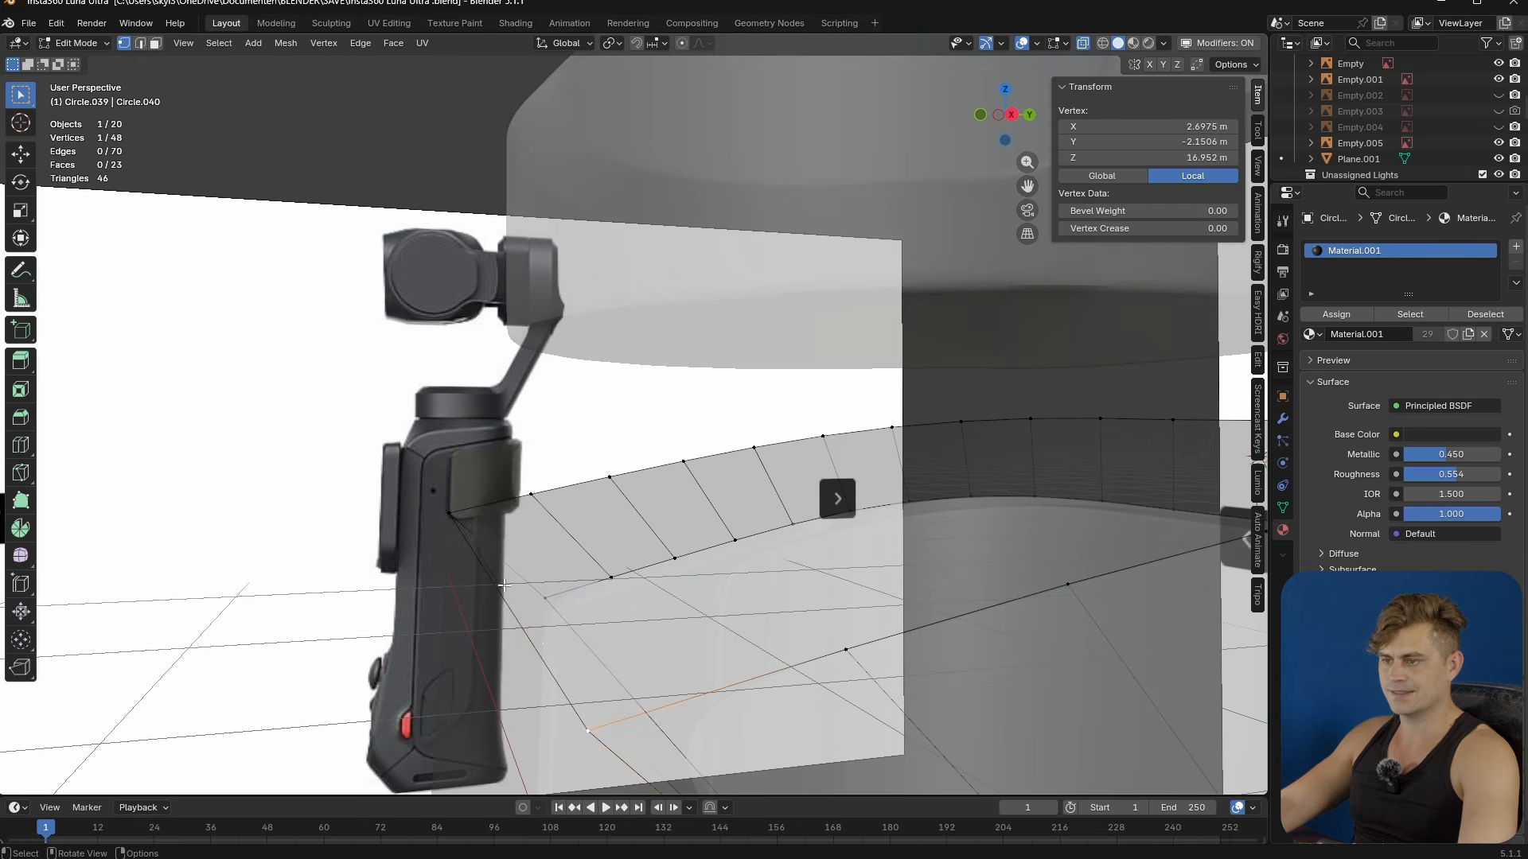
key(KP_3)
key(g)
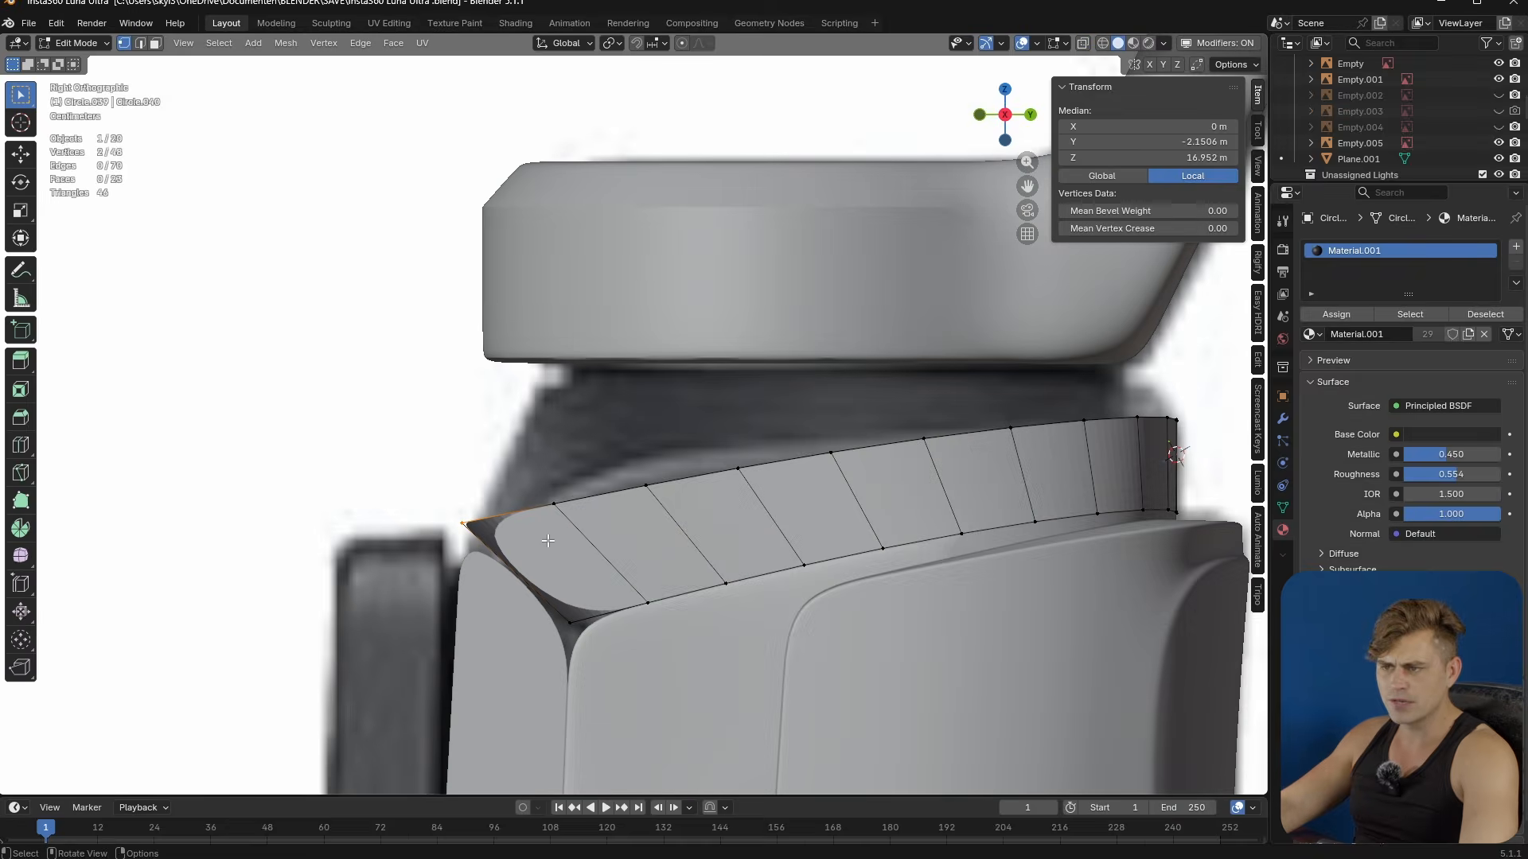
click(647, 532)
- Try another position for the upper front corner vertices against the reference, and undo the corner moves
middle_drag(647, 532, 487, 484)
key(KP_3)
key(alt+z)
scroll(573, 498, up, 3)
key(g)
click(673, 494)
middle_drag(673, 495, 701, 578)
key(alt+z)
key(ctrl+z)
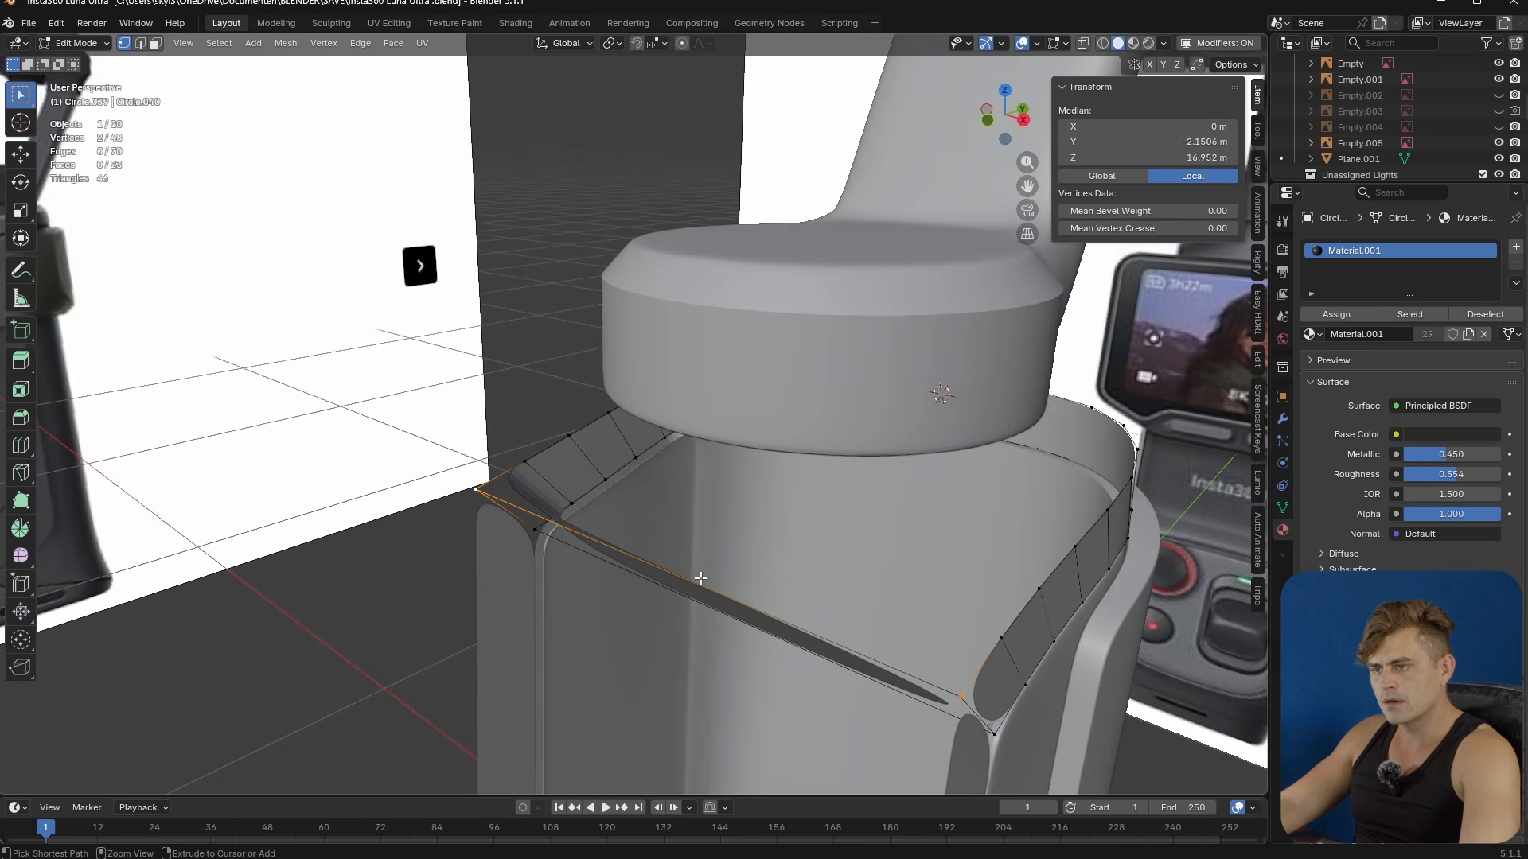
- Merge all of the upper strip's vertices by distance
key(a)
middle_drag(857, 631, 711, 543)
key(m)
click(772, 572)
- Move the strip's two upper front corner vertices to follow the side reference, and select the whole upper rim loop
click(556, 504)
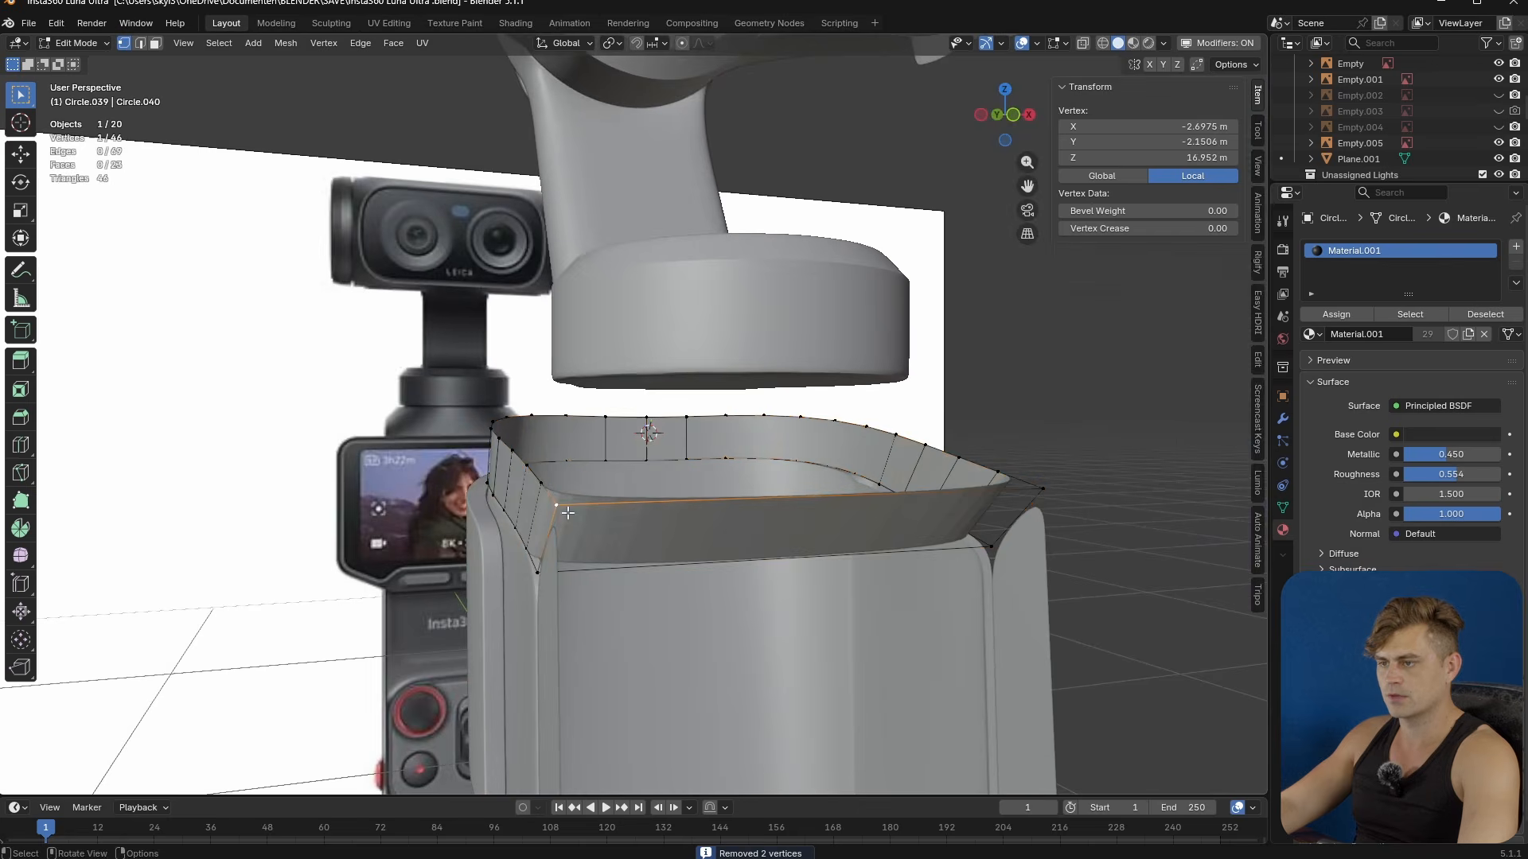
shift+click(1041, 494)
key(KP_3)
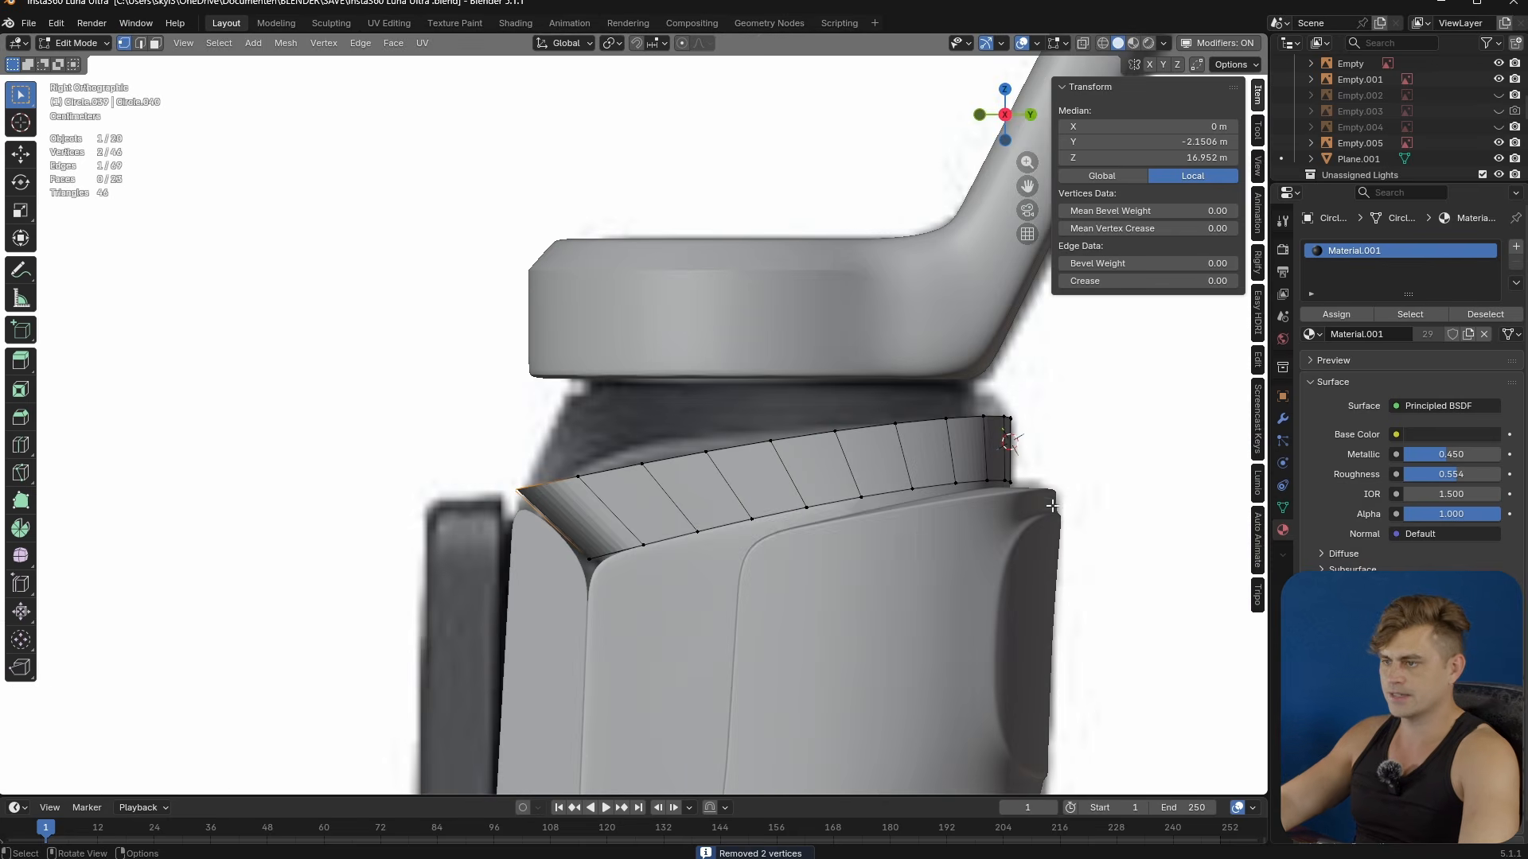
scroll(737, 498, up, 4)
shift+middle_drag(662, 558, 765, 466)
key(alt+z)
key(g)
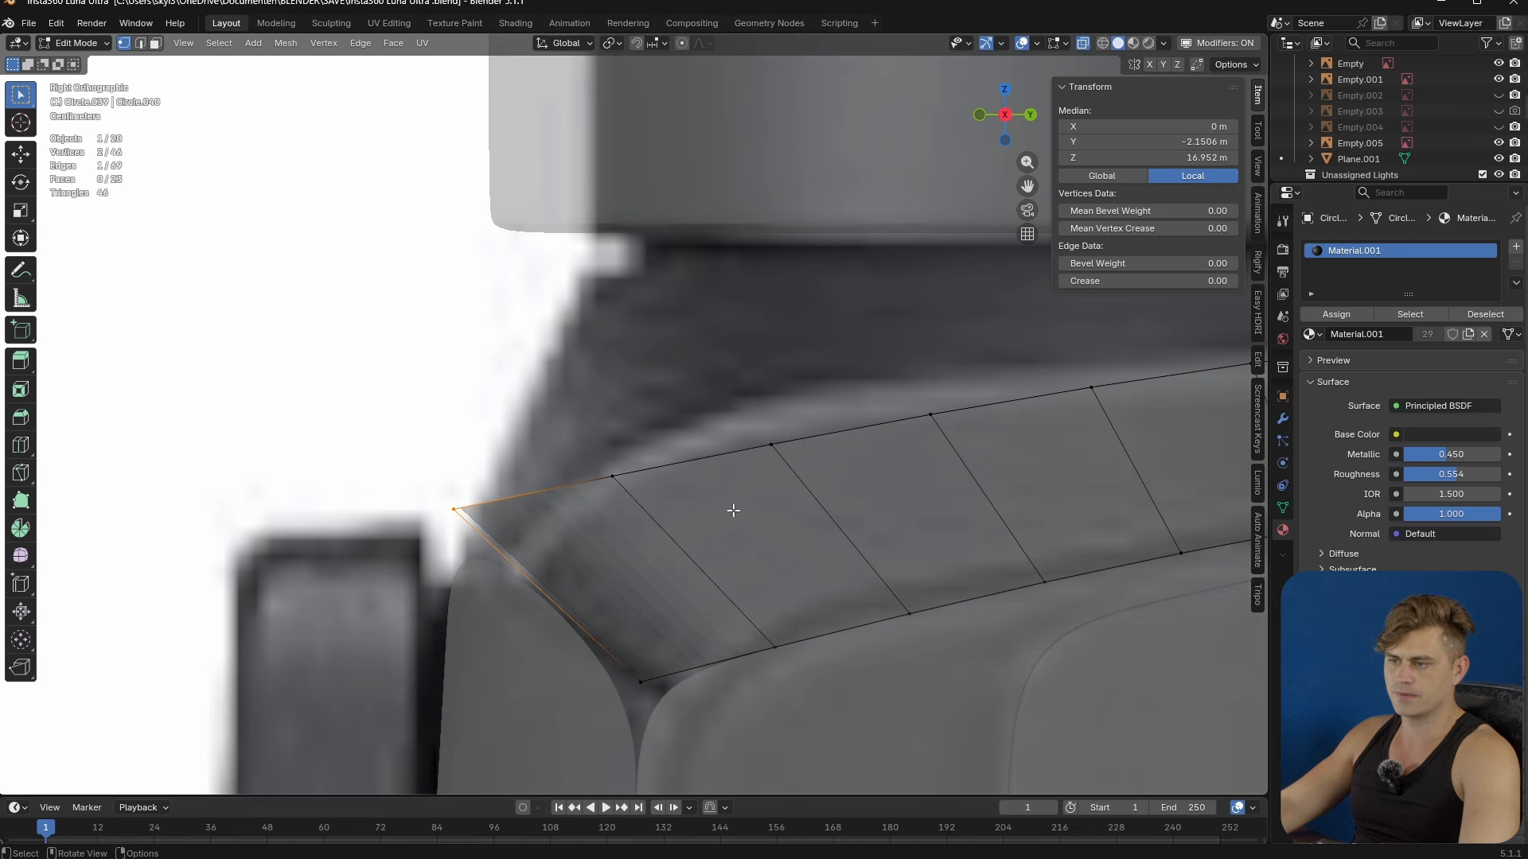
click(768, 550)
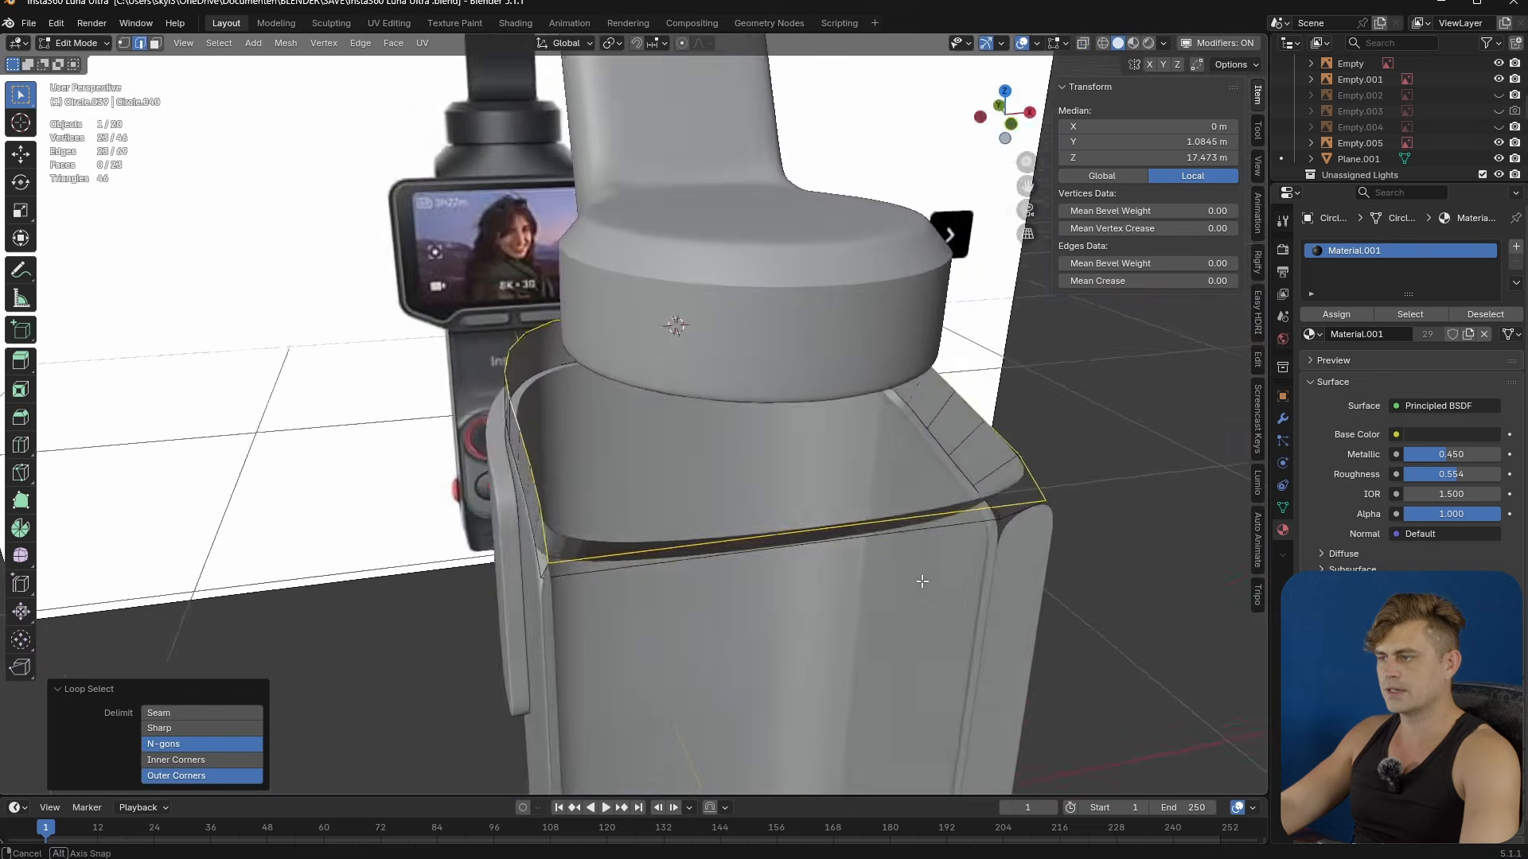
middle_drag(921, 580, 763, 544)
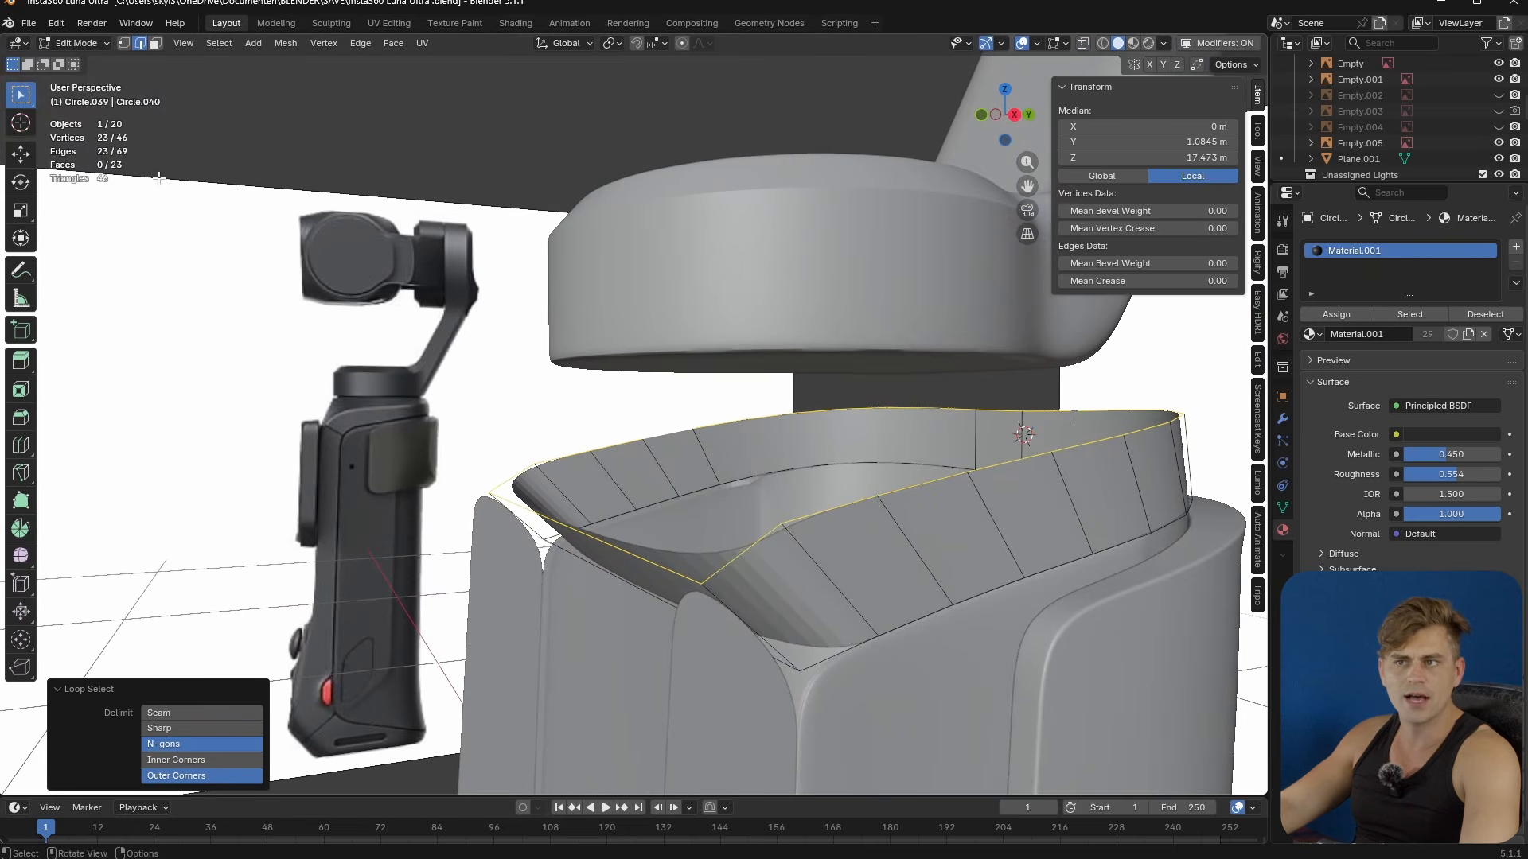
- Place the 3D cursor at the centre of the neck strip's upper rim
middle_drag(121, 146, 770, 515)
key(ctrl+r)
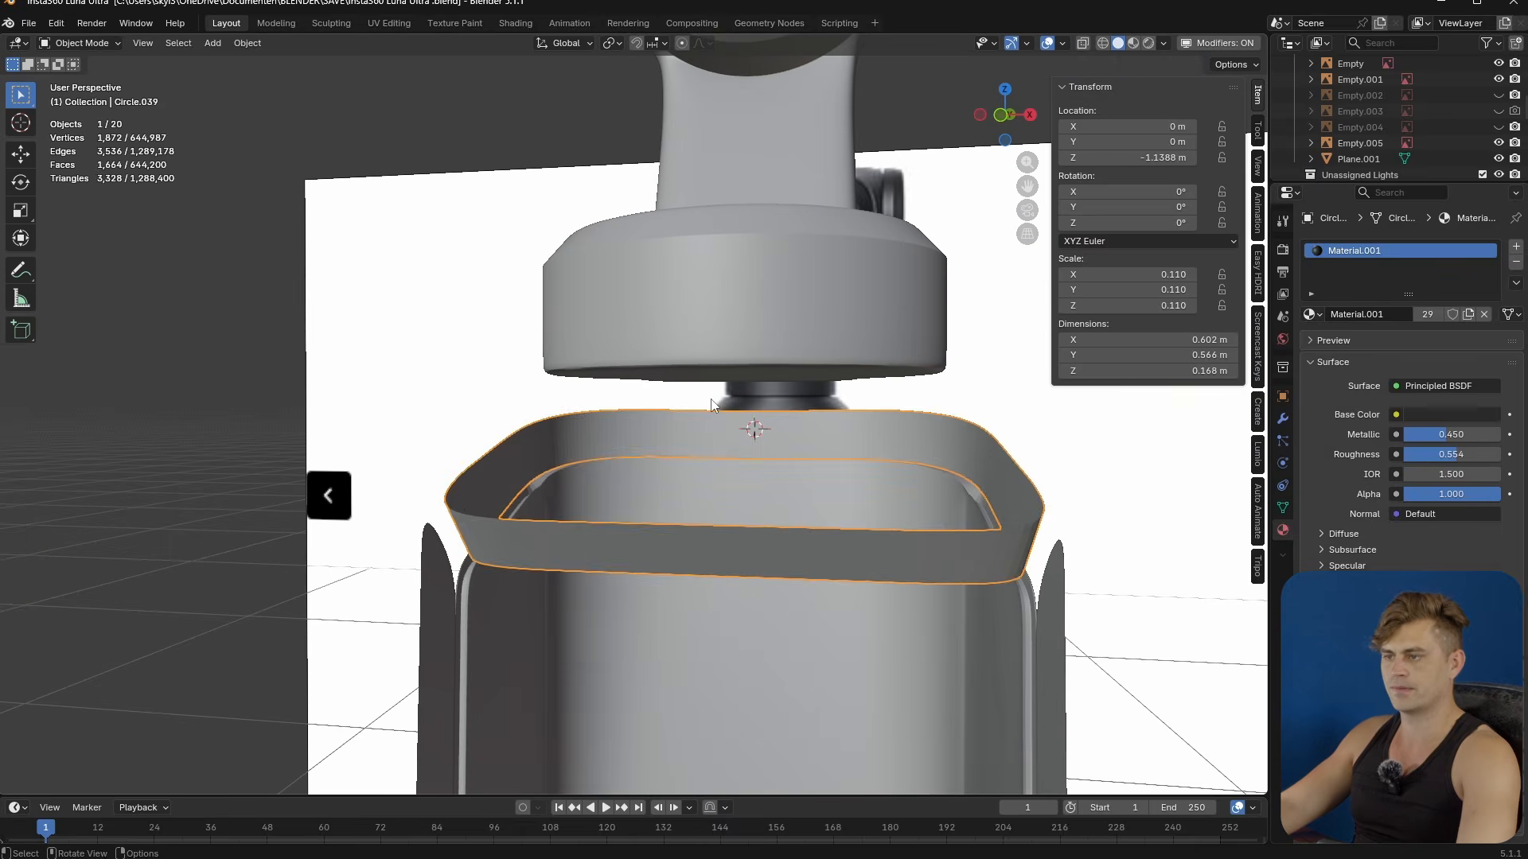
click(696, 414)
right_click(697, 415)
key(shift+s)
click(818, 533)
key(Tab)
key(shift+a)
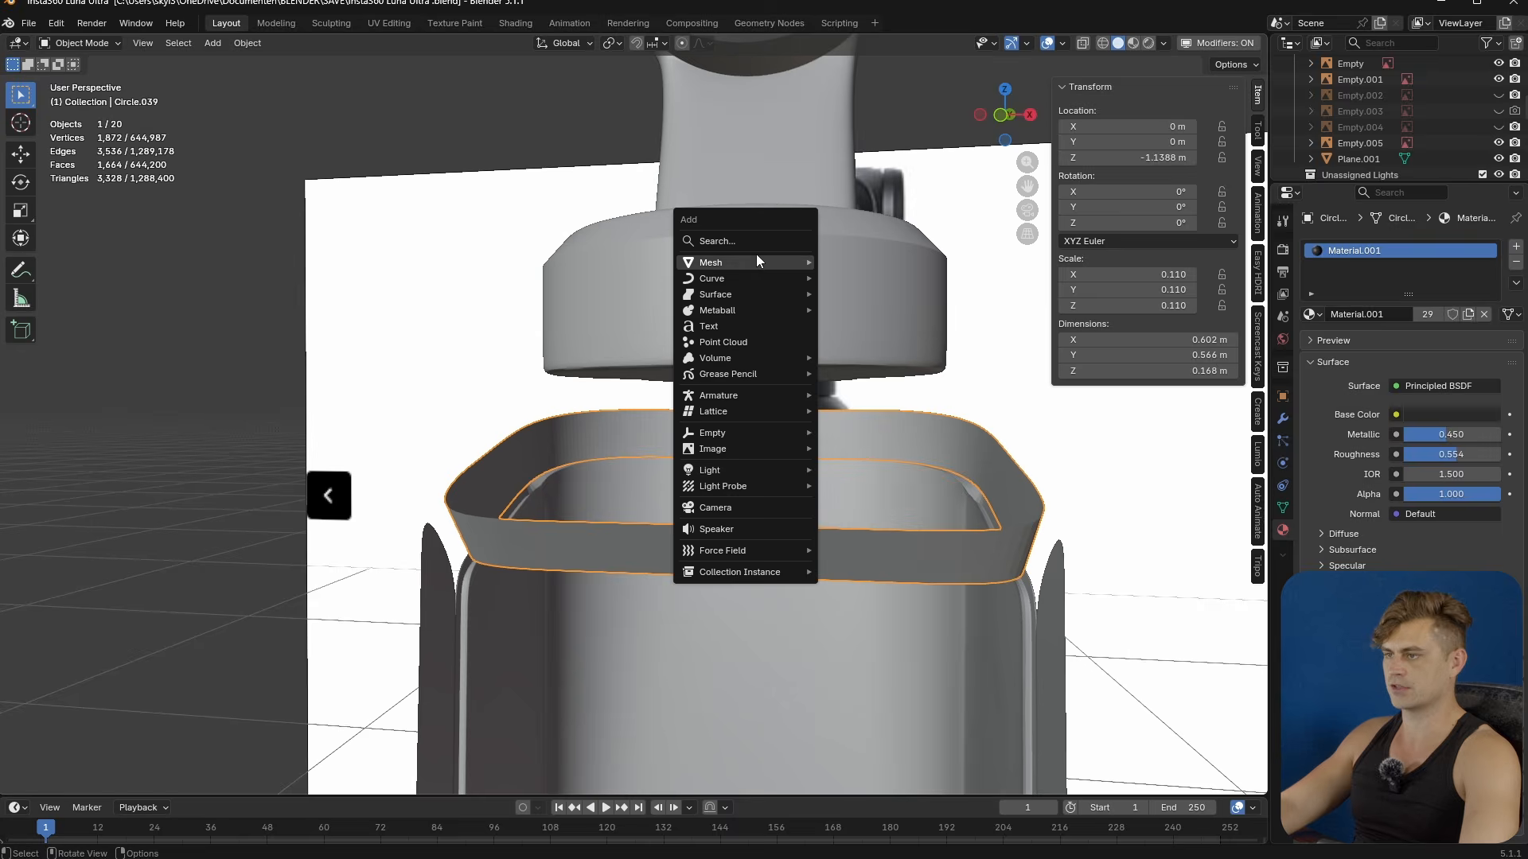
mouse_move(751, 260)
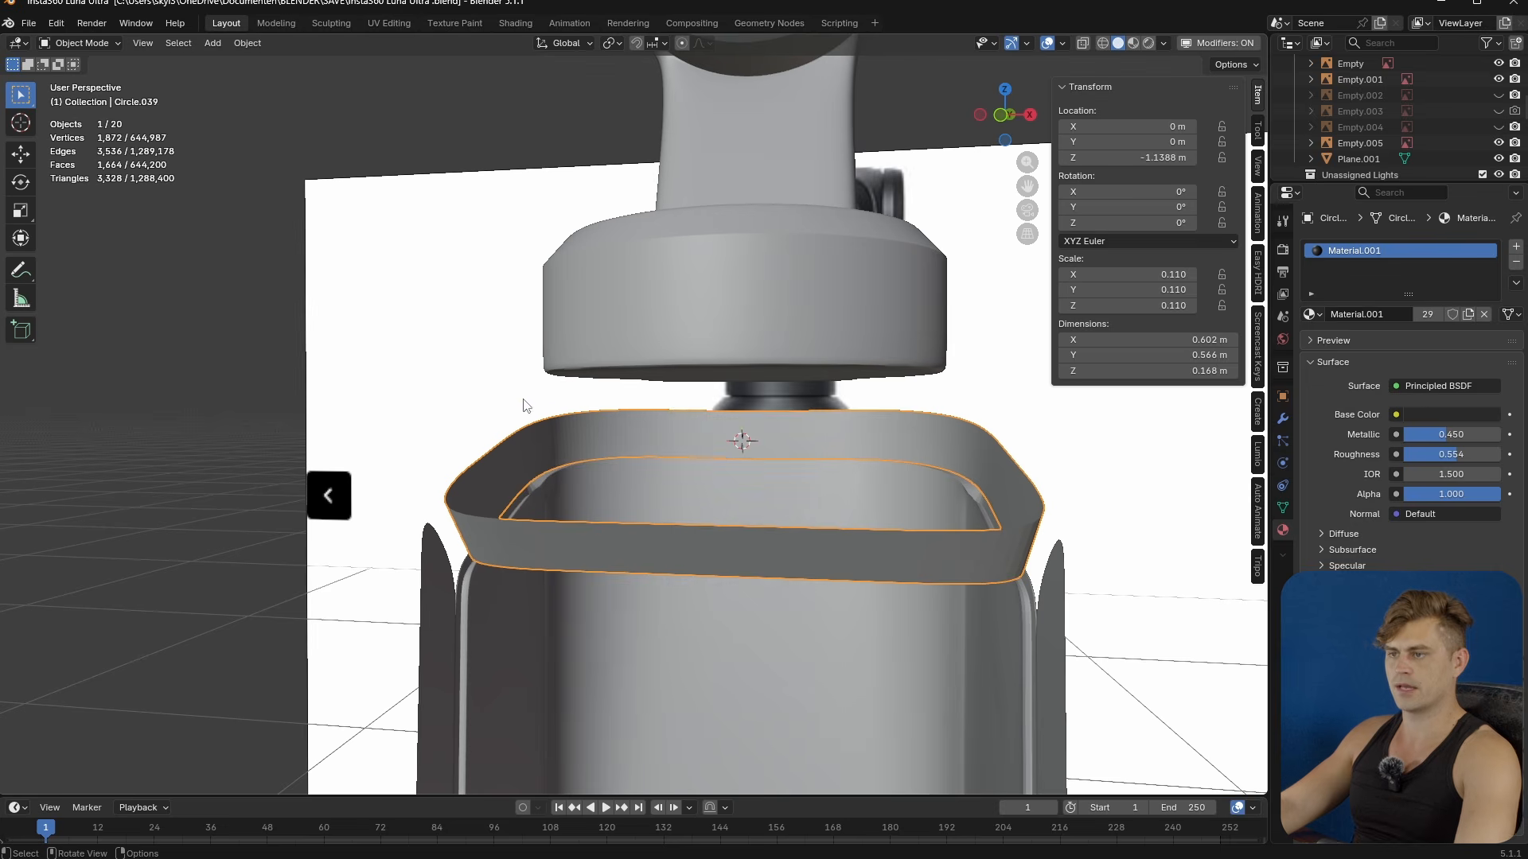
key(Tab)
alt+click(589, 414)
key(Tab)
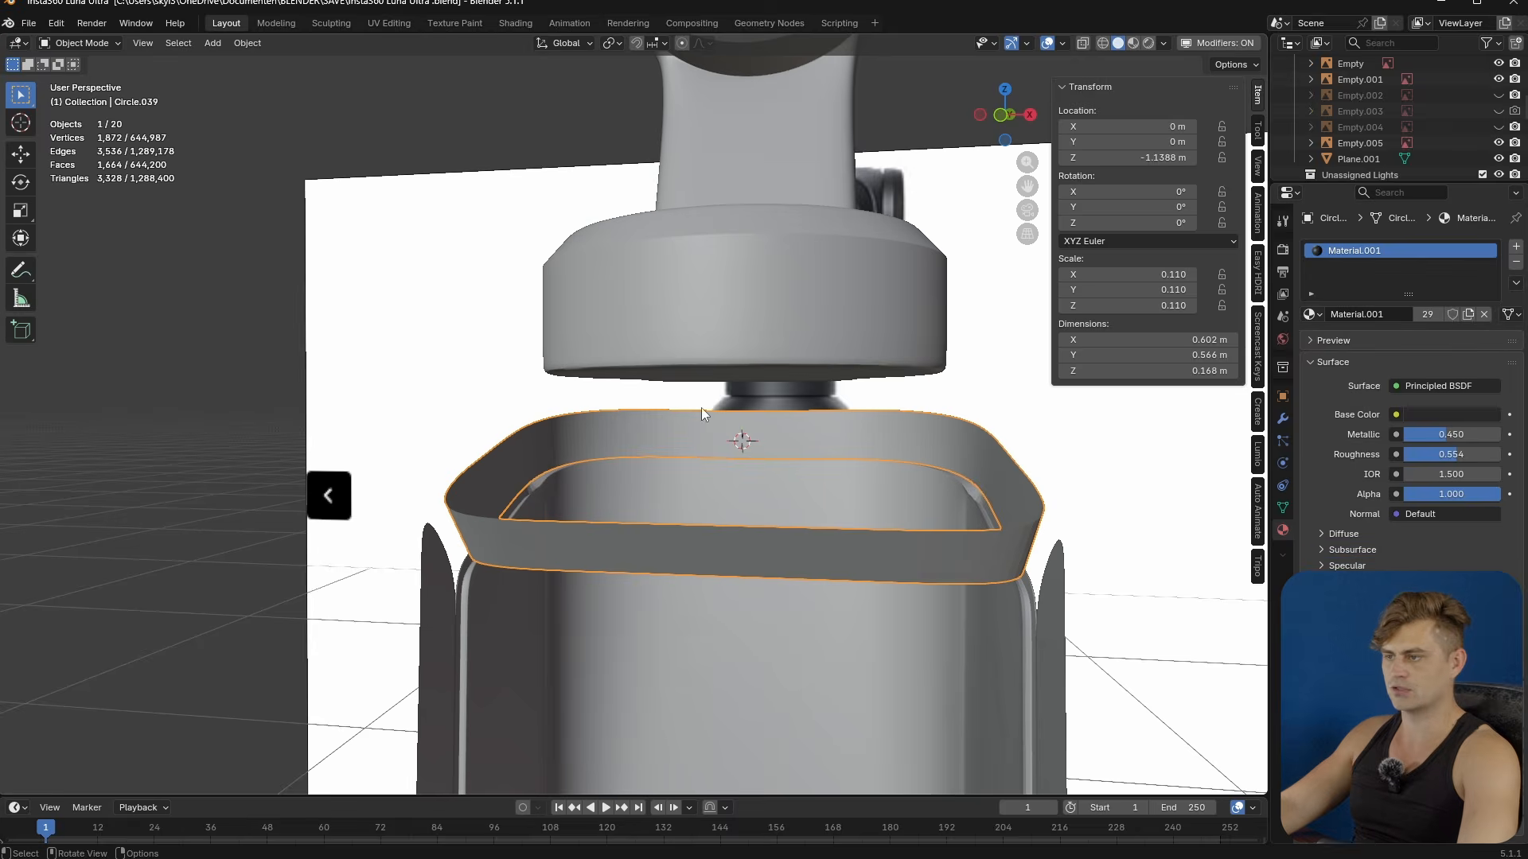
- Add a mesh circle with 26 vertices at the 3D cursor and scale it to about 0.35 m across
key(shift+a)
mouse_move(668, 231)
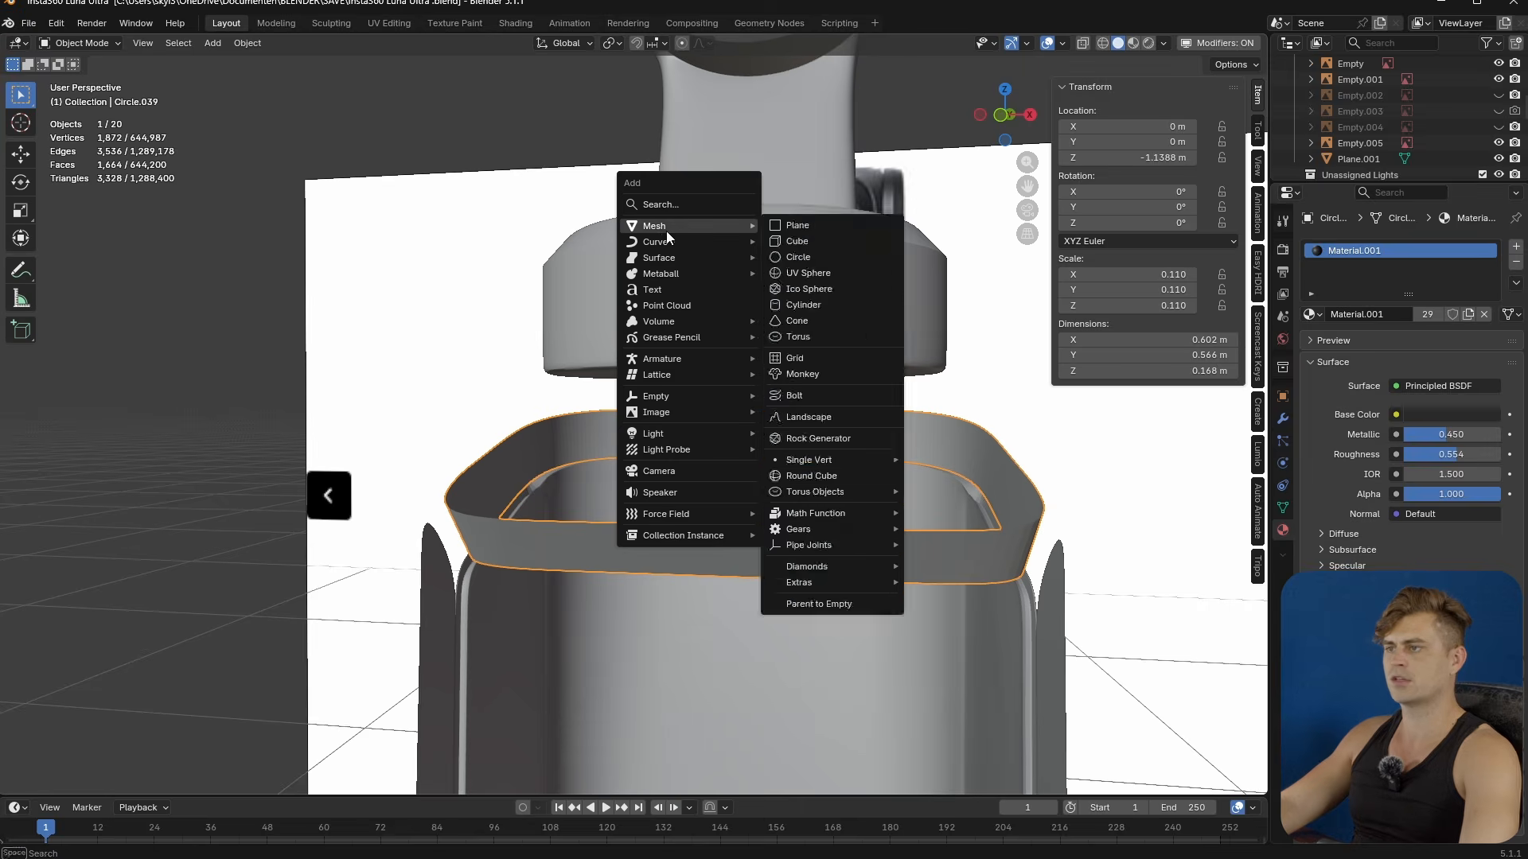
click(819, 257)
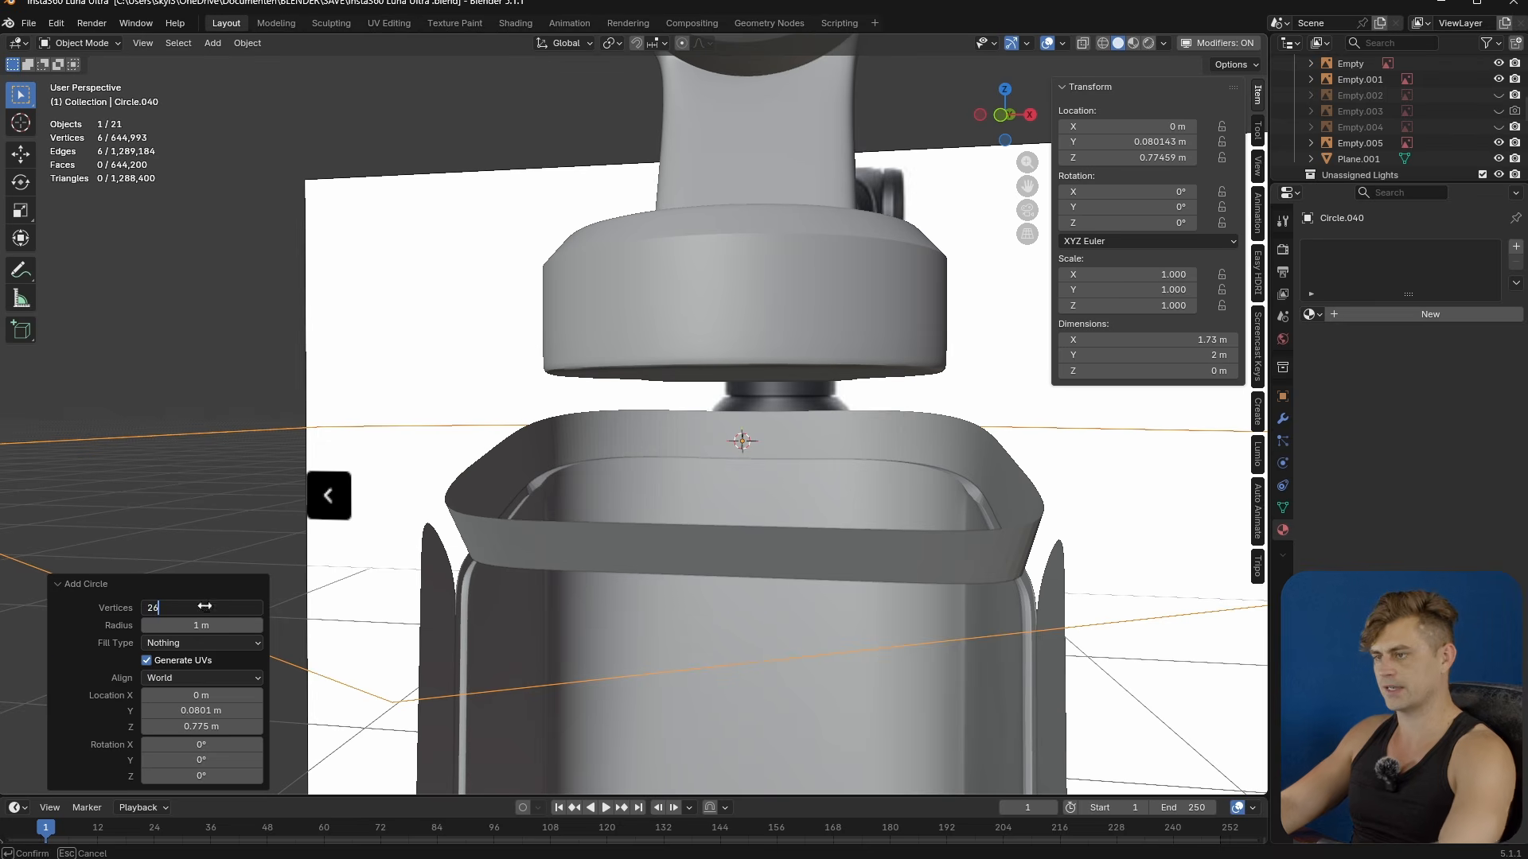
key(Return)
scroll(740, 438, down, 2)
key(s)
click(746, 424)
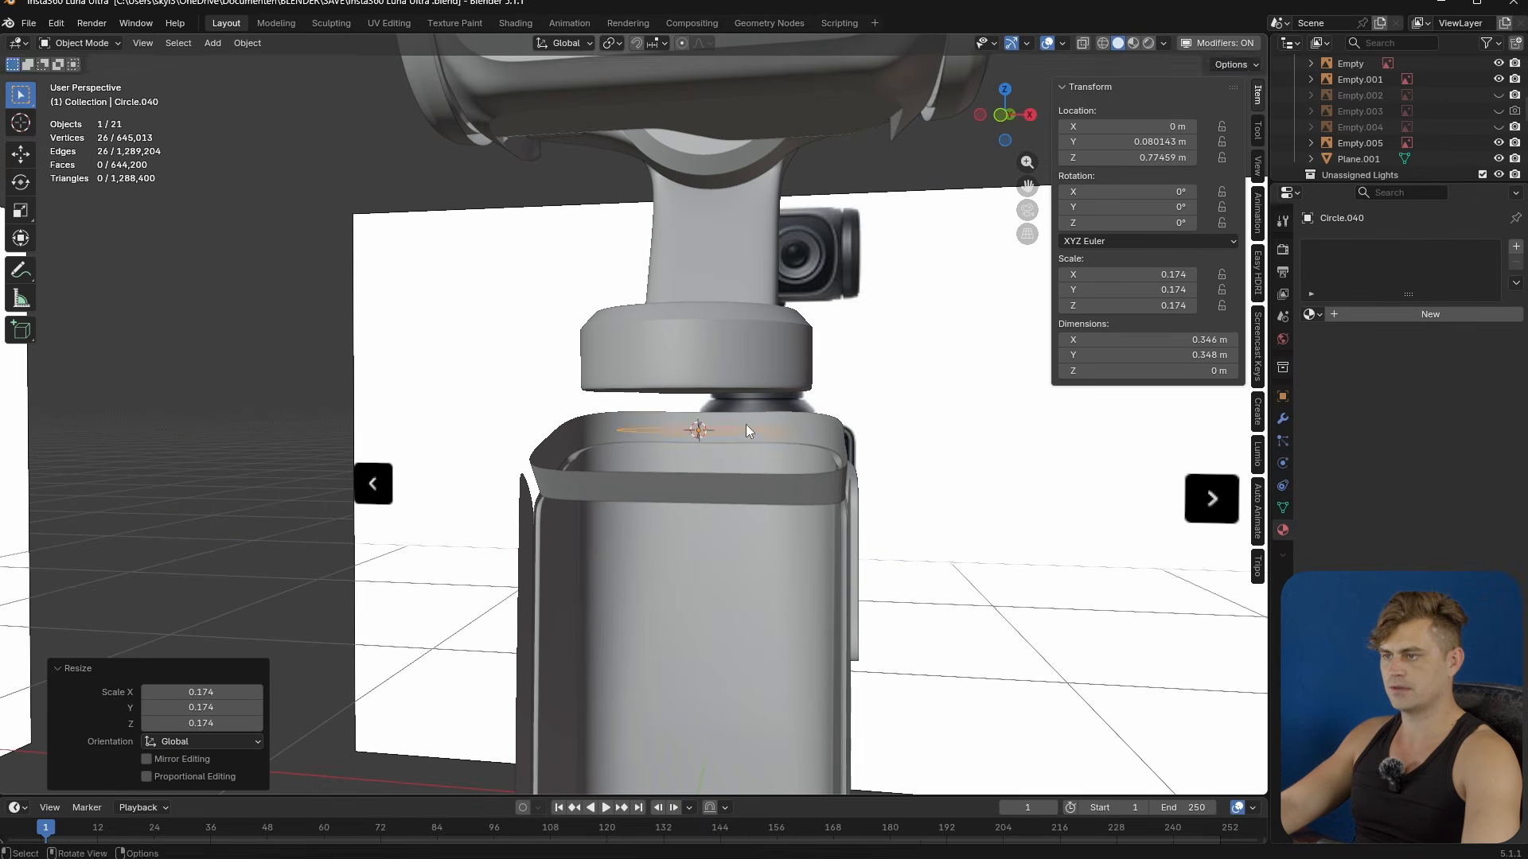
- Try to position the circle freehand between the neck strip and the cylindrical base above it
key(g)
key(z)
click(749, 393)
scroll(753, 398, up, 2)
middle_drag(756, 399, 714, 391)
key(g)
key(z)
click(733, 459)
scroll(636, 430, up, 1)
key(g)
key(y)
right_click(637, 418)
- Snap the 3D cursor to the centre of the cylindrical base's underside face and snap the circle to the cursor
click(746, 404)
key(Tab)
key(3)
click(714, 390)
key(shift+s)
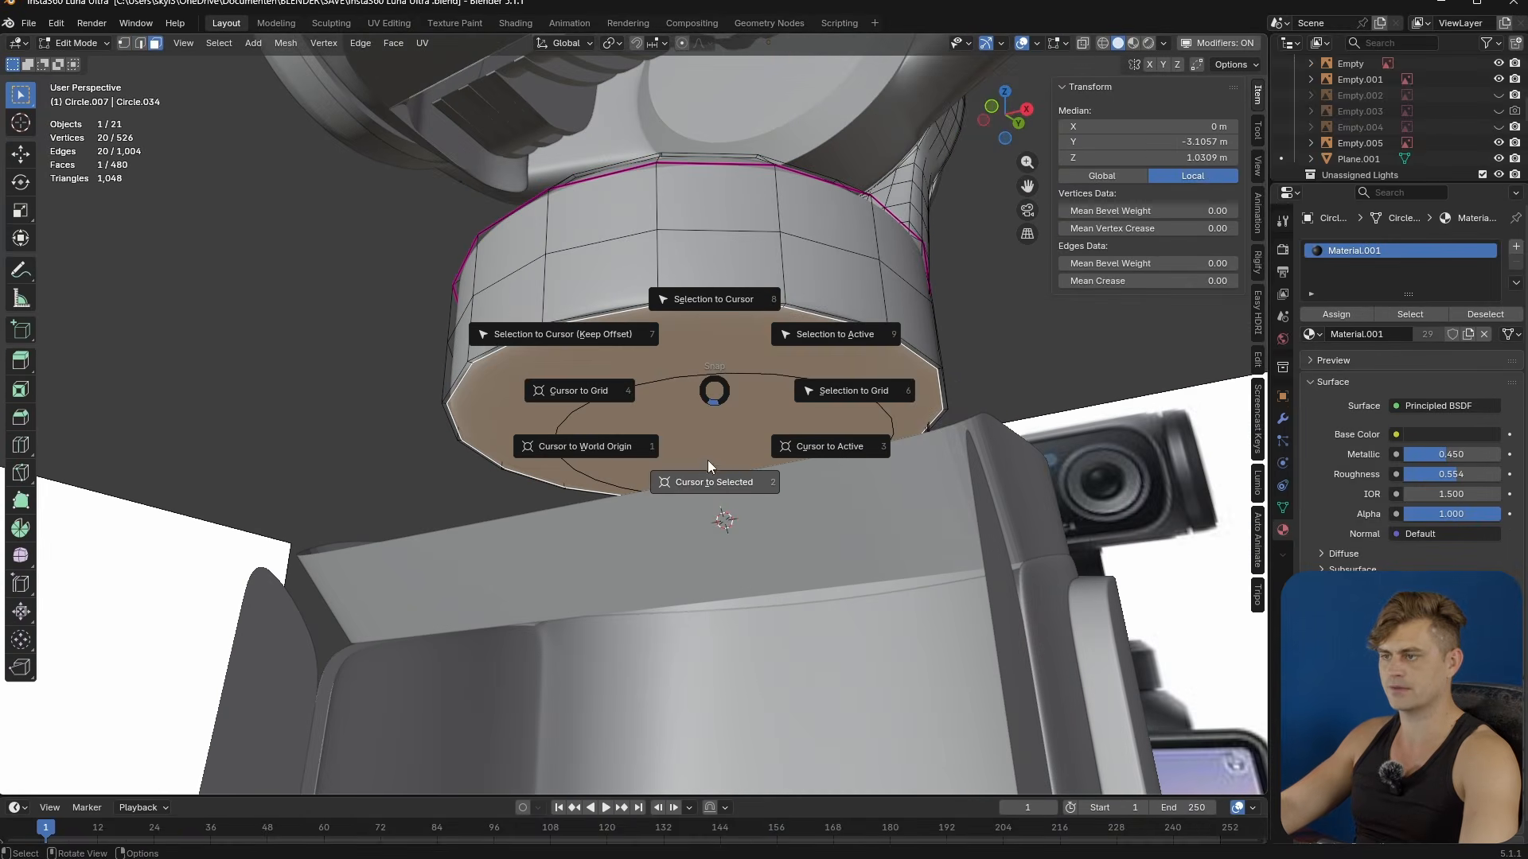
click(709, 462)
key(Tab)
click(738, 376)
key(shift+s)
click(741, 303)
middle_drag(751, 373, 804, 365)
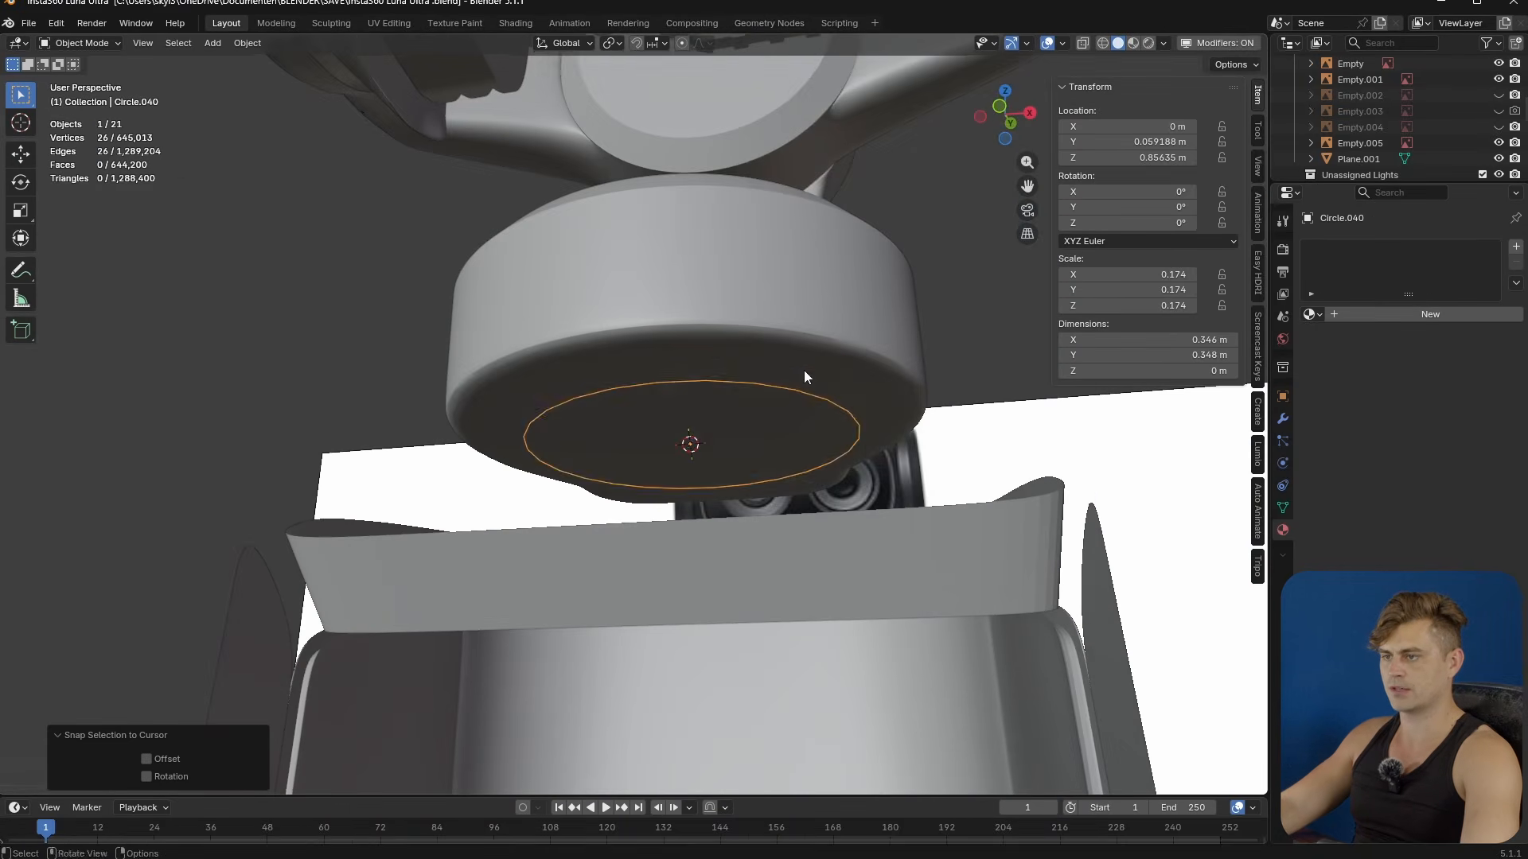
- Scale the circle to about 0.42 m across so it fits within the cylindrical base's underside
key(s)
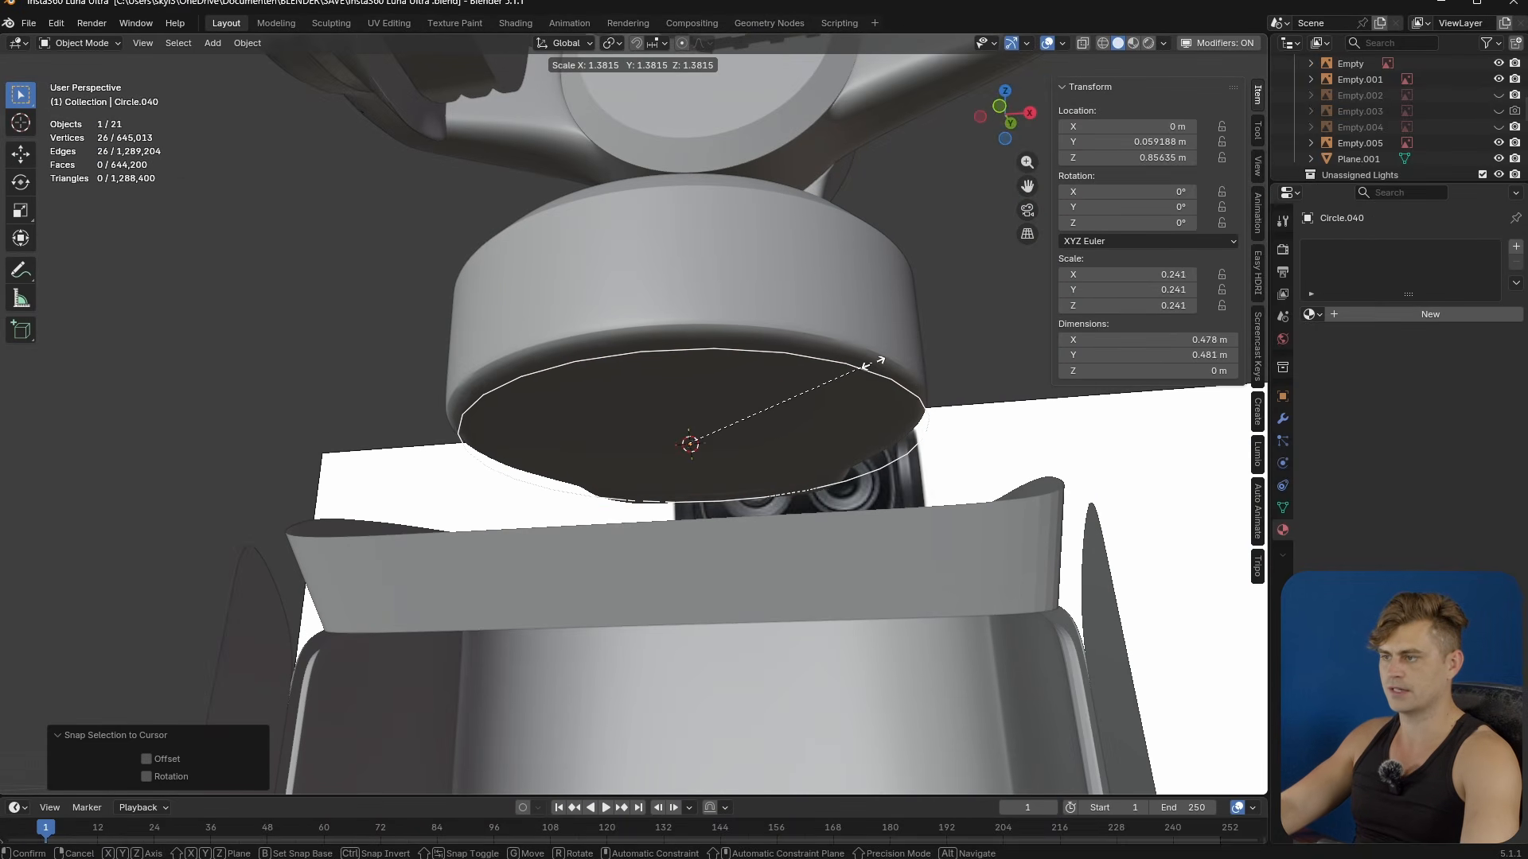
click(869, 363)
middle_drag(868, 363, 823, 428)
key(s)
click(792, 408)
- Select edges on the cylindrical base and snap the 3D cursor to them
click(754, 385)
key(Tab)
mouse_move(755, 384)
middle_down()
mouse_move(775, 388)
mouse_move(756, 507)
mouse_move(736, 429)
mouse_move(716, 436)
mouse_move(751, 415)
middle_up()
middle_drag(868, 429, 683, 318)
key(2)
click(692, 454)
mouse_move(649, 402)
middle_down()
mouse_move(961, 423)
mouse_move(661, 407)
middle_up()
key(shift+s)
click(624, 487)
key(Tab)
middle_drag(686, 461, 676, 383)
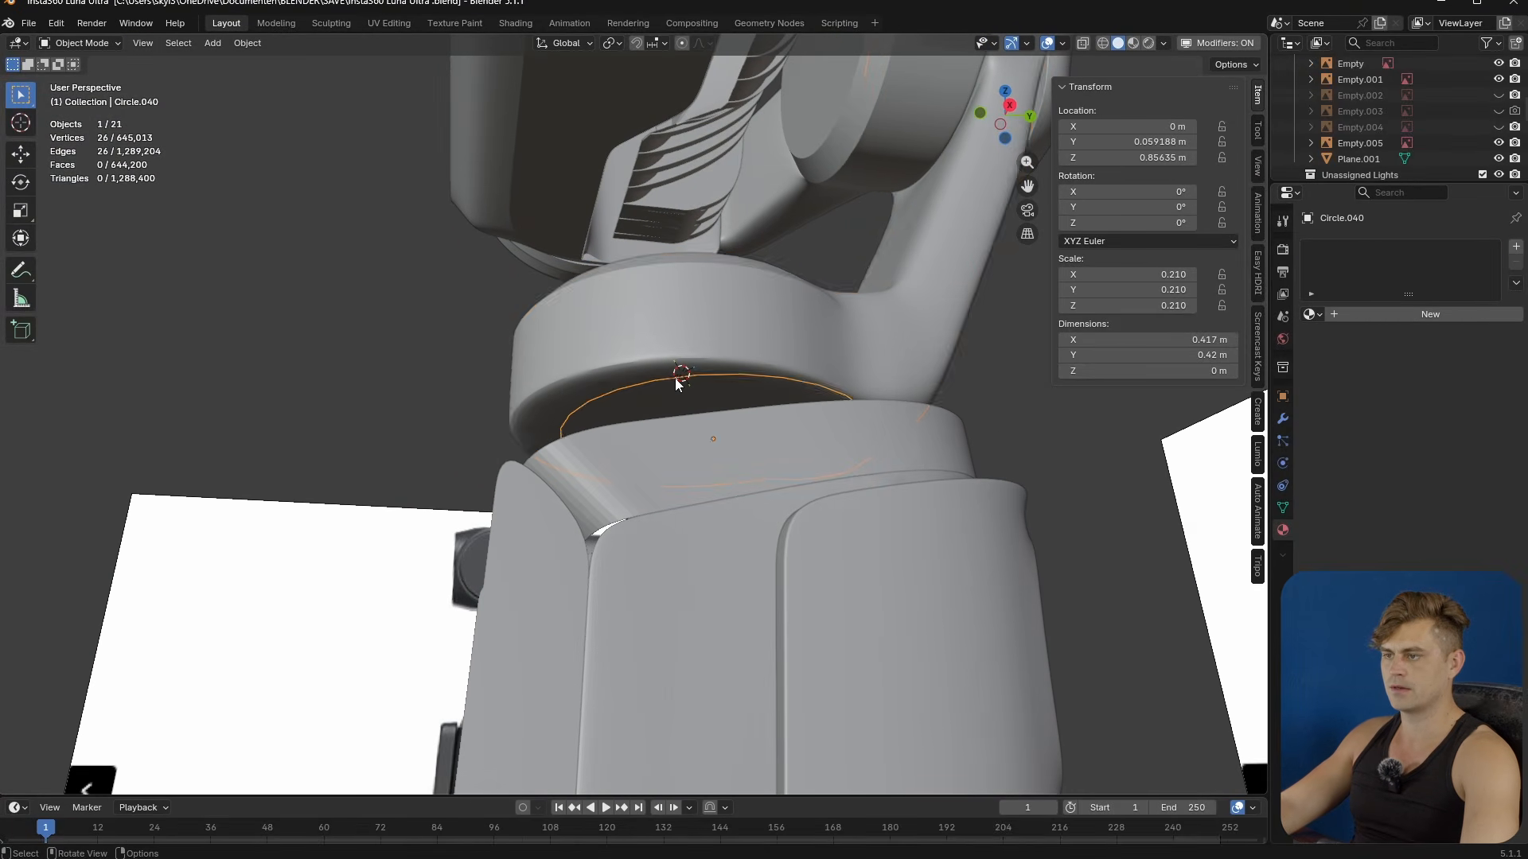
- Snap the circle to the 3D cursor and lower it along Z to just beneath the cylindrical base
click(676, 382)
scroll(676, 382, up, 2)
key(shift+s)
click(675, 293)
middle_drag(674, 293, 713, 351)
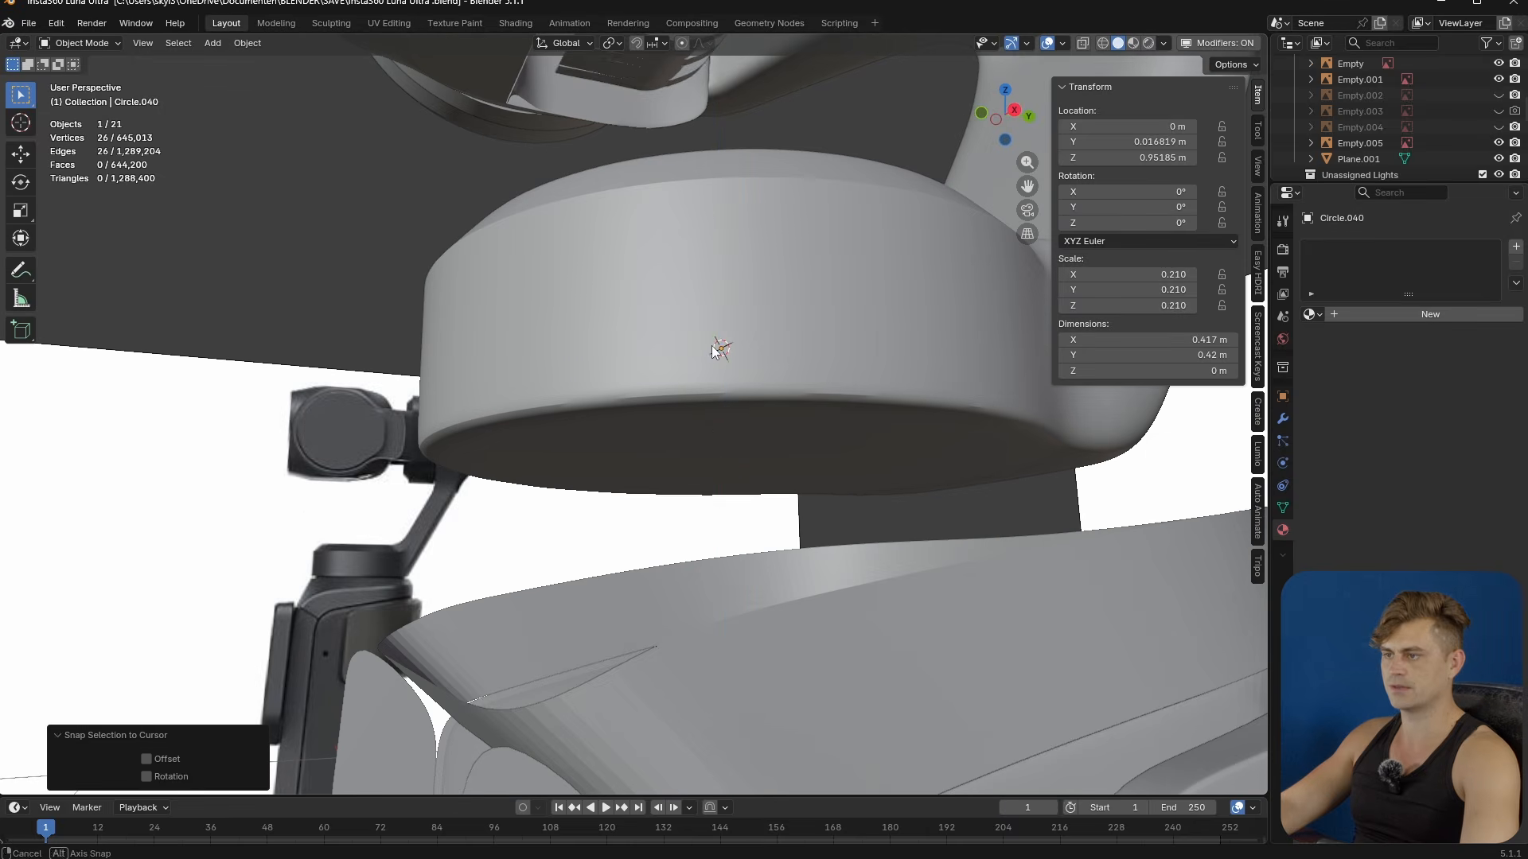
key(g)
key(z)
click(716, 474)
- Scale the circle to about 0.47 m across and shift it along Y to match the neck's top in the side reference
mouse_move(716, 474)
middle_down()
mouse_move(780, 442)
mouse_move(810, 451)
mouse_move(716, 453)
mouse_move(689, 487)
middle_up()
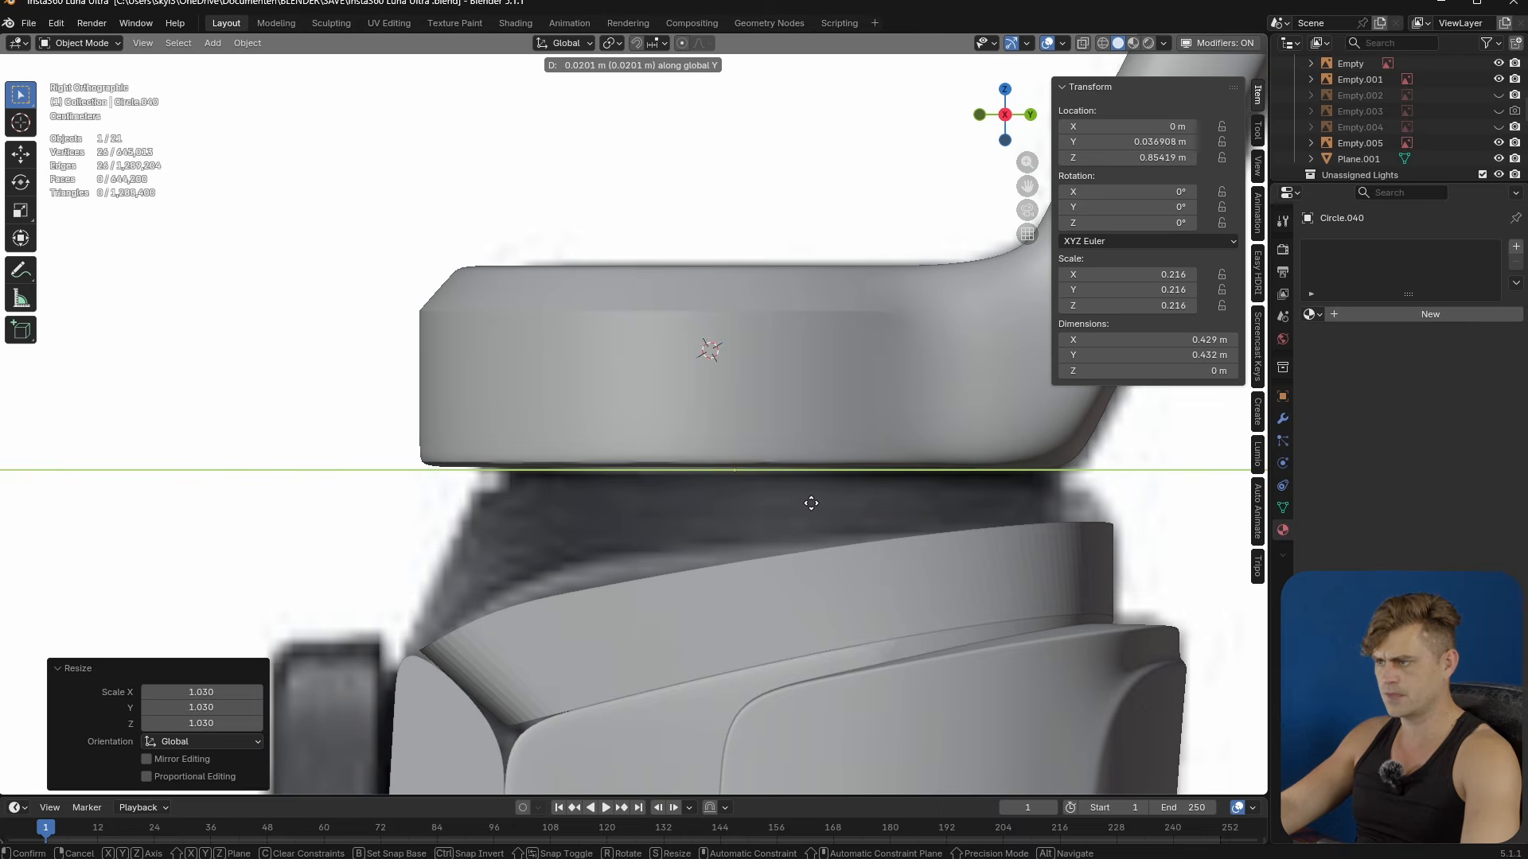
click(811, 503)
key(g)
key(y)
click(876, 530)
key(g)
key(y)
click(877, 532)
key(s)
click(903, 536)
key(g)
key(y)
click(905, 538)
key(g)
key(y)
click(882, 532)
scroll(763, 537, down, 1)
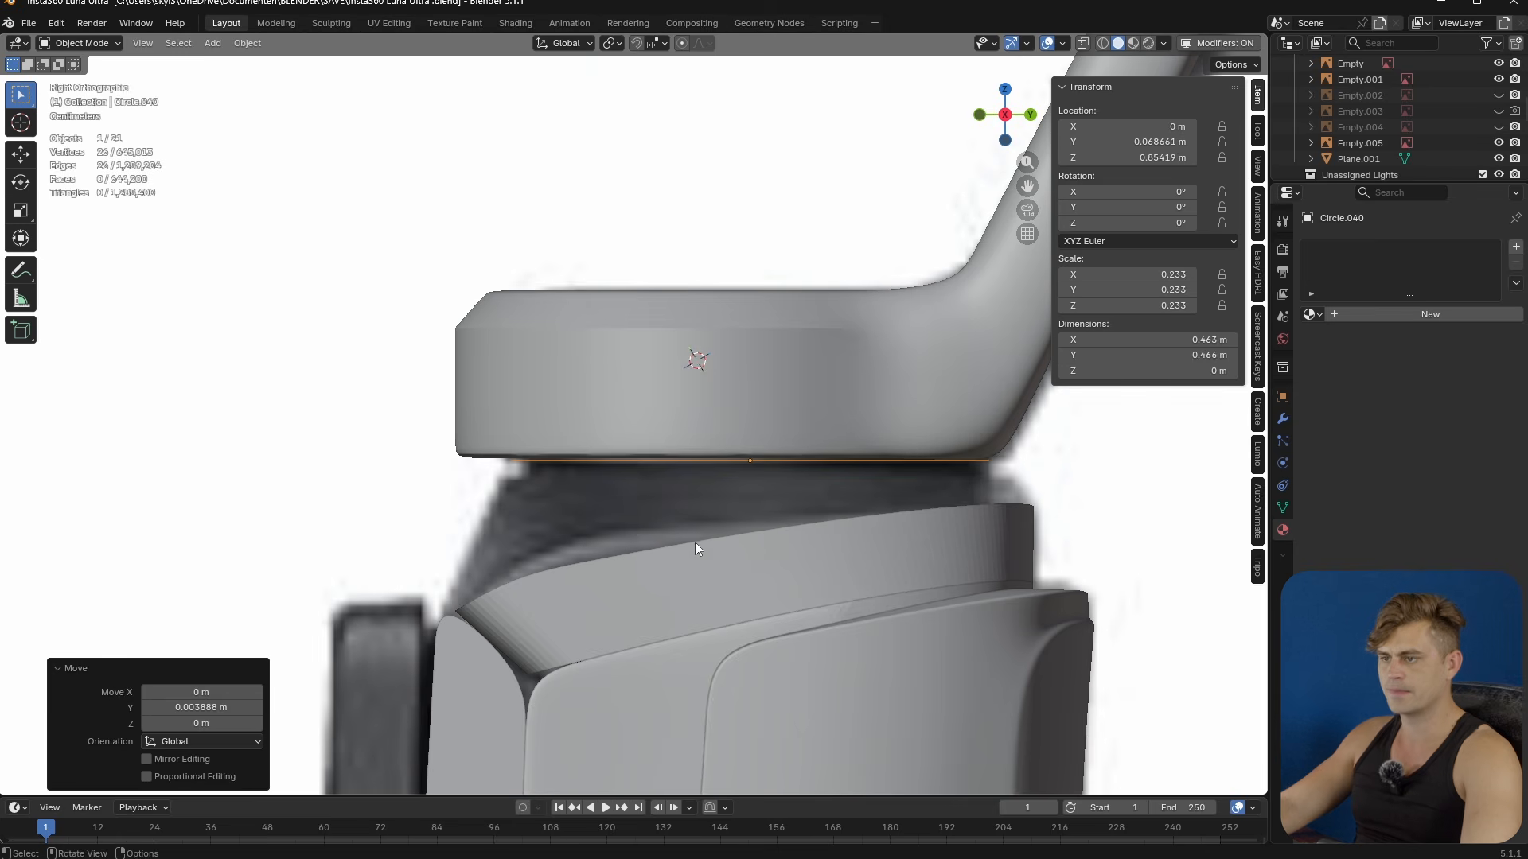
- Join the circle with the neck strip and bridge it to the strip's upper rim loop
middle_drag(687, 536, 810, 514)
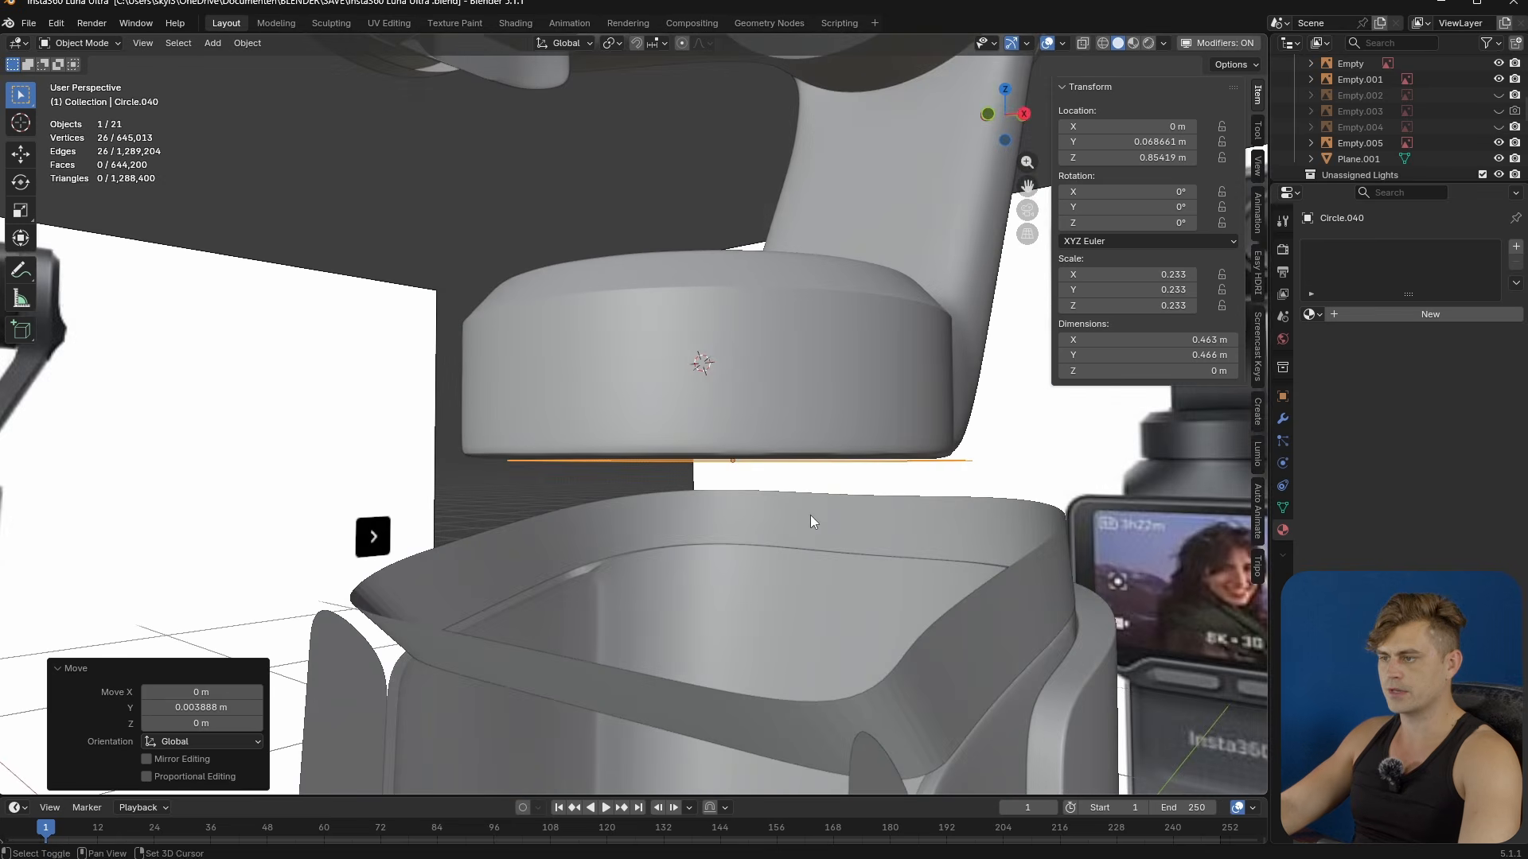
shift+click(810, 514)
key(Tab)
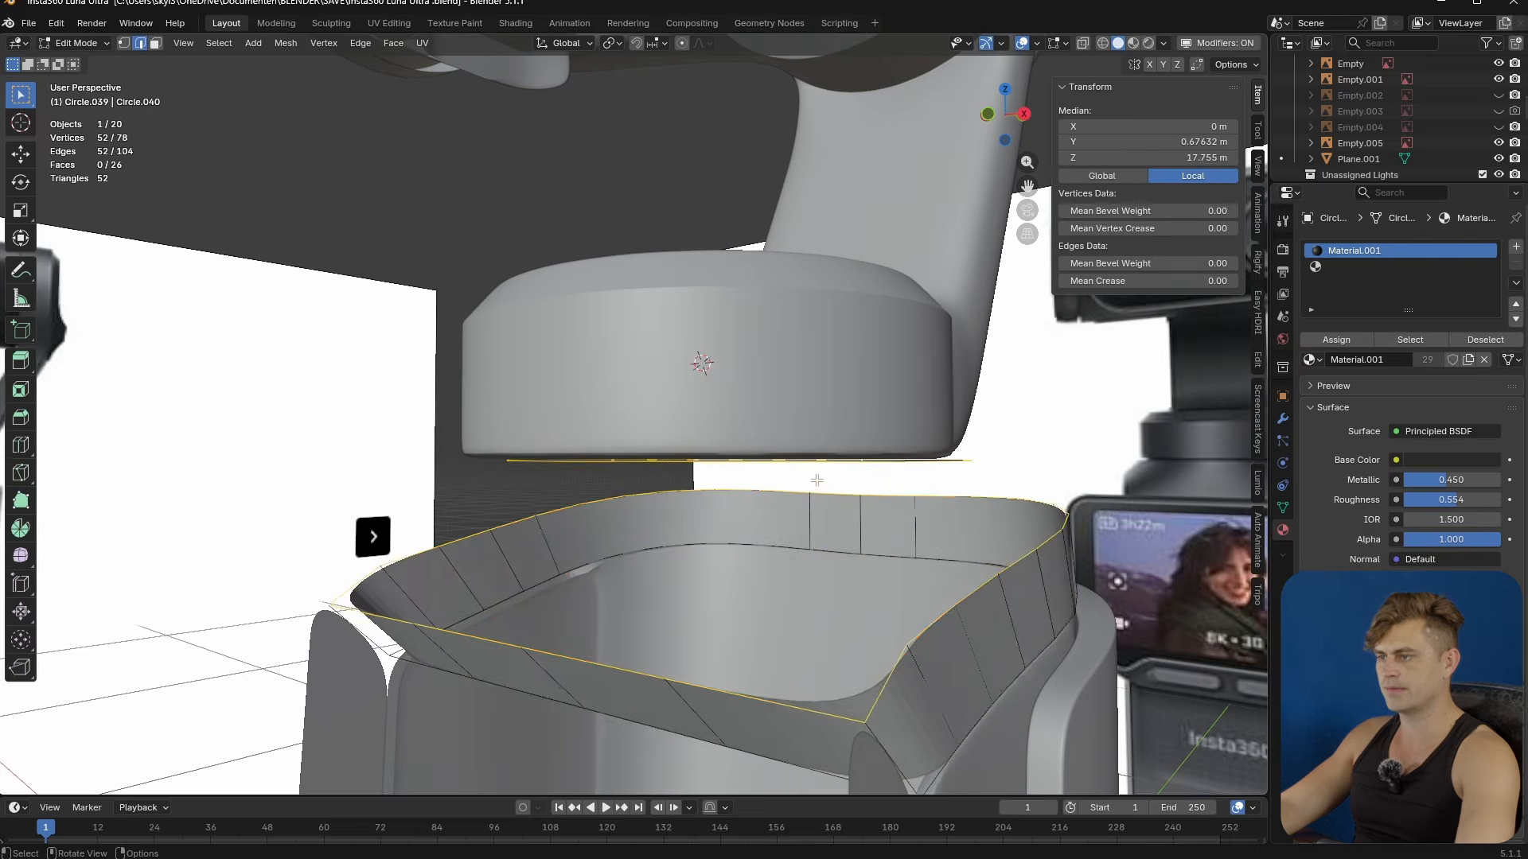
middle_drag(852, 493, 842, 532)
key(F3)
click(895, 520)
key(KP_3)
key(alt+z)
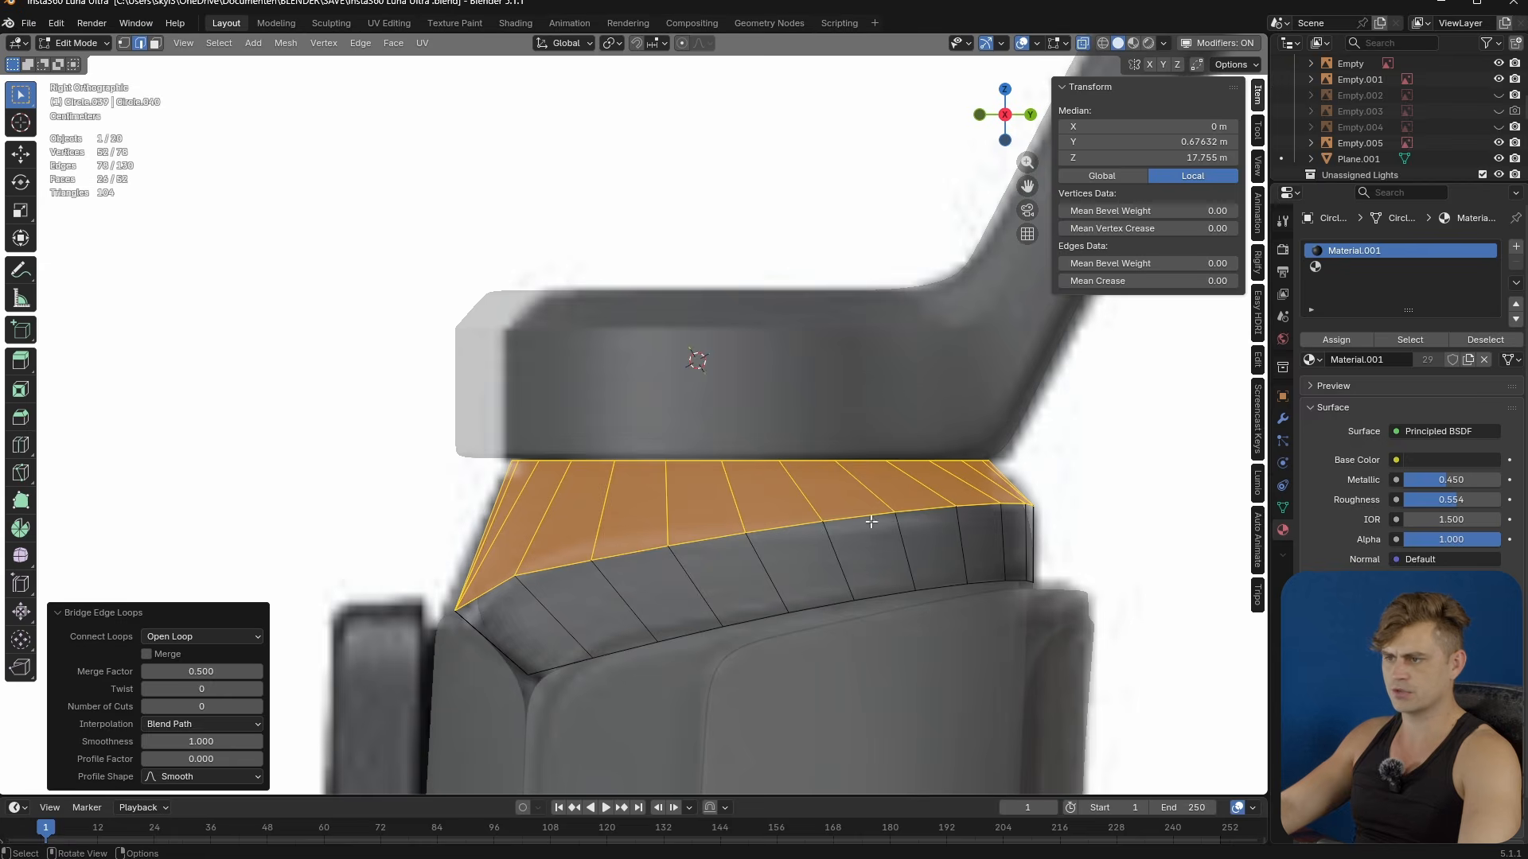
- Try a two-segment bevel of about 0.016 m on the ridge loop between the neck's upper and lower bands
scroll(637, 528, up, 3)
key(Tab)
scroll(648, 532, down, 2)
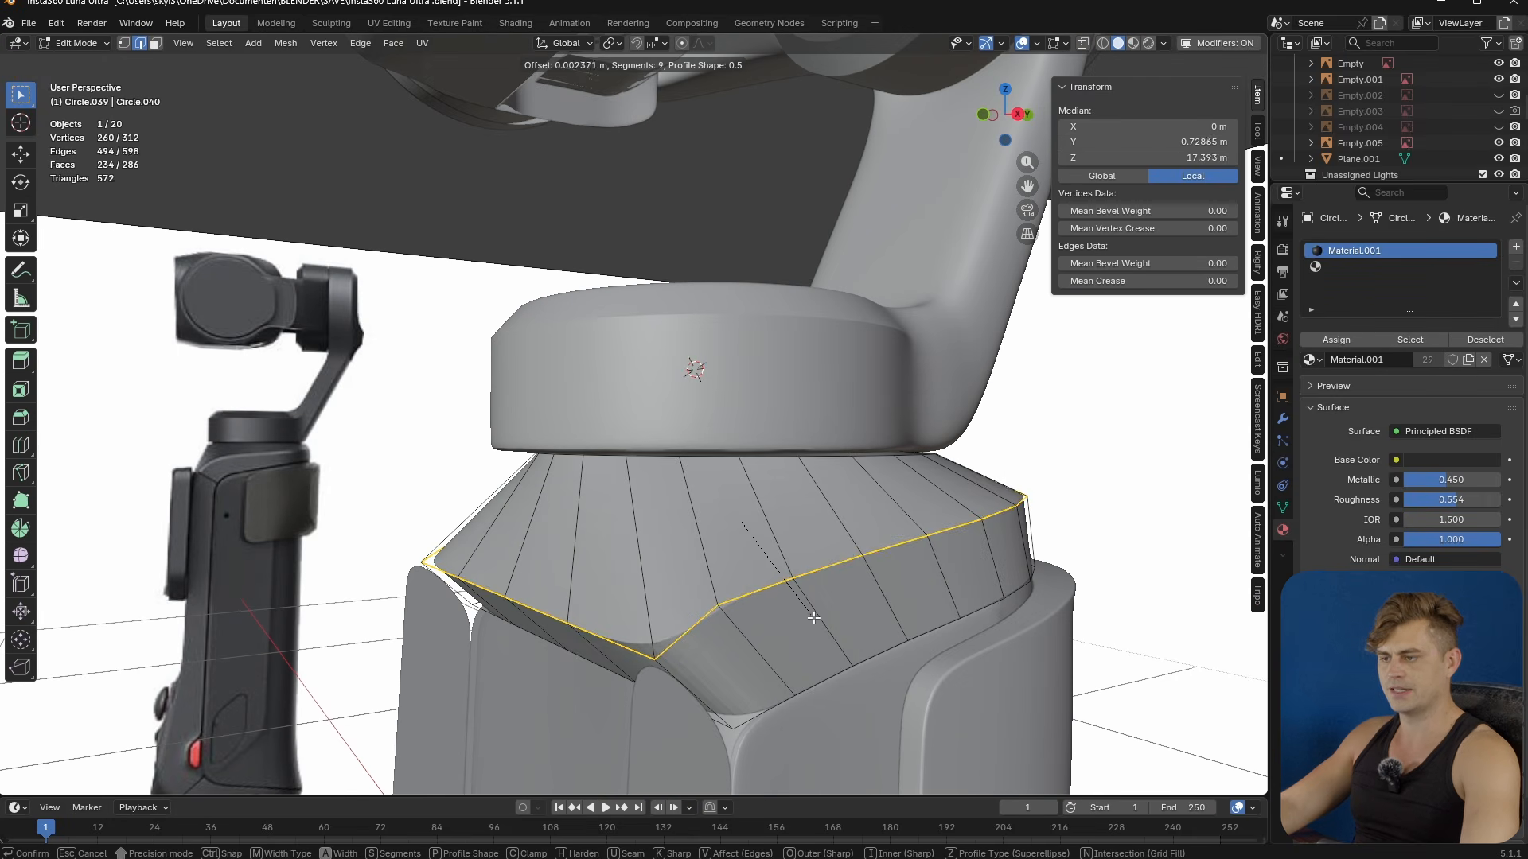
scroll(814, 617, down, 7)
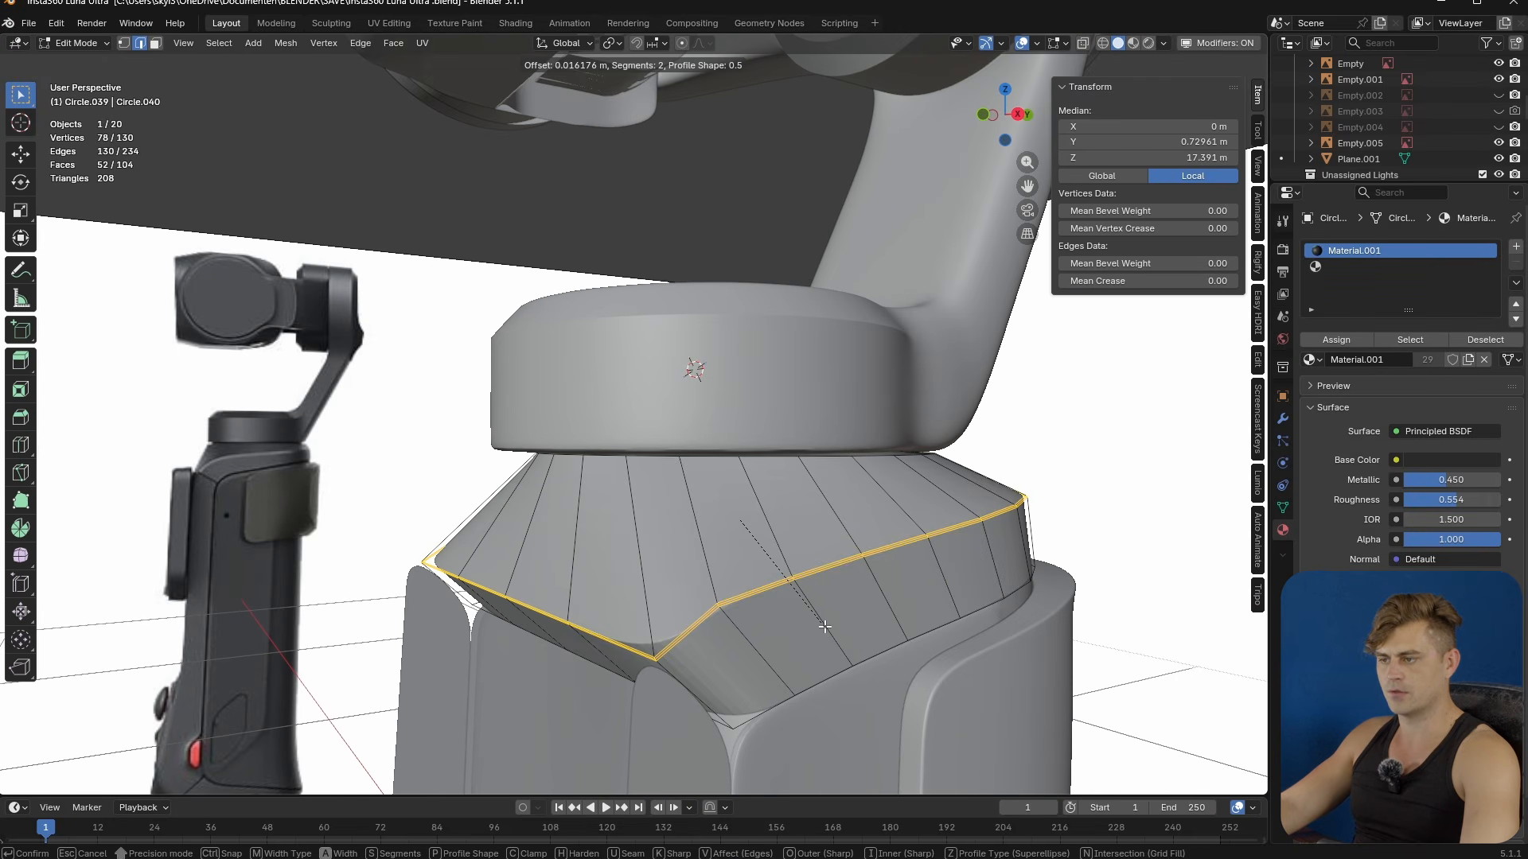
click(824, 627)
key(Tab)
mouse_move(824, 632)
middle_down()
mouse_move(759, 632)
mouse_move(806, 629)
middle_up()
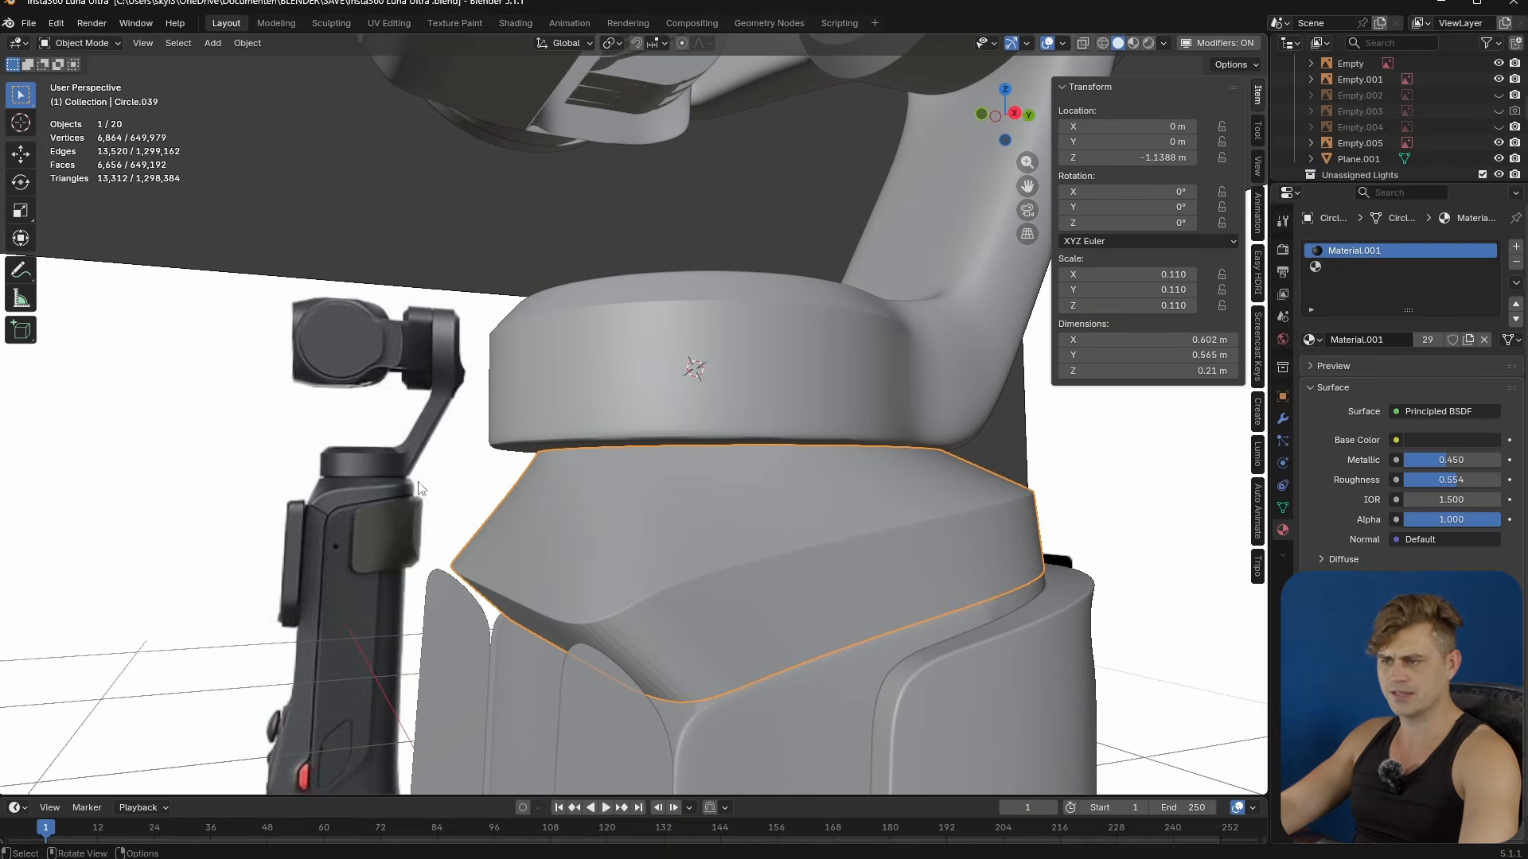
- Compare the neck with the side reference and undo the ridge loop's bevel
key(KP_3)
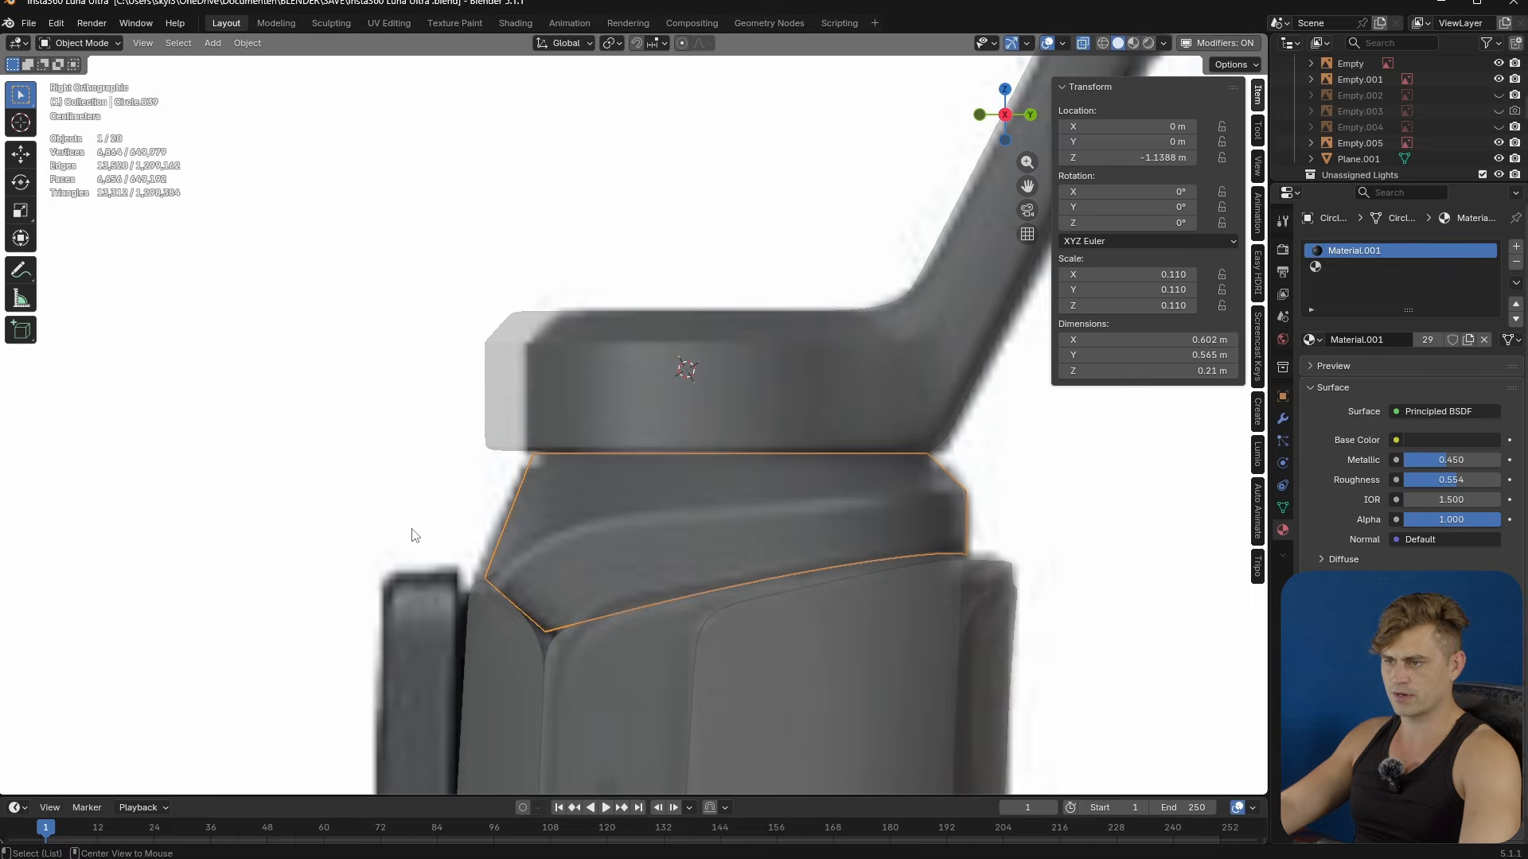
scroll(541, 589, up, 6)
scroll(647, 476, up, 1)
shift+middle_drag(483, 592, 396, 590)
shift+middle_drag(955, 459, 556, 475)
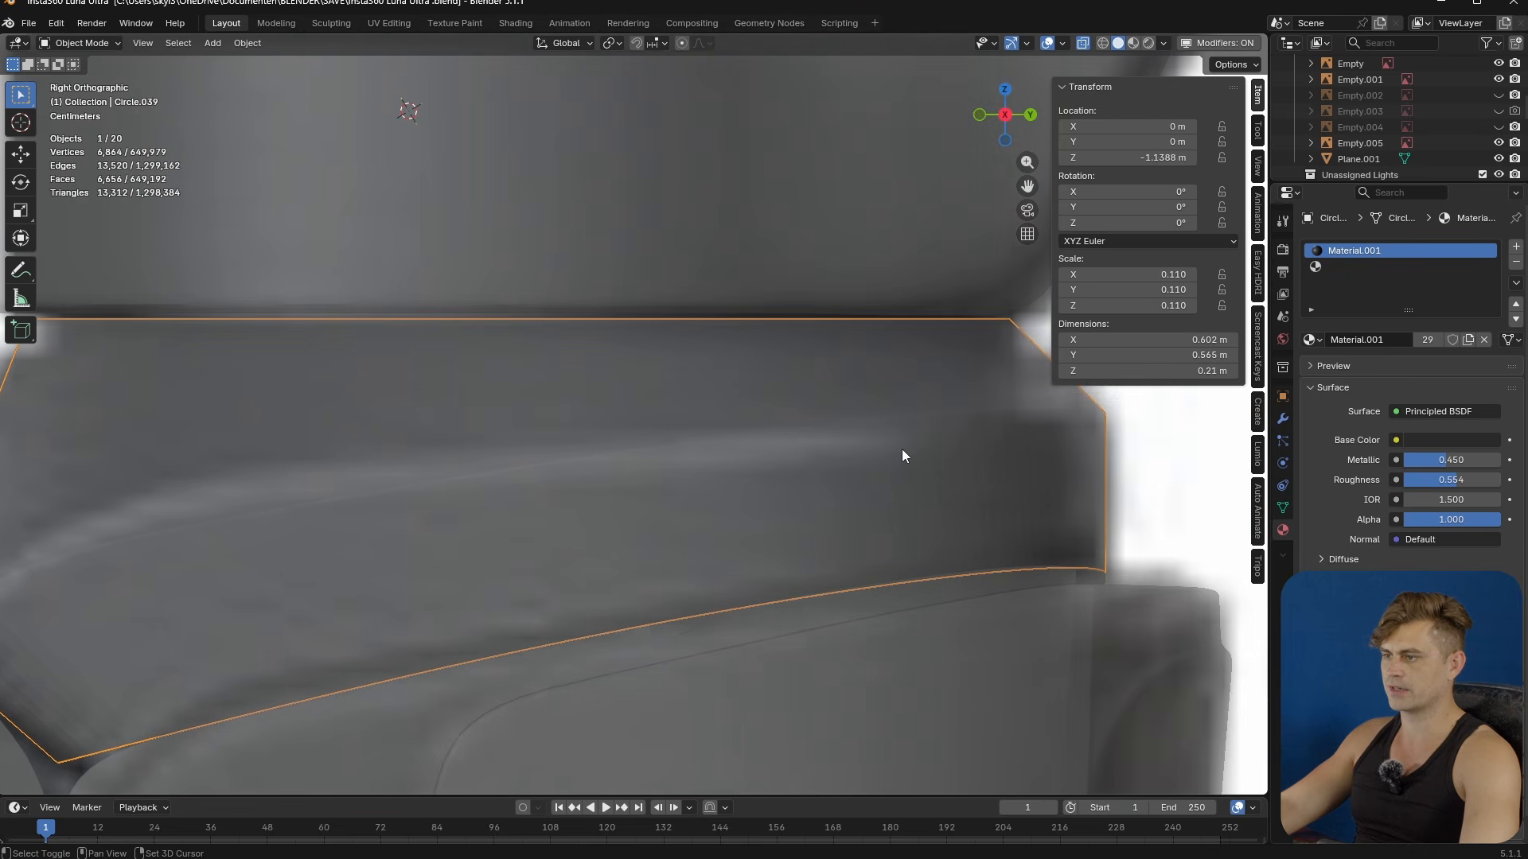
shift+middle_drag(1033, 447, 777, 504)
key(Tab)
key(ctrl+z)
key(ctrl+z)
key(ctrl+z)
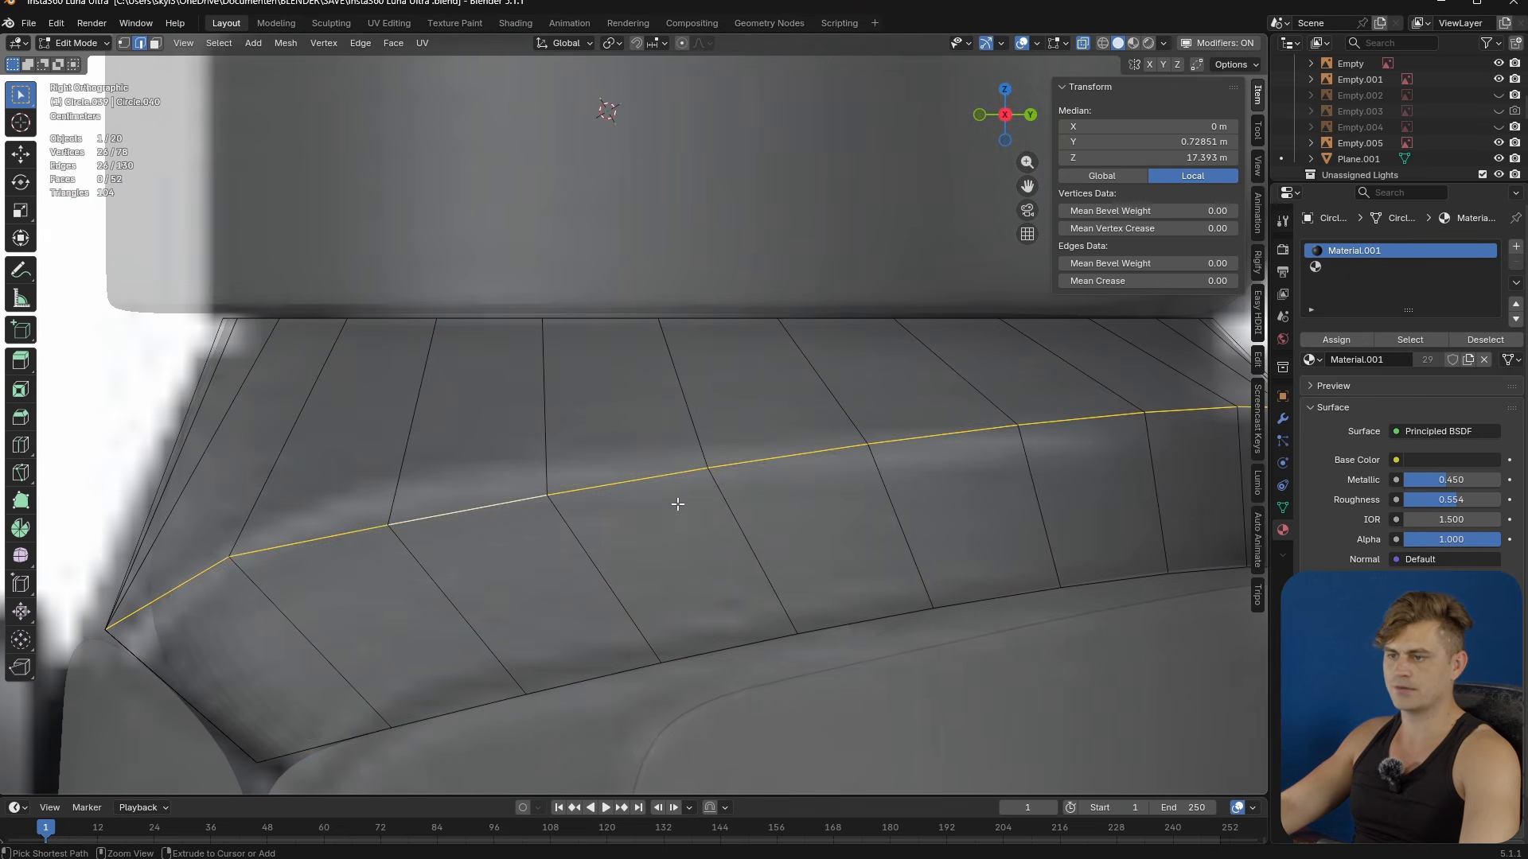
- Raise the first two ridge vertex pairs behind the front corner onto the reference crease in the side view
ctrl+scroll(477, 538, up, 2)
key(1)
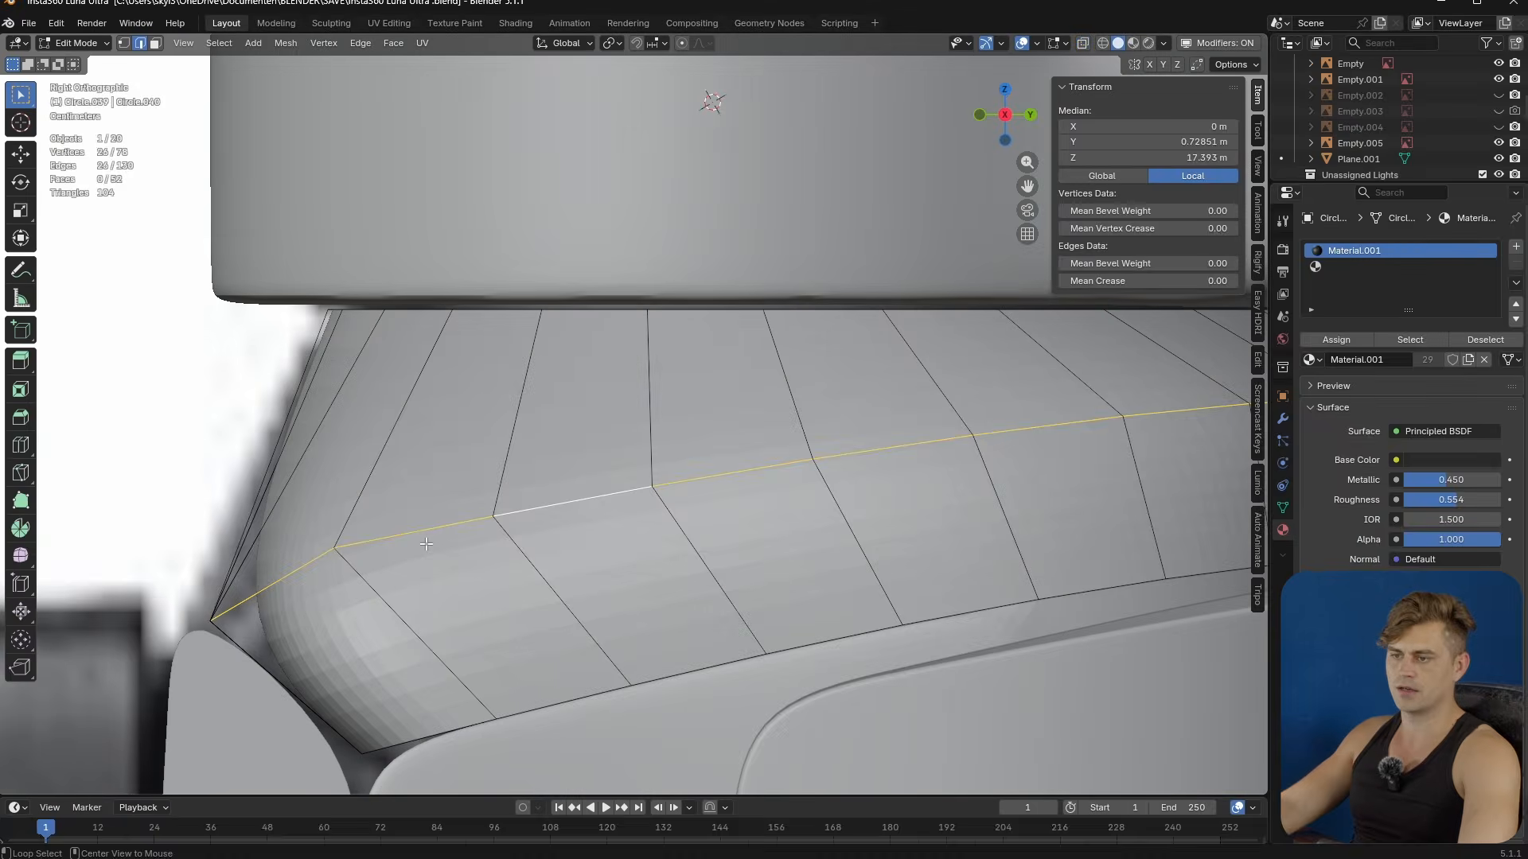
drag(409, 518, 310, 572)
key(g)
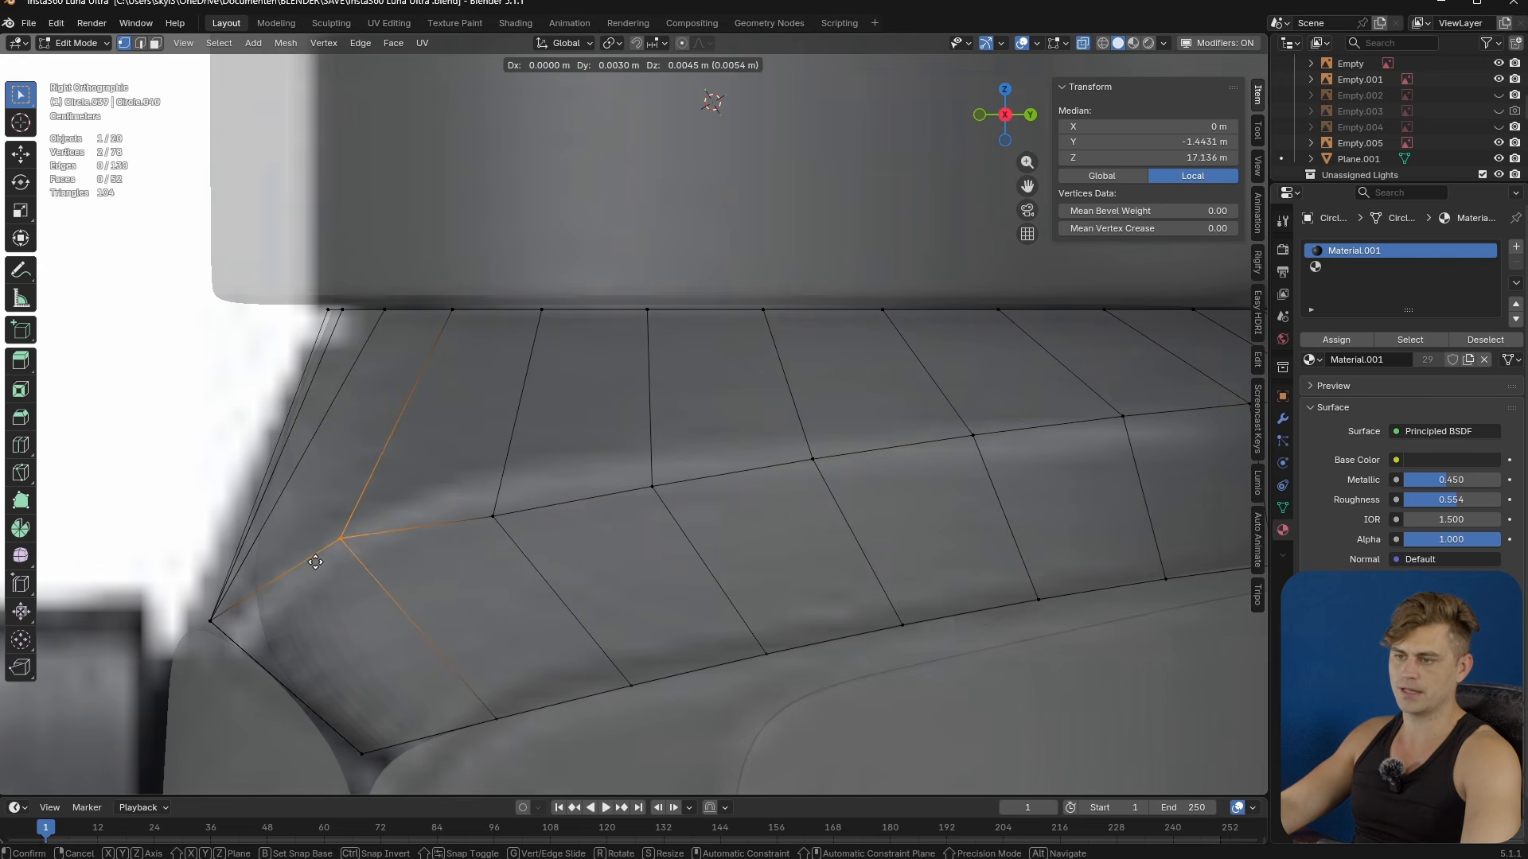
click(320, 557)
drag(534, 493, 438, 546)
key(g)
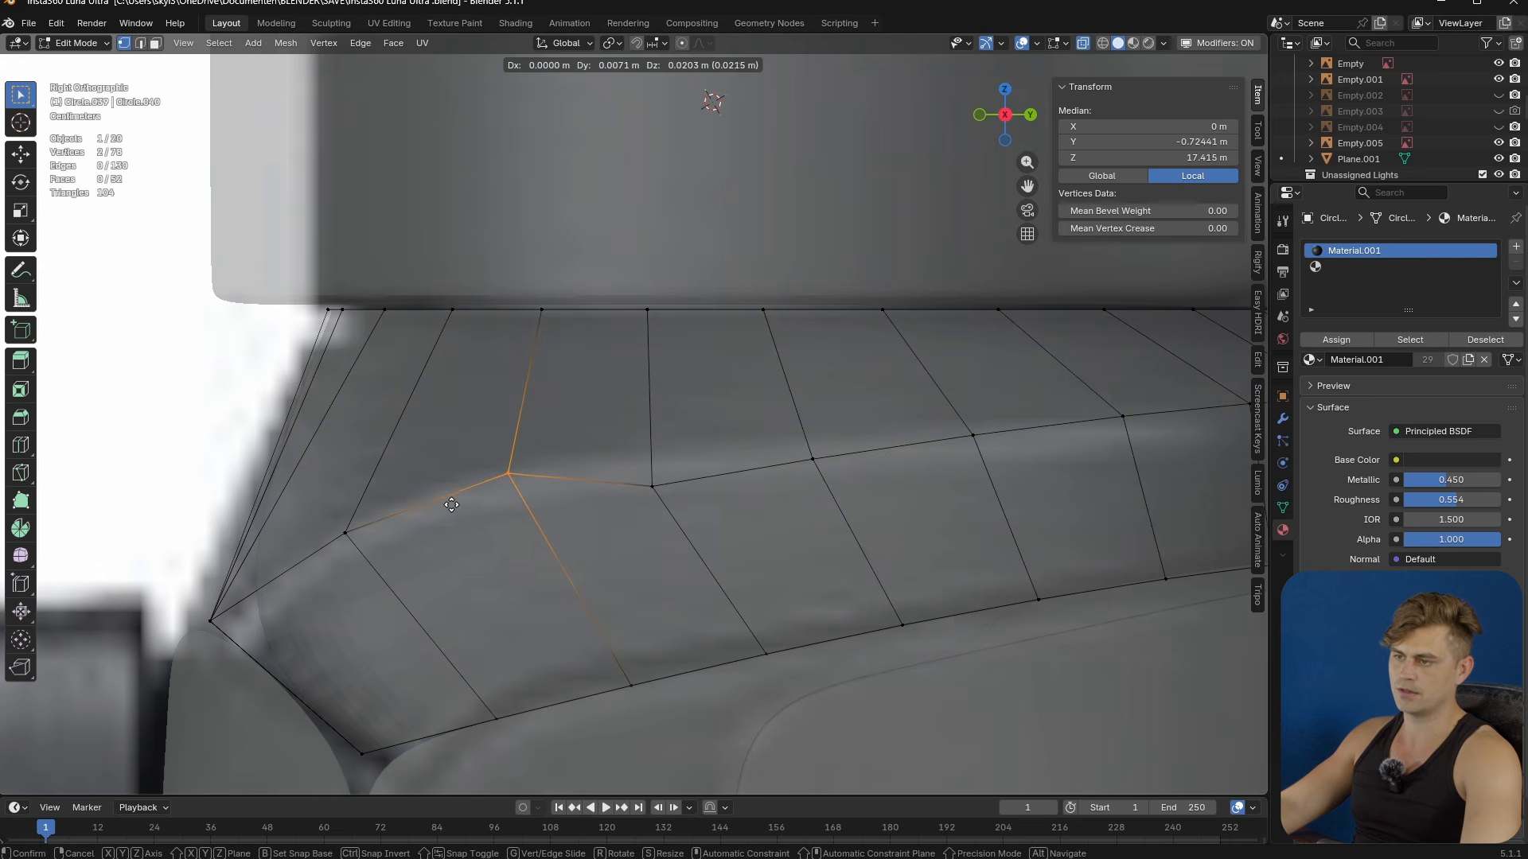
click(450, 501)
- Move the third and fourth ridge vertex pairs from the front onto the reference crease
drag(701, 474, 641, 501)
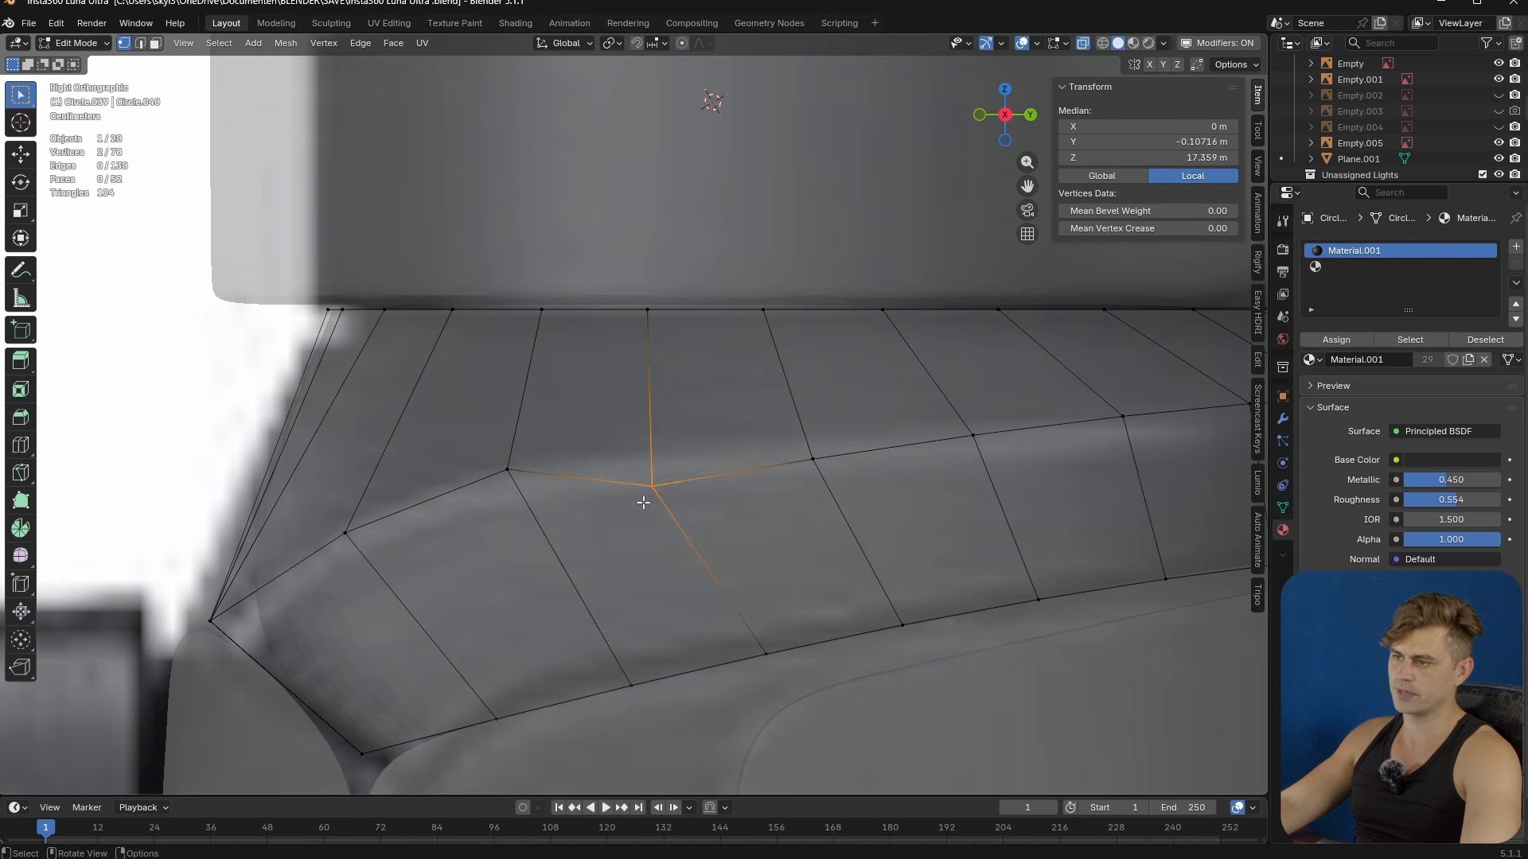
key(g)
click(644, 471)
click(810, 457)
key(g)
click(800, 458)
- Adjust the fifth and sixth ridge vertex pairs to follow the reference crease
shift+middle_drag(800, 457, 685, 470)
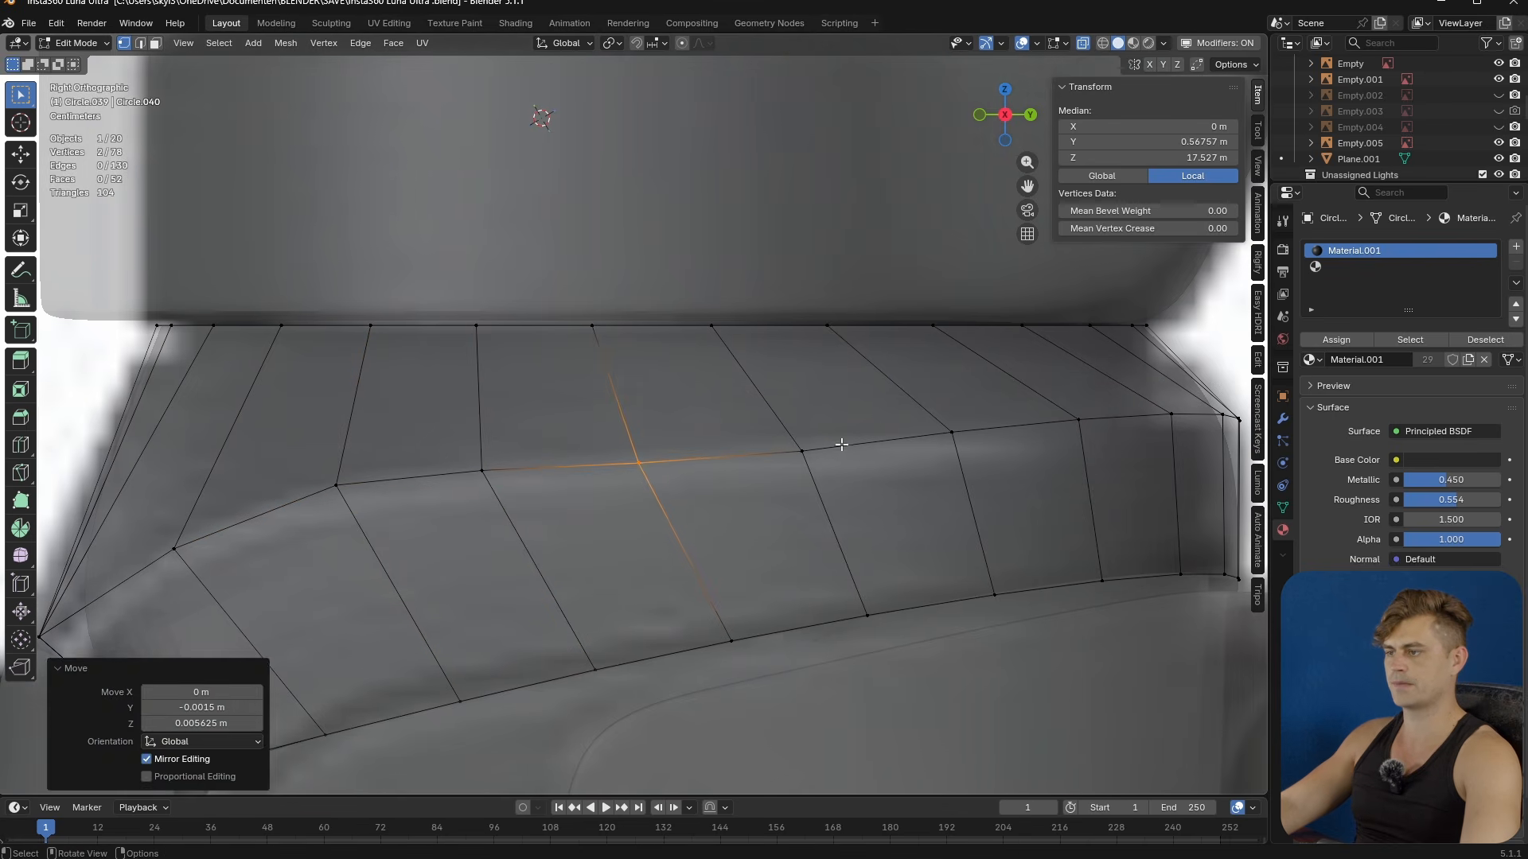
click(800, 453)
key(g)
click(789, 463)
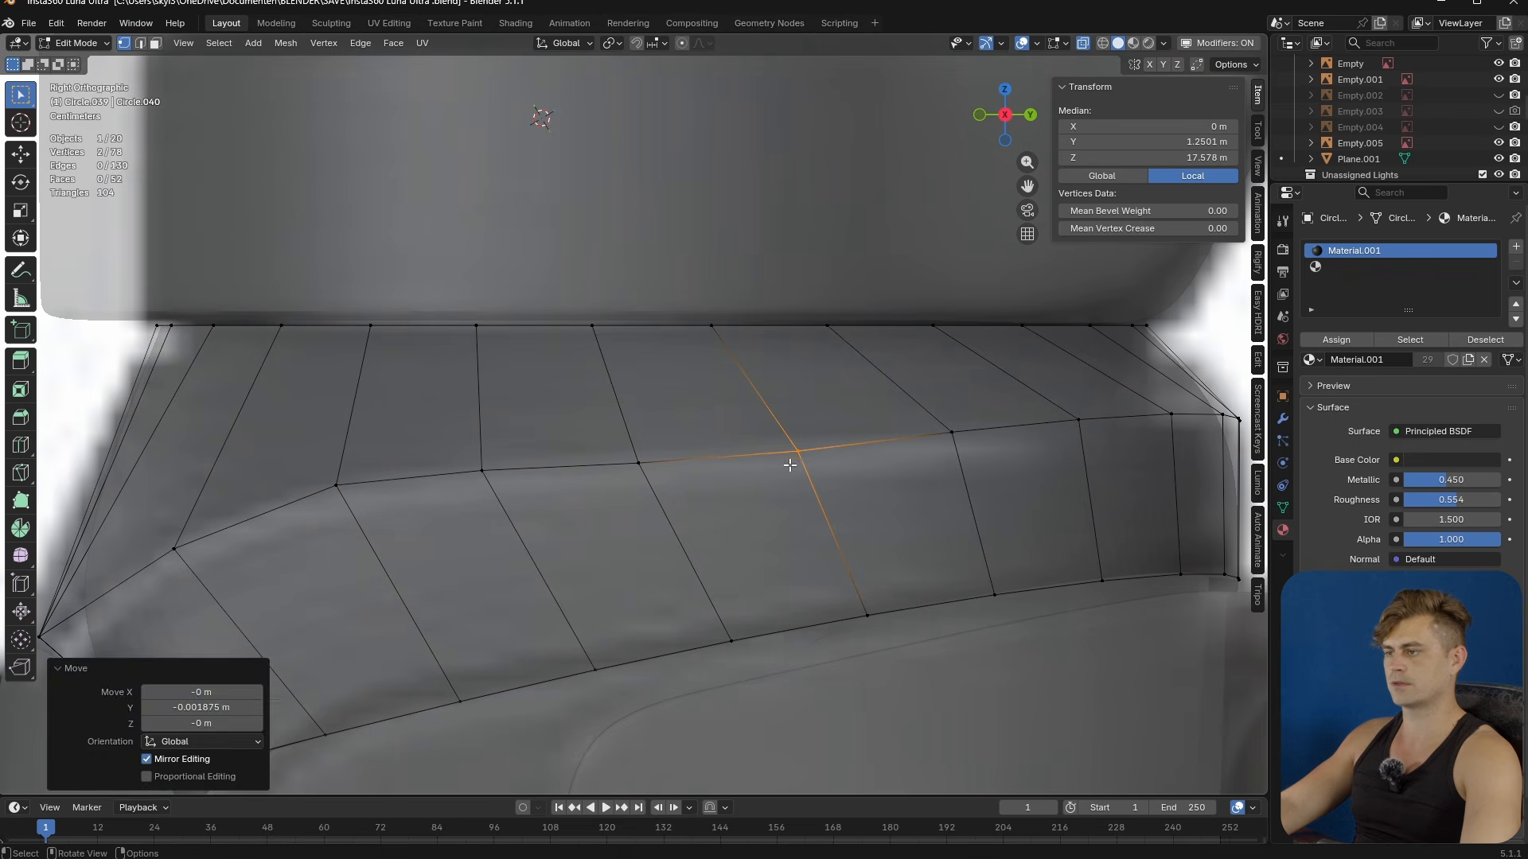
click(957, 429)
key(g)
click(944, 448)
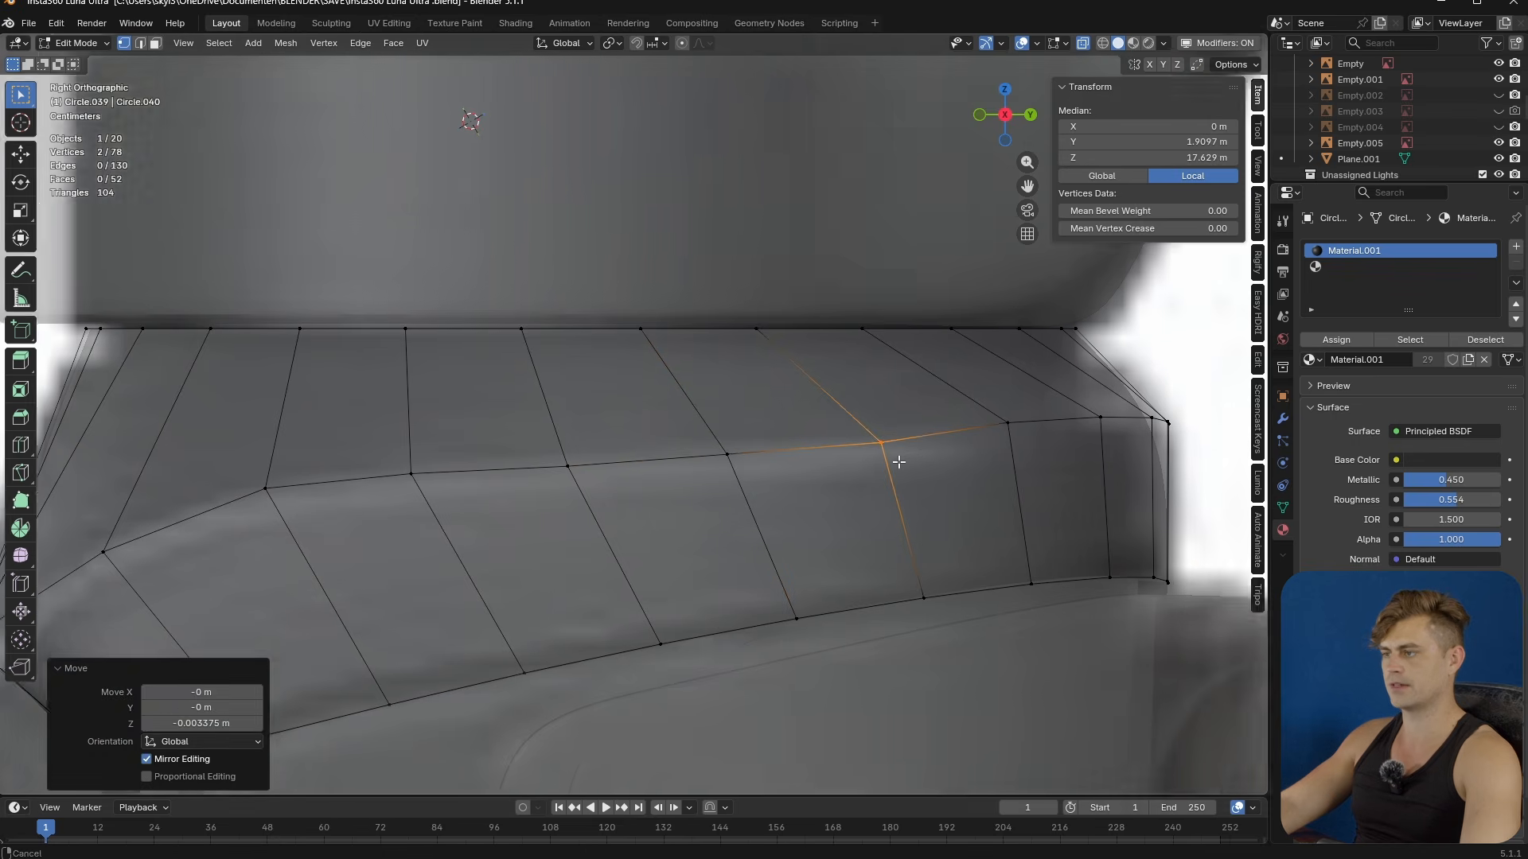
- Lower the remaining ridge vertices near the neck's rear corner slightly to continue the reference crease
shift+middle_drag(927, 446, 764, 436)
click(787, 428)
key(g)
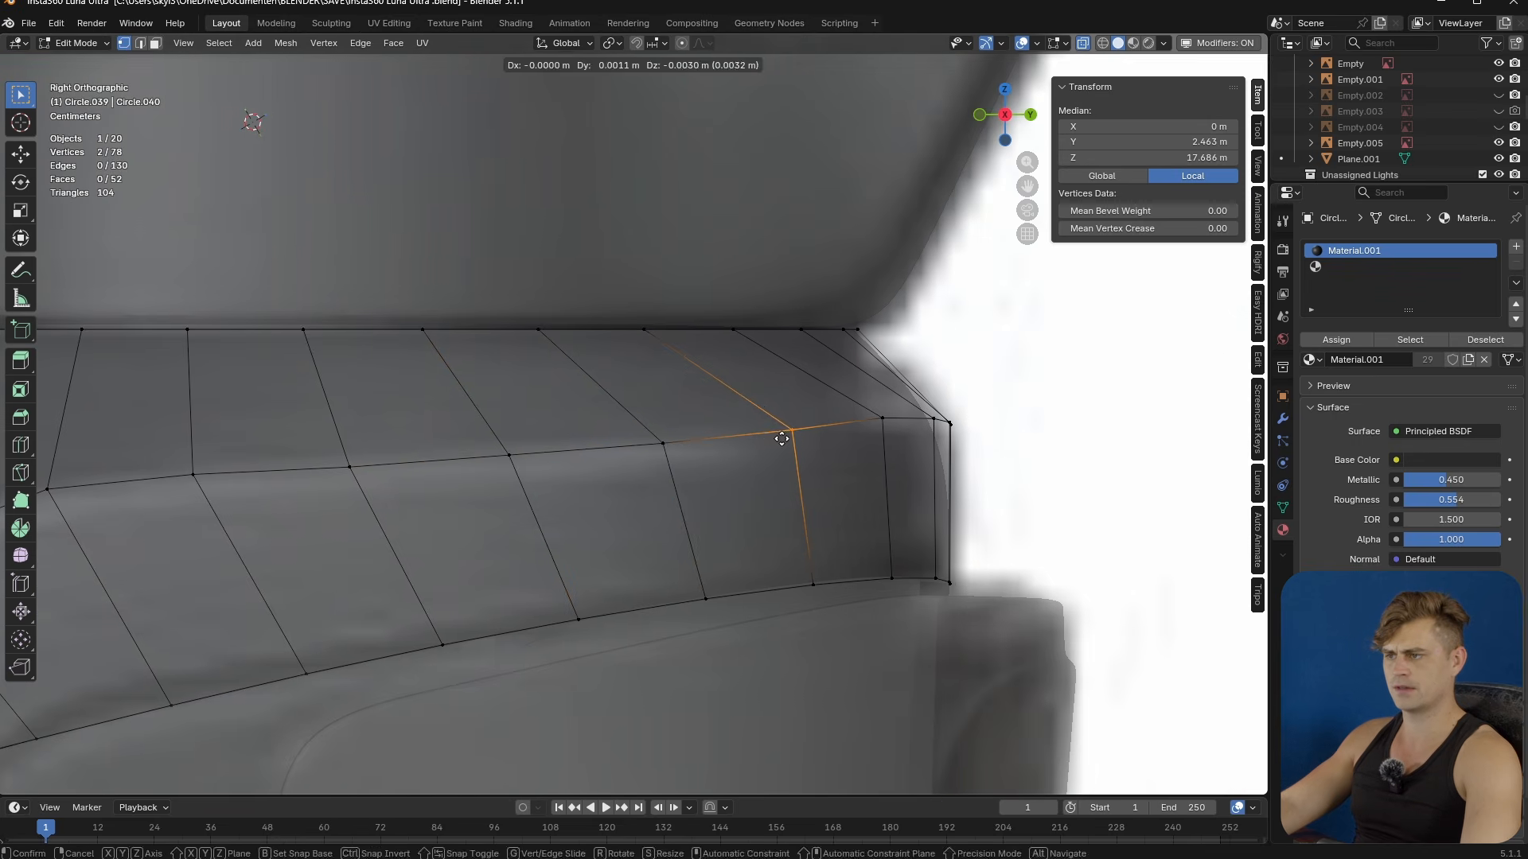
click(782, 439)
click(933, 418)
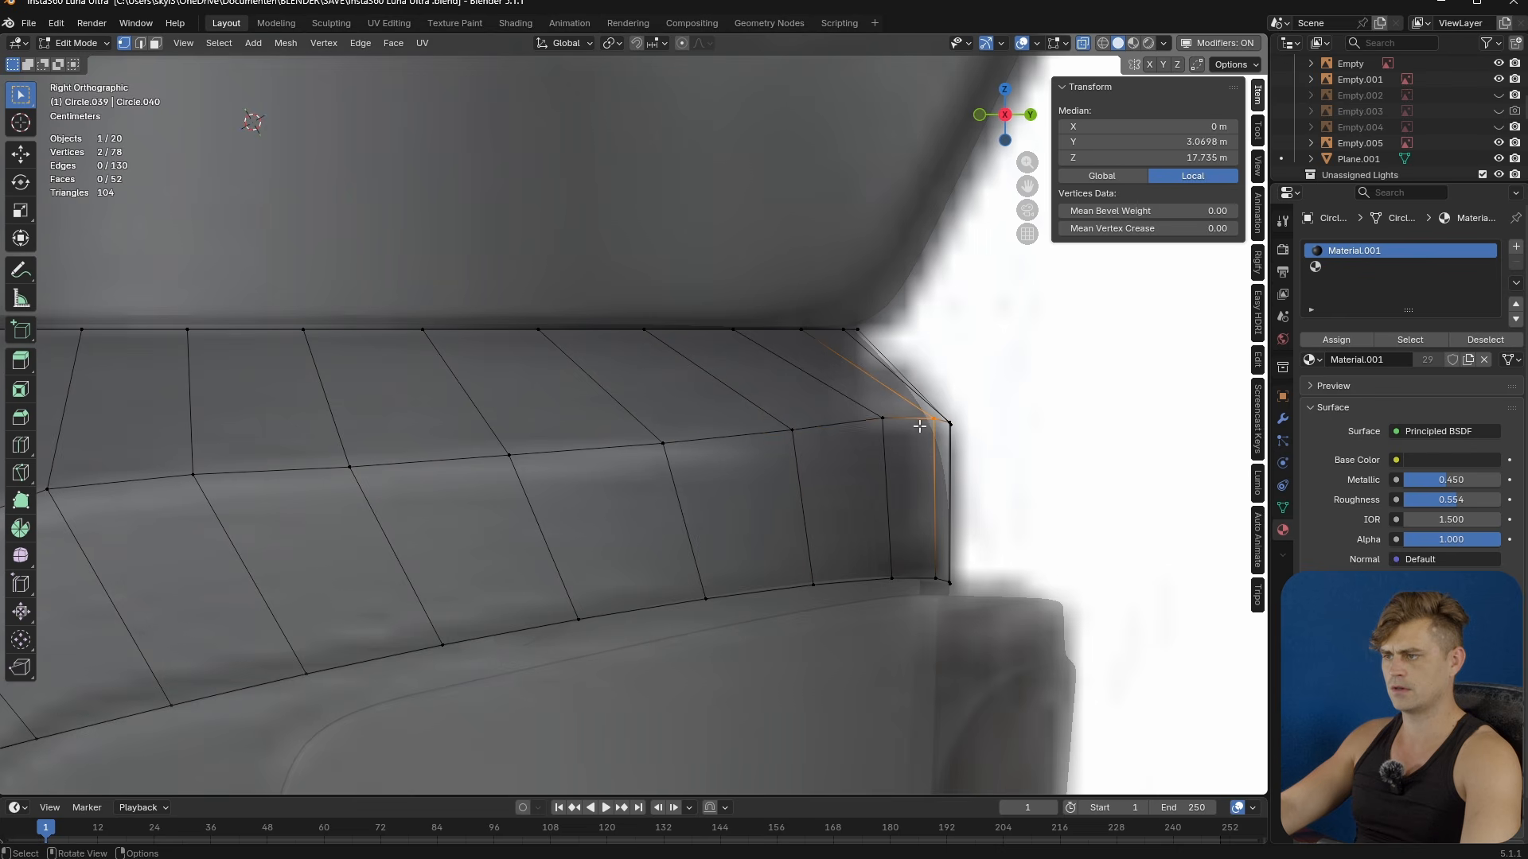
shift+click(881, 418)
key(g)
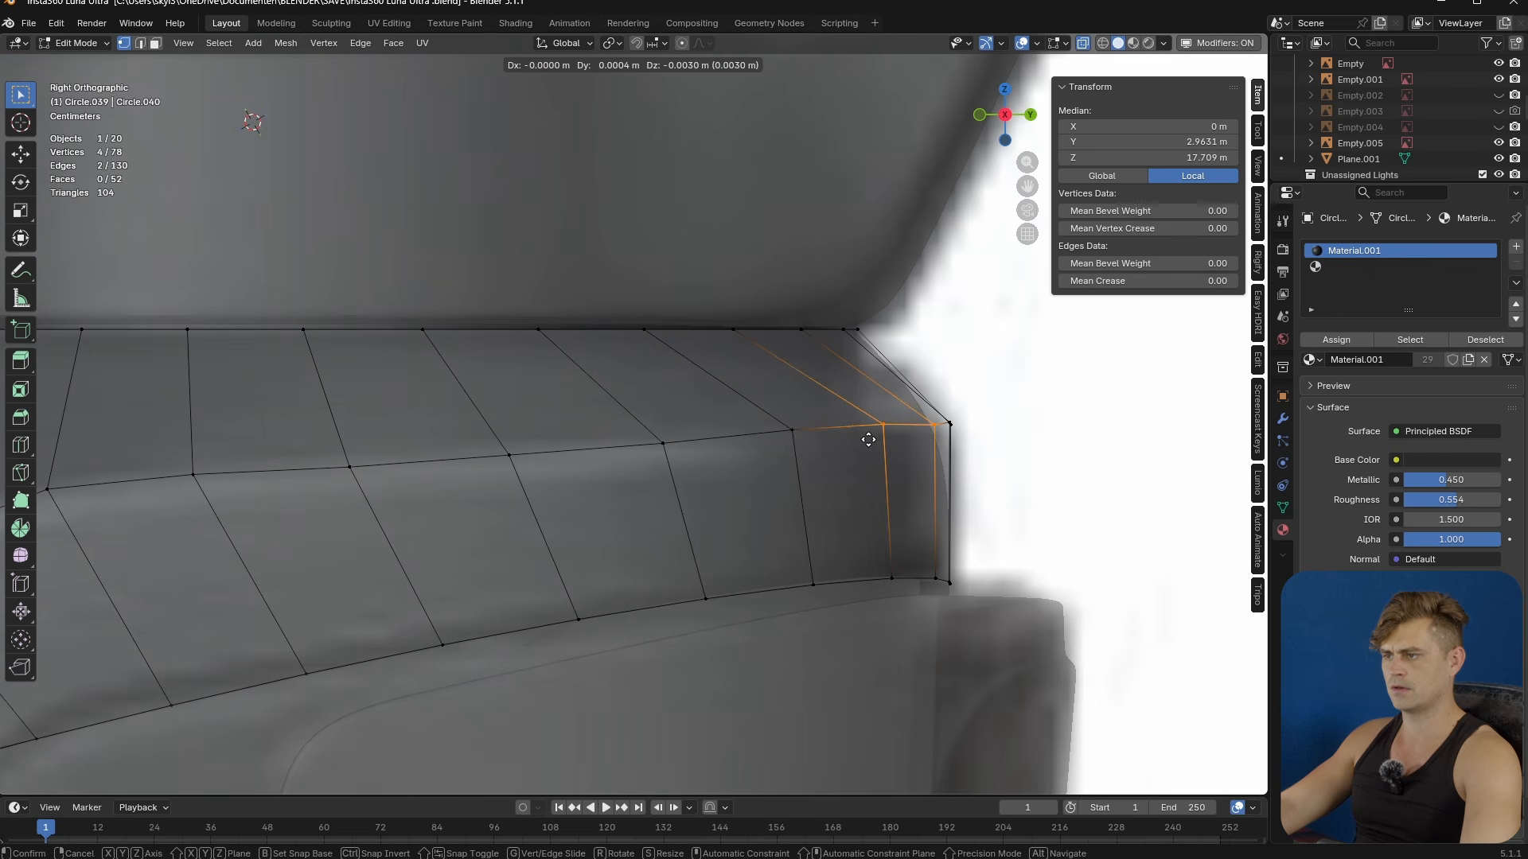
click(868, 442)
- Select the ridge edge loop around the upper neck and display the model without X-ray
scroll(610, 478, down, 6)
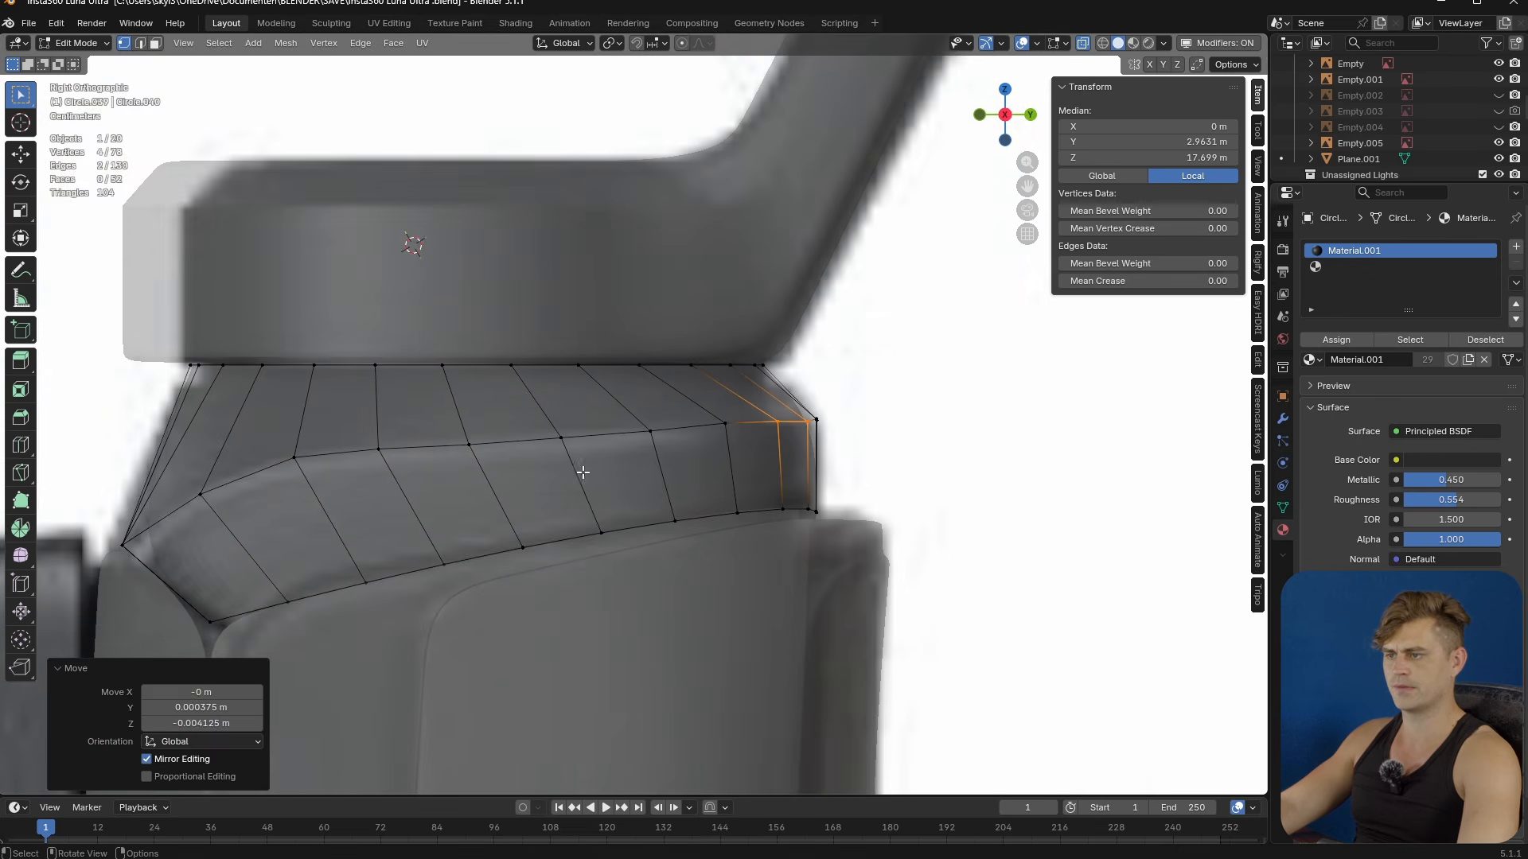
scroll(761, 471, up, 2)
key(Tab)
key(Tab)
alt+click(636, 449)
key(ctrl+b)
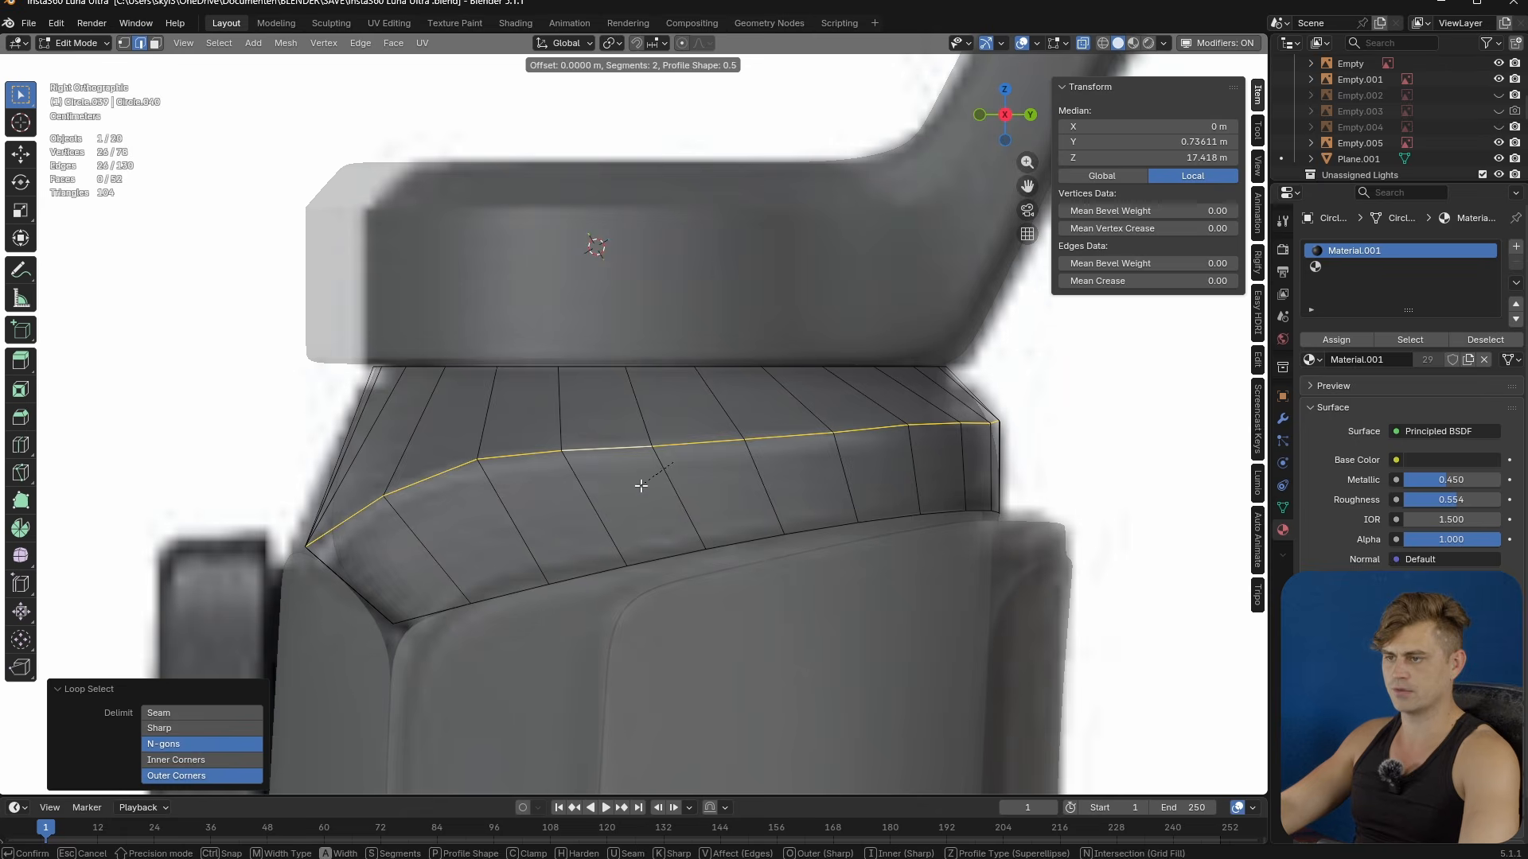
click(652, 522)
key(Tab)
middle_drag(640, 516, 764, 565)
key(alt+z)
scroll(676, 522, down, 4)
scroll(708, 547, up, 3)
key(Tab)
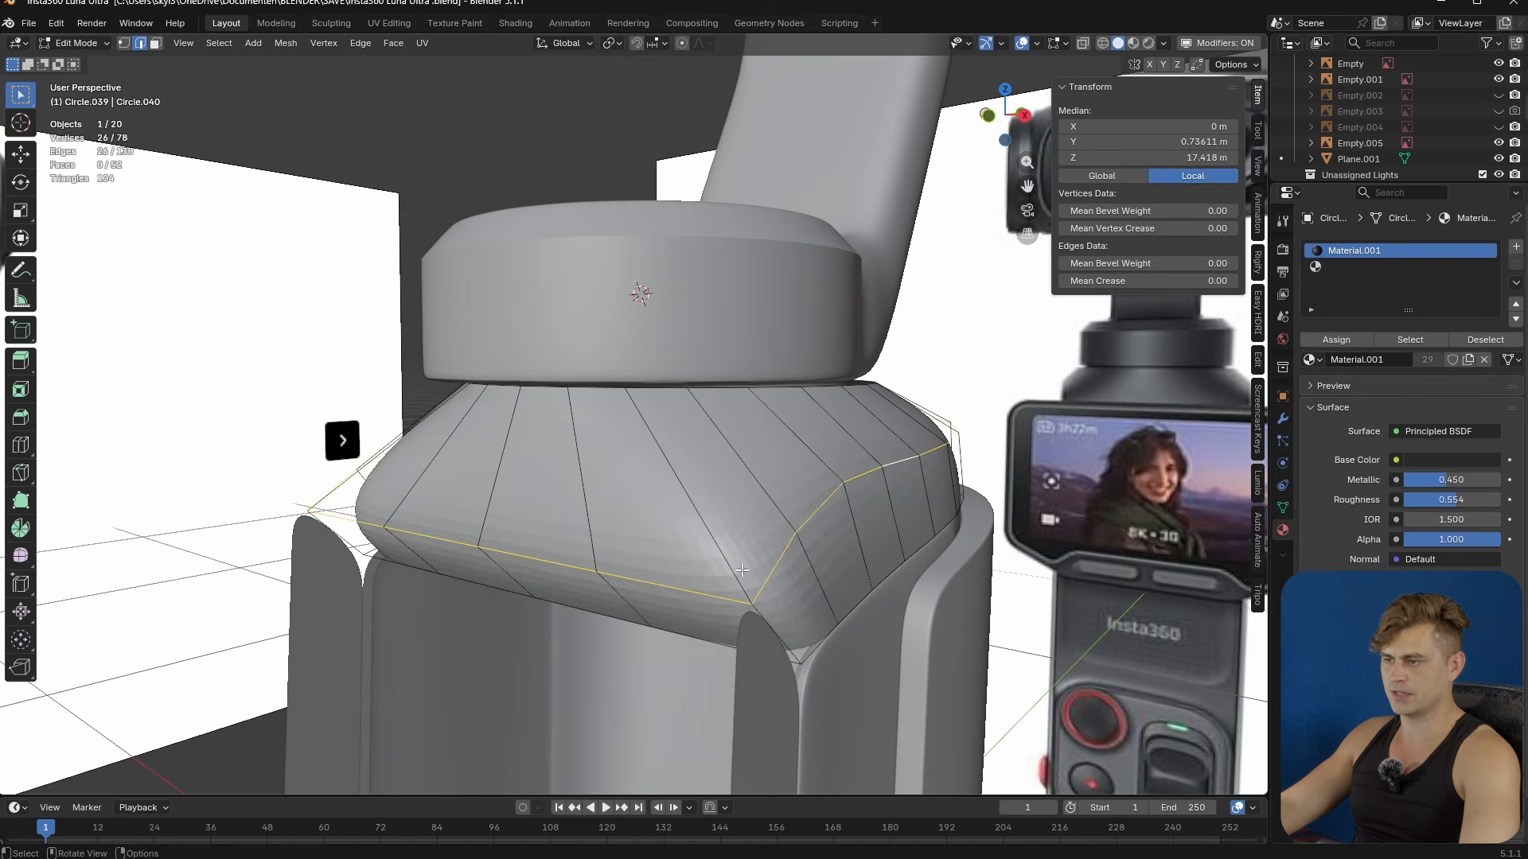
key(ctrl+b)
scroll(815, 589, up, 3)
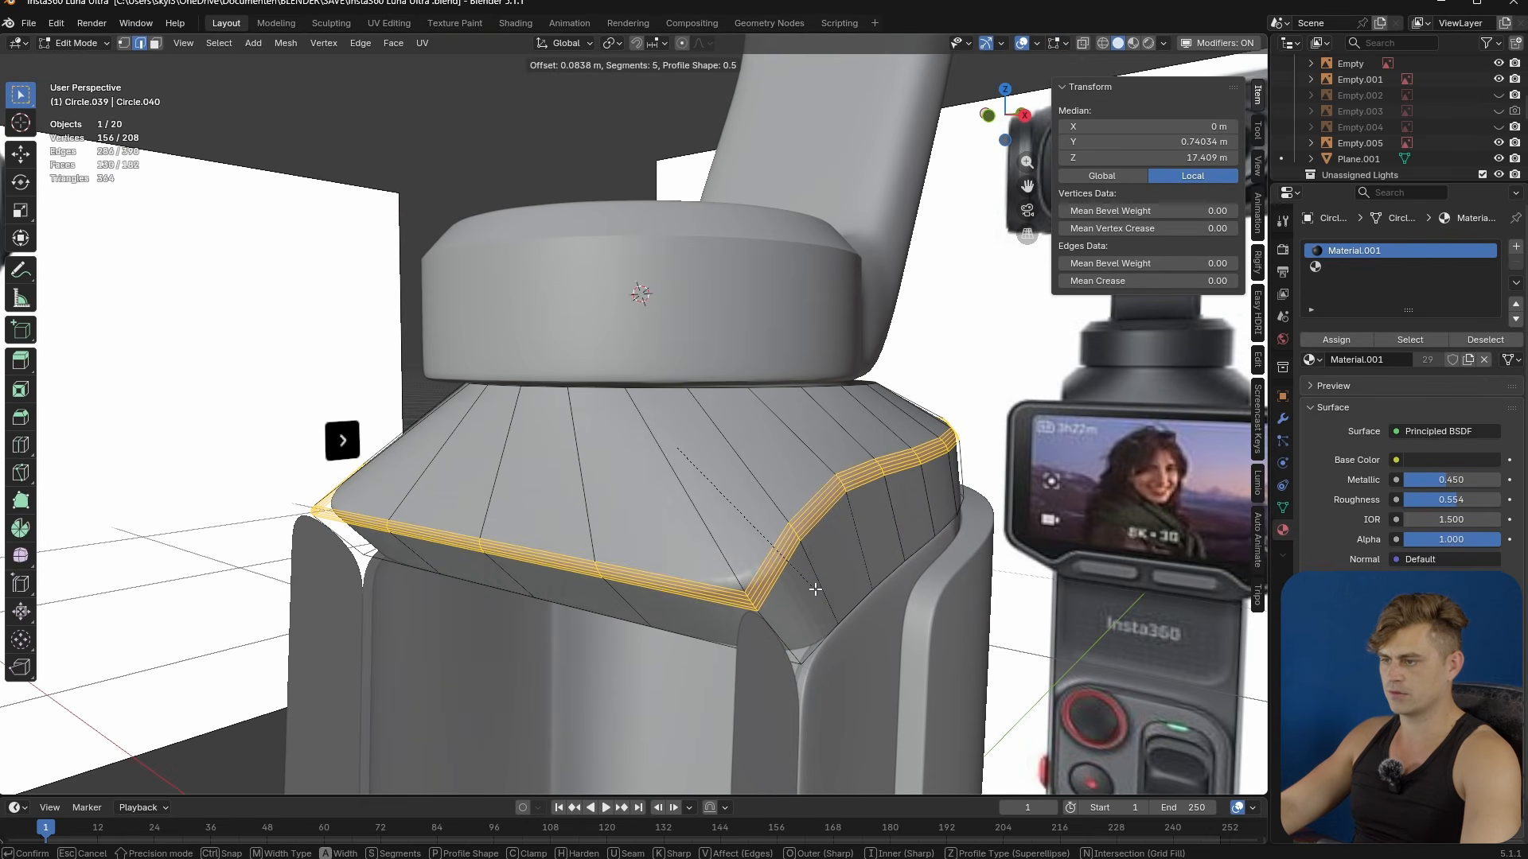
right_click(815, 589)
- Apply the upper neck object's scale and reopen its mesh for editing
key(Tab)
key(ctrl+a)
click(796, 617)
key(Tab)
- Inspect the multi-segment bevel along the neck's ridge up close and undo it
middle_drag(815, 577, 738, 542)
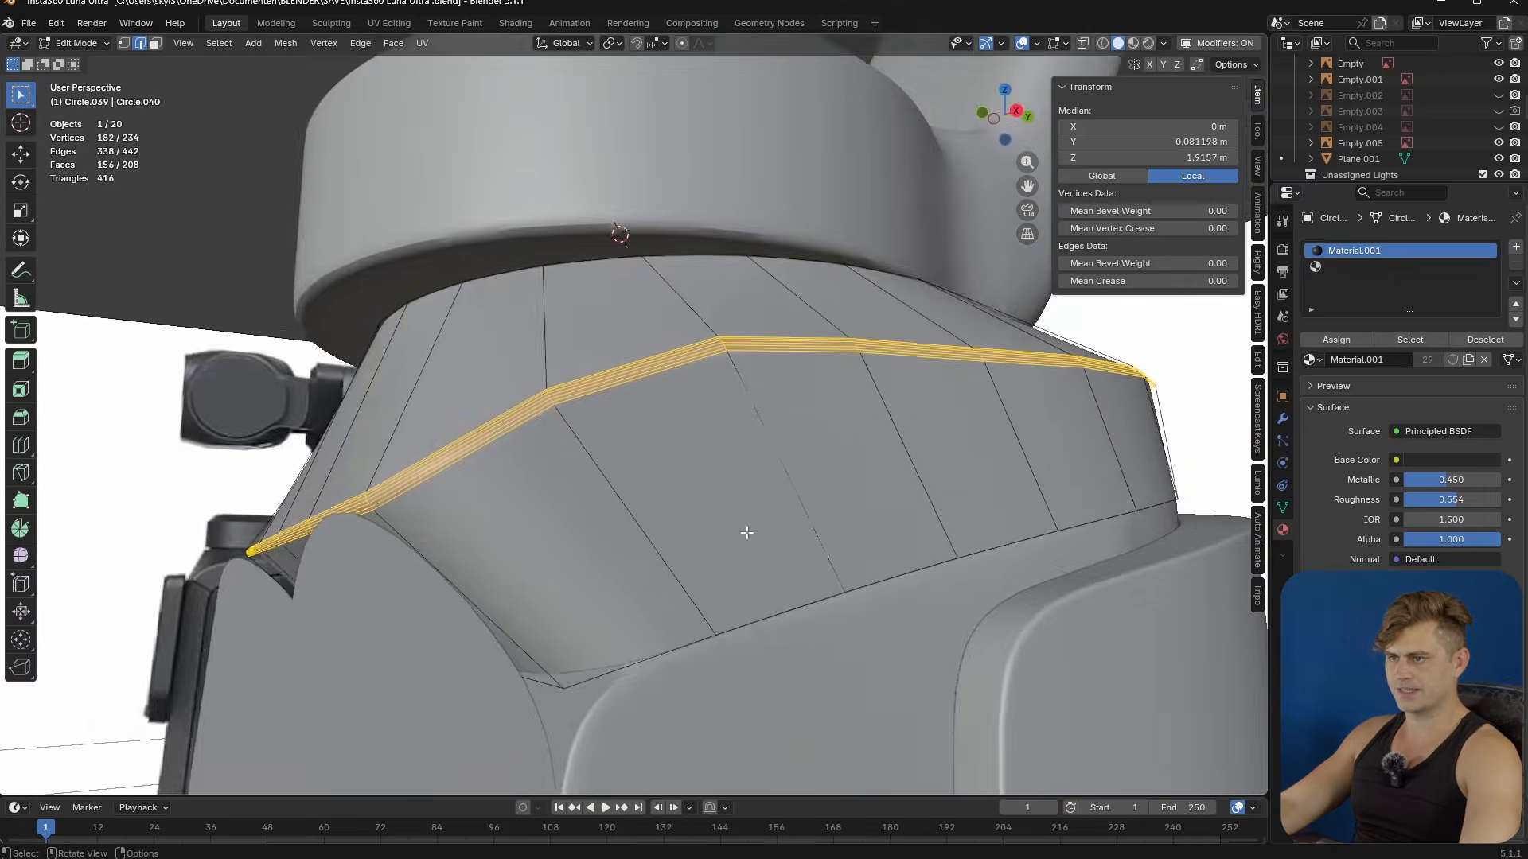
scroll(748, 531, up, 2)
scroll(642, 518, down, 1)
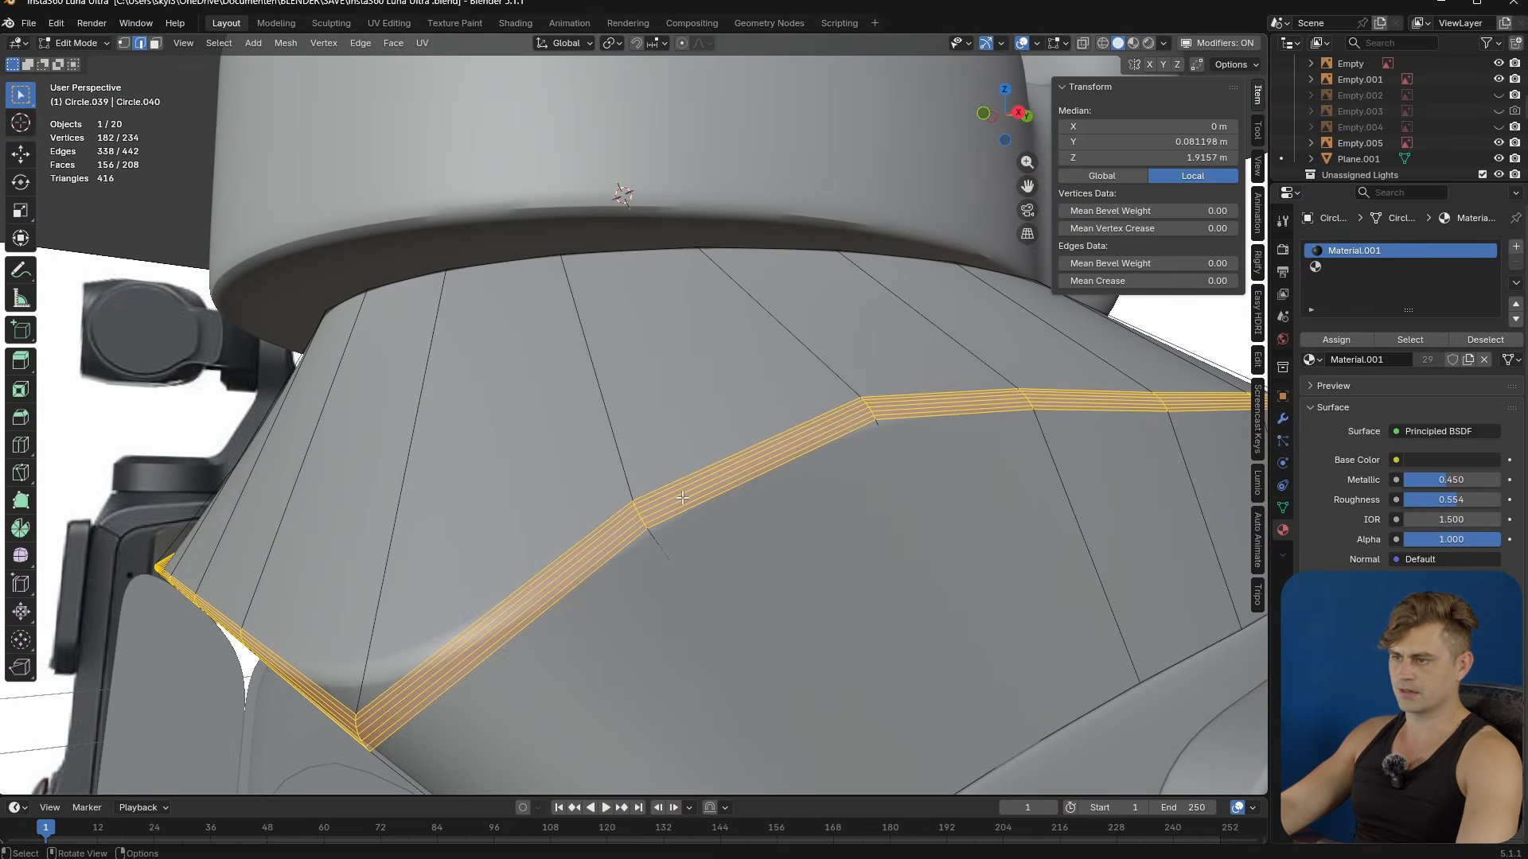
key(Tab)
key(ctrl+z)
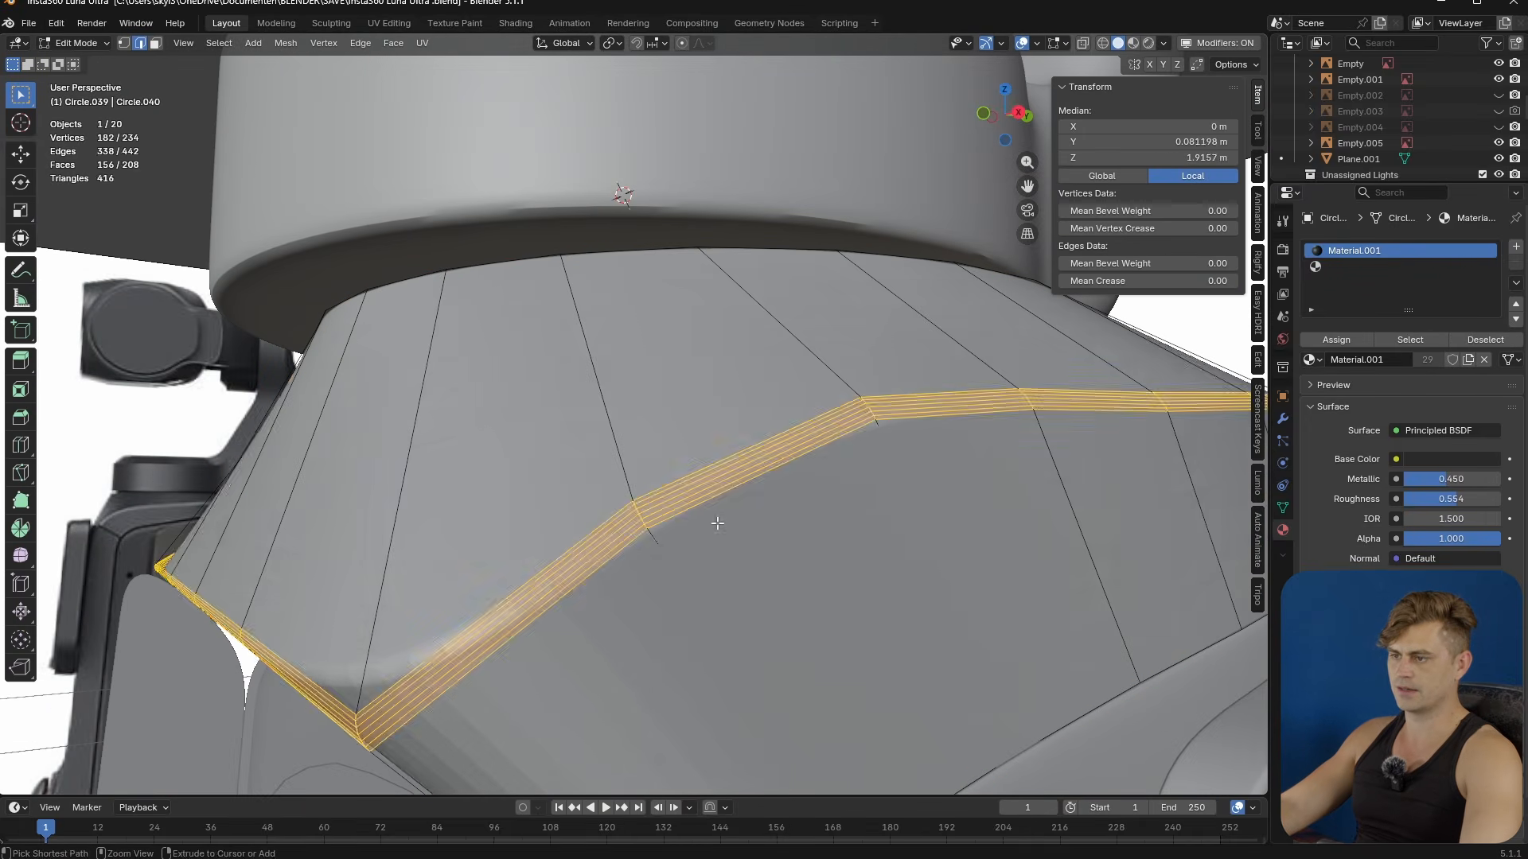
key(ctrl+z)
scroll(723, 531, down, 5)
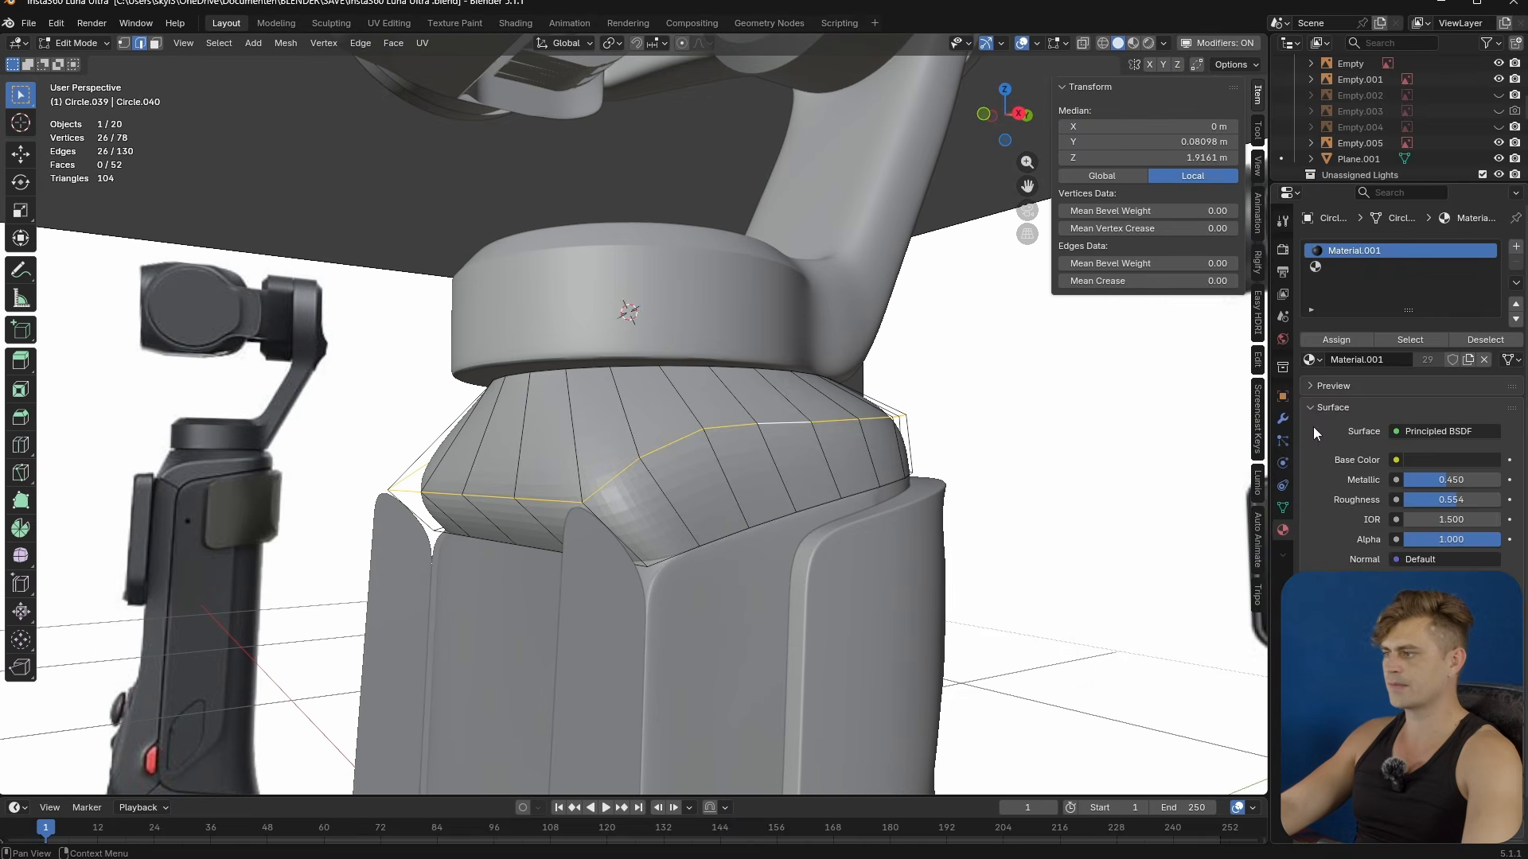
- Add a Bevel modifier above the neck's Subdivision with six segments and the limit method Weight
click(1282, 419)
click(1438, 245)
text(beve)
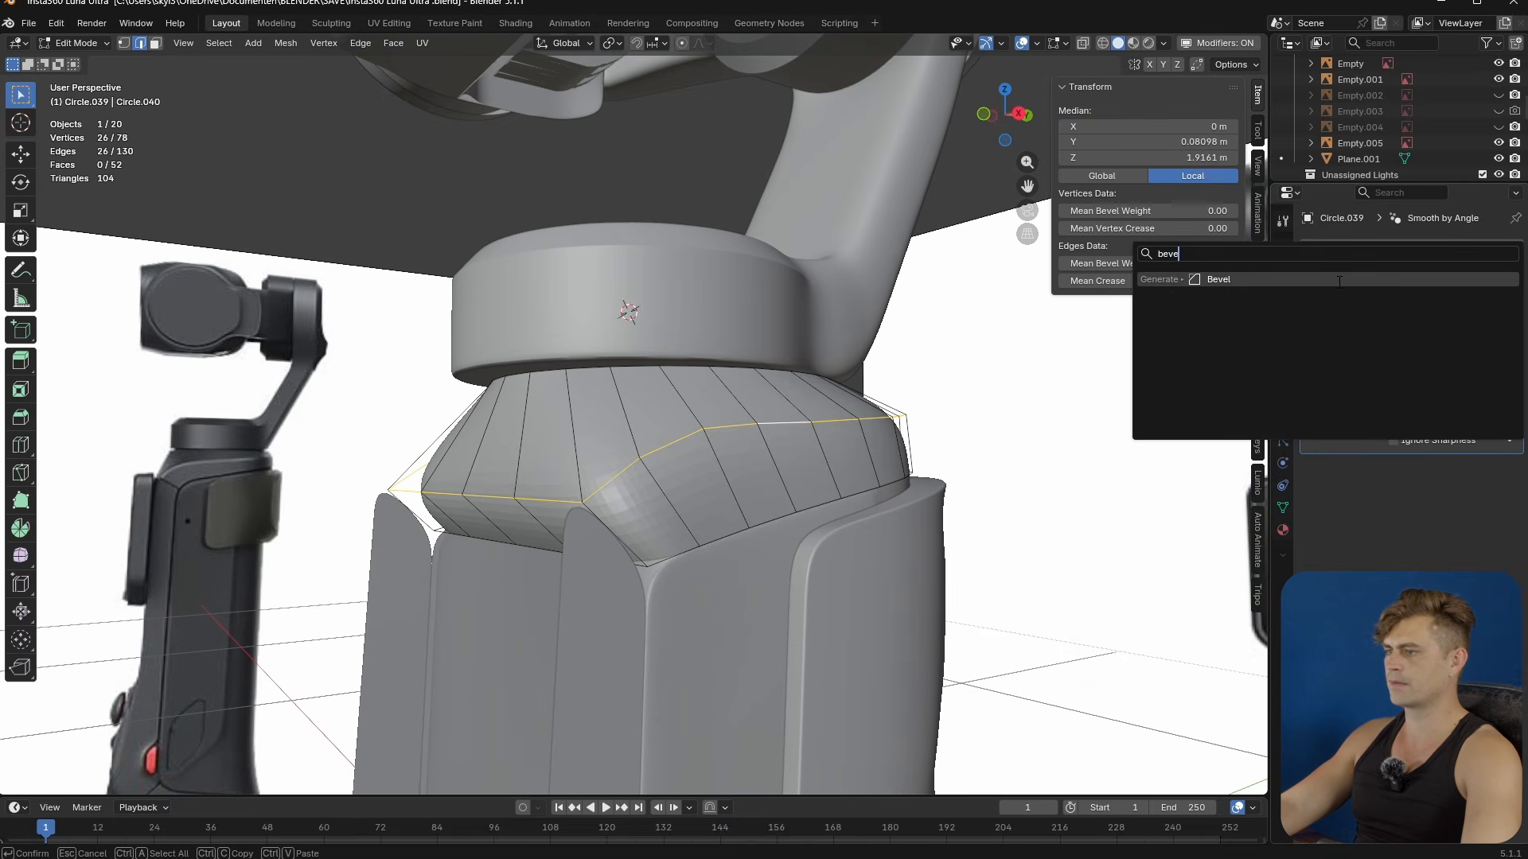
key(Return)
click(1463, 503)
click(1439, 554)
- Give the ridge loop a mean bevel weight of 1.00 and set the bevel amount to 0.006 m
drag(1186, 263, 1241, 263)
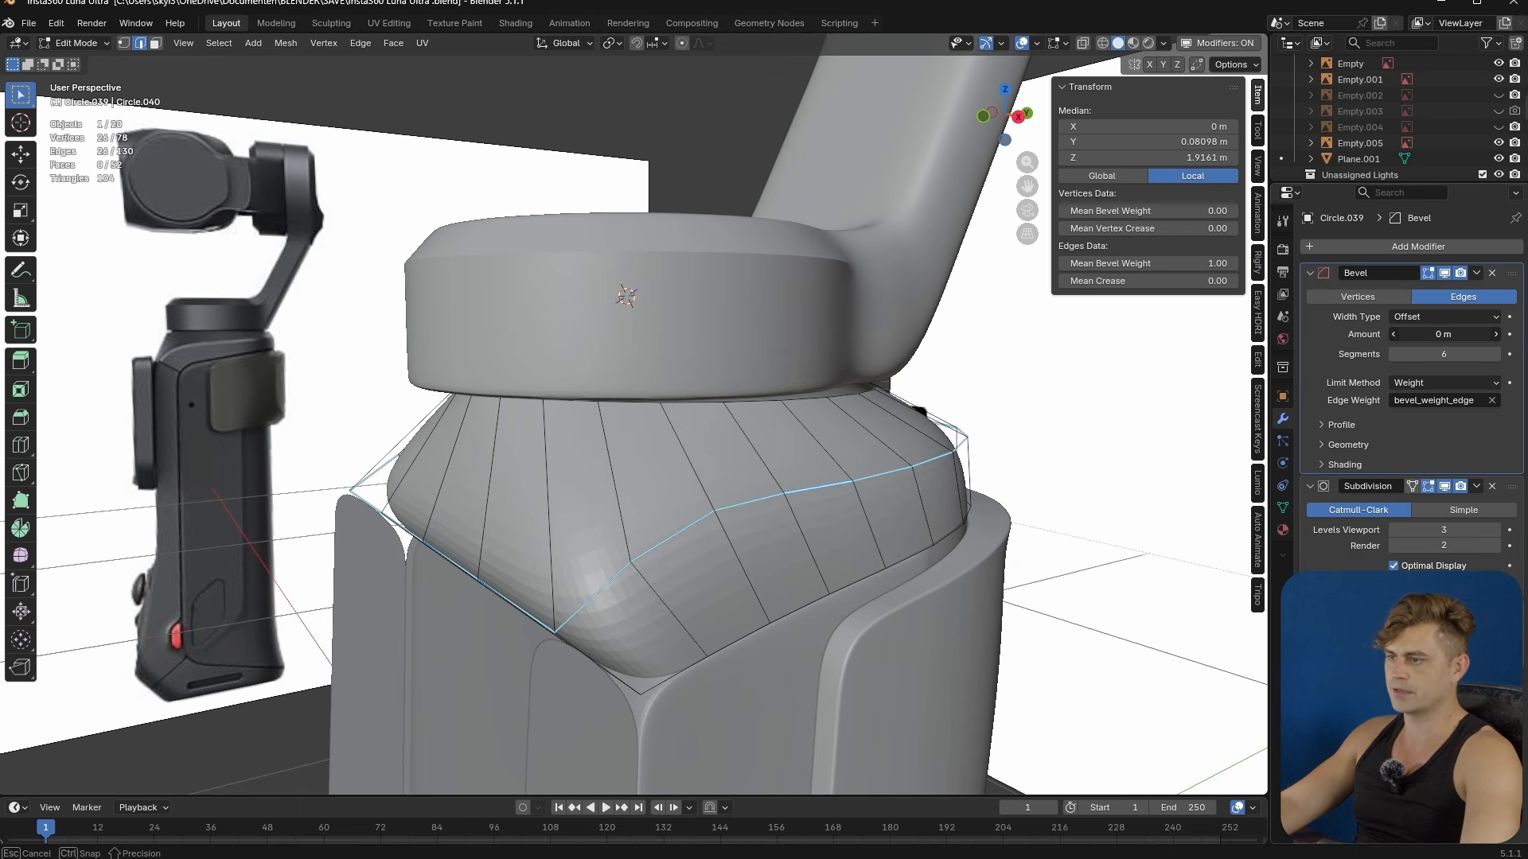
drag(1443, 334, 1443, 334)
key(Tab)
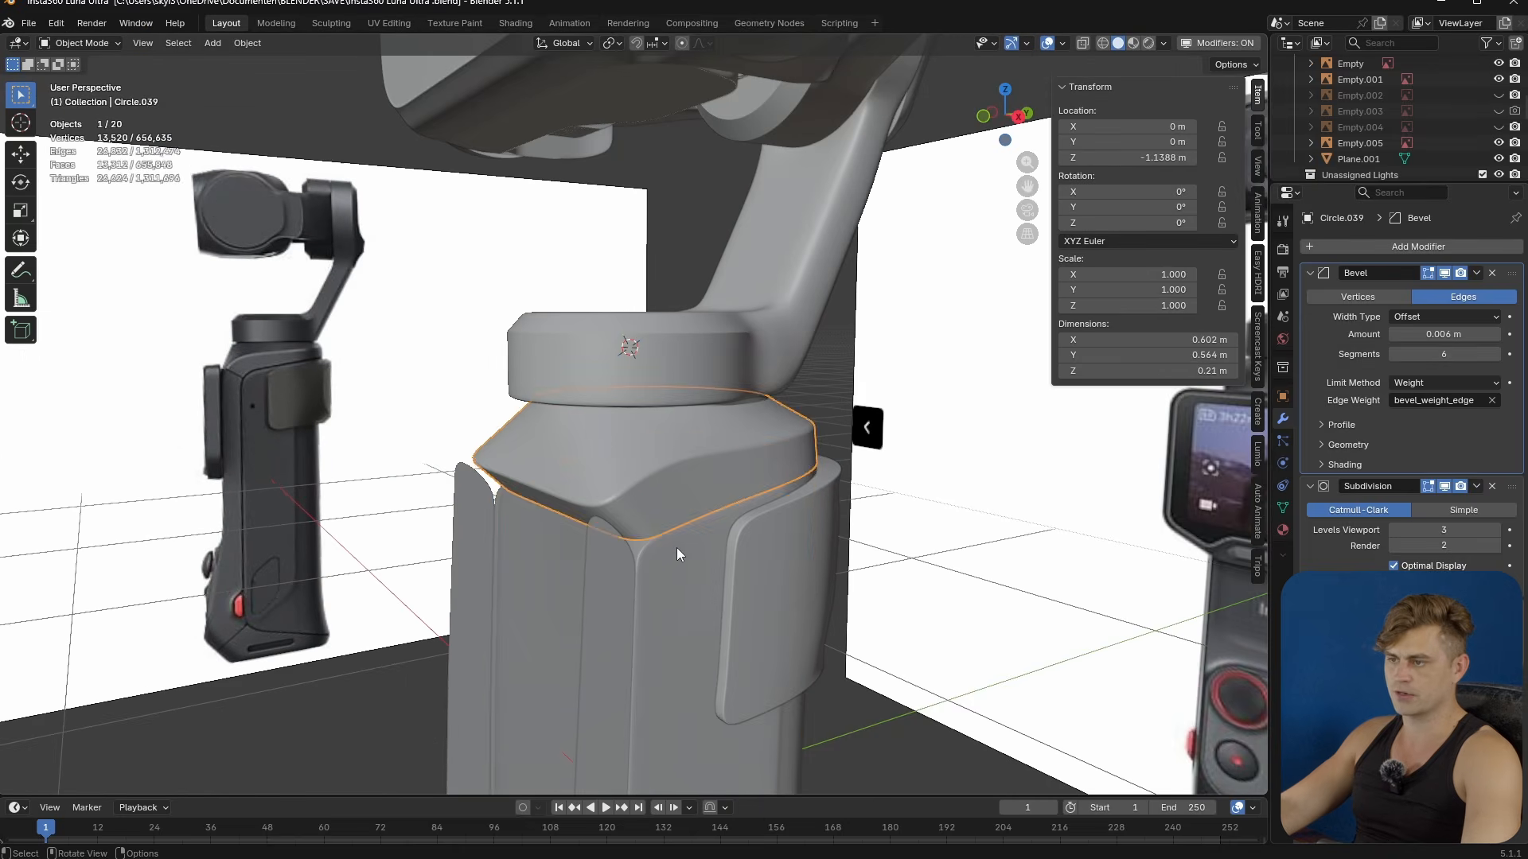
- Apply Shade Auto Smooth to the upper neck and save the file
click(678, 547)
click(605, 474)
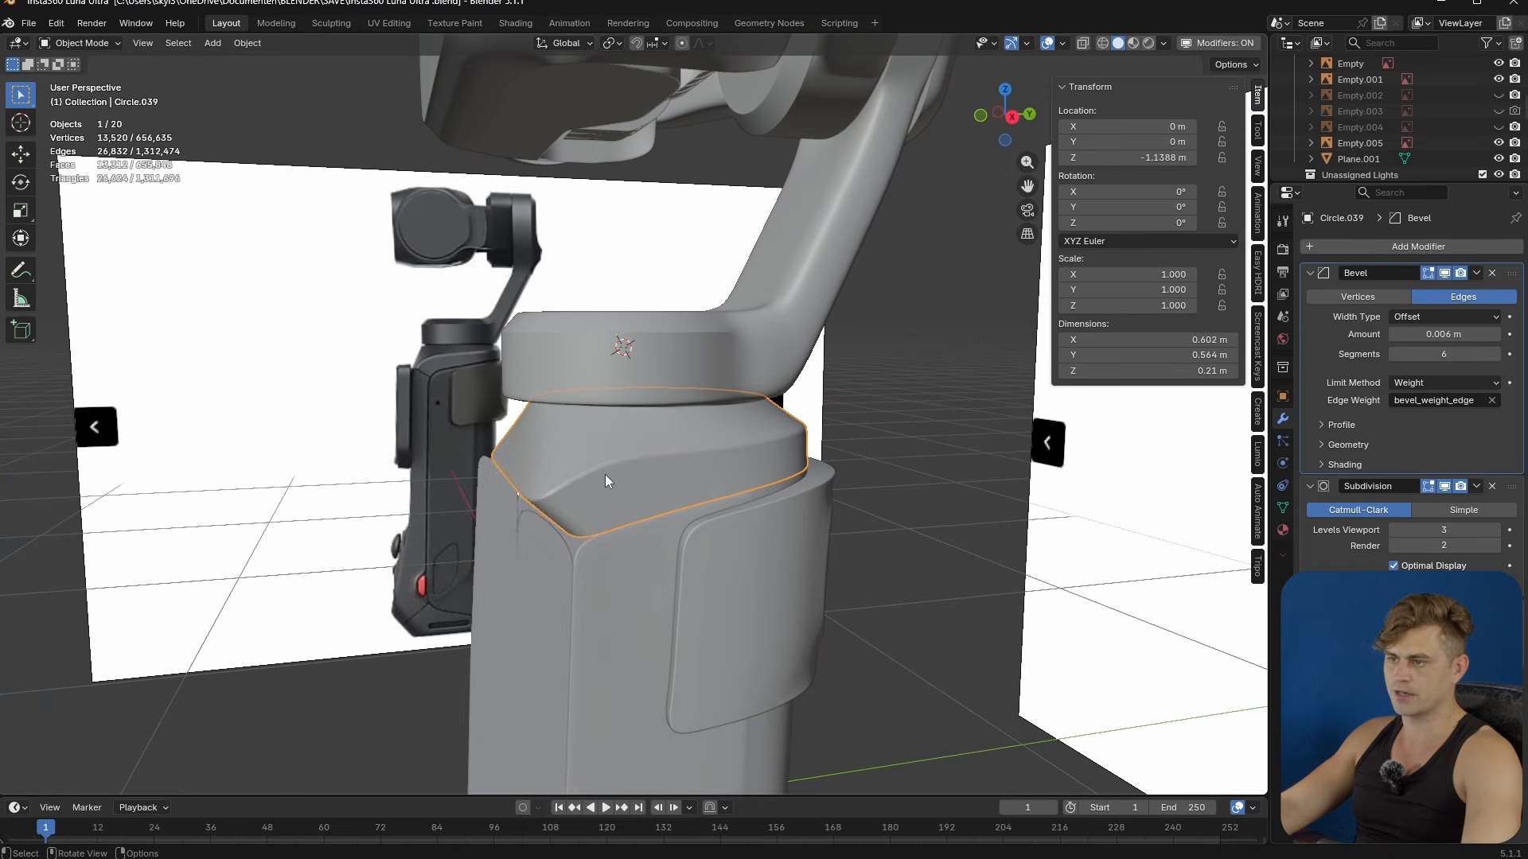
right_click(602, 477)
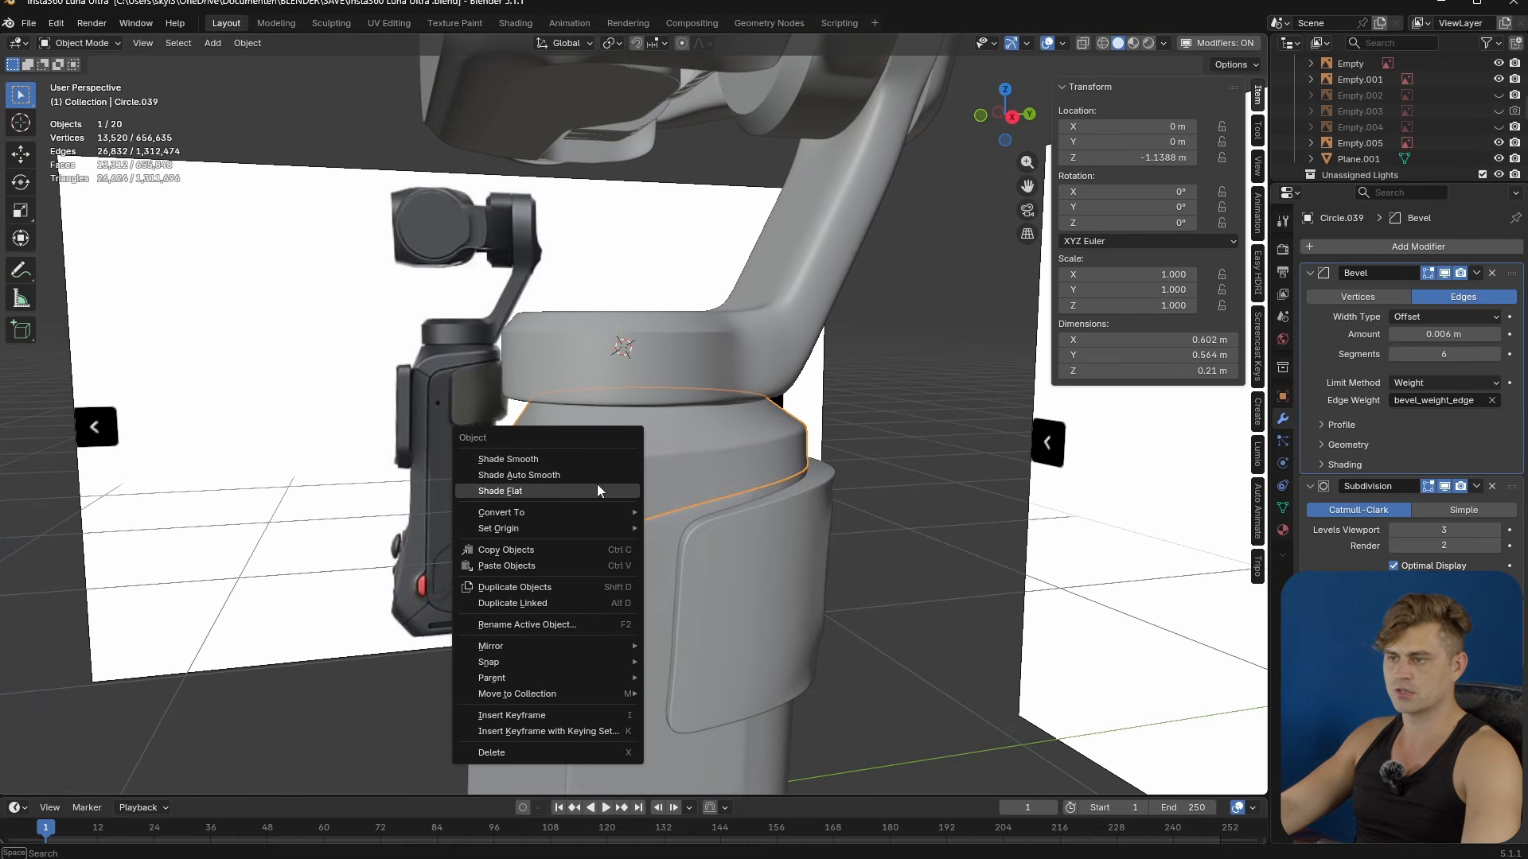
click(598, 476)
key(ctrl+s)
- Compare the upper neck's outline with the front reference image in X-ray
mouse_move(775, 575)
middle_down()
mouse_move(725, 568)
mouse_move(961, 565)
mouse_move(791, 618)
mouse_move(756, 573)
middle_up()
key(alt+z)
scroll(756, 548, up, 5)
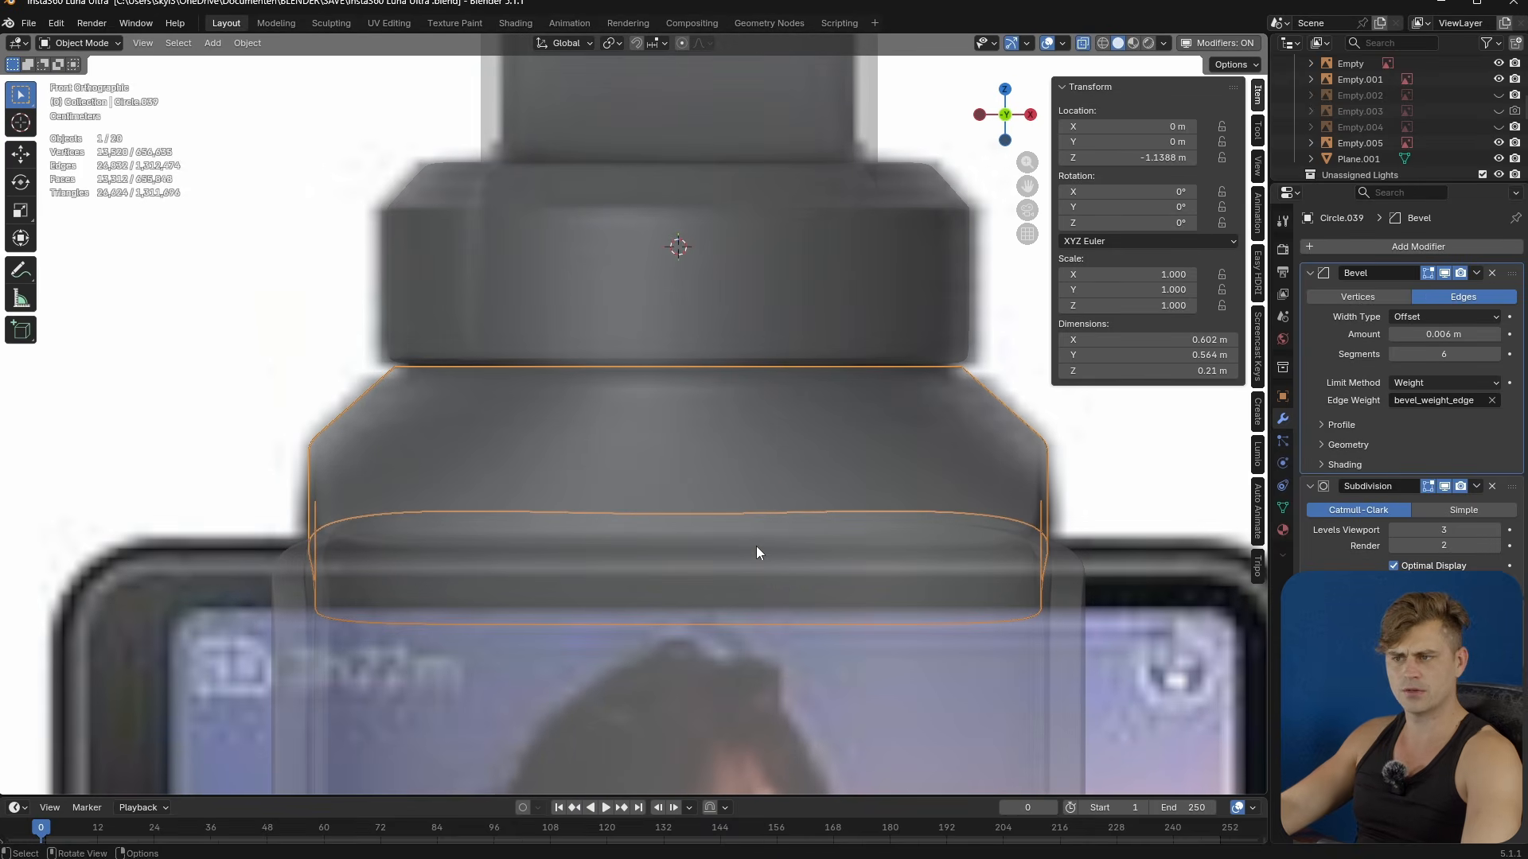
middle_drag(1067, 549, 999, 566)
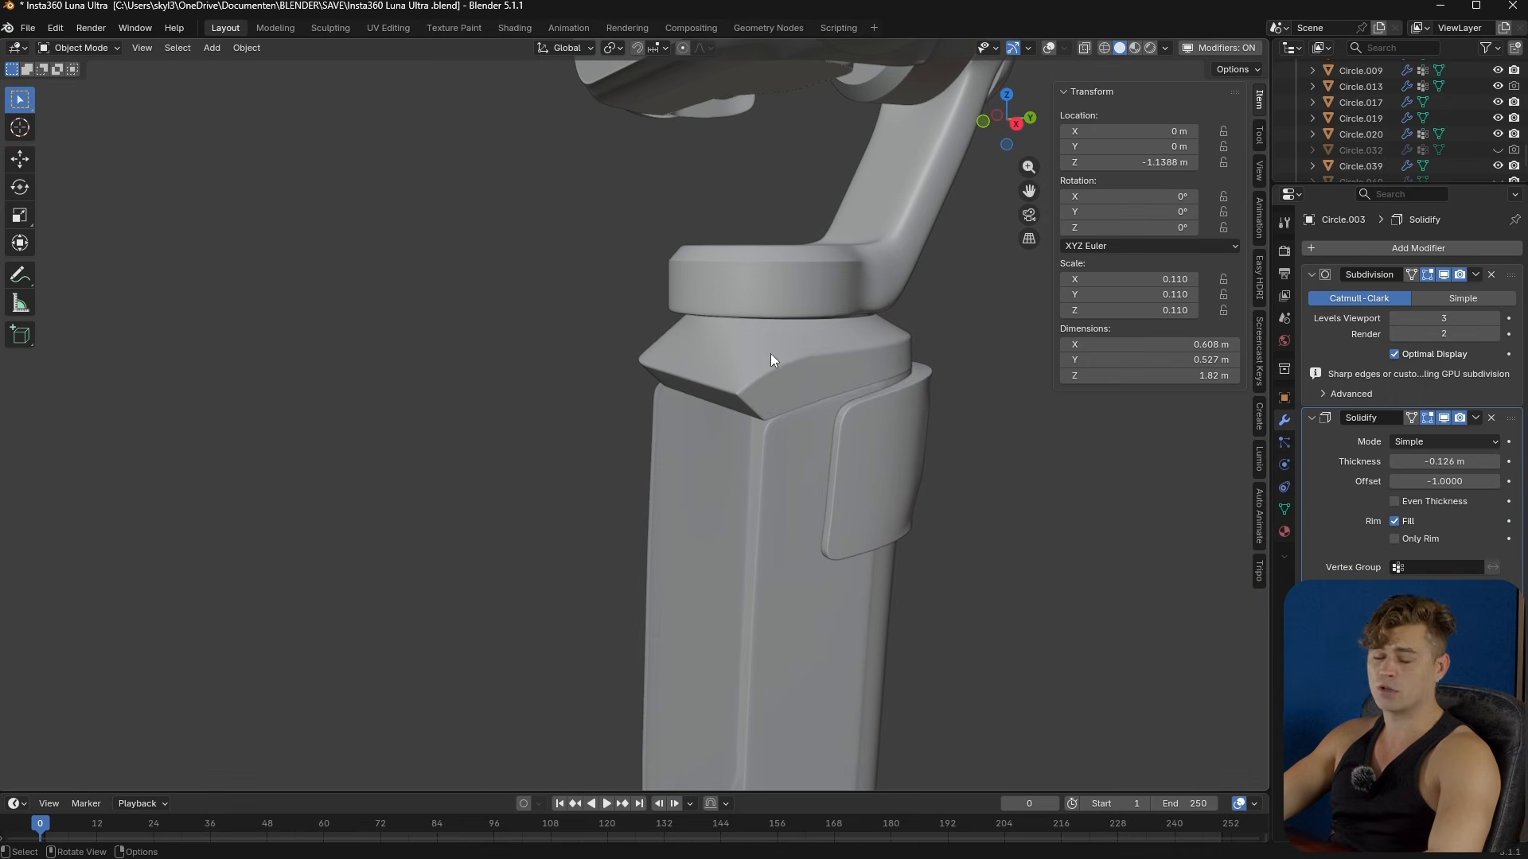
- Show the viewport overlays and open the handle shell together with its bottom base for mesh editing
key(Tab)
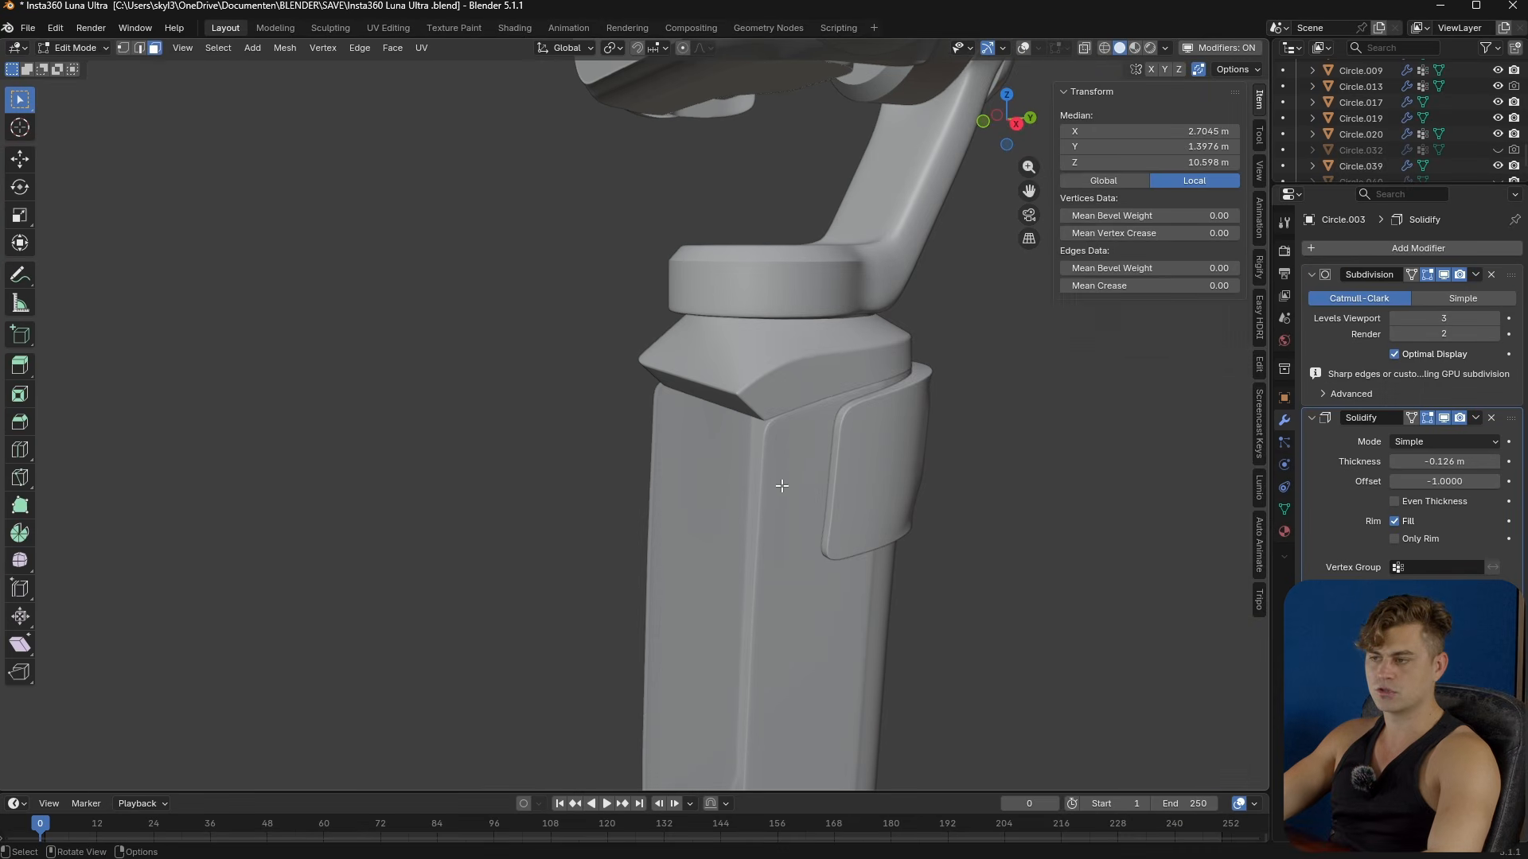
click(1023, 48)
shift+middle_drag(900, 404, 908, 310)
middle_drag(872, 367, 897, 372)
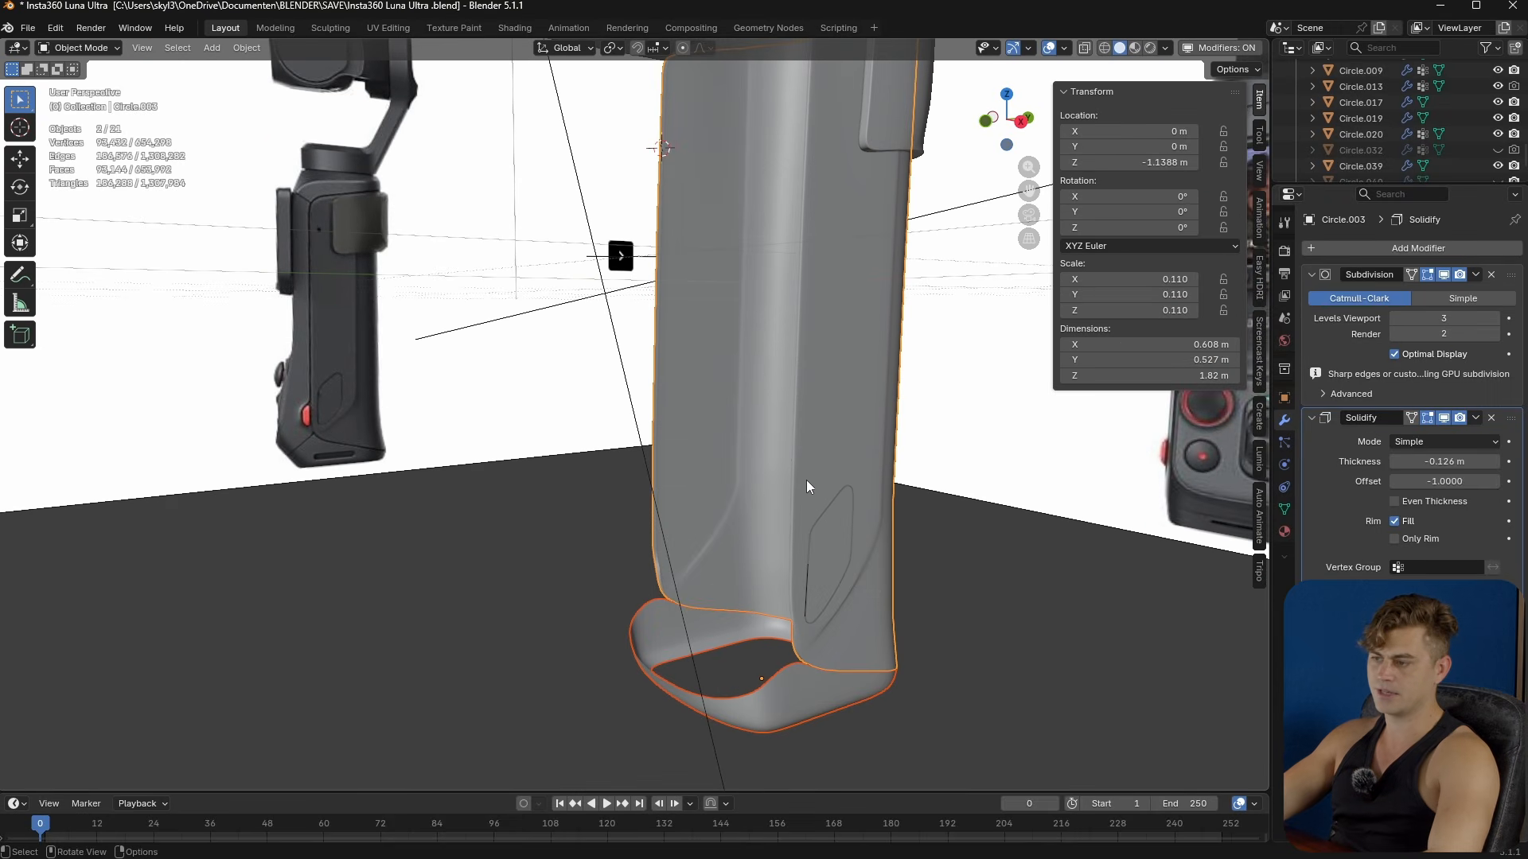
scroll(805, 480, up, 2)
shift+middle_drag(817, 624, 769, 461)
scroll(768, 462, up, 1)
- Select the path of rim edges around the bottom base's front opening
click(860, 707)
ctrl+click(575, 665)
middle_drag(575, 665, 601, 622)
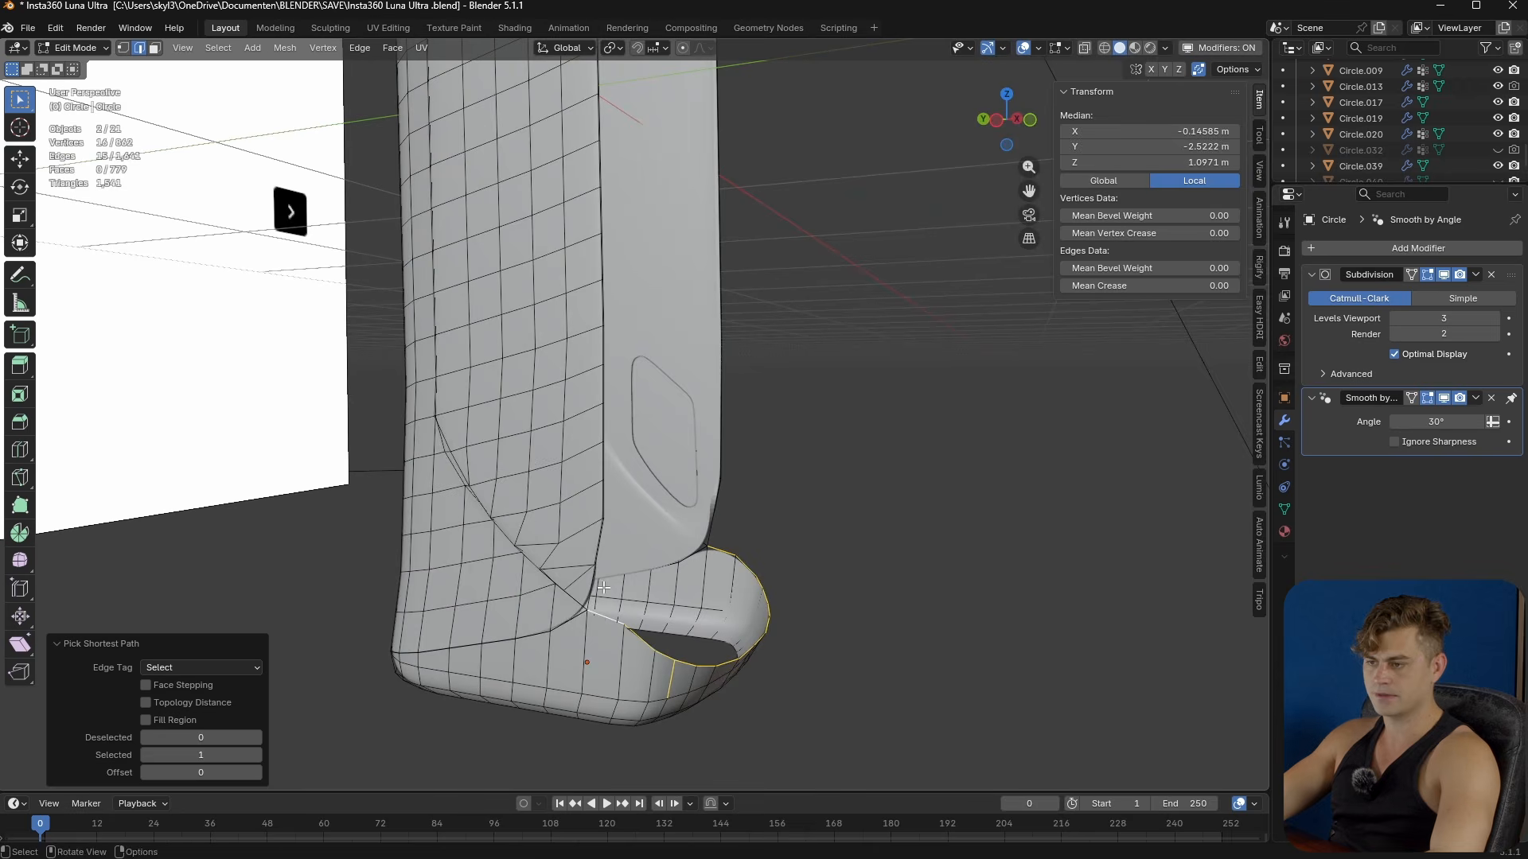
scroll(593, 589, up, 6)
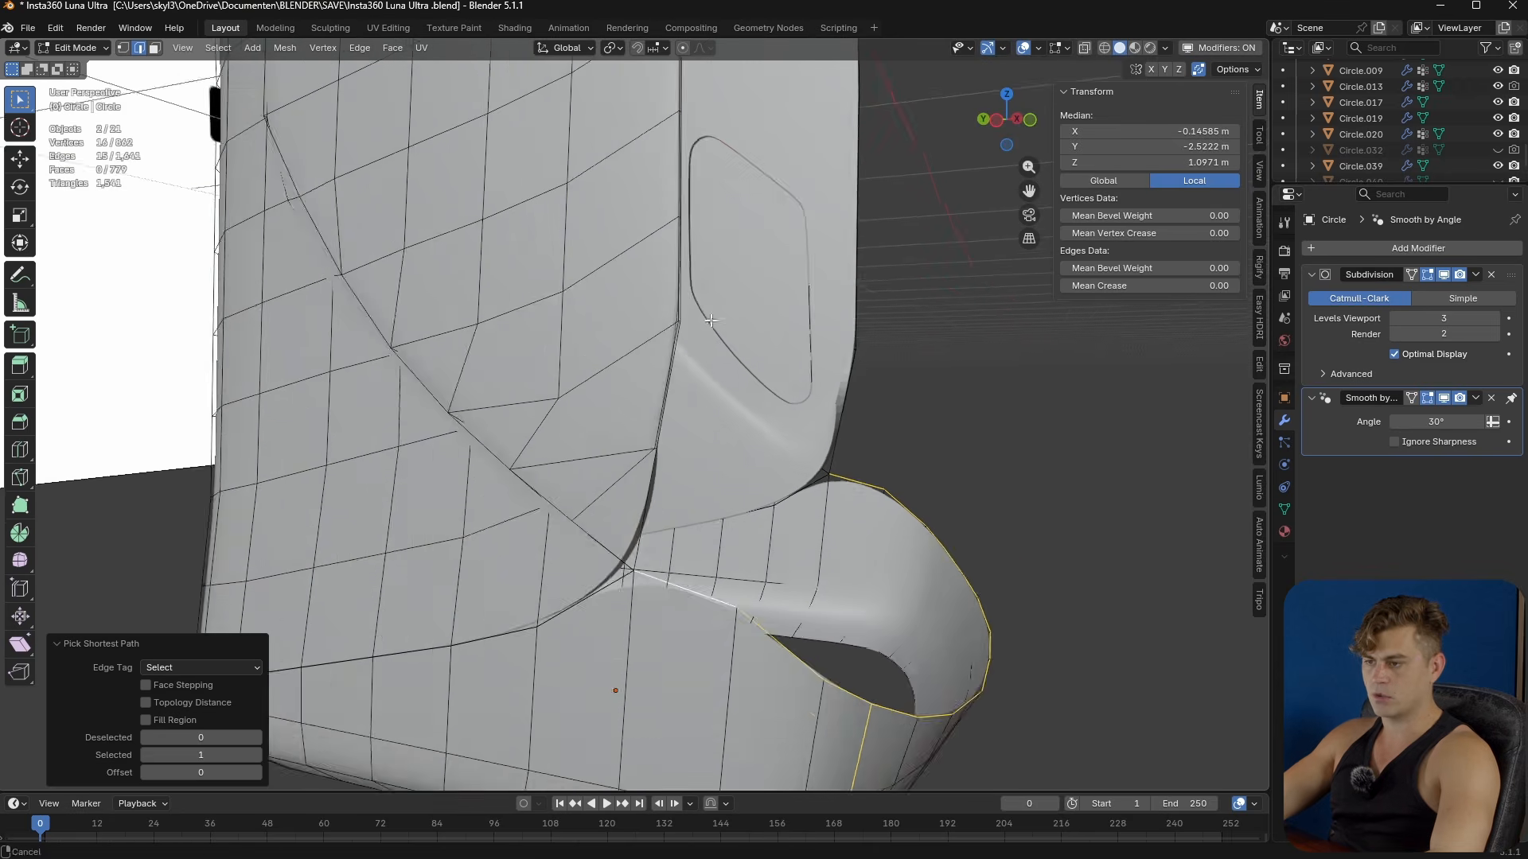
shift+click(645, 677)
- Extend the selection along the handle shell's vertical front edge on one side up to the neck
scroll(691, 358, down, 5)
shift+middle_drag(697, 136, 691, 478)
shift+middle_drag(637, 71, 618, 557)
scroll(609, 414, up, 3)
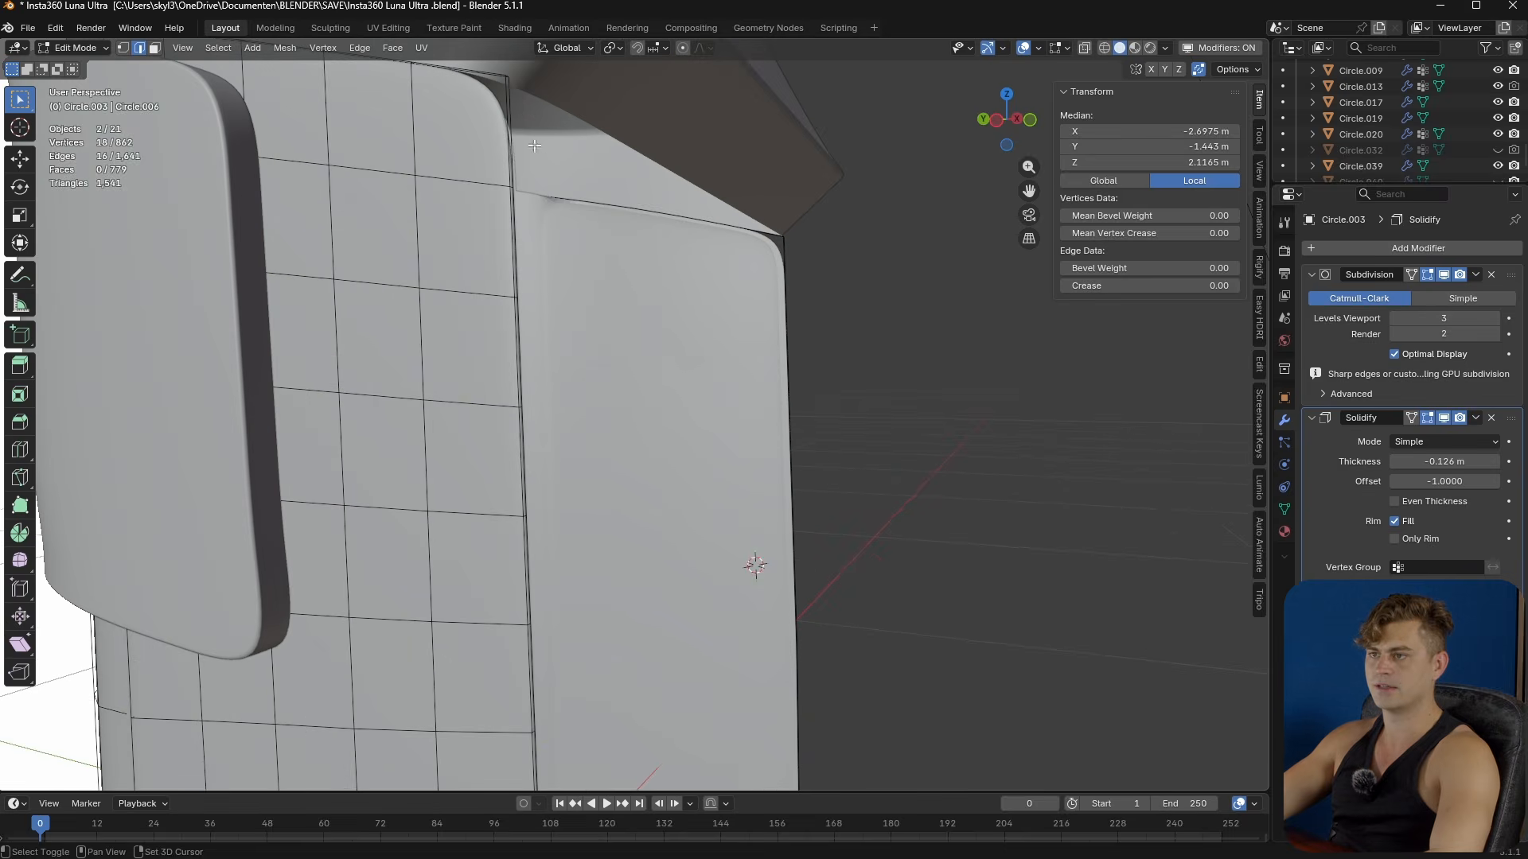
ctrl+click(518, 116)
- Add the shell's opposite vertical front edge to the selection, from the neck down to the bottom base
middle_drag(518, 116, 655, 285)
scroll(655, 285, down, 2)
shift+click(779, 193)
middle_drag(779, 193, 703, 503)
ctrl+shift+click(703, 502)
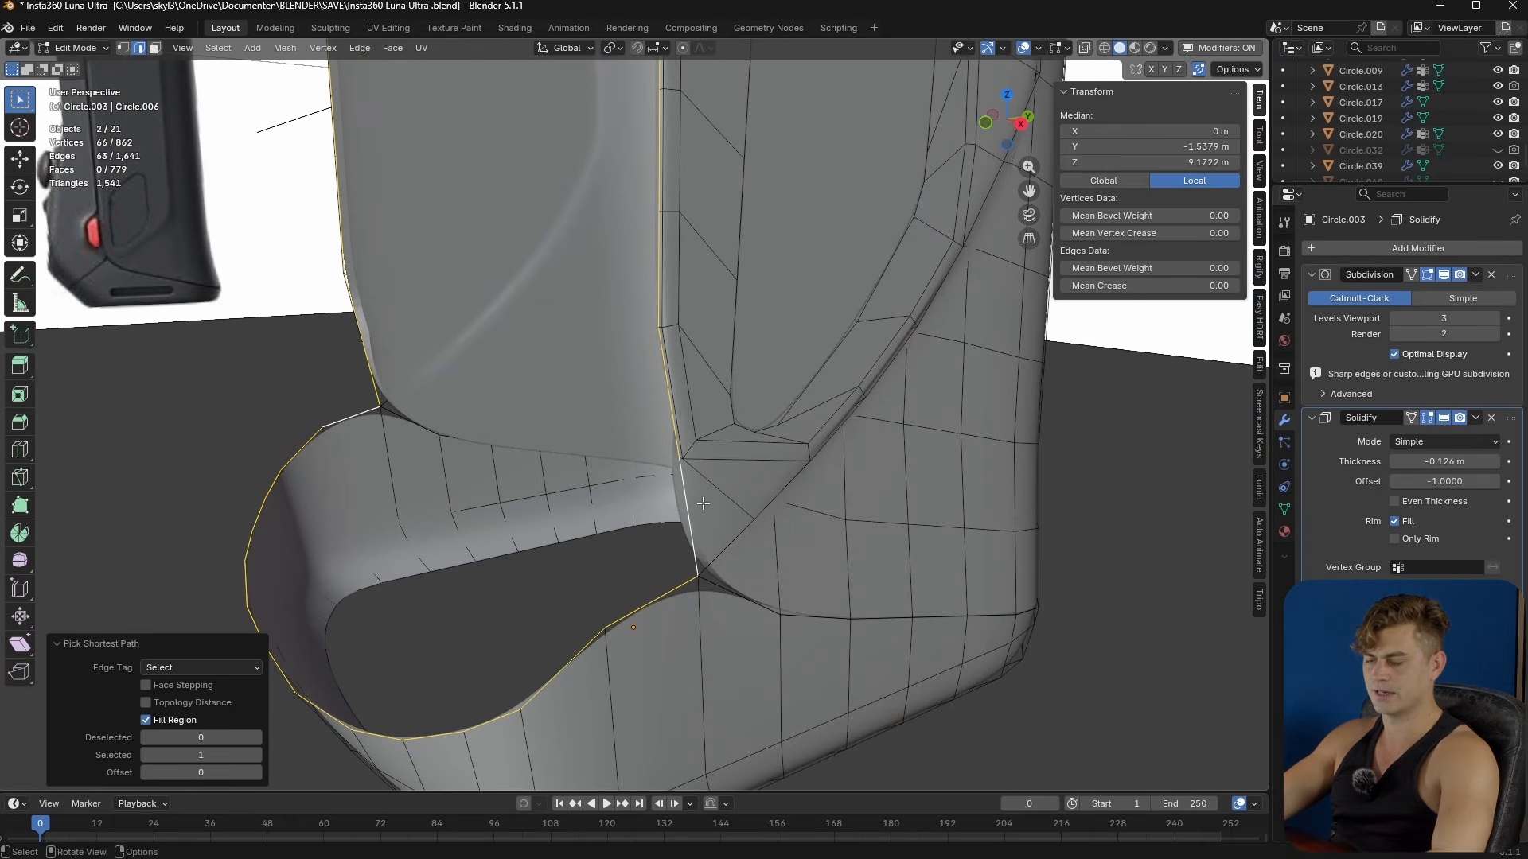
- Duplicate the selected front outline edges in place and separate them from the shell and base
key(shift+d)
right_click(661, 486)
key(p)
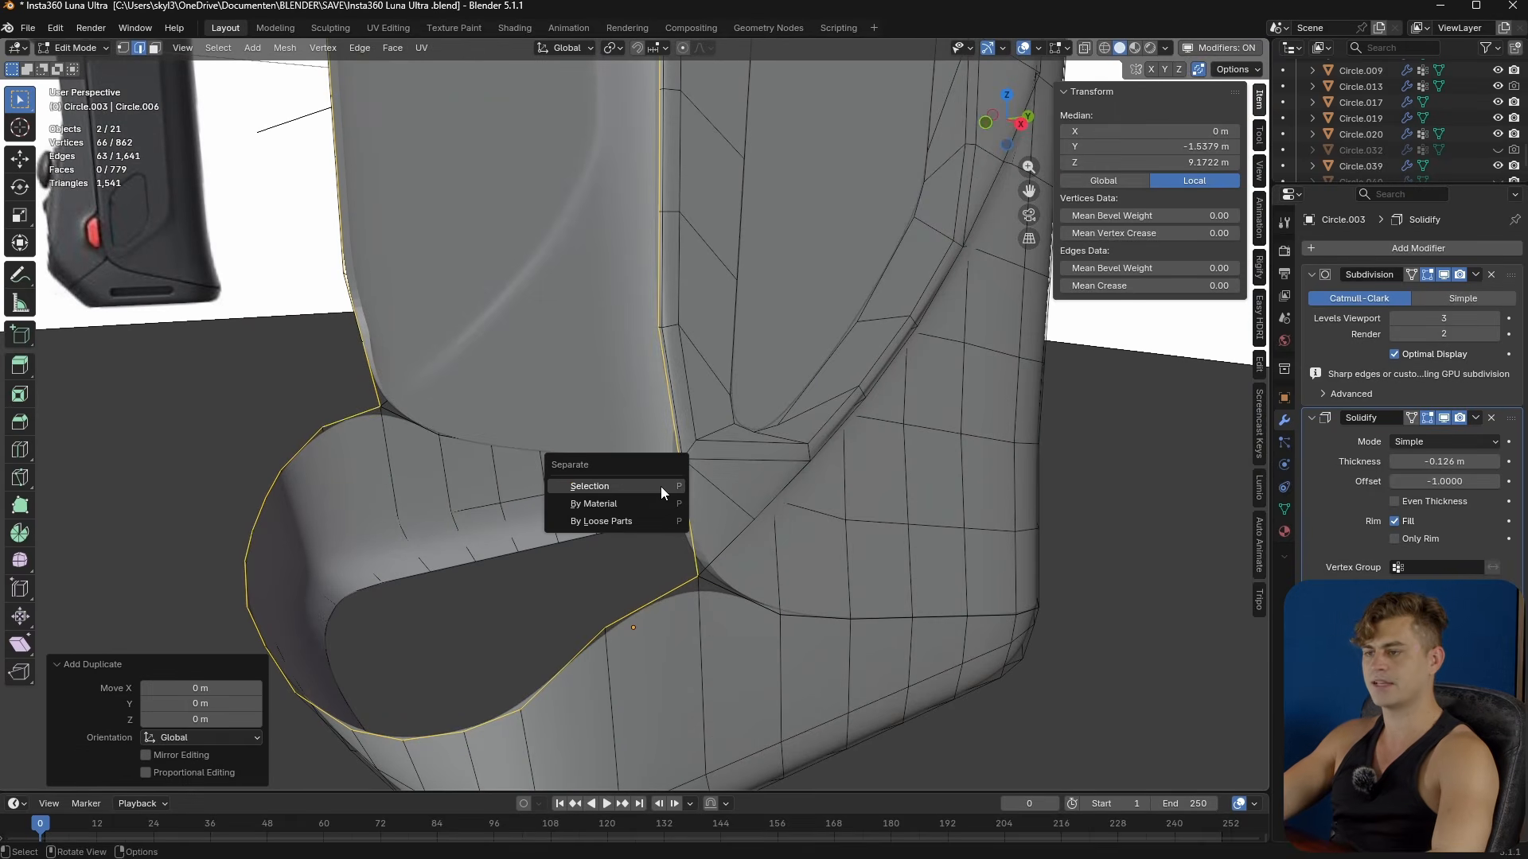
click(661, 486)
key(Tab)
- Join the separated shell and base outlines into one object and merge their overlapping vertices by distance
click(675, 467)
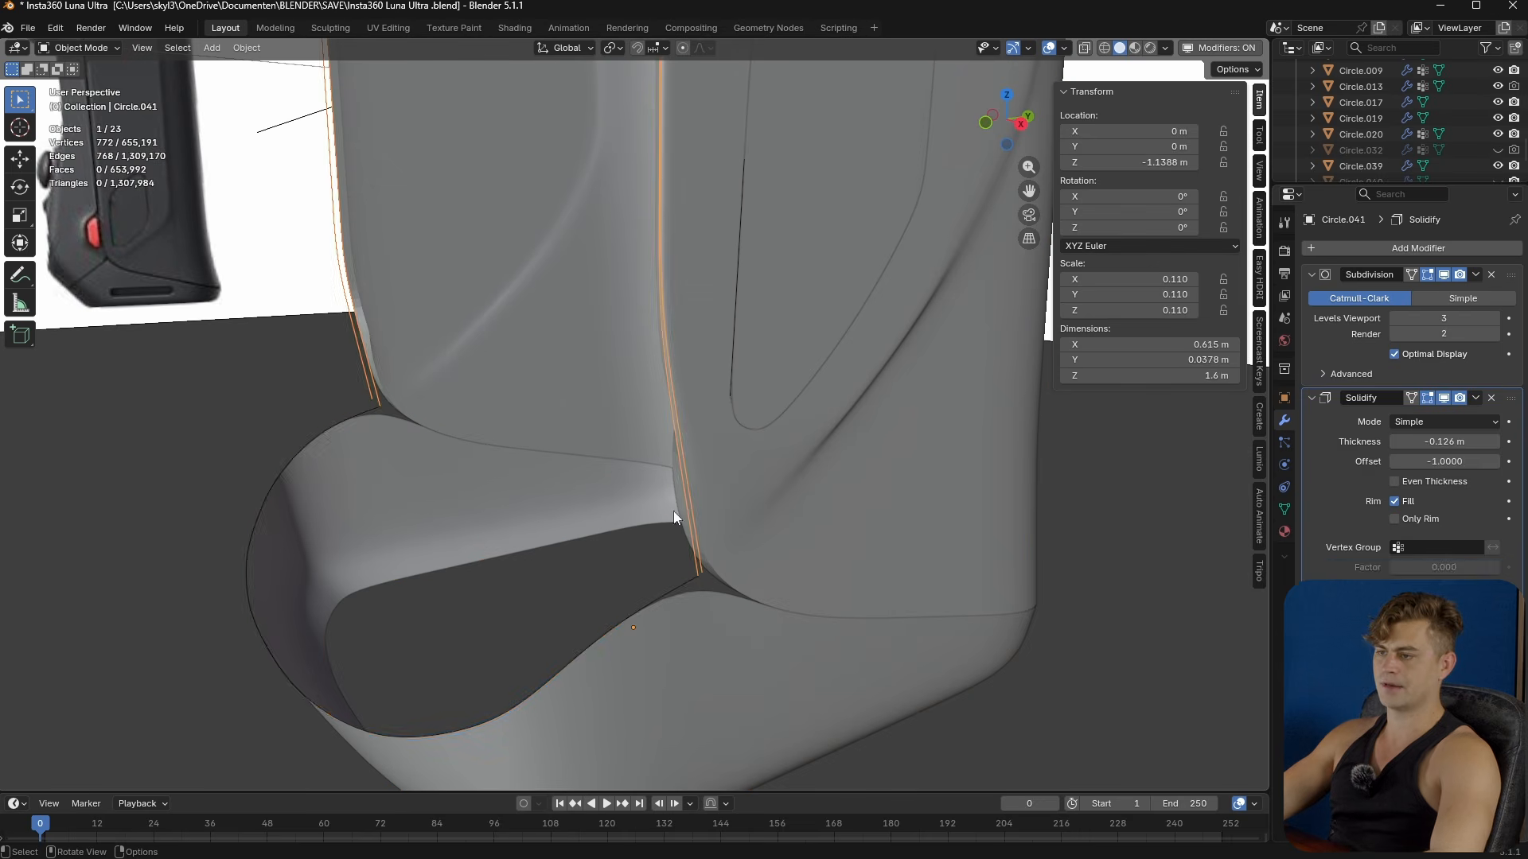
shift+click(674, 588)
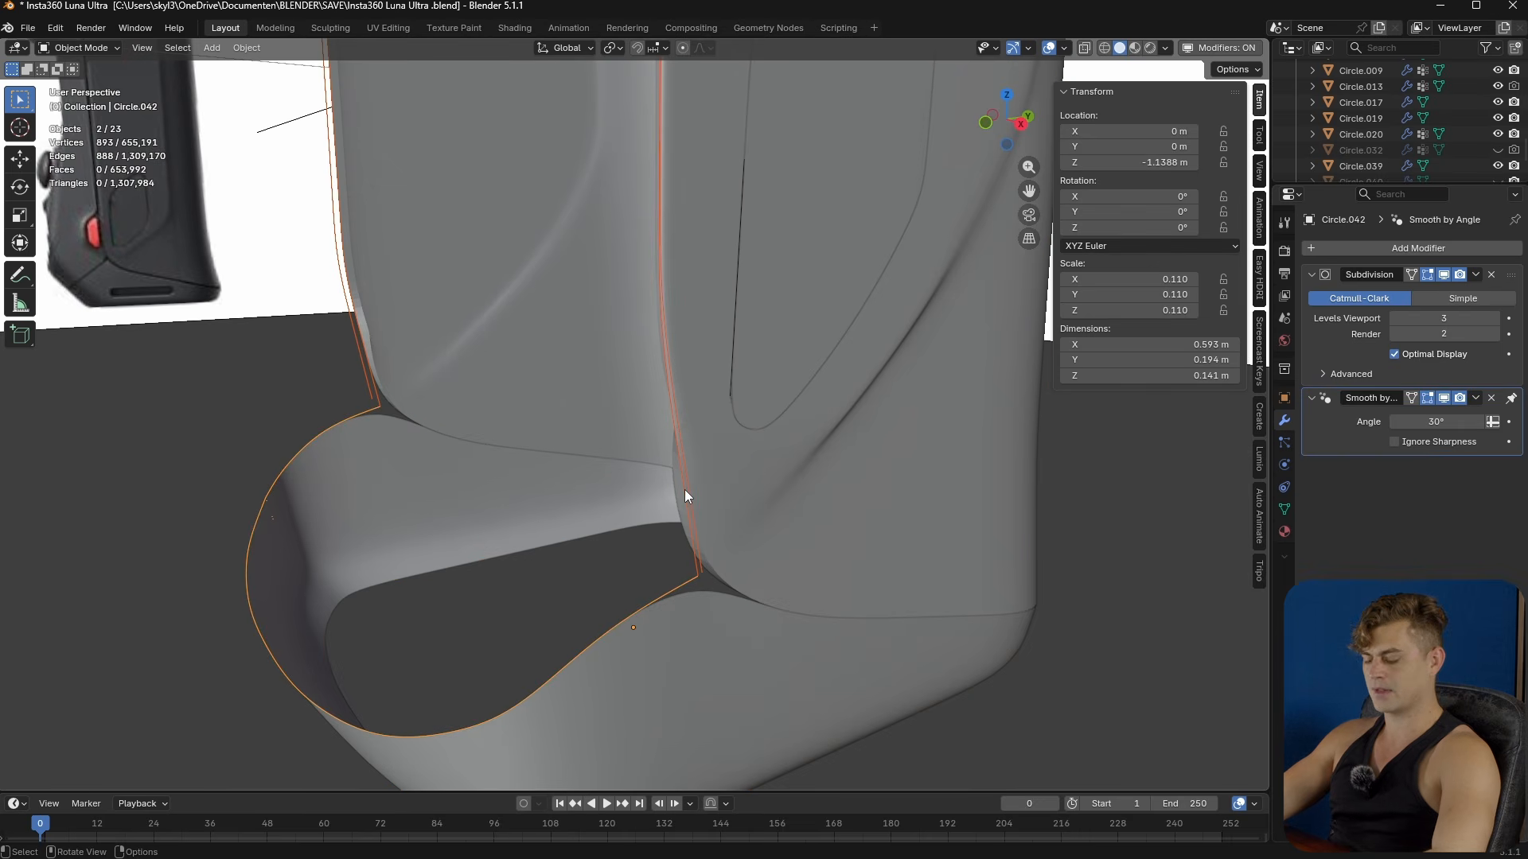
key(ctrl+j)
key(Tab)
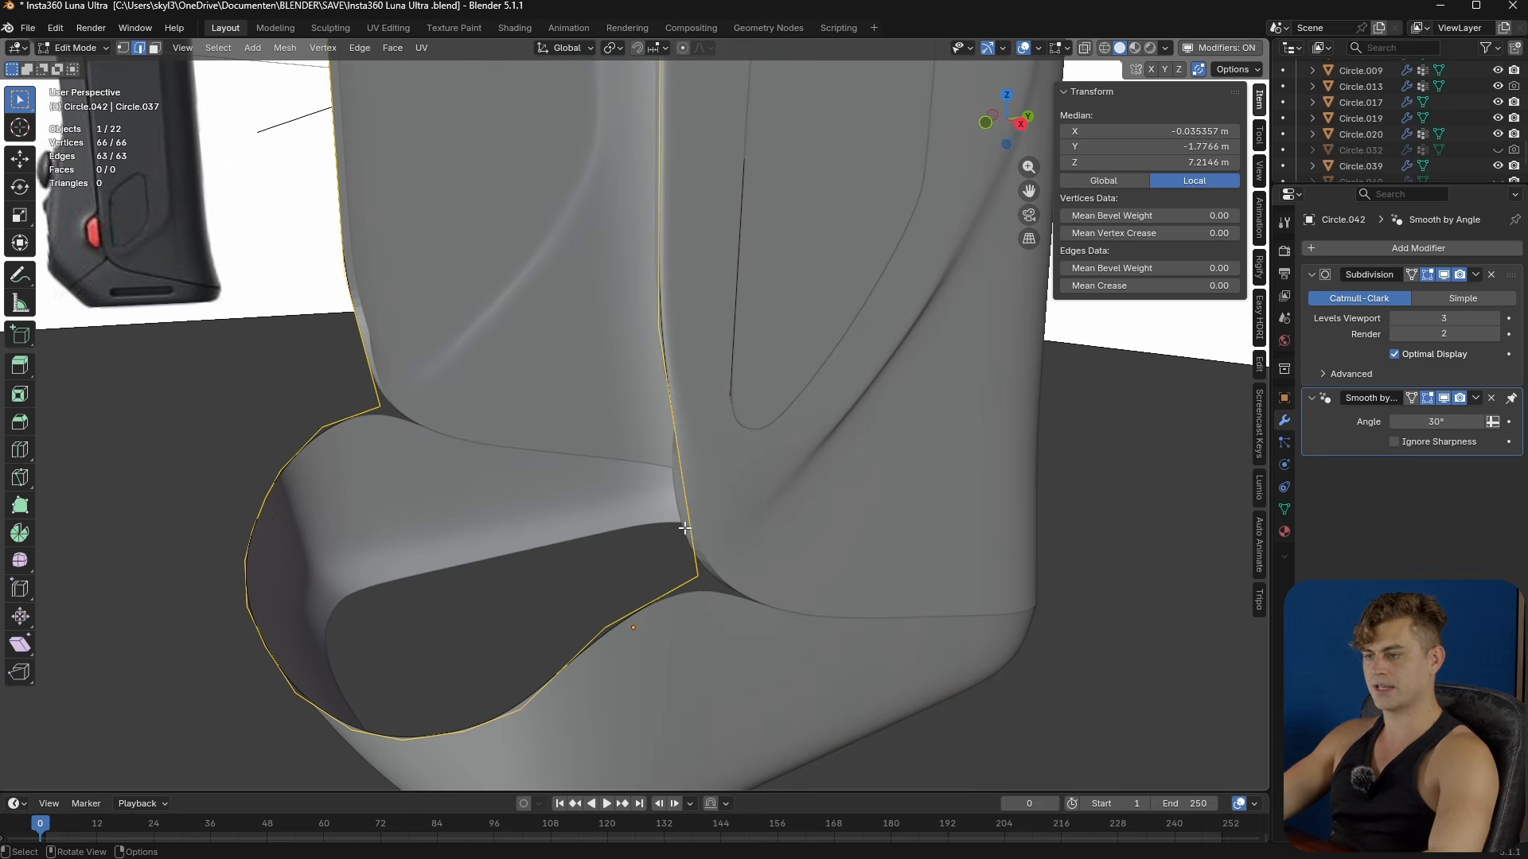
key(m)
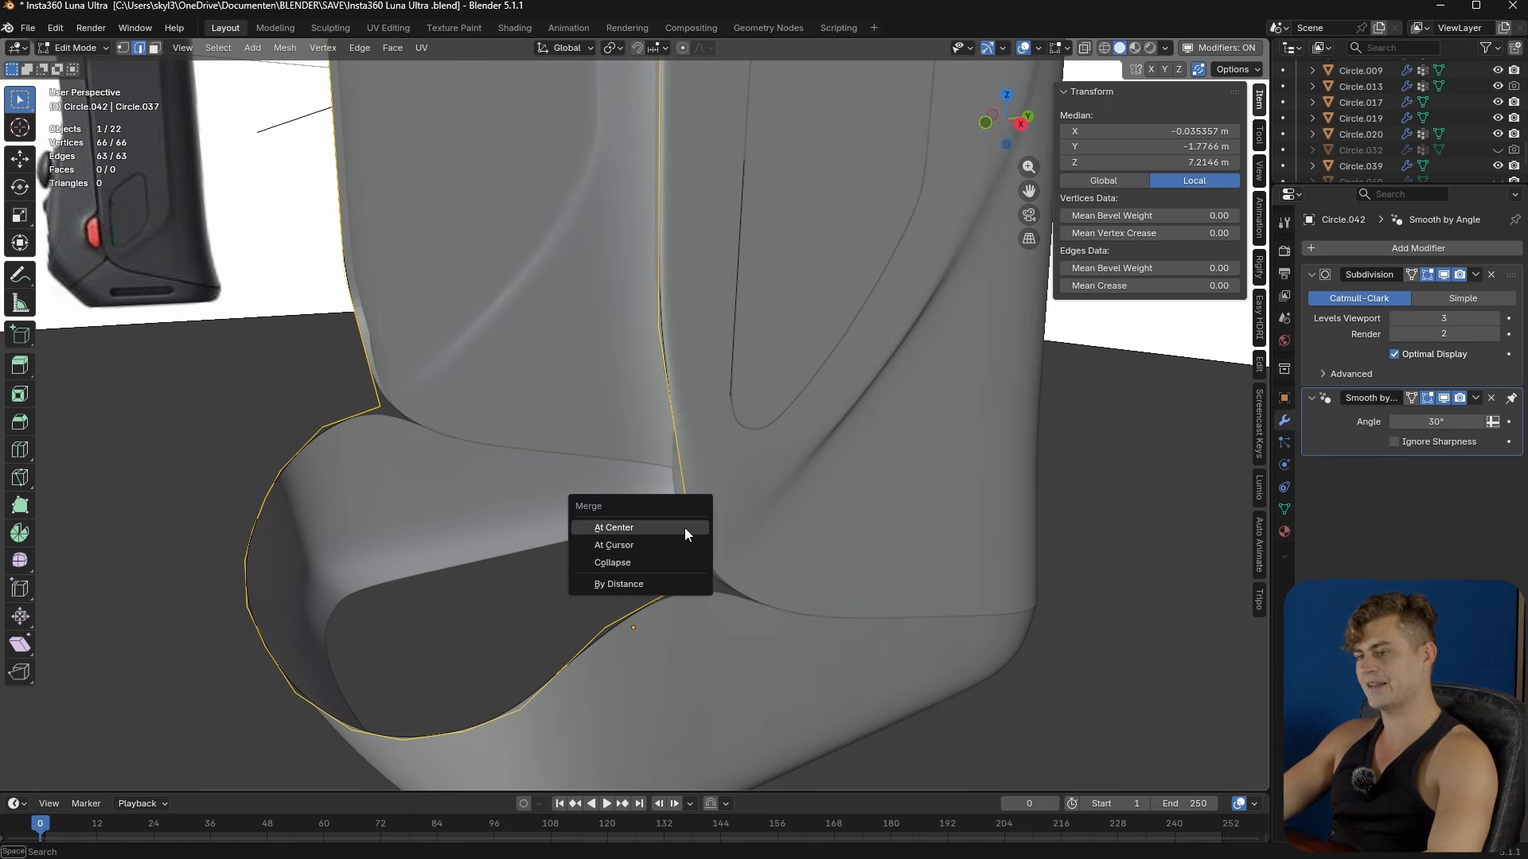
click(664, 582)
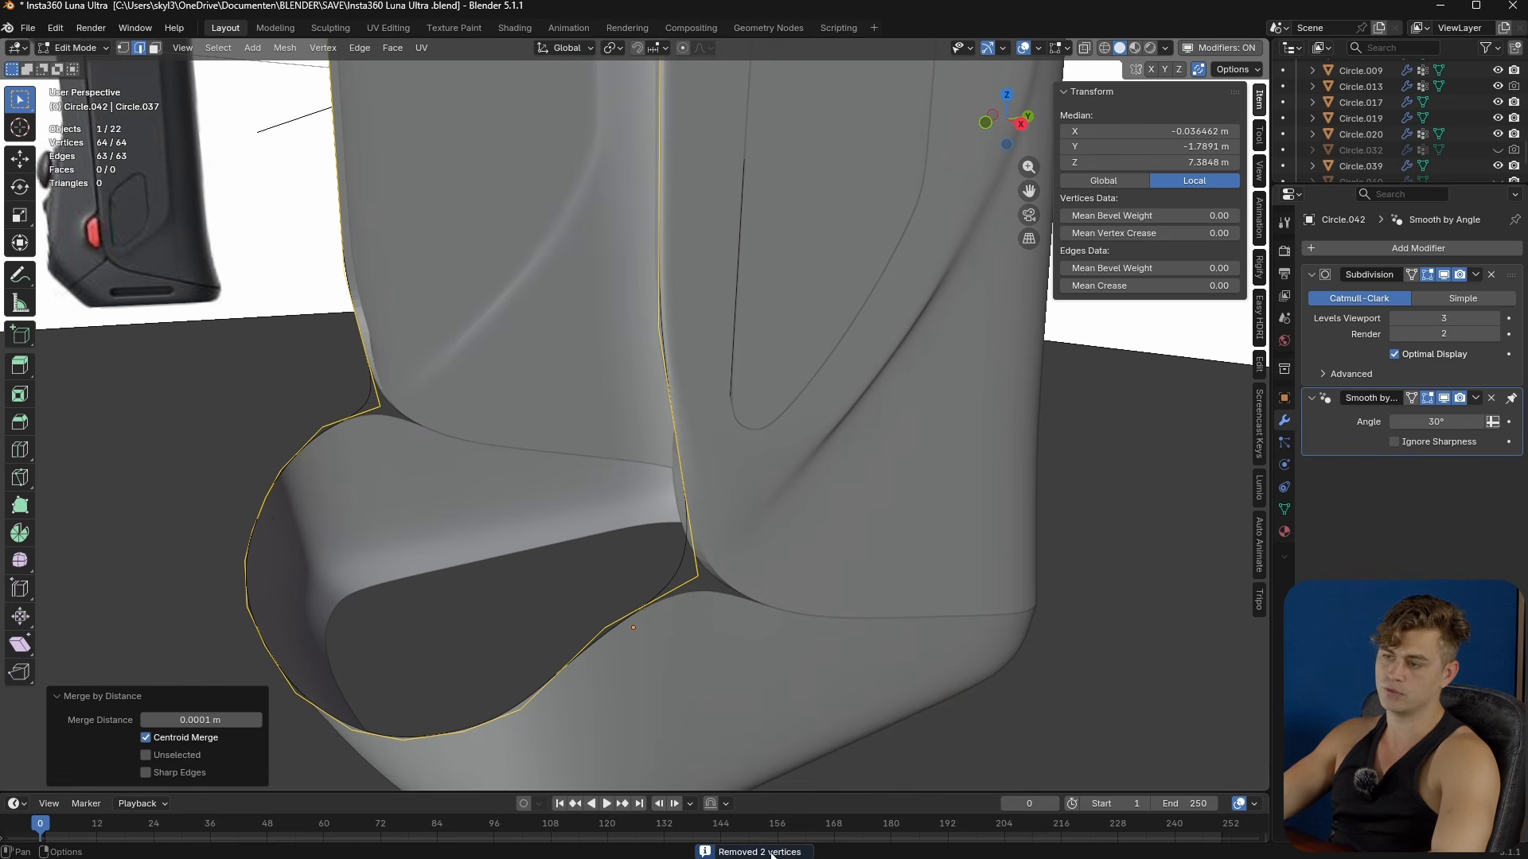
- Leave mesh editing of the joined outline and save the file
key(Tab)
middle_drag(668, 543, 746, 652)
key(ctrl+s)
- Extrude the whole front outline about 0.09 m forward along Y to start the handle's front cover
key(Tab)
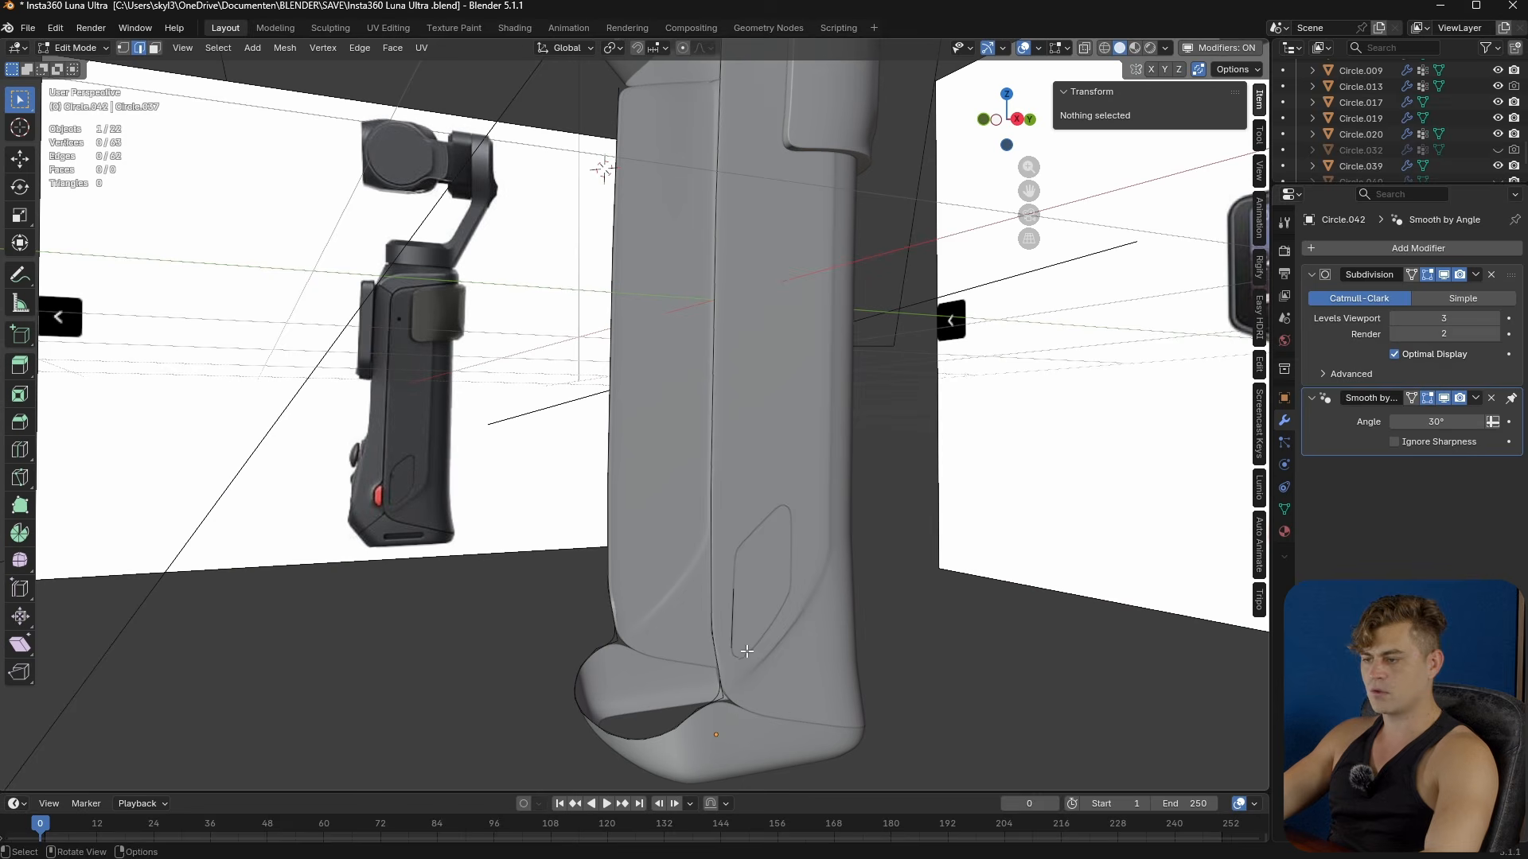
alt+click(719, 691)
key(KP_3)
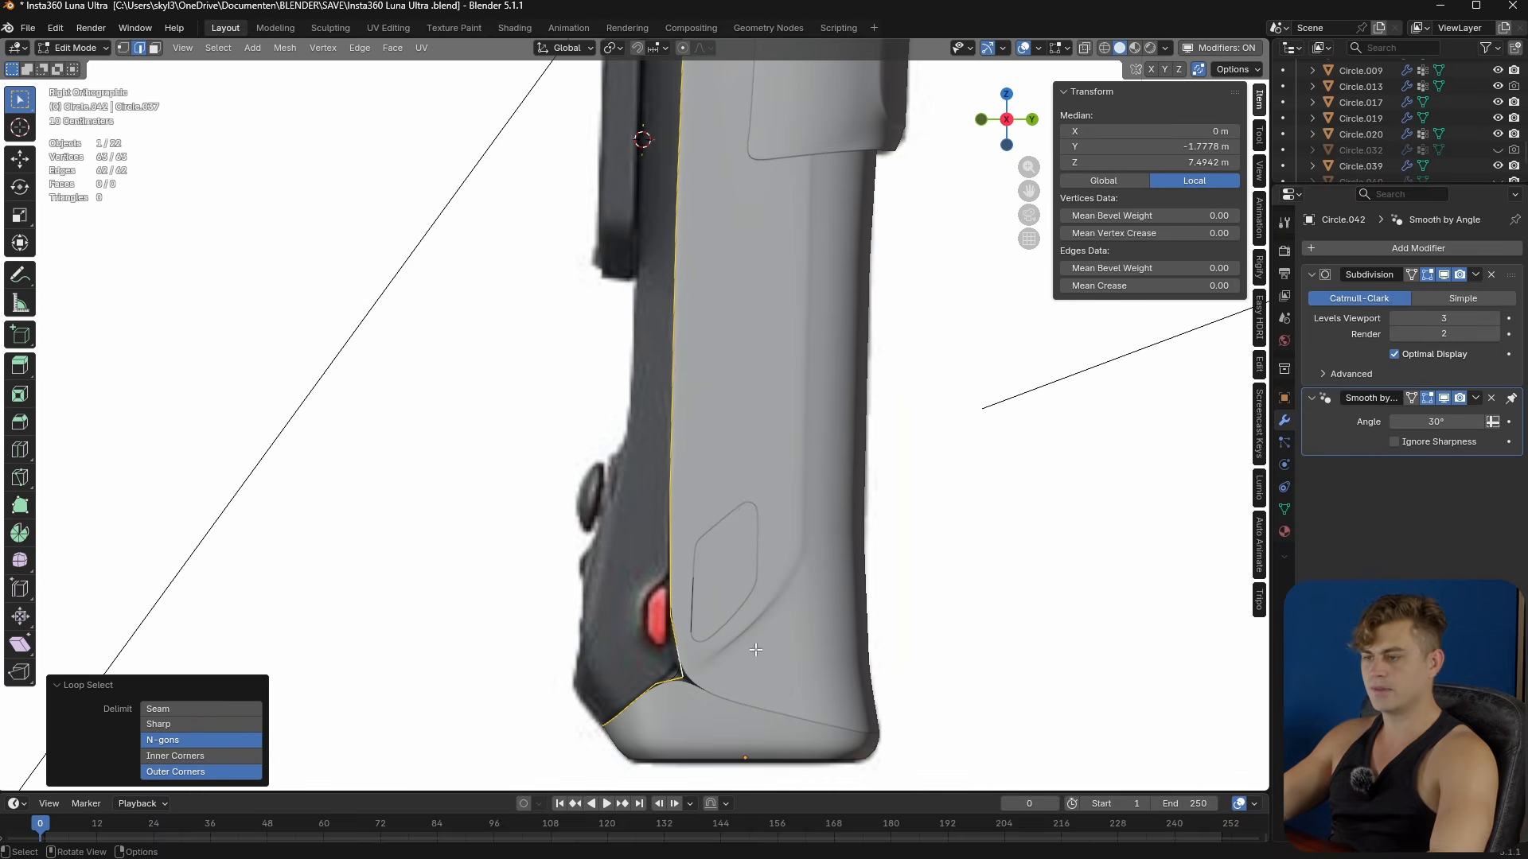
scroll(739, 548, up, 1)
shift+middle_drag(743, 553, 913, 555)
scroll(884, 394, down, 1)
shift+middle_drag(883, 394, 864, 582)
key(e)
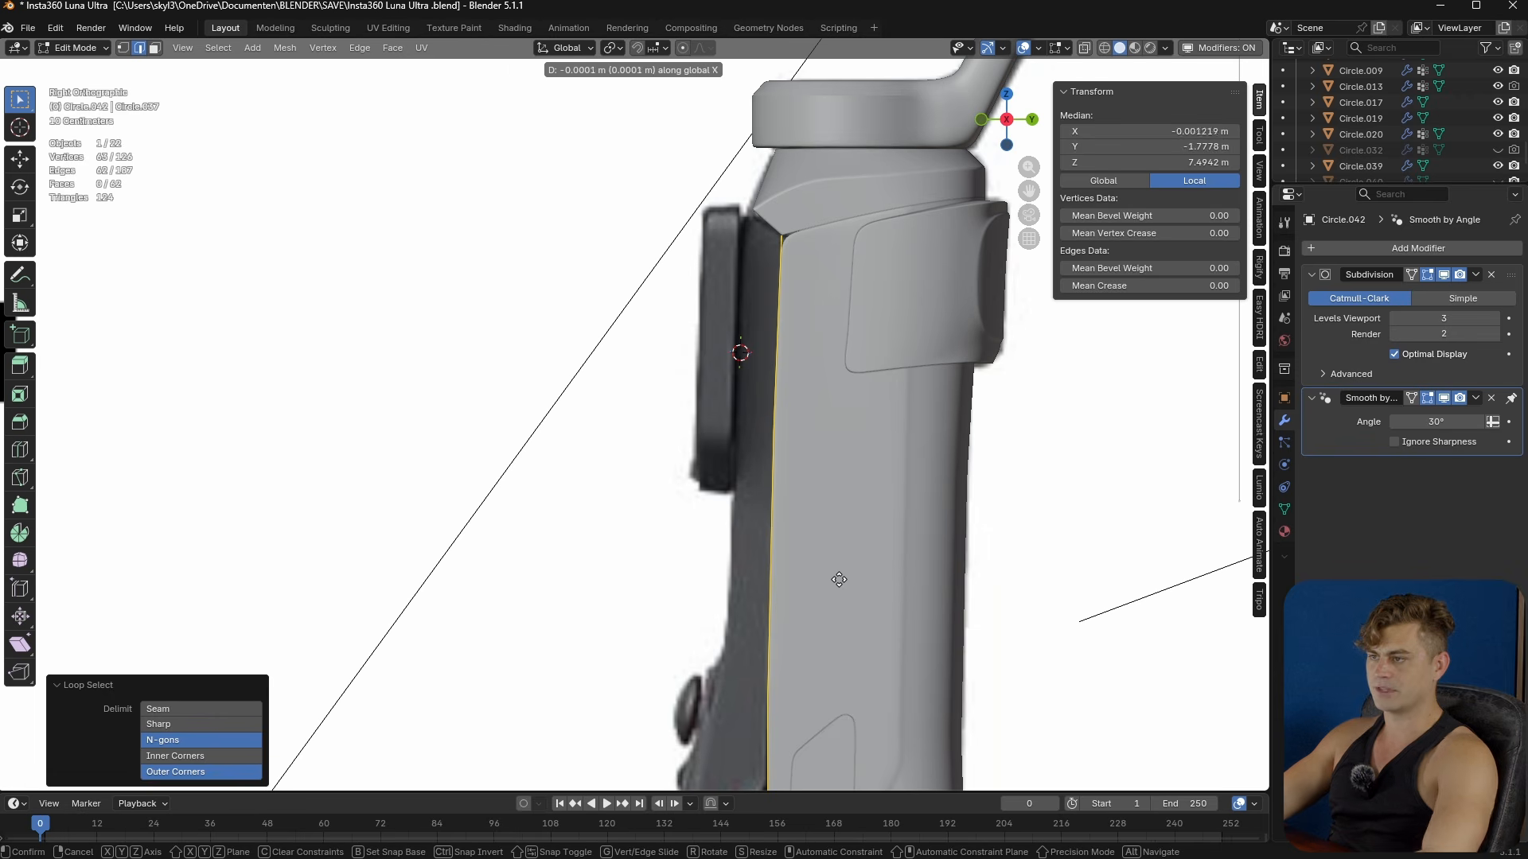
key(y)
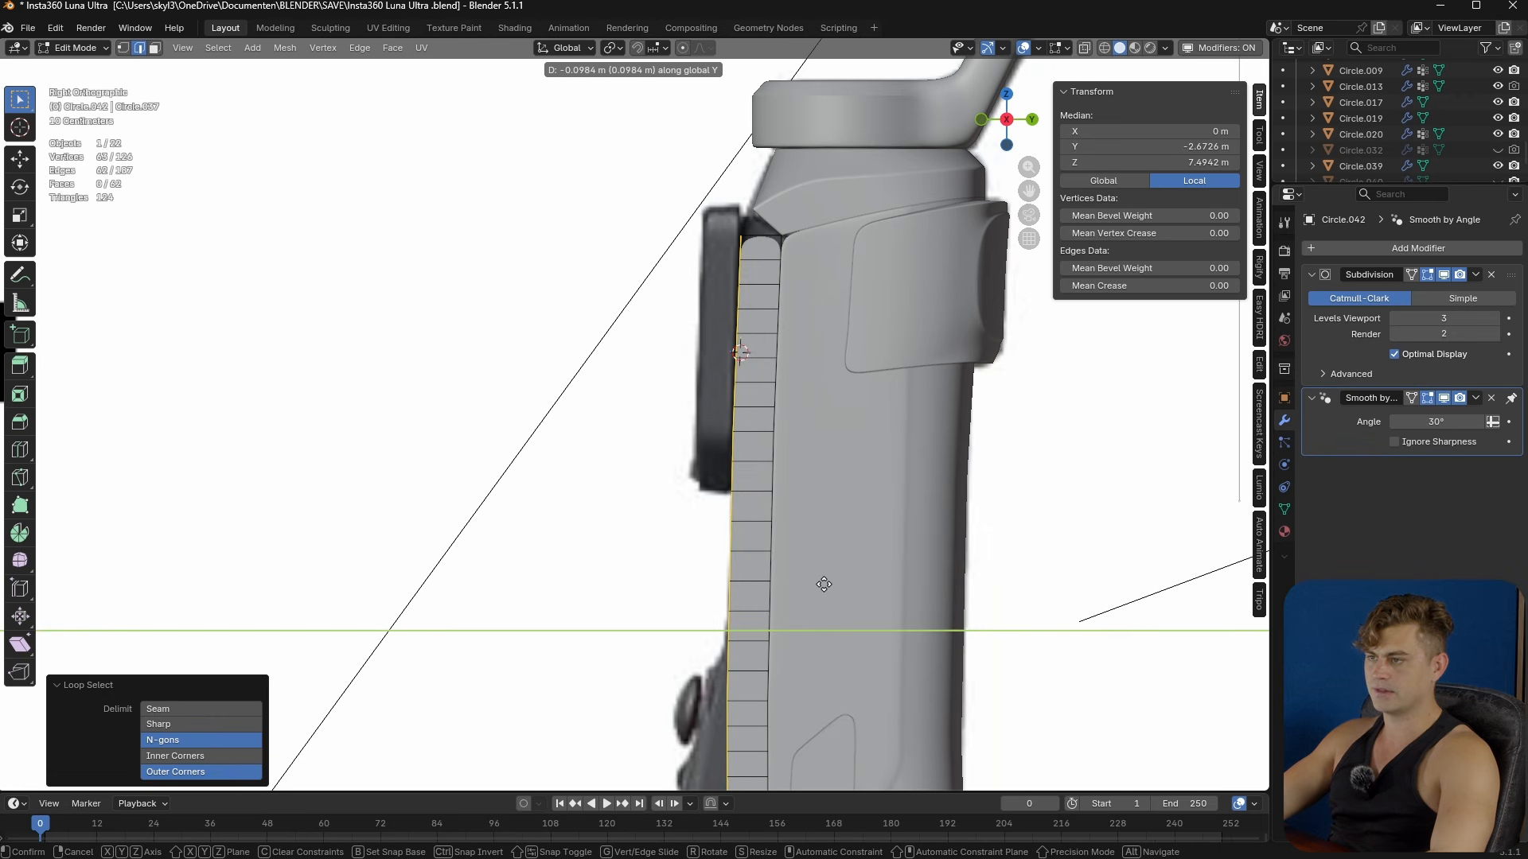
click(827, 586)
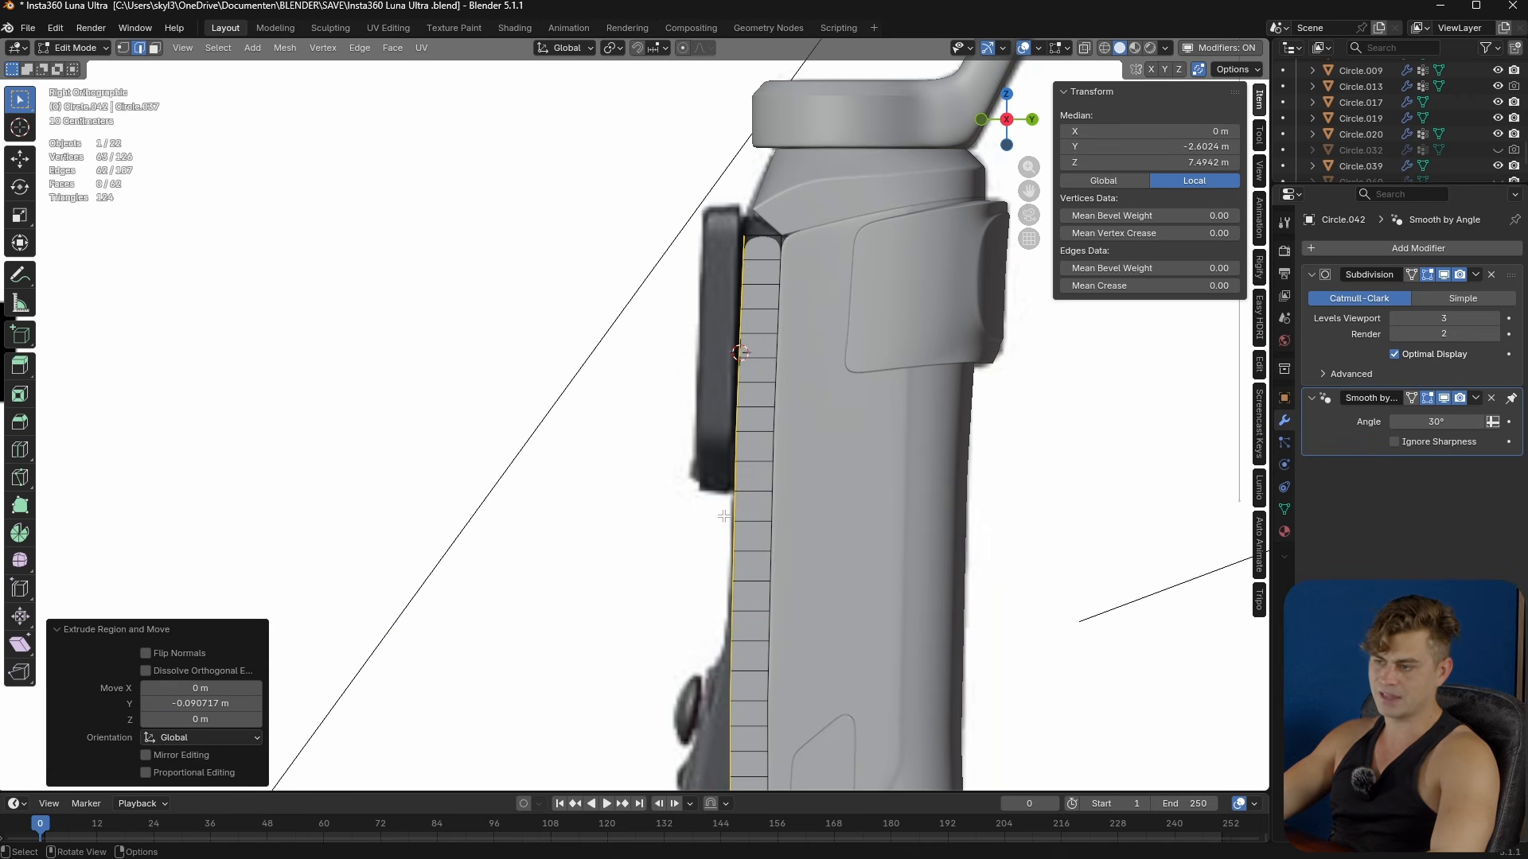
- Move the extruded front edge along Y to fit the side reference
key(g)
key(y)
click(742, 547)
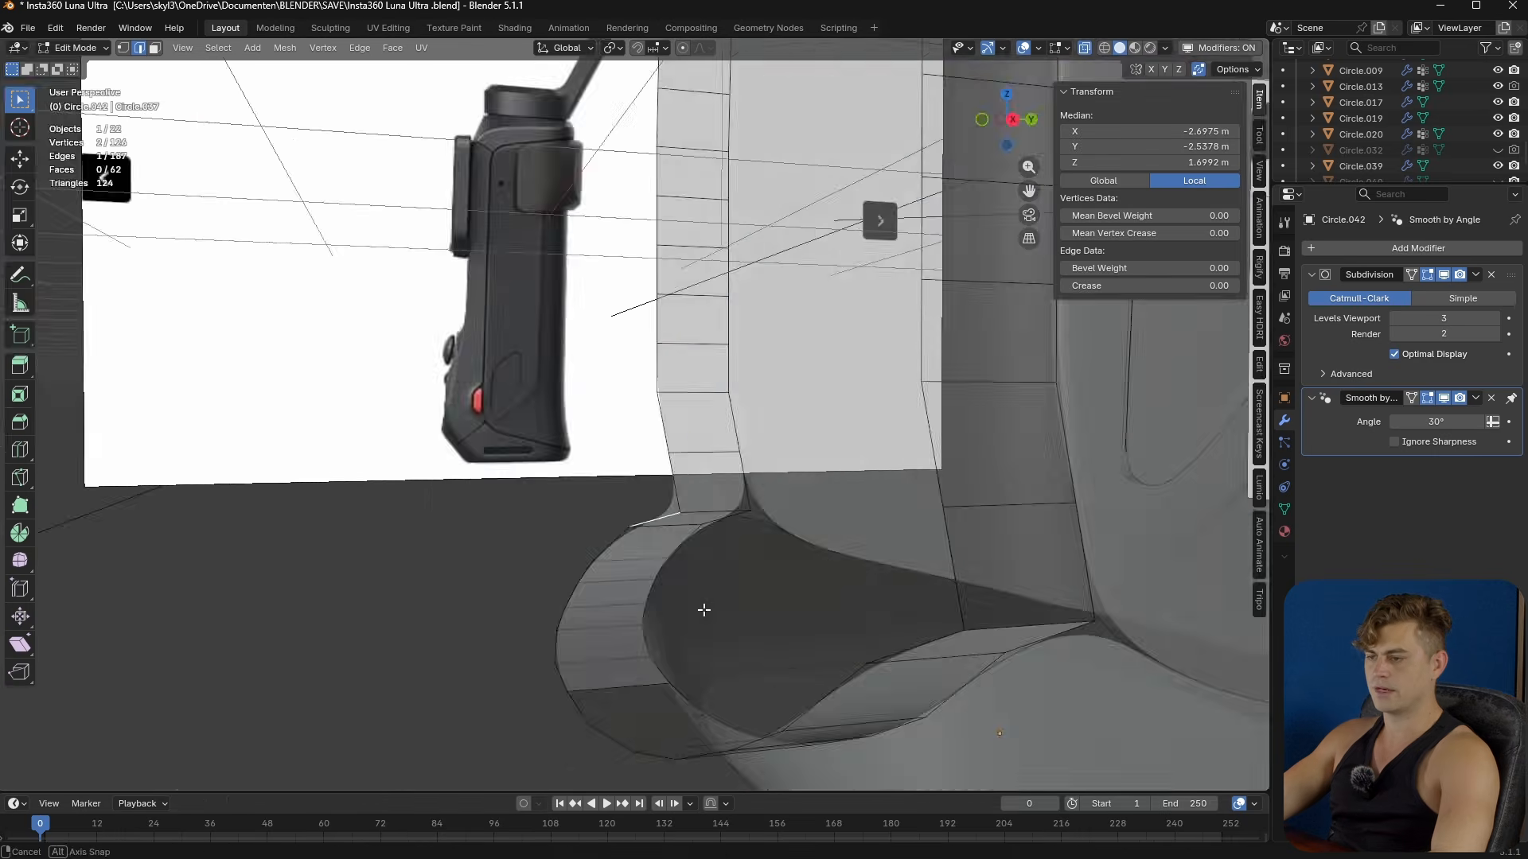
- Select the lower front edge path of the cover and raise it along Z in the side view
middle_drag(704, 609, 904, 610)
middle_drag(680, 603, 706, 618)
key(alt+z)
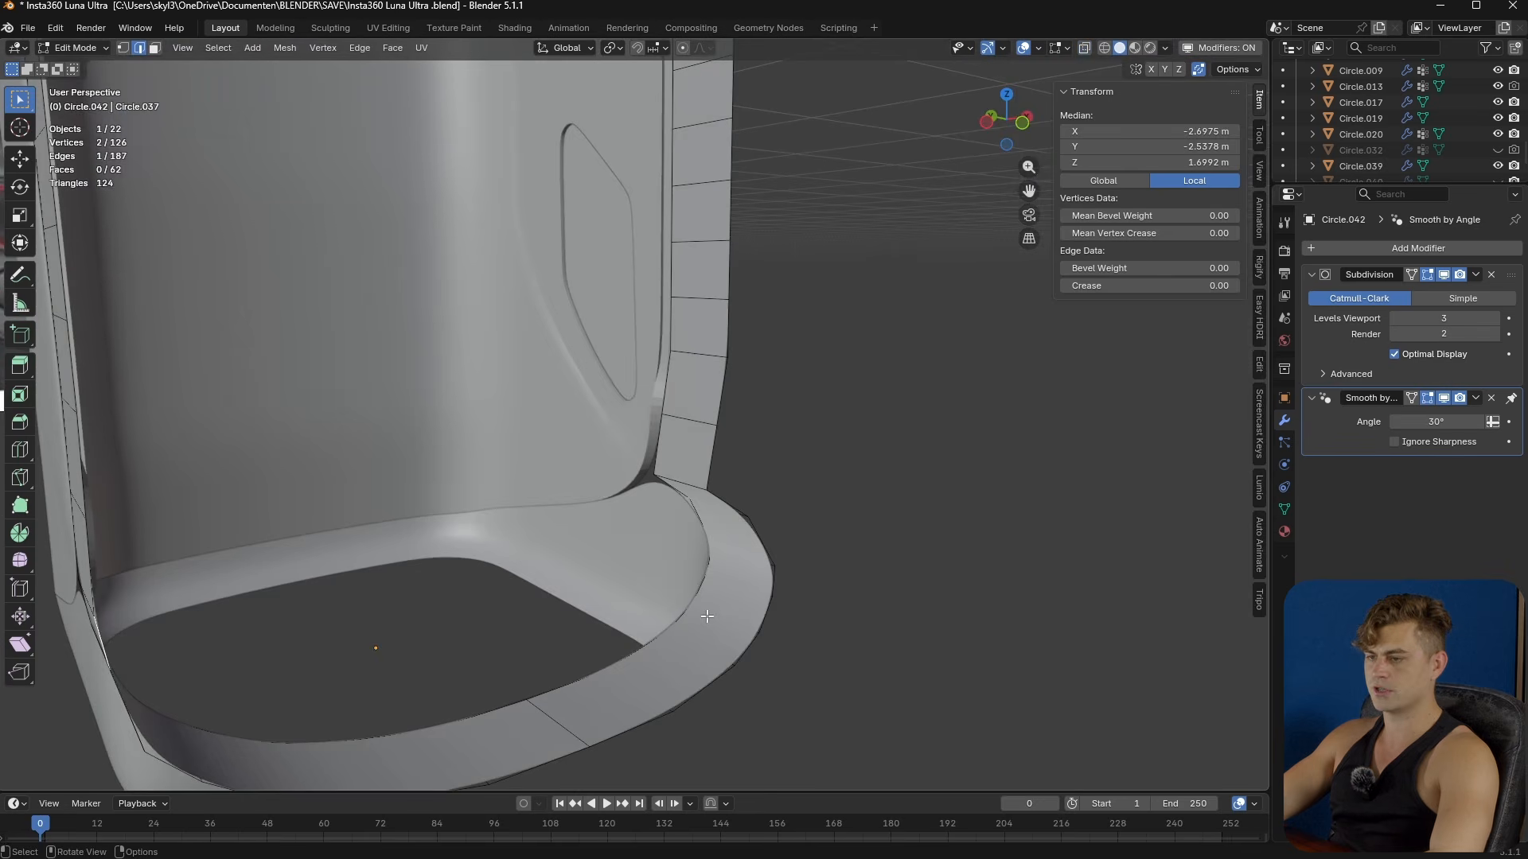
ctrl+click(743, 509)
middle_drag(752, 525, 525, 549)
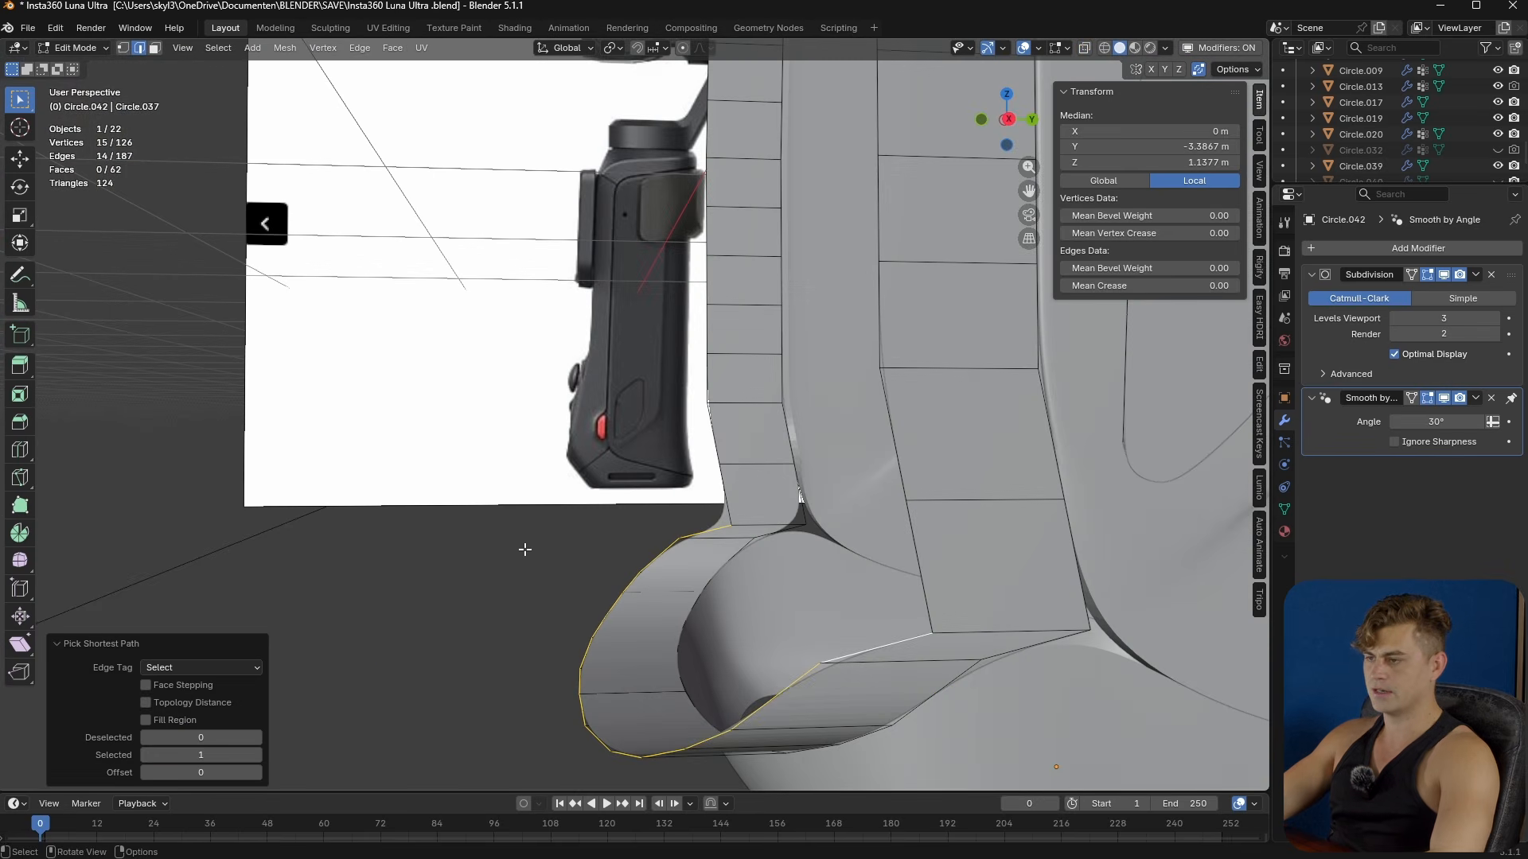
key(KP_3)
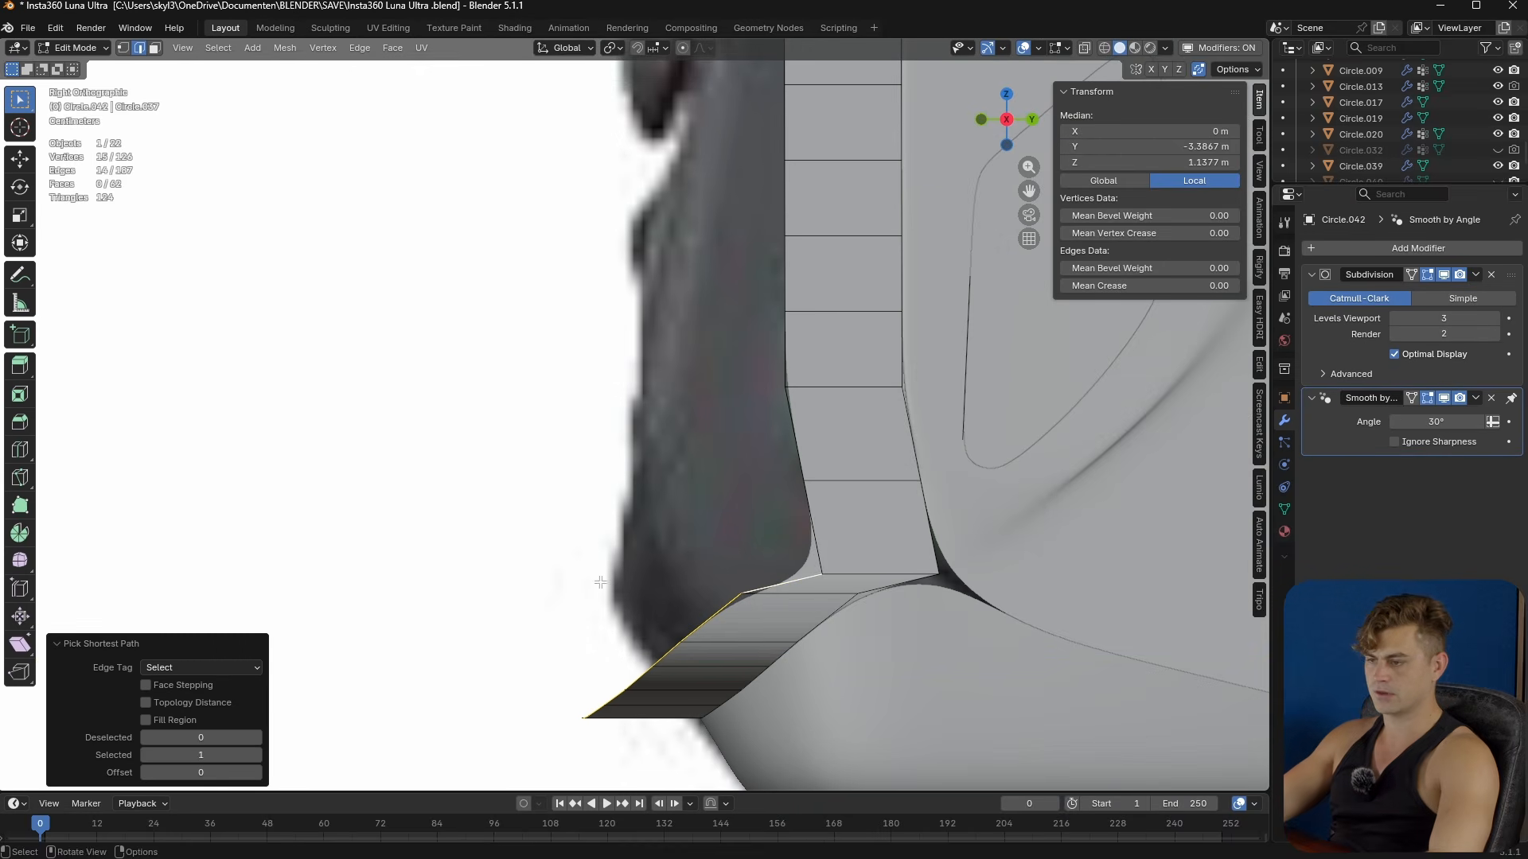
key(g)
key(z)
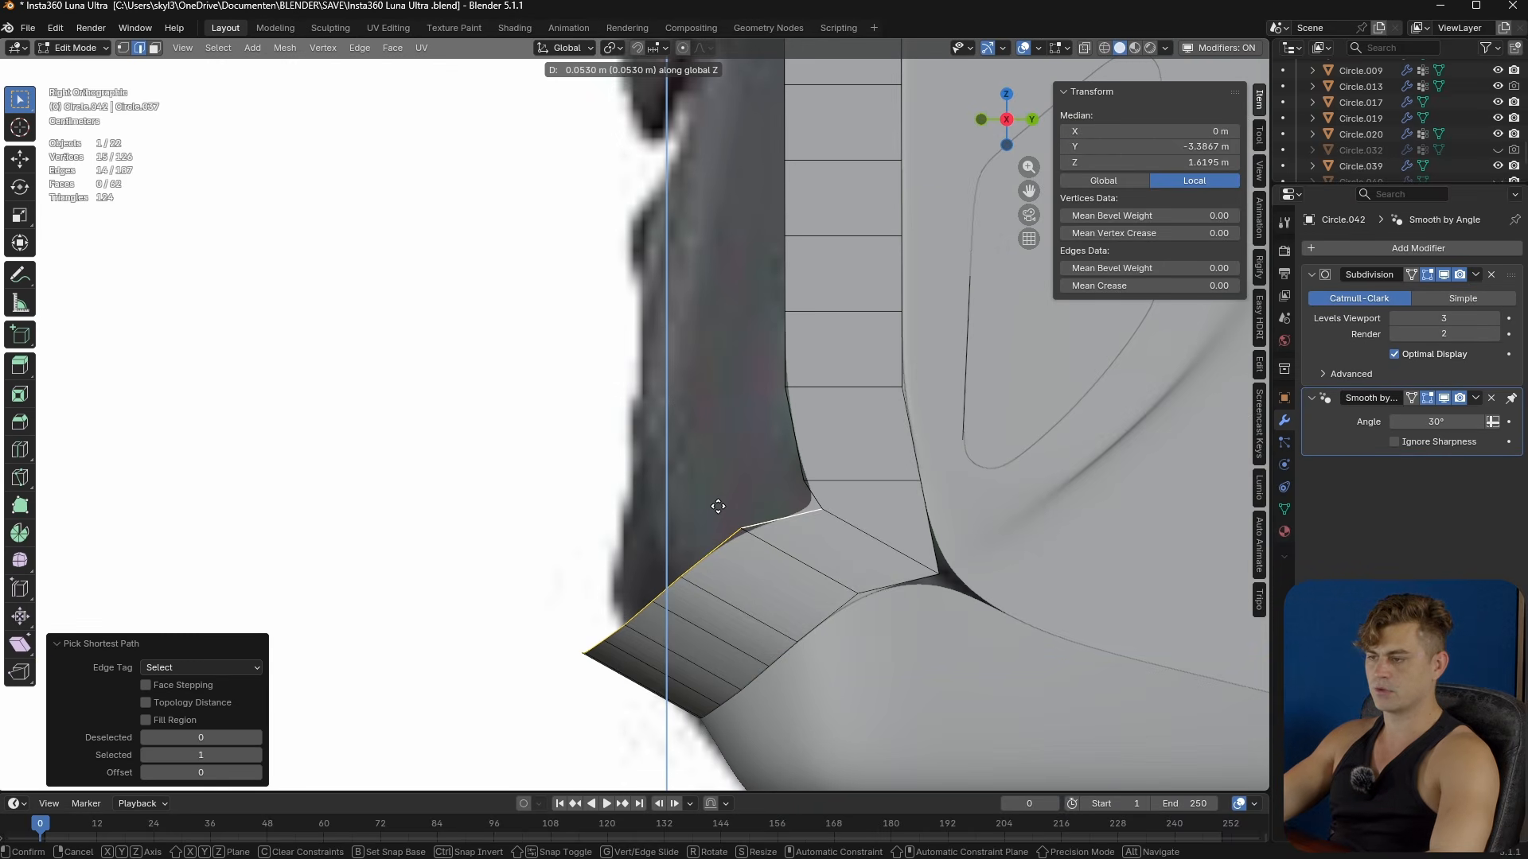
click(756, 521)
- Rotate the lower front edge path by -20.8° about X and move it to fit the side reference
key(r)
key(x)
click(831, 562)
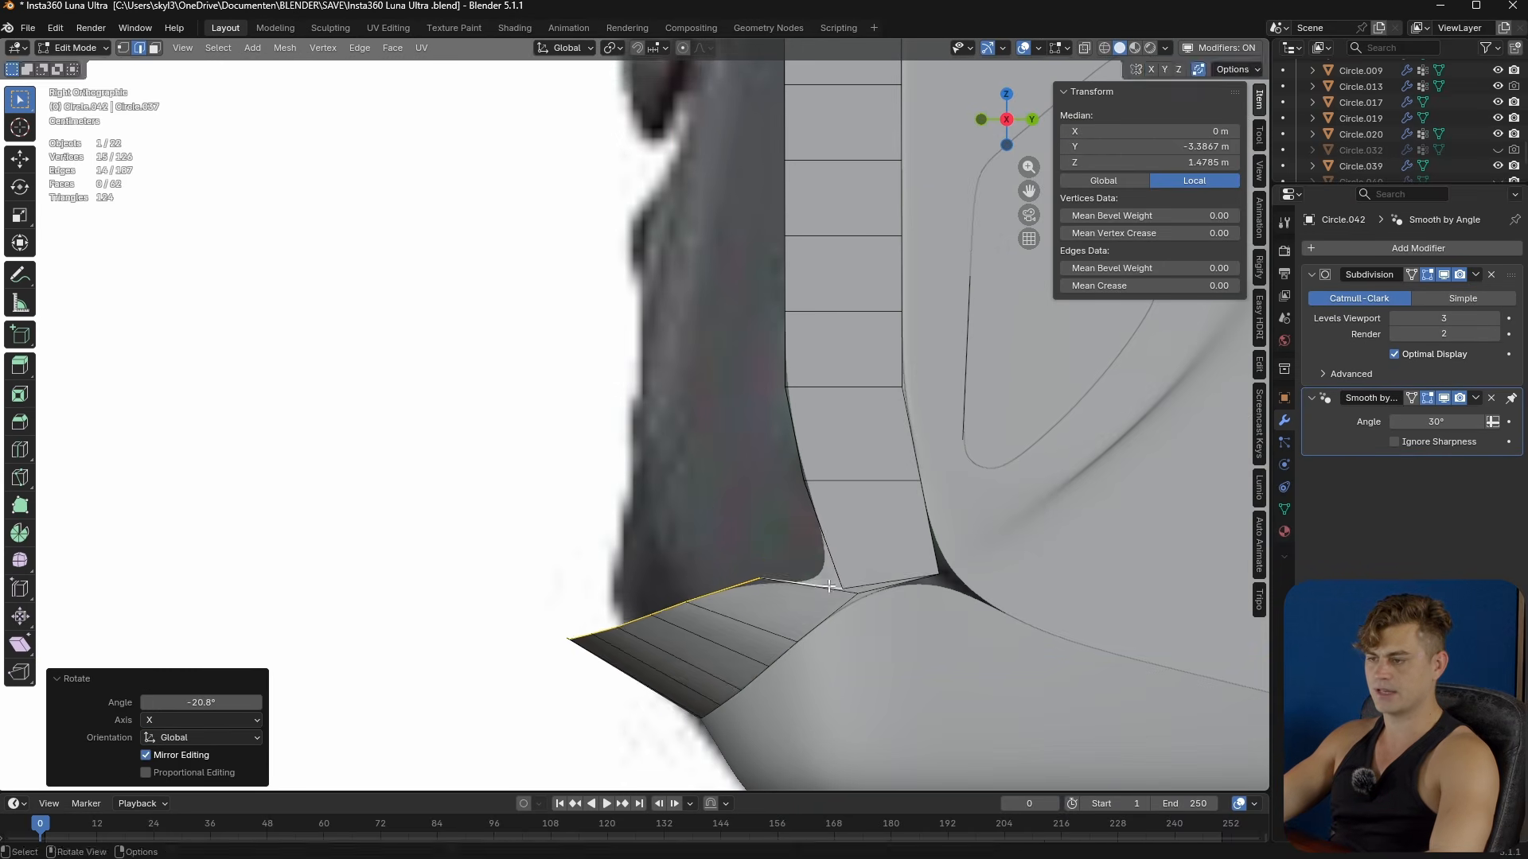
key(g)
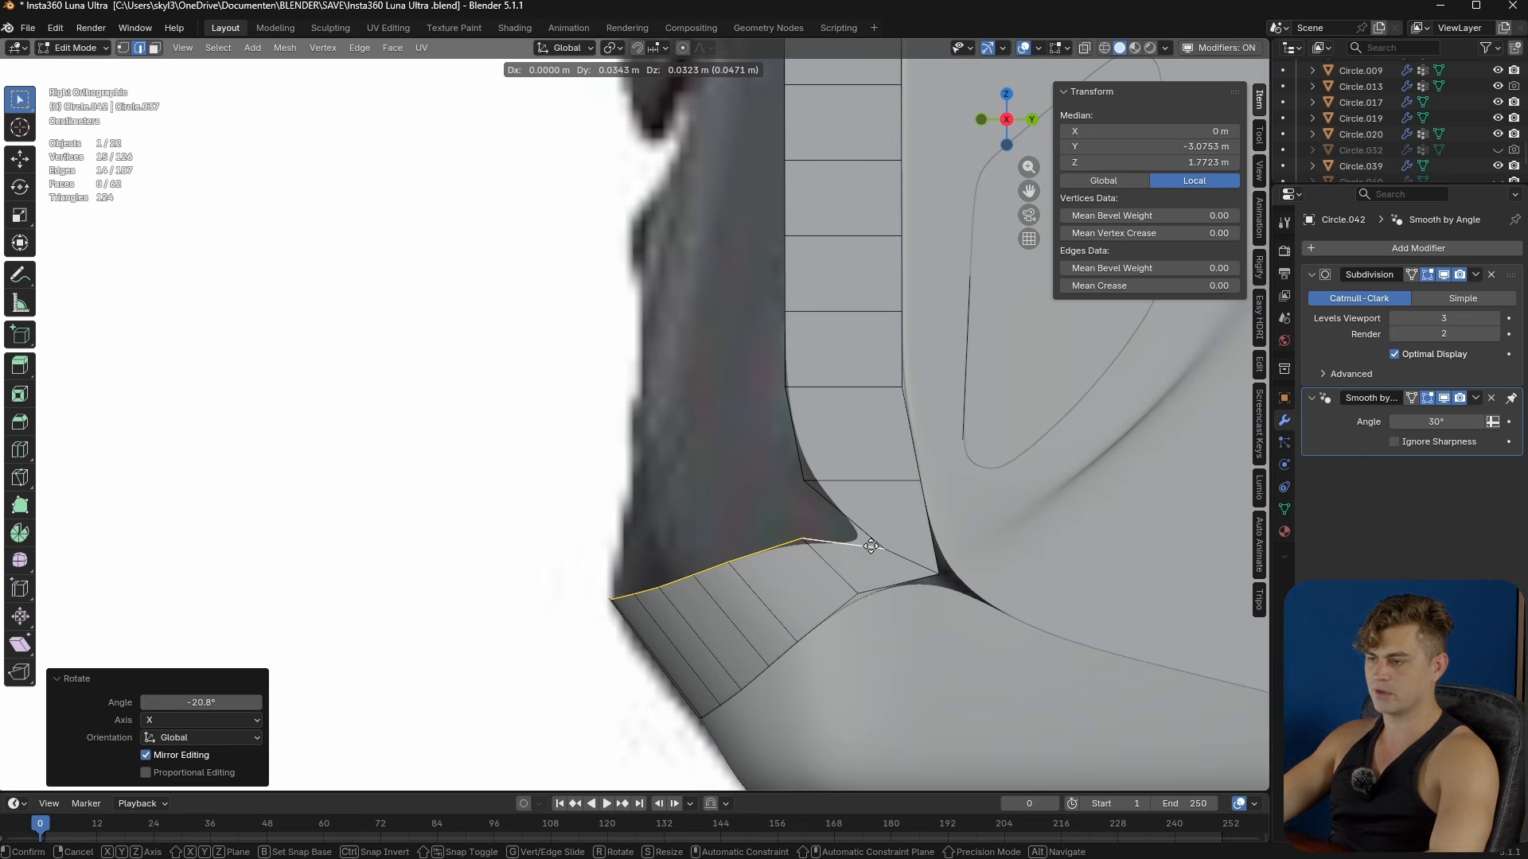
click(883, 560)
- Move the cover's inner corner vertices to the reference corner and slide the neighbouring vertices by a factor of about 0.130
key(alt+z)
drag(895, 532, 874, 566)
key(g)
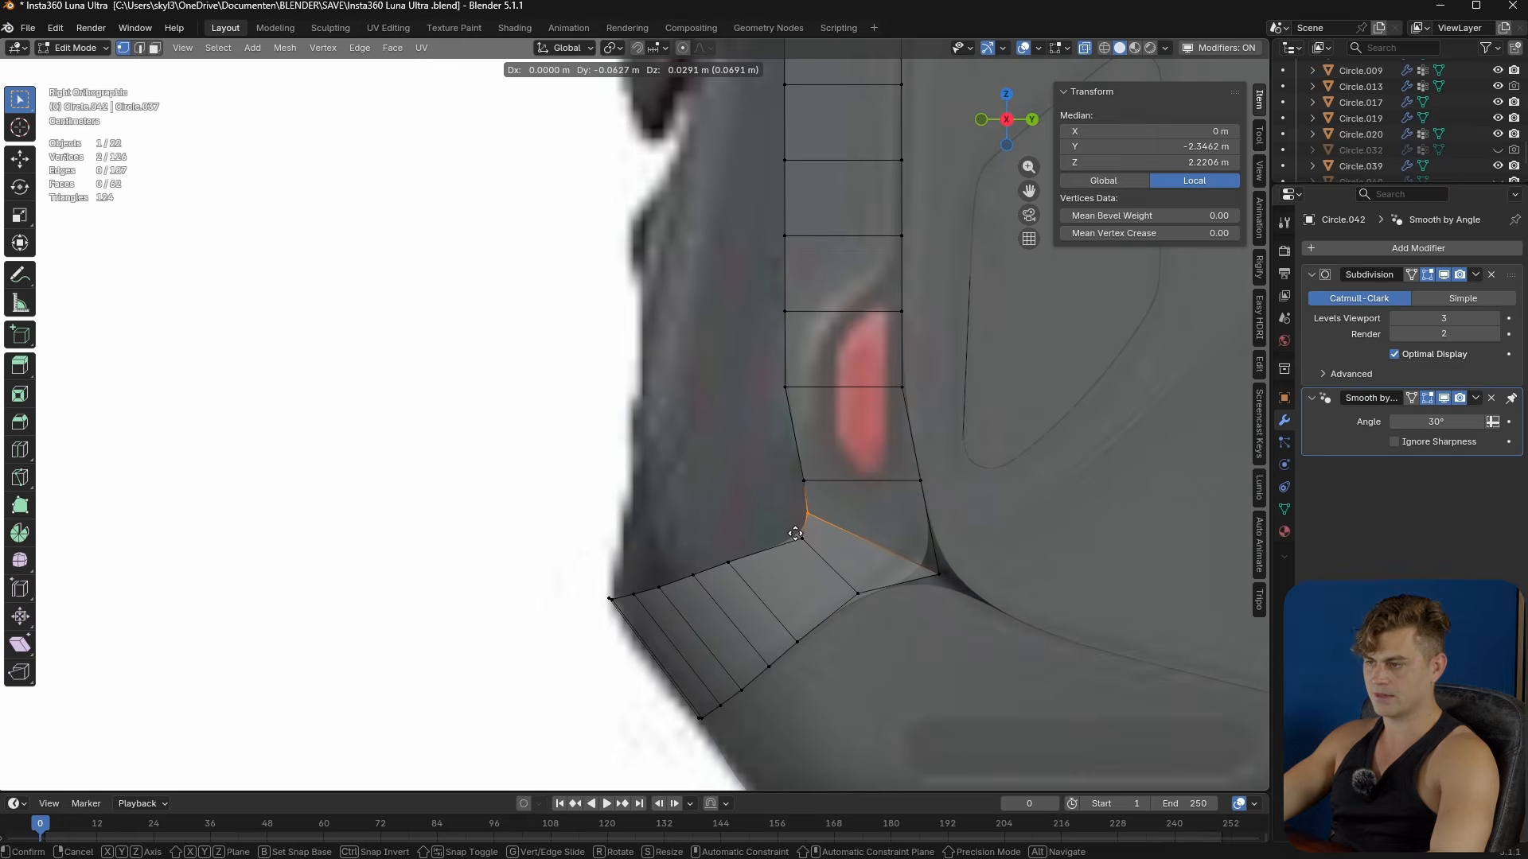
click(795, 533)
key(shift+v)
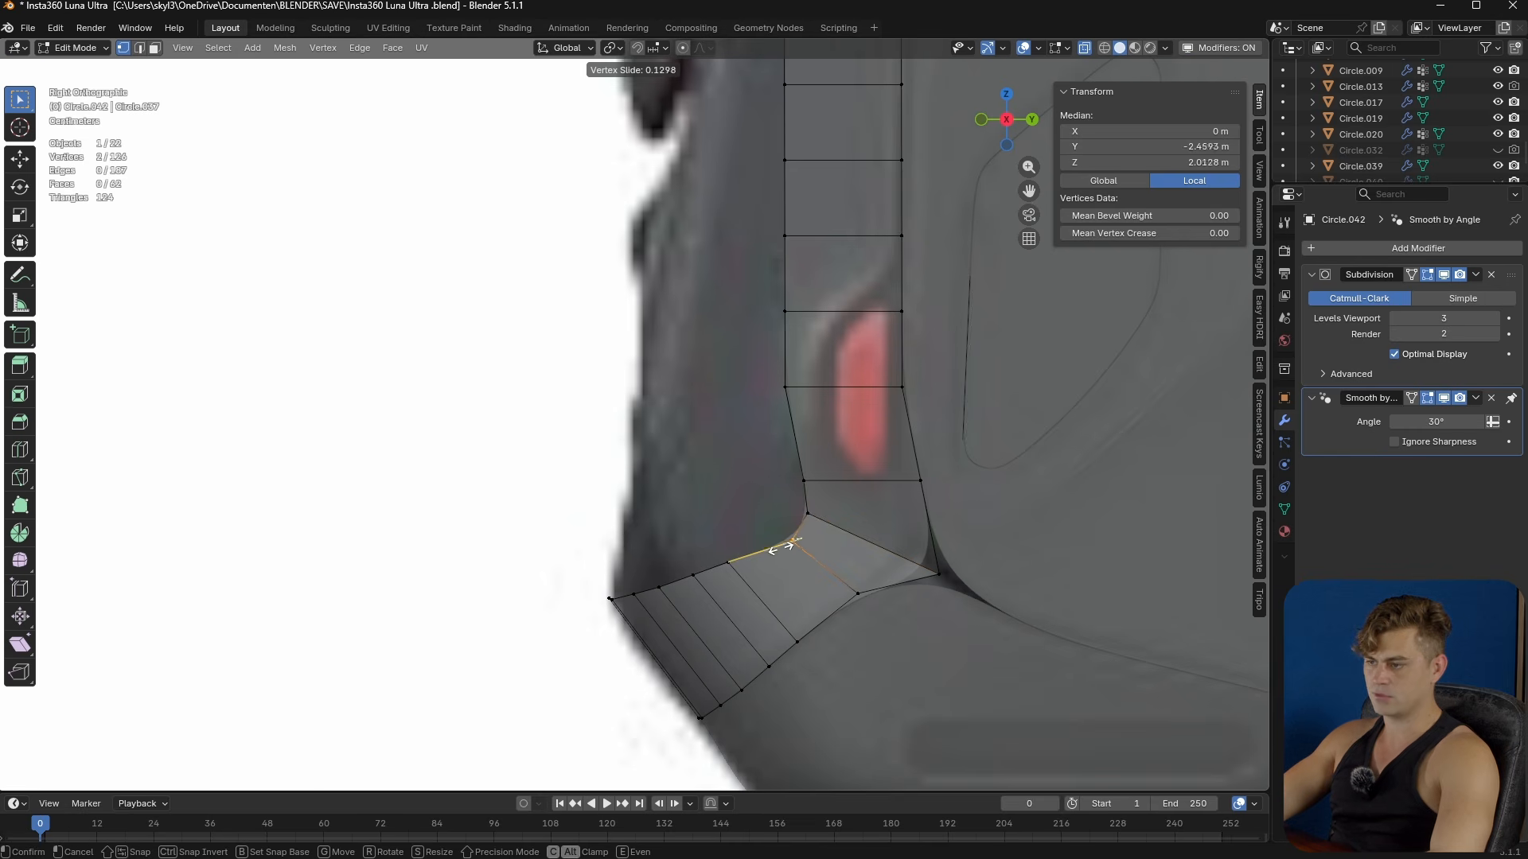
click(800, 560)
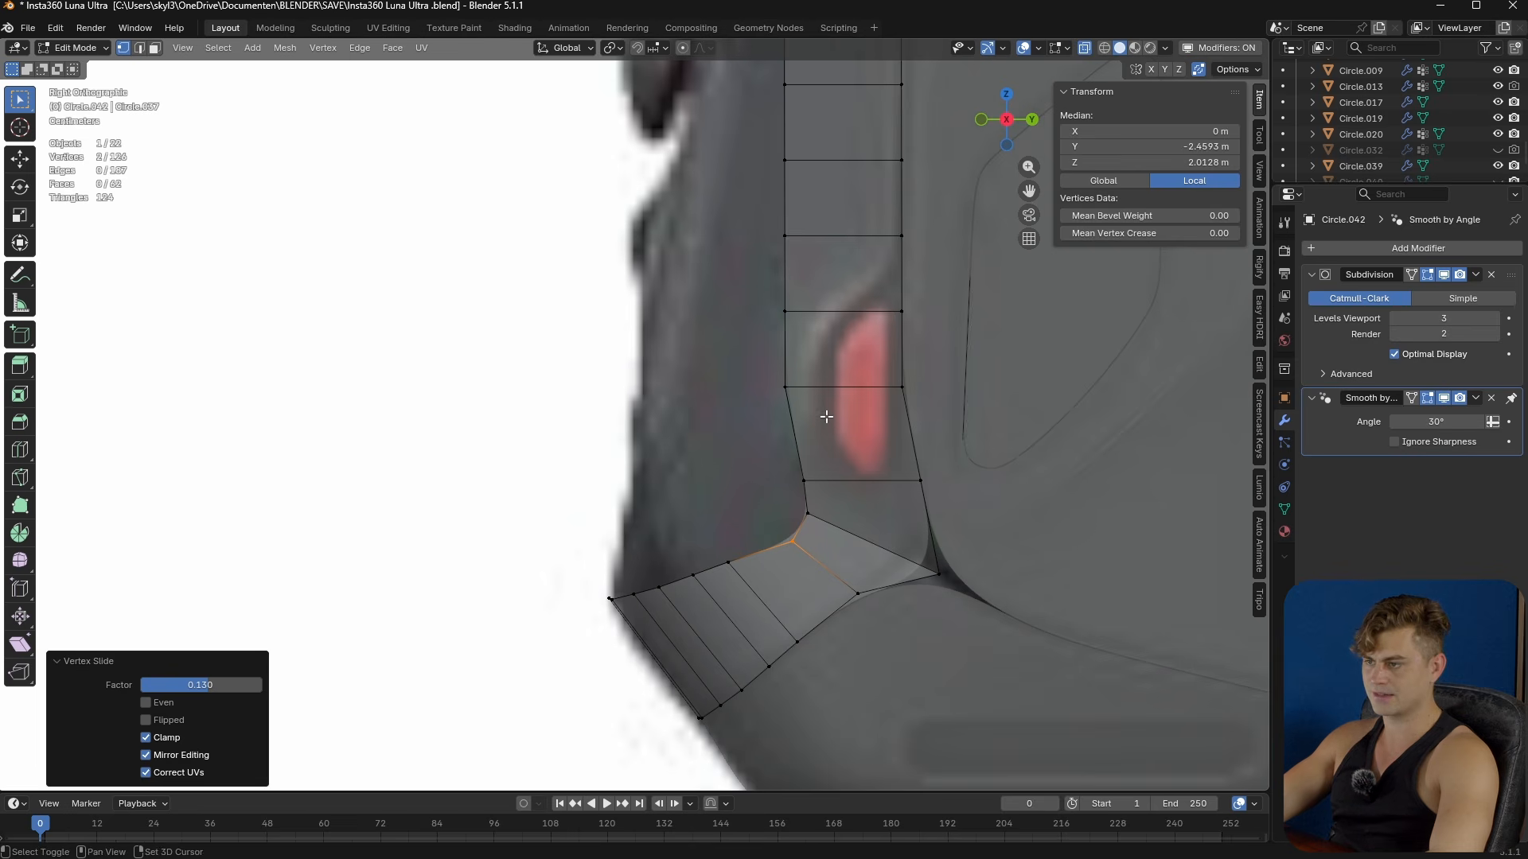
- Recalculate the normals of the whole cover strip, leave mesh editing and save the file
scroll(825, 414, down, 3)
middle_drag(827, 549, 803, 632)
key(a)
key(shift+n)
key(Tab)
scroll(788, 589, up, 4)
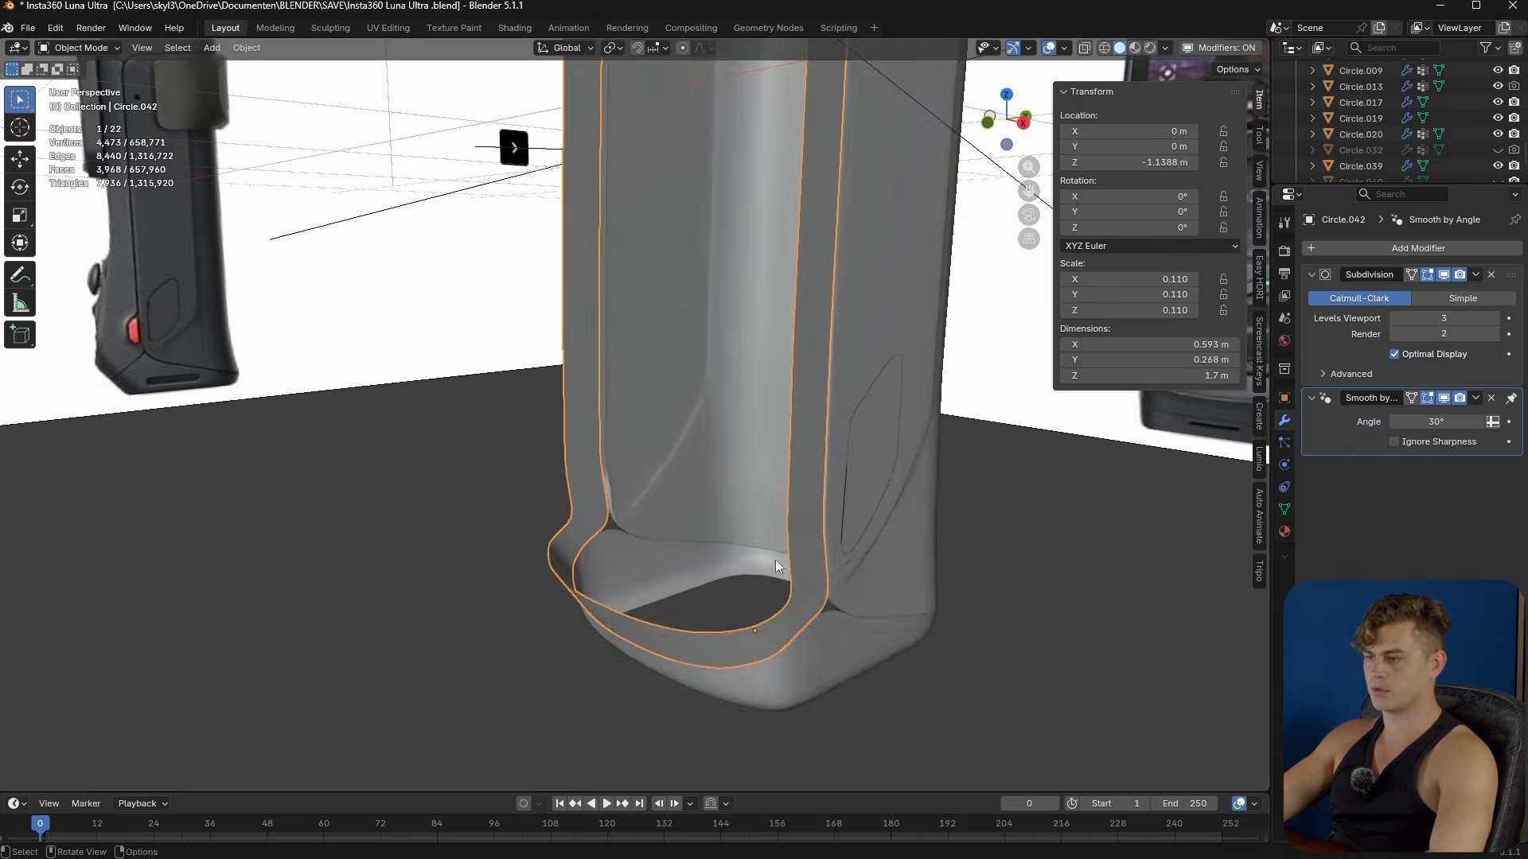
scroll(780, 567, down, 4)
middle_drag(716, 527, 823, 535)
key(ctrl+s)
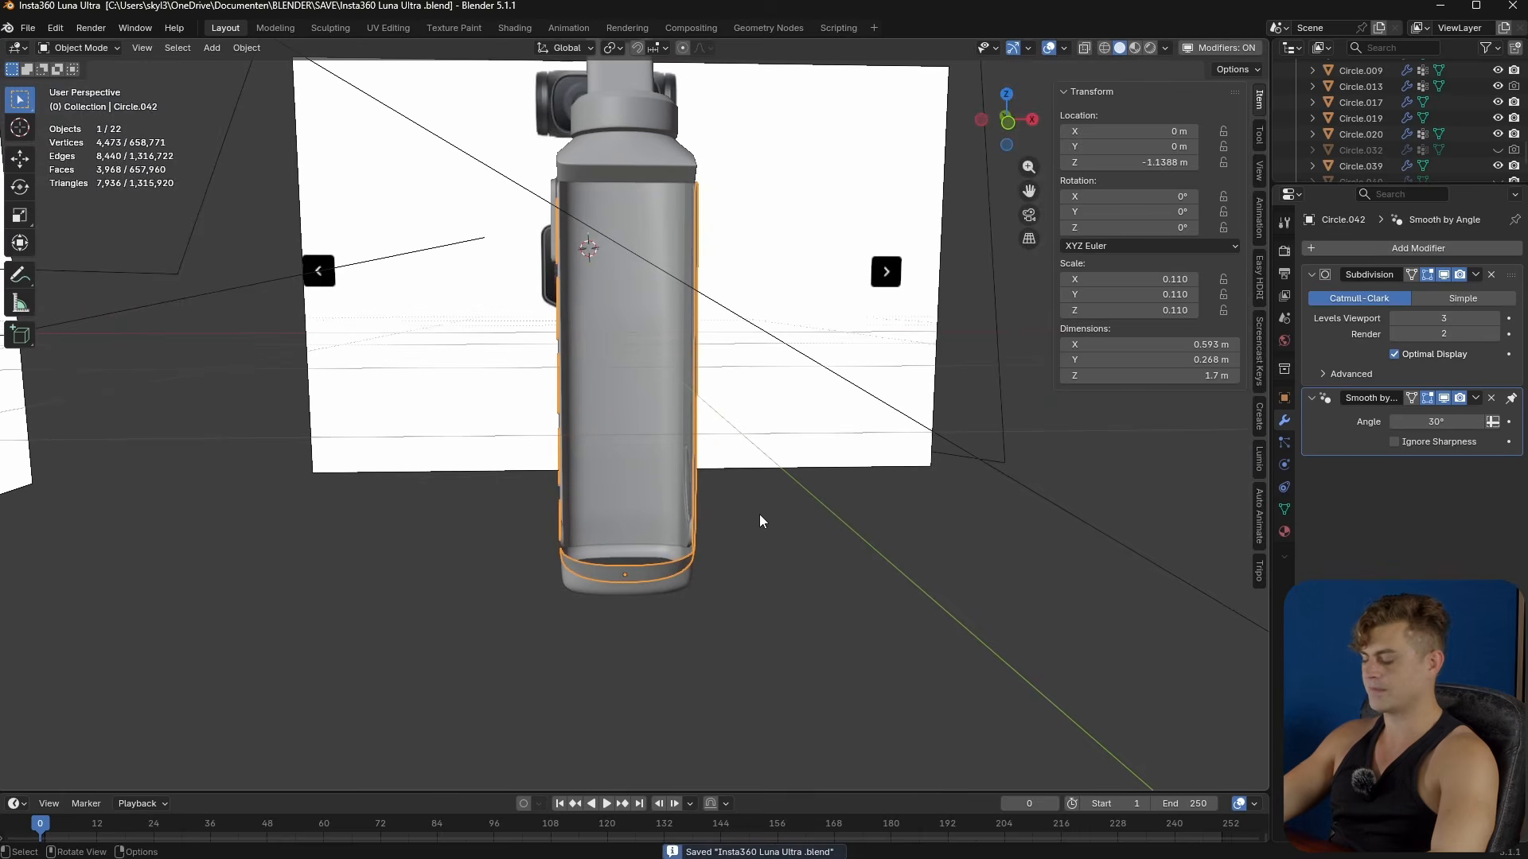
- Hide the handle's rear shell and the curved panel near its top to clear the view of the front reference
key(KP_1)
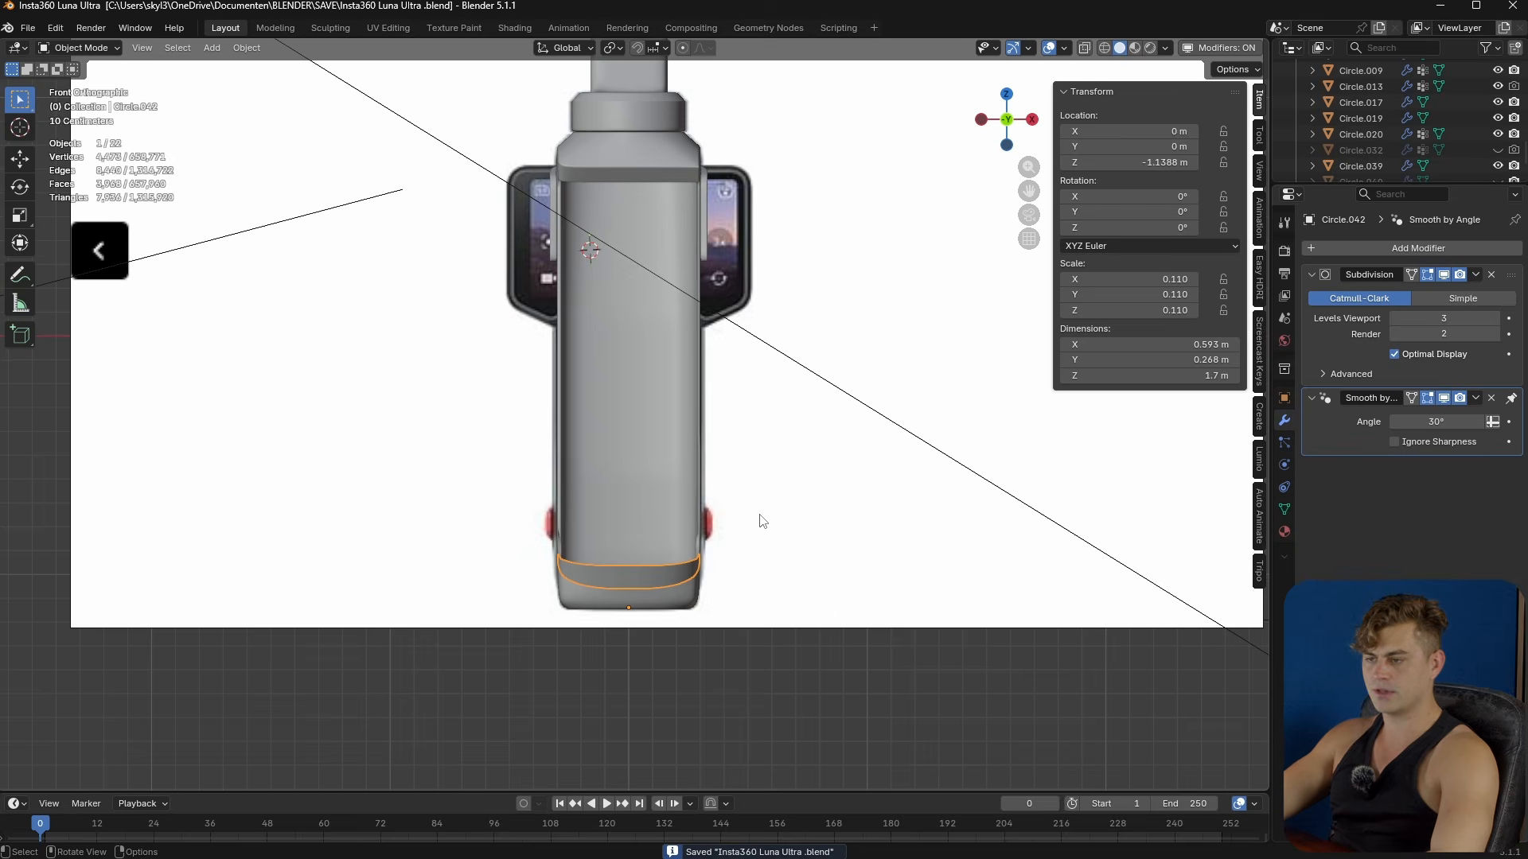
scroll(751, 505, up, 3)
middle_drag(754, 488, 724, 500)
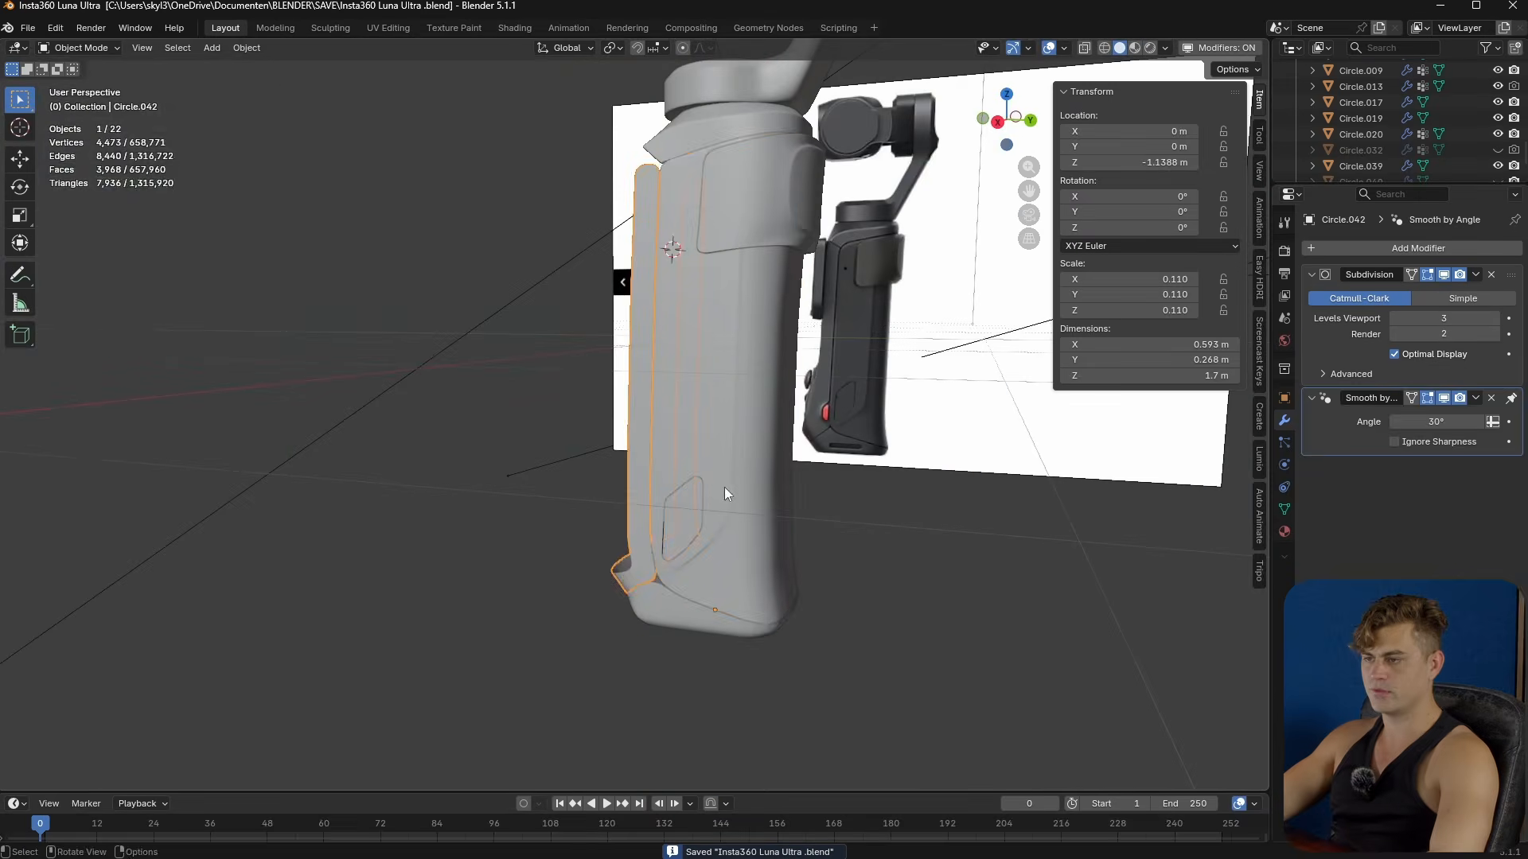
click(730, 415)
middle_drag(731, 415, 770, 487)
key(h)
click(760, 308)
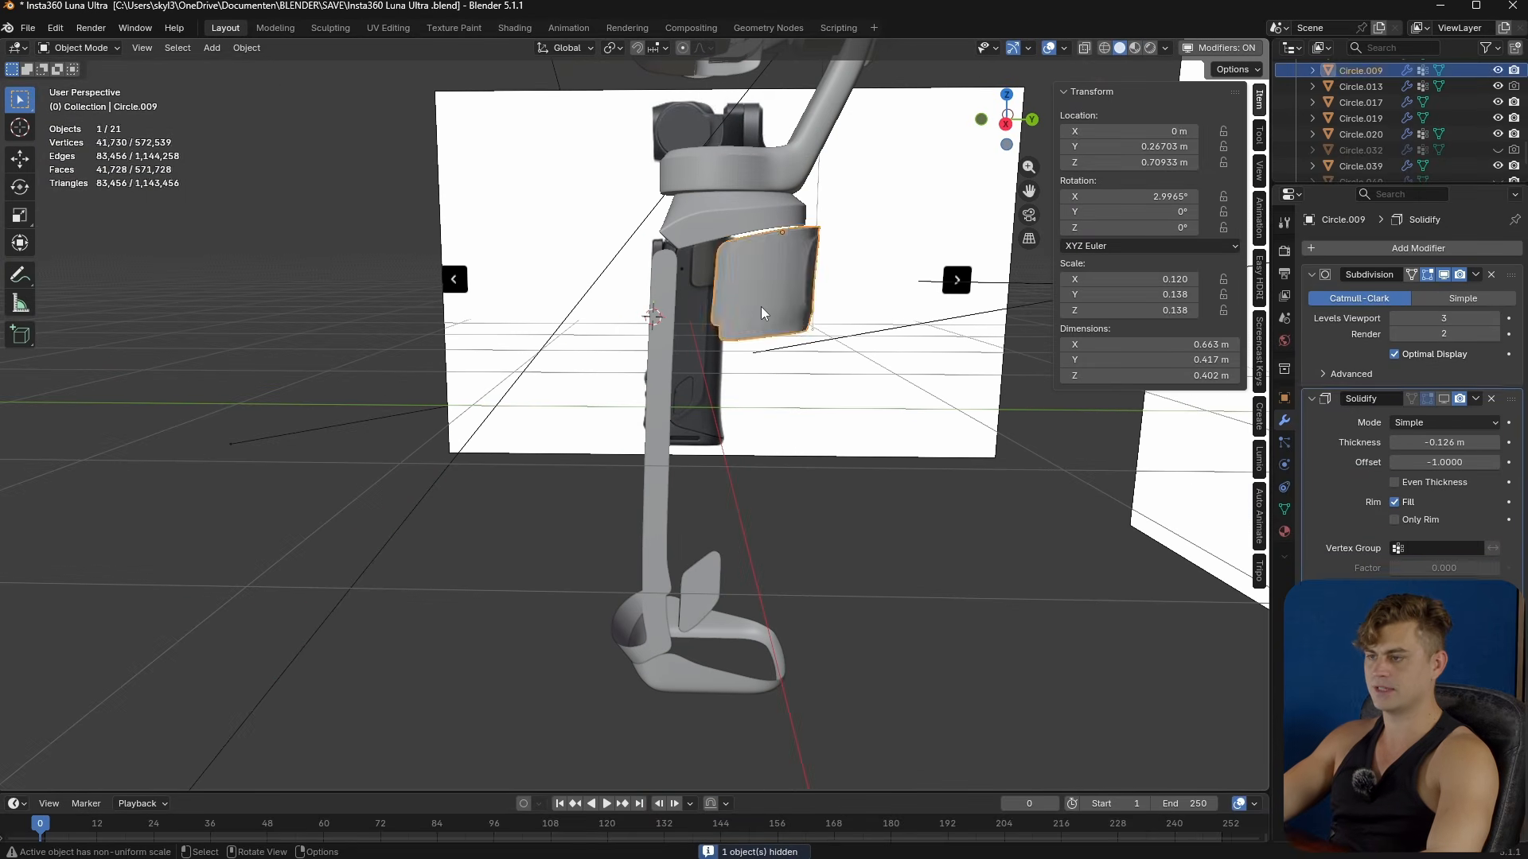
key(h)
- Add a mesh circle with 16 vertices in the front view over the reference image
click(728, 676)
middle_drag(728, 676, 767, 591)
key(KP_1)
scroll(767, 591, up, 4)
shift+middle_drag(718, 689, 727, 498)
scroll(734, 207, up, 3)
scroll(746, 333, down, 2)
shift+middle_drag(729, 382, 740, 460)
click(693, 470)
key(shift+a)
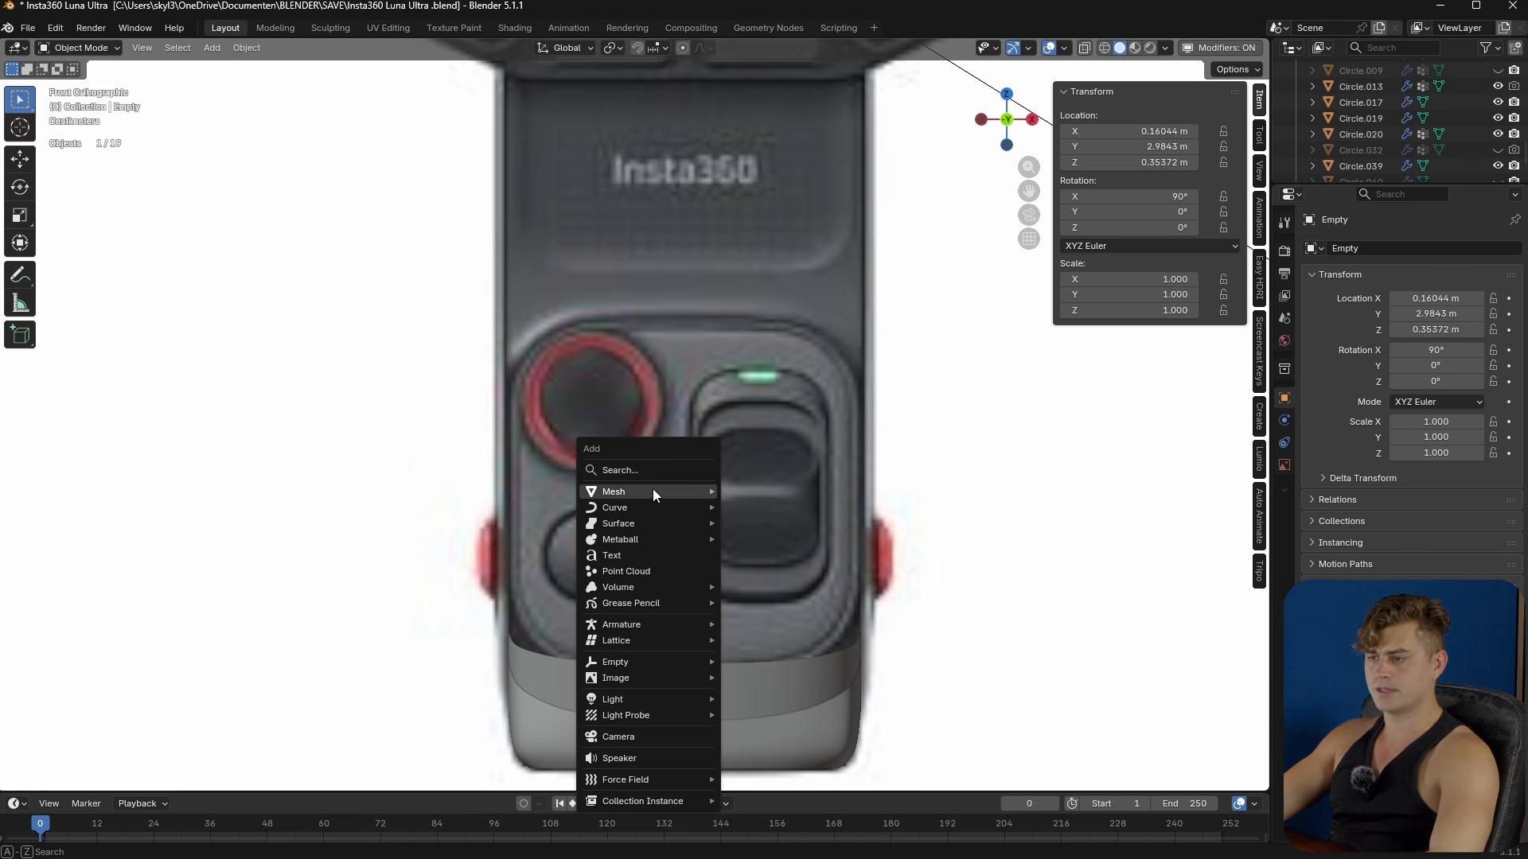
mouse_move(651, 490)
click(793, 145)
click(205, 603)
text(16)
key(Return)
click(795, 543)
key(s)
right_click(843, 508)
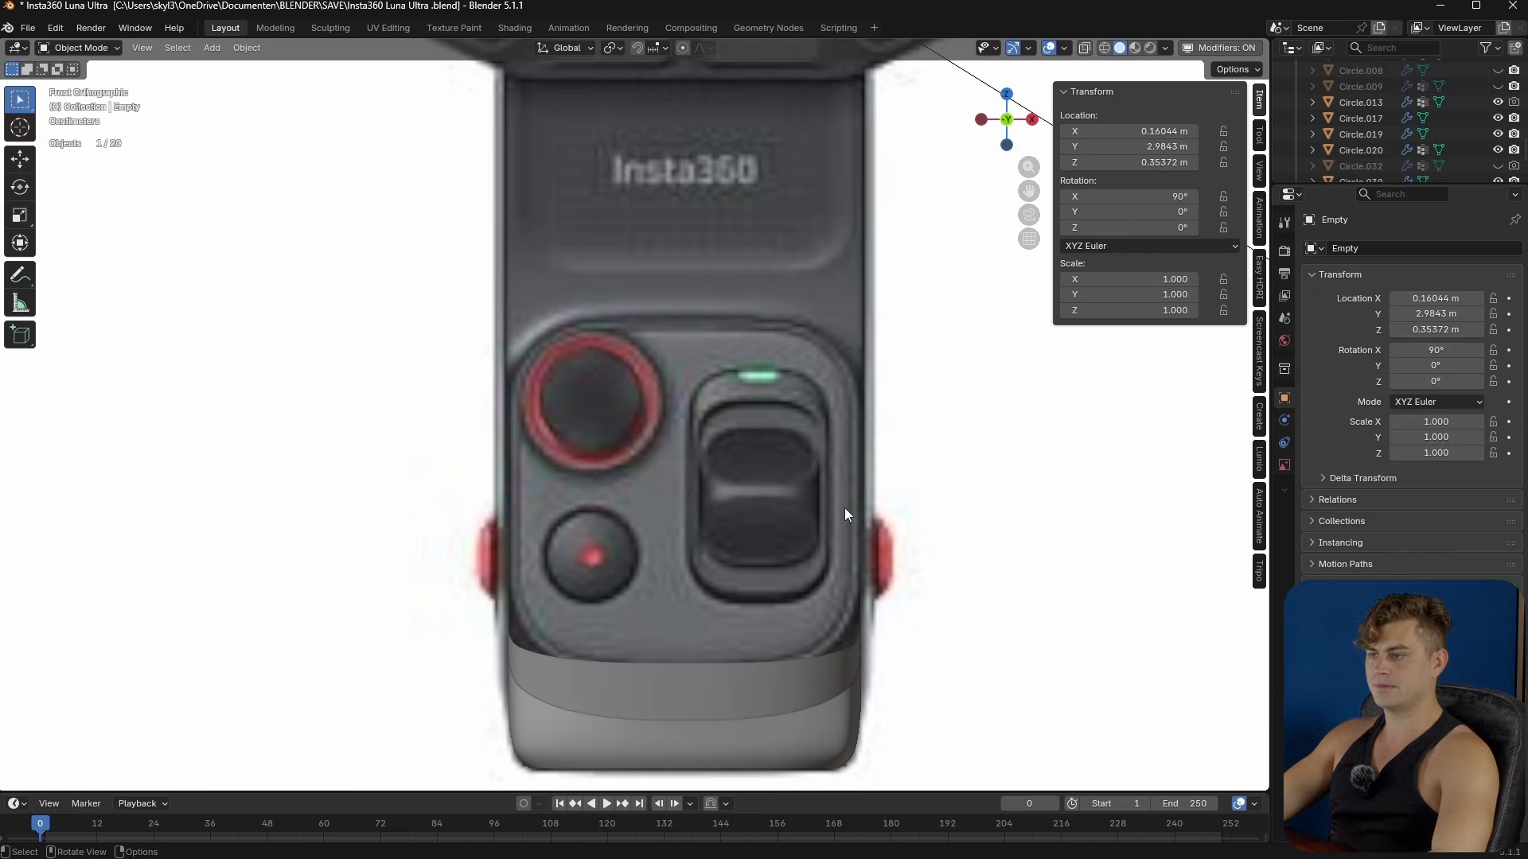
key(ctrl+z)
- Scale the circle to 0.169, move it over the handle's control panel and rotate it 90° about X
scroll(767, 453, down, 6)
key(s)
click(626, 299)
key(g)
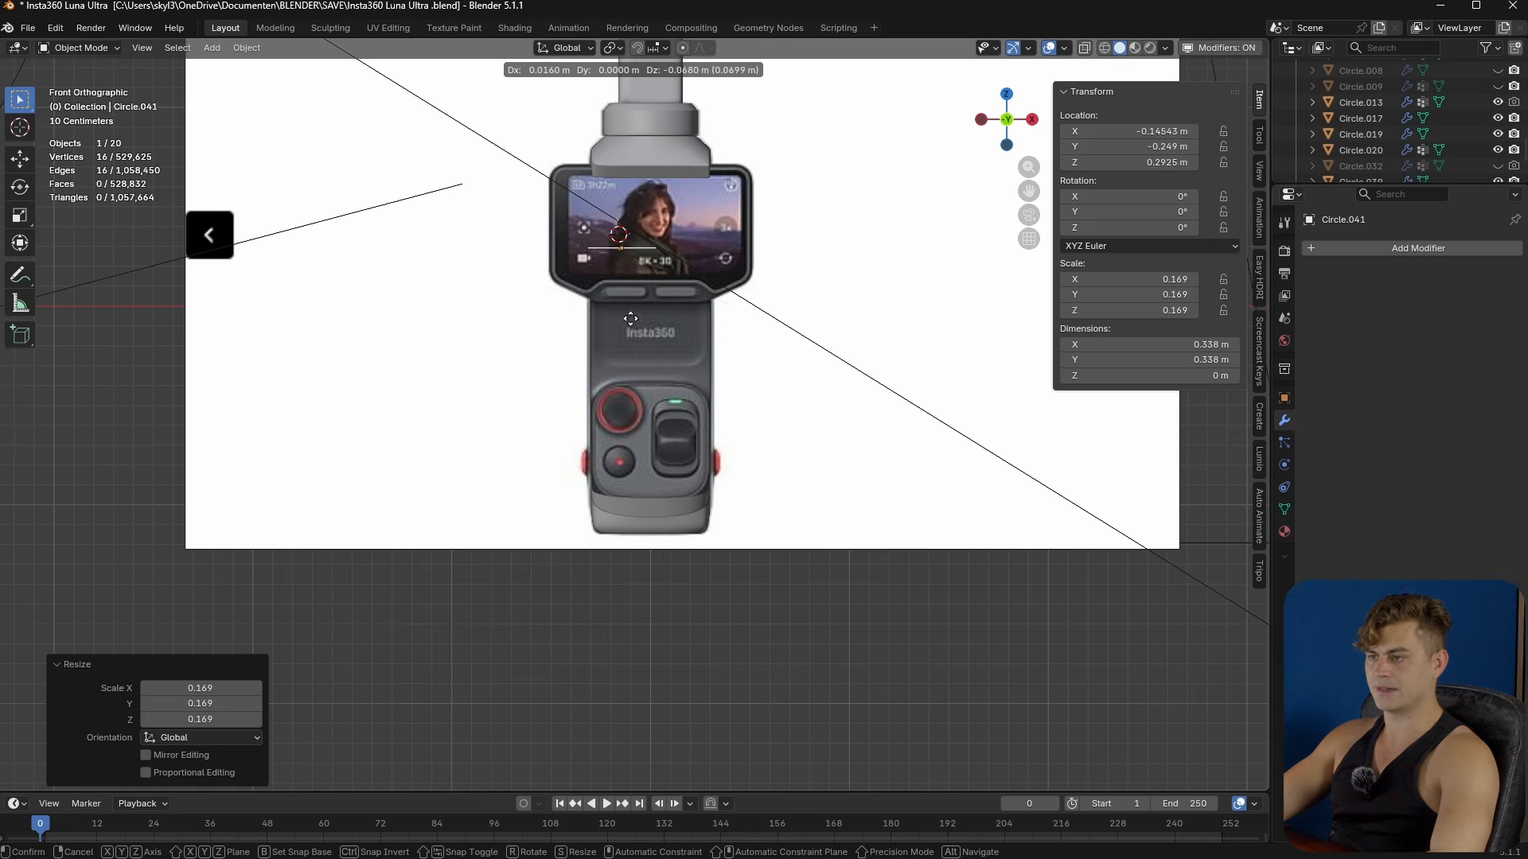
click(653, 482)
text(rx)
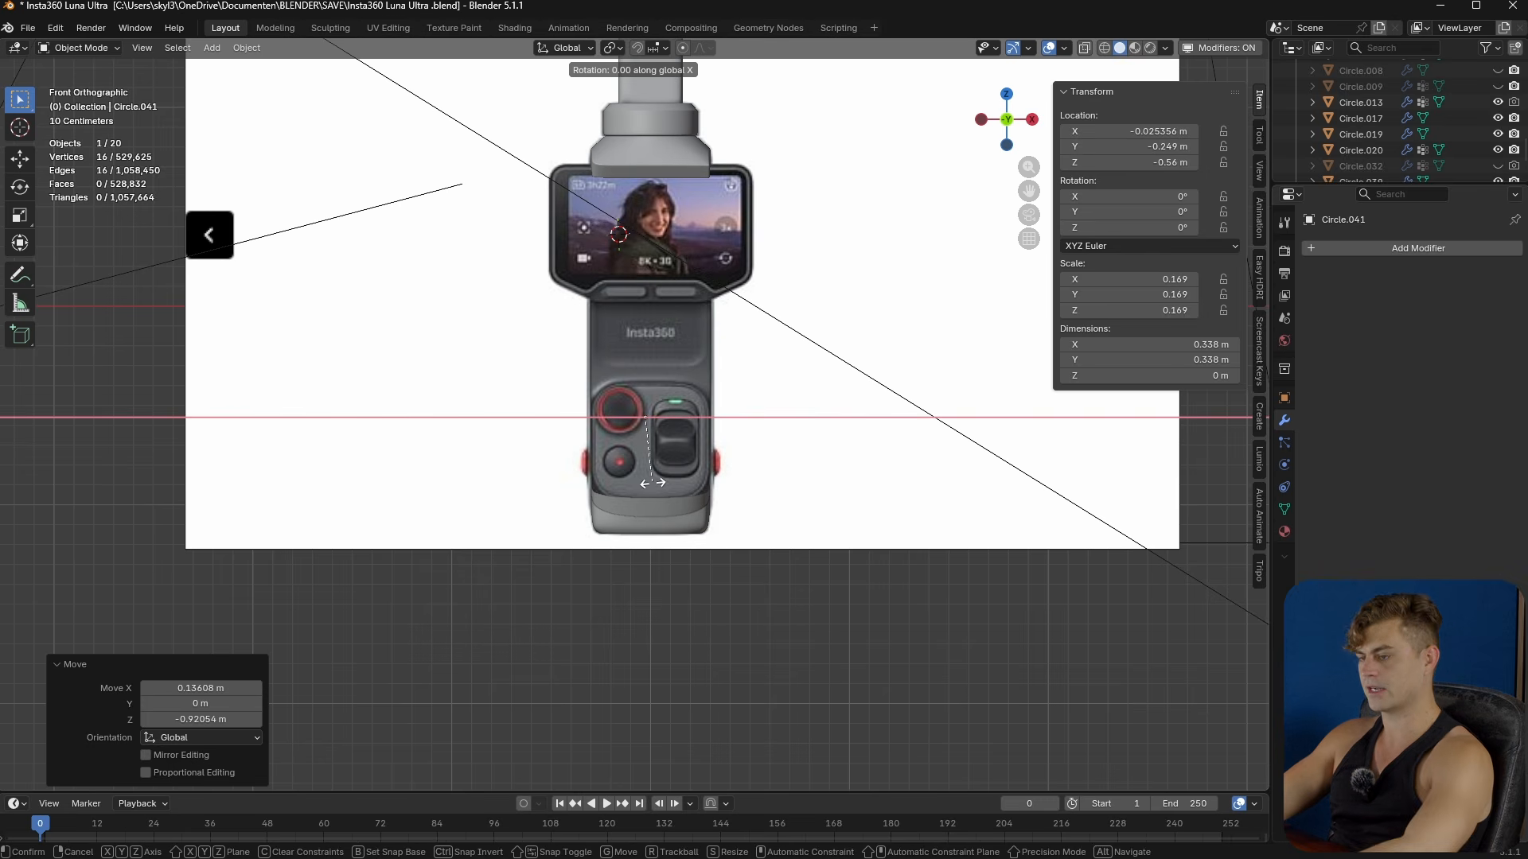
text(90)
key(Return)
- Move and scale the circle to about 0.214 m in diameter, matching the control panel's upper-left rounded corner
scroll(686, 433, up, 6)
scroll(689, 430, up, 2)
key(g)
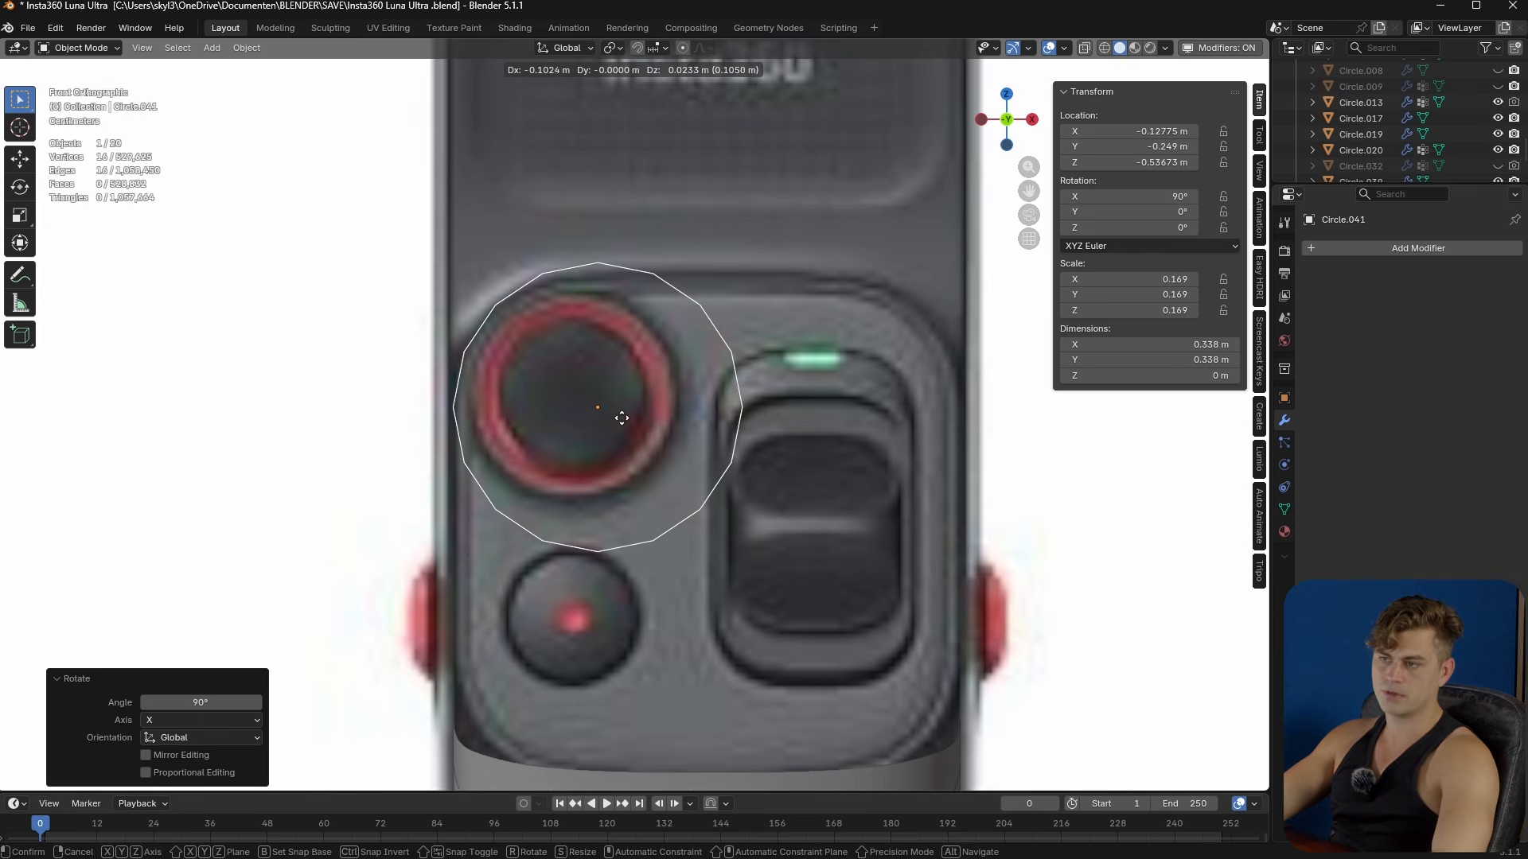
click(614, 409)
key(s)
click(728, 439)
key(g)
click(676, 404)
key(s)
click(681, 407)
key(s)
click(651, 428)
scroll(651, 428, up, 2)
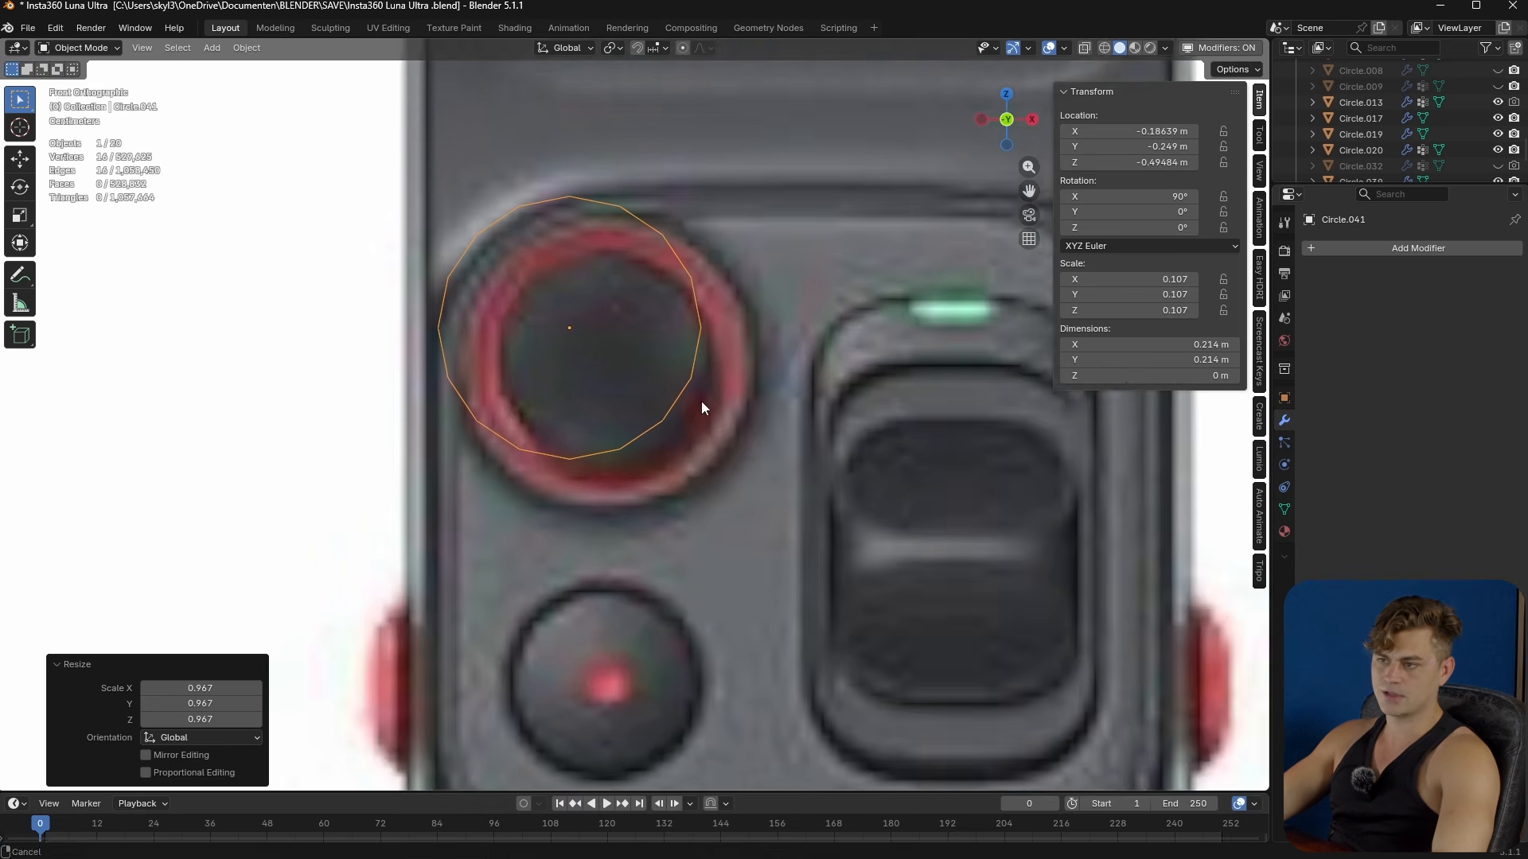
scroll(492, 331, down, 1)
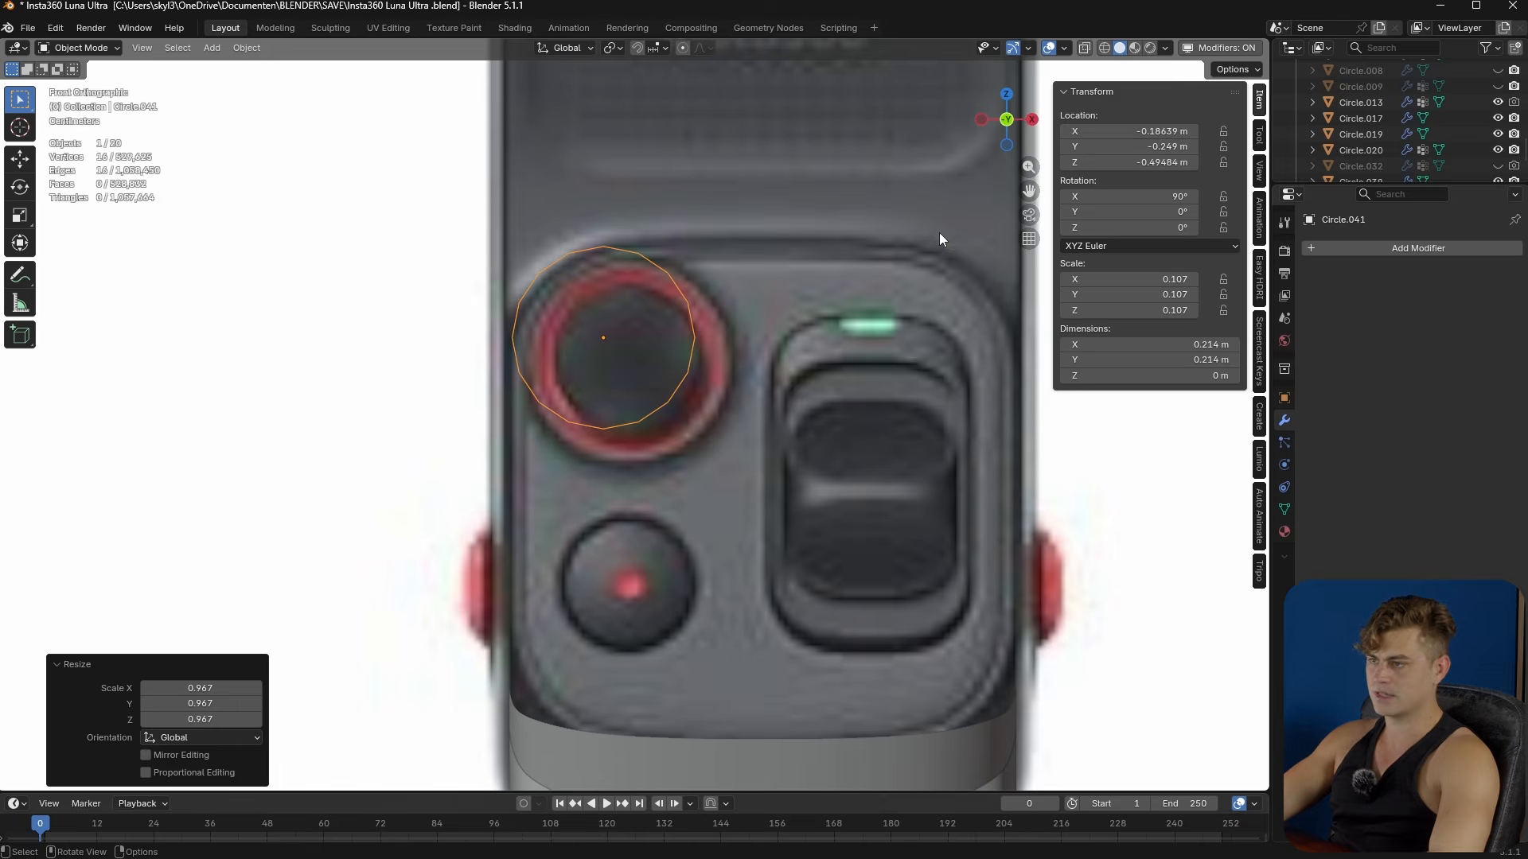
- Delete the circle's vertices except for the upper-left quarter arc and leave mesh editing
key(Tab)
click(639, 253)
ctrl+click(654, 420)
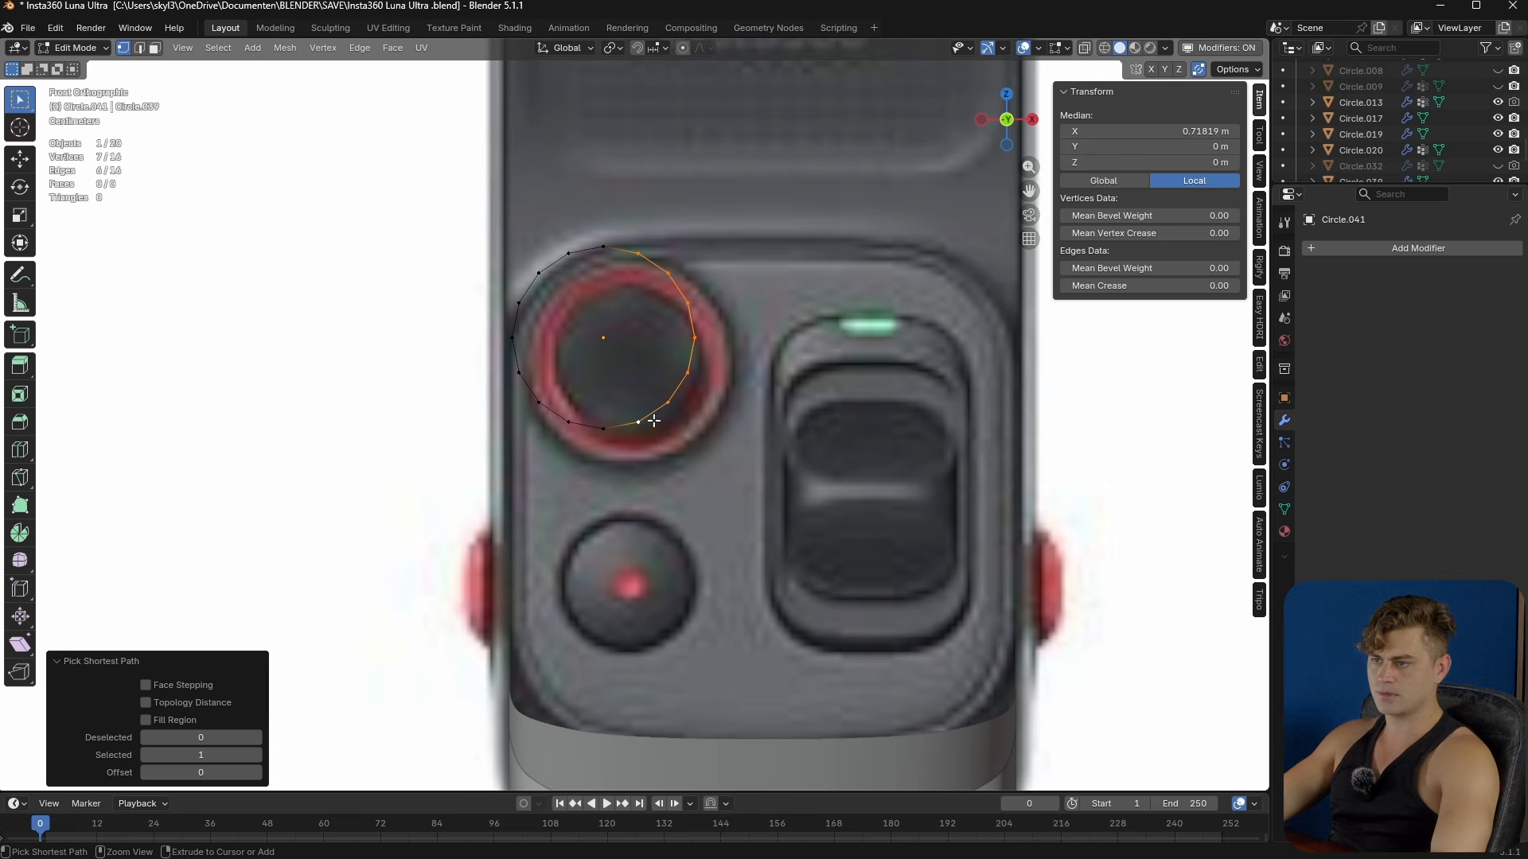
ctrl+click(540, 402)
key(x)
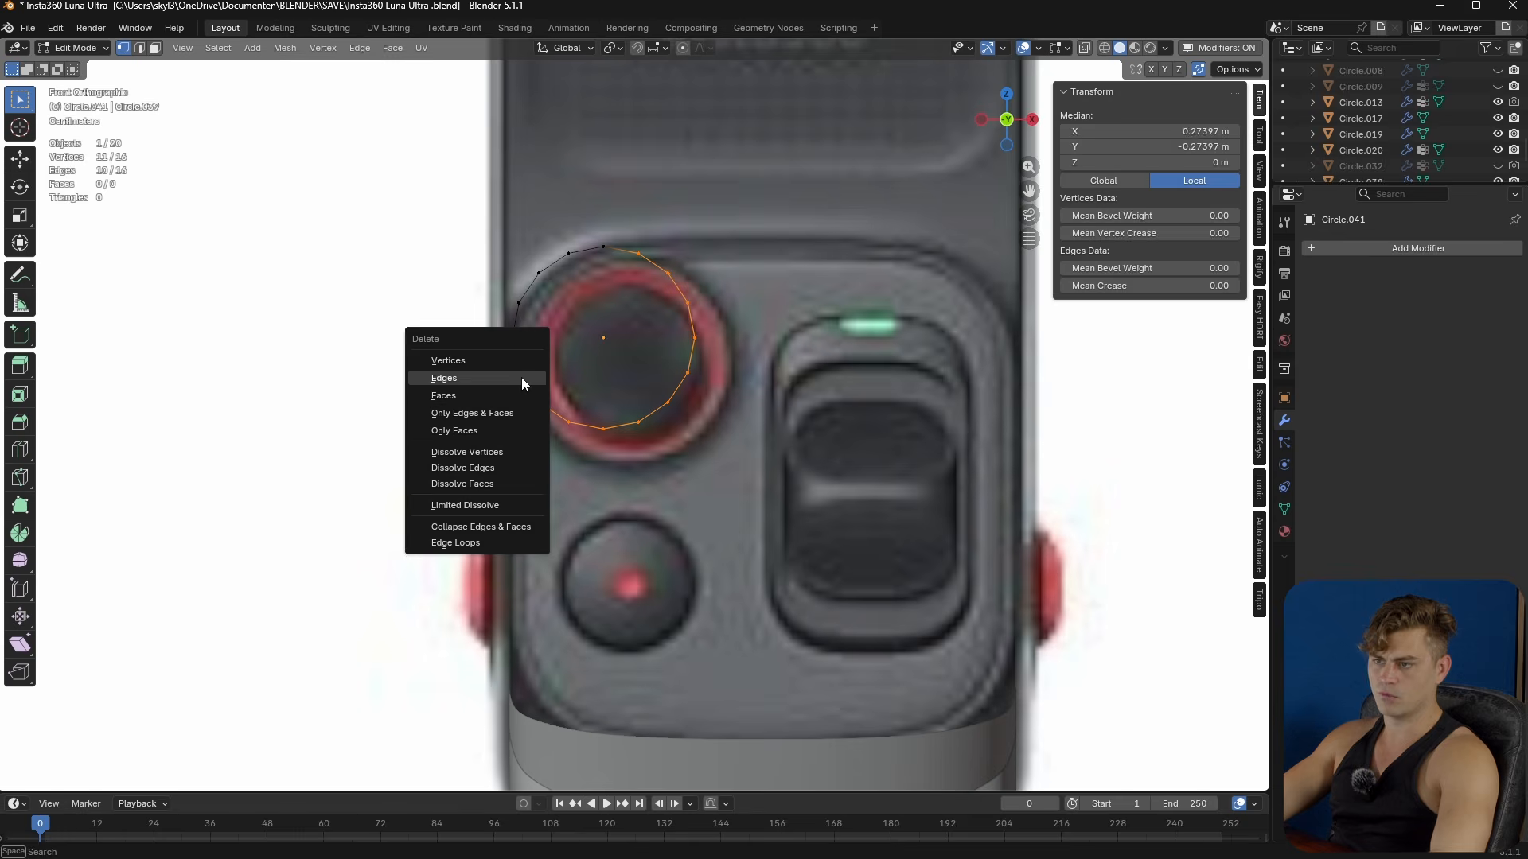
click(502, 354)
key(a)
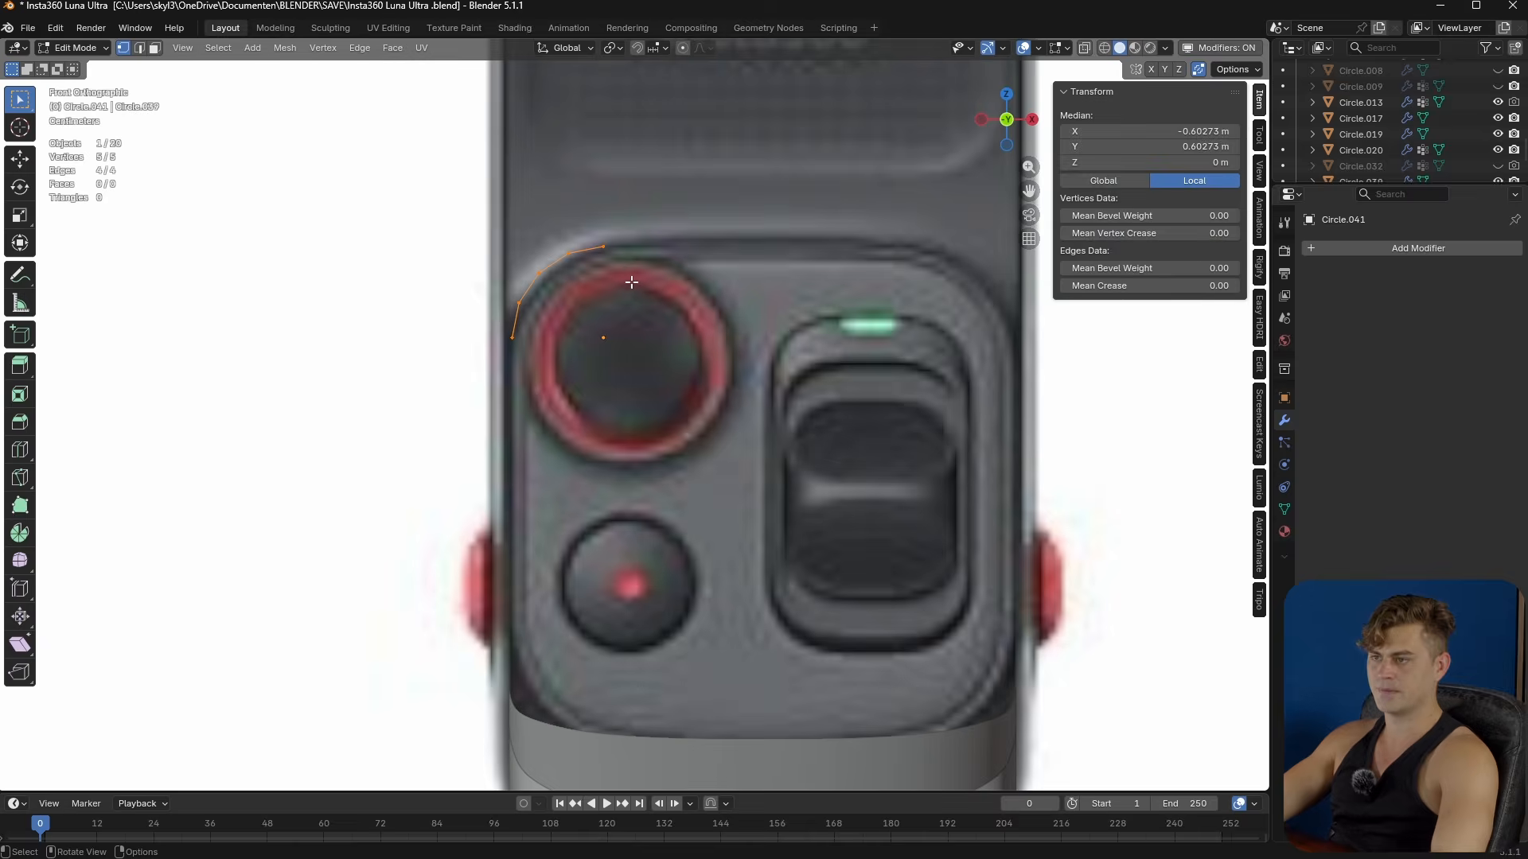
key(Tab)
- Add a Mirror modifier to the corner arc on the X axis, using Circle as the mirror object
scroll(965, 117, up, 1)
click(1426, 255)
text(mirror)
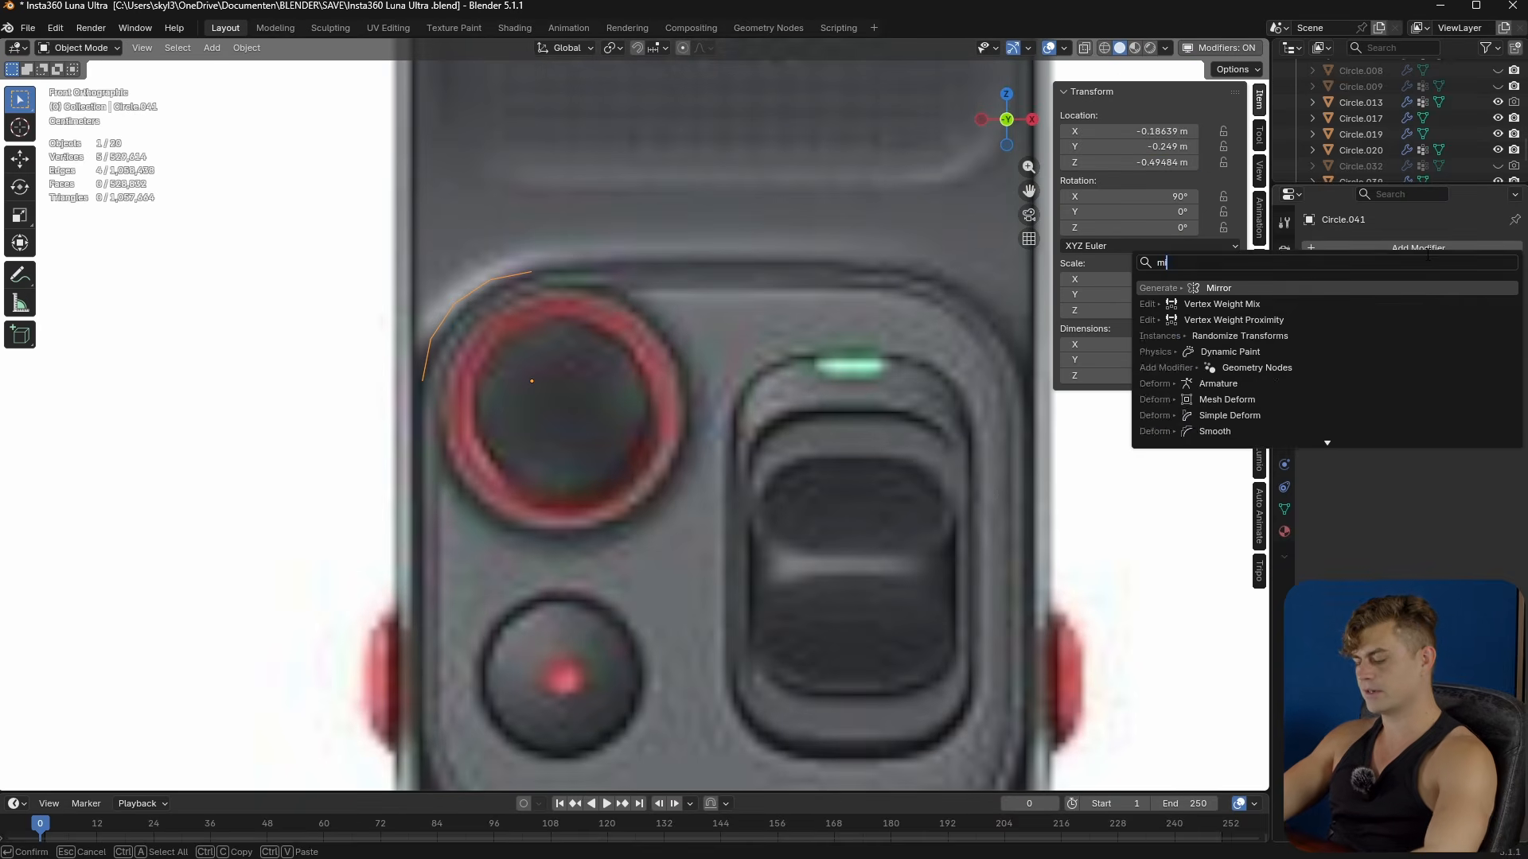
key(Return)
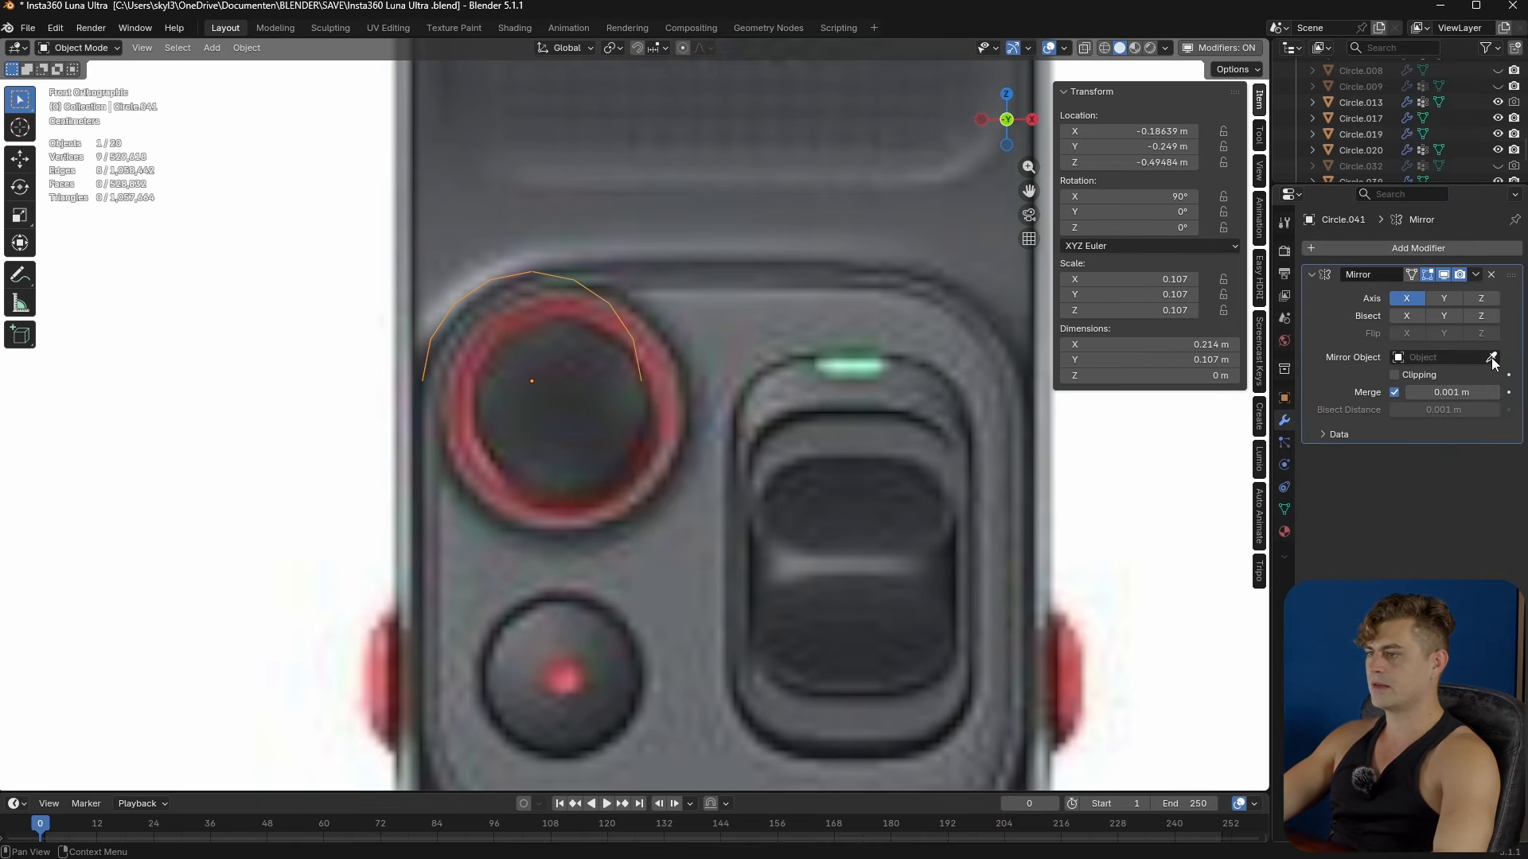
scroll(822, 340, down, 5)
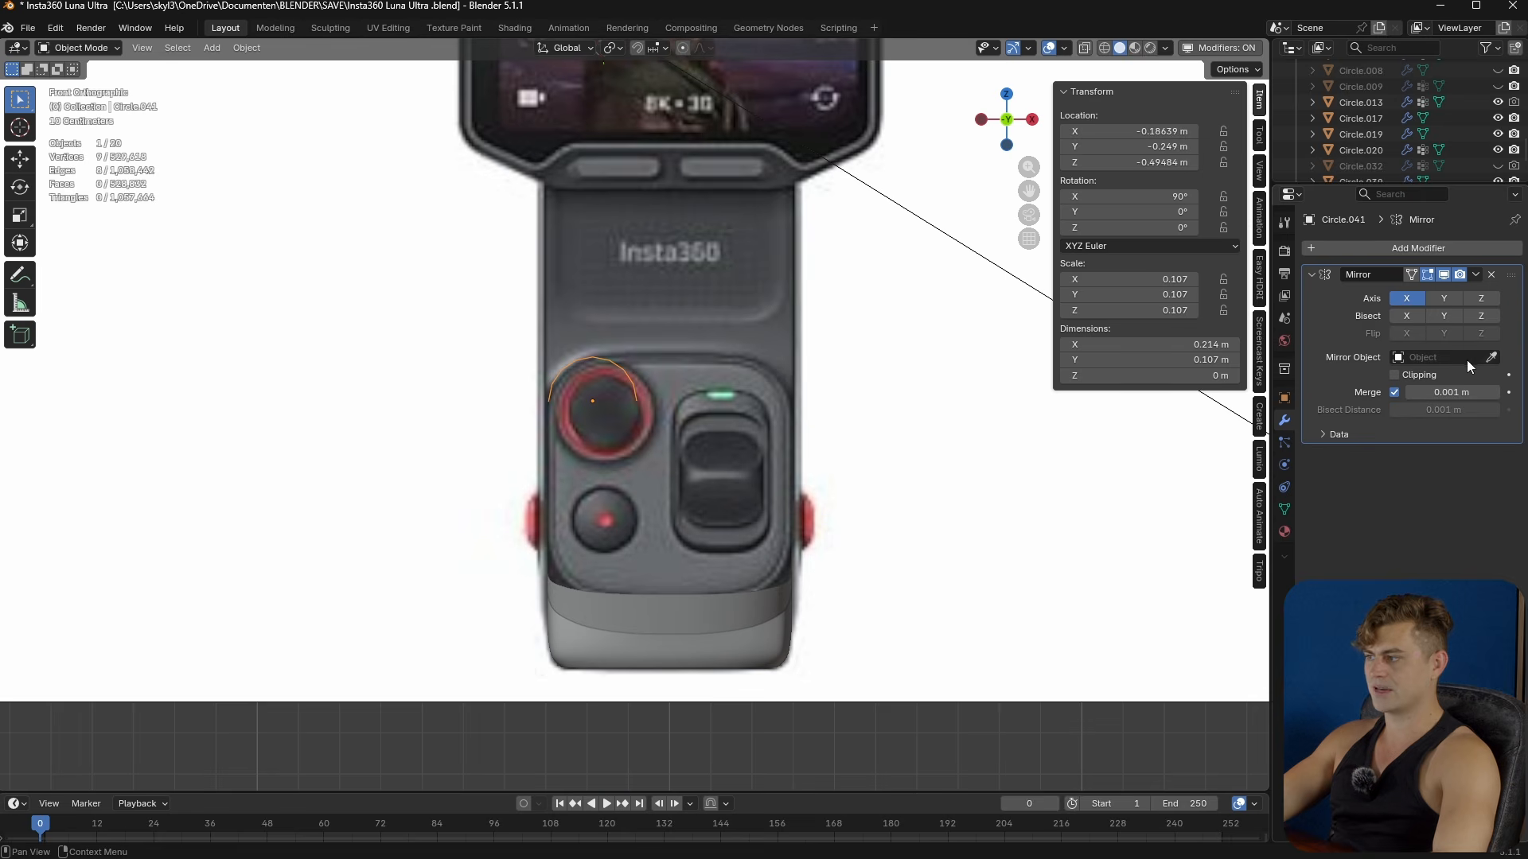
click(764, 627)
- Extrude the arc's top vertex along X and bring it to the mirror centre with Clipping enabled
key(Tab)
scroll(631, 416, up, 5)
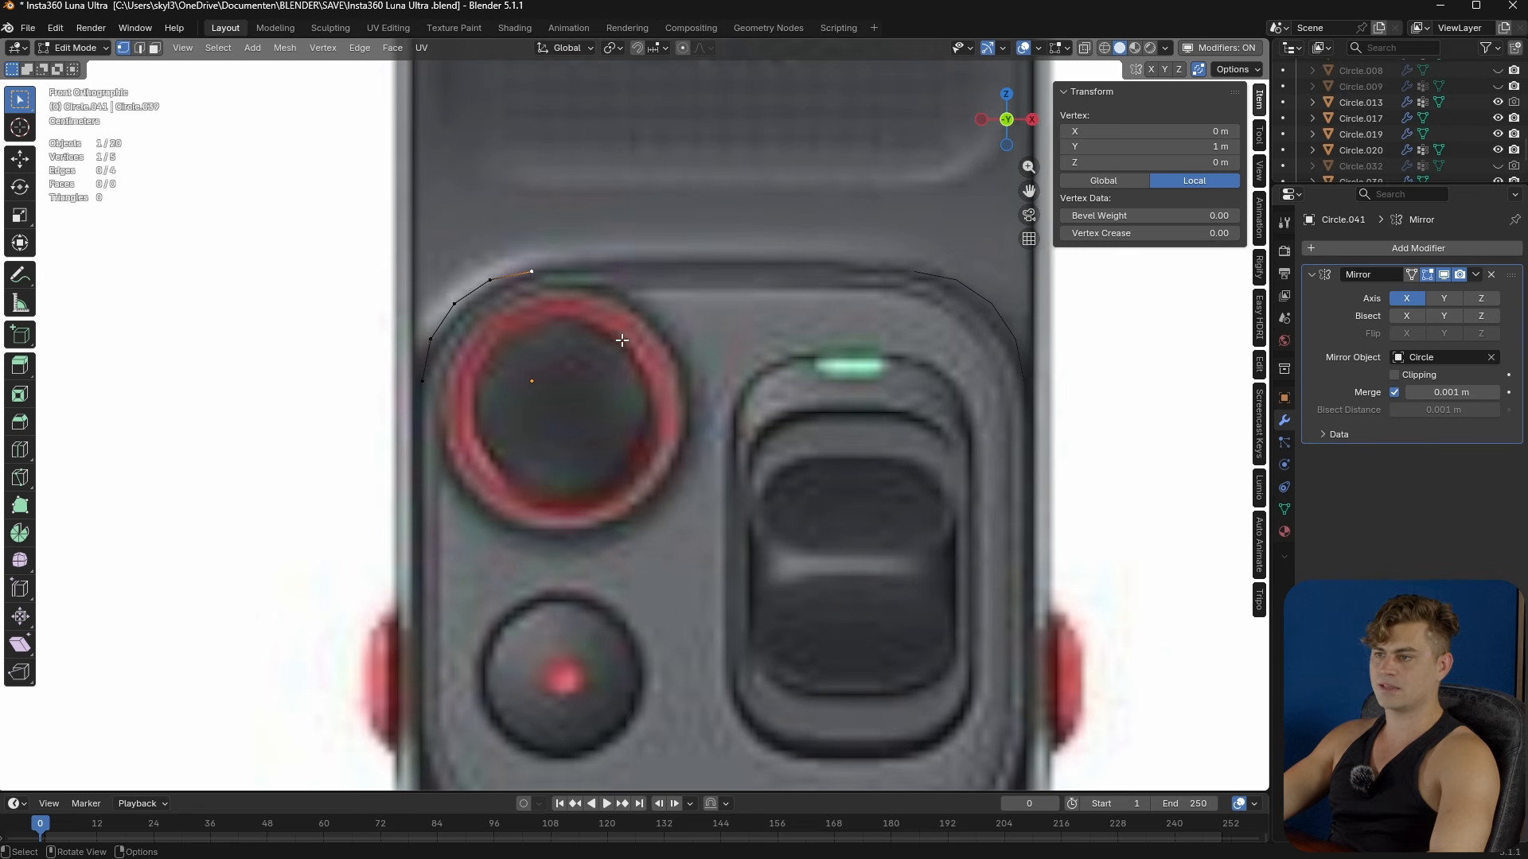
key(e)
key(x)
click(796, 350)
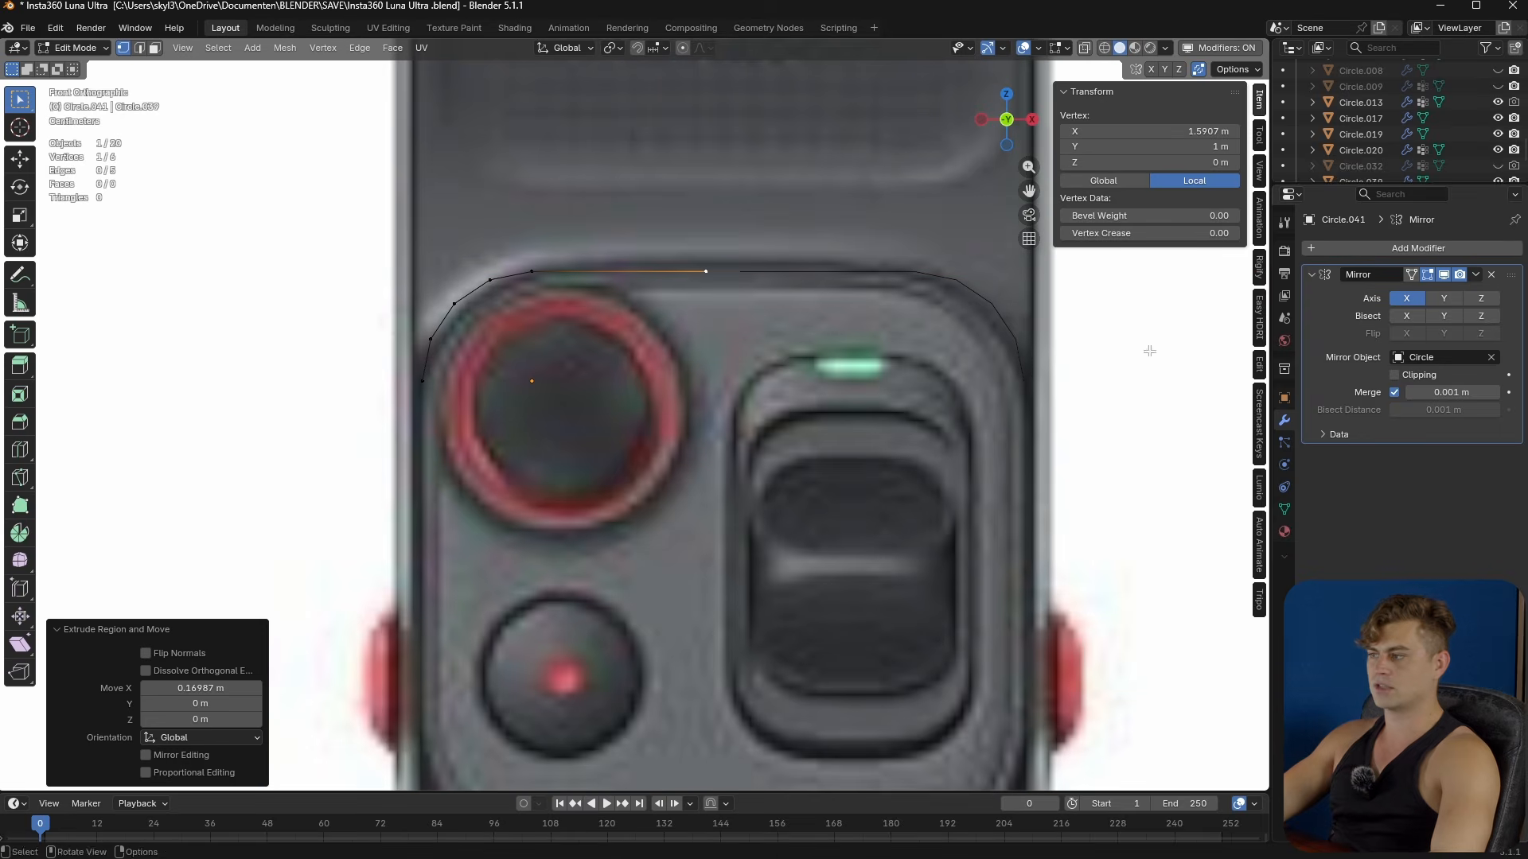
key(g)
key(x)
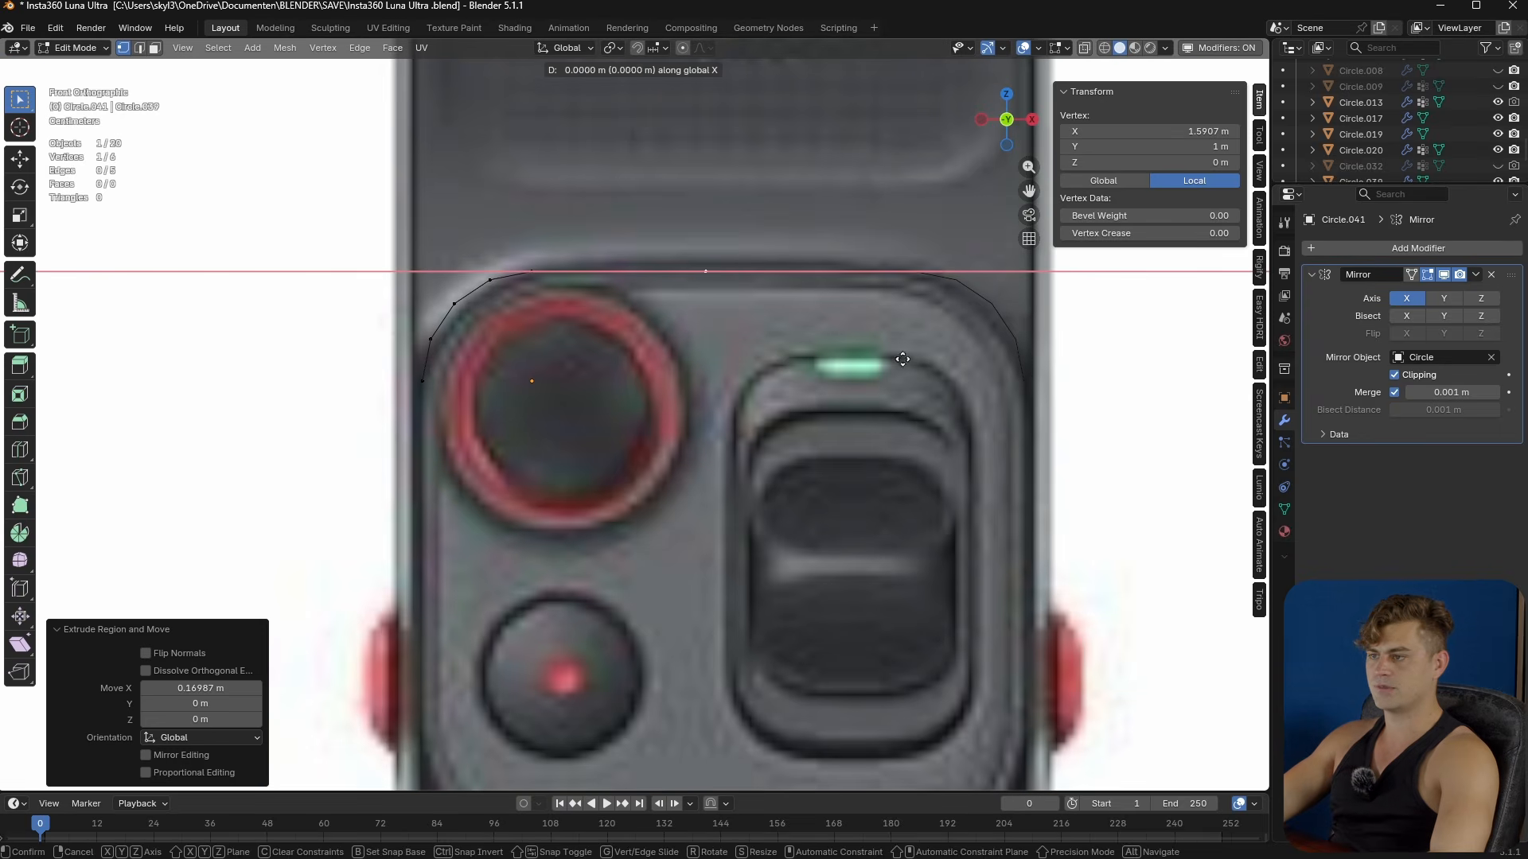
click(945, 359)
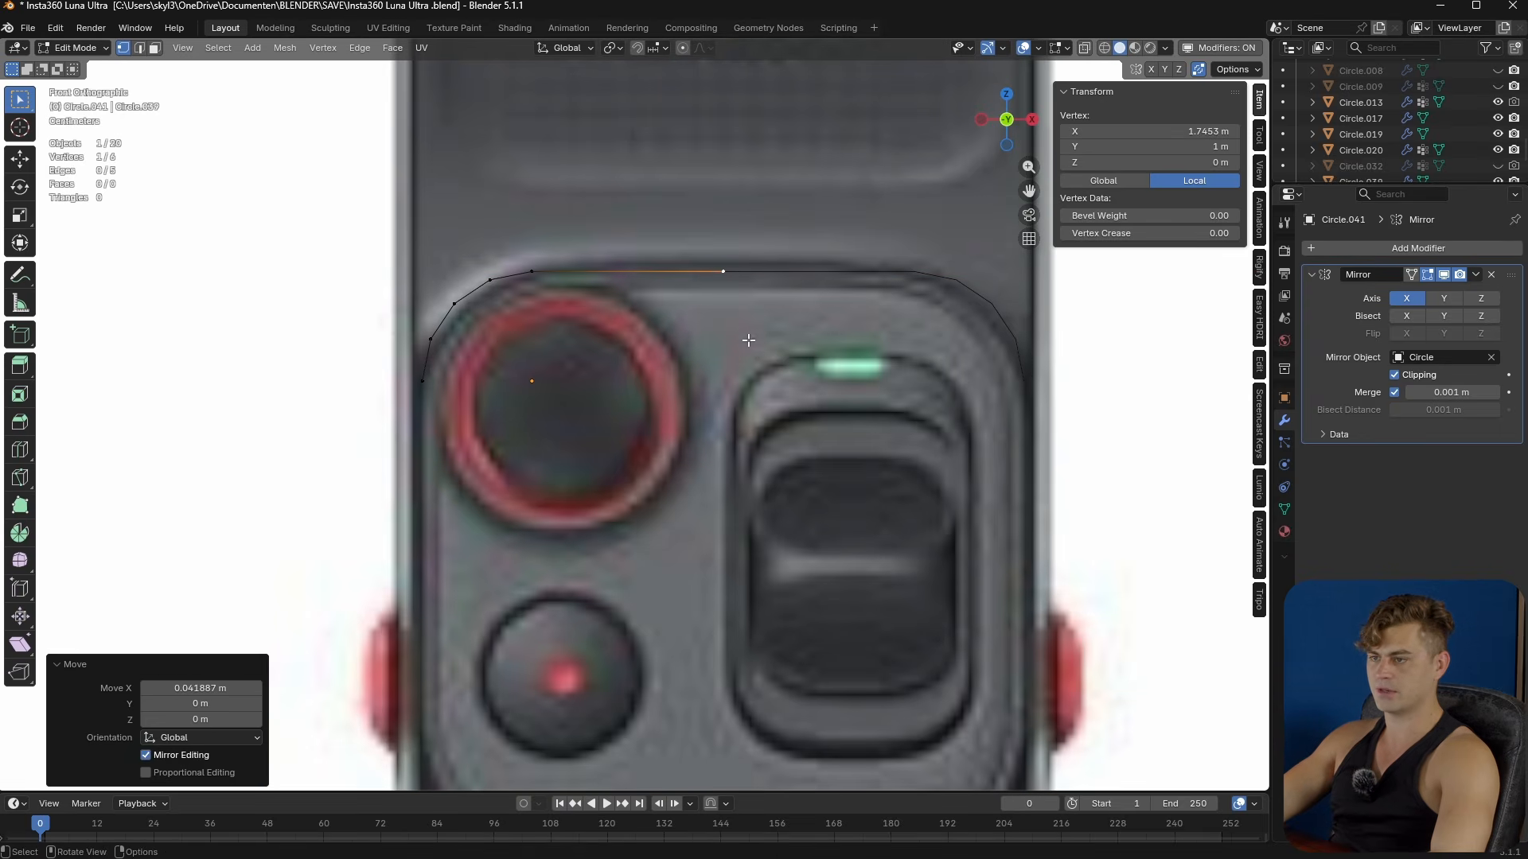
- Apply the Mirror modifier to the control panel's top outline and reopen its mesh for editing
key(Tab)
scroll(748, 334, down, 4)
key(ctrl+a)
key(Tab)
- Duplicate the whole top outline, flip it by scaling -1 along Z and move it down about 0.483 m to the panel's bottom edge
key(a)
scroll(862, 353, up, 4)
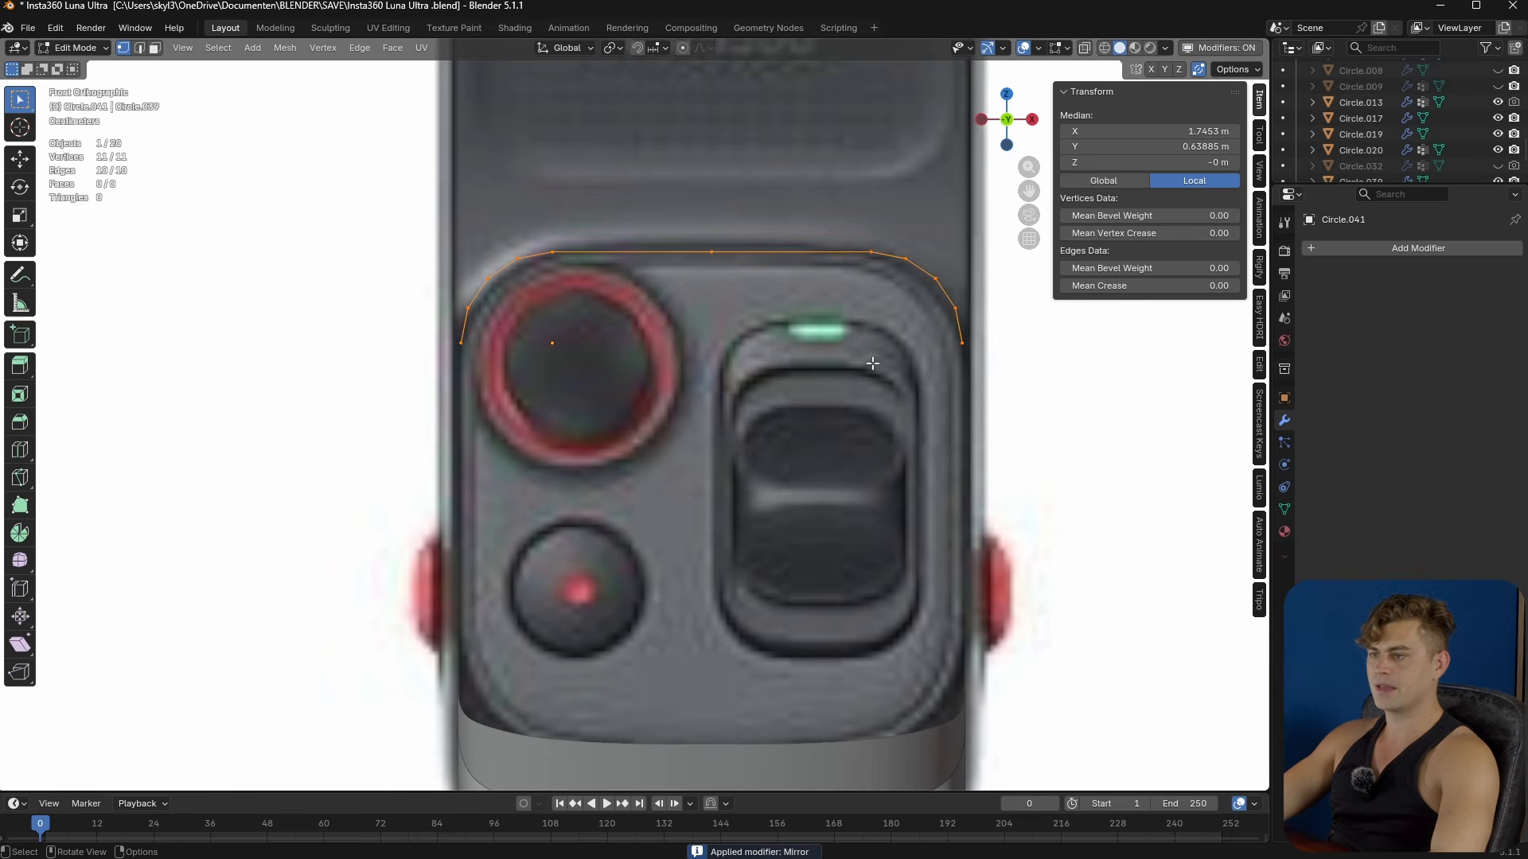
shift+middle_drag(862, 354, 821, 319)
key(shift+d)
text(sz)
text(-1)
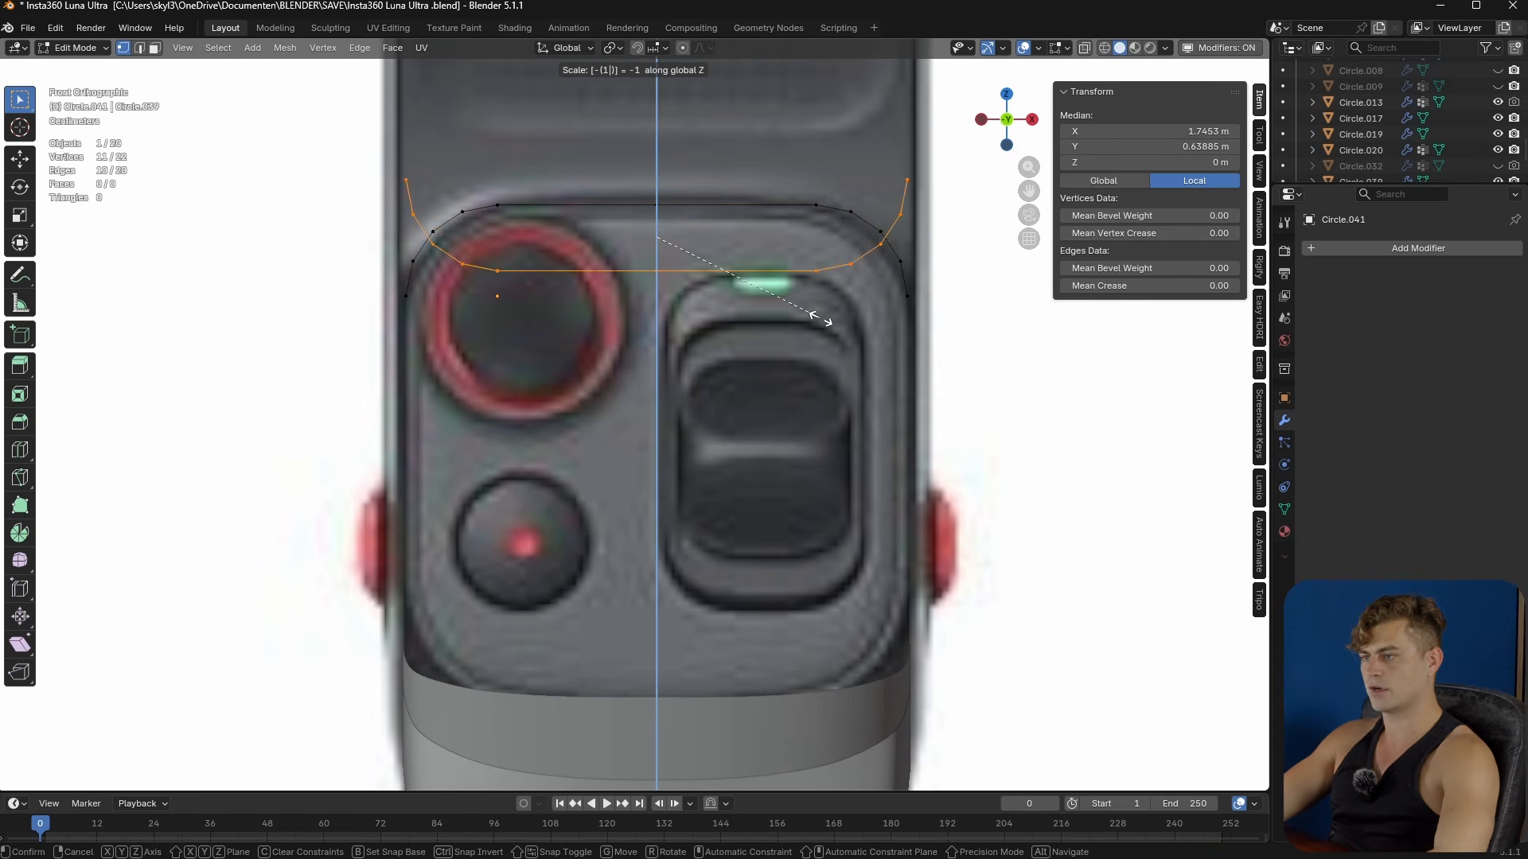
key(Return)
key(g)
key(z)
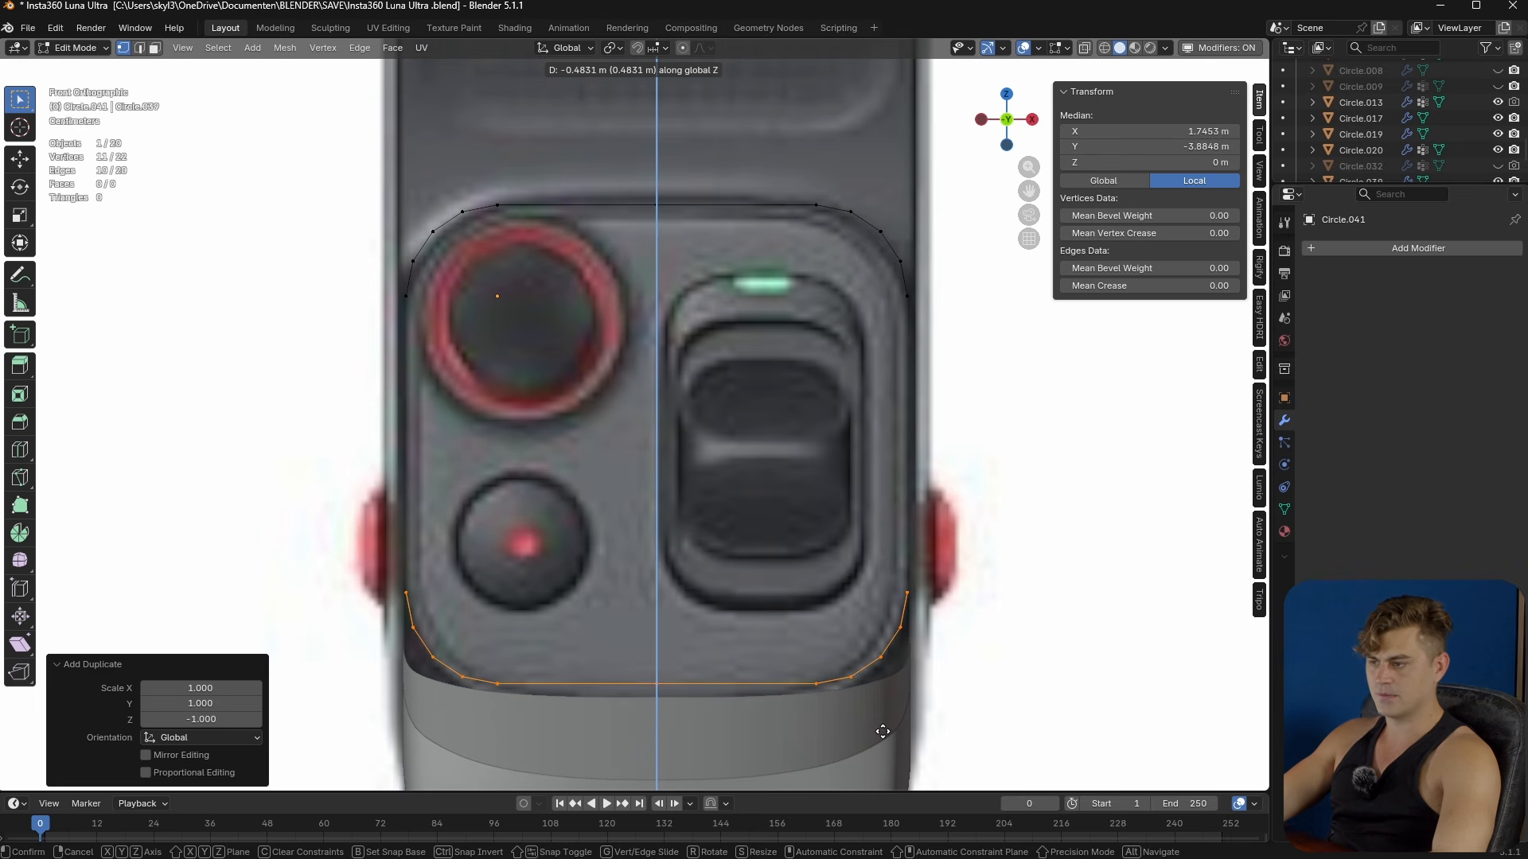
click(883, 732)
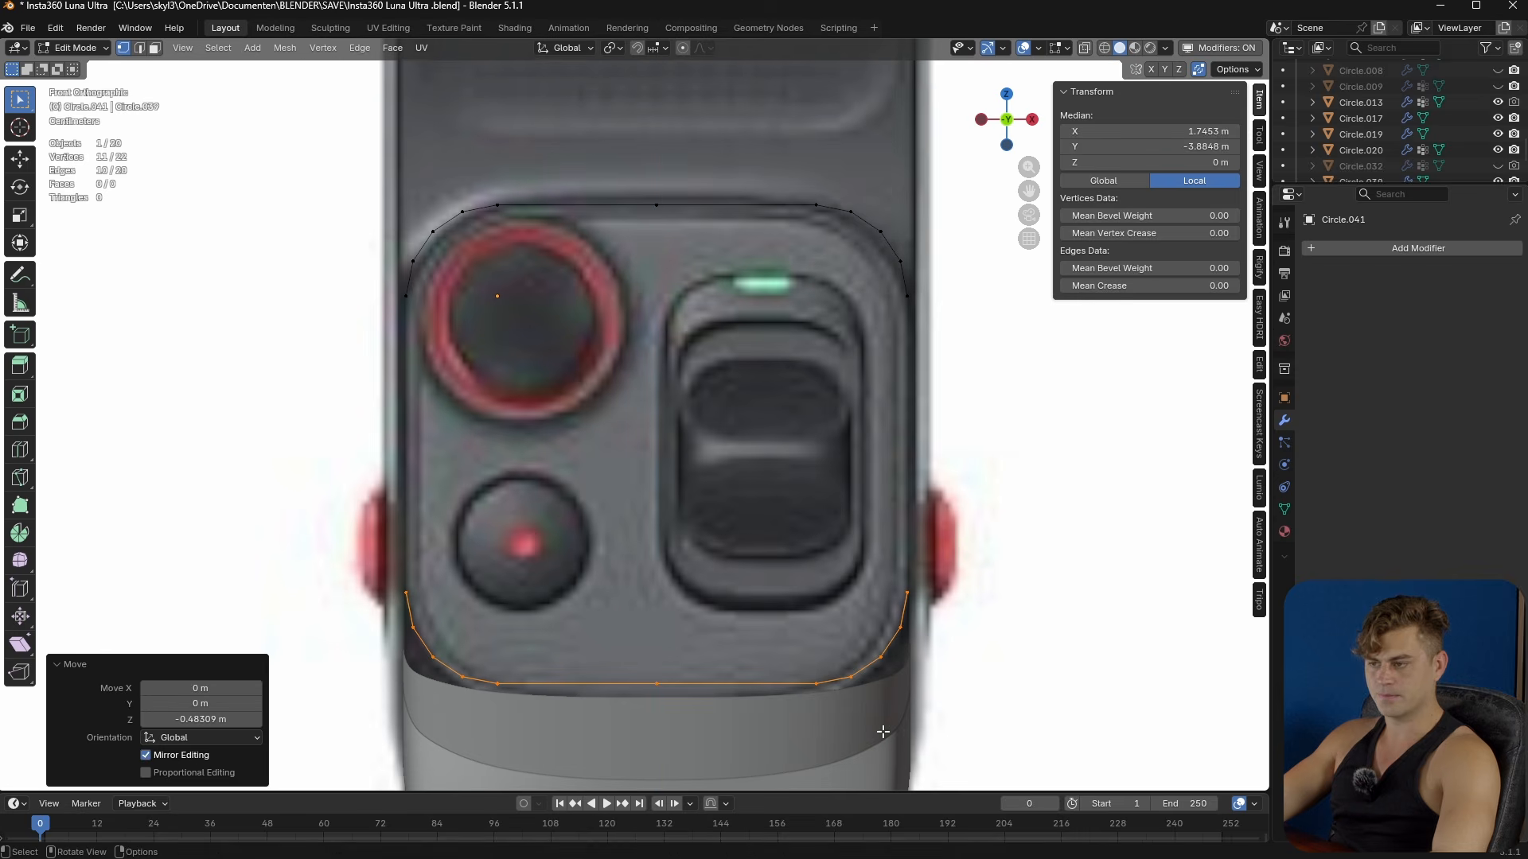
- Close the control panel outline by connecting its top and bottom halves with a straight edge on each side
click(416, 593)
shift+click(407, 303)
key(f)
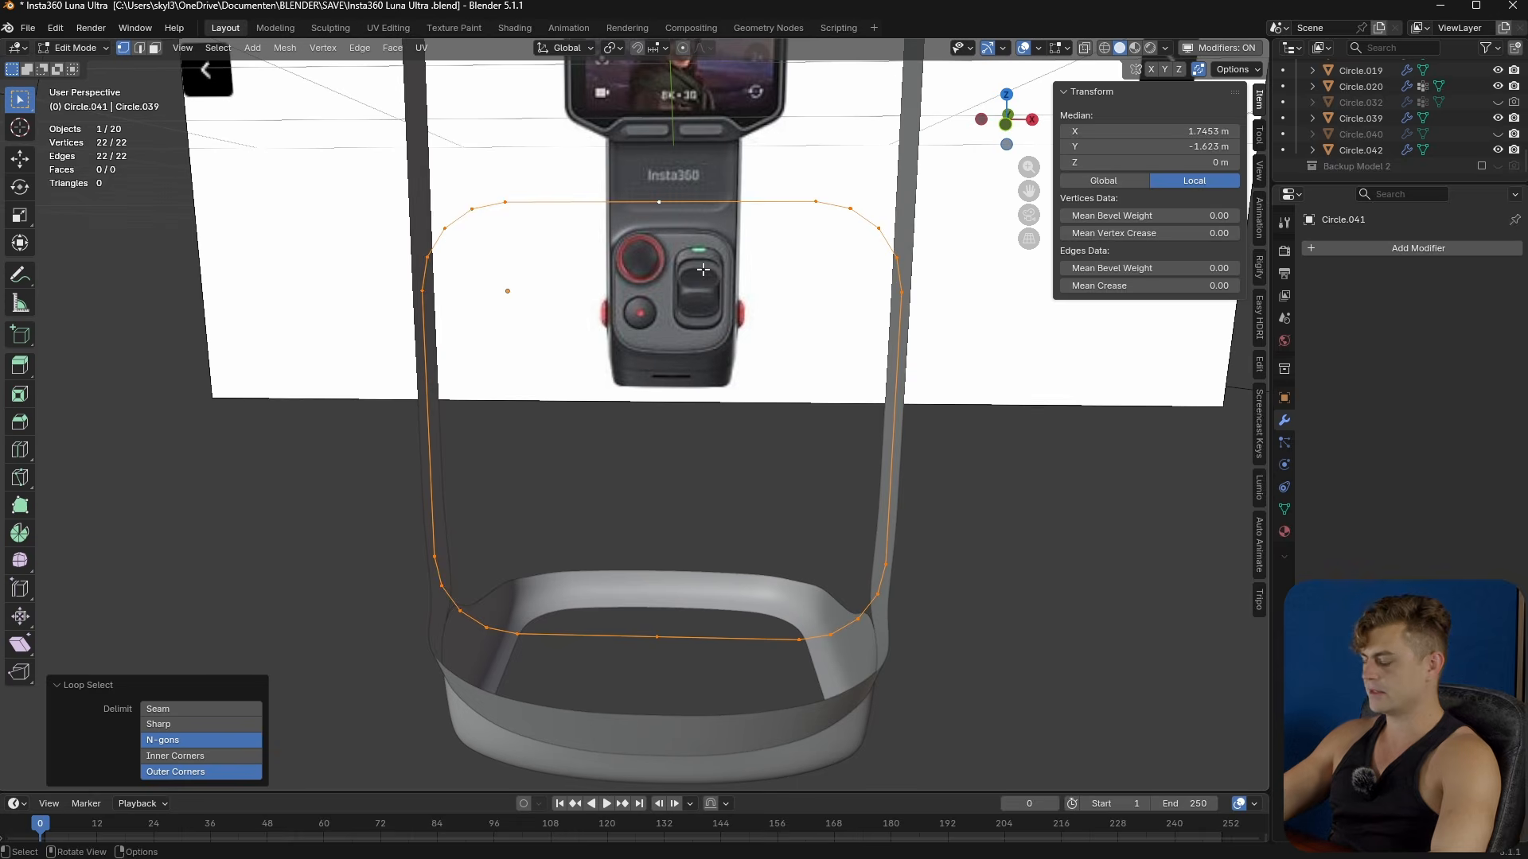
key(KP_1)
key(KP_Decimal)
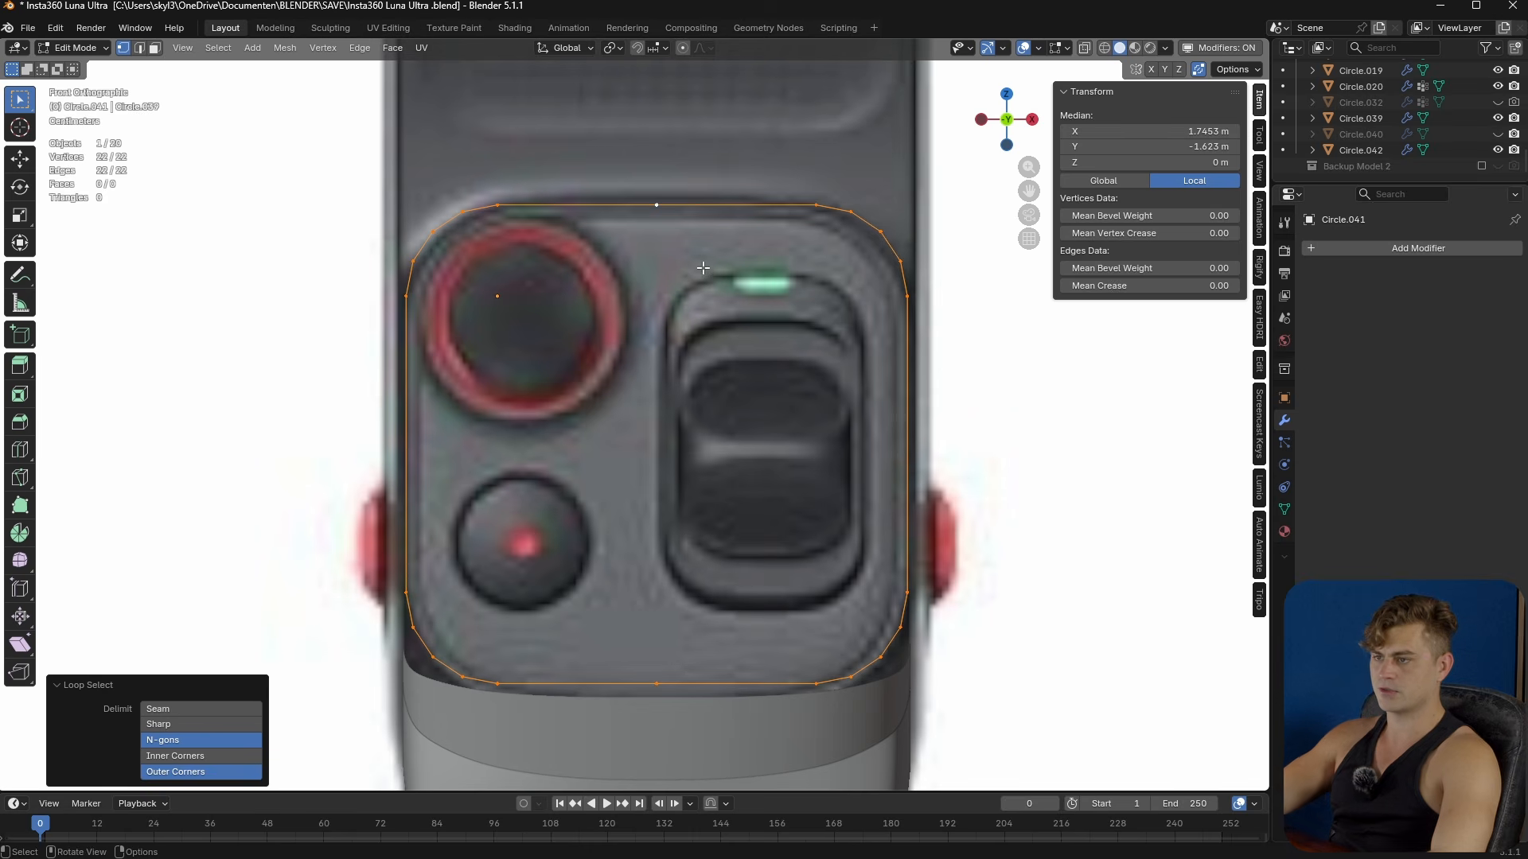
- Subdivide each straight side edge of the panel outline with six evenly spaced loop cuts
key(ctrl+r)
scroll(407, 419, up, 3)
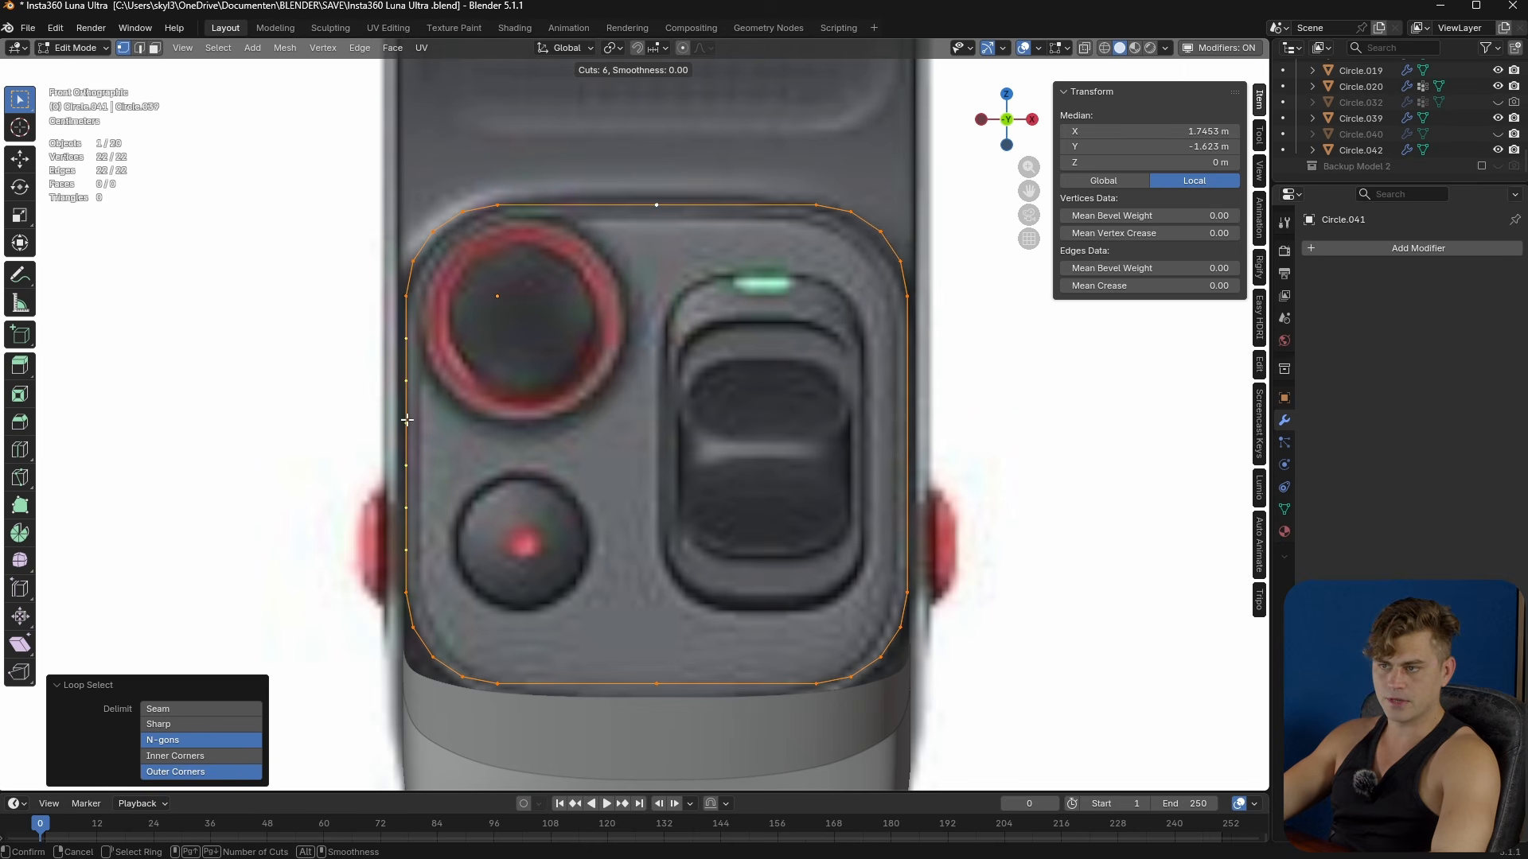
click(422, 417)
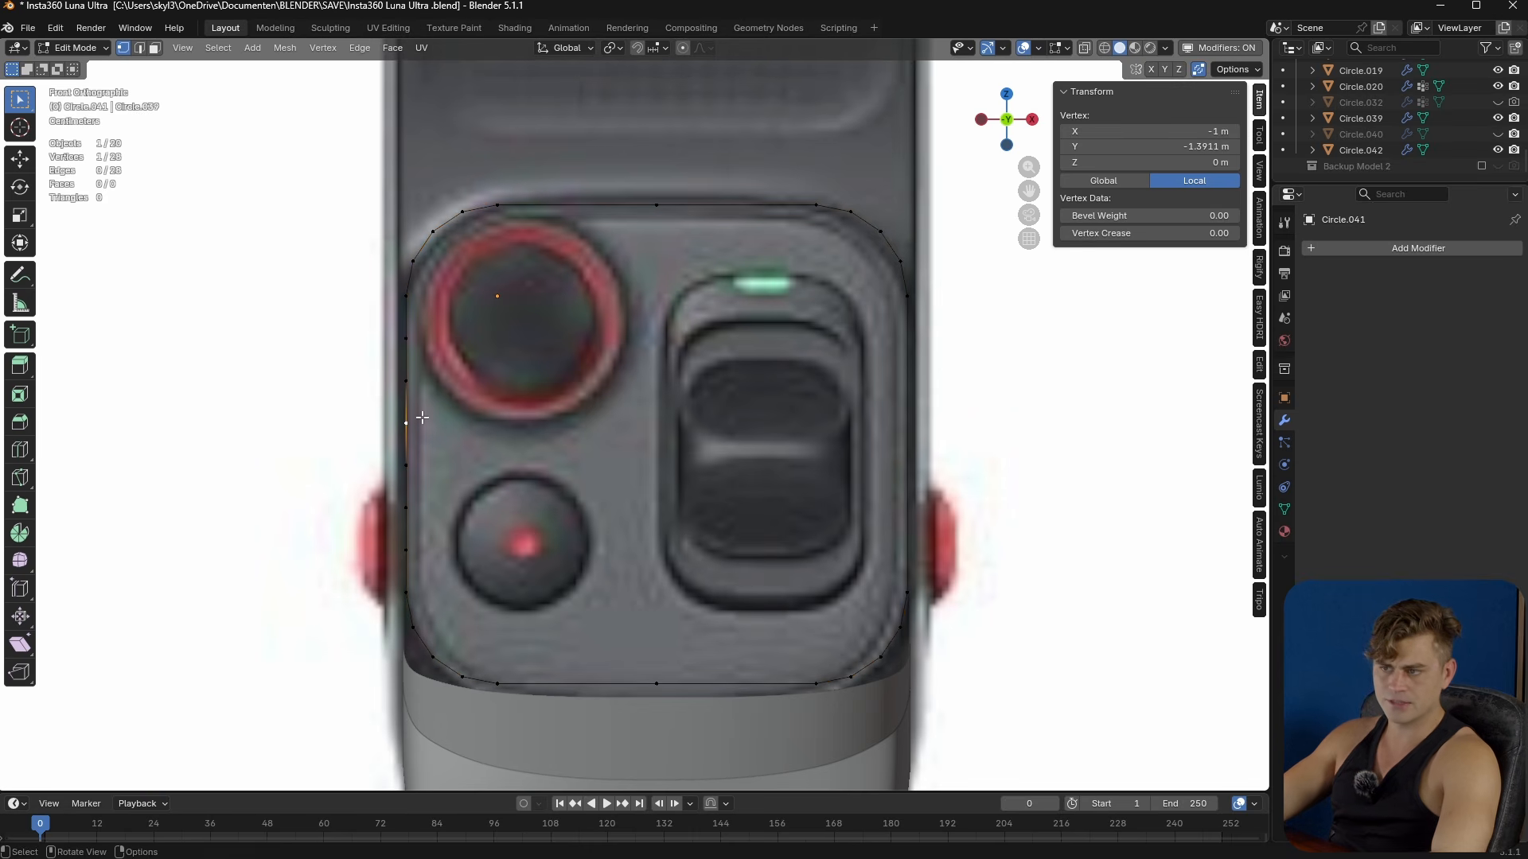
key(ctrl+z)
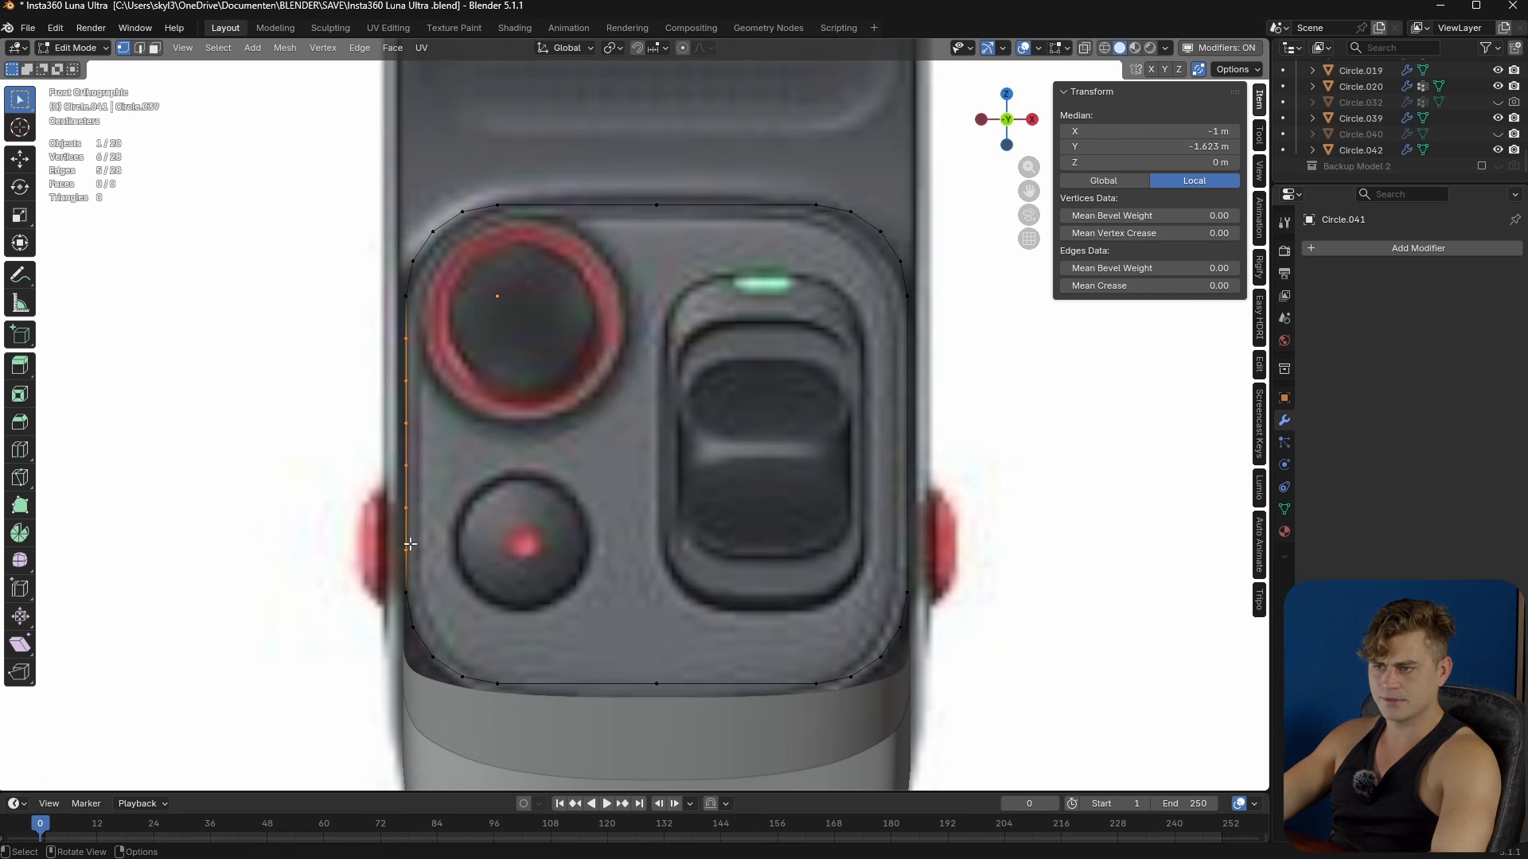
key(ctrl+r)
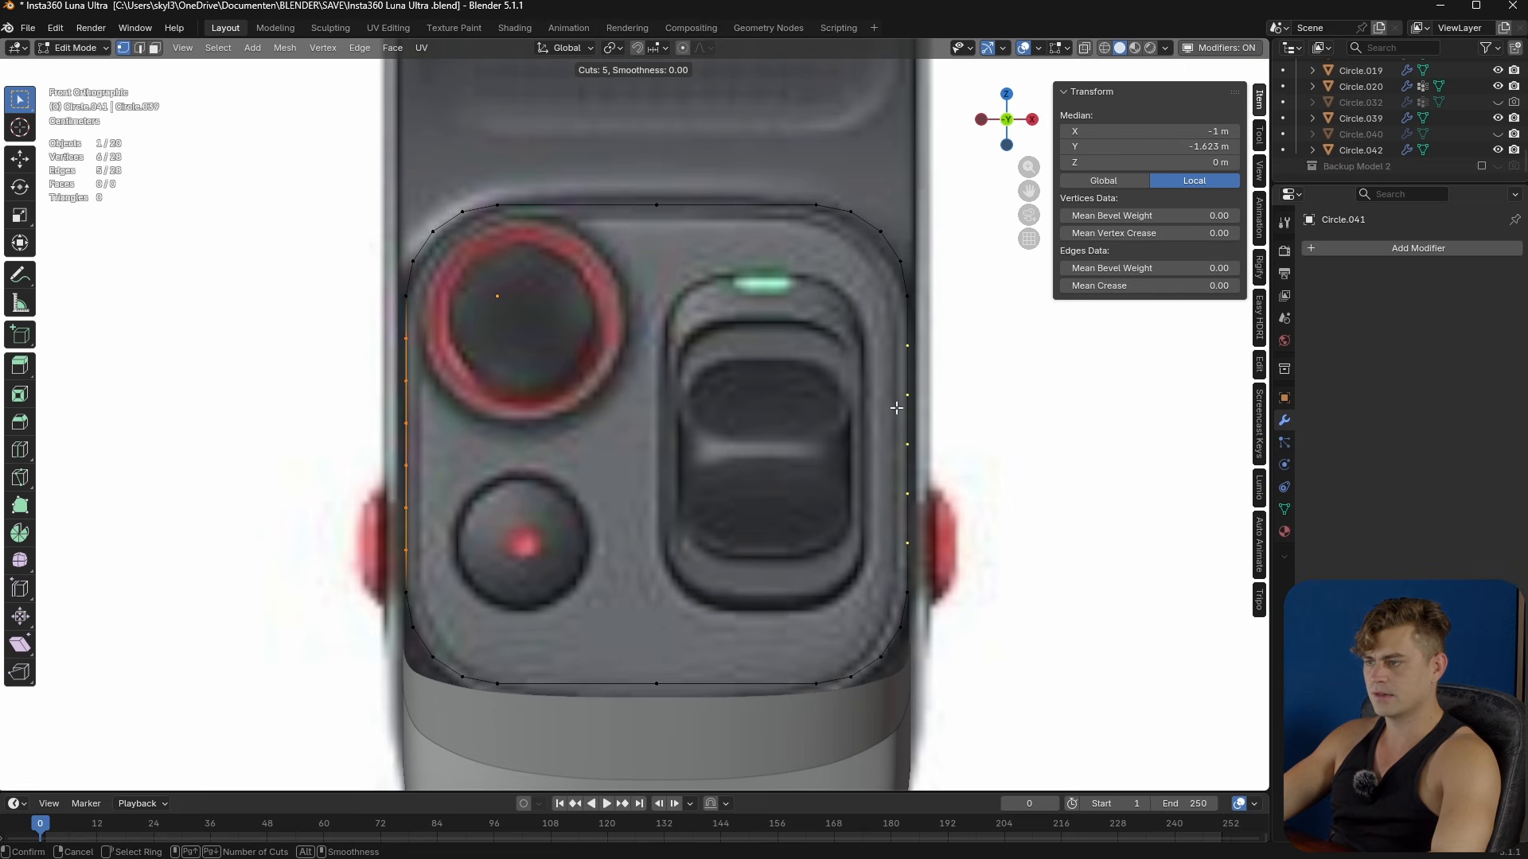
click(896, 407)
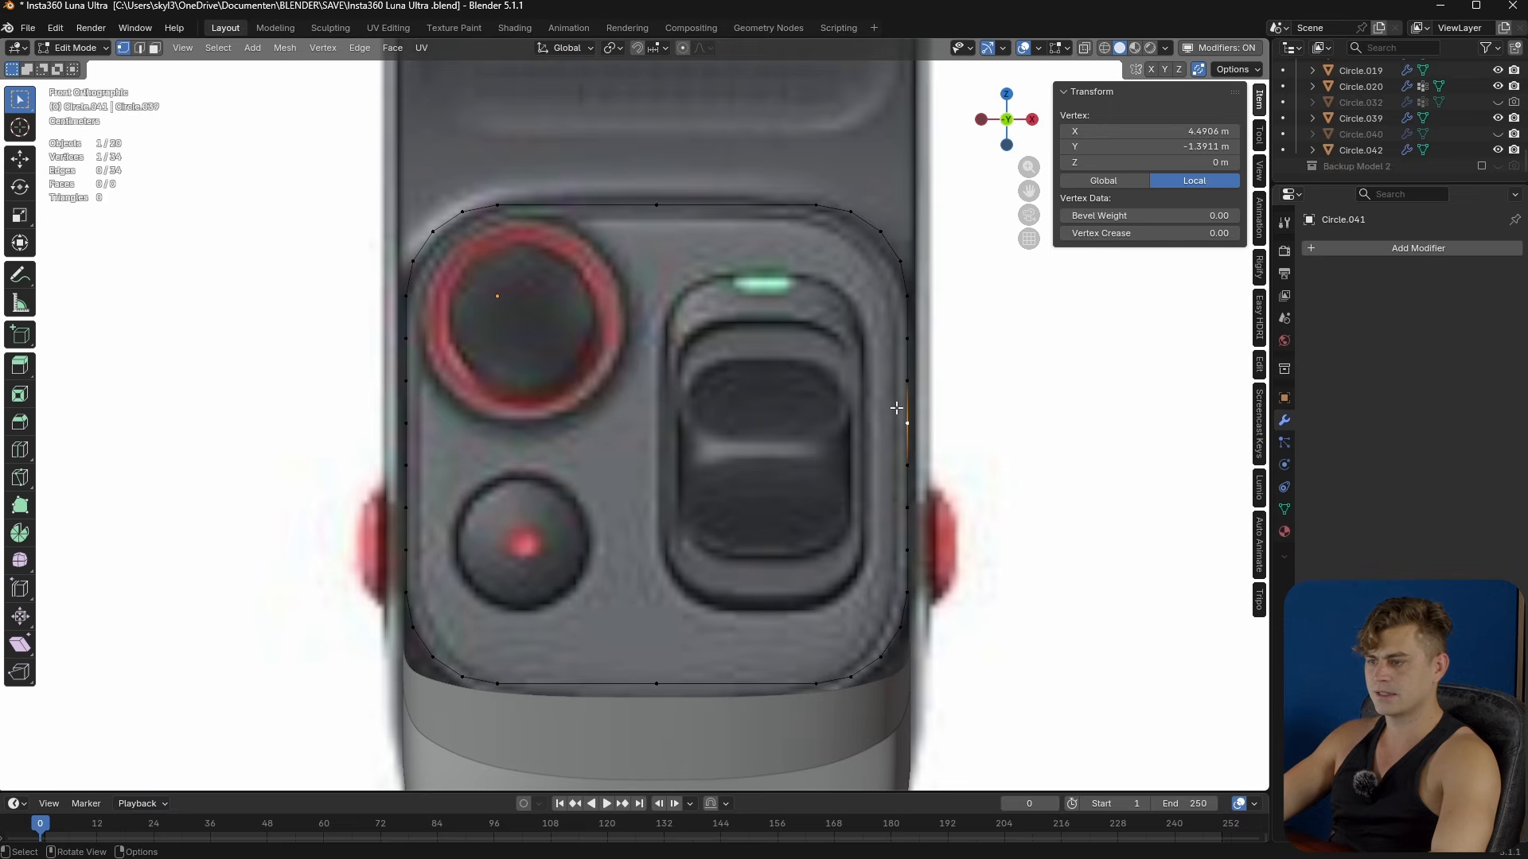
- Add two loop cuts to each half of the outline's straight top edge
scroll(583, 455, down, 1)
key(a)
key(ctrl+r)
scroll(584, 230, up, 1)
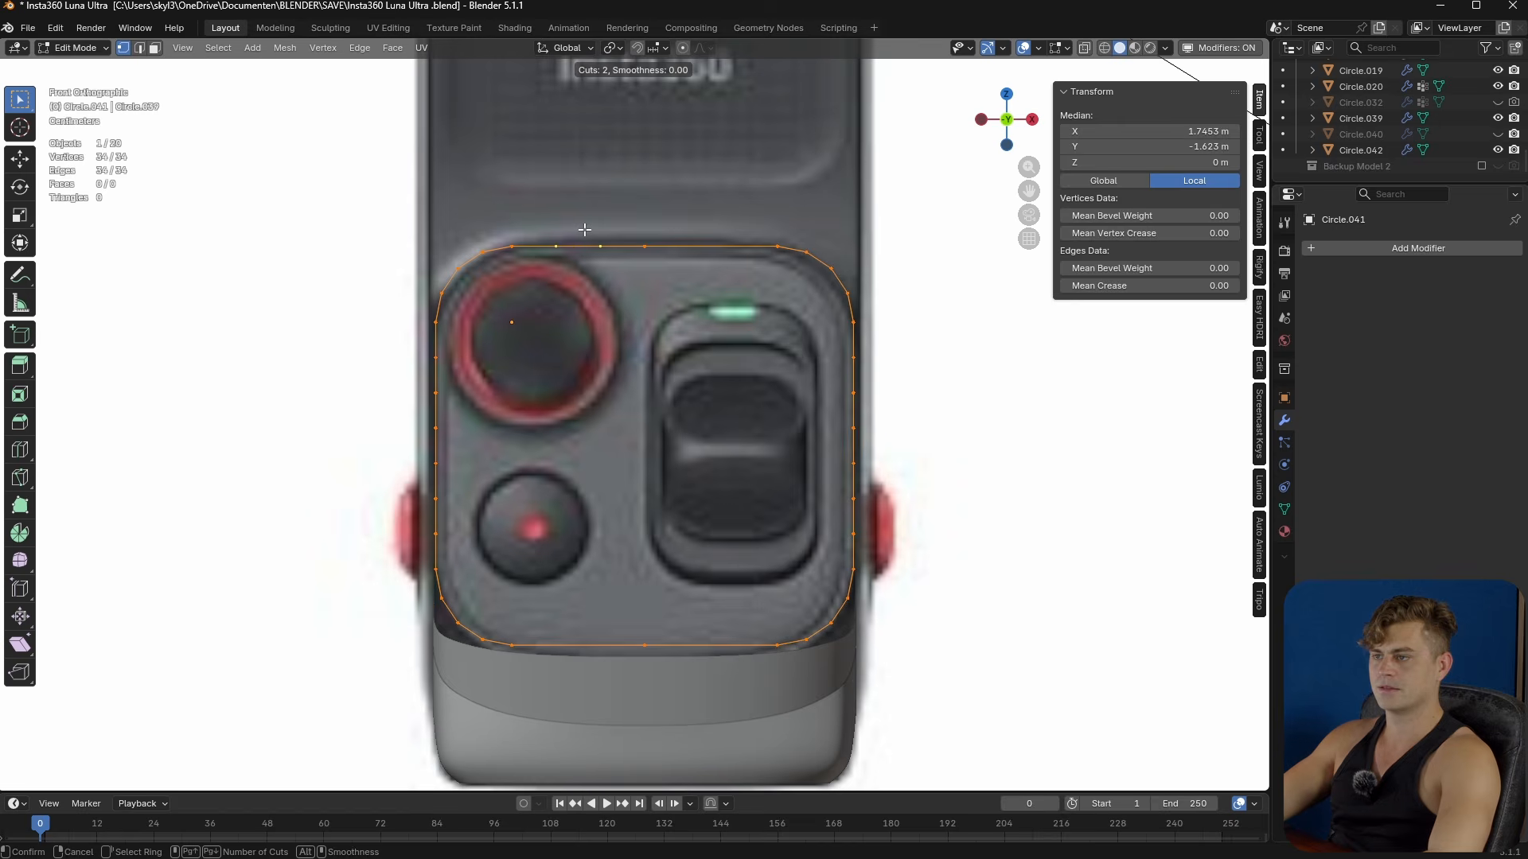
click(584, 230)
right_click(584, 230)
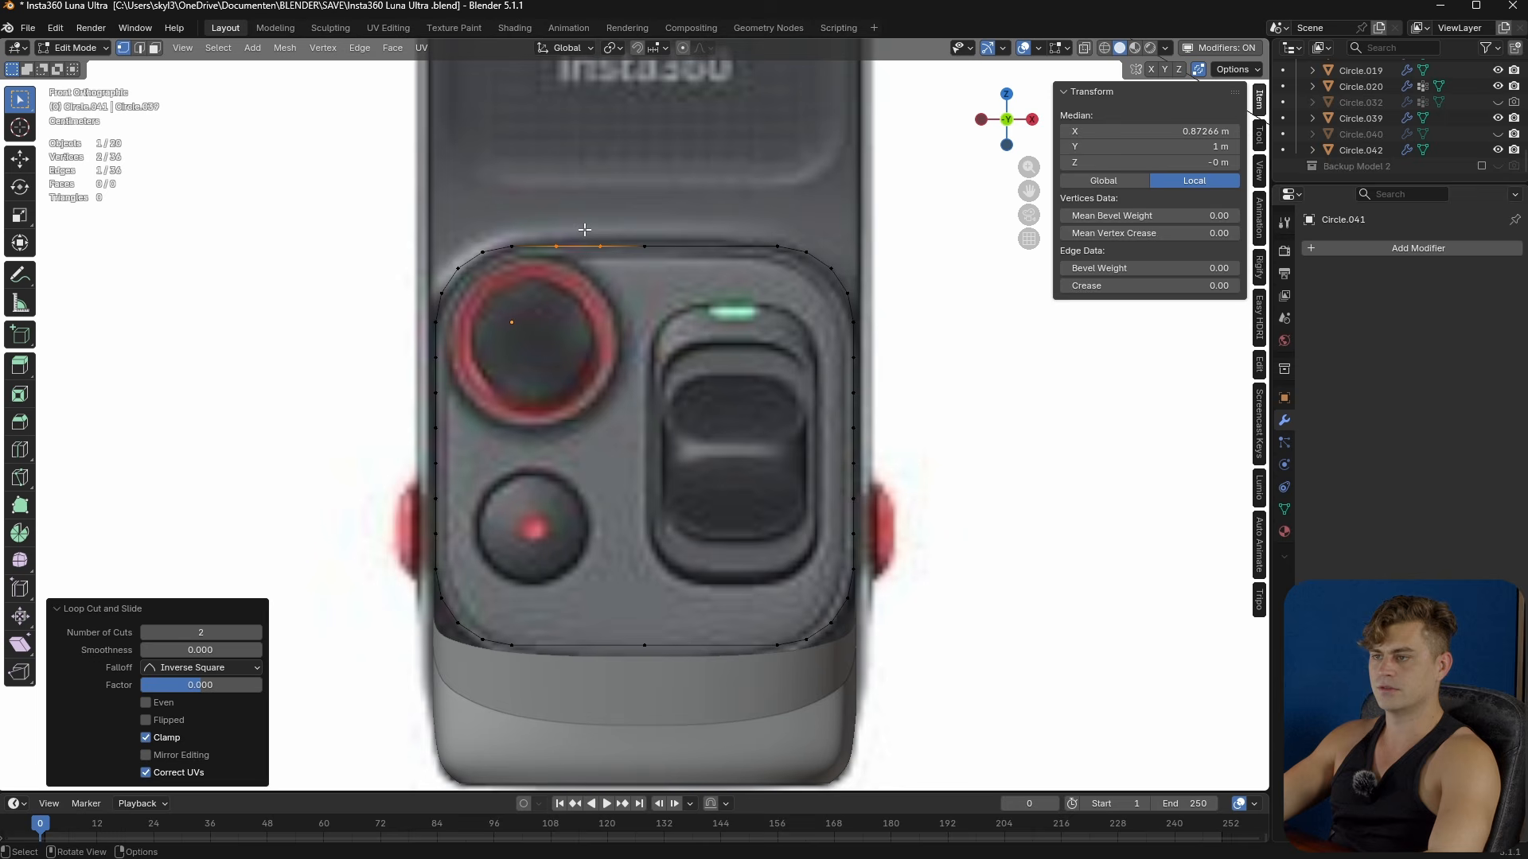
click(611, 232)
key(ctrl+r)
scroll(701, 247, up, 1)
click(700, 247)
right_click(700, 247)
click(701, 249)
- Add two loop cuts to each half of the outline's straight bottom edge
key(ctrl+r)
scroll(704, 623, up, 1)
click(705, 623)
click(689, 645)
key(ctrl+r)
scroll(571, 636, down, 1)
click(570, 636)
click(570, 636)
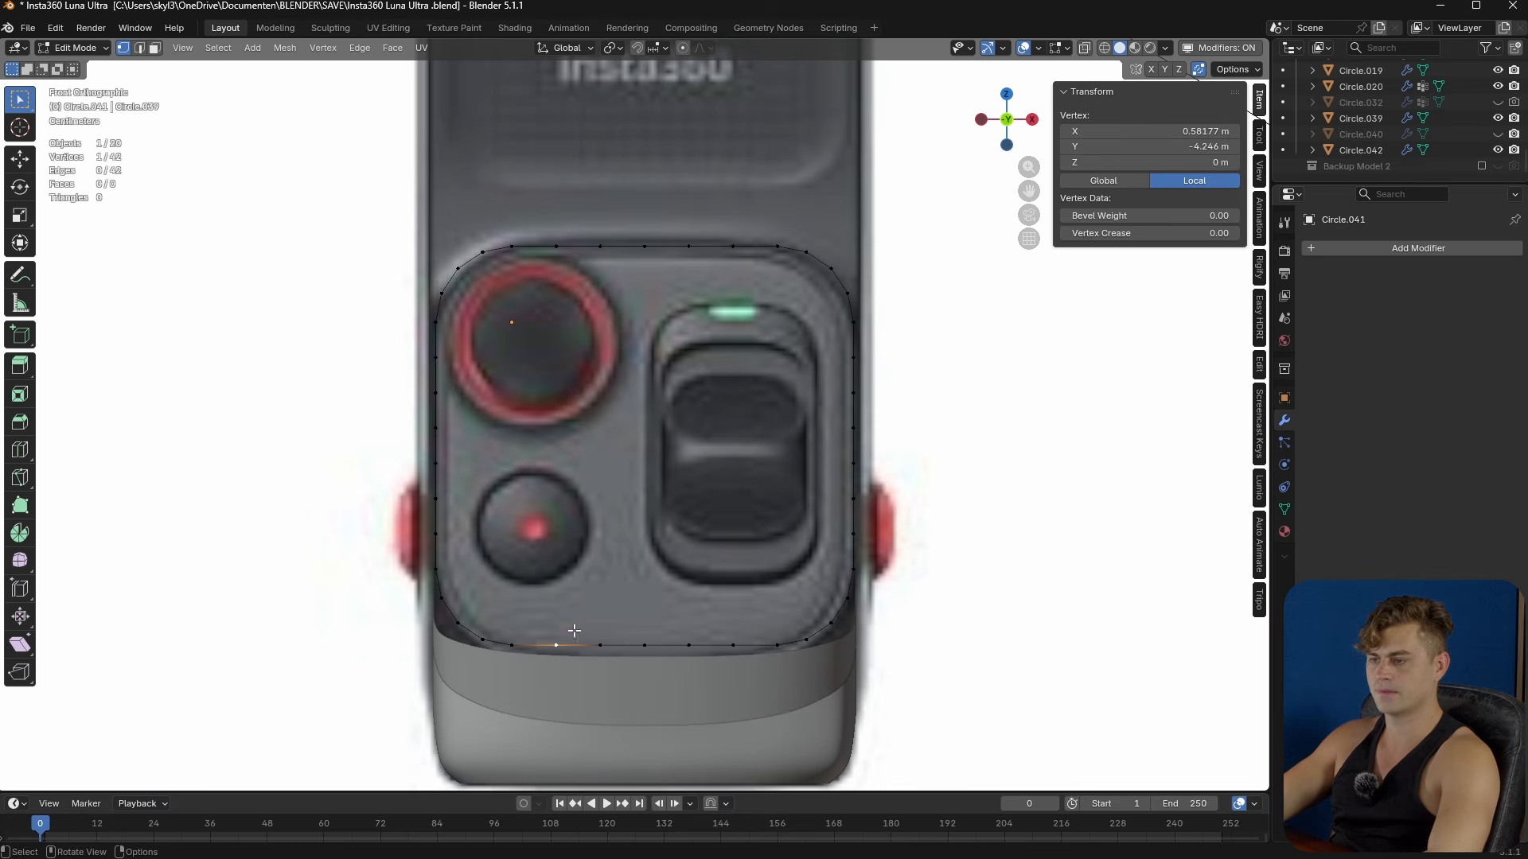
- Select the whole panel outline and move it about -0.106 m along Y toward the front in the side view
key(2)
alt+click(610, 642)
middle_drag(624, 617, 708, 660)
key(KP_3)
key(g)
key(y)
click(899, 619)
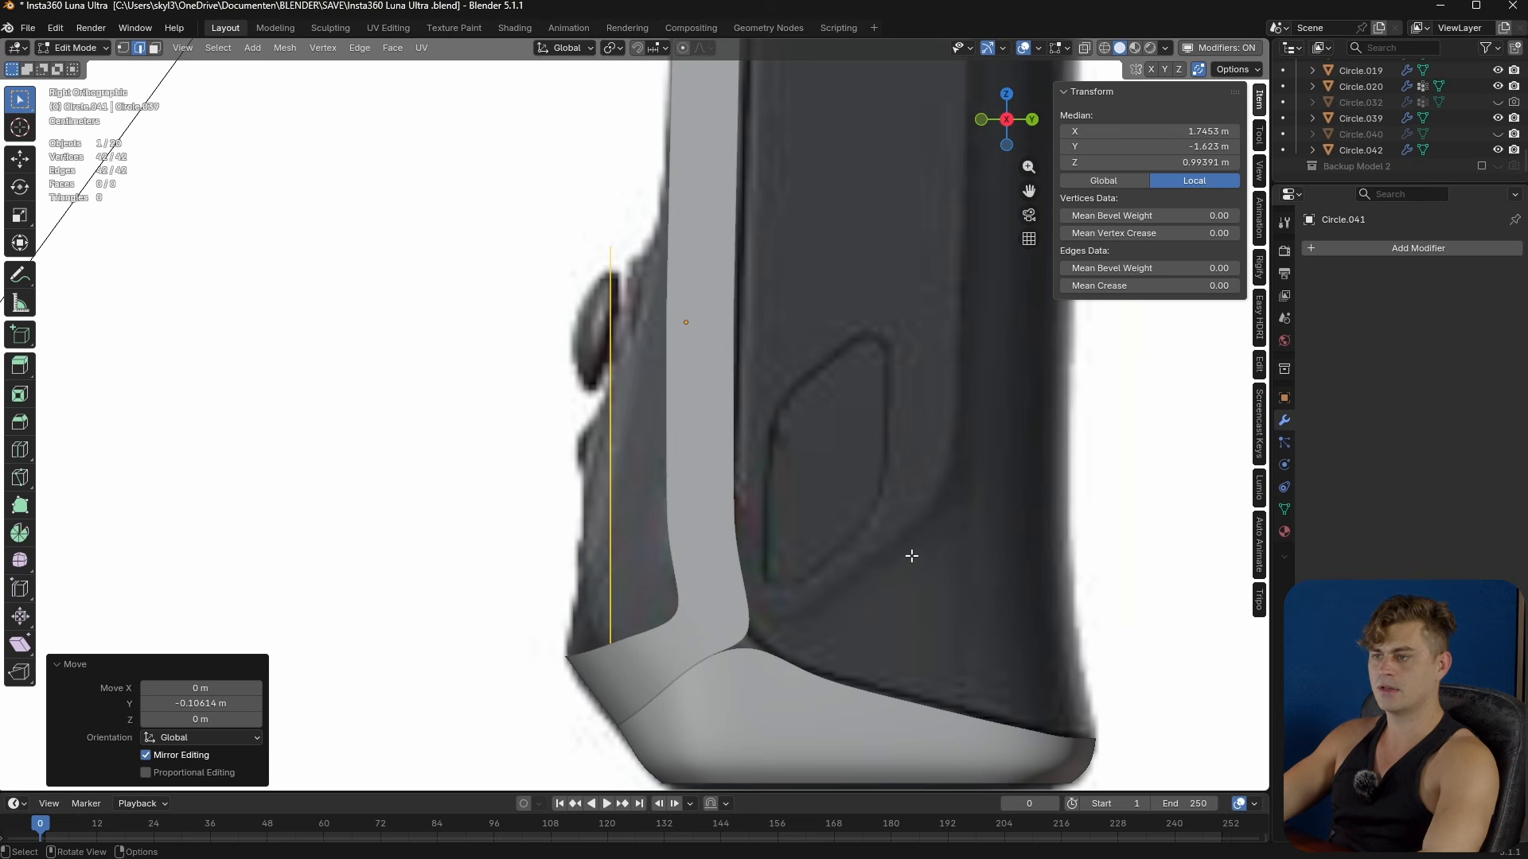
- Tilt the panel outline about -10° around X to match the sloped front, and fine-tune its X rotation in Object Mode
key(r)
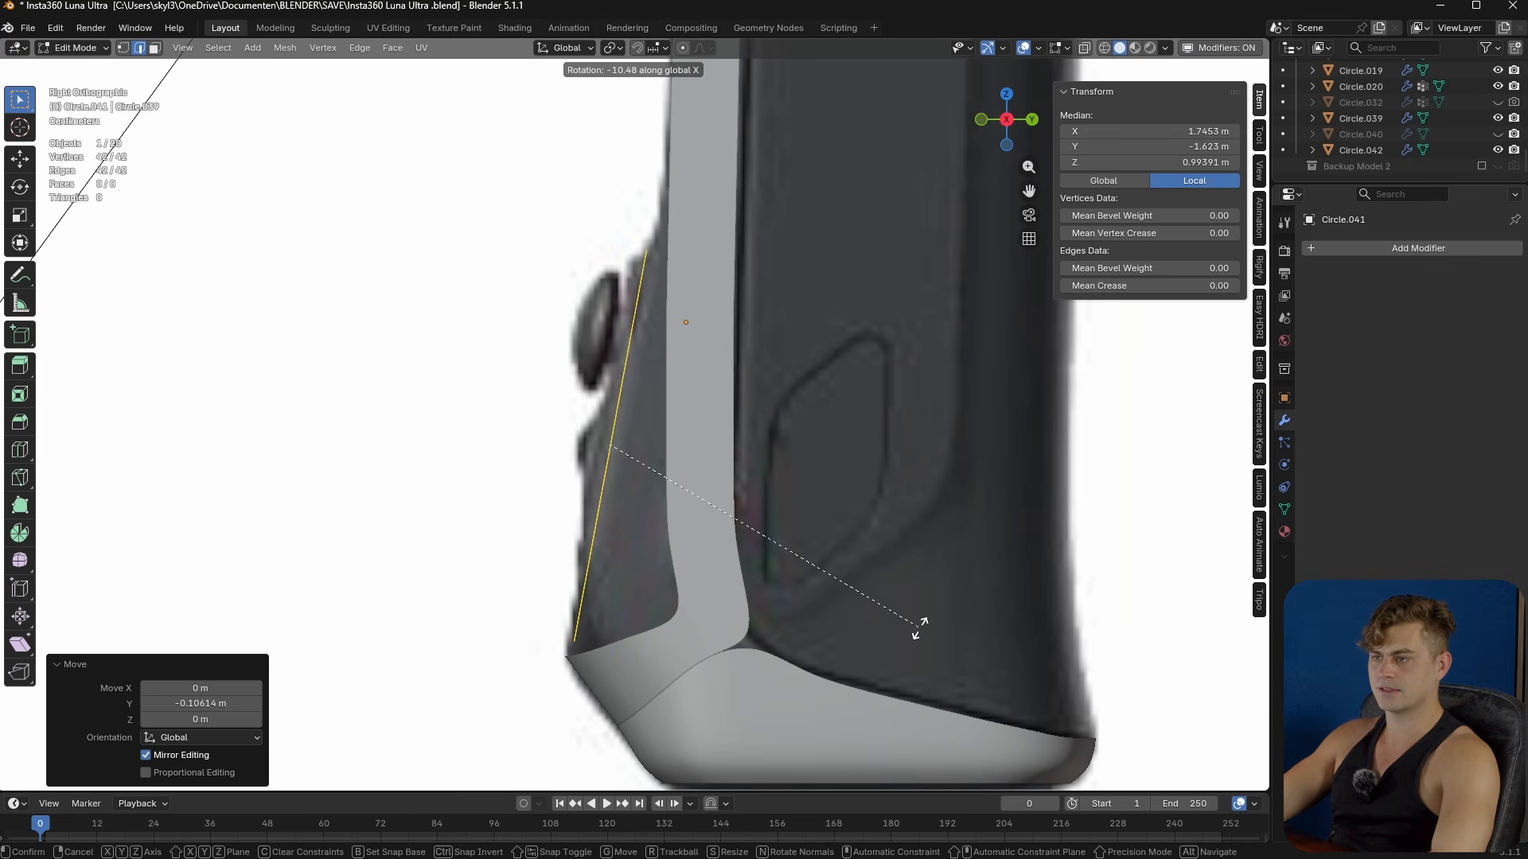
click(921, 621)
key(Tab)
key(r)
key(x)
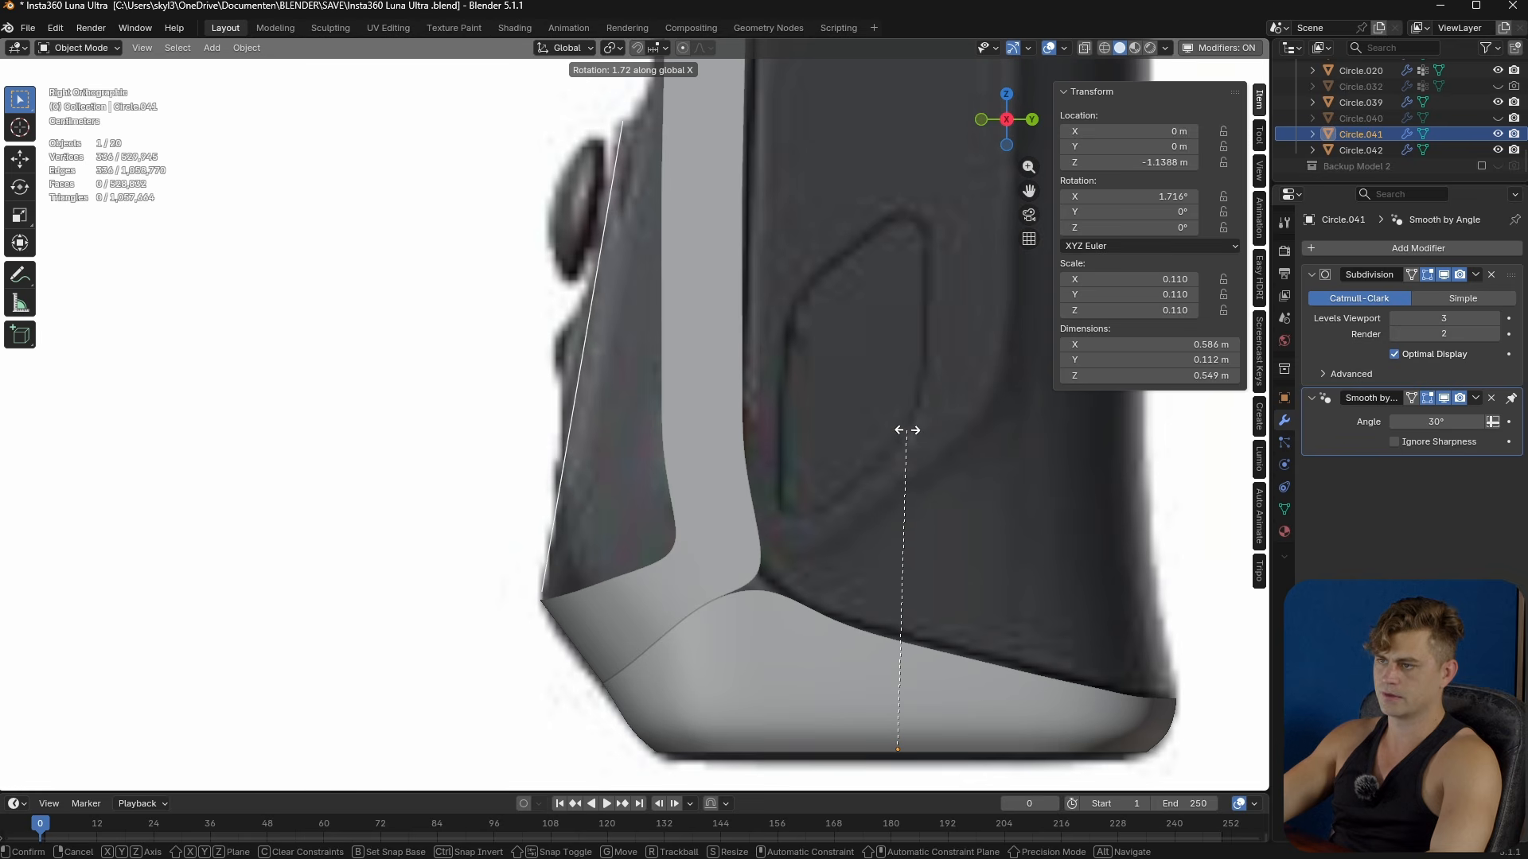
click(907, 430)
- Join the panel outline with the front cover strip and open the combined mesh for editing
middle_drag(808, 481, 764, 587)
click(714, 625)
shift+click(714, 633)
key(Tab)
- Fill faces between the cover strip's lower front edge and the outline's bottom edge, working from the middle toward the right corner
scroll(718, 647, up, 2)
click(639, 680)
key(f)
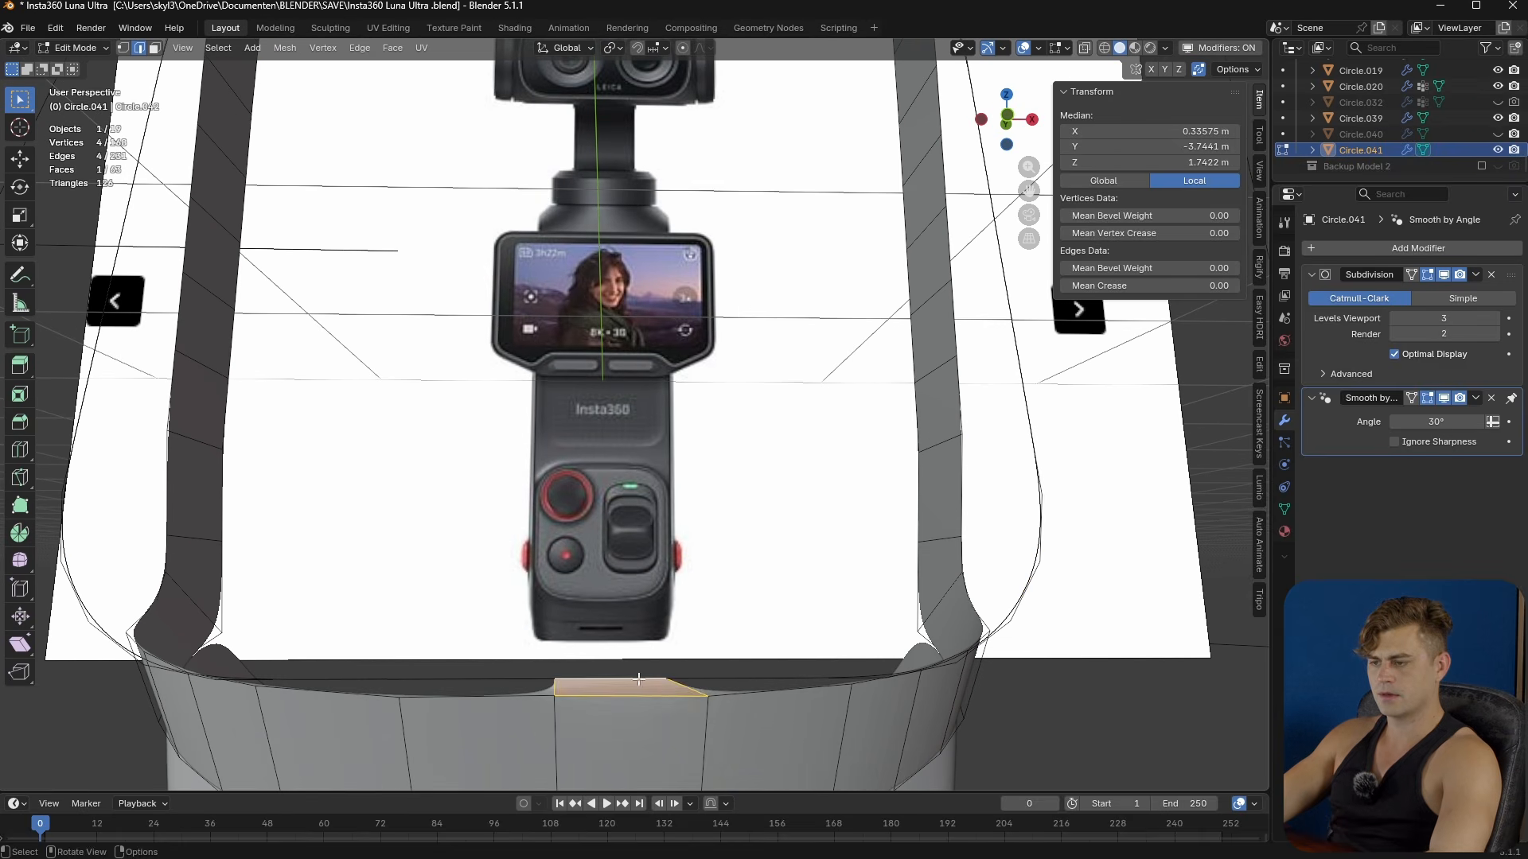
key(f)
key(f)
key(f)
key(f)
key(f)
key(f)
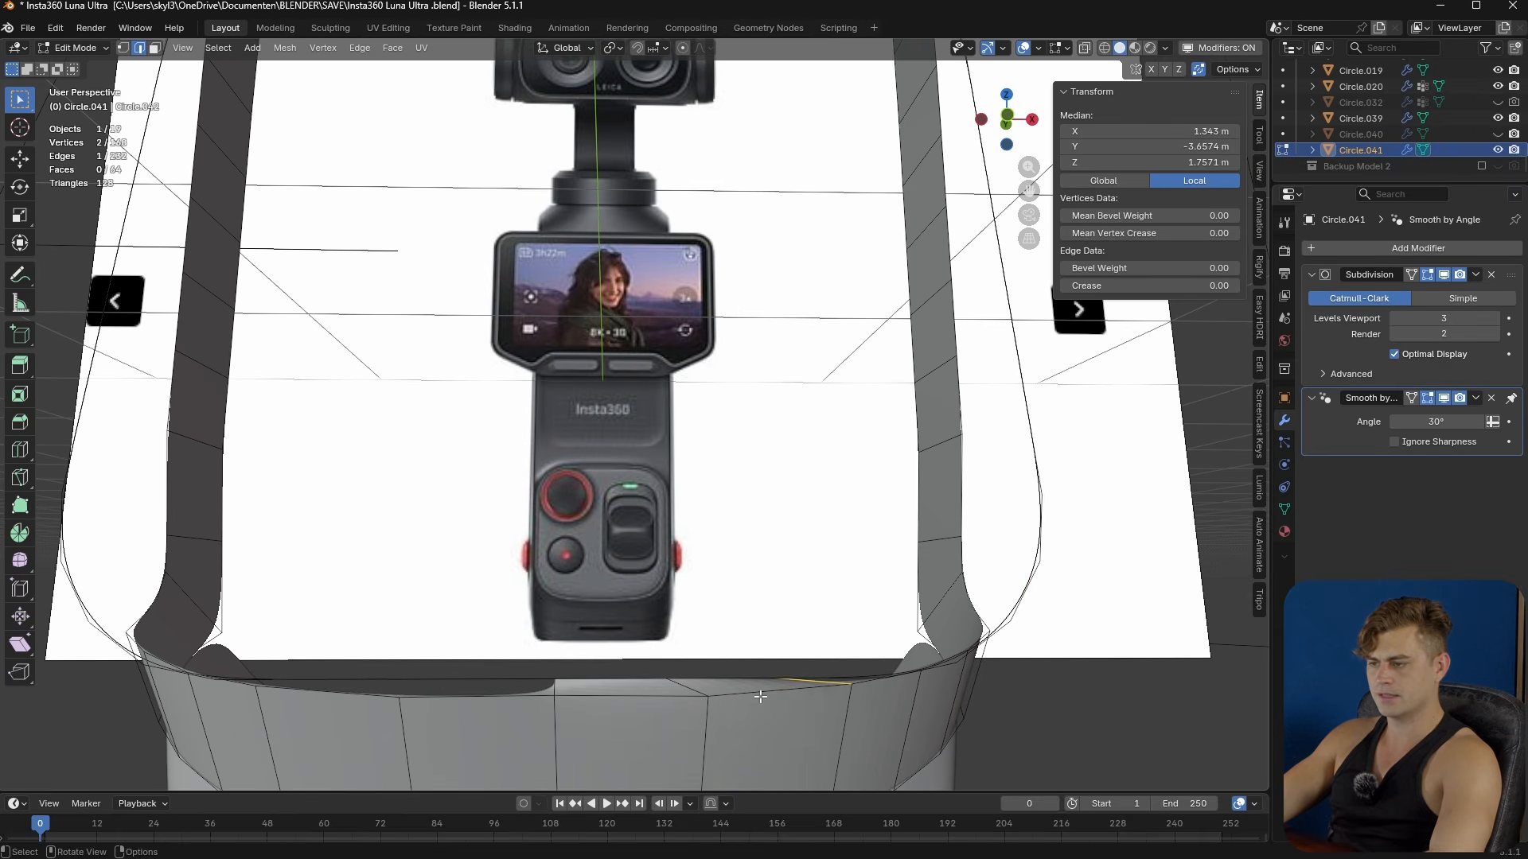
- Continue filling faces between the strip and the outline around the right corner and up the right side
middle_drag(690, 687, 705, 512)
key(f)
key(f)
key(f)
key(f)
key(f)
key(f)
key(f)
key(f)
scroll(661, 629, down, 3)
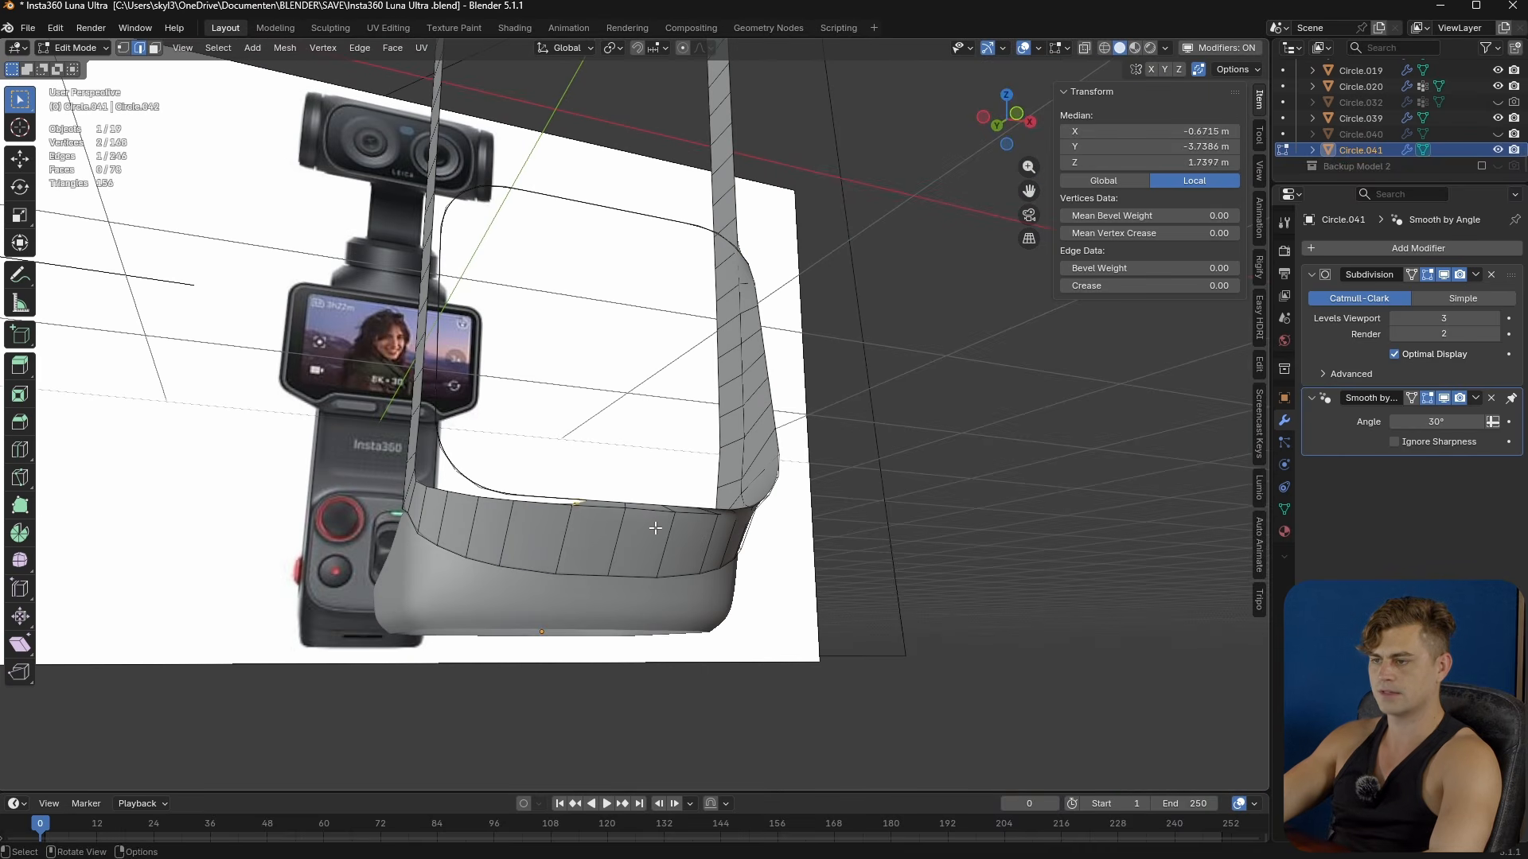
- Fill the faces around the left corner and up the left side, and undo the surplus last face
key(f)
key(f)
key(f)
key(f)
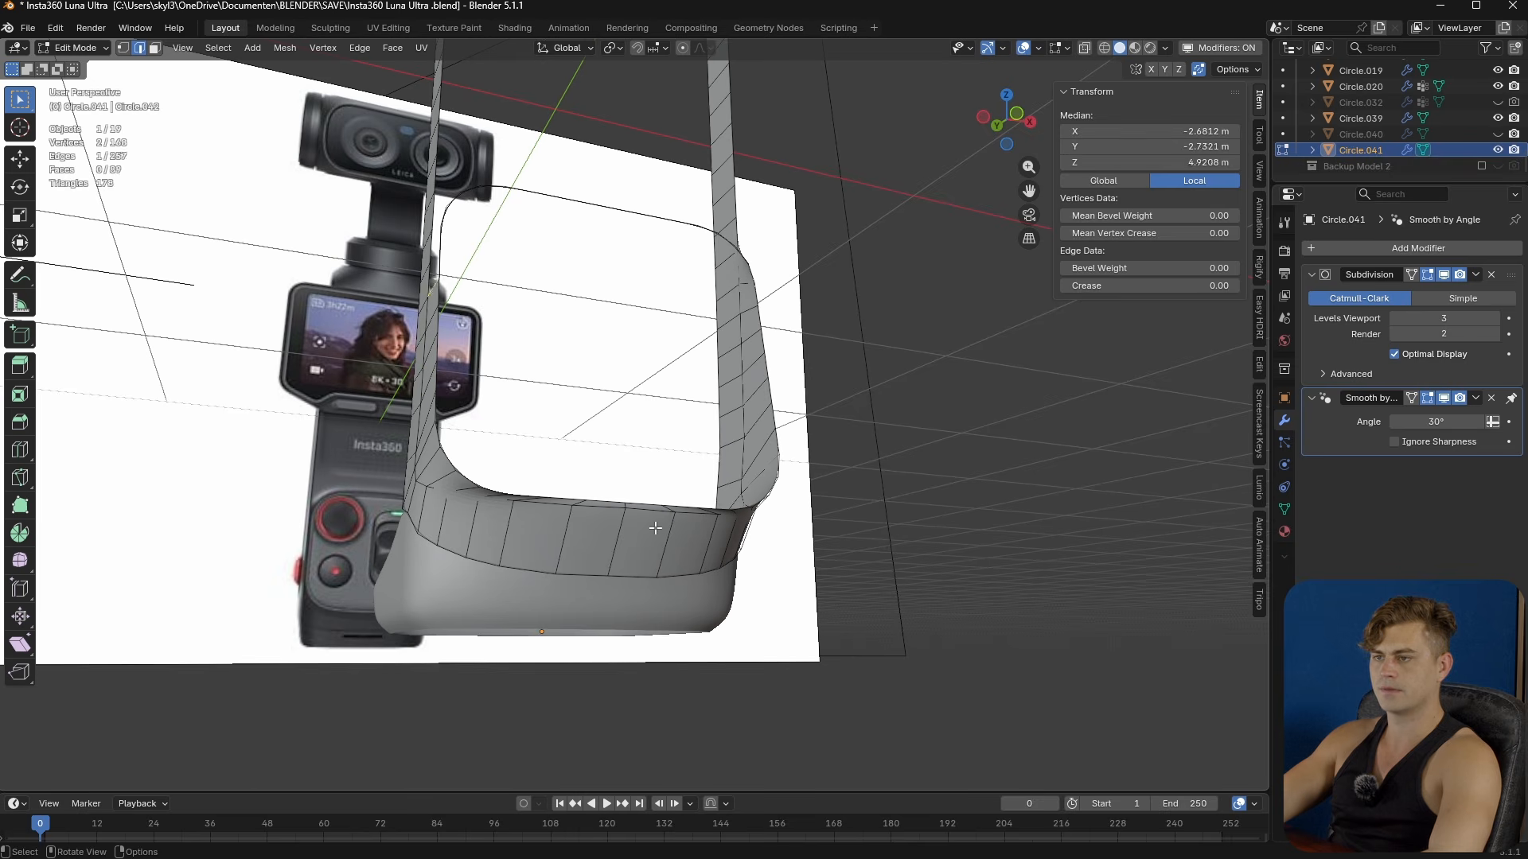
middle_drag(656, 534, 494, 609)
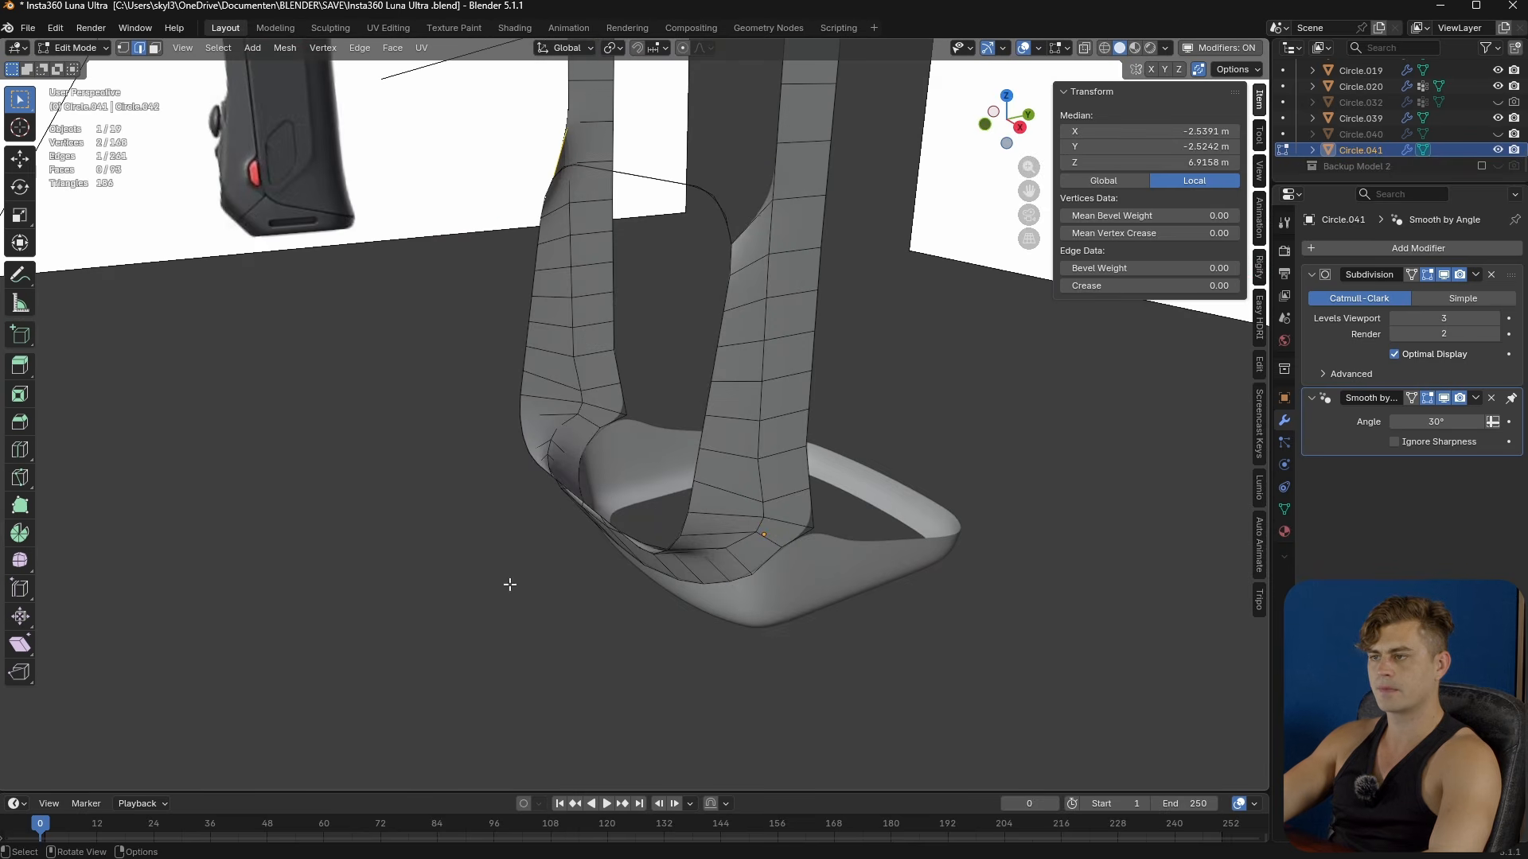
key(f)
middle_drag(751, 218, 658, 622)
key(ctrl+z)
key(3)
click(543, 353)
key(ctrl+z)
- Select the seam edges between the lower strip and the new faces and edge-slide them twice, finishing with a factor of about -0.085
alt+click(883, 553)
click(838, 543)
ctrl+click(691, 627)
key(g)
key(g)
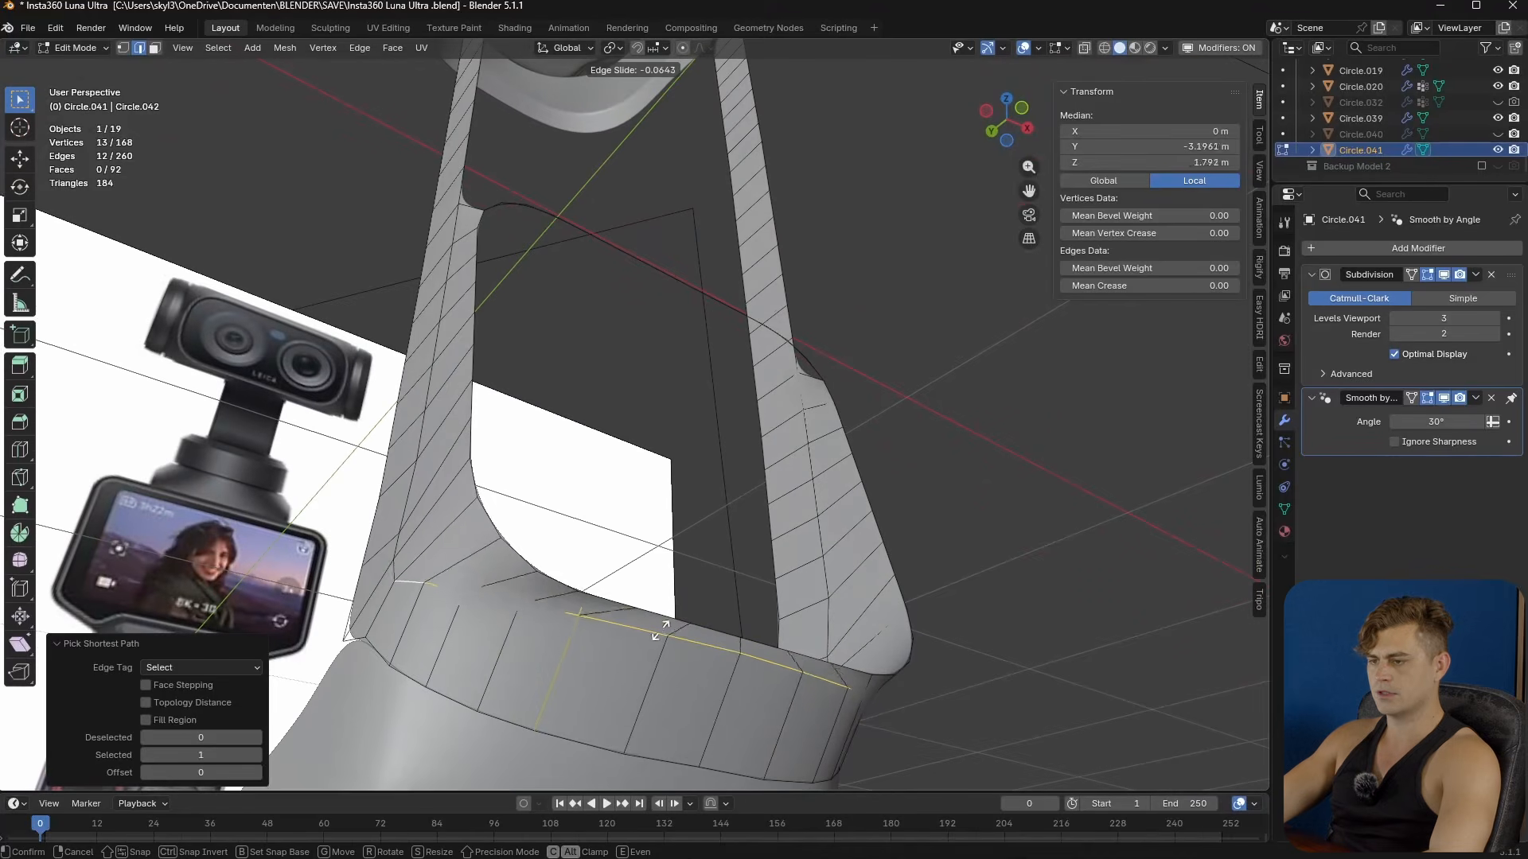
click(671, 665)
middle_drag(671, 665, 617, 681)
key(g)
key(g)
click(752, 698)
- Flatten the selected seam edges with LoopTools
right_click(615, 679)
mouse_move(574, 339)
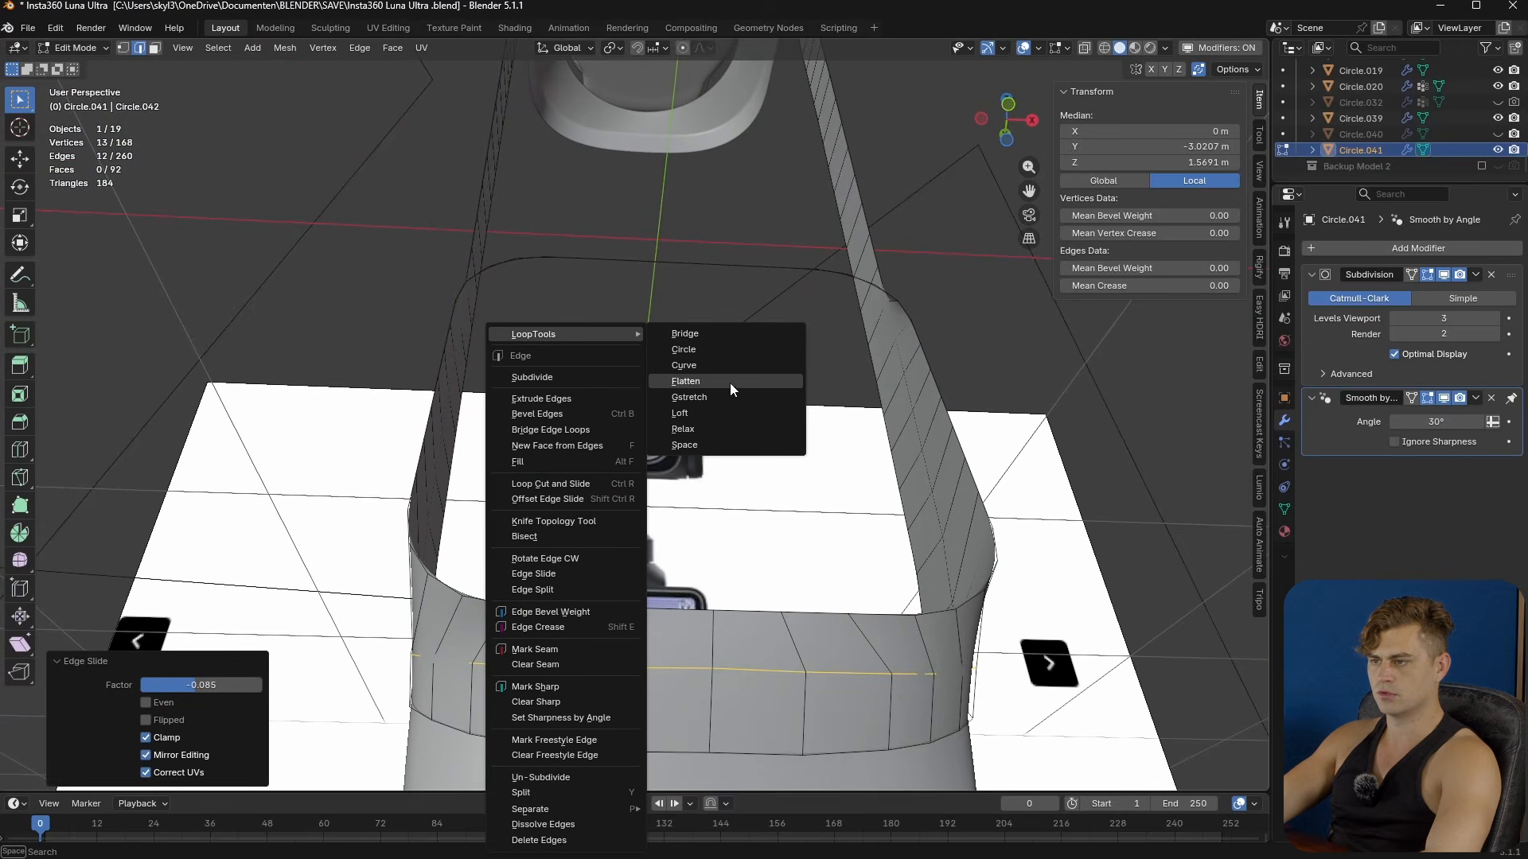
- Smooth the selected horizontal edge row across the lower curved band by applying LoopTools Relax several times
click(721, 428)
right_click(669, 336)
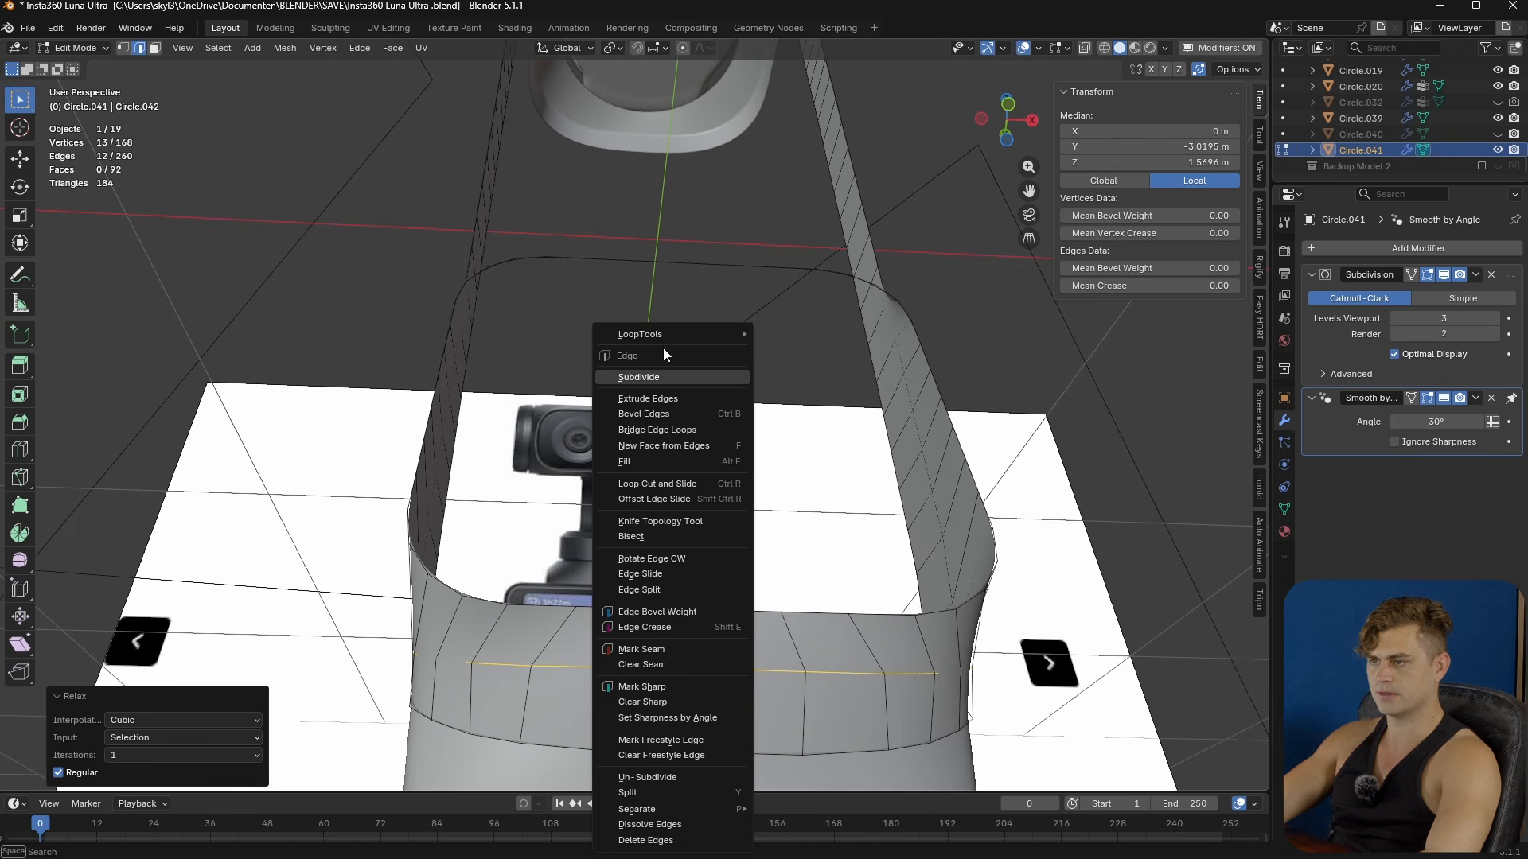
mouse_move(670, 339)
click(820, 428)
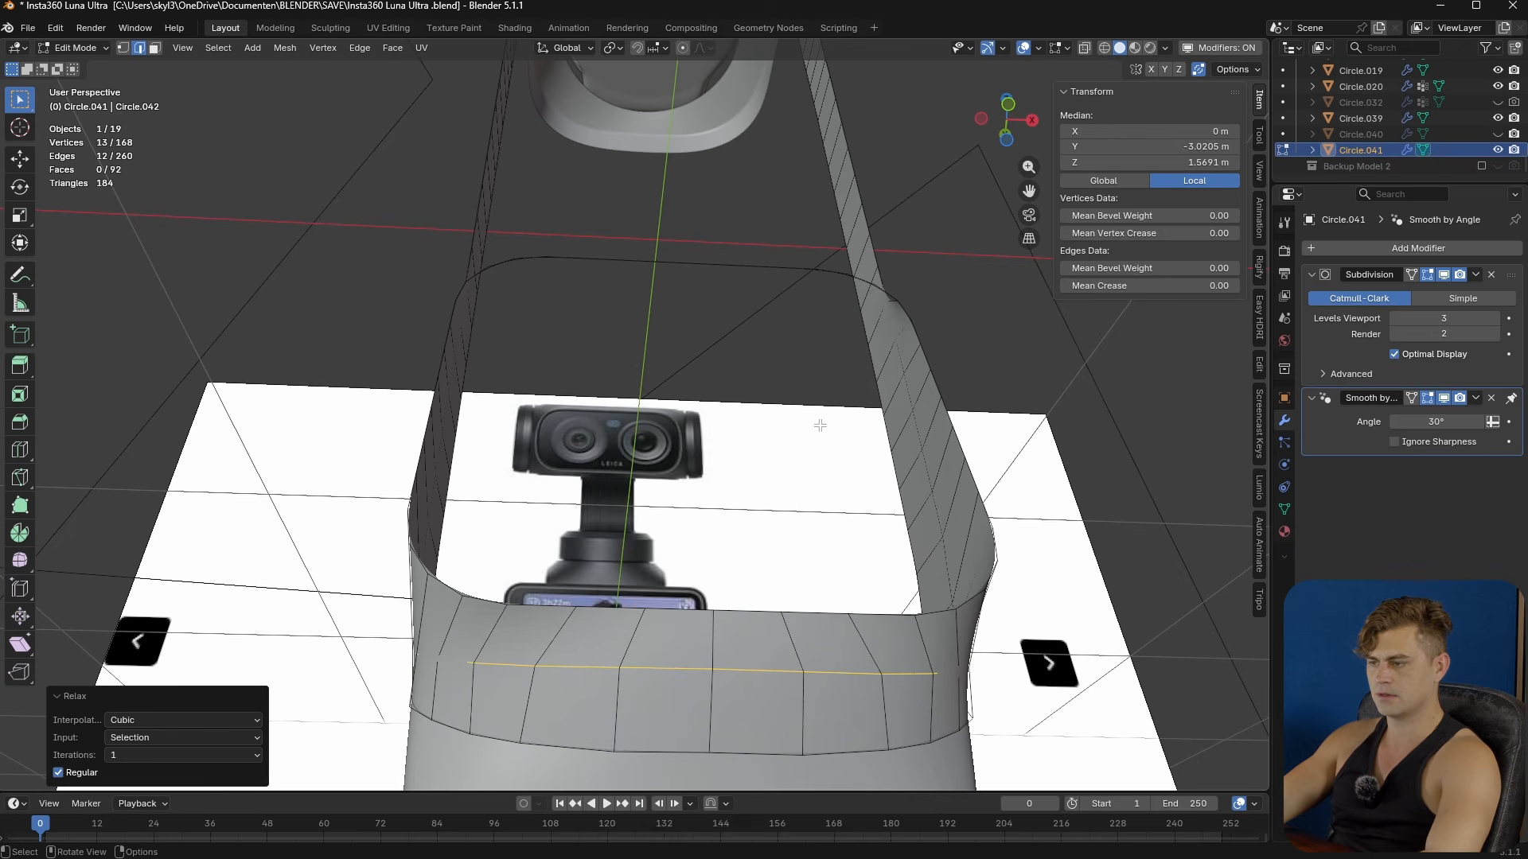
right_click(826, 460)
mouse_move(775, 337)
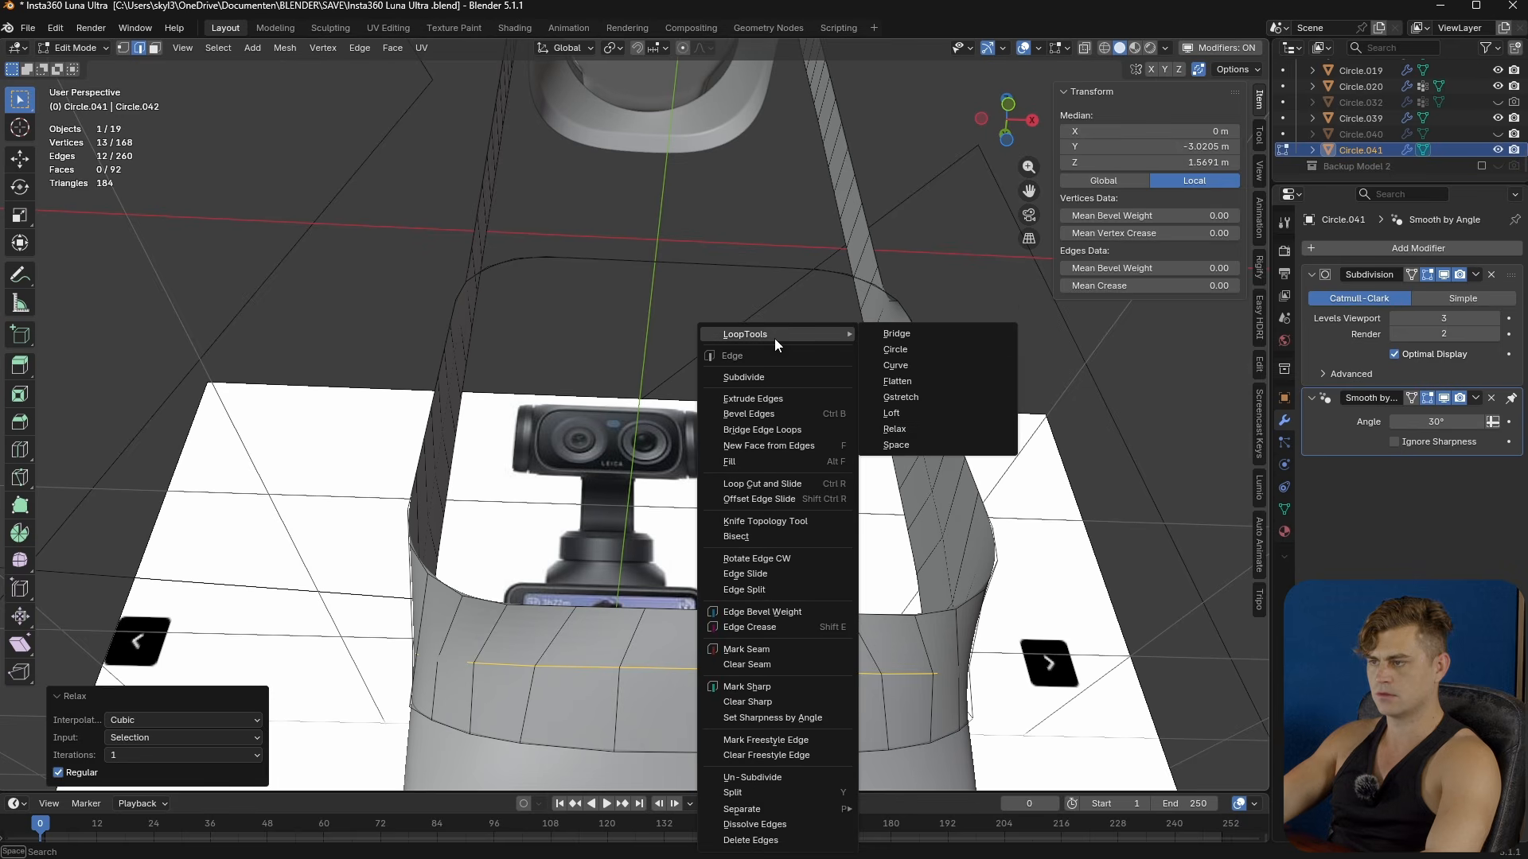
click(919, 431)
right_click(853, 569)
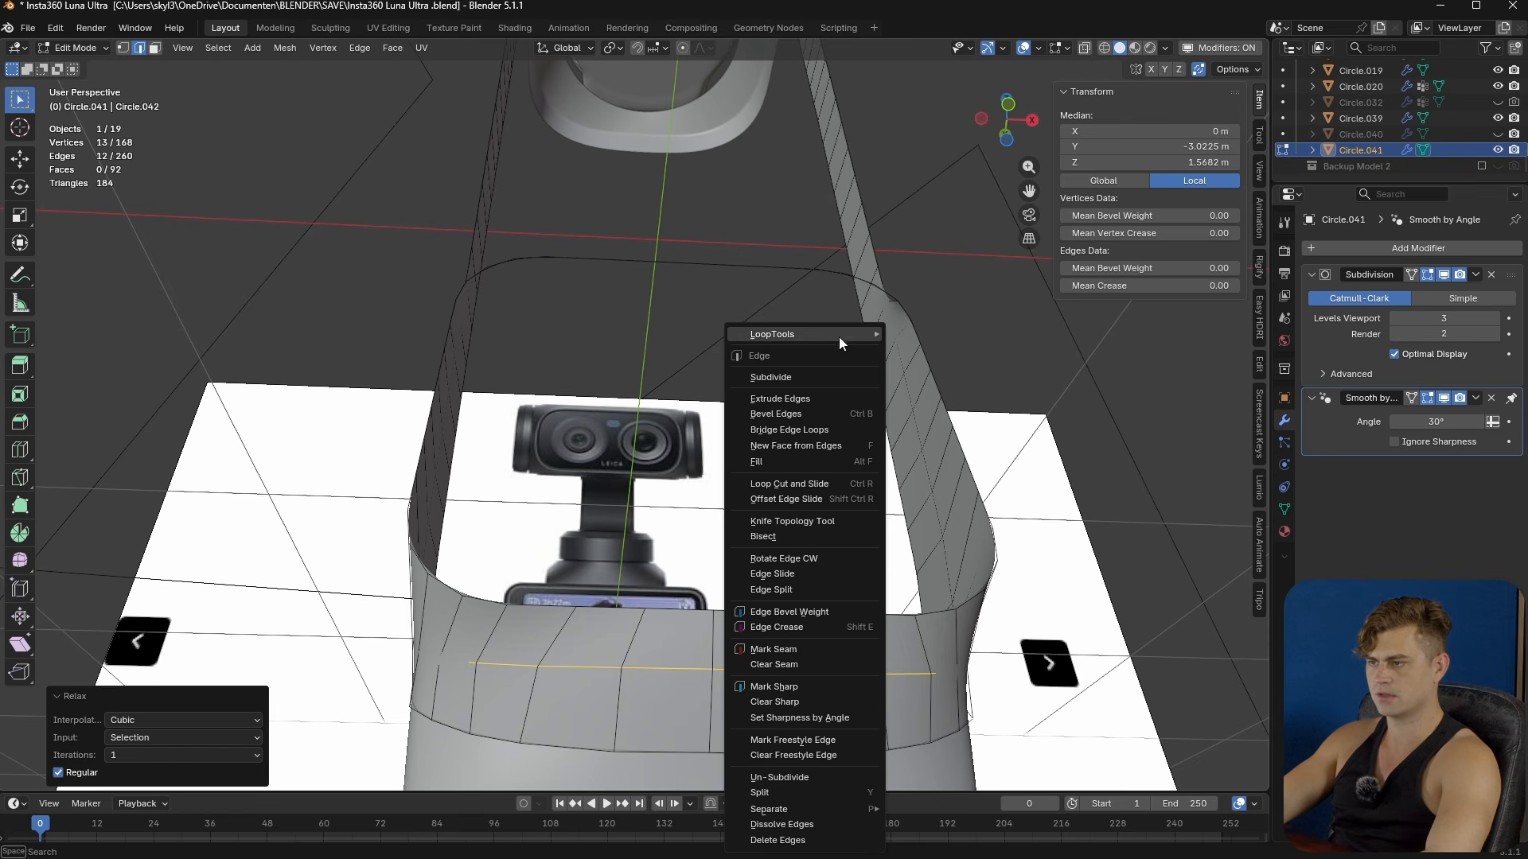
mouse_move(838, 333)
click(967, 428)
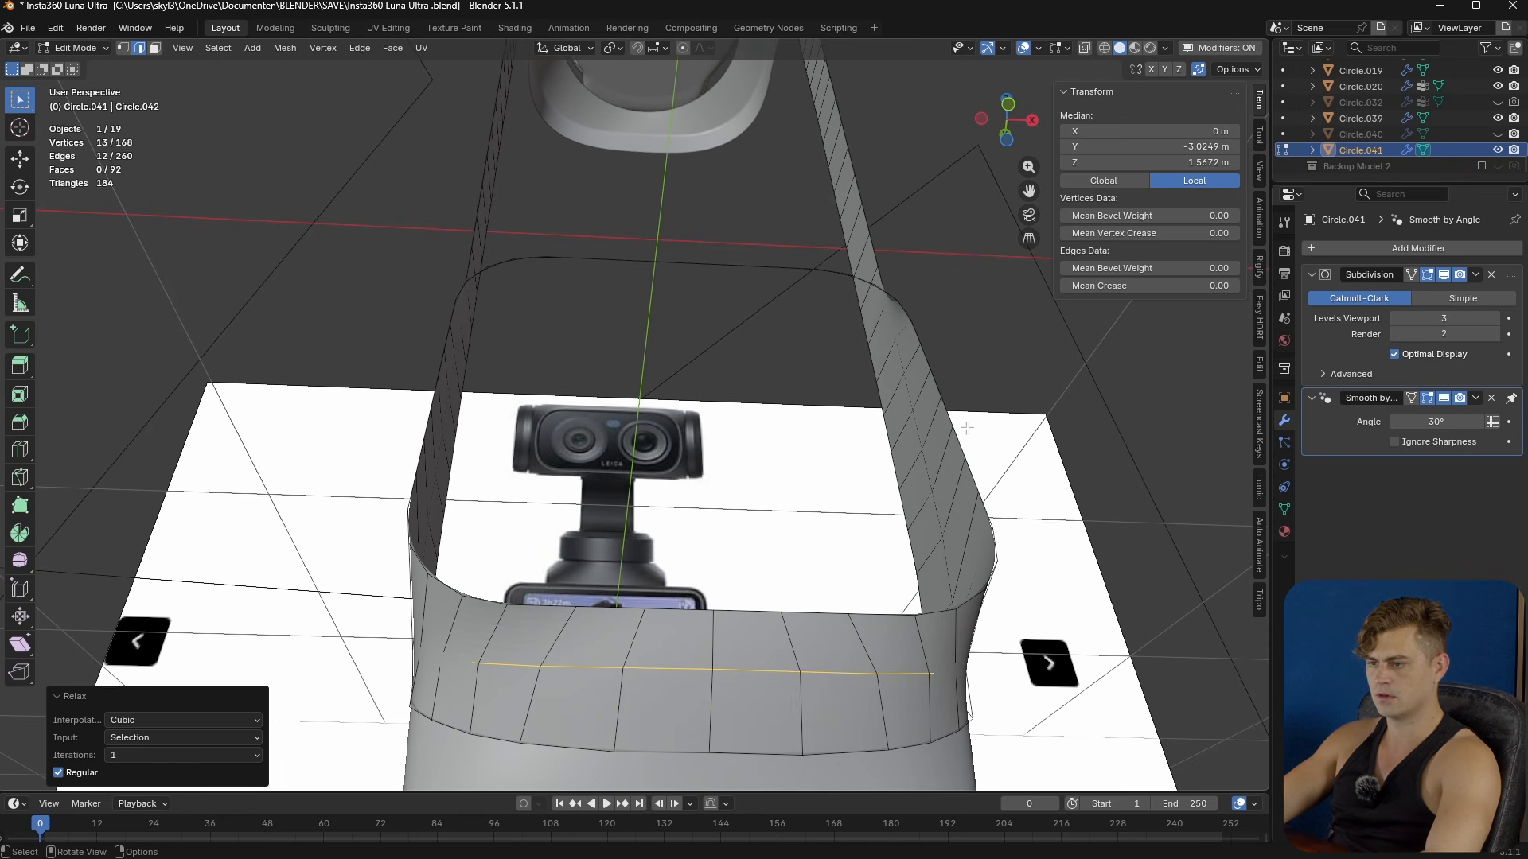
click(225, 763)
click(173, 799)
- Return to Object Mode, apply Shade Auto Smooth to the handle body and save the file
middle_drag(713, 701, 632, 709)
key(Tab)
right_click(631, 708)
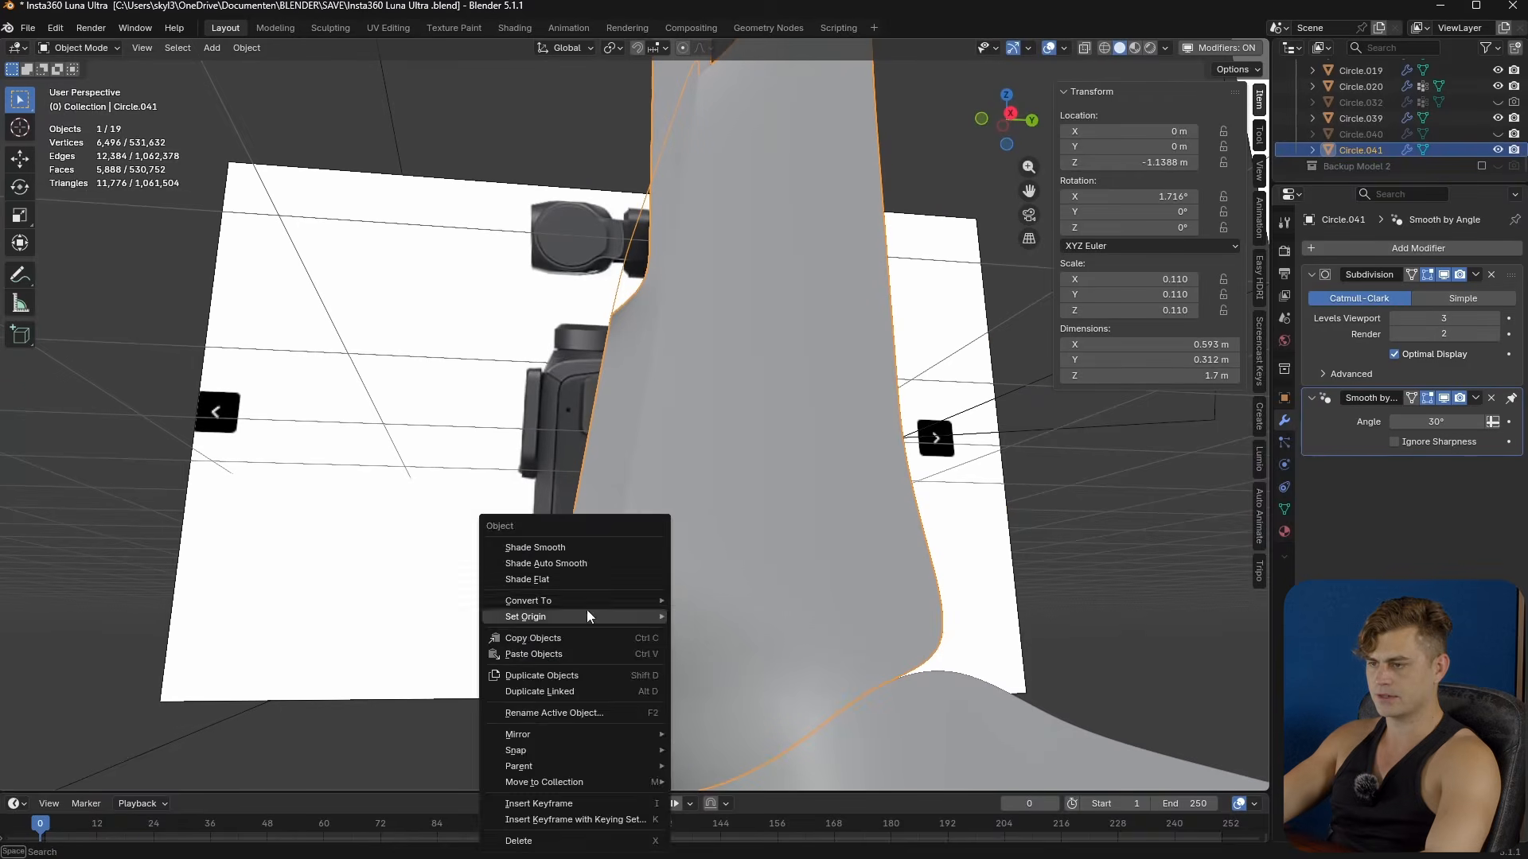
click(557, 563)
middle_drag(588, 561, 689, 615)
middle_drag(834, 557, 590, 555)
key(ctrl+s)
- In Edit Mode, connect the two opposite side vertices just above the curved rim with a straight edge
key(Tab)
click(531, 546)
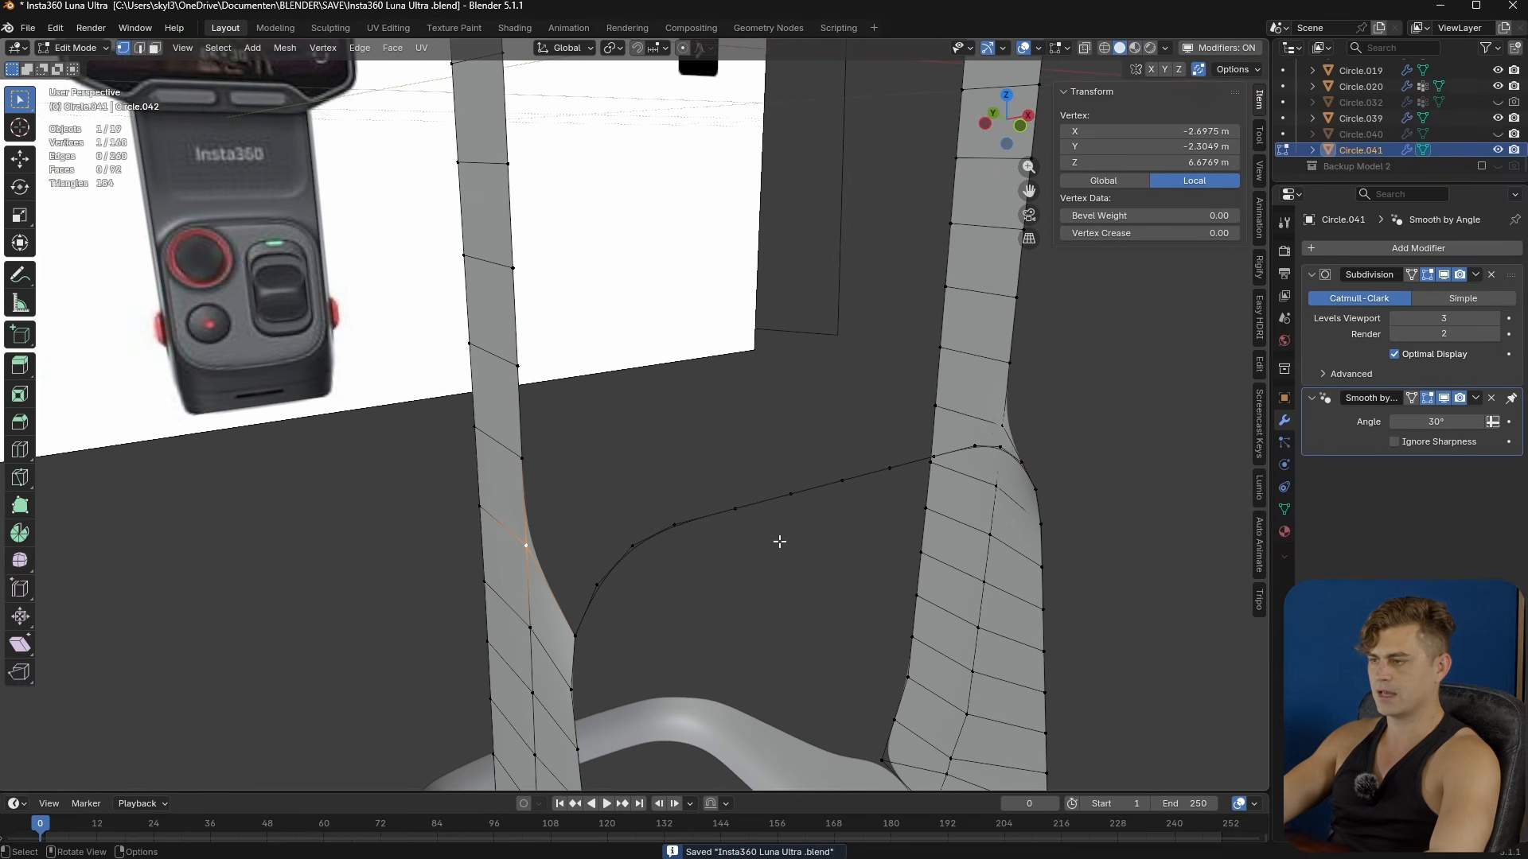
shift+click(994, 428)
key(f)
middle_drag(990, 434, 443, 586)
- Select the vertex path along the curved rim to check its count, and divide the straight edge above it with 11 cuts
click(456, 574)
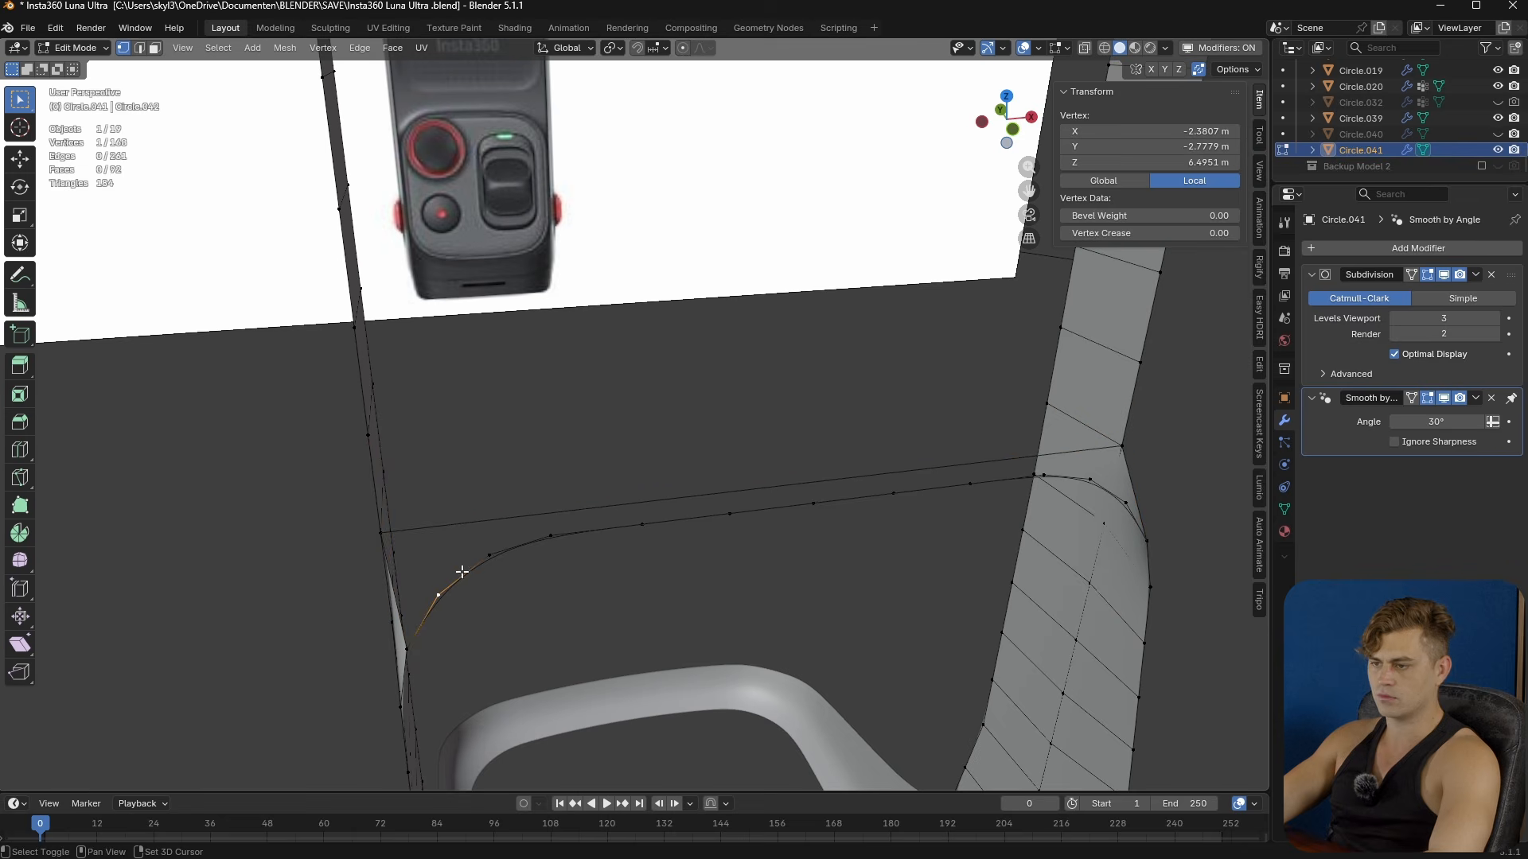
middle_drag(1063, 530, 1073, 620)
ctrl+click(1085, 641)
key(ctrl+z)
ctrl+click(992, 604)
middle_drag(927, 593, 972, 575)
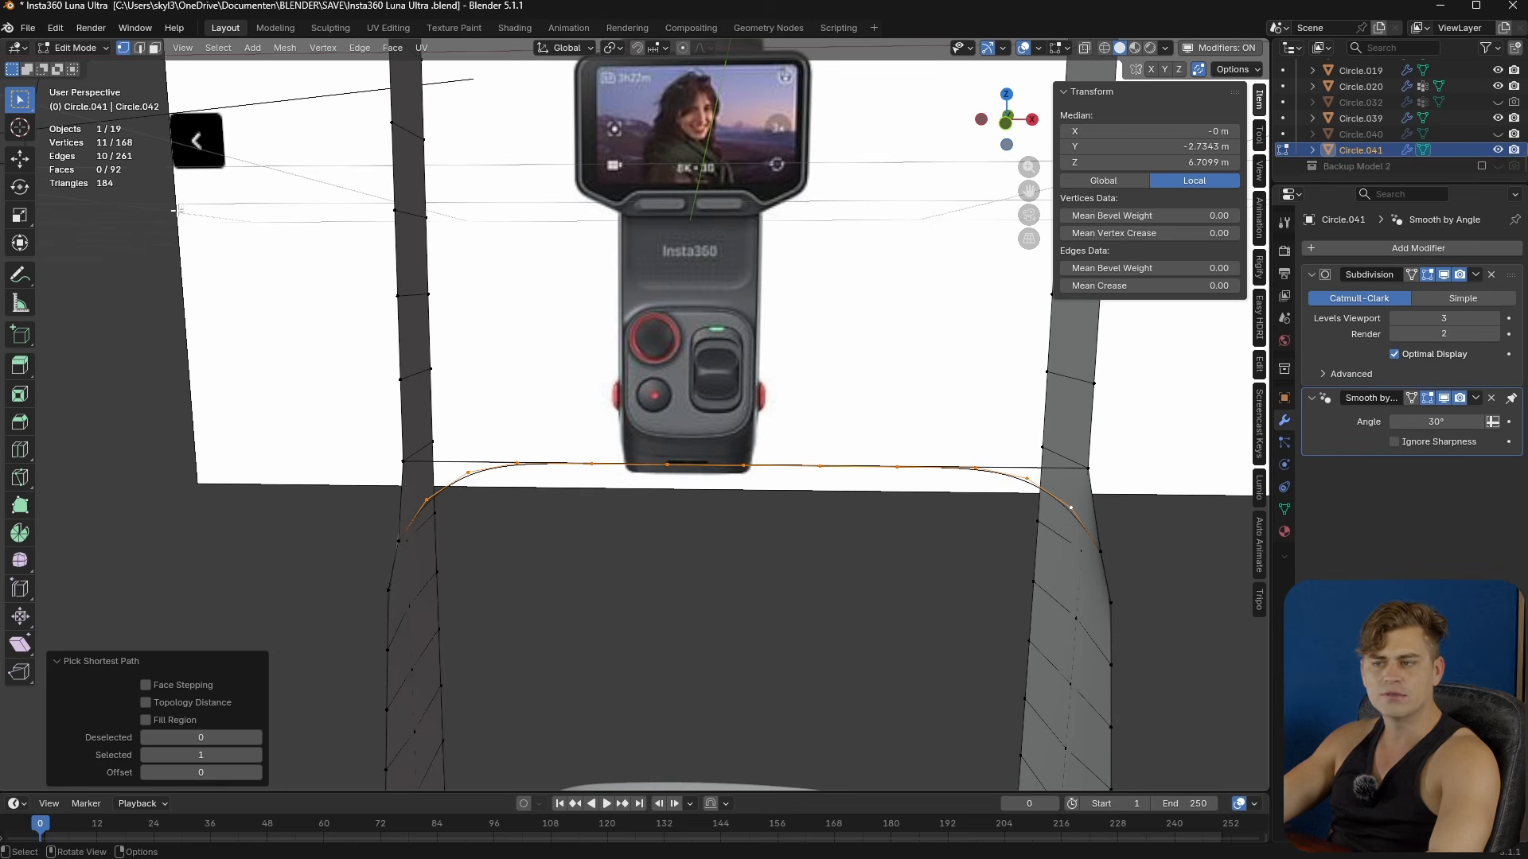
middle_drag(473, 430, 498, 502)
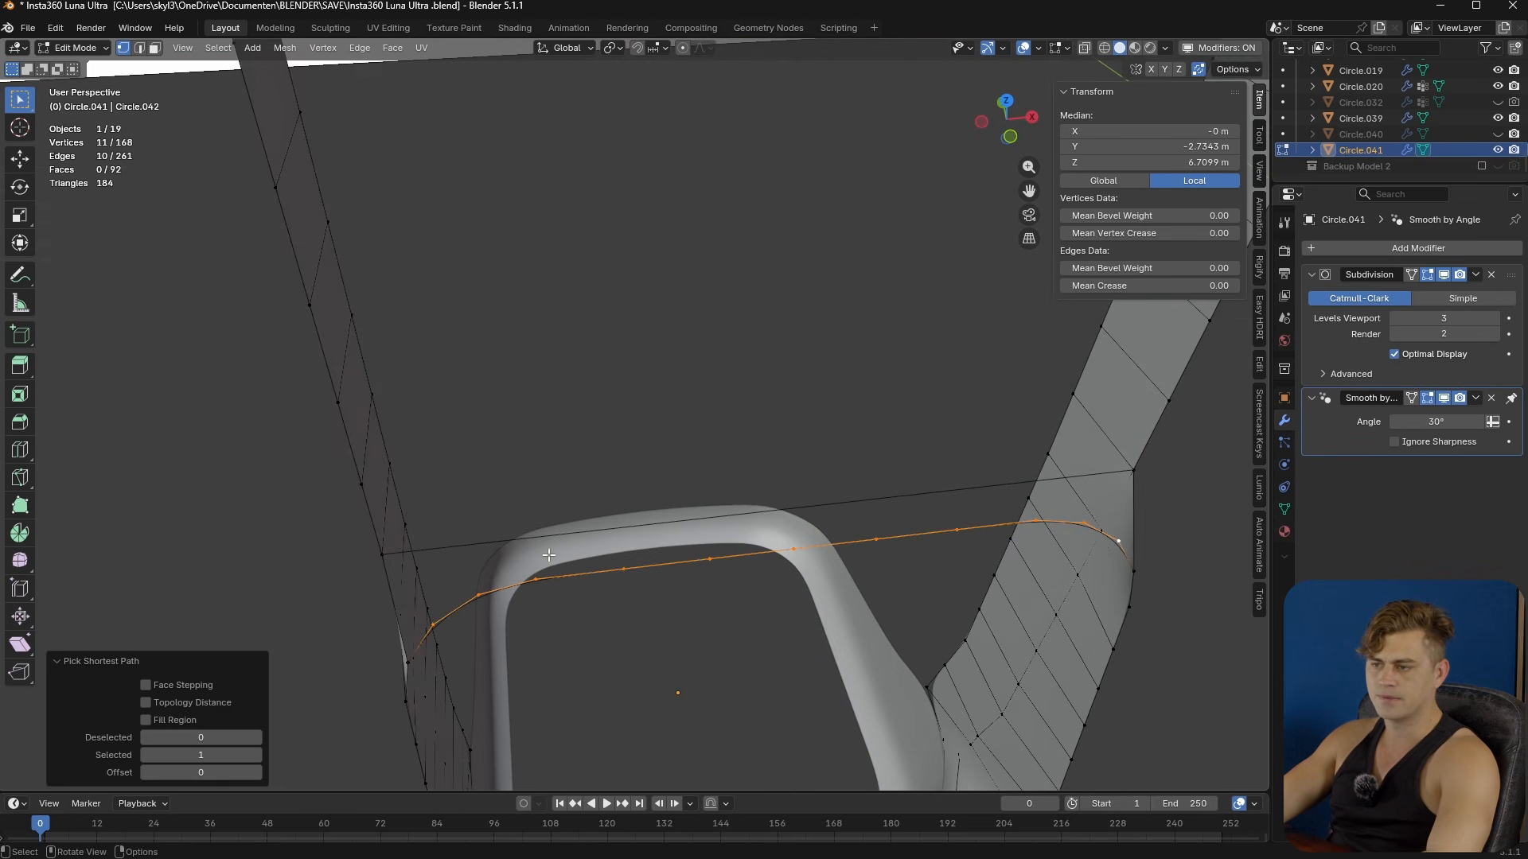
key(ctrl+r)
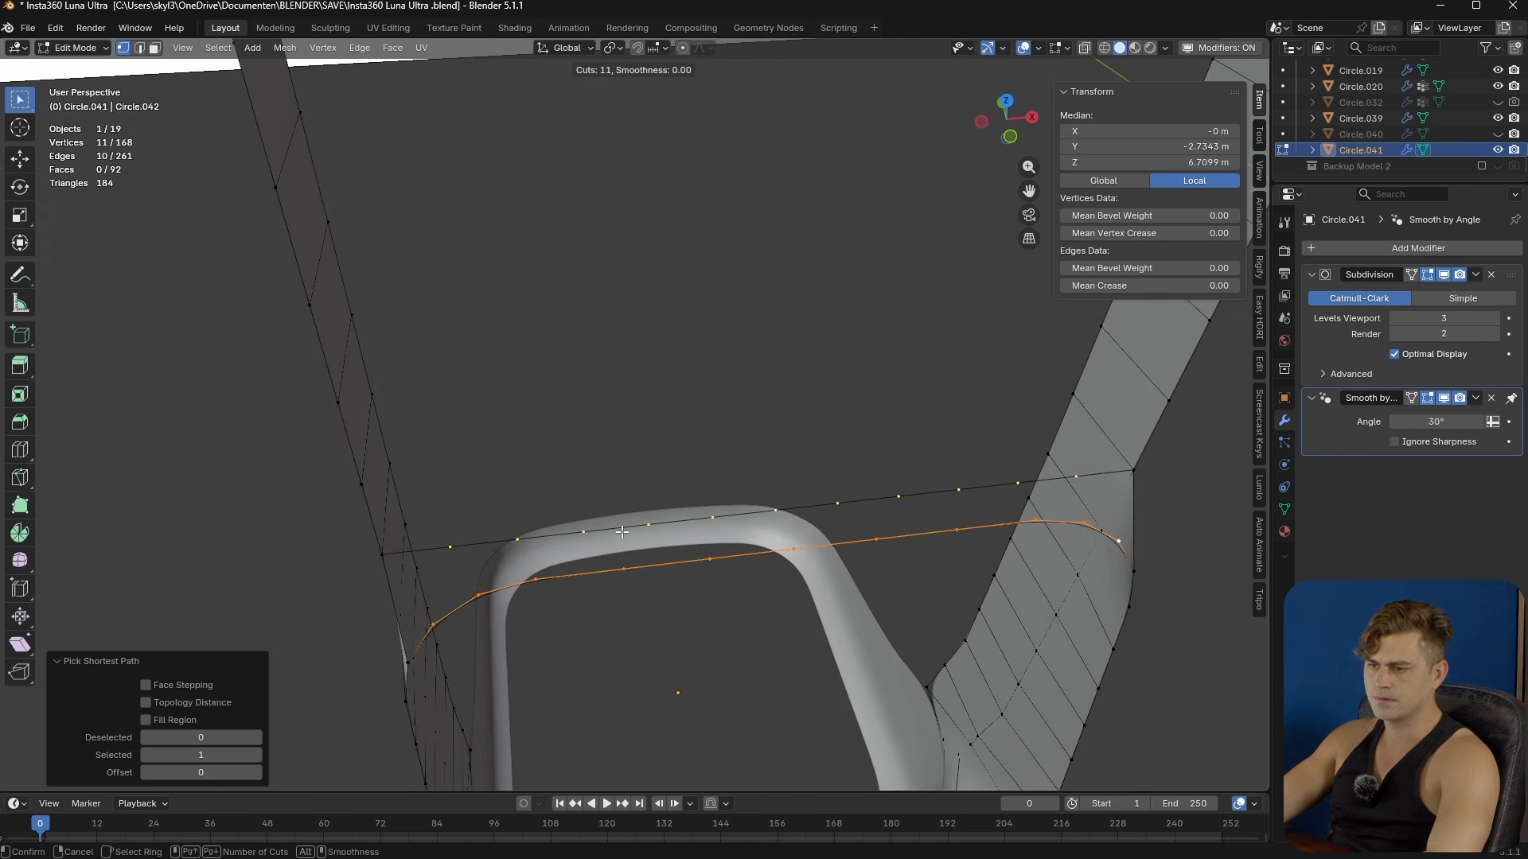
click(621, 532)
click(619, 537)
- In edge selection mode, fill the gap between the straight edge and the curved rim with a row of faces
key(2)
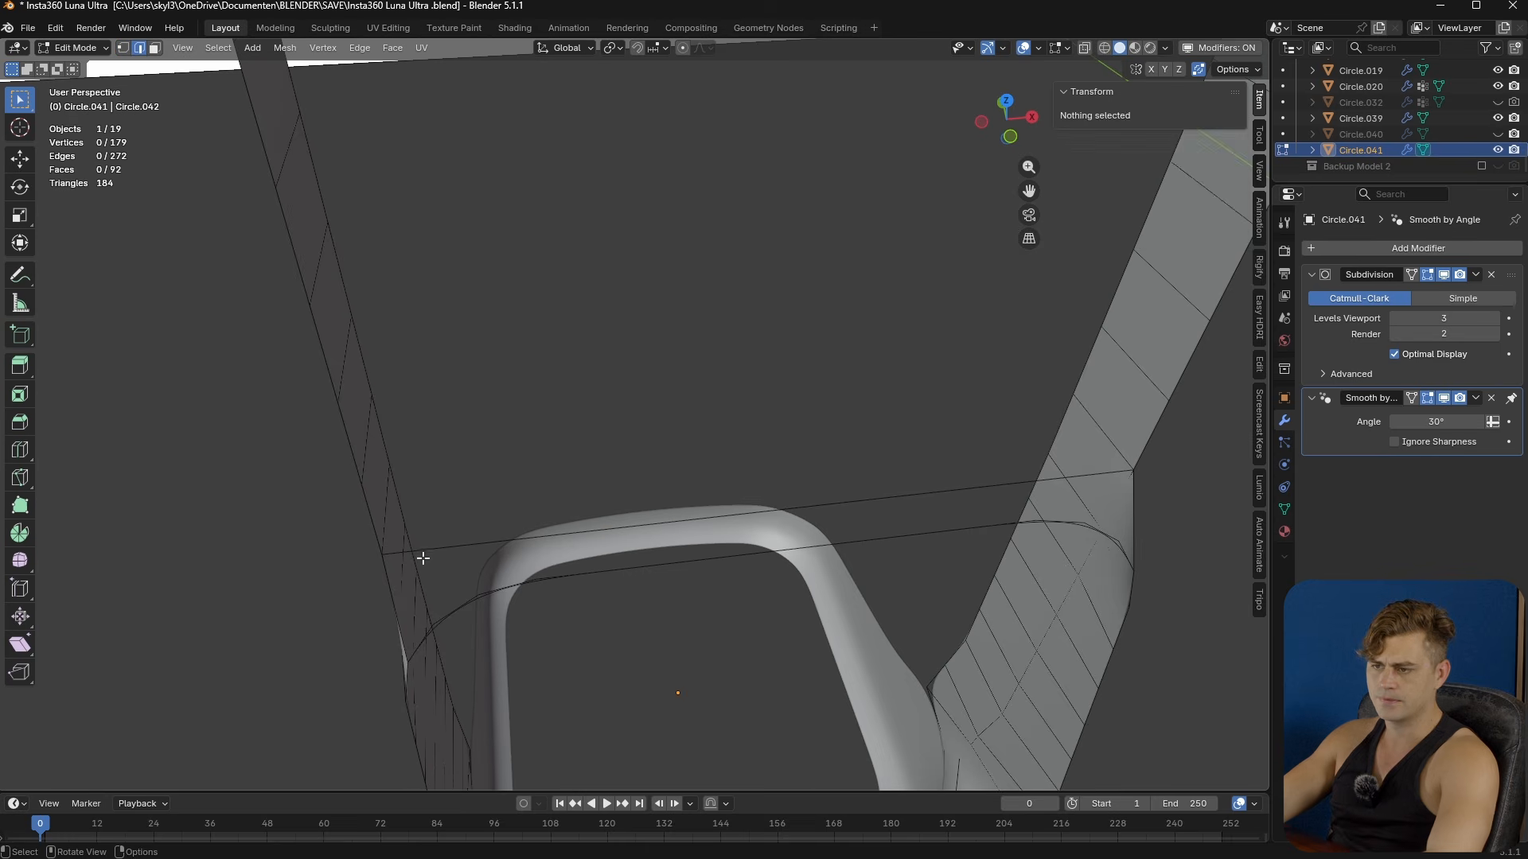
click(399, 583)
middle_drag(399, 589, 433, 620)
key(f)
key(f)
key(f)
key(f)
key(f)
key(f)
key(f)
key(f)
key(f)
key(f)
key(f)
key(f)
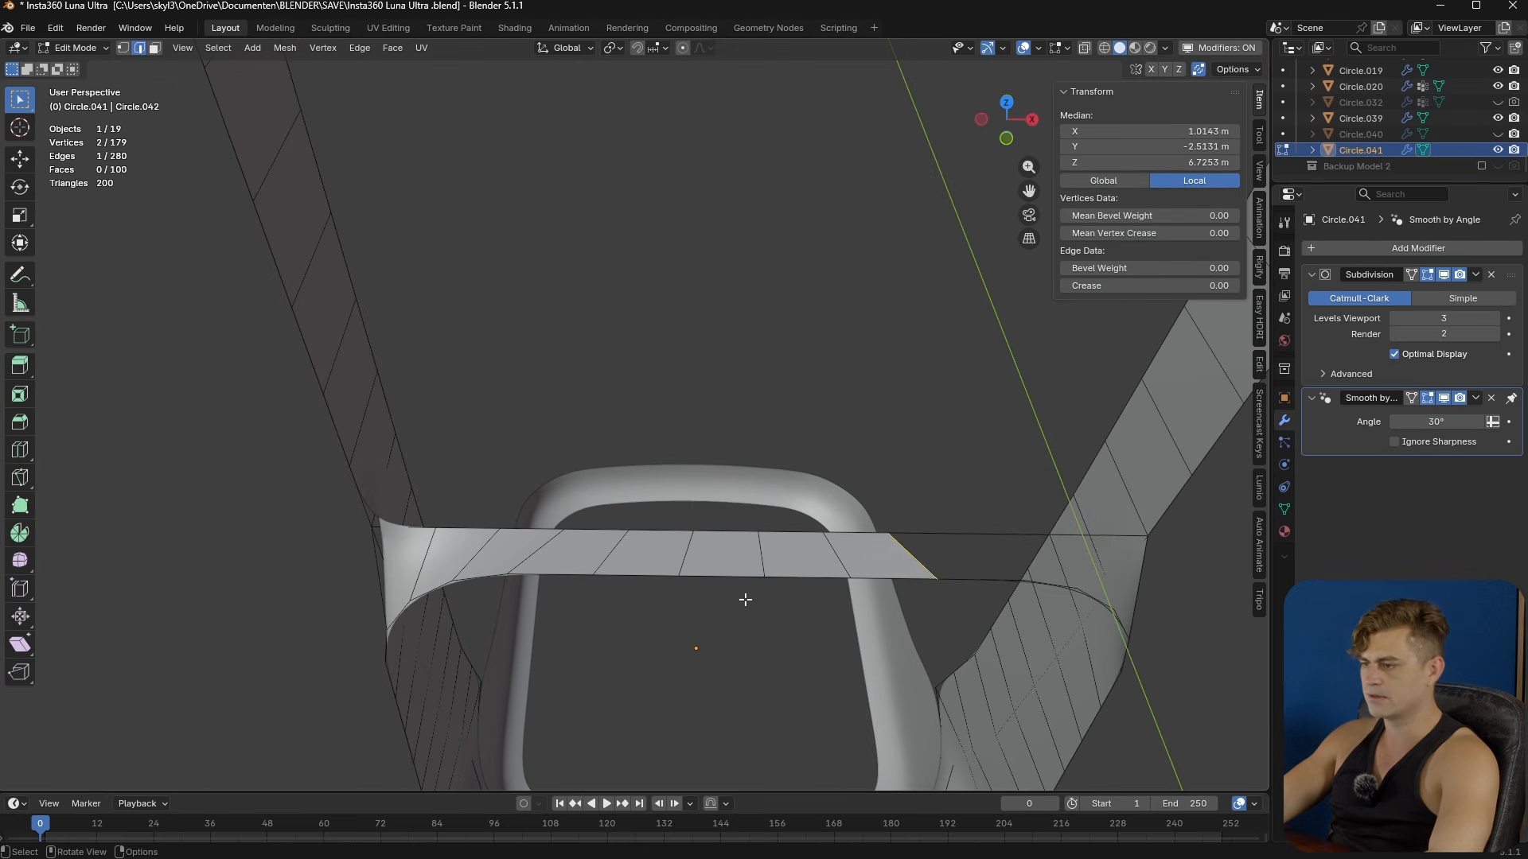
middle_drag(760, 600, 720, 582)
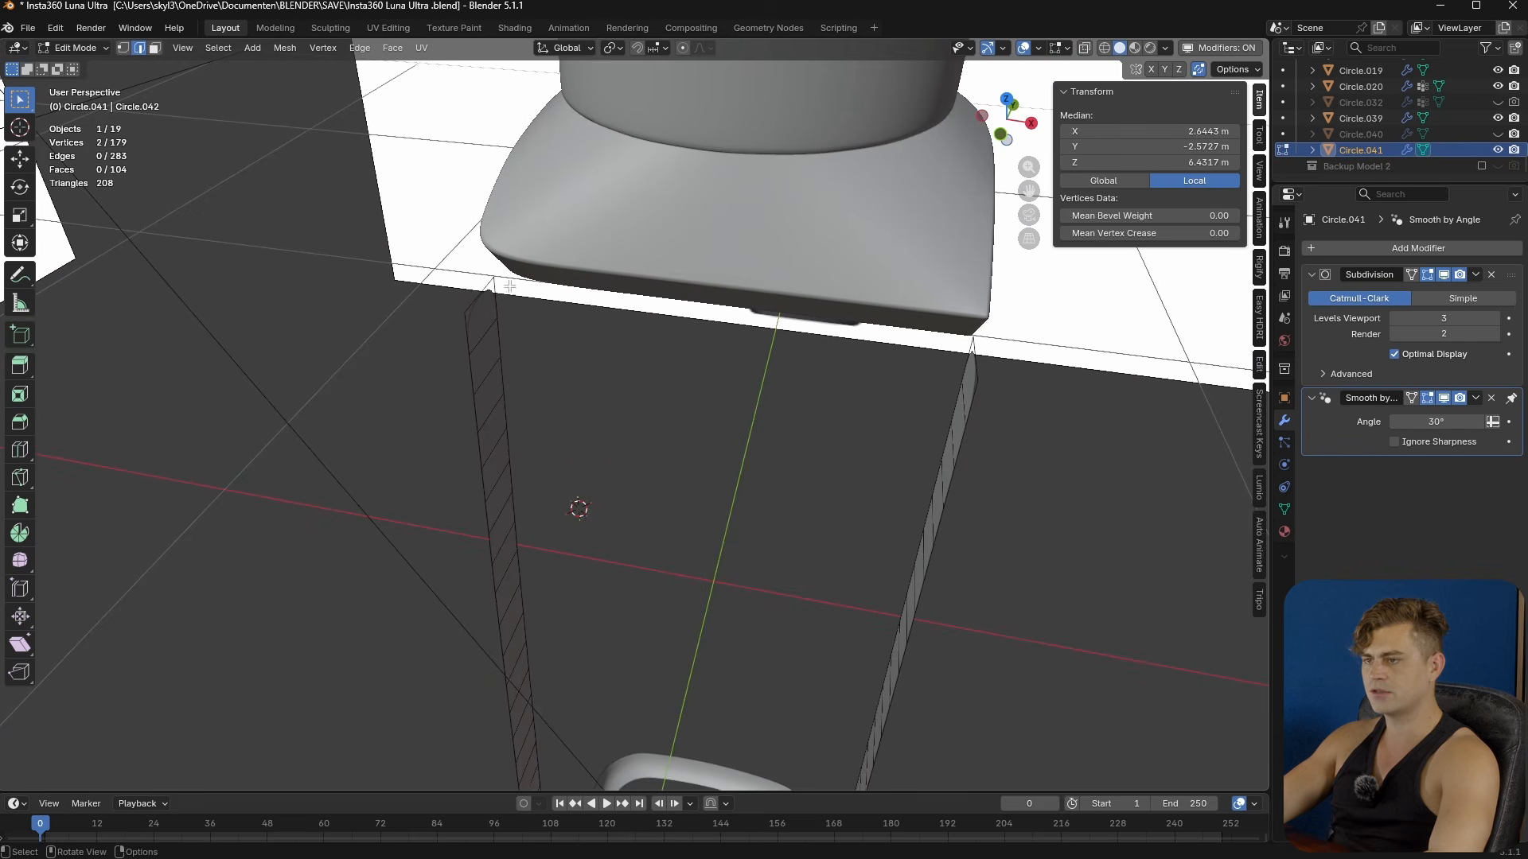
- Create a face between the two end edges at the upper end of the handle's side strips
click(477, 300)
shift+click(974, 357)
key(f)
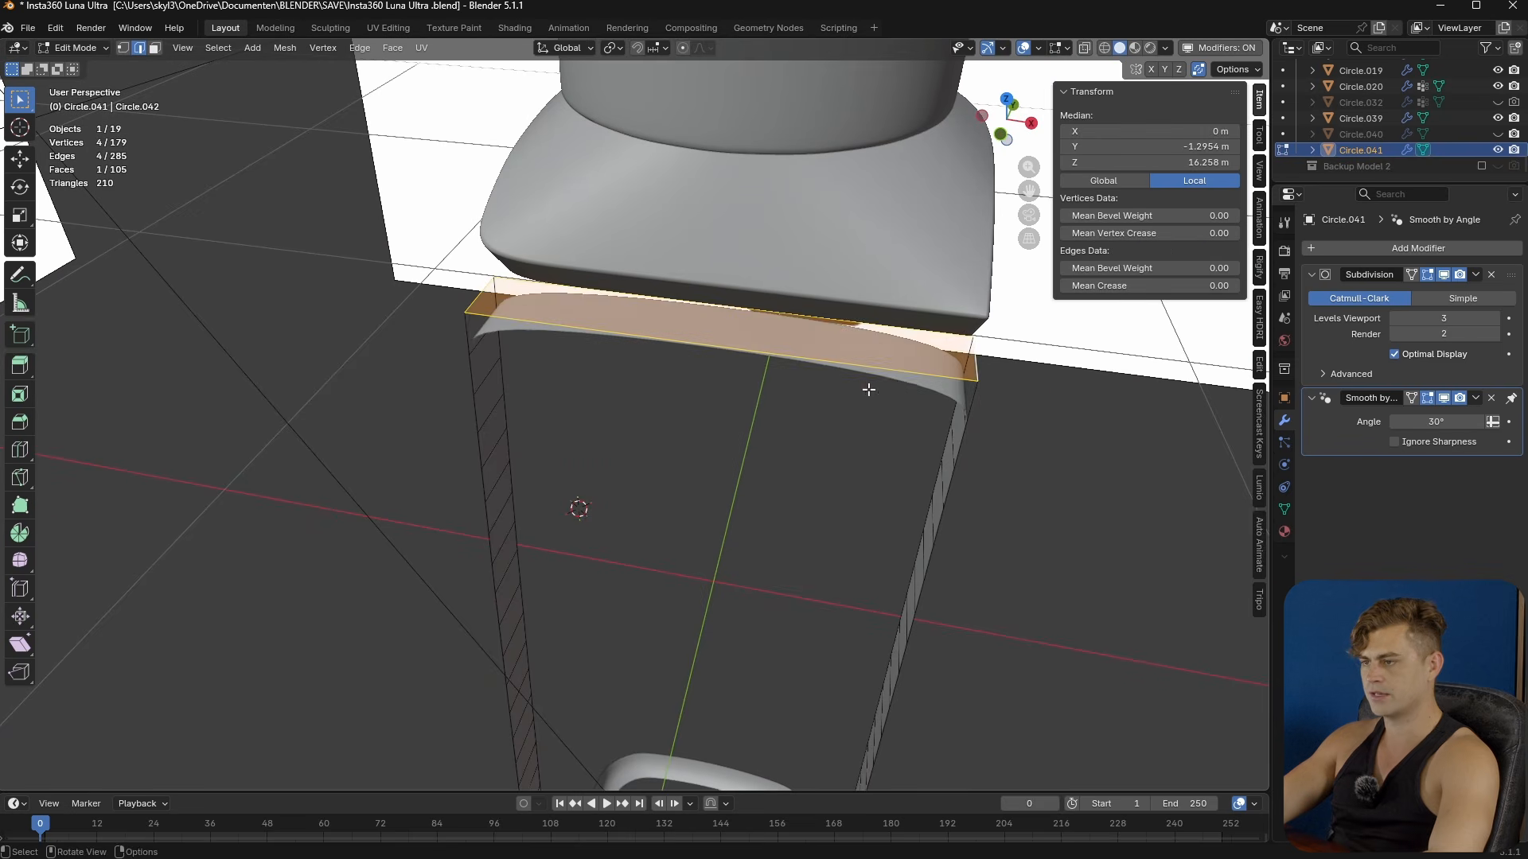
middle_drag(859, 388, 880, 410)
- Add loop cuts across the new upper face and set their number to 11
key(ctrl+r)
scroll(764, 383, up, 6)
click(765, 383)
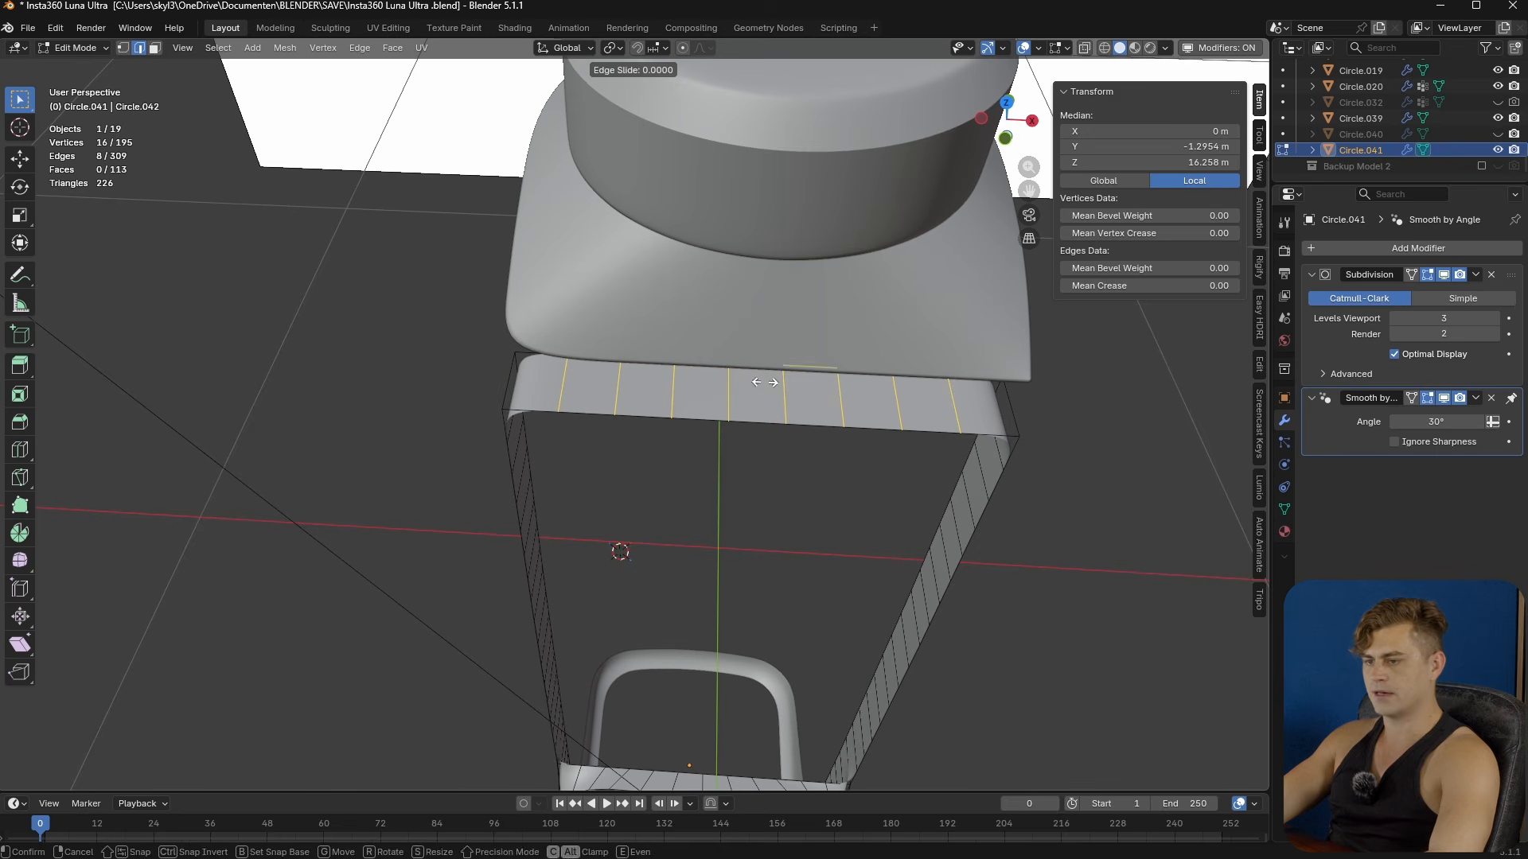
right_click(764, 383)
click(221, 632)
text(11)
key(Return)
- Select the edge loop around the tall upper opening, close it with Grid Fill and save the file
middle_drag(601, 469, 947, 542)
alt+click(985, 487)
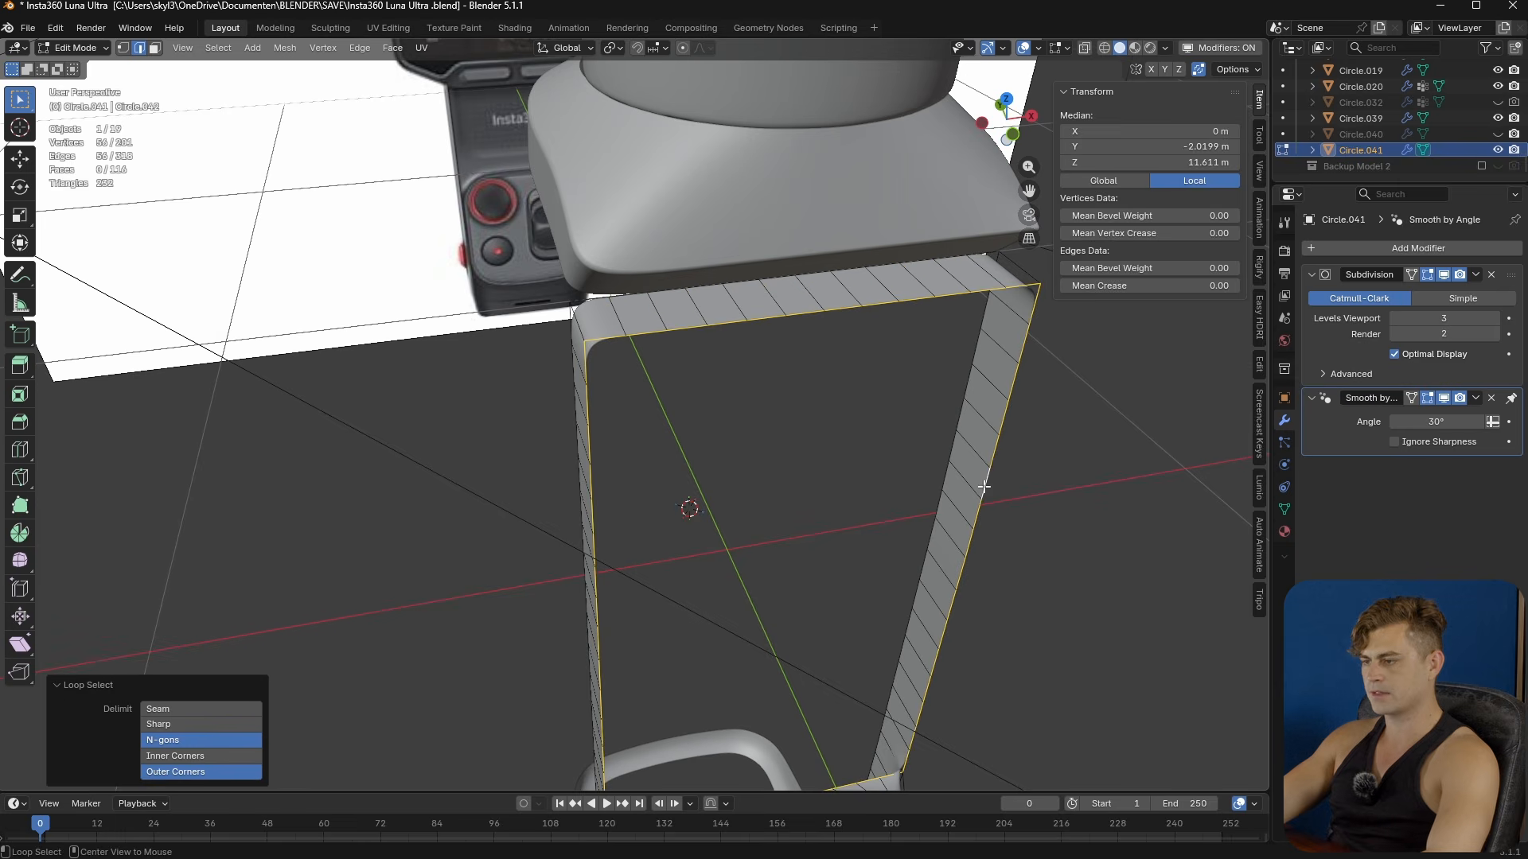
shift+middle_drag(866, 627, 860, 553)
middle_drag(860, 553, 852, 502)
key(F3)
click(962, 535)
middle_drag(962, 536, 698, 522)
key(Tab)
key(ctrl+s)
scroll(870, 556, down, 3)
scroll(772, 592, up, 5)
- Select the edge loop around the lower rounded opening, save, and extrude the loop inward with a scale of 0.969
key(Tab)
alt+click(798, 495)
alt+click(630, 558)
key(ctrl+s)
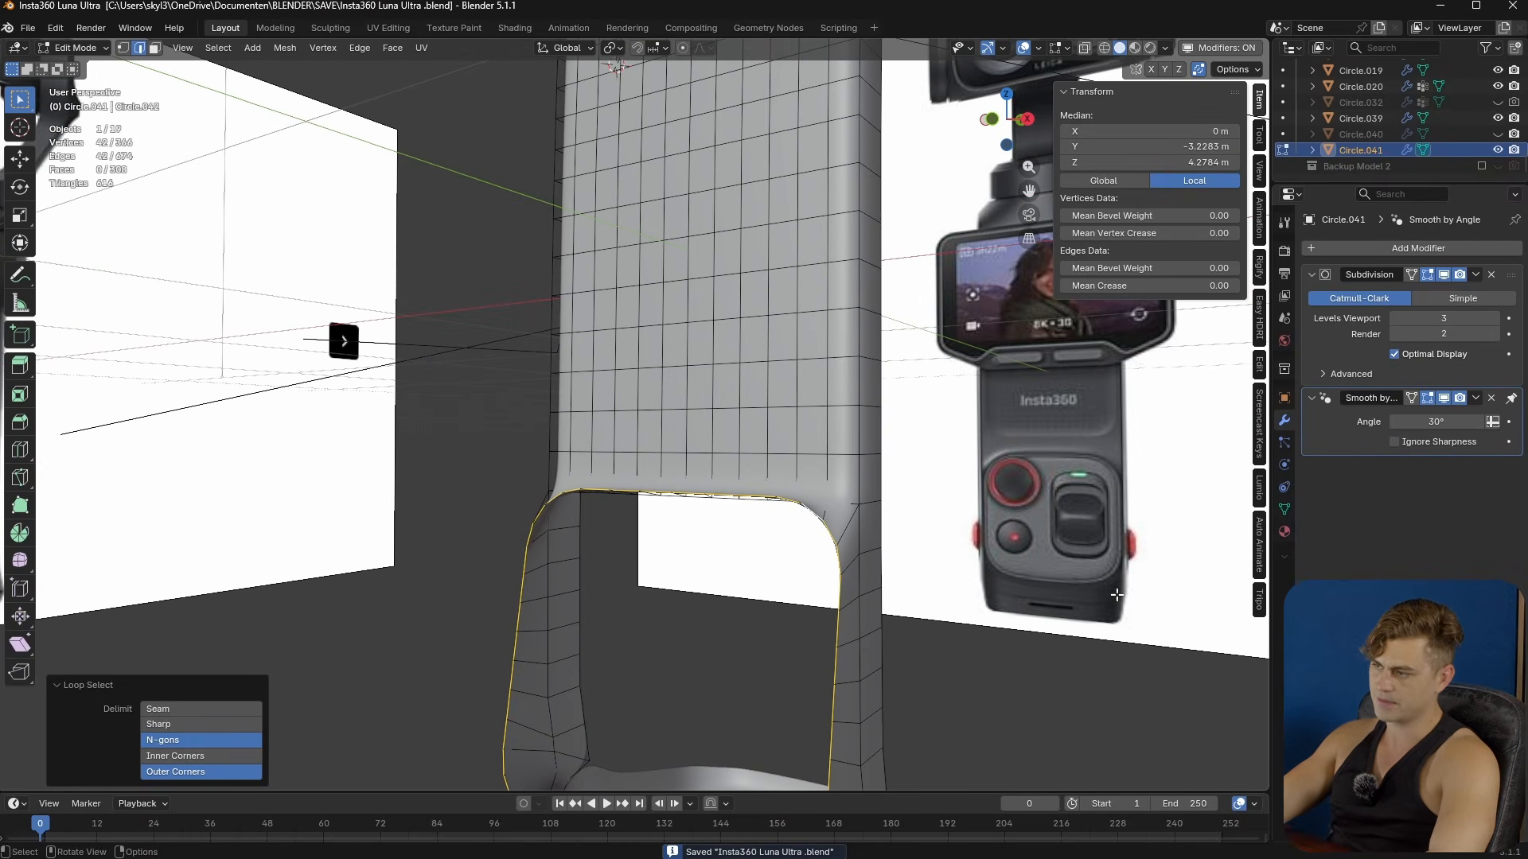
middle_drag(925, 590, 881, 436)
scroll(880, 437, down, 3)
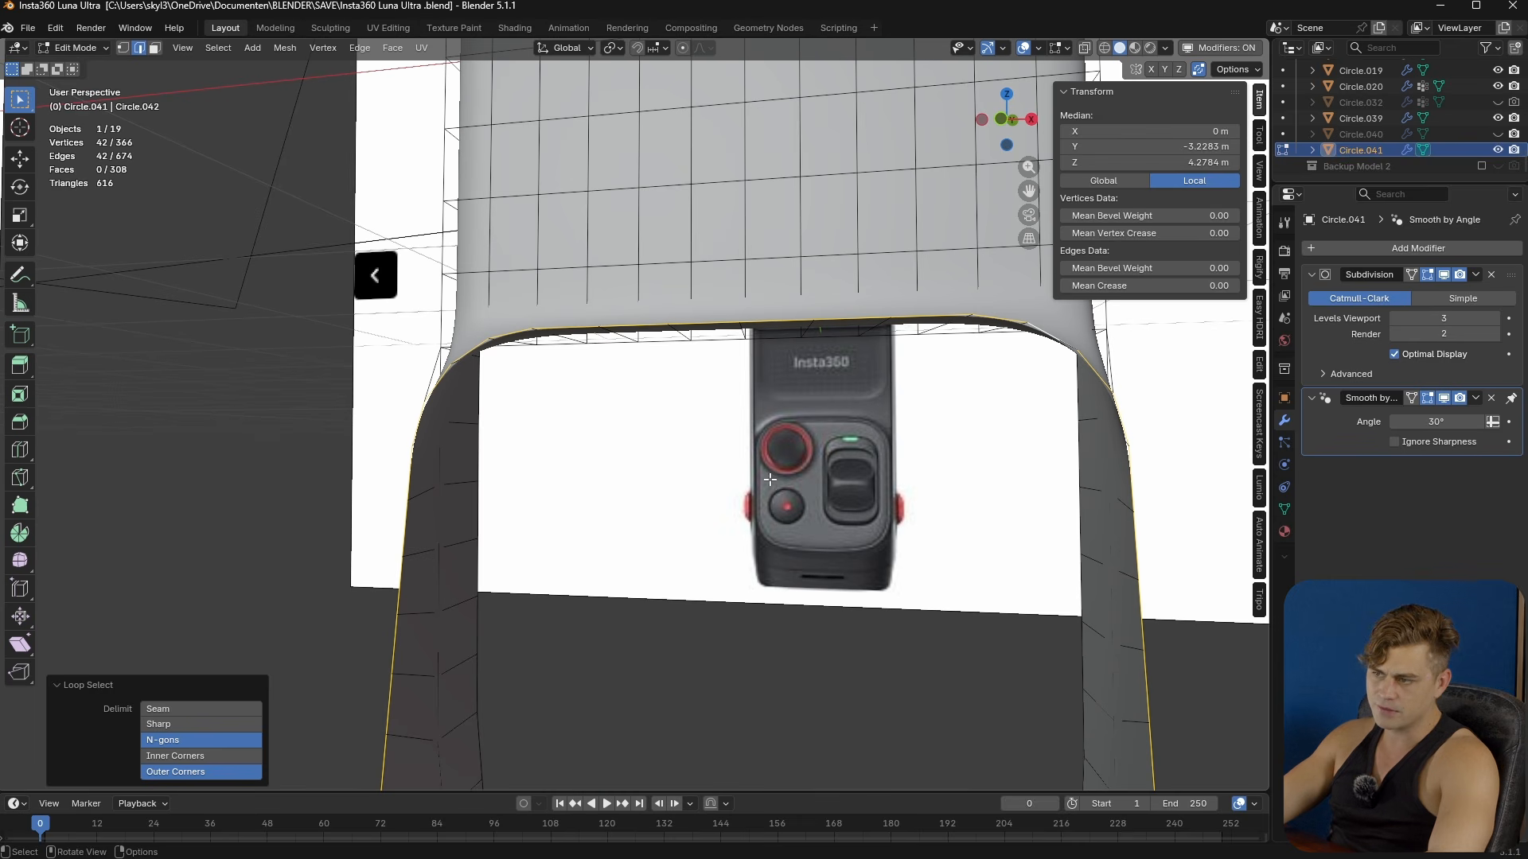
middle_drag(830, 548, 818, 492)
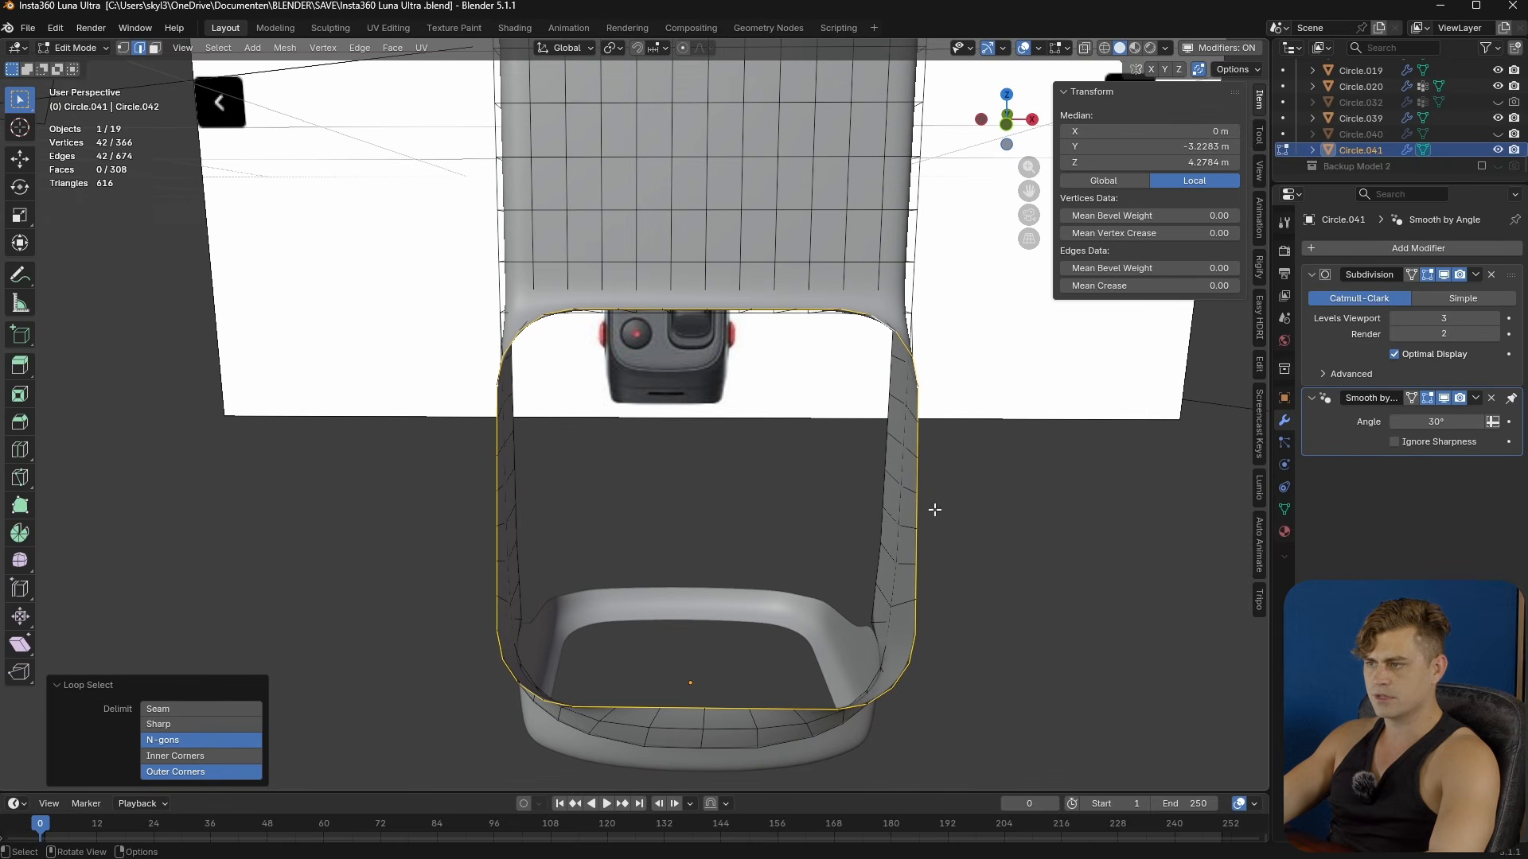
key(e)
key(s)
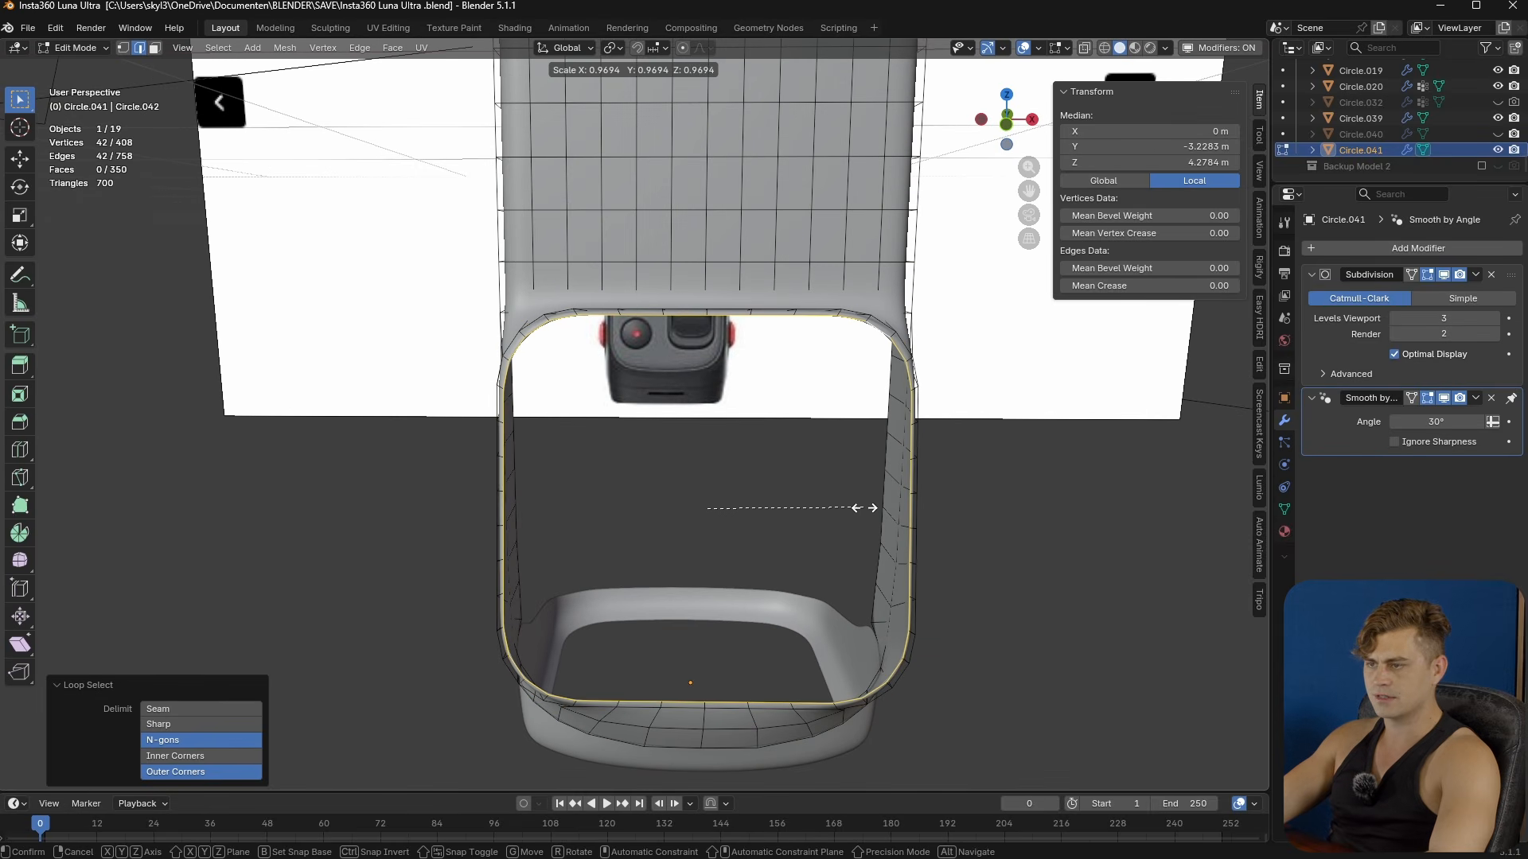
click(867, 506)
- Extrude the opening's loop slightly into the body along local Y and scale it to 0.985
middle_drag(862, 504, 1018, 512)
key(e)
key(z)
key(z)
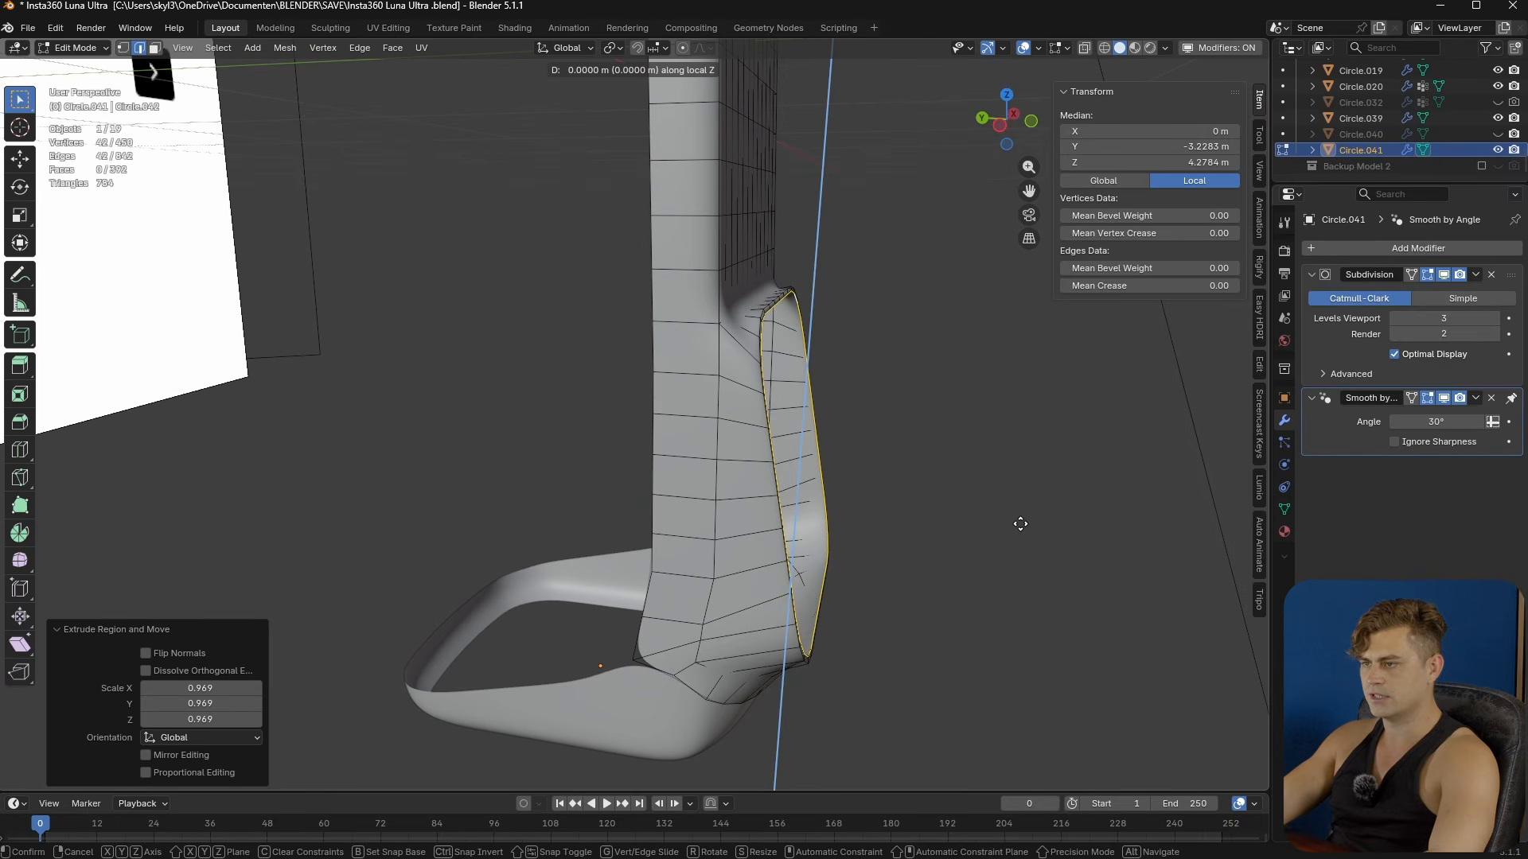
key(x)
key(y)
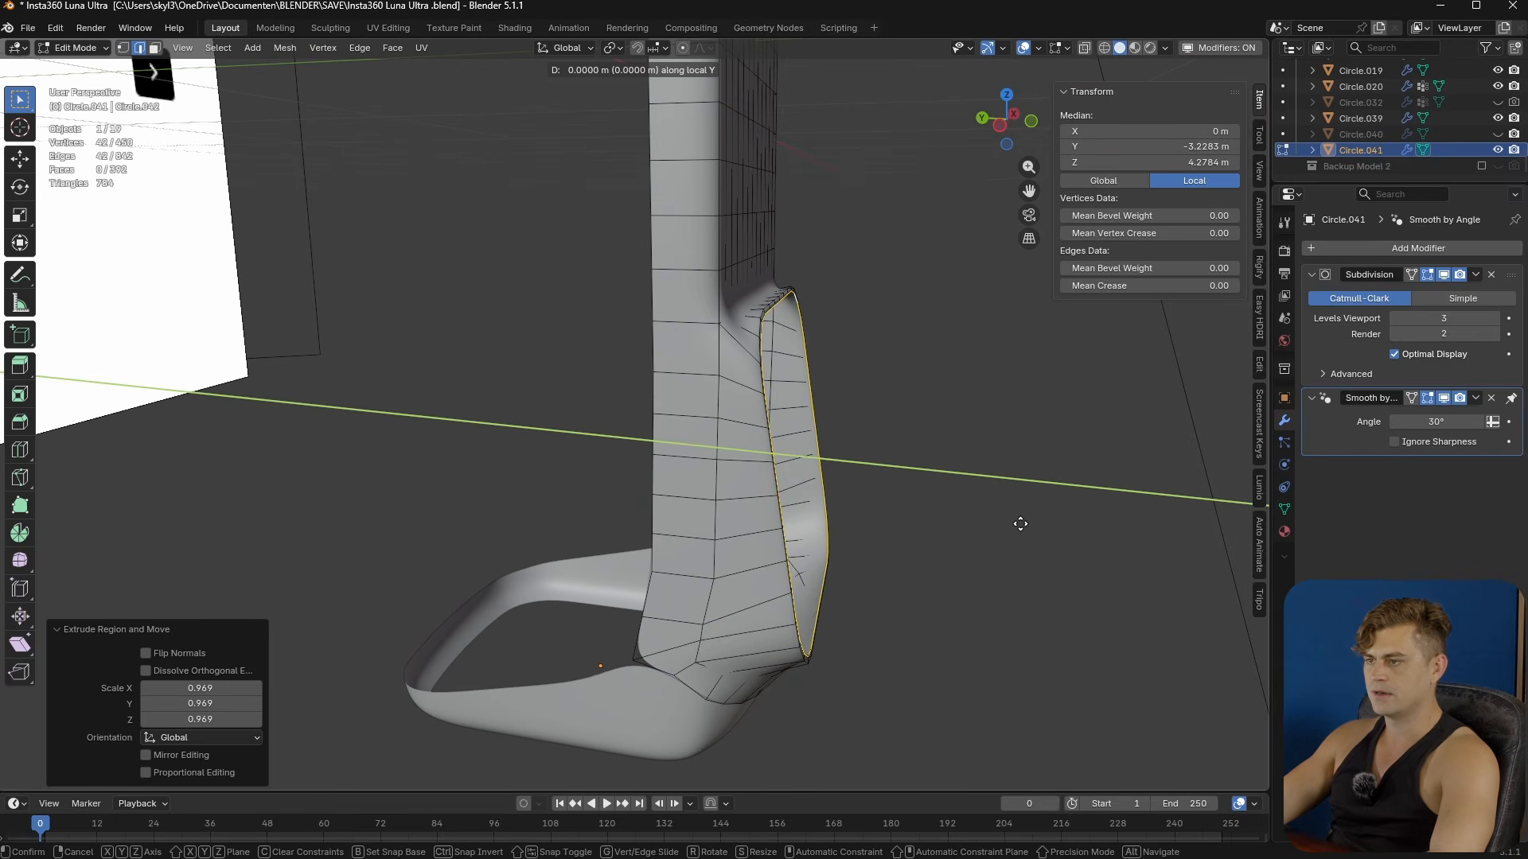
click(987, 533)
mouse_move(976, 532)
middle_down()
mouse_move(812, 525)
mouse_move(843, 553)
mouse_move(999, 547)
middle_up()
key(s)
click(854, 557)
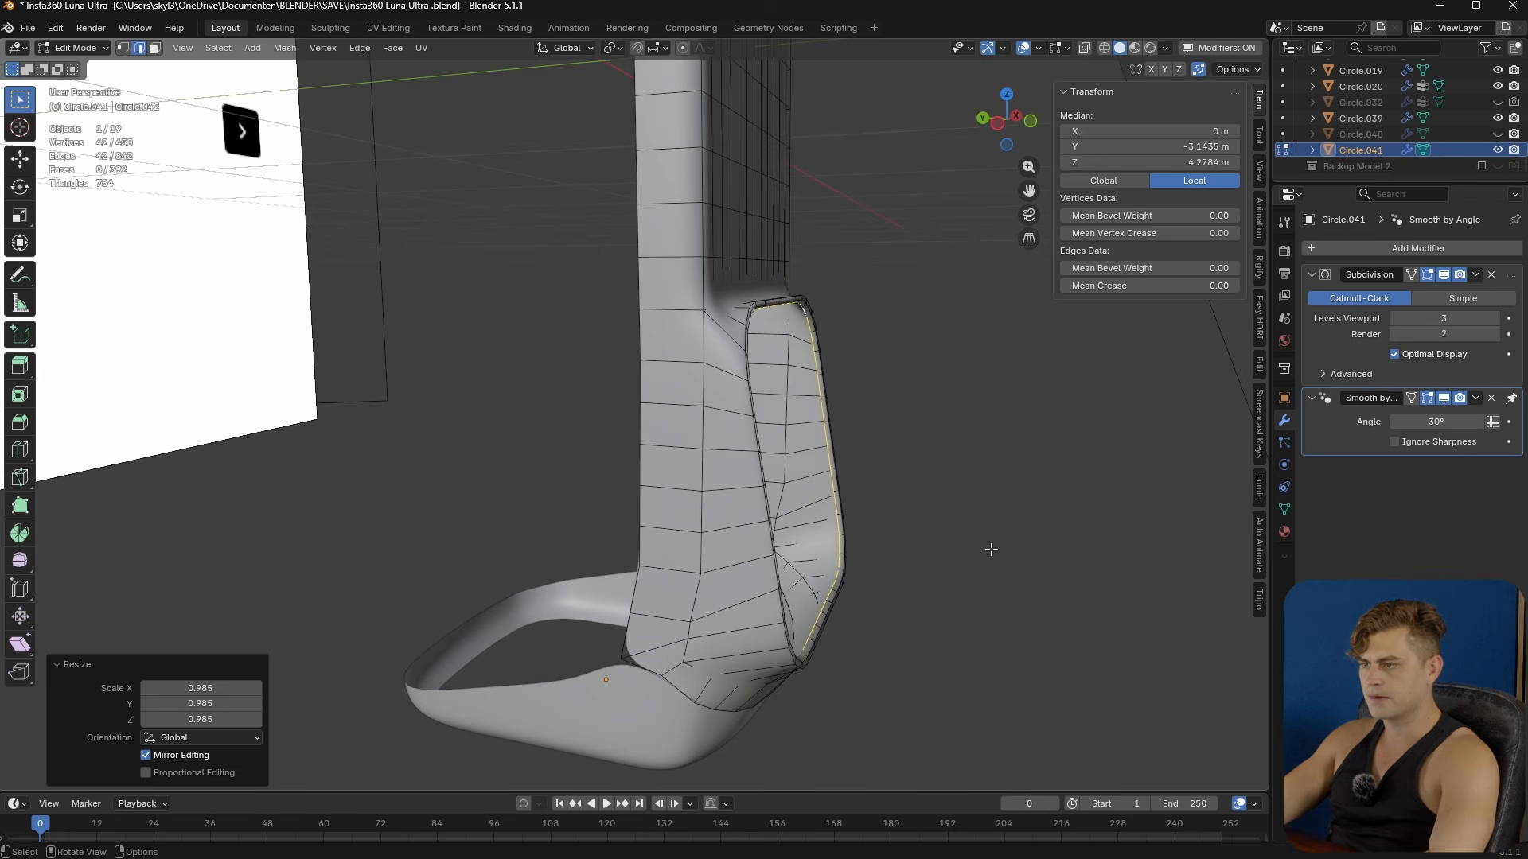
- Extrude the recessed loop inward again with a scale of 0.981
key(e)
key(s)
click(953, 532)
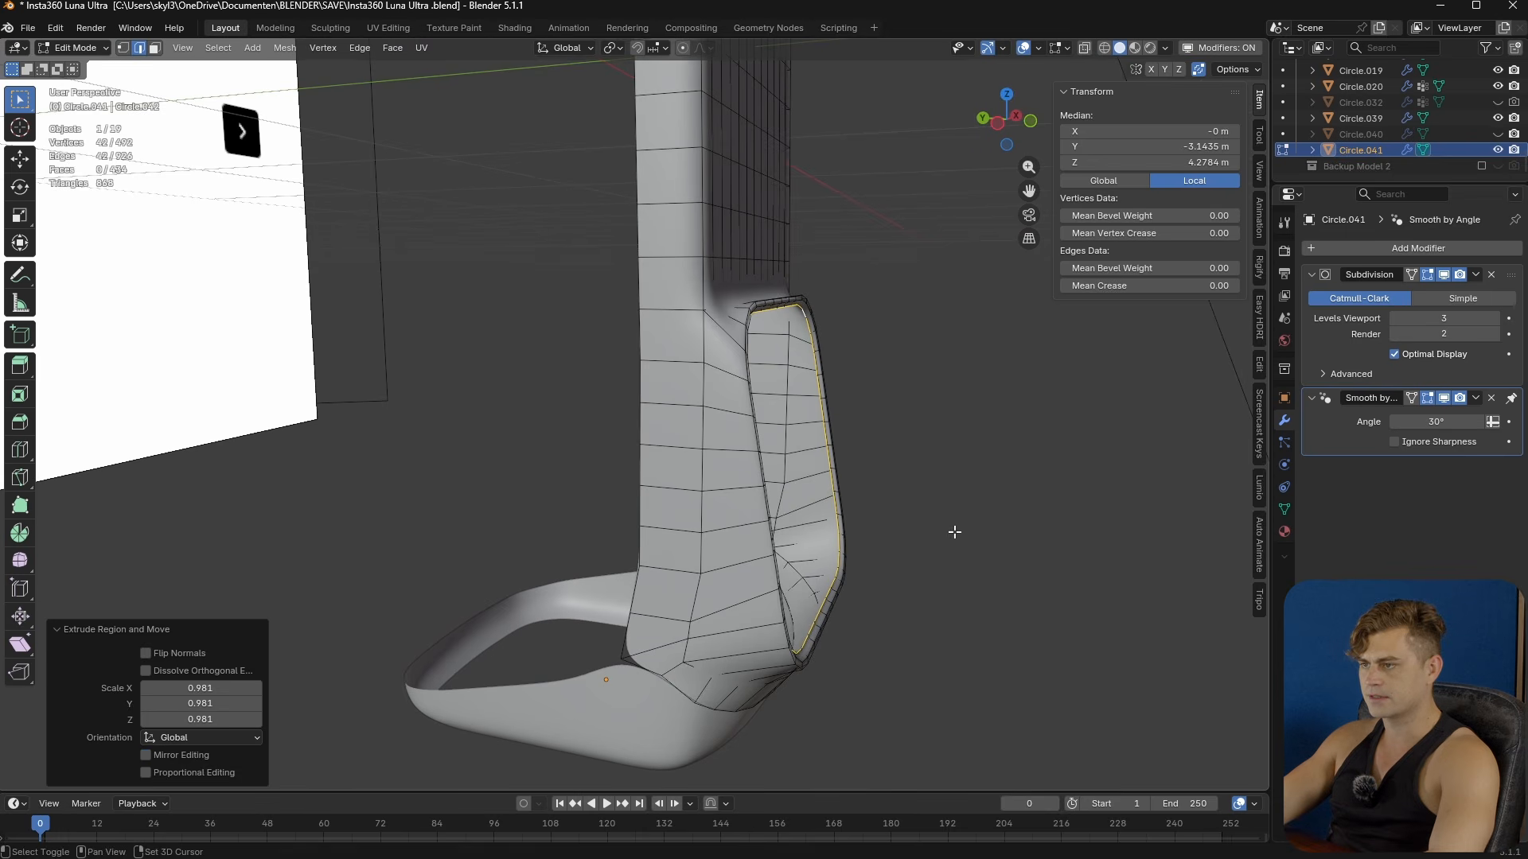
- Extrude the inner loop outward along local Y by about -0.040 m
middle_drag(952, 532, 958, 529)
key(e)
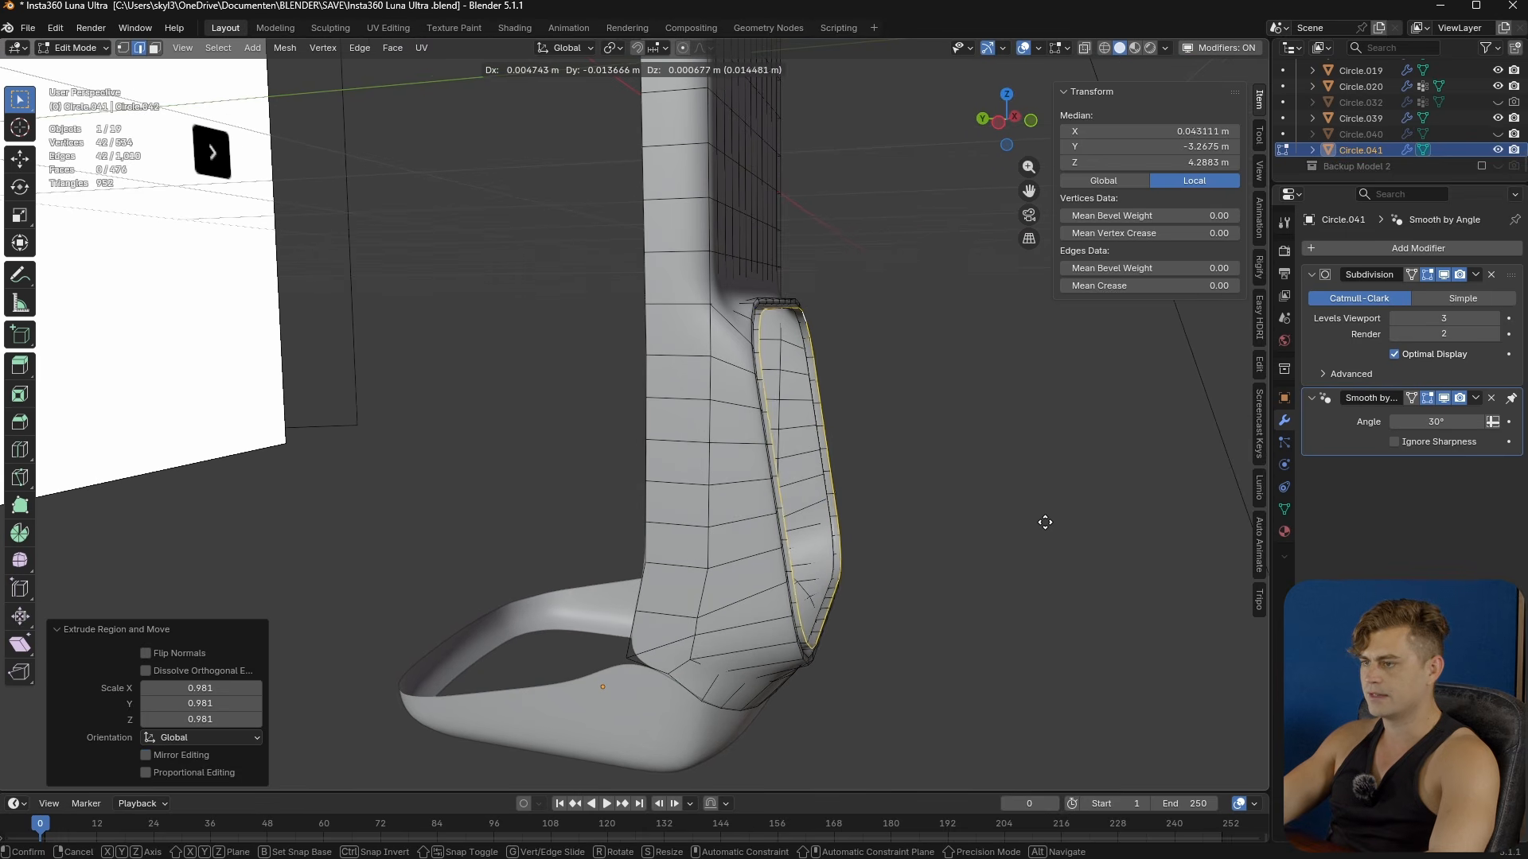
key(x)
key(x)
key(y)
key(y)
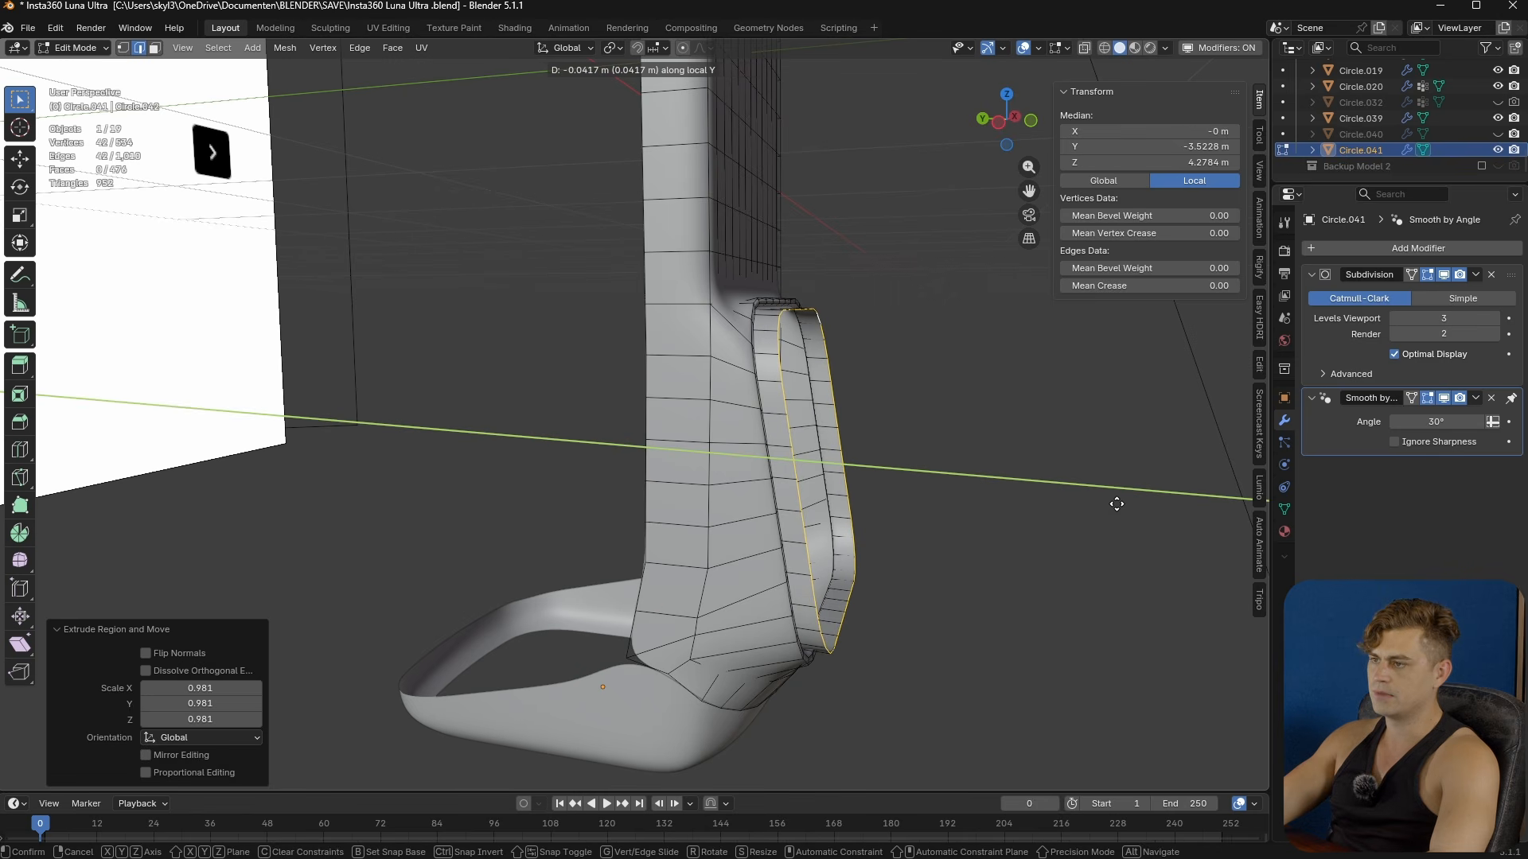
click(1117, 503)
- Move the extruded loop back toward the body along local Y by about 0.026 m
middle_drag(1116, 504, 1071, 512)
key(g)
key(y)
key(y)
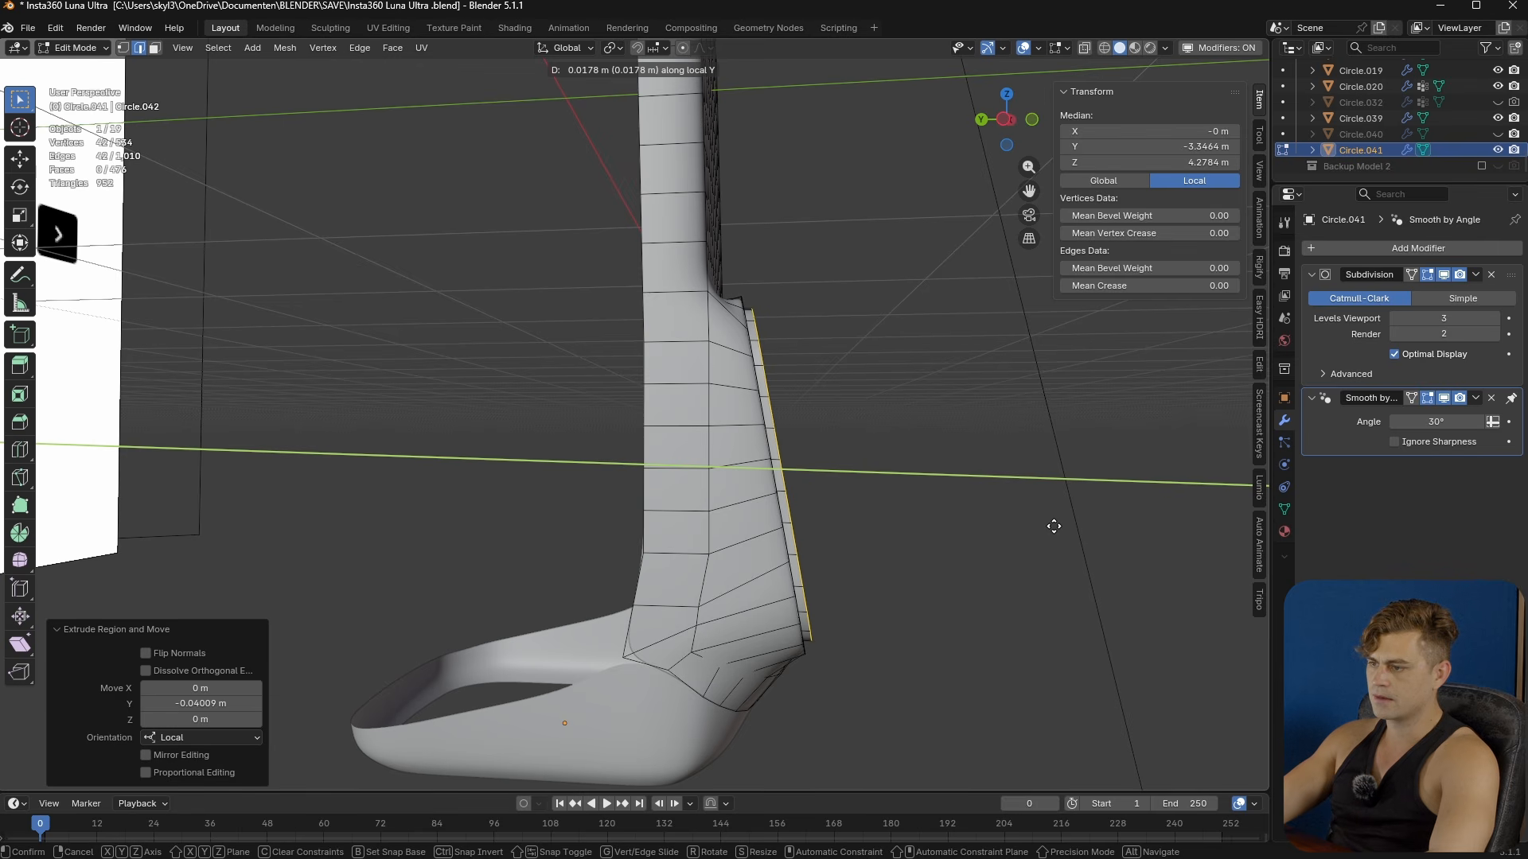
click(1049, 527)
- Close the lower rounded opening with Grid Fill, using a span of 11 and an offset of 9
middle_drag(1047, 528, 774, 544)
key(F3)
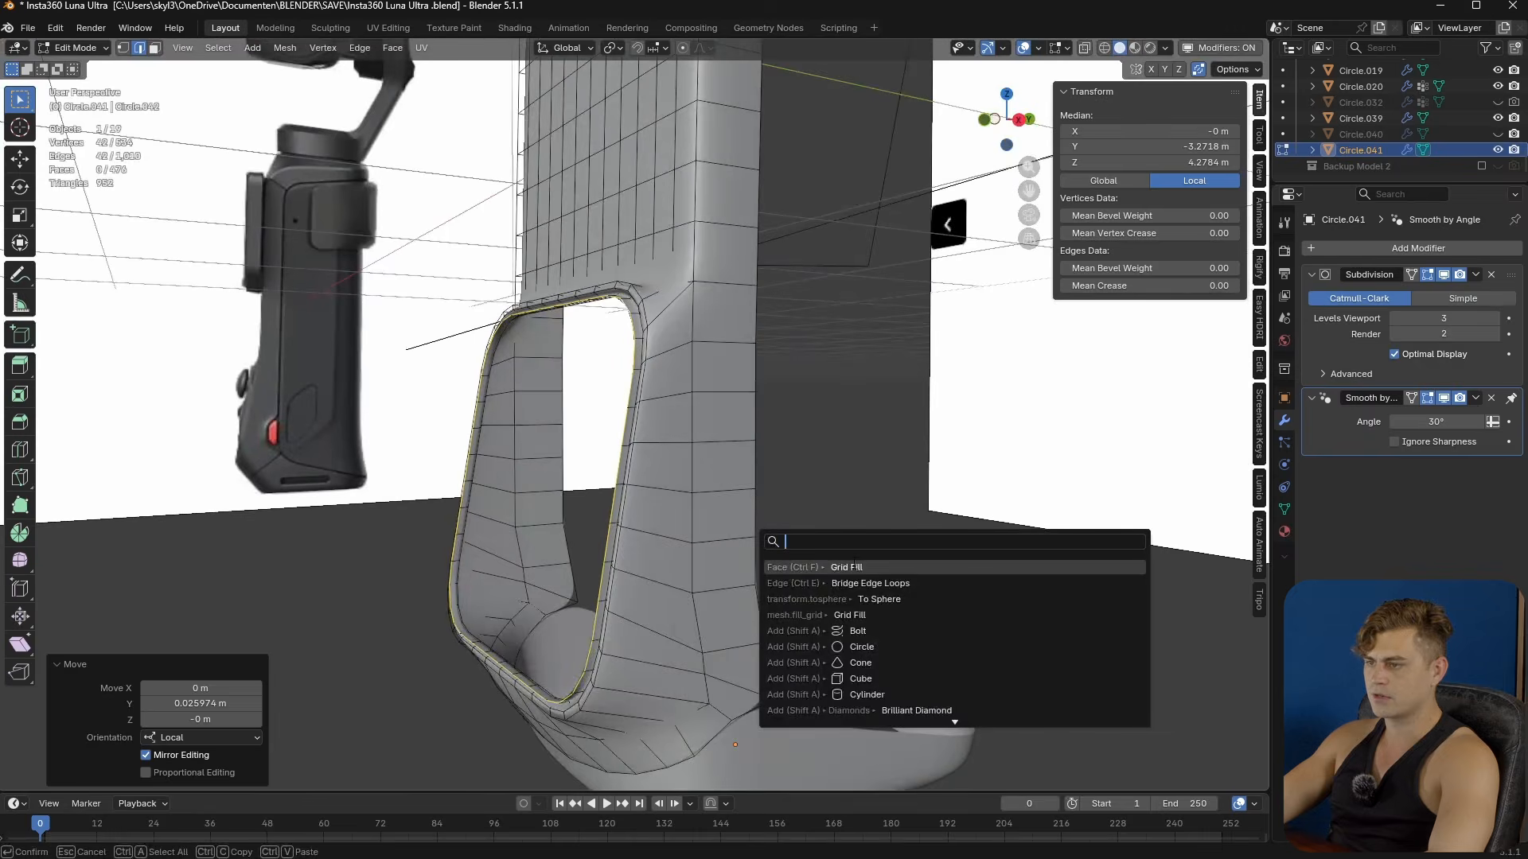
click(853, 566)
middle_drag(648, 525, 745, 553)
click(256, 756)
click(255, 755)
click(255, 756)
click(255, 755)
mouse_move(219, 729)
mouse_down()
mouse_move(136, 730)
mouse_move(238, 748)
mouse_up()
click(256, 755)
click(256, 755)
click(257, 755)
click(256, 755)
click(256, 755)
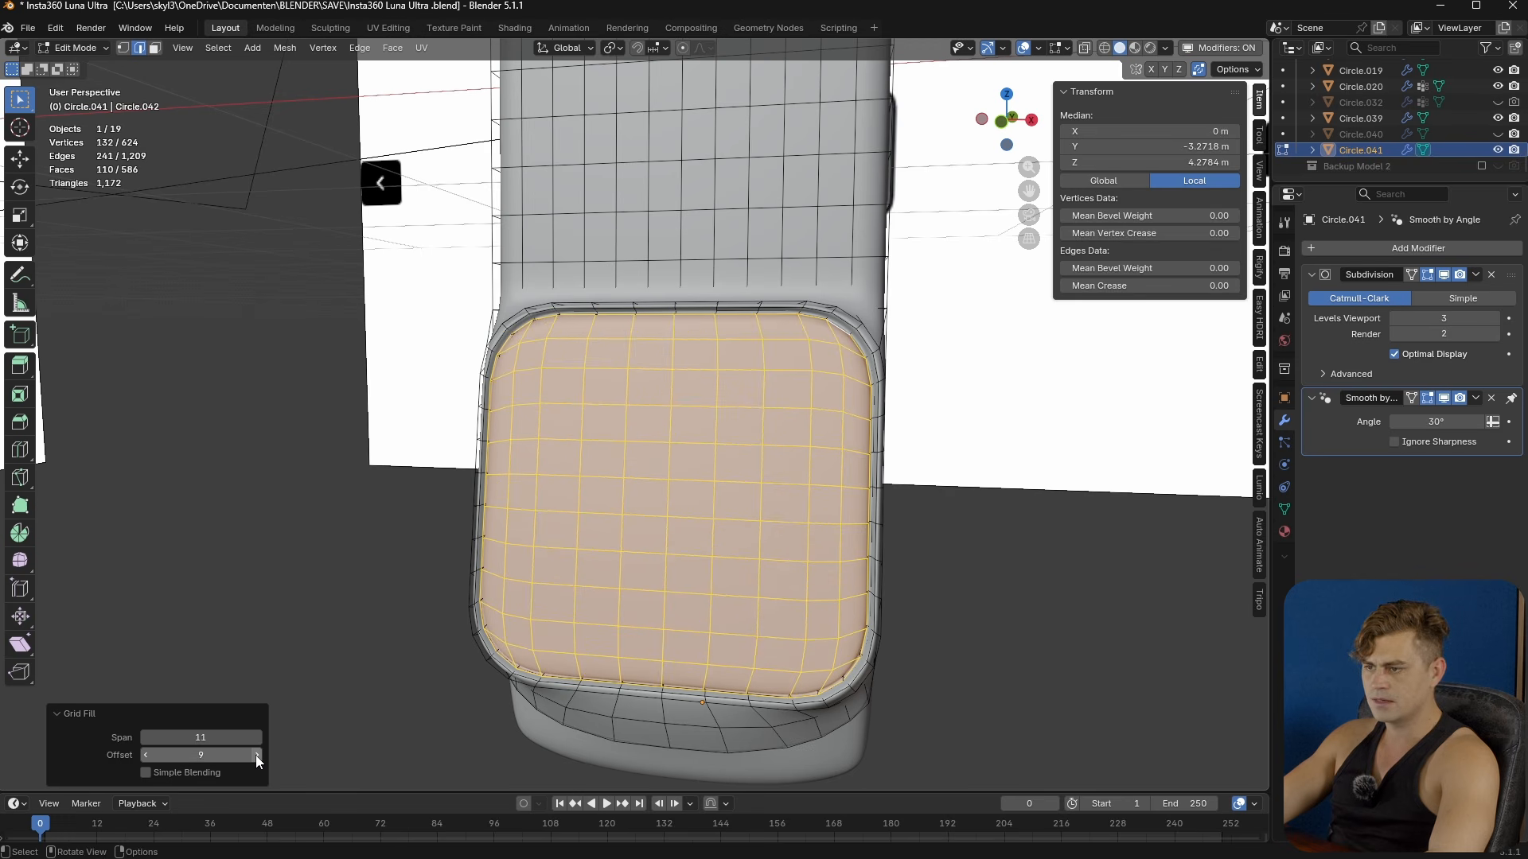
- Return to Object Mode, save the file and inspect the grooved panel from several angles
middle_drag(637, 534, 623, 592)
key(Tab)
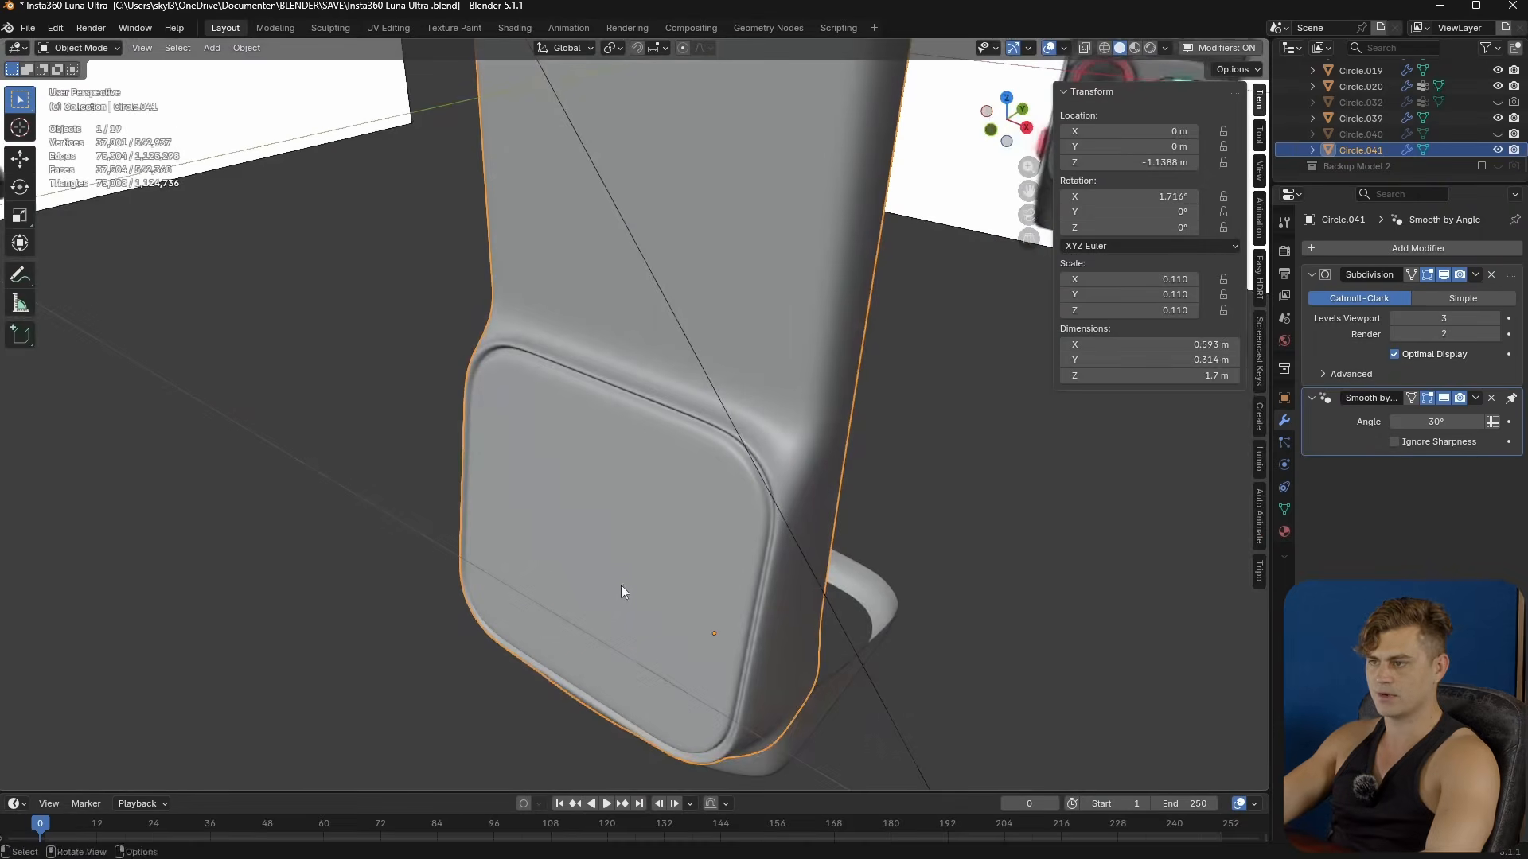
key(ctrl+s)
scroll(645, 396, up, 3)
scroll(503, 308, down, 5)
middle_drag(628, 379, 621, 340)
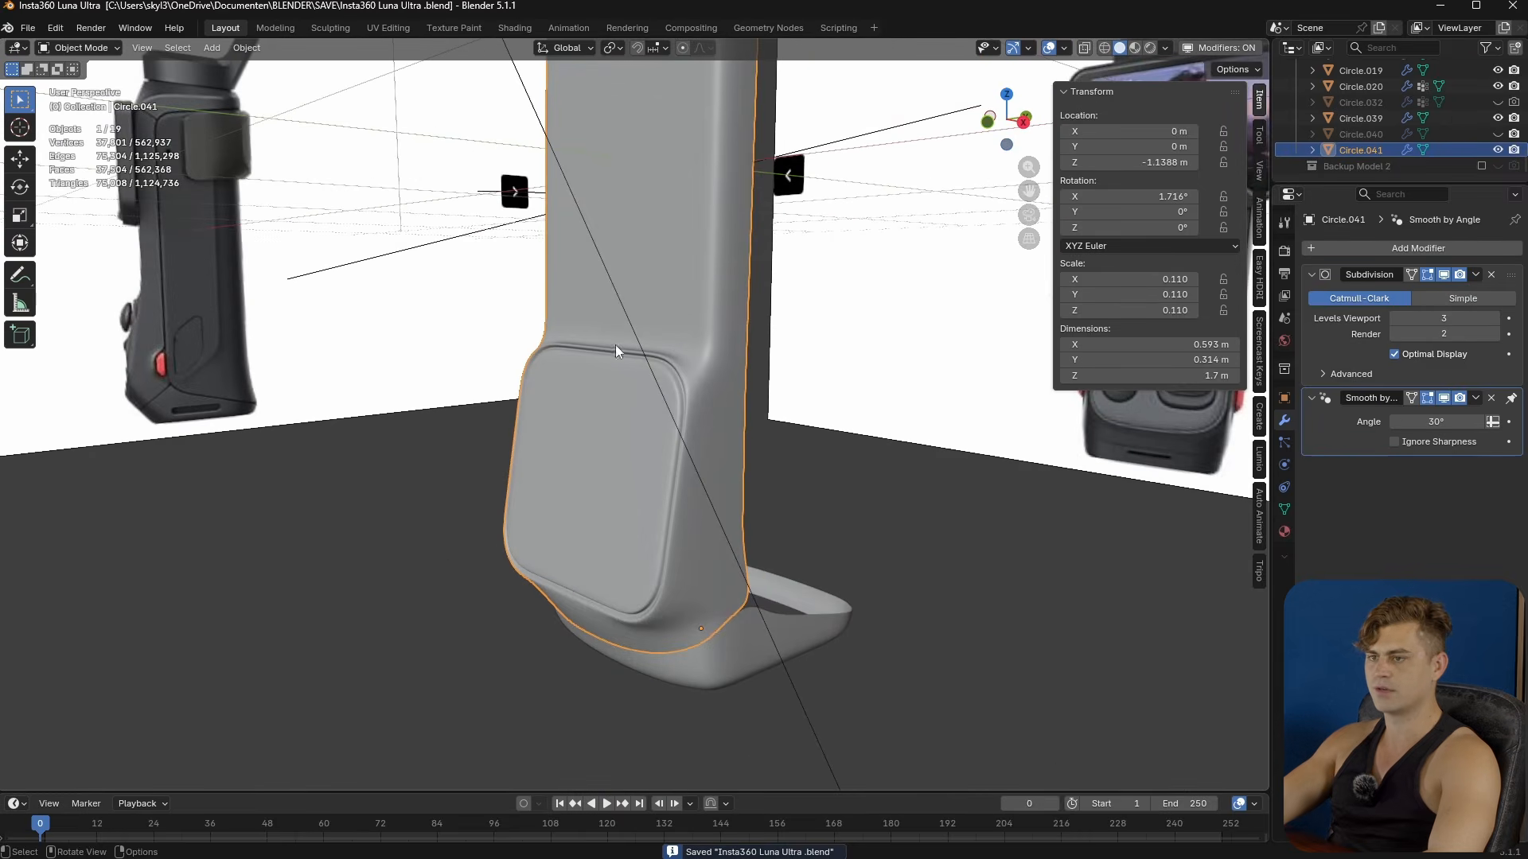
scroll(619, 298, up, 8)
- Select the edge row across the body just above the lower panel and edge-slide it upward by a factor of 0.333
key(Tab)
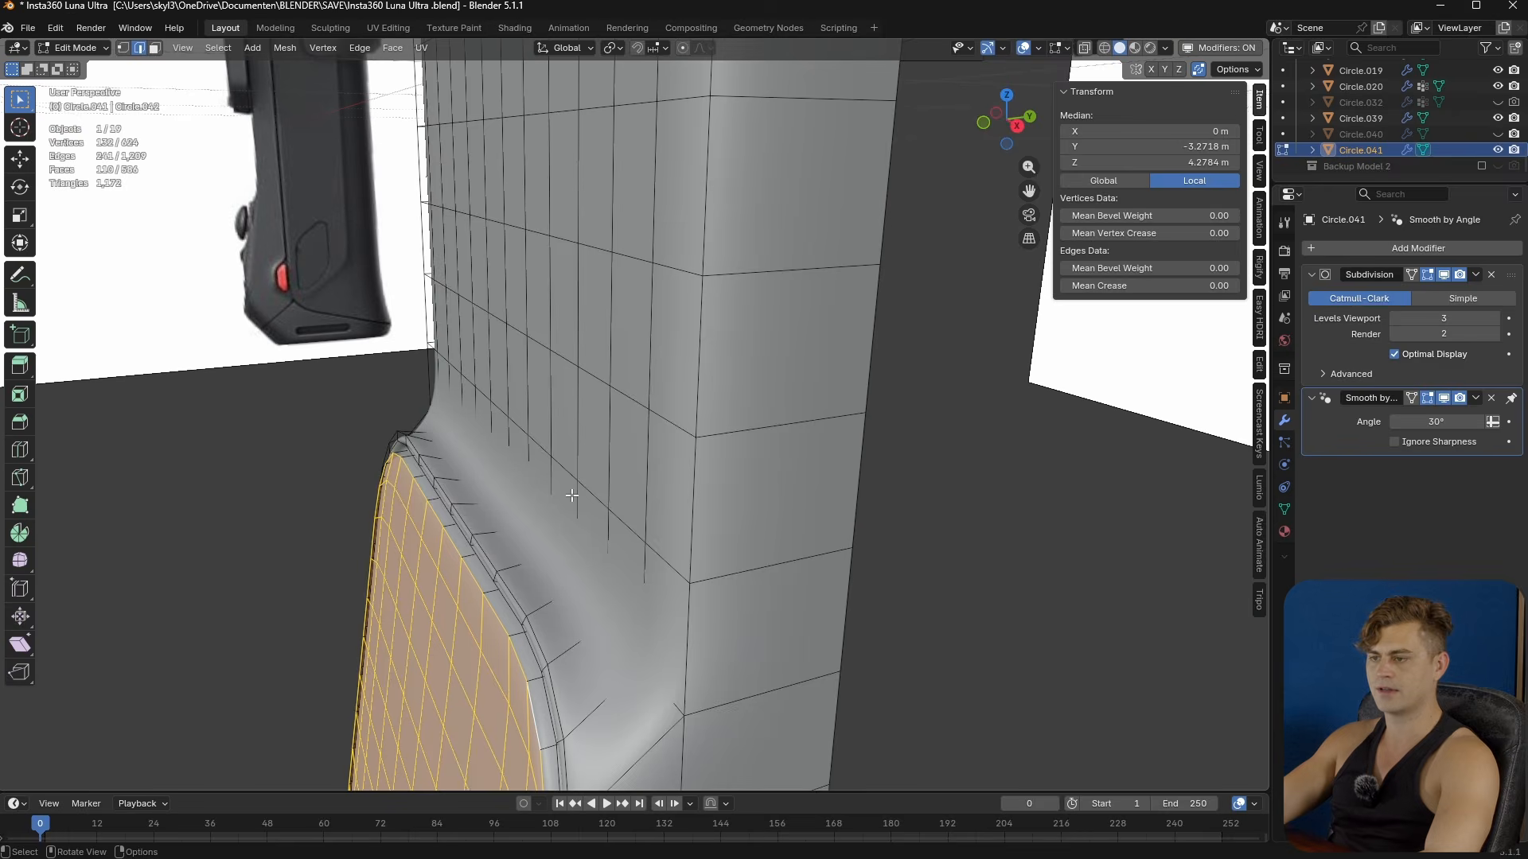
key(alt+z)
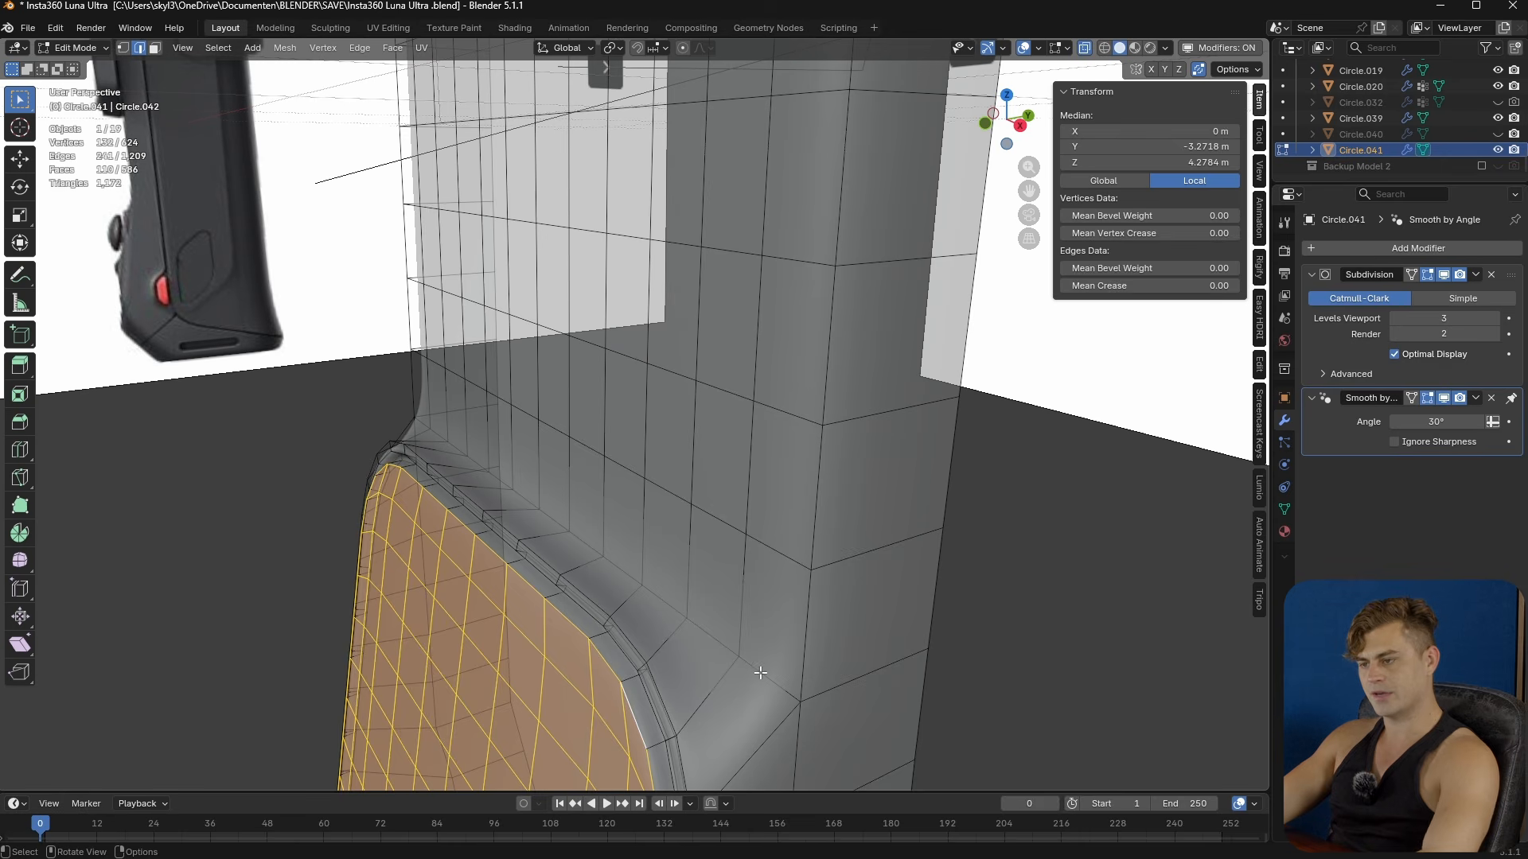
click(758, 676)
mouse_move(592, 568)
middle_down()
mouse_move(668, 586)
mouse_move(609, 563)
middle_up()
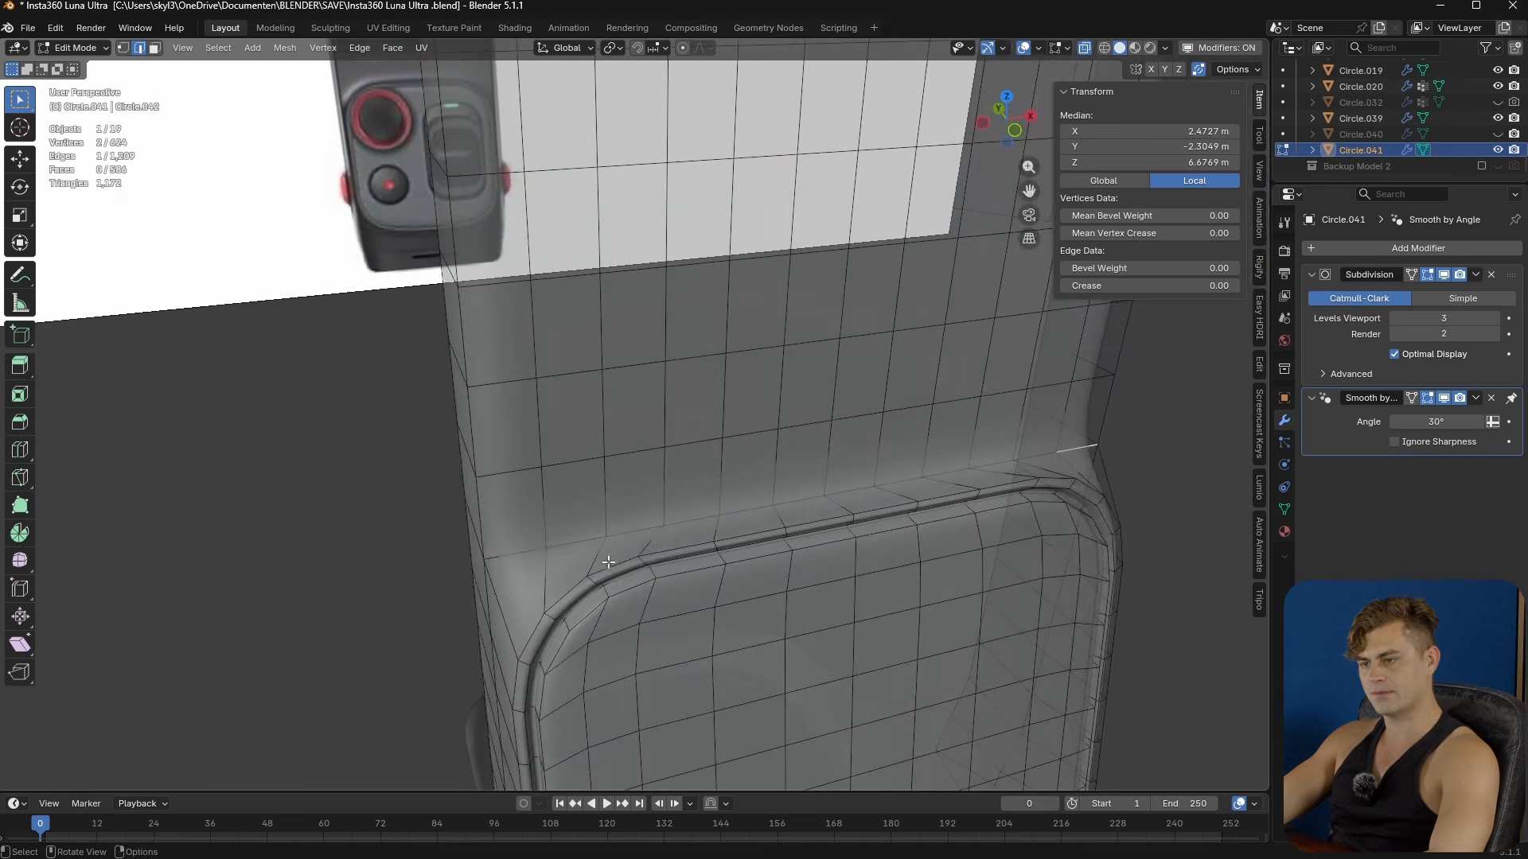
ctrl+click(513, 559)
middle_drag(786, 613, 744, 525)
key(g)
key(g)
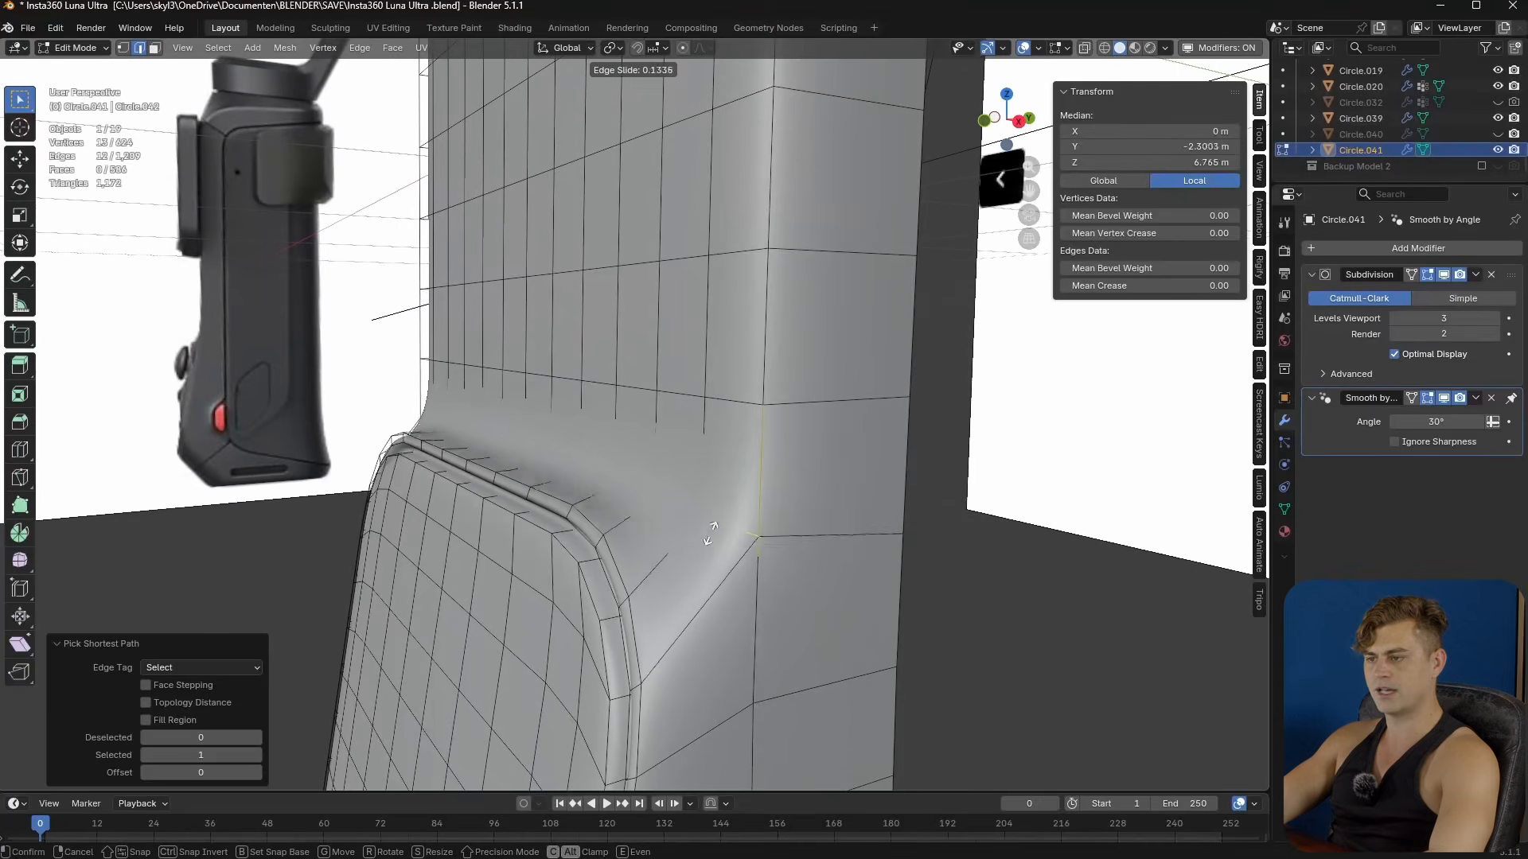
click(744, 511)
- Edge-slide the same edge row slightly further up in the right side view to match the reference profile
middle_drag(744, 511, 705, 516)
key(KP_3)
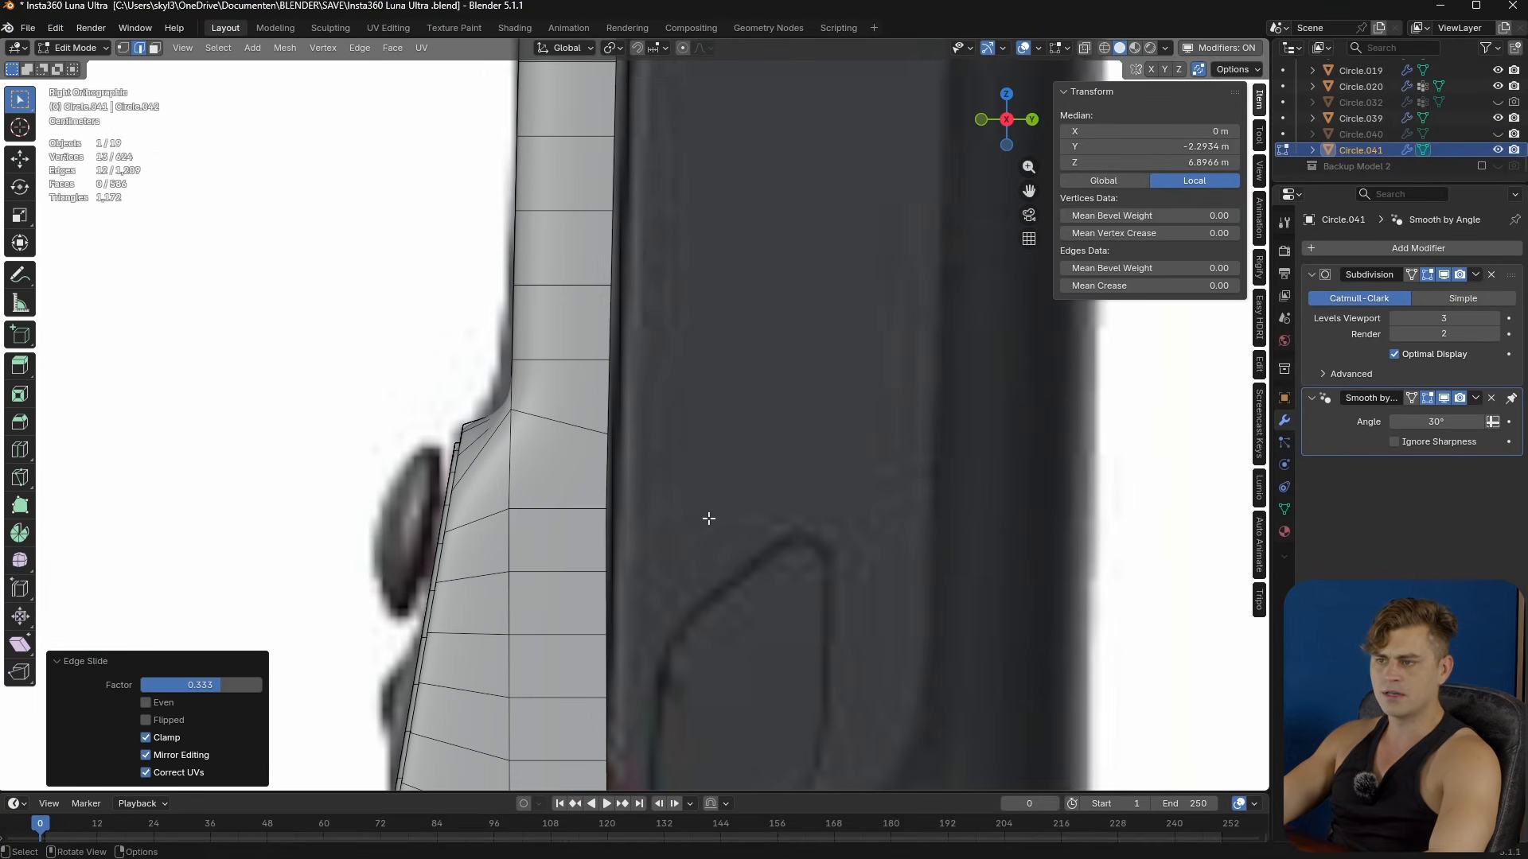
key(g)
key(g)
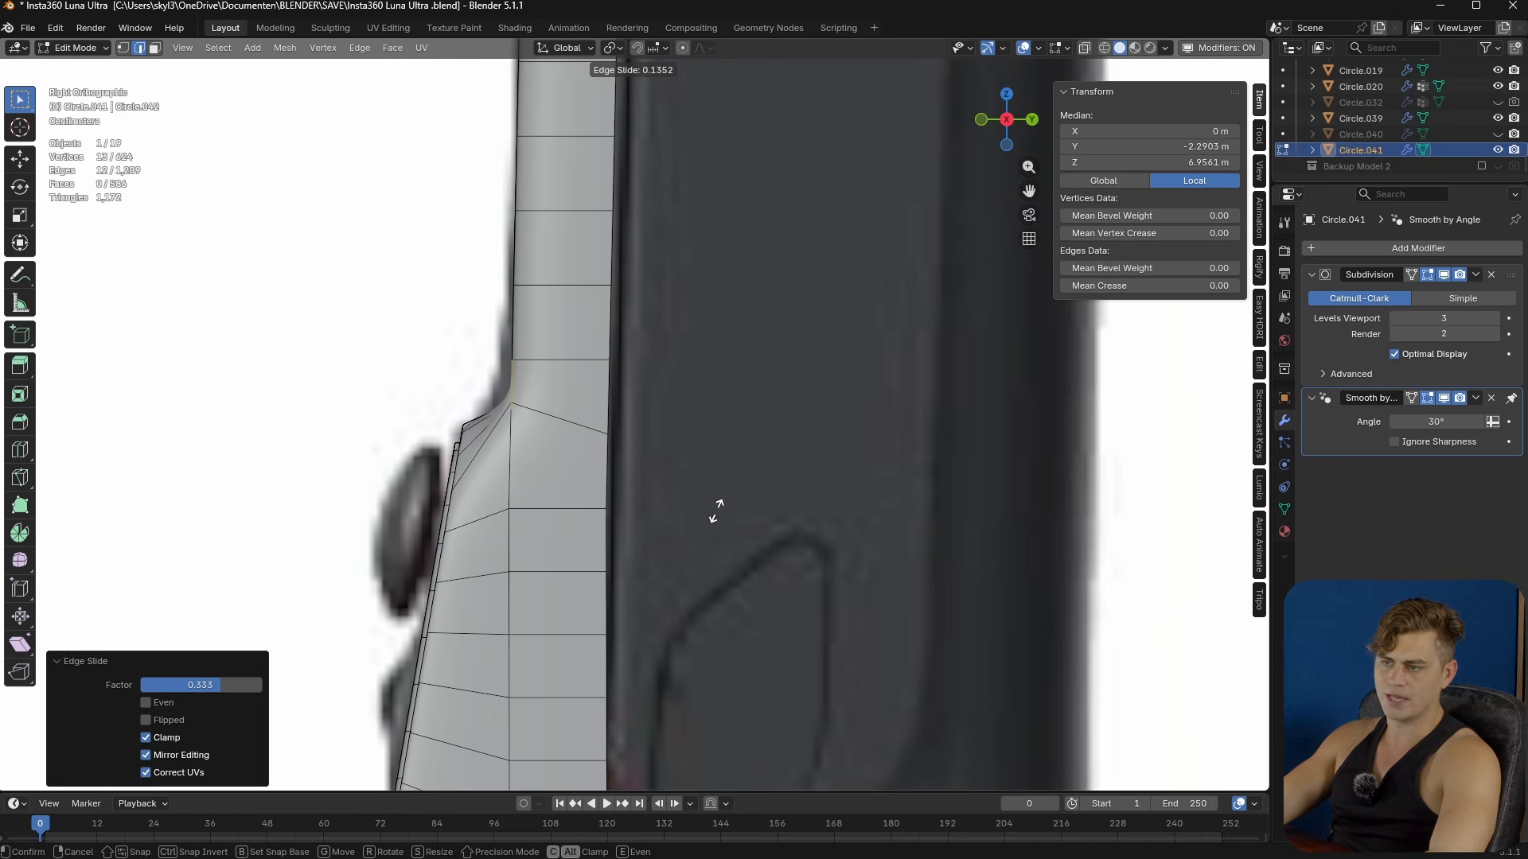
click(717, 515)
- Return to Object Mode, inspect the handle from several angles and save the file
middle_drag(605, 496, 874, 520)
key(Tab)
scroll(747, 500, down, 5)
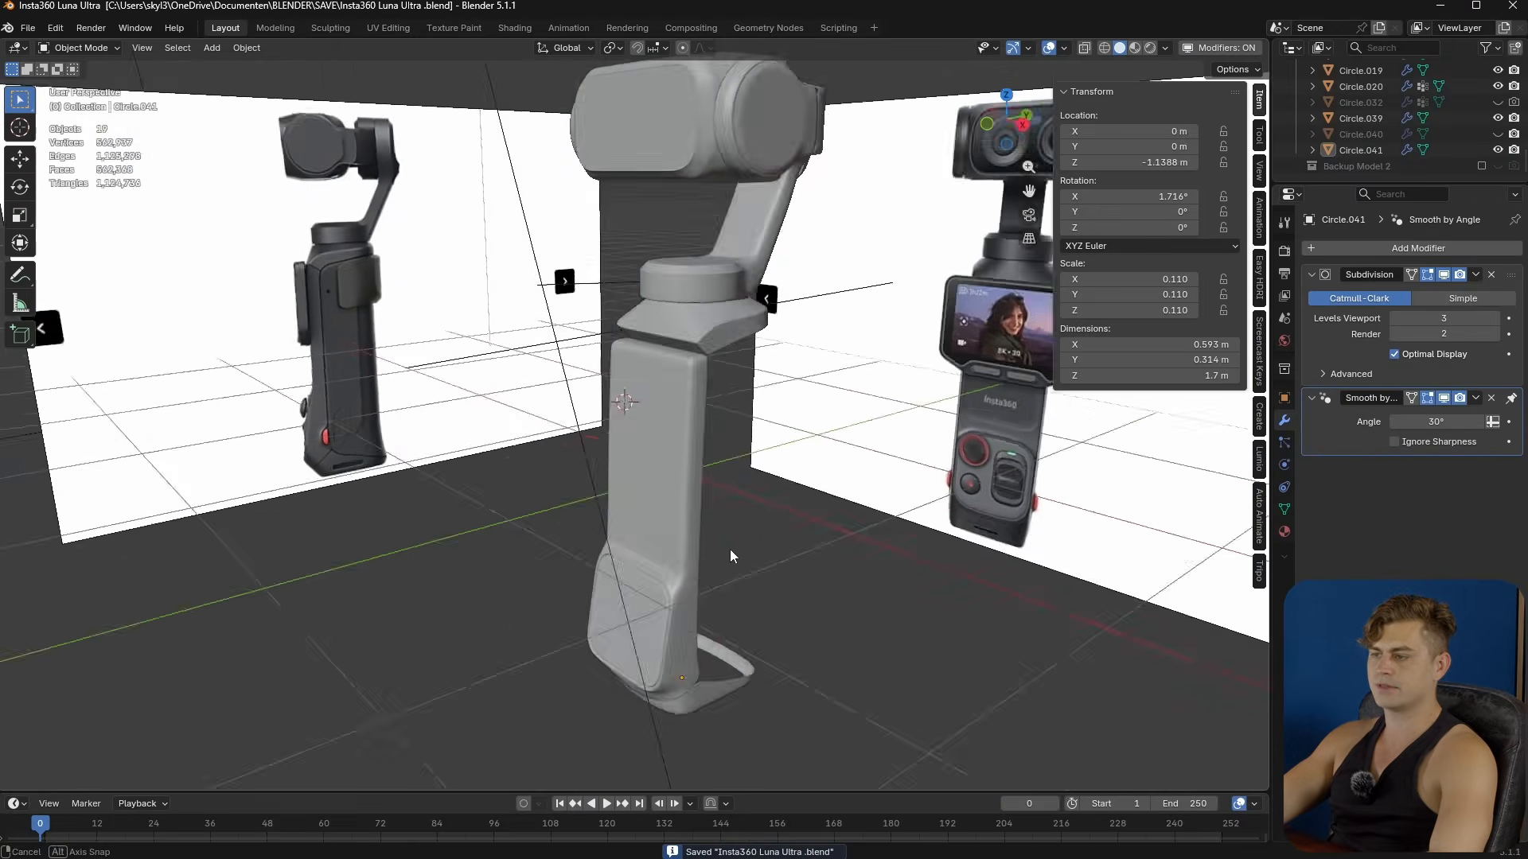
middle_drag(729, 549, 757, 552)
scroll(757, 552, up, 3)
middle_drag(686, 605, 739, 412)
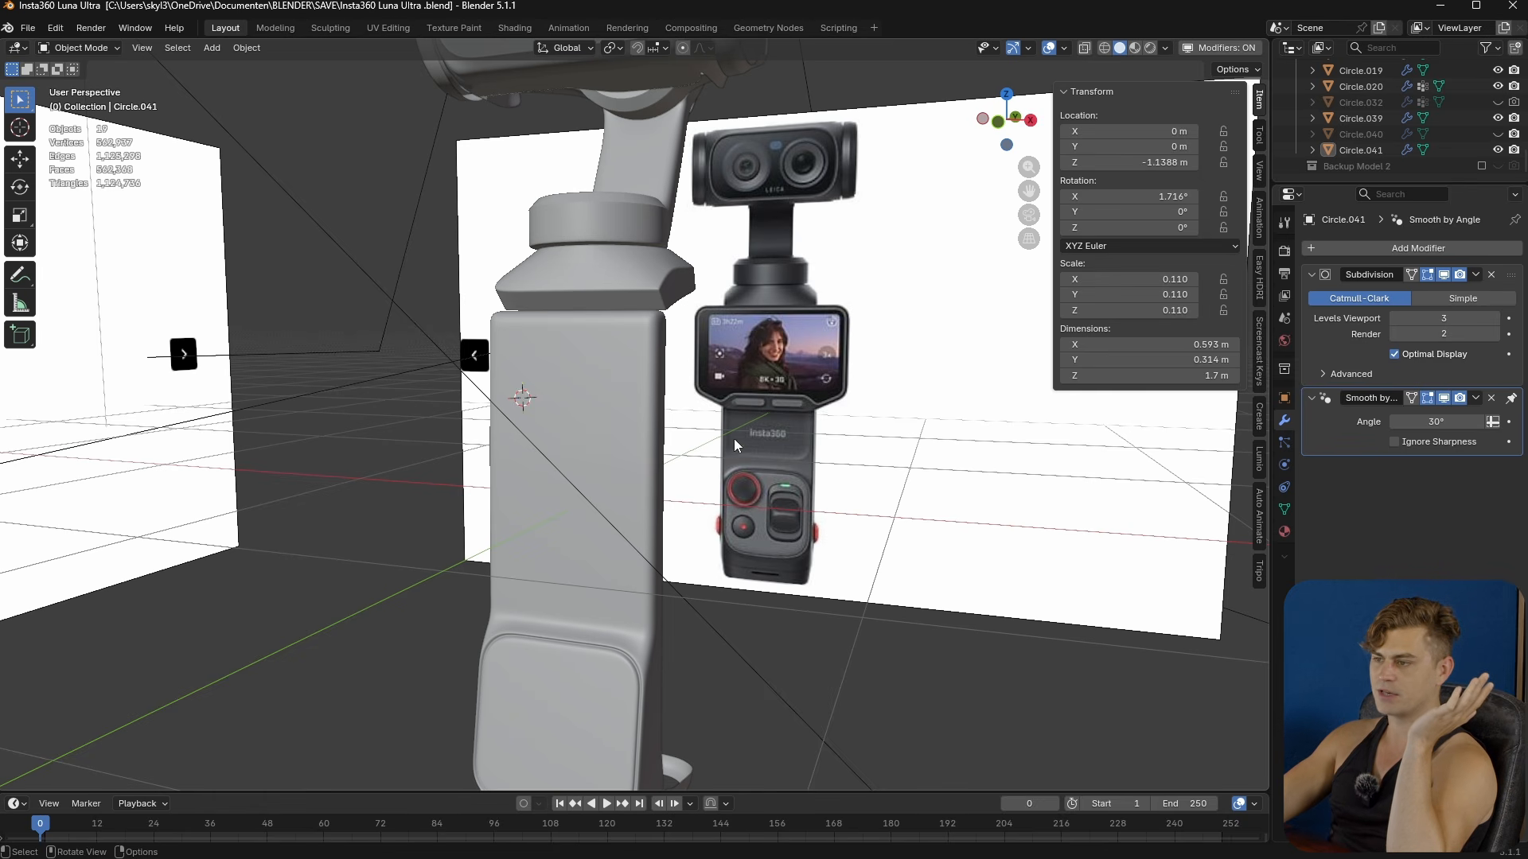
key(ctrl+s)
- Select the upper front faces of the handle in X-ray face mode and inset them by about 0.19 m
middle_drag(810, 418, 563, 451)
click(557, 456)
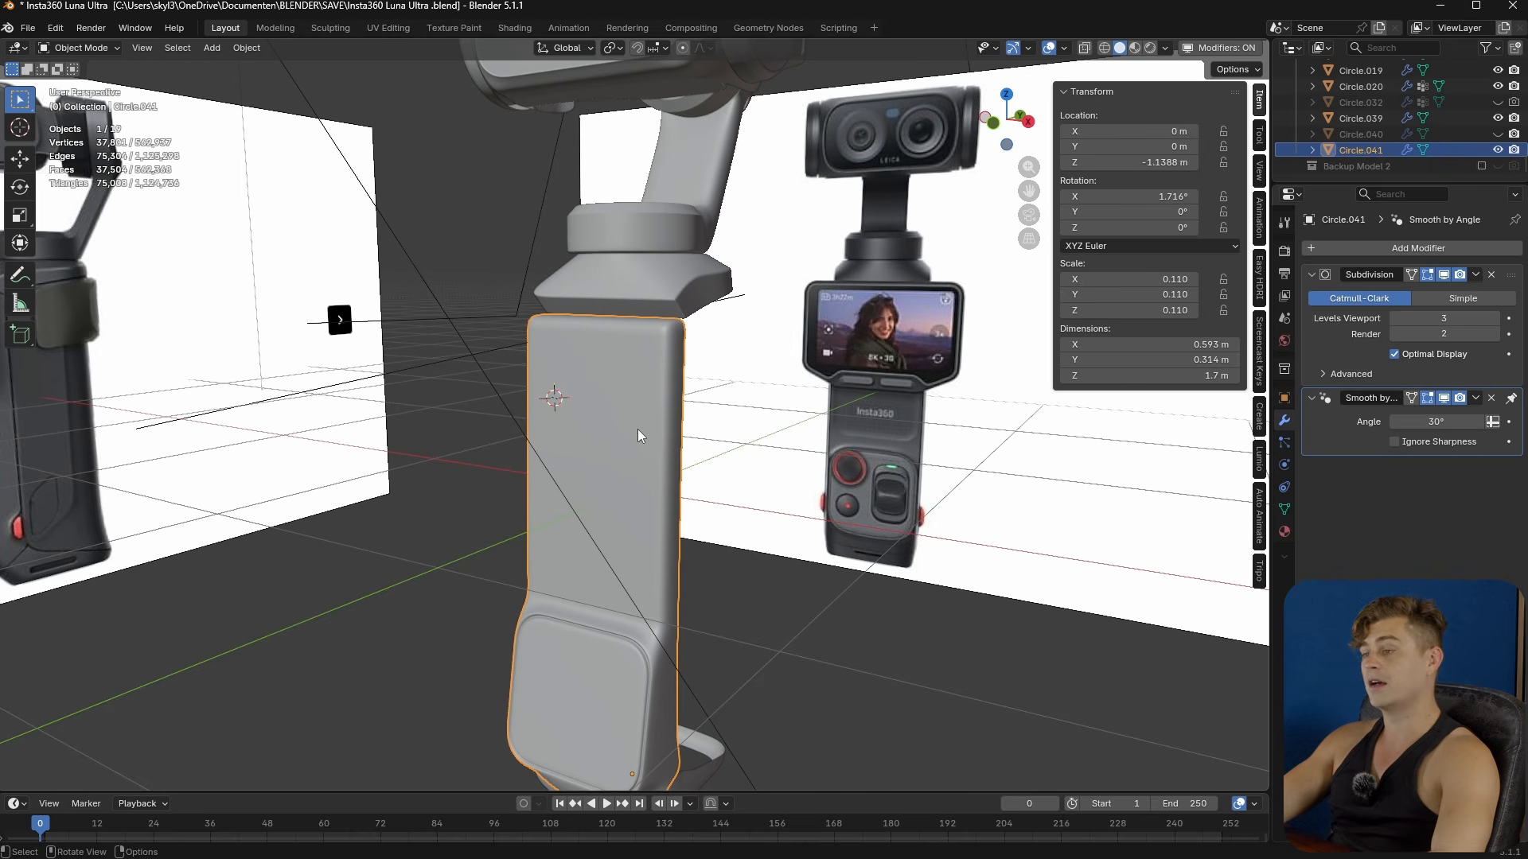
key(Tab)
middle_drag(611, 450, 650, 458)
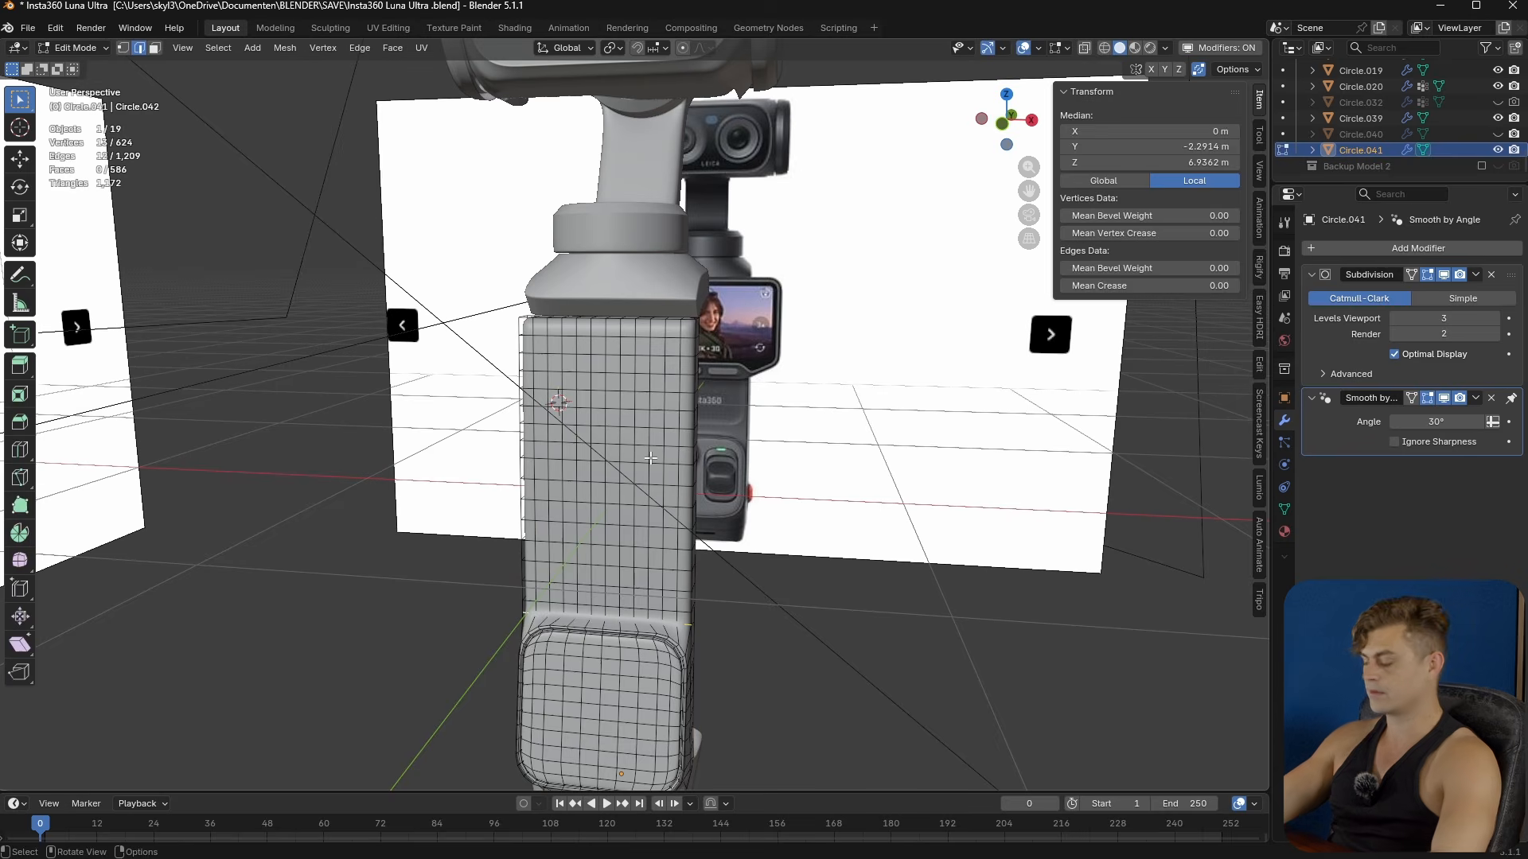
key(KP_1)
scroll(650, 458, up, 2)
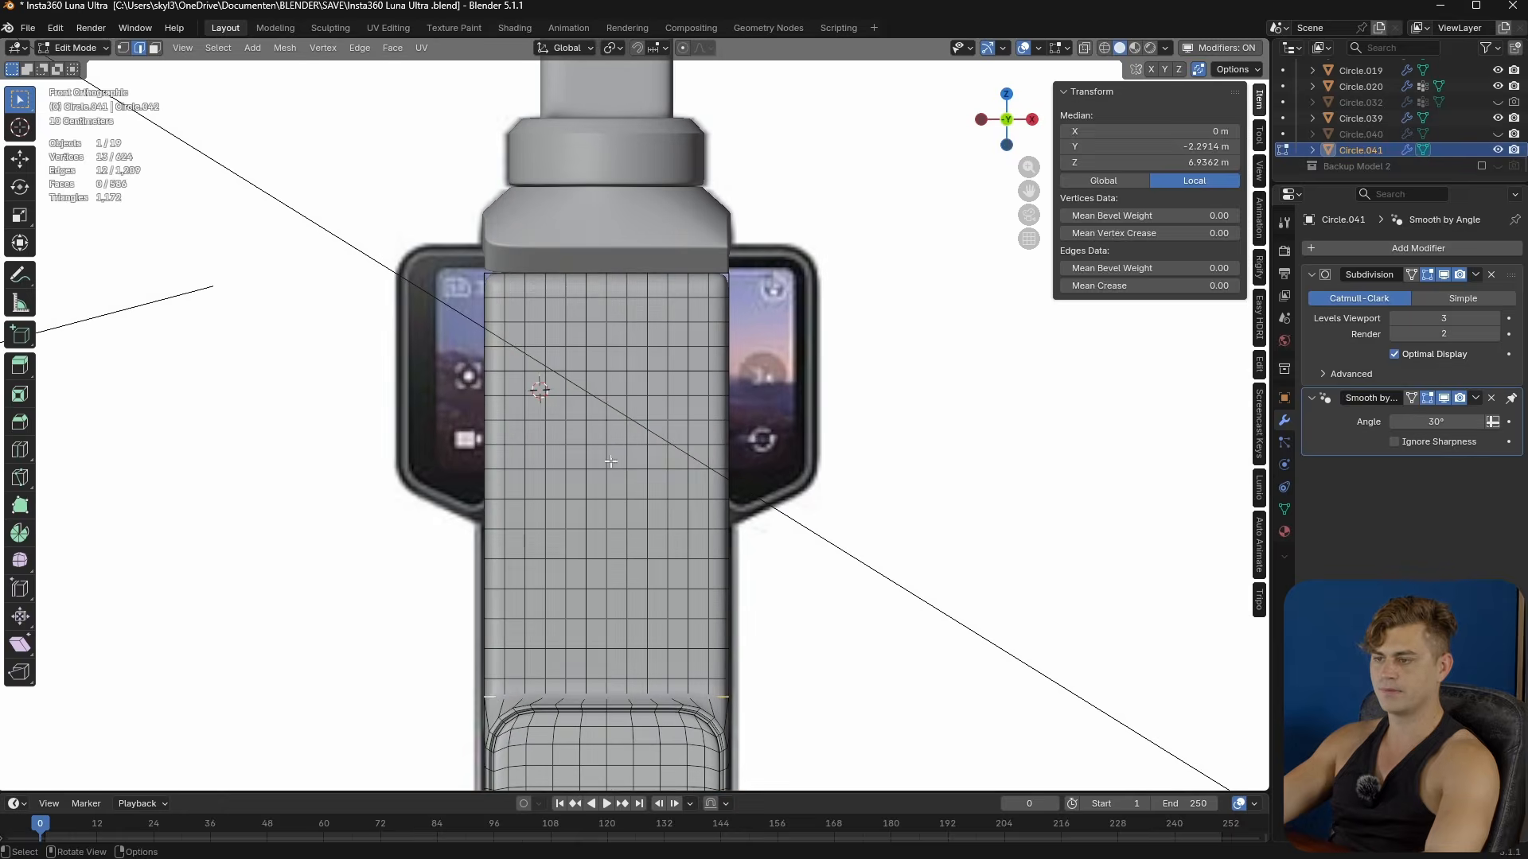
key(3)
key(alt+z)
shift+middle_drag(660, 627, 684, 605)
scroll(685, 605, up, 4)
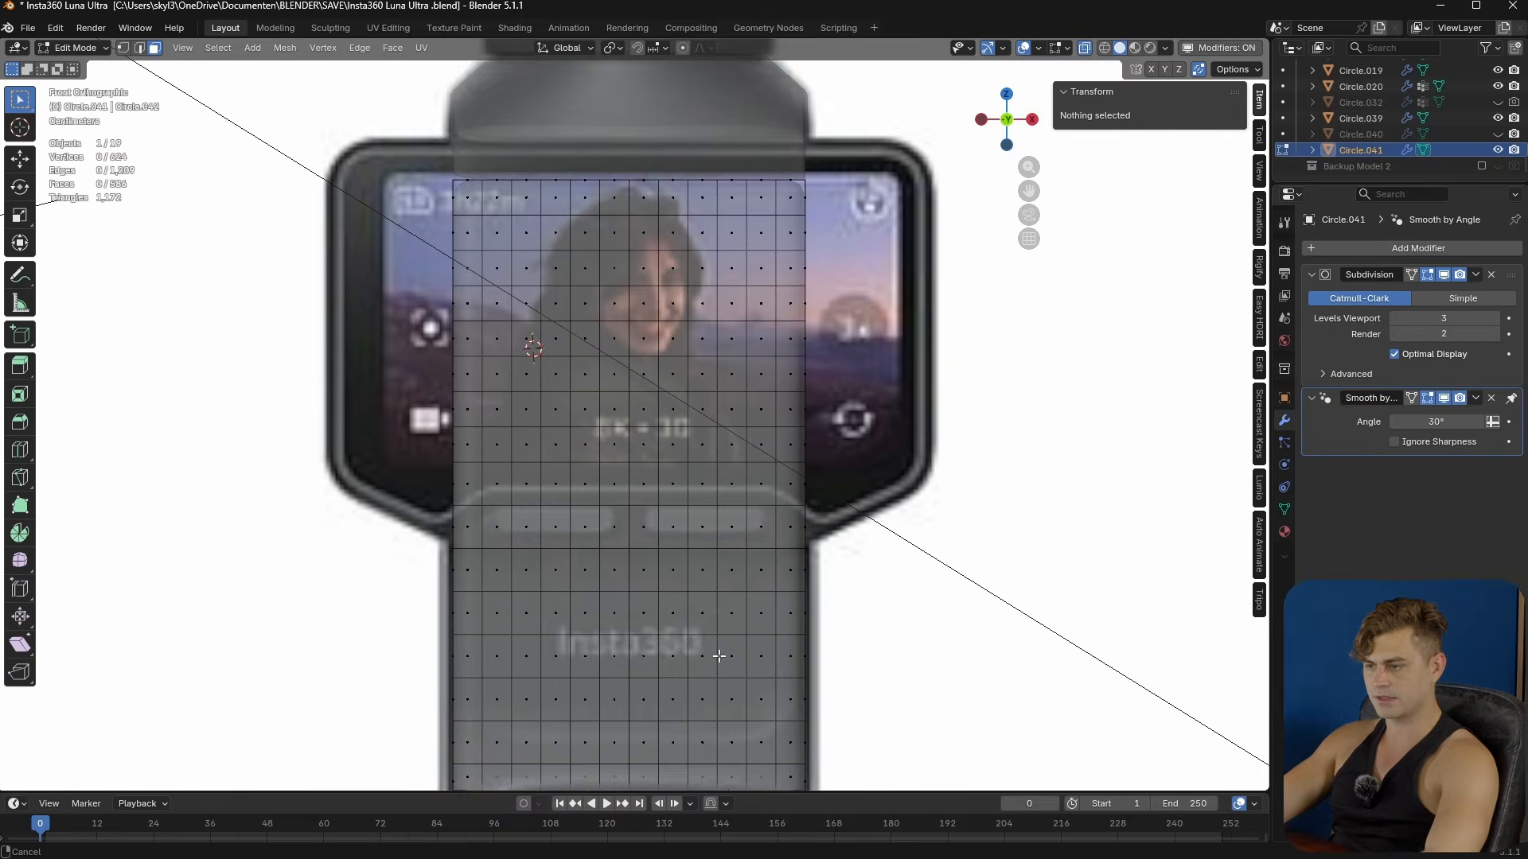
drag(824, 671, 424, 70)
middle_drag(423, 70, 573, 422)
key(KP_Decimal)
key(i)
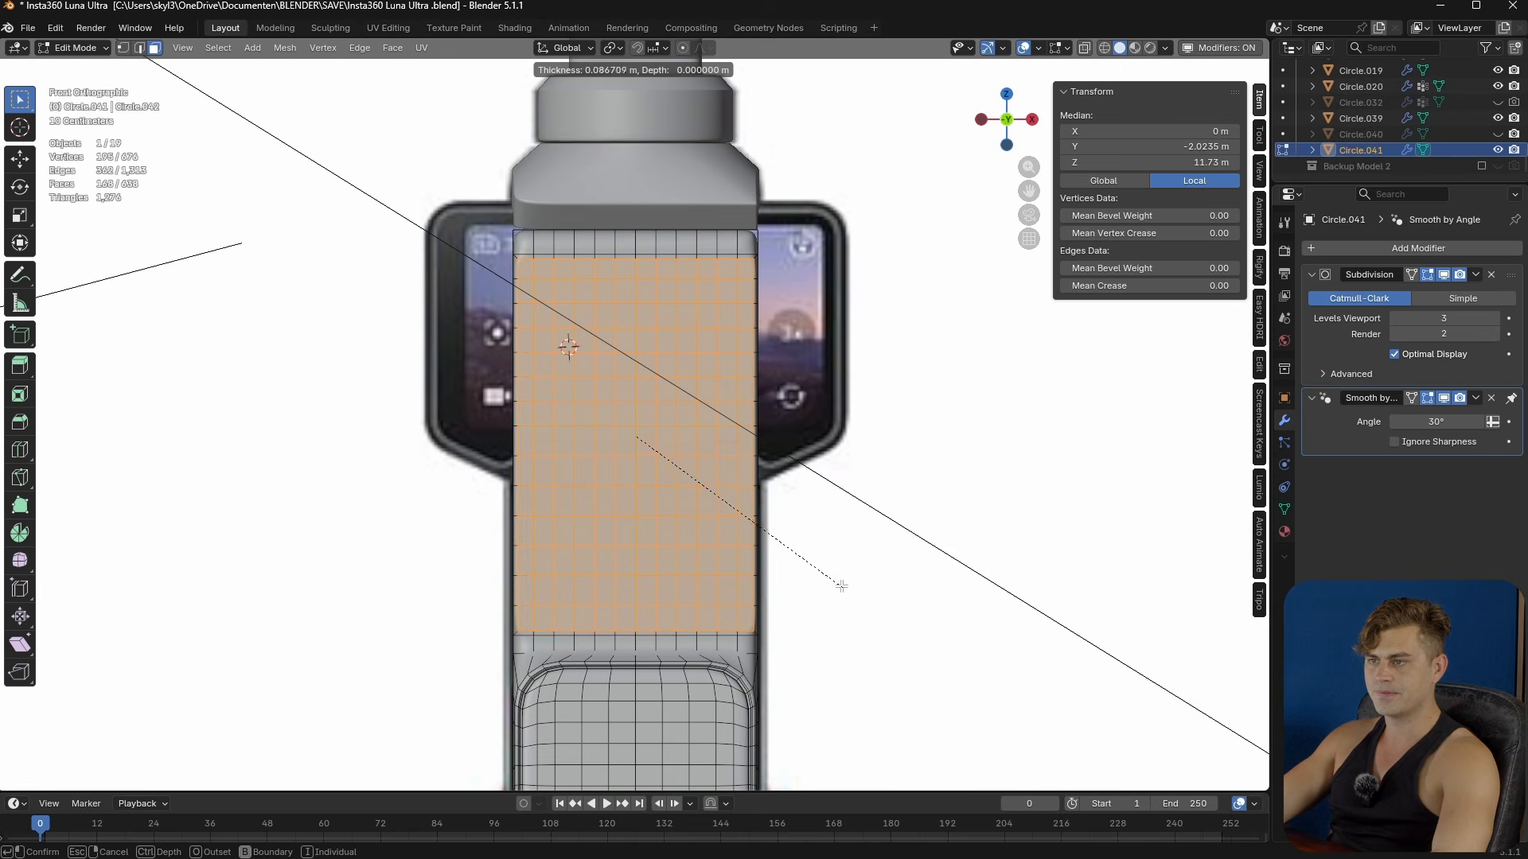
click(808, 557)
- Try to extrude the inset front faces inward and check the resulting recess in Object Mode
middle_drag(808, 557, 752, 600)
key(e)
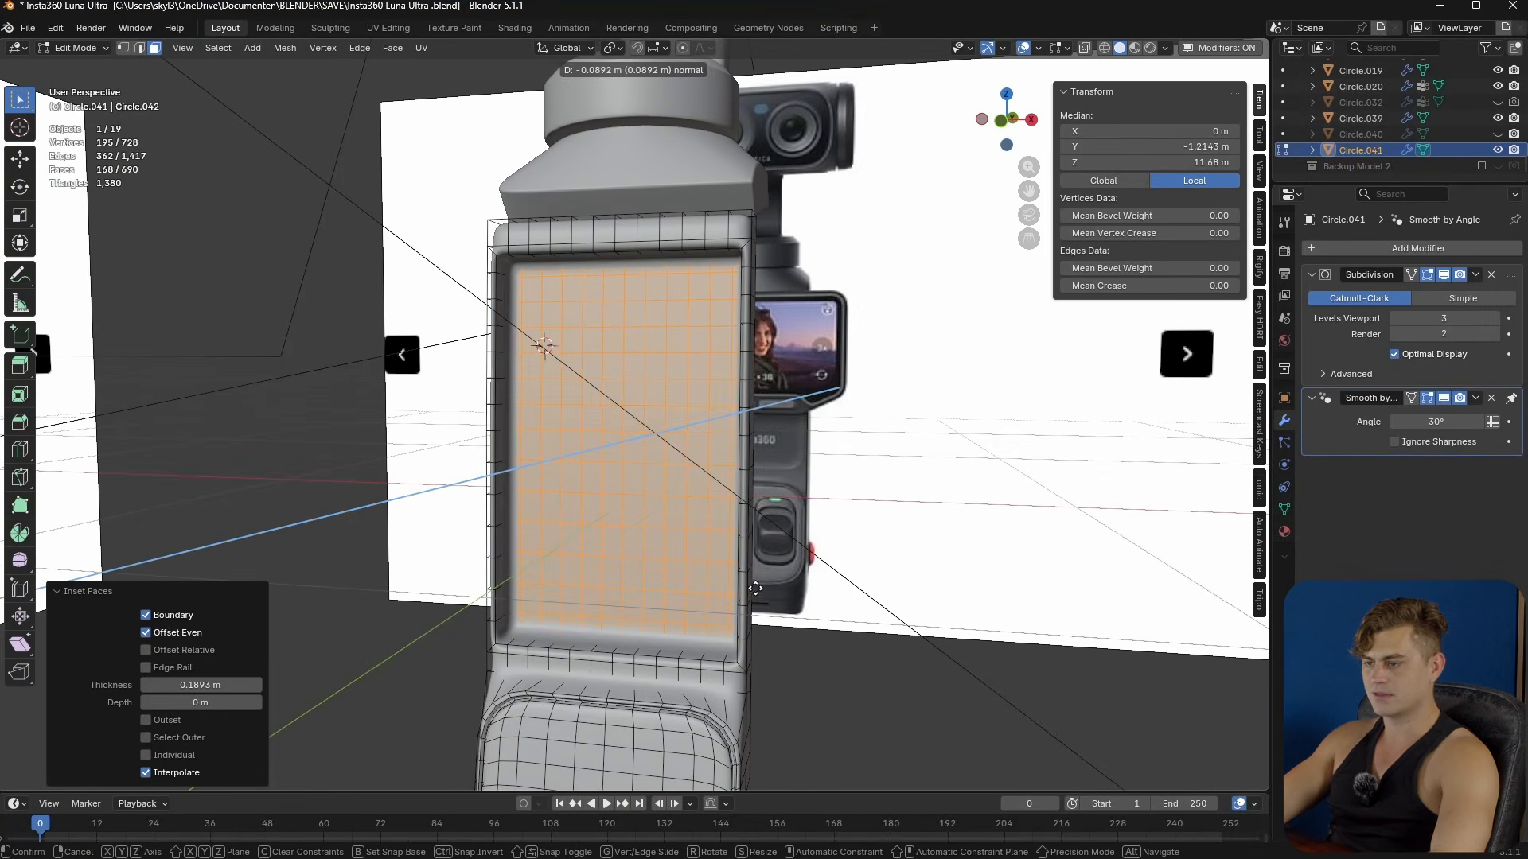
click(730, 745)
key(Tab)
middle_drag(731, 746, 705, 719)
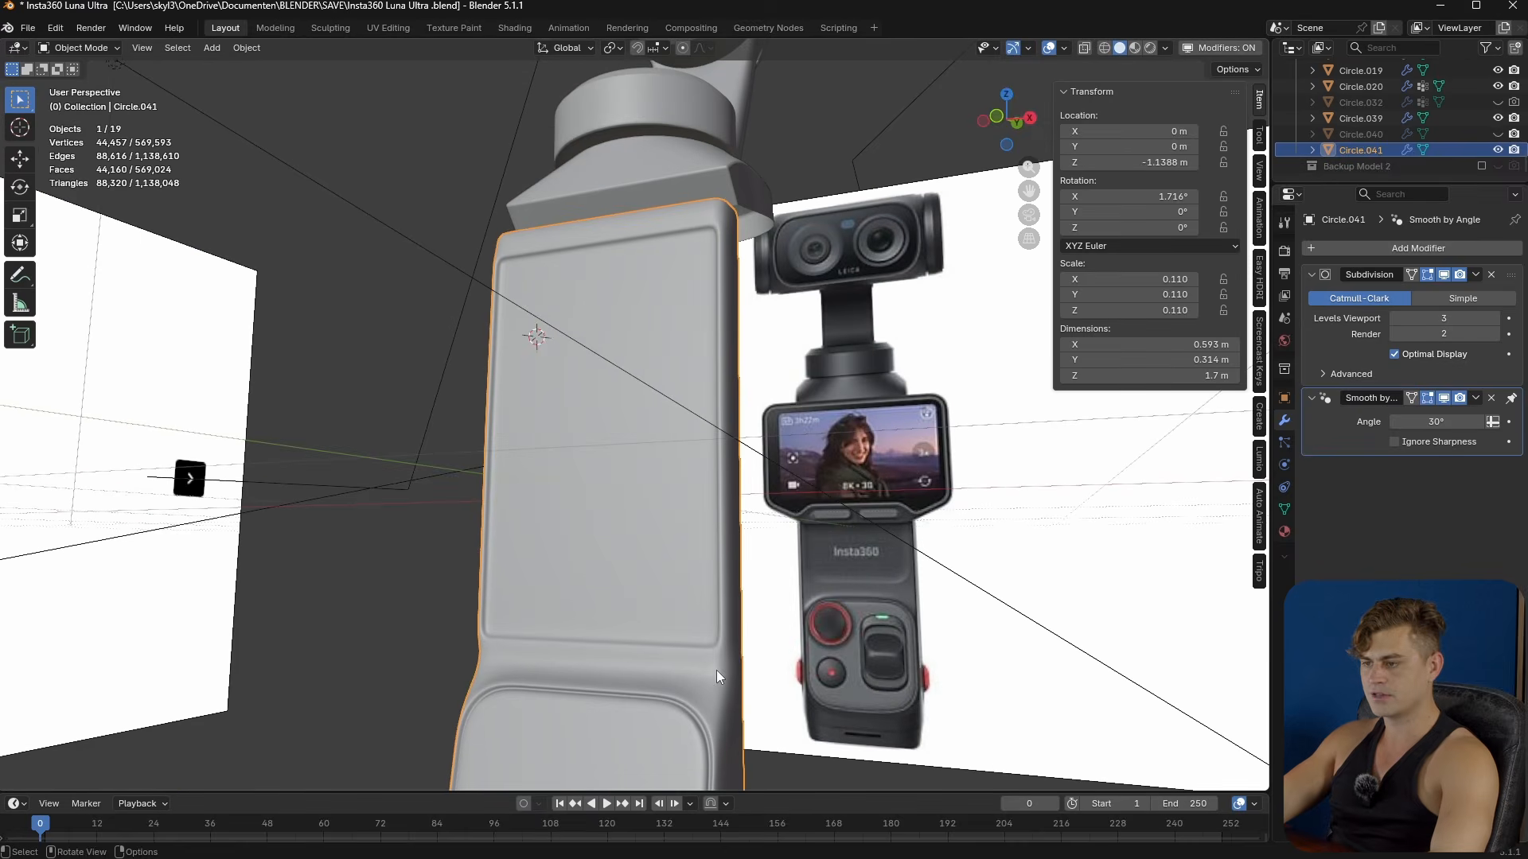
key(Tab)
middle_drag(724, 618, 757, 649)
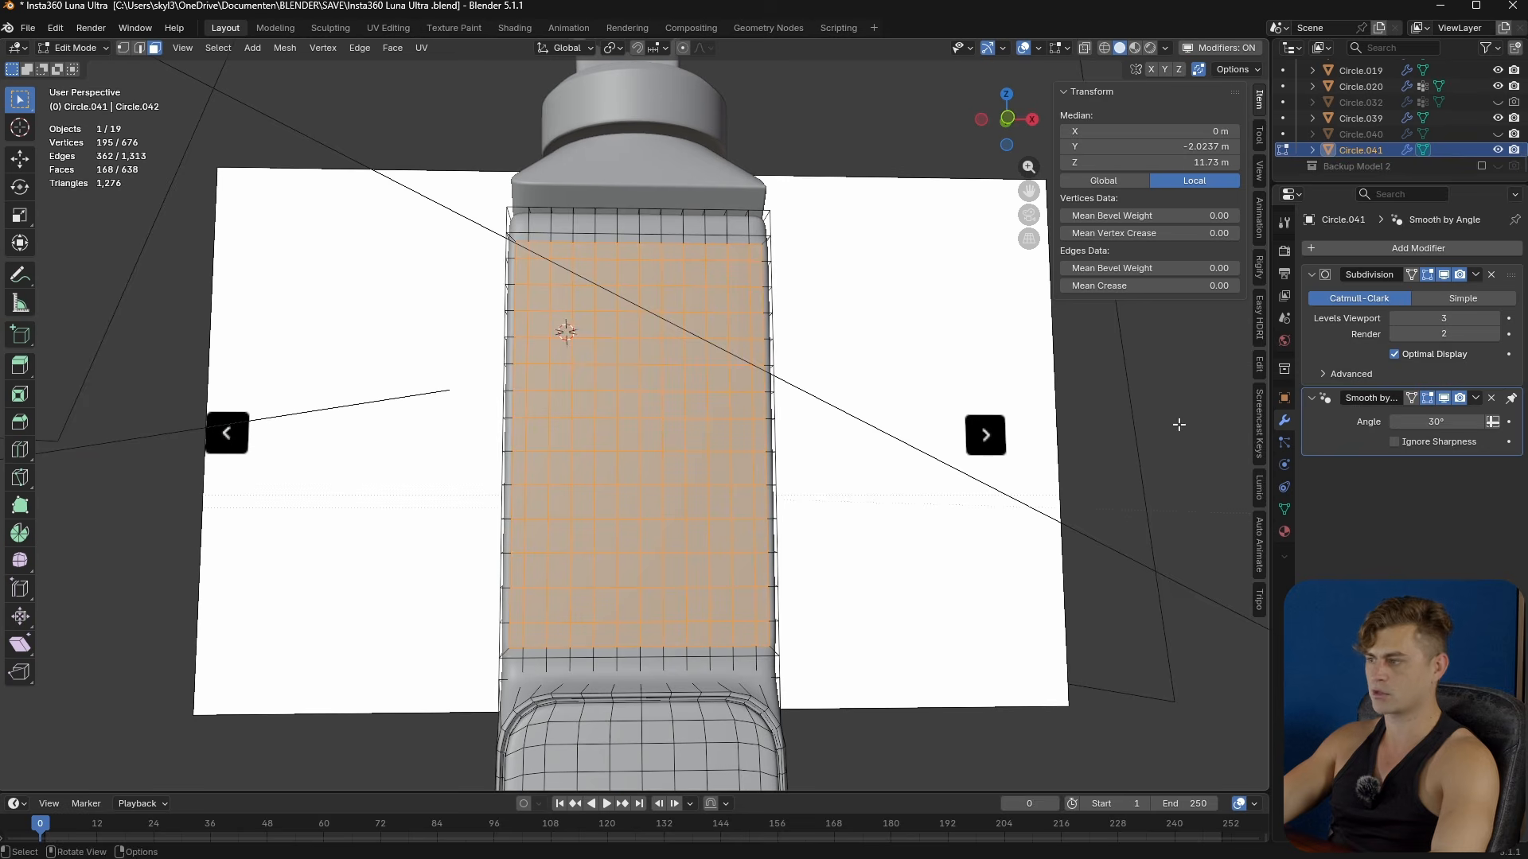
- Assign the inset front faces to a new vertex group and the inverted selection to a second one, then reselect the first group
click(1283, 509)
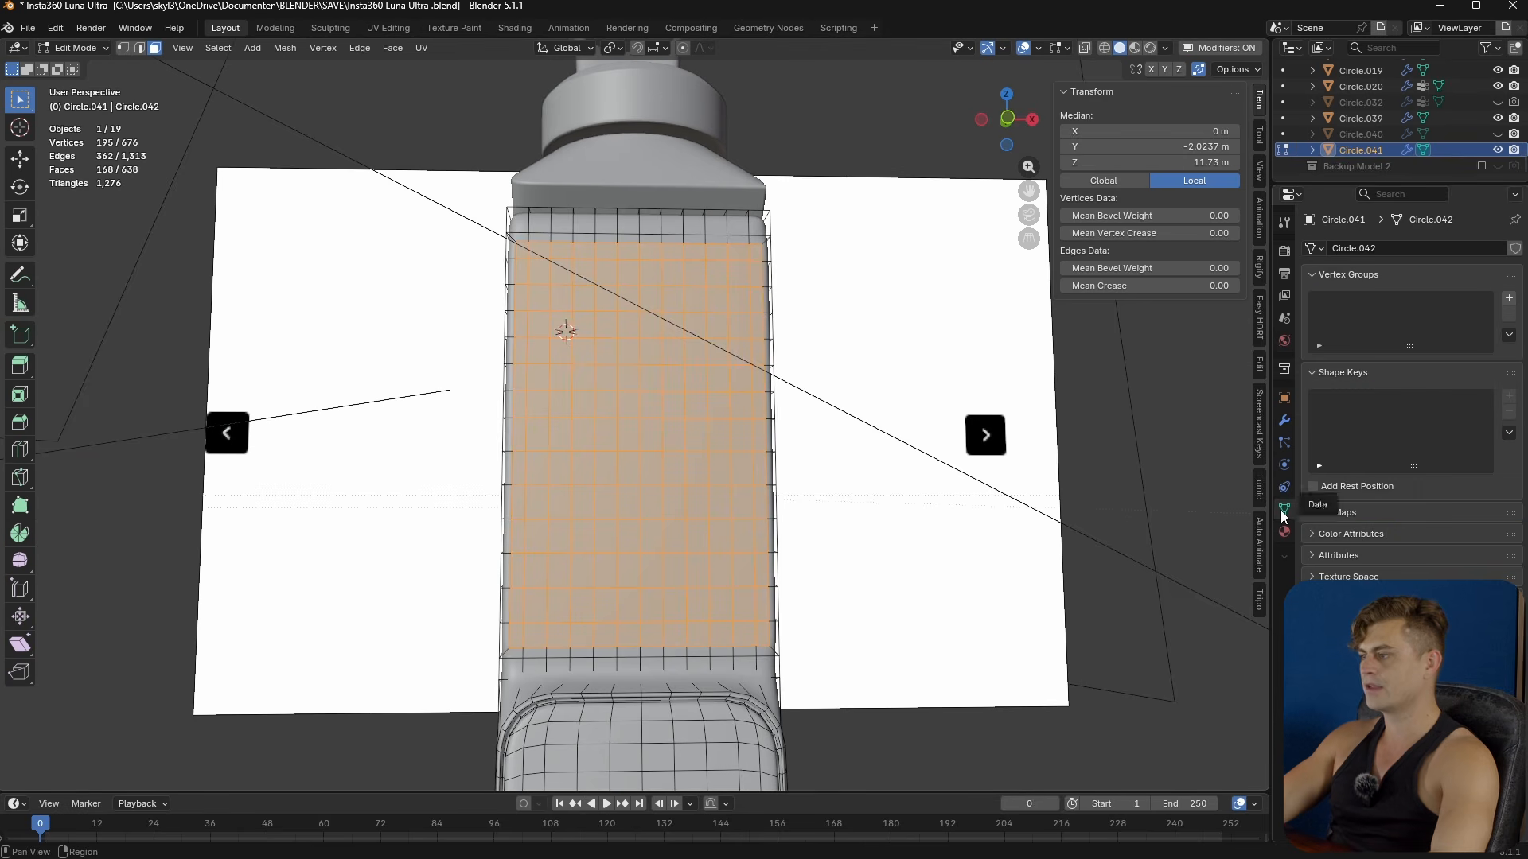
click(1508, 299)
click(1331, 398)
scroll(820, 436, up, 2)
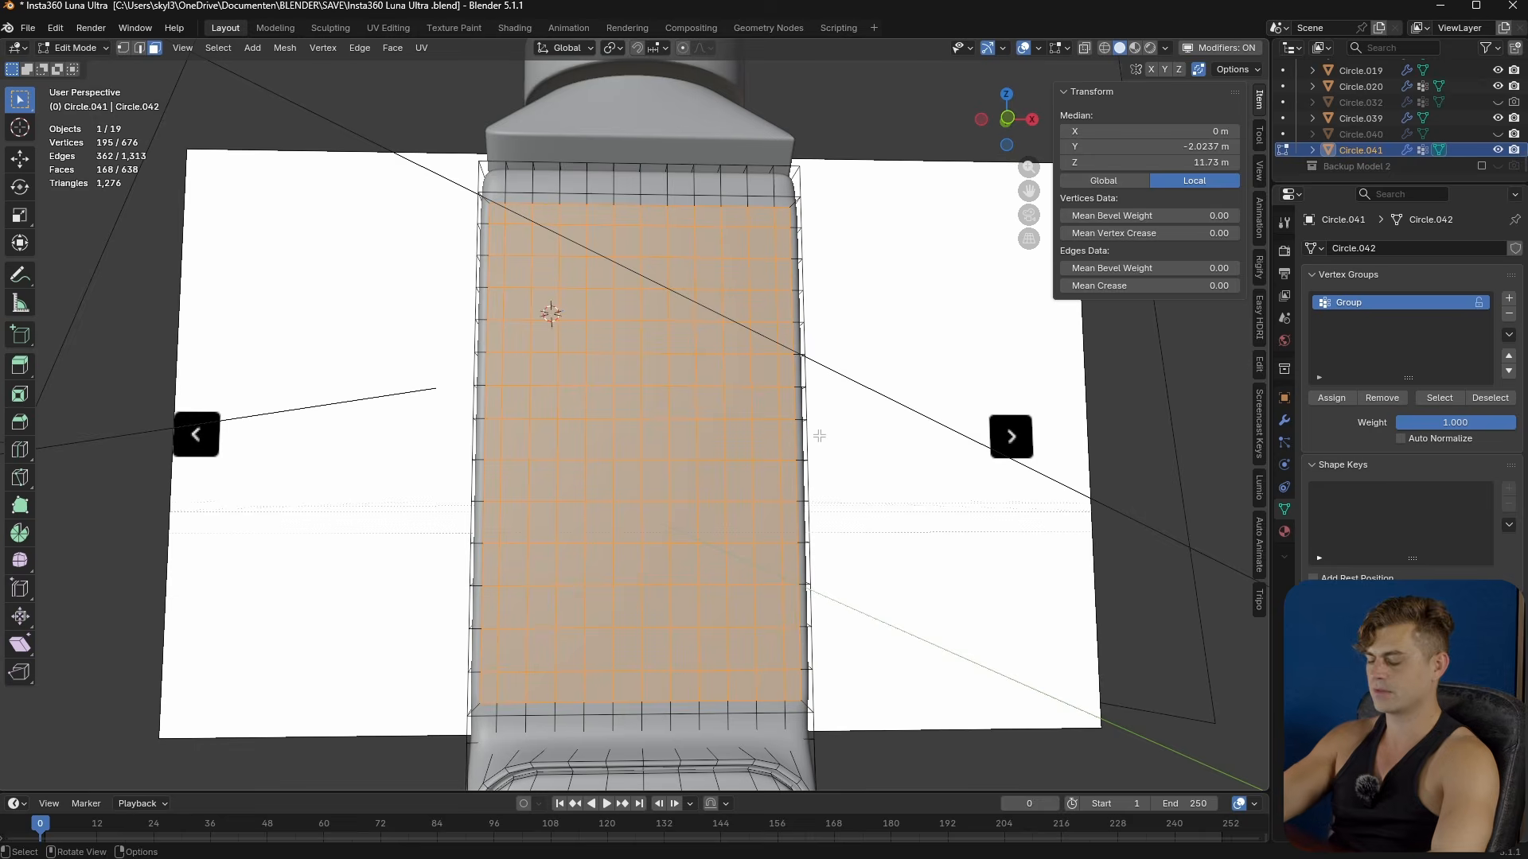
key(ctrl+i)
click(1509, 298)
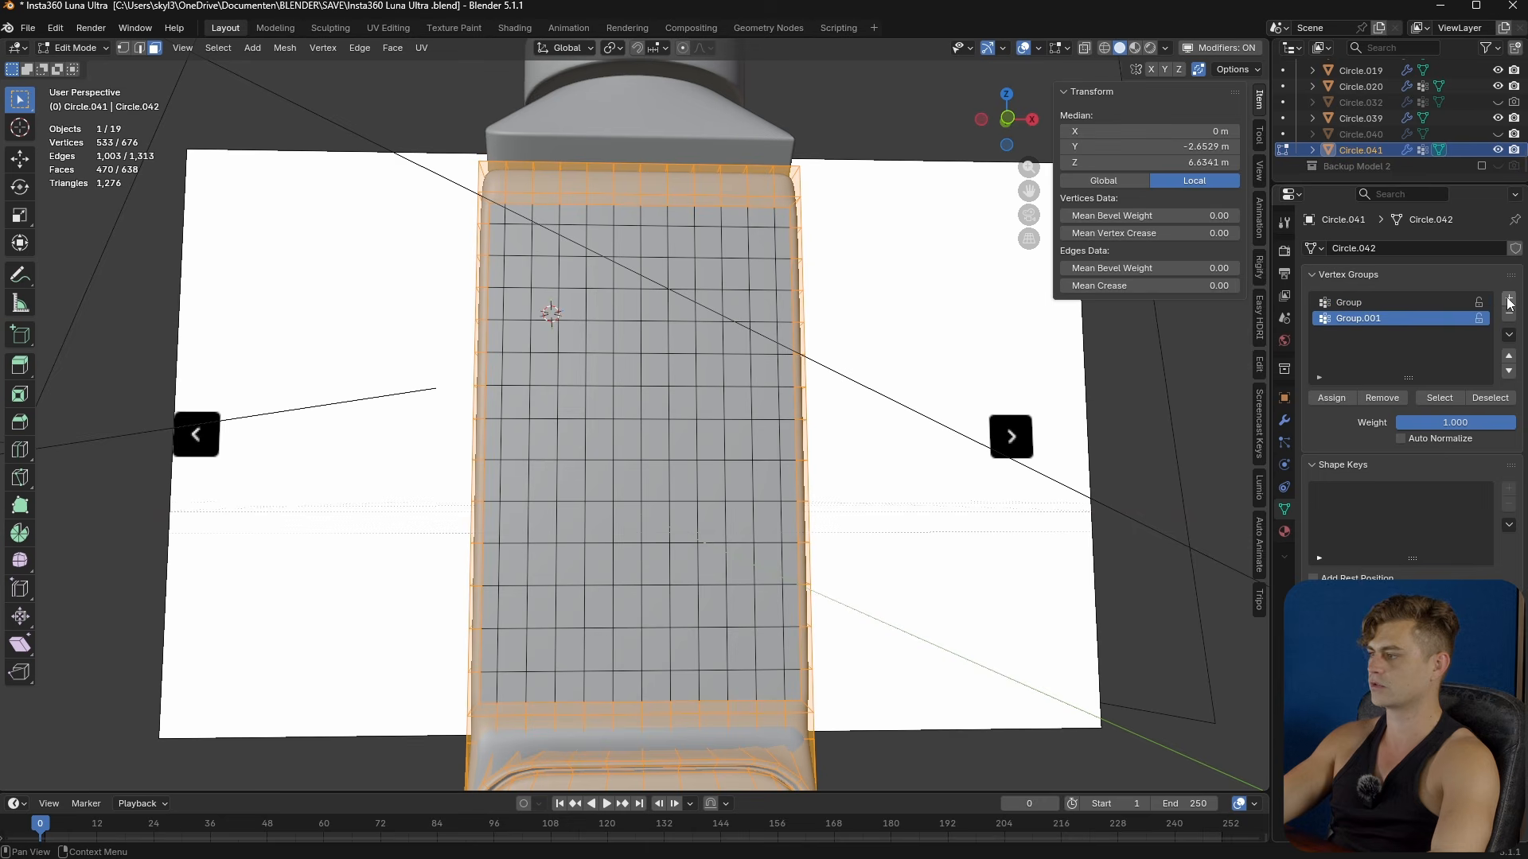
click(1331, 397)
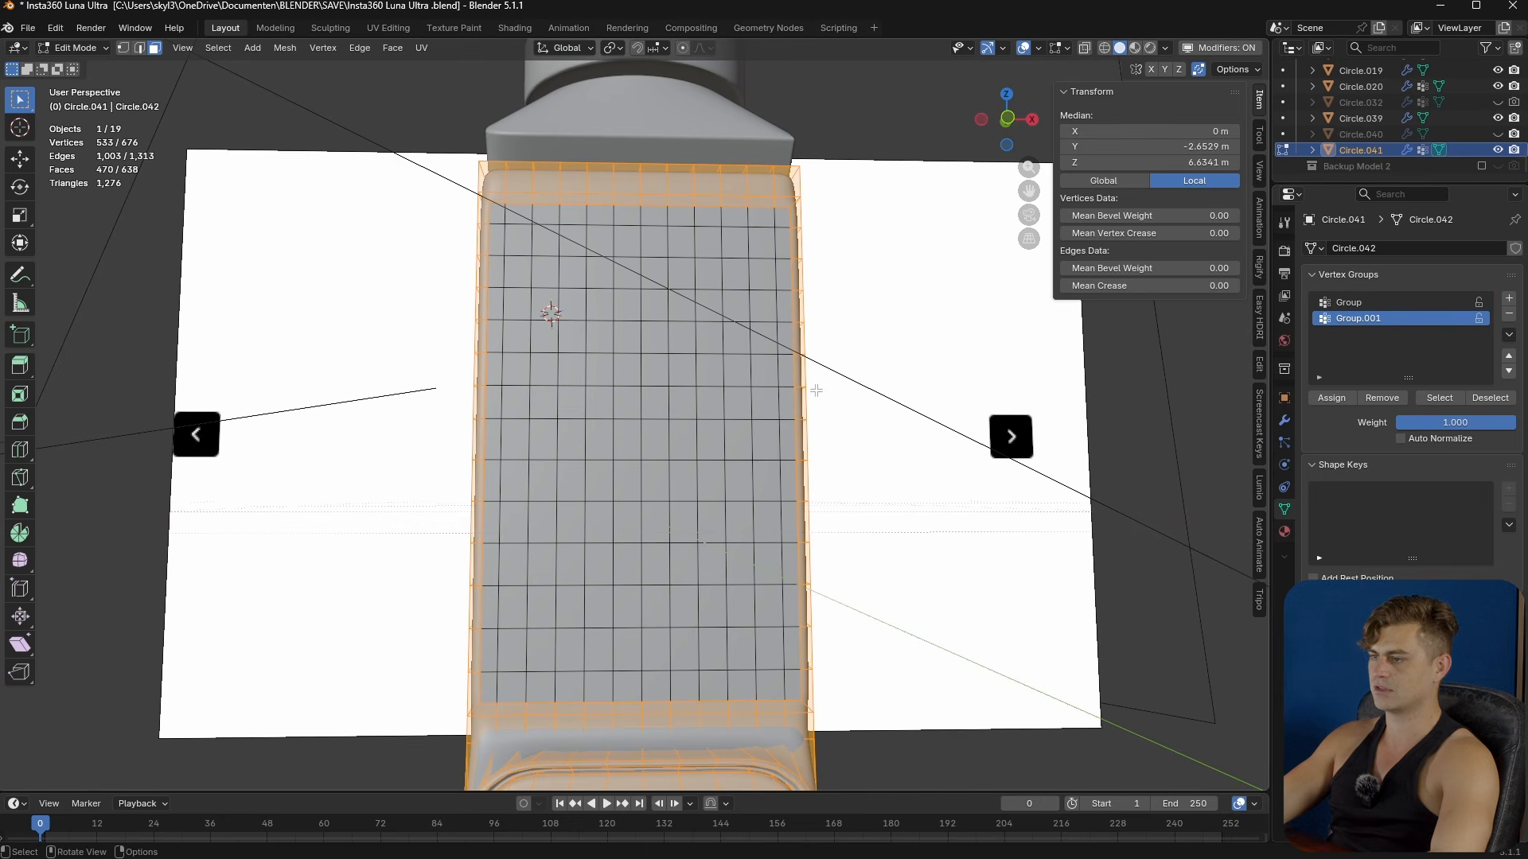
key(a)
click(1361, 302)
key(alt+a)
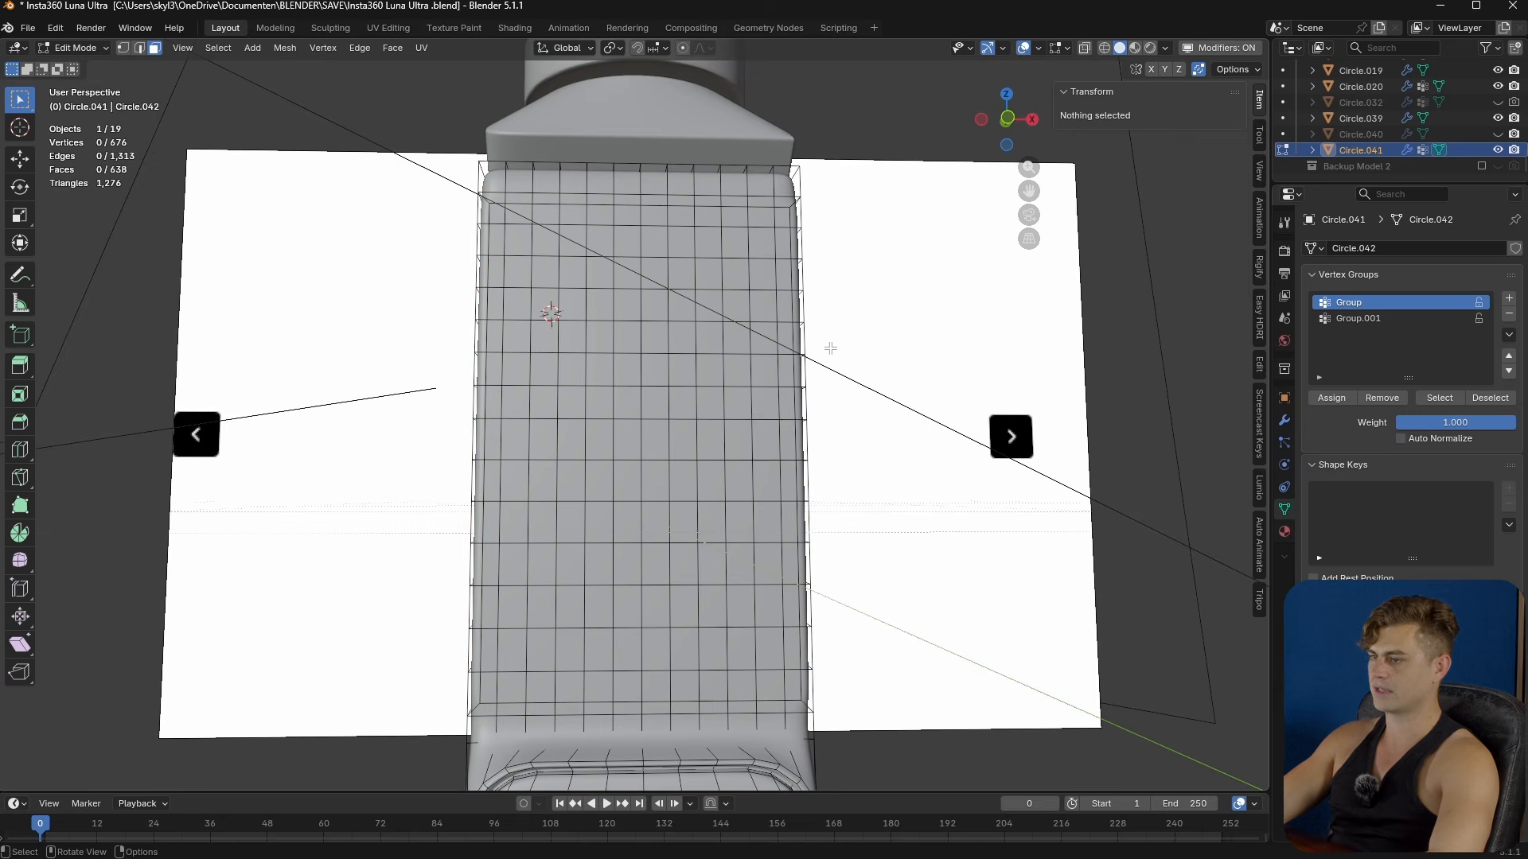
click(1439, 397)
- Select three edges on each side of the inset panel's two lower corners in edge mode
scroll(736, 625, up, 1)
shift+middle_drag(736, 624, 676, 556)
scroll(677, 556, up, 1)
key(2)
click(475, 497)
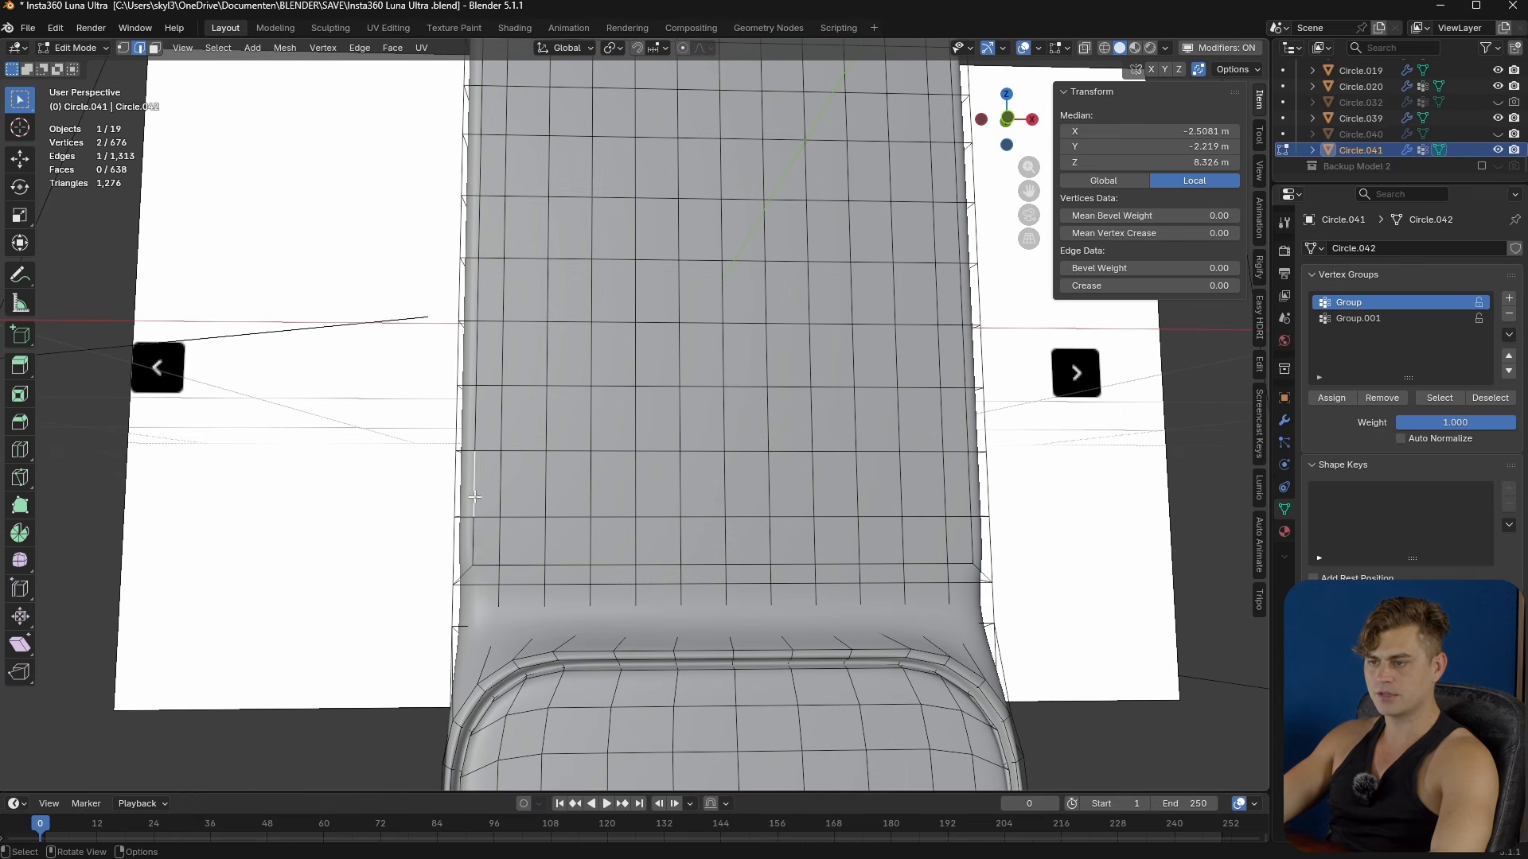
shift+click(481, 551)
shift+click(522, 565)
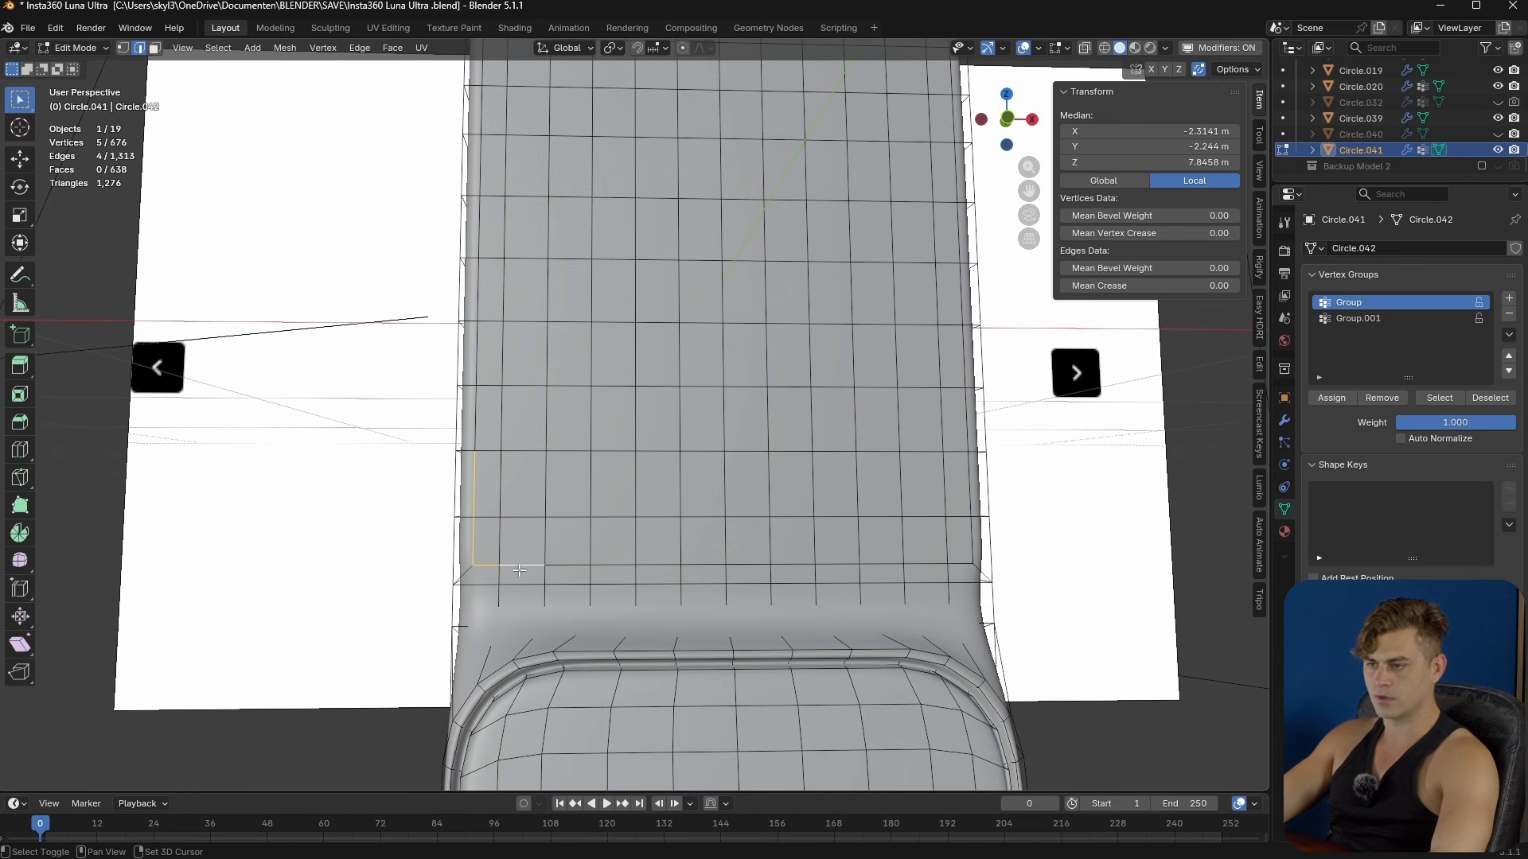
shift+click(562, 565)
shift+click(475, 420)
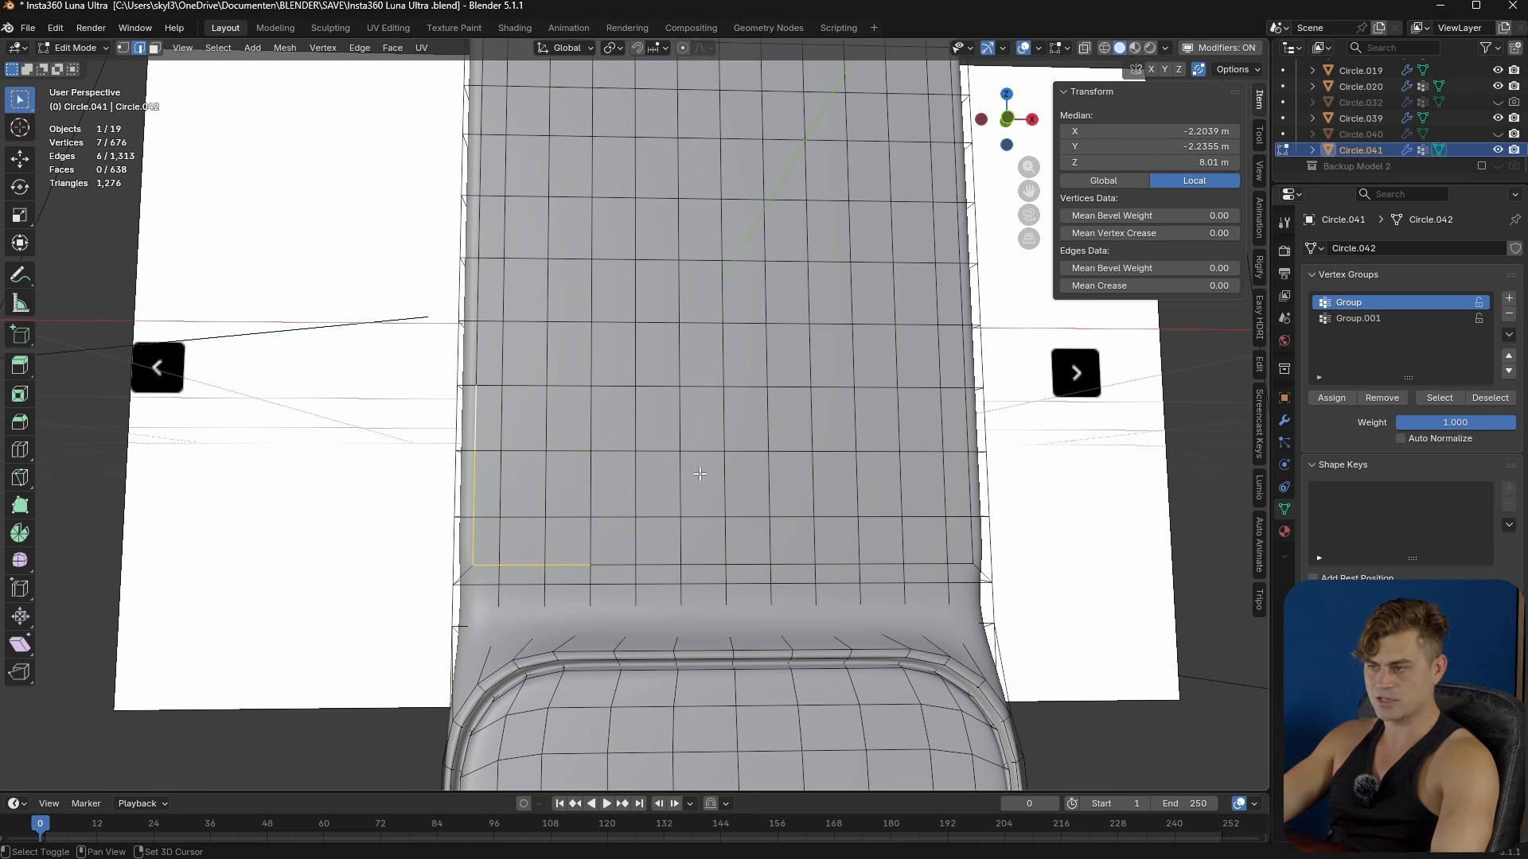
shift+click(883, 564)
shift+click(970, 544)
shift+click(970, 487)
shift+click(967, 424)
- Add the matching edges at the two upper corners and round all four with LoopTools Relax, using linear interpolation and 3 iterations
shift+middle_drag(962, 422, 876, 468)
shift+click(876, 469)
shift+click(877, 407)
shift+click(880, 351)
shift+click(864, 327)
shift+click(818, 328)
shift+click(768, 329)
shift+click(409, 328)
shift+click(371, 328)
shift+click(350, 351)
key(ctrl+e)
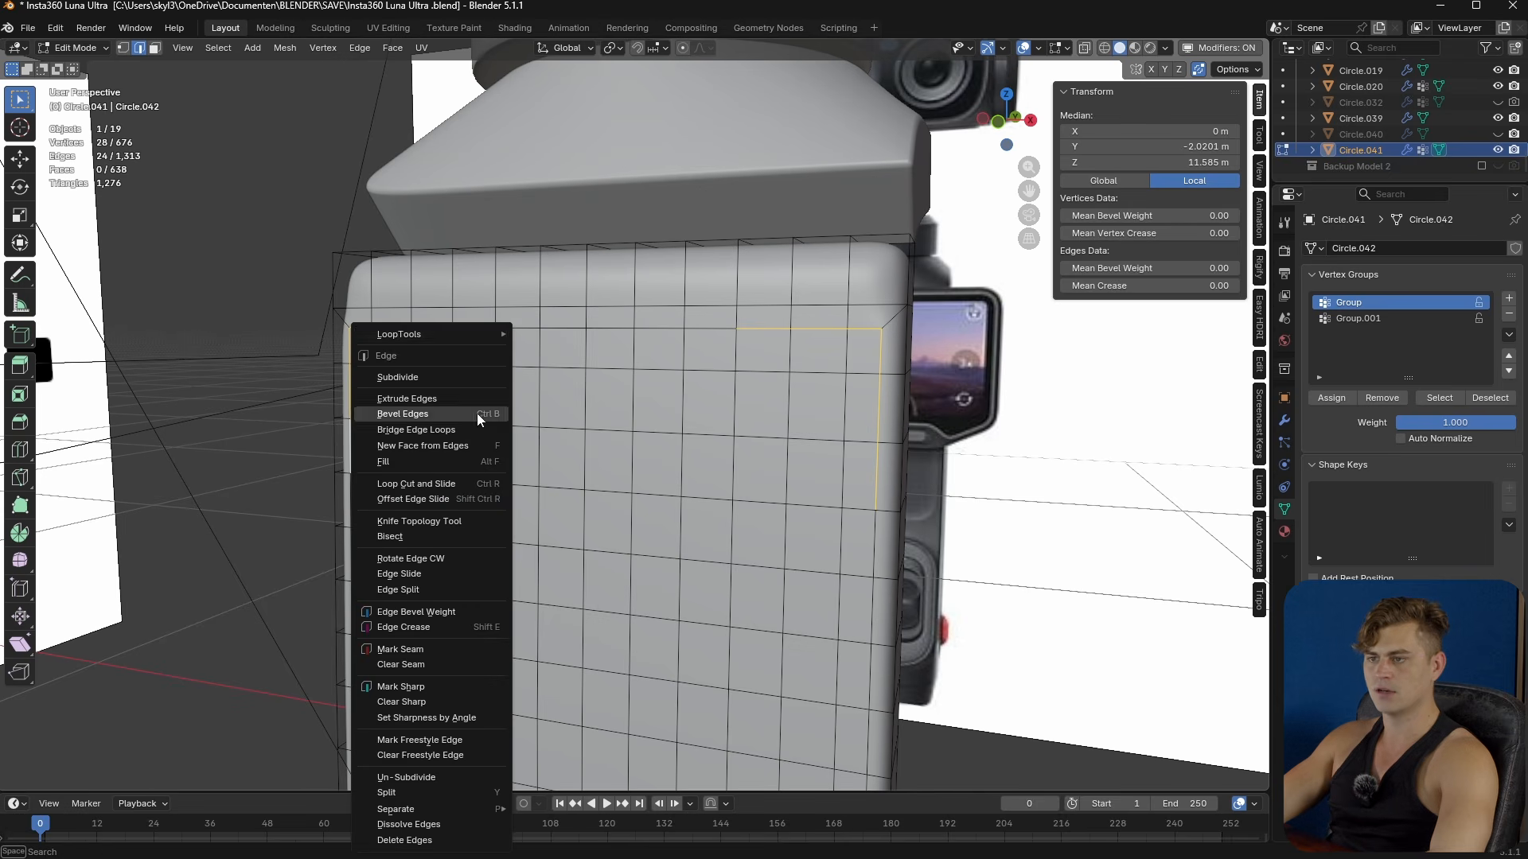
mouse_move(436, 334)
click(602, 430)
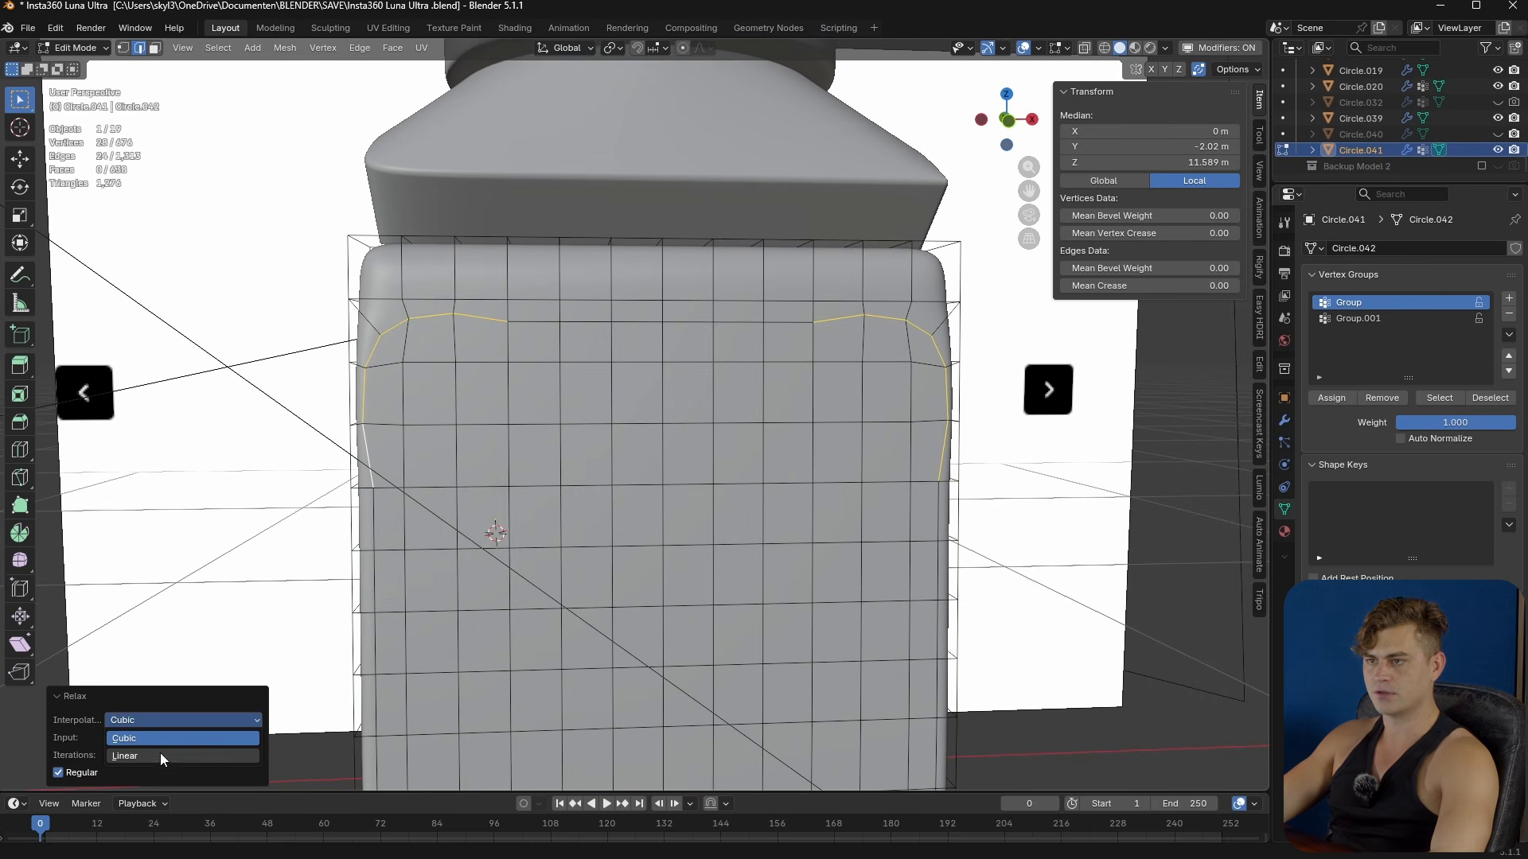
click(124, 755)
mouse_move(692, 382)
middle_down()
mouse_move(748, 399)
mouse_move(701, 410)
middle_up()
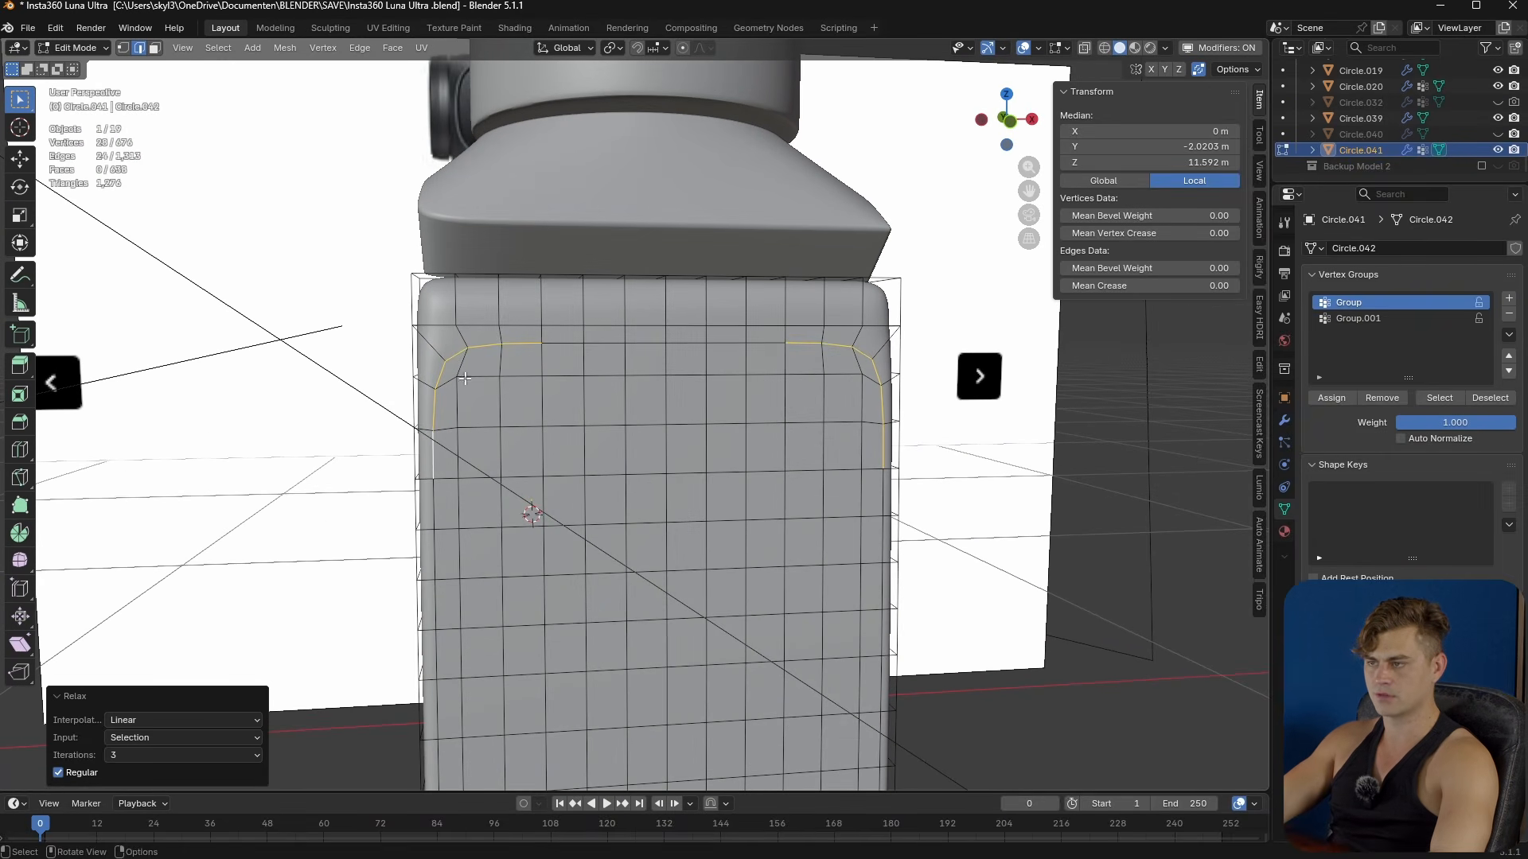
- Reselect the panel faces from their vertex group, extrude them slightly inward and check the recess in Object Mode
click(1440, 401)
scroll(589, 485, down, 4)
middle_drag(587, 487, 569, 533)
scroll(570, 525, up, 1)
key(e)
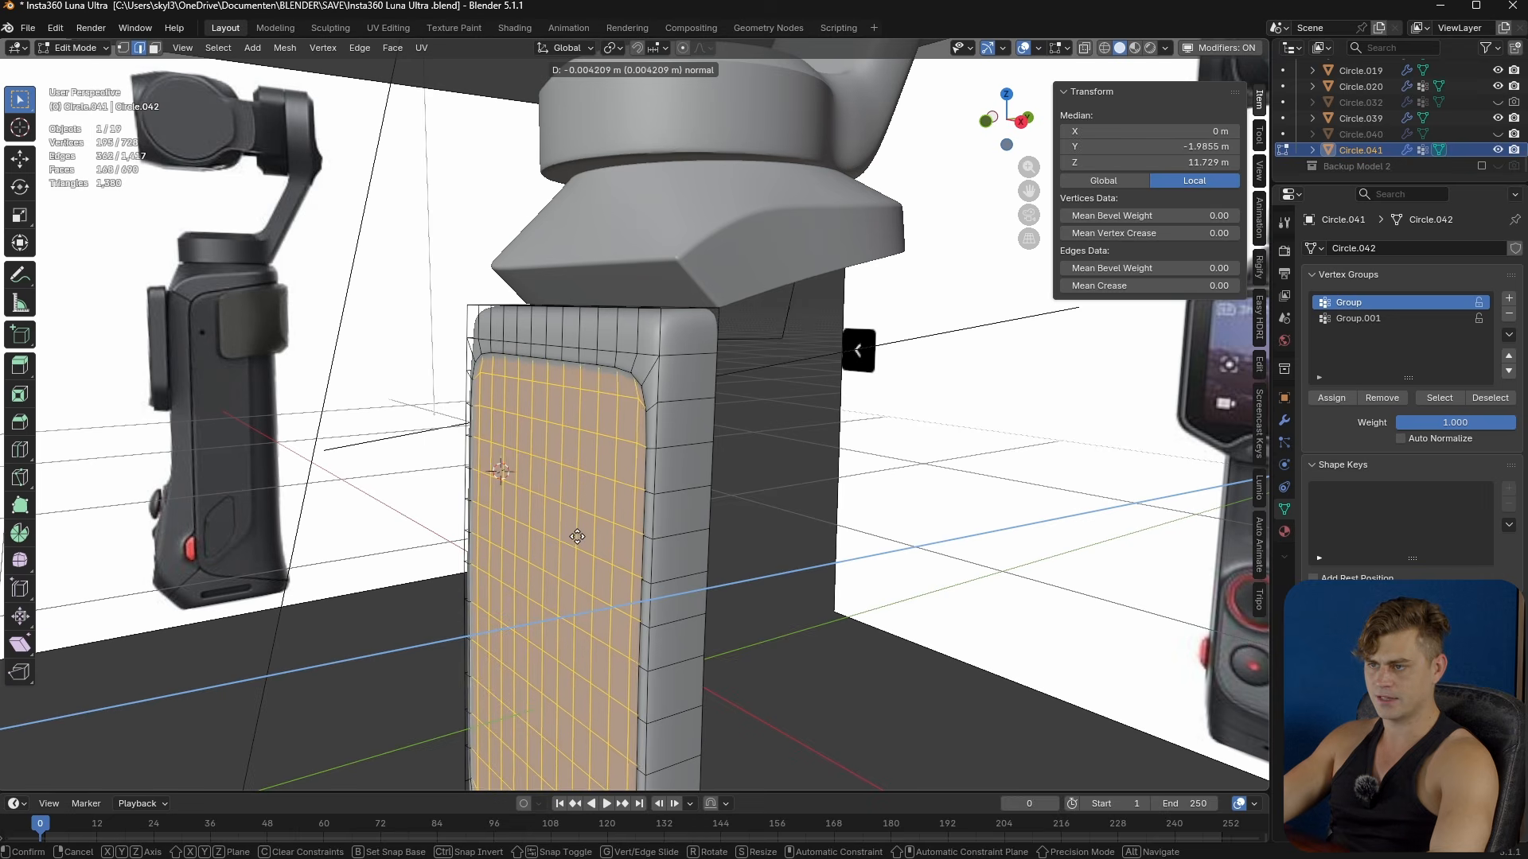
click(584, 539)
key(Tab)
middle_drag(584, 540, 650, 498)
scroll(789, 632, up, 1)
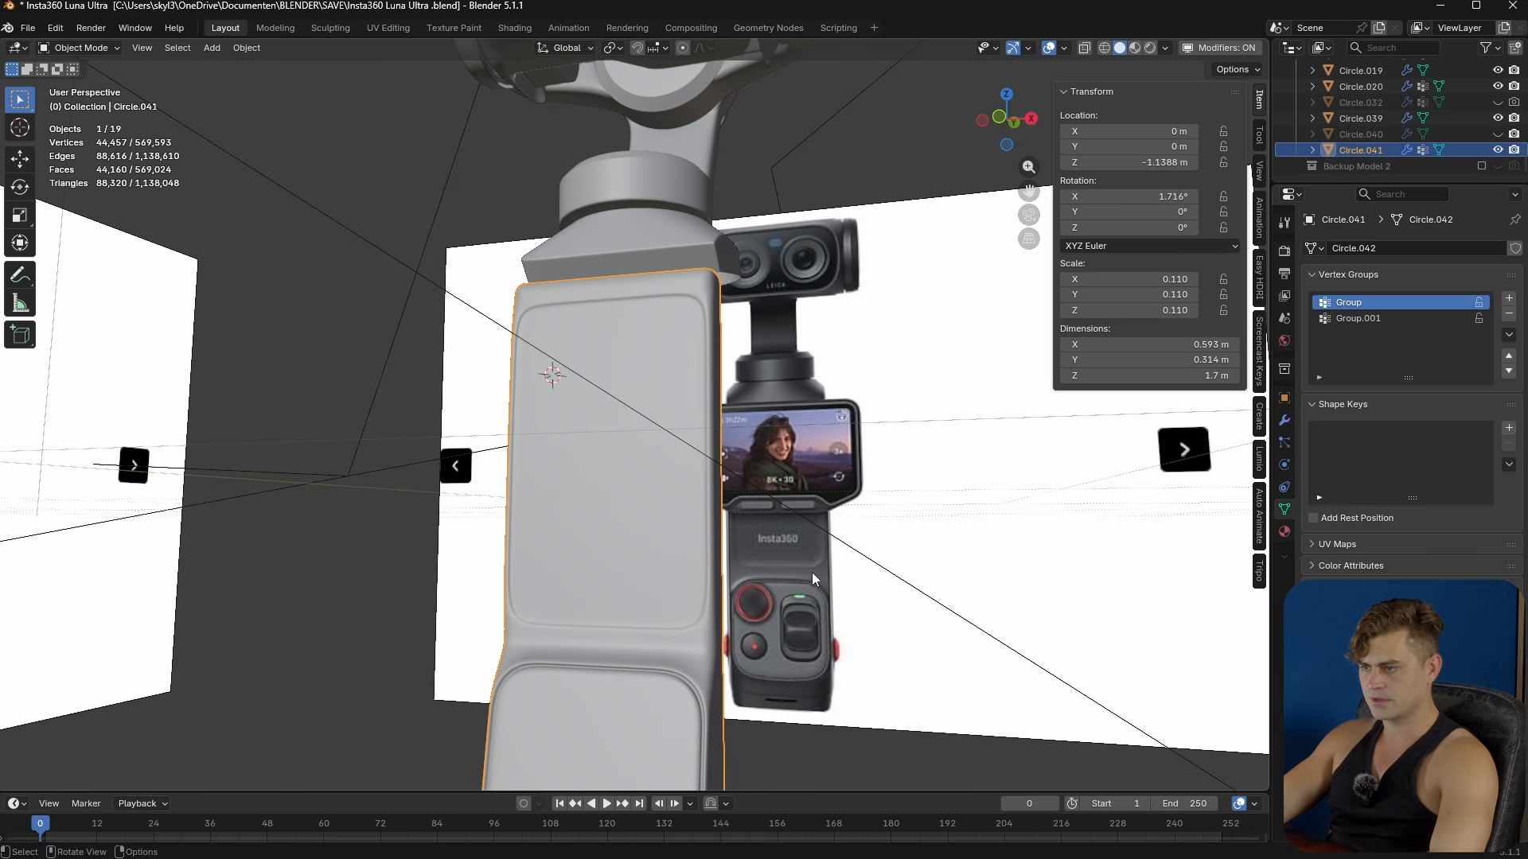
- Move the recessed panel faces about 0.009 m deeper along global Y, return to Object Mode and save the file
middle_drag(645, 628, 632, 592)
key(Tab)
key(g)
key(y)
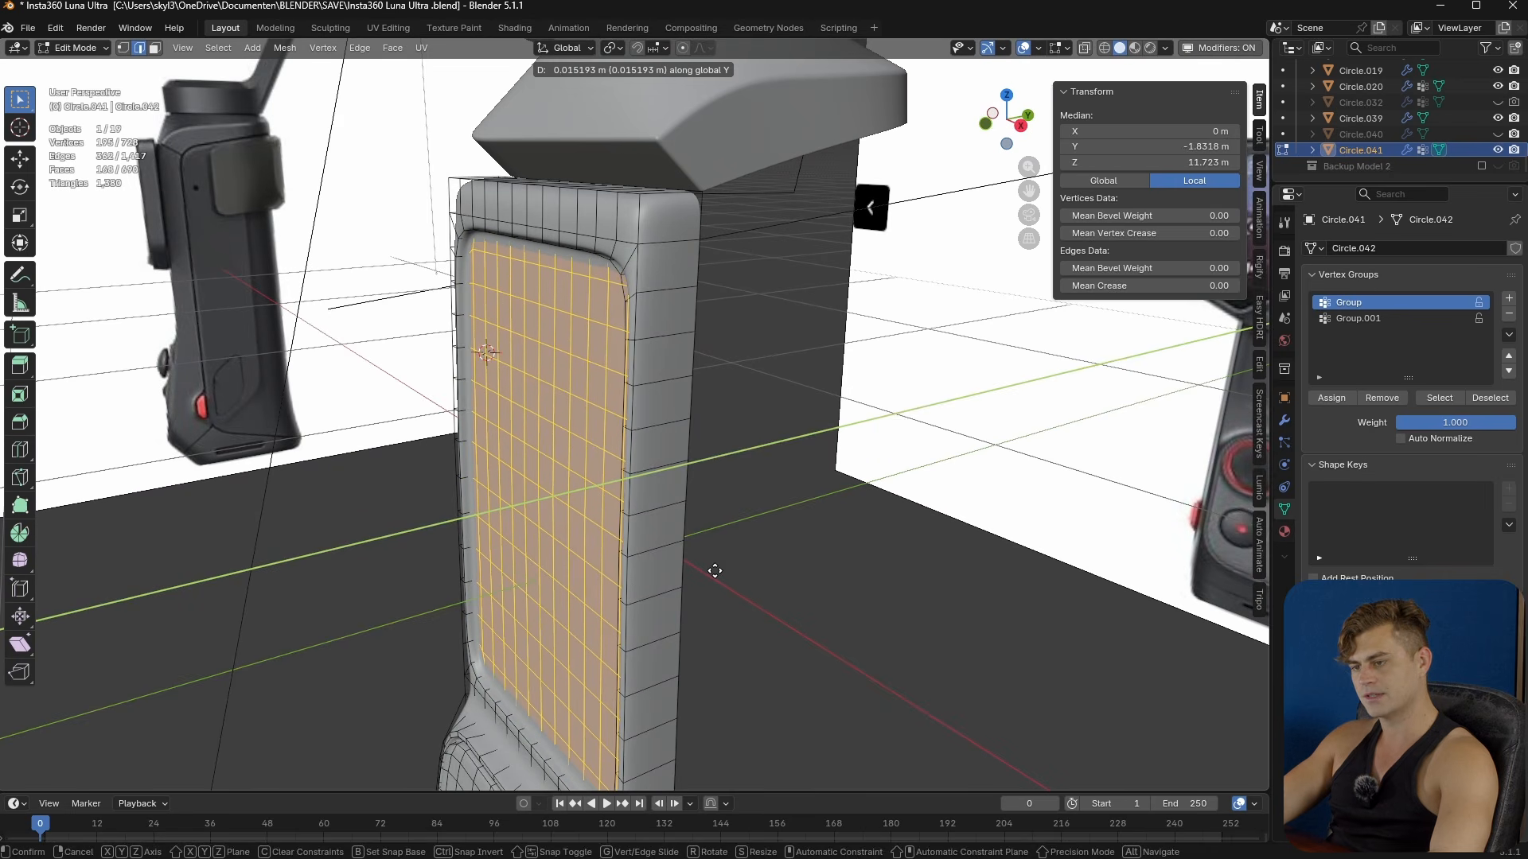
click(685, 582)
middle_drag(706, 573, 1111, 433)
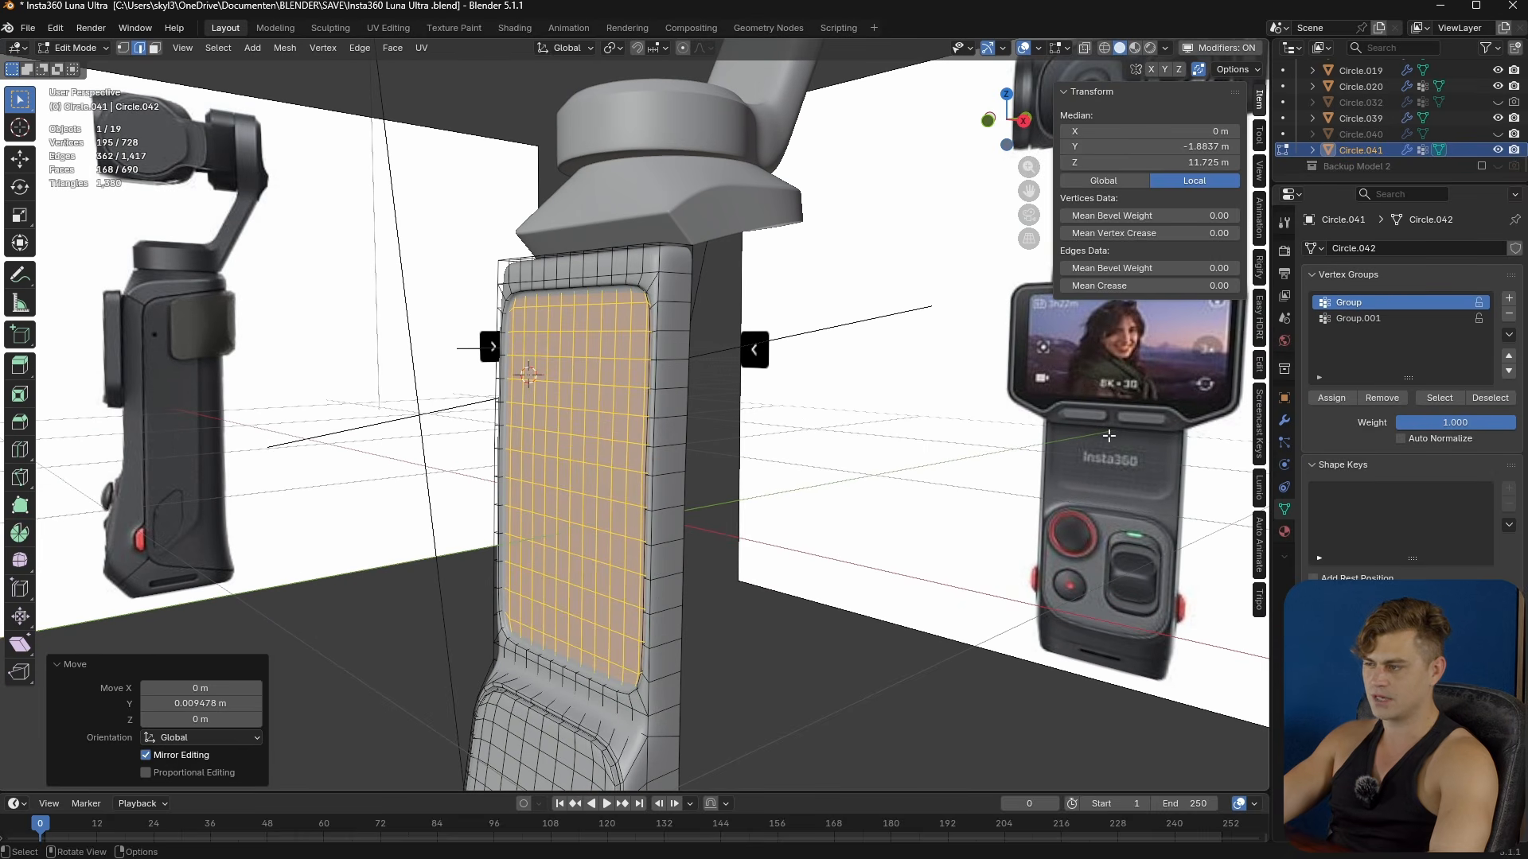
key(Tab)
mouse_move(595, 646)
middle_down()
mouse_move(659, 650)
mouse_move(621, 648)
mouse_move(685, 630)
mouse_move(739, 647)
mouse_move(518, 656)
mouse_move(571, 652)
middle_up()
key(ctrl+s)
- Select the handle's row of top faces and examine how it meets the collar and the side reference
click(691, 449)
scroll(705, 619, up, 3)
shift+middle_drag(691, 449, 769, 599)
click(769, 599)
middle_drag(953, 526, 496, 384)
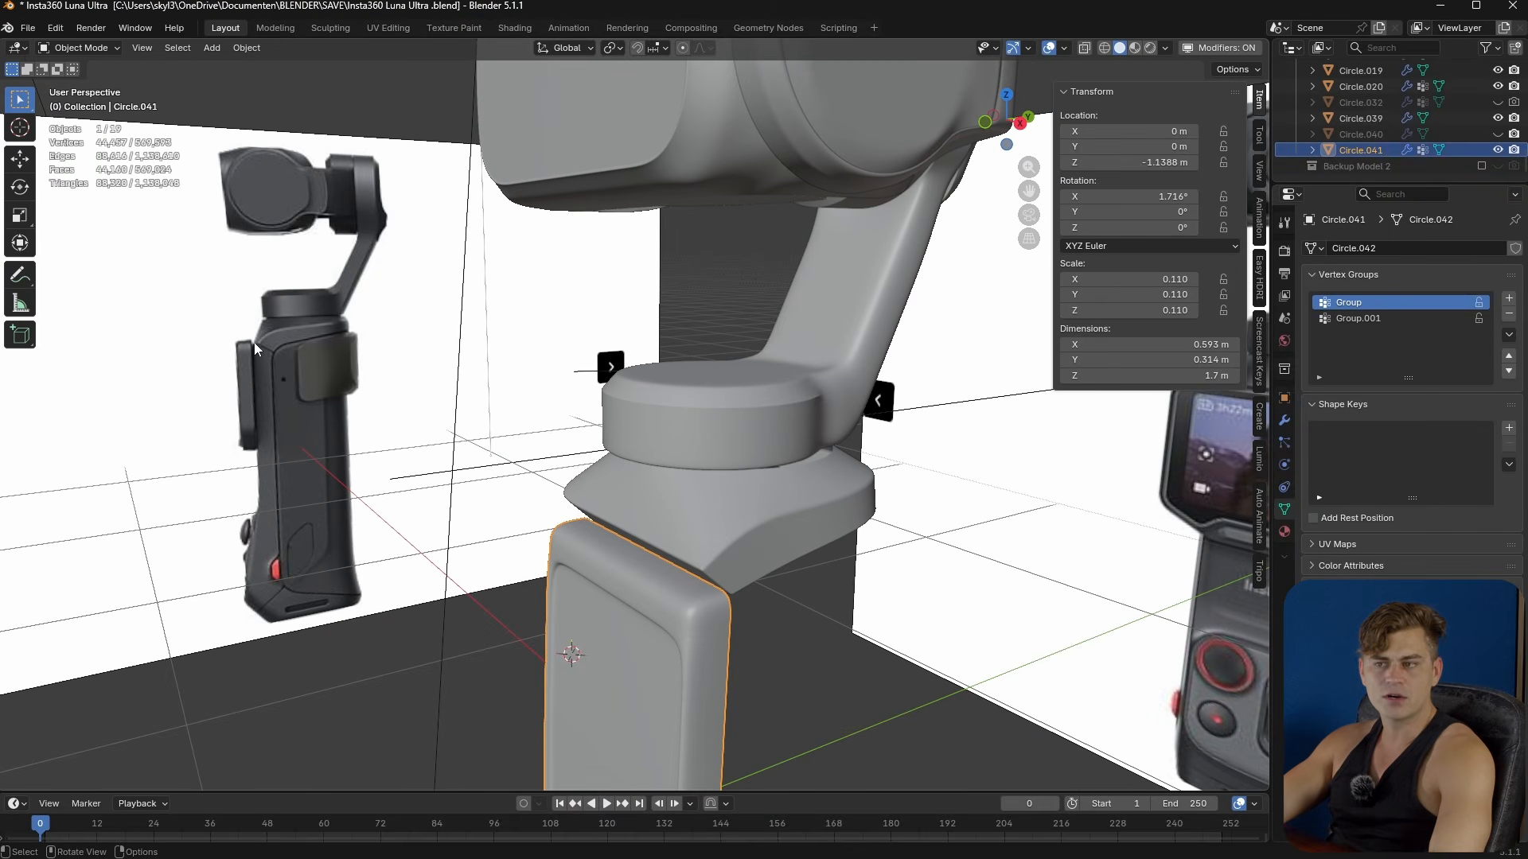
key(KP_3)
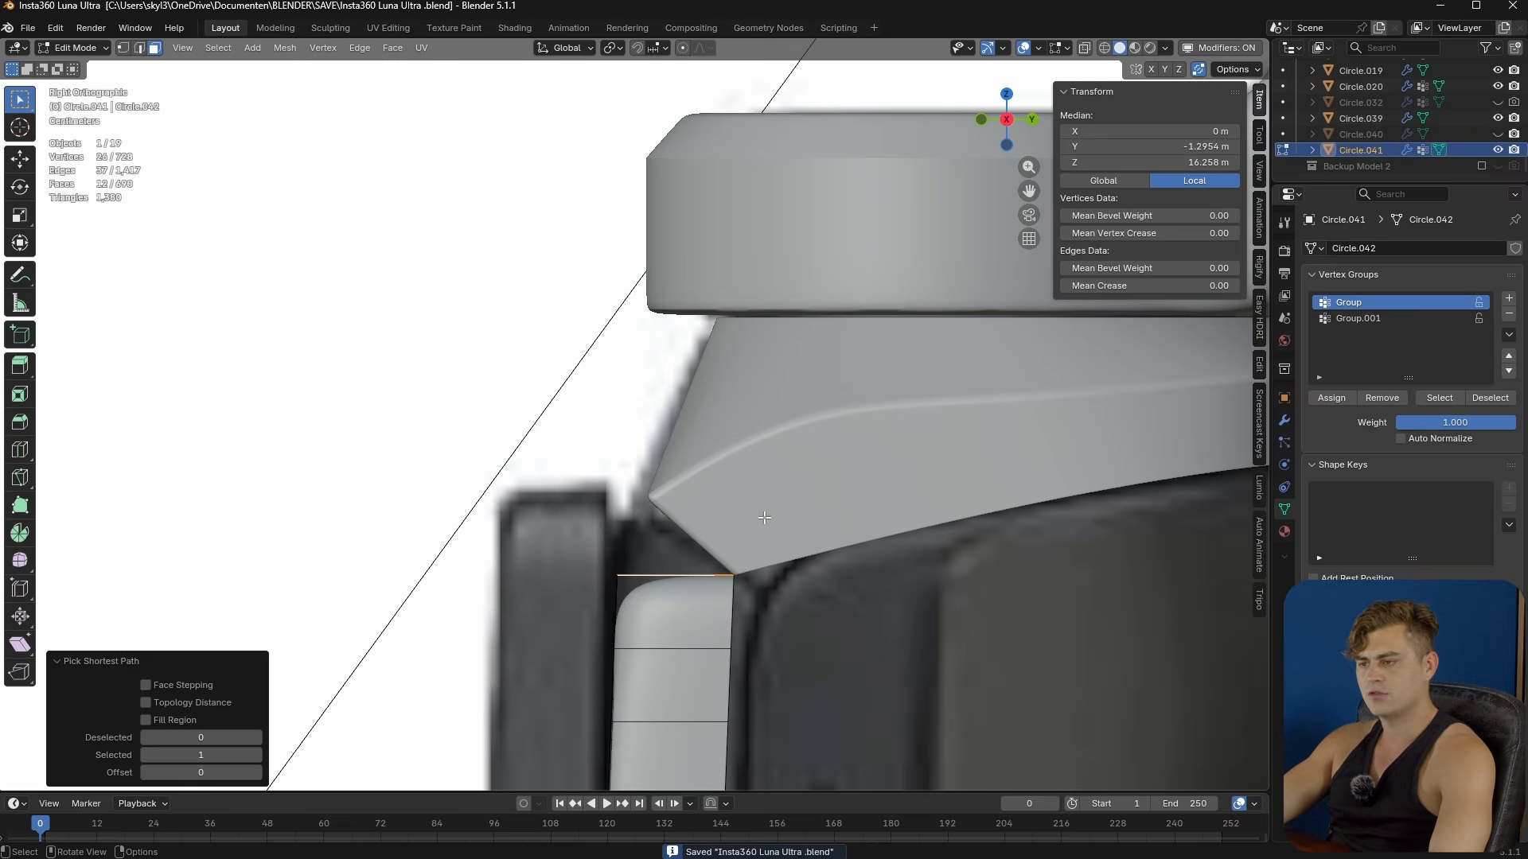
middle_drag(772, 565, 433, 614)
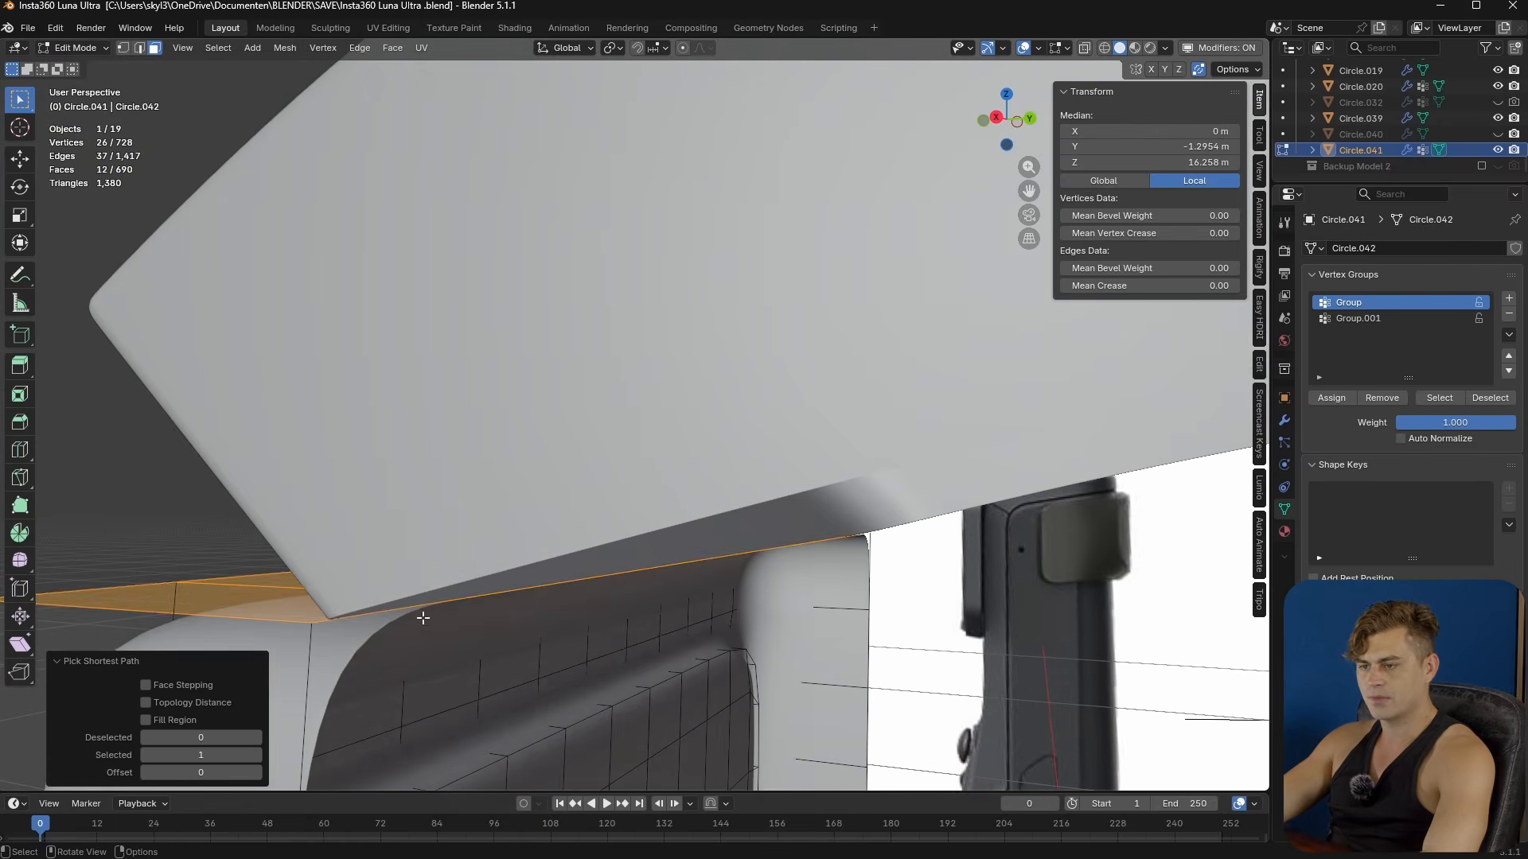
- Select the rear edge row along the handle's top and snap the 3D cursor to it
key(2)
alt+click(381, 611)
click(404, 612)
middle_drag(536, 618, 777, 535)
ctrl+click(729, 502)
key(shift+s)
click(640, 618)
- Check the handle's top in Object Mode, return to Edit Mode and select the row of faces along it
middle_drag(637, 619, 734, 648)
key(Tab)
scroll(775, 642, down, 3)
key(Tab)
key(3)
click(750, 582)
middle_drag(750, 581, 798, 611)
ctrl+click(733, 486)
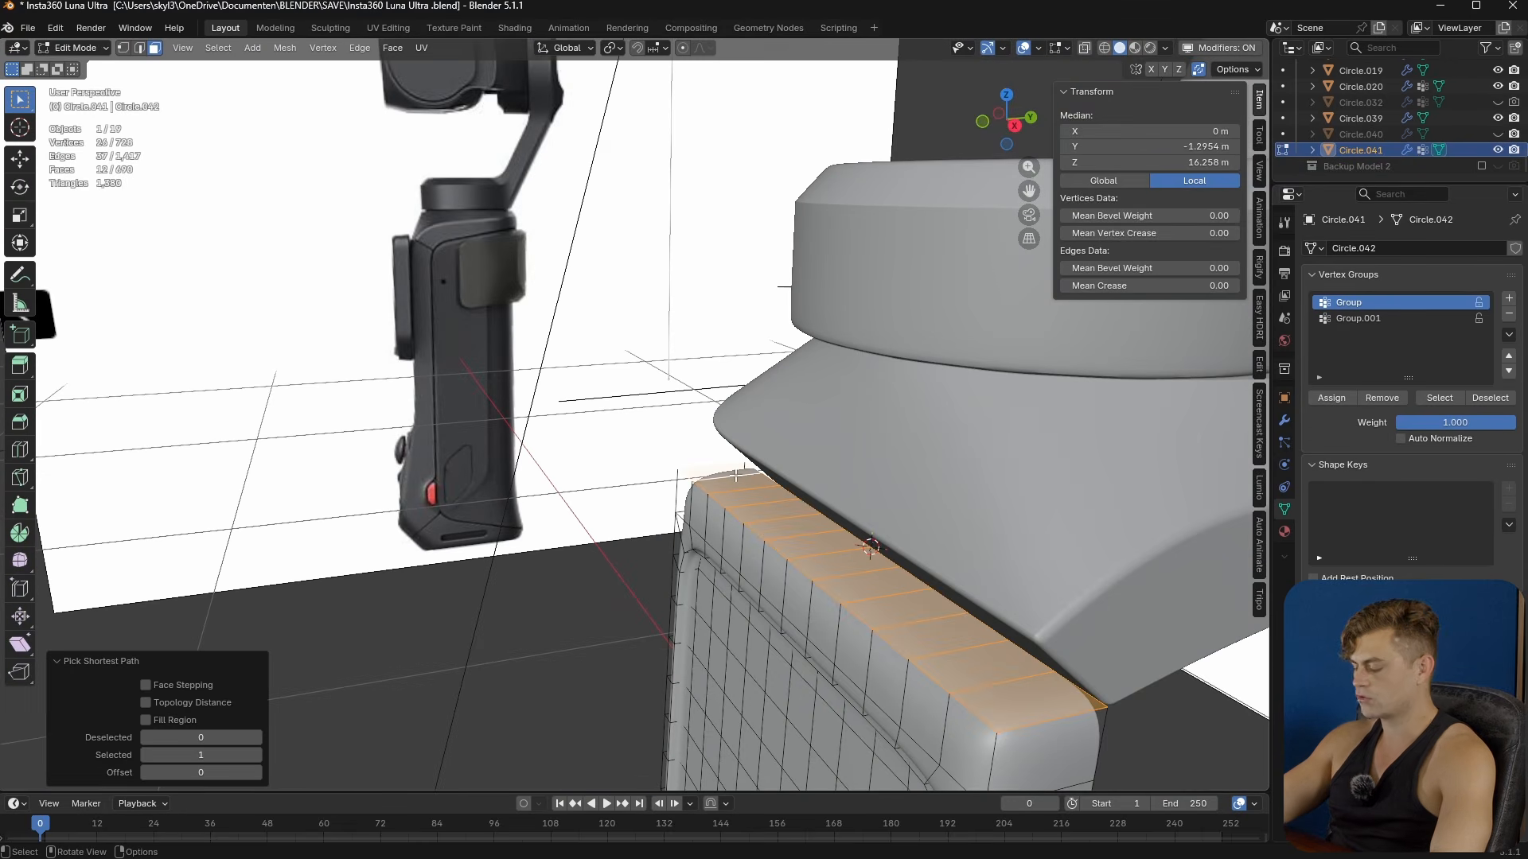
- Use the 3D cursor as pivot and rotate the top faces about −41.6° around global X to follow the collar's sloped underside
key(KP_3)
click(611, 48)
click(656, 104)
key(r)
key(x)
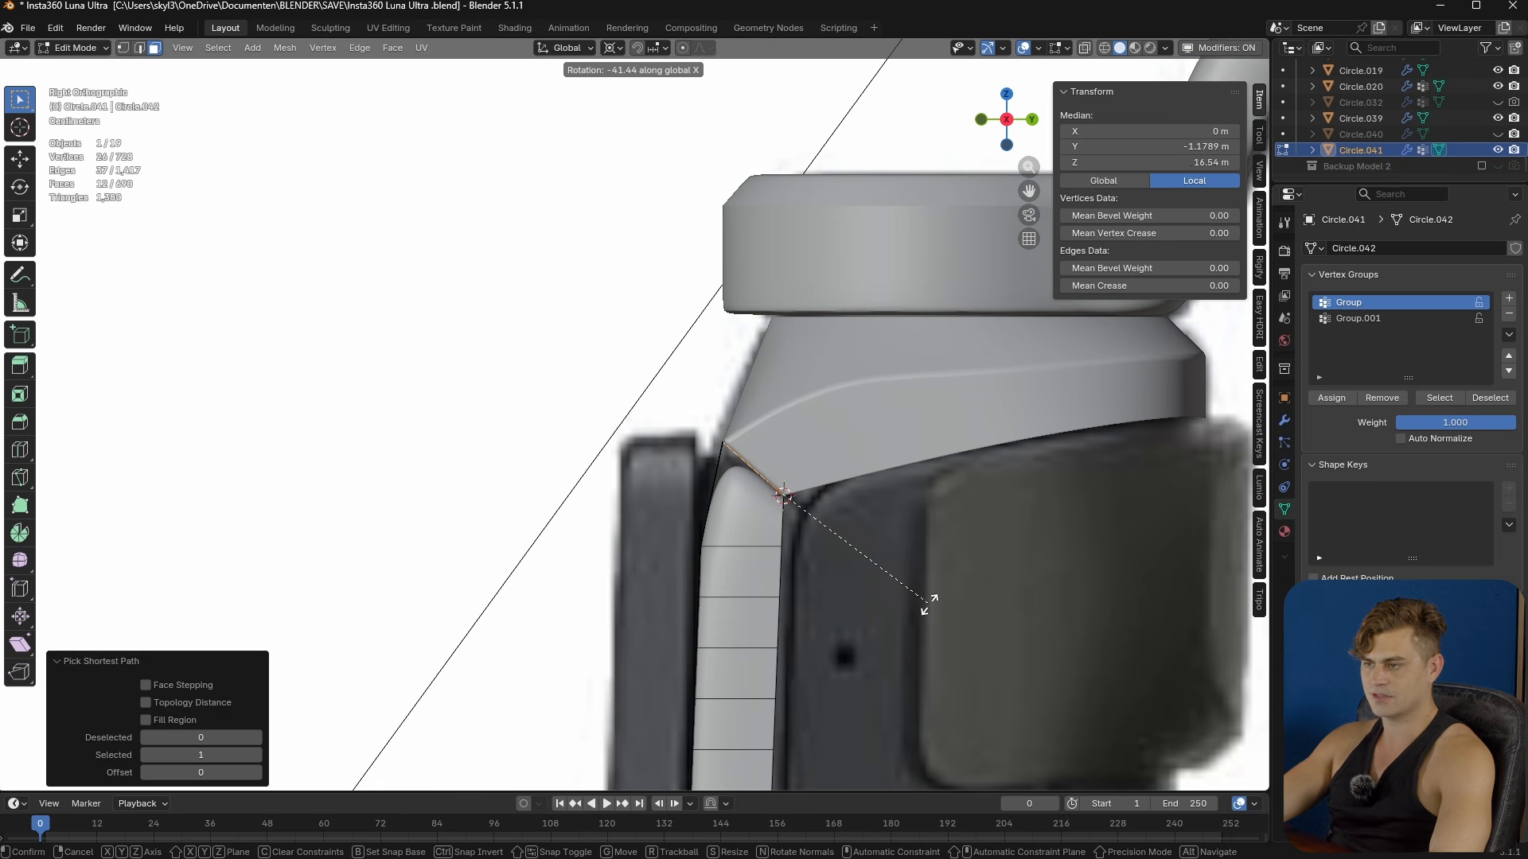
click(928, 602)
scroll(777, 420, up, 3)
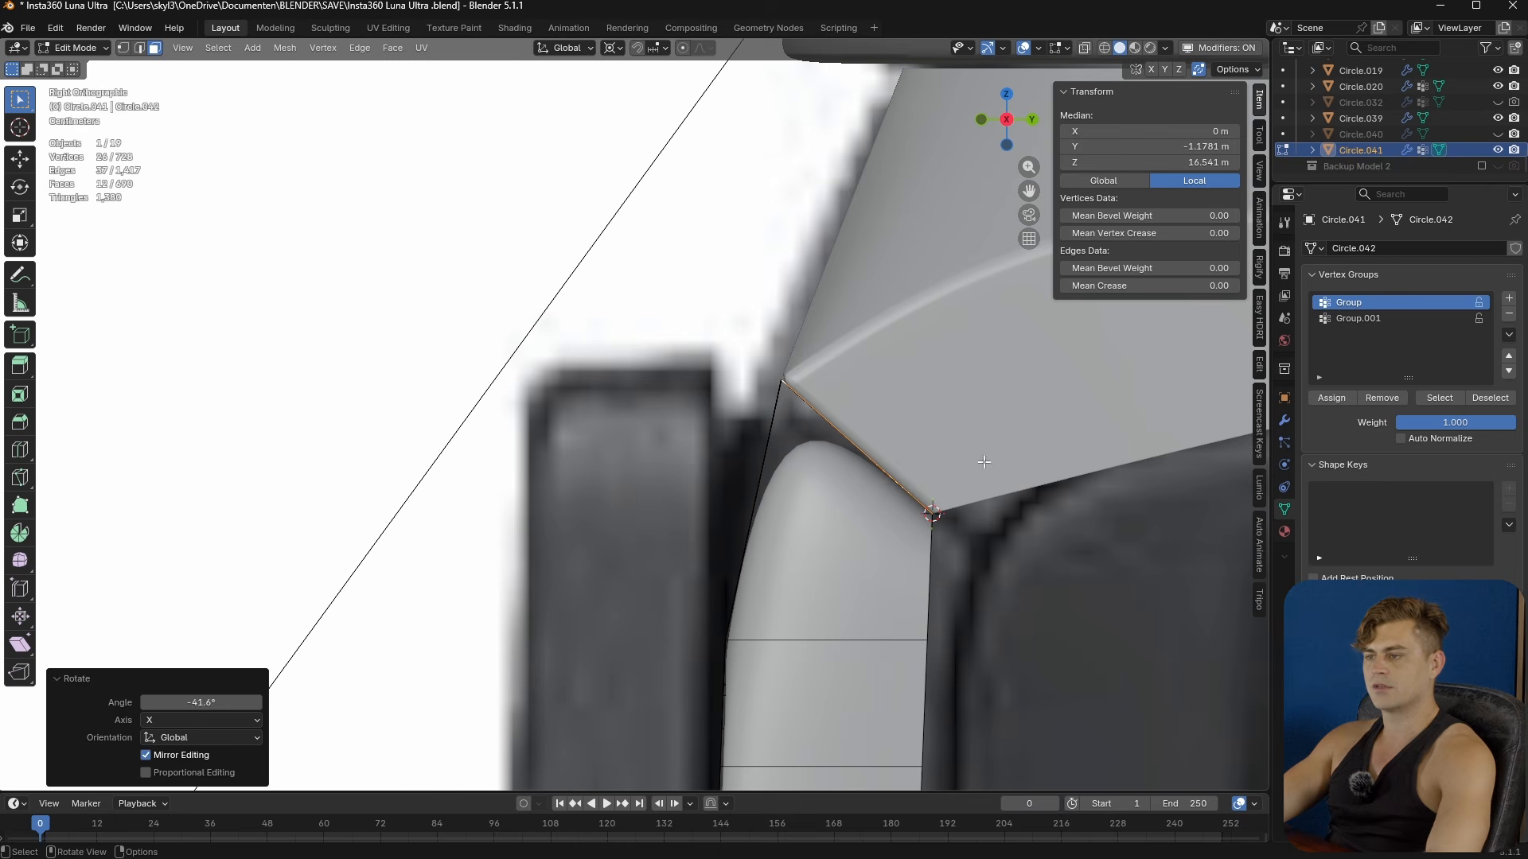
key(r)
key(x)
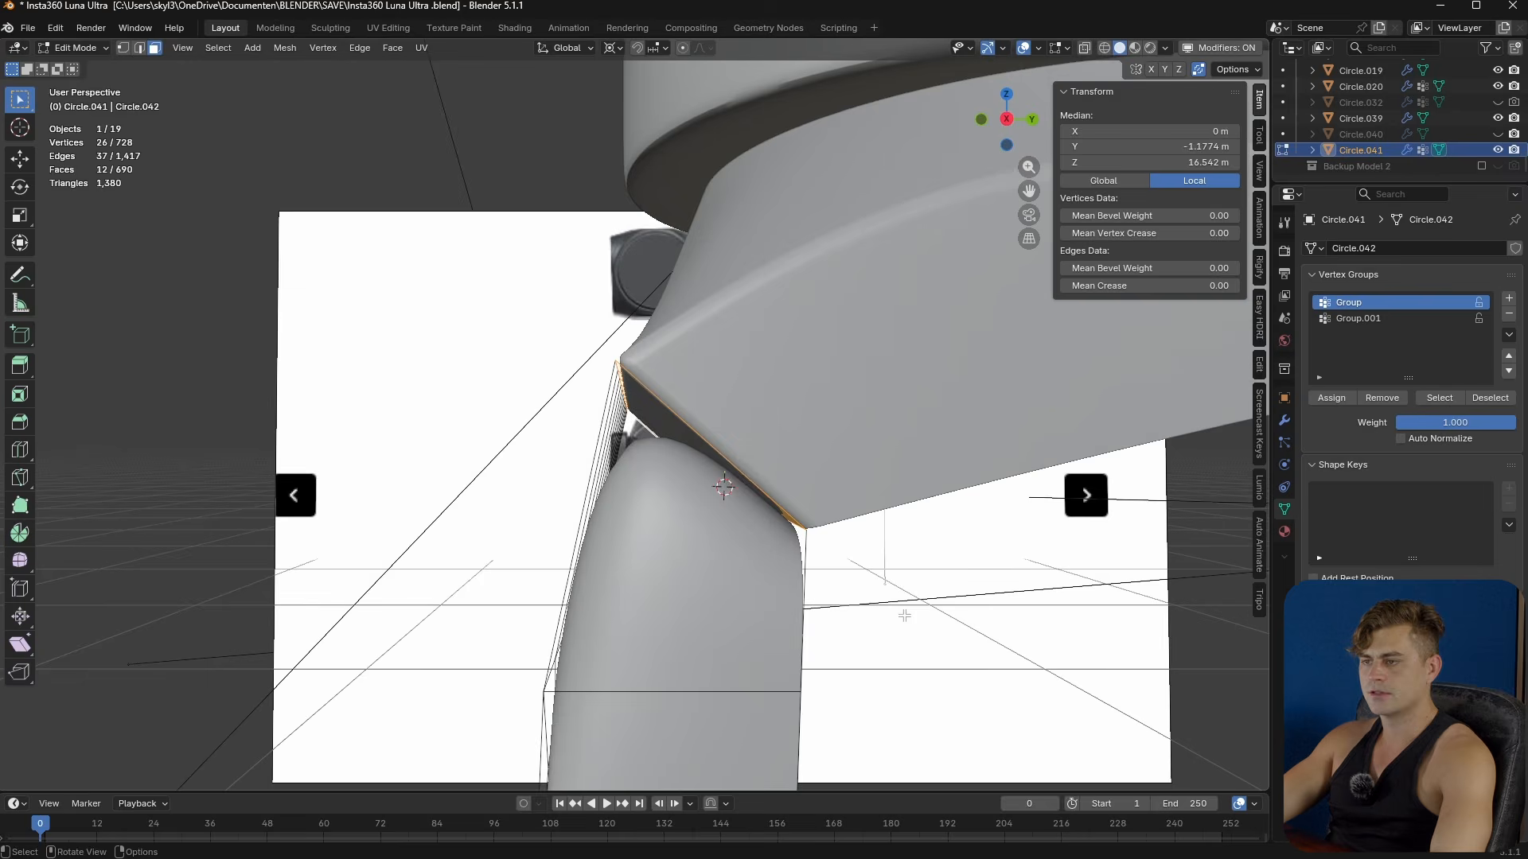
middle_drag(904, 611, 904, 619)
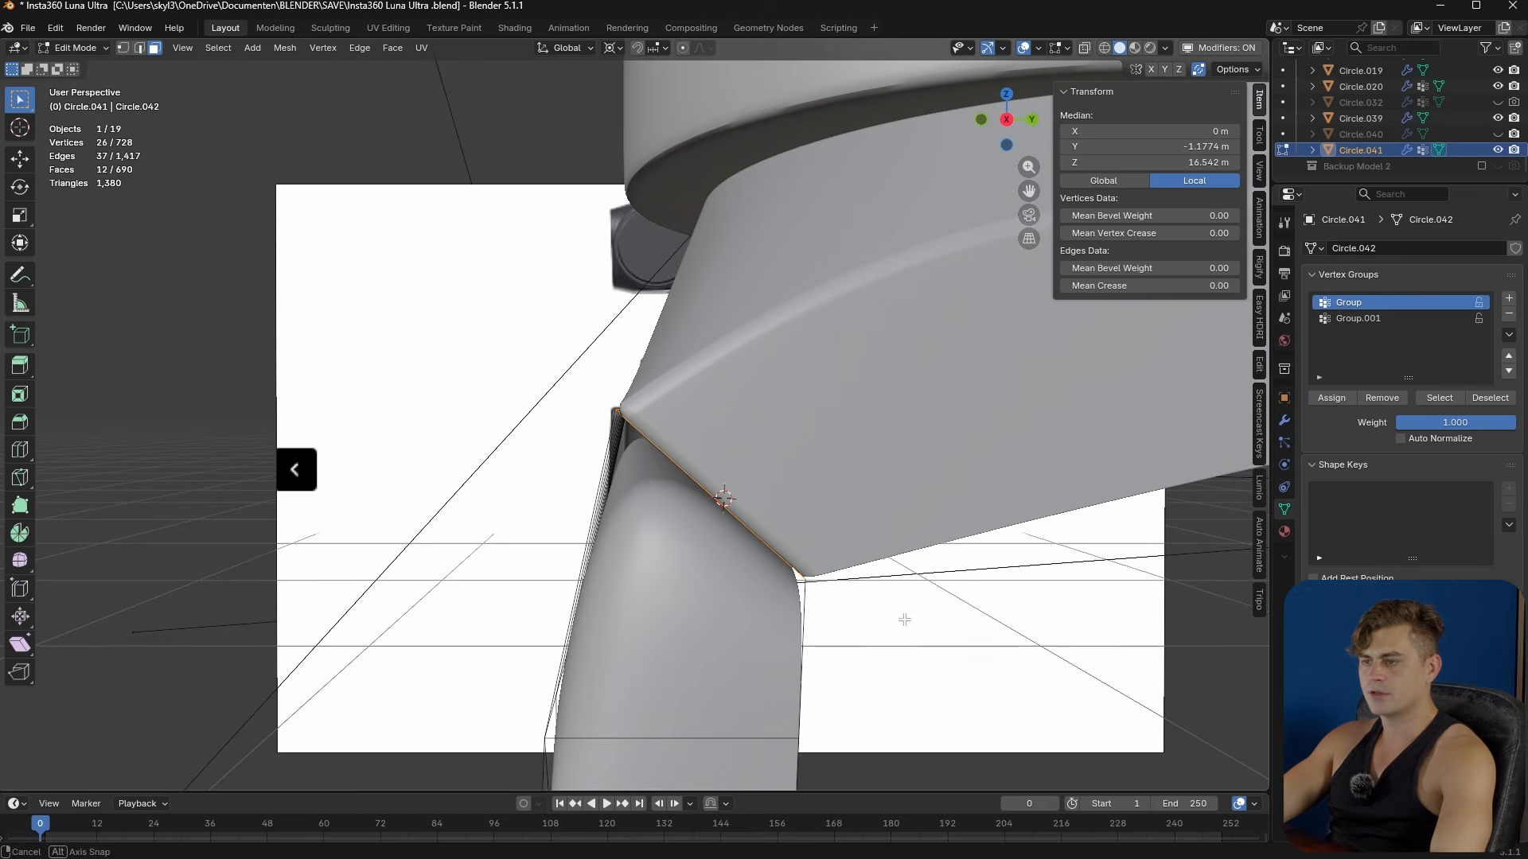
- Inset the sloped top faces by about 0.01 m and check the smoothed top in Object Mode
key(i)
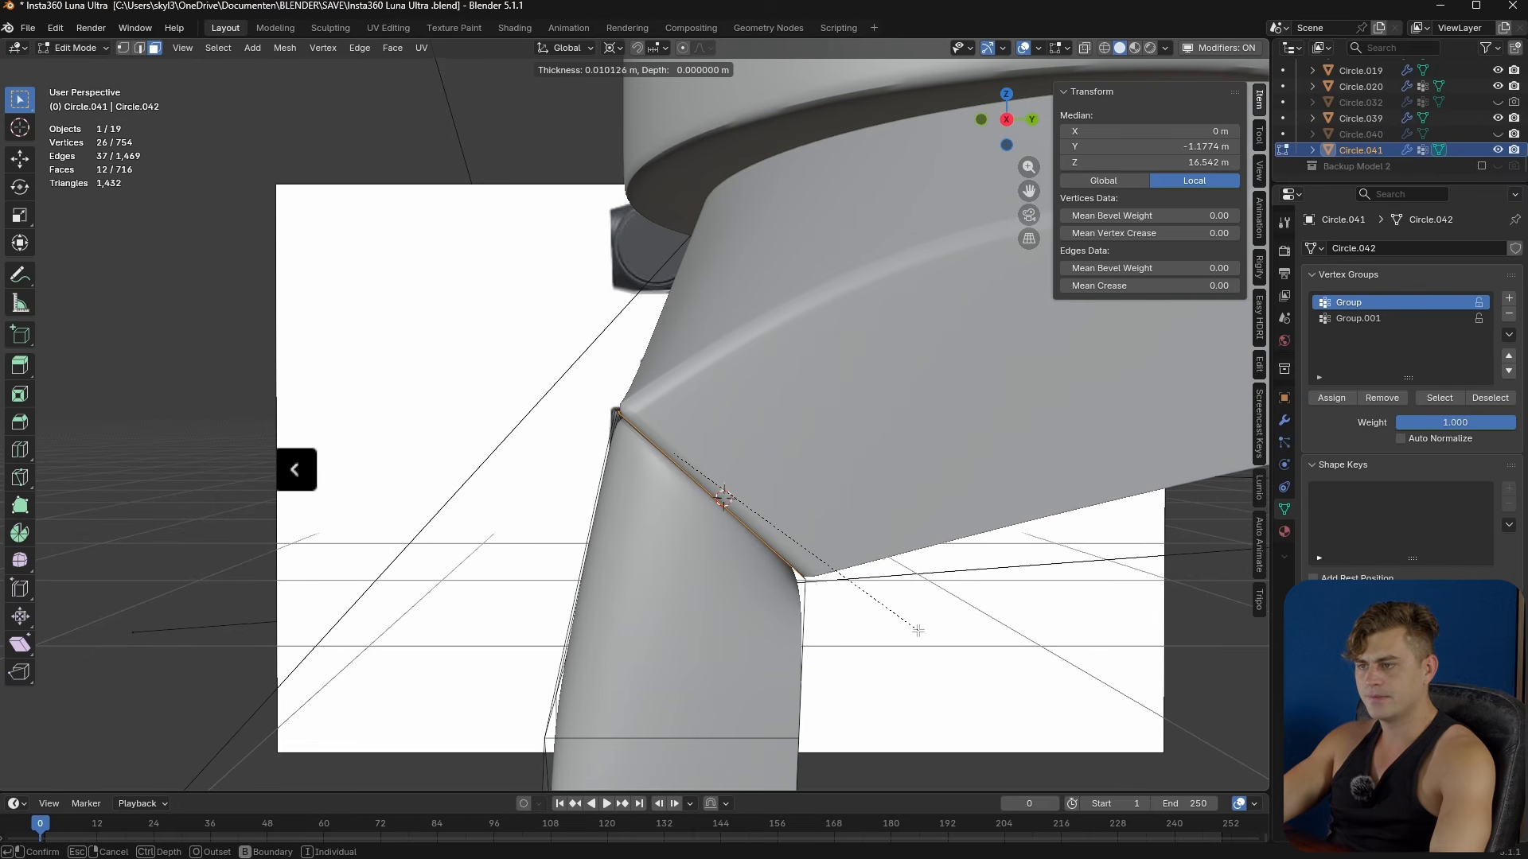
click(914, 626)
scroll(899, 632, up, 3)
key(Tab)
mouse_move(899, 632)
middle_down()
mouse_move(943, 633)
mouse_move(886, 624)
middle_up()
- Try a vertical edge loop near the handle's side corner, check the sharper corner, and undo the loop
scroll(883, 620, up, 4)
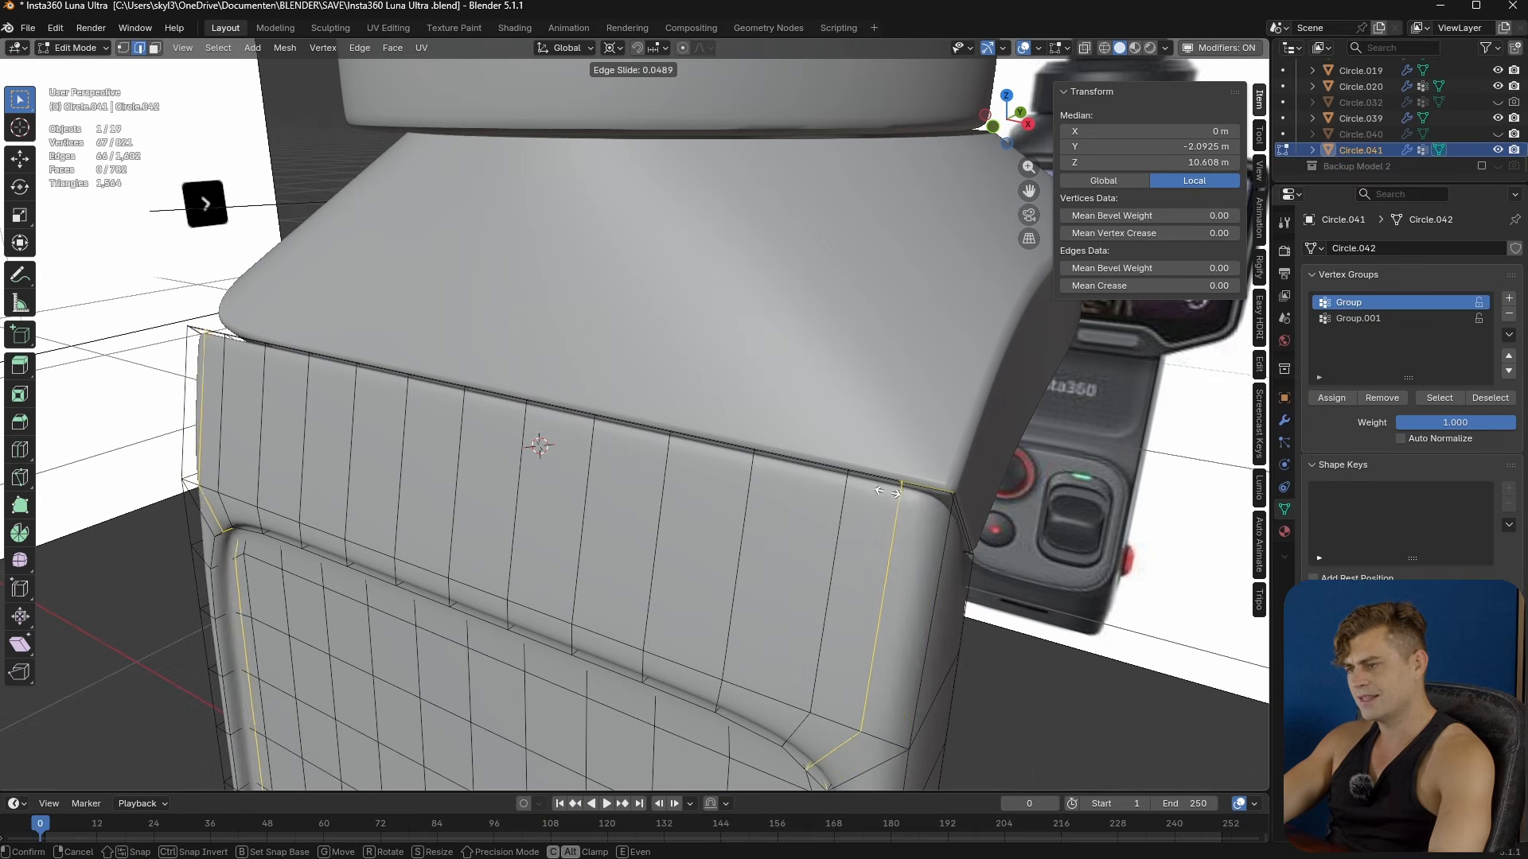
click(931, 504)
key(Tab)
middle_drag(931, 505, 866, 501)
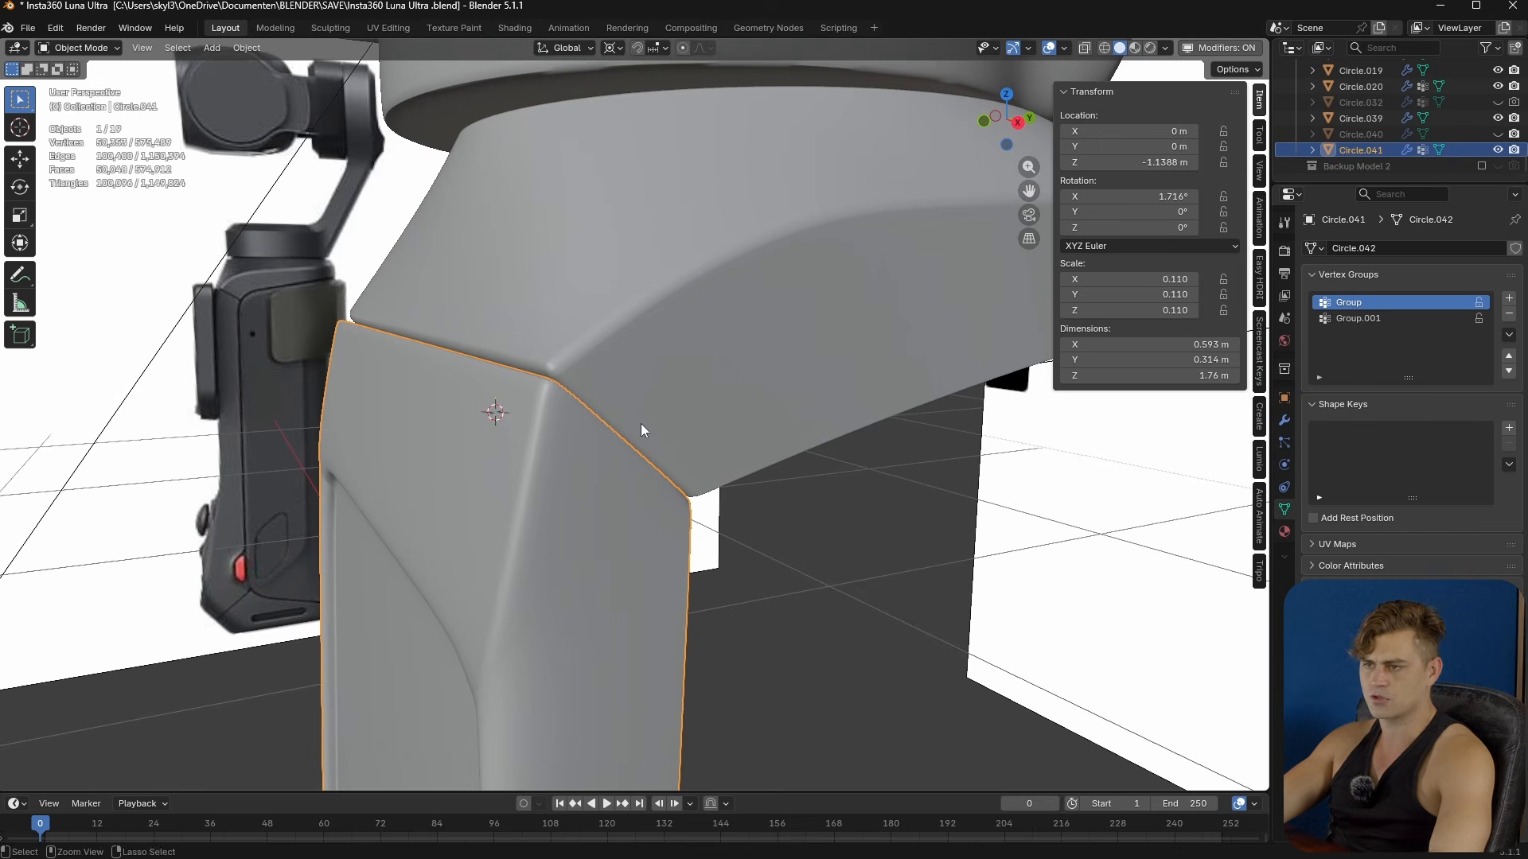
key(ctrl+z)
key(ctrl+z)
key(ctrl+z)
middle_drag(522, 589, 766, 517)
scroll(766, 518, down, 3)
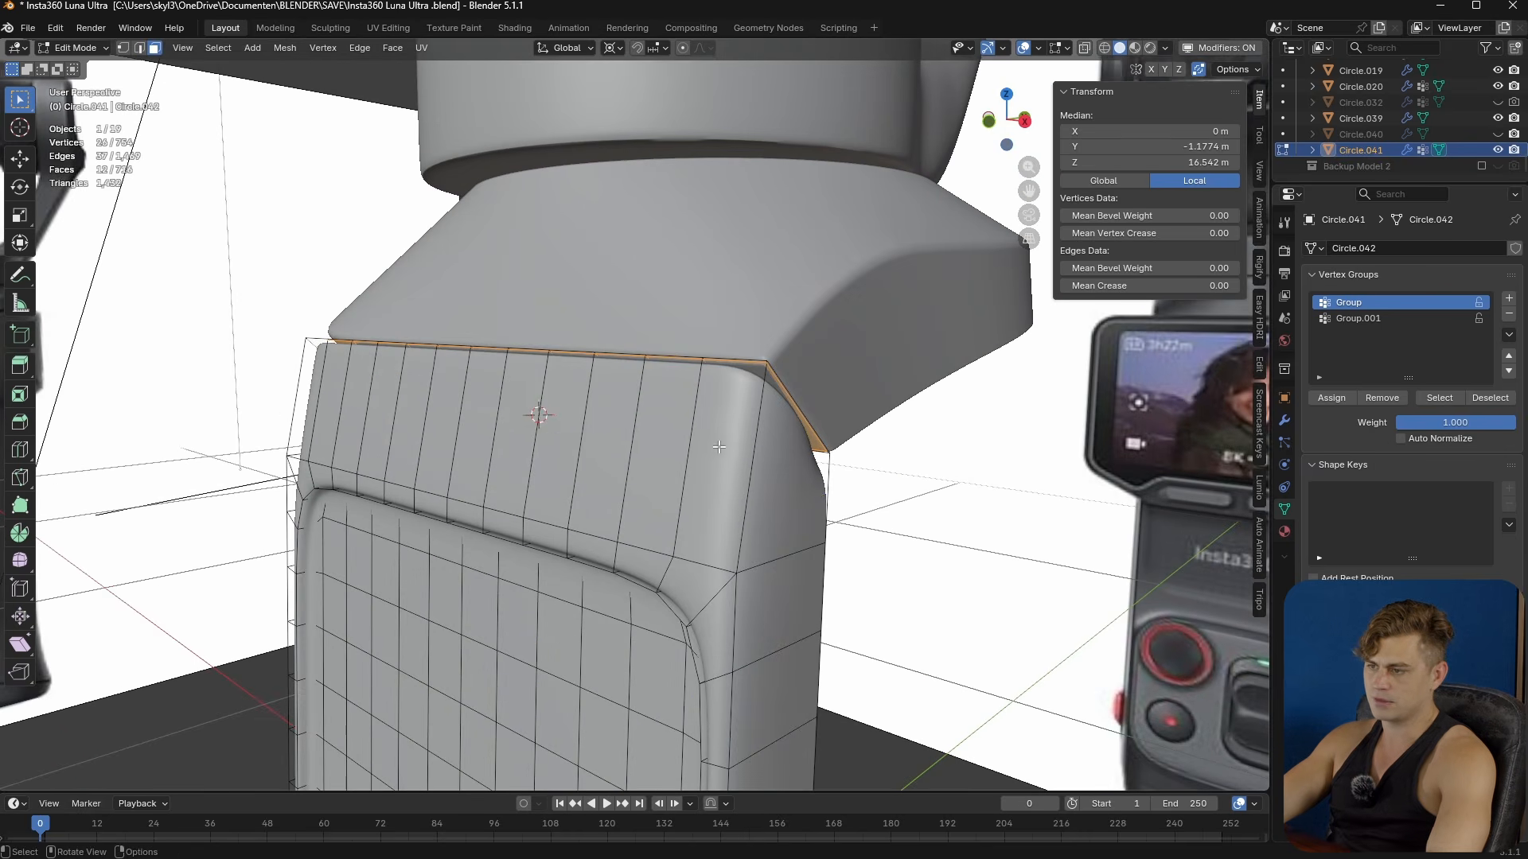
- Try another vertical edge loop slid close to the side corner edge and examine how it shapes the whole handle
key(ctrl+r)
click(721, 568)
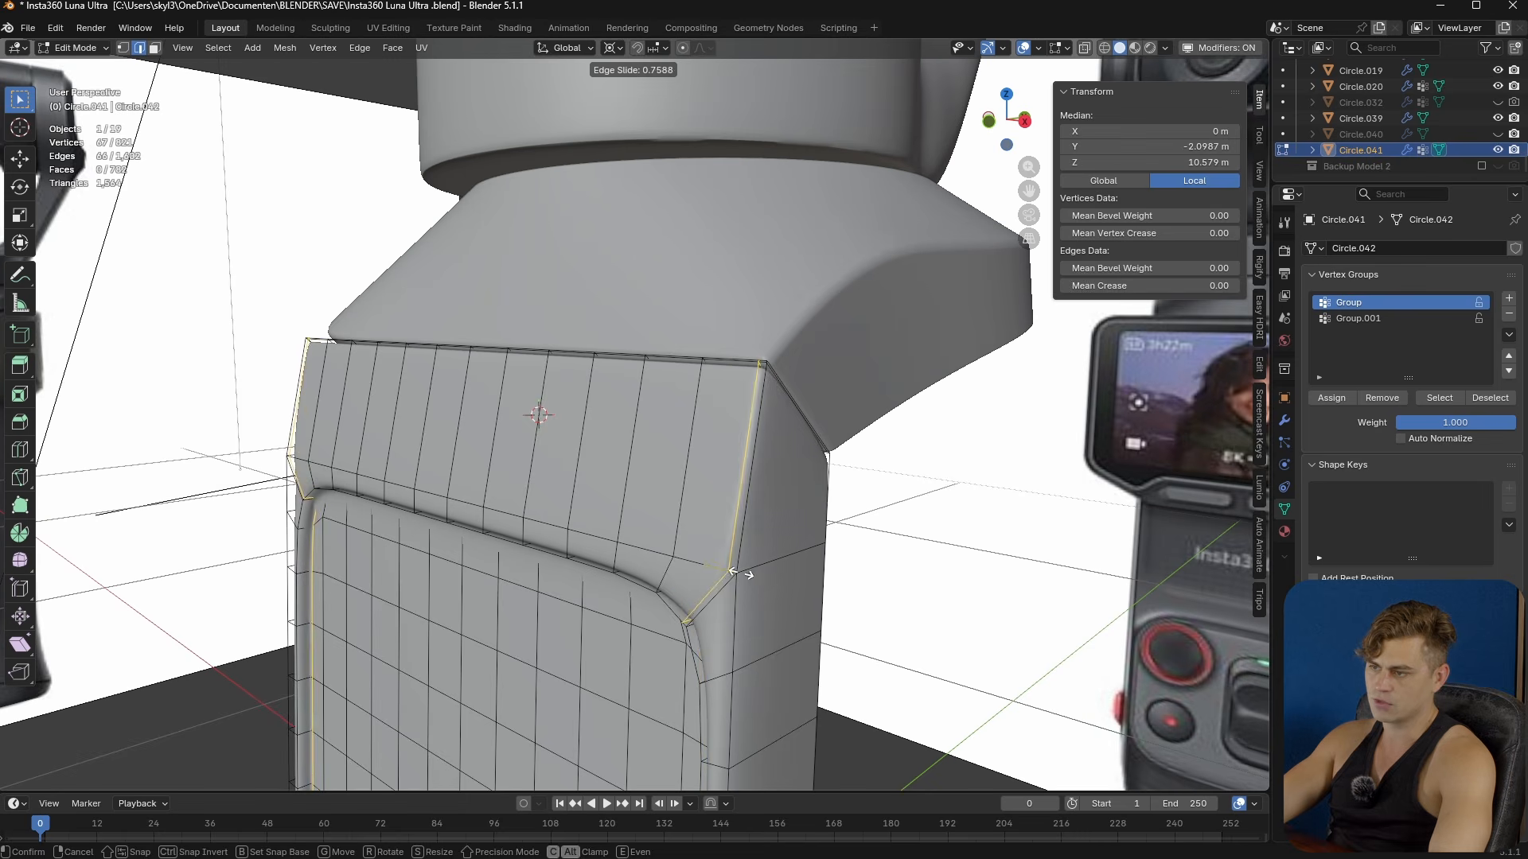
click(720, 571)
middle_drag(720, 571, 767, 569)
scroll(768, 569, down, 2)
shift+middle_drag(768, 569, 756, 238)
middle_drag(717, 691, 738, 694)
key(Tab)
scroll(588, 547, down, 2)
middle_drag(617, 239, 673, 447)
scroll(636, 350, up, 6)
key(Tab)
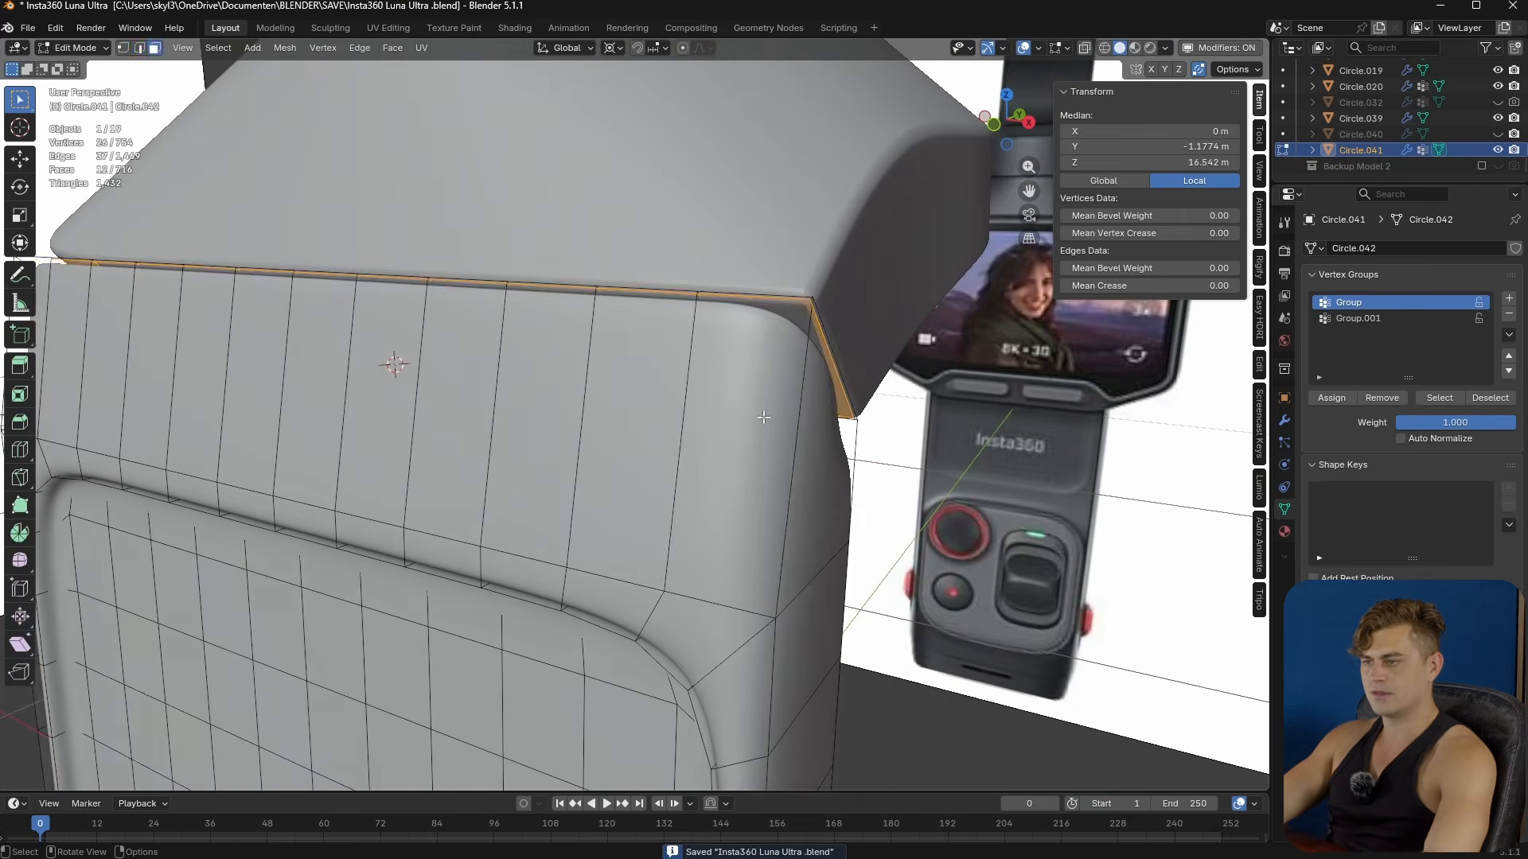
- Select the upper side corner edges, add a Bevel modifier above Subdivision and set its limit method to Weight
alt+click(784, 413)
scroll(785, 413, down, 3)
middle_drag(785, 414, 549, 466)
scroll(568, 469, up, 4)
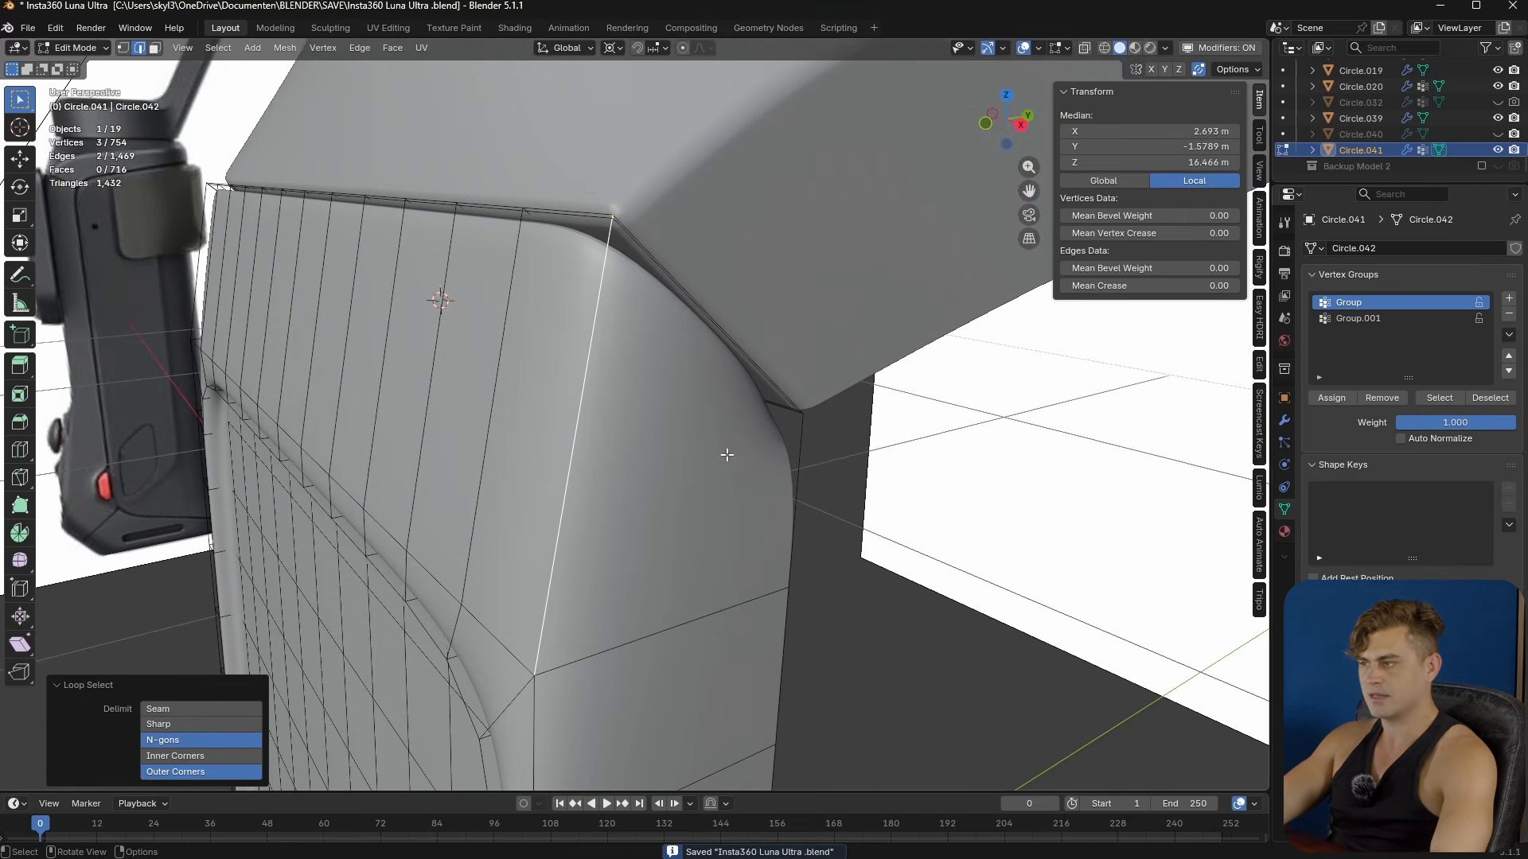
click(1284, 420)
click(1430, 249)
text(b)
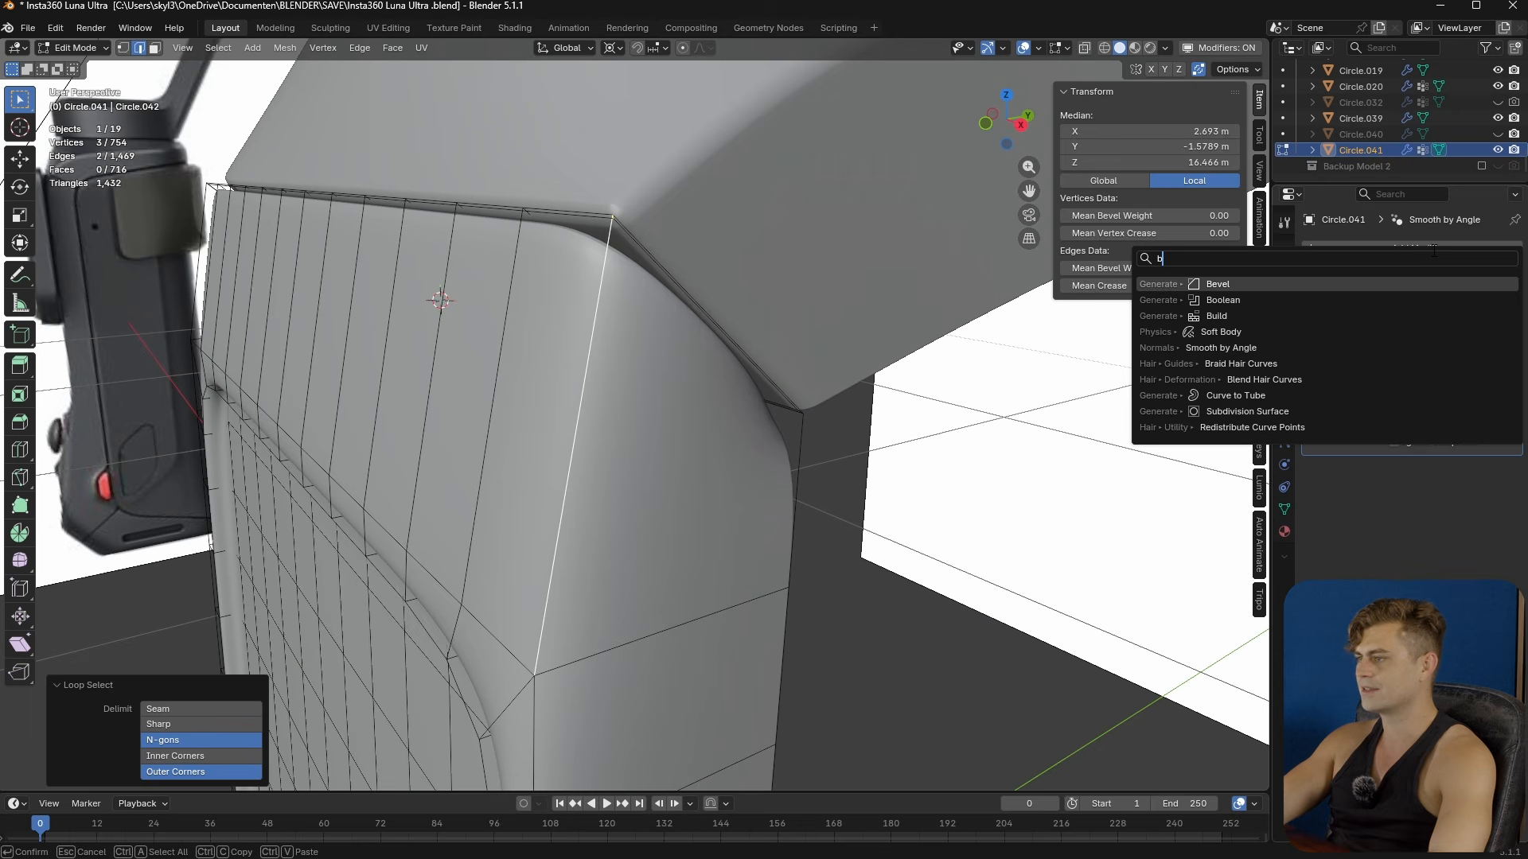
text(eve)
click(1298, 284)
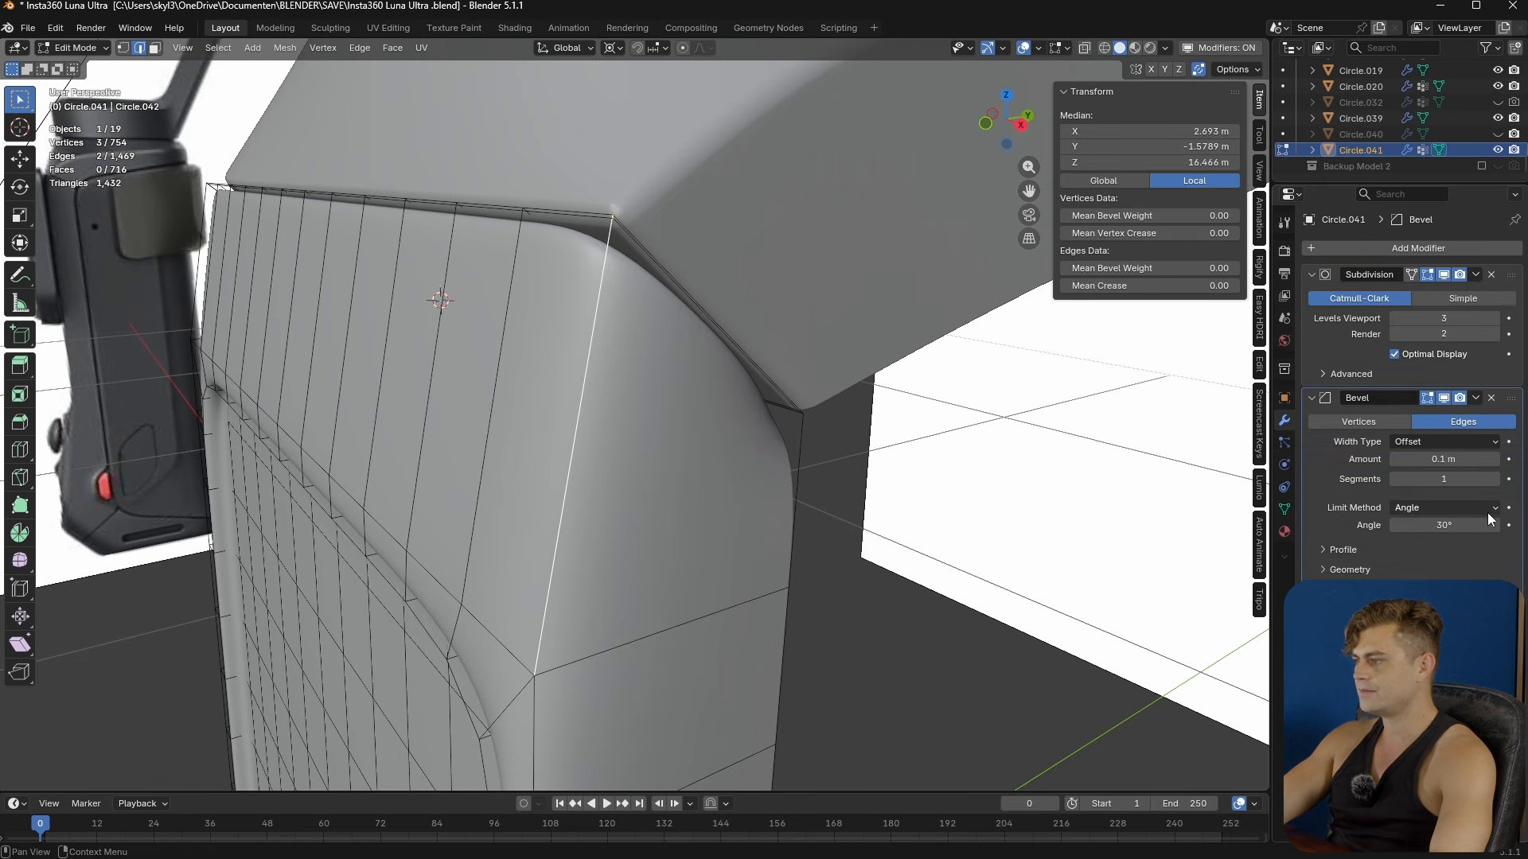
drag(1510, 399, 1514, 280)
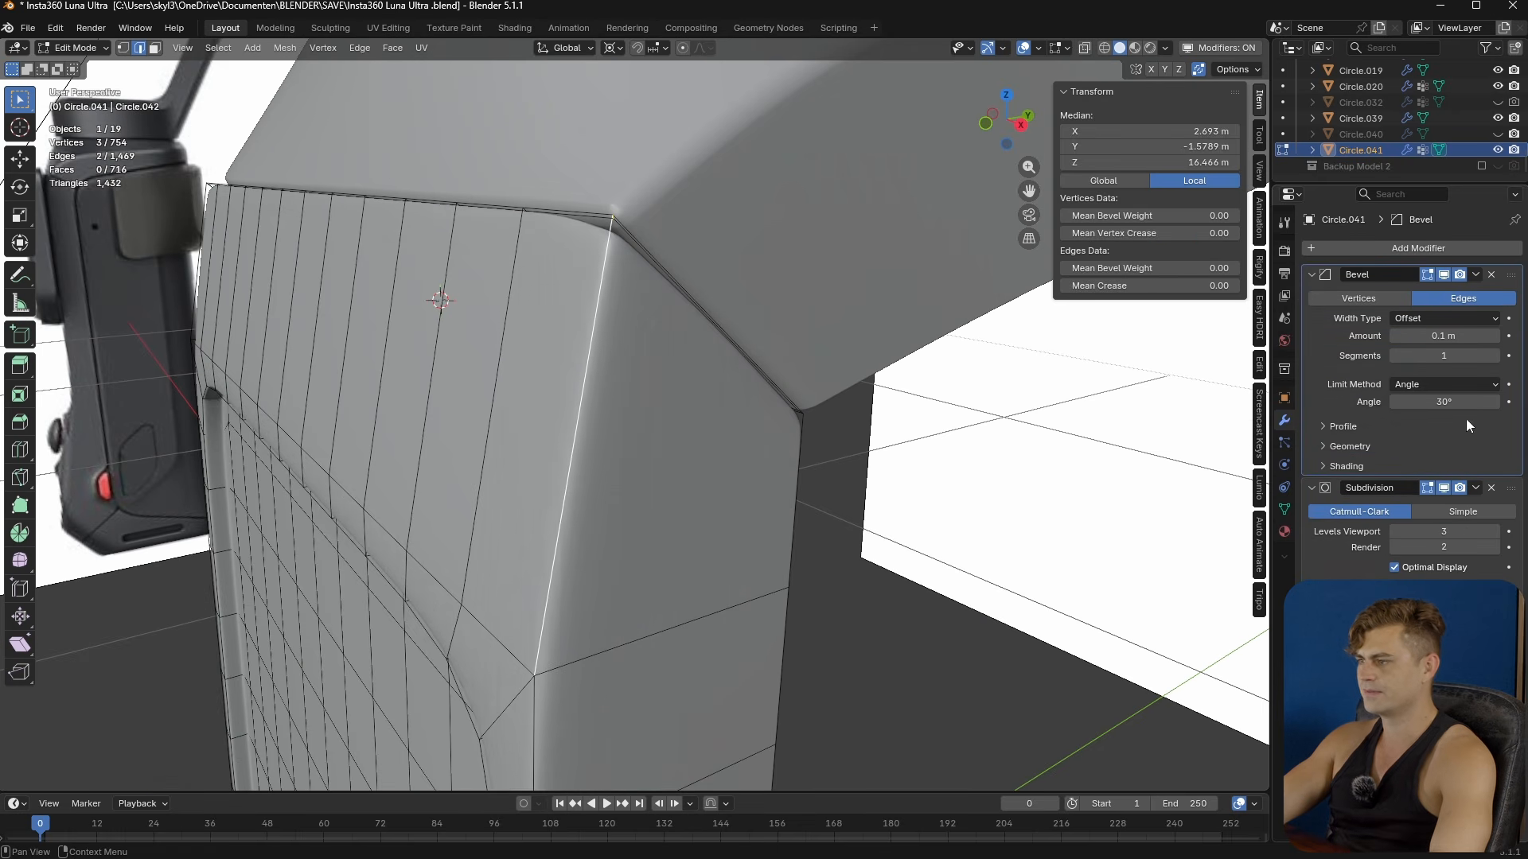
click(1435, 437)
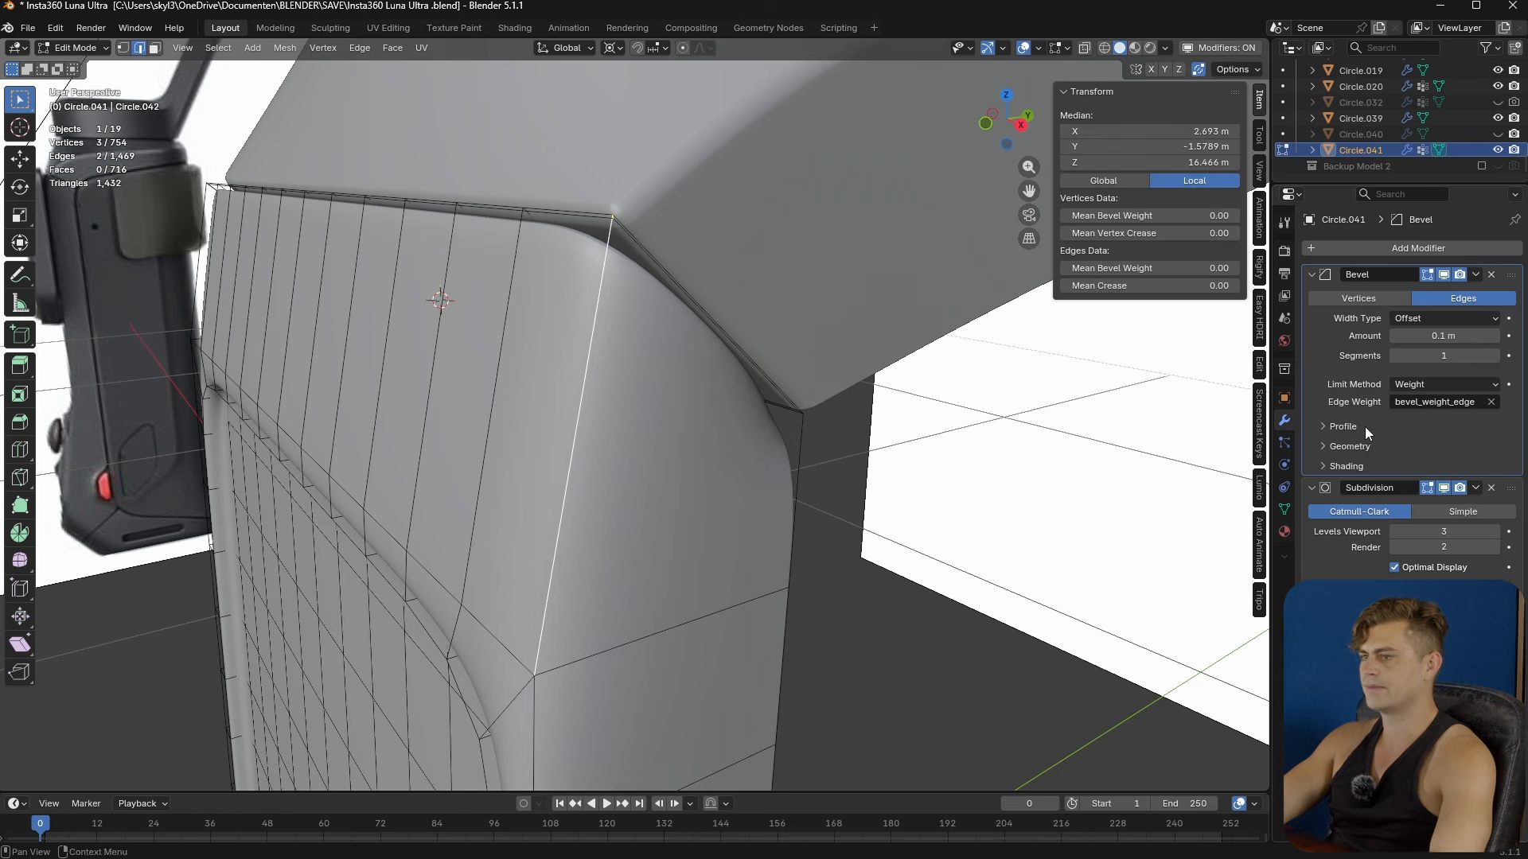
- Set the mean bevel weight of the selected upper side corner edges to 1
click(1182, 268)
text(1)
key(Return)
scroll(770, 354, down, 3)
middle_drag(770, 354, 743, 461)
- Apply bevel weight to the long side corner edge loop beside the upper panel and check the result in Object Mode
alt+click(620, 507)
scroll(743, 461, up, 5)
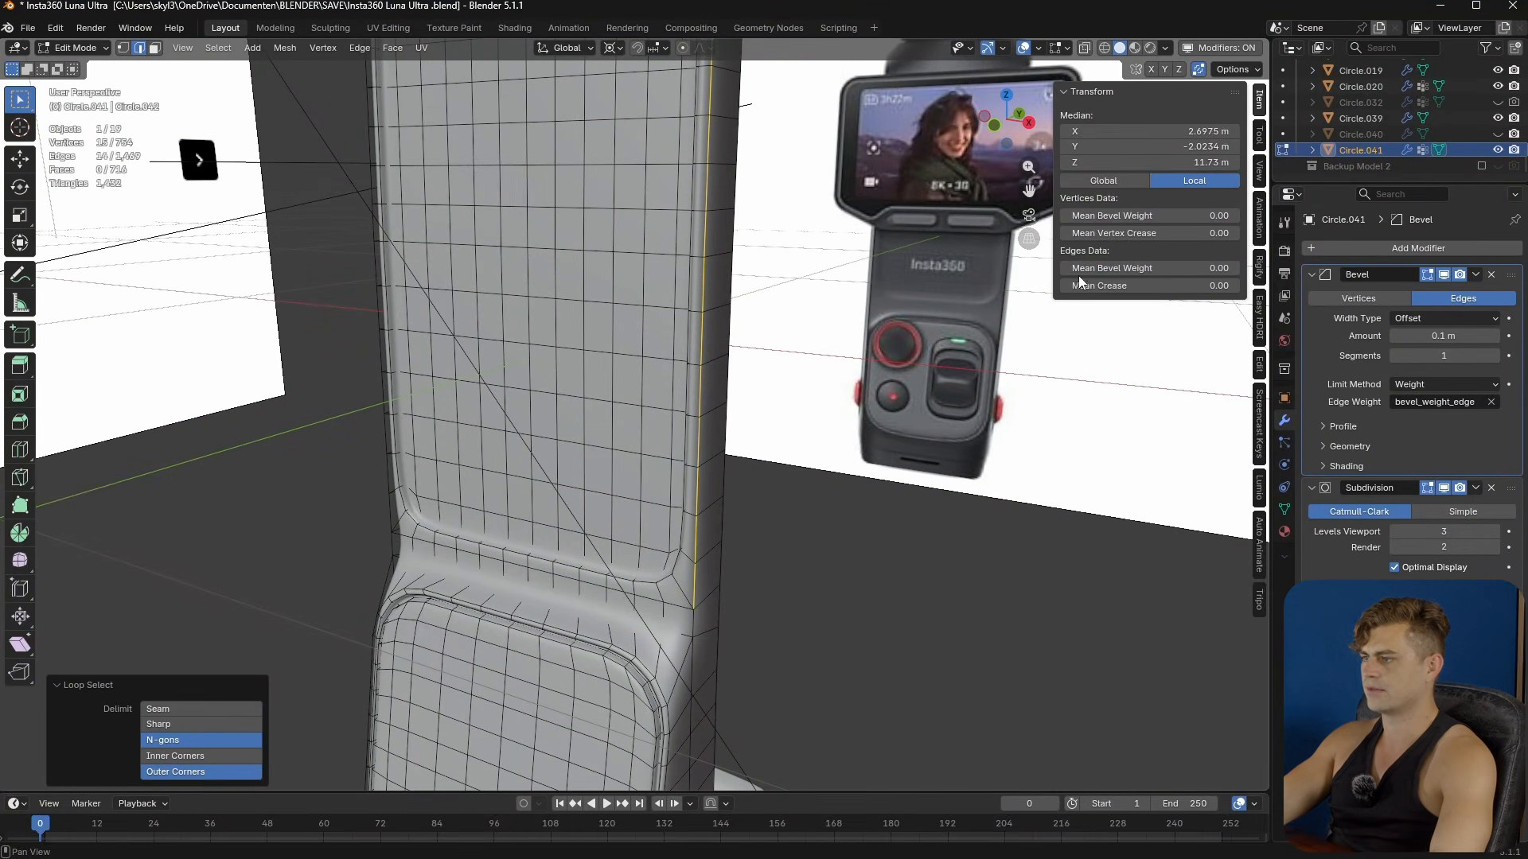
drag(1146, 268, 1225, 268)
middle_drag(837, 480, 812, 481)
key(Tab)
mouse_move(706, 595)
middle_down()
mouse_move(709, 565)
mouse_move(716, 606)
middle_up()
key(Tab)
- Try a bevel weight of 1 on the lower side edge loop with a 0.17 m Bevel amount and inspect the handle
alt+click(684, 649)
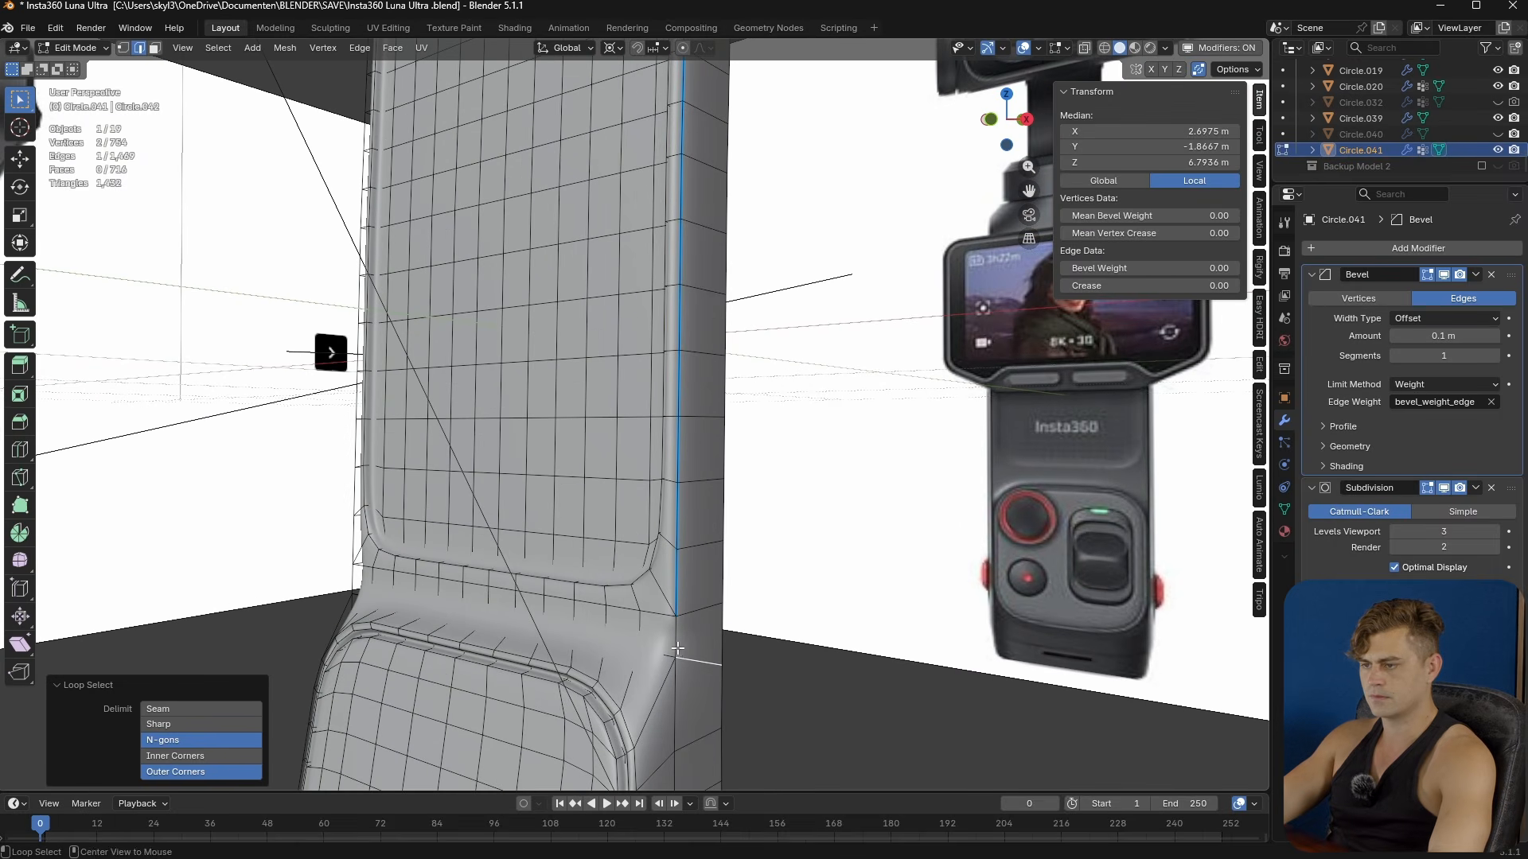
scroll(677, 649, down, 3)
alt+click(667, 582)
scroll(666, 581, down, 2)
scroll(667, 582, up, 2)
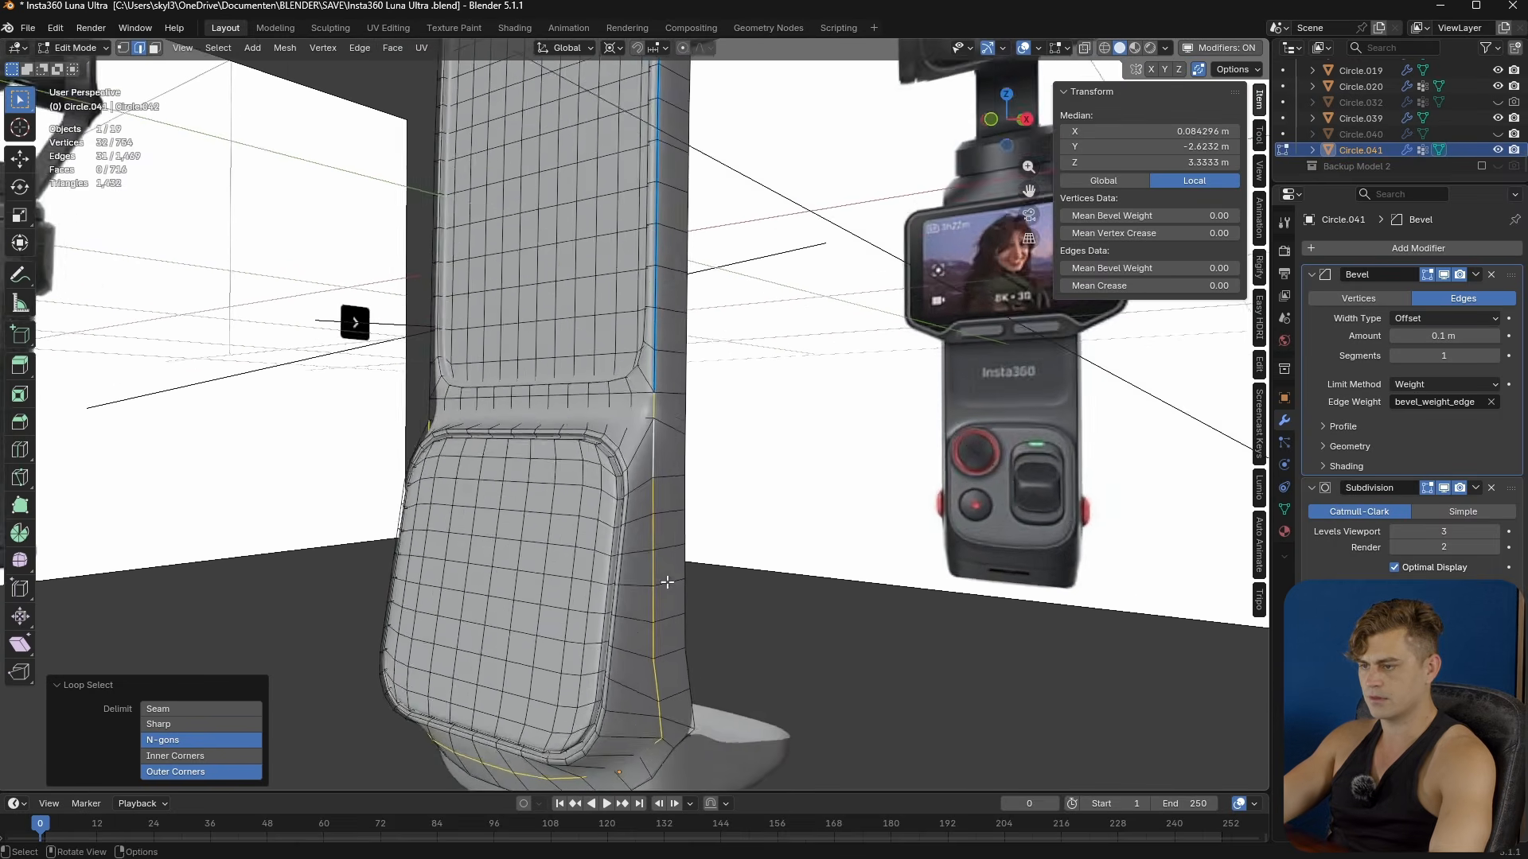
middle_drag(666, 582, 600, 581)
middle_drag(601, 581, 588, 581)
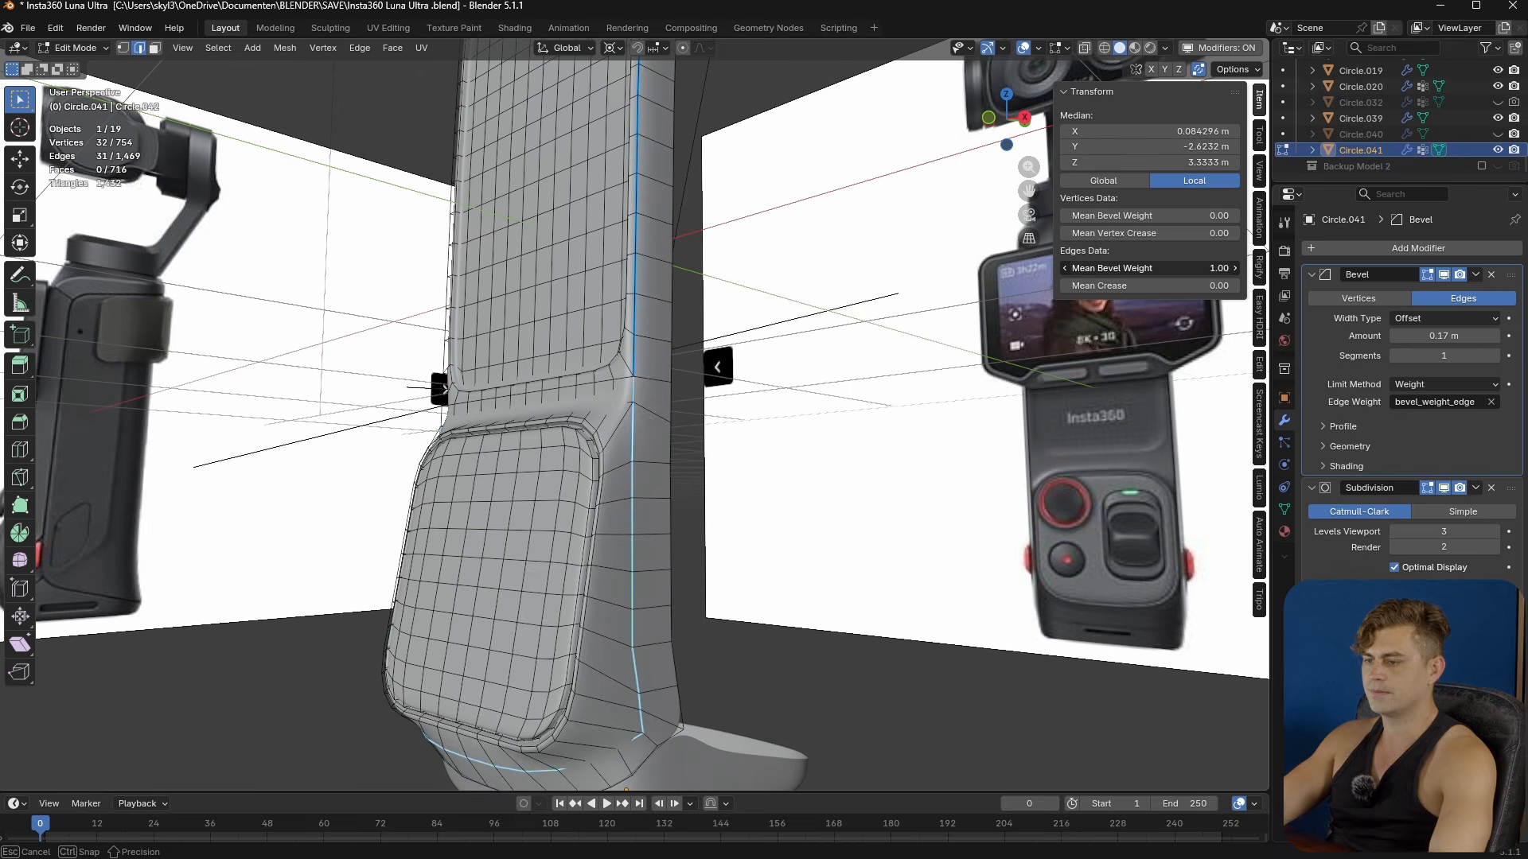
key(Tab)
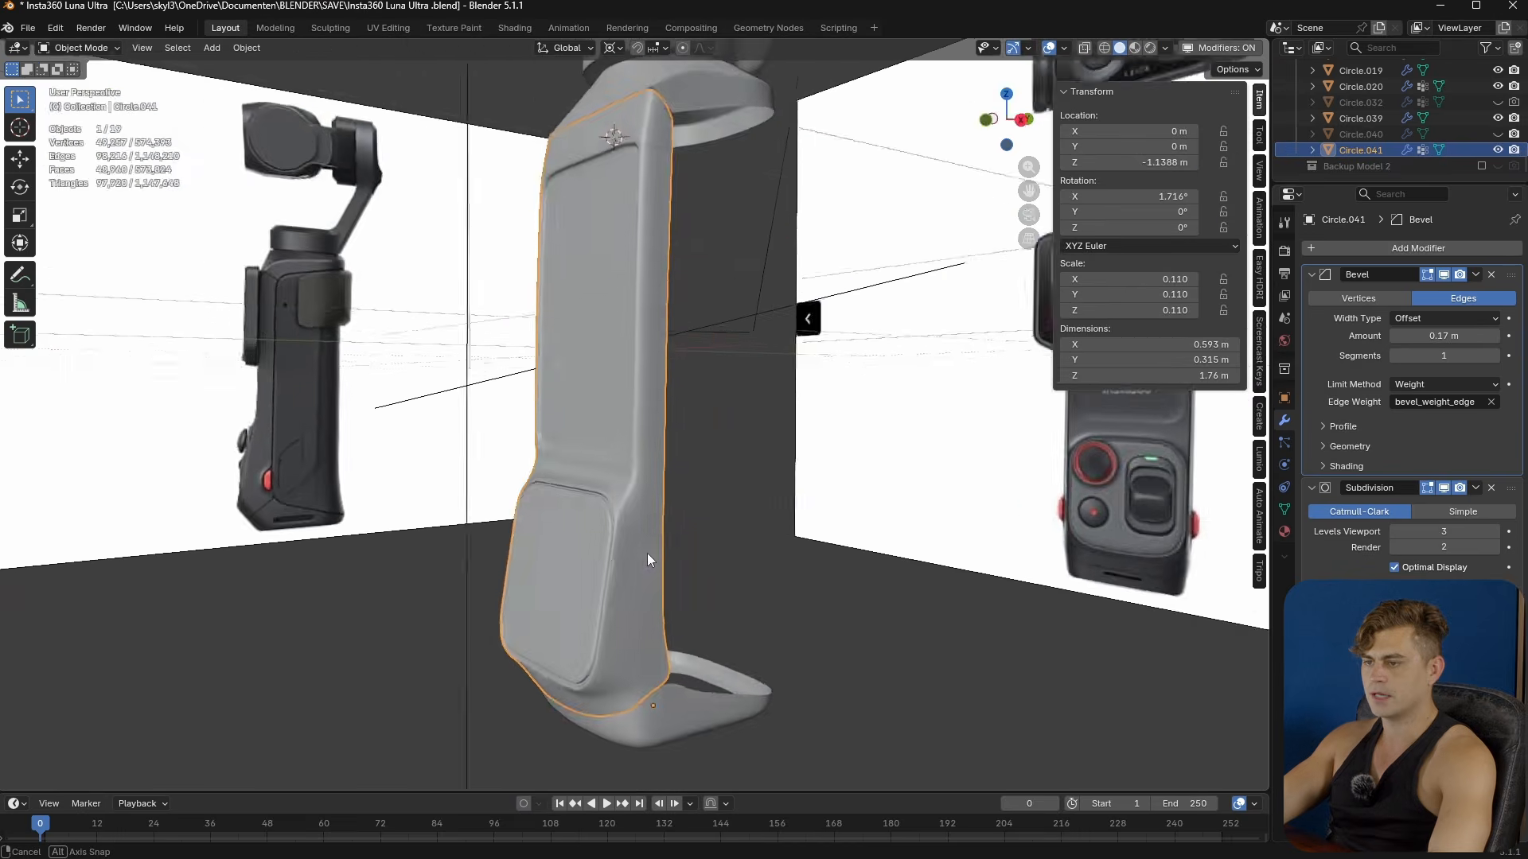
middle_drag(648, 556, 694, 509)
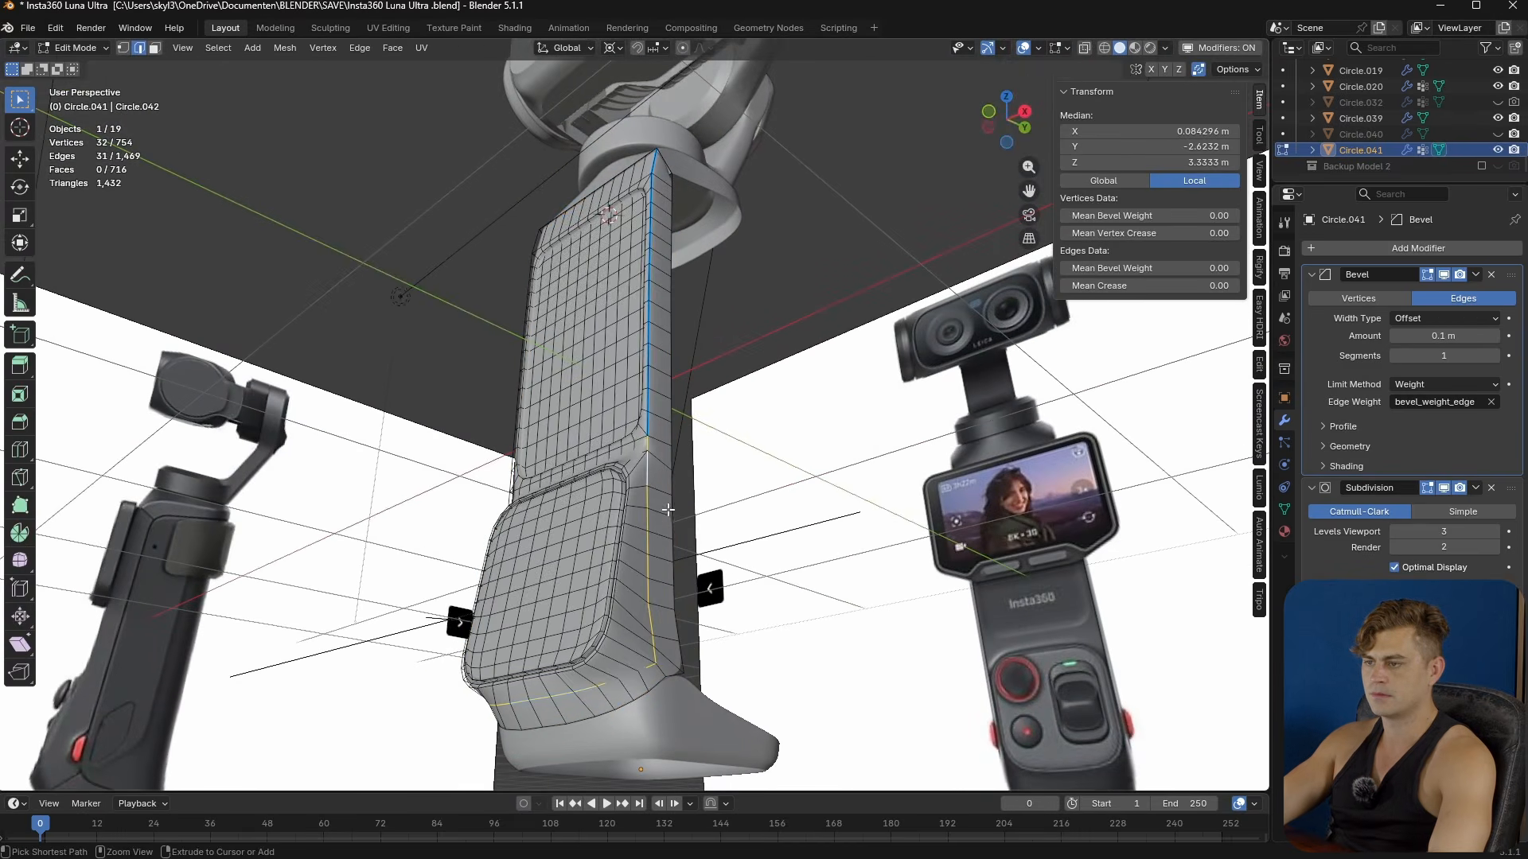
- Select the edge loop around the lower panel, apply bevel weight to it and check the handle in Object Mode
scroll(668, 509, up, 3)
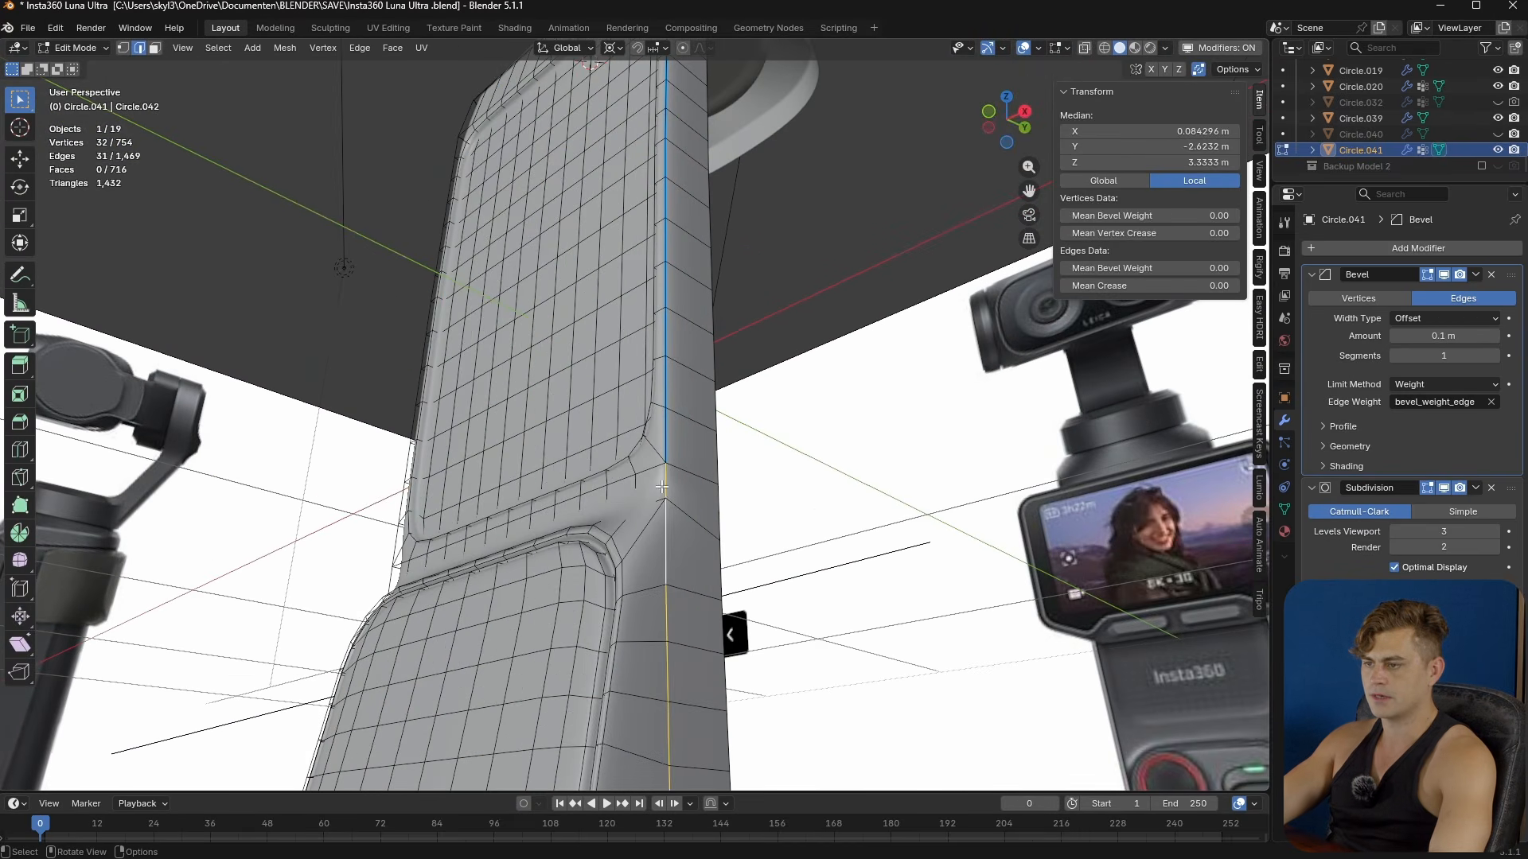
ctrl+click(632, 538)
middle_drag(632, 538, 691, 577)
alt+click(646, 525)
middle_drag(512, 519, 1289, 493)
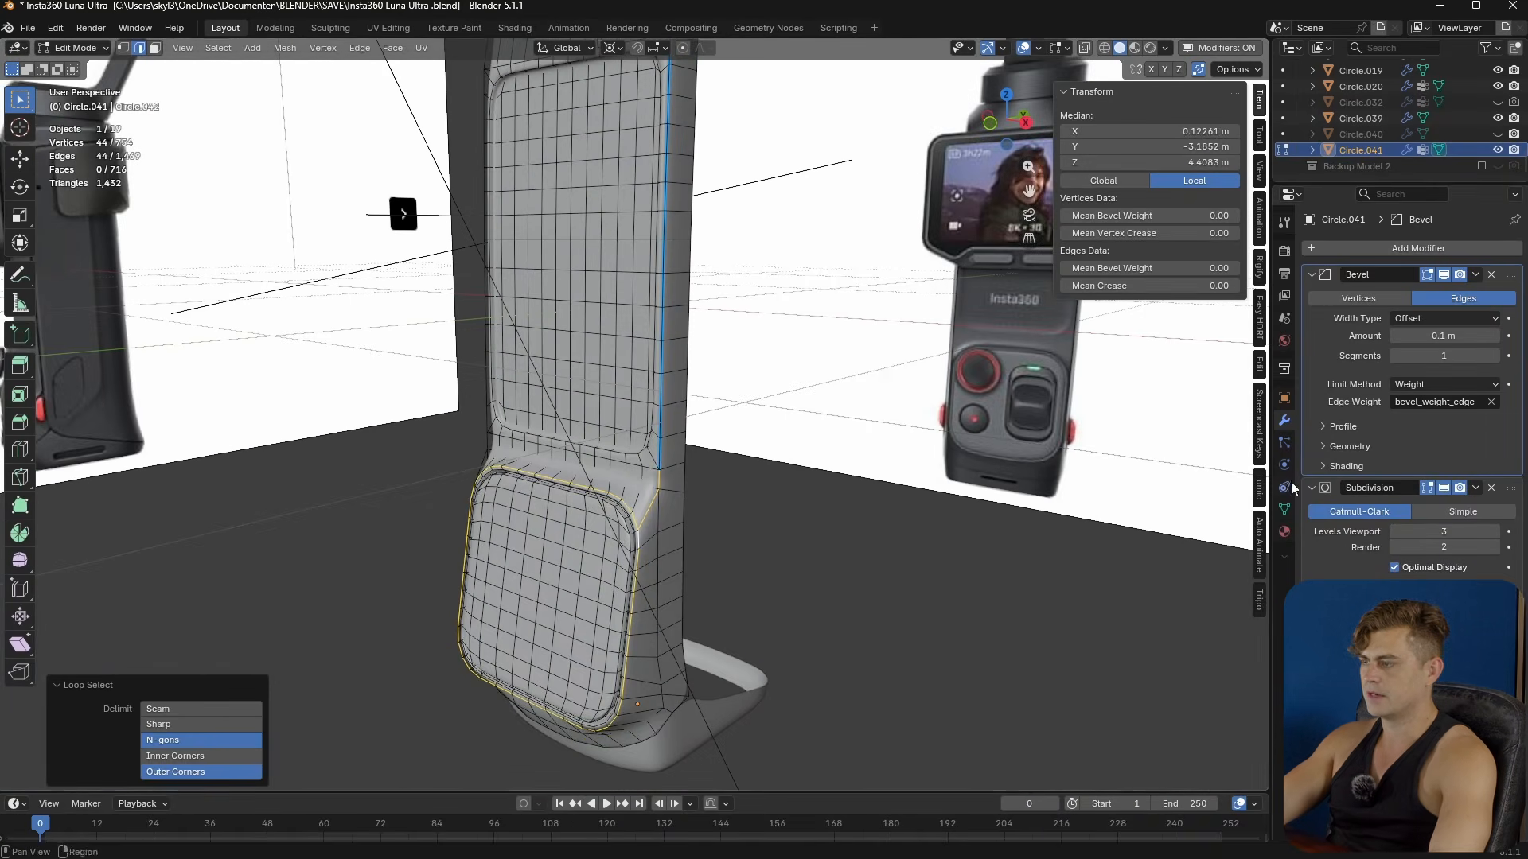
middle_drag(604, 542, 756, 531)
key(Tab)
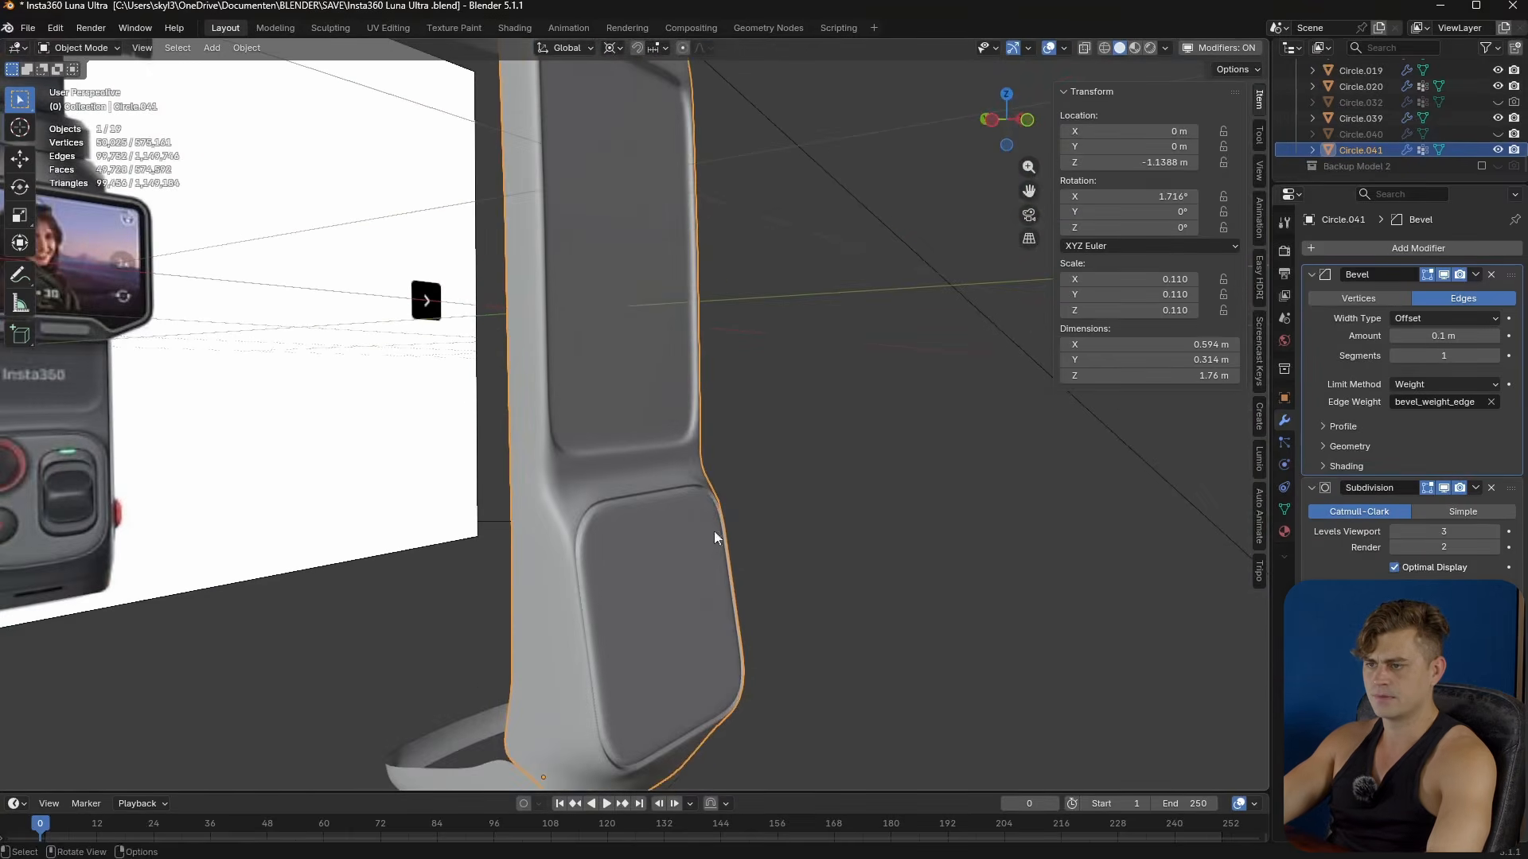
- Apply bevel weight to the matching corner edges along the handle's opposite side, check the shape and save the file
key(Tab)
scroll(578, 513, up, 2)
click(516, 563)
shift+middle_drag(515, 562, 515, 518)
shift+middle_drag(526, 448, 525, 353)
ctrl+click(512, 281)
middle_drag(512, 282, 517, 392)
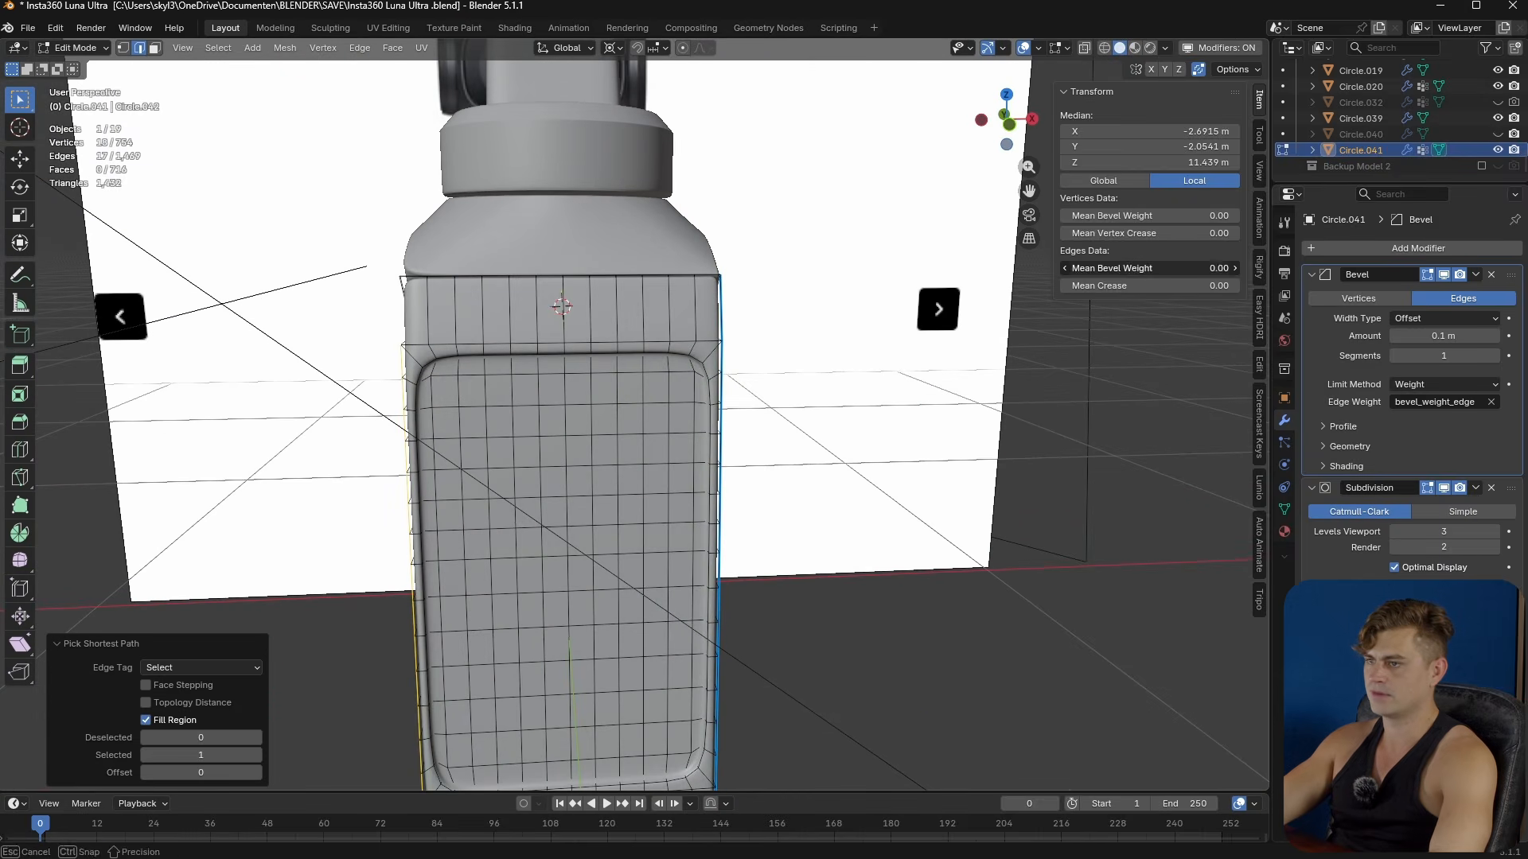
key(Tab)
middle_drag(605, 445, 705, 185)
middle_drag(661, 495, 675, 455)
key(ctrl+s)
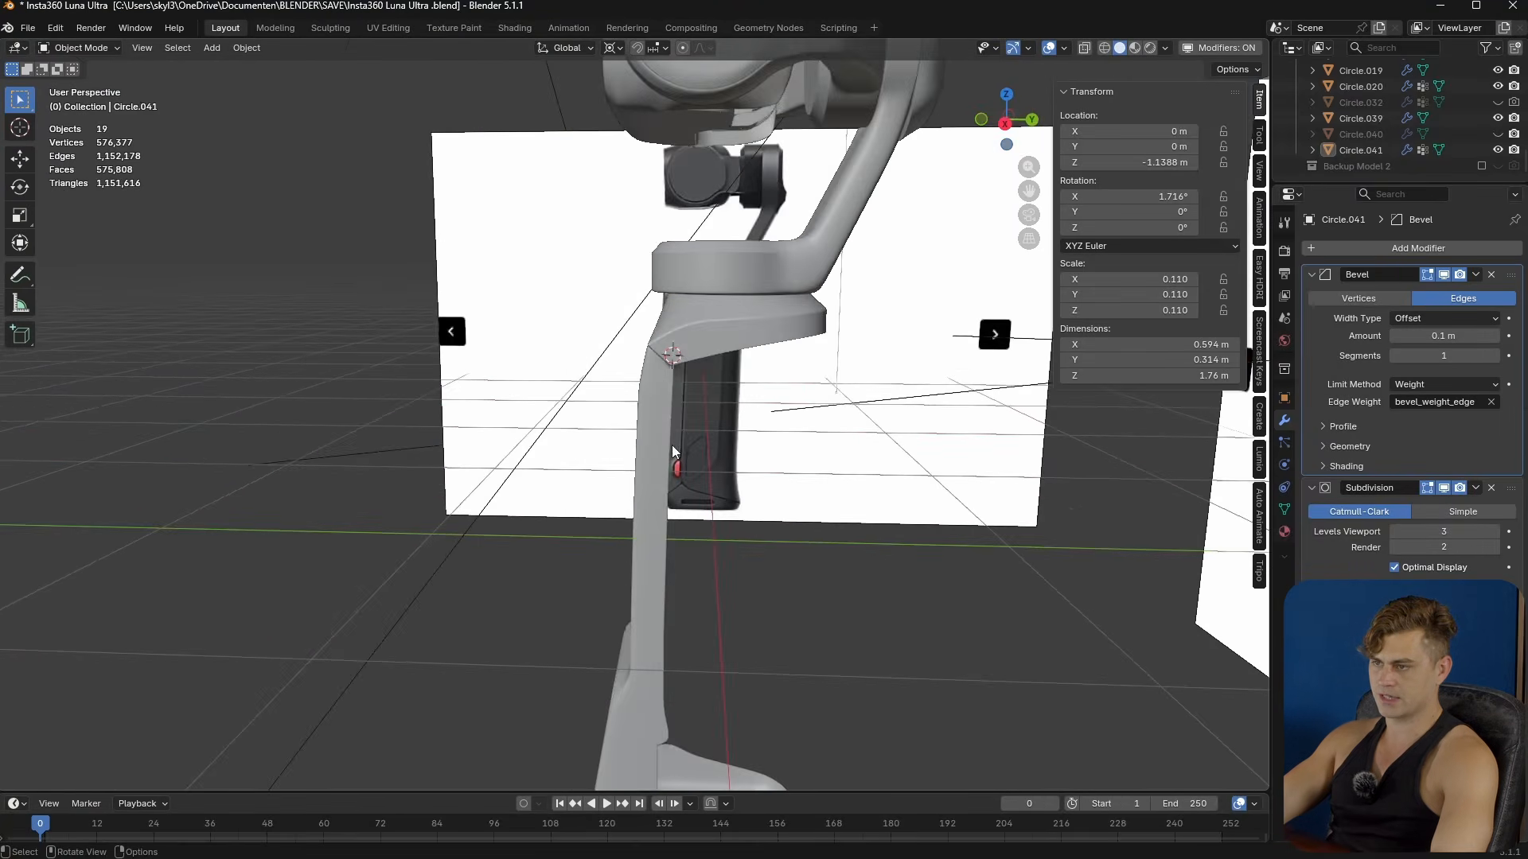
- Unhide the handle's hidden body parts, including Circle.003 and Circle.008, in The Original Model collection
scroll(700, 482, down, 4)
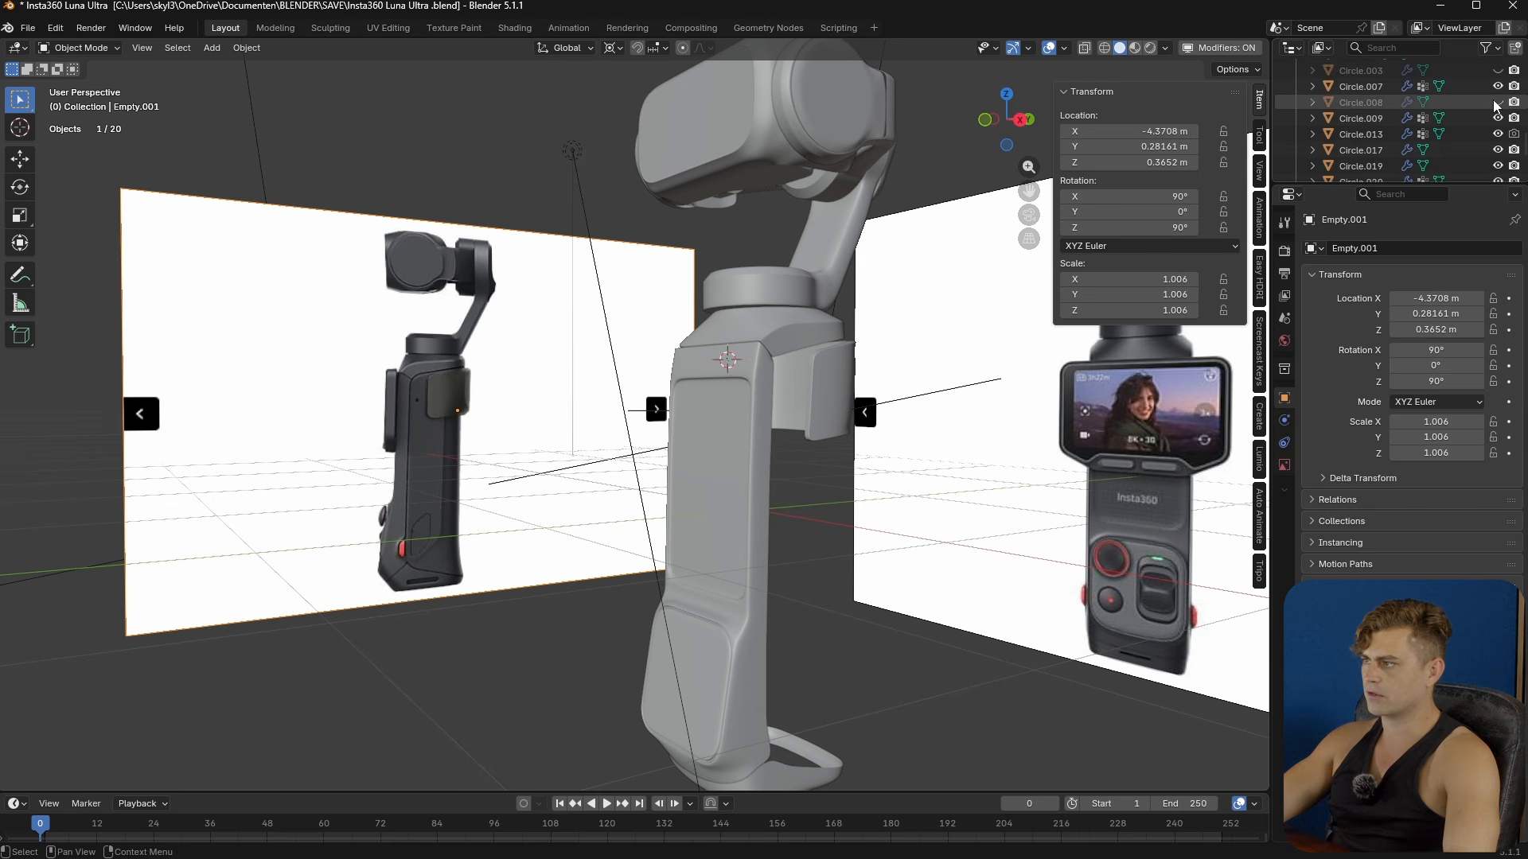
click(1499, 105)
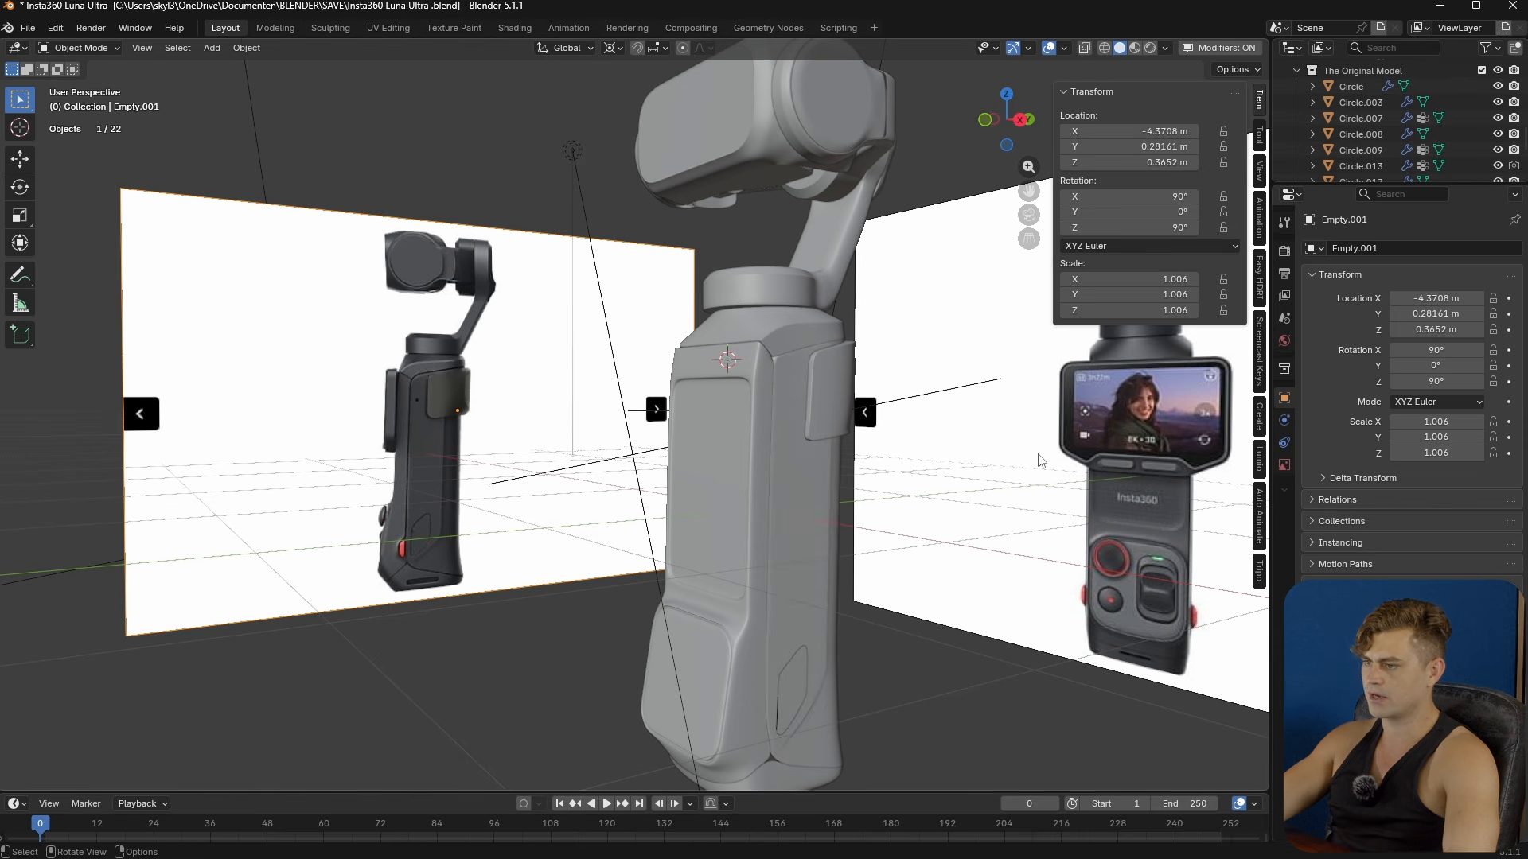
middle_drag(1064, 427, 847, 499)
- Try moving the outer shell and the panelled handle piece away from the body to inspect their fit, cancelling each move
click(833, 504)
key(g)
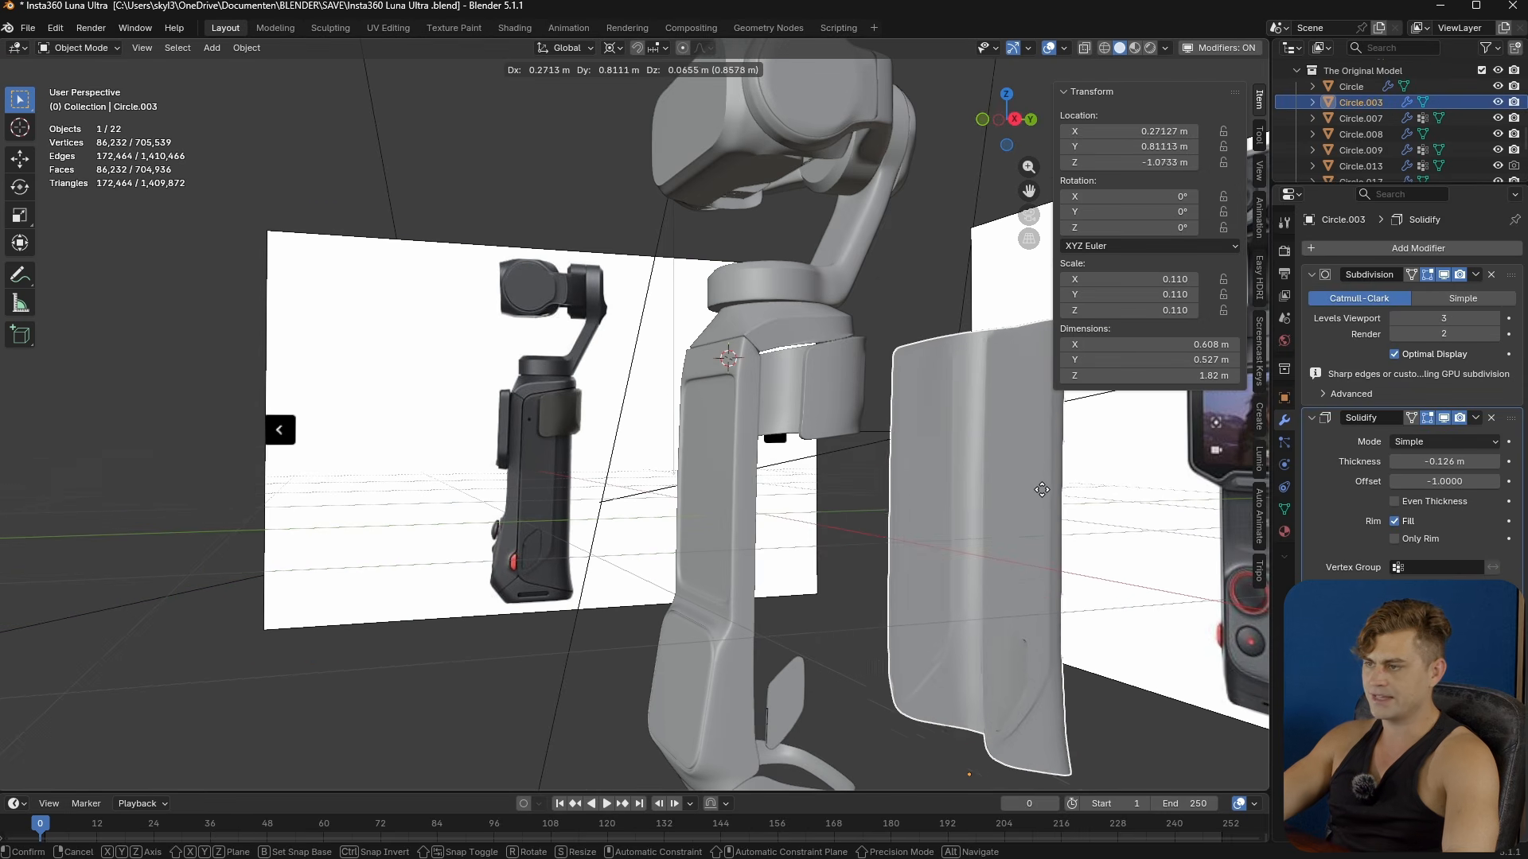
right_click(1001, 468)
click(750, 450)
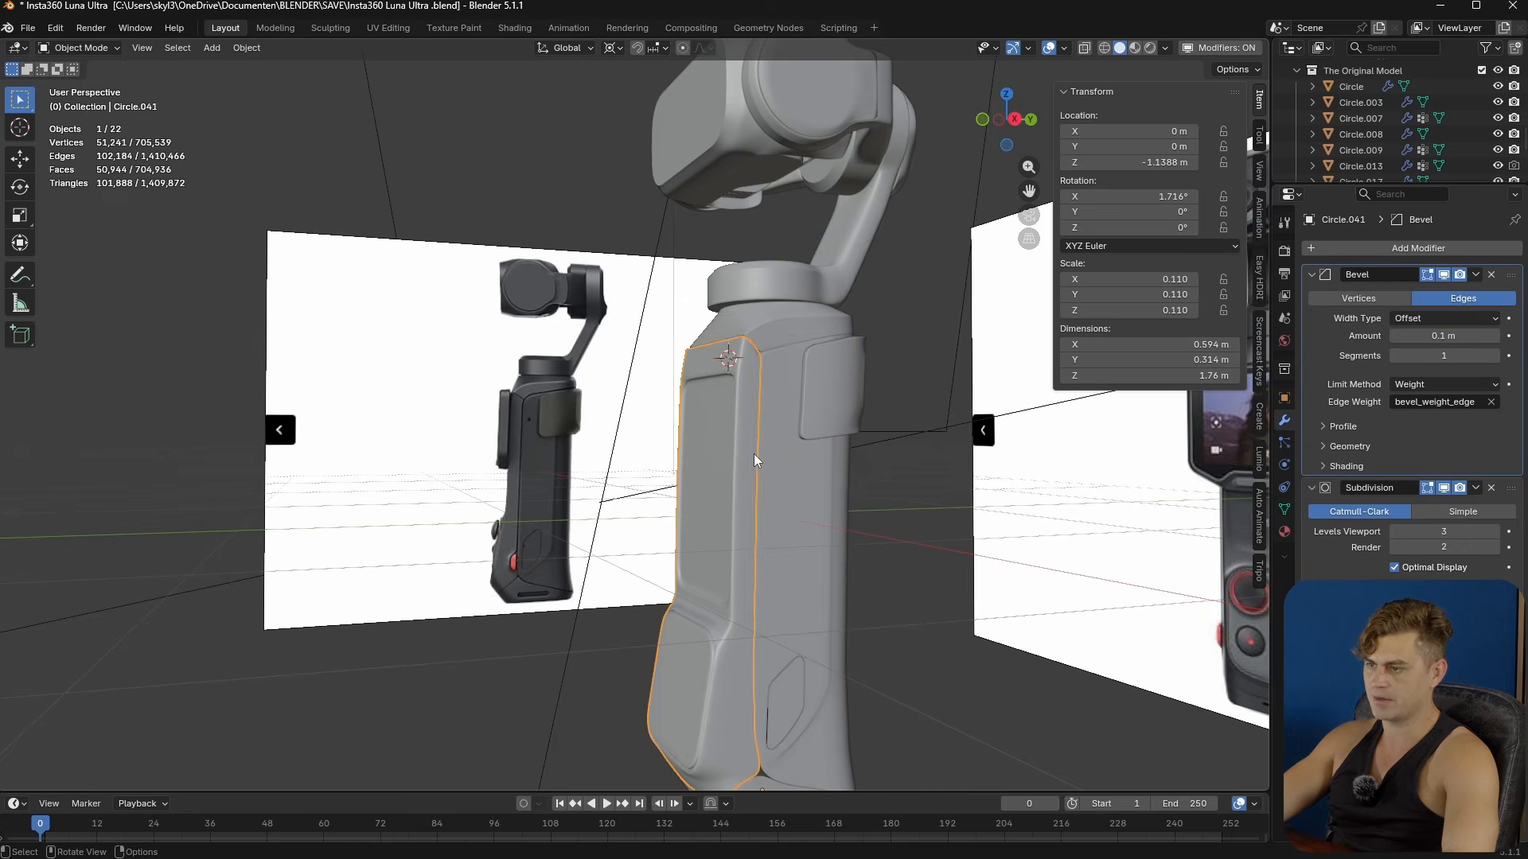
middle_drag(753, 452, 786, 477)
key(g)
right_click(574, 476)
middle_drag(574, 476, 628, 487)
key(g)
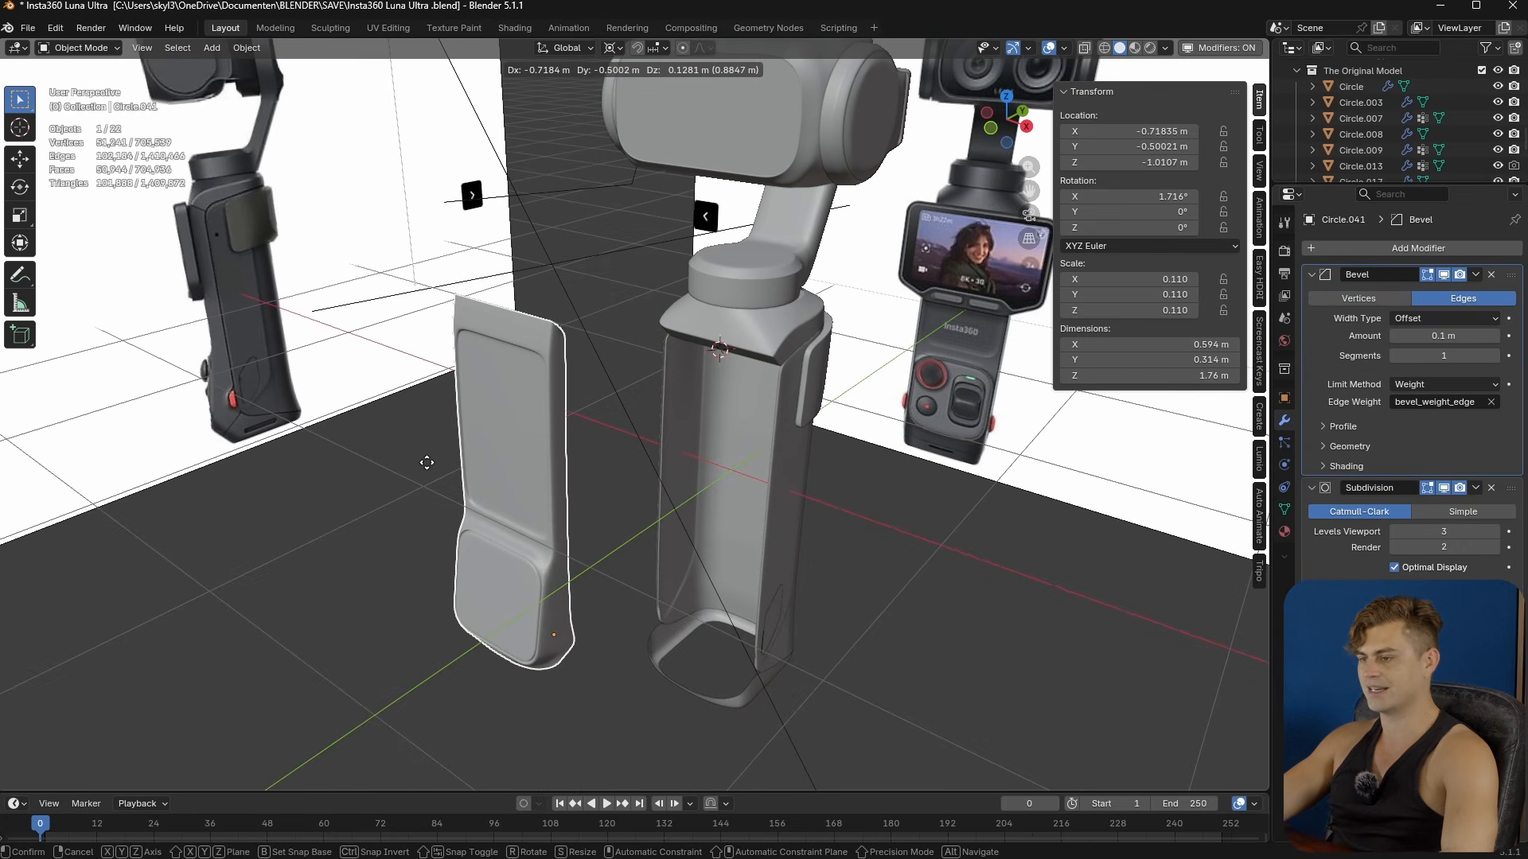
right_click(428, 464)
middle_drag(708, 537, 659, 595)
- Save the file and look over the assembled handle and its lower end
key(ctrl+s)
click(513, 491)
scroll(517, 499, down, 4)
key(ctrl+s)
scroll(662, 598, up, 2)
click(756, 678)
mouse_move(796, 688)
middle_down()
mouse_move(824, 699)
mouse_move(795, 716)
middle_up()
scroll(716, 637, up, 2)
- Isolate the panelled handle piece in local view and enter Edit Mode with its open back side in view
click(602, 567)
key(slash)
middle_drag(517, 522, 661, 561)
scroll(661, 561, up, 1)
key(Tab)
scroll(676, 561, up, 2)
middle_drag(812, 604, 691, 549)
middle_drag(691, 549, 501, 414)
- Try filling a face from the inner top corner vertex of the open back, and undo the attempt
scroll(662, 557, up, 1)
click(642, 182)
scroll(557, 292, up, 5)
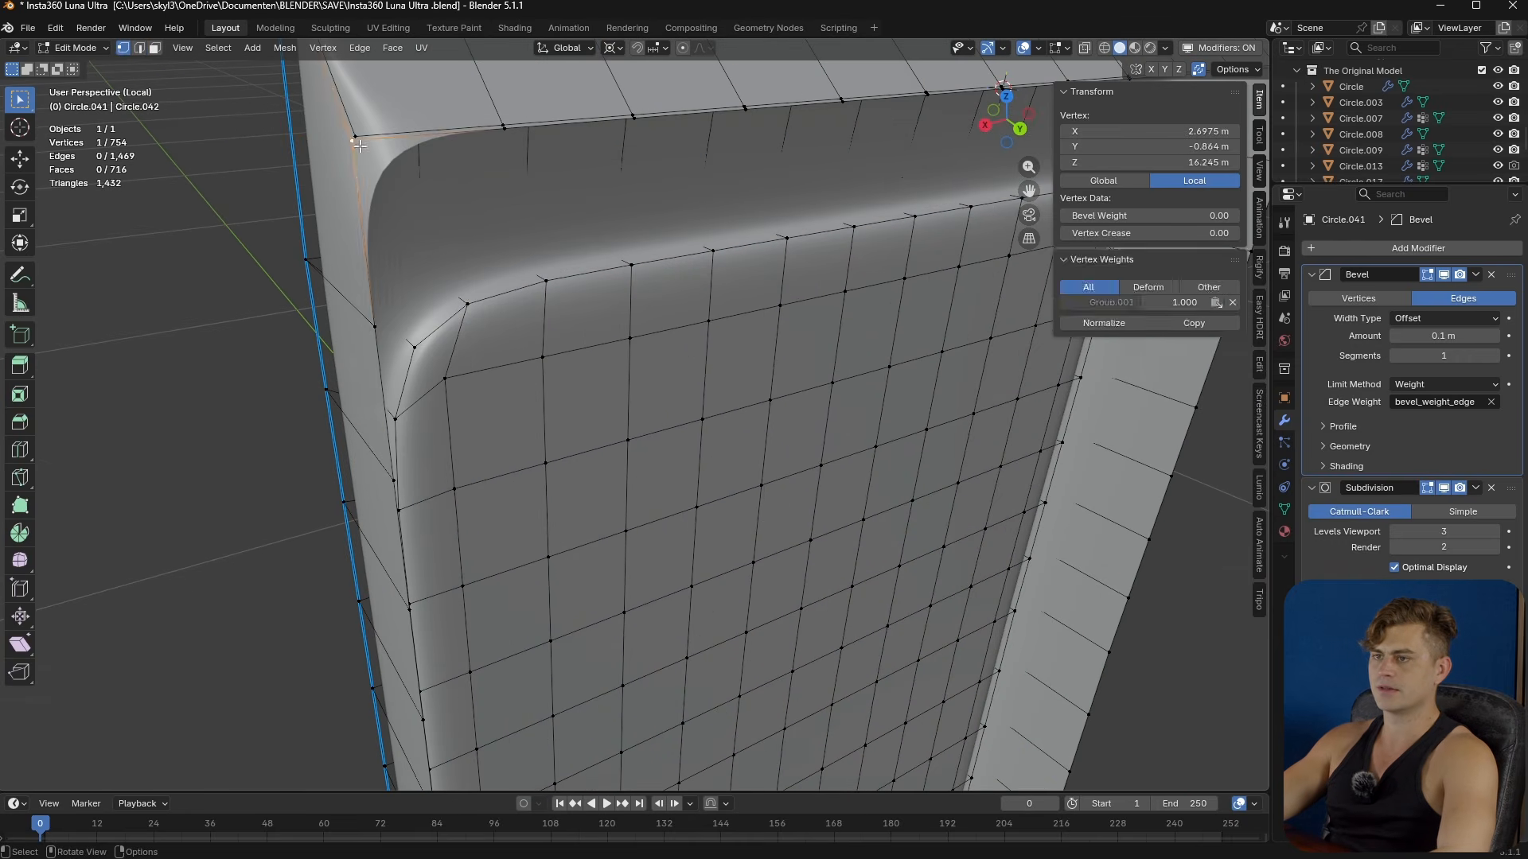
key(f)
click(469, 215)
key(2)
click(509, 224)
middle_drag(513, 223, 488, 188)
shift+middle_drag(488, 188, 524, 216)
key(ctrl+z)
key(ctrl+z)
key(ctrl+z)
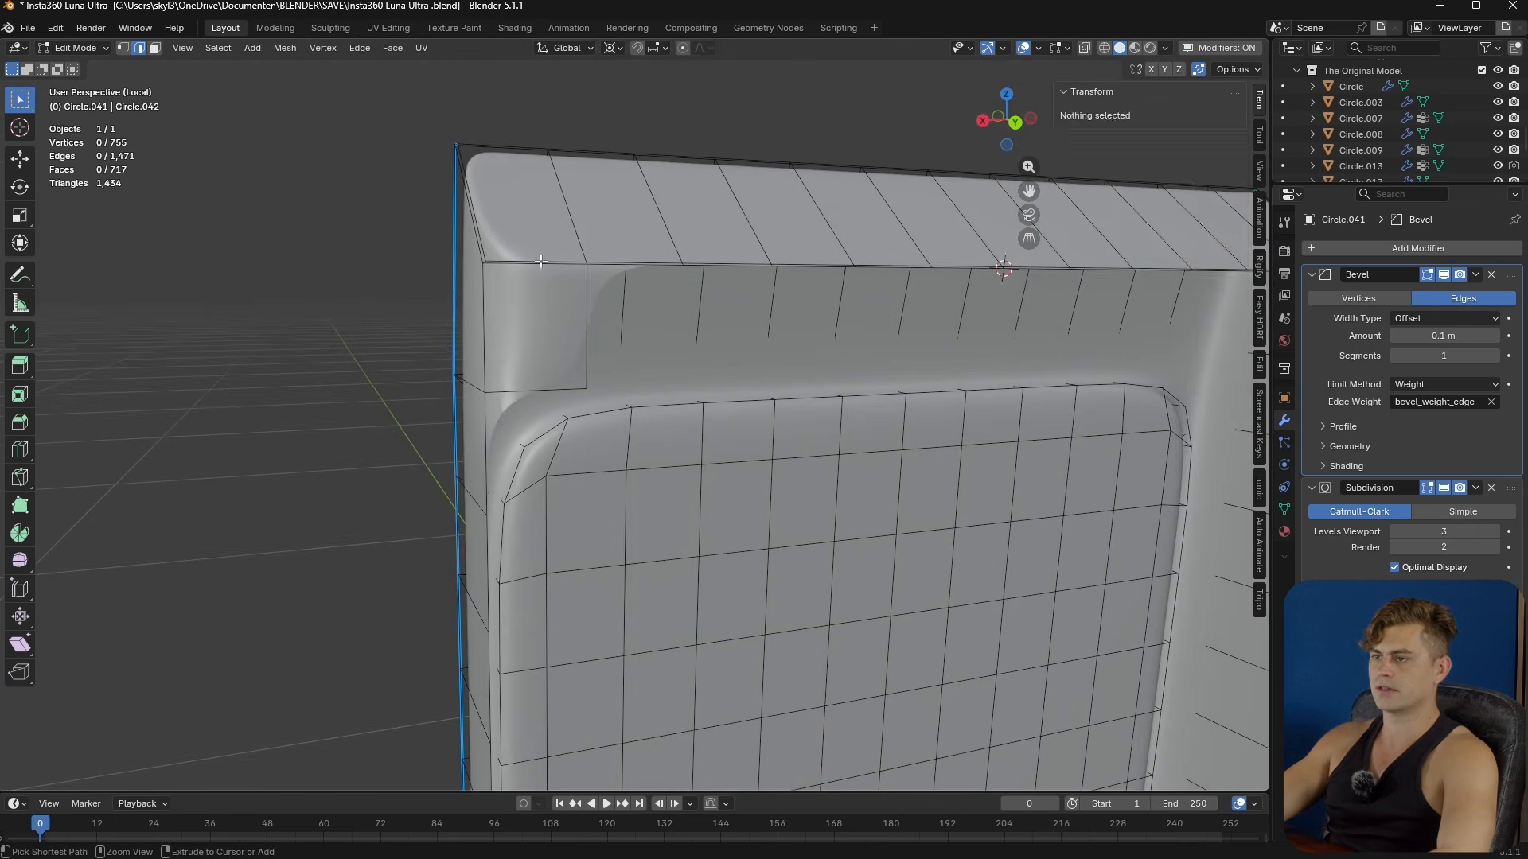
- Join the two opposite side vertices near the lower end of the open back with an edge and divide it with 11 cuts
scroll(600, 351, down, 4)
scroll(612, 370, down, 3)
shift+middle_drag(612, 374, 566, 369)
shift+middle_drag(672, 716, 461, 507)
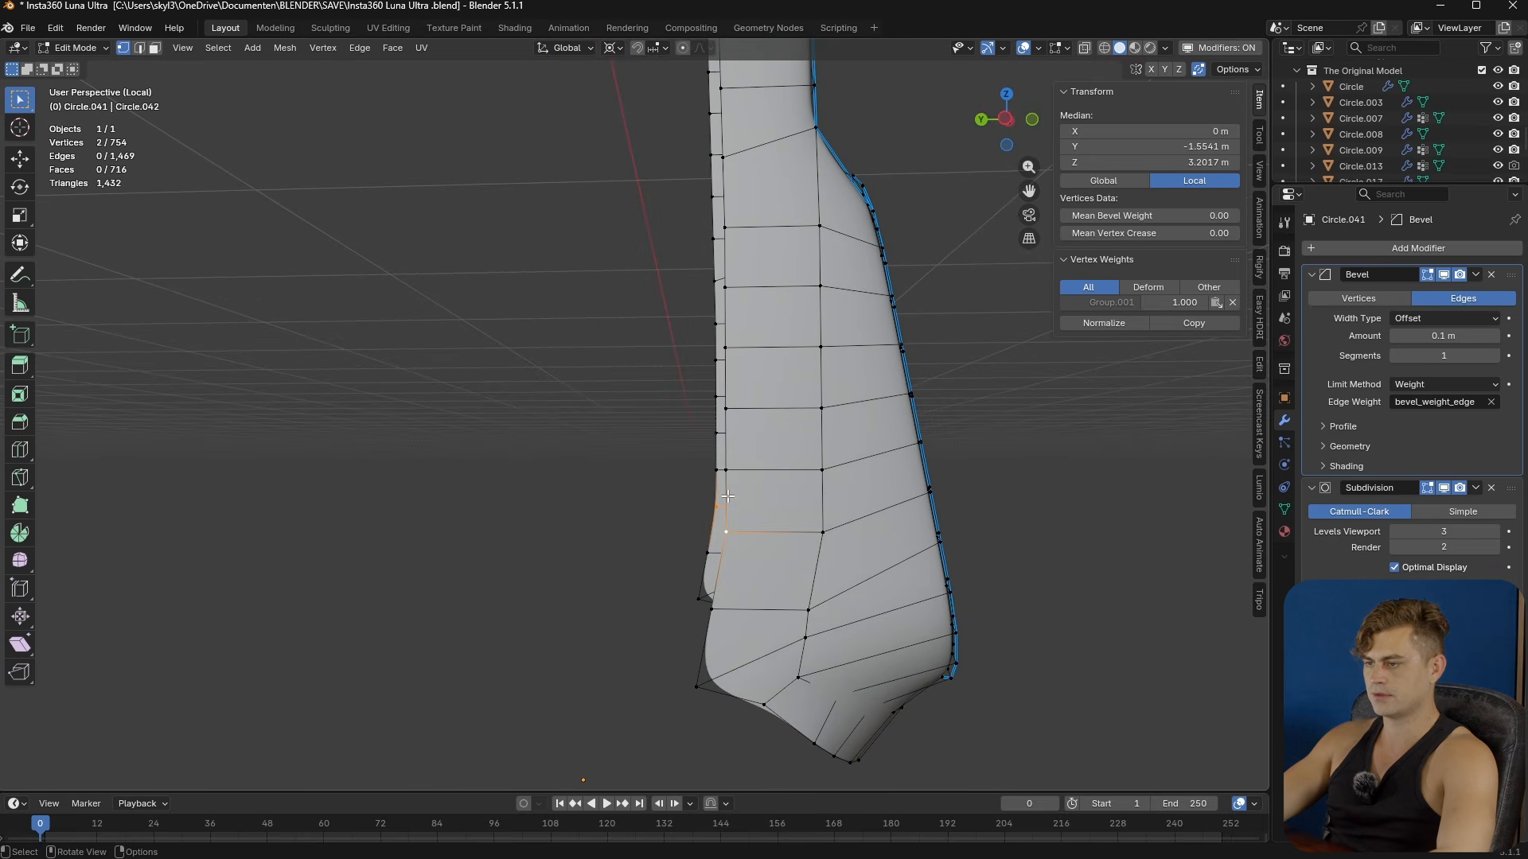
key(f)
middle_drag(730, 509, 805, 521)
key(ctrl+r)
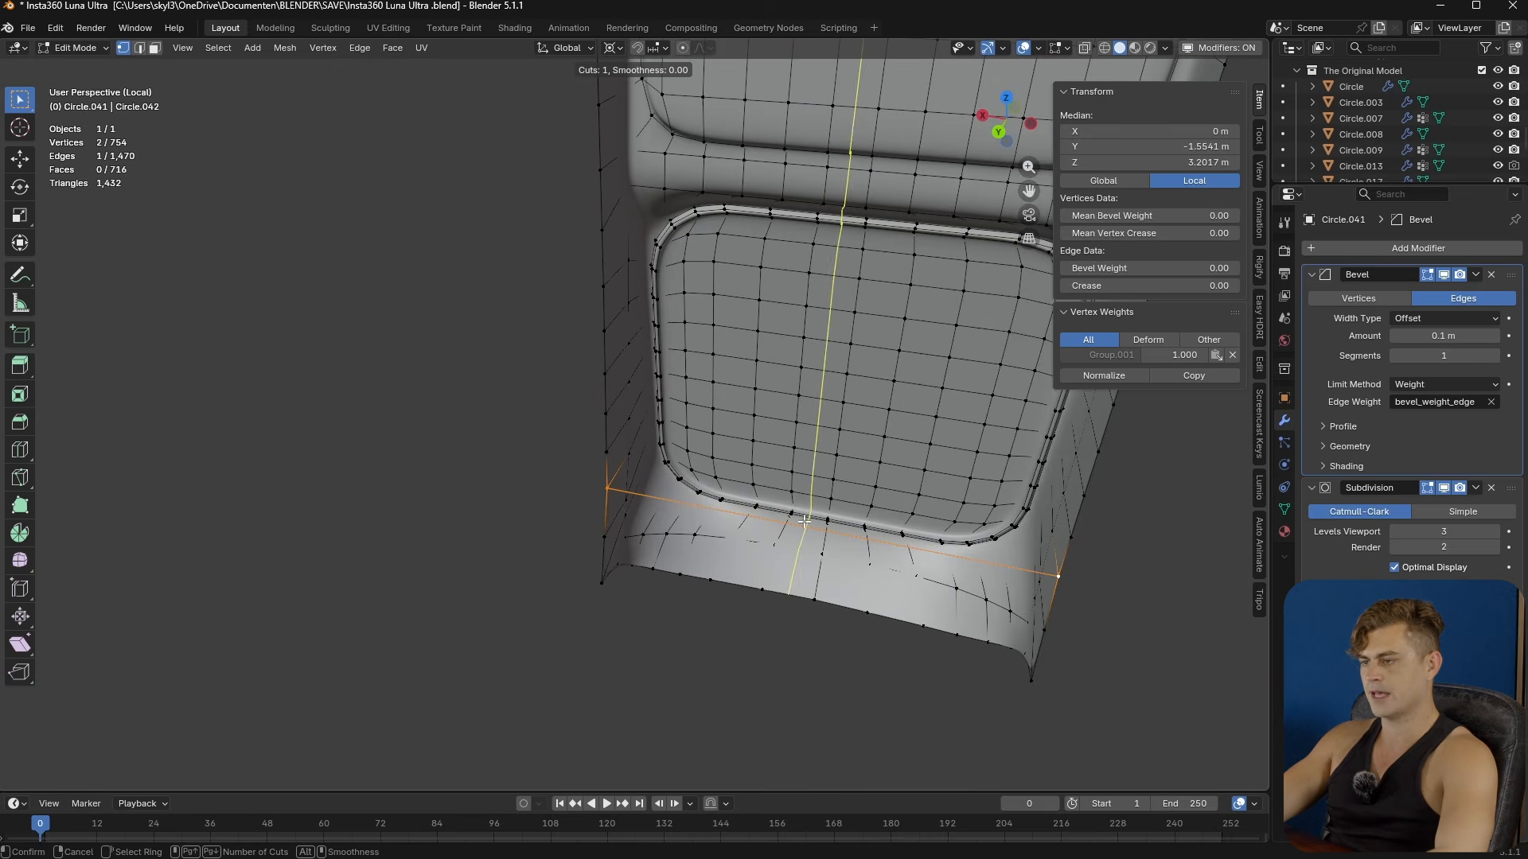
scroll(829, 537, up, 1)
scroll(829, 537, up, 2)
click(829, 537)
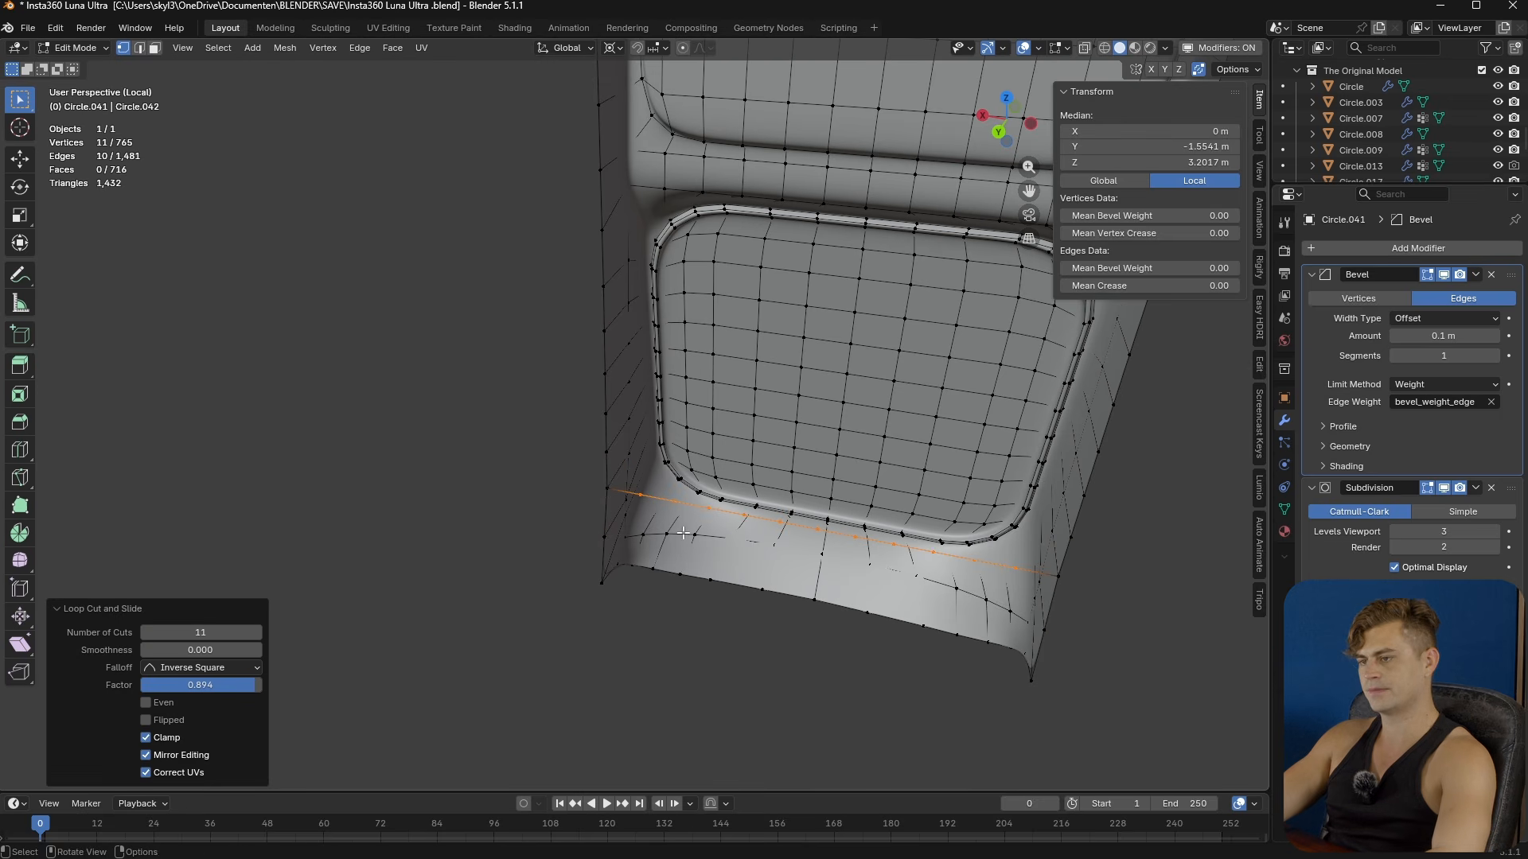
- Select the rim of the open back above the divided edge and fill it with a grid of faces
key(2)
alt+click(685, 496)
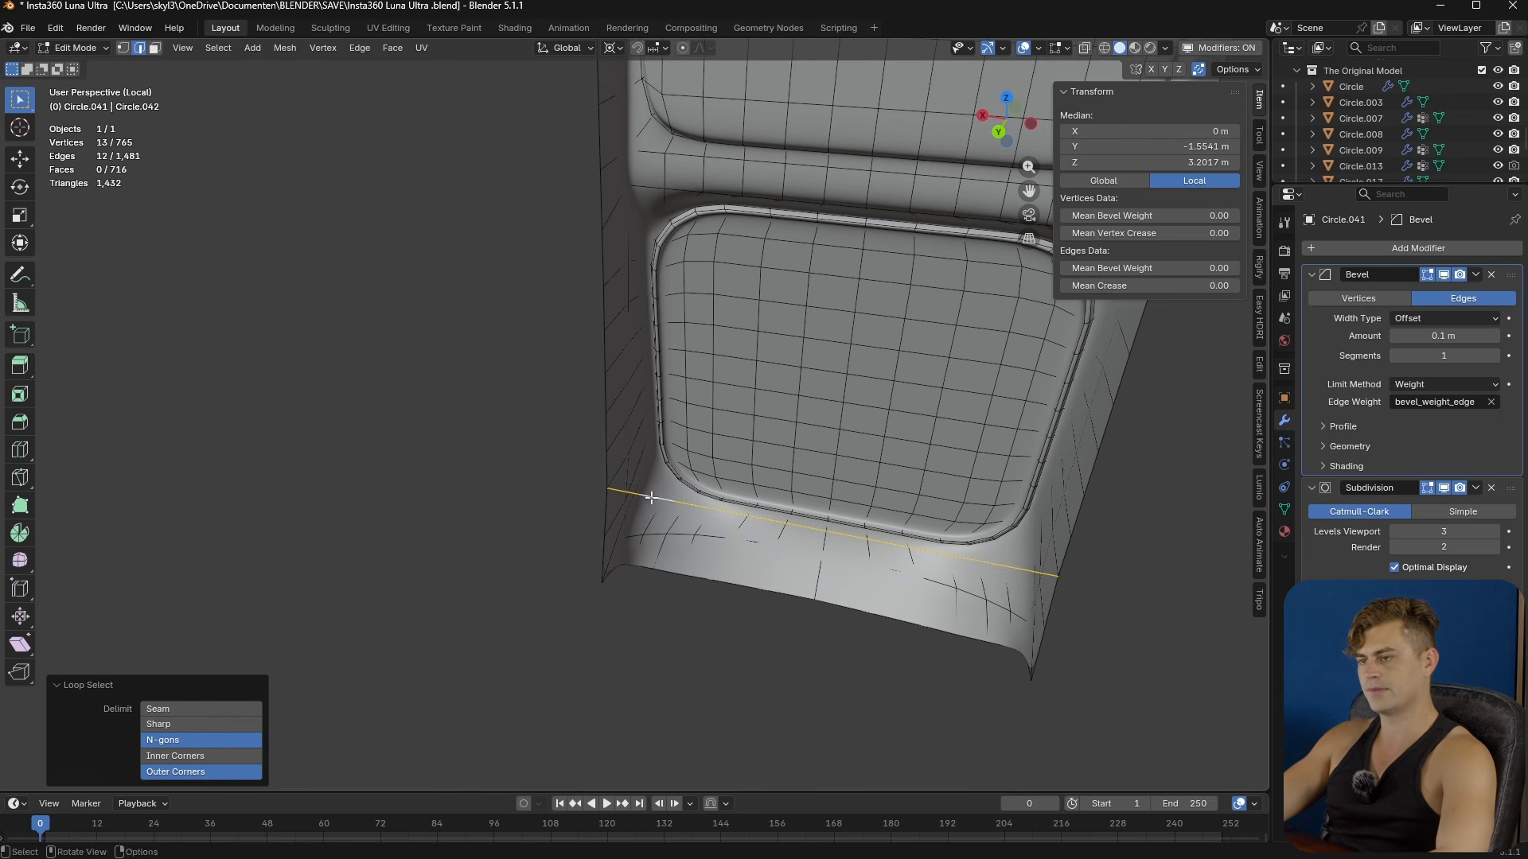
key(ctrl+z)
alt+shift+click(607, 434)
shift+middle_drag(775, 403, 806, 487)
key(ctrl+z)
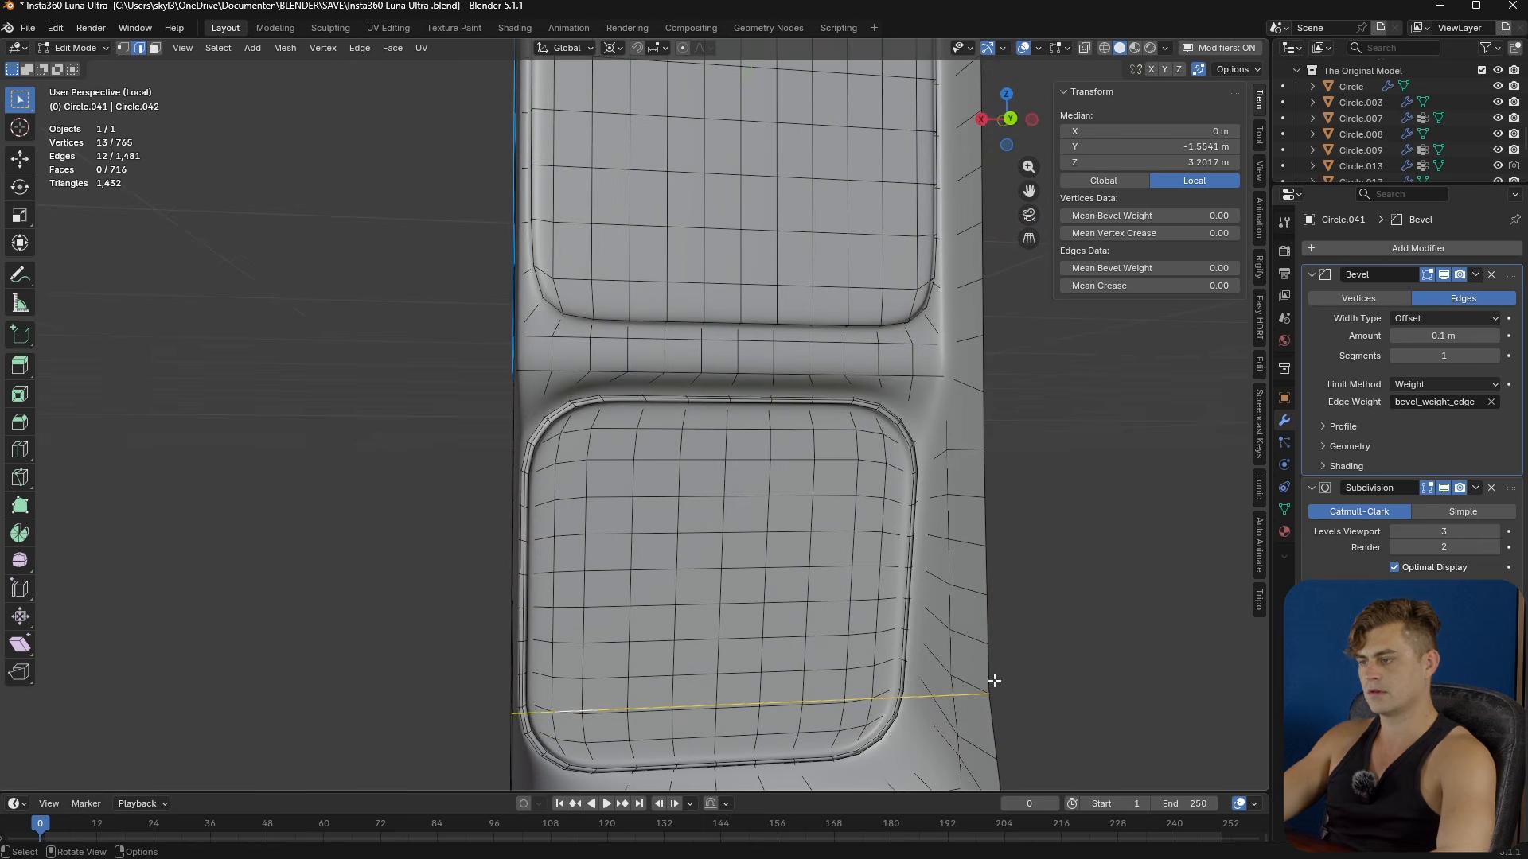
shift+middle_drag(960, 483, 908, 267)
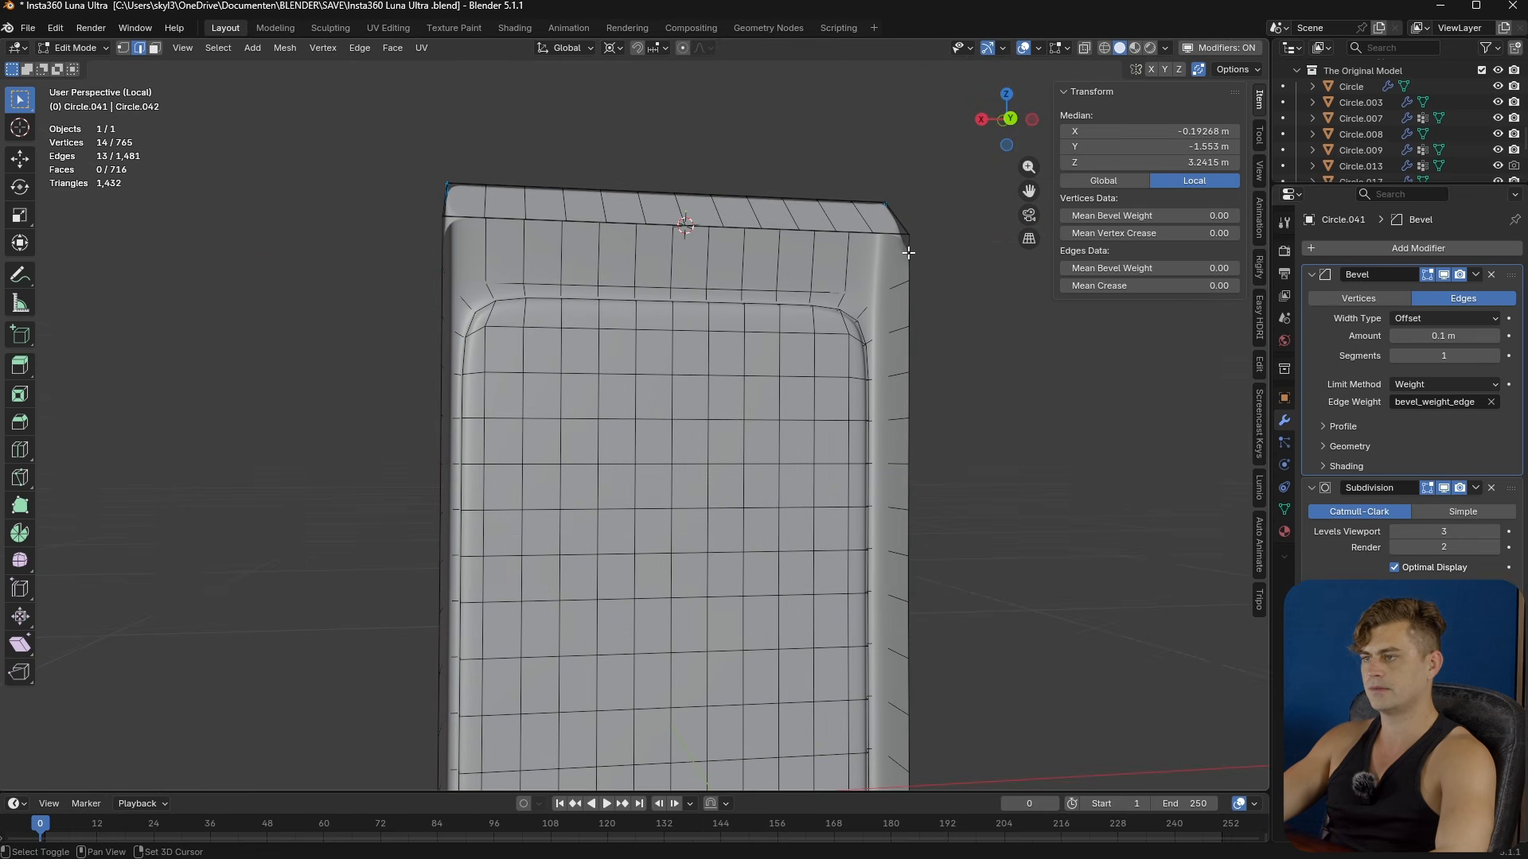
ctrl+click(909, 249)
shift+middle_drag(453, 311, 678, 485)
scroll(622, 431, up, 2)
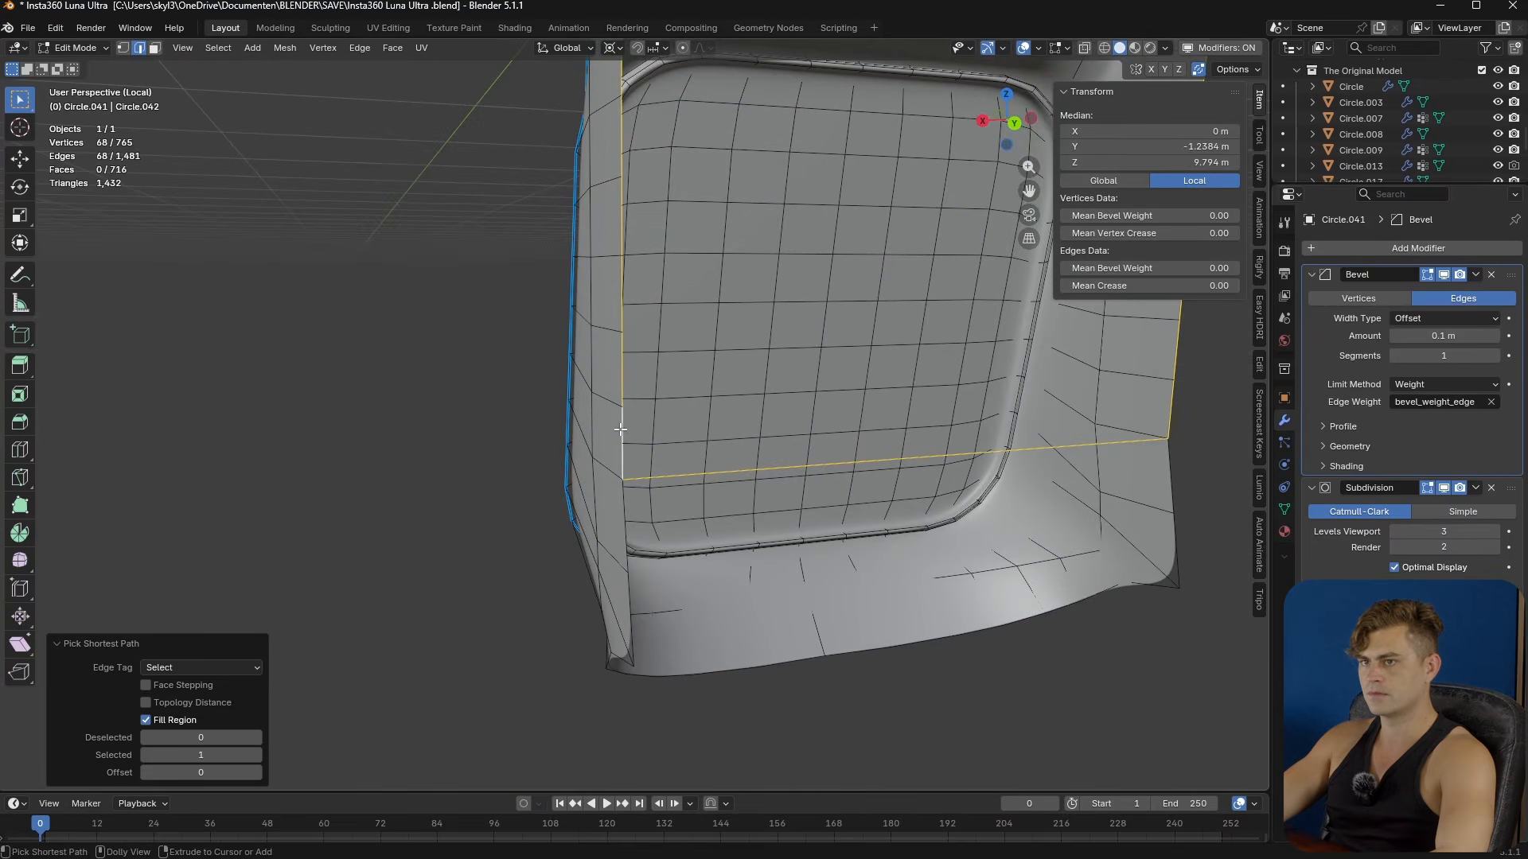
key(F3)
click(820, 372)
- Look over the filled back side in Object and Edit Mode and save the file
scroll(823, 382, down, 3)
shift+middle_drag(831, 342, 764, 677)
middle_drag(716, 493, 654, 422)
key(Tab)
scroll(855, 481, down, 4)
scroll(669, 461, up, 4)
shift+middle_drag(748, 725, 716, 389)
middle_drag(713, 429, 797, 384)
key(Tab)
key(ctrl+s)
key(Tab)
- Duplicate the handle piece in place and put the copy in the Backup Model 2 collection
scroll(787, 382, down, 4)
middle_drag(693, 351, 775, 383)
key(shift+d)
right_click(775, 385)
key(m)
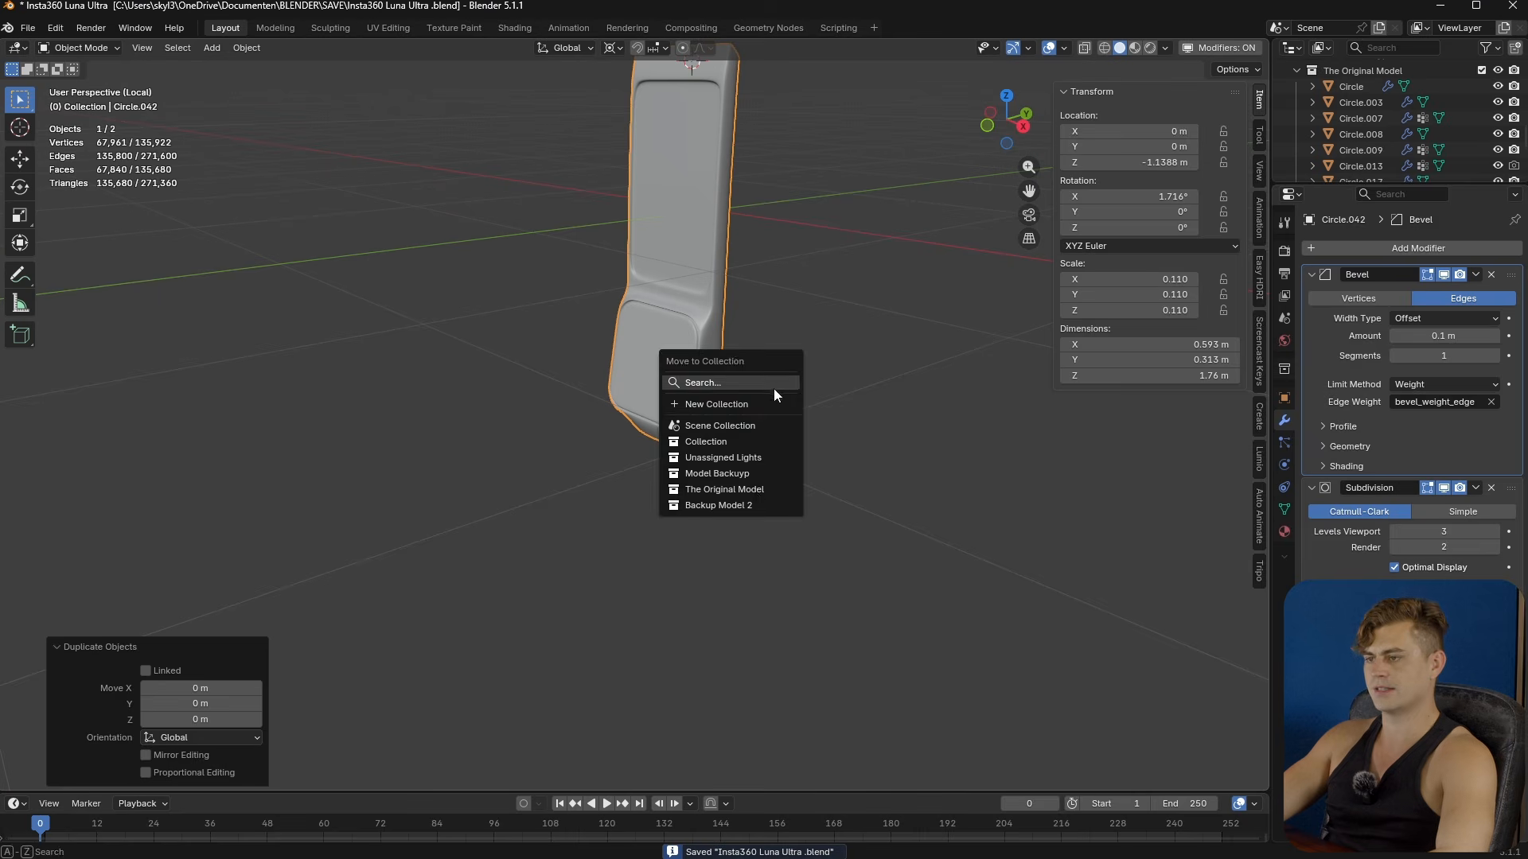
click(753, 501)
- Reopen the working handle piece in Edit Mode and fill the first side face below the grid on the back
middle_drag(654, 454, 592, 411)
scroll(592, 411, up, 5)
scroll(592, 407, up, 2)
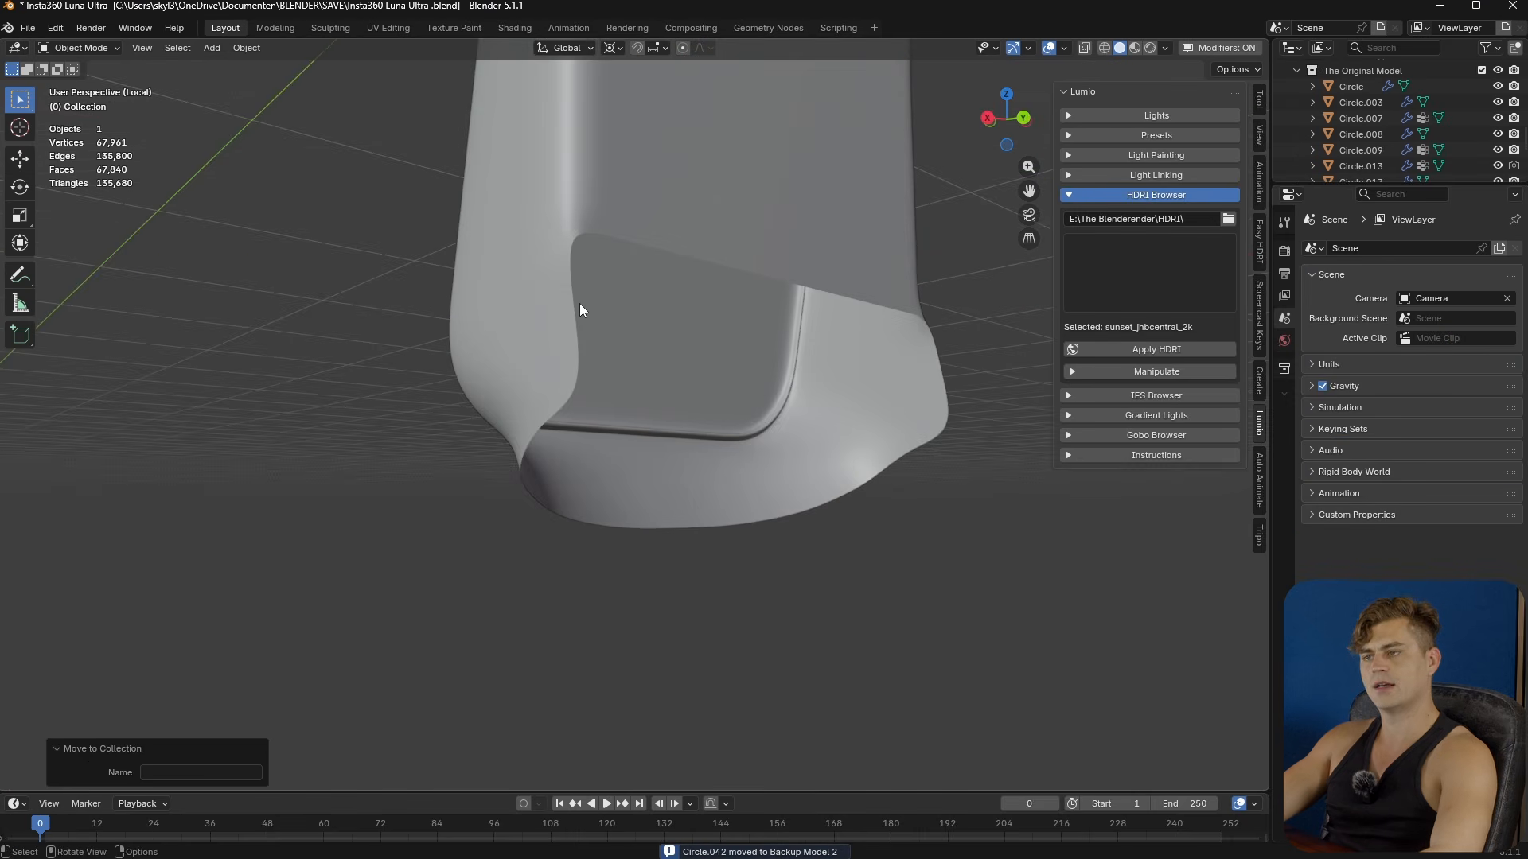
click(581, 307)
key(Tab)
middle_drag(581, 307, 580, 361)
key(1)
click(482, 249)
key(f)
click(580, 361)
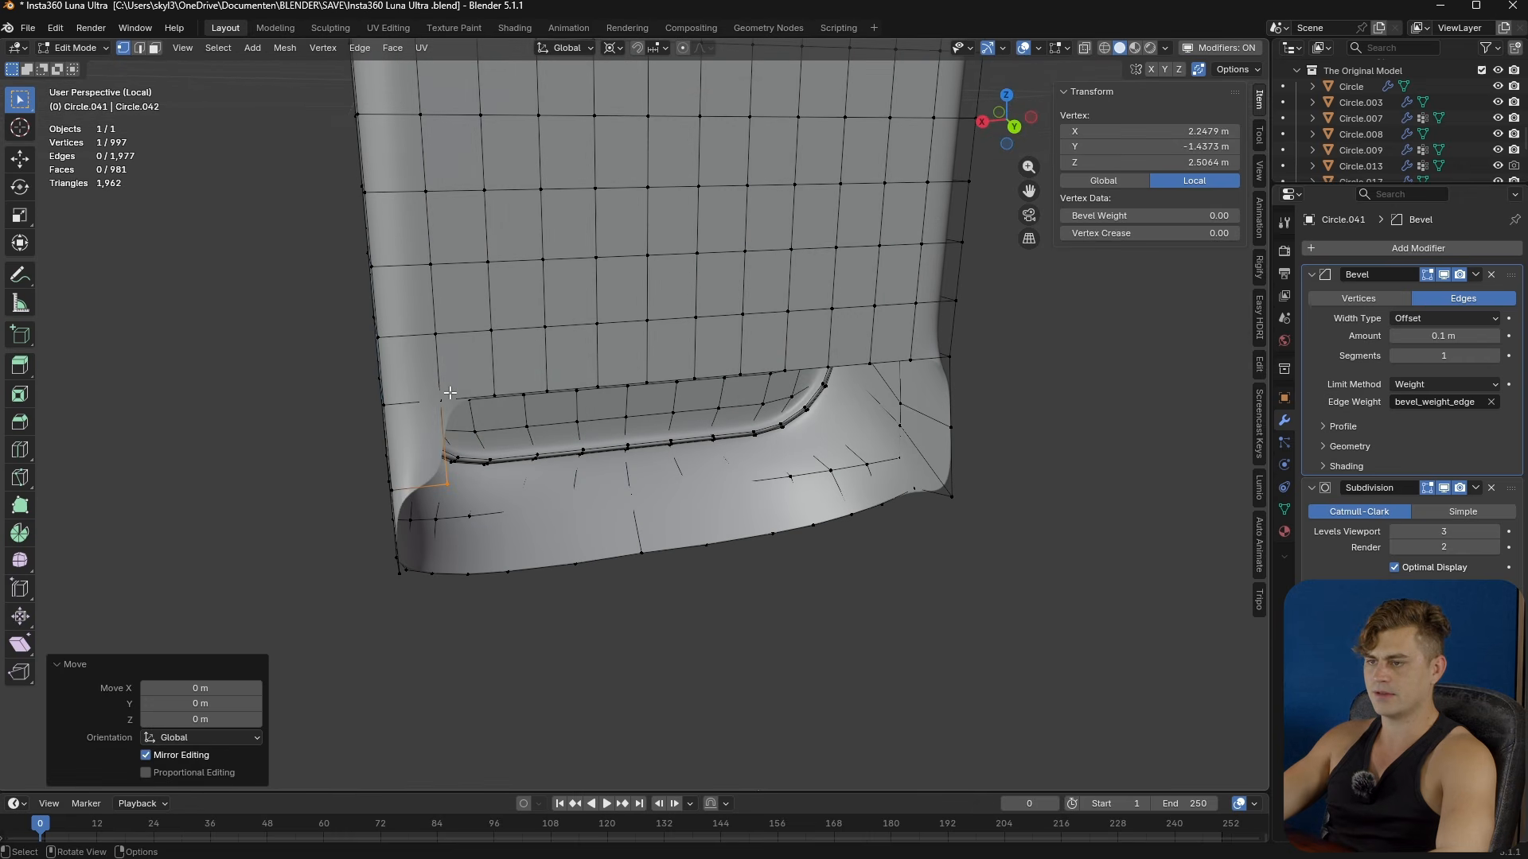
- Continue the row of faces below the grid from the filled side face to the centre line
key(f)
key(f)
key(f)
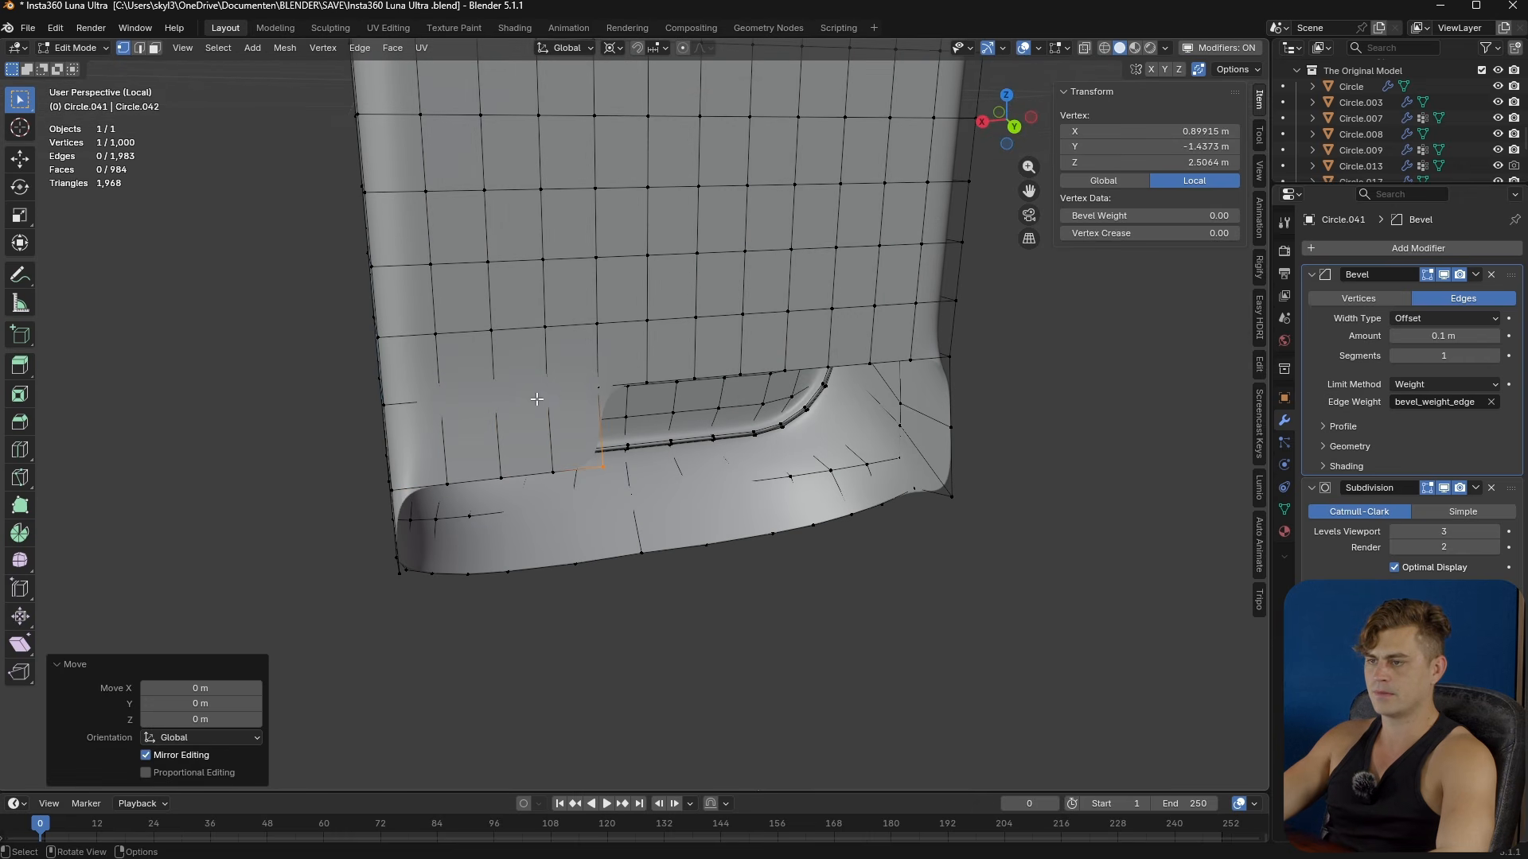
key(f)
click(609, 390)
key(f)
click(673, 384)
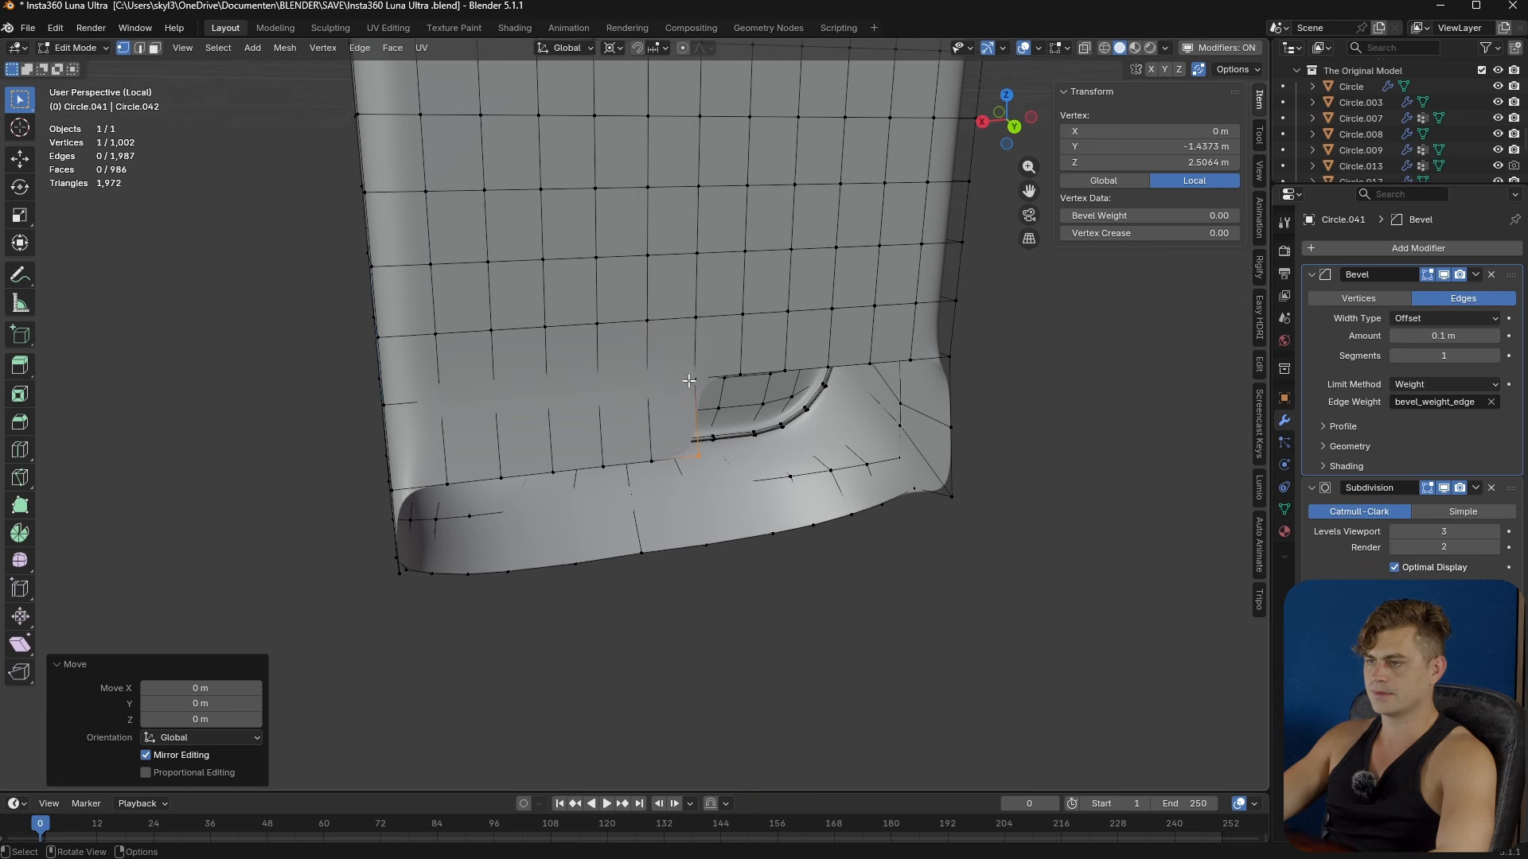
- Fill the rest of this first row from the centre line to the opposite side edge
key(f)
click(692, 380)
key(f)
click(748, 379)
key(f)
click(808, 372)
key(f)
click(837, 370)
key(f)
click(866, 367)
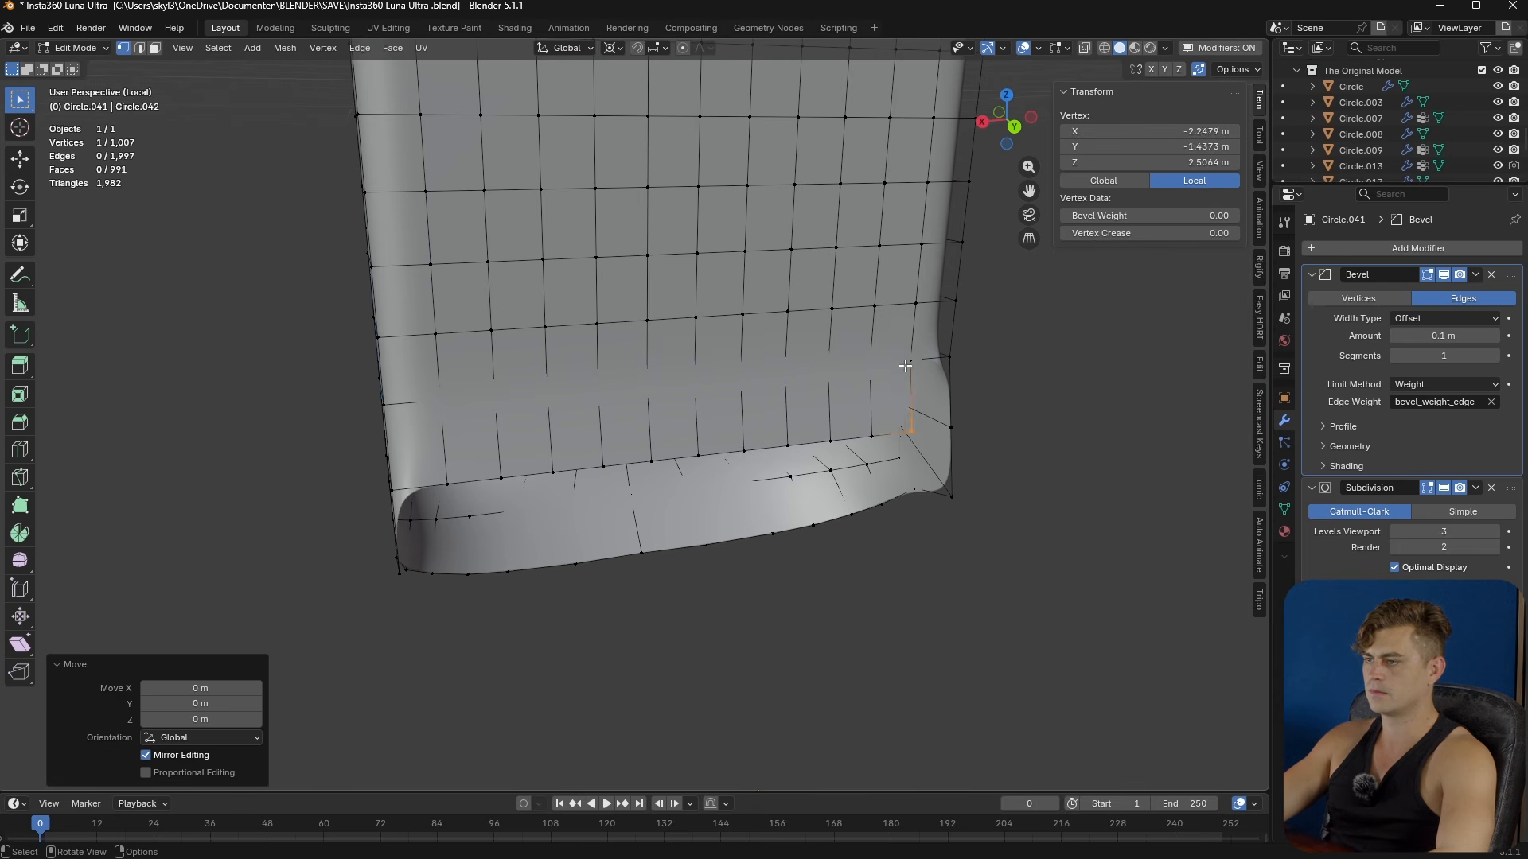
shift+click(939, 370)
key(2)
middle_drag(895, 407, 844, 443)
- Start a second row of faces below the first, filling from one side edge to past the centre
middle_drag(775, 404, 786, 409)
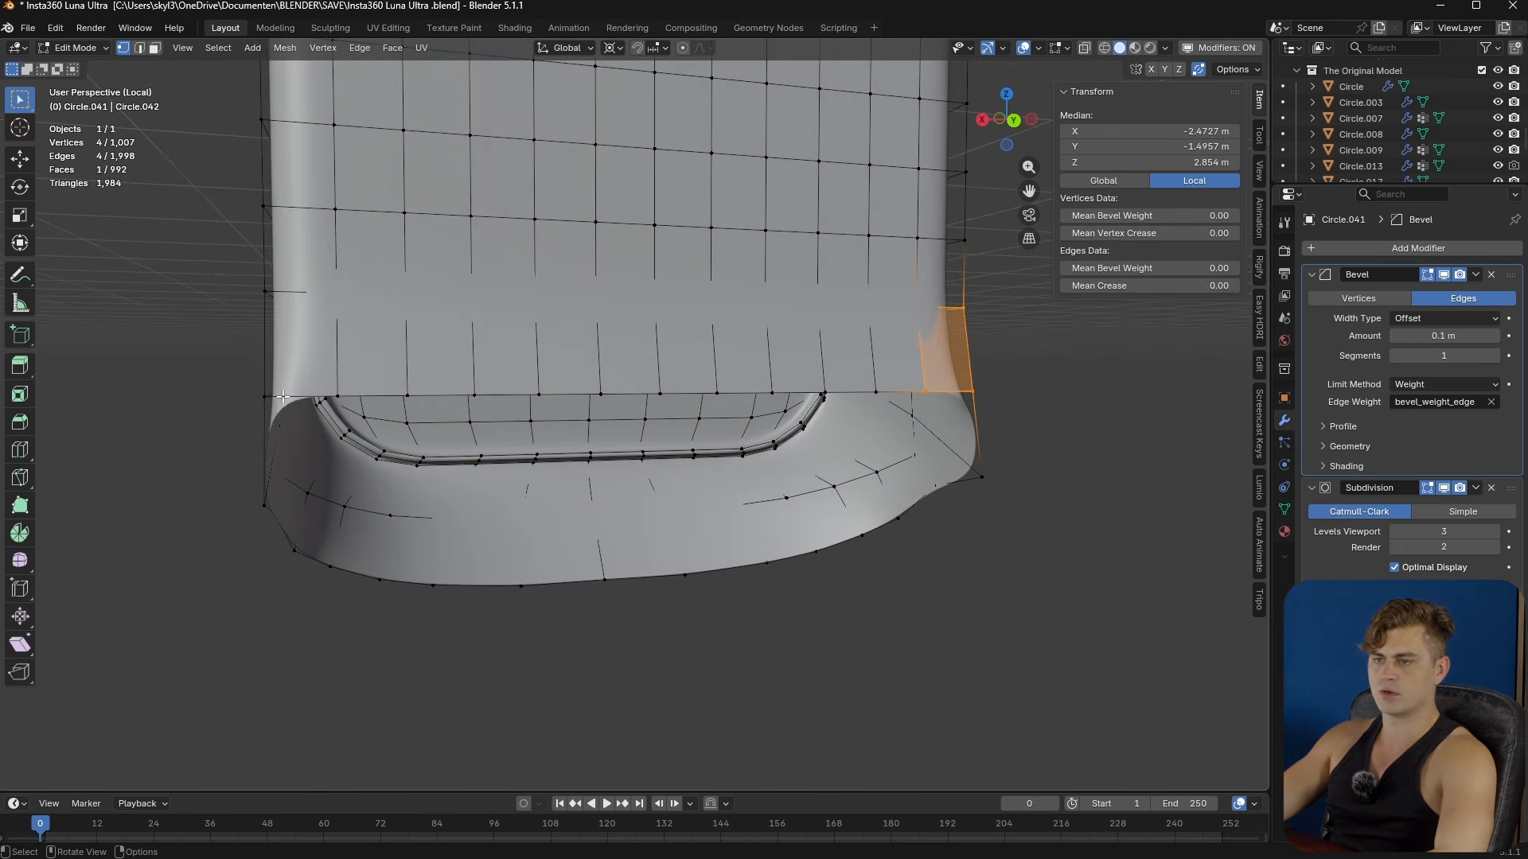
key(1)
click(273, 393)
click(337, 395)
key(f)
key(f)
key(f)
key(f)
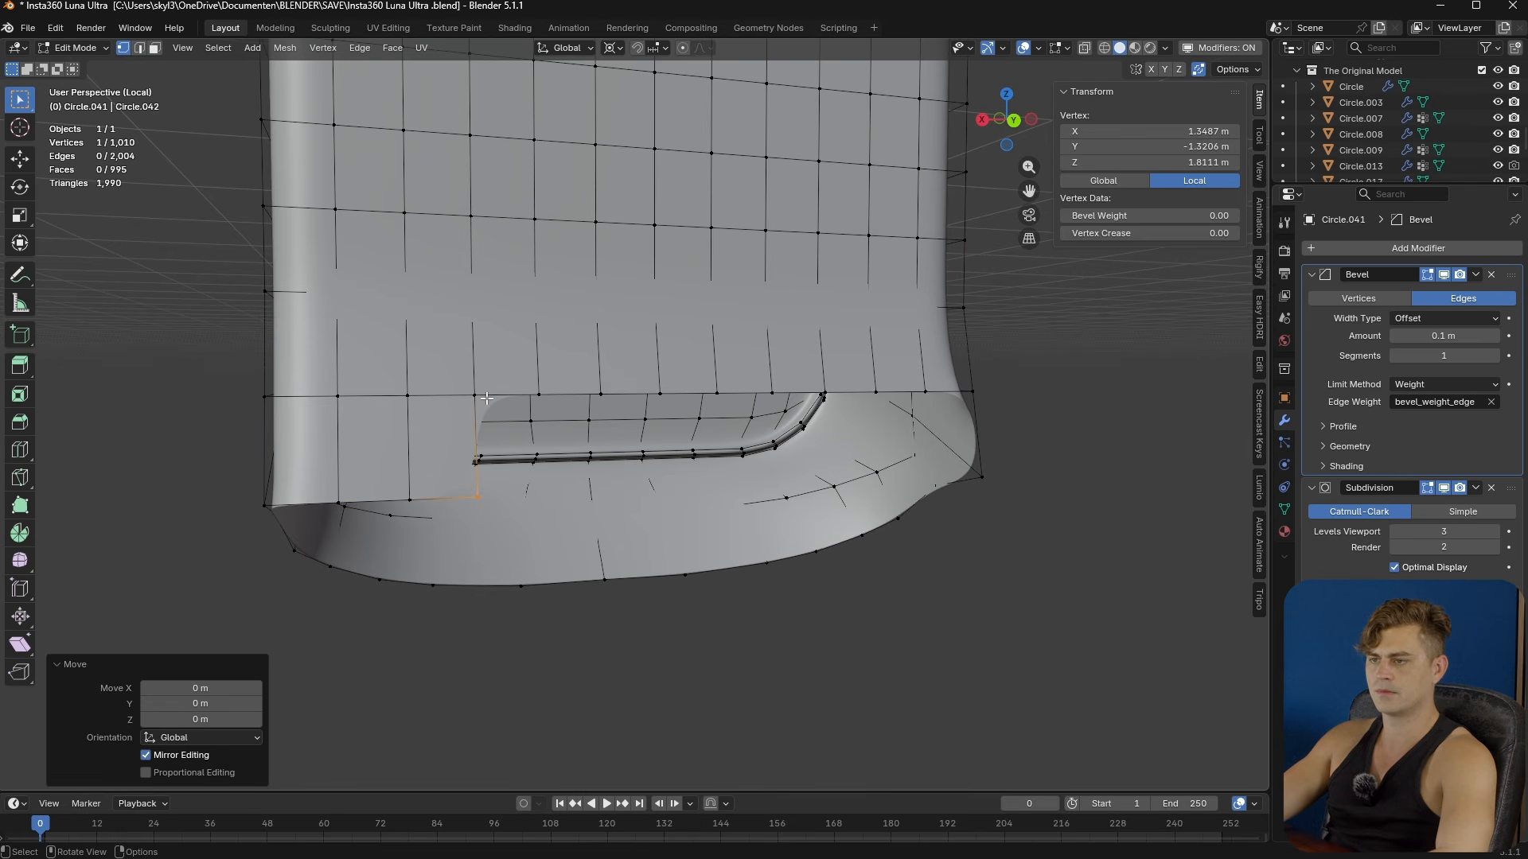
key(f)
key(f)
key(f)
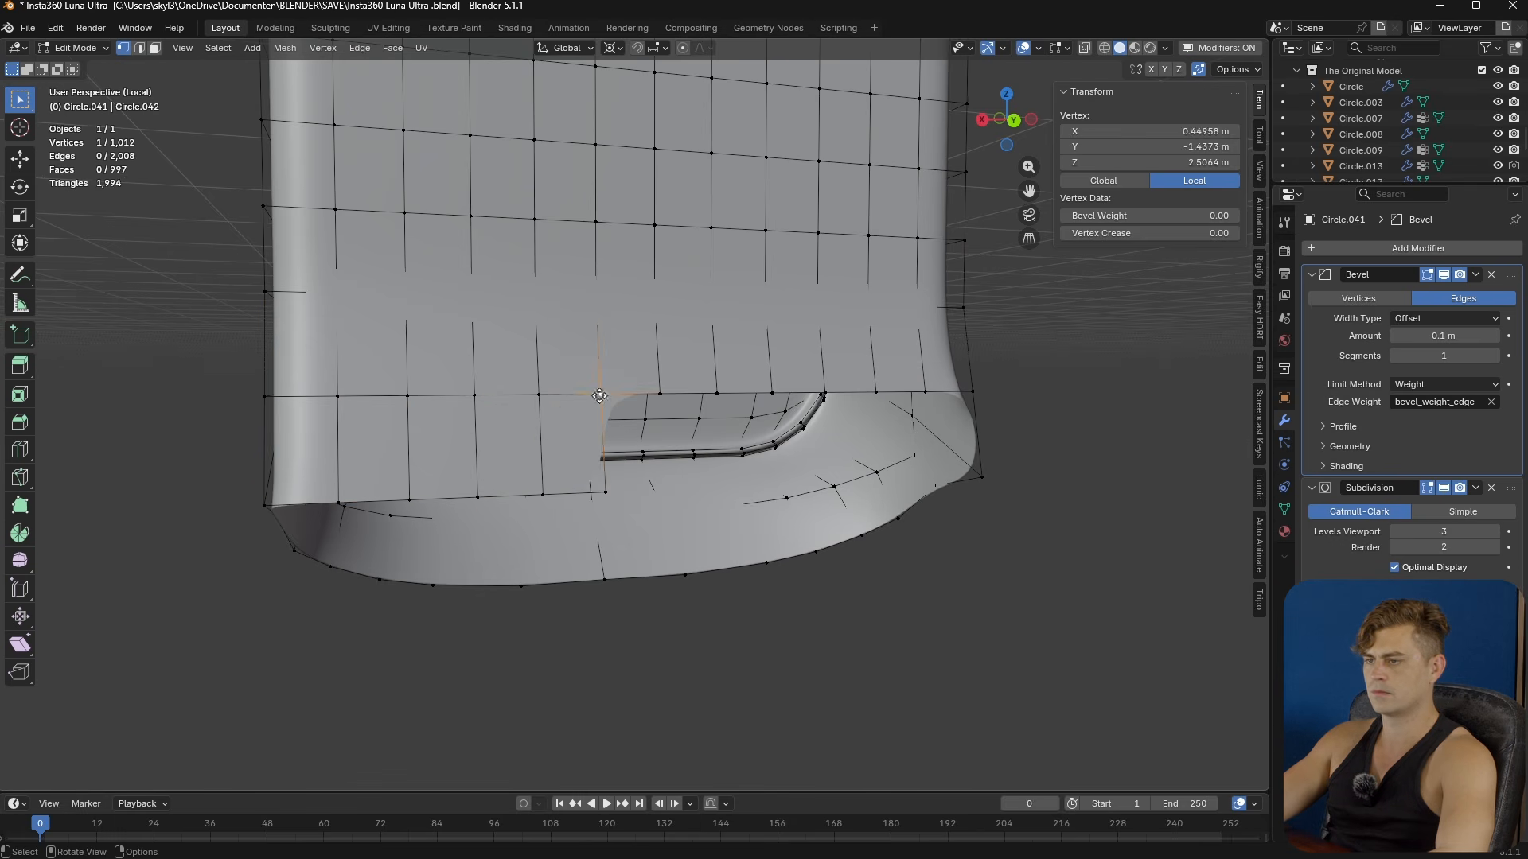
key(f)
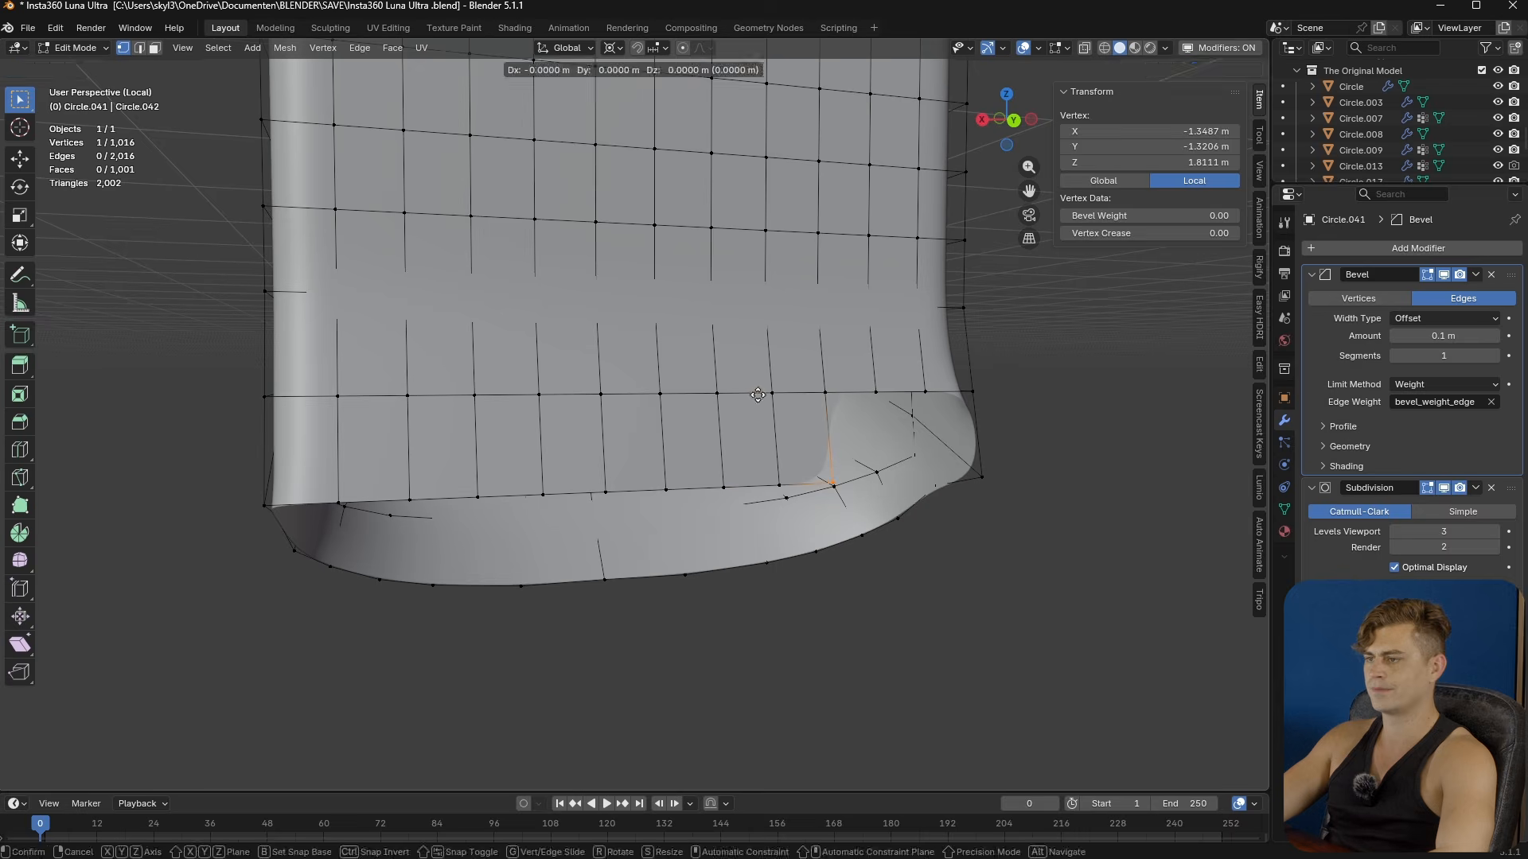
- Fill the last faces of the second row up to the opposite side edge
middle_drag(711, 396, 817, 393)
middle_drag(947, 407, 898, 413)
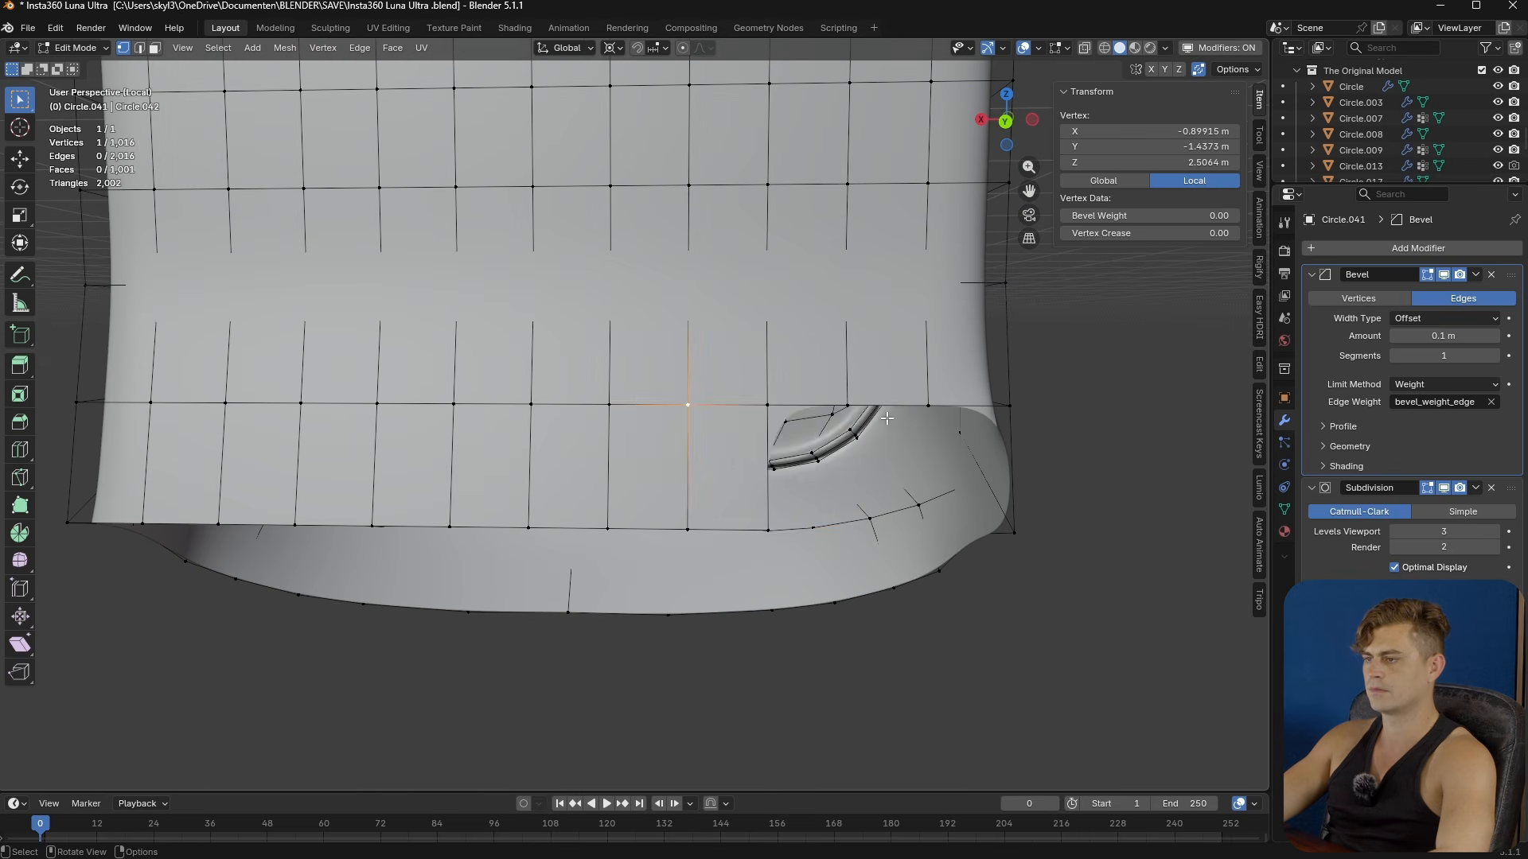
click(772, 410)
key(f)
click(774, 409)
click(851, 409)
key(f)
click(852, 409)
key(2)
shift+click(928, 445)
shift+click(1033, 460)
key(f)
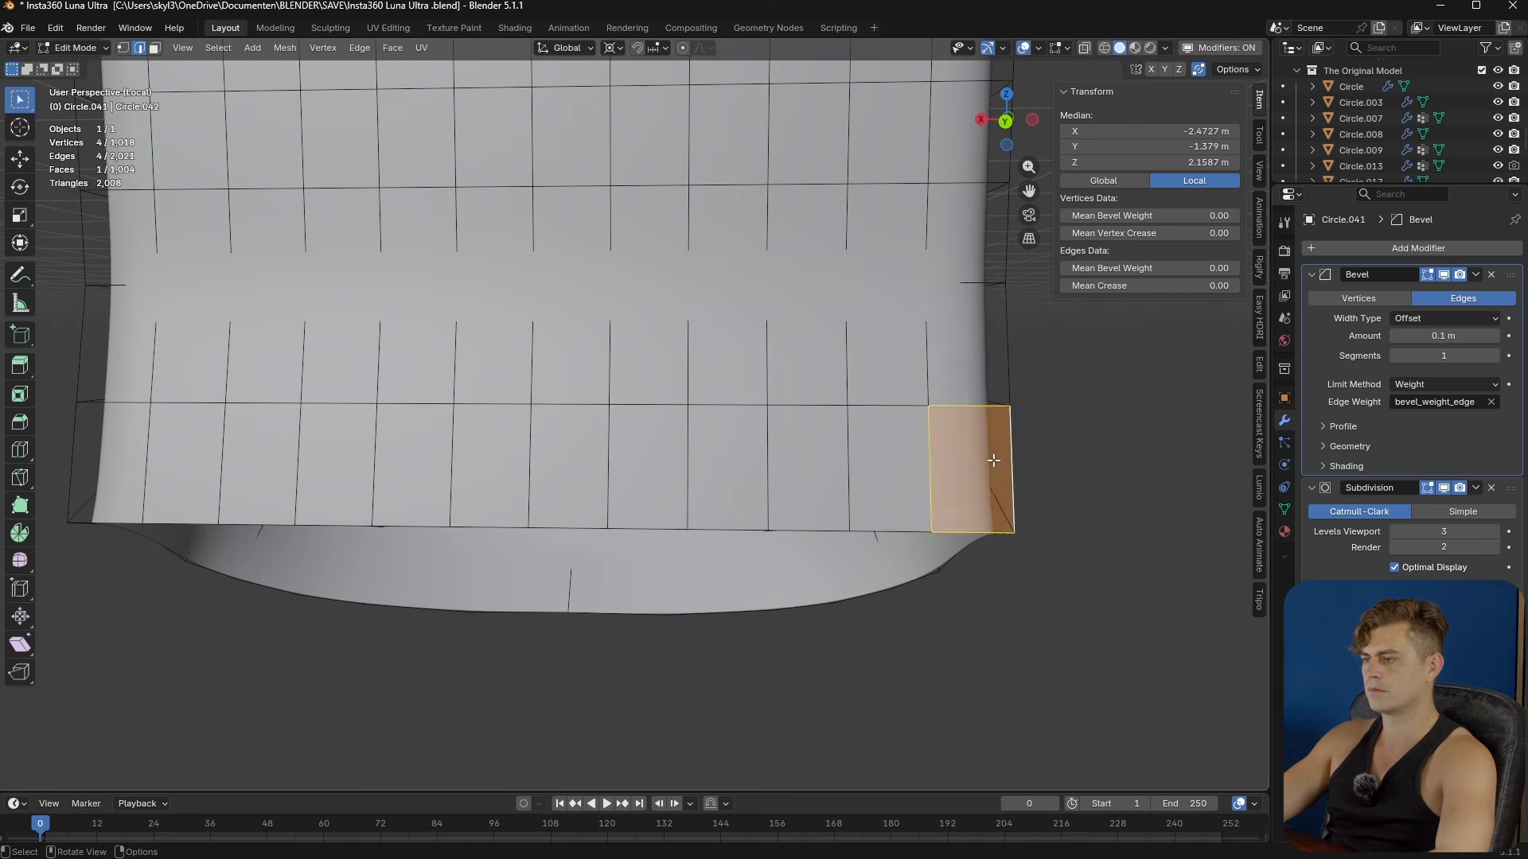
- Try spanning the third row with one face between the two lower side edges and dividing it with 11 loop cuts
middle_drag(939, 457, 1005, 440)
middle_drag(627, 444, 800, 450)
click(841, 256)
middle_drag(841, 256, 696, 320)
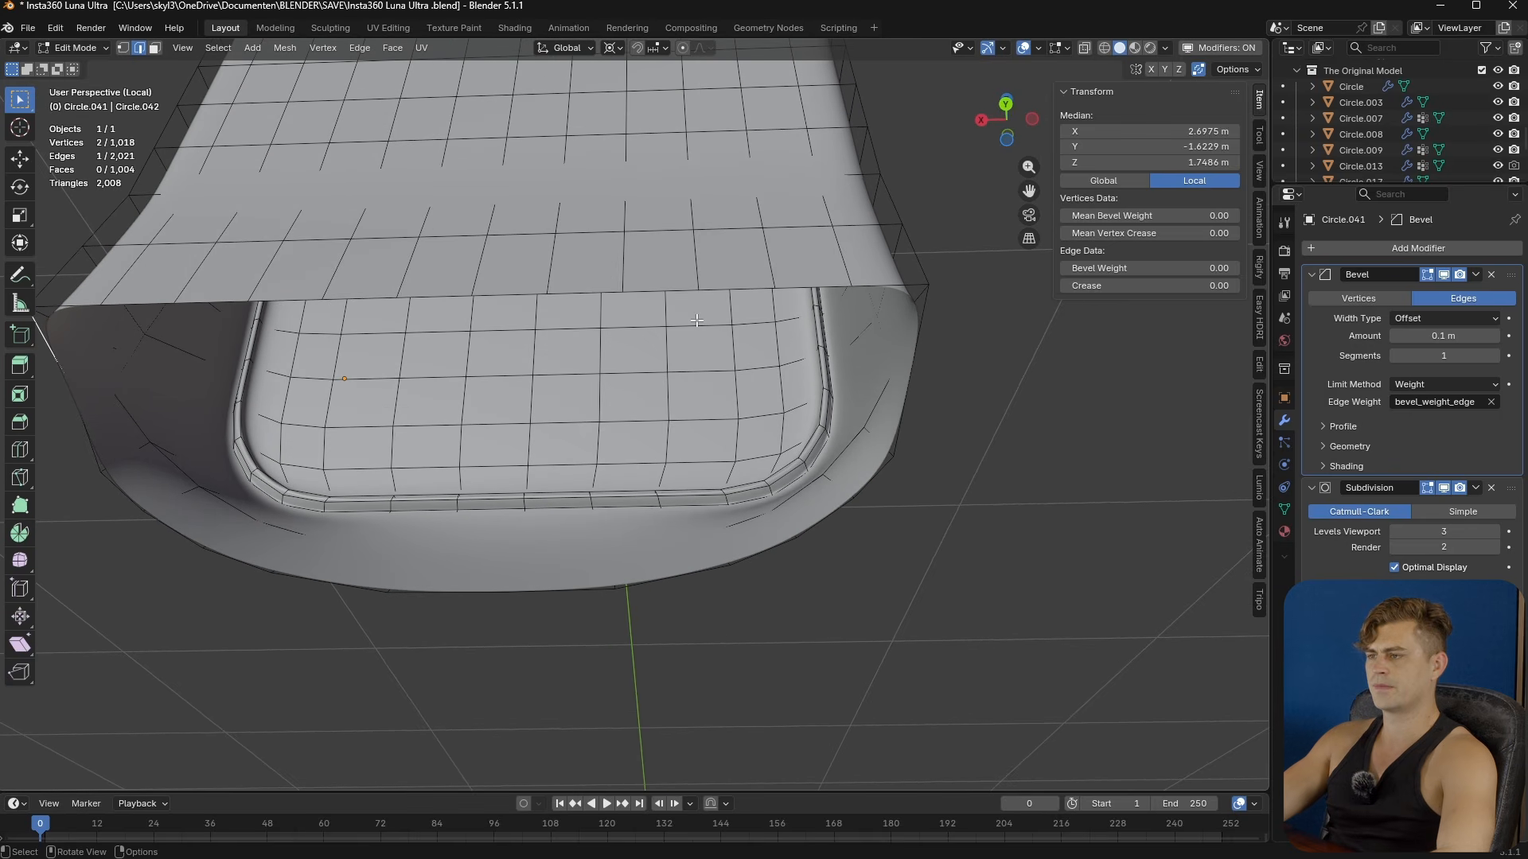
shift+click(925, 329)
key(f)
middle_drag(863, 329, 812, 373)
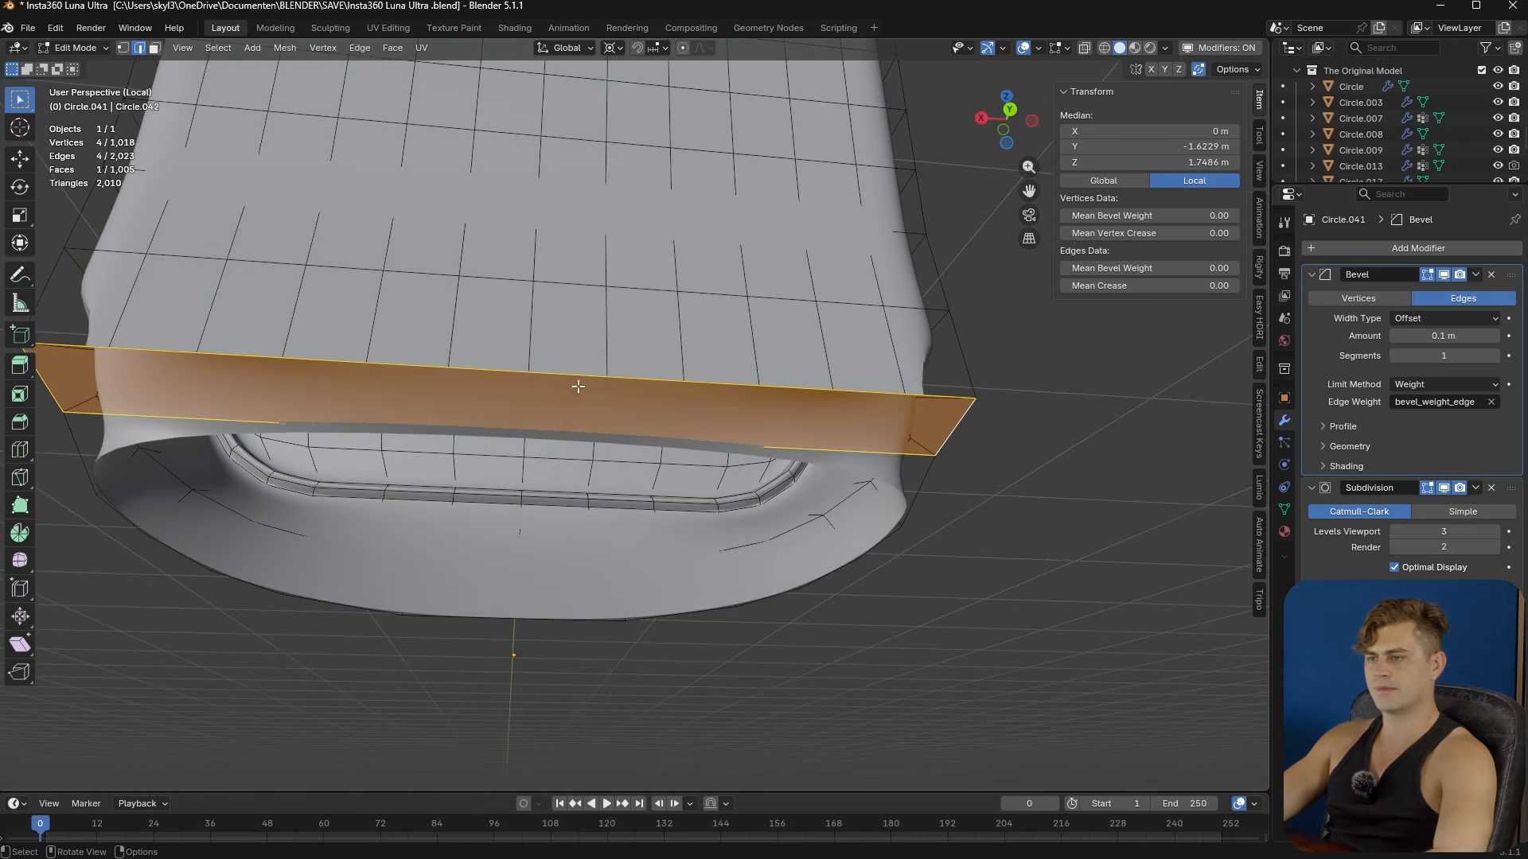
key(ctrl+r)
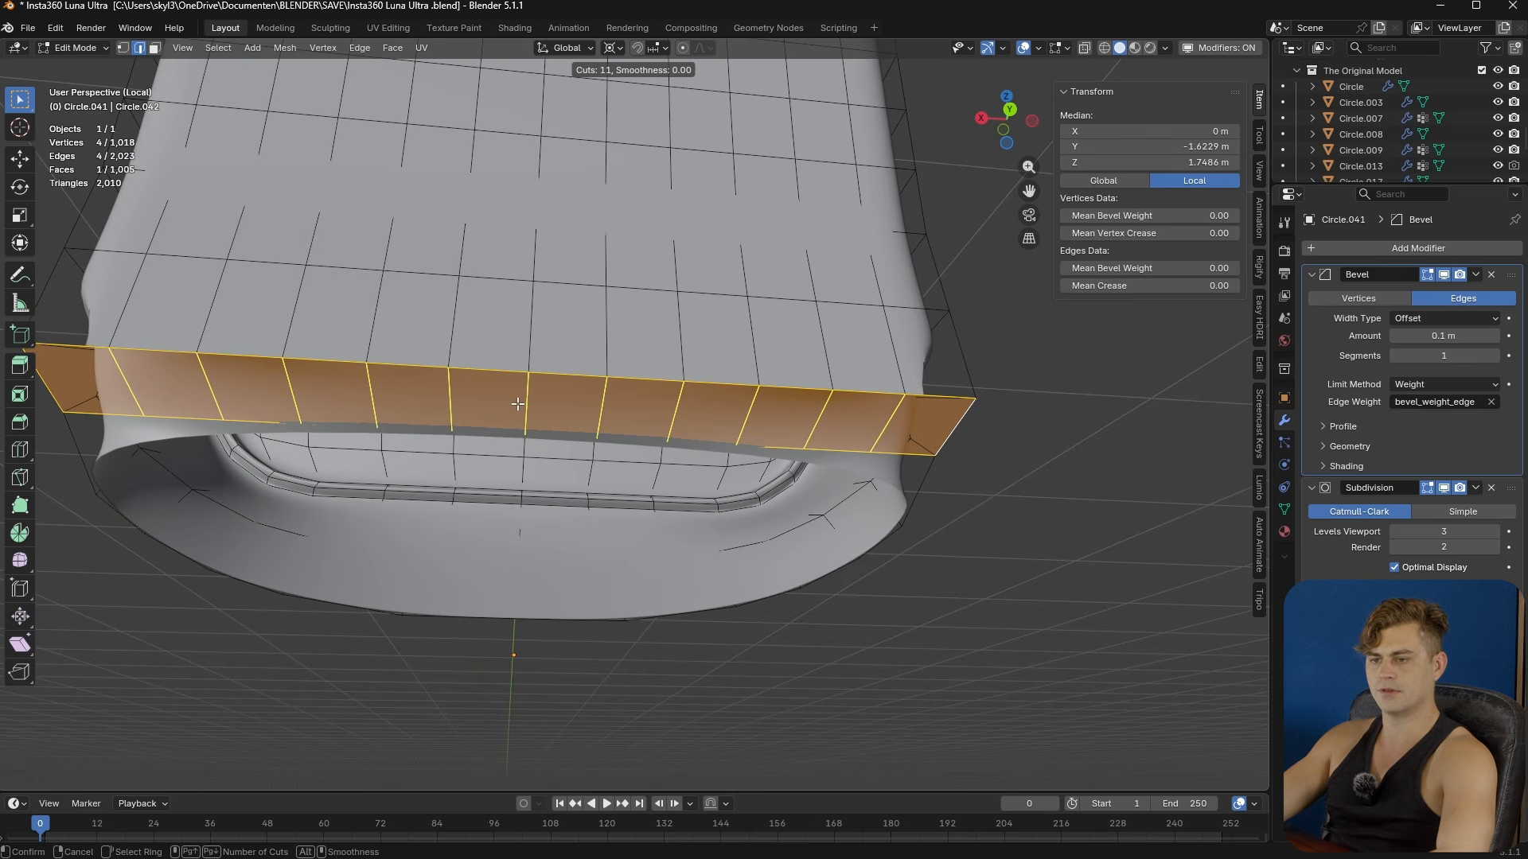
click(517, 404)
right_click(517, 403)
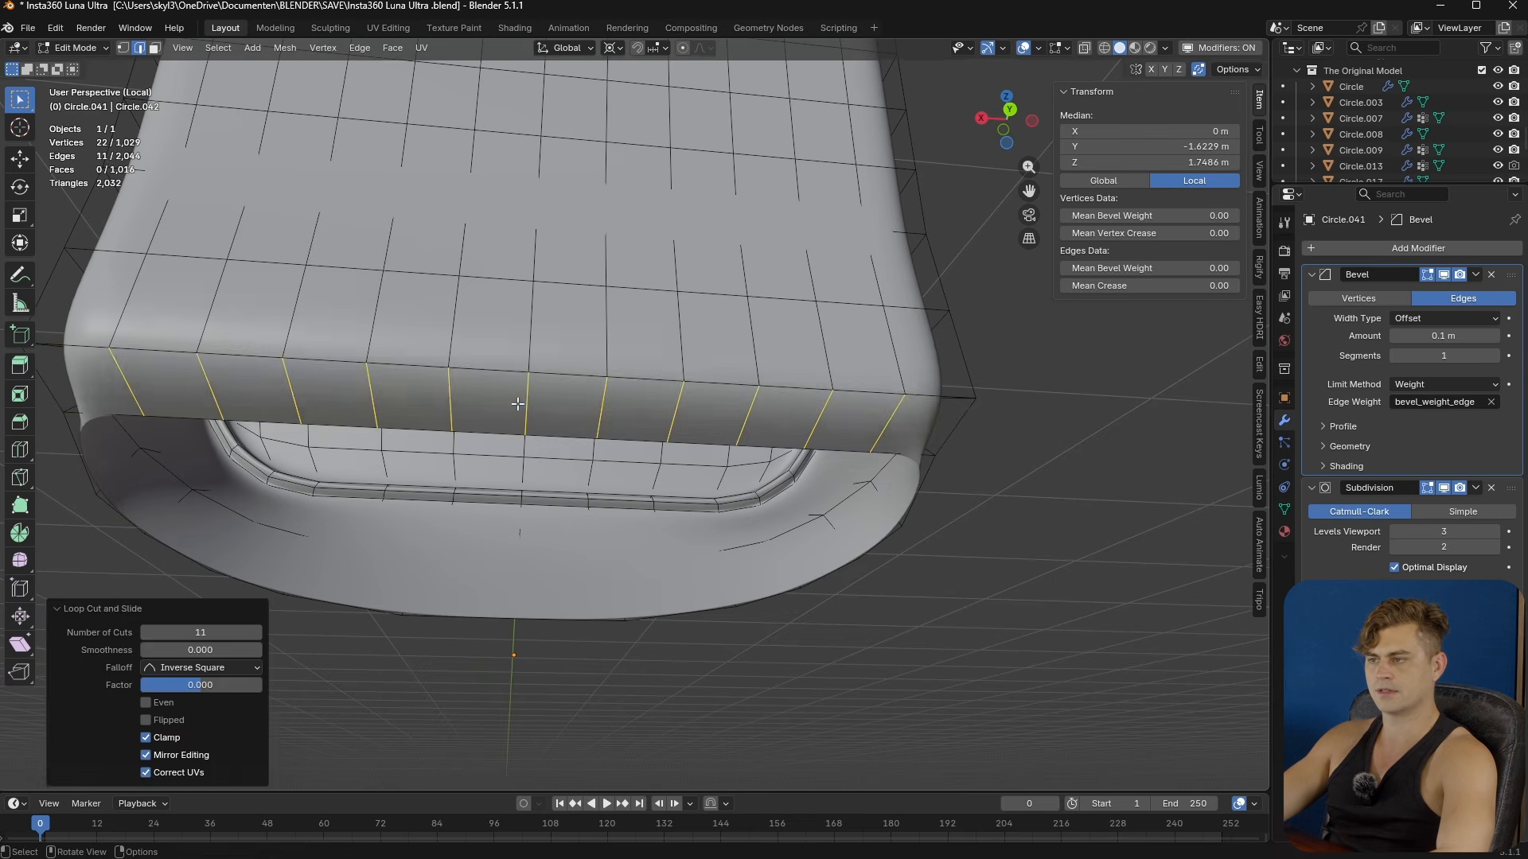
- Try merging all vertices by distance at about 0.018 m, and undo it along with the loop cuts and spanning face
key(a)
key(m)
click(517, 403)
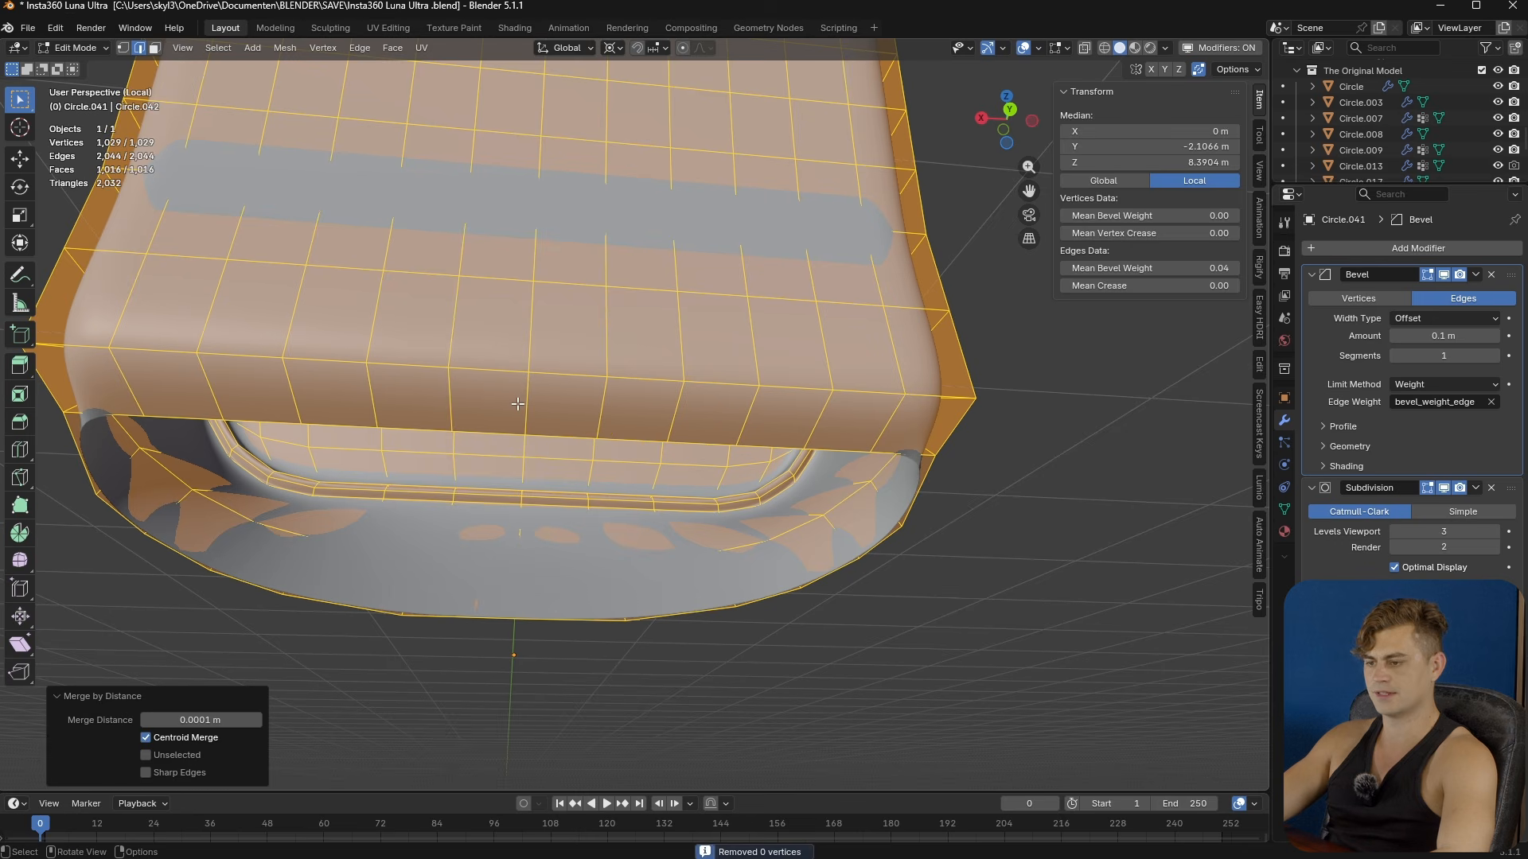
middle_drag(523, 408, 584, 429)
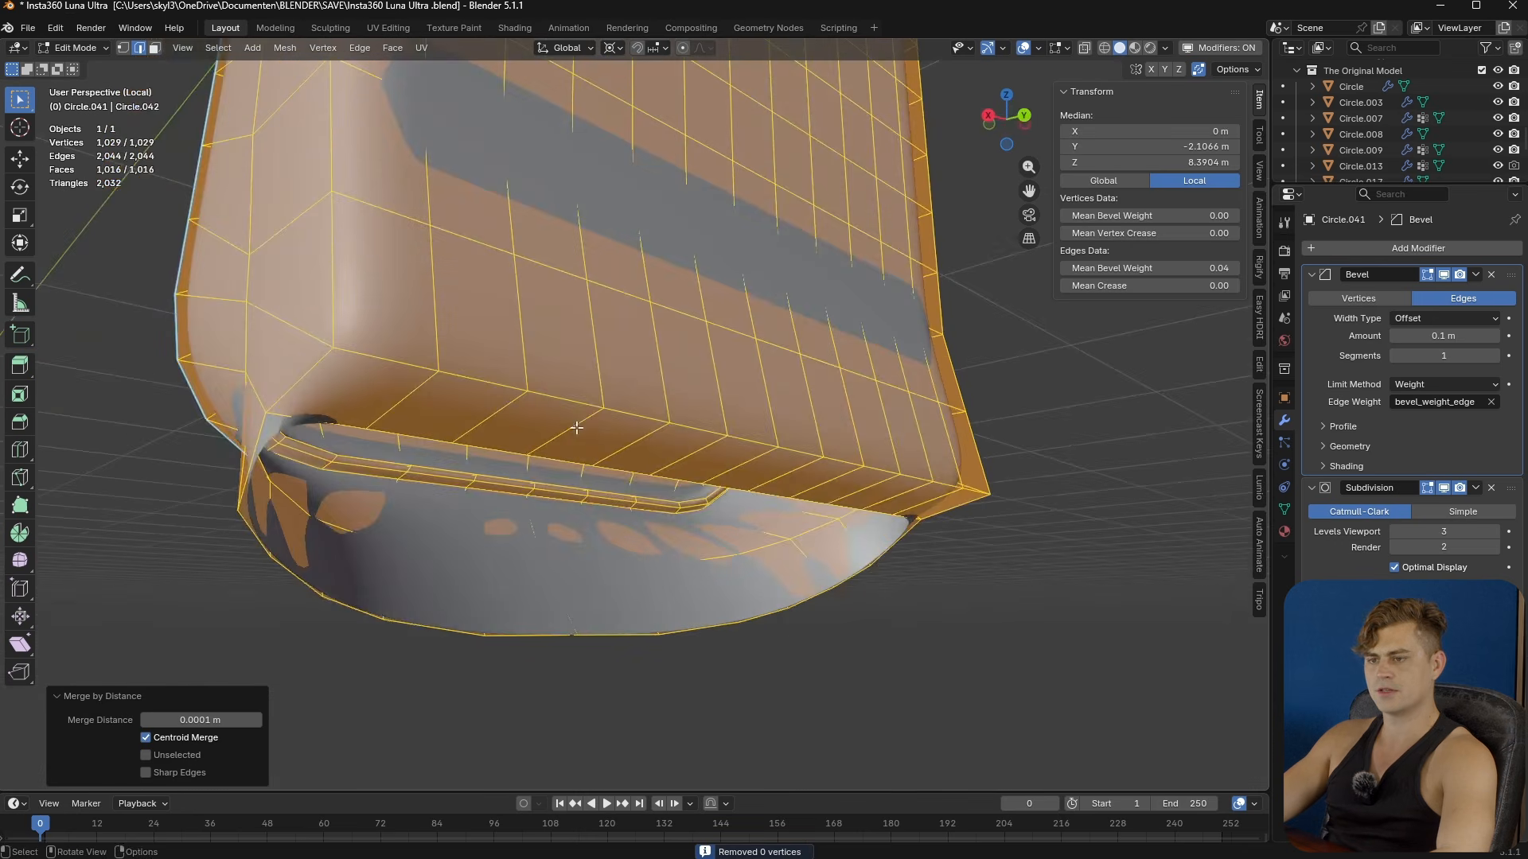
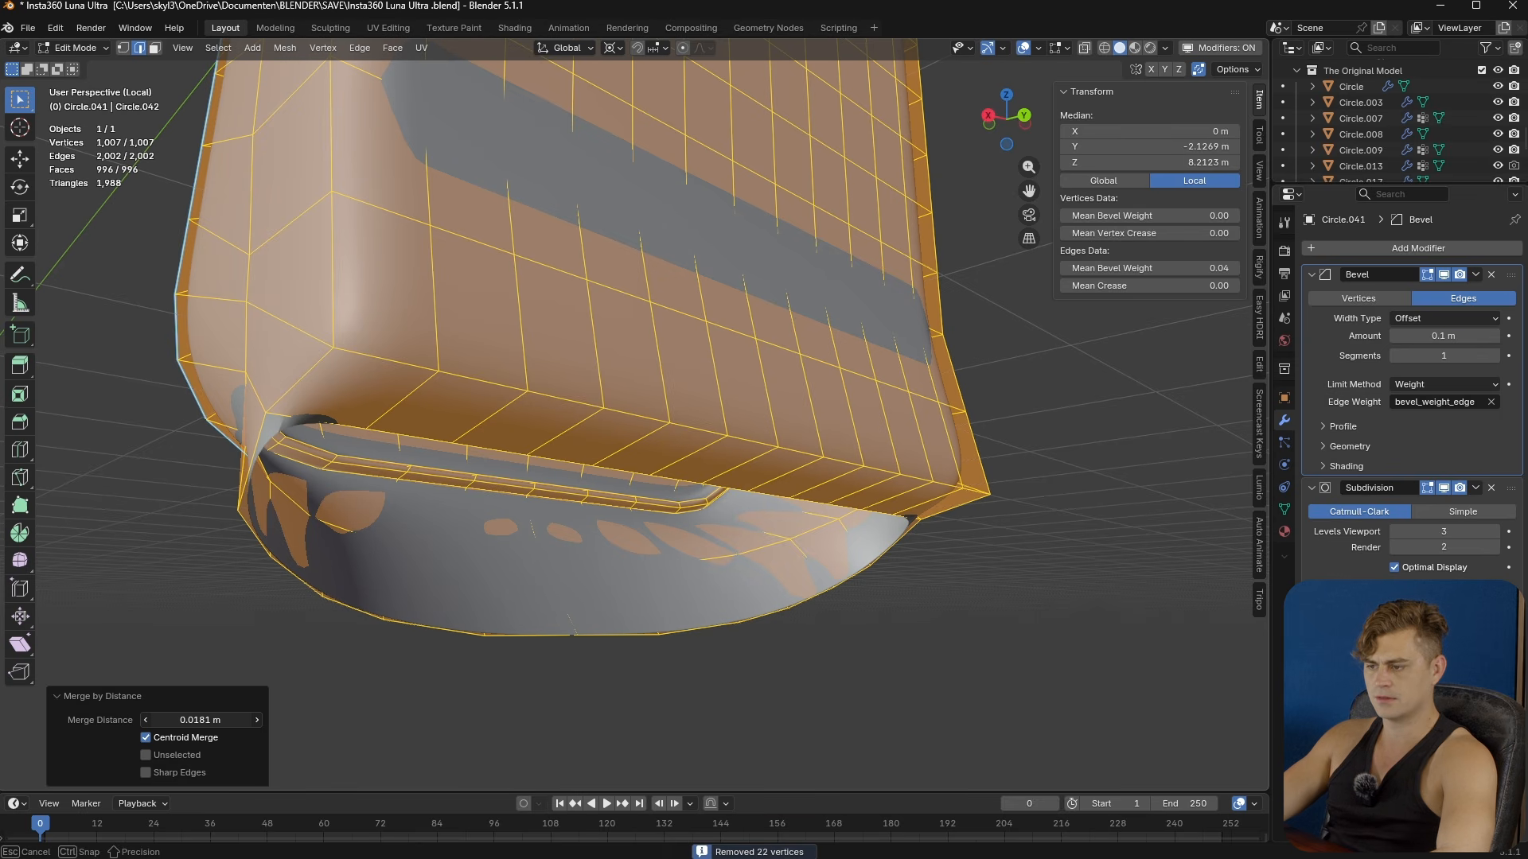
middle_drag(595, 449, 657, 471)
key(ctrl+z)
key(ctrl+z)
key(ctrl+z)
key(ctrl+z)
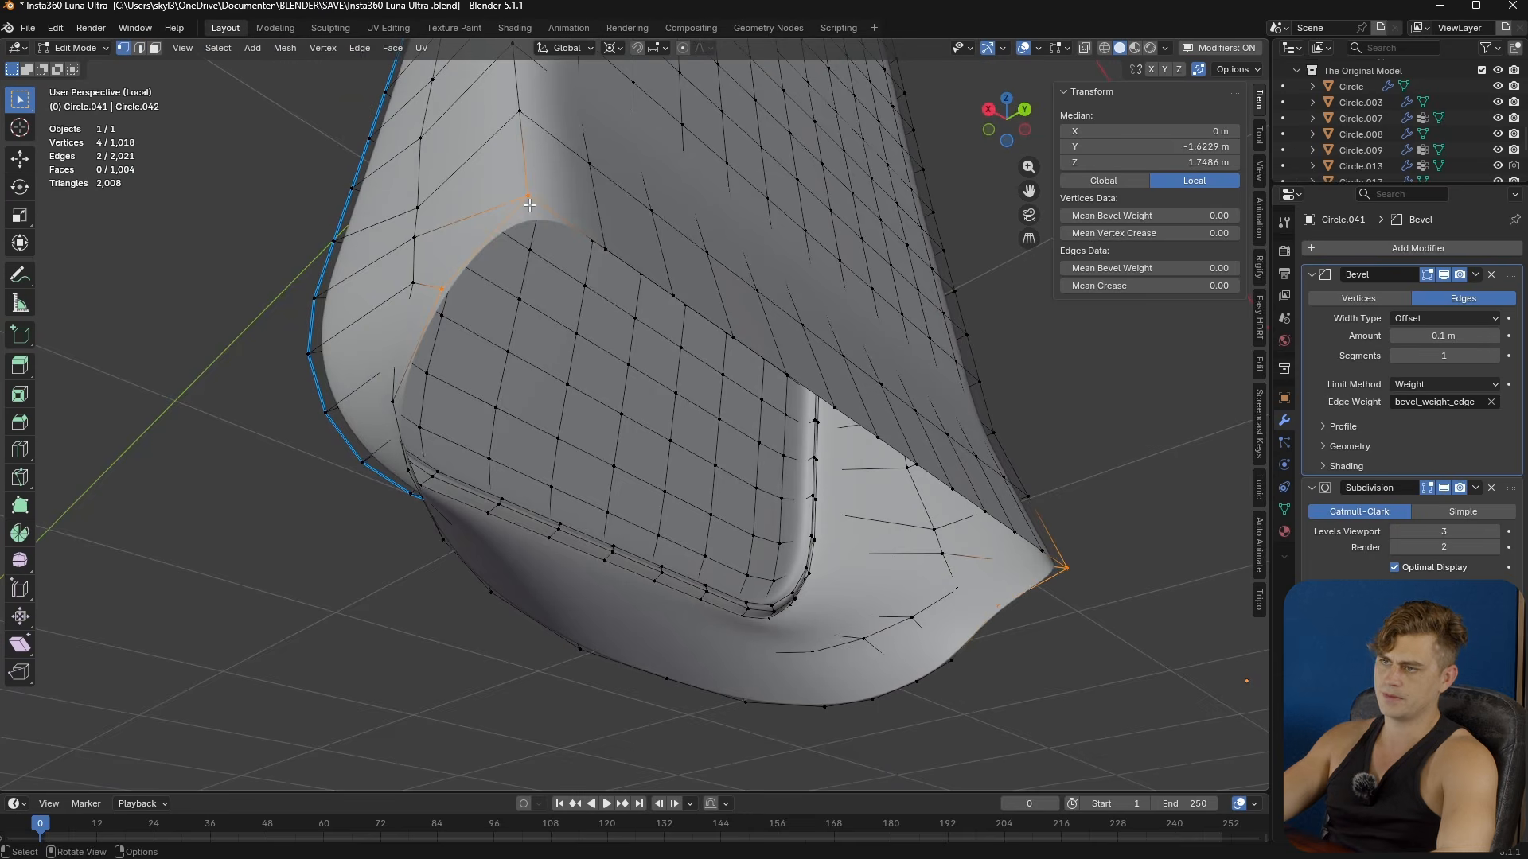
- Fill the third row face by face from one lower corner to past the centre
click(529, 204)
key(f)
click(604, 289)
click(595, 248)
middle_drag(595, 249, 498, 334)
key(f)
click(535, 266)
key(f)
key(f)
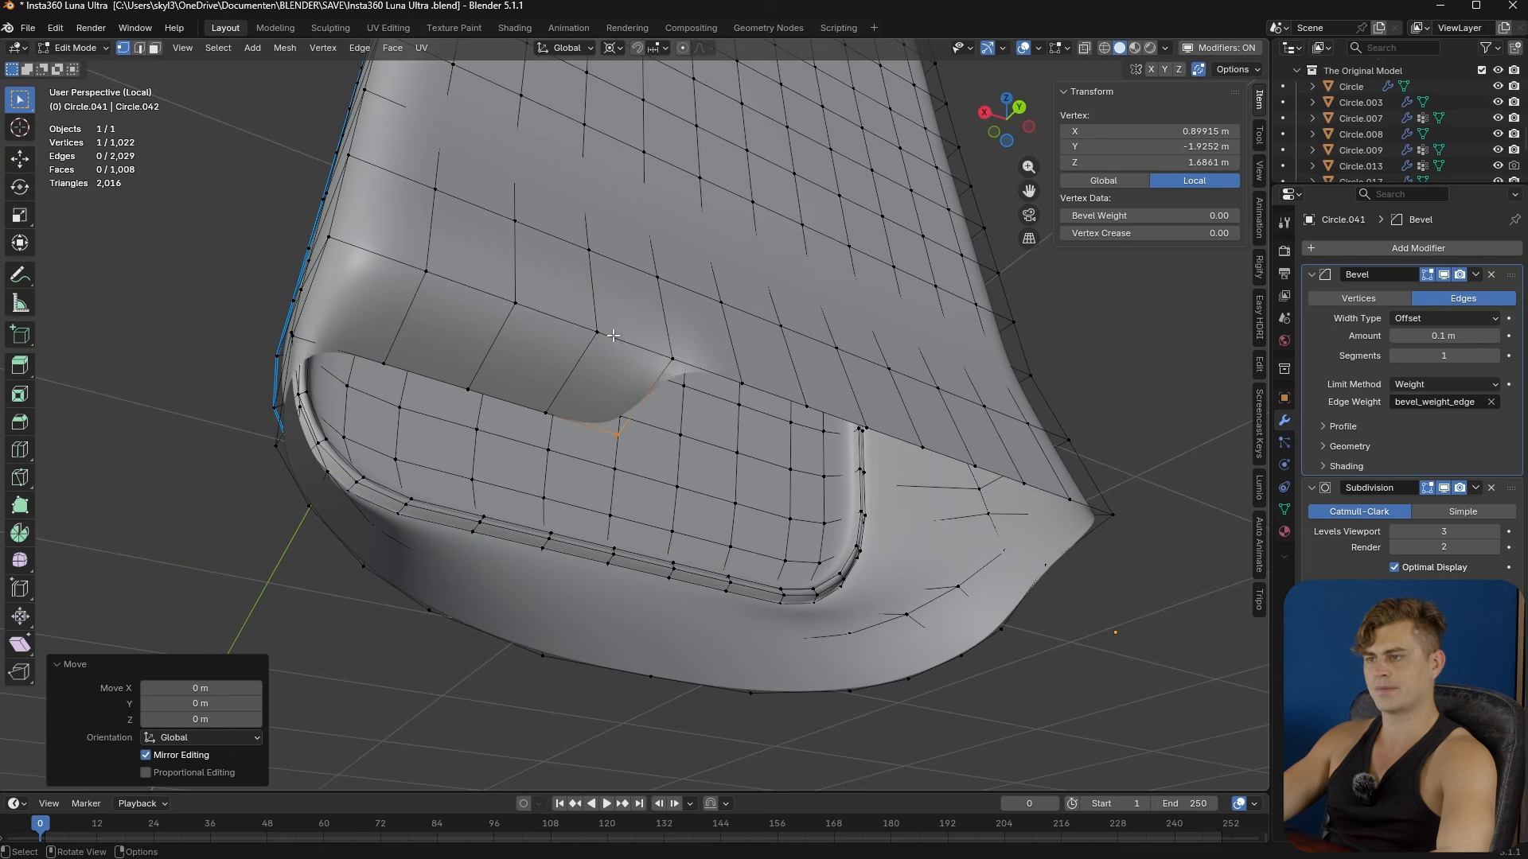
key(f)
key(f)
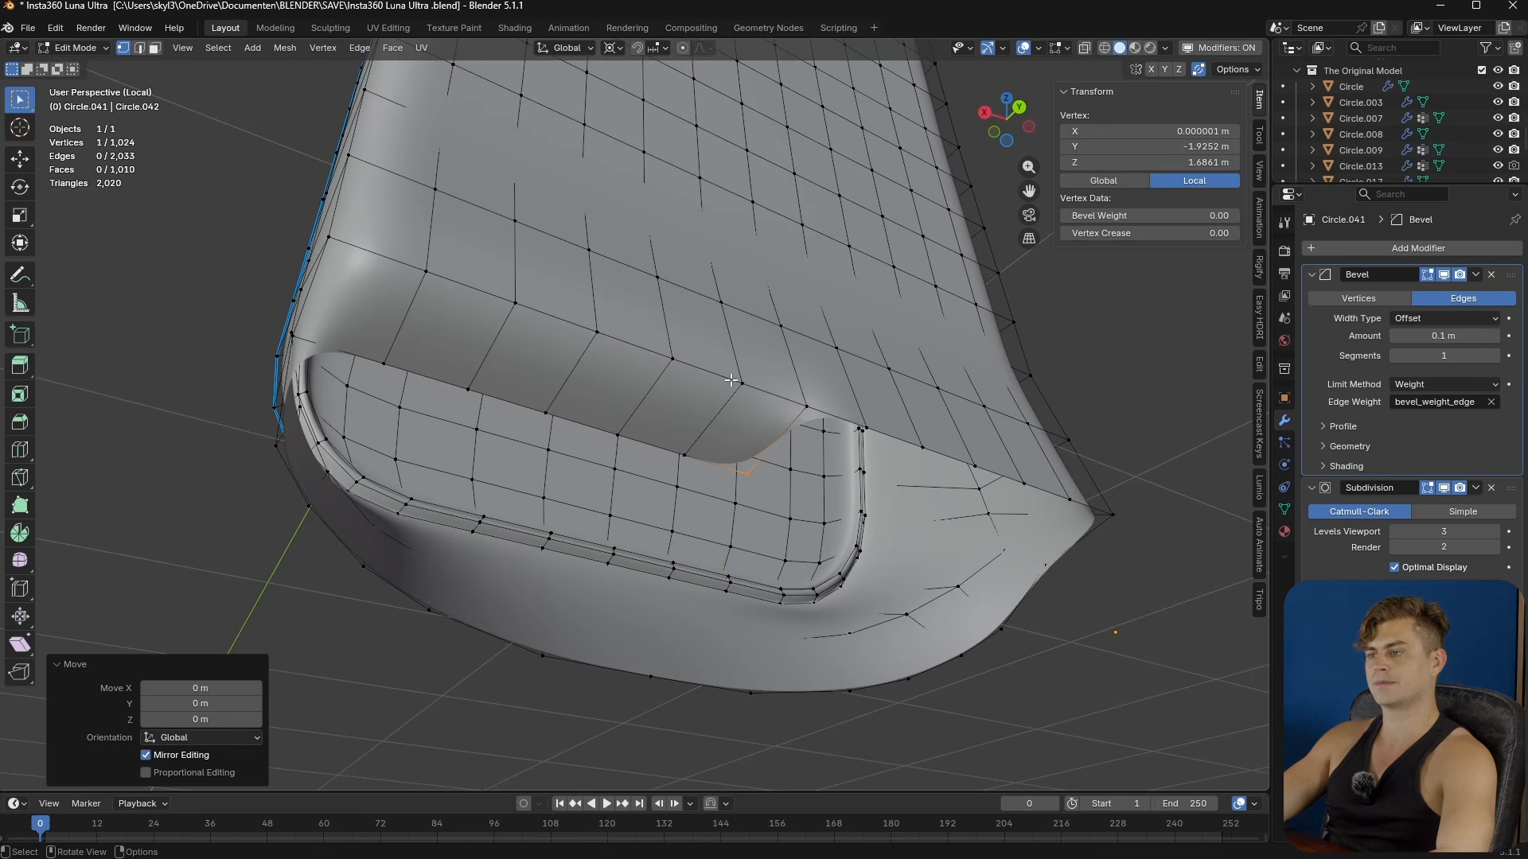
key(f)
- Complete the third row of faces up to the opposite lower corner
middle_drag(792, 406, 664, 366)
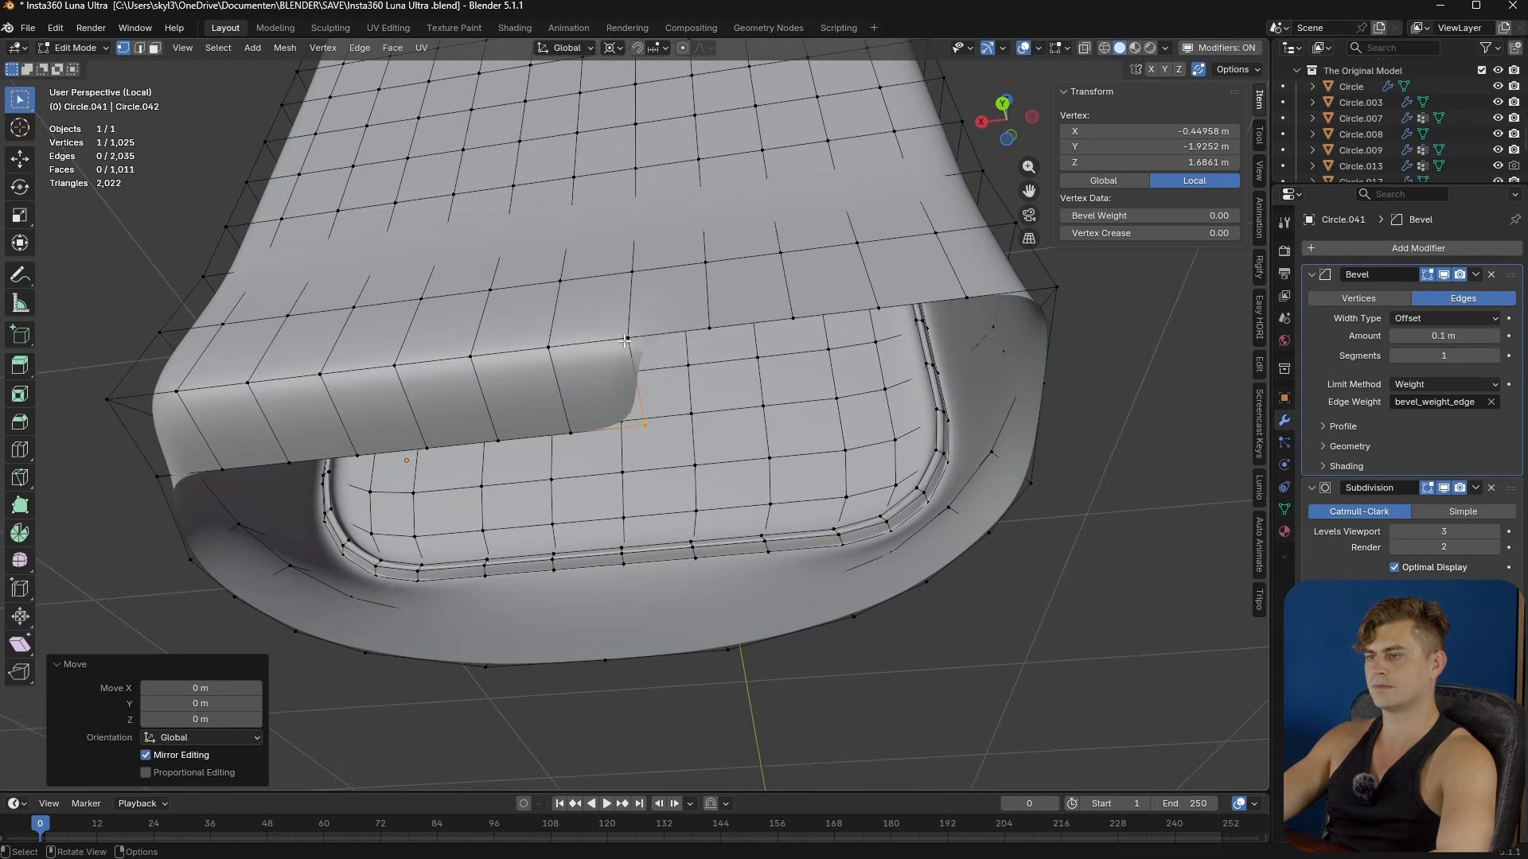
key(f)
key(f)
key(f)
click(791, 316)
key(f)
click(867, 315)
key(2)
click(1001, 296)
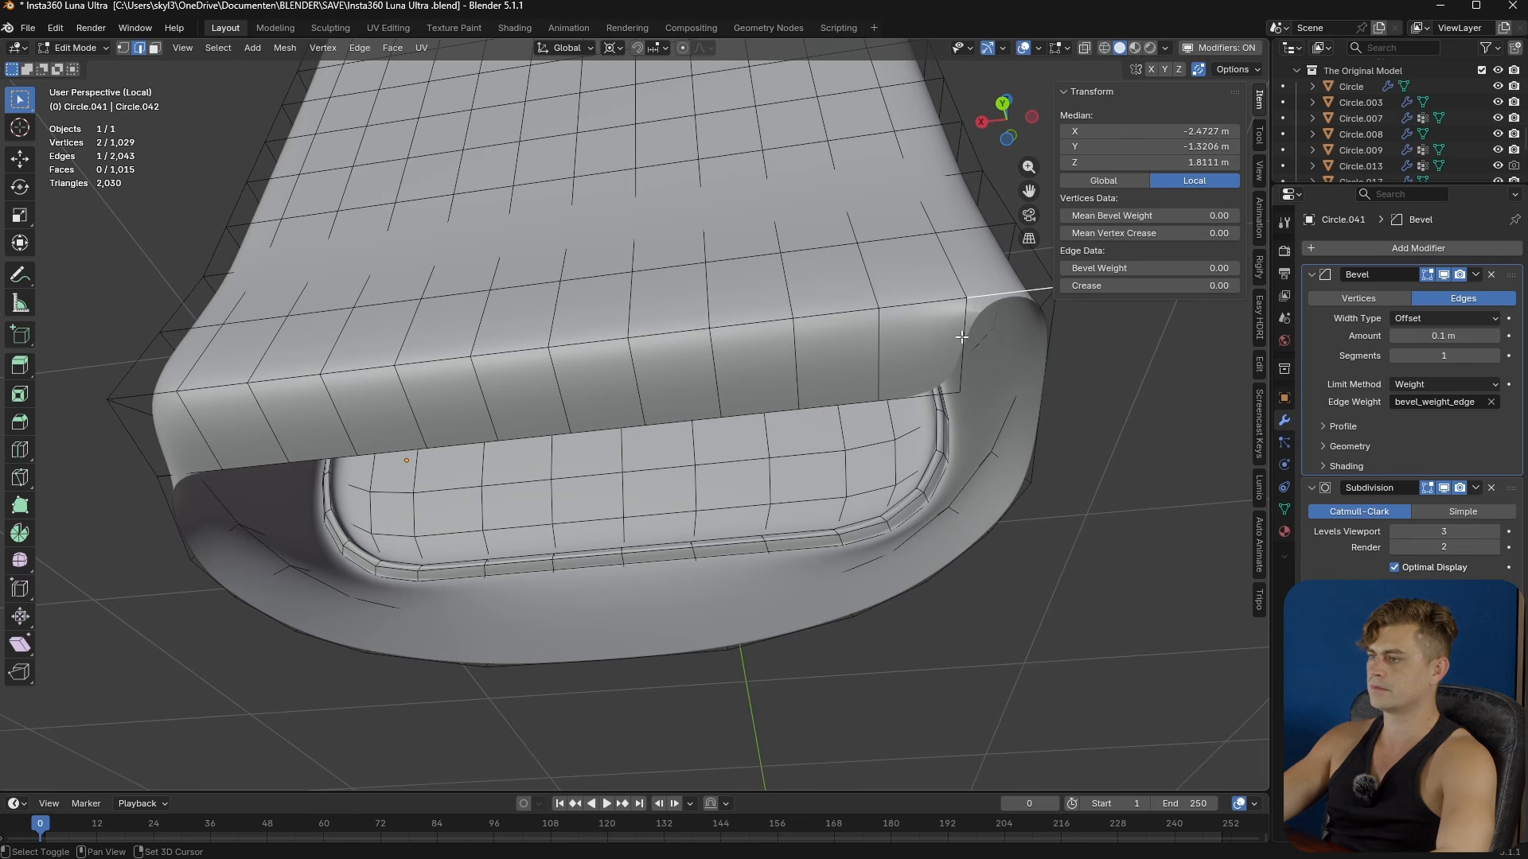
key(f)
- Connect the first pair of opposite rim vertices below the third row with an edge across the bottom opening
middle_drag(1037, 342, 759, 473)
key(Tab)
key(ctrl+z)
key(ctrl+z)
key(1)
click(590, 433)
key(alt+z)
middle_drag(682, 507, 417, 499)
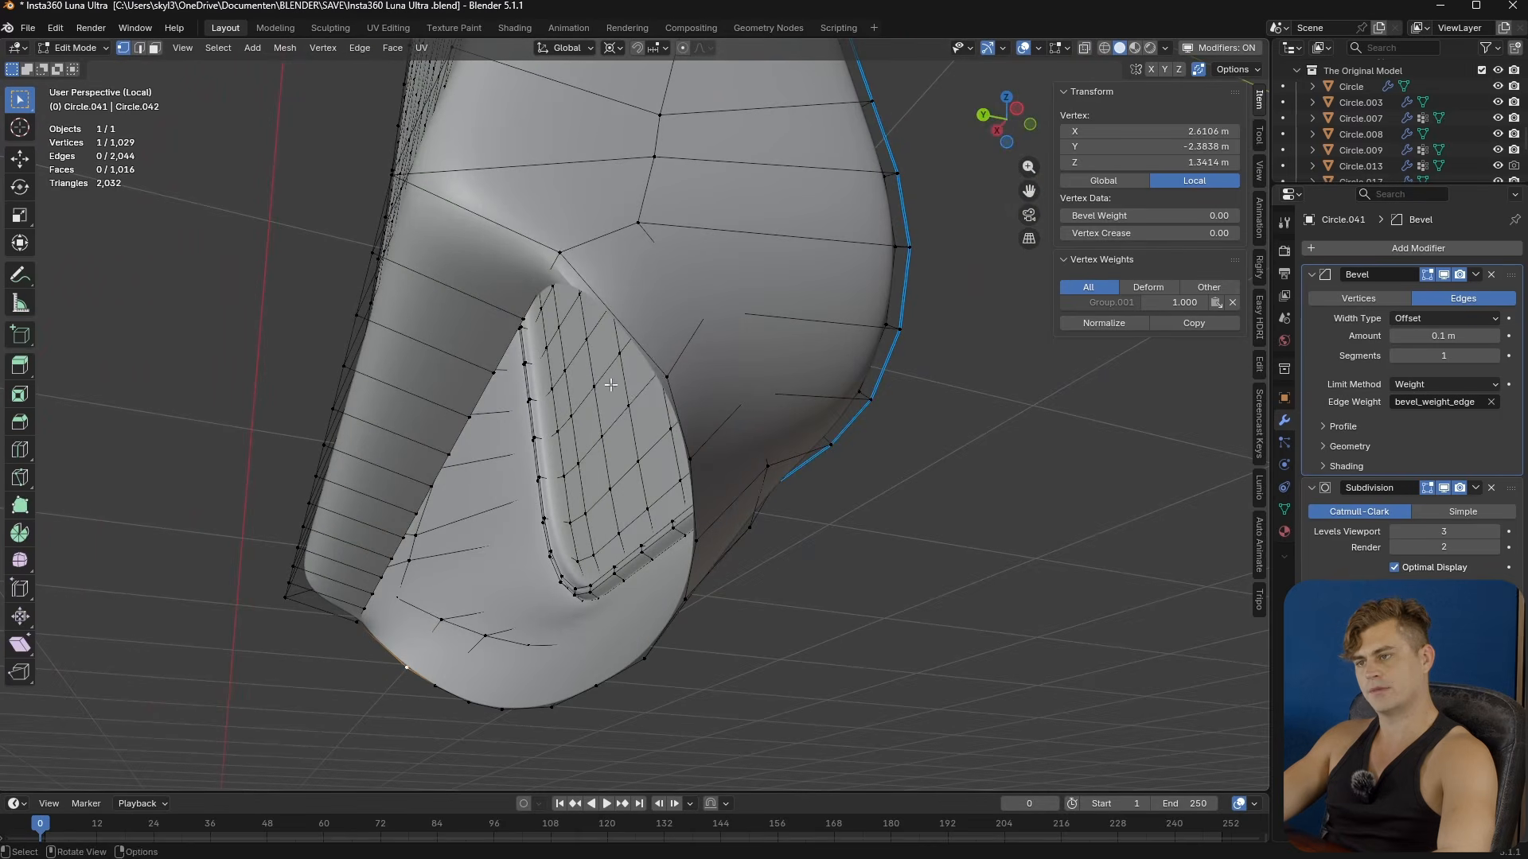
middle_drag(661, 392, 637, 413)
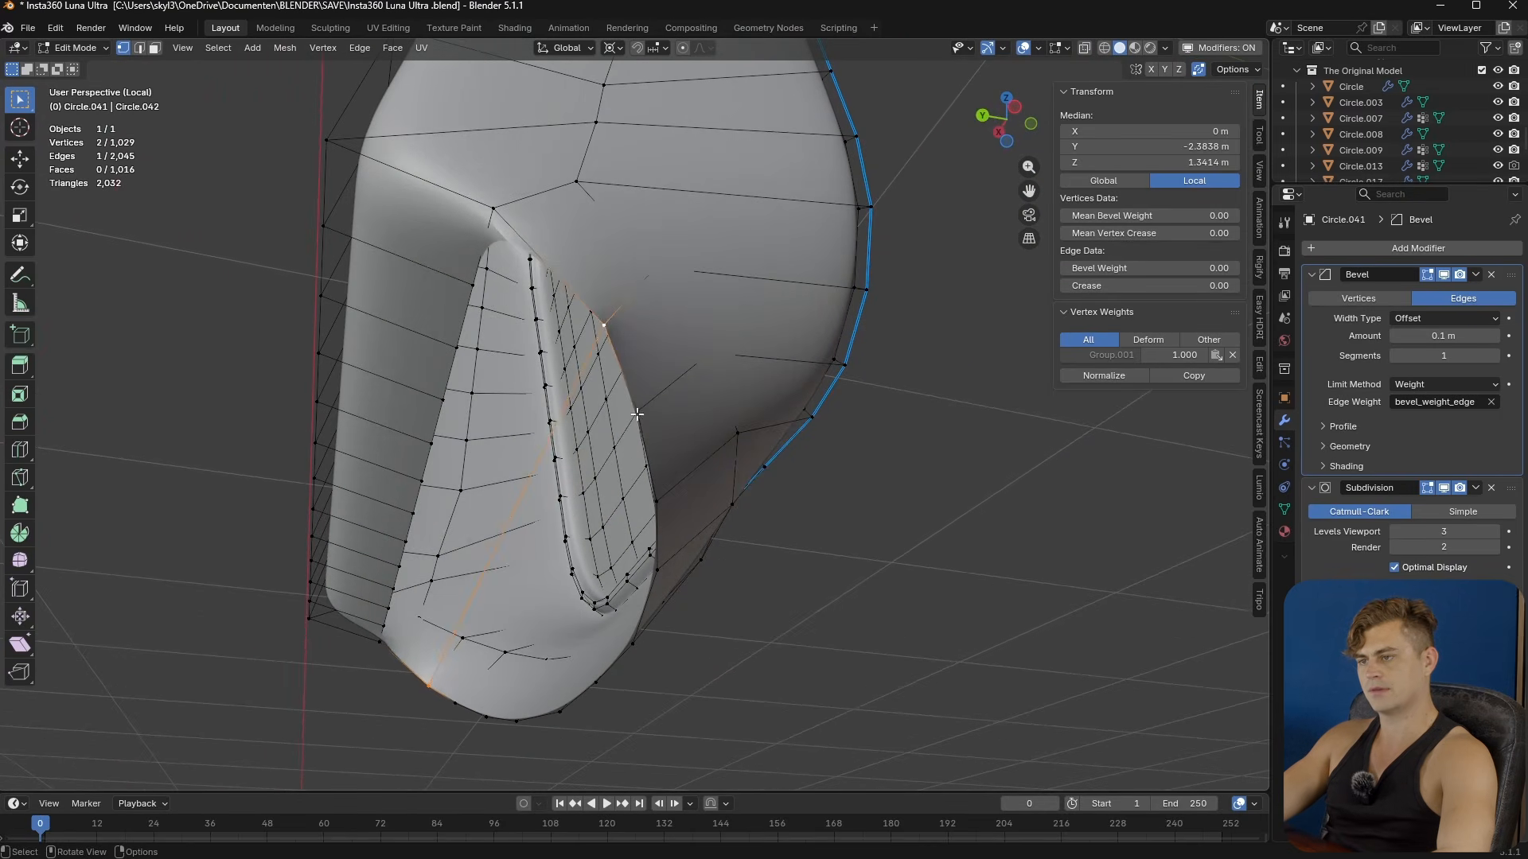
- Connect the next two pairs of opposite rim vertices with edges across the bottom opening
click(637, 413)
middle_drag(639, 429, 891, 446)
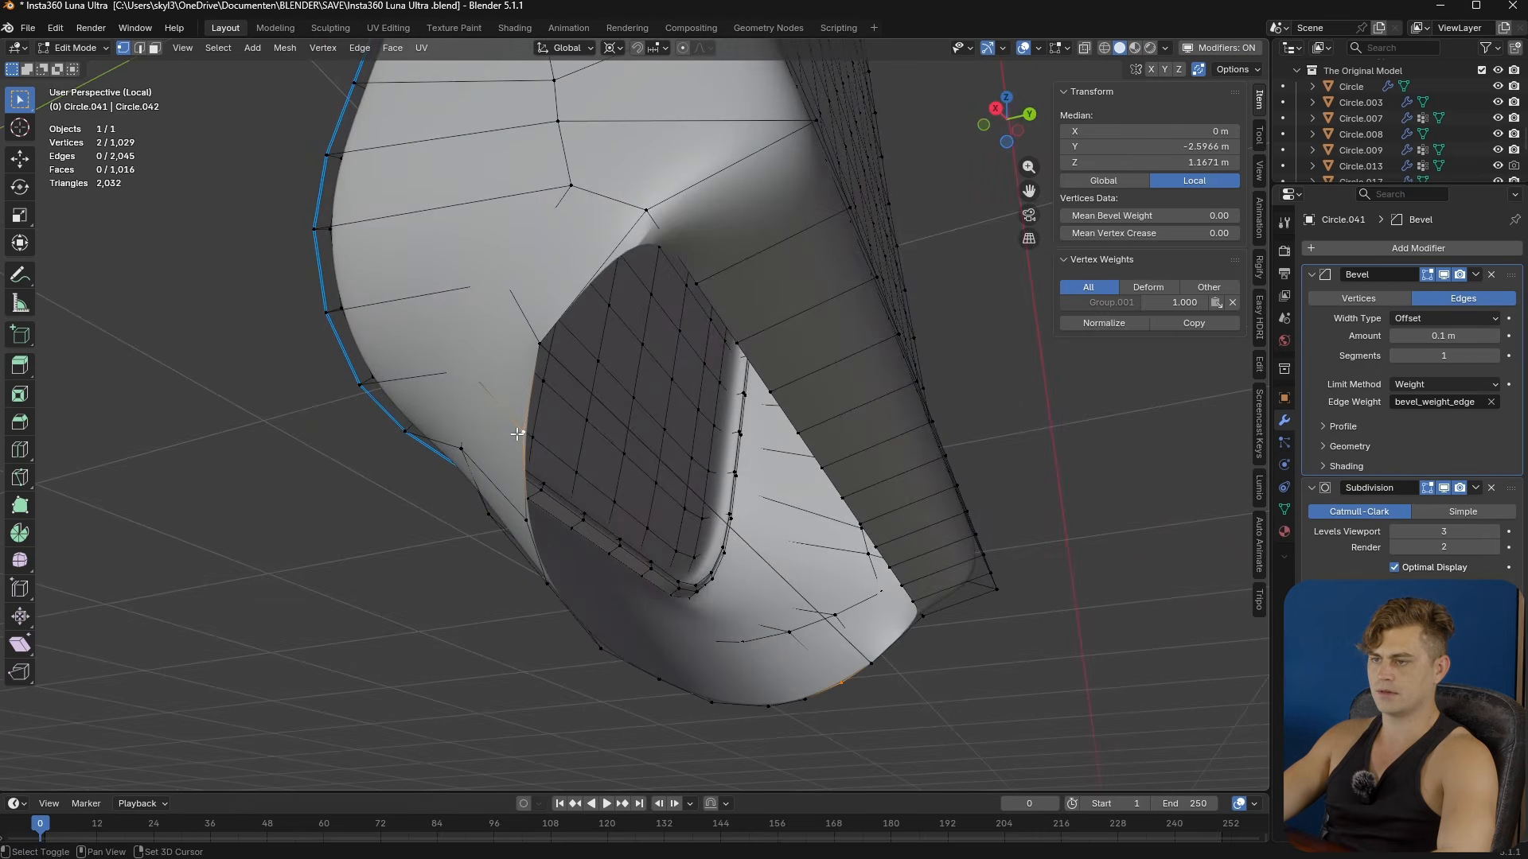
key(f)
scroll(644, 500, up, 2)
middle_drag(651, 498, 336, 453)
click(590, 442)
key(f)
middle_drag(682, 505, 532, 412)
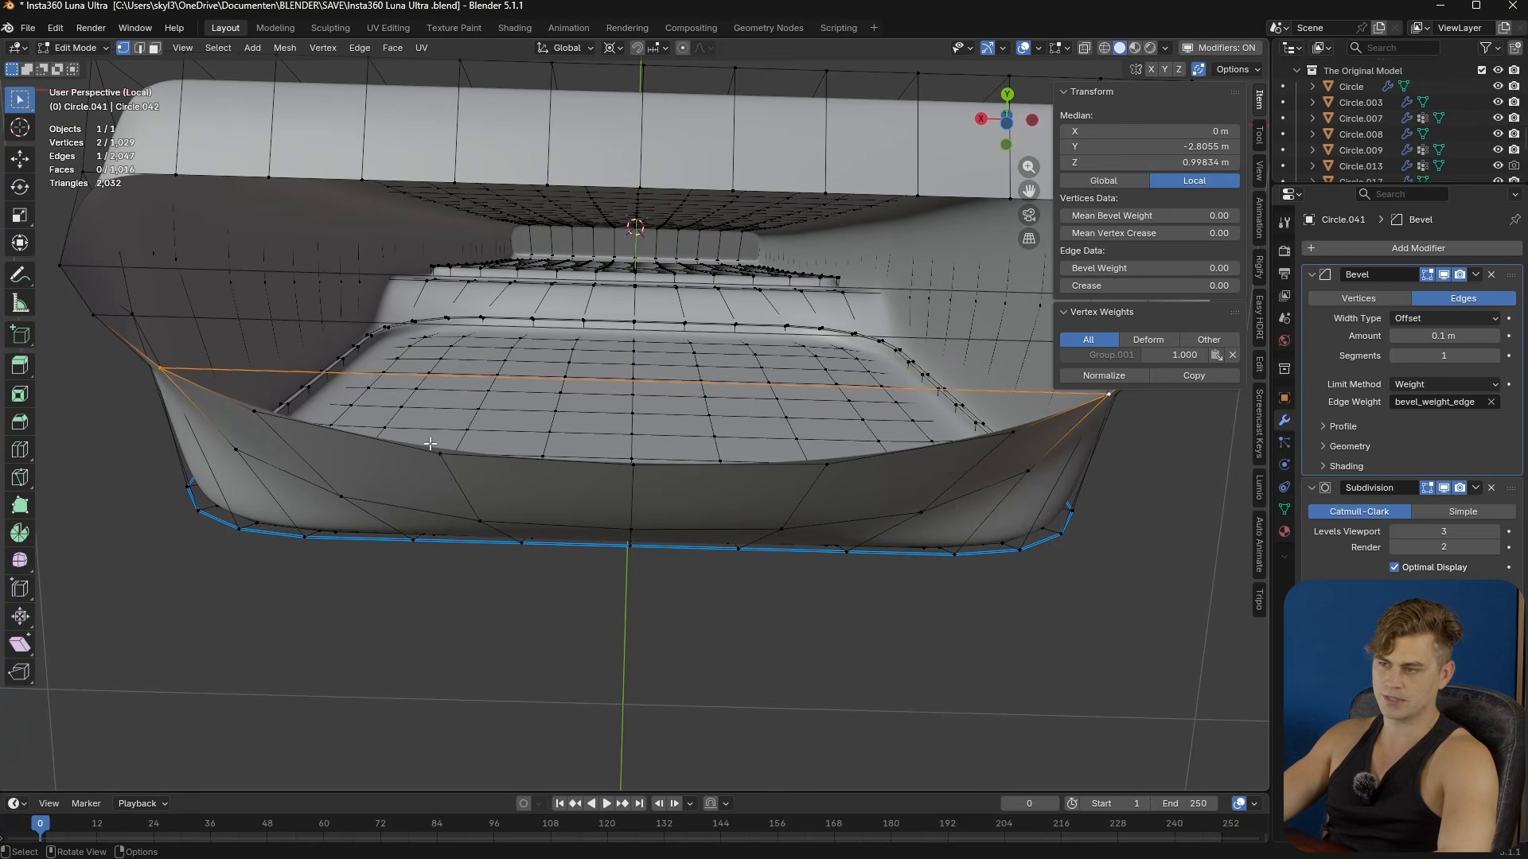
- Select the run of vertices along the lower edge of the last filled row to count its divisions
scroll(633, 410, up, 5)
middle_drag(633, 410, 659, 449)
scroll(707, 439, down, 3)
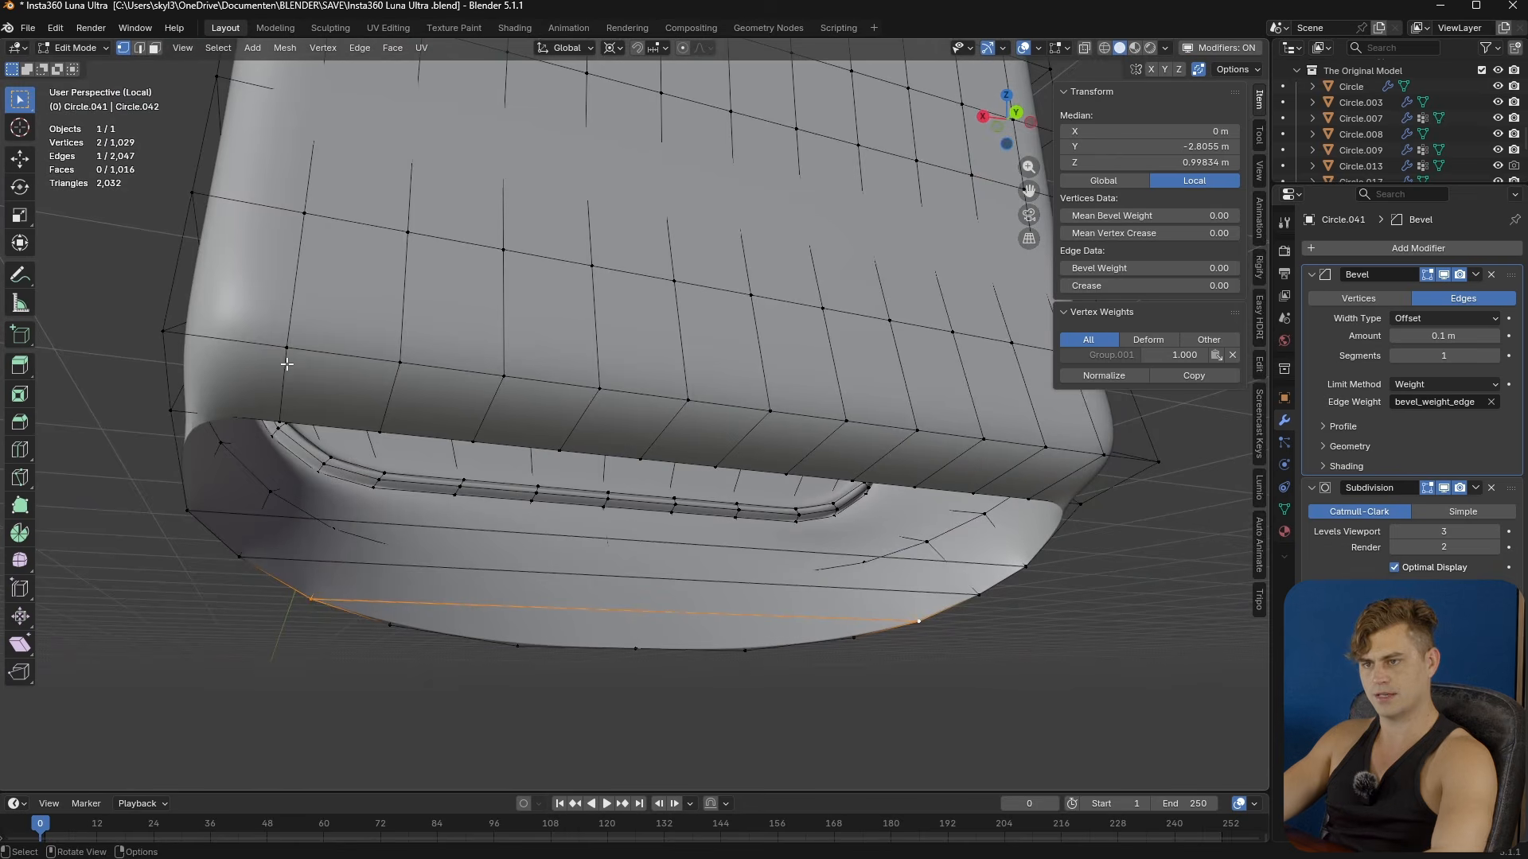
click(283, 406)
middle_drag(283, 406, 795, 505)
ctrl+click(1044, 461)
key(ctrl+r)
scroll(680, 550, up, 3)
click(678, 547)
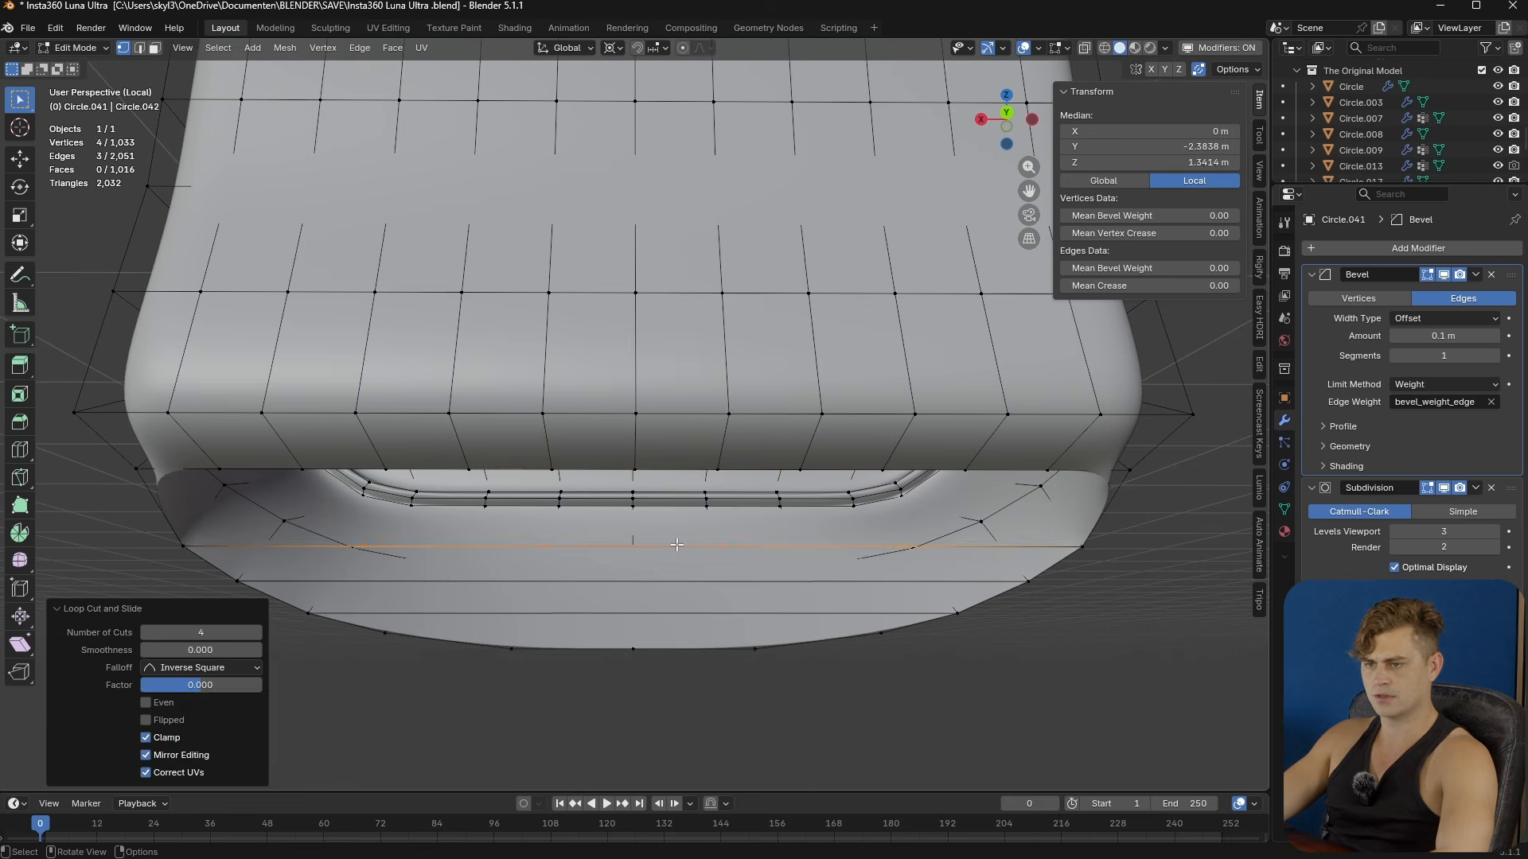
click(676, 545)
key(ctrl+z)
key(ctrl+z)
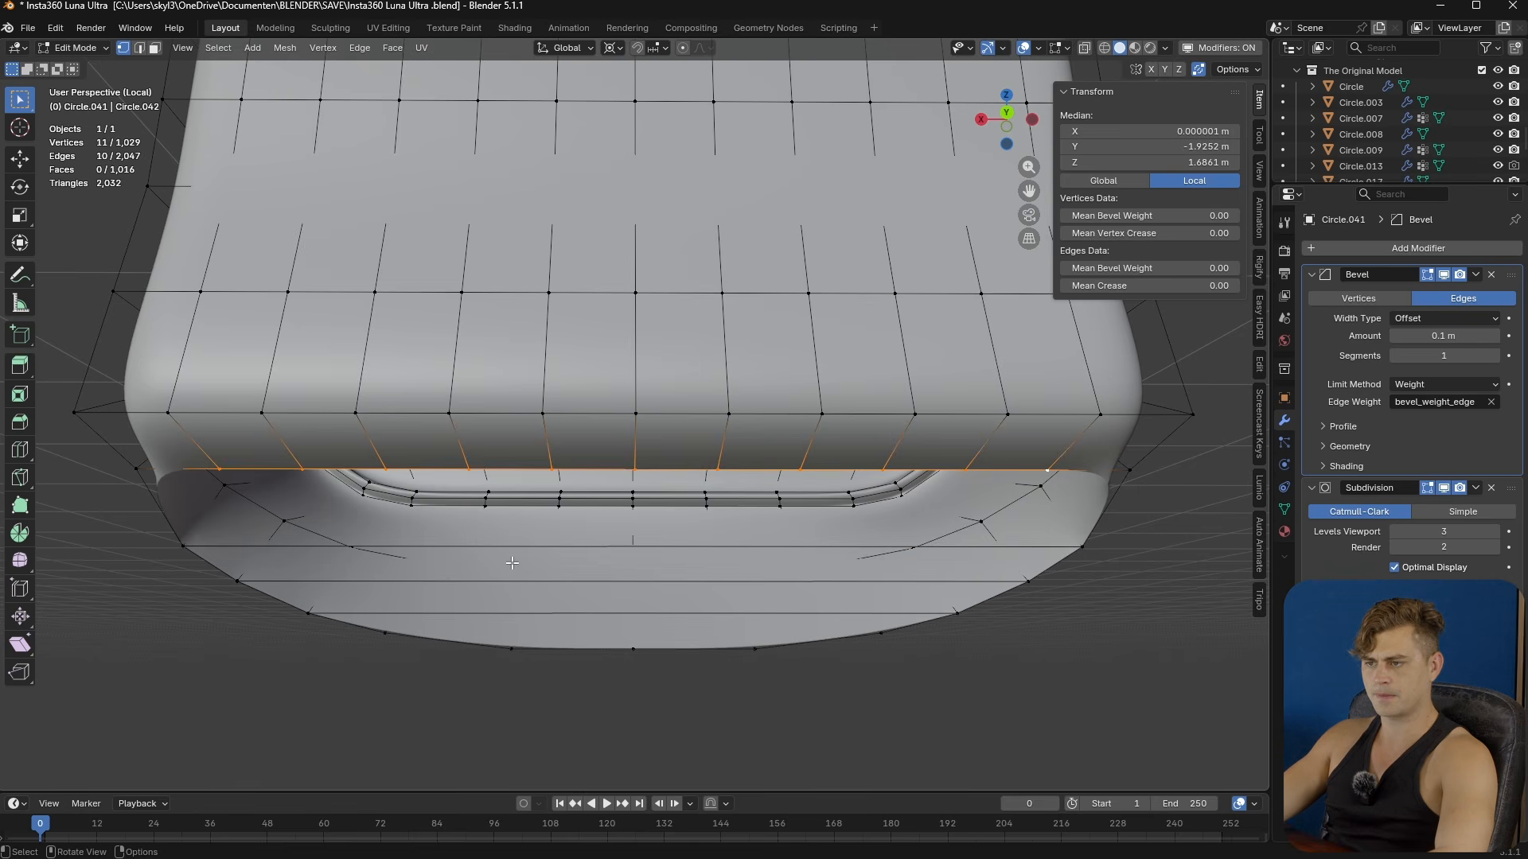
- Subdivide the uppermost edge spanning the bottom opening with 11 loop cuts
key(ctrl+r)
click(575, 551)
click(575, 551)
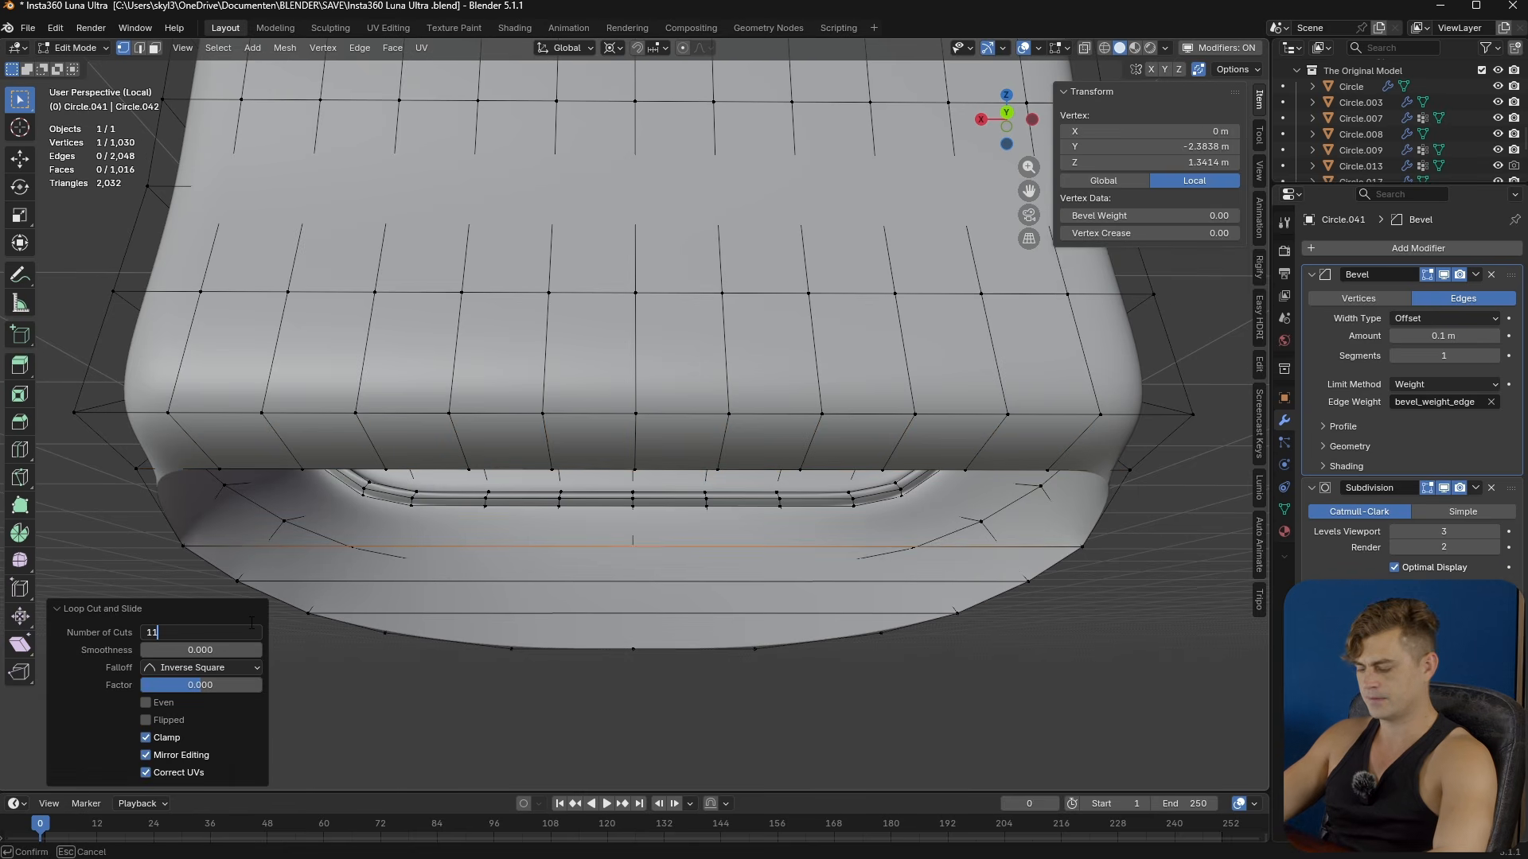
click(252, 625)
text(11)
key(Return)
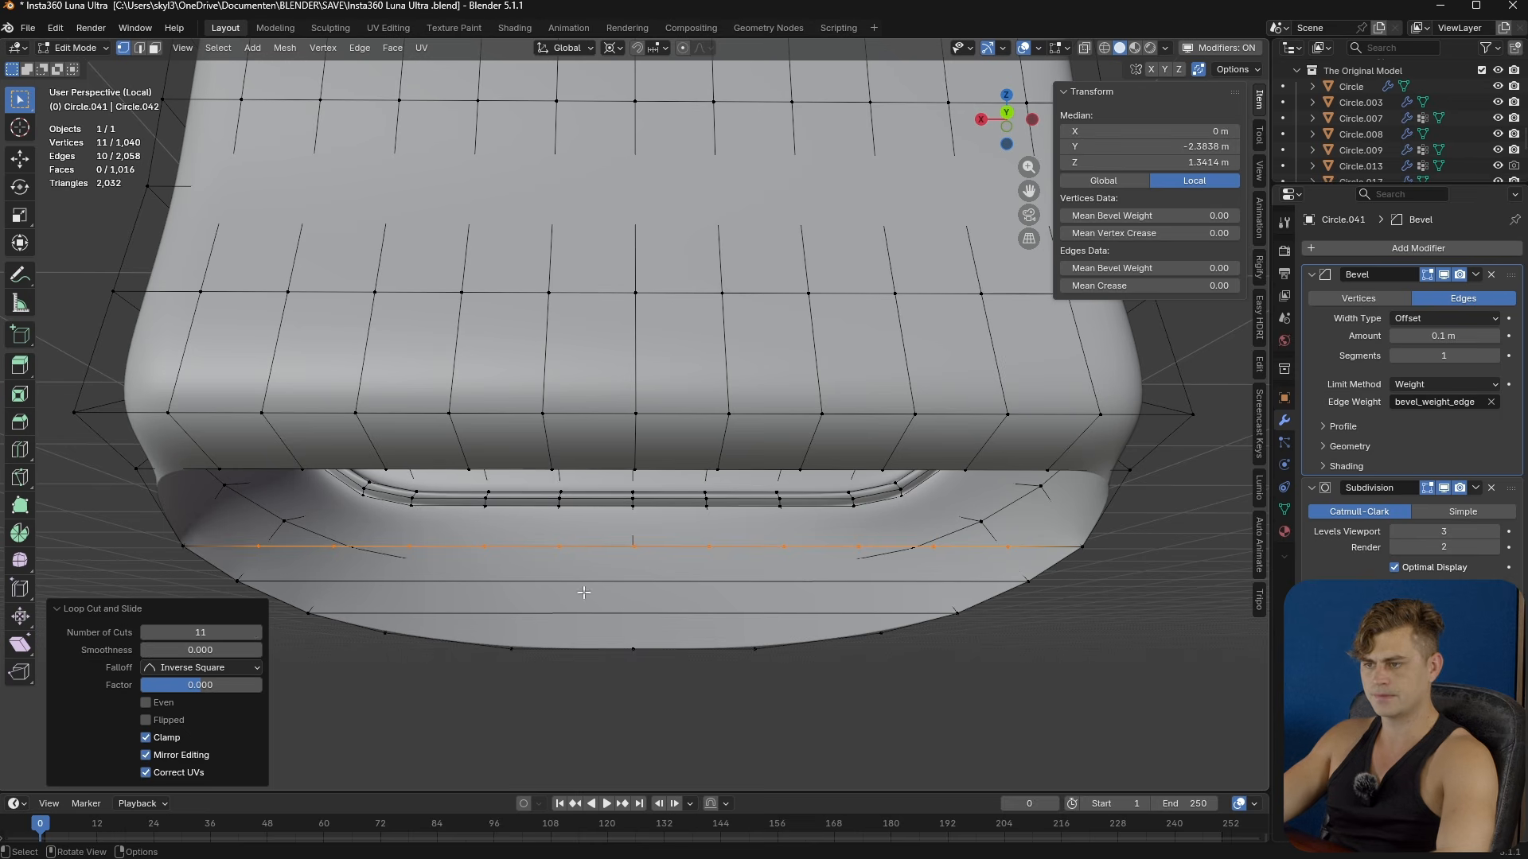
- Subdivide the middle edge spanning the bottom opening with 11 loop cuts
key(ctrl+r)
scroll(646, 581, up, 4)
click(645, 582)
click(644, 583)
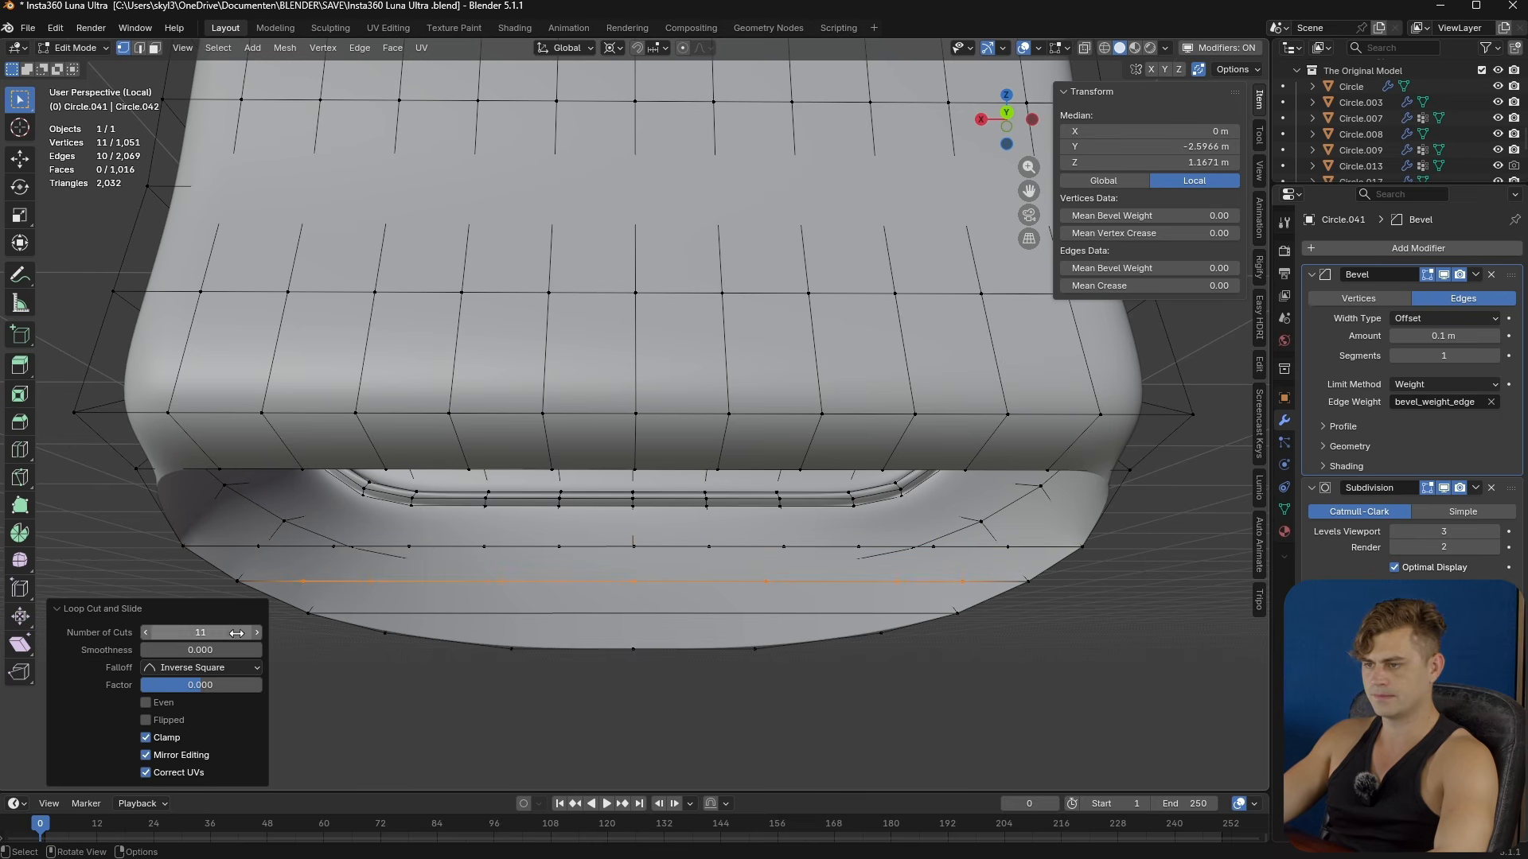
key(ctrl+r)
scroll(645, 615, up, 3)
click(642, 615)
click(640, 615)
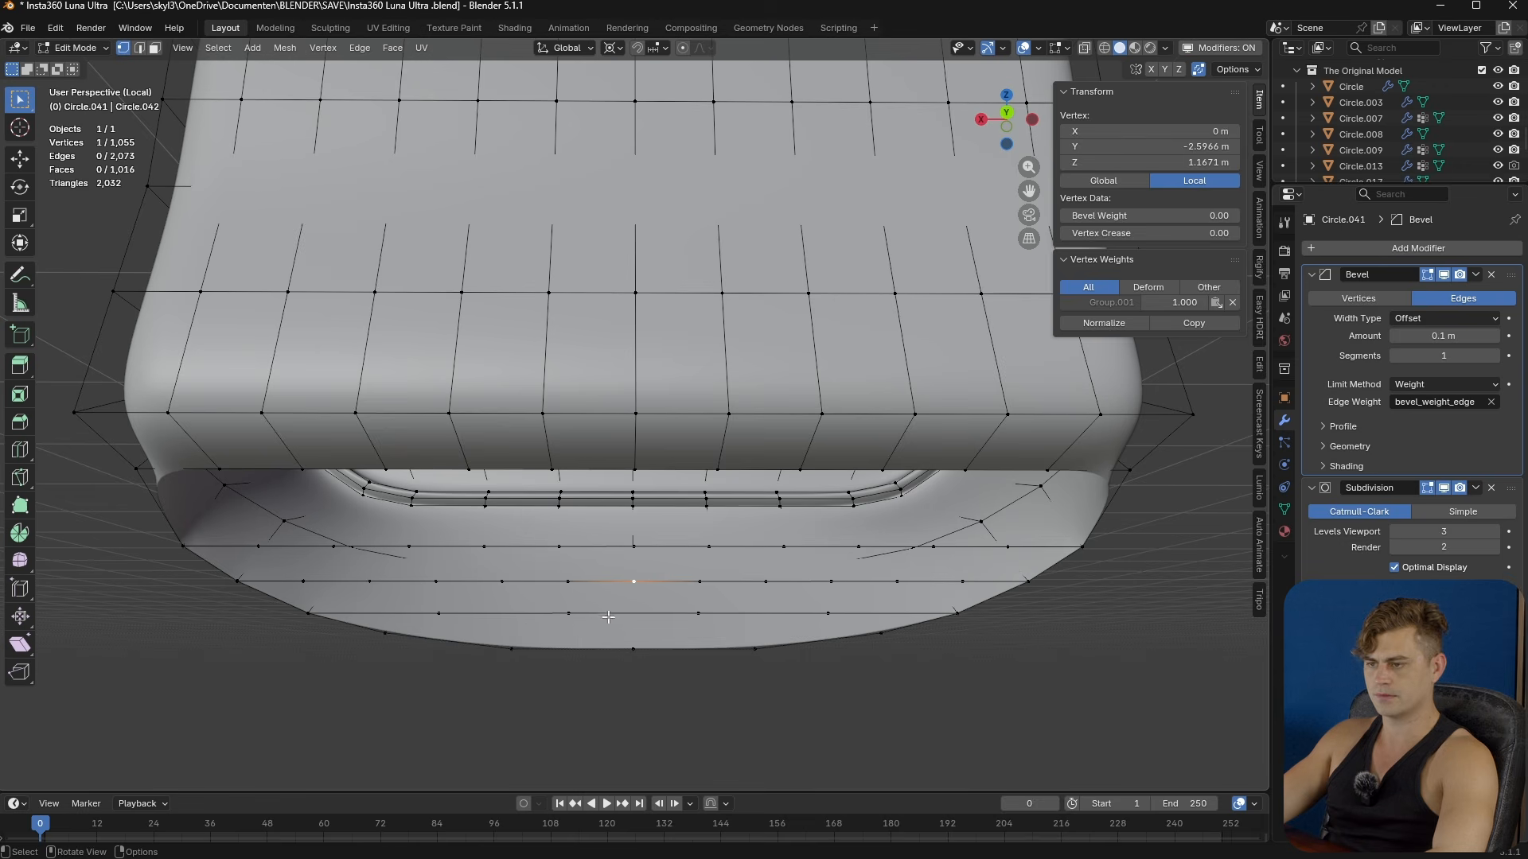
key(ctrl+z)
key(ctrl+z)
- Subdivide the lowest edge spanning the bottom opening with 11 loop cuts
key(ctrl+r)
click(625, 613)
click(626, 615)
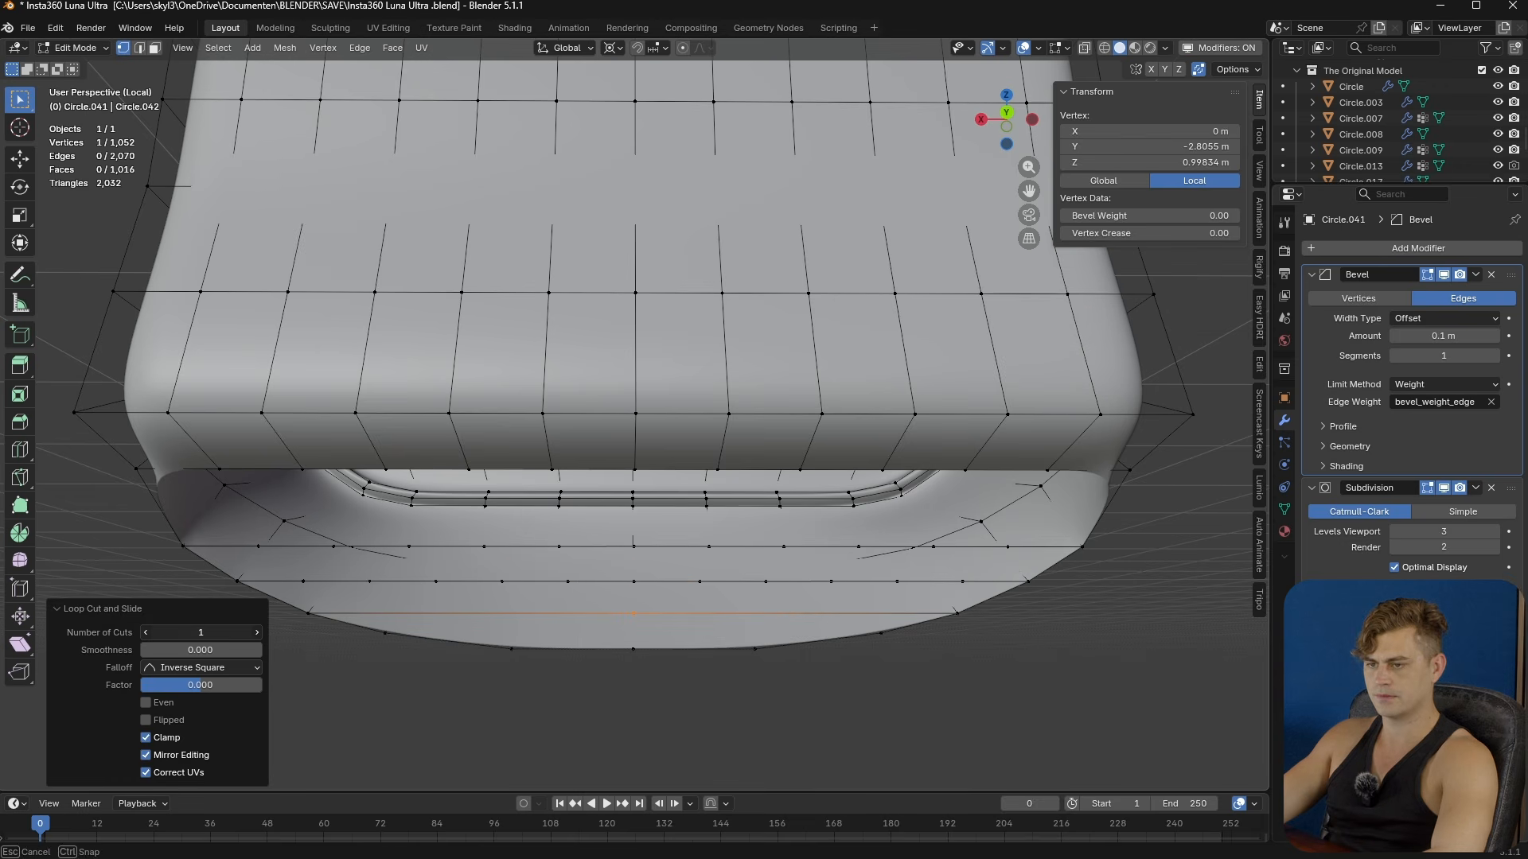
key(Return)
- Fill the row of faces between the existing surface and the first subdivided spanning edge, from one side to the other
middle_drag(375, 509, 478, 491)
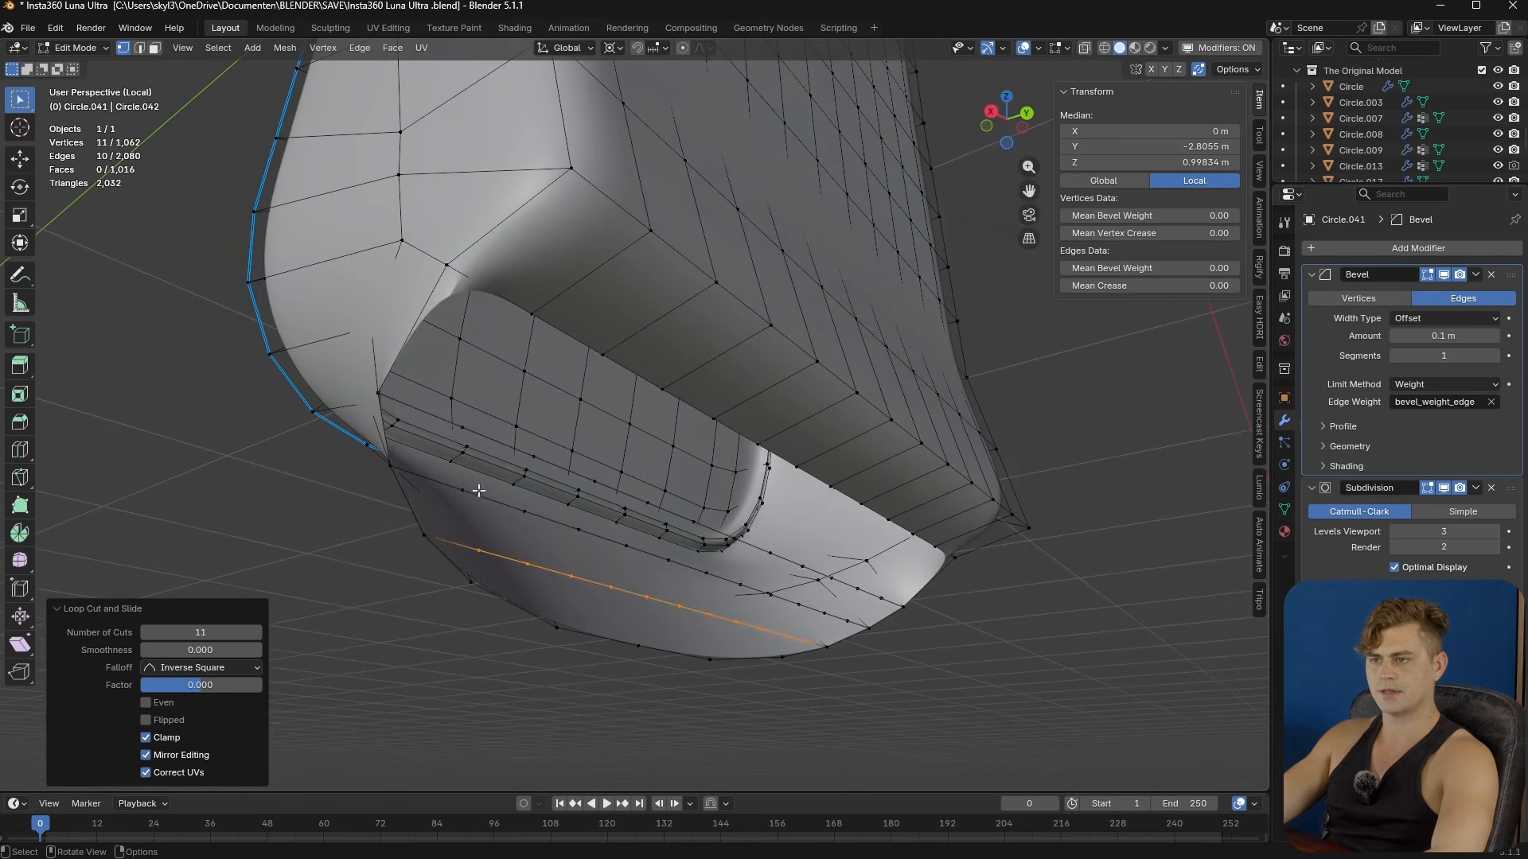
key(2)
click(419, 325)
key(f)
key(f)
key(f)
key(f)
key(f)
key(f)
key(f)
middle_drag(771, 519, 172, 389)
key(f)
key(f)
key(f)
key(f)
key(f)
- Fill the row of faces between the first and second subdivided spanning edges
click(180, 390)
key(f)
key(f)
key(f)
key(f)
key(f)
key(f)
key(f)
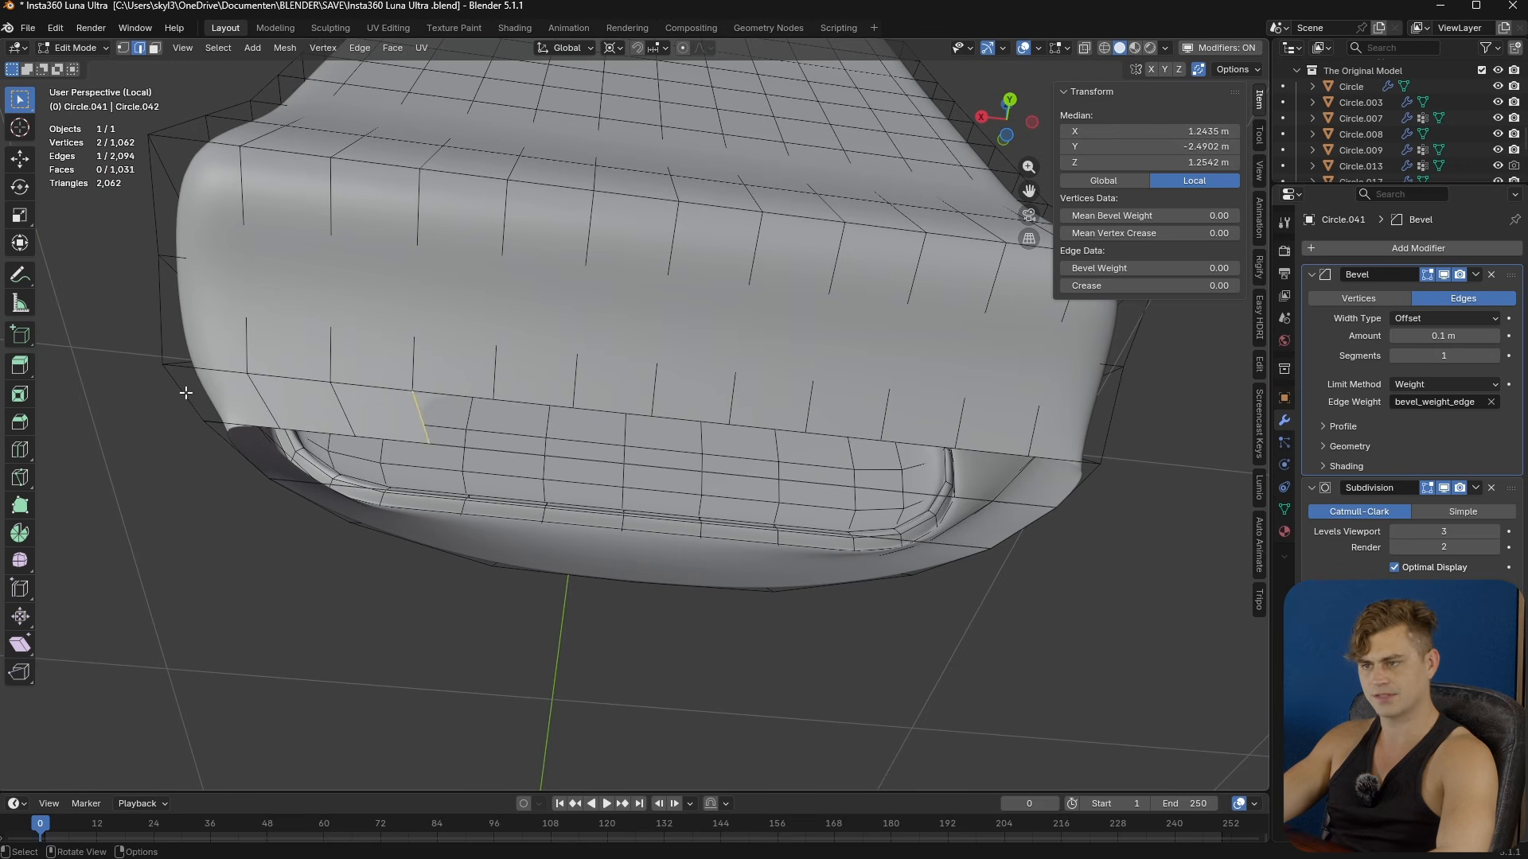
key(f)
key(f)
- Fill the row of faces between the second and third subdivided spanning edges
middle_drag(185, 393, 263, 432)
click(294, 400)
key(f)
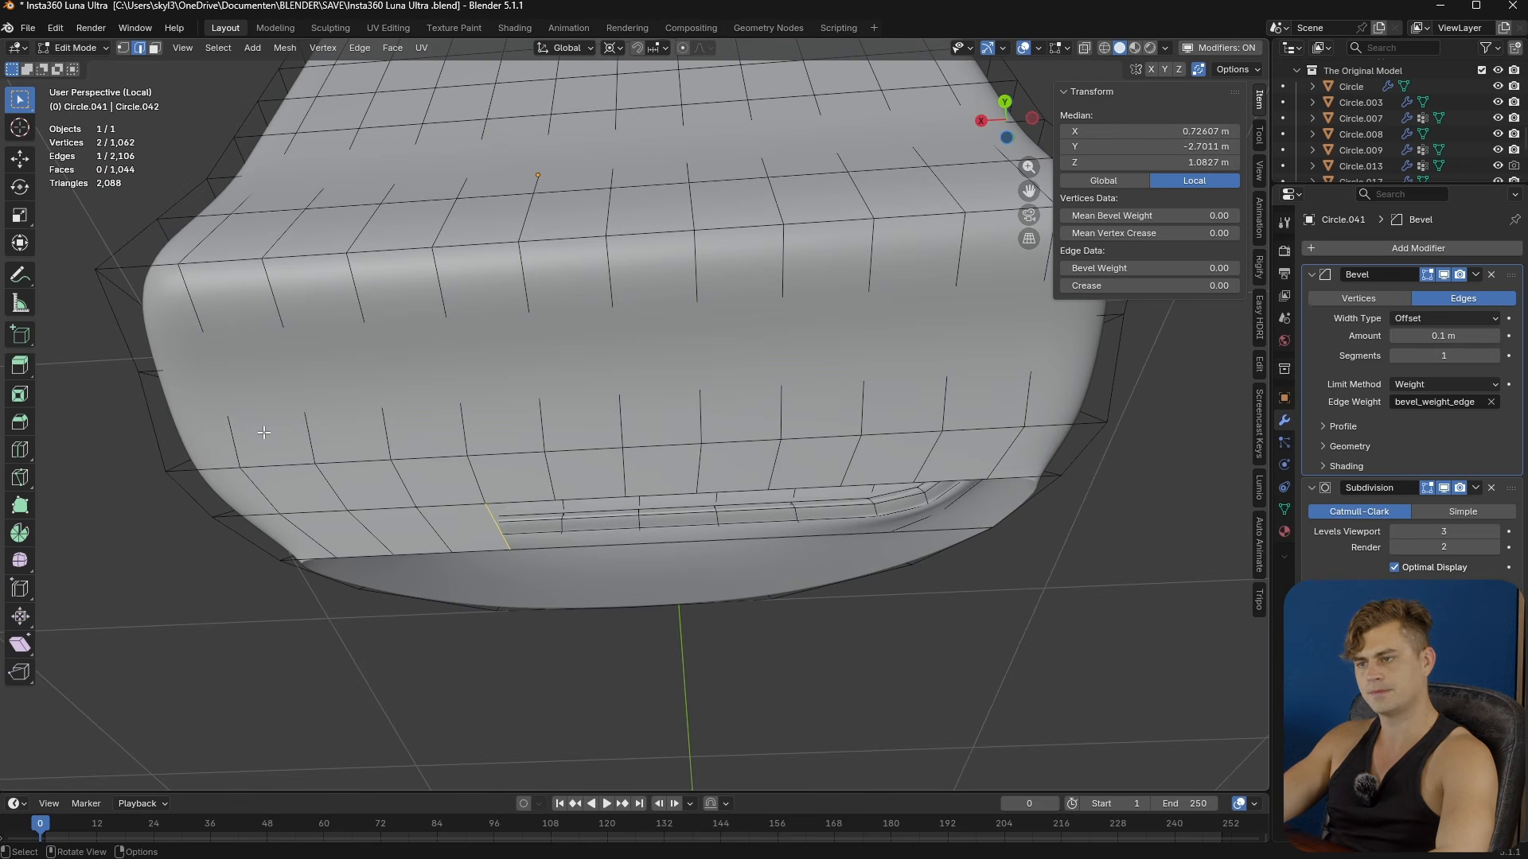
key(f)
key(f)
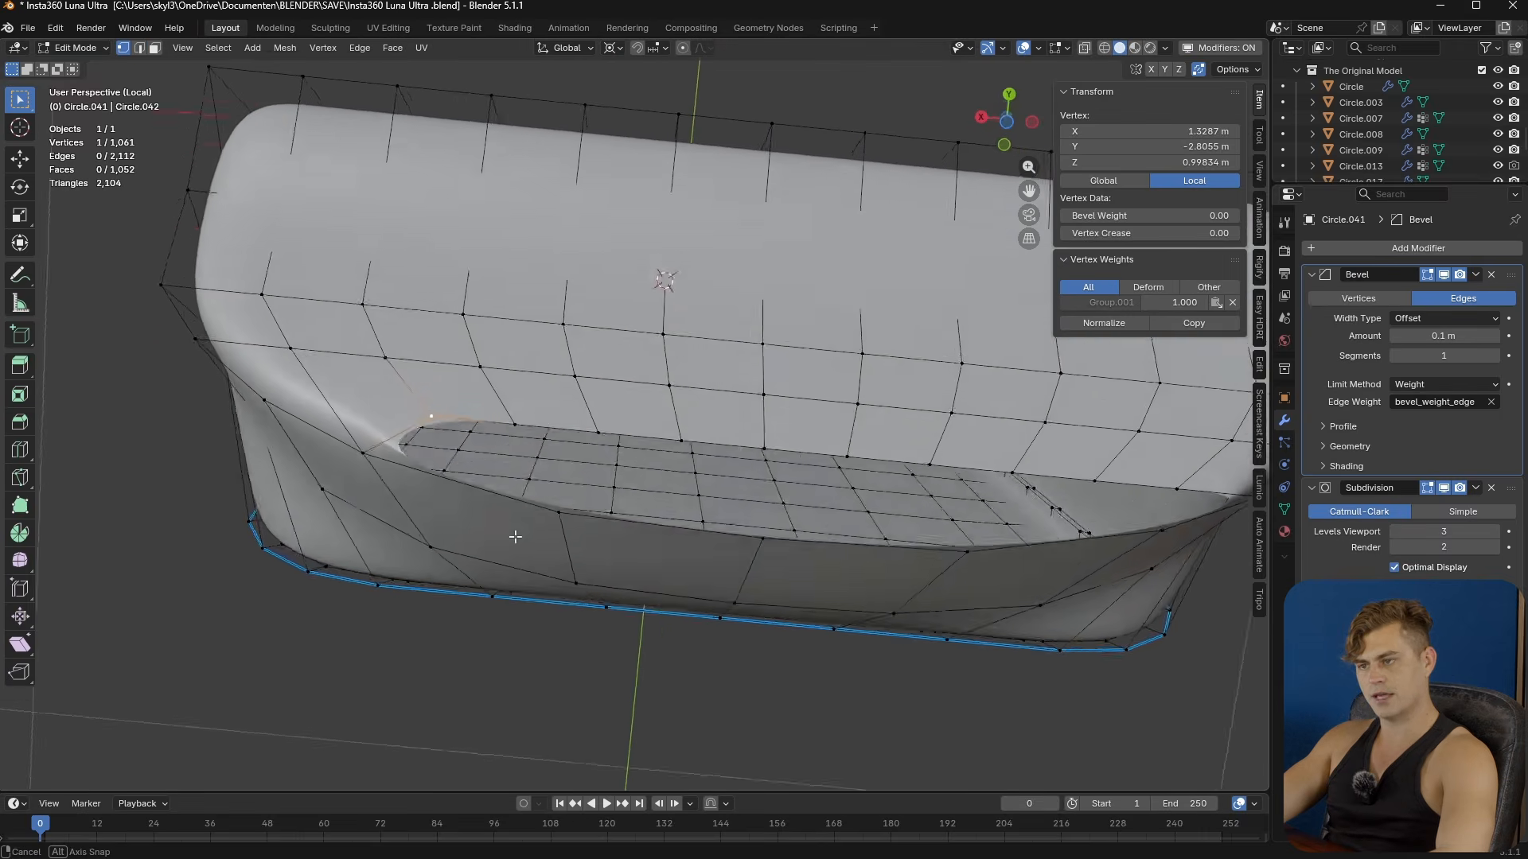
- Close the remaining crescent-shaped opening at the bottom by applying Grid Fill to its border loop
middle_drag(515, 535, 763, 440)
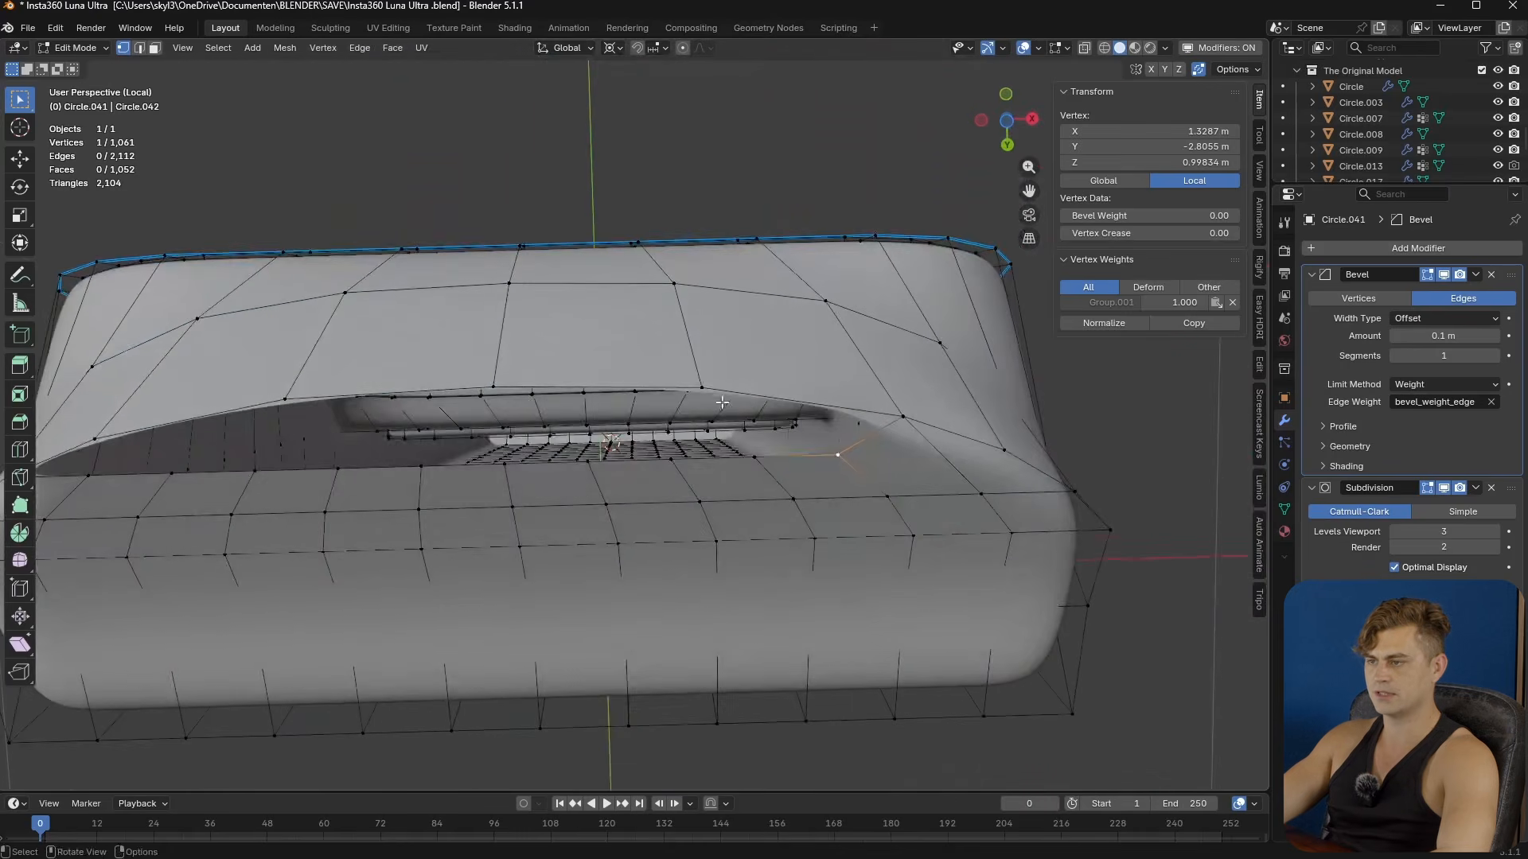
shift+middle_drag(707, 387, 776, 444)
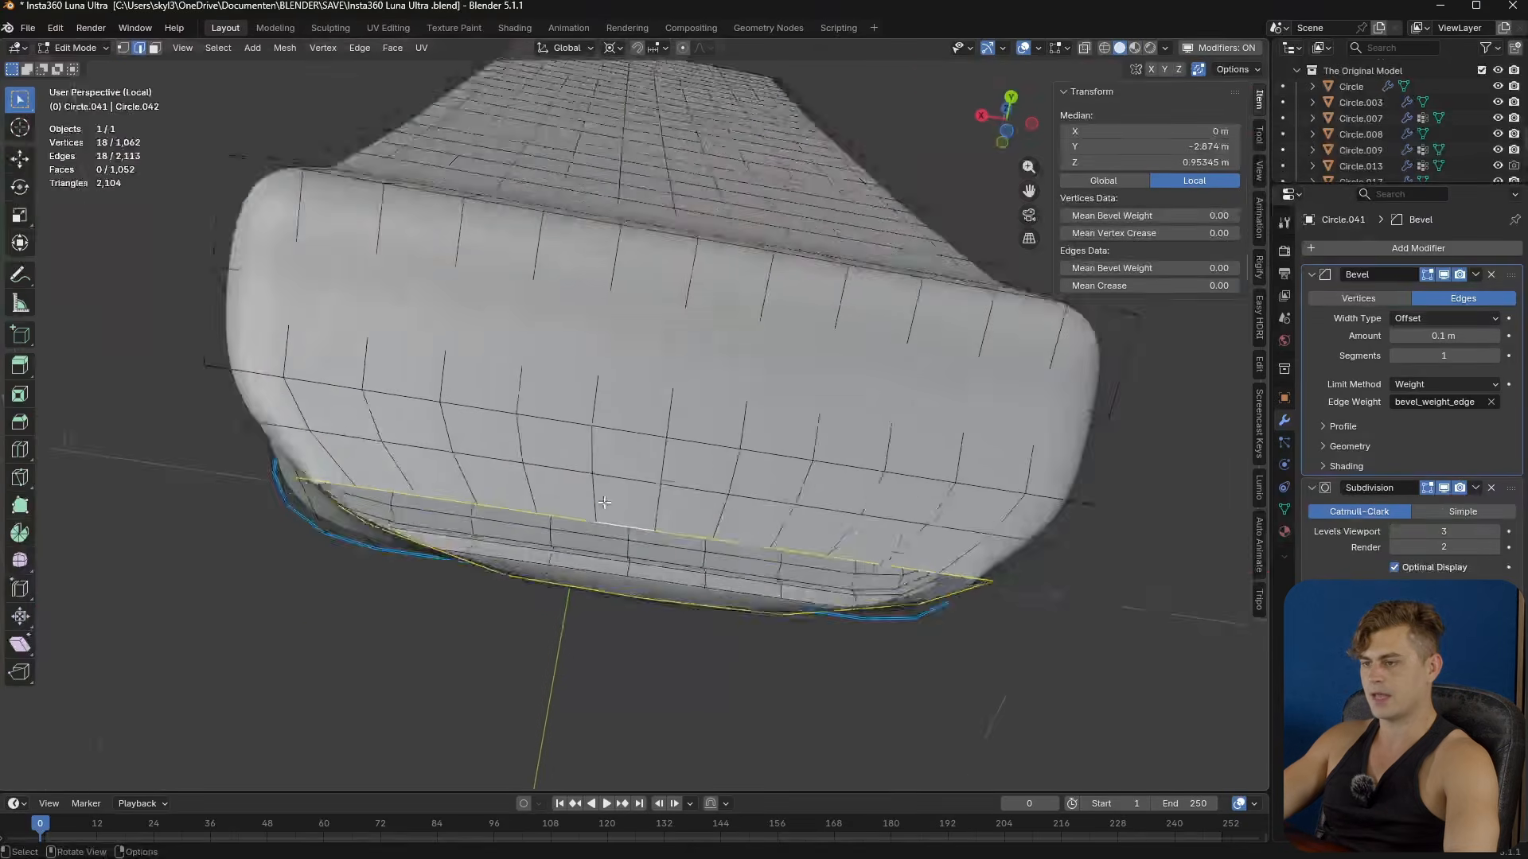
scroll(600, 483, up, 3)
scroll(599, 483, down, 3)
middle_drag(597, 487, 599, 483)
middle_drag(615, 393, 600, 470)
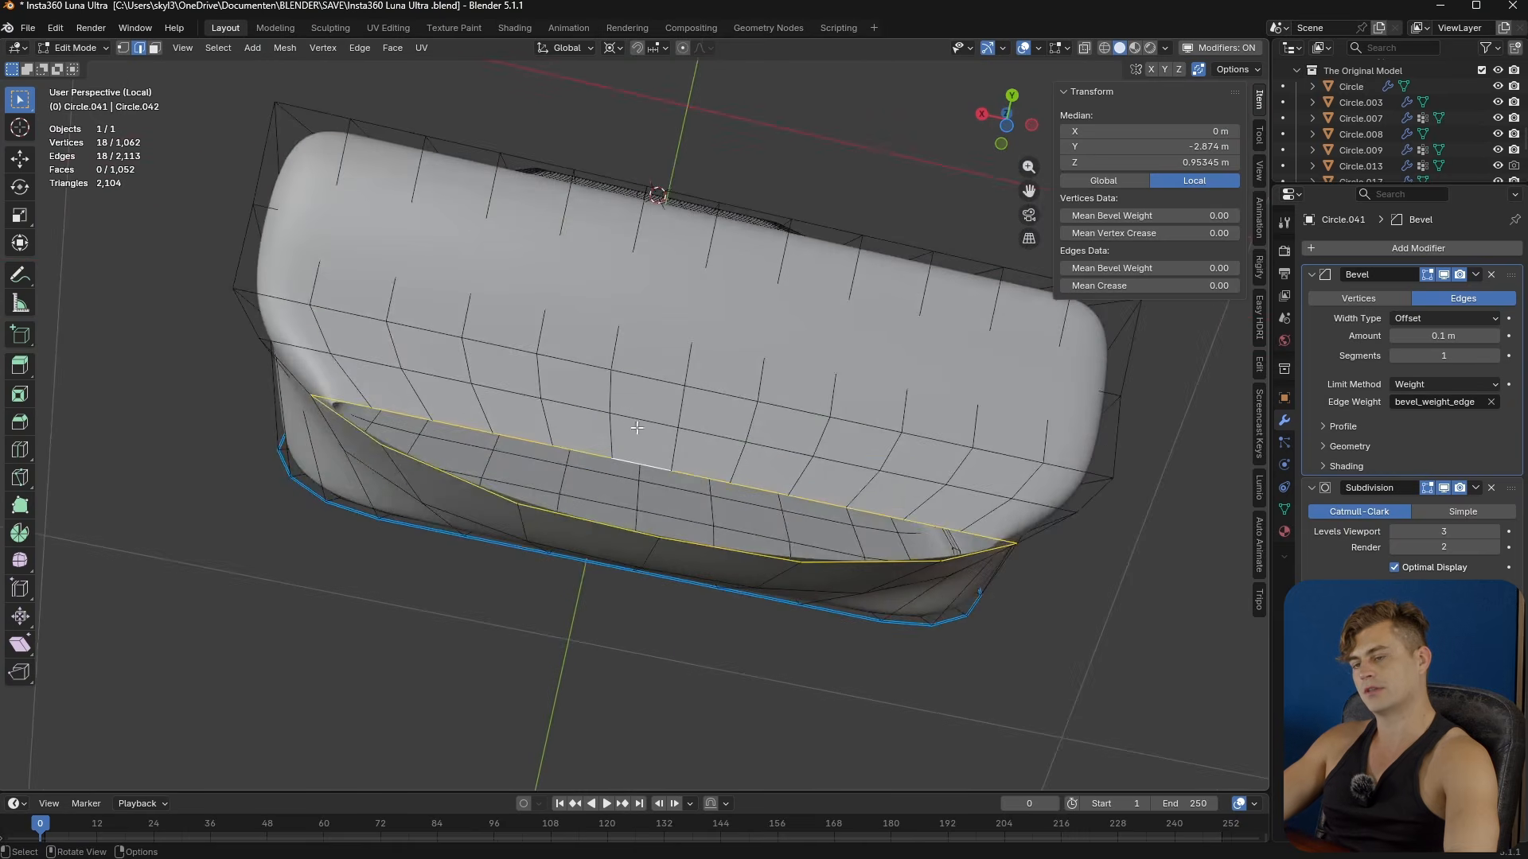
scroll(636, 432, down, 3)
scroll(628, 421, up, 4)
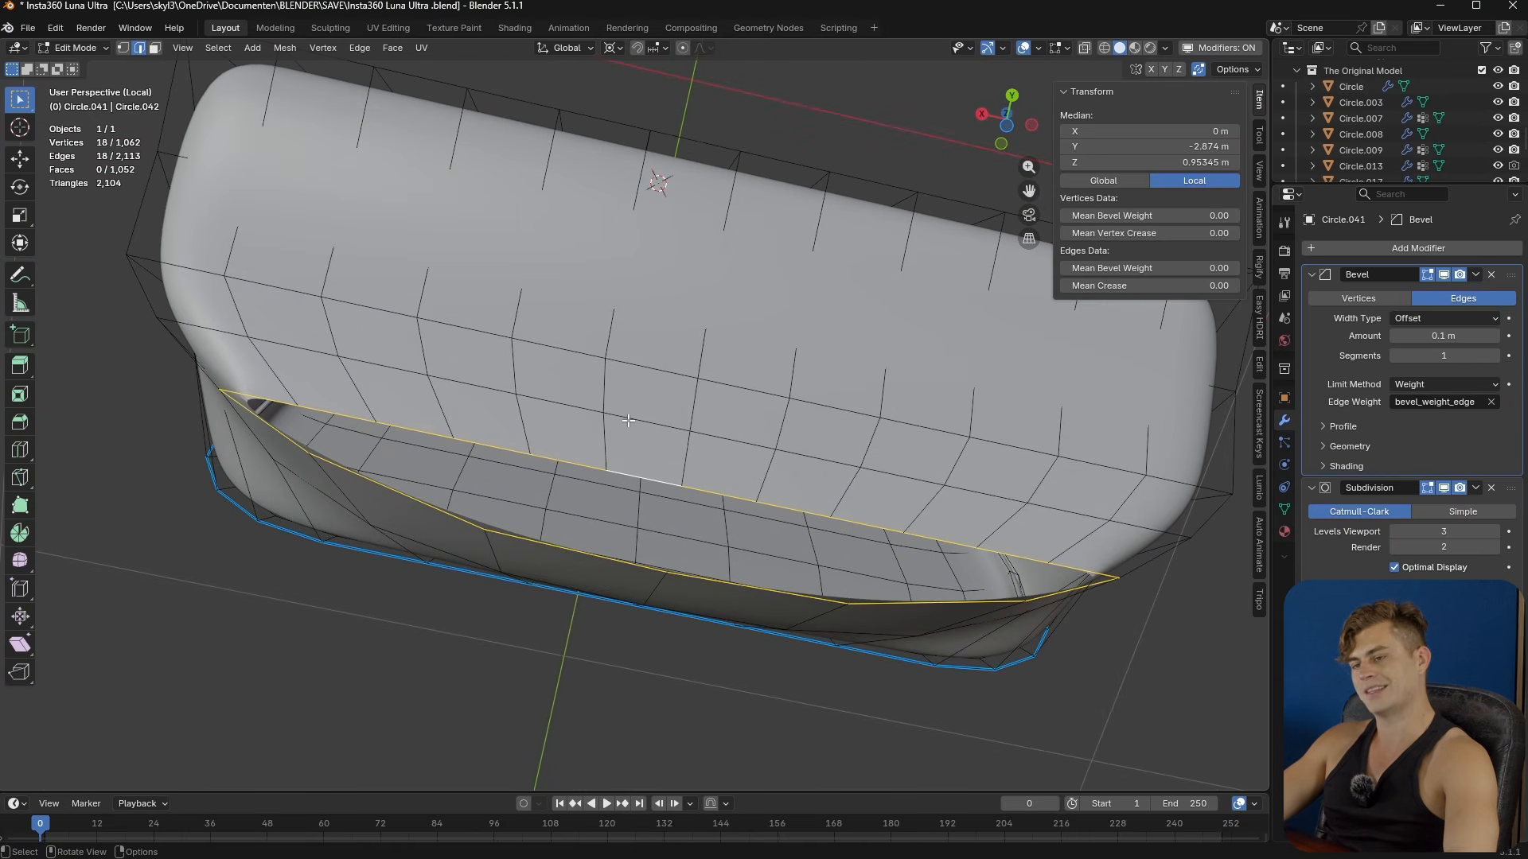
key(F3)
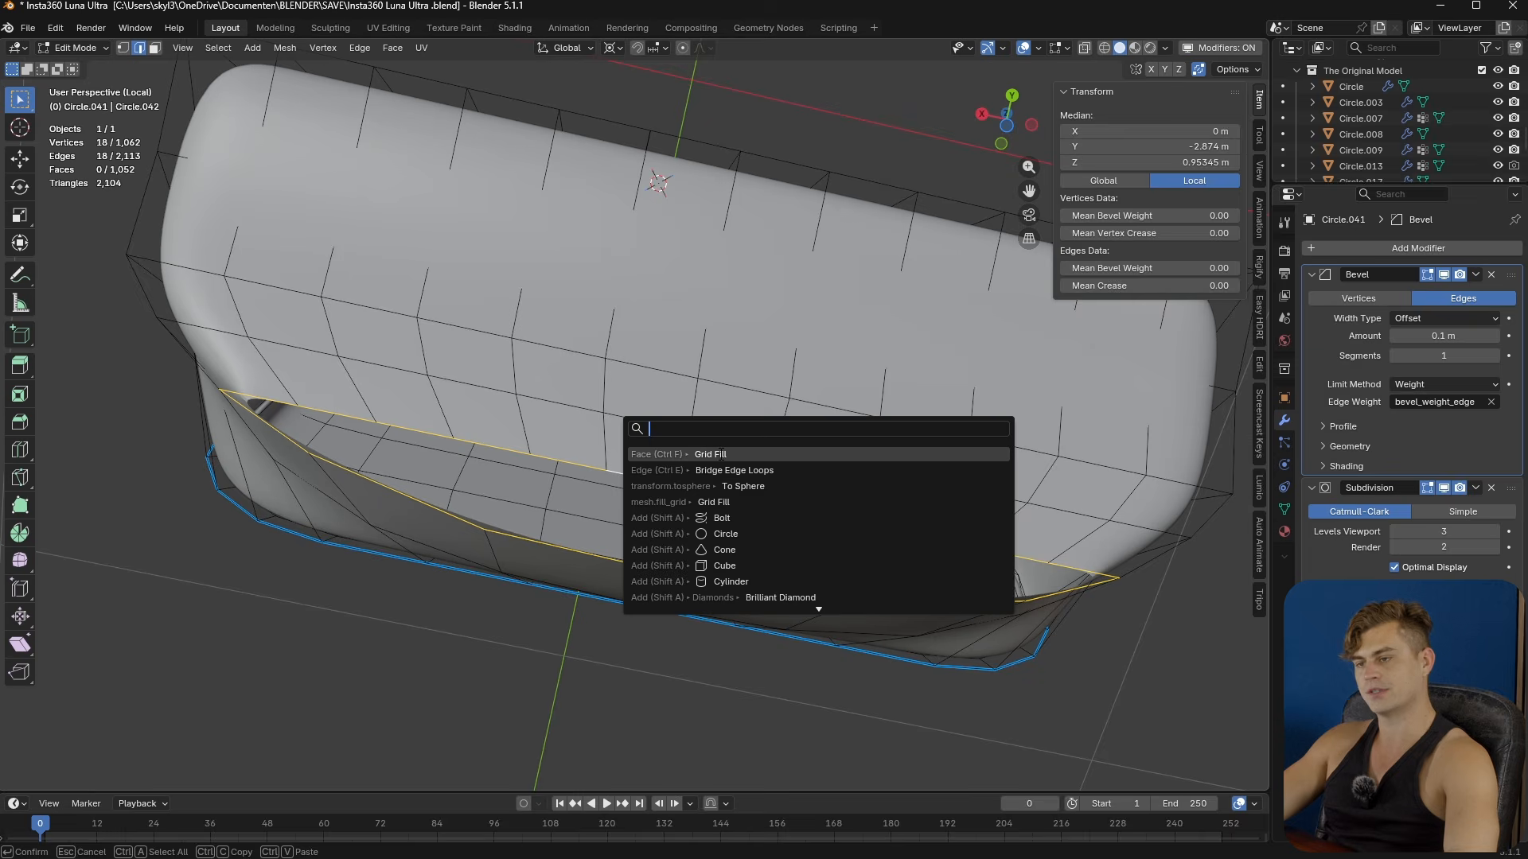
click(721, 455)
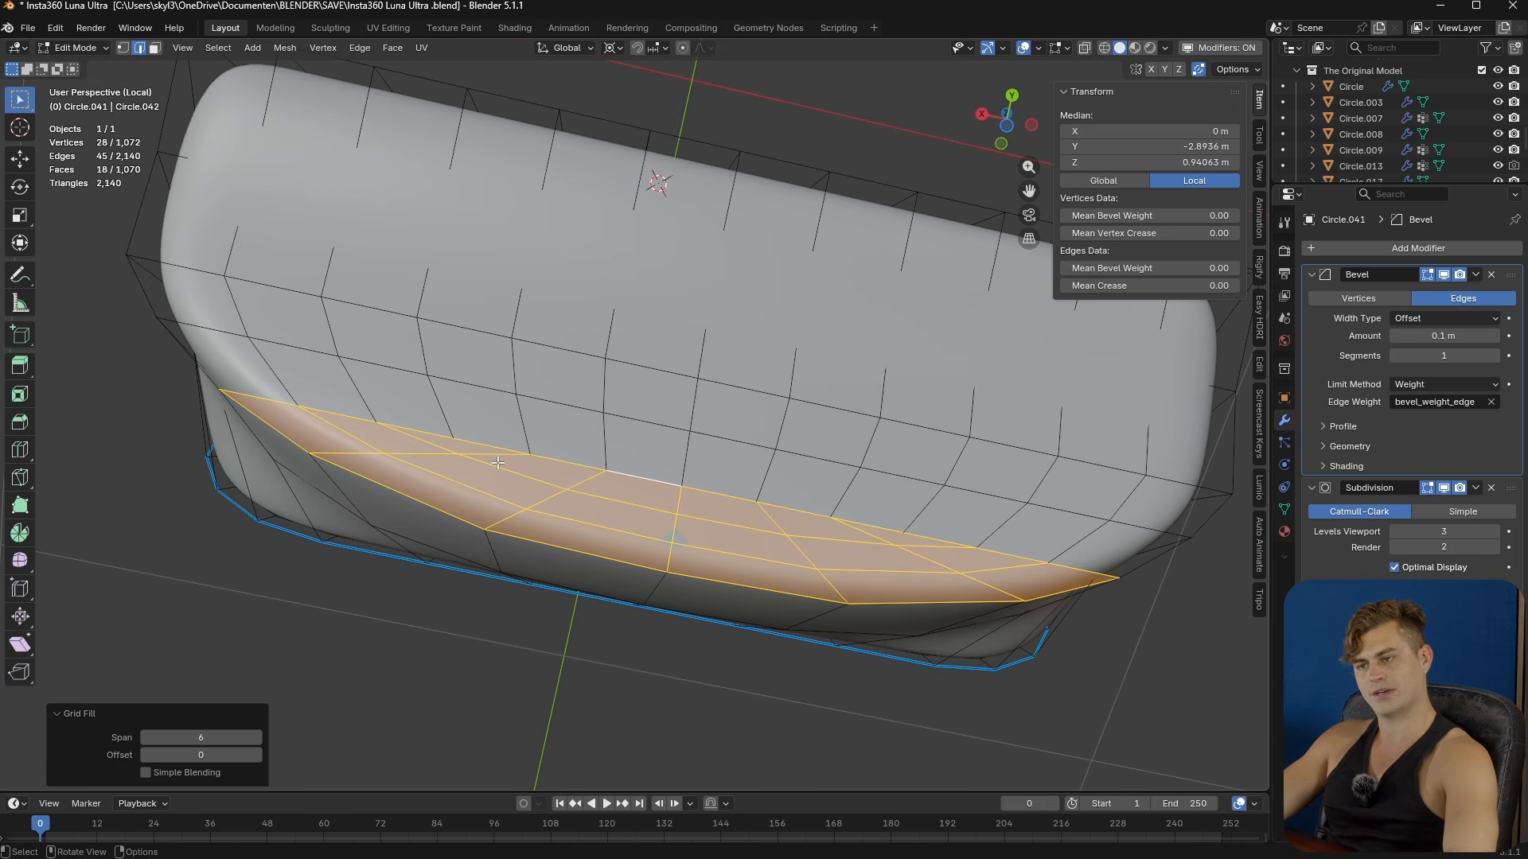
click(455, 444)
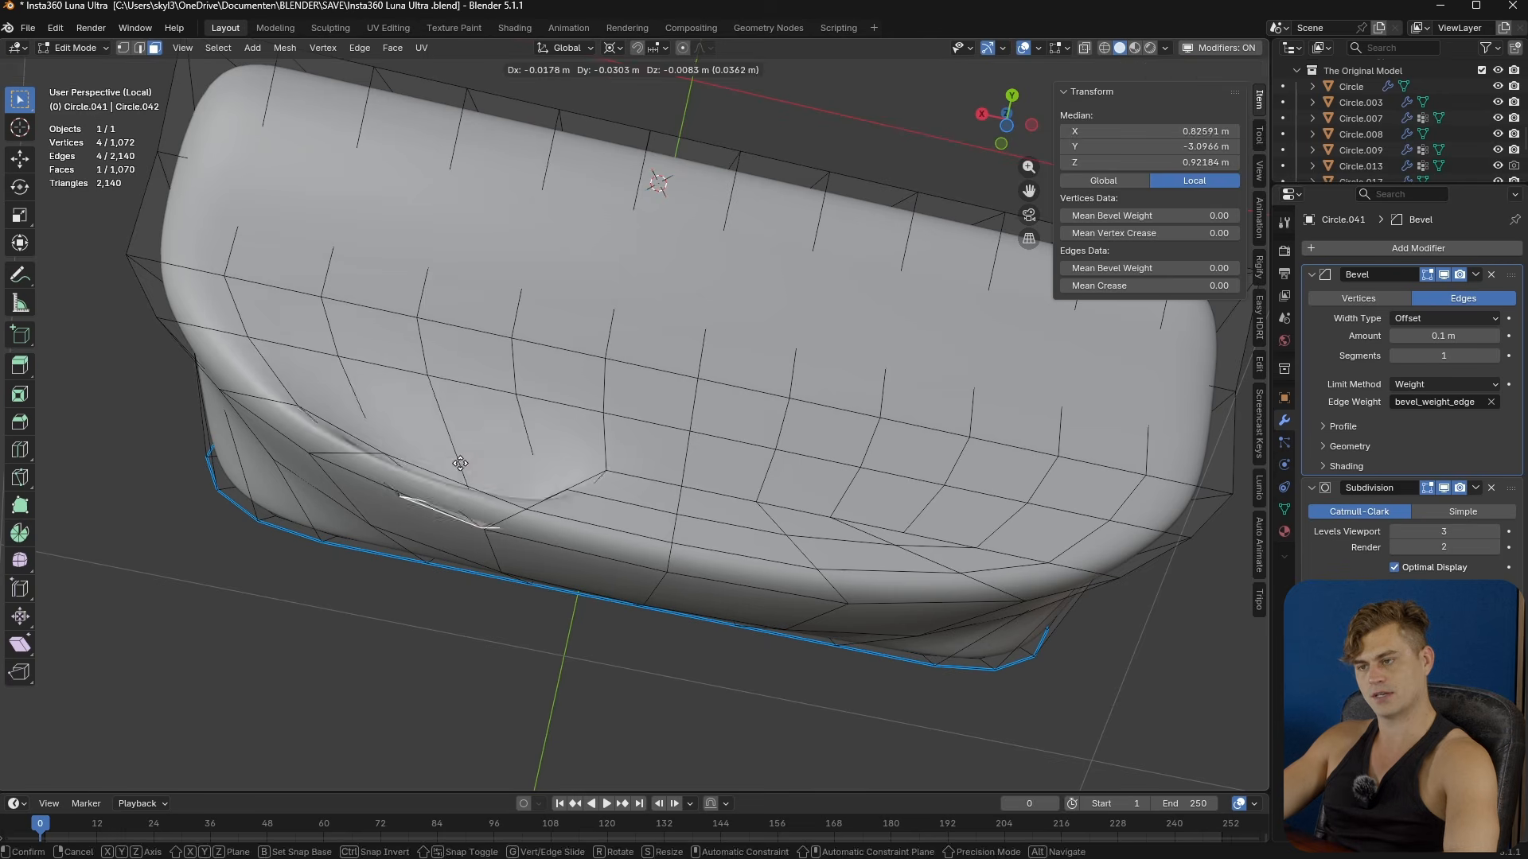
right_click(459, 447)
key(1)
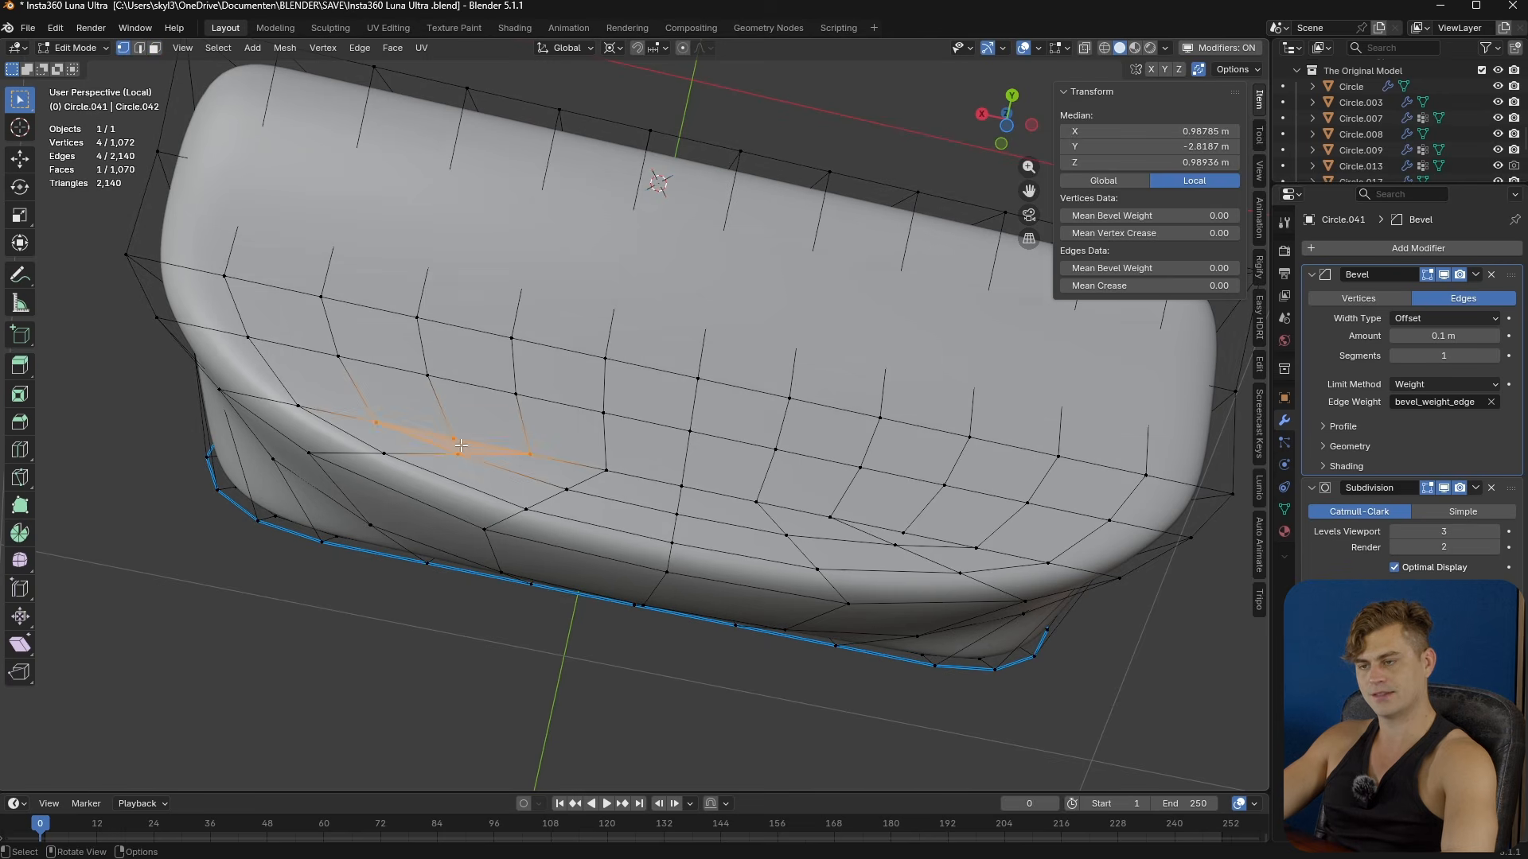
- Dissolve the inner line of six edges running across the grid-filled bottom area
key(Tab)
middle_drag(523, 476, 617, 544)
scroll(575, 513, up, 5)
key(Tab)
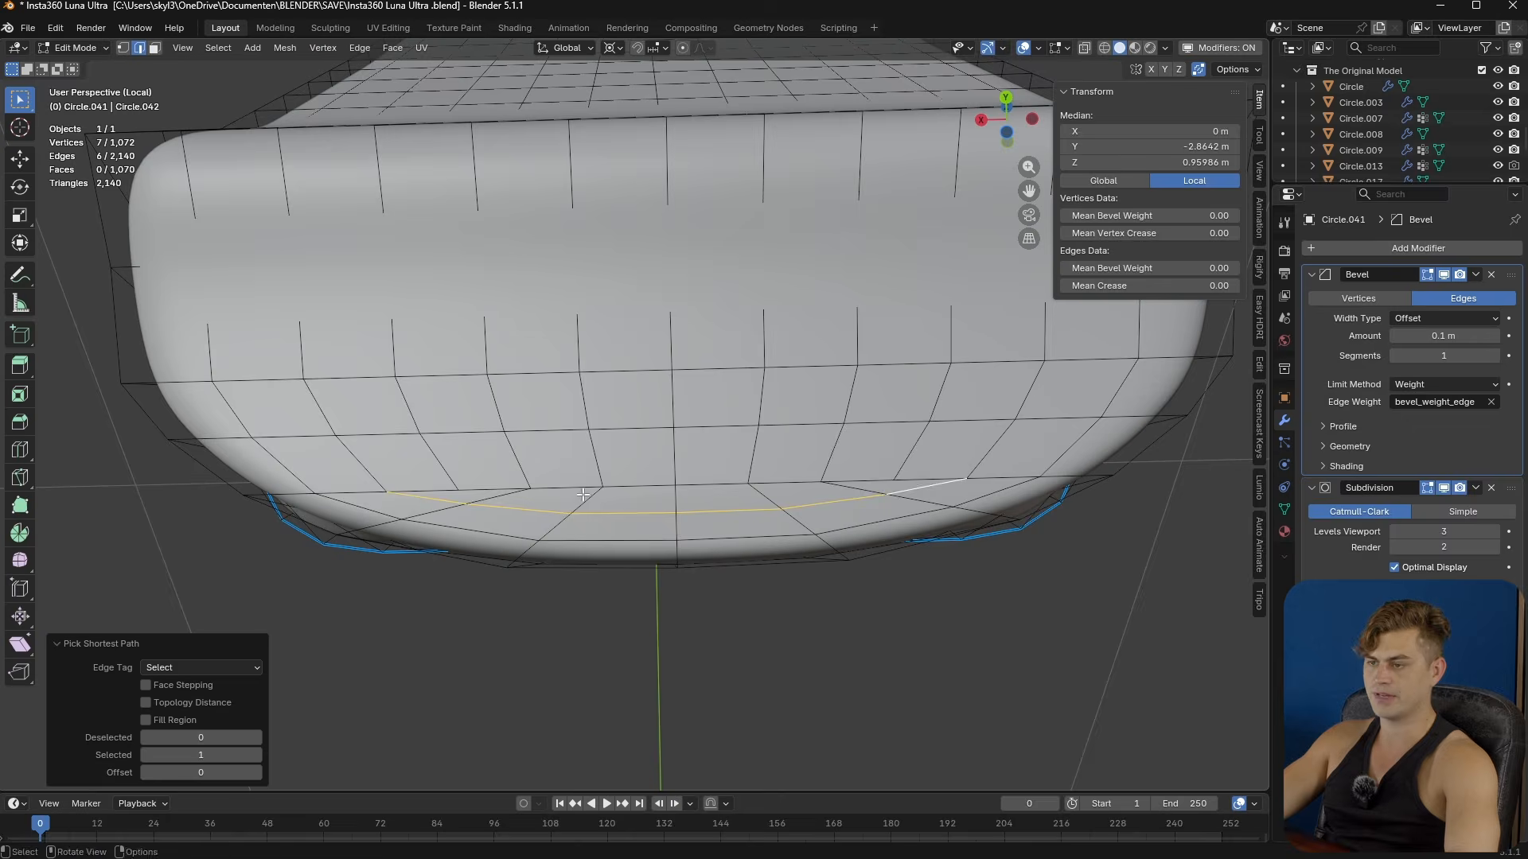
middle_drag(584, 522, 624, 528)
key(x)
click(657, 517)
- Examine the smoothness of the closed handle bottom in Object Mode and its topology in Edit Mode
key(Tab)
scroll(636, 529, down, 3)
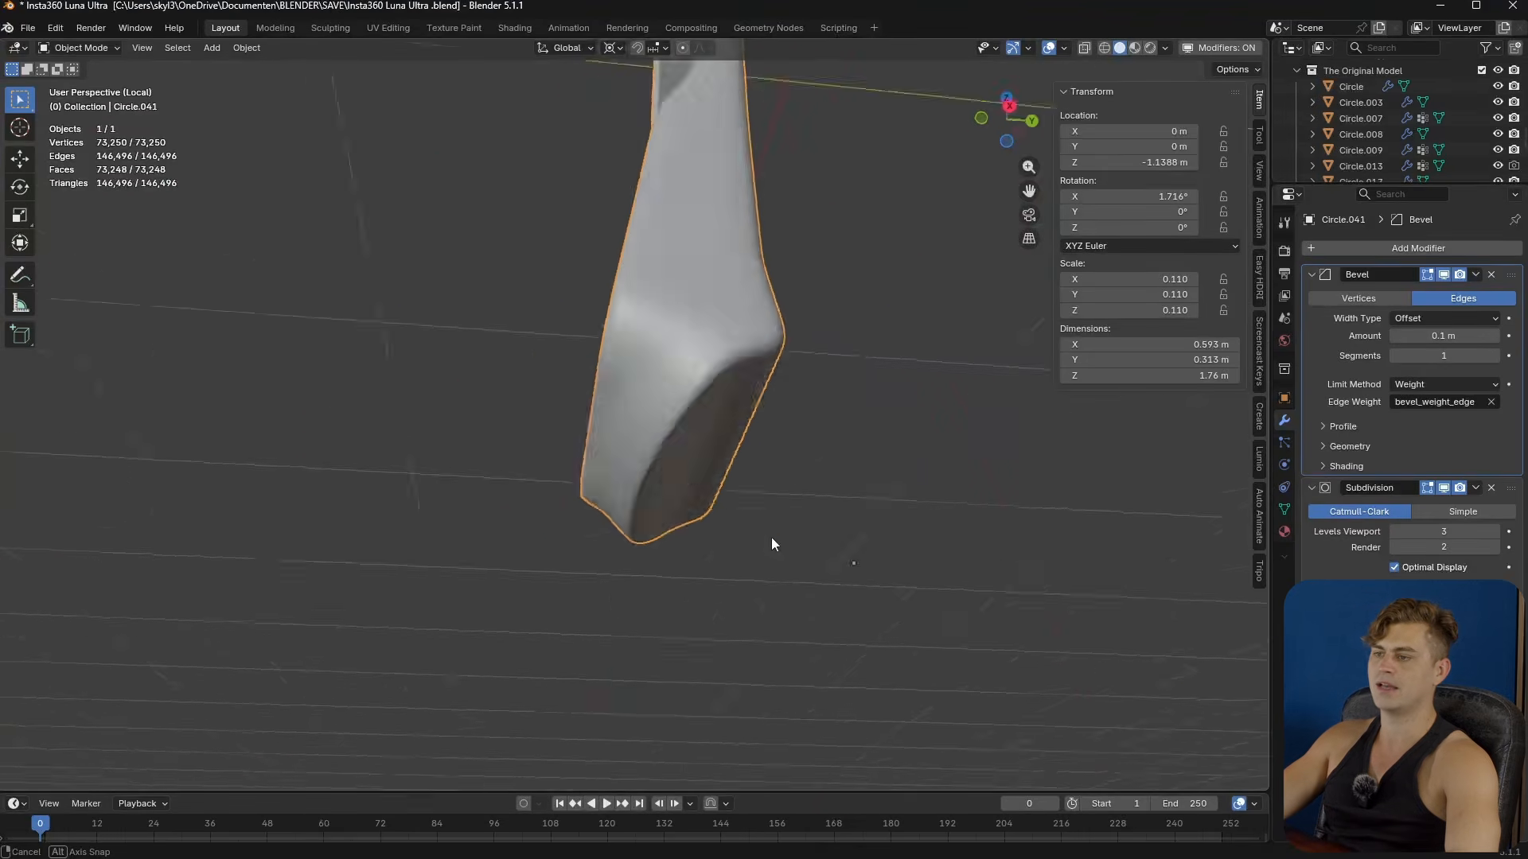
key(Tab)
scroll(559, 503, up, 5)
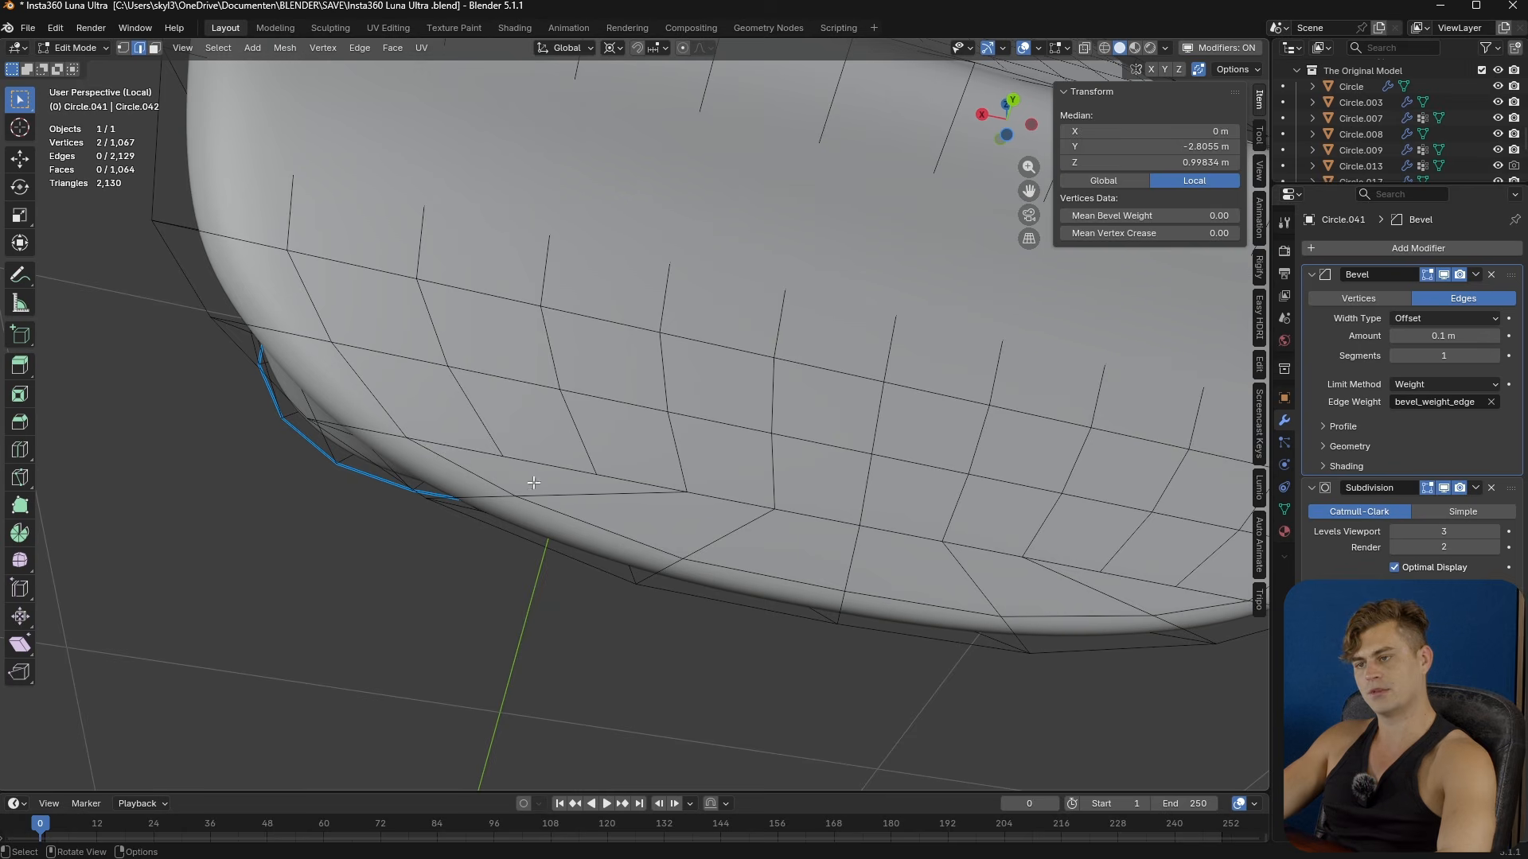
click(508, 463)
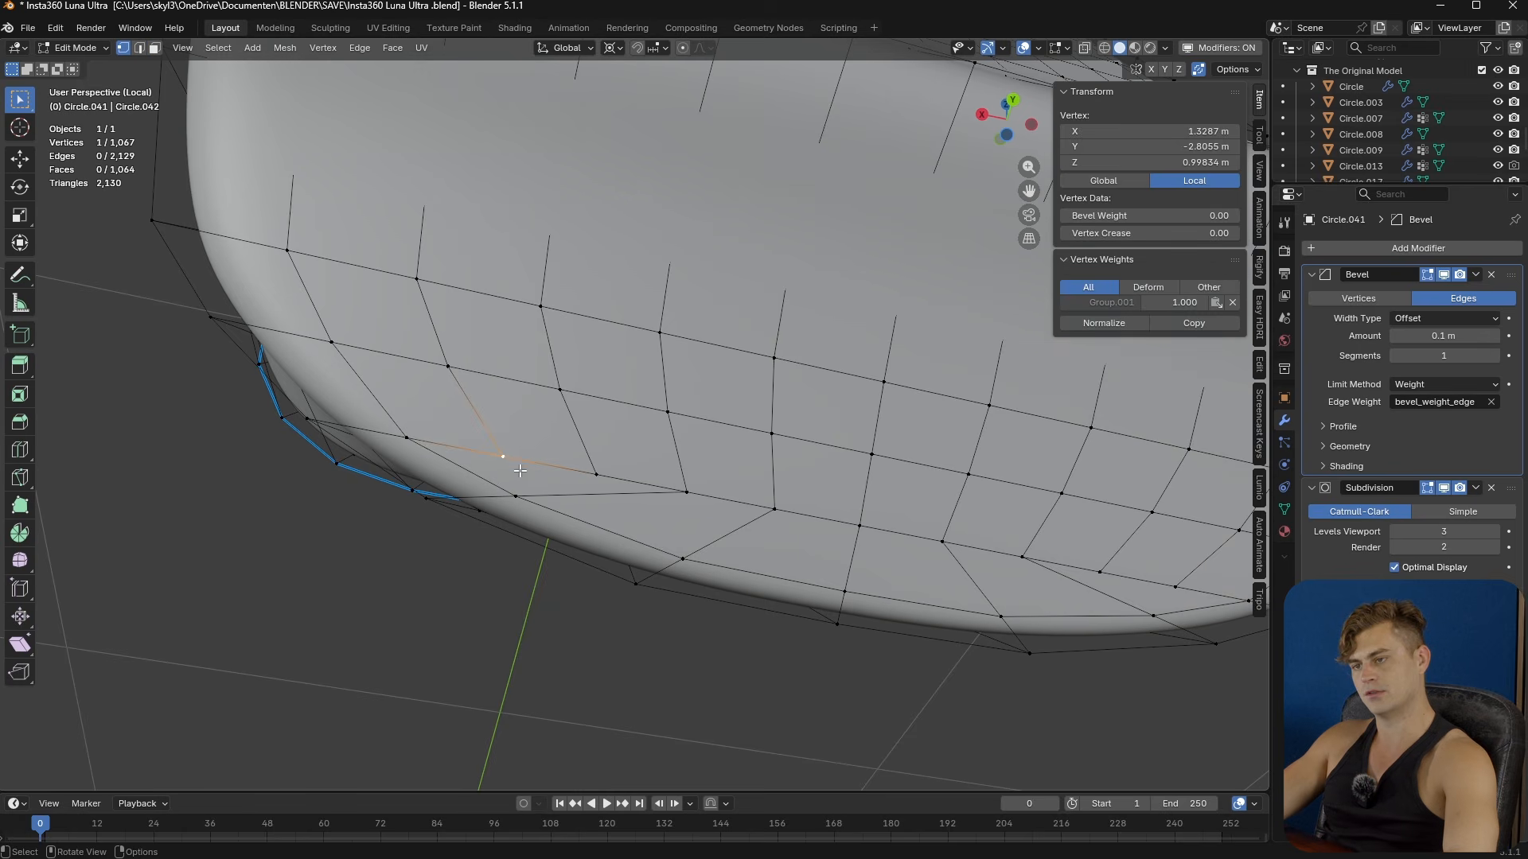
key(Tab)
scroll(841, 502, down, 5)
middle_drag(842, 509, 733, 664)
- Save the Blender file
key(ctrl+s)
click(746, 600)
key(ctrl+s)
- Move the handle's filled back faces 0.02281 m along global Y, and shift them slightly further in the same direction
middle_drag(756, 522, 600, 488)
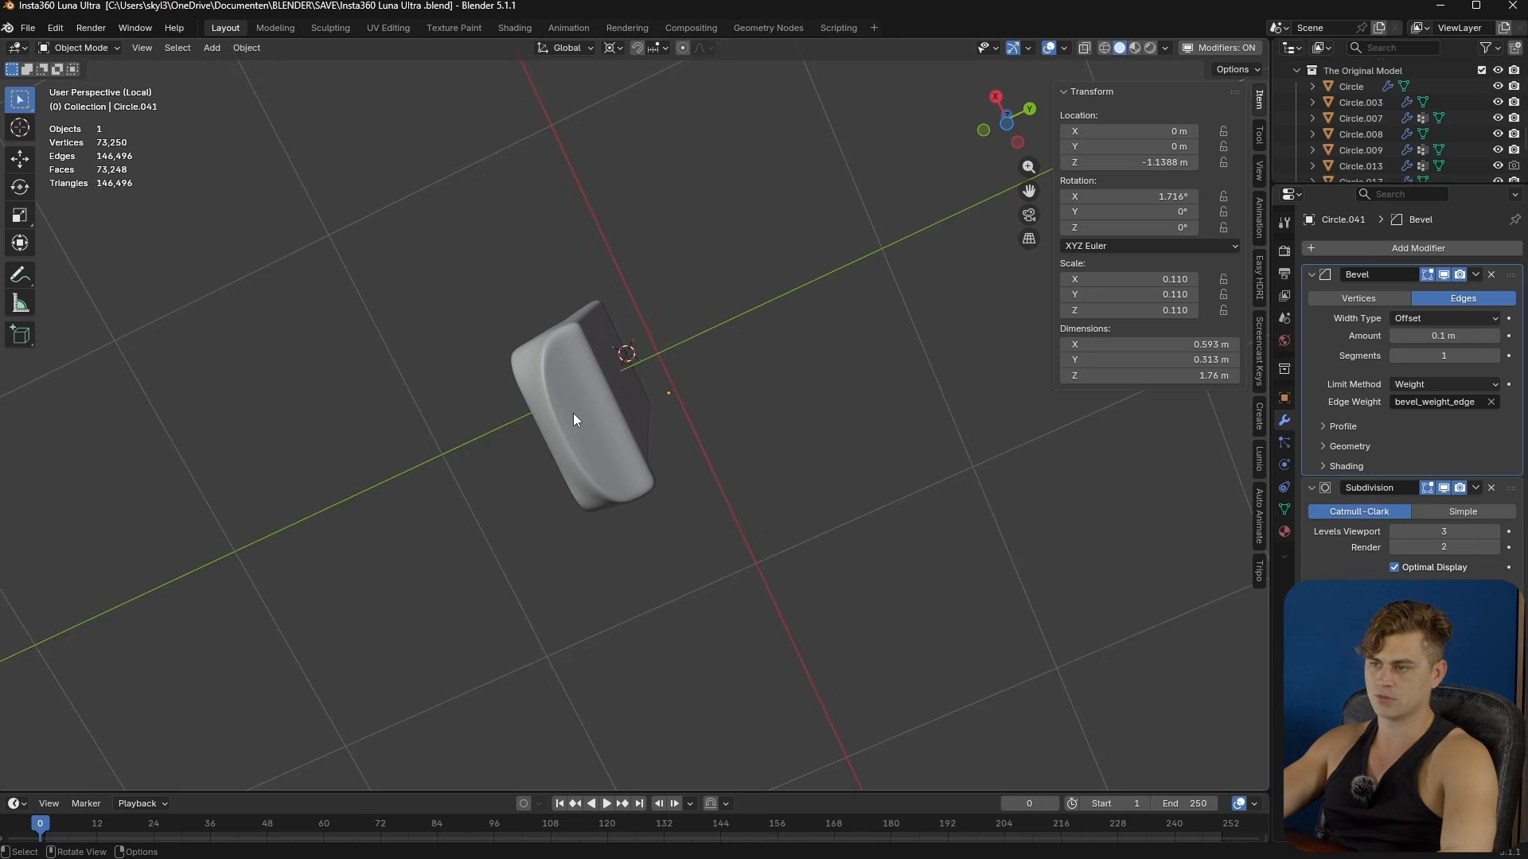
middle_drag(599, 432, 788, 591)
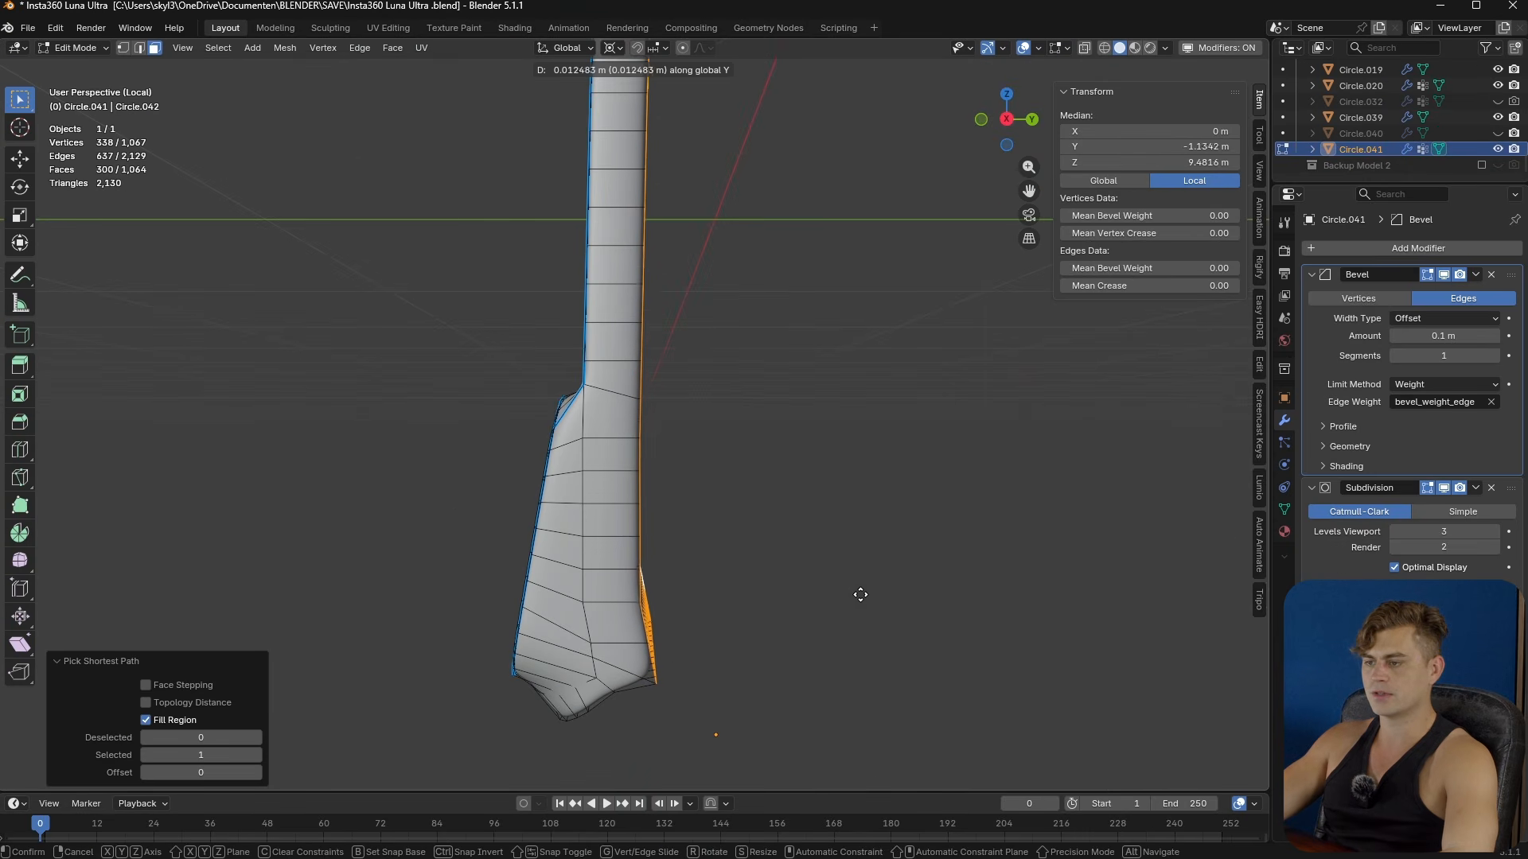
click(906, 588)
middle_drag(904, 583, 807, 553)
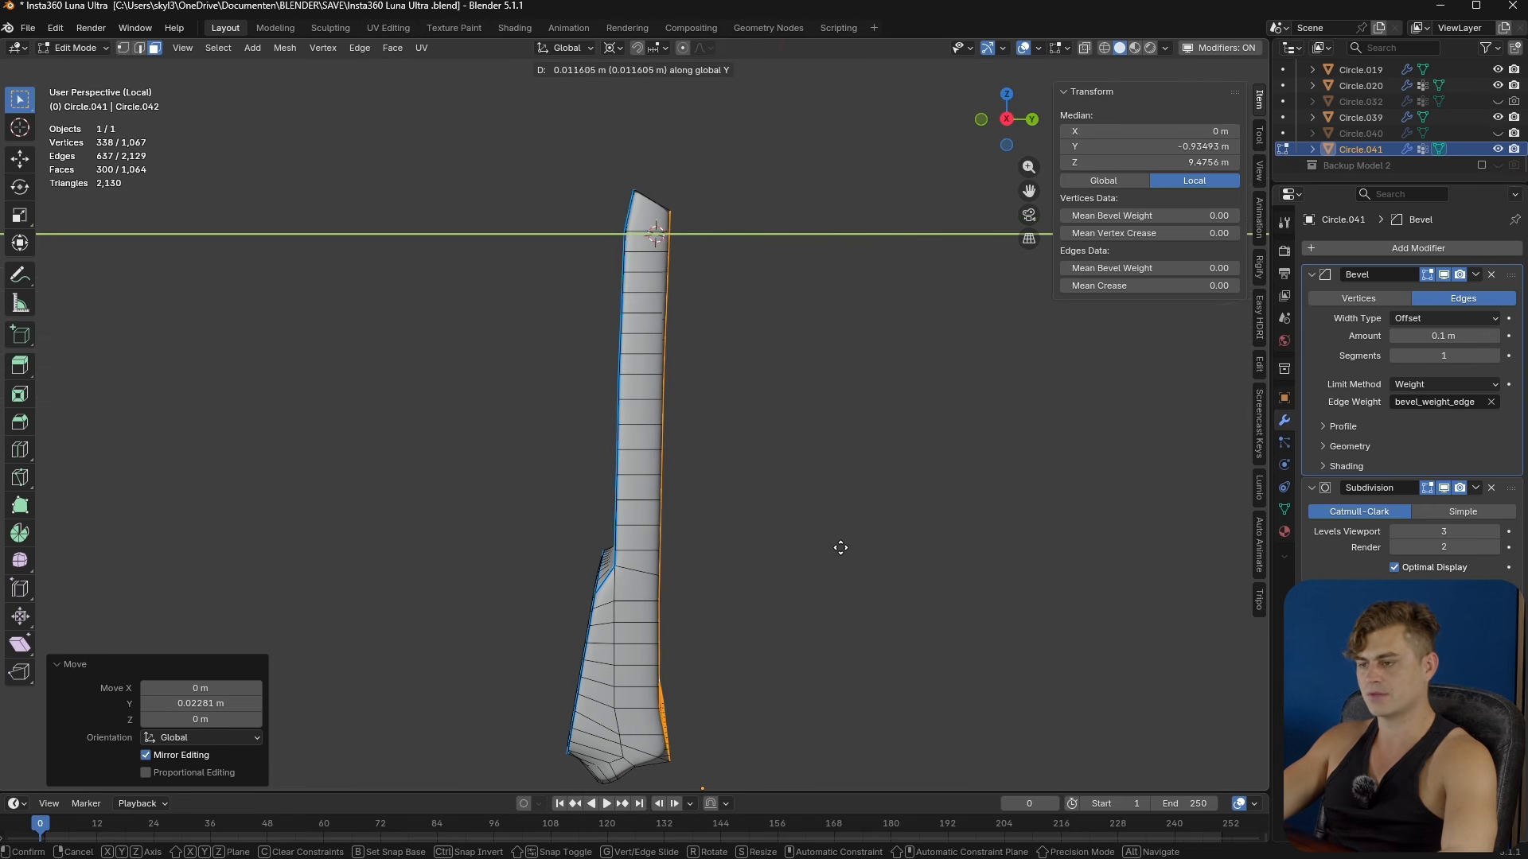
click(823, 551)
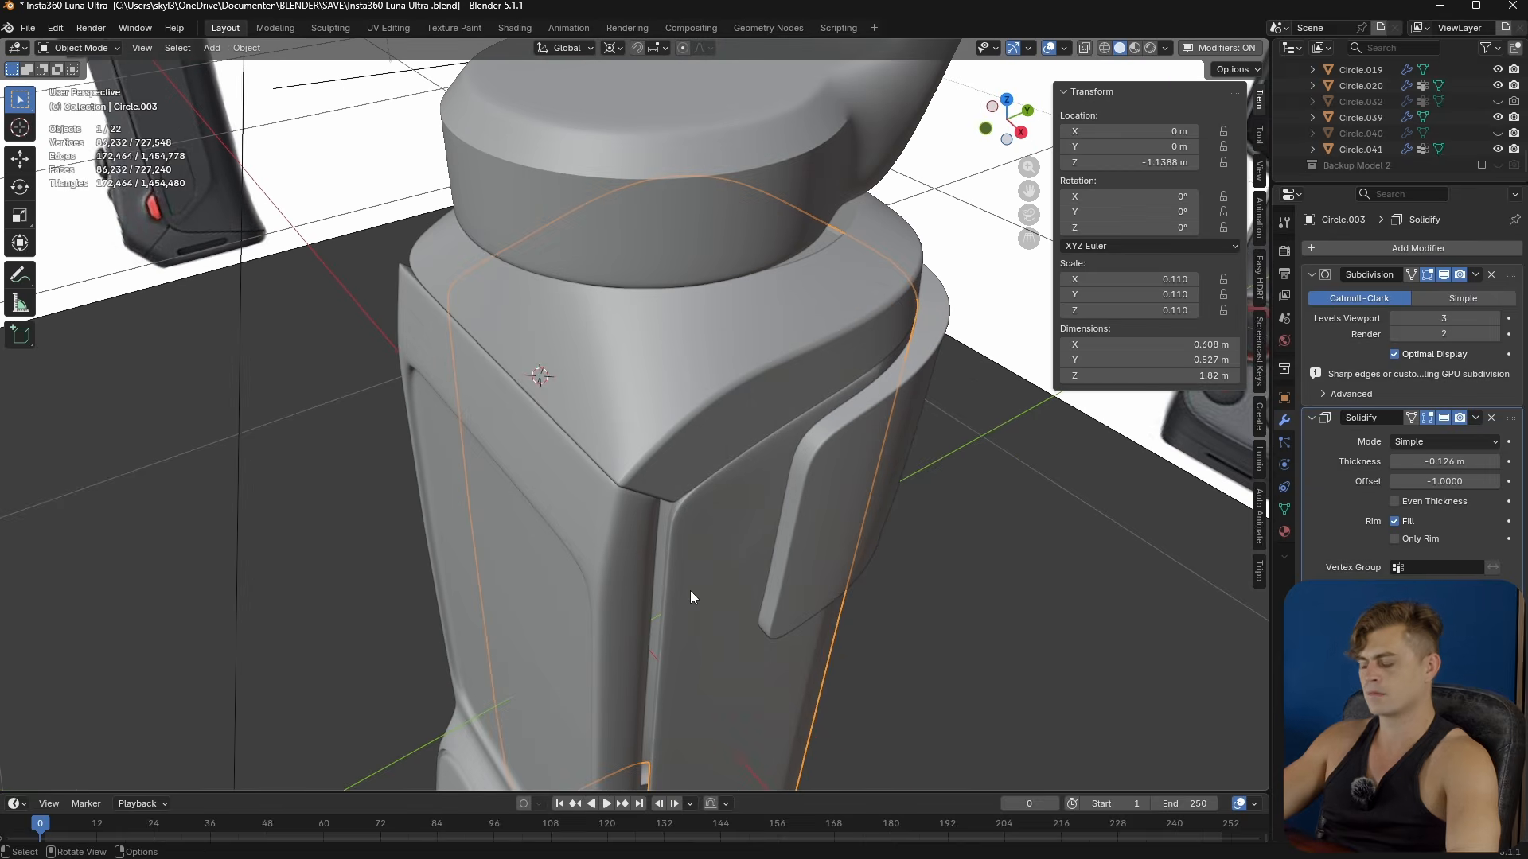
- Isolate the object Circle.003 in local view and open its mesh for editing in edge selection mode
key(KP_Divide)
middle_drag(700, 303, 682, 488)
scroll(716, 467, up, 3)
key(Tab)
key(2)
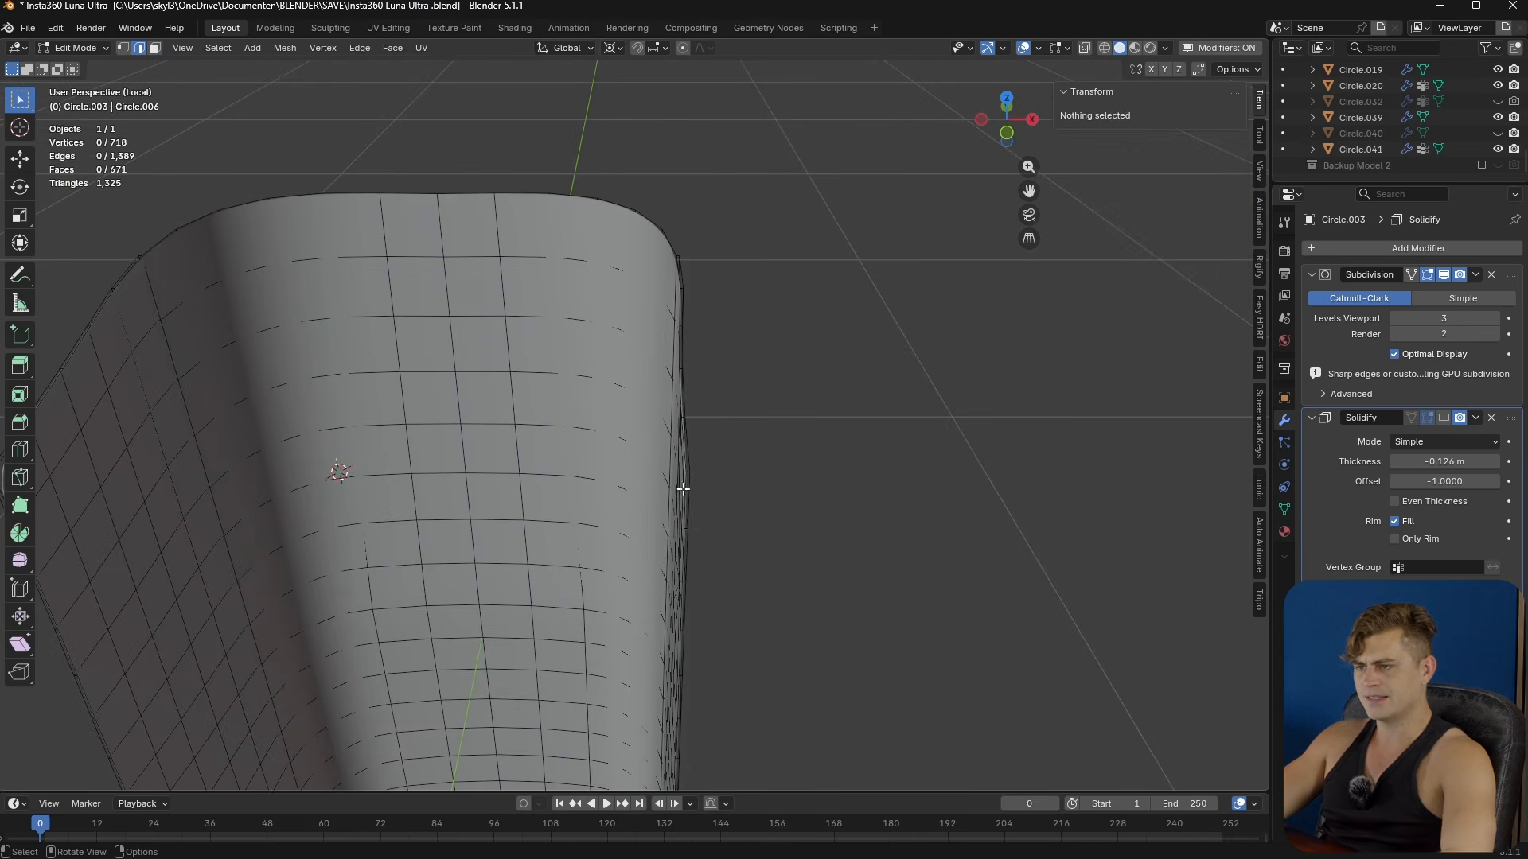
- Connect the two long open side borders of Circle.003 with Bridge Edge Loops
click(682, 487)
scroll(681, 488, up, 2)
middle_drag(837, 514, 817, 579)
scroll(817, 578, up, 2)
ctrl+shift+click(828, 666)
middle_drag(828, 667, 503, 650)
shift+click(429, 611)
shift+middle_drag(429, 611, 632, 328)
ctrl+shift+click(443, 227)
key(F3)
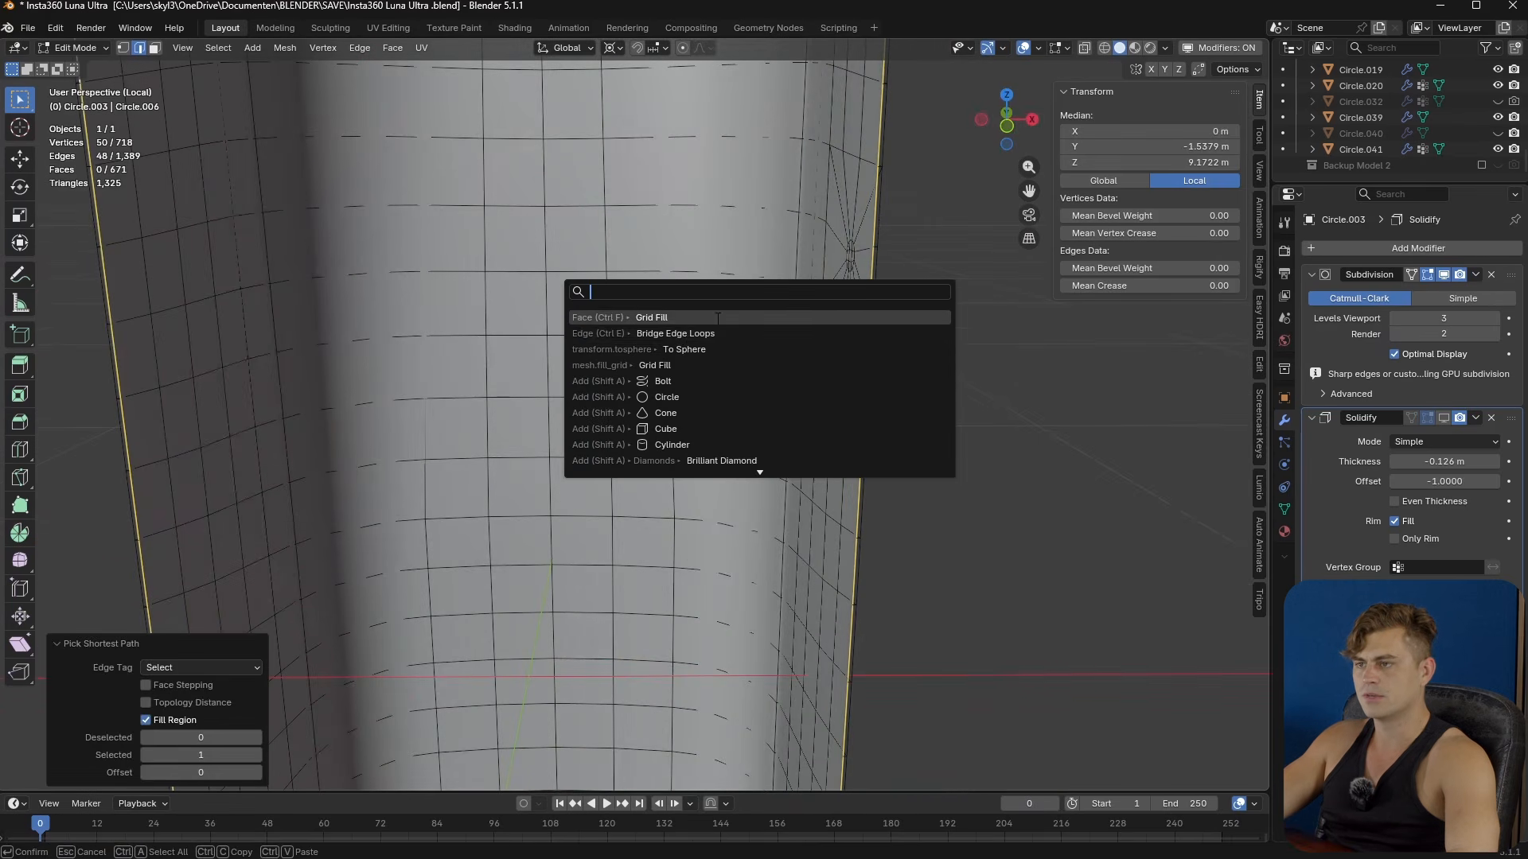
click(684, 335)
- Add 8 centred vertical loop cuts across the bridged panel
scroll(684, 335, down, 5)
middle_drag(665, 398, 606, 312)
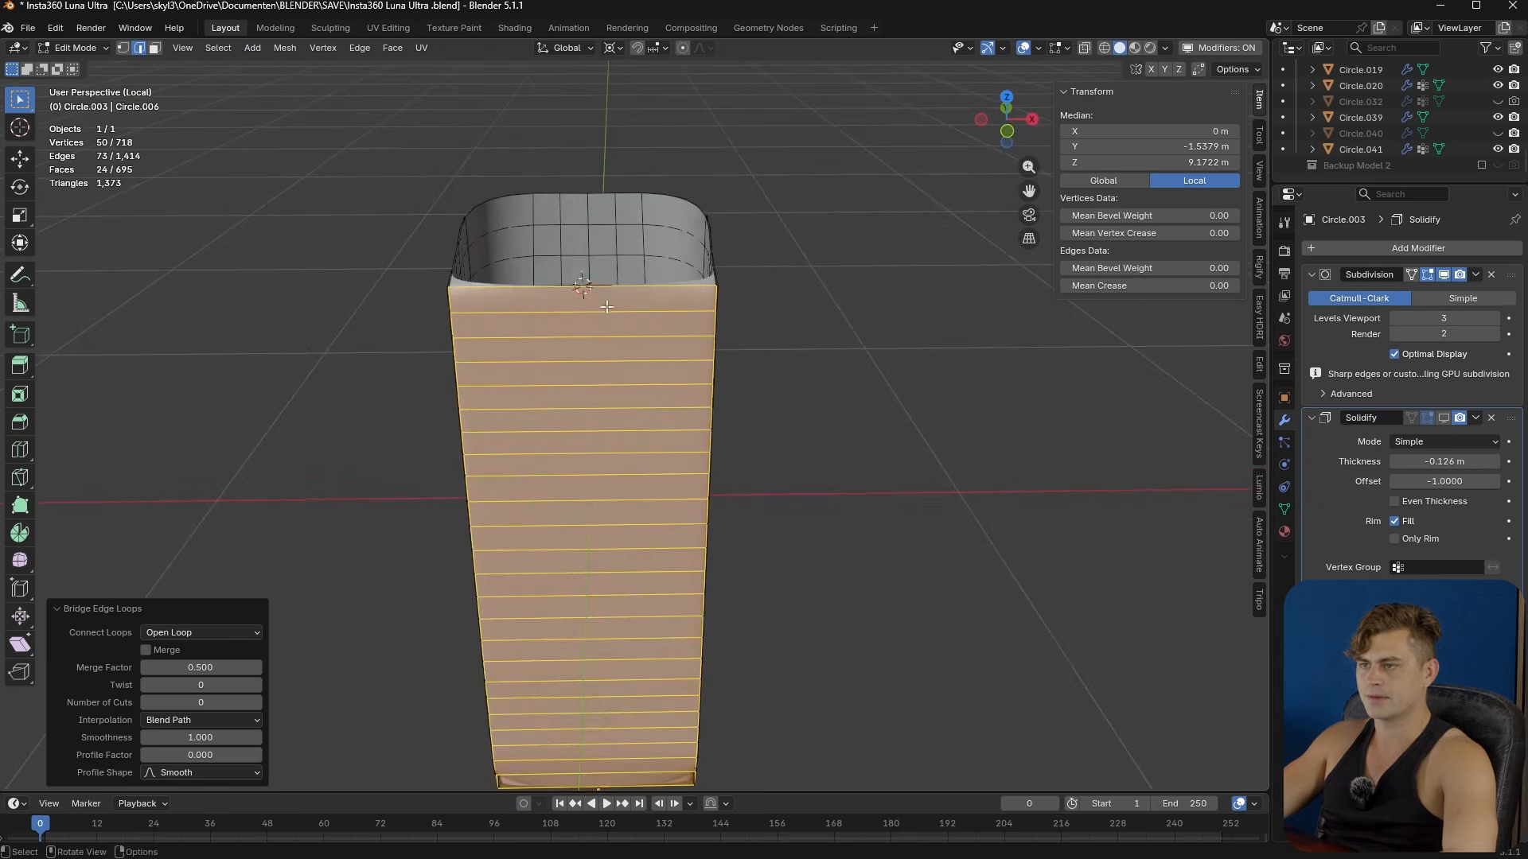
scroll(606, 306, up, 3)
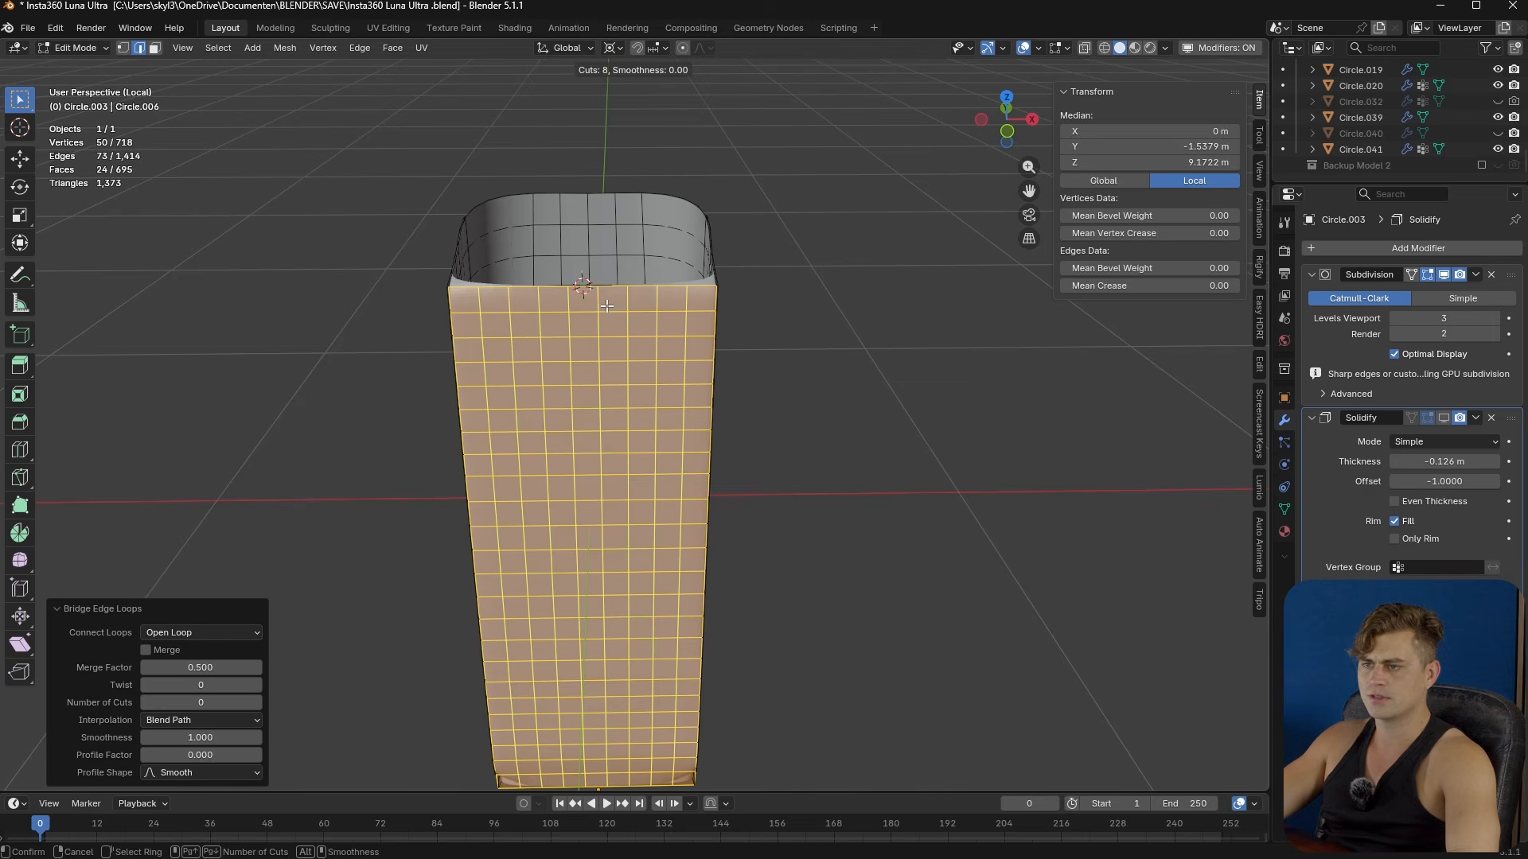
click(606, 305)
right_click(606, 306)
- Select the grid of faces on the bridged panel from its upper corner to the opposite lower corner
key(3)
click(466, 301)
shift+middle_drag(556, 437, 571, 370)
middle_drag(572, 370, 573, 232)
ctrl+shift+click(708, 713)
middle_drag(614, 565, 696, 436)
middle_drag(653, 687, 647, 651)
- Try to close the bottom opening of Circle.003 by applying Grid Fill to its border loop
key(2)
alt+click(632, 491)
middle_drag(632, 491, 680, 528)
key(F3)
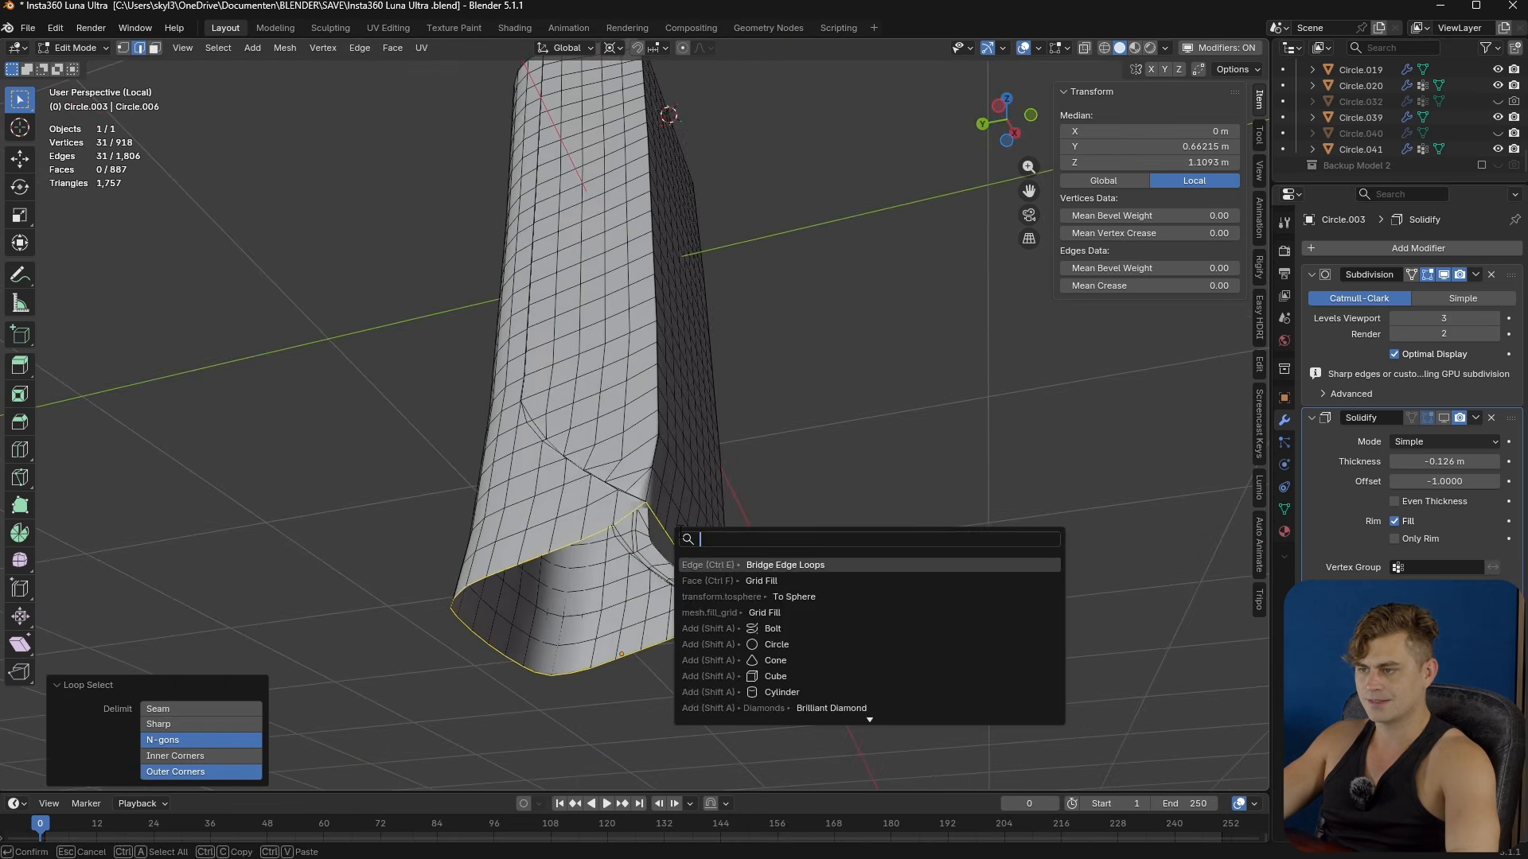
click(796, 580)
middle_drag(796, 580, 604, 674)
scroll(716, 487, up, 2)
scroll(662, 507, down, 2)
- Undo the recent operations back to the bridged panel without its vertical loop cuts
key(ctrl+z)
key(ctrl+z)
key(ctrl+z)
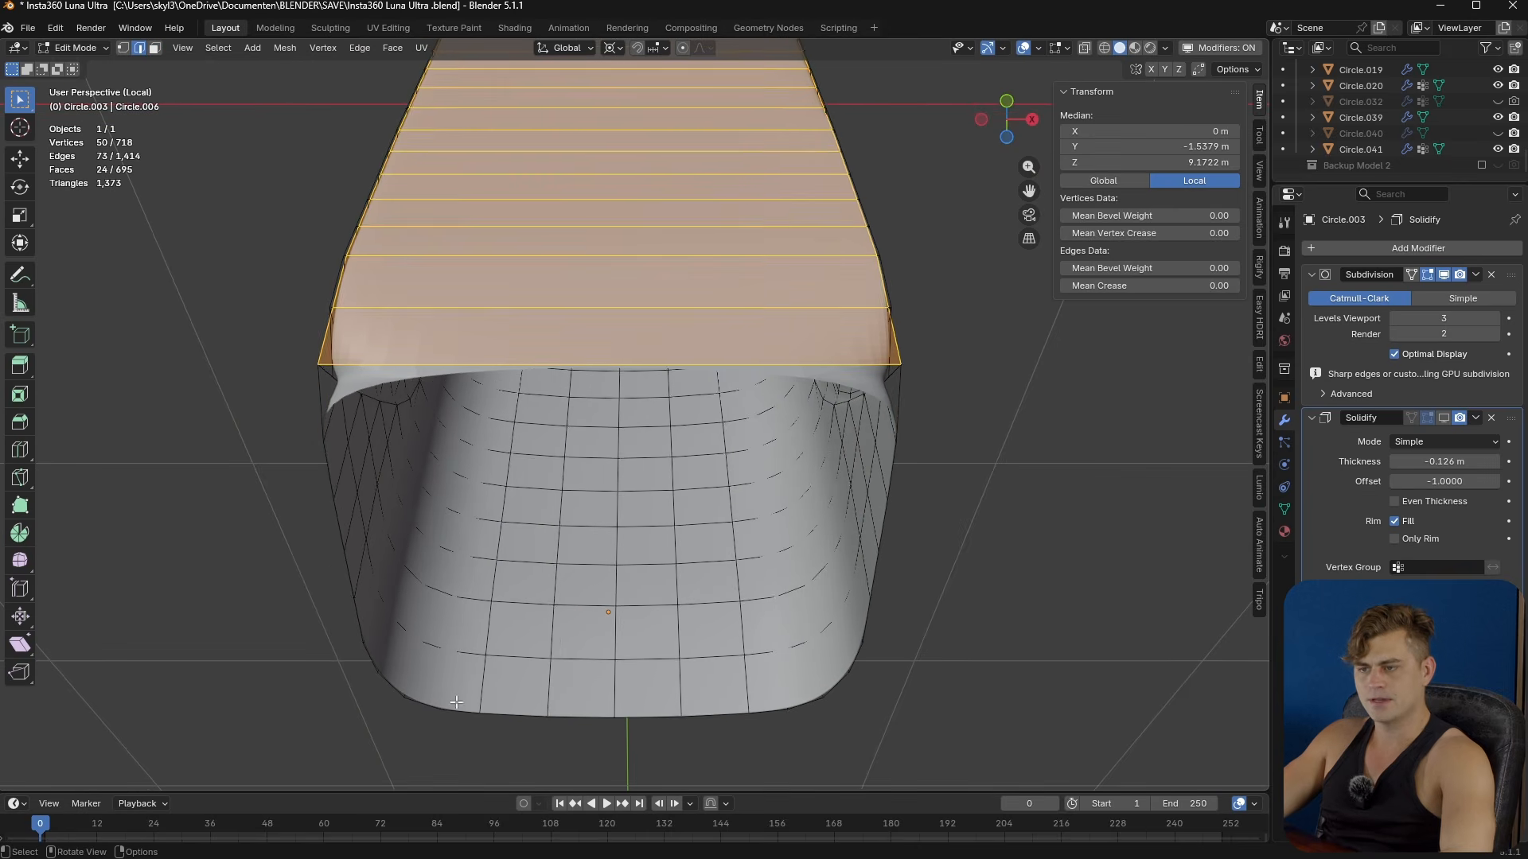
- Add 9 centred vertical loop cuts across the bridged panel
click(406, 698)
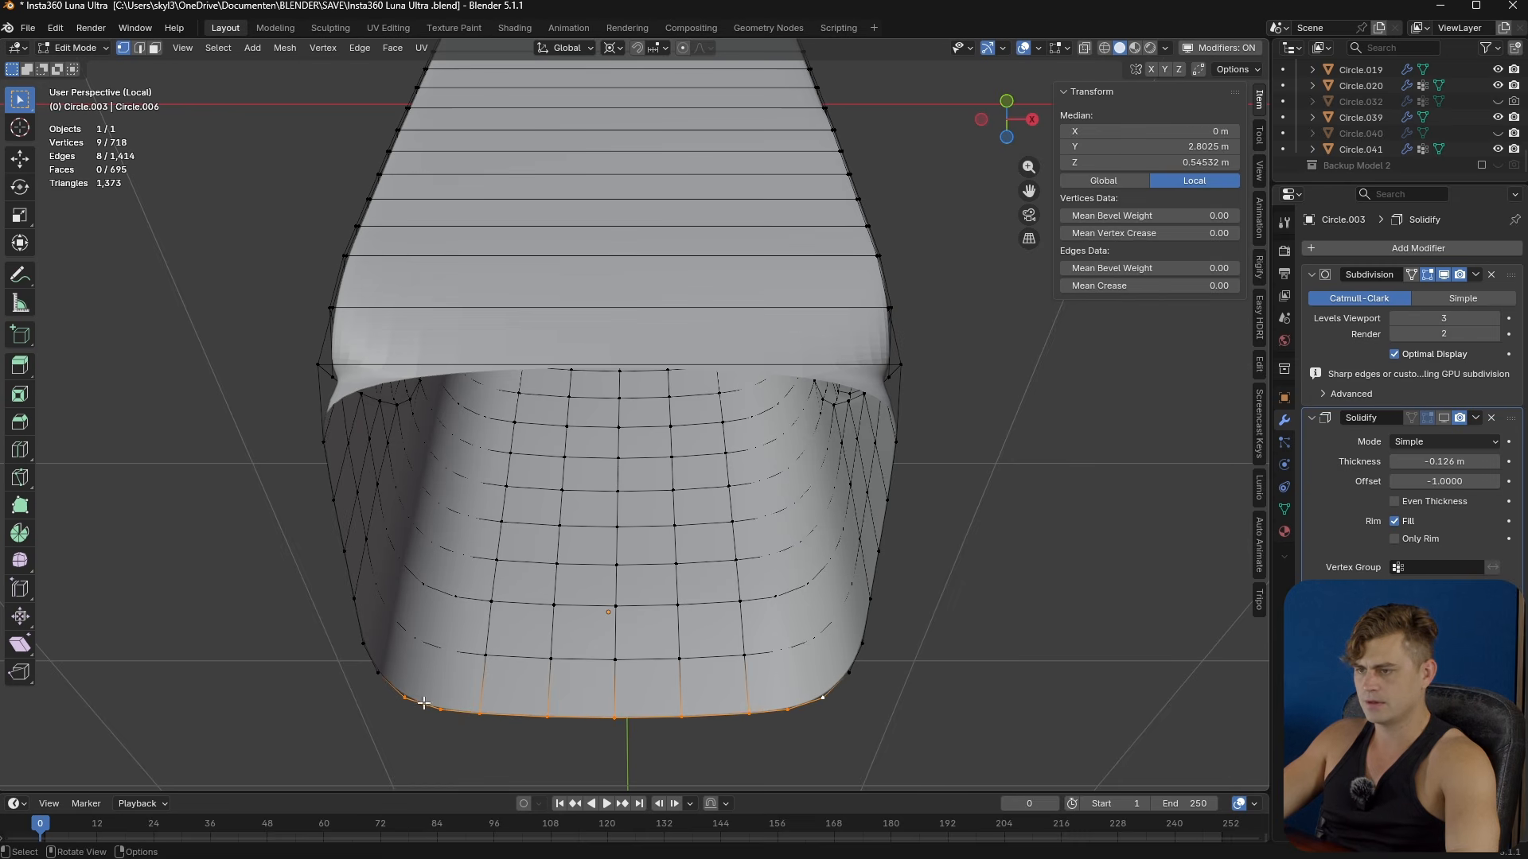
key(alt+a)
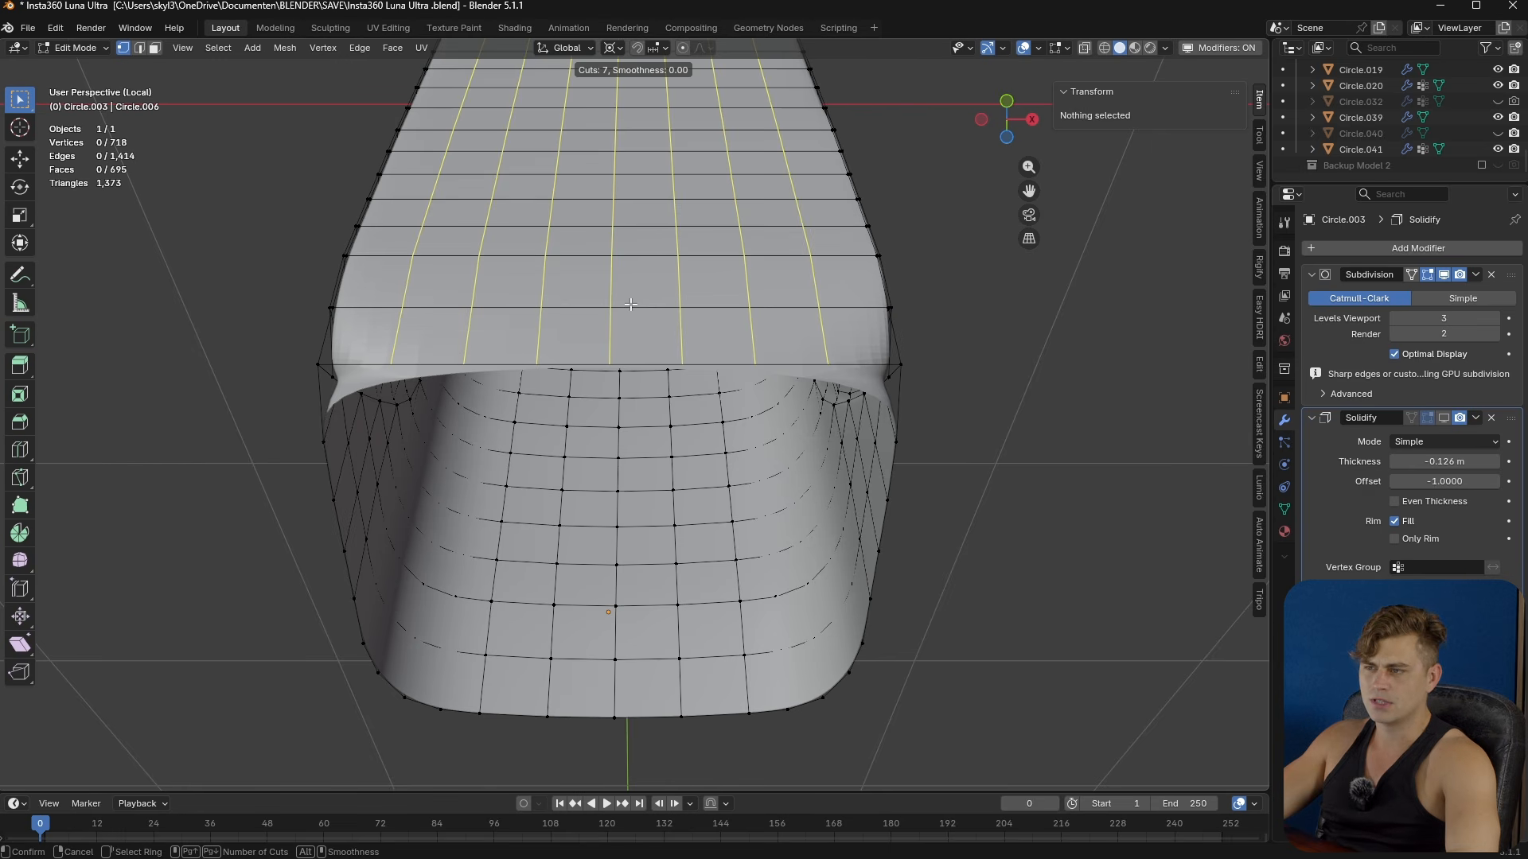
click(630, 304)
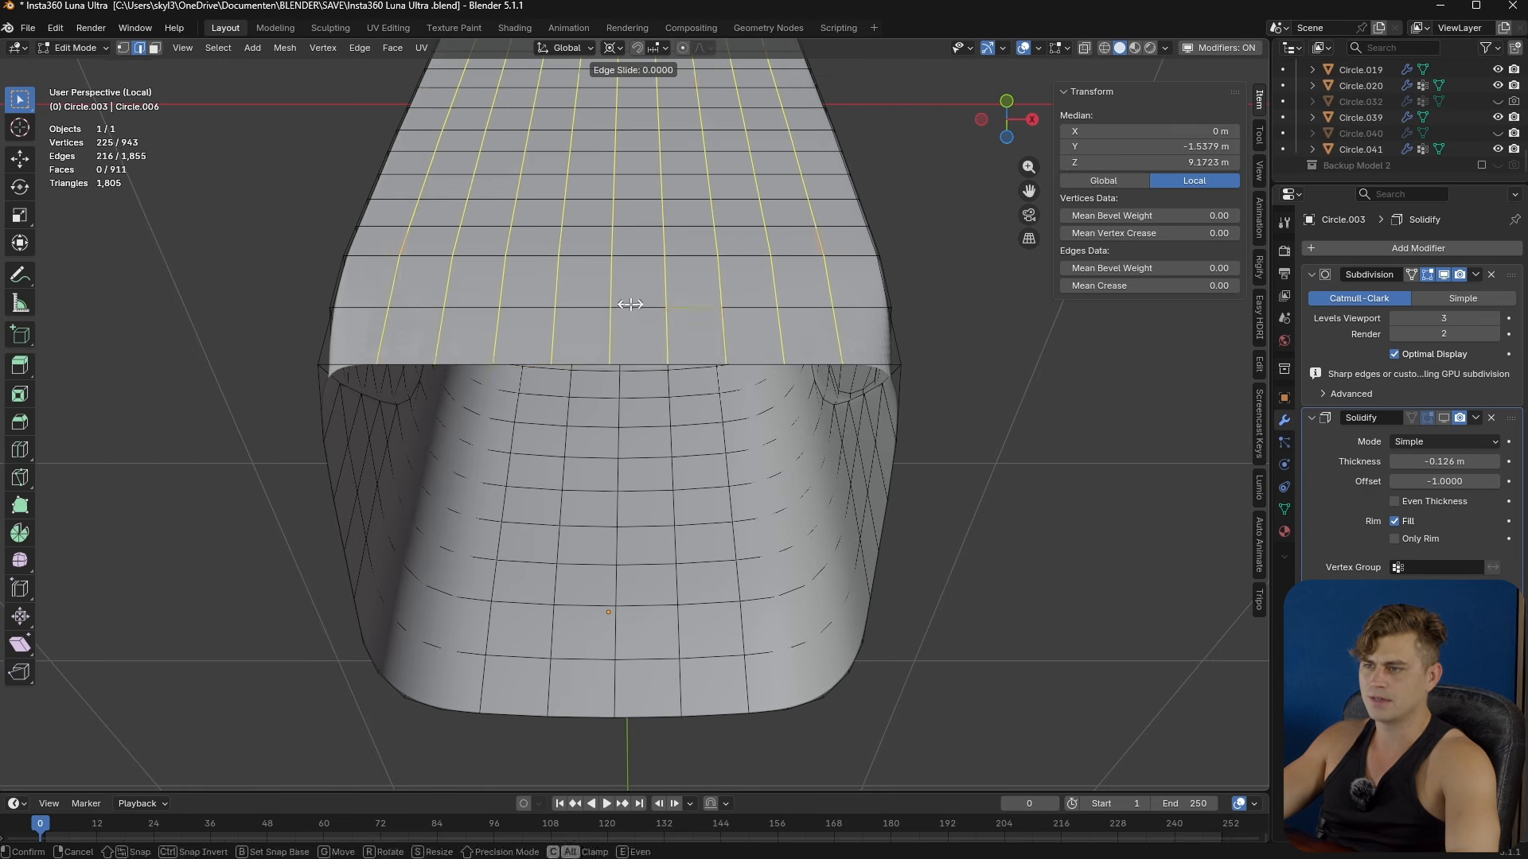
- Close the bottom opening of Circle.003 by applying Grid Fill to its border loop
alt+click(645, 368)
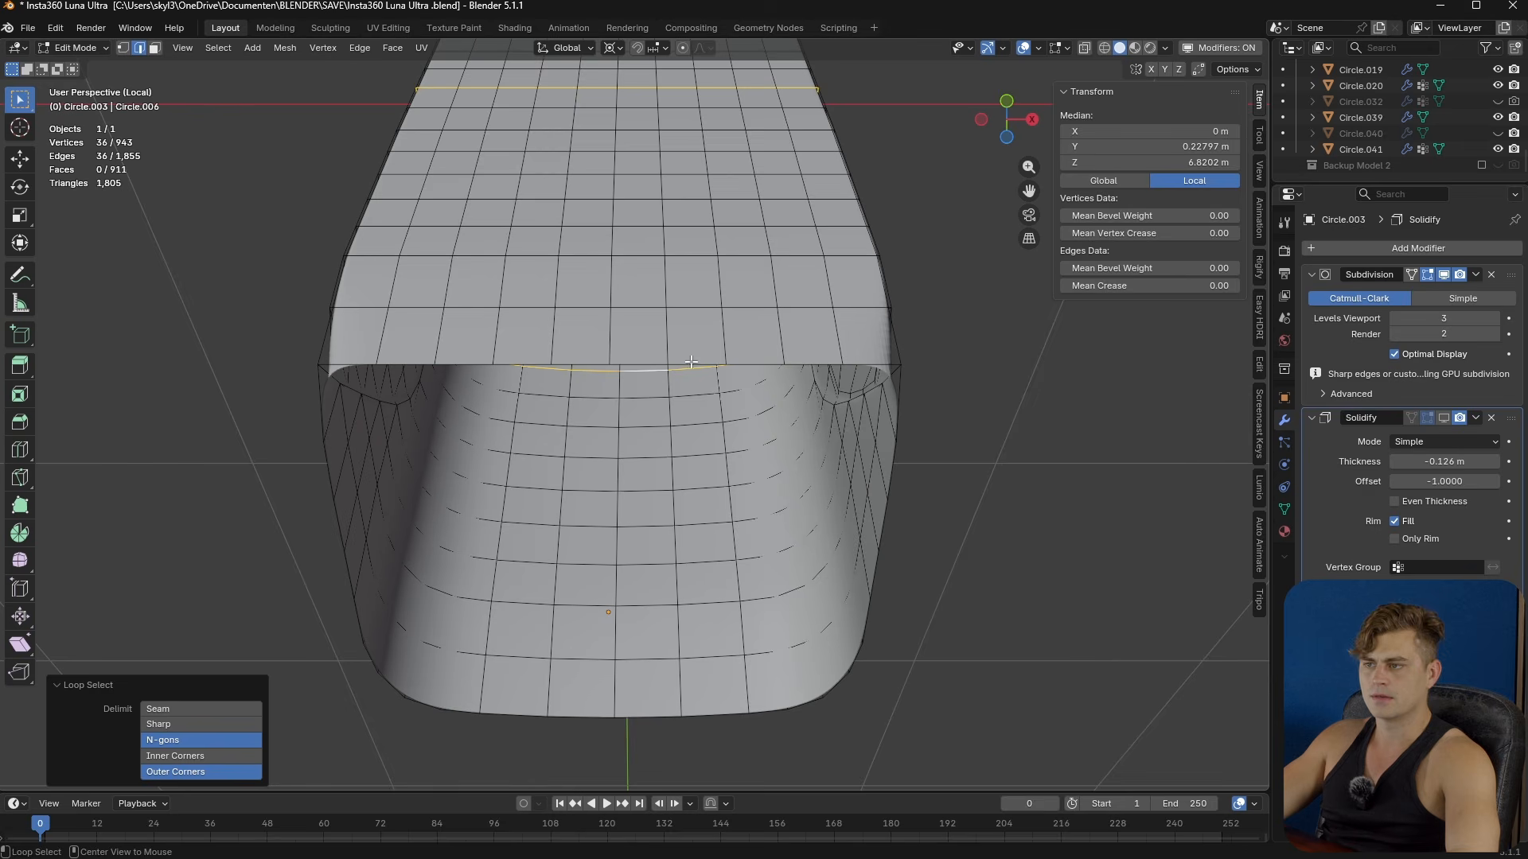
key(F3)
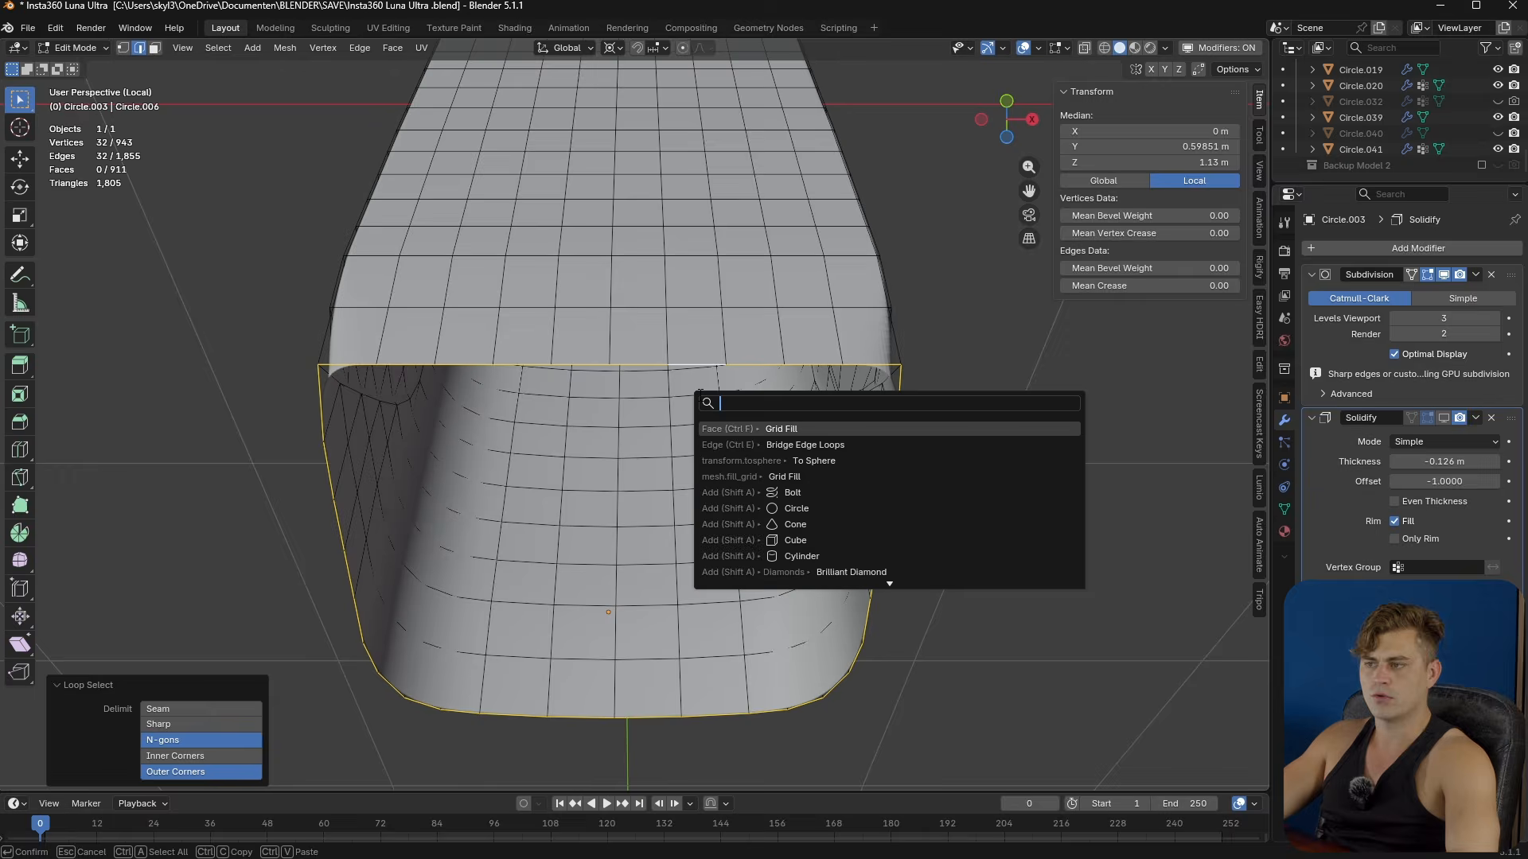
click(804, 428)
middle_drag(803, 426, 565, 532)
key(Tab)
scroll(600, 449, down, 5)
key(Tab)
scroll(626, 481, up, 3)
middle_drag(625, 480, 748, 494)
scroll(709, 498, up, 1)
key(Tab)
key(Tab)
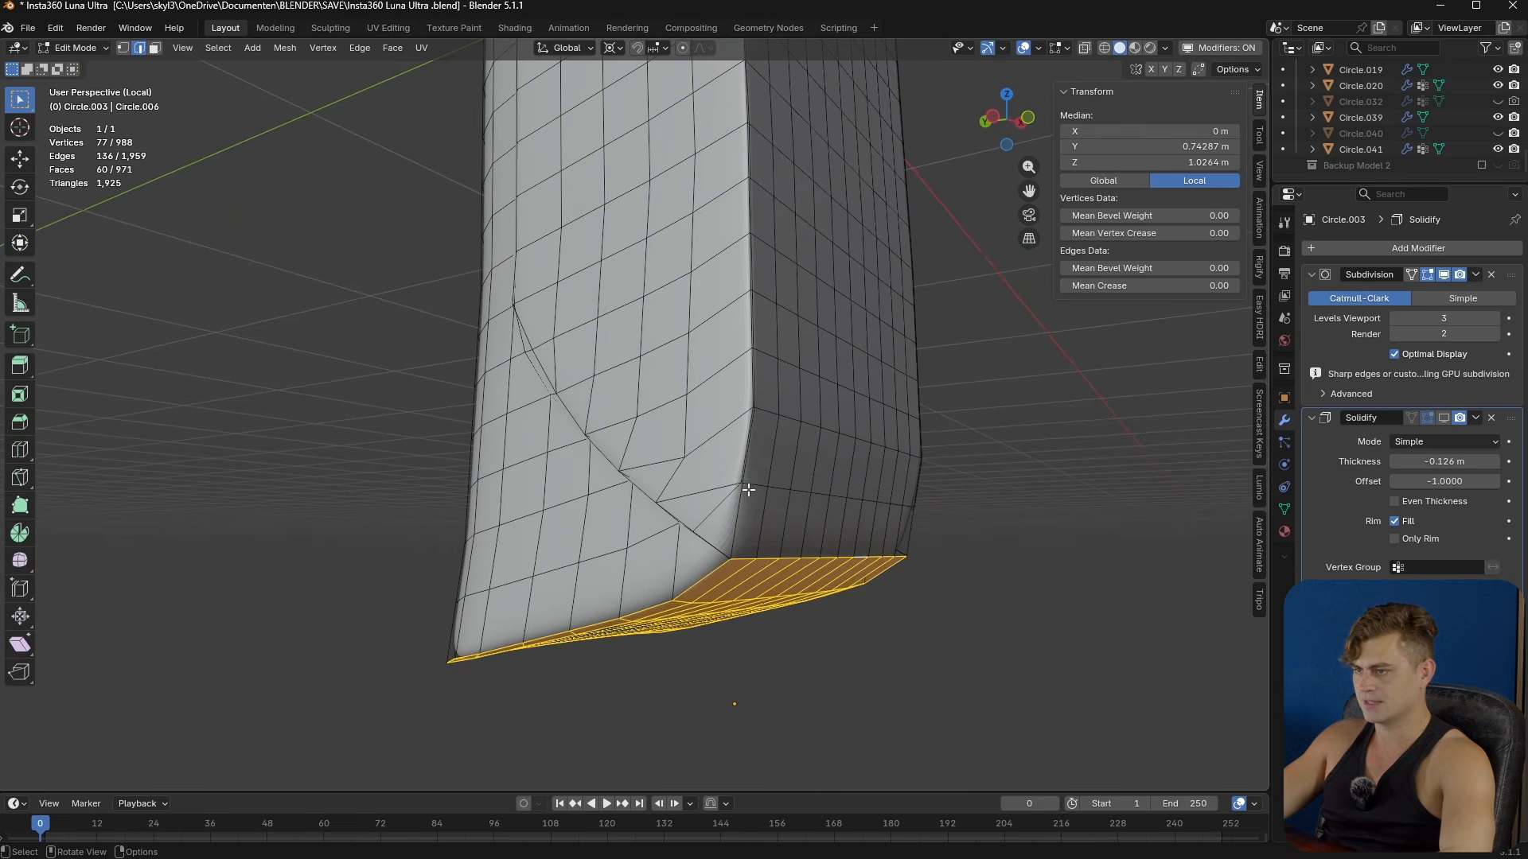
- Select the horizontal row of edges near the panel's lower end and nudge it slightly outward along the Y axis
middle_drag(897, 515, 777, 498)
ctrl+click(774, 531)
scroll(726, 484, up, 2)
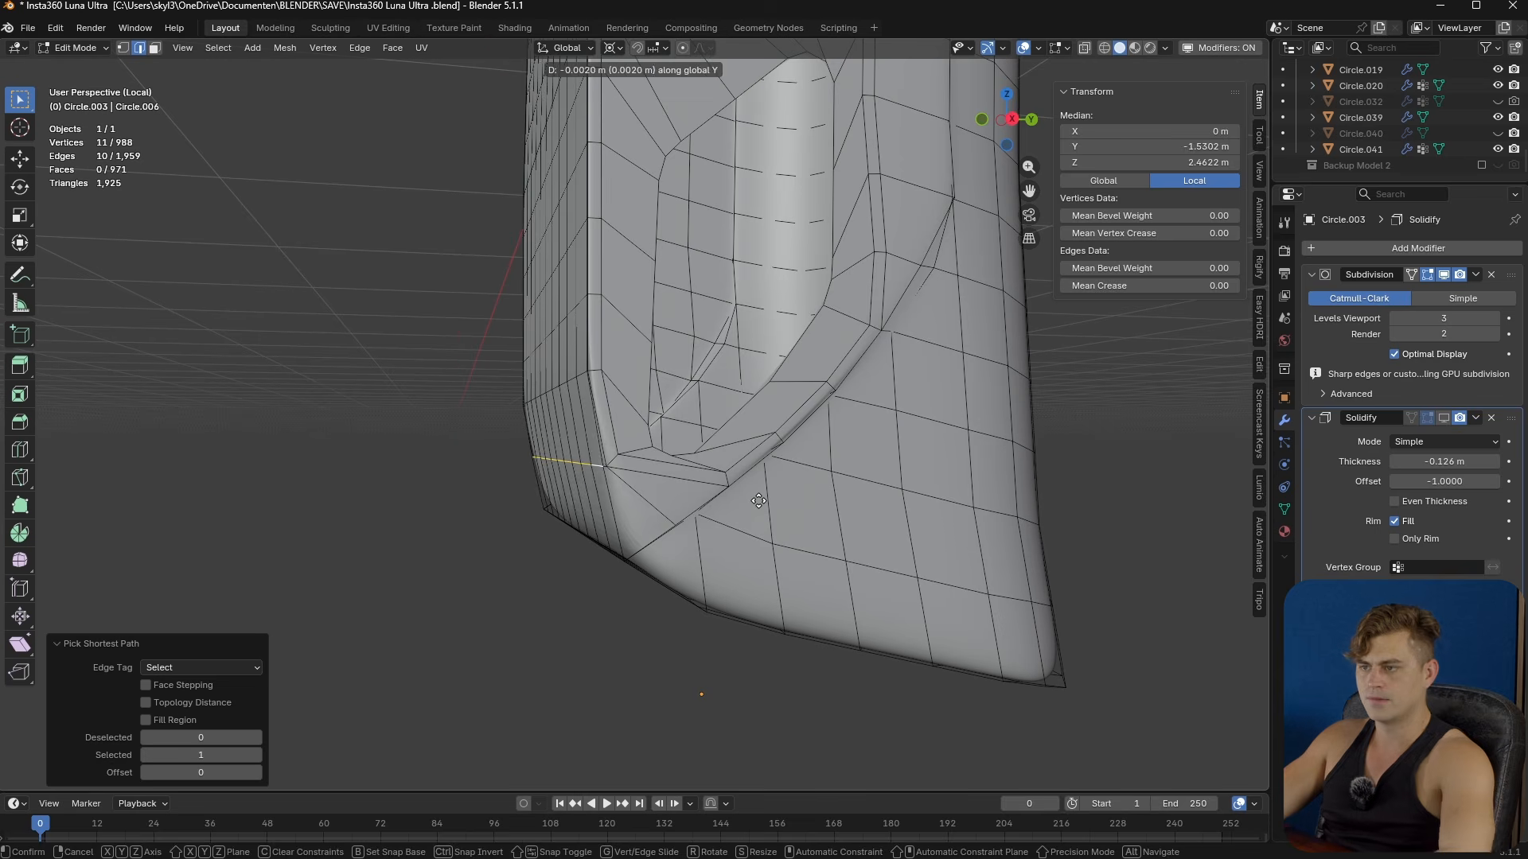
click(754, 501)
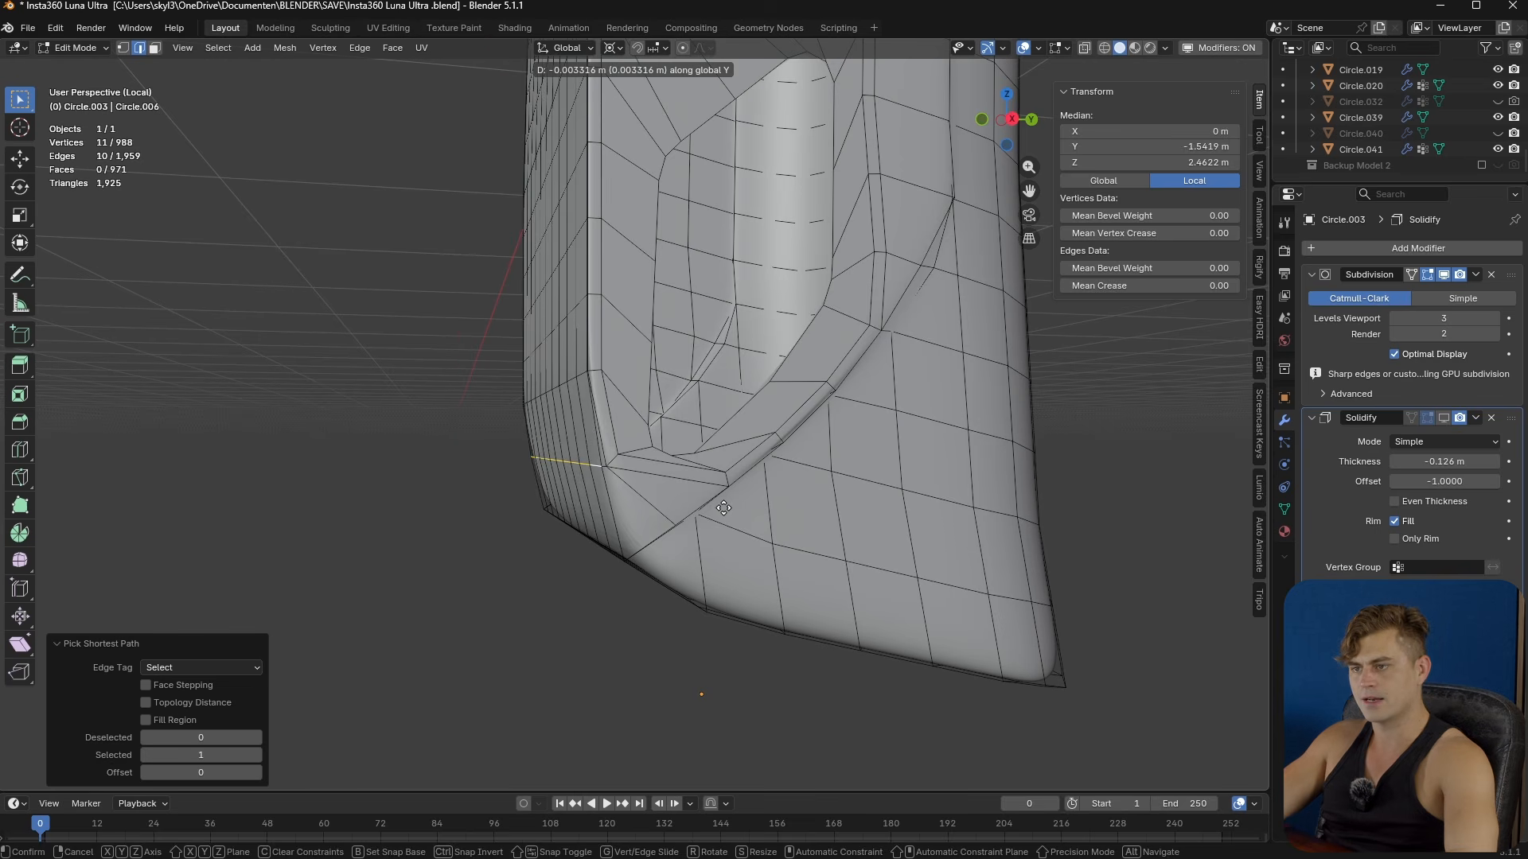
click(719, 508)
key(Tab)
- Shade the closed Circle.003 shell smooth
middle_drag(712, 511, 707, 447)
right_click(842, 503)
click(834, 510)
key(Tab)
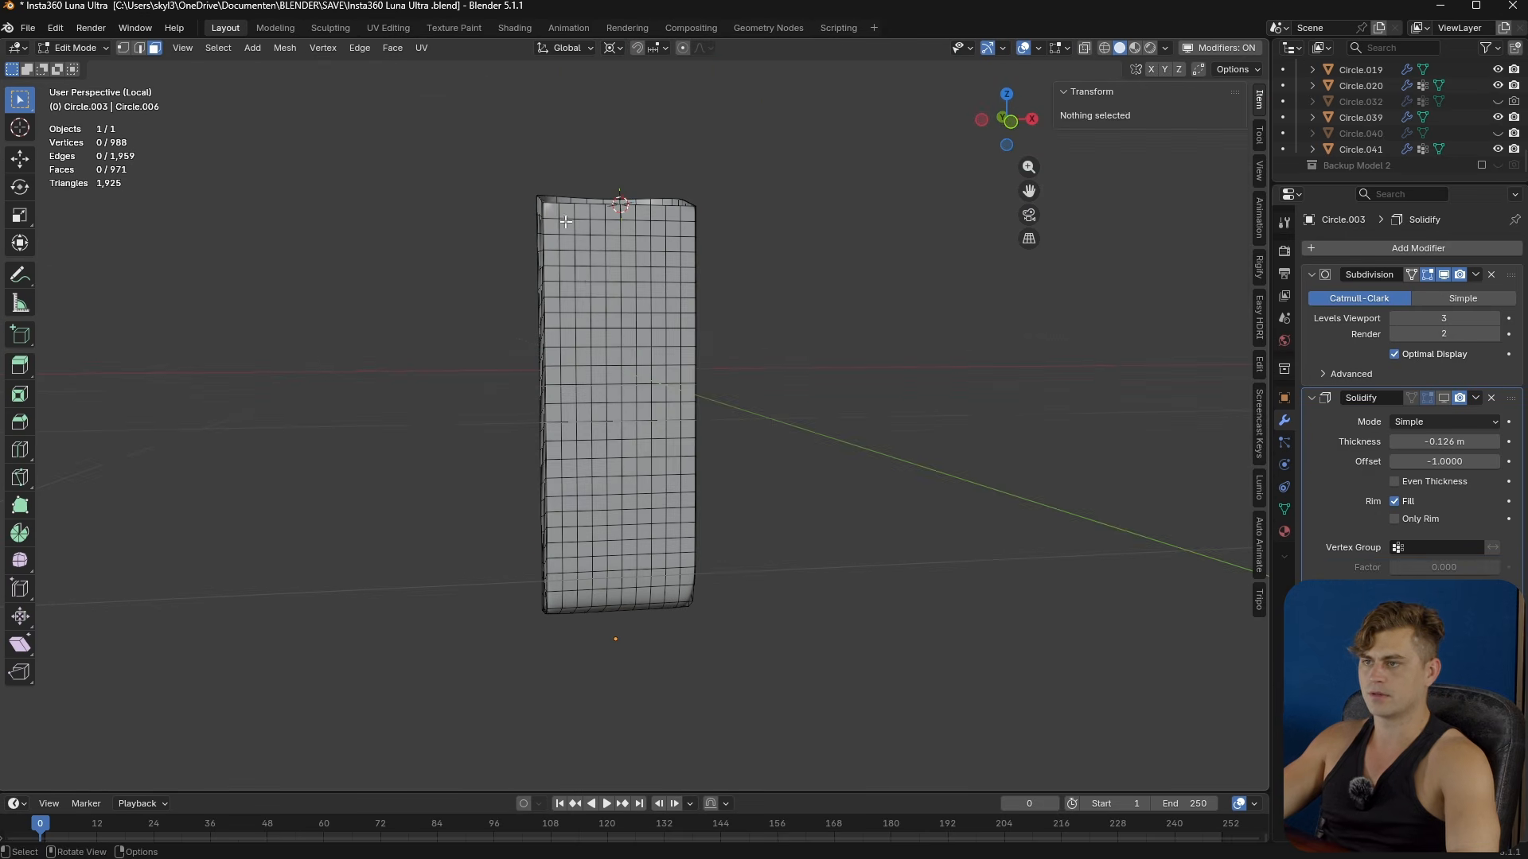
- Close the top opening of the shell by applying Grid Fill to its border loop
middle_drag(573, 257, 627, 342)
key(2)
alt+click(655, 163)
key(F3)
click(654, 376)
key(Tab)
middle_drag(658, 396, 740, 437)
- Inset the faces of the new top cap slightly to sharpen its rim
key(Tab)
key(i)
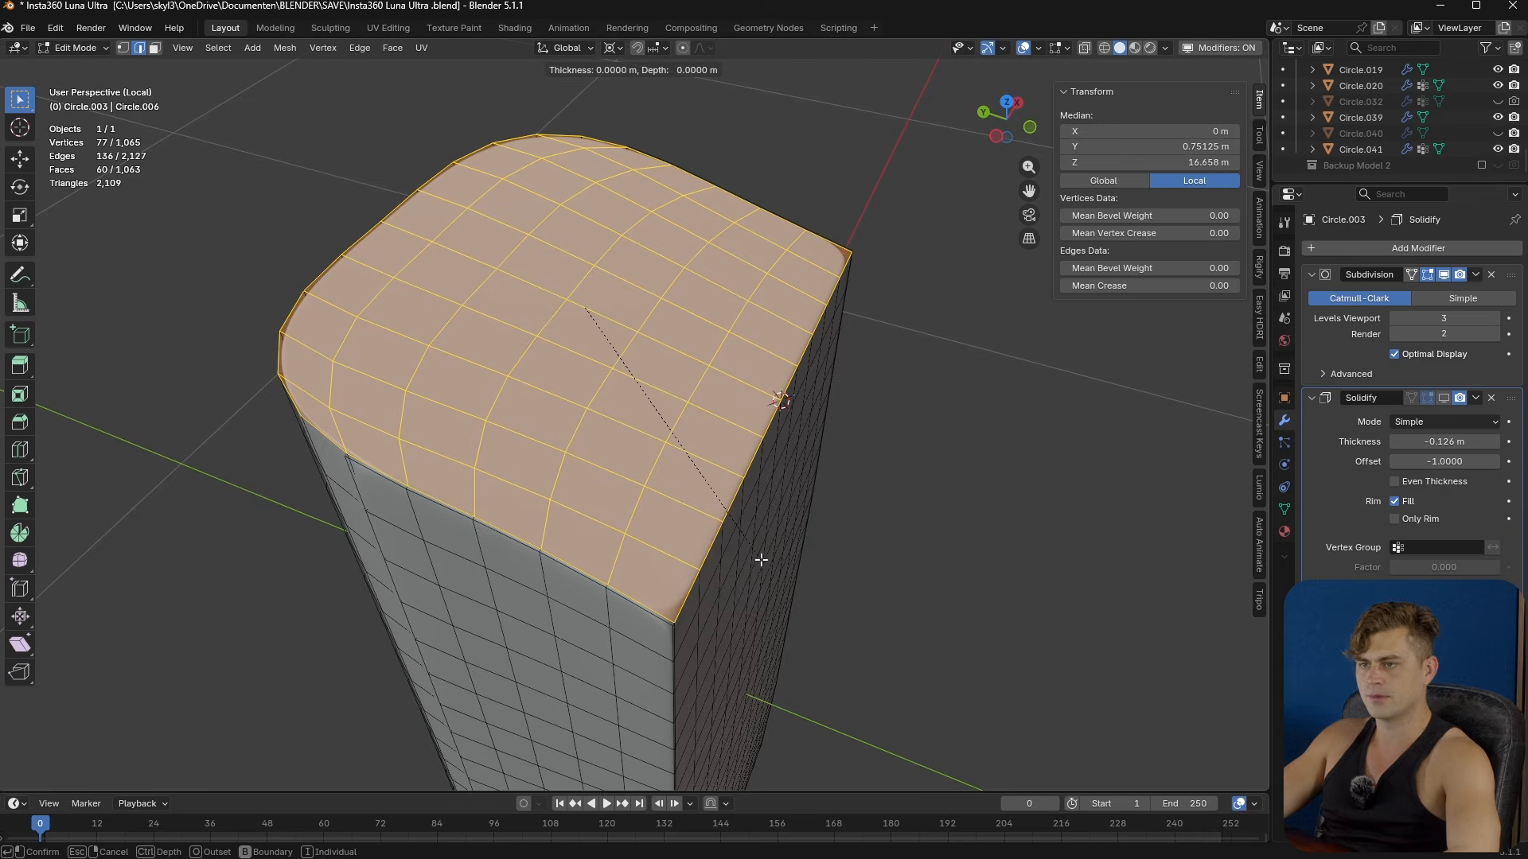
click(722, 516)
key(Tab)
middle_drag(704, 516, 725, 540)
- Inset the whole grid of faces on the flat panel by about 0.106 m and extrude it about 0.0095 m inward
key(Tab)
click(337, 293)
scroll(350, 286, down, 4)
ctrl+click(734, 544)
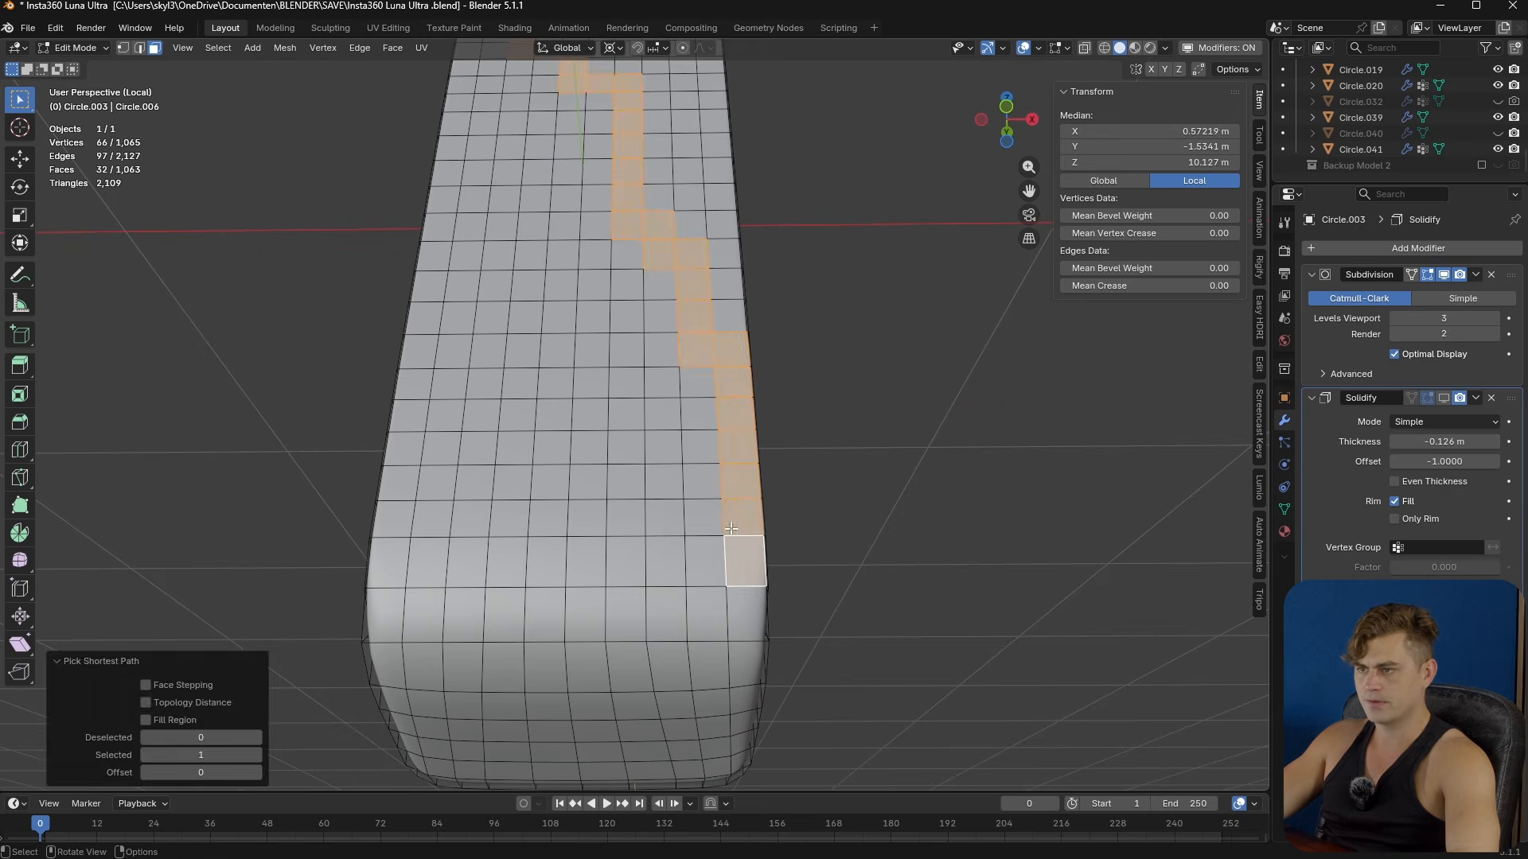
key(ctrl+z)
ctrl+shift+click(735, 555)
middle_drag(708, 462, 875, 505)
click(824, 581)
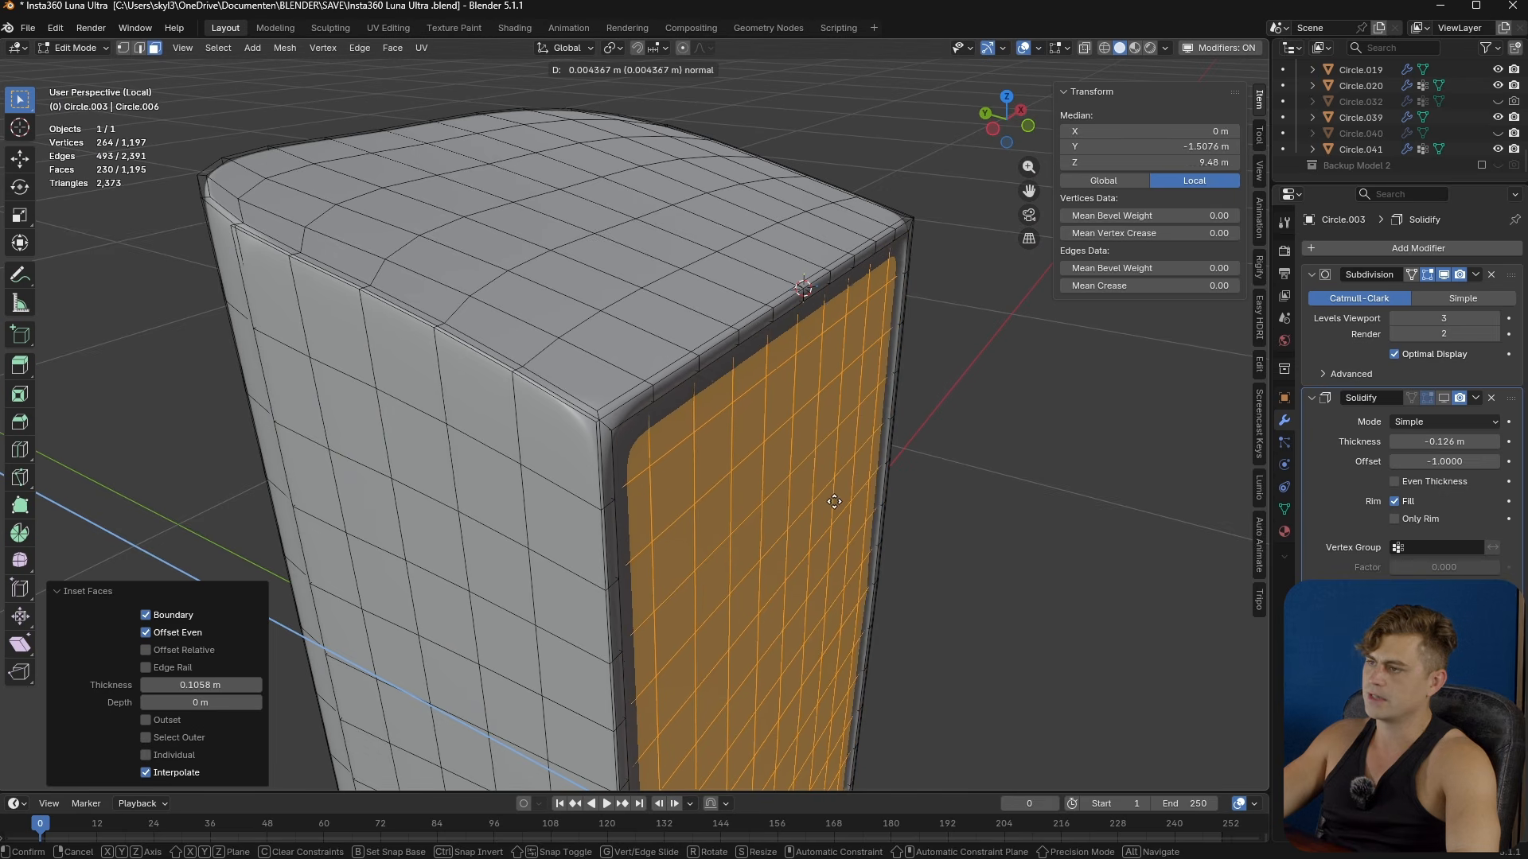
click(787, 506)
- Inset the recessed panel faces once more by a small amount and save the file
middle_drag(812, 528, 706, 522)
key(i)
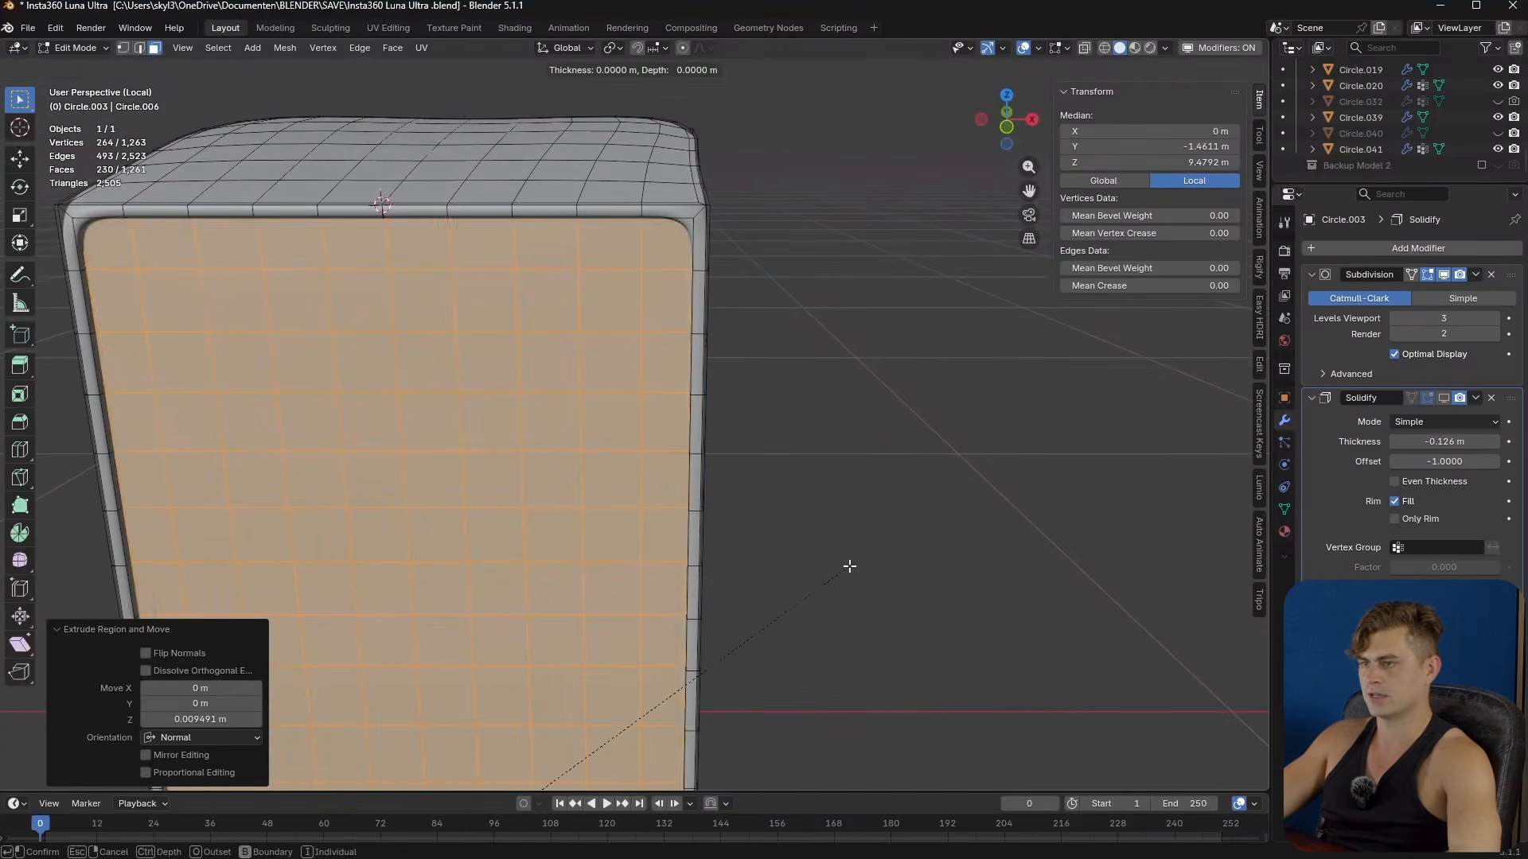
click(767, 530)
key(Tab)
scroll(765, 528, down, 6)
middle_drag(765, 528, 801, 494)
click(777, 552)
key(ctrl+s)
- Move the recessed panel faces about 0.019 m deeper into the shell along Y and save the file
key(Tab)
scroll(800, 493, up, 4)
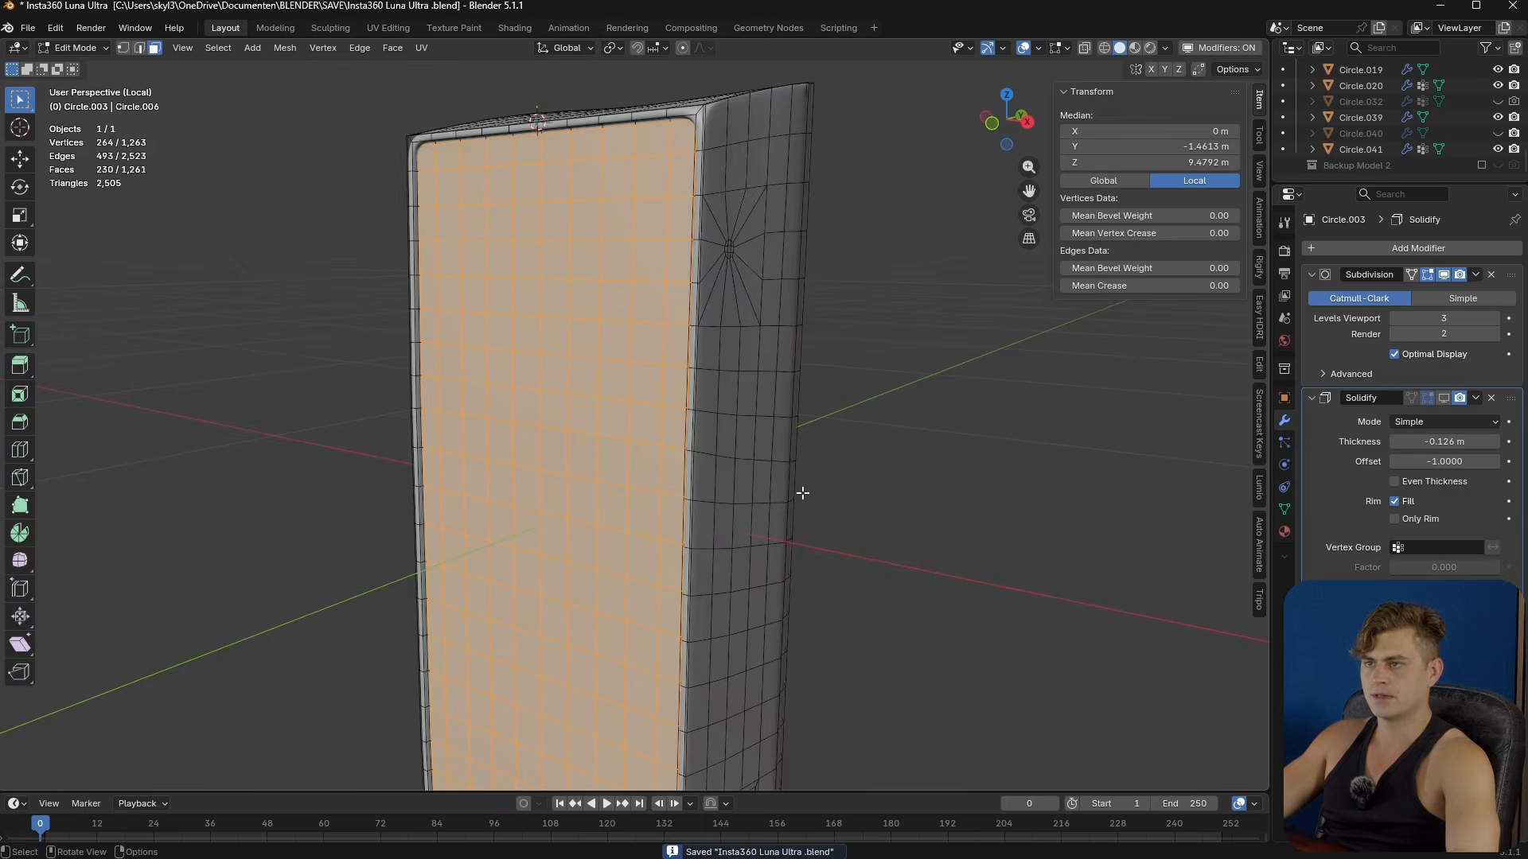
key(g)
key(y)
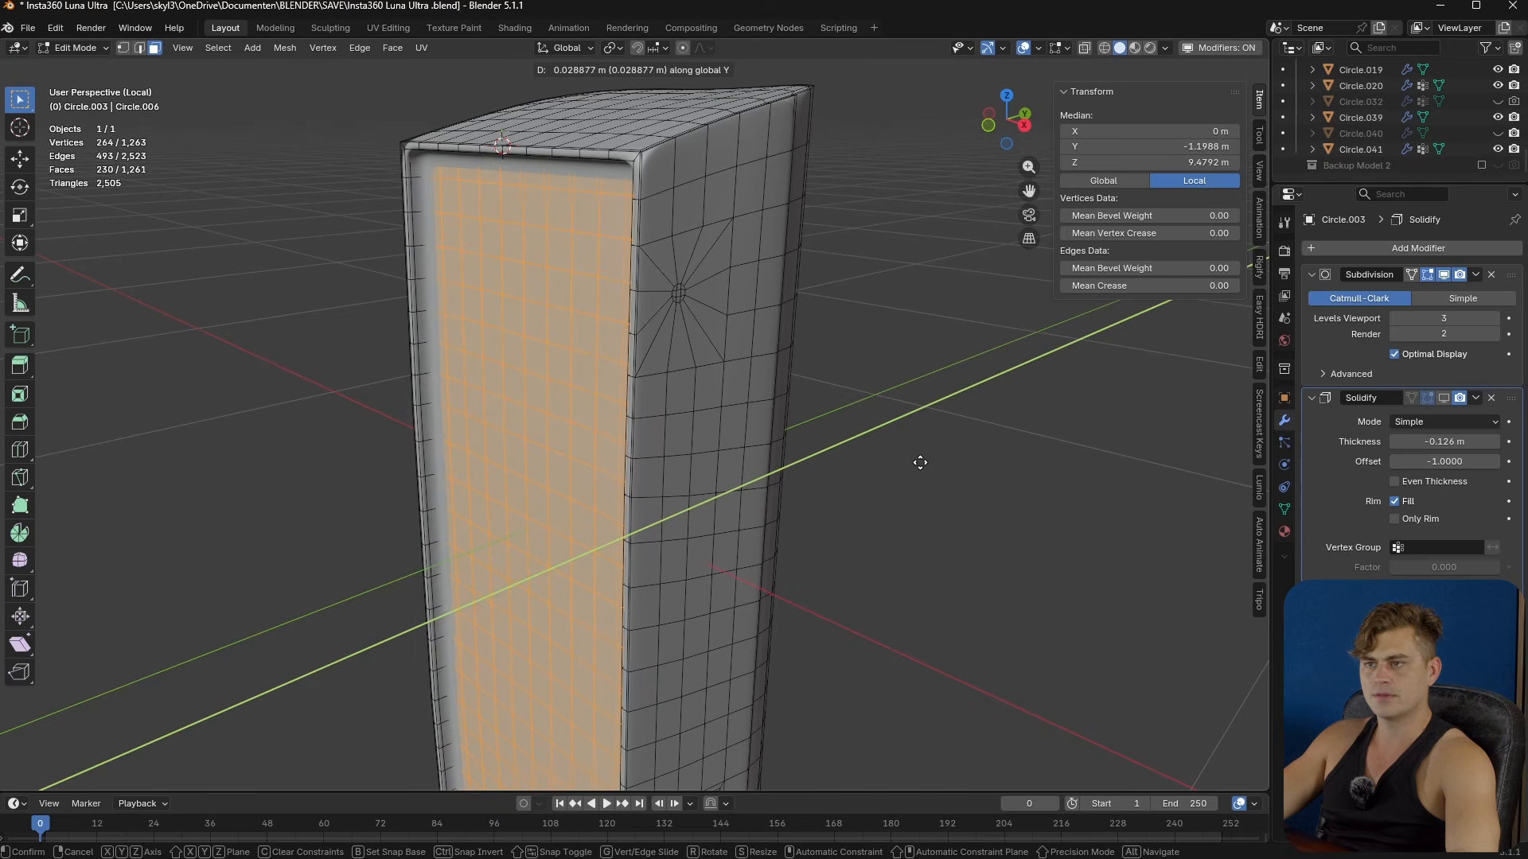
click(866, 473)
mouse_move(908, 512)
middle_down()
mouse_move(965, 546)
mouse_move(904, 557)
mouse_move(948, 534)
mouse_move(934, 512)
mouse_move(955, 586)
mouse_move(912, 513)
middle_up()
key(ctrl+s)
scroll(742, 493, up, 4)
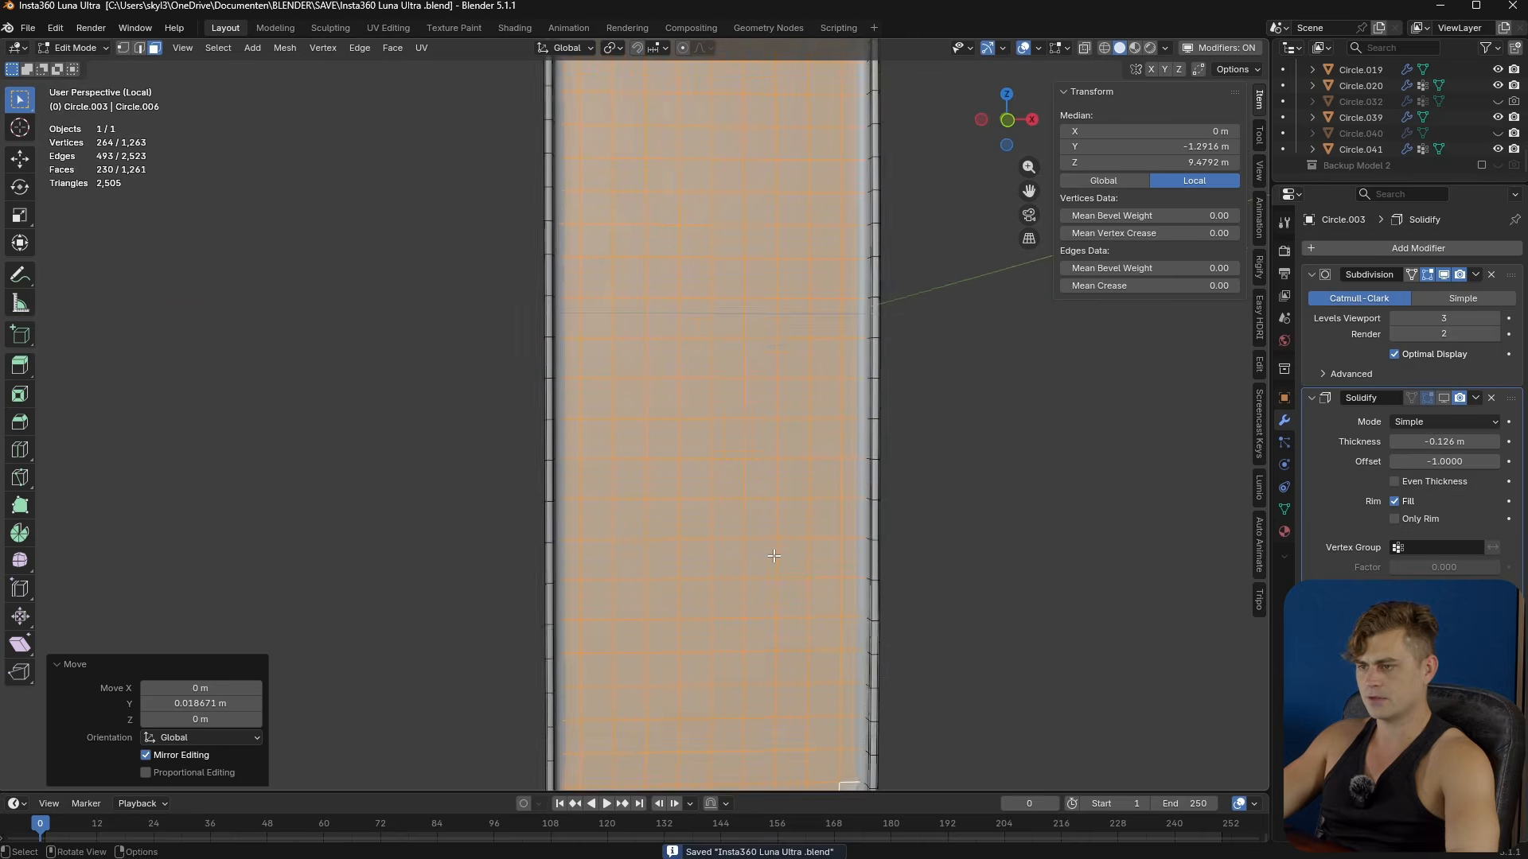
- Inset a centred row of four faces on the recessed panel by about 0.071 m and scale it to 0.669 along Z
click(604, 502)
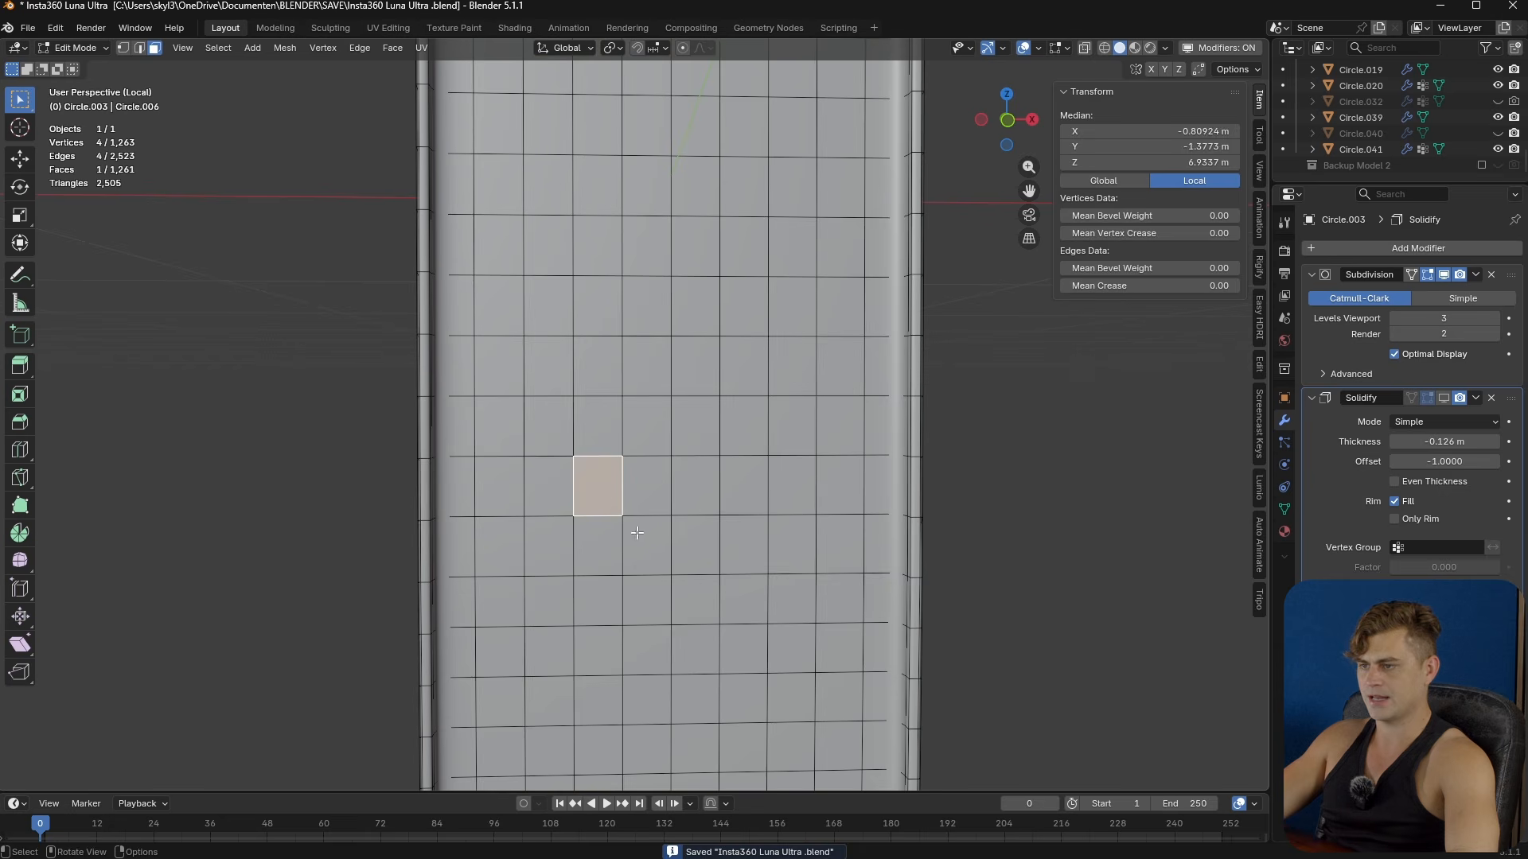
ctrl+click(734, 502)
shift+middle_drag(752, 513, 729, 532)
middle_drag(869, 616, 885, 620)
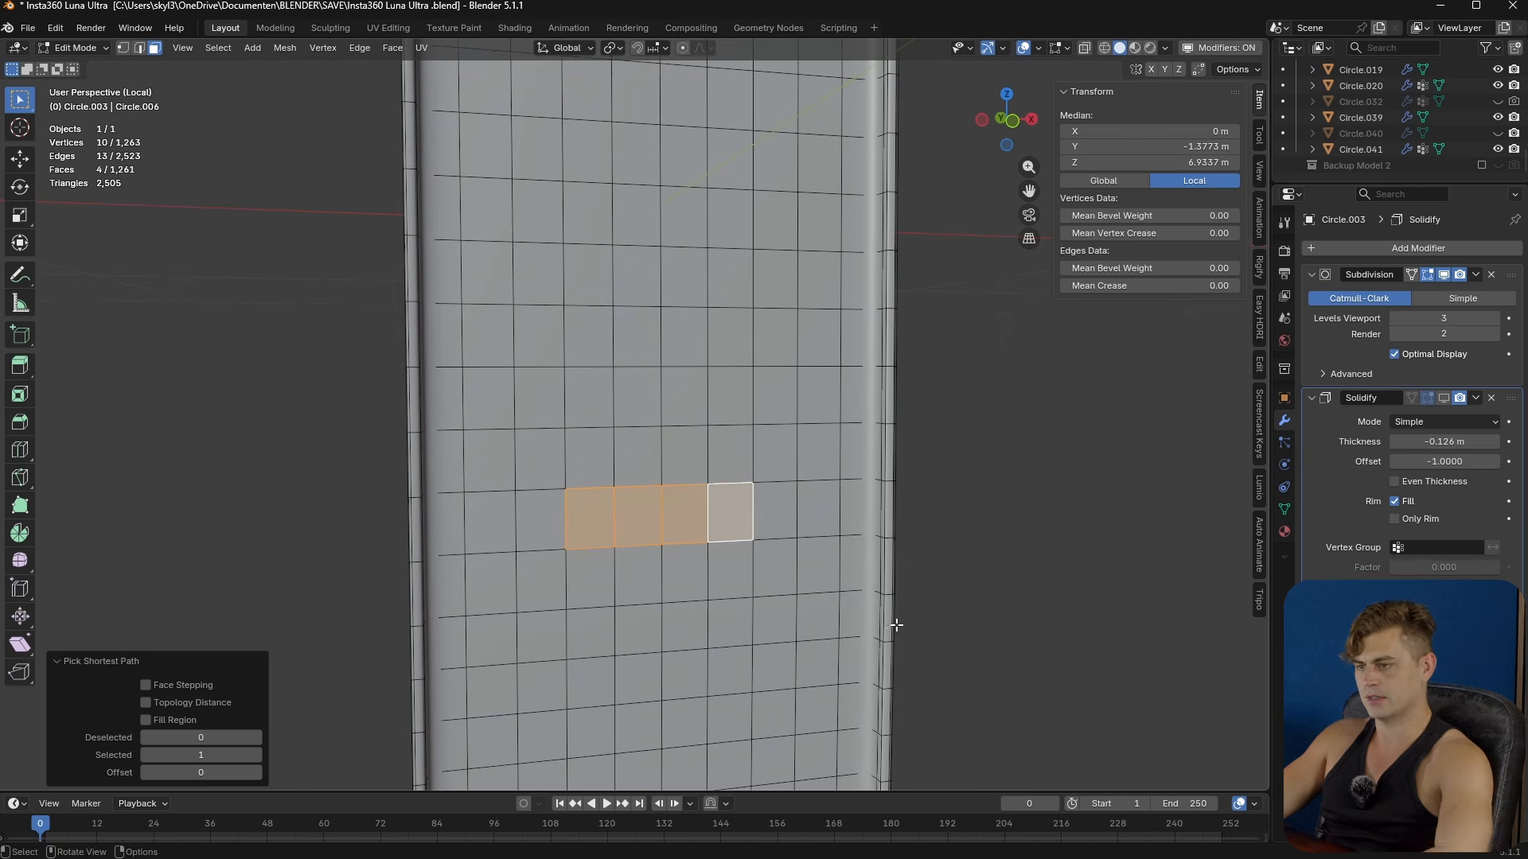
click(839, 600)
key(s)
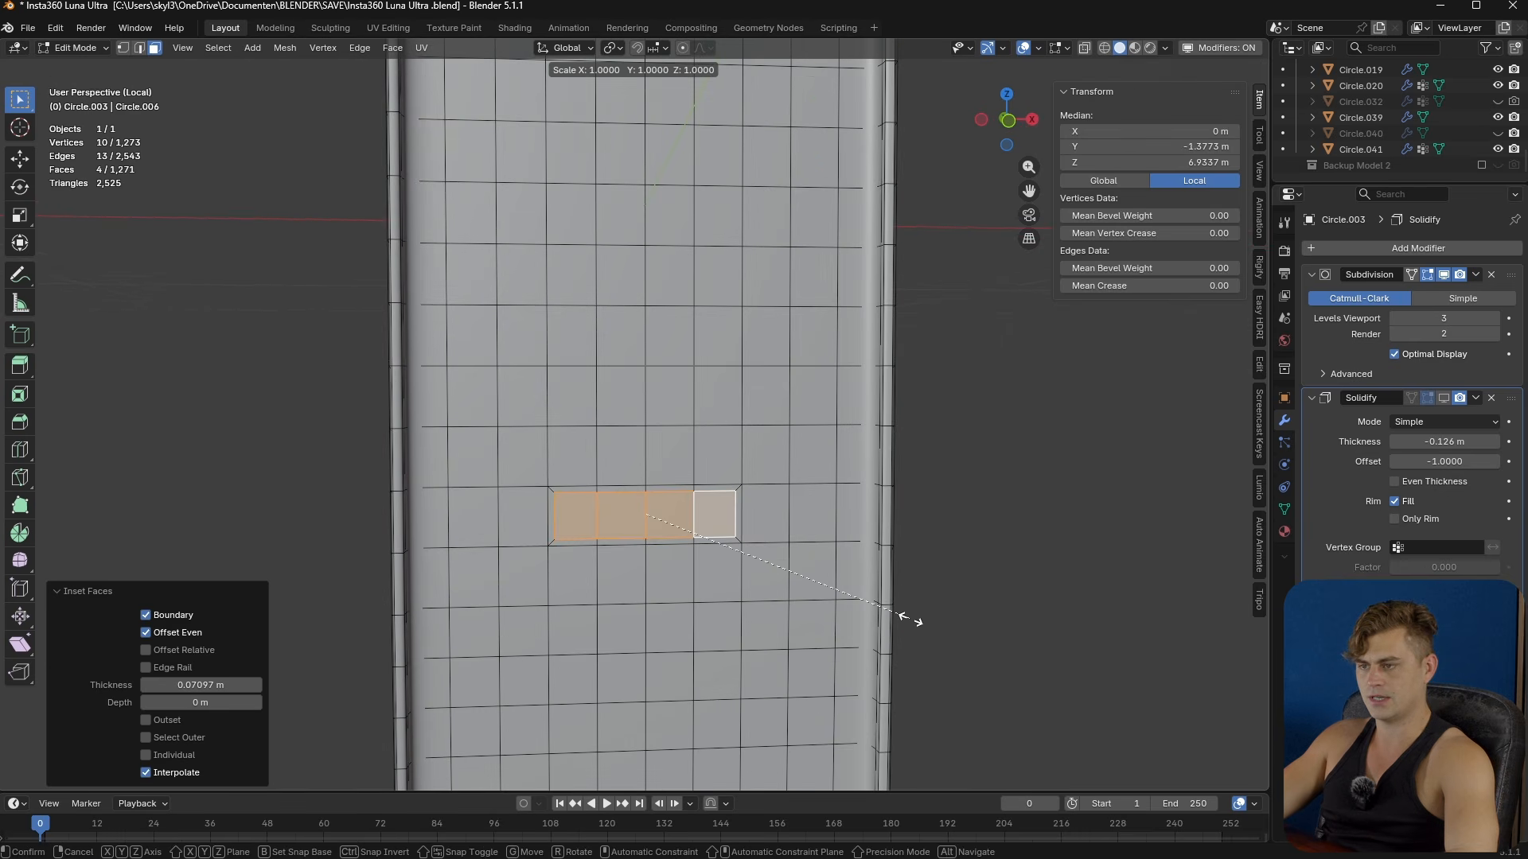
click(823, 583)
- Extrude the four-face strip about 0.0071 m outward from the panel and move it a further 0.0024 m outward along Y
middle_drag(841, 584, 890, 599)
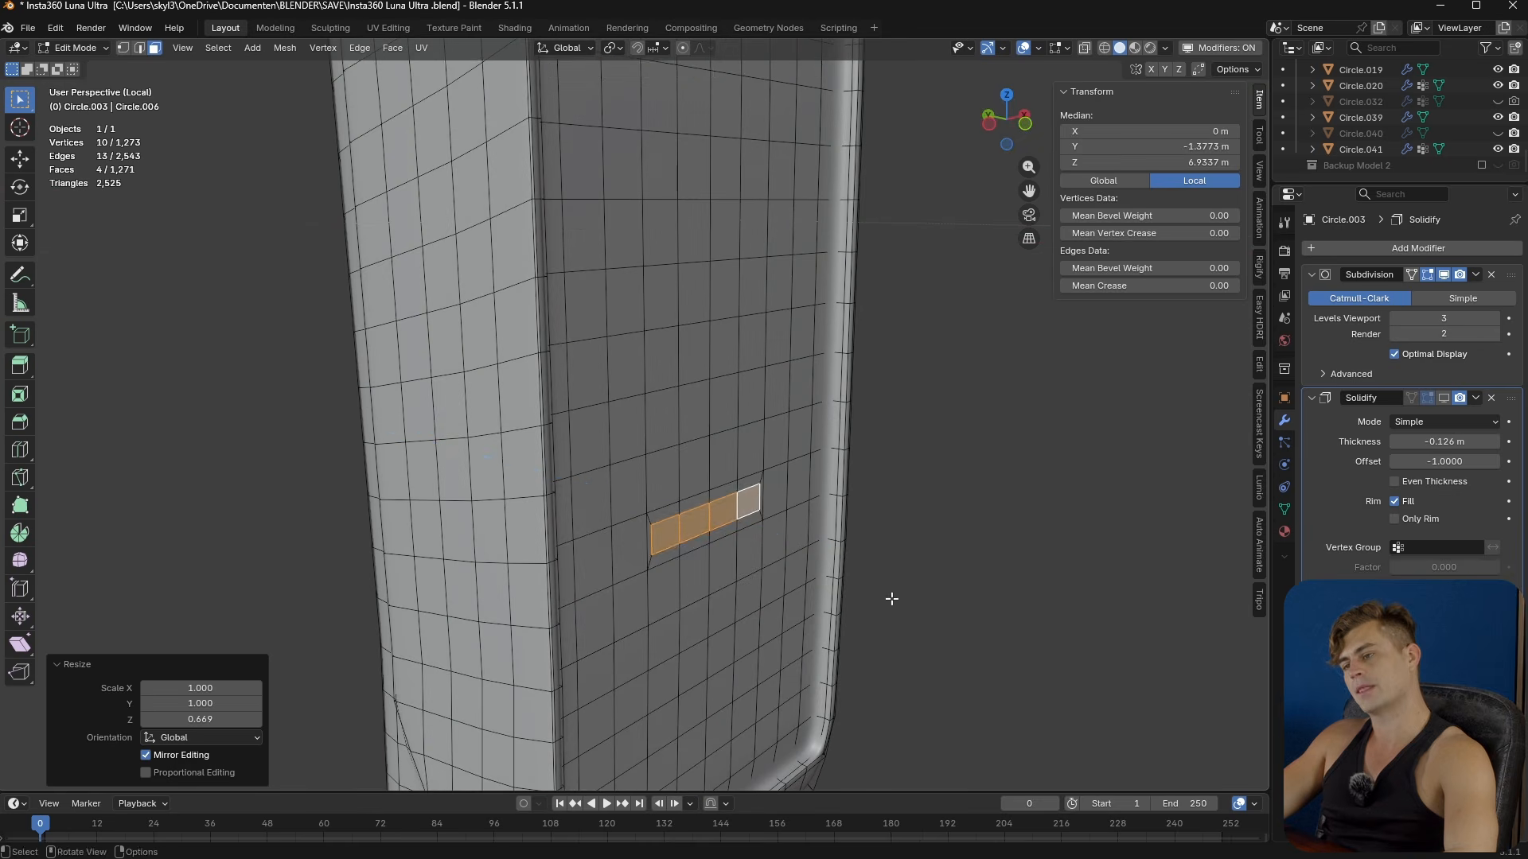
key(g)
key(z)
key(z)
click(936, 601)
scroll(923, 628, up, 4)
key(g)
key(y)
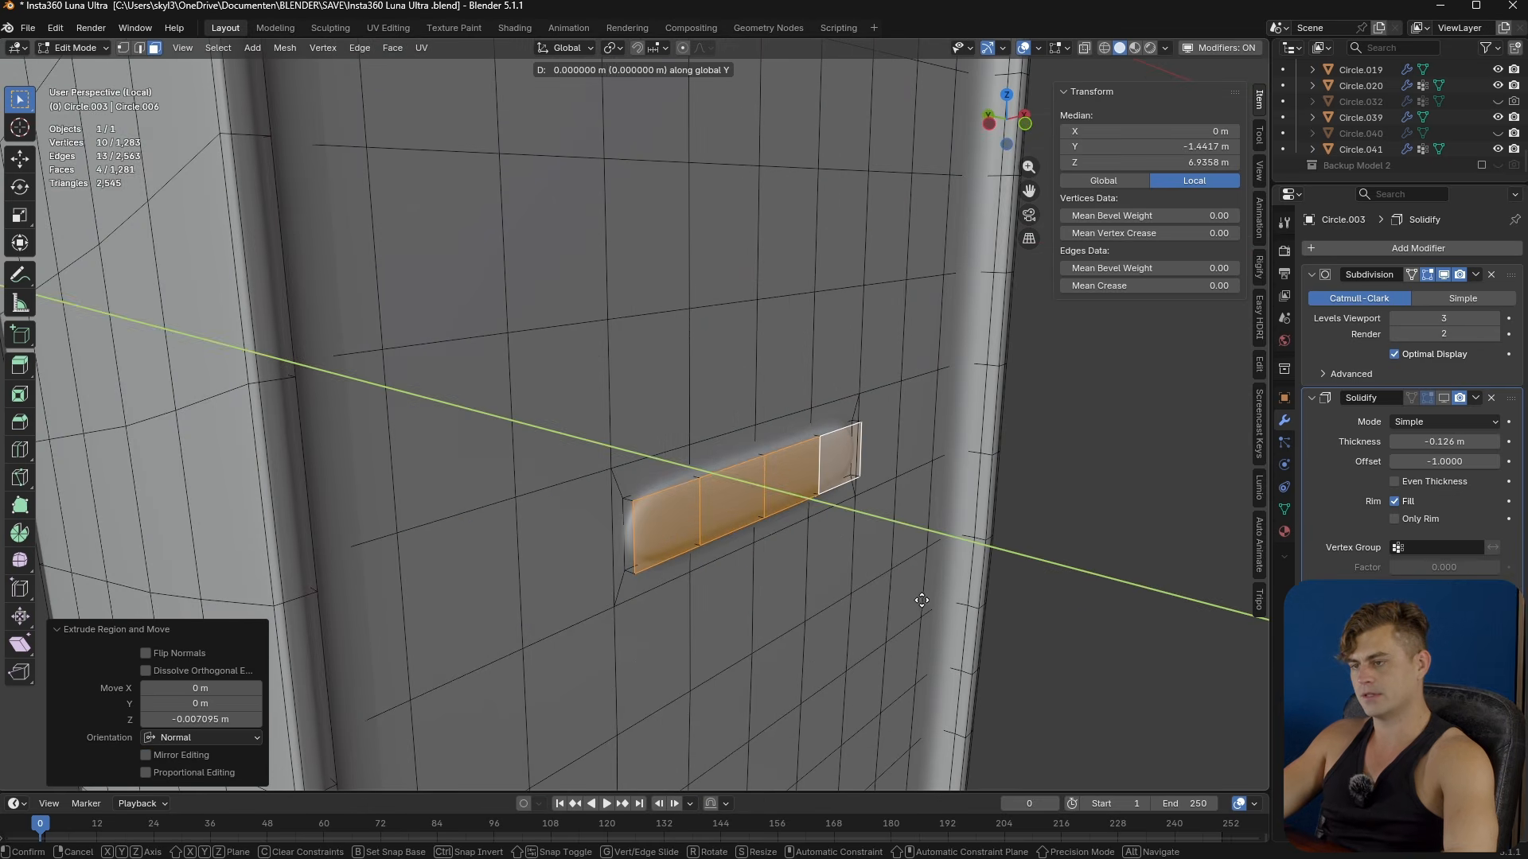
click(948, 606)
- Inset the raised strip by about 0.033 m and extrude its inner faces about 0.0087 m inward to hollow out a slot
key(i)
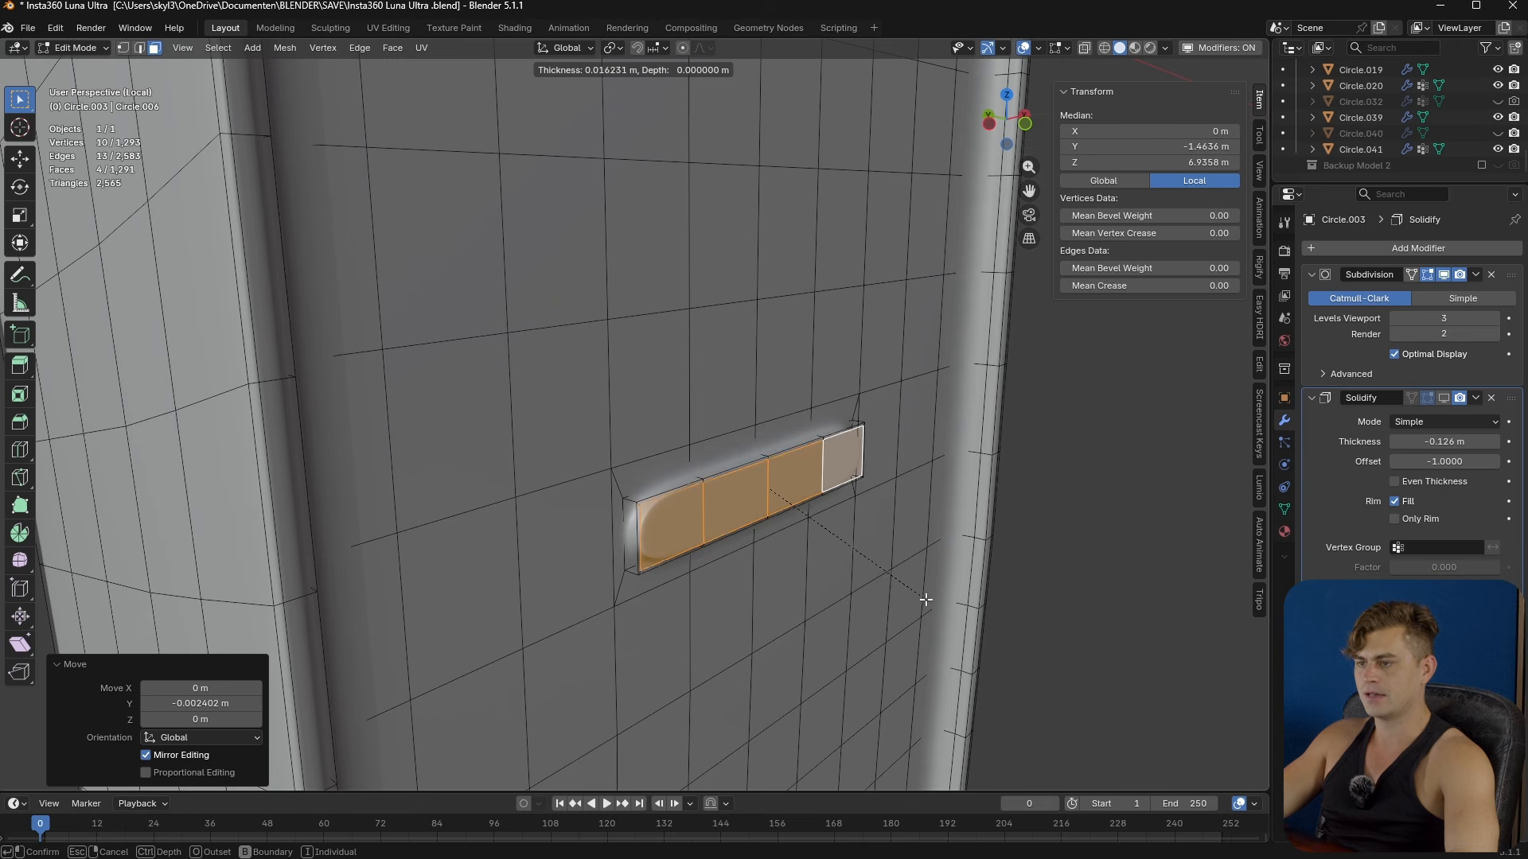
click(899, 584)
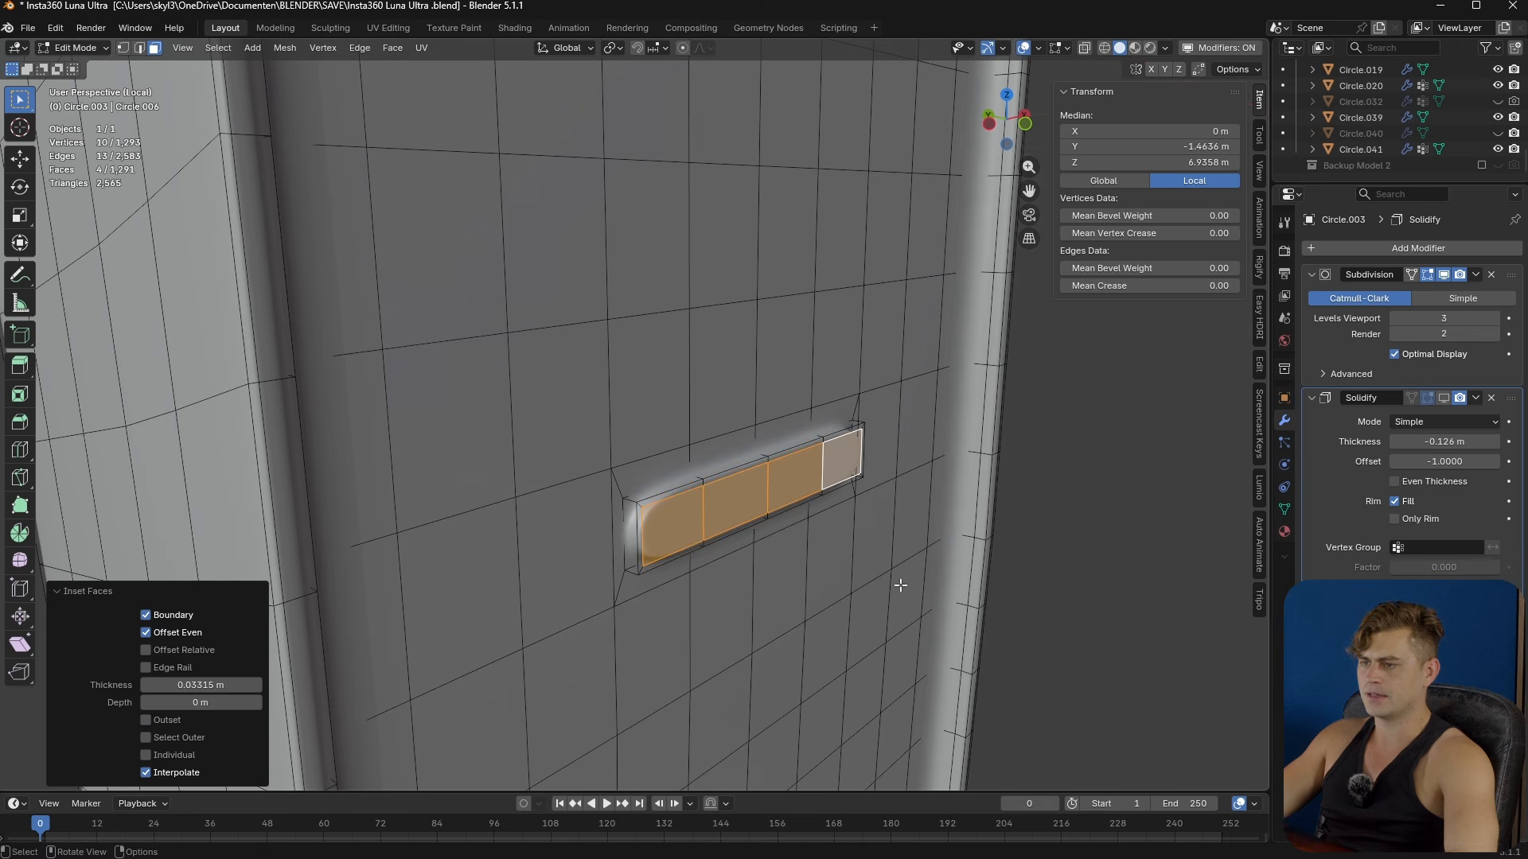
key(e)
click(783, 579)
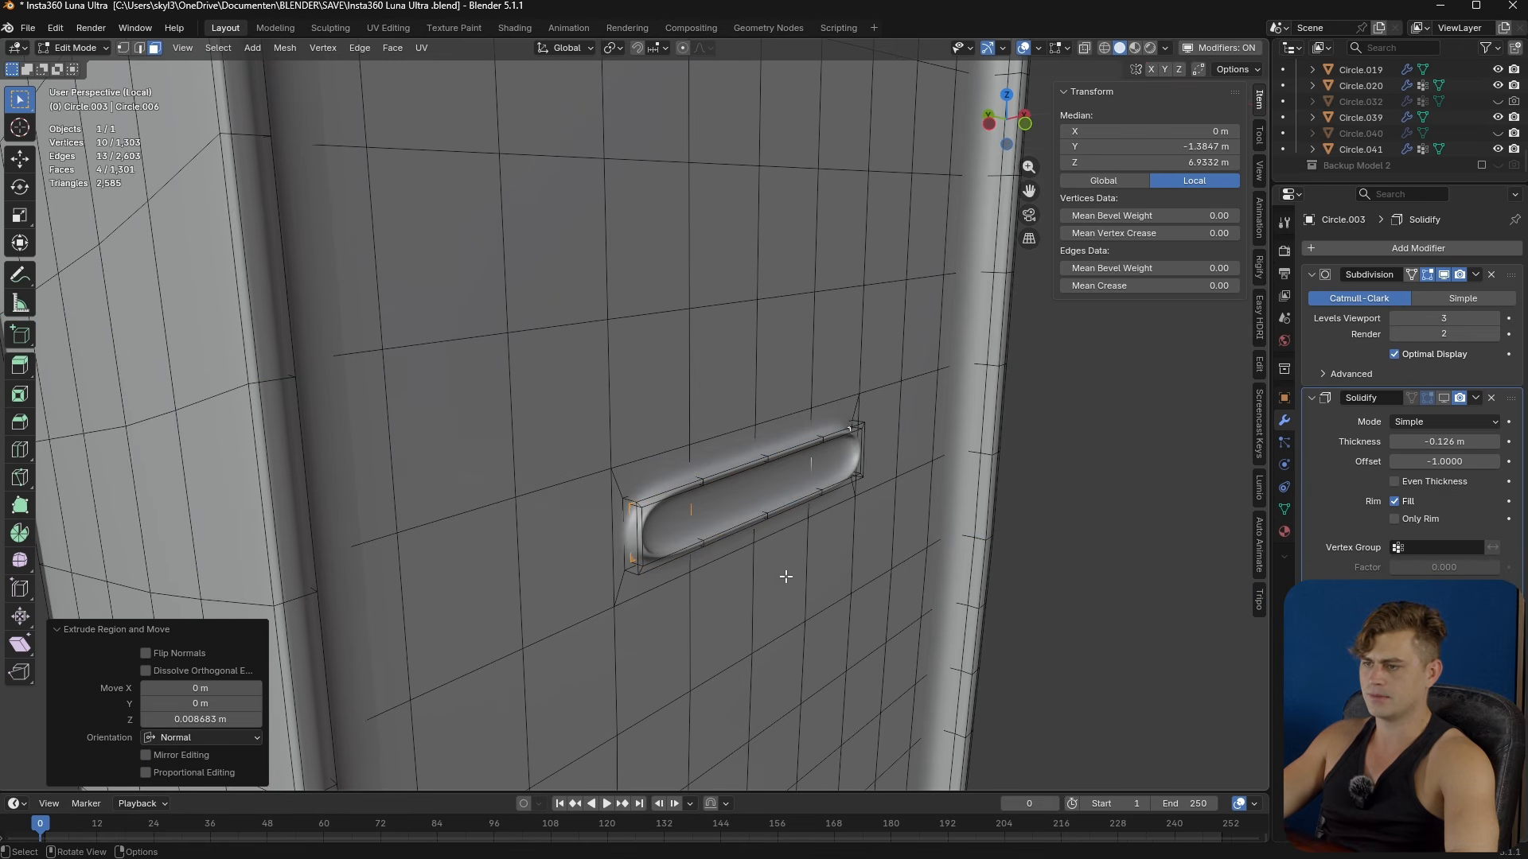
- Select the diagonal edge loops at all four corners of the slot and turn on the viewport display of the Subdivision modifier
scroll(783, 589, up, 3)
key(2)
alt+click(719, 610)
middle_drag(719, 609, 1029, 528)
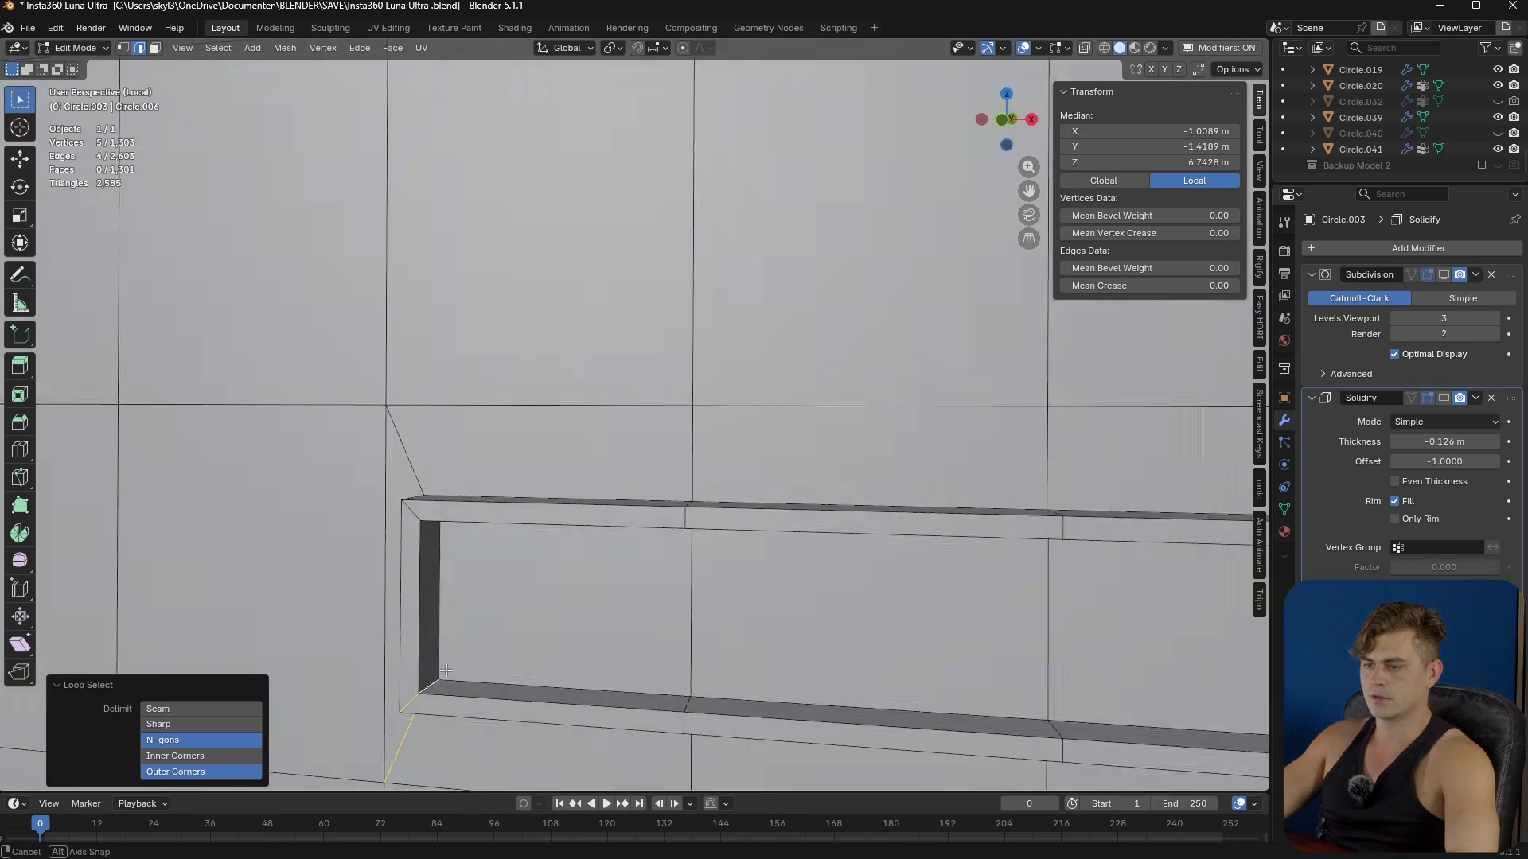
middle_drag(414, 684, 427, 656)
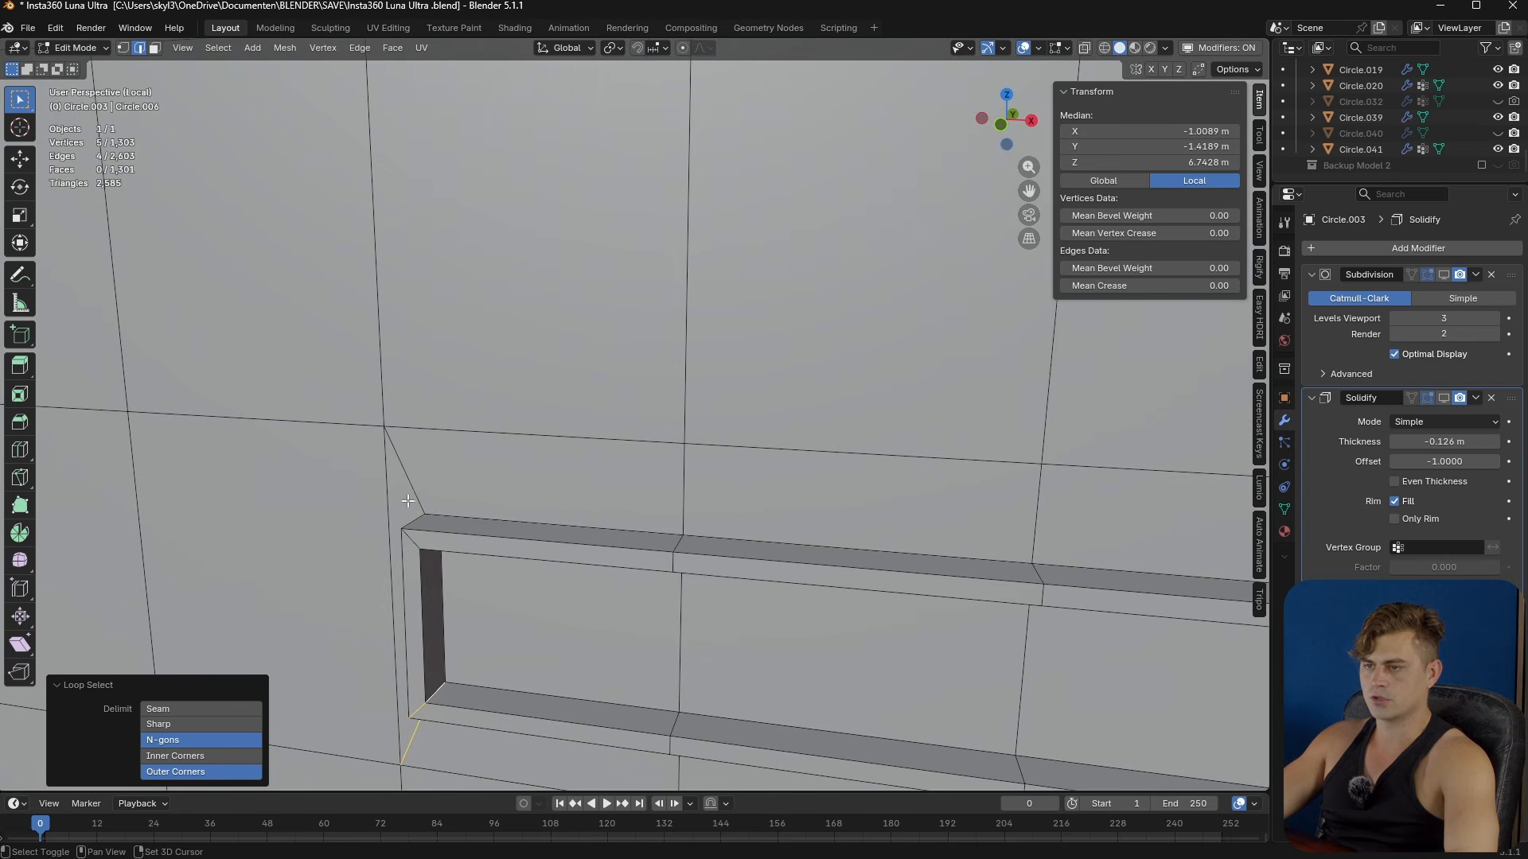
shift+middle_drag(974, 651, 244, 586)
alt+shift+click(1031, 527)
middle_drag(1027, 541, 983, 505)
shift+middle_drag(863, 708, 1312, 467)
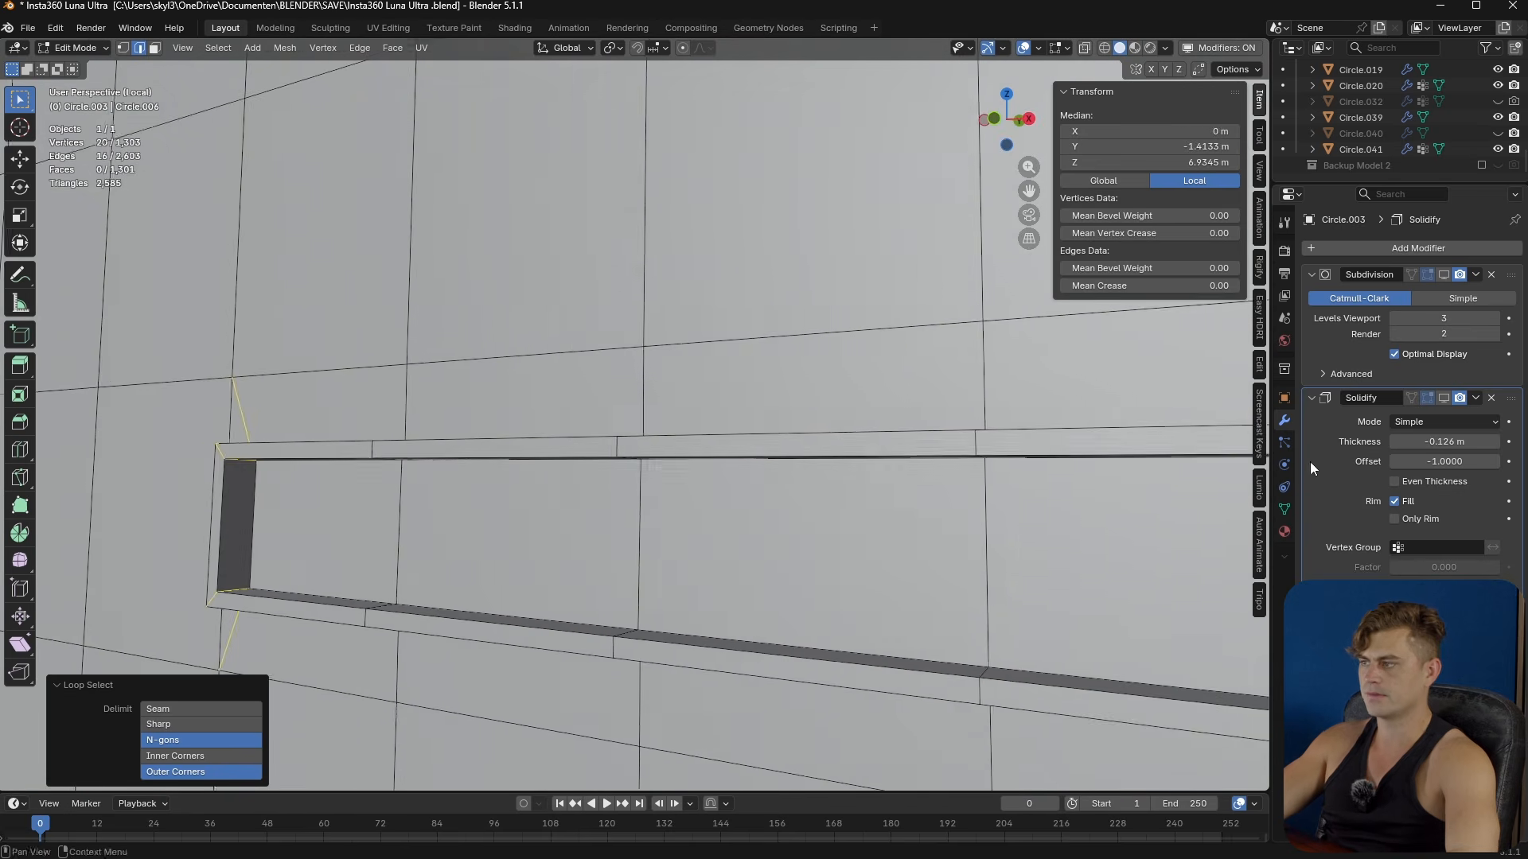
click(1443, 274)
middle_drag(716, 549, 695, 553)
key(shift+e)
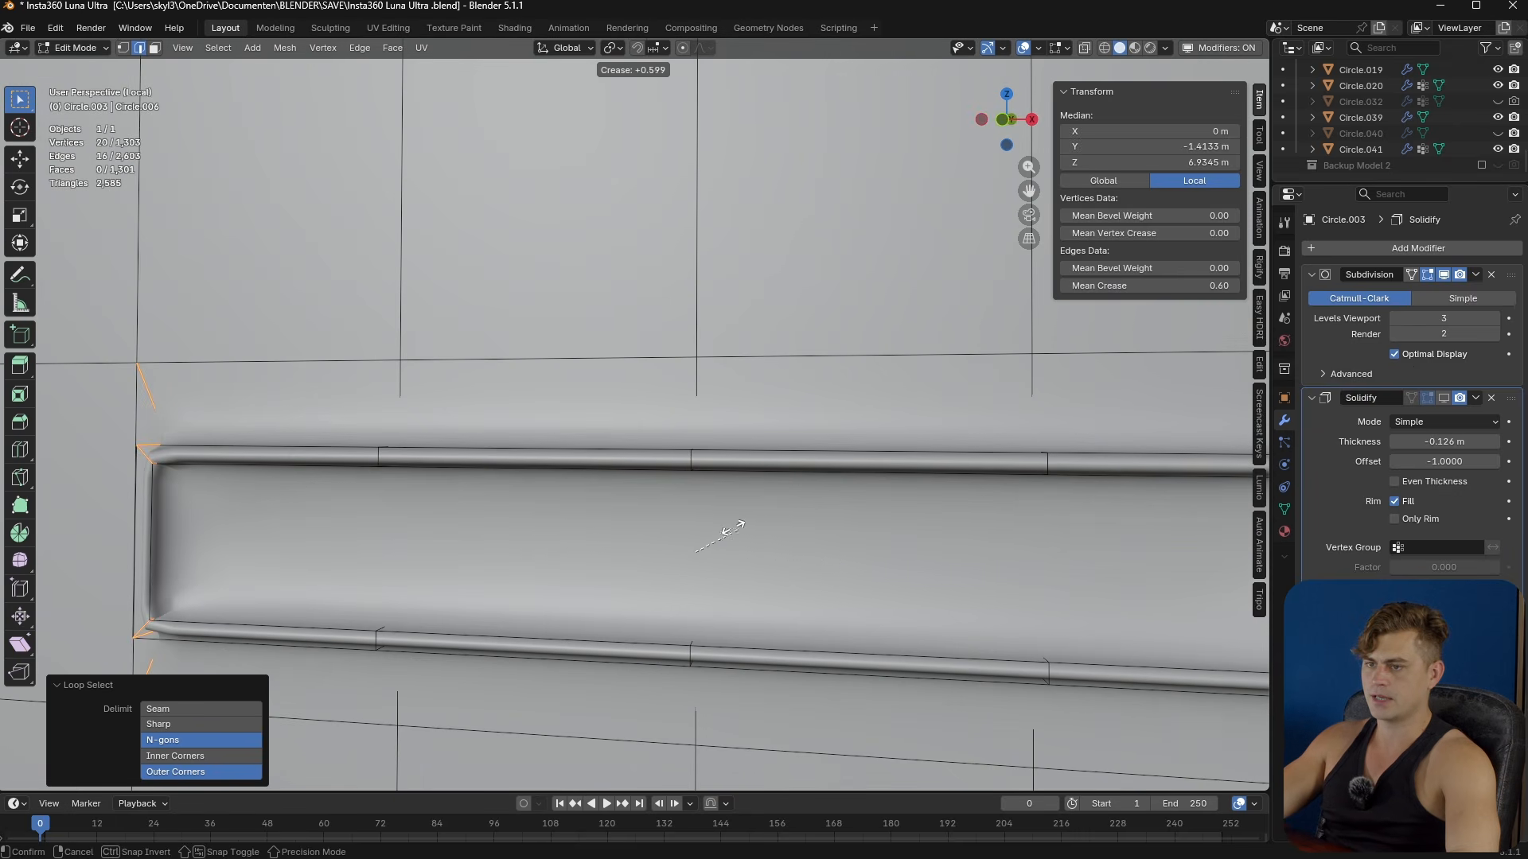
key(Escape)
- Put the Bevel modifier first in the stack, with 4 segments and its Limit Method set to Weight
drag(1513, 708, 1484, 245)
click(1497, 357)
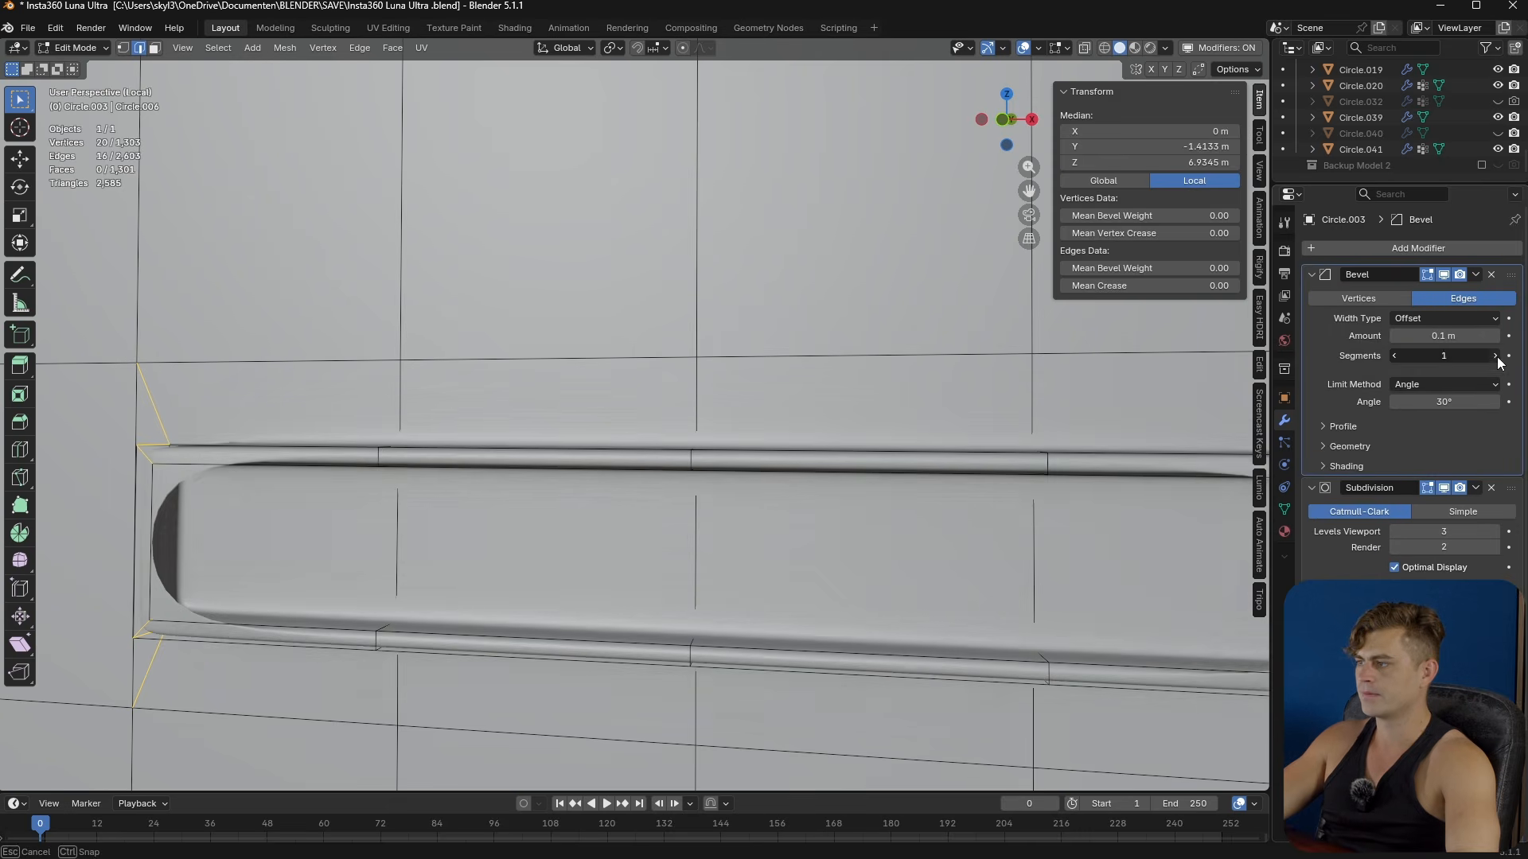
click(1497, 357)
click(1497, 356)
click(1478, 383)
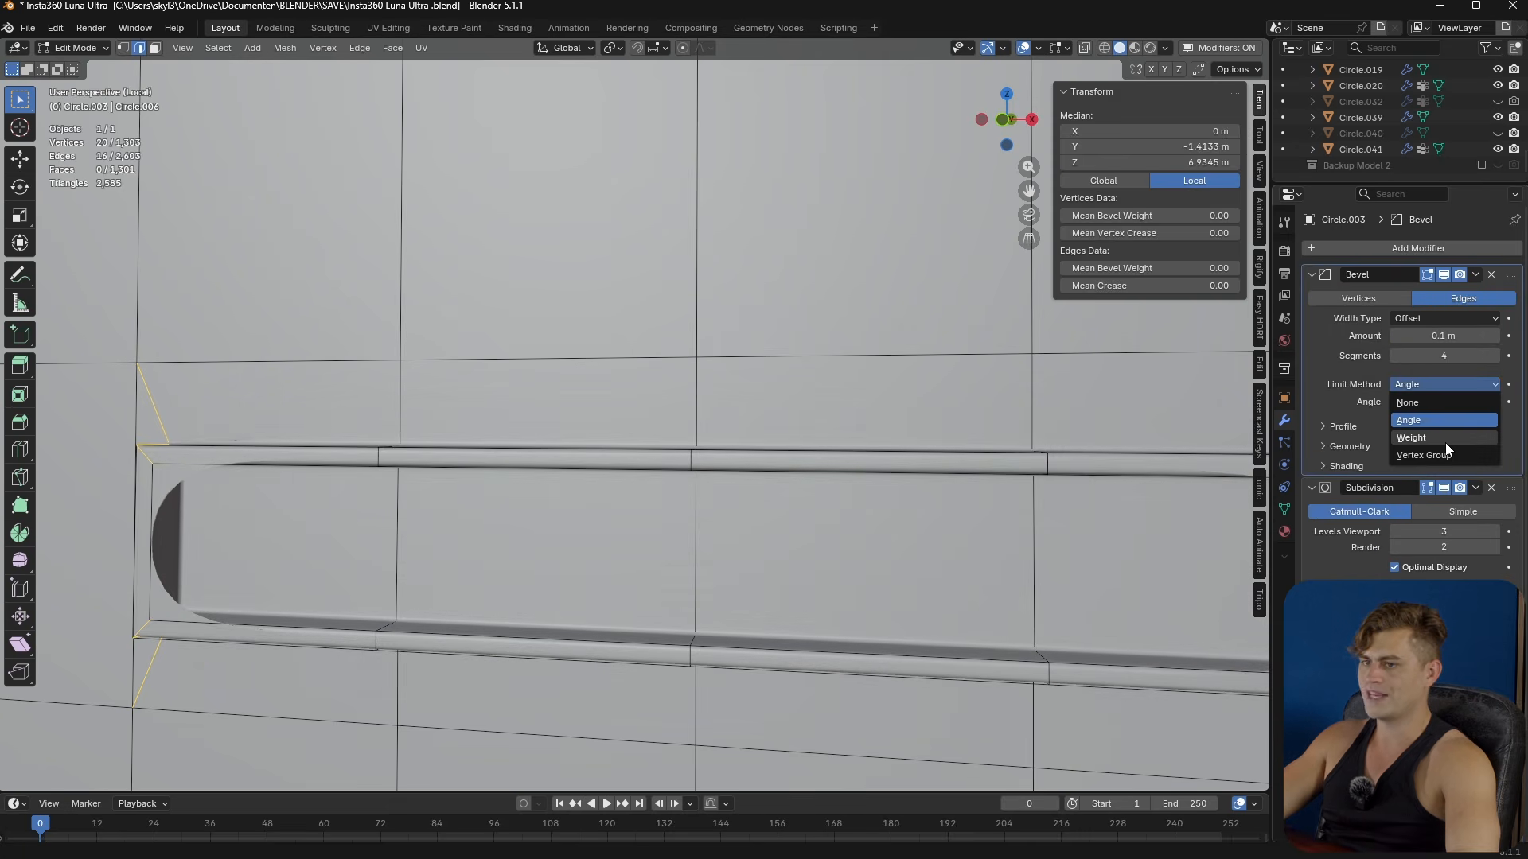
click(1445, 442)
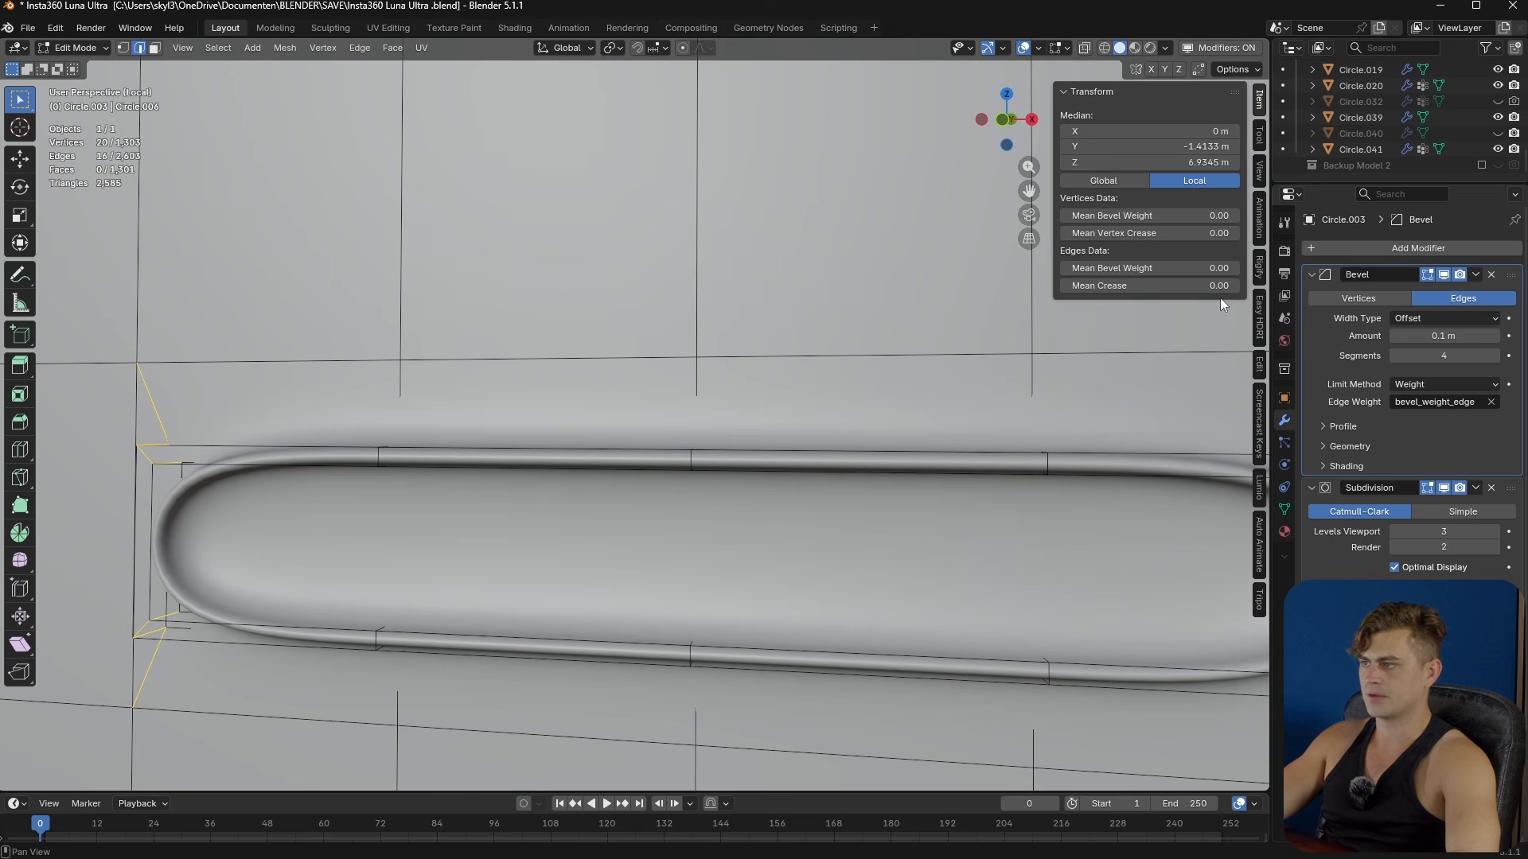
- Set the mean bevel weight of the selected slot corner edges to 1
click(1160, 268)
text(1)
key(Return)
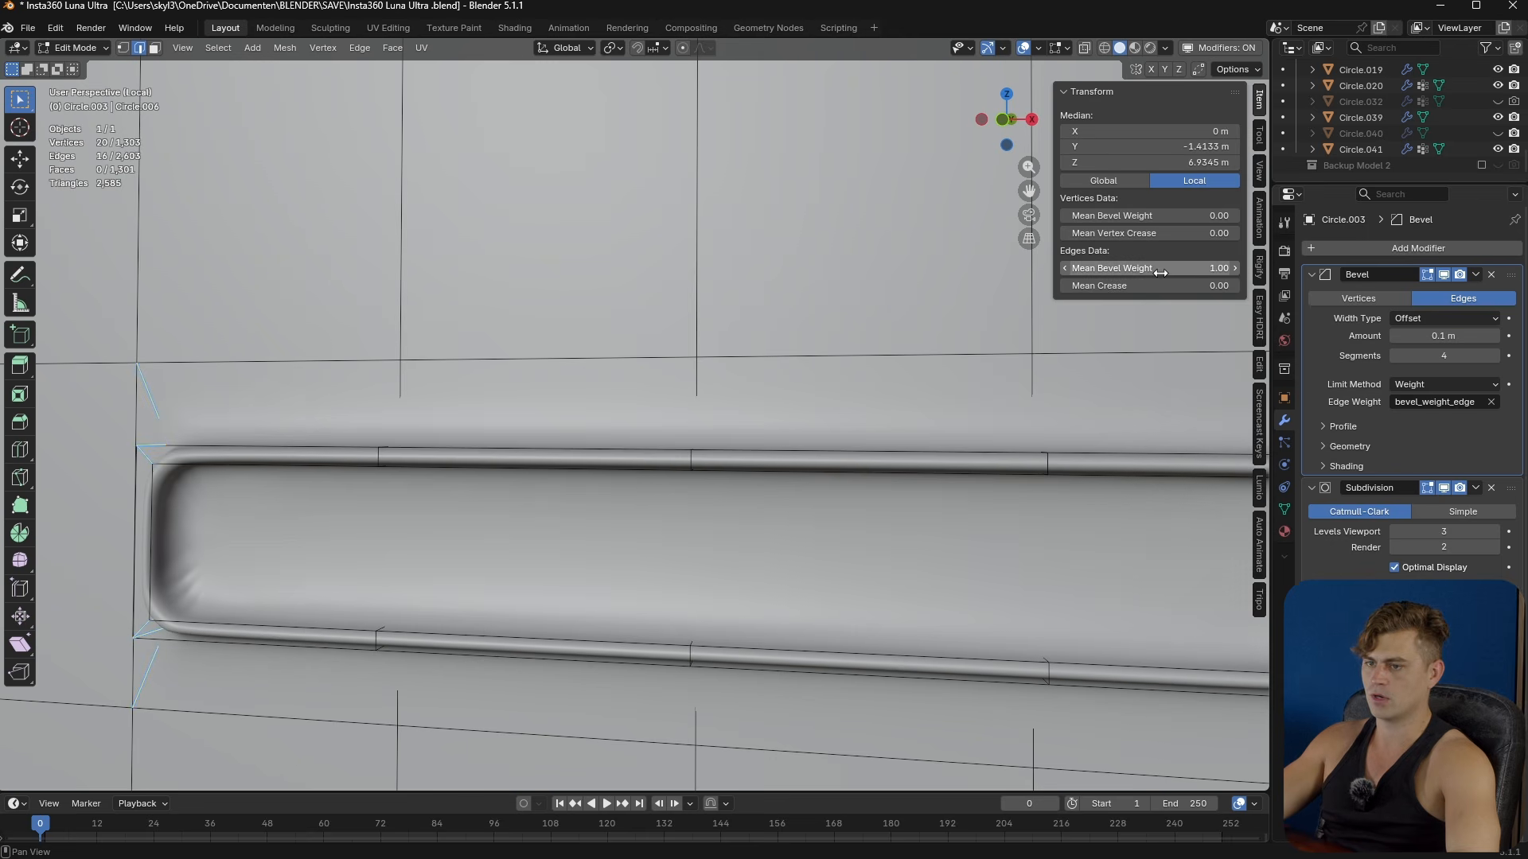
key(Tab)
middle_drag(488, 562, 622, 614)
- Add two supporting loop cuts around the slot rim's outer wall, one slid to its base and one near its outer edge
key(Tab)
alt+click(502, 592)
key(g)
key(g)
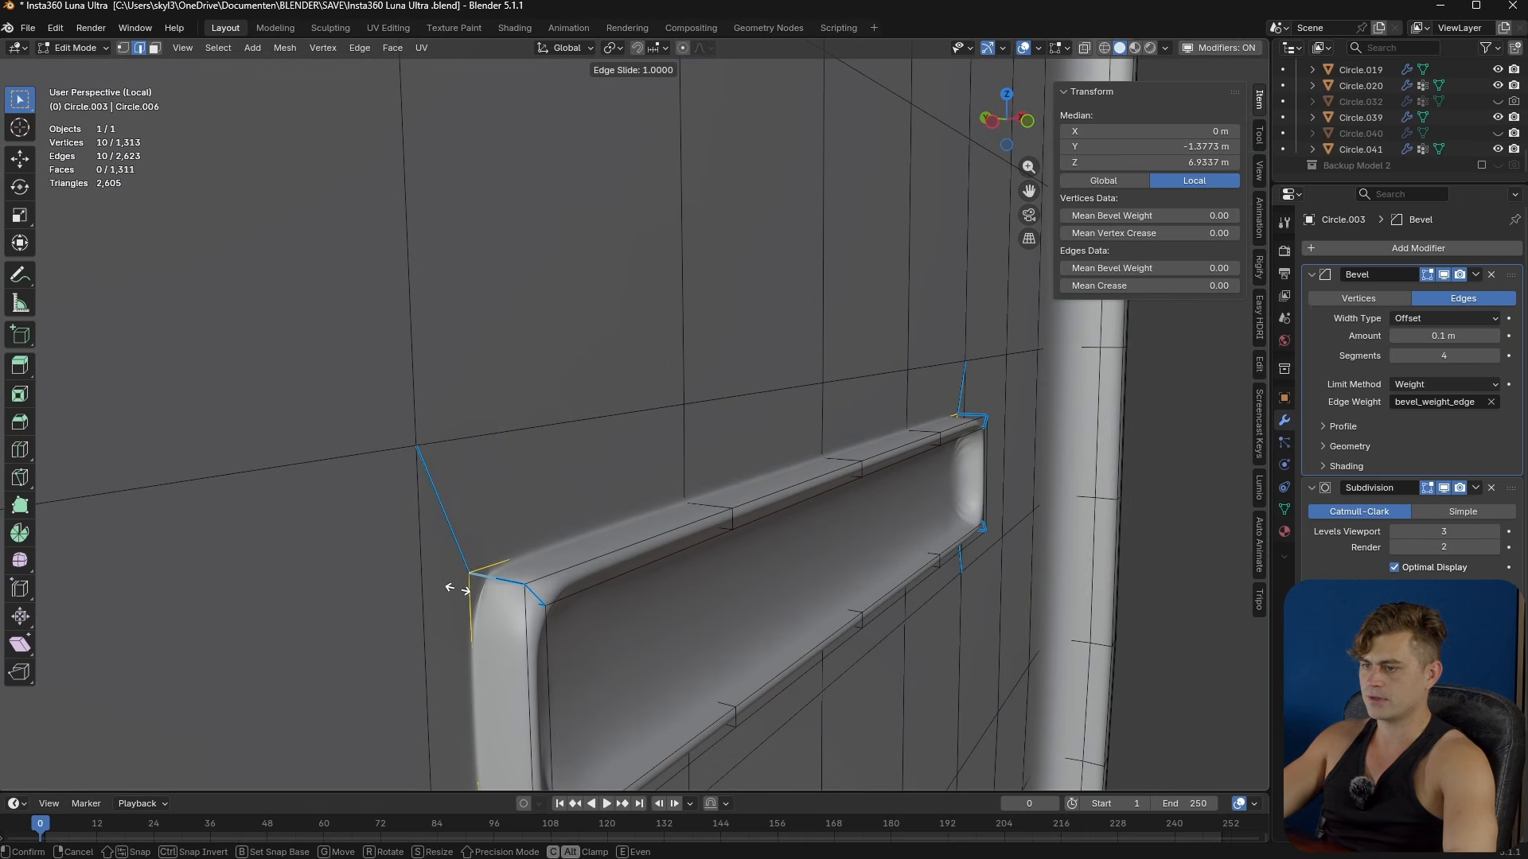
click(467, 593)
key(ctrl+r)
click(514, 587)
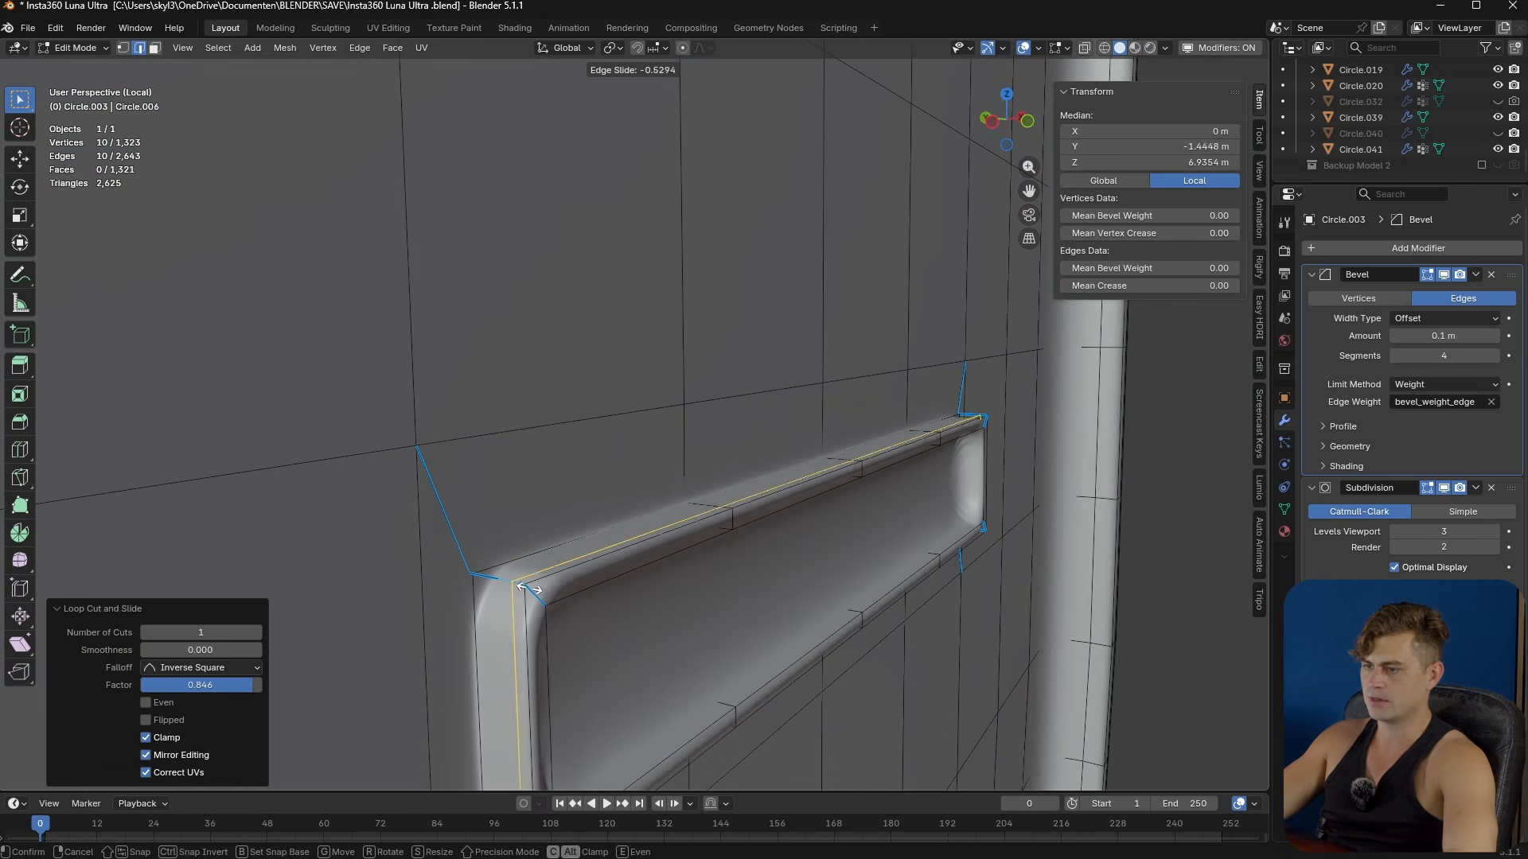
click(531, 590)
key(Tab)
middle_drag(637, 646, 533, 631)
key(Tab)
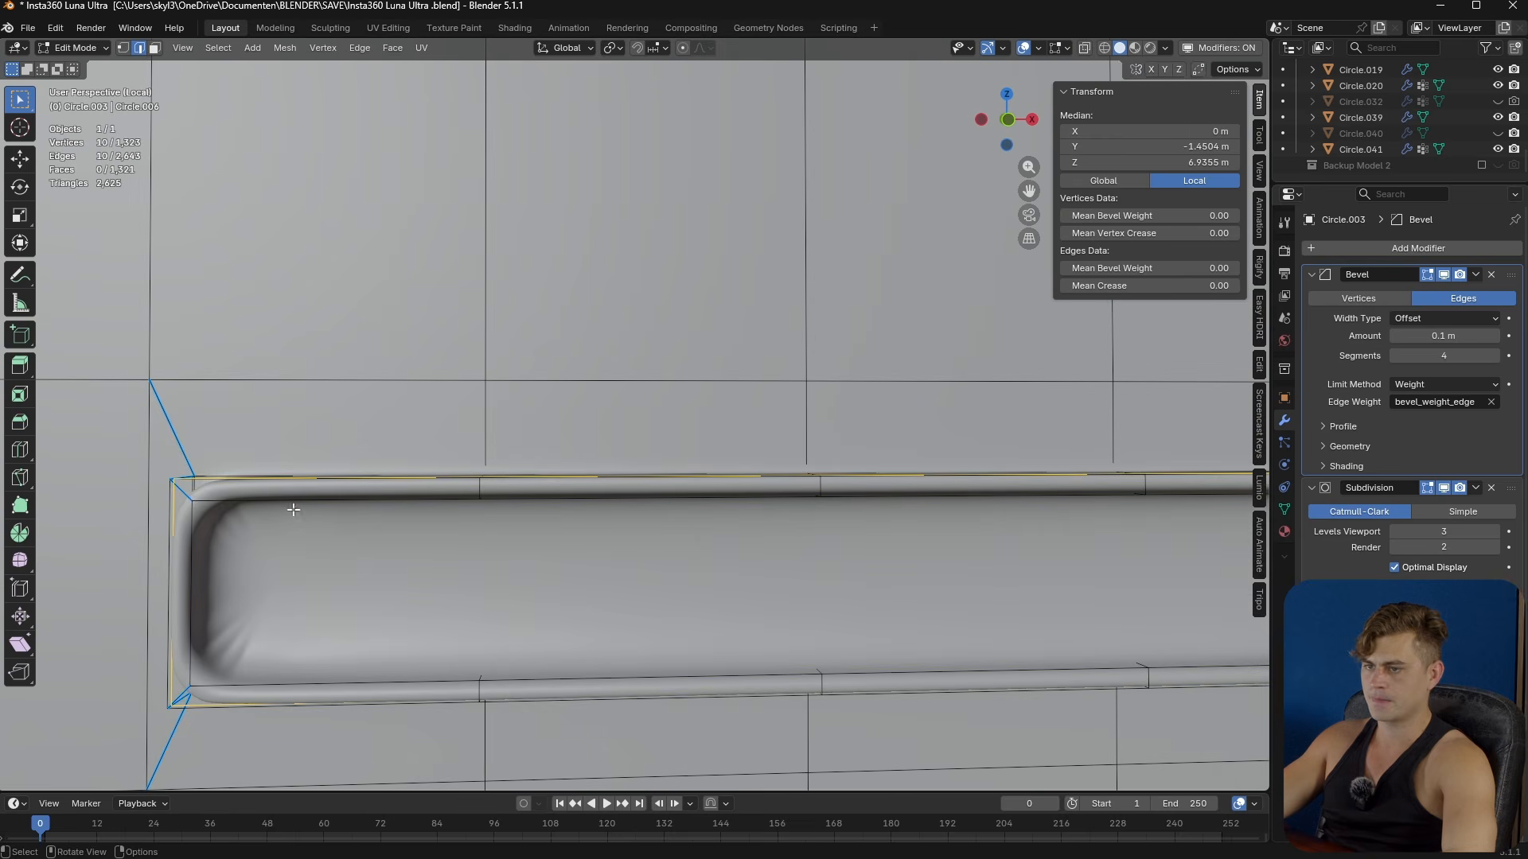
- Add two loop cuts around the slot's rim and three around its recessed inner wall
key(ctrl+r)
click(193, 504)
click(189, 499)
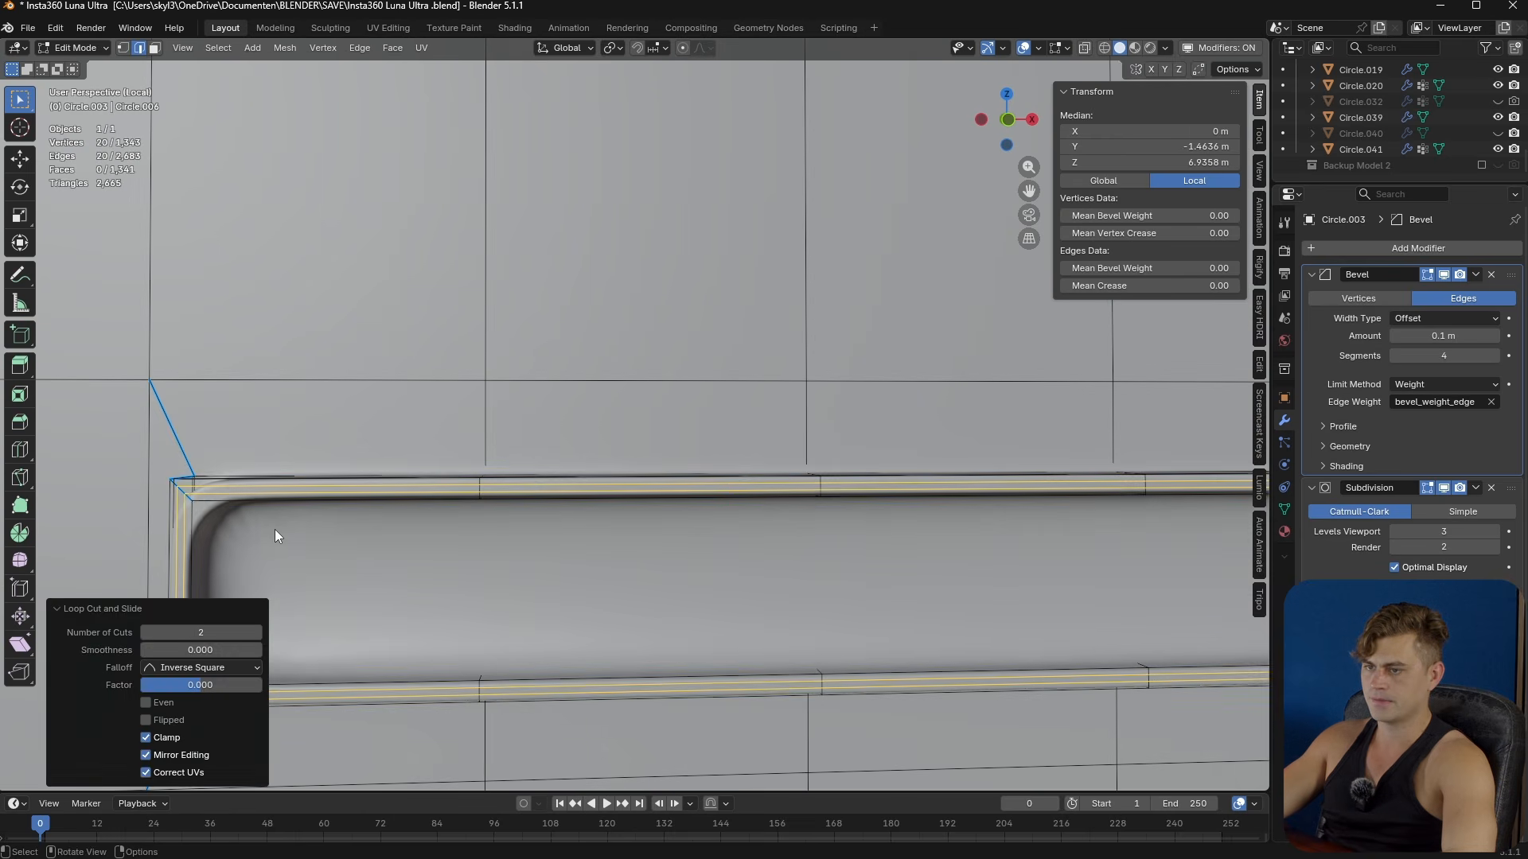
key(Tab)
middle_drag(190, 500, 175, 541)
key(Tab)
key(ctrl+r)
scroll(353, 562, up, 2)
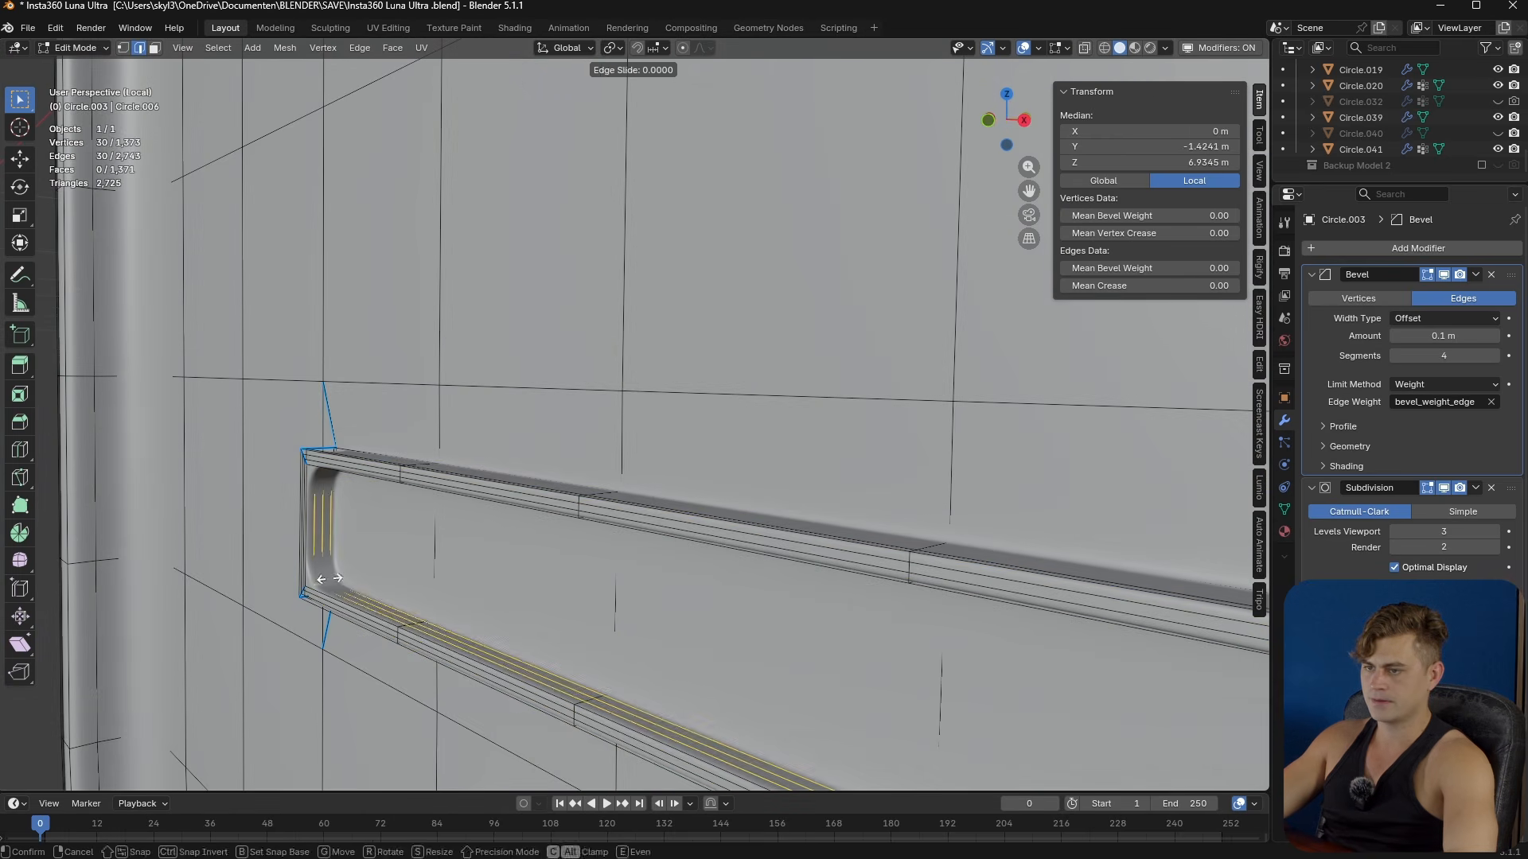
click(353, 561)
right_click(353, 562)
- Inset the strip of faces on the slot's floor and save the file
key(3)
click(368, 555)
middle_drag(371, 555, 454, 549)
key(alt+z)
key(alt+z)
scroll(894, 583, down, 3)
middle_drag(894, 583, 905, 578)
ctrl+click(967, 501)
middle_drag(967, 502, 994, 544)
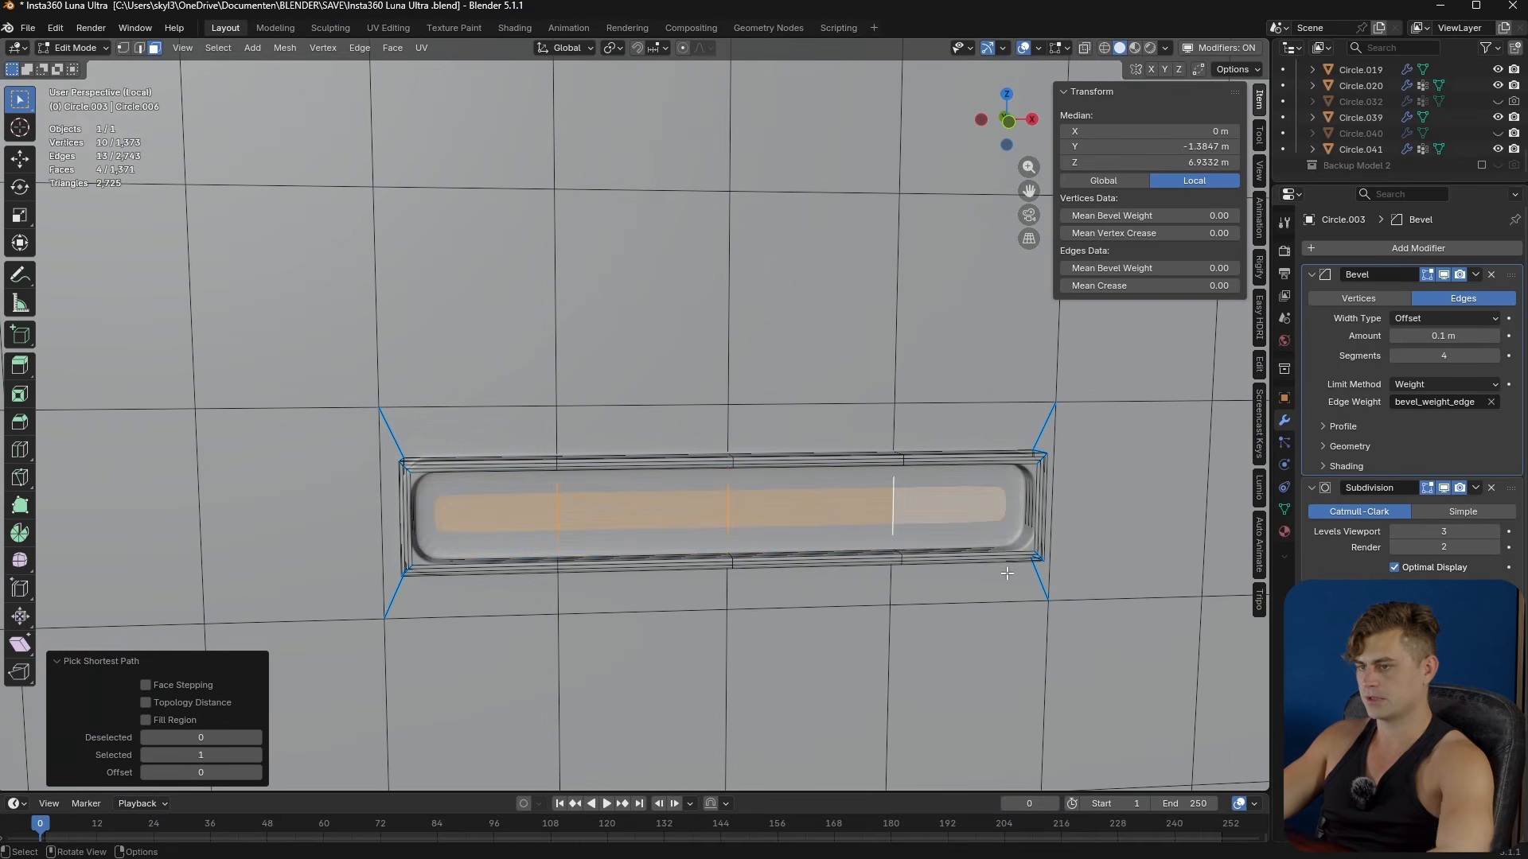
key(i)
click(990, 564)
key(Tab)
mouse_move(699, 533)
middle_down()
mouse_move(719, 531)
mouse_move(639, 544)
mouse_move(780, 525)
mouse_move(676, 533)
mouse_move(685, 650)
mouse_move(589, 639)
mouse_move(604, 631)
mouse_move(617, 648)
mouse_move(665, 484)
mouse_move(726, 522)
mouse_move(778, 526)
mouse_move(716, 546)
mouse_move(706, 580)
mouse_move(751, 586)
mouse_move(566, 587)
mouse_move(638, 609)
middle_up()
key(ctrl+s)
- Select the long vertical corner edge run on one side of the shell's recessed panel and set its mean bevel weight to 1
scroll(719, 532, down, 4)
scroll(653, 547, up, 5)
scroll(682, 485, up, 3)
scroll(684, 595, down, 4)
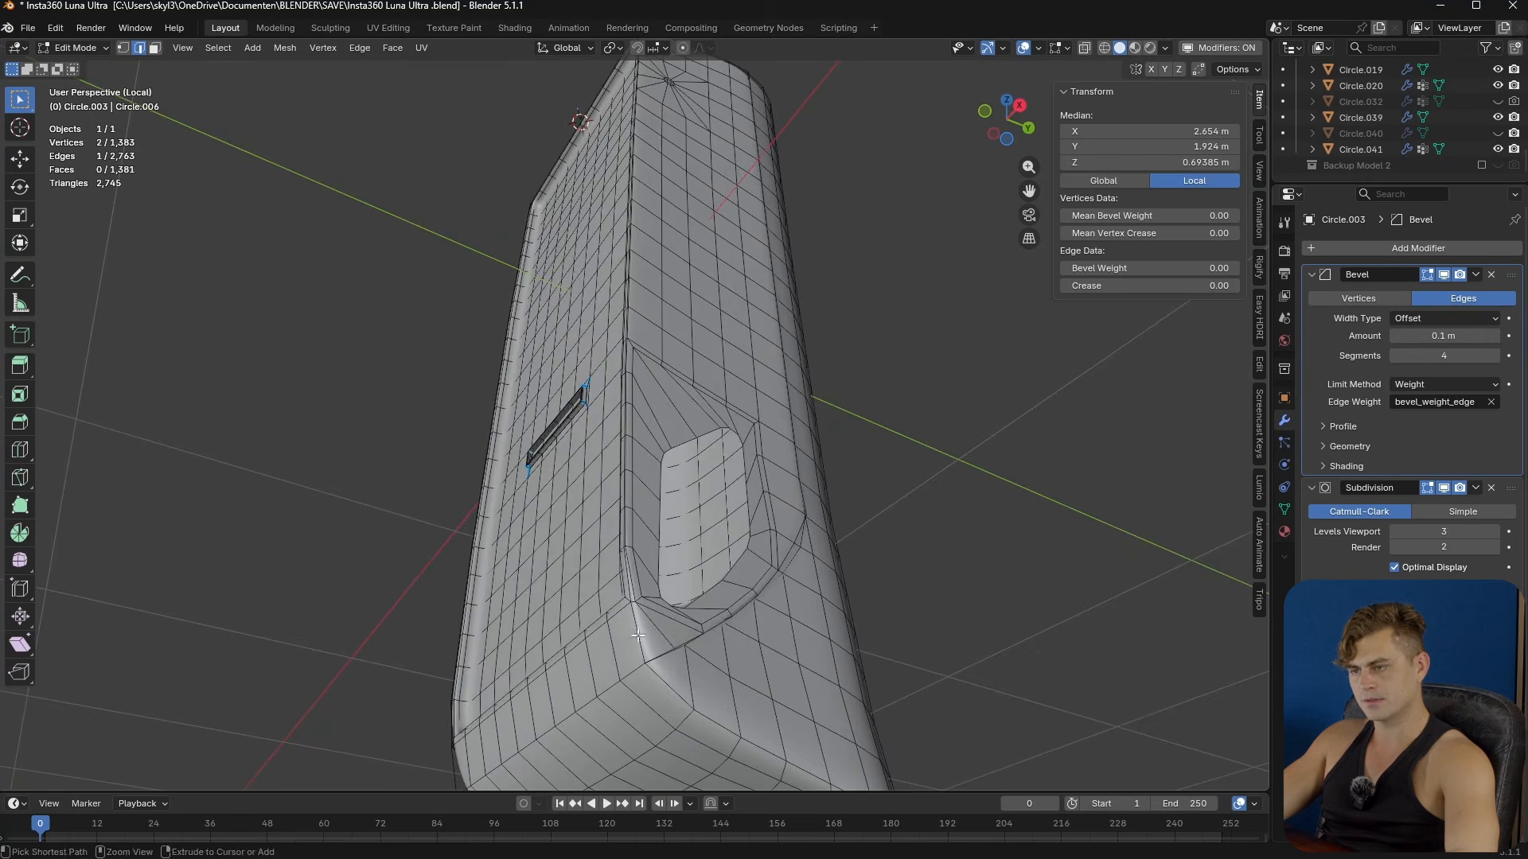
ctrl+click(648, 637)
middle_drag(649, 637, 662, 429)
scroll(738, 690, up, 4)
middle_drag(662, 430, 621, 413)
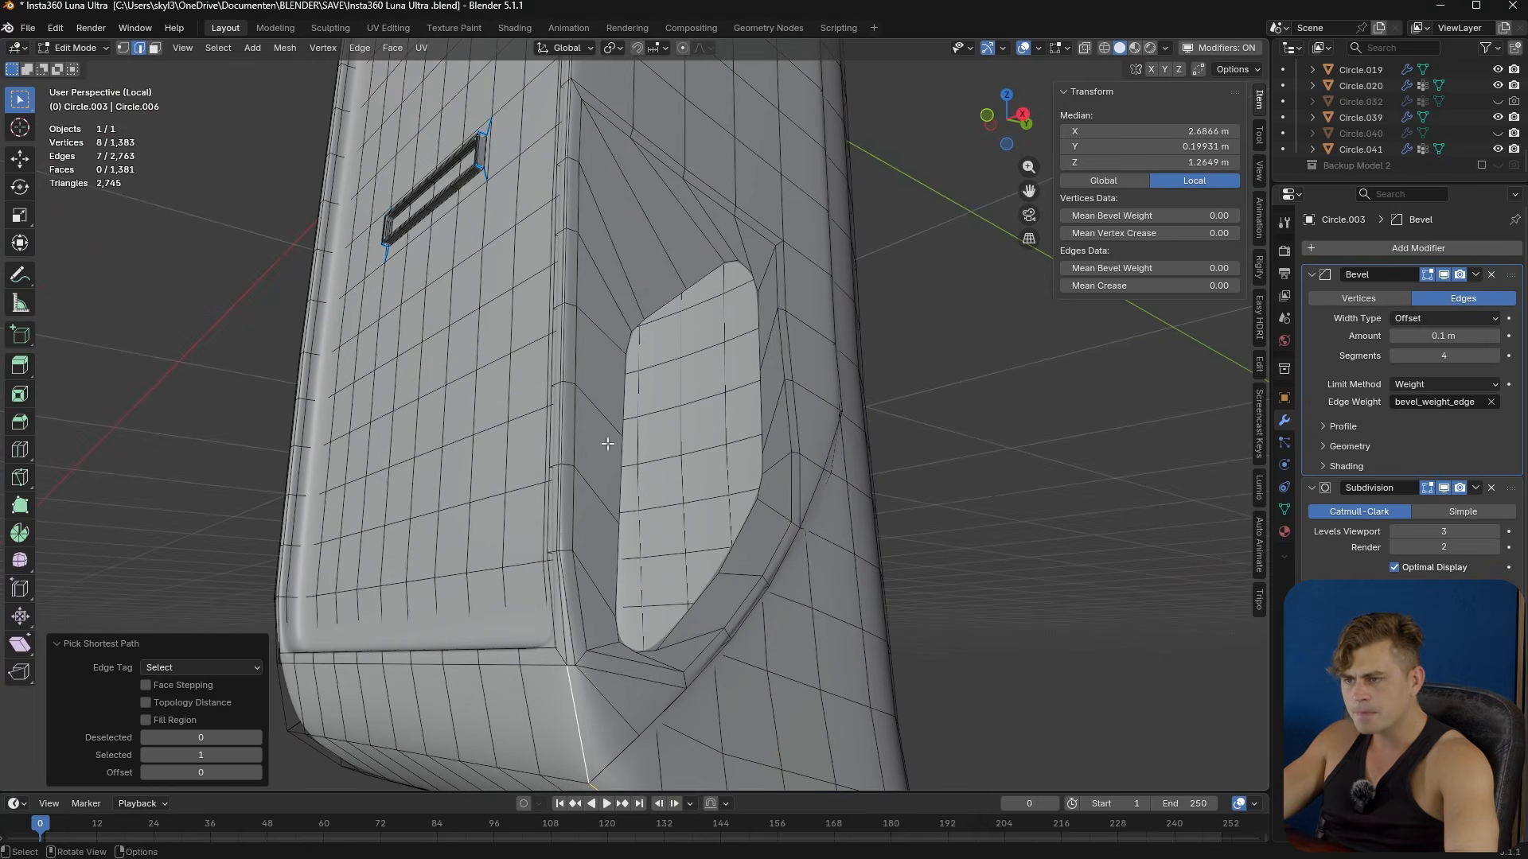
middle_drag(558, 523, 585, 280)
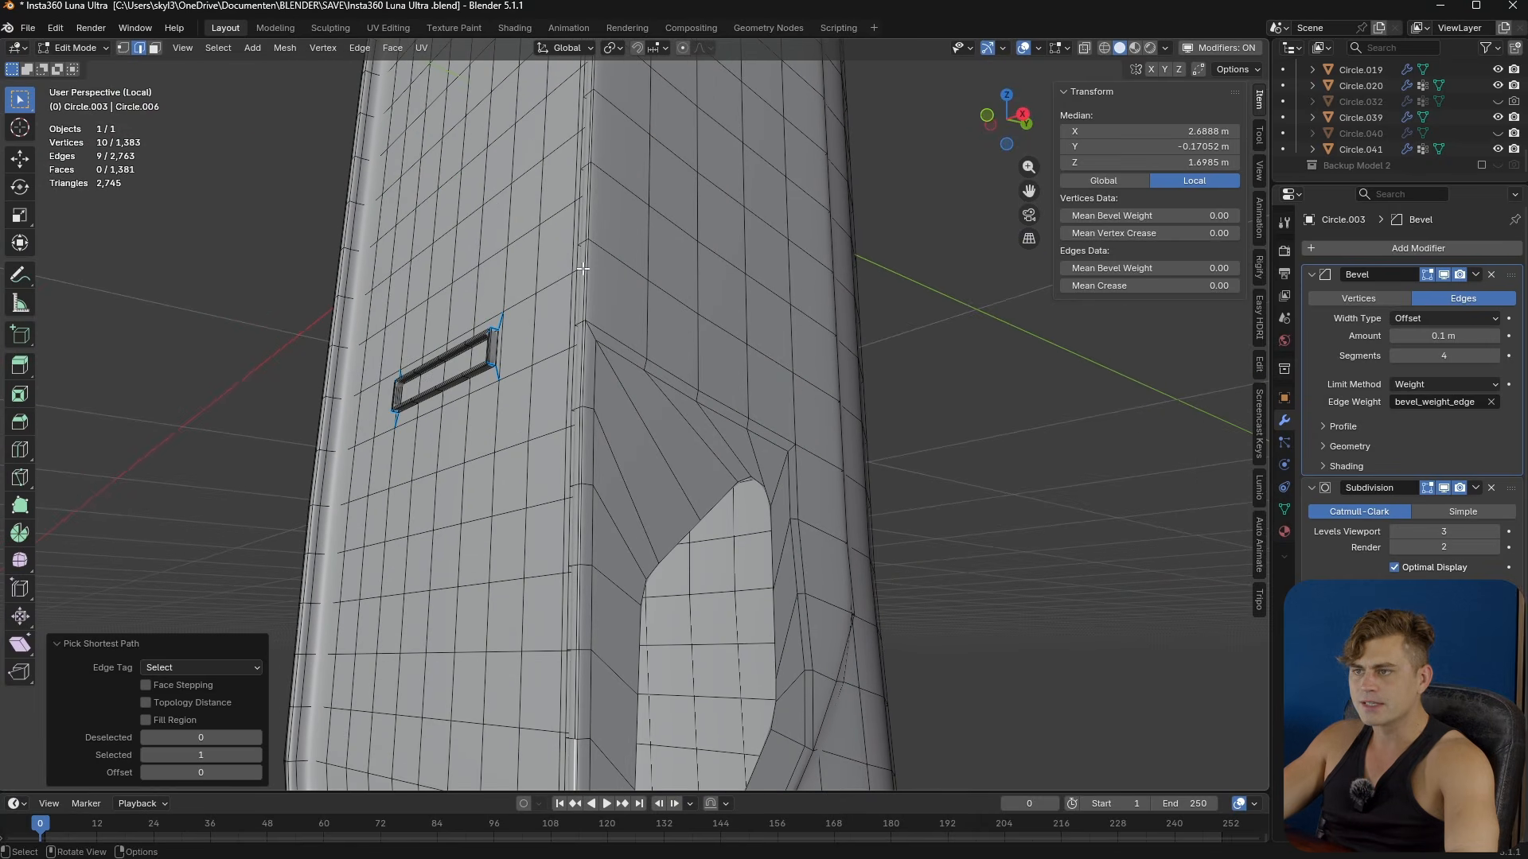
ctrl+click(584, 214)
shift+middle_drag(607, 78, 643, 478)
scroll(653, 260, up, 3)
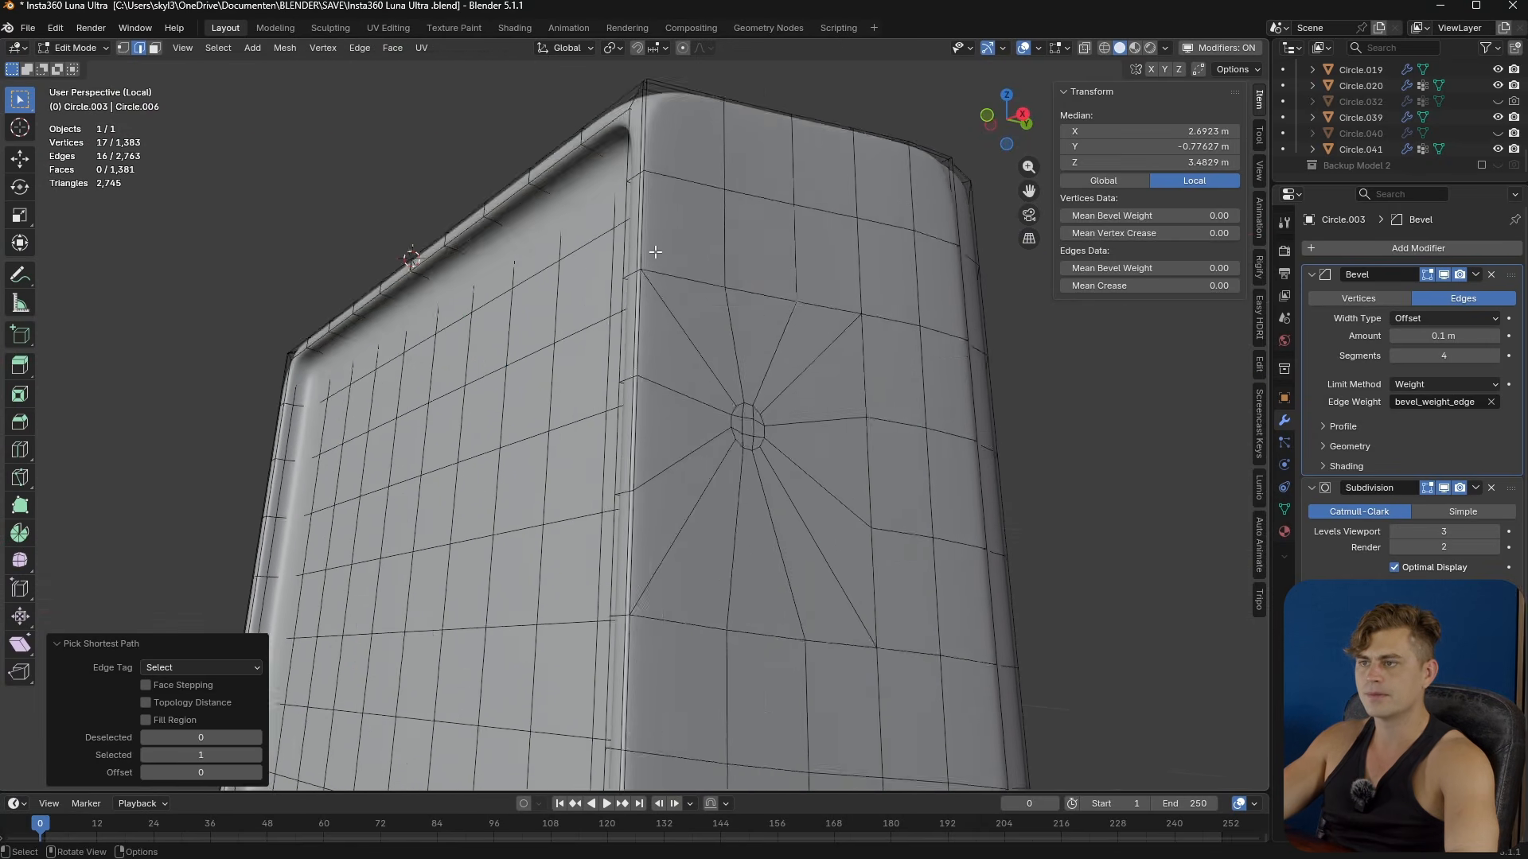
shift+middle_drag(654, 261, 665, 424)
ctrl+click(647, 326)
scroll(646, 326, down, 4)
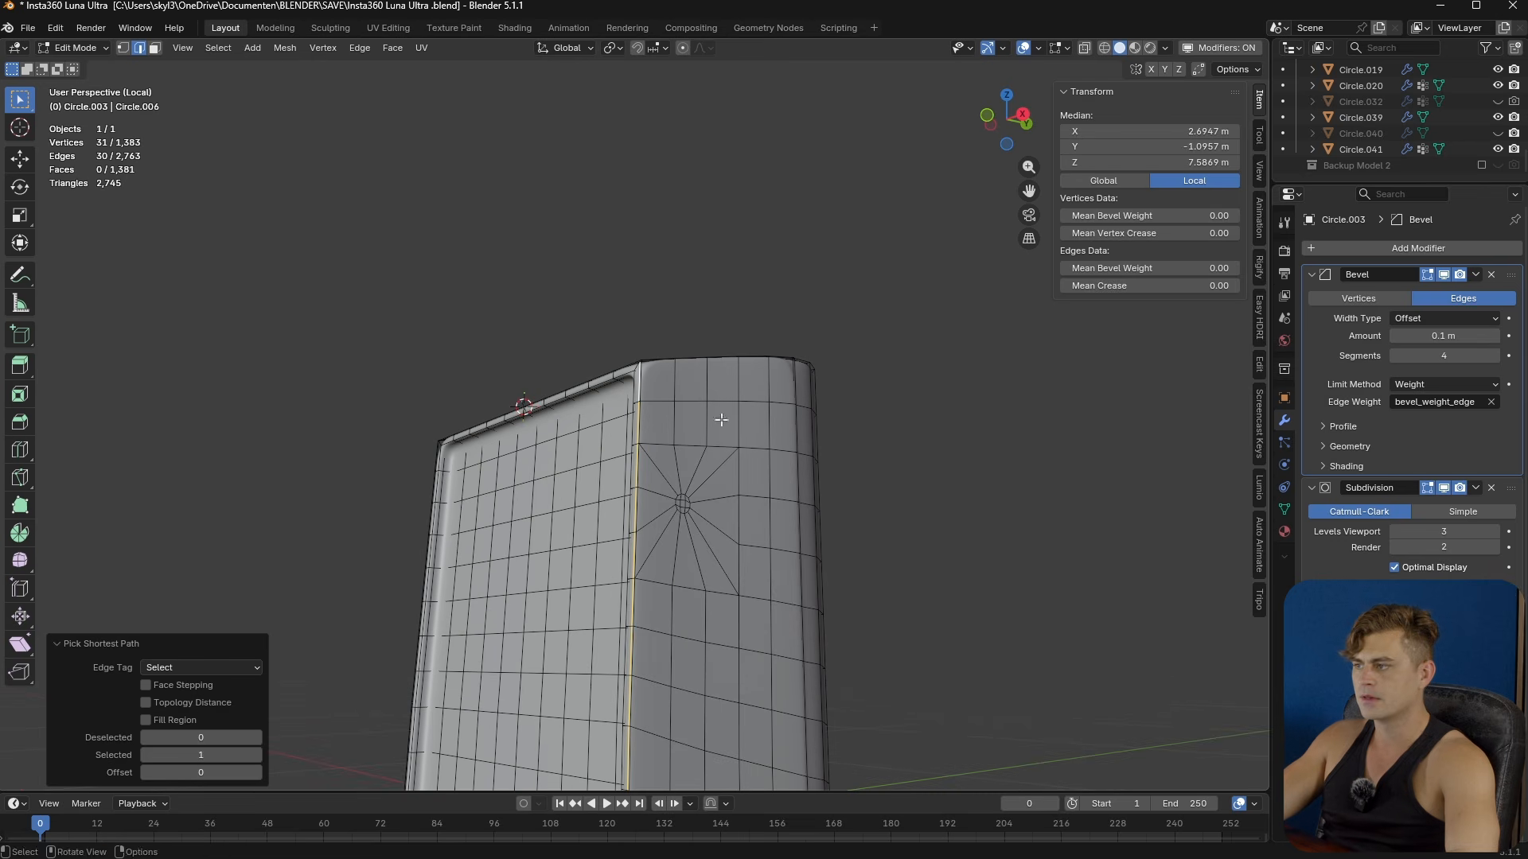
click(1152, 267)
text(1)
key(Return)
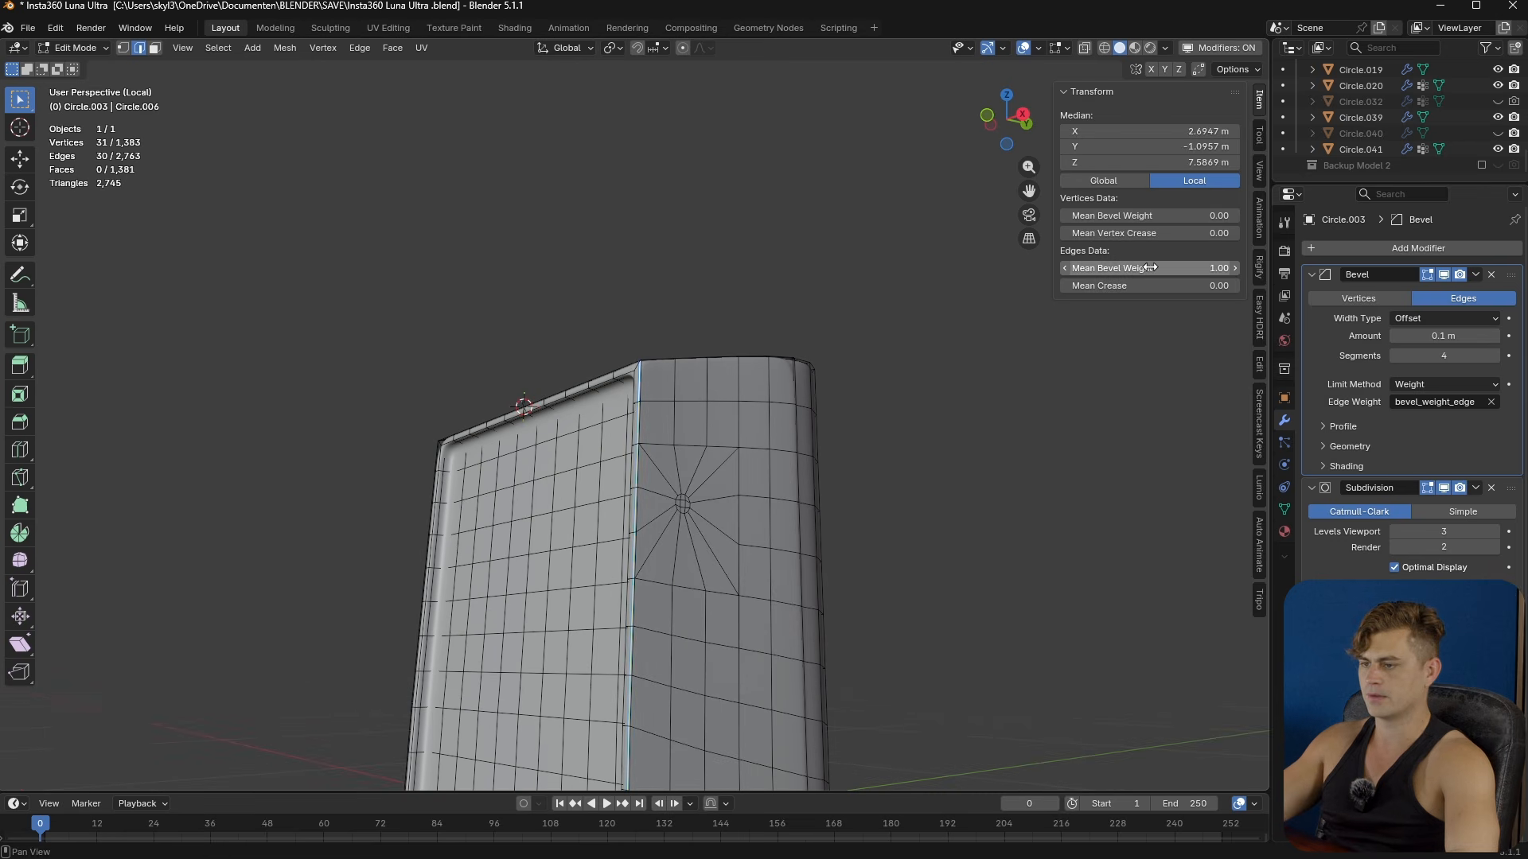
- Select the shell's bottom rim edges through to the opposite corner and set their mean bevel weight to 1
key(Tab)
scroll(767, 676, down, 3)
middle_drag(767, 676, 639, 509)
scroll(632, 535, up, 1)
key(Tab)
scroll(700, 597, up, 2)
middle_drag(714, 664, 590, 724)
click(689, 678)
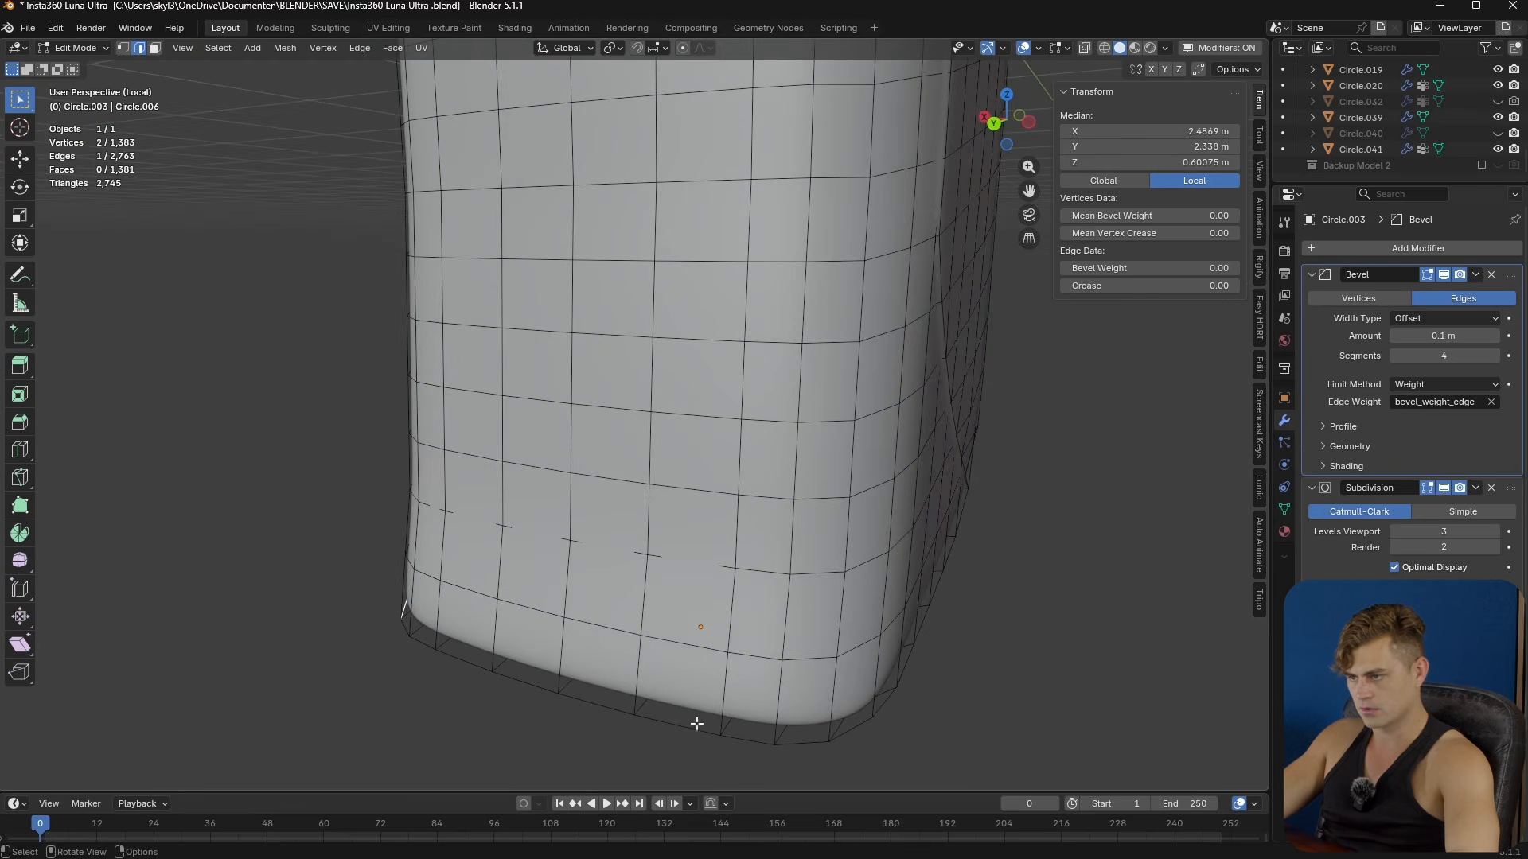
ctrl+click(871, 726)
middle_drag(871, 726, 826, 649)
shift+click(802, 623)
click(1210, 268)
text(1)
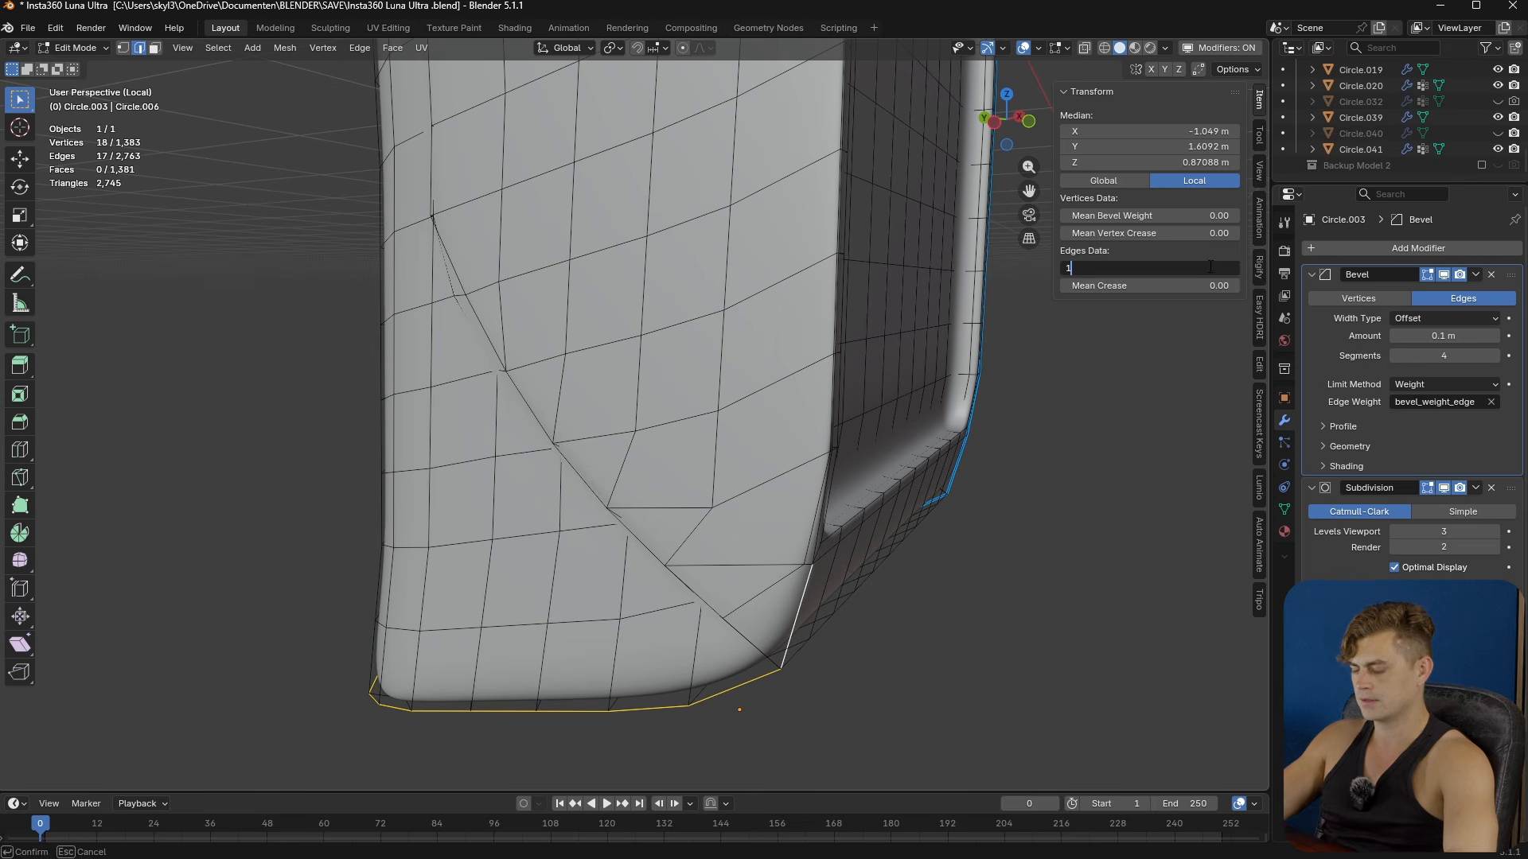
key(Return)
- Set the mean bevel weight of the vertical corner edges on the recessed panel's other side to 1
click(824, 547)
middle_drag(824, 546, 609, 562)
middle_drag(618, 440, 616, 339)
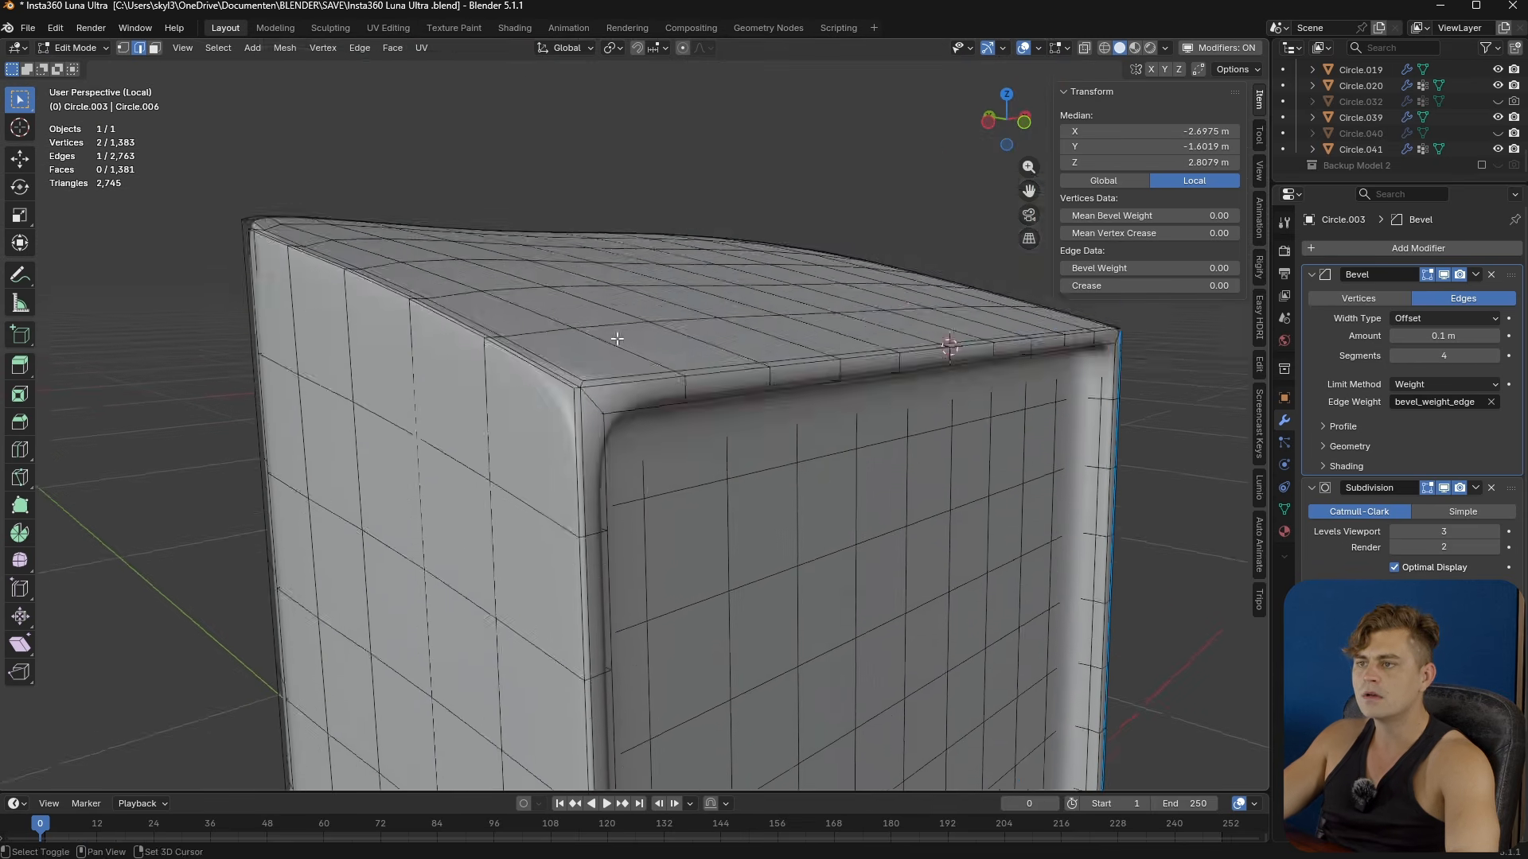
ctrl+click(595, 440)
click(1210, 268)
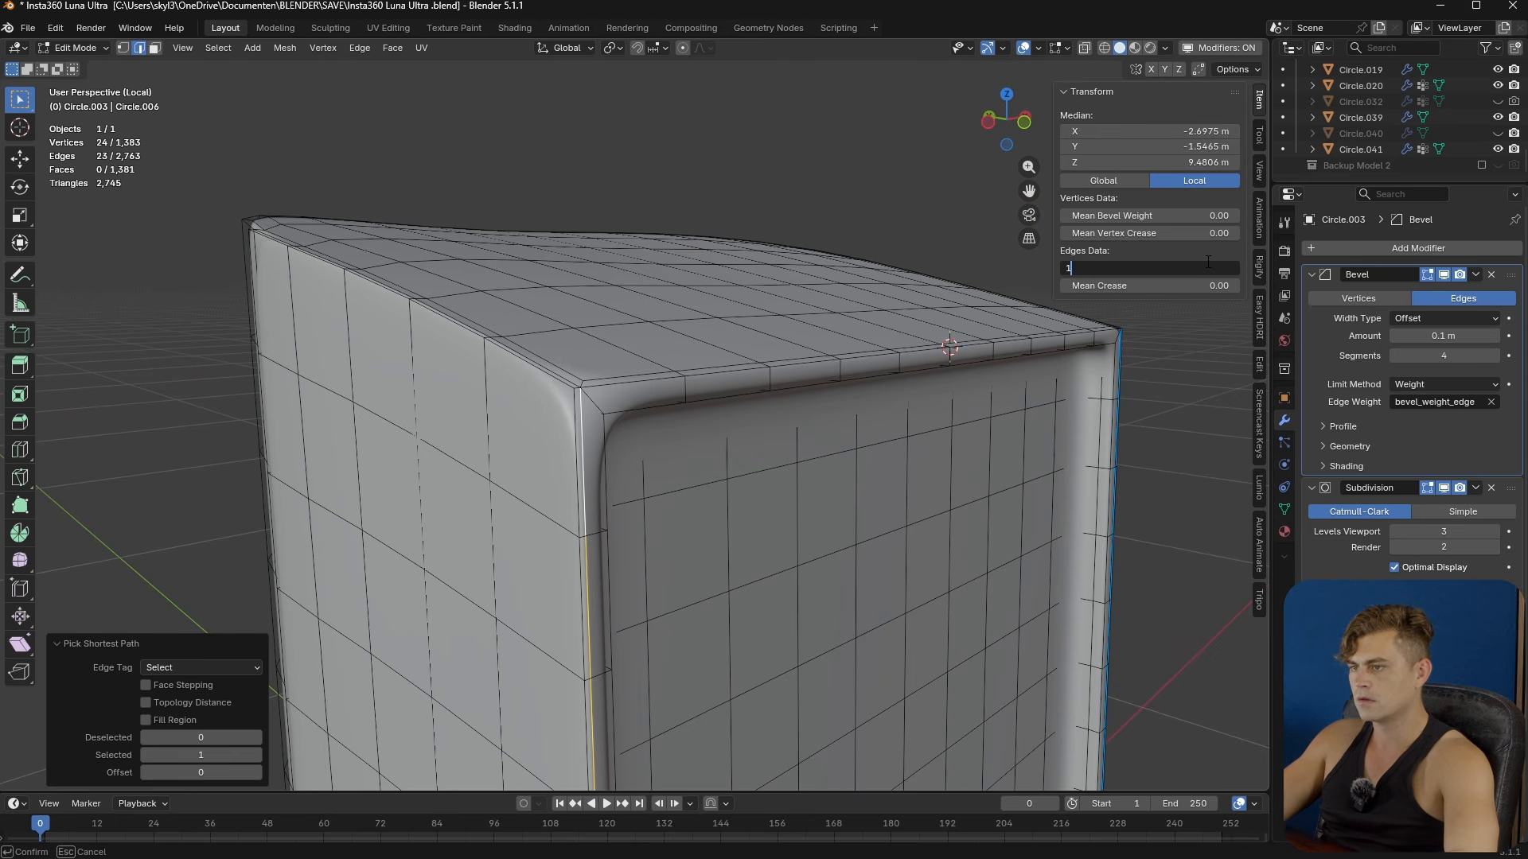
text(1)
key(Return)
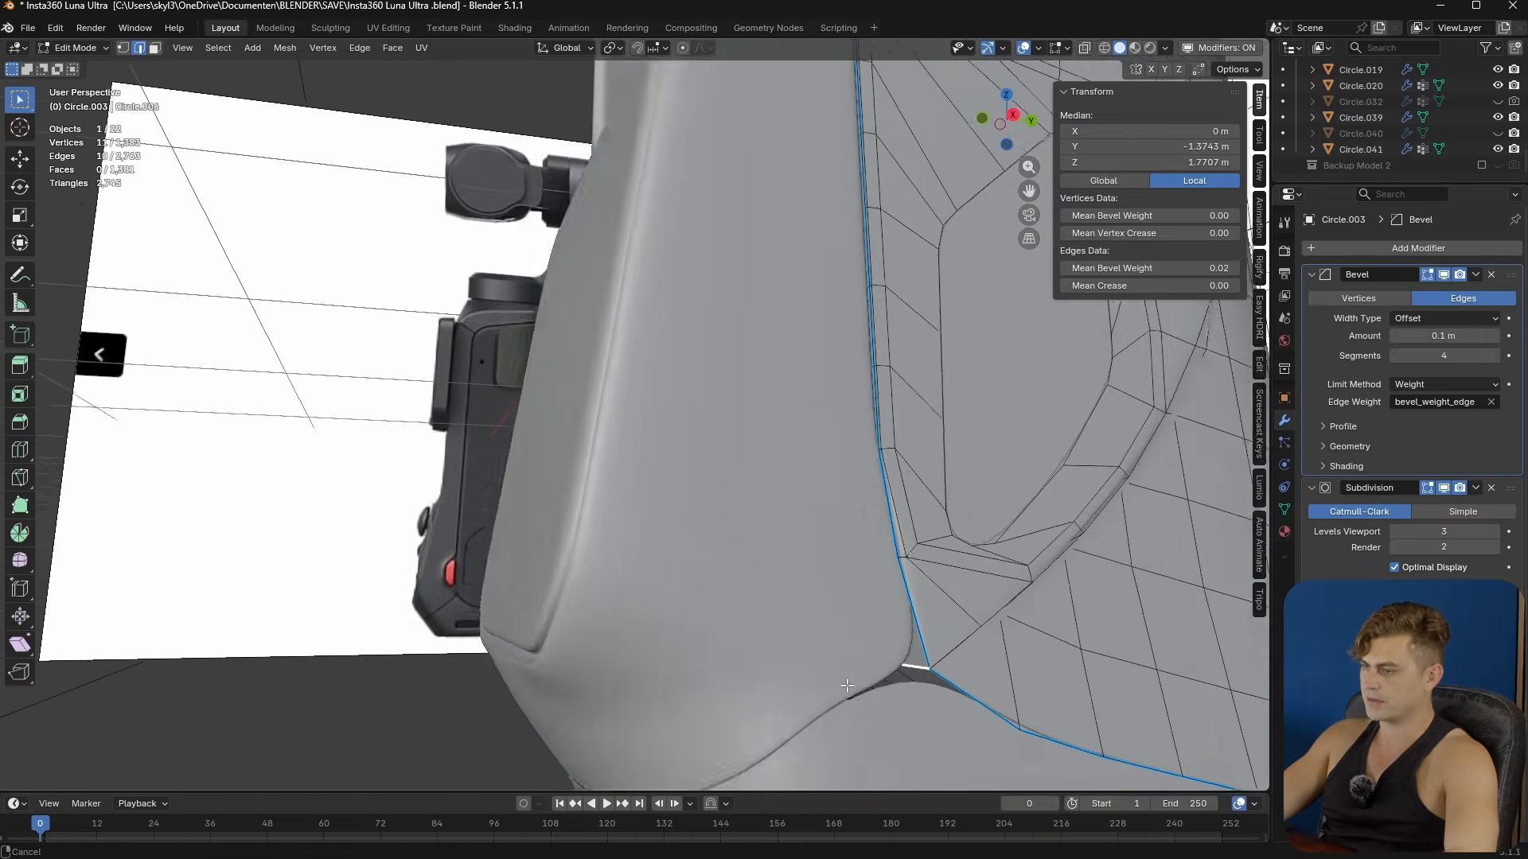
- Select the shell's lower edge loop at the corner gap and set its mean bevel weight to 0.14
shift+middle_drag(847, 685, 804, 633)
scroll(804, 633, up, 3)
alt+click(928, 662)
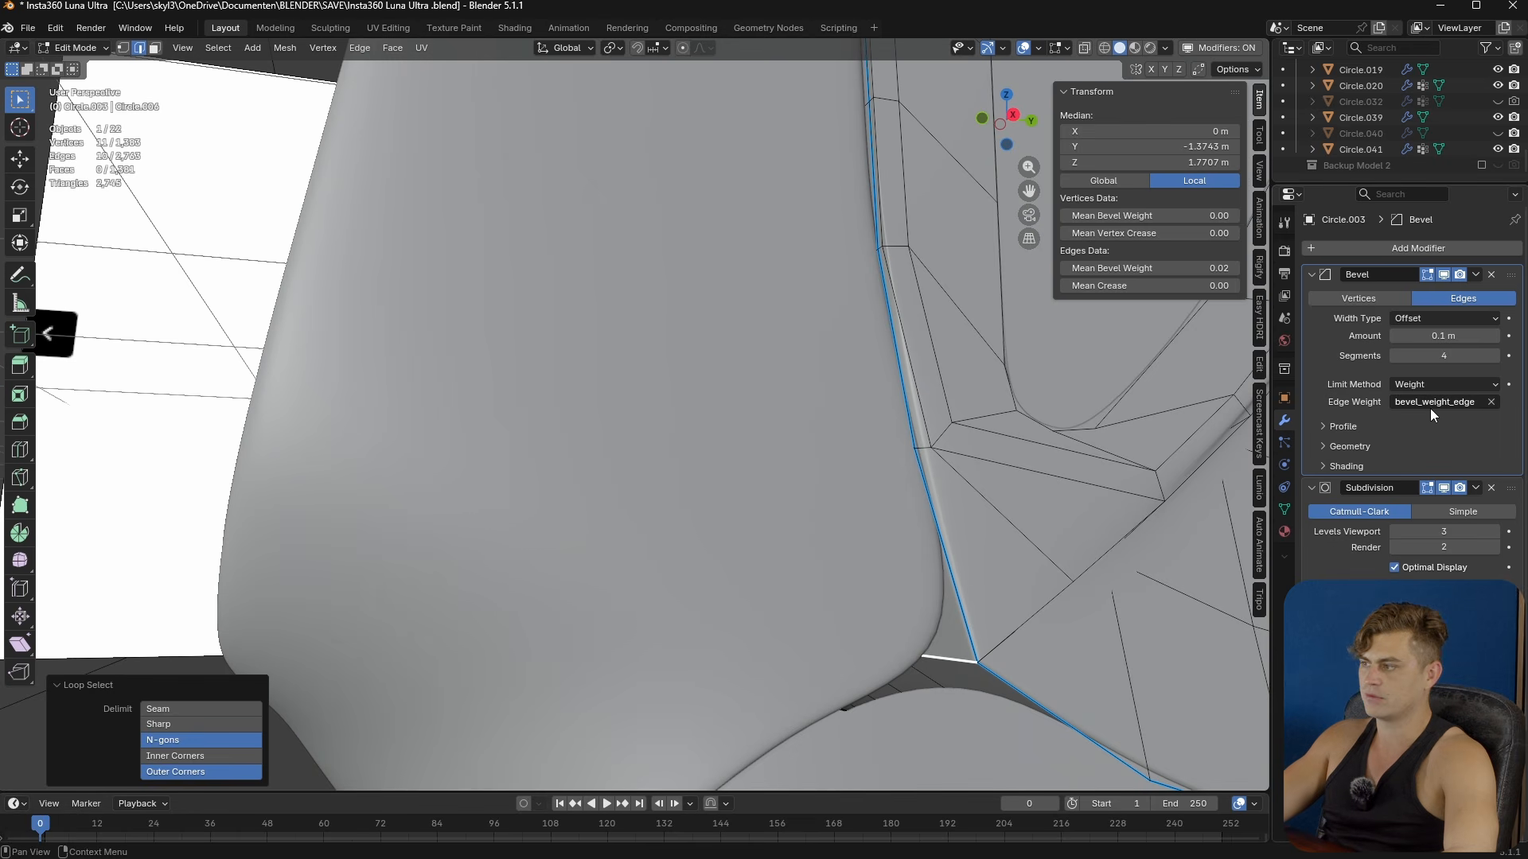
mouse_move(1200, 268)
mouse_down()
mouse_move(1225, 269)
mouse_move(1200, 270)
mouse_up()
shift+middle_drag(876, 557, 677, 573)
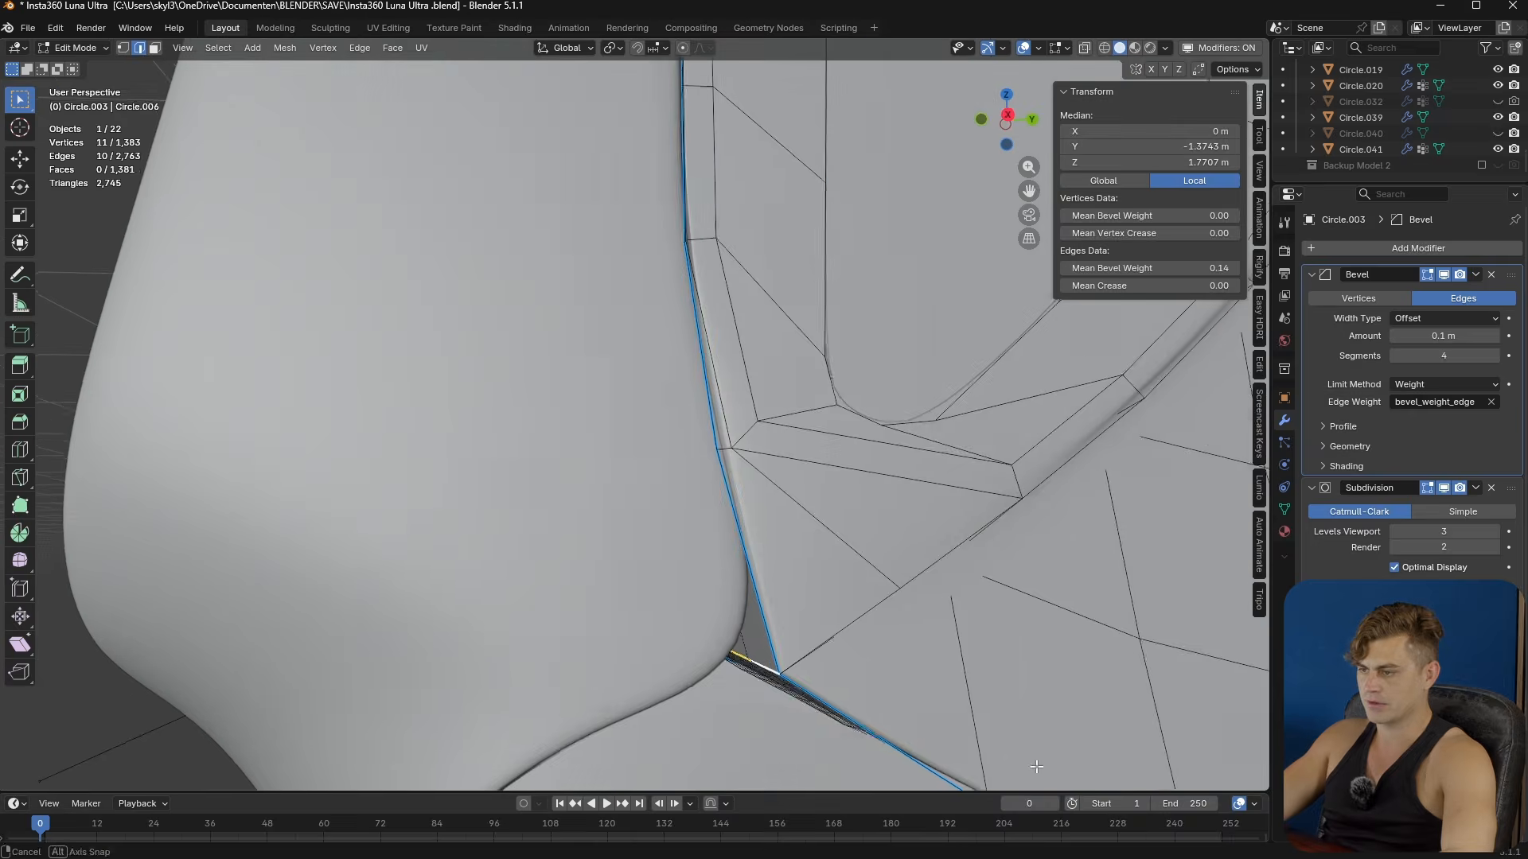
- Adjust the mean bevel weight of the lower edge loop on Circle.041 and save the file
key(Tab)
scroll(623, 654, down, 4)
scroll(504, 592, up, 4)
click(422, 606)
key(Tab)
key(KP_Divide)
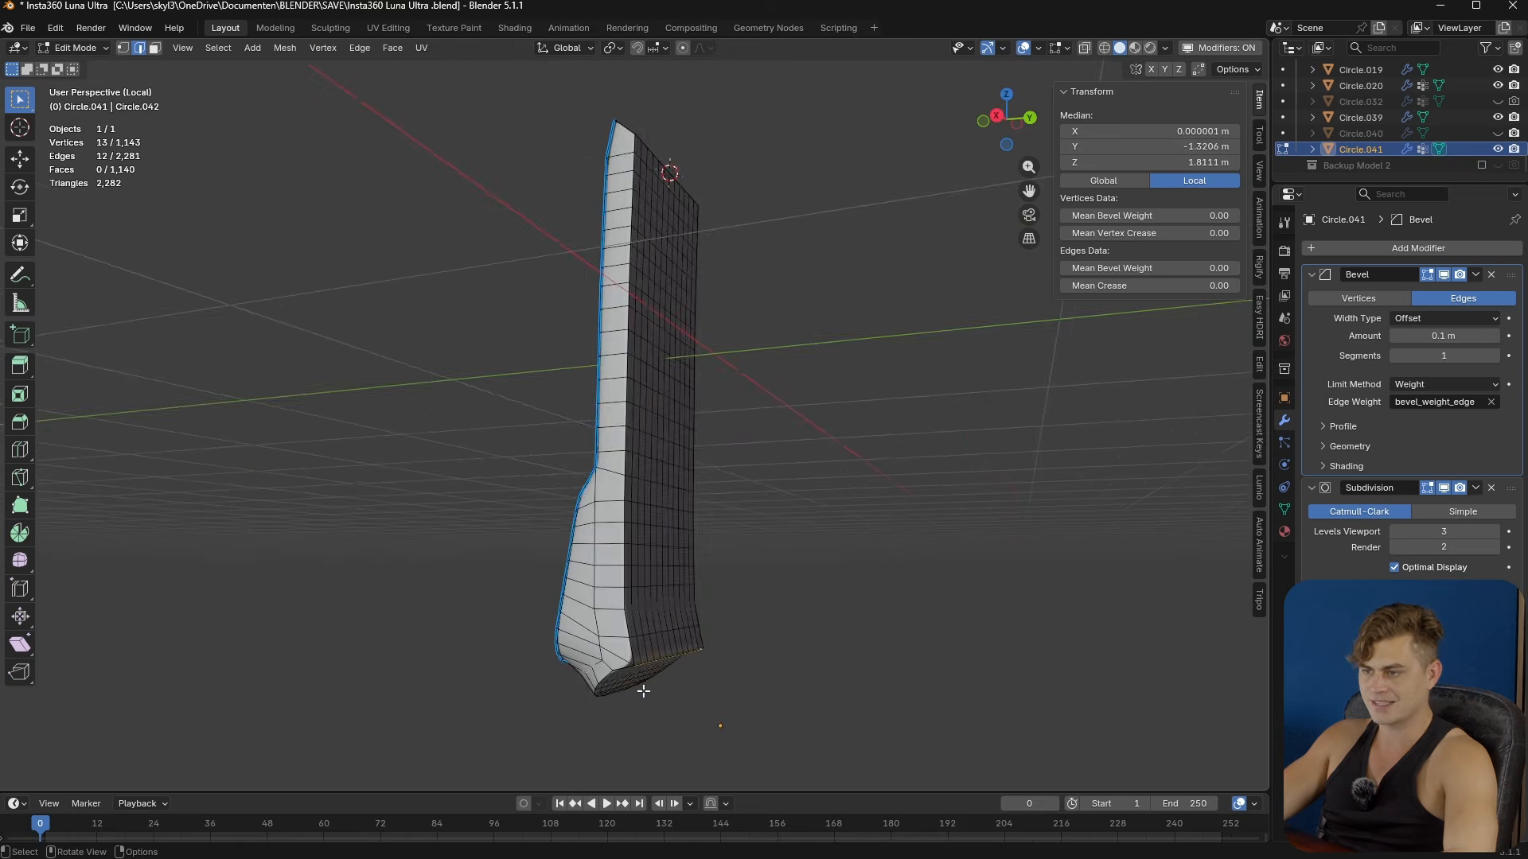
middle_drag(641, 682, 607, 654)
key(KP_Divide)
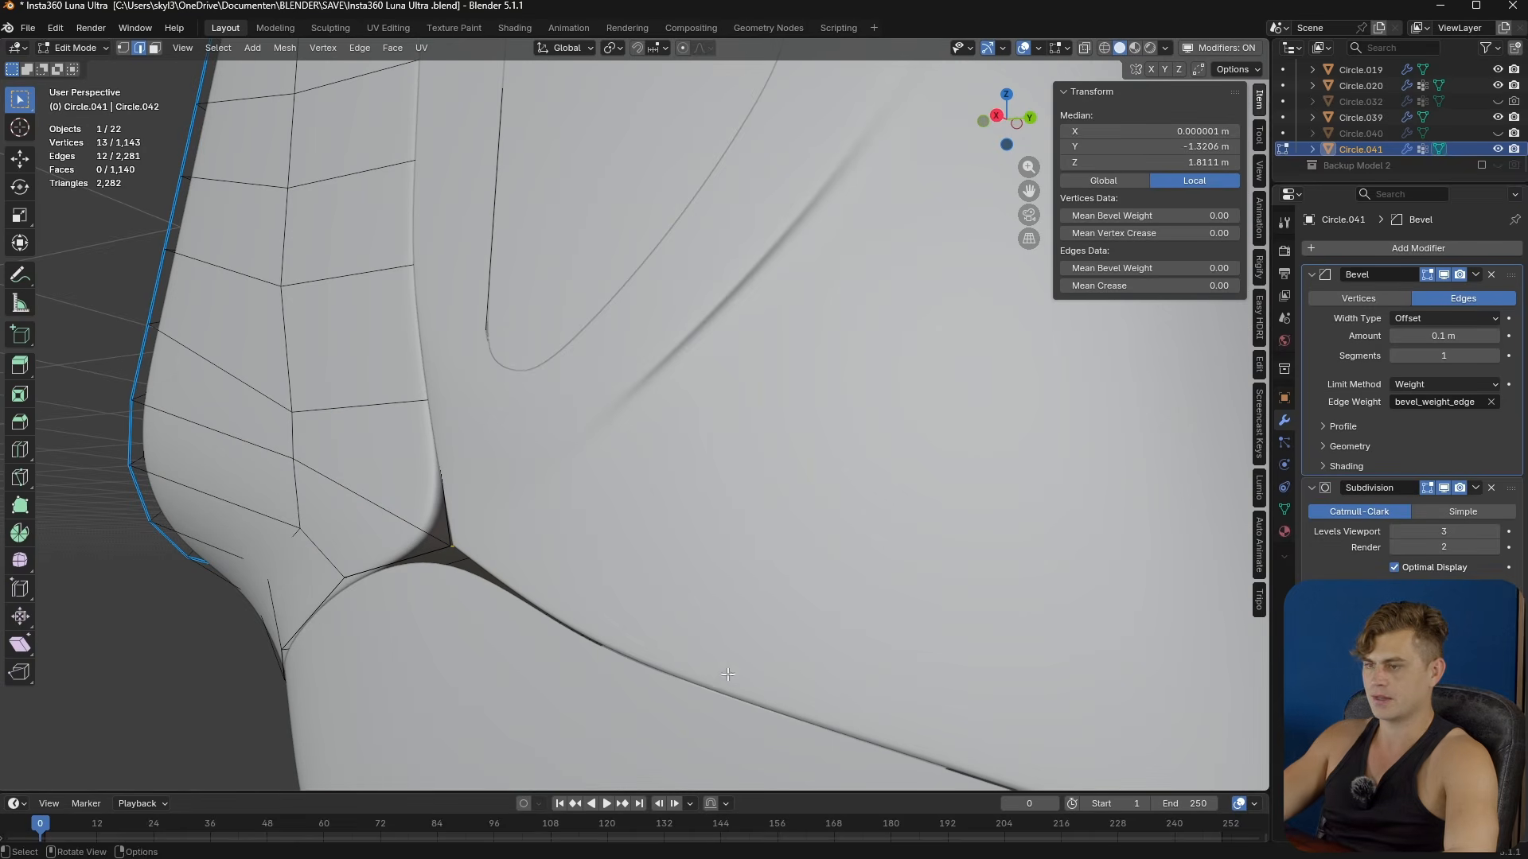
drag(1070, 269, 1114, 269)
middle_drag(549, 497, 767, 613)
key(Tab)
scroll(661, 605, down, 4)
click(687, 599)
key(ctrl+s)
- Isolate the base piece Circle in local view and enter Edit Mode
scroll(723, 511, down, 3)
middle_drag(723, 512, 621, 523)
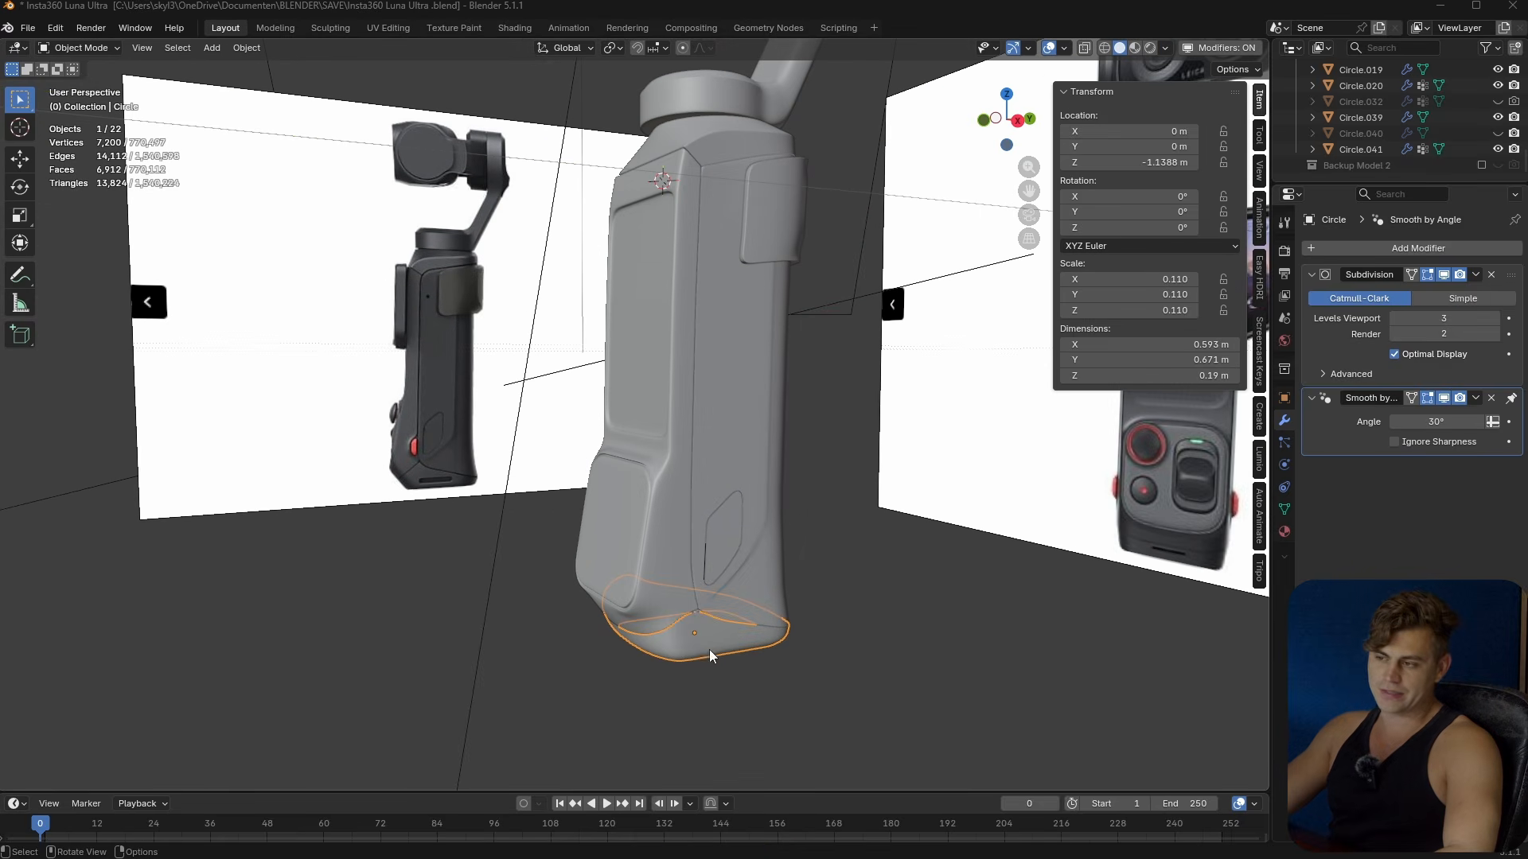
middle_drag(809, 662, 762, 666)
scroll(735, 551, up, 6)
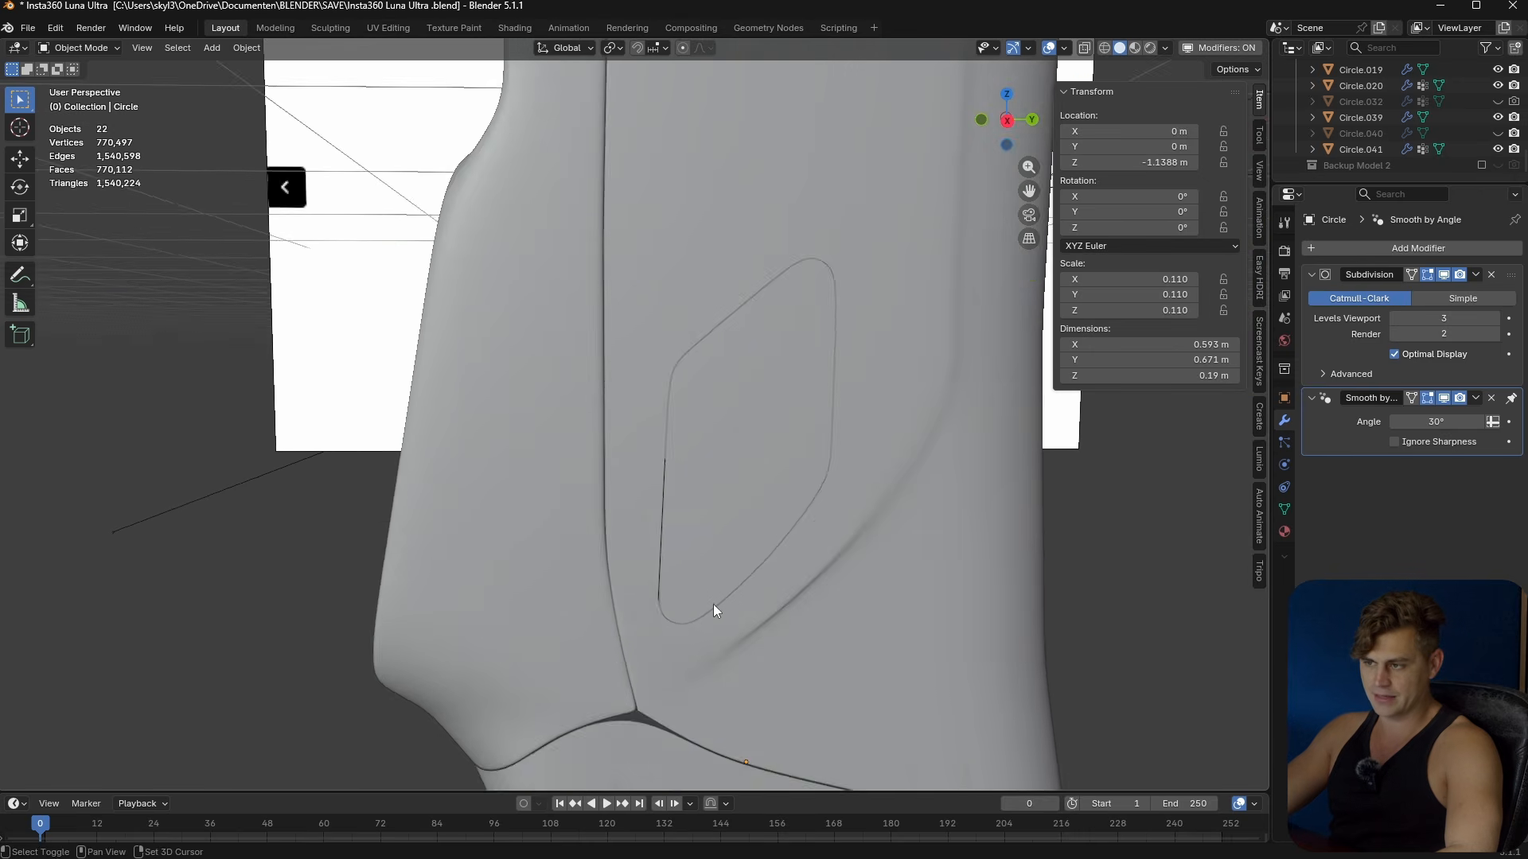
shift+scroll(632, 571, down, 4)
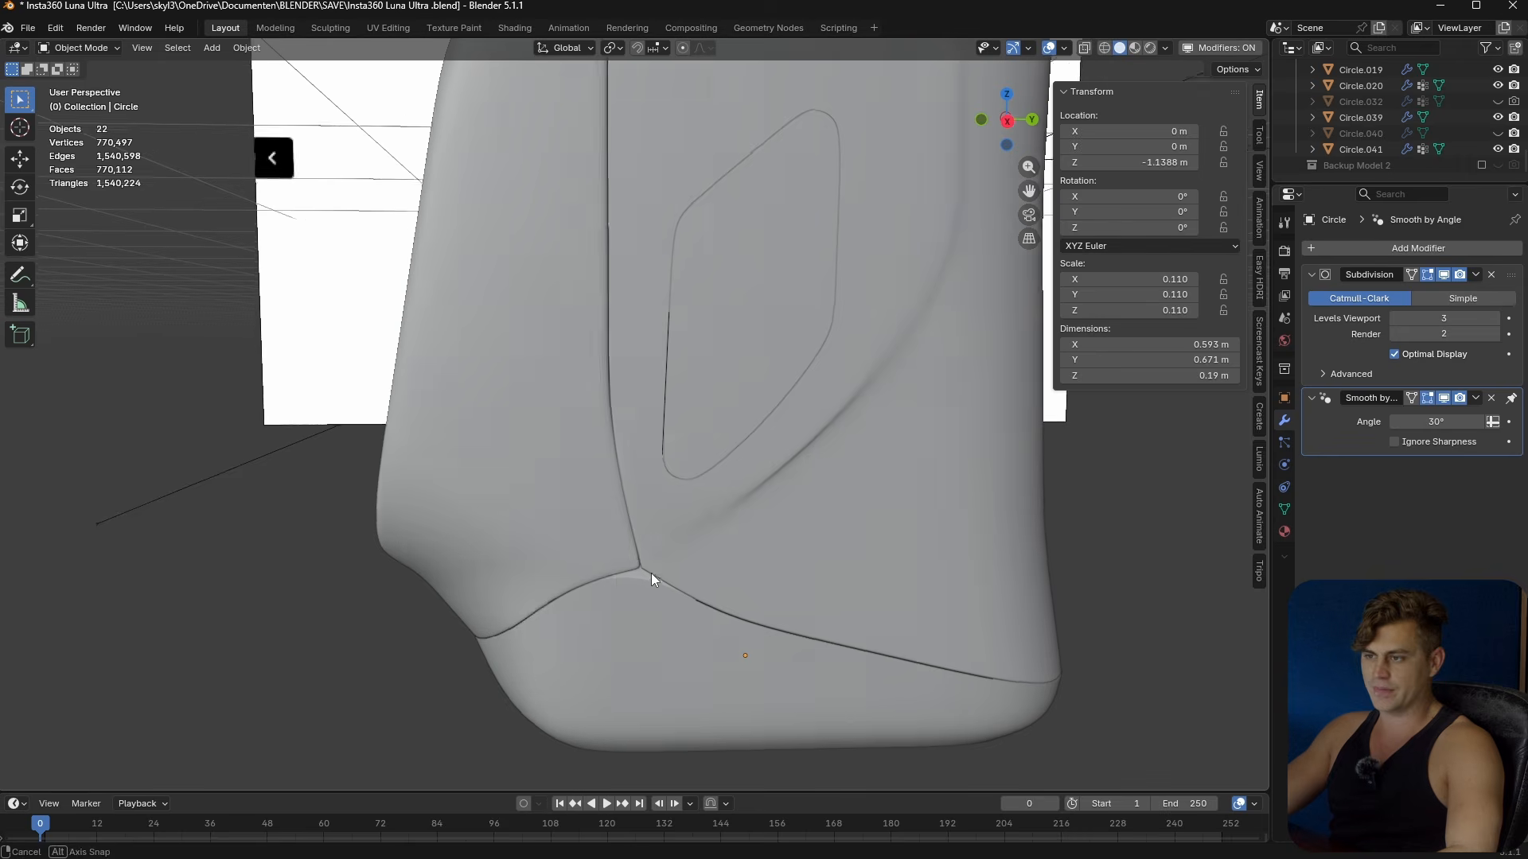
middle_drag(644, 572, 480, 514)
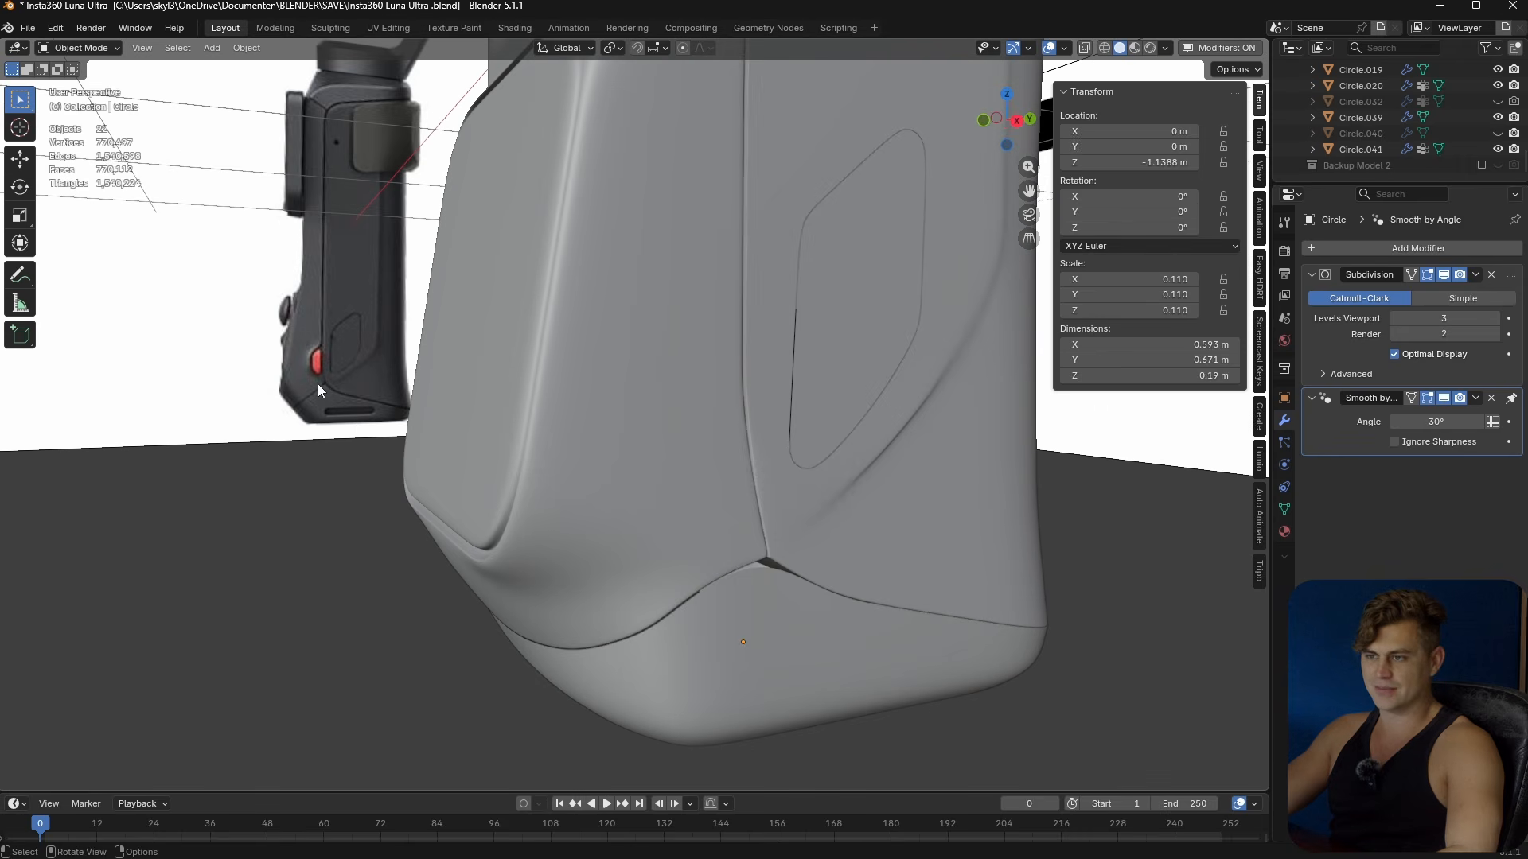
key(KP_Divide)
key(Tab)
- Bridge the base's upper opening with successive faces between its two sides, up to the last part of the opening
middle_drag(849, 600, 711, 443)
shift+click(525, 430)
key(f)
click(721, 439)
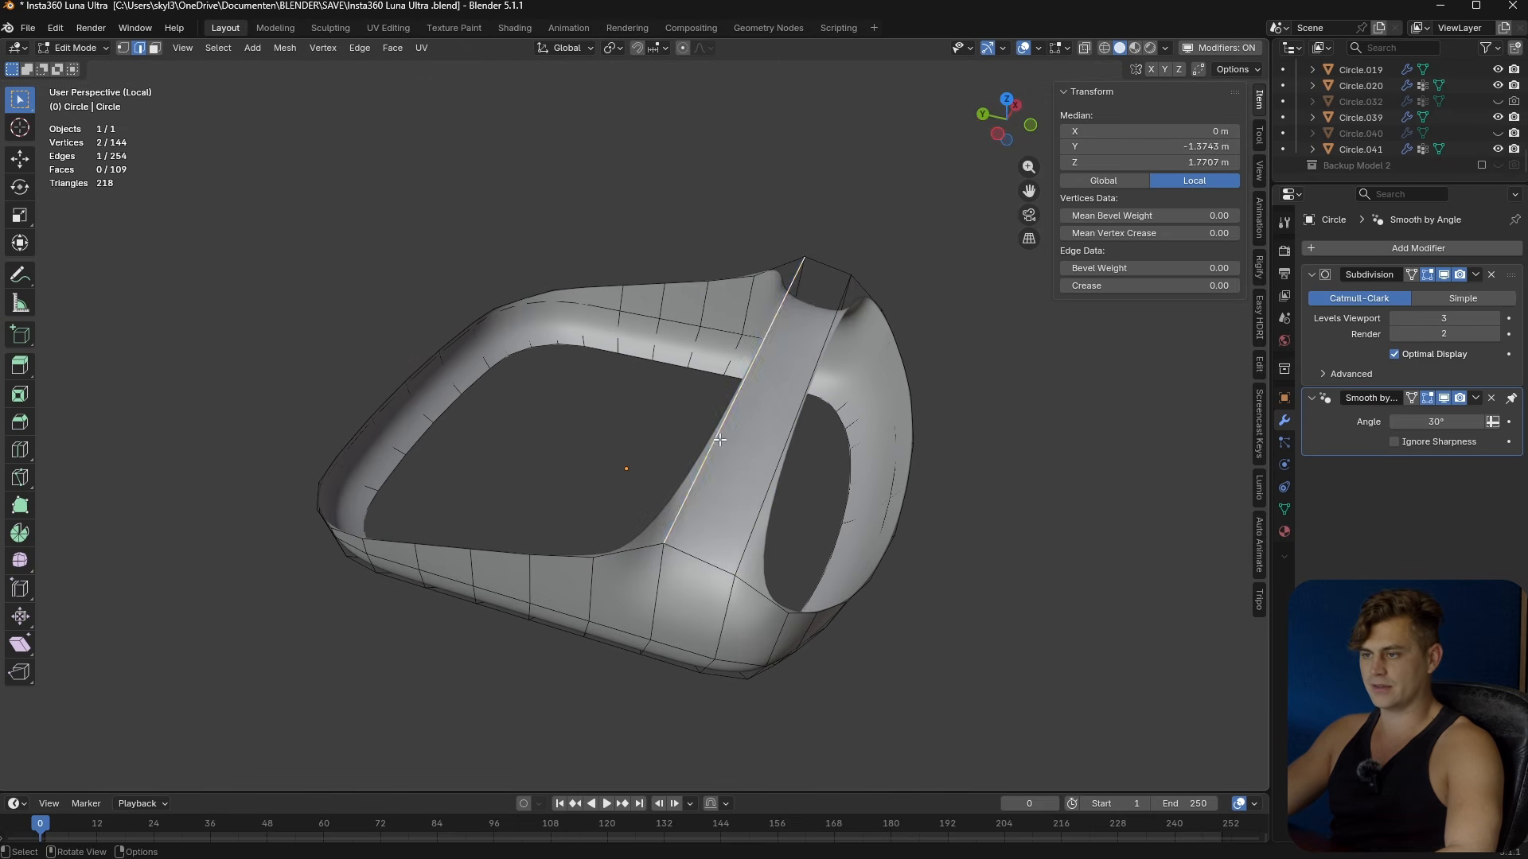
key(f)
key(f)
key(f)
key(f)
key(f)
middle_drag(592, 485, 708, 435)
key(f)
key(f)
middle_drag(585, 510, 652, 512)
key(f)
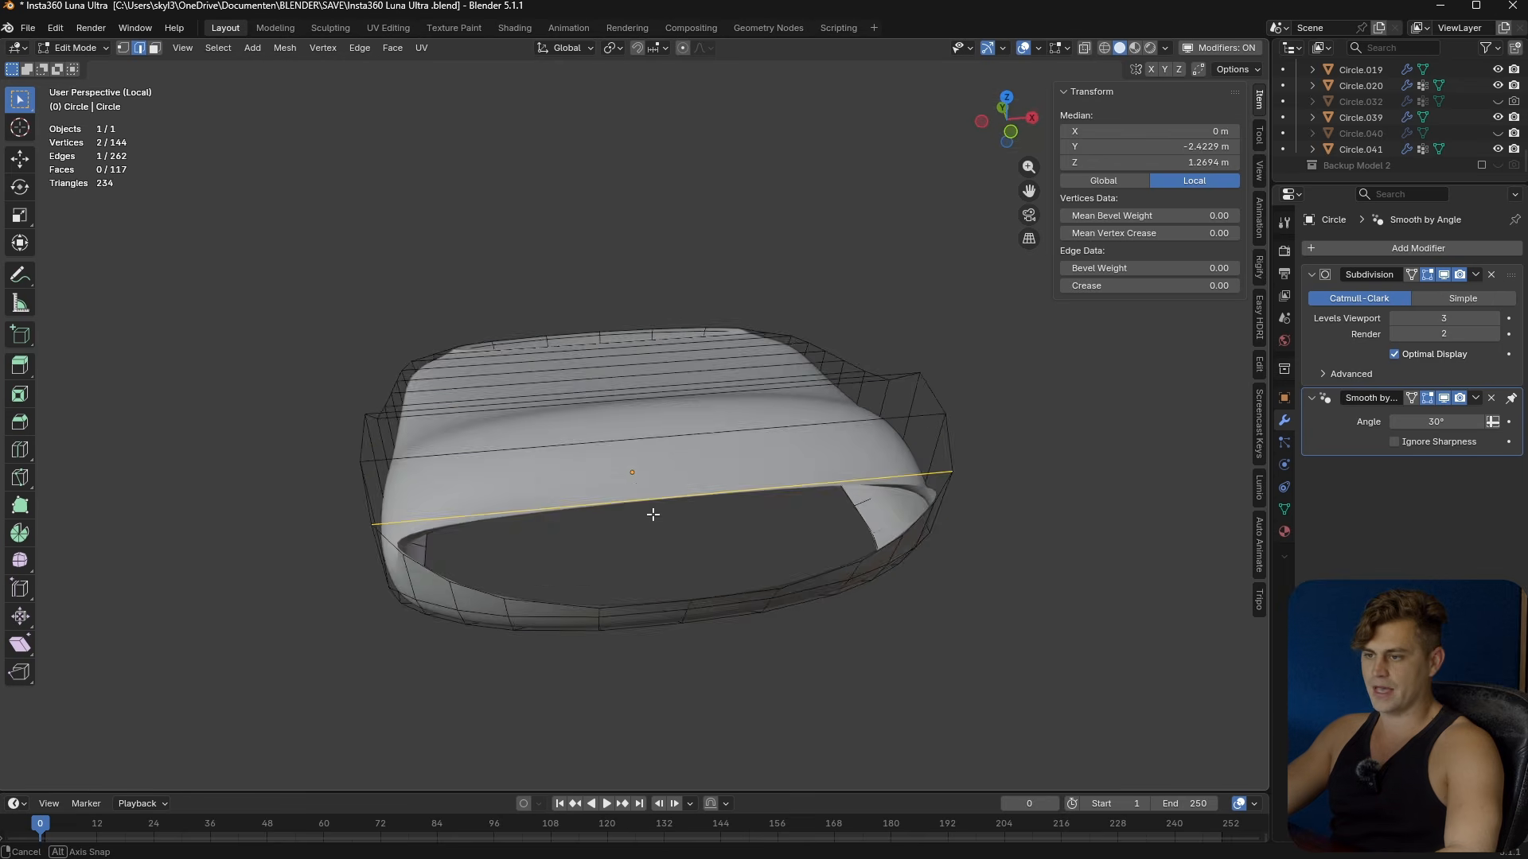
- Select the vertices along the remaining opening's rim and cut the bridging faces with eight loop cuts
middle_drag(498, 535, 431, 495)
click(495, 504)
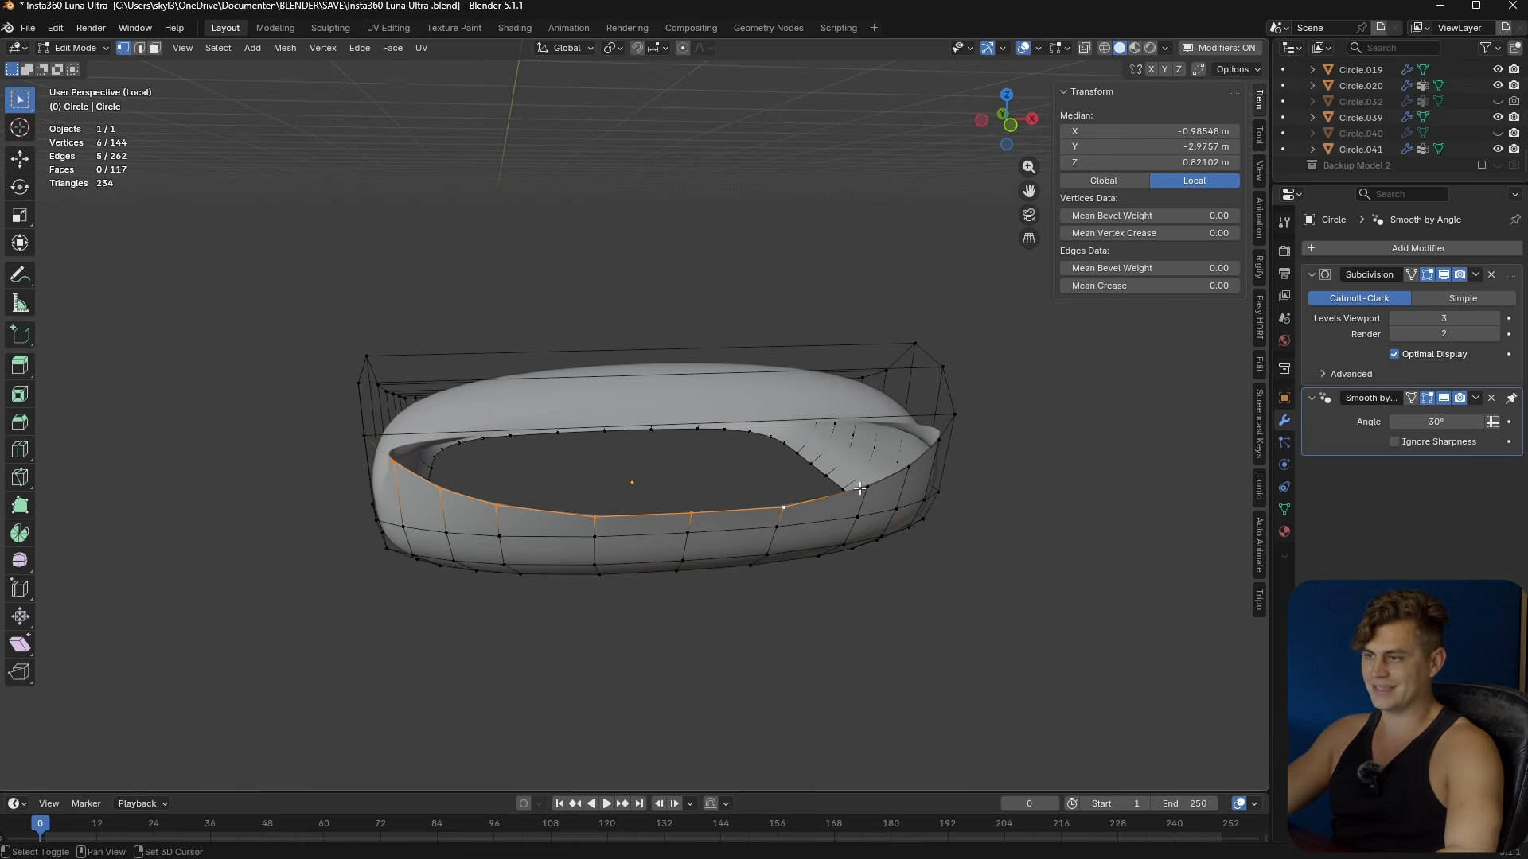
key(ctrl+r)
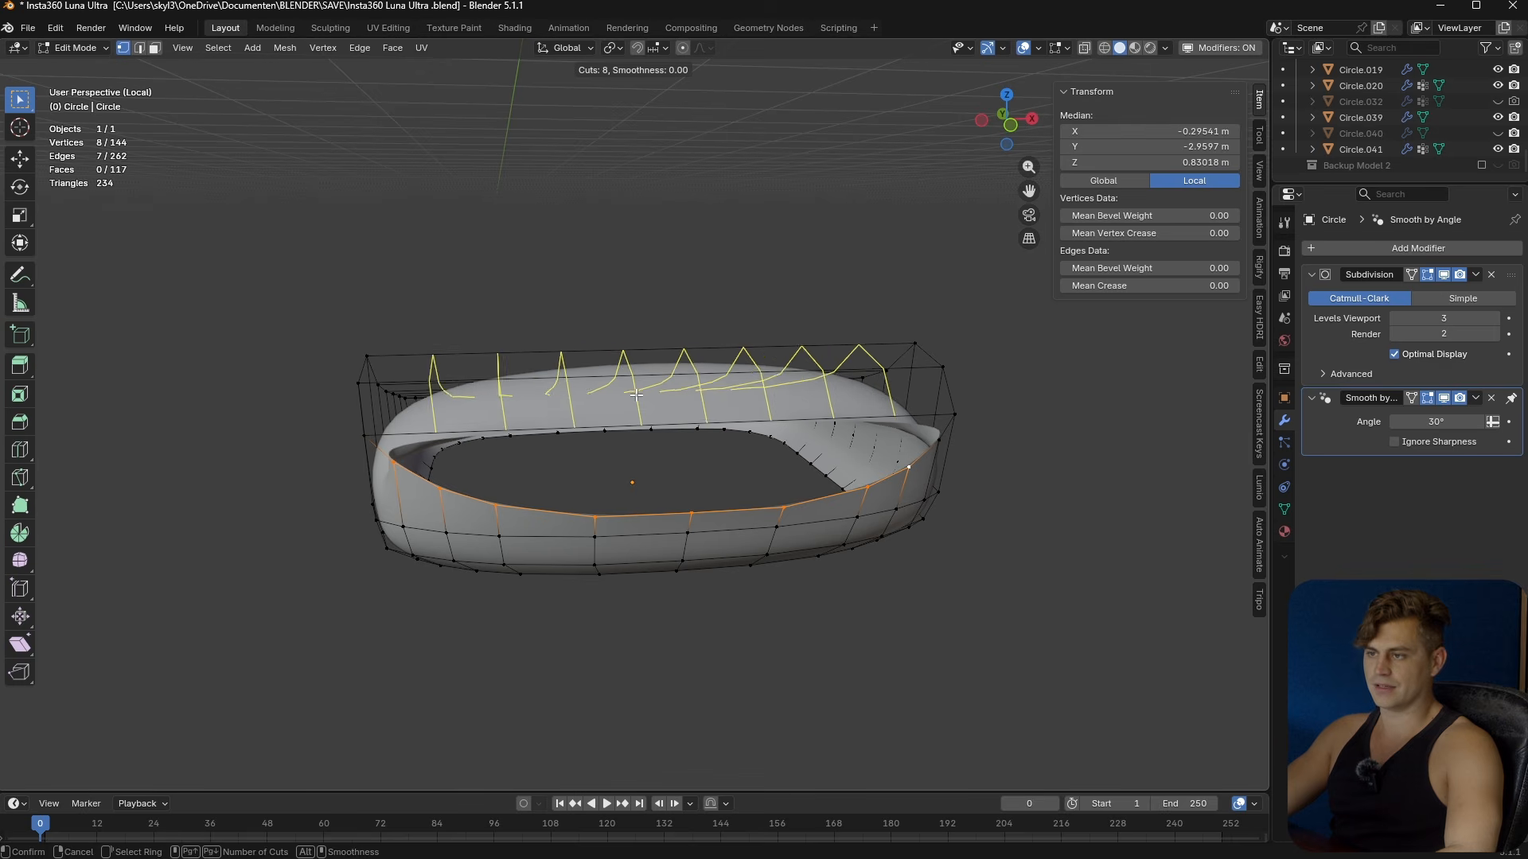
click(635, 395)
right_click(635, 395)
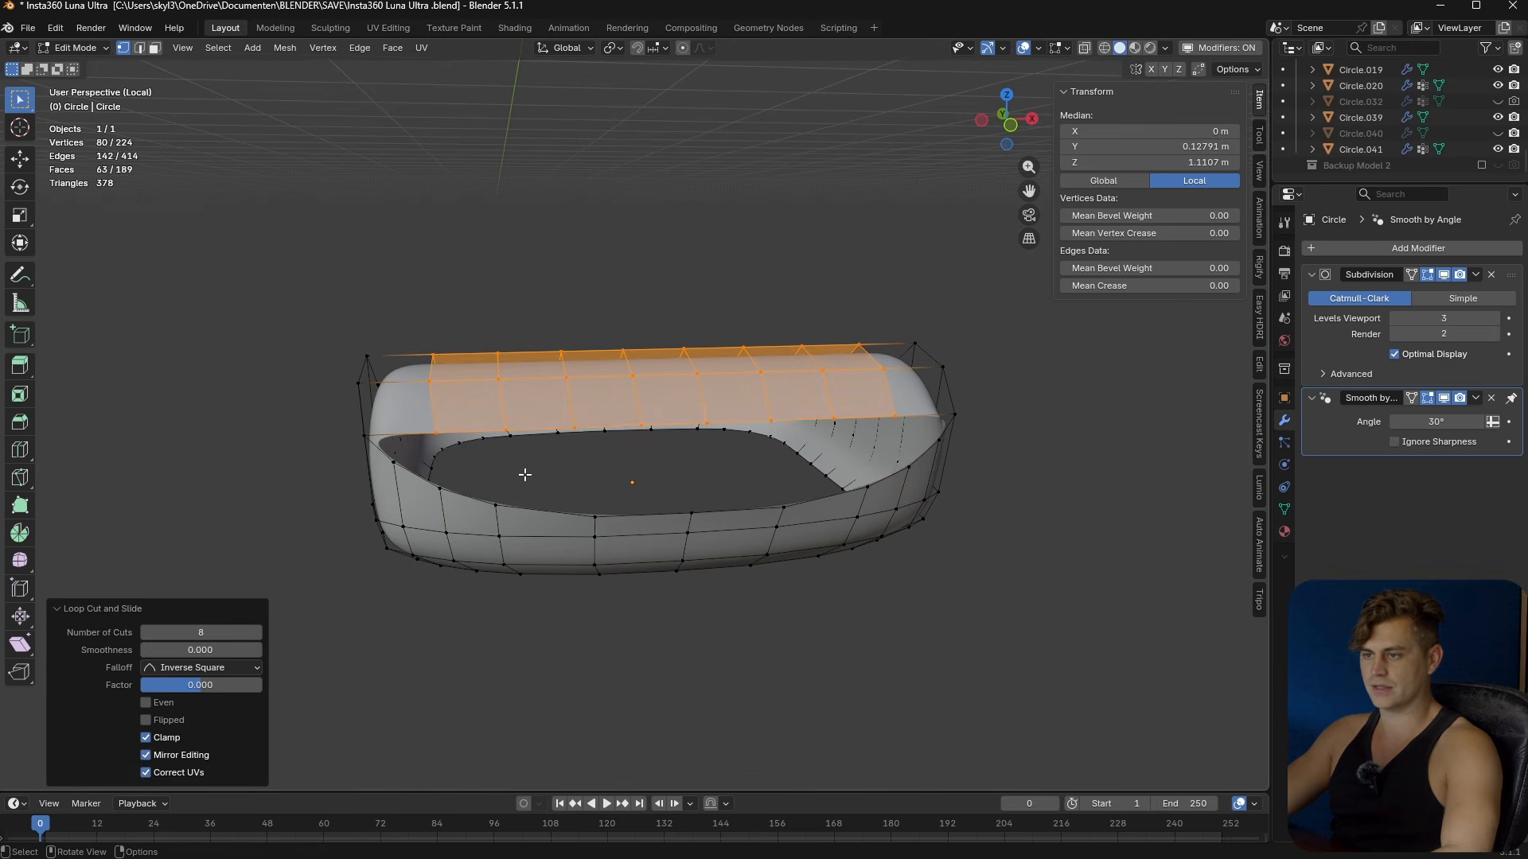
- Try to close the remaining opening by merging the new cut vertices into the matching rim vertices with At Last
click(438, 437)
middle_drag(438, 437, 485, 450)
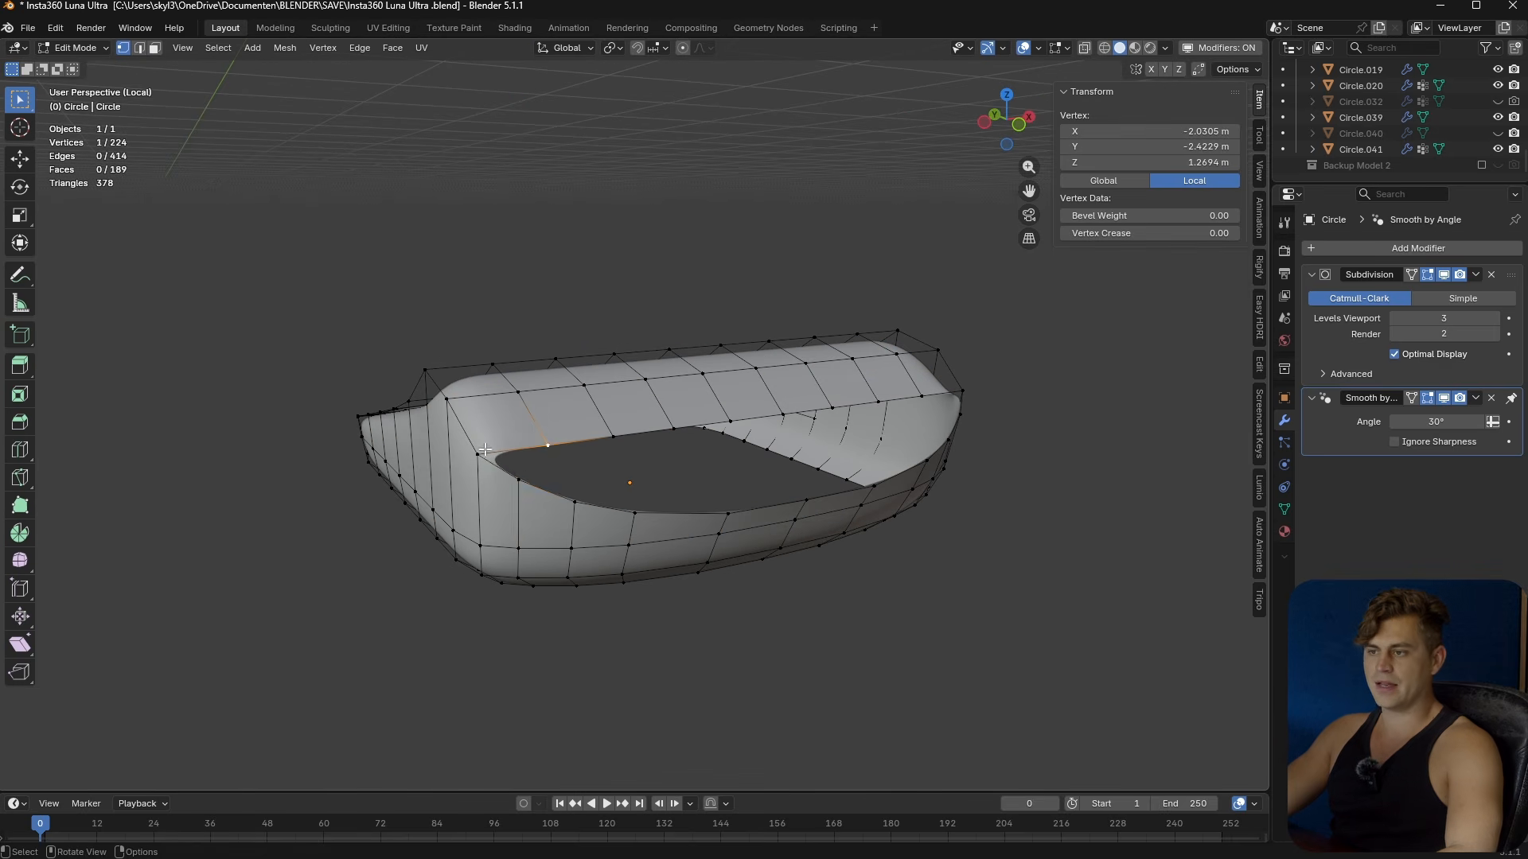
key(m)
click(523, 484)
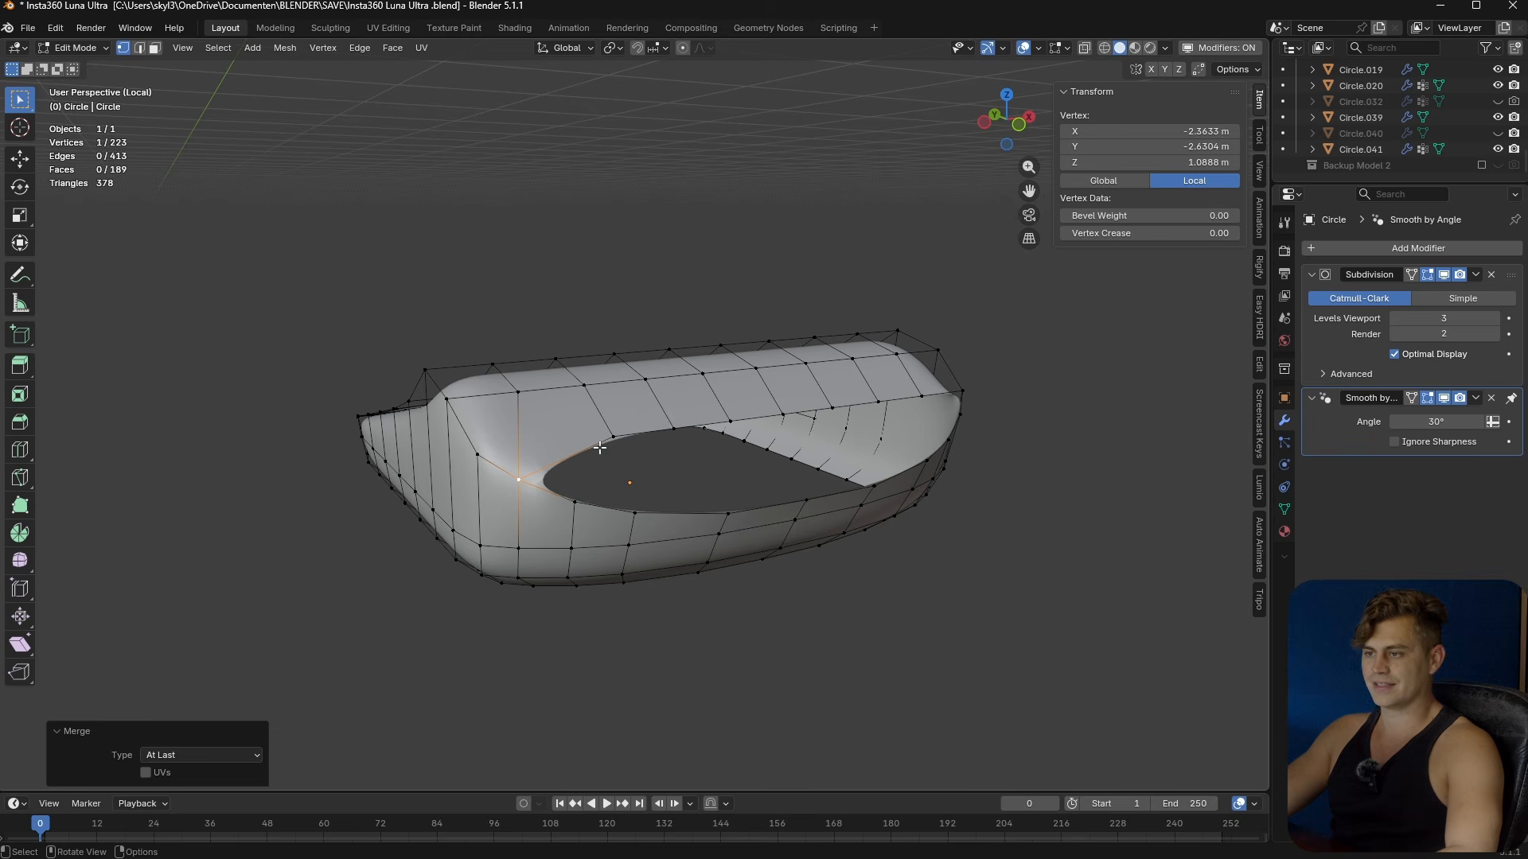
click(611, 438)
shift+click(577, 502)
key(m)
click(576, 503)
click(673, 429)
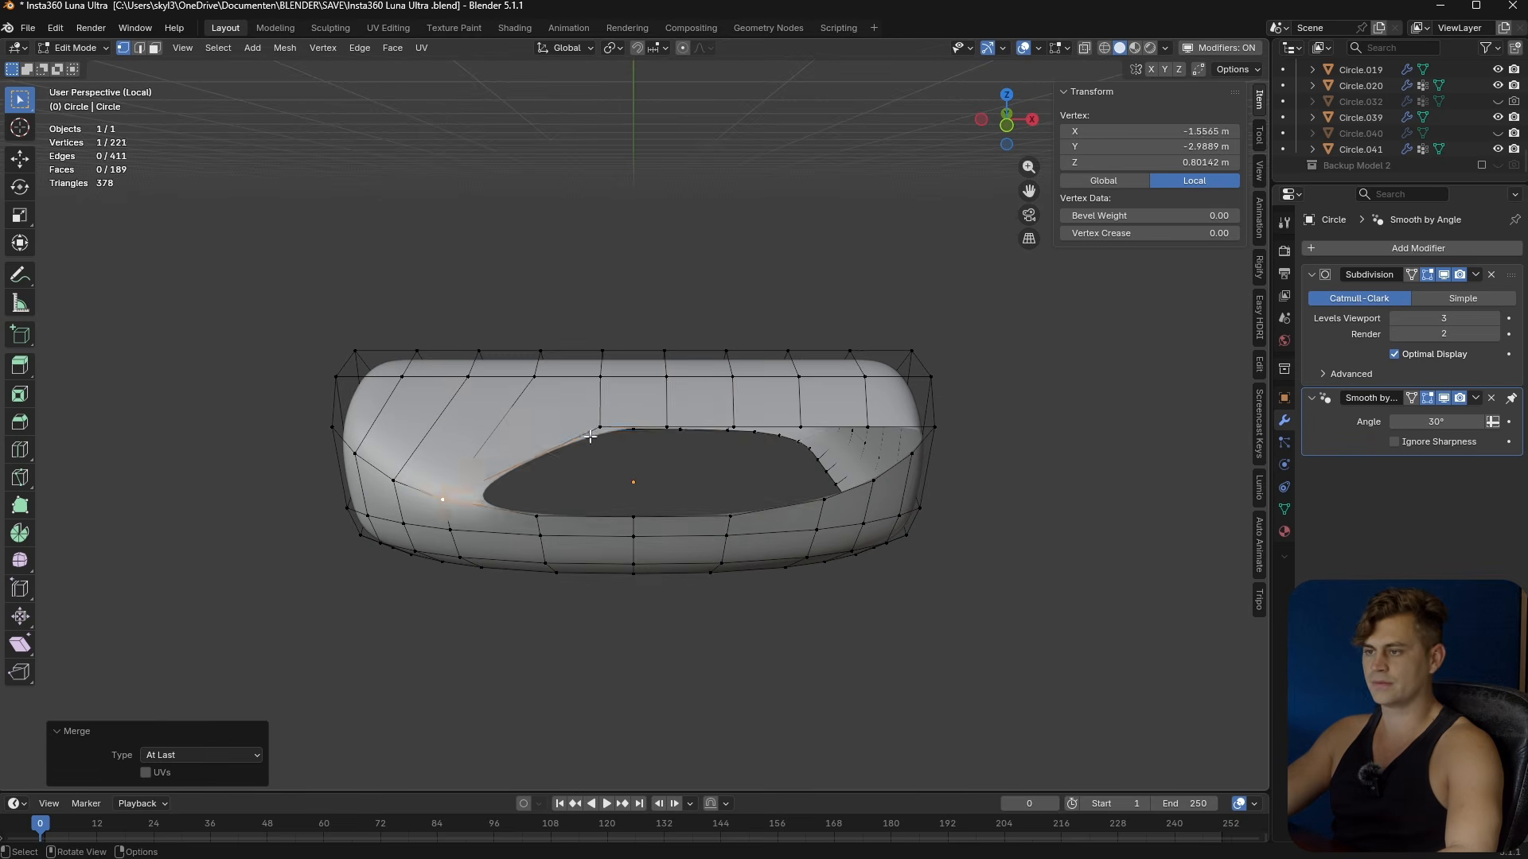
click(598, 428)
shift+click(537, 516)
key(m)
click(538, 515)
click(667, 428)
shift+click(635, 515)
key(m)
click(634, 514)
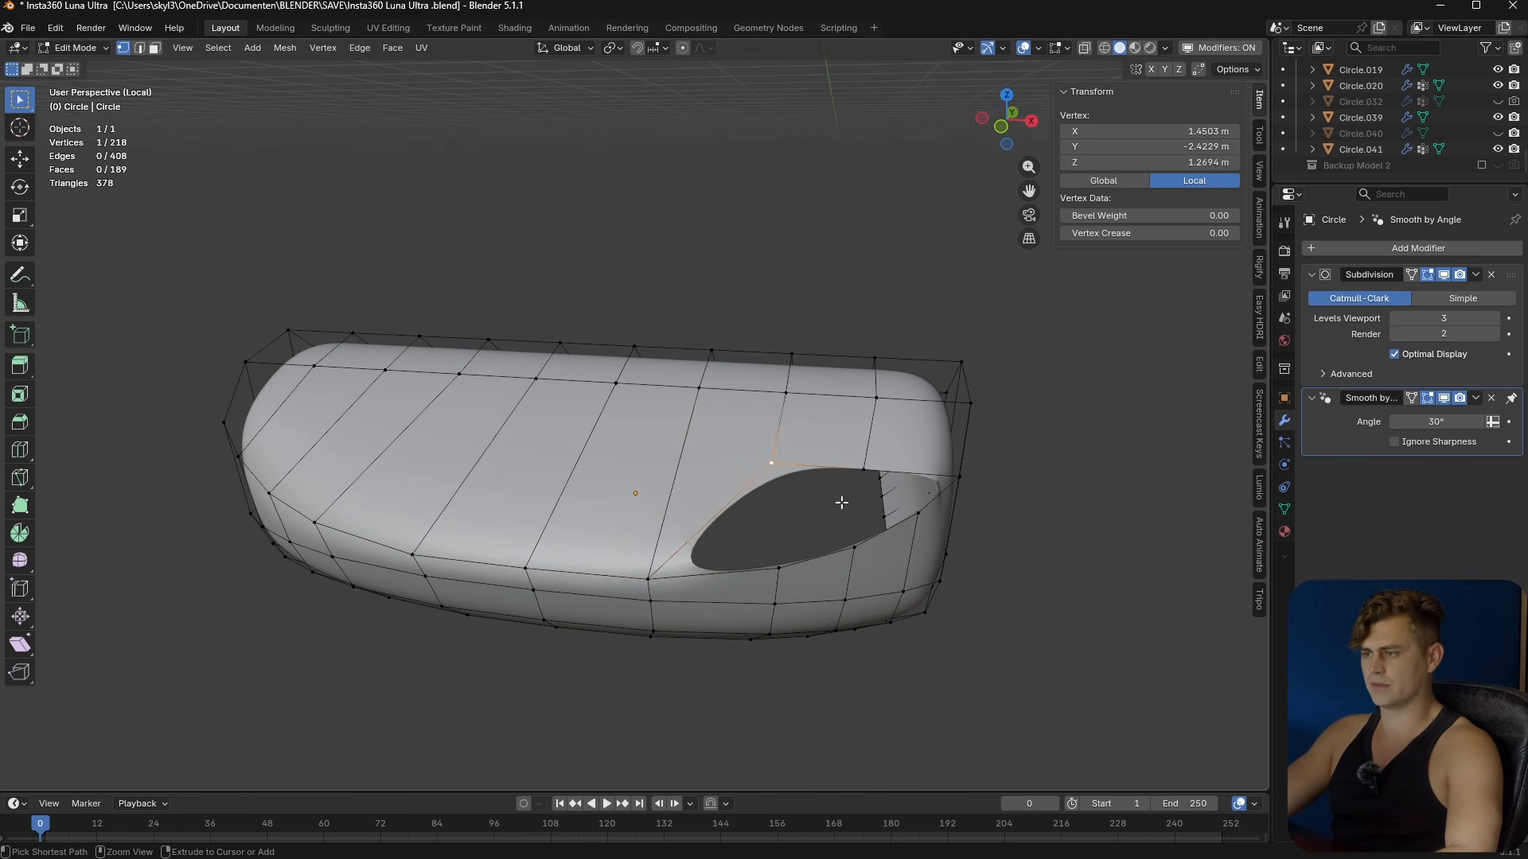
- Undo the vertex merges and the eight loop cuts across the bridging faces
key(ctrl+z)
key(ctrl+z)
key(ctrl+z)
key(ctrl+z)
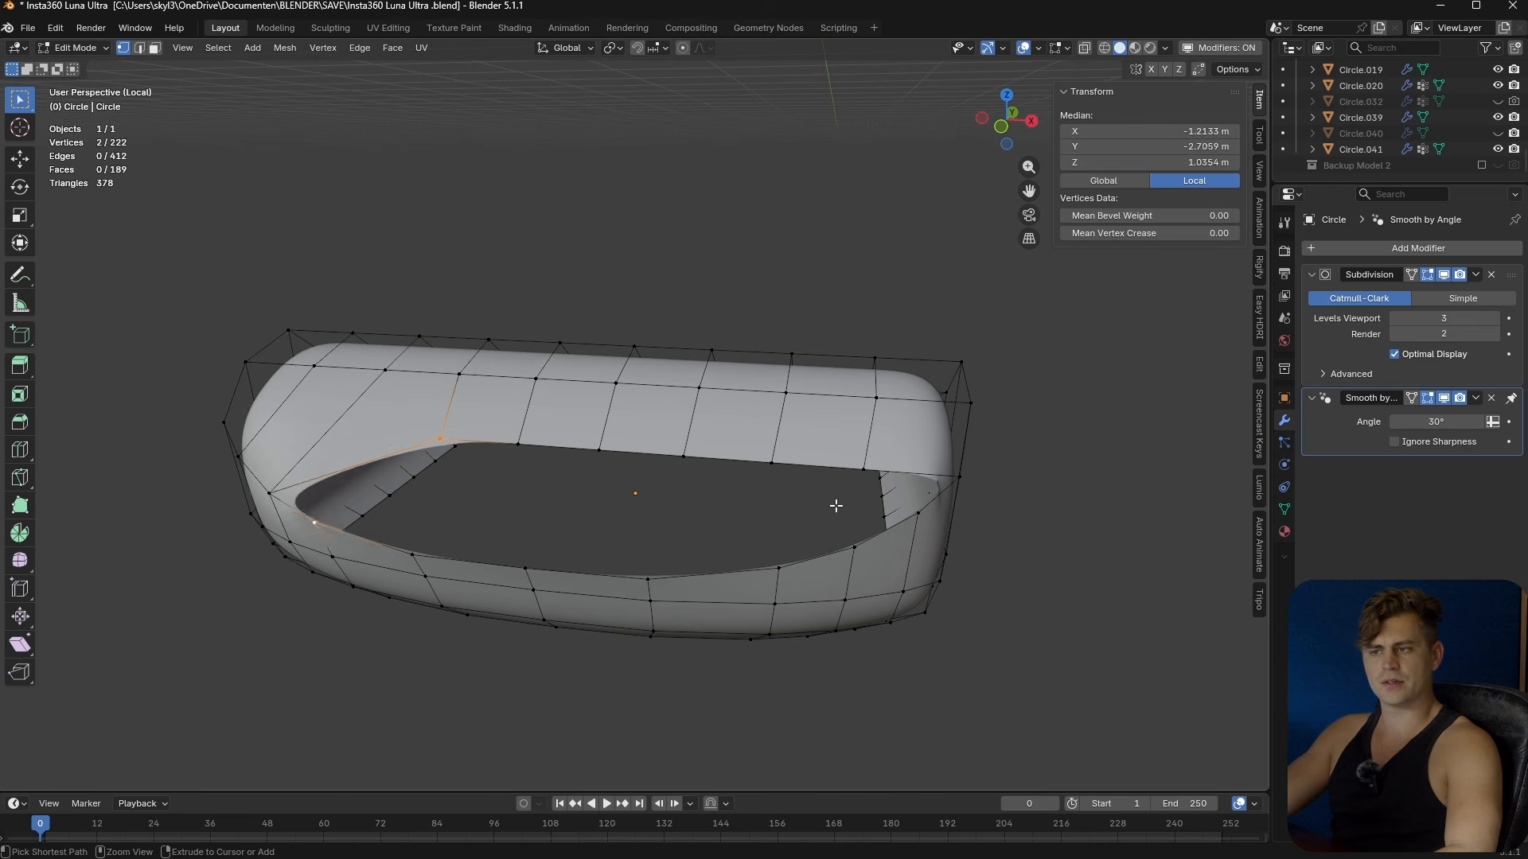
key(ctrl+z)
key(ctrl+z)
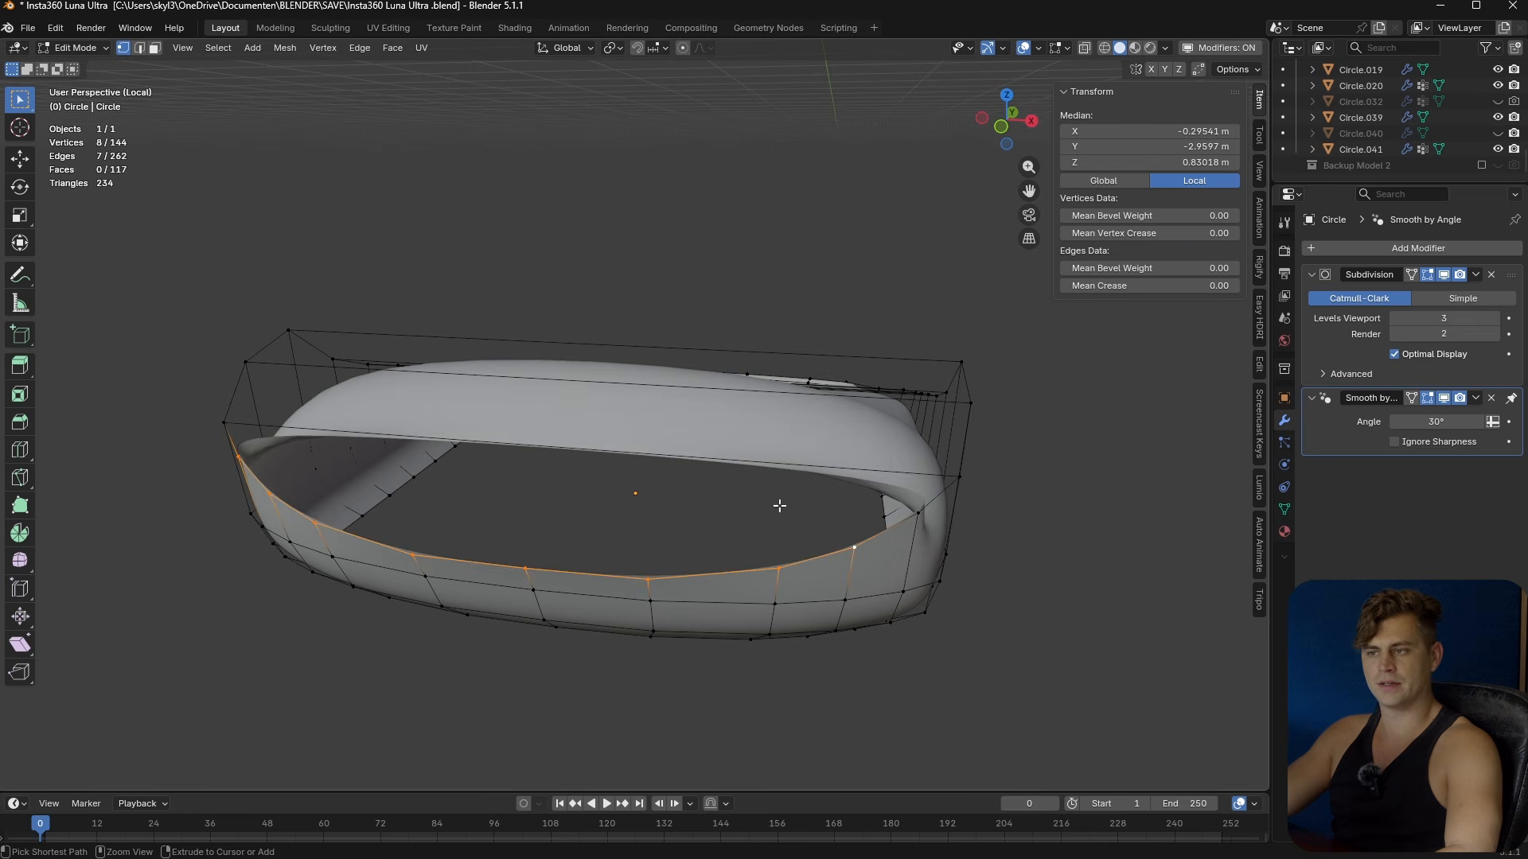
- Cut the bridging faces across the base's upper side with nine evenly spaced loop cuts, without sliding them
middle_drag(798, 520, 878, 516)
middle_drag(960, 478, 651, 505)
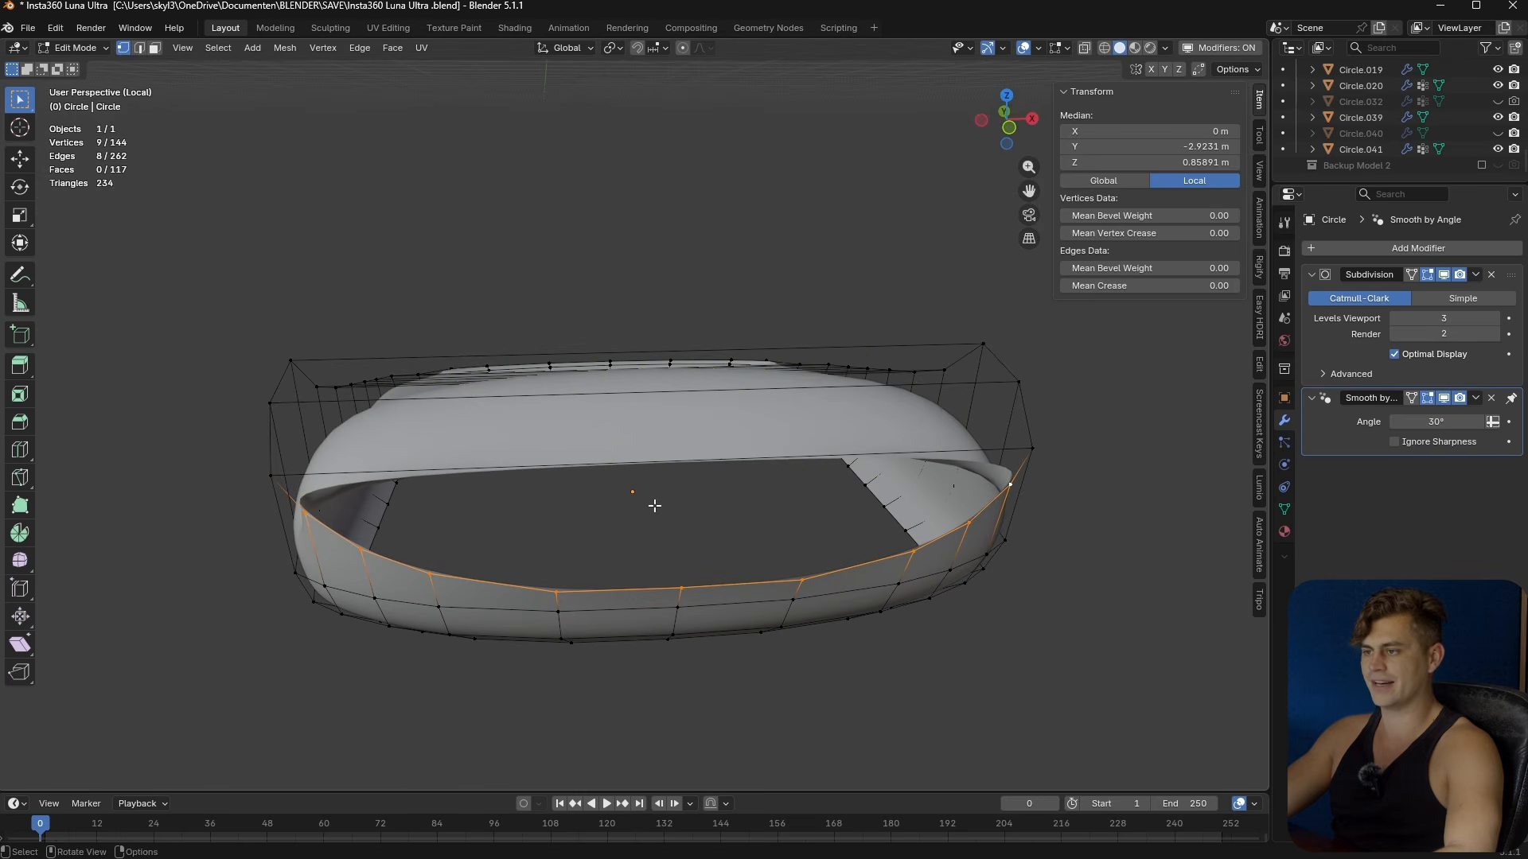
key(ctrl+r)
scroll(676, 424, up, 10)
click(676, 424)
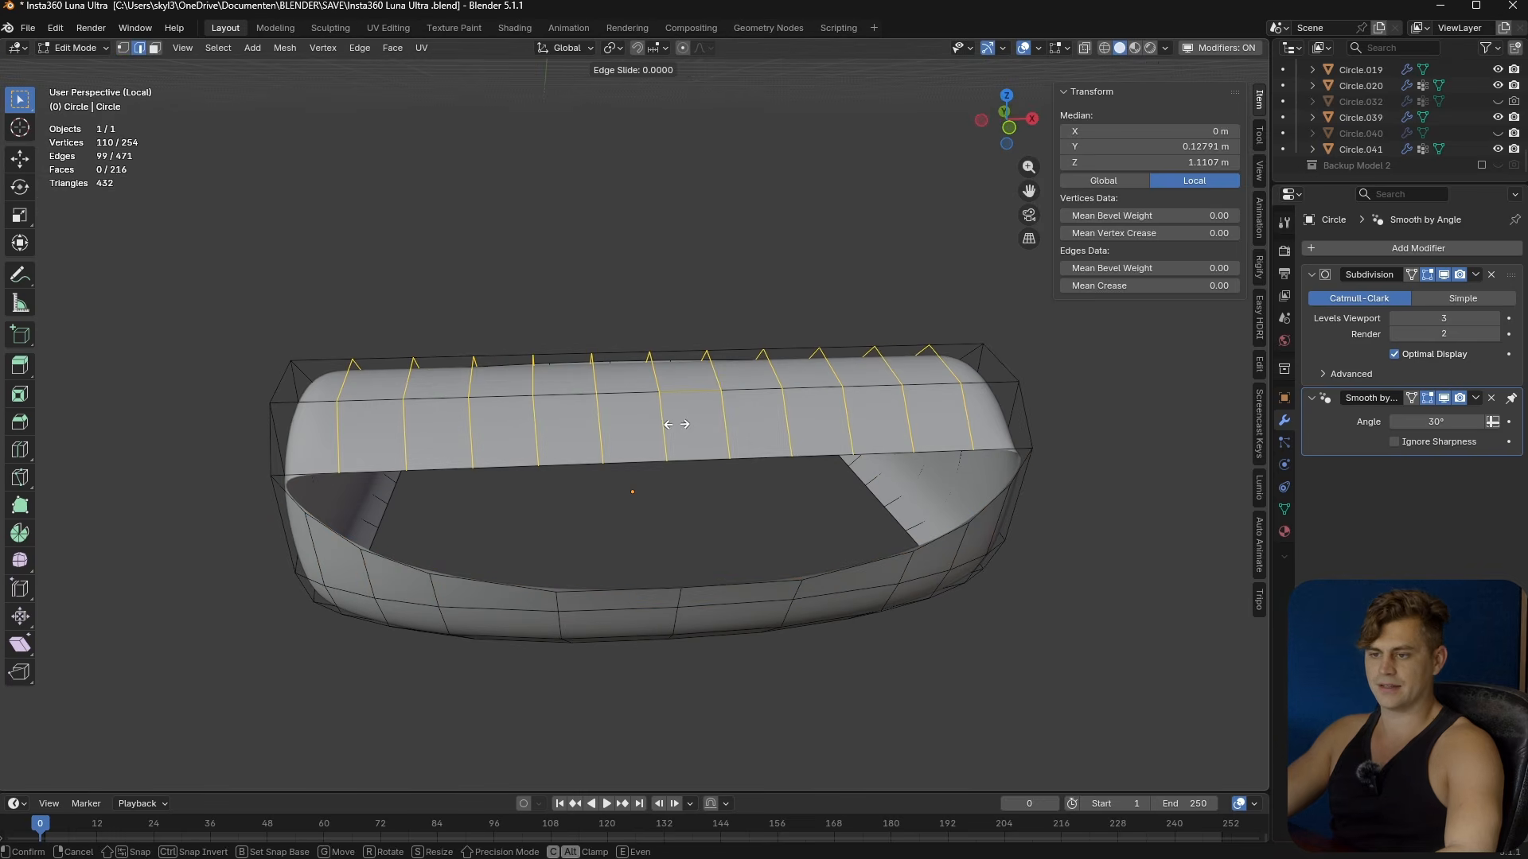
right_click(645, 442)
click(214, 630)
text(8)
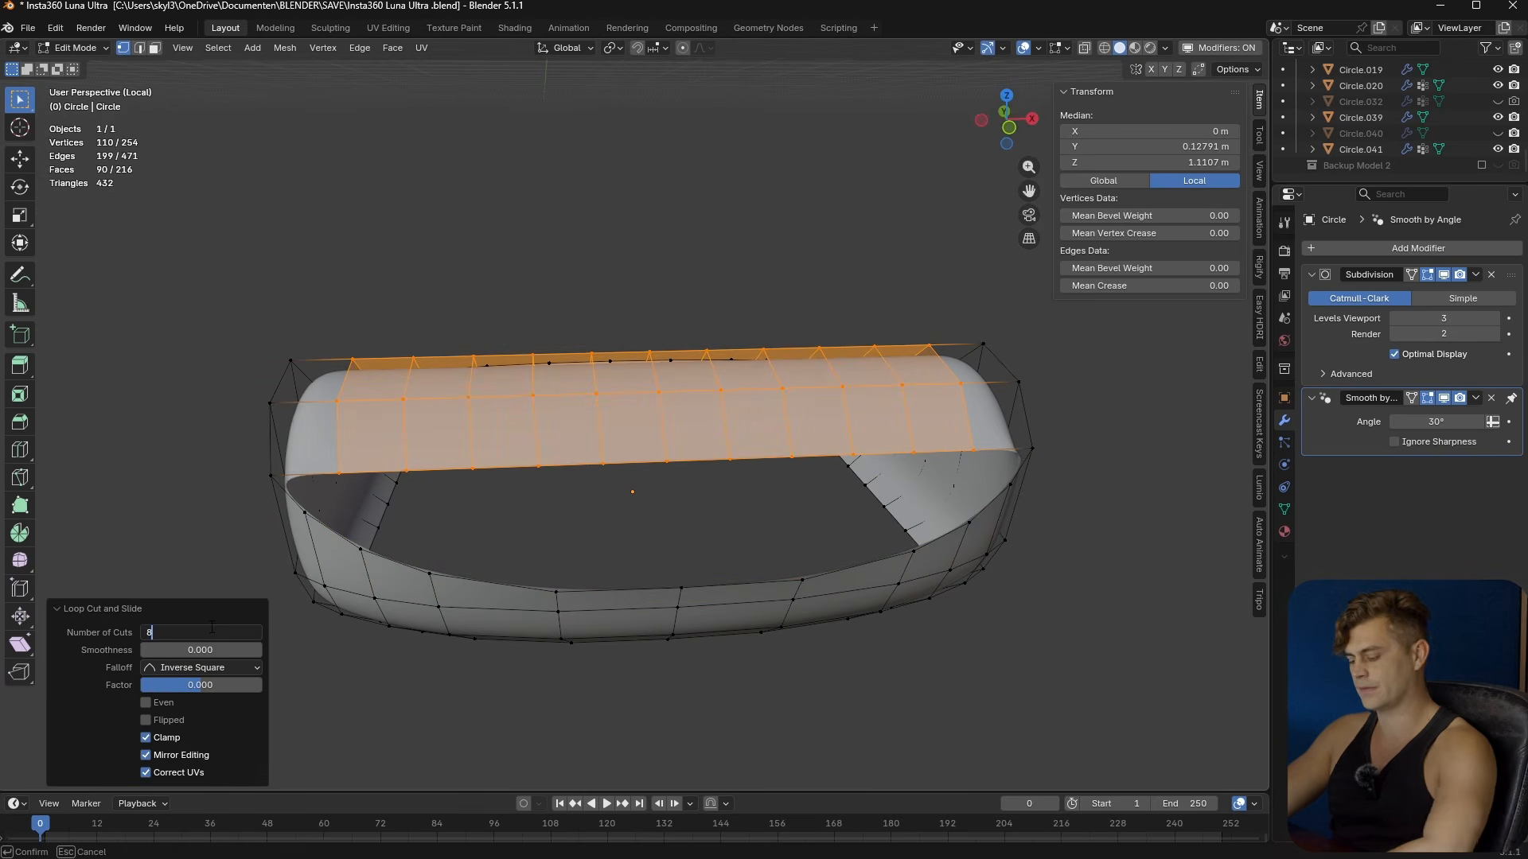
text(8)
key(Return)
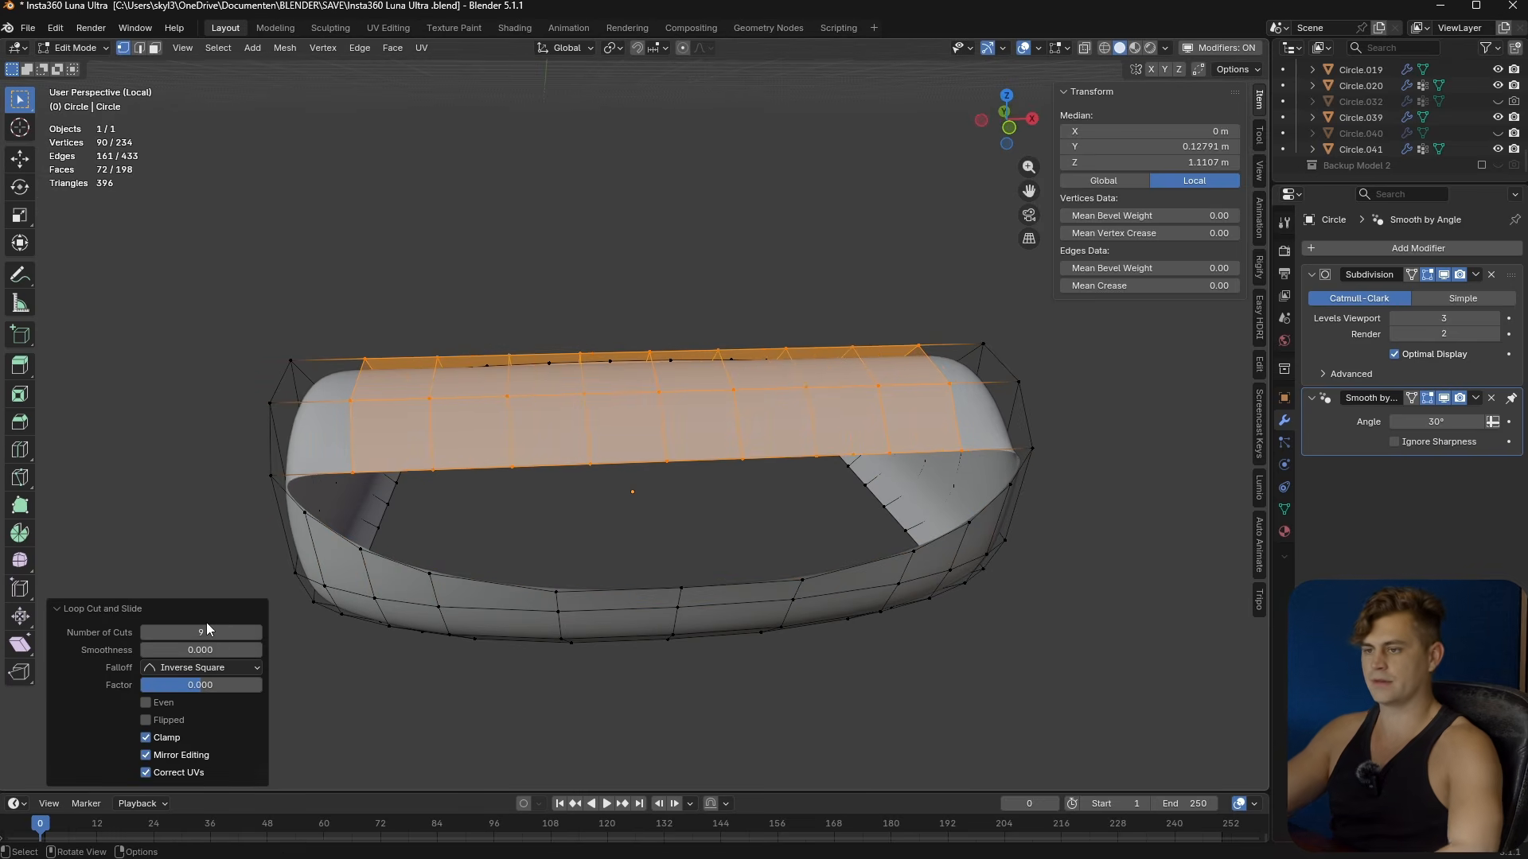
- Merge the first four cut vertices along the front gap into the matching rim vertices with At Last
click(344, 482)
key(m)
click(308, 508)
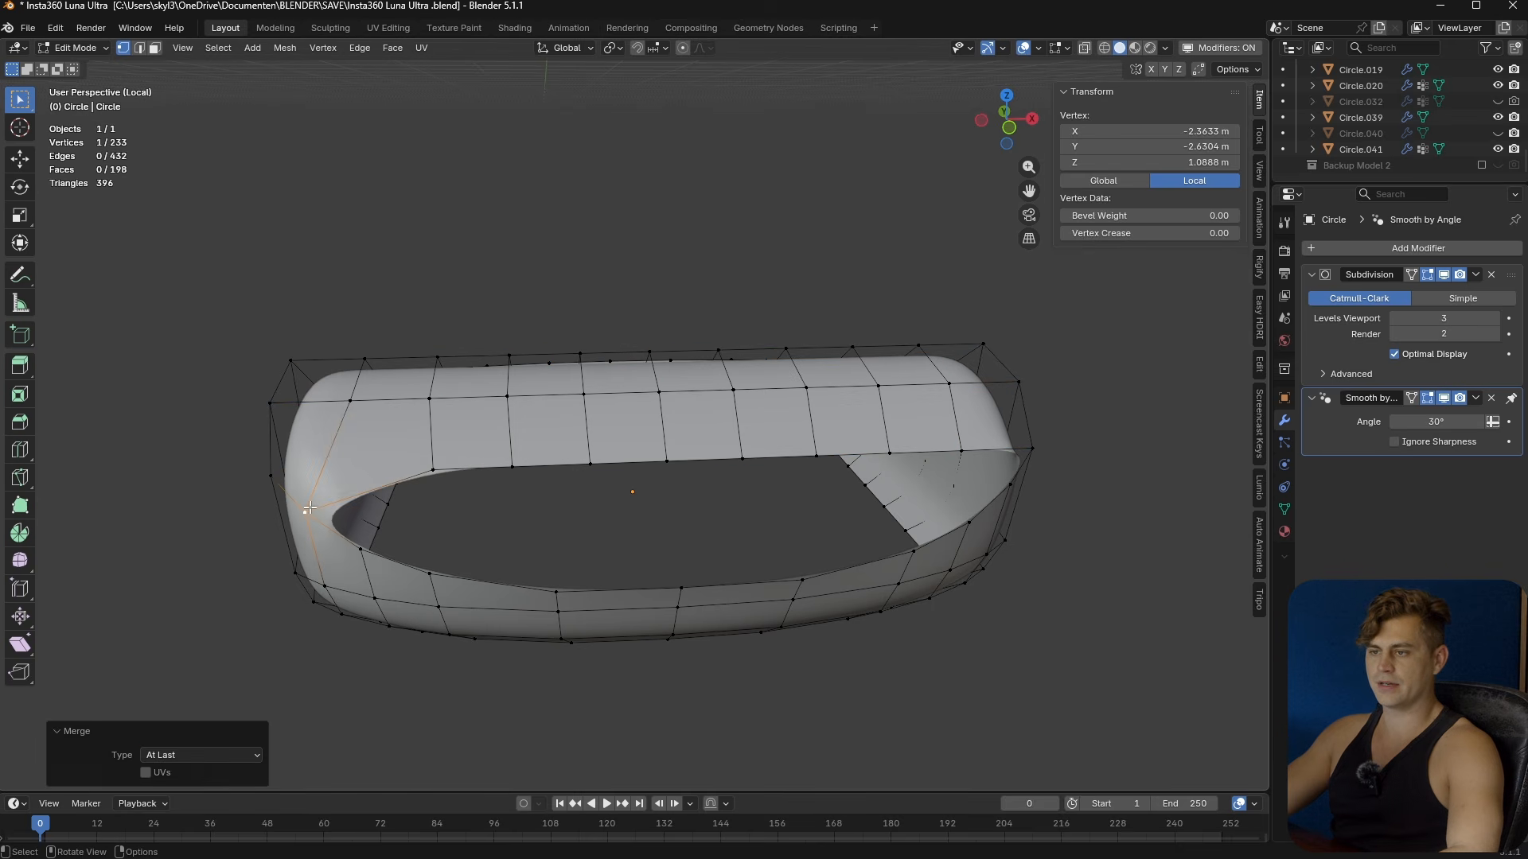
shift+click(376, 548)
key(m)
click(376, 548)
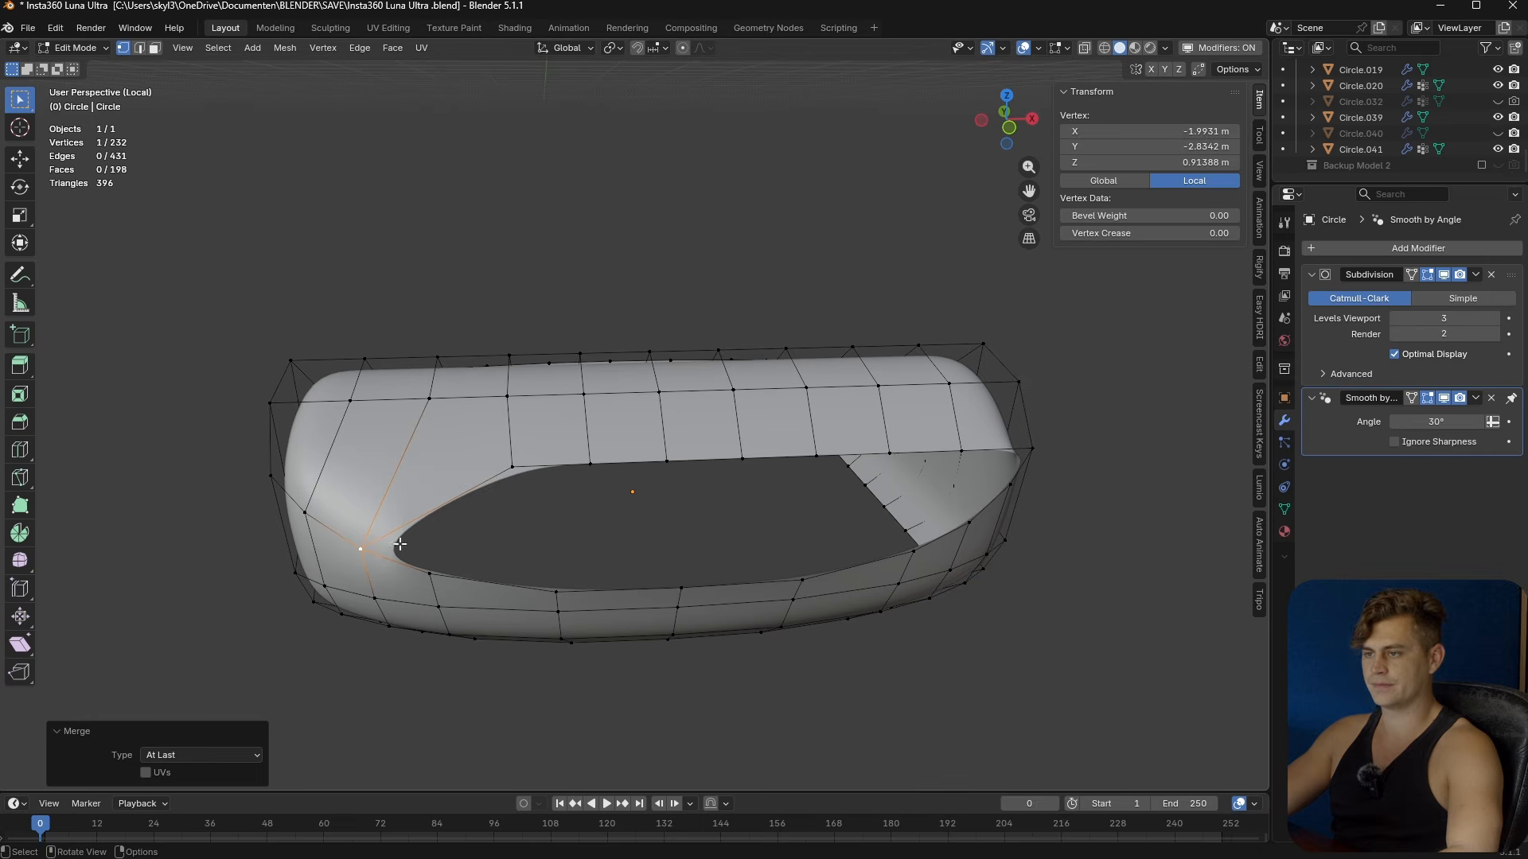
click(506, 472)
shift+click(442, 572)
key(m)
click(441, 572)
click(579, 462)
shift+click(564, 576)
key(m)
click(564, 576)
- Merge the remaining five cut vertices along the front gap into the matching rim vertices with At Last
click(660, 472)
shift+click(676, 599)
shift+click(680, 585)
key(m)
click(682, 586)
click(742, 459)
shift+click(795, 580)
key(m)
click(795, 582)
click(820, 458)
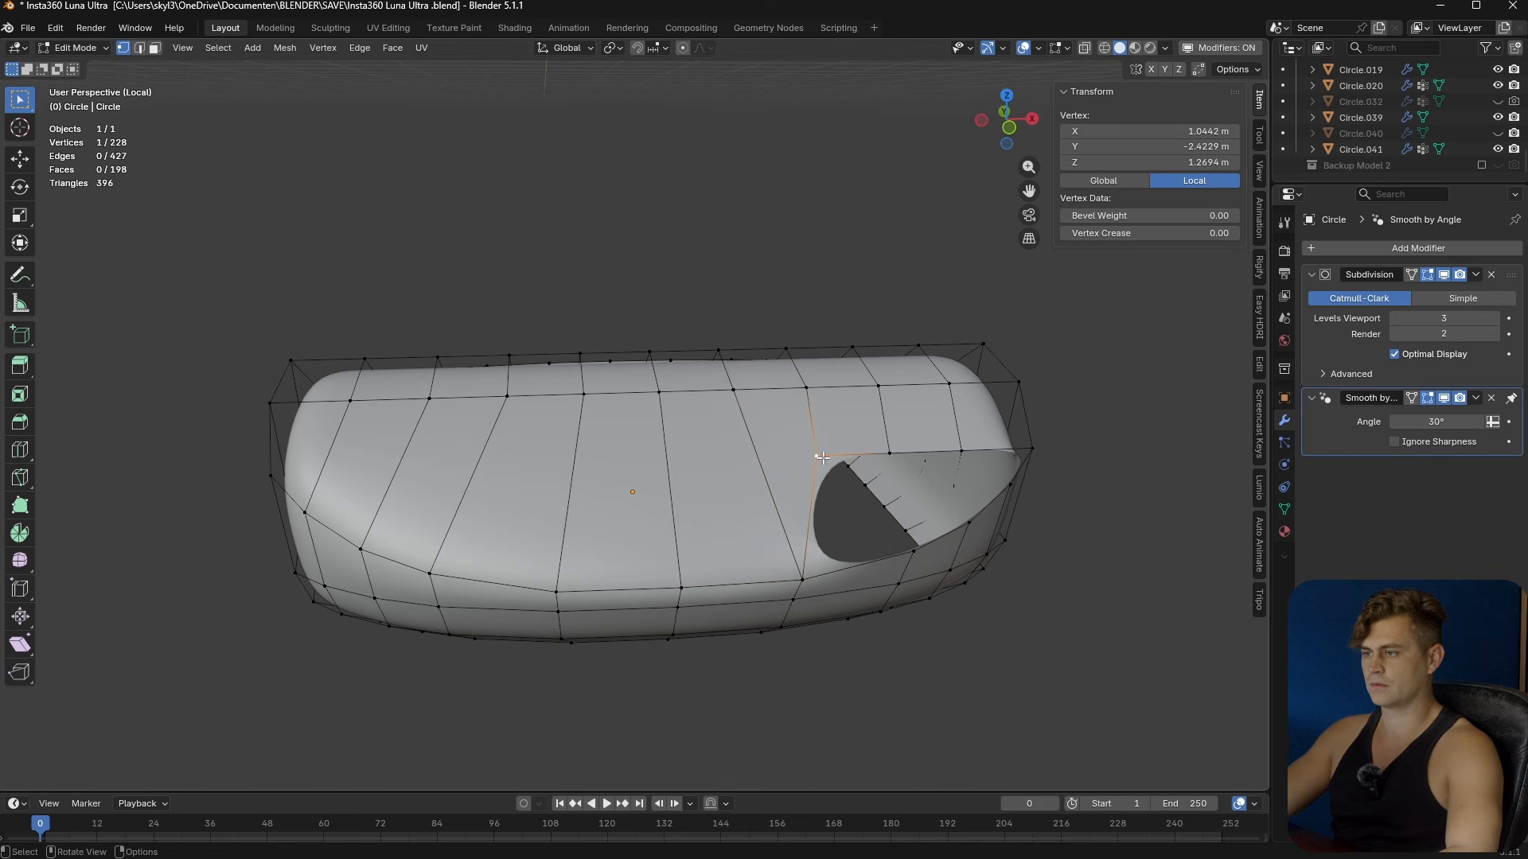
key(m)
click(911, 557)
middle_drag(912, 557, 865, 558)
key(m)
click(862, 557)
click(876, 474)
key(m)
click(915, 519)
- Try to close the gap at the base's opposite end by merging four cut vertices into the rim vertices with At Last
middle_drag(915, 519, 1035, 480)
click(711, 605)
key(m)
click(709, 621)
middle_drag(710, 620, 763, 633)
click(809, 618)
shift+click(828, 655)
key(m)
click(829, 656)
click(732, 616)
shift+click(708, 653)
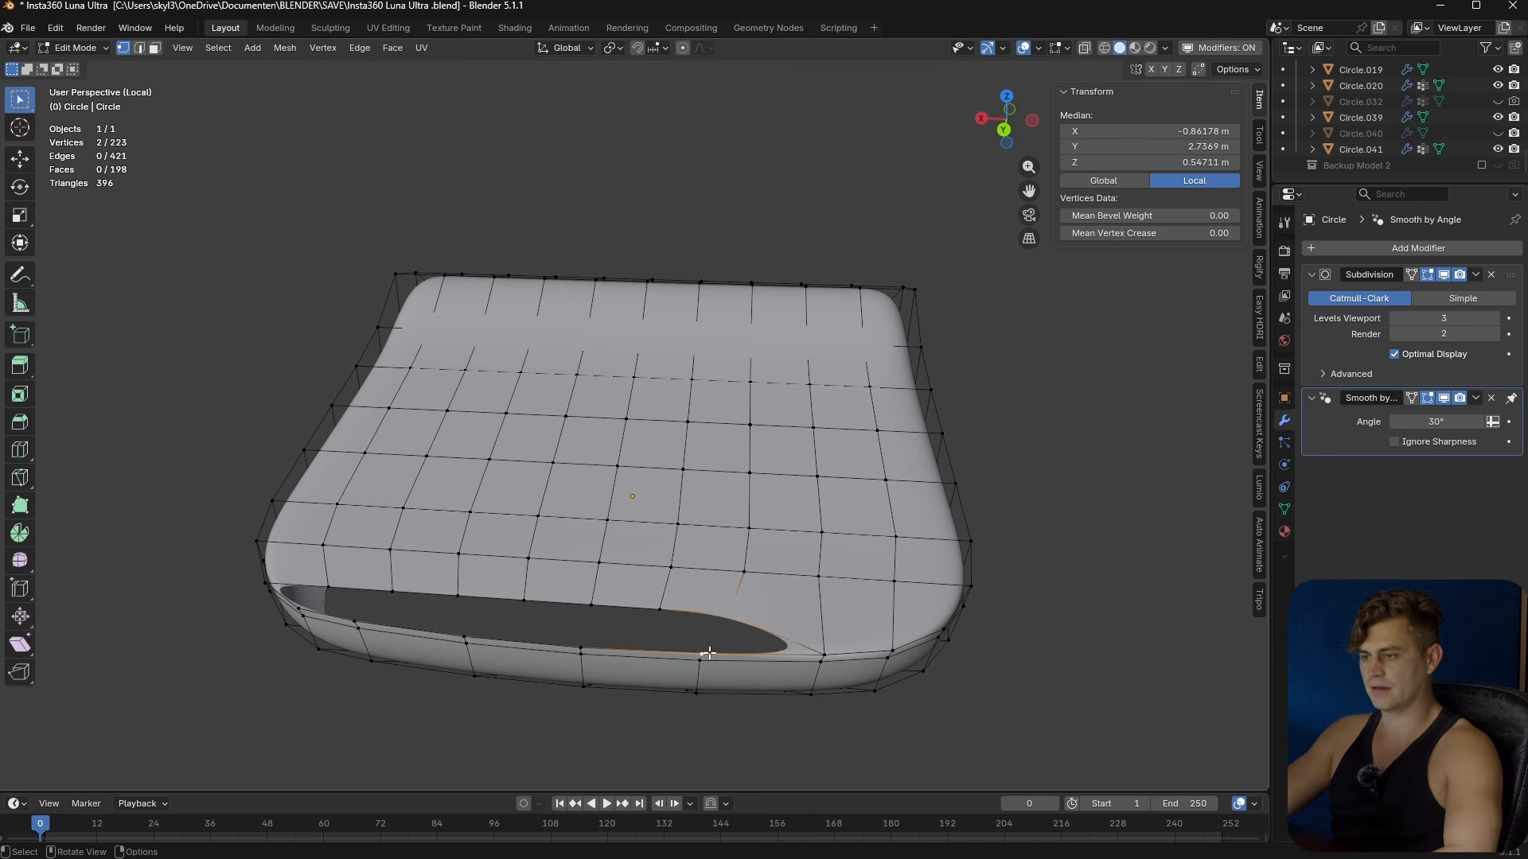
key(m)
click(708, 654)
key(m)
click(577, 639)
middle_drag(577, 639, 636, 637)
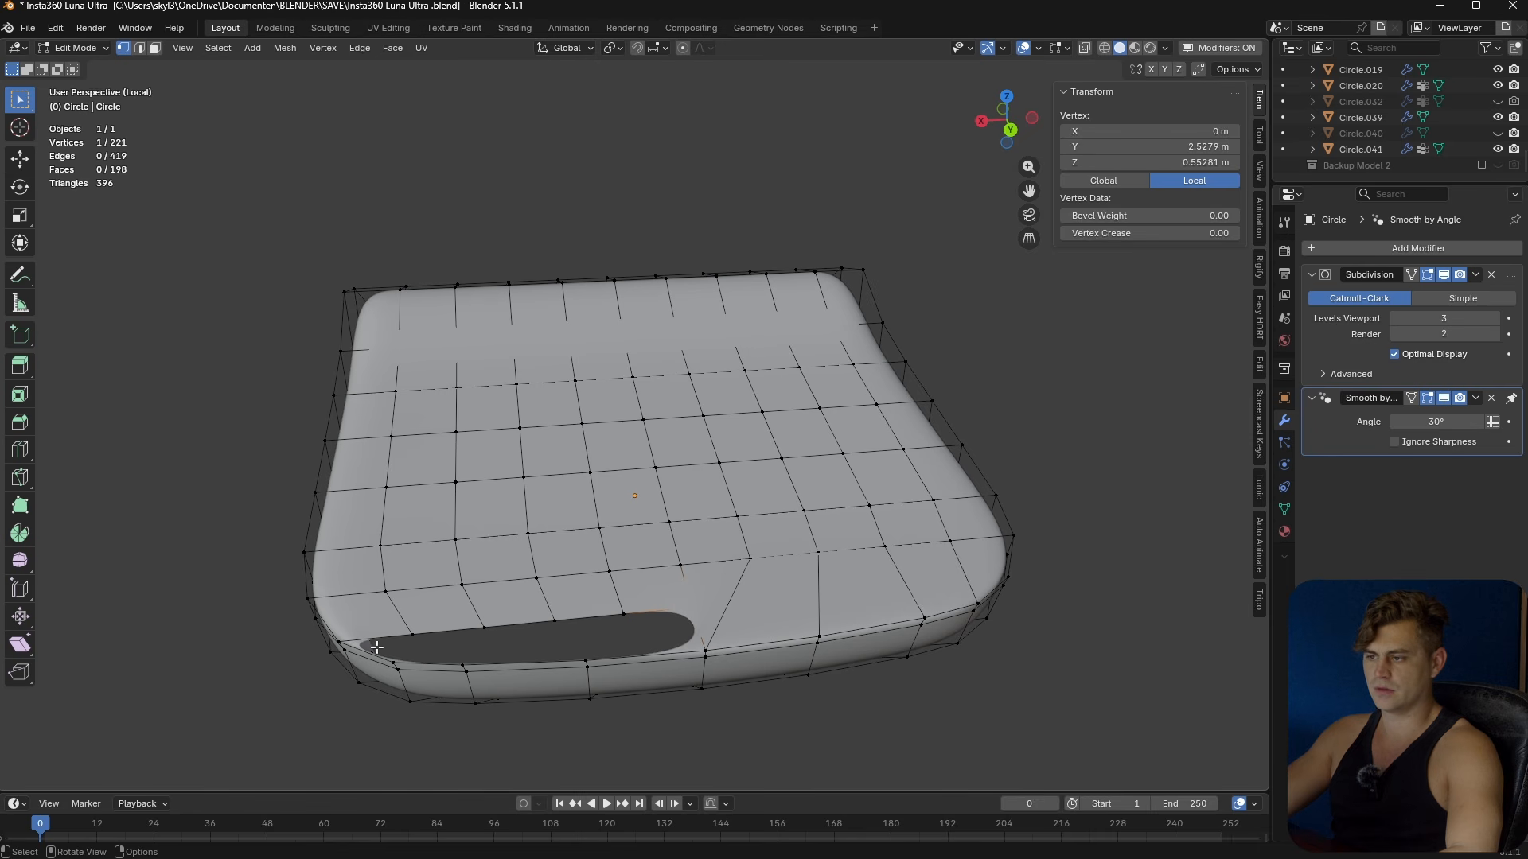
- Undo the merges at this end and bridge the gap's two facing edge rows with eight faces
middle_drag(986, 574, 745, 574)
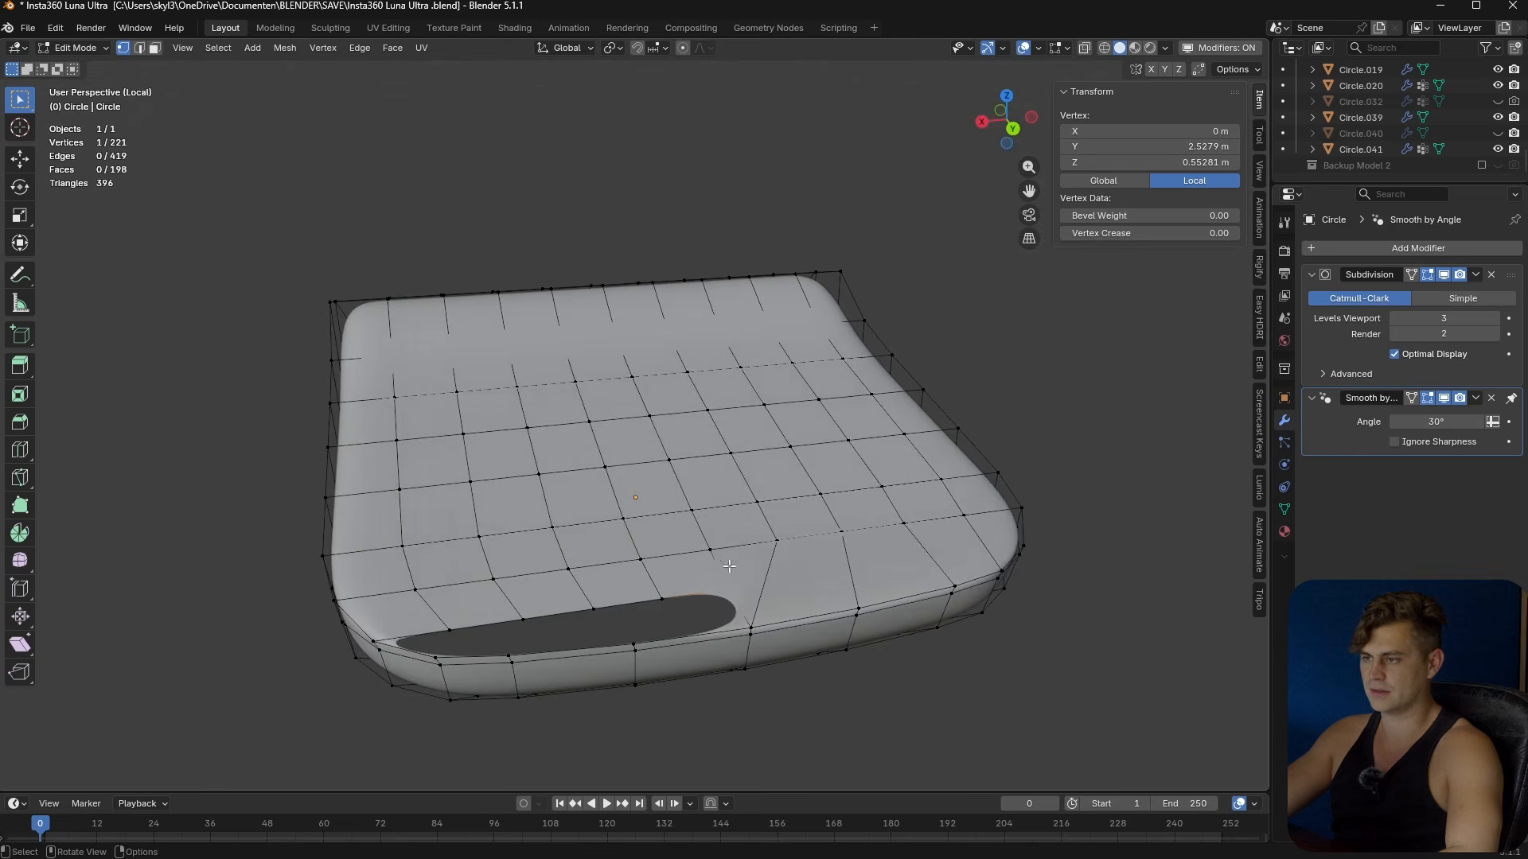
ctrl+click(745, 574)
middle_drag(466, 573, 532, 561)
scroll(573, 579, up, 2)
key(Tab)
middle_drag(733, 624, 801, 590)
scroll(512, 679, down, 5)
key(Tab)
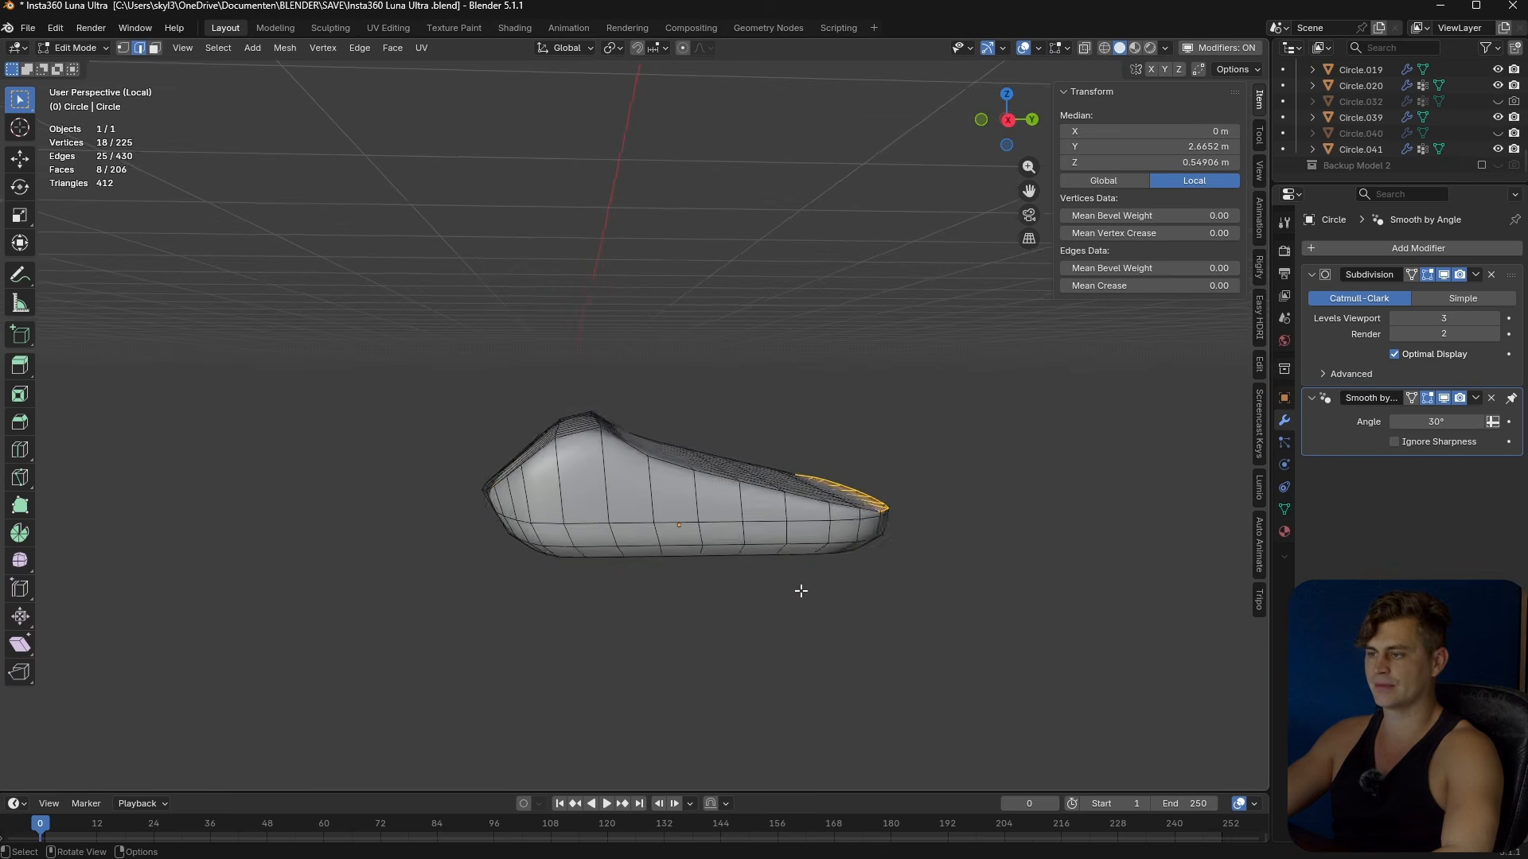
- Add four loop cuts around the upper band of the base's side, without sliding them
scroll(801, 591, up, 3)
key(ctrl+r)
scroll(826, 595, up, 1)
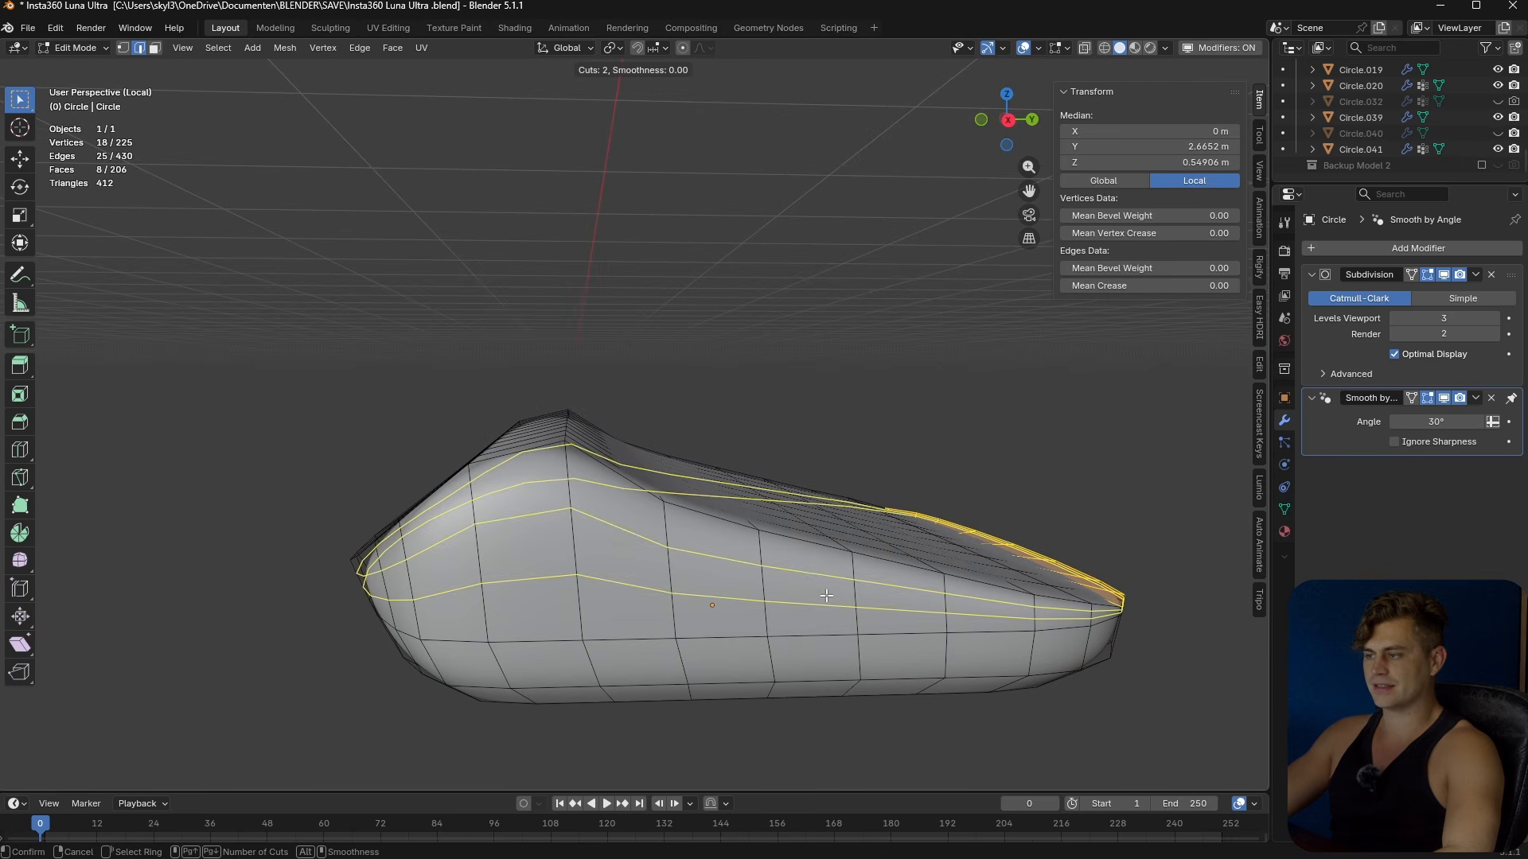
scroll(826, 595, up, 1)
scroll(826, 595, up, 1)
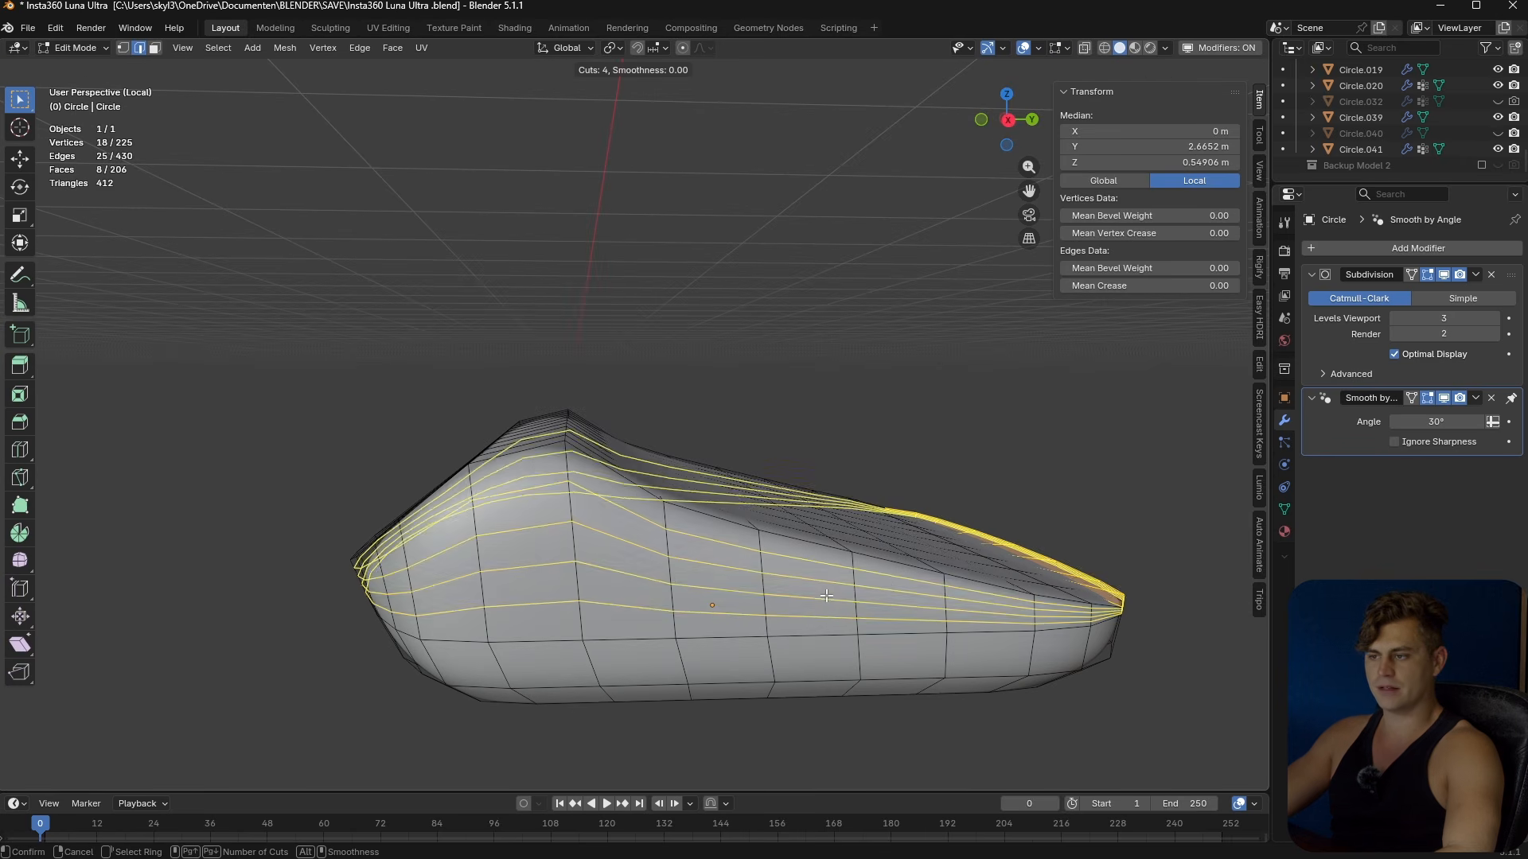
click(826, 595)
right_click(824, 597)
- Exit local view, select the base's upper rim edge loop and add a Bevel modifier above Subdivision with Limit Method Weight
key(Tab)
middle_drag(794, 608, 662, 606)
key(KP_Divide)
scroll(662, 608, up, 3)
key(Tab)
shift+middle_drag(651, 670, 726, 593)
alt+click(671, 579)
scroll(727, 594, down, 3)
click(1403, 250)
text(bevel)
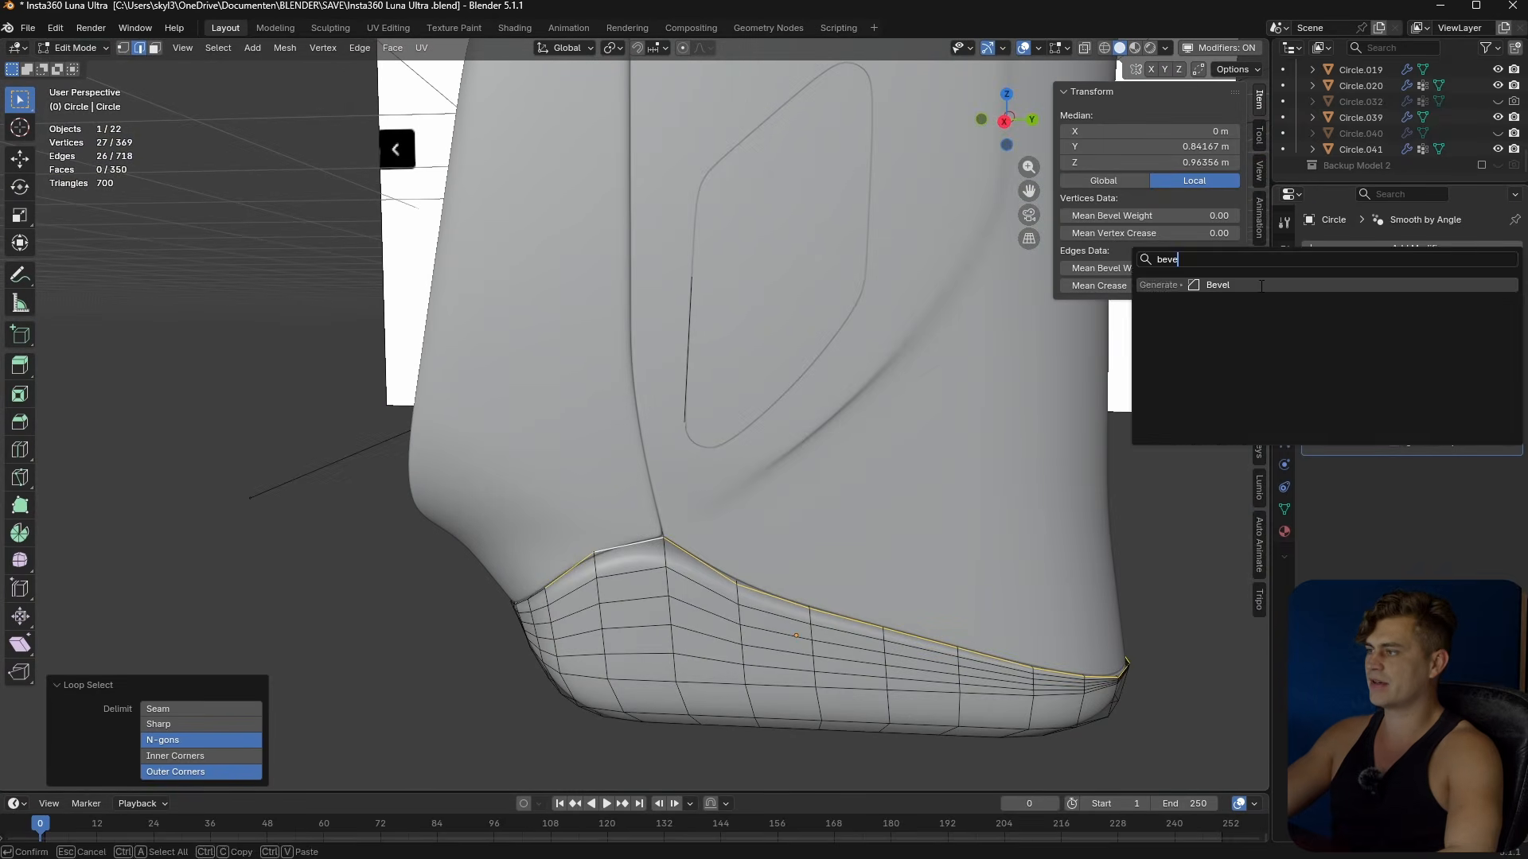
key(Return)
drag(1511, 396, 1508, 248)
click(1448, 388)
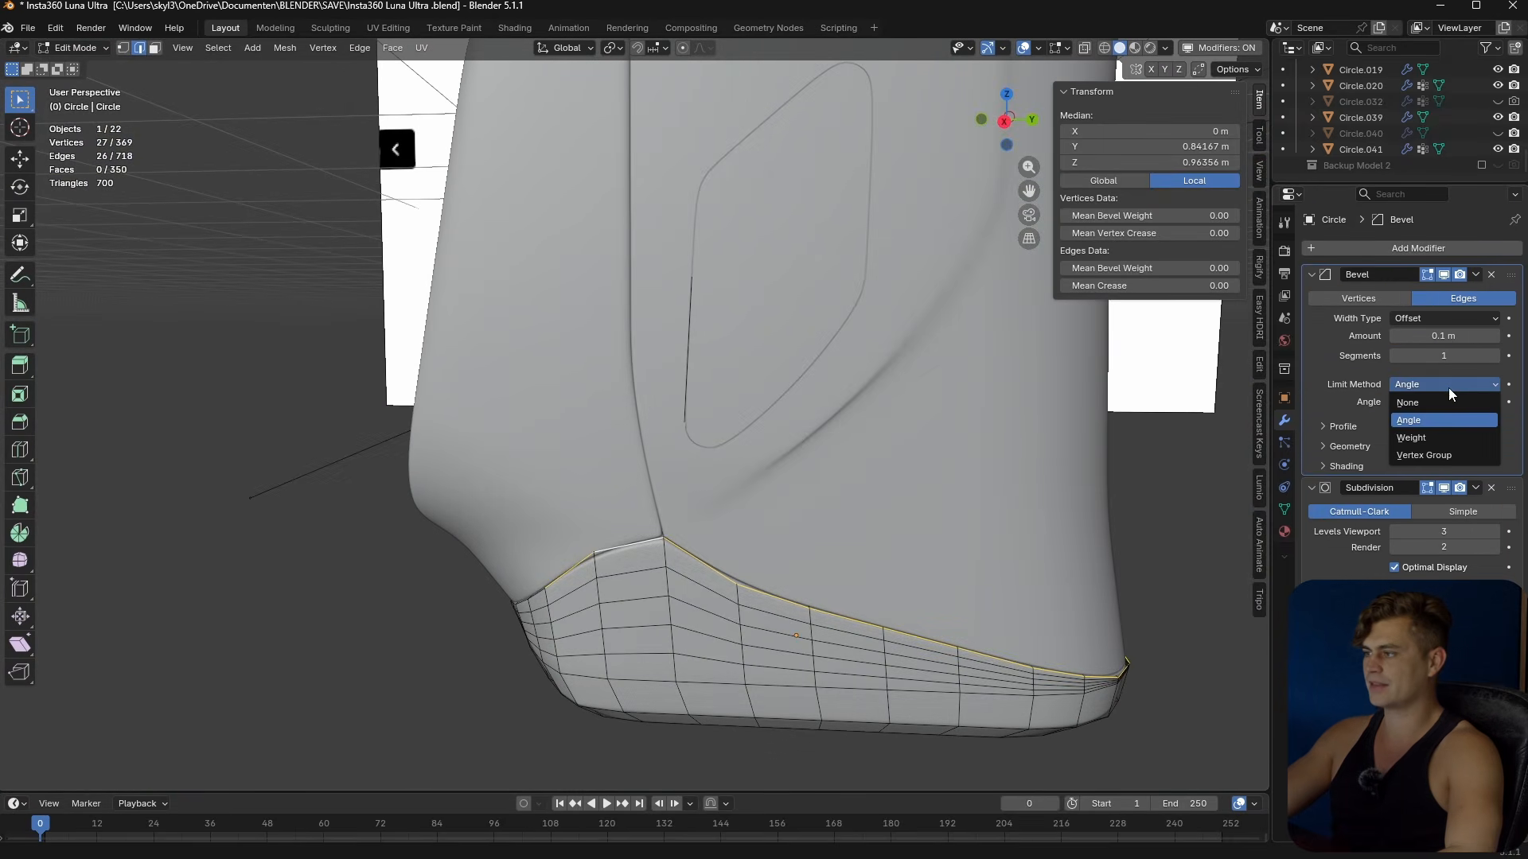
click(1436, 433)
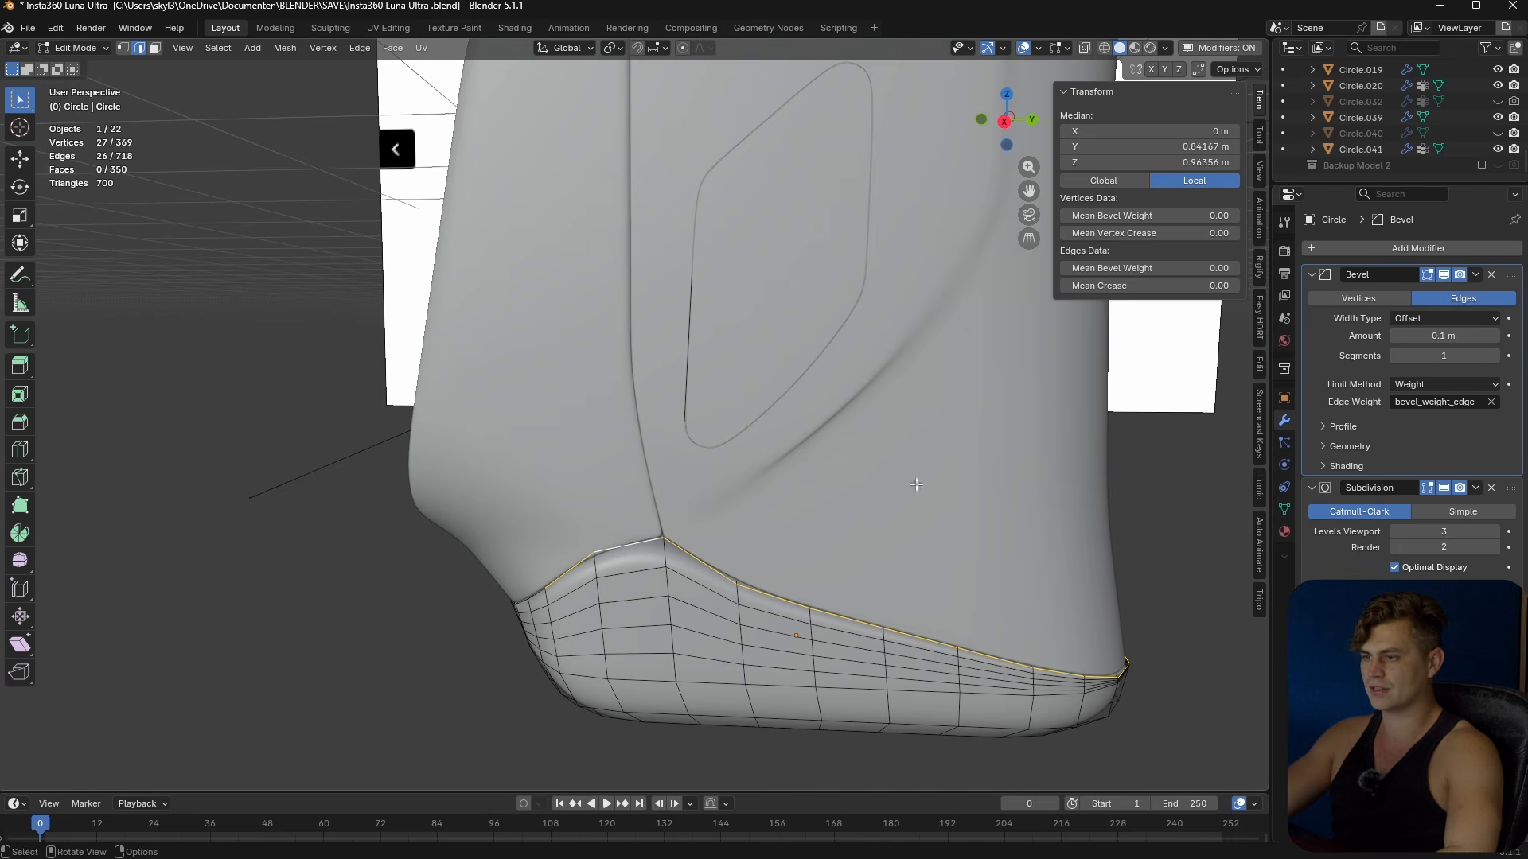
- Set the rim loop's mean bevel weight to 1 and the Bevel modifier to 5 segments and 0.172 m
click(1084, 267)
text(1)
key(Return)
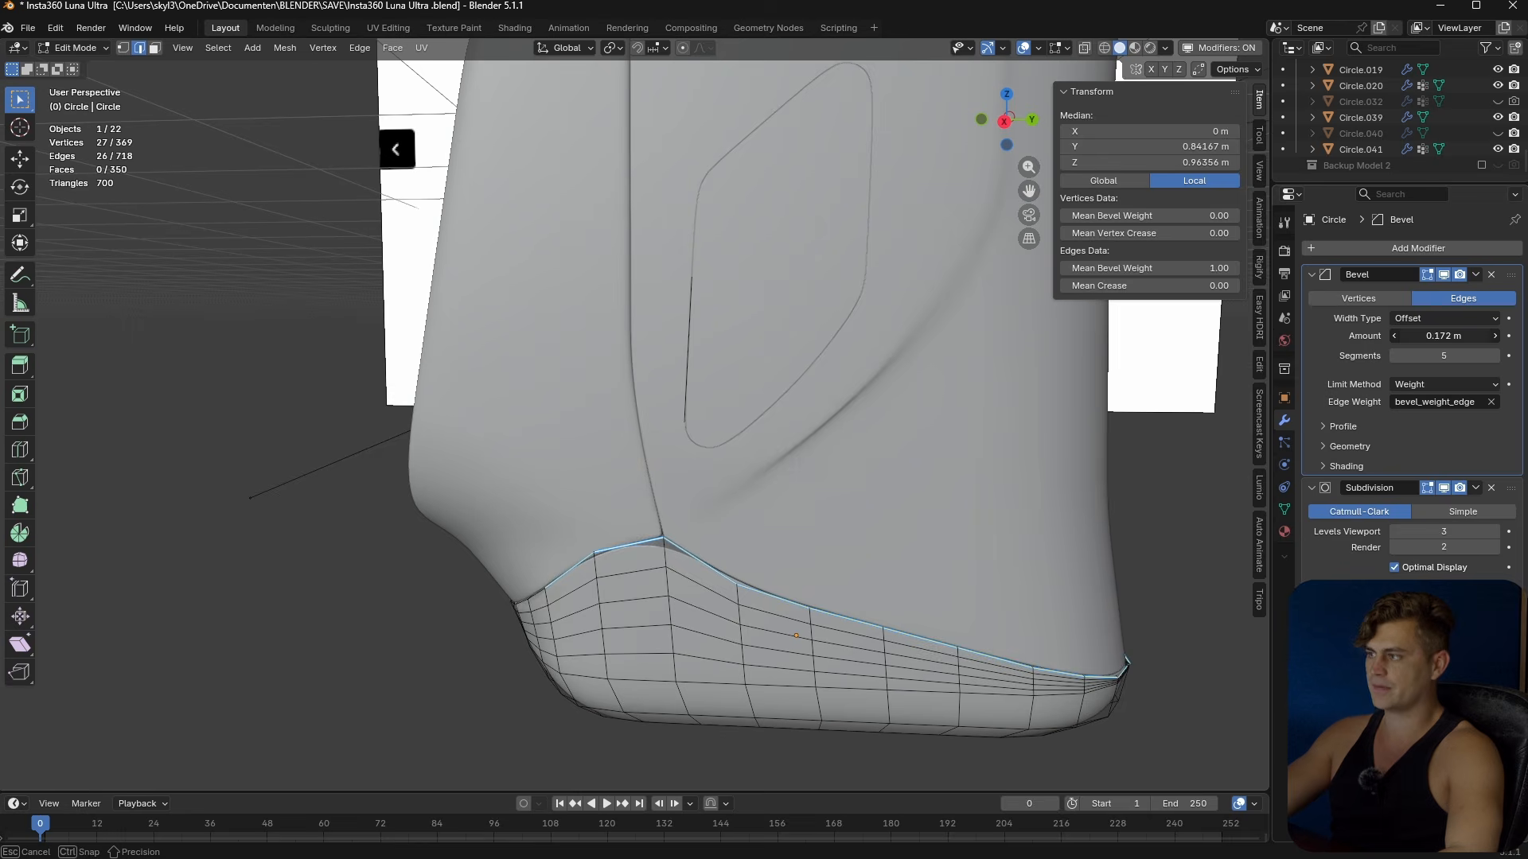
key(Tab)
middle_drag(747, 597, 783, 566)
scroll(781, 556, up, 5)
- Select the row of edges crossing the base between its two side peaks and raise their mean bevel weight
key(Tab)
scroll(761, 529, up, 2)
alt+click(912, 595)
scroll(880, 544, down, 3)
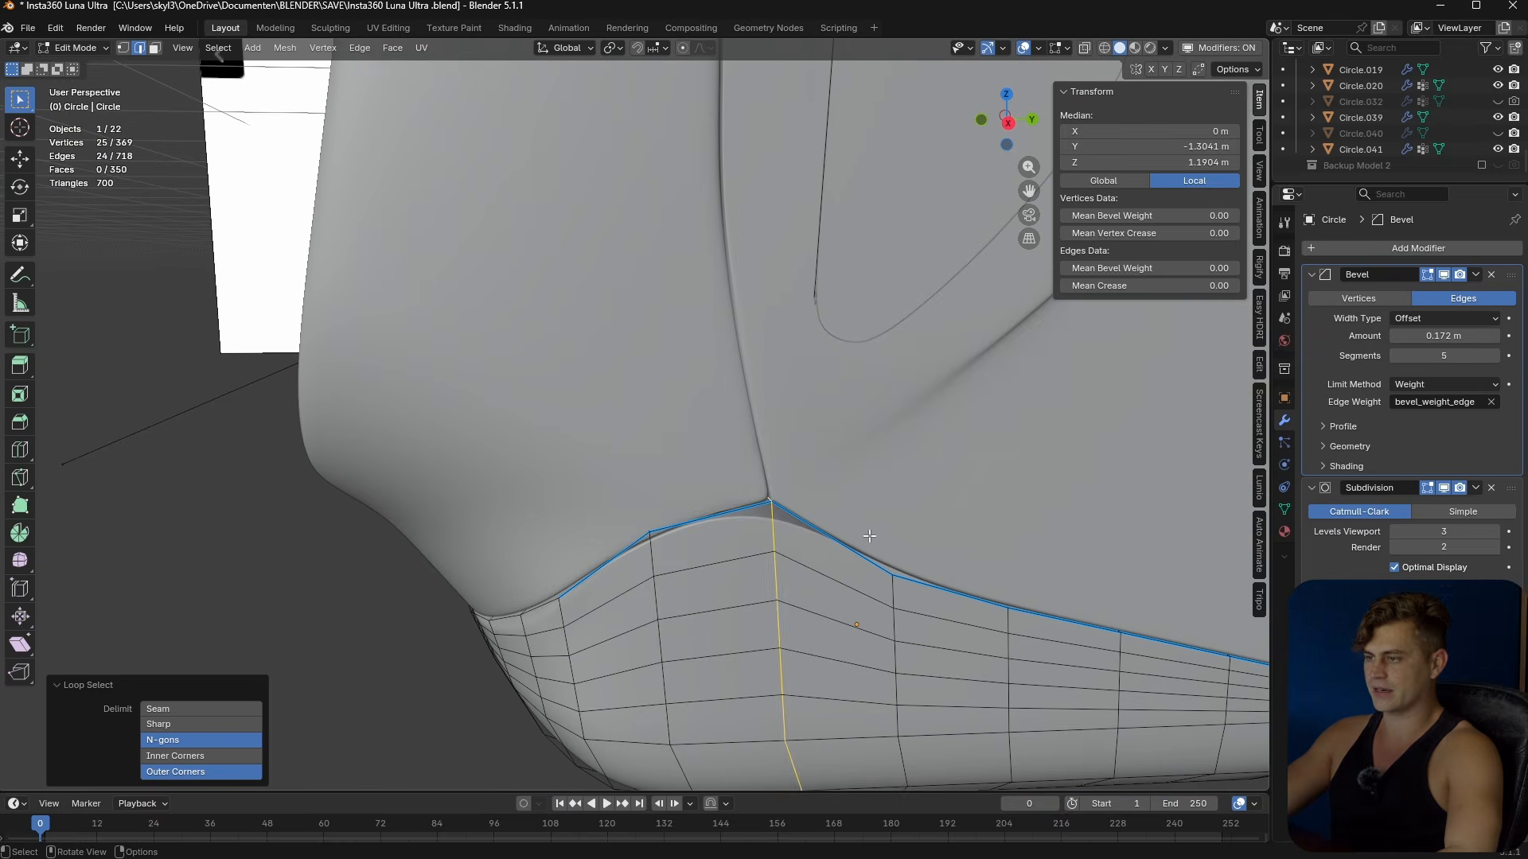
click(770, 496)
key(slash)
middle_drag(785, 506, 851, 601)
ctrl+click(417, 276)
key(KP_3)
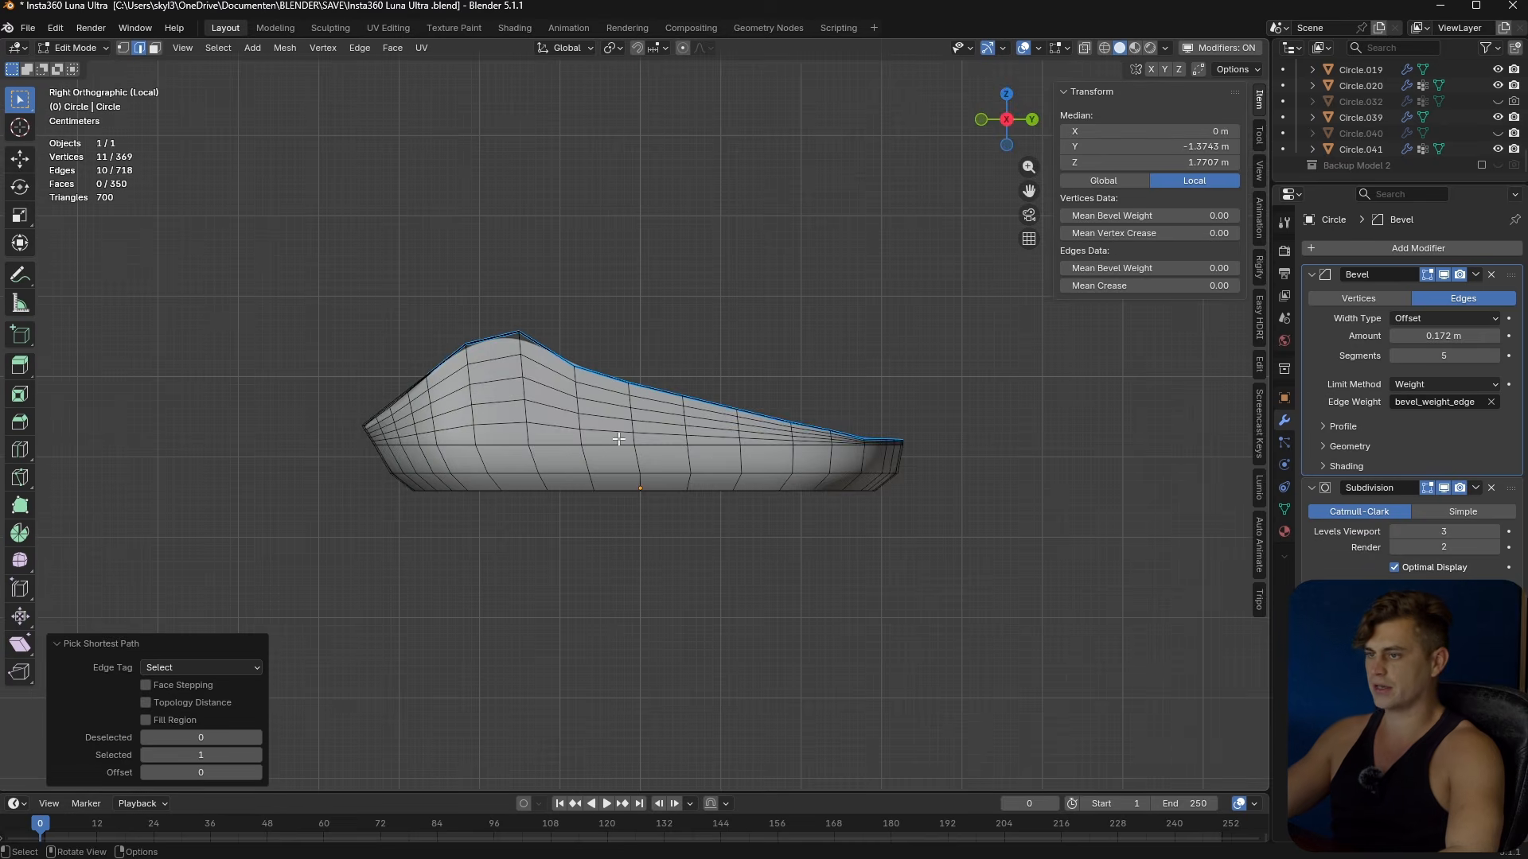
key(slash)
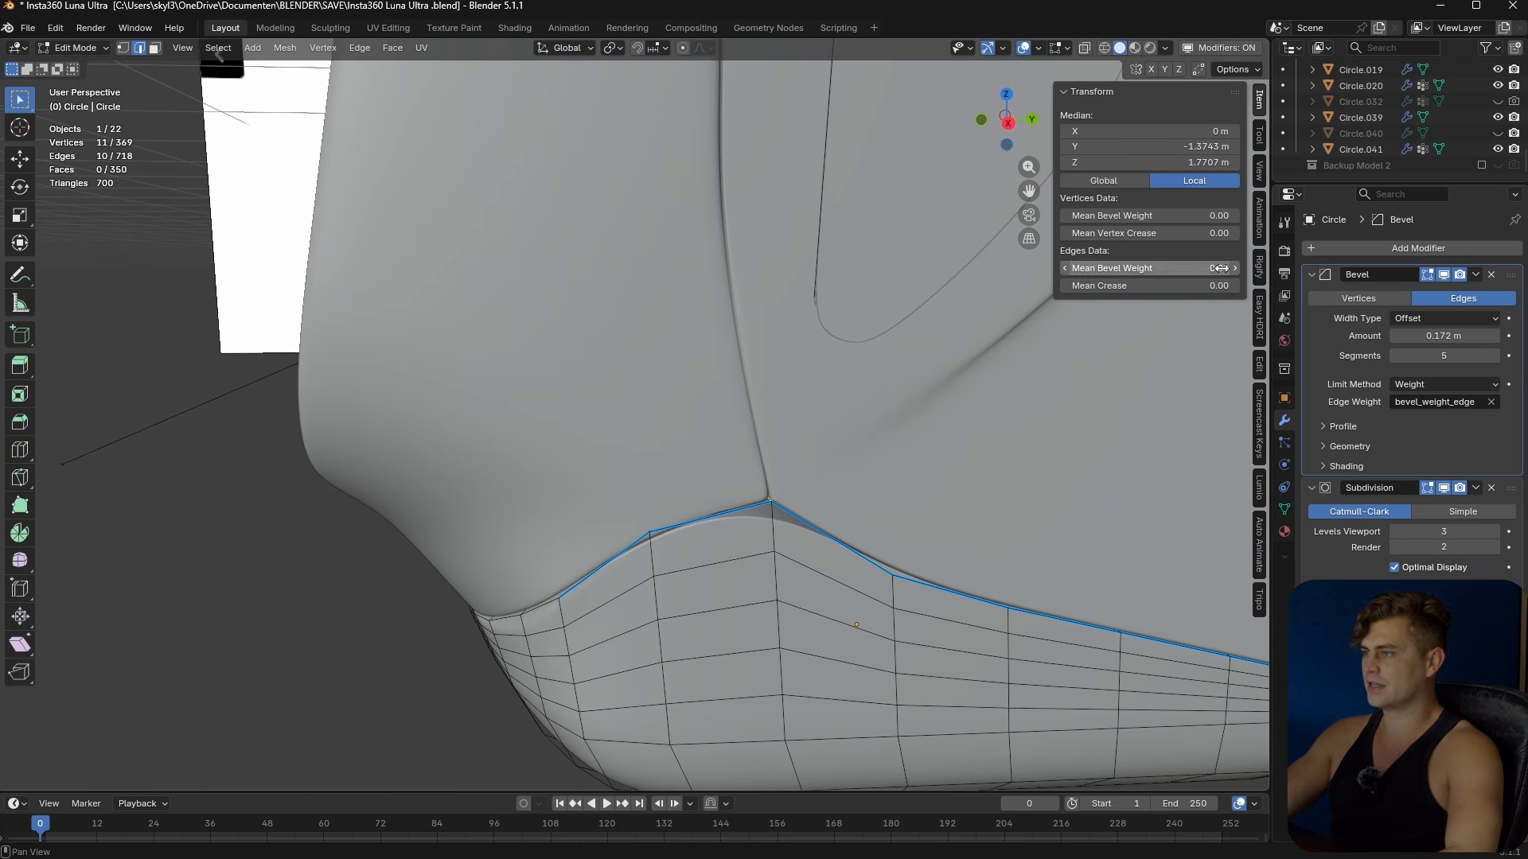
key(Tab)
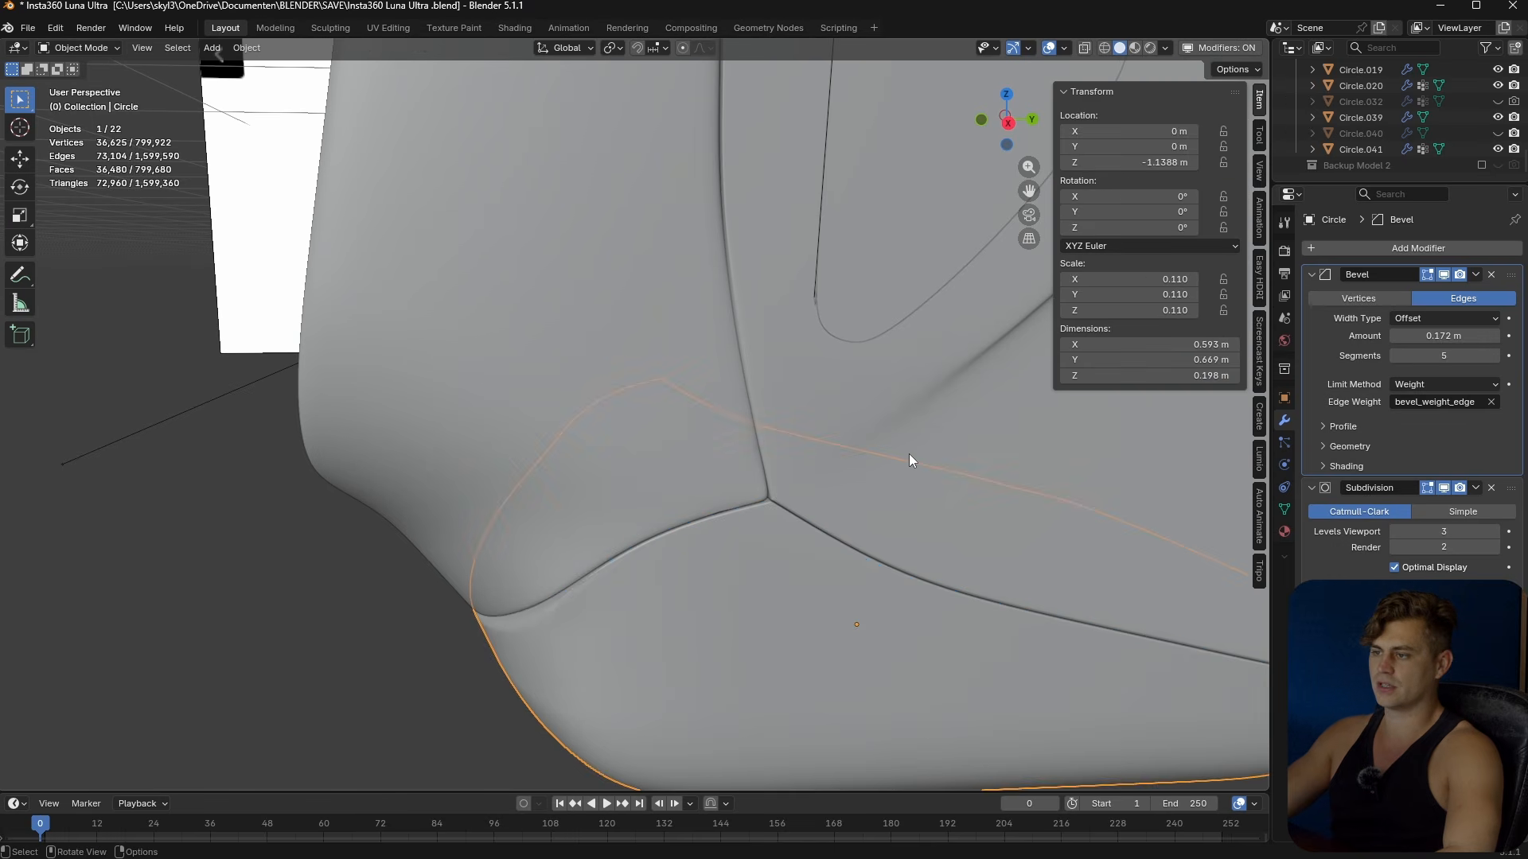
- Check the base's seam against the neighbouring parts and save the file
scroll(908, 455, down, 4)
click(881, 483)
click(927, 553)
click(1007, 637)
middle_drag(799, 602, 767, 587)
key(ctrl+s)
- Slide the edge loop along the lower part of the base's side downward by a factor of about 0.43
scroll(911, 589, up, 2)
click(861, 595)
key(Tab)
scroll(779, 543, up, 2)
alt+click(779, 542)
key(g)
key(g)
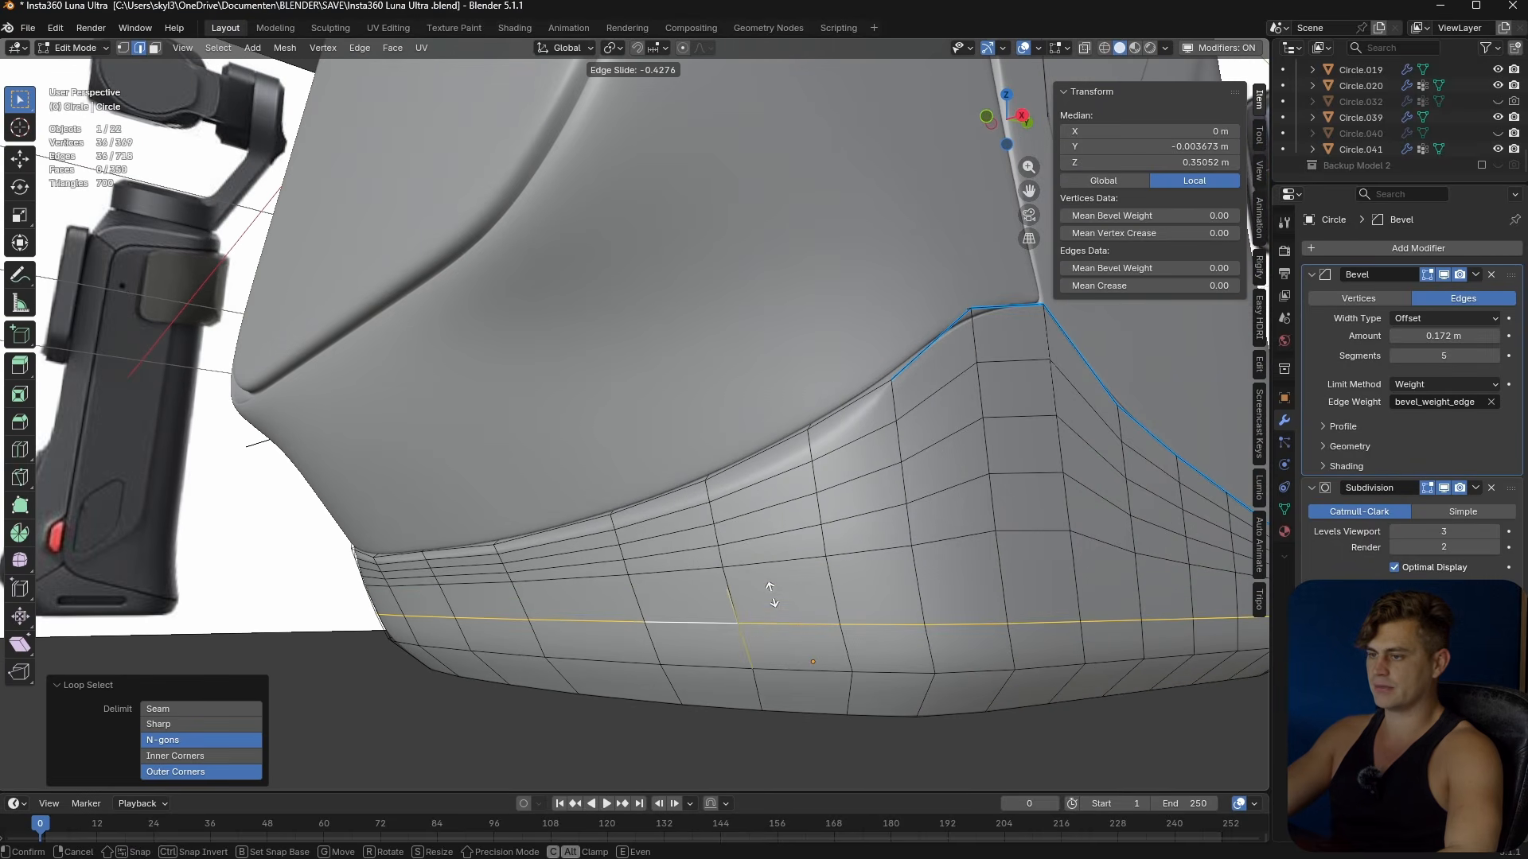
click(772, 596)
- Slide the three edge loops above it downward for even spacing, the first two by about 0.30 and 0.34
alt+click(706, 569)
key(g)
key(g)
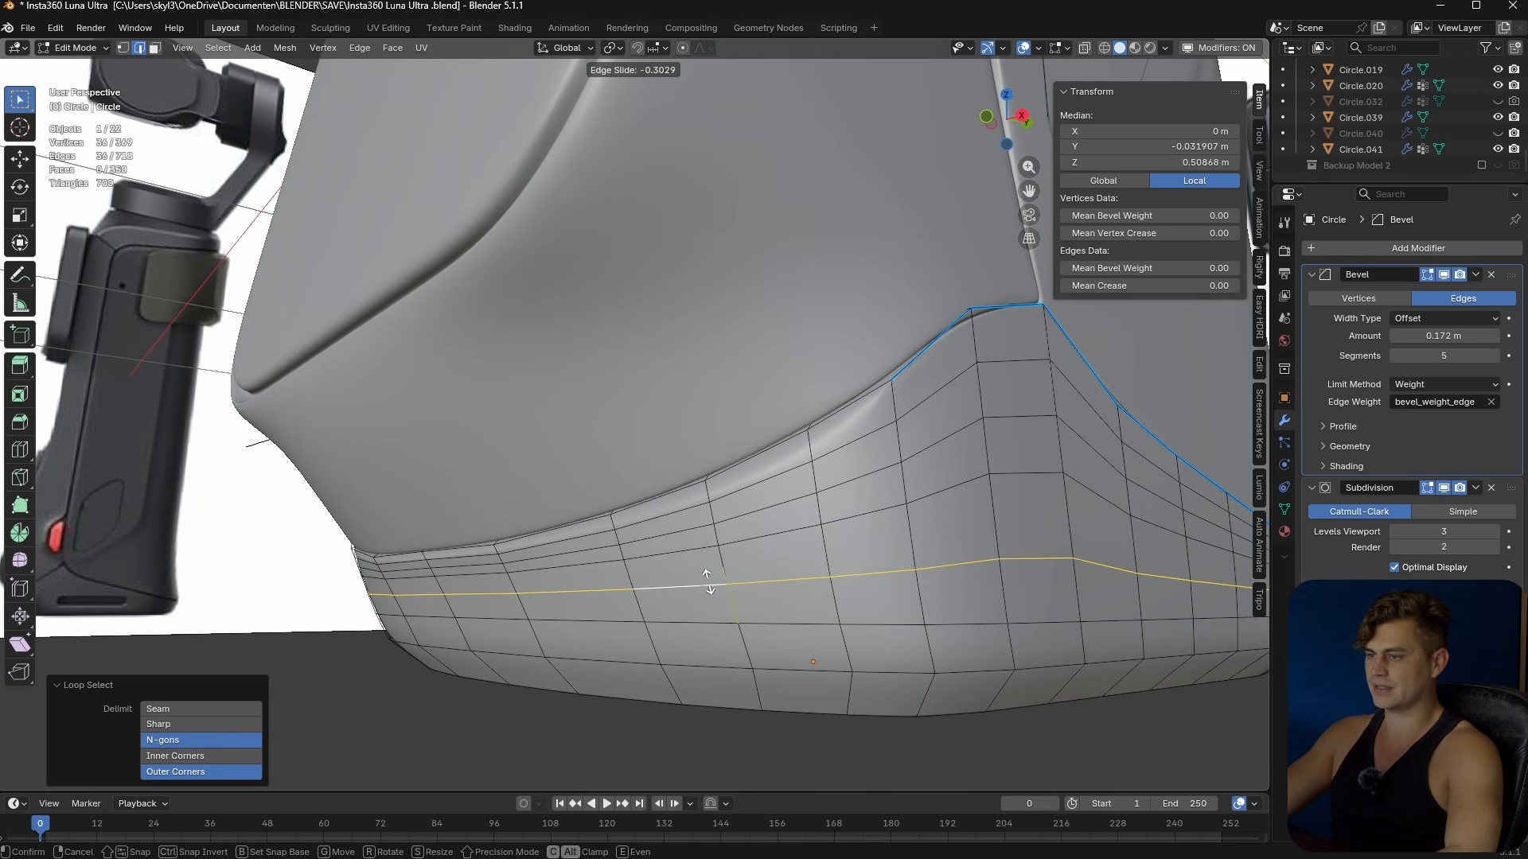
click(708, 582)
alt+click(709, 567)
key(g)
key(g)
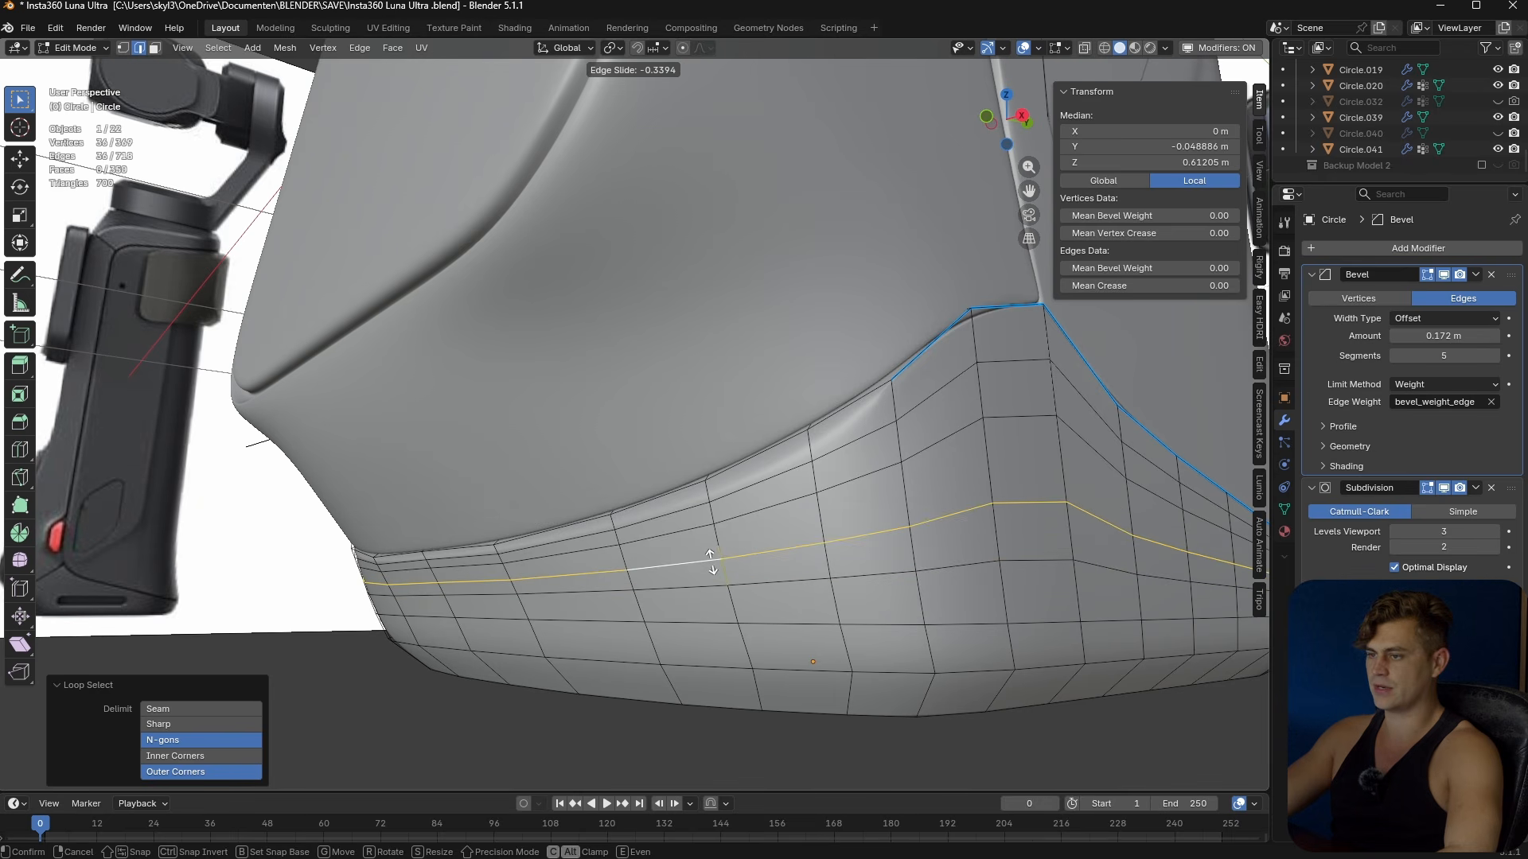
click(710, 561)
alt+click(726, 530)
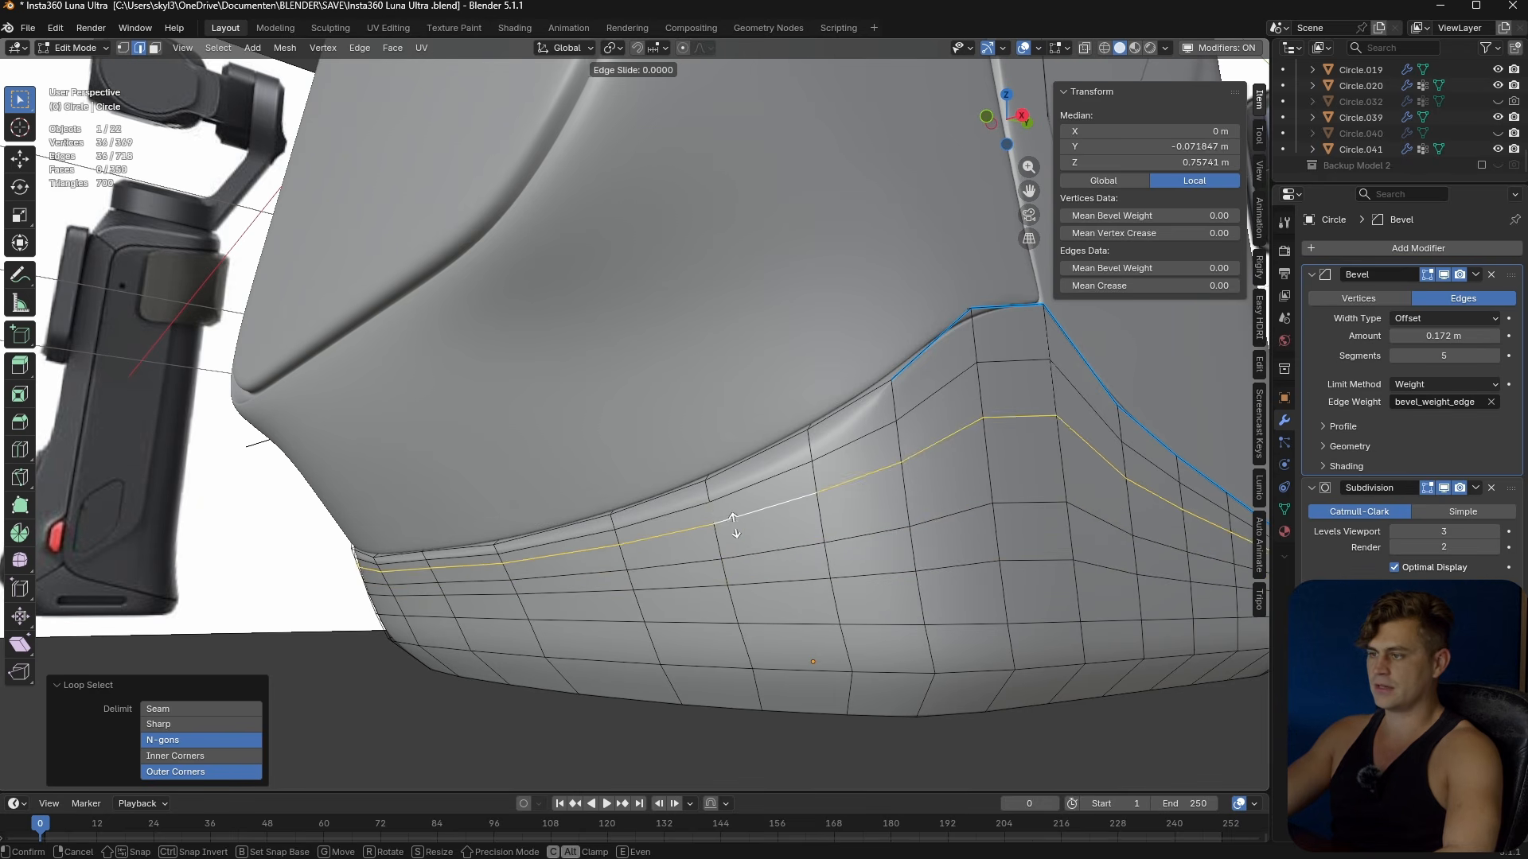
key(Tab)
- Set the mean bevel weight of the remaining unbevelled rim edges at the base's end to 1 and save the file
middle_drag(747, 554, 785, 549)
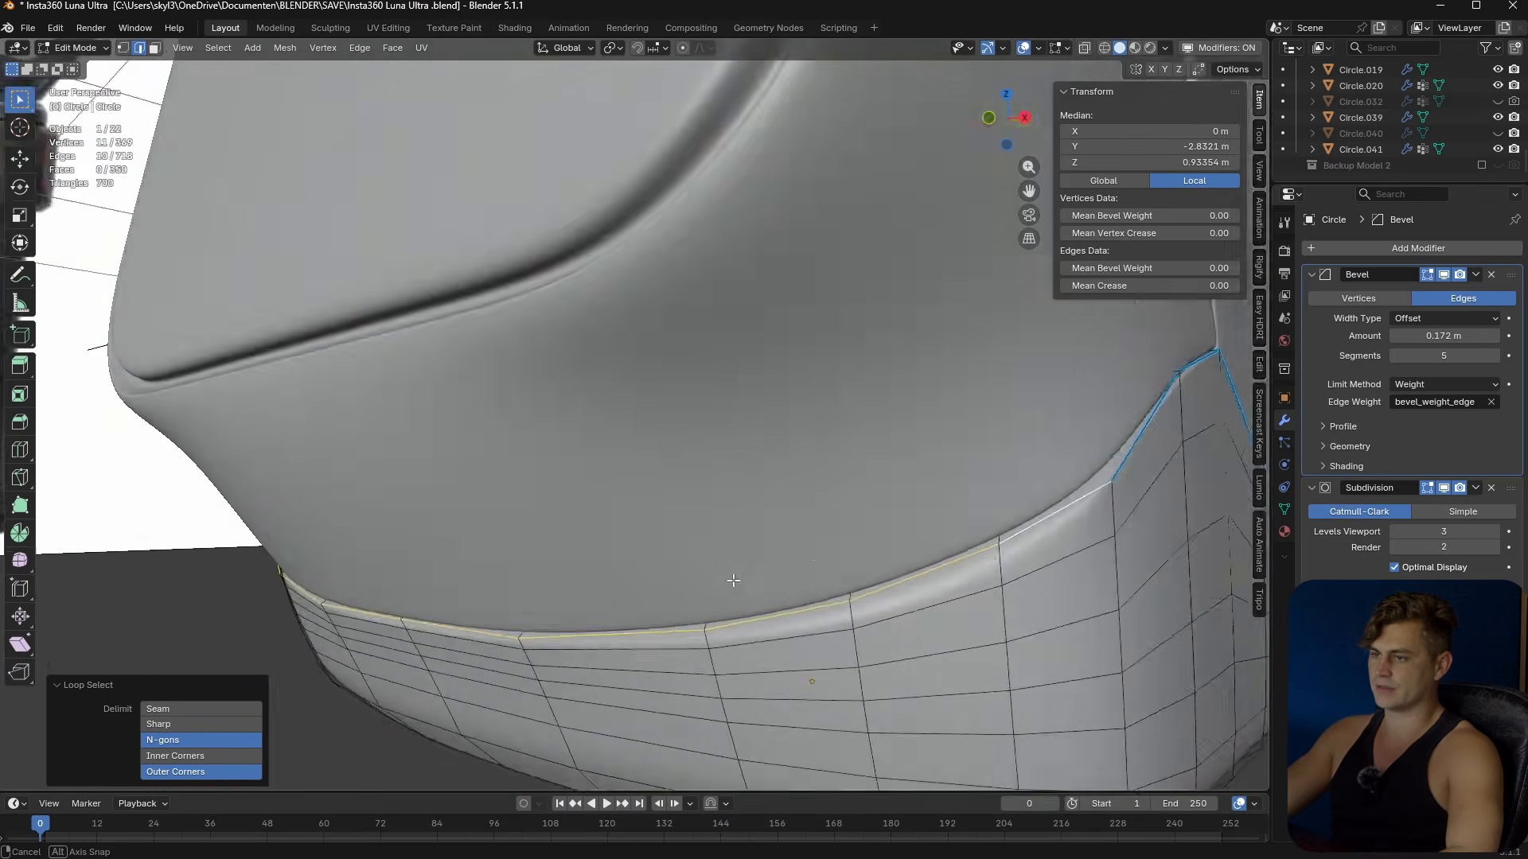
middle_drag(733, 581, 913, 574)
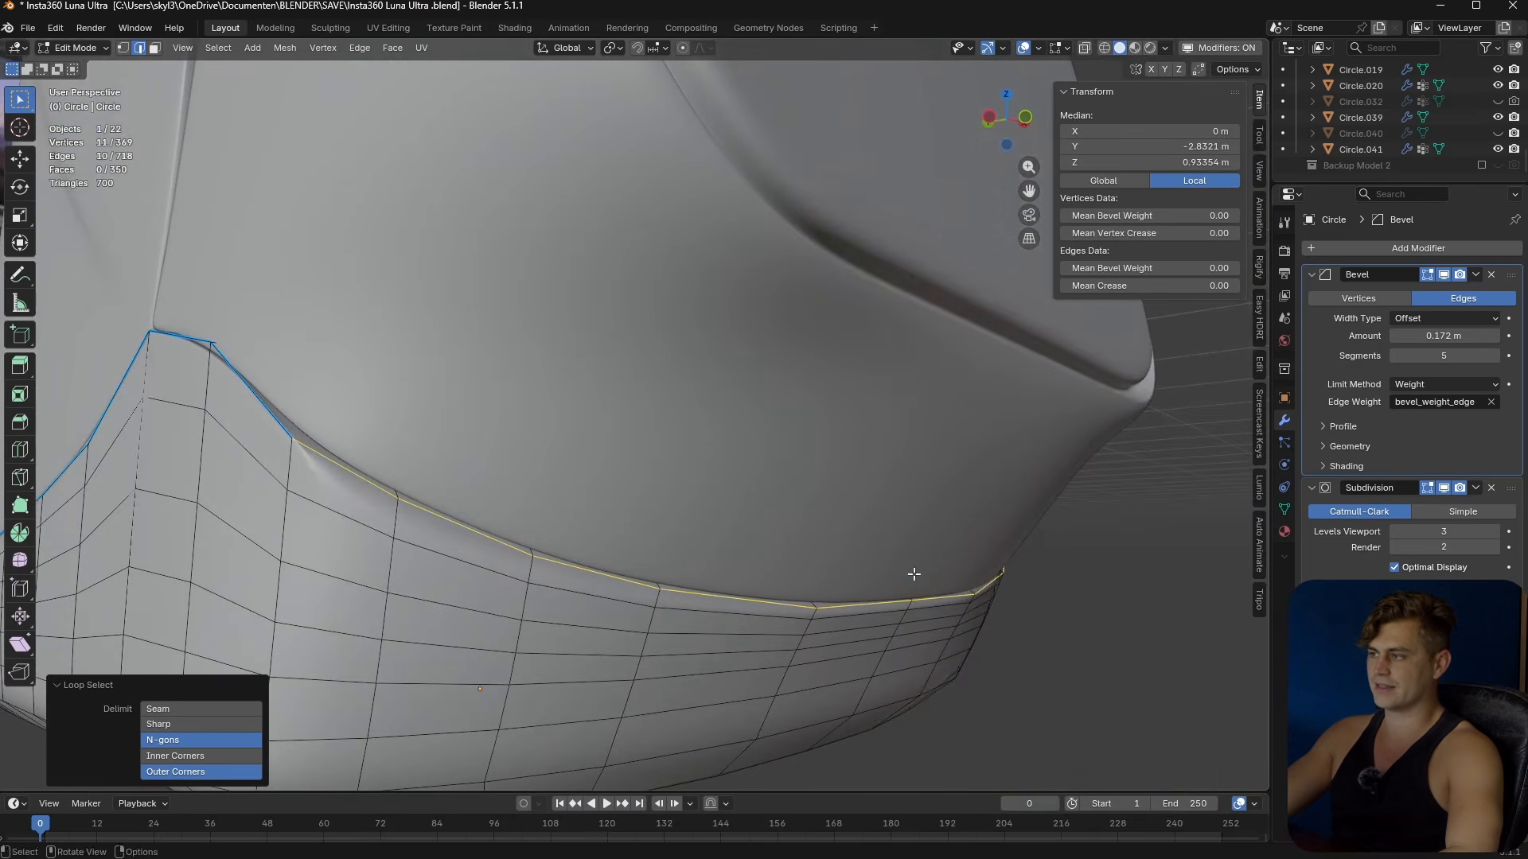
click(1205, 284)
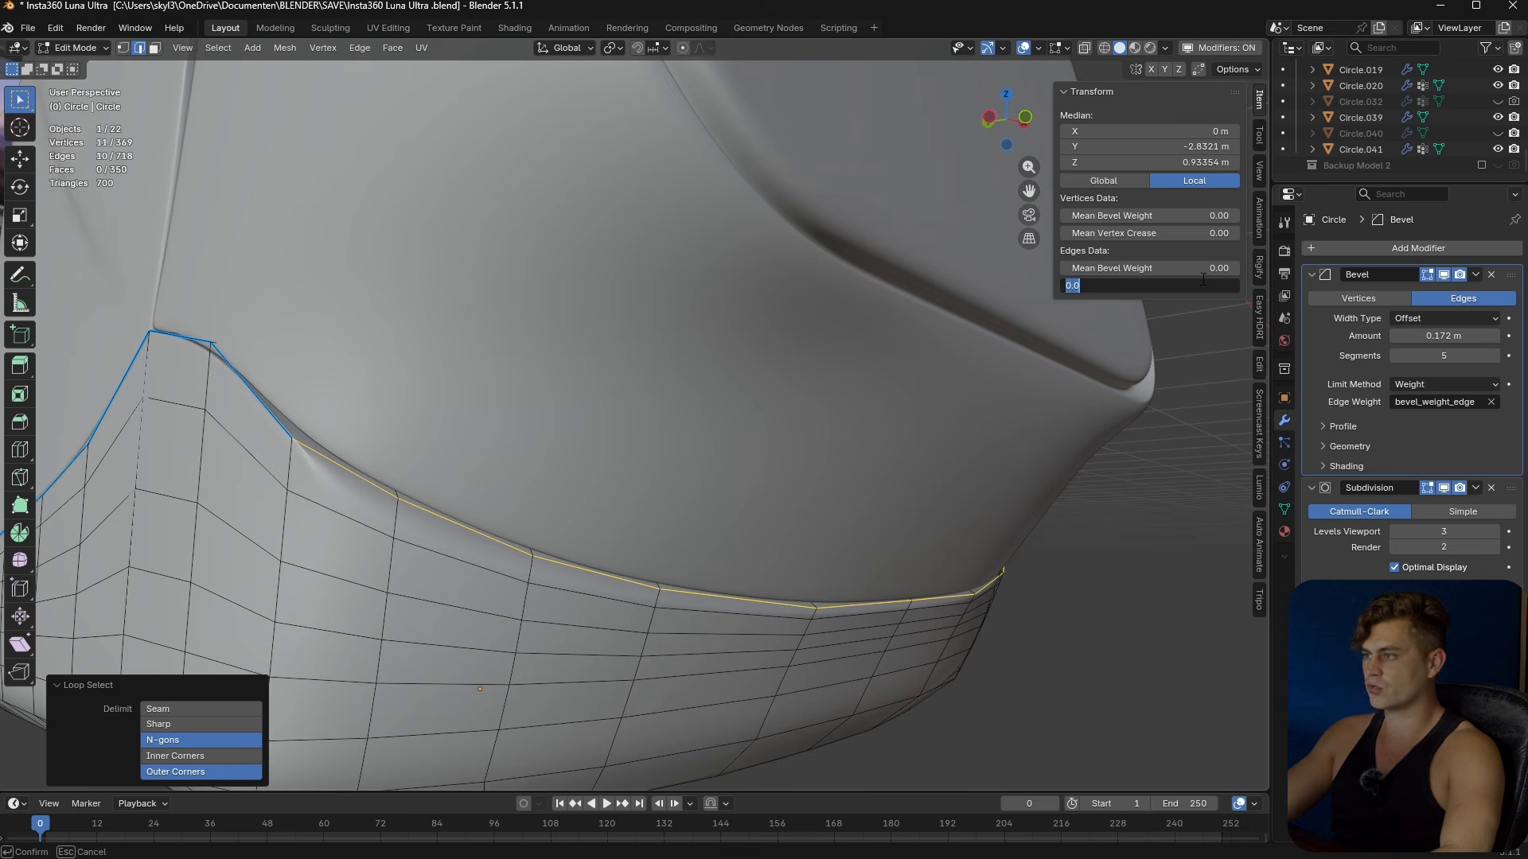
key(Return)
text(1)
key(Return)
key(Tab)
scroll(823, 562, down, 4)
middle_drag(820, 563, 687, 548)
key(ctrl+s)
- Edit the base in face mode and show it against the reference in the right orthographic view with X-ray
scroll(687, 549, up, 4)
shift+middle_drag(689, 637, 658, 473)
click(705, 517)
key(Tab)
scroll(706, 525, up, 3)
middle_drag(714, 550, 632, 469)
key(3)
click(597, 535)
key(KP_3)
key(alt+z)
scroll(619, 509, up, 3)
- Try to select an L-shaped run of side faces below the base's peak in X-ray
shift+click(566, 523)
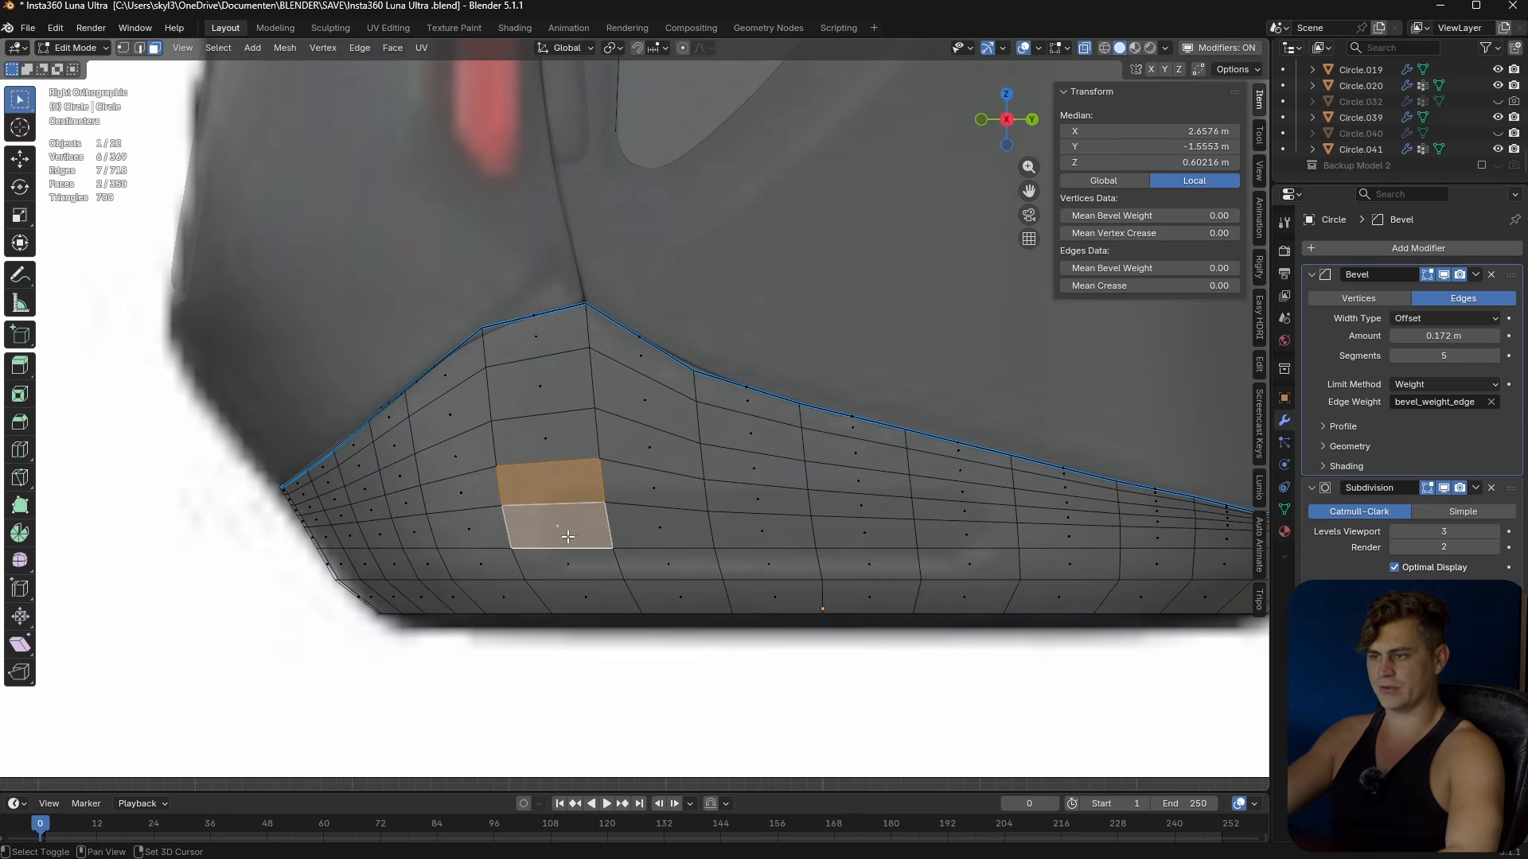
shift+click(573, 559)
ctrl+shift+click(981, 569)
key(ctrl+z)
shift+click(677, 560)
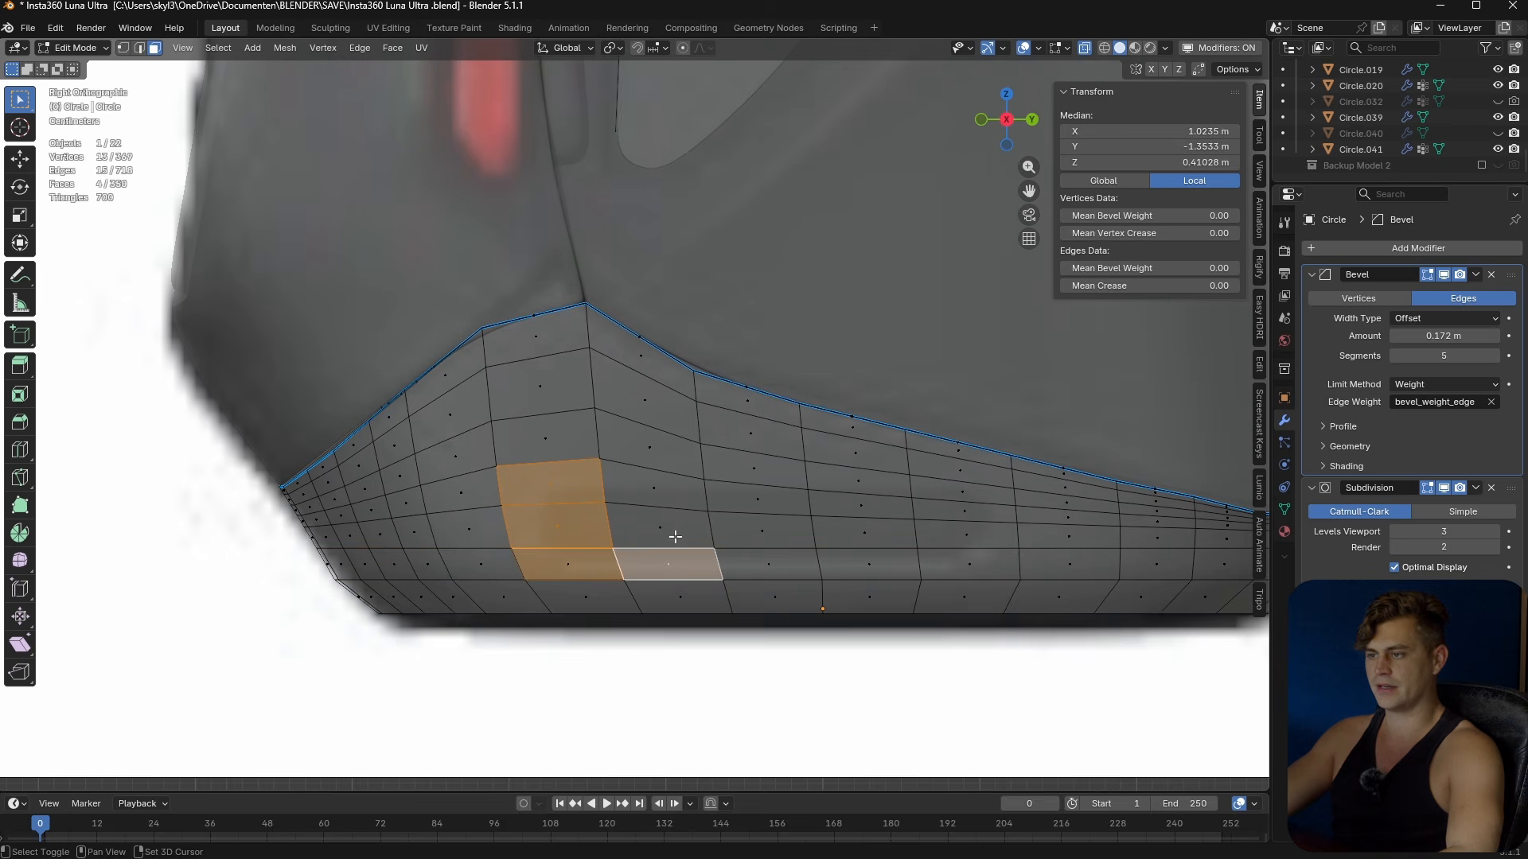
- Turn off X-ray and select a three-by-five block of near-side faces below the base's peak over the reference slot
key(alt+z)
click(566, 486)
shift+click(566, 561)
shift+click(568, 532)
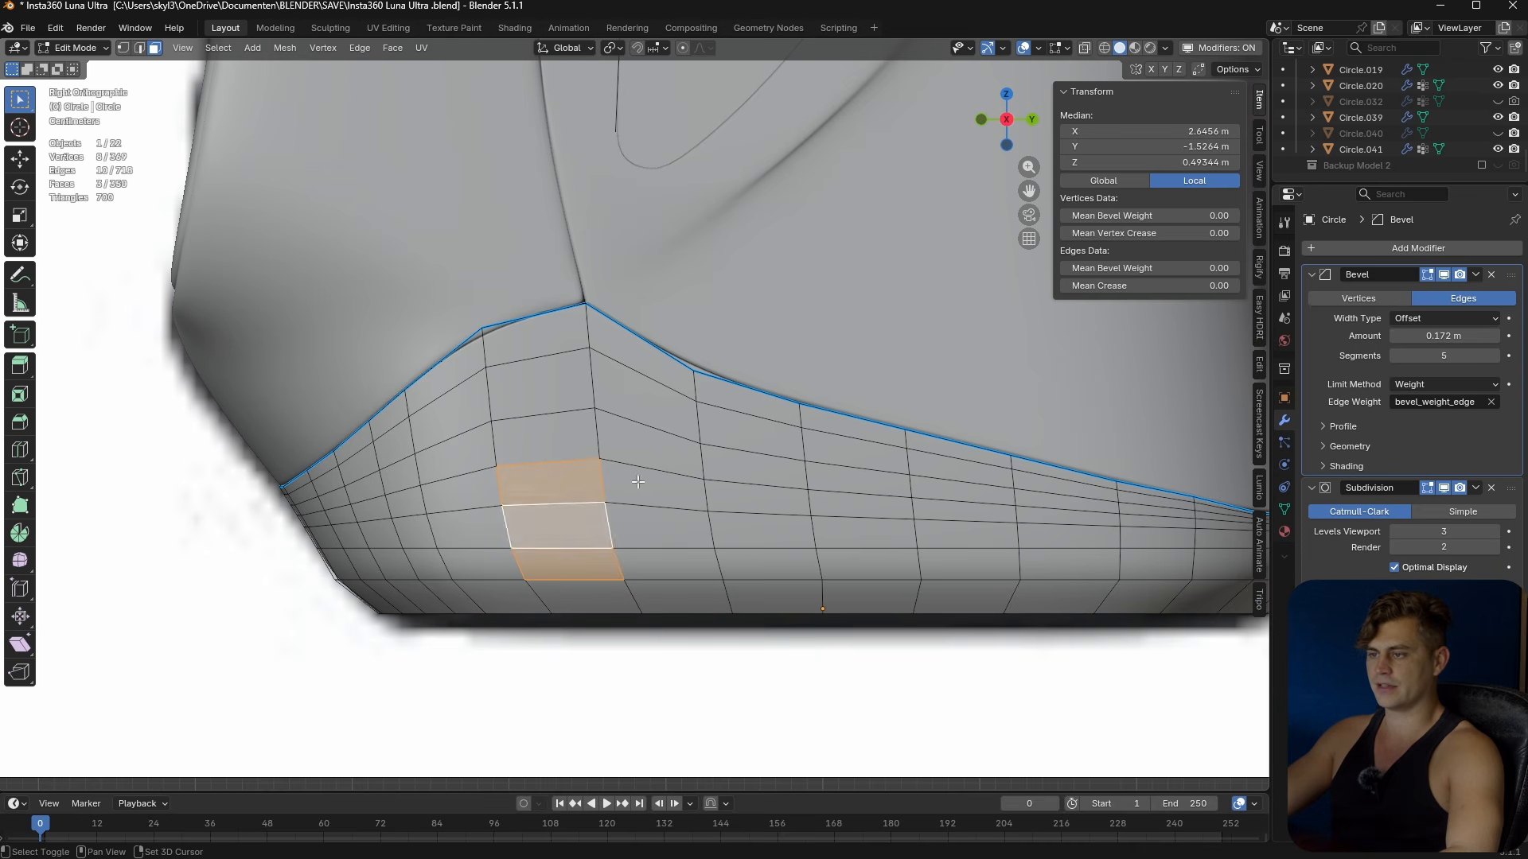
shift+click(637, 481)
shift+click(657, 526)
shift+click(667, 565)
shift+click(756, 495)
shift+click(762, 529)
shift+click(770, 563)
shift+click(873, 501)
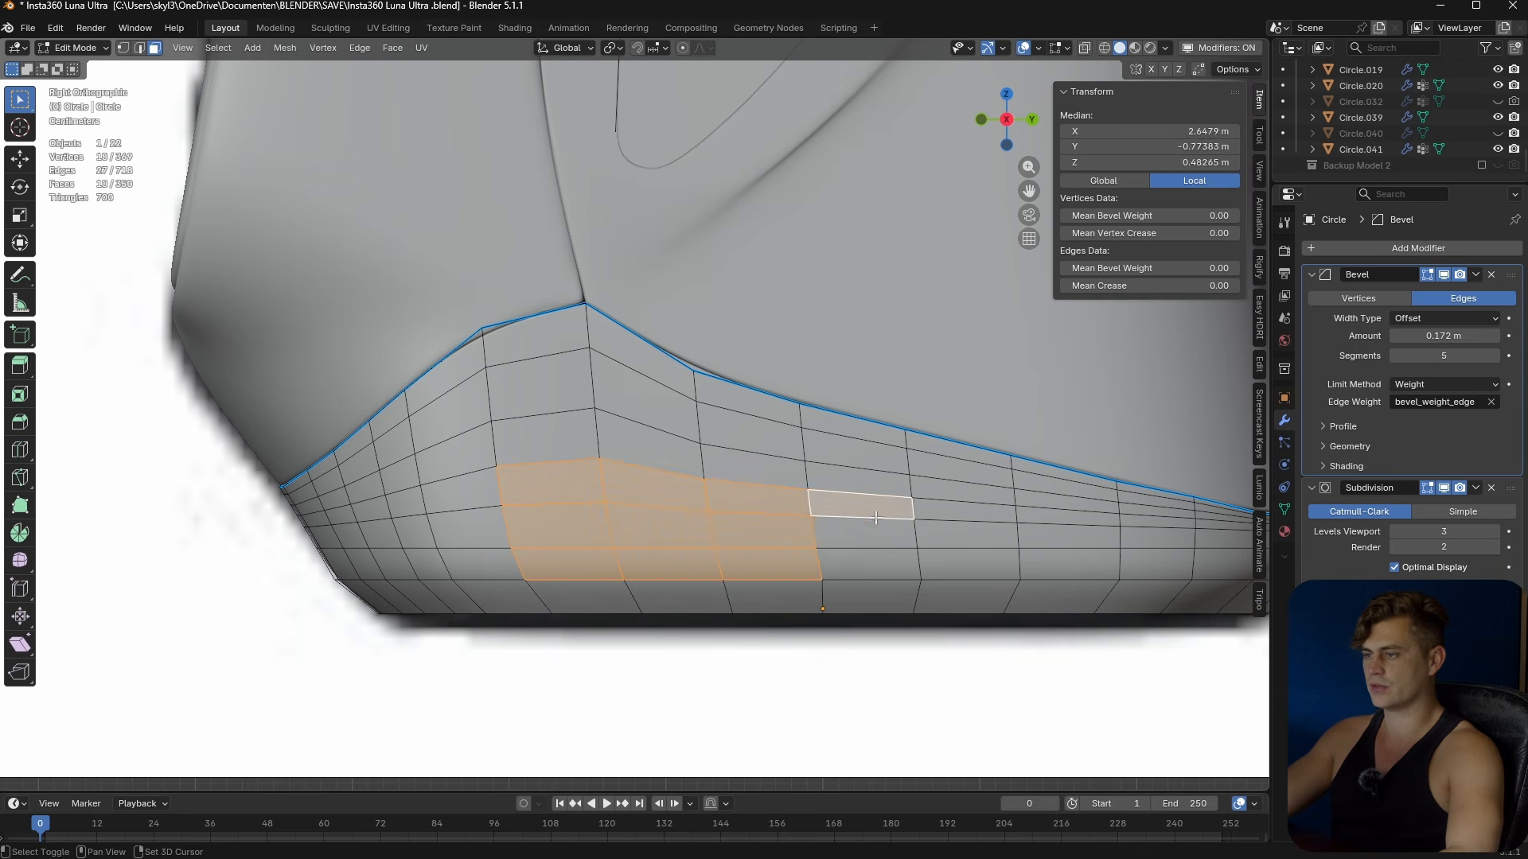
shift+click(876, 535)
shift+click(871, 563)
shift+click(948, 511)
shift+click(954, 533)
shift+click(959, 564)
- Show the mesh in X-ray and add the matching fifteen faces on the base's far side to the selection
key(alt+z)
key(alt+z)
middle_drag(960, 564, 437, 501)
scroll(436, 501, up, 6)
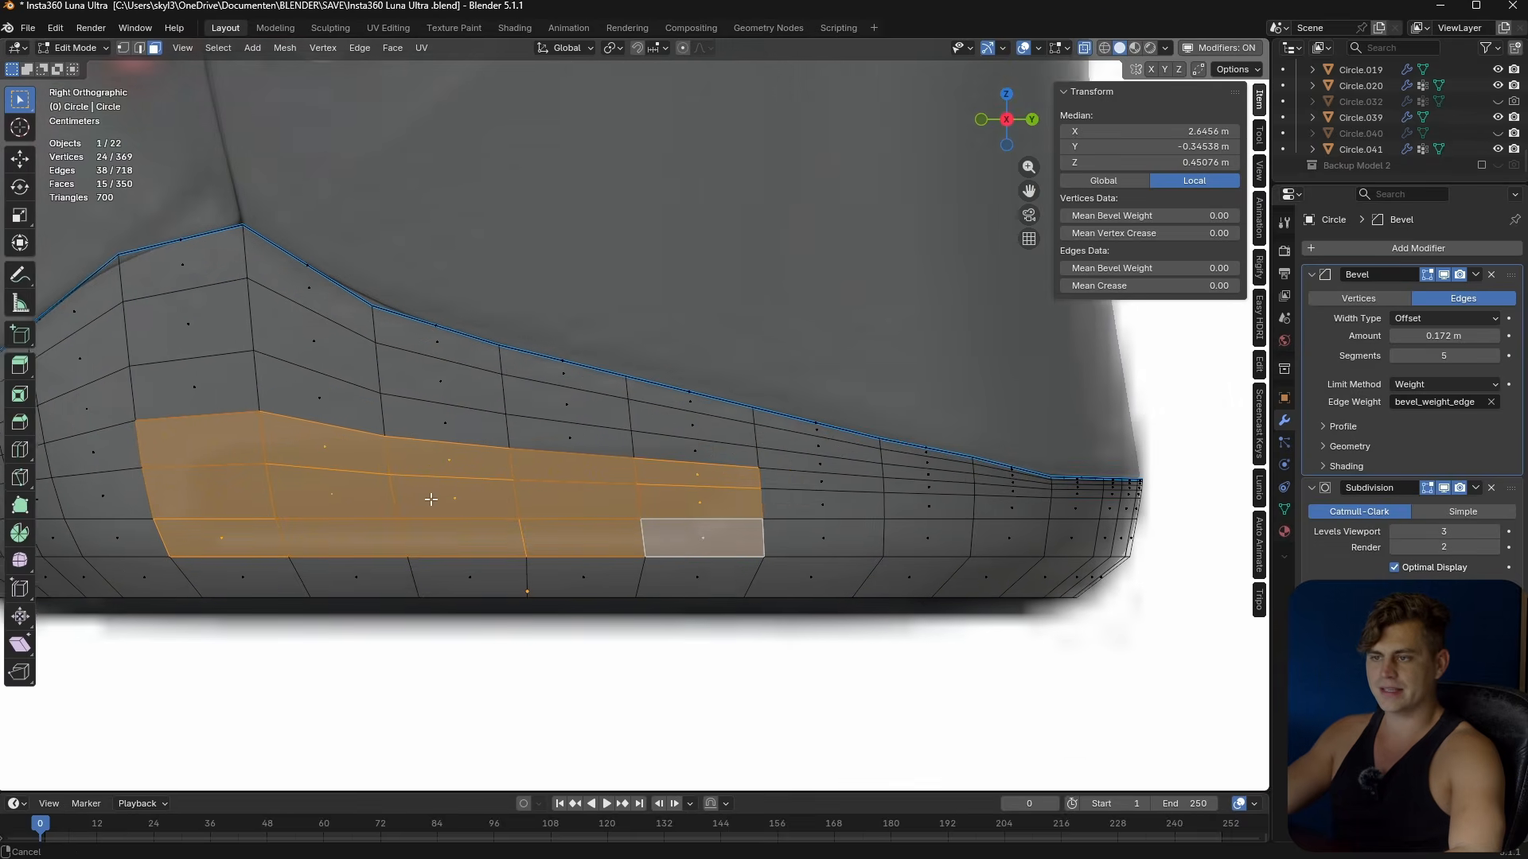
drag(288, 453, 288, 453)
shift+click(327, 474)
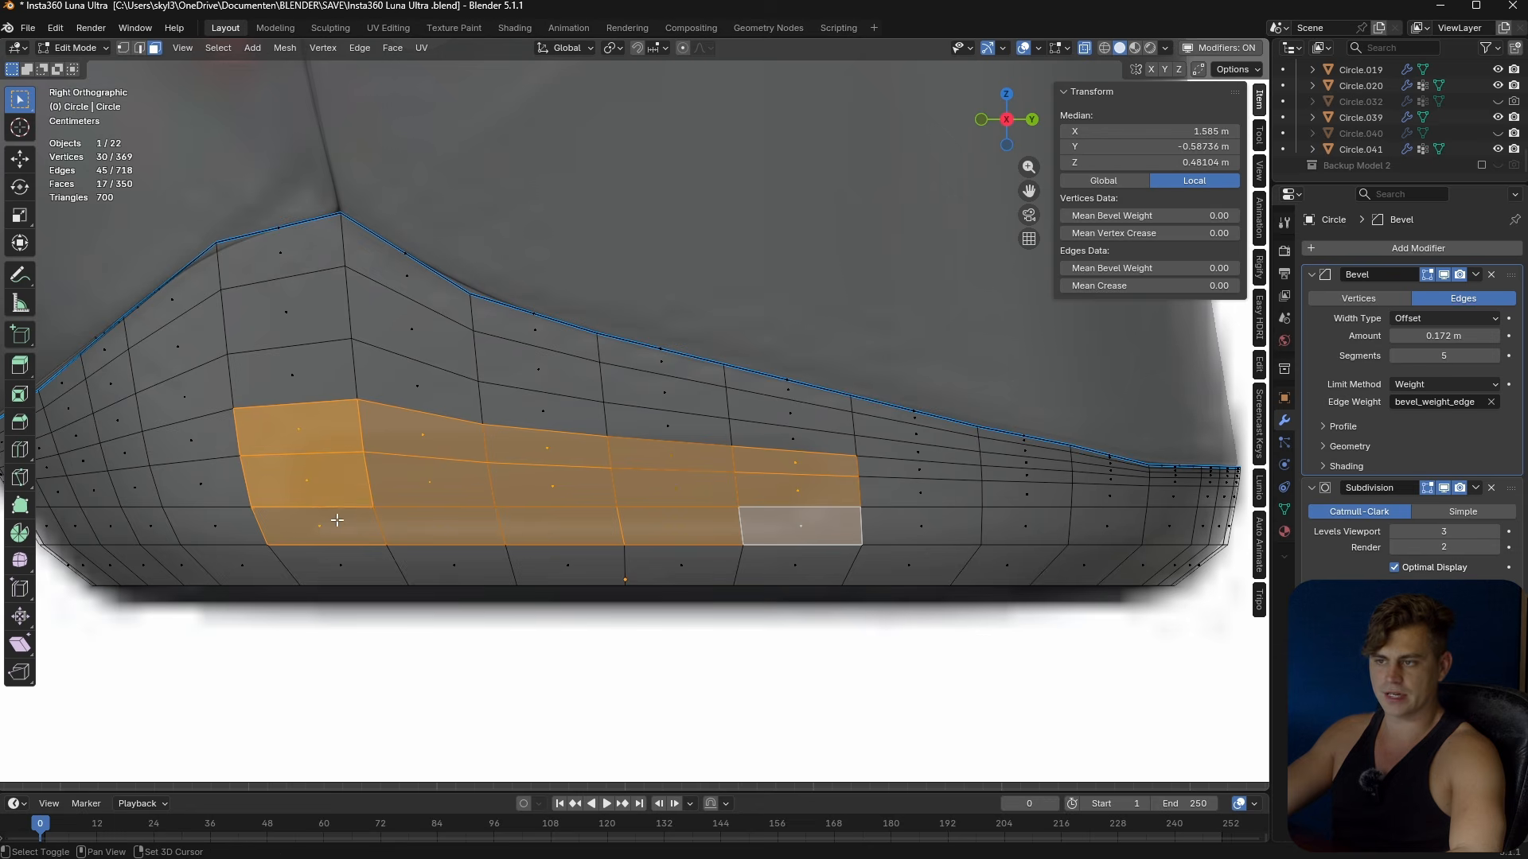
shift+click(334, 518)
shift+click(417, 444)
shift+click(429, 480)
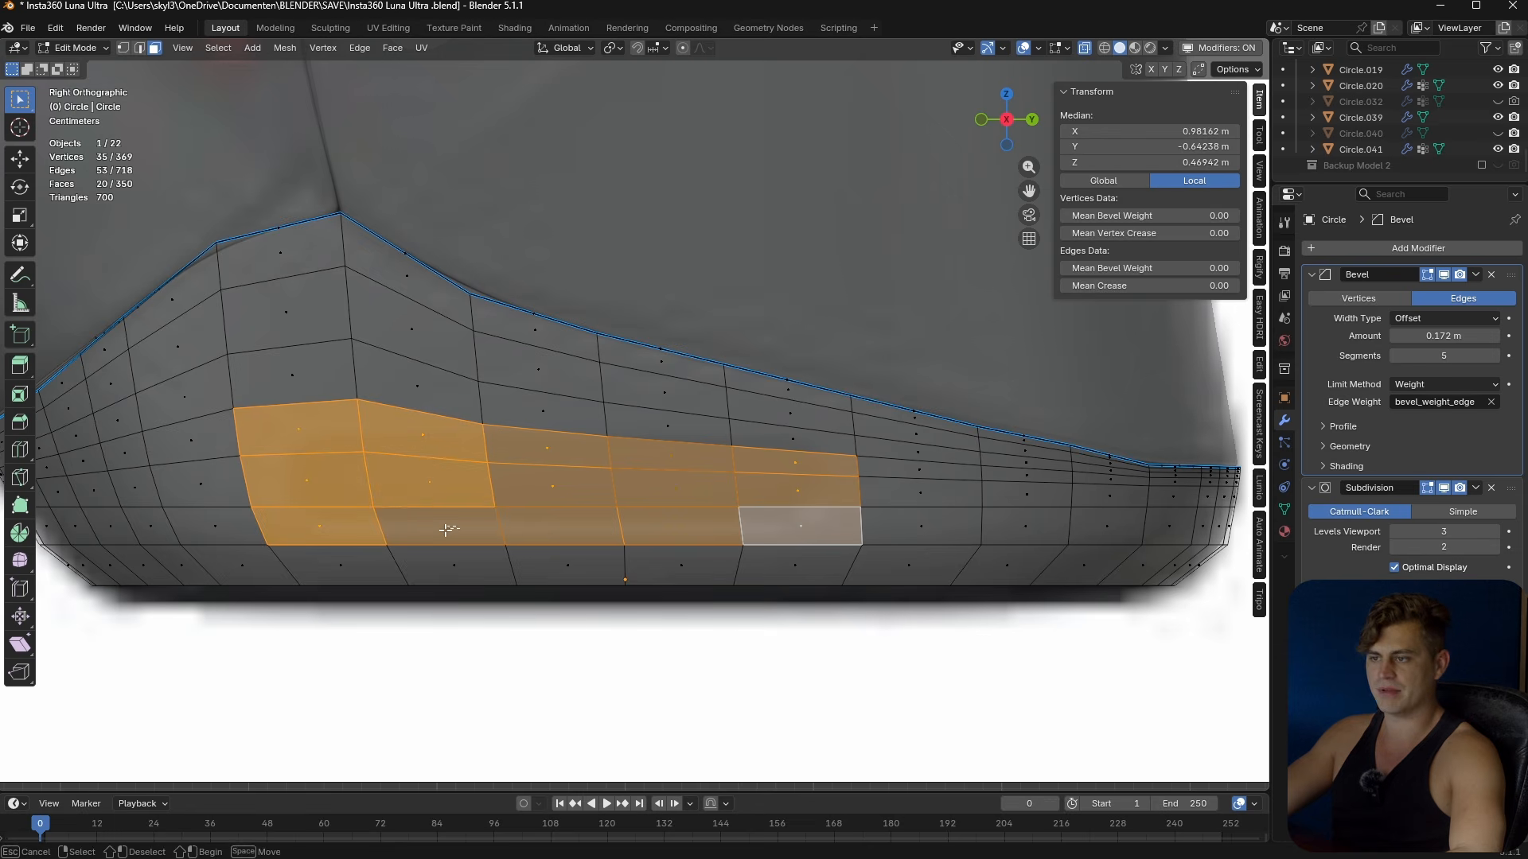
shift+drag(430, 534, 430, 534)
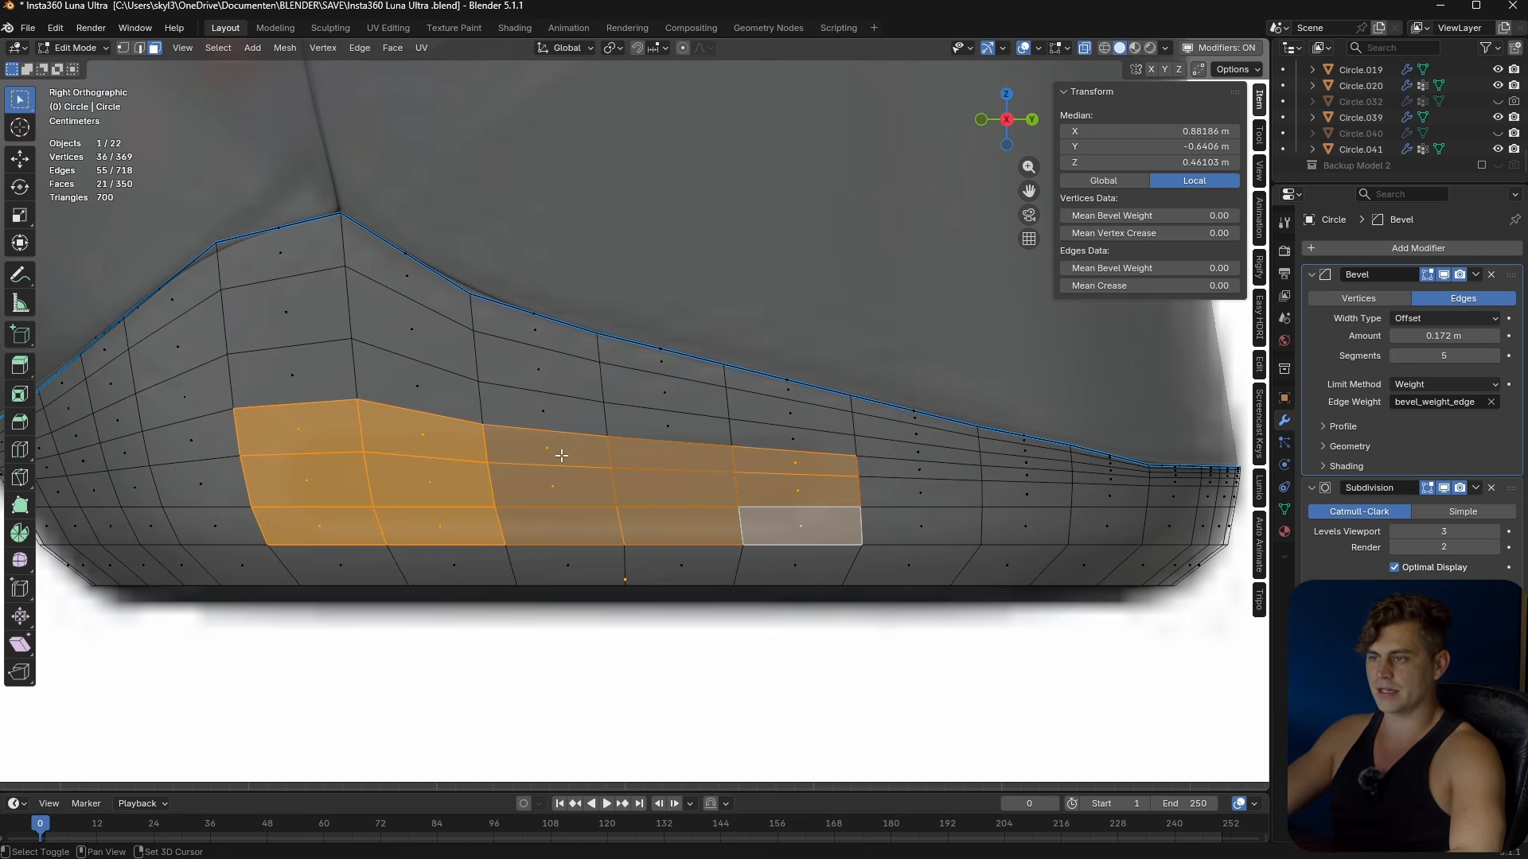
shift+drag(545, 488, 544, 488)
shift+click(552, 530)
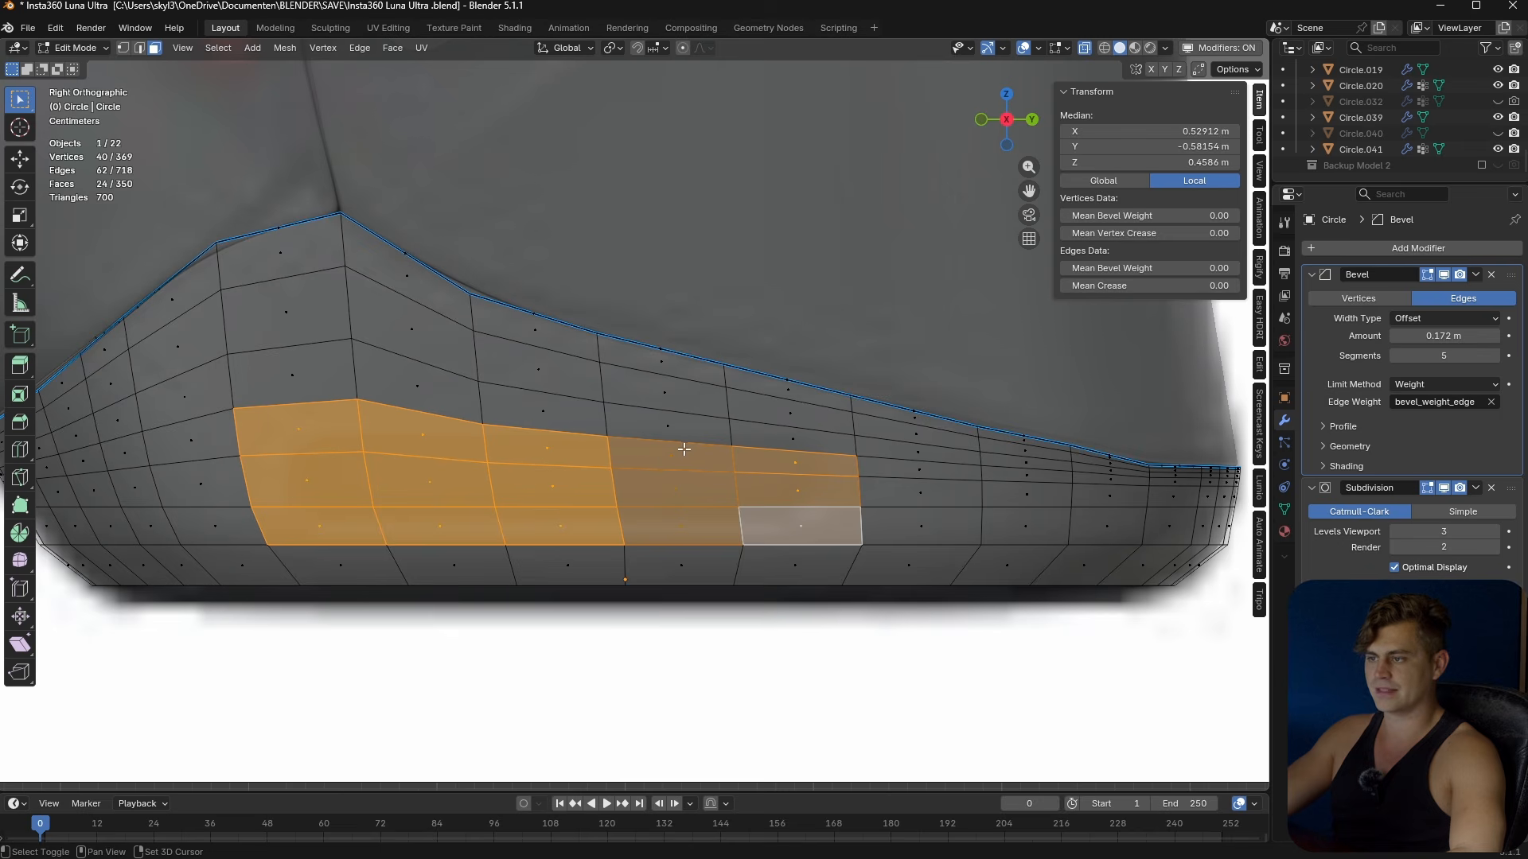
shift+drag(652, 536, 652, 535)
shift+drag(774, 532, 774, 532)
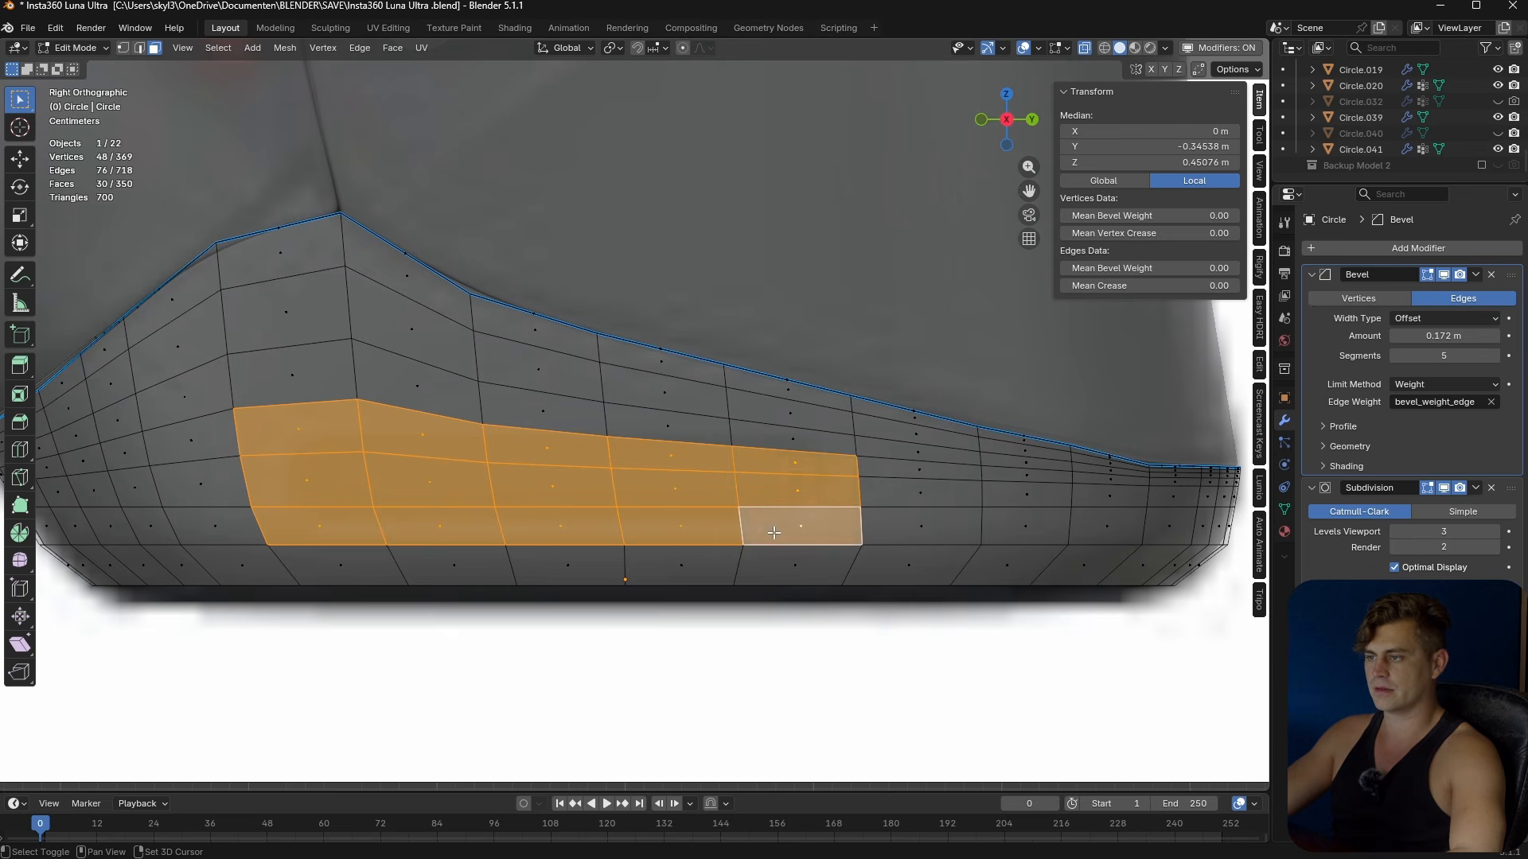
- Inset the selected side faces by about 0.046 m and delete the inner faces to open a slot on both sides
key(i)
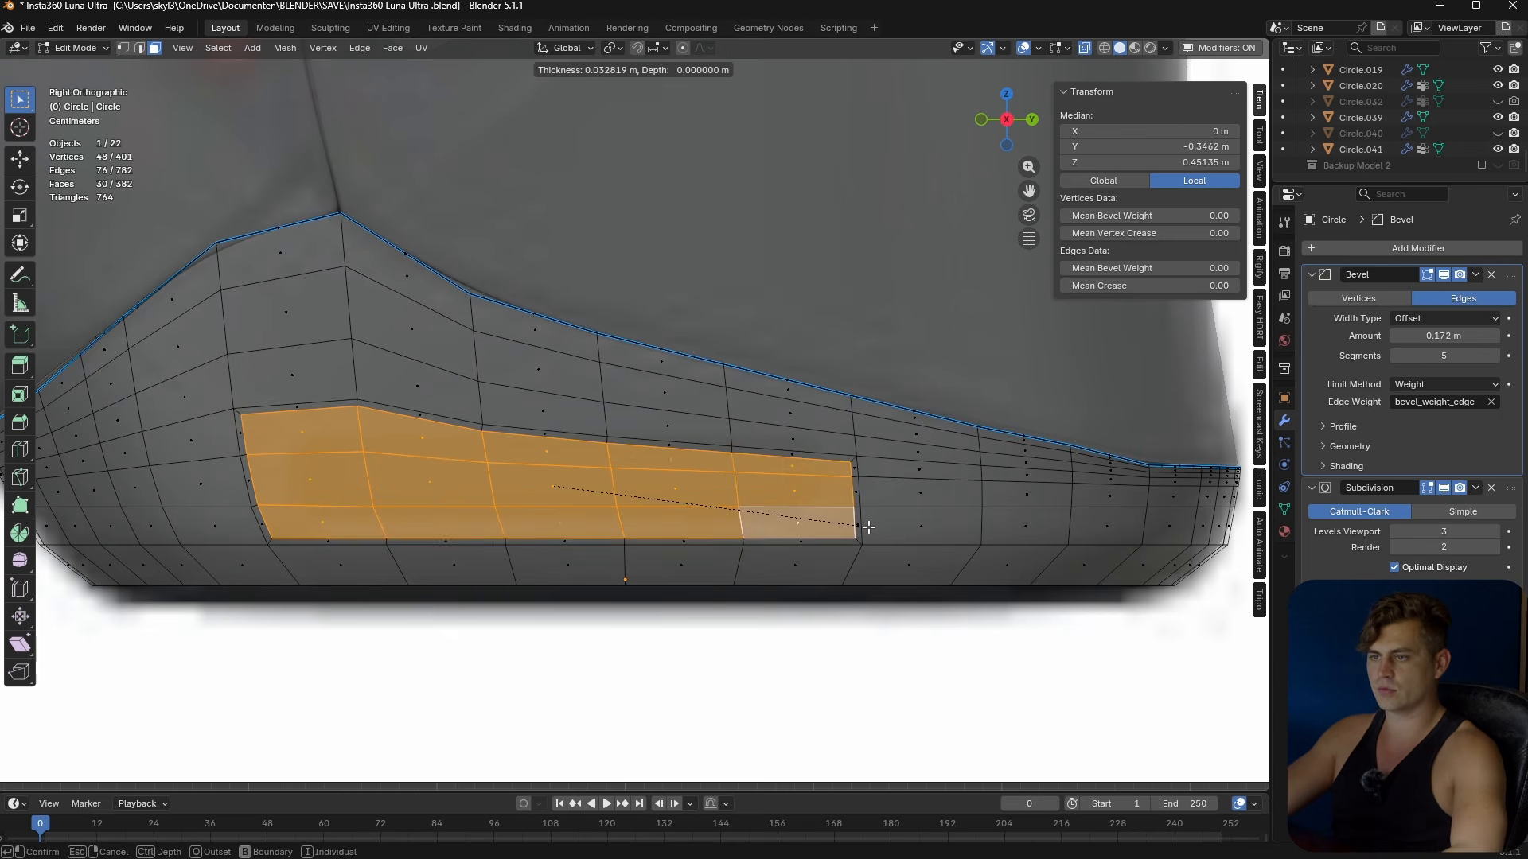
click(843, 522)
key(x)
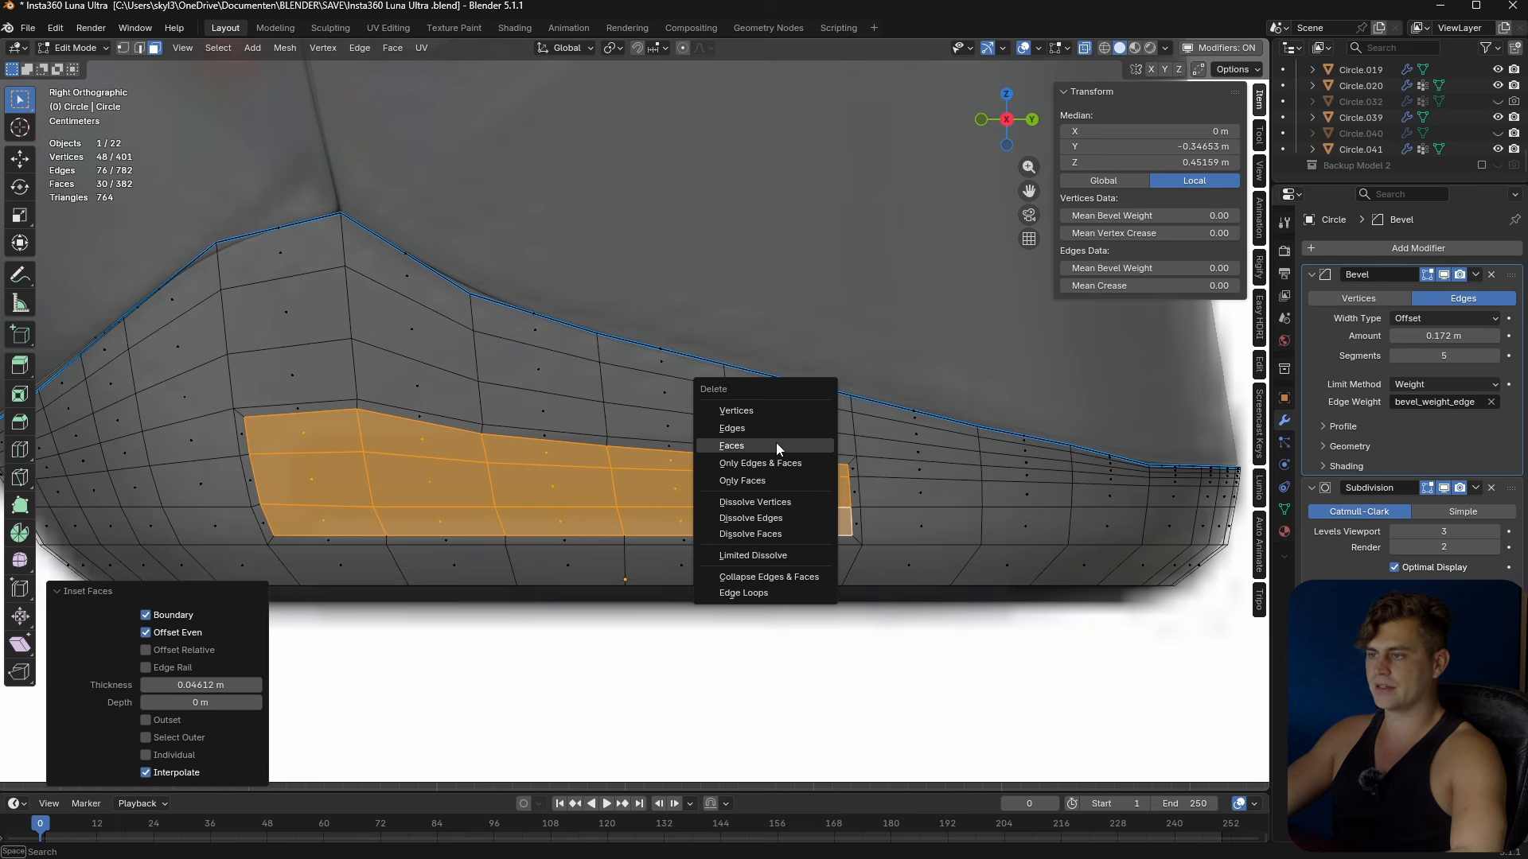
click(776, 446)
middle_drag(776, 445, 670, 583)
key(ctrl+z)
key(x)
click(790, 487)
- Place the 3D cursor at the centre of the near slot's edge loop and add a 16-vertex circle with 1 m radius
alt+click(586, 539)
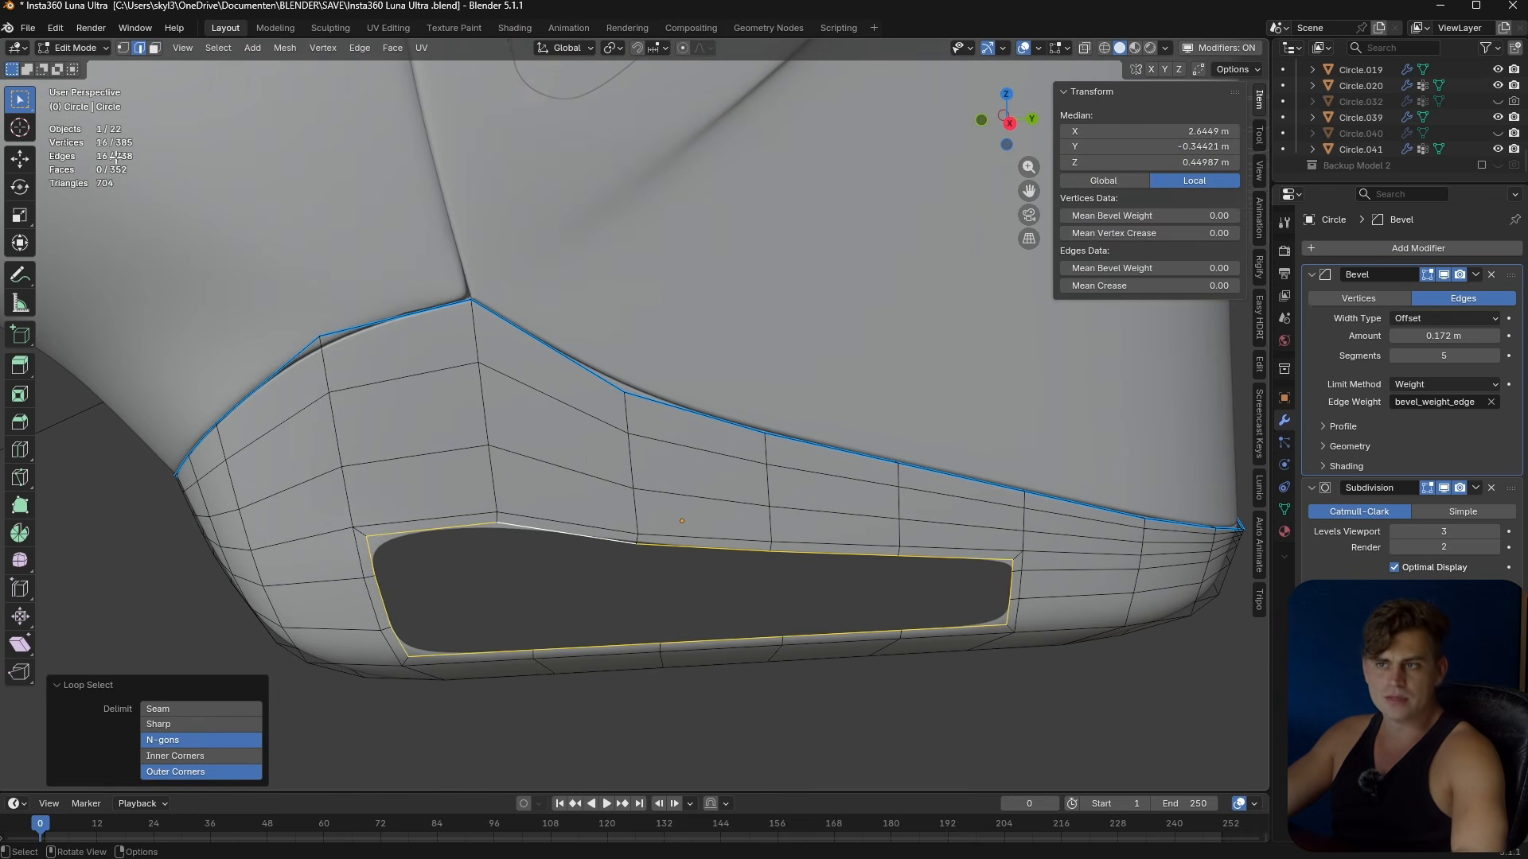
scroll(767, 593, down, 3)
key(shift+a)
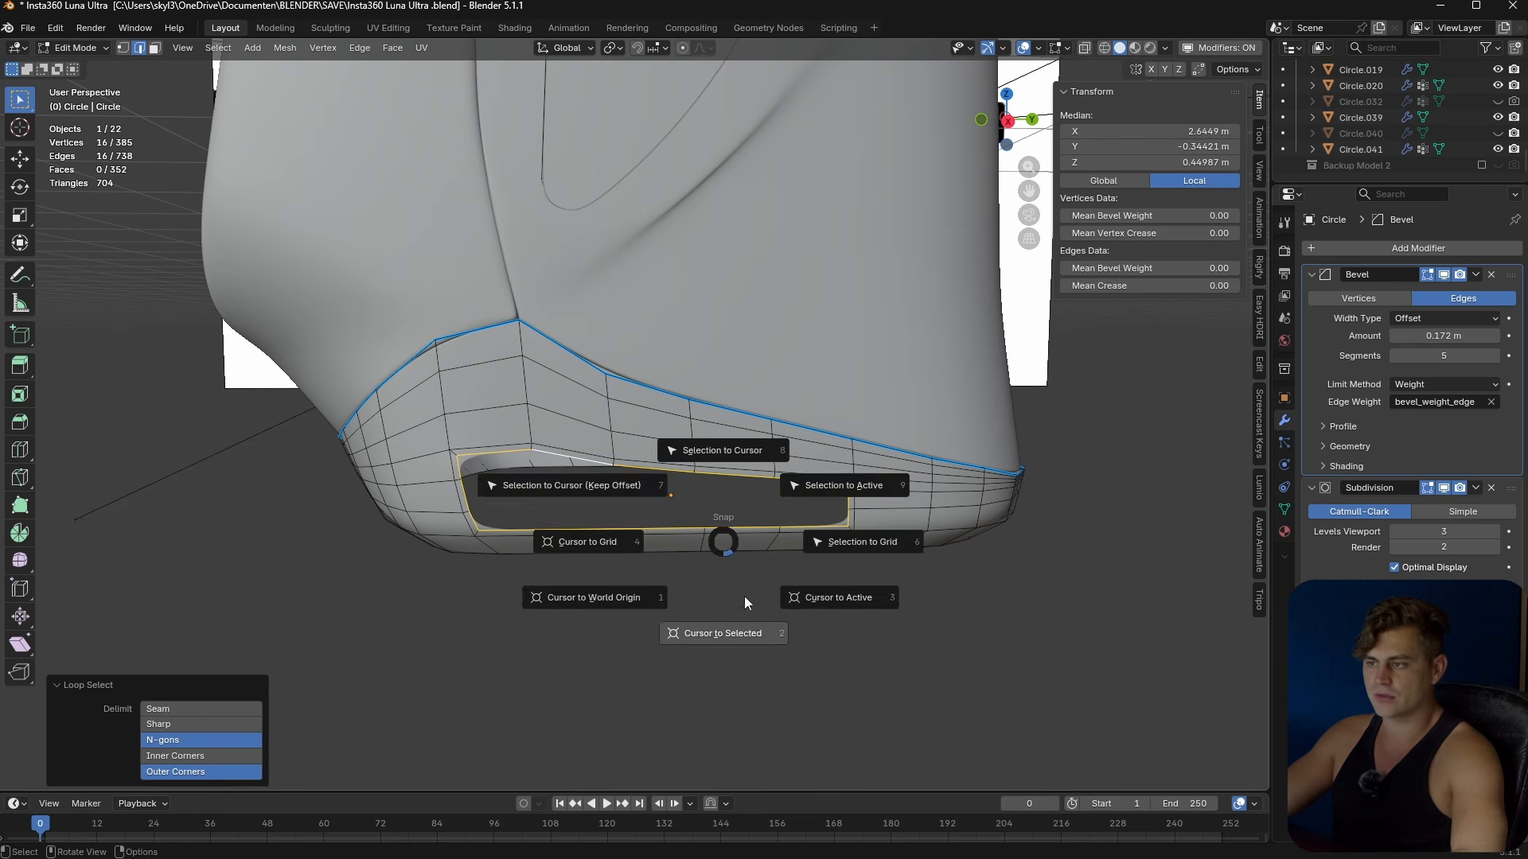
click(747, 623)
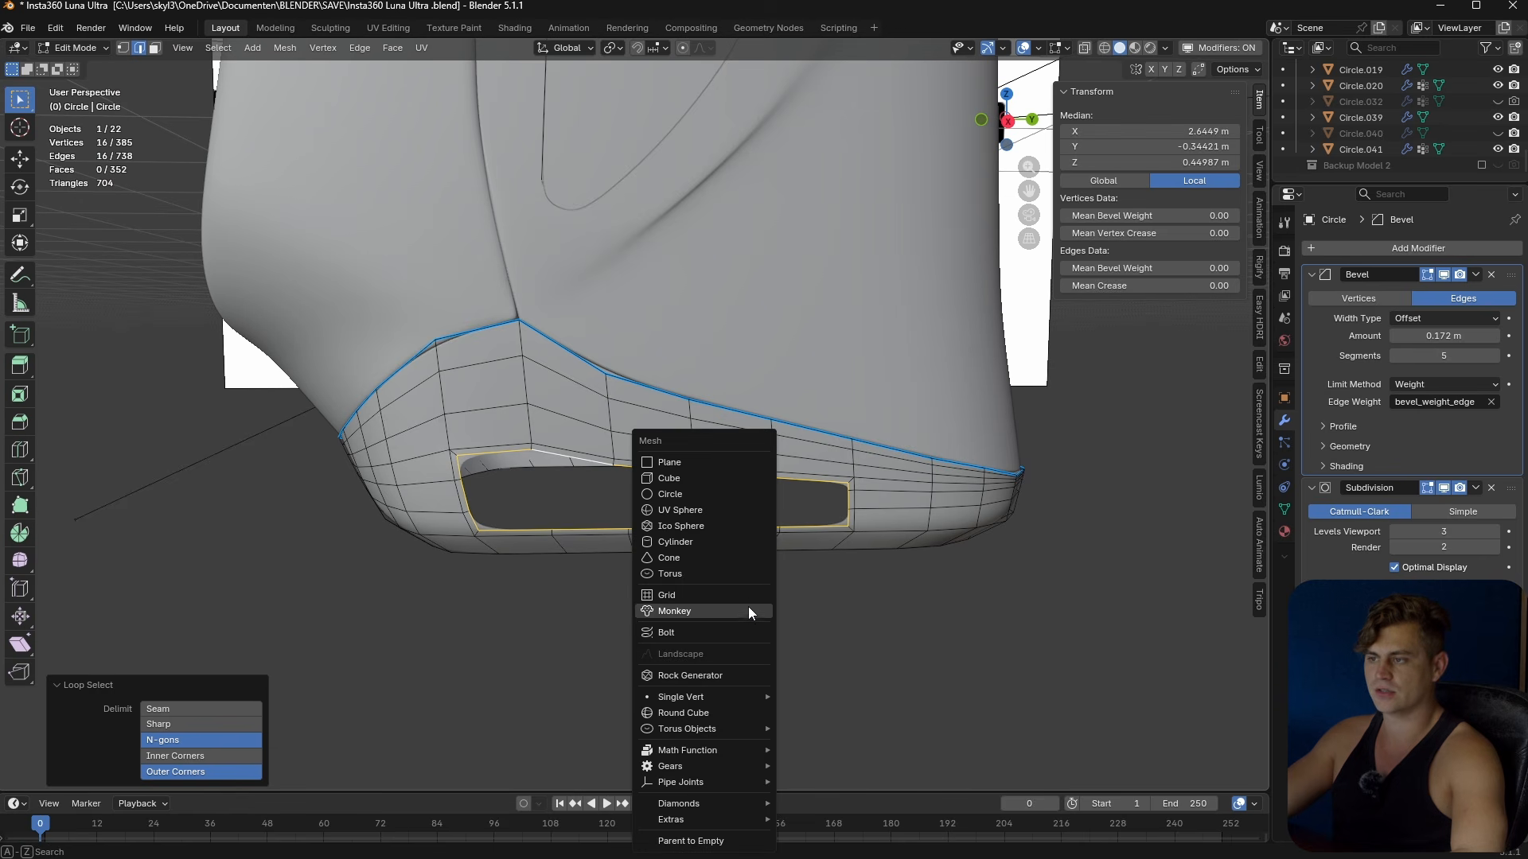
click(713, 495)
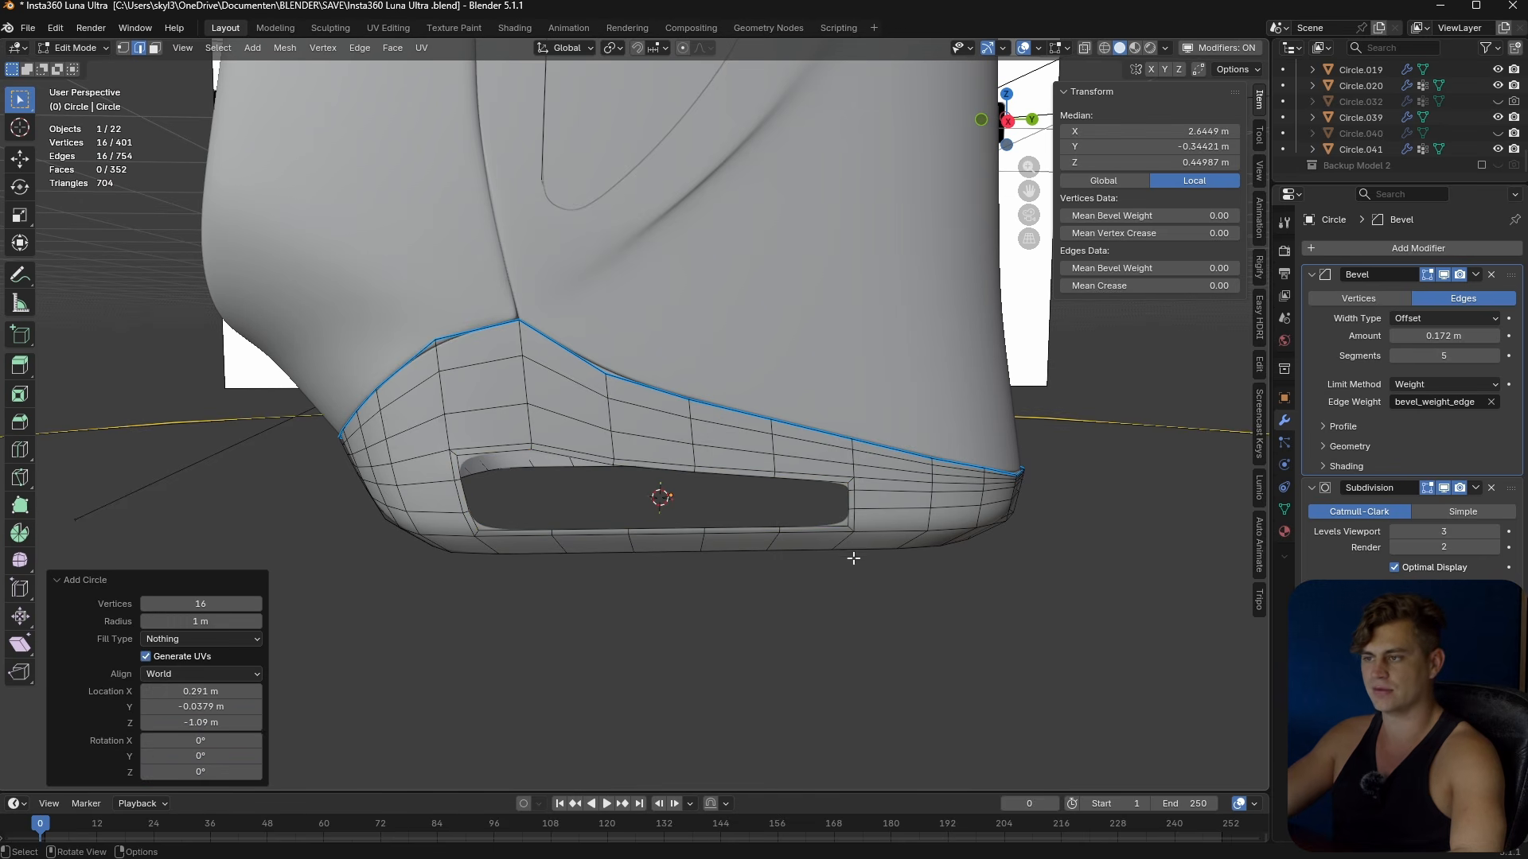
- Shrink the new circle to fit near the slot and rotate it 90° about X and 90° about Y
key(s)
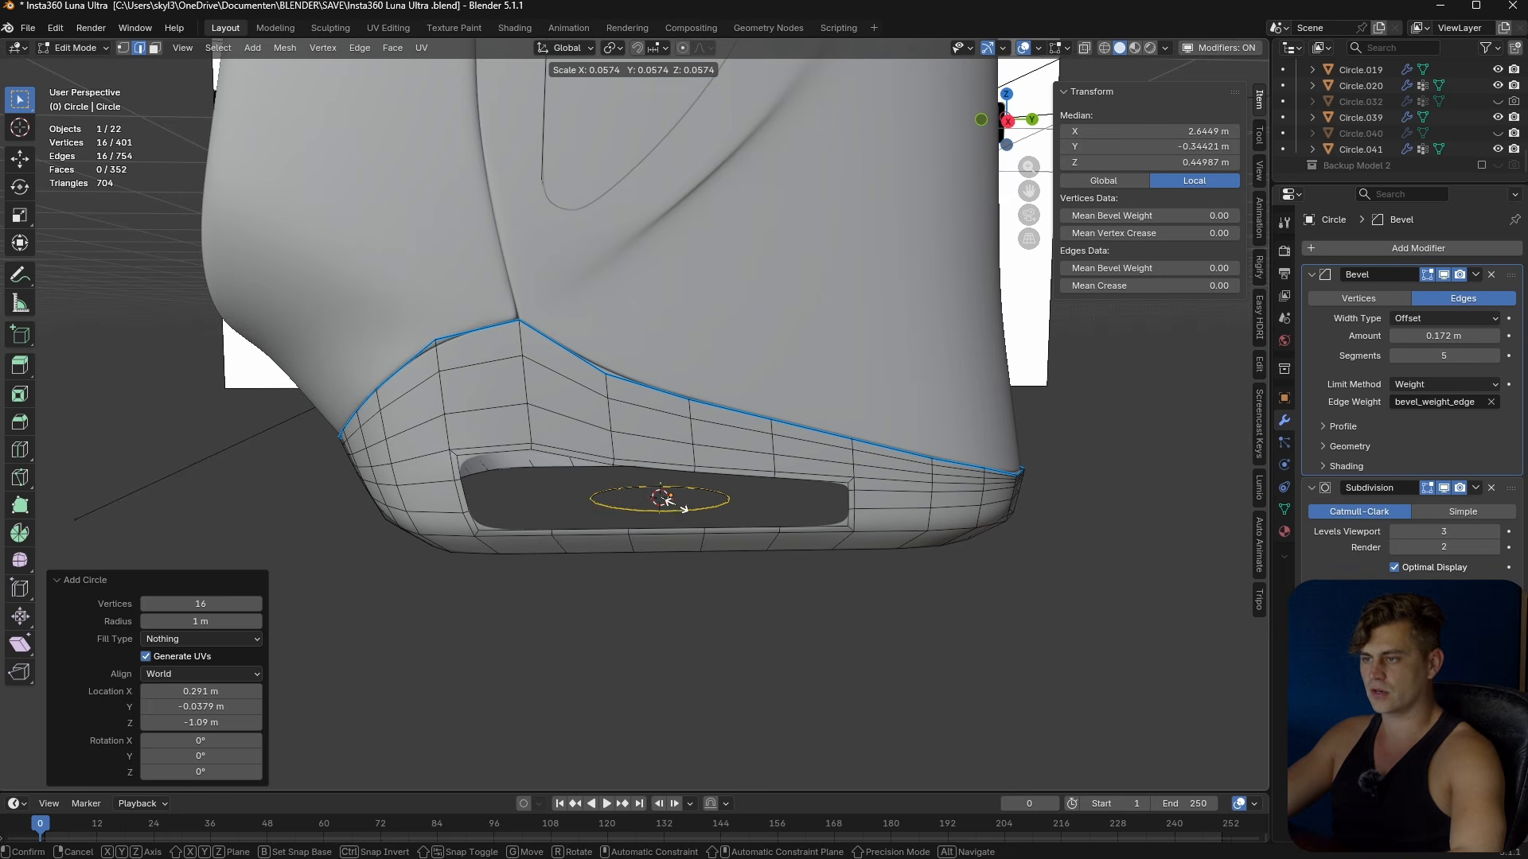
click(668, 500)
text(rx90)
key(Return)
text(ry90)
key(Return)
- Rotate the circle 90° about Z, scale it by 0.3 and show it for vertex editing in the right orthographic view
scroll(676, 507, up, 2)
text(rz90)
key(Return)
text(s.3)
key(Return)
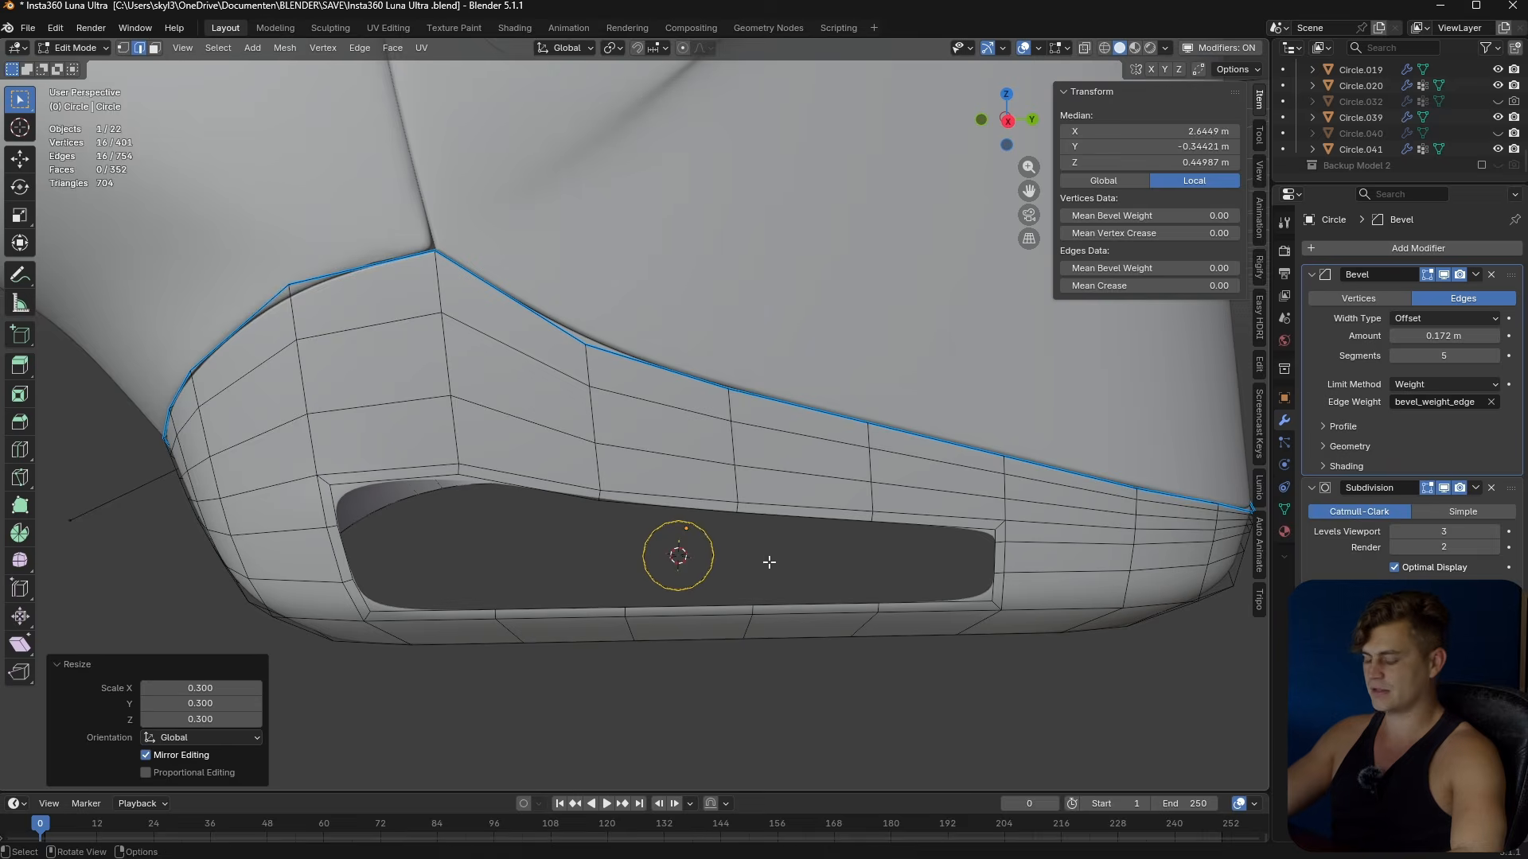
key(KP_3)
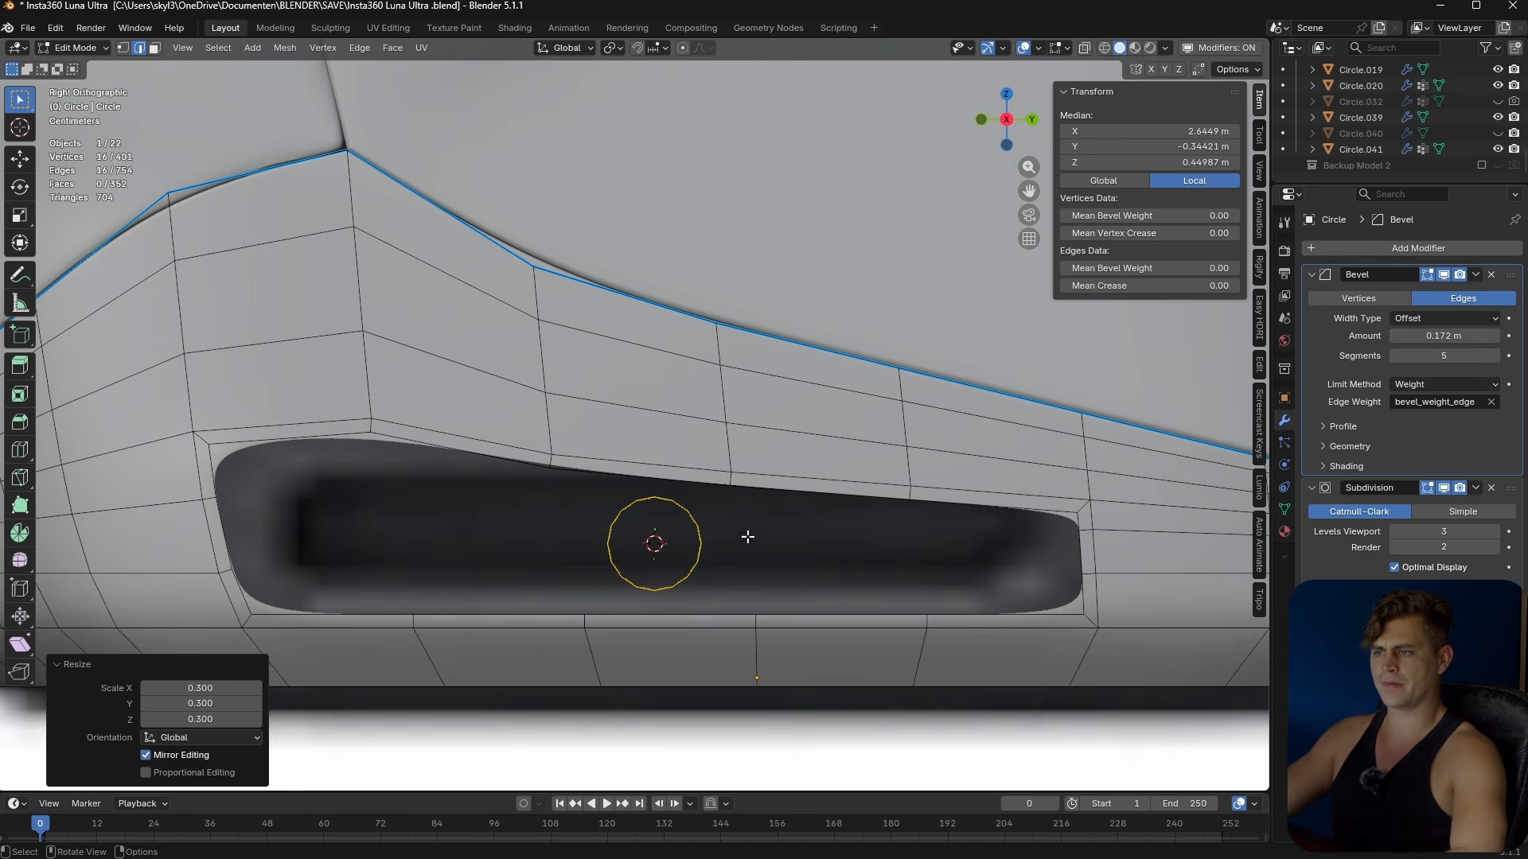
key(1)
drag(564, 445, 544, 477)
key(g)
key(g)
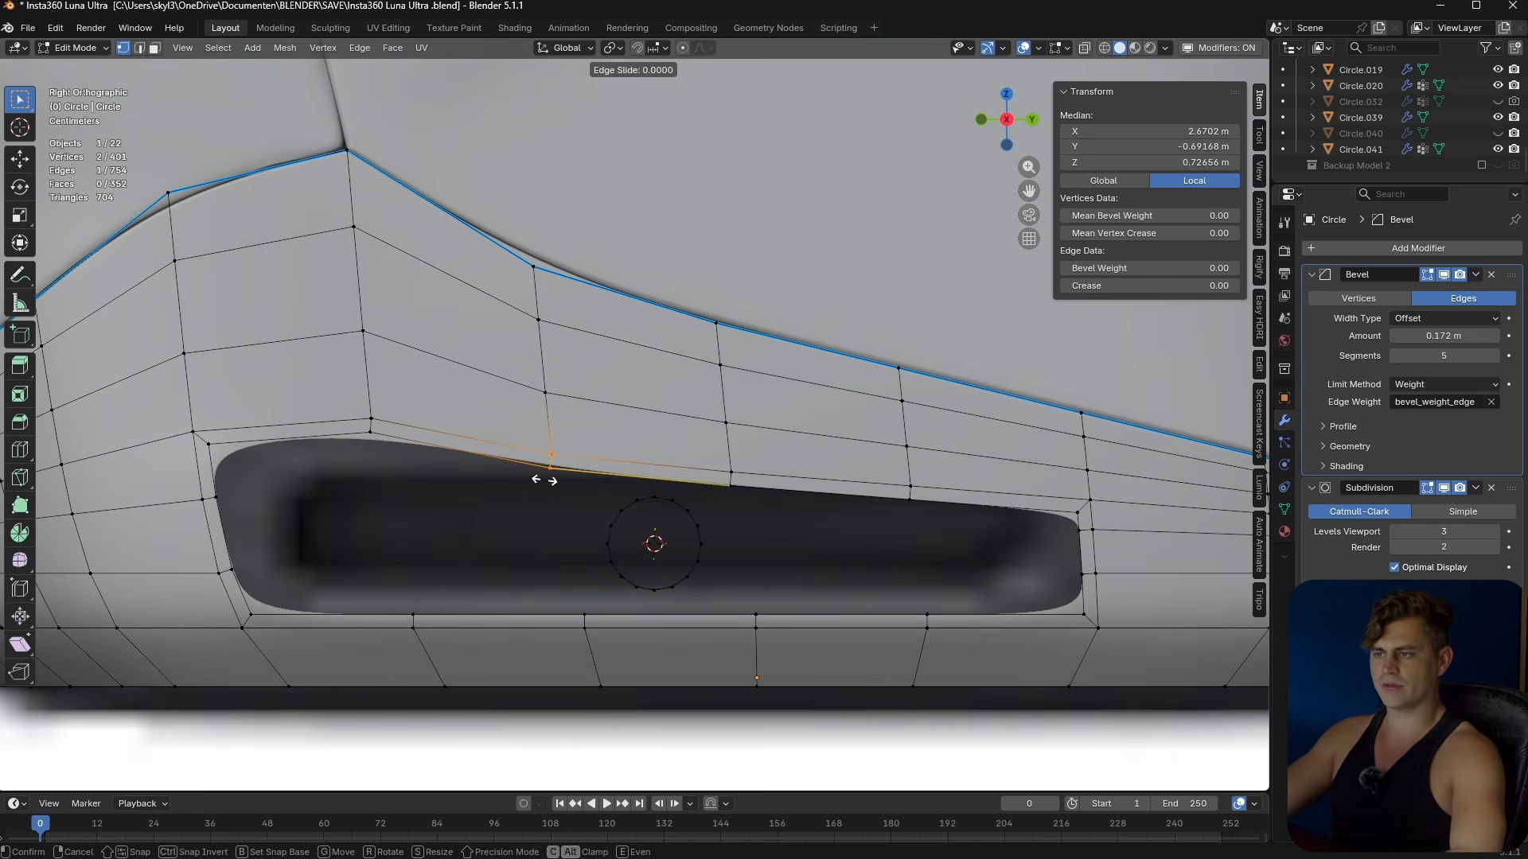
right_click(560, 453)
key(g)
key(z)
right_click(573, 440)
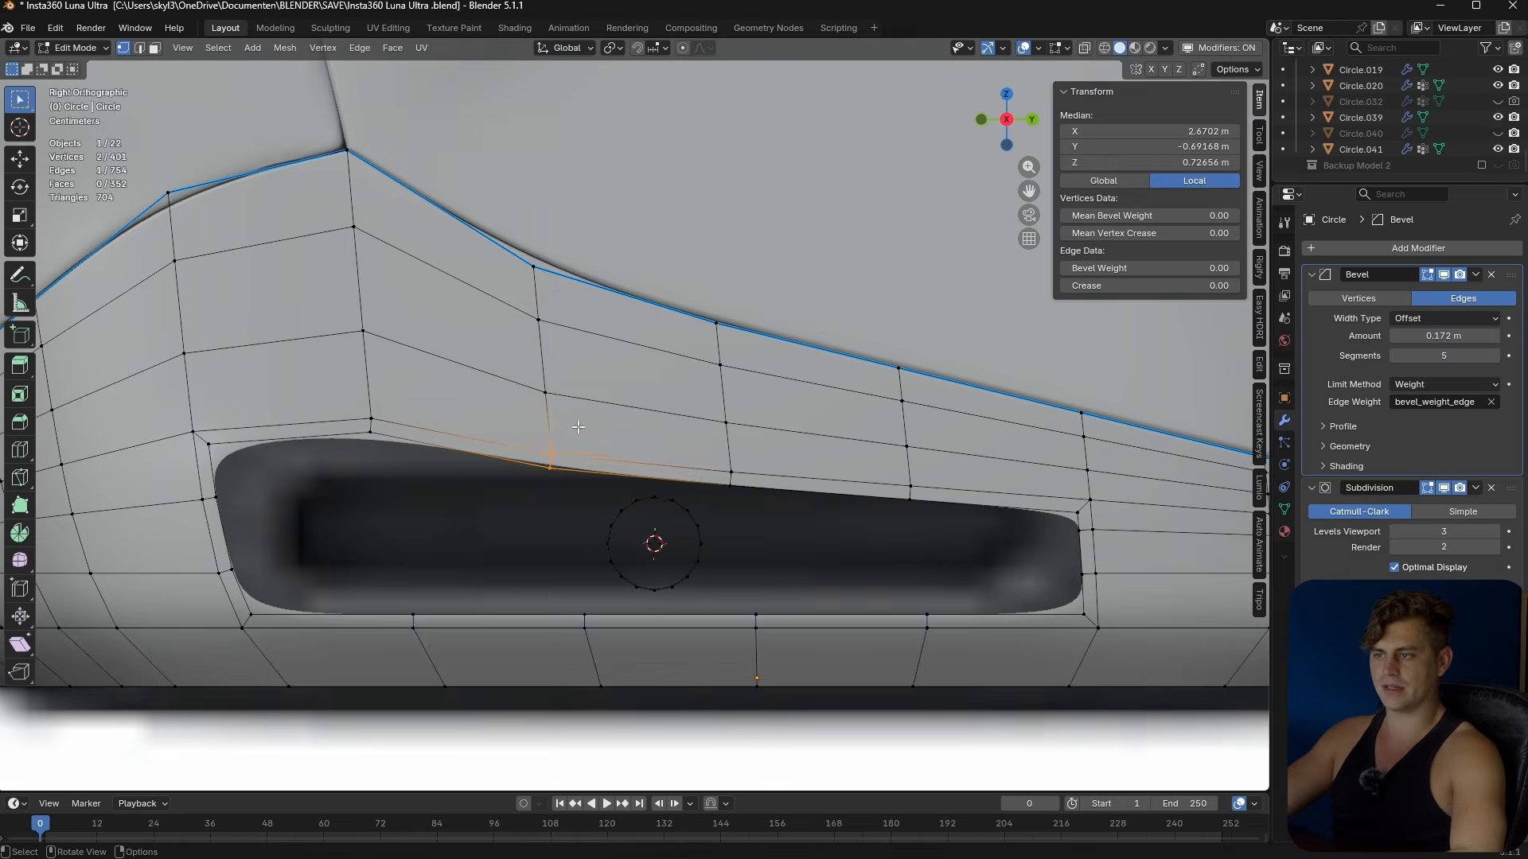
- In X-ray, raise the slot's upper-edge vertices in the column just right of the peak along Z on both sides
key(alt+z)
drag(573, 438, 528, 481)
key(g)
key(z)
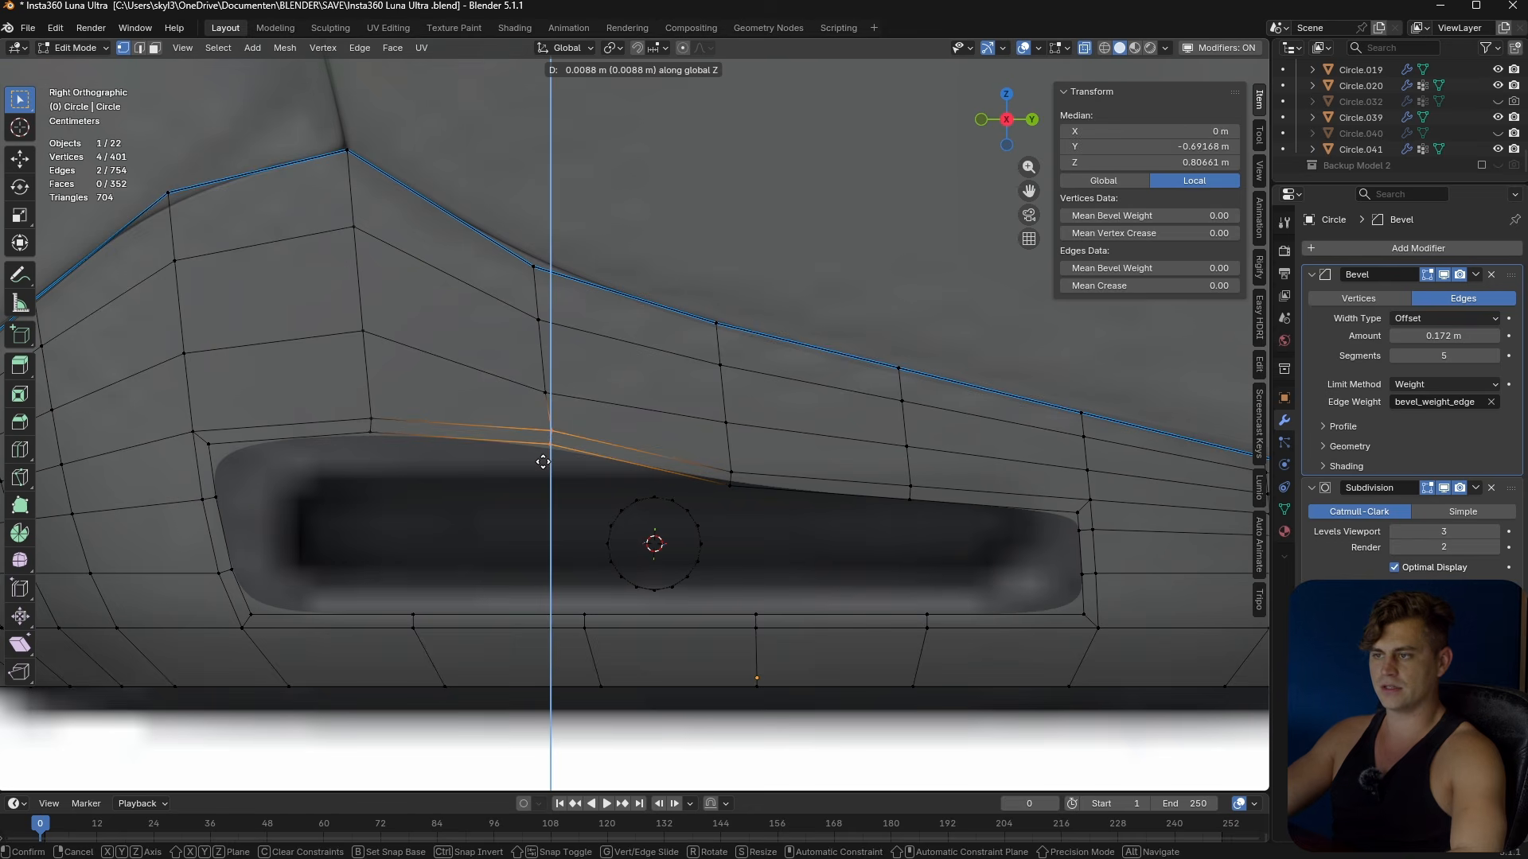
click(541, 466)
- Slide the vertices directly above that column's slot edge toward the rim by about 0.14 on both sides
click(545, 392)
key(shift+v)
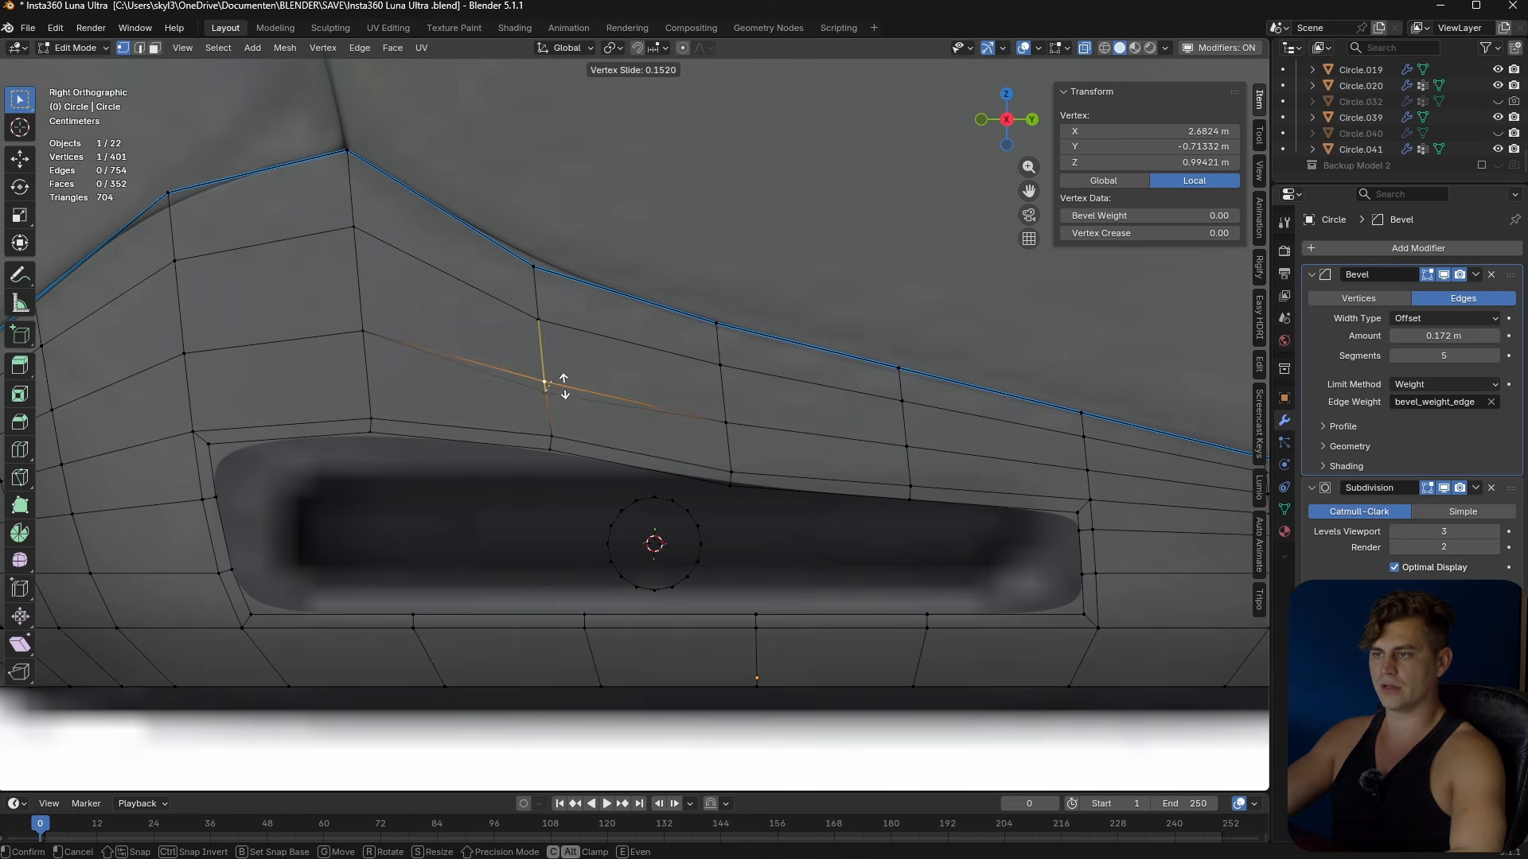
click(583, 401)
shift+click(528, 401)
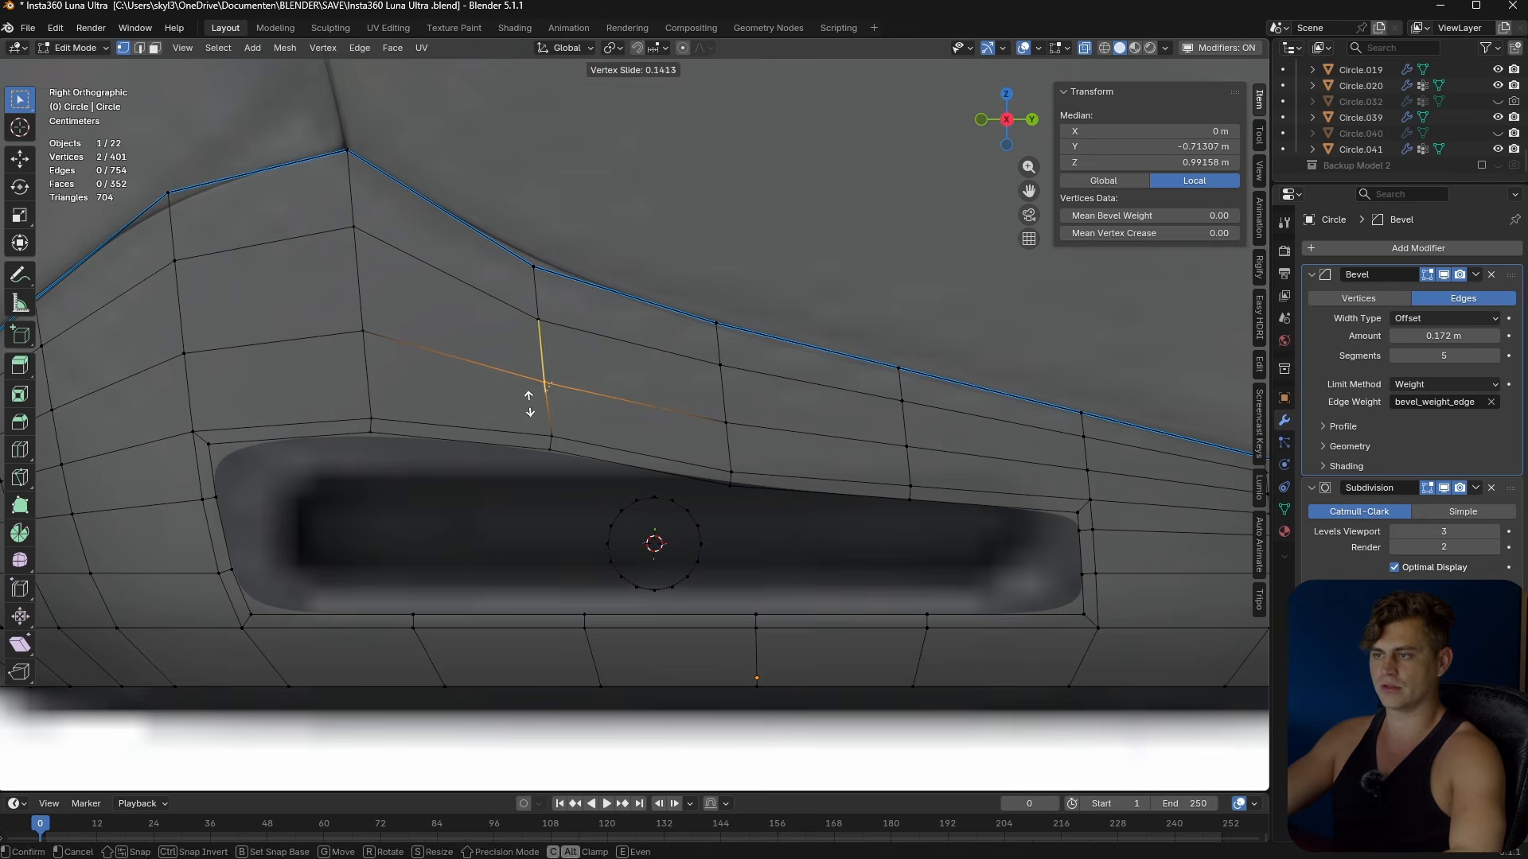
- Raise the next column's slot-edge vertices and the vertices just above them by about 0.011 m along Z
drag(756, 447, 716, 488)
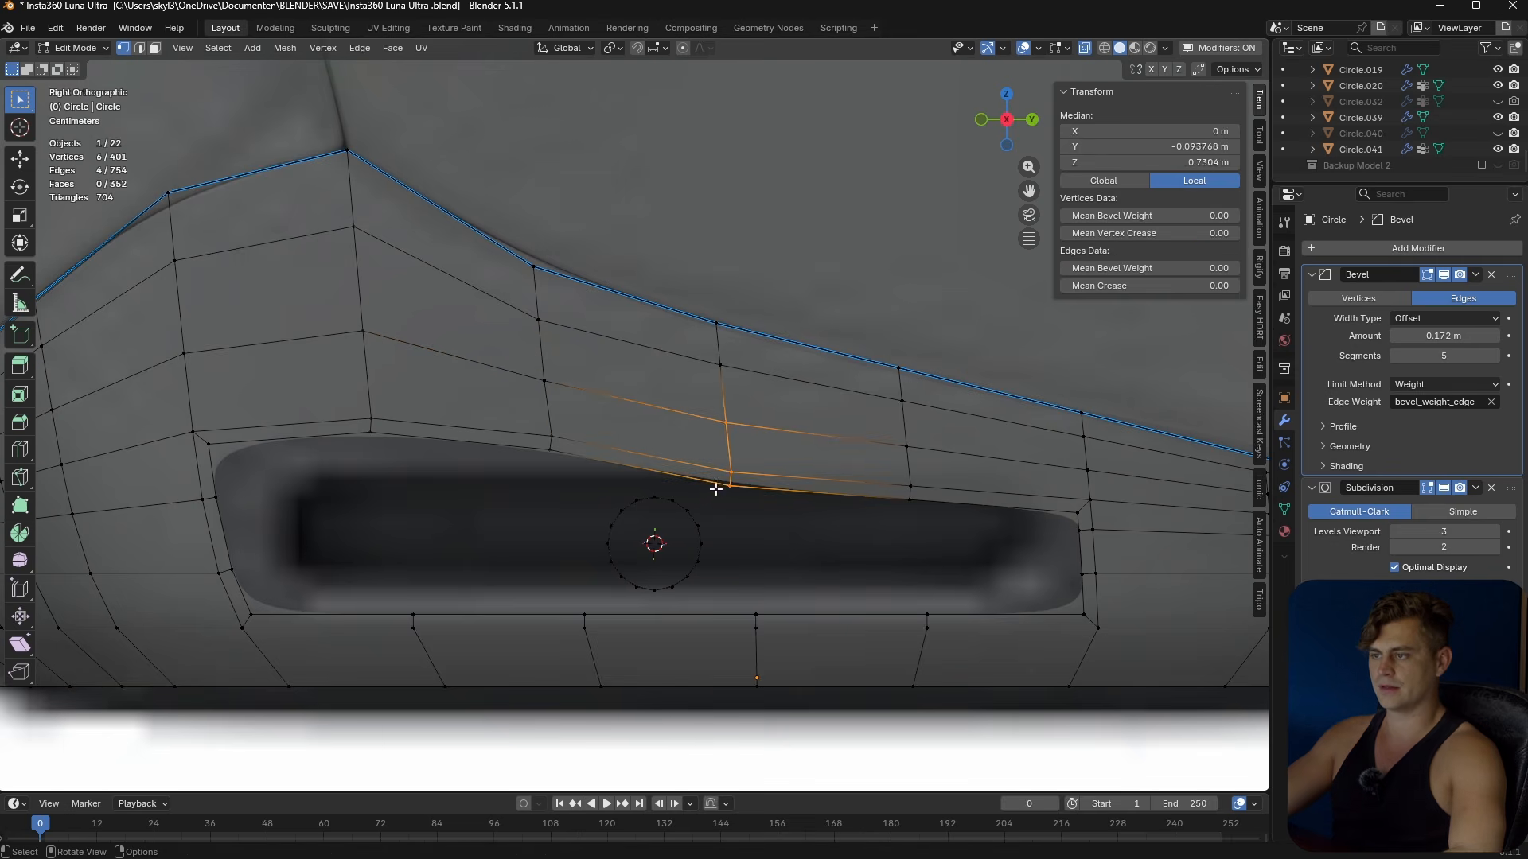
key(g)
key(g)
key(g)
key(z)
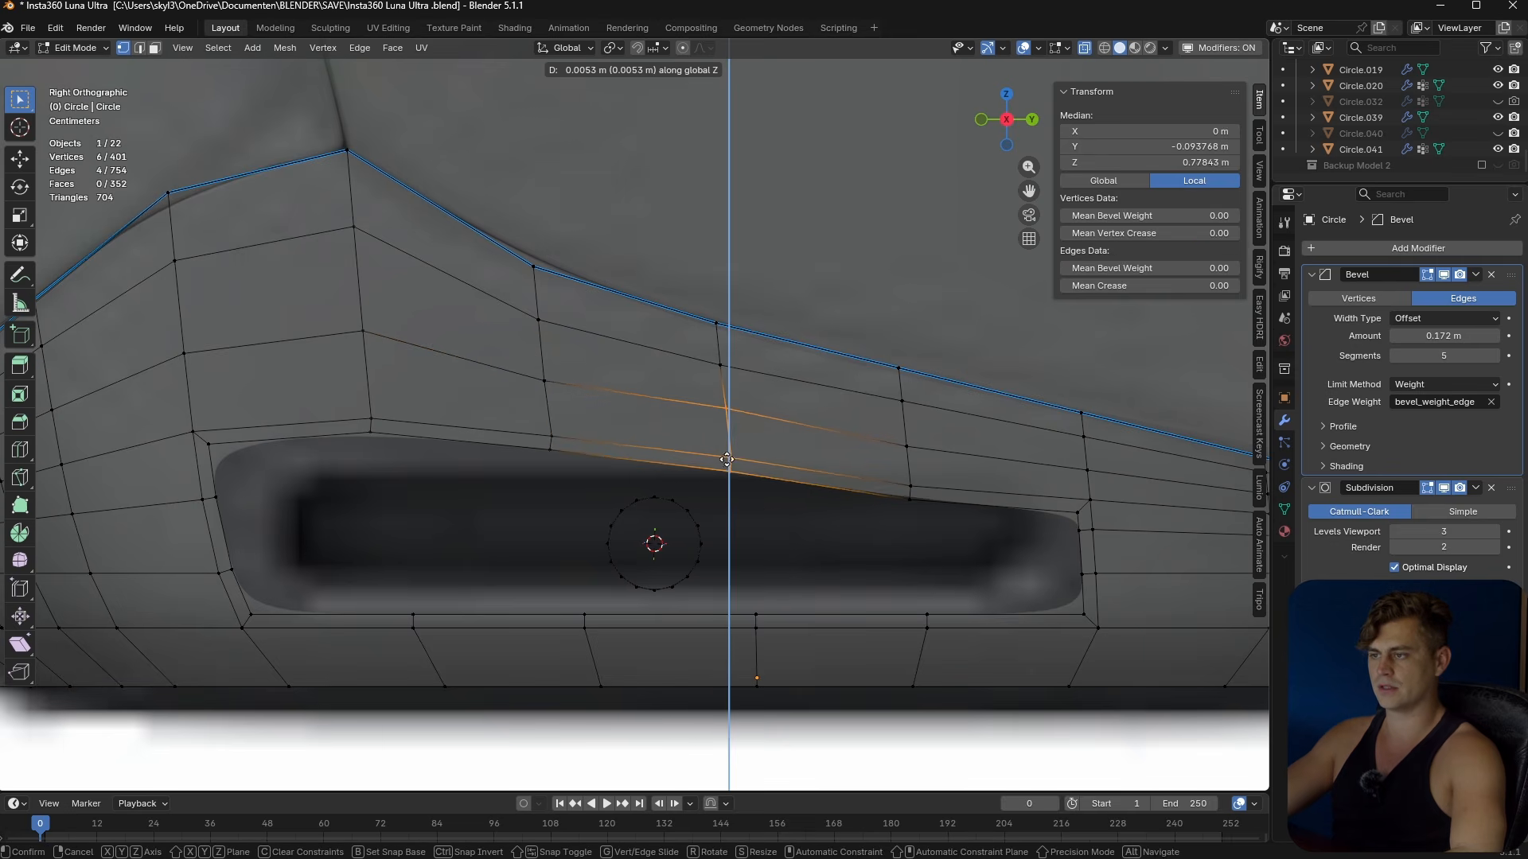
click(735, 445)
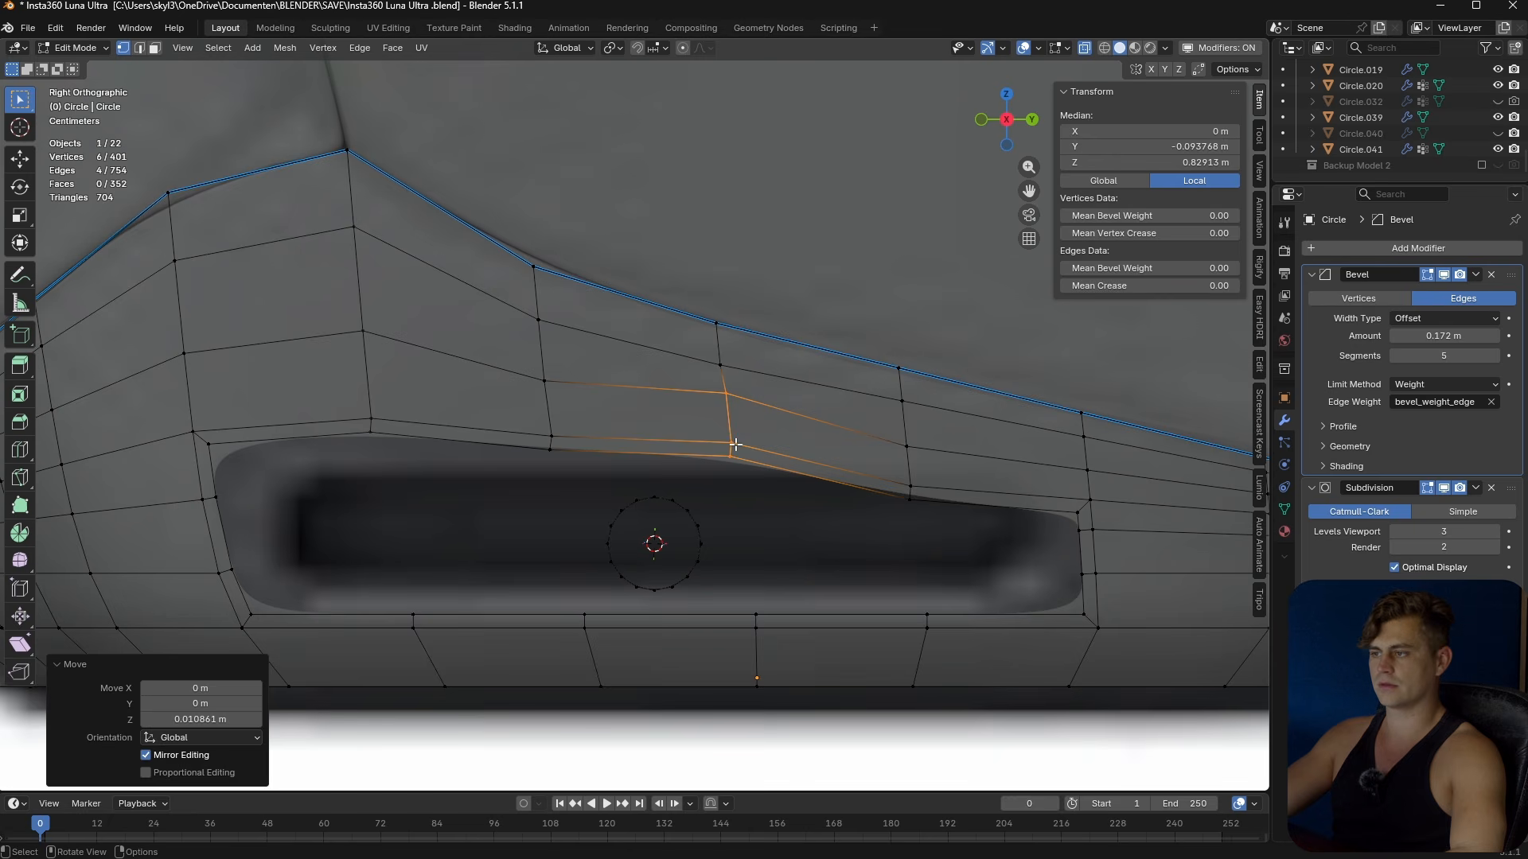
- Raise the following column's slot-edge vertices and the vertices above them by about 0.01 m along Z
key(g)
key(g)
key(g)
key(z)
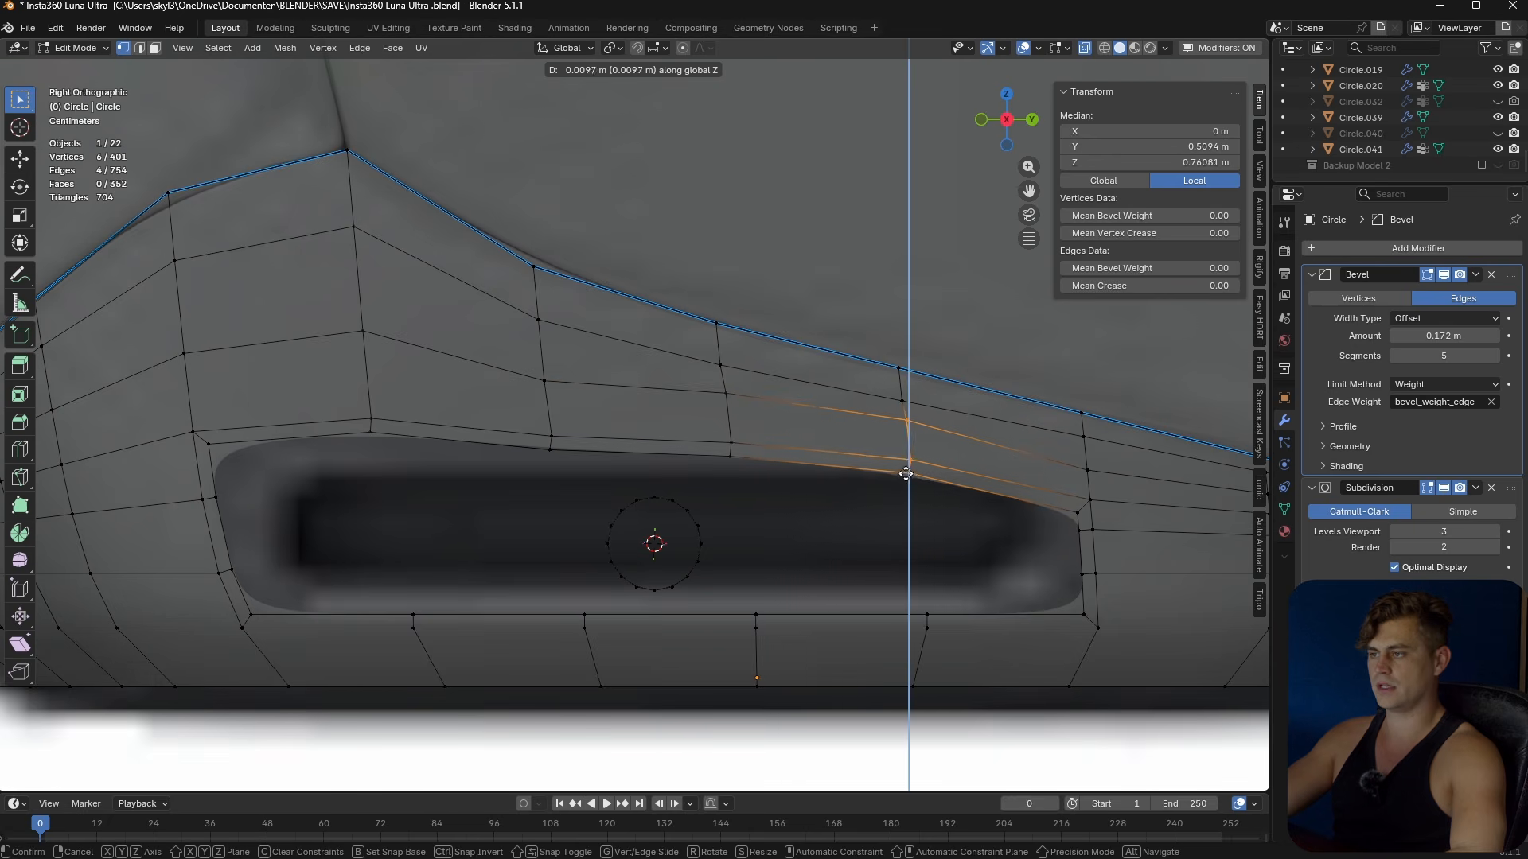
click(906, 475)
- Vertex-slide the vertex just below the rim in that column, and slide the vertex below it by about 0.012
click(904, 400)
key(g)
key(g)
shift+middle_drag(911, 394, 806, 396)
click(818, 389)
click(802, 406)
key(g)
key(g)
click(802, 408)
- Raise the vertices around the slot's upper right corner, together with those just above them, along Z to match the reference
shift+middle_drag(1000, 488, 948, 484)
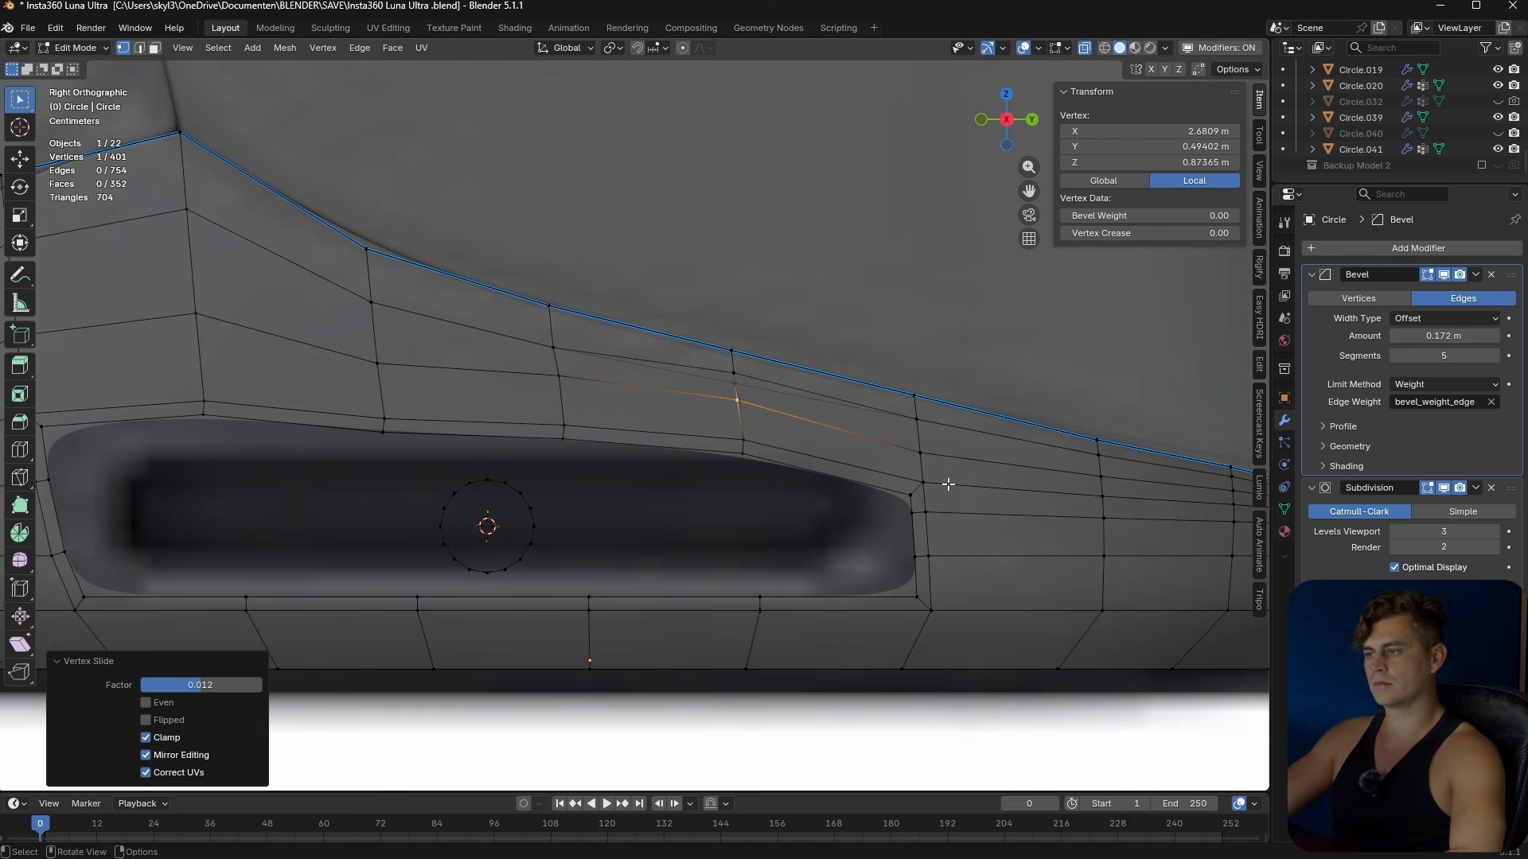
drag(933, 483, 893, 507)
key(g)
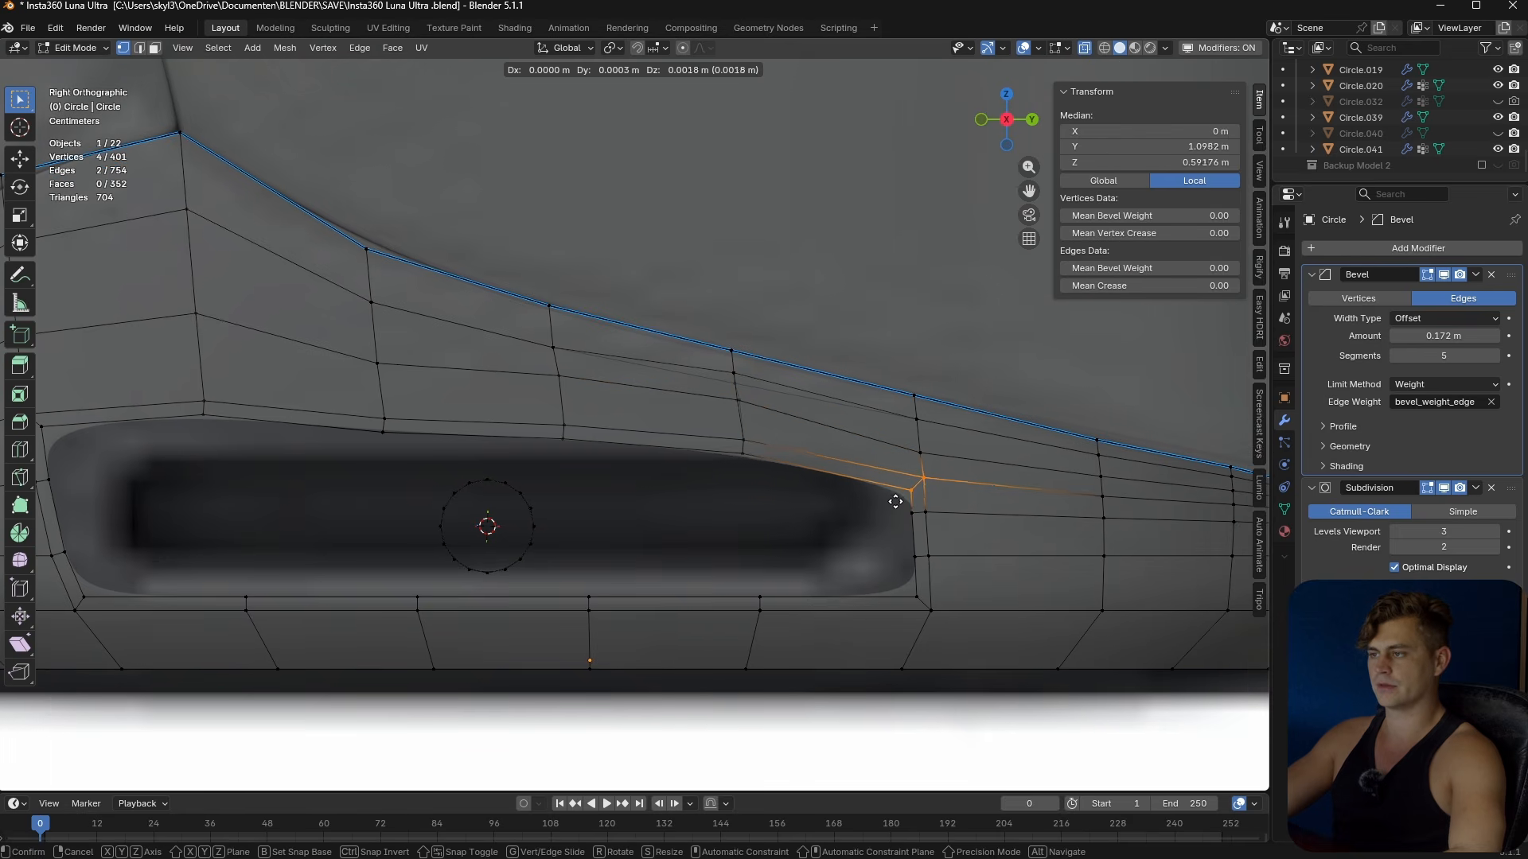
key(Escape)
drag(870, 514, 869, 515)
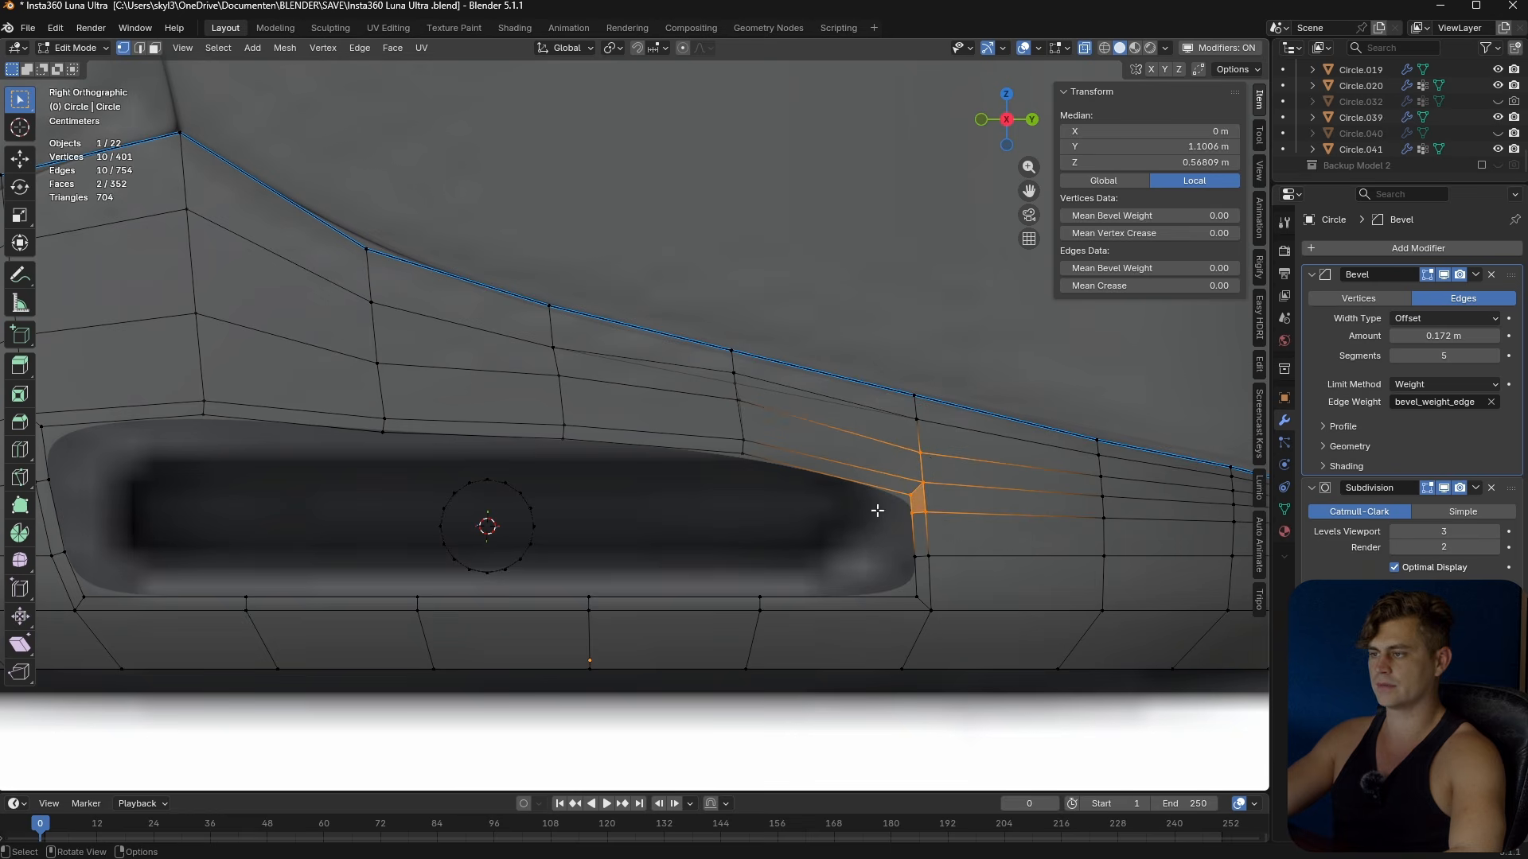
key(g)
key(z)
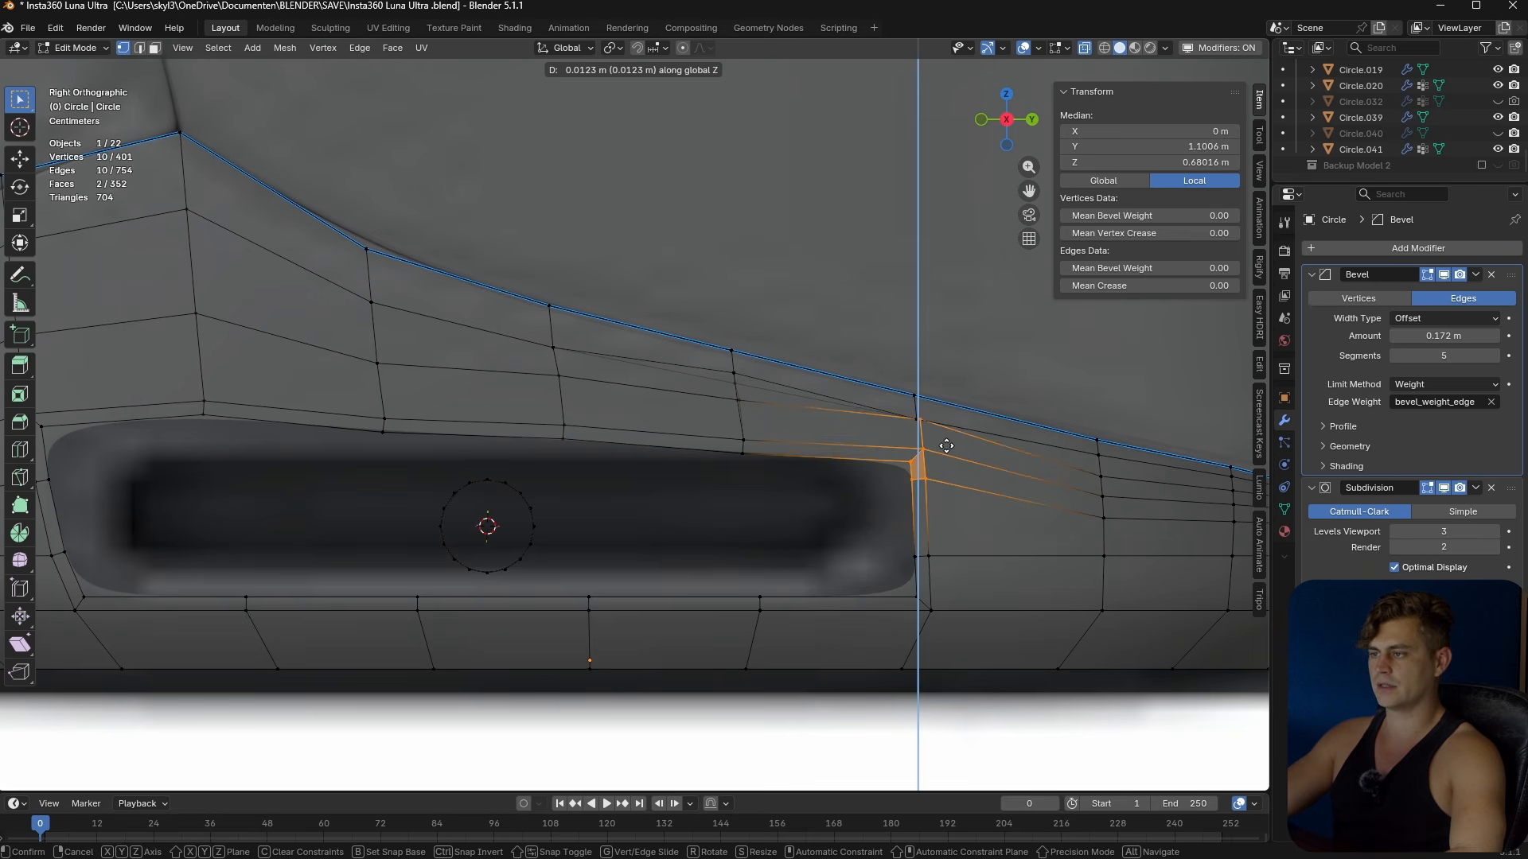
click(948, 455)
- Move the pair of vertices above the slot's upper right corner slightly downward to even out the spacing
click(936, 442)
key(g)
click(938, 448)
key(g)
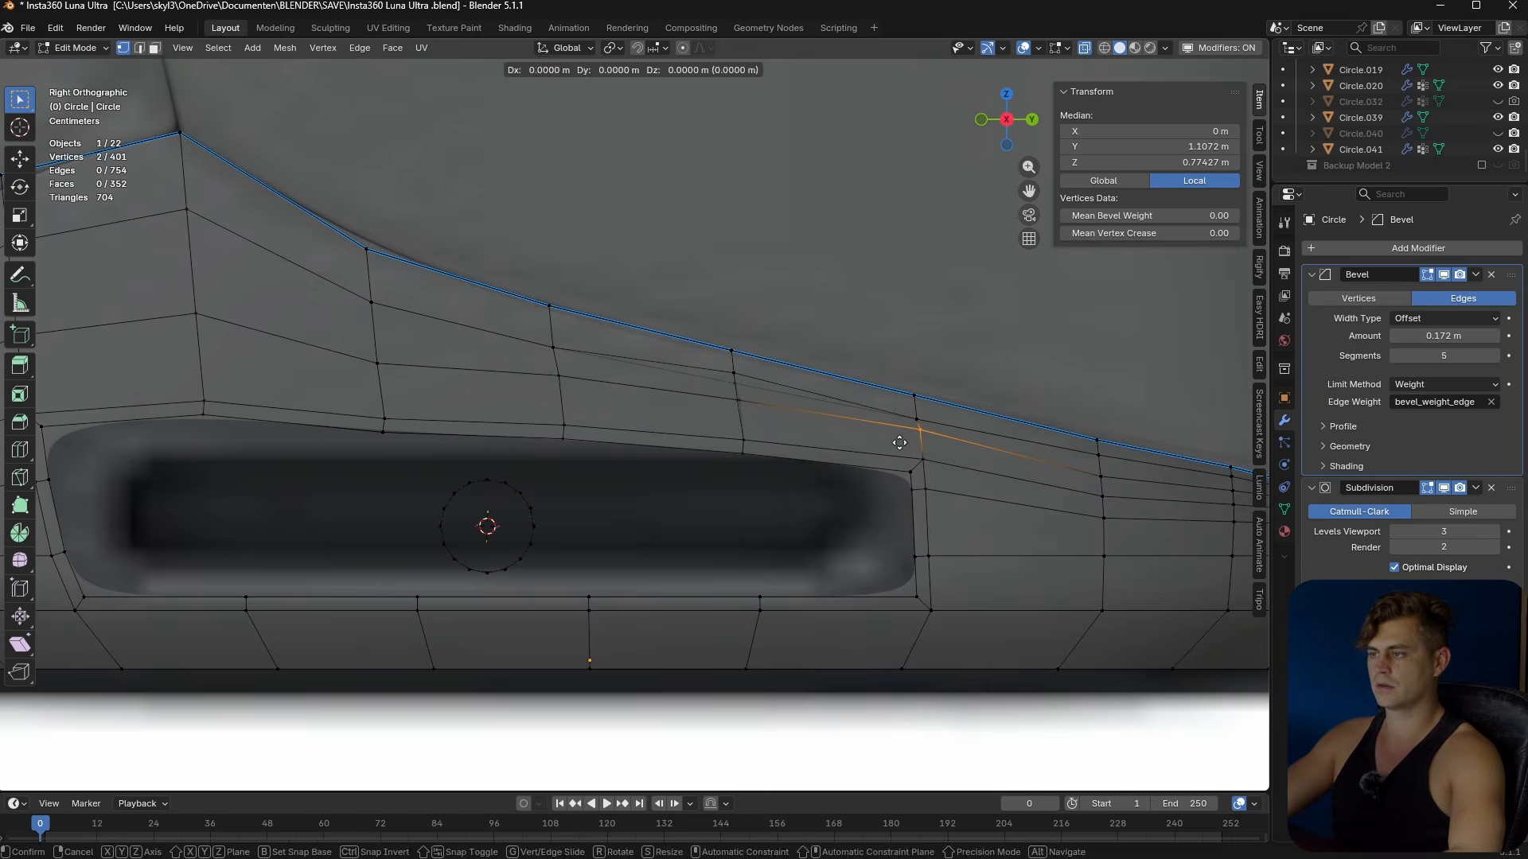
click(908, 444)
- Slide the vertex pair just below the rim in the corner column toward the rim by about 0.24
key(Tab)
key(Tab)
scroll(728, 497, down, 2)
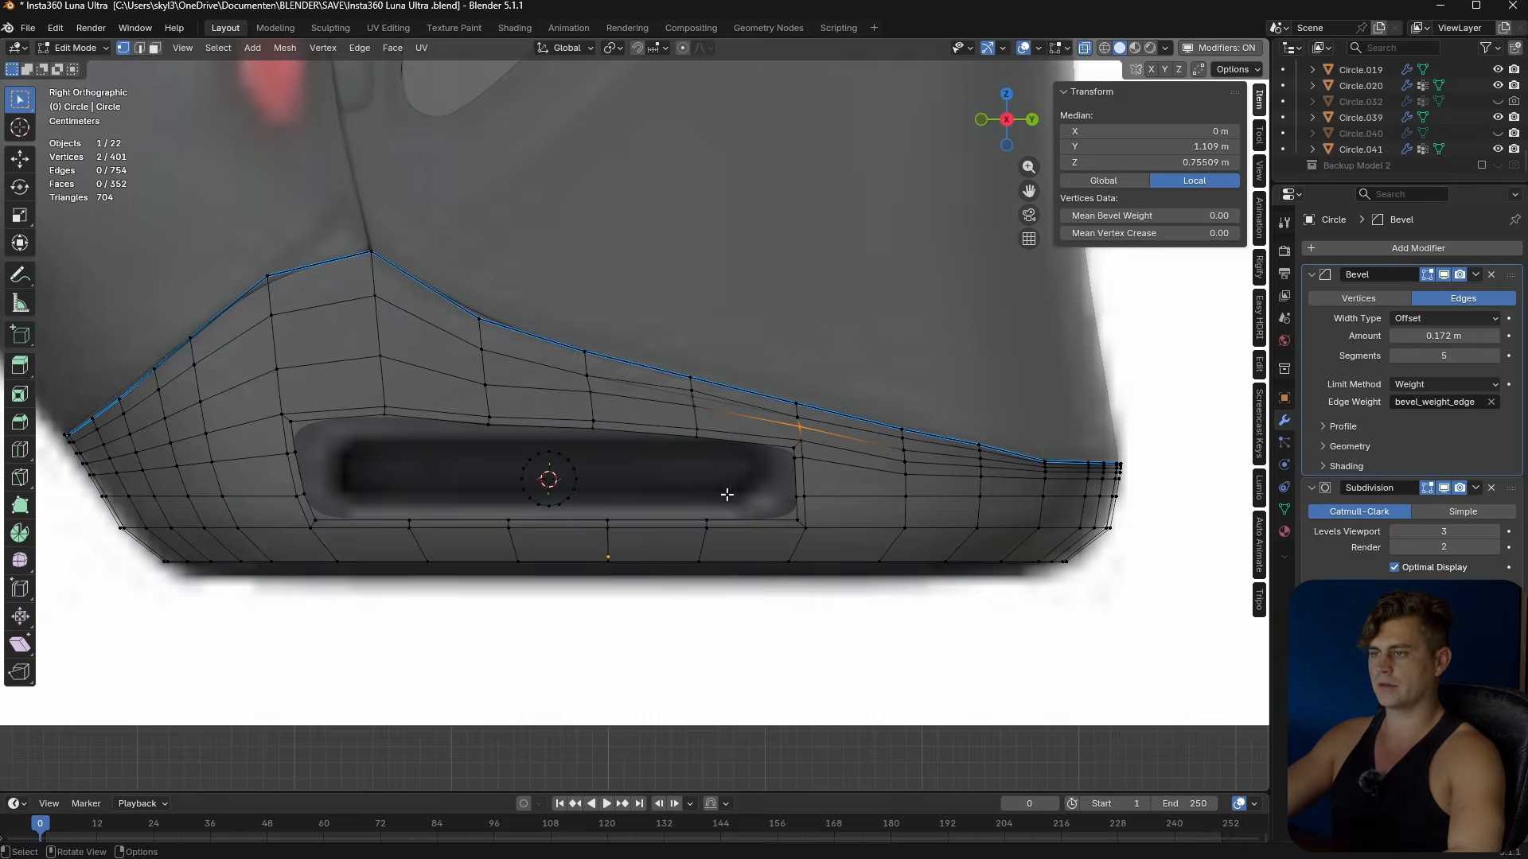
scroll(728, 500, up, 3)
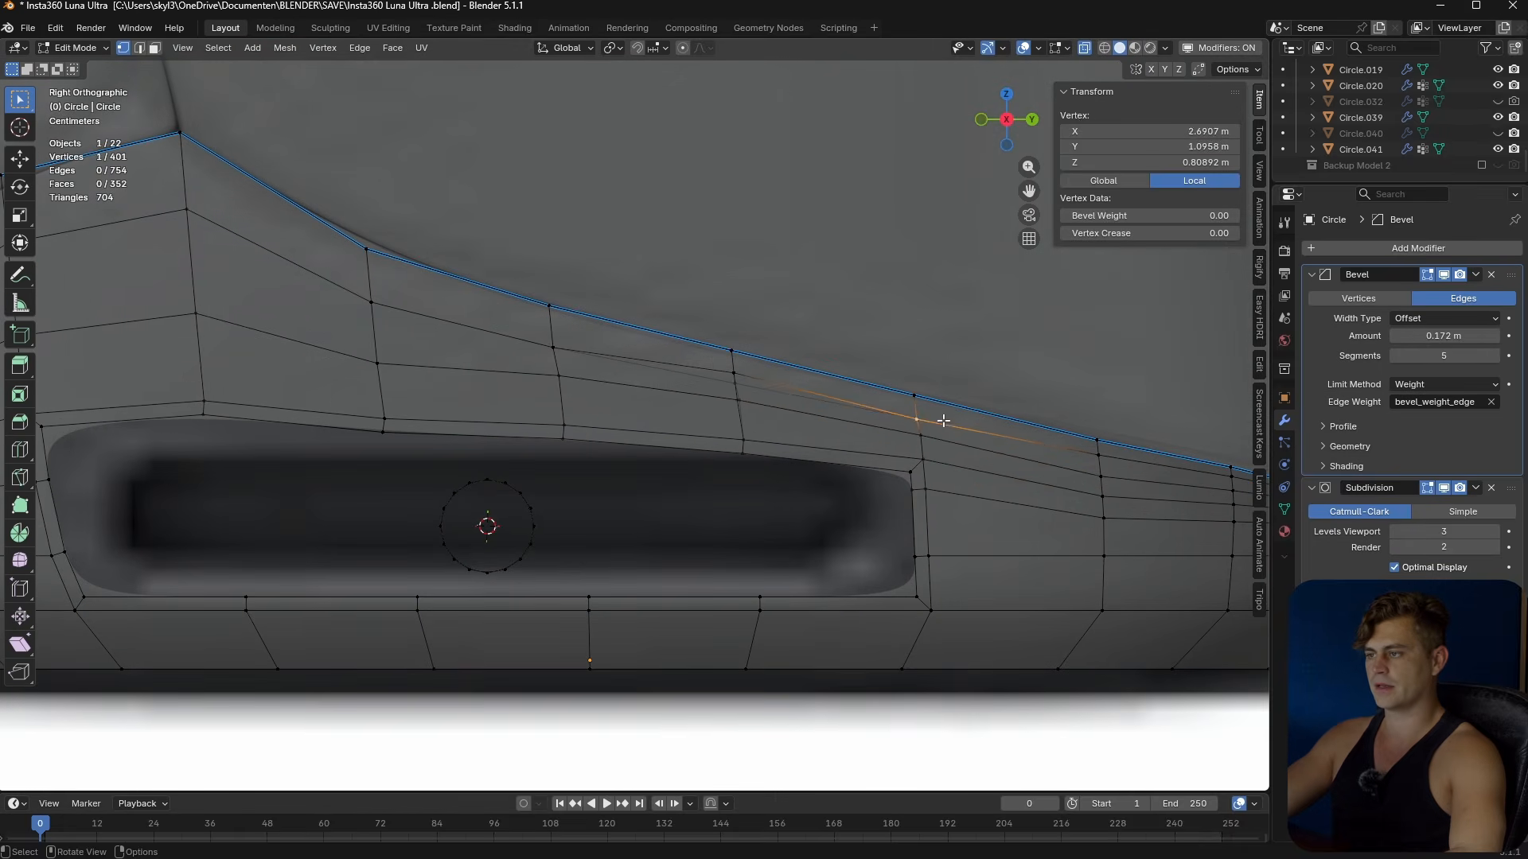
shift+drag(899, 427, 900, 427)
key(shift+v)
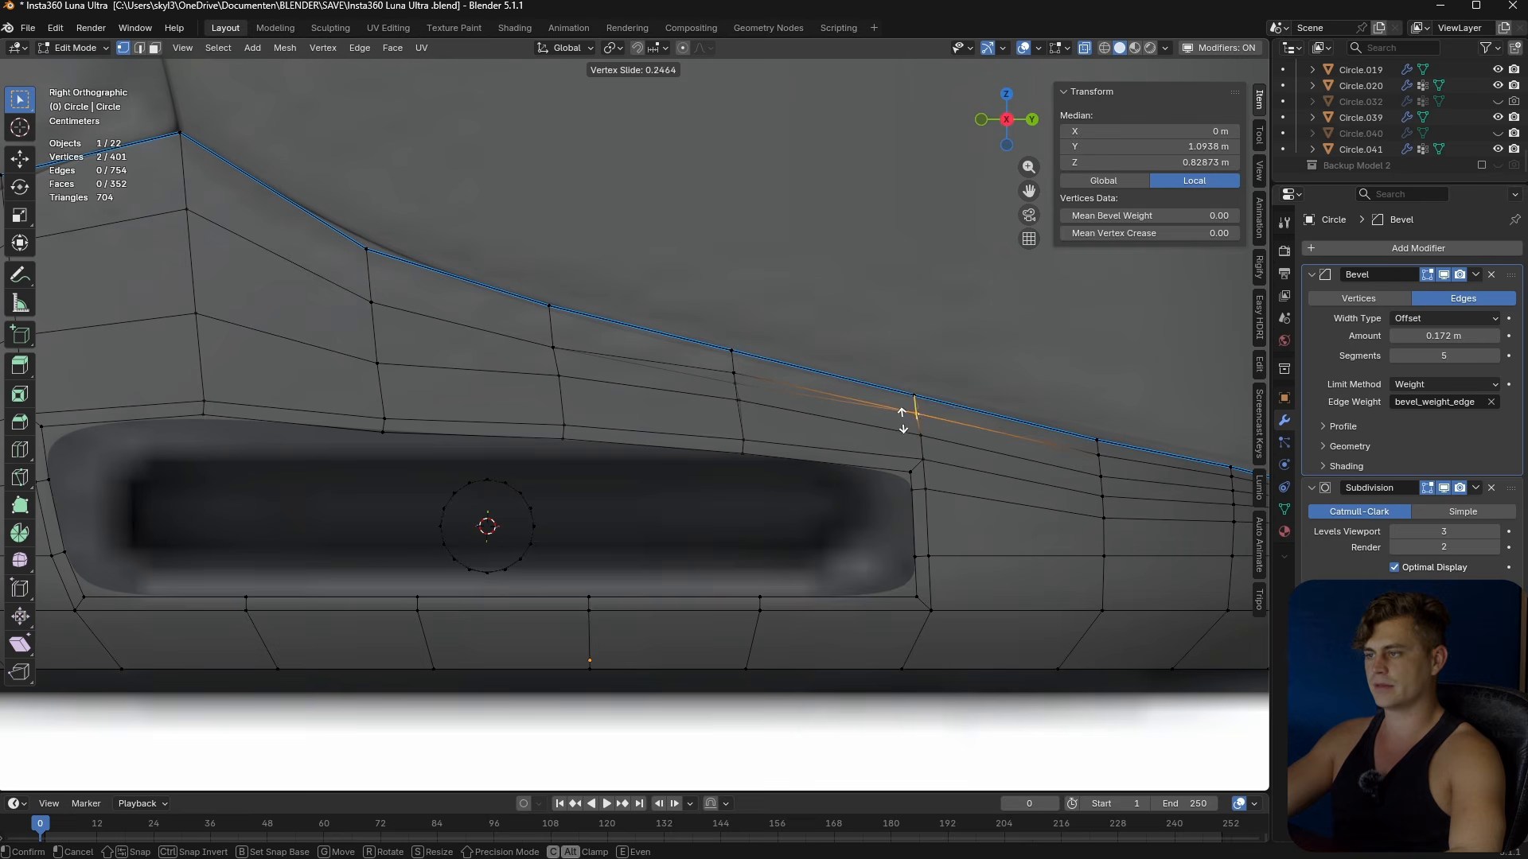
click(903, 420)
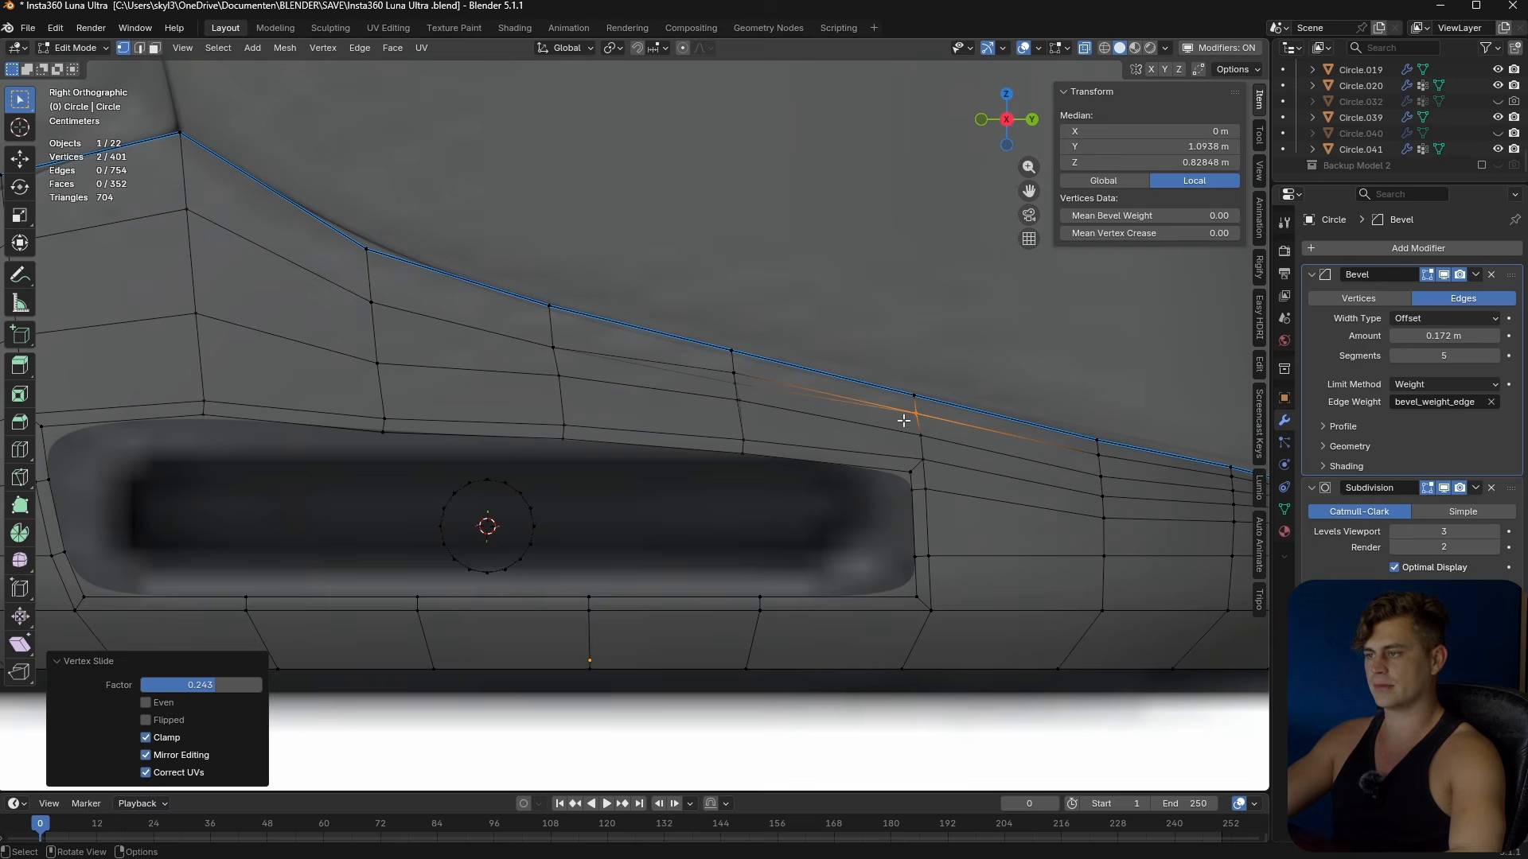
- Undo the last vertex slide and reposition the vertex pair just below the rim in the corner column
key(ctrl+z)
key(g)
click(919, 437)
- Raise the four vertices at the slot's upper right corner along Z by about 0.004 m
drag(934, 451, 902, 477)
key(g)
key(g)
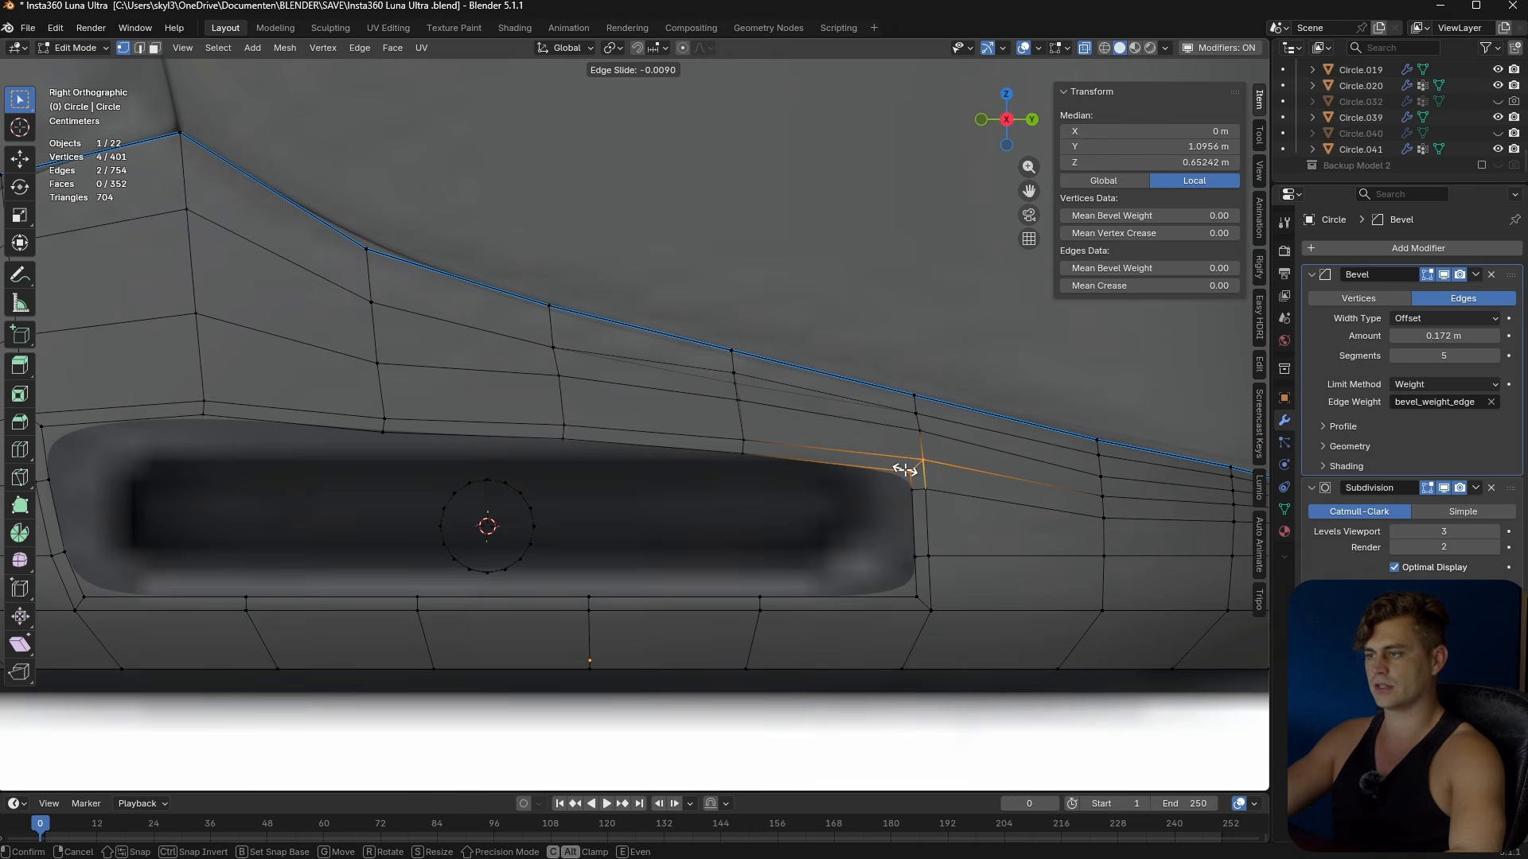
key(g)
key(z)
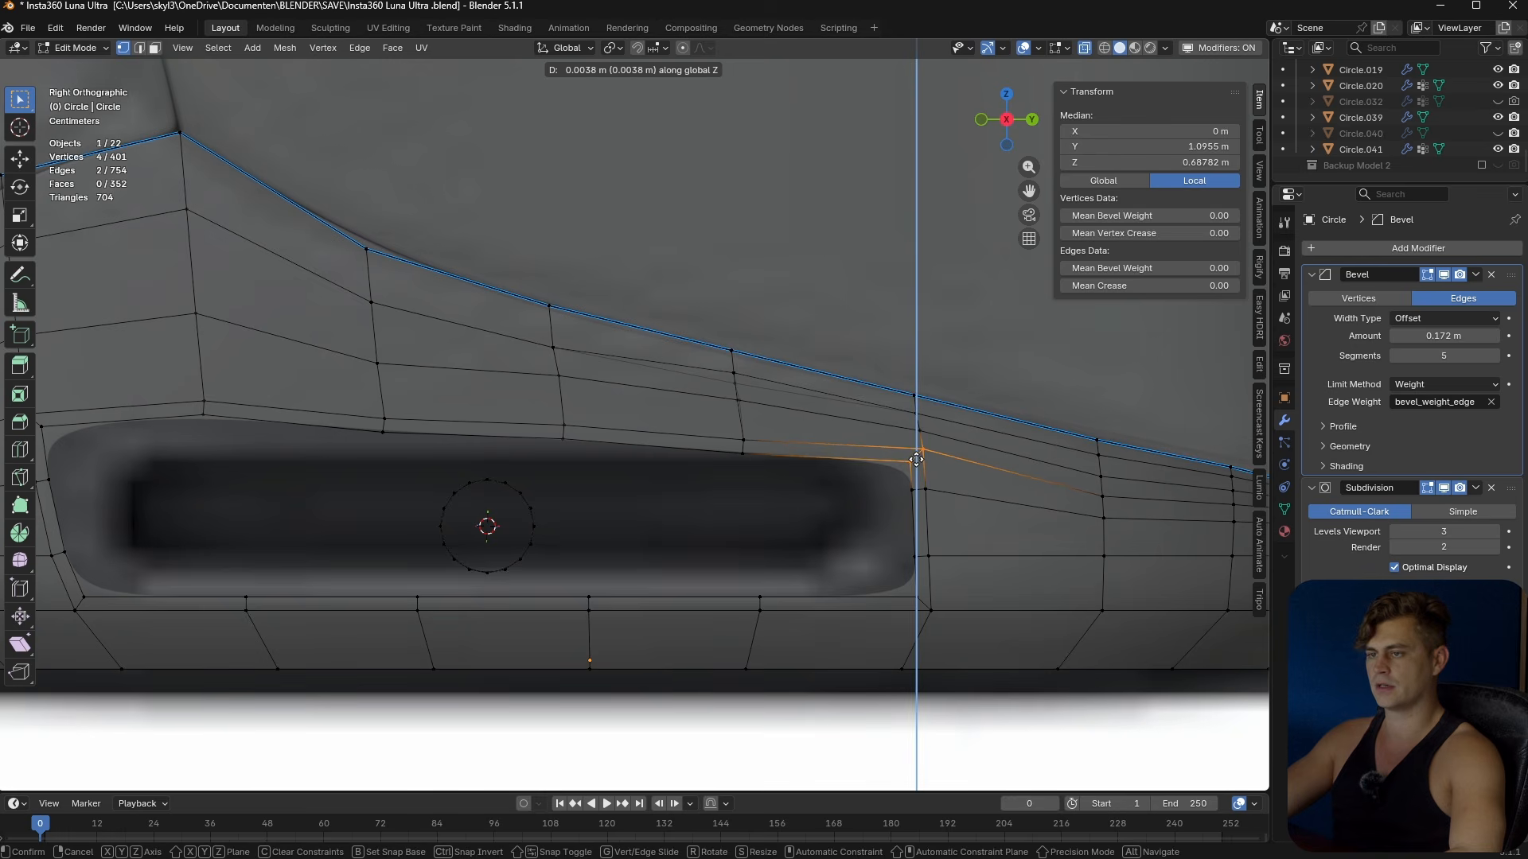
click(916, 459)
- Examine the smoothed base and its slot from several angles, with and without X-ray and the editing cage
shift+middle_drag(845, 485, 976, 501)
key(Tab)
scroll(828, 522, down, 3)
key(alt+z)
mouse_move(810, 529)
middle_down()
mouse_move(880, 532)
mouse_move(819, 532)
mouse_move(834, 525)
middle_up()
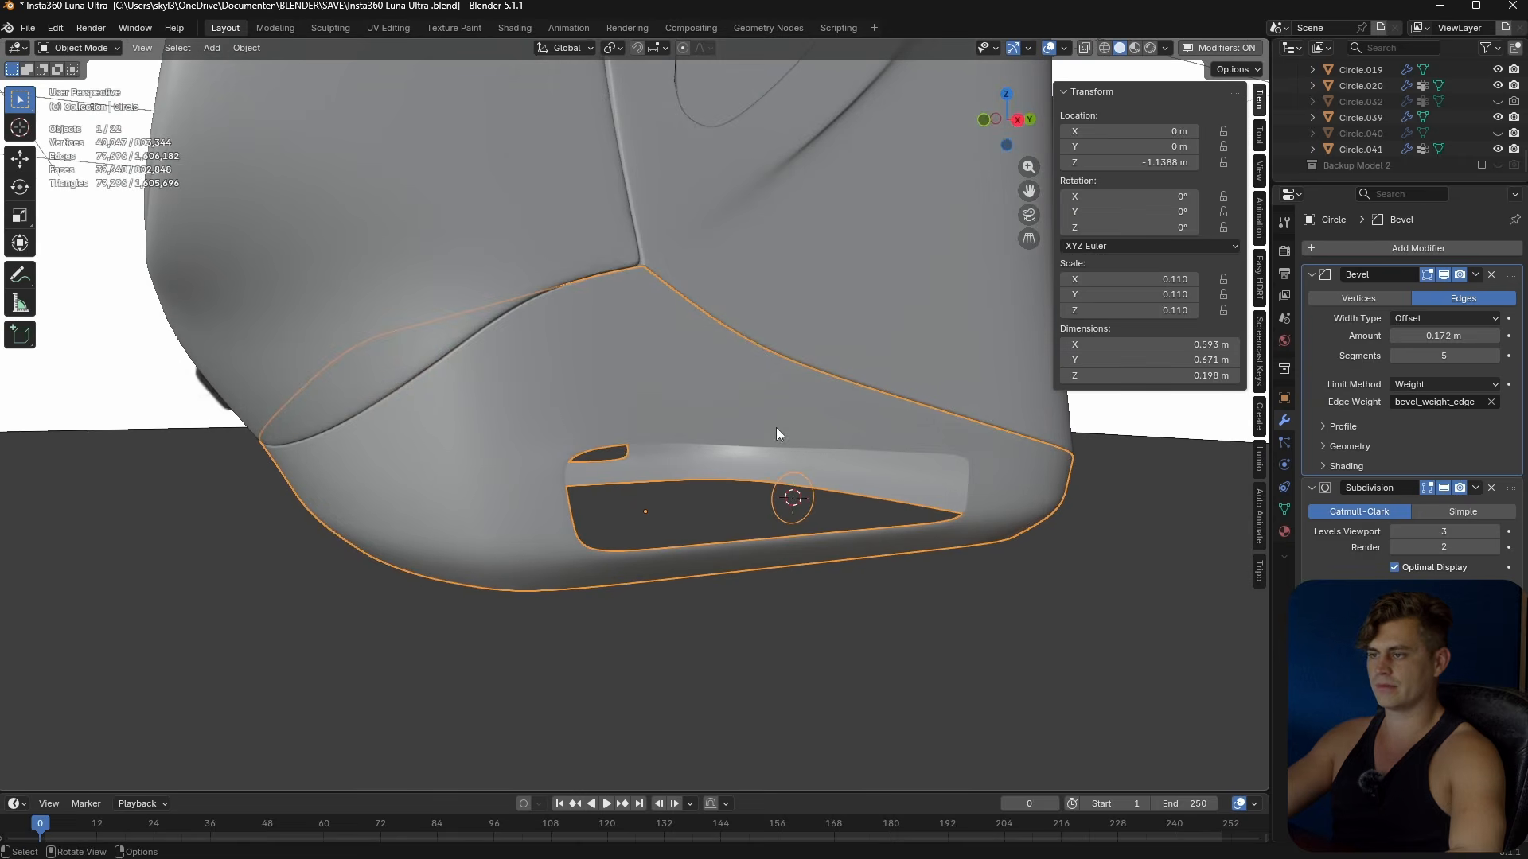
middle_drag(641, 455, 619, 455)
key(Tab)
key(alt+z)
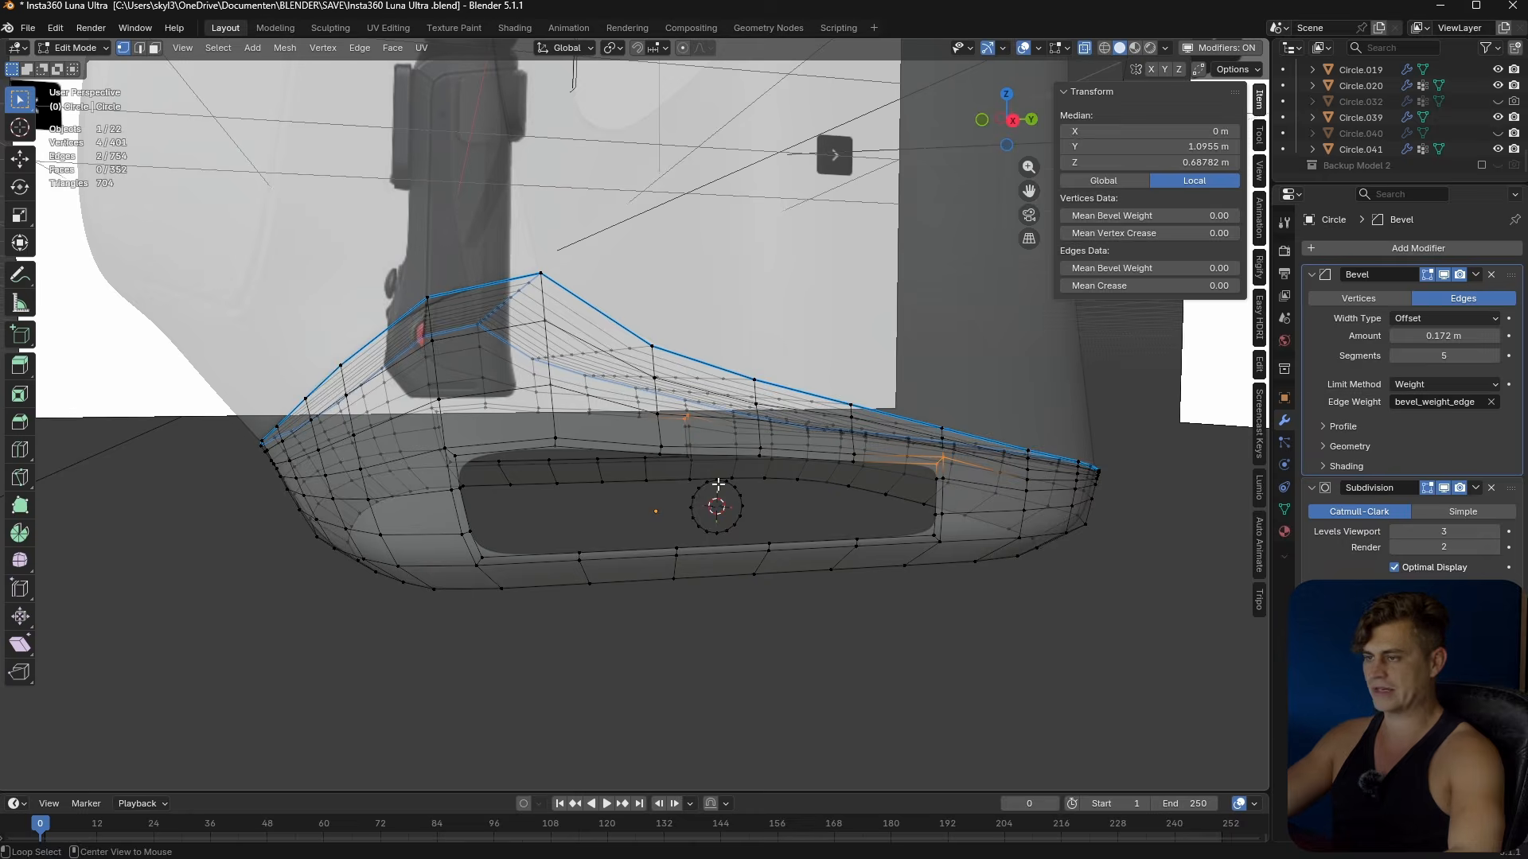
key(alt+z)
scroll(747, 511, up, 2)
key(Tab)
key(Tab)
- Select the whole linked circle inside the slot and delete its vertices
click(800, 535)
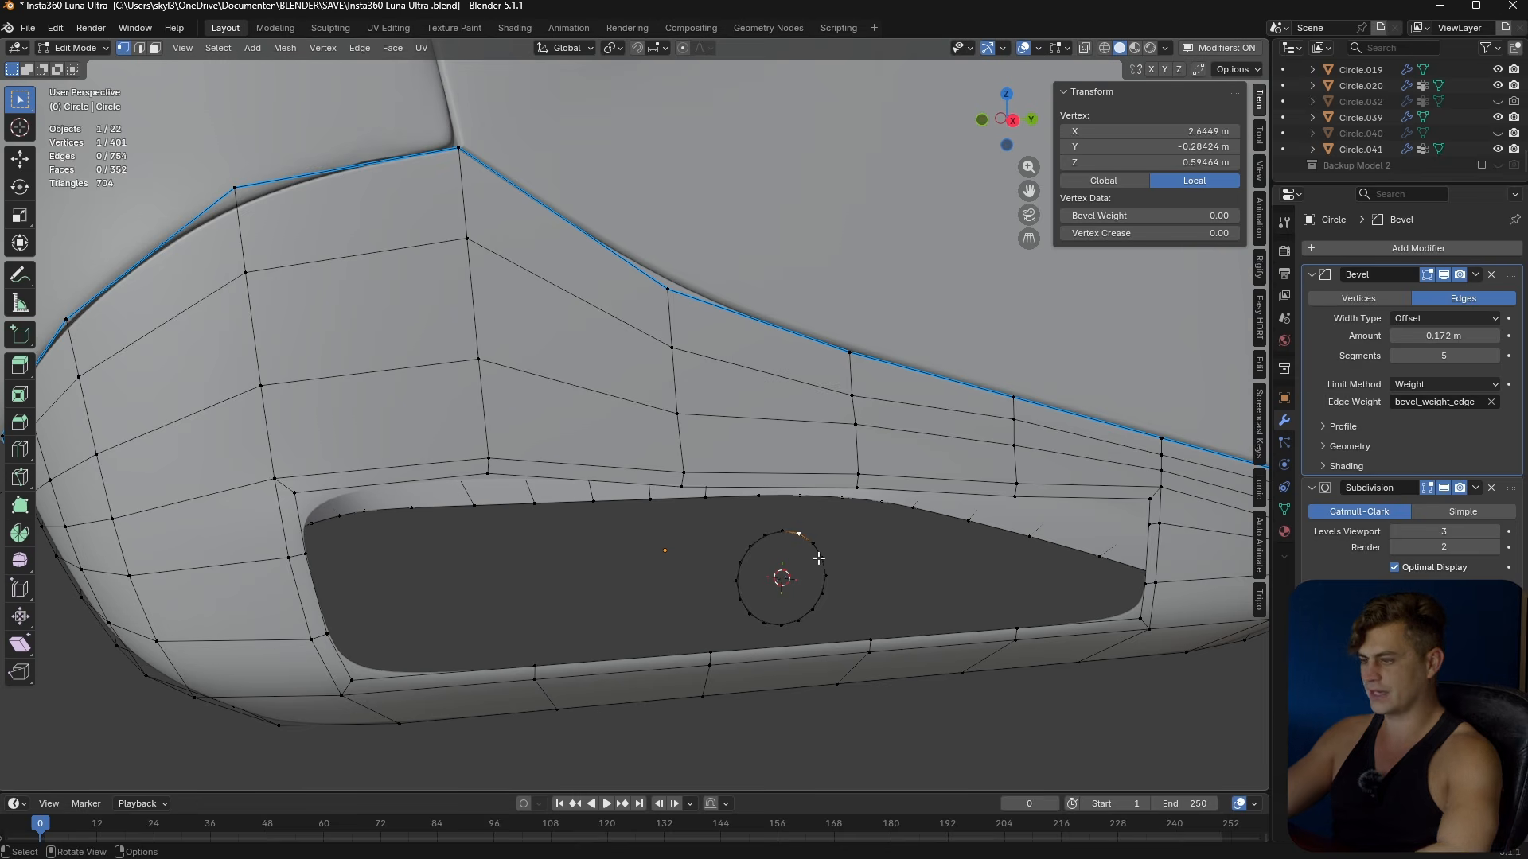
key(l)
key(KP_3)
scroll(818, 552, up, 2)
shift+middle_drag(818, 552, 954, 565)
shift+middle_drag(653, 540, 625, 474)
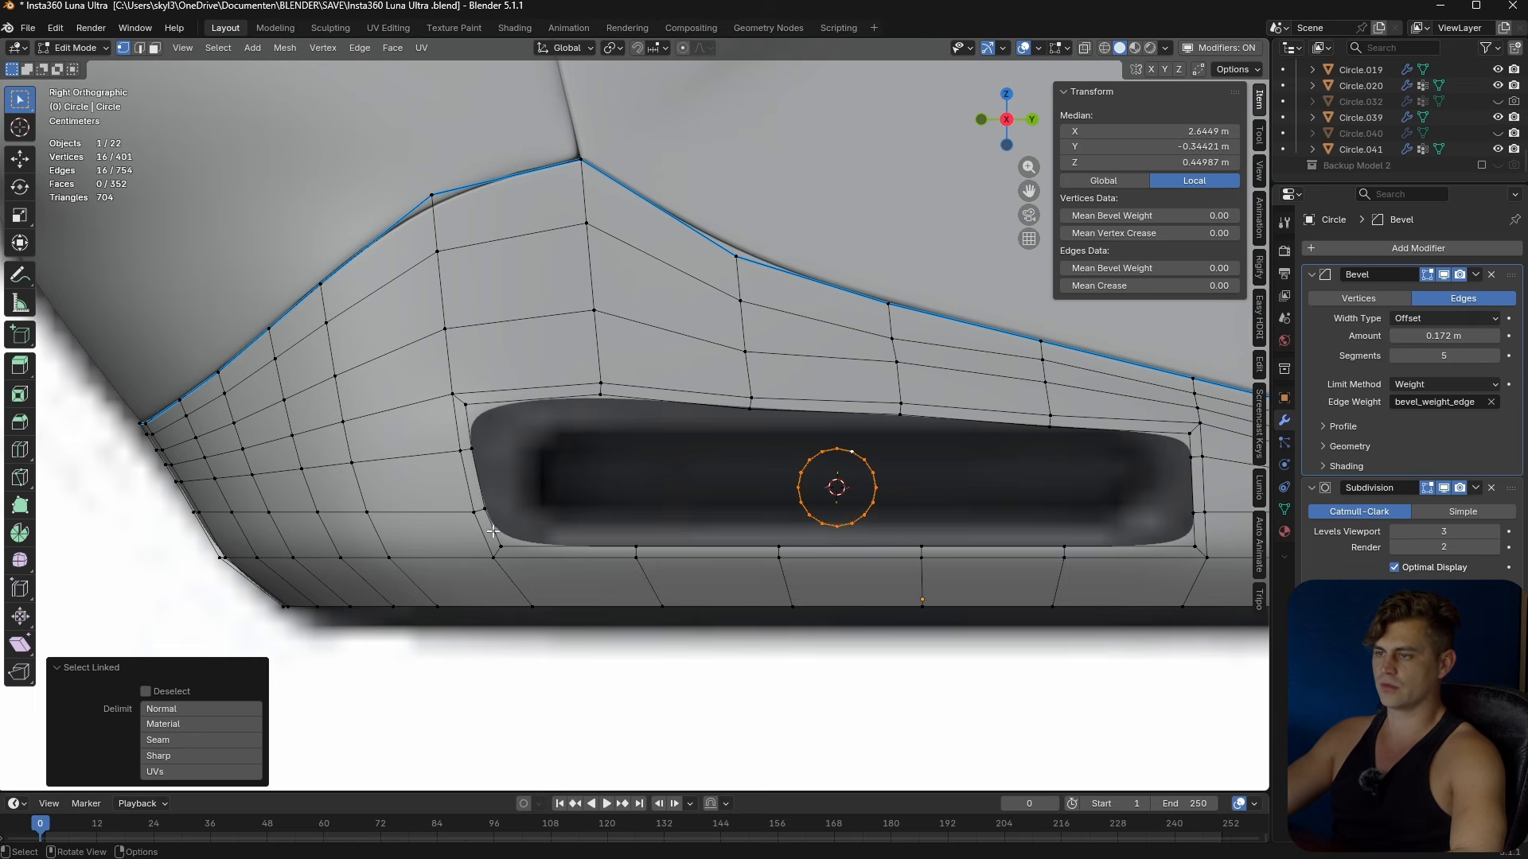
key(x)
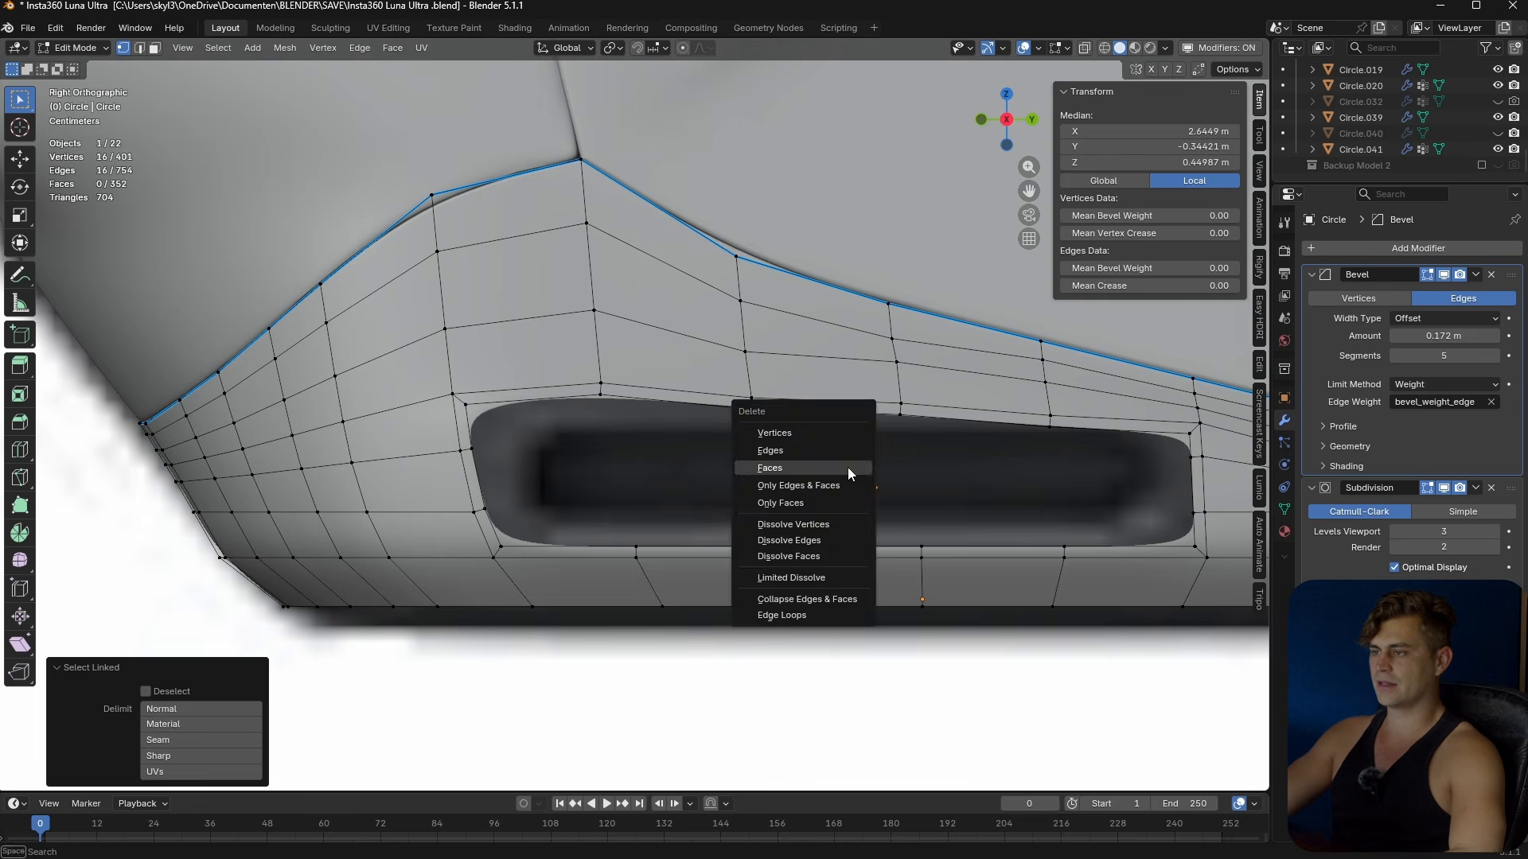
click(835, 435)
- Add a mesh circle with 10 vertices inside the slot and rotate it 90° about the Y axis
key(shift+a)
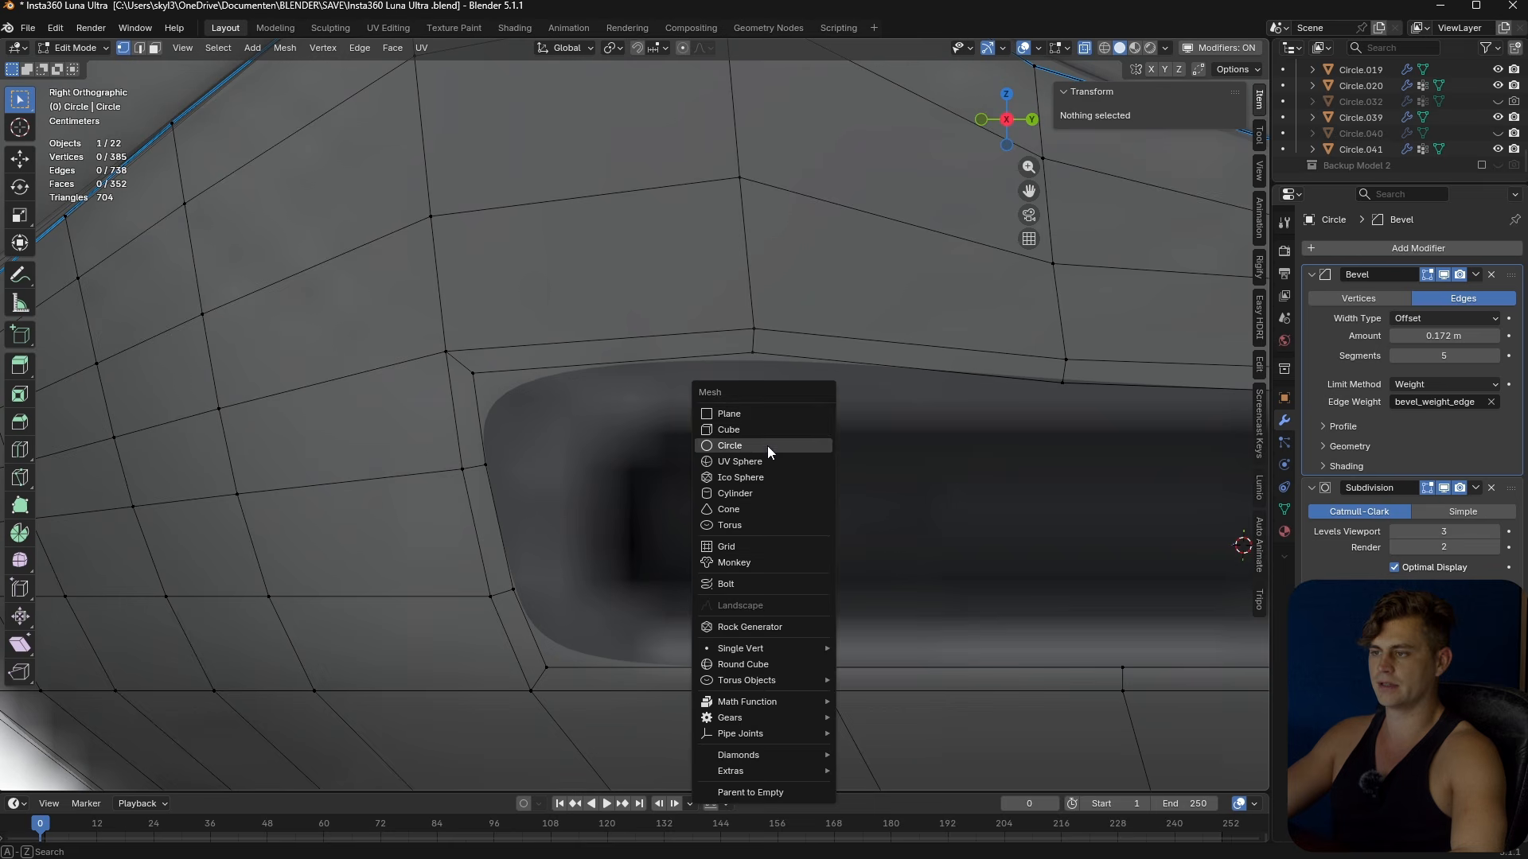
click(766, 447)
click(203, 603)
text(10)
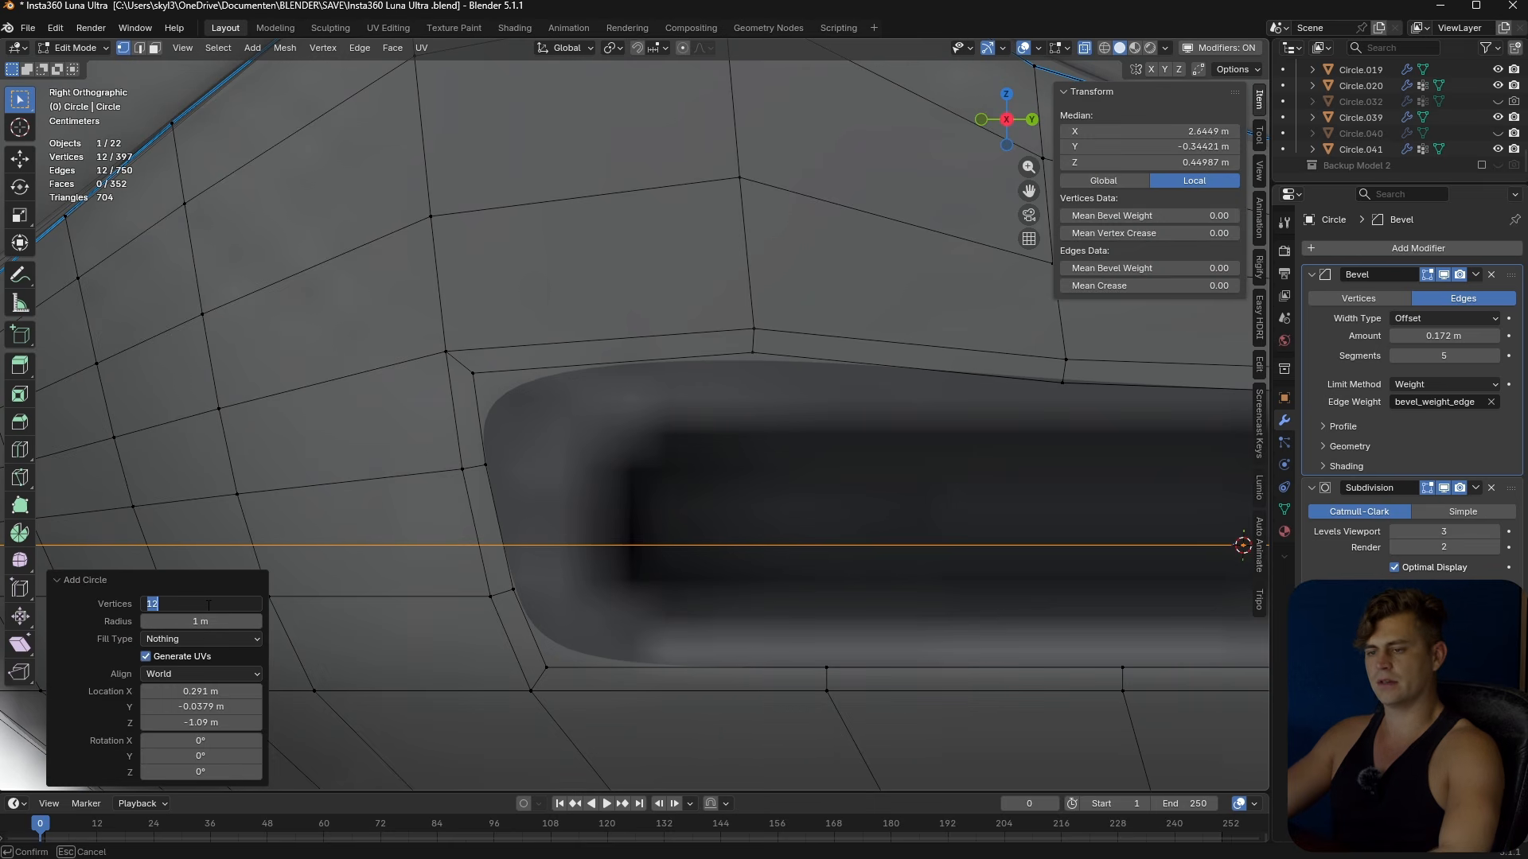
key(Return)
text(ry90)
key(Return)
- Scale the circle down to roughly the slot's height and move it about -0.111 m along Y toward the slot's left end
key(s)
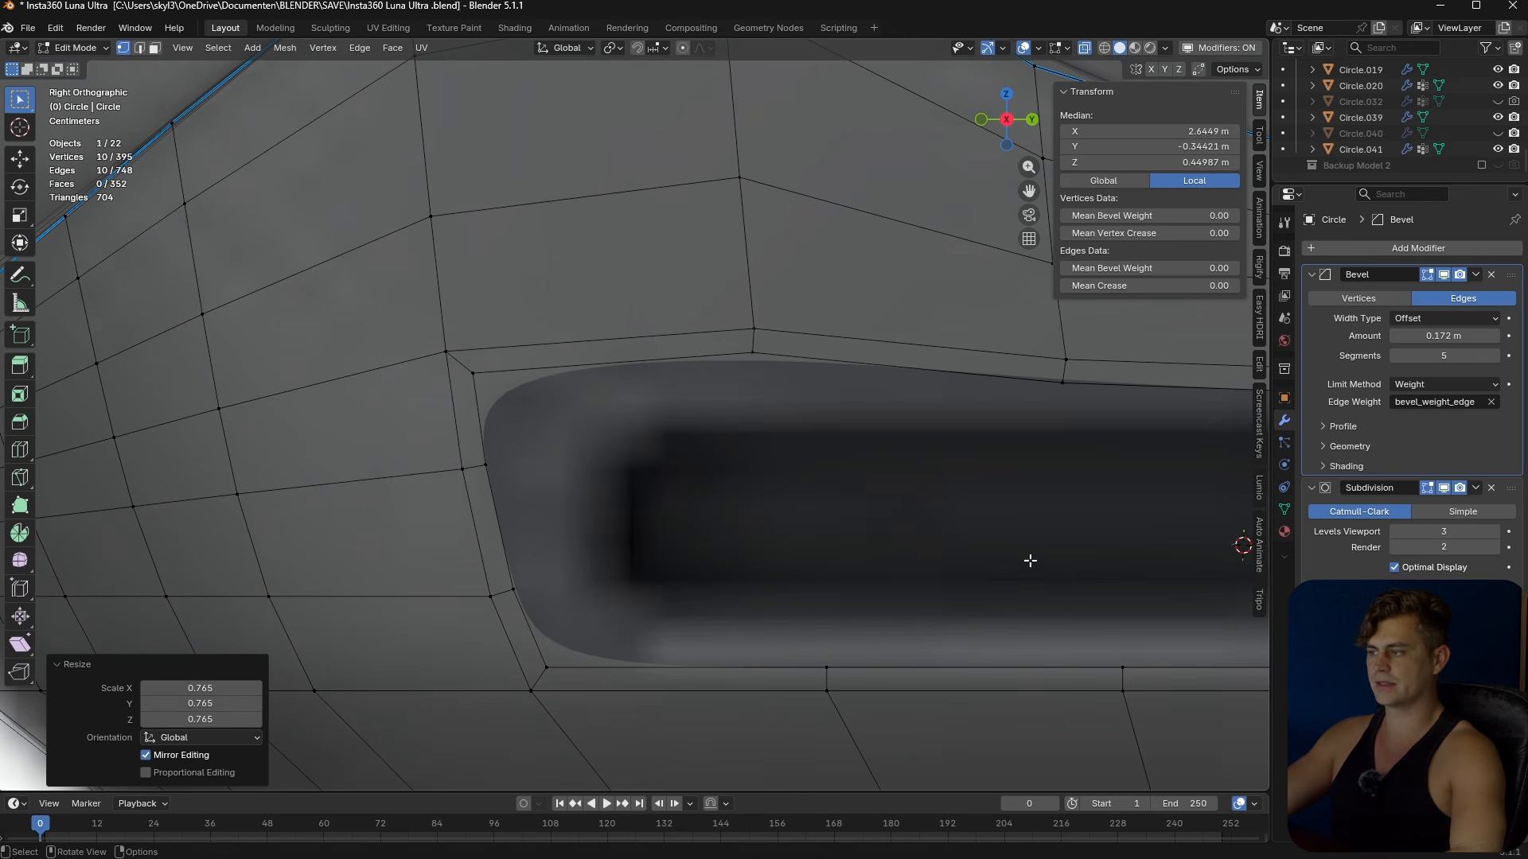
click(1027, 565)
scroll(1025, 577, down, 4)
key(s)
click(995, 513)
key(s)
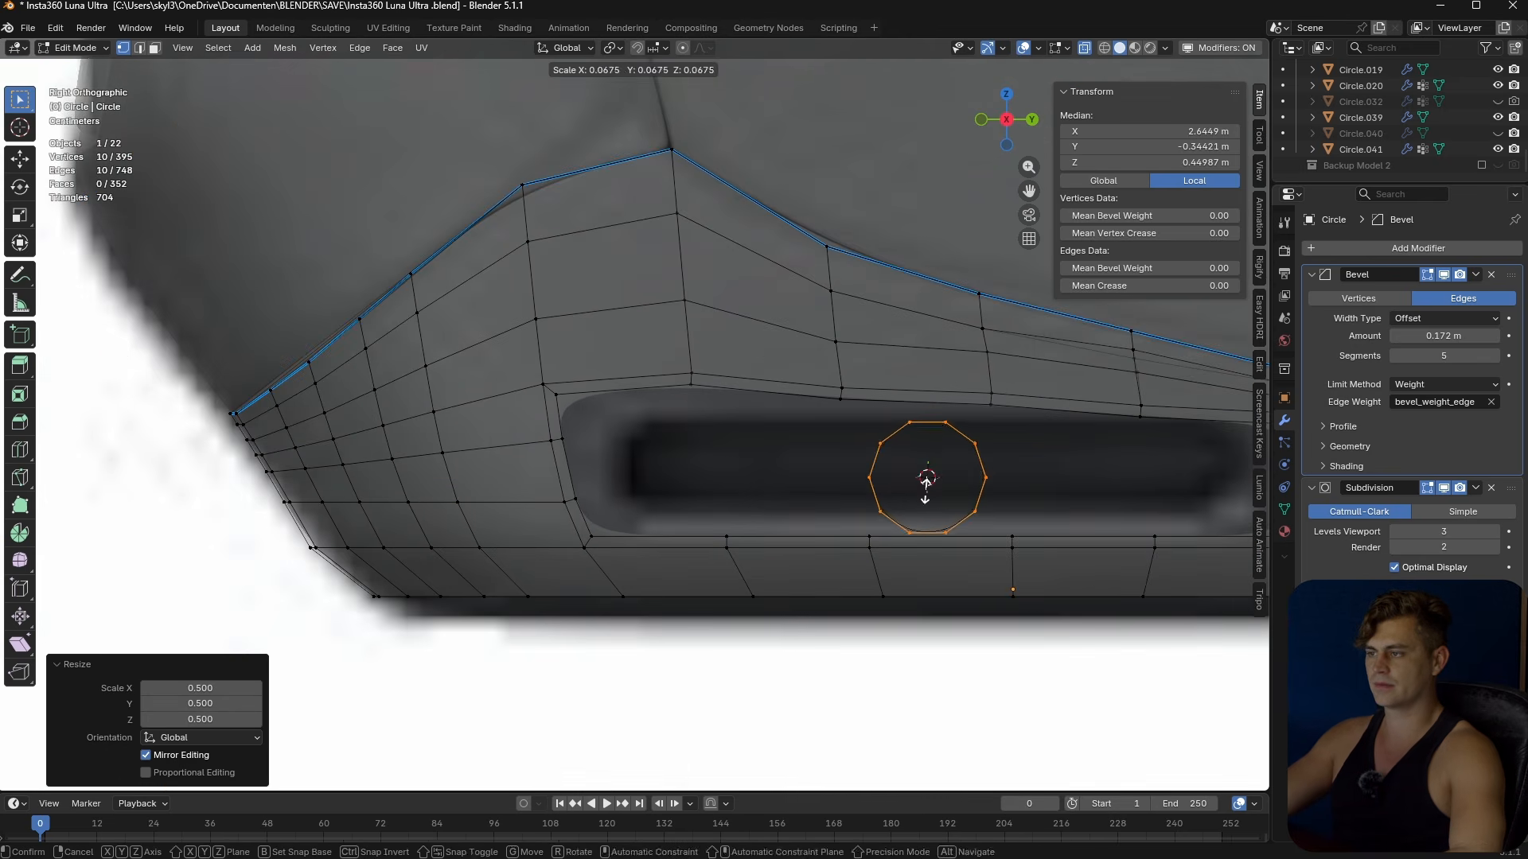
click(927, 481)
scroll(927, 480, up, 2)
key(g)
key(y)
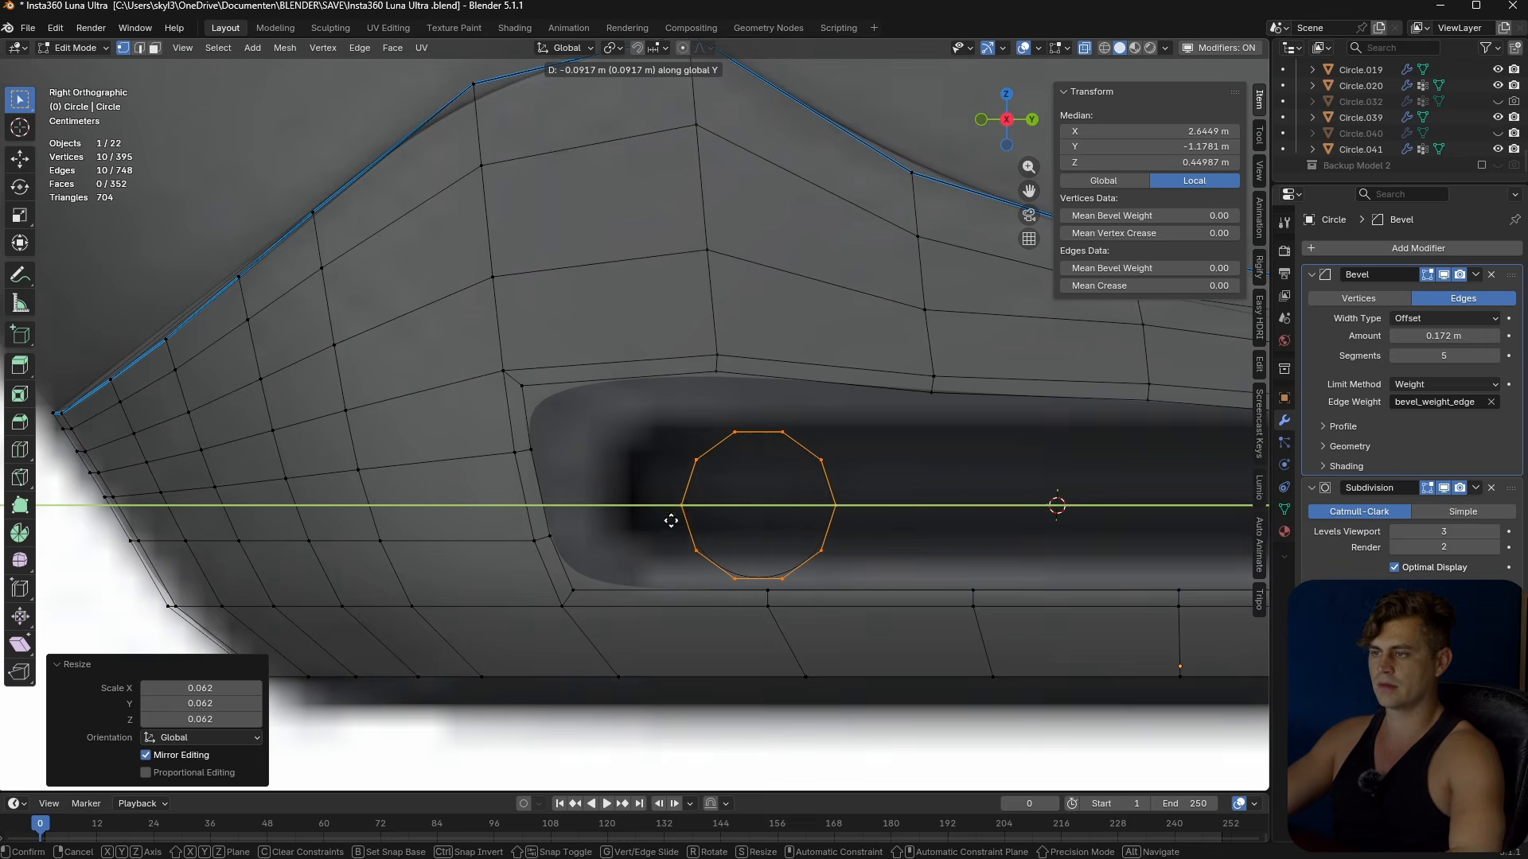
click(673, 519)
- Rotate the circle about X, then reposition and enlarge it to fill the height of the slot's left end
scroll(750, 504, up, 2)
key(r)
key(z)
key(y)
key(x)
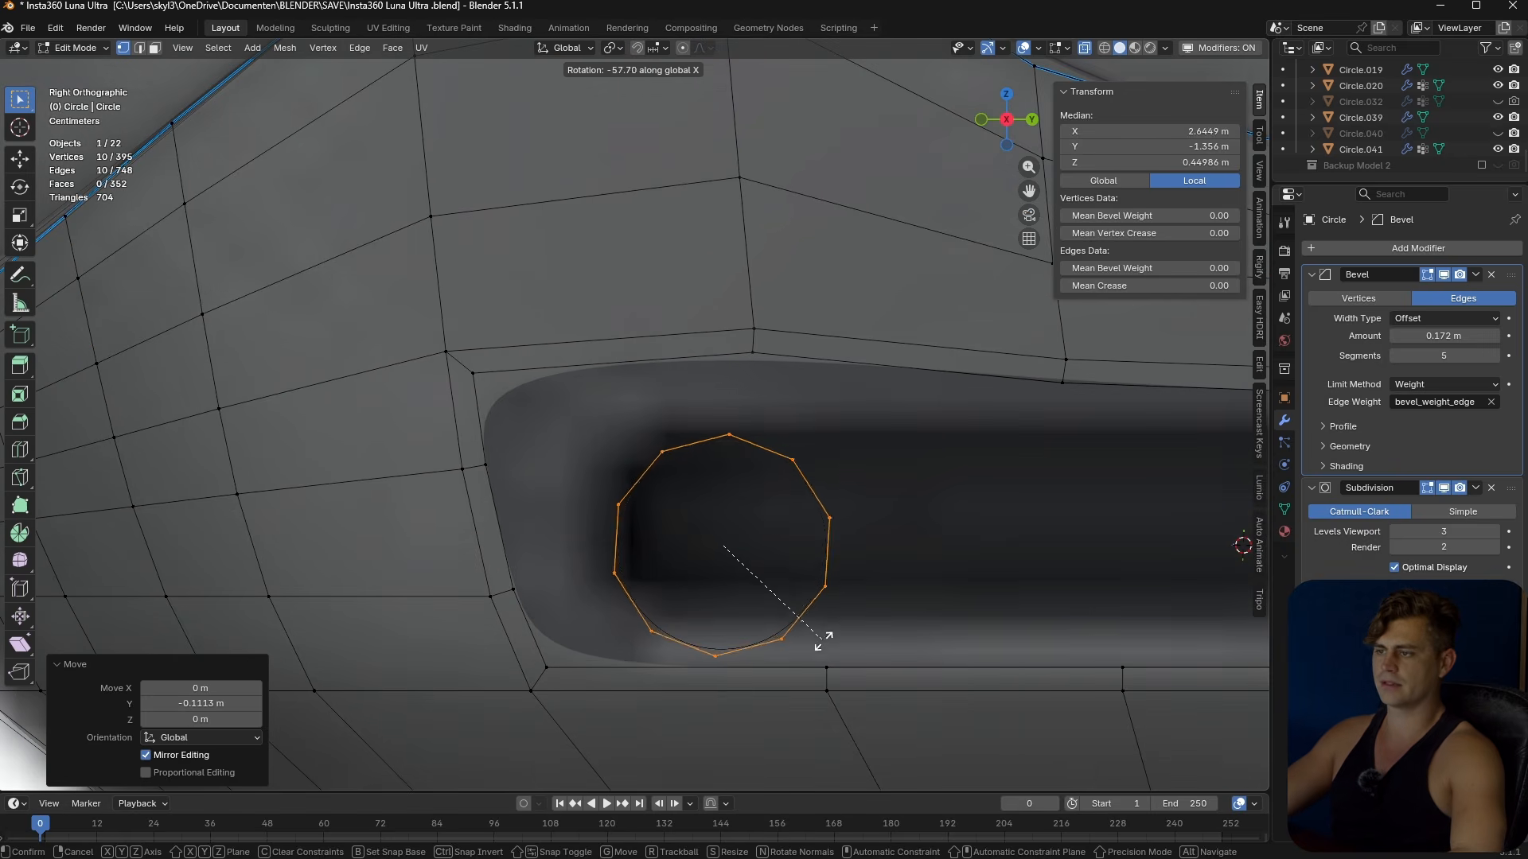
click(837, 635)
key(g)
click(870, 588)
key(s)
click(901, 621)
key(r)
key(x)
click(892, 625)
- Merge the vertices along the slot's upper left corner onto the matching circle vertices, using At Last
click(760, 380)
shift+click(755, 363)
key(m)
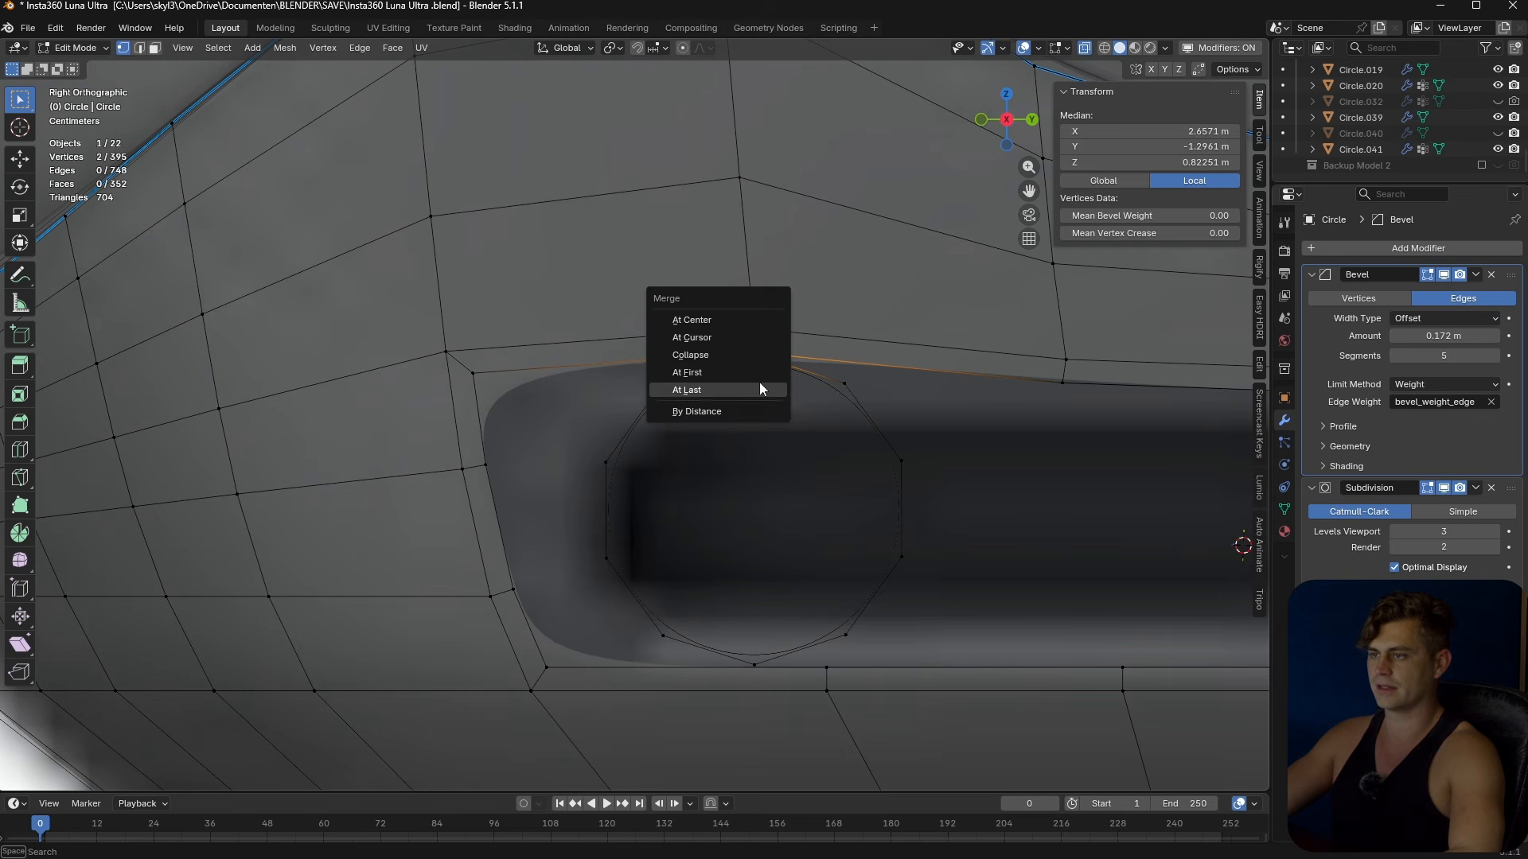
click(760, 389)
click(470, 372)
key(g)
click(499, 466)
shift+click(597, 463)
middle_drag(597, 463, 560, 533)
key(m)
click(560, 533)
- Merge the slot's lower left boundary vertices onto the matching circle vertices to round off that end
click(478, 613)
shift+click(523, 600)
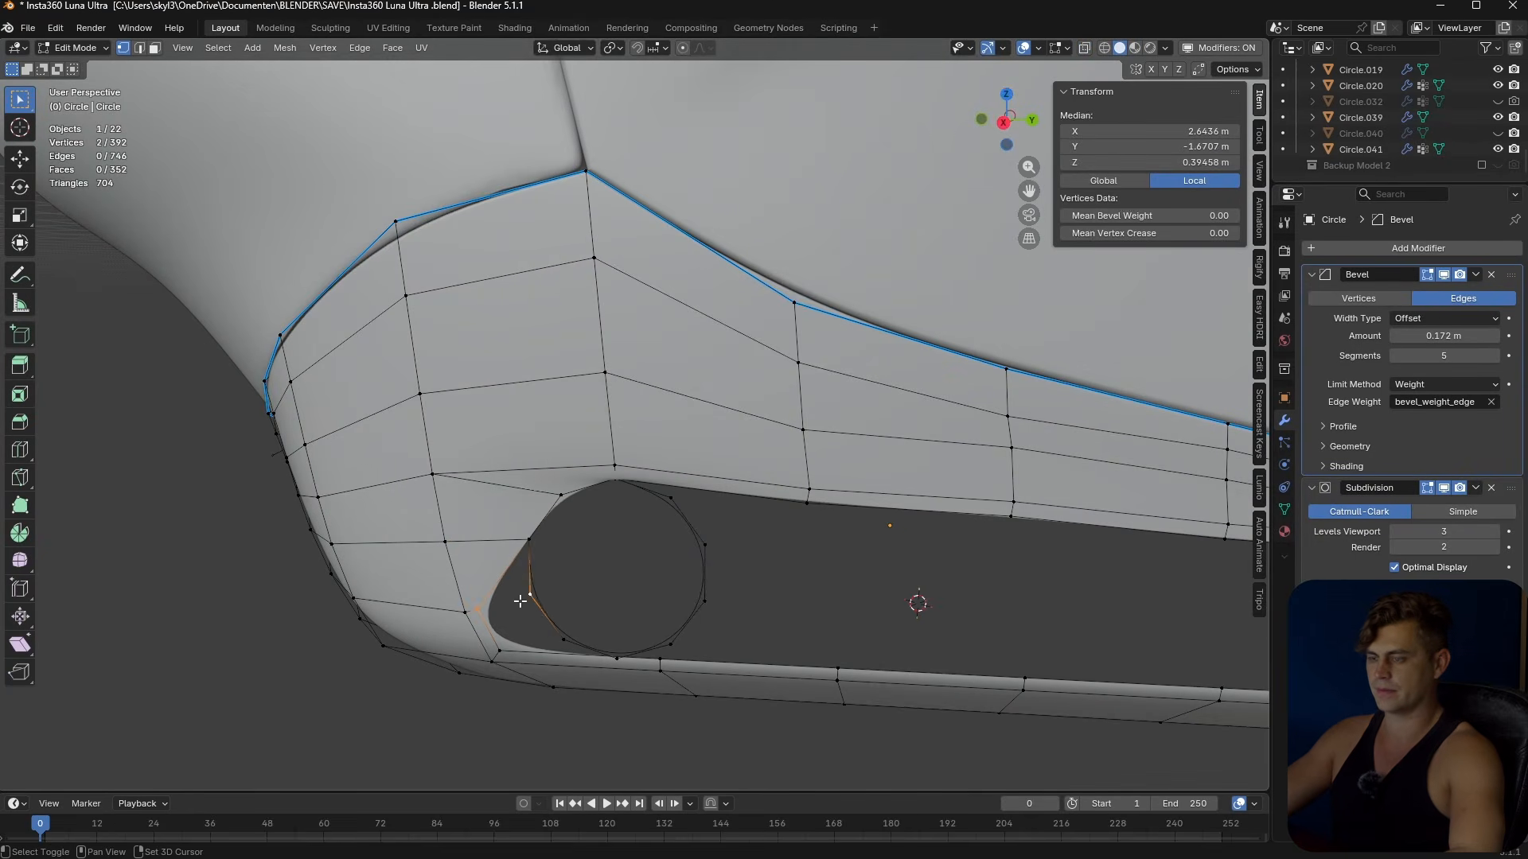
key(m)
click(522, 601)
click(503, 647)
shift+click(562, 641)
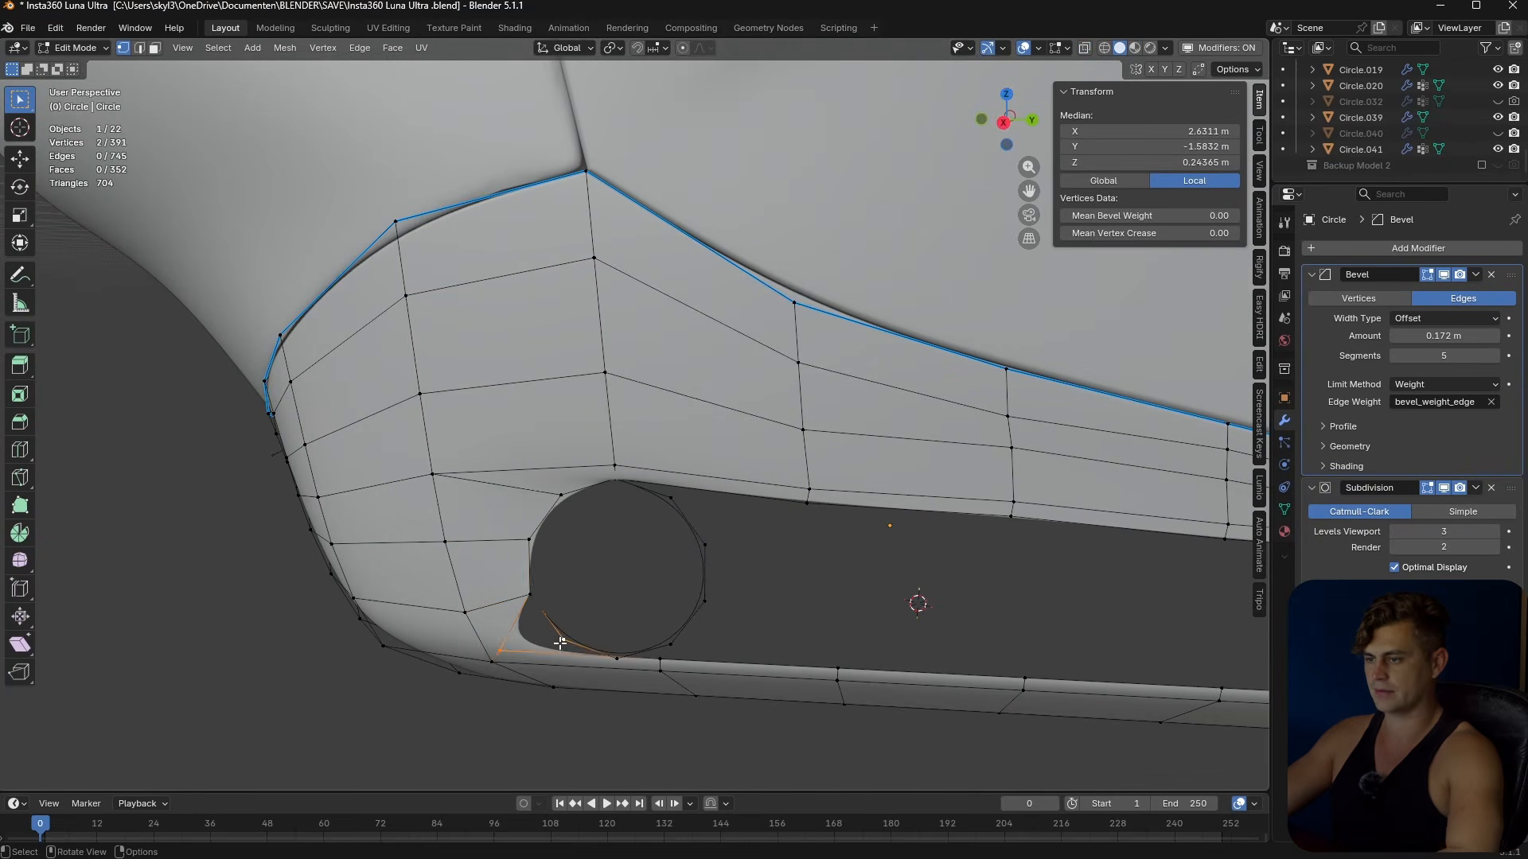
key(m)
click(561, 639)
click(660, 659)
shift+click(616, 659)
key(m)
click(622, 665)
- Delete the leftover half of the circle inside the slot and return to Object Mode to view the rounded end
middle_drag(654, 652, 577, 614)
scroll(541, 605, up, 2)
click(539, 522)
ctrl+click(577, 629)
key(x)
click(571, 629)
key(Tab)
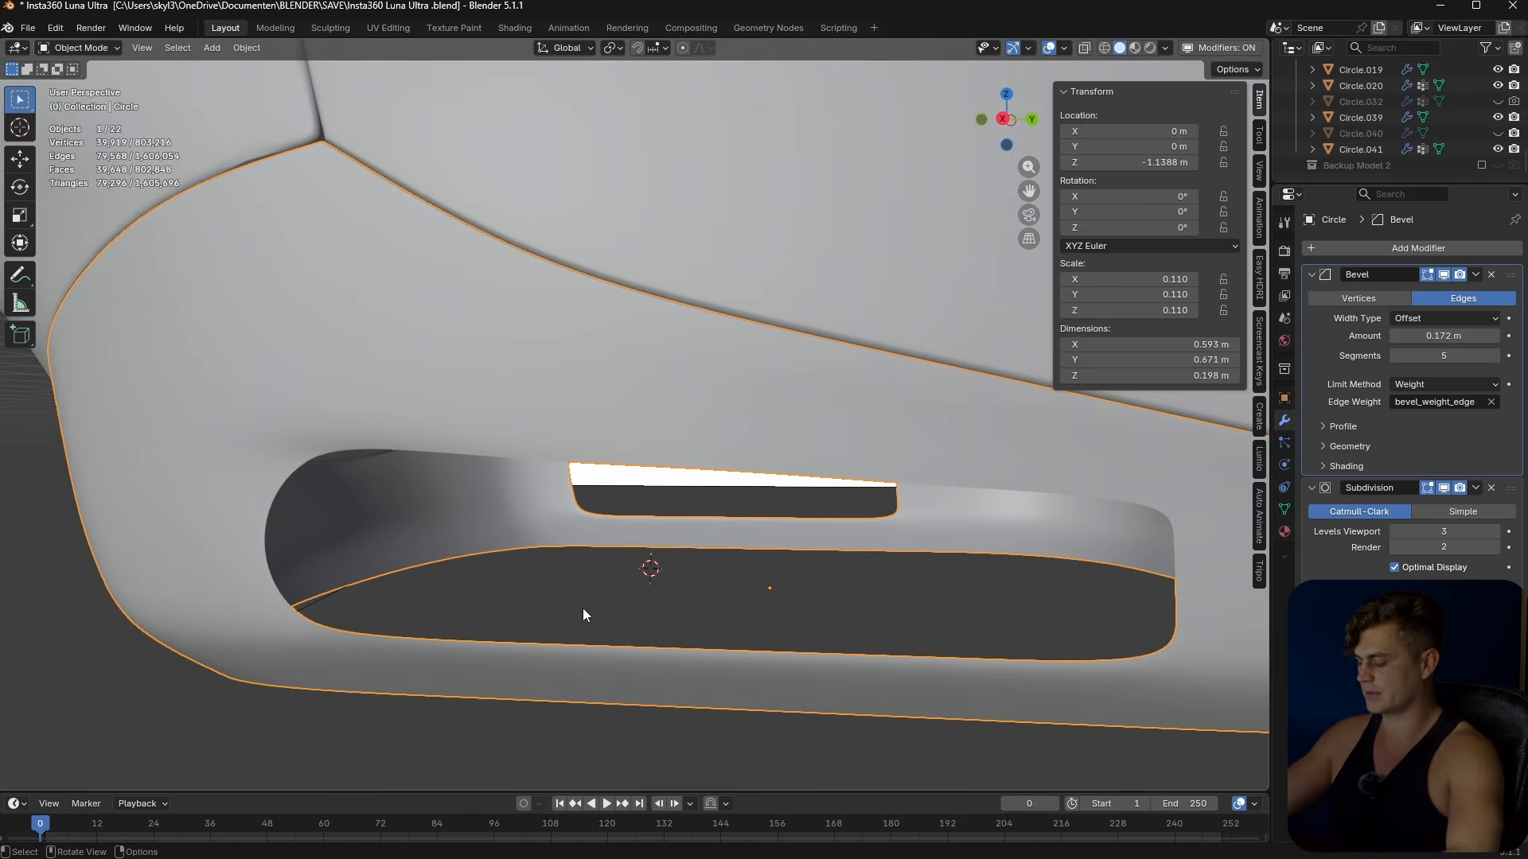
- In the right side view with X-ray on, raise the first column's vertices right of the slot's rounded end along Z by about 0.005 m
key(KP_3)
scroll(583, 608, up, 1)
key(Tab)
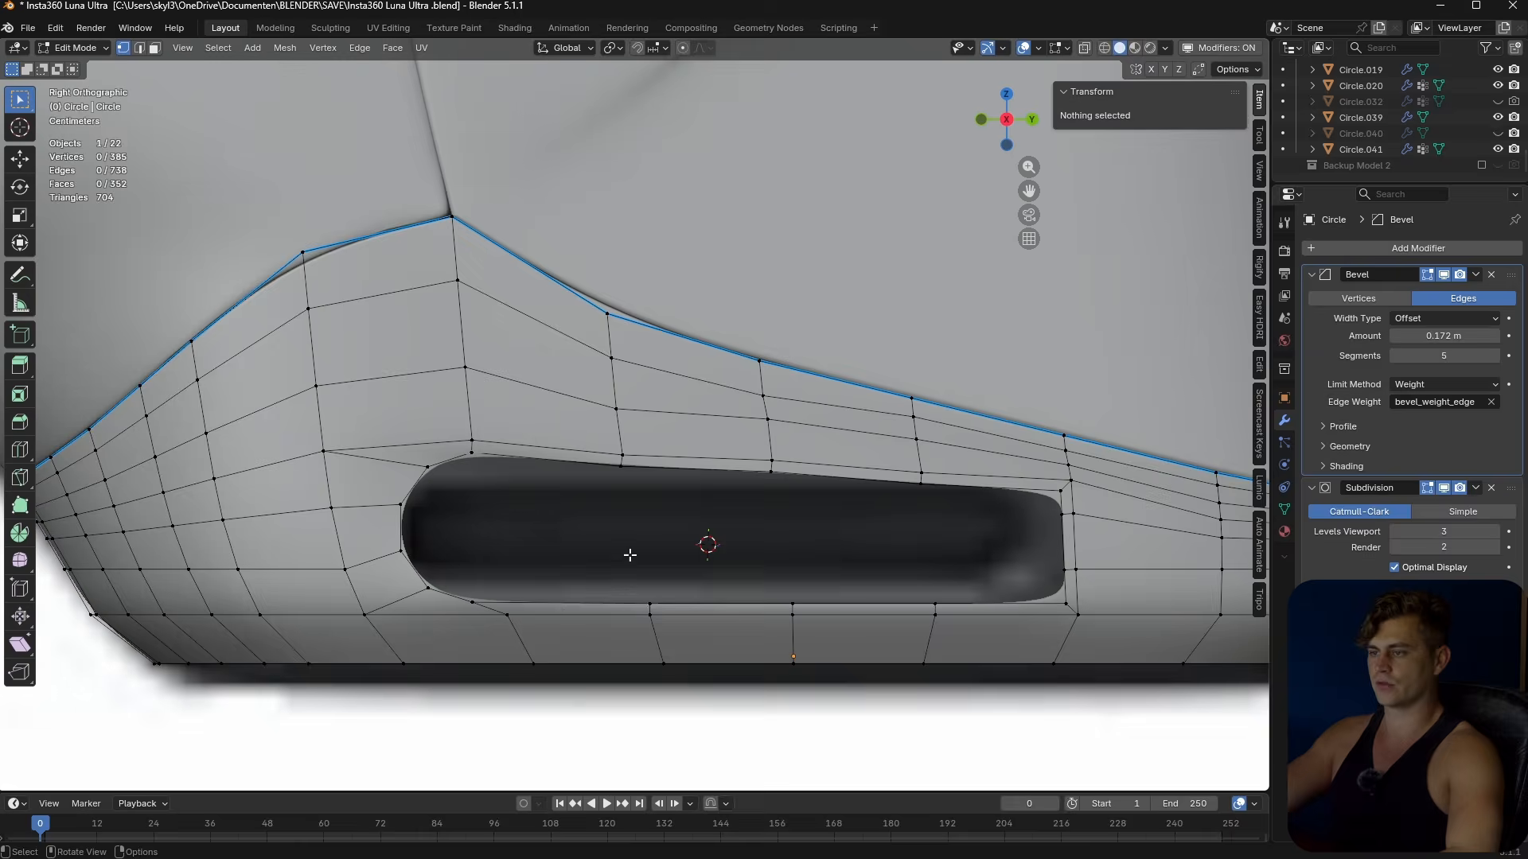
scroll(610, 557, up, 1)
shift+middle_drag(614, 528, 536, 504)
key(alt+z)
drag(569, 417, 515, 475)
key(g)
key(z)
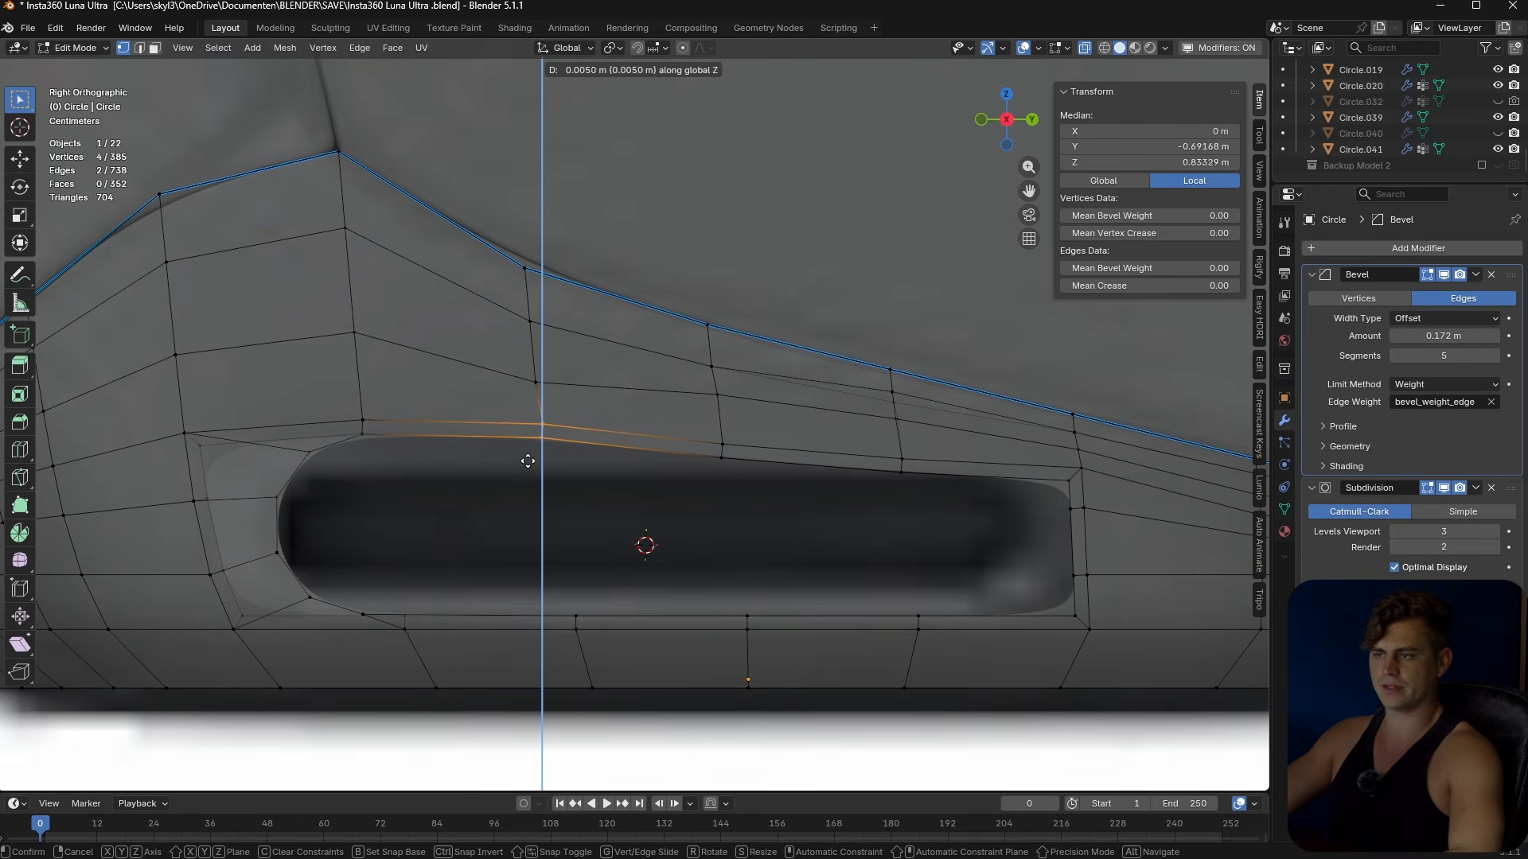
click(531, 457)
- Raise the next two columns of vertices along the slot's upper edge along Z, the last by about 0.010 m
drag(733, 422, 707, 476)
key(g)
key(z)
click(729, 447)
drag(927, 434, 894, 477)
key(g)
key(z)
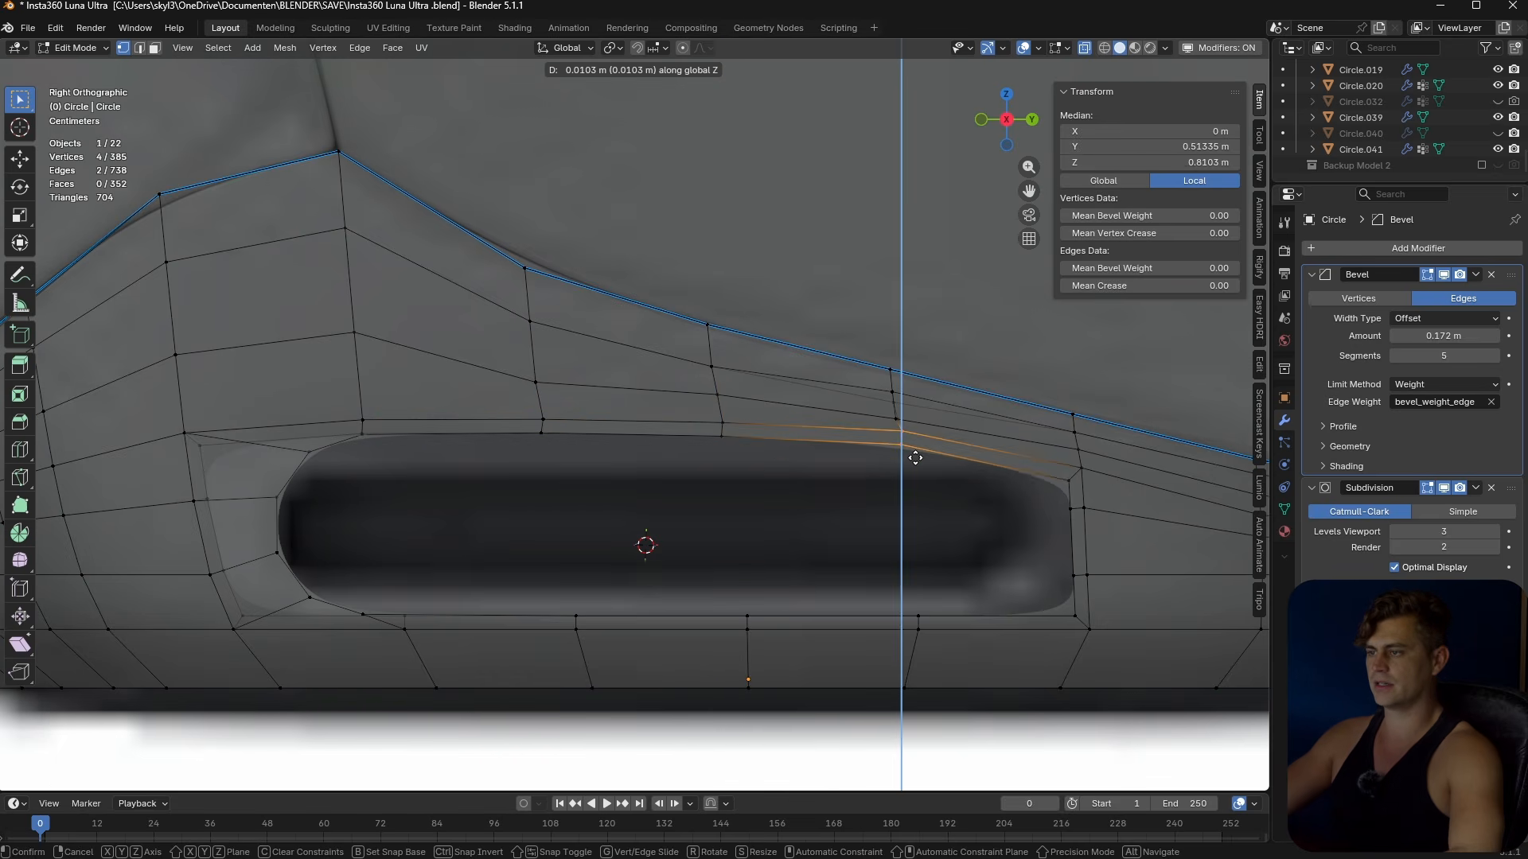
click(915, 460)
- Vertex-slide the vertex pair just above the last raised column upward by a factor of about 0.4
click(897, 419)
key(b)
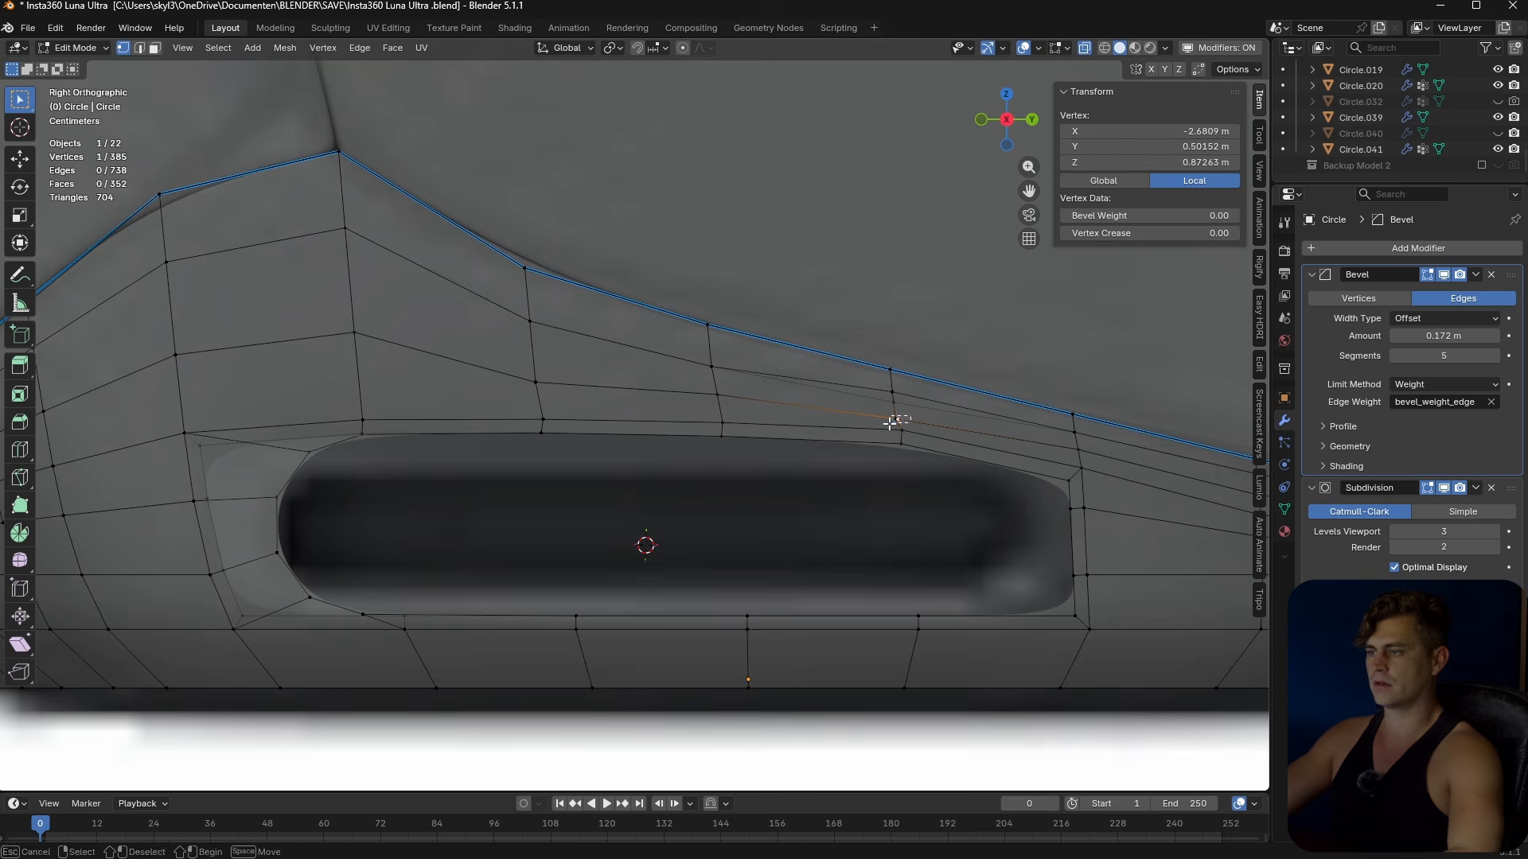
drag(884, 412, 906, 428)
key(shift+v)
click(884, 414)
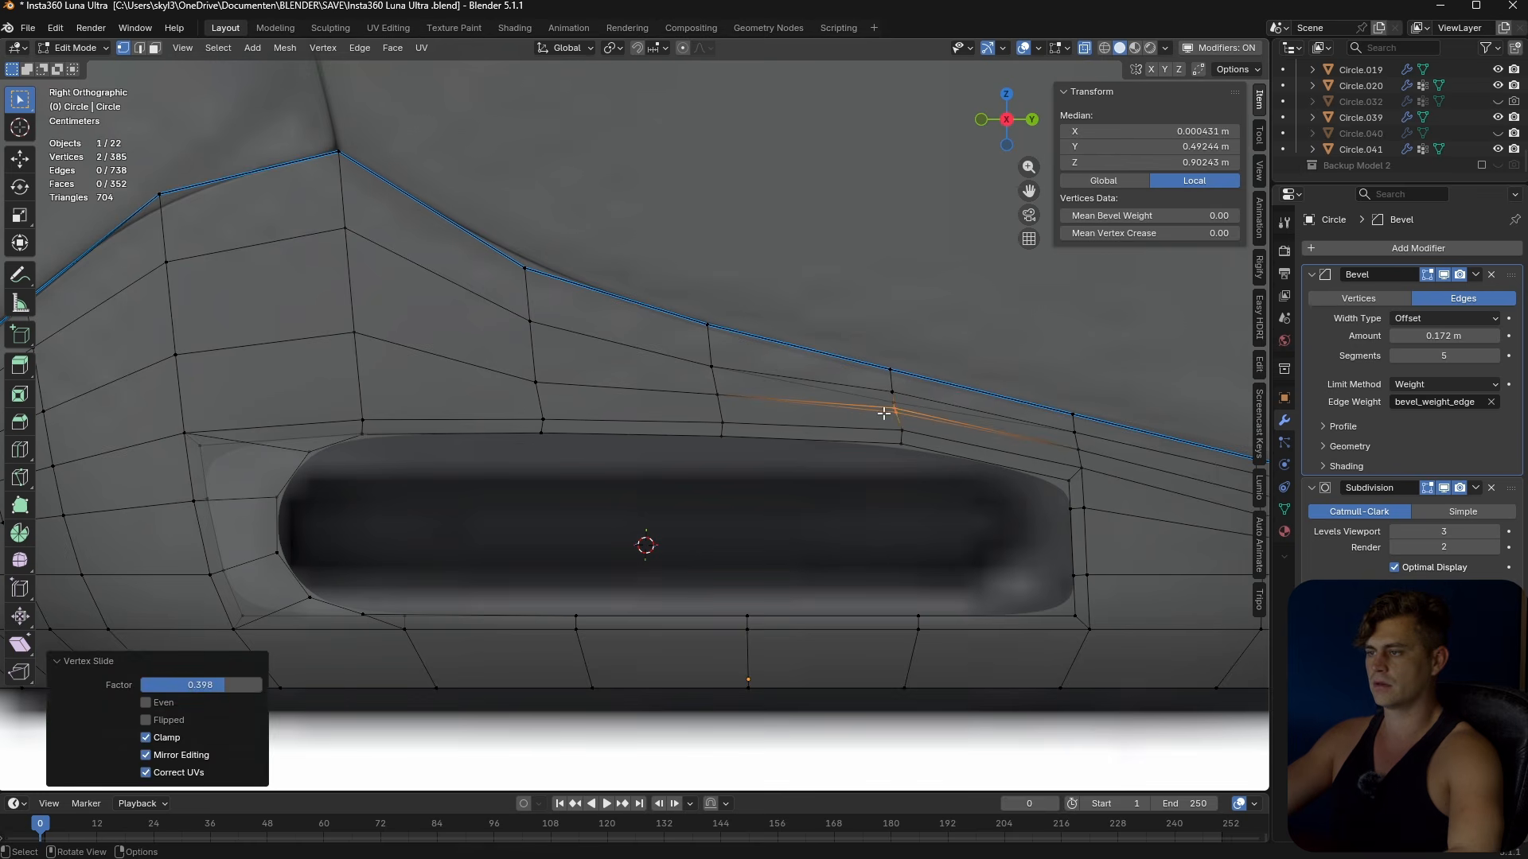
- Raise the vertices at the slot's upper right corner, on both sides of the base, along Z by about 0.004 m
shift+middle_drag(988, 477, 933, 486)
drag(1036, 472, 1005, 494)
key(g)
key(g)
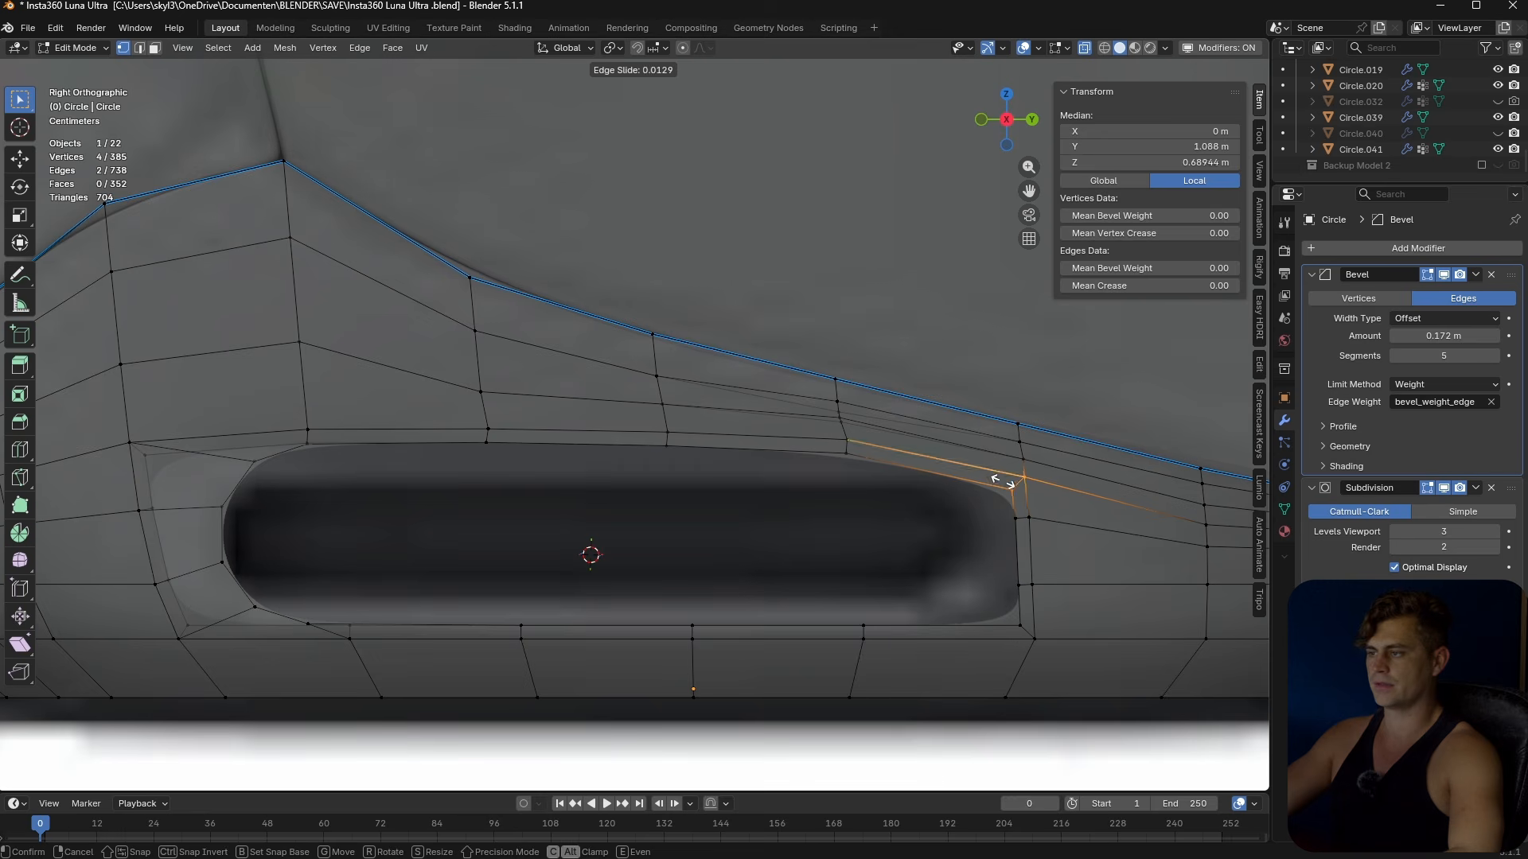
key(g)
key(z)
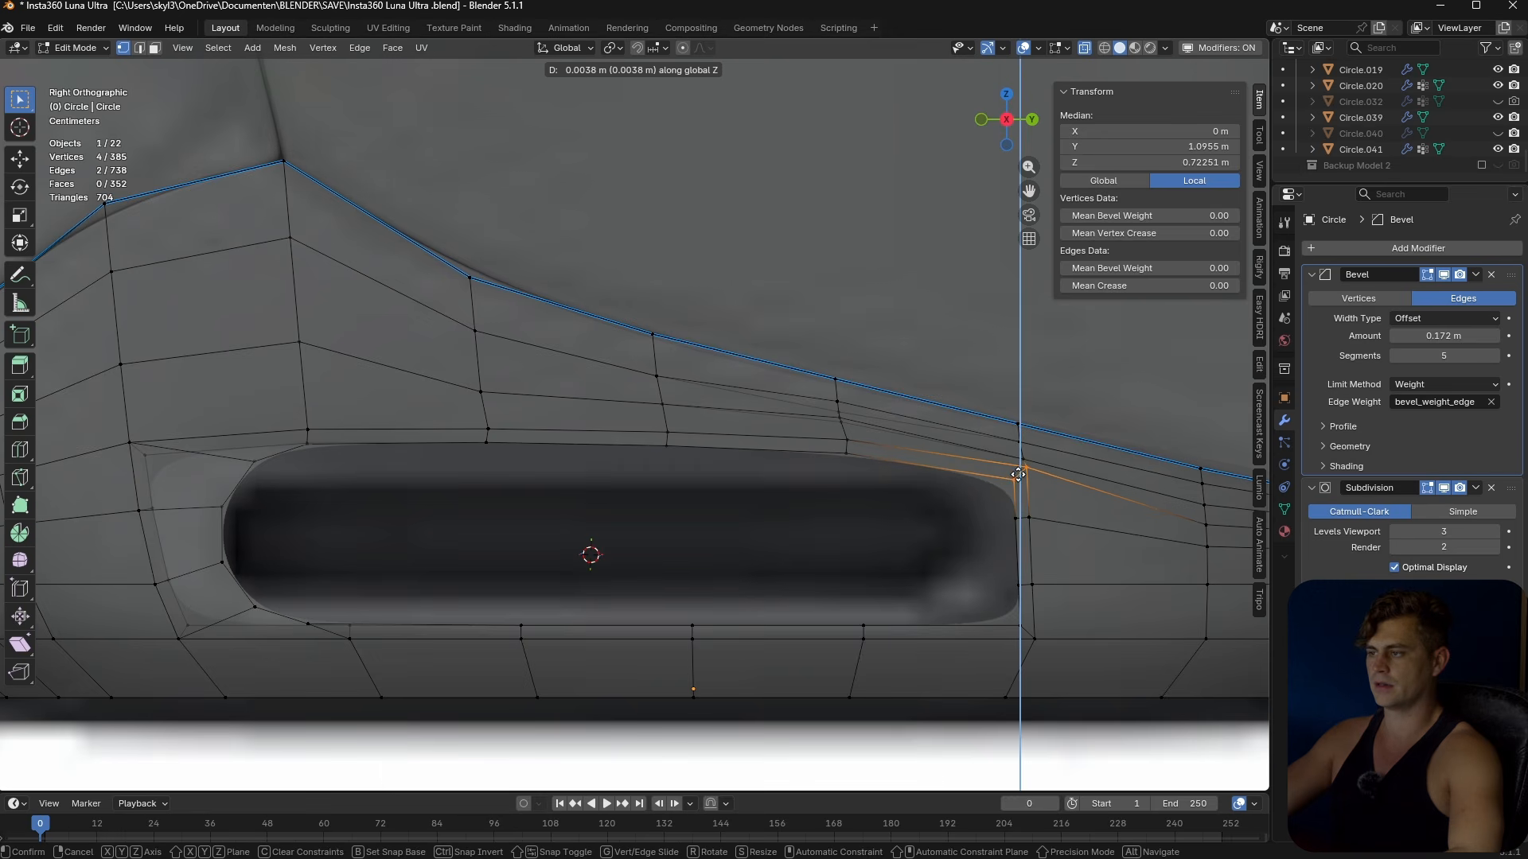
click(1019, 474)
- Select the vertices between the rim and the slot's upper right corner and raise them about 0.0018 m along Z
click(1025, 460)
drag(1043, 453, 1008, 465)
key(g)
key(g)
click(1018, 458)
key(g)
key(g)
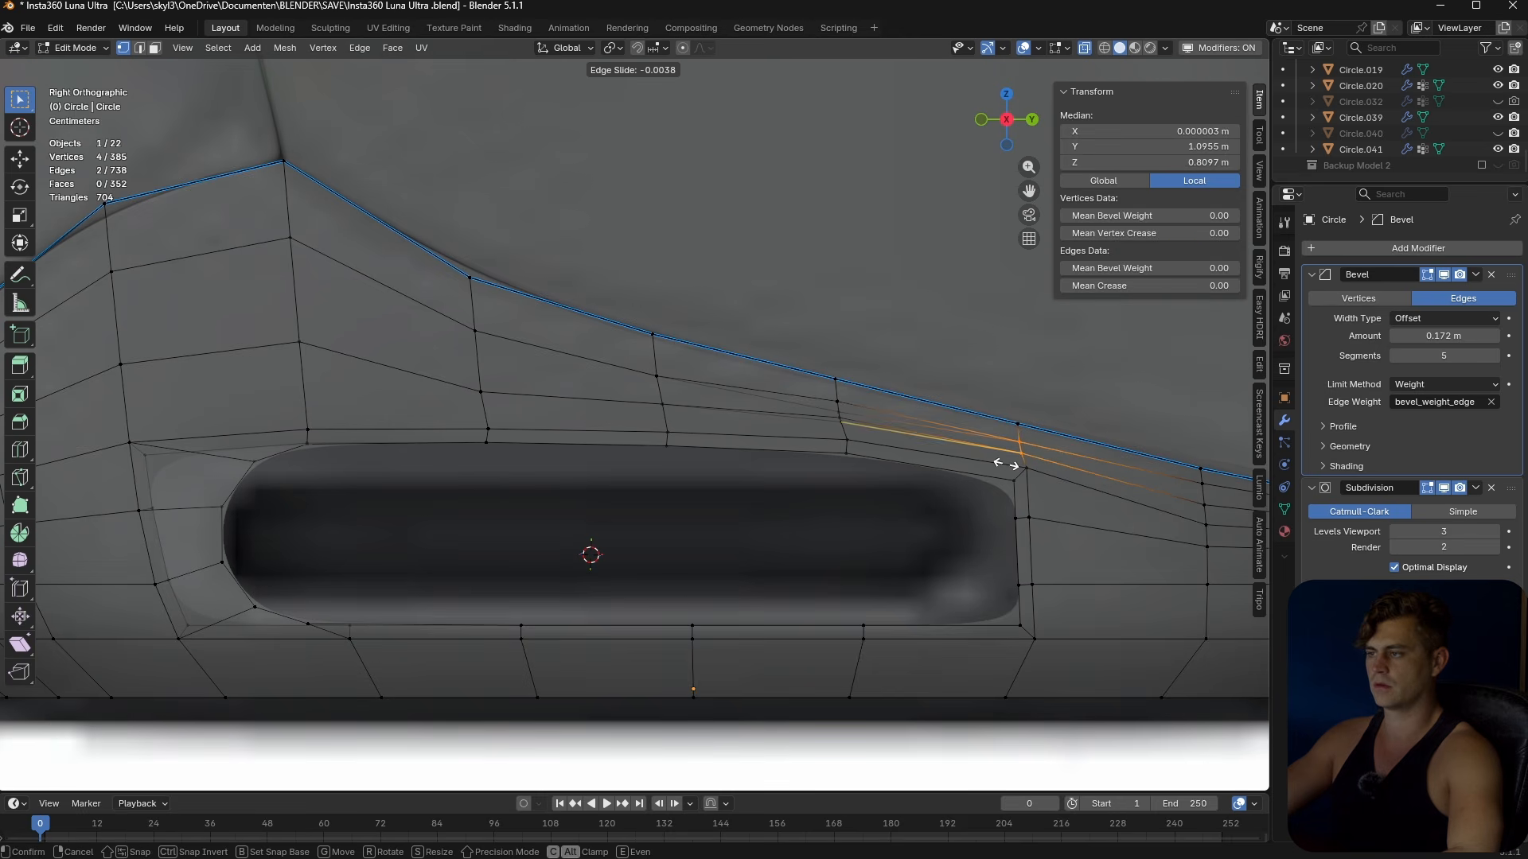
key(g)
key(z)
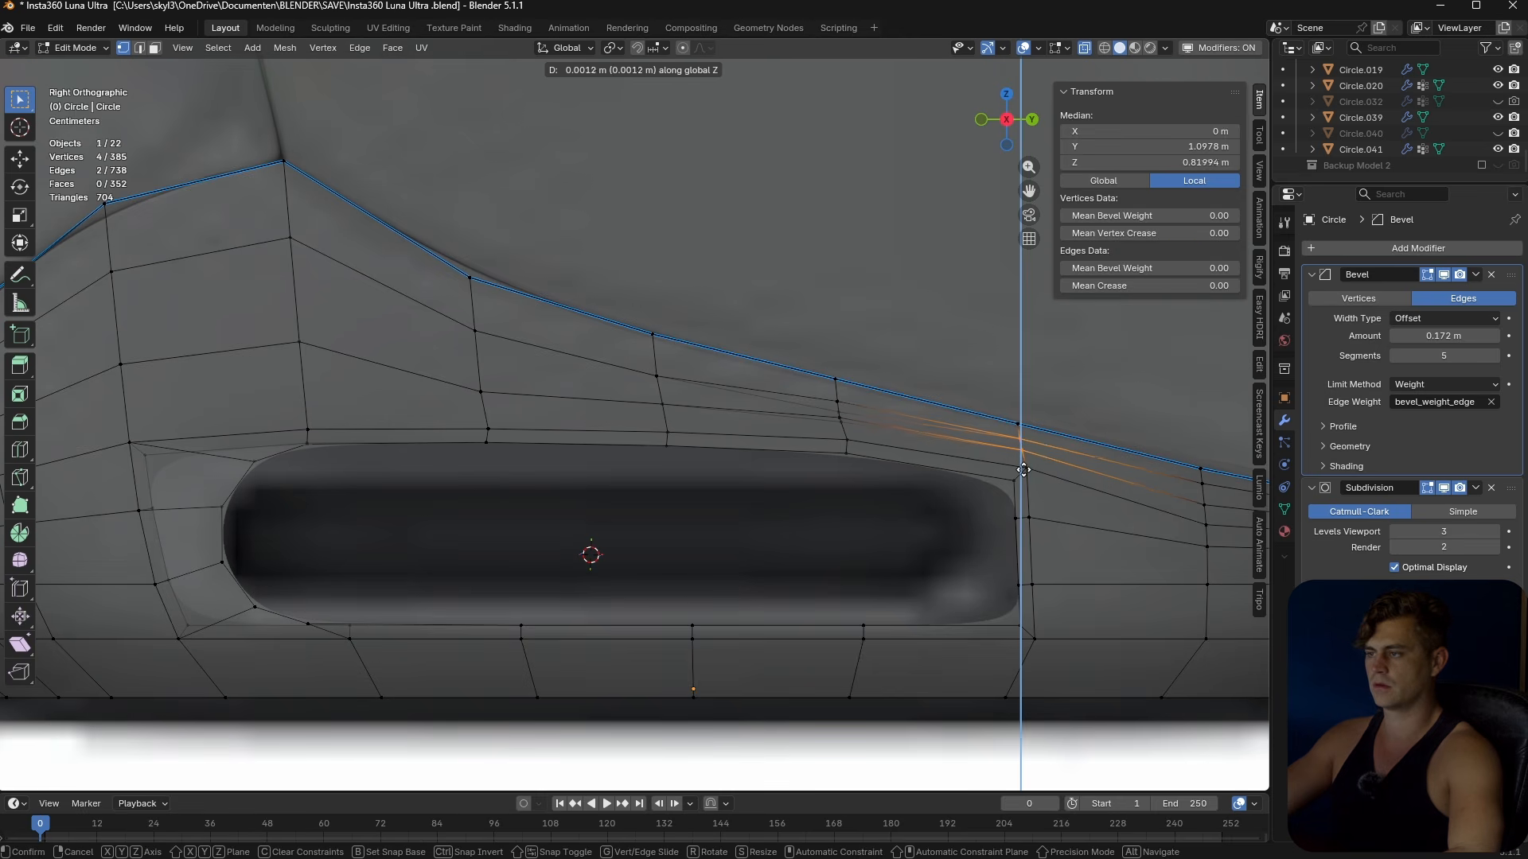
click(1024, 470)
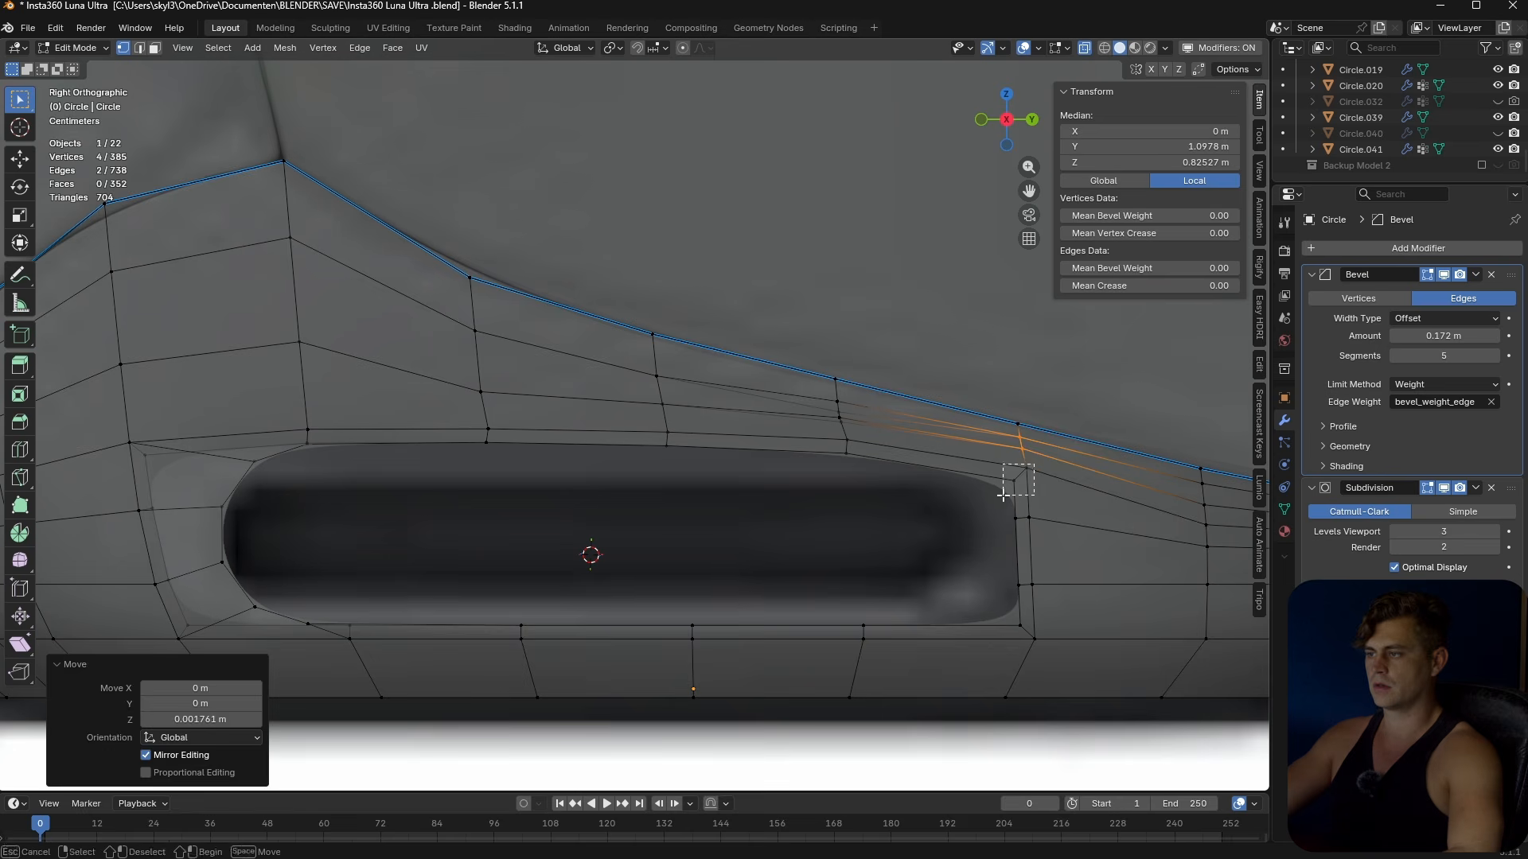
- Raise the slot's upper right corner vertices a little further along Z to round the upper edge
key(g)
key(z)
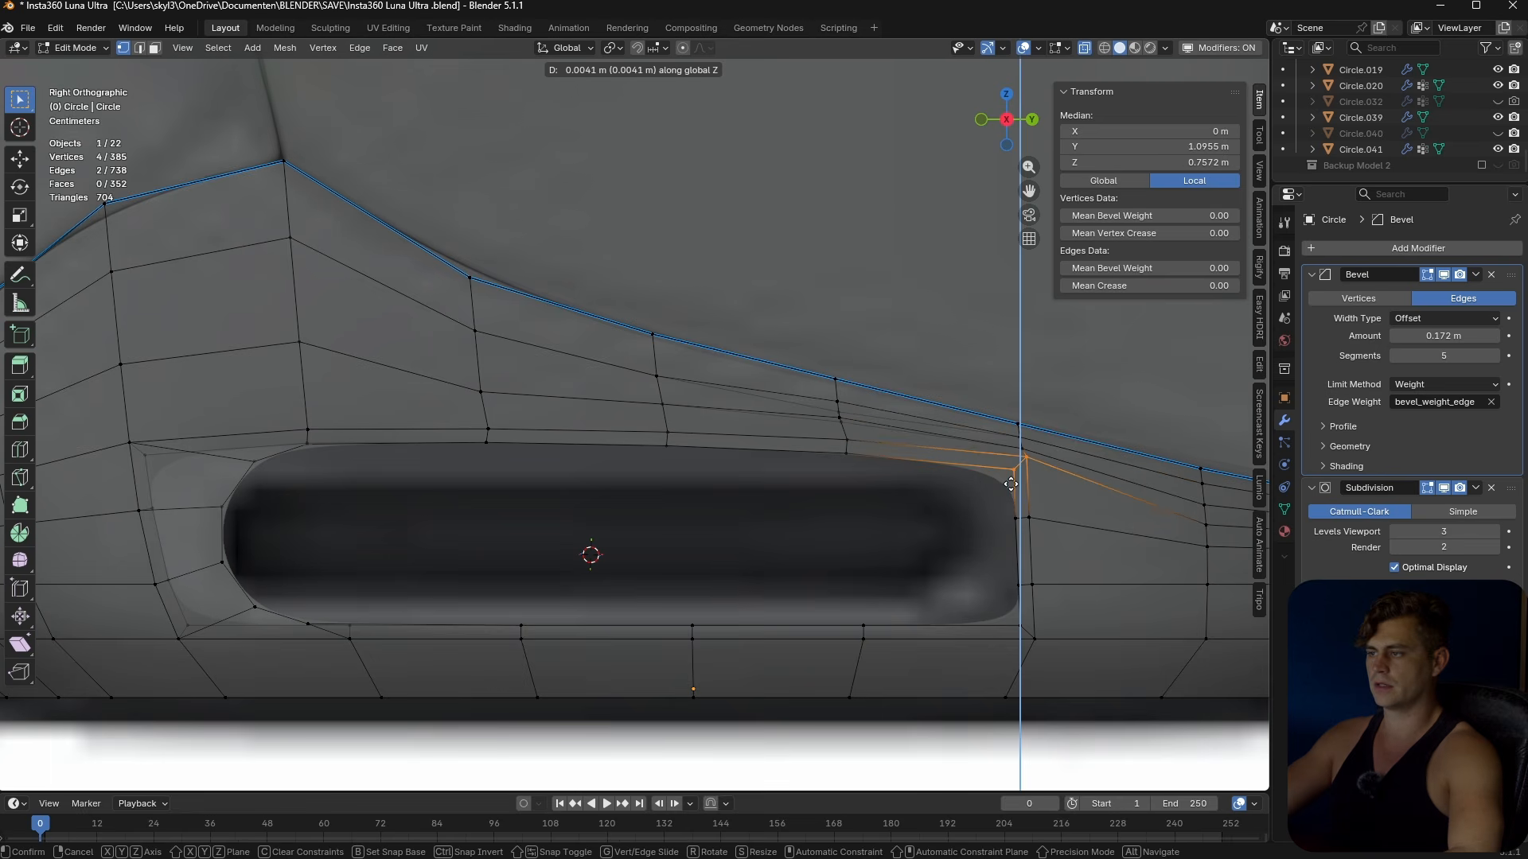
click(1010, 488)
- Select the slot's open boundary edge loop and scale it along Z to about 0.658 to make the slot slimmer
scroll(947, 526, down, 3)
shift+middle_drag(873, 535, 928, 532)
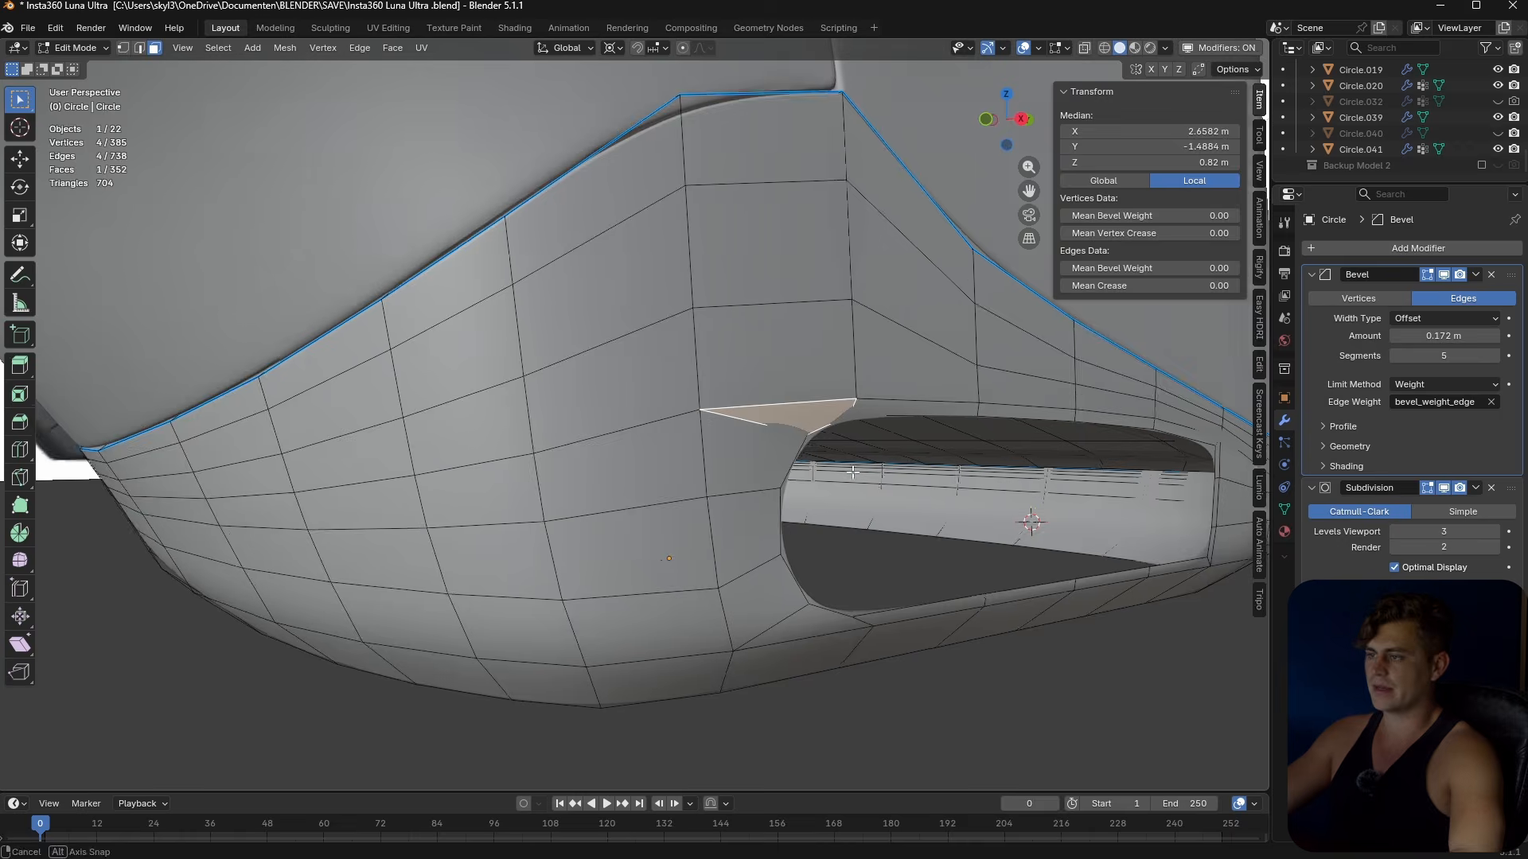
middle_drag(891, 510, 791, 476)
key(2)
alt+click(692, 443)
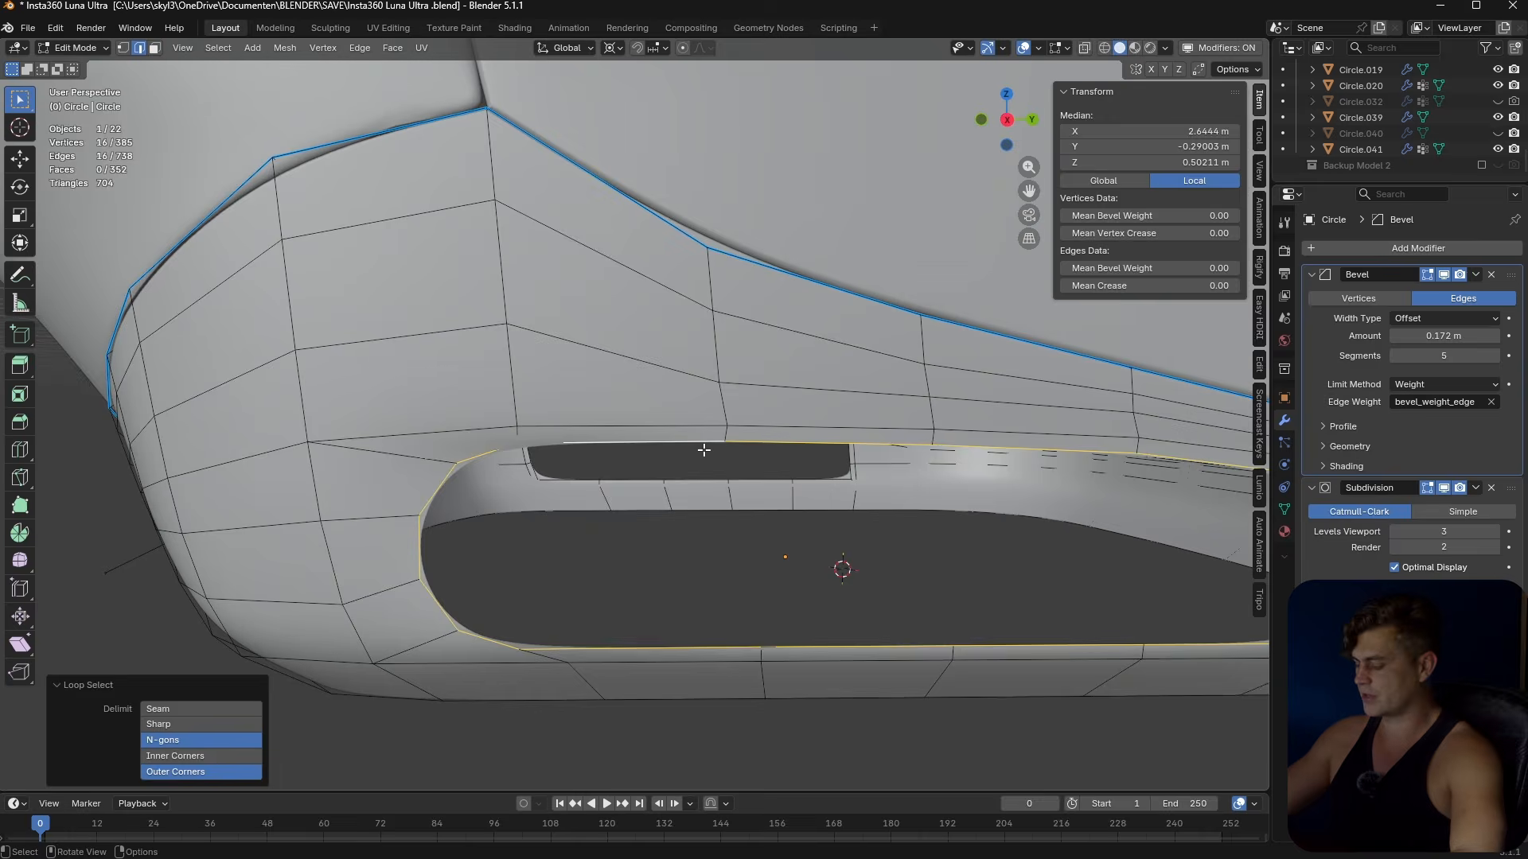
key(KP_3)
scroll(703, 456, up, 2)
scroll(780, 467, up, 1)
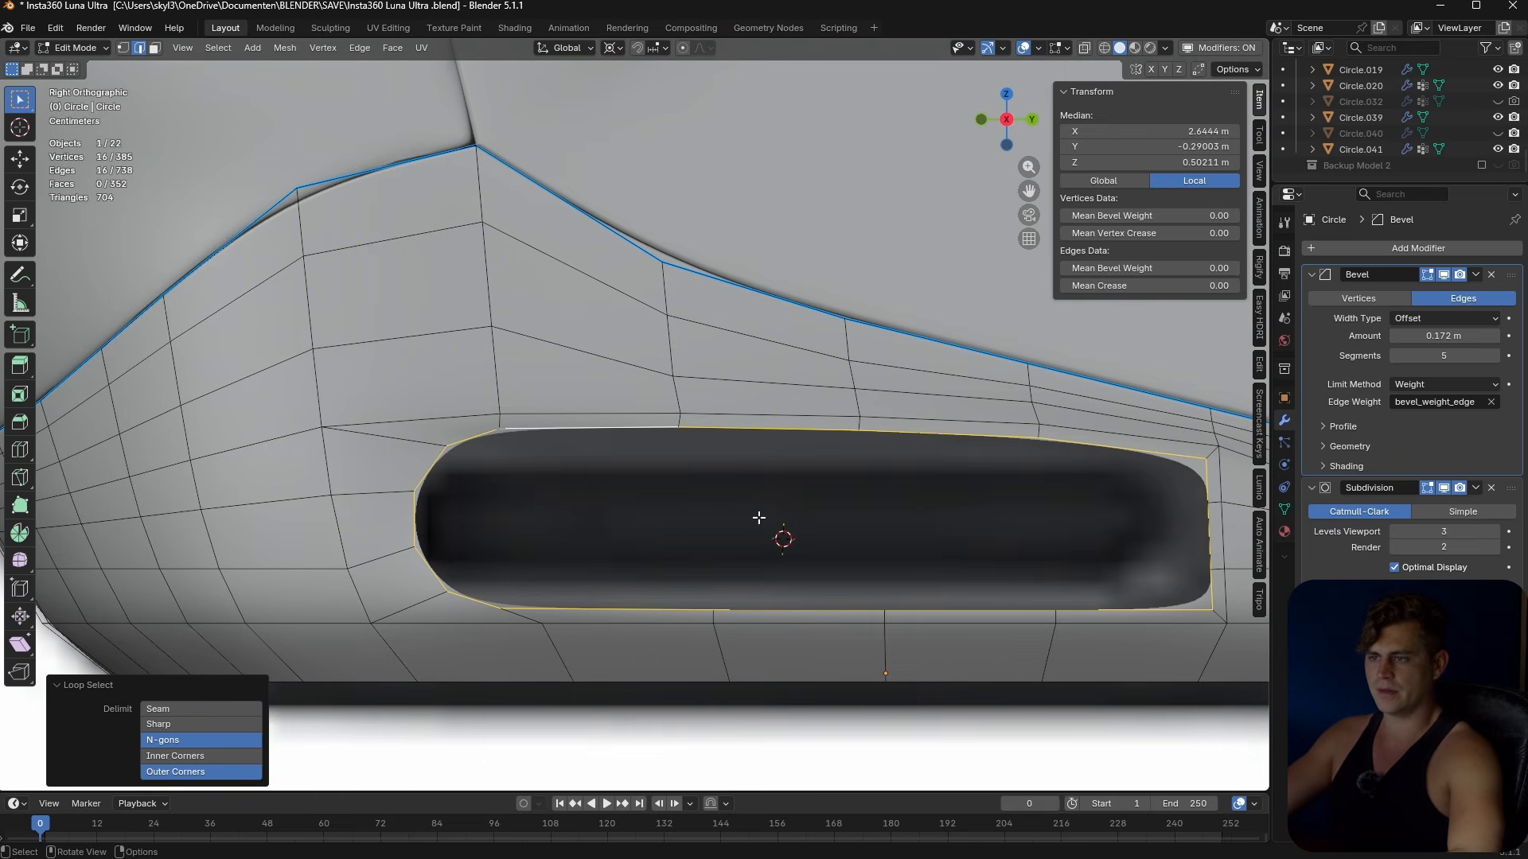
key(s)
key(z)
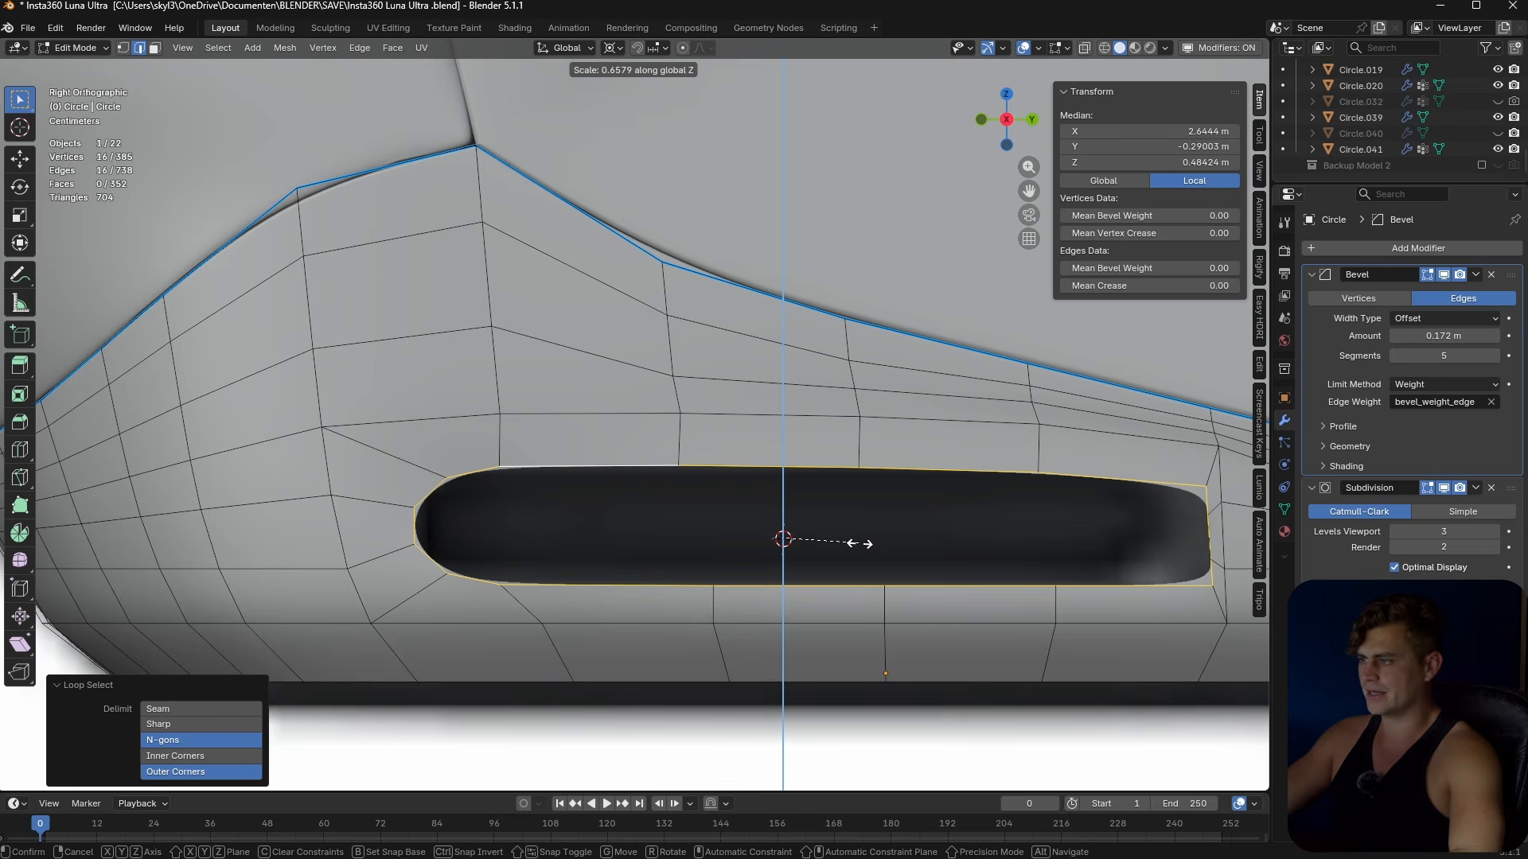
click(867, 544)
- Try to round the slot's right end by sliding its upper corner vertices along their edges
shift+middle_drag(864, 543, 665, 565)
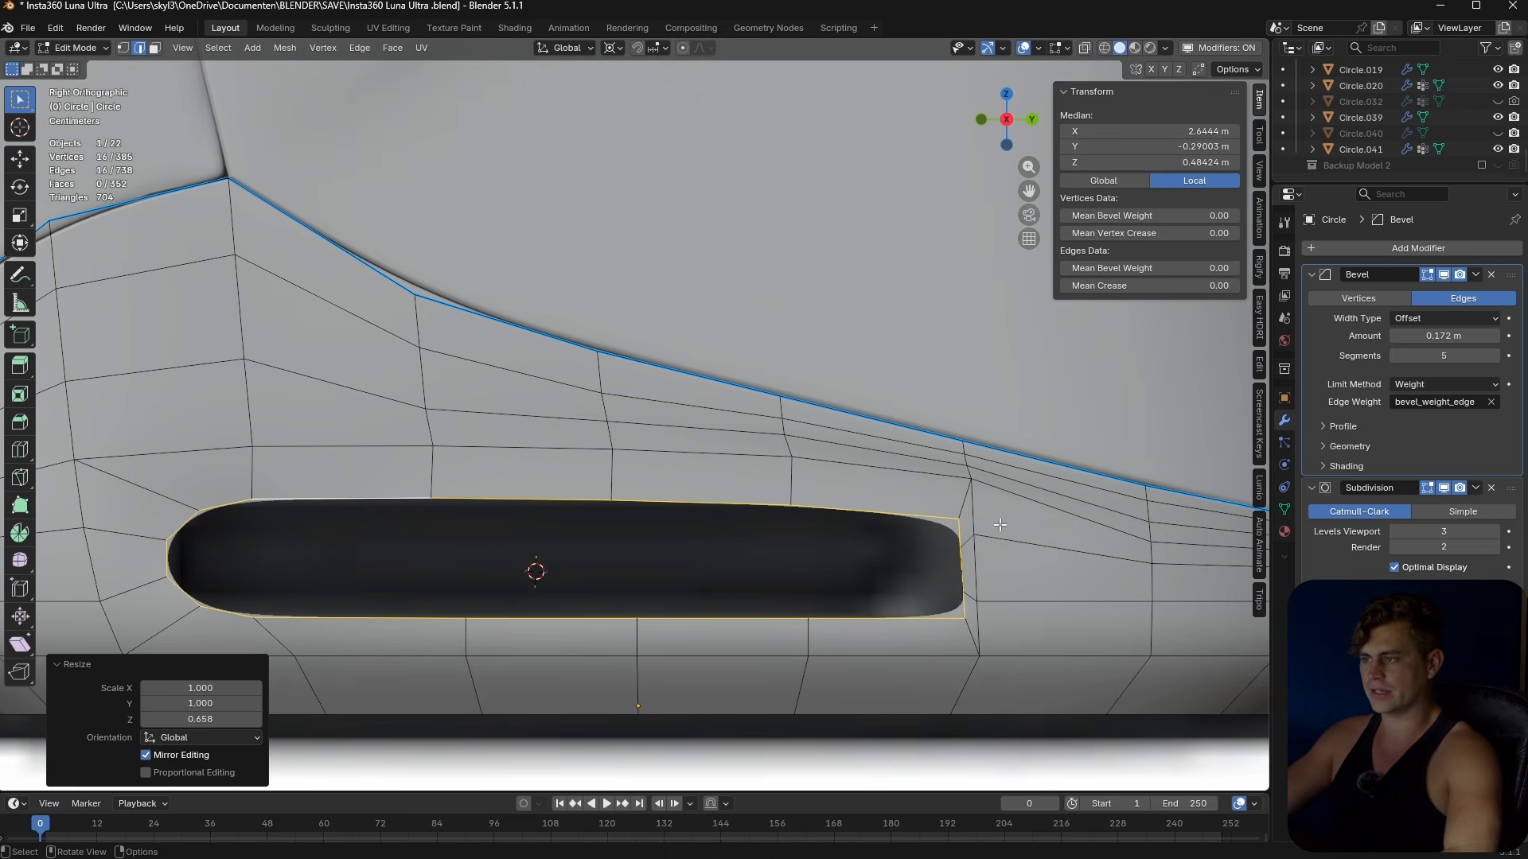
key(1)
click(964, 519)
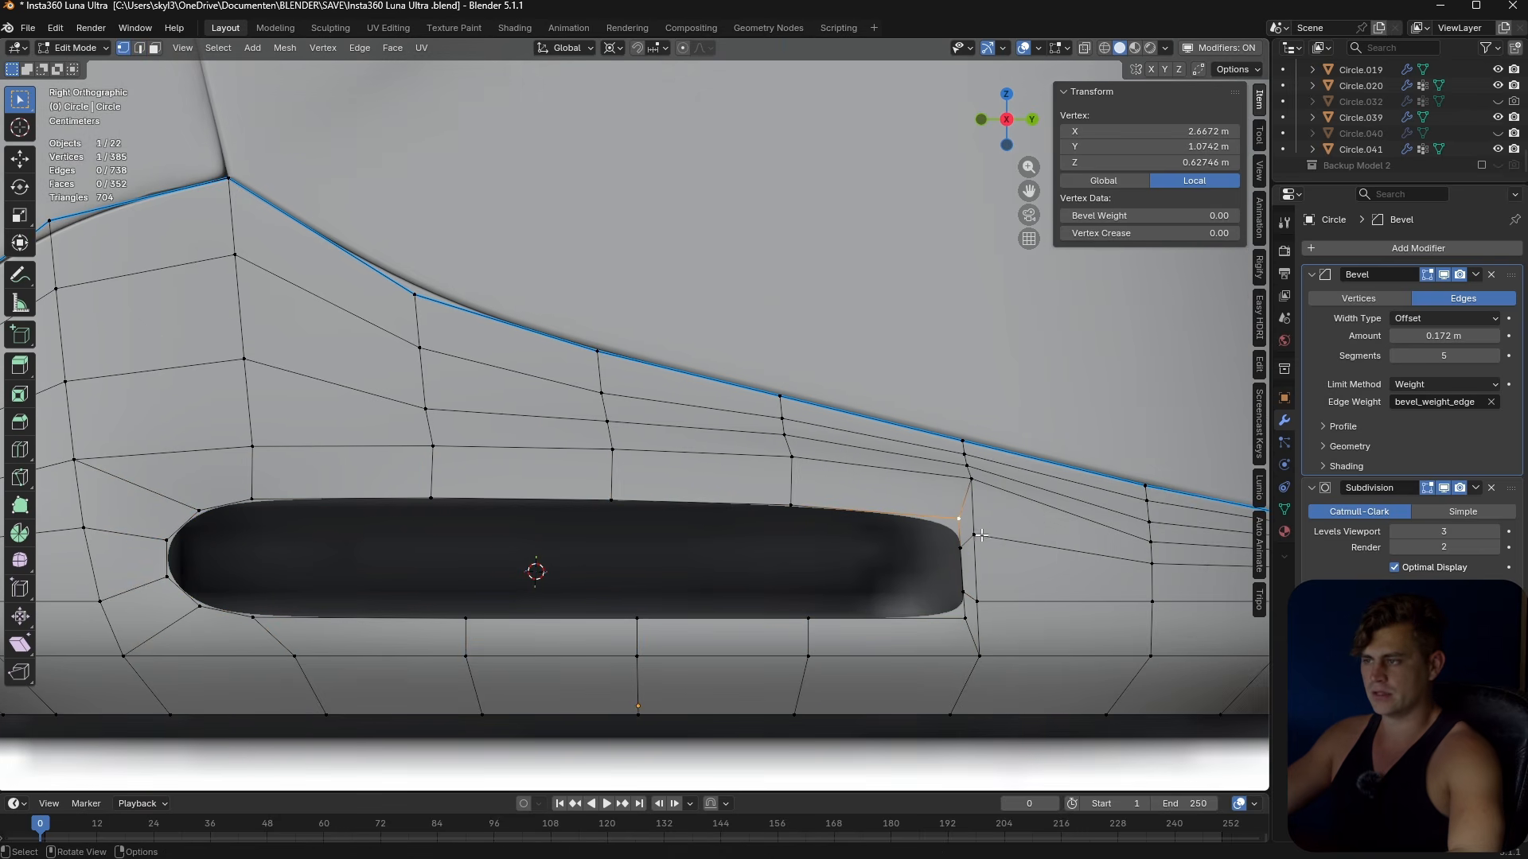
key(shift+v)
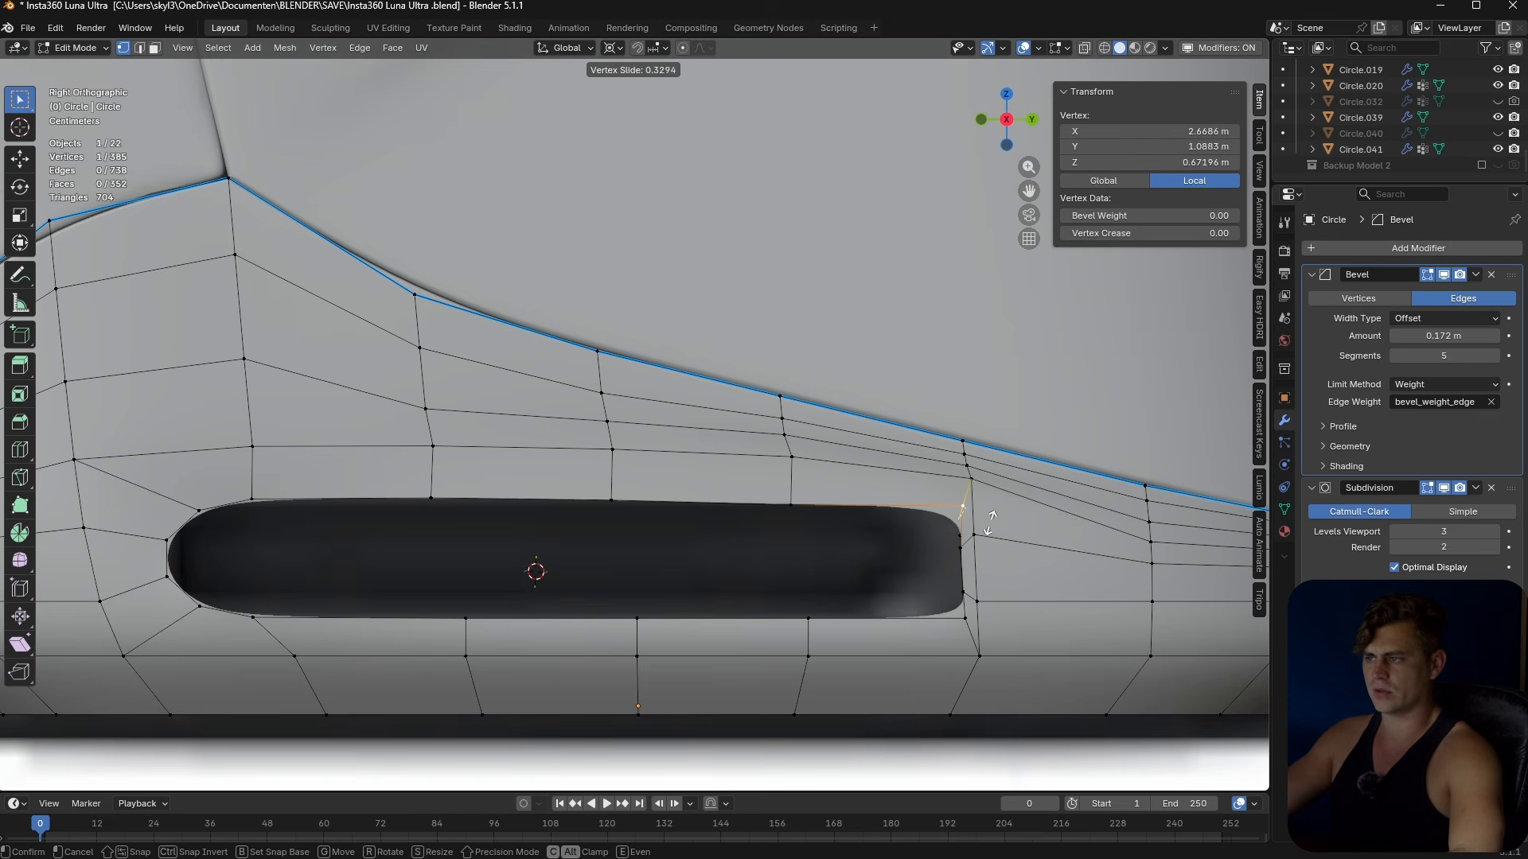
right_click(989, 523)
key(shift+v)
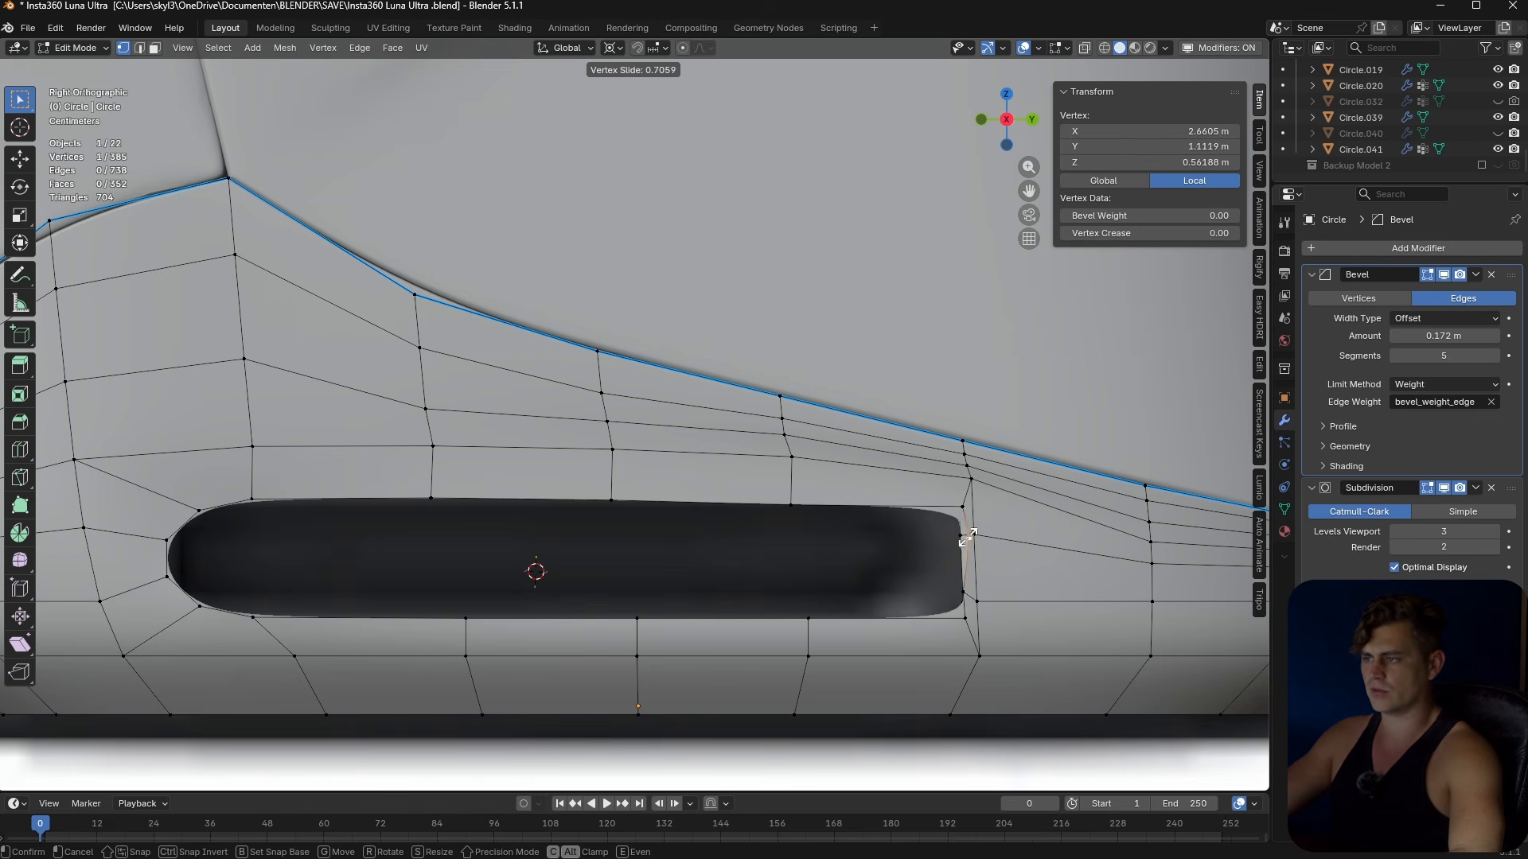
click(980, 548)
scroll(936, 584, up, 1)
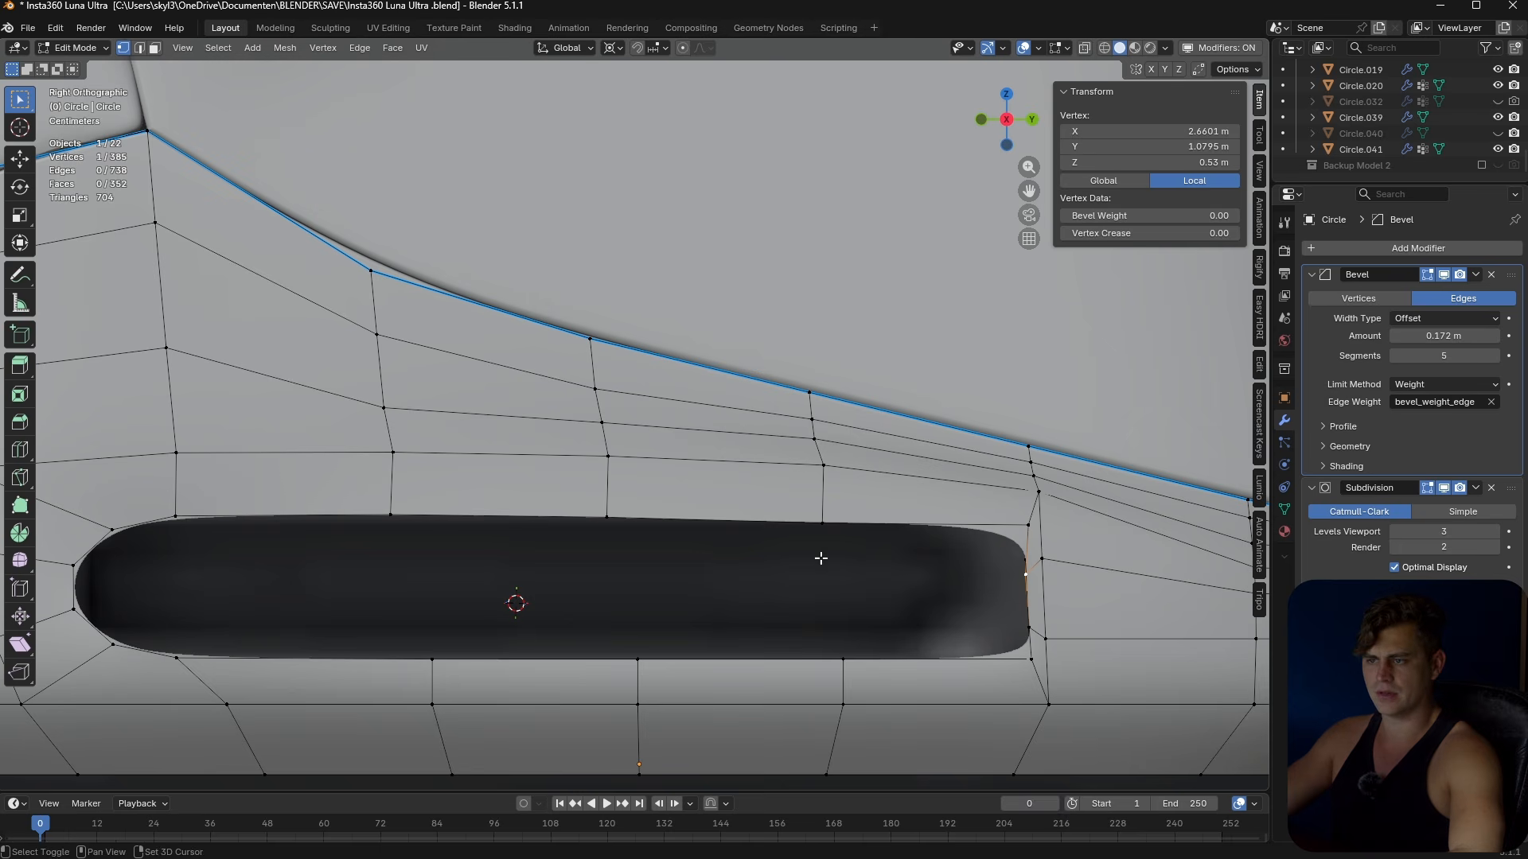
shift+middle_drag(815, 588, 844, 575)
scroll(521, 587, down, 1)
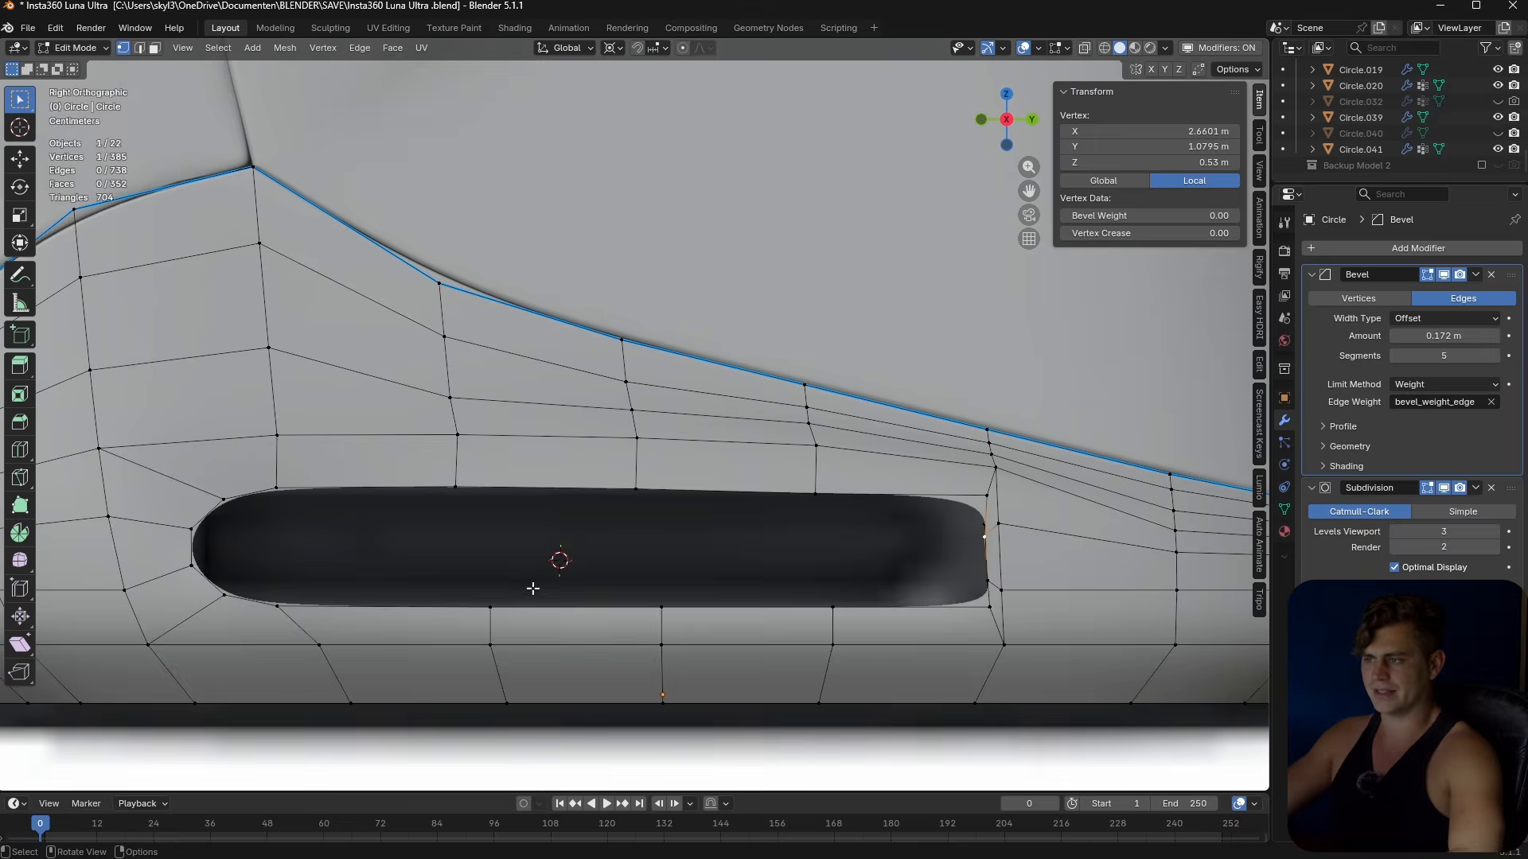
- Add a 10-vertex circle inside the slot, turned 90° about Y and scaled down to roughly the slot's height
key(shift+a)
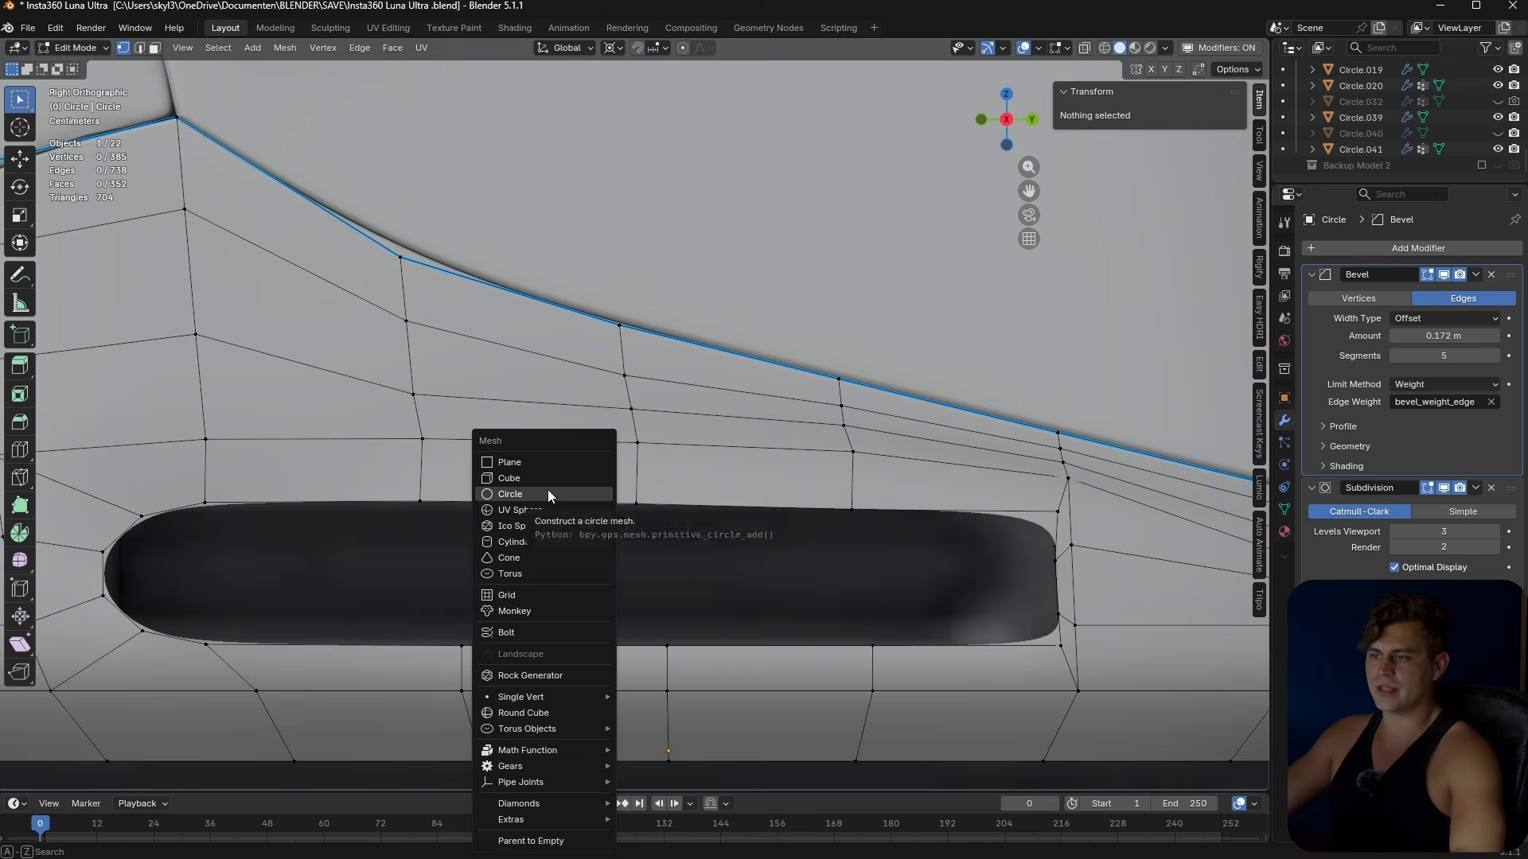
click(548, 493)
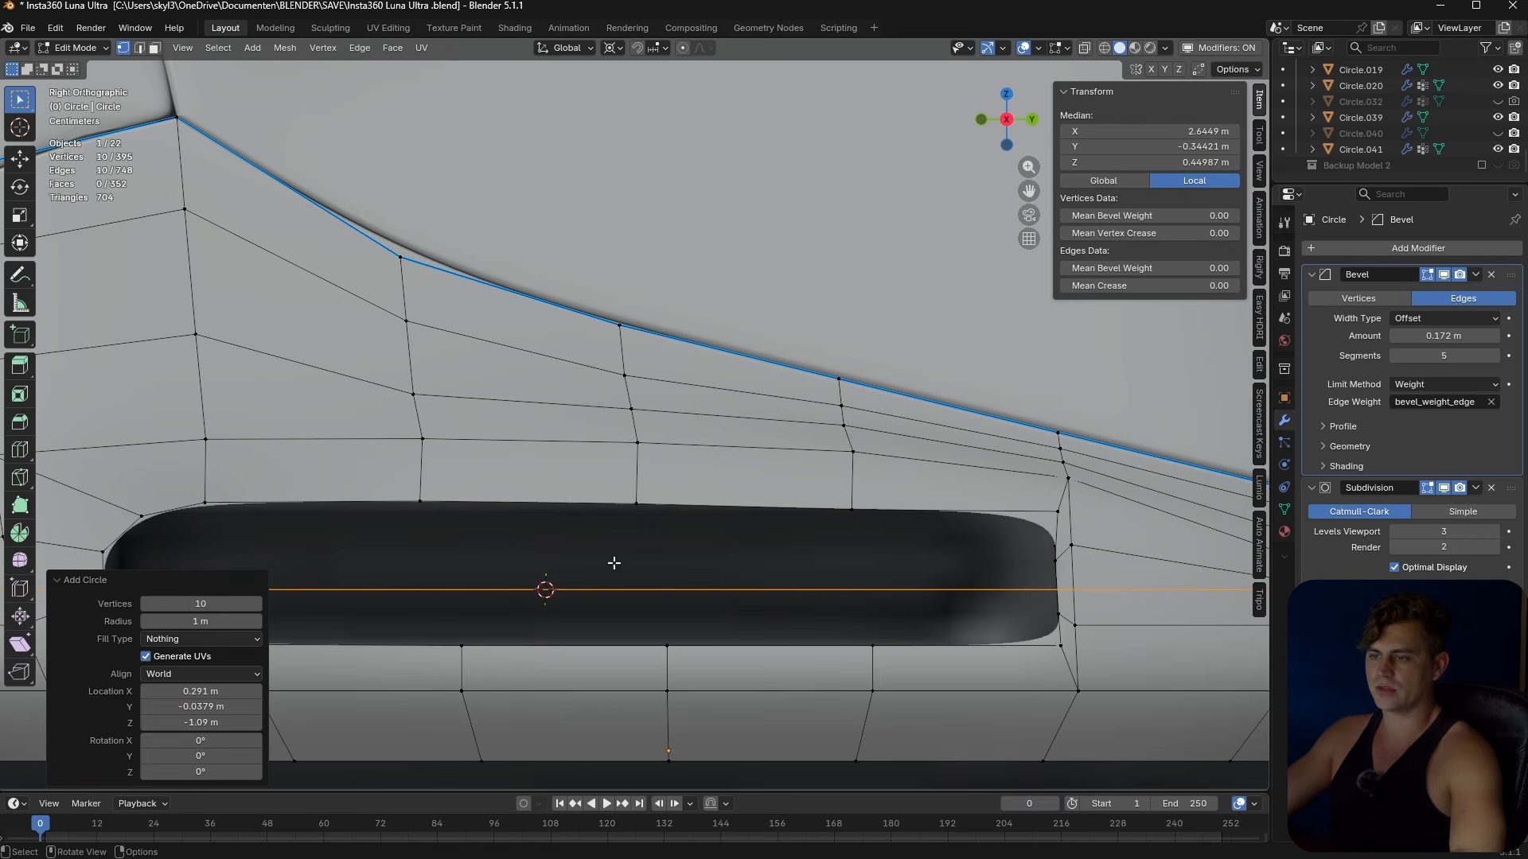
text(ry90)
key(Return)
key(s)
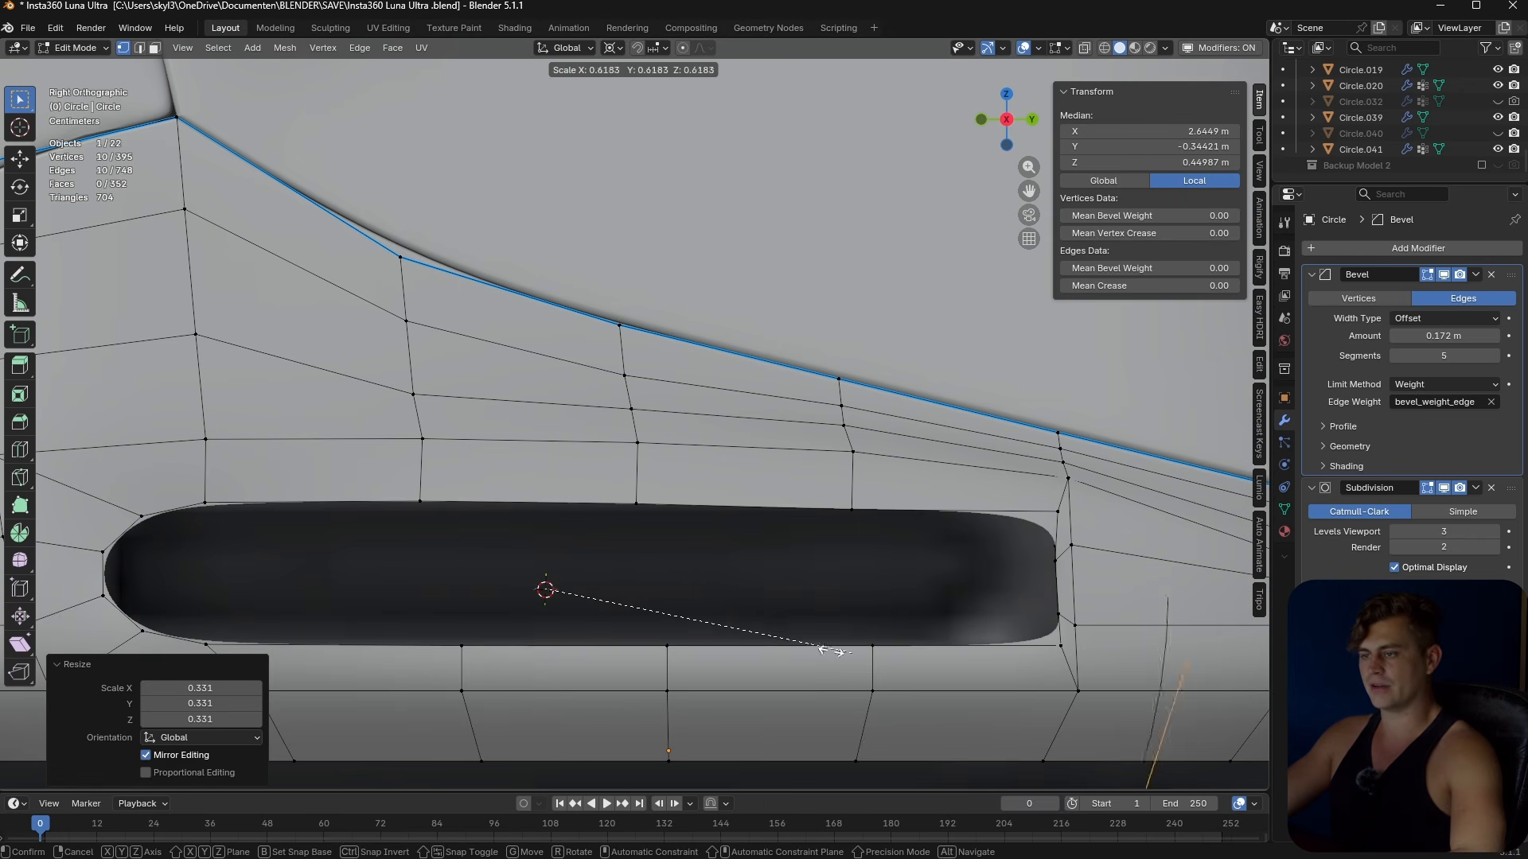
click(561, 585)
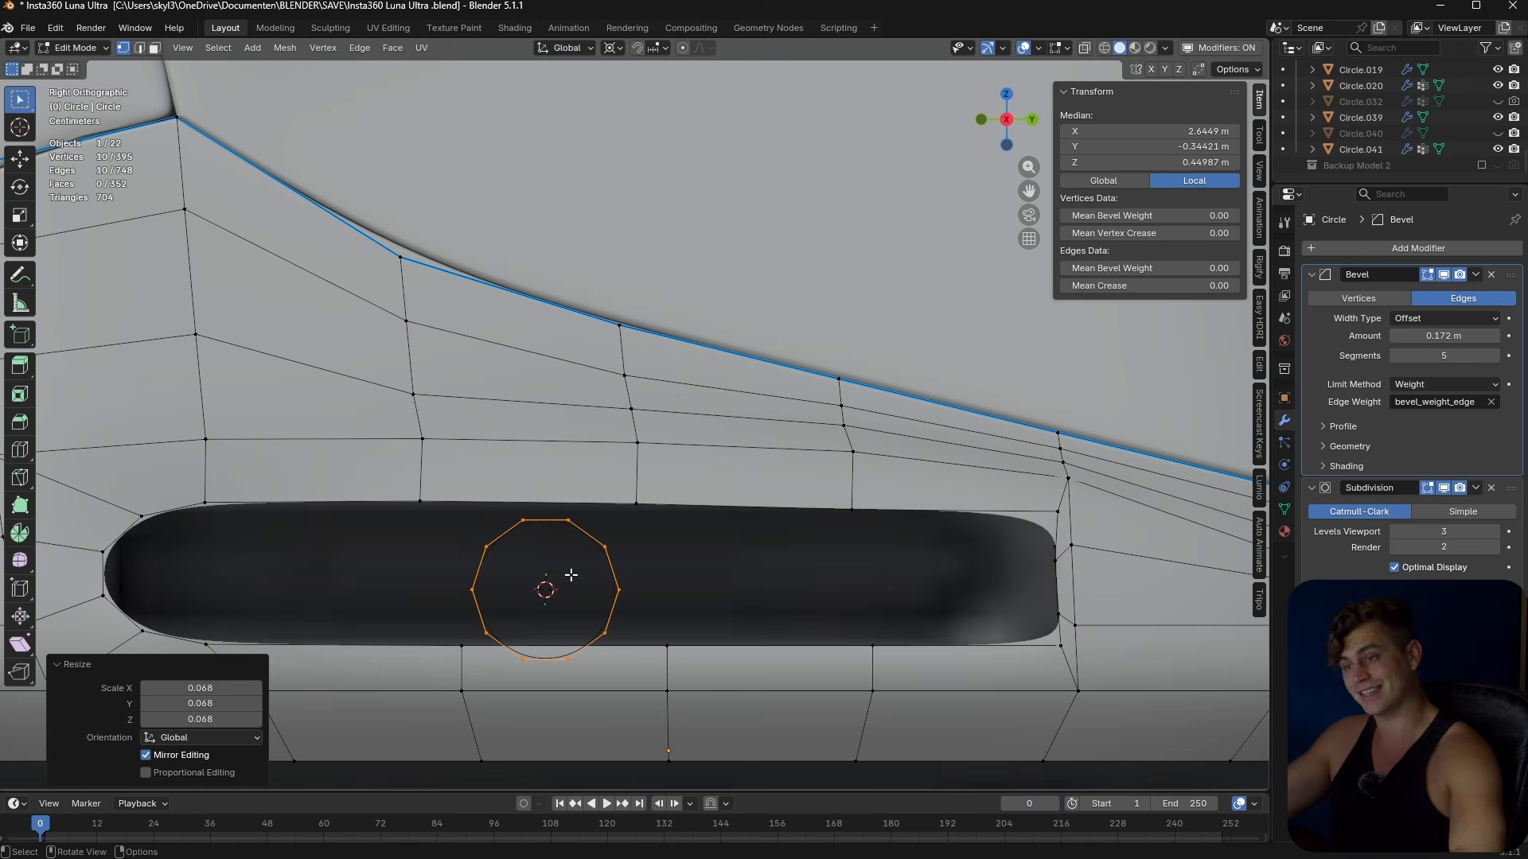
- Rotate the circle 36° about X, plus a further 18° so that one vertex points straight up
key(r)
key(x)
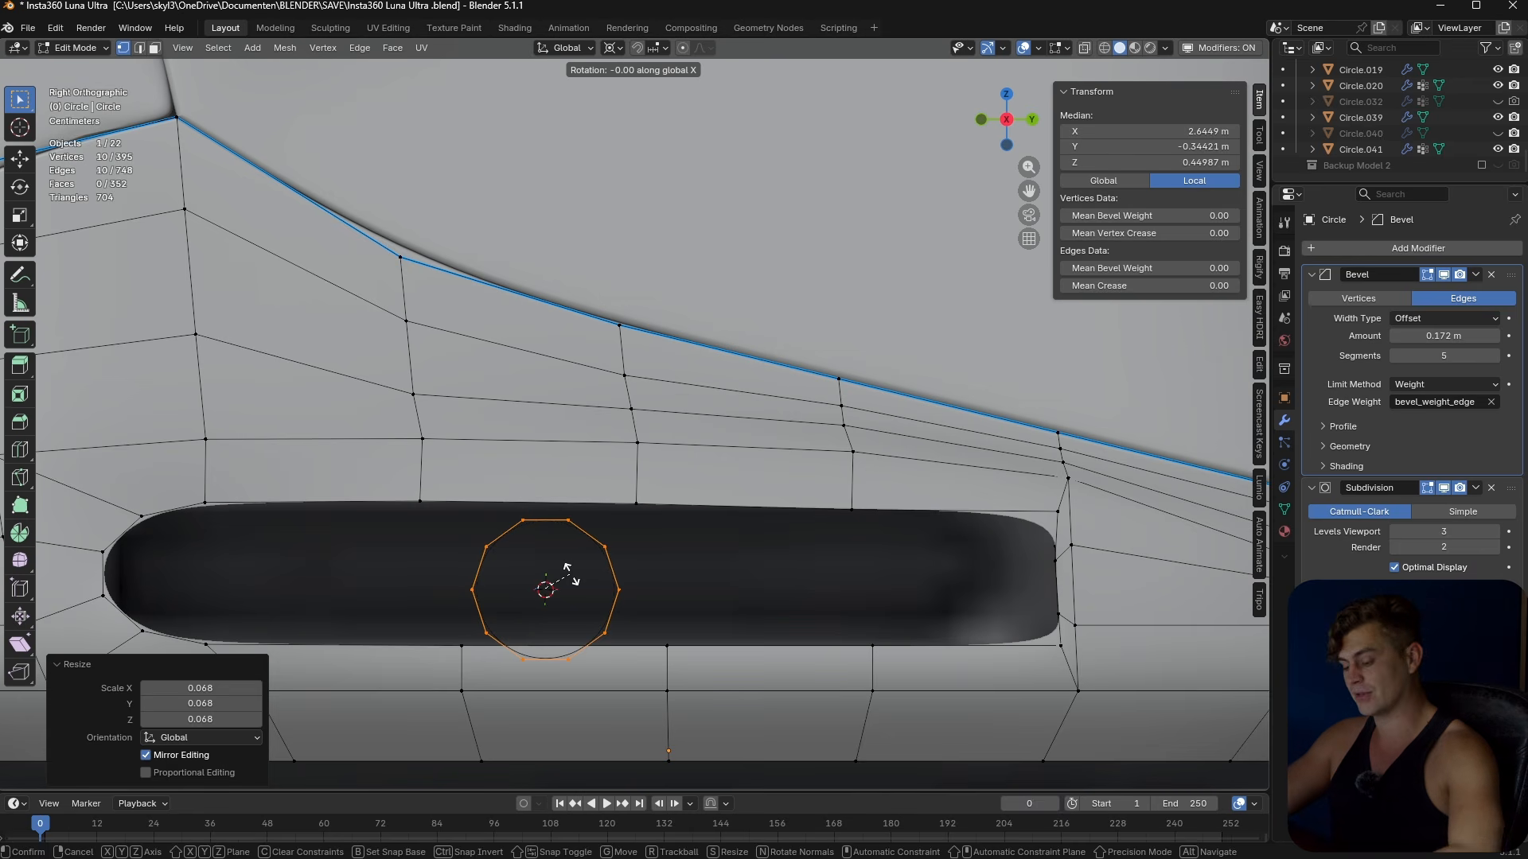
key(Return)
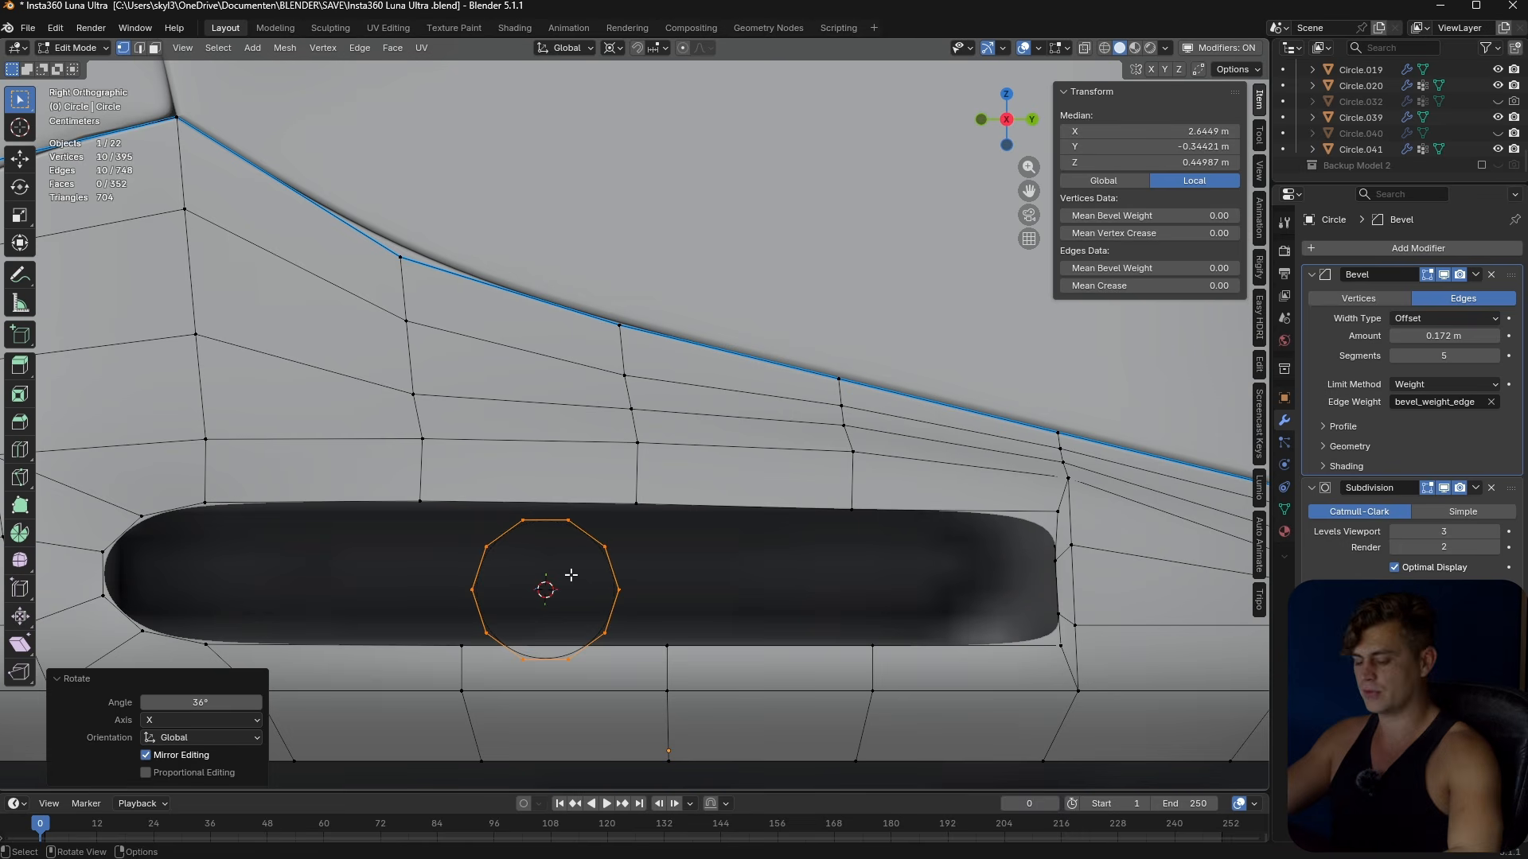
key(r)
key(y)
key(BackSpace)
key(x)
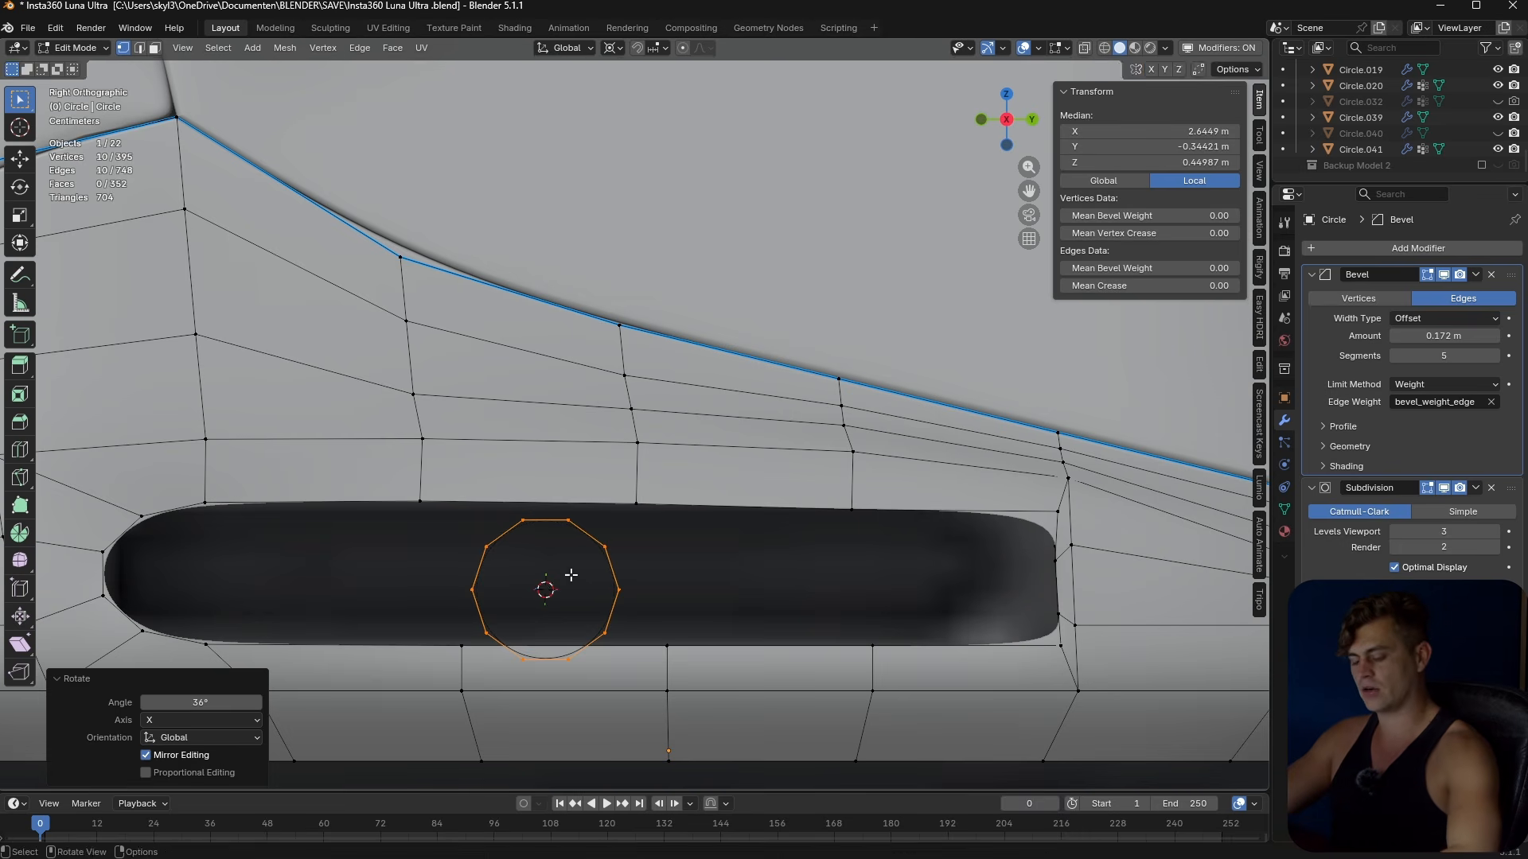
text(18)
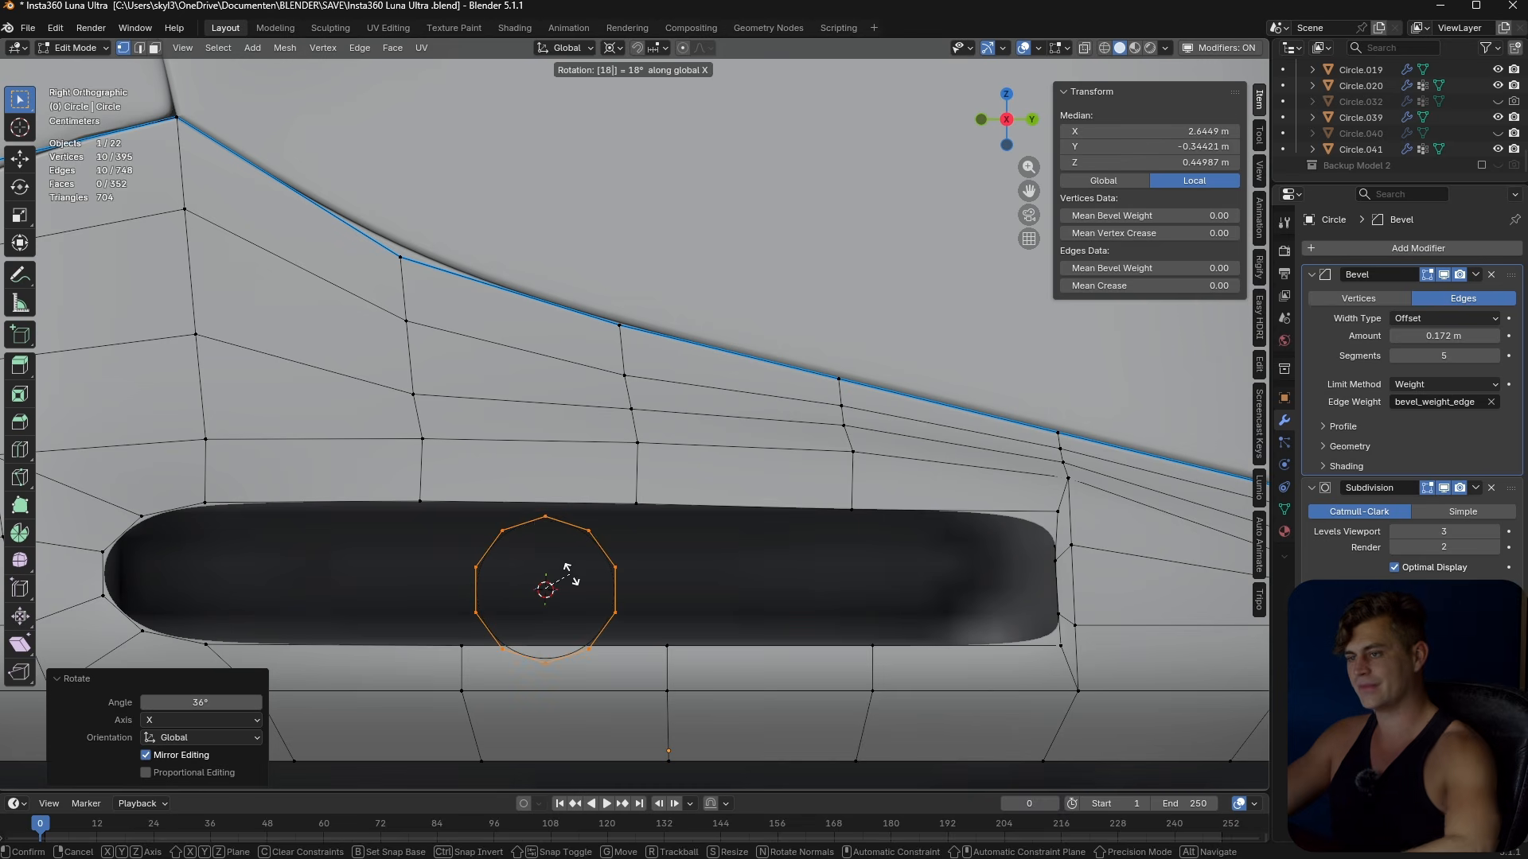
key(Return)
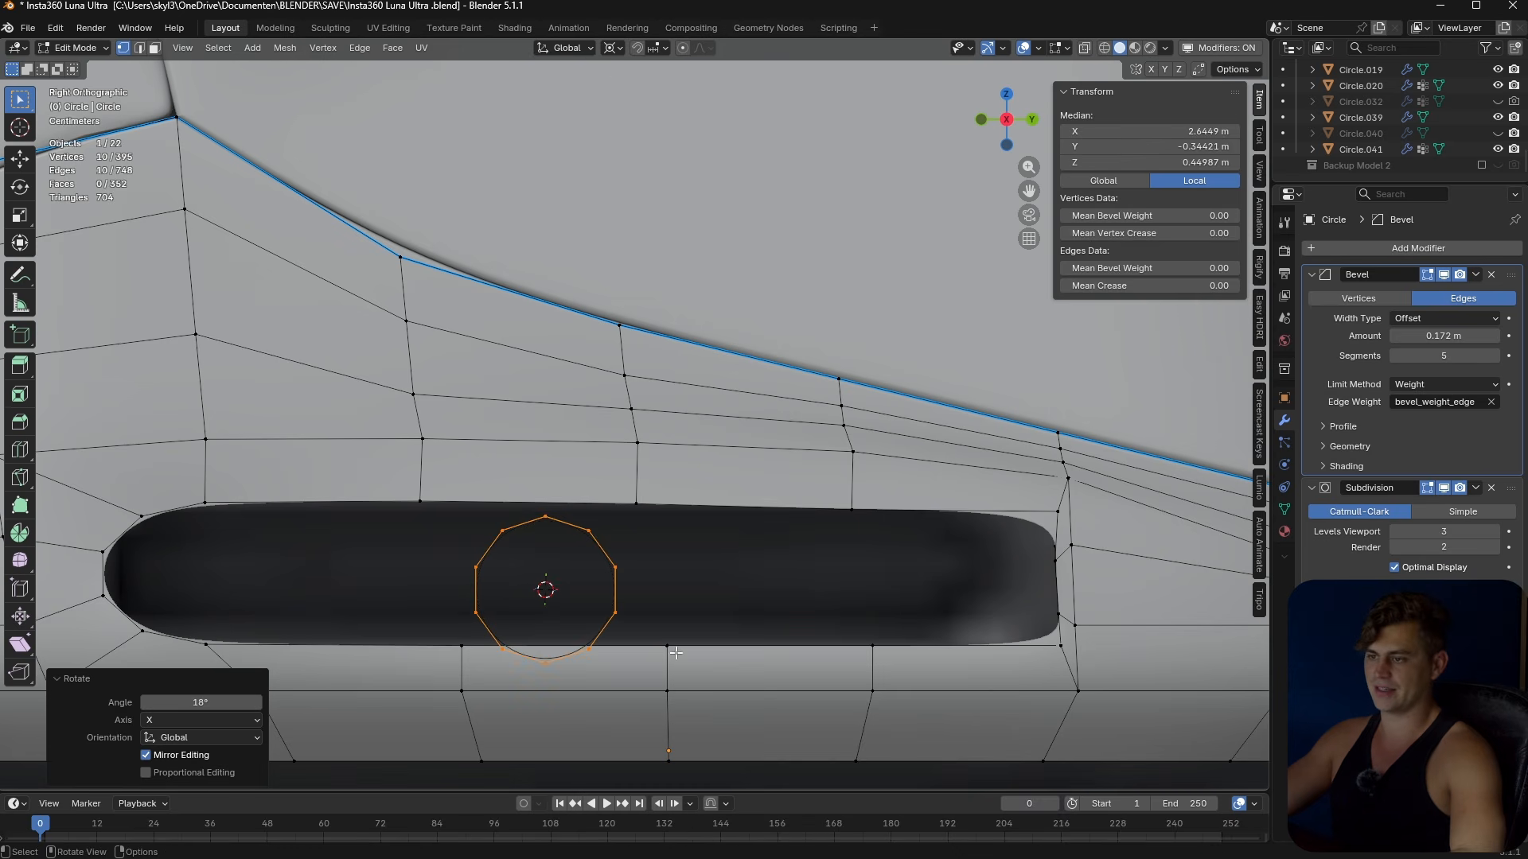
- Move the circle toward the slot's right end by about 0.115 m along Y and raise it about 0.0034 m along Z
key(g)
key(y)
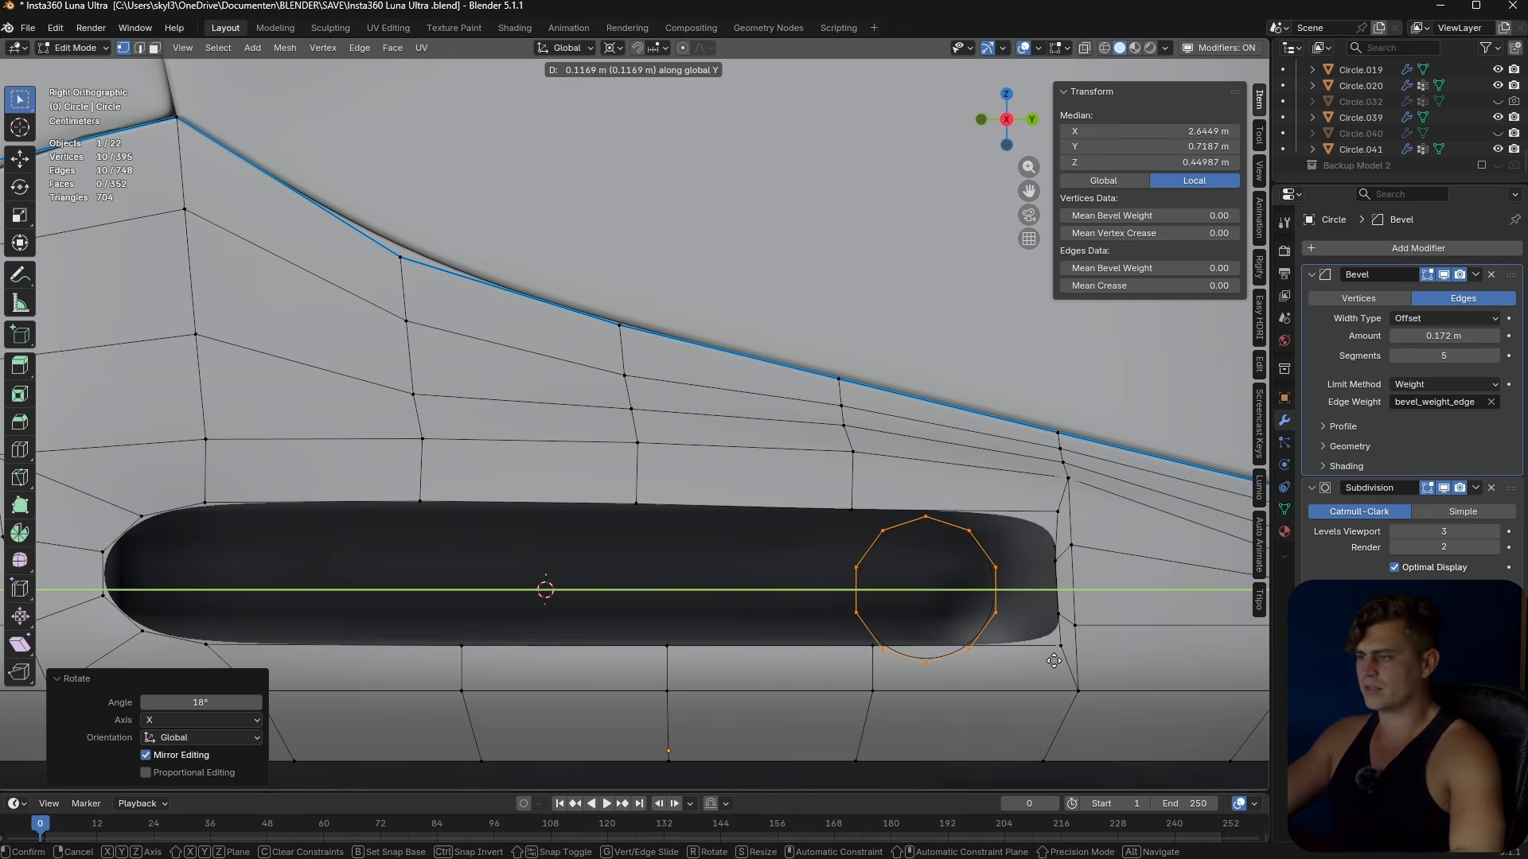
click(1048, 663)
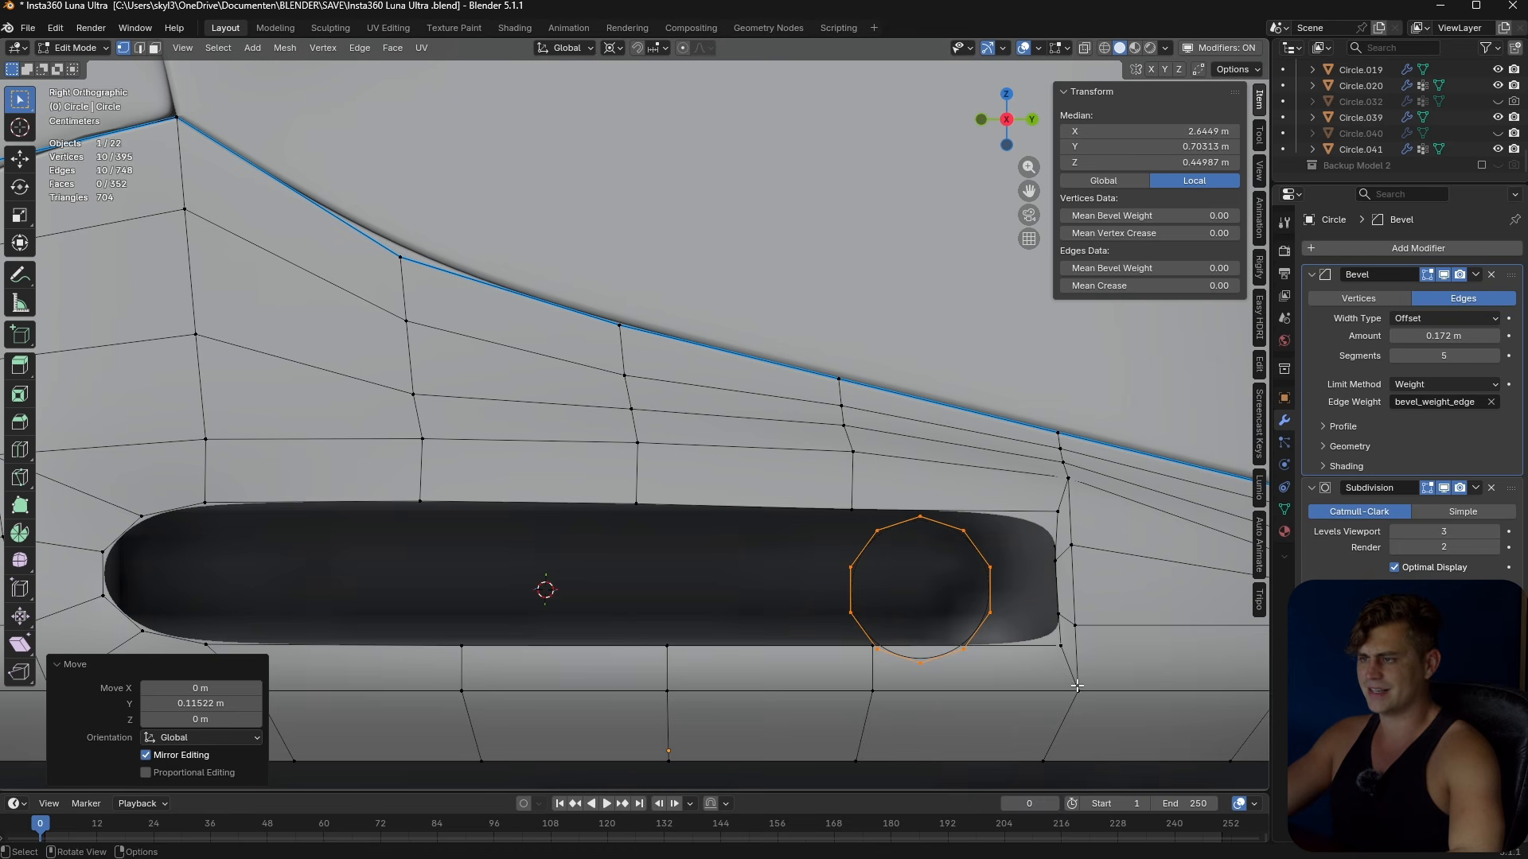
key(g)
key(z)
click(1075, 673)
- Scale the circle to about 0.912 to fit the slot's height and shift it about 0.0135 m along Y
key(s)
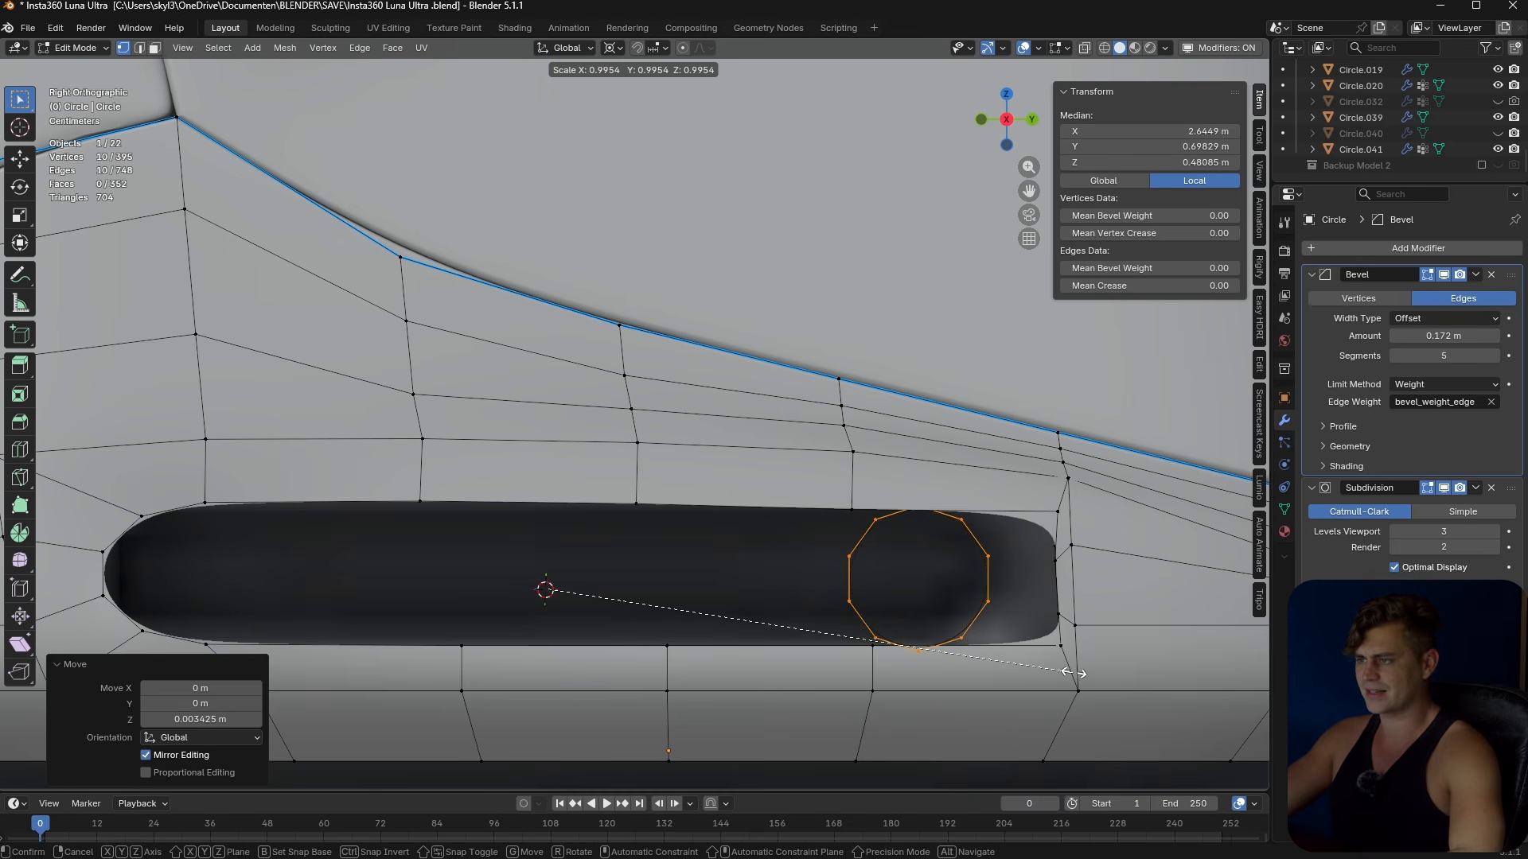
click(1035, 668)
key(g)
key(y)
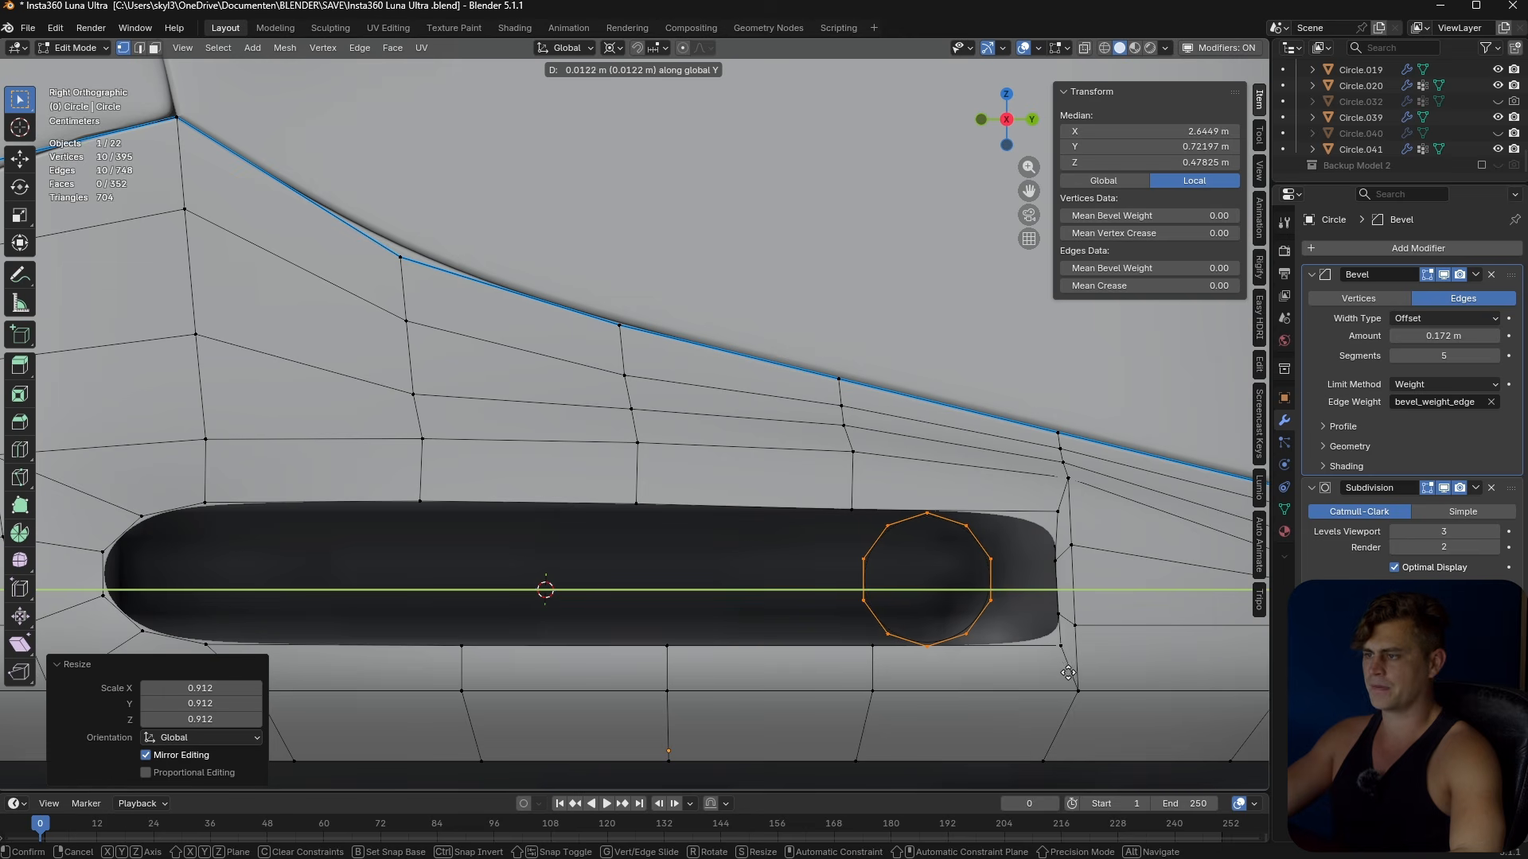
click(1072, 672)
- Merge the slot's last lower-edge vertex and its lower right corner vertex into the circle's bottom and lower right vertices, using At Last
scroll(979, 642, up, 2)
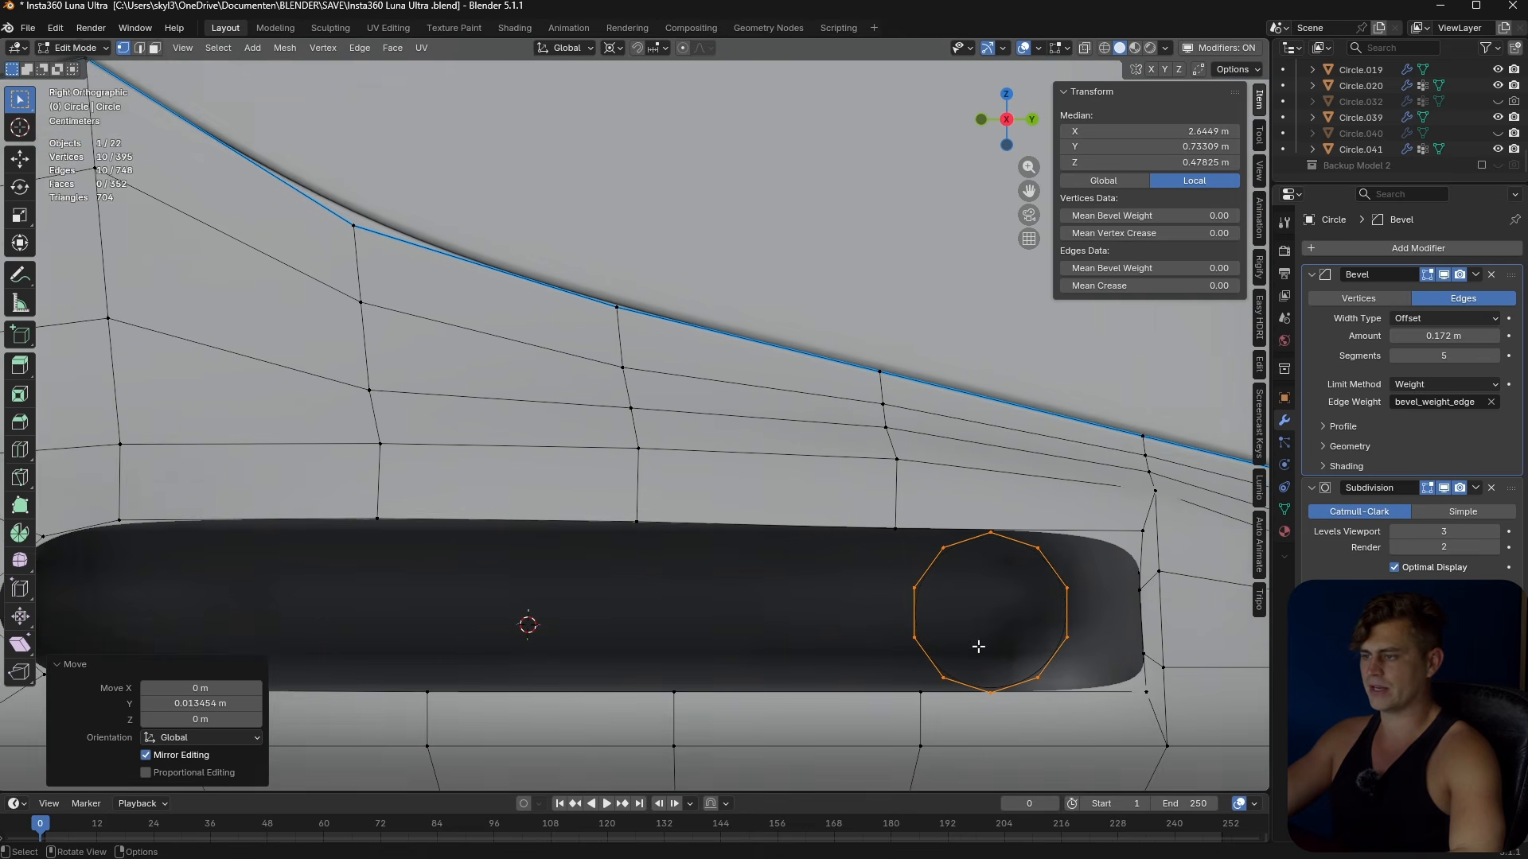
click(869, 639)
shift+click(869, 639)
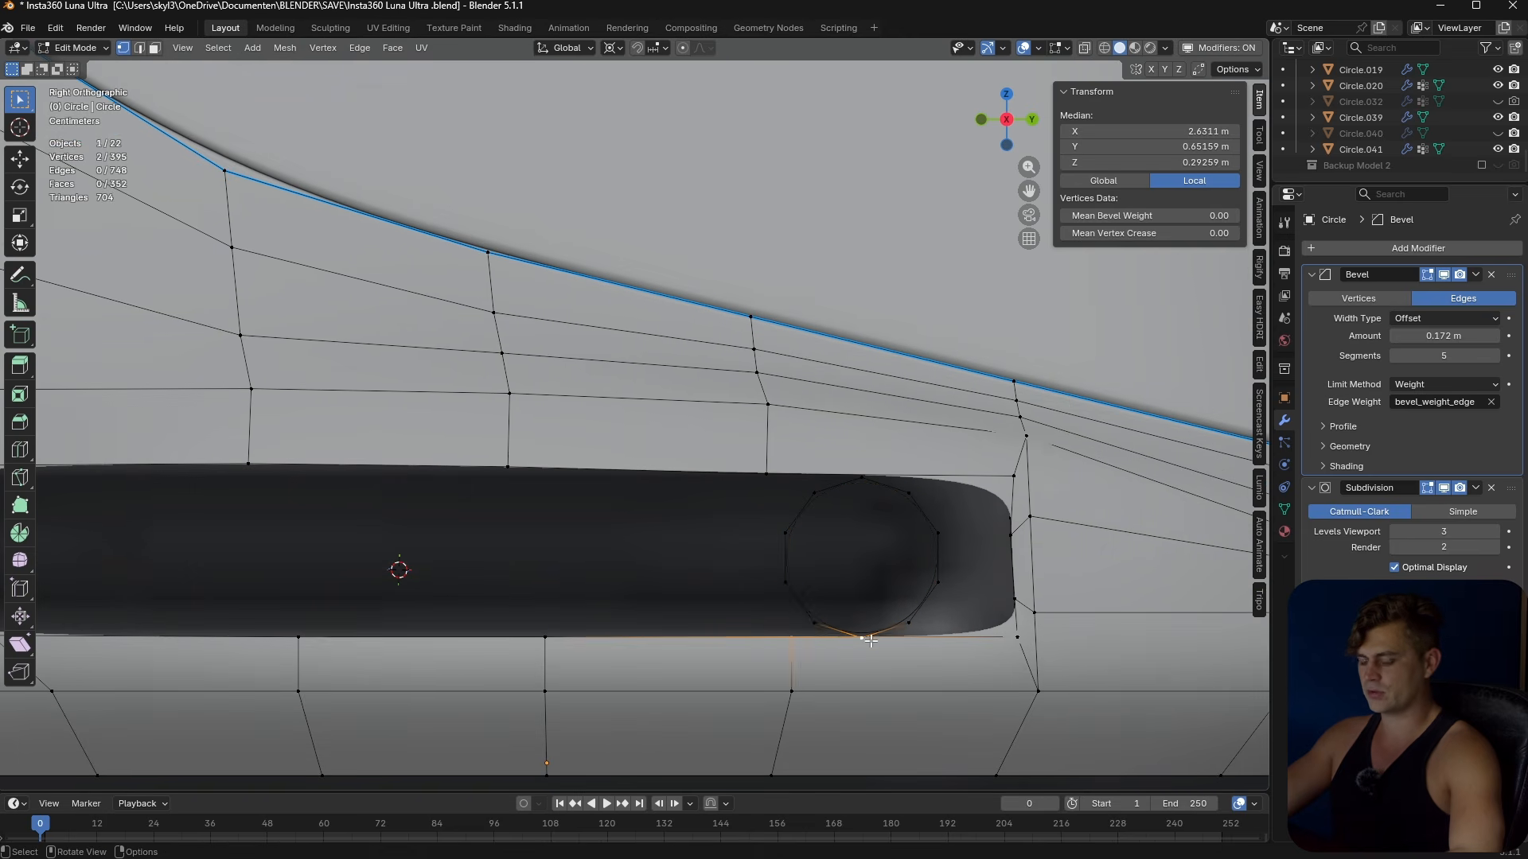
key(m)
click(871, 641)
click(1016, 637)
shift+click(910, 624)
key(m)
click(915, 627)
- Merge the remaining right-end vertices and the upper right corner of the slot into the matching vertices on the circle's right half
scroll(1009, 607, up, 1)
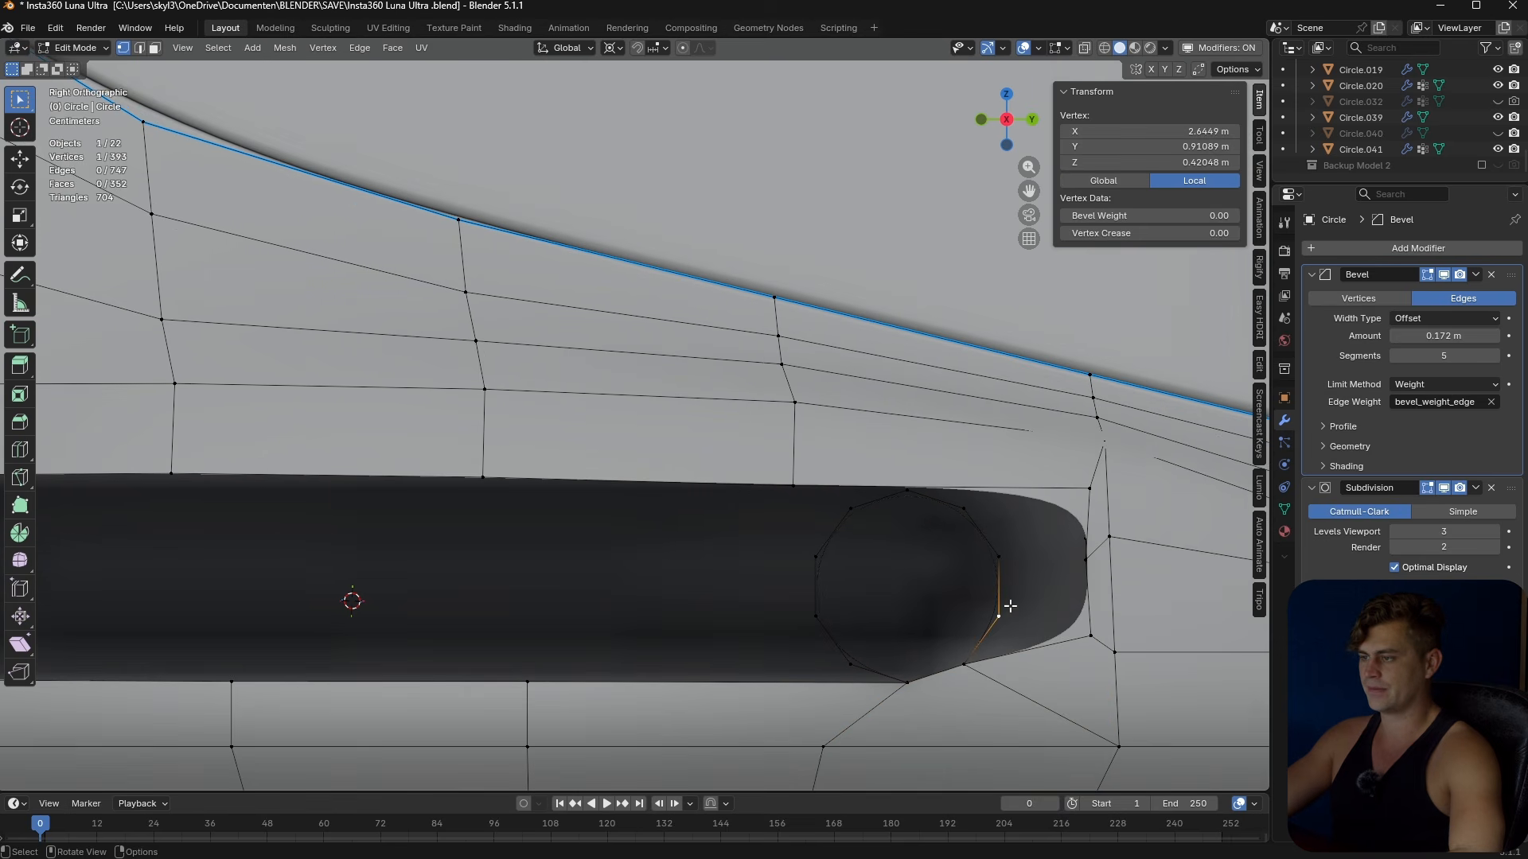
shift+click(997, 617)
key(m)
click(996, 623)
click(1085, 559)
shift+click(1001, 554)
key(m)
click(1001, 557)
click(1089, 488)
shift+click(962, 504)
key(m)
click(961, 500)
- Merge the last vertex of the slot's upper edge into the circle's top vertex with Merge At Last
click(904, 502)
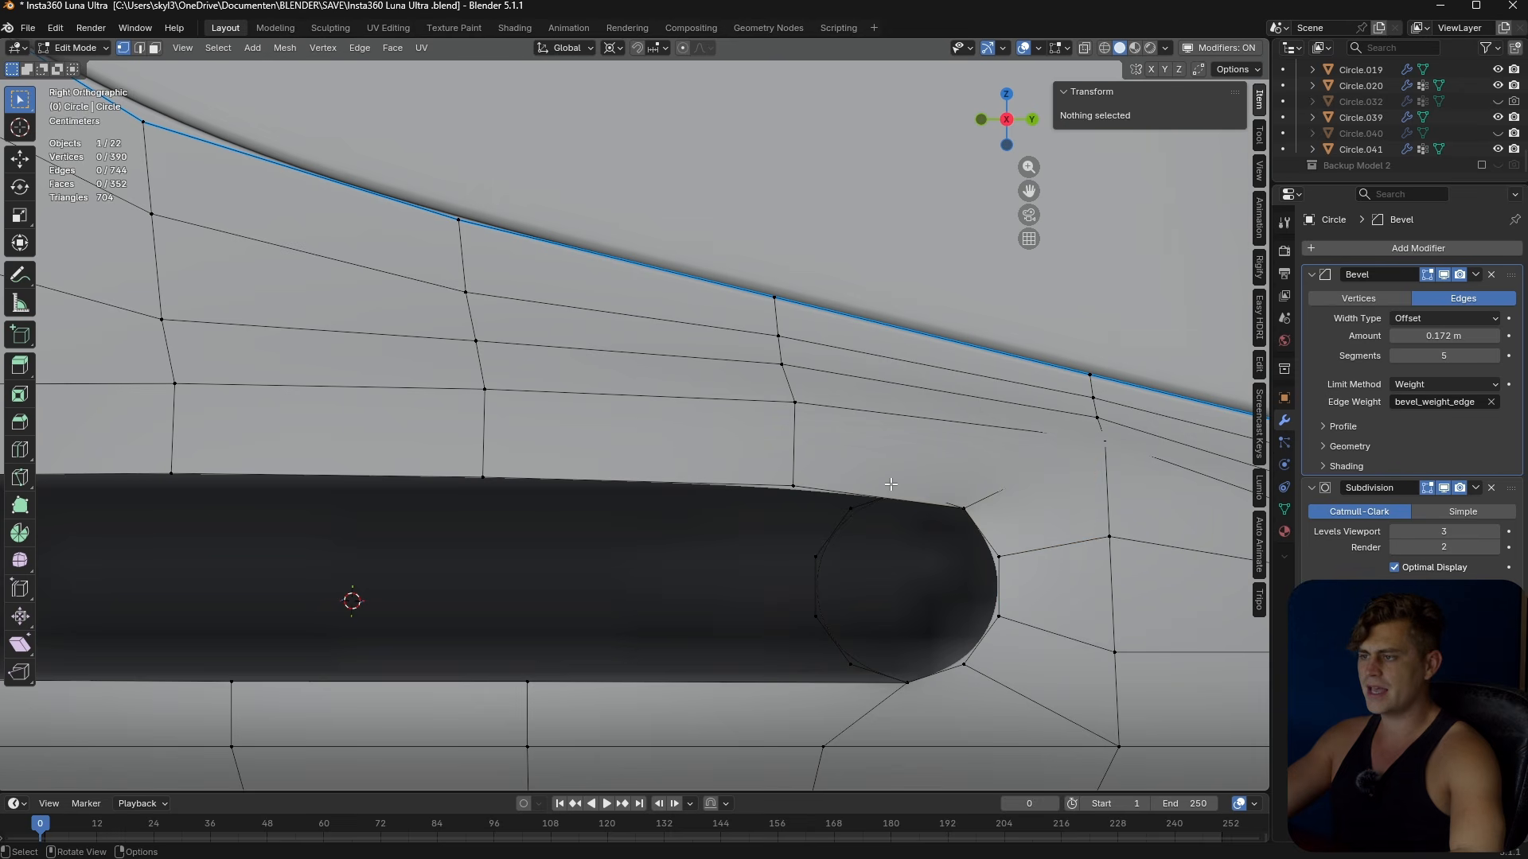
scroll(907, 507, up, 3)
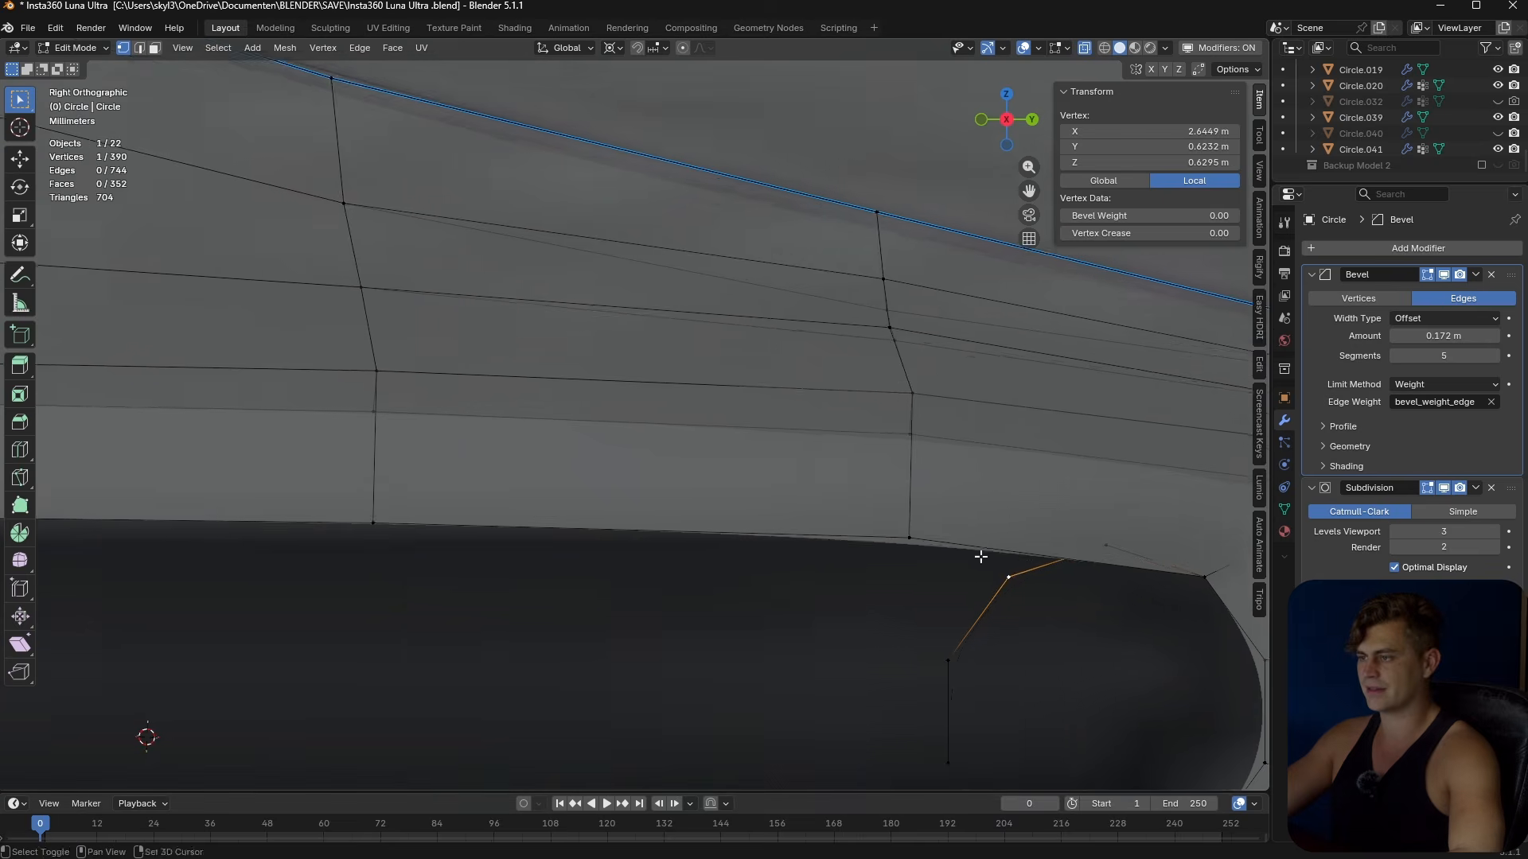
scroll(915, 513, up, 1)
shift+click(730, 545)
key(m)
click(963, 551)
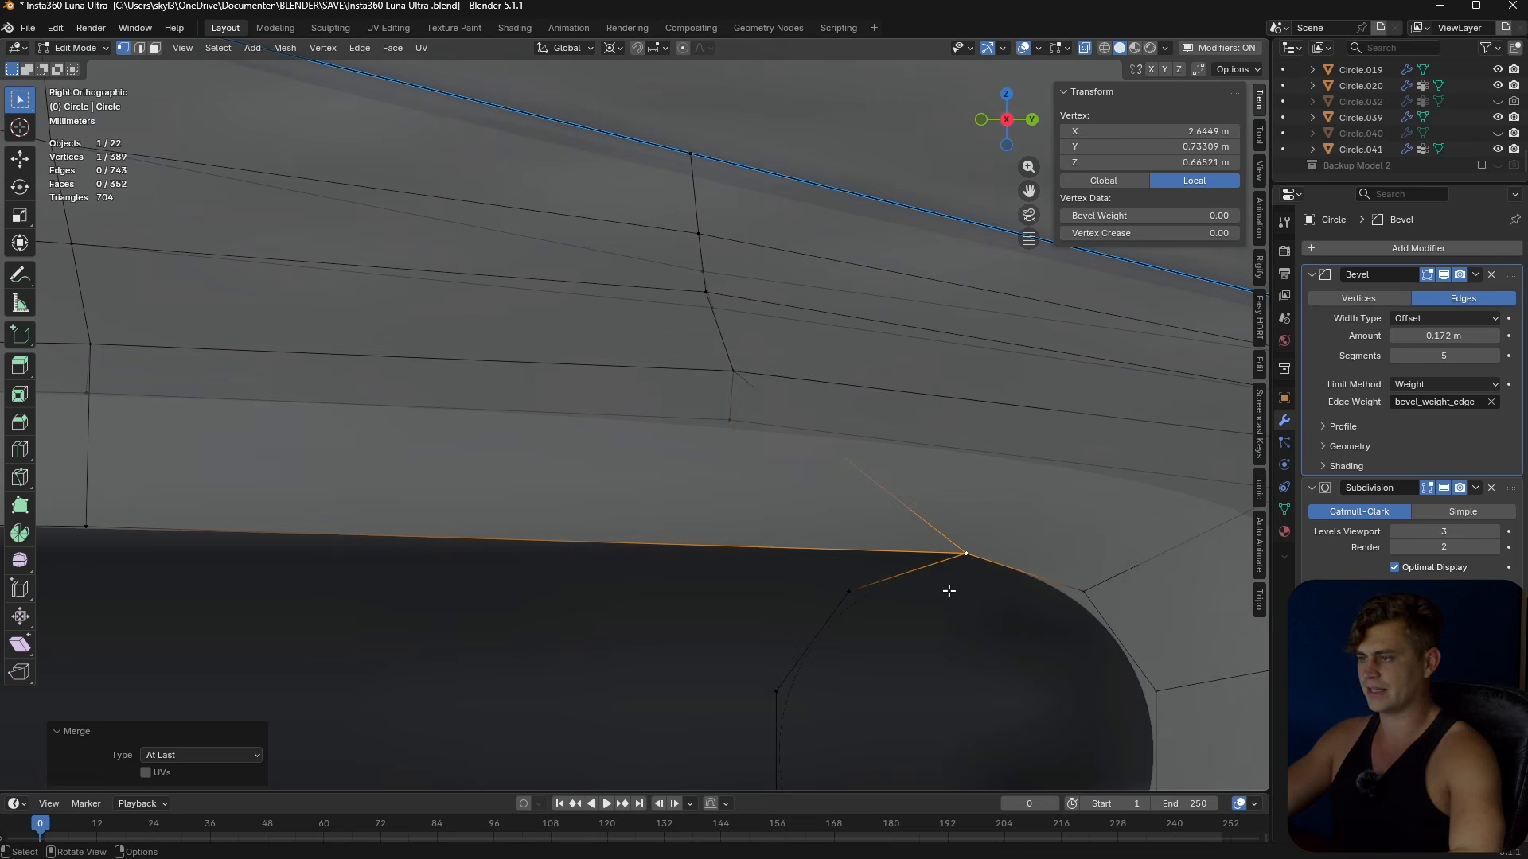
- Delete the four leftover vertices on the left half of the circle inside the slot
click(858, 604)
scroll(857, 605, down, 3)
ctrl+click(728, 575)
key(x)
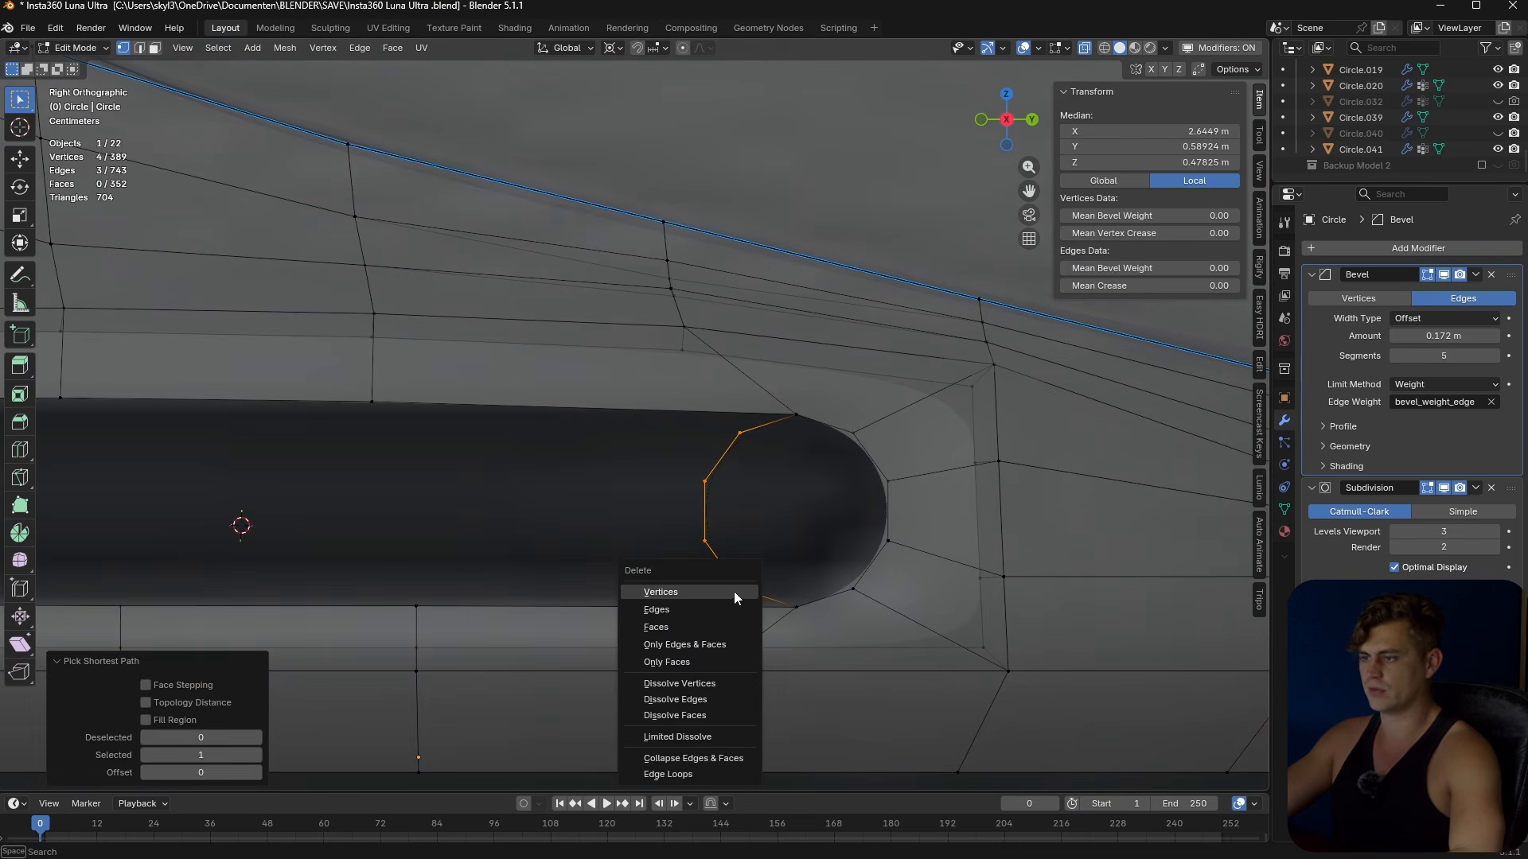
click(713, 591)
- Check the slot's smoothed outline in Object Mode and select its boundary edge loop back in Edit Mode
key(Tab)
scroll(777, 527, down, 3)
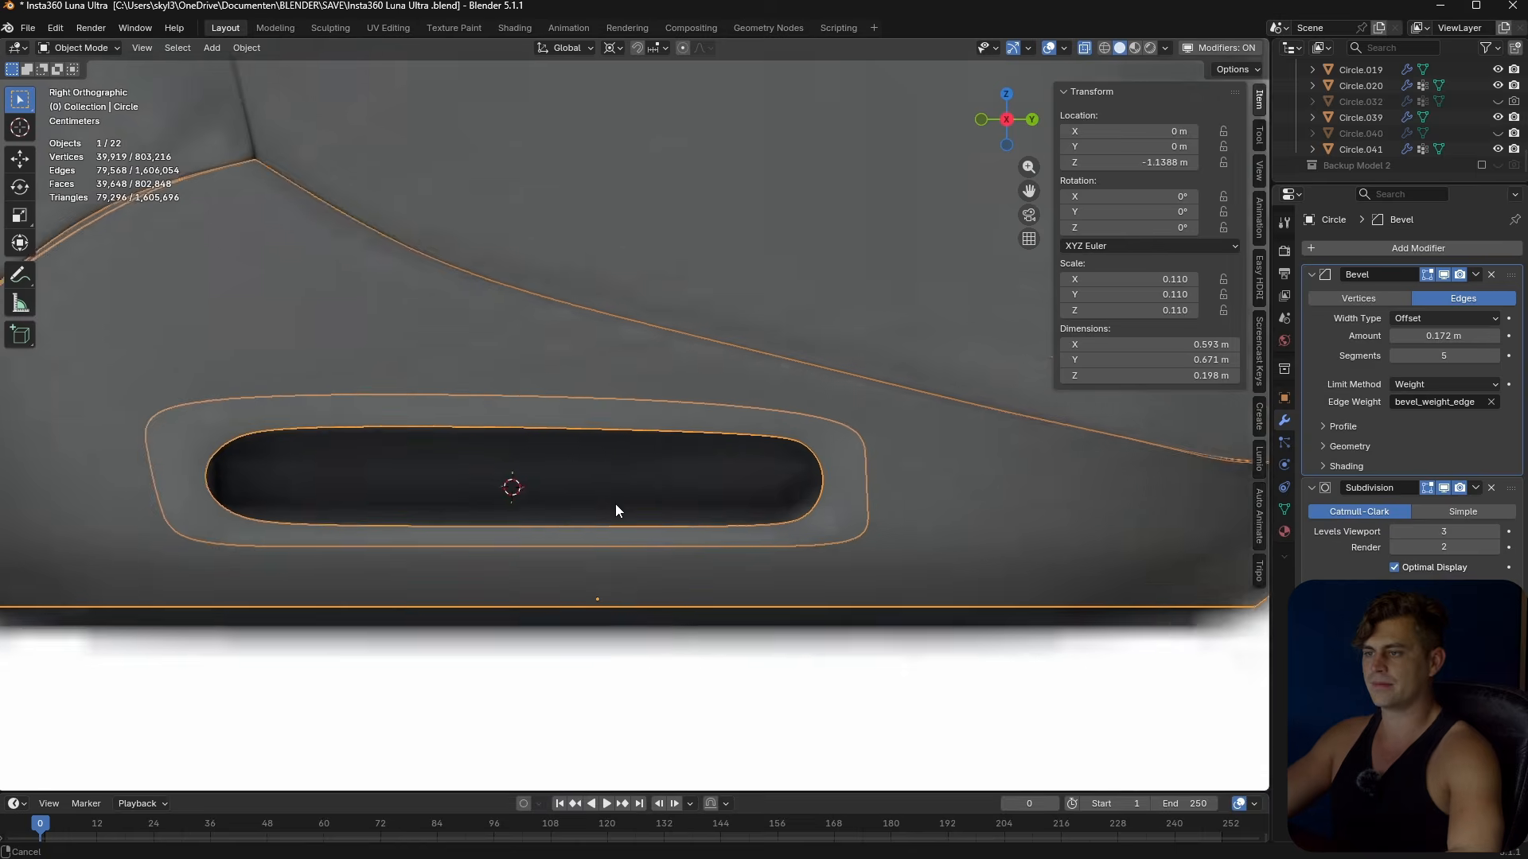
scroll(703, 513, down, 3)
key(Tab)
scroll(703, 509, up, 4)
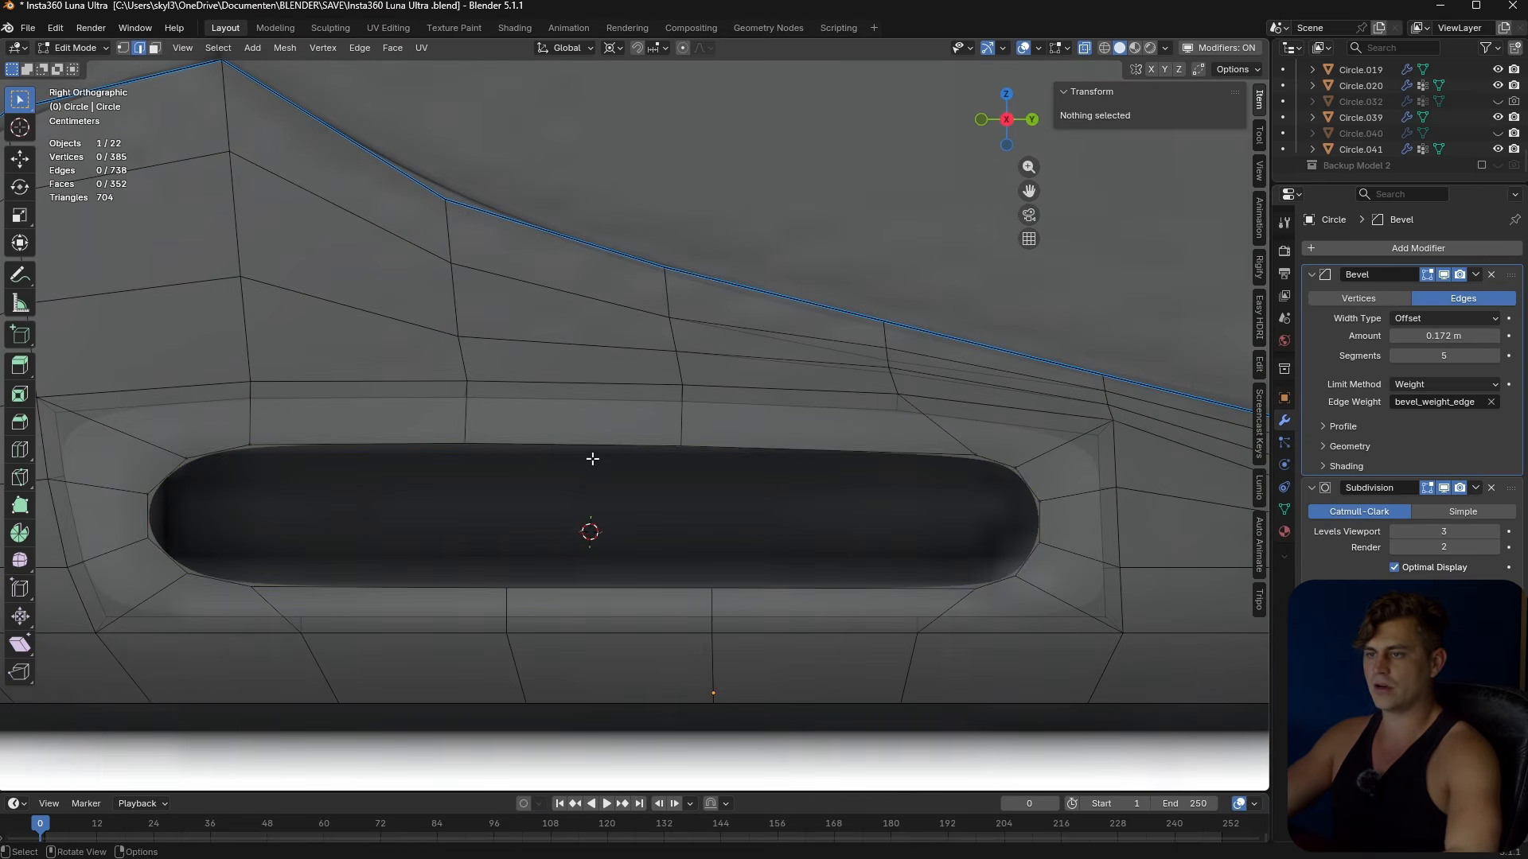
alt+click(614, 461)
shift+middle_drag(614, 461, 684, 477)
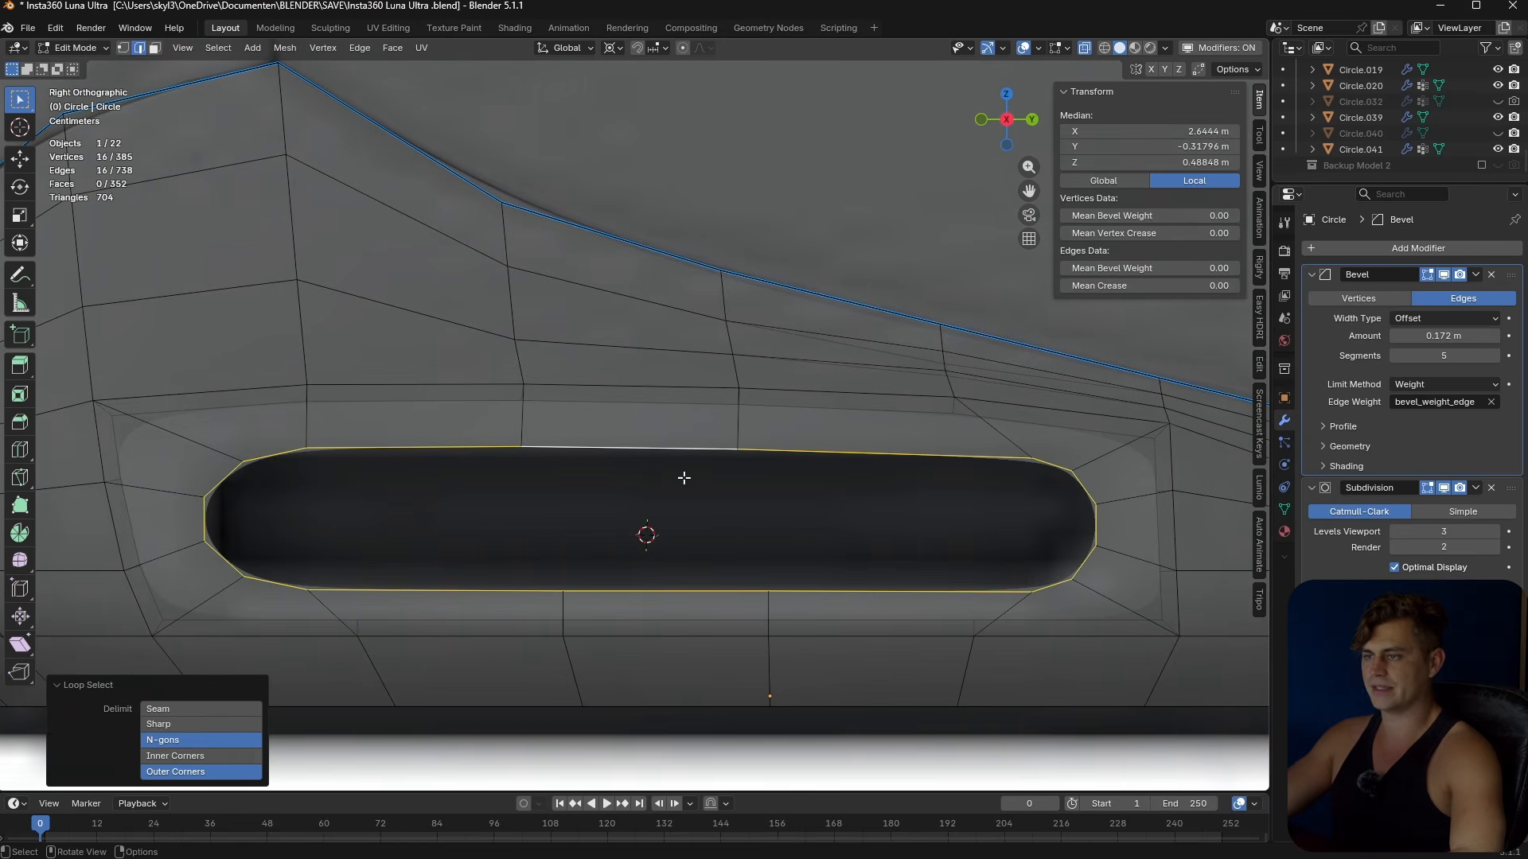
- Set the pivot to Median Point and flatten the slot's straight upper edges by scaling them to 0 along Z
click(332, 450)
ctrl+click(845, 453)
key(s)
key(z)
key(Escape)
click(615, 47)
click(681, 137)
key(s)
key(z)
key(0)
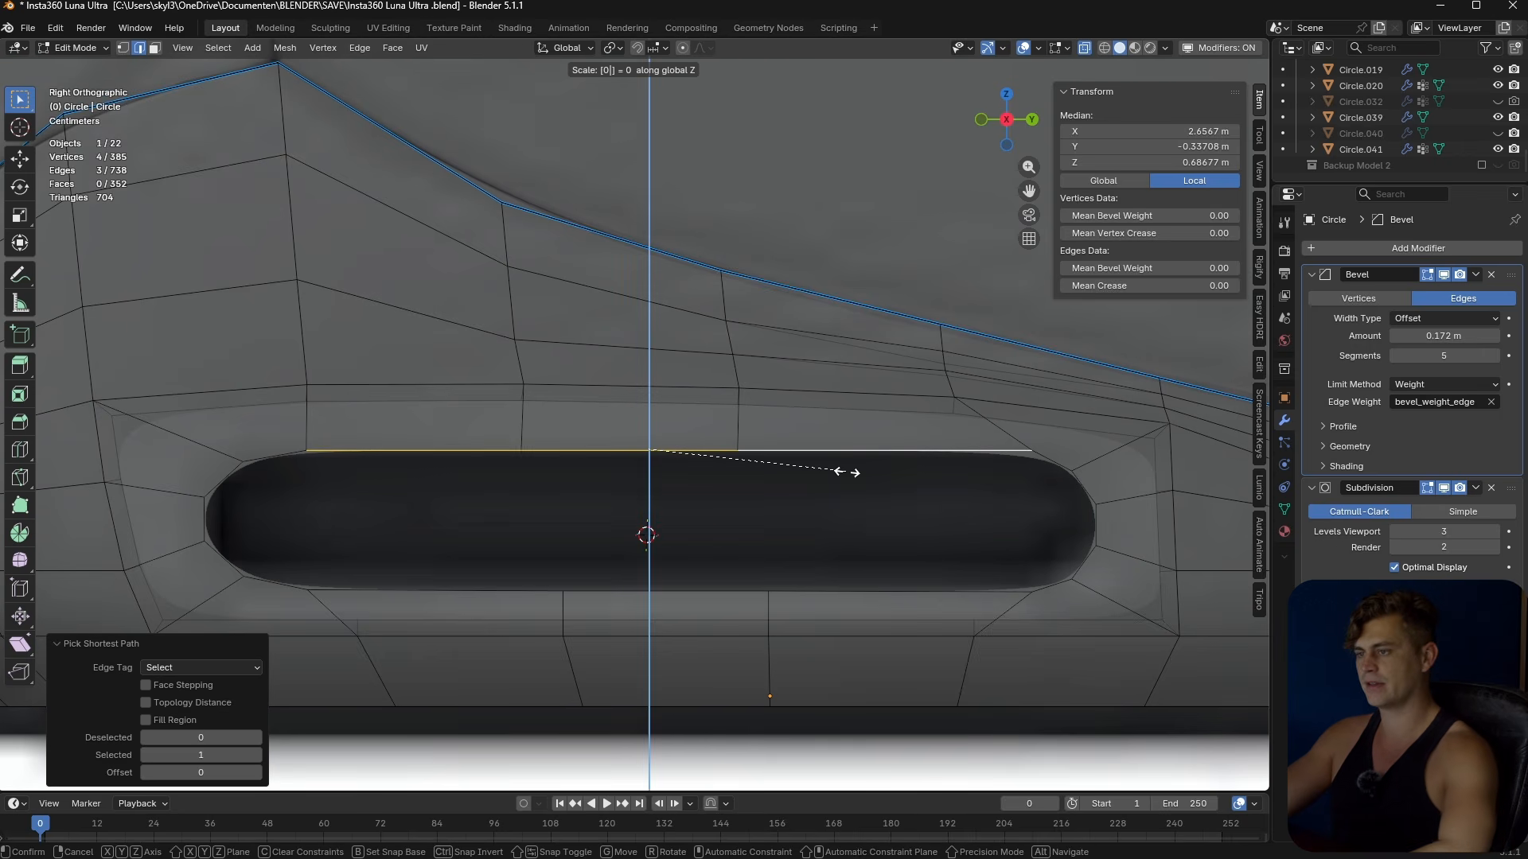
key(Return)
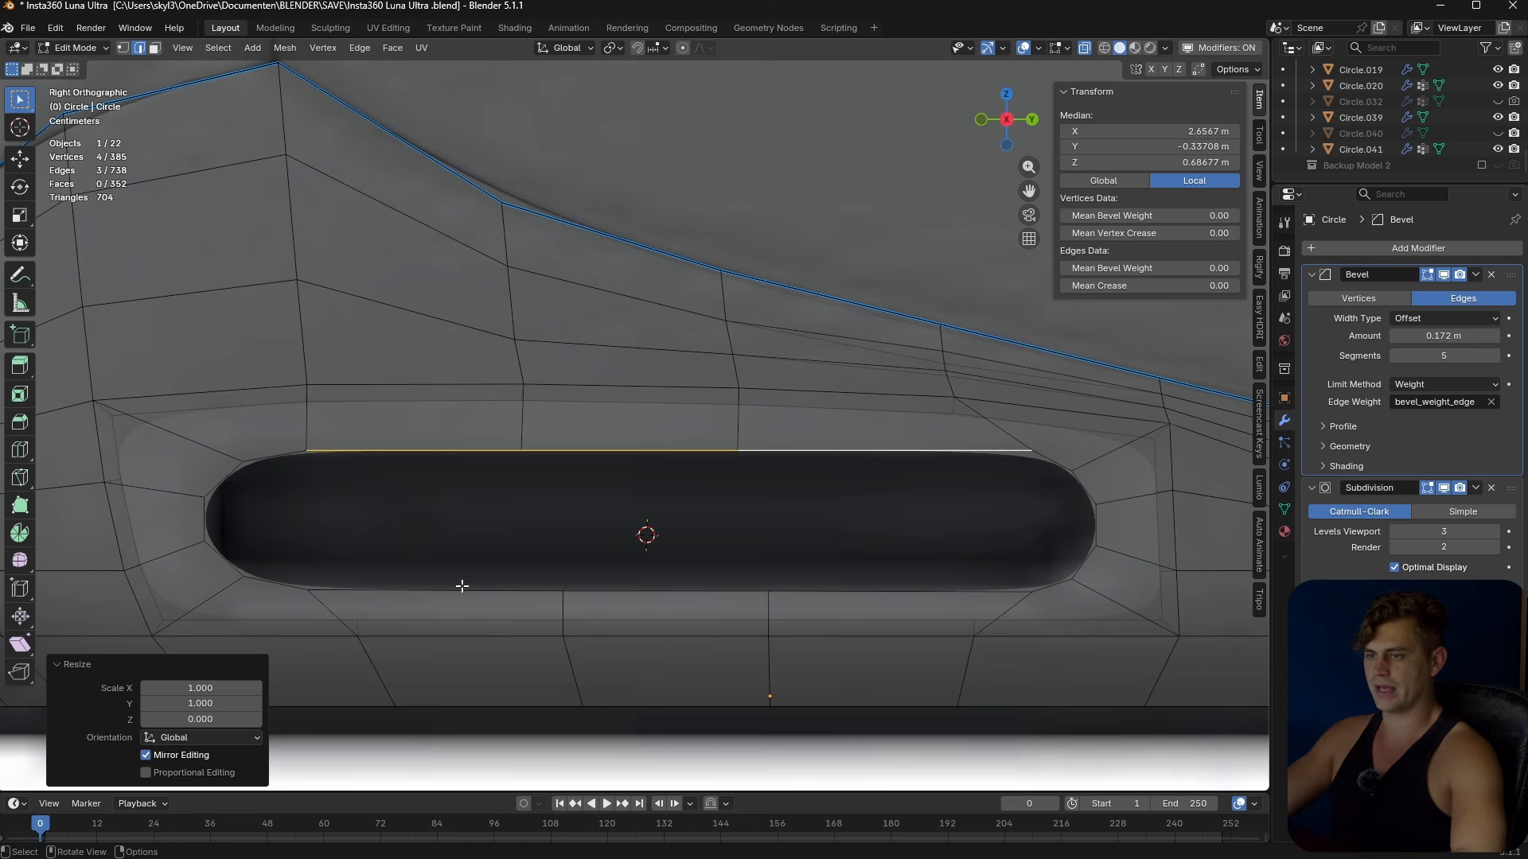
- Select the slot's straight lower edges and flatten them by scaling to 0 along Z
click(389, 592)
ctrl+click(939, 590)
key(s)
key(z)
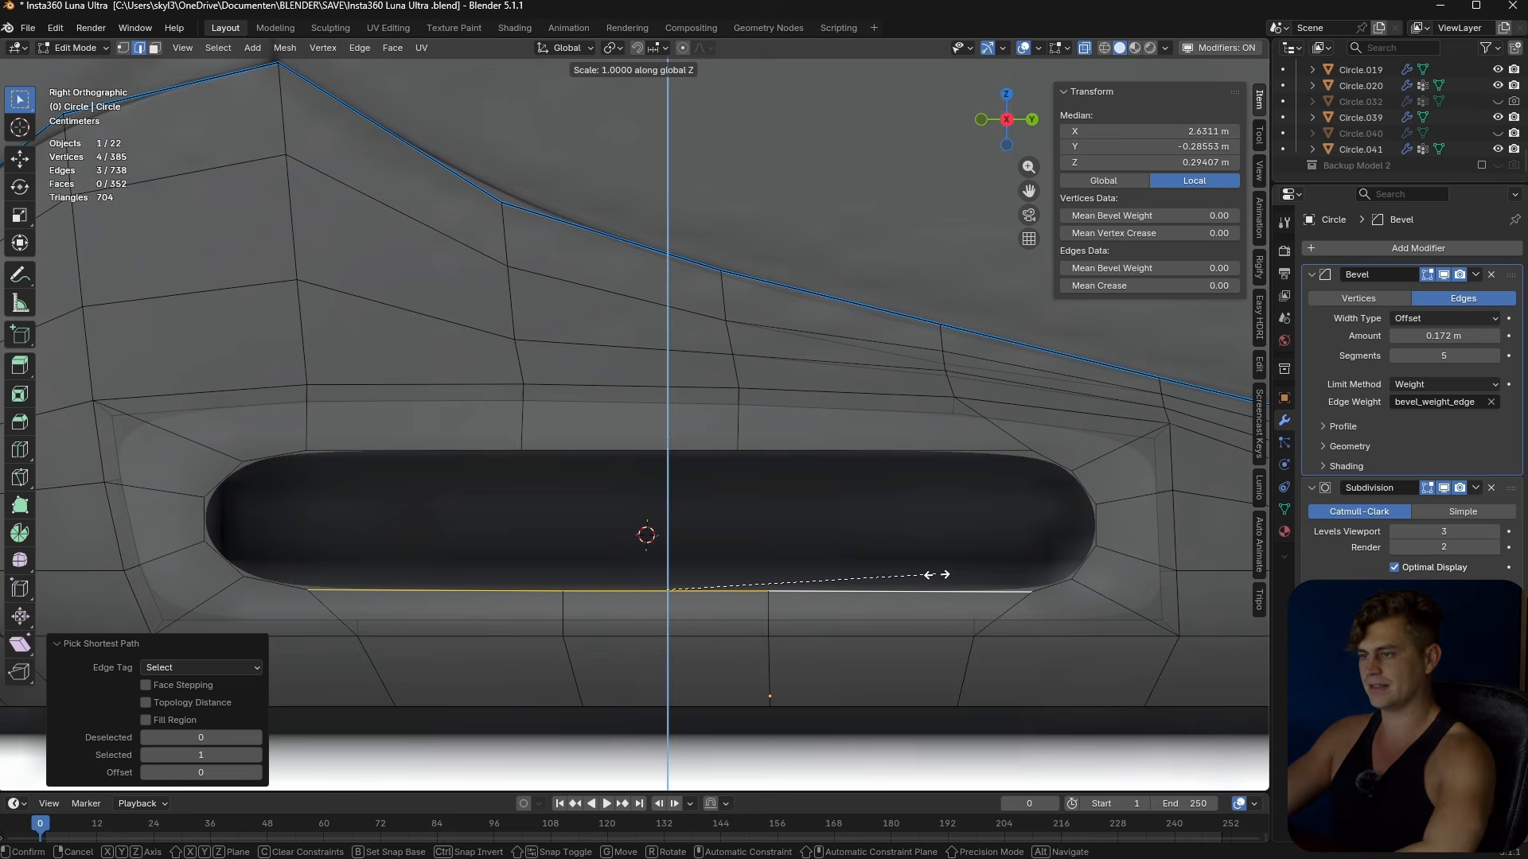
key(0)
key(Return)
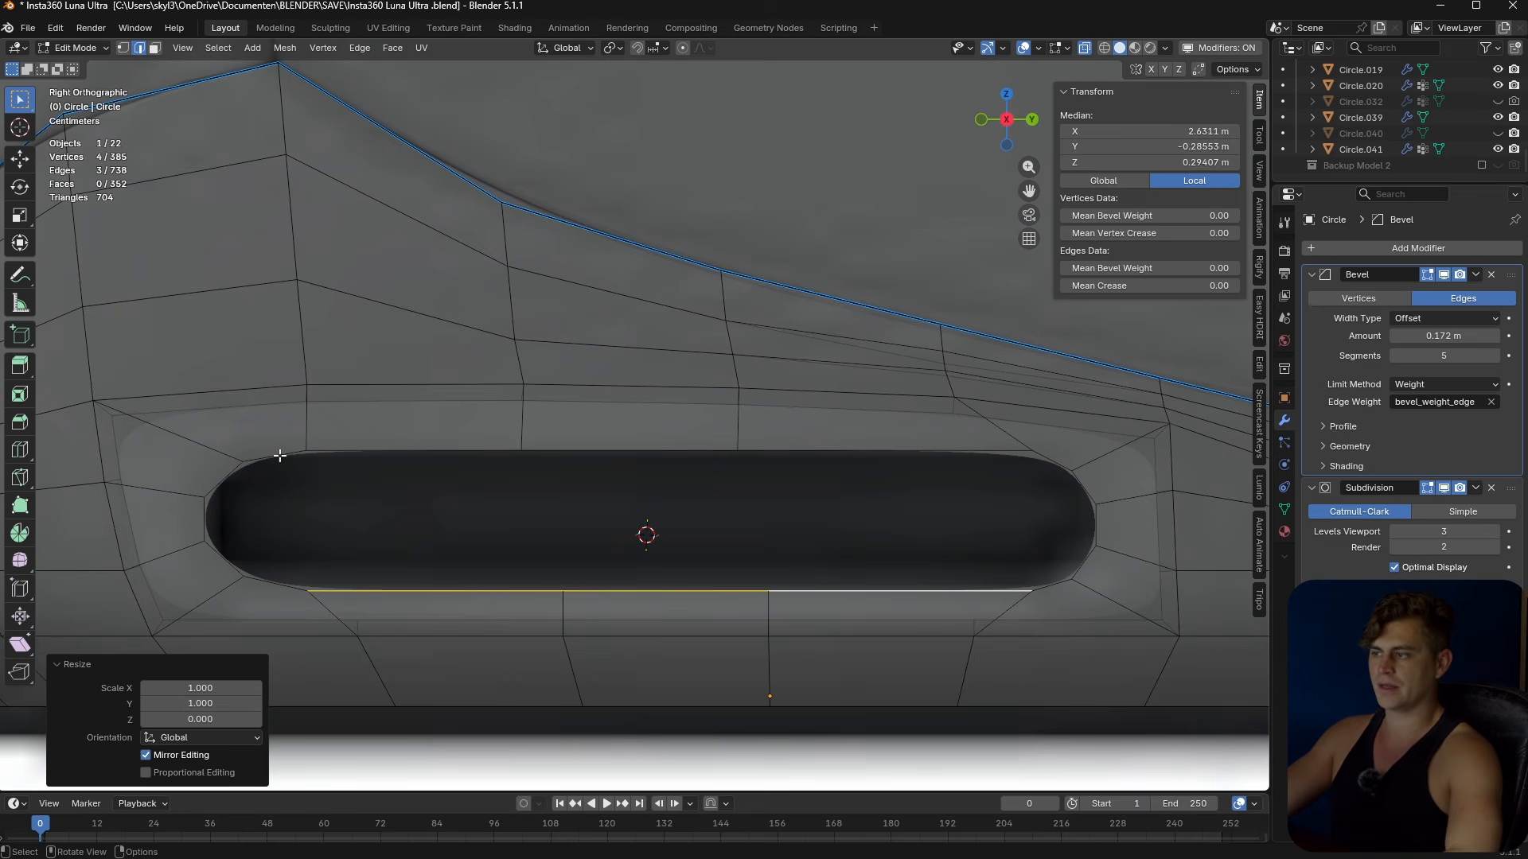
- Connect the upper vertices of the slot's two rounded ends with an edge across the opening
key(1)
click(1079, 474)
shift+click(256, 475)
key(f)
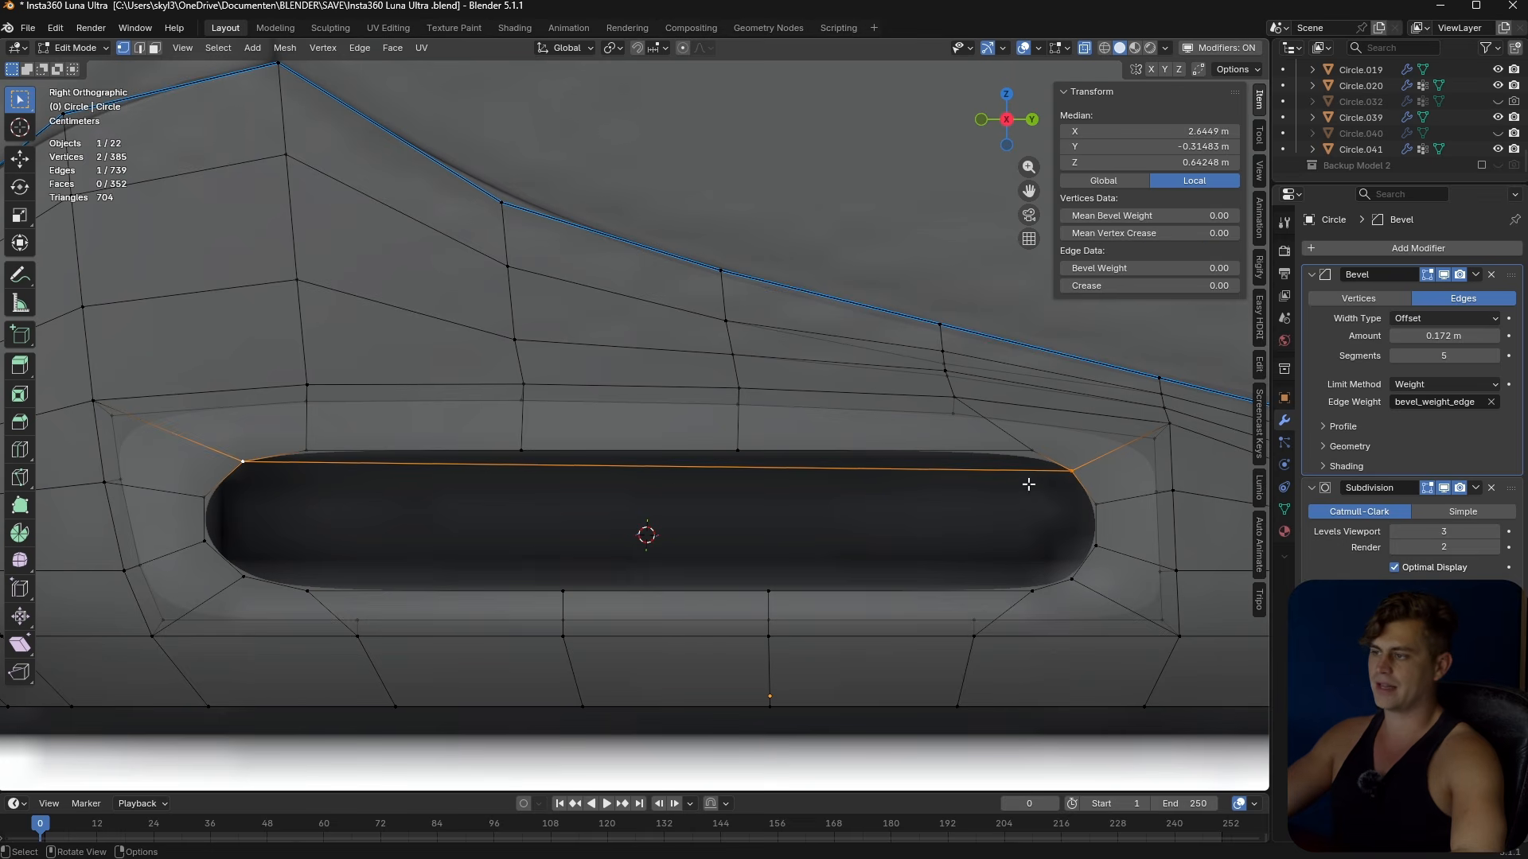
- Snap the 3D cursor to the upper vertex on the slot's +Y rounded end
click(1076, 471)
key(shift+s)
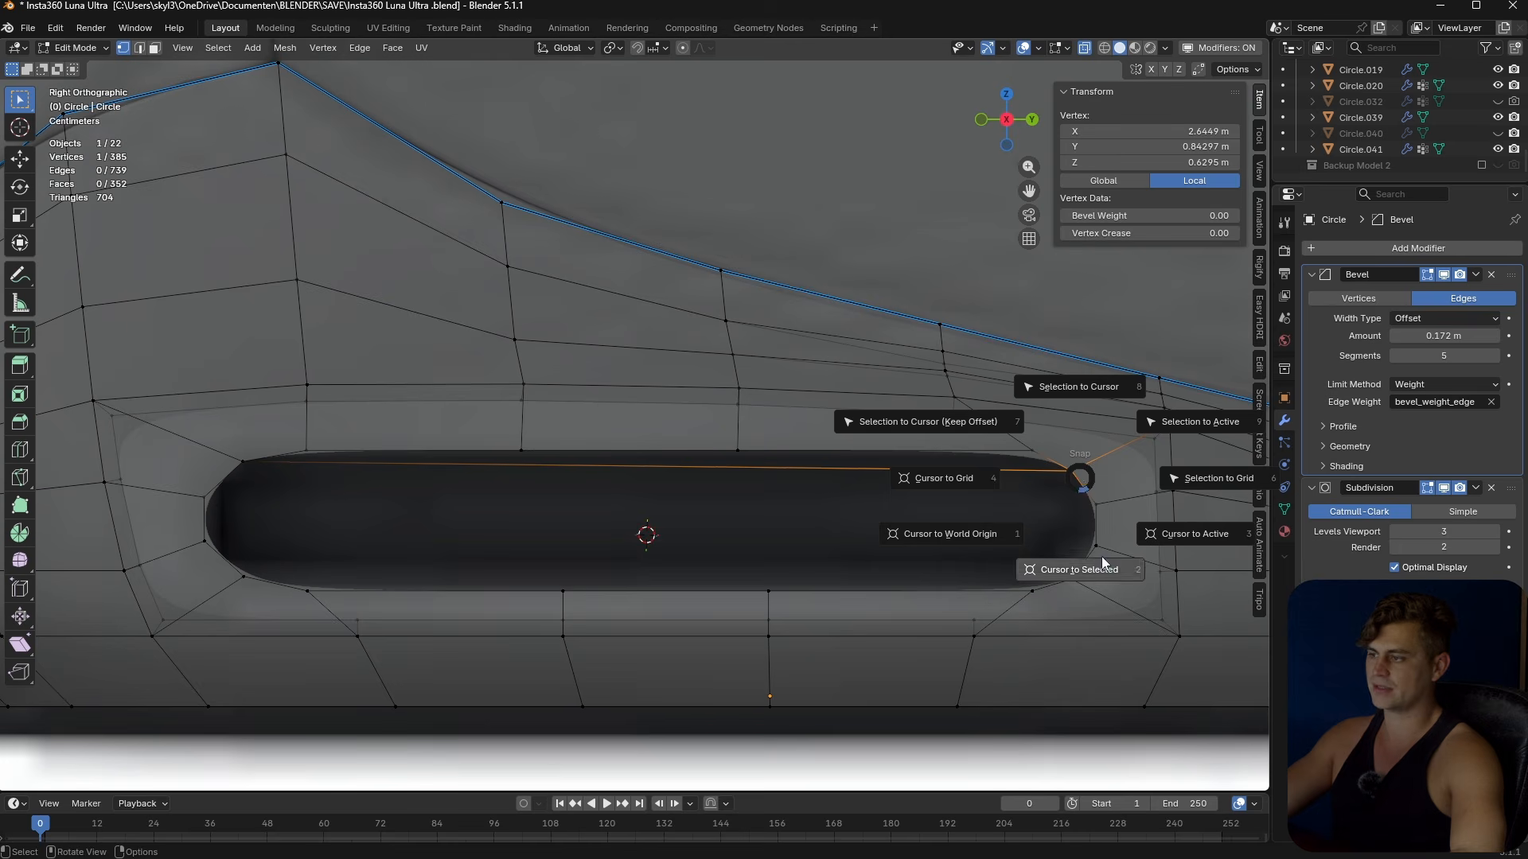
click(1051, 562)
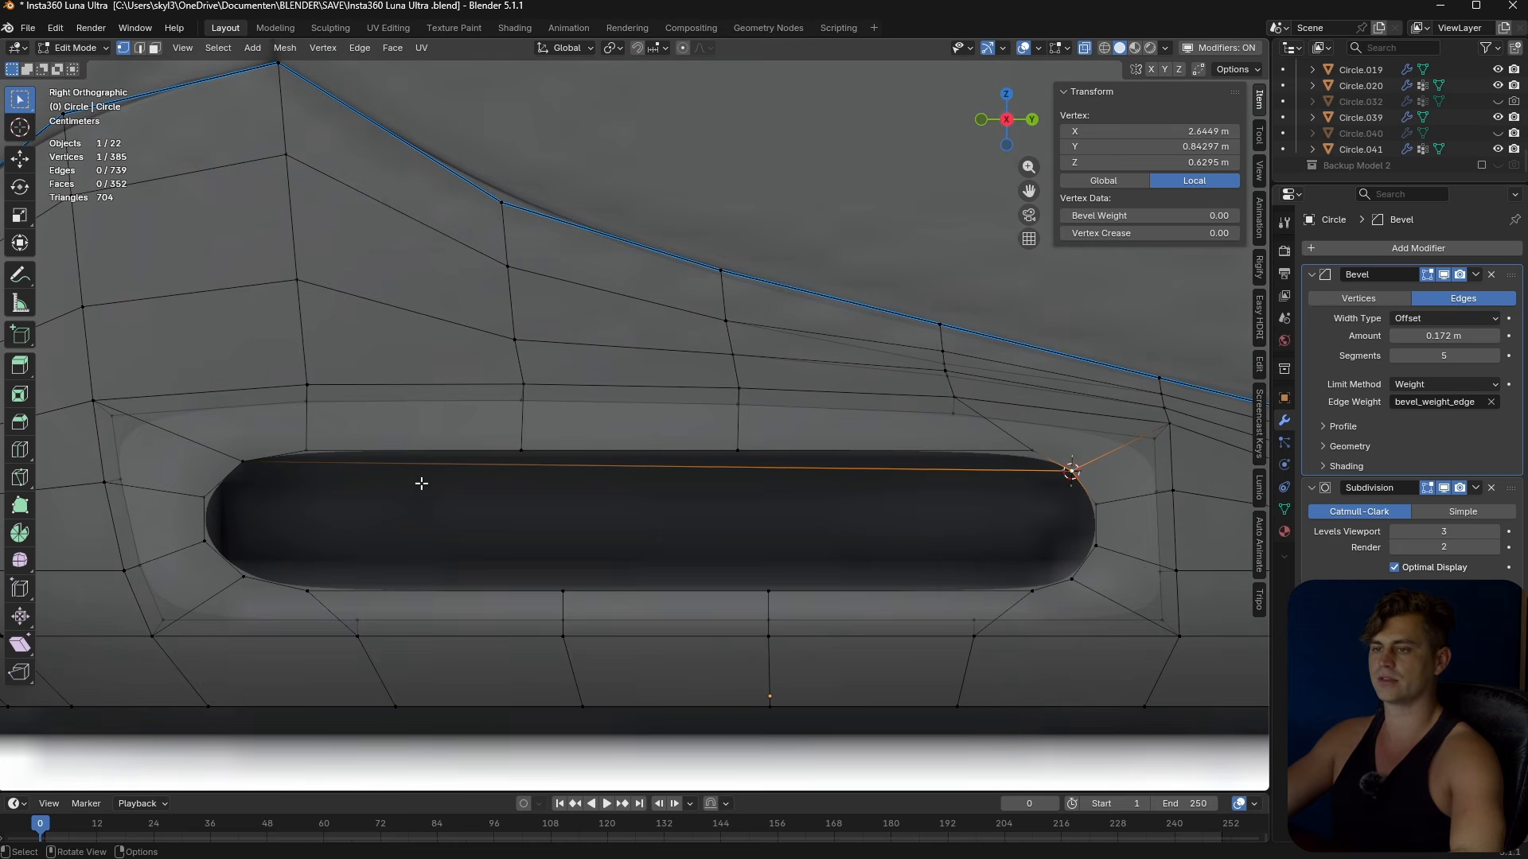
- Set the pivot to 3D Cursor and level the matching upper vertex on the slot's -Y end by scaling it to 0 along Z
click(242, 464)
key(s)
right_click(677, 537)
click(613, 48)
click(648, 100)
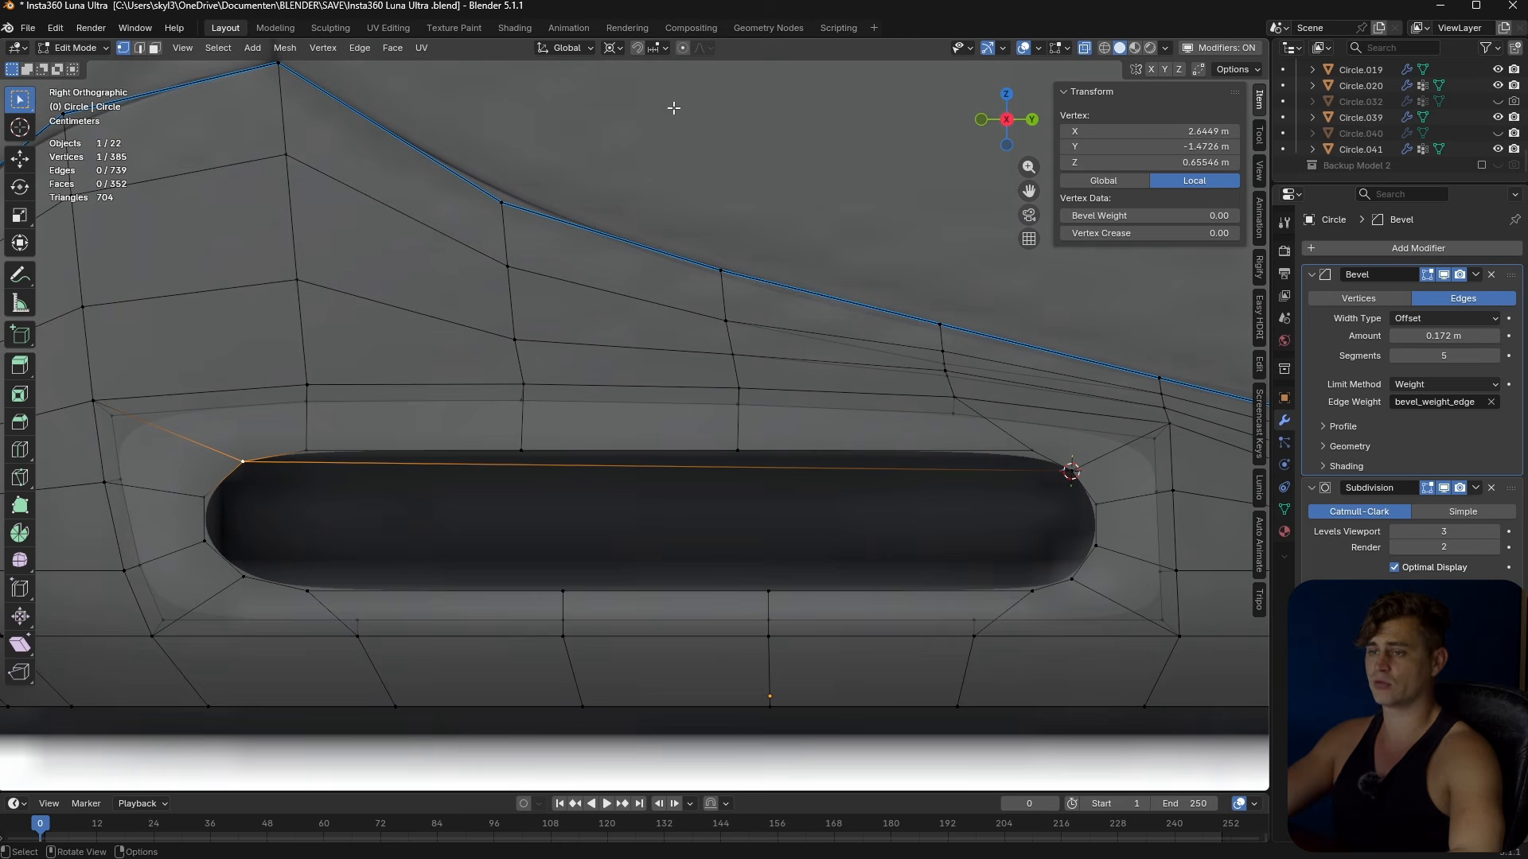
key(s)
key(z)
key(0)
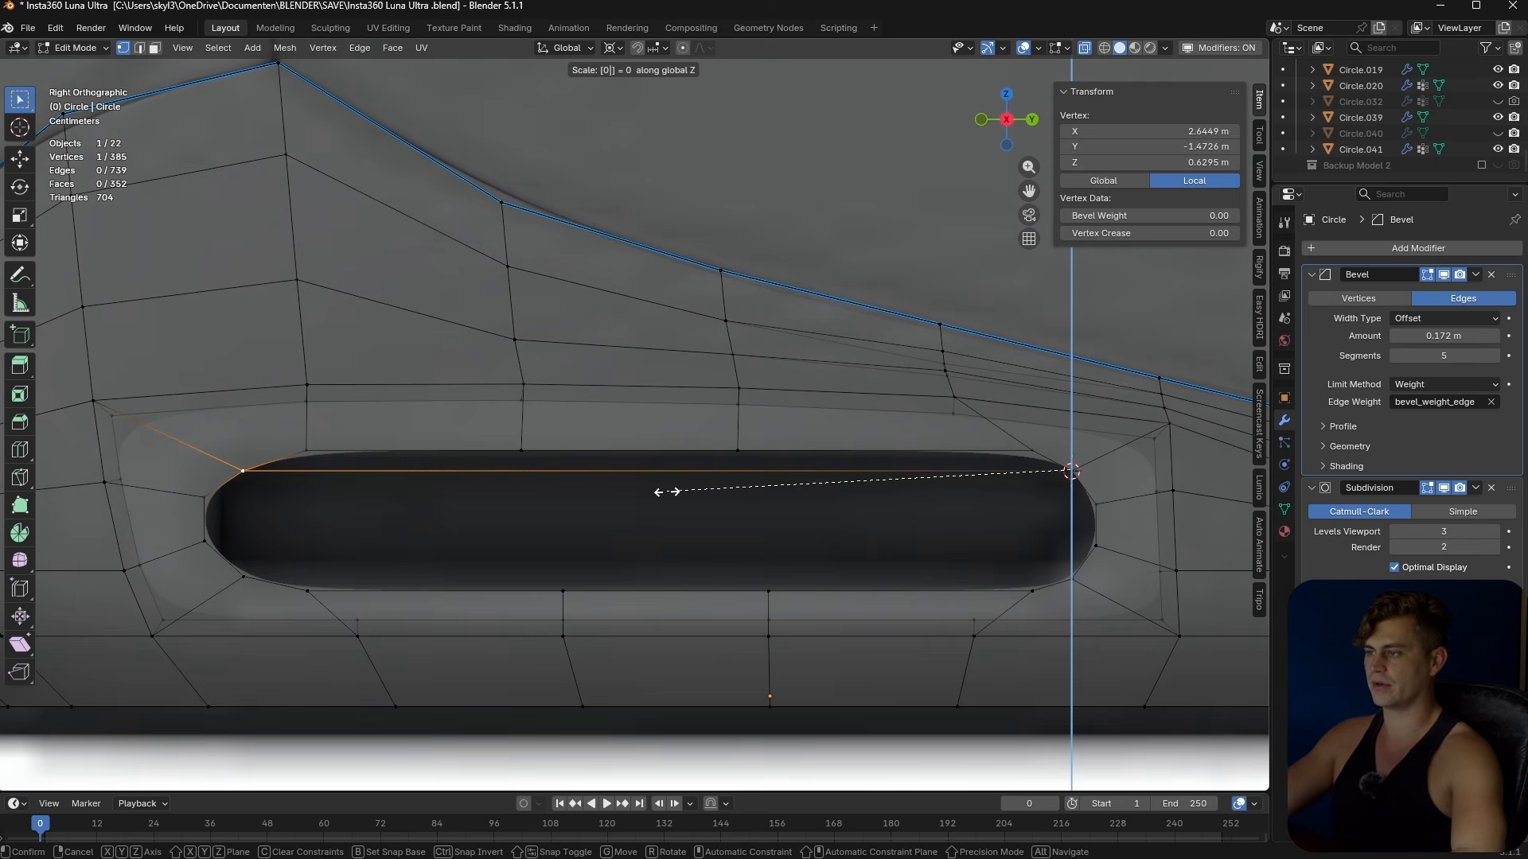
key(Return)
- Delete the helper edge crossing the slot opening
key(2)
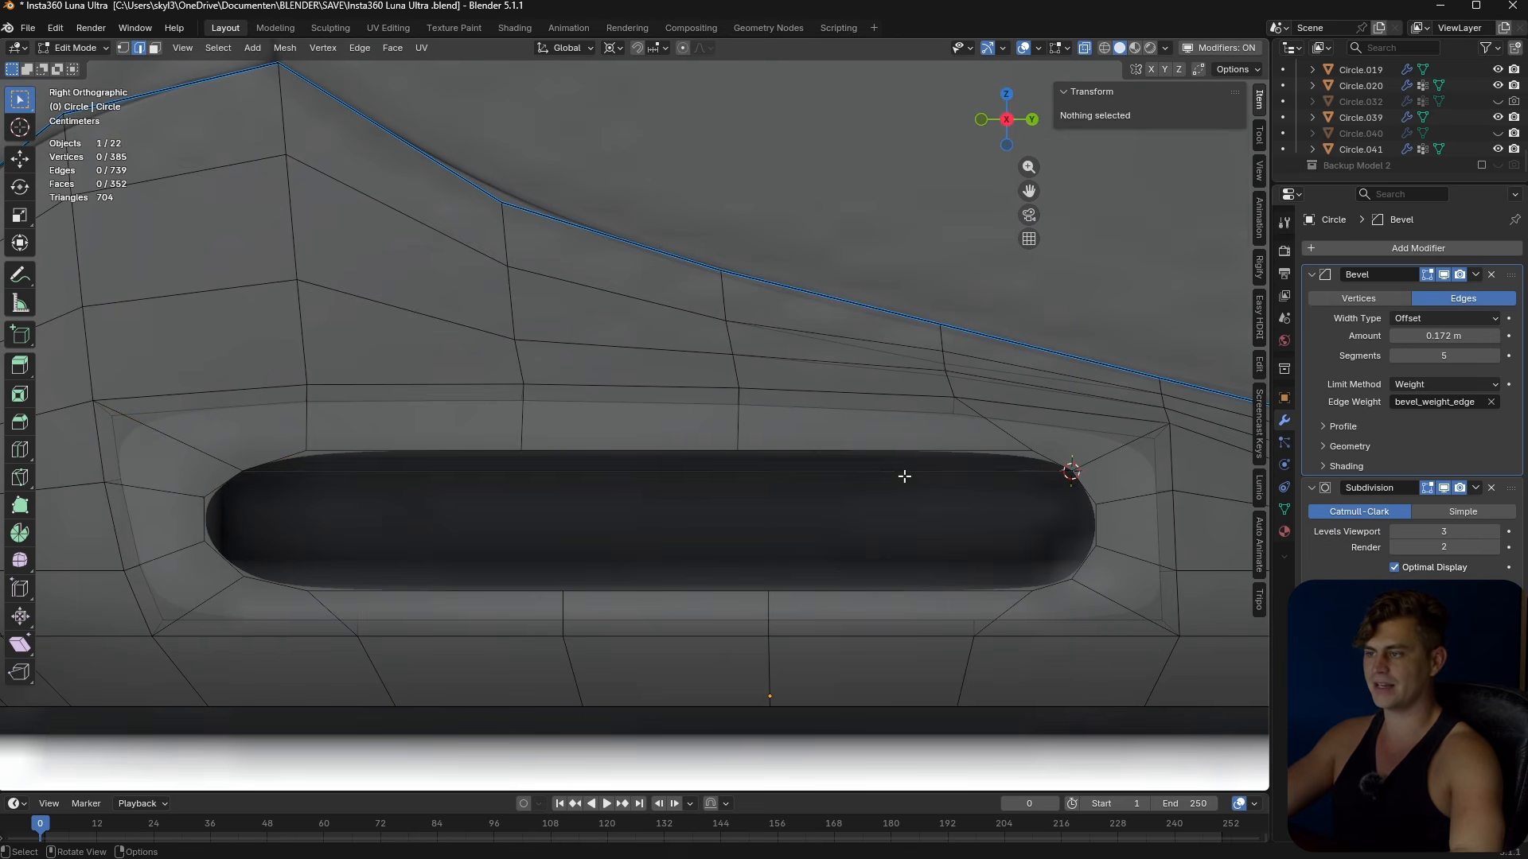
click(904, 471)
key(x)
click(901, 490)
- Connect the next lower pair of end vertices and level the -Y one with the +Y one by scaling to 0 along Z around the 3D cursor
key(1)
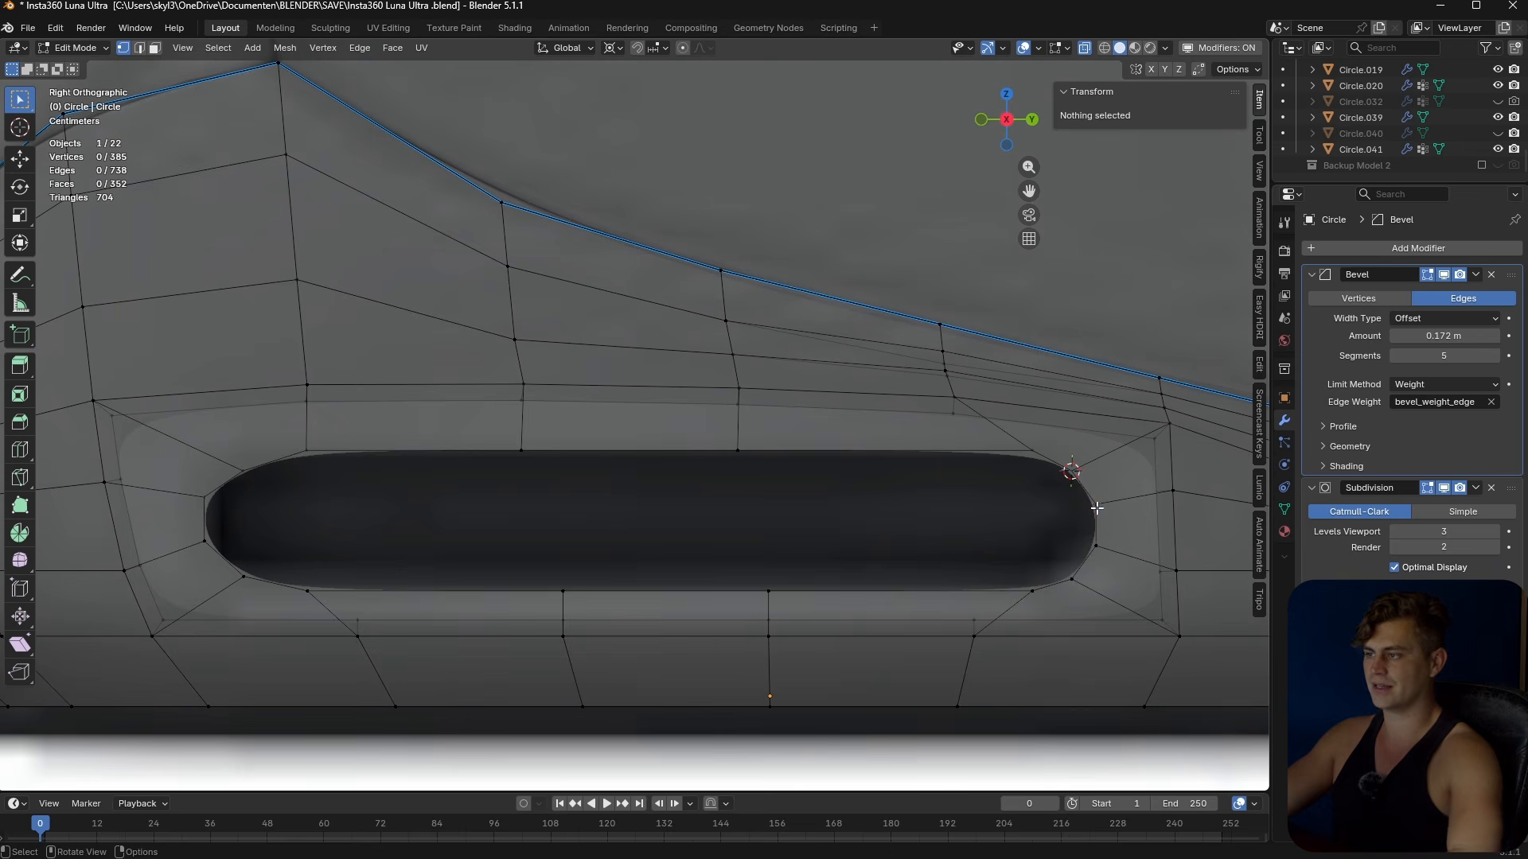
click(1095, 508)
key(f)
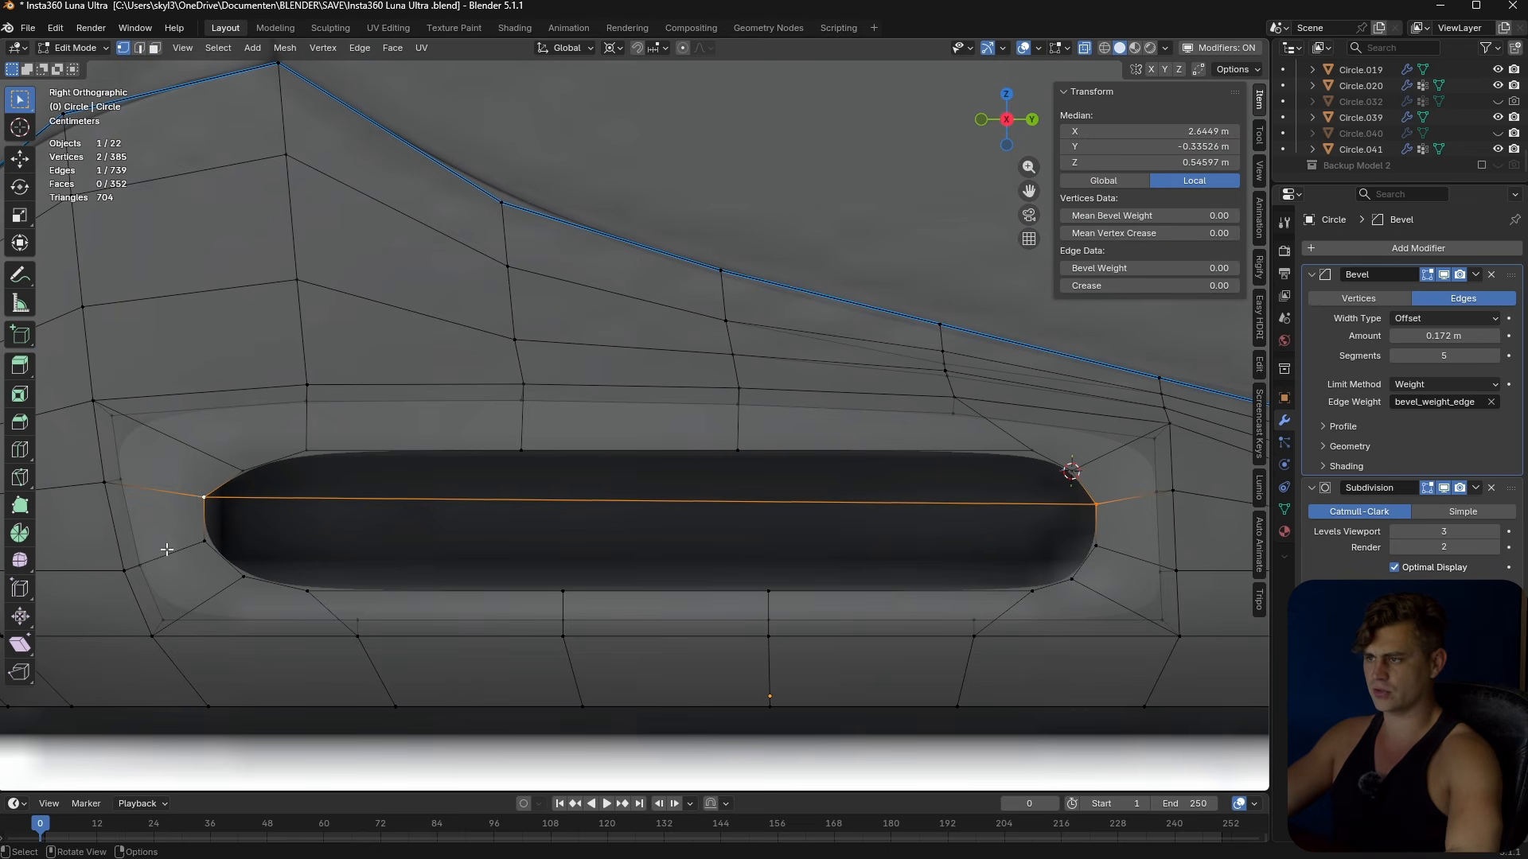
click(1096, 499)
key(shift+s)
click(1095, 592)
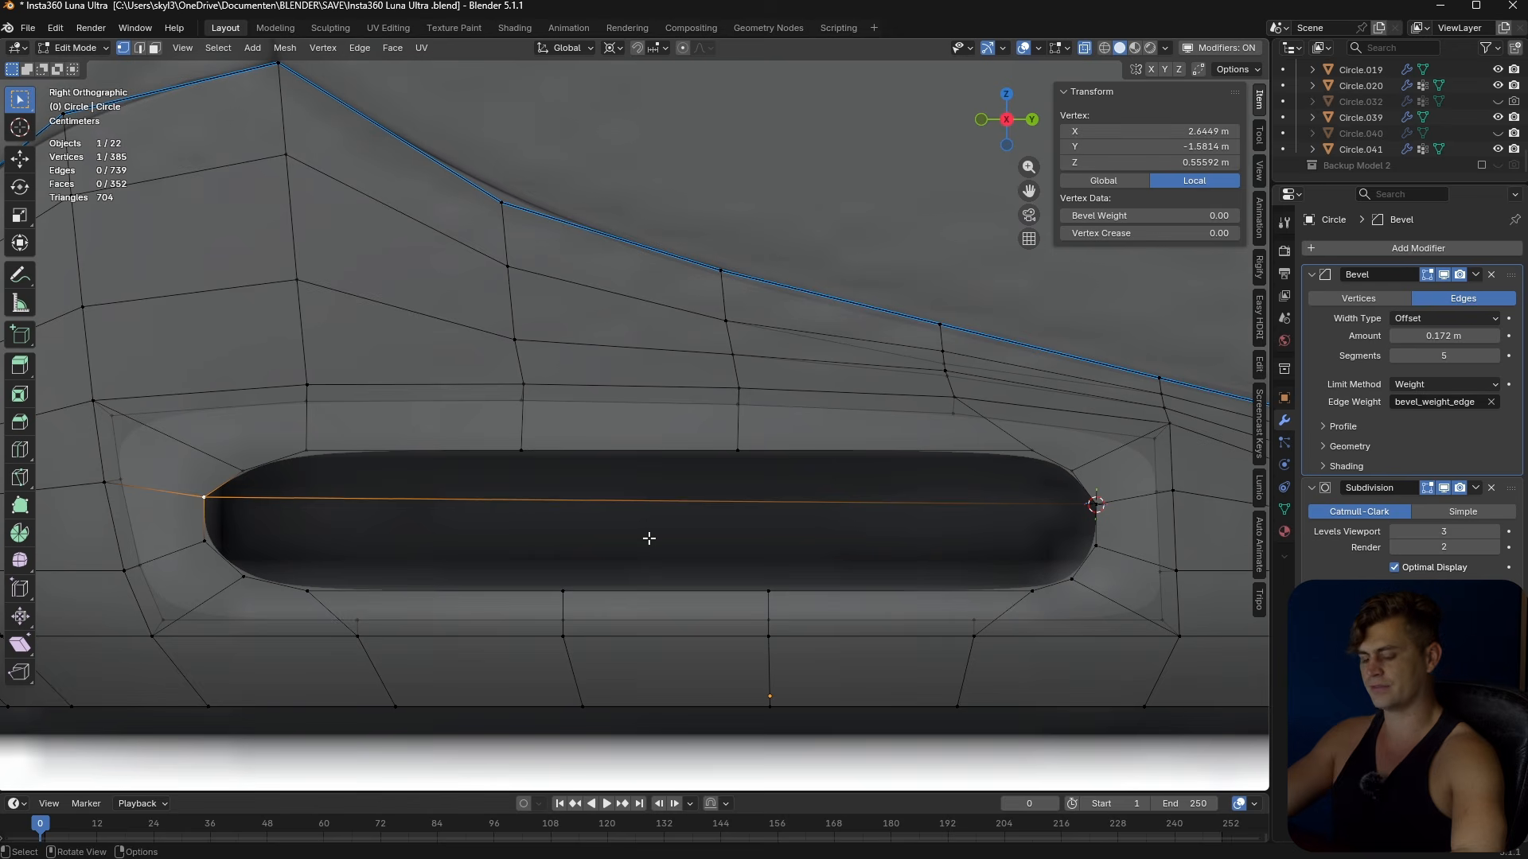
key(s)
key(z)
key(0)
key(Return)
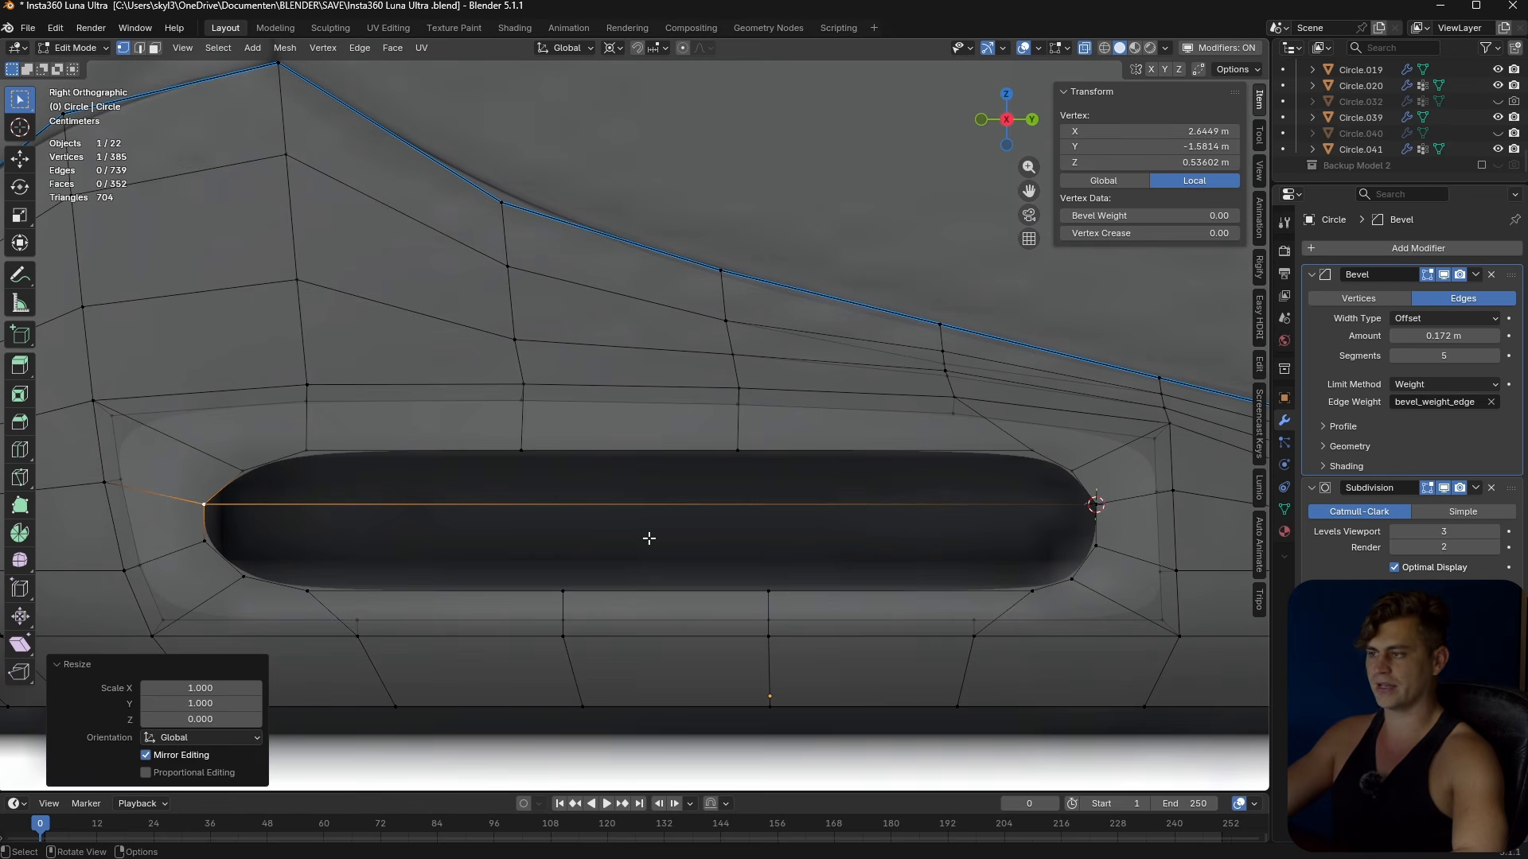
- Connect the end vertices just below the slot's mid-height and level the -Y one to the +Y one with a zero Z scale around the 3D cursor
click(1095, 549)
shift+click(206, 541)
key(f)
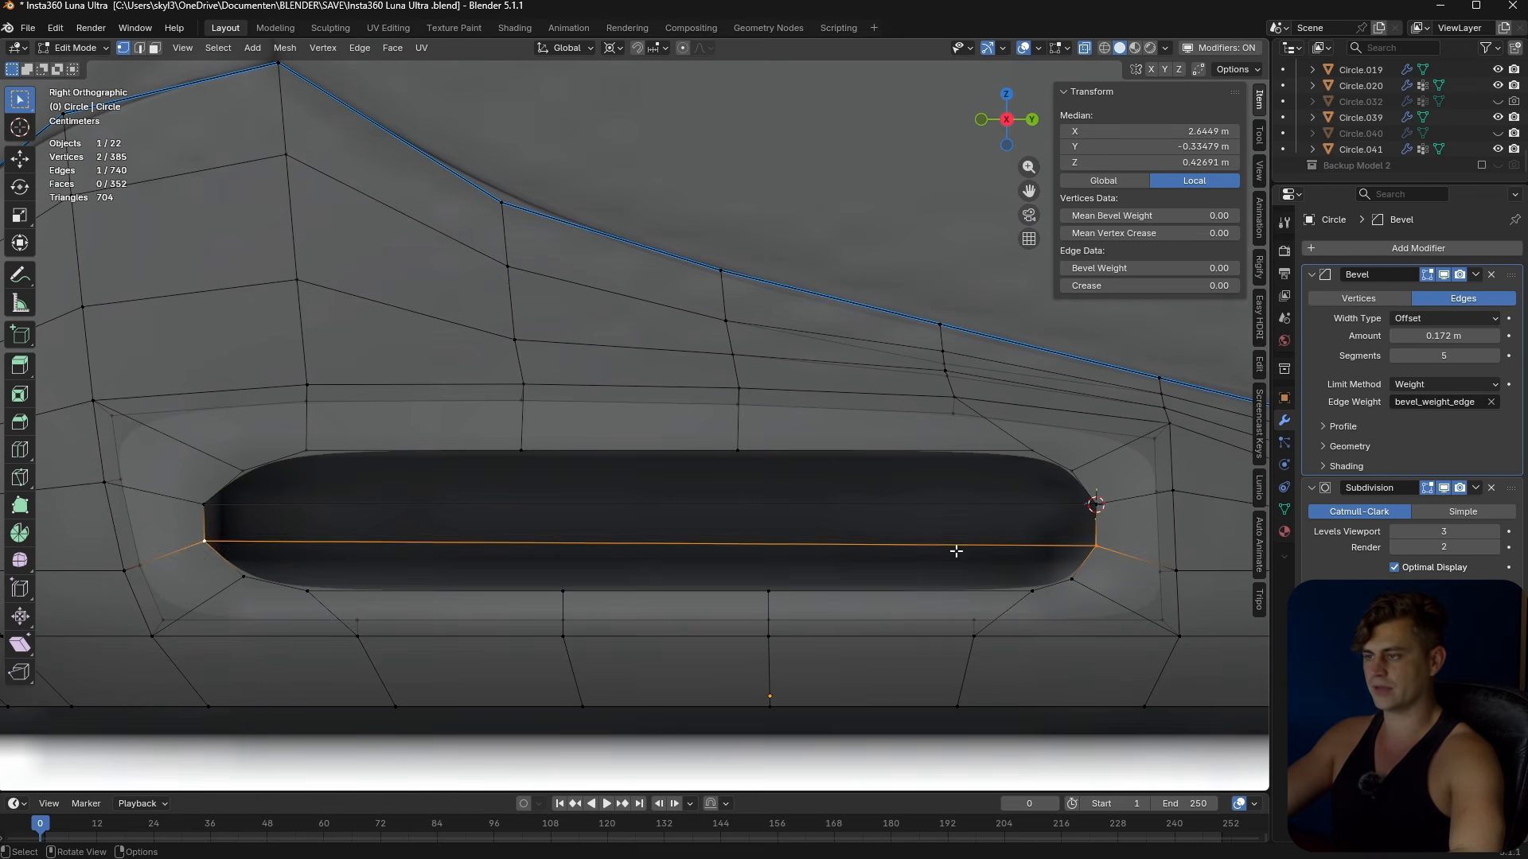
click(1097, 545)
key(shift+s)
click(1103, 652)
click(199, 545)
key(s)
key(z)
key(0)
key(Return)
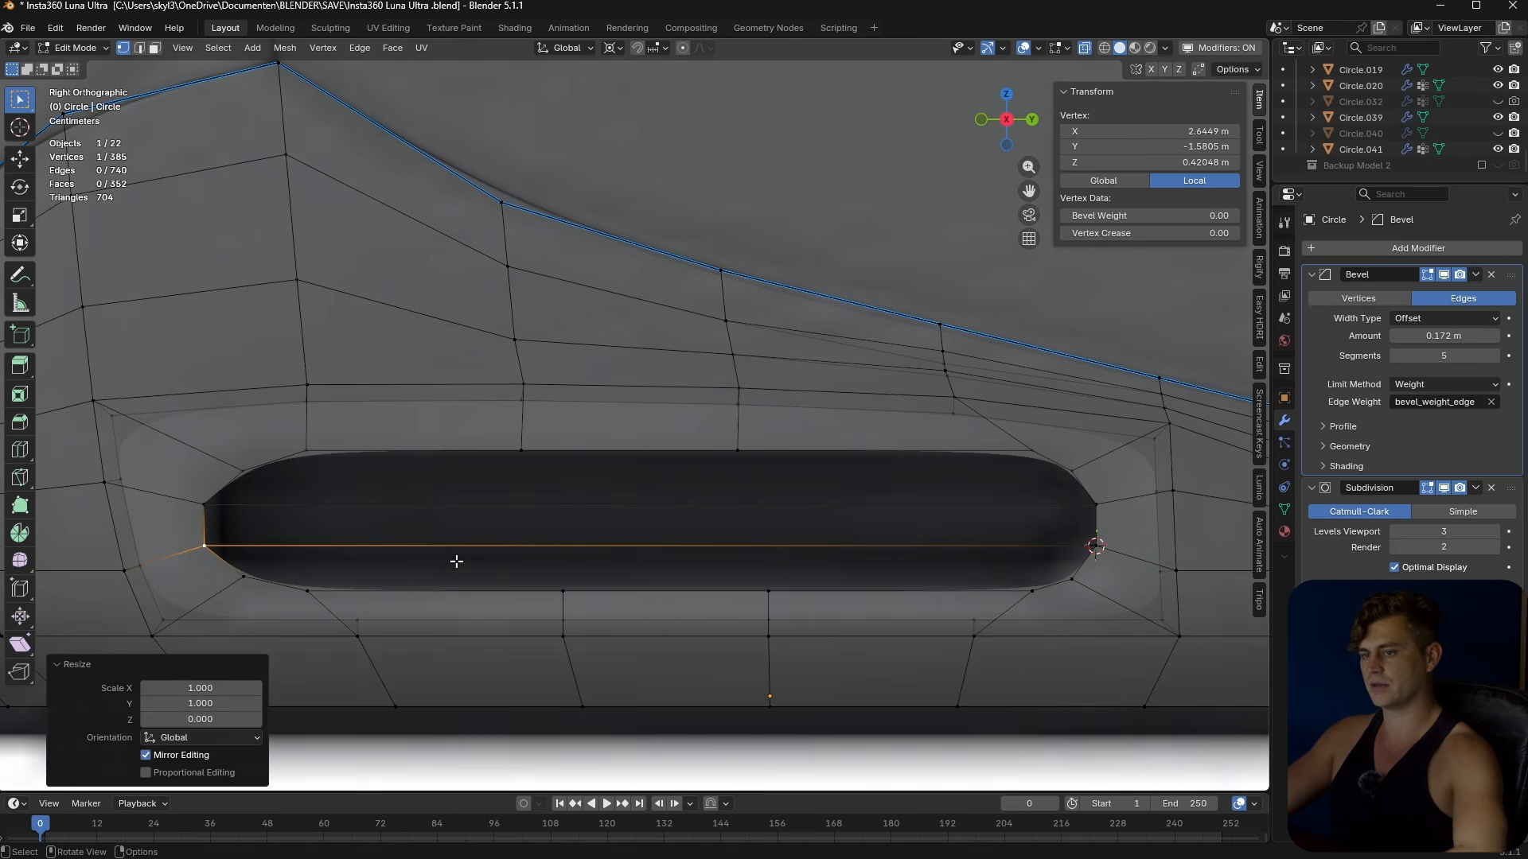
- Connect the lowest pair of vertices on the rounded ends and align the -Y one with the +Y one by scaling to 0 along Z
click(243, 577)
shift+click(1073, 573)
key(f)
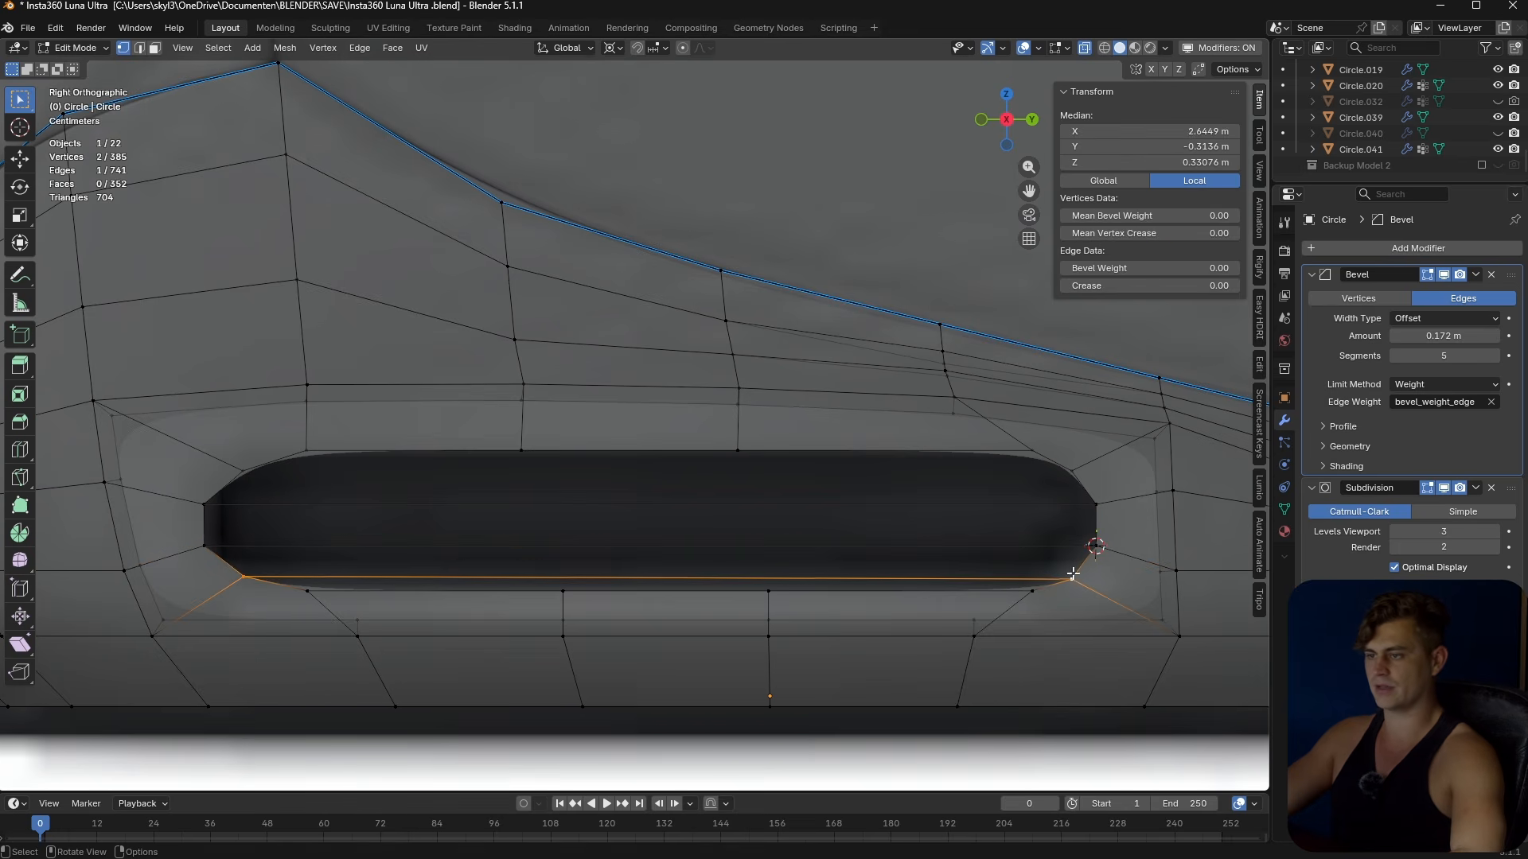
click(1072, 578)
key(shift+s)
click(1099, 673)
key(s)
key(z)
key(0)
key(Return)
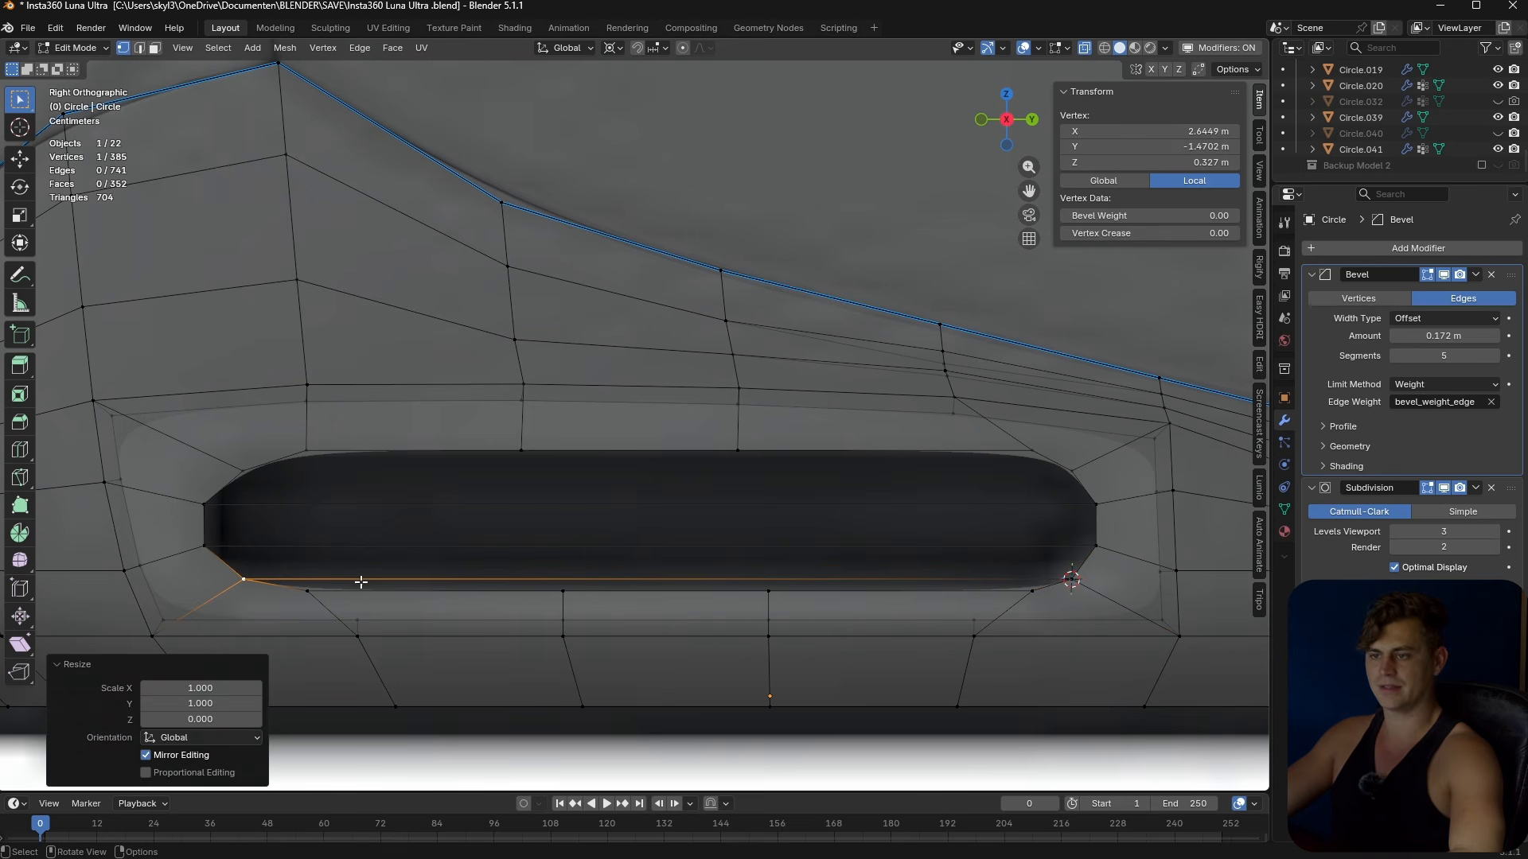
- Delete the three helper edges spanning the slot opening
key(2)
click(876, 579)
shift+click(876, 546)
shift+click(876, 504)
key(x)
click(867, 506)
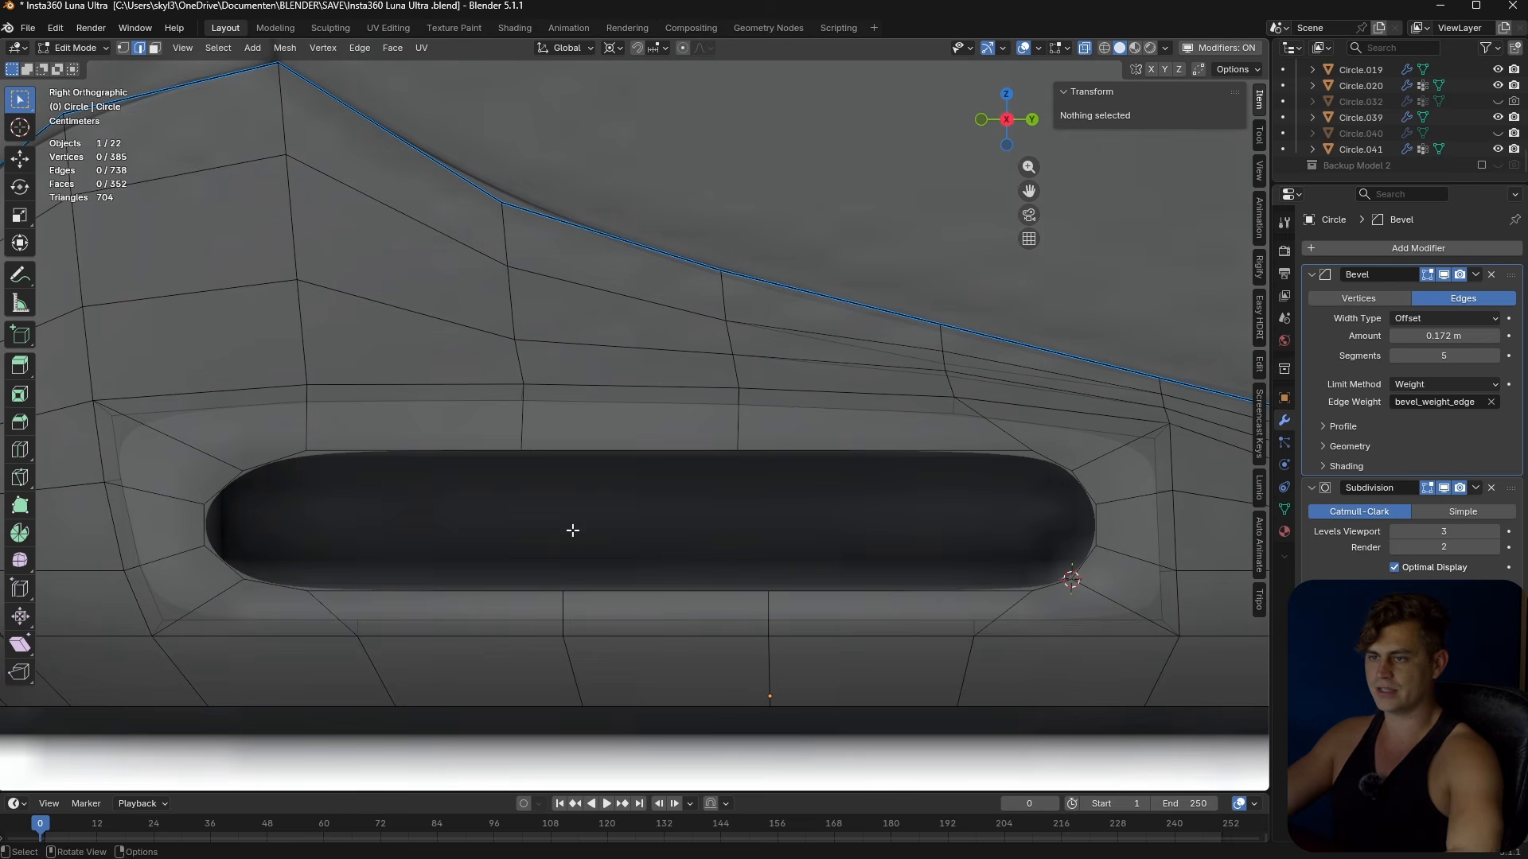
- Check the slot's smoothed shape on the base in Object Mode
key(Tab)
click(603, 552)
scroll(603, 552, down, 3)
middle_drag(630, 546, 730, 517)
click(731, 517)
- Isolate the base in local view and delete the faces of its -X half from the top view
key(Tab)
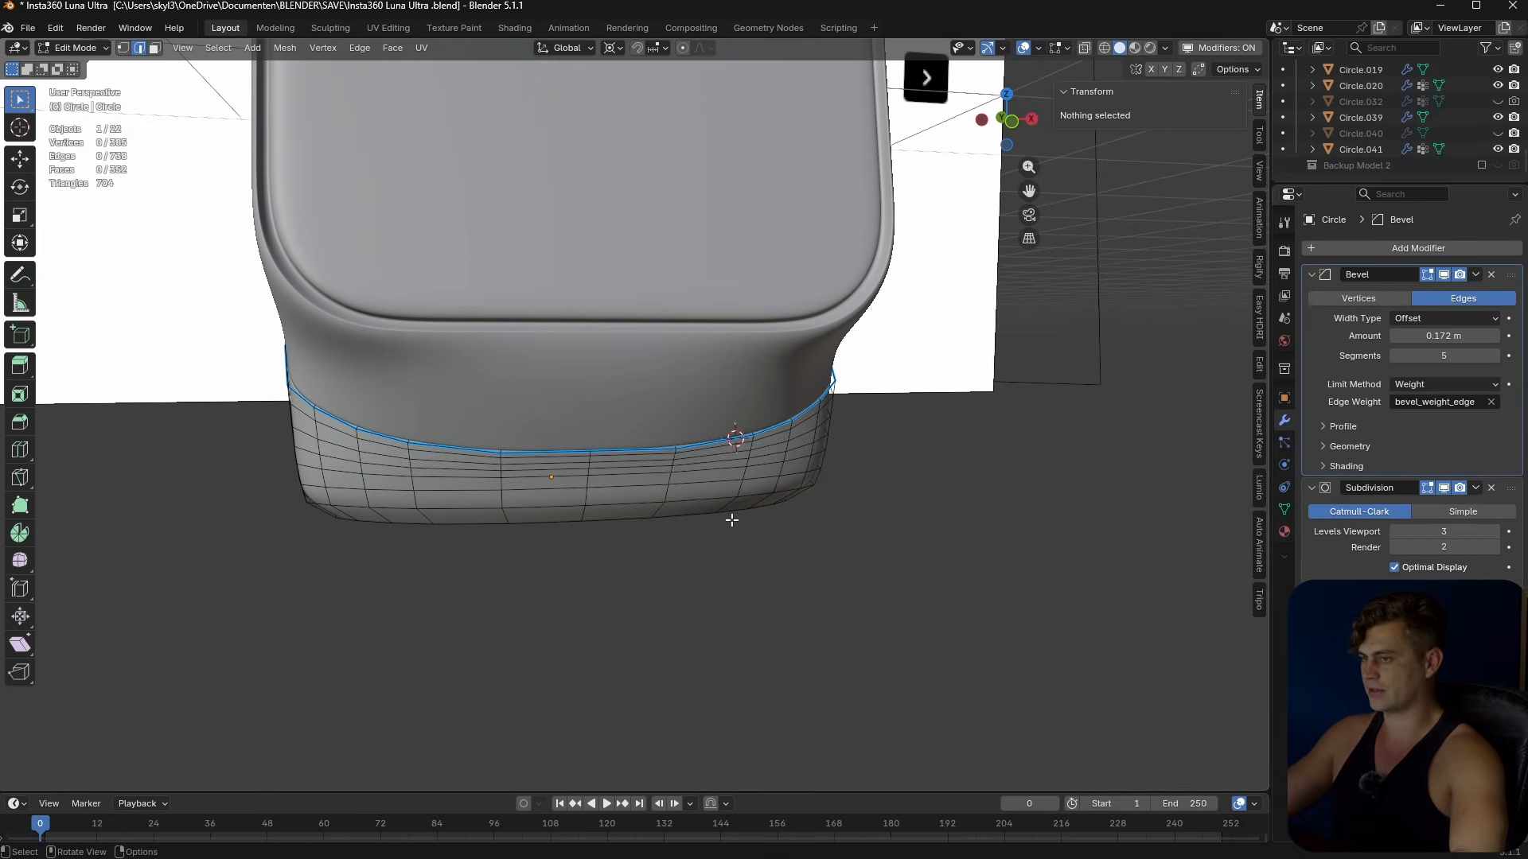
key(KP_7)
key(KP_Divide)
scroll(762, 500, down, 3)
key(3)
drag(440, 181, 630, 599)
key(x)
click(620, 614)
key(Tab)
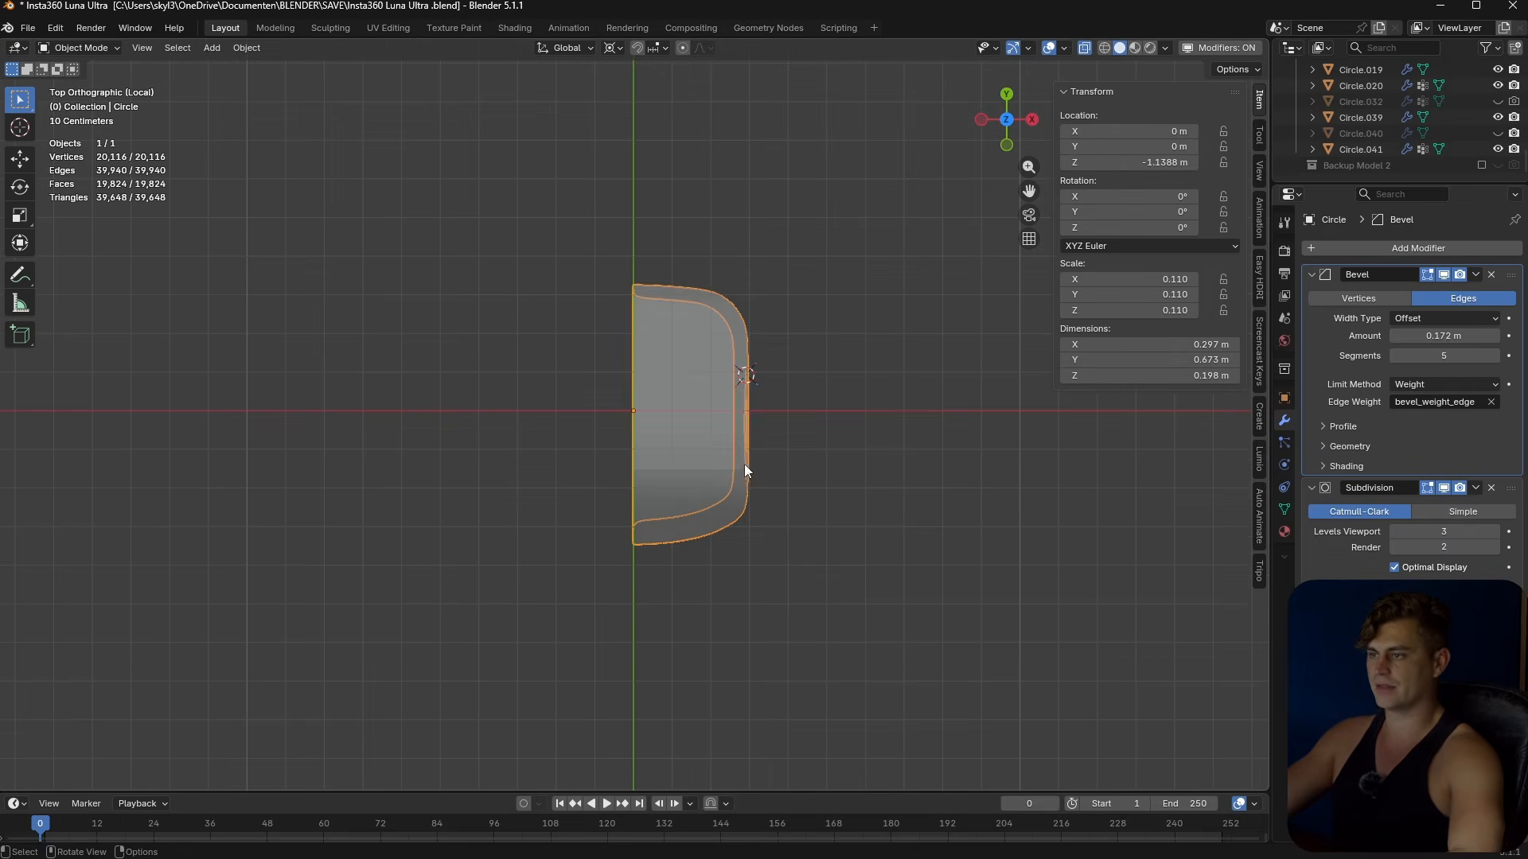
- Add a Mirror modifier on the X axis to the base and place it first in the modifier stack
click(1388, 251)
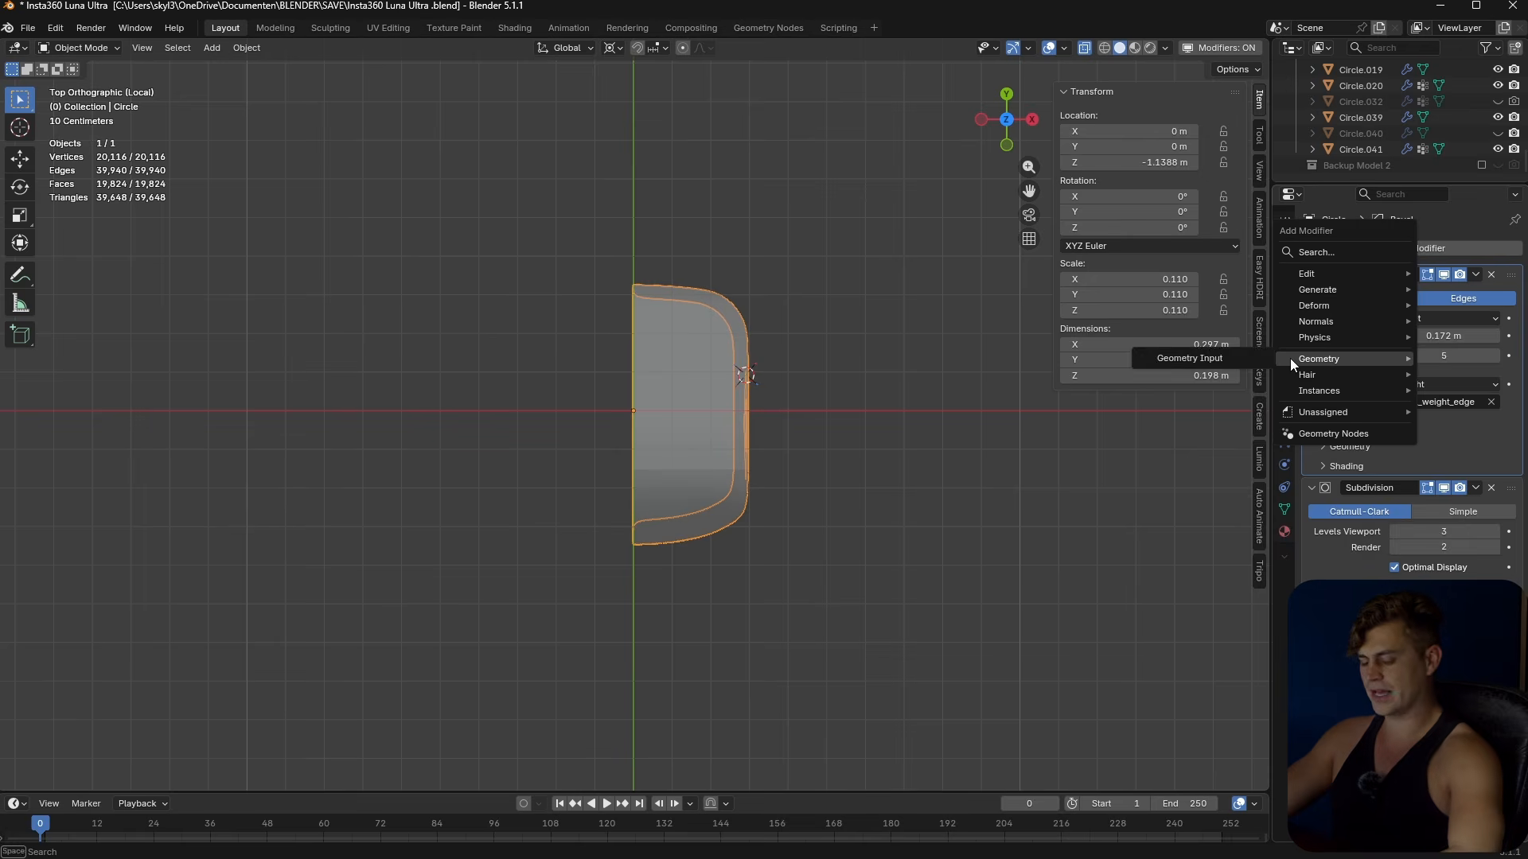
text(mirr)
key(Return)
drag(1511, 684, 1504, 171)
- Turn off X-ray in Edit Mode and inspect the mirrored base
middle_drag(825, 477, 820, 389)
key(Tab)
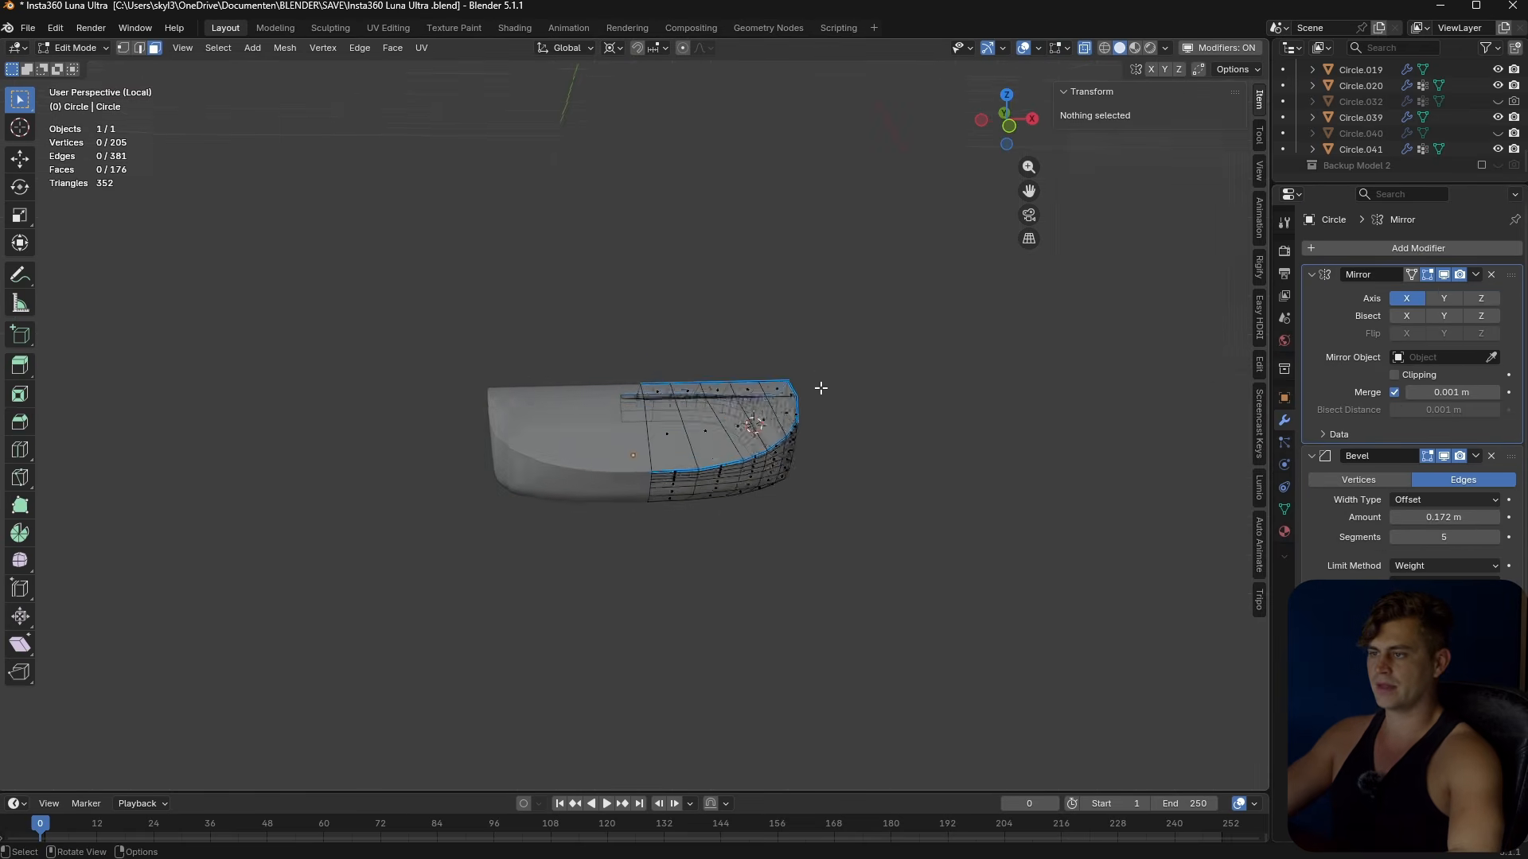
scroll(820, 388, up, 5)
key(alt+z)
middle_drag(780, 470, 884, 446)
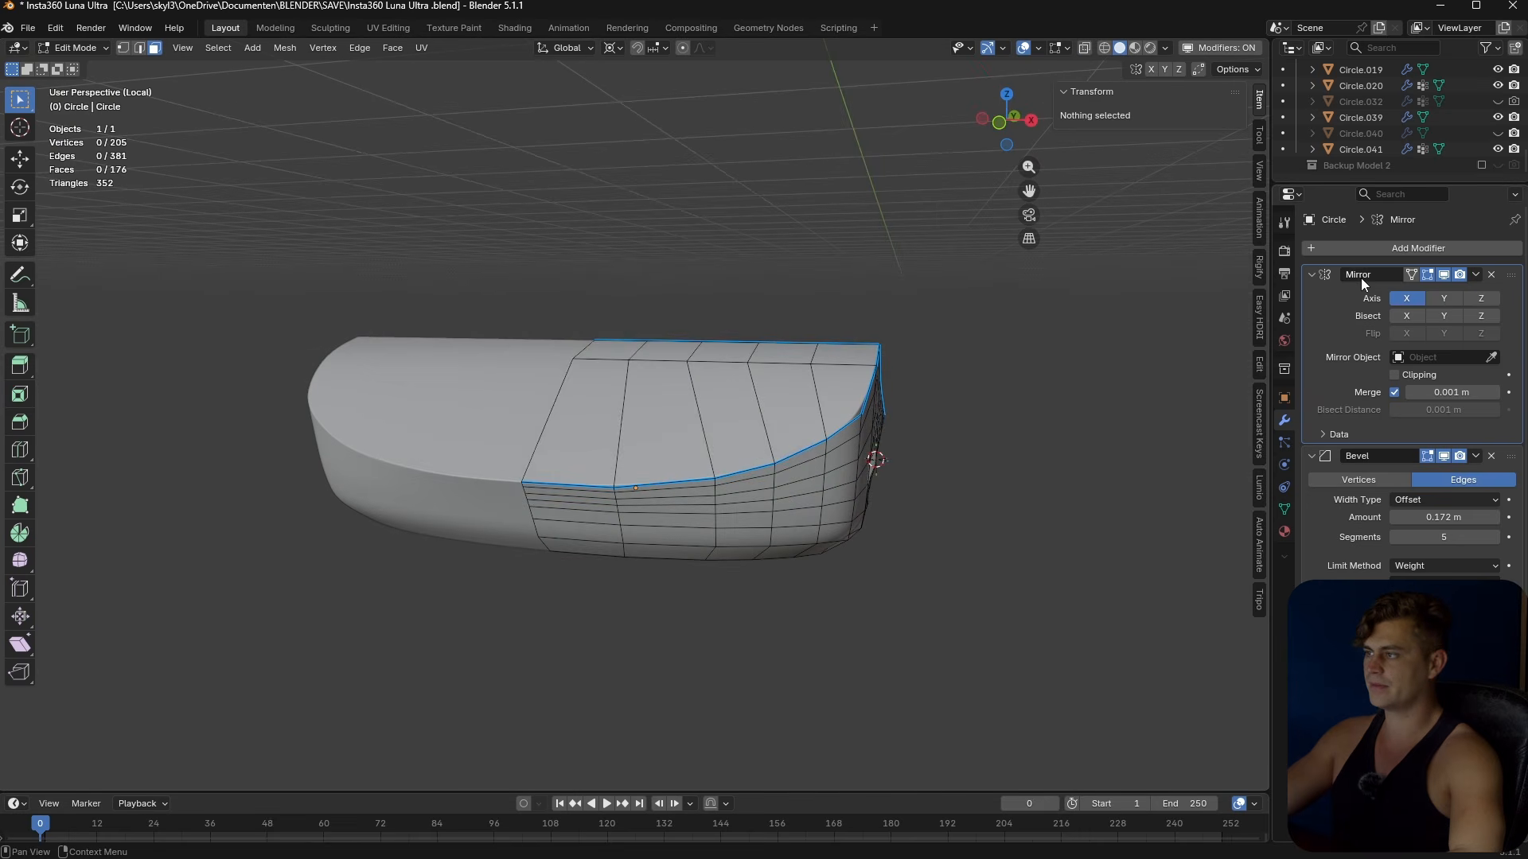
- Apply the Mirror modifier and merge all of the base's vertices by distance with a reduced merge distance
key(Tab)
key(ctrl+a)
key(Tab)
middle_drag(756, 436, 789, 412)
key(a)
key(m)
click(762, 468)
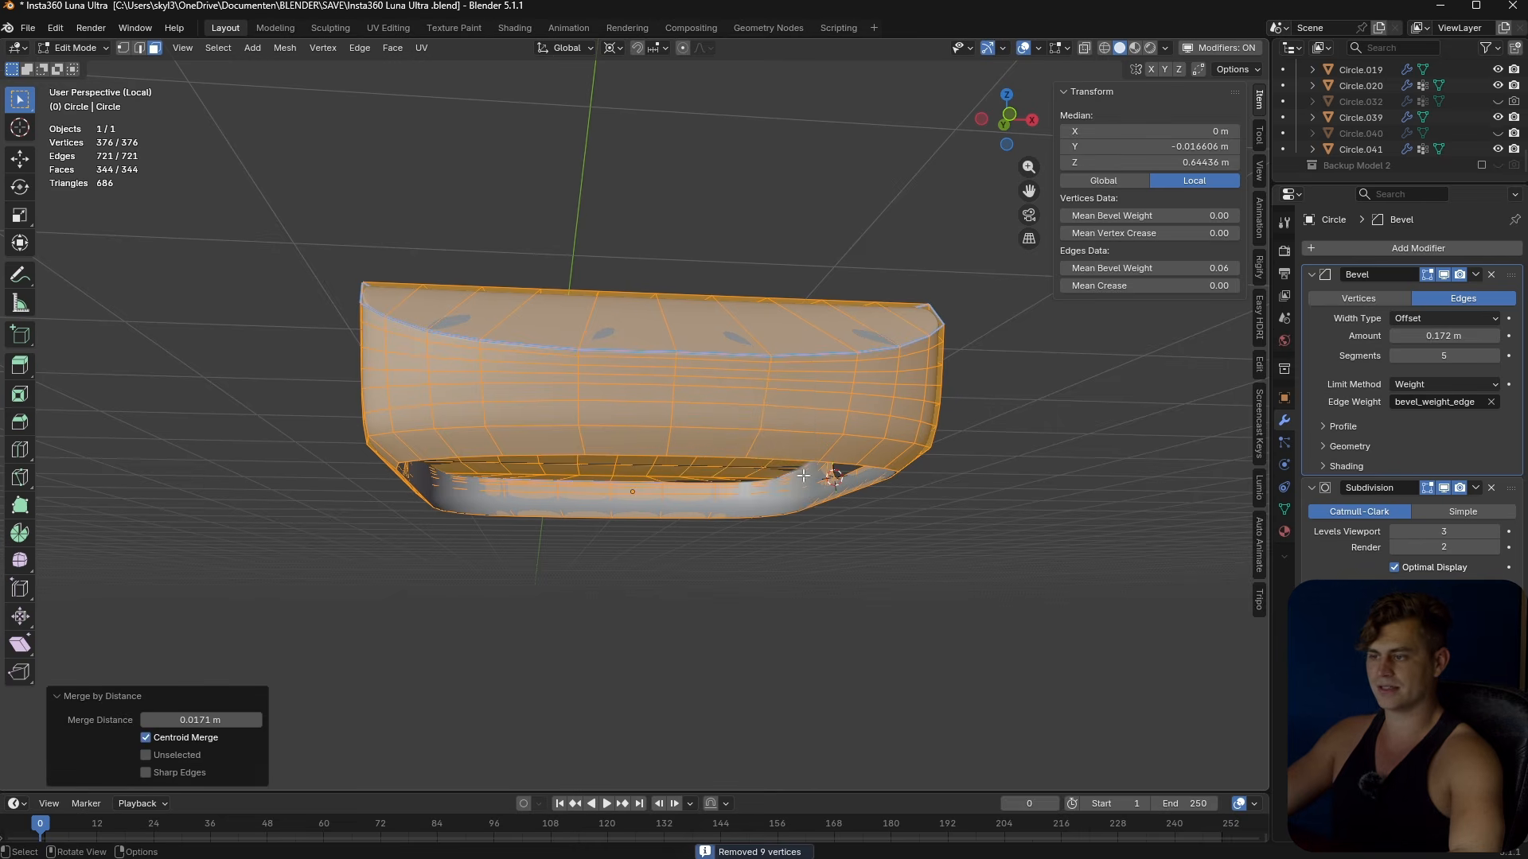
drag(208, 721, 153, 721)
- Exit local view to show the whole handle again and save the file
middle_drag(823, 517, 756, 367)
key(Tab)
key(KP_Divide)
click(871, 466)
middle_drag(871, 467, 701, 491)
key(ctrl+s)
- Compare the slot with the side reference image and try selecting its boundary edge loop on the applied mesh
click(701, 492)
scroll(686, 437, up, 1)
middle_drag(686, 437, 673, 465)
scroll(662, 476, up, 2)
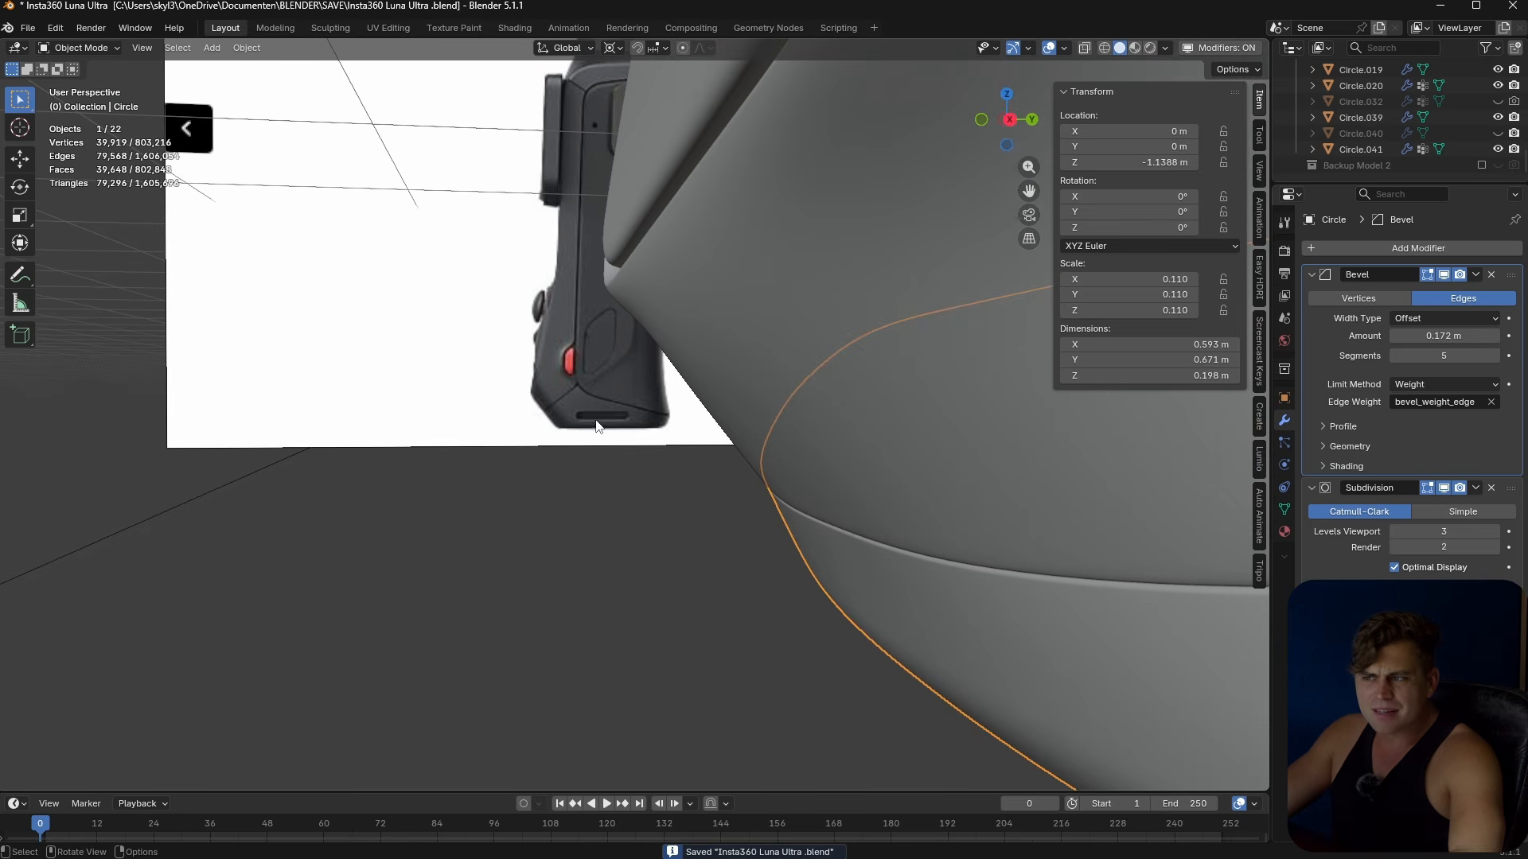
middle_drag(590, 412, 689, 568)
key(Tab)
alt+click(795, 362)
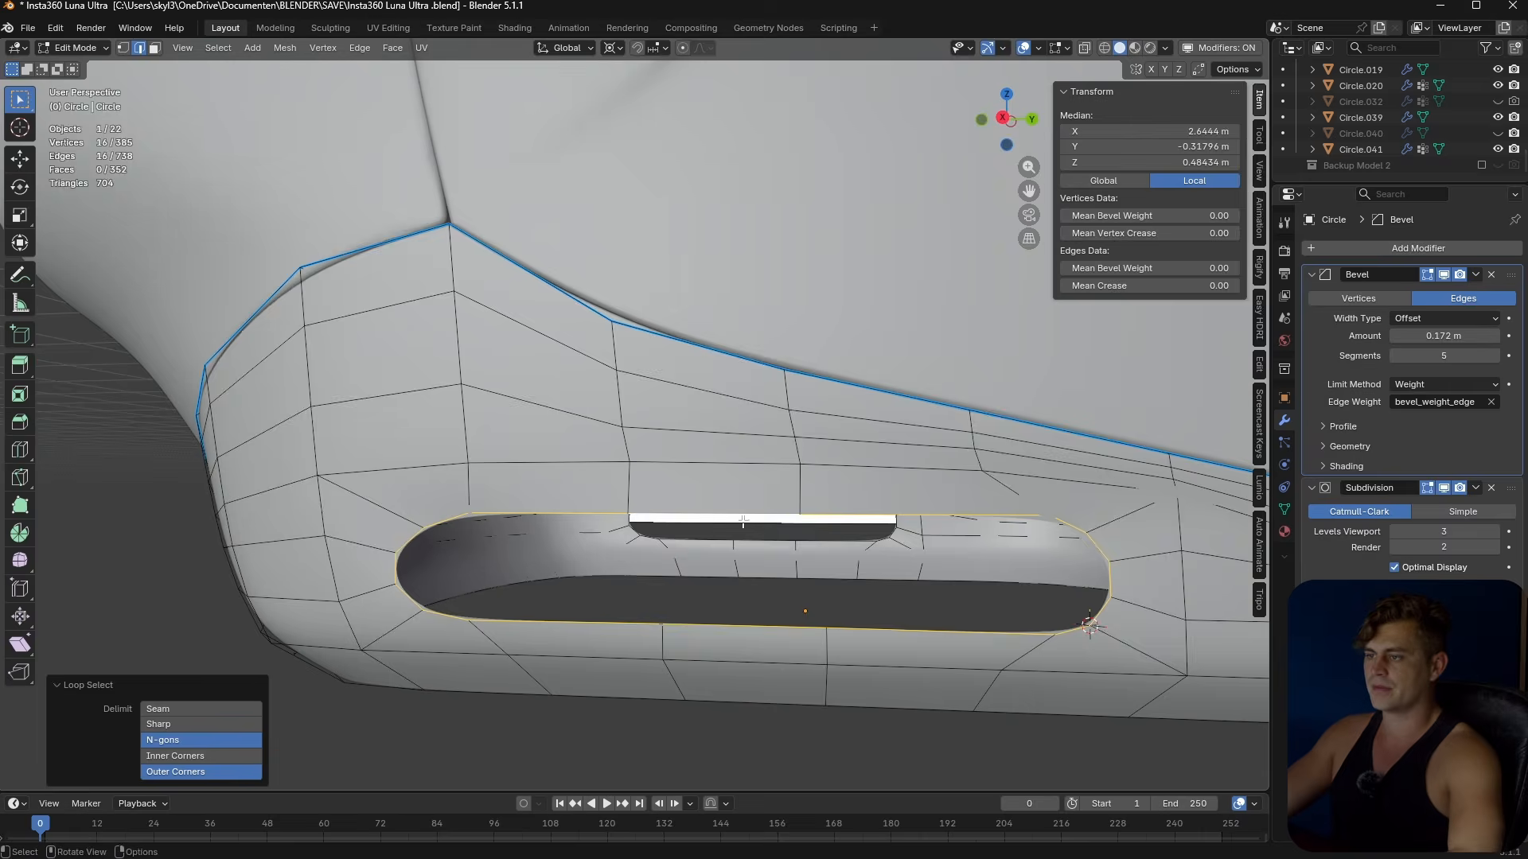
middle_drag(796, 362, 850, 532)
key(a)
scroll(850, 533, down, 5)
key(Tab)
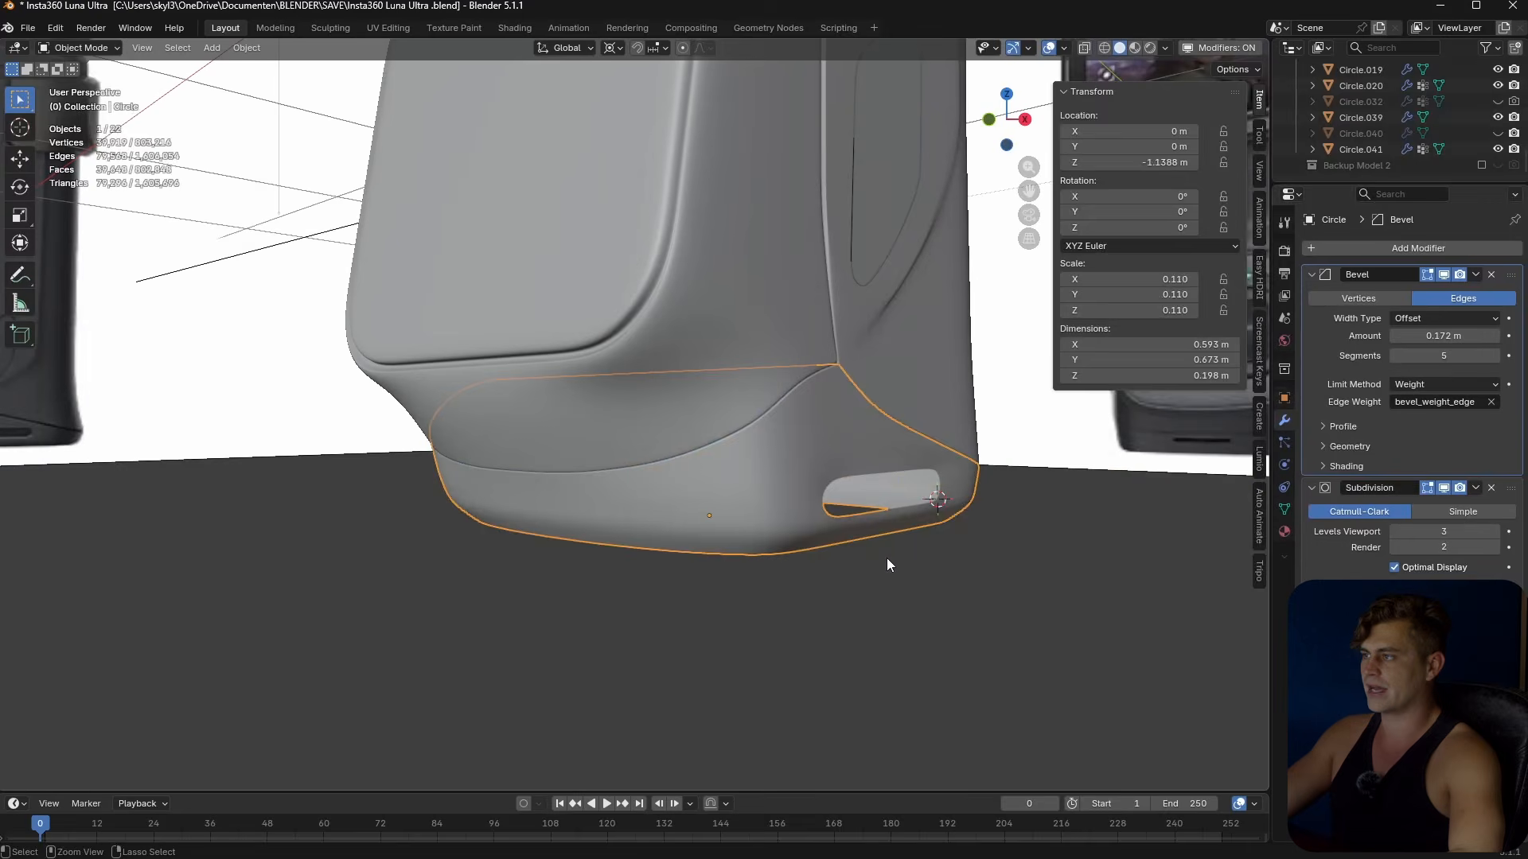
- Undo the applied Mirror modifier and the vertex merge on the base
key(Tab)
key(alt+a)
key(Tab)
- Select the slot's boundary edge loop and extrude it inward along X to a local X of about 2.344 m
key(Tab)
middle_drag(897, 555, 897, 604)
scroll(805, 569, up, 5)
key(2)
alt+click(793, 478)
scroll(793, 477, down, 3)
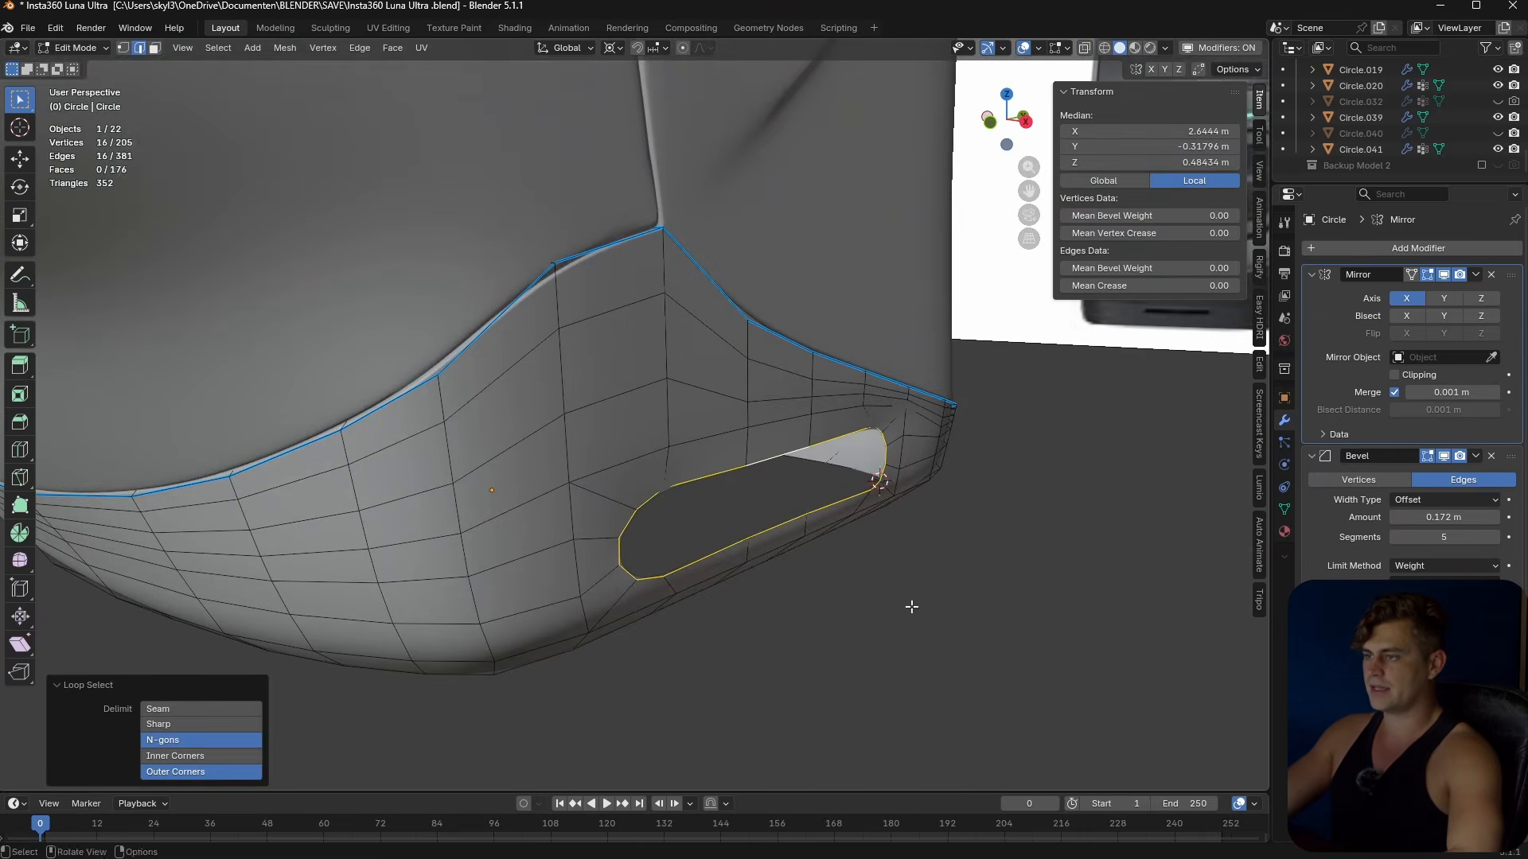
key(e)
key(x)
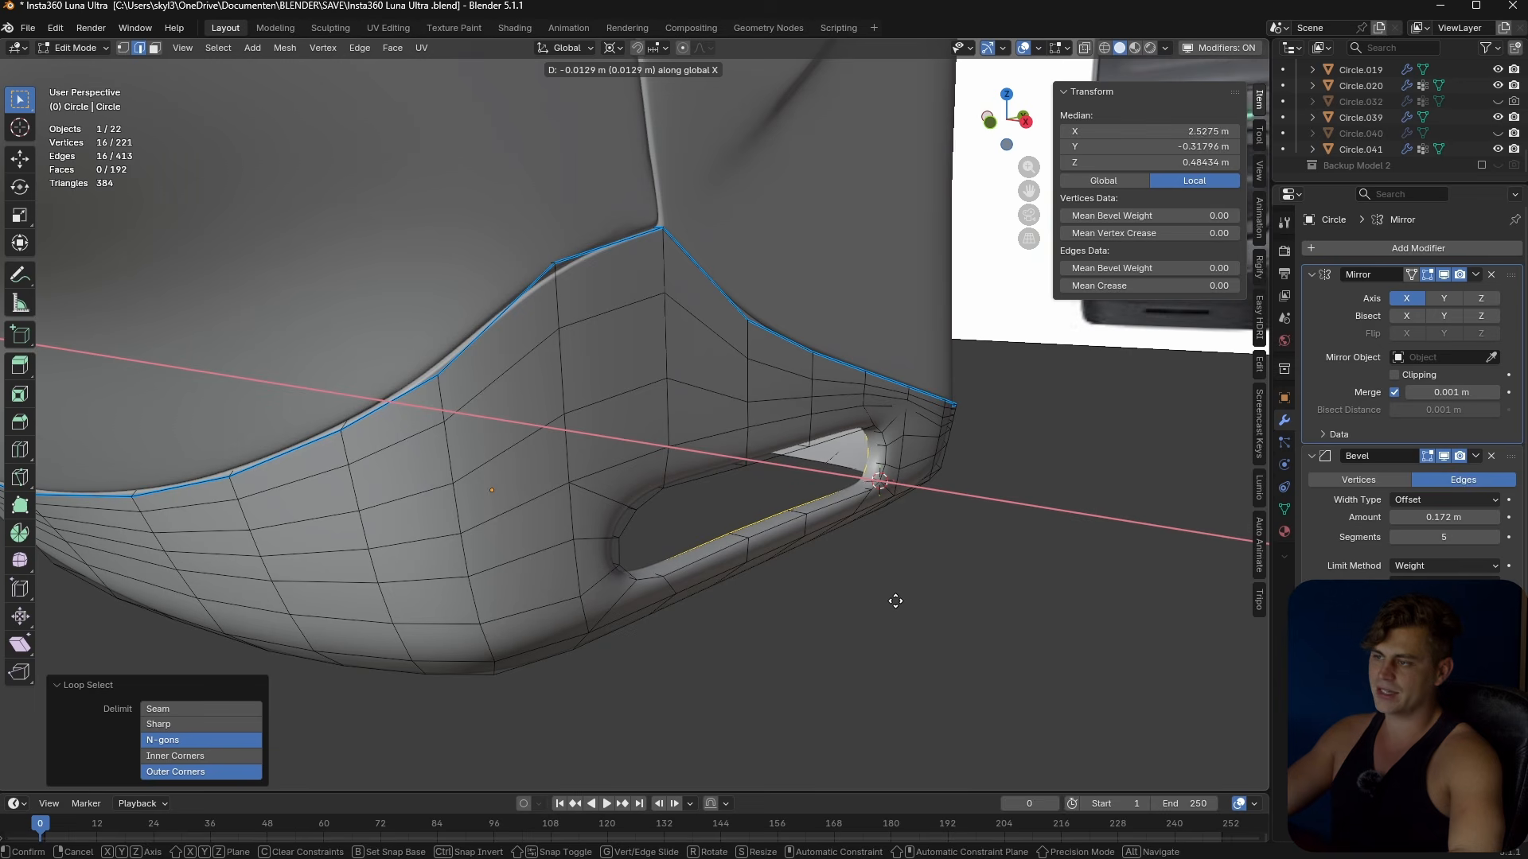
click(864, 599)
- Close the back of the slot recess with Grid Fill, using span 1 and offset 0
middle_drag(864, 600, 826, 601)
key(F3)
click(902, 621)
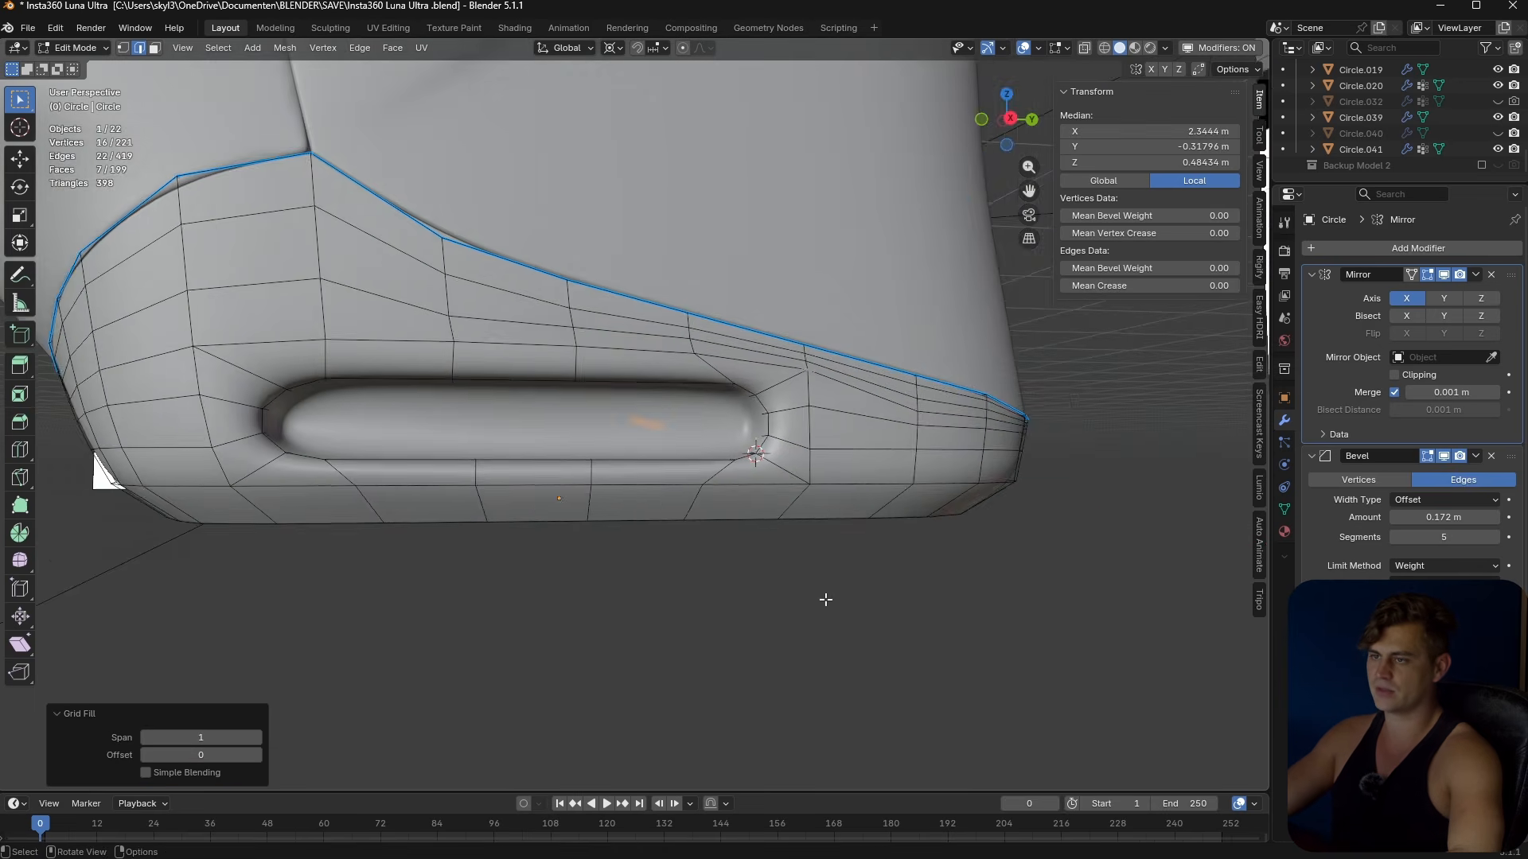
- Bevel the slot's outer rim edge loop with 3 segments and an offset of about 0.010 m
scroll(770, 552, up, 5)
alt+click(381, 407)
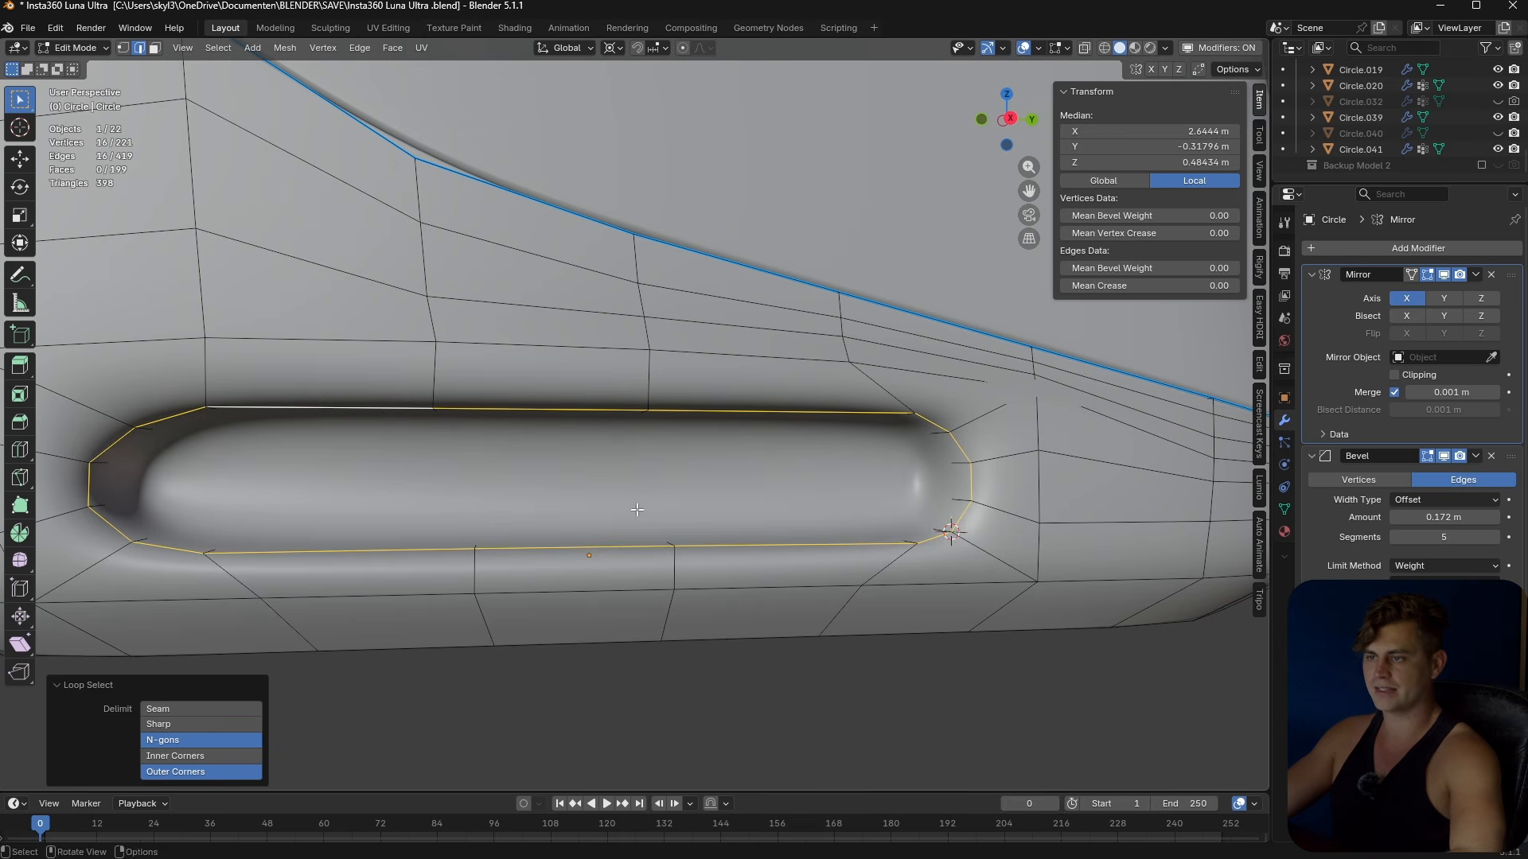
key(ctrl+b)
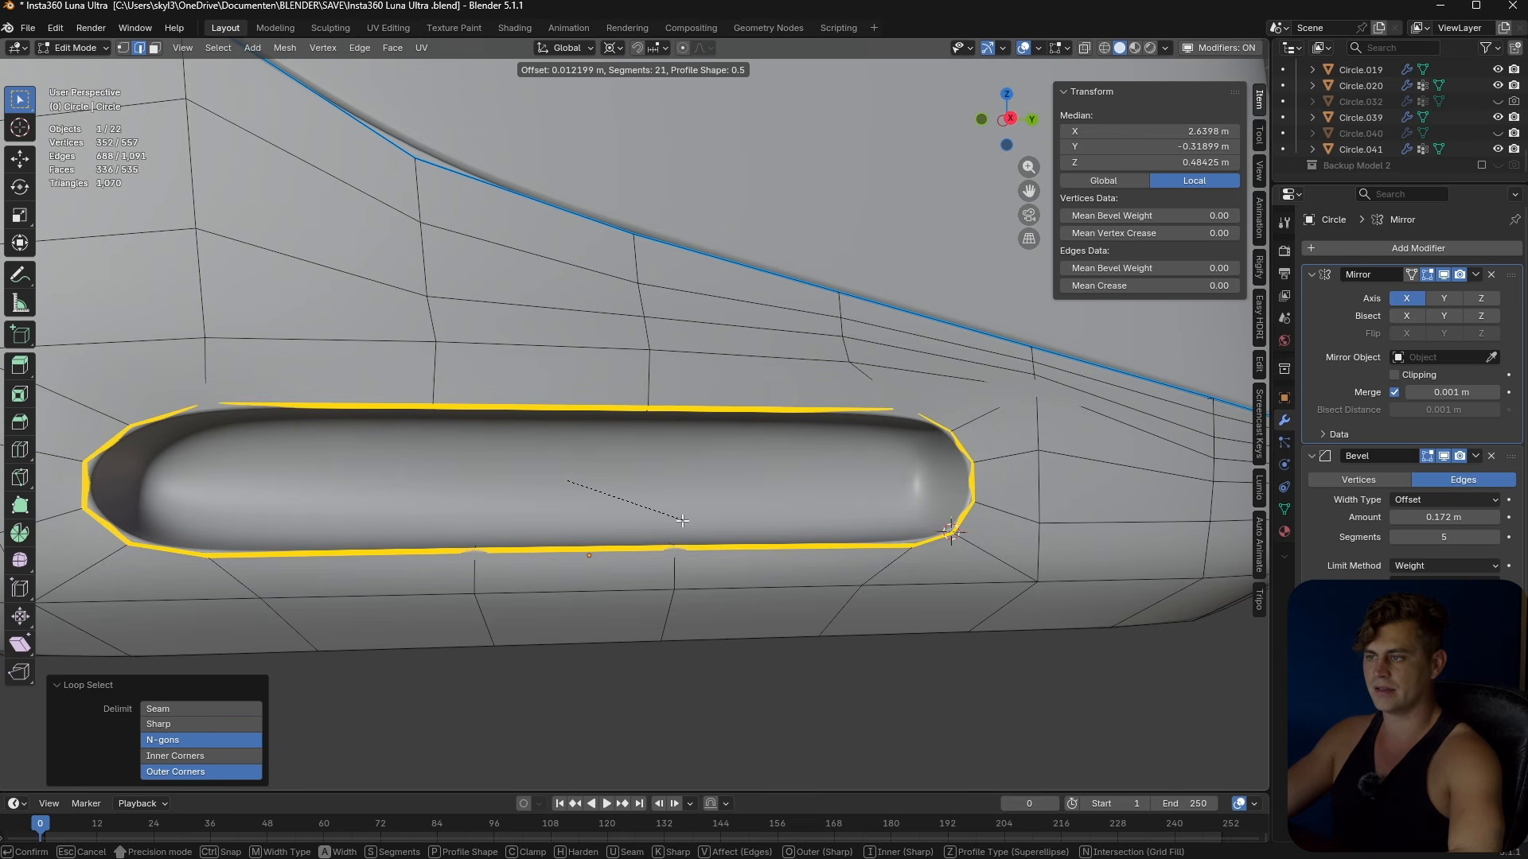
scroll(678, 521, down, 3)
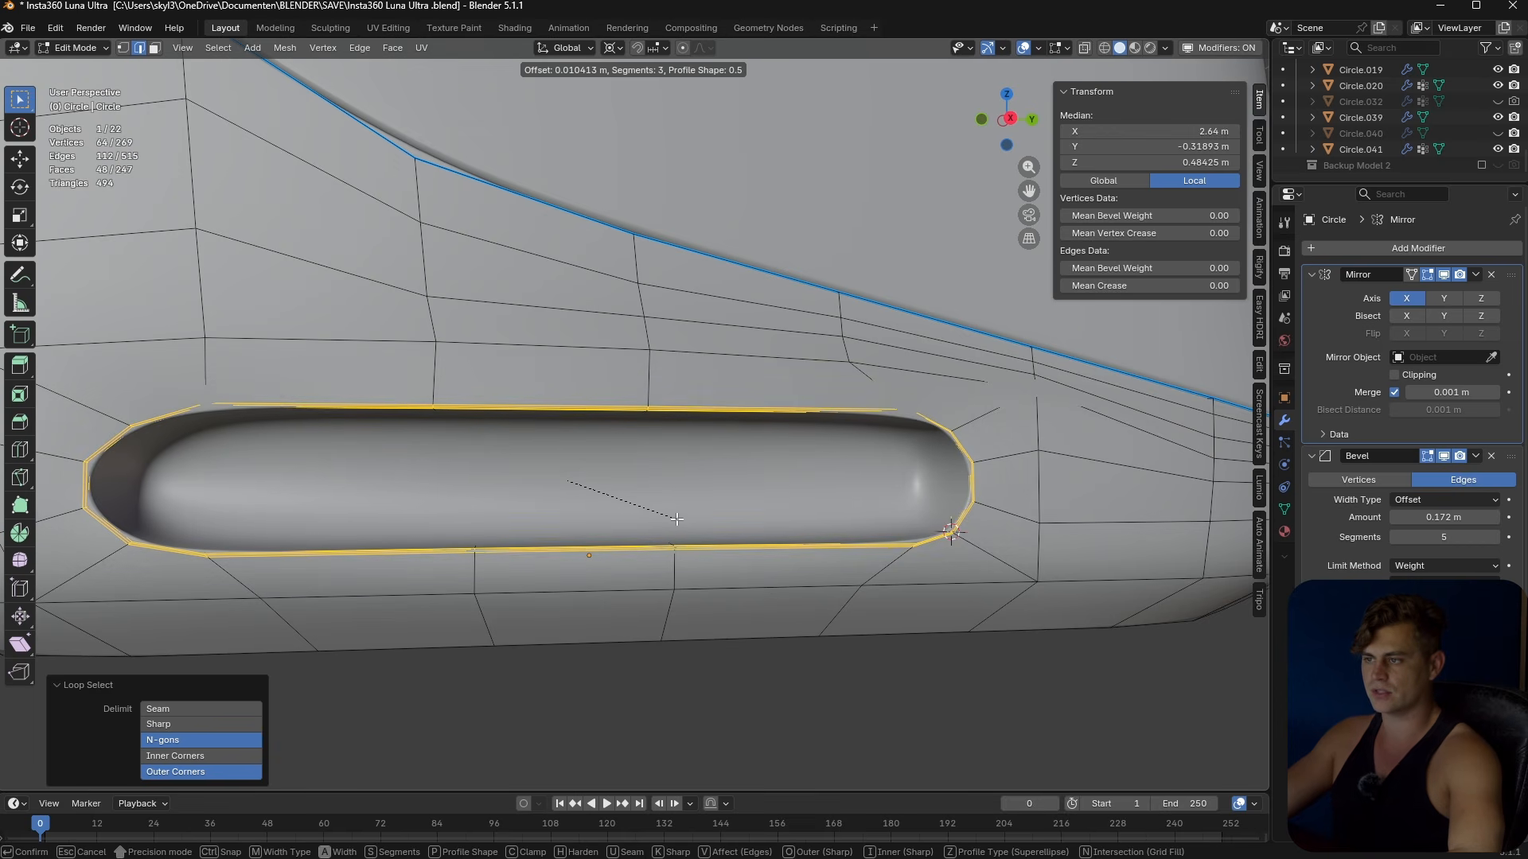
- Bevel the side slot's rim with 3 segments at about 0.010 m and add a loop cut inside the slot, slid towards one side
click(673, 517)
scroll(675, 517, down, 6)
middle_drag(651, 552, 602, 530)
scroll(460, 569, up, 5)
key(ctrl+r)
click(430, 564)
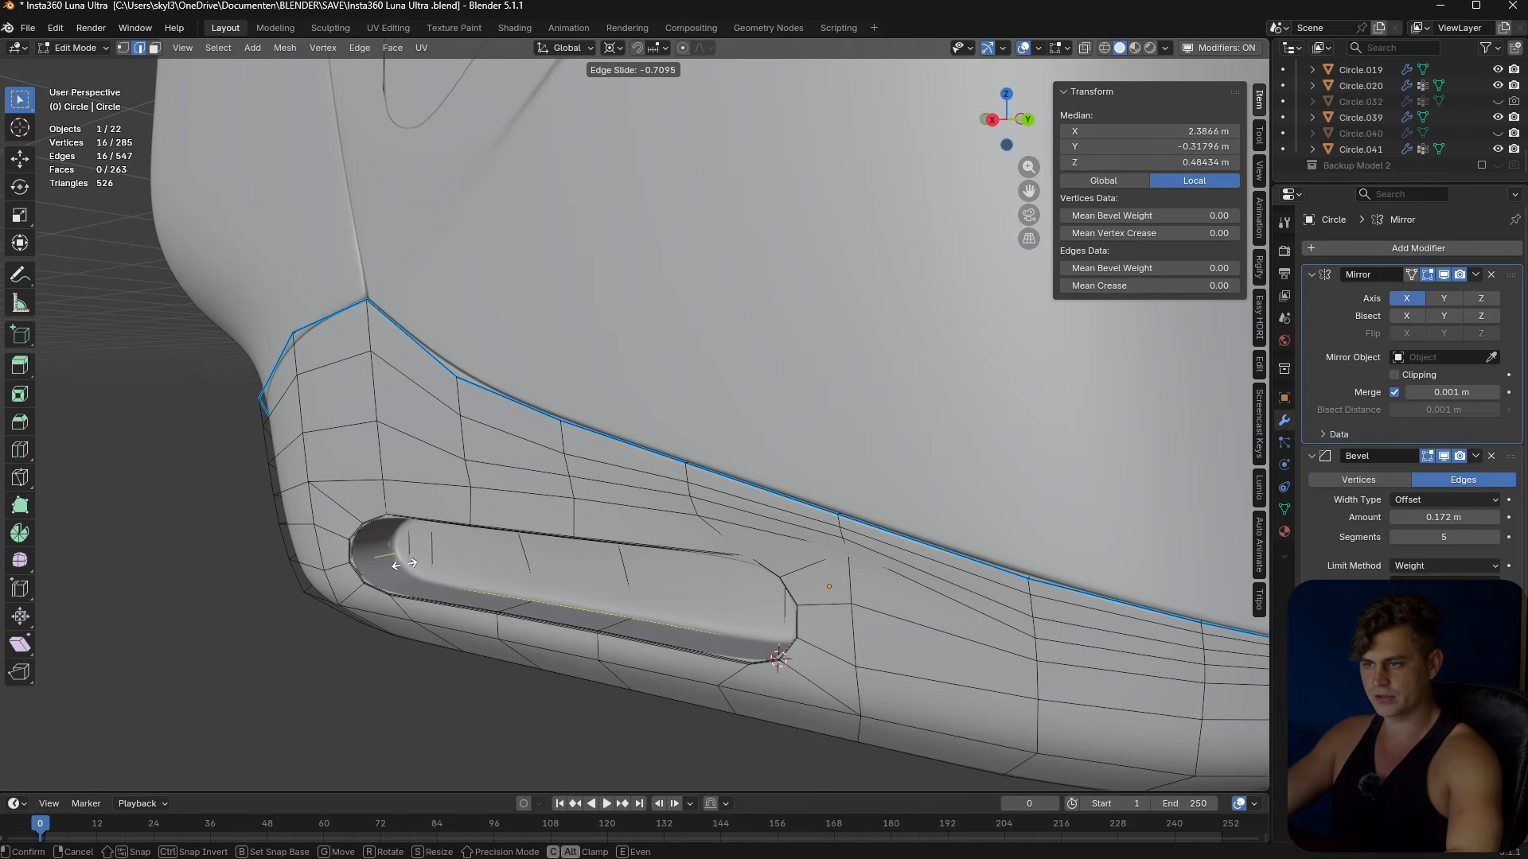
click(403, 565)
- Return to Object Mode and save the blend file
scroll(403, 565, down, 3)
key(Tab)
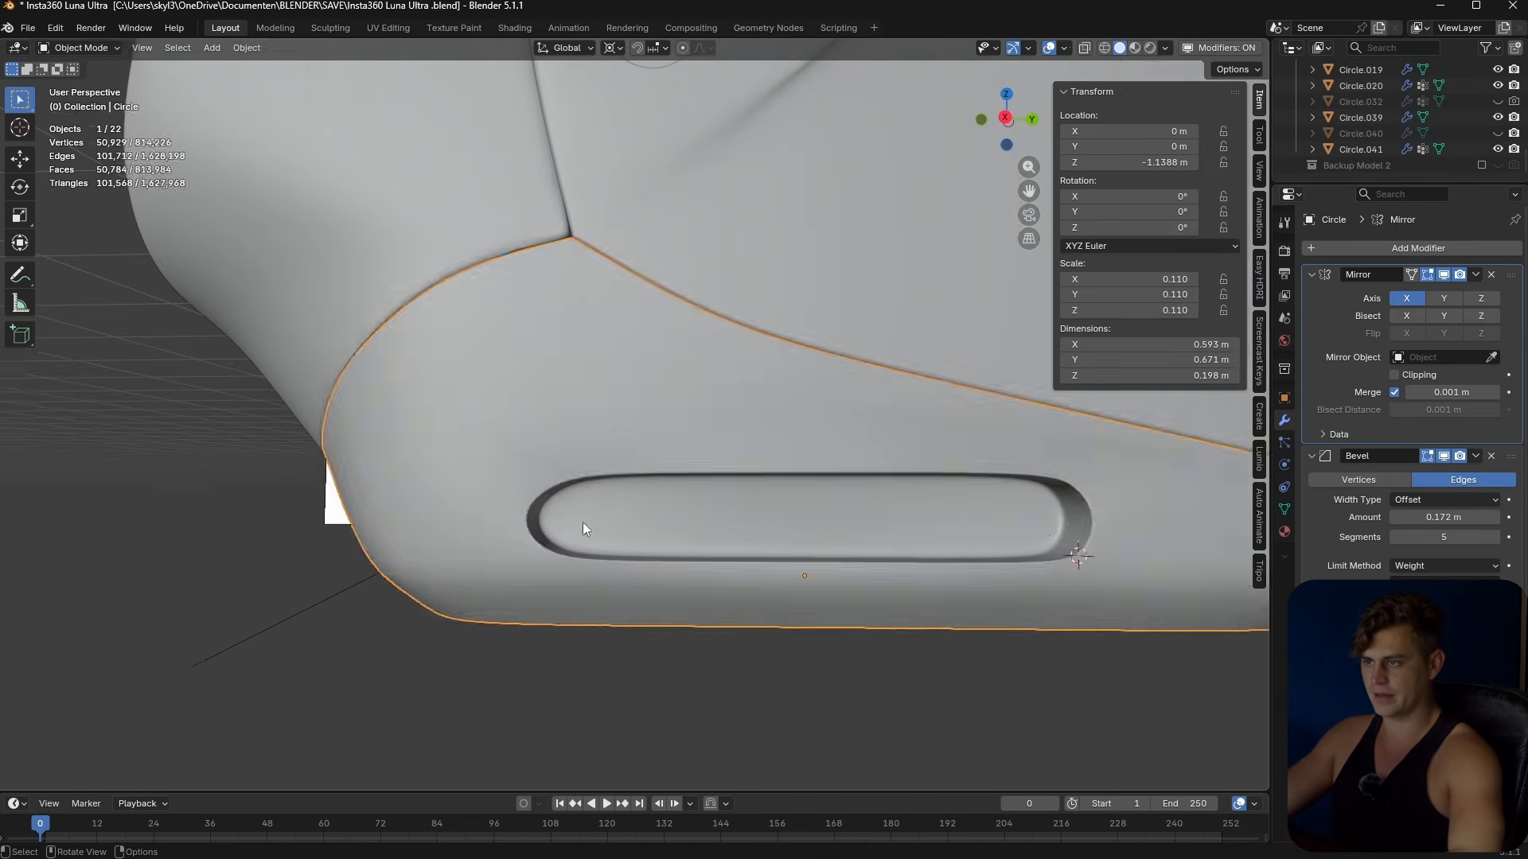
scroll(581, 522, down, 3)
middle_drag(616, 522, 828, 509)
key(ctrl+s)
key(ctrl+s)
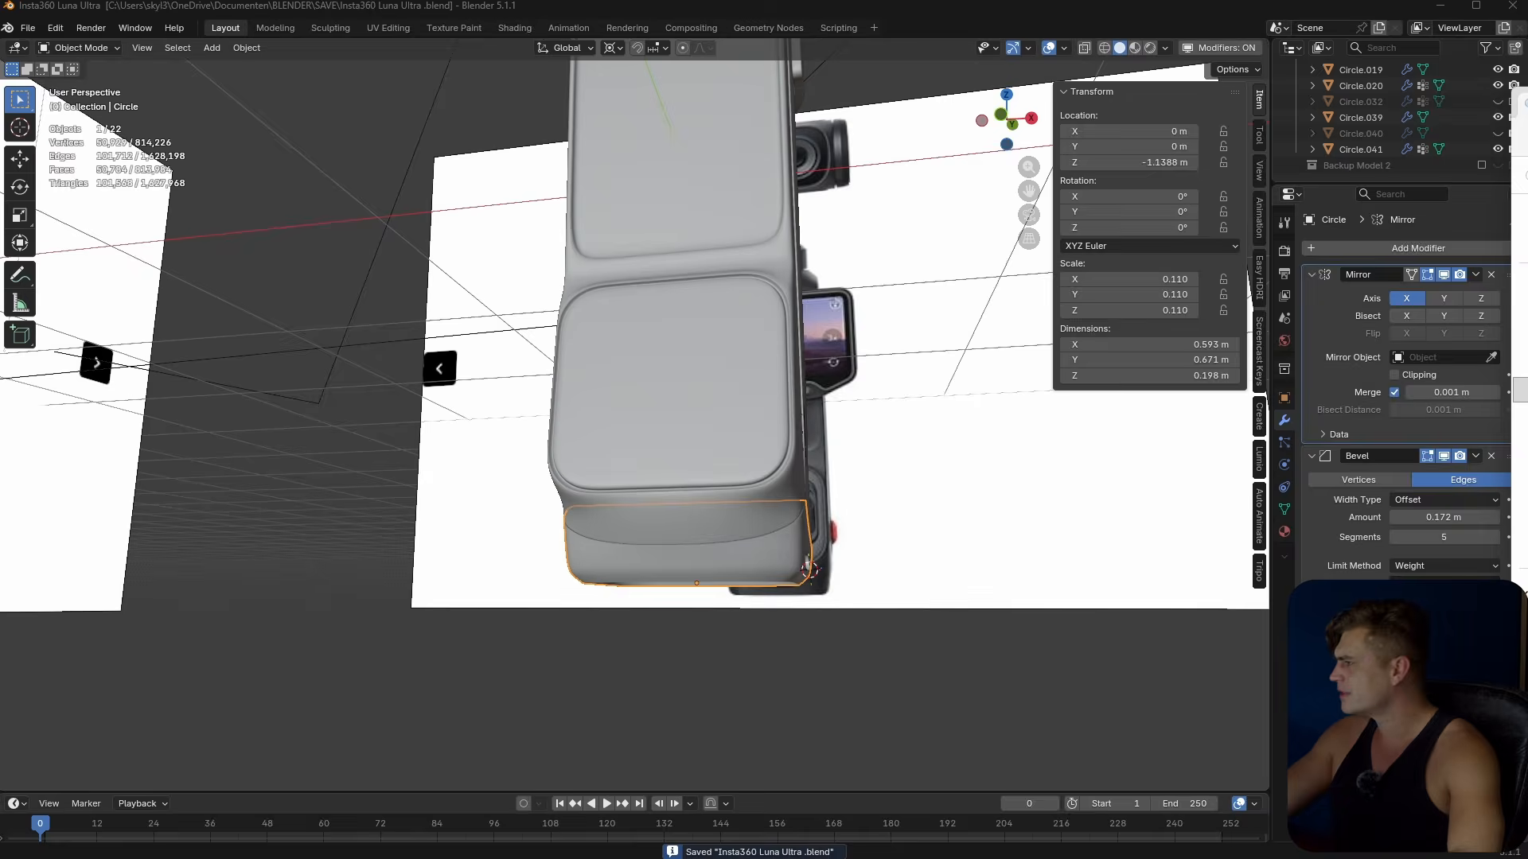
- Switch to the reference screenshot and compare the camera's underside with the modelled base
key(alt+Tab)
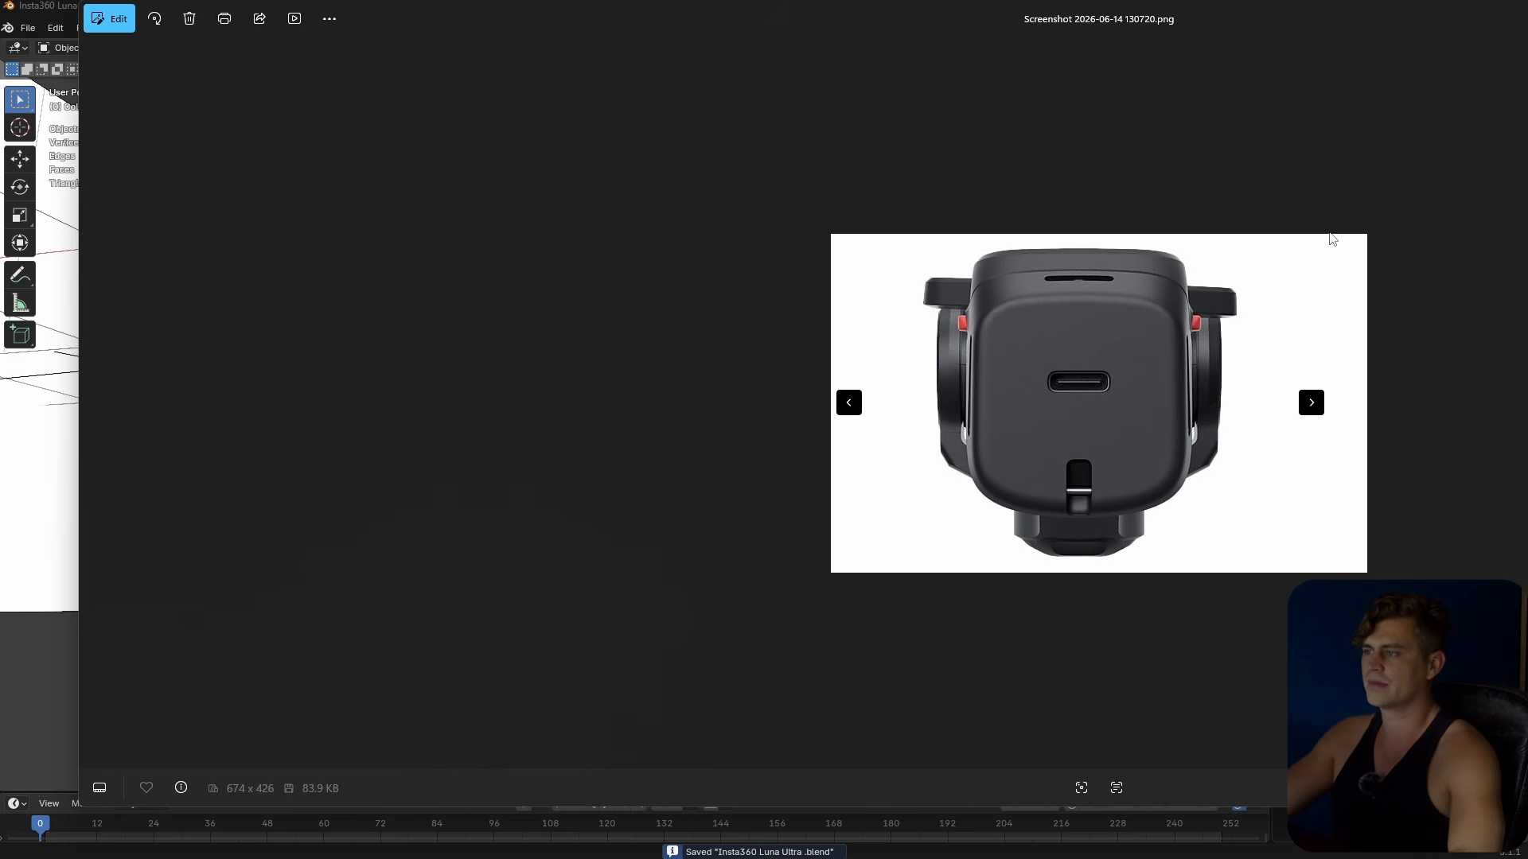
key(alt+Tab)
alt+click(675, 546)
middle_drag(676, 546, 672, 507)
key(F3)
key(Return)
key(Tab)
key(alt+Tab)
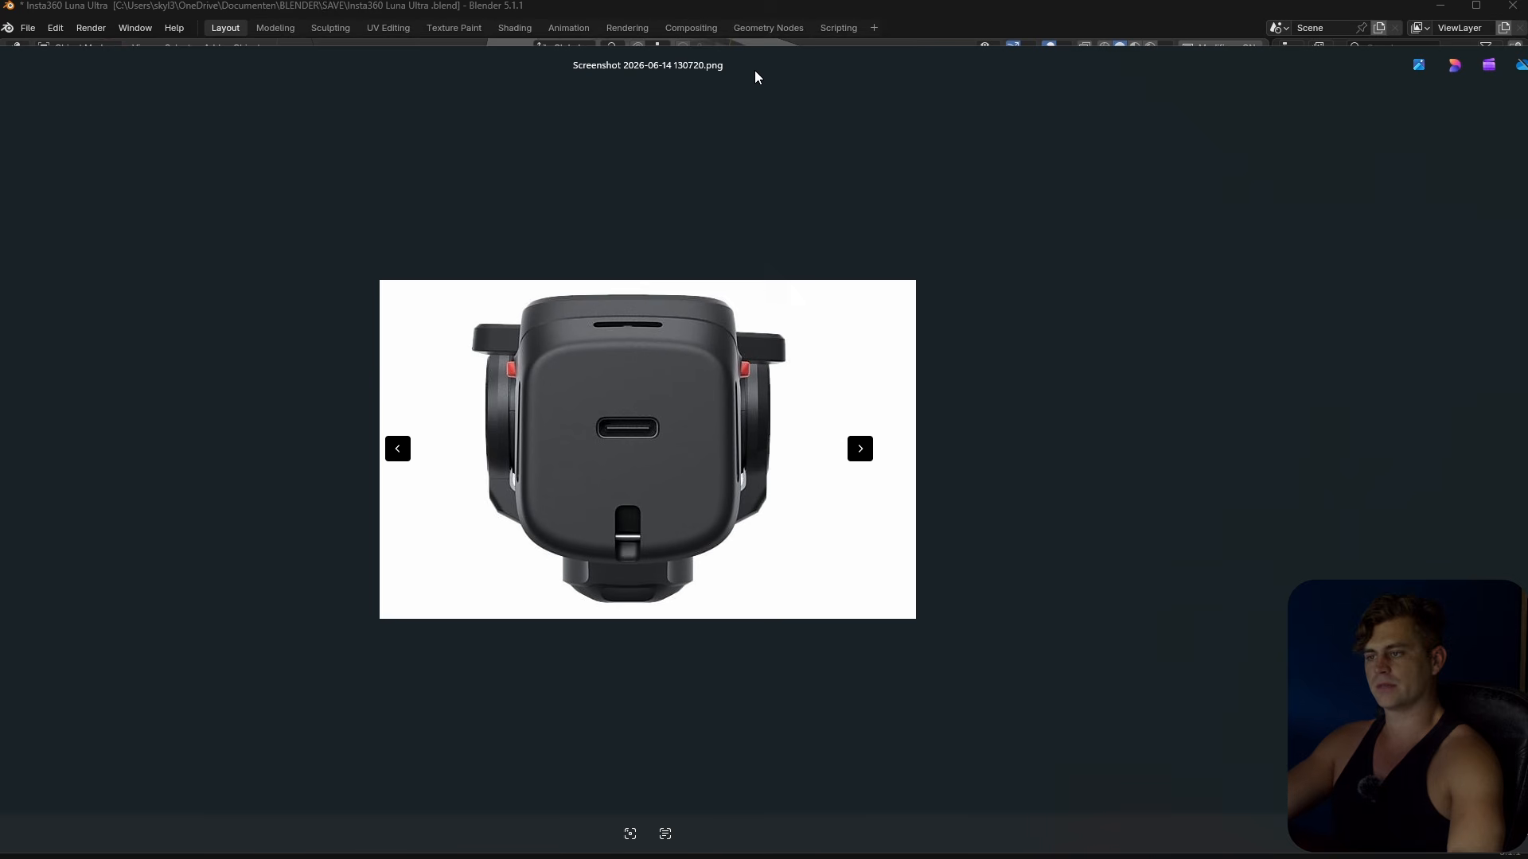
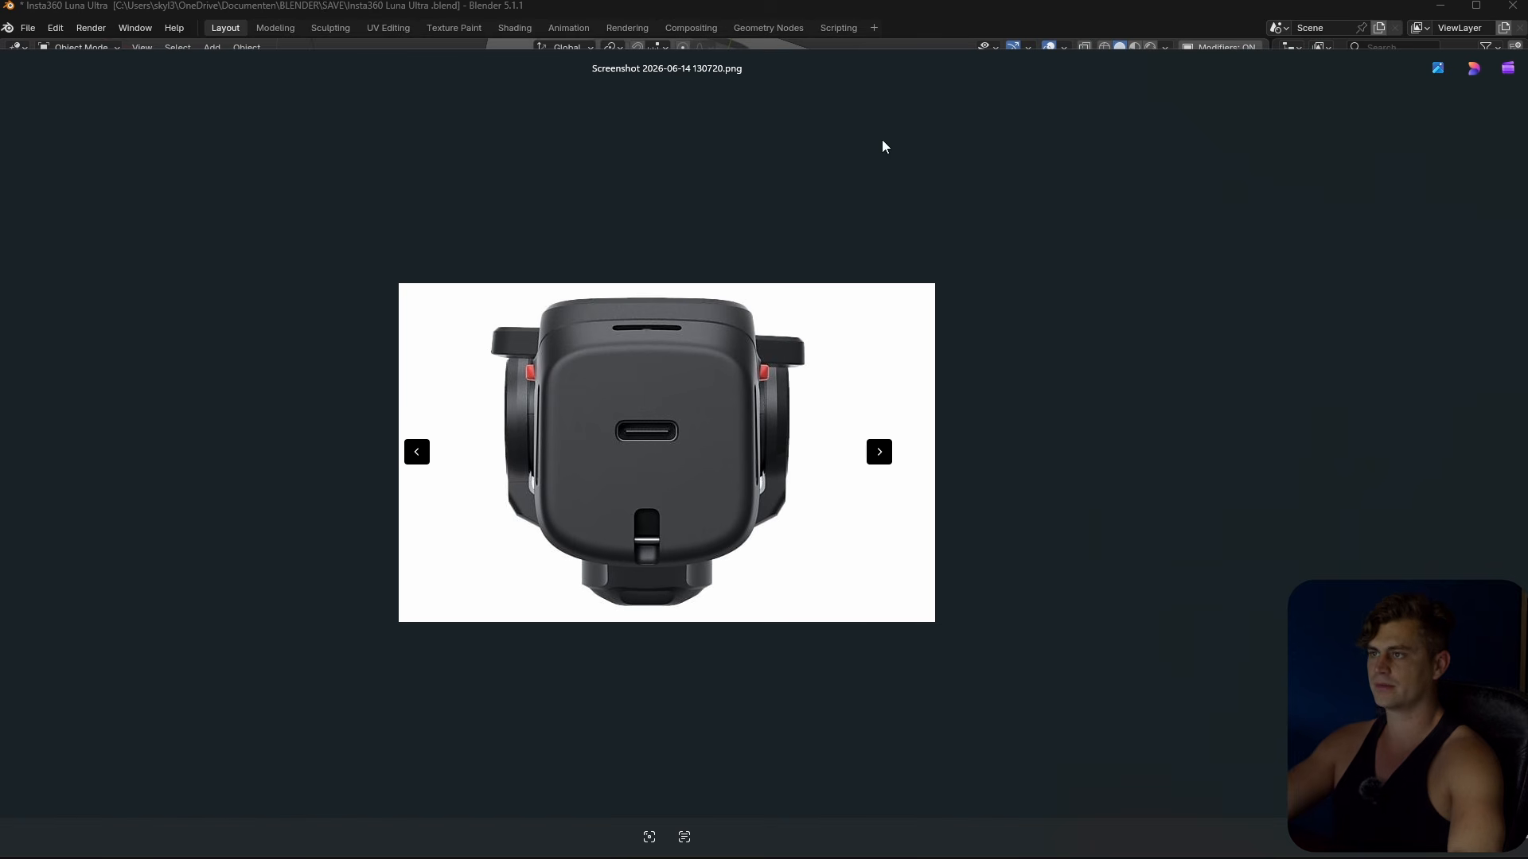
key(alt+Tab)
scroll(902, 175, up, 3)
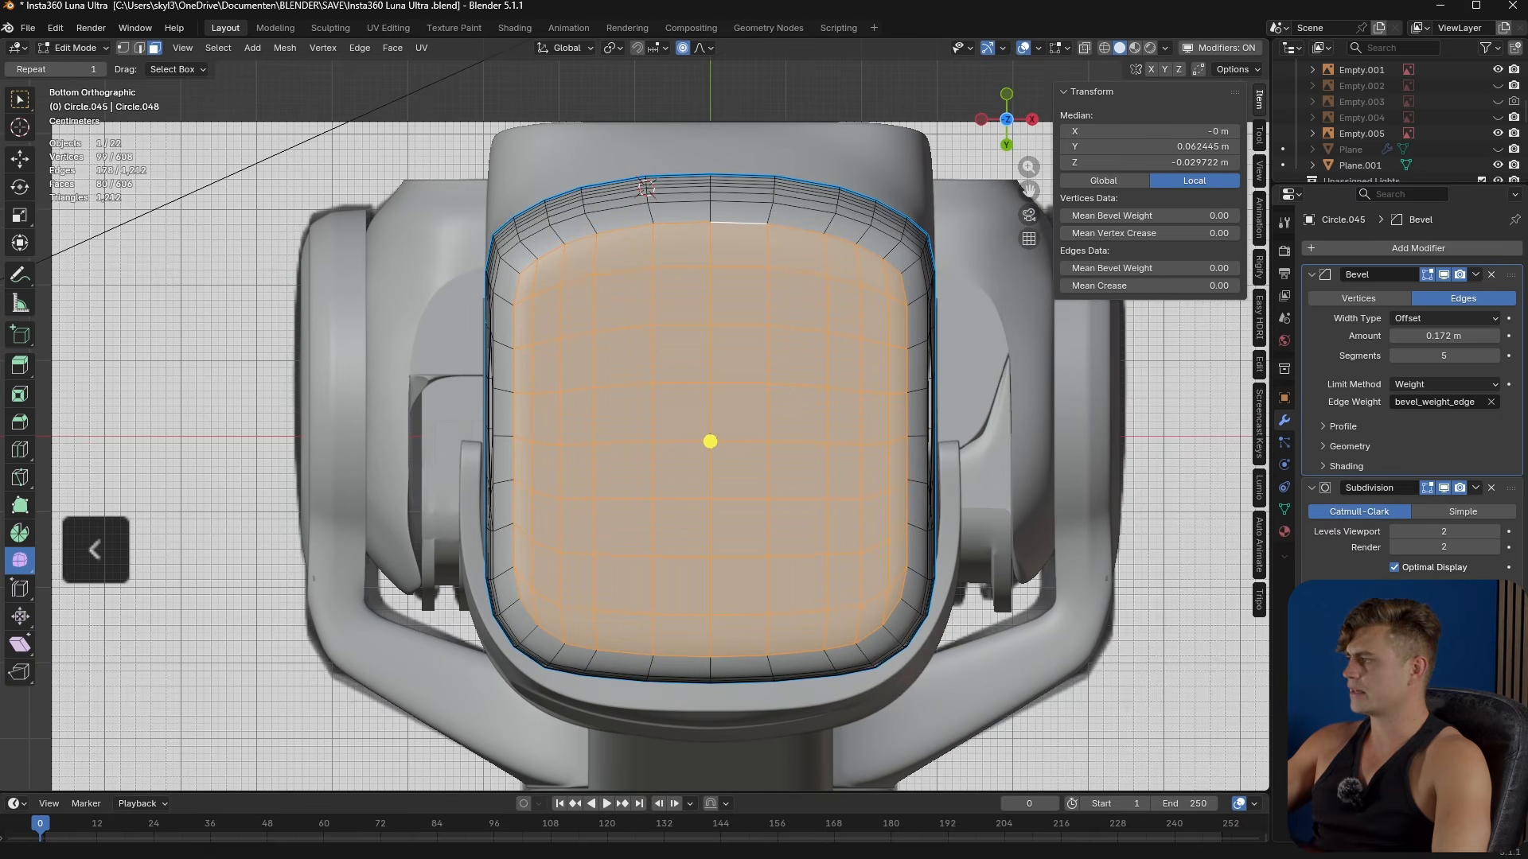
- Select a block of four by two faces in the middle of the base's underside and inset it by about 0.07 m
click(631, 375)
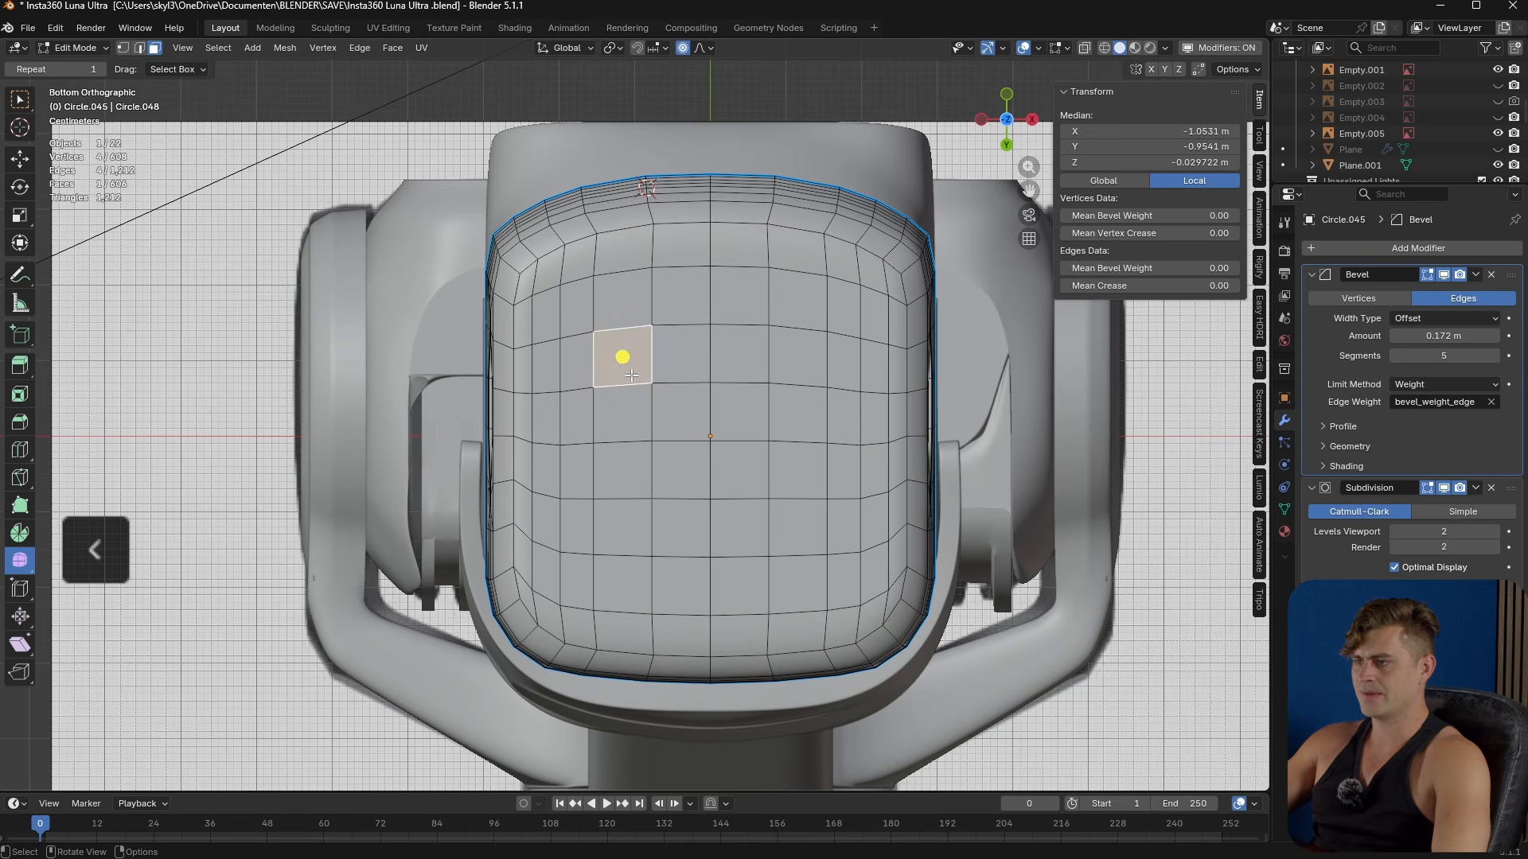
shift+click(684, 362)
shift+click(741, 359)
shift+click(795, 360)
shift+click(792, 408)
shift+click(742, 414)
shift+click(684, 417)
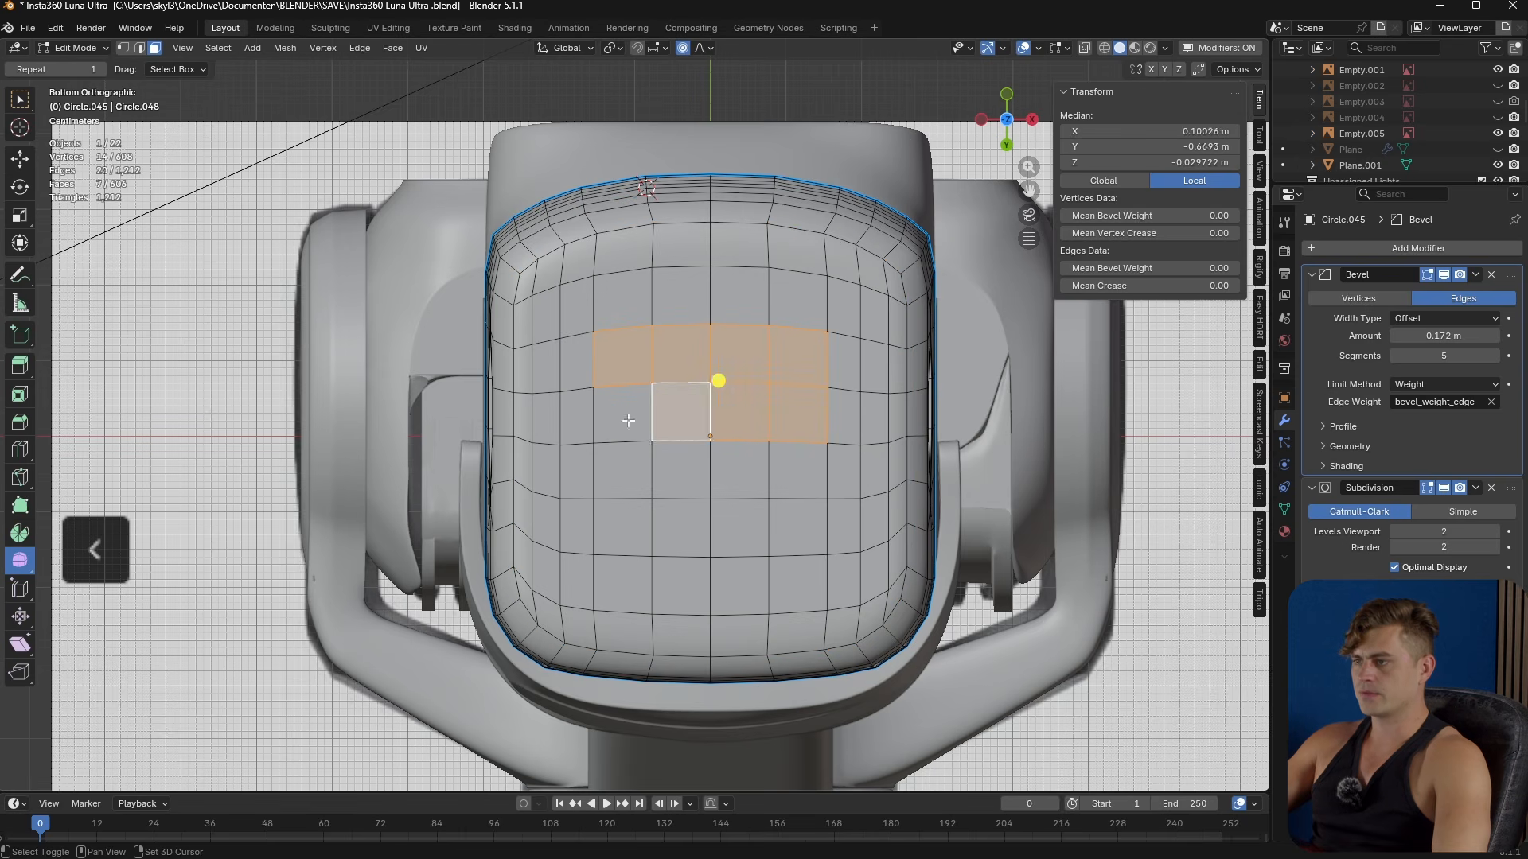
shift+click(633, 419)
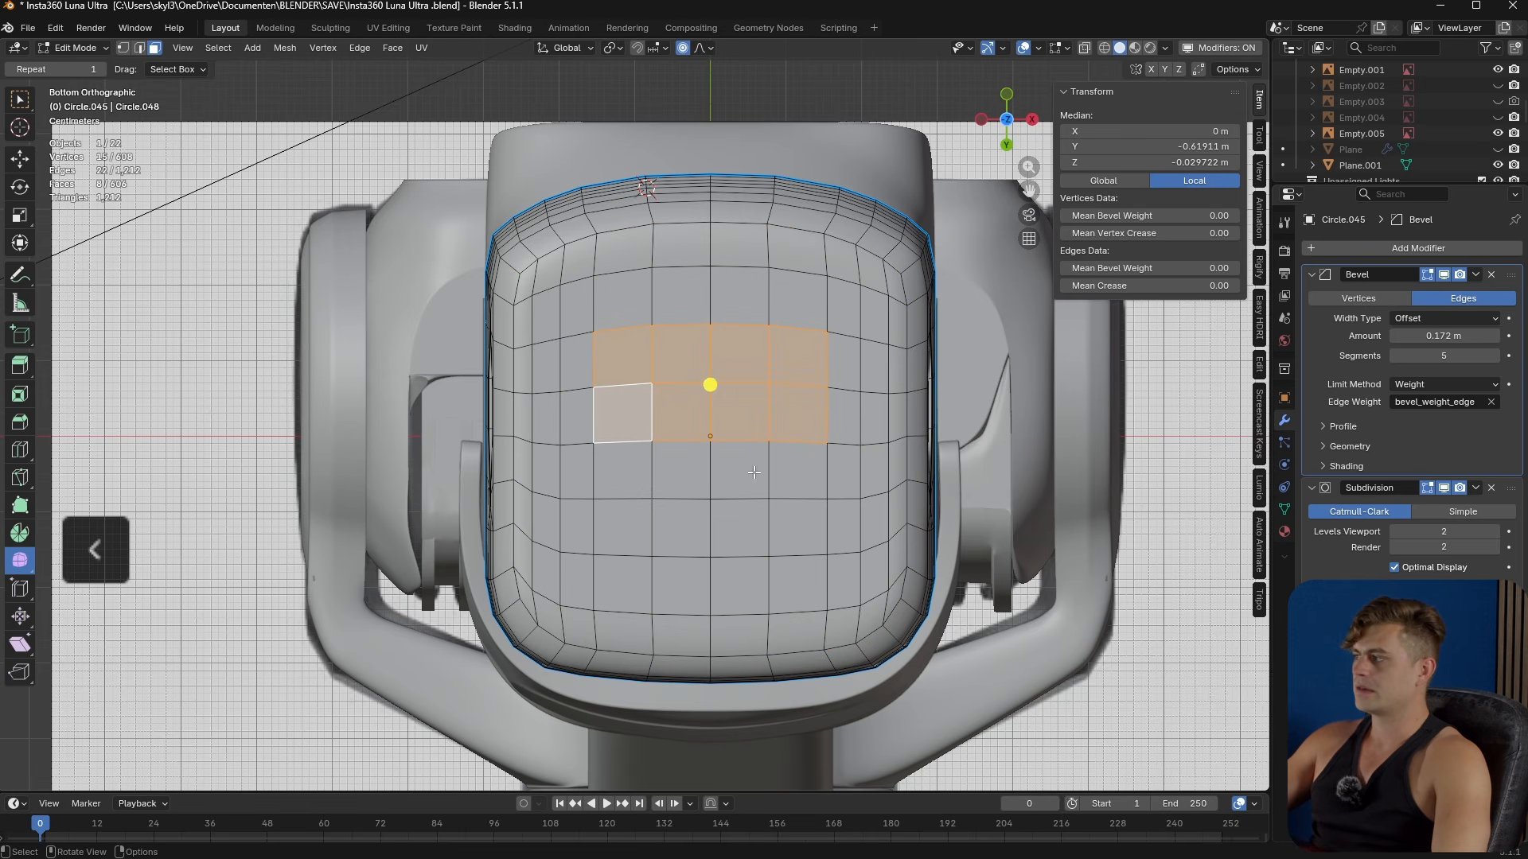
scroll(773, 464, up, 2)
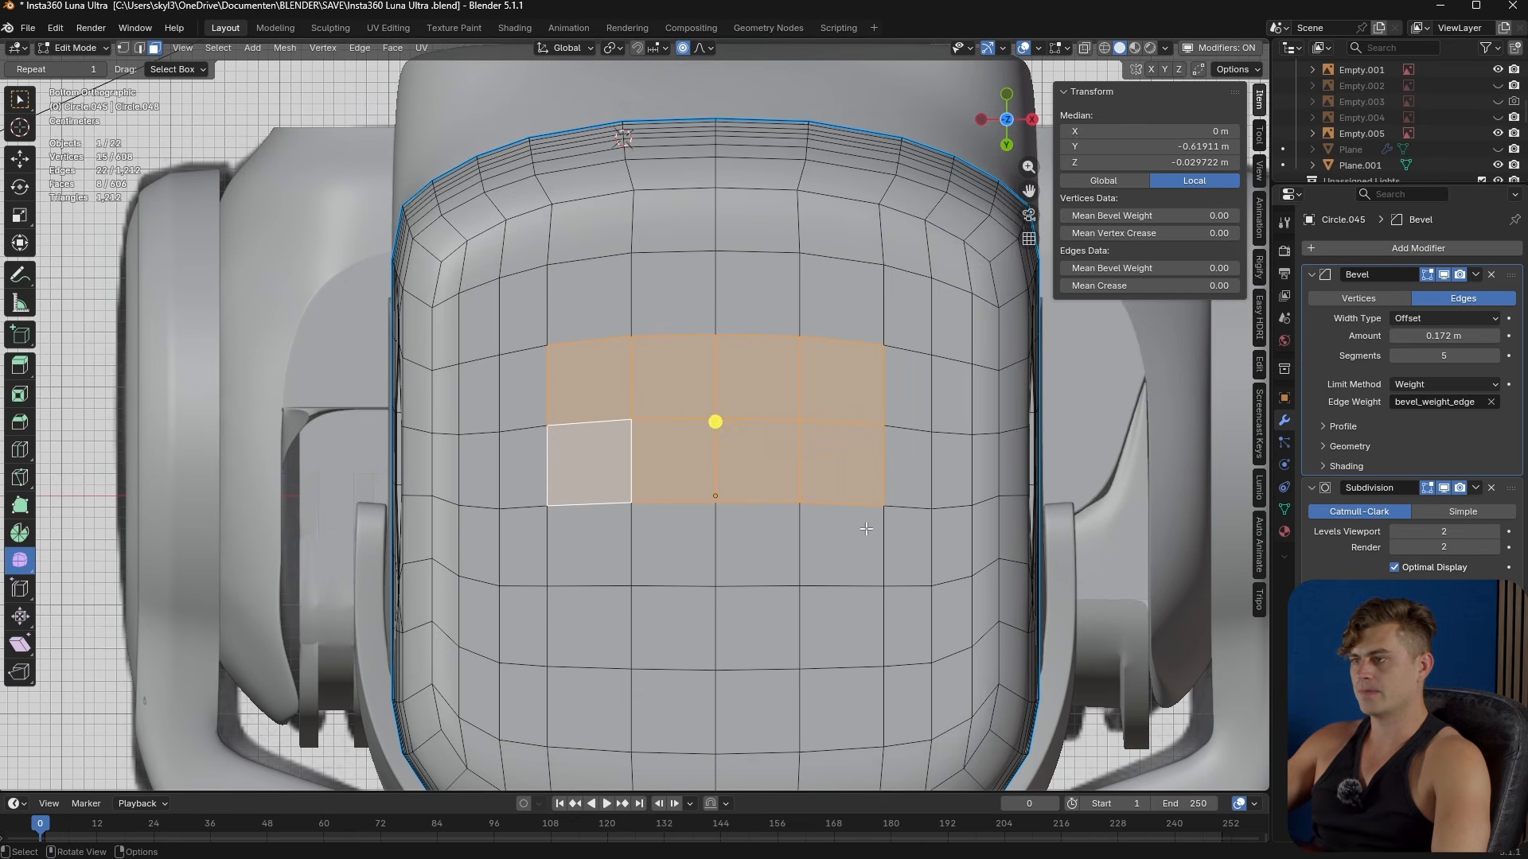
scroll(879, 549, down, 2)
scroll(870, 543, up, 2)
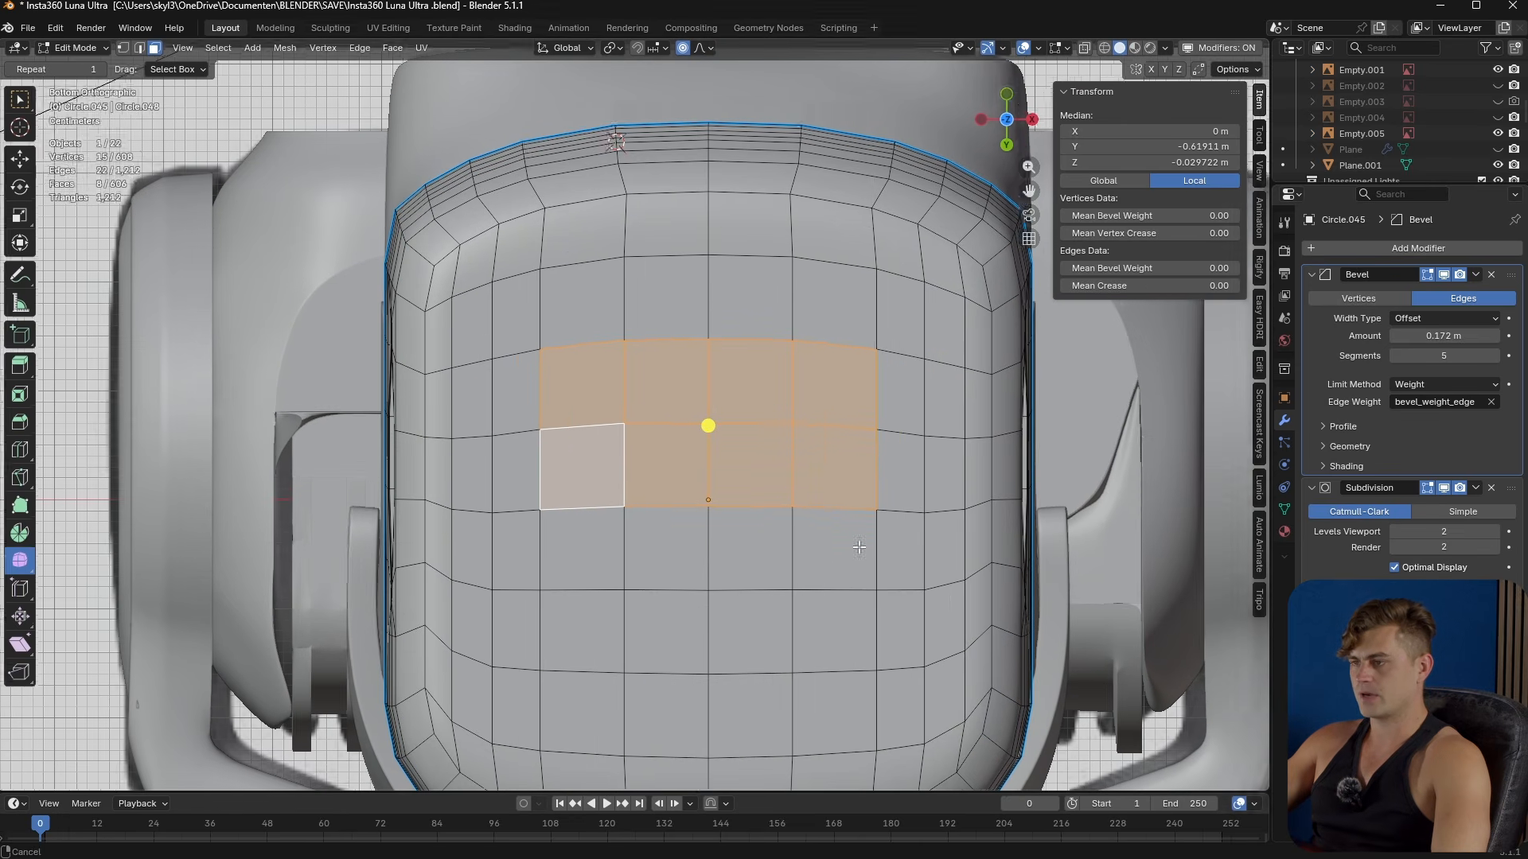
key(i)
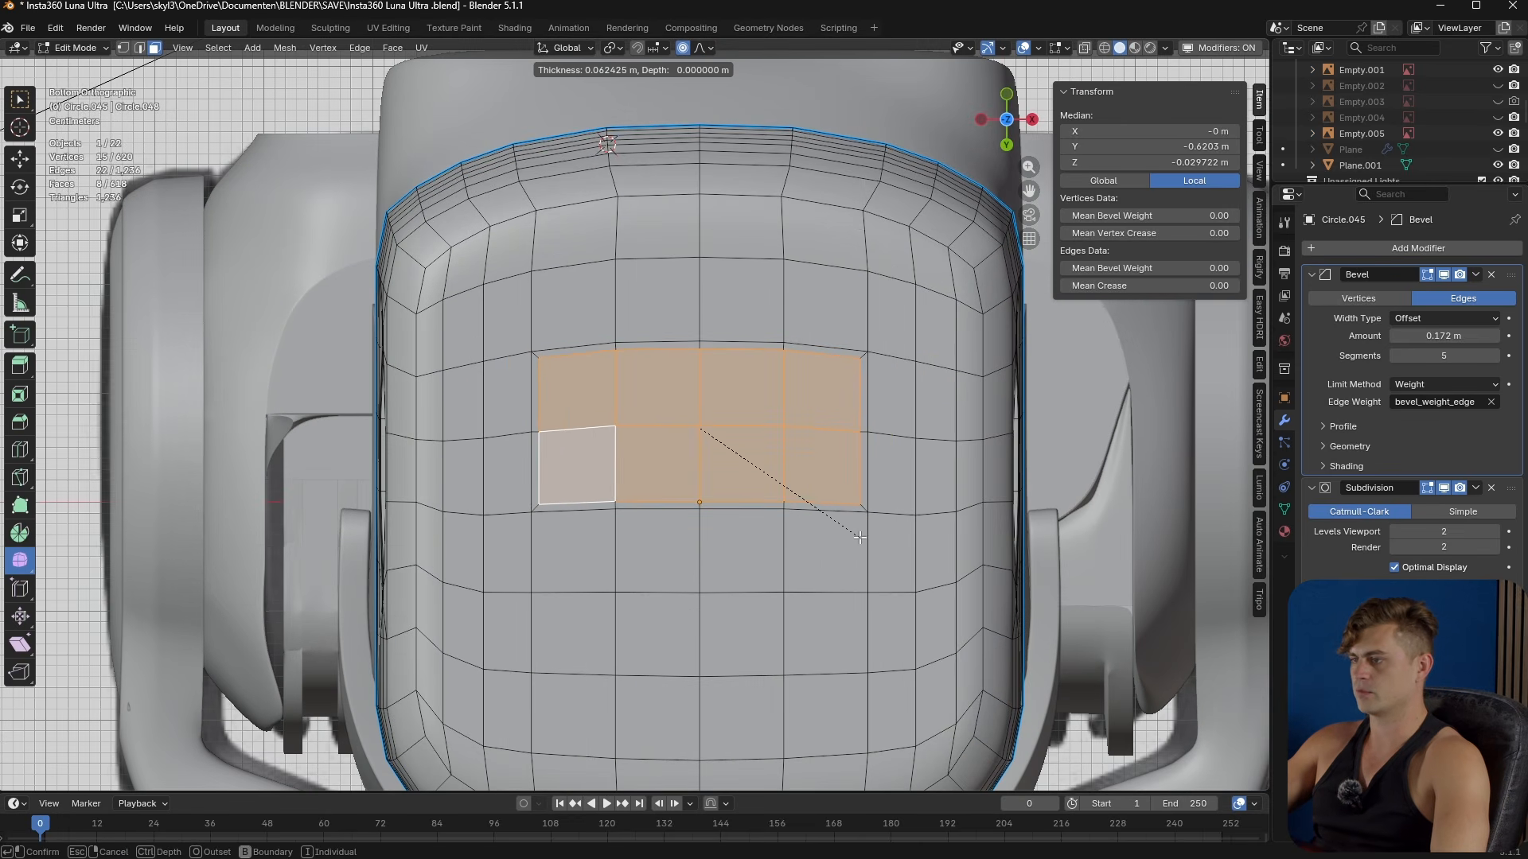
click(854, 528)
key(s)
key(z)
key(Escape)
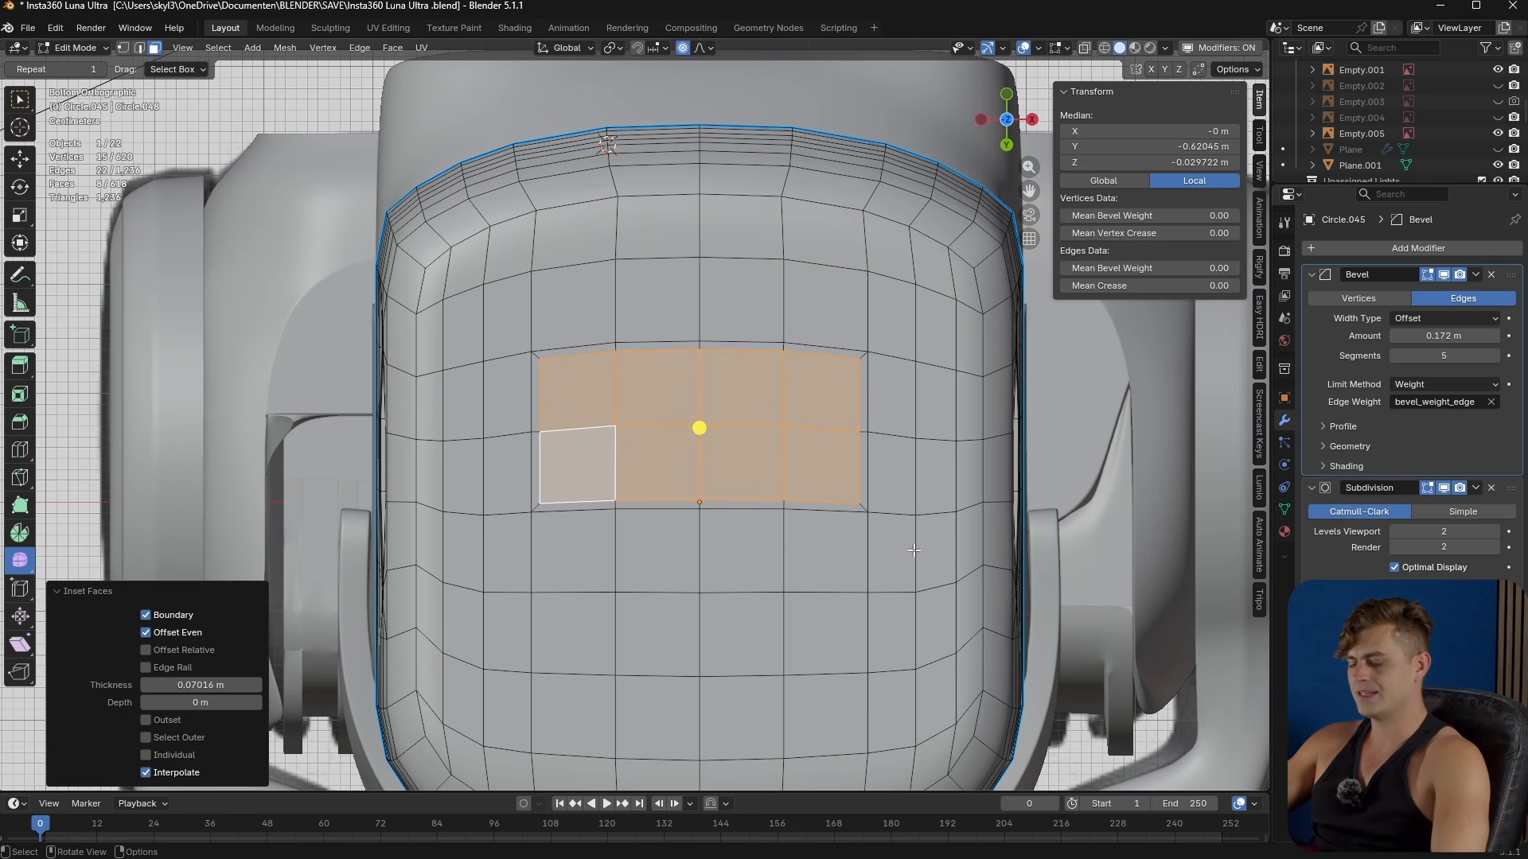
- Turn off proportional editing and scale the inset face block to about 0.7 along Y
key(o)
key(s)
key(y)
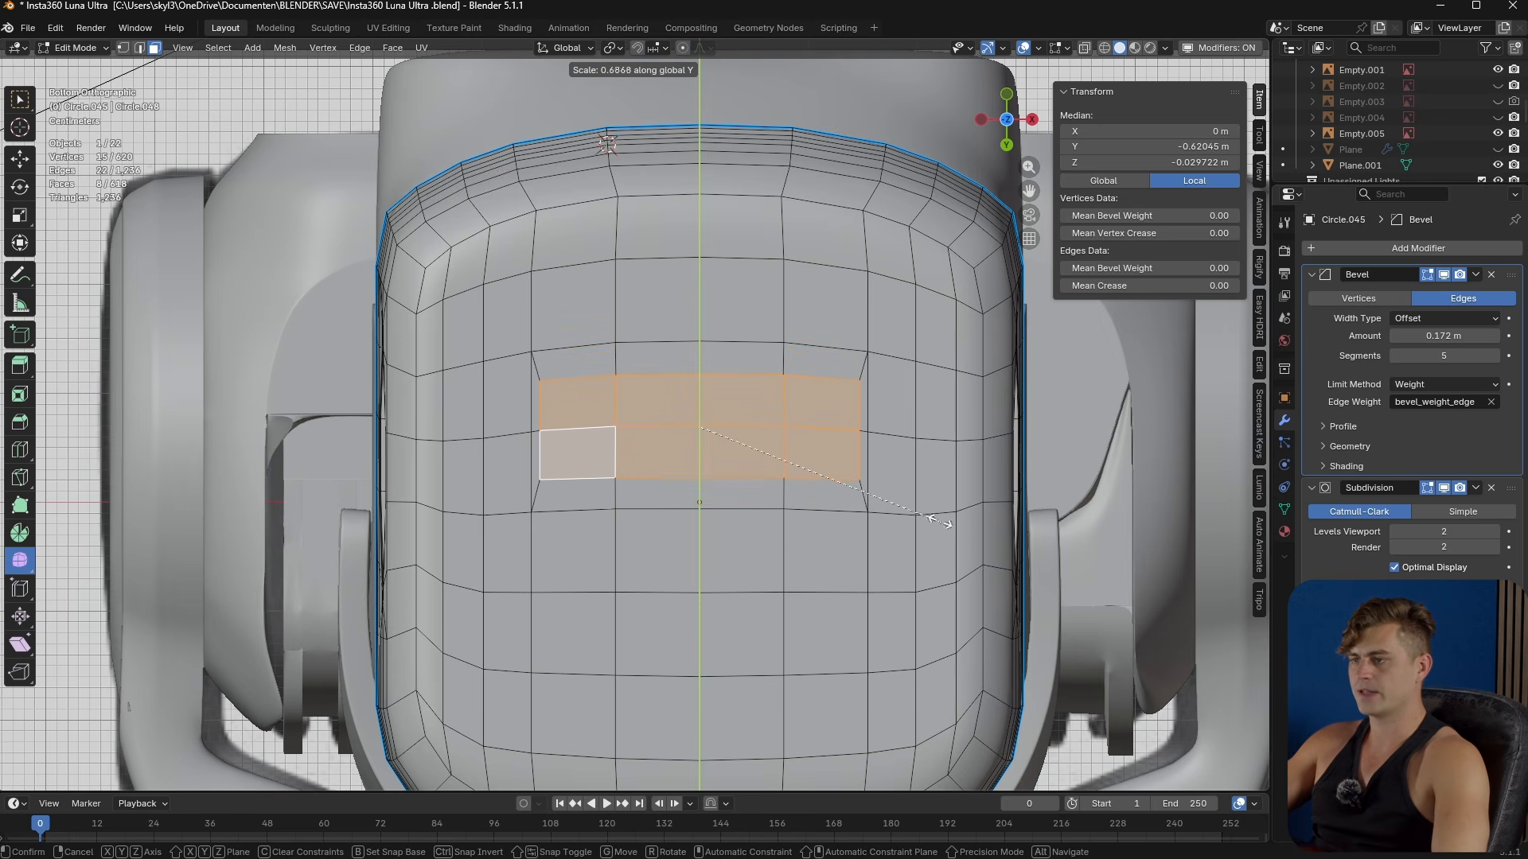
click(927, 511)
- Delete the narrowed inset faces in the bottom view to open a port hole in the underside
key(Tab)
middle_drag(910, 517, 974, 415)
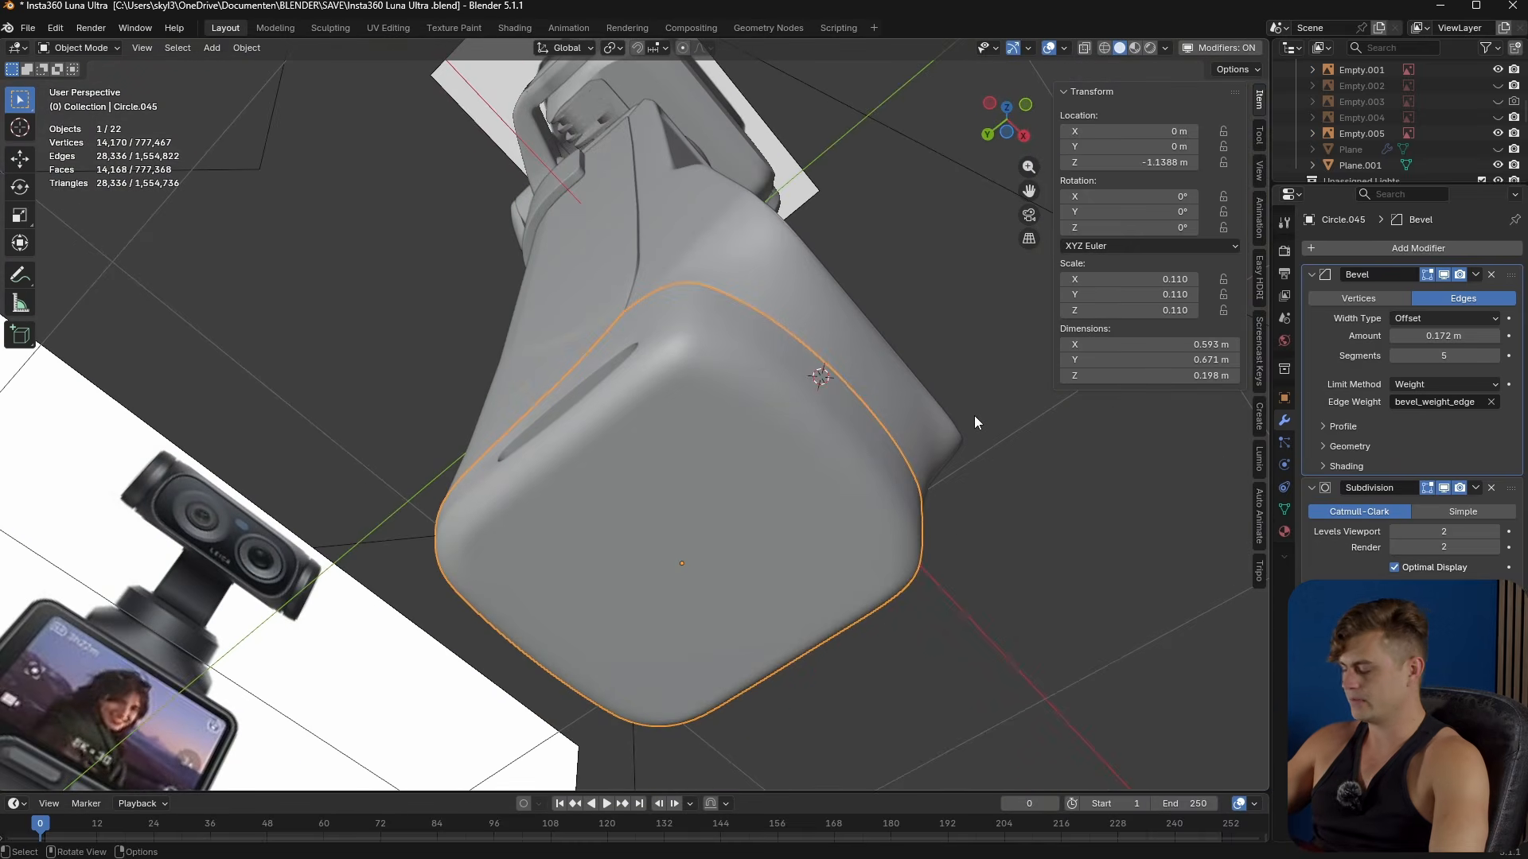
key(ctrl+KP_7)
scroll(974, 416, up, 5)
key(Tab)
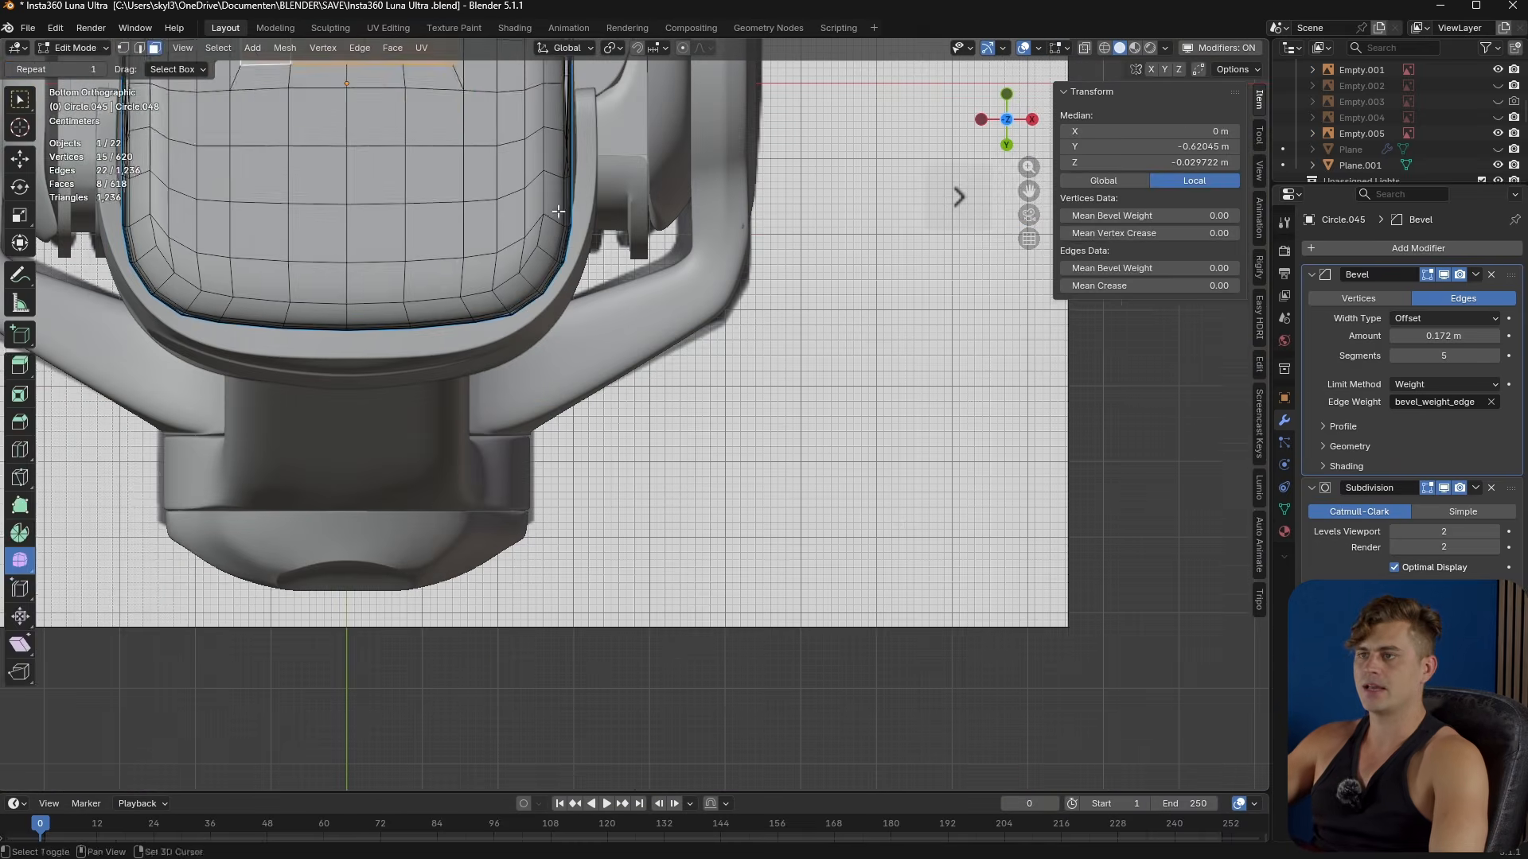
shift+middle_drag(561, 215, 732, 515)
scroll(652, 446, up, 2)
shift+middle_drag(577, 374, 723, 460)
key(x)
click(726, 459)
scroll(725, 459, up, 3)
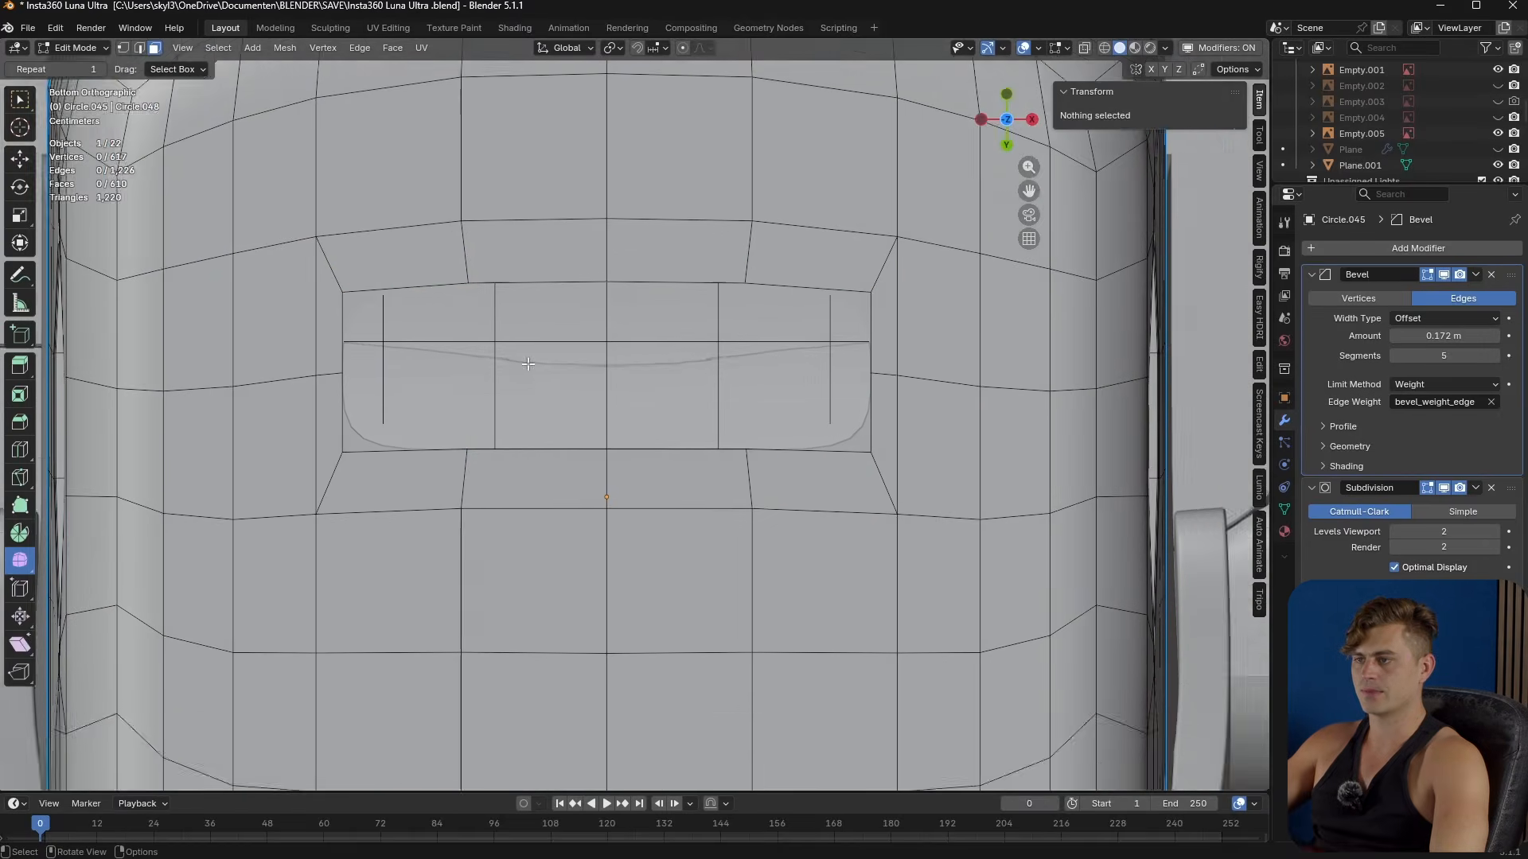
- Snap the 3D cursor midway between the upper and lower edge vertices near the hole's left end
shift+middle_drag(485, 384, 586, 438)
click(526, 353)
shift+click(524, 524)
key(shift+s)
click(528, 623)
- Add a mesh circle with 8 vertices at the 3D cursor
shift+middle_drag(557, 503, 587, 528)
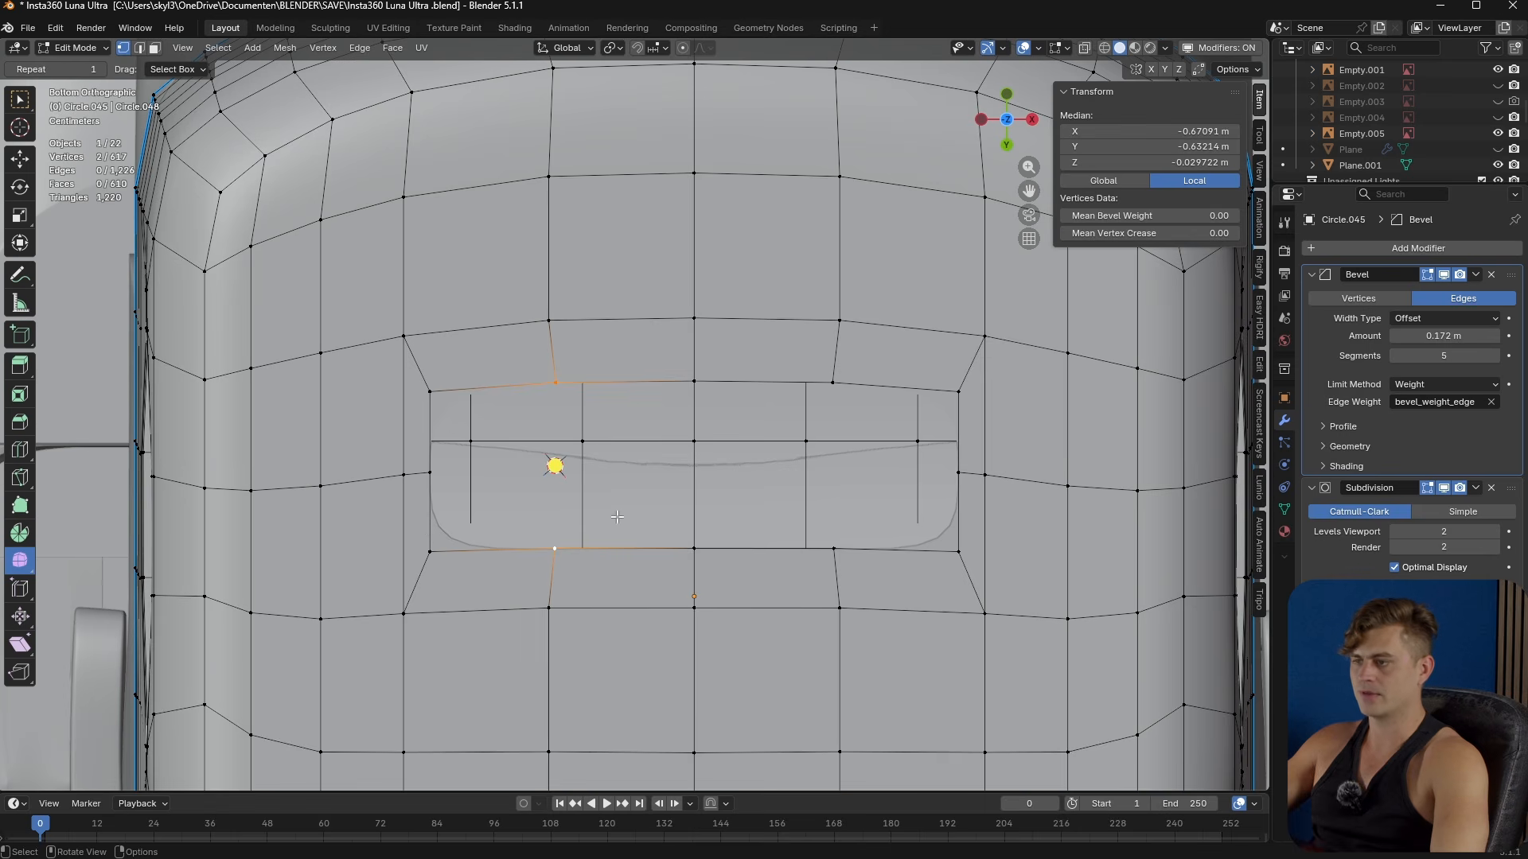
key(Tab)
key(Tab)
key(shift+a)
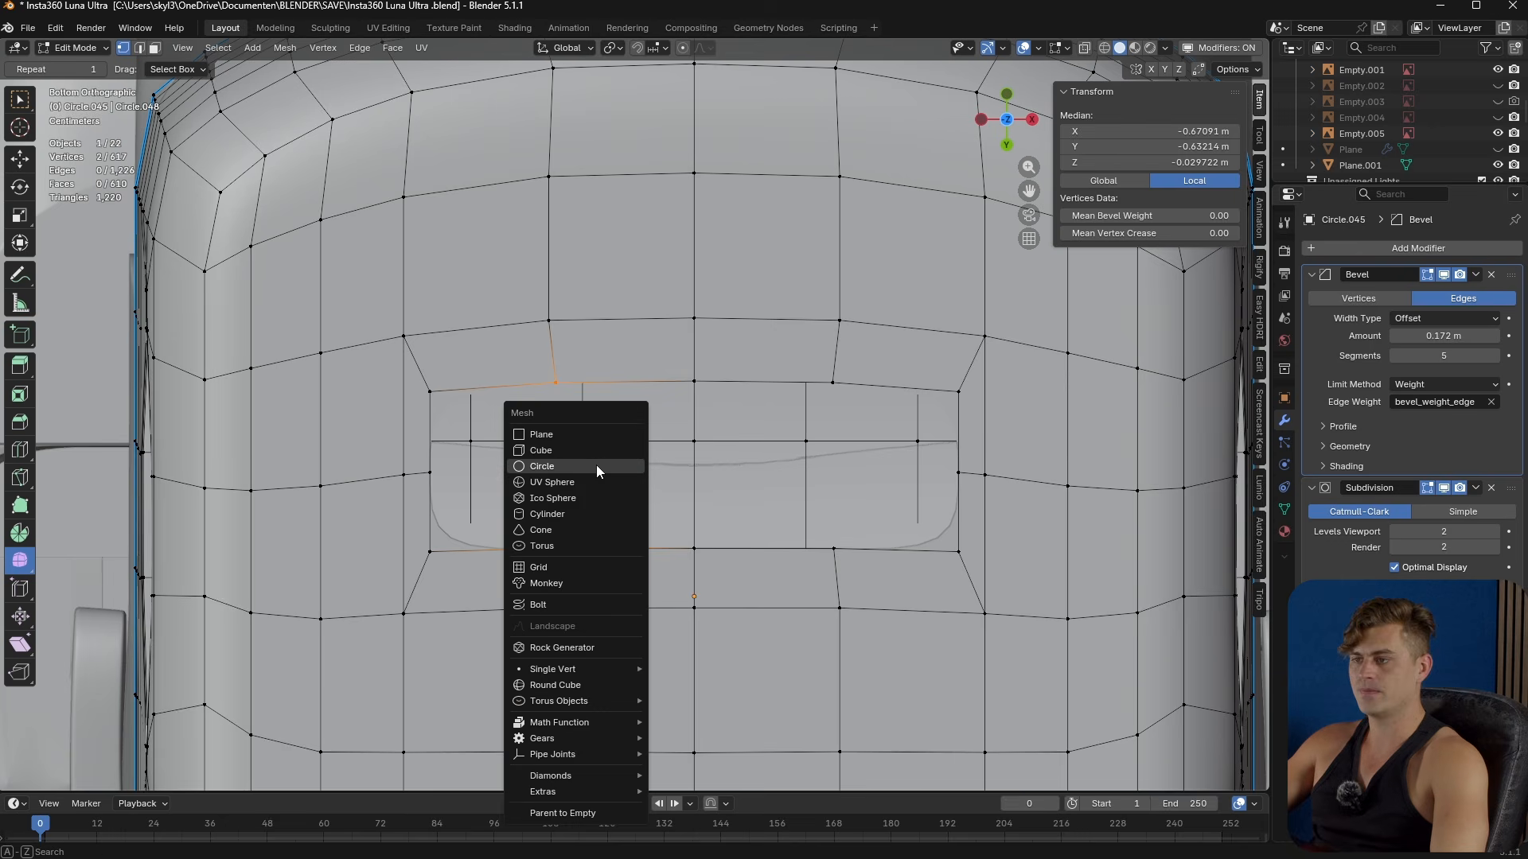
click(597, 468)
text(s)
text(8)
key(Return)
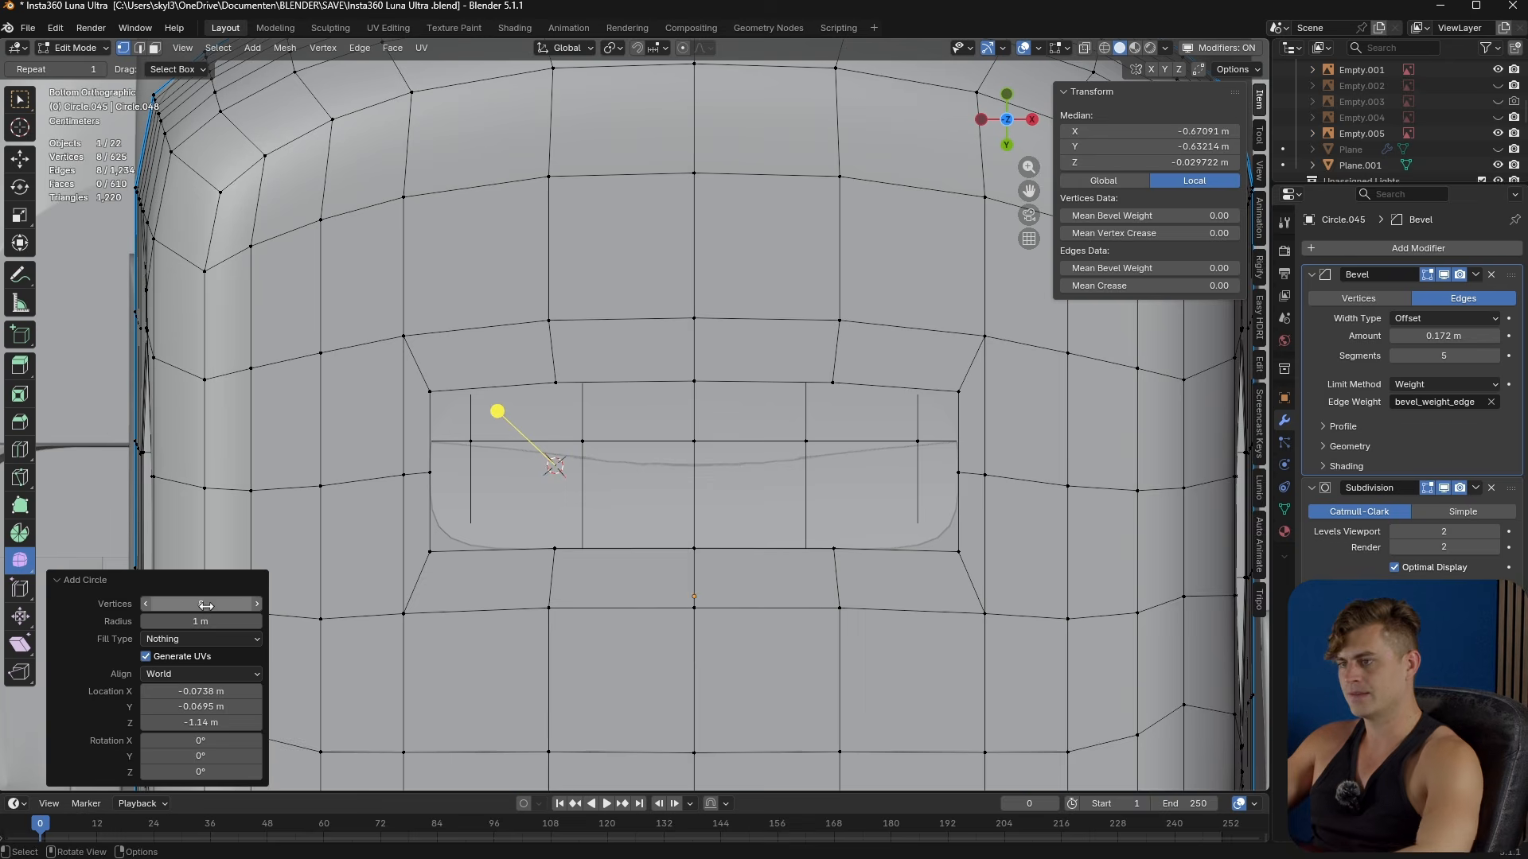
- Scale the circle down until its diameter matches the height of the port hole
scroll(509, 403, down, 2)
key(s)
click(522, 399)
key(s)
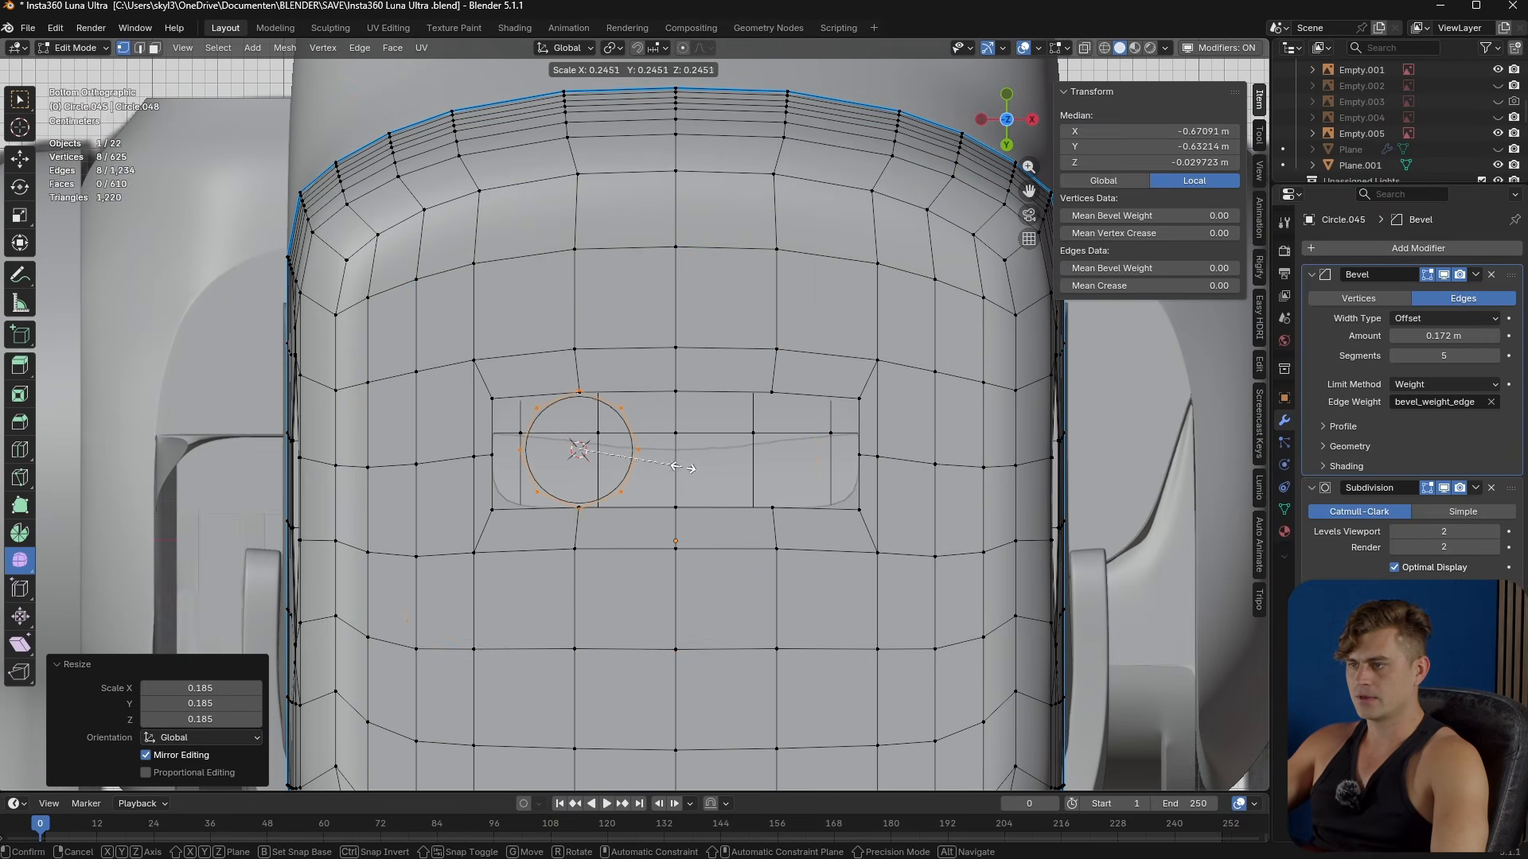
click(684, 469)
scroll(522, 398, up, 6)
key(s)
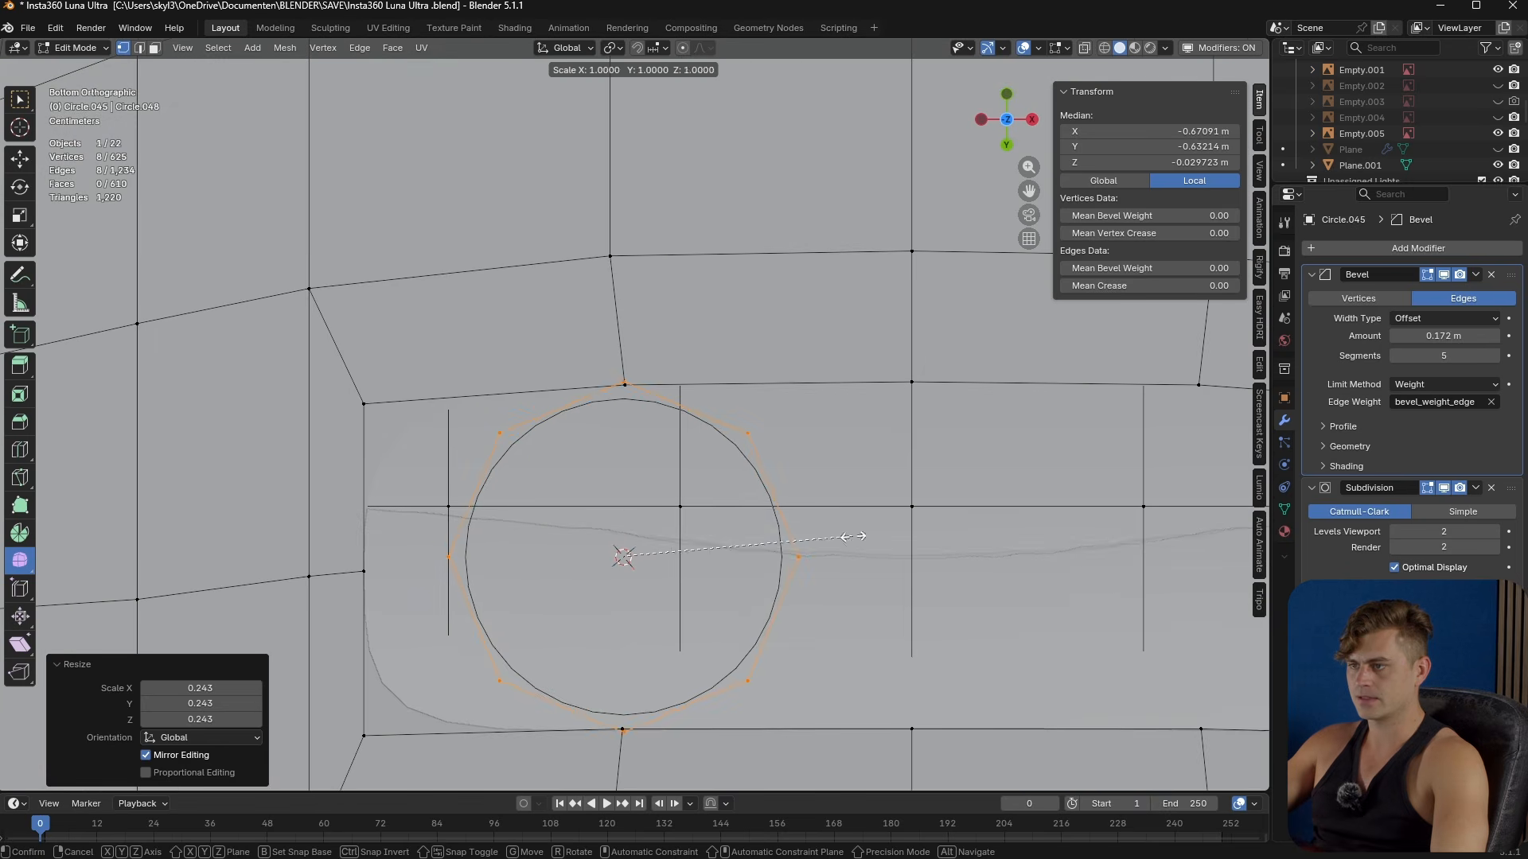
click(804, 528)
shift+middle_drag(753, 514, 842, 507)
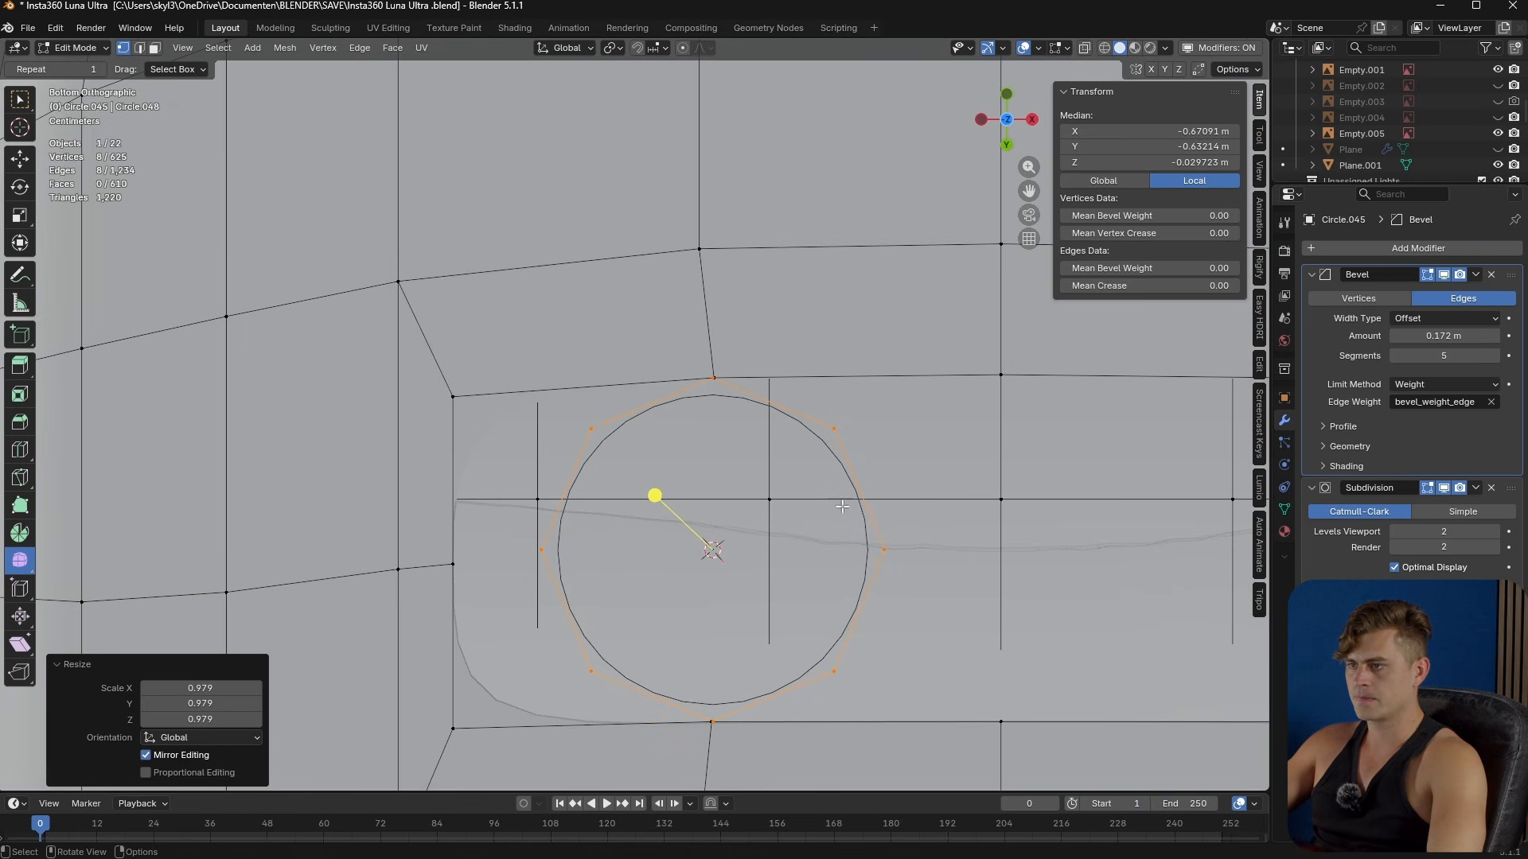
- Merge the circle's top and bottom vertices with the adjoining vertices on the hole's long edges
click(714, 371)
shift+click(731, 392)
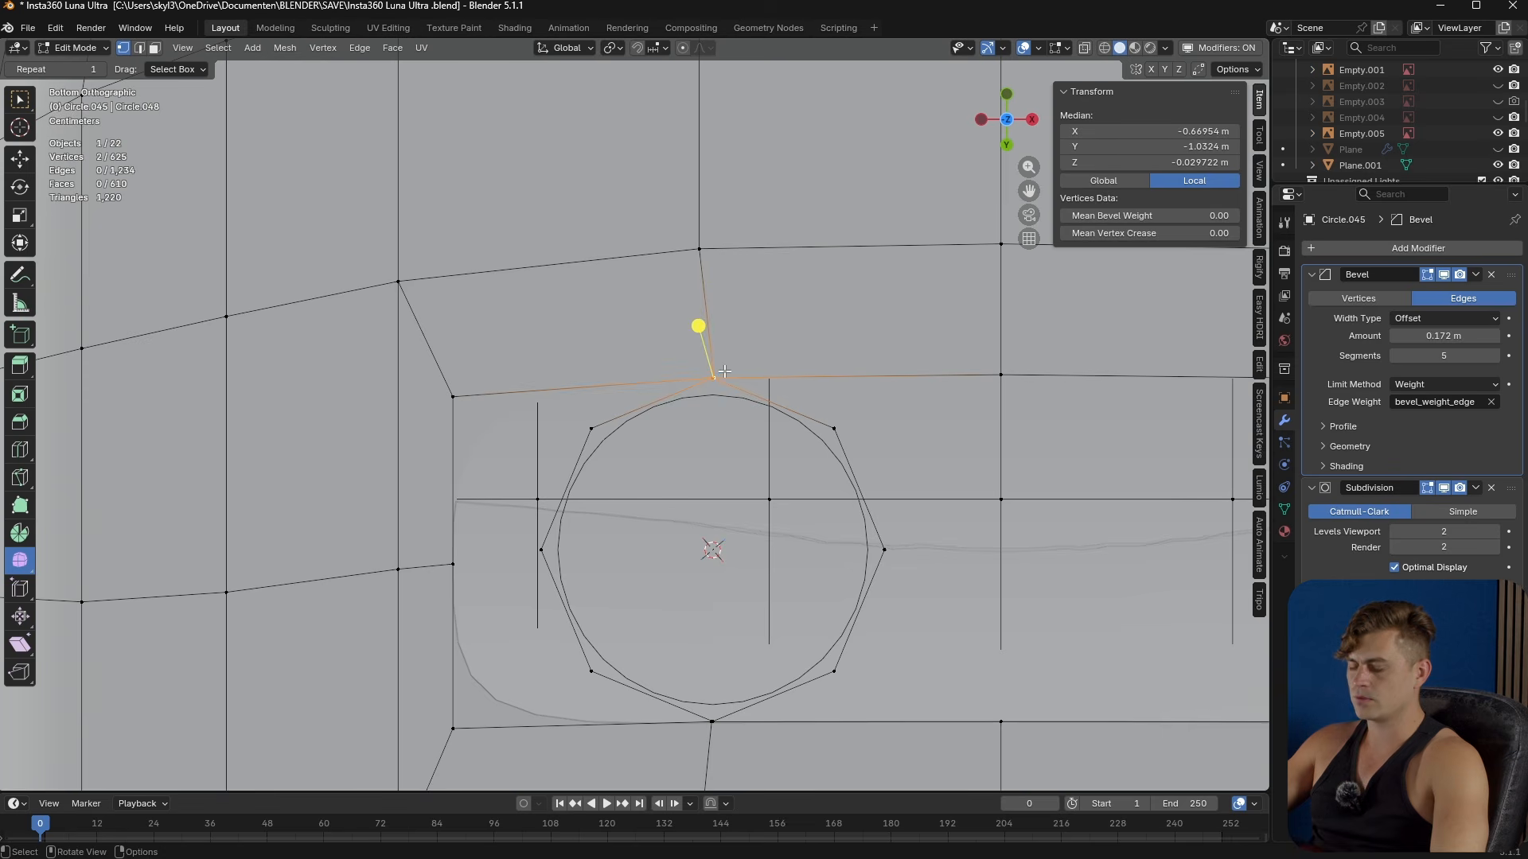
key(m)
click(724, 358)
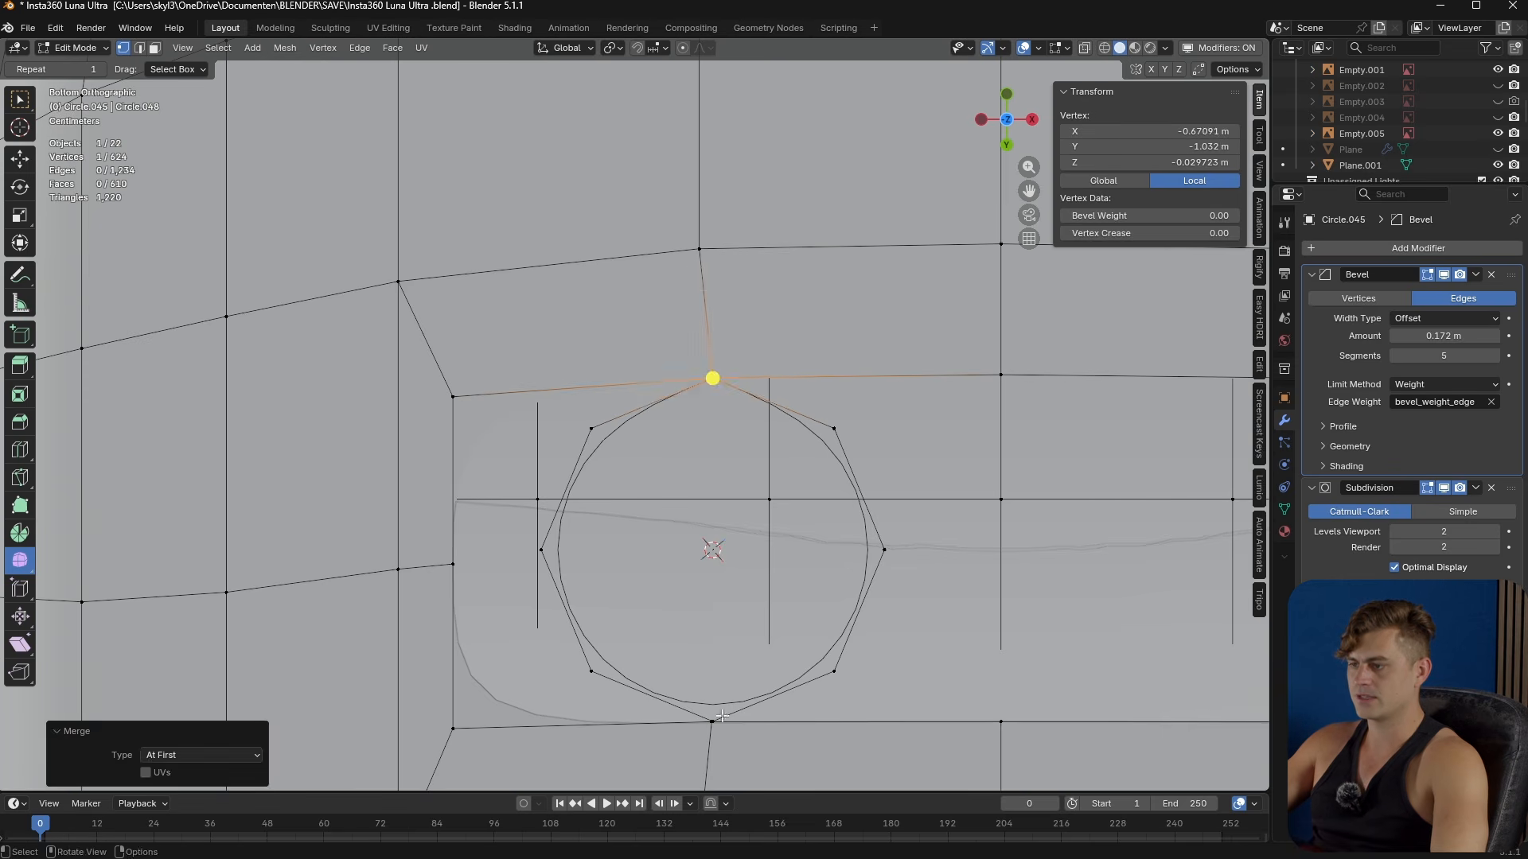
click(715, 719)
key(m)
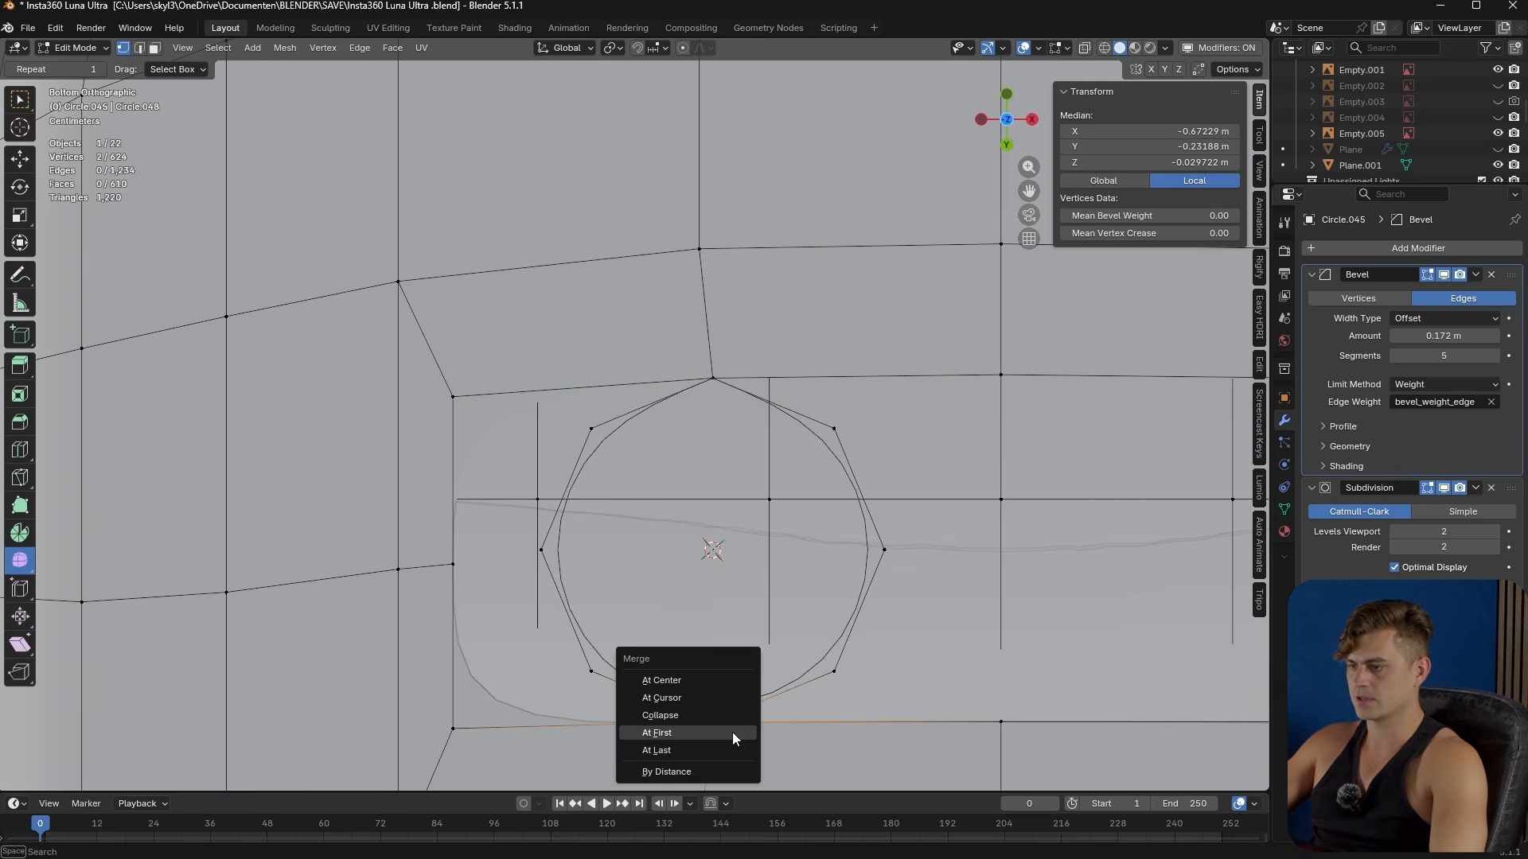
click(725, 748)
- Merge the lower corner, middle and upper corner vertices of the hole's left end onto the circle's nearest vertices
click(455, 730)
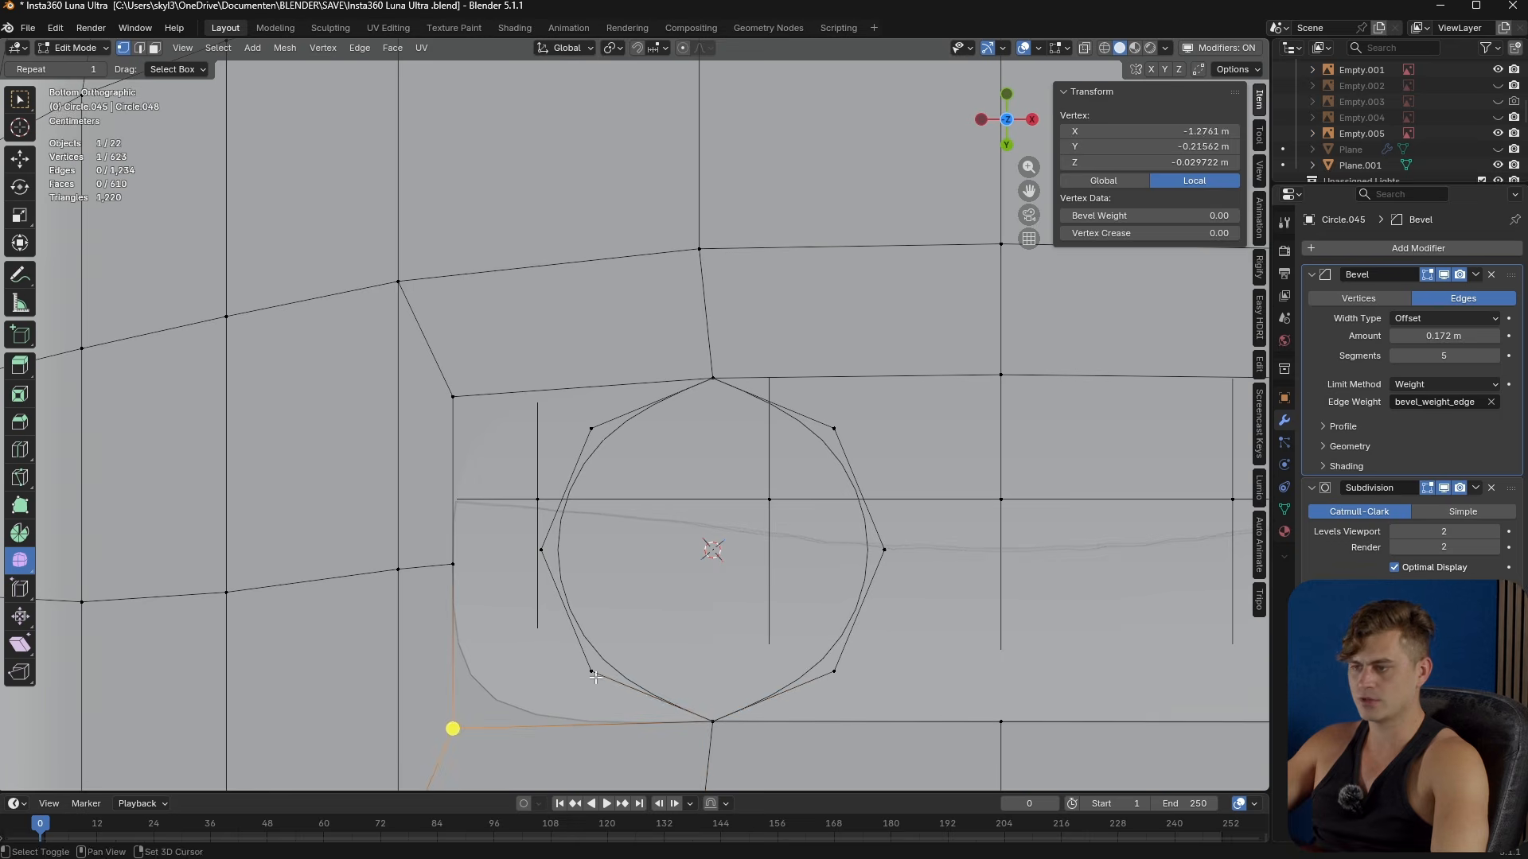
key(m)
click(596, 678)
shift+click(452, 565)
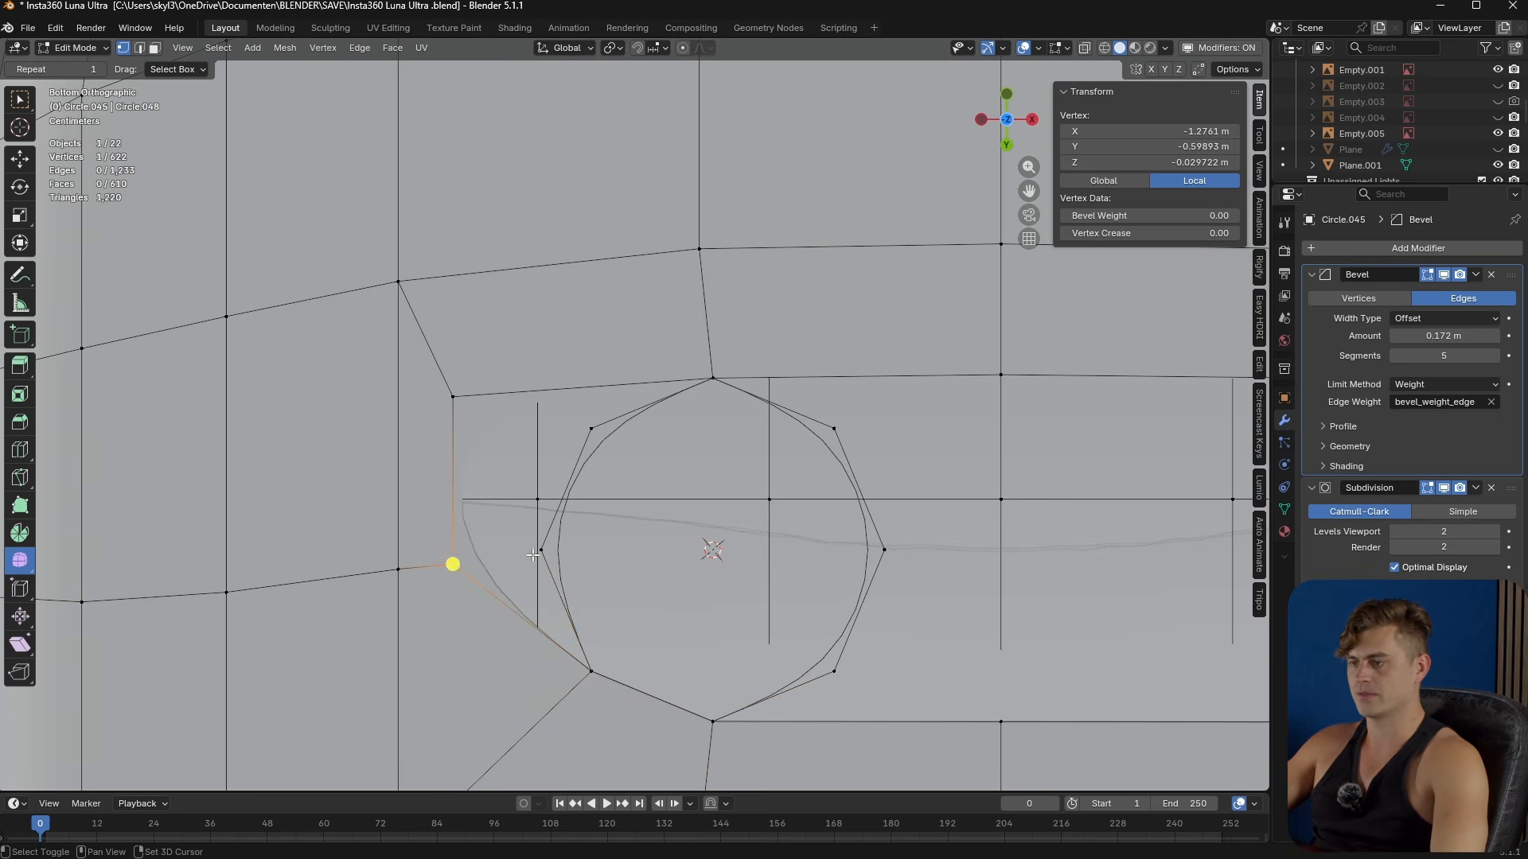
key(m)
click(544, 549)
click(452, 392)
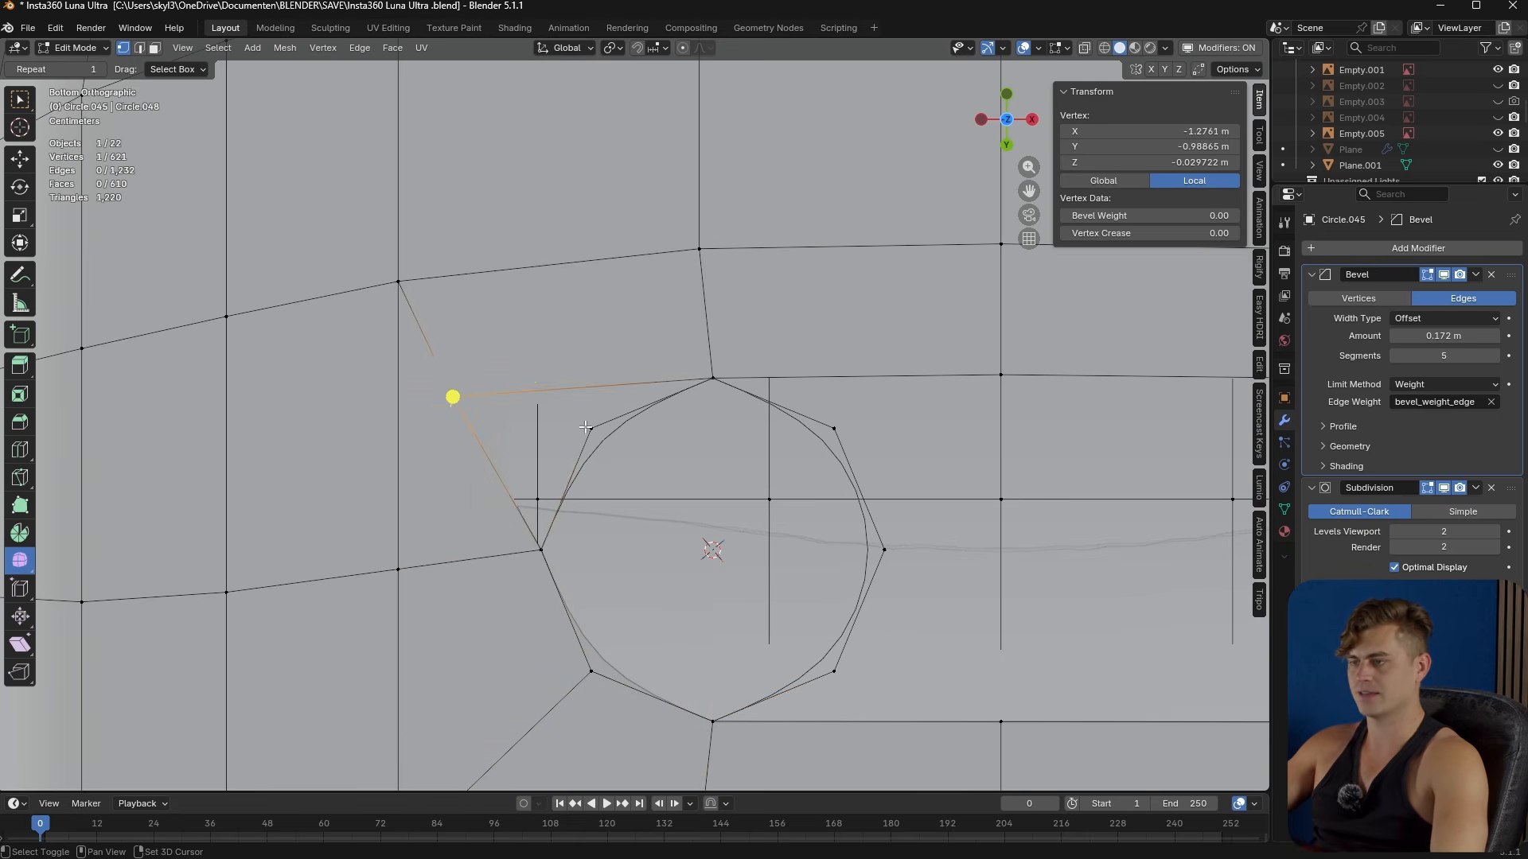
key(m)
click(588, 427)
- Delete the three leftover circle vertices that reach into the port hole
click(848, 427)
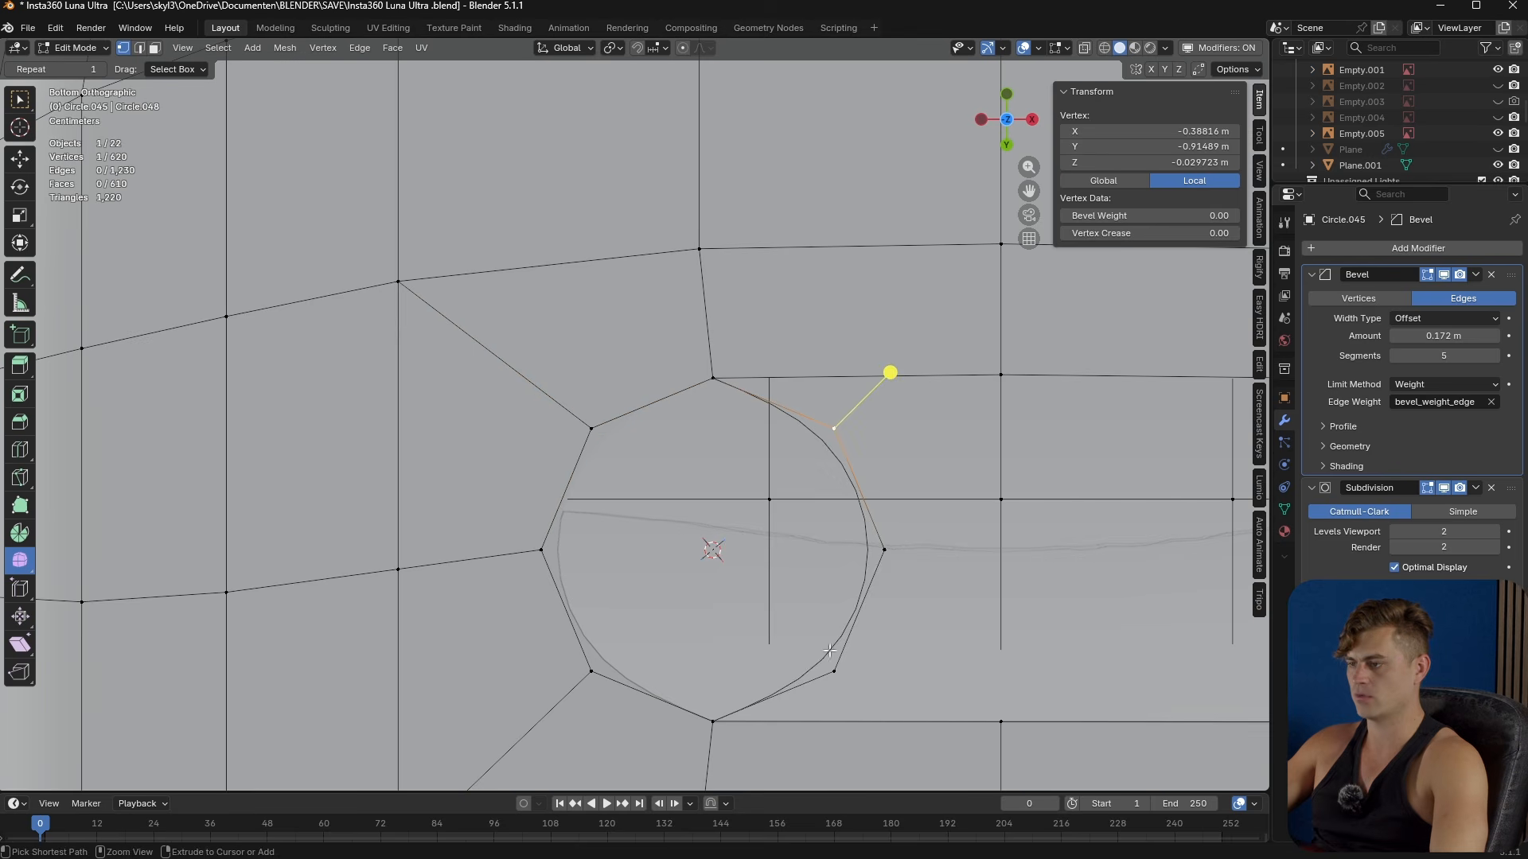
ctrl+click(851, 550)
key(x)
click(763, 634)
- Select the port hole's boundary edge loop and snap the 3D cursor to its center
scroll(536, 604, down, 5)
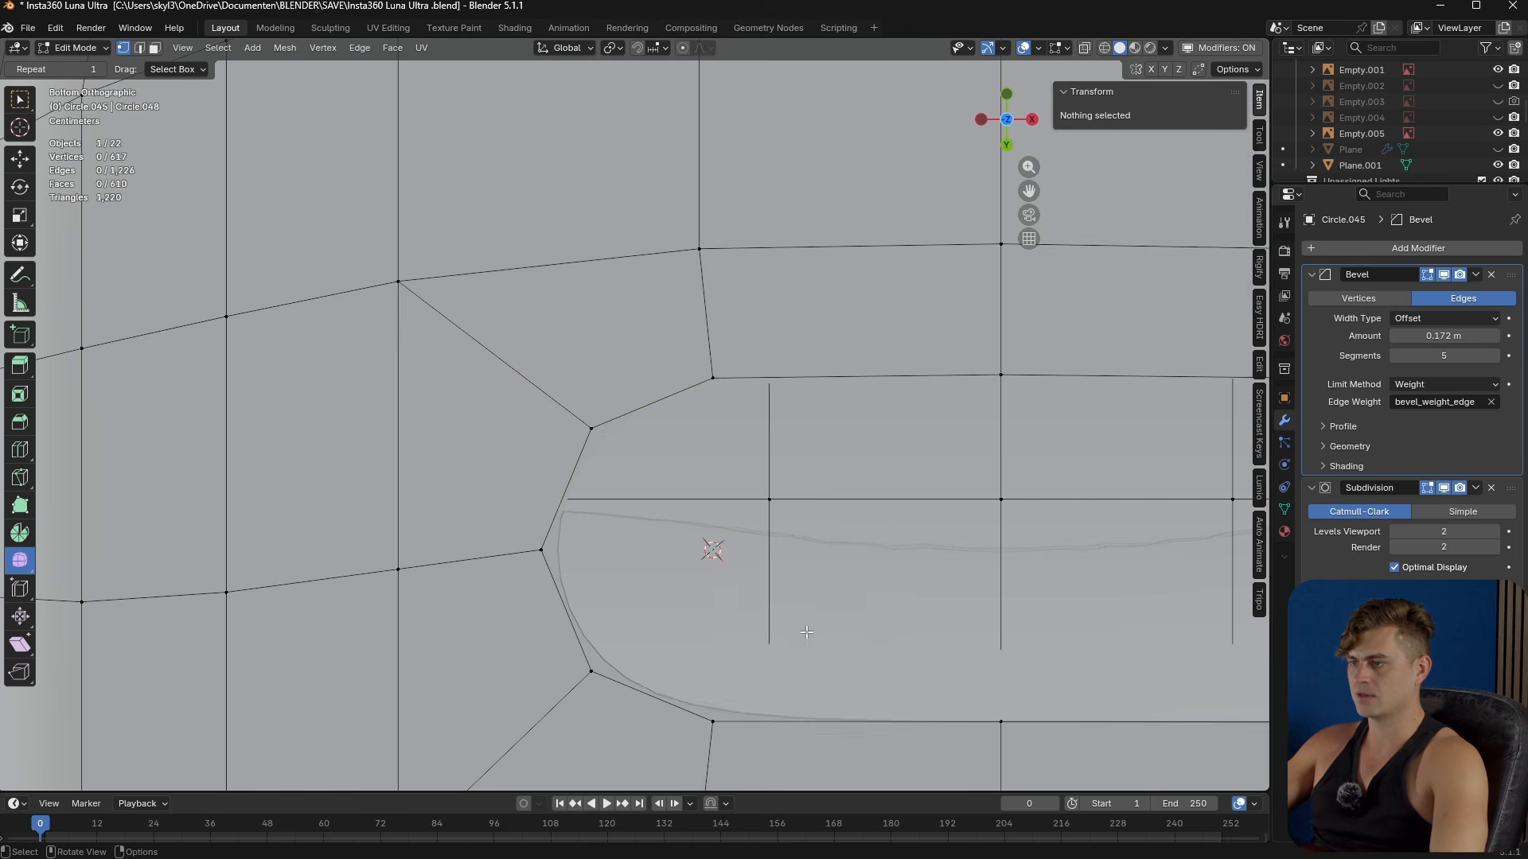
key(3)
click(464, 404)
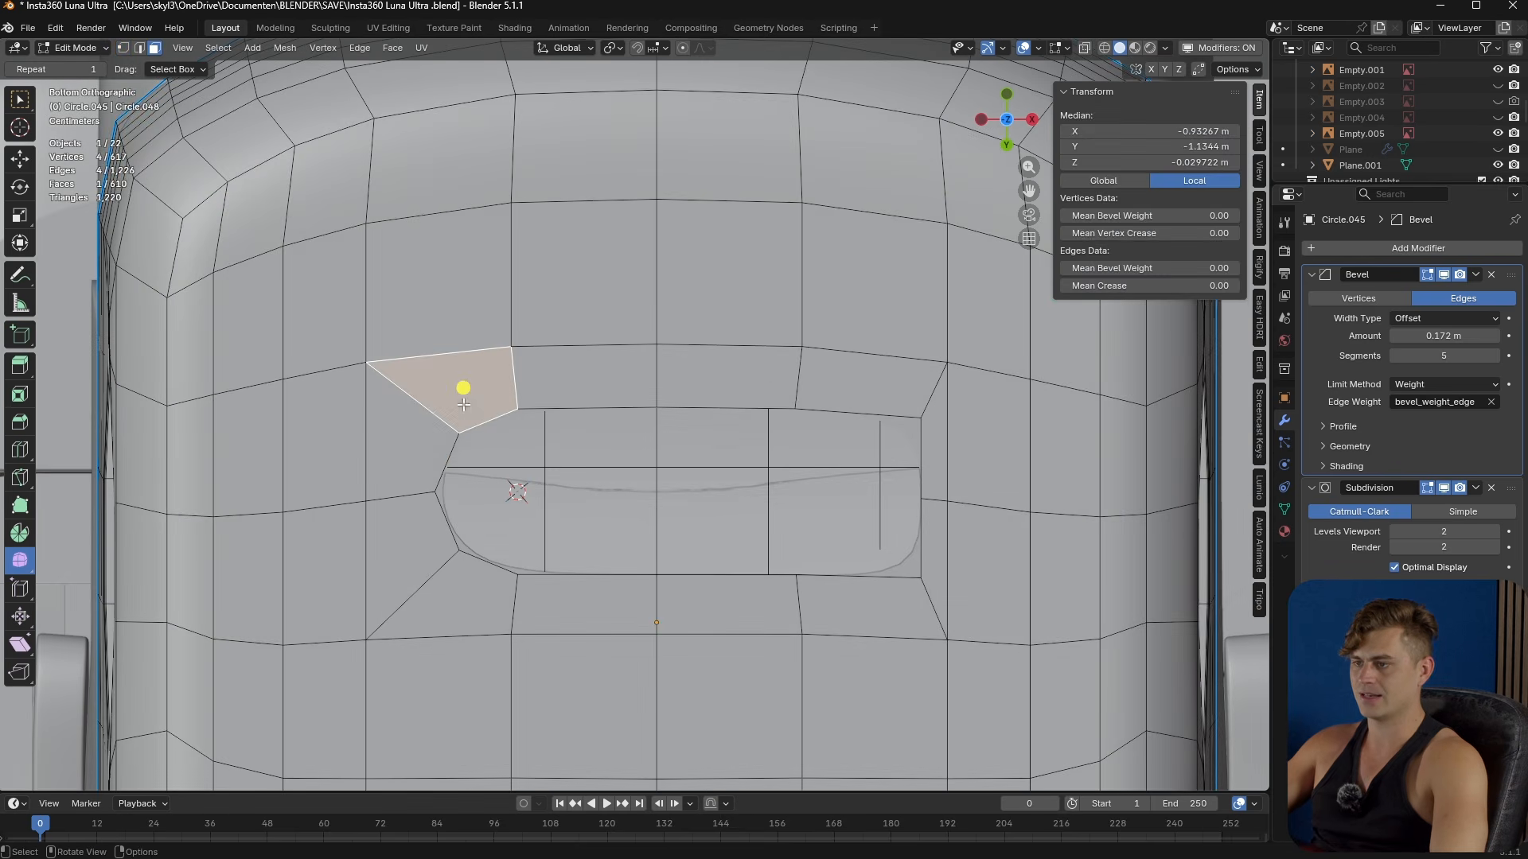
ctrl+click(471, 599)
key(2)
alt+click(718, 410)
key(shift+s)
click(703, 564)
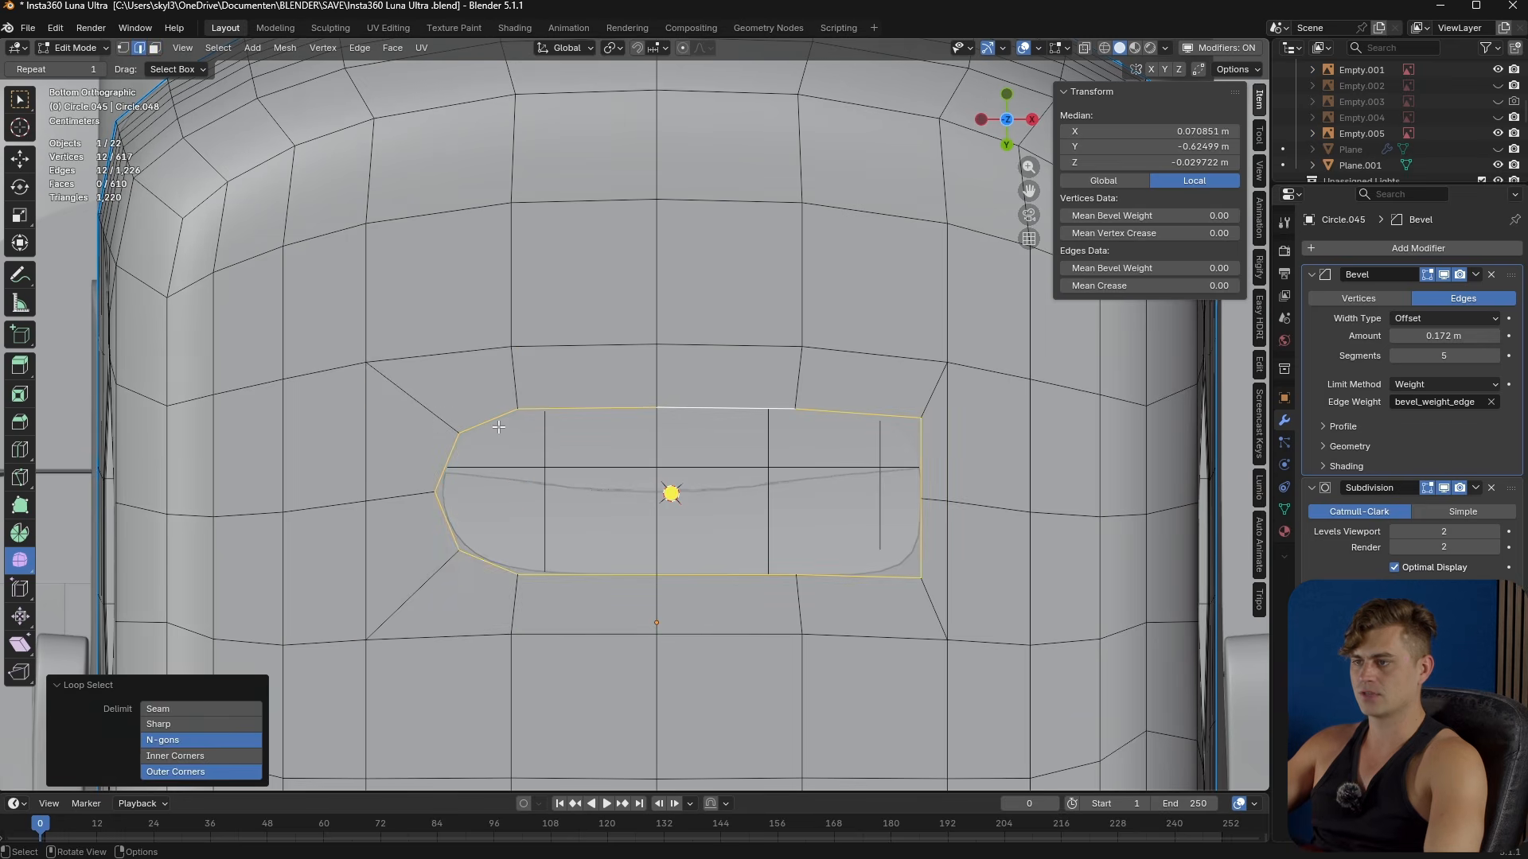
- Delete the four faces surrounding the port hole's right end
key(3)
click(477, 393)
ctrl+click(472, 598)
click(871, 386)
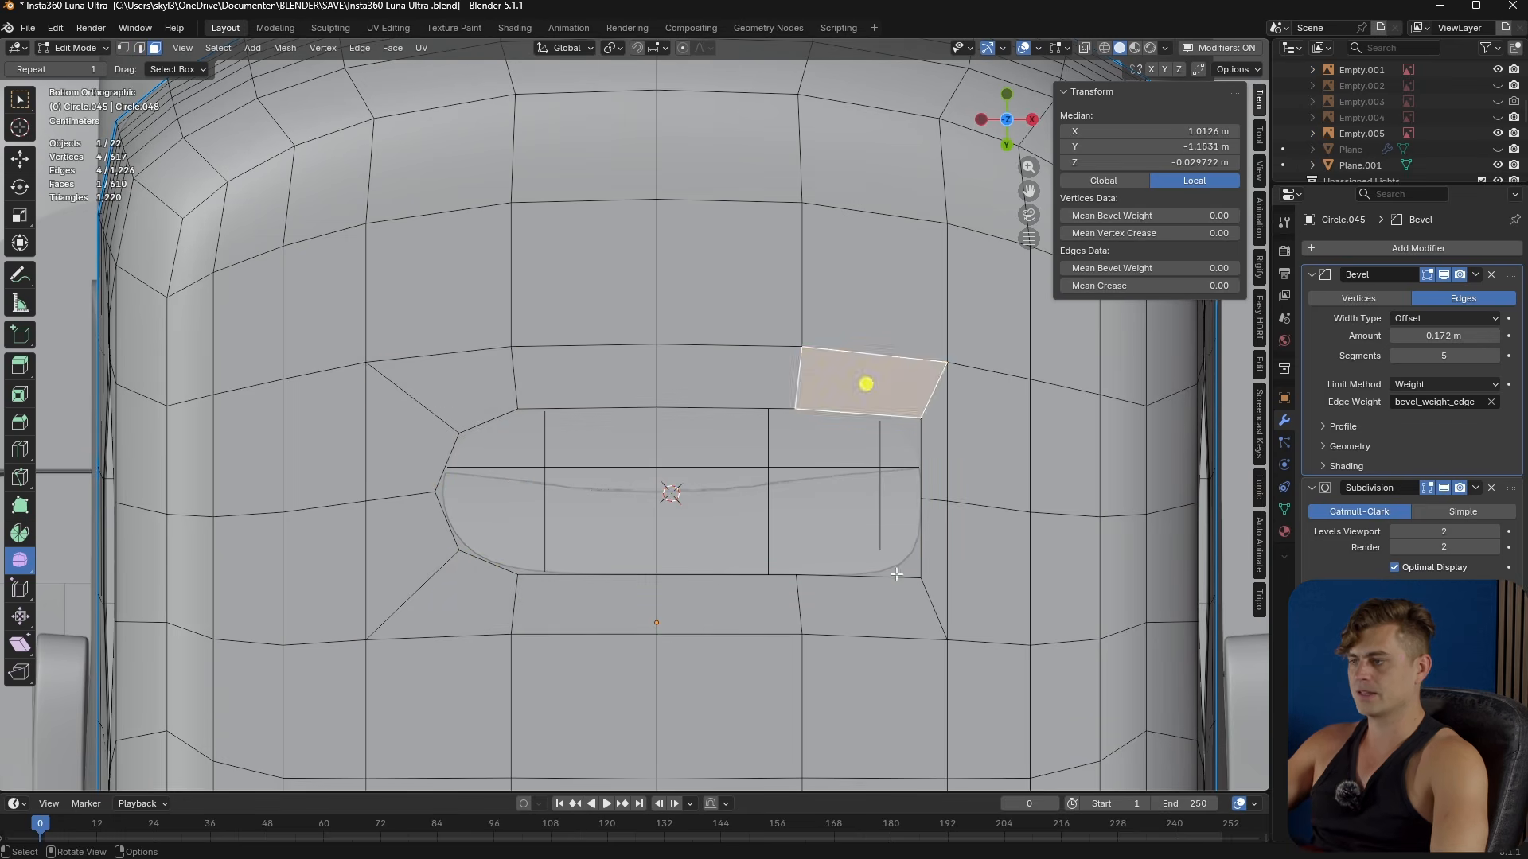
ctrl+click(876, 605)
key(x)
click(805, 642)
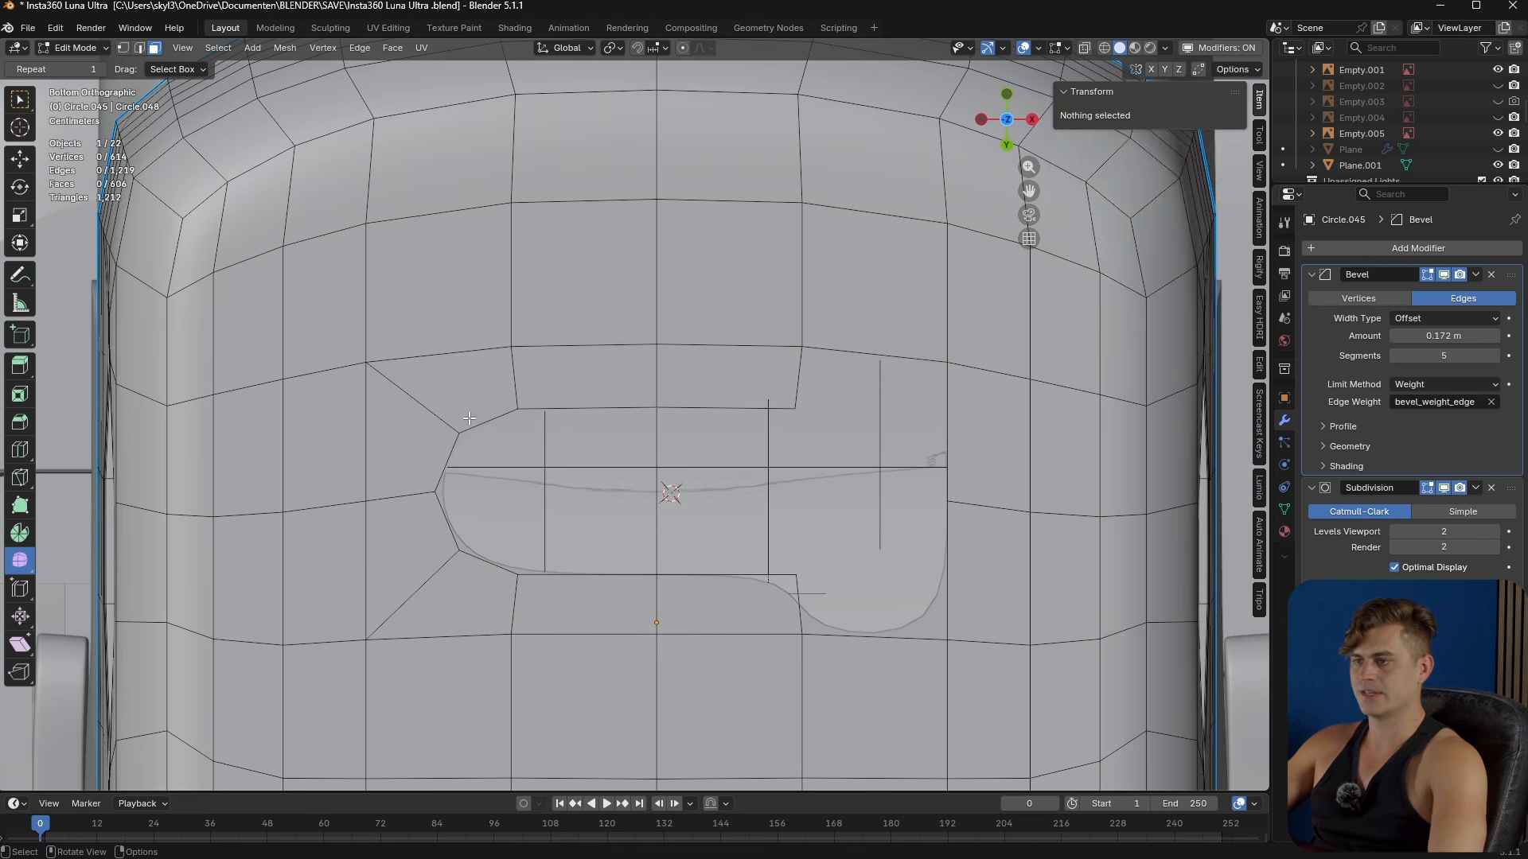
- Duplicate the four faces at the hole's left end and mirror them with an X scale of -1 about the 3D cursor
click(466, 389)
ctrl+click(502, 582)
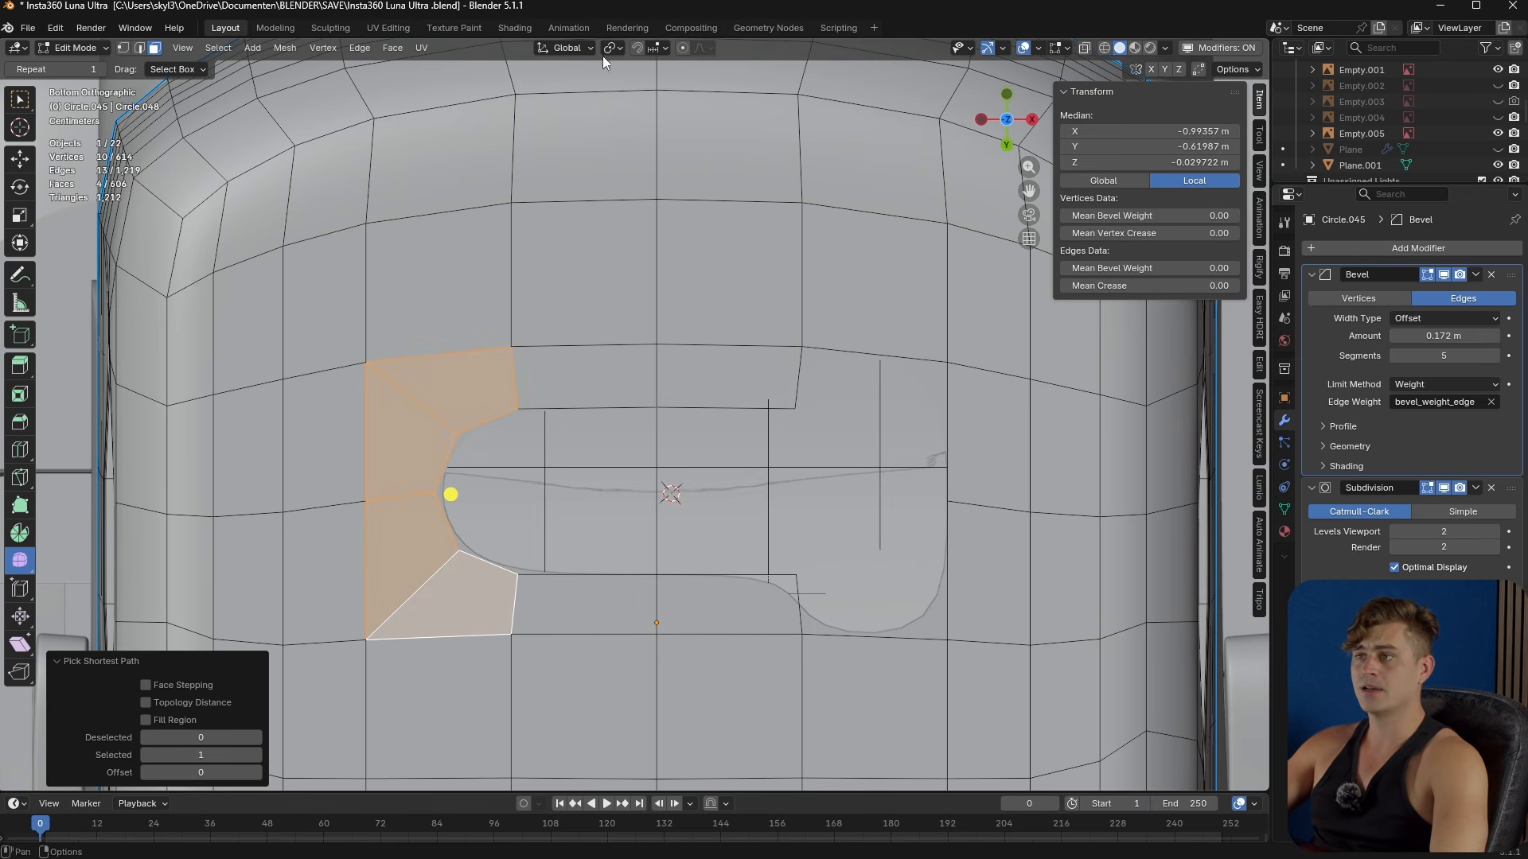
click(609, 49)
click(667, 105)
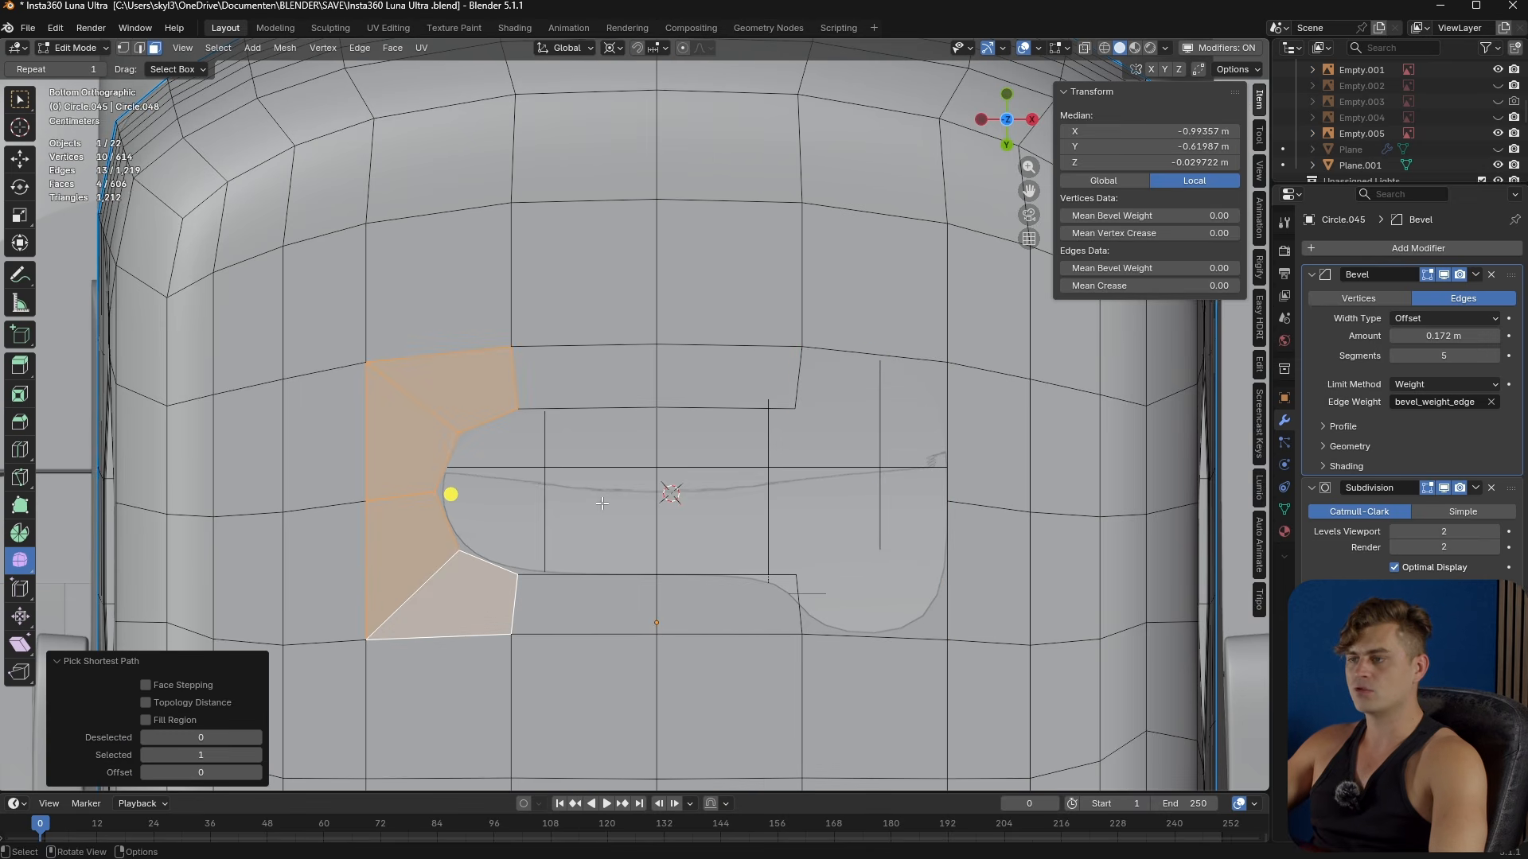
key(e)
text(sx)
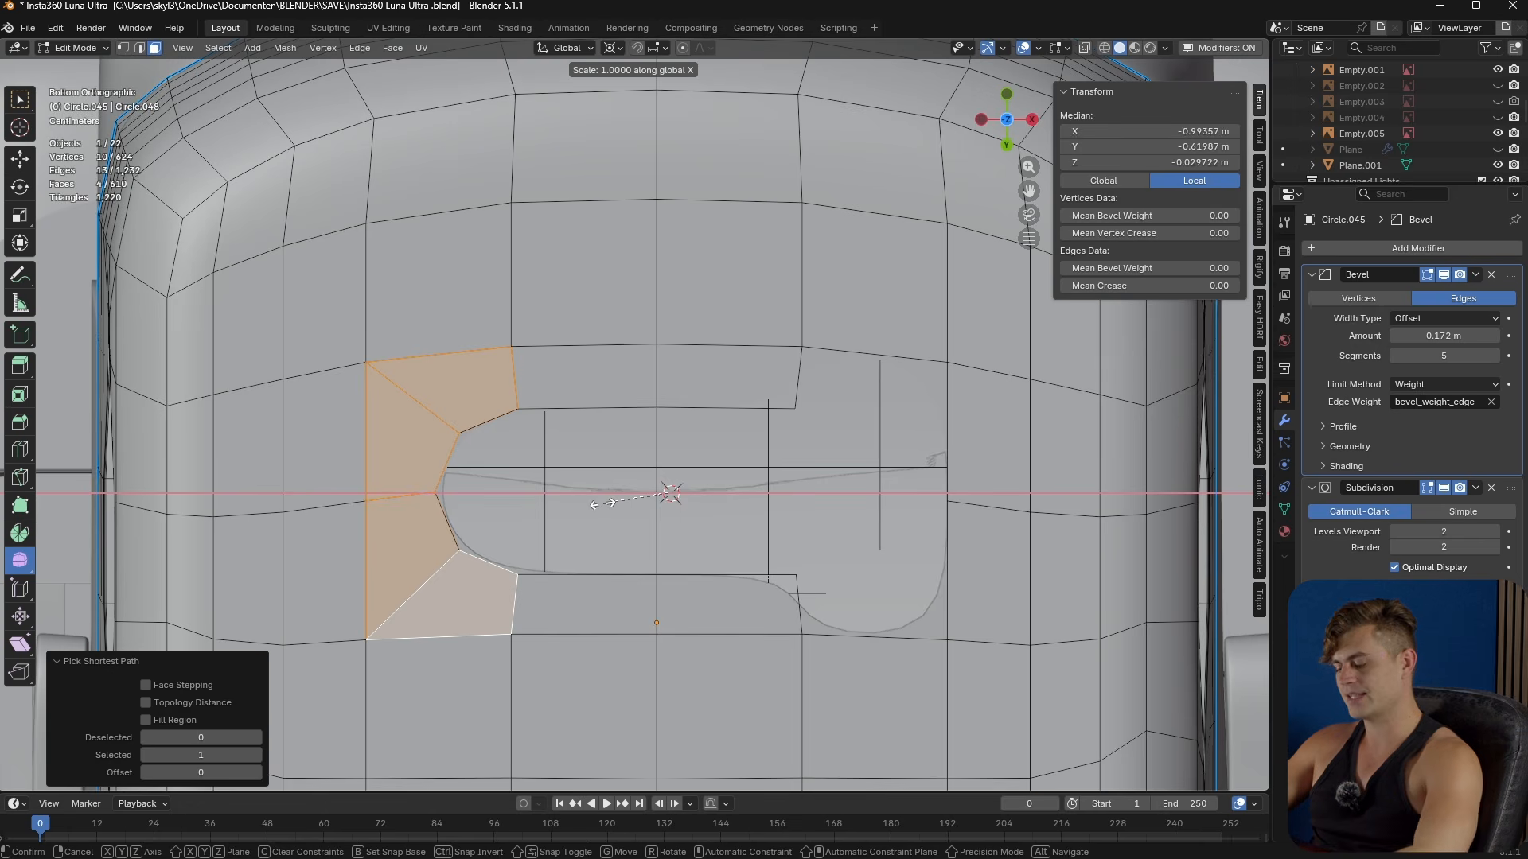
text(-1)
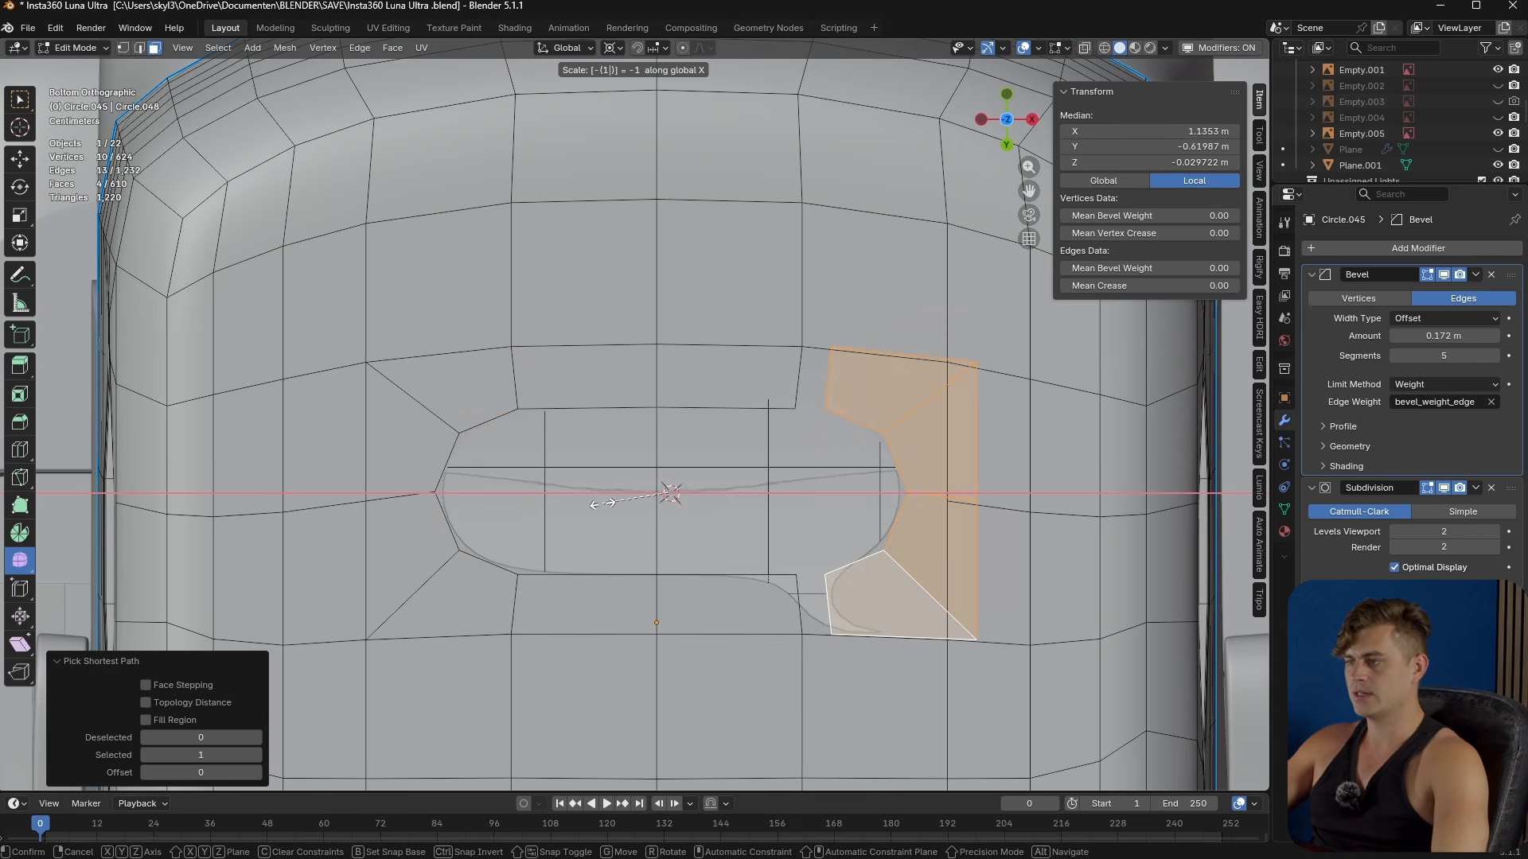
key(Return)
- Move the mirrored faces along X until they line up with the open edges at the hole's right end
scroll(887, 450, up, 2)
shift+middle_drag(915, 534, 885, 541)
key(g)
key(x)
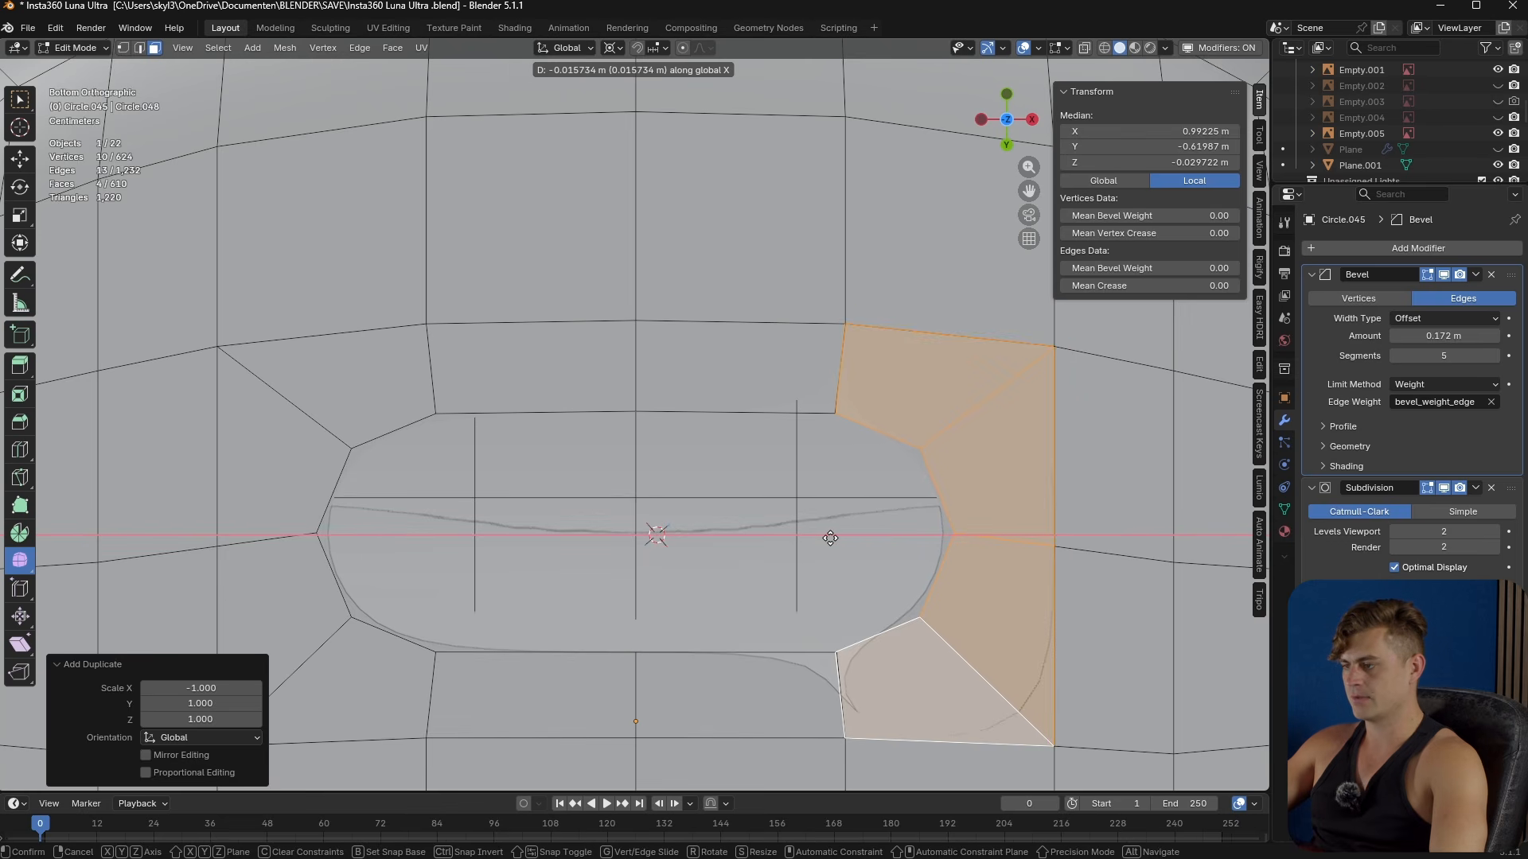
click(830, 537)
- Merge all of the mesh's vertices by distance, with a merge distance of 0.00301 m
key(a)
key(m)
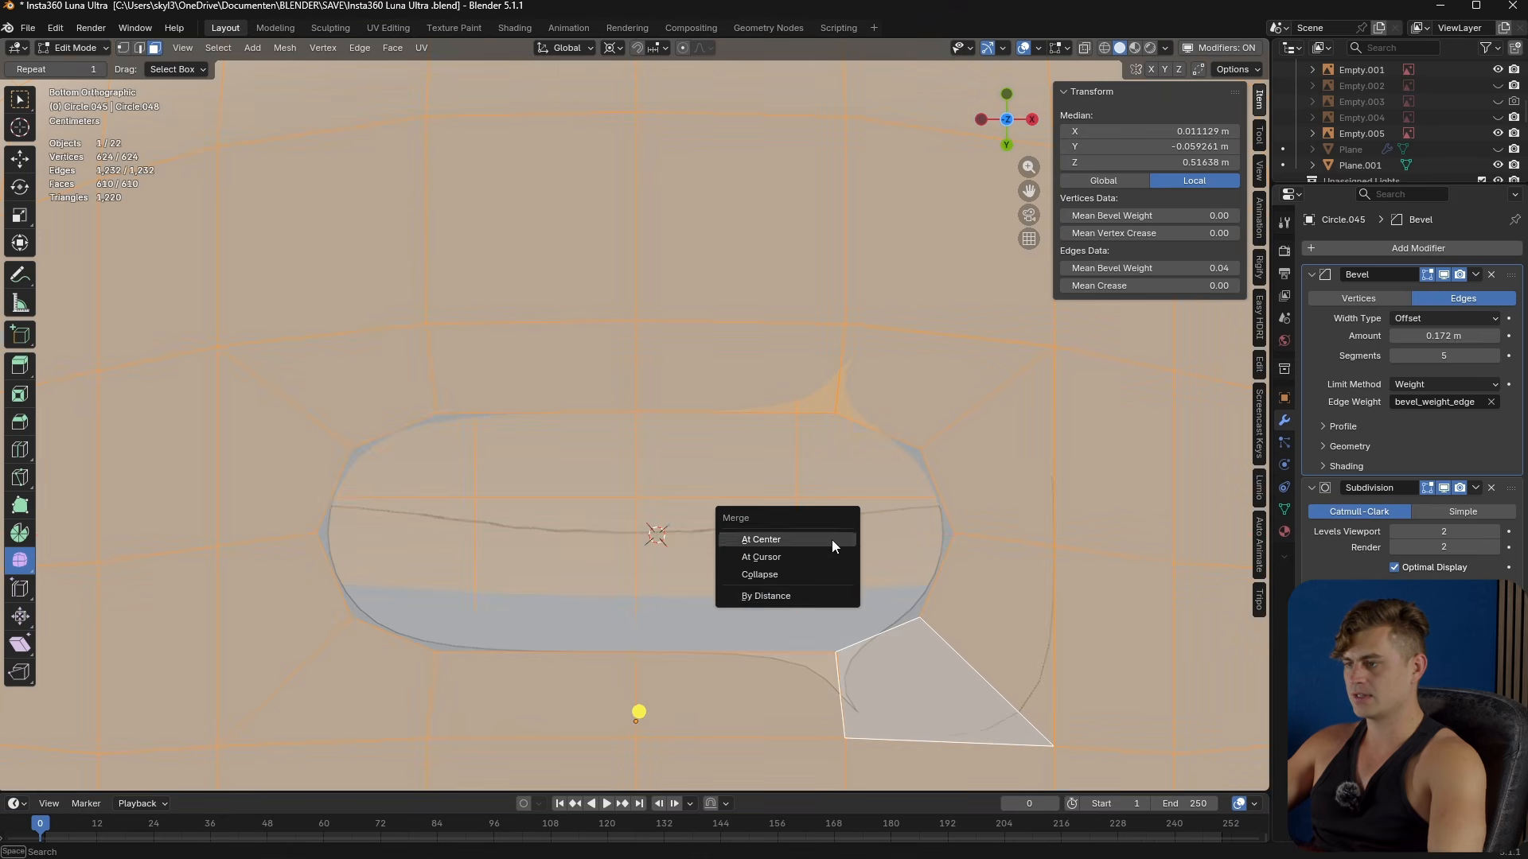
click(801, 598)
drag(190, 727, 231, 702)
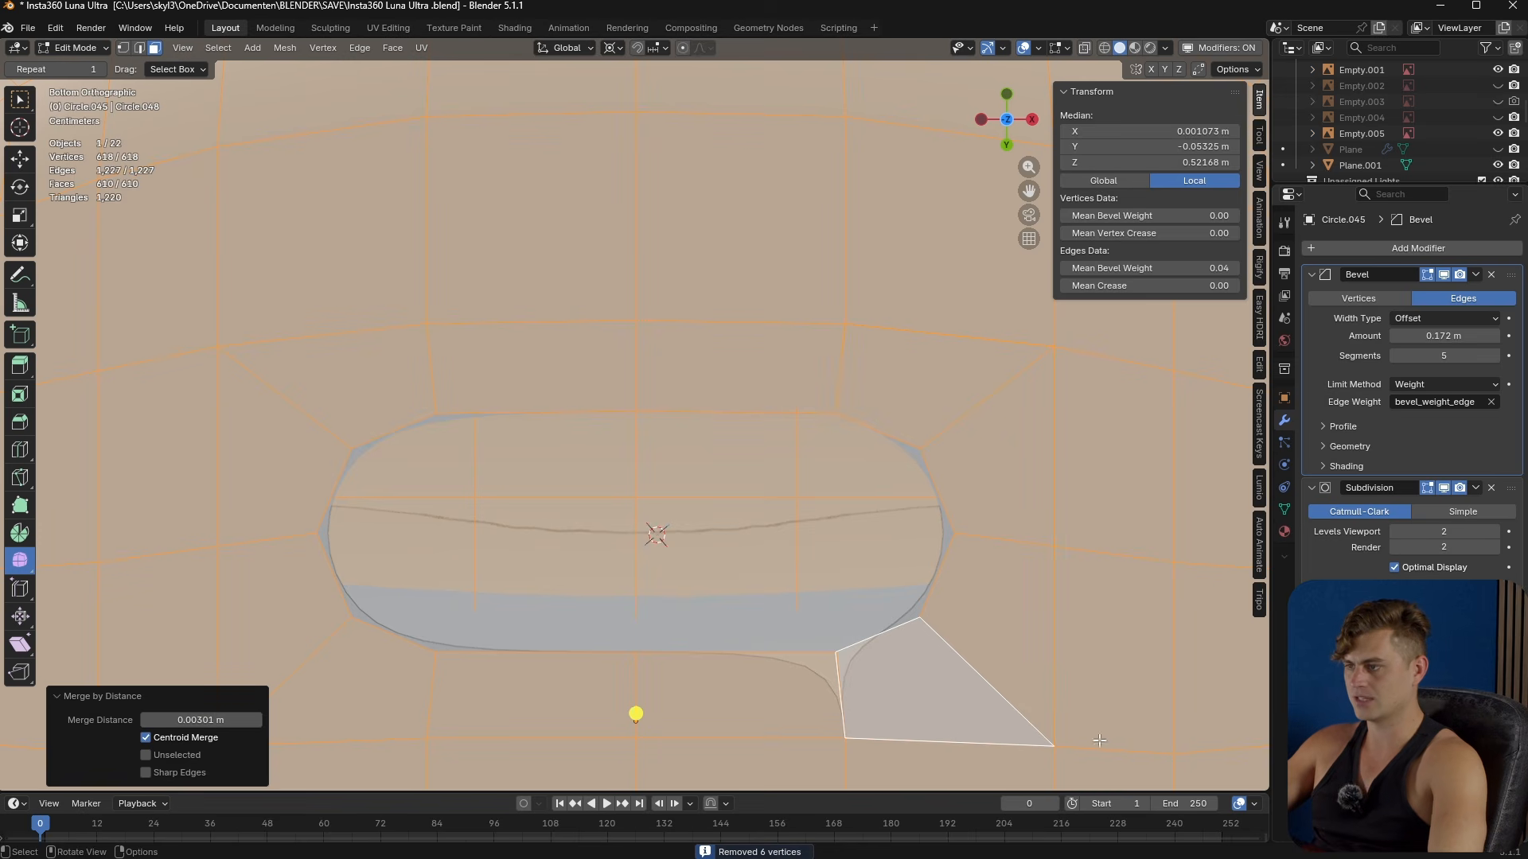
key(Tab)
key(Tab)
- Merge the two separate vertices at the port hole's lower right corner using At Last
scroll(852, 640, up, 5)
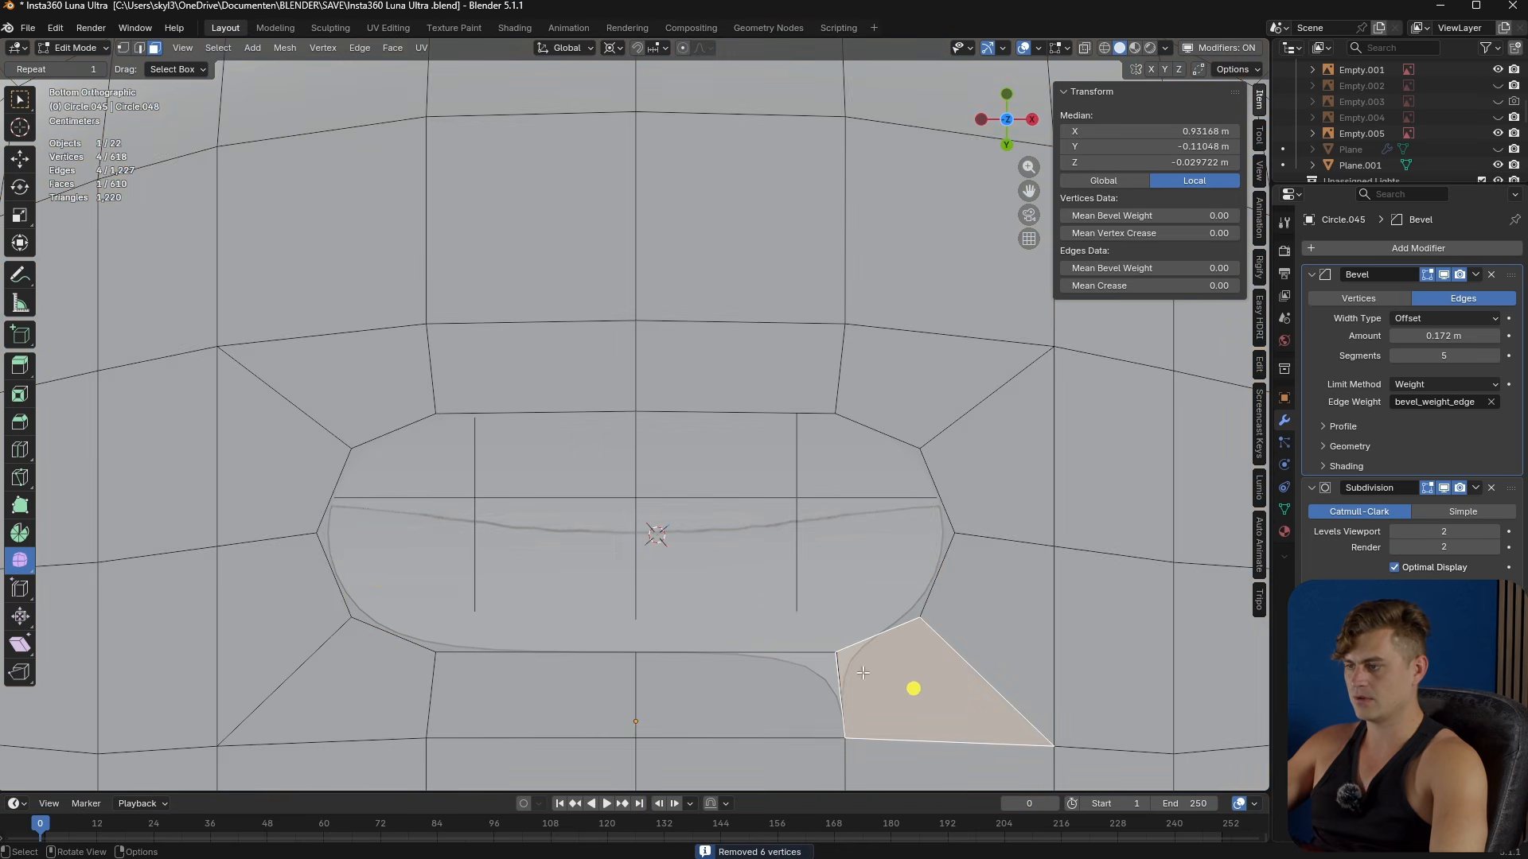
shift+middle_drag(748, 583, 696, 499)
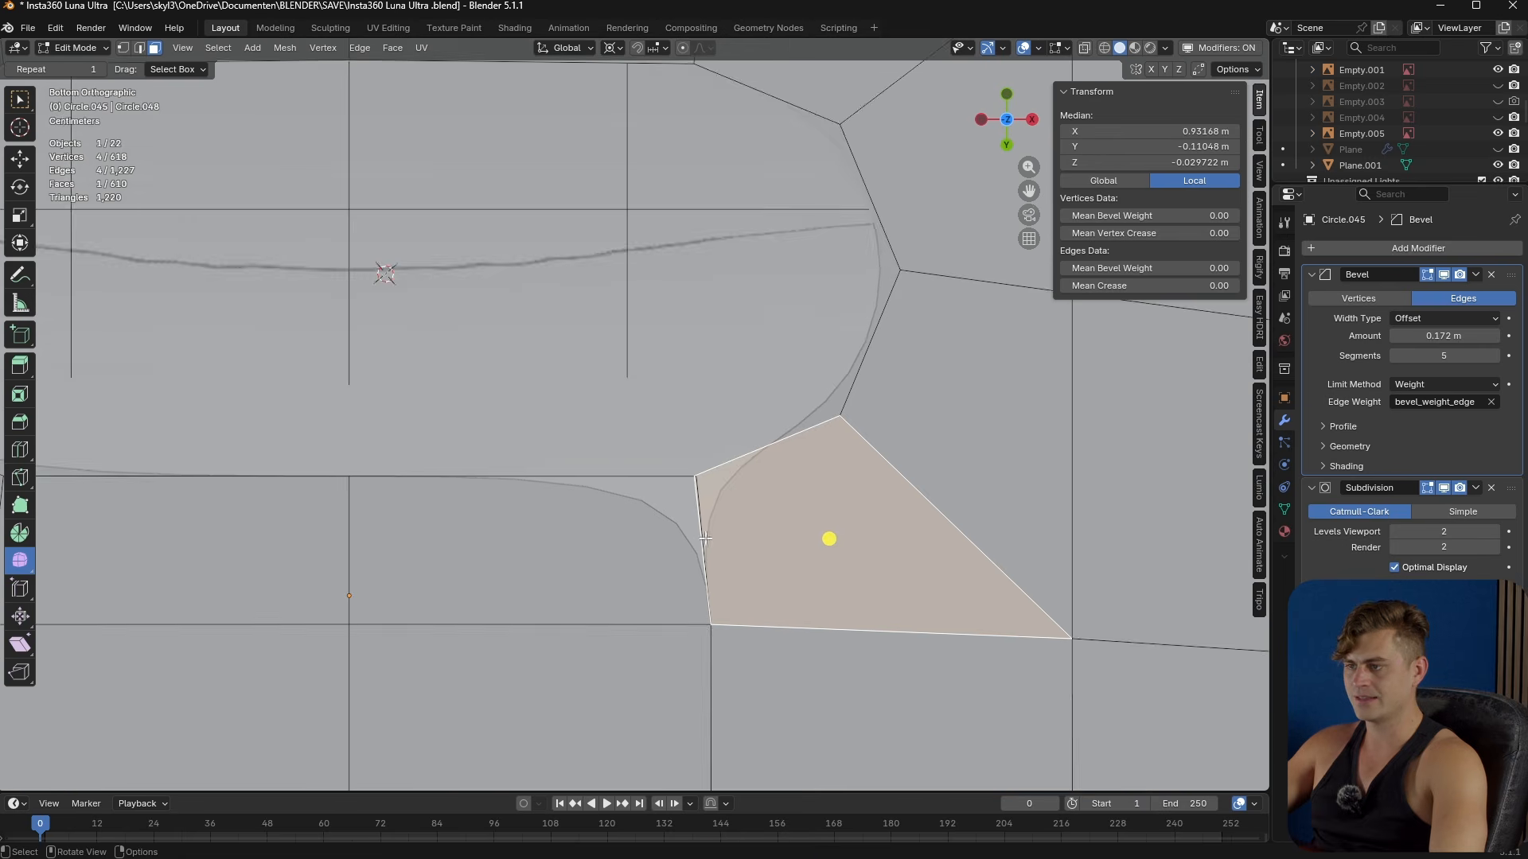
scroll(716, 542, up, 4)
key(1)
click(762, 544)
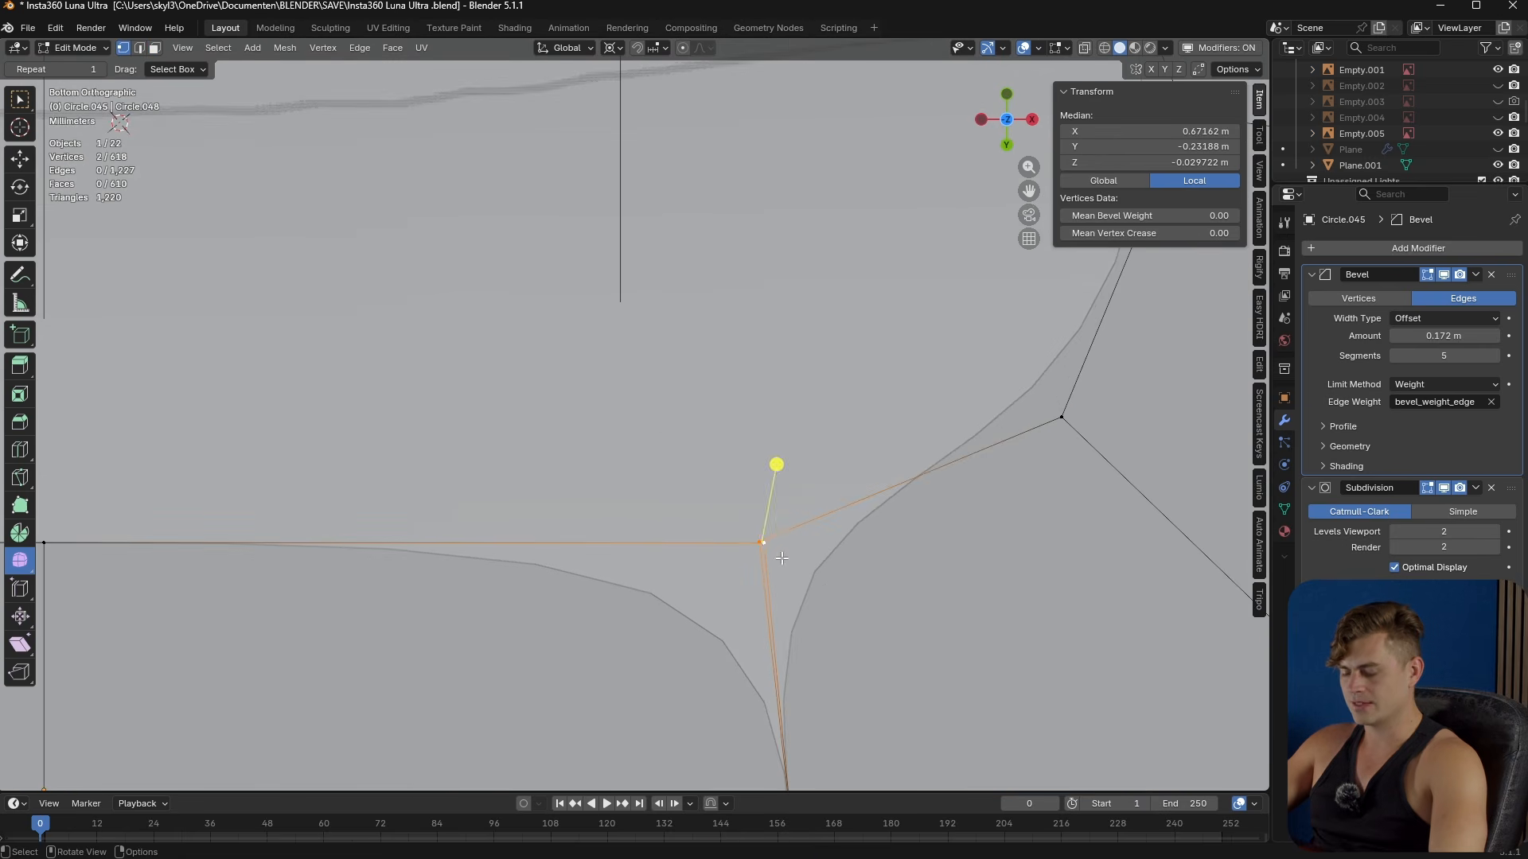
key(m)
click(781, 535)
shift+scroll(786, 446, down, 6)
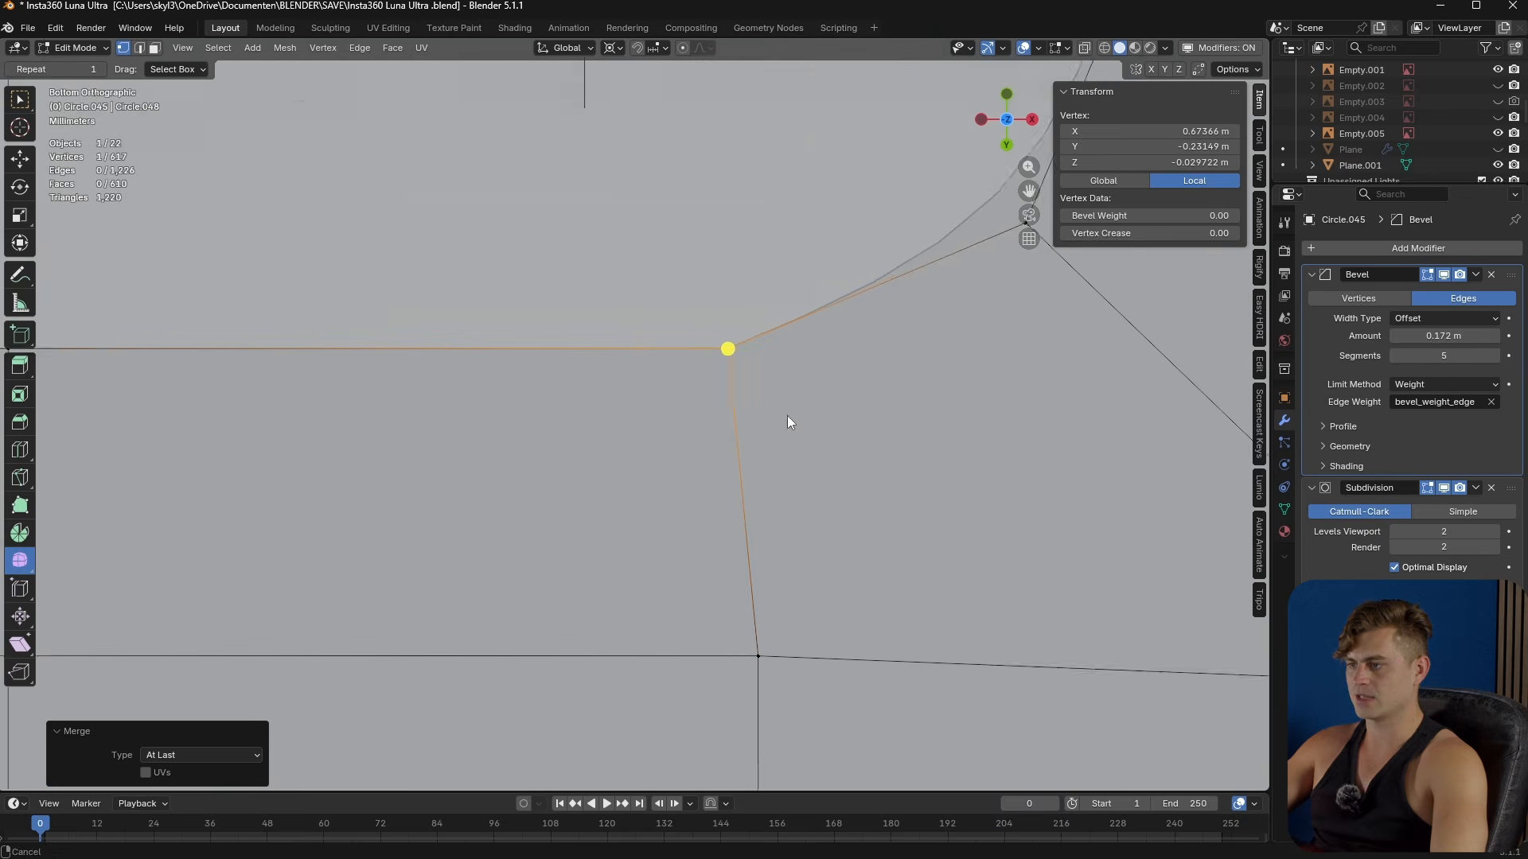
- Check whether the vertex just below the hole's lower right corner is joined to its surrounding edges
click(738, 517)
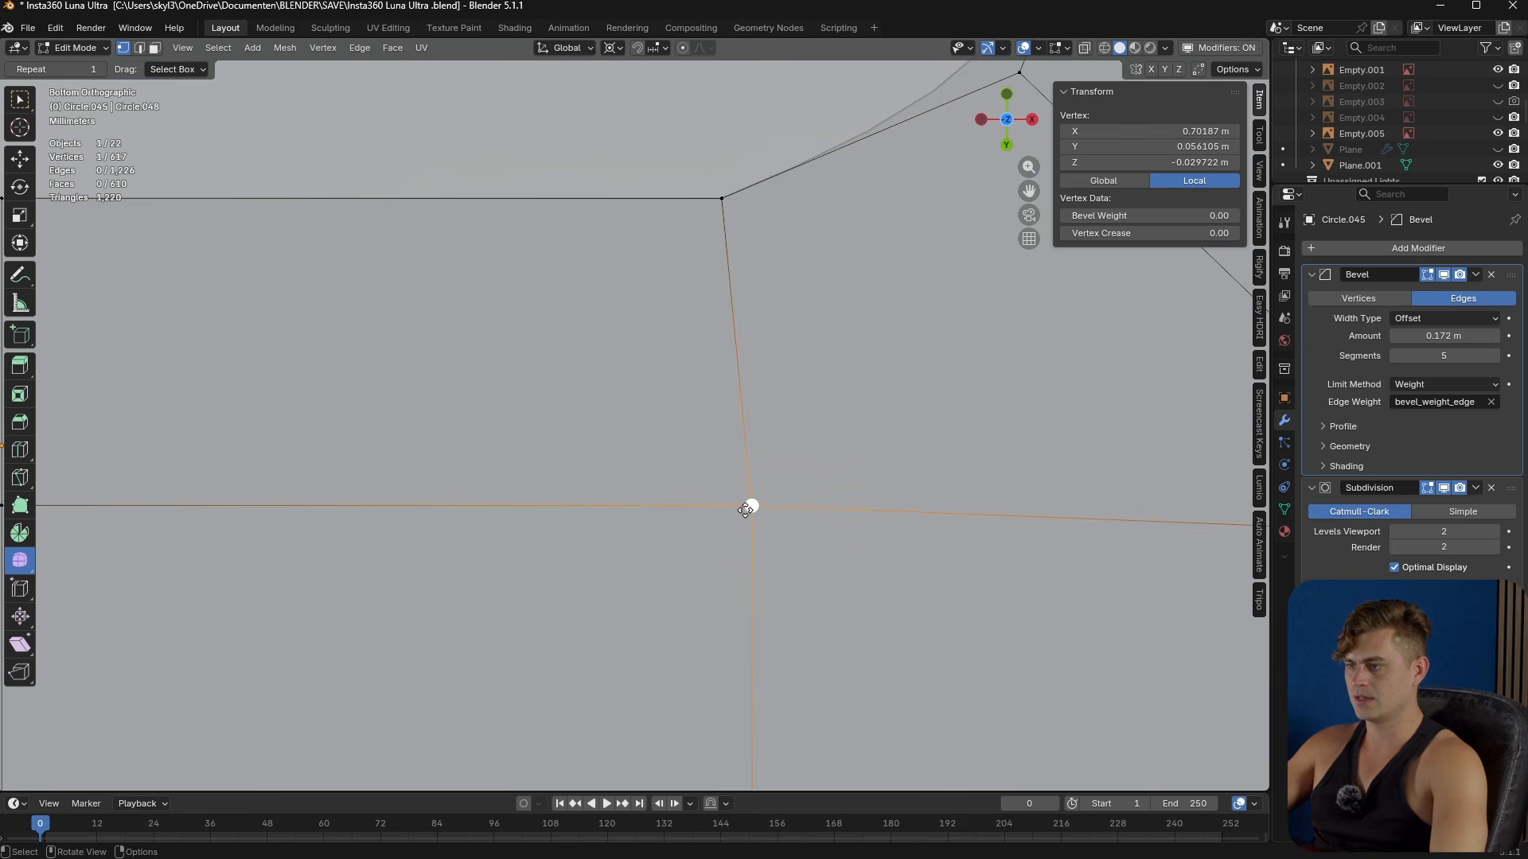
key(g)
right_click(509, 394)
scroll(718, 376, down, 3)
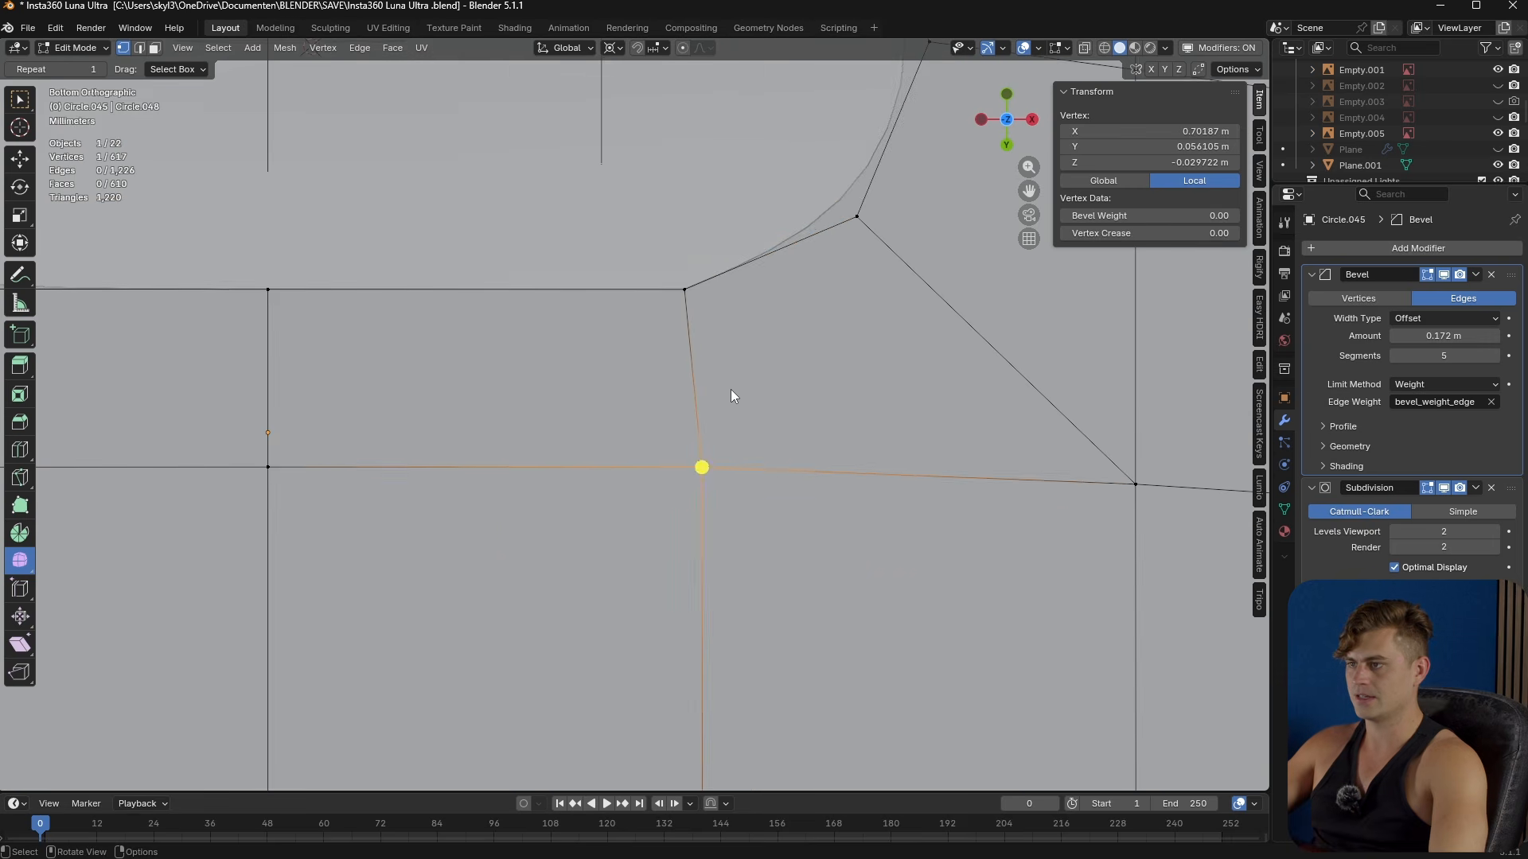
key(g)
right_click(718, 511)
- Try merging the vertex below the hole's lower right corner by distance
middle_drag(718, 510, 685, 693)
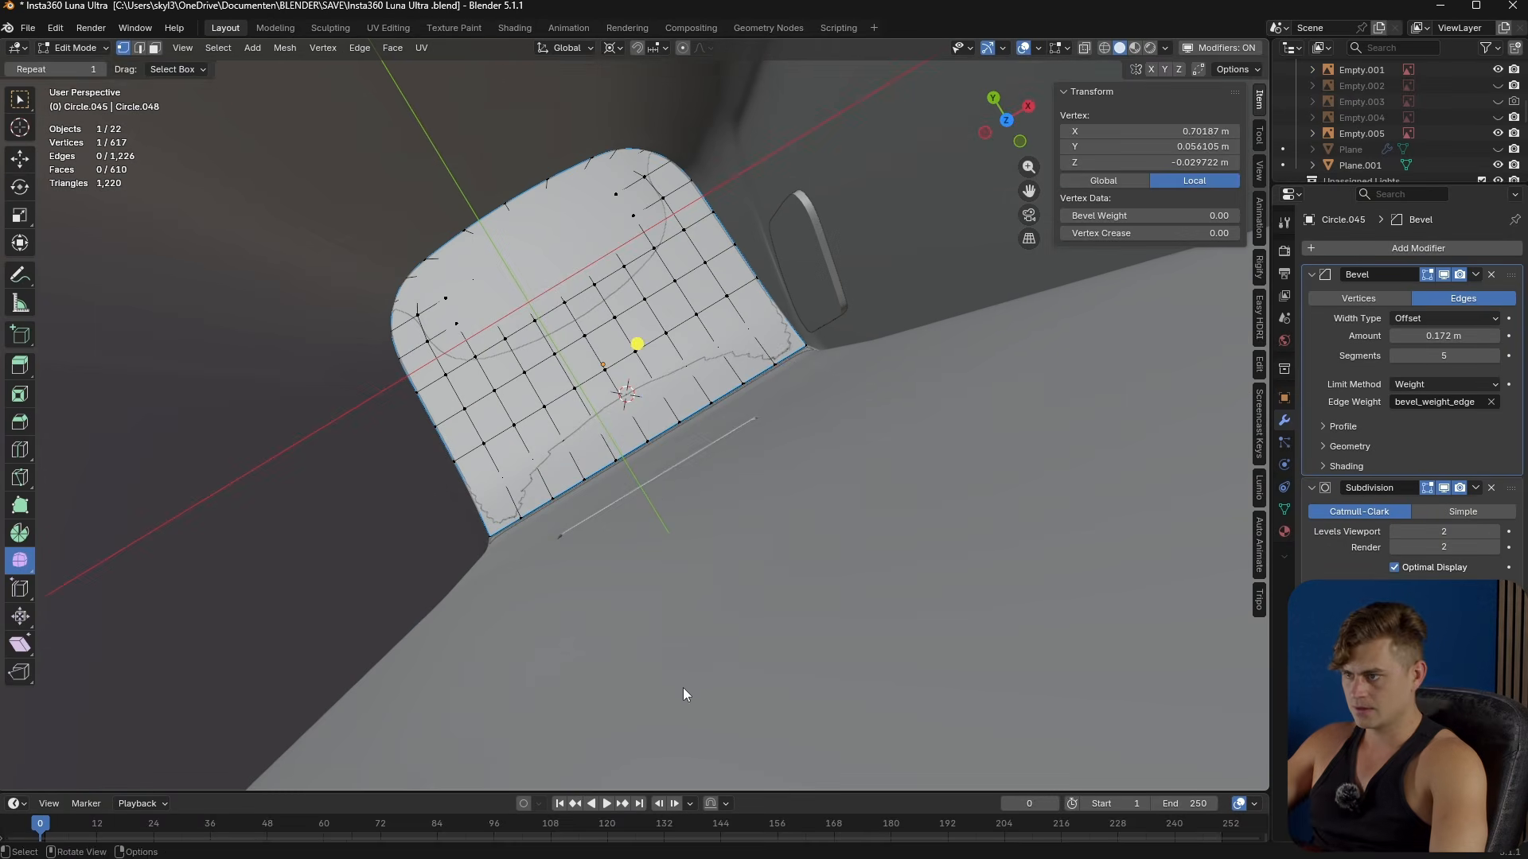
middle_drag(664, 482, 632, 405)
key(KP_Decimal)
key(b)
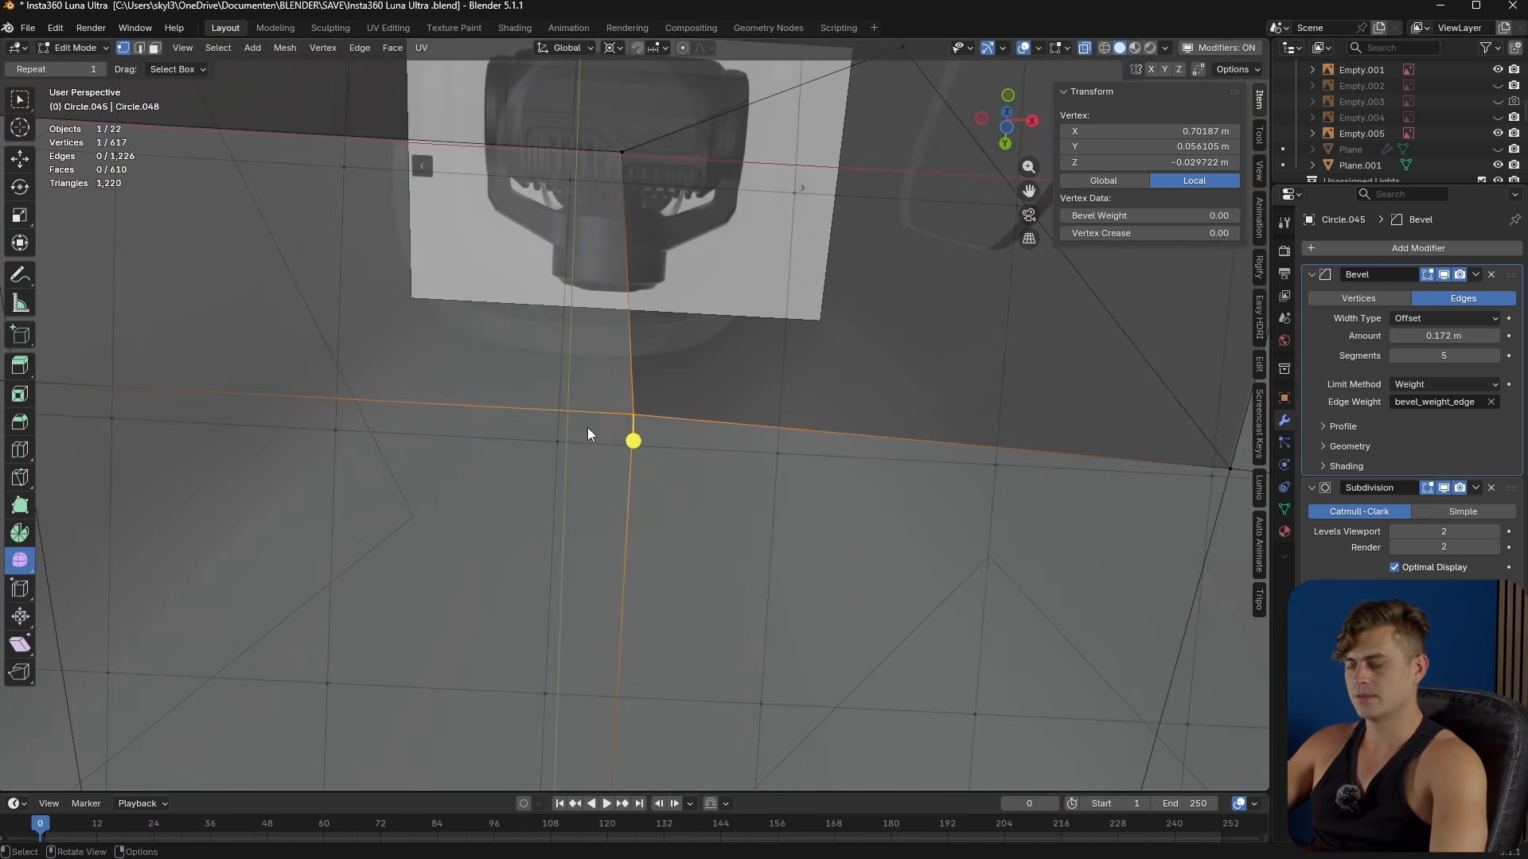
key(m)
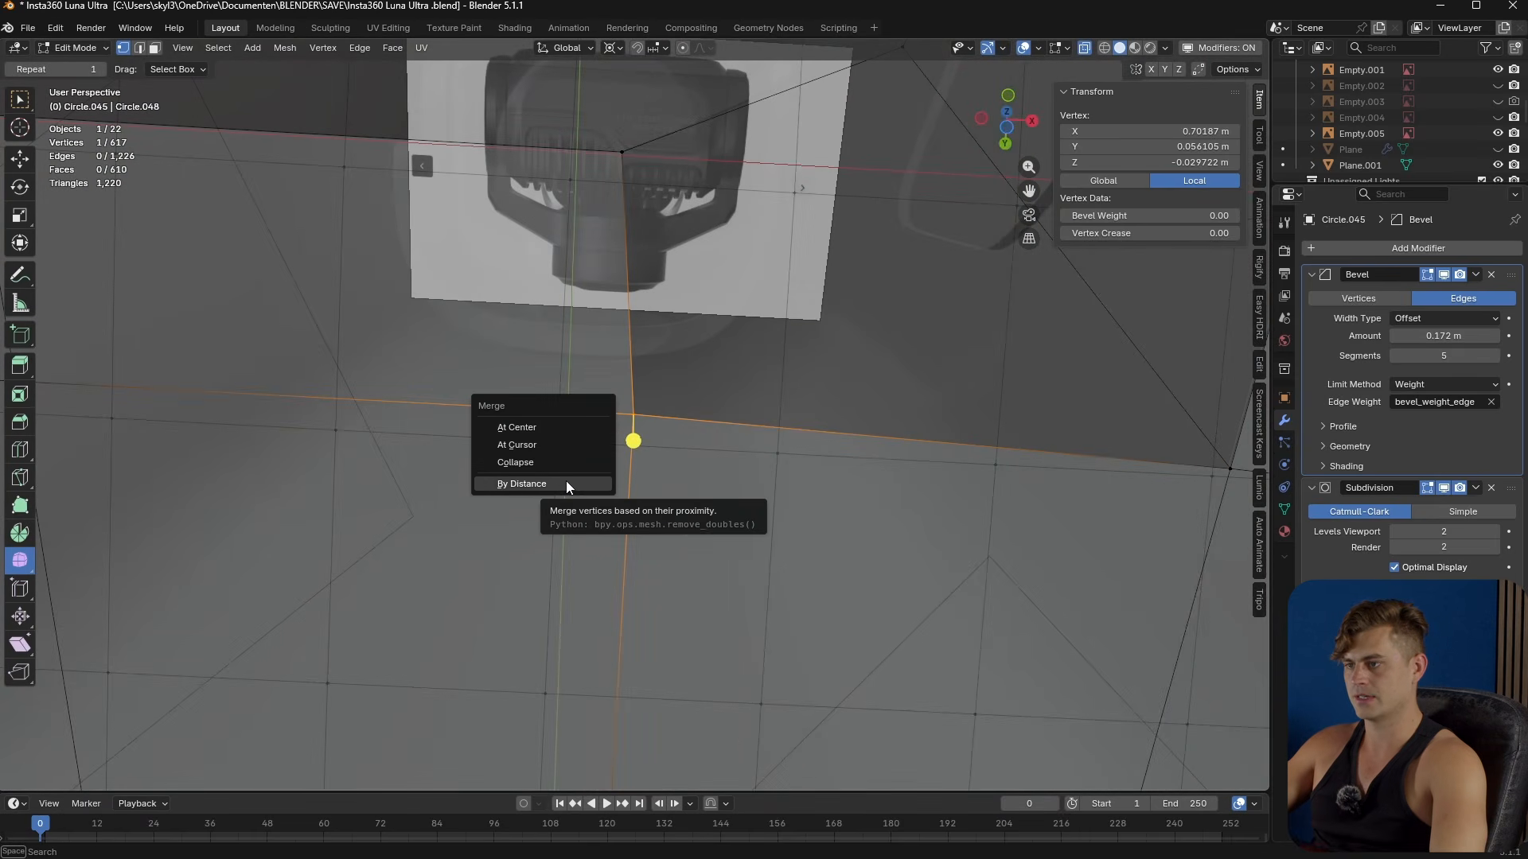
click(566, 484)
- Recalculate the normals of the whole base mesh and inspect the shading around the port hole
key(Tab)
middle_drag(566, 484, 732, 555)
key(Tab)
key(a)
key(shift+n)
key(Tab)
middle_drag(832, 417, 794, 481)
key(Tab)
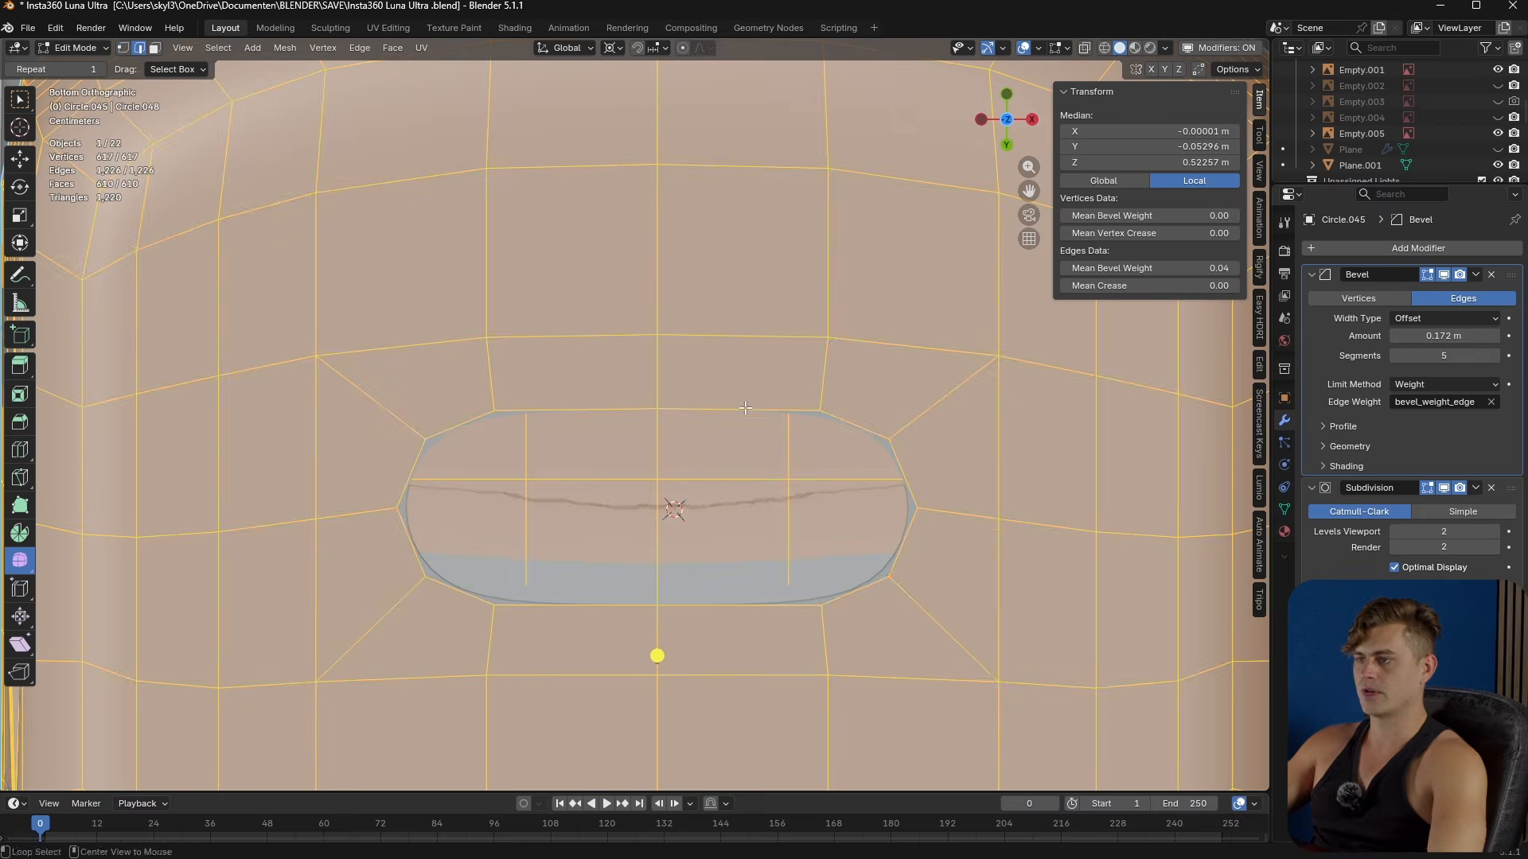
- Flatten the port hole by scaling its boundary edge loop along Y to about 0.7
alt+click(955, 521)
key(s)
key(z)
key(y)
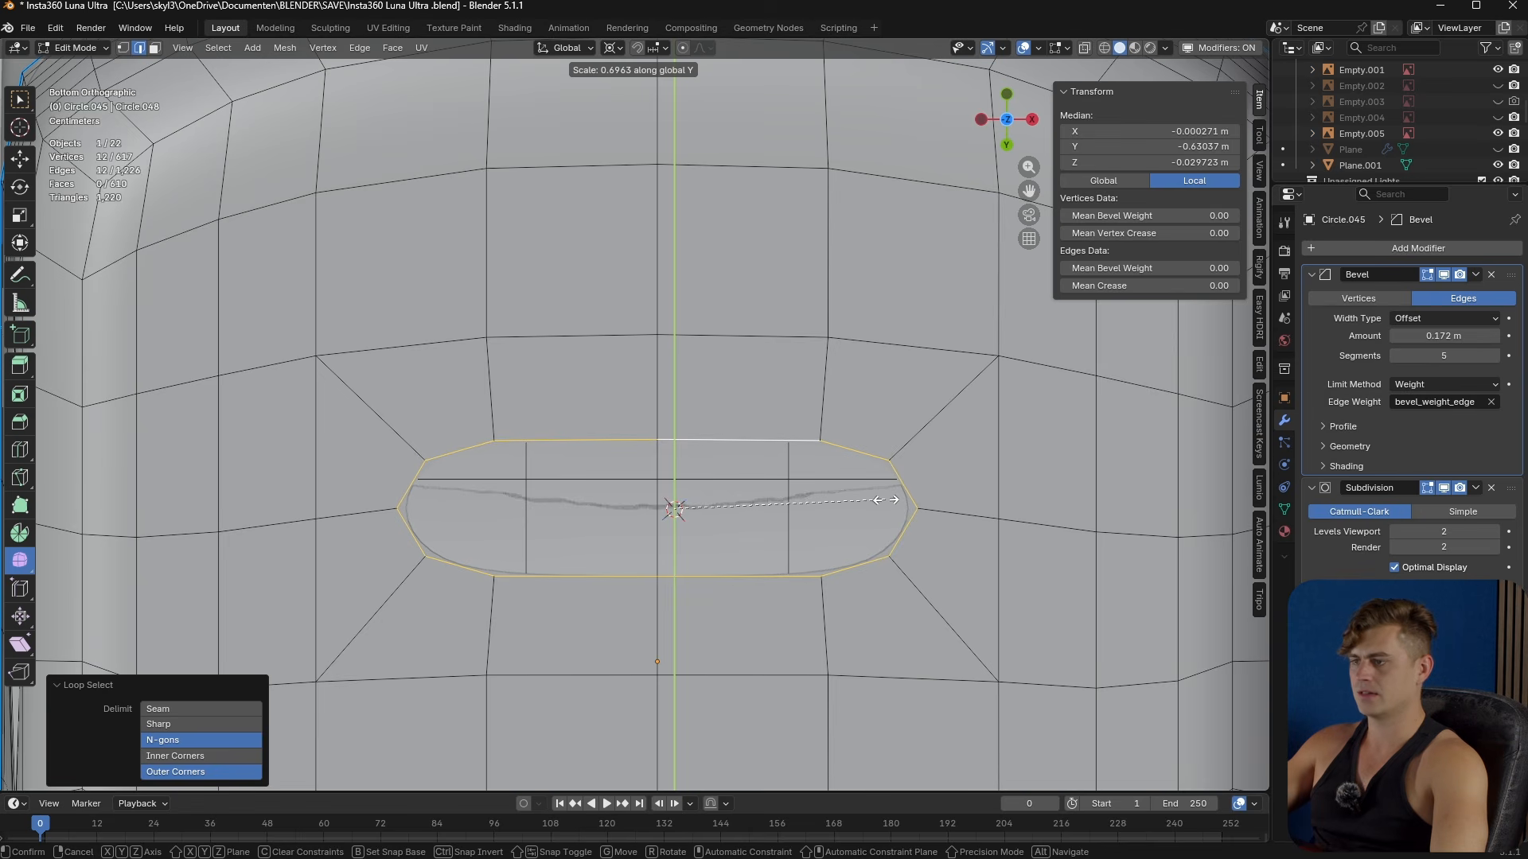
click(875, 499)
- Extrude the hole's boundary loop inward at 0.970 scale and narrow the new loop along Y to 0.954
key(e)
key(Escape)
key(s)
click(921, 546)
scroll(921, 546, up, 3)
scroll(577, 533, up, 3)
key(s)
key(y)
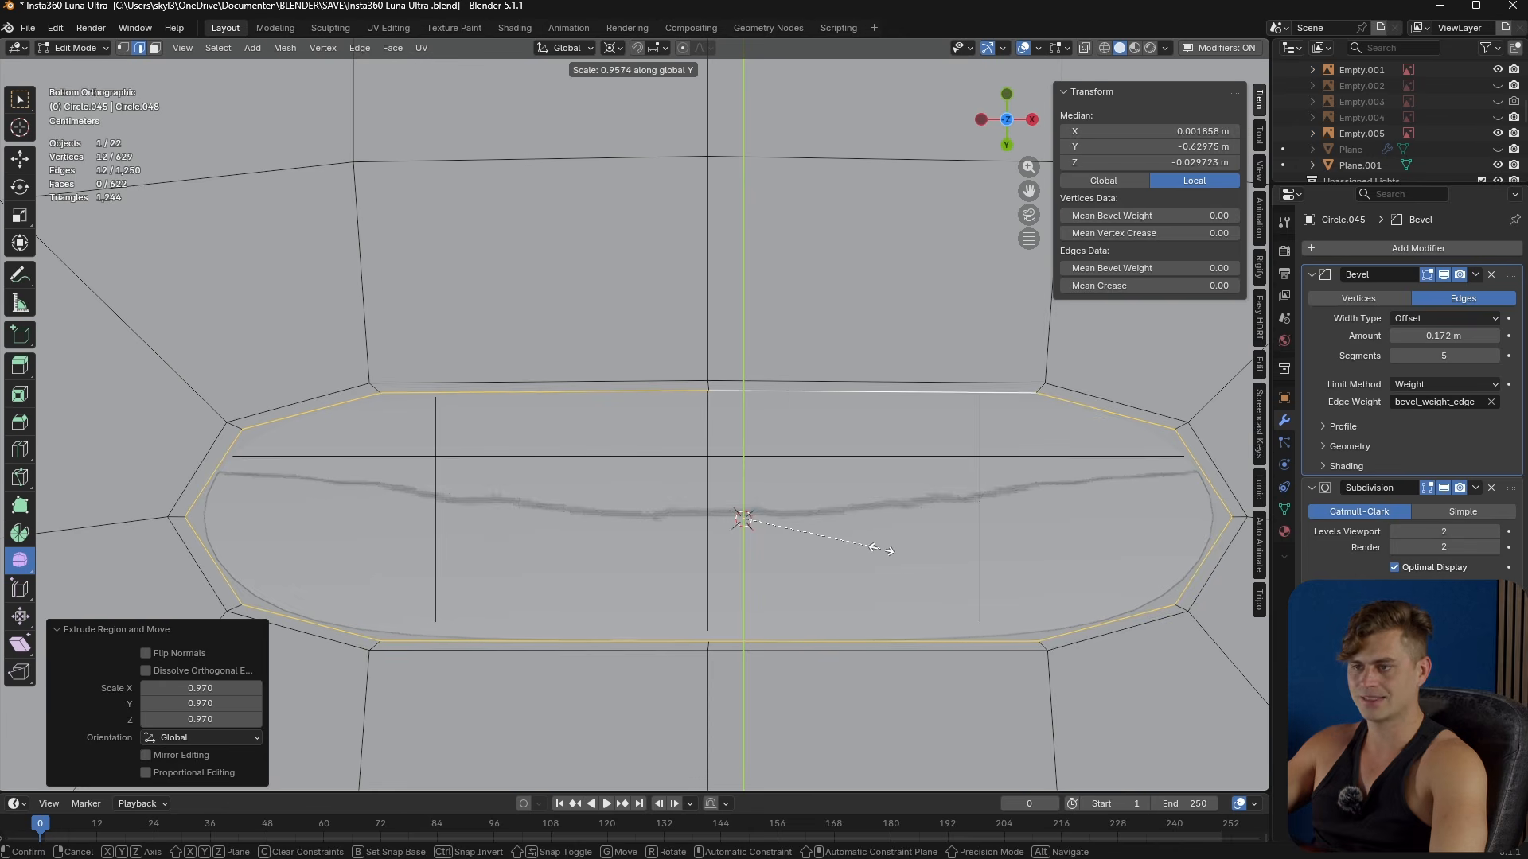
click(872, 549)
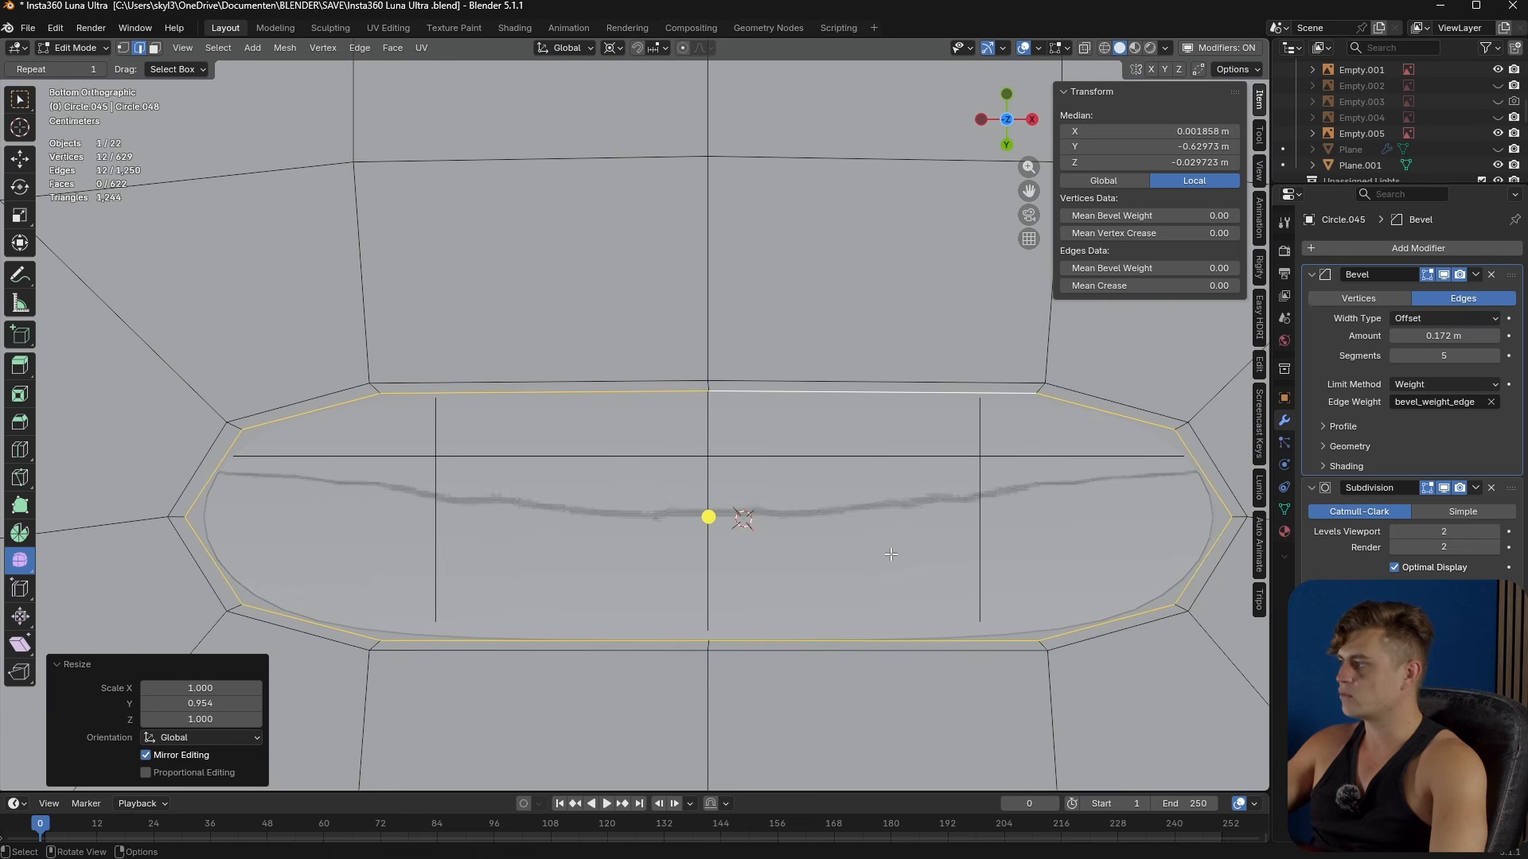
- Move the hole's new inner loop about 0.001 m along Z into the base
key(g)
key(z)
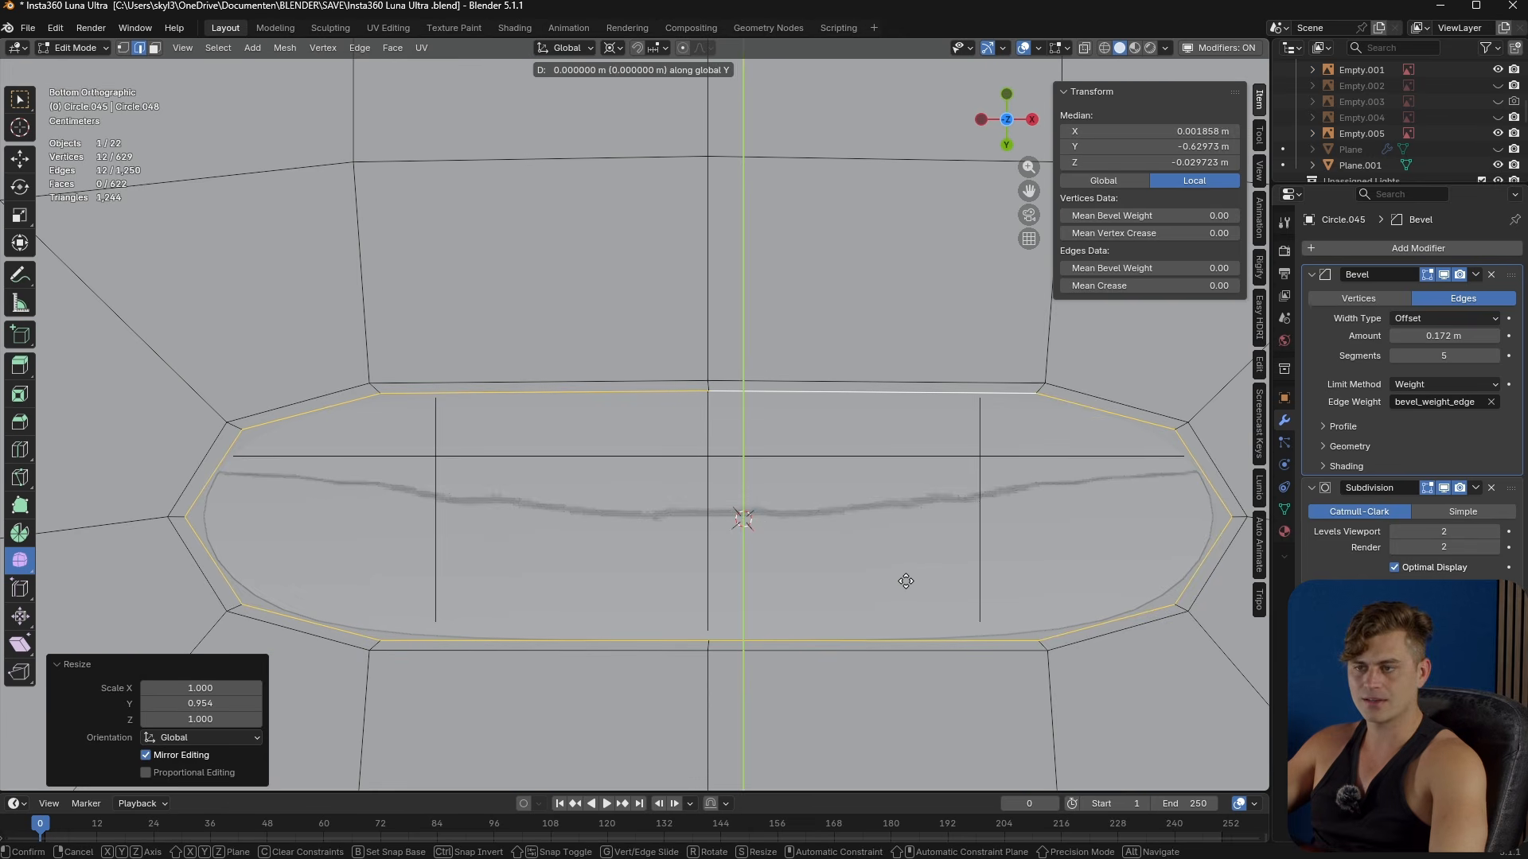
click(897, 548)
middle_drag(890, 553, 901, 597)
scroll(901, 597, down, 3)
shift+middle_drag(900, 597, 923, 655)
key(g)
key(z)
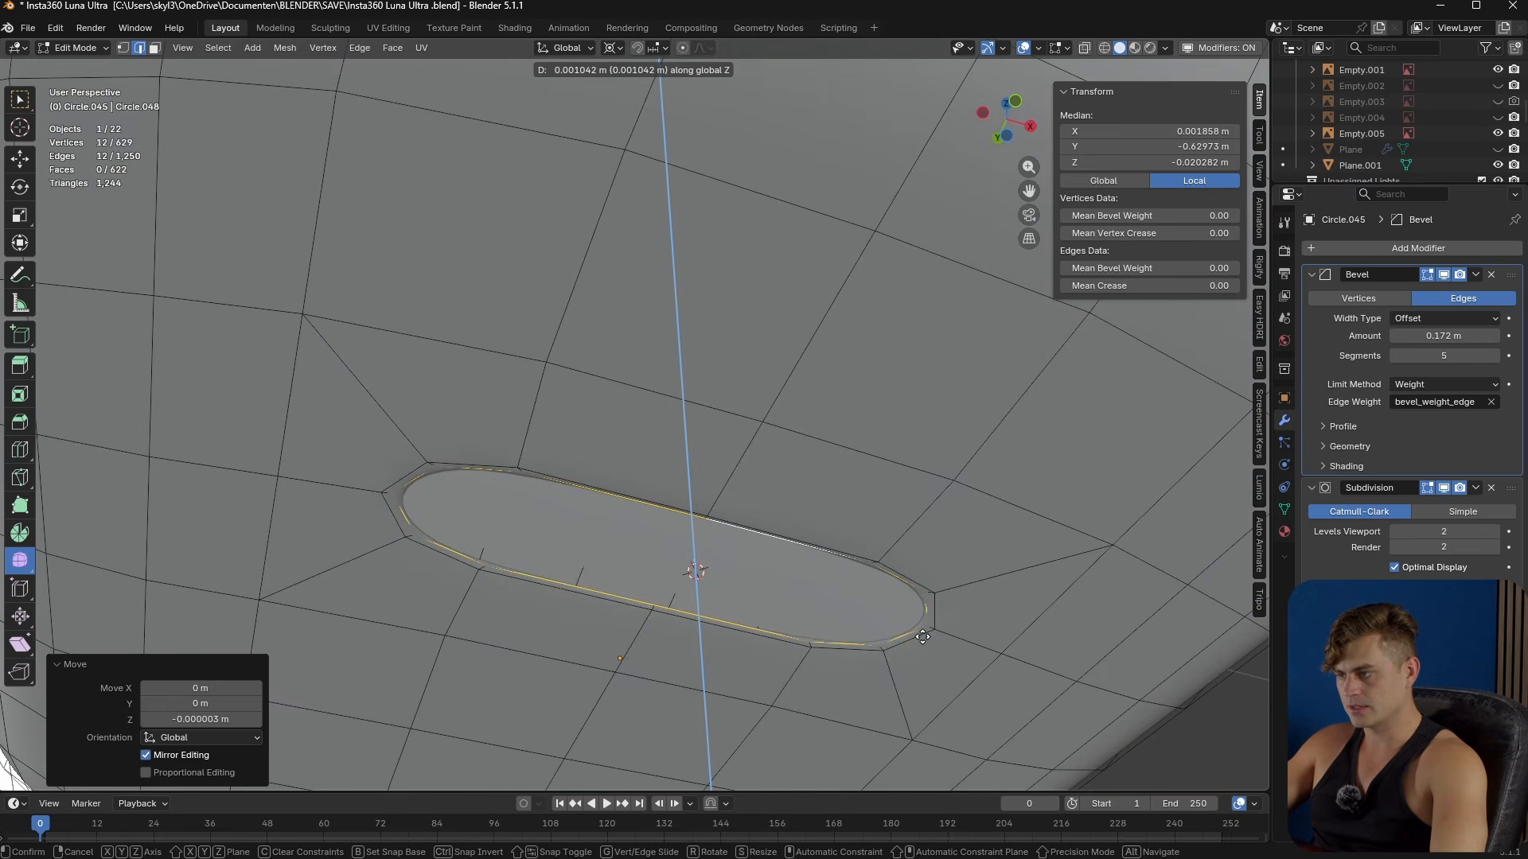
click(922, 636)
- Extrude a second inner rim loop at 0.970 scale and narrow it along Y to 0.982
scroll(921, 638, up, 4)
mouse_move(922, 639)
middle_down()
mouse_move(906, 581)
mouse_move(931, 617)
middle_up()
key(e)
key(s)
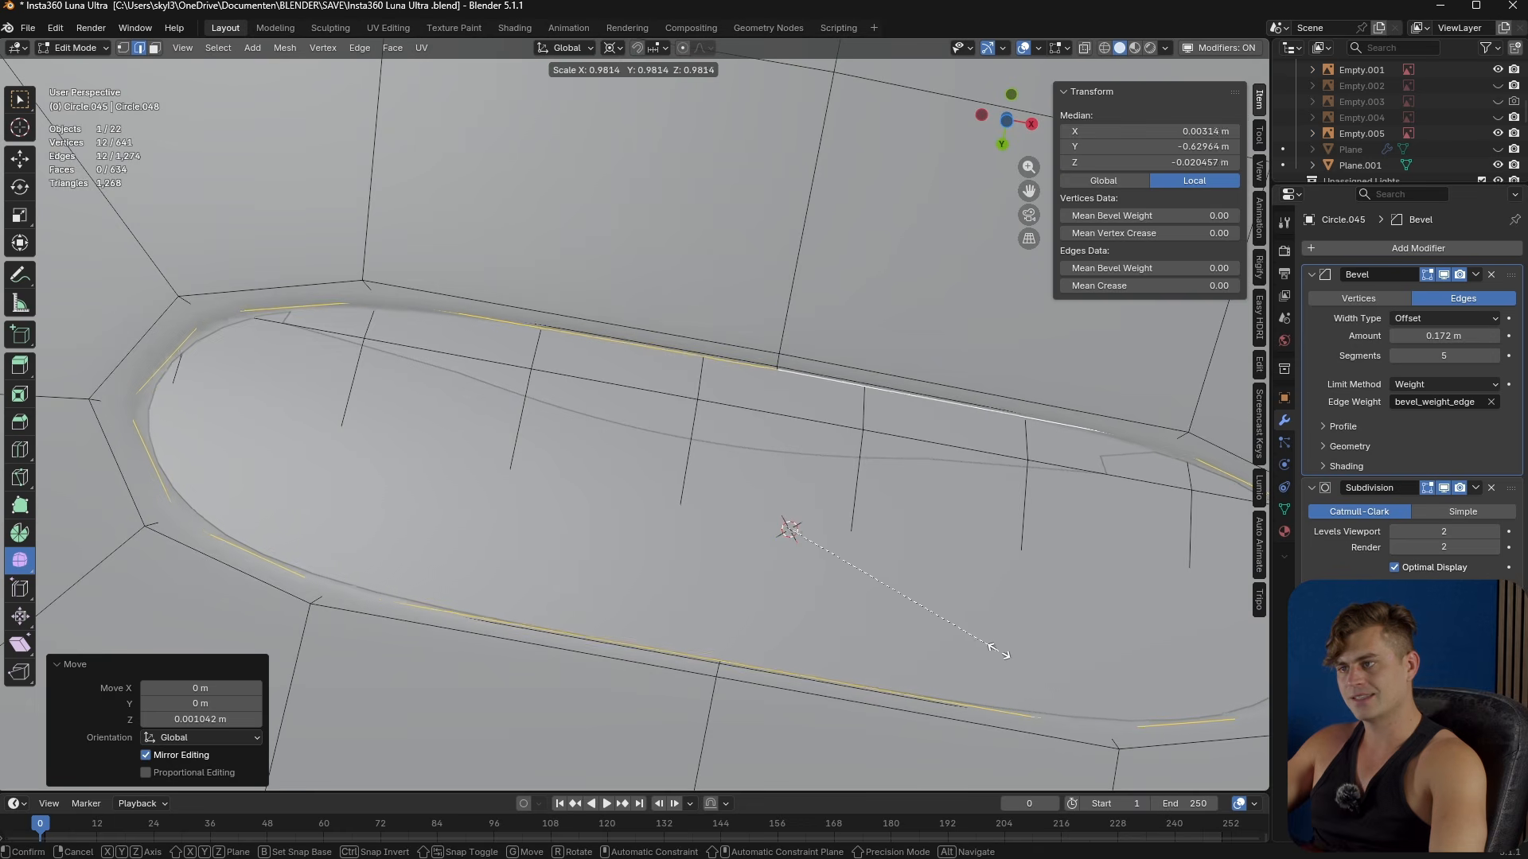
click(981, 636)
key(s)
key(y)
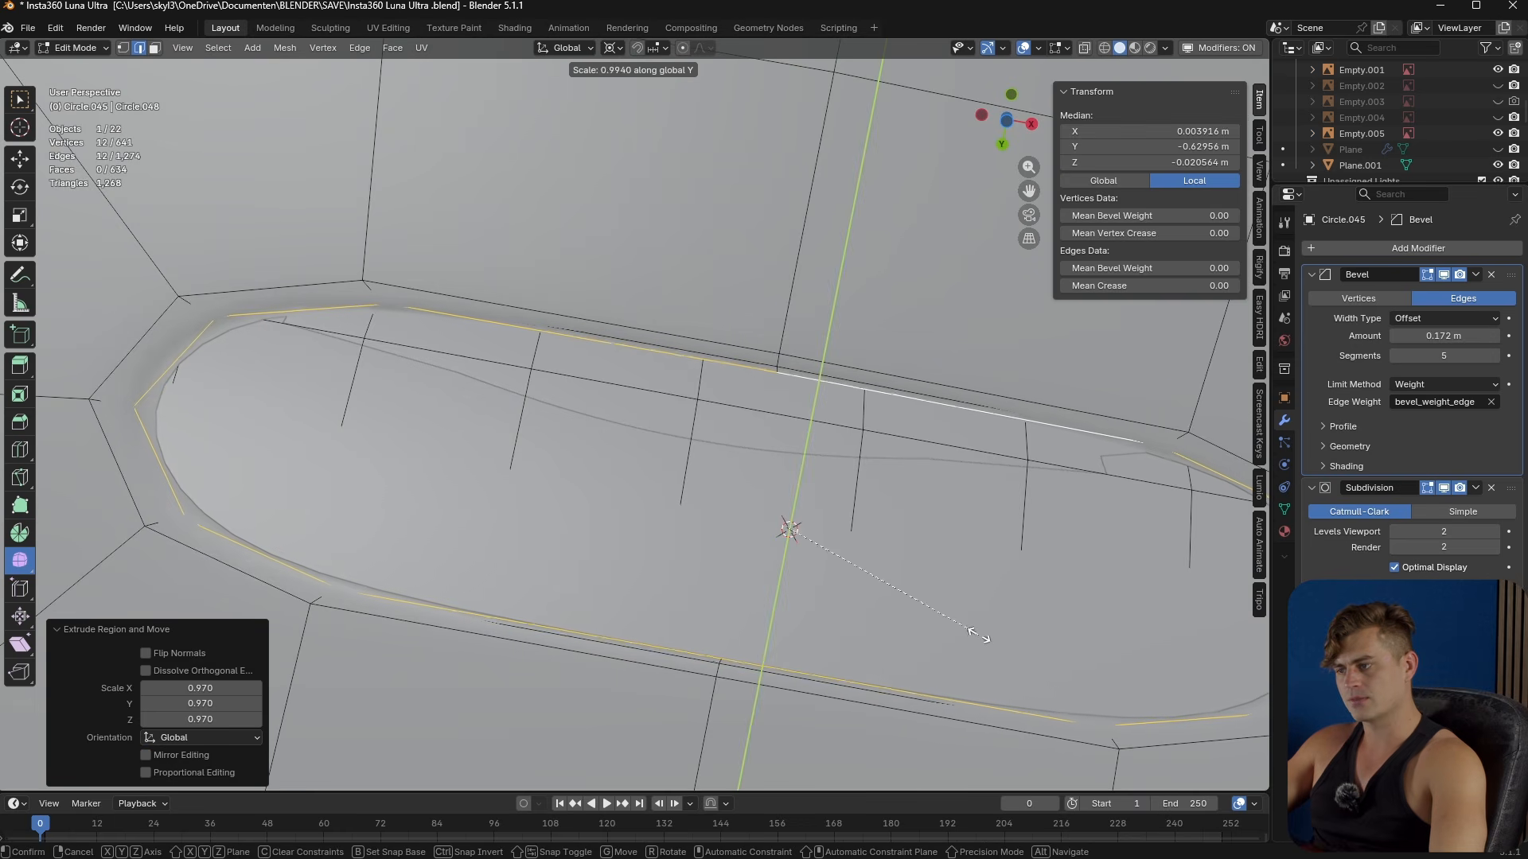
click(964, 620)
- Extrude the innermost loop along Z into the body to a local Z of about 1.29 m
middle_drag(966, 620, 991, 666)
scroll(980, 648, down, 4)
key(e)
key(z)
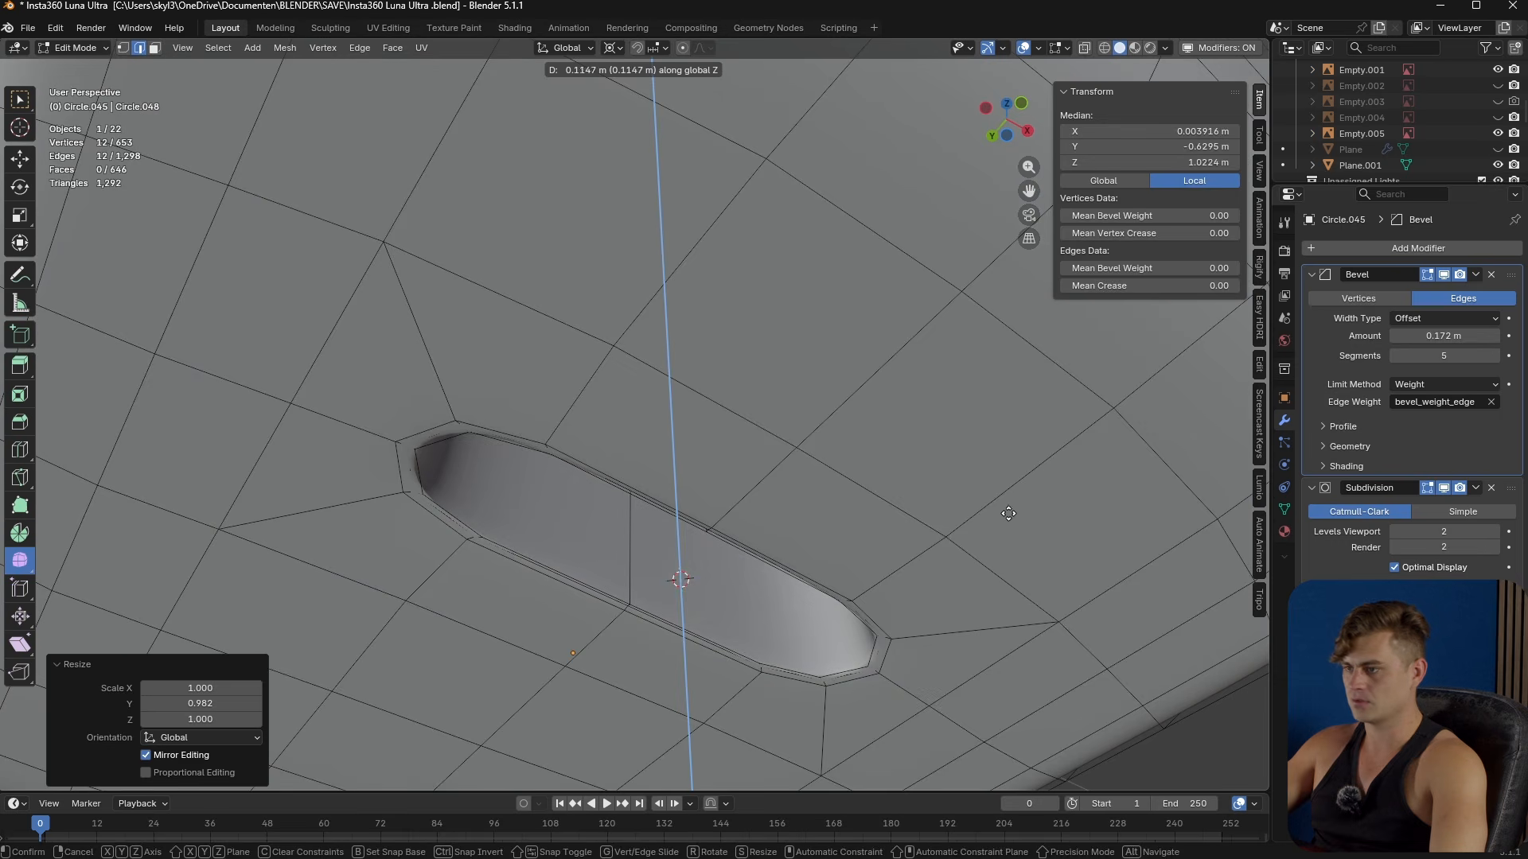
click(1007, 479)
- Fill the deep end of the port cavity with a face and inset it slightly
middle_drag(1007, 479, 813, 539)
scroll(860, 502, up, 4)
key(f)
scroll(827, 545, up, 1)
key(i)
click(866, 568)
- Add five evenly spaced loop cuts around the port cavity's wall and check the smoothed shape
key(ctrl+r)
scroll(680, 563, up, 4)
click(681, 564)
right_click(680, 565)
middle_drag(720, 586, 707, 469)
scroll(724, 577, down, 4)
key(Tab)
scroll(703, 470, up, 2)
key(Tab)
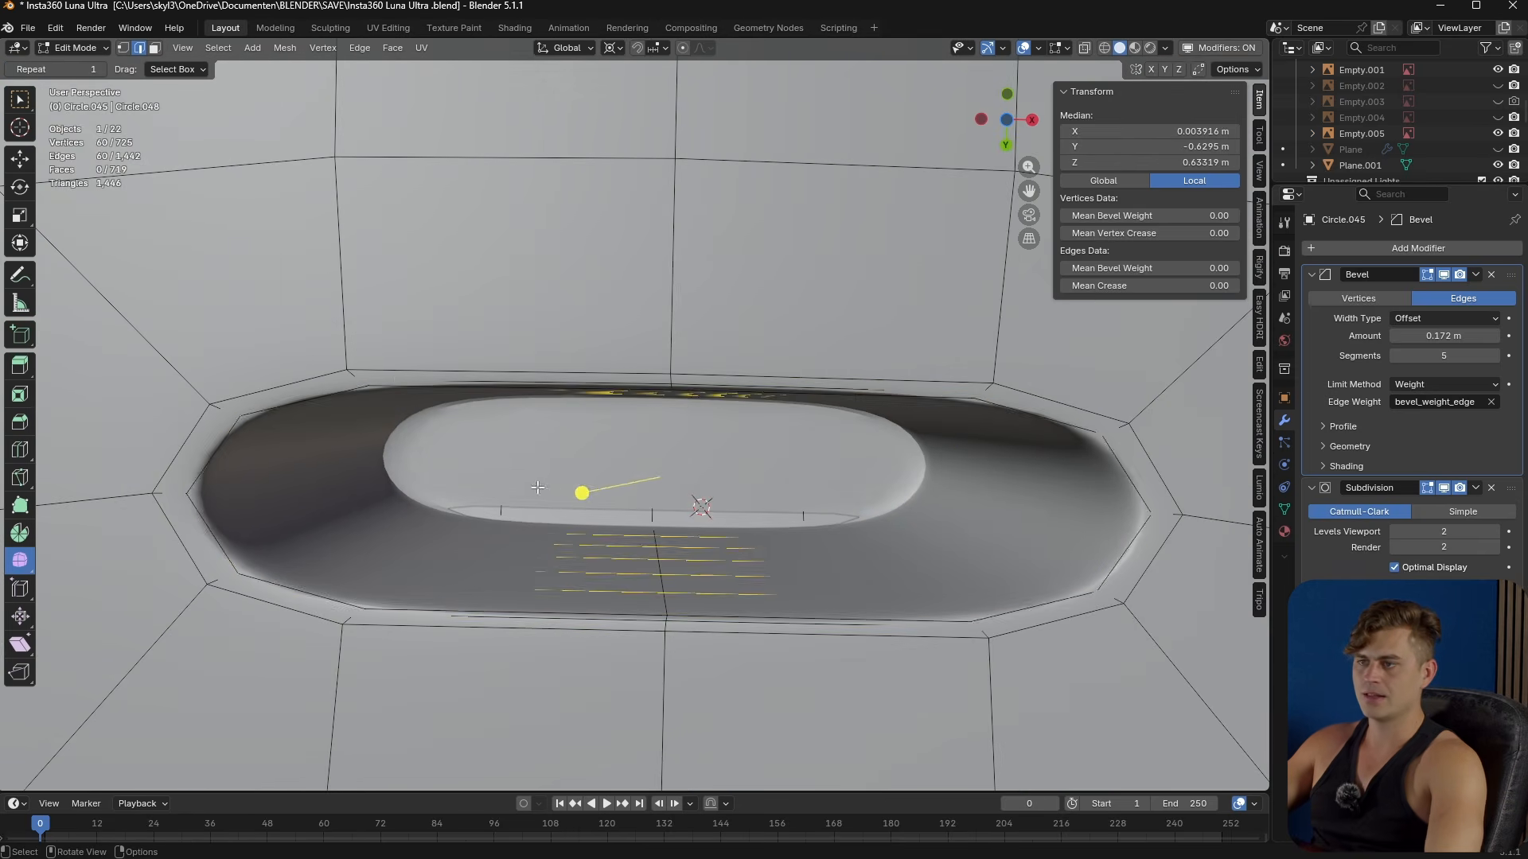
- Try beveling the cavity's inner rim loop 0.0029 m wide with 9 segments
alt+click(395, 384)
key(ctrl+b)
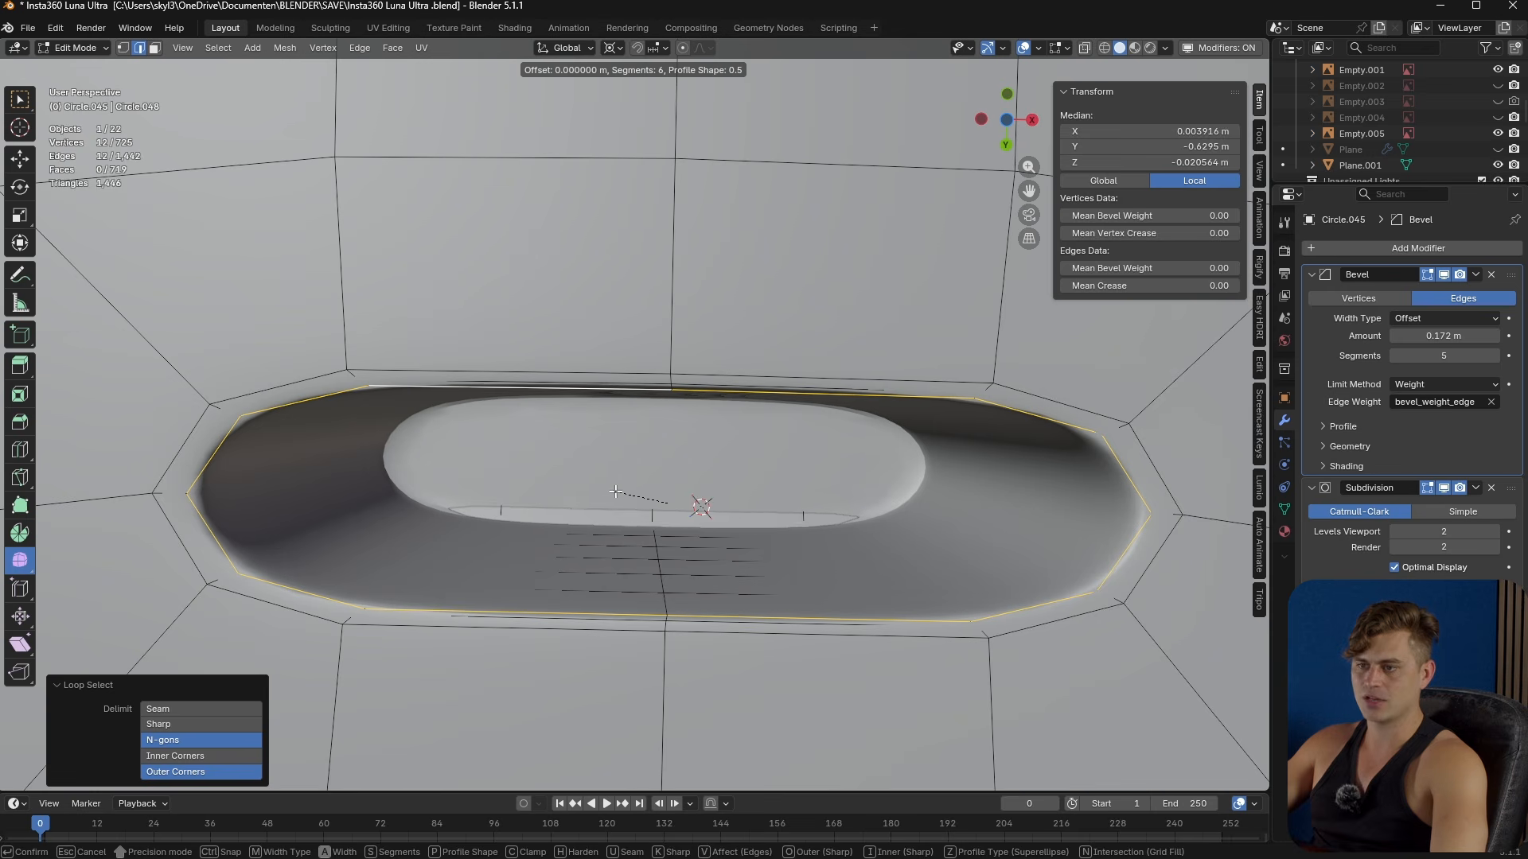
click(519, 468)
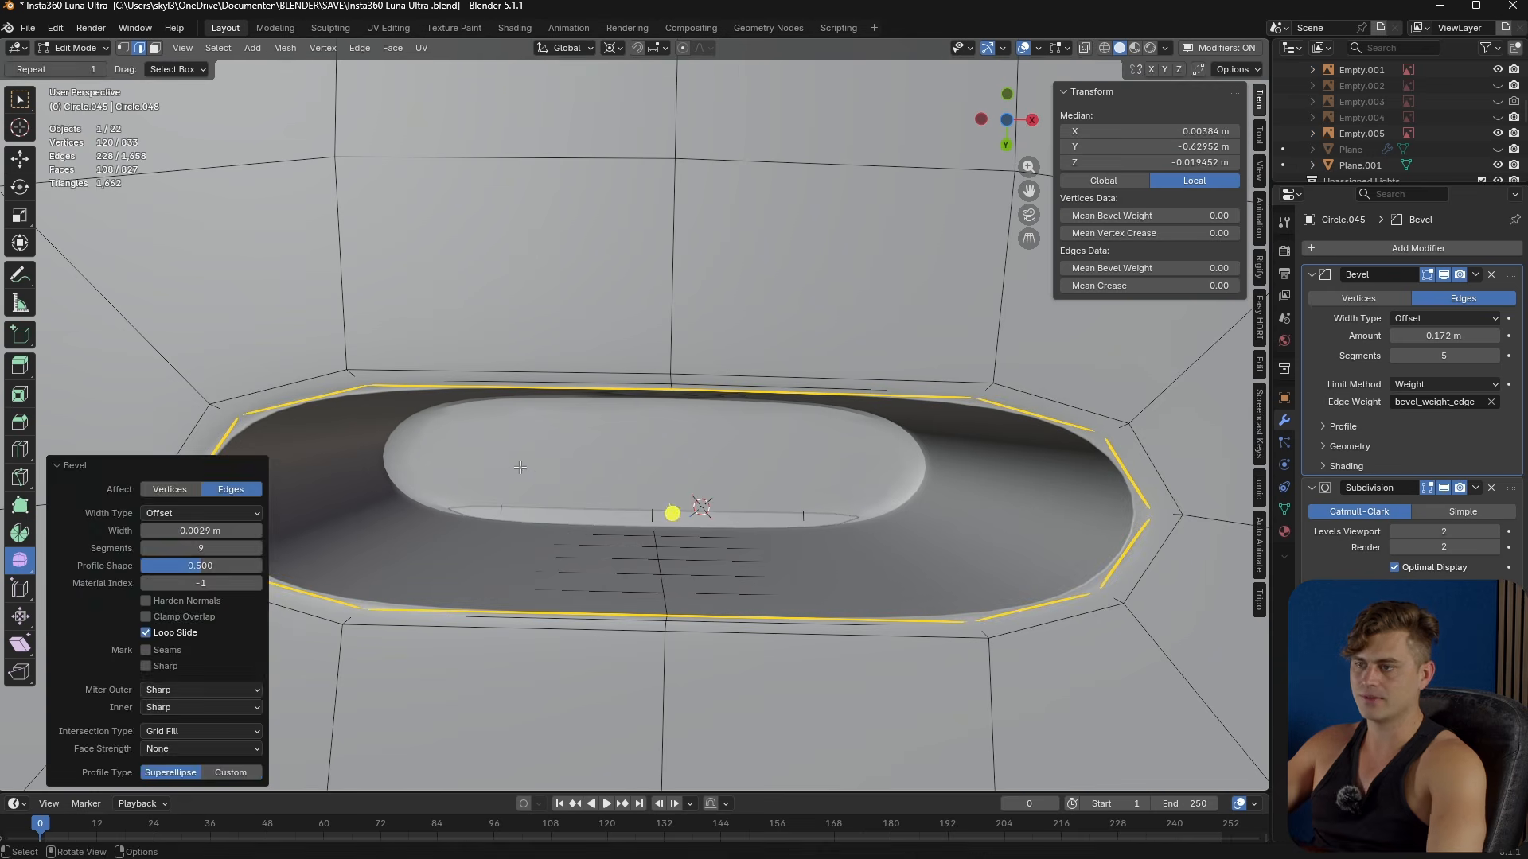
key(Tab)
key(ctrl+z)
key(ctrl+z)
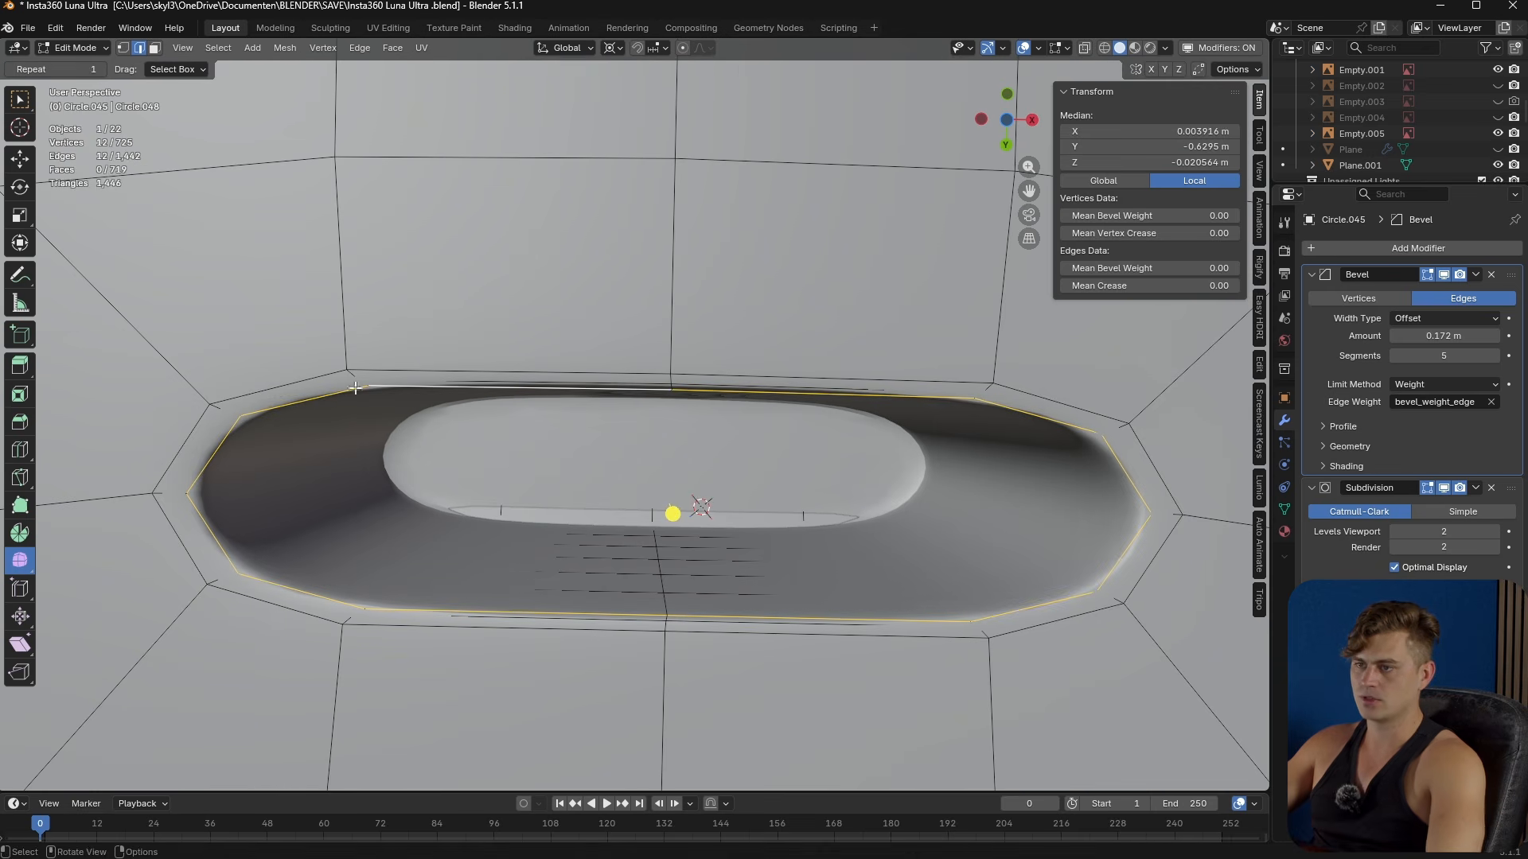
- Bevel the port hole's outer rim loop about 0.007 m wide with 9 segments
alt+click(393, 362)
key(ctrl+b)
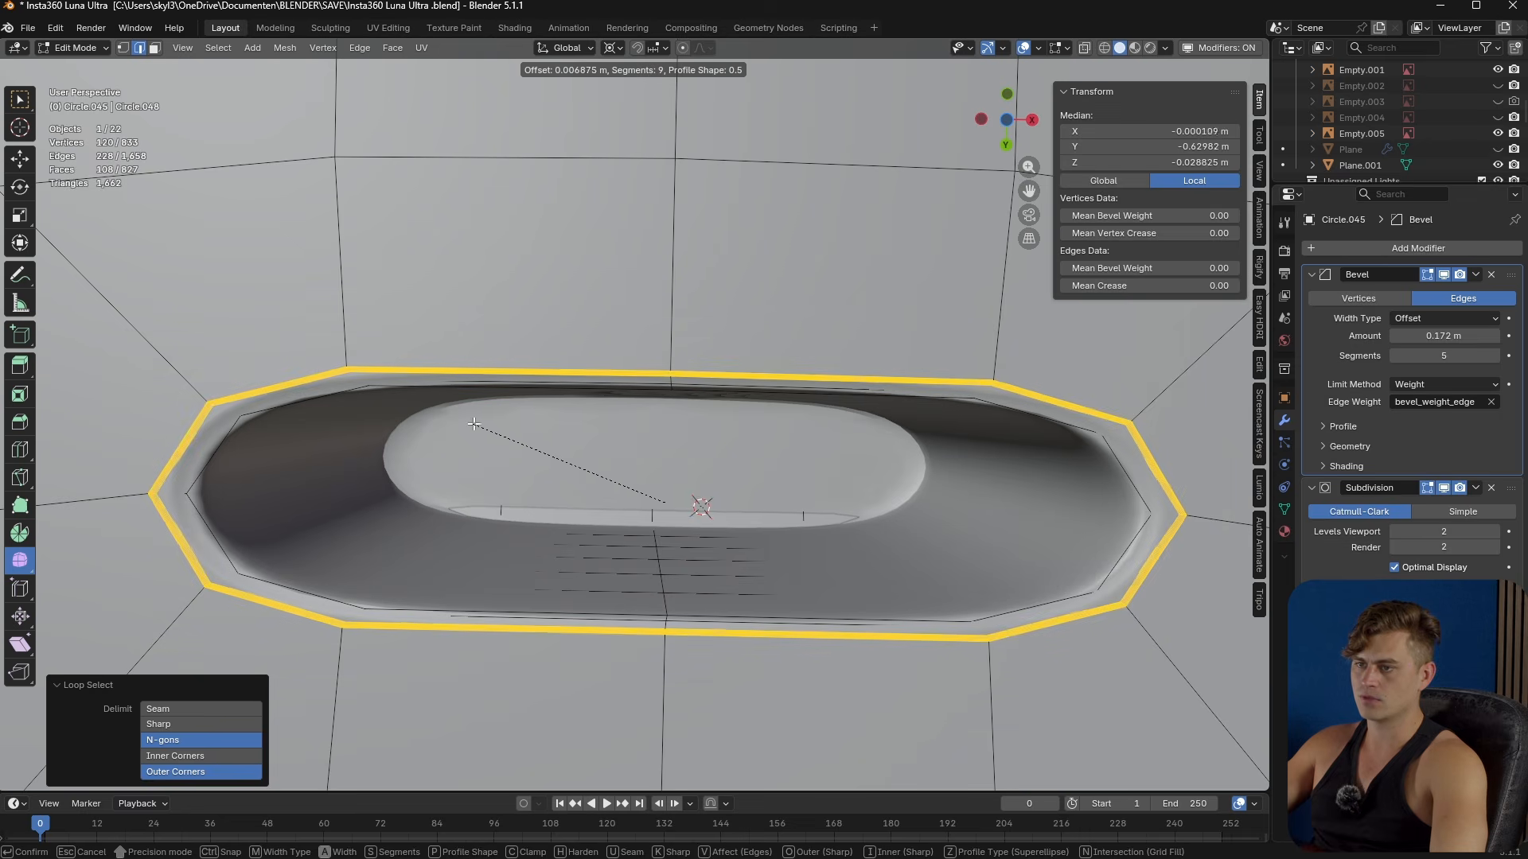
click(476, 423)
key(Tab)
scroll(523, 465, down, 3)
mouse_move(523, 464)
middle_down()
mouse_move(565, 475)
mouse_move(495, 511)
mouse_move(542, 479)
mouse_move(530, 467)
middle_up()
key(Tab)
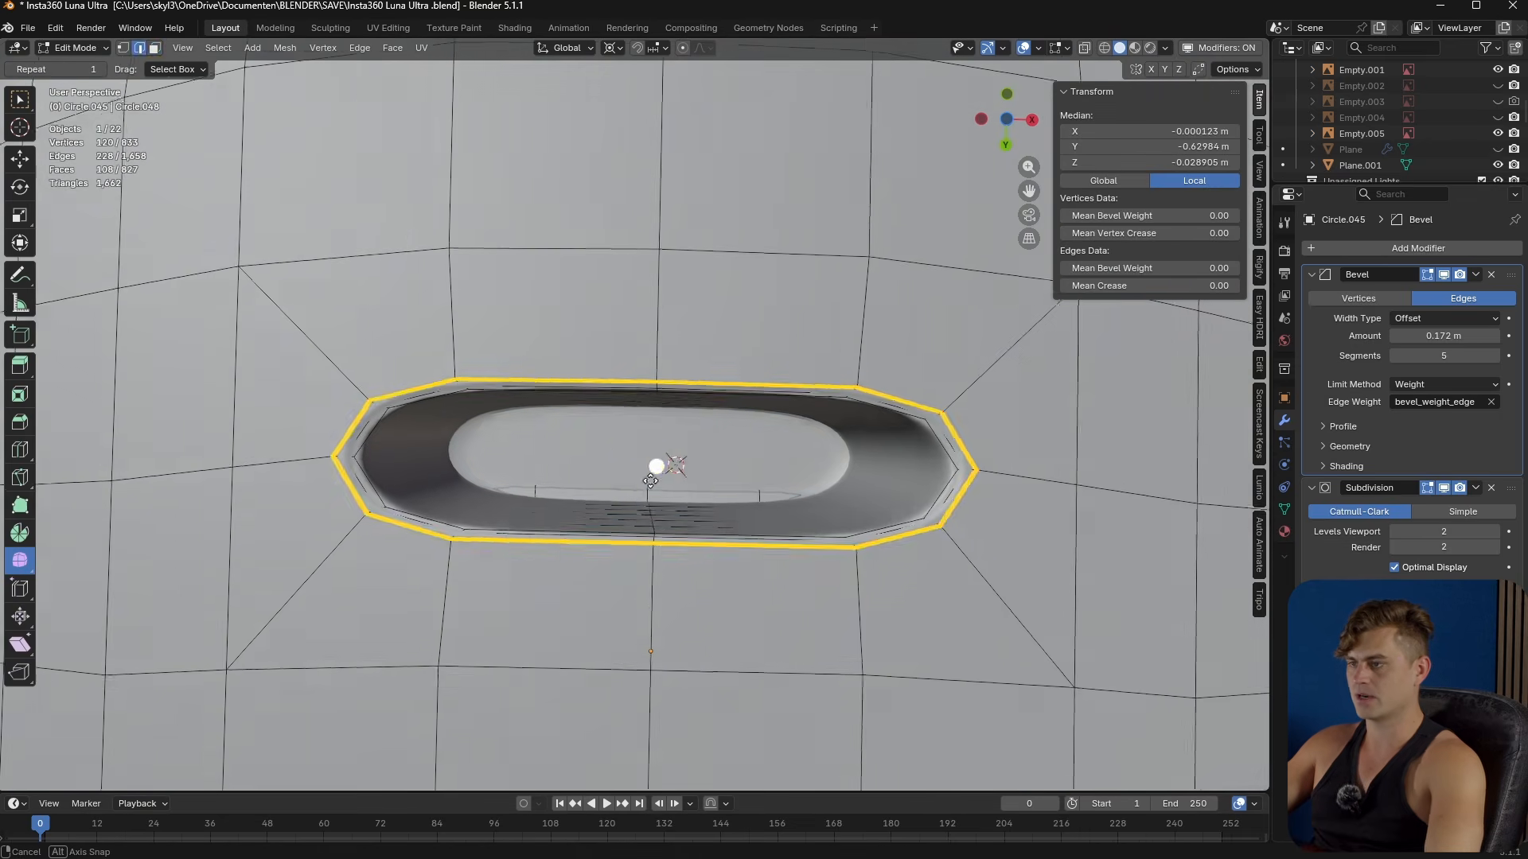
- Inset the face at the deep end of the port cavity and try scaling it about the 3D cursor
key(3)
click(656, 475)
middle_drag(658, 474, 672, 504)
scroll(859, 596, up, 3)
middle_drag(860, 597, 947, 557)
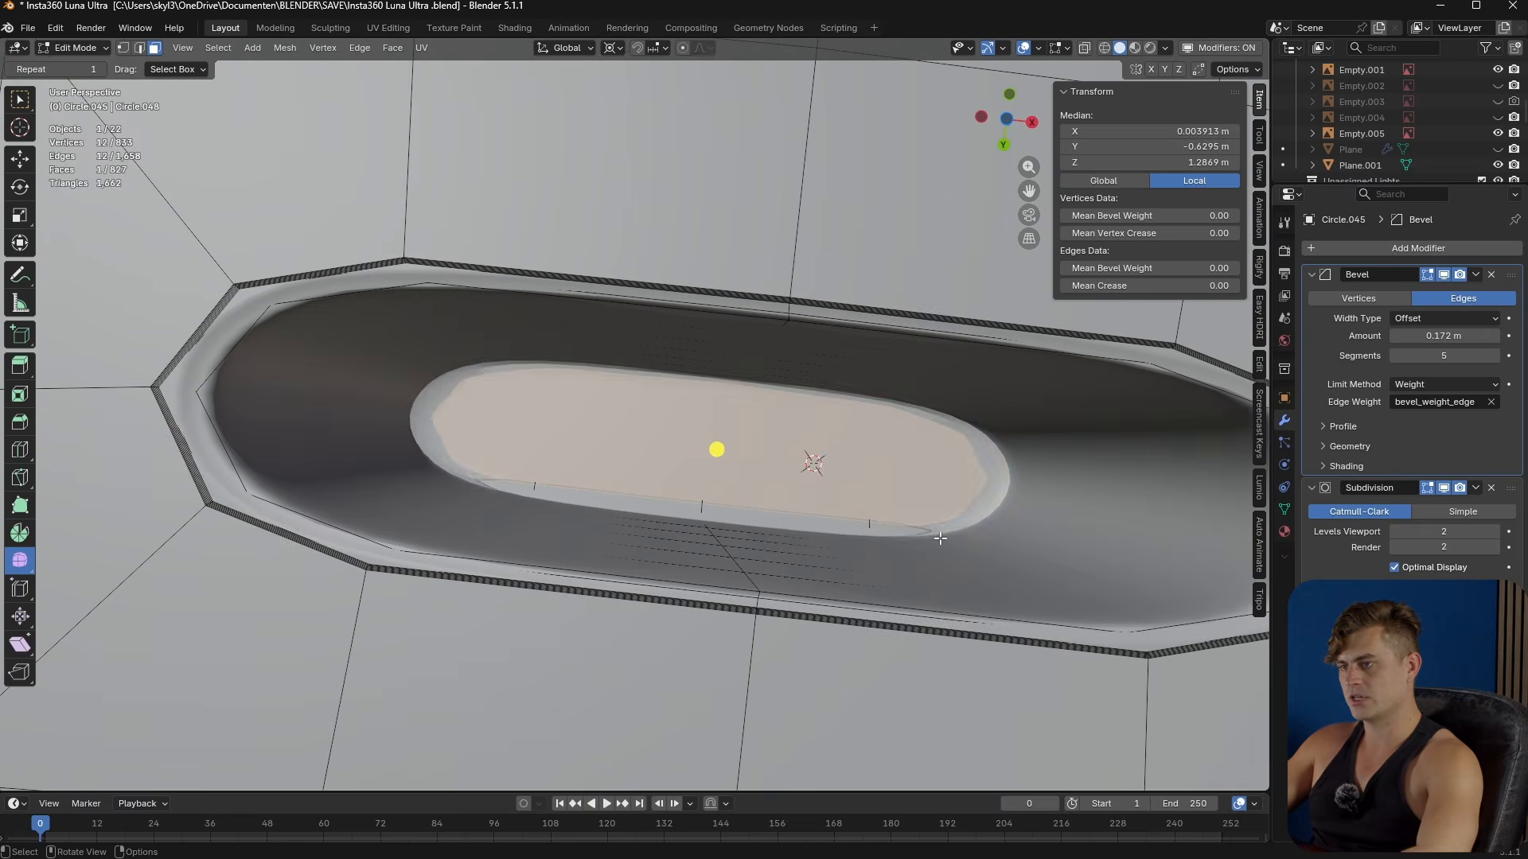
key(i)
click(947, 557)
key(s)
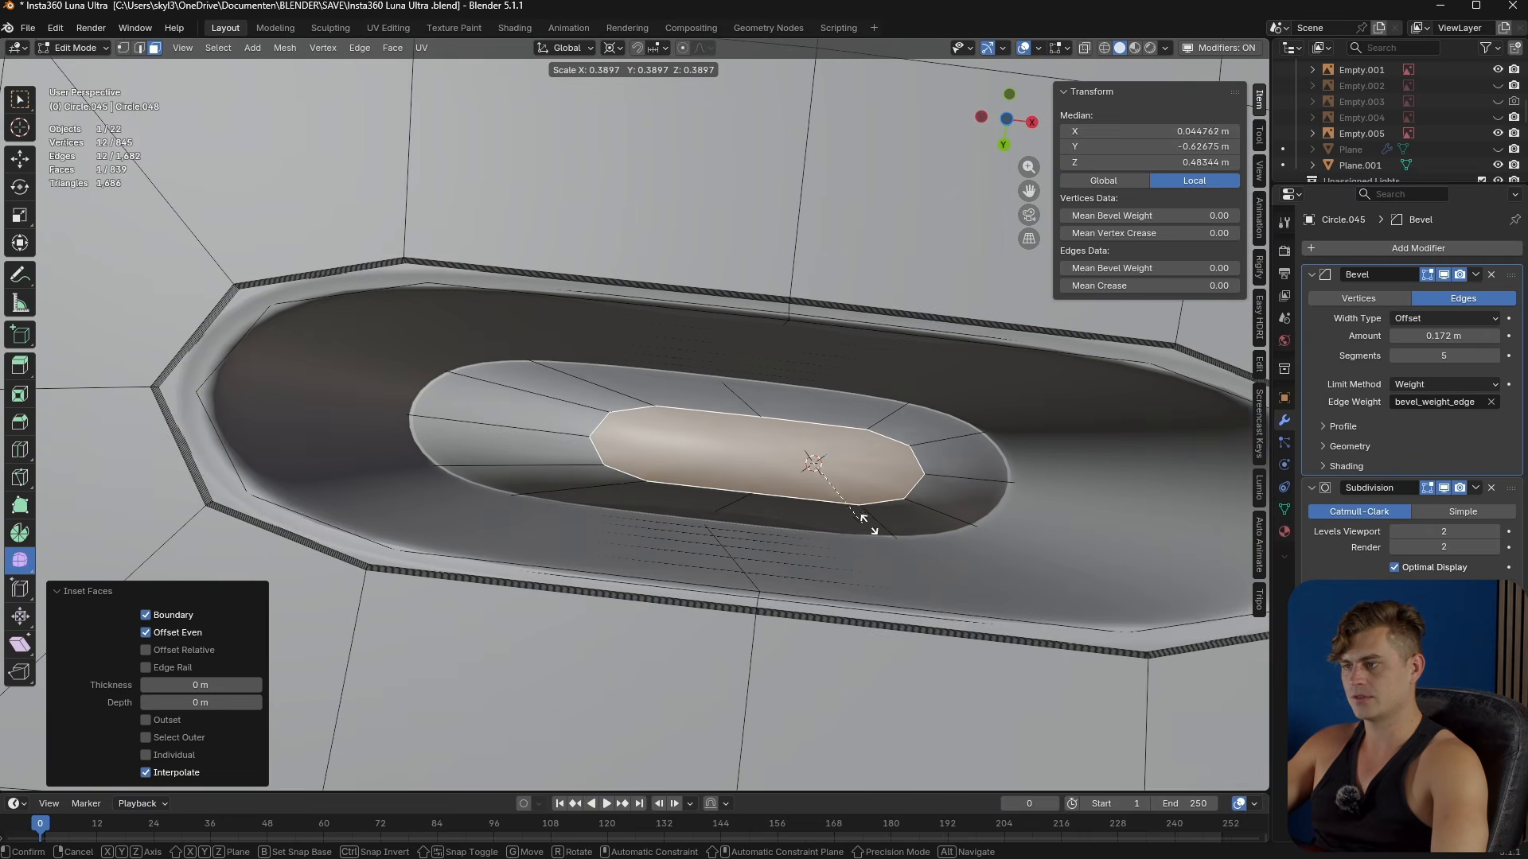
click(716, 449)
- Set the pivot to Median Point, scale the inset face to 0.75, and narrow it to about 0.42 along Y
click(614, 49)
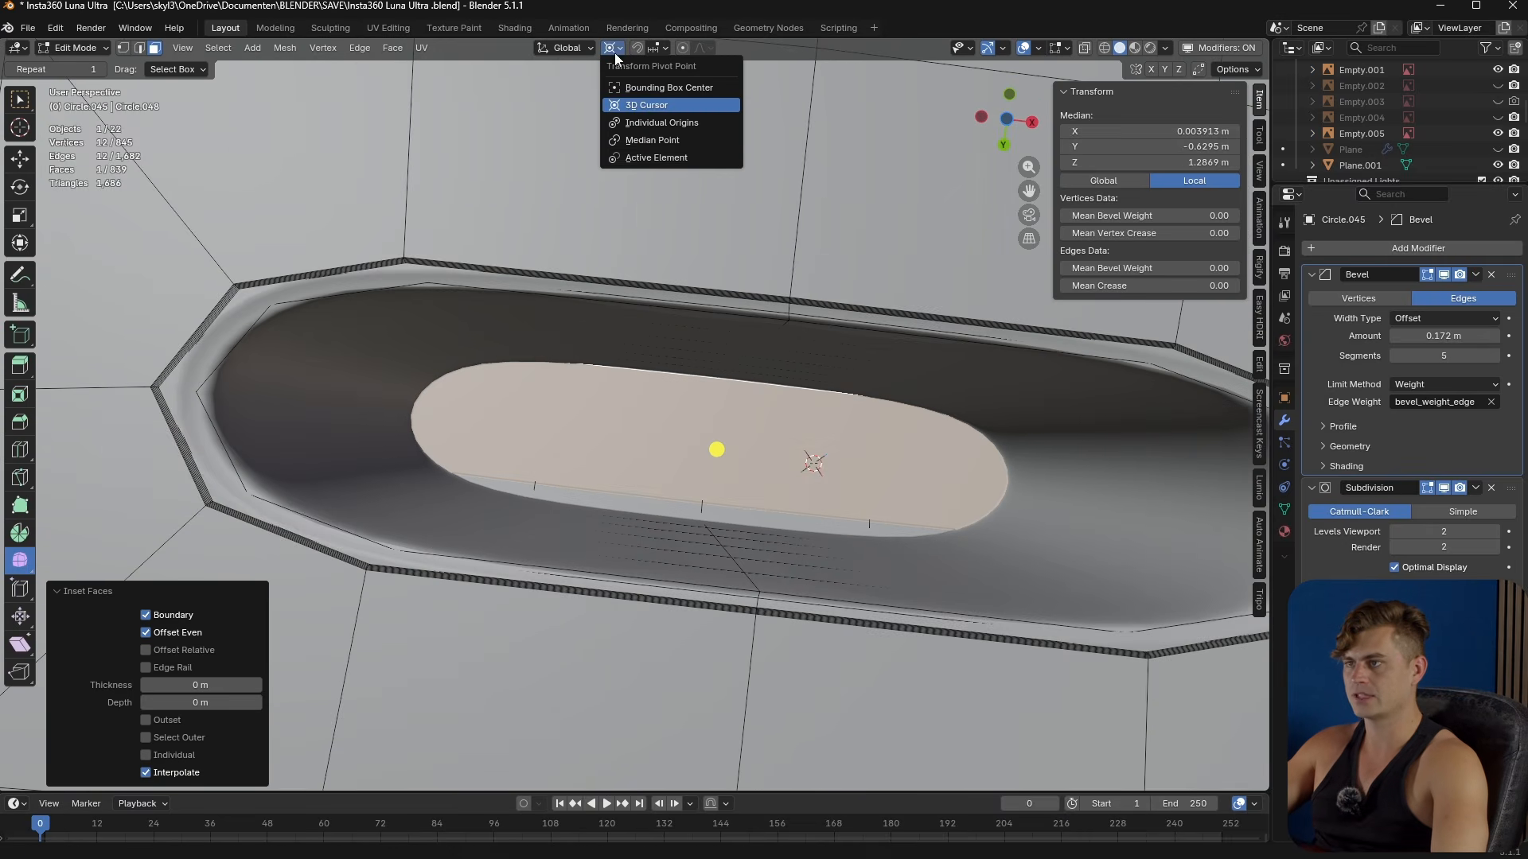
click(679, 140)
key(s)
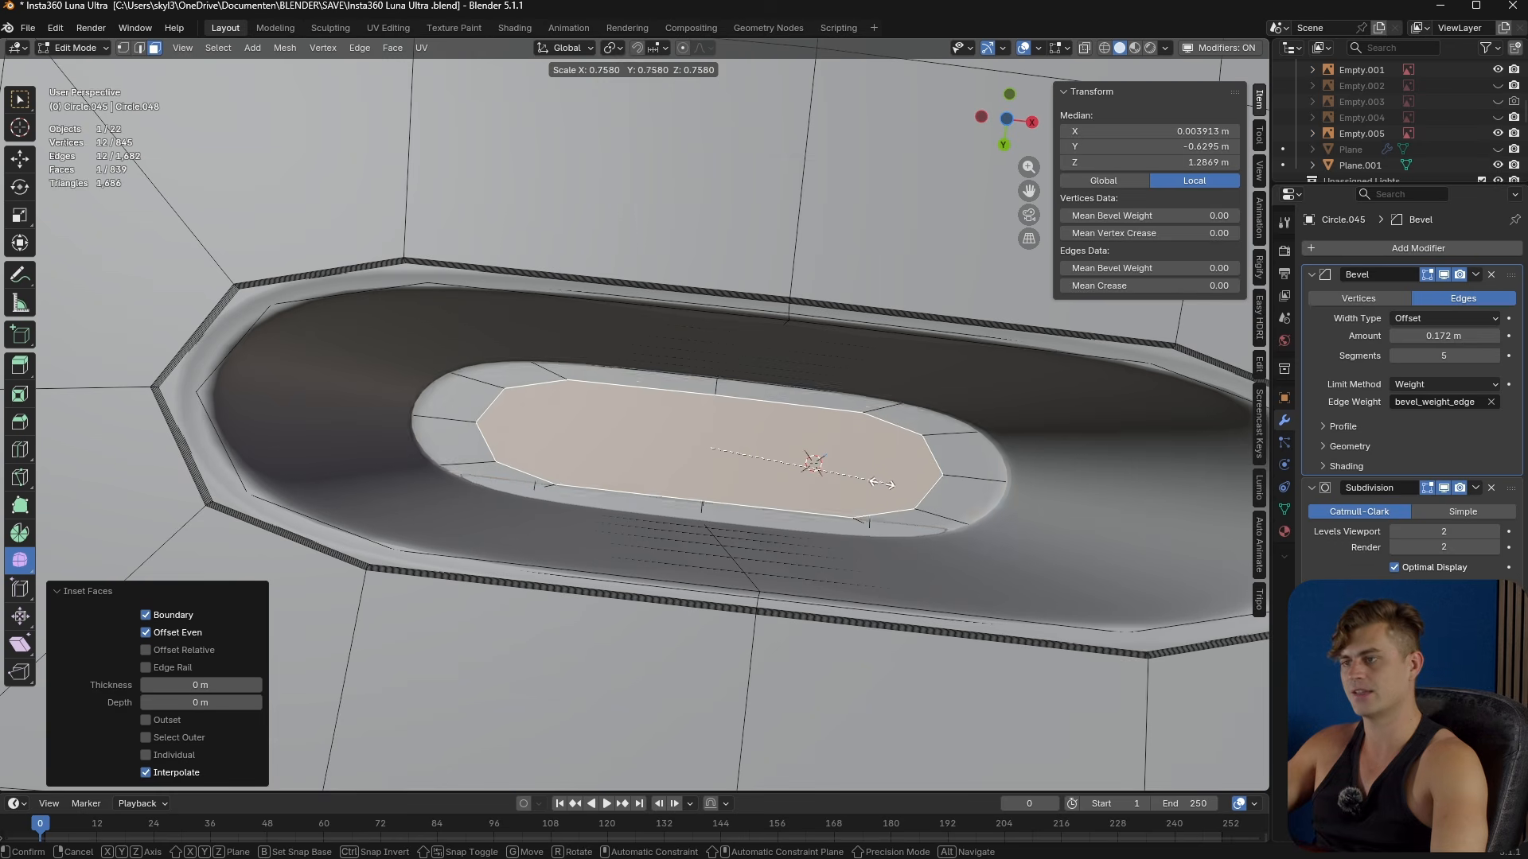
click(716, 448)
key(s)
key(y)
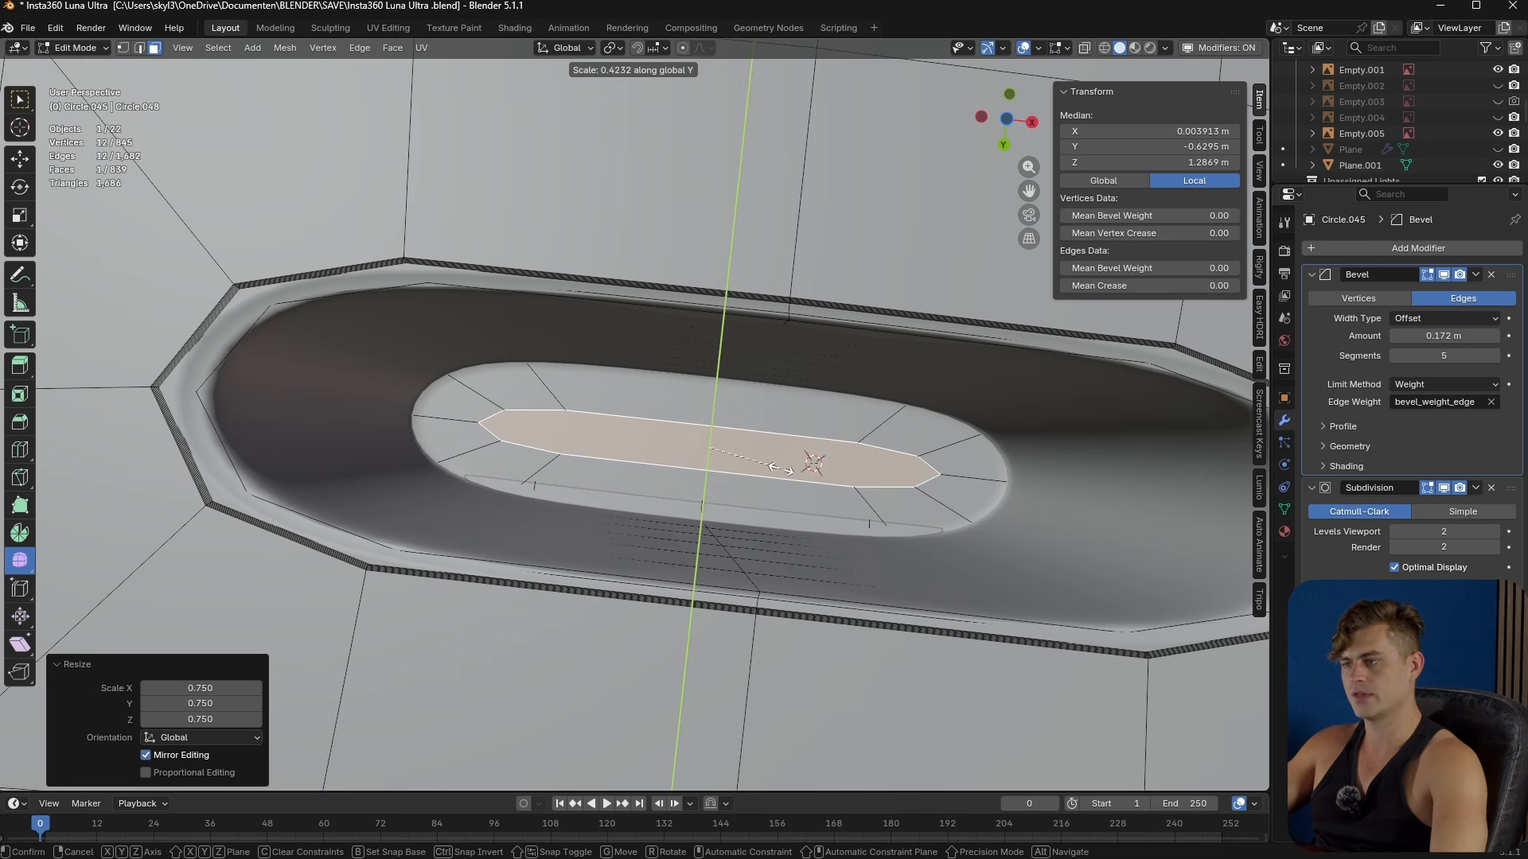
click(780, 470)
- Extrude the narrowed face about 0.131 m into a raised tongue and add nine evenly spaced loop cuts around its wall
scroll(781, 470, down, 4)
key(e)
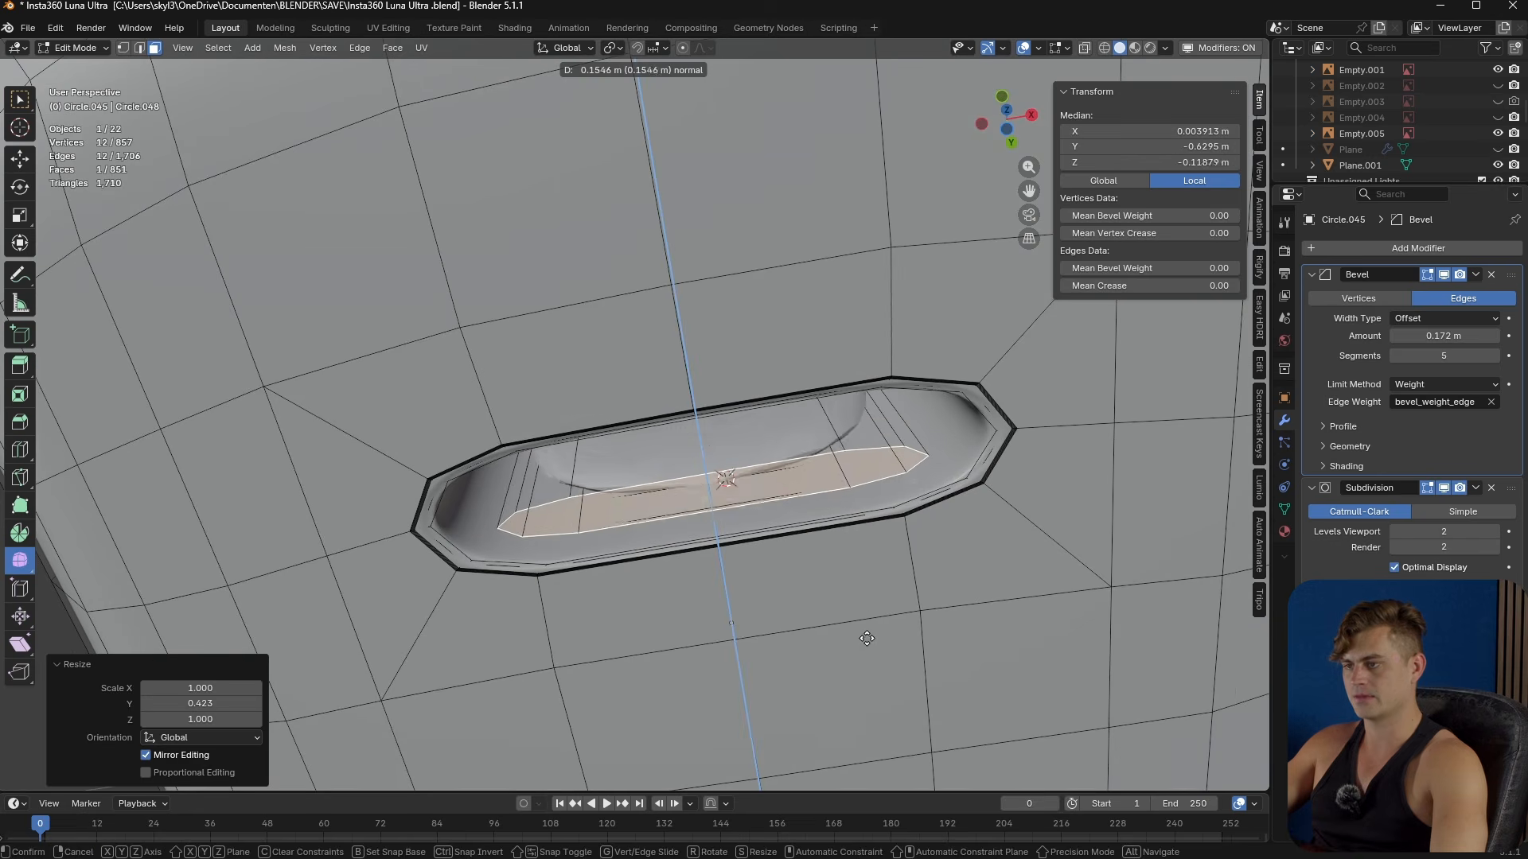
click(866, 619)
scroll(866, 620, up, 5)
key(ctrl+r)
scroll(494, 532, up, 8)
click(493, 532)
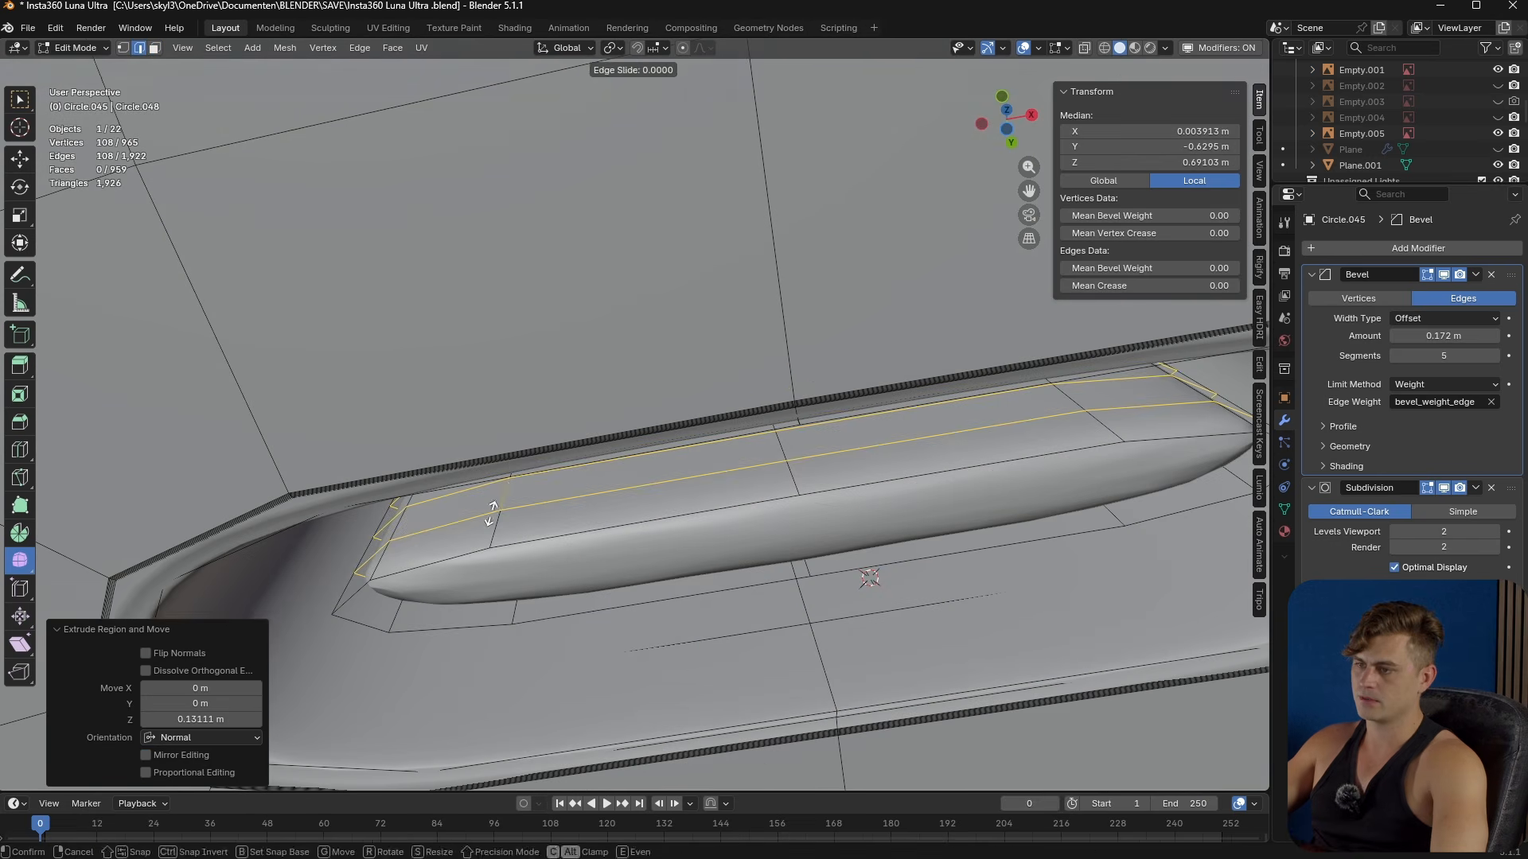
right_click(494, 533)
- Slide an edge loop up to the rim of the tongue's end and delete the end face
alt+click(495, 535)
key(g)
key(g)
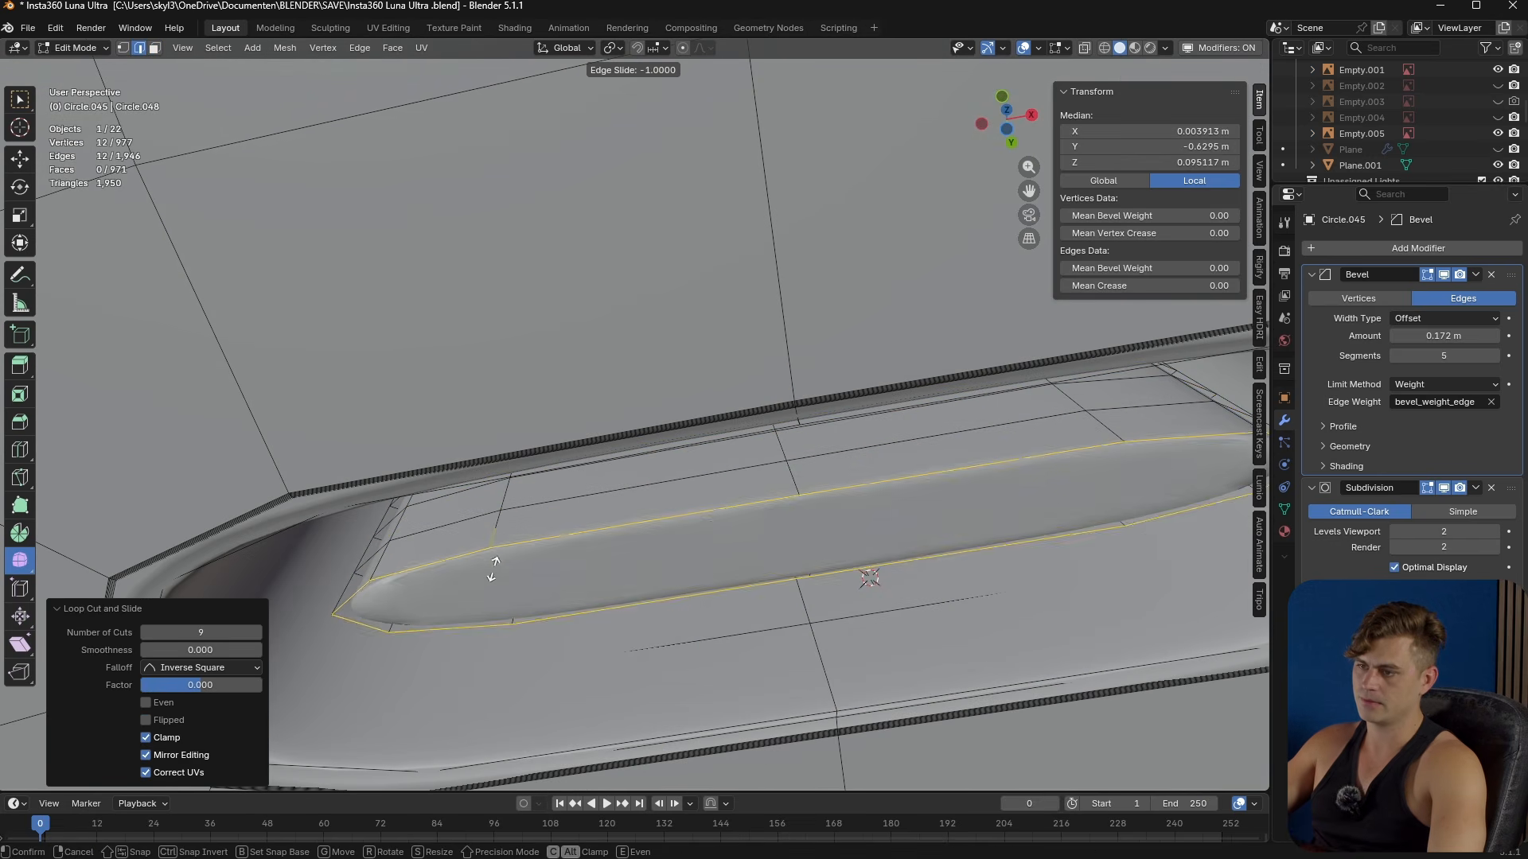
click(497, 547)
key(3)
key(x)
click(556, 595)
- Select the open rim loop at the tongue's end and close it with a Grid Fill
key(2)
alt+click(483, 535)
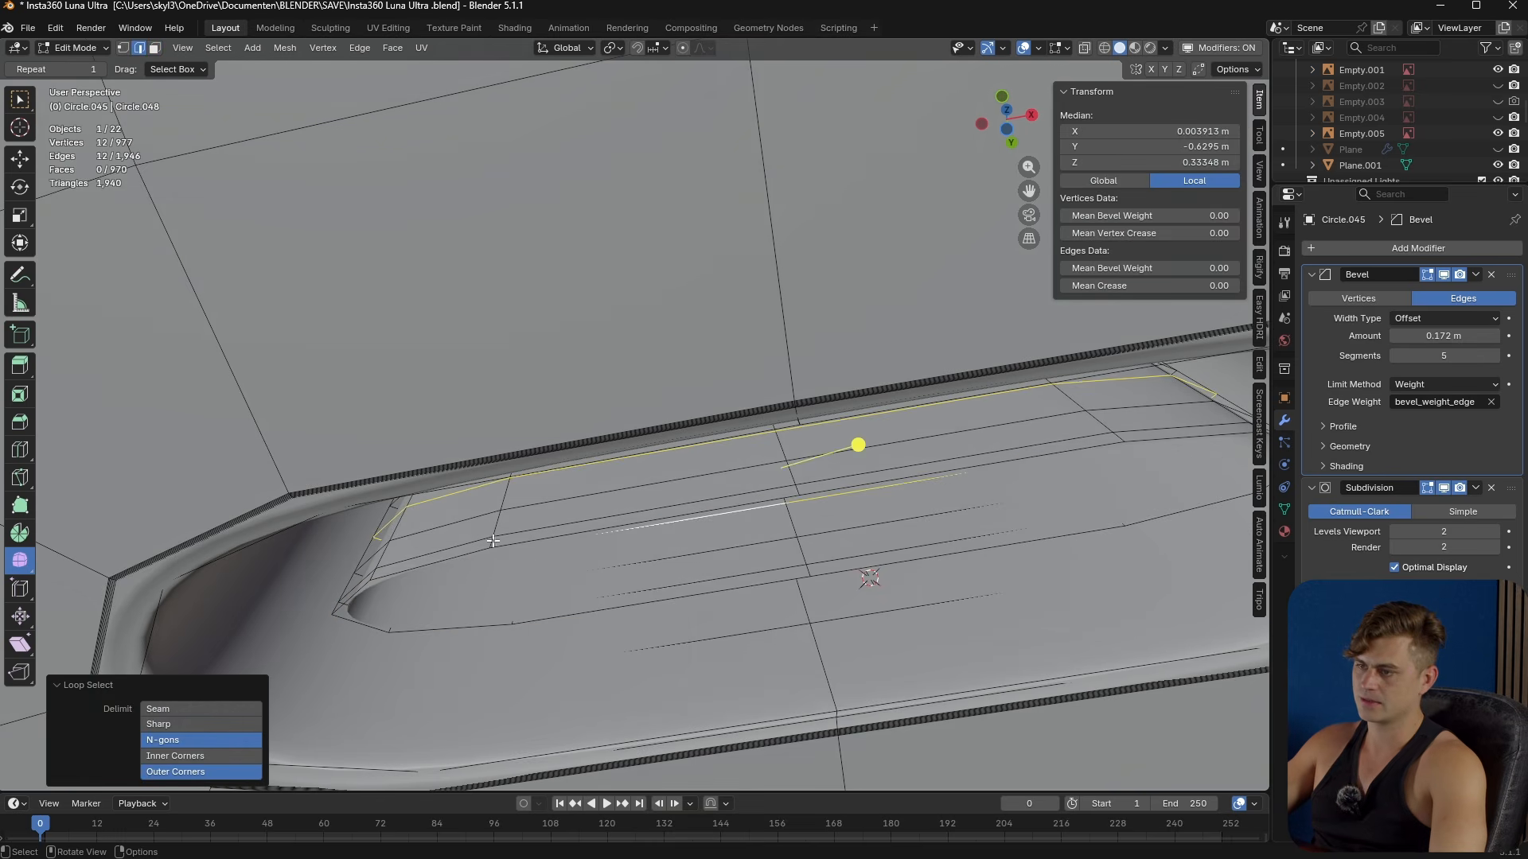
alt+click(532, 541)
key(F3)
click(663, 580)
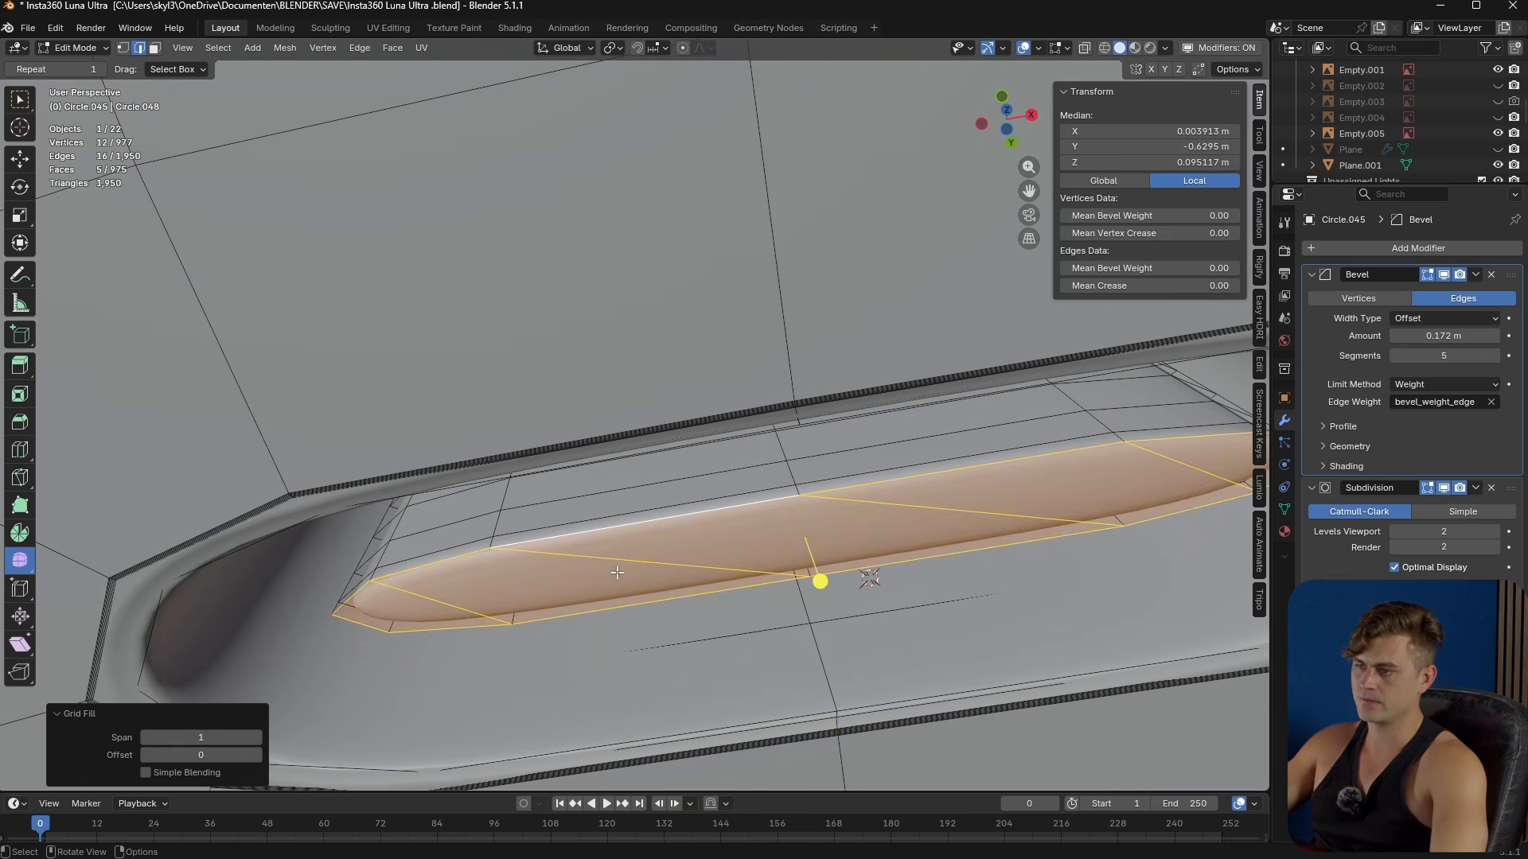
- Set the grid fill's span to 4 and raise its offset to align the grid with the tongue's length
click(256, 757)
click(253, 758)
click(258, 733)
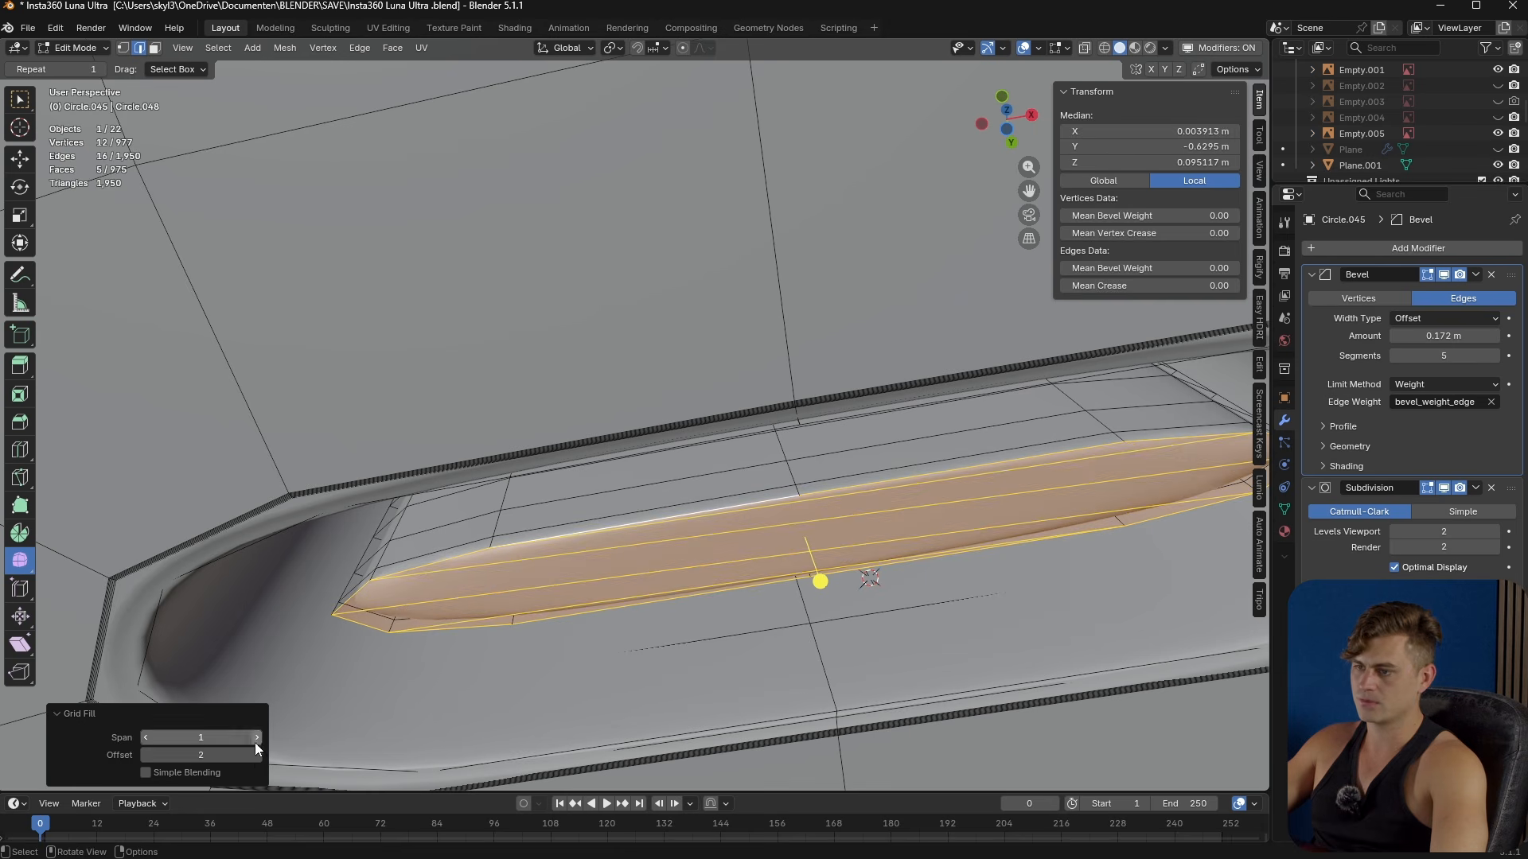
click(258, 734)
click(258, 733)
click(258, 733)
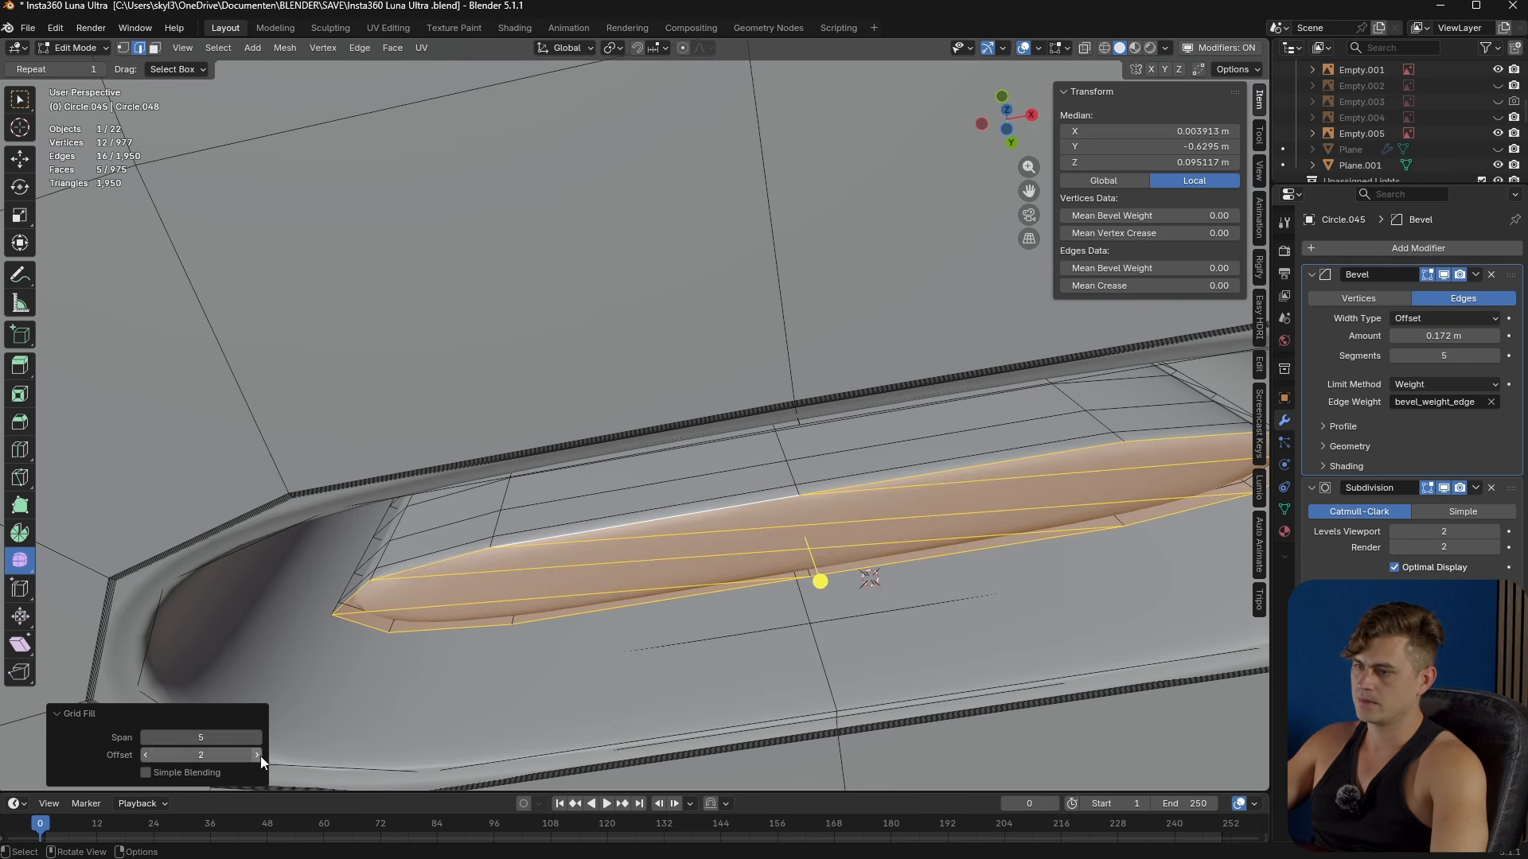
click(257, 757)
click(256, 757)
click(256, 757)
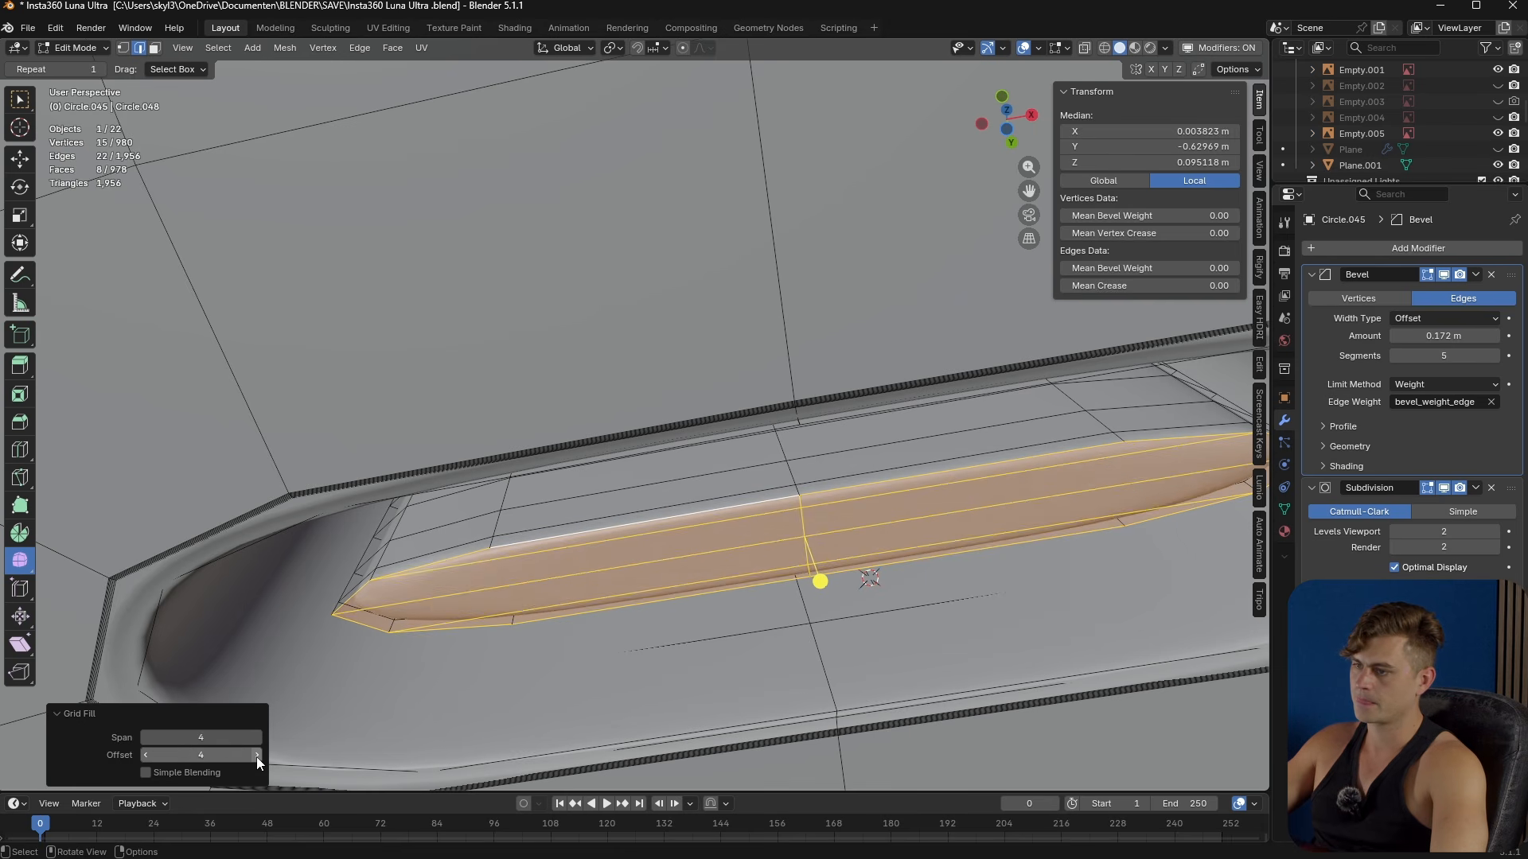
click(256, 756)
click(256, 756)
click(256, 757)
- Return to Object Mode, check the smoothed port from below and save the file
scroll(705, 568, down, 5)
key(Tab)
middle_drag(719, 565, 728, 479)
scroll(742, 607, down, 5)
click(741, 607)
key(ctrl+s)
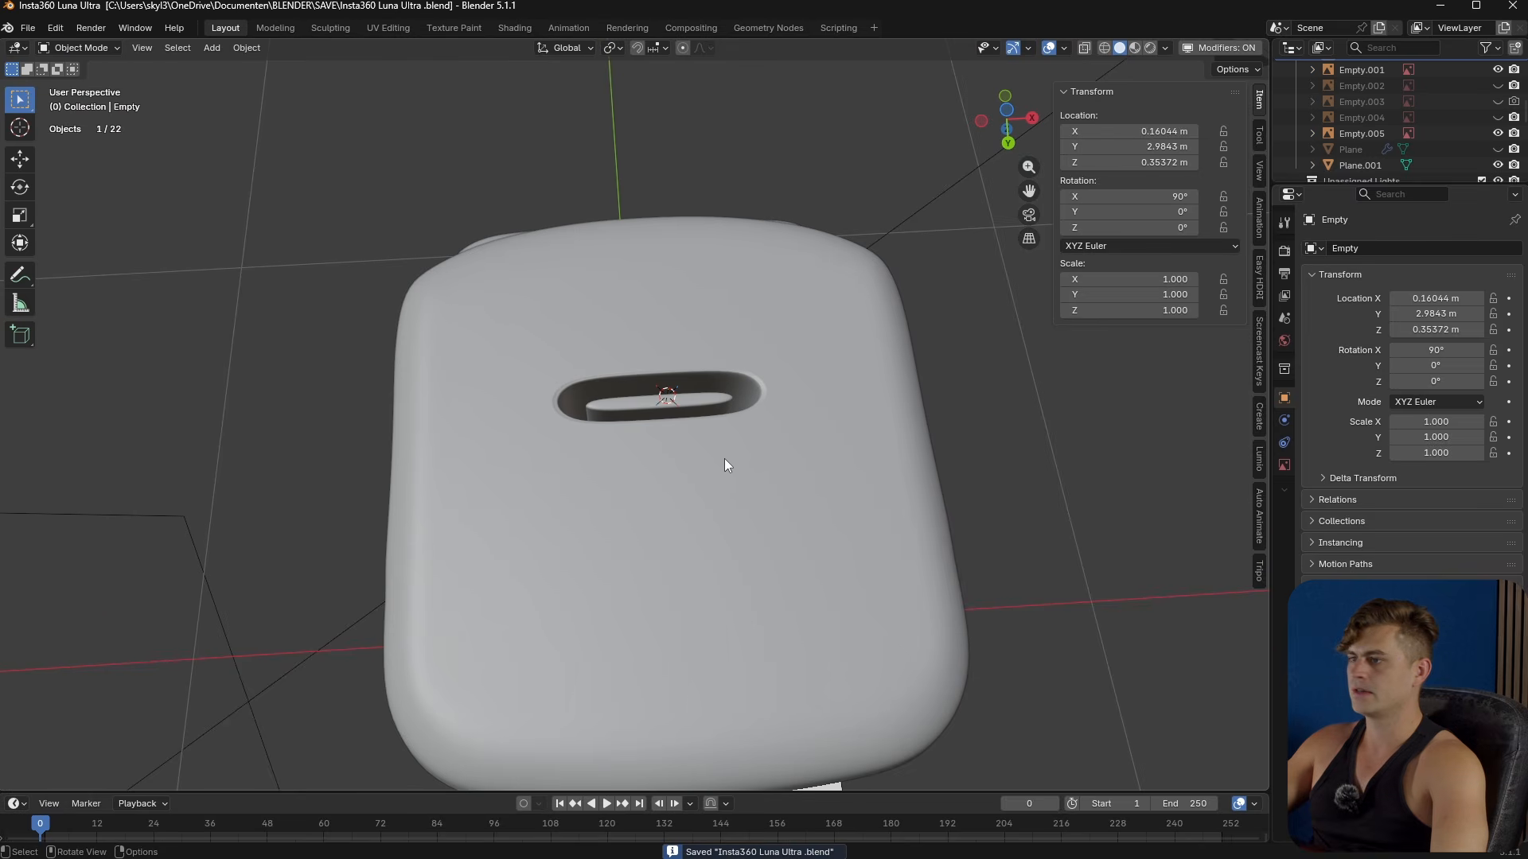
- Edit the base mesh again and hide all its faces above the underside
scroll(726, 451, up, 4)
click(689, 332)
key(Tab)
mouse_move(692, 409)
middle_down()
mouse_move(712, 366)
mouse_move(695, 409)
mouse_move(639, 422)
mouse_move(688, 420)
middle_up()
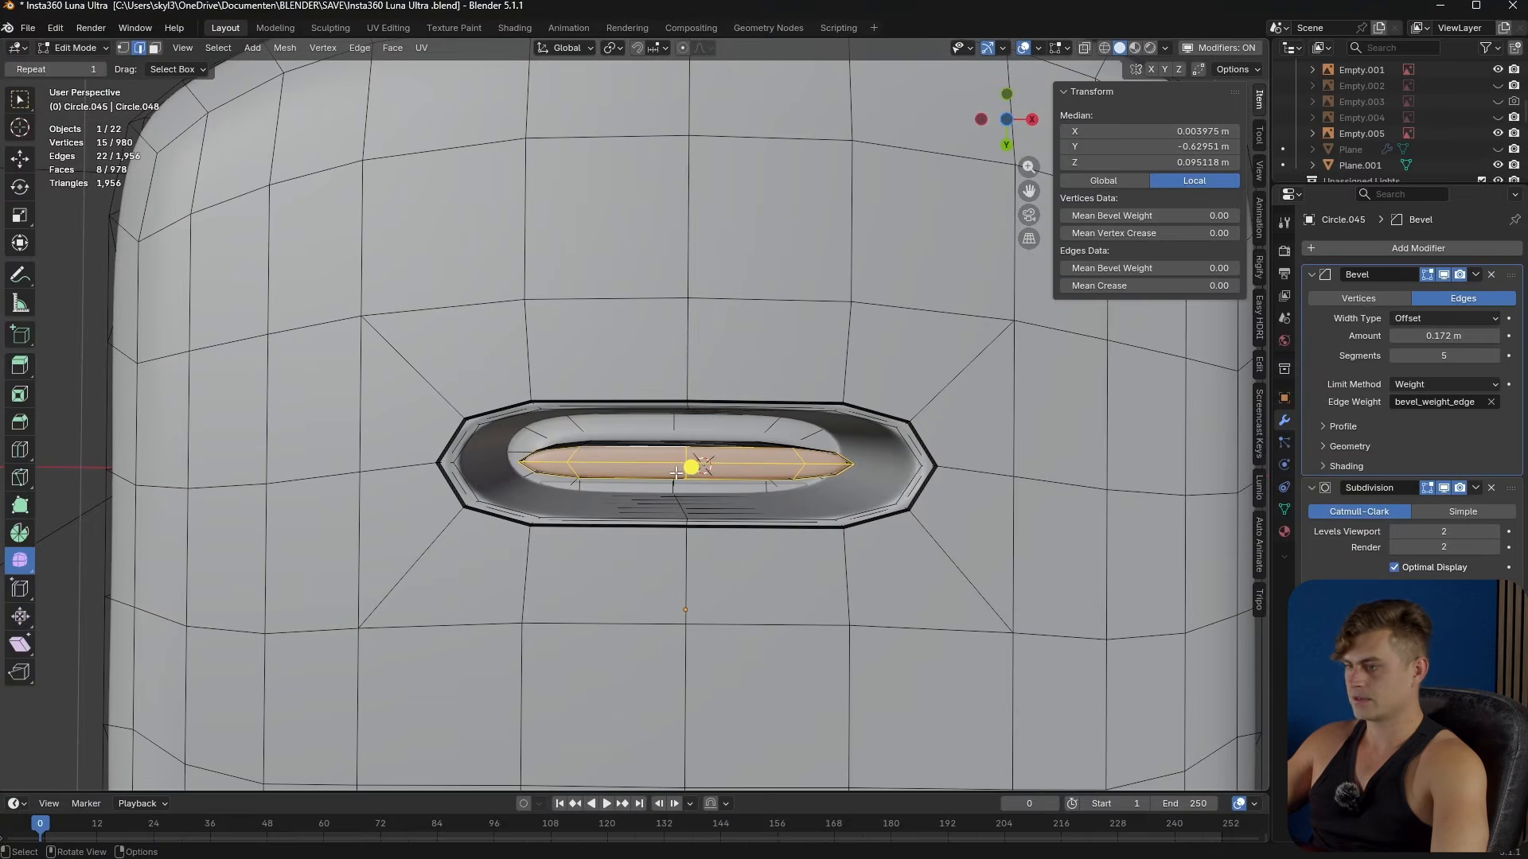
key(ctrl+KP_7)
scroll(838, 449, up, 4)
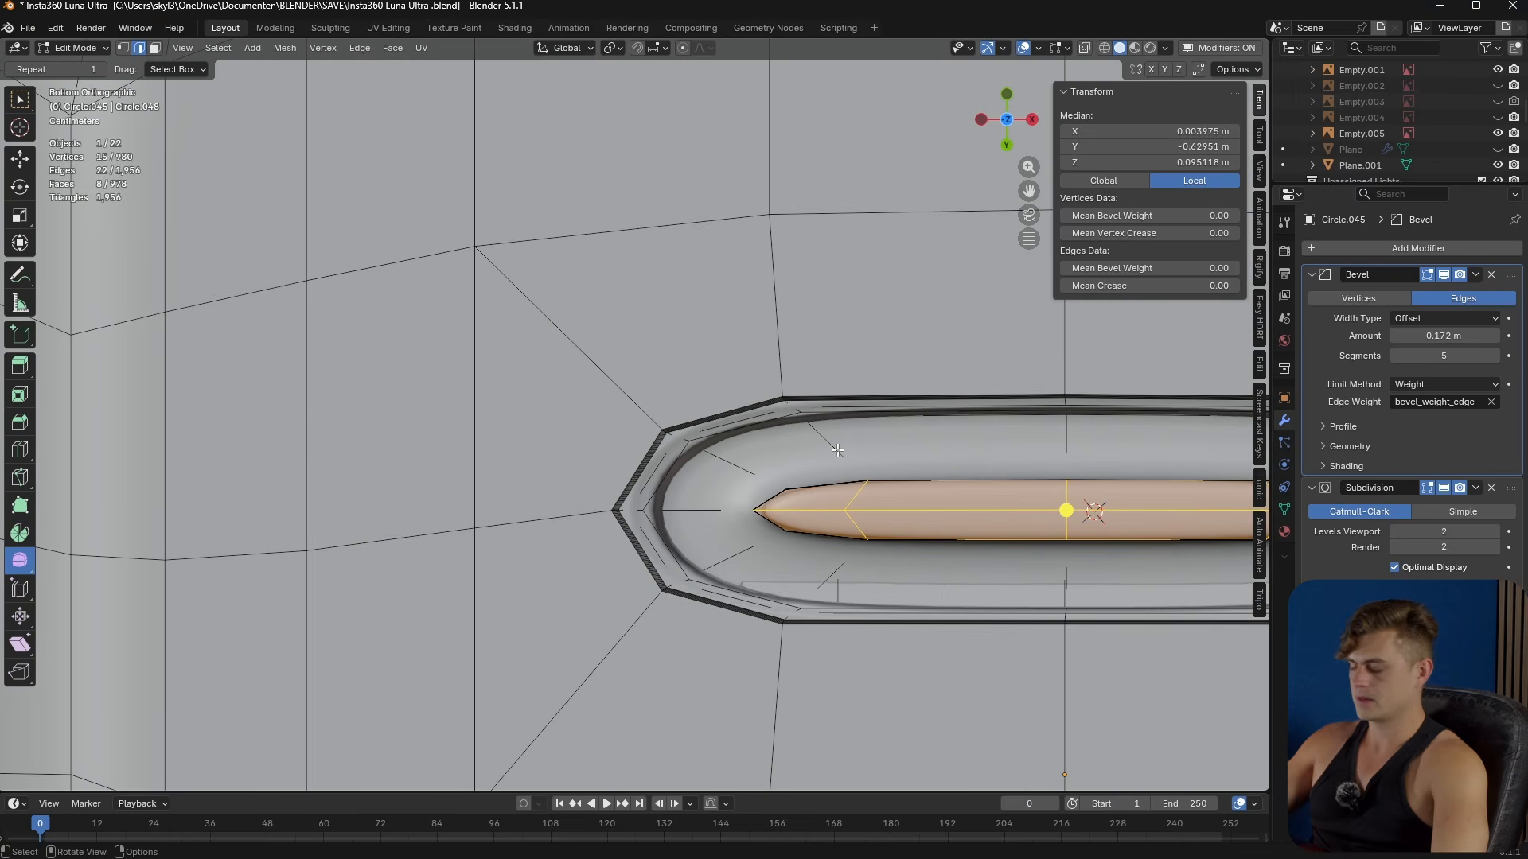
key(KP_1)
scroll(829, 460, down, 1)
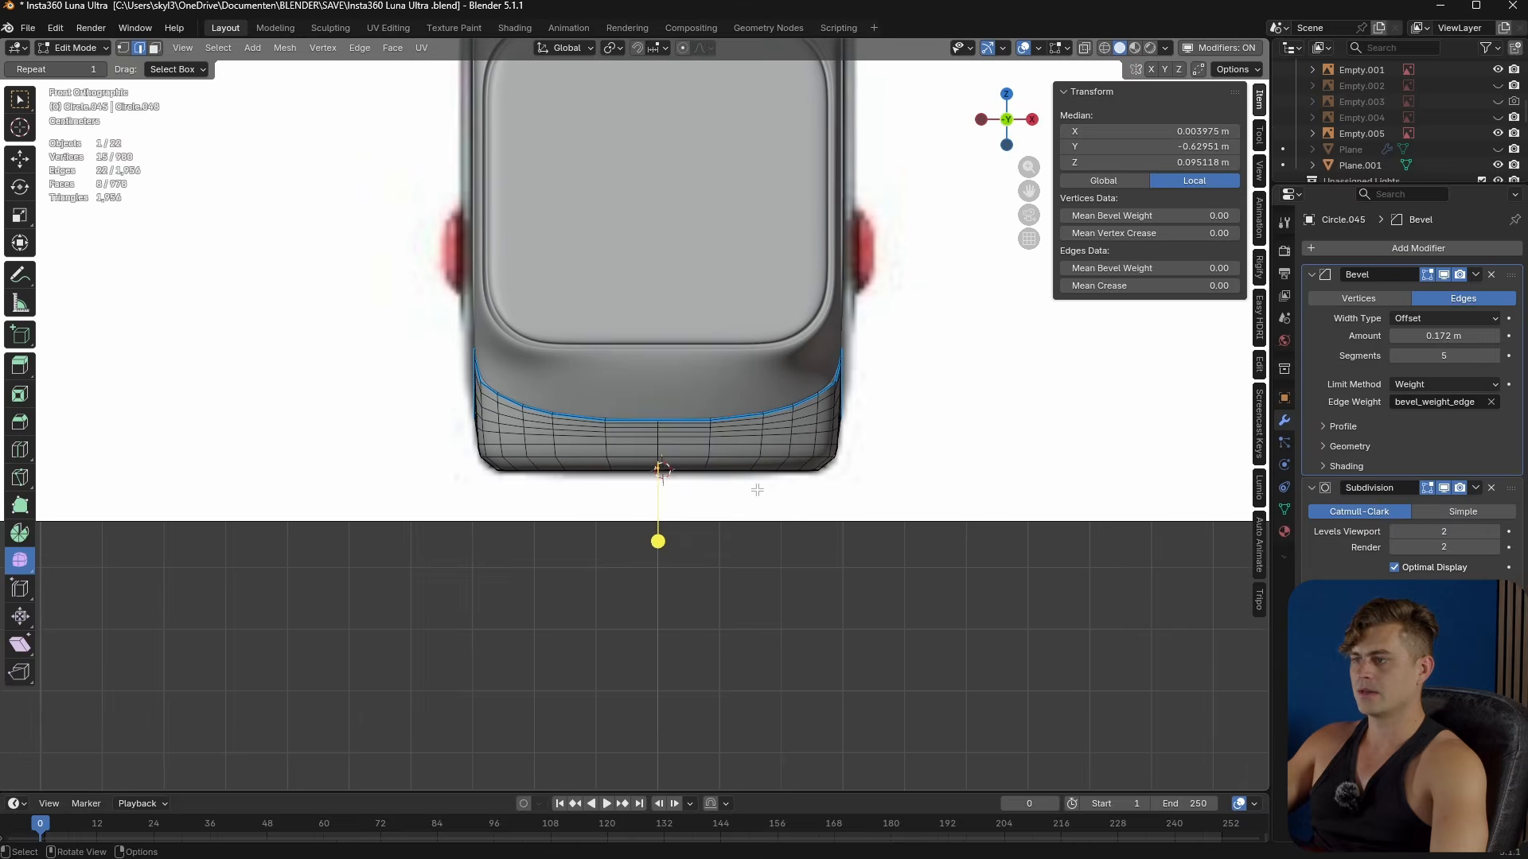
click(949, 340)
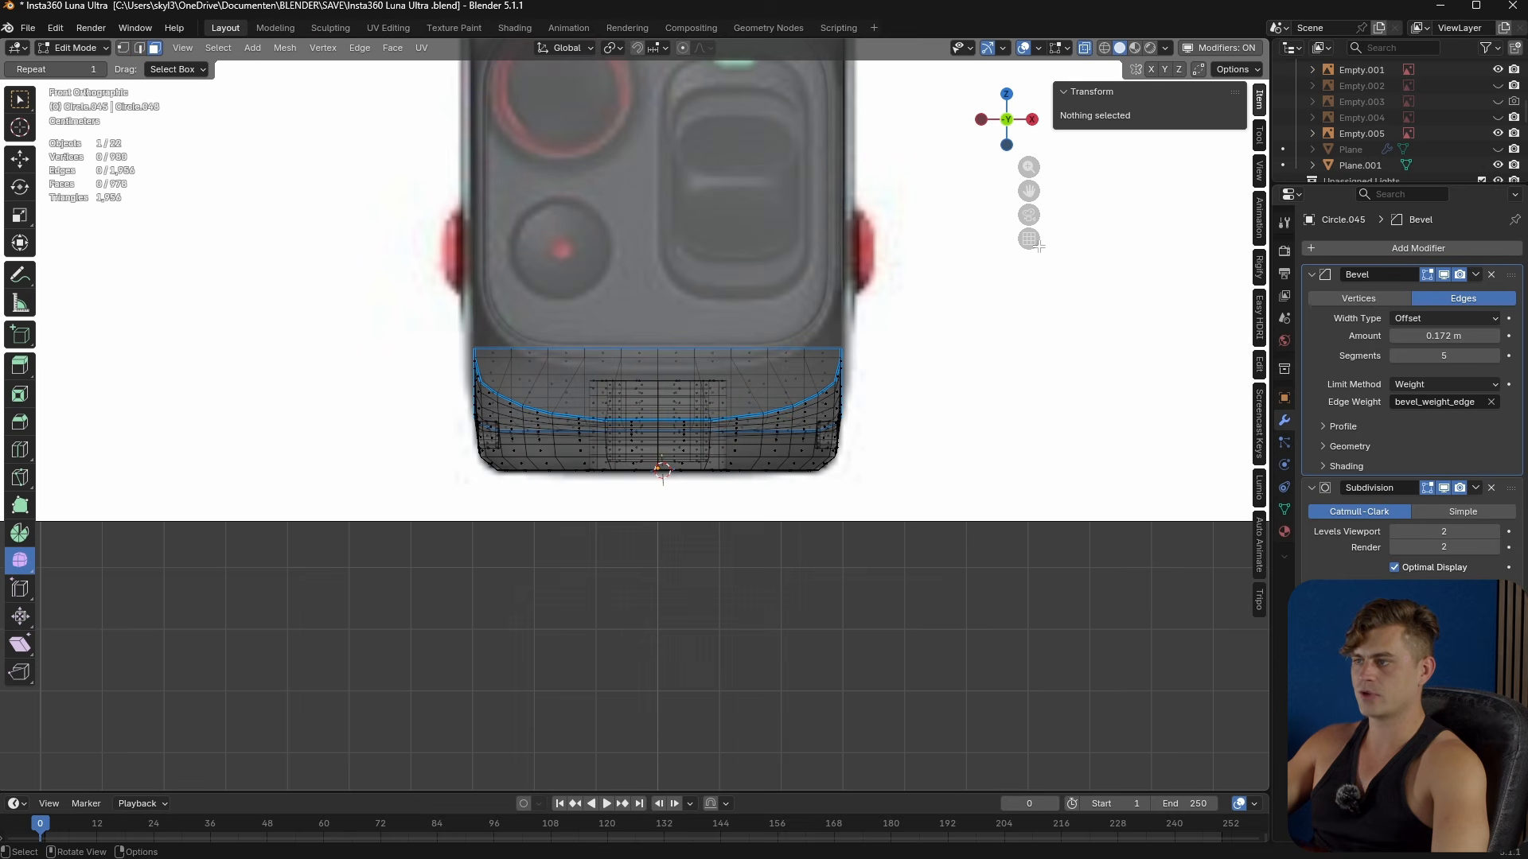
drag(1023, 269, 628, 405)
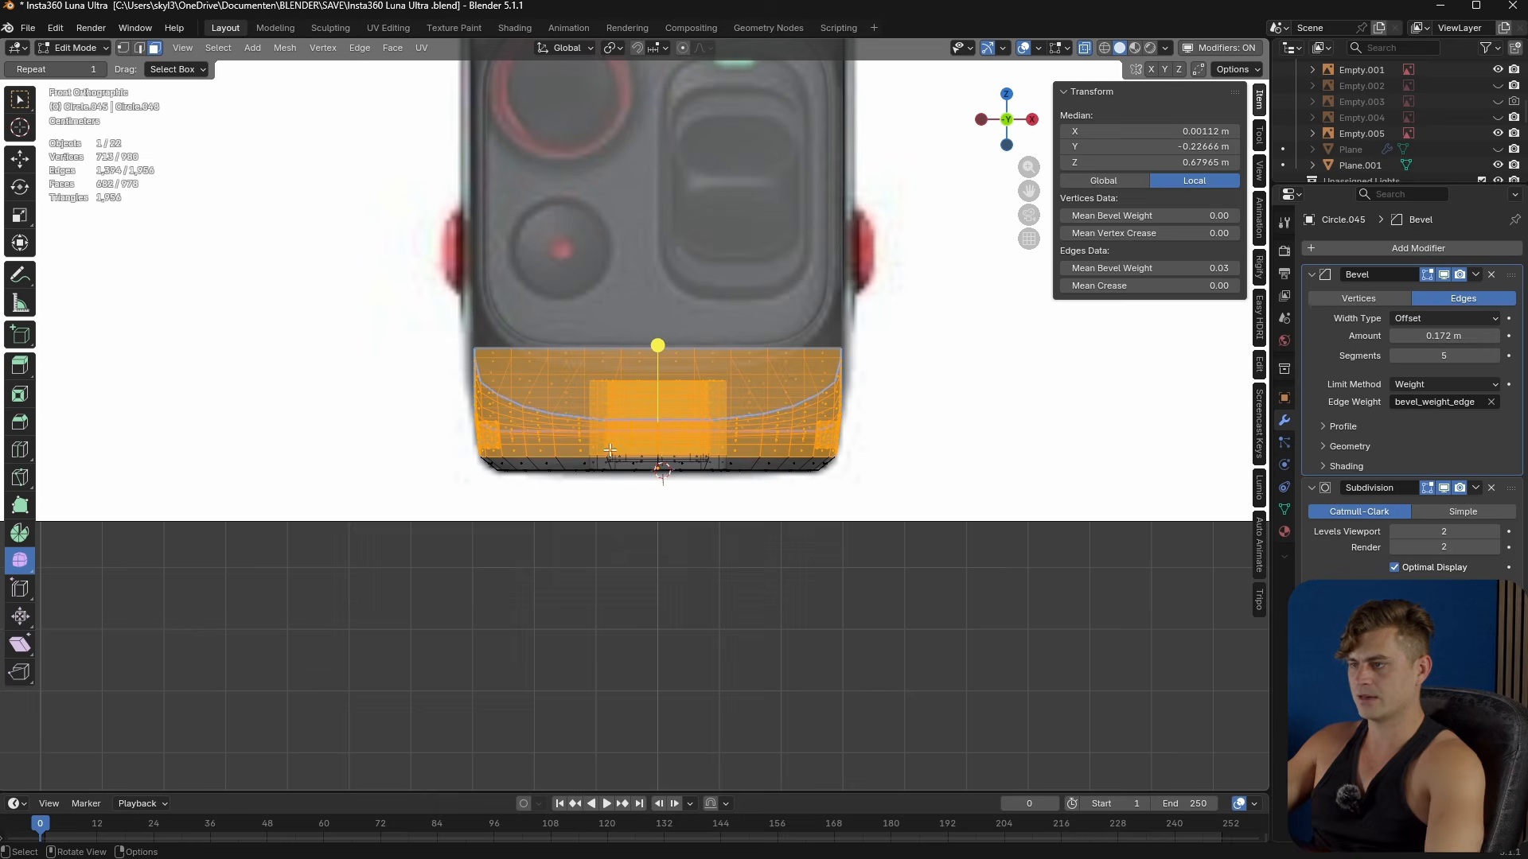
key(h)
- Square off the port hole's -X end by scaling its corner vertices to about 1.36 along Y and moving them outward along X
key(ctrl+KP_7)
key(alt+z)
scroll(628, 485, up, 5)
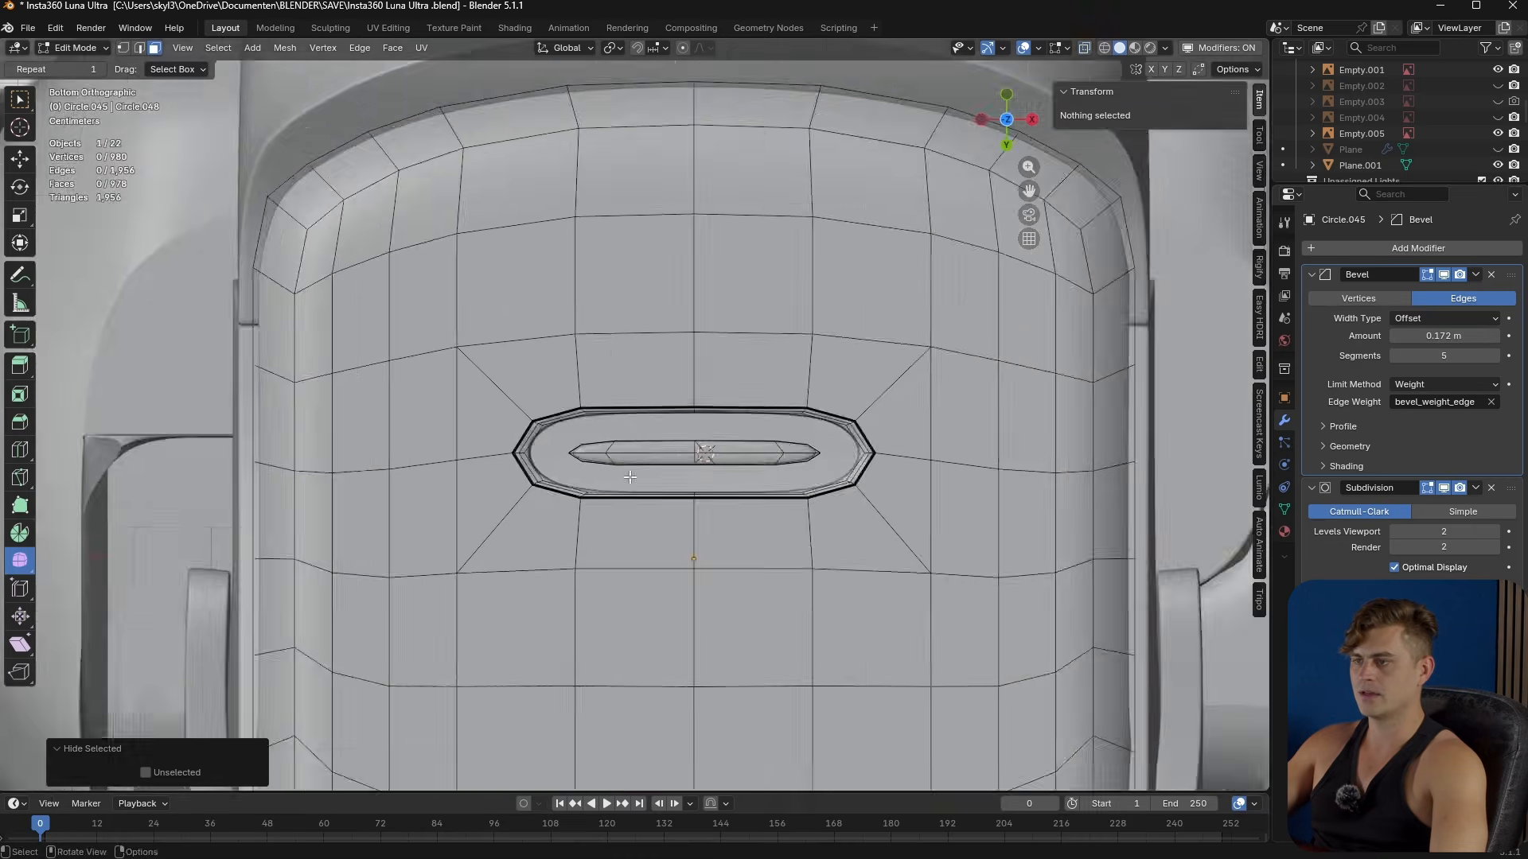
key(1)
scroll(629, 476, up, 3)
key(alt+z)
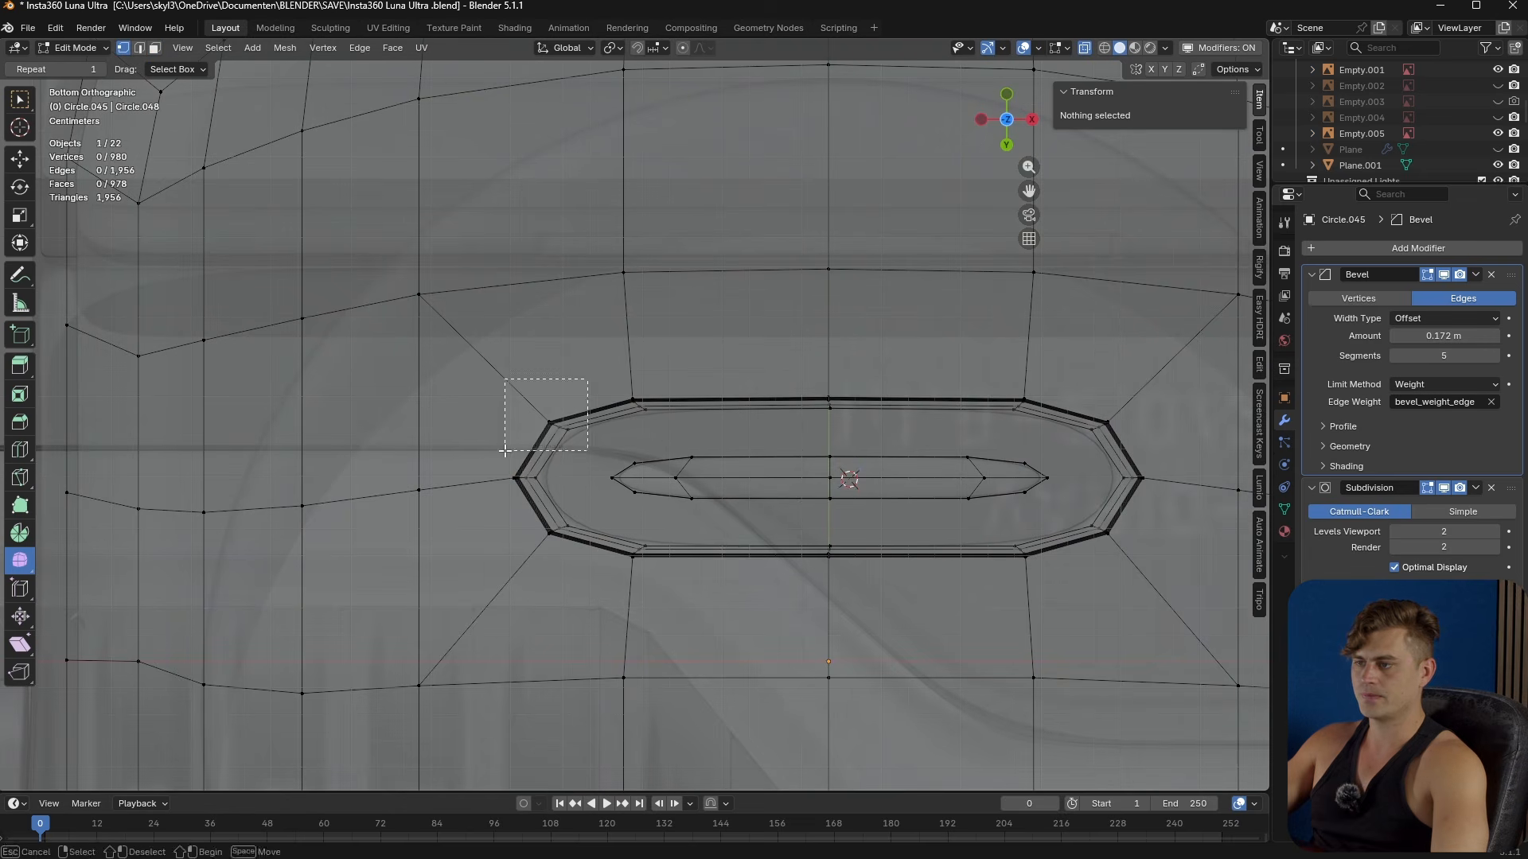
drag(507, 448, 509, 447)
key(s)
key(y)
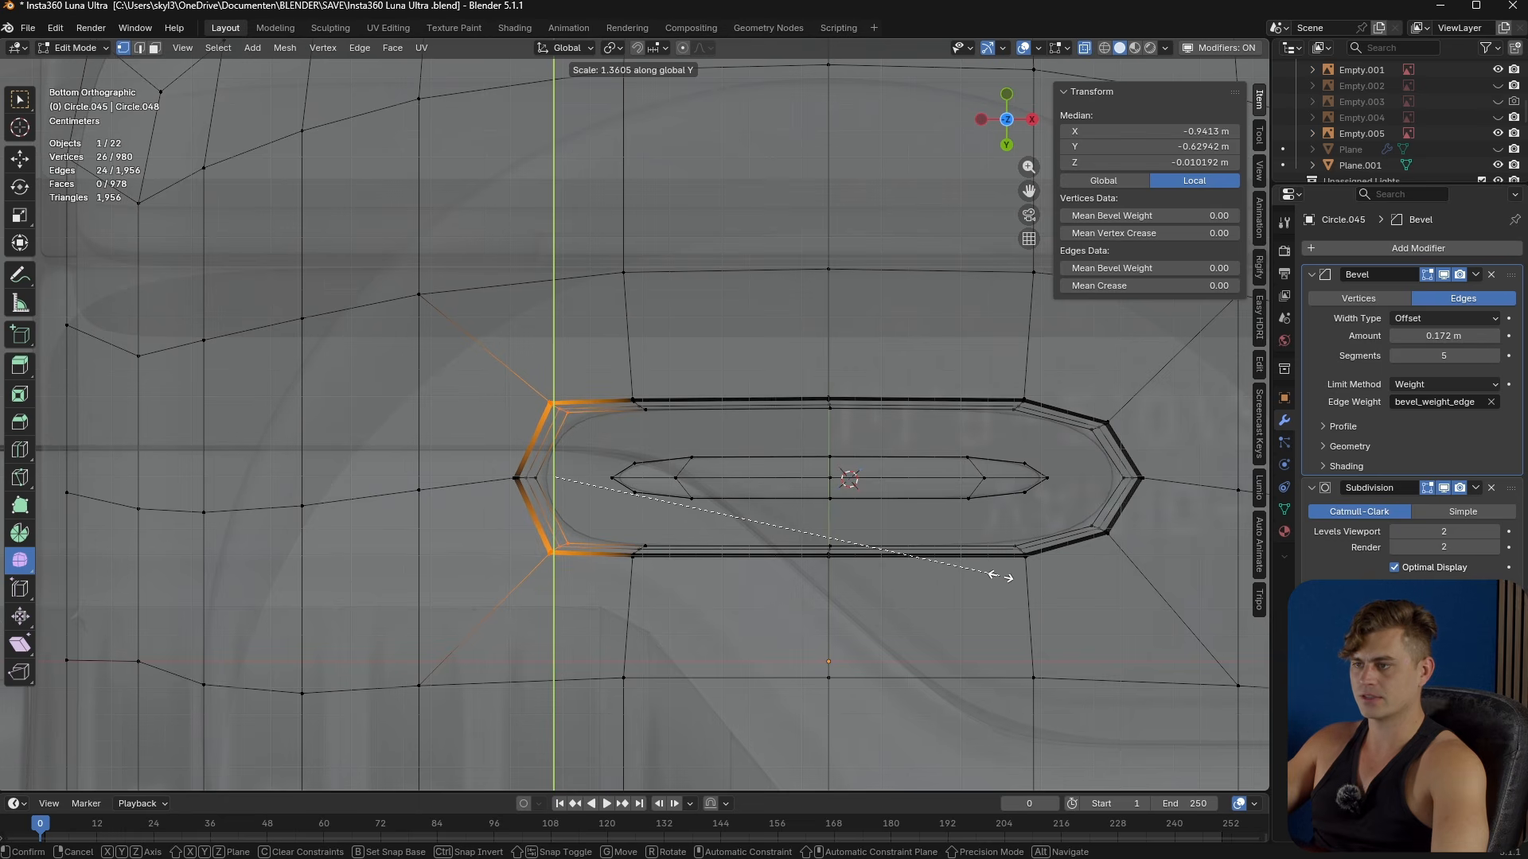
click(1002, 576)
key(g)
key(x)
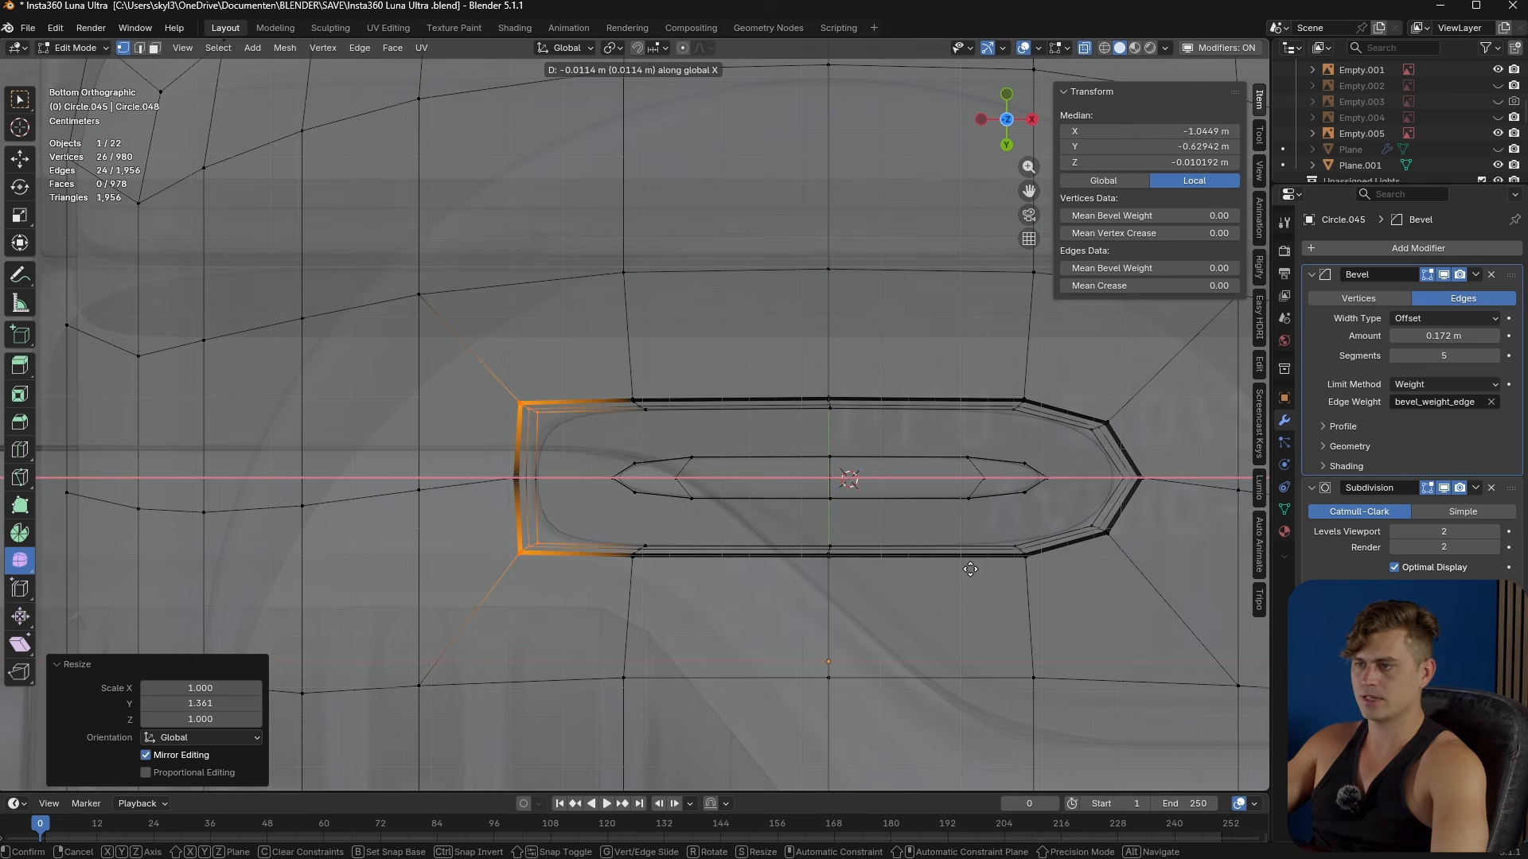
click(971, 570)
- Reveal the hidden faces of the base and return to a solid display
shift+middle_drag(971, 570, 874, 579)
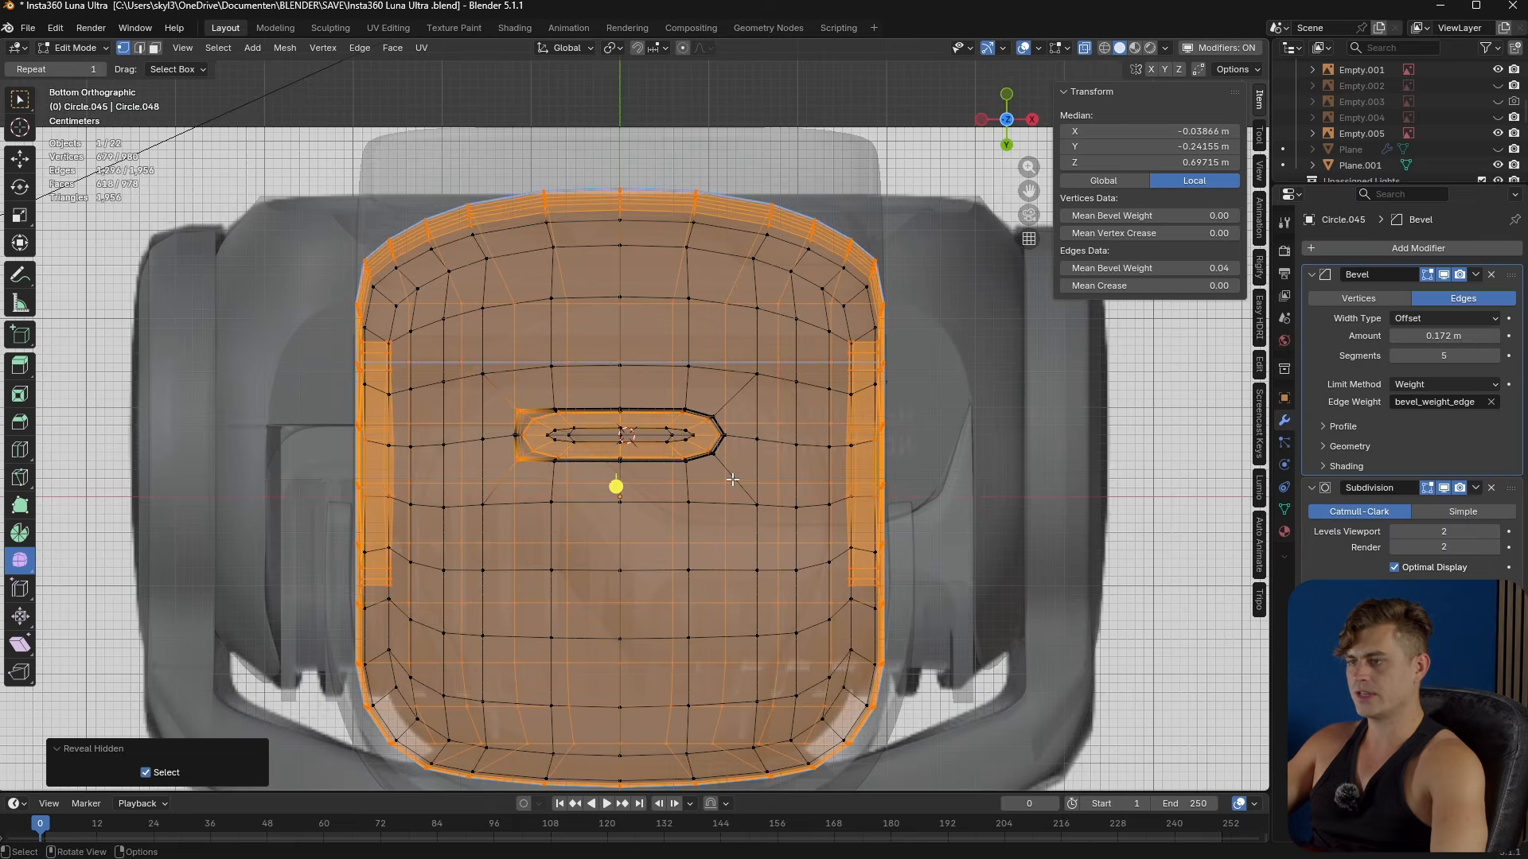
key(alt+z)
middle_drag(732, 480, 730, 642)
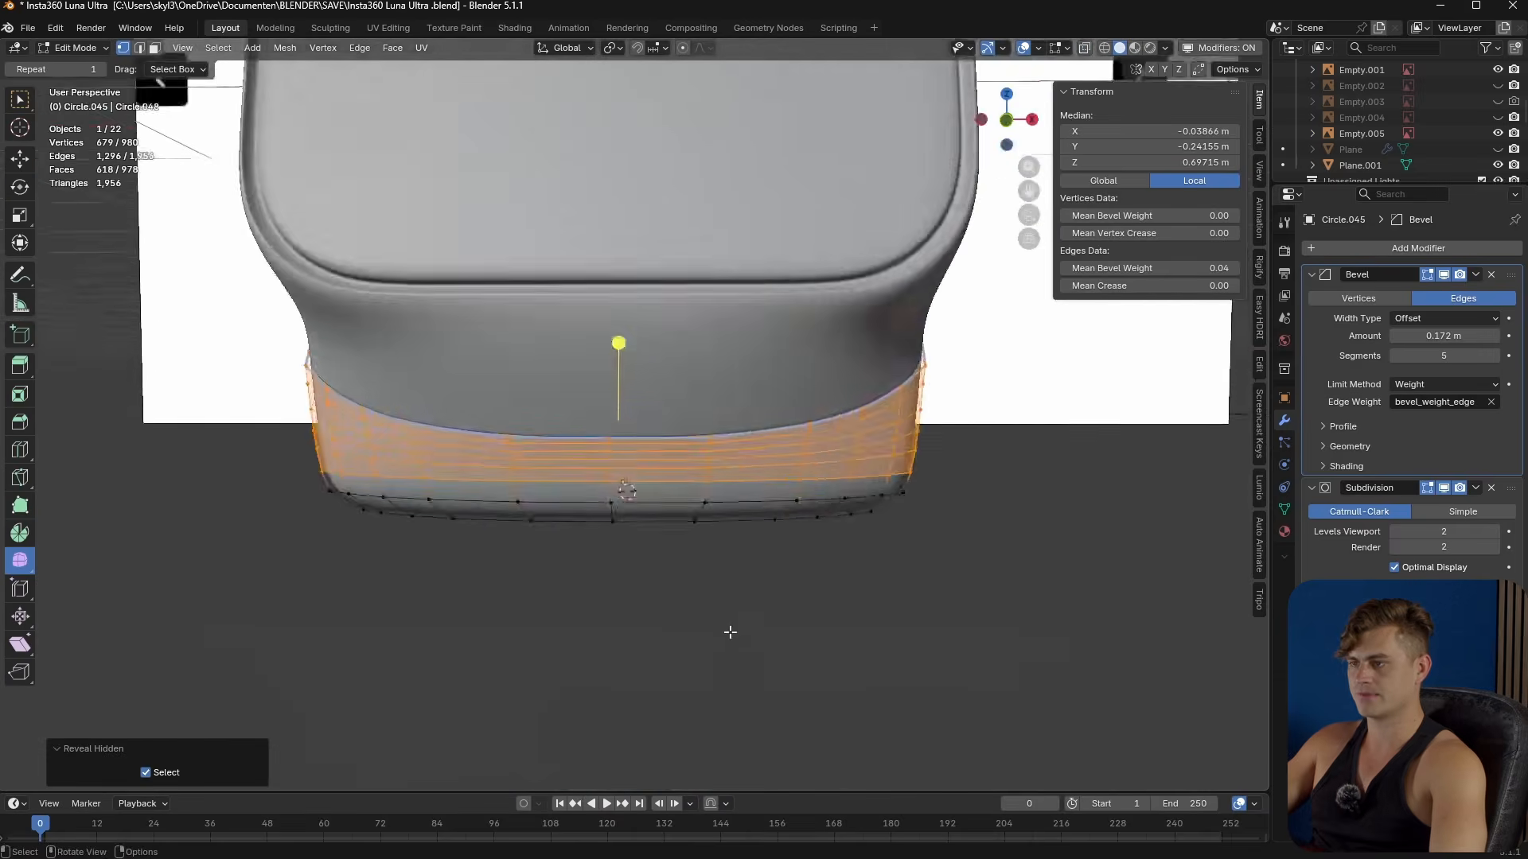
scroll(729, 590, down, 3)
- Select all faces on the +X half of the base and delete them
key(KP_1)
click(923, 560)
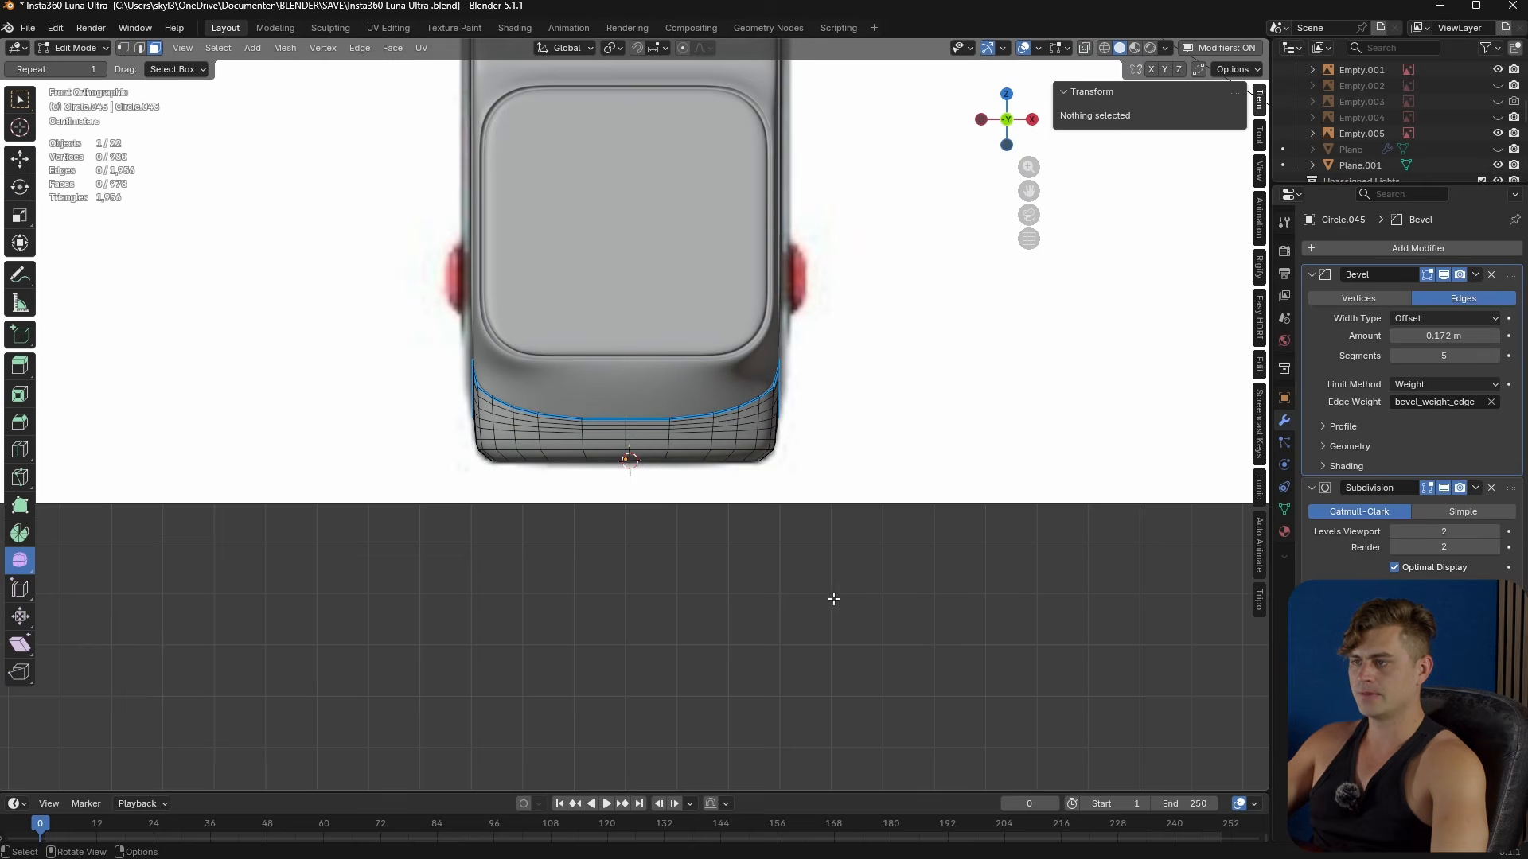
key(alt+z)
drag(860, 231, 630, 598)
scroll(670, 538, up, 1)
key(alt+z)
middle_drag(670, 538, 679, 389)
key(x)
click(679, 389)
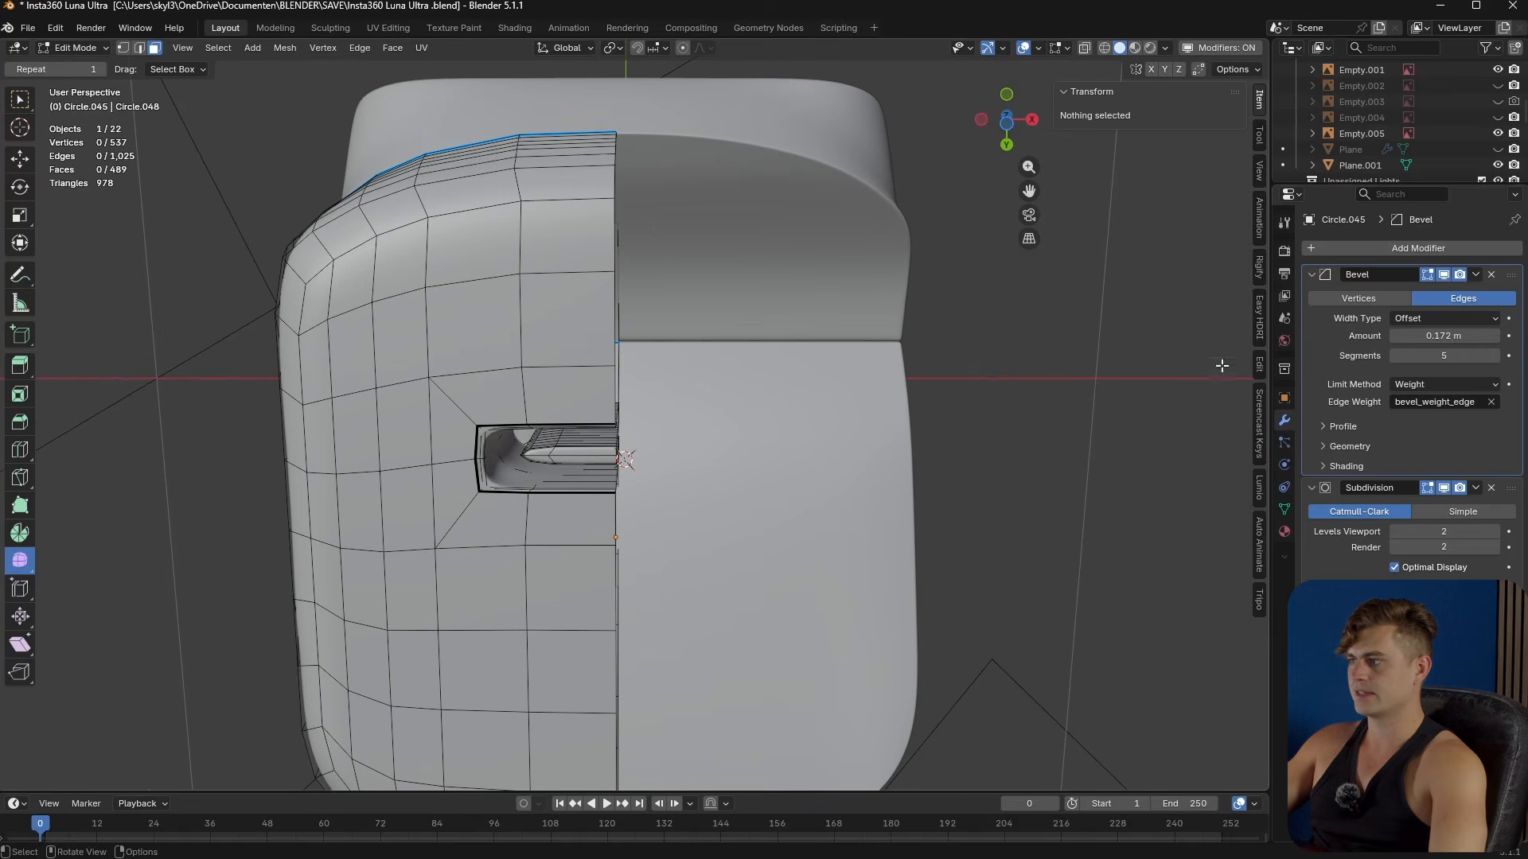
- Add a Mirror modifier to the base, place it first in the modifier stack and apply it
click(1377, 247)
text(mir)
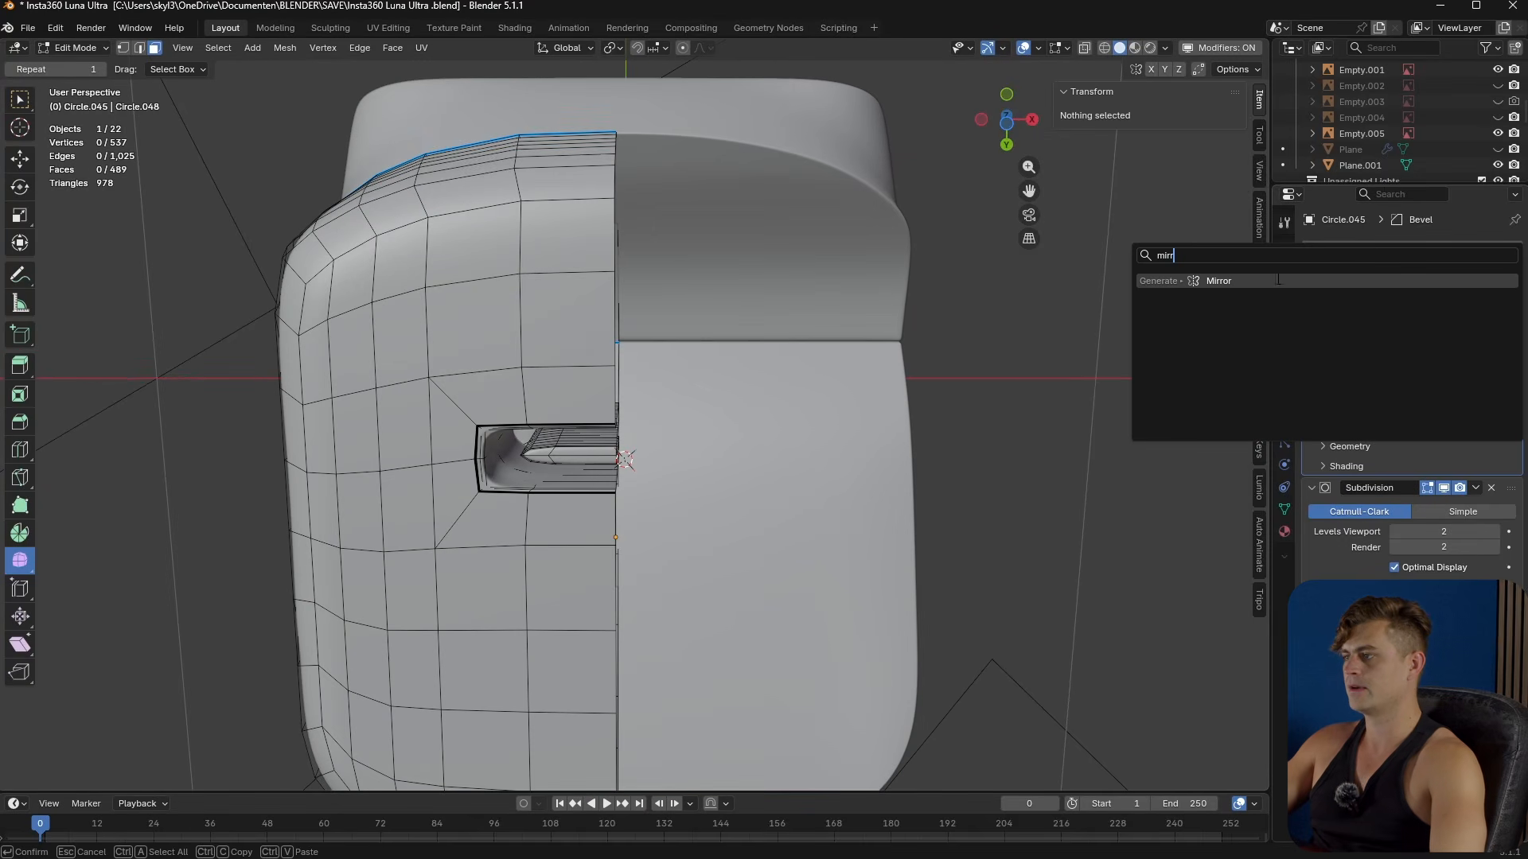
key(Return)
drag(1510, 609, 1517, 273)
middle_drag(692, 448, 733, 449)
scroll(693, 490, up, 5)
key(Tab)
key(ctrl+a)
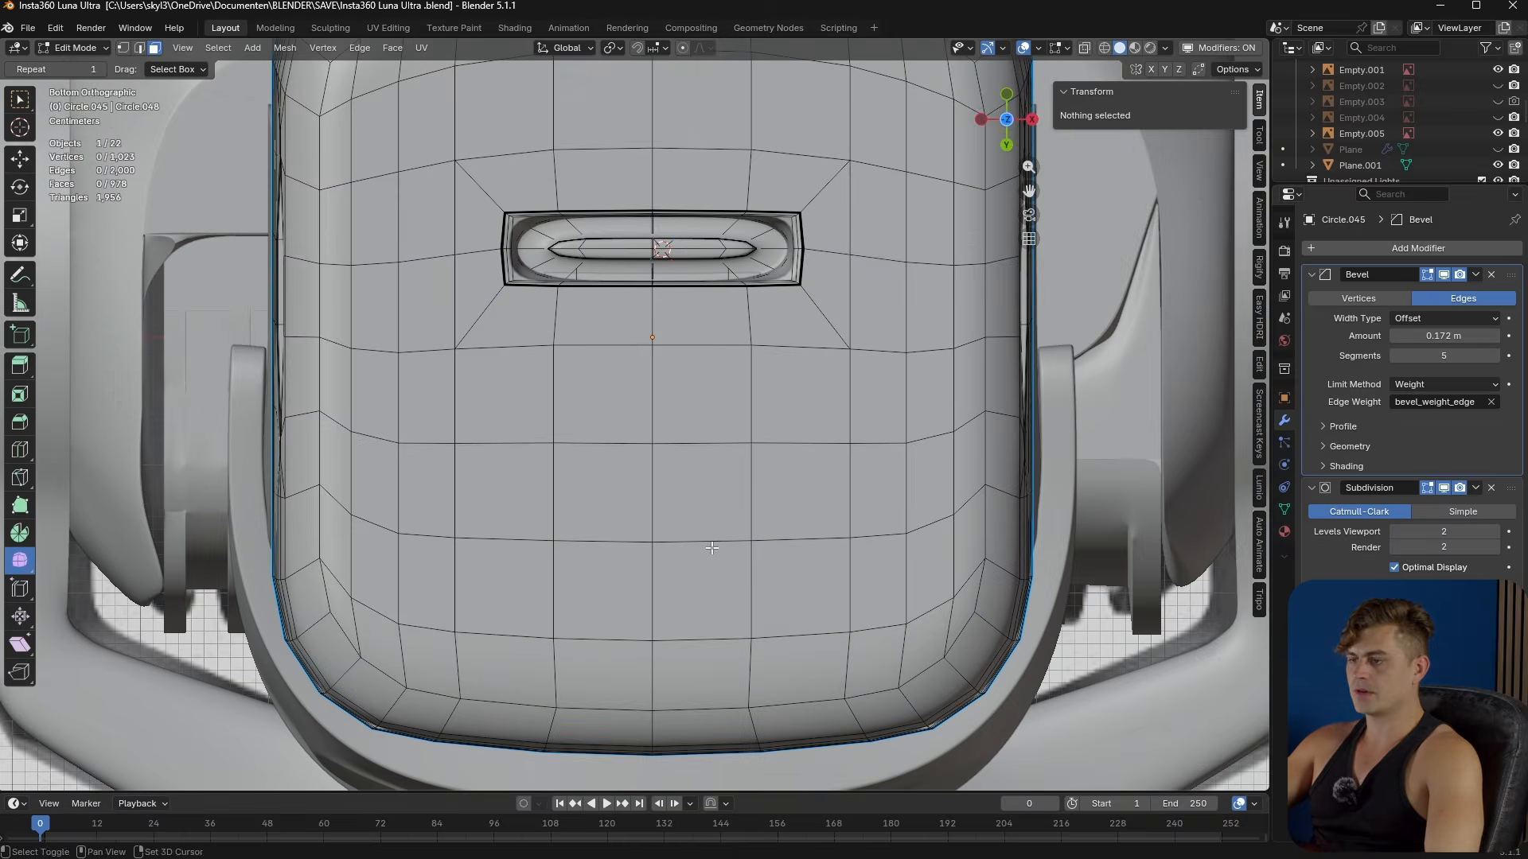
- Select the six faces around the centre line at the base's +Y rounded edge, two columns wide and three rows high
shift+middle_drag(625, 611, 617, 550)
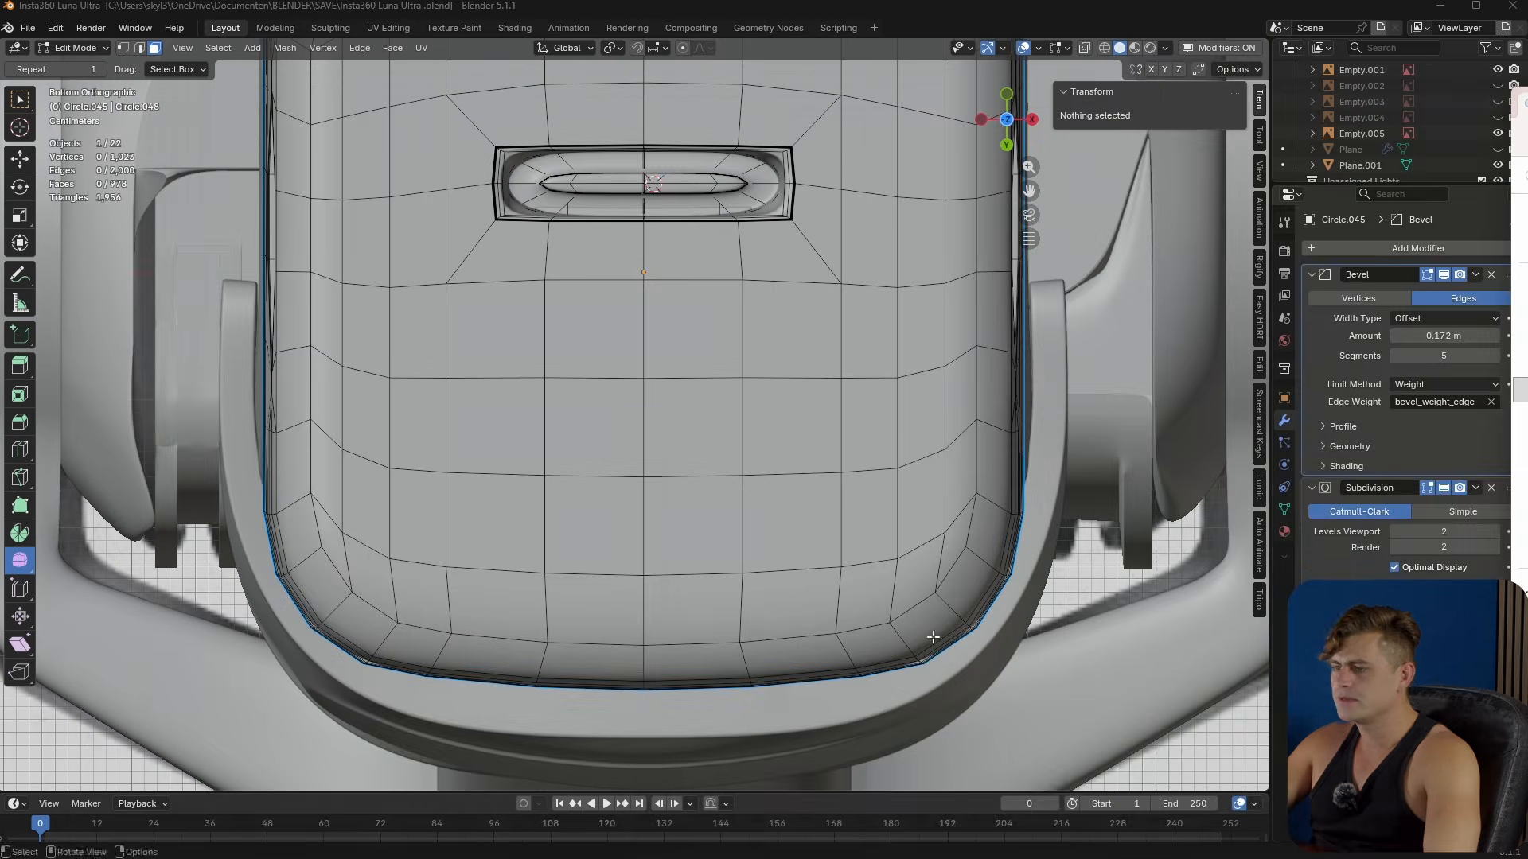
middle_drag(928, 634, 686, 541)
click(685, 587)
shift+click(776, 585)
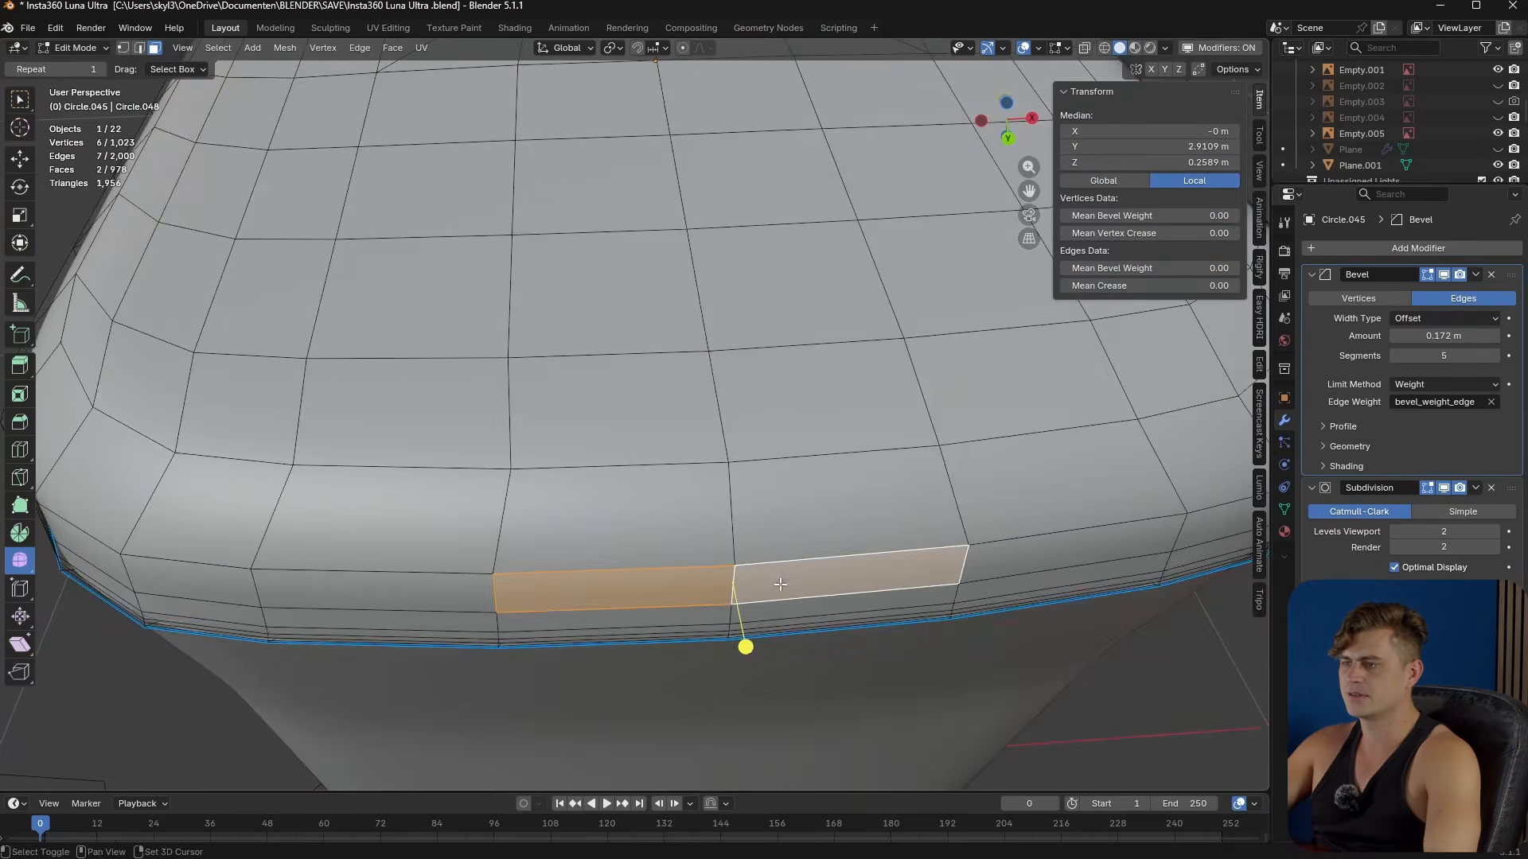
middle_drag(783, 580, 736, 620)
scroll(748, 549, down, 5)
middle_drag(748, 550, 763, 573)
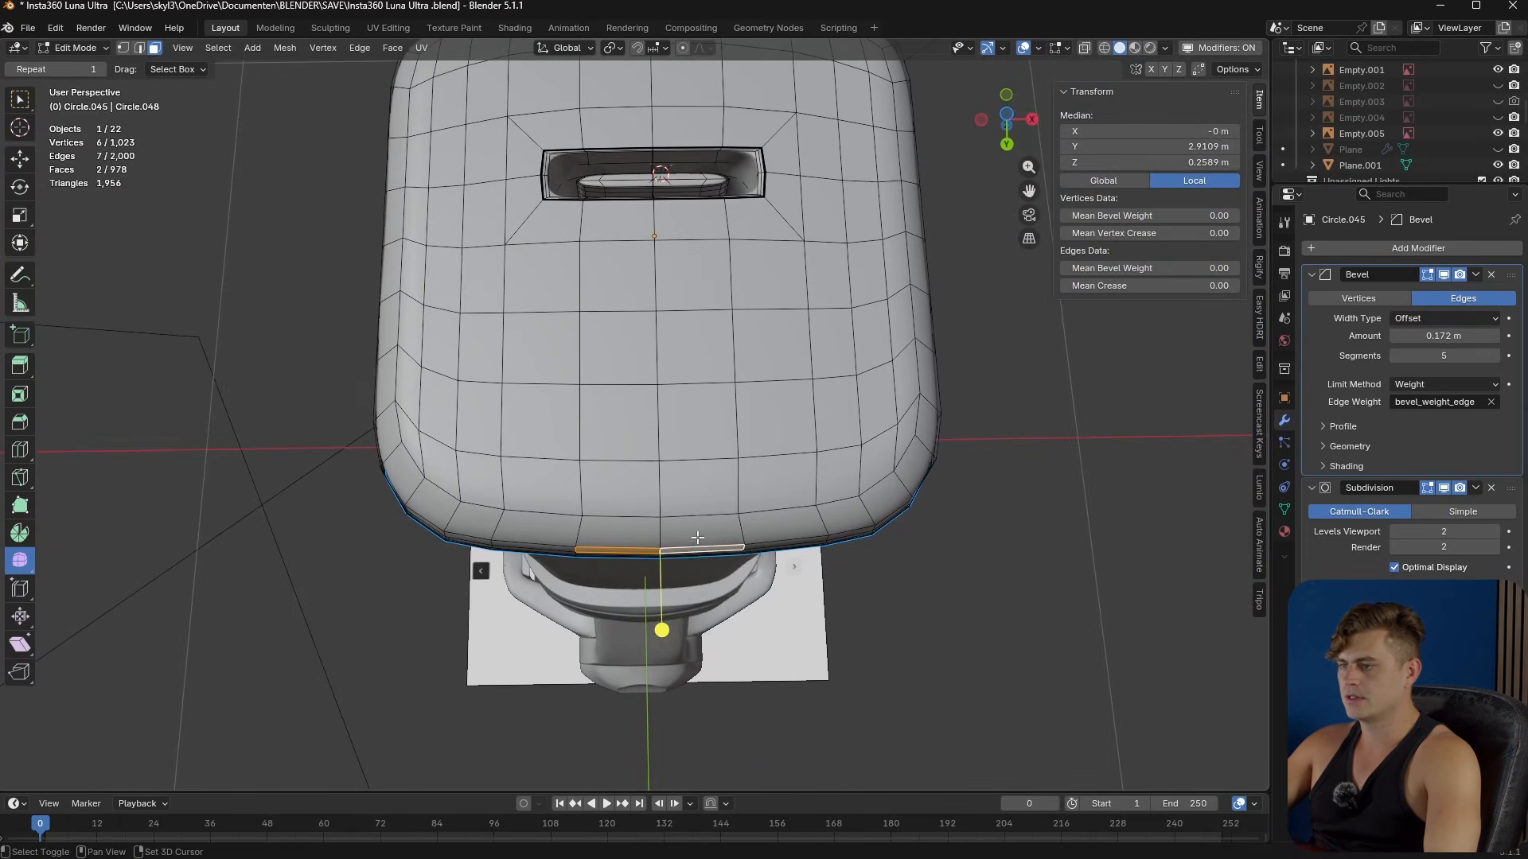
shift+click(699, 534)
shift+click(625, 532)
shift+click(615, 501)
shift+click(696, 488)
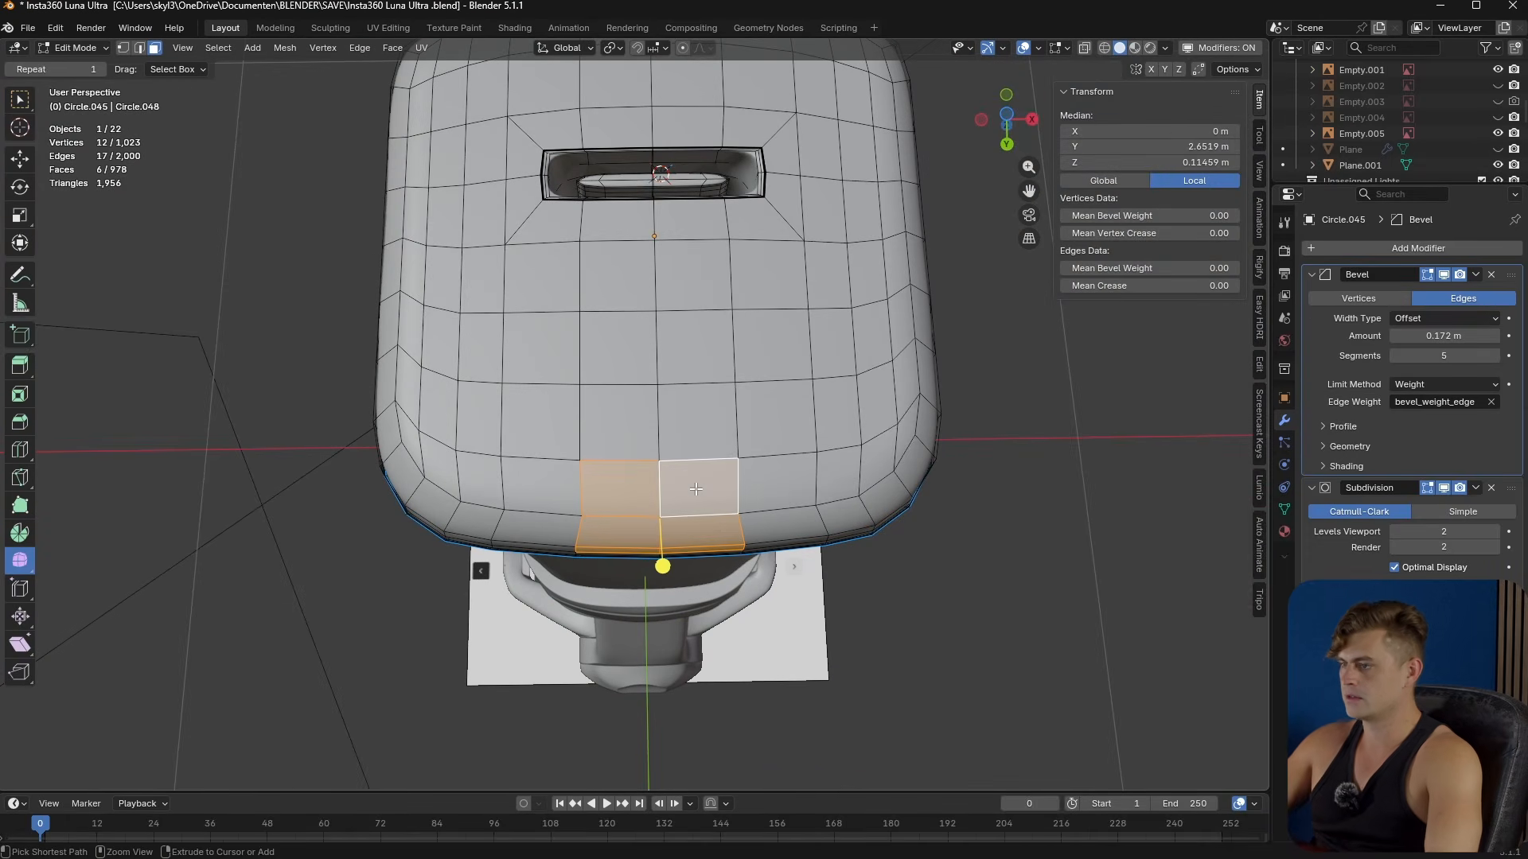
- Extend the selection on the base's underside with the next pair of centre faces towards the port
key(ctrl+KP_7)
scroll(695, 489, up, 4)
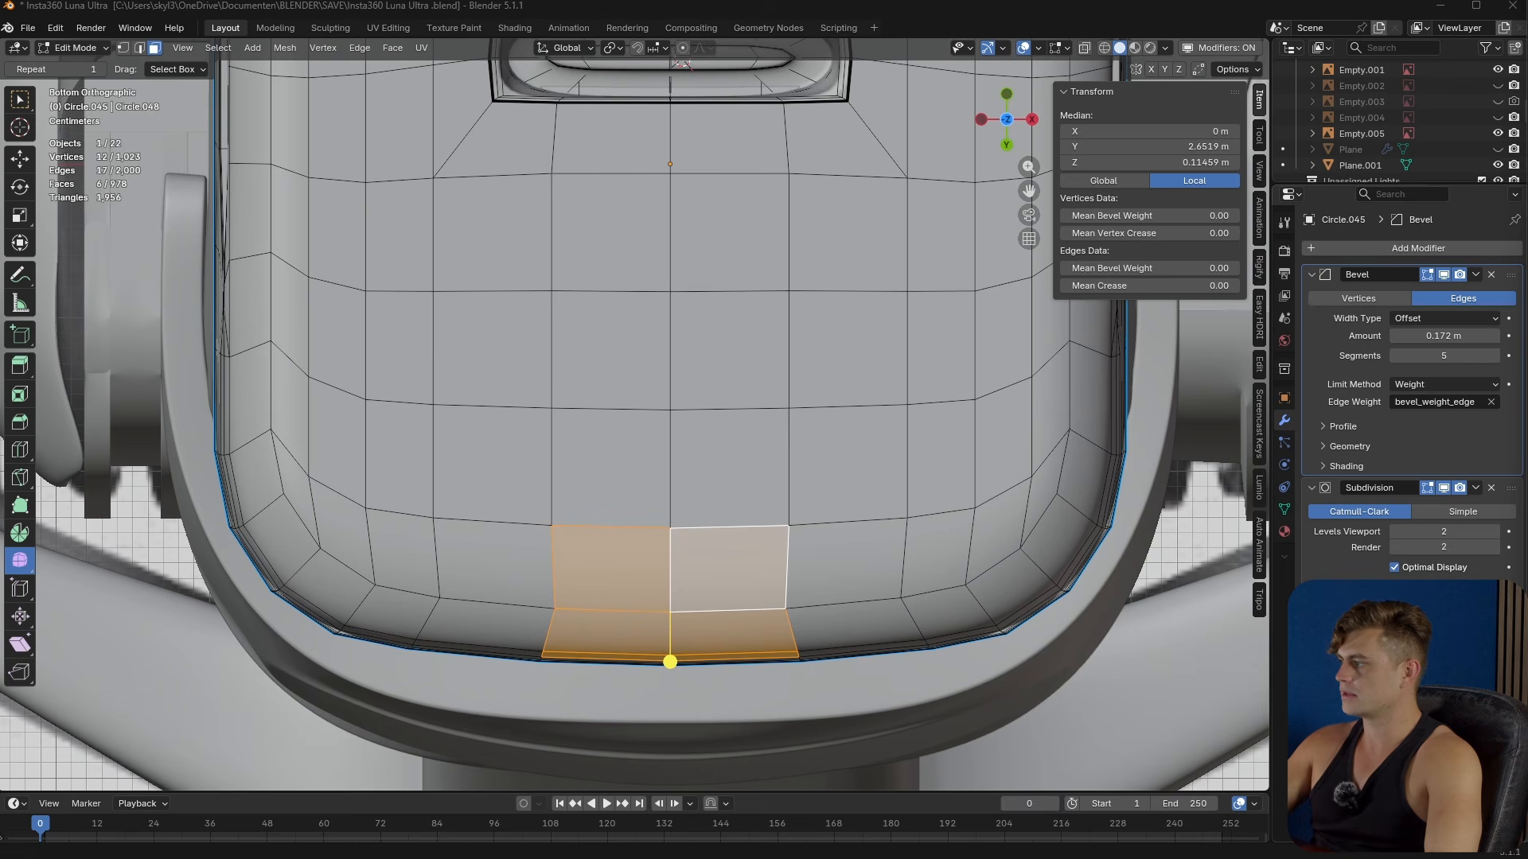
shift+click(611, 470)
shift+click(729, 474)
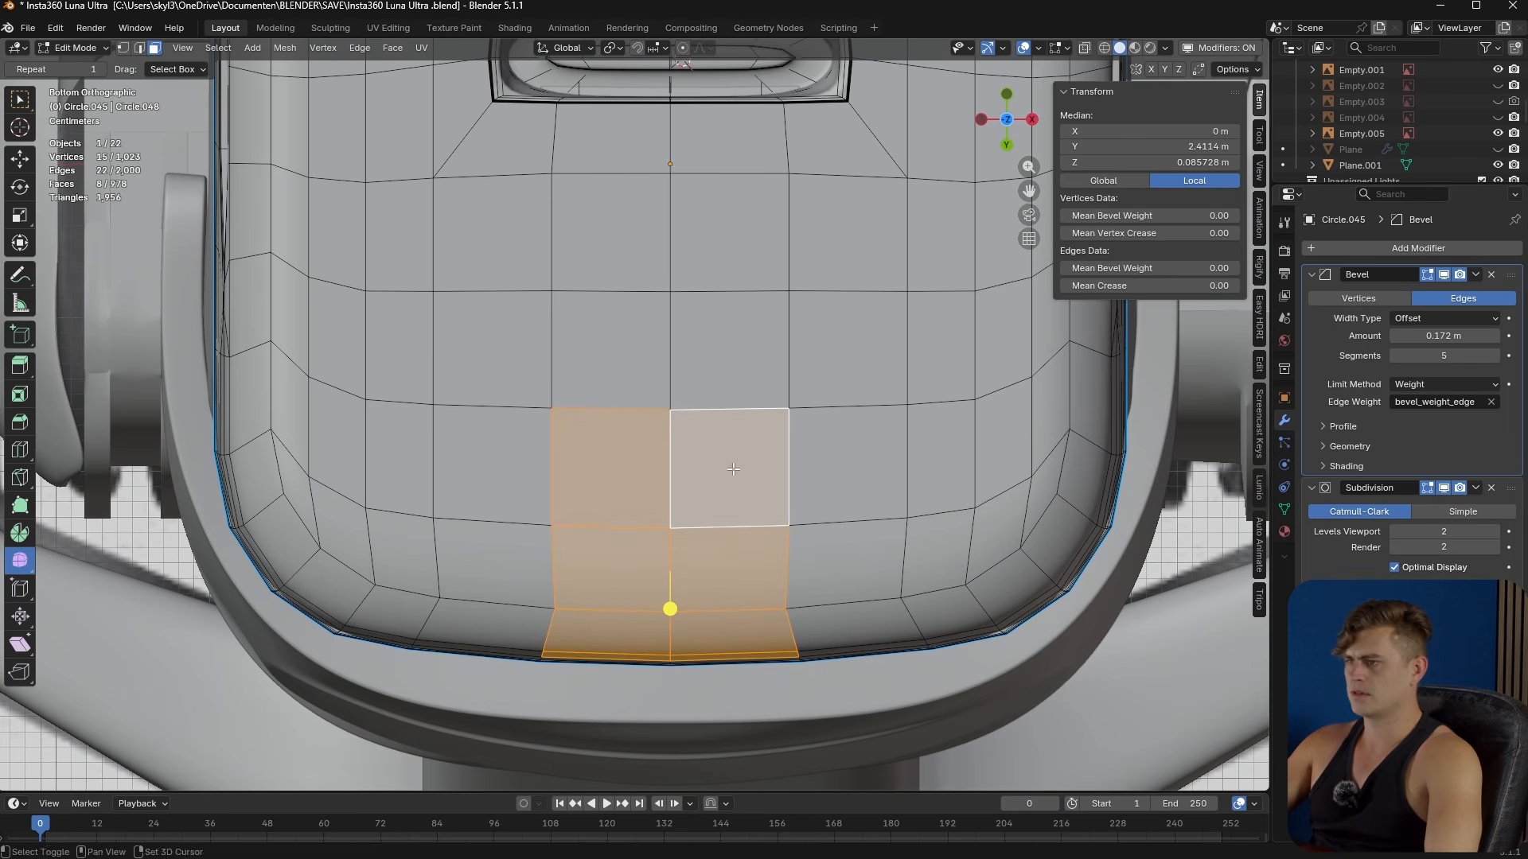
scroll(724, 500, down, 4)
scroll(795, 589, up, 4)
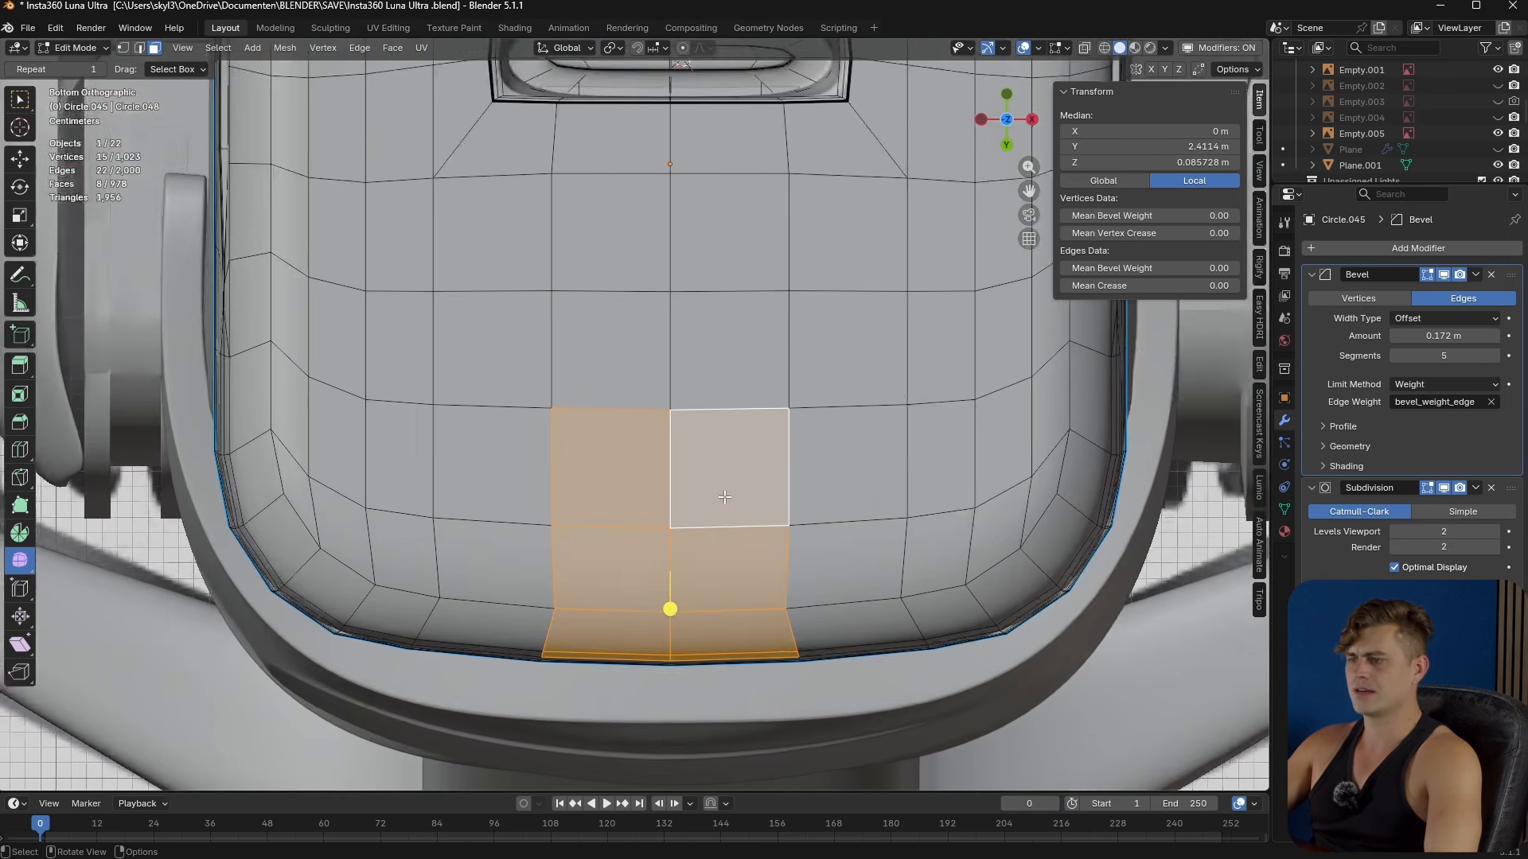
shift+middle_drag(820, 612, 810, 604)
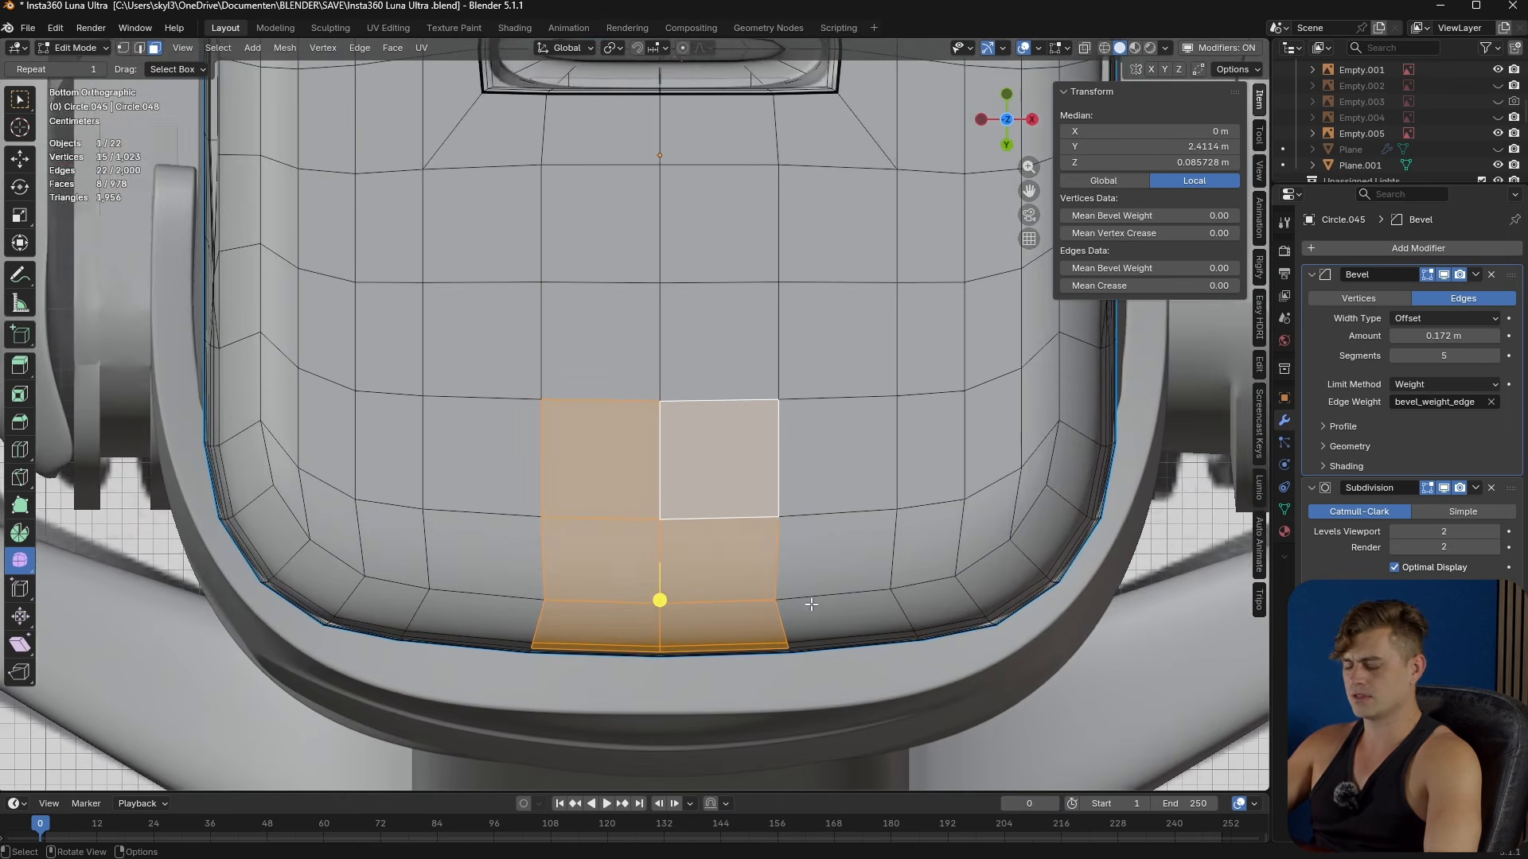
- Duplicate the base in place, move the copy to the Backup Model 2 collection and resume editing the original
key(Tab)
key(shift+d)
right_click(809, 561)
key(m)
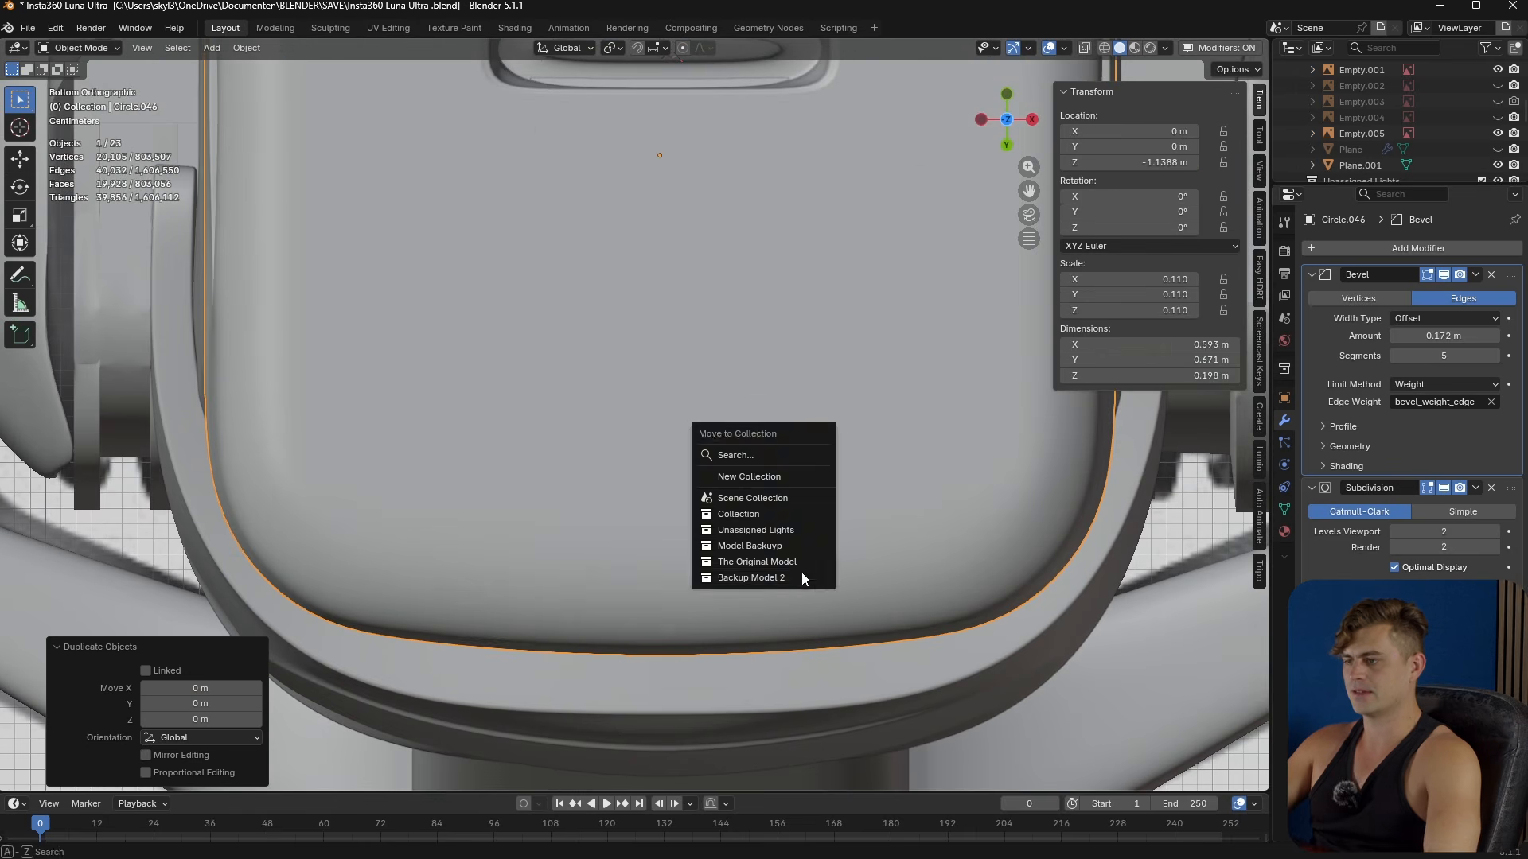
click(794, 577)
click(748, 554)
key(Tab)
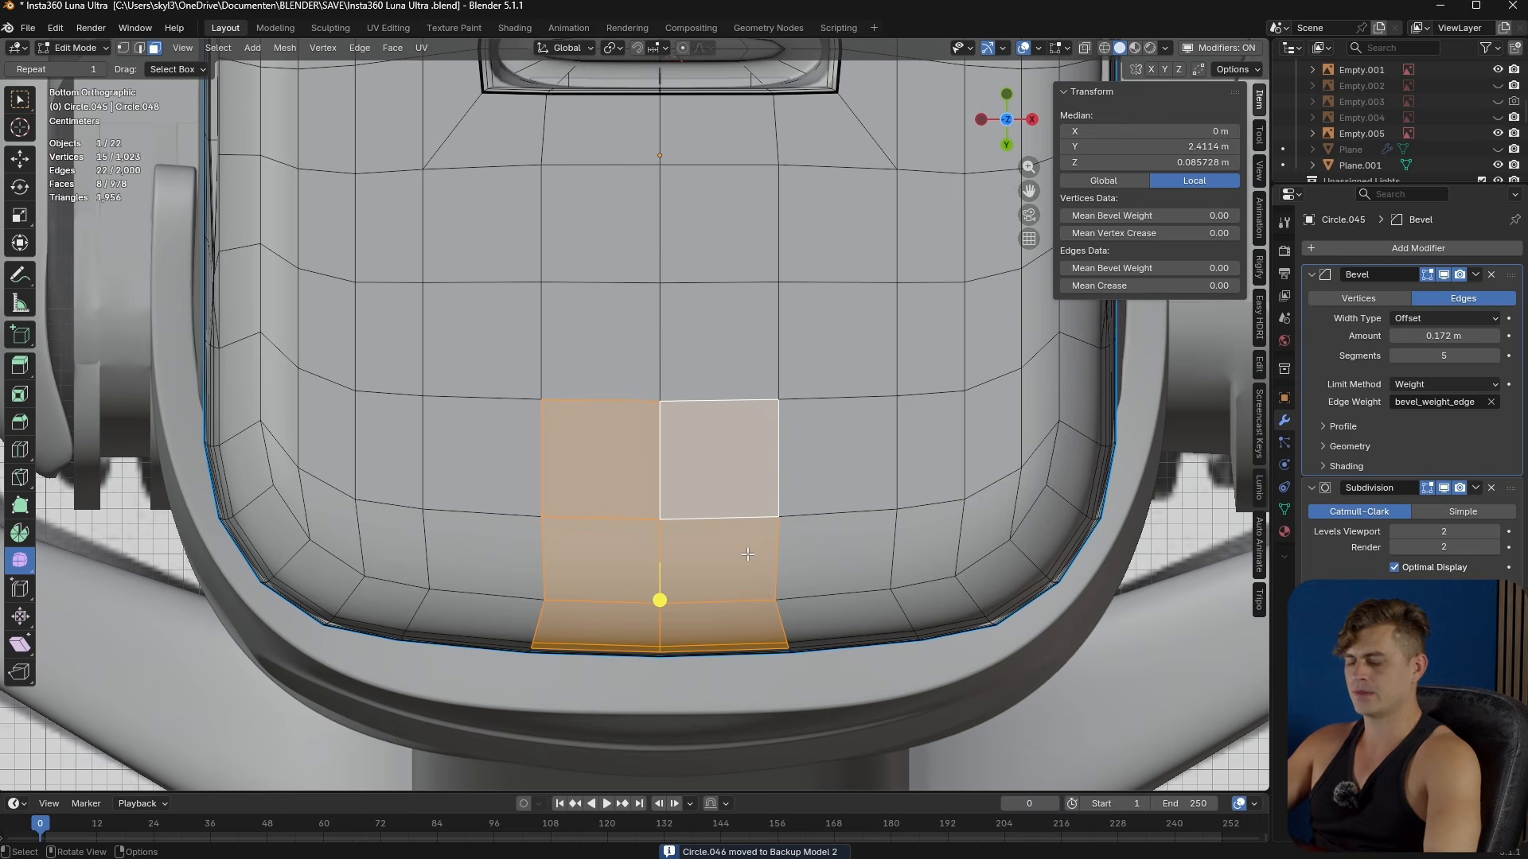
- Inset the selected centre faces by about 0.062 m and narrow them along X
key(i)
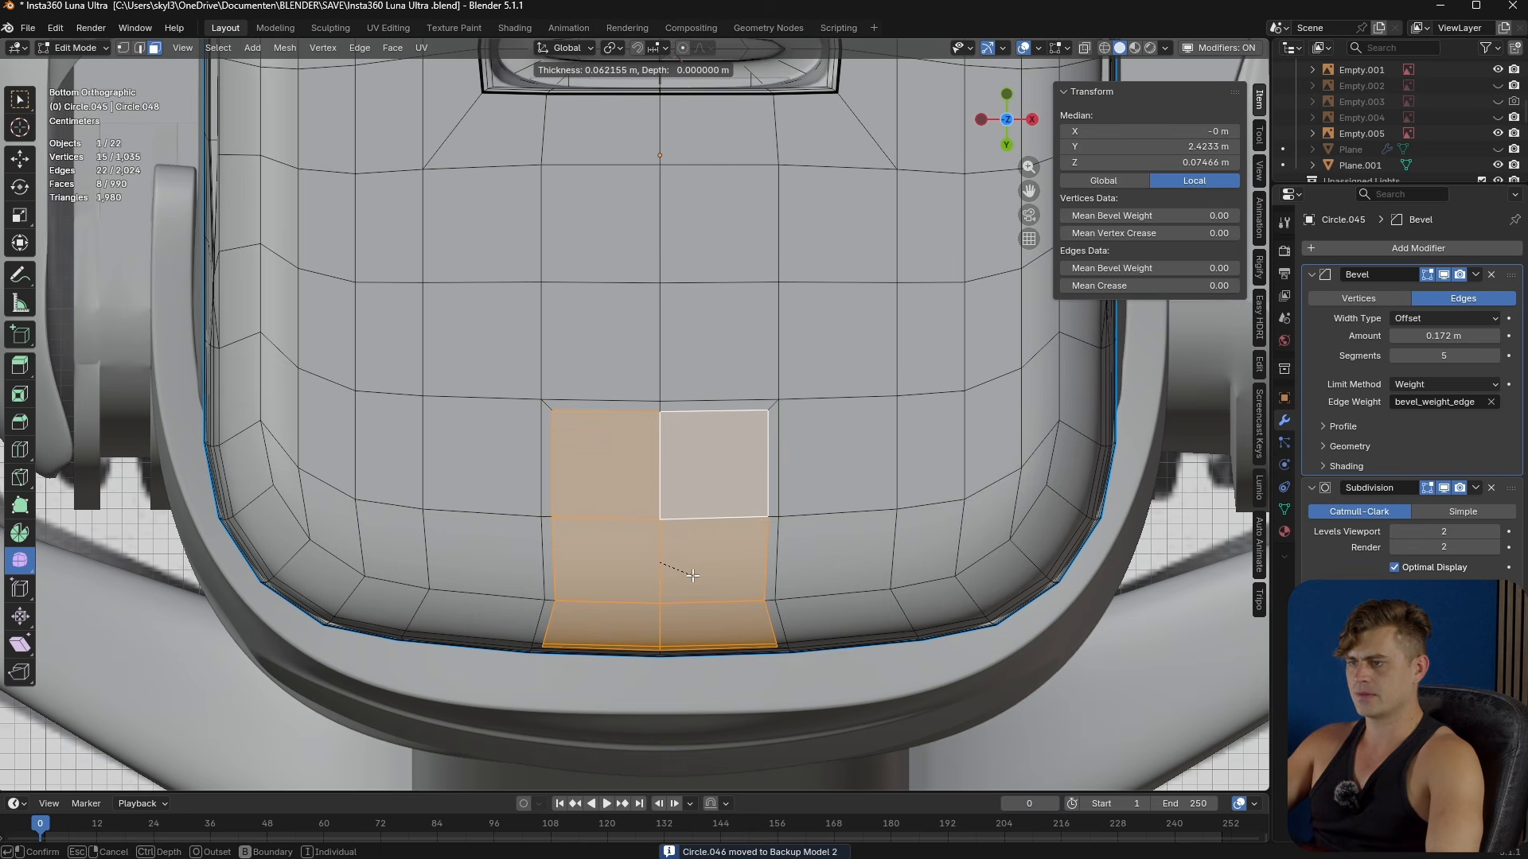
click(692, 575)
key(s)
key(x)
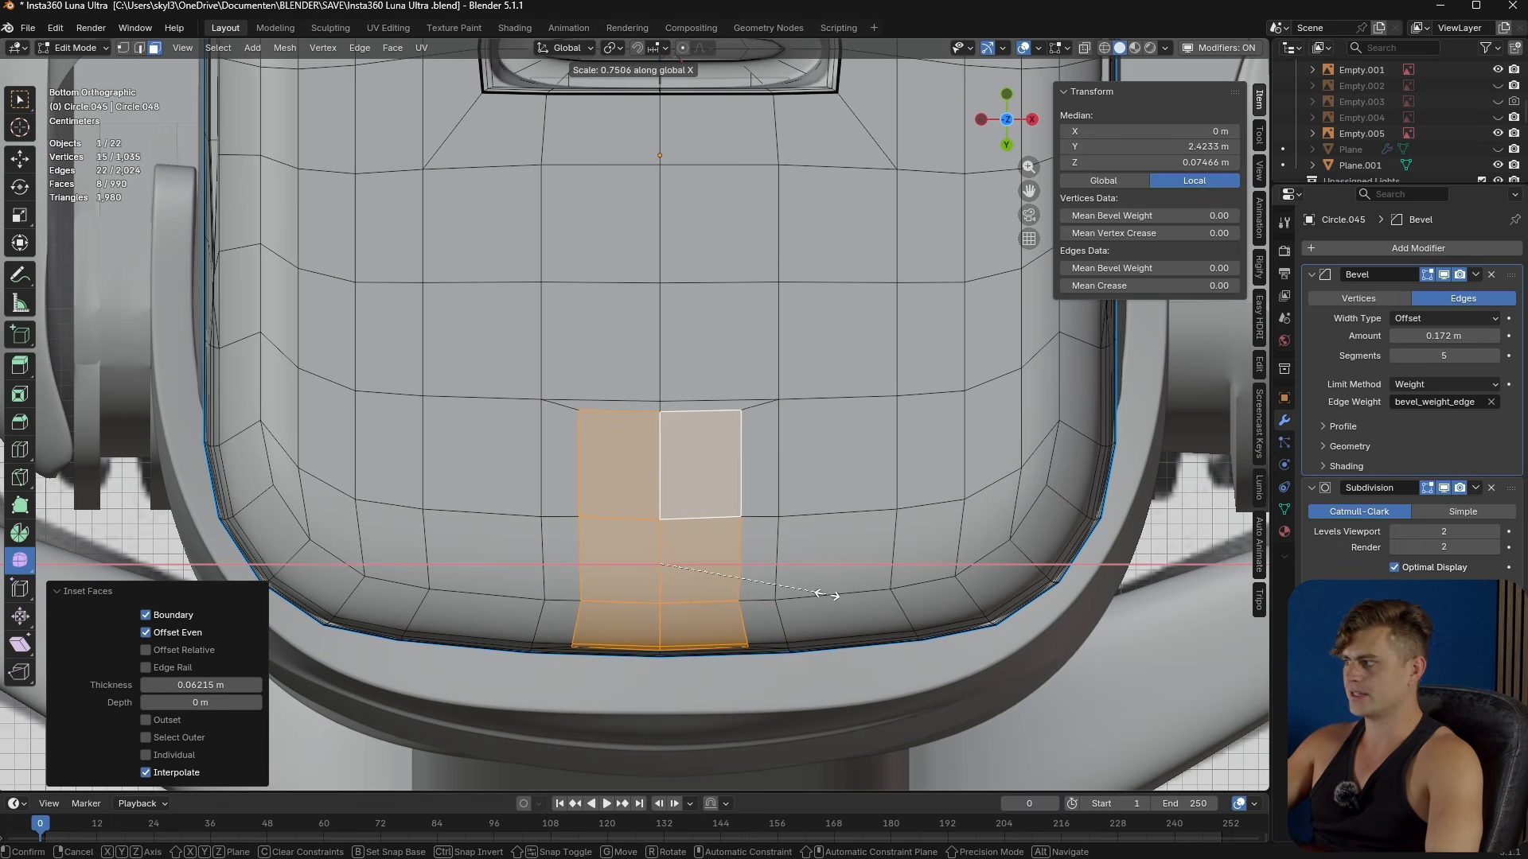
click(781, 595)
- Delete the inset faces to open a notch in the base's underside and rounded edge
middle_drag(782, 595, 604, 548)
scroll(753, 453, up, 2)
key(x)
click(658, 539)
key(Tab)
key(Tab)
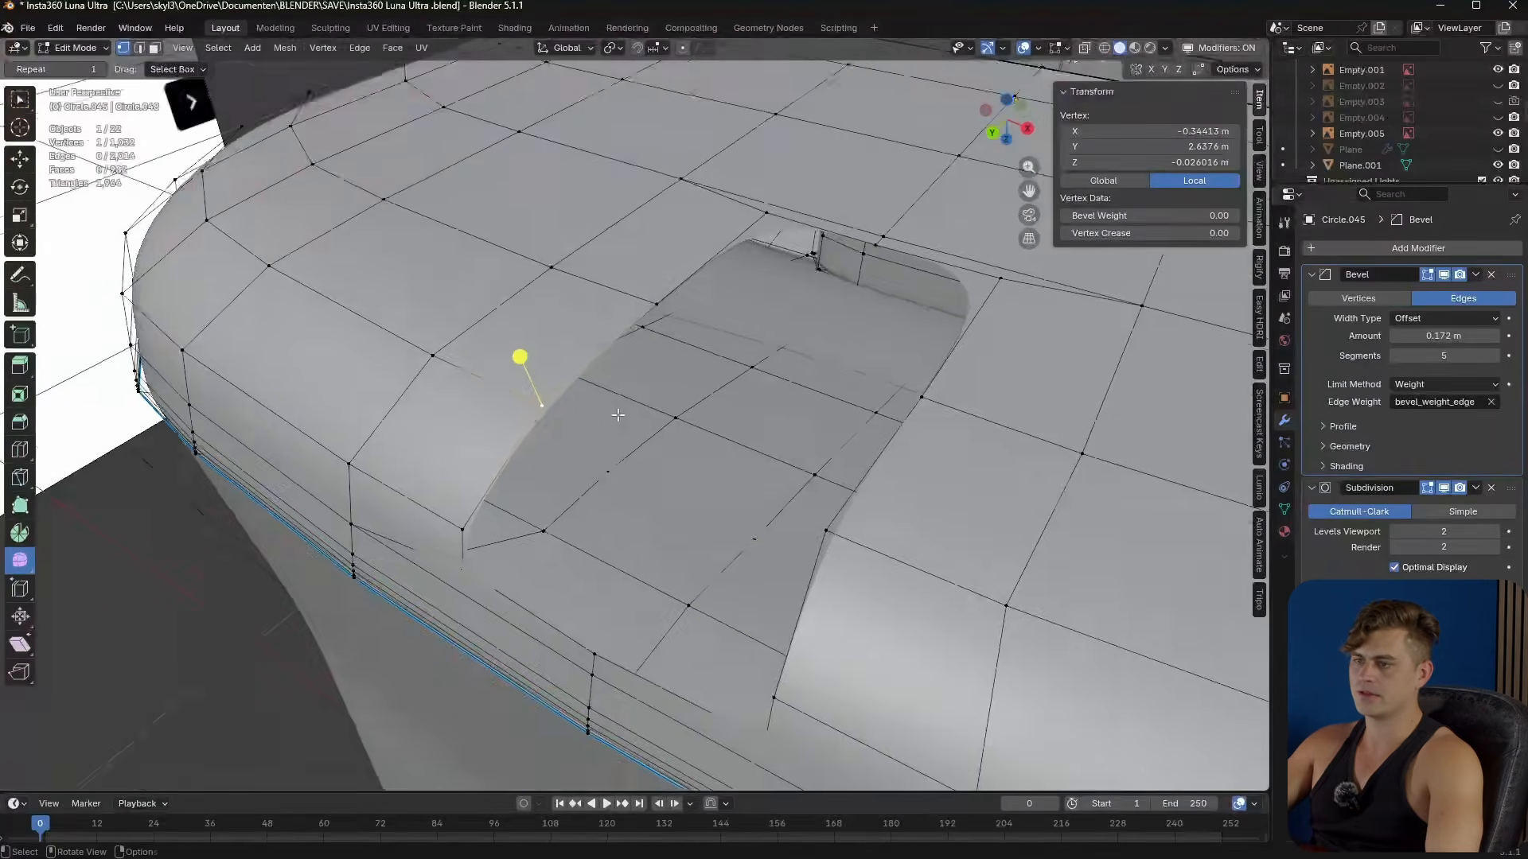
- Extrude the notch's outer-edge corner vertex on the -X side inward along Y
middle_drag(617, 413, 544, 408)
middle_drag(339, 450, 368, 429)
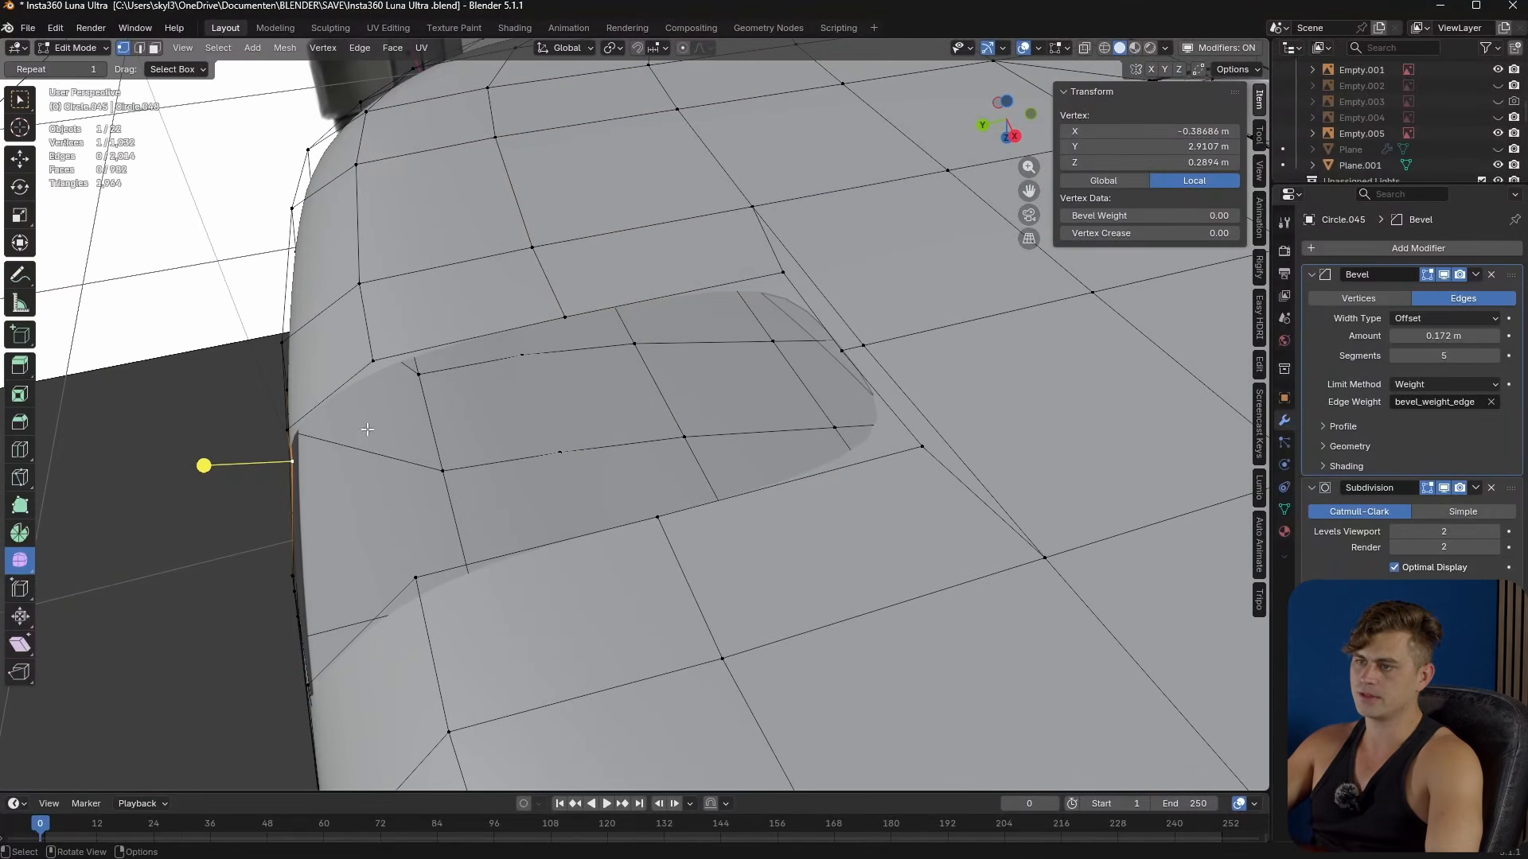
middle_drag(787, 359, 601, 438)
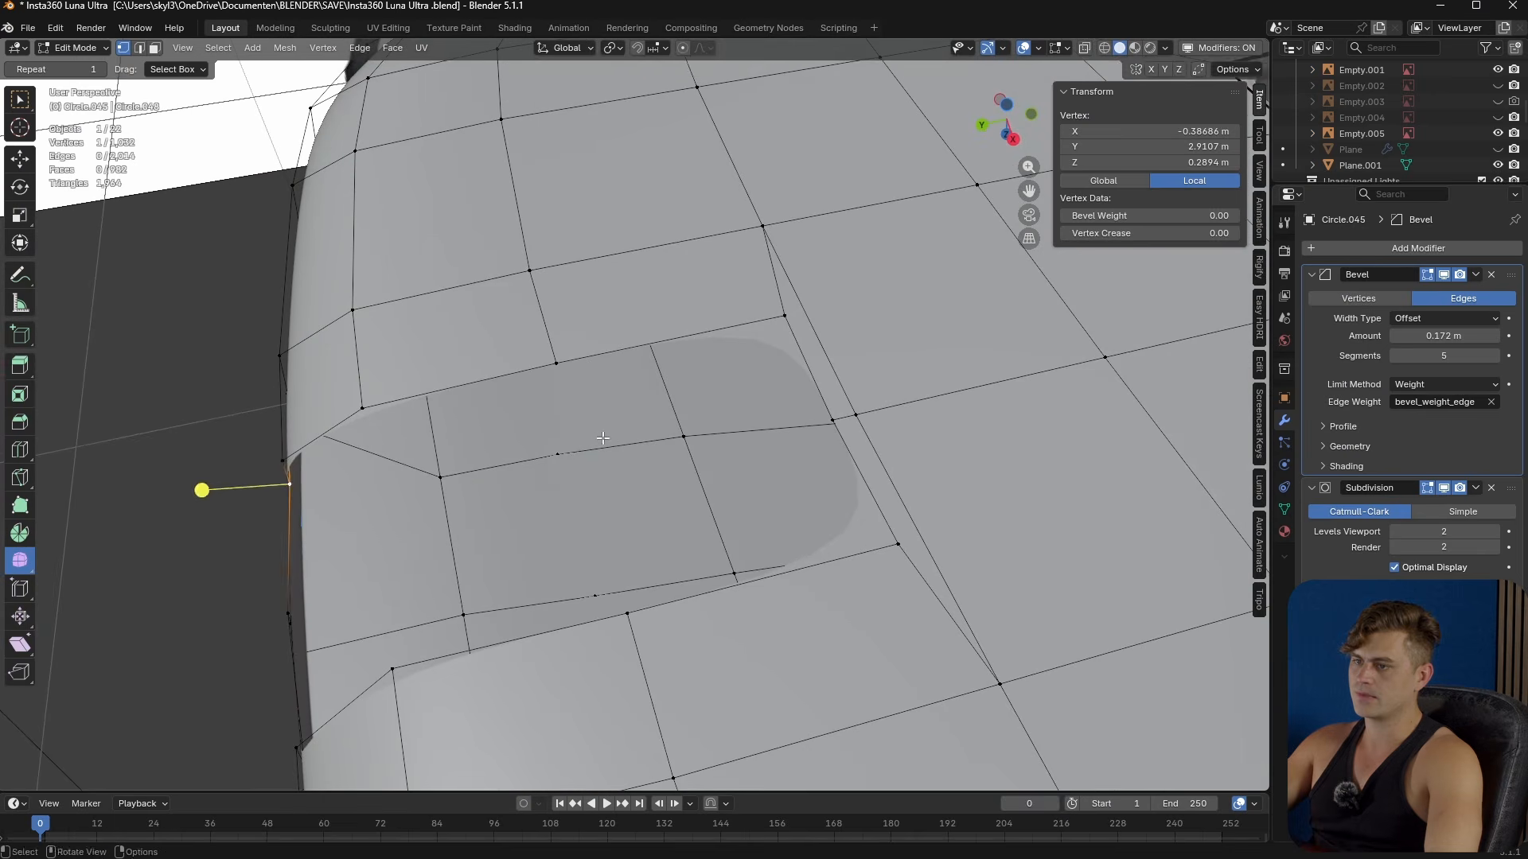
key(e)
key(y)
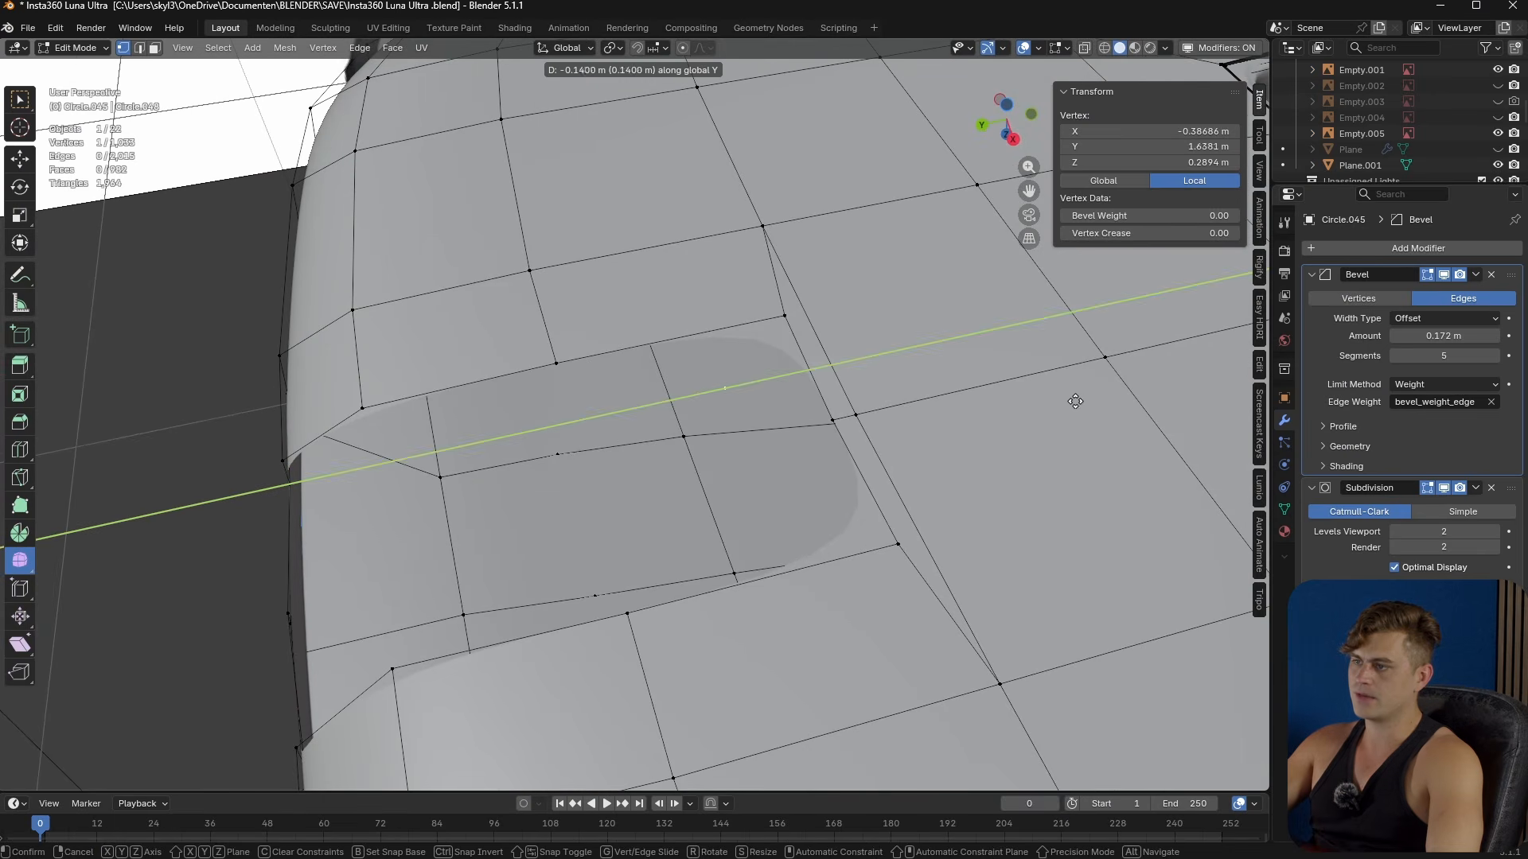
click(1116, 399)
- Align the extruded vertex with the notch's inner corner by scaling it to 0 along Y around the 3D cursor snapped there
click(785, 316)
key(shift+s)
click(813, 408)
click(785, 373)
click(612, 49)
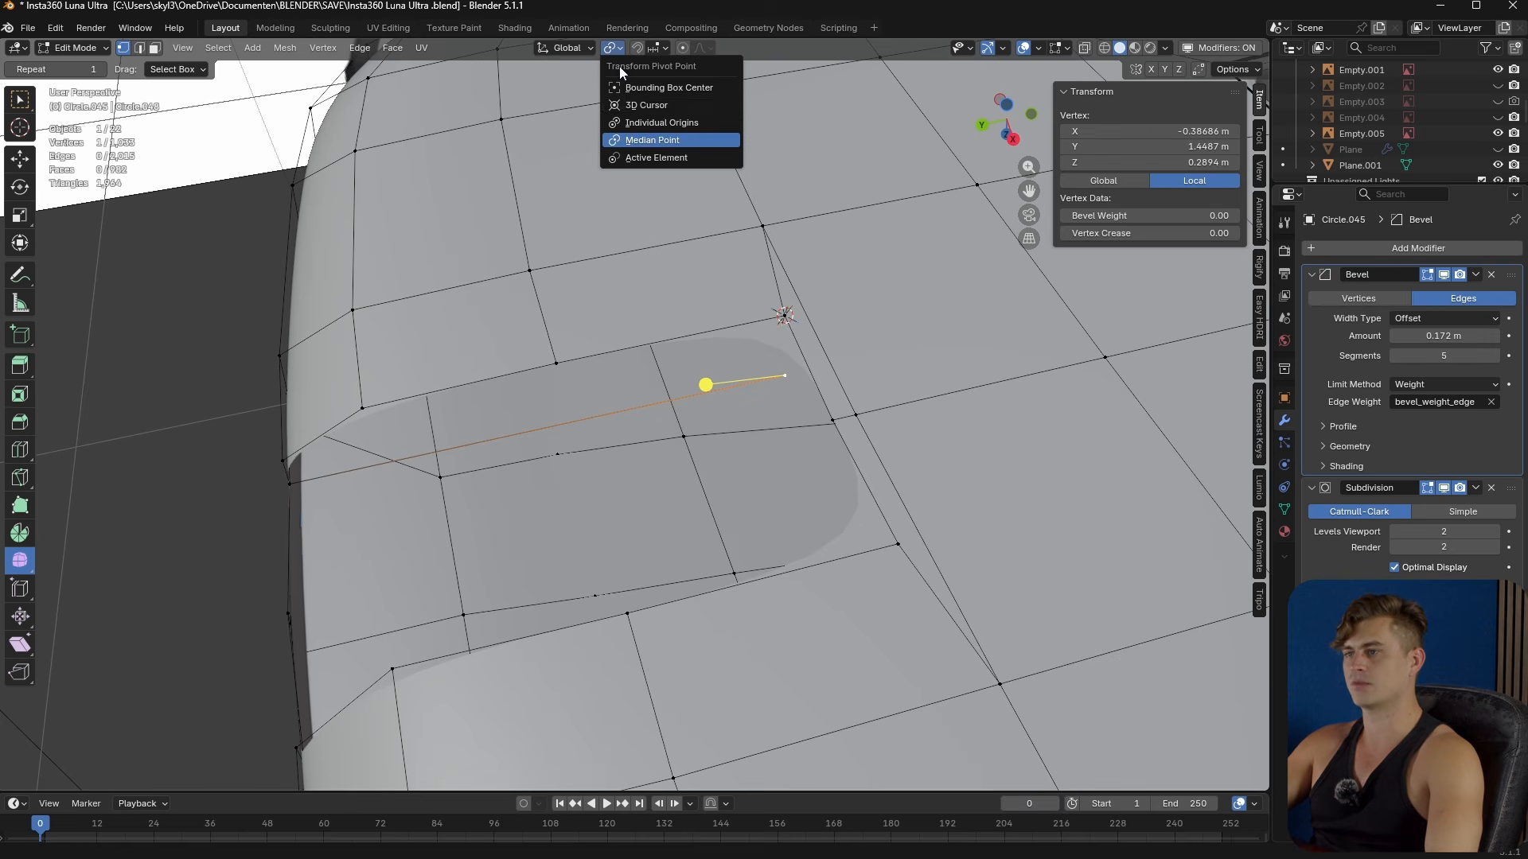
click(658, 107)
text(sy)
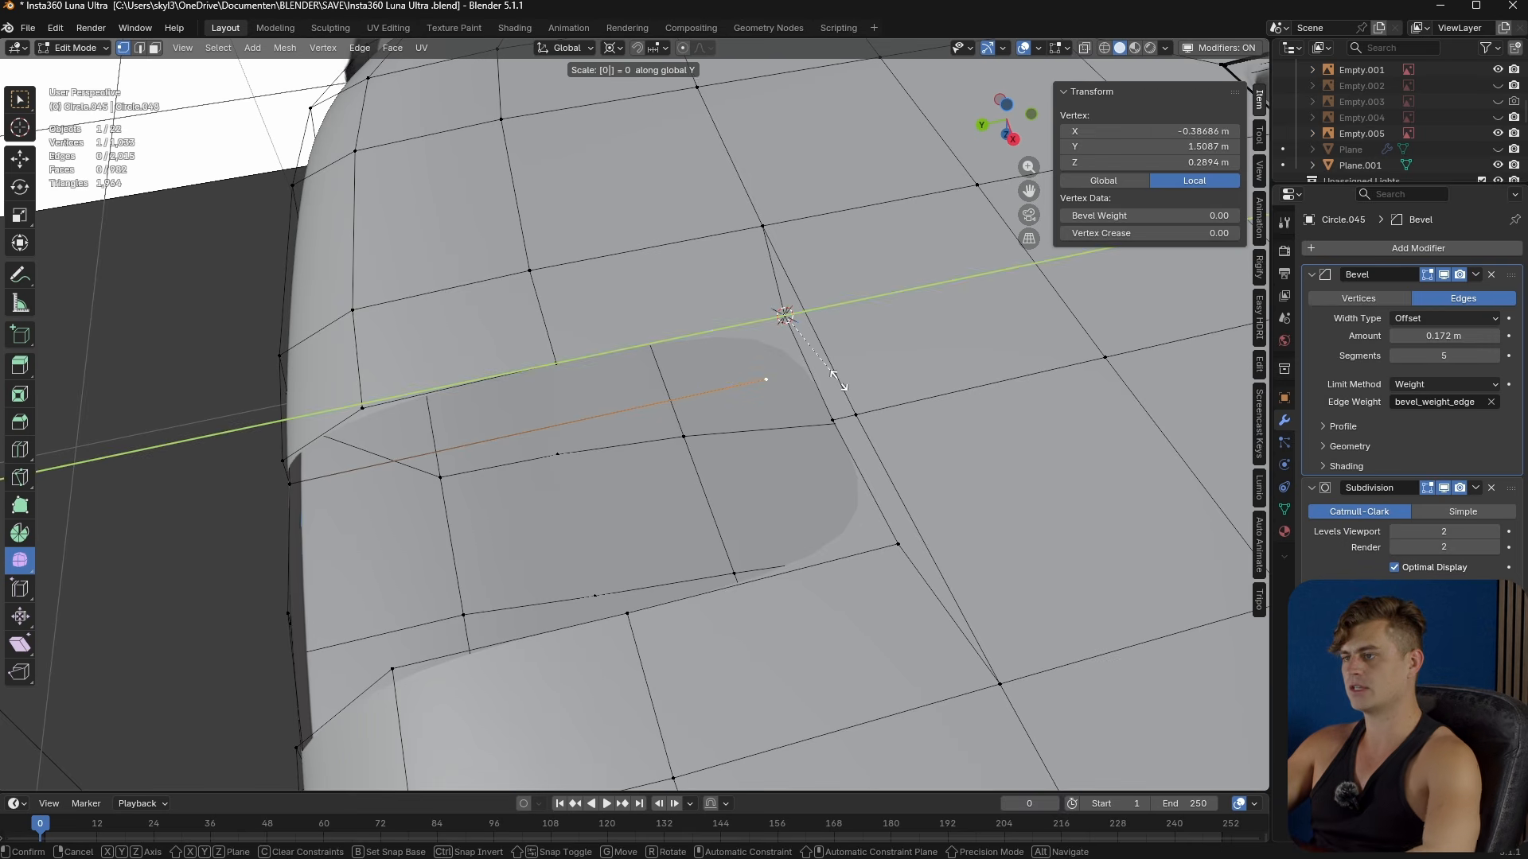
text(0)
key(Return)
middle_drag(839, 381, 788, 355)
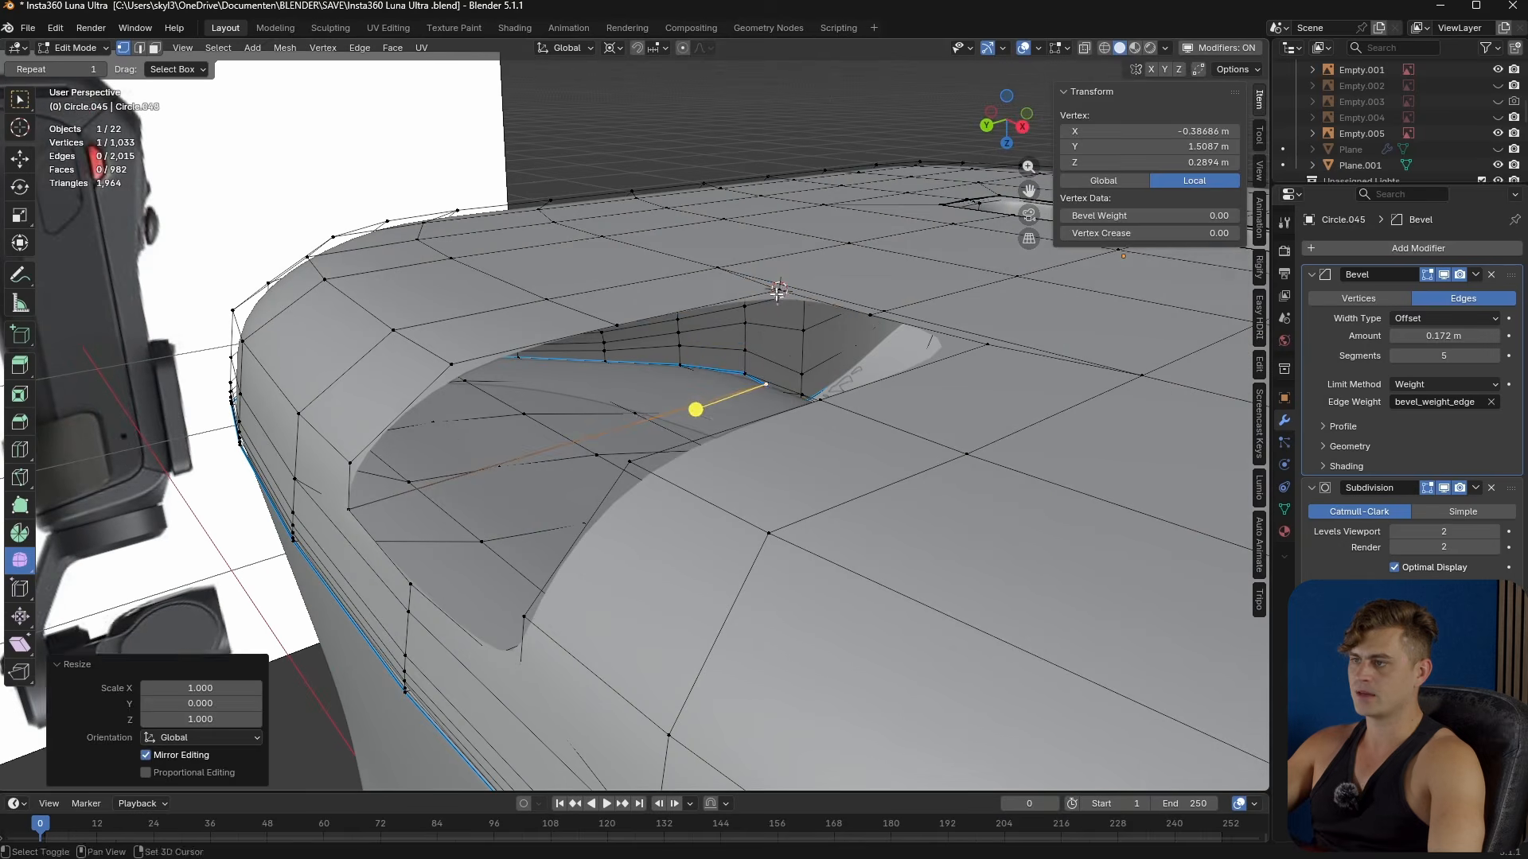
- Join the extruded vertex to the notch's inner corner vertex with an edge
shift+click(784, 358)
key(f)
key(ctrl+z)
middle_drag(774, 340, 603, 501)
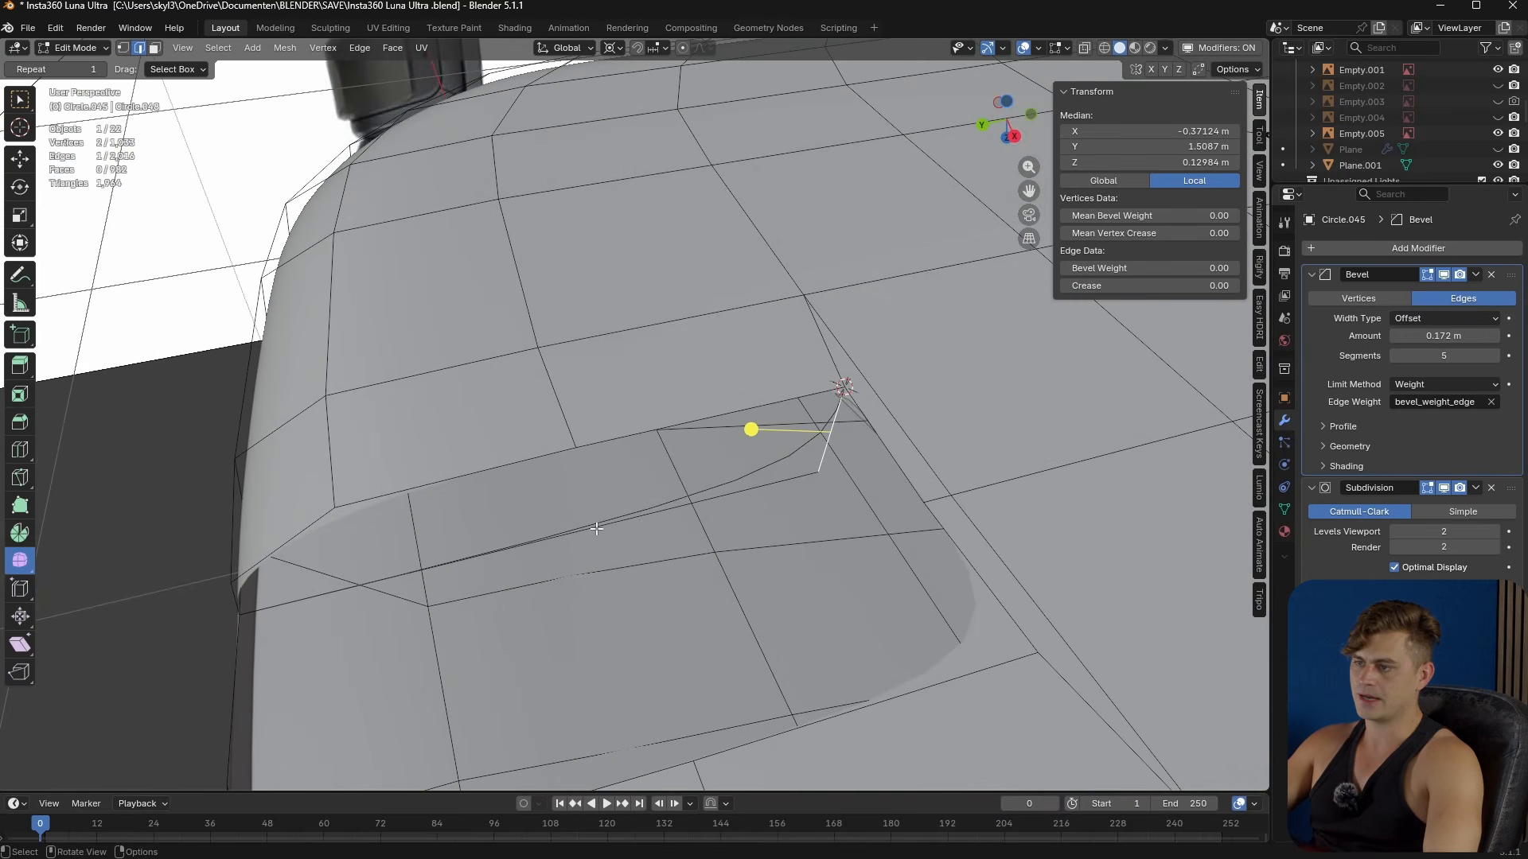
- Cut the extruded bottom edge twice and slide the inner new vertex along it by a factor of about 0.285
key(ctrl+r)
click(597, 529)
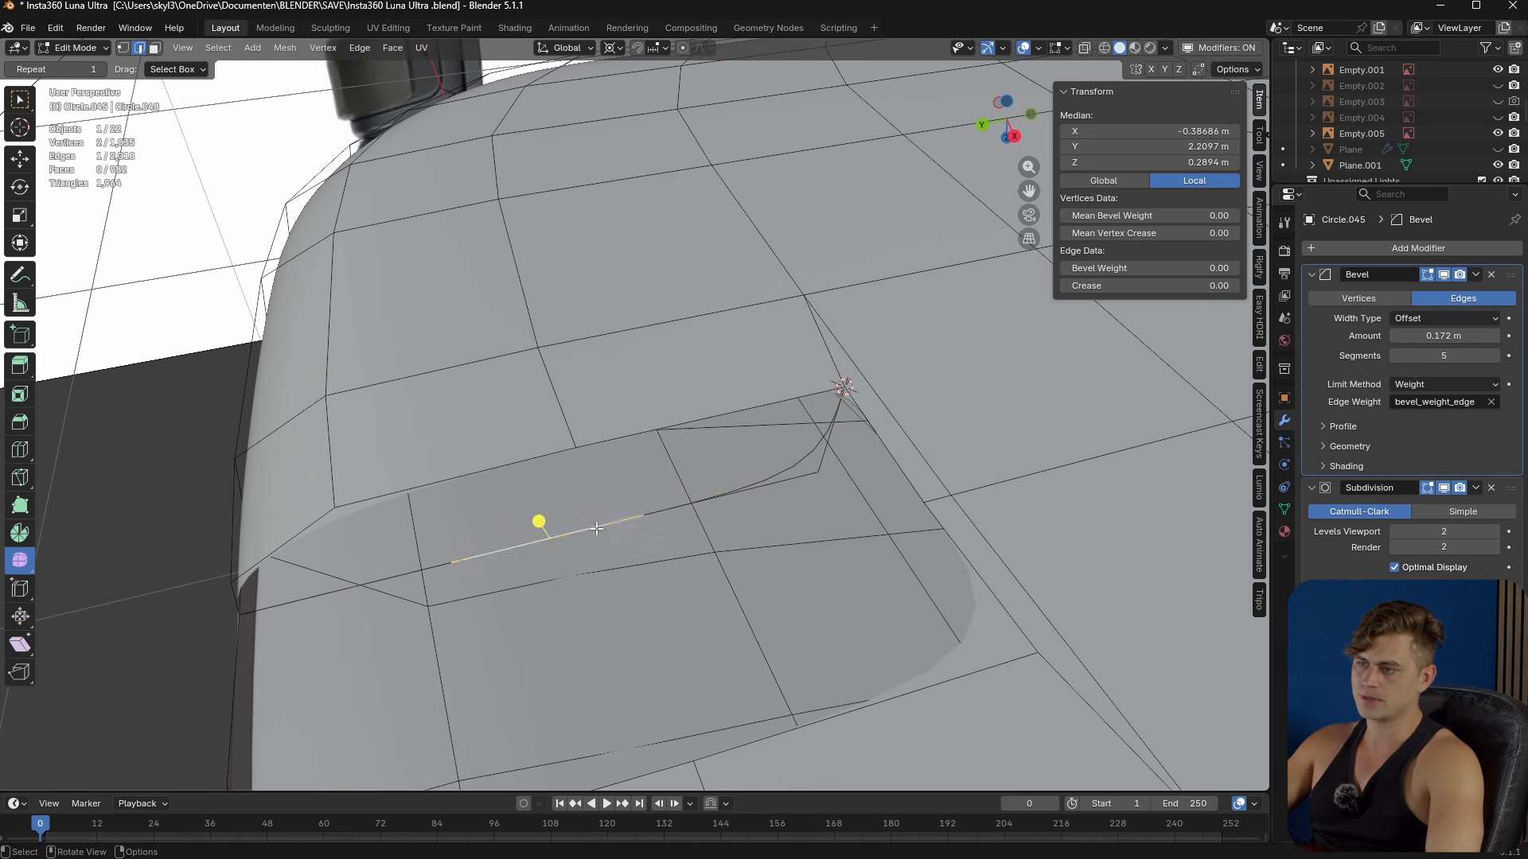
click(644, 521)
key(shift+v)
click(595, 549)
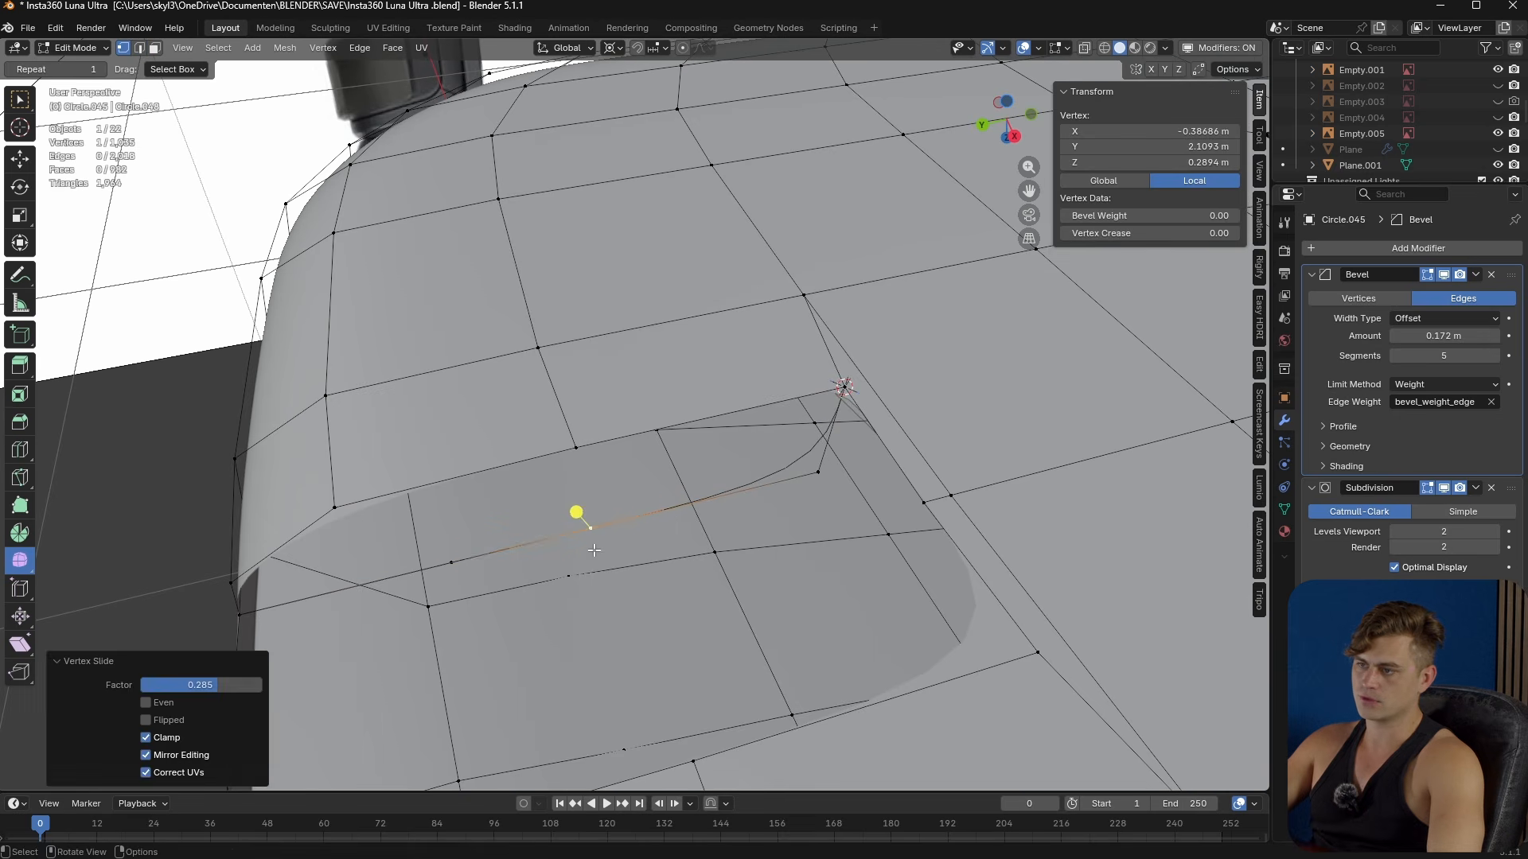
- Align the inner cut vertex with the middle rim vertex by scaling it to 0 along Y around the 3D cursor
click(585, 453)
key(shift+s)
click(589, 522)
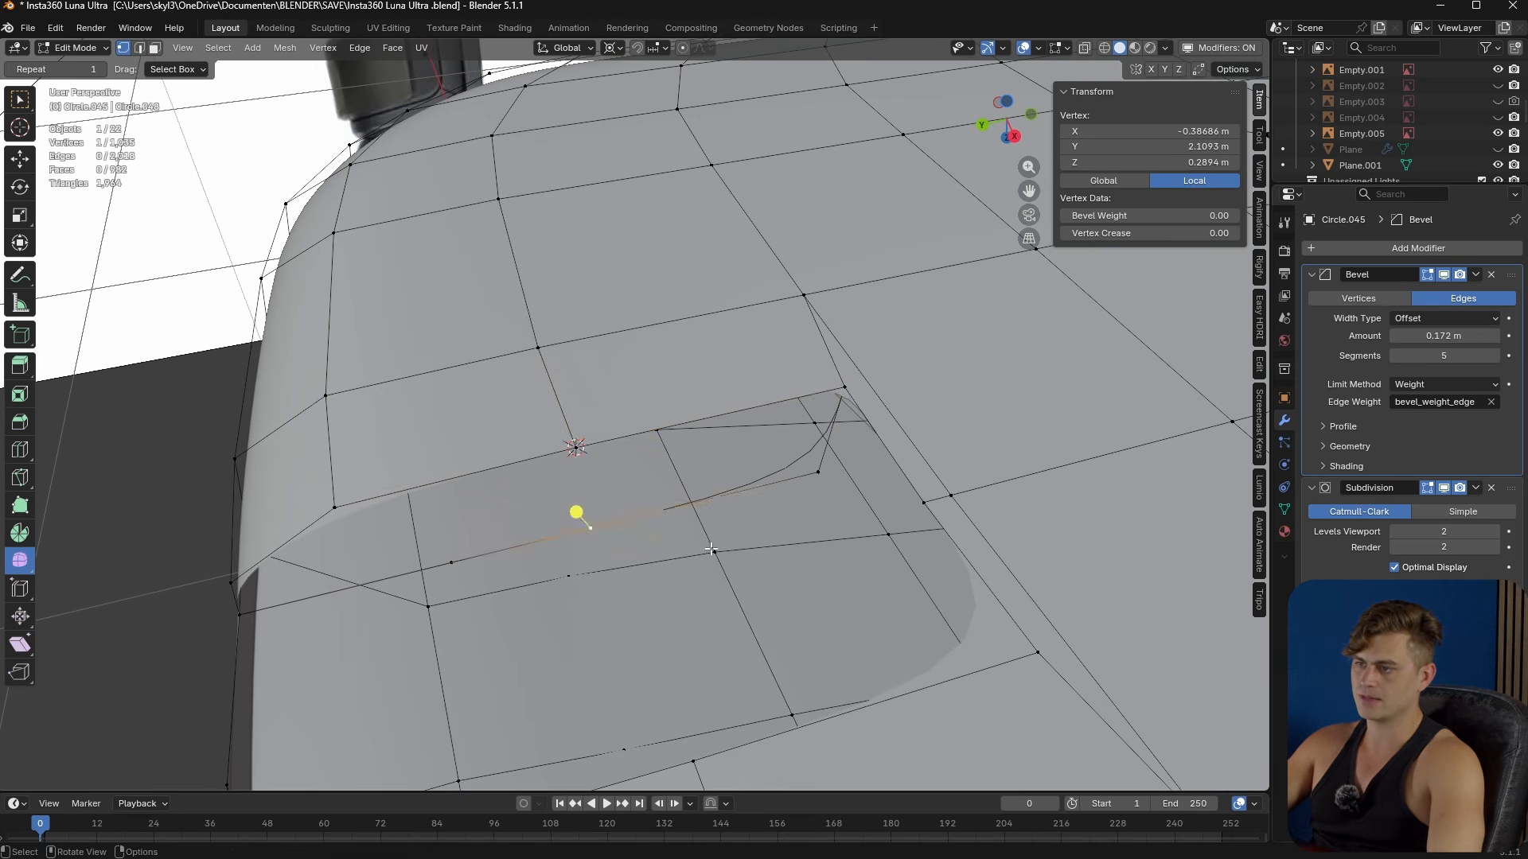
key(shift+s)
key(Escape)
key(s)
key(y)
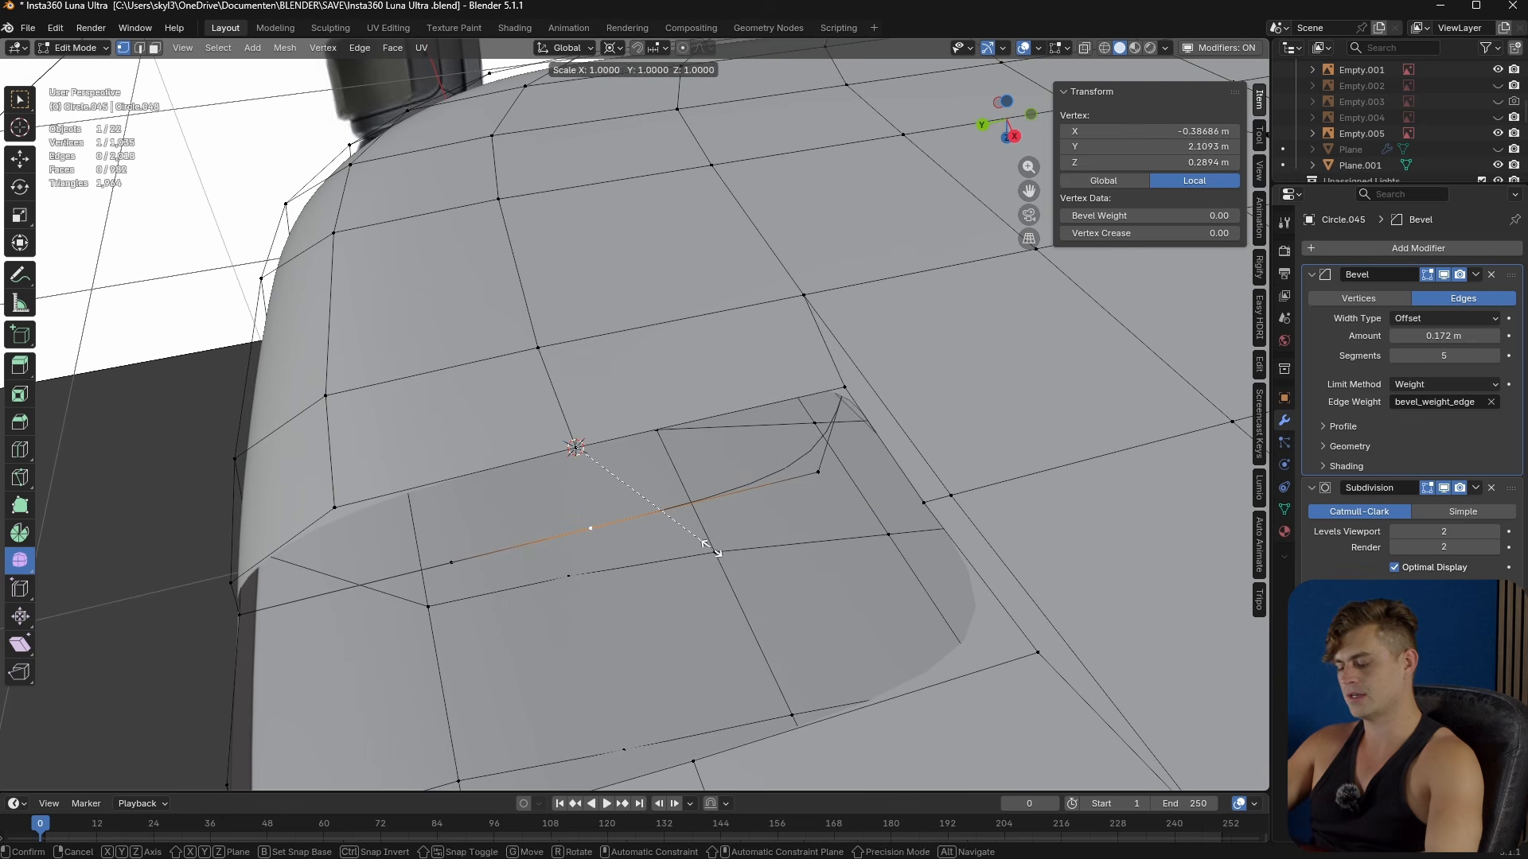
key(0)
key(Return)
middle_drag(707, 548, 647, 561)
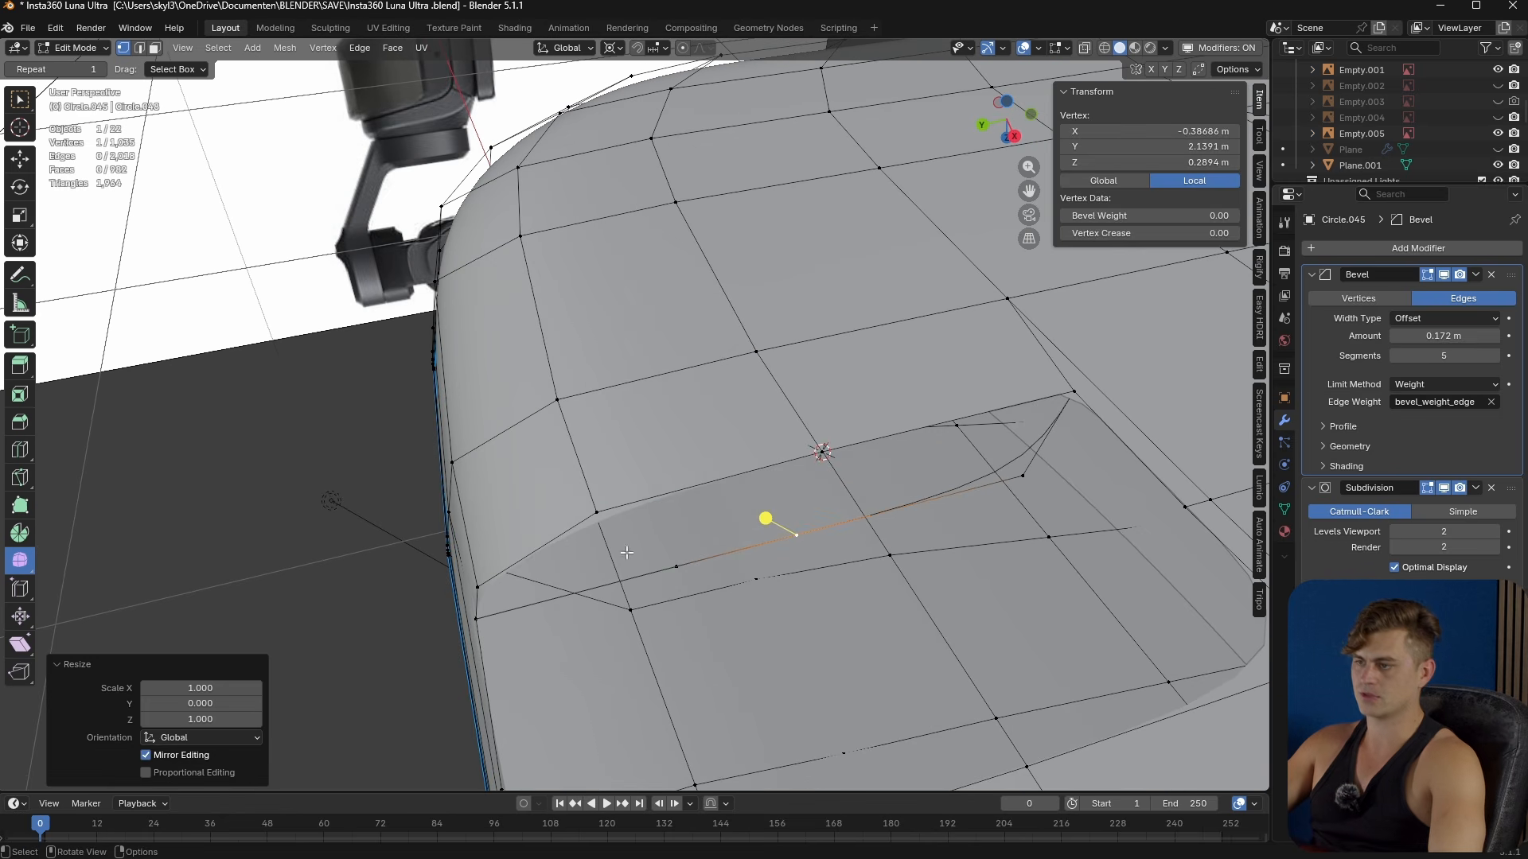
- Align the outer cut vertex with the outer rim vertex by scaling it to 0 along Y around the 3D cursor
click(596, 512)
key(shift+s)
click(573, 600)
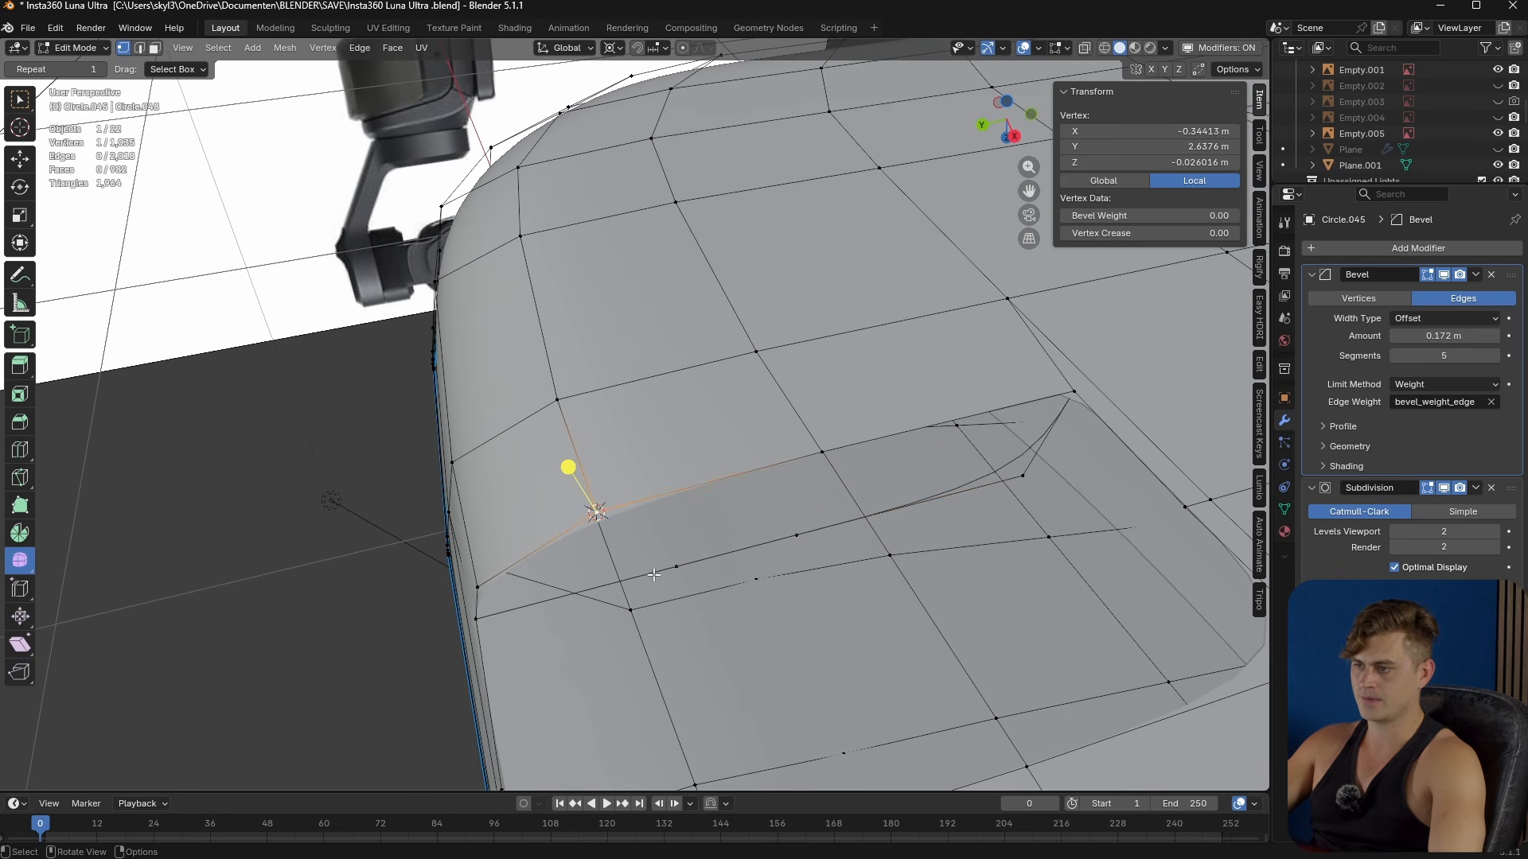
key(s)
key(y)
key(0)
key(Return)
- Fill the notch's -X side wall with three faces between the rim and the new bottom edge
middle_drag(721, 589, 605, 517)
key(2)
shift+click(448, 495)
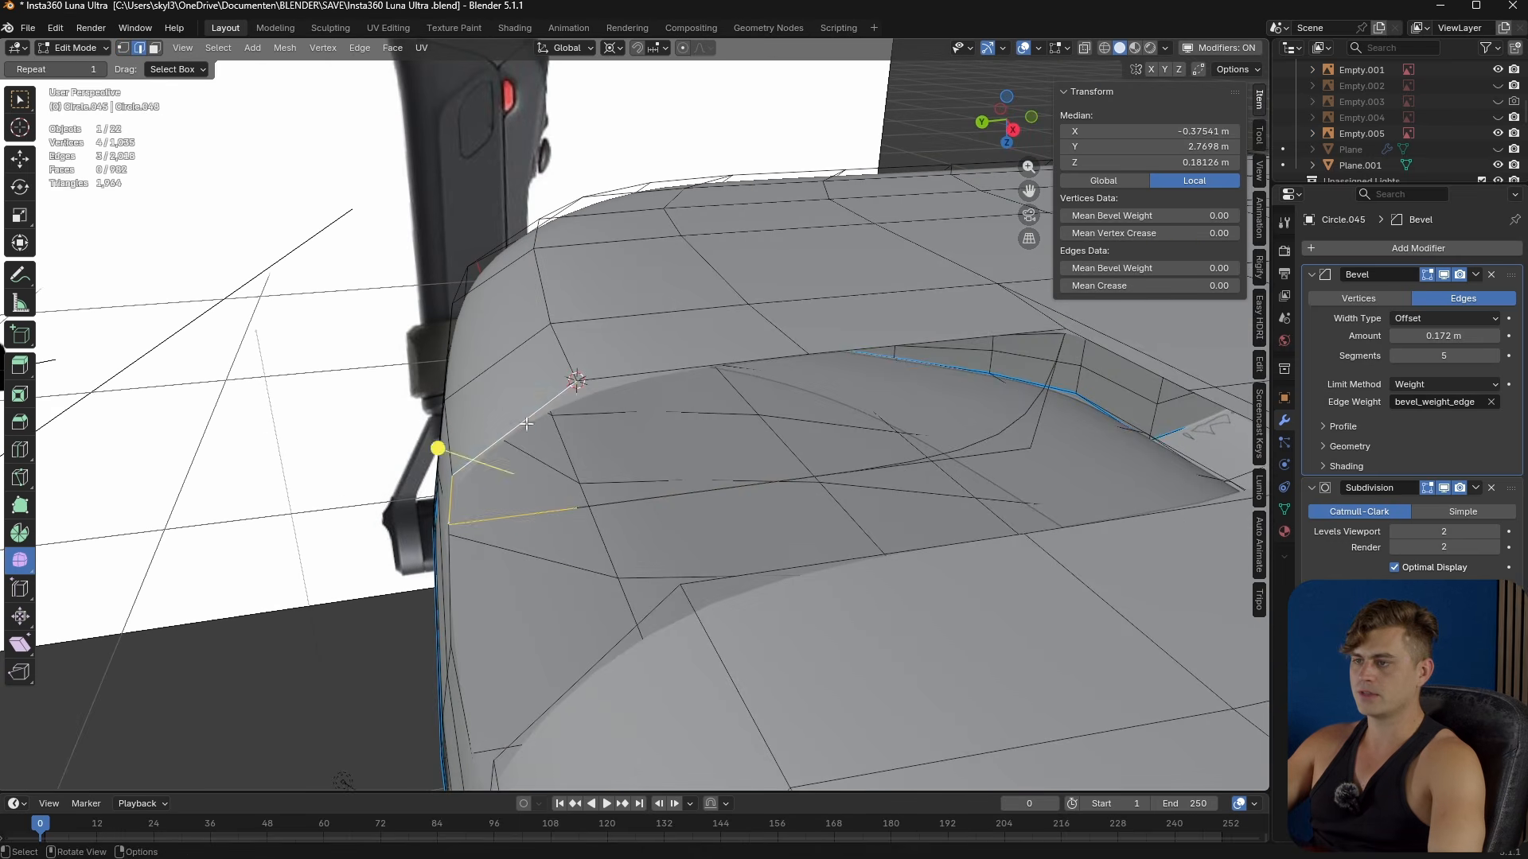
key(f)
click(612, 434)
middle_drag(608, 443, 504, 470)
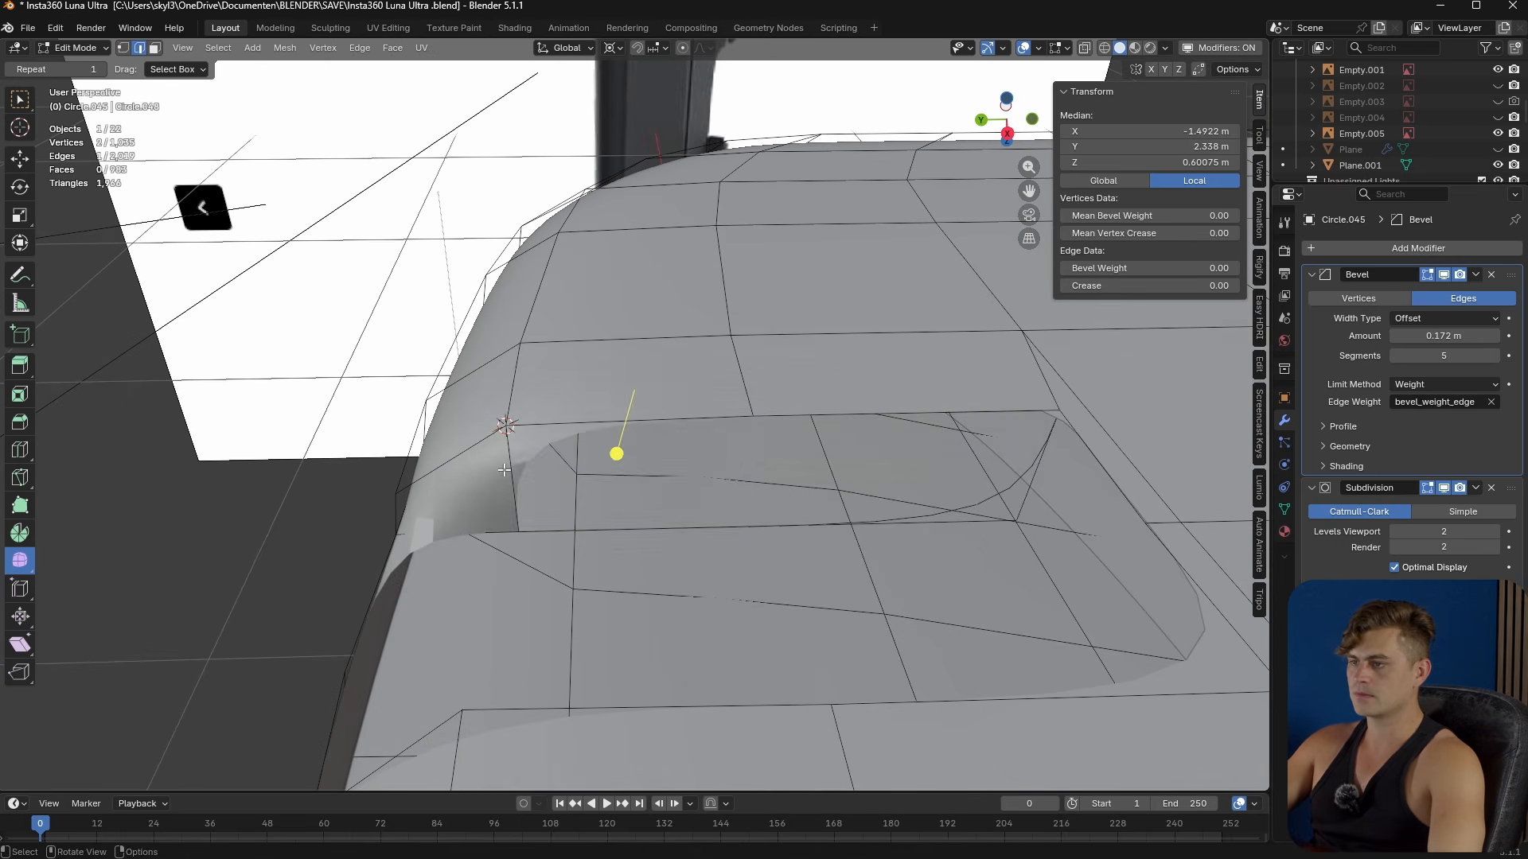
click(505, 470)
key(f)
key(f)
middle_drag(639, 487, 675, 537)
key(Tab)
key(Tab)
key(1)
click(629, 525)
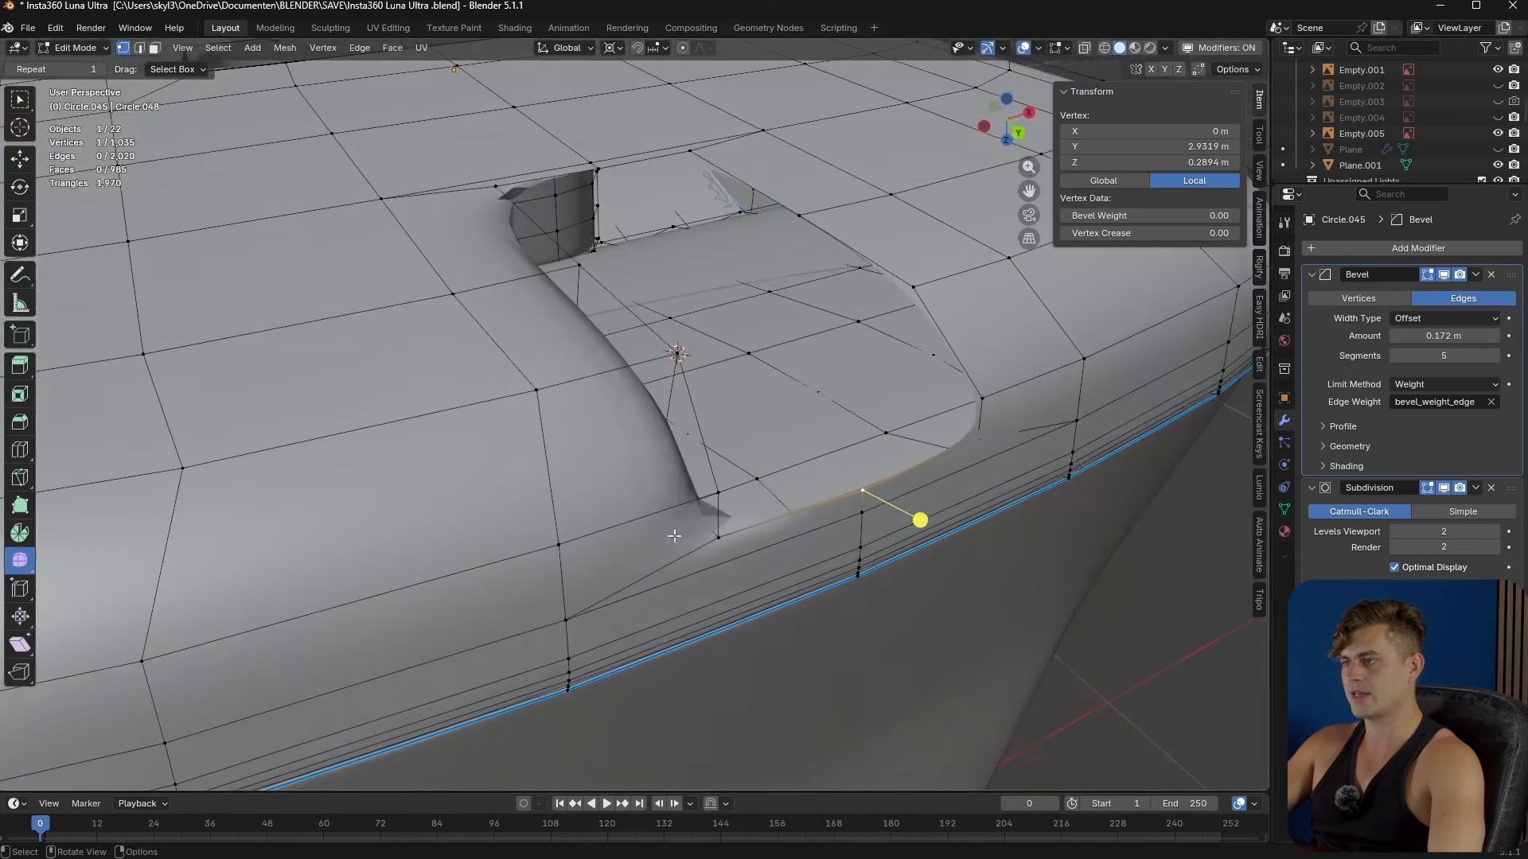
- Extrude the centre vertex of the notch's inner rim into the recess along Z
click(973, 424)
middle_drag(973, 425, 709, 470)
scroll(785, 463, down, 4)
scroll(707, 459, up, 3)
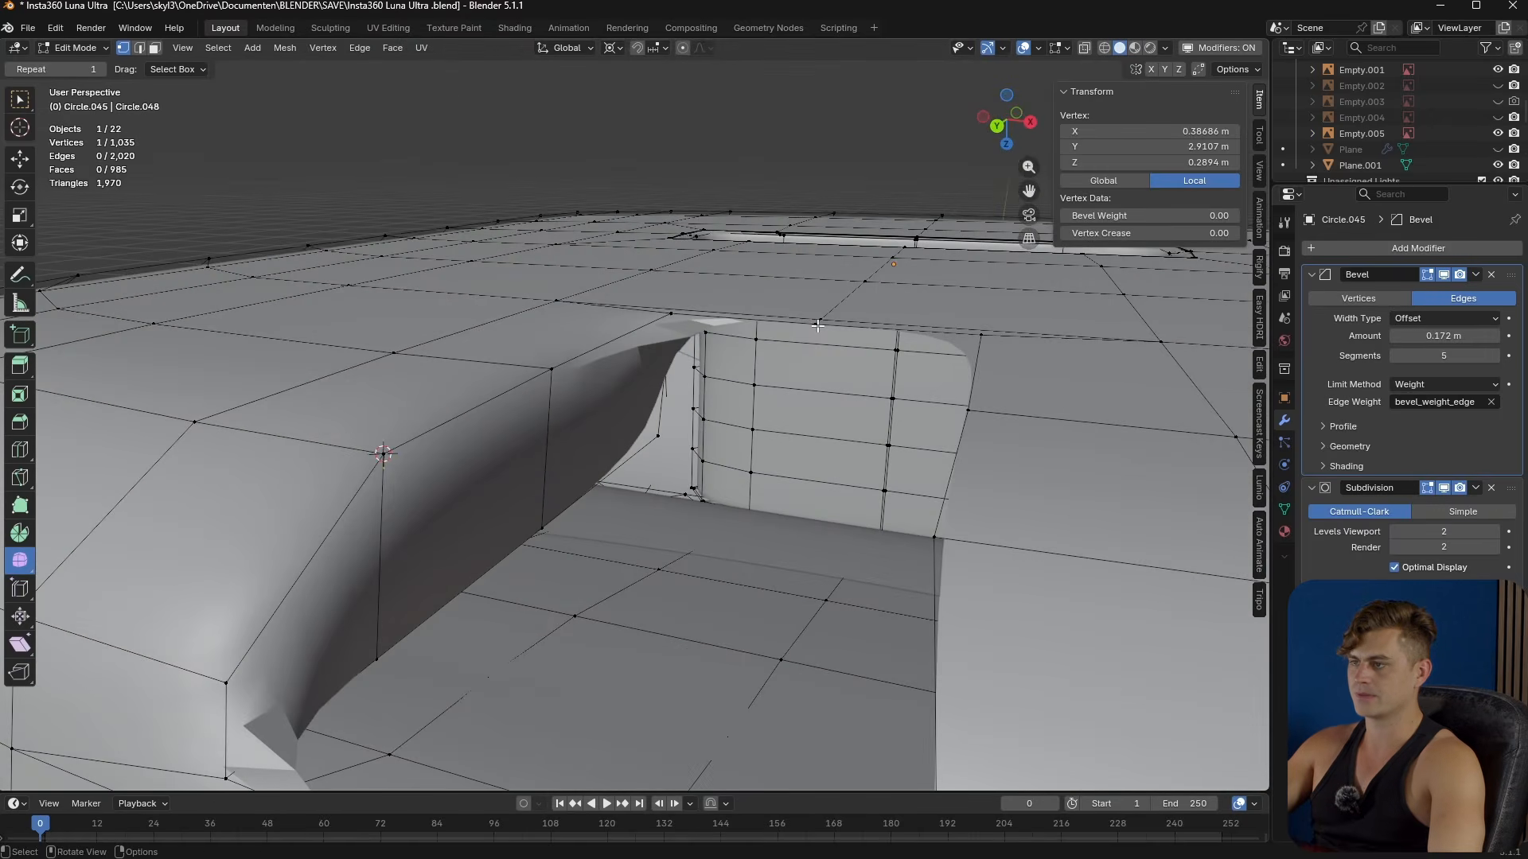
key(e)
key(z)
click(813, 484)
- Level the extruded centre vertex with the side wall's inner bottom corner by scaling it to 0 along Z around the 3D cursor
click(657, 444)
key(shift+s)
click(685, 536)
click(817, 420)
key(shift+s)
key(Escape)
key(s)
key(z)
key(0)
click(837, 441)
- Fill the -X half of the notch's inner end wall and join its bottom centre vertex to the outer edge's centre vertex
middle_drag(837, 441, 737, 508)
key(2)
click(754, 363)
shift+click(677, 444)
key(ctrl+z)
shift+click(723, 443)
middle_drag(823, 455, 840, 499)
shift+click(953, 462)
key(f)
key(Tab)
scroll(744, 509, down, 3)
middle_drag(688, 509, 673, 557)
key(Tab)
click(744, 413)
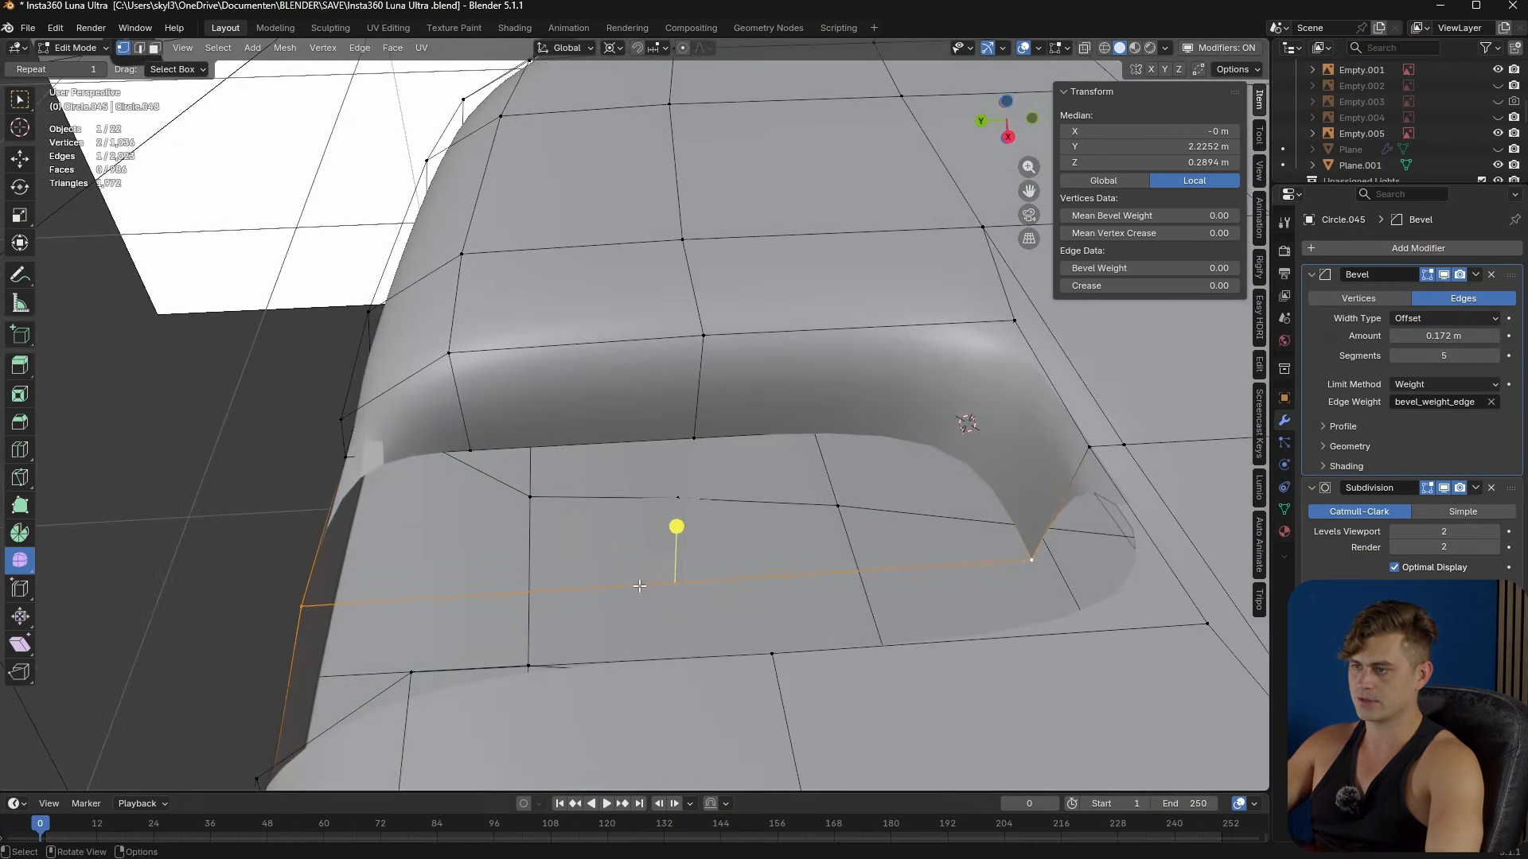
- Cut the notch's centre floor edge once and slide the new vertex by a factor of about 0.073
key(ctrl+r)
click(637, 580)
key(shift+v)
click(653, 589)
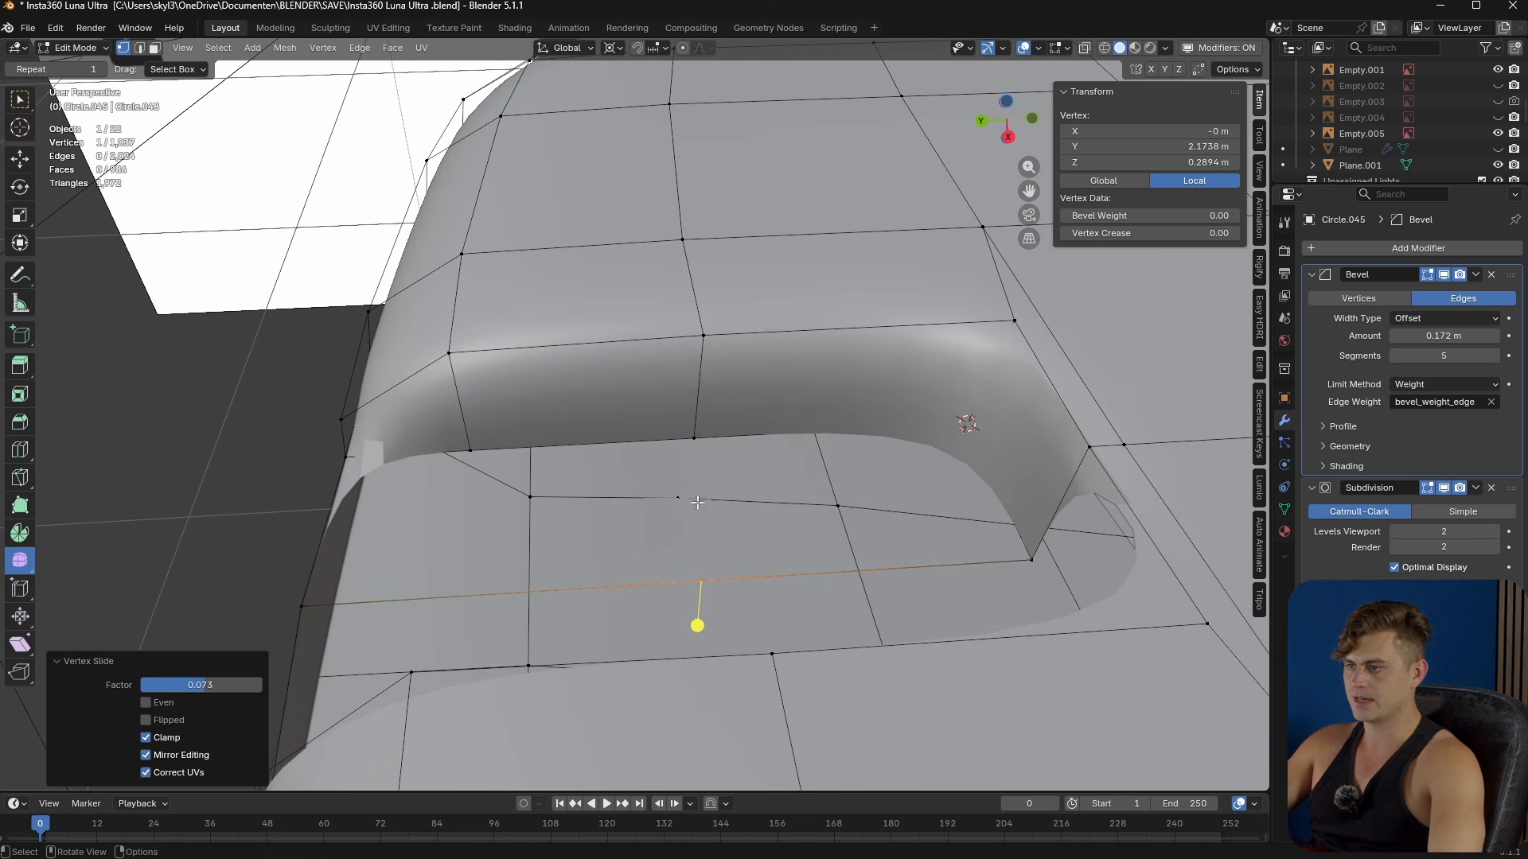
- Align the new centre-edge vertex along Y with the side wall's middle bottom vertex, using the 3D cursor as reference
click(708, 446)
key(shift+s)
click(727, 529)
click(723, 587)
key(g)
key(y)
click(724, 585)
- Add a second cut to the centre floor edge and align its vertex along Y with the side wall's outer bottom vertex
click(472, 446)
key(shift+s)
click(492, 533)
middle_drag(523, 637, 666, 614)
key(ctrl+r)
drag(623, 617, 620, 628)
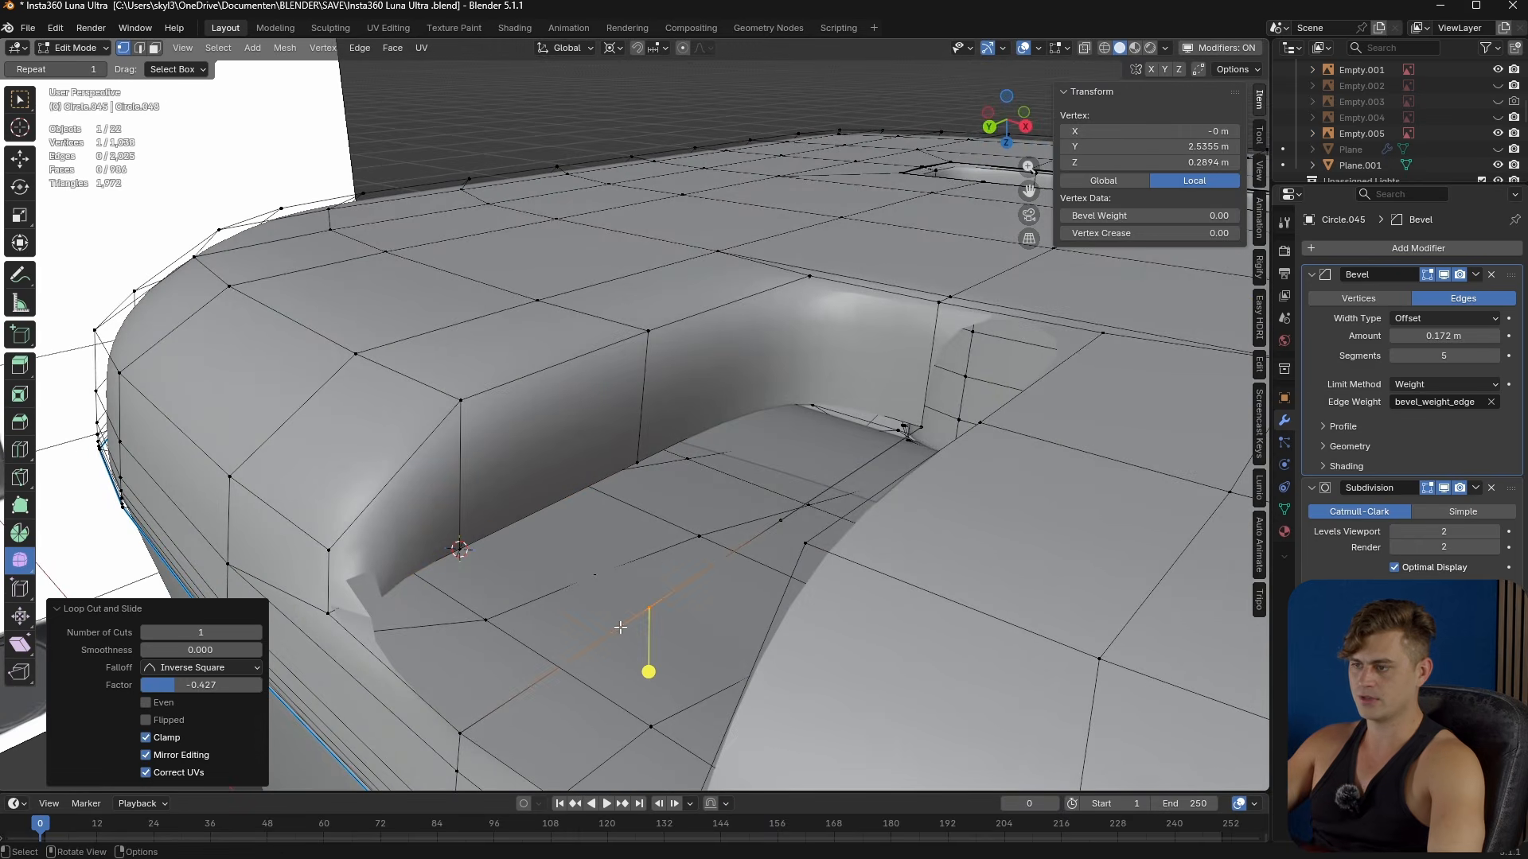
middle_drag(627, 571, 654, 614)
key(s)
key(y)
key(Return)
- Fill the -X half of the notch floor with three faces between the side wall's bottom and the centre edge
key(2)
click(607, 705)
shift+click(451, 720)
key(f)
middle_drag(471, 630, 442, 631)
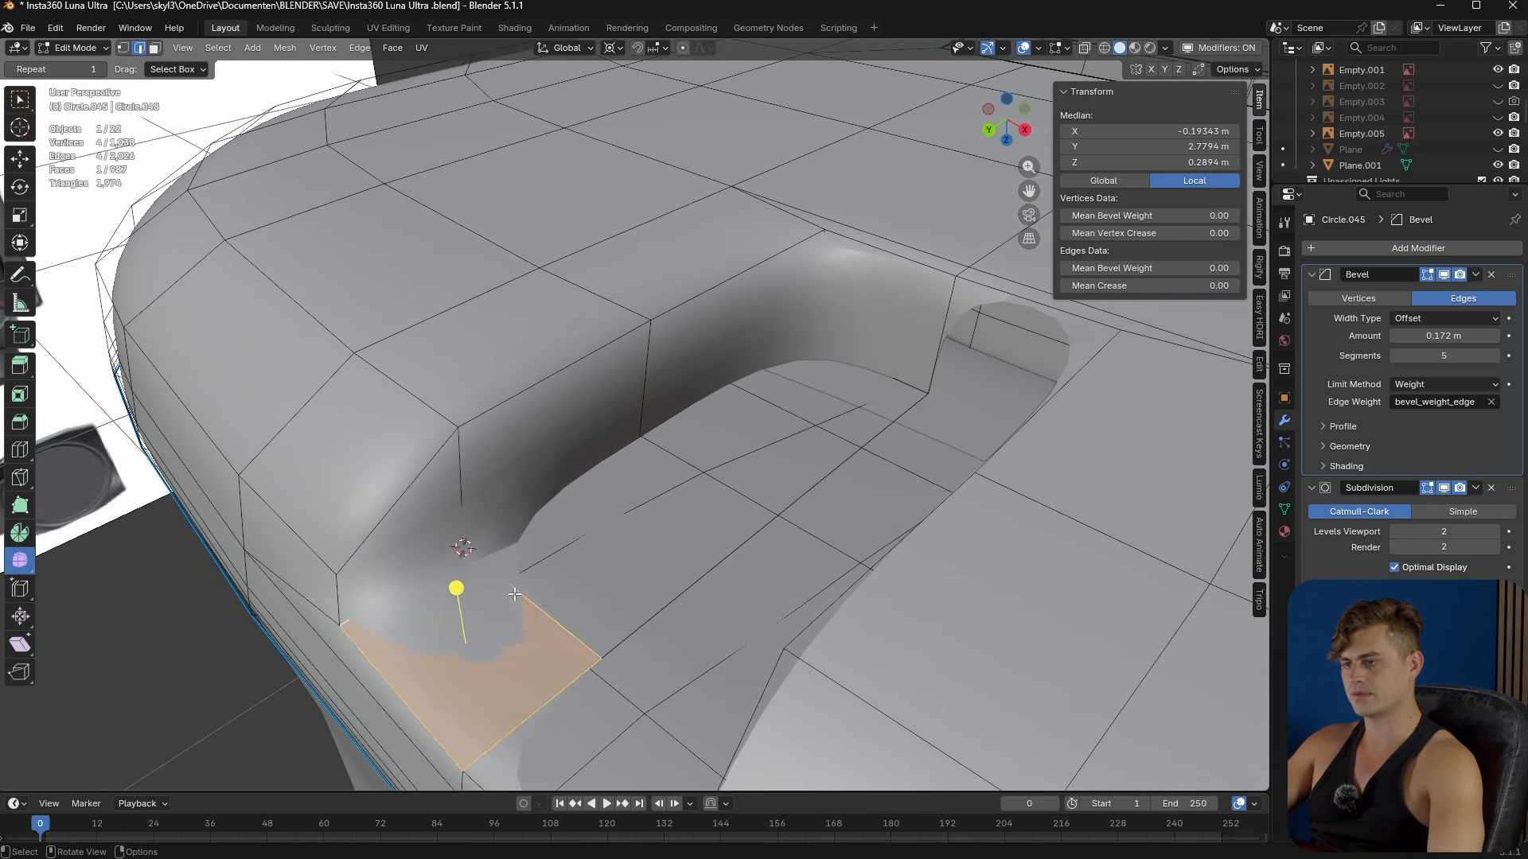
click(516, 594)
key(f)
key(f)
middle_drag(573, 577, 634, 560)
key(Tab)
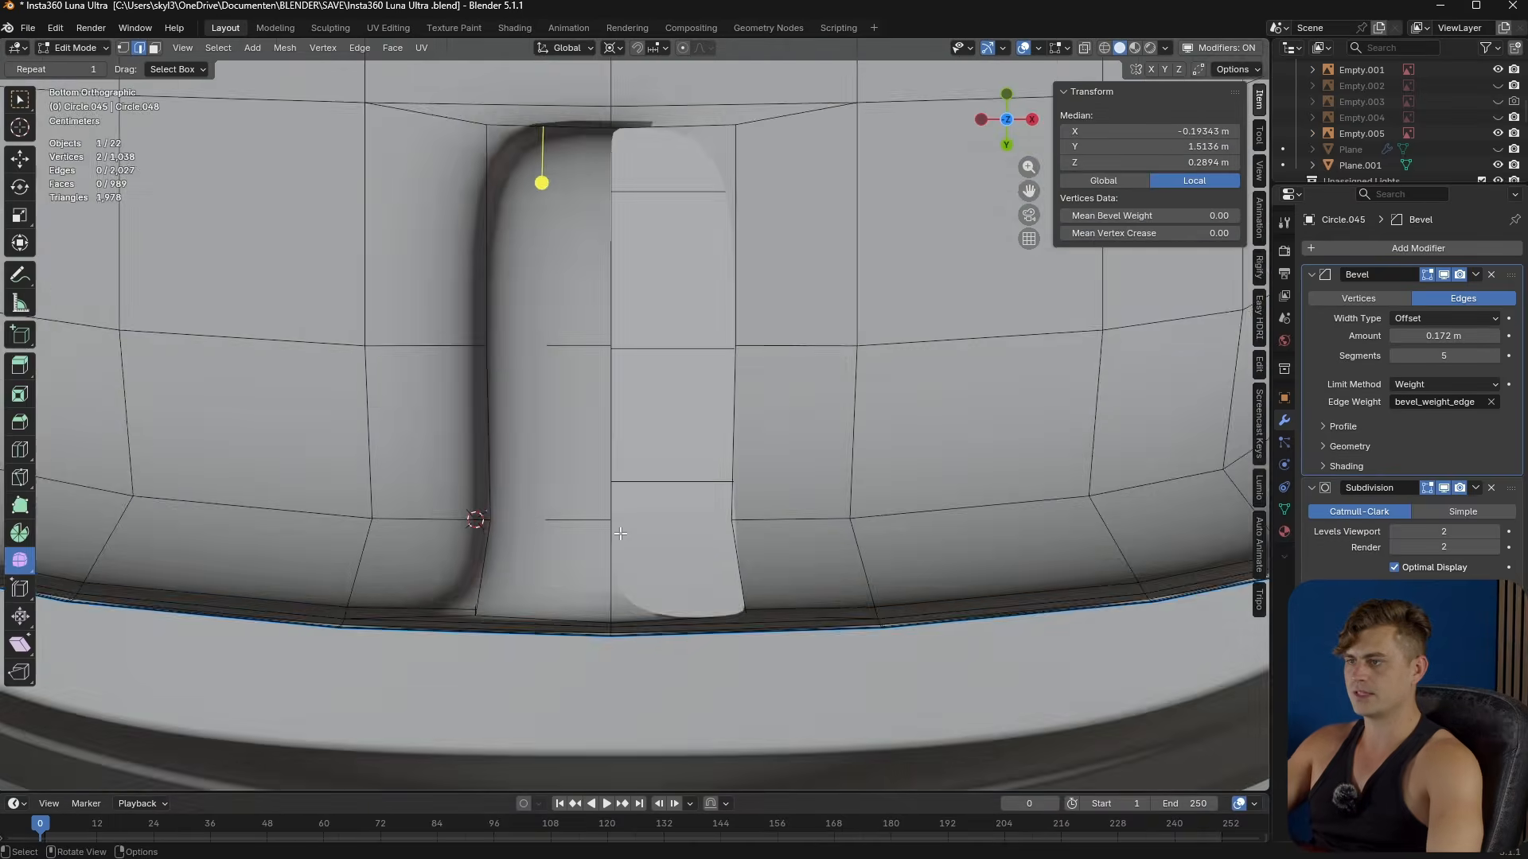
- Delete all faces on the +X half of the base, including those hidden behind the surface
scroll(752, 261, down, 11)
shift+middle_drag(752, 261, 754, 351)
scroll(762, 337, up, 1)
key(3)
key(alt+z)
drag(864, 137, 634, 643)
key(x)
click(657, 636)
key(Tab)
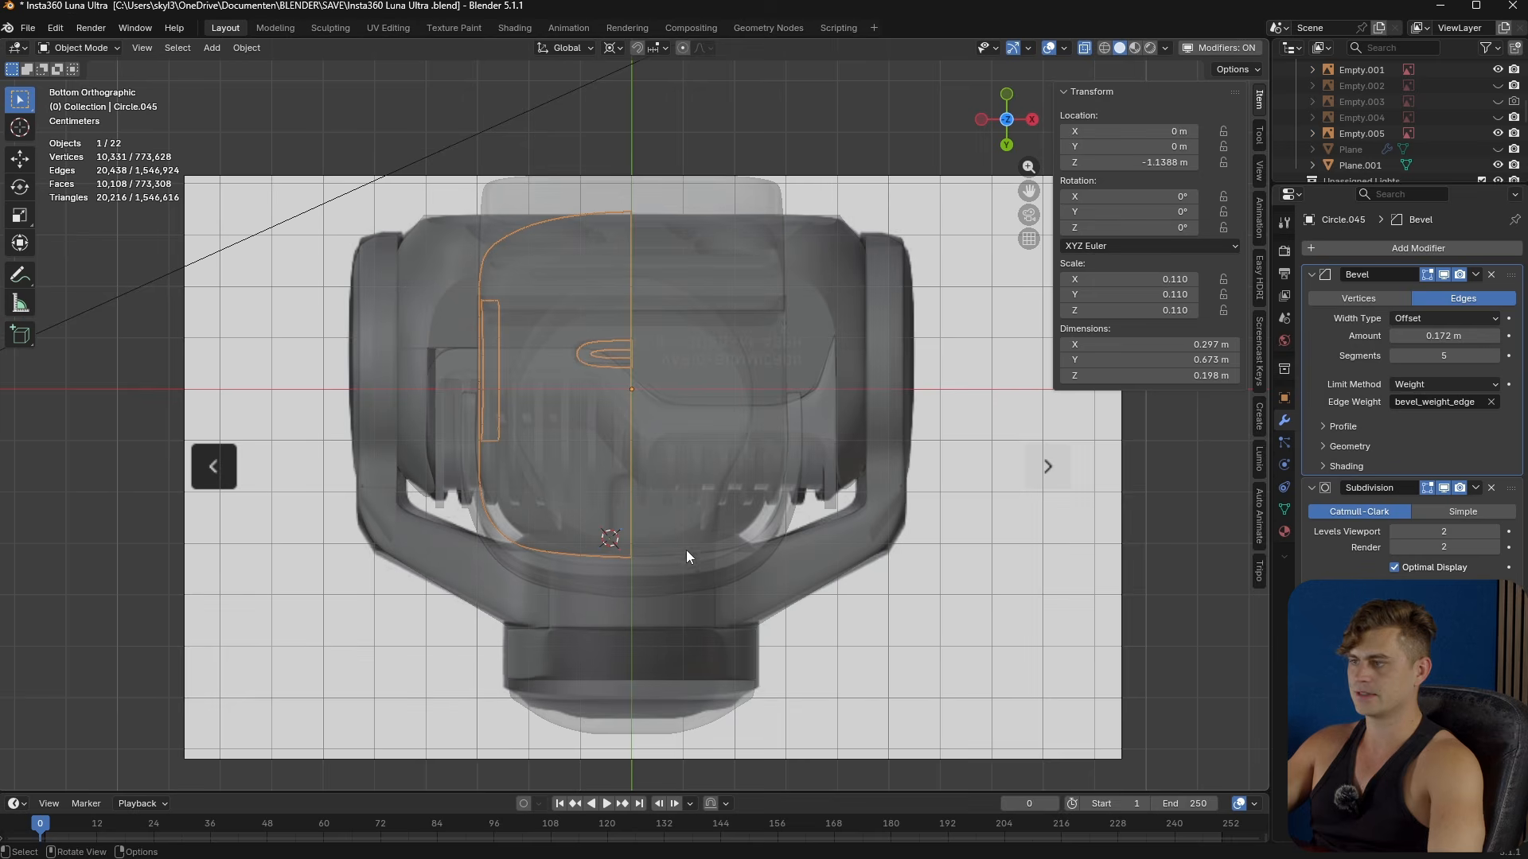
- Add an X-axis Mirror modifier to the base, move it to the start of the modifier stack and apply it
click(1407, 252)
text(mirr)
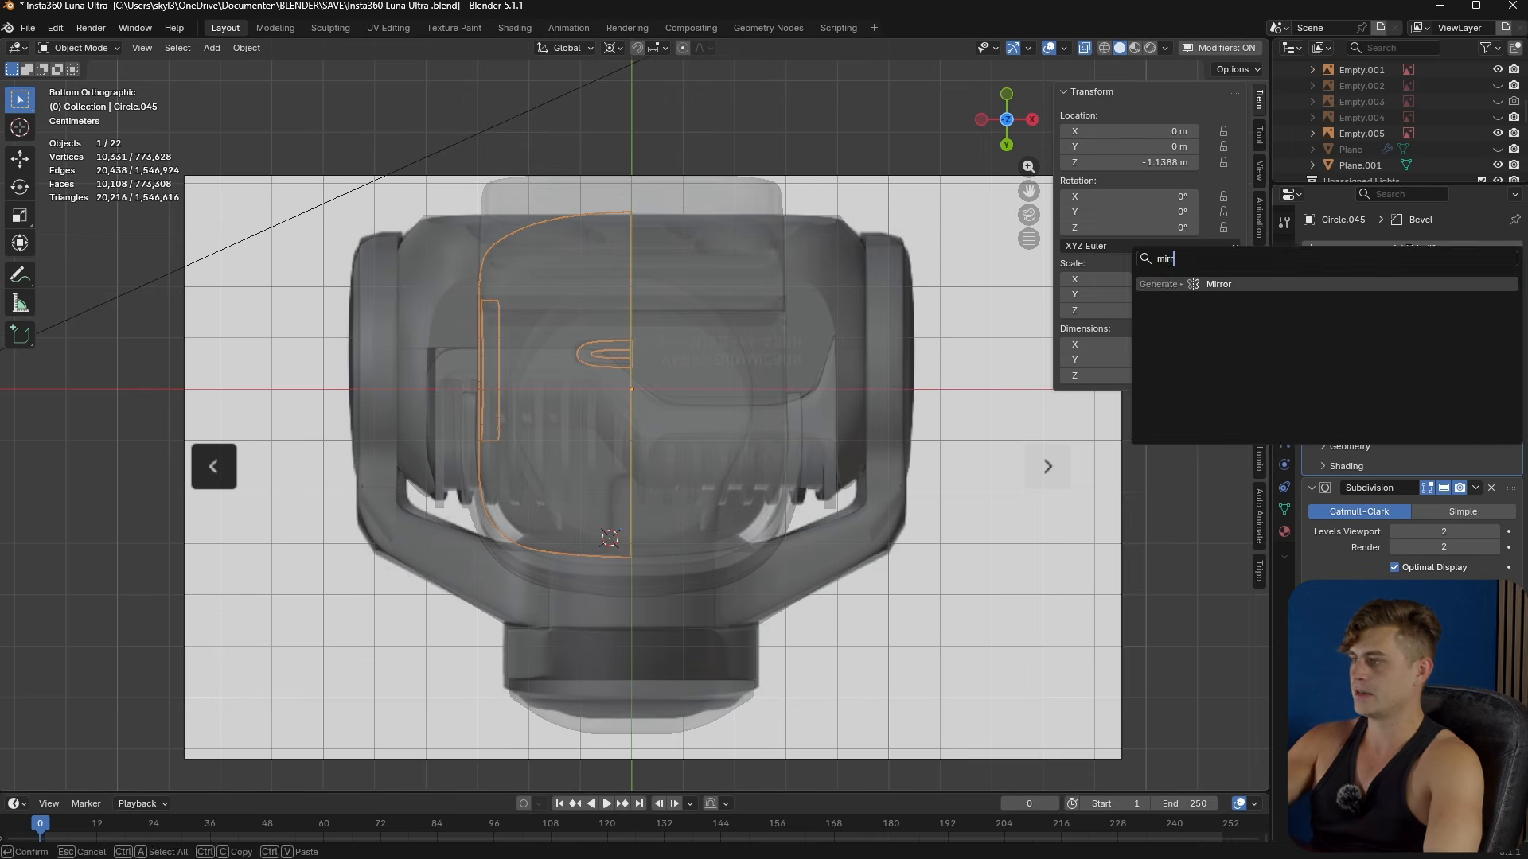
key(Return)
drag(1510, 609, 1510, 274)
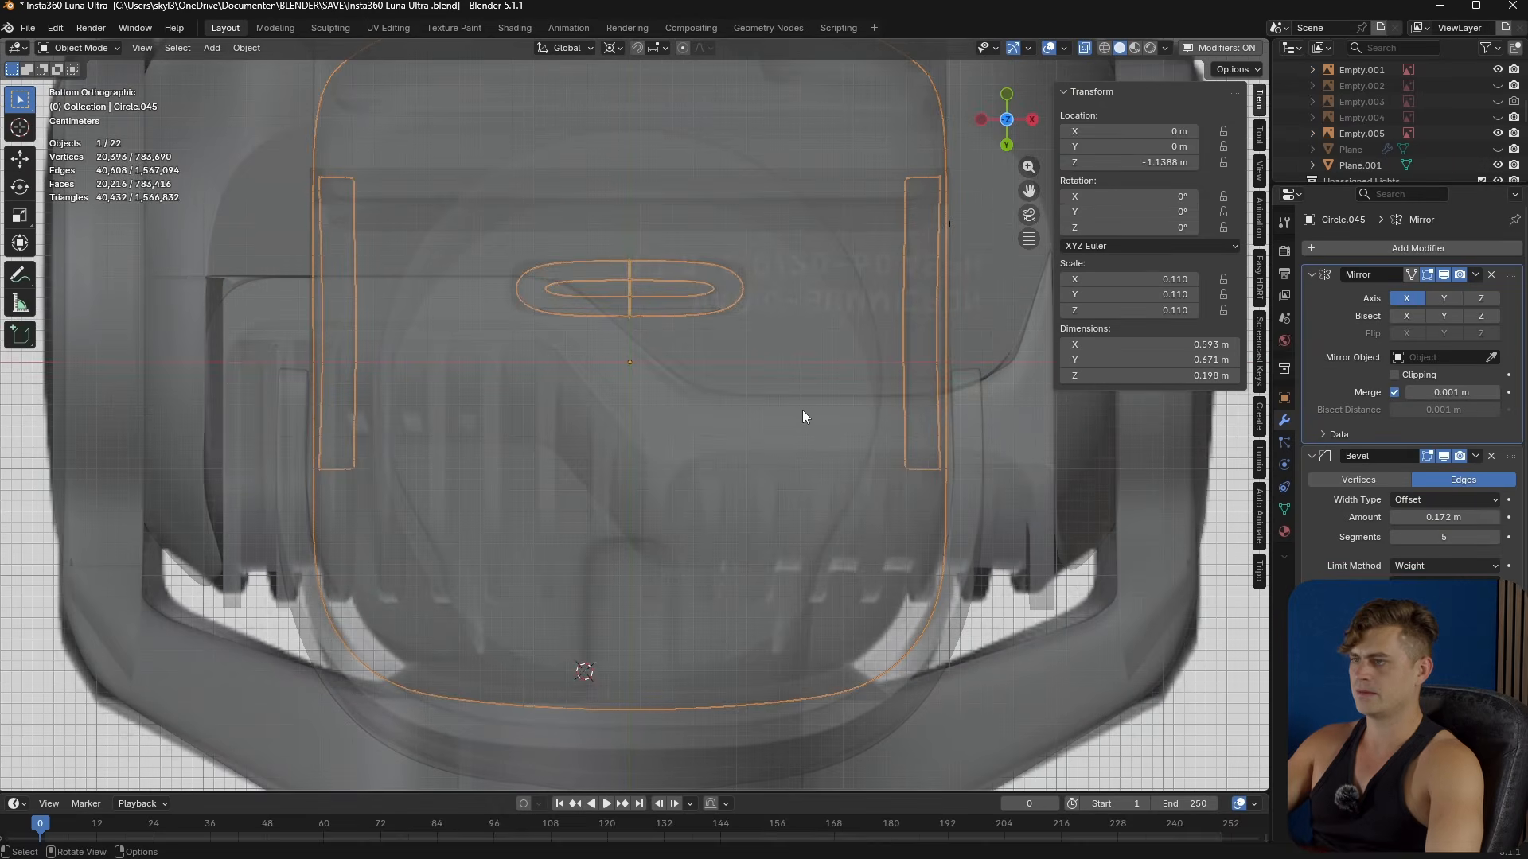
middle_drag(1097, 370, 777, 408)
key(ctrl+a)
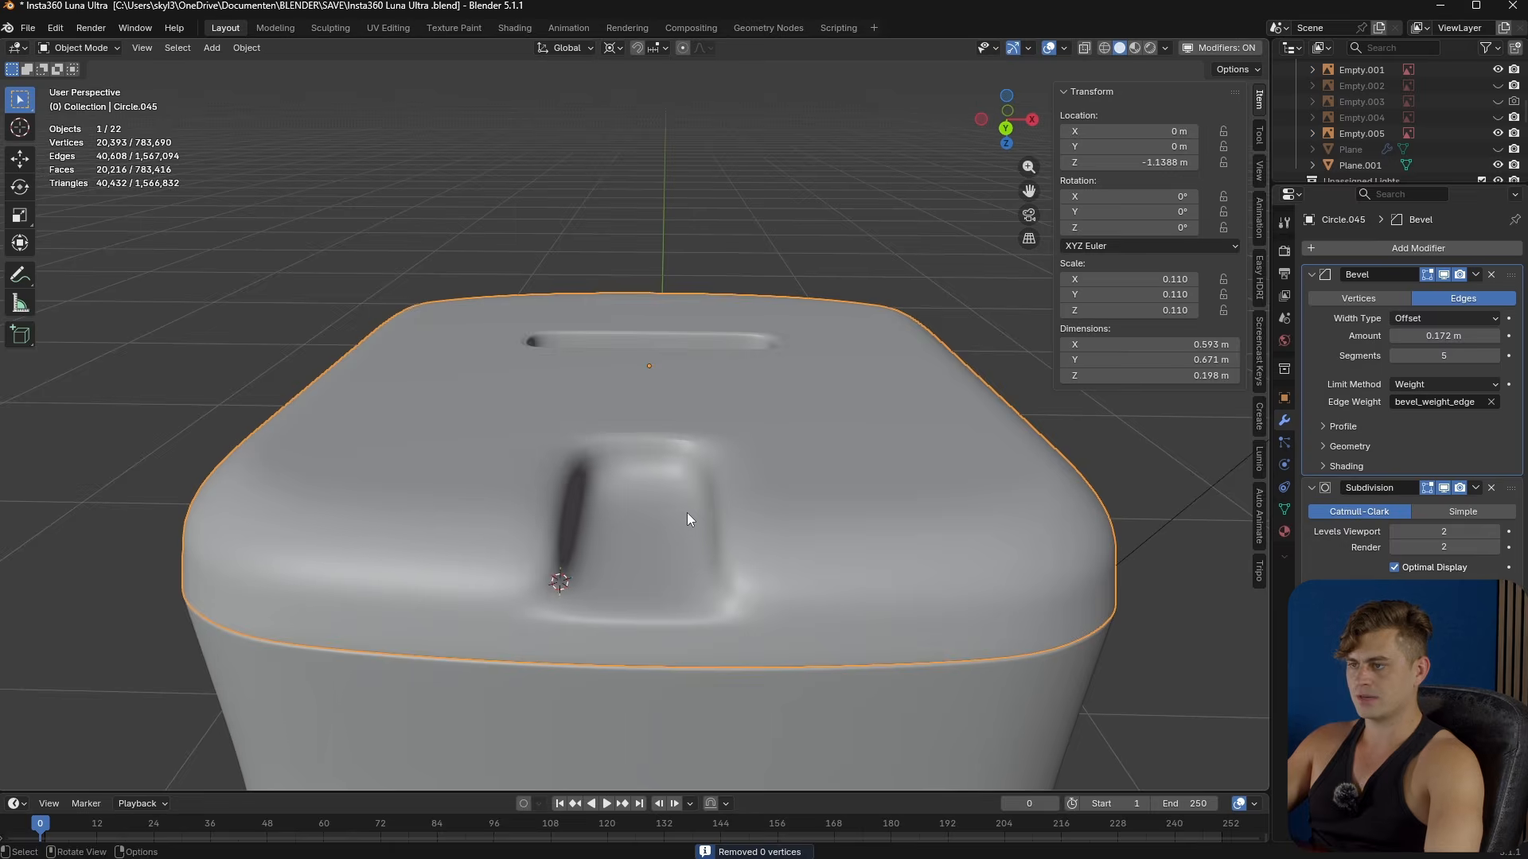
- Select the edge loop around the notch's rim, including its outer lower edge
middle_drag(686, 512, 709, 549)
key(Tab)
key(2)
alt+click(602, 536)
middle_drag(602, 535, 660, 489)
alt+shift+click(786, 535)
- Scale the vertices at the notch's two outer lower corners by 0.9 along X about the selection's centre
key(KP_7)
key(ctrl+KP_7)
scroll(786, 536, up, 3)
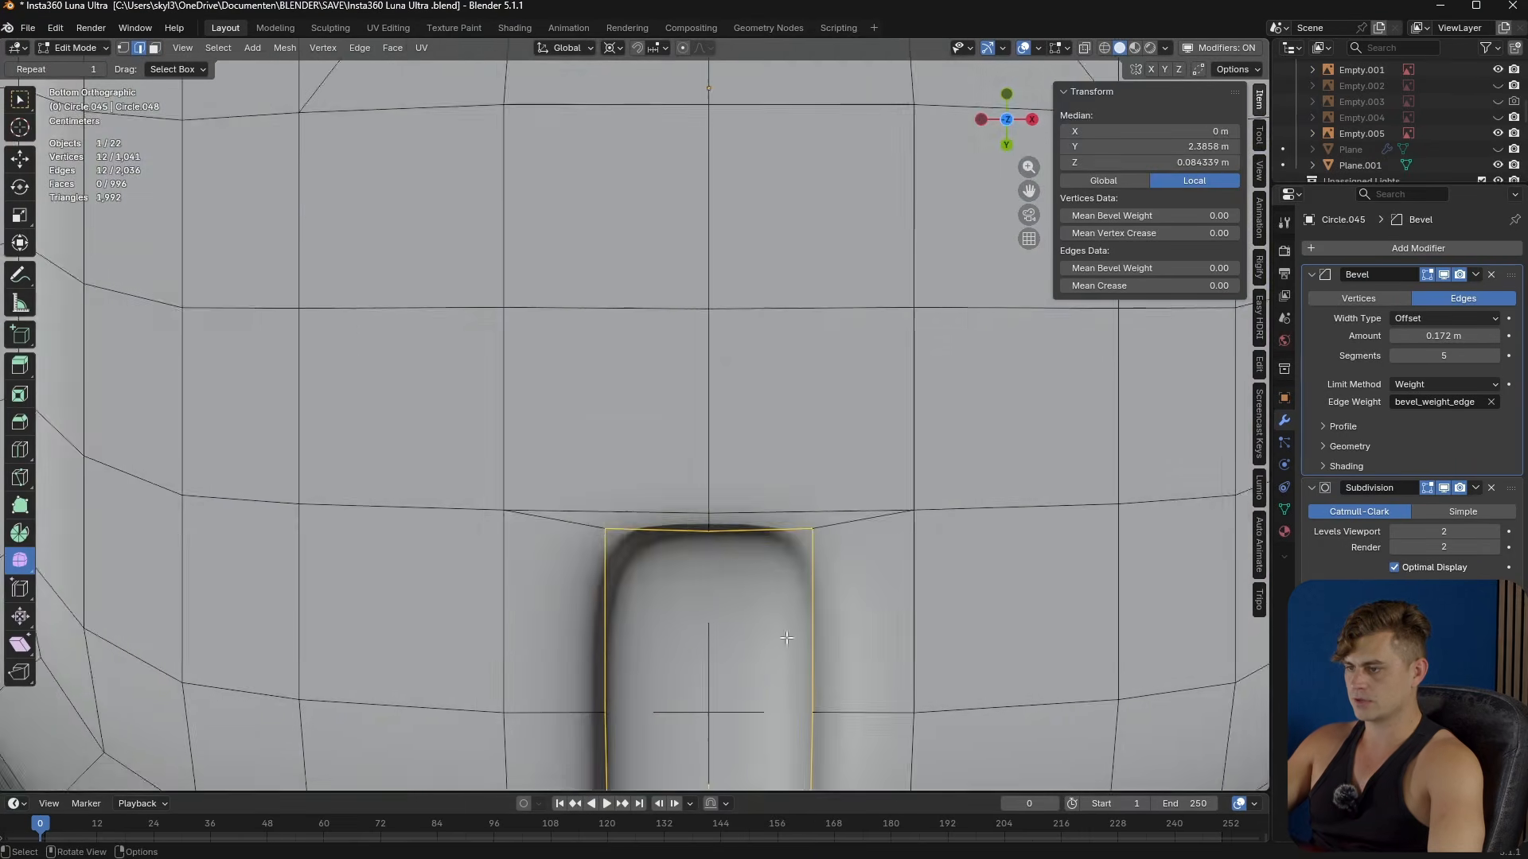
shift+middle_drag(787, 573, 786, 178)
scroll(785, 183, up, 3)
shift+middle_drag(740, 479, 752, 368)
shift+middle_drag(689, 532, 676, 460)
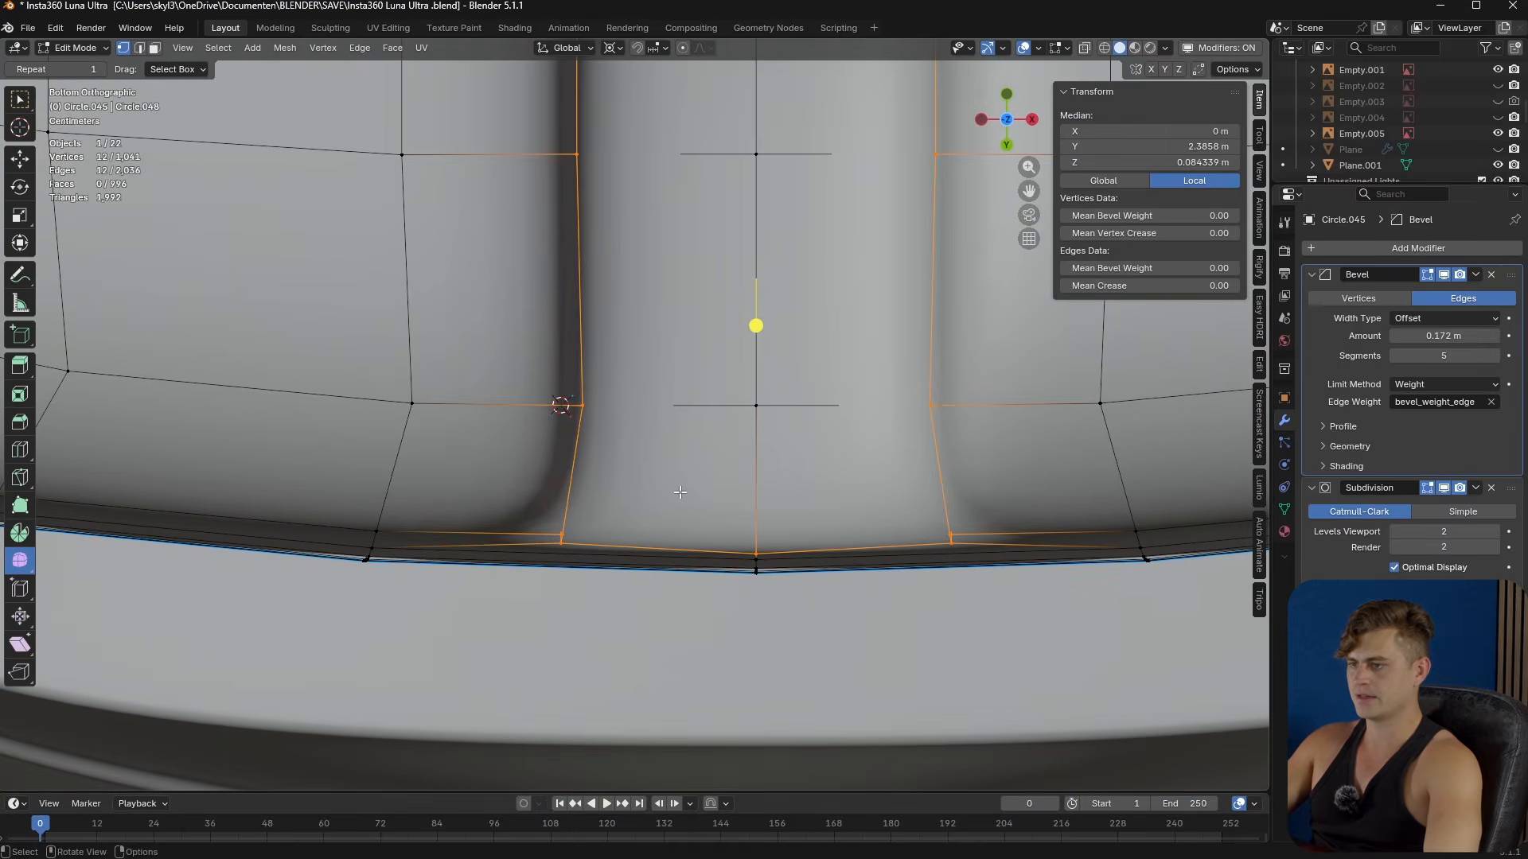
key(1)
key(alt+z)
drag(550, 551, 550, 550)
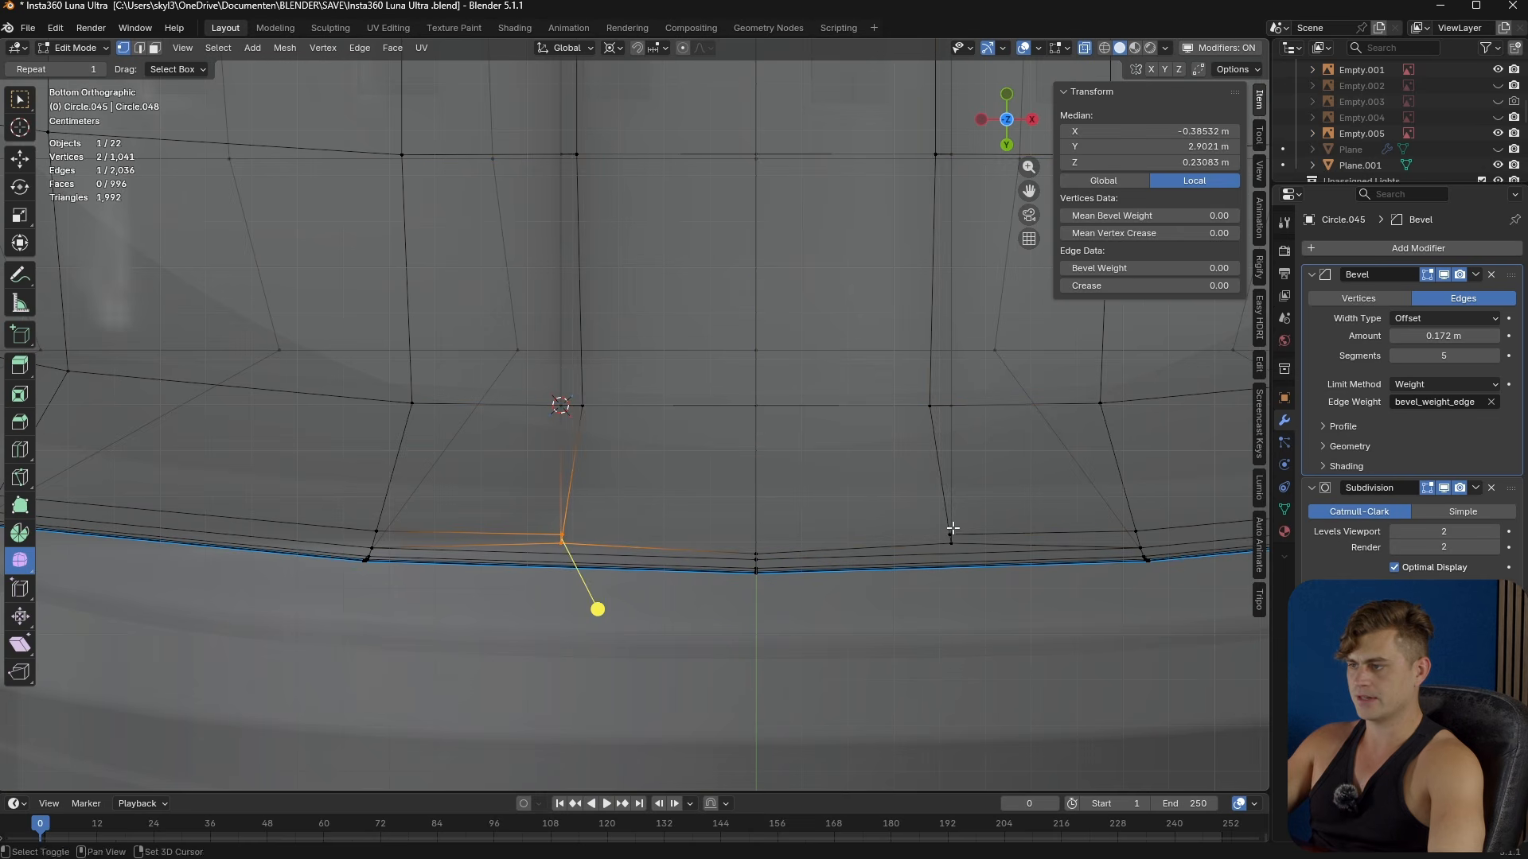
drag(939, 551, 939, 551)
key(s)
key(y)
right_click(1022, 504)
click(614, 48)
click(668, 137)
key(s)
key(x)
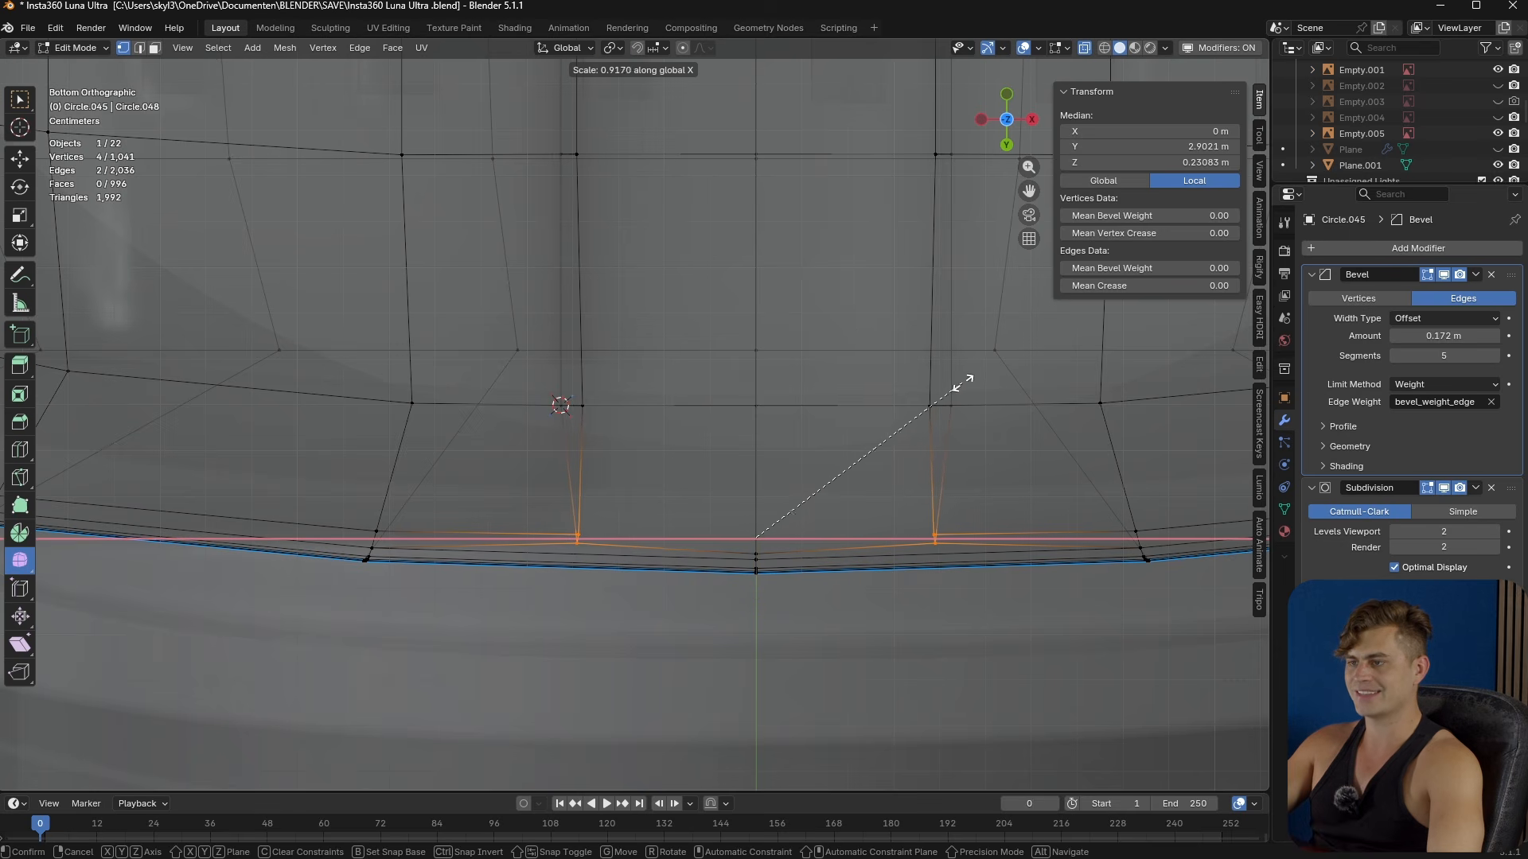
click(954, 380)
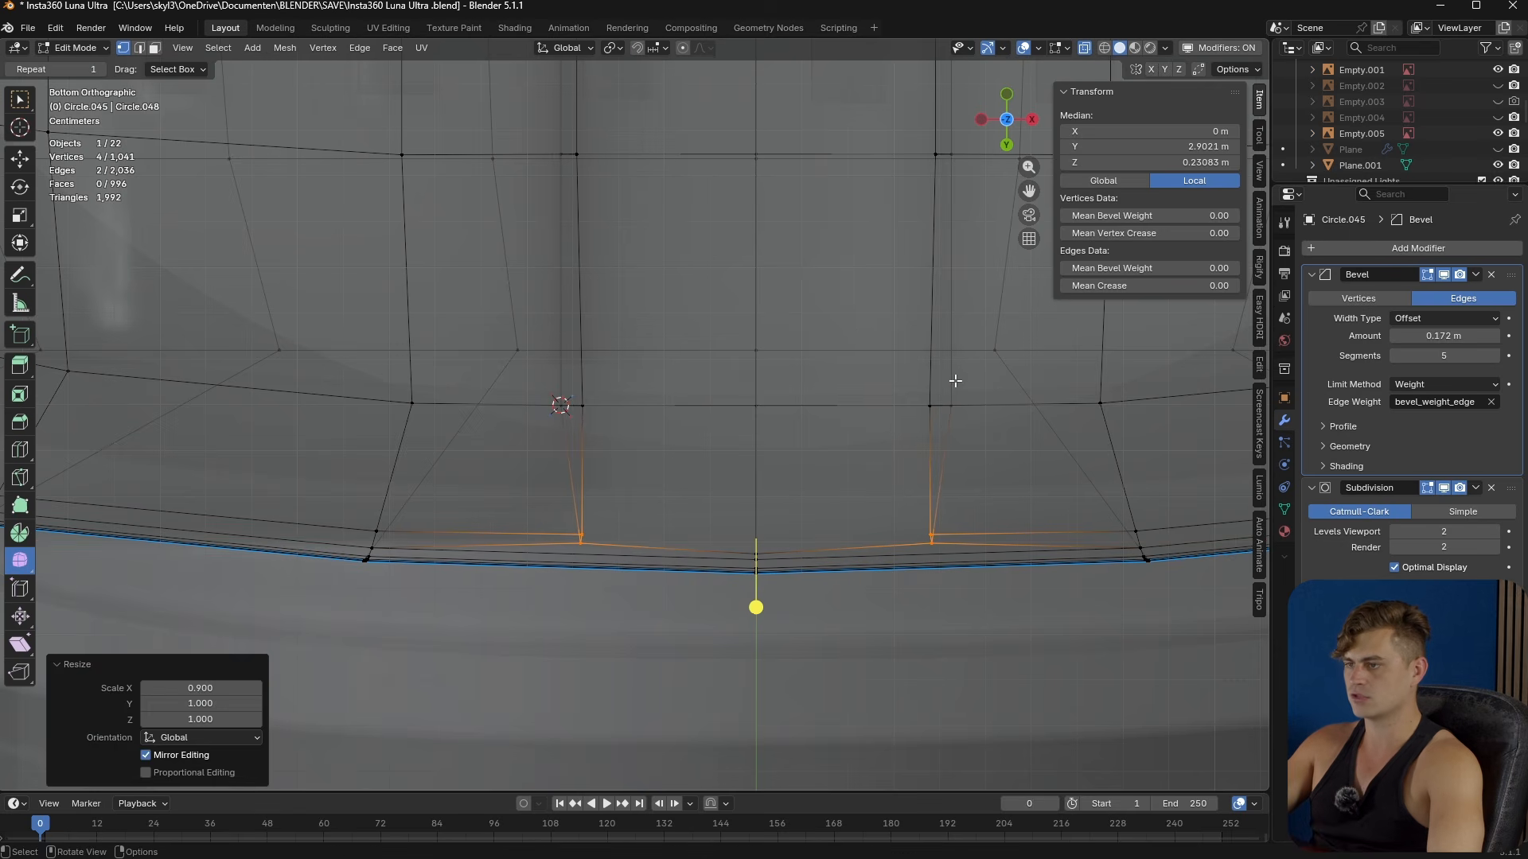
- Examine the notch's smoothed corners and surface shading from several angles
key(Tab)
middle_drag(880, 474, 854, 506)
scroll(855, 506, up, 3)
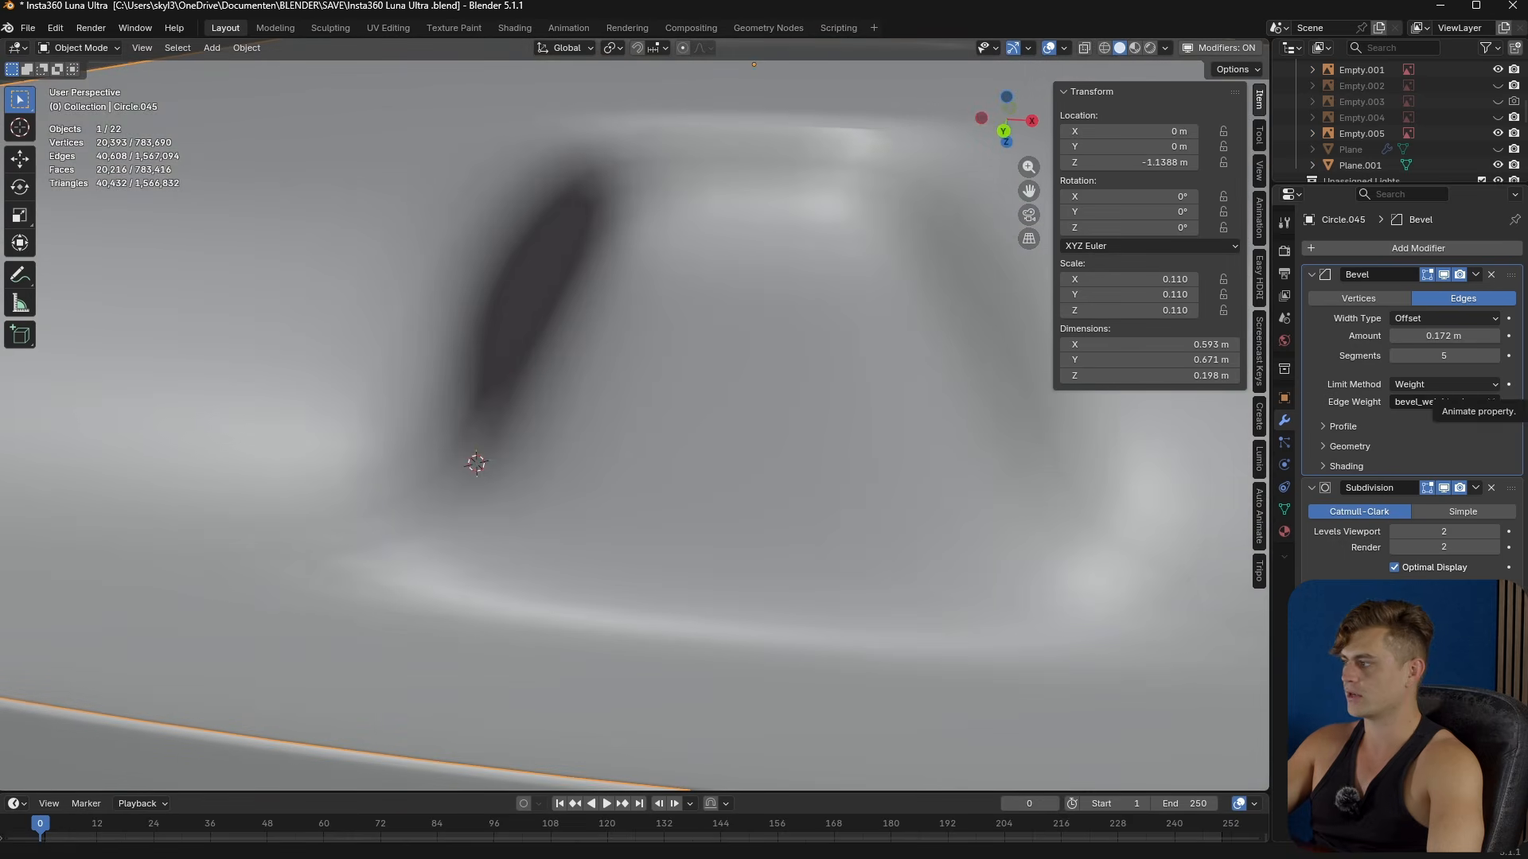
scroll(1146, 420, down, 2)
middle_drag(1162, 420, 943, 426)
scroll(921, 401, up, 2)
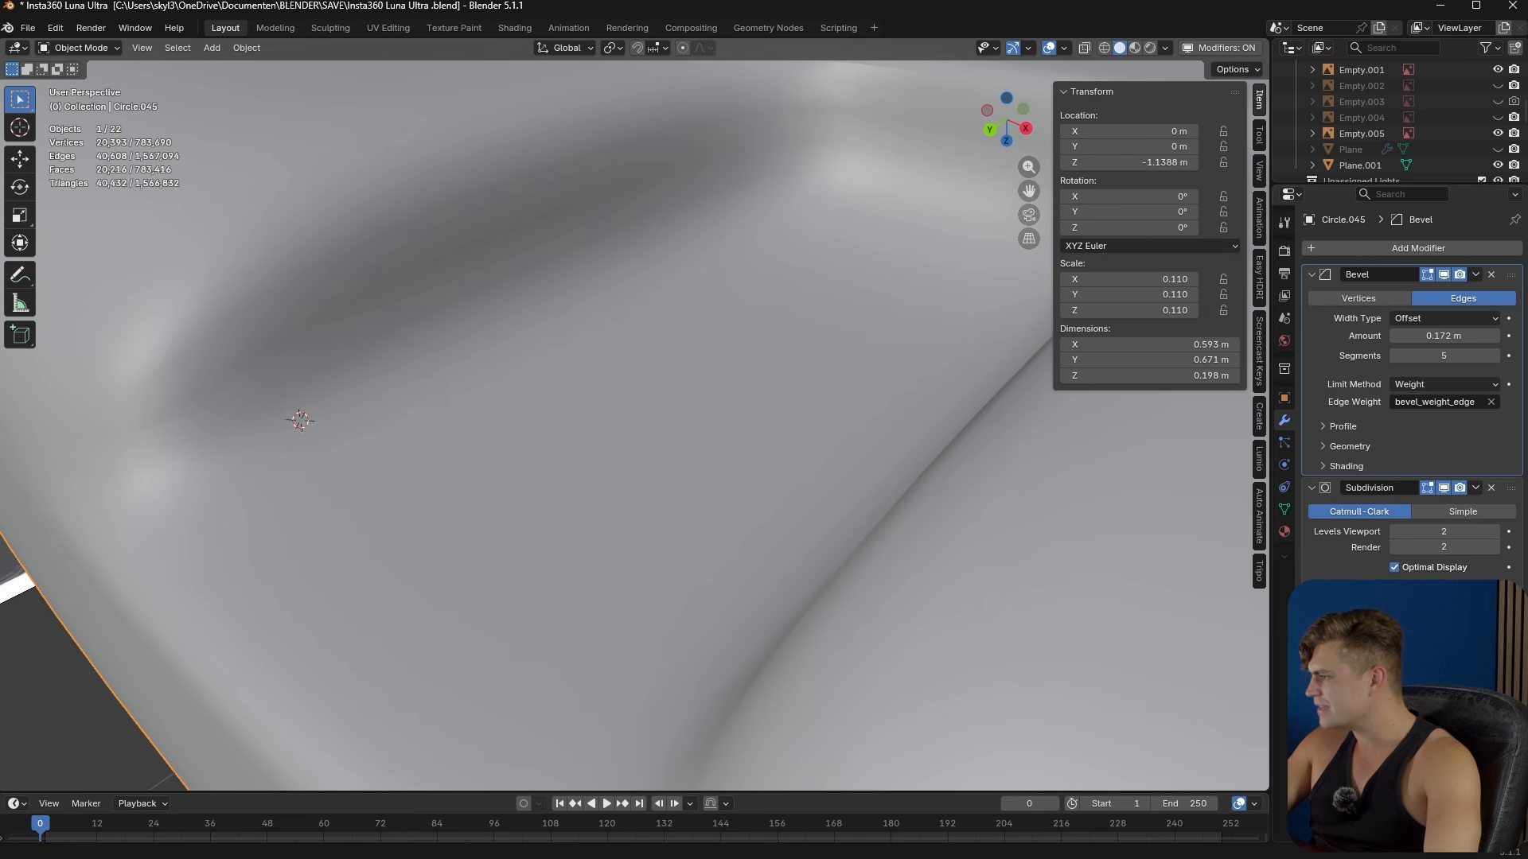
middle_drag(716, 500, 759, 500)
scroll(762, 500, down, 4)
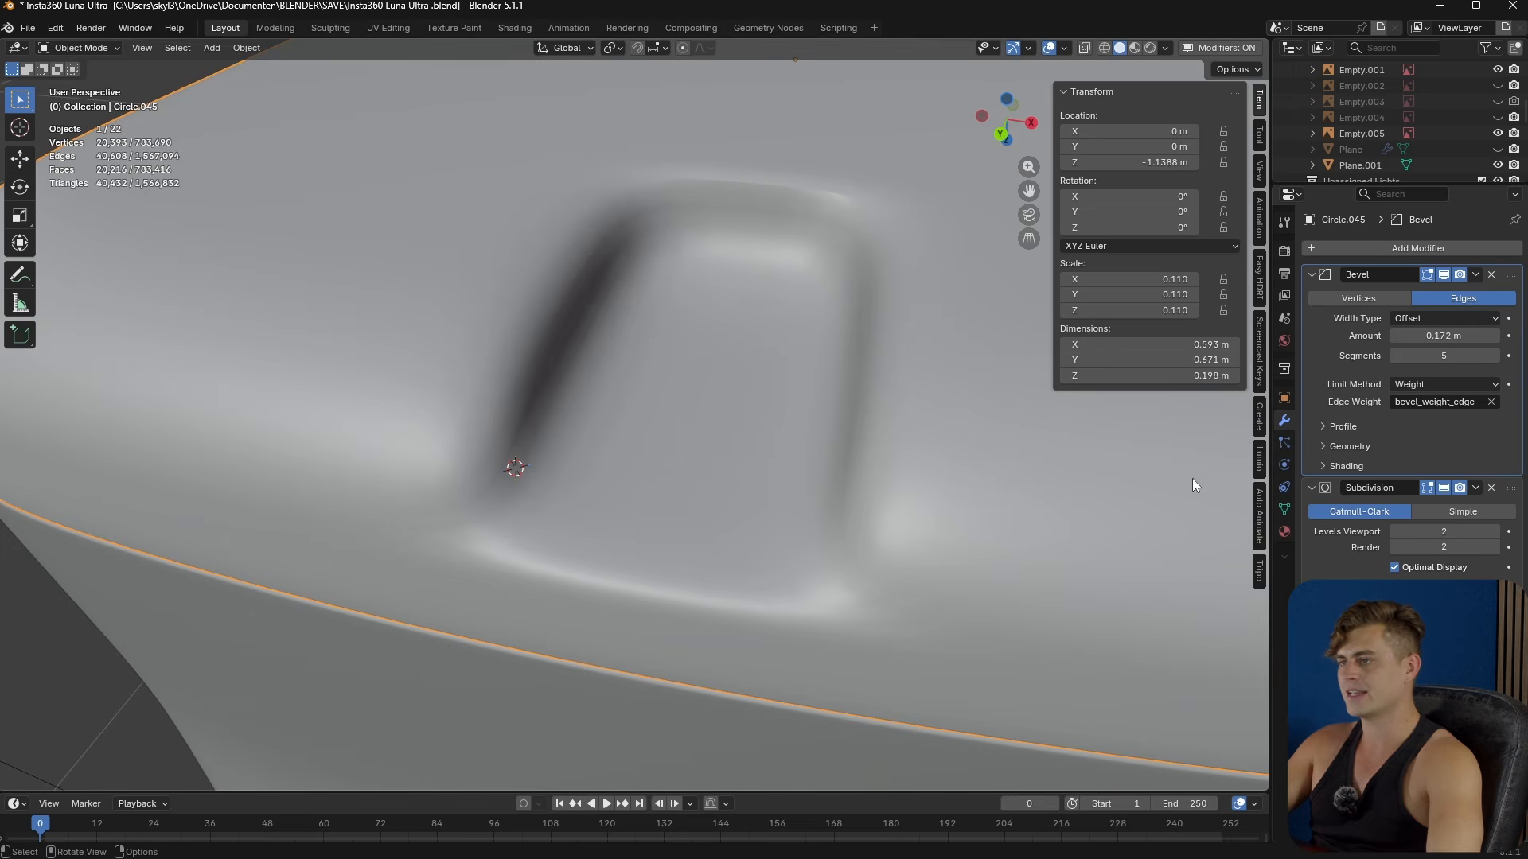
- Bevel the notch's rim edge loop with 9 segments and an offset of about 0.0105 m
middle_drag(1182, 475, 721, 444)
key(Tab)
alt+click(572, 403)
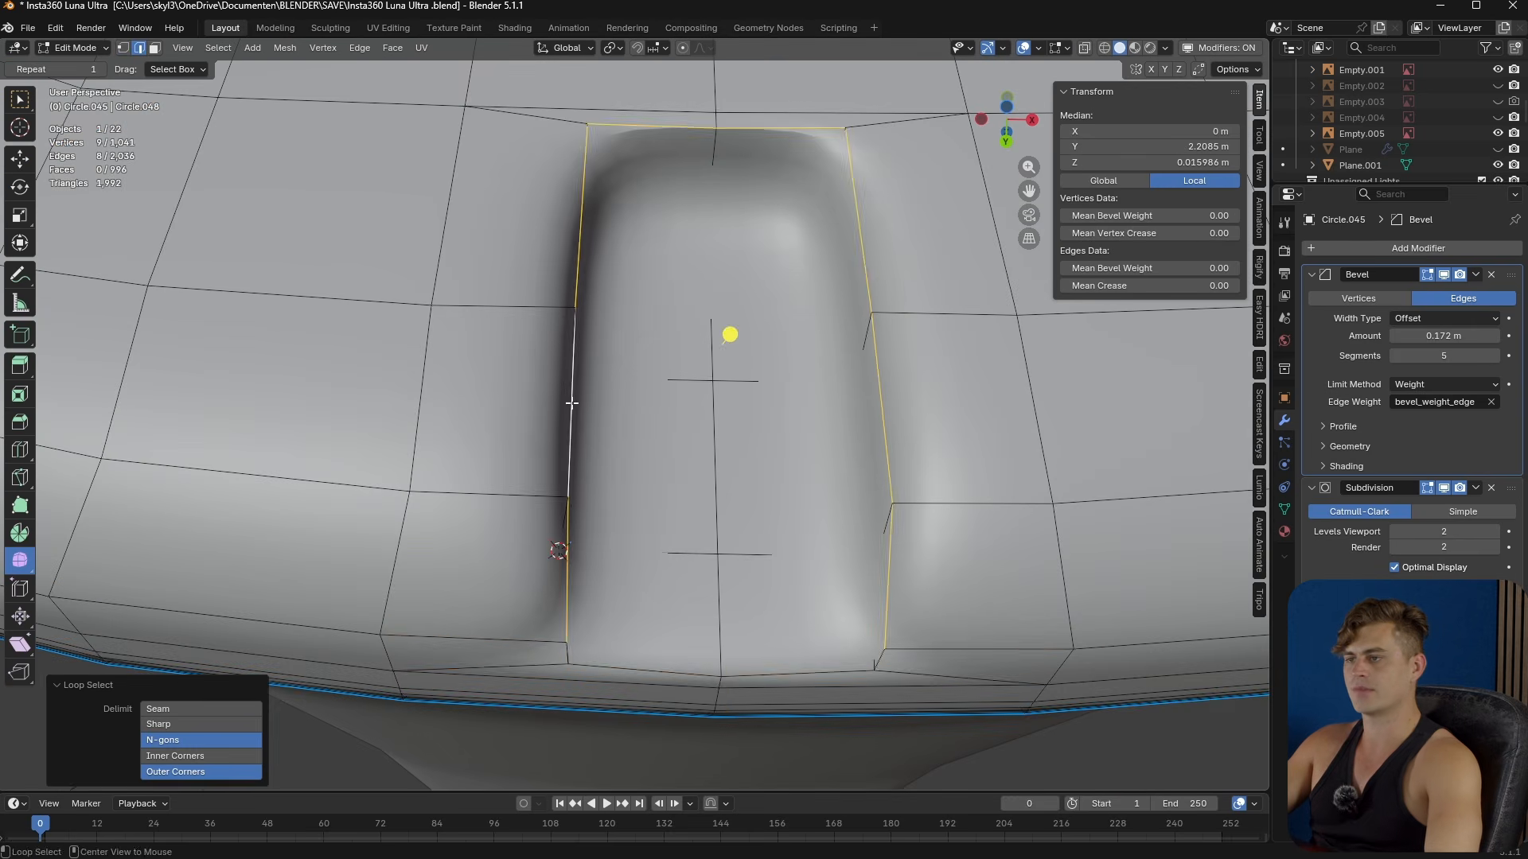
middle_drag(571, 403, 643, 506)
key(ctrl+b)
scroll(643, 503, up, 4)
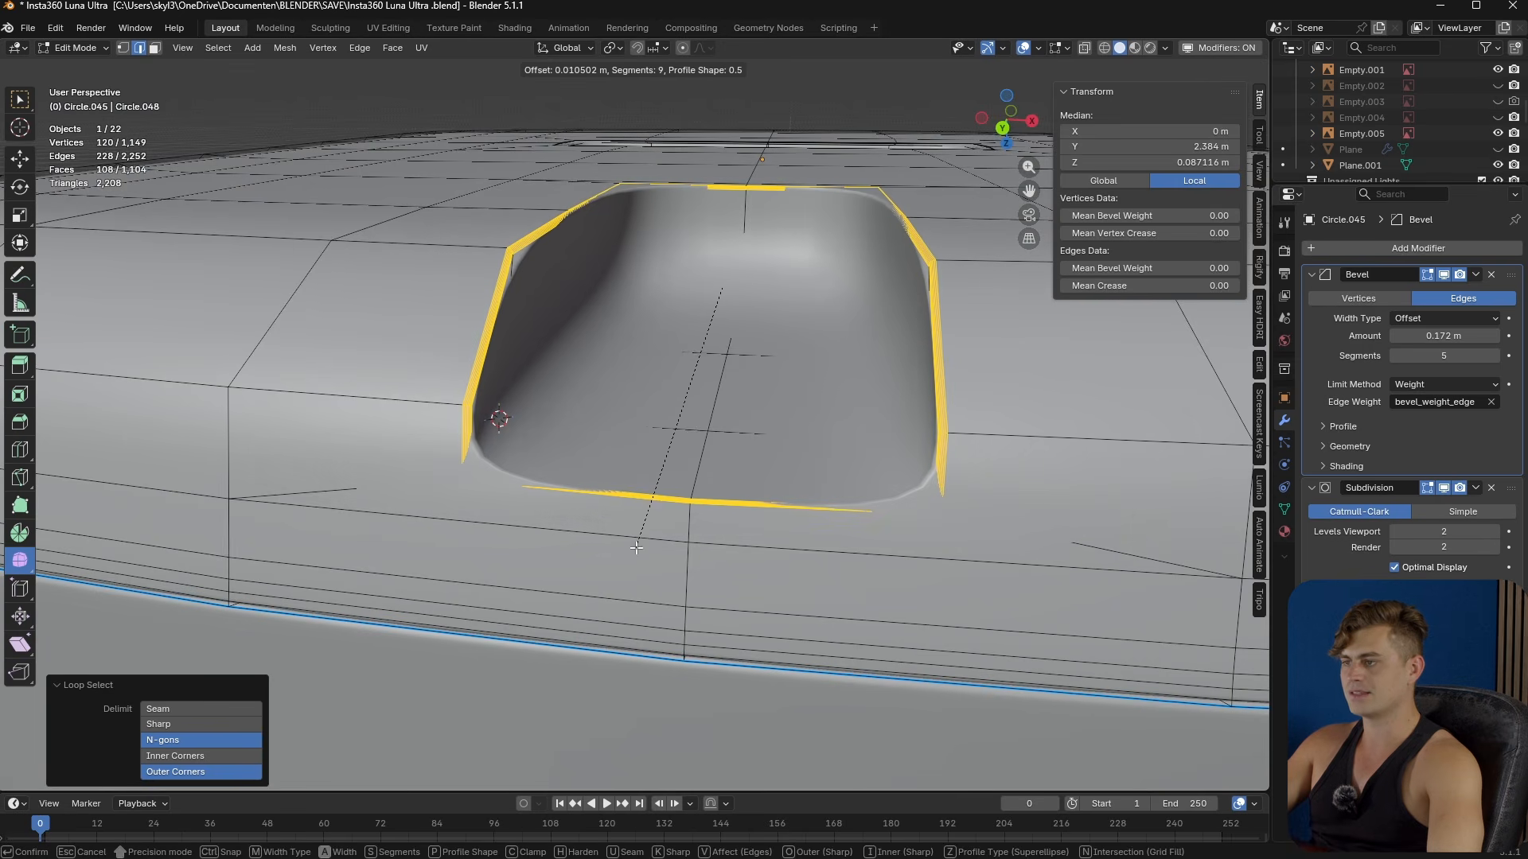
click(637, 547)
- Try viewport subdivision level 3 on the base, return it to level 2 and inspect the bevelled rim's corners
key(Tab)
mouse_move(654, 532)
middle_down()
mouse_move(697, 536)
mouse_move(639, 527)
mouse_move(681, 543)
middle_up()
scroll(632, 527, up, 3)
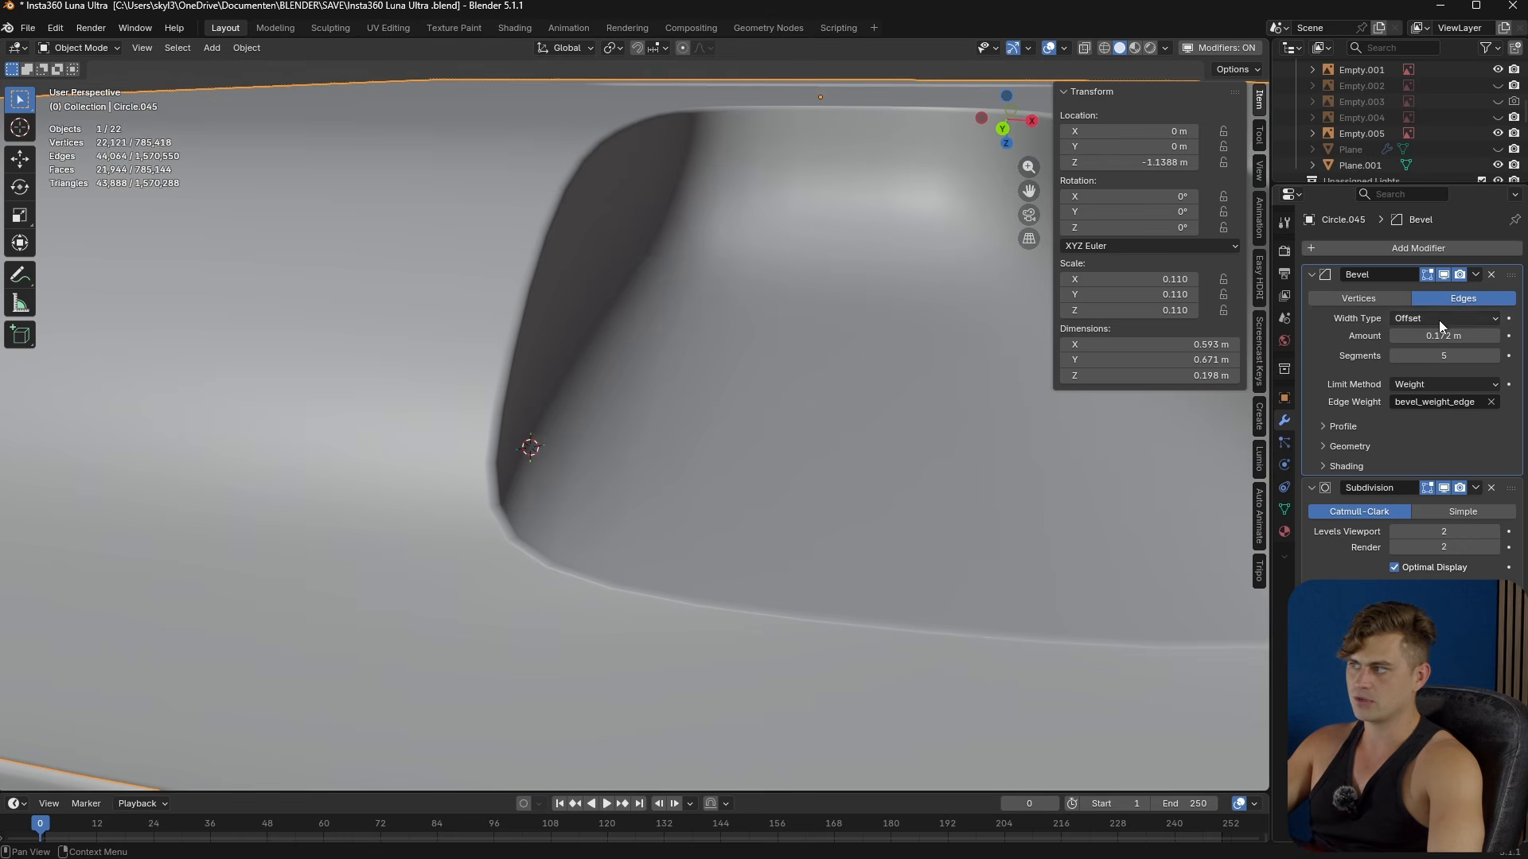
click(1442, 488)
click(1442, 488)
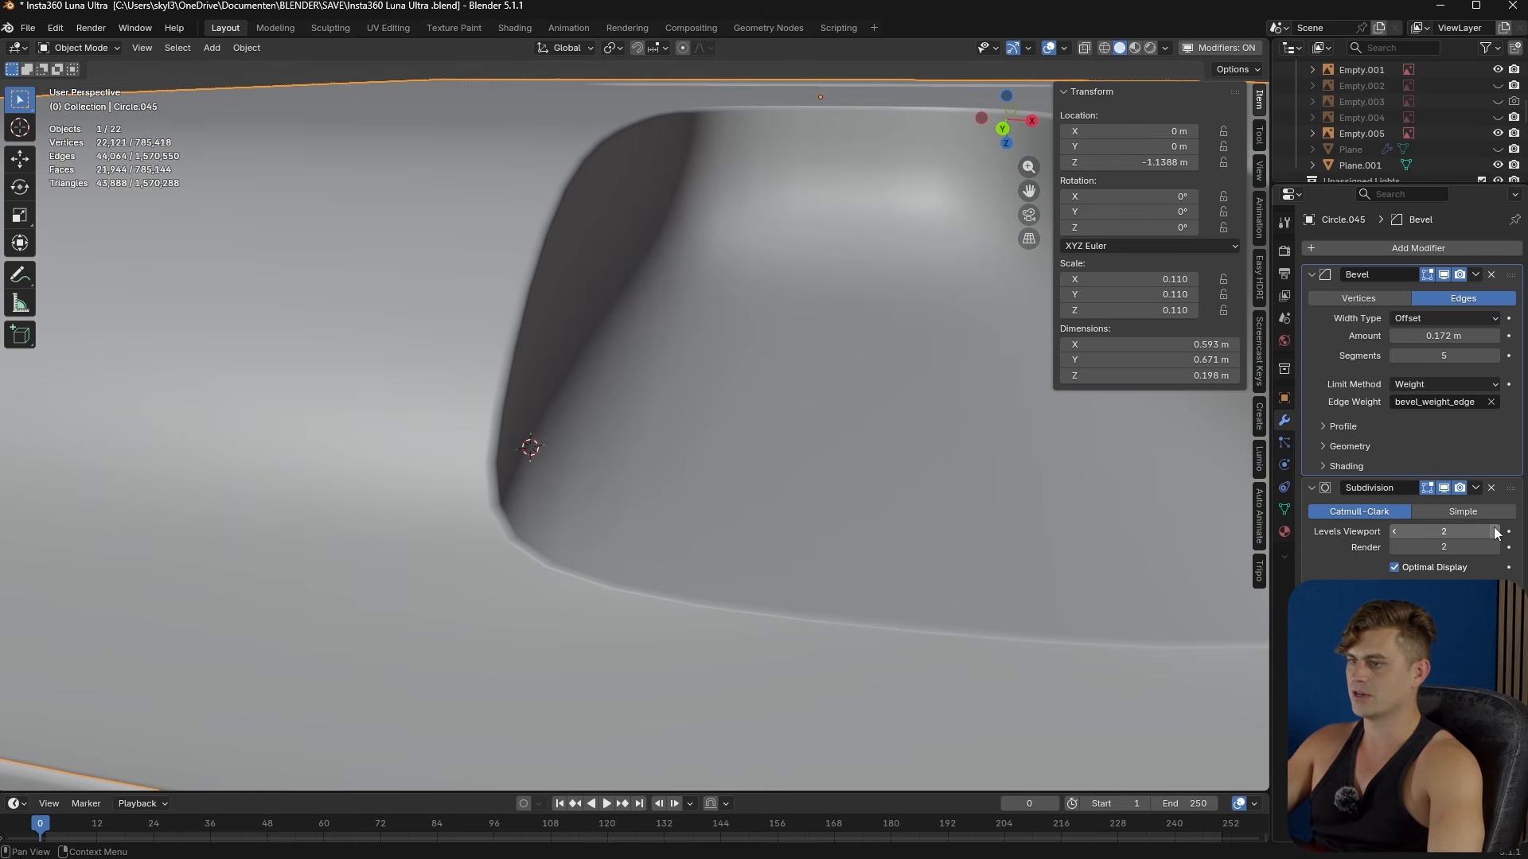
scroll(716, 452, down, 5)
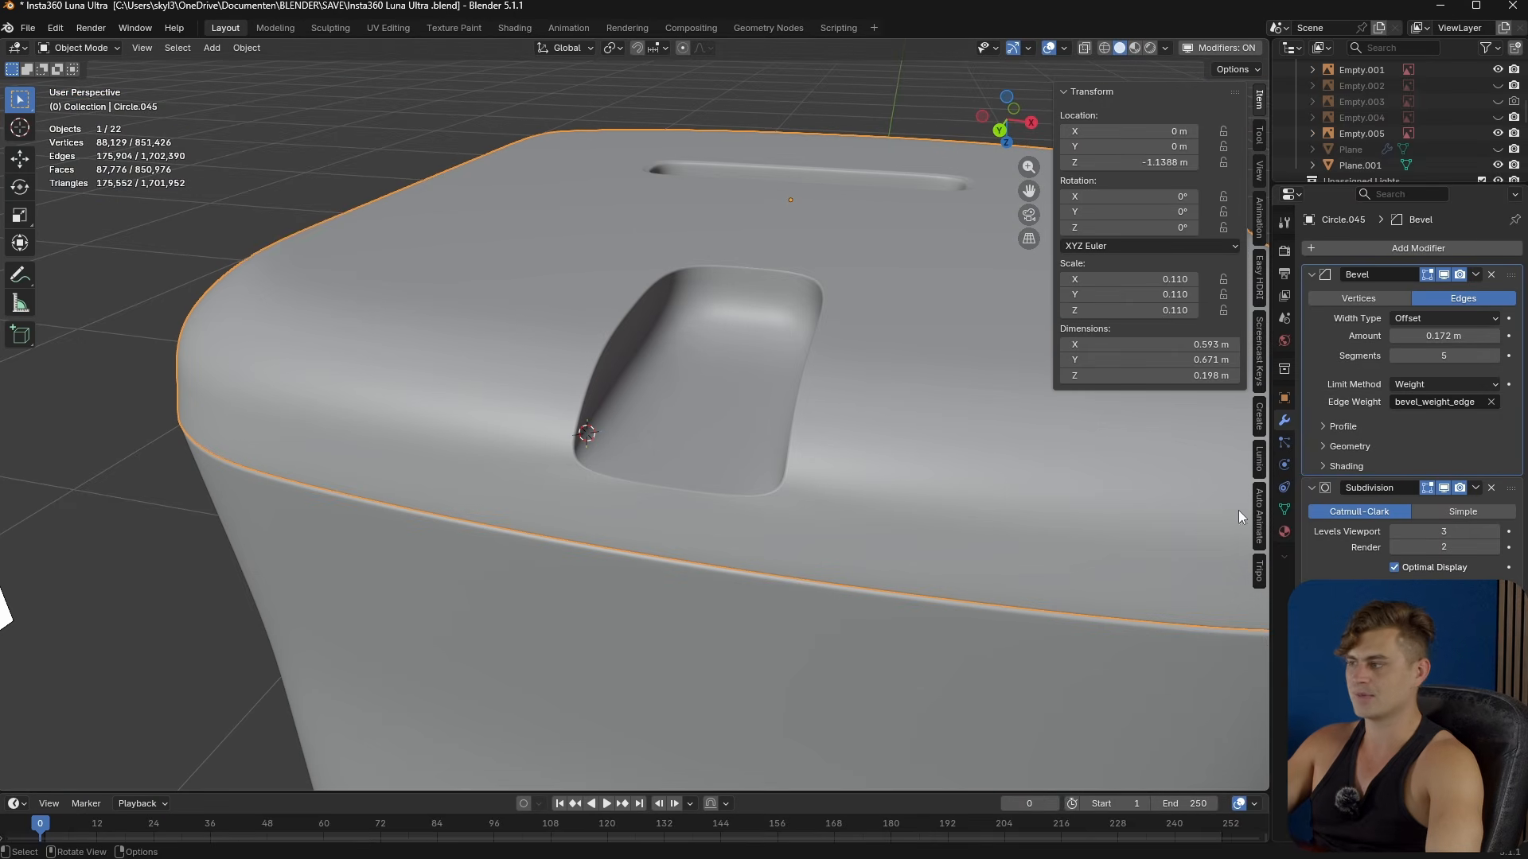
click(1394, 531)
scroll(606, 475, up, 4)
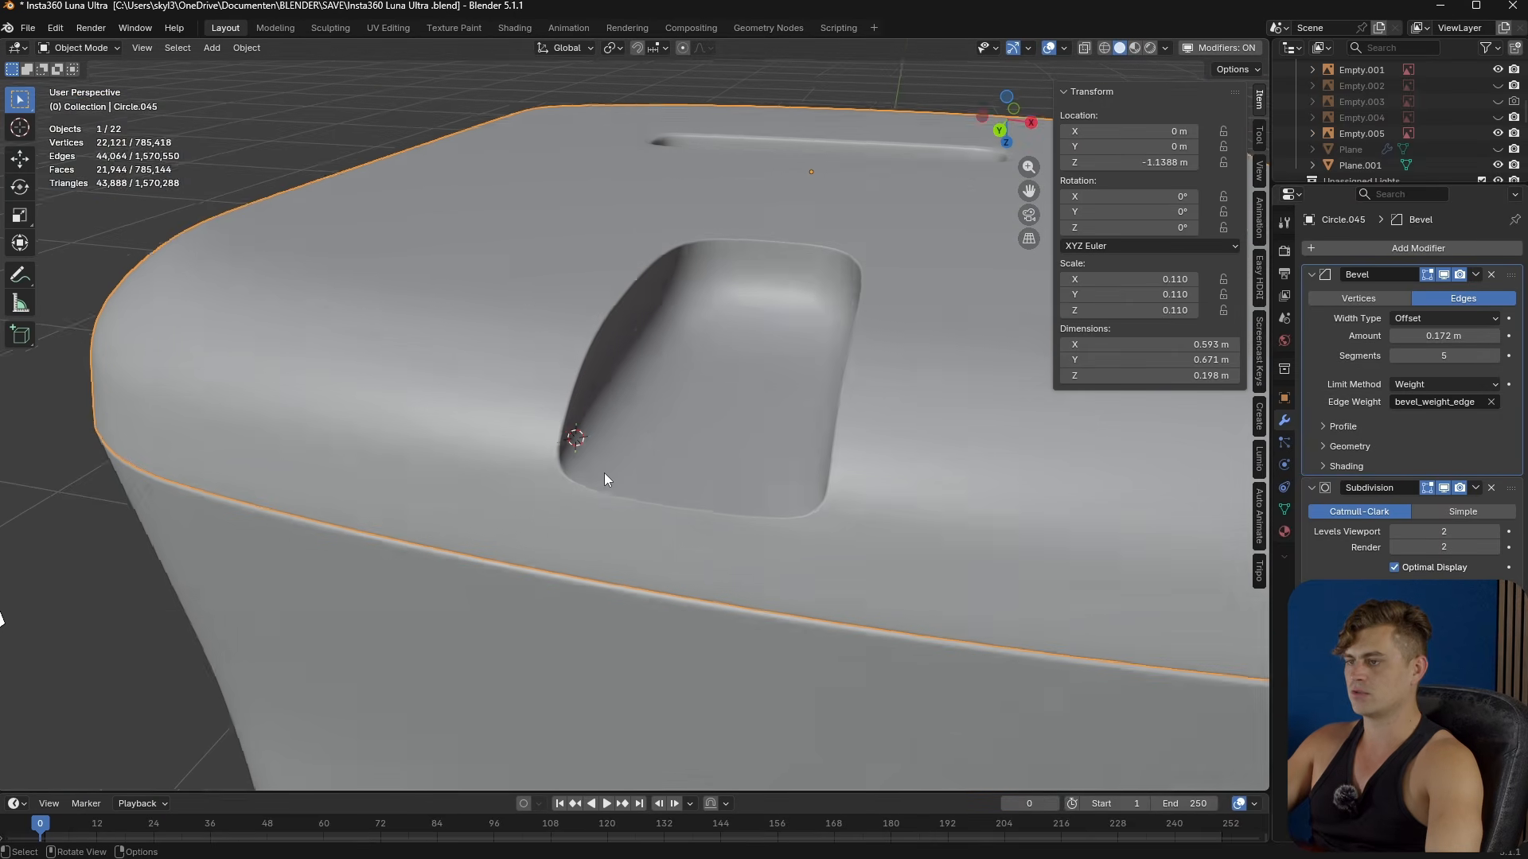
key(Tab)
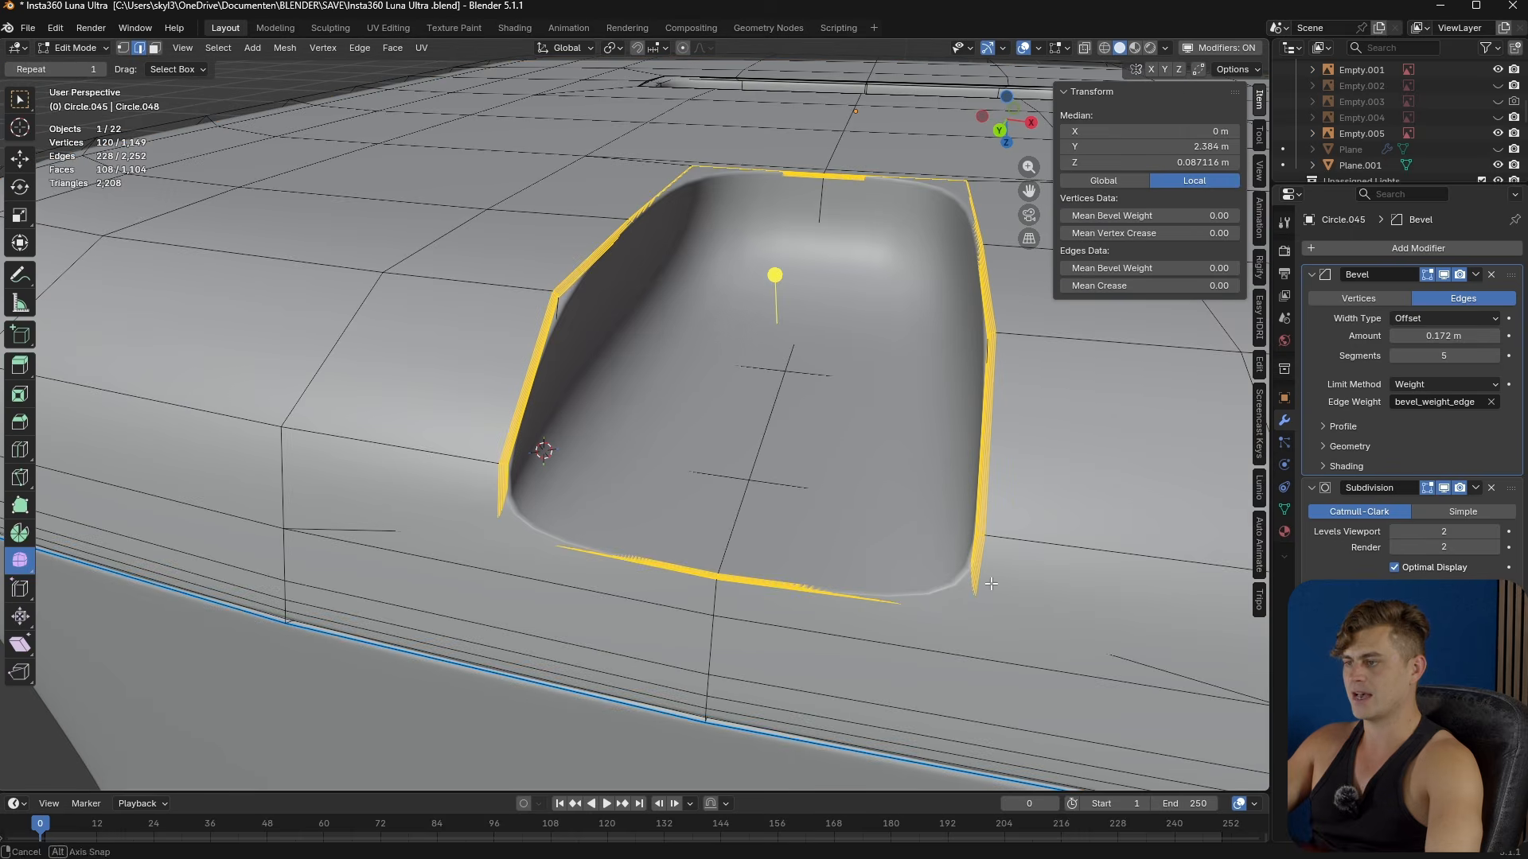
middle_drag(991, 584, 1020, 576)
scroll(725, 537, up, 2)
key(Tab)
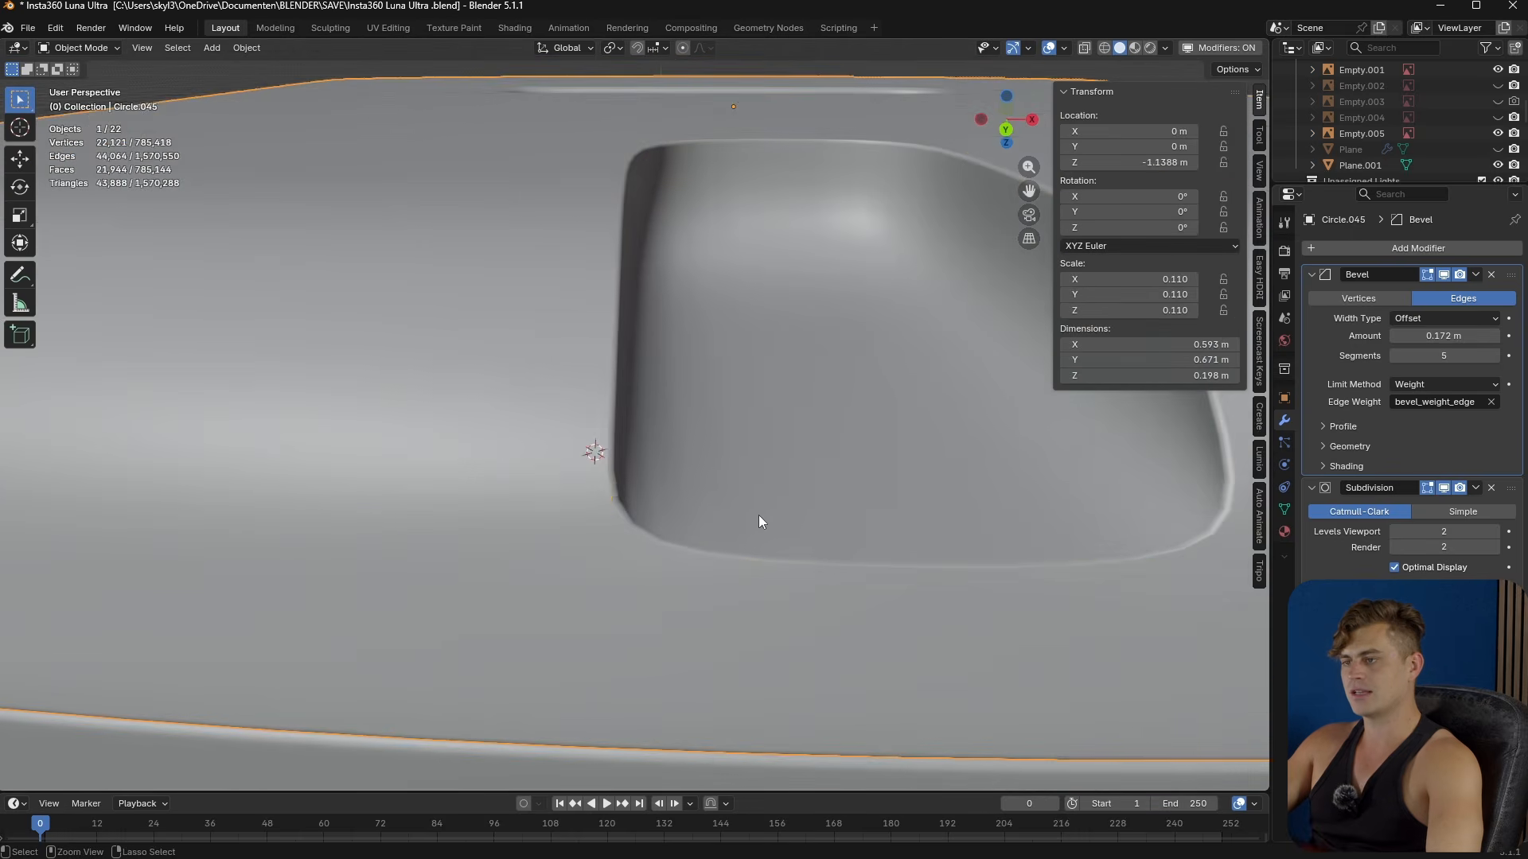
- Replace the rim bevel with a mean bevel weight of 1.00 on the notch's rim edges, and save the file
key(Tab)
key(KP_Decimal)
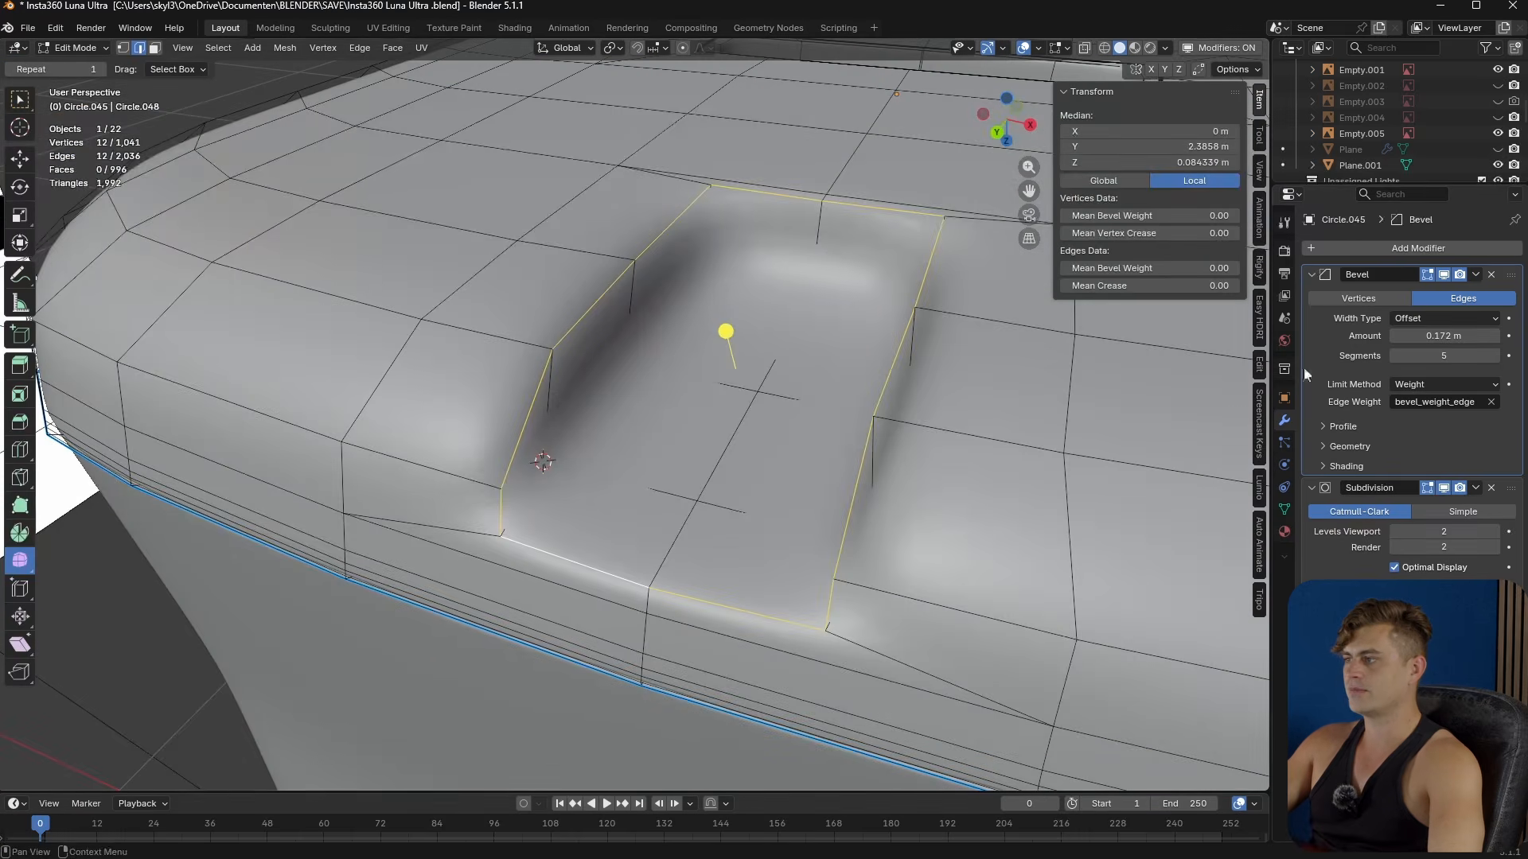
drag(1197, 270, 1257, 271)
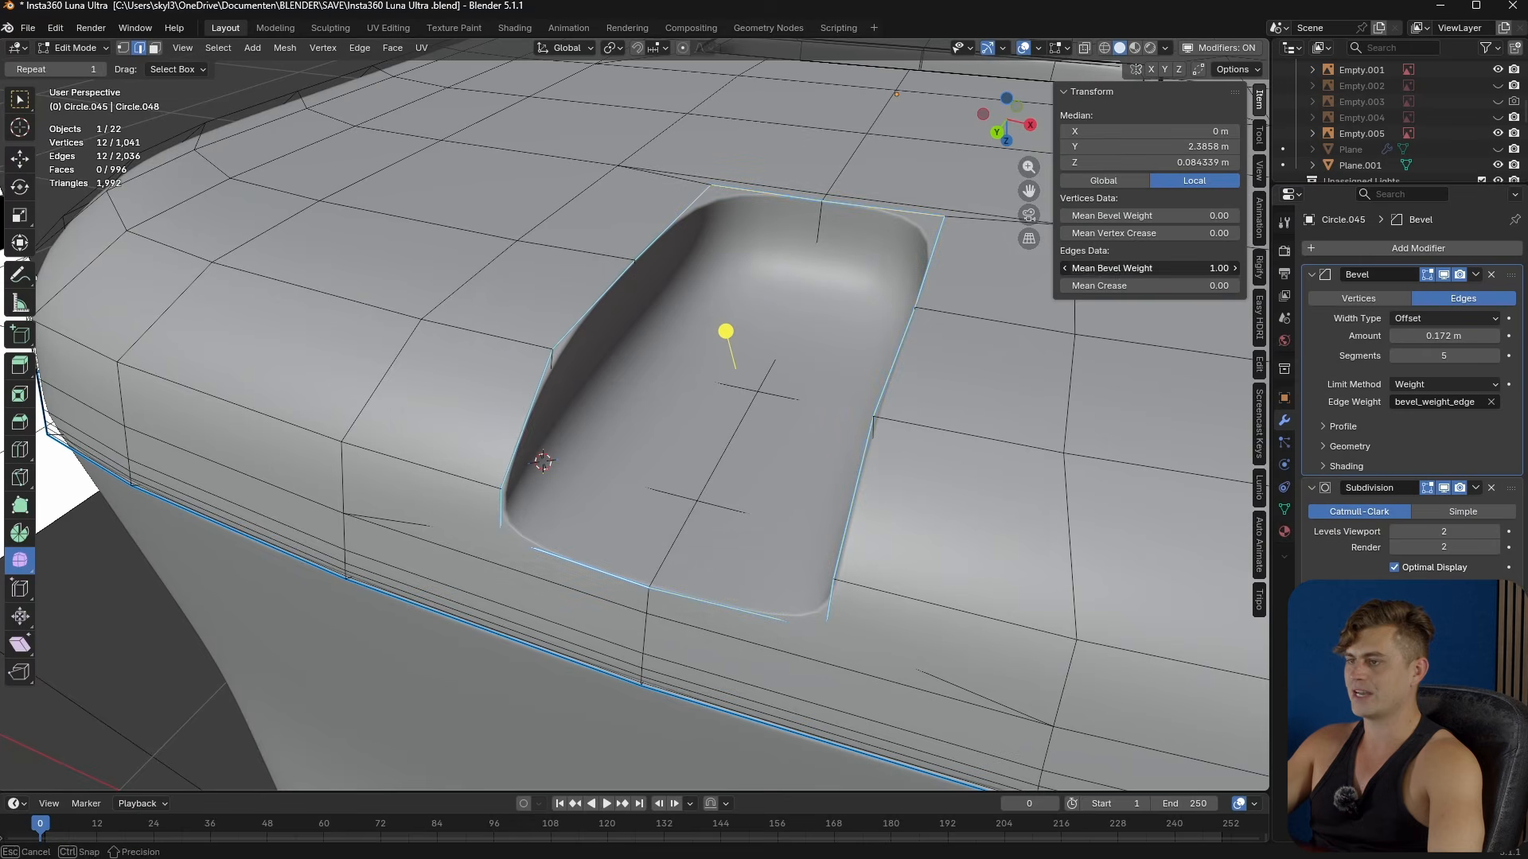
middle_drag(756, 497, 802, 485)
key(Tab)
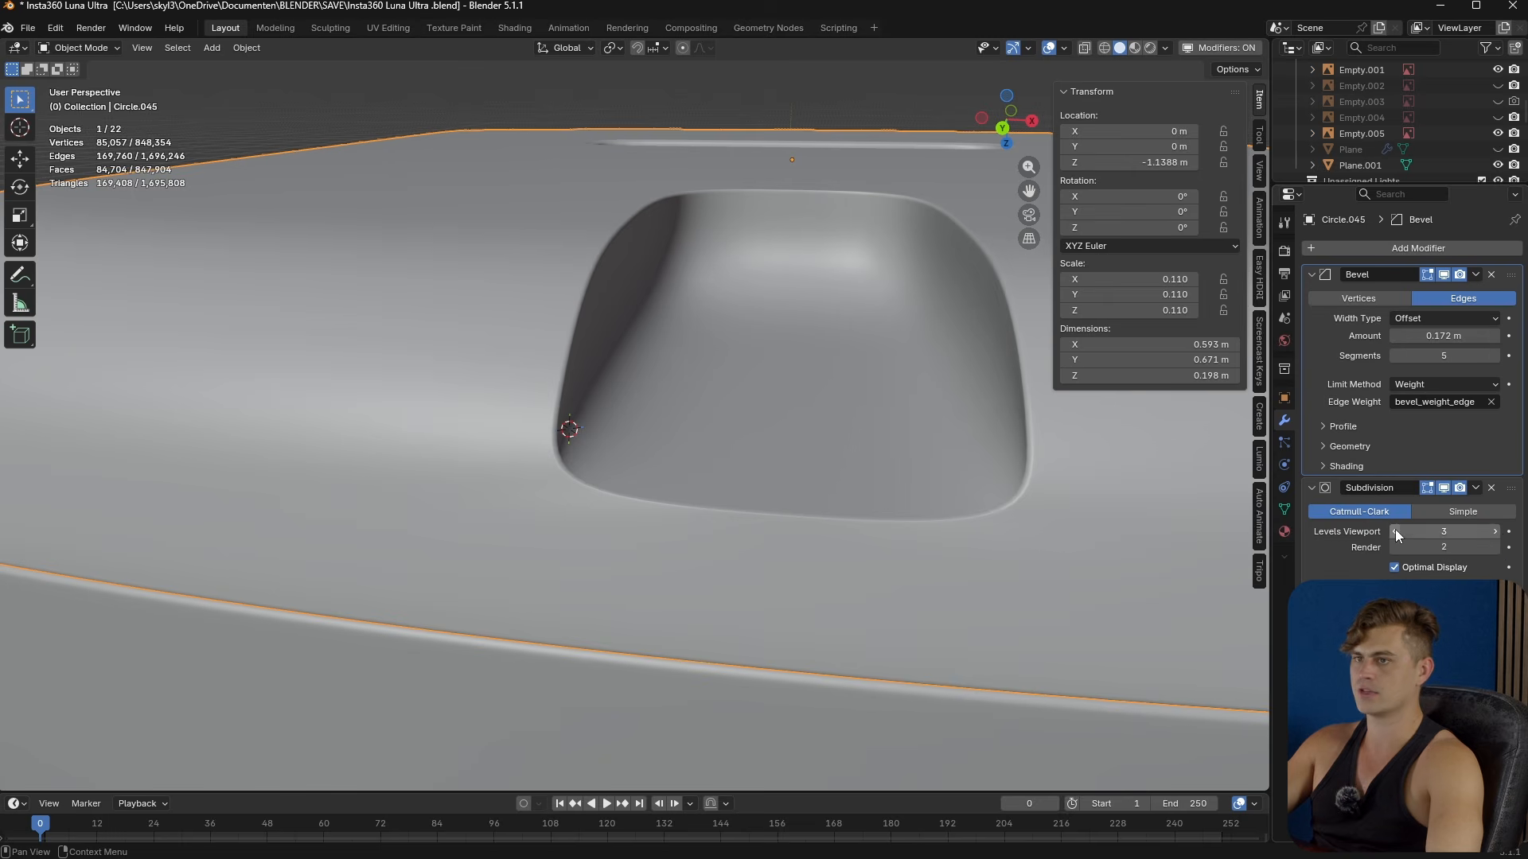
middle_drag(580, 379, 692, 419)
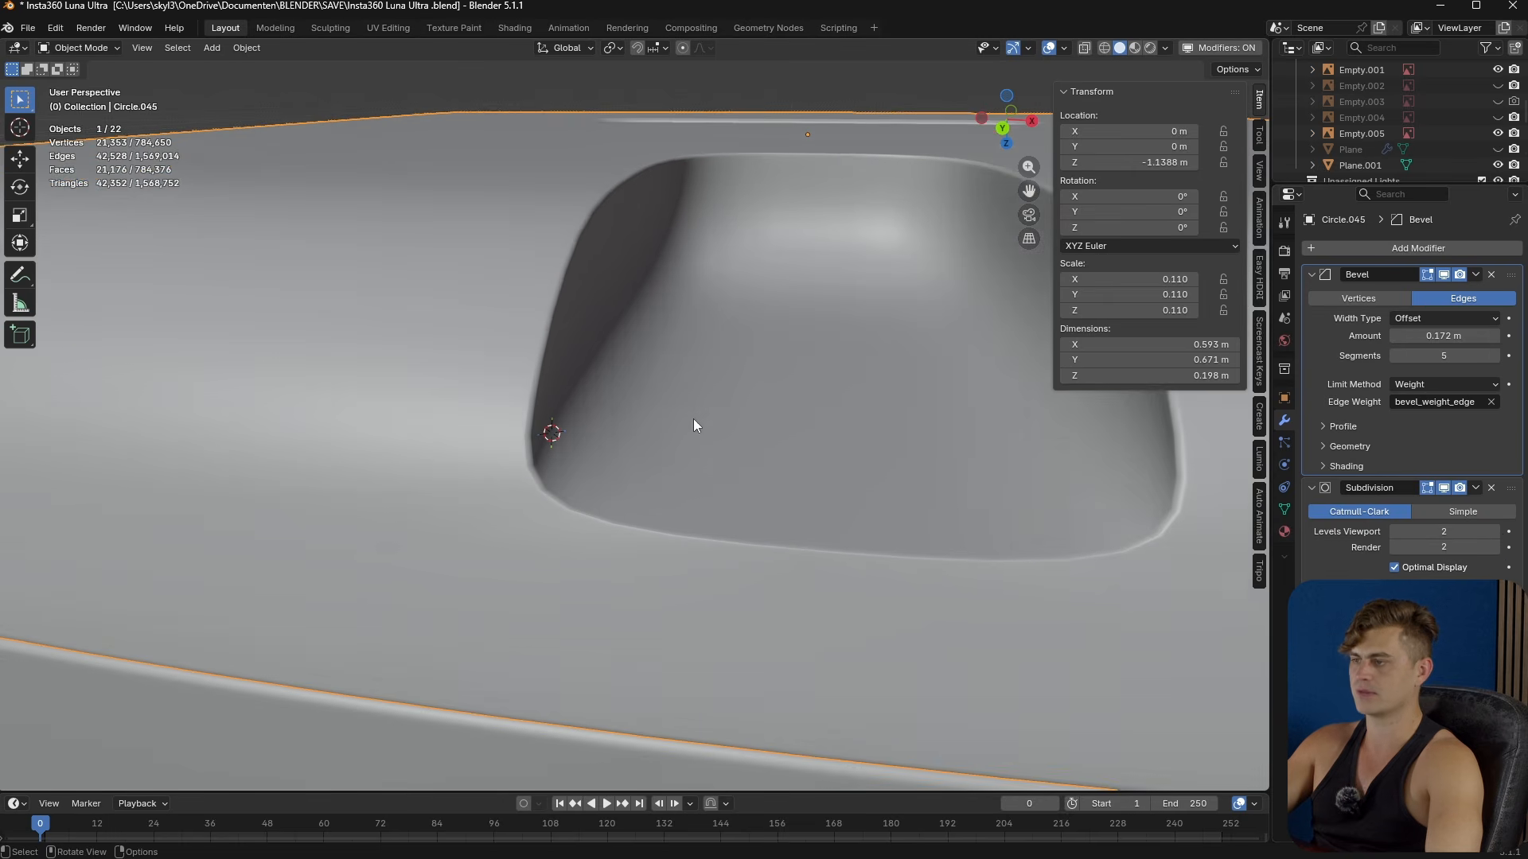
key(ctrl+s)
- Extrude the notch floor's four lower faces along Z by about -0.0006 m
scroll(693, 418, down, 5)
middle_drag(786, 388, 777, 518)
scroll(787, 514, up, 8)
key(Tab)
key(3)
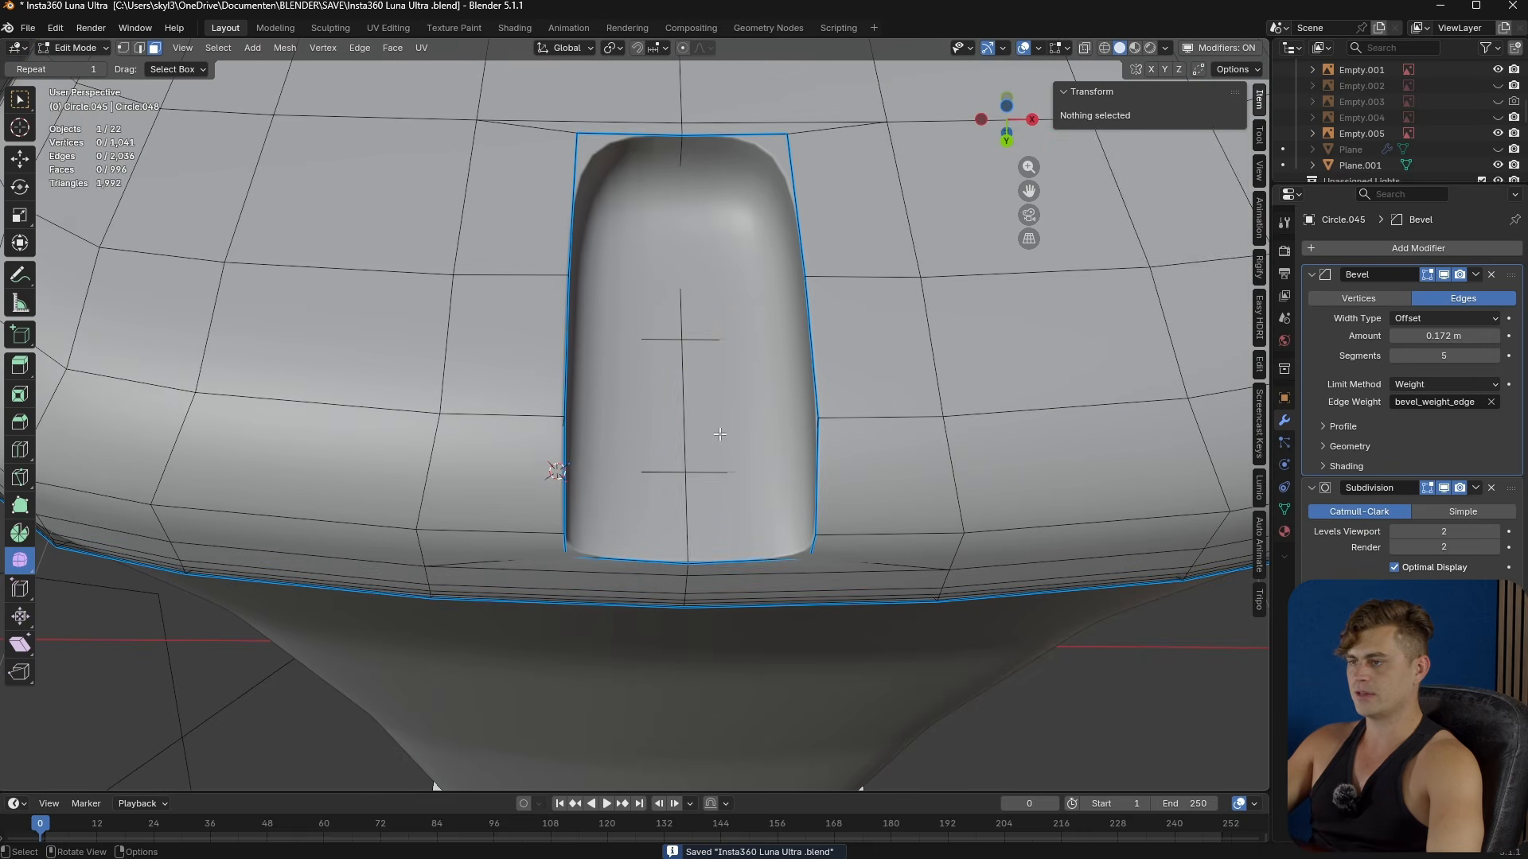
click(725, 449)
shift+click(727, 512)
shift+click(667, 514)
shift+click(665, 446)
scroll(719, 461, down, 2)
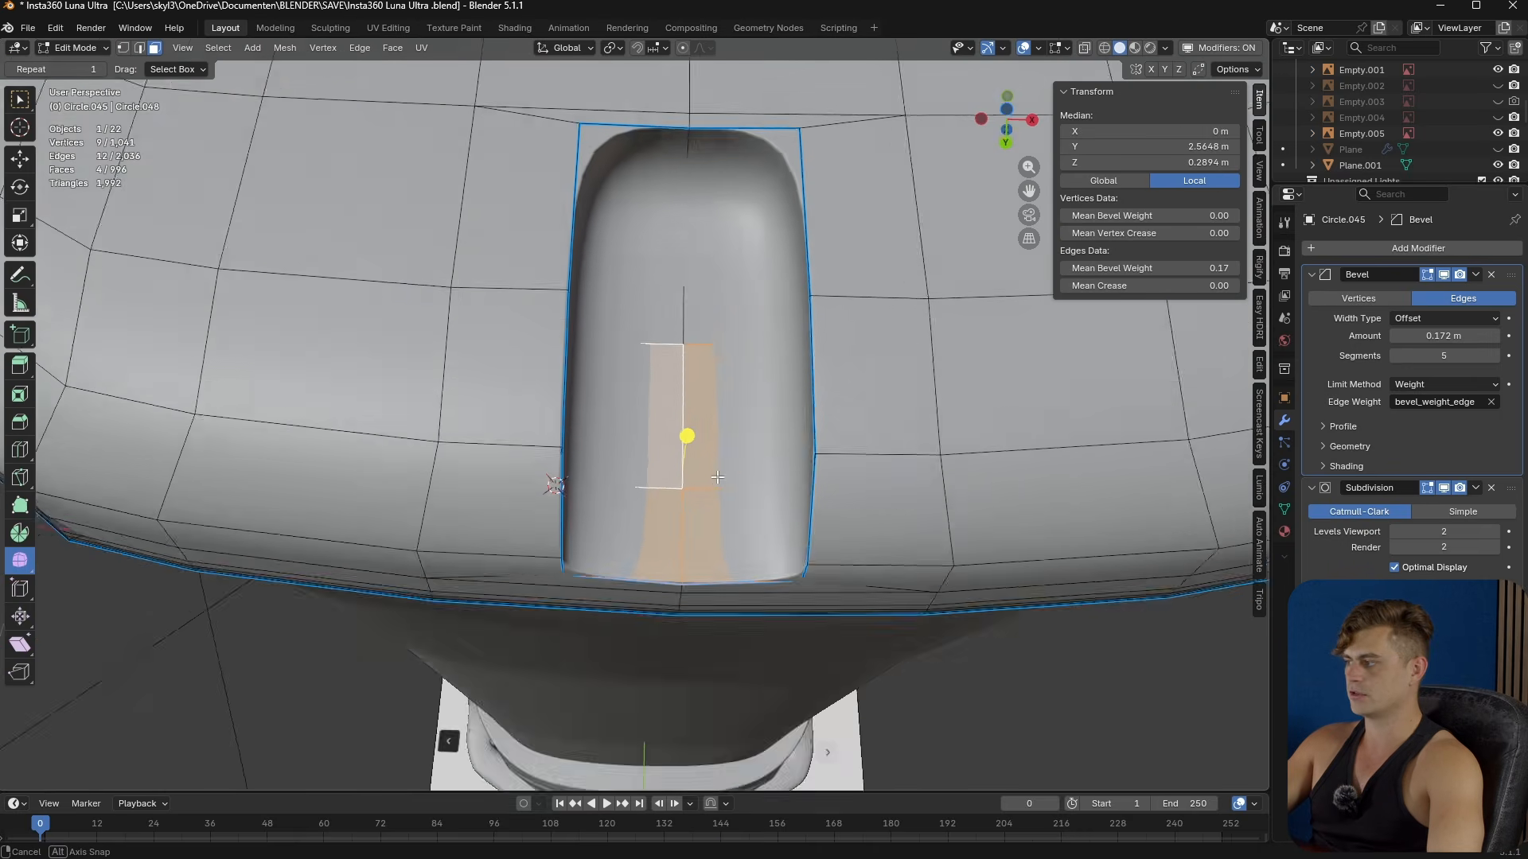
middle_drag(719, 461, 717, 380)
key(e)
key(z)
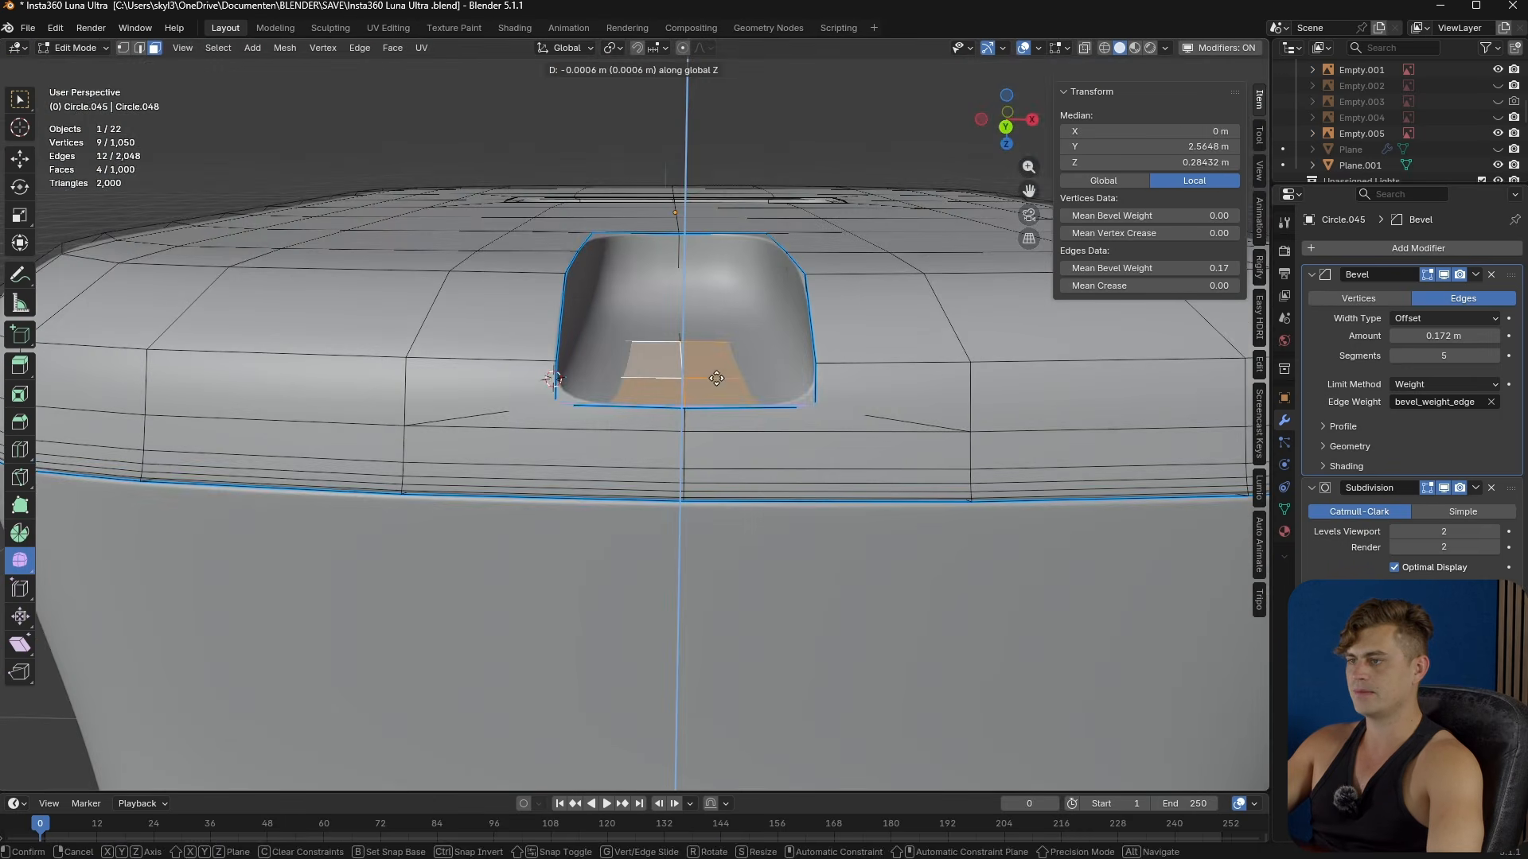
click(716, 377)
- Separate the extruded floor faces into their own object and select that object
key(p)
click(716, 380)
key(Tab)
click(719, 388)
middle_drag(719, 388, 723, 413)
click(756, 439)
click(755, 437)
- Extrude all faces of the separated floor piece along Z by about -0.0077 m
key(Tab)
key(a)
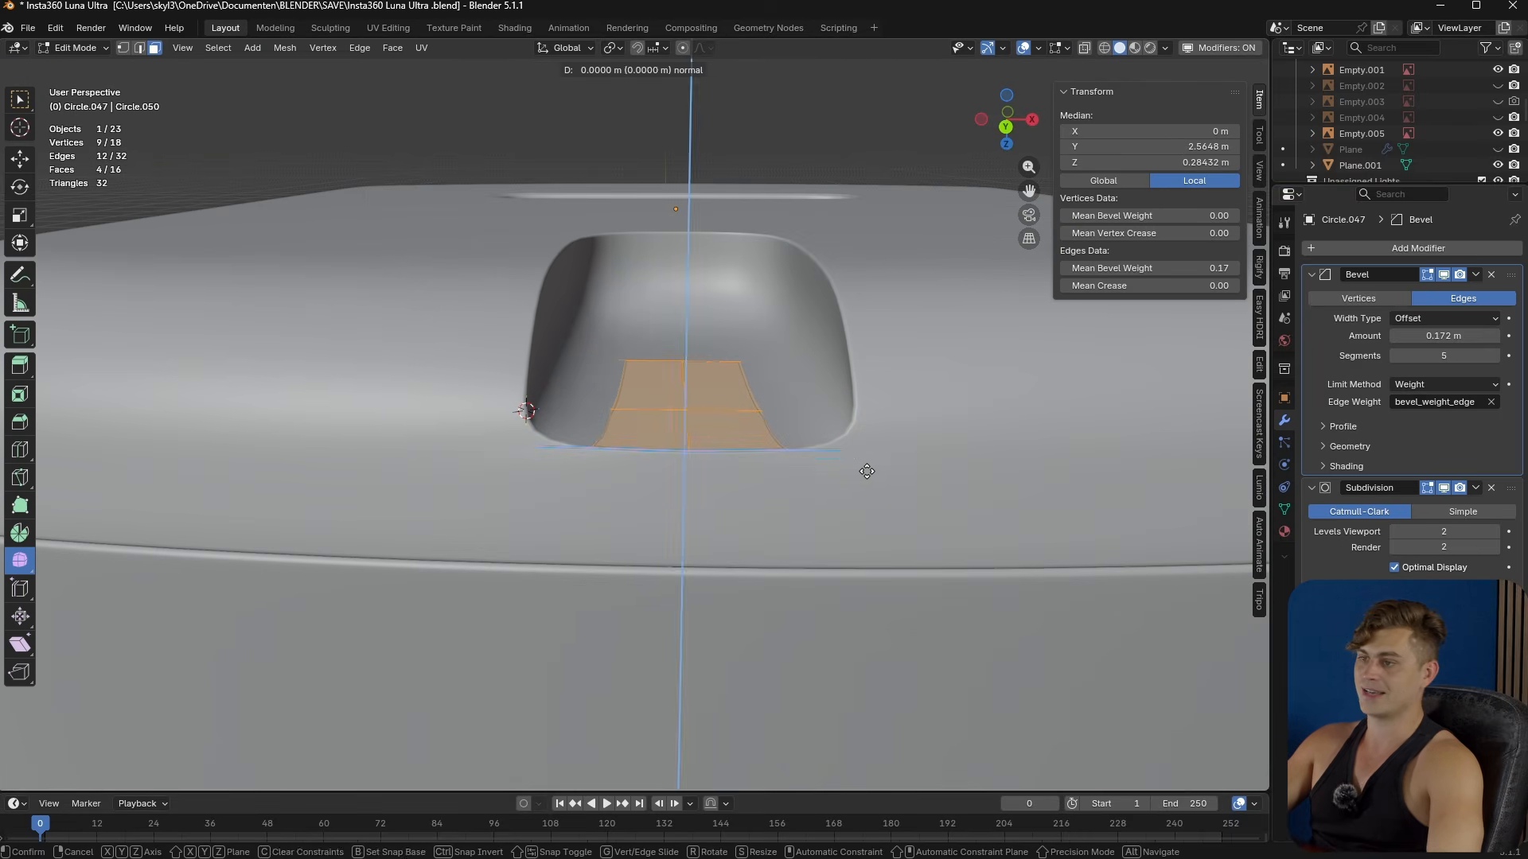
key(e)
key(z)
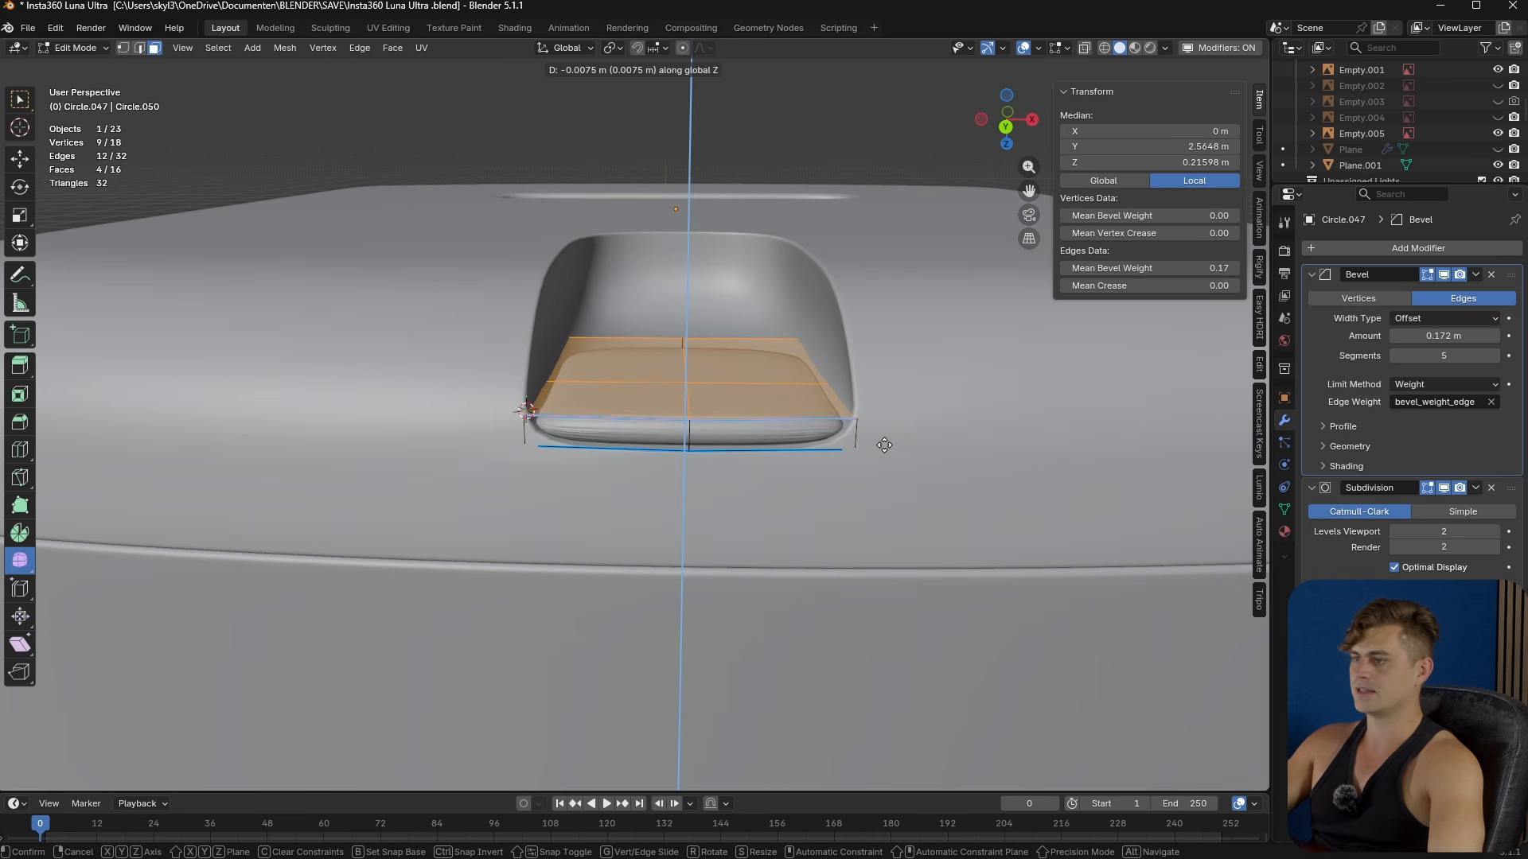
click(880, 442)
middle_drag(880, 442, 890, 487)
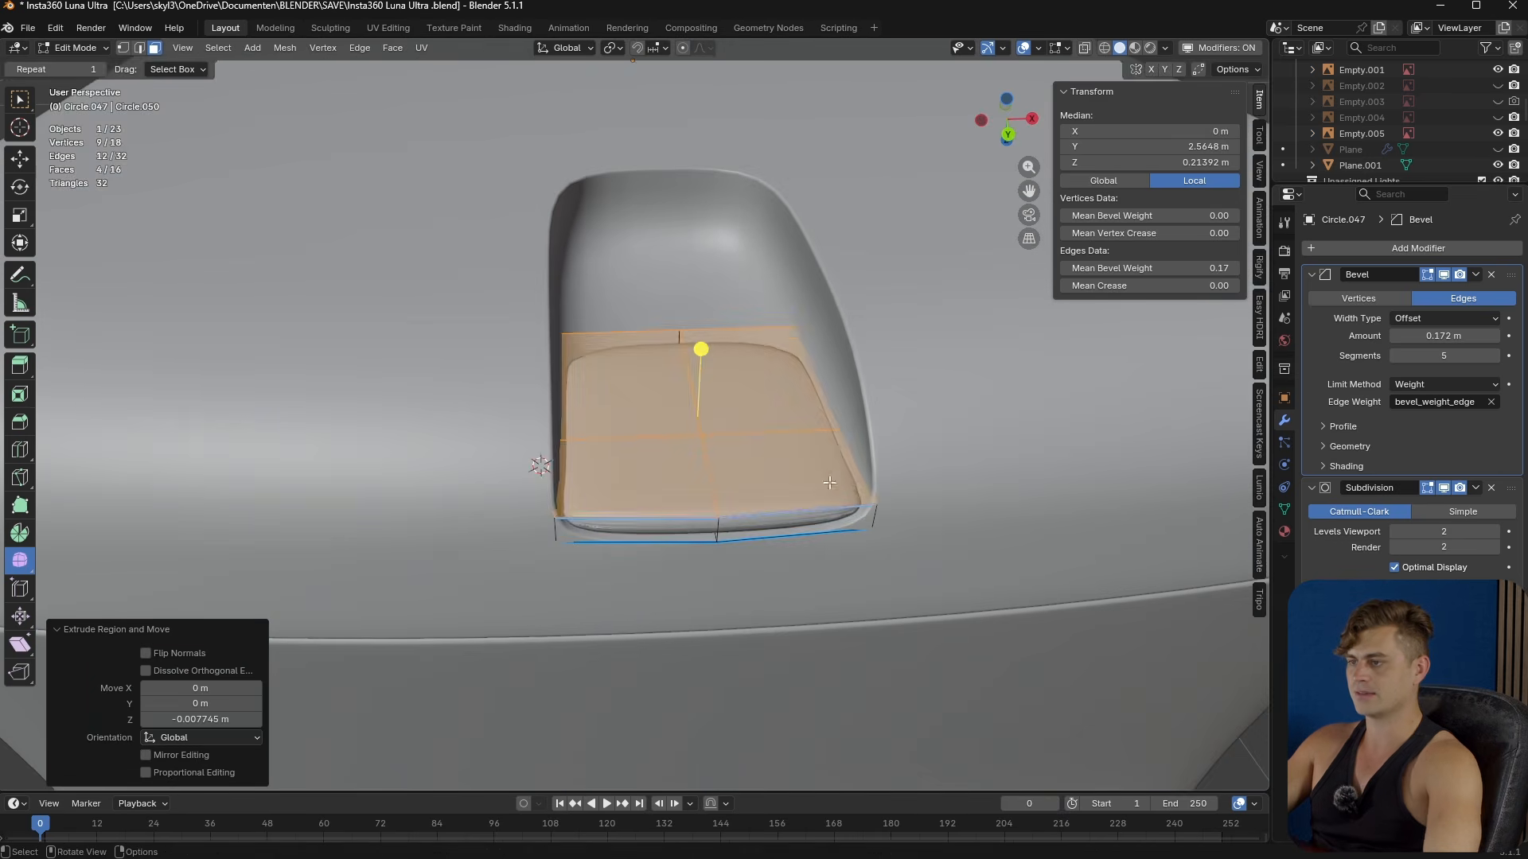
- Cut a narrow strip along the floor piece's outer edge and extrude its two faces about 0.0027 m along their normals
key(ctrl+r)
click(754, 492)
click(757, 509)
key(3)
click(760, 509)
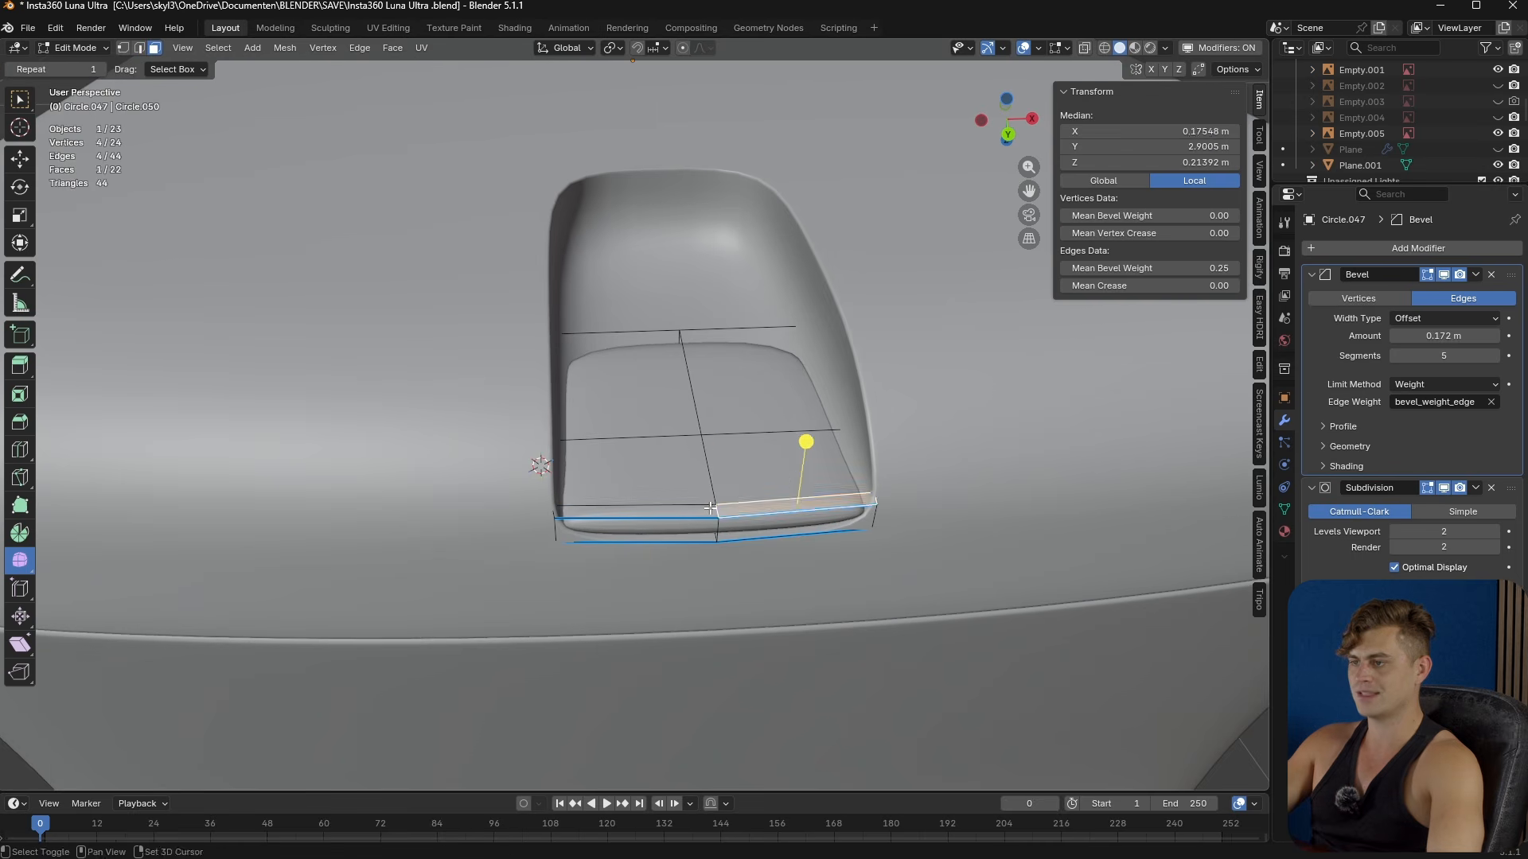
shift+click(695, 510)
key(e)
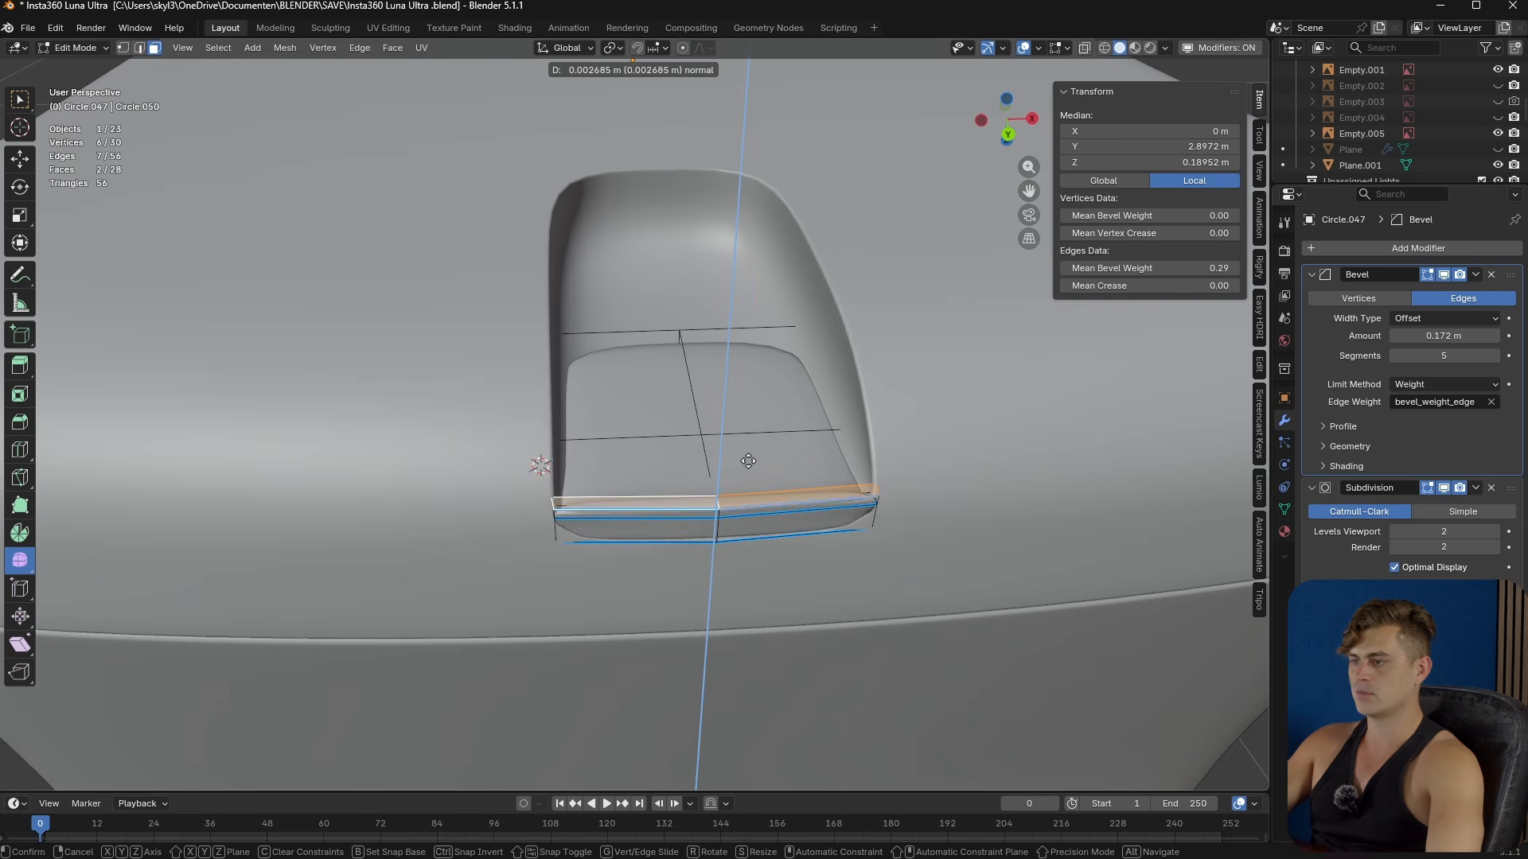
click(775, 470)
- Set the mean bevel weight of all the floor piece's edges to 0.00
key(Tab)
middle_drag(775, 470, 767, 420)
right_click(747, 351)
click(746, 352)
middle_drag(746, 351, 742, 447)
key(Tab)
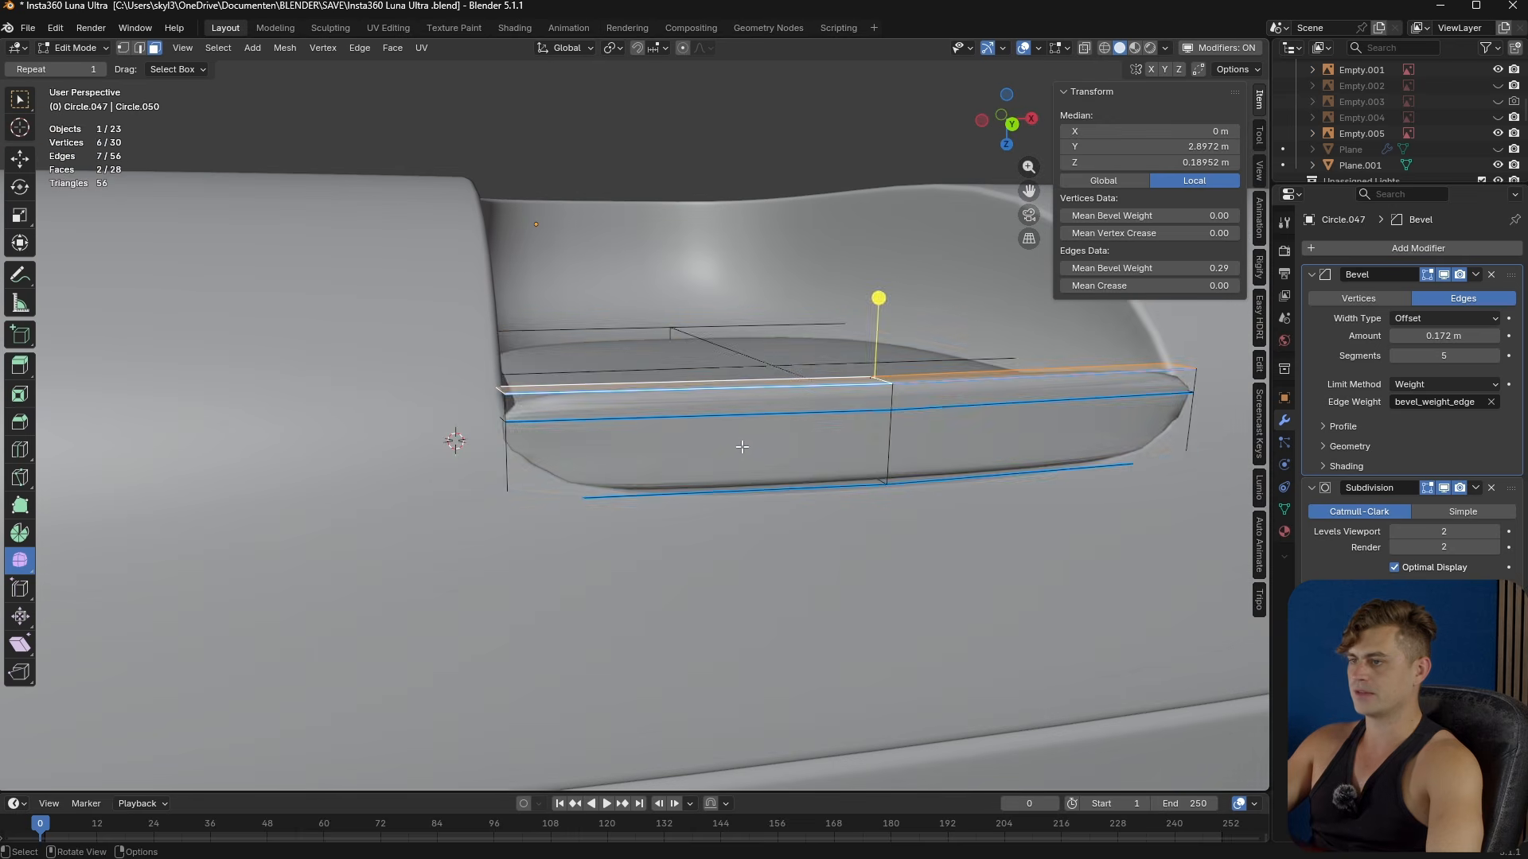
key(a)
drag(1203, 269, 1170, 269)
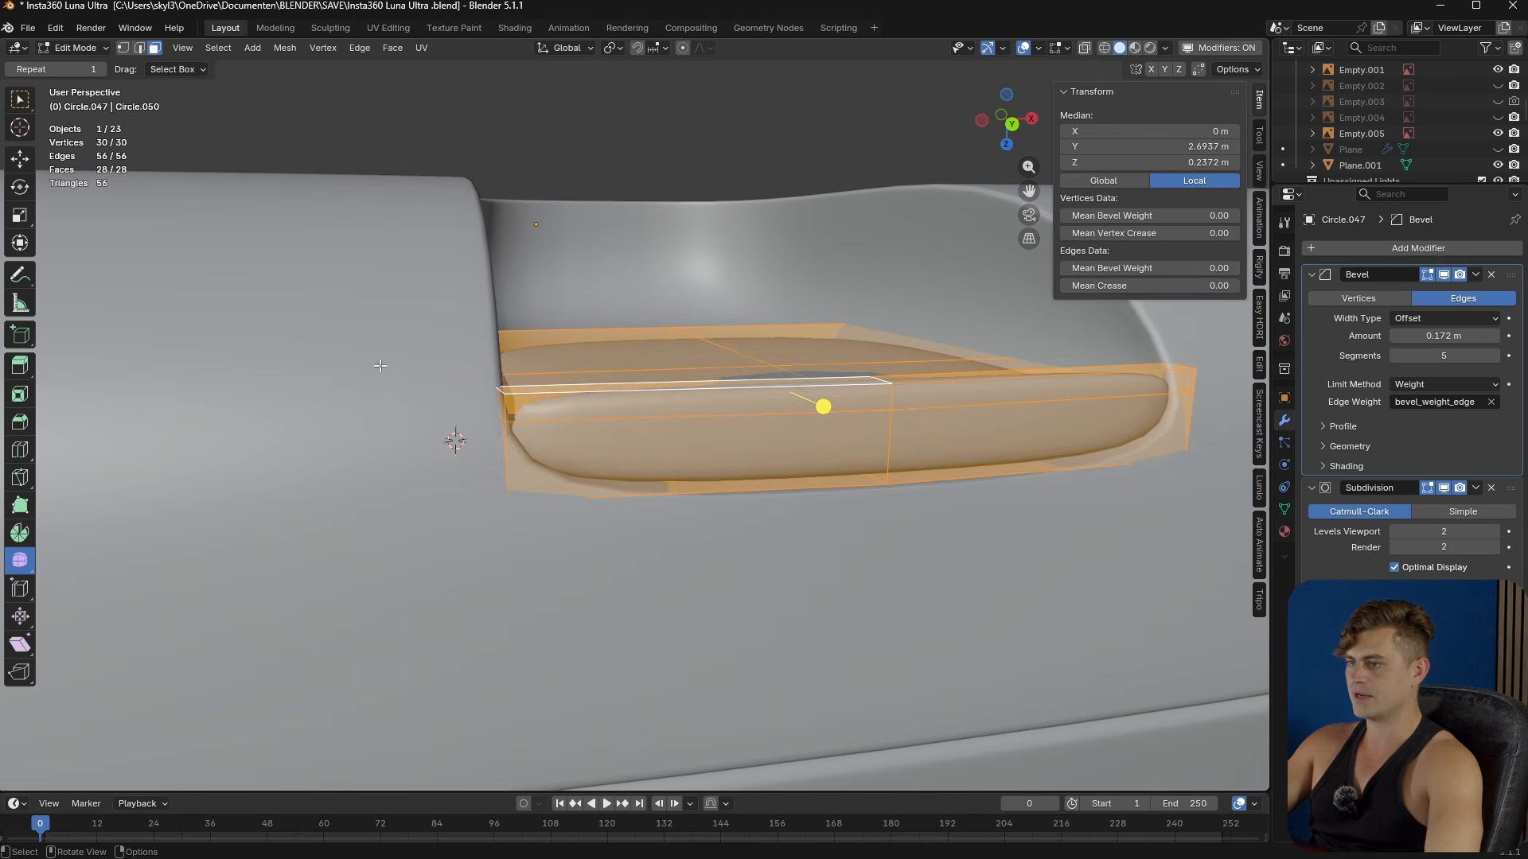
- Add five evenly spaced loop cuts across the floor piece's -X half and four across its +X half
middle_drag(736, 437, 724, 508)
key(ctrl+r)
scroll(572, 485, up, 4)
click(573, 462)
right_click(573, 457)
key(ctrl+r)
scroll(829, 428, up, 3)
right_click(829, 428)
- Move the floor piece's two side edge loops on its buried side along Z to a median Z of about 0.2492 m
key(Tab)
middle_drag(826, 465, 827, 420)
key(Tab)
key(alt+z)
middle_drag(614, 447, 493, 306)
alt+click(557, 255)
alt+click(382, 318)
alt+shift+click(806, 199)
middle_drag(805, 212, 792, 354)
key(g)
key(z)
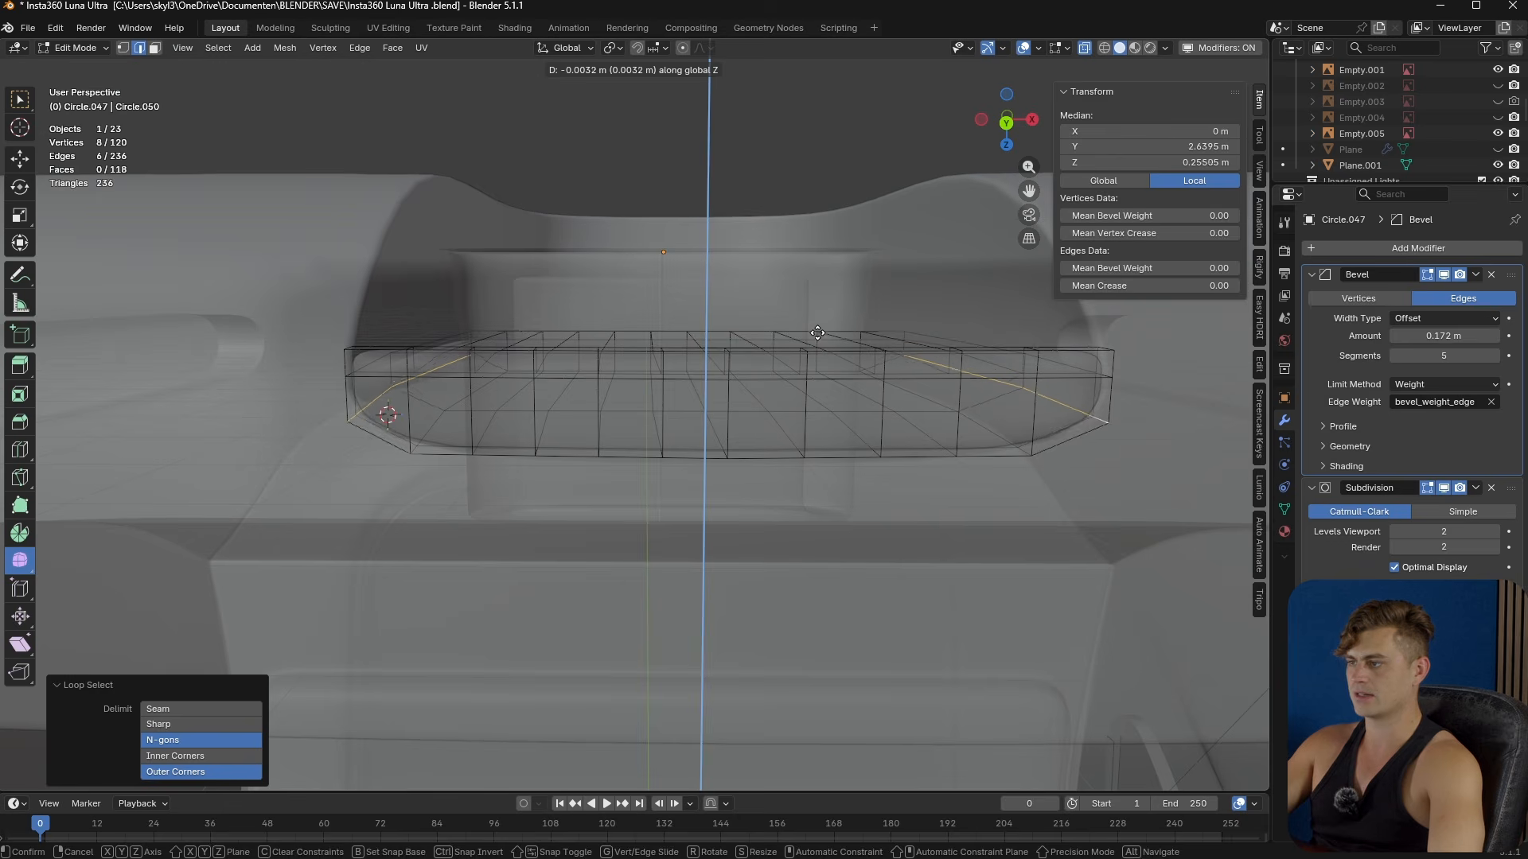
click(817, 328)
key(Tab)
scroll(848, 389, up, 3)
middle_drag(847, 390, 719, 430)
key(Tab)
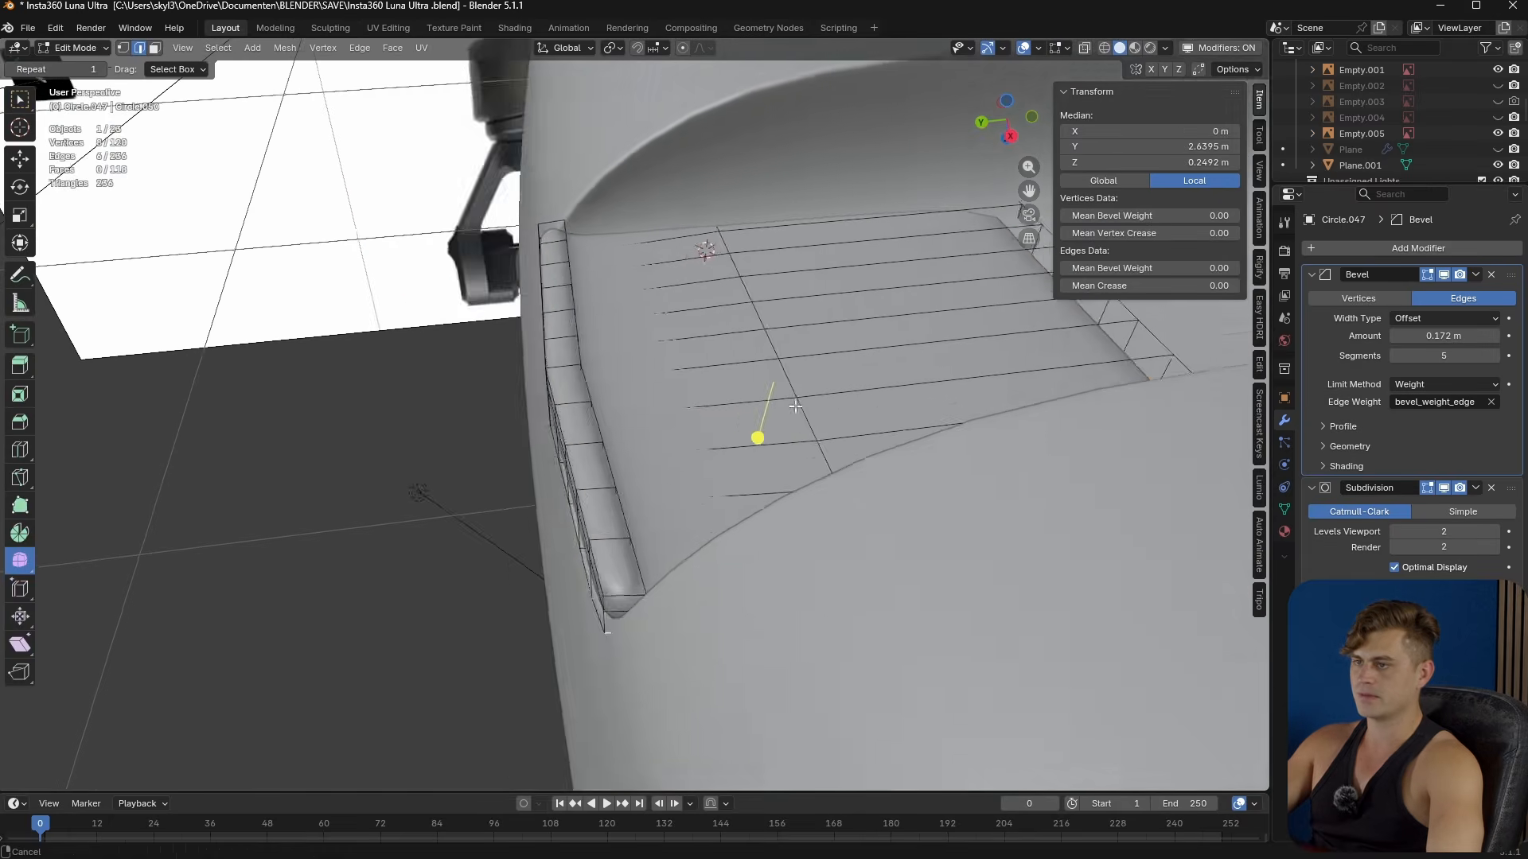
- Set the mean bevel weight of the two long edges along the floor piece's raised outer lip to 1.00
scroll(699, 444, up, 3)
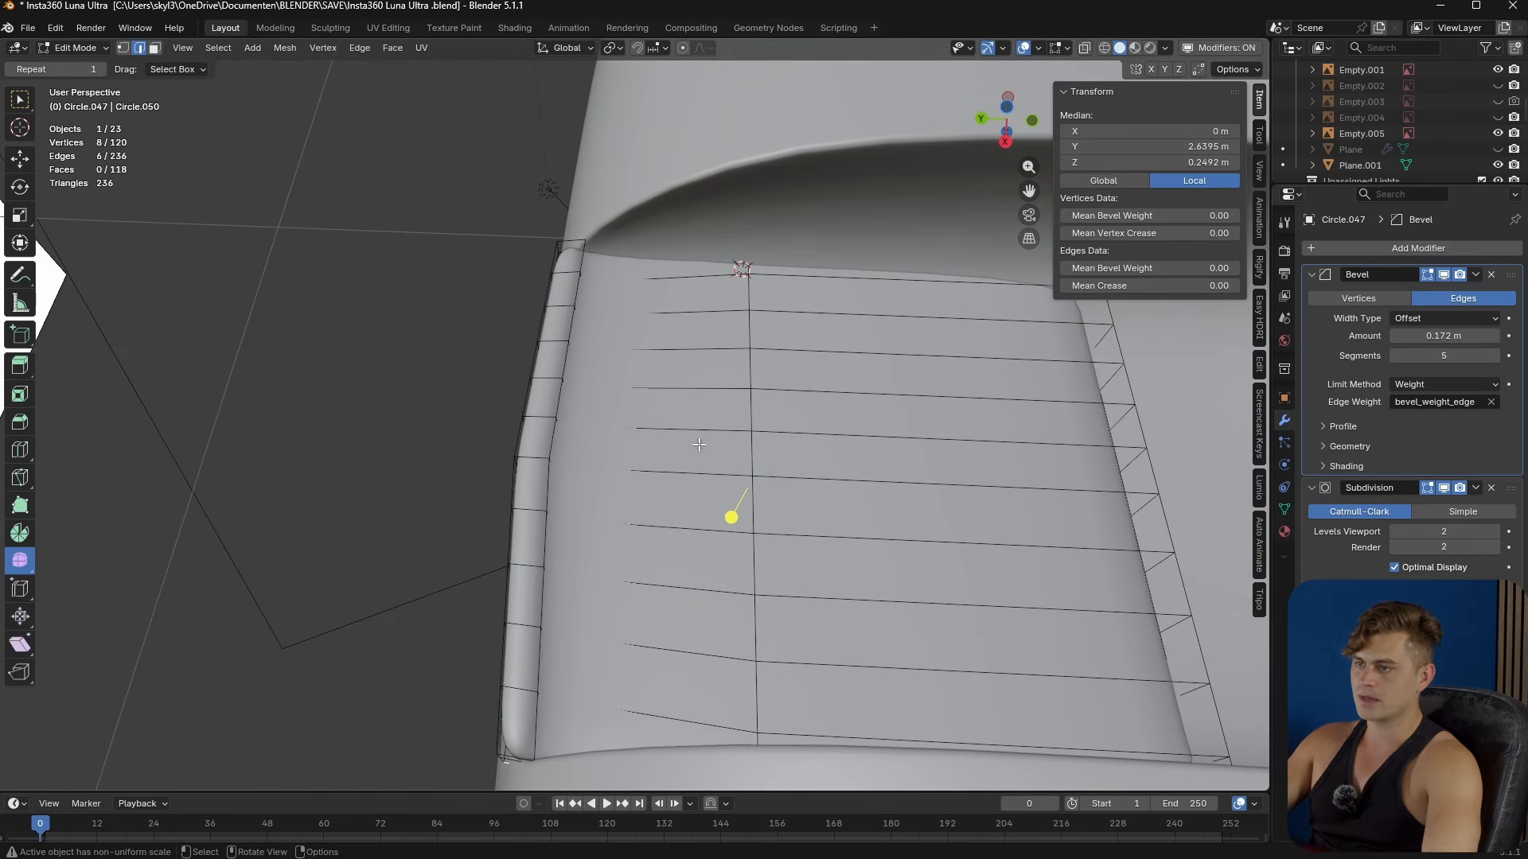
alt+click(532, 400)
middle_drag(555, 409, 788, 523)
key(Tab)
key(Tab)
scroll(899, 423, up, 3)
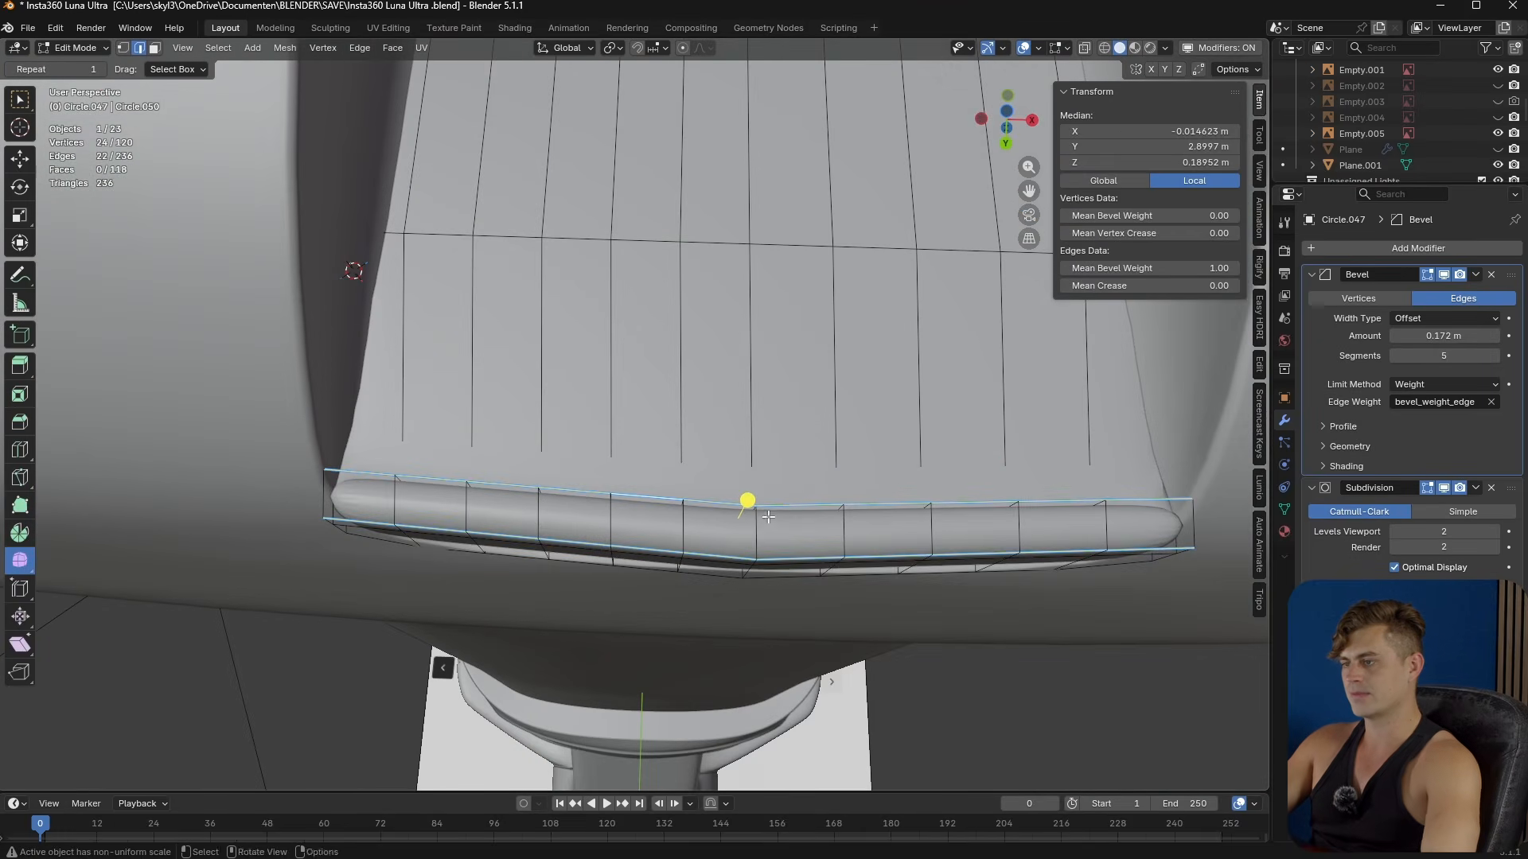
- Relax the lip's two long edge loops with linear interpolation and 10 iterations
alt+click(787, 522)
right_click(796, 551)
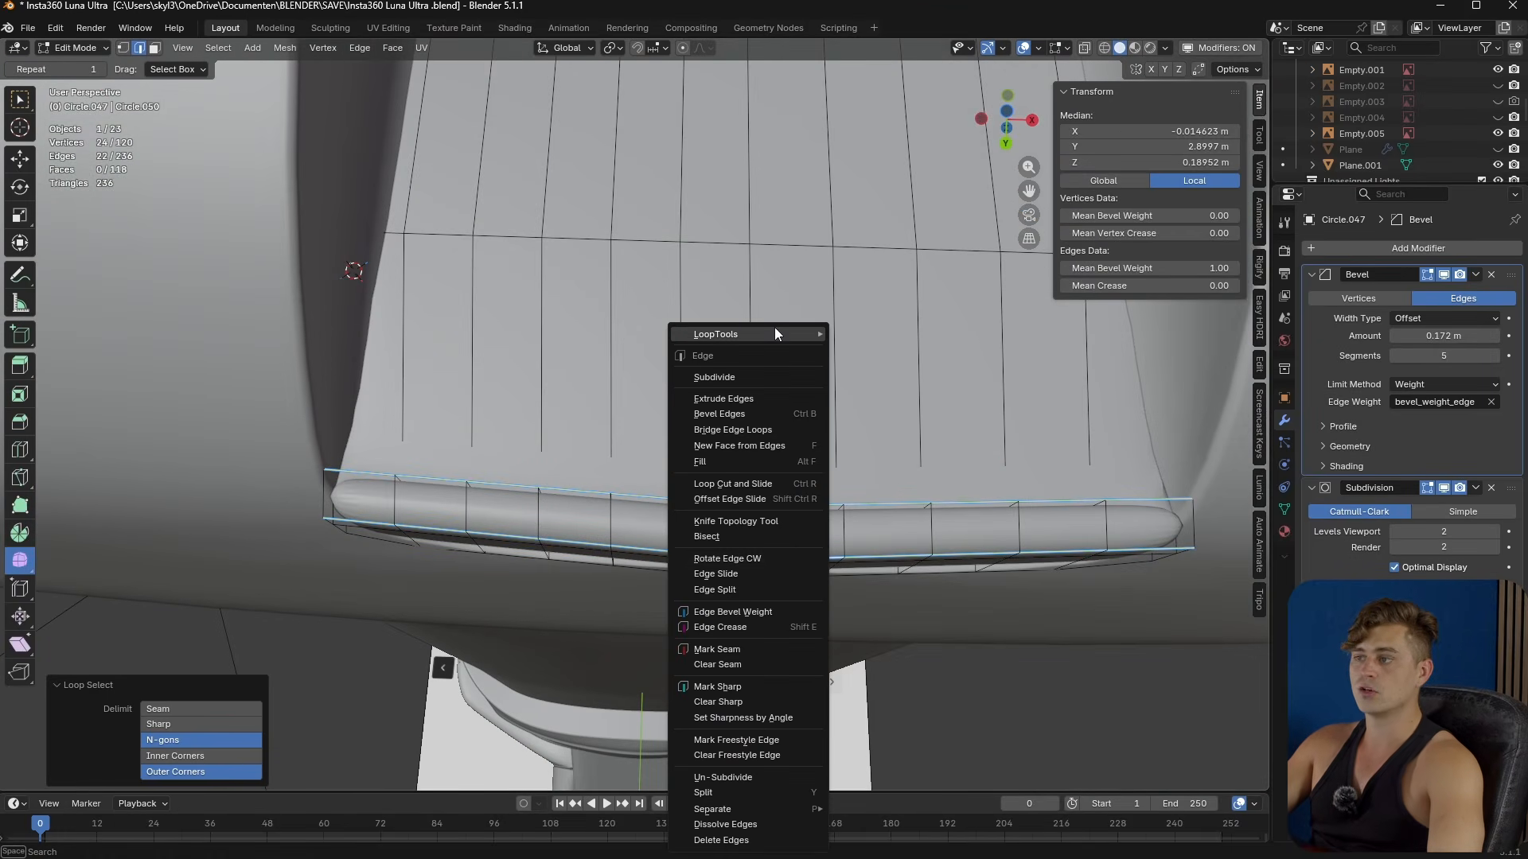
mouse_move(775, 333)
click(866, 429)
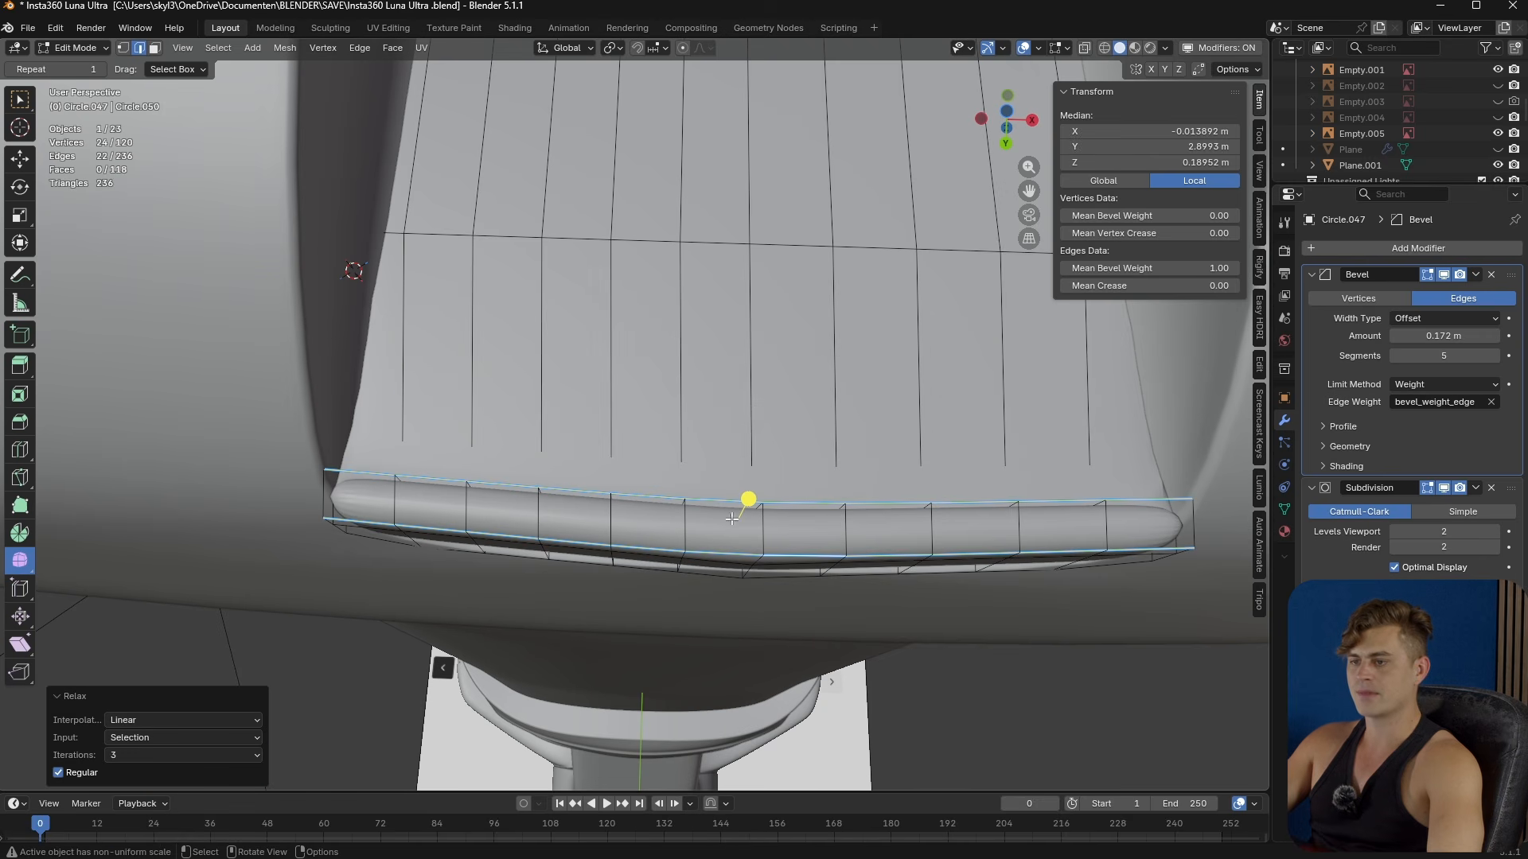
click(155, 821)
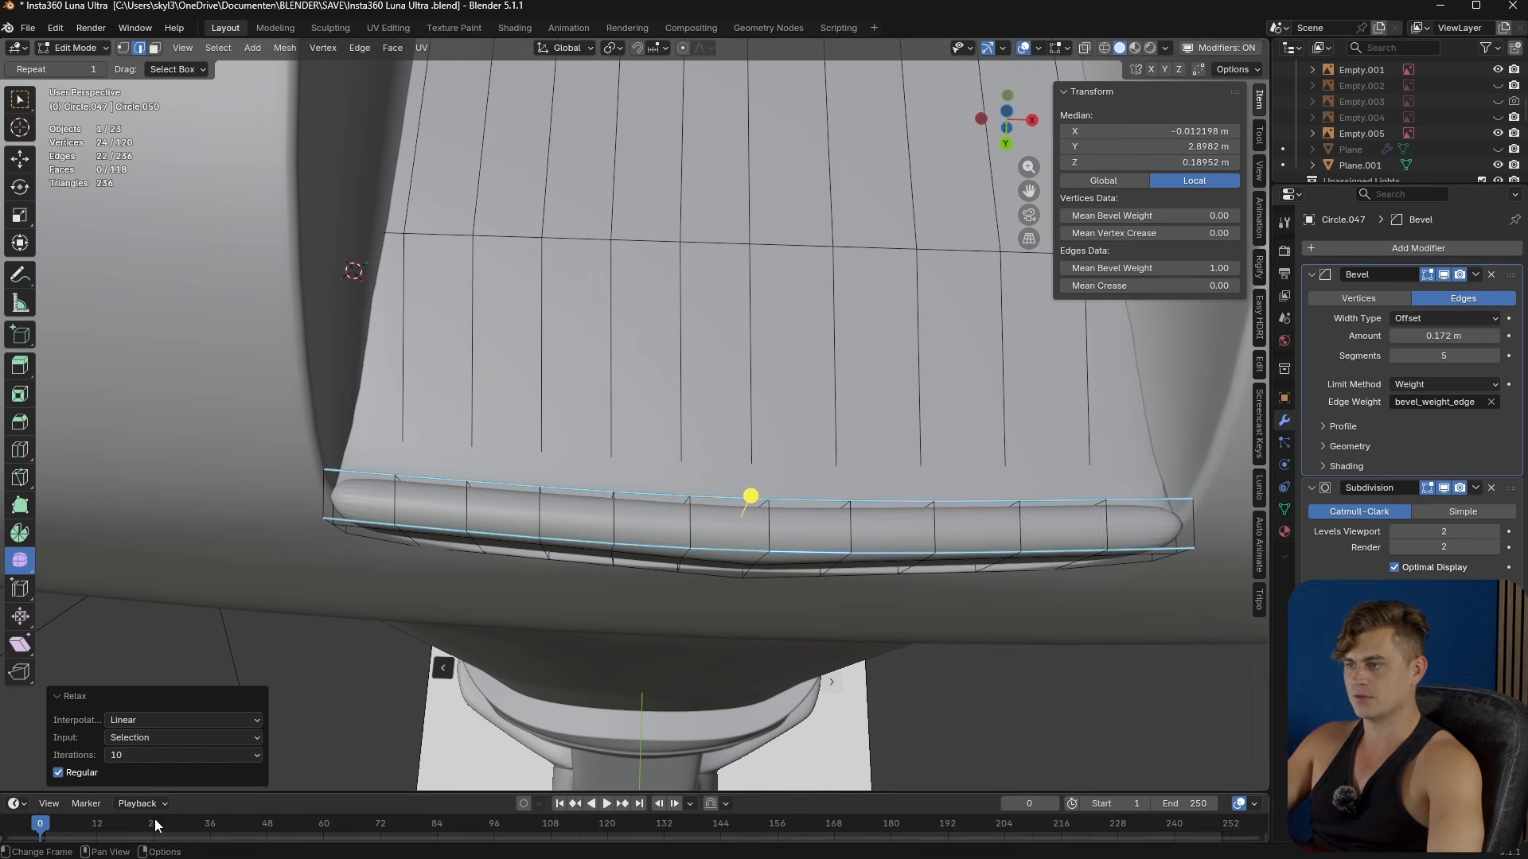
middle_drag(673, 601, 637, 484)
key(Tab)
key(Tab)
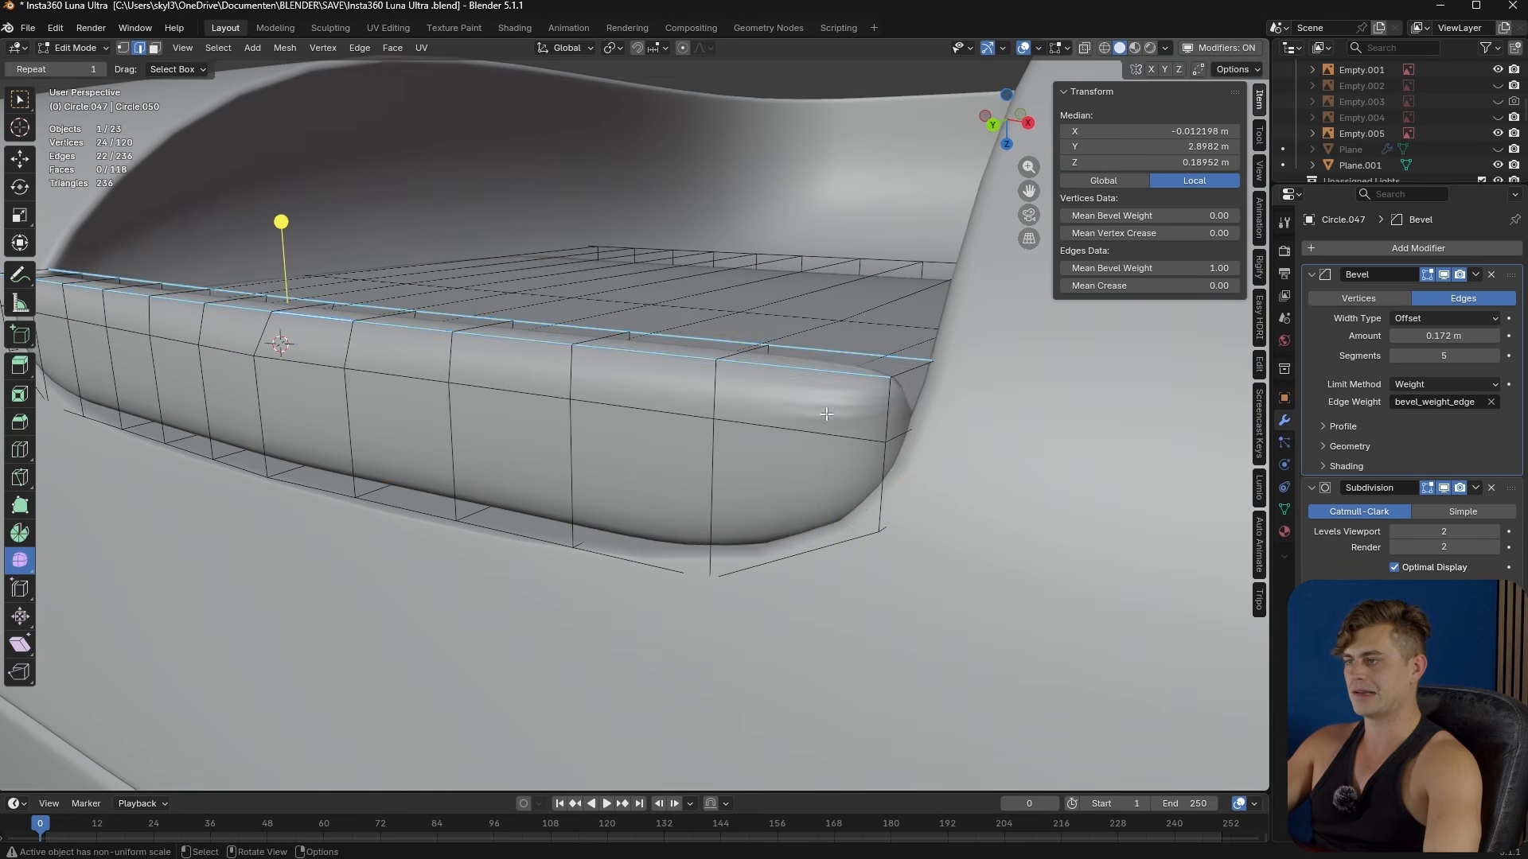
key(g)
key(g)
click(903, 400)
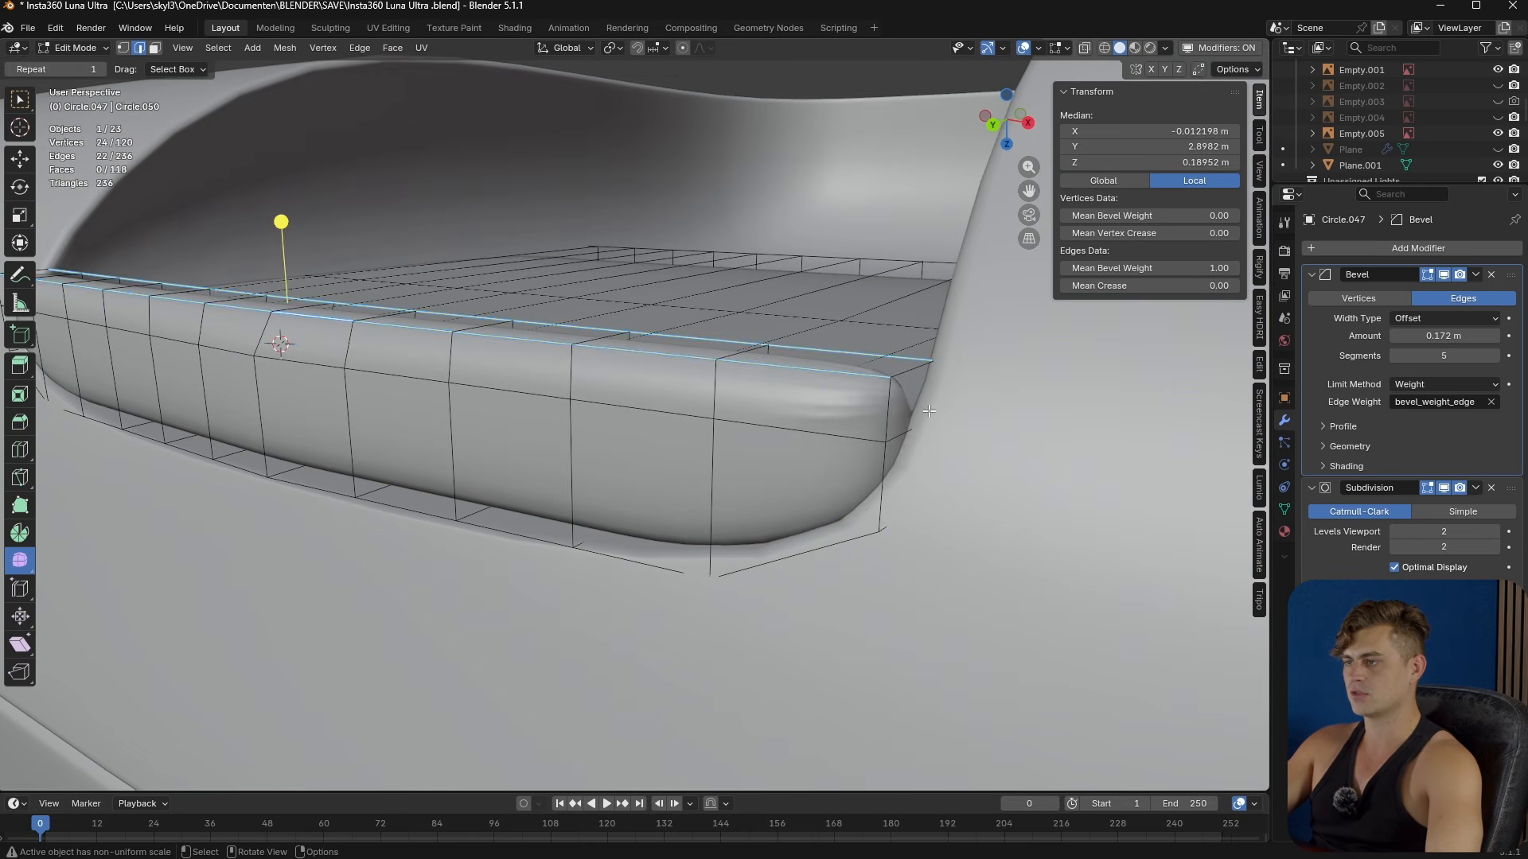
- Set the bevel weight of the short edge at each end of the lip to 1.00 and save the file
middle_drag(891, 382, 847, 363)
drag(1146, 268, 1178, 269)
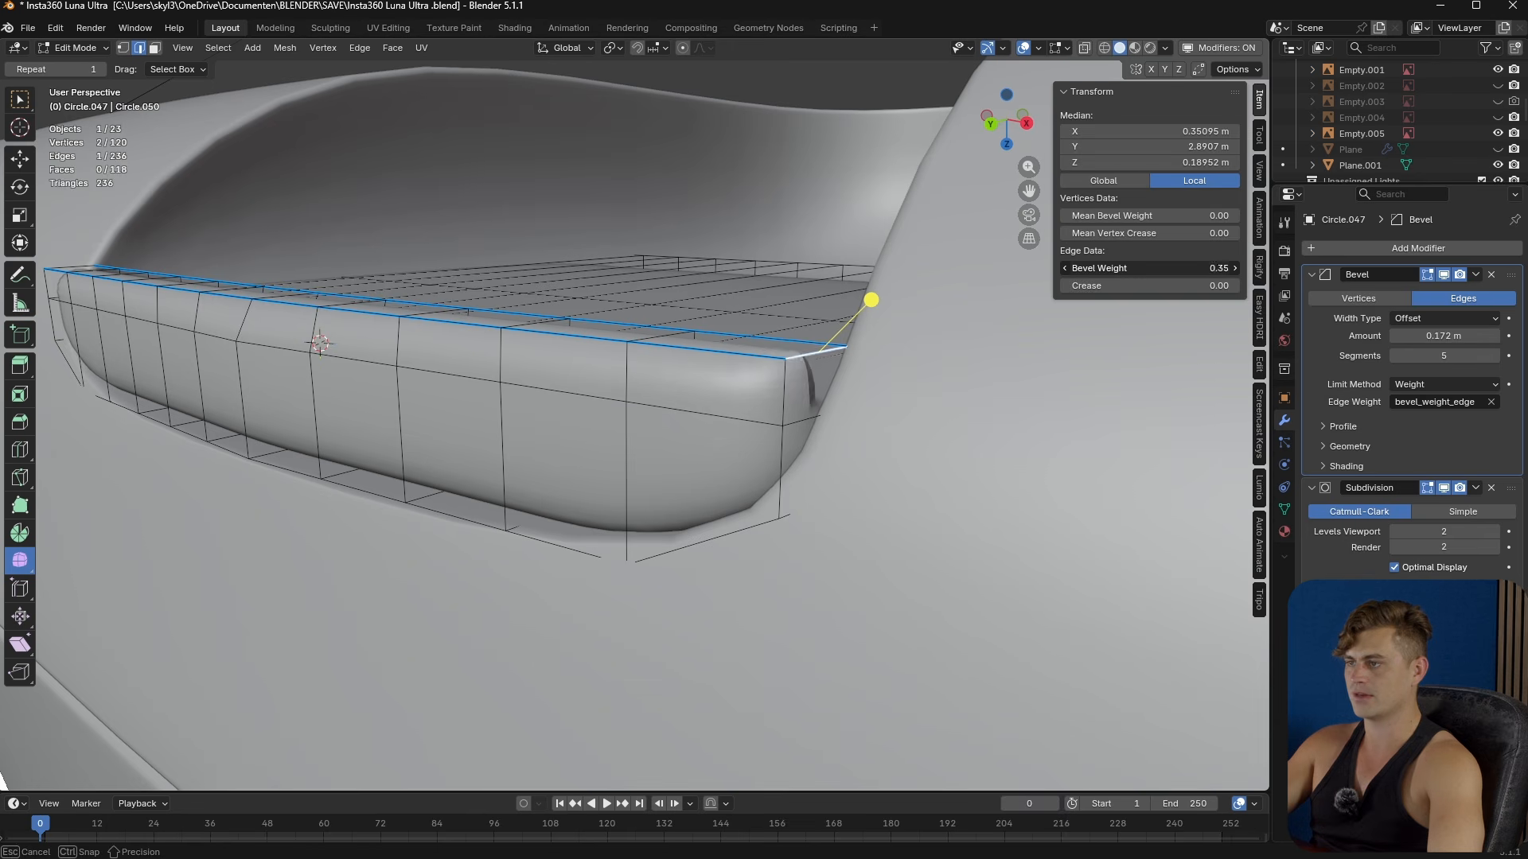
middle_drag(692, 312, 628, 466)
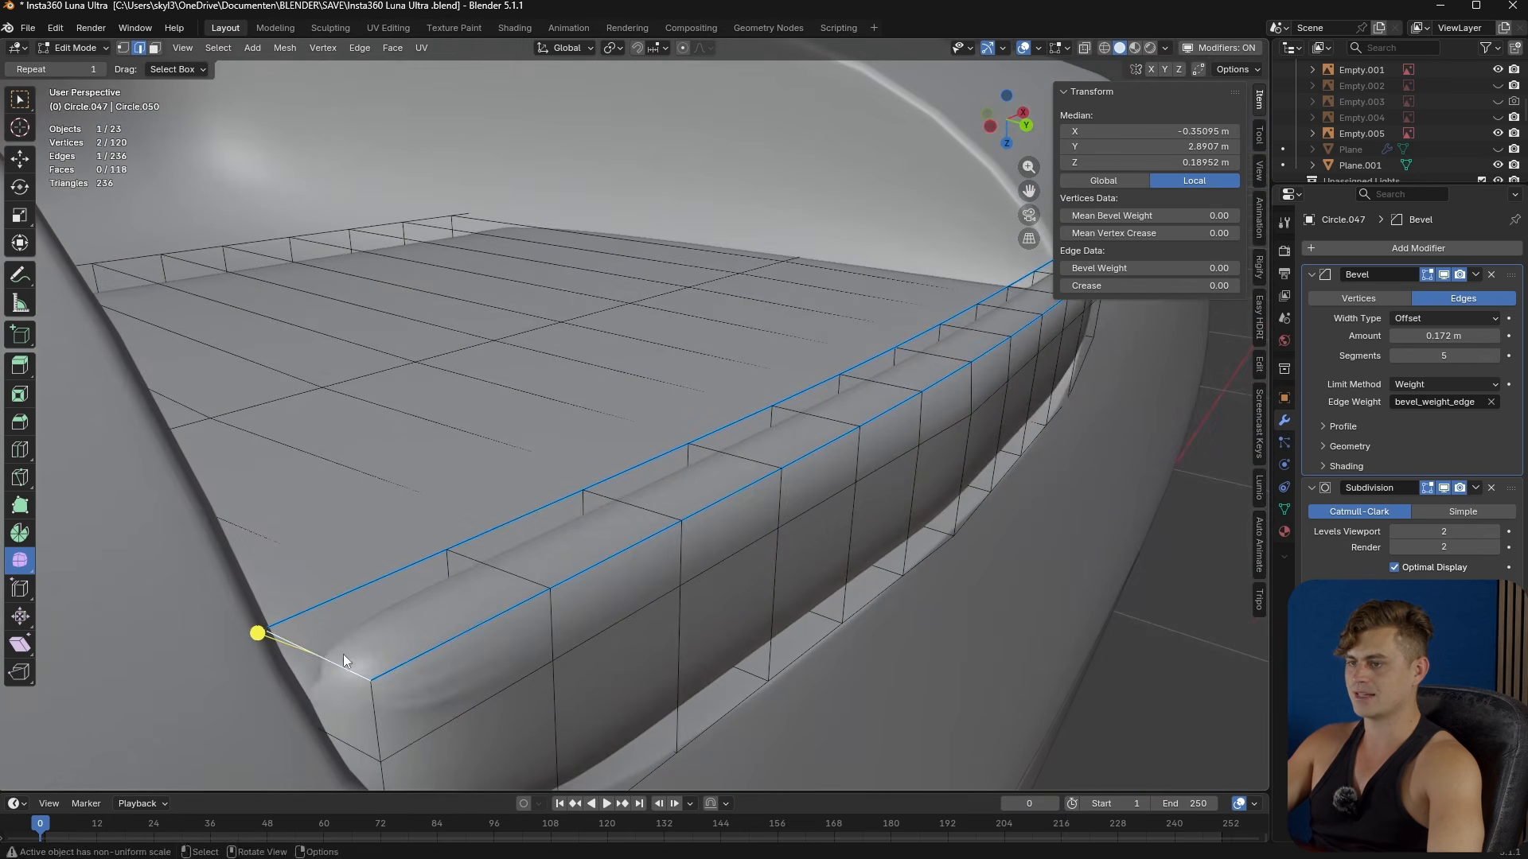
key(Tab)
mouse_move(533, 565)
middle_down()
mouse_move(509, 554)
mouse_move(542, 553)
mouse_move(495, 553)
mouse_move(498, 514)
mouse_move(514, 584)
middle_up()
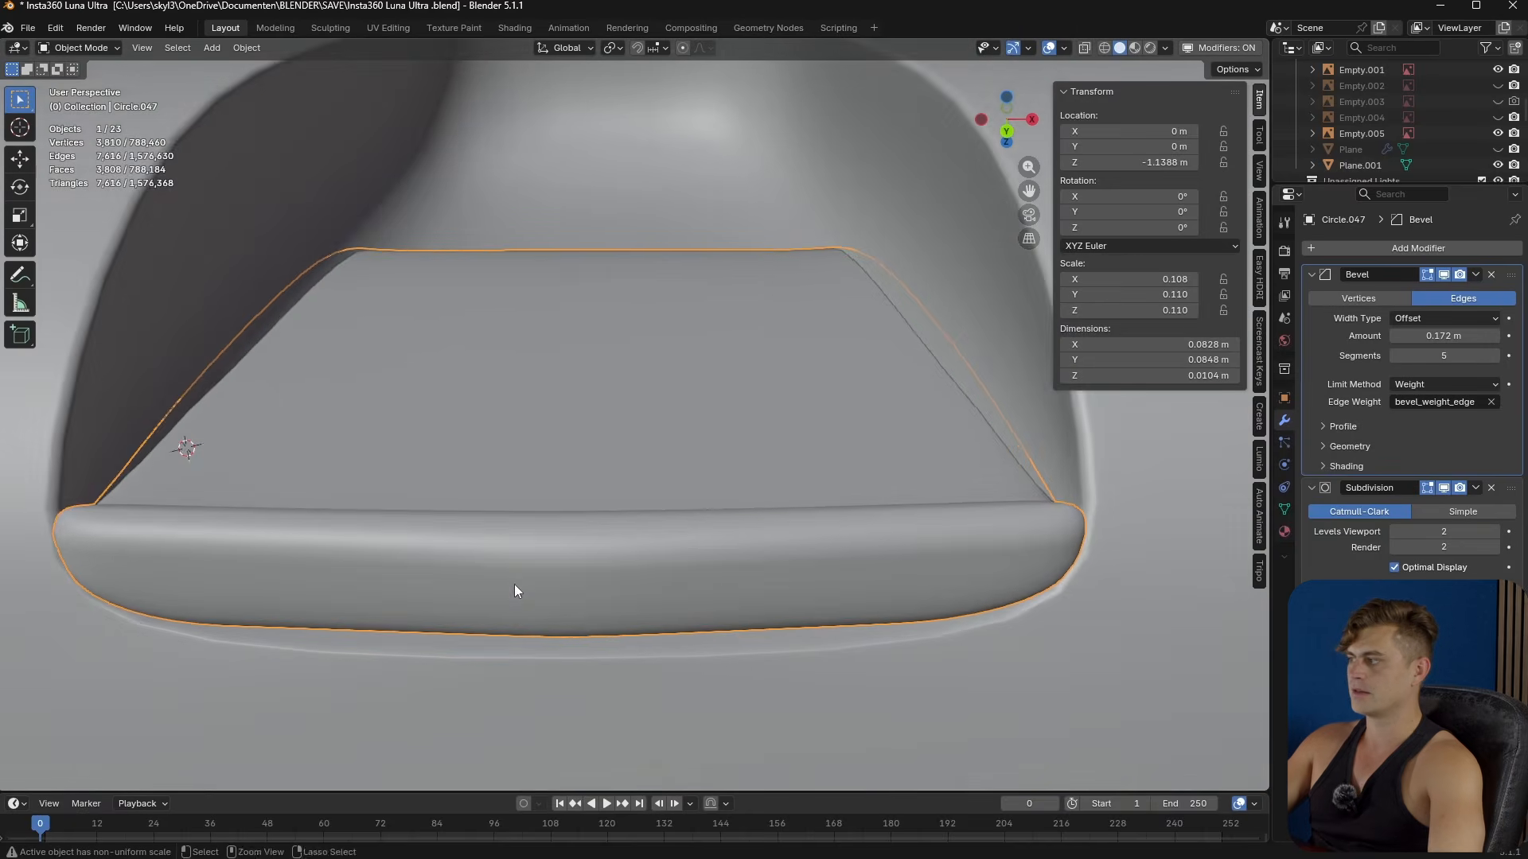
key(ctrl+s)
- Add two lengthwise loop cuts to the floor piece between its middle loop and its inner edge, sliding them toward the inner edge
key(Tab)
middle_drag(589, 526, 692, 335)
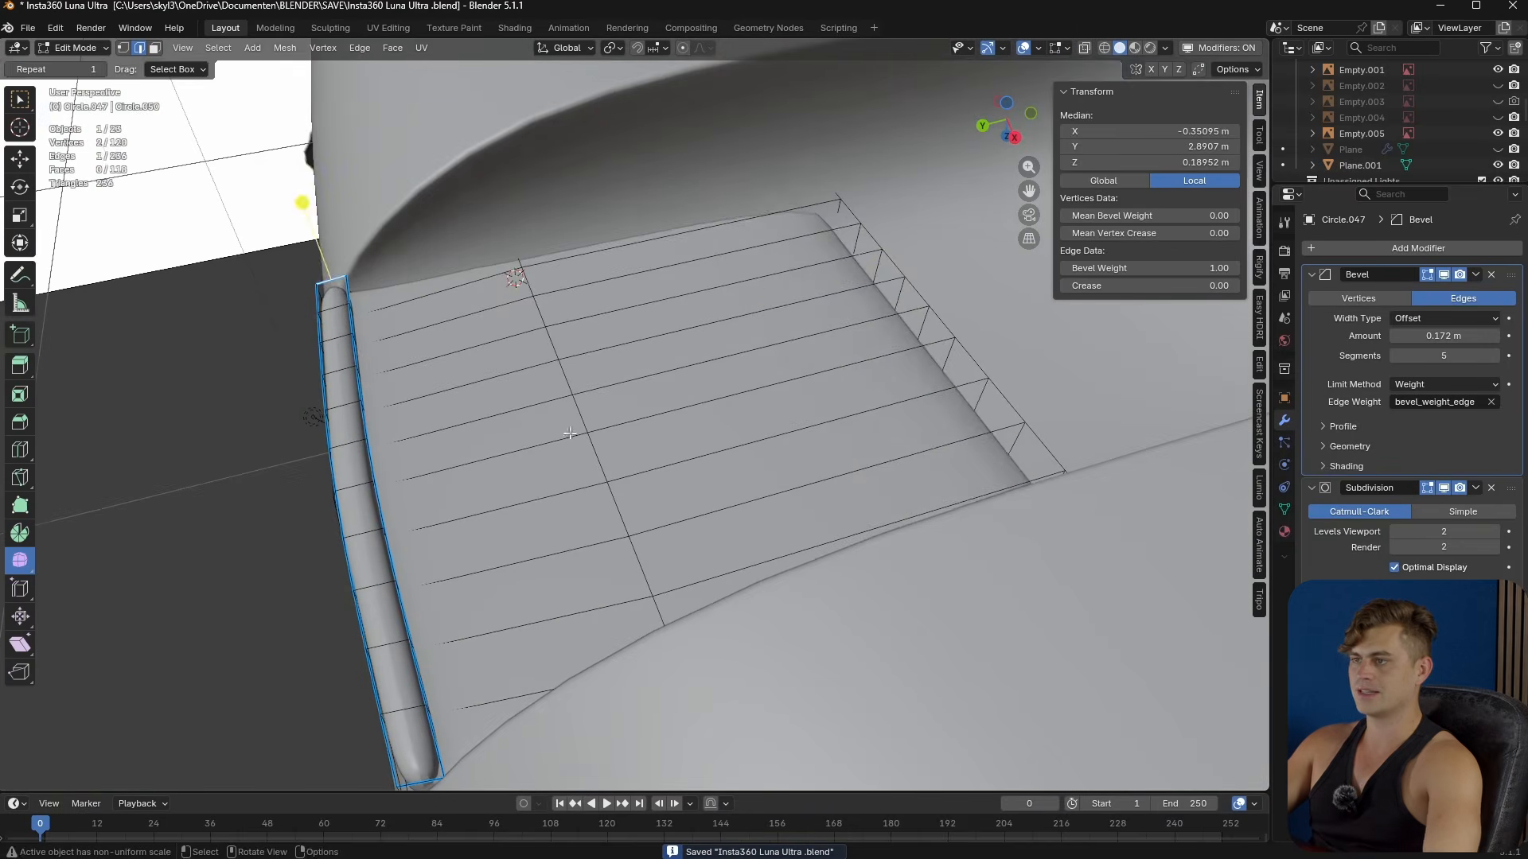
key(ctrl+r)
click(692, 318)
click(895, 280)
middle_drag(896, 280, 801, 334)
key(3)
ctrl+click(1023, 478)
key(ctrl+r)
click(654, 347)
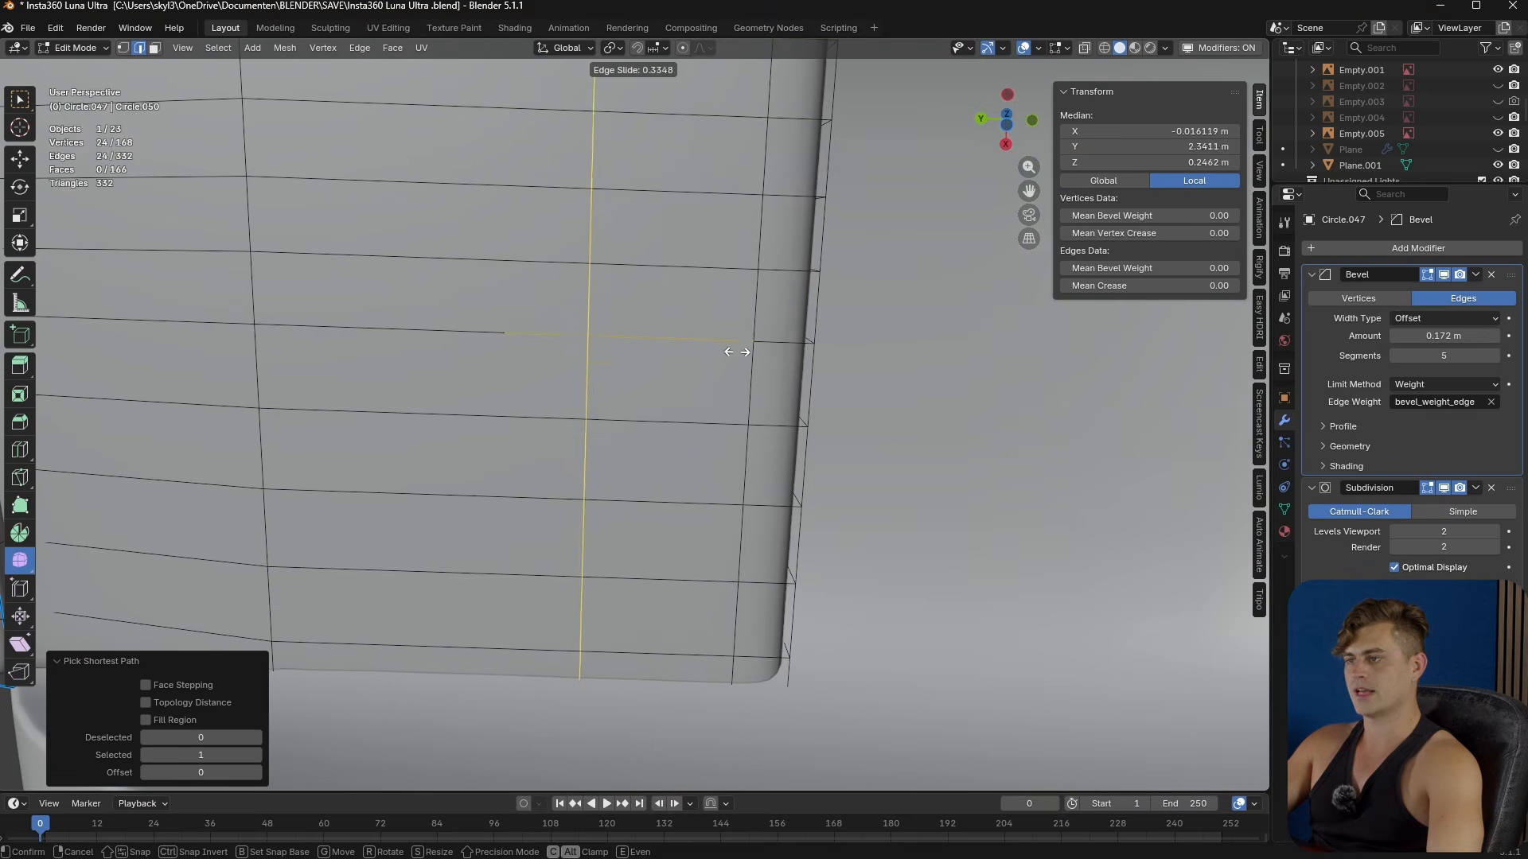
click(868, 371)
- Select the strip along the floor piece's inner edge and move it along Z
key(3)
click(760, 667)
shift+middle_drag(764, 258, 768, 740)
ctrl+click(790, 264)
middle_drag(778, 620, 751, 525)
key(g)
key(z)
click(891, 385)
key(Tab)
scroll(863, 418, down, 5)
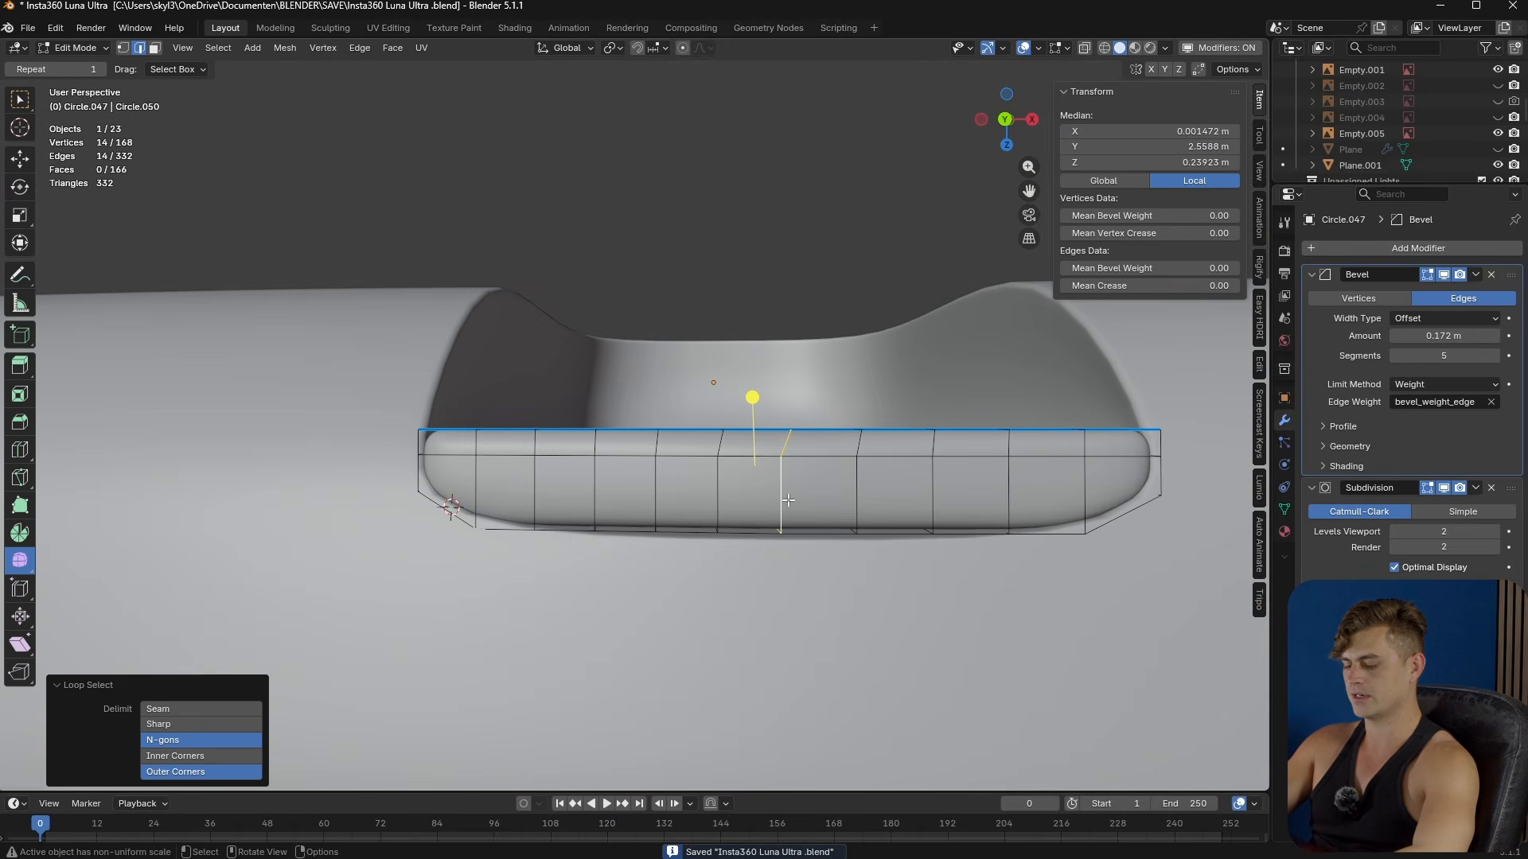
- Move the floor piece's central edge loop about 0.0009 m along Z with smooth proportional editing at about 0.0356 m radius, and save
key(o)
key(g)
key(z)
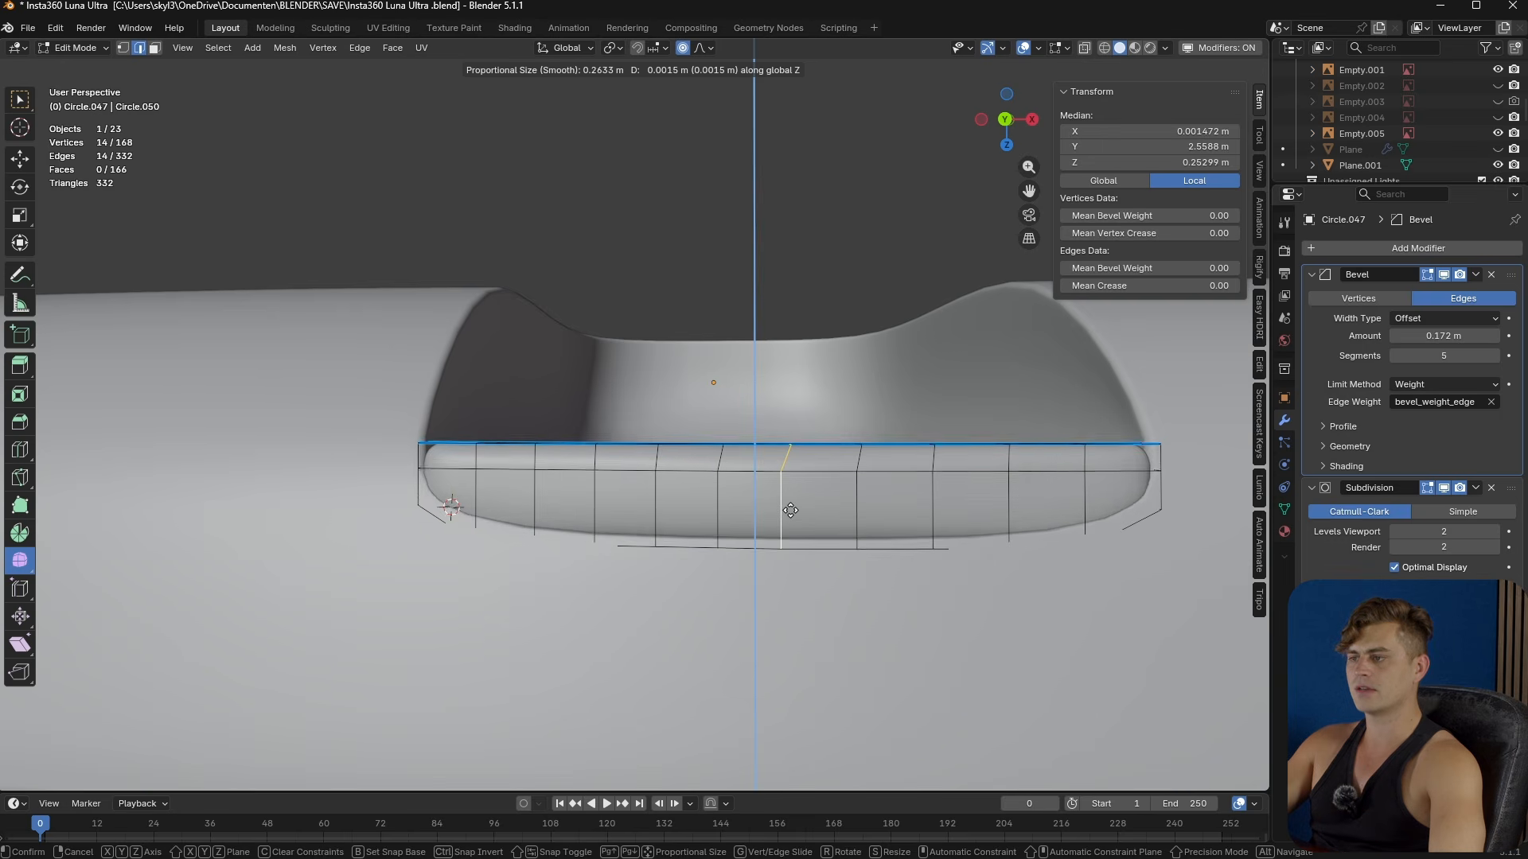
scroll(795, 501, up, 18)
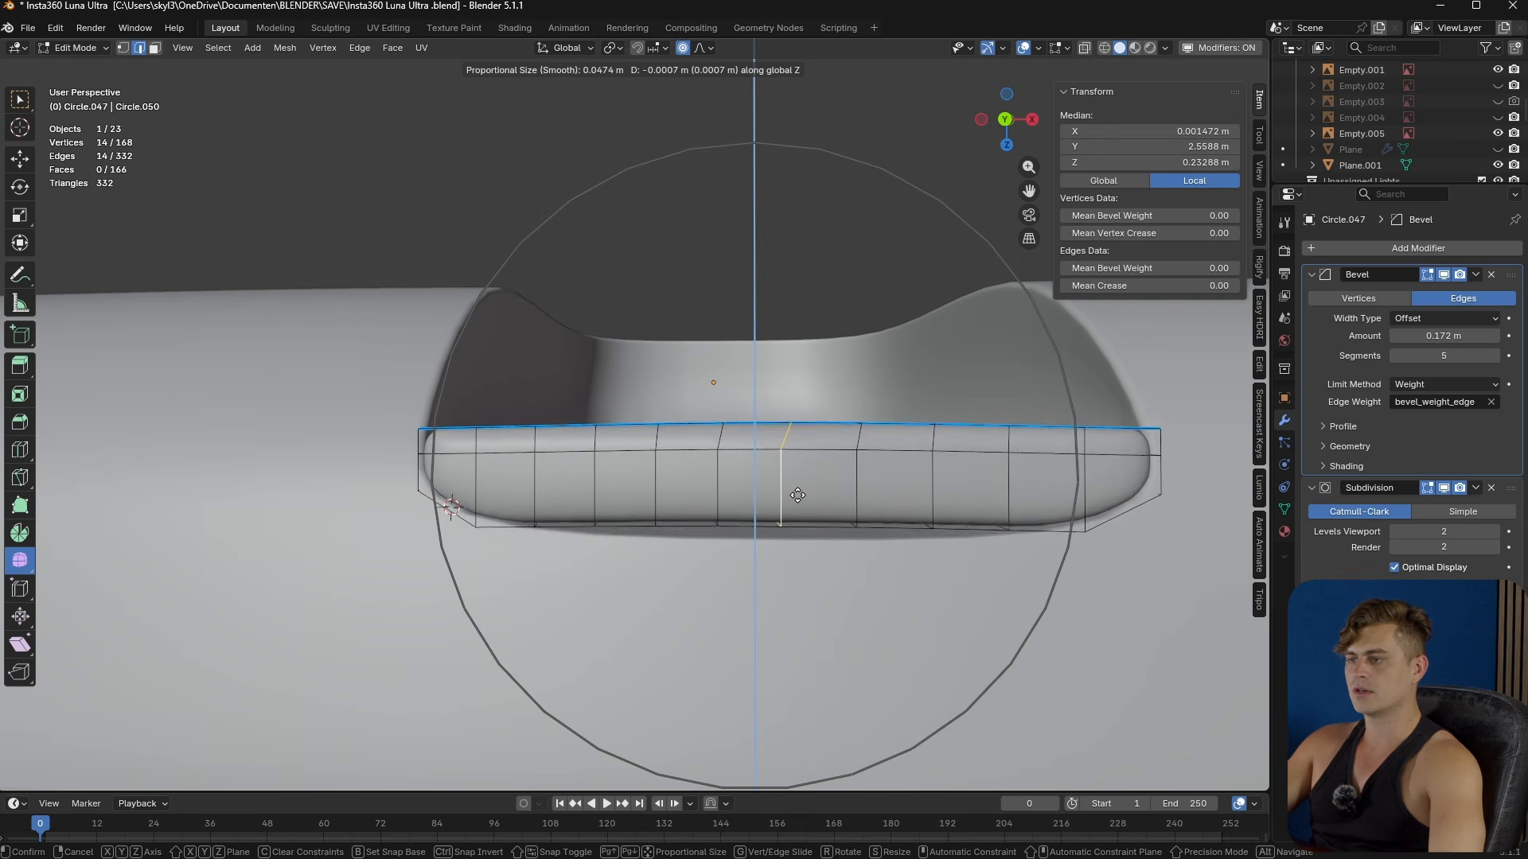
scroll(797, 506, down, 4)
scroll(797, 506, up, 5)
scroll(797, 507, up, 3)
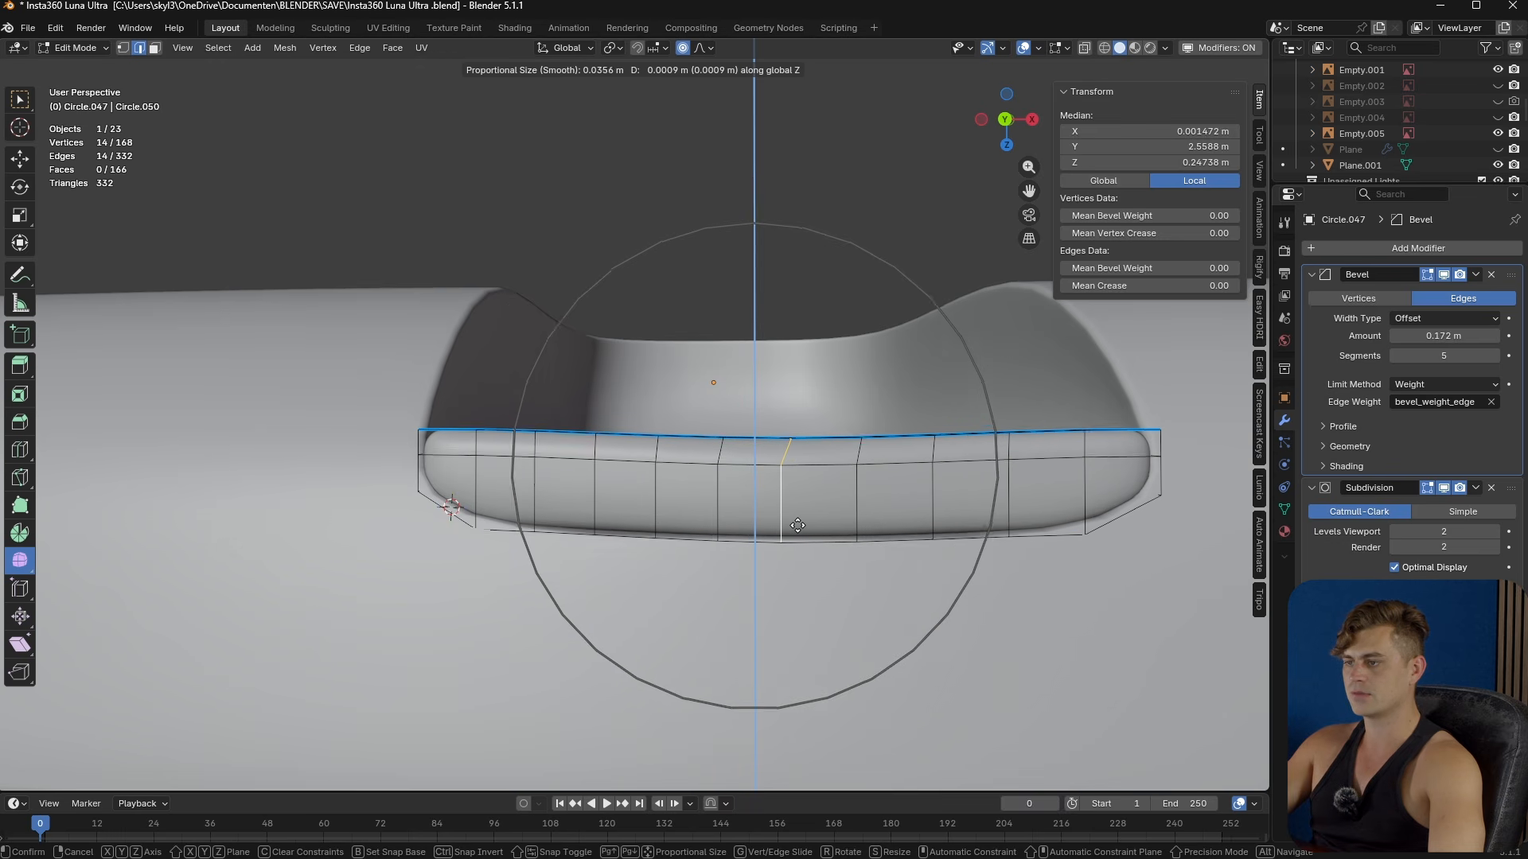
click(798, 526)
key(Tab)
mouse_move(819, 585)
middle_down()
mouse_move(775, 603)
mouse_move(800, 589)
mouse_move(818, 614)
middle_up()
scroll(798, 585, down, 5)
key(ctrl+s)
- Set the floor piece's origin to its geometry's median center and snap the 3D cursor to the piece
click(806, 554)
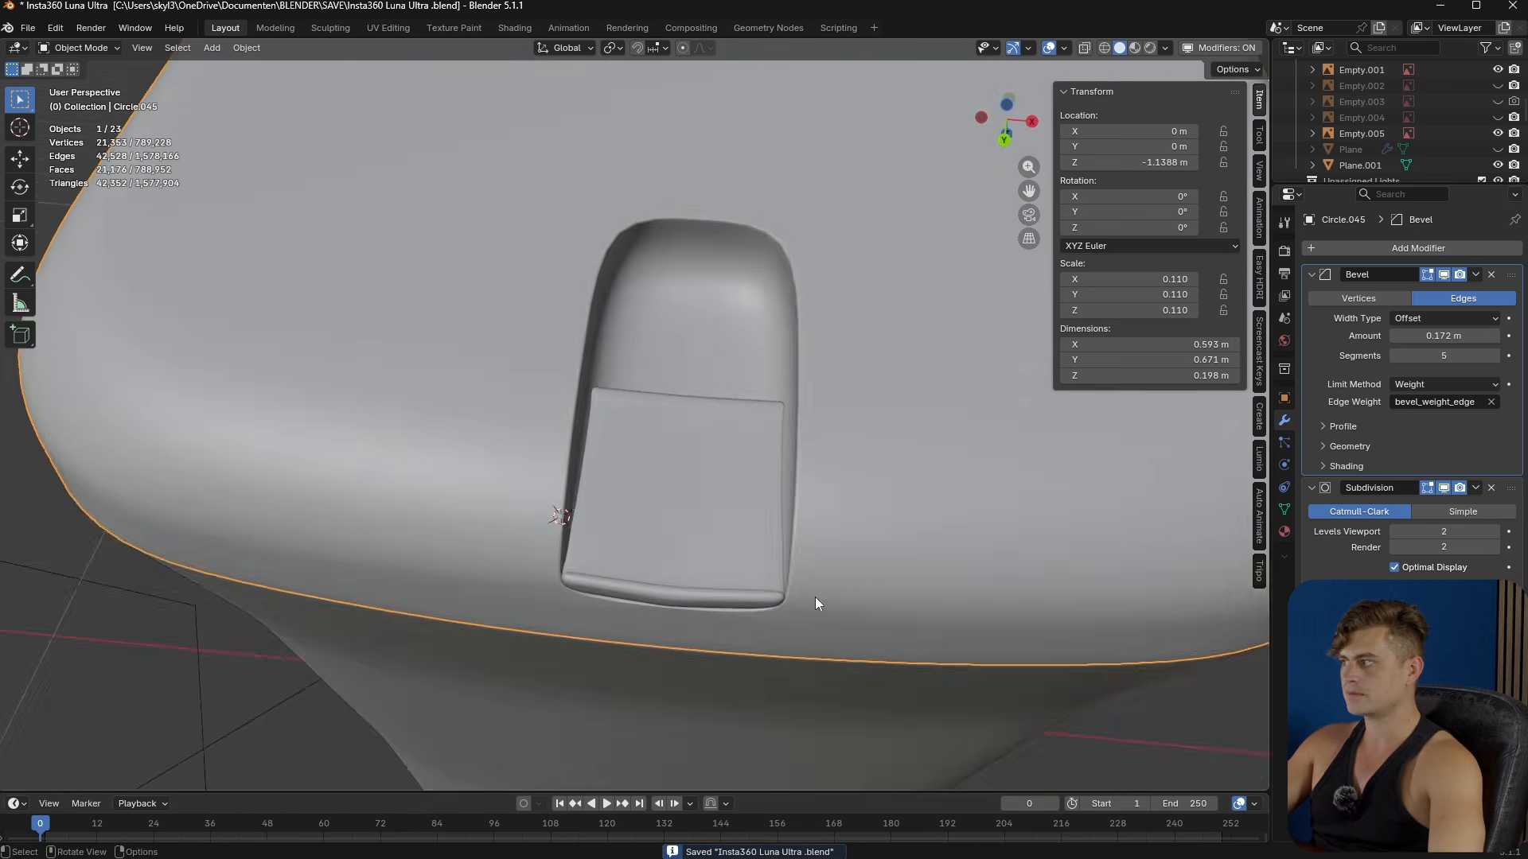
scroll(815, 528, up, 2)
middle_drag(815, 529, 755, 451)
click(754, 450)
key(shift+s)
click(764, 543)
click(247, 48)
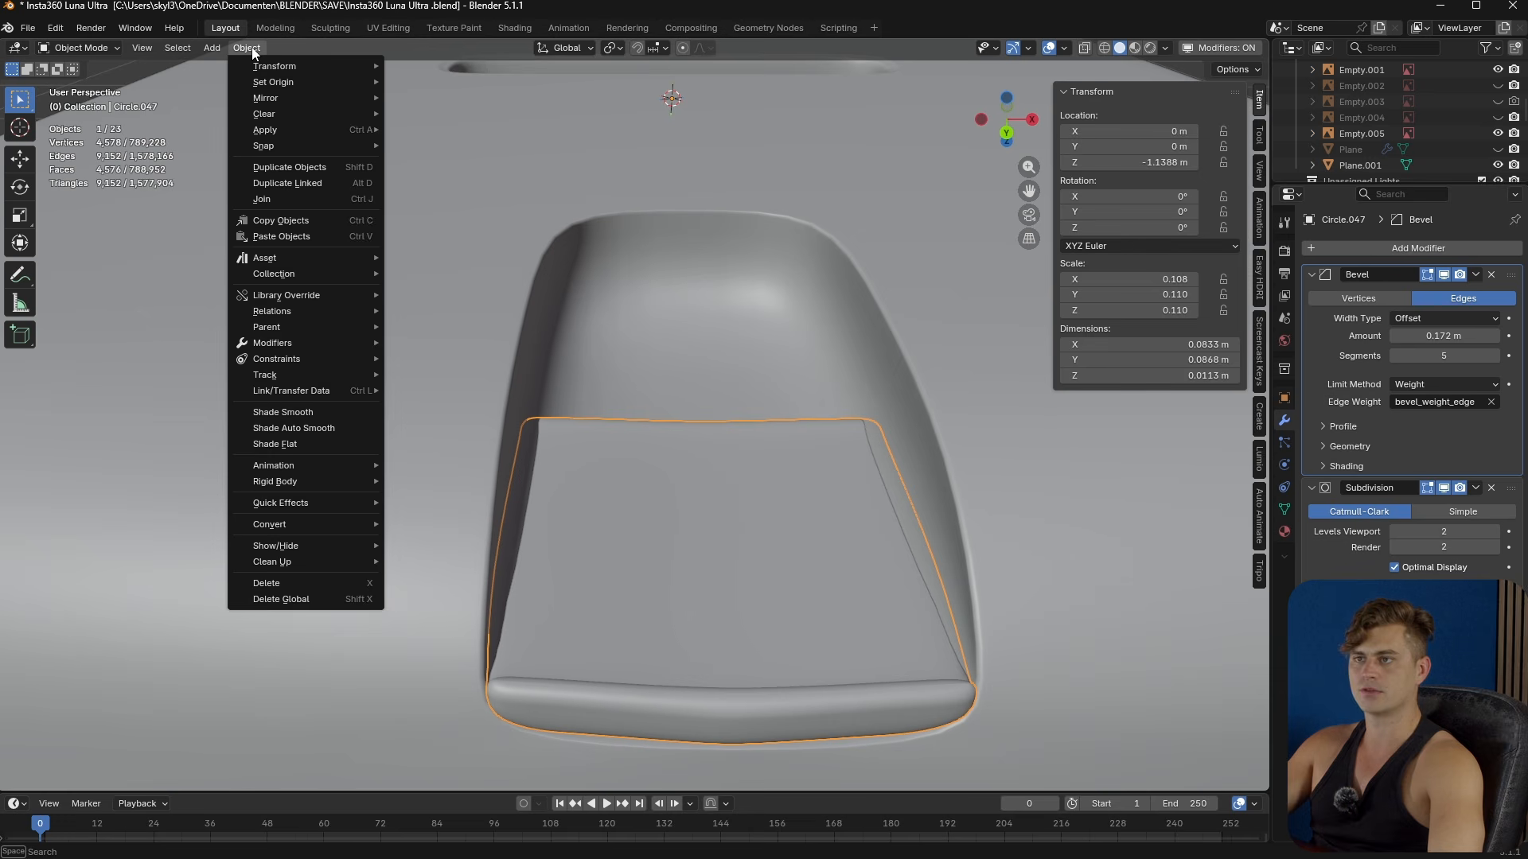
mouse_move(303, 81)
key(shift+s)
click(698, 544)
middle_drag(699, 545, 694, 497)
- Add a cylinder at the 3D cursor, scale it to about 0.0094 m and rotate it 90° about Y
key(shift+a)
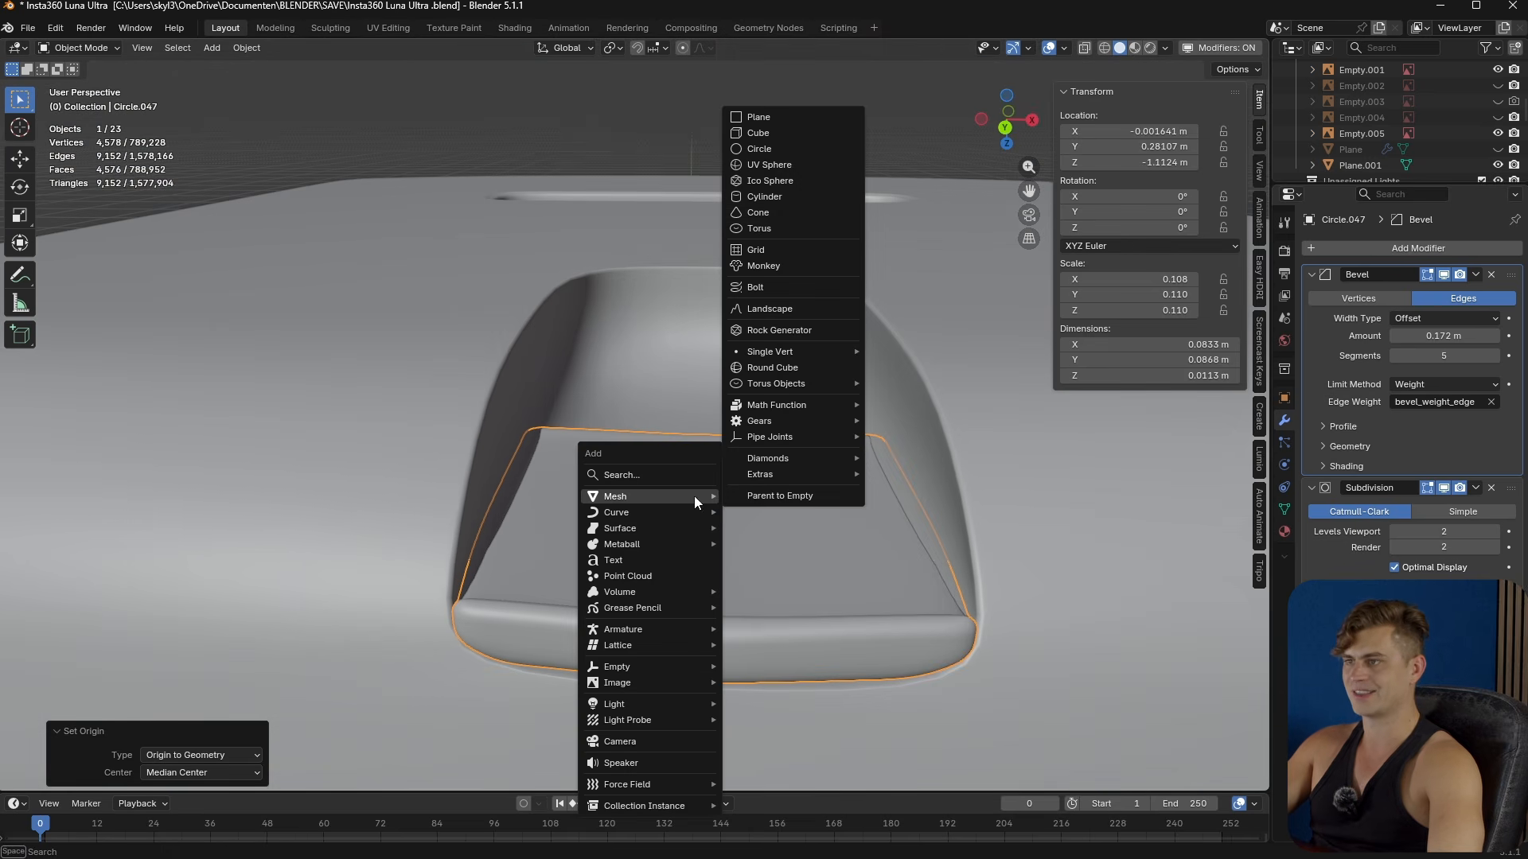
click(786, 203)
key(s)
click(986, 547)
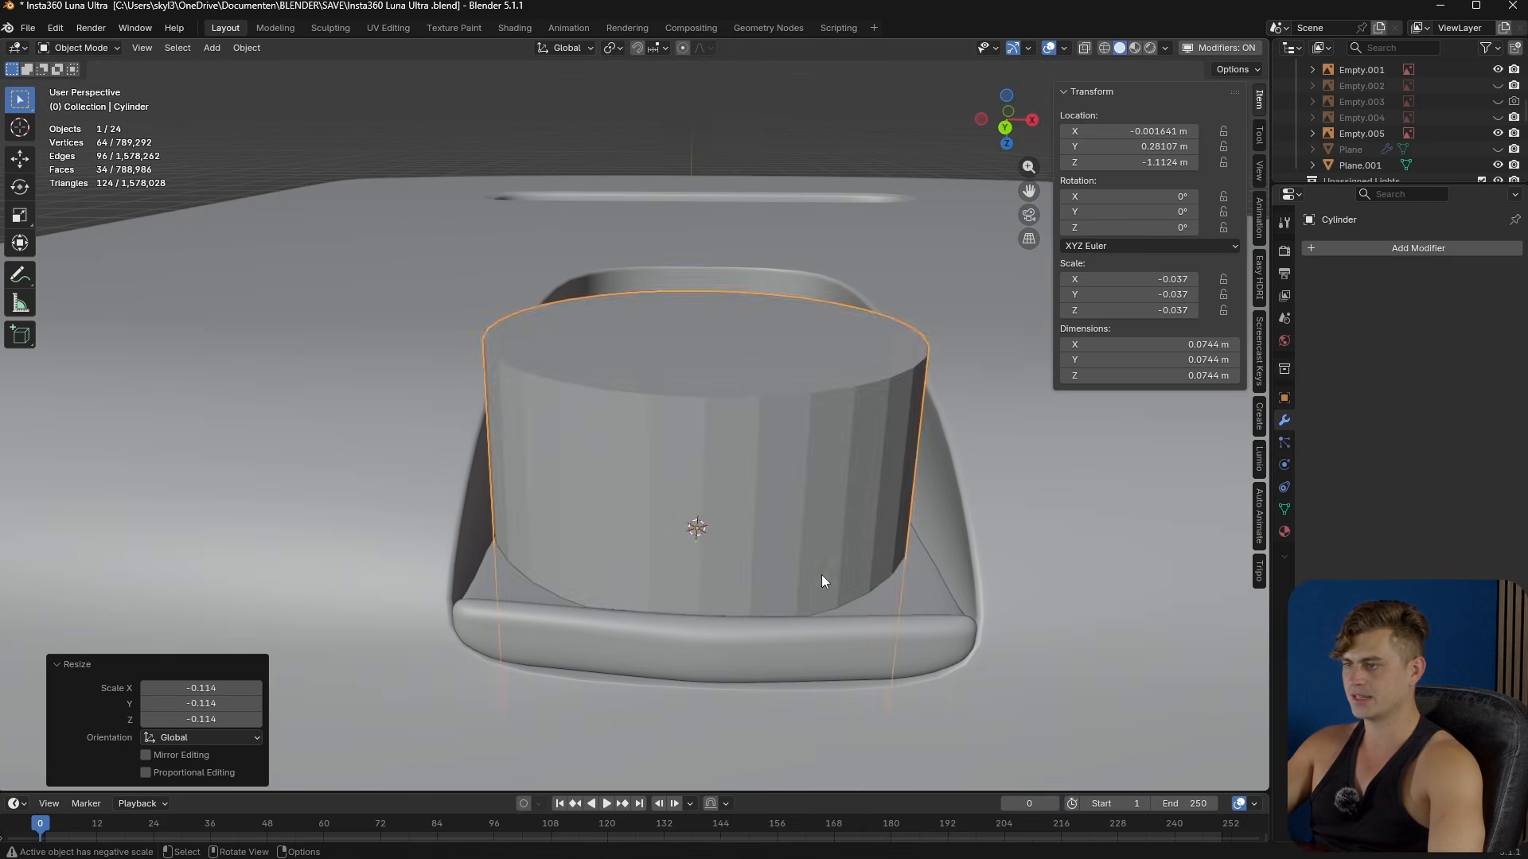
key(s)
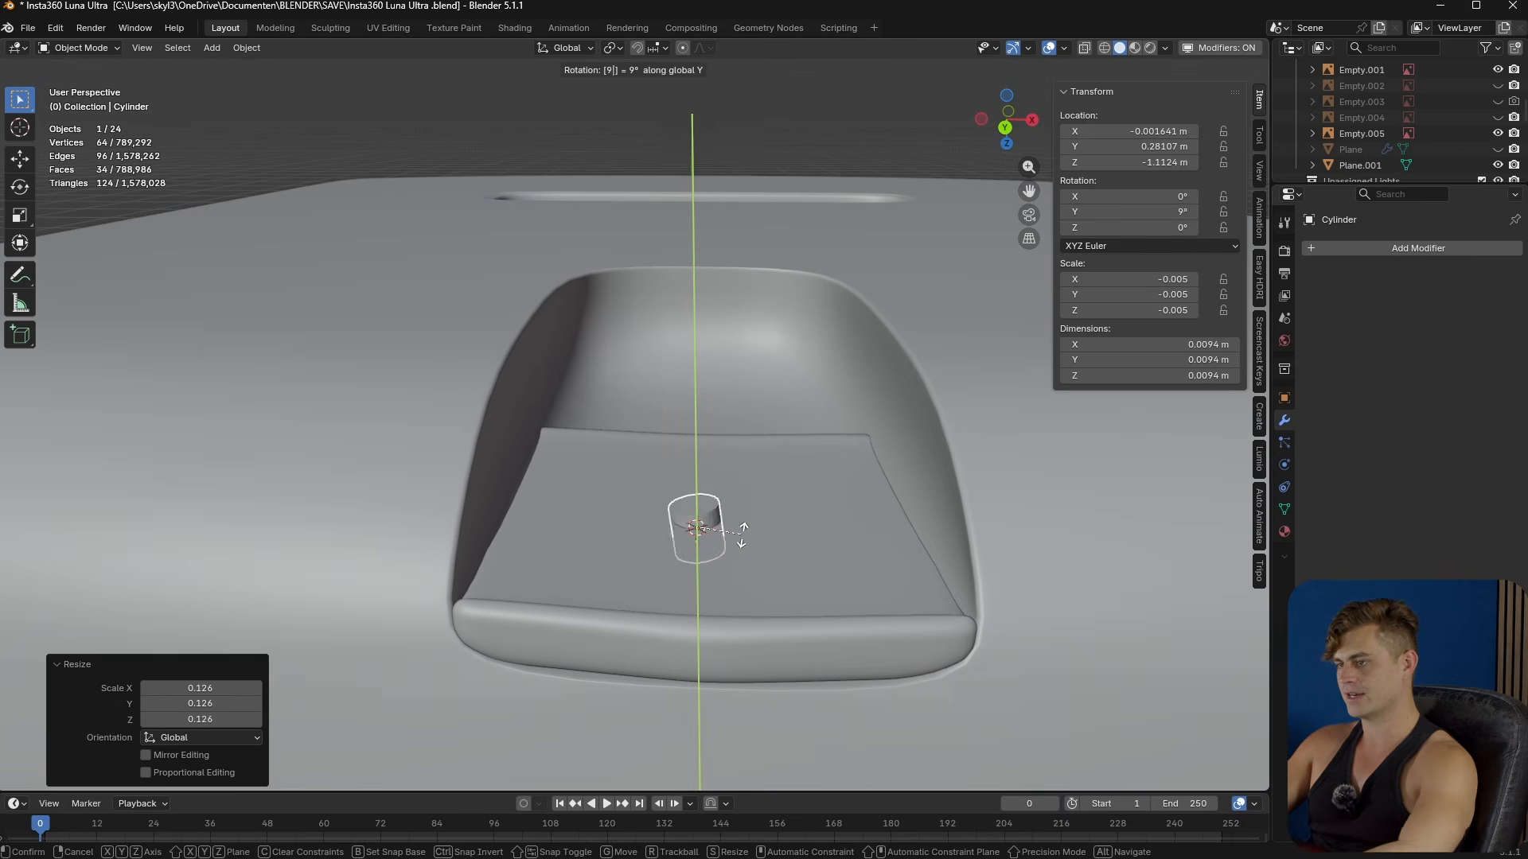
text(90)
key(Return)
- Move the cylinder about -0.0111 m along Z and stretch it along X to about 0.0937 m long
key(g)
key(z)
click(823, 518)
key(s)
key(x)
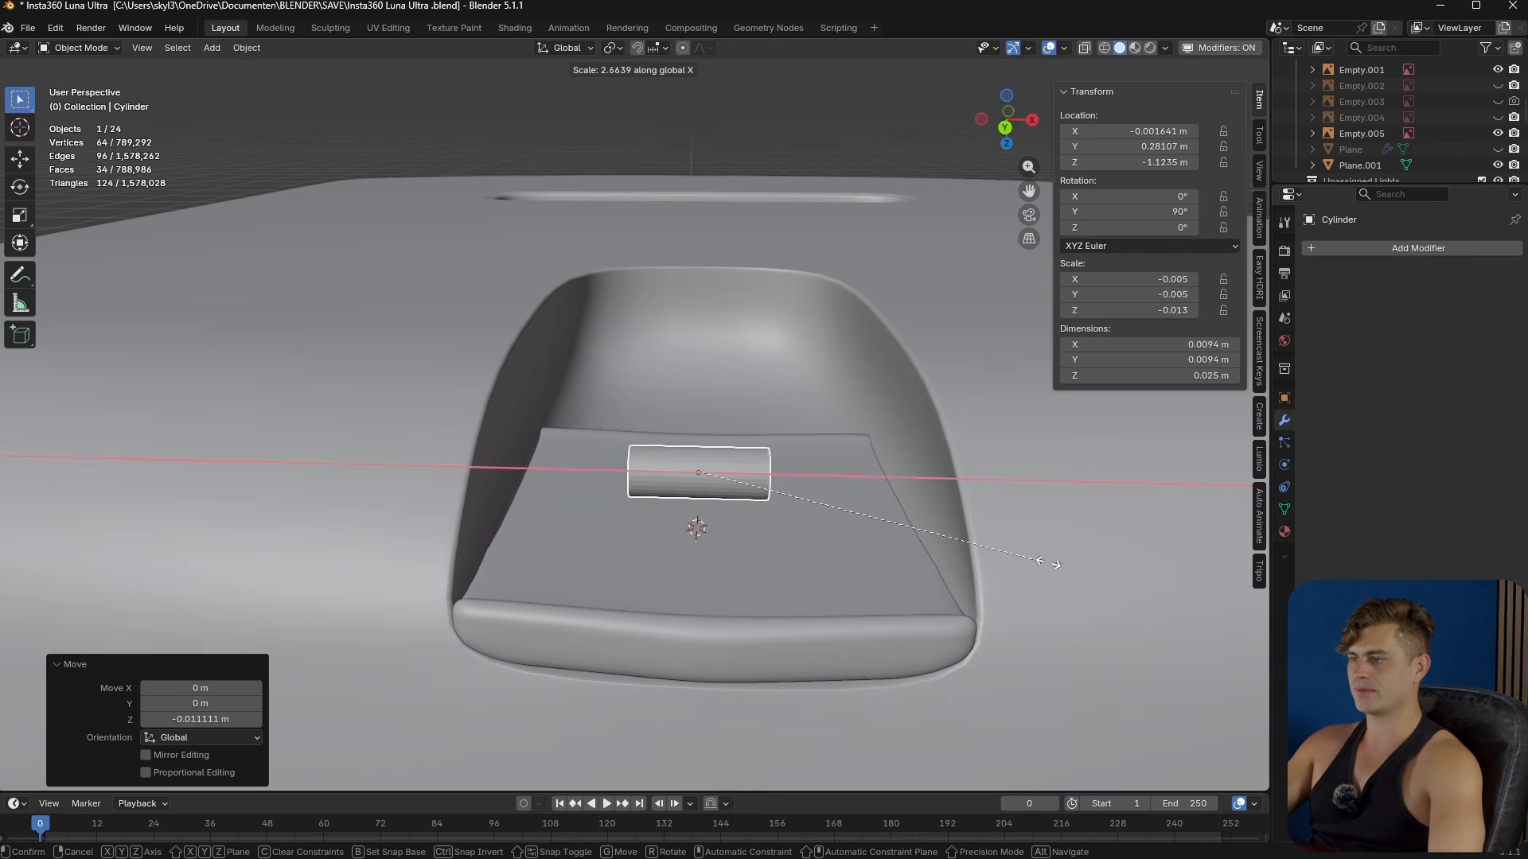
click(553, 619)
- Place the cylinder along the floor piece's inner edge at about Y 0.23325 m and Z -1.1207 m
middle_drag(433, 572, 727, 584)
key(g)
key(y)
click(789, 628)
middle_drag(789, 628, 915, 529)
key(g)
key(z)
click(923, 526)
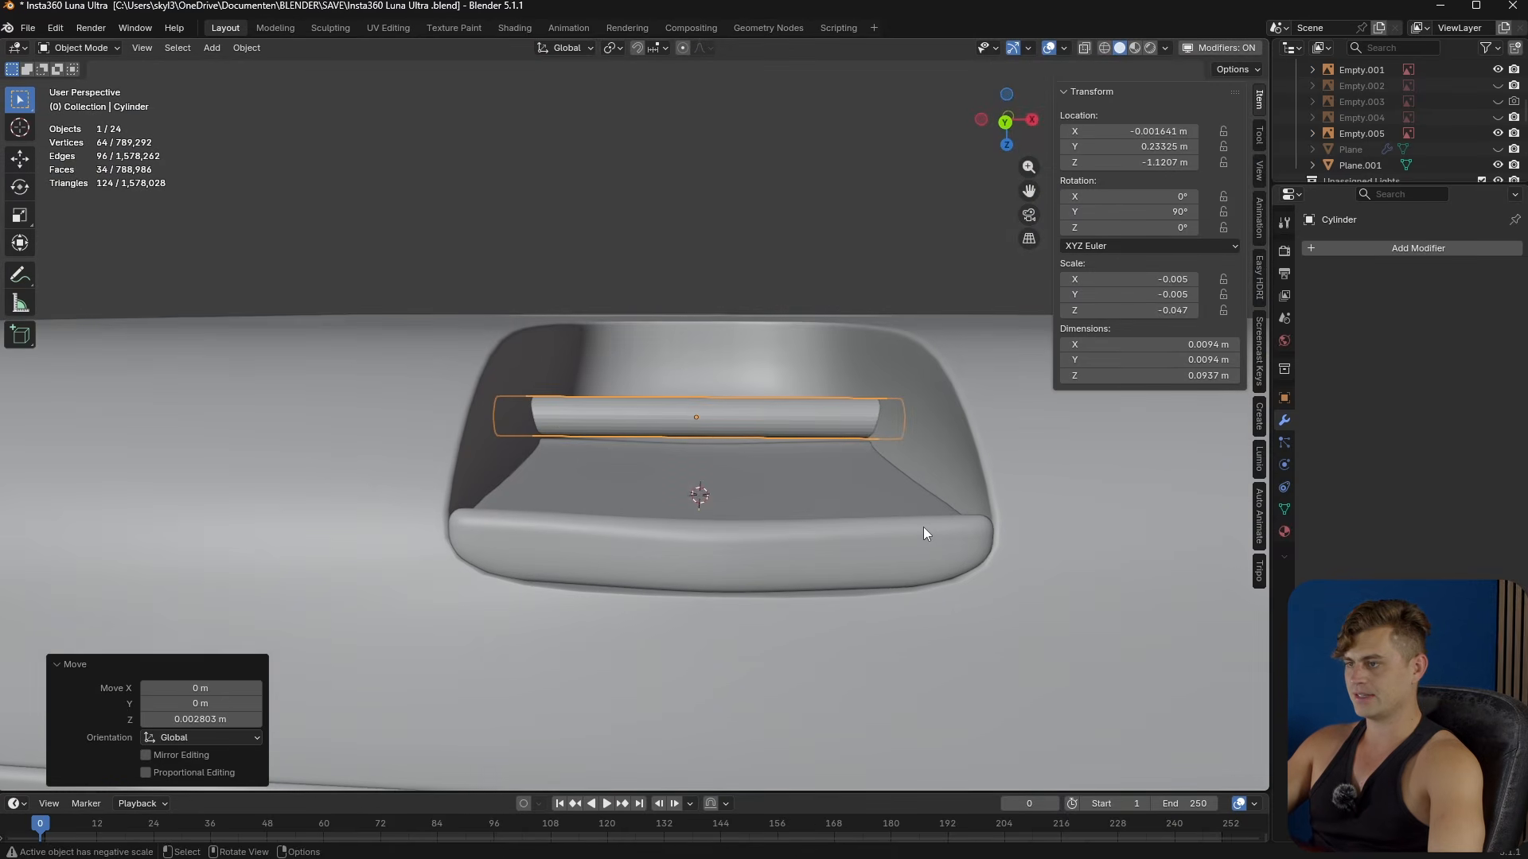
- Apply auto smooth shading at 30° to the cylinder and save the file
right_click(832, 431)
click(832, 432)
middle_drag(832, 432, 630, 528)
scroll(630, 528, down, 4)
key(ctrl+s)
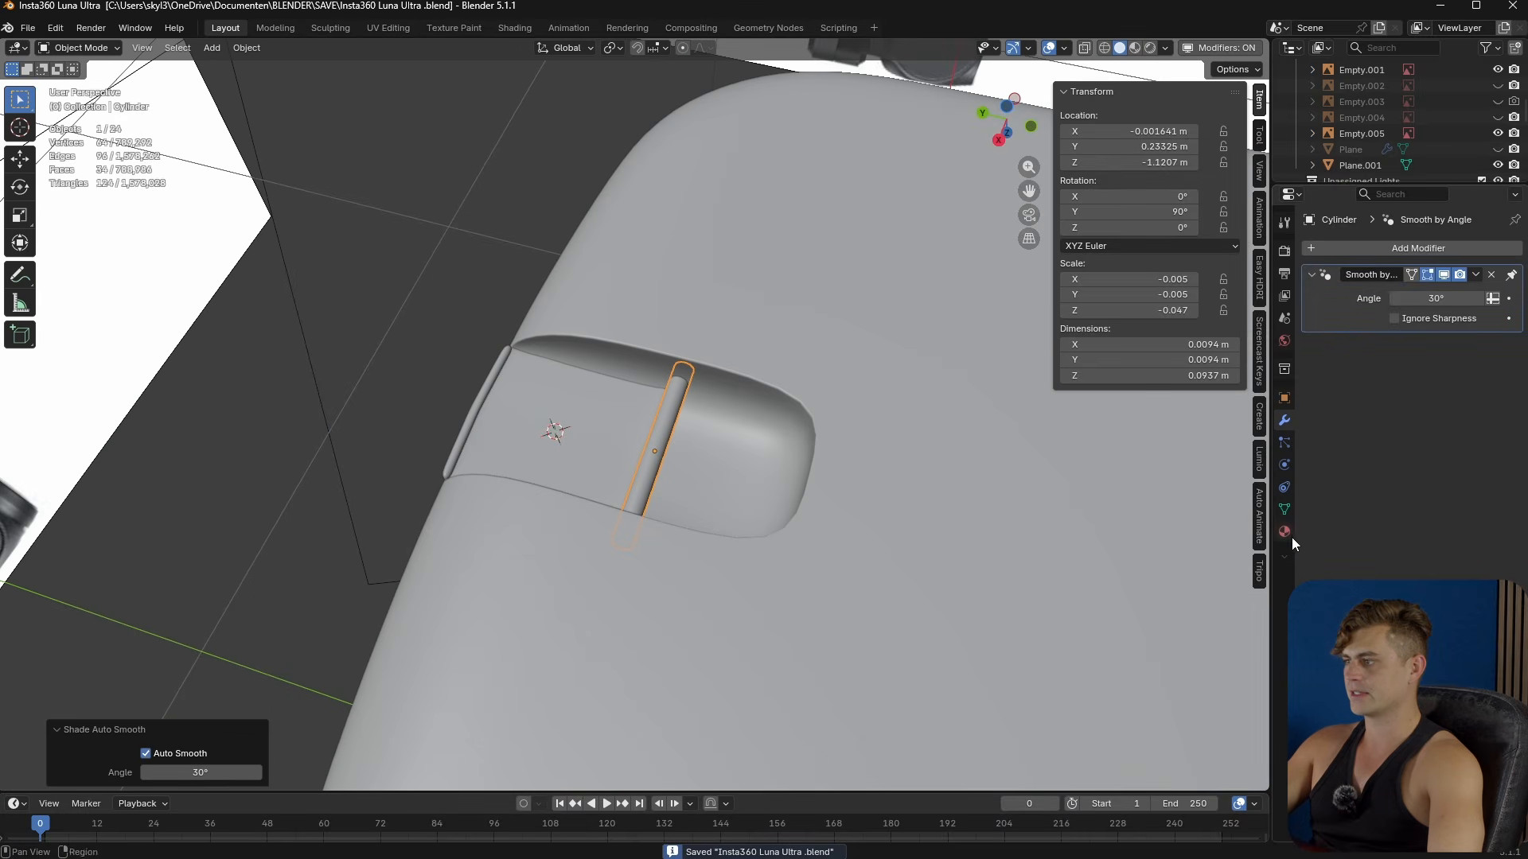
- Give the cylinder a new material, preview the model in rendered shading, save, and select the base
click(1283, 531)
click(1413, 320)
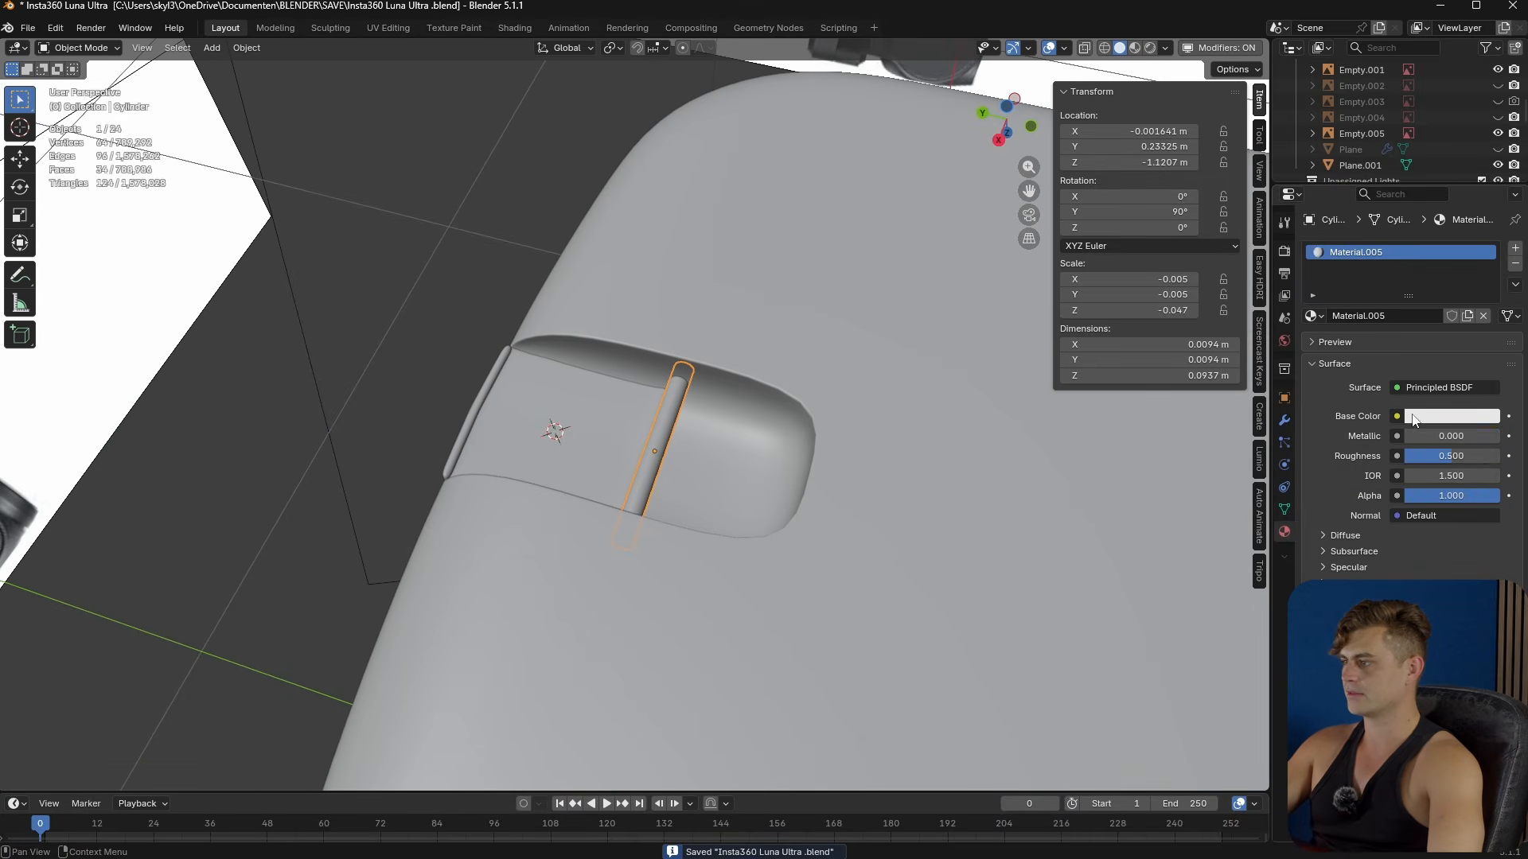
mouse_move(665, 462)
middle_down()
mouse_move(836, 406)
mouse_move(719, 460)
mouse_move(800, 535)
mouse_move(812, 428)
mouse_move(915, 517)
mouse_move(985, 607)
mouse_move(1227, 730)
mouse_move(702, 485)
mouse_move(713, 528)
mouse_move(786, 466)
mouse_move(580, 462)
mouse_move(662, 383)
mouse_move(665, 422)
mouse_move(665, 382)
mouse_move(707, 498)
mouse_move(658, 406)
mouse_move(562, 351)
mouse_move(684, 549)
mouse_move(699, 646)
mouse_move(585, 677)
mouse_move(1223, 581)
mouse_move(685, 509)
mouse_move(647, 518)
mouse_move(633, 499)
mouse_move(563, 525)
mouse_move(789, 611)
middle_up()
click(1149, 48)
click(795, 443)
key(ctrl+s)
click(564, 525)
scroll(789, 611, up, 4)
shift+middle_drag(724, 571, 695, 555)
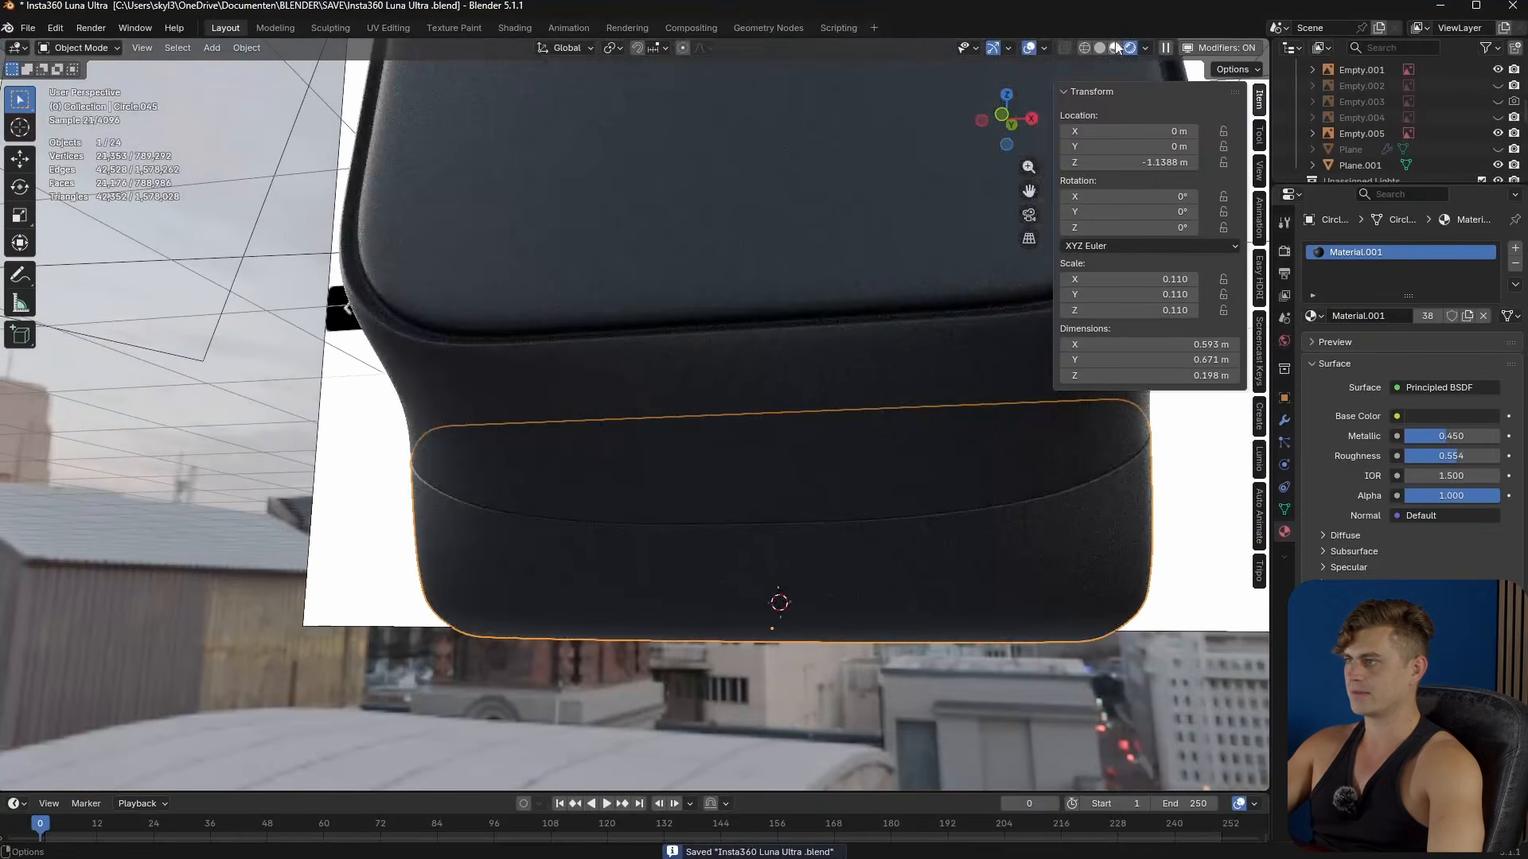
- Return the viewport to solid shading and bring up the base's modifier settings
click(1100, 48)
middle_drag(828, 557, 855, 574)
key(Tab)
scroll(843, 581, up, 5)
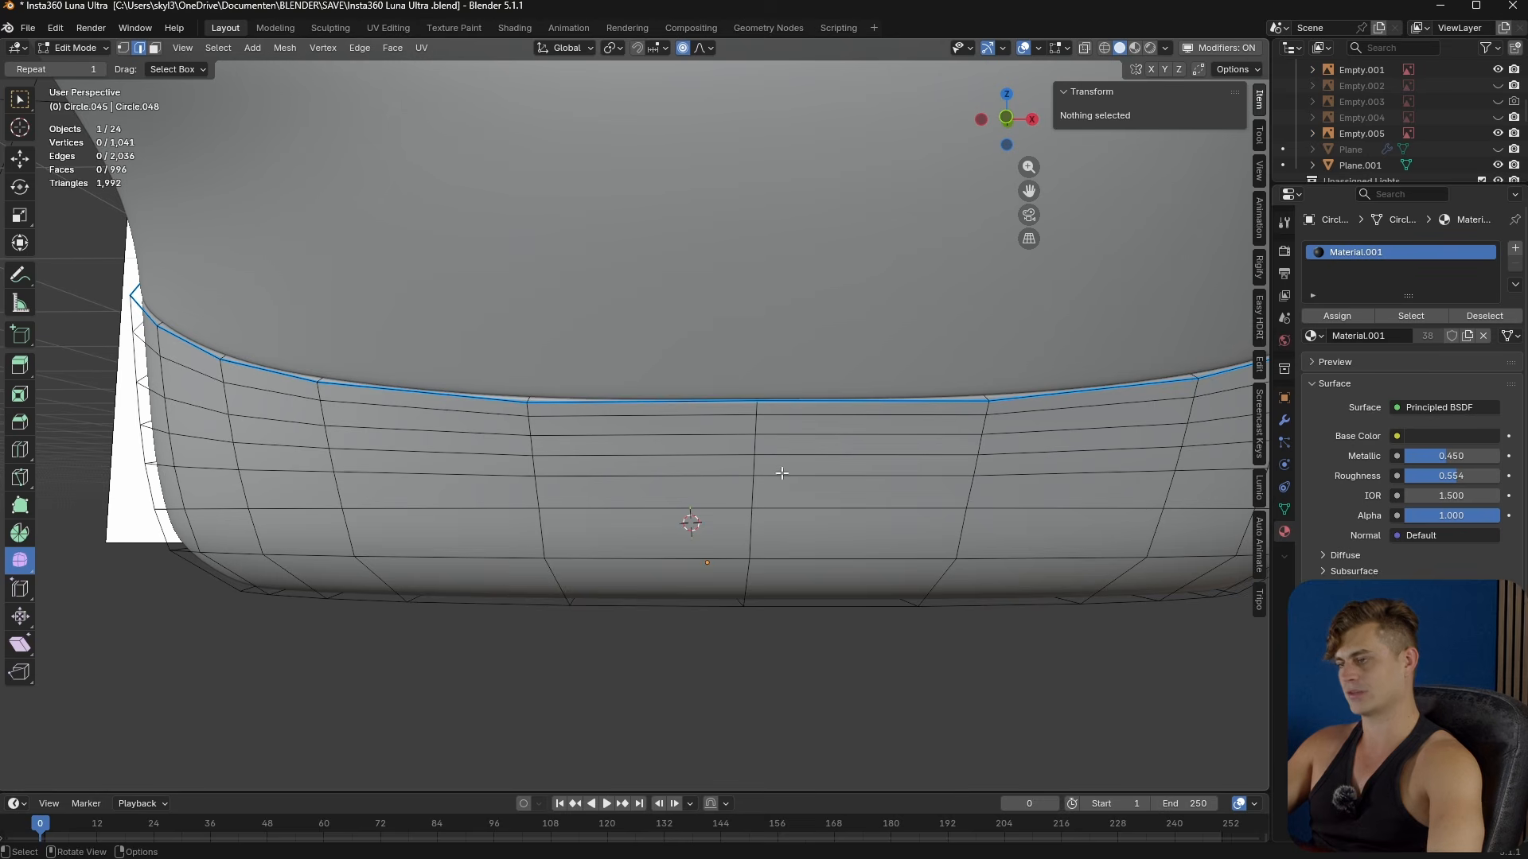
shift+middle_drag(749, 475, 733, 474)
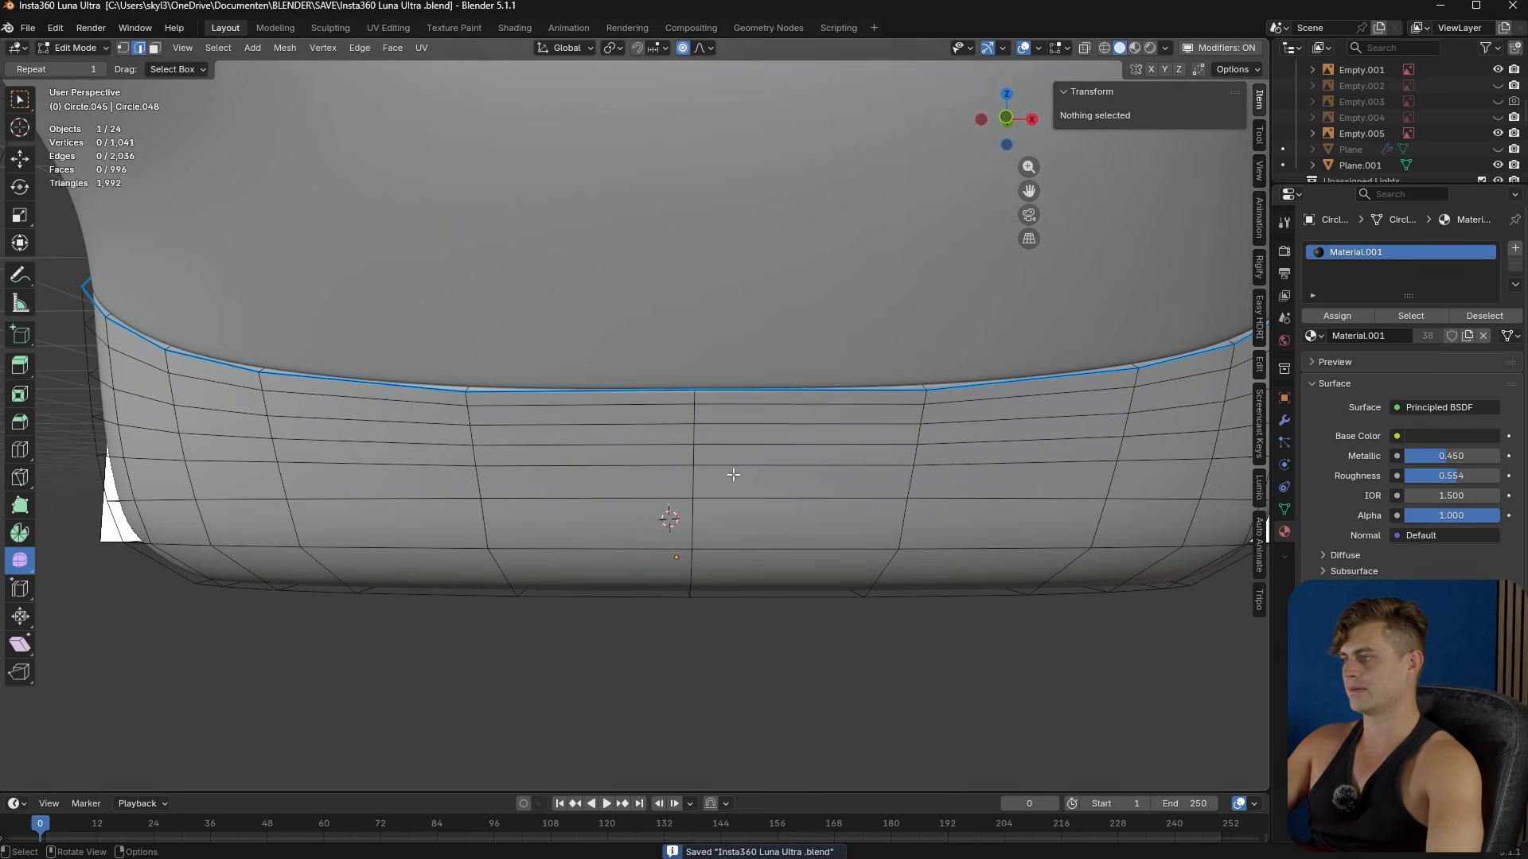
click(1283, 424)
click(934, 447)
scroll(728, 446, down, 3)
- Duplicate the base in place, move the copy to another collection as a backup, and save the file
key(Tab)
middle_drag(727, 470, 719, 361)
key(ctrl+a)
key(shift+d)
right_click(806, 398)
key(m)
click(806, 401)
scroll(790, 466, down, 5)
key(ctrl+s)
middle_drag(790, 472, 753, 473)
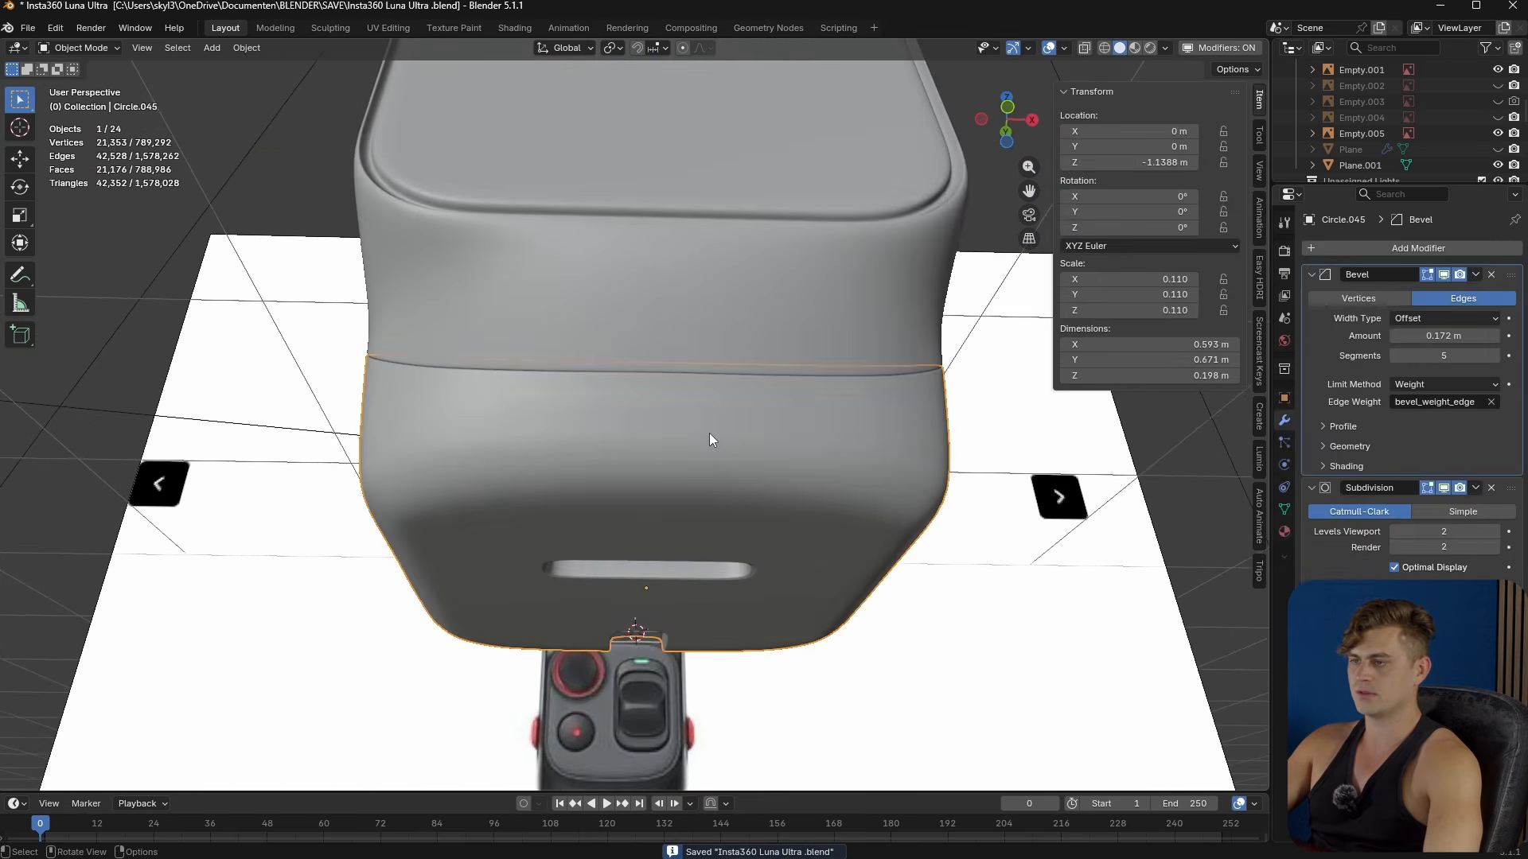
- Delete the two adjacent faces in the middle of the base's side wall, above its lower edge
middle_drag(709, 433, 600, 473)
scroll(712, 493, up, 4)
key(Tab)
key(3)
click(649, 468)
shift+click(759, 482)
scroll(889, 537, down, 3)
scroll(956, 568, up, 1)
key(x)
click(600, 473)
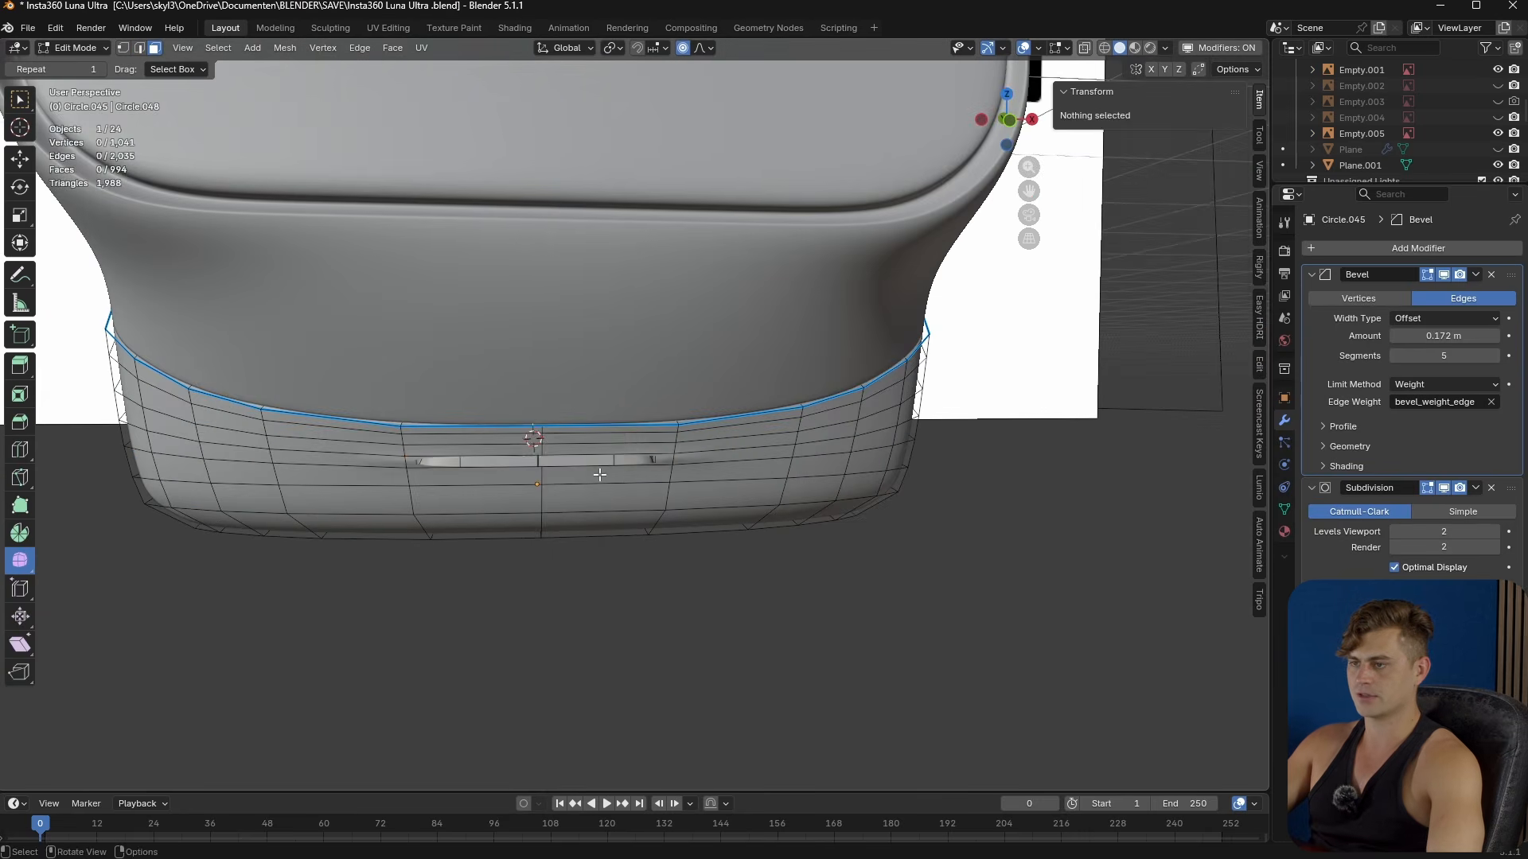
- Select the new opening's boundary edge loop and extrude it inward to form the opening's walls
scroll(599, 474, up, 4)
middle_drag(631, 427, 726, 461)
key(2)
alt+click(726, 461)
scroll(726, 461, down, 3)
key(f)
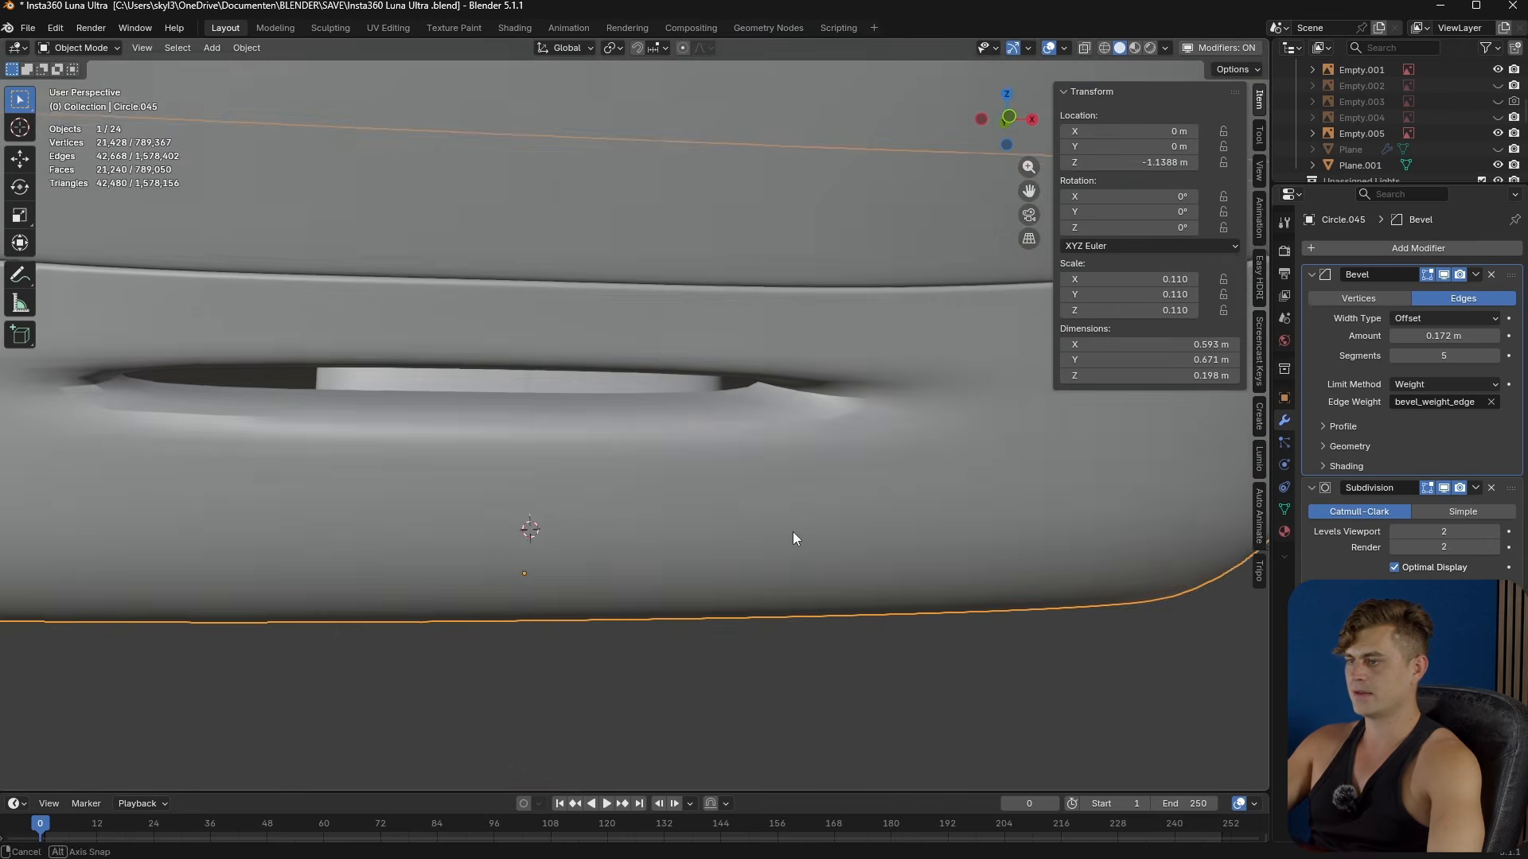
- Apply the base's Bevel modifier and its Subdivision modifier at viewport level 1, and save the file
scroll(796, 539, down, 3)
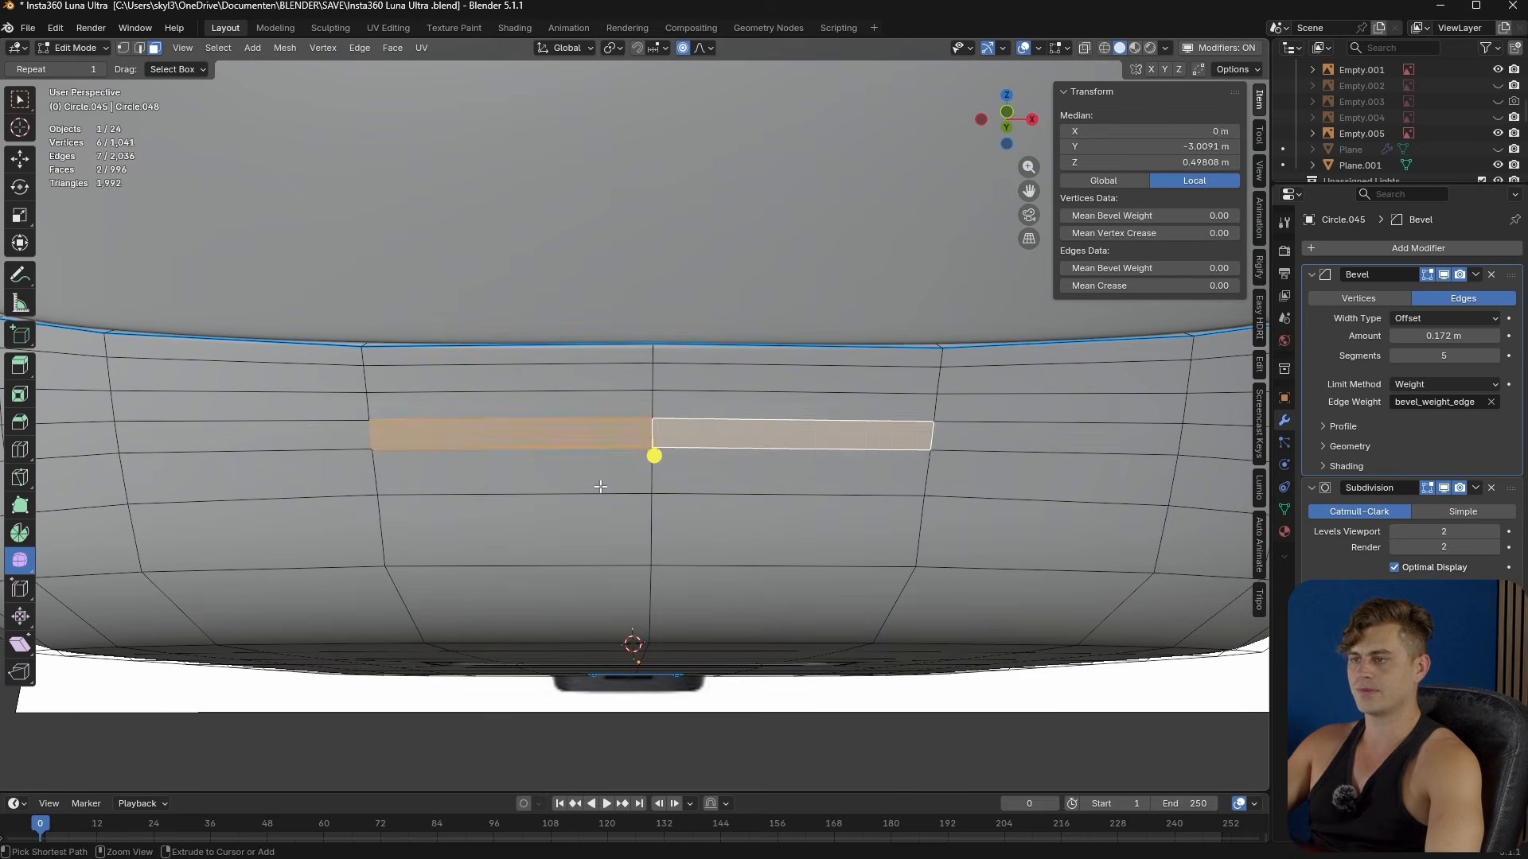
click(498, 437)
key(Tab)
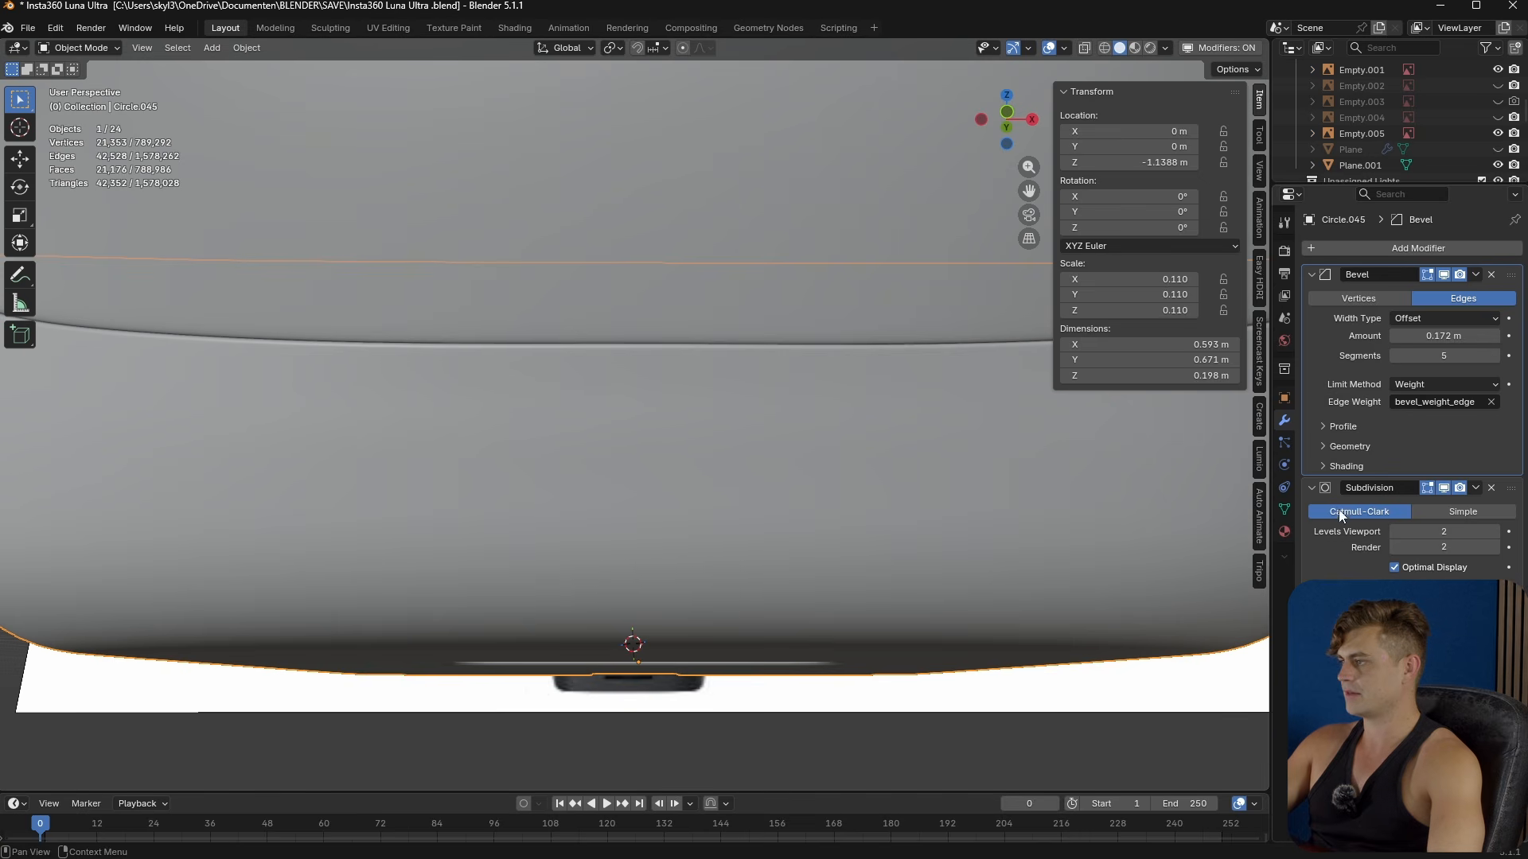
key(ctrl+x)
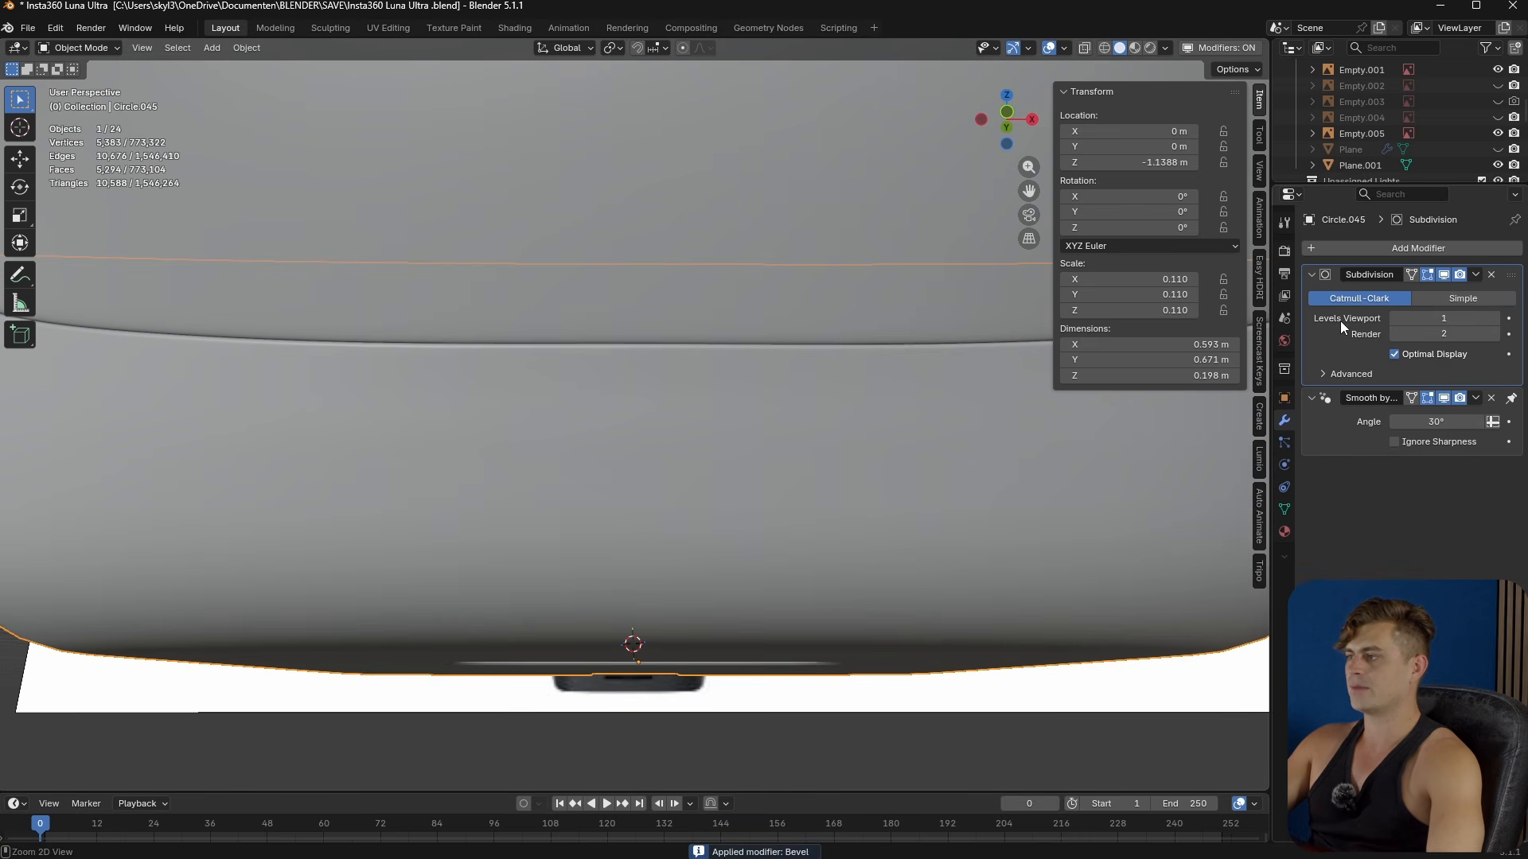
key(ctrl+a)
key(Tab)
scroll(734, 459, down, 8)
mouse_move(734, 459)
middle_down()
mouse_move(740, 416)
mouse_move(749, 452)
middle_up()
key(ctrl+s)
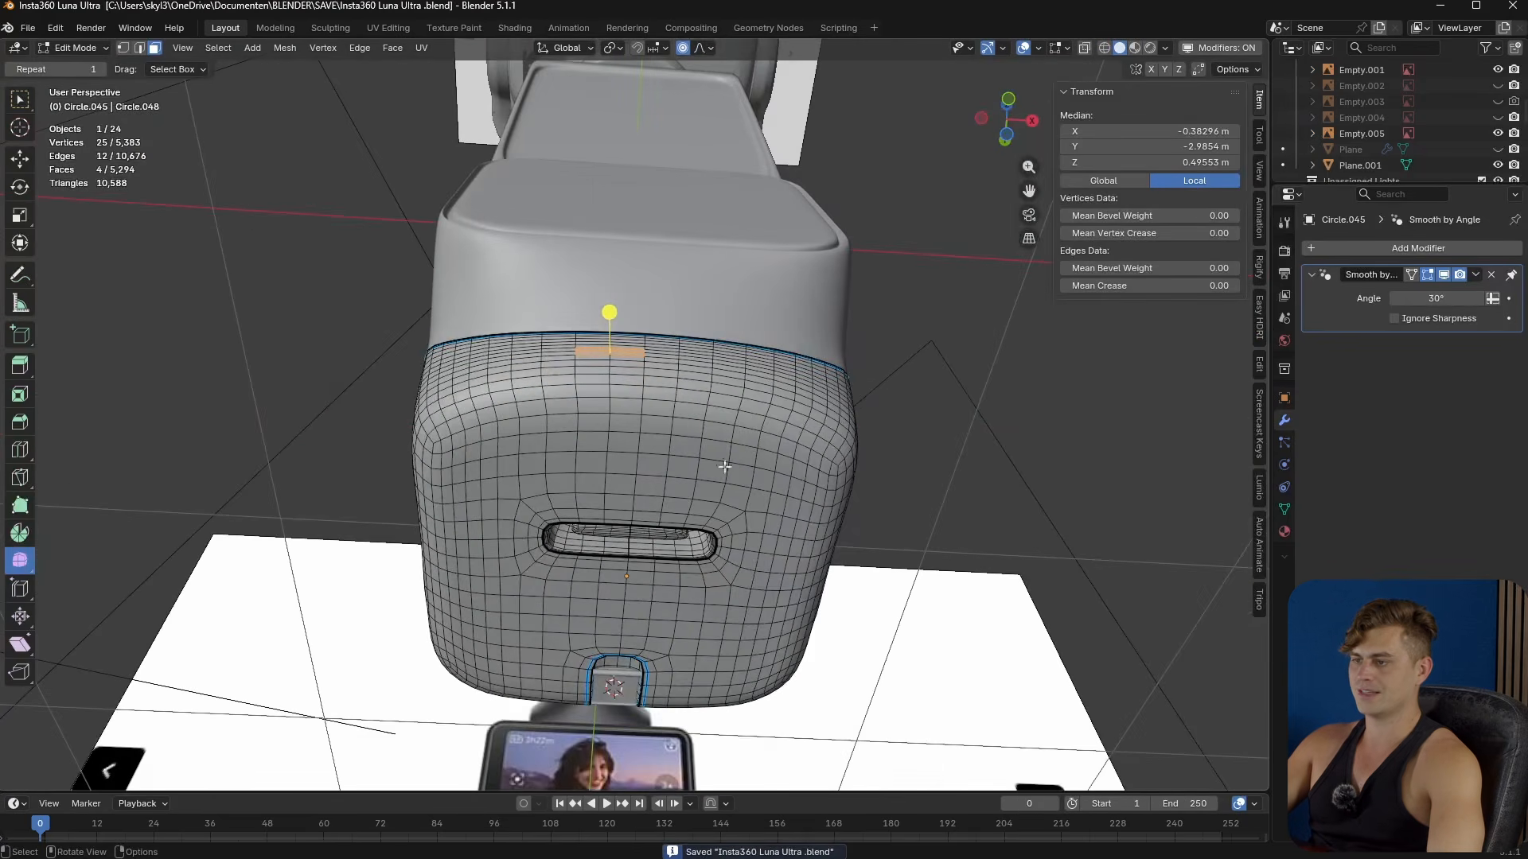
- Hide all of the base's mesh faces except those of its curved front section
scroll(700, 454, up, 4)
middle_drag(659, 354, 661, 453)
scroll(682, 475, up, 4)
key(KP_1)
key(alt+z)
scroll(692, 566, up, 3)
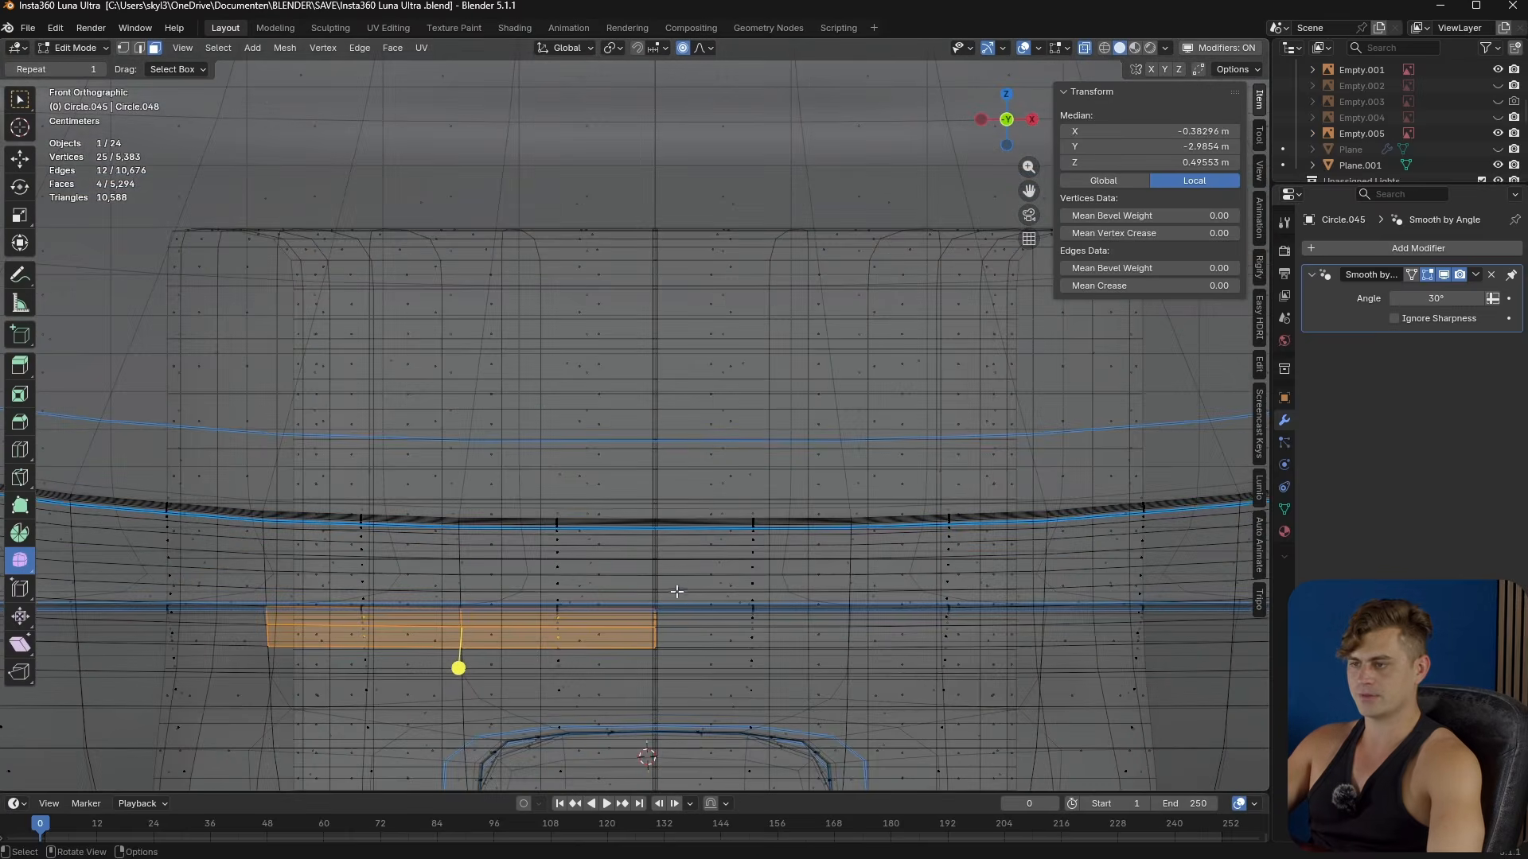
scroll(676, 592, down, 3)
key(KP_7)
scroll(683, 583, down, 9)
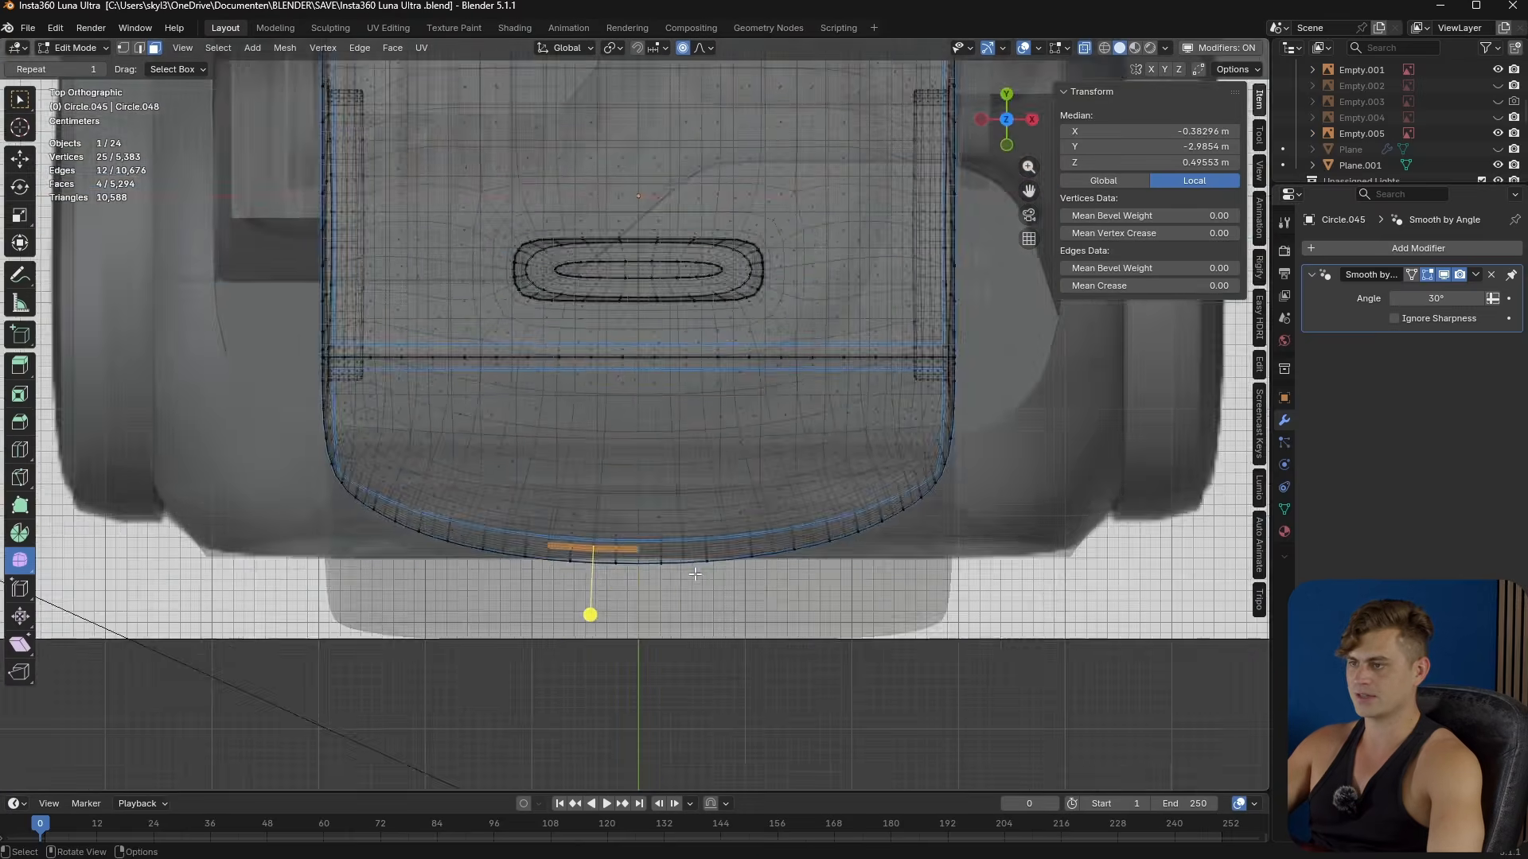
shift+middle_drag(714, 491, 721, 619)
key(alt+a)
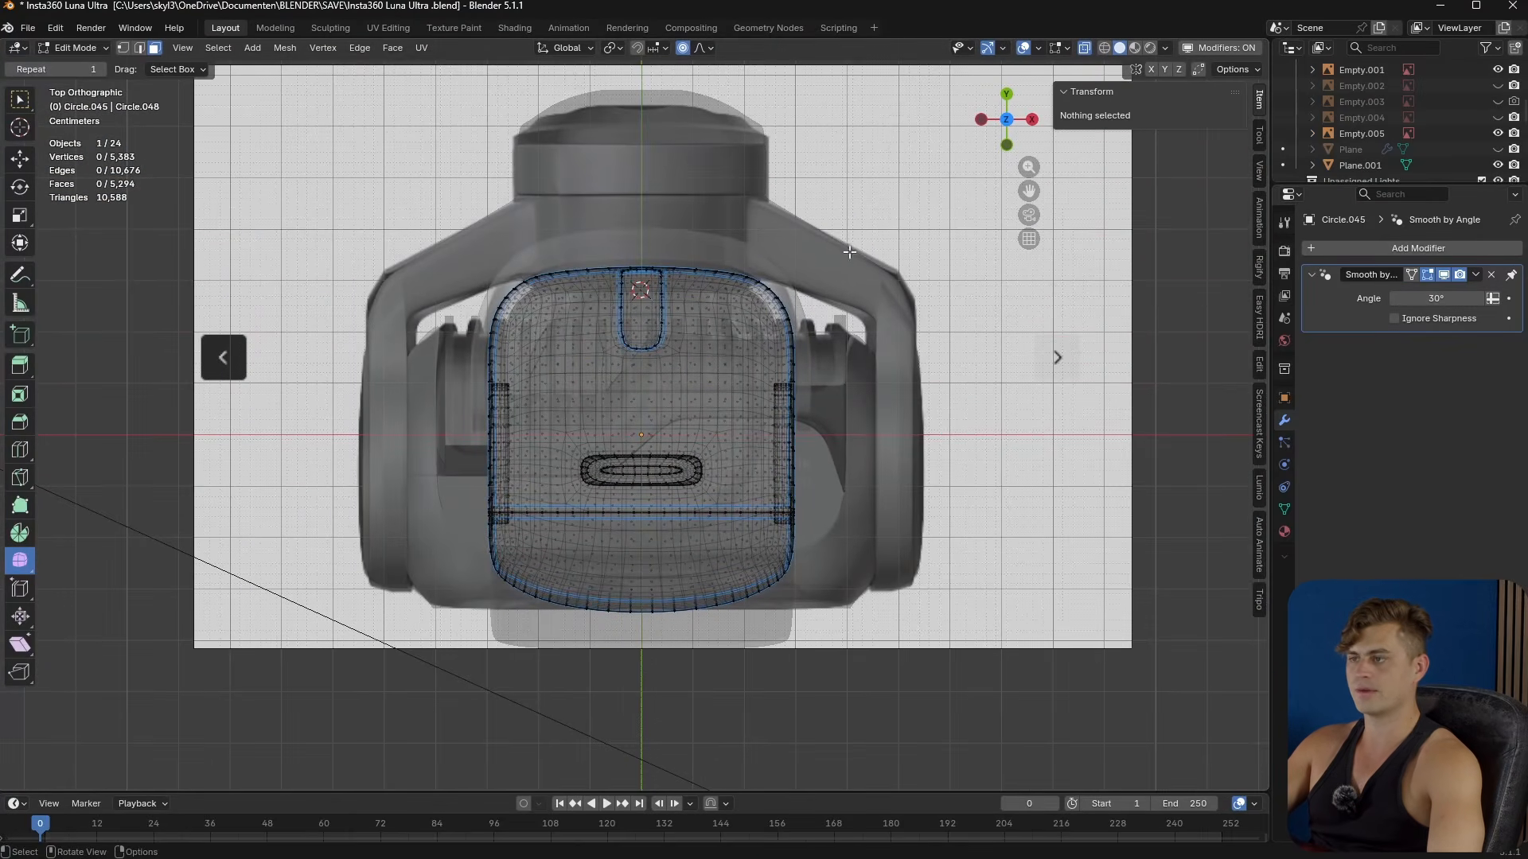
drag(919, 191, 305, 550)
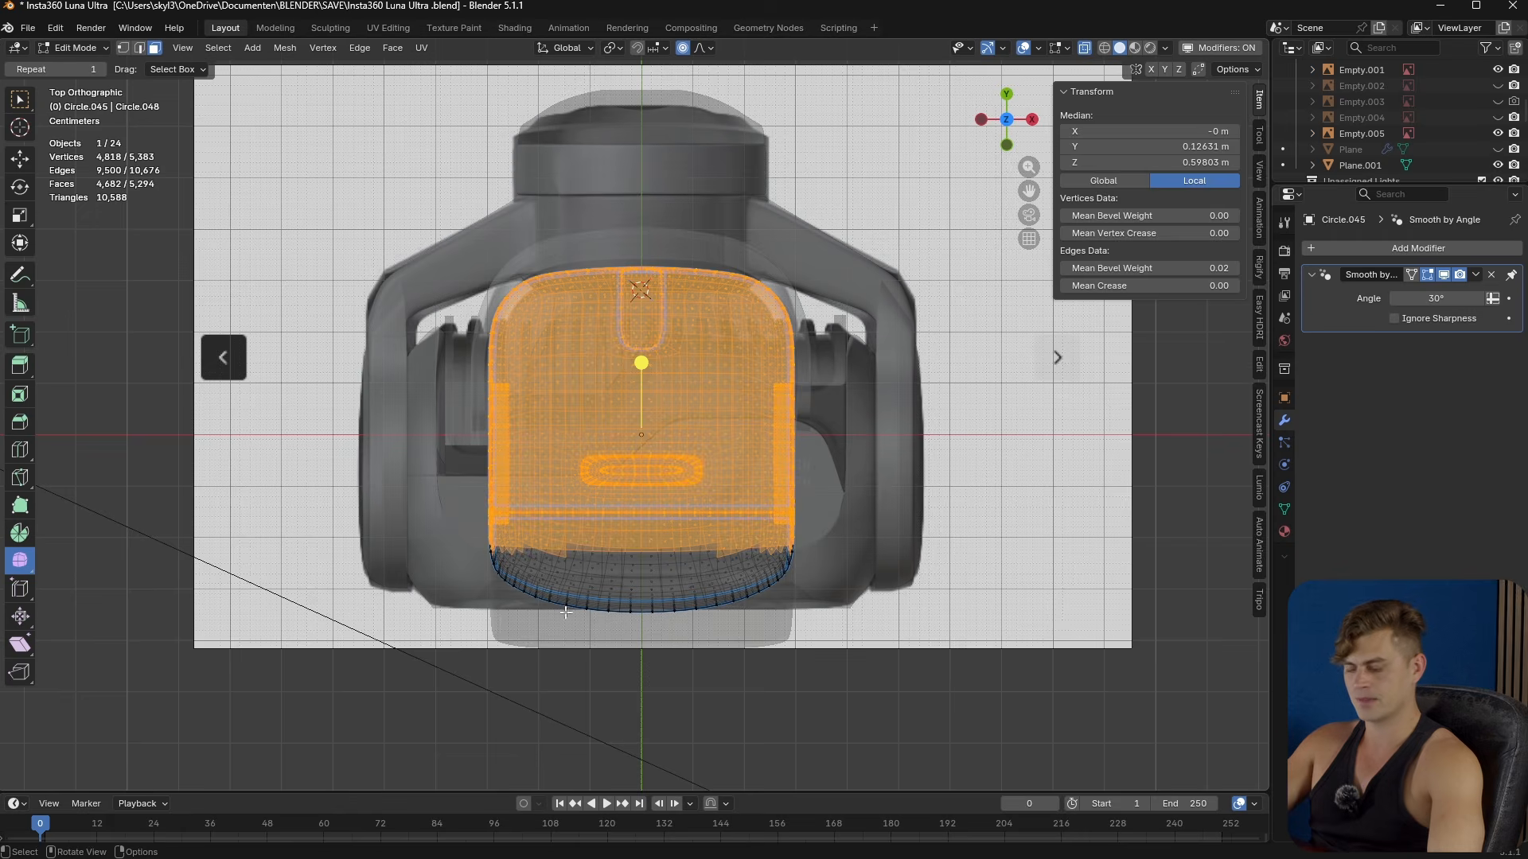
key(h)
middle_drag(666, 626, 680, 511)
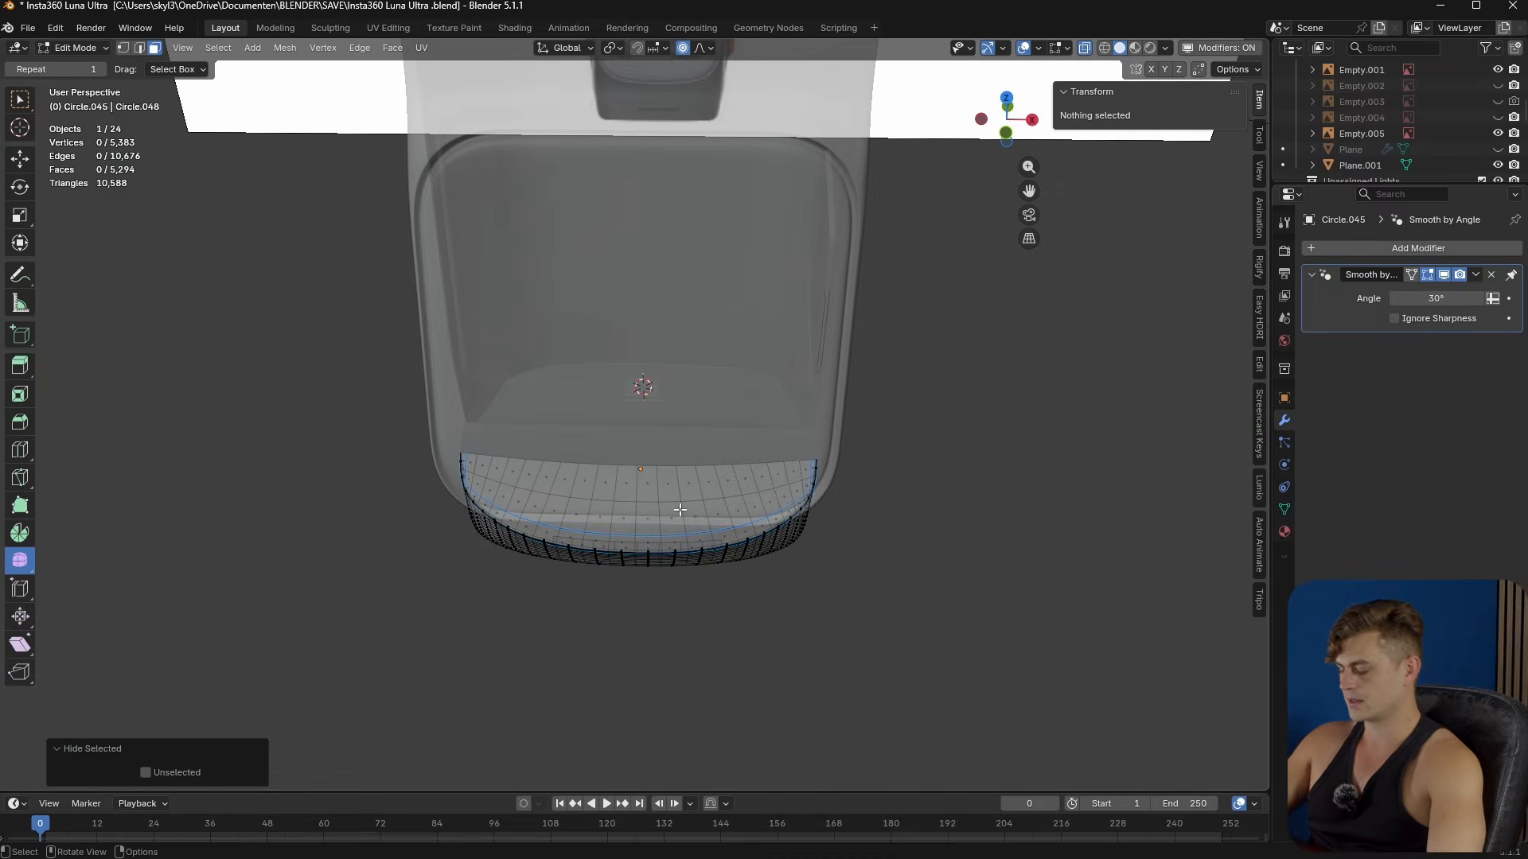
- Select a centred block of faces, three rows high and six columns wide, in the middle of the base's front wall
key(KP_1)
scroll(679, 511, up, 10)
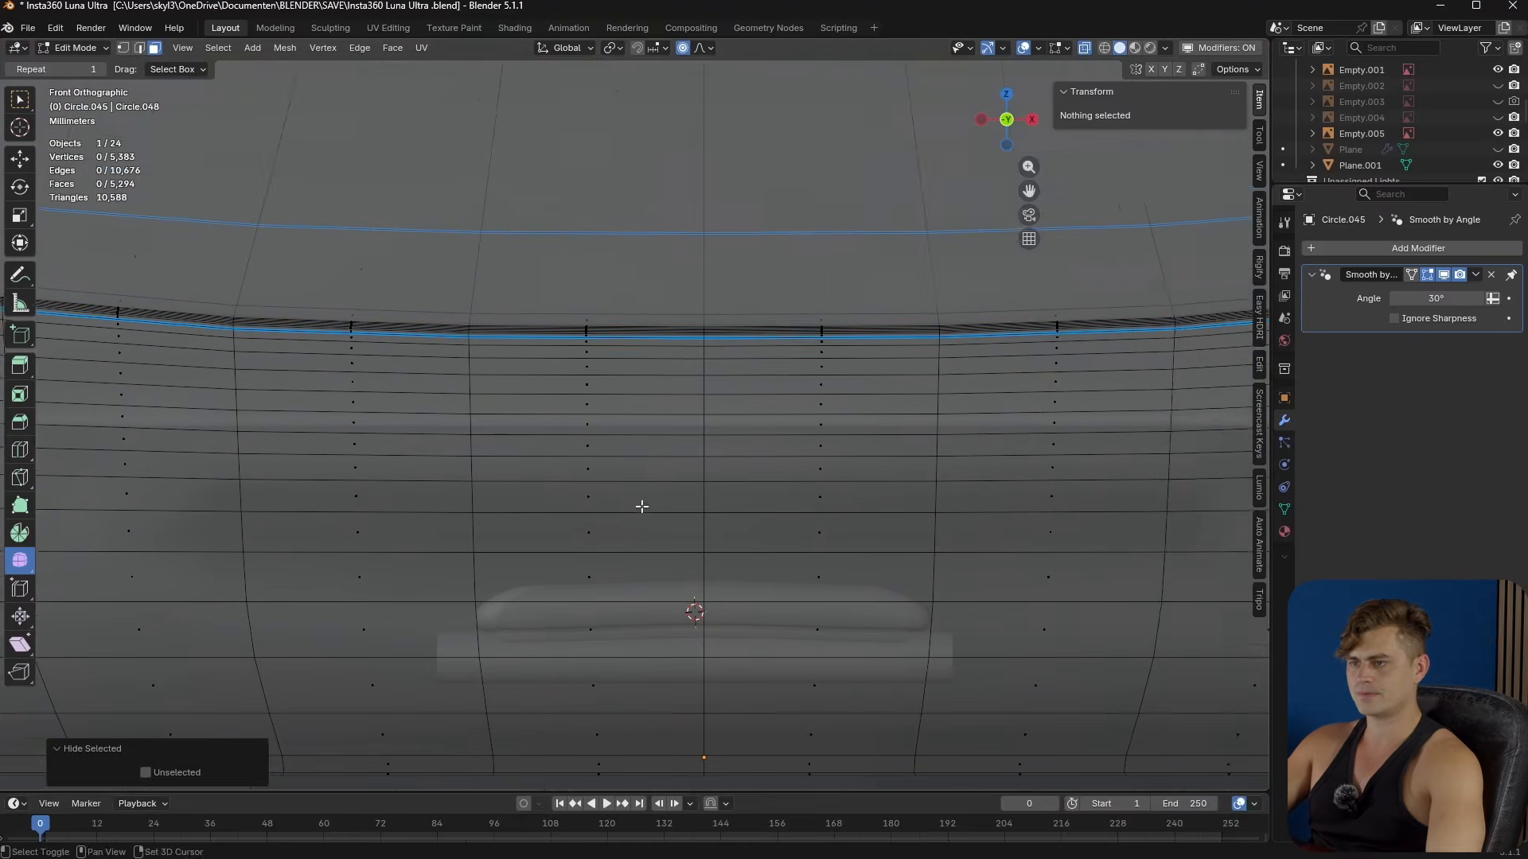
click(448, 461)
shift+click(445, 497)
shift+click(678, 463)
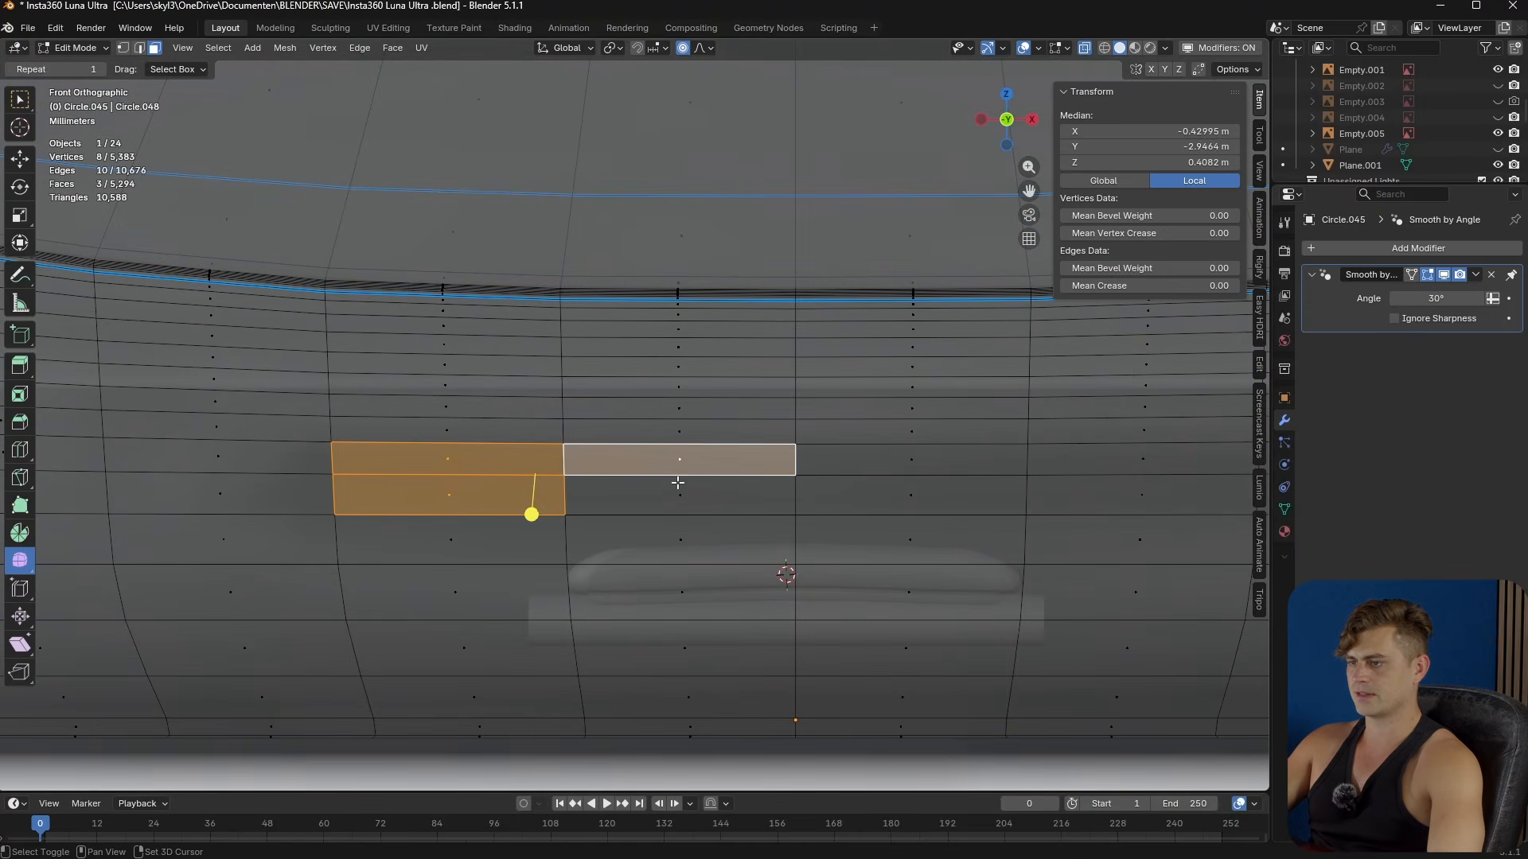
shift+click(684, 506)
shift+click(244, 460)
shift+click(258, 501)
shift+click(230, 542)
shift+click(456, 537)
shift+click(764, 549)
shift+click(905, 535)
shift+click(907, 493)
shift+click(995, 462)
shift+middle_drag(1011, 473, 811, 462)
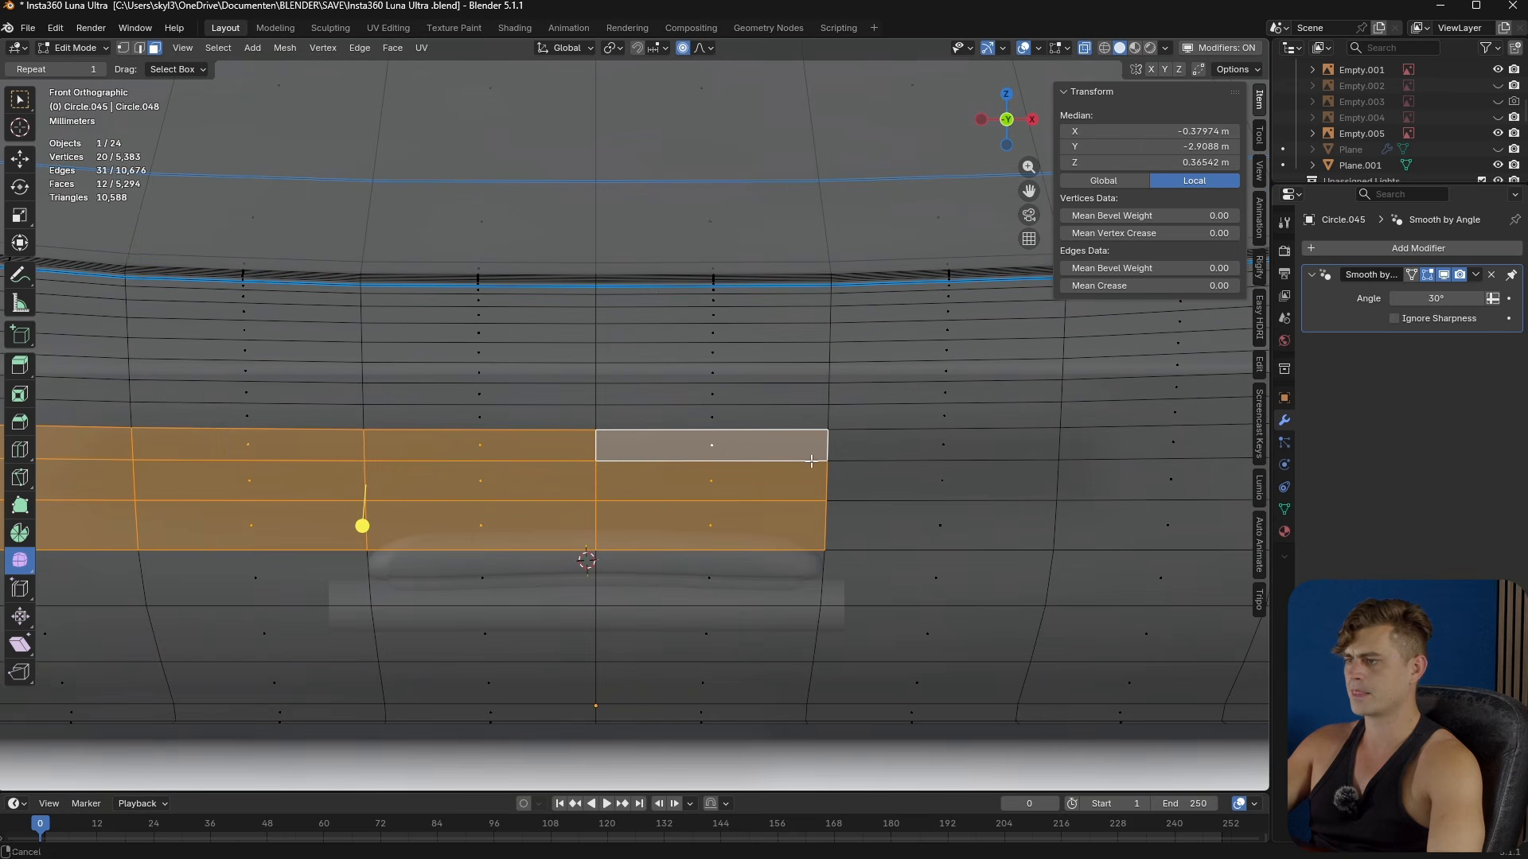
shift+click(933, 450)
shift+click(943, 481)
shift+click(1031, 530)
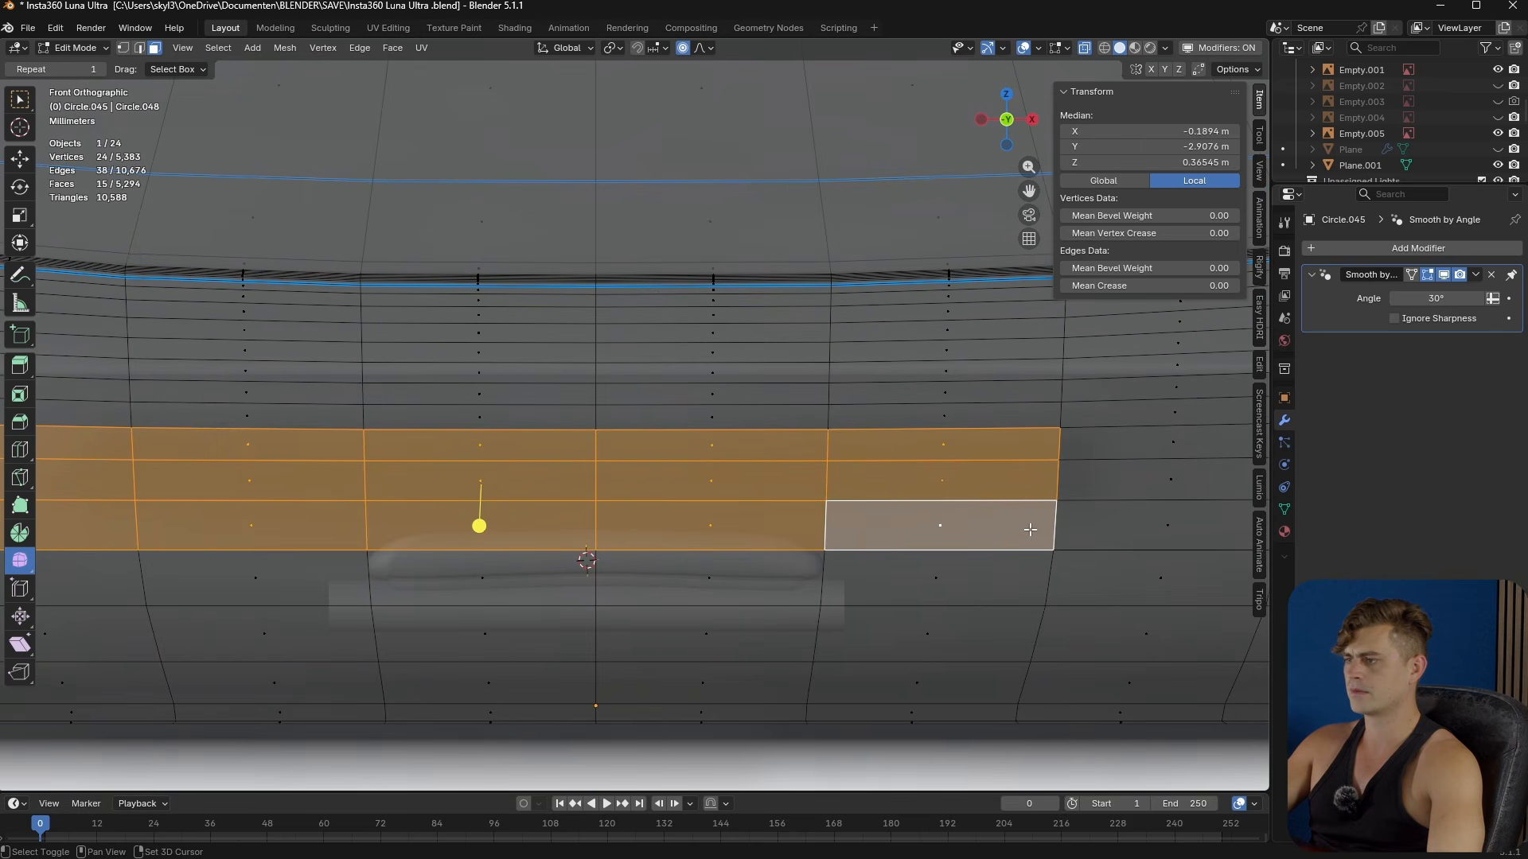
shift+click(1141, 443)
shift+click(1154, 477)
shift+click(1153, 513)
scroll(1005, 494, down, 3)
shift+middle_drag(976, 444, 1016, 447)
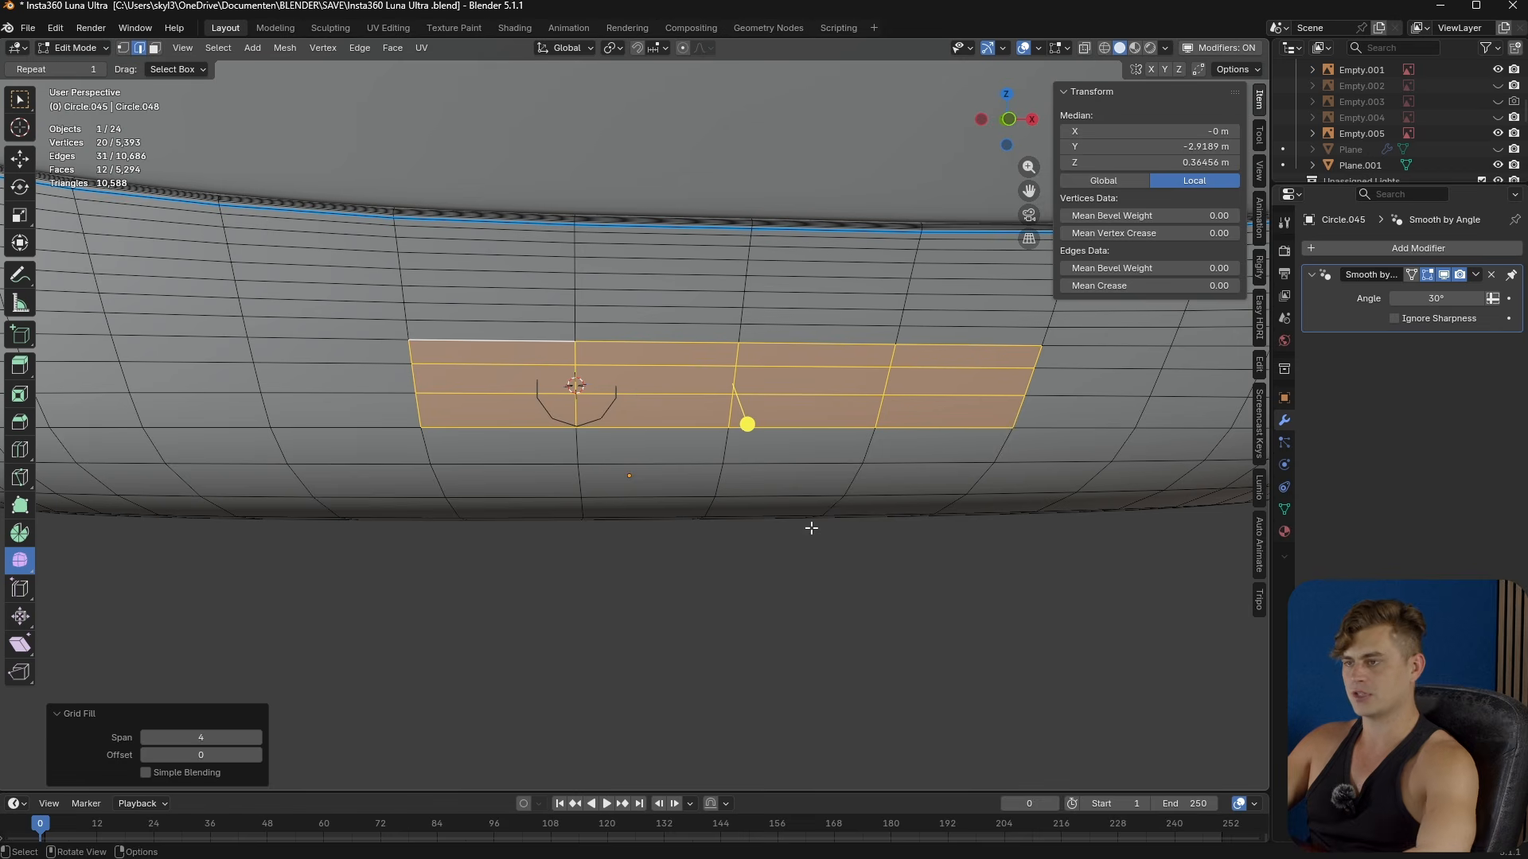
- Inset the centred four-by-three block of wall faces by about 0.012 m and delete the inset faces
key(i)
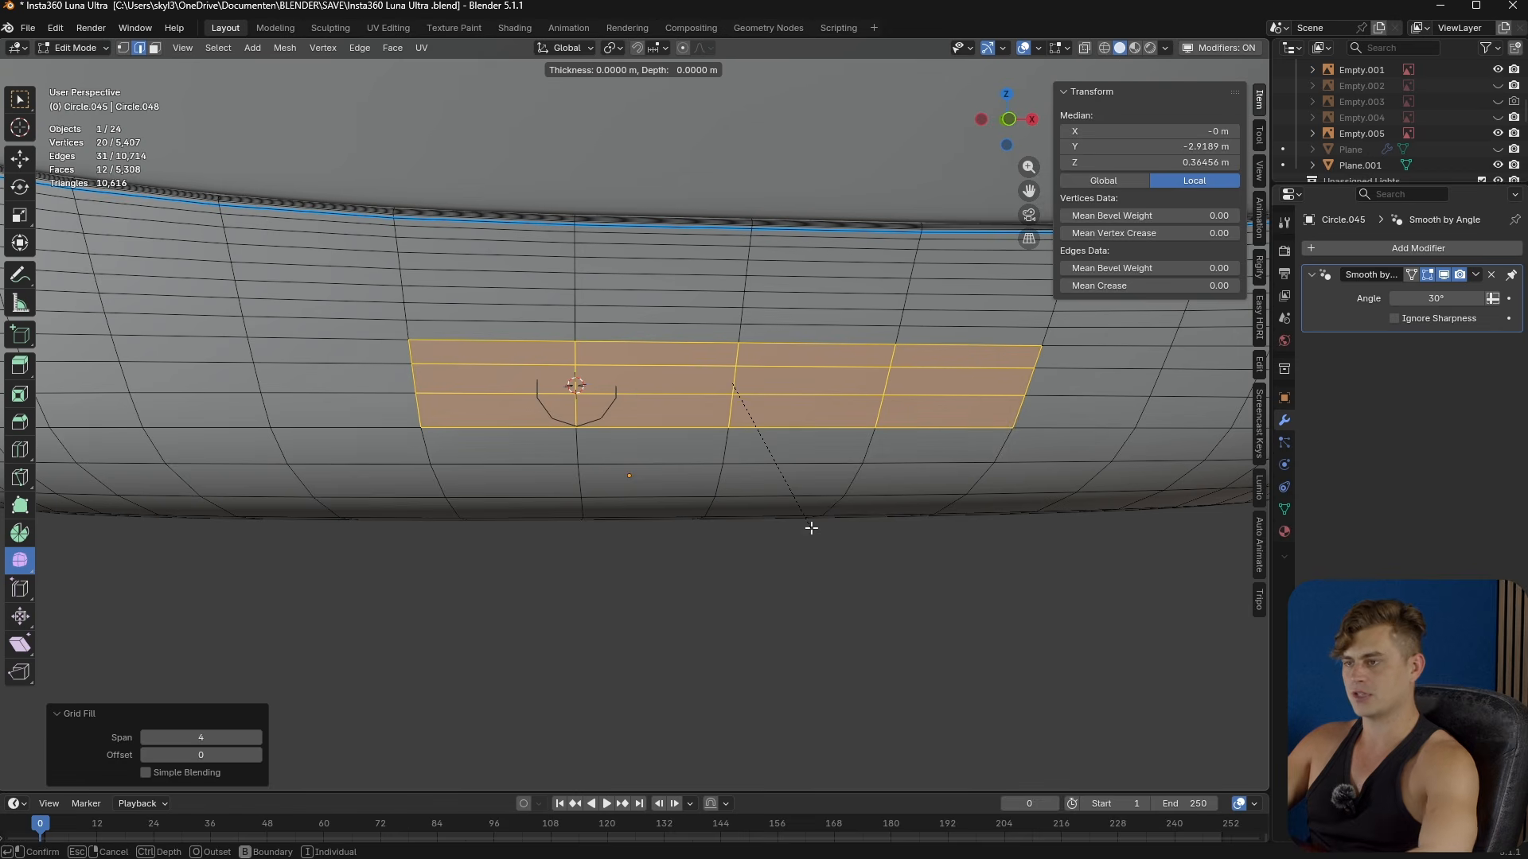
click(747, 424)
key(x)
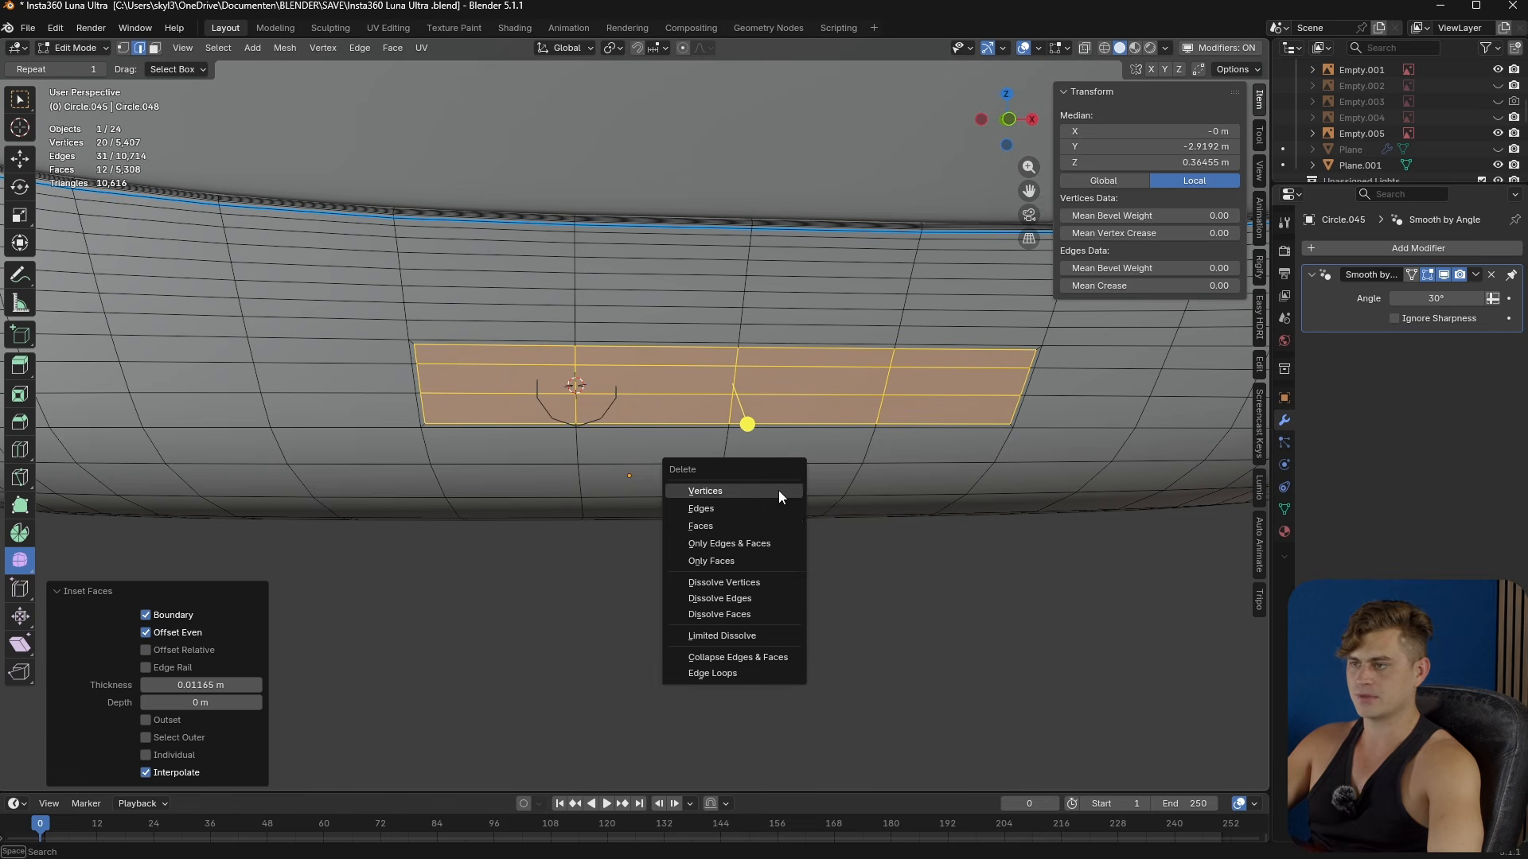
click(754, 526)
- Select the new opening's boundary edge loop and smooth its vertices to round the corners
scroll(557, 443, up, 4)
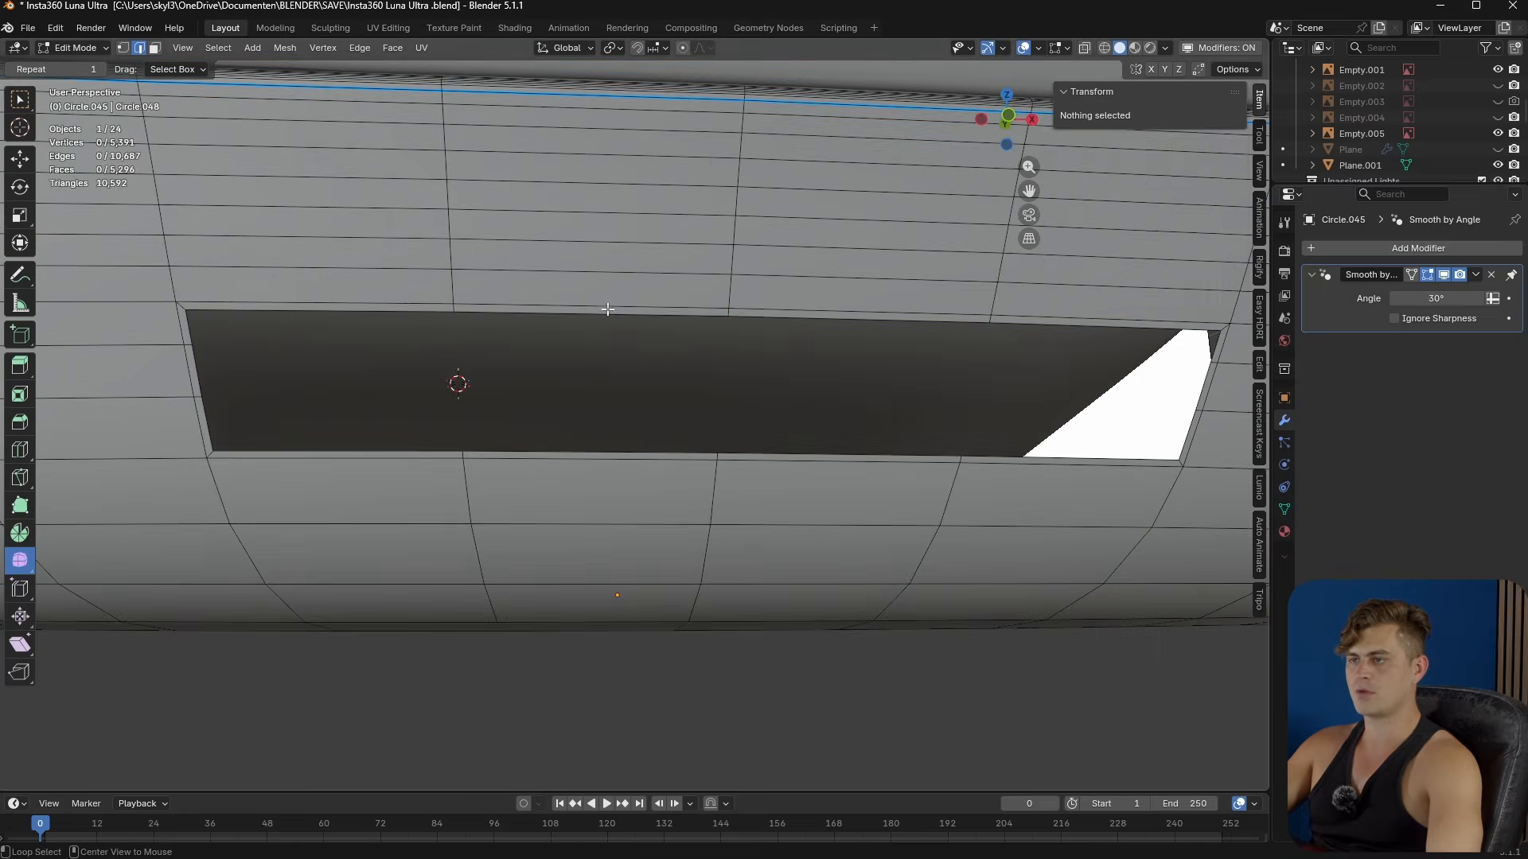
alt+click(607, 309)
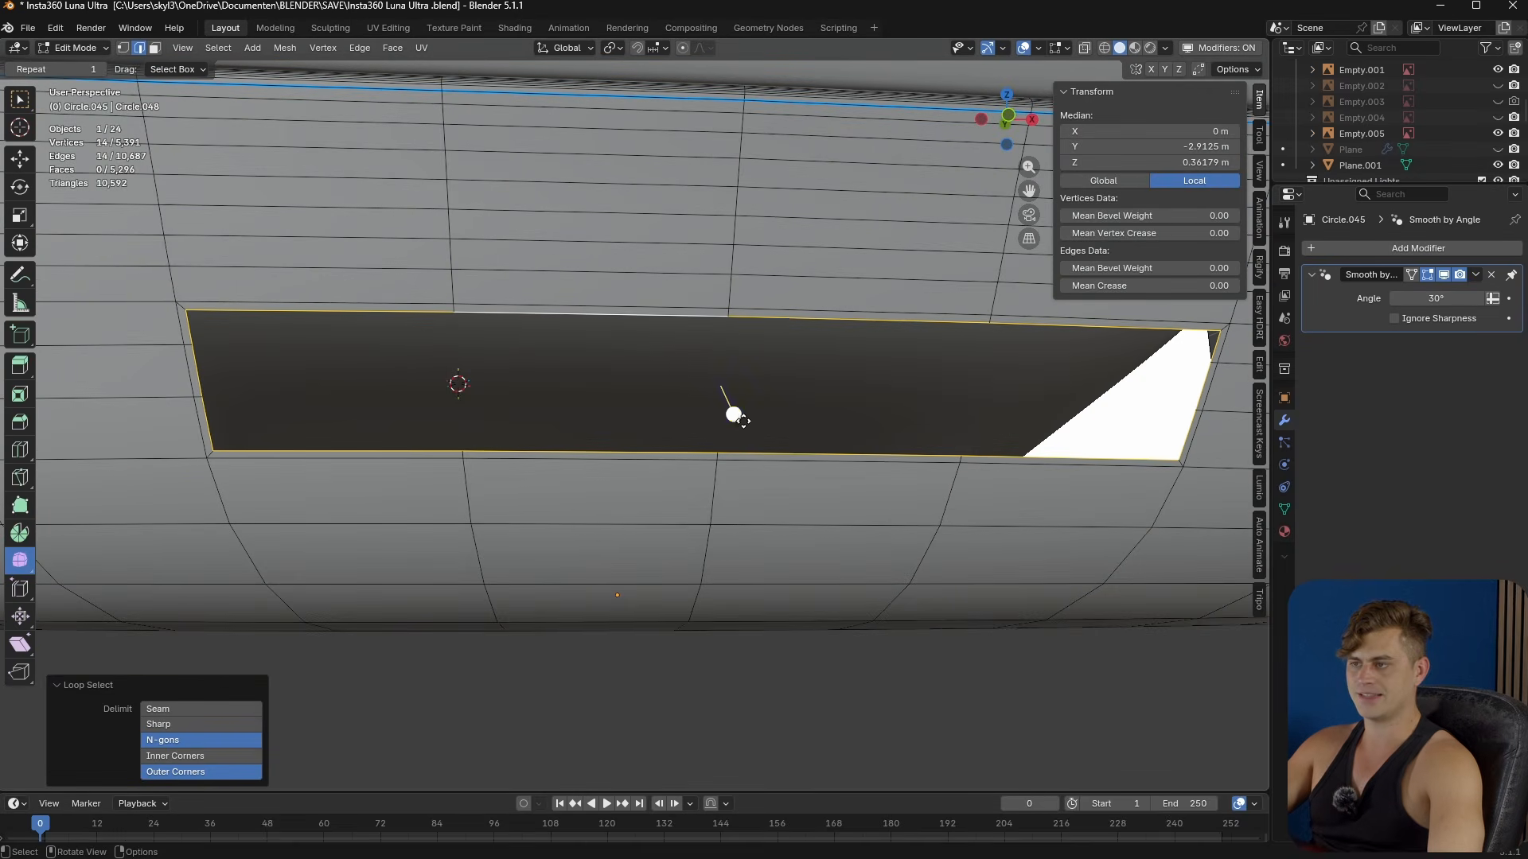
drag(737, 417, 776, 431)
drag(933, 489, 990, 520)
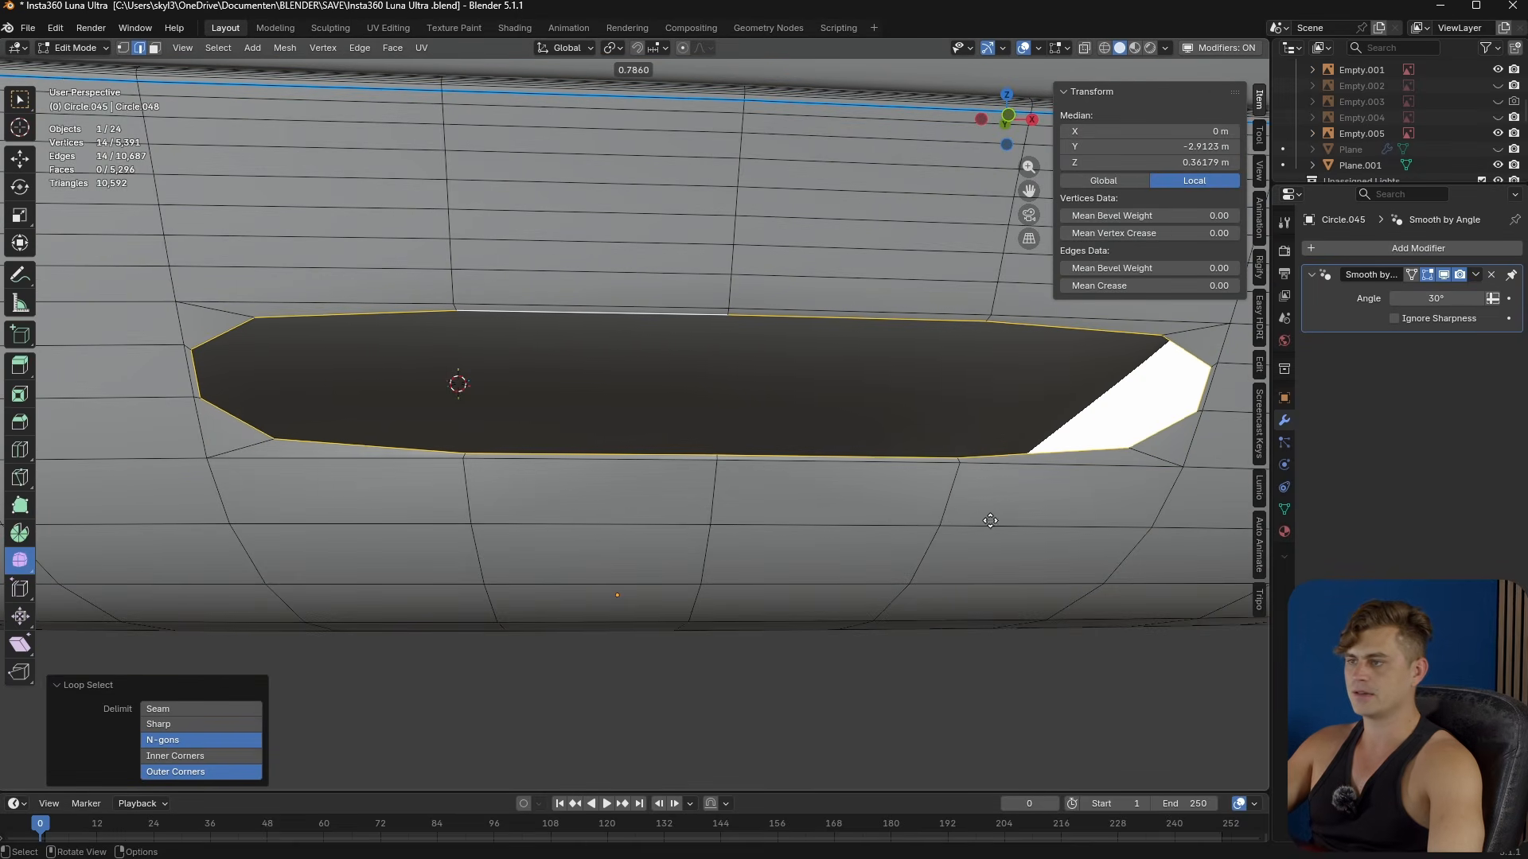
drag(1182, 587, 938, 551)
- Add a level 2 Subdivision modifier to the base
key(Tab)
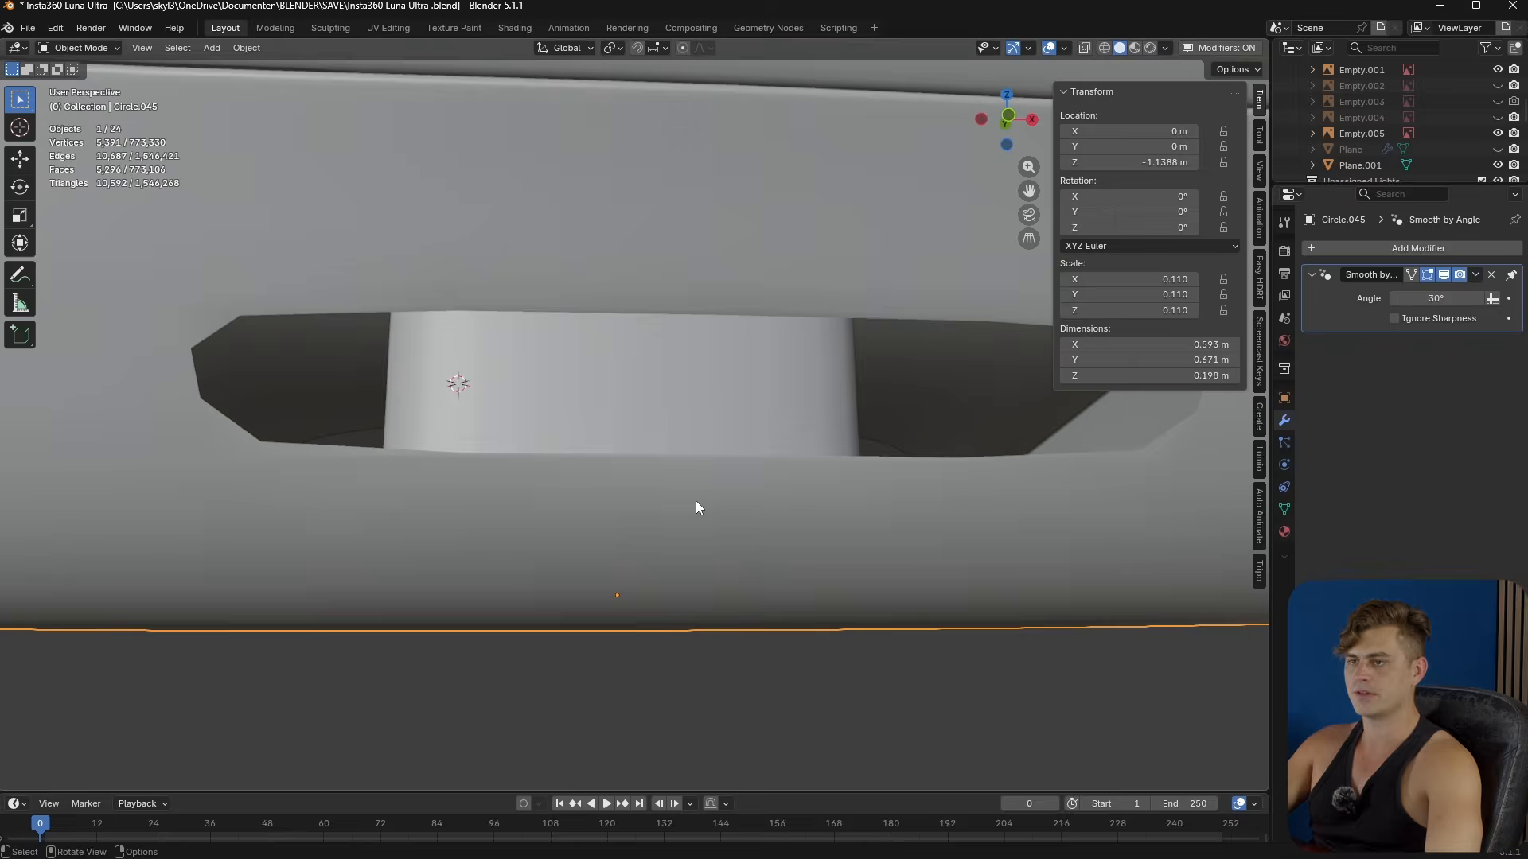
scroll(659, 509, down, 4)
mouse_move(658, 509)
middle_down()
mouse_move(689, 509)
mouse_move(591, 512)
mouse_move(690, 491)
mouse_move(670, 516)
middle_up()
key(ctrl+2)
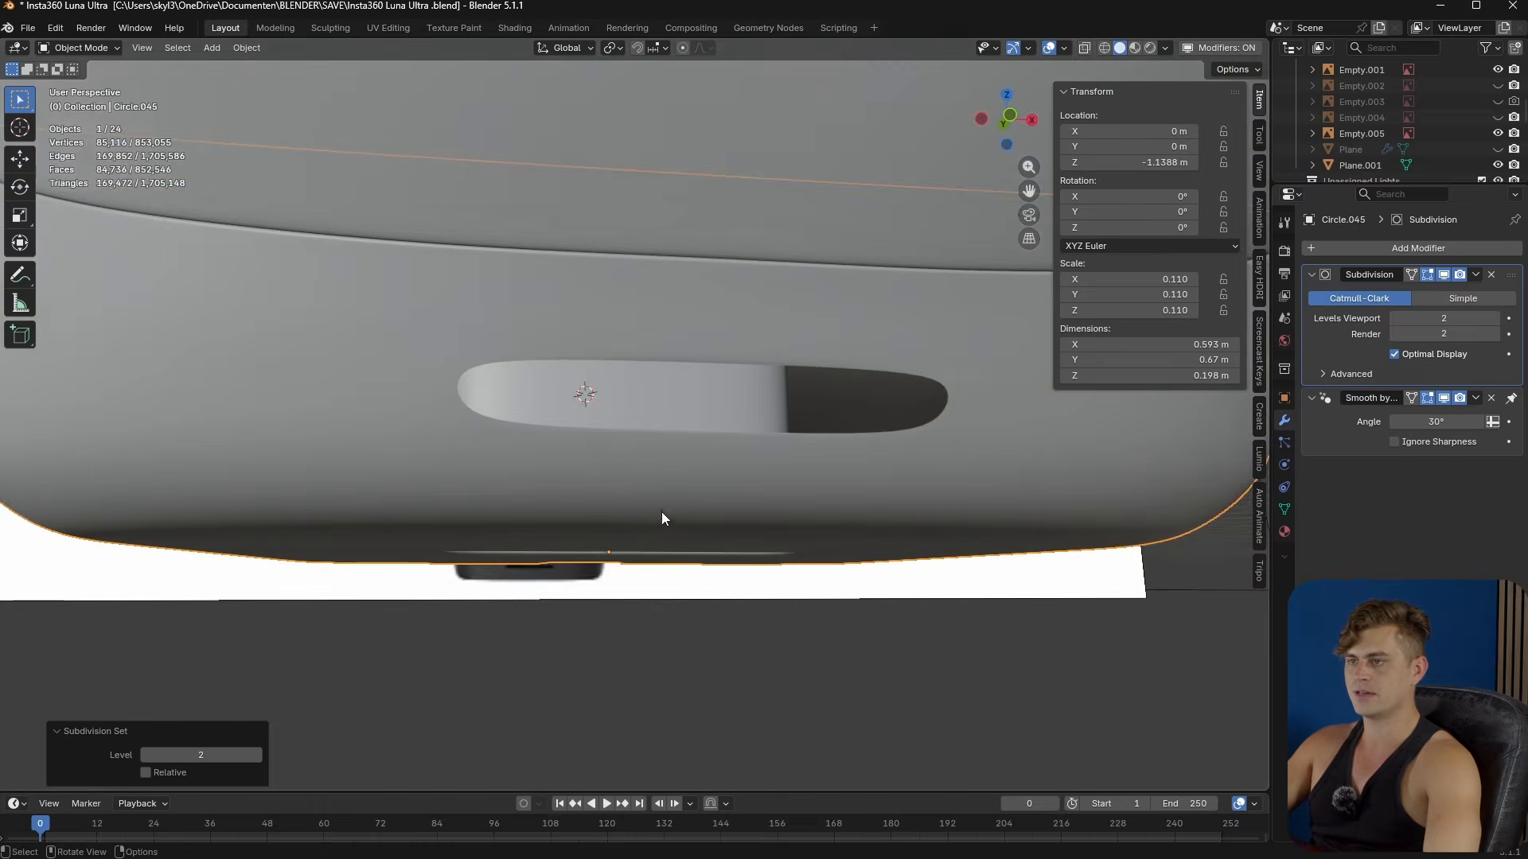
- Grid fill the rounded opening's boundary loop with a span of 3 and an offset of 5
key(Tab)
scroll(604, 493, up, 2)
alt+click(416, 358)
key(F3)
middle_drag(416, 359, 815, 474)
click(863, 494)
scroll(816, 474, up, 2)
click(257, 755)
click(257, 755)
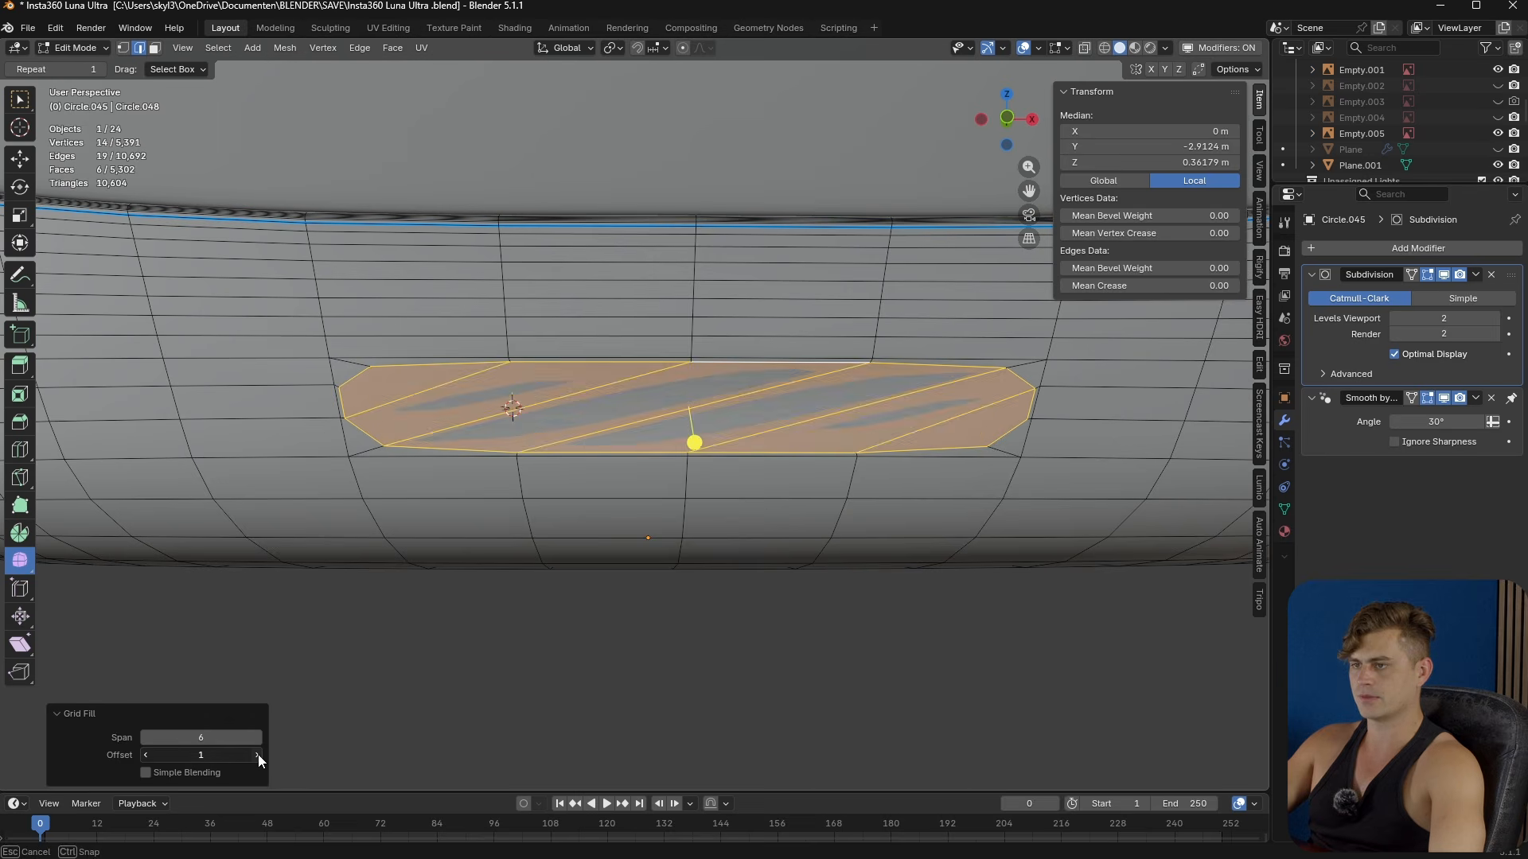
click(259, 739)
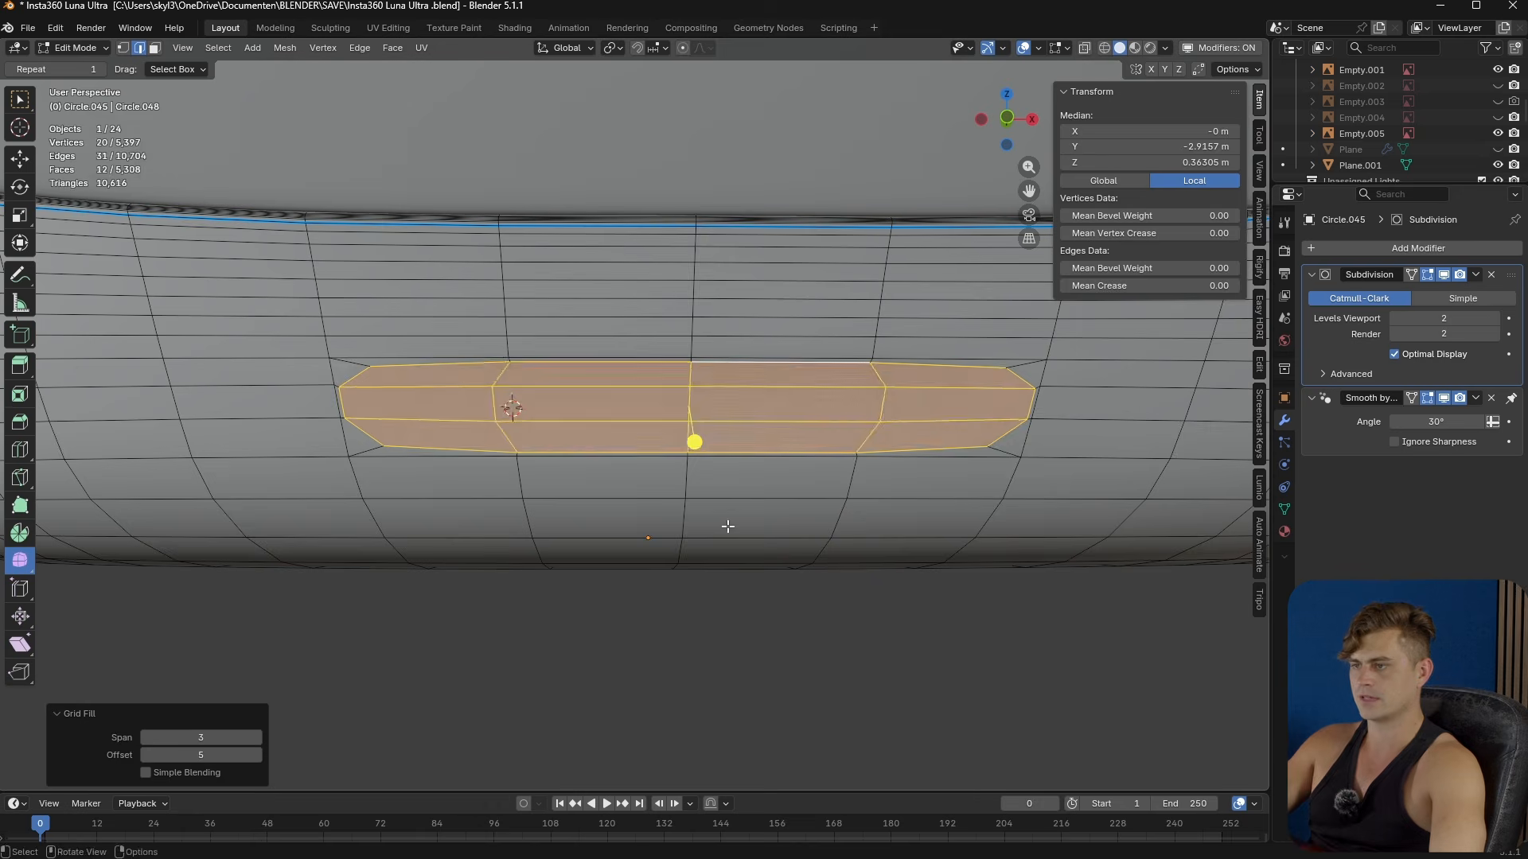
- Extrude the grid-filled faces inward to form the slot's recess
middle_drag(726, 526, 758, 545)
key(e)
click(847, 580)
key(Tab)
key(Tab)
- Set the mean bevel weight of the slot's rim edge loop to 1.00
alt+click(651, 286)
scroll(1064, 305, up, 2)
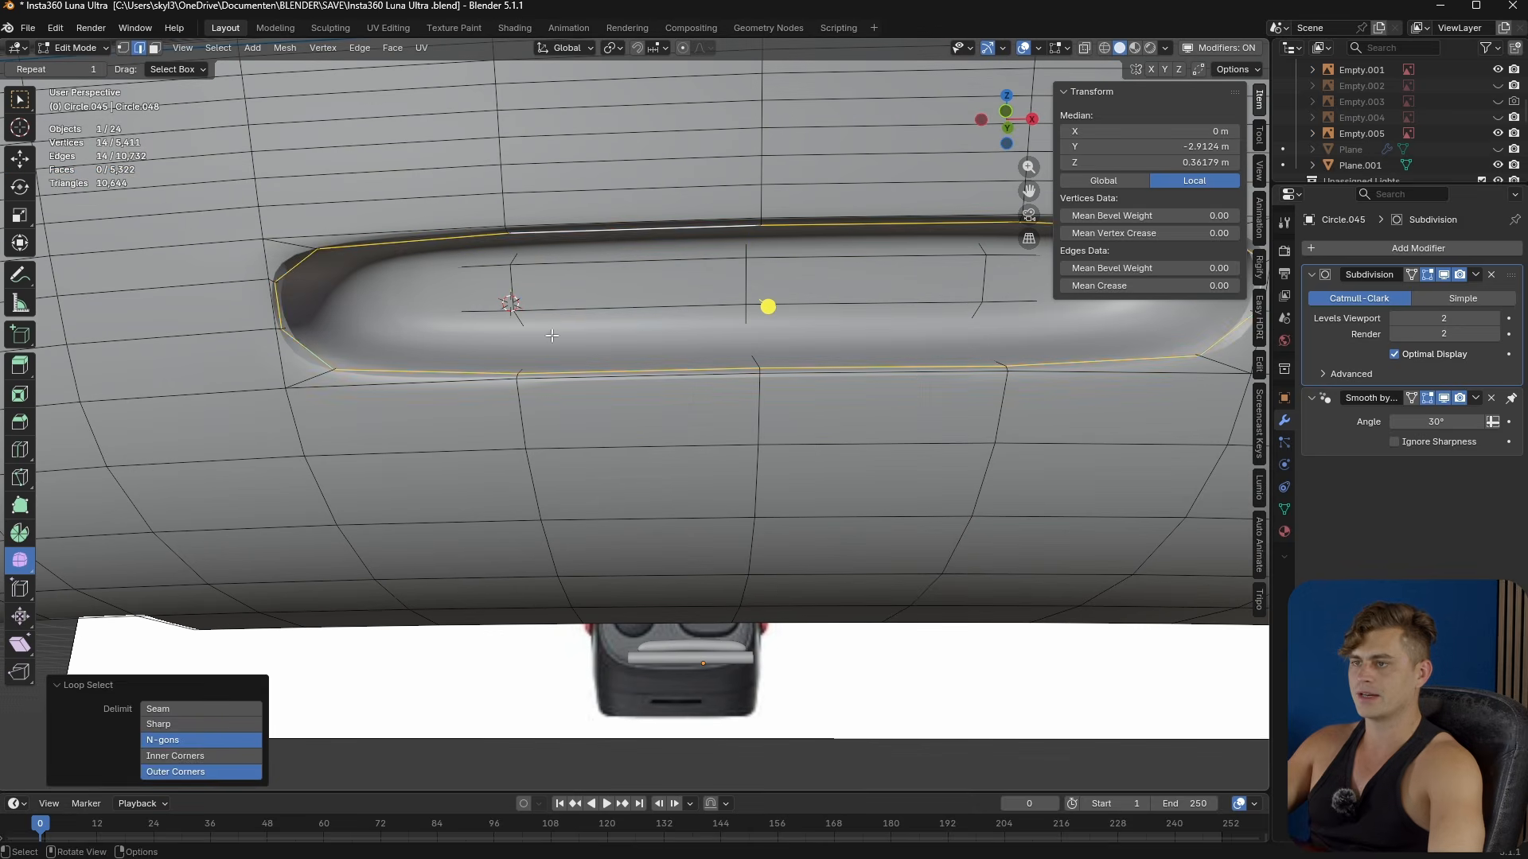
drag(1150, 268, 1154, 268)
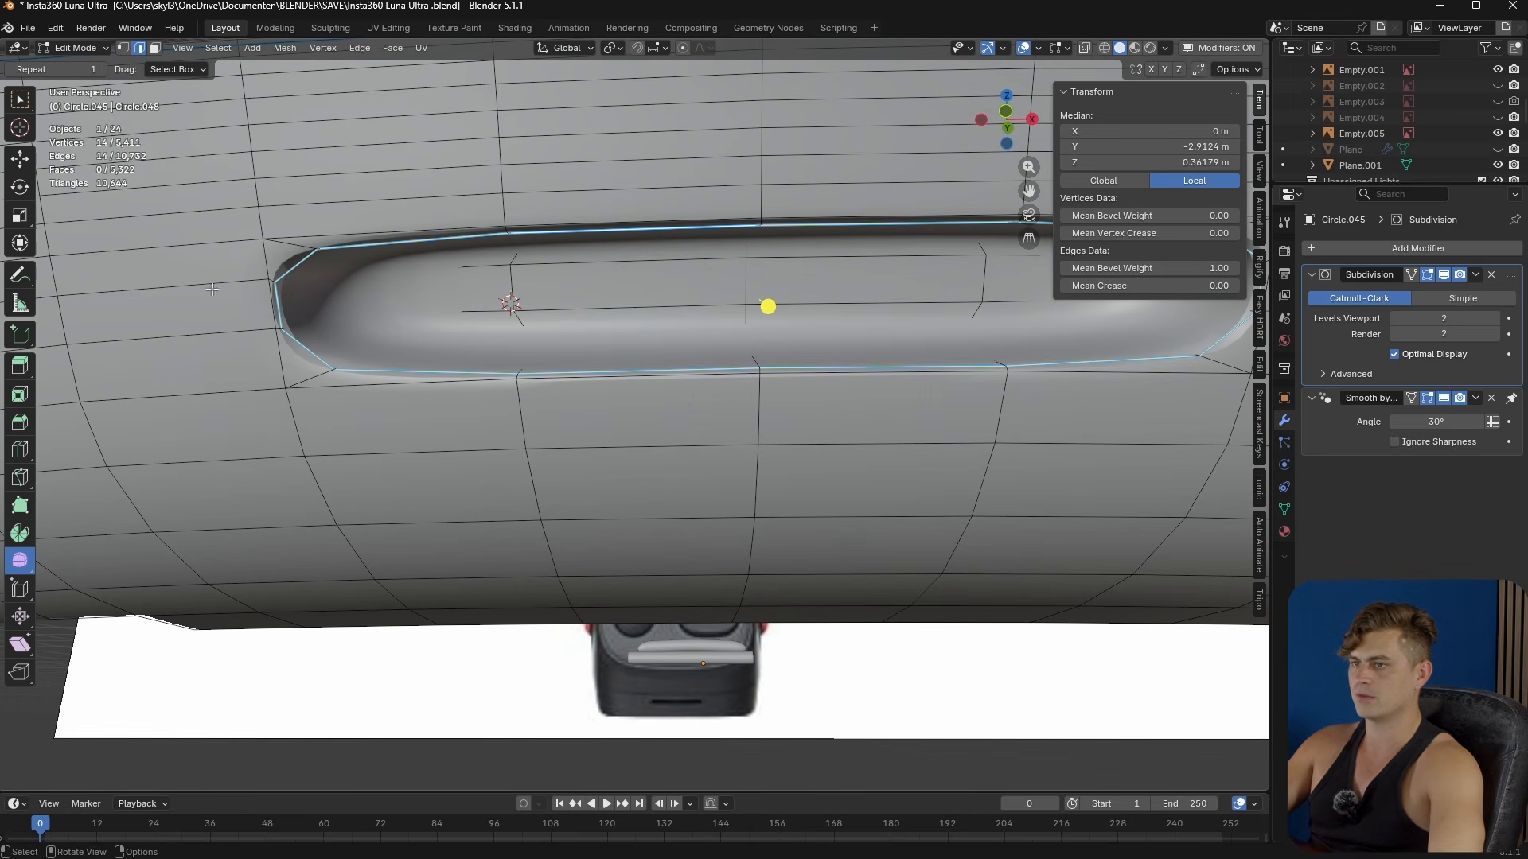
key(Tab)
scroll(428, 304, down, 2)
key(Tab)
- Add five loop cuts around the slot's inner walls and save the file
middle_drag(428, 304, 393, 317)
key(ctrl+r)
scroll(332, 417, up, 4)
click(332, 416)
right_click(332, 416)
middle_drag(332, 417, 496, 393)
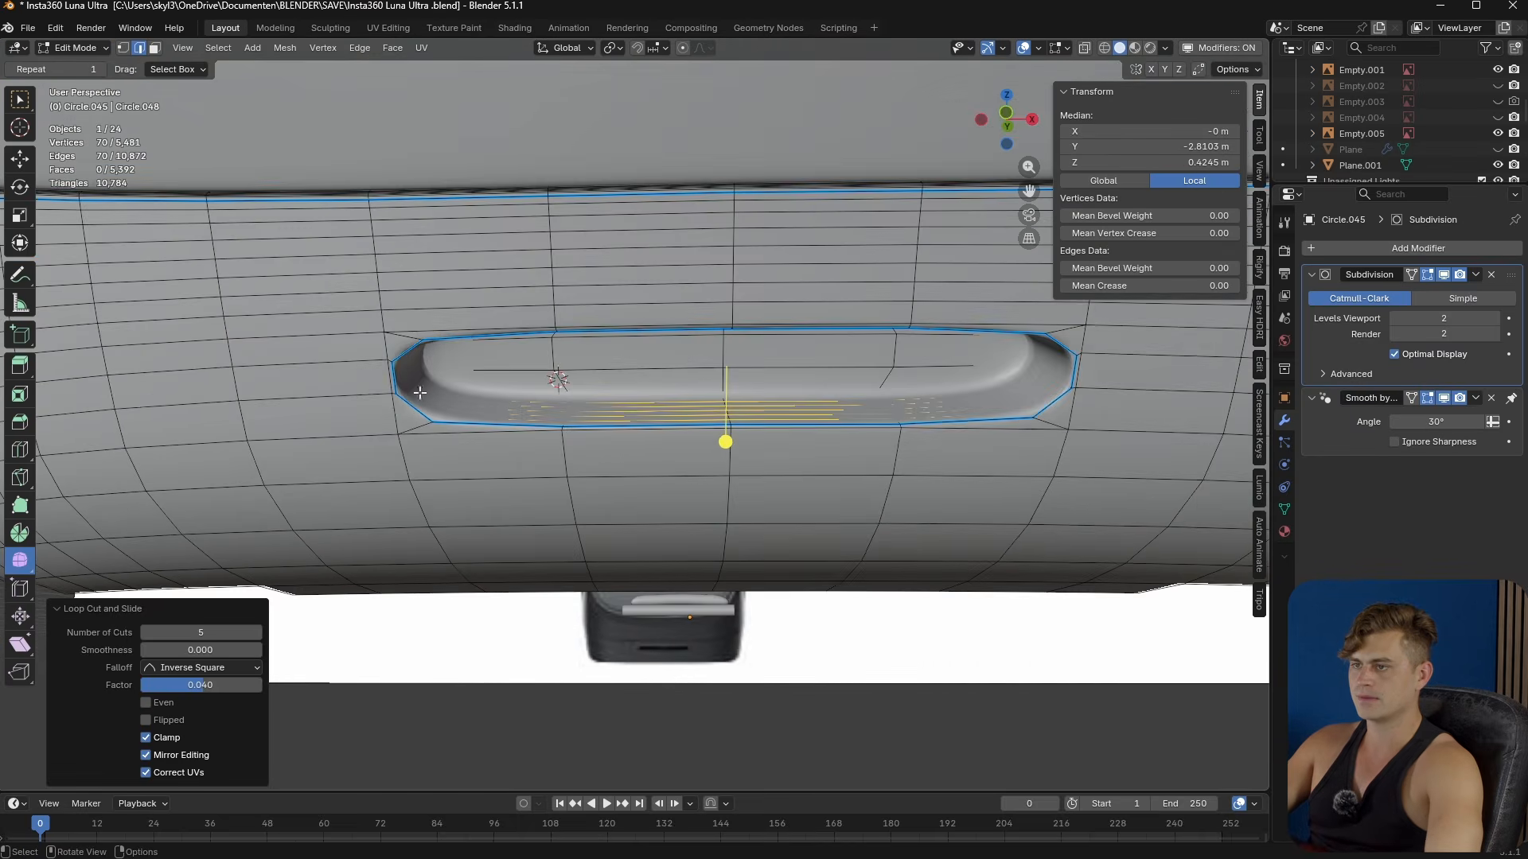
key(Tab)
scroll(497, 393, down, 5)
middle_drag(552, 447, 638, 512)
key(ctrl+s)
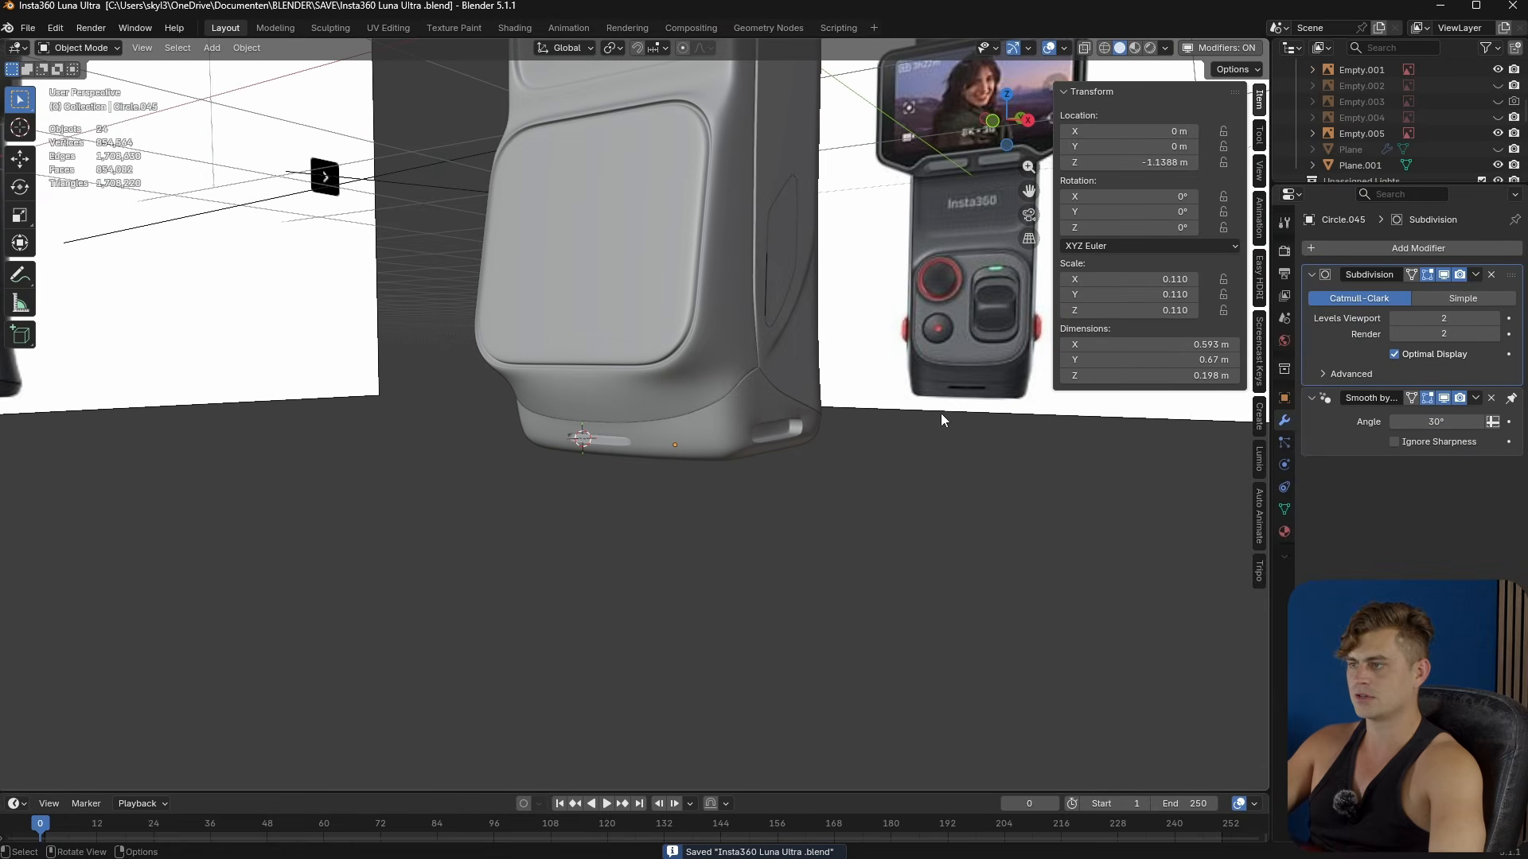
- Save the file and examine the whole camera in rendered shading before returning to solid shading
mouse_move(726, 471)
middle_down()
mouse_move(784, 447)
mouse_move(791, 389)
mouse_move(828, 492)
mouse_move(846, 406)
mouse_move(825, 443)
mouse_move(907, 355)
mouse_move(622, 309)
mouse_move(570, 522)
mouse_move(608, 428)
mouse_move(746, 452)
middle_up()
key(g)
right_click(779, 531)
middle_drag(770, 533, 638, 557)
right_click(639, 557)
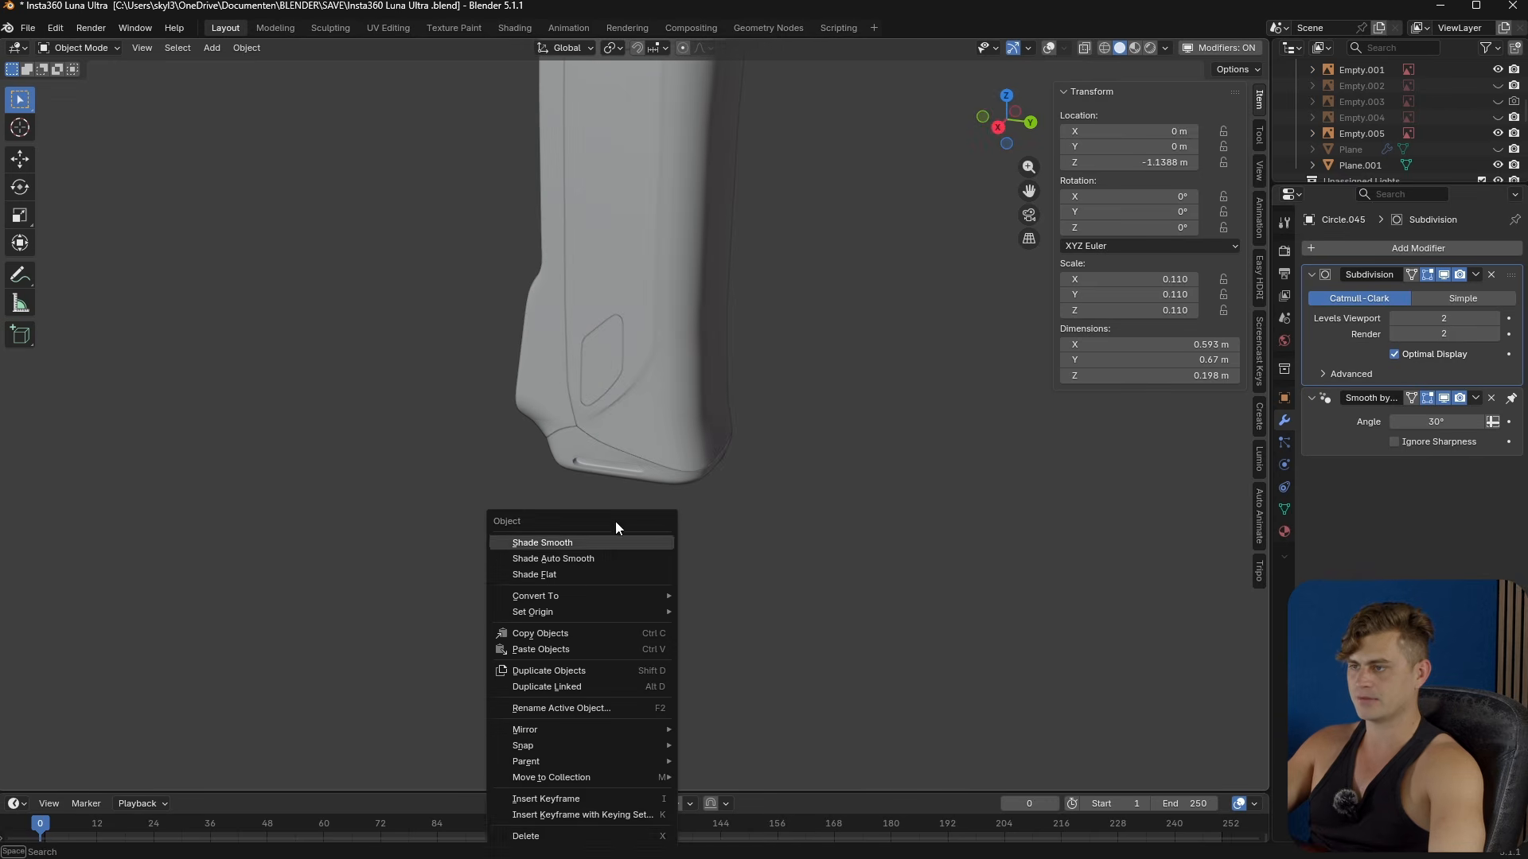
key(ctrl+s)
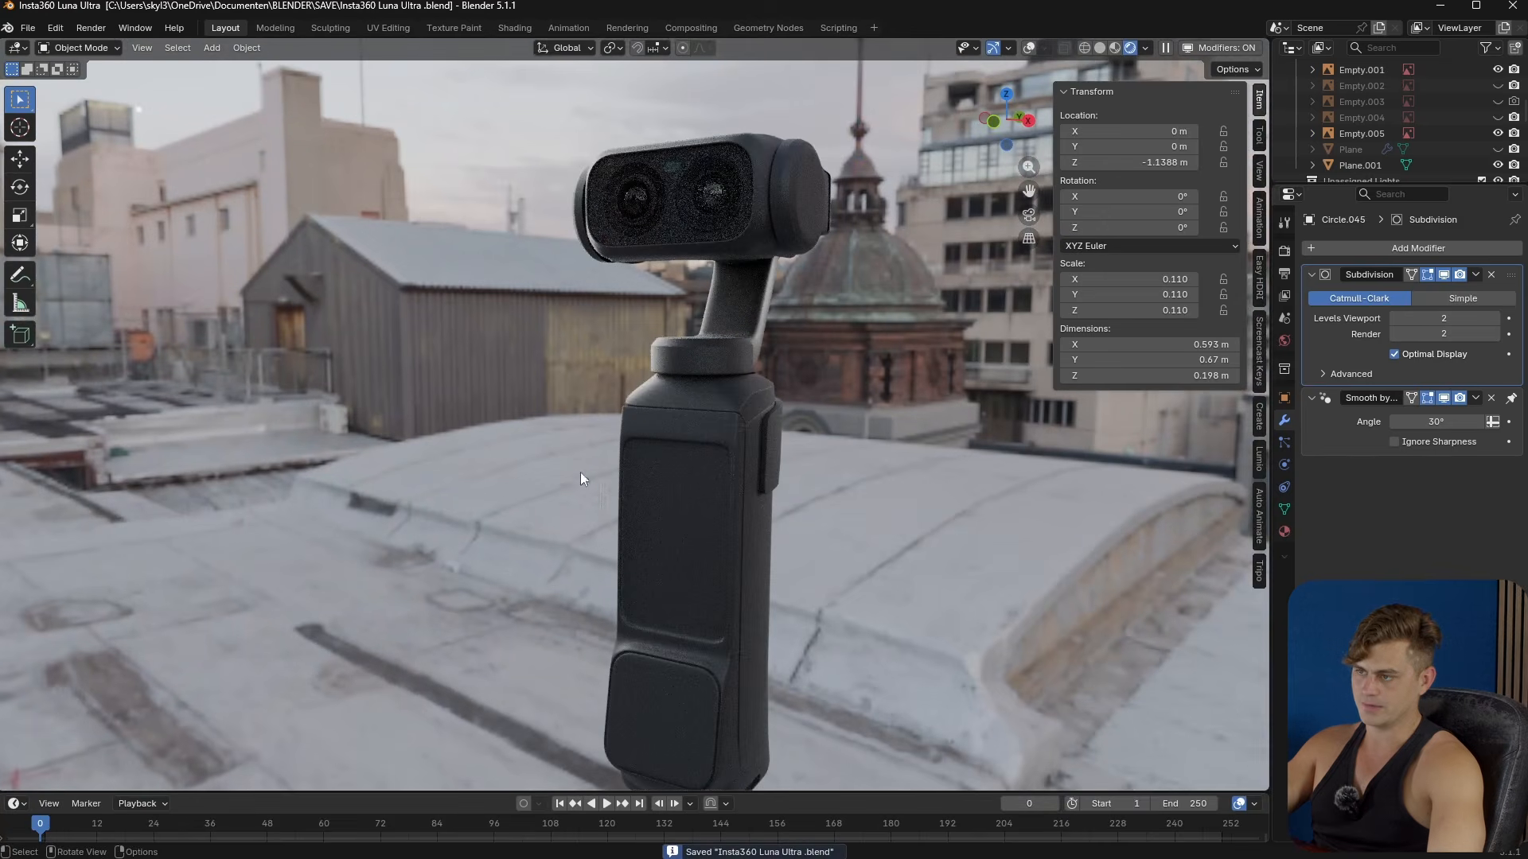
scroll(736, 468, down, 3)
middle_drag(737, 468, 691, 444)
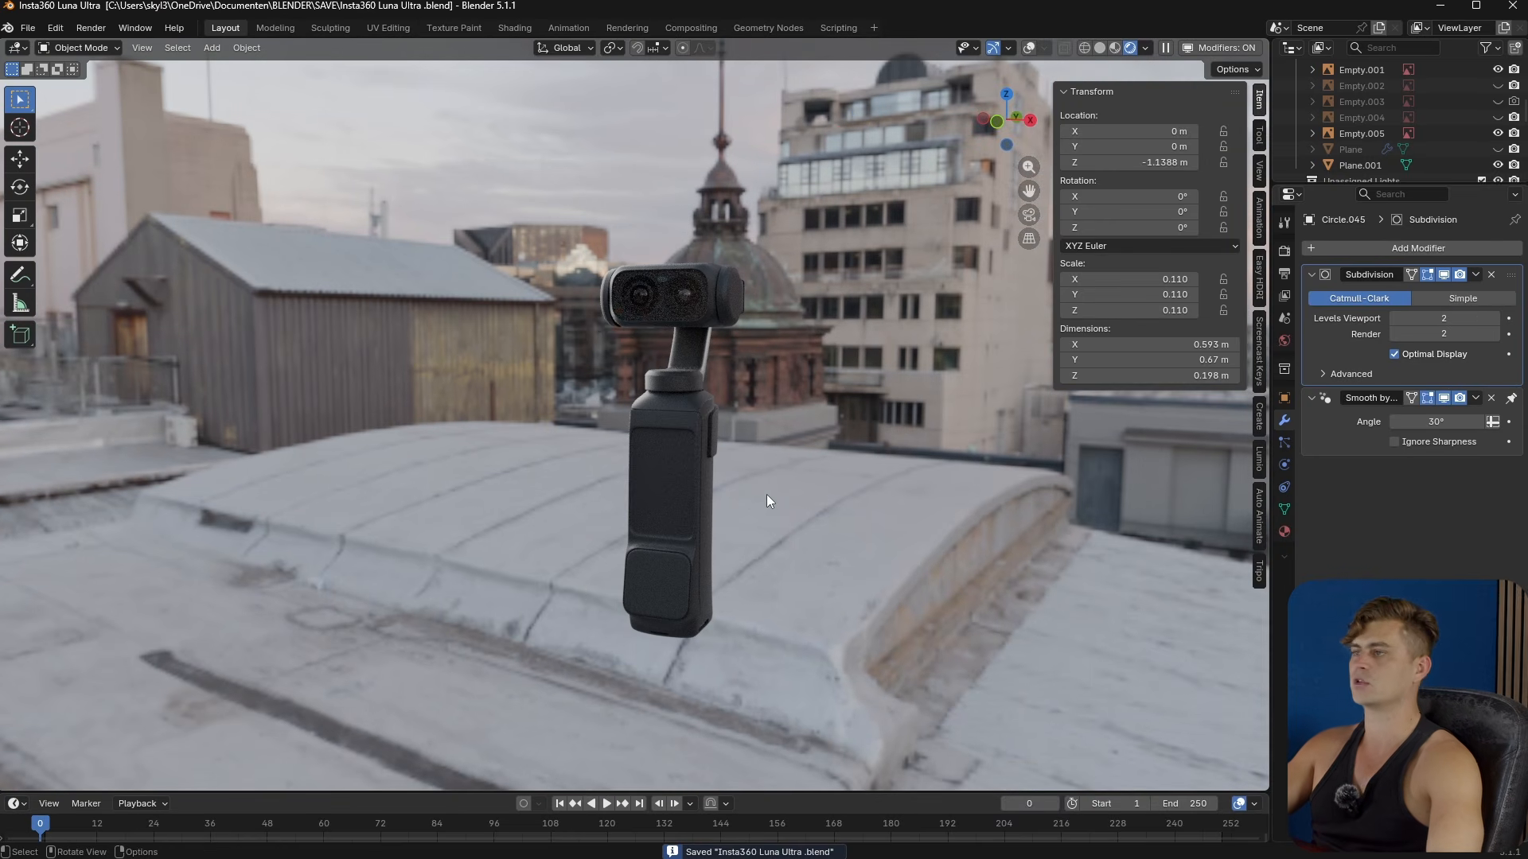
click(1100, 49)
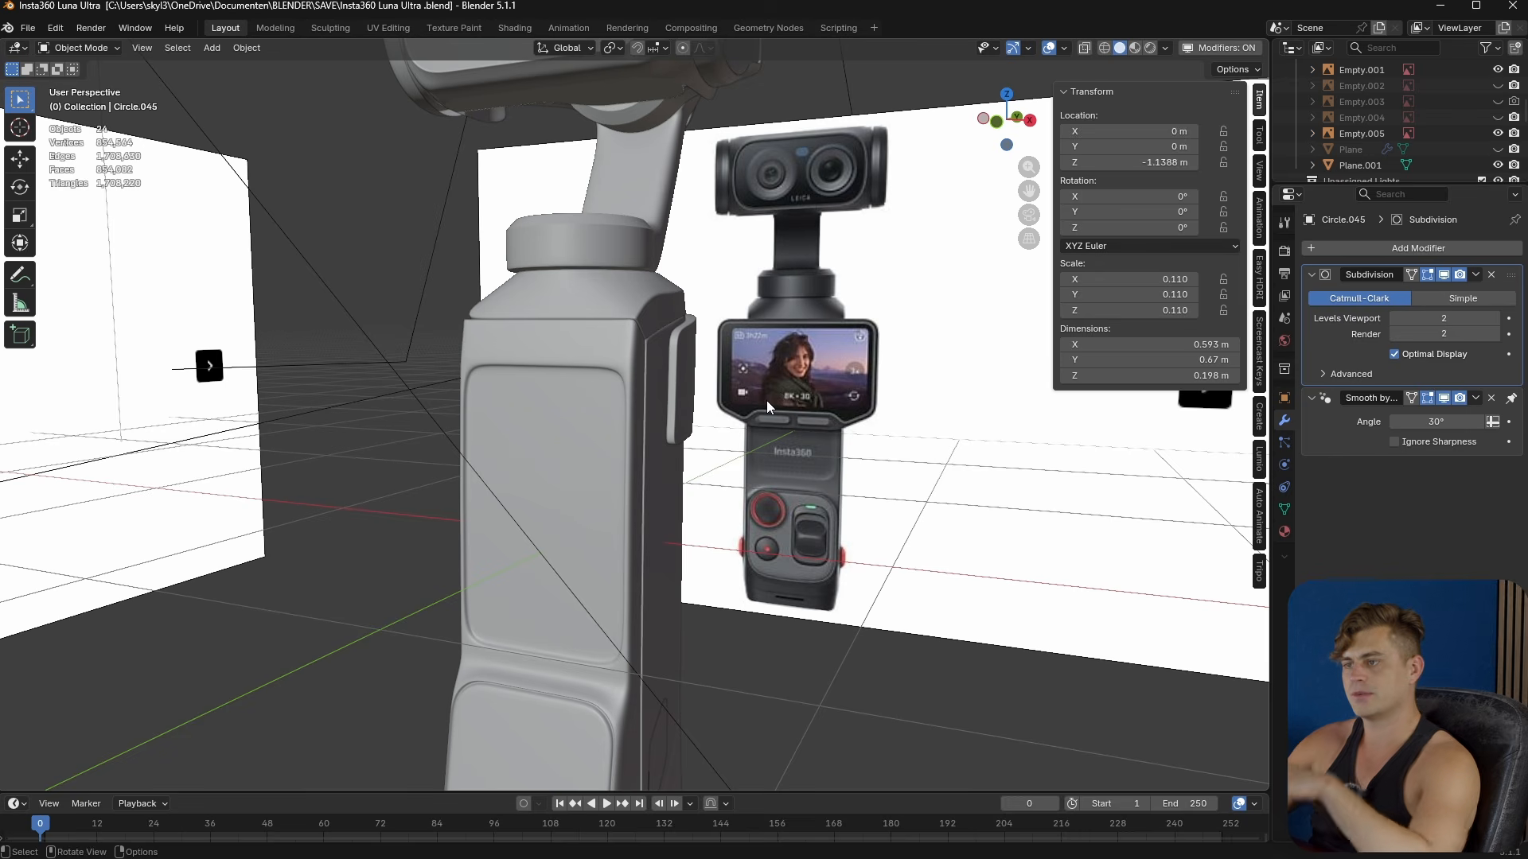
- Select the edge loops running down both sides of the recess on the handle's front panel
click(612, 475)
key(Tab)
scroll(612, 476, up, 4)
shift+middle_drag(613, 475, 701, 379)
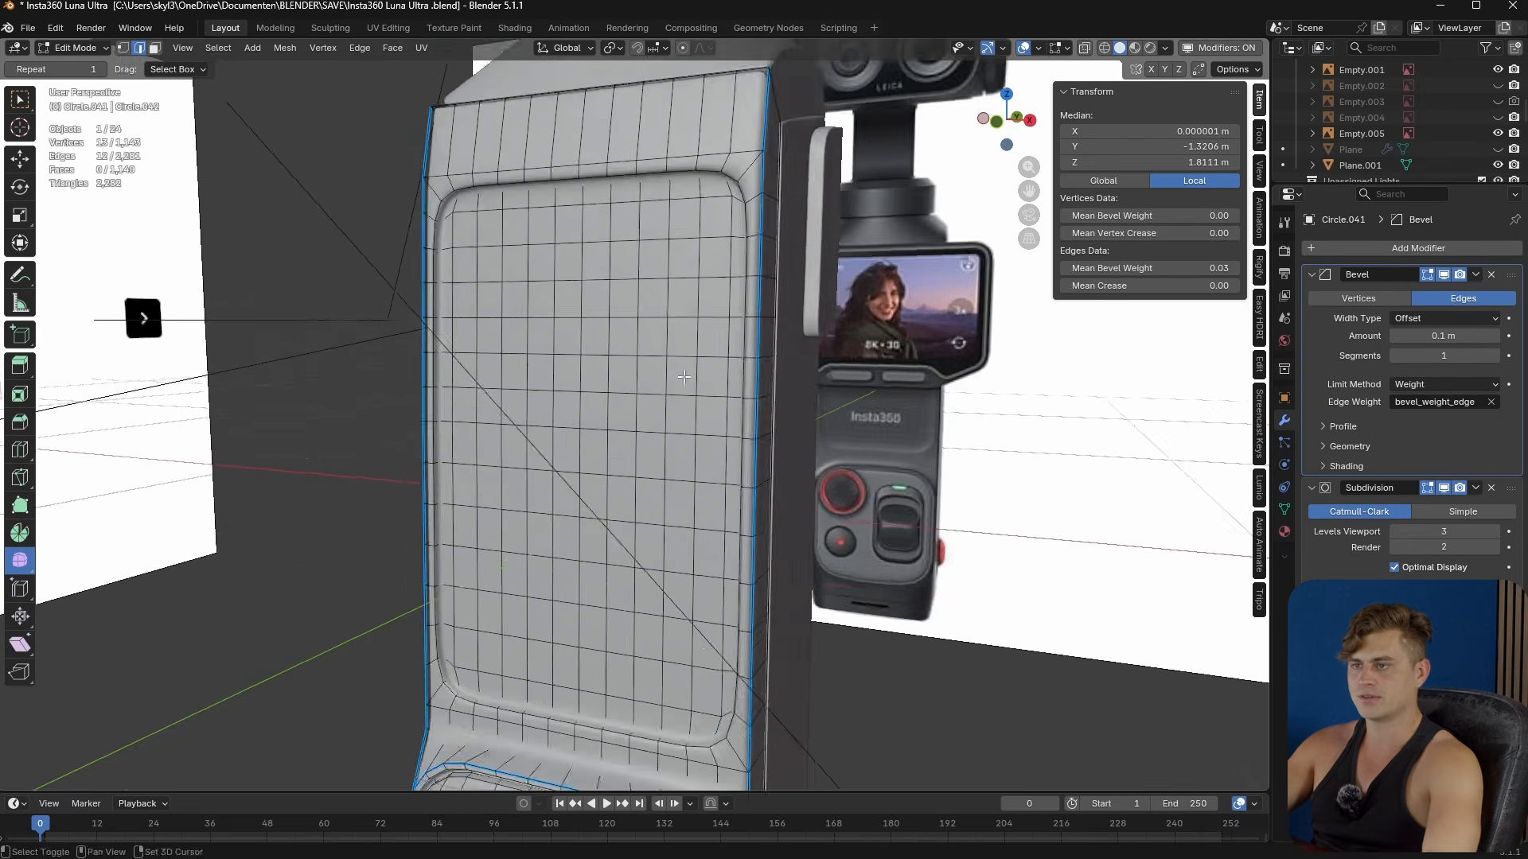
scroll(701, 380, up, 5)
alt+click(176, 481)
scroll(170, 472, down, 4)
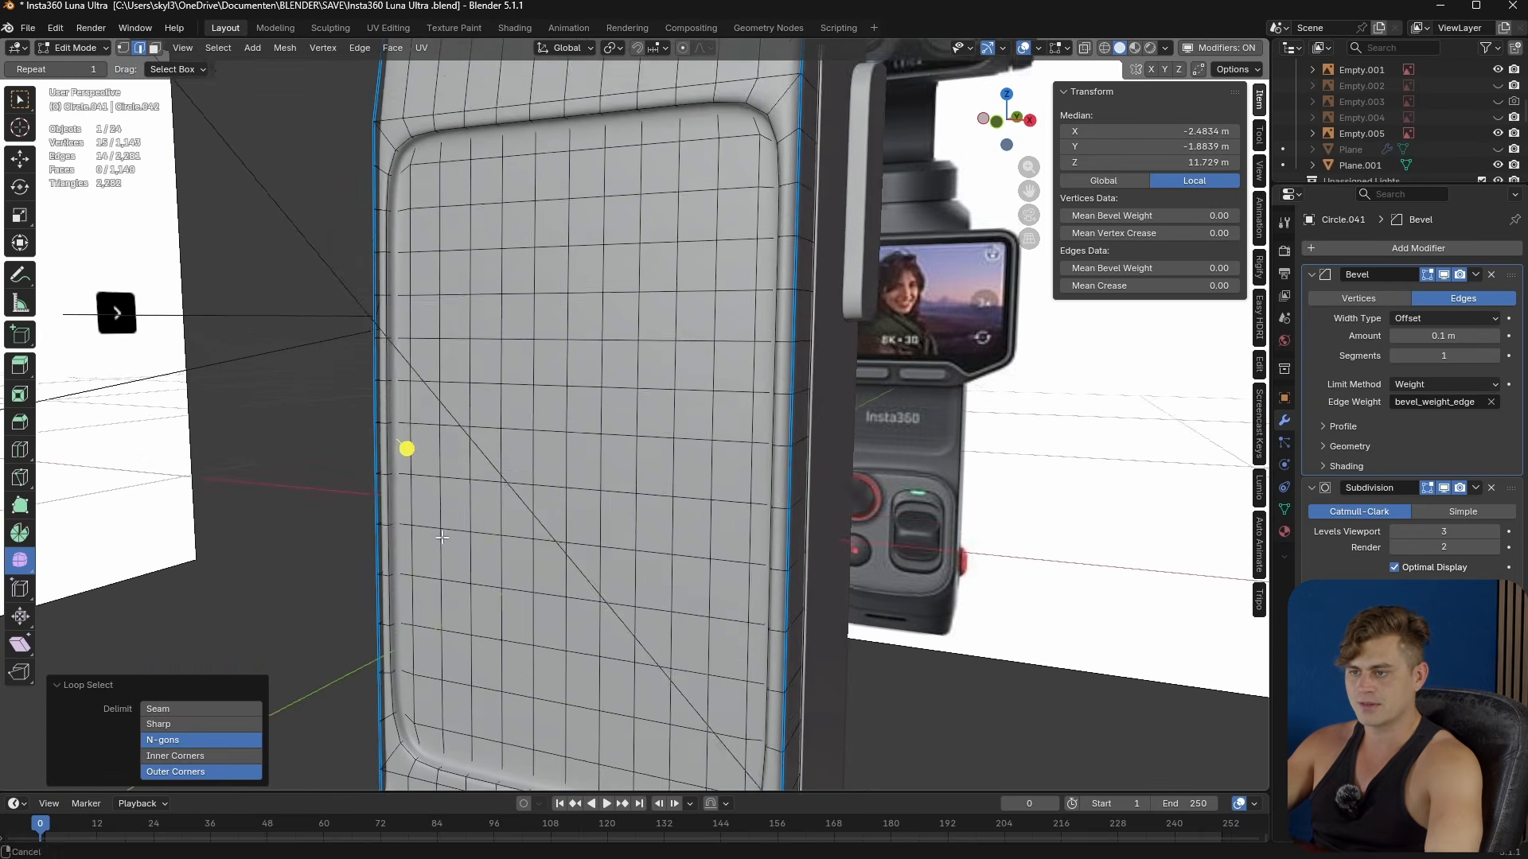
key(s)
right_click(564, 499)
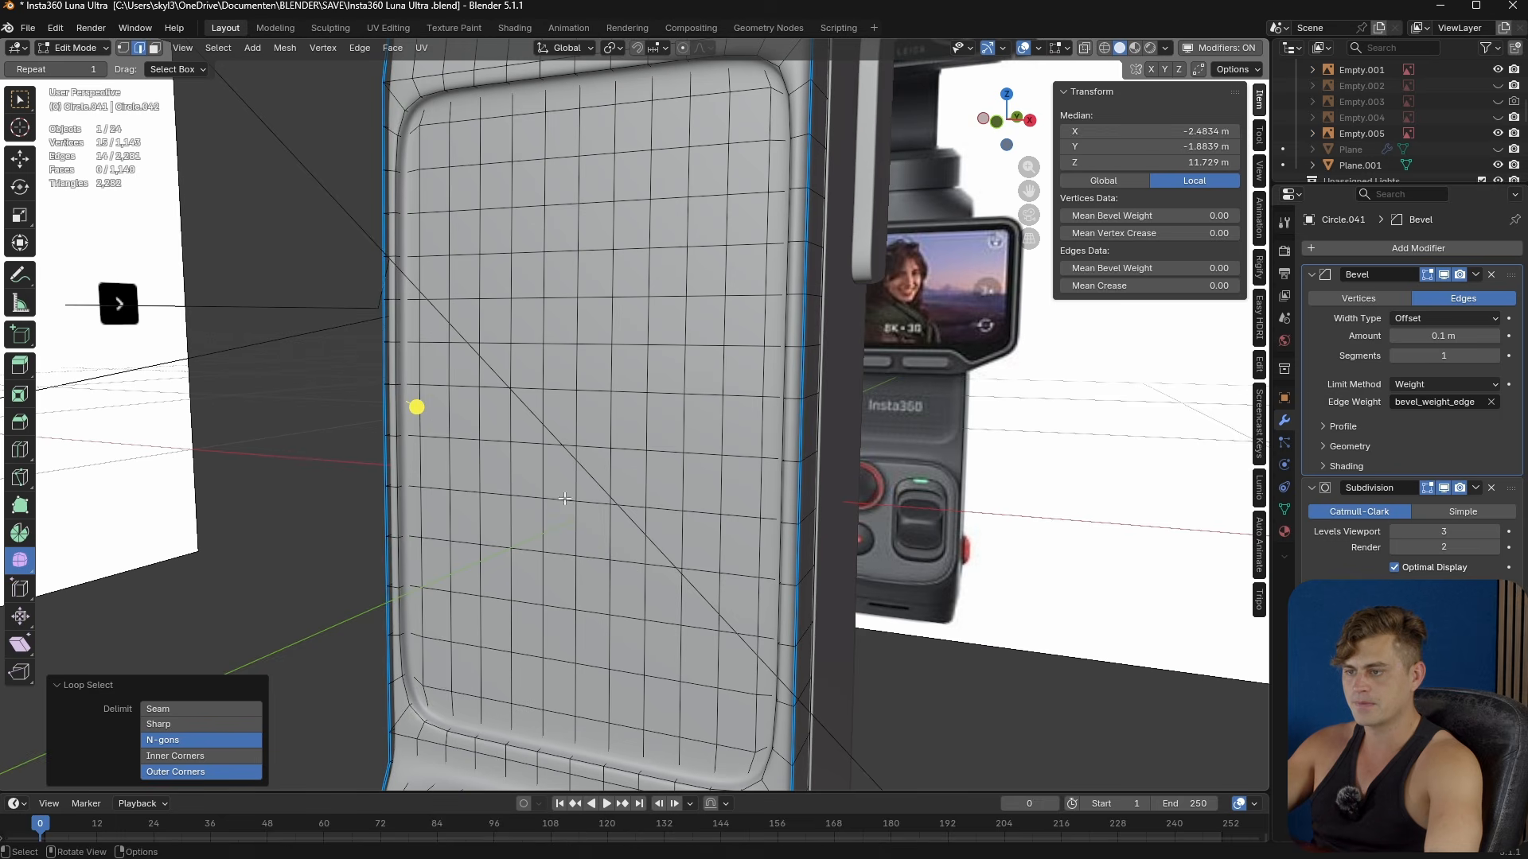
scroll(442, 719, down, 3)
middle_drag(442, 718, 816, 406)
alt+shift+click(902, 634)
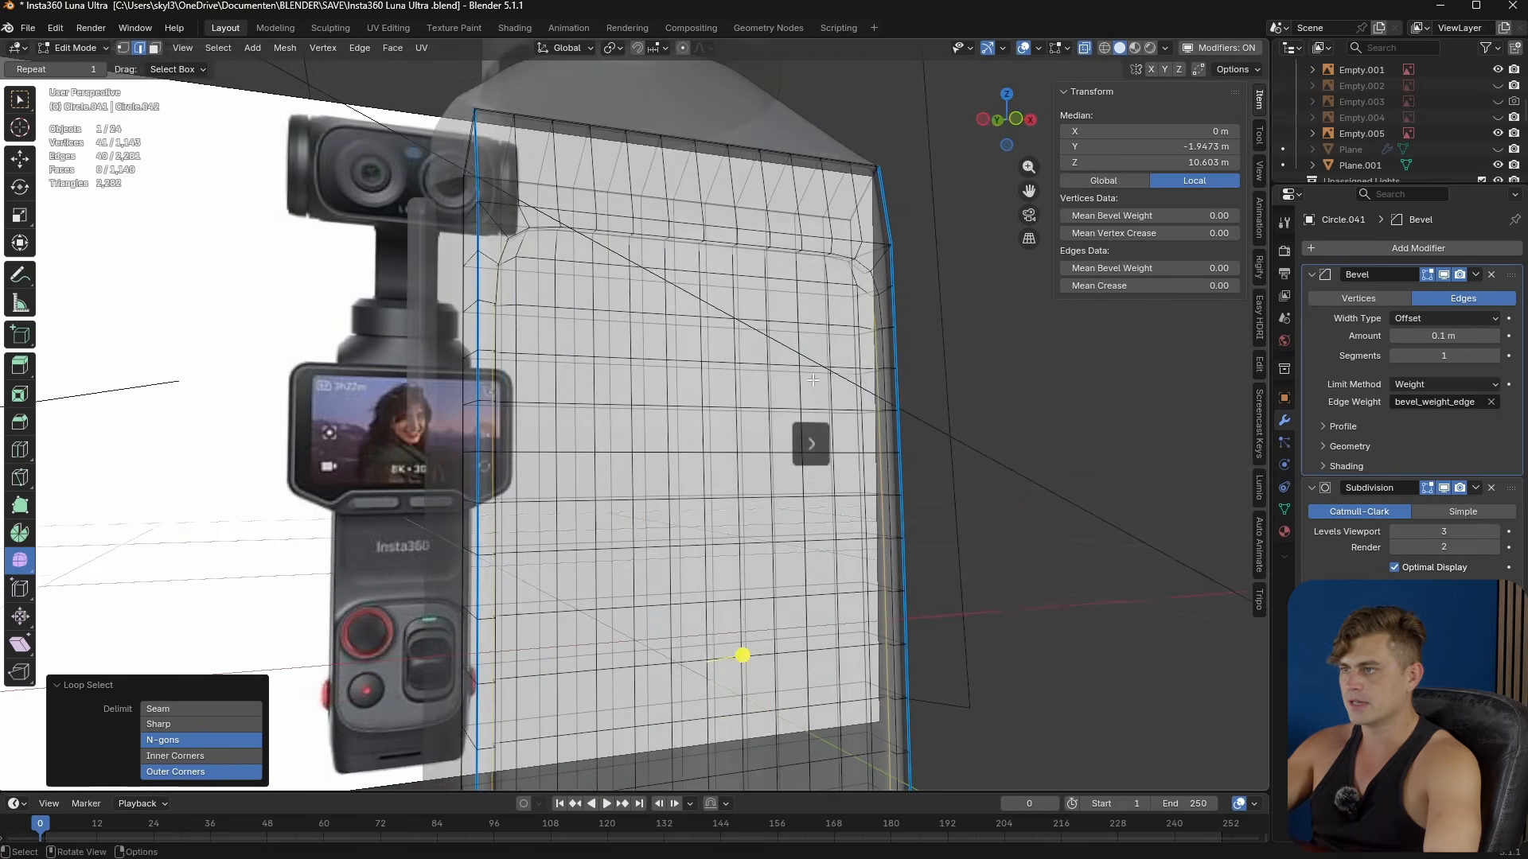
key(alt+z)
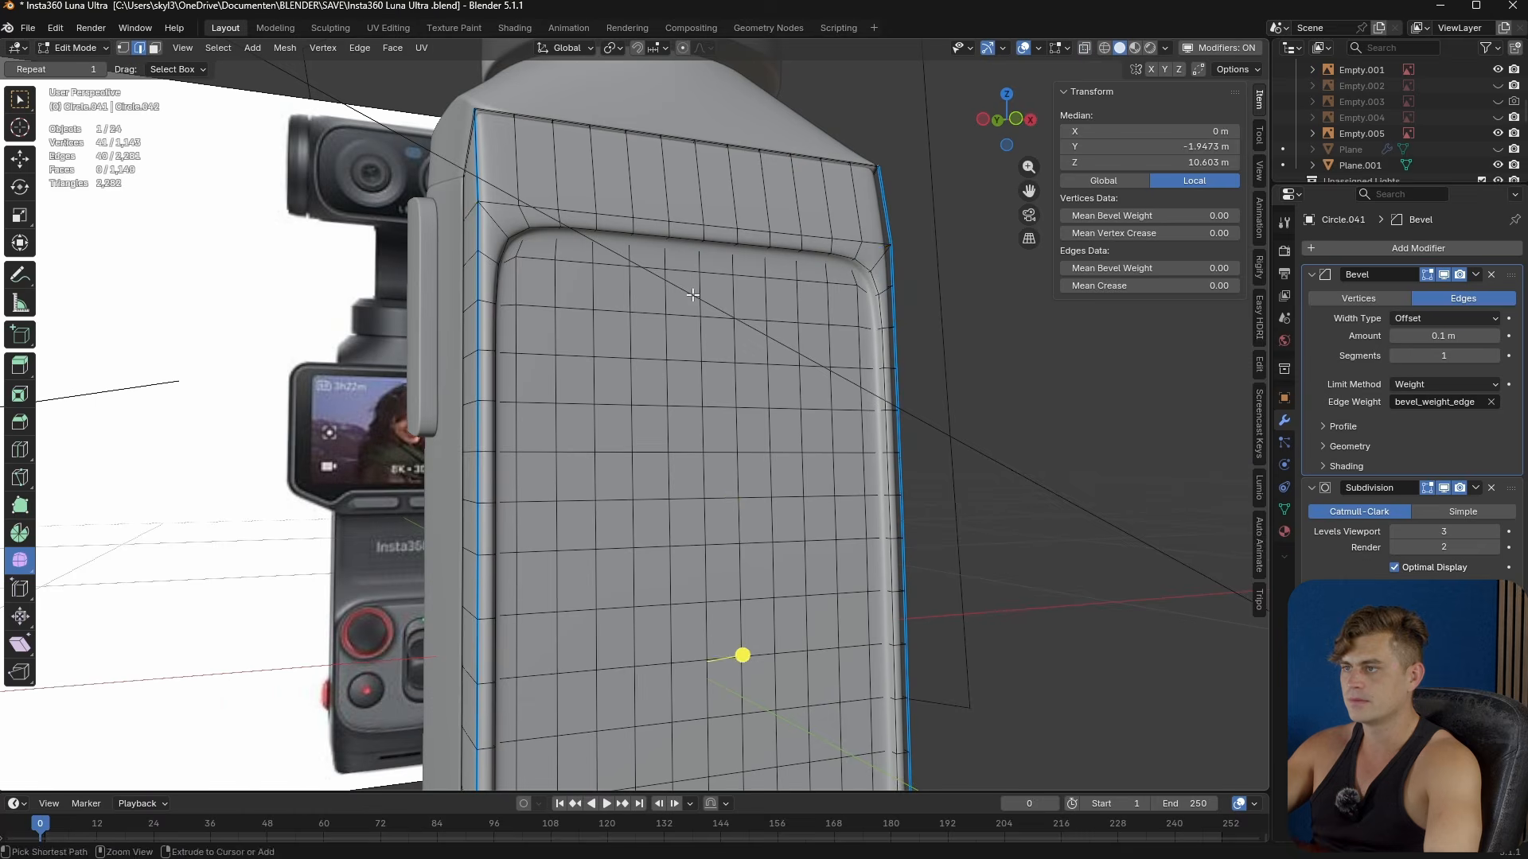
- Add the recess's upper edge loop to the selection, scale the selected loops slightly, and save the file
scroll(817, 256, up, 3)
middle_drag(815, 271, 911, 366)
key(alt+z)
alt+shift+click(945, 185)
key(alt+z)
key(s)
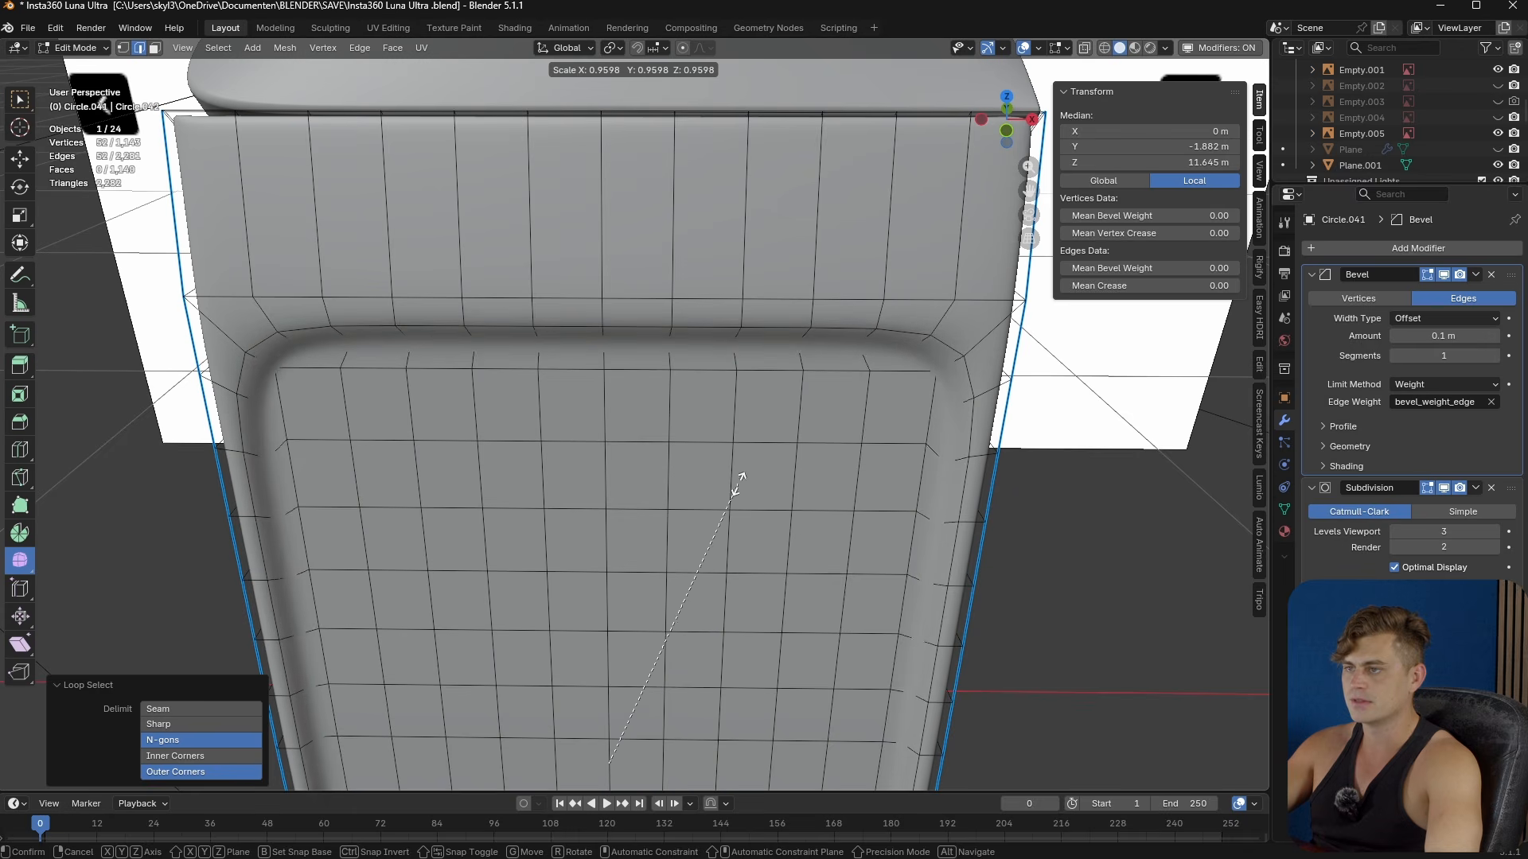
click(777, 473)
scroll(776, 474, down, 6)
middle_drag(777, 473, 738, 484)
key(Tab)
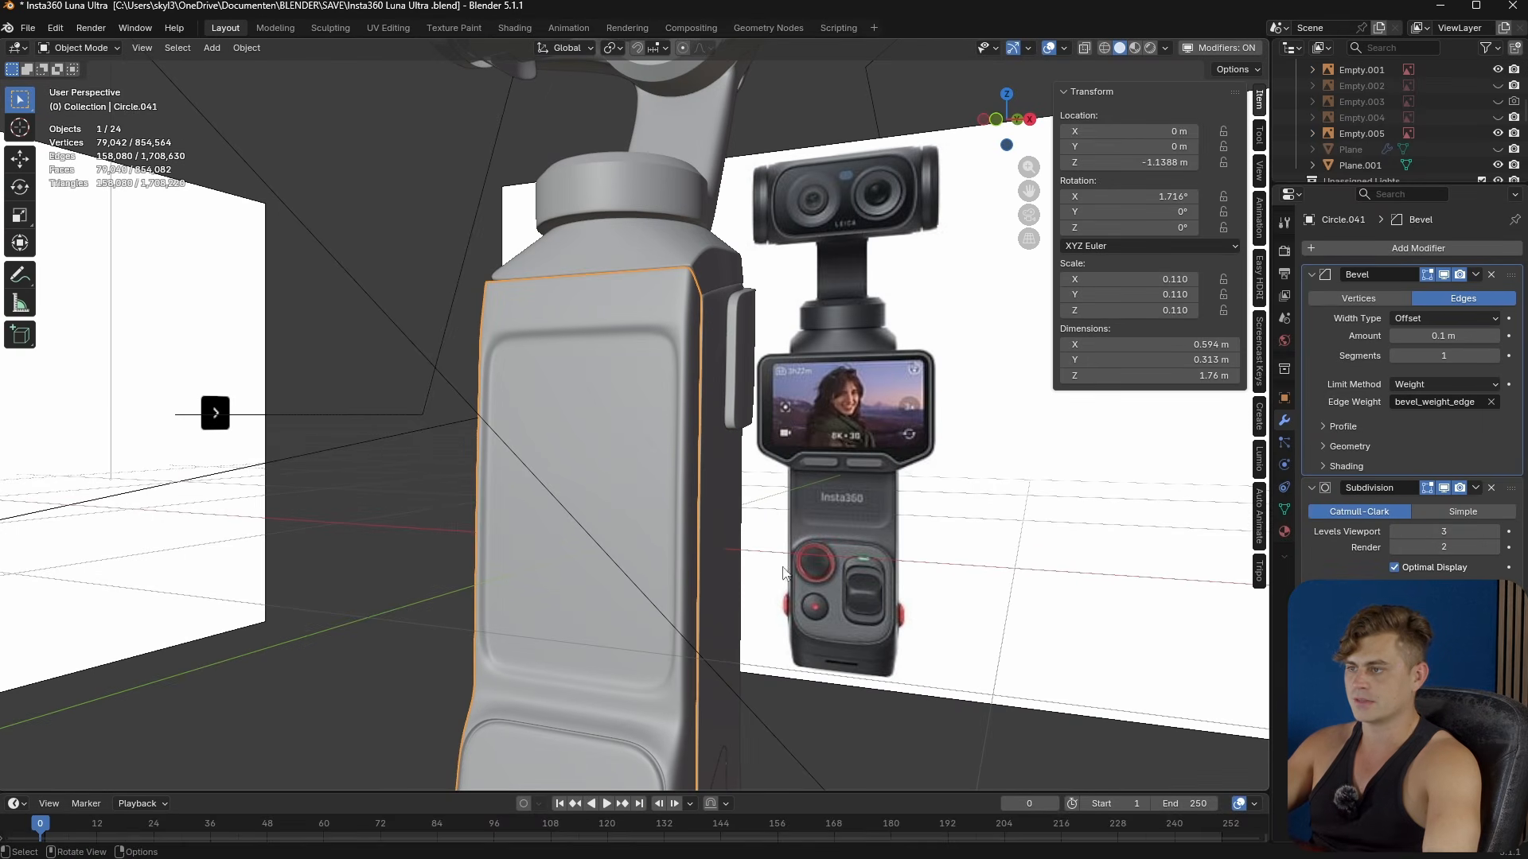
key(ctrl+s)
scroll(809, 551, down, 3)
- Snap the 3D cursor to the origin of the handle's front panel
click(785, 467)
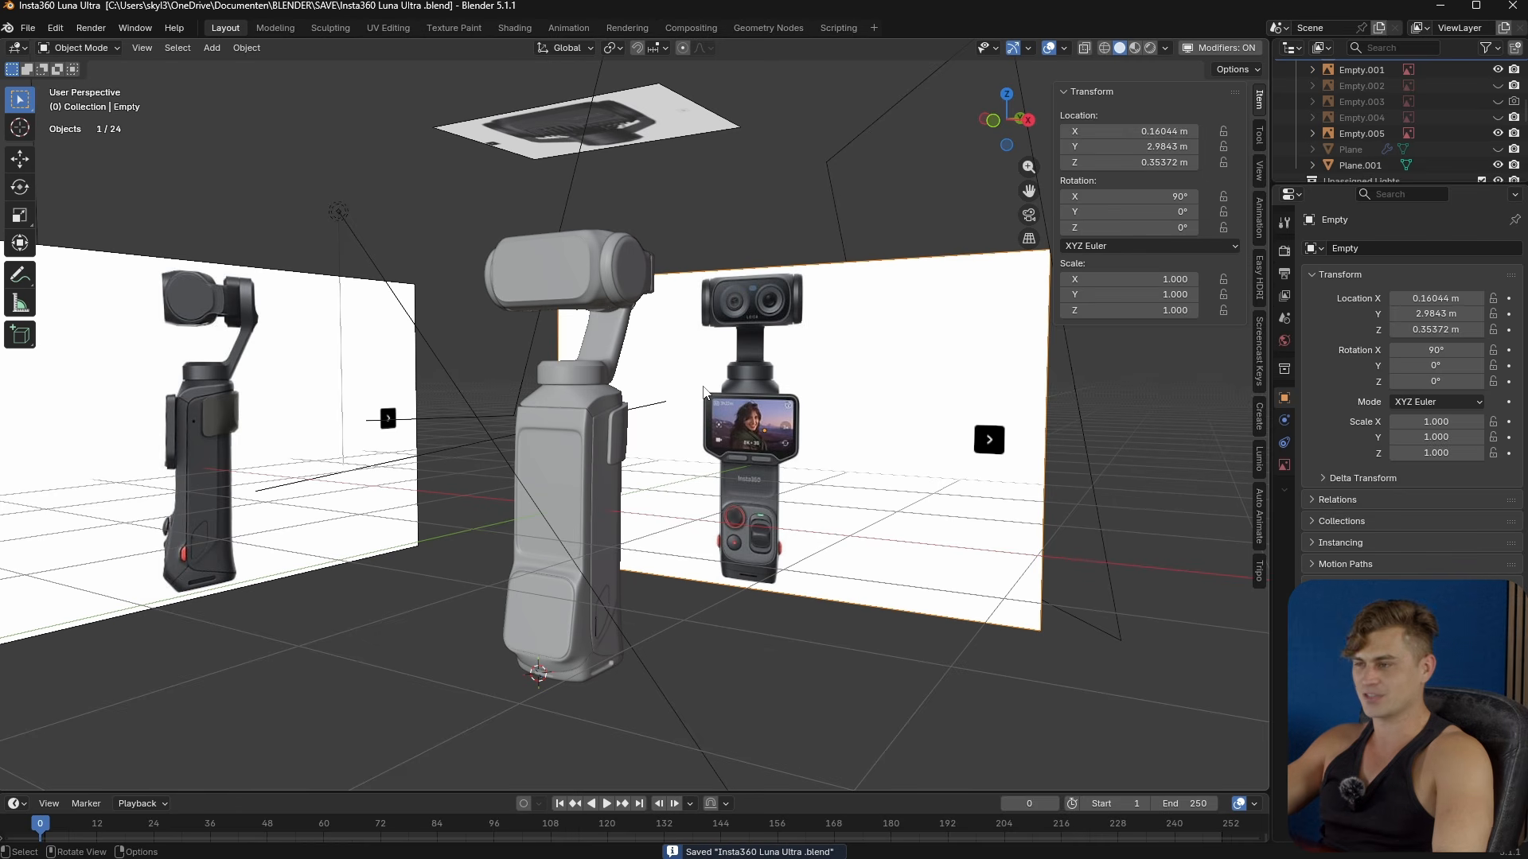
scroll(783, 469, up, 3)
click(544, 447)
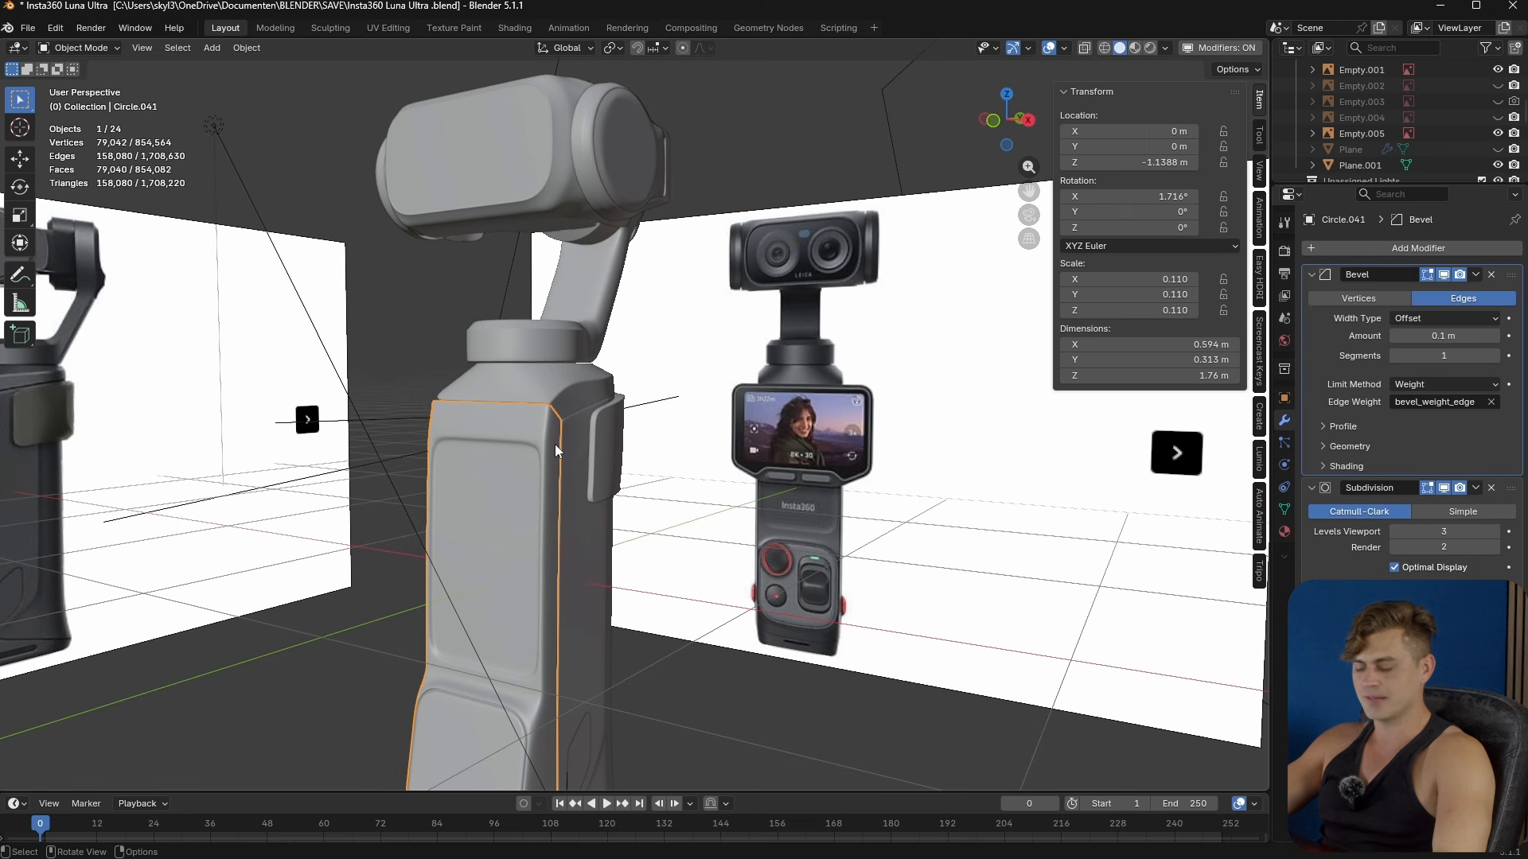
scroll(1439, 137, down, 3)
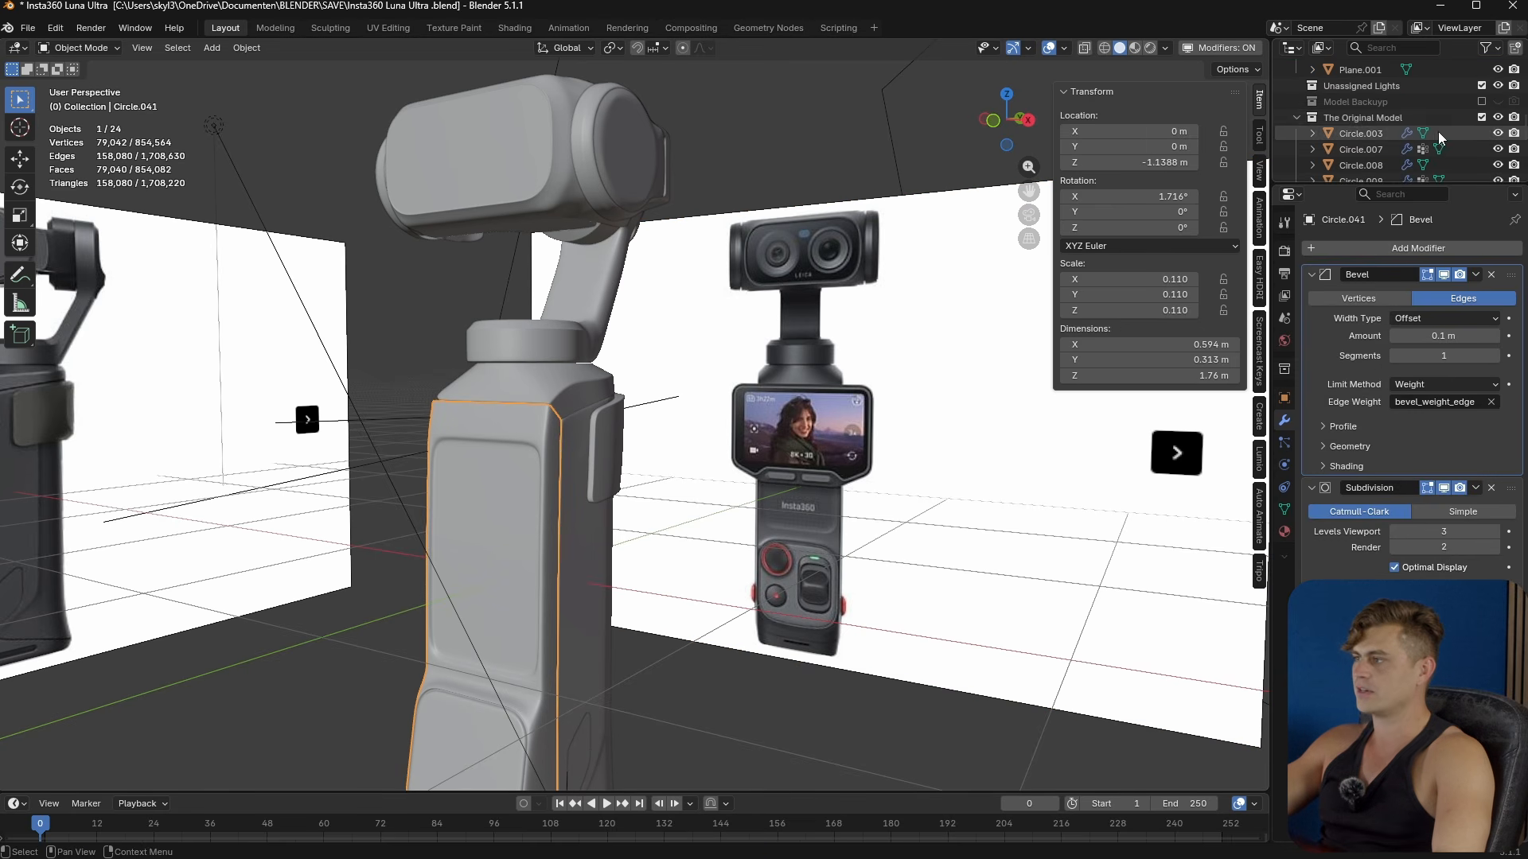
middle_drag(906, 325, 1017, 342)
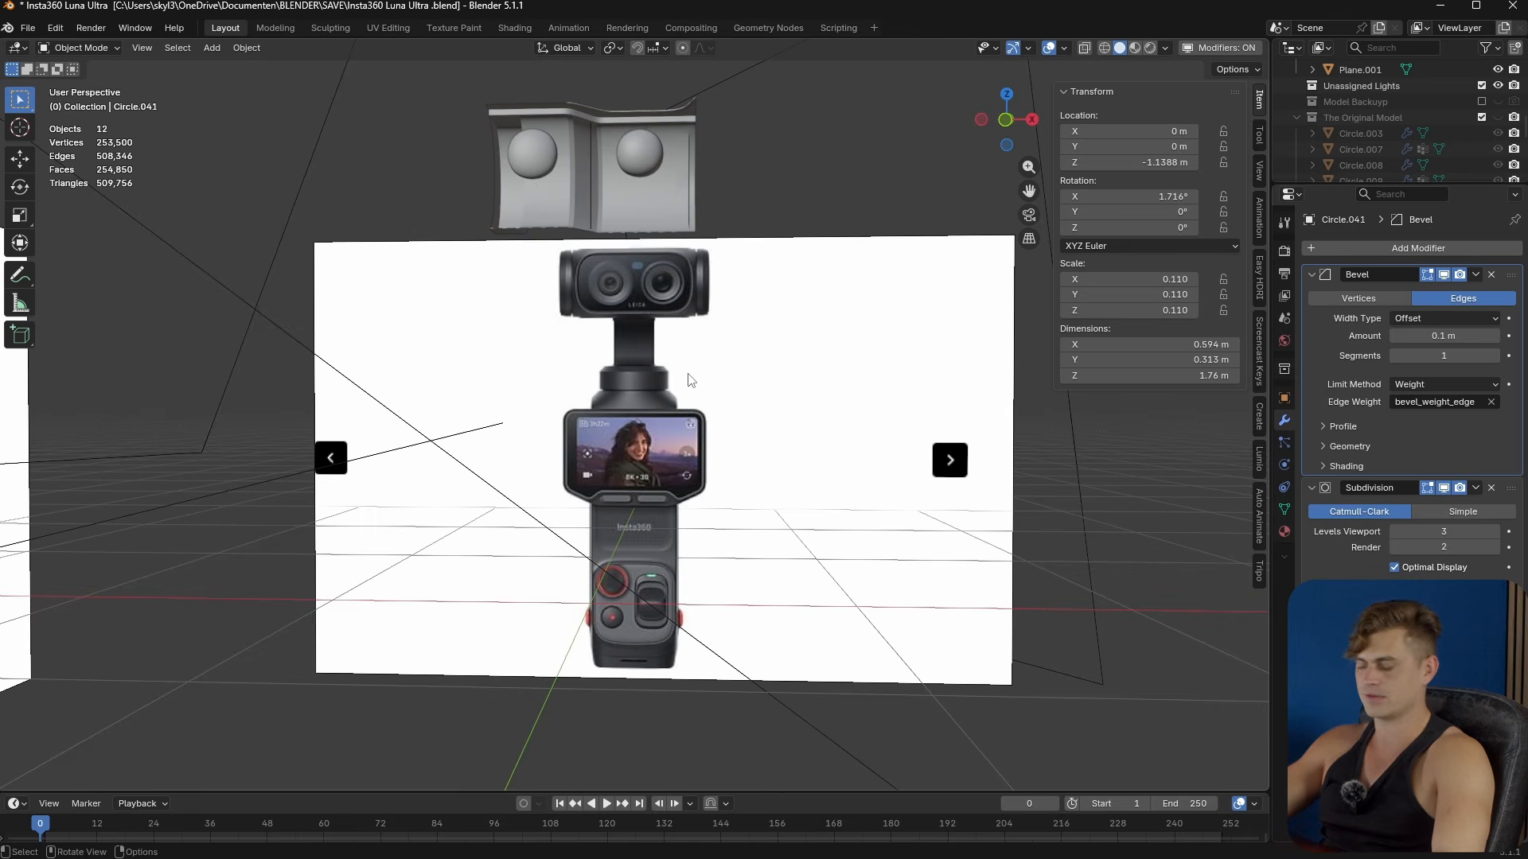
scroll(680, 396, up, 6)
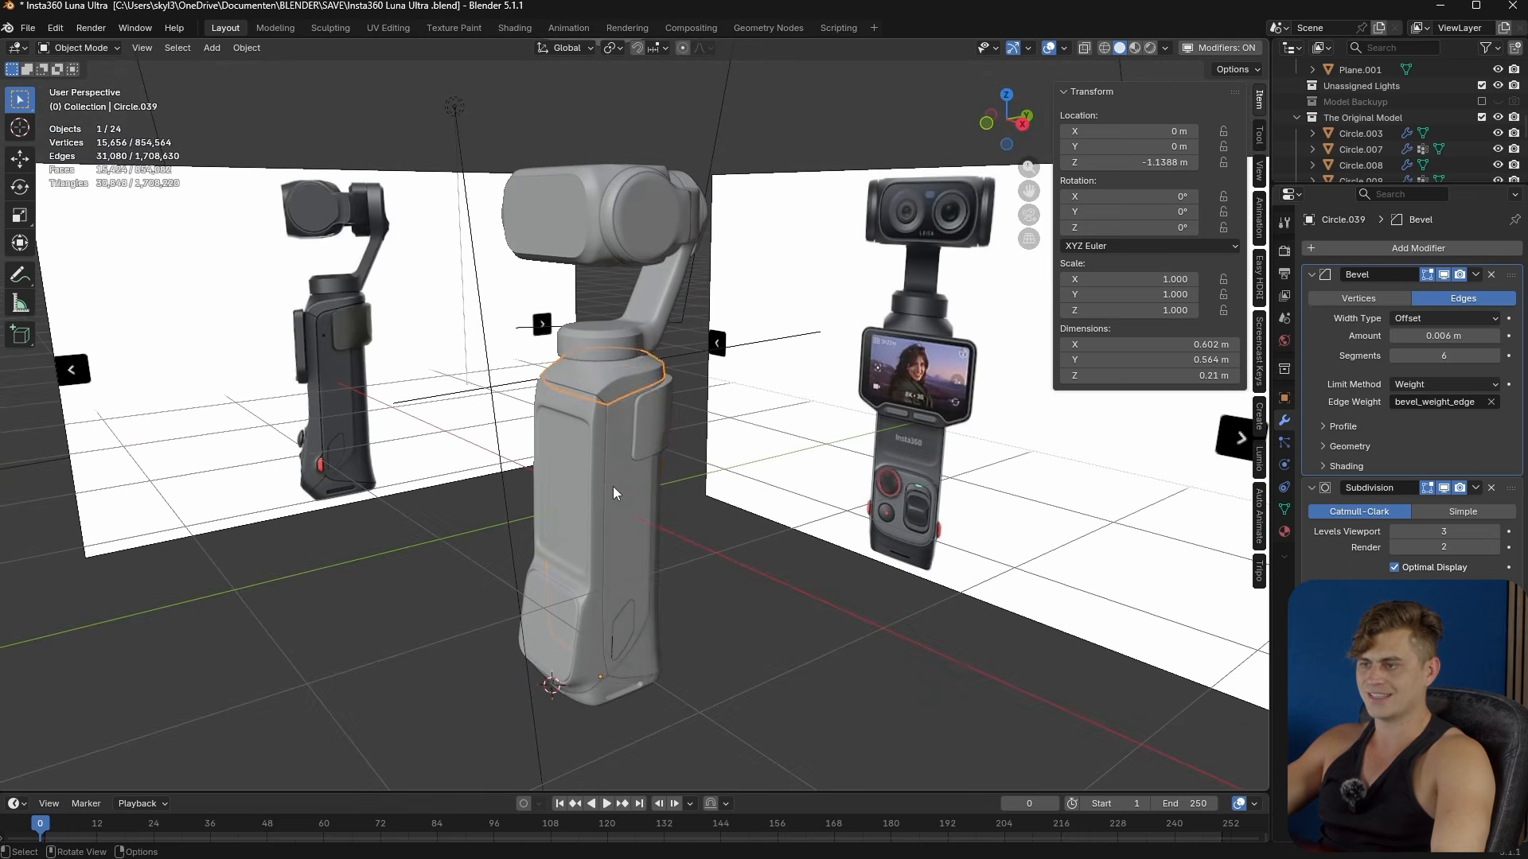
click(599, 507)
click(580, 522)
key(shift+s)
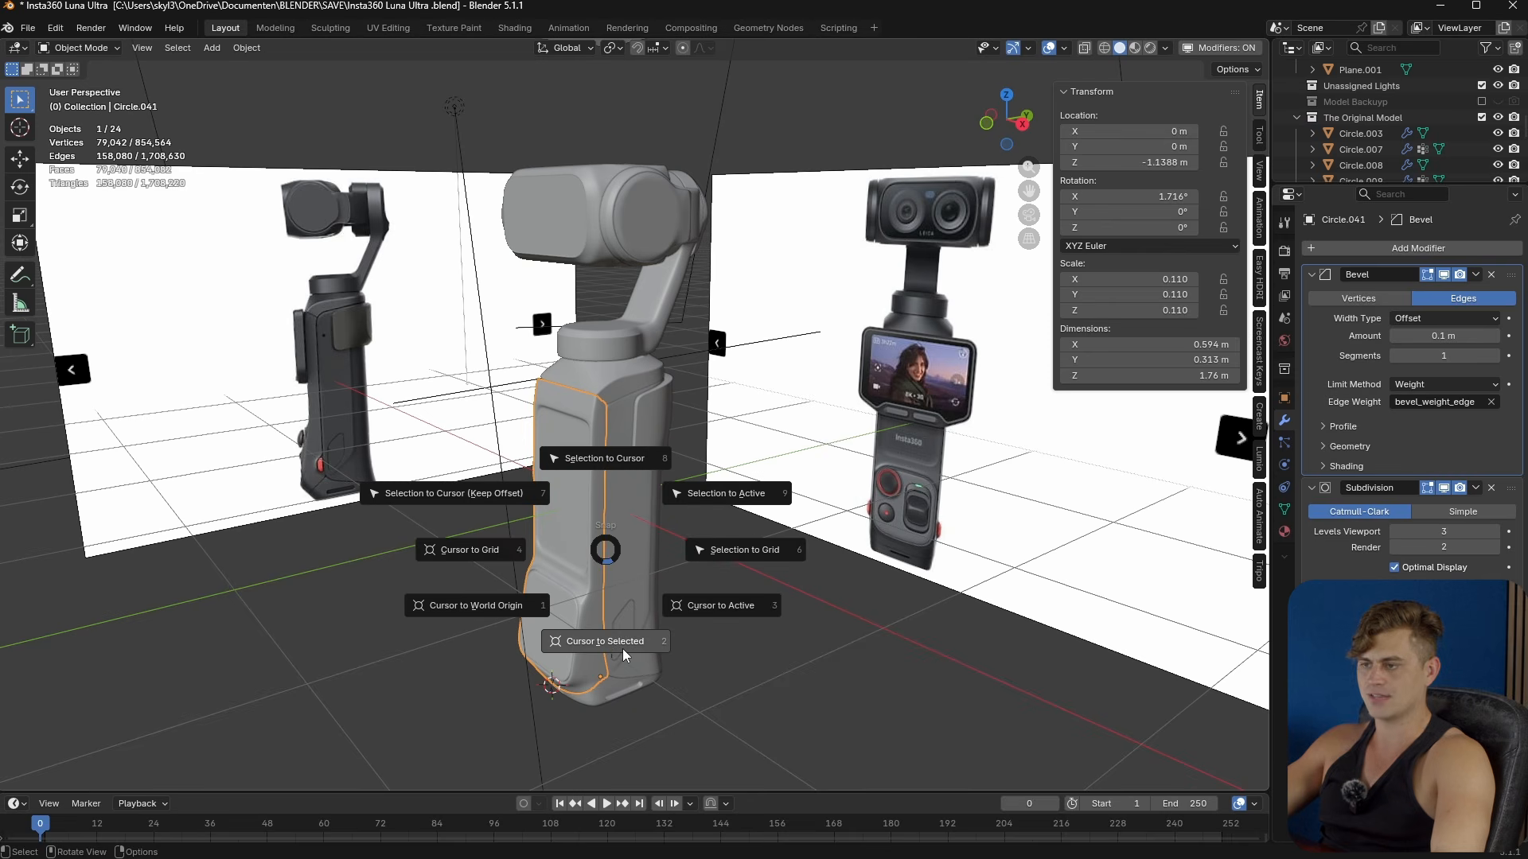
click(622, 647)
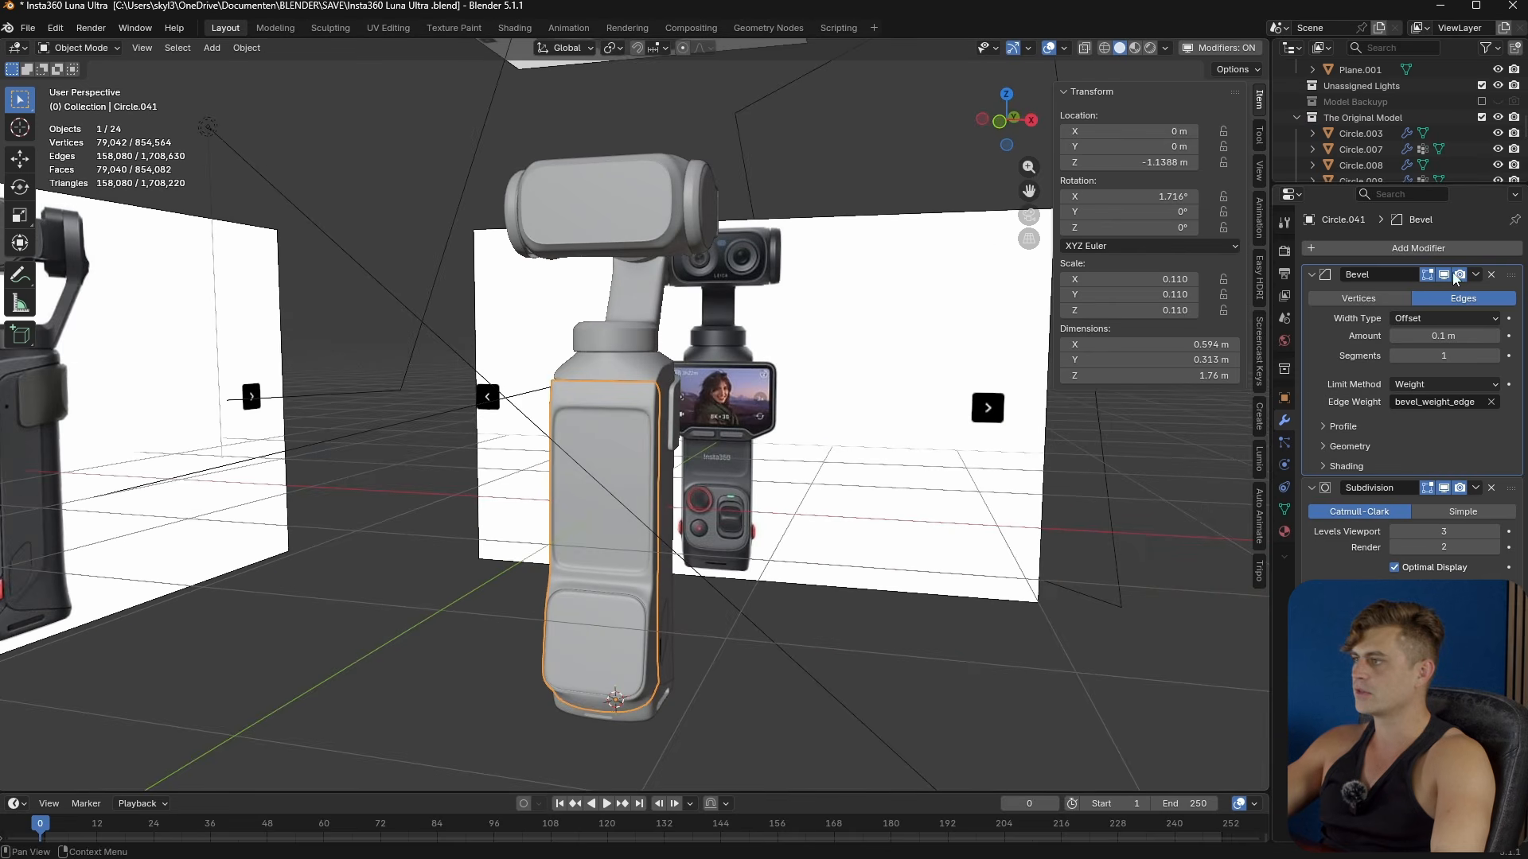
- Hide The Original Model collection and add a 16-vertex mesh circle at the 3D cursor in front view
click(1499, 151)
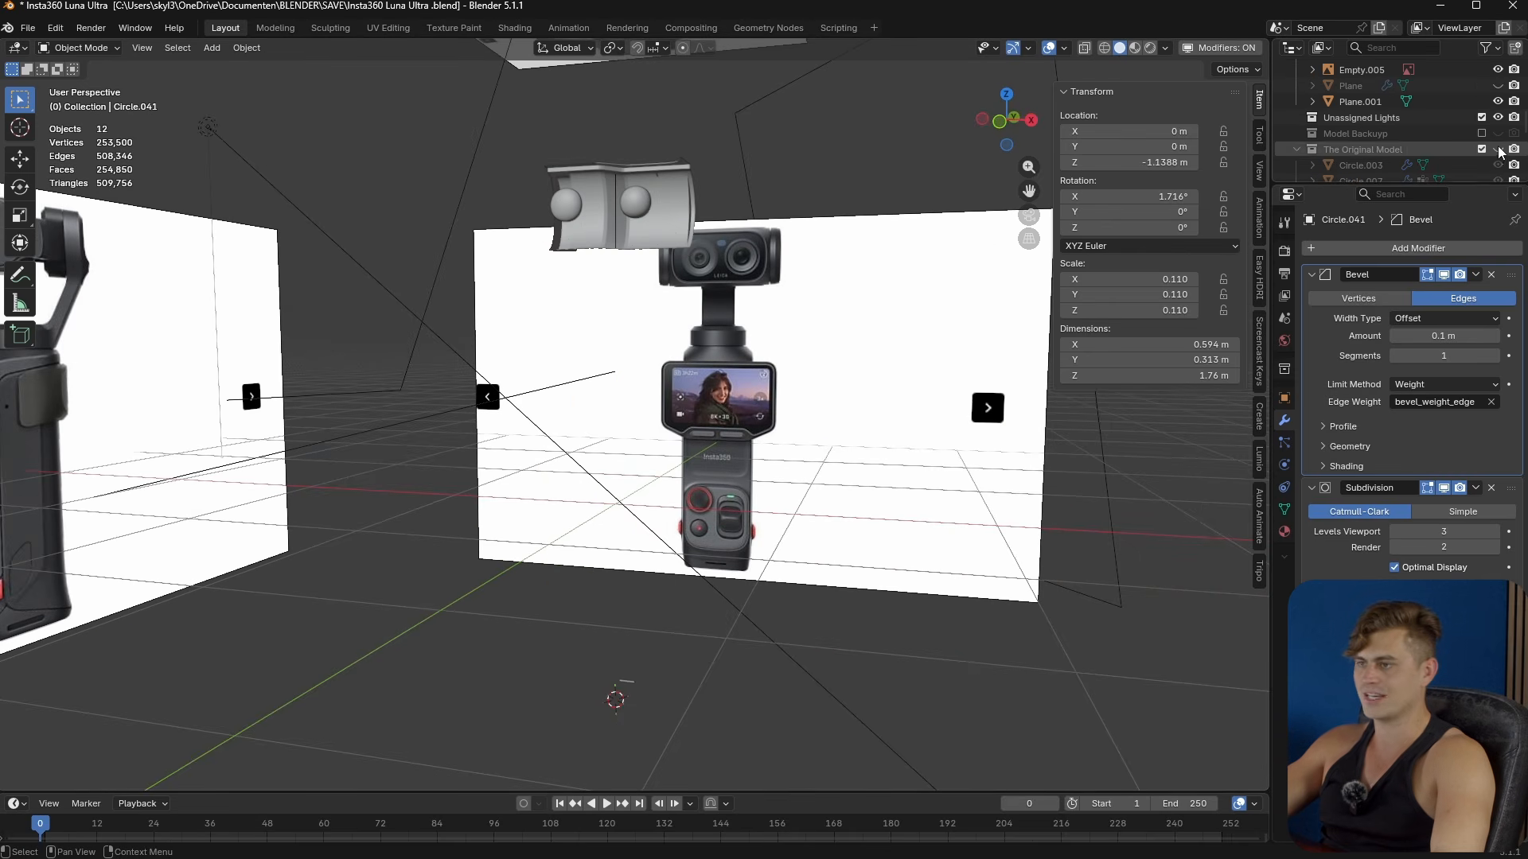
key(KP_1)
scroll(1000, 370, up, 3)
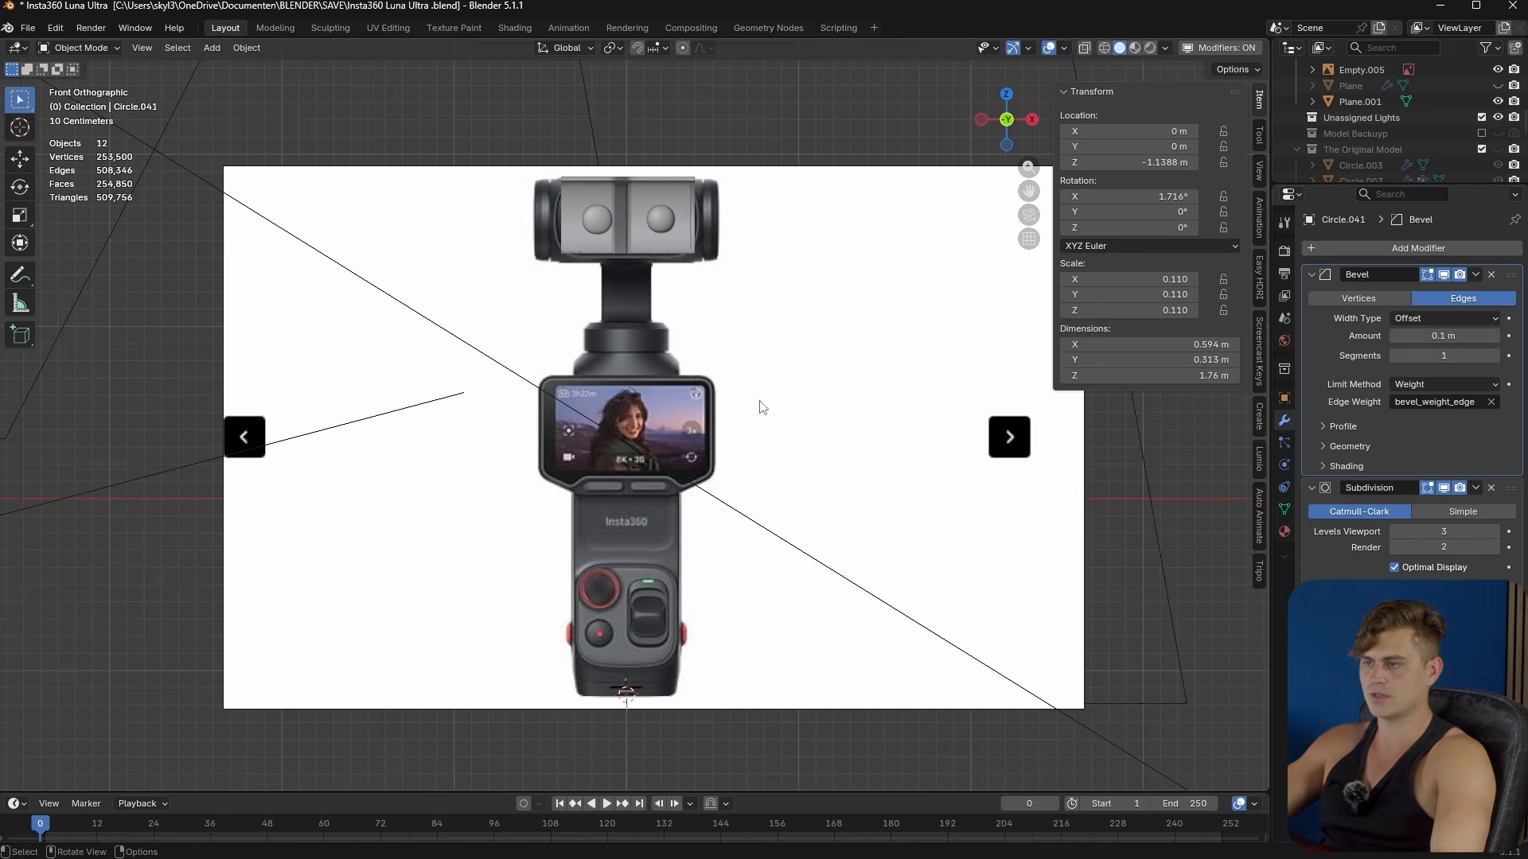
scroll(622, 503, up, 3)
scroll(619, 415, down, 3)
scroll(619, 415, down, 3)
key(shift+a)
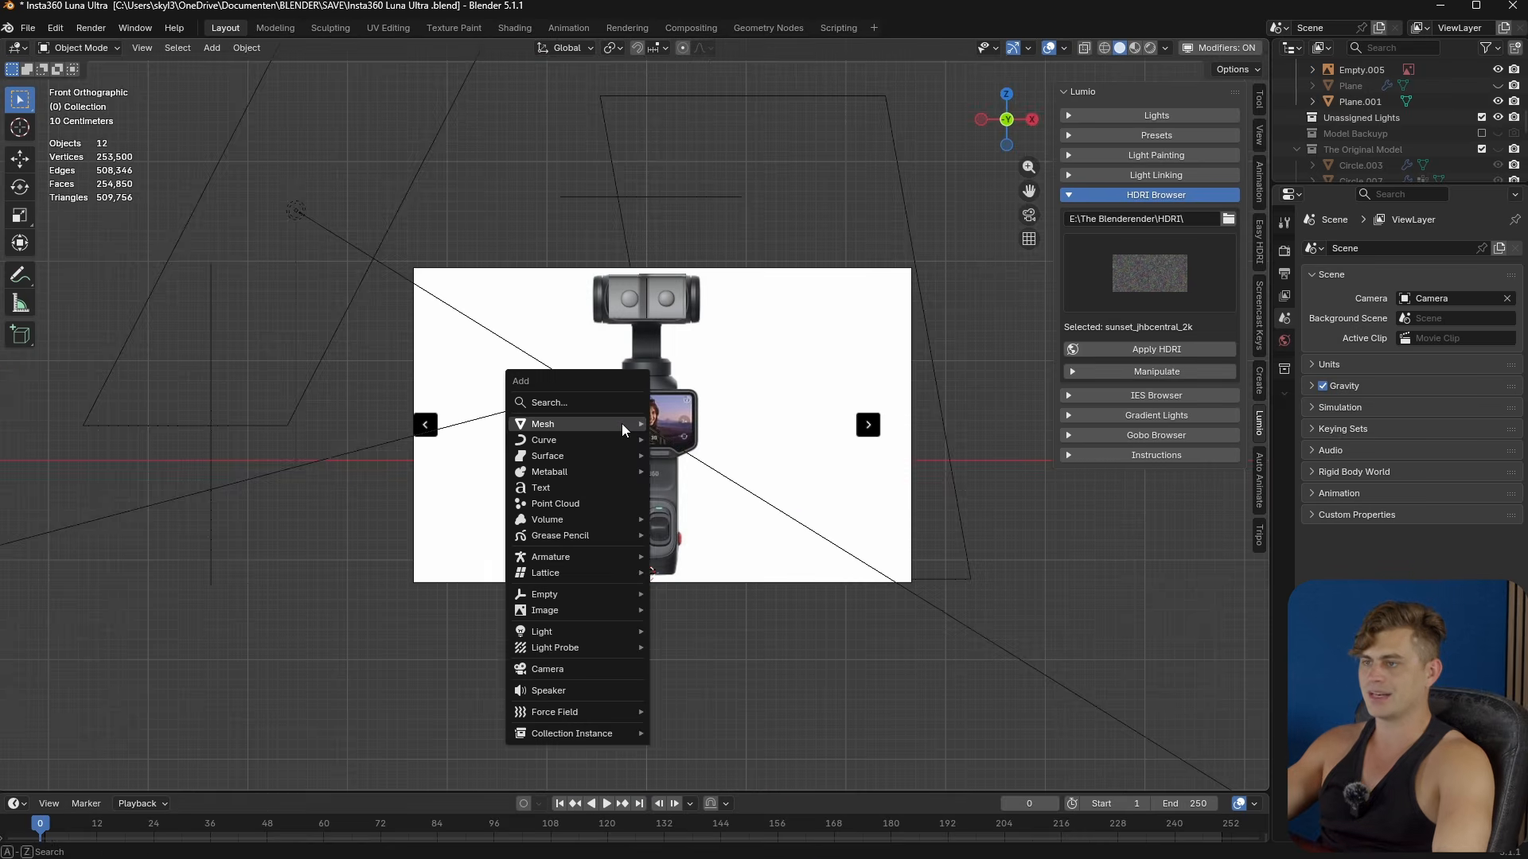
mouse_move(622, 424)
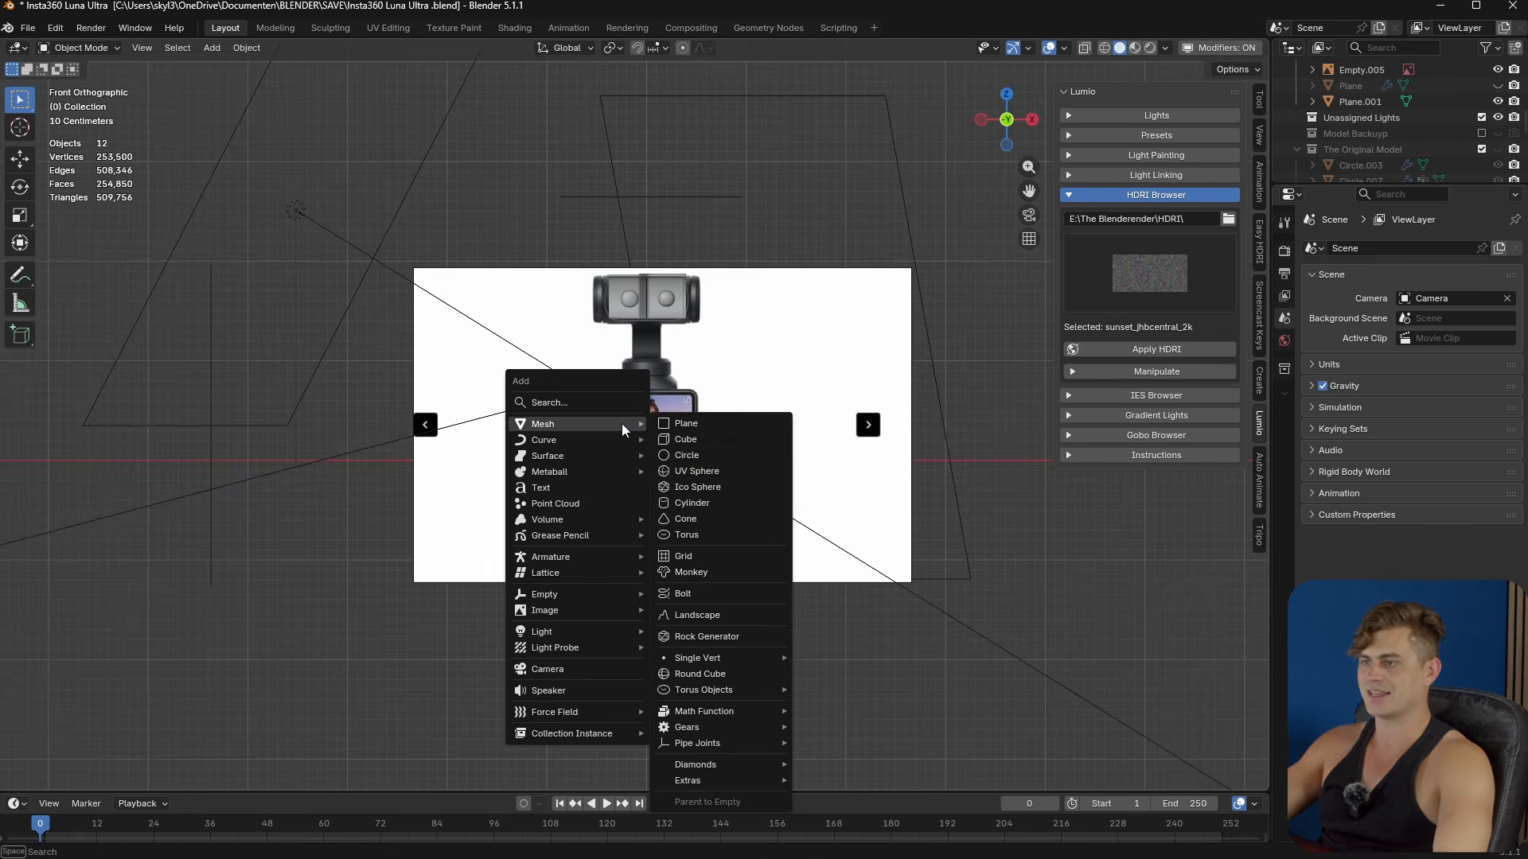
click(716, 460)
- Shrink the circle, rotate it 90° about X, and raise it along Z toward the reference image's screen
scroll(878, 566, up, 2)
key(s)
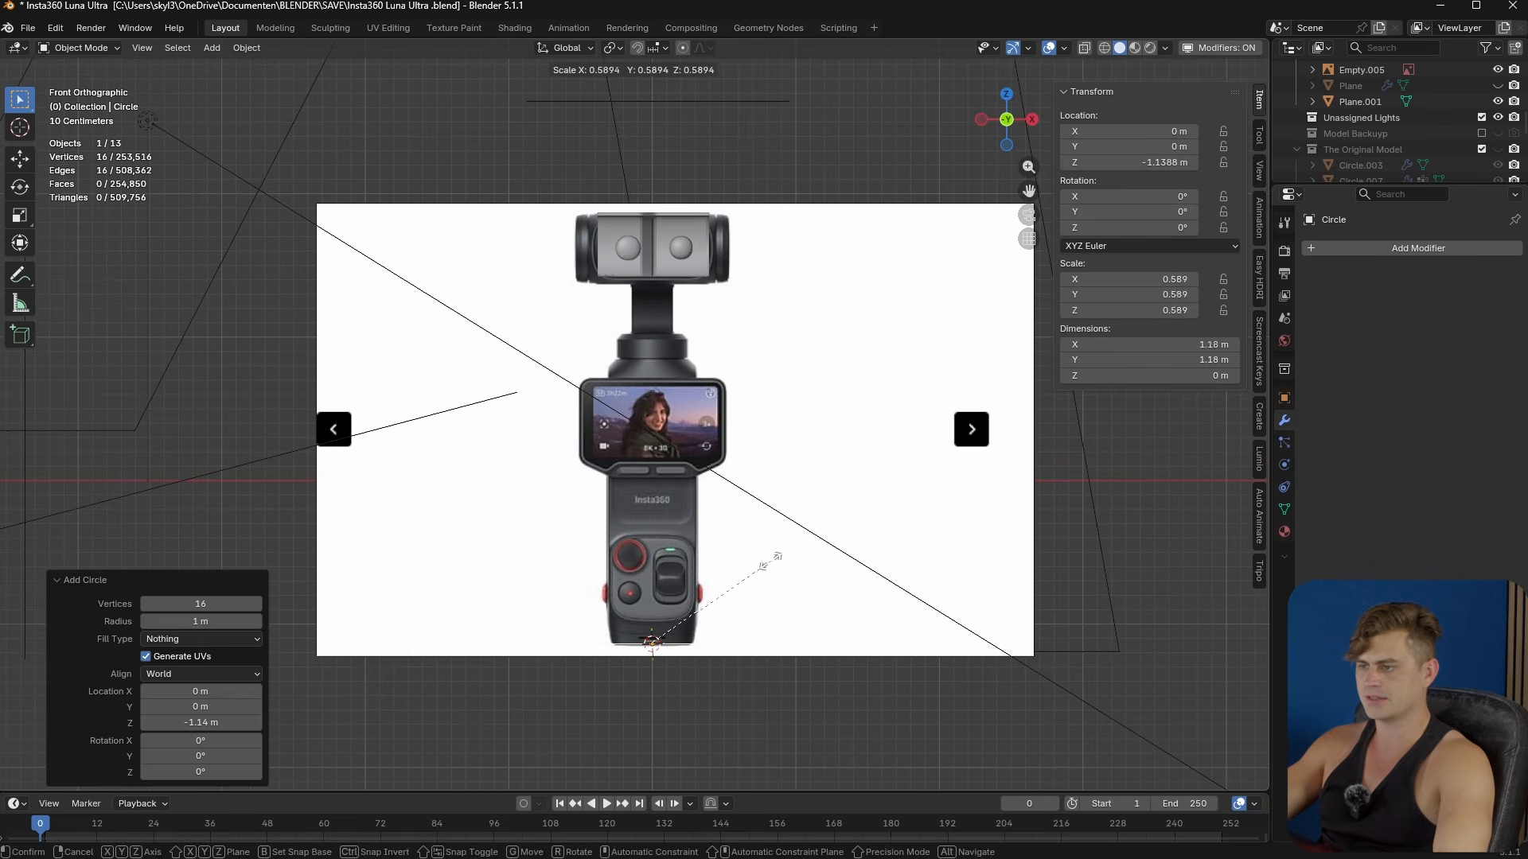
click(733, 586)
text(rx90)
key(Return)
key(g)
key(z)
click(728, 364)
- Scale the circle down further and move it along X and Z to the reference screen's upper-left corner
scroll(728, 365, up, 3)
key(s)
click(768, 414)
key(g)
key(x)
click(529, 431)
key(g)
key(z)
click(528, 371)
key(s)
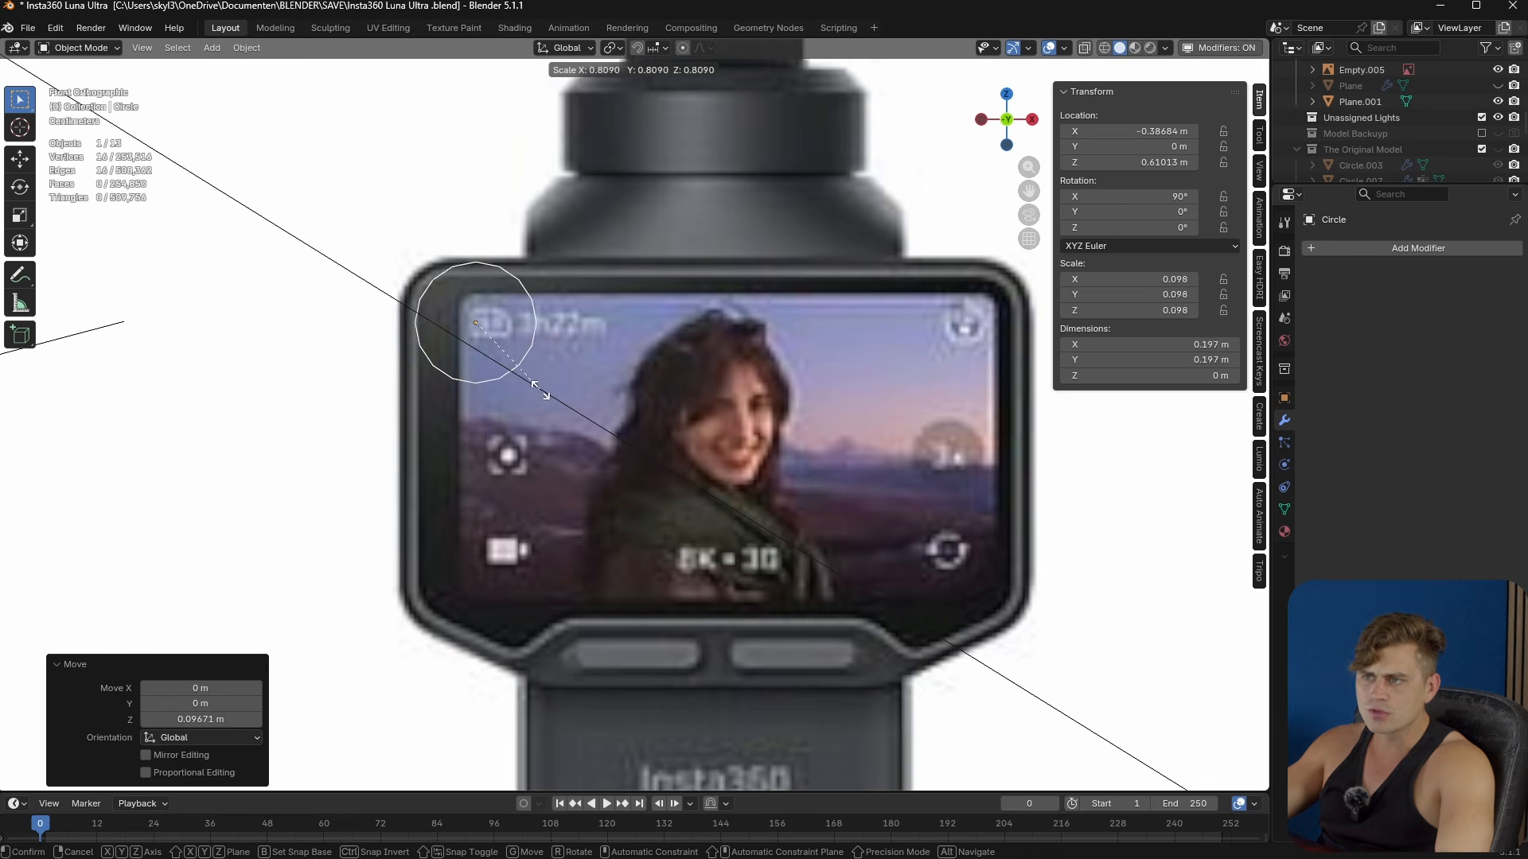
click(510, 354)
- Fine-tune the circle to about 0.172 m across and align it with the screen's rounded upper-left corner
key(g)
click(500, 371)
key(s)
click(501, 374)
key(g)
key(z)
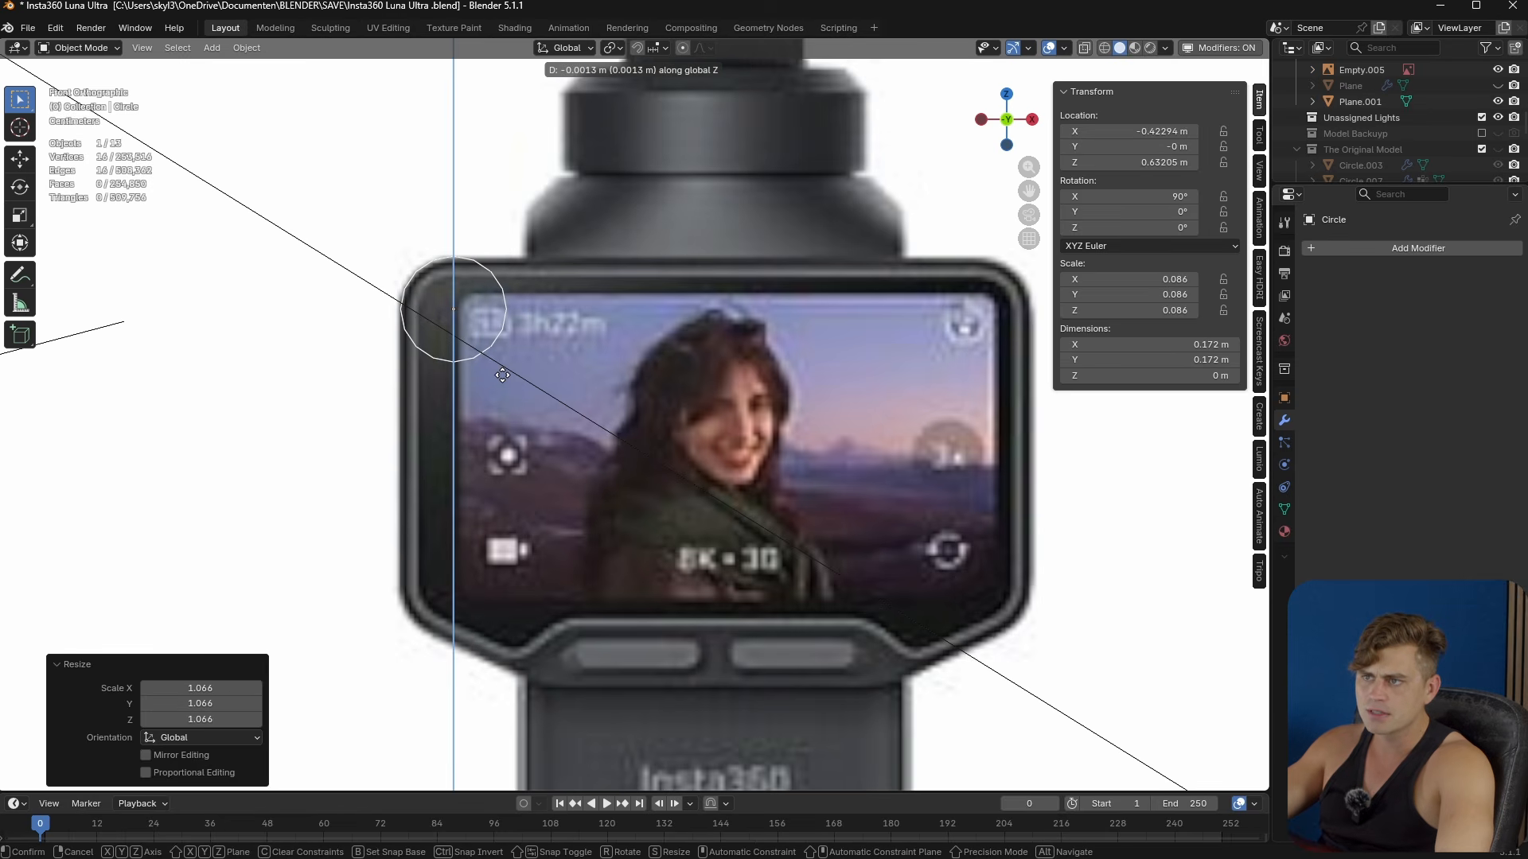
click(502, 375)
scroll(478, 370, up, 3)
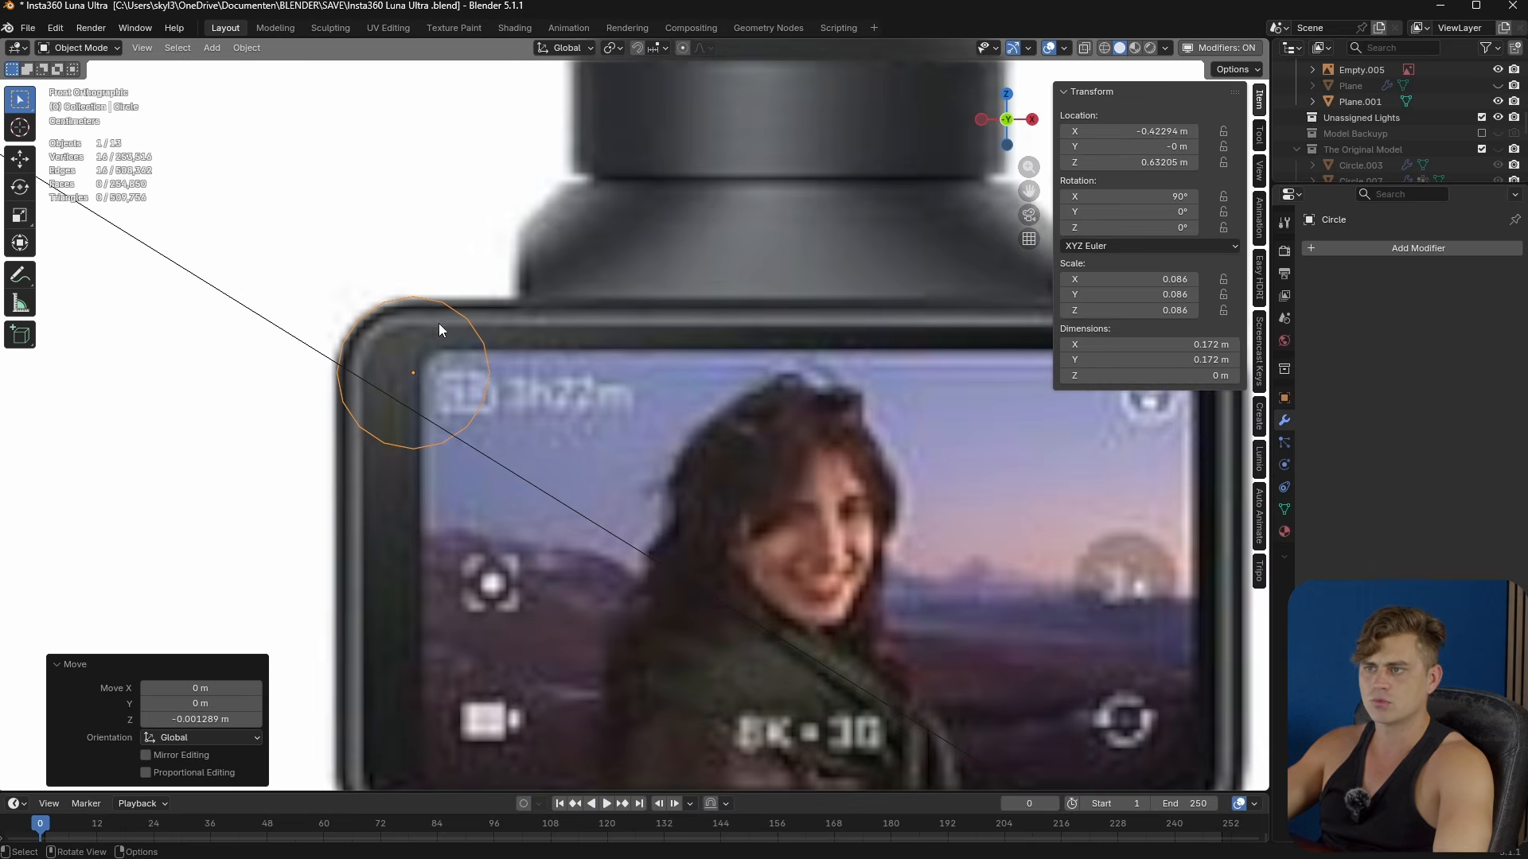
- Delete the circle's vertices except the upper-left quarter arc that follows the screen corner
key(Tab)
click(444, 304)
ctrl+click(467, 428)
ctrl+click(345, 410)
key(x)
click(345, 411)
scroll(430, 401, down, 1)
key(a)
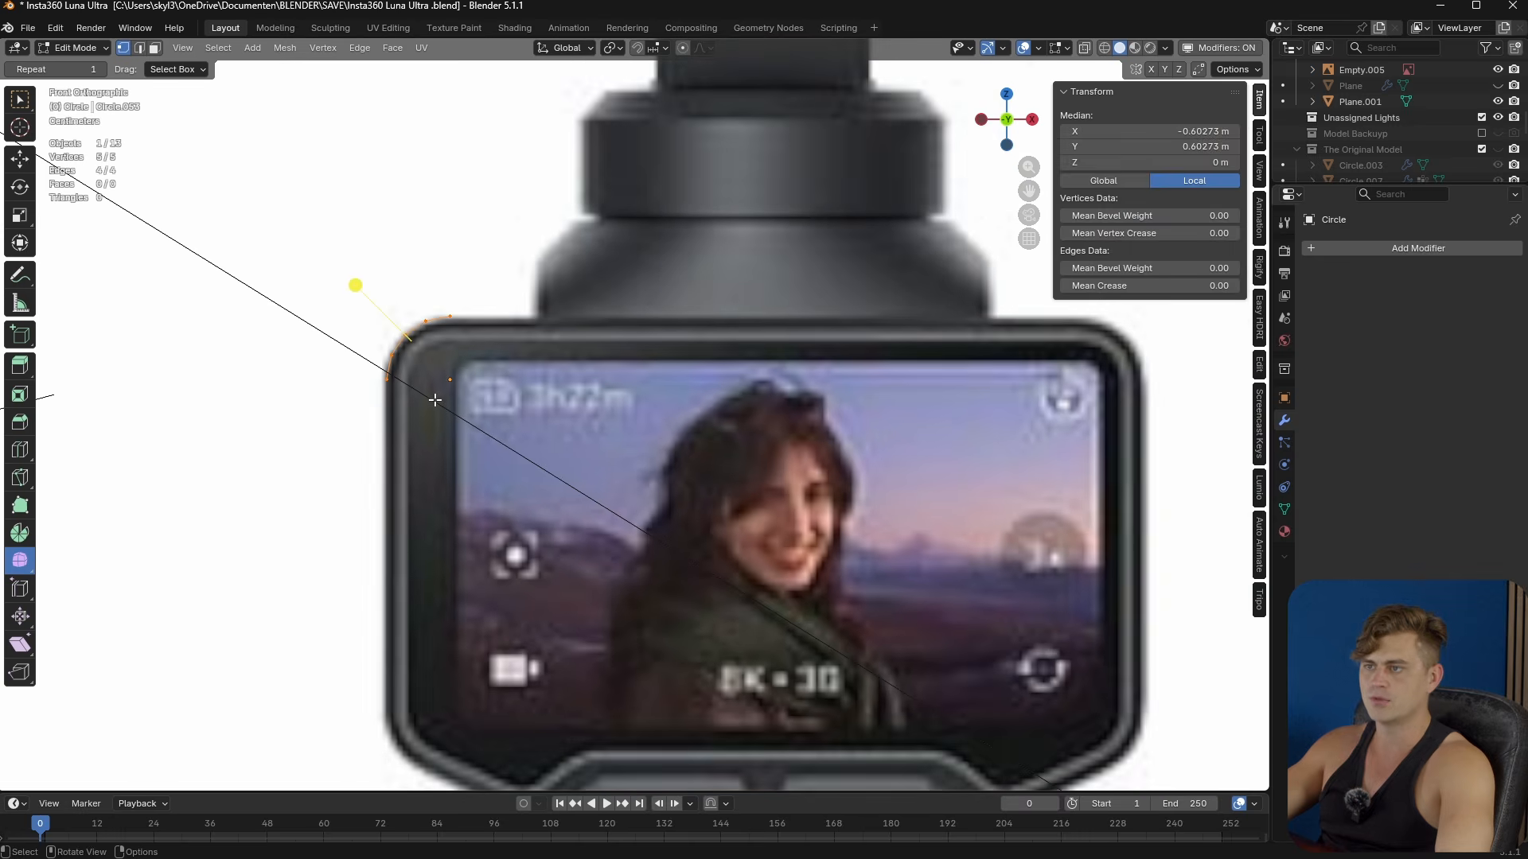
- Add a Mirror modifier on the X axis to the arc, using the handle's front panel as mirror object
click(1393, 250)
text(mirr)
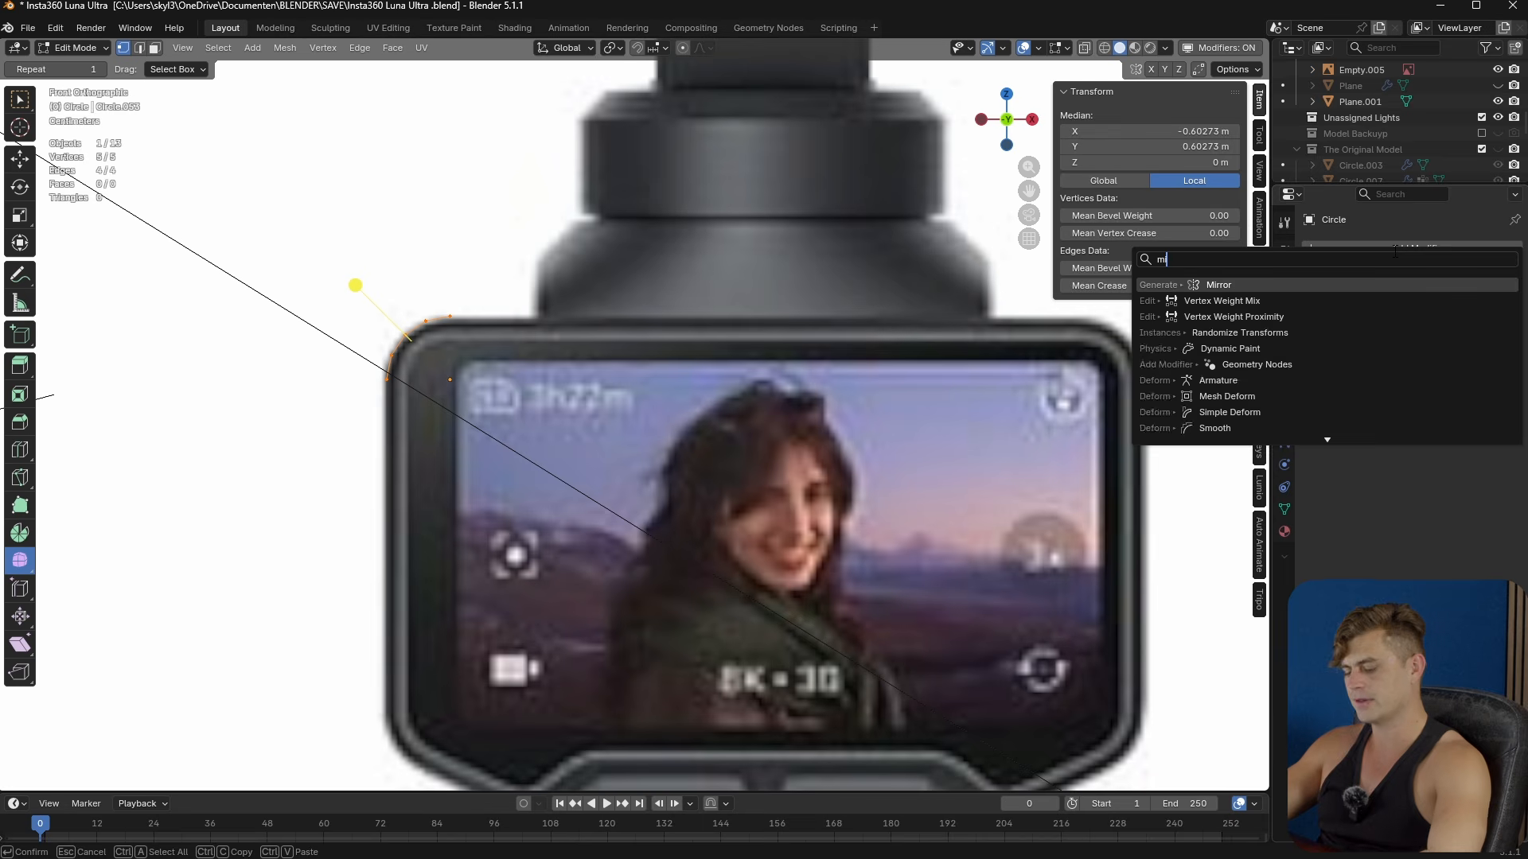
click(1251, 284)
scroll(1177, 358, down, 4)
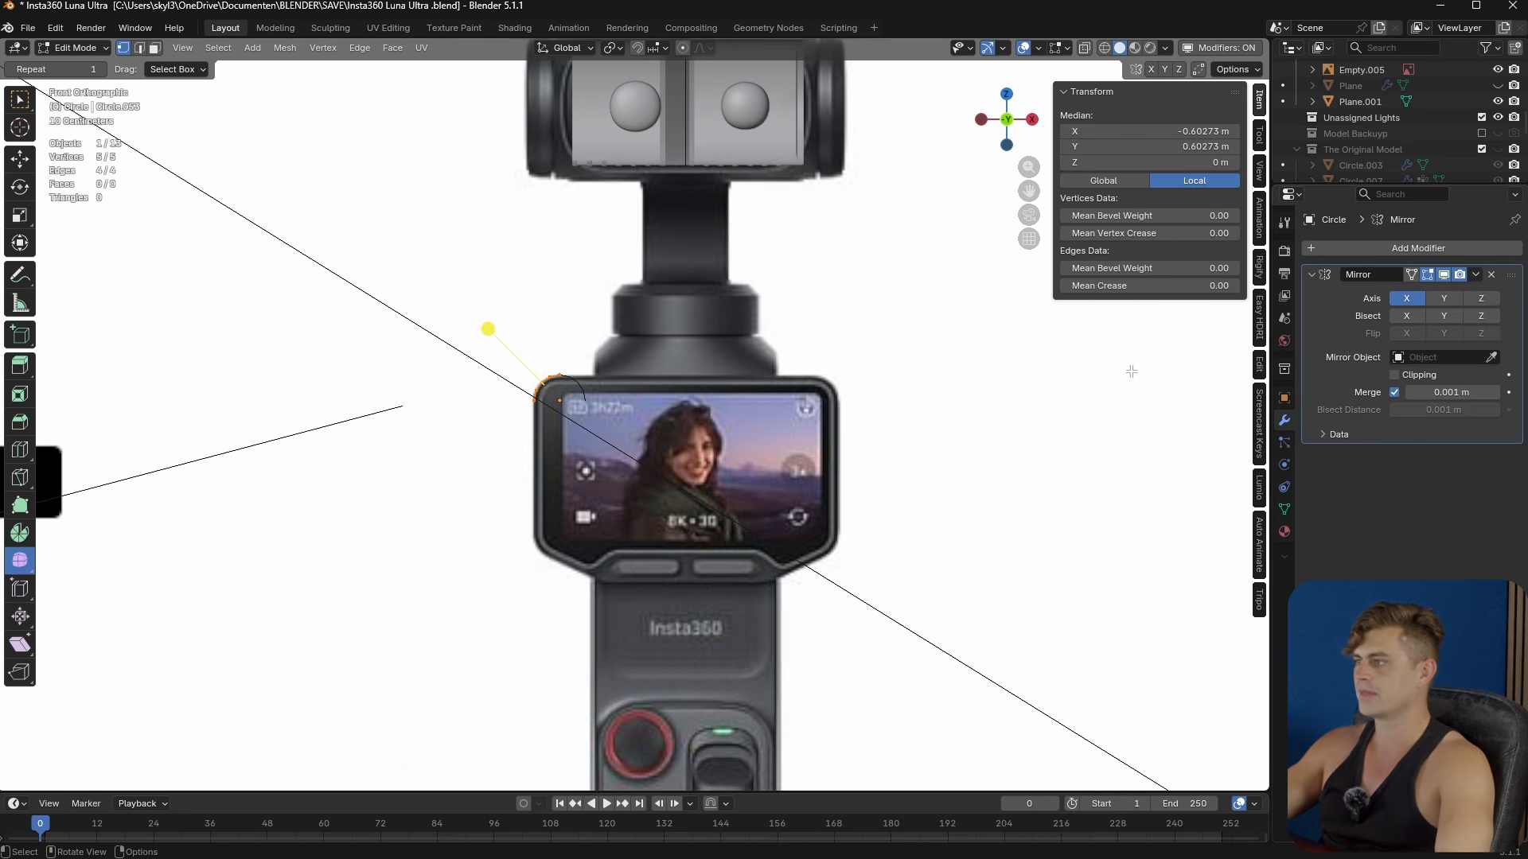
click(1499, 152)
click(1491, 357)
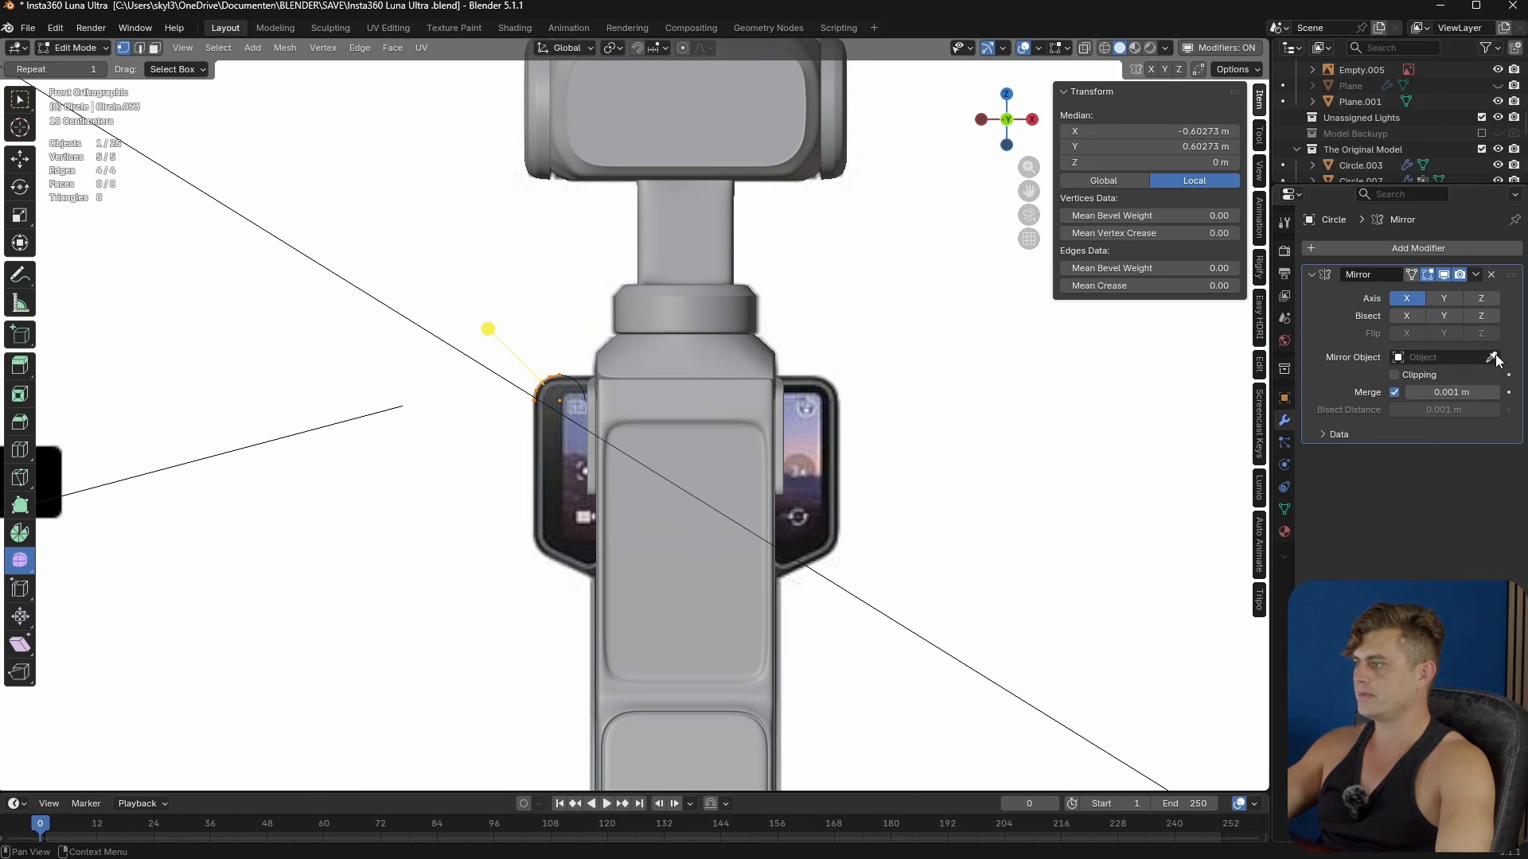
click(806, 433)
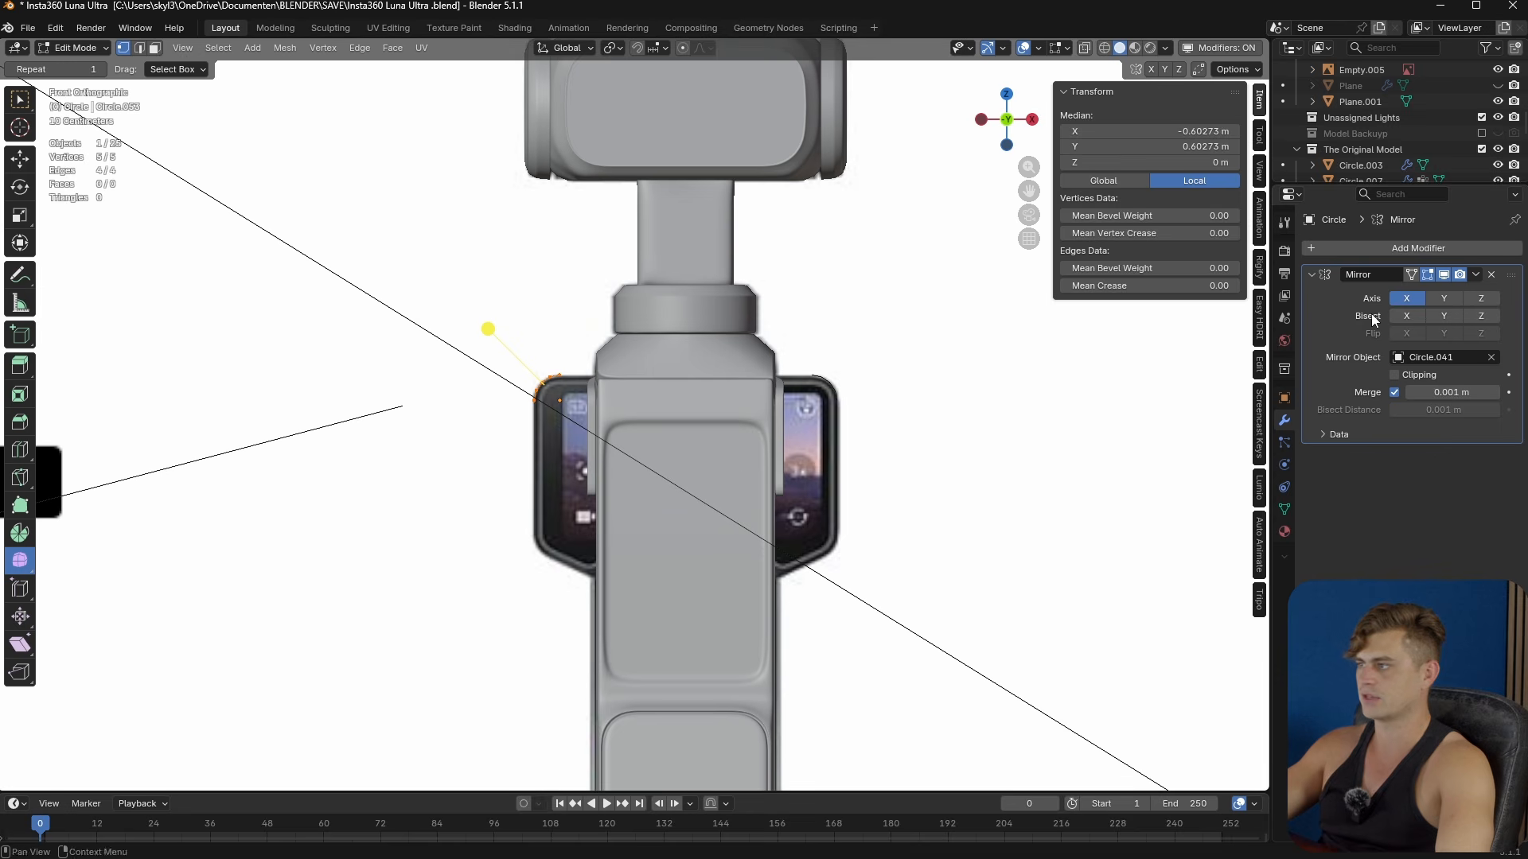
click(1497, 149)
scroll(483, 347, up, 6)
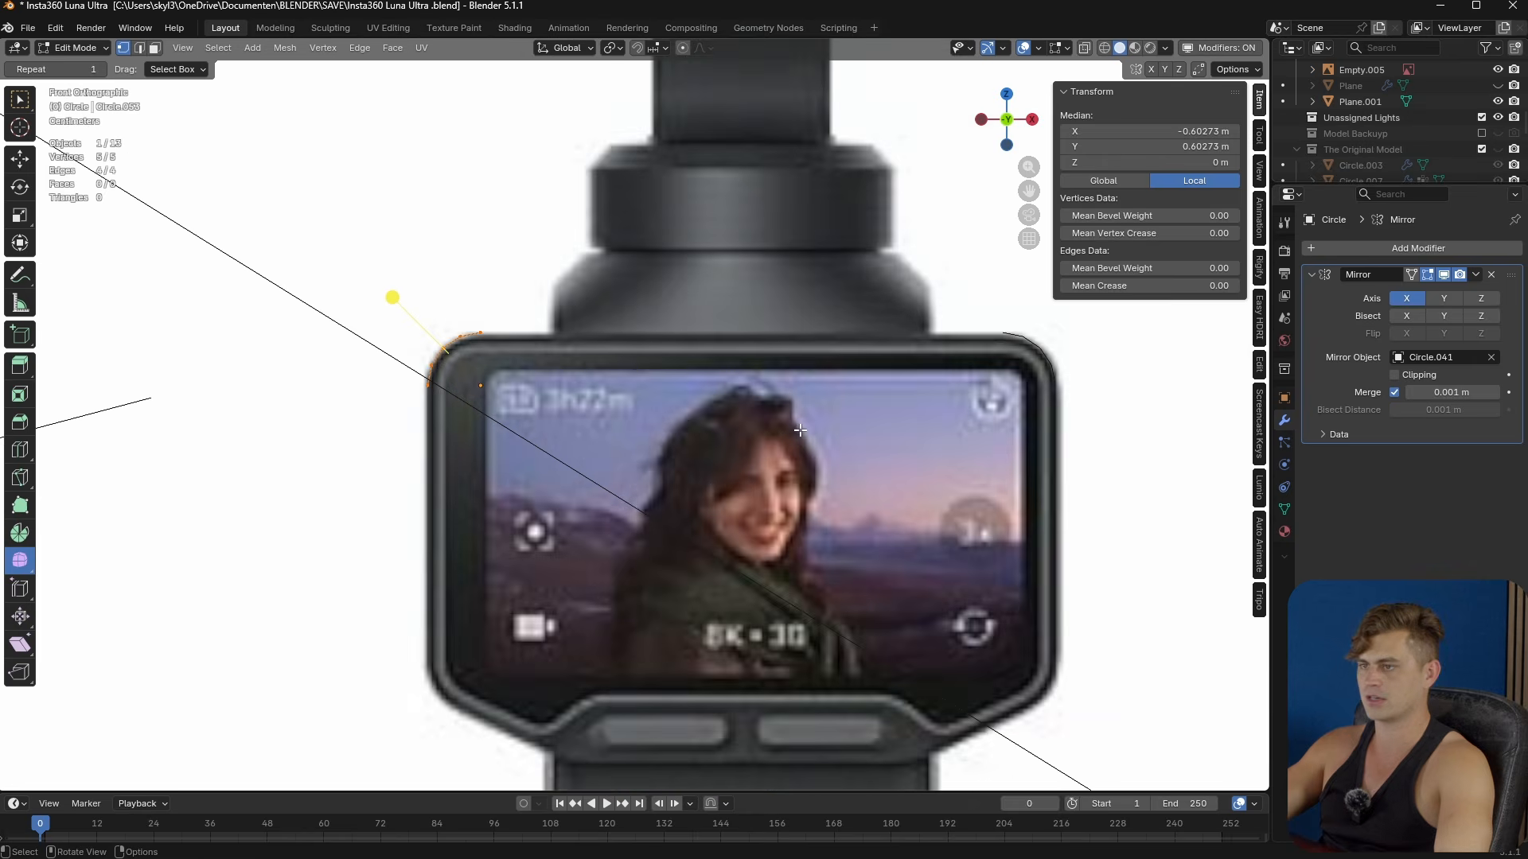
- Extrude the arc's upper end vertex along X to the screen's centre line, with the Mirror modifier's Clipping enabled
click(413, 300)
key(e)
key(x)
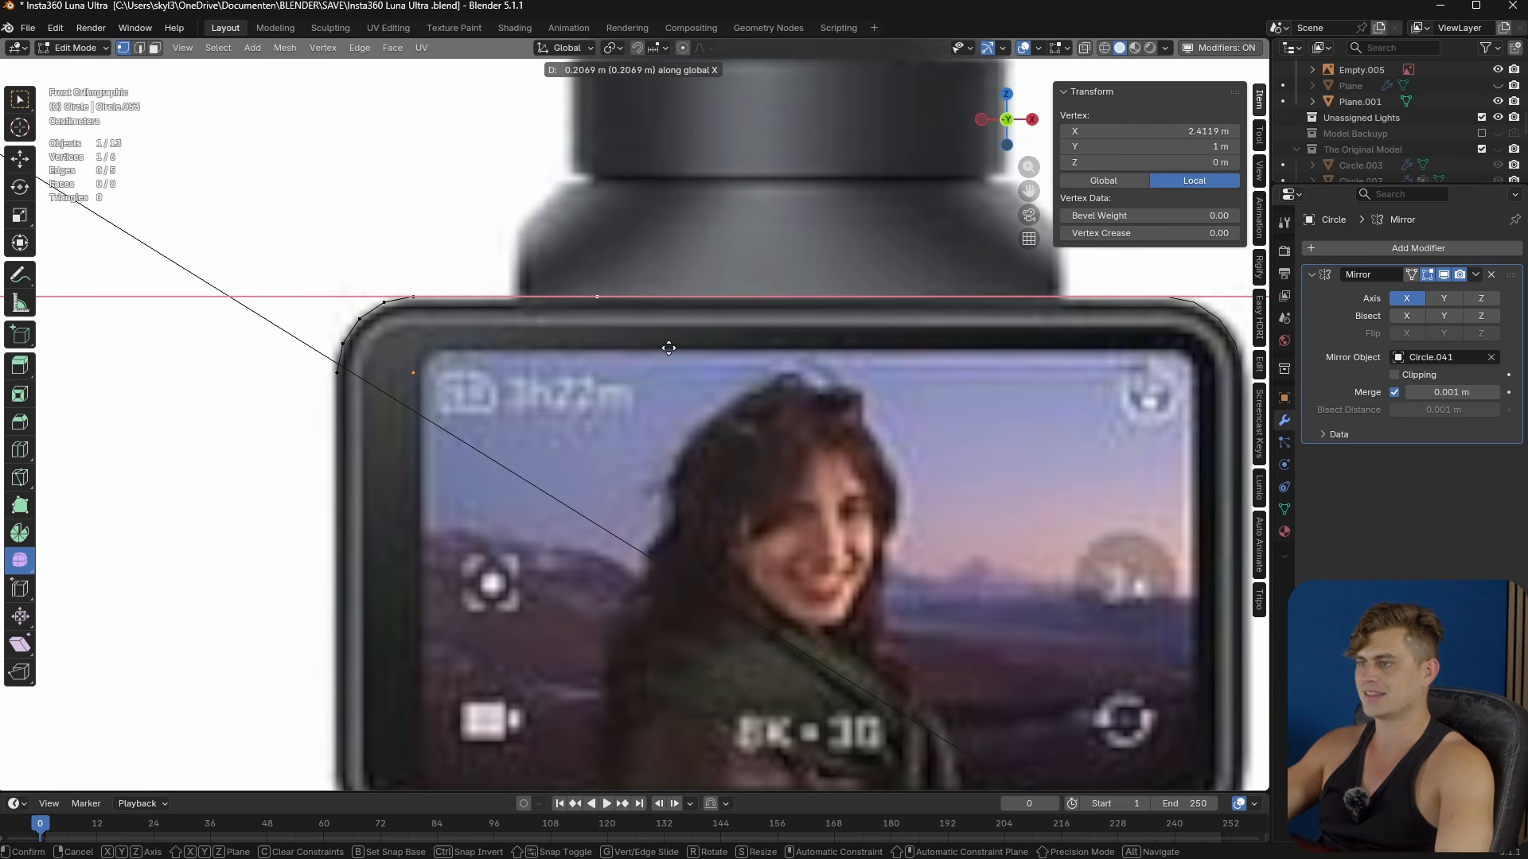
click(876, 354)
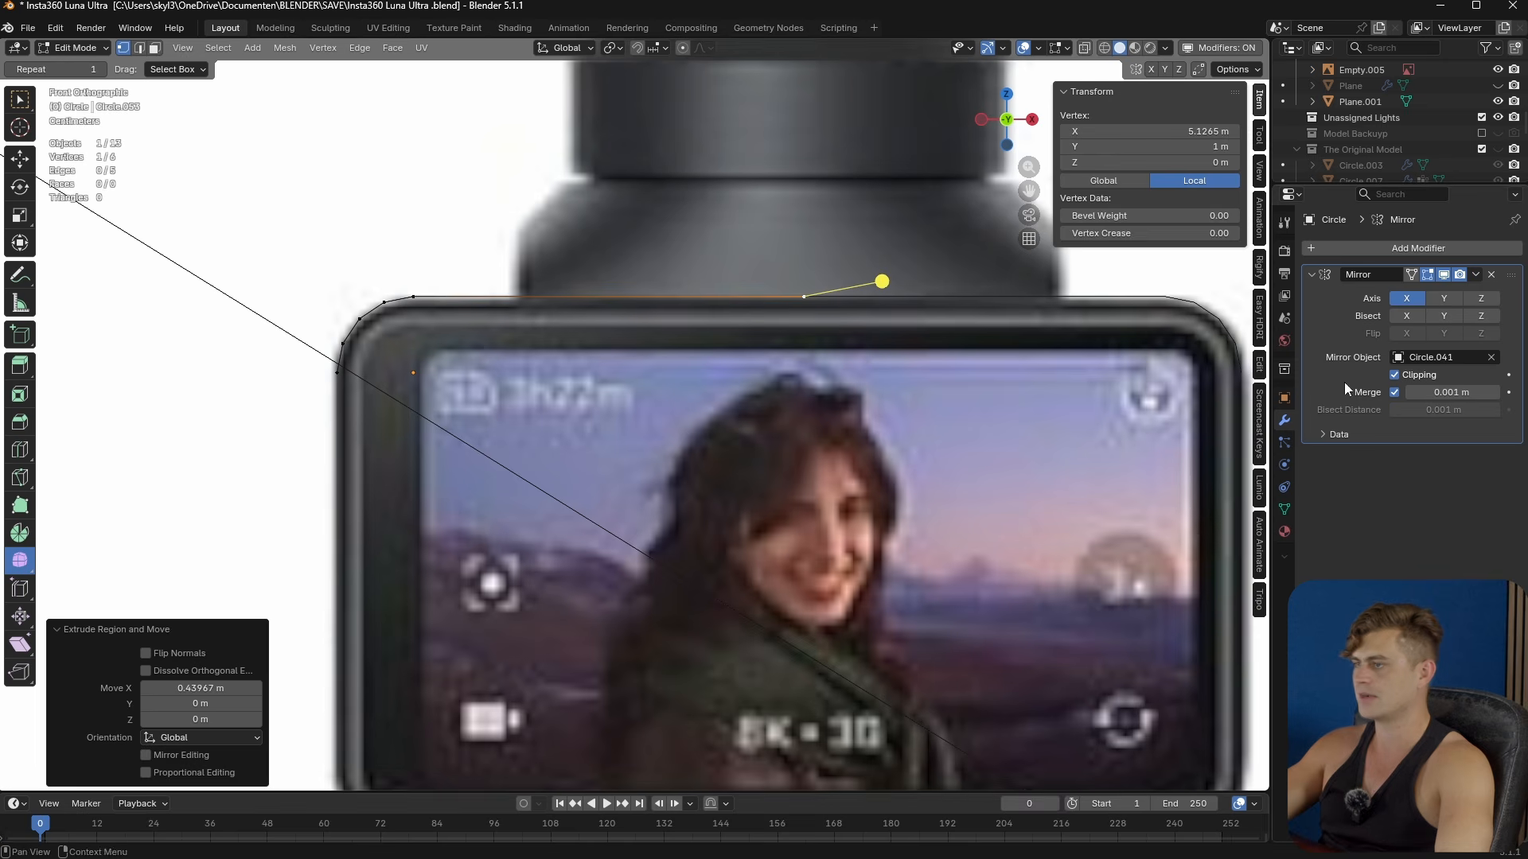
key(g)
key(x)
click(782, 340)
scroll(583, 411, down, 2)
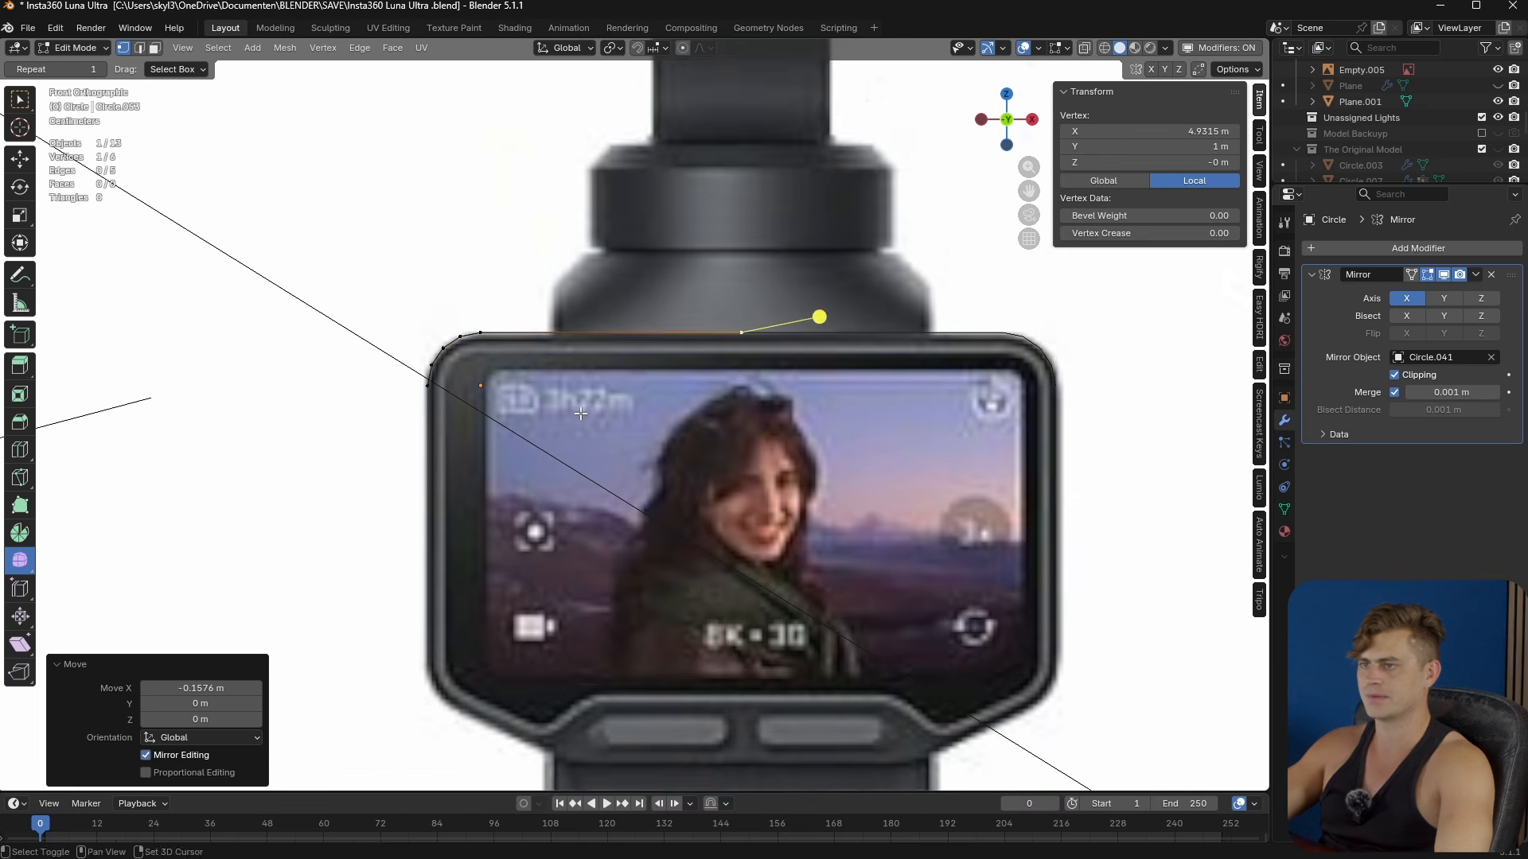
- Duplicate the upper profile, flip it with a Z scale of -1, and move it down about 0.53 m to the screen's lower edge
shift+middle_drag(583, 411, 594, 352)
key(a)
key(shift+d)
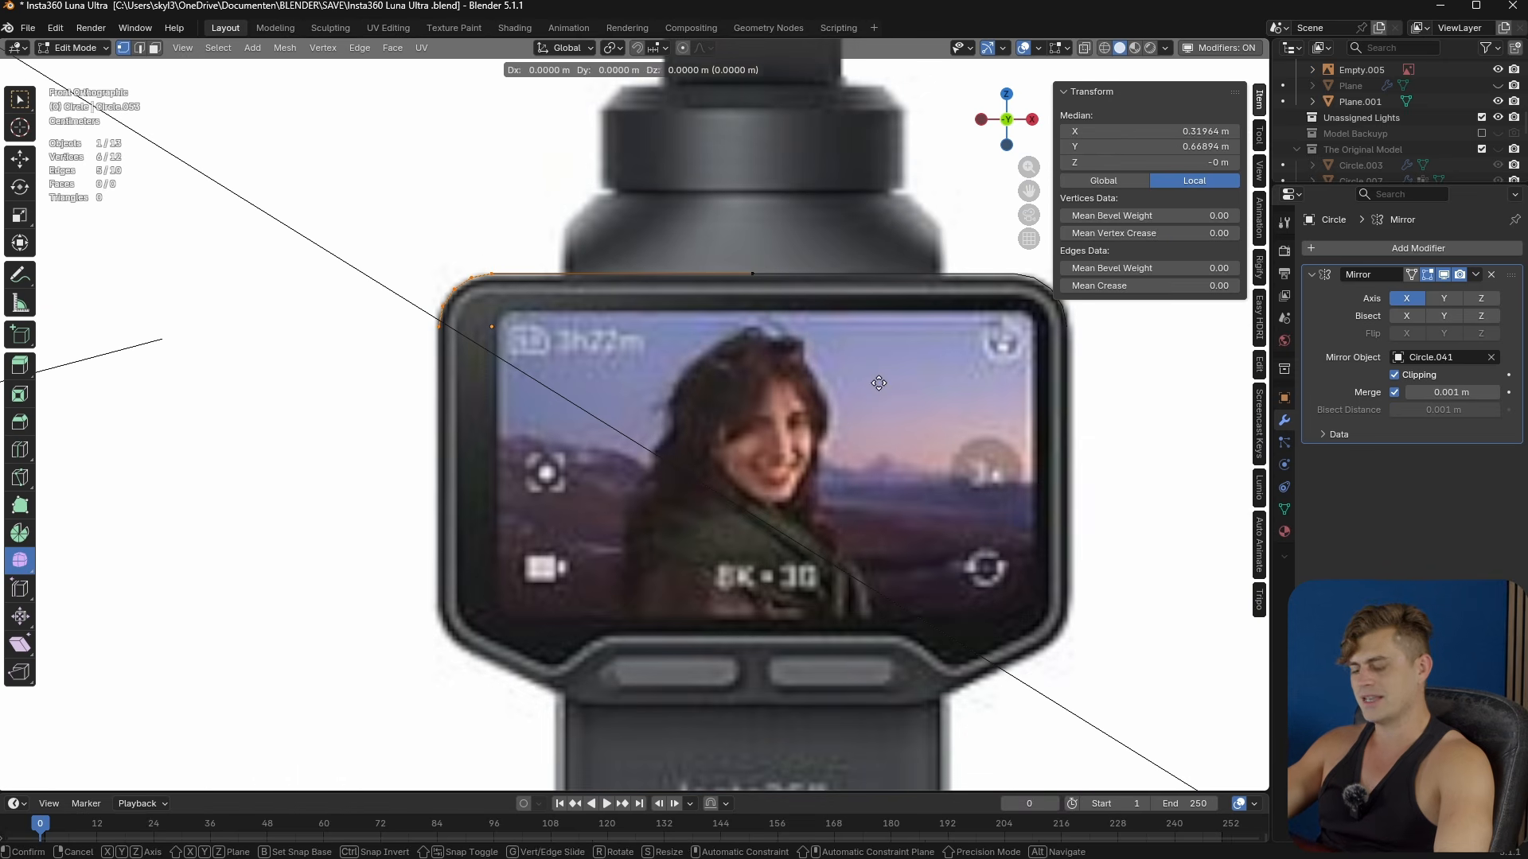
text(sz)
text(-1)
key(Return)
key(g)
key(z)
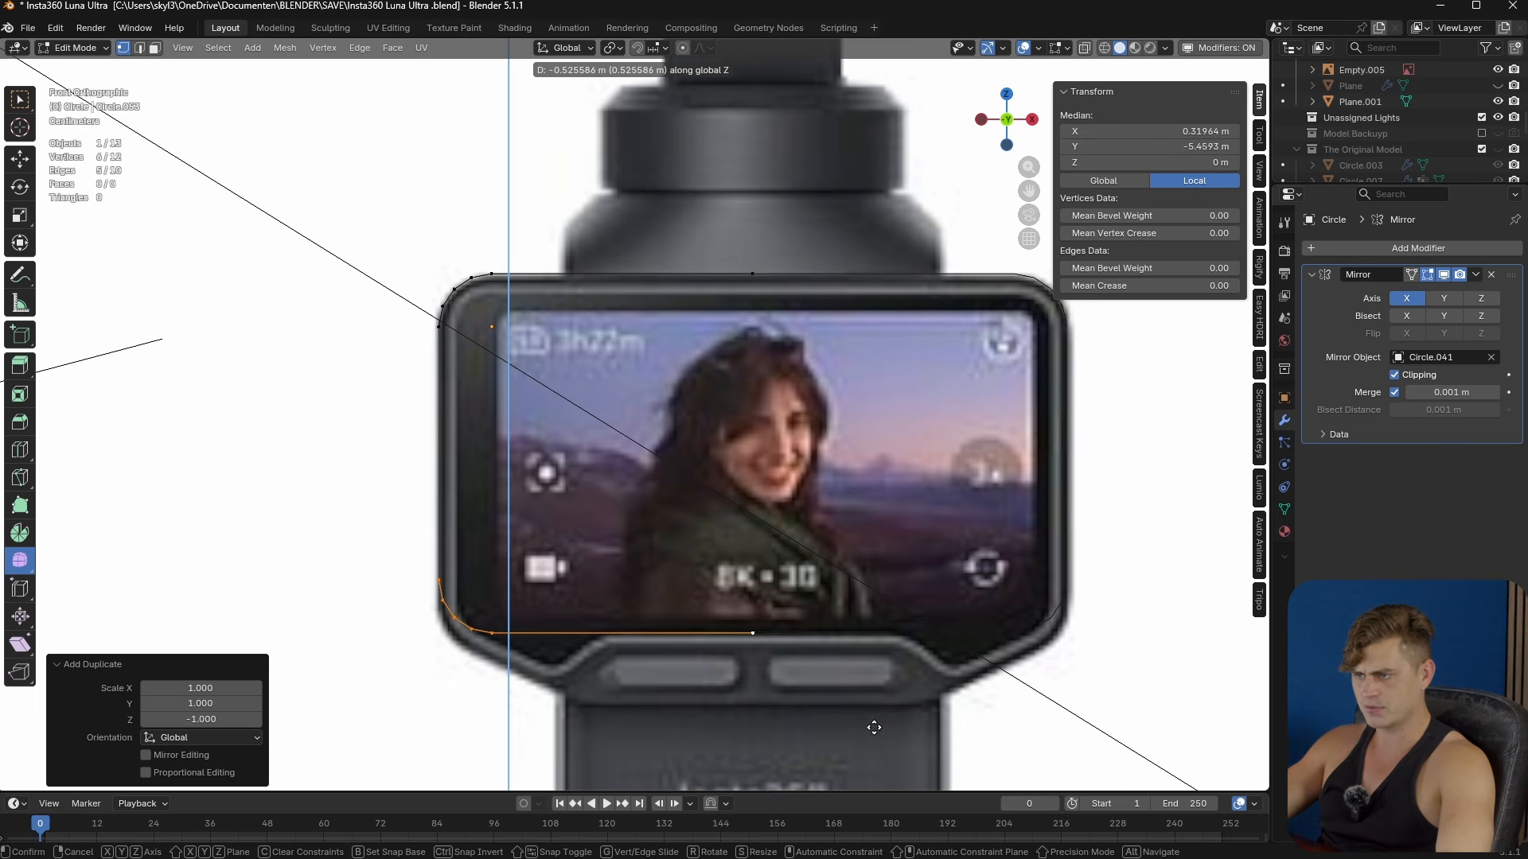
click(868, 744)
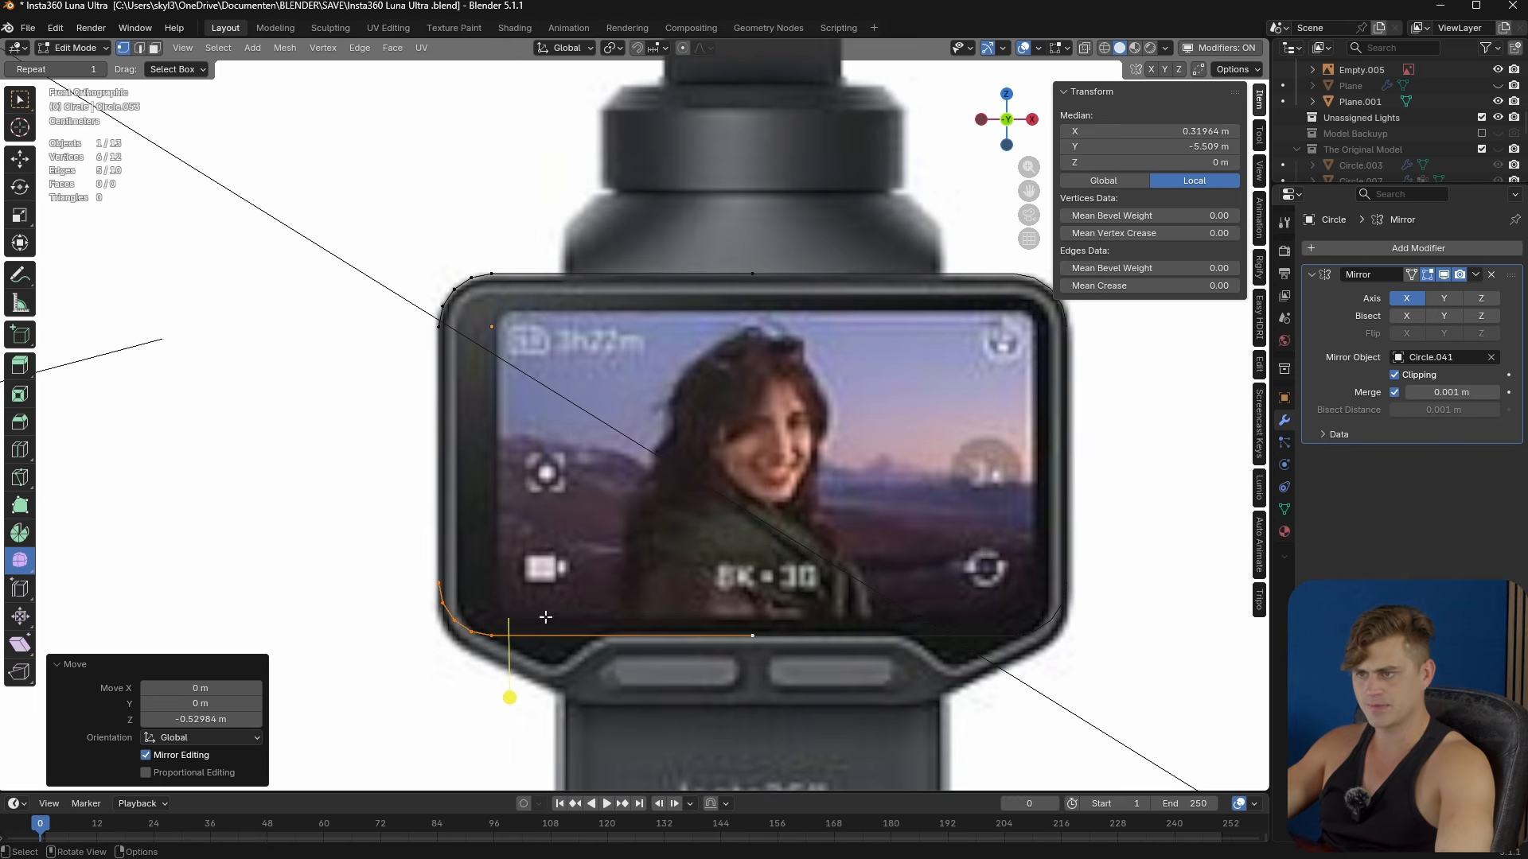
- Connect the end vertices of the upper and lower corner arcs with a vertical edge along the screen's left side
click(434, 576)
shift+click(439, 328)
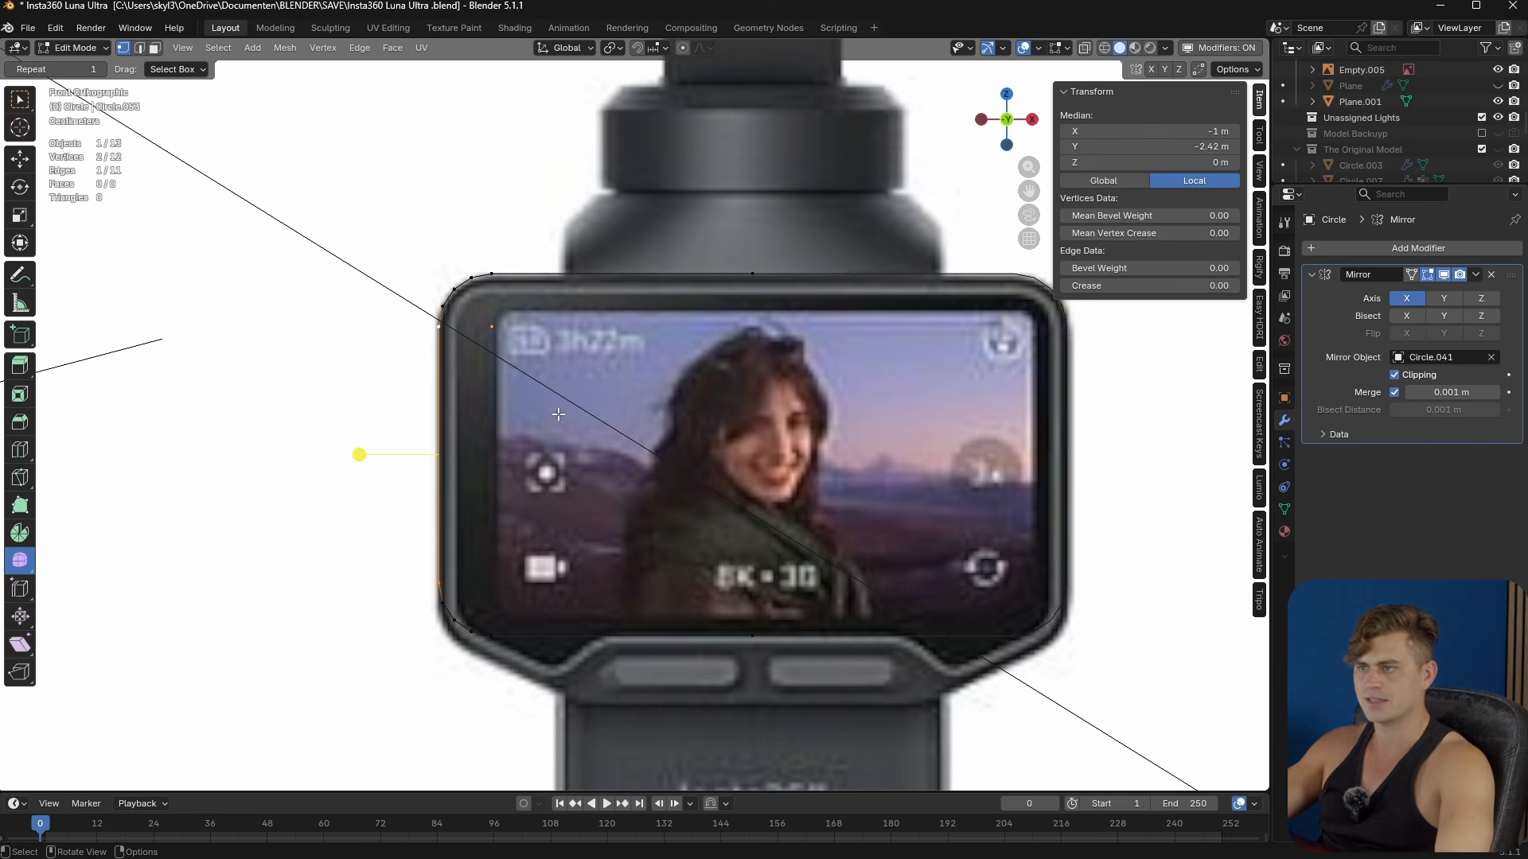
- Add nine evenly spaced loop cuts to the half outline's long upper edge
scroll(697, 400, up, 2)
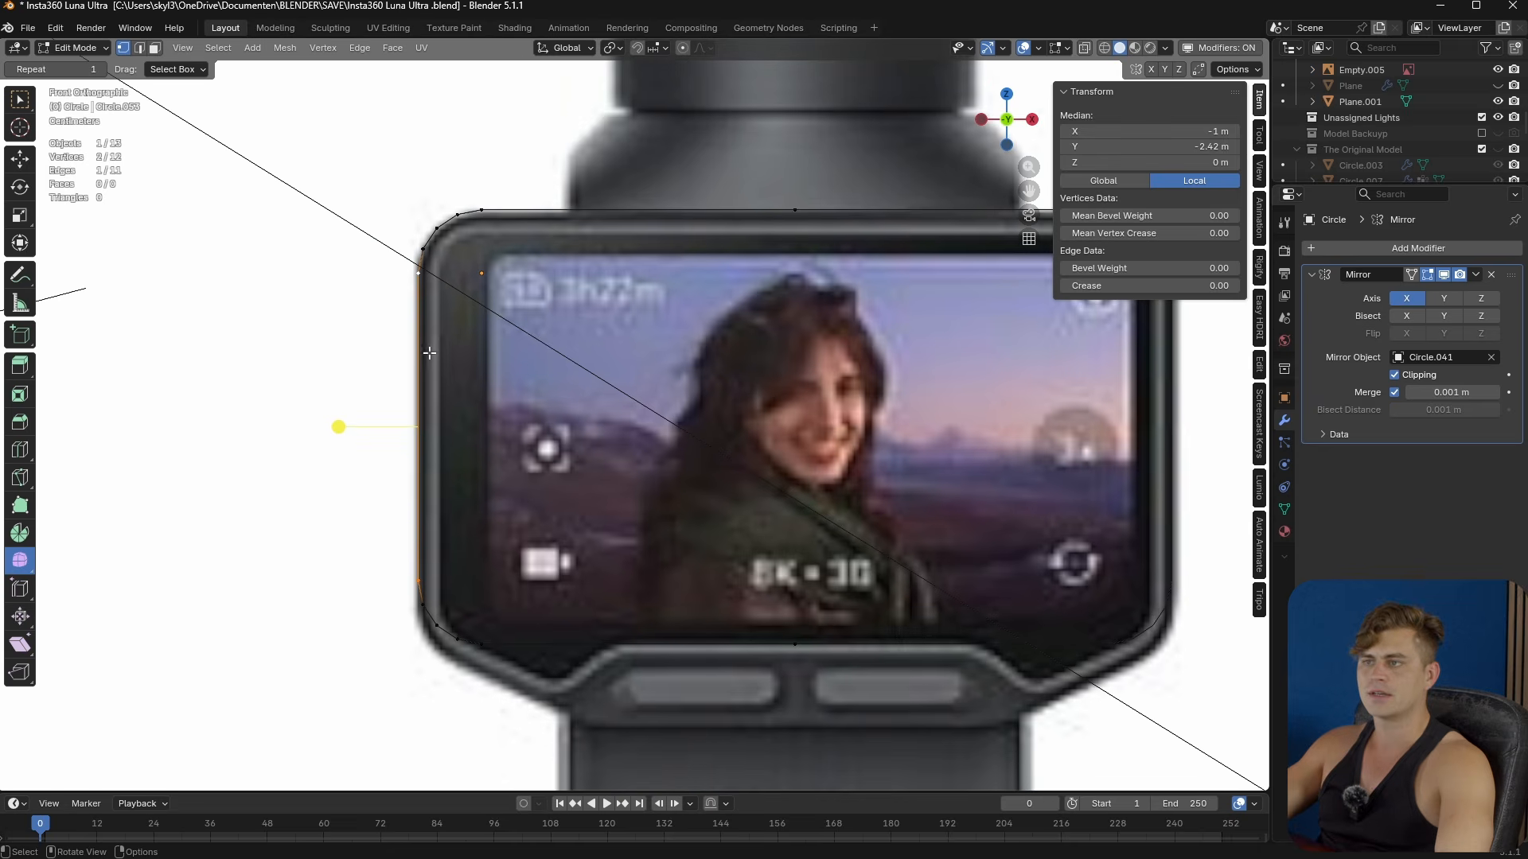
scroll(430, 353, up, 2)
key(ctrl+r)
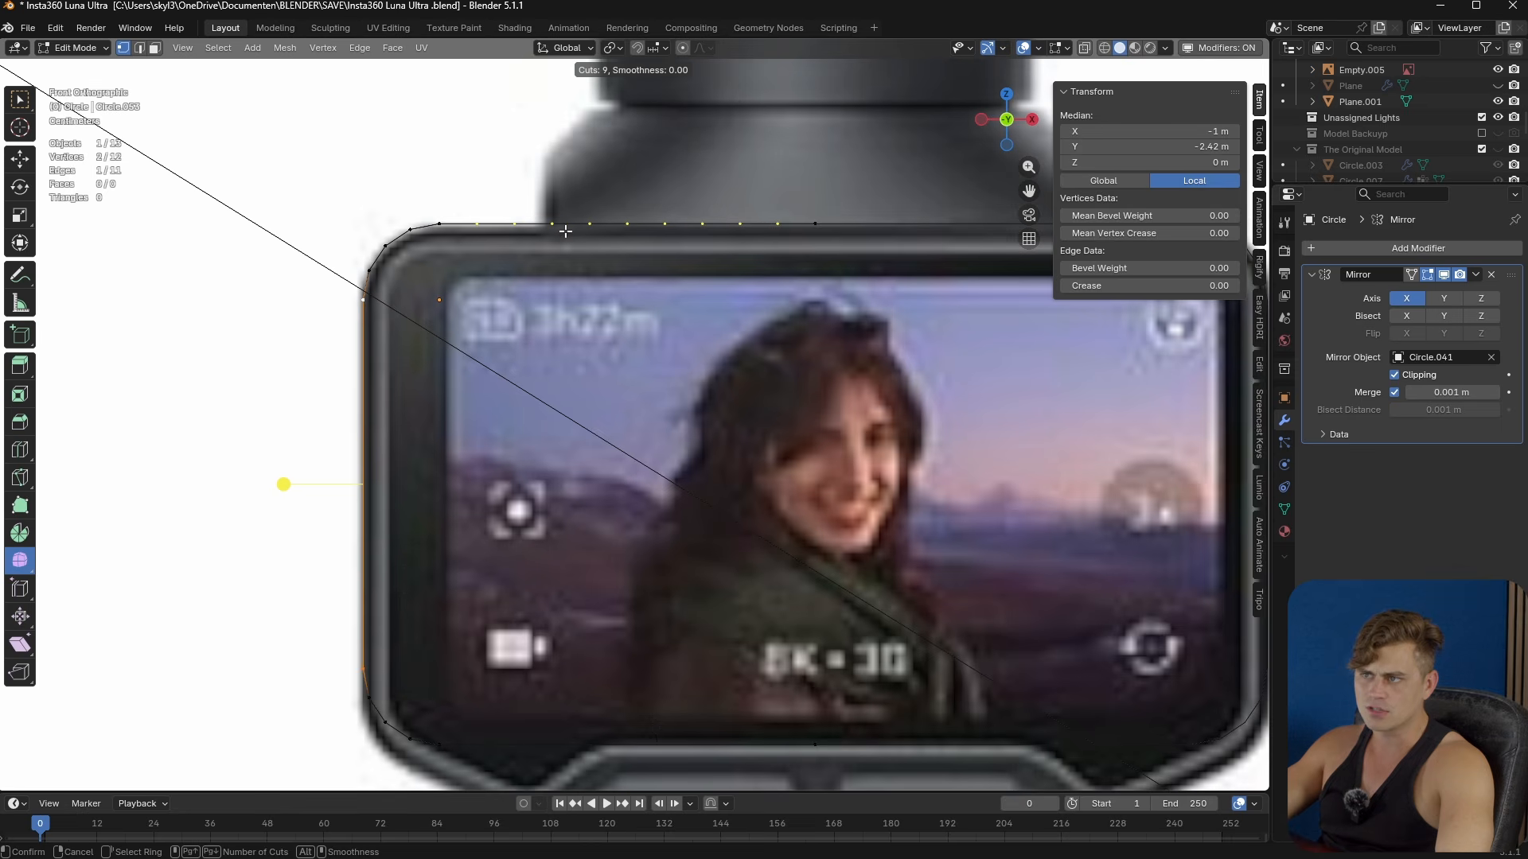
click(565, 231)
- Subdivide the vertical edge along the screen's left side with ten evenly spaced loop cuts
key(2)
click(440, 228)
shift+click(425, 225)
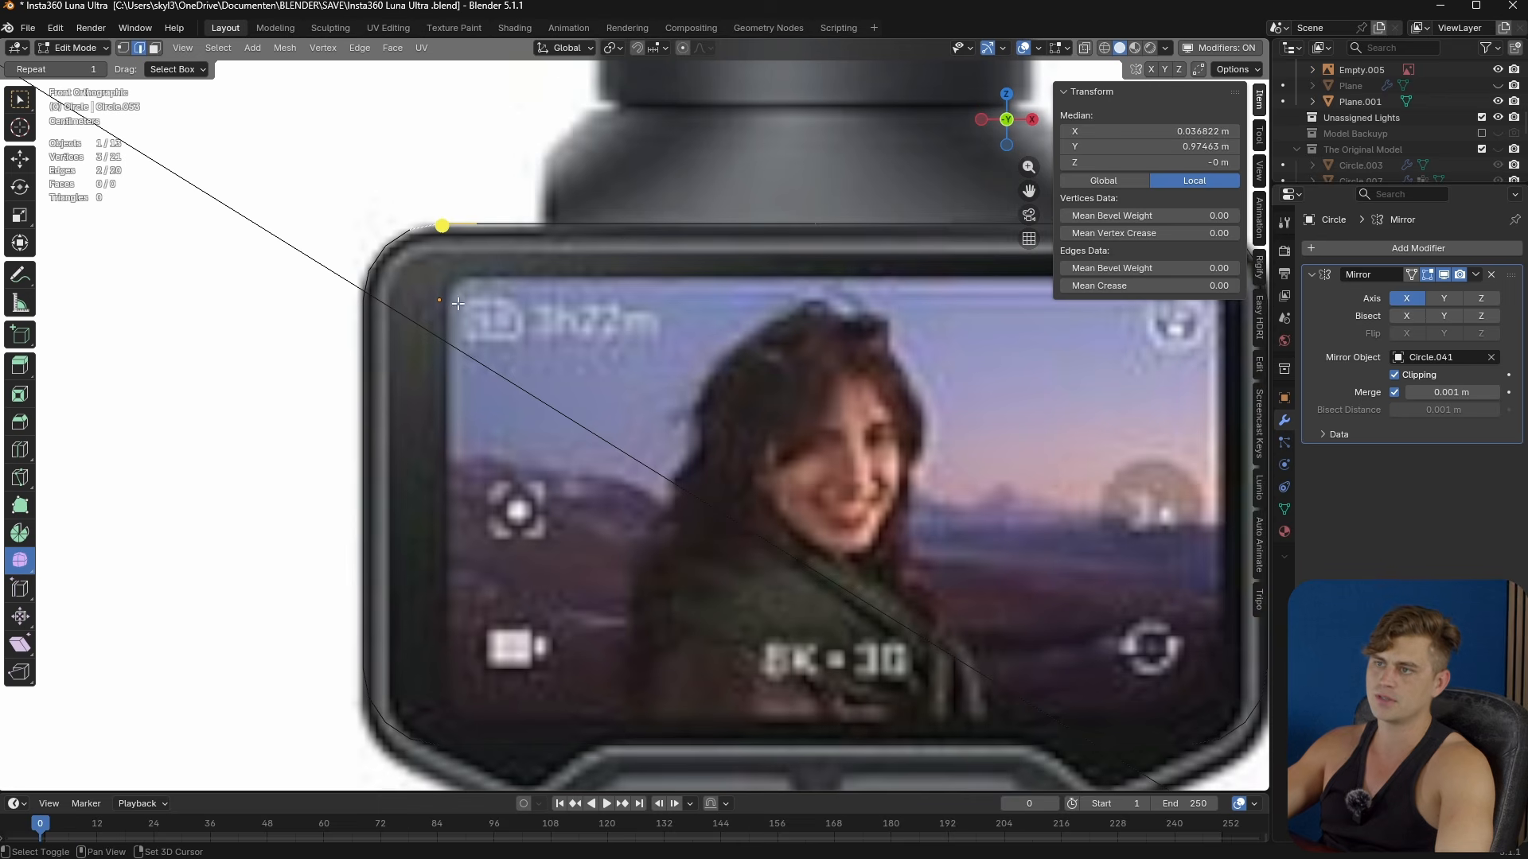
shift+scroll(356, 322, down, 1)
key(ctrl+r)
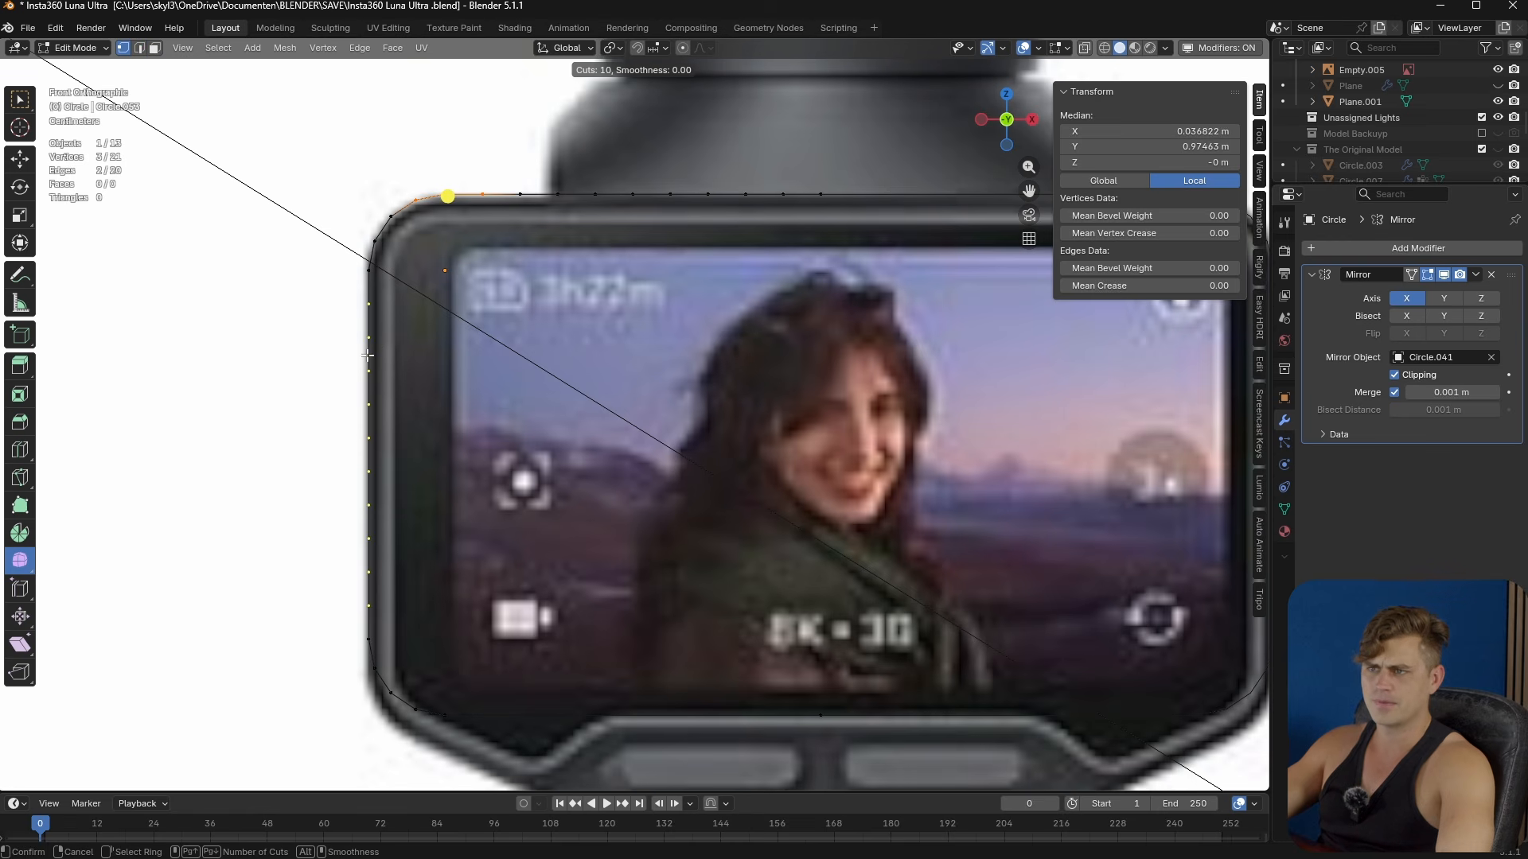
click(368, 355)
scroll(854, 462, down, 1)
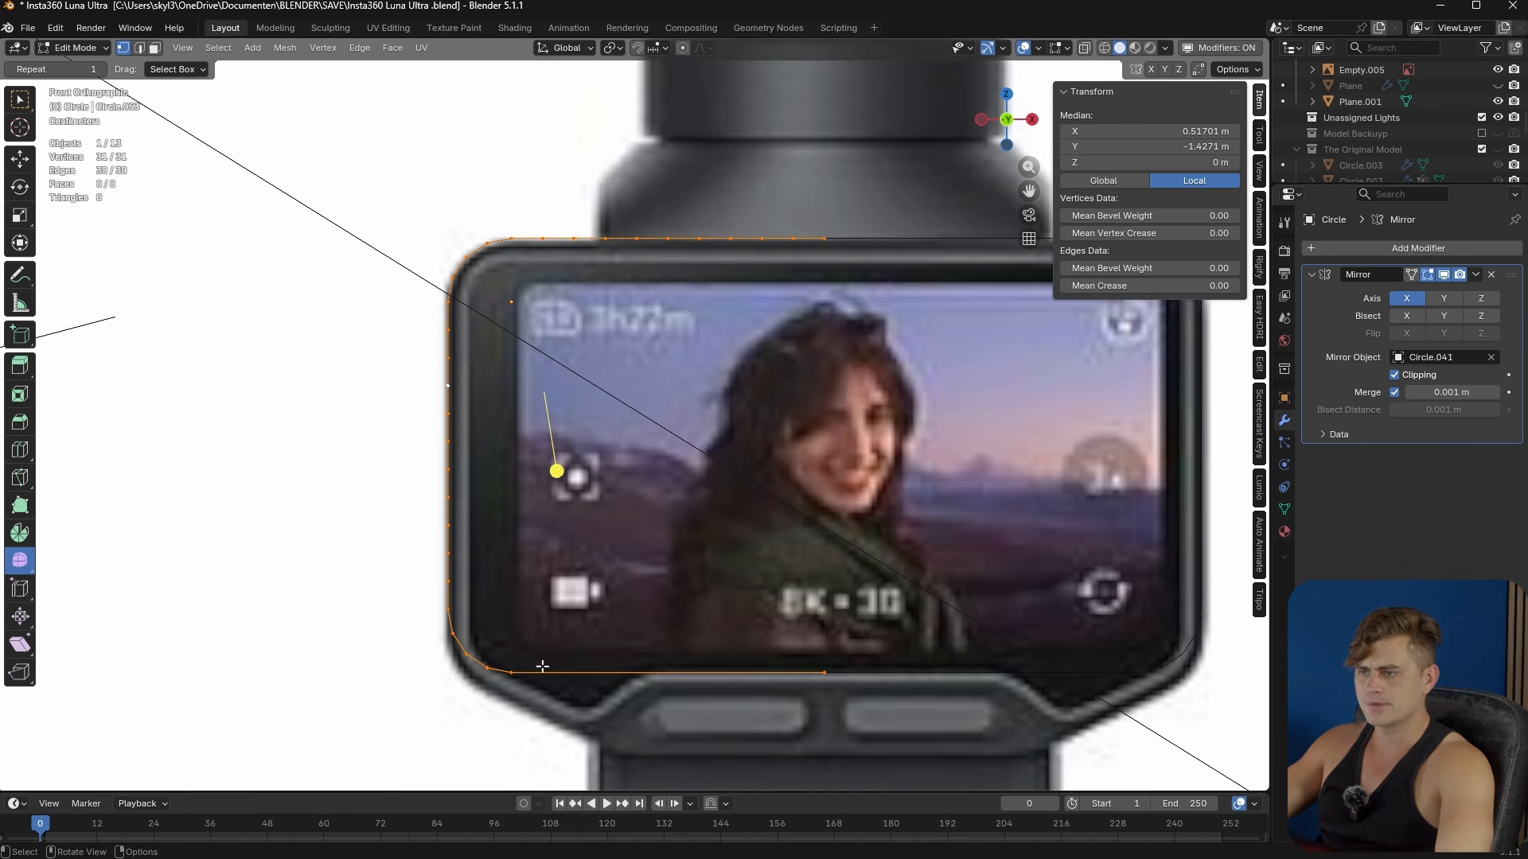
- Subdivide the outline's long lower edge with nine loop cuts, matching the number of vertices on the upper edge
click(543, 238)
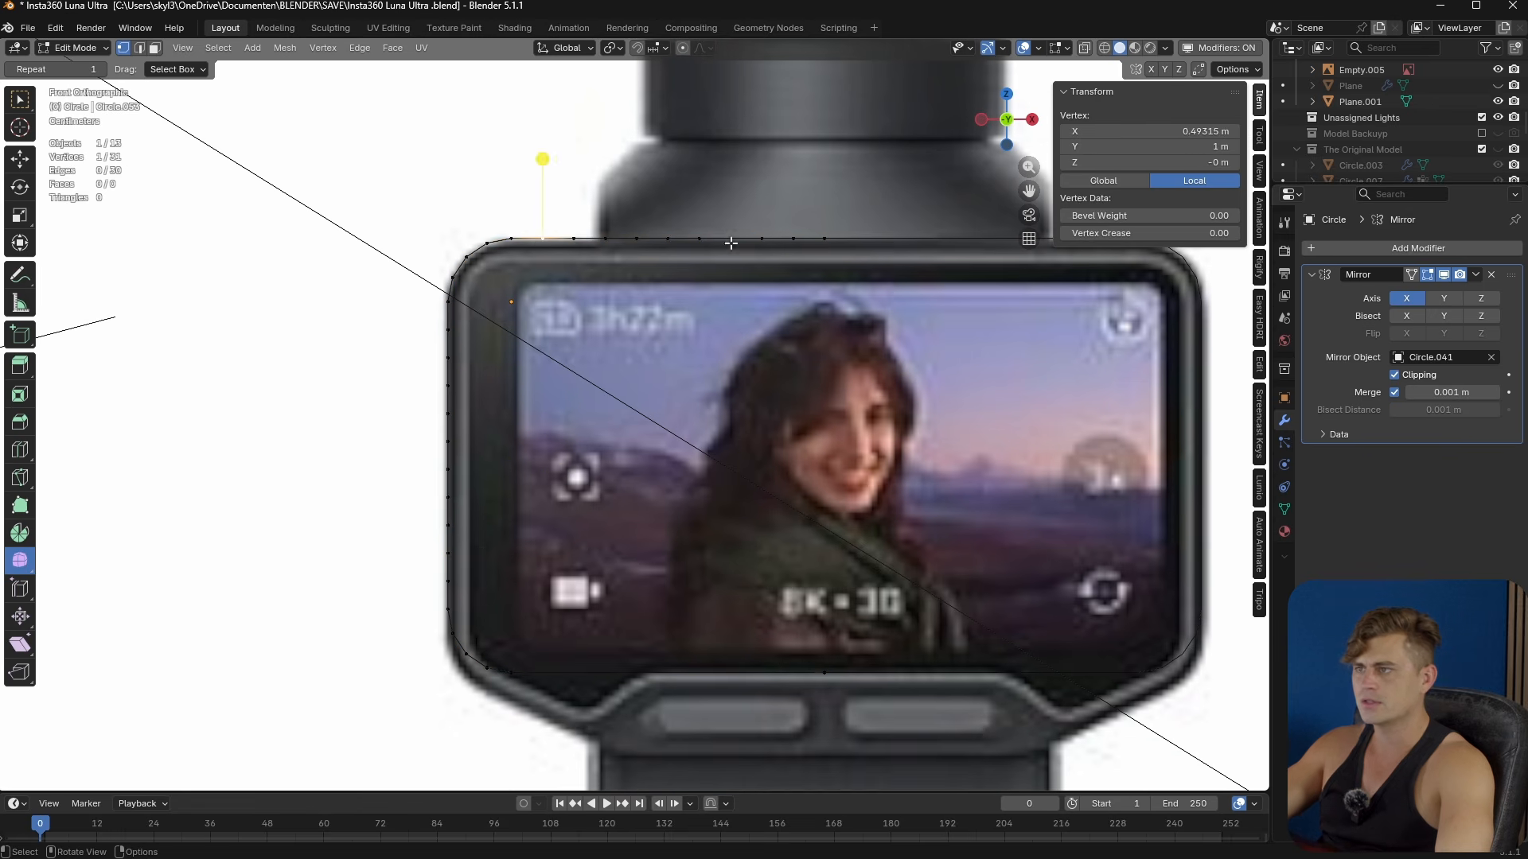
ctrl+click(793, 237)
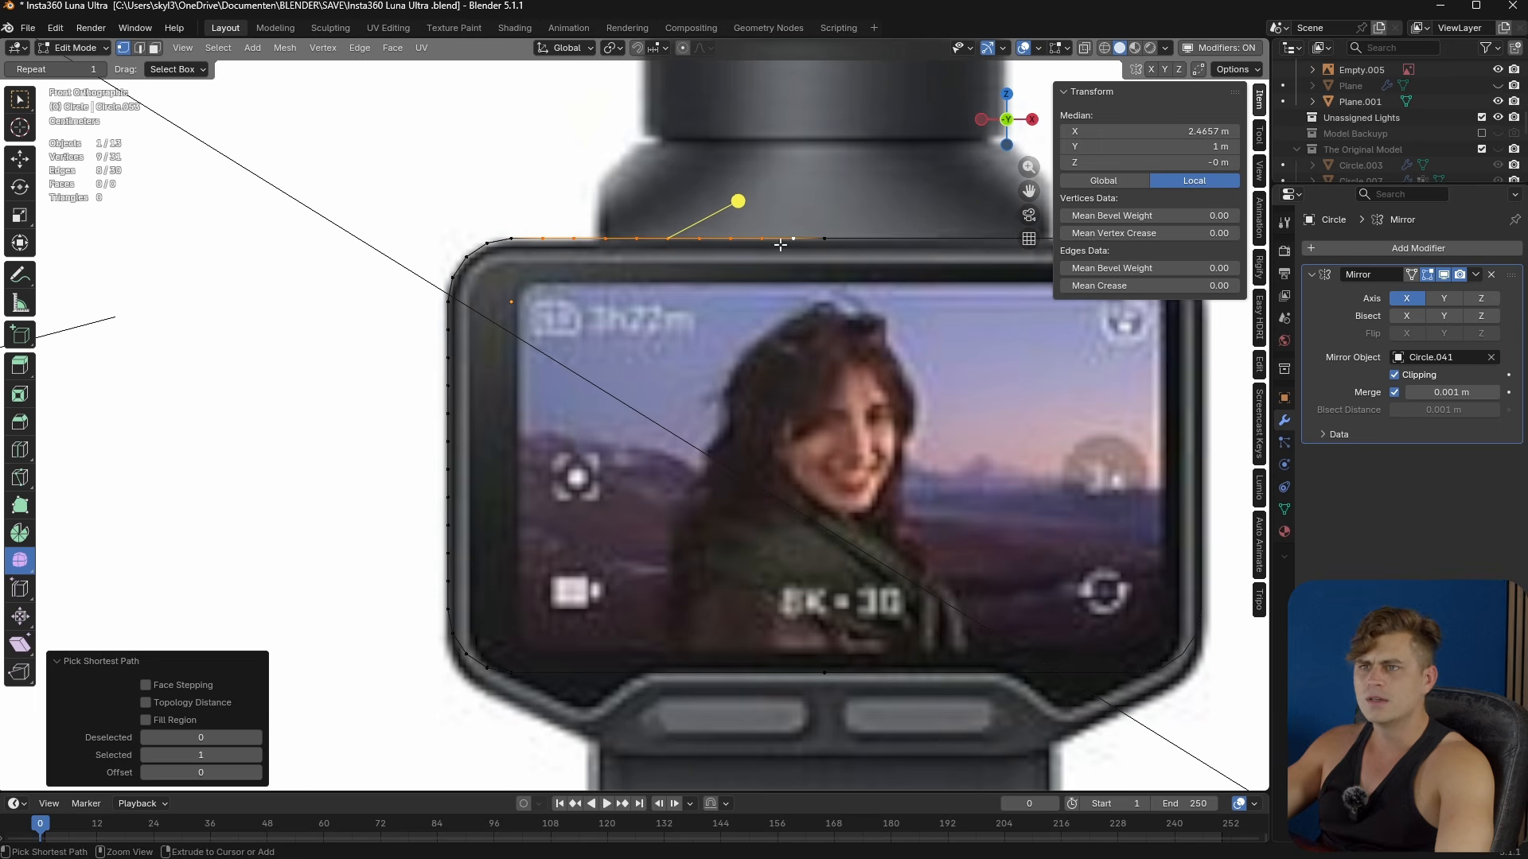
key(ctrl+r)
click(701, 664)
click(200, 633)
text(9)
key(Return)
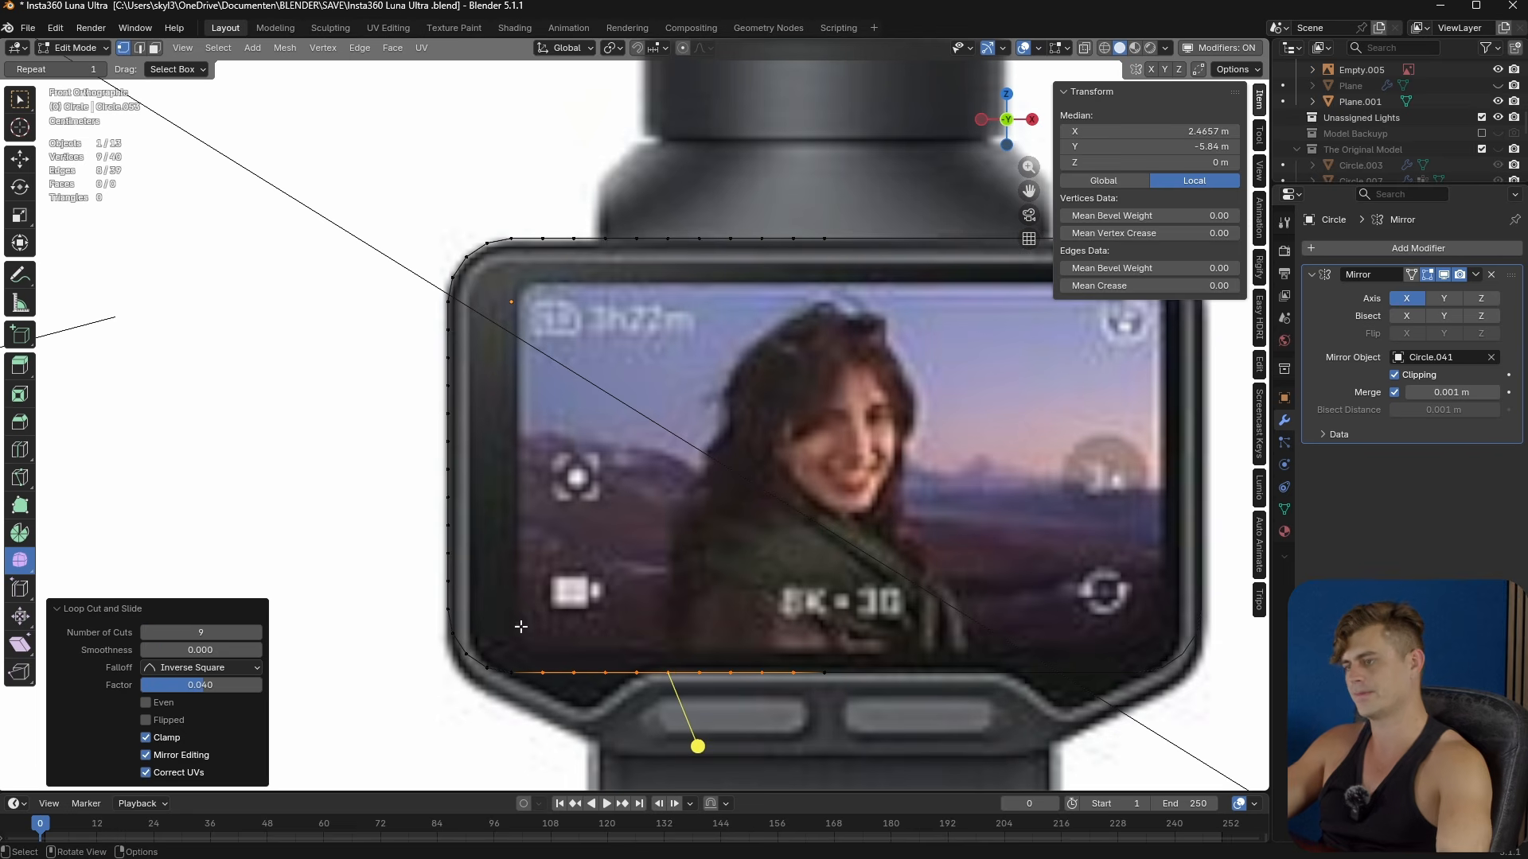
- Apply the outline's Mirror modifier and fill the whole closed loop with faces using Grid Fill
key(Tab)
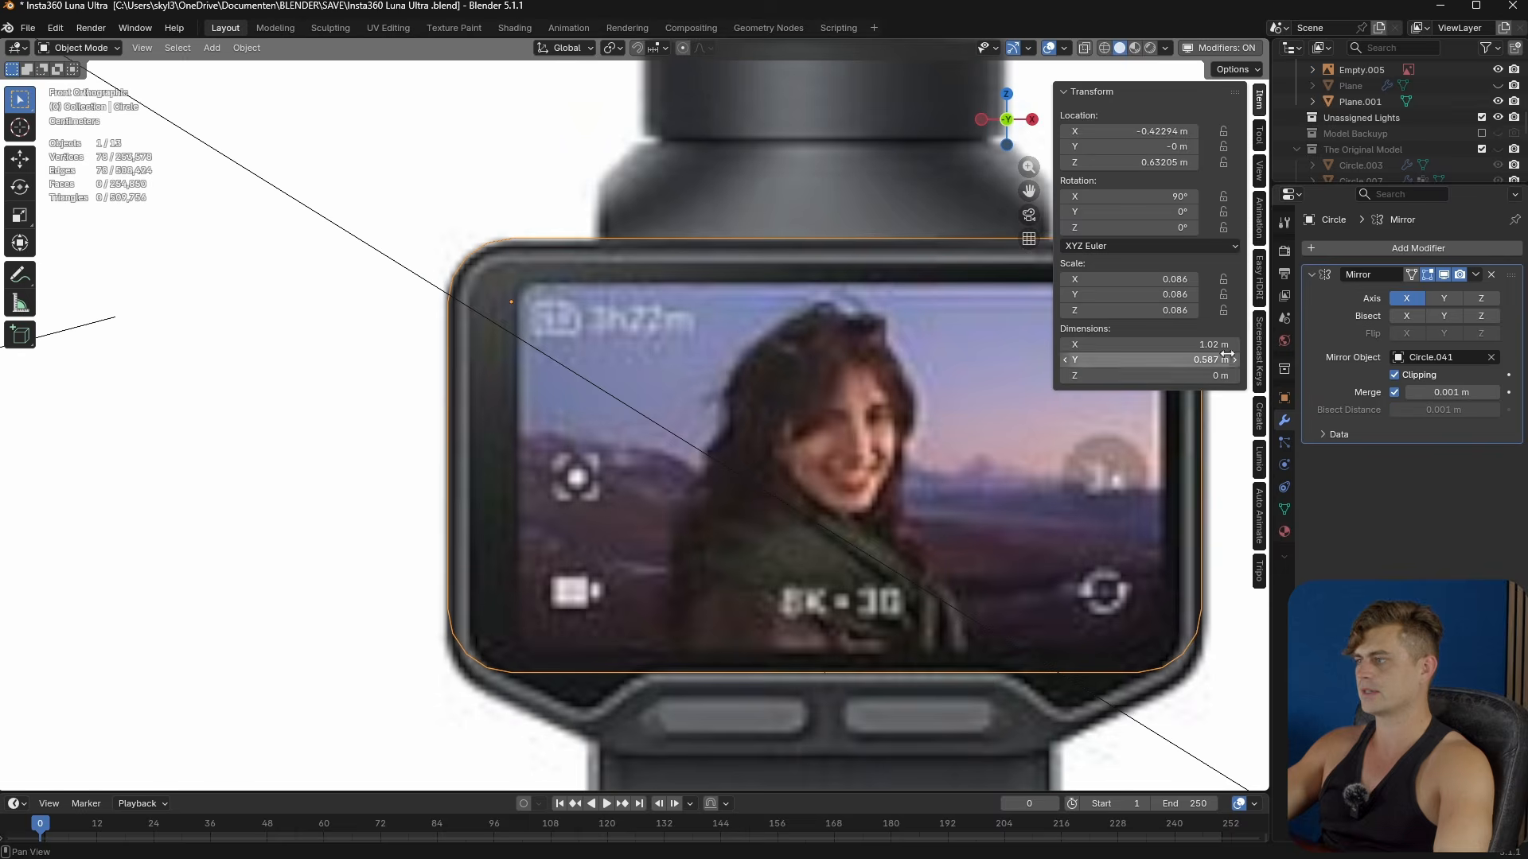
key(ctrl+a)
key(Tab)
alt+click(782, 239)
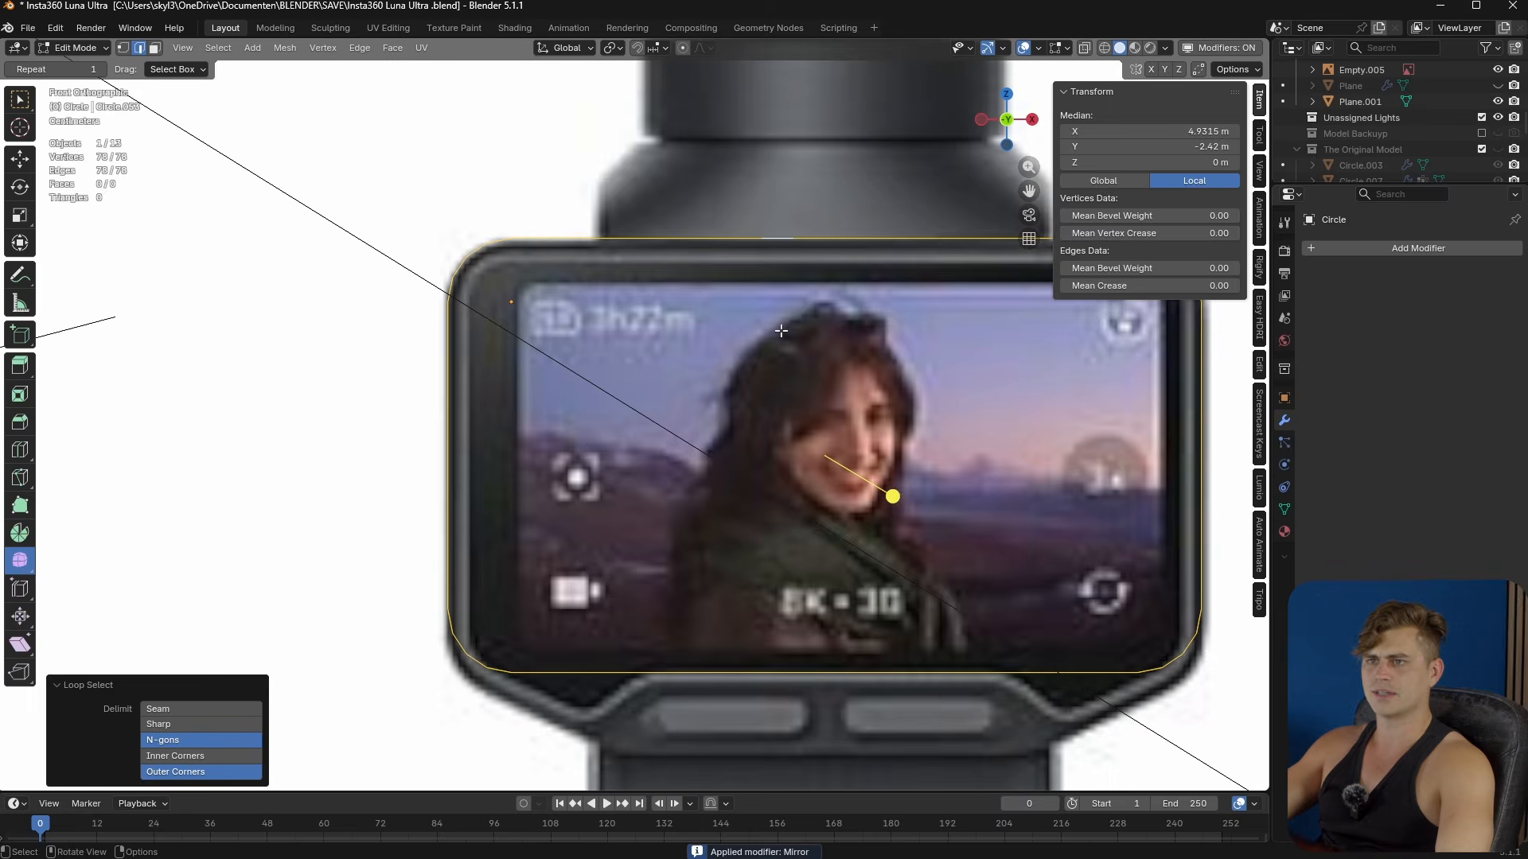
mouse_move(773, 366)
middle_down()
mouse_move(788, 378)
mouse_move(768, 377)
middle_up()
scroll(767, 378, down, 2)
key(Tab)
key(F3)
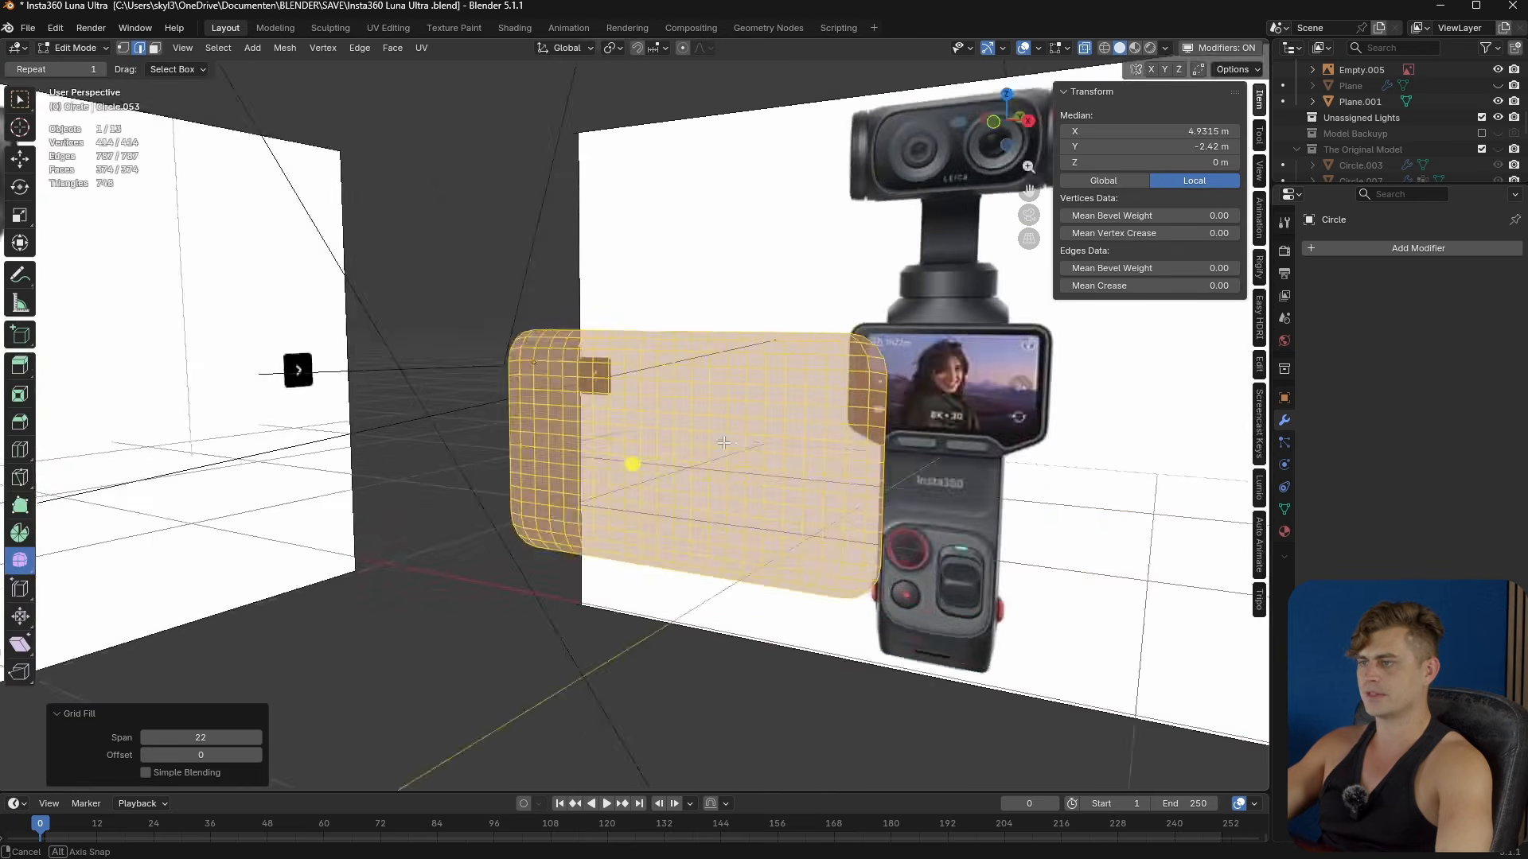
middle_drag(788, 445, 817, 441)
key(KP_1)
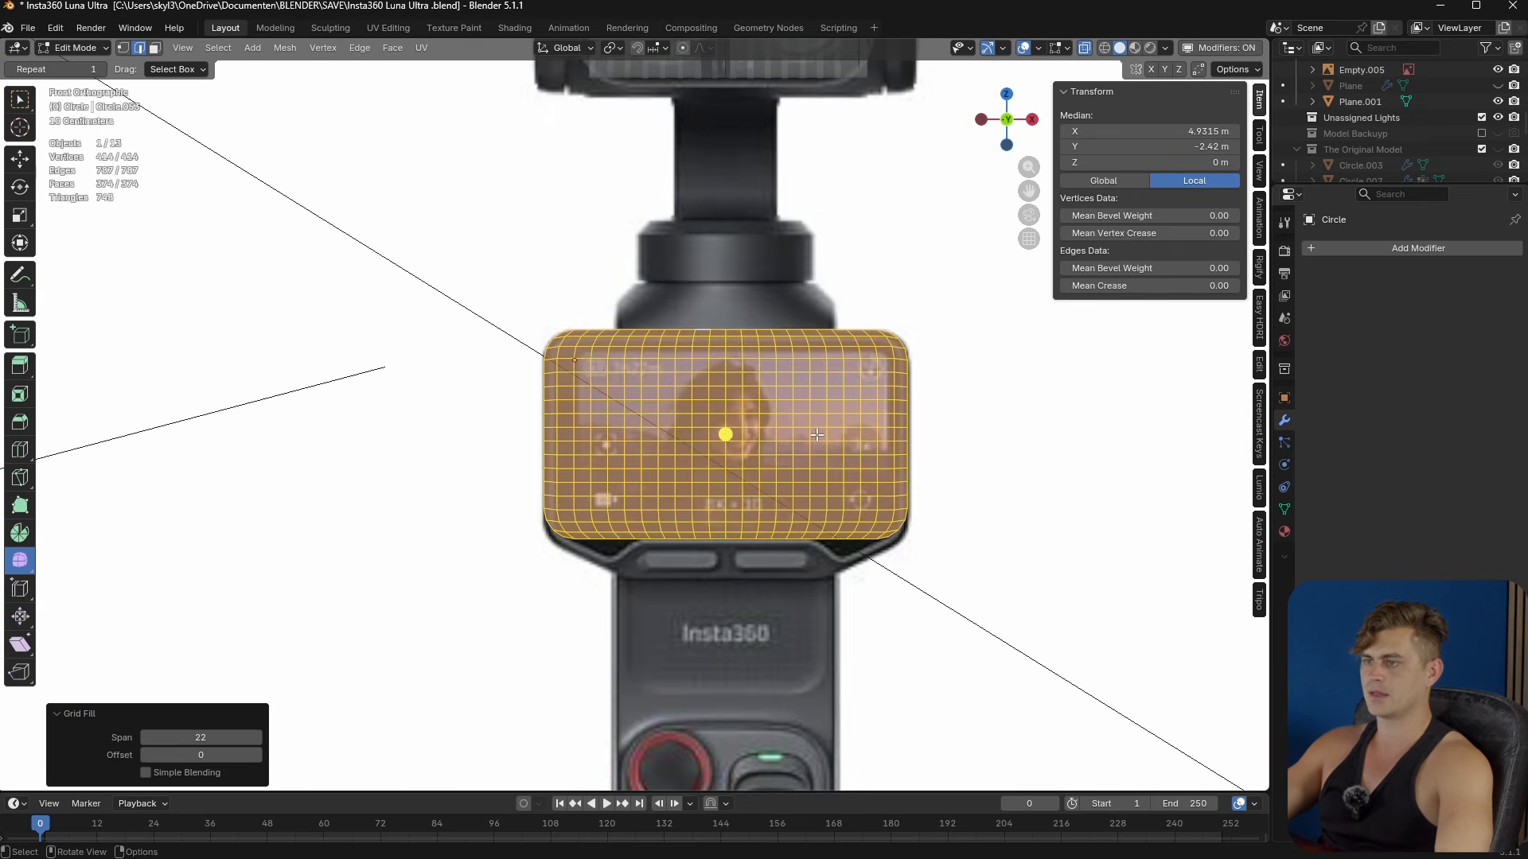
- Extrude the outline's lower boundary edges, including both rounded corners, about 0.031 m down along Z
scroll(799, 432, up, 4)
shift+middle_drag(742, 461, 733, 368)
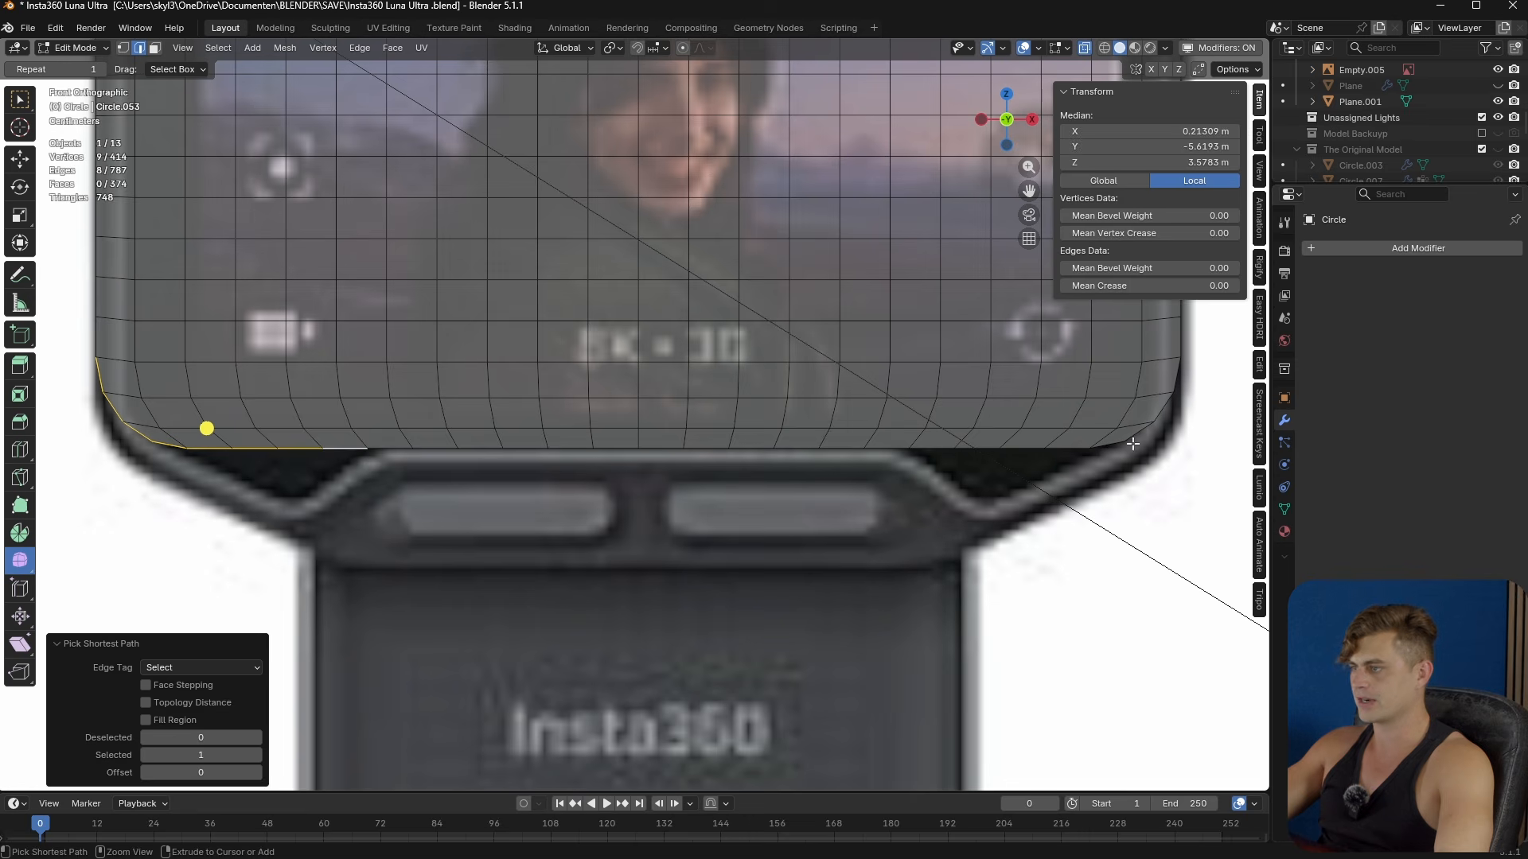
ctrl+click(1138, 438)
ctrl+click(1177, 377)
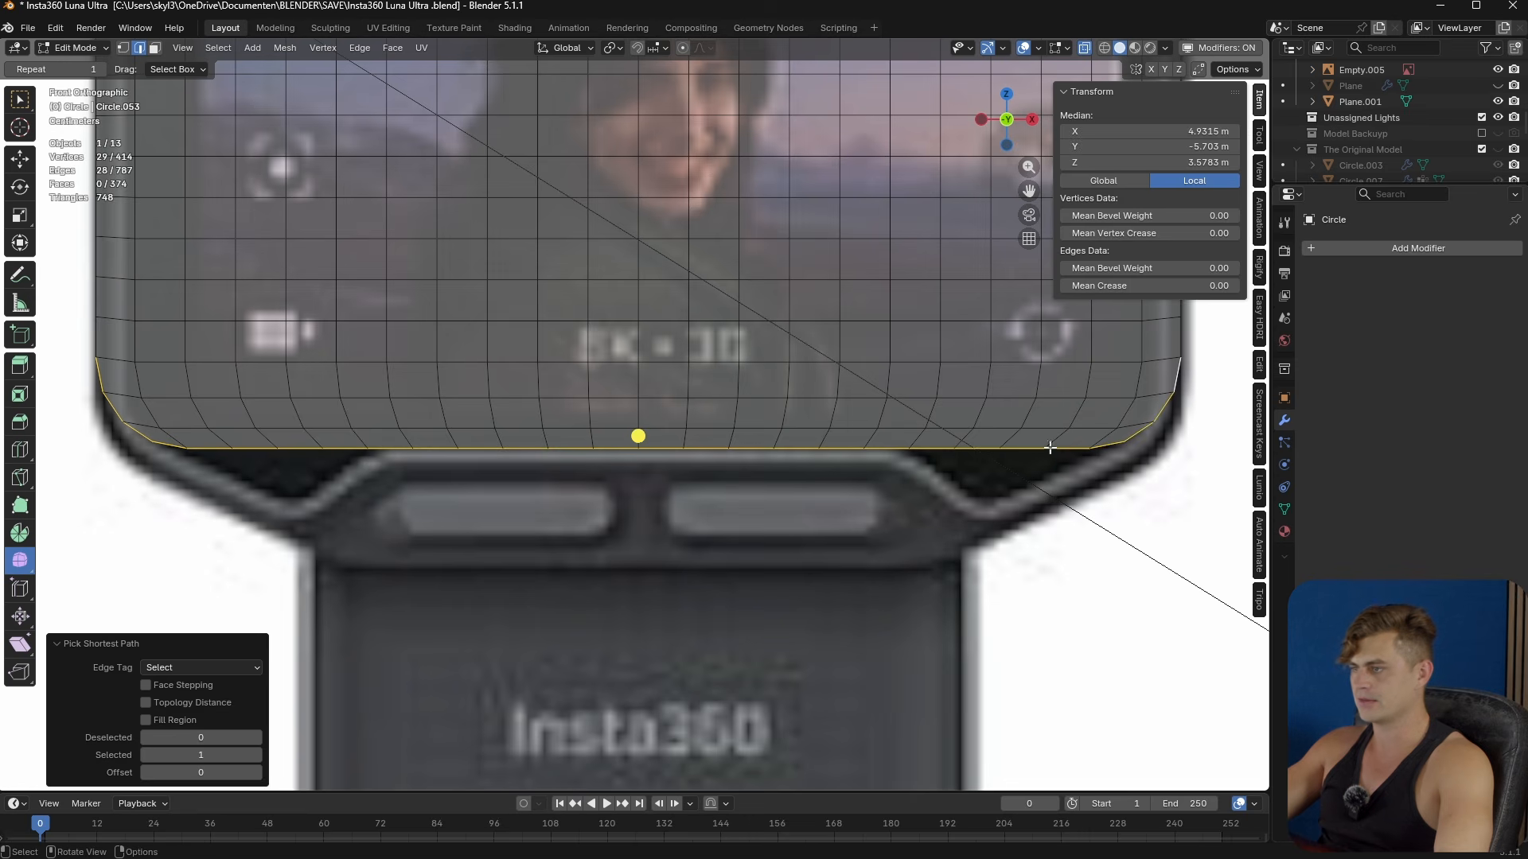
key(e)
key(z)
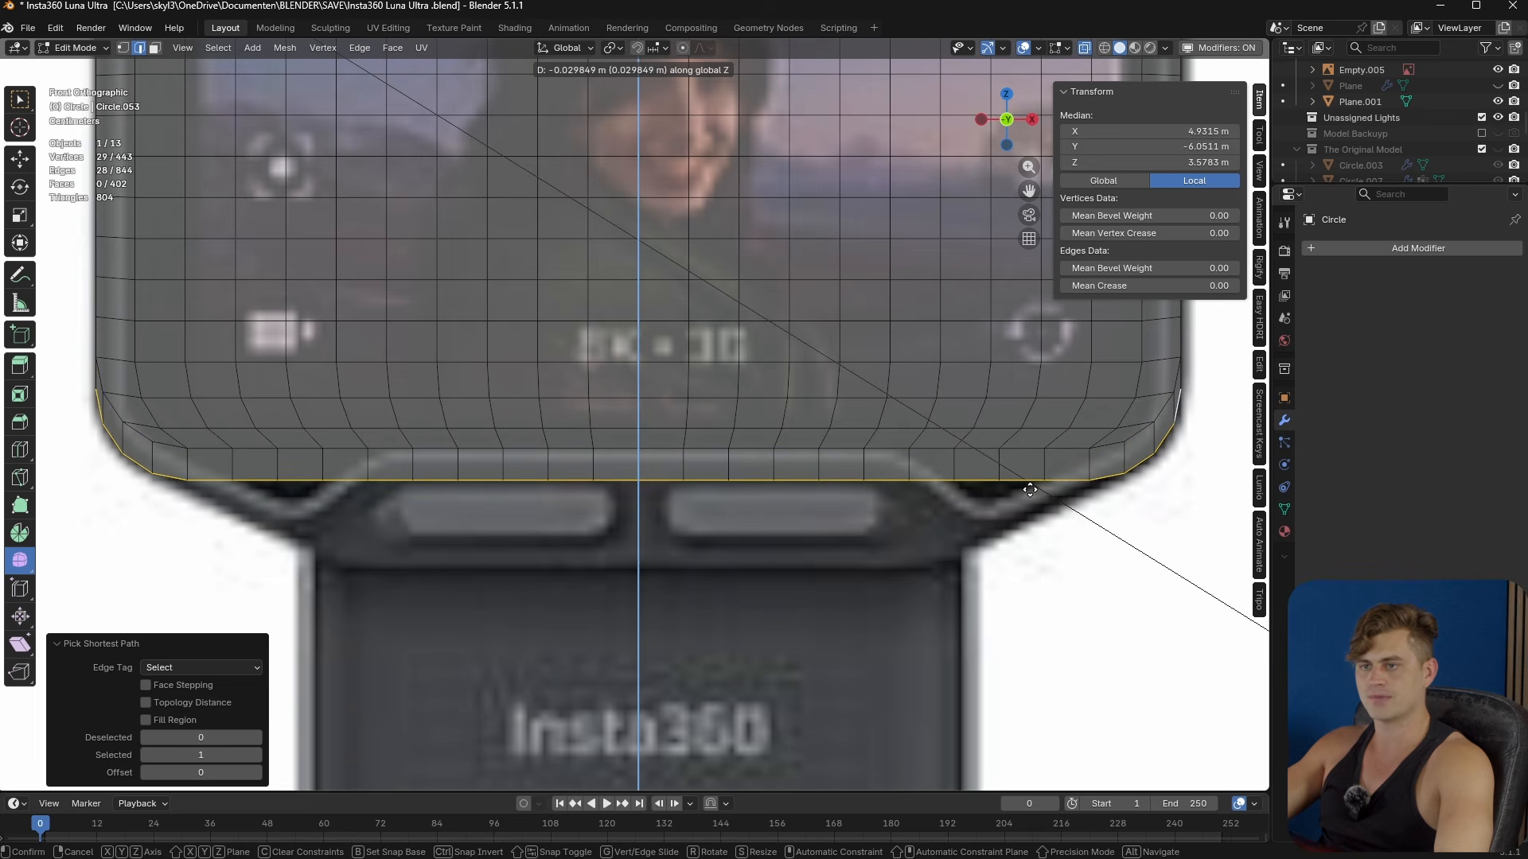
click(1026, 500)
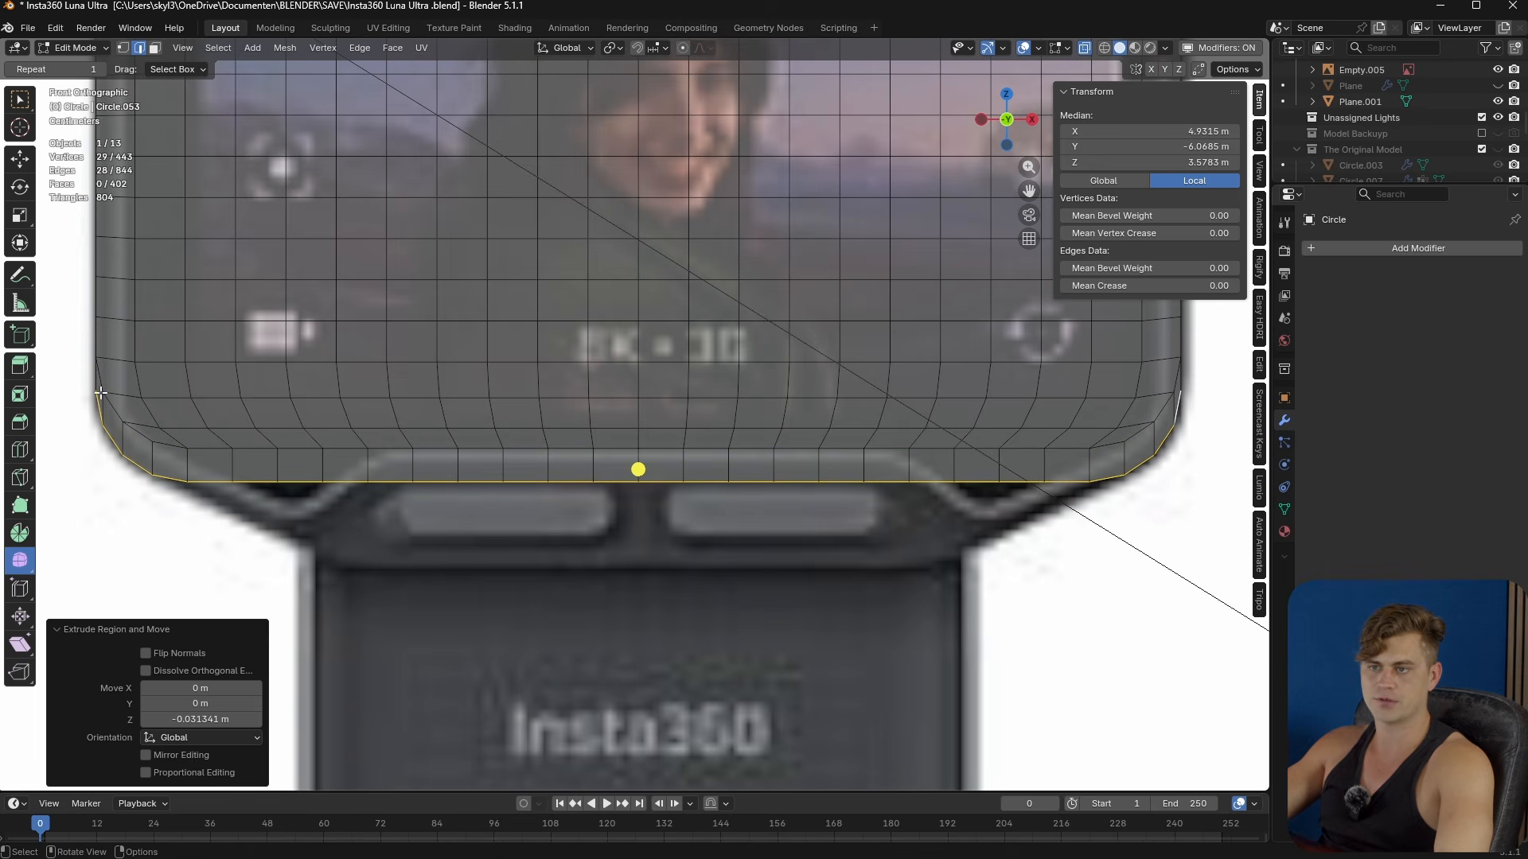
- Delete the faces on the right half of the screen mesh, leaving the half up to the centre line
shift+middle_drag(704, 519, 781, 515)
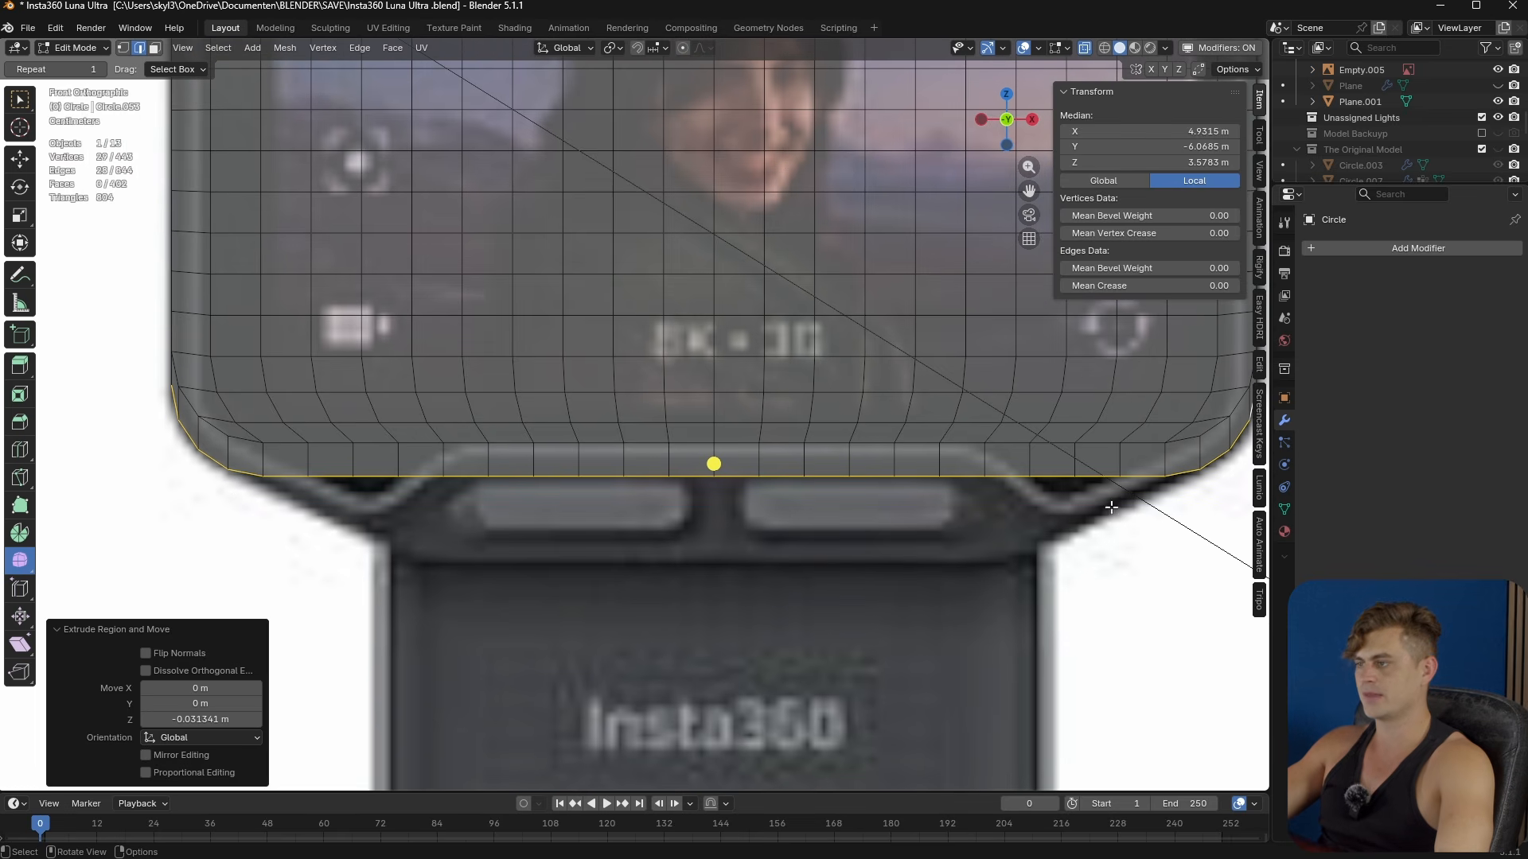
scroll(780, 503, down, 3)
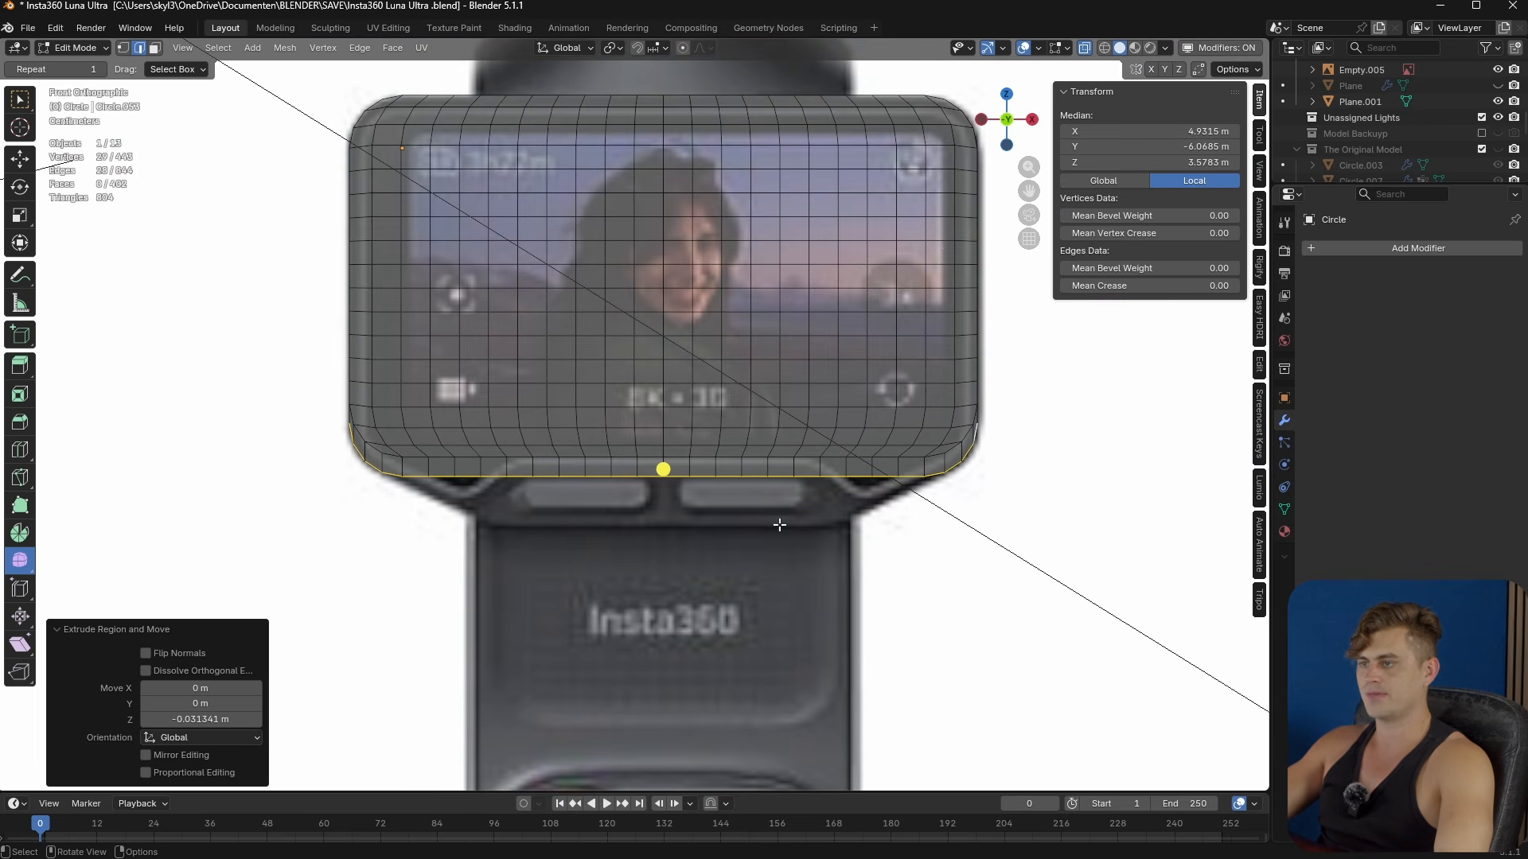
shift+middle_drag(781, 518, 762, 543)
scroll(761, 543, down, 1)
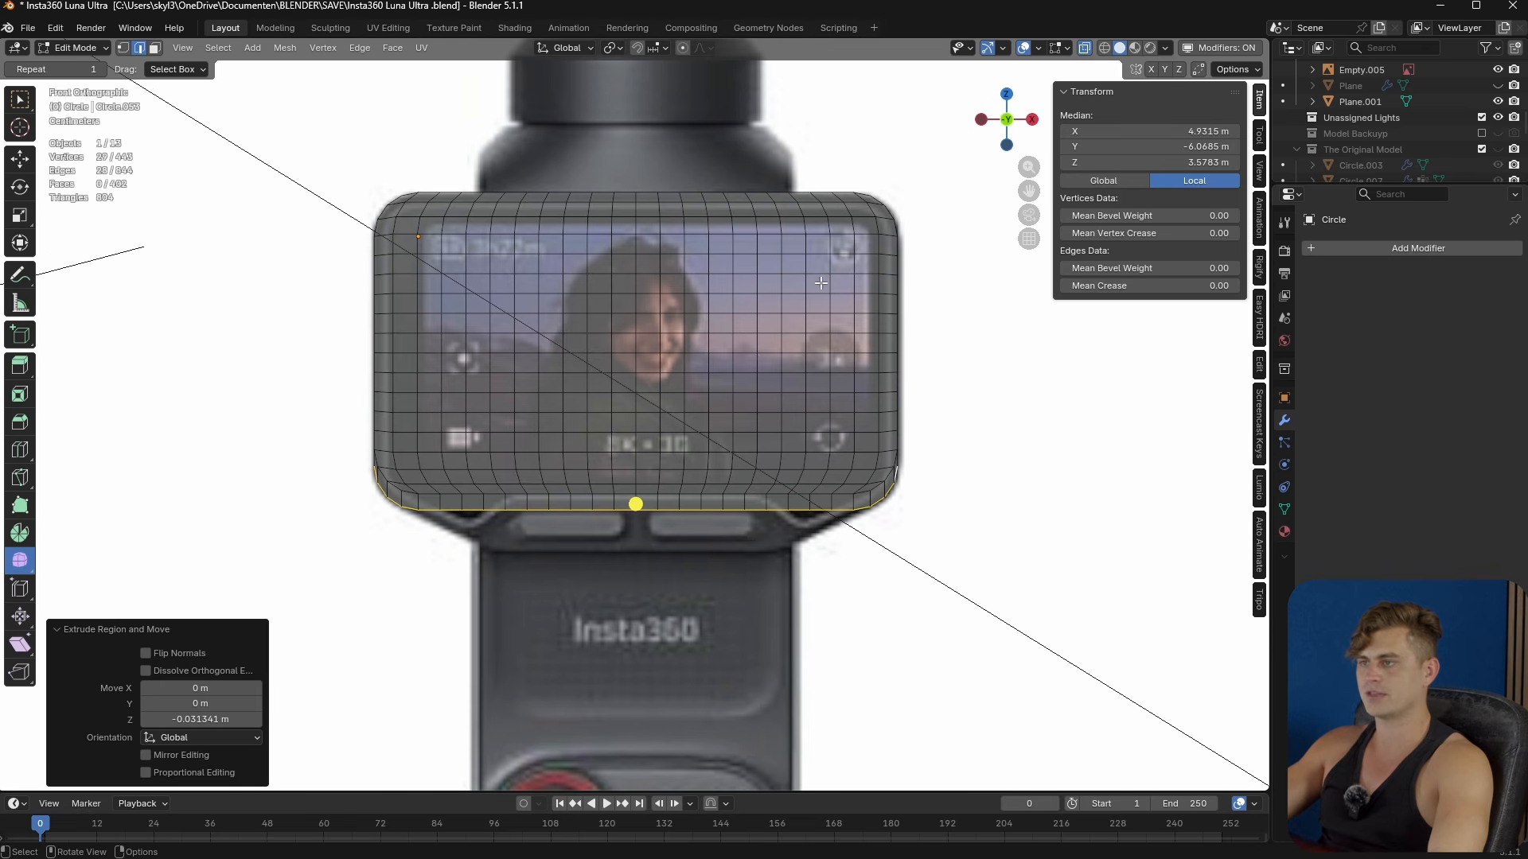
key(3)
drag(938, 137, 641, 573)
key(x)
click(627, 613)
key(Tab)
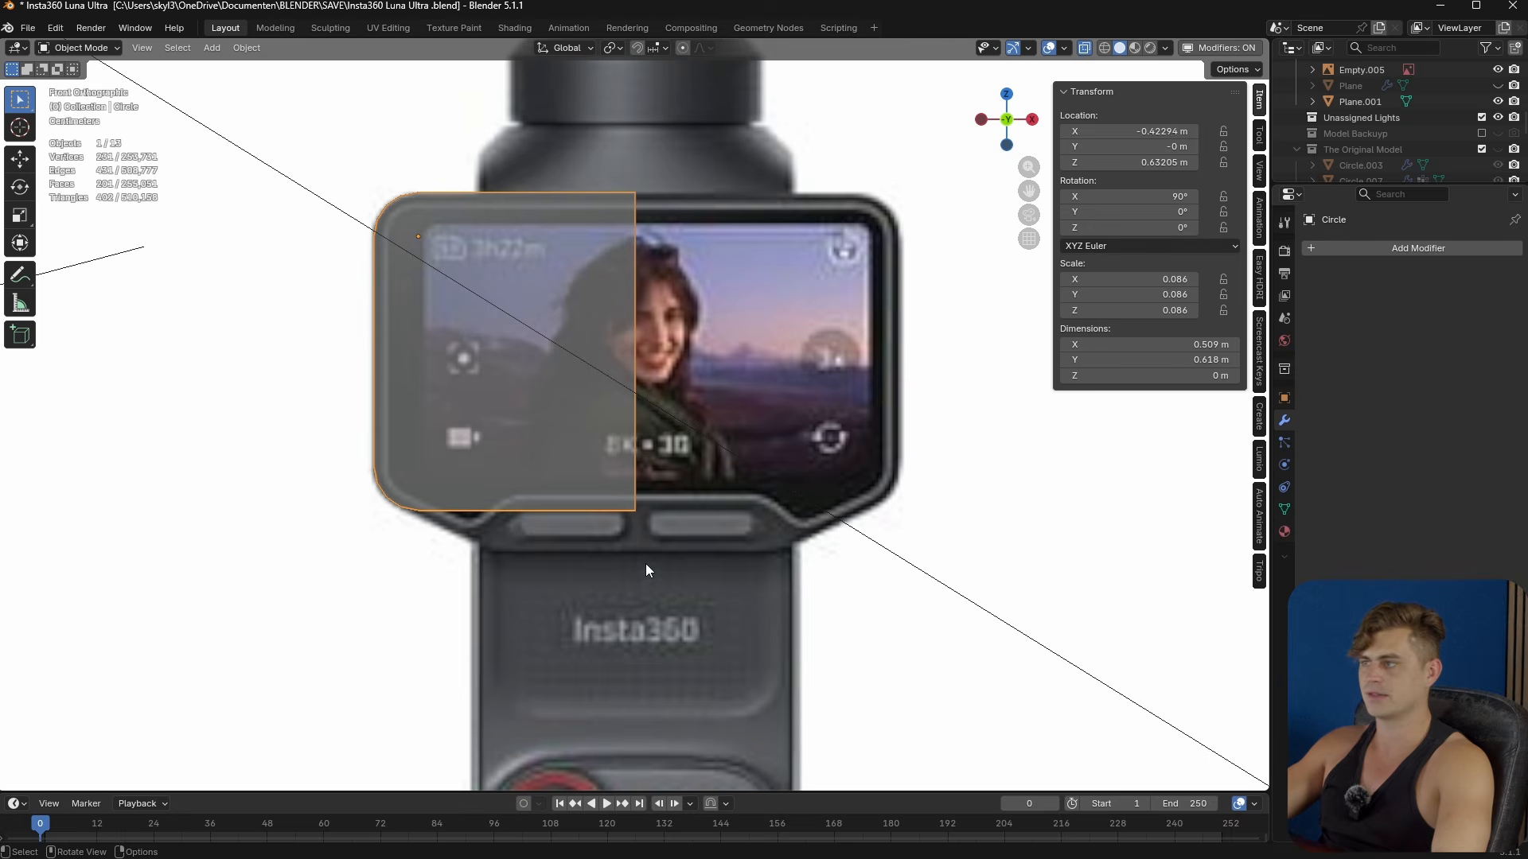
- Add an X-axis Mirror modifier to the half screen, picking the handle's front panel from the original model as mirror object
click(1433, 243)
text(mirr)
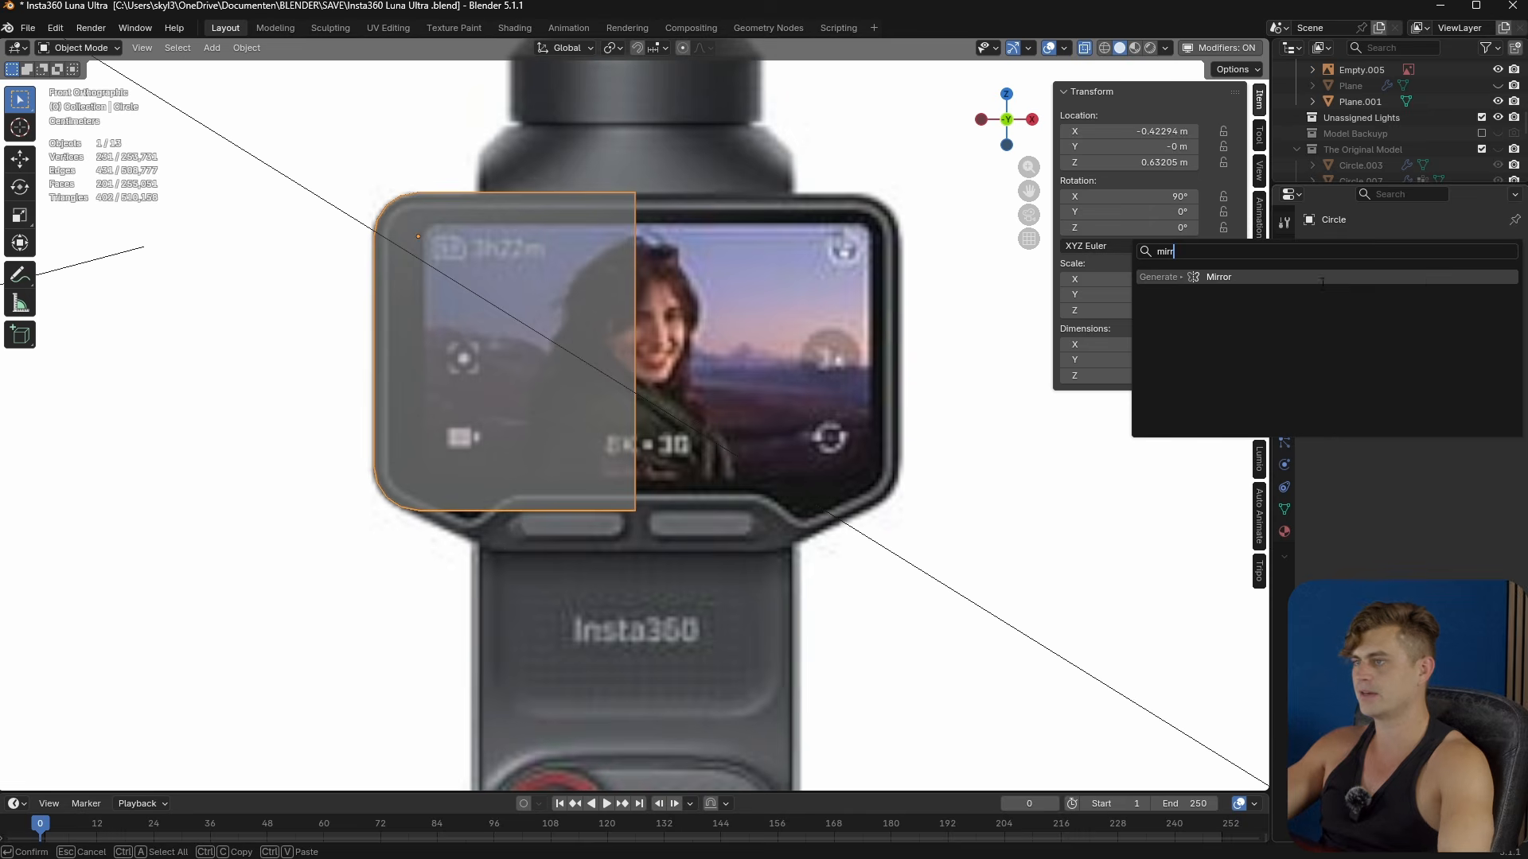
key(Return)
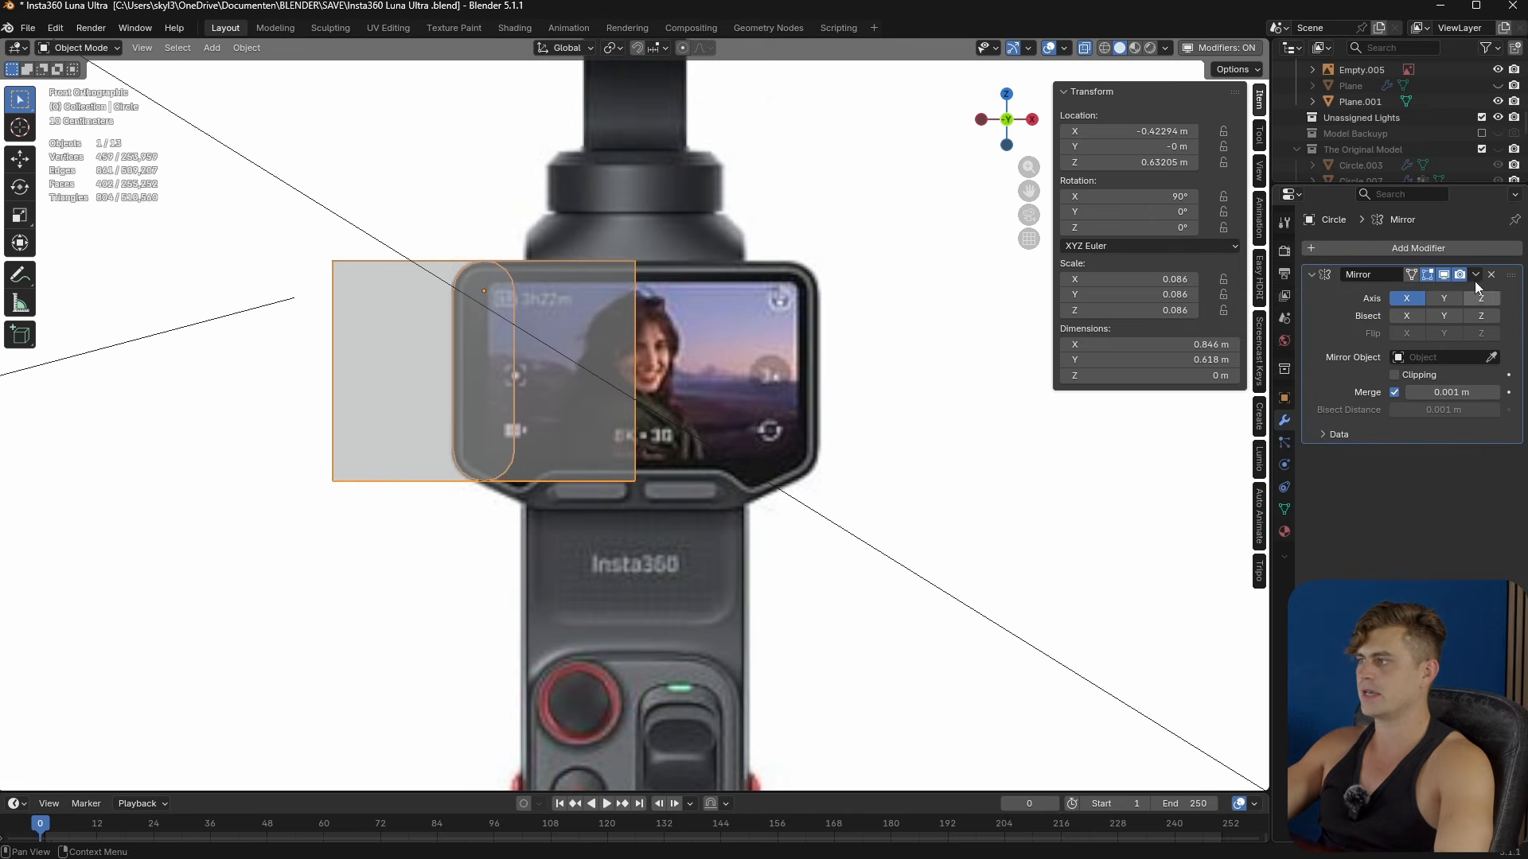
click(1498, 149)
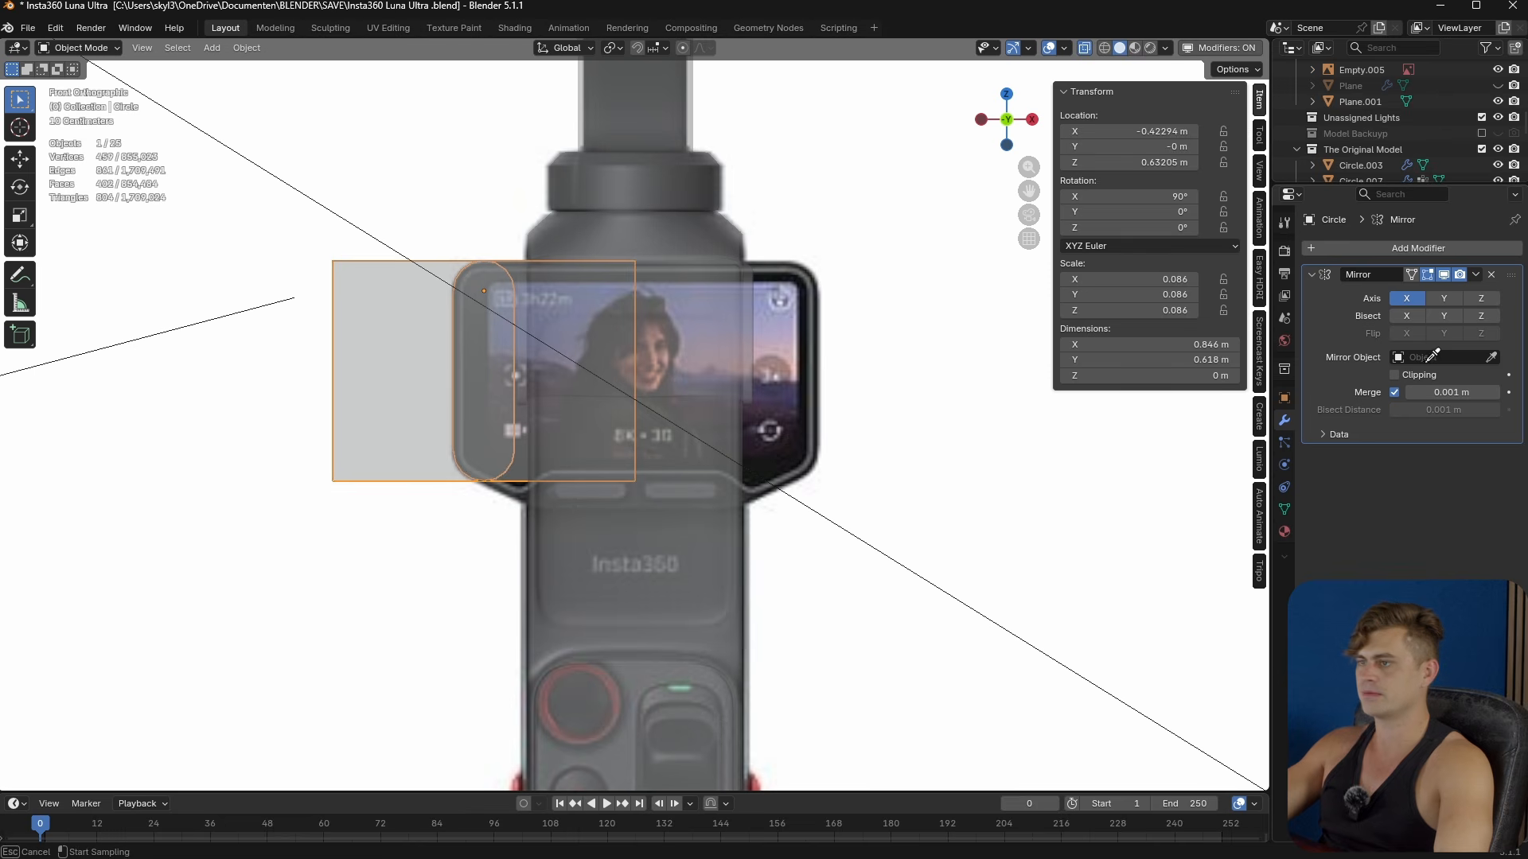
click(712, 517)
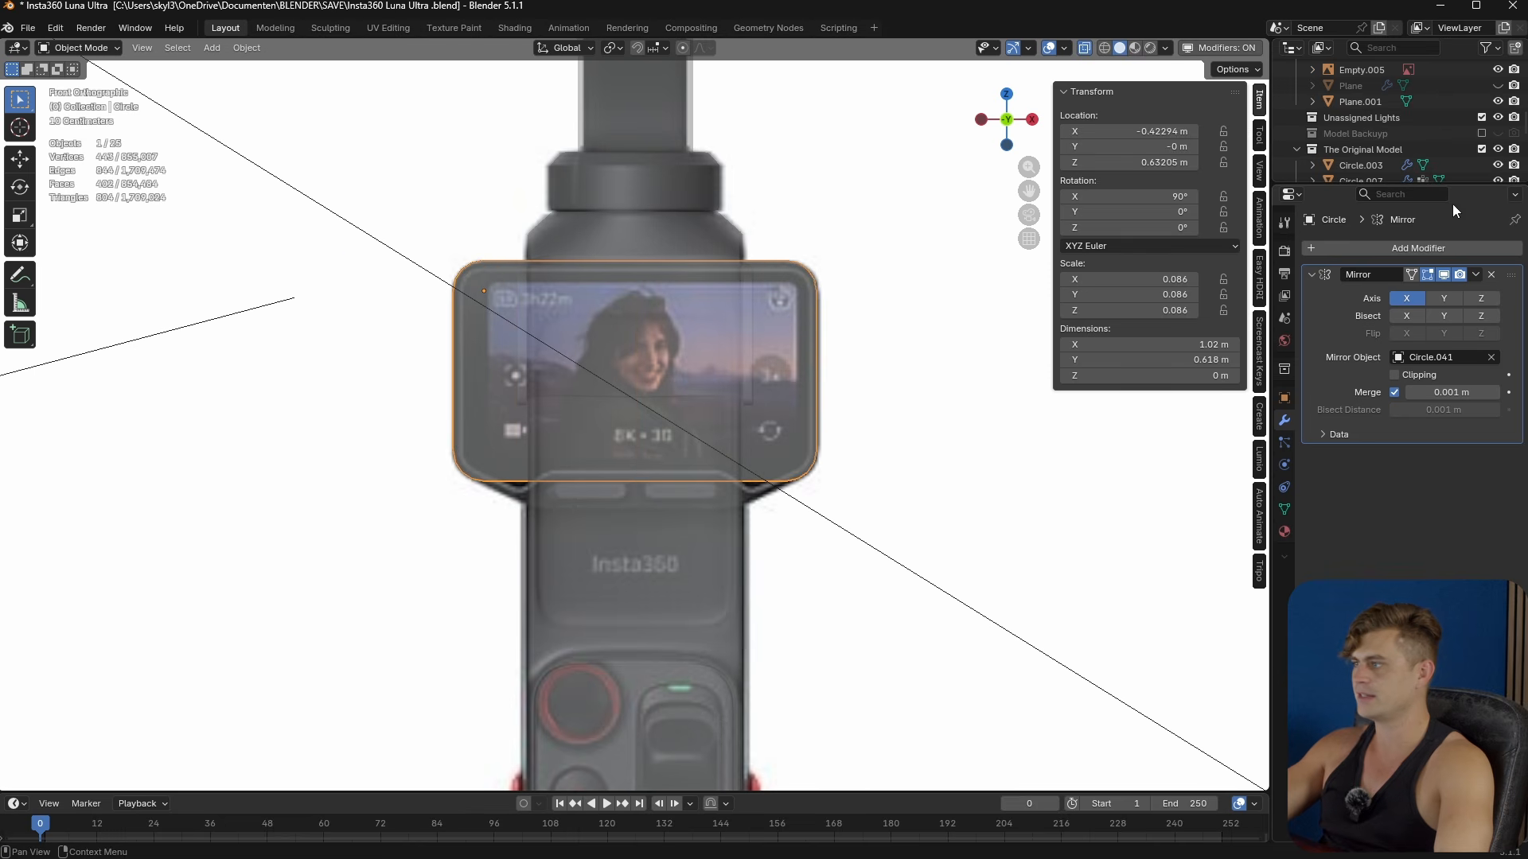
click(1497, 149)
scroll(832, 474, up, 5)
- Lower the first two bottom vertices beside the left corner along Z onto the slanted bezel edge, the second by about 0.026 m
key(Tab)
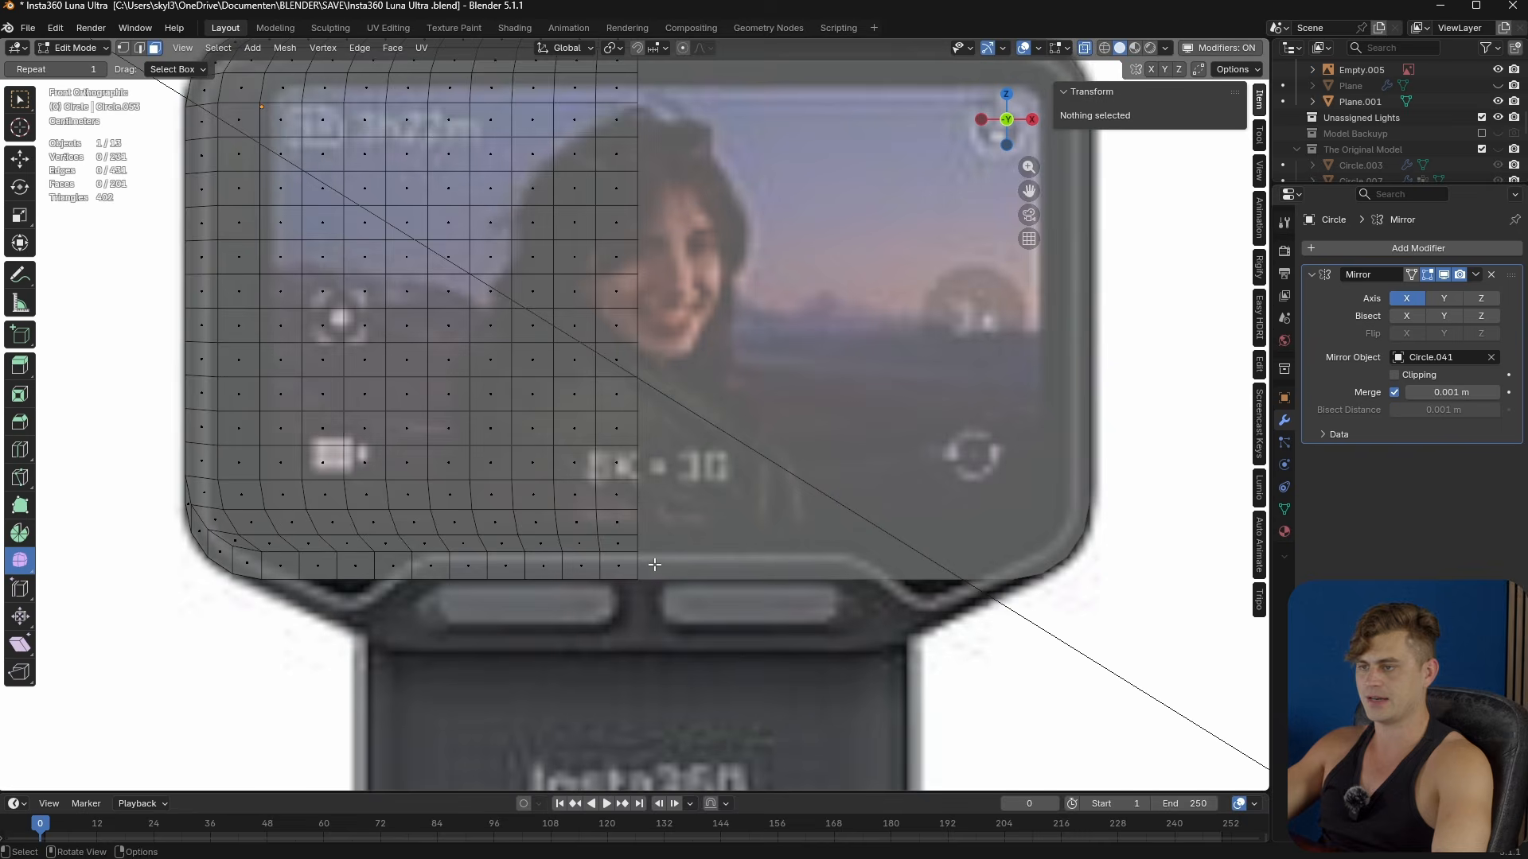
scroll(654, 564, up, 5)
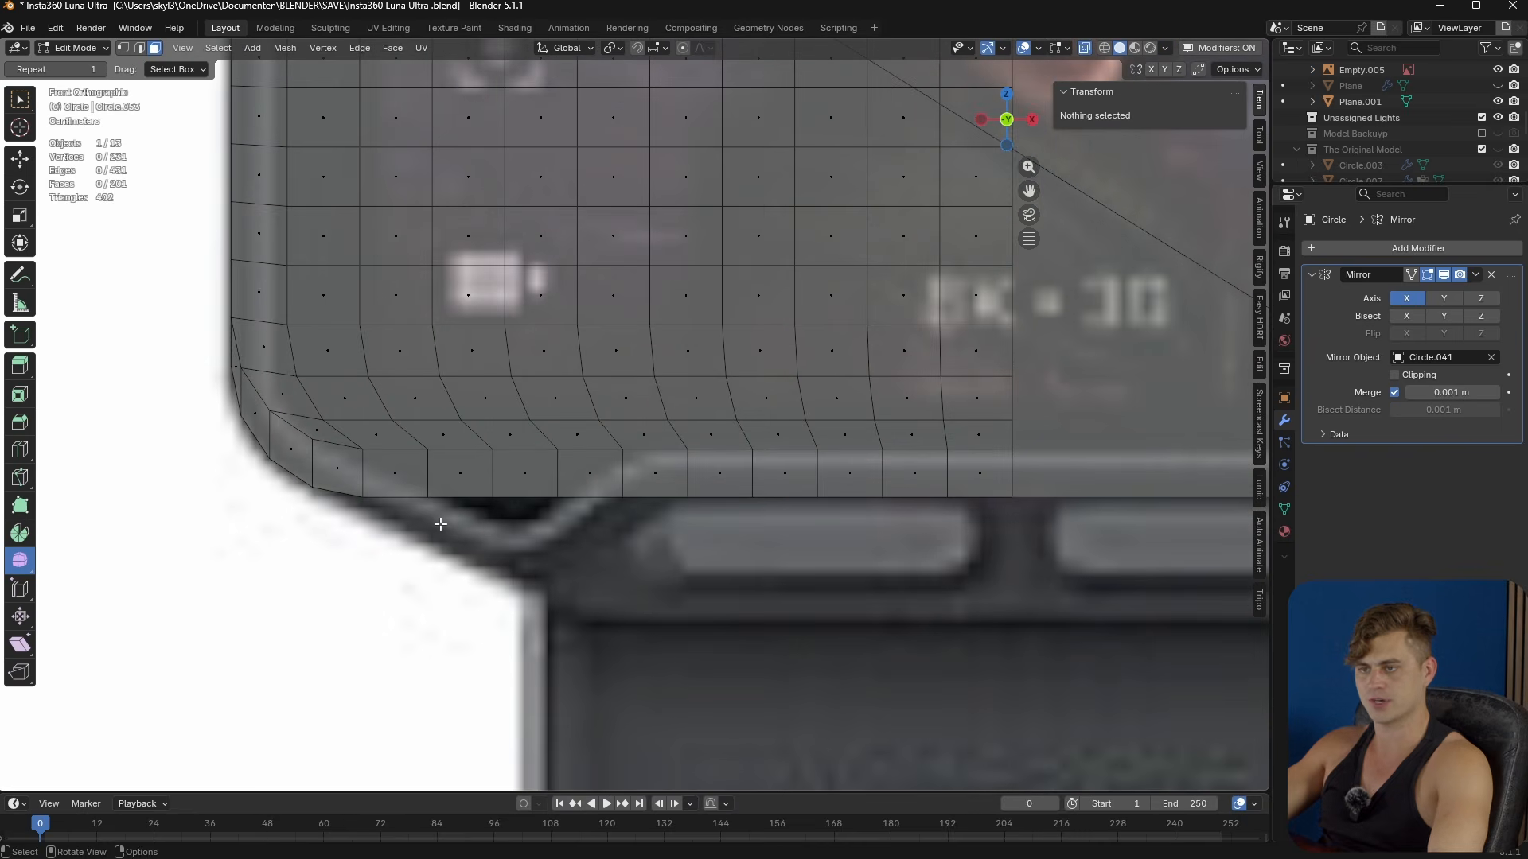
key(1)
click(430, 533)
key(g)
key(z)
click(420, 551)
click(428, 498)
key(g)
key(z)
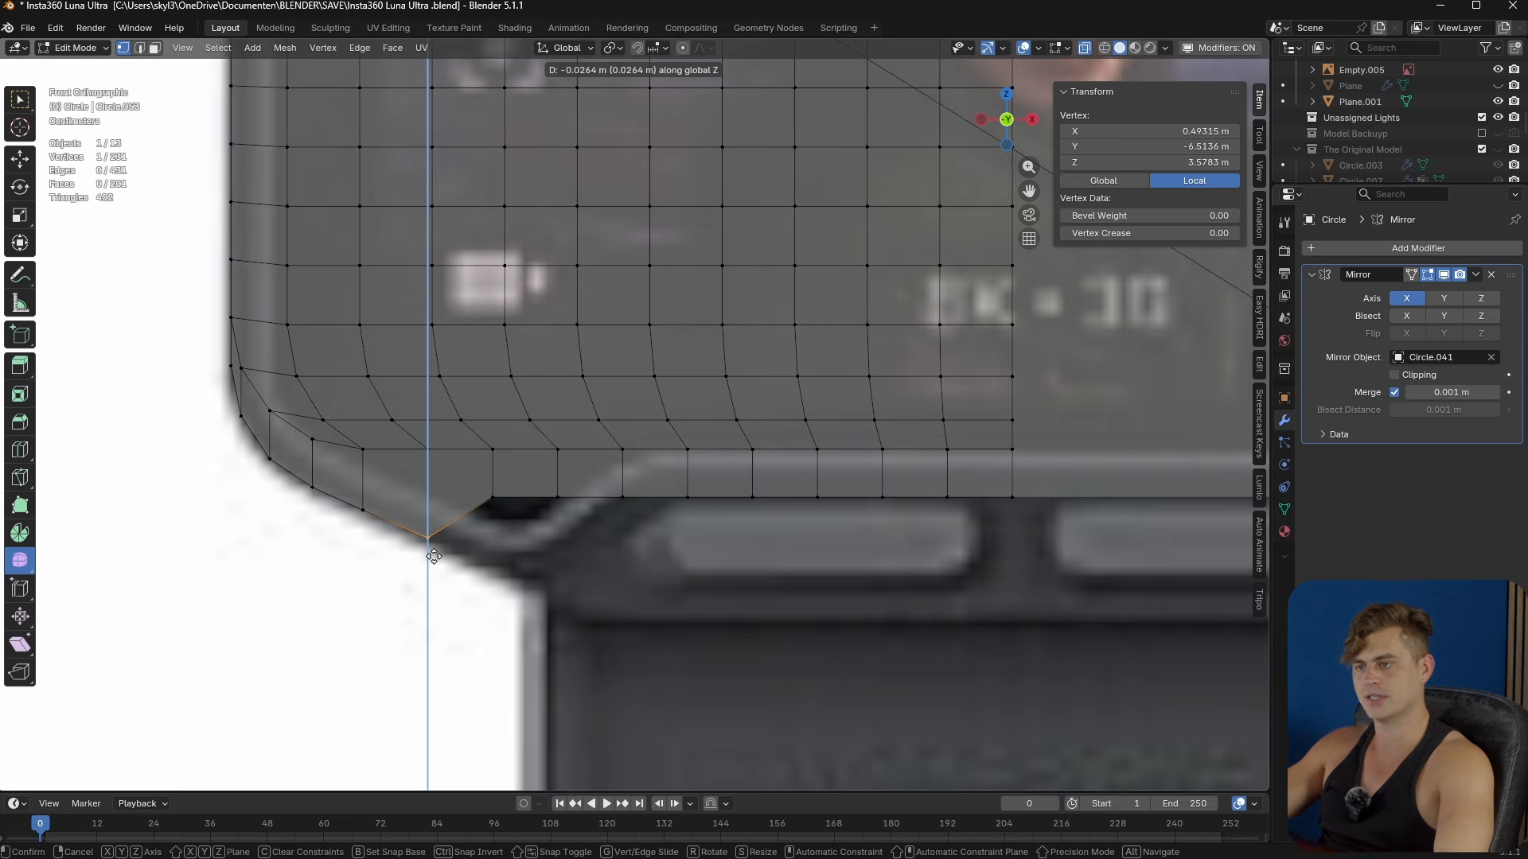
click(430, 543)
- Lower the next two bottom vertices along Z to the bezel's lowest point, the second by about 0.043 m
click(494, 500)
key(g)
key(z)
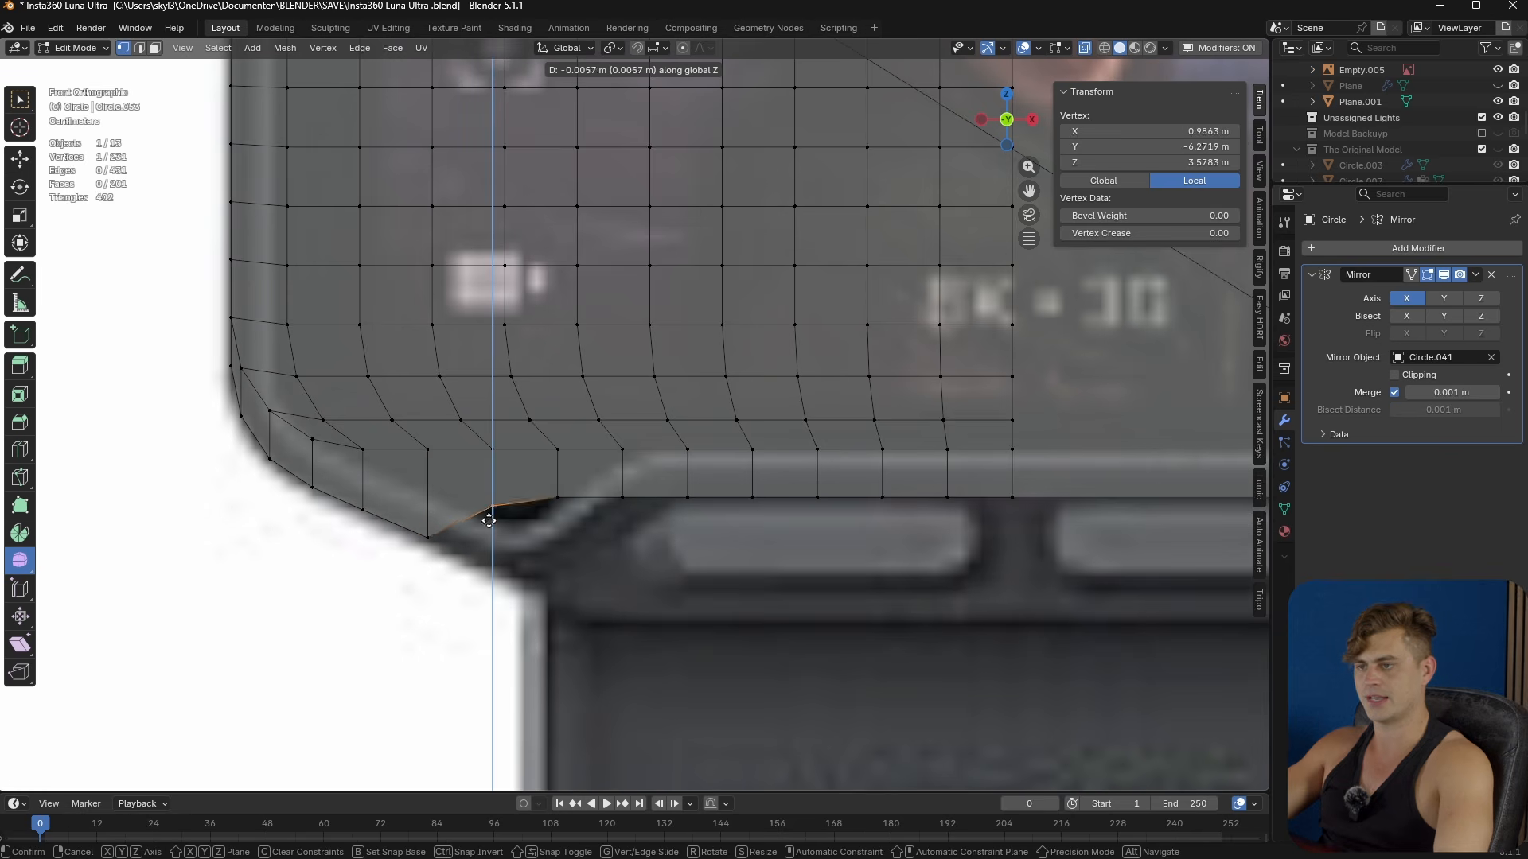
click(501, 576)
click(557, 498)
key(g)
key(z)
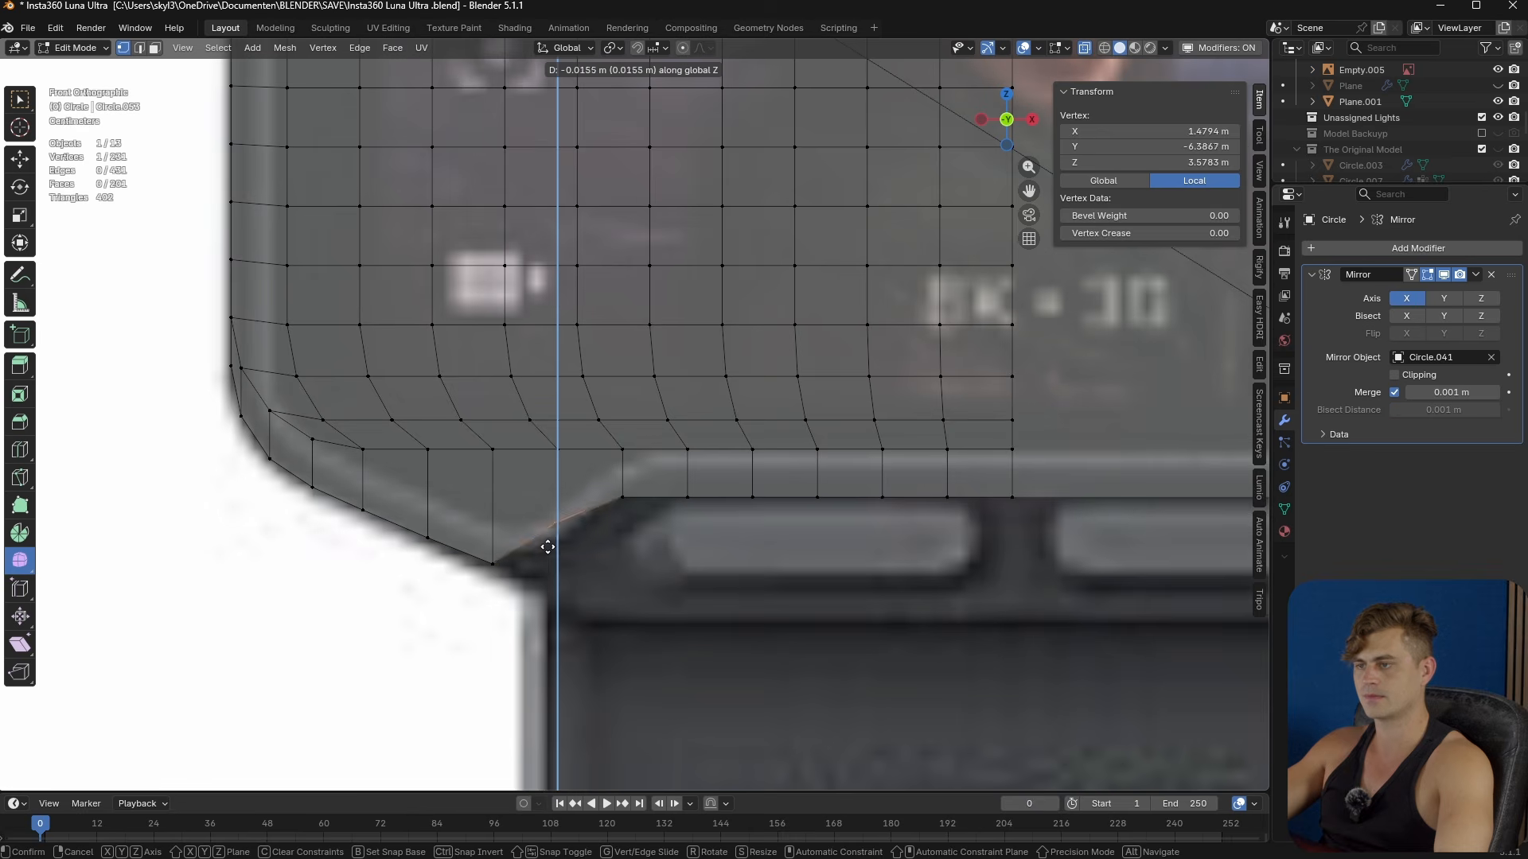
click(549, 587)
- Lower the bottom vertex at the inner end of the bezel's slope about 0.009 m along Z
shift+middle_drag(600, 531, 474, 549)
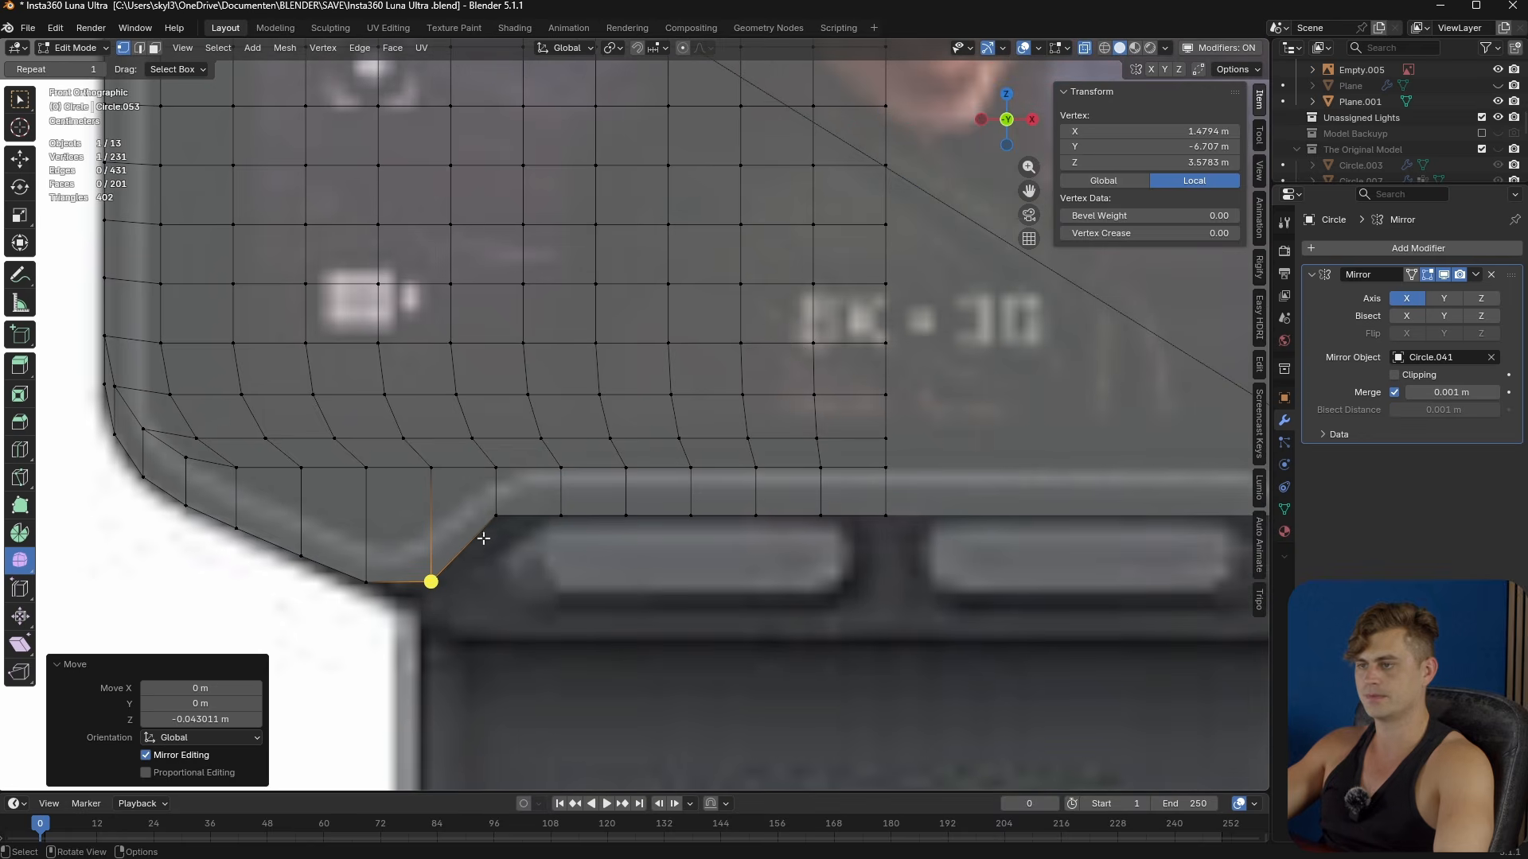
click(497, 514)
key(g)
key(z)
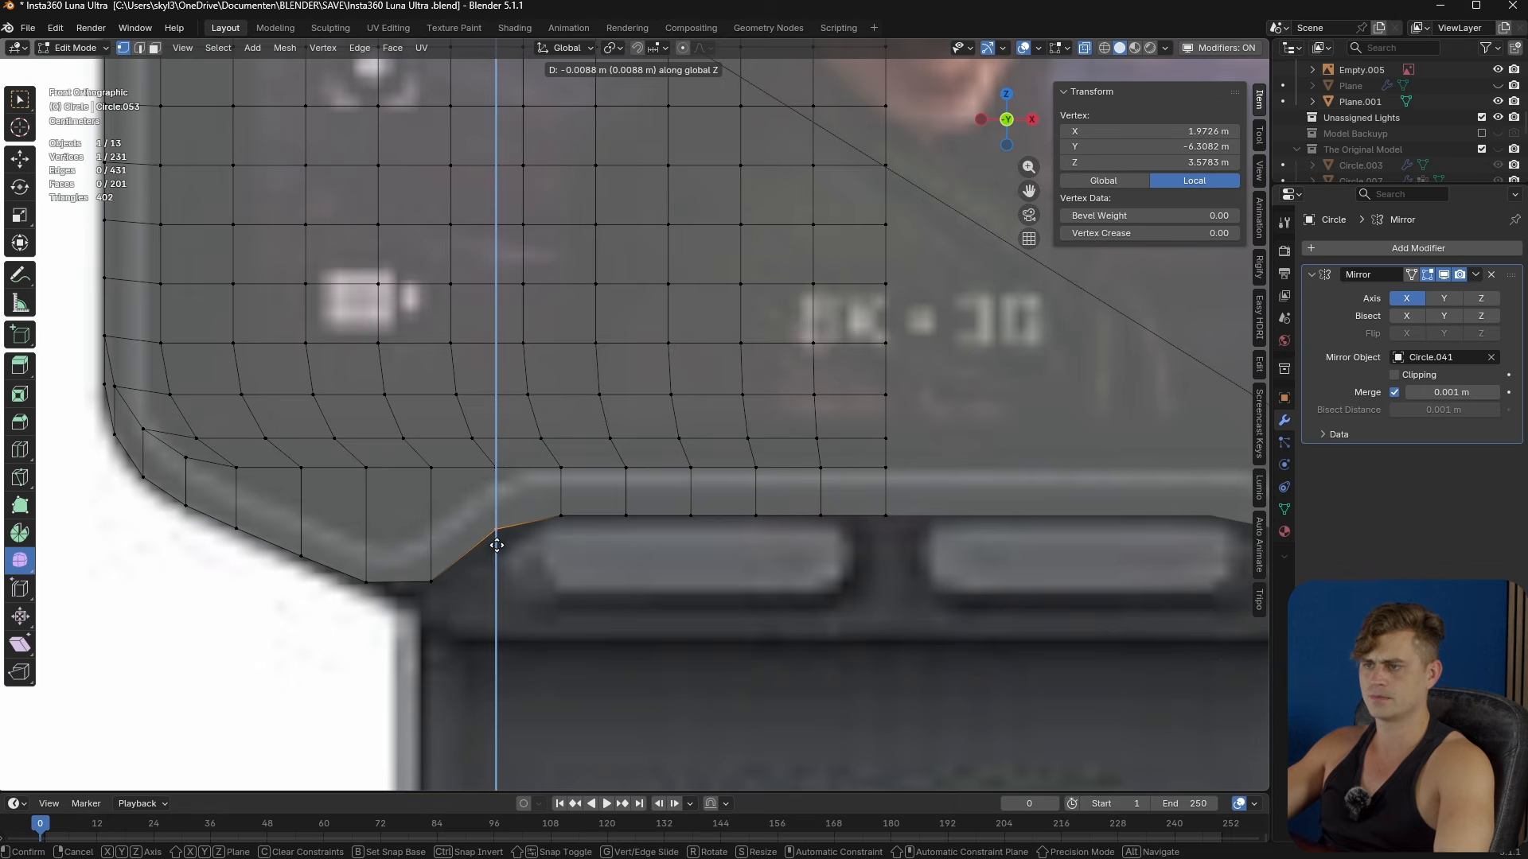
click(497, 545)
shift+middle_drag(589, 529, 526, 537)
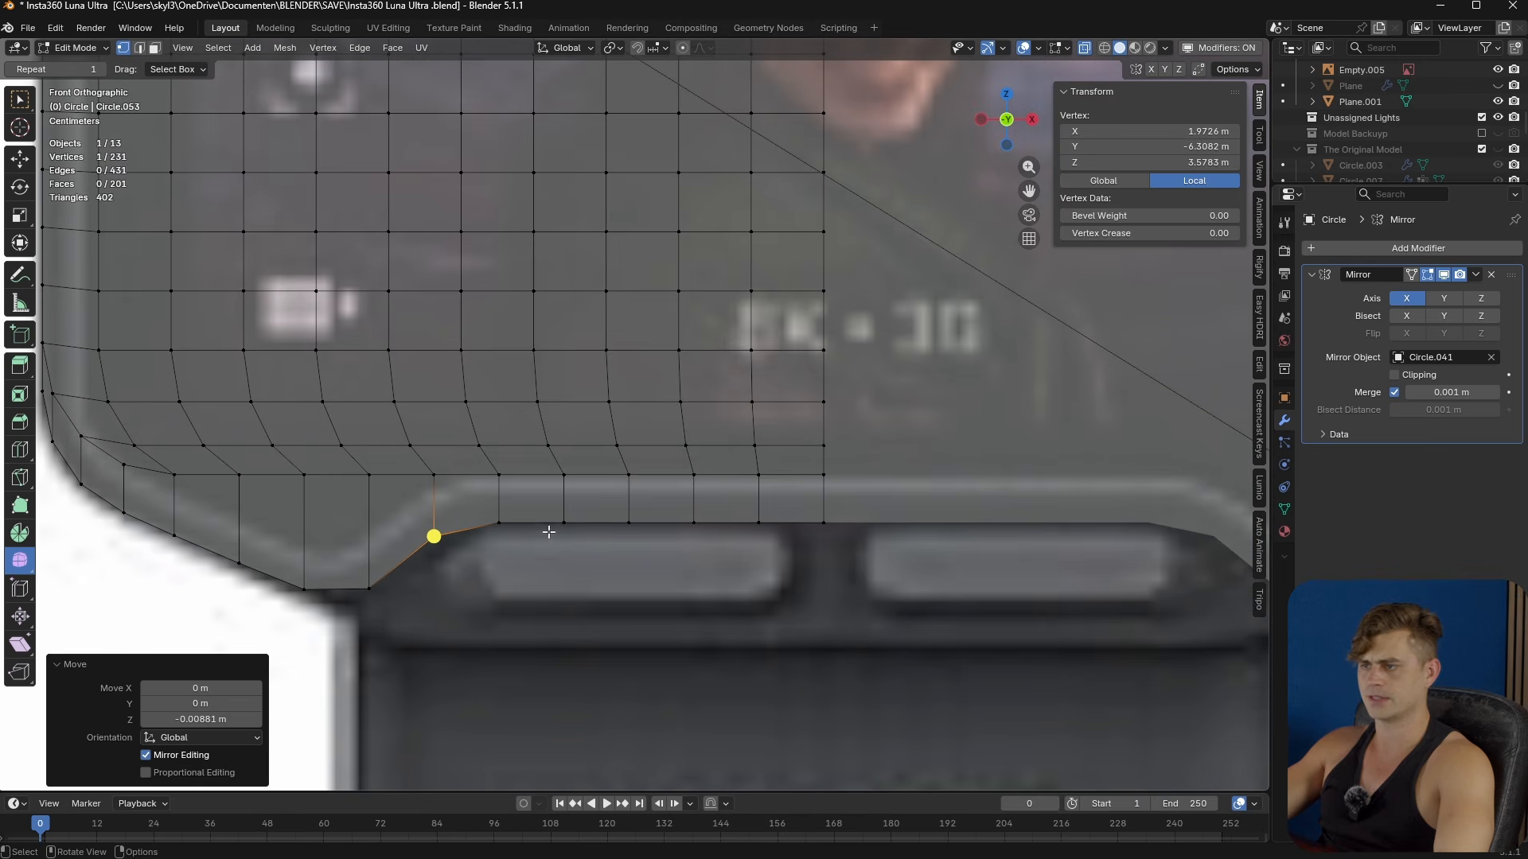
scroll(716, 549, down, 2)
shift+middle_drag(716, 548, 607, 559)
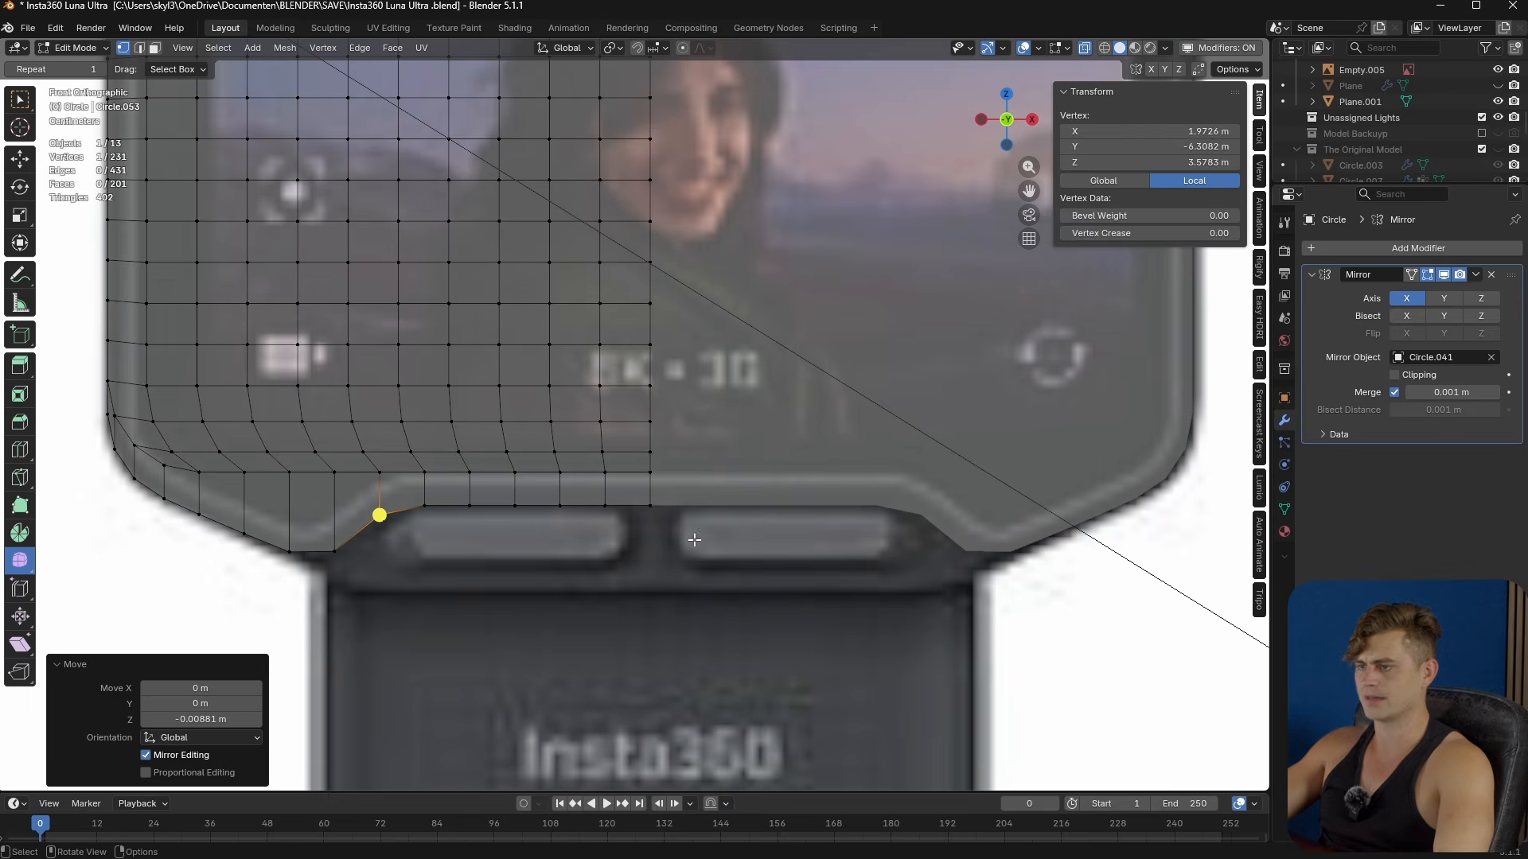
- Extrude the stepped edges along the bottom of the bezel about 0.05 m down along Z
key(2)
click(356, 533)
scroll(436, 555, up, 1)
shift+middle_drag(436, 556, 634, 504)
ctrl+click(632, 506)
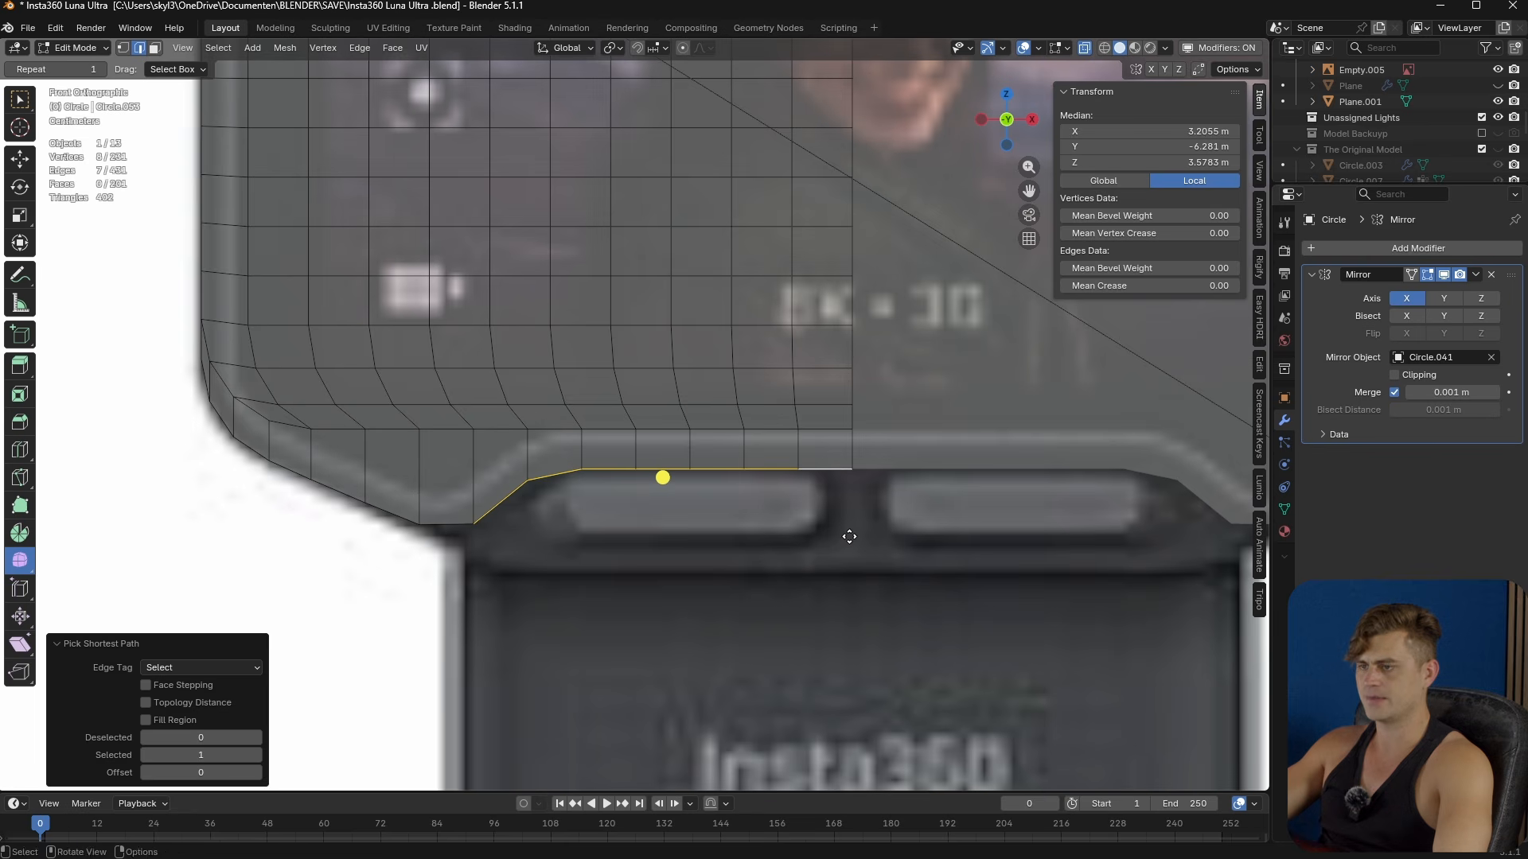
key(e)
key(z)
click(863, 600)
- Flatten the extruded edges by scaling Z to 0, and lower them about 0.024 m along Z to the housing's bottom edge
key(s)
key(z)
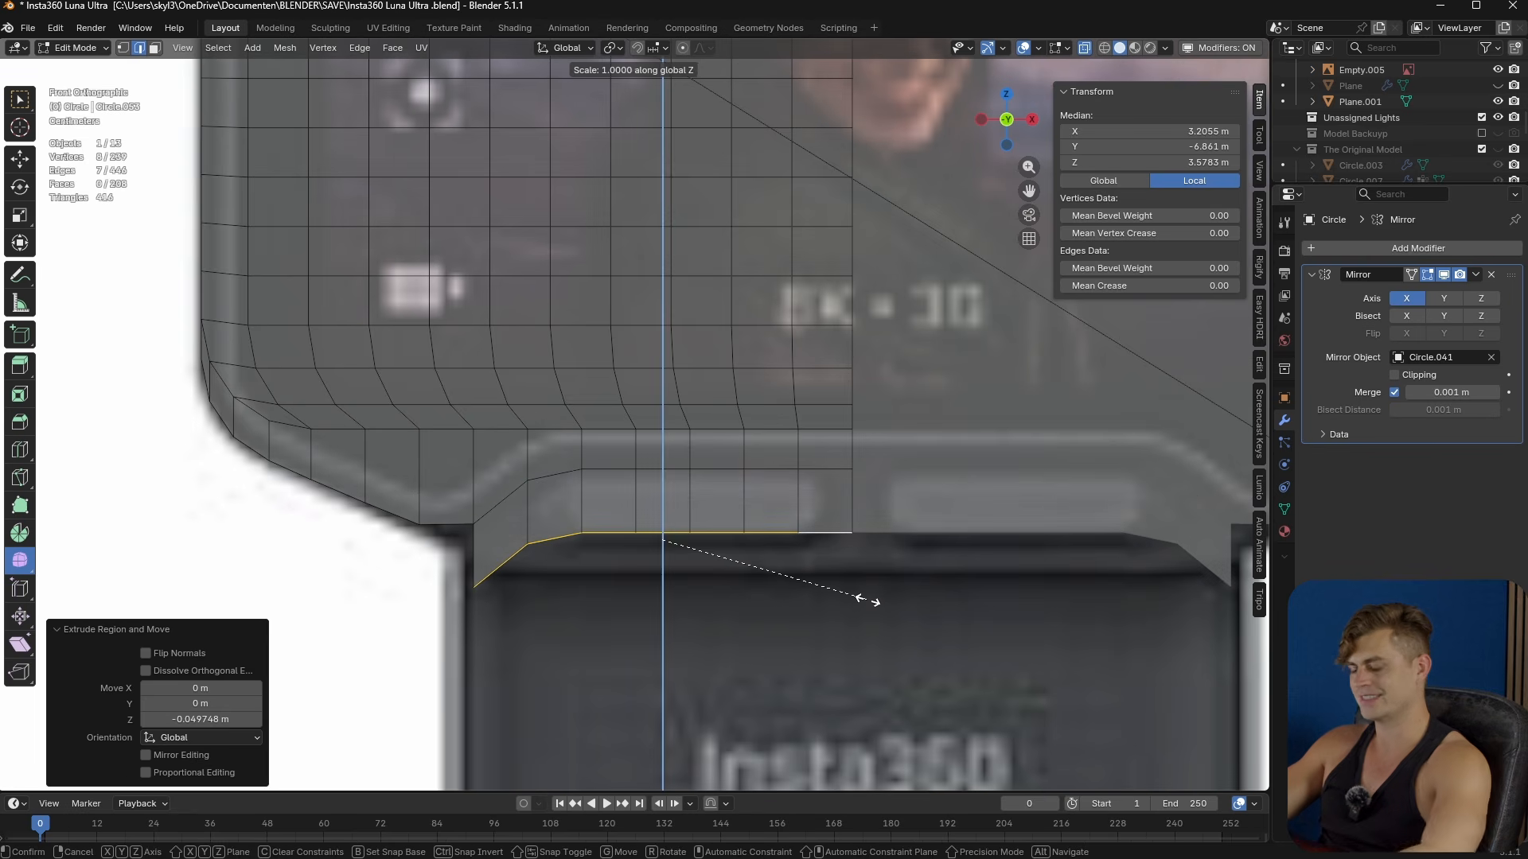
key(0)
key(Return)
key(g)
key(z)
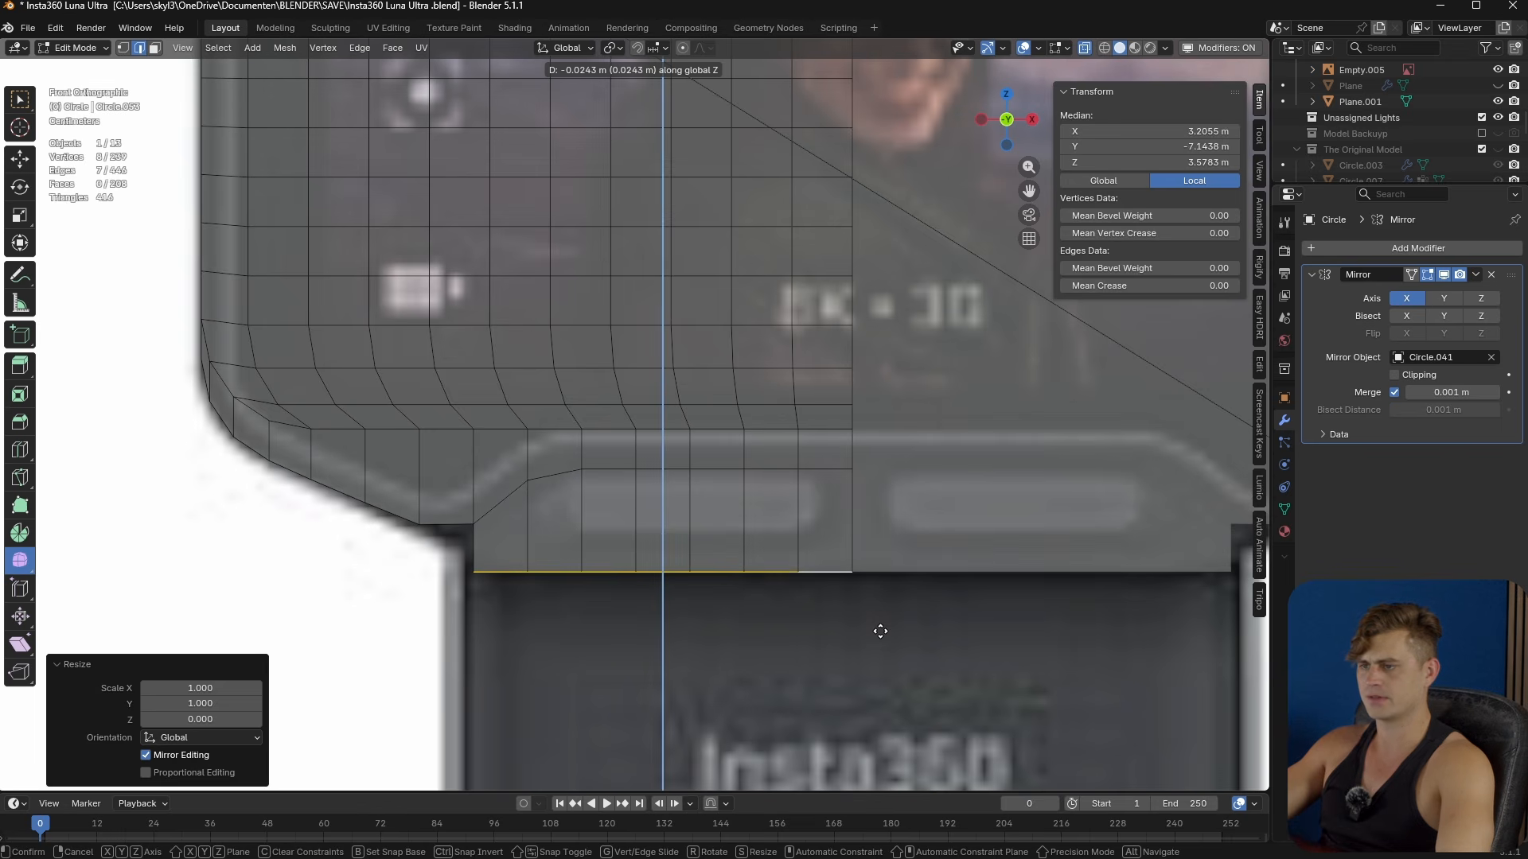
click(880, 630)
scroll(843, 631, up, 3)
shift+middle_drag(590, 642, 760, 536)
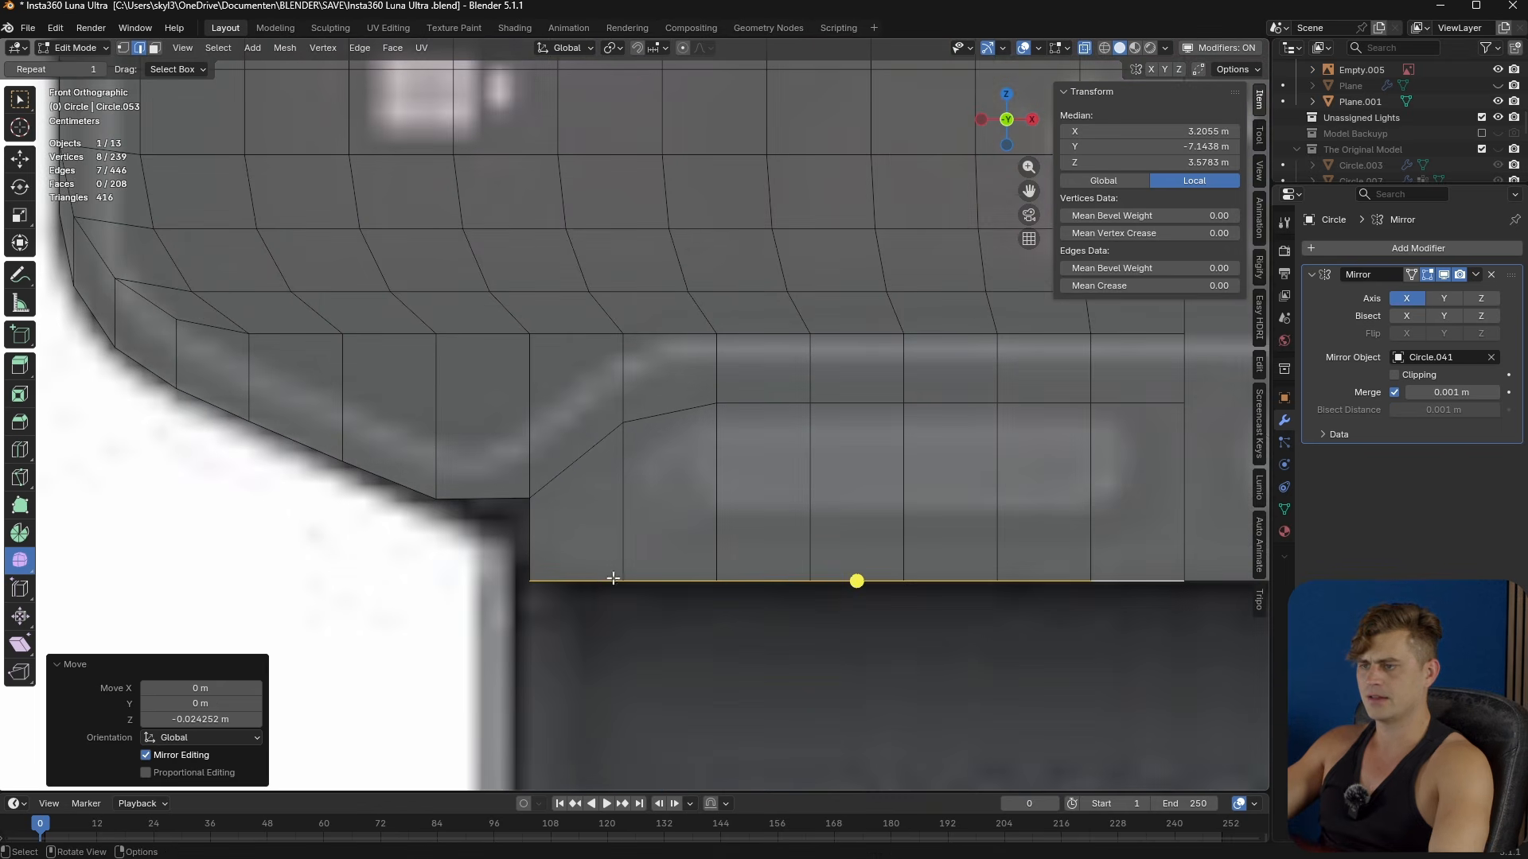
key(1)
click(519, 587)
key(g)
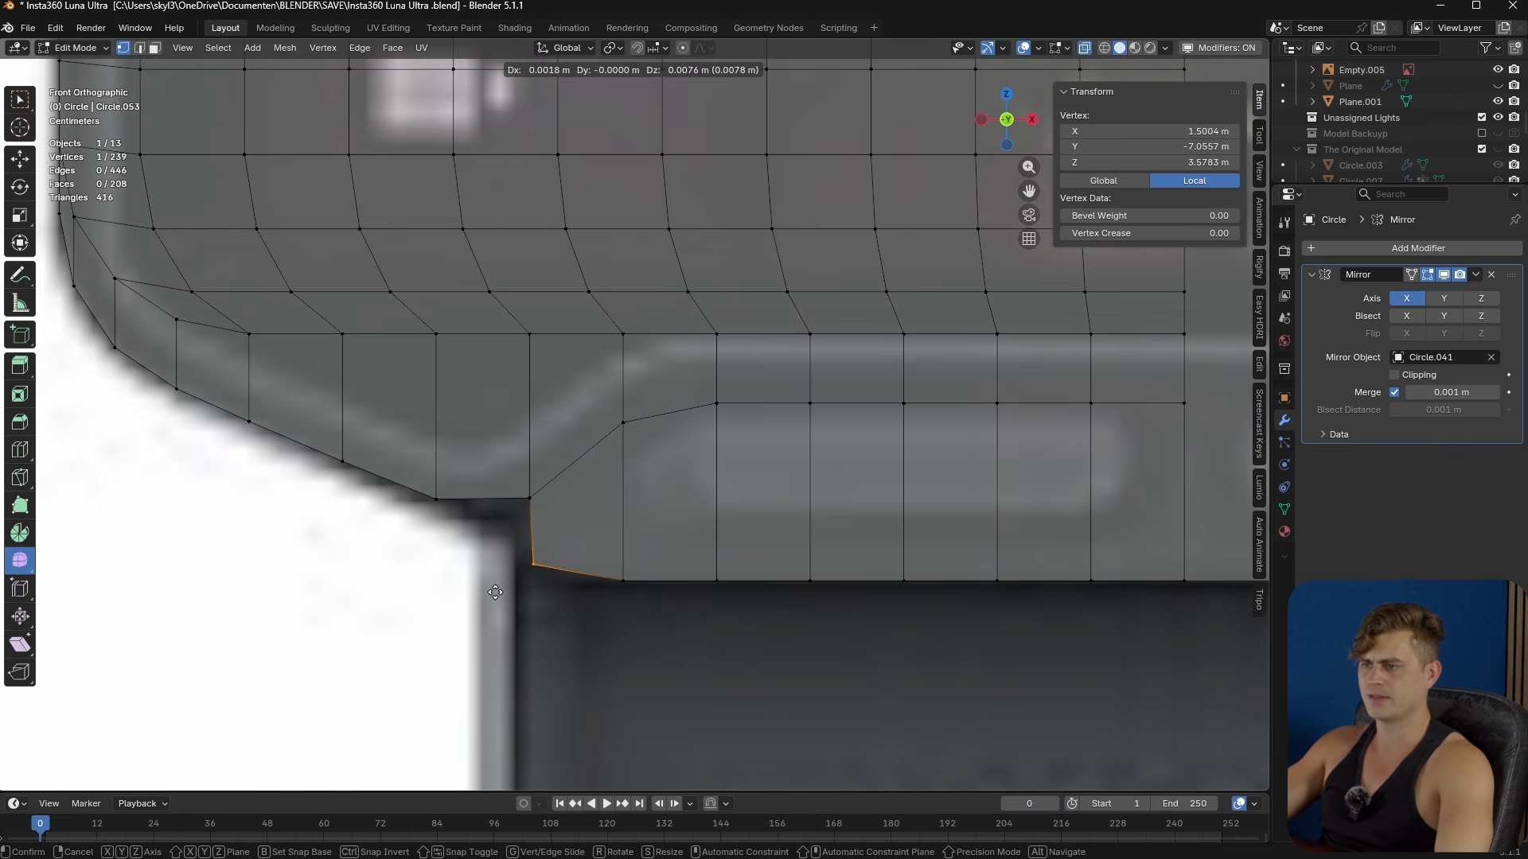
click(495, 593)
- Add a Subdivision modifier with viewport level 3 to the display housing and save the file
scroll(863, 555, down, 4)
key(Tab)
scroll(773, 536, down, 2)
middle_drag(771, 619, 726, 589)
key(ctrl+3)
key(ctrl+s)
- Apply the Mirror modifier so the display housing becomes one full mesh for editing in front view
key(KP_1)
key(alt+z)
scroll(748, 371, up, 4)
key(Tab)
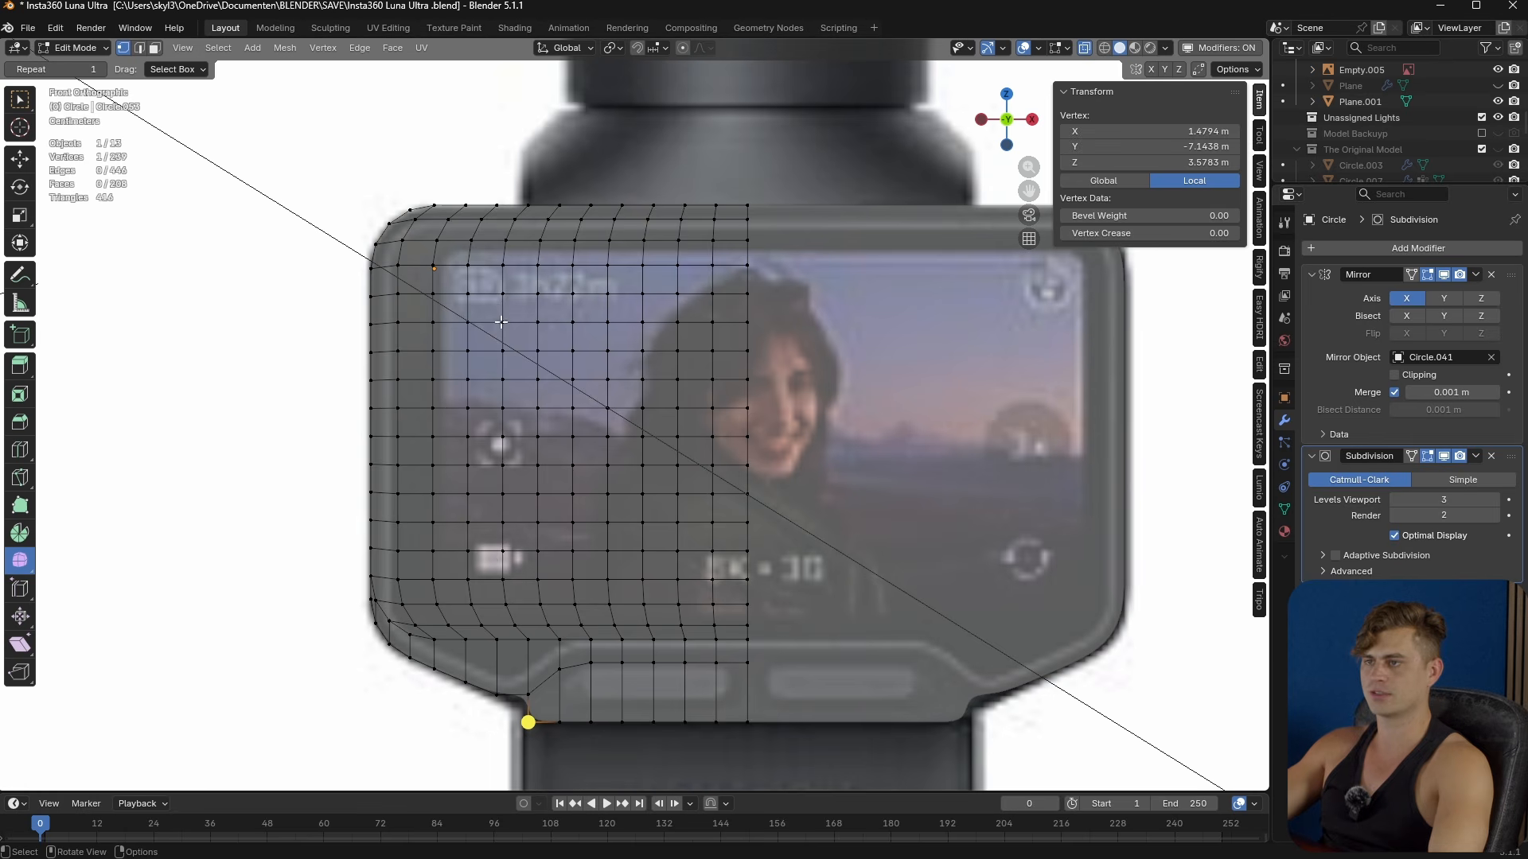
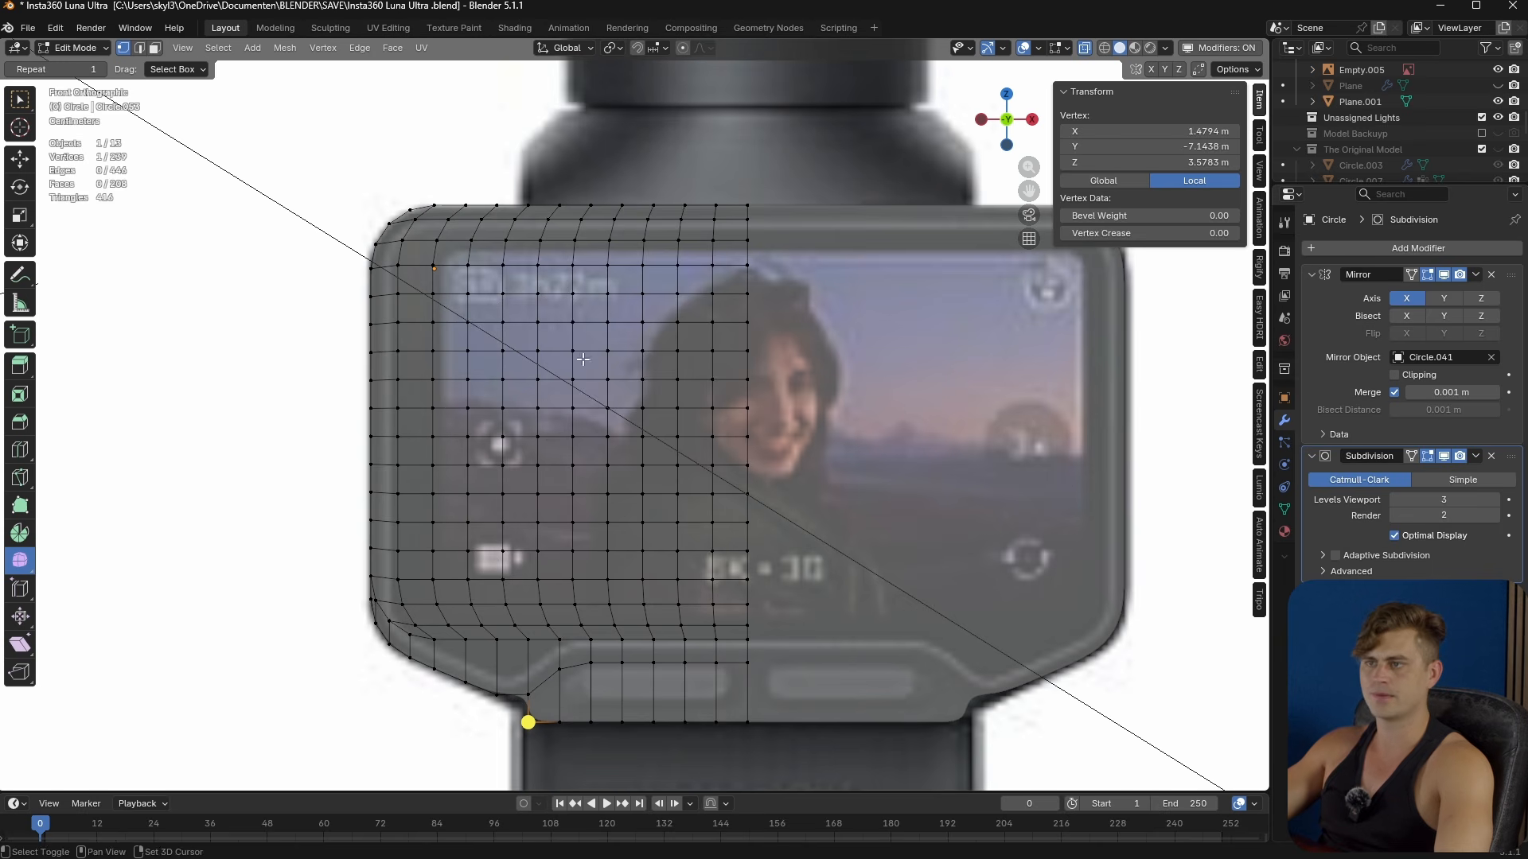
key(Tab)
key(ctrl+a)
key(Tab)
- Inset all display faces above the button strip as one region with zero thickness, and scale the region to 0.955
scroll(569, 395, up, 1)
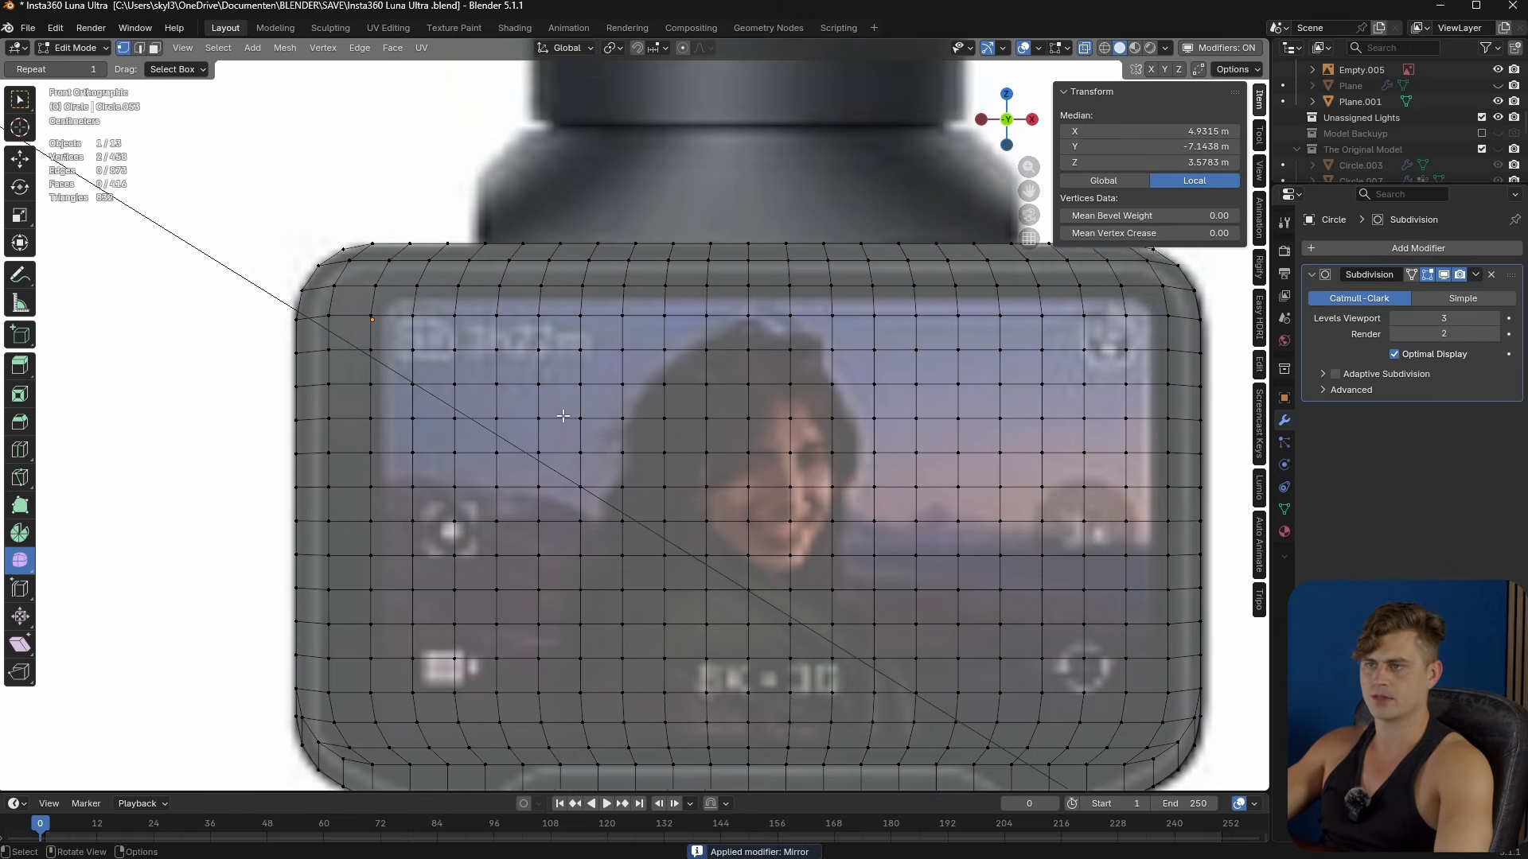
shift+scroll(428, 308, down, 2)
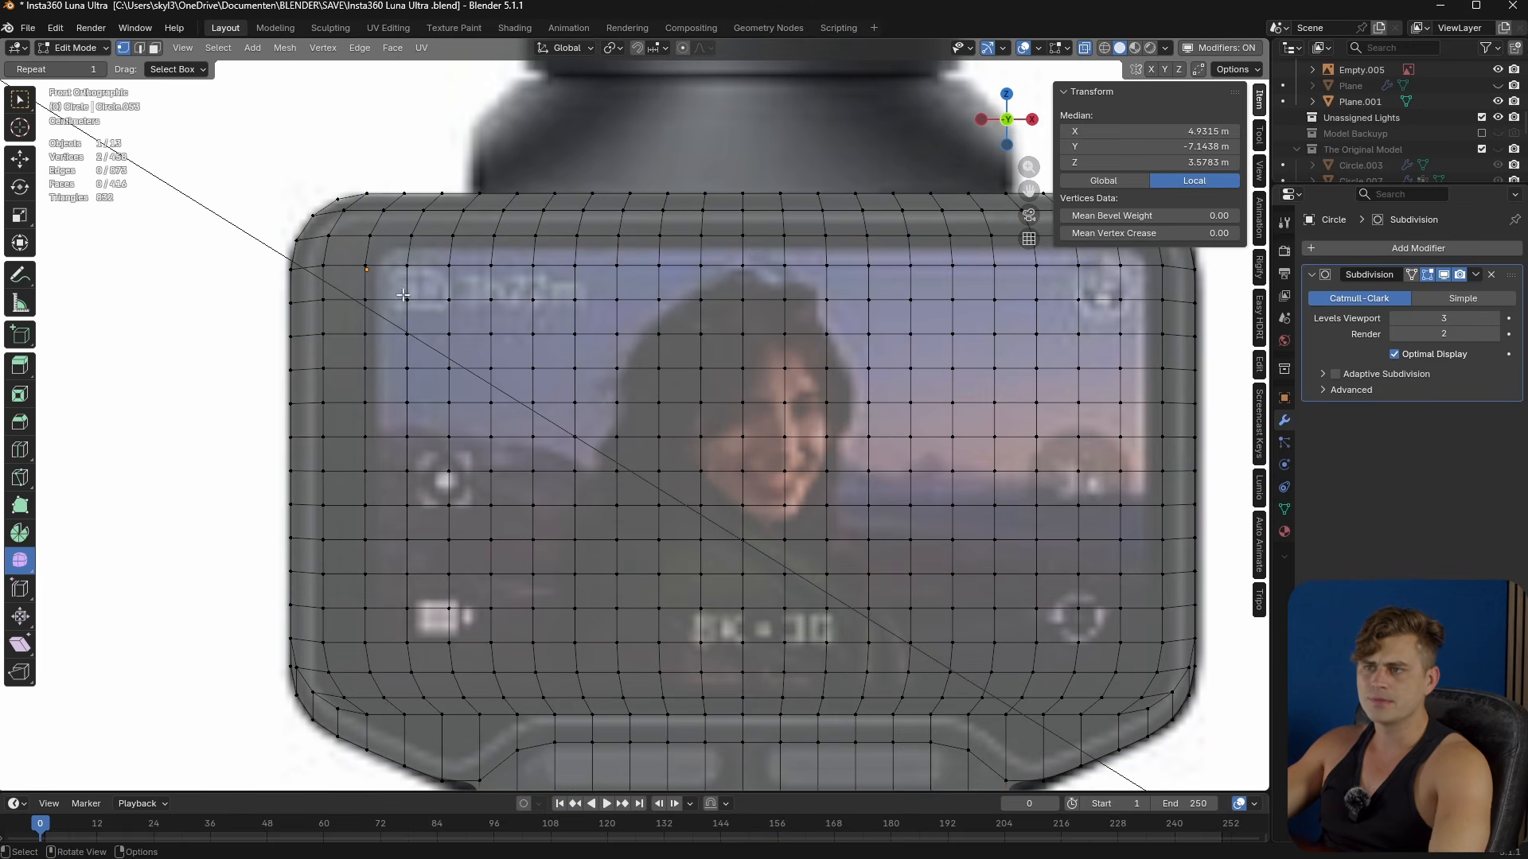
key(3)
click(340, 205)
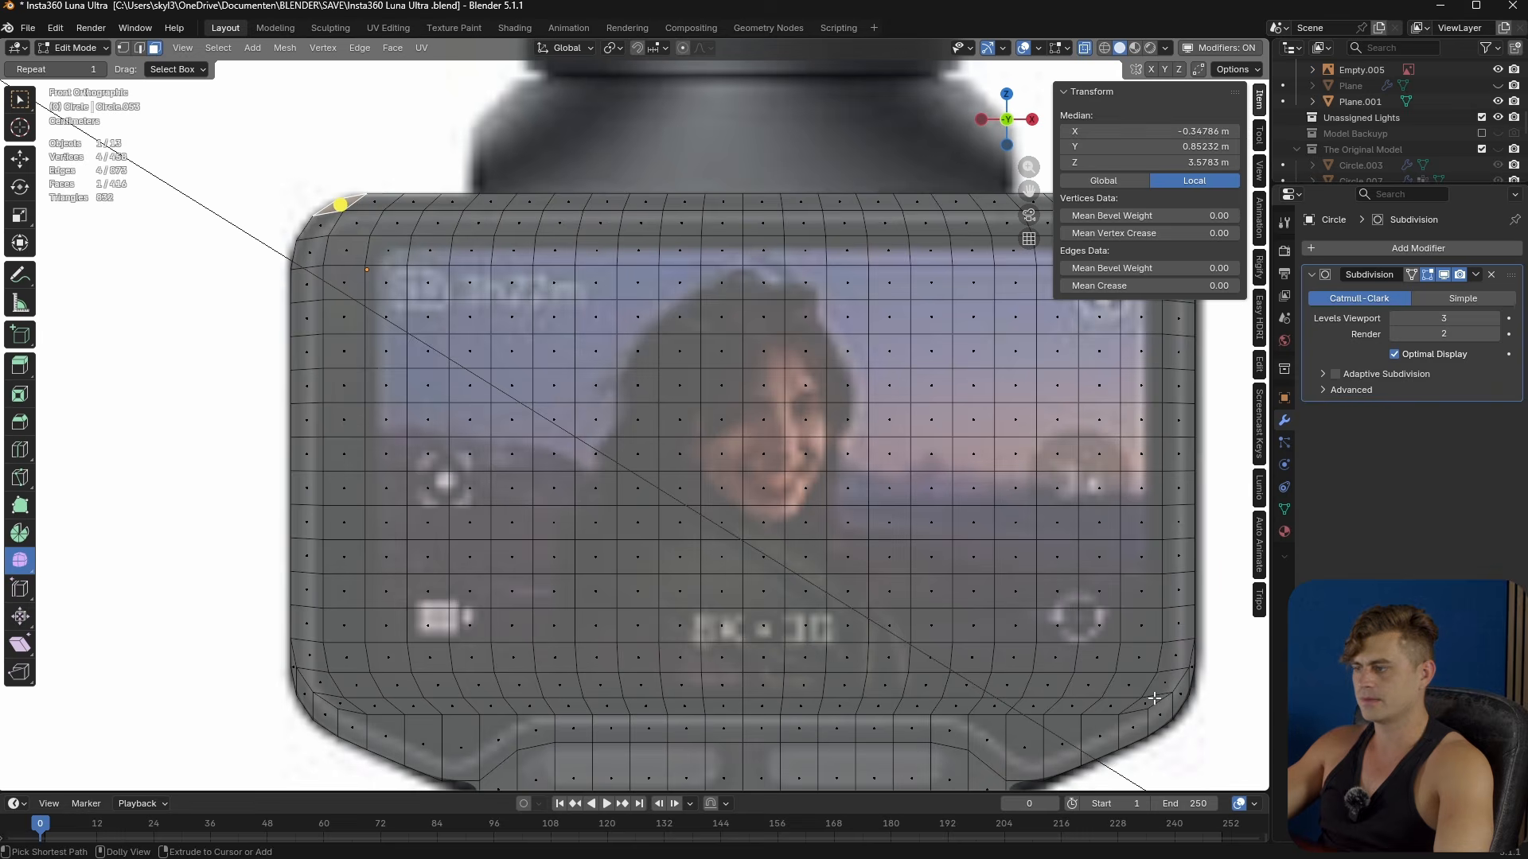
key(ctrl+l)
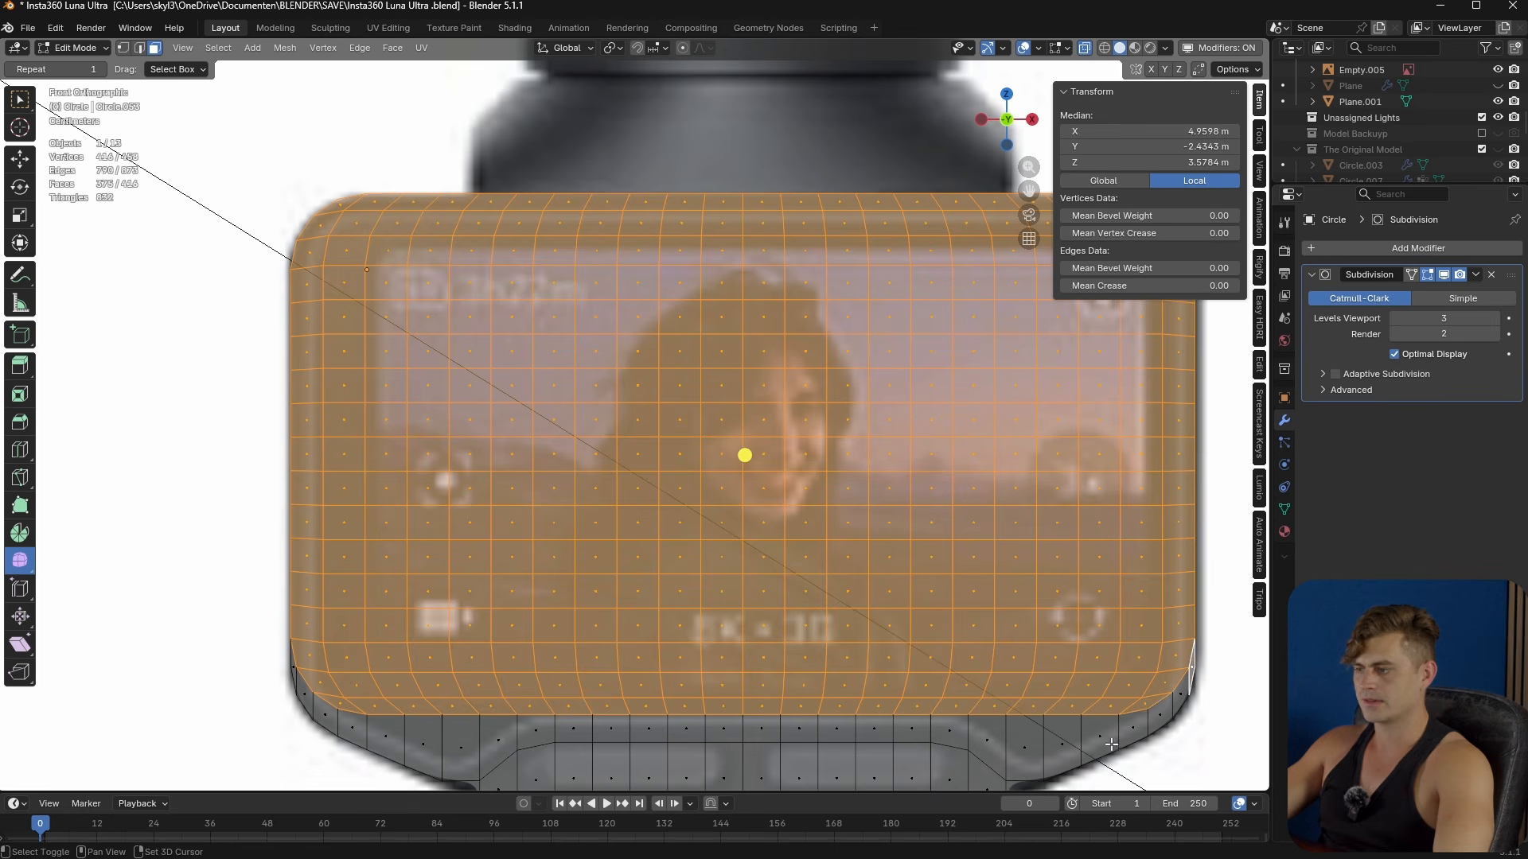
ctrl+shift+click(464, 758)
ctrl+shift+click(293, 672)
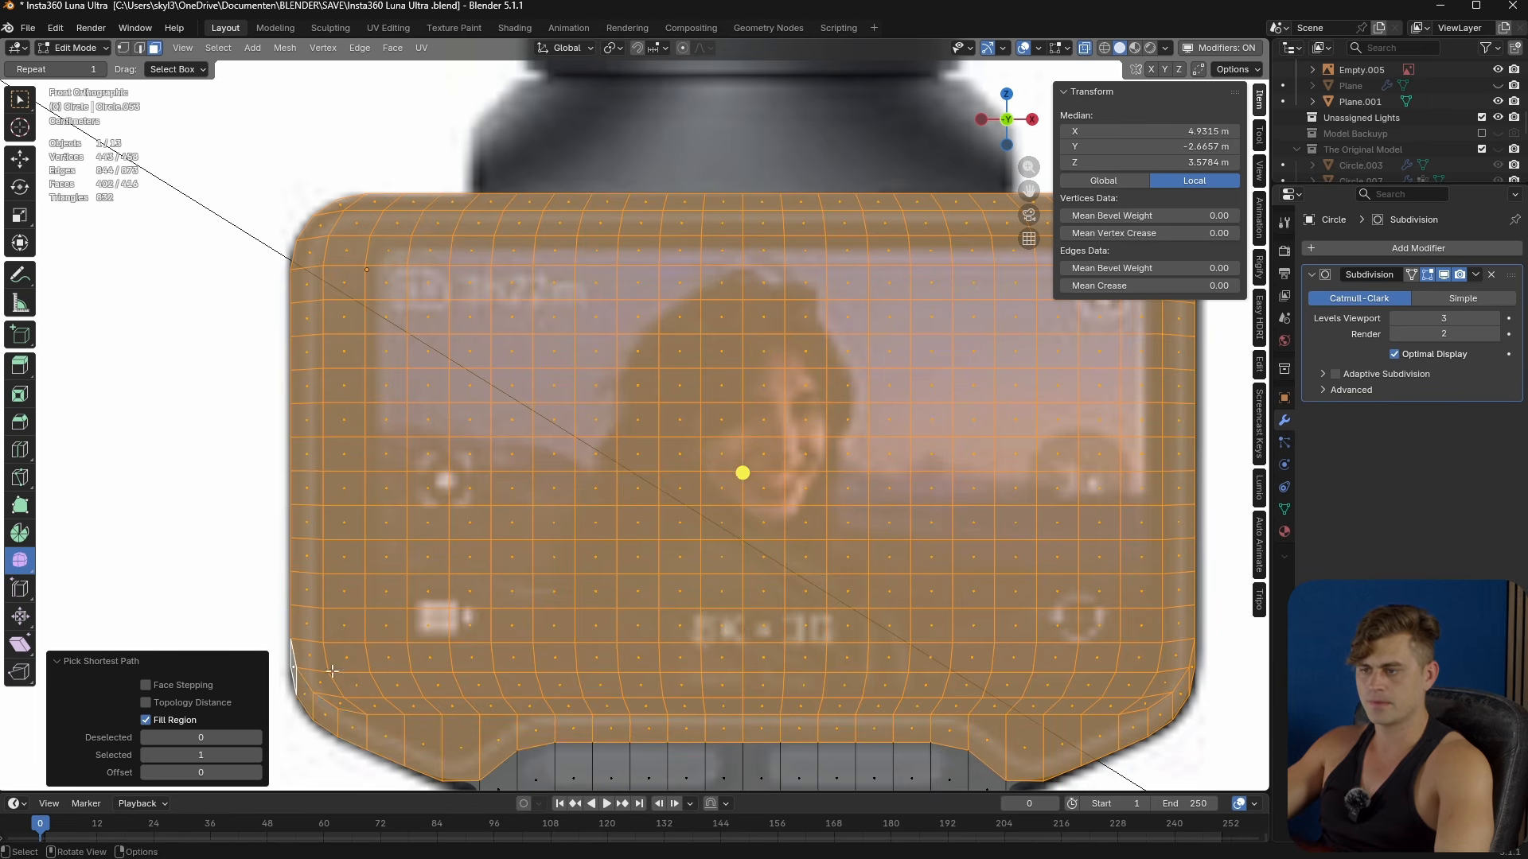
scroll(482, 643, up, 4)
key(i)
click(908, 649)
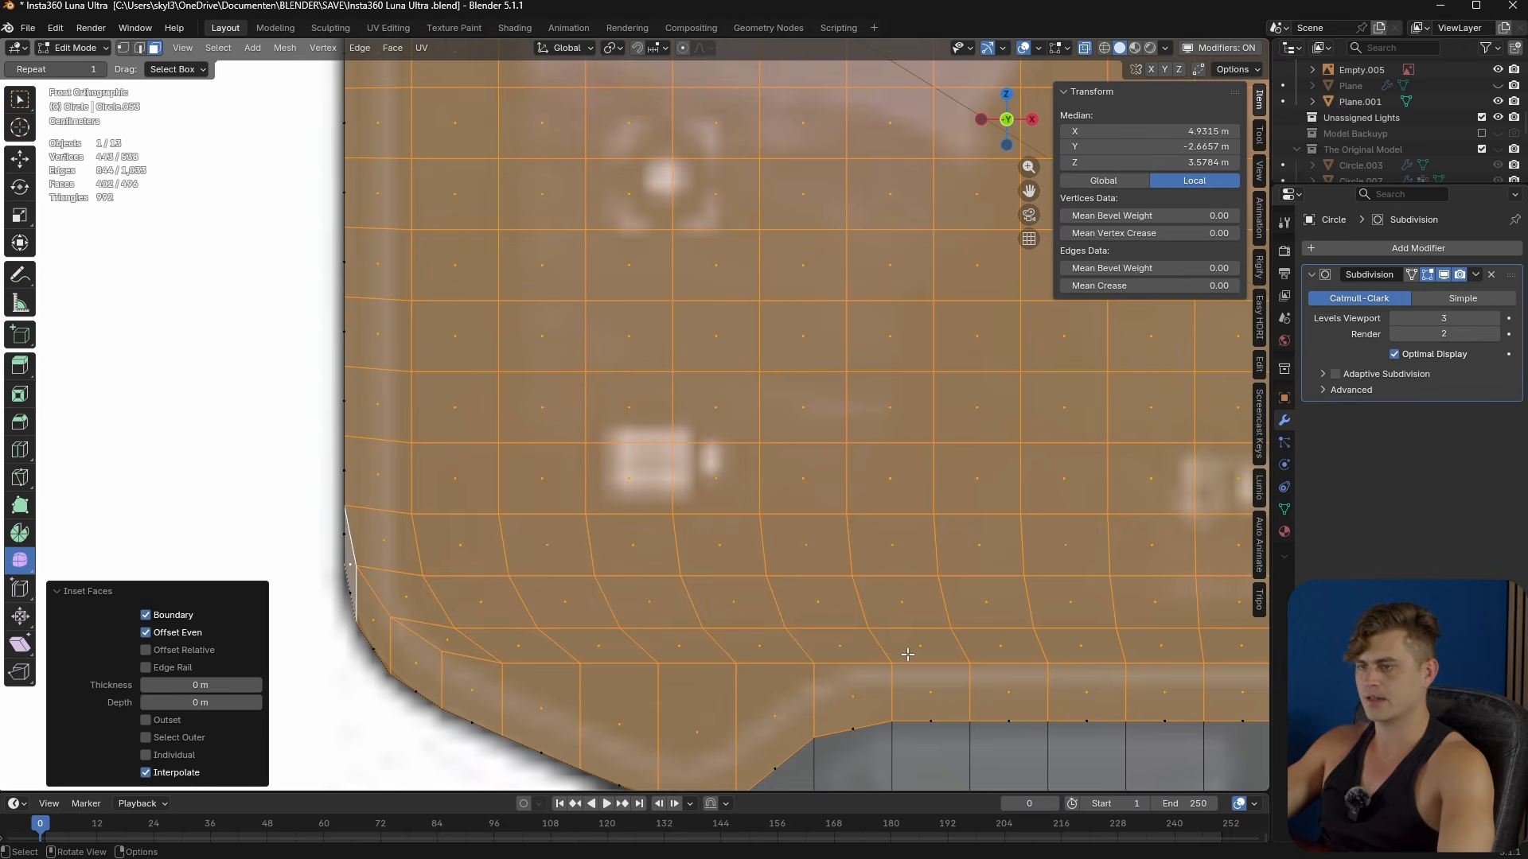
key(s)
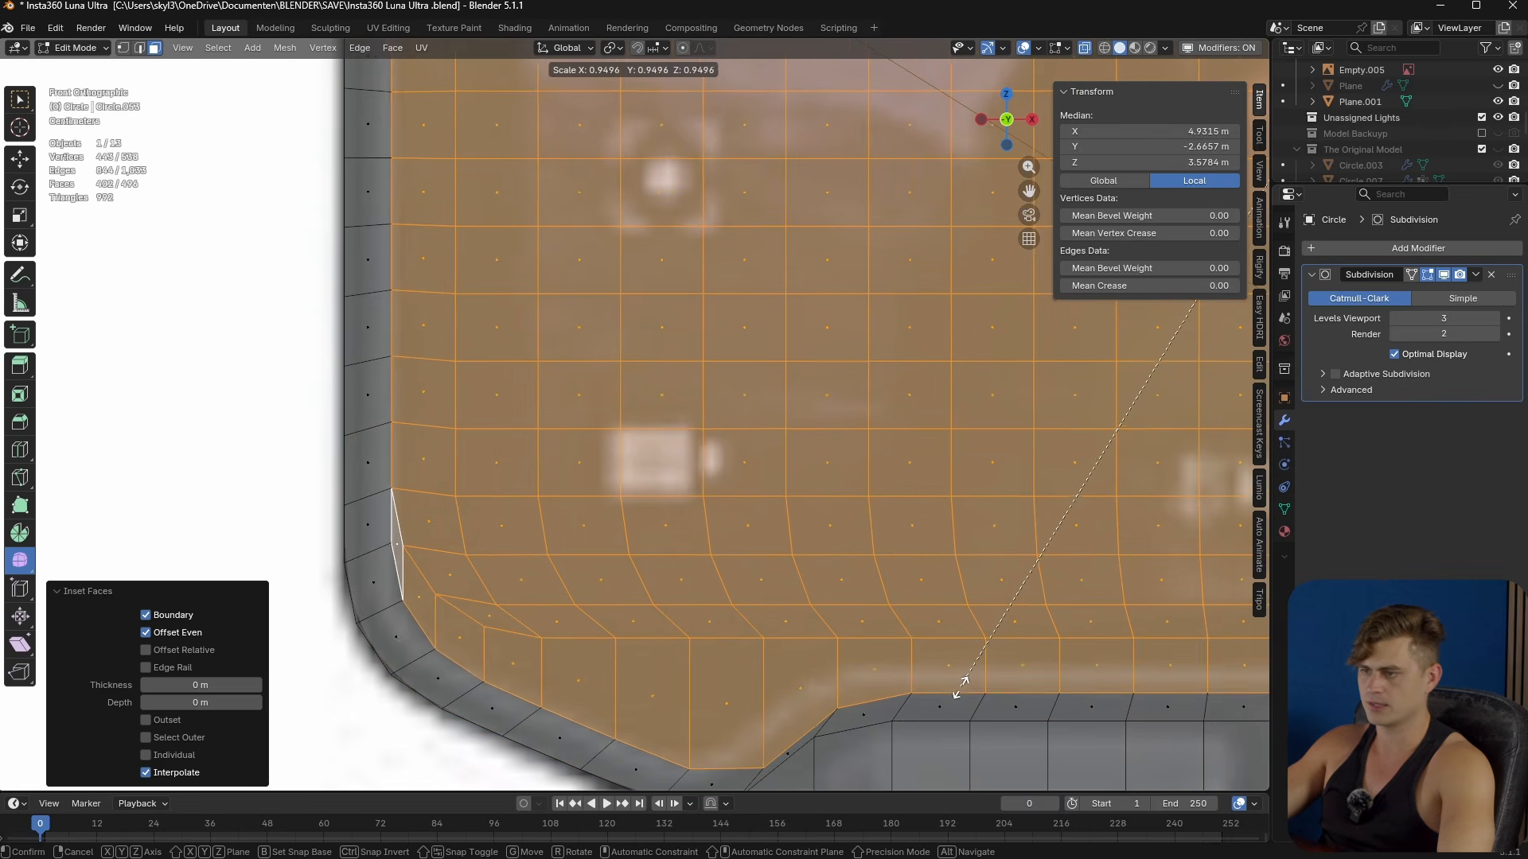
click(959, 690)
- Scale the inset display region along Z to 0.942 to match the bezel line in the reference
shift+middle_drag(958, 690, 652, 556)
scroll(643, 577, down, 4)
shift+middle_drag(806, 552, 763, 641)
shift+middle_drag(910, 561, 896, 667)
scroll(557, 535, up, 1)
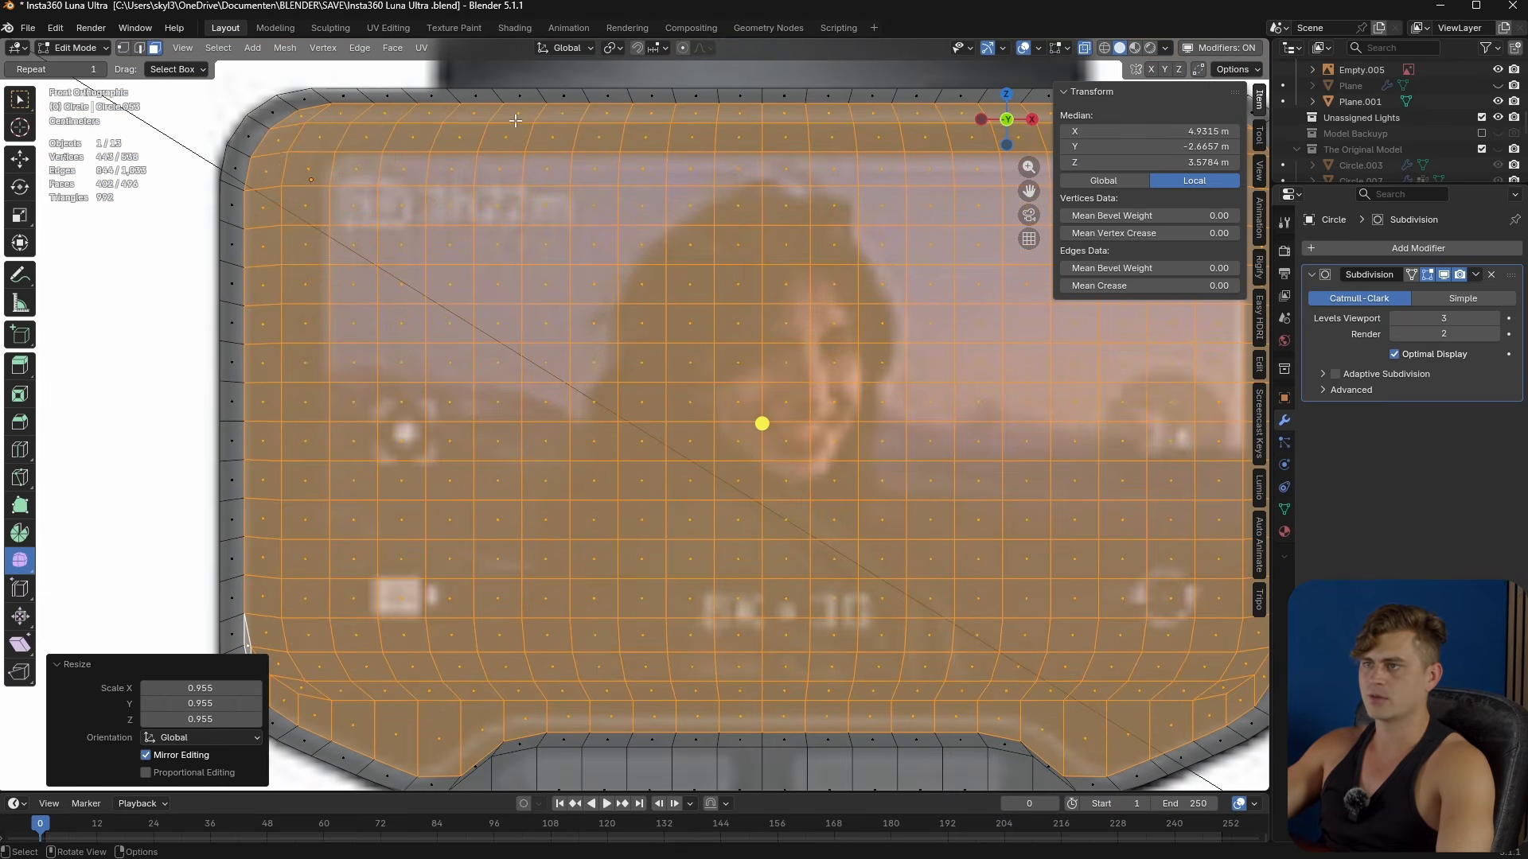
shift+middle_drag(842, 184, 628, 252)
key(g)
right_click(640, 303)
key(s)
key(z)
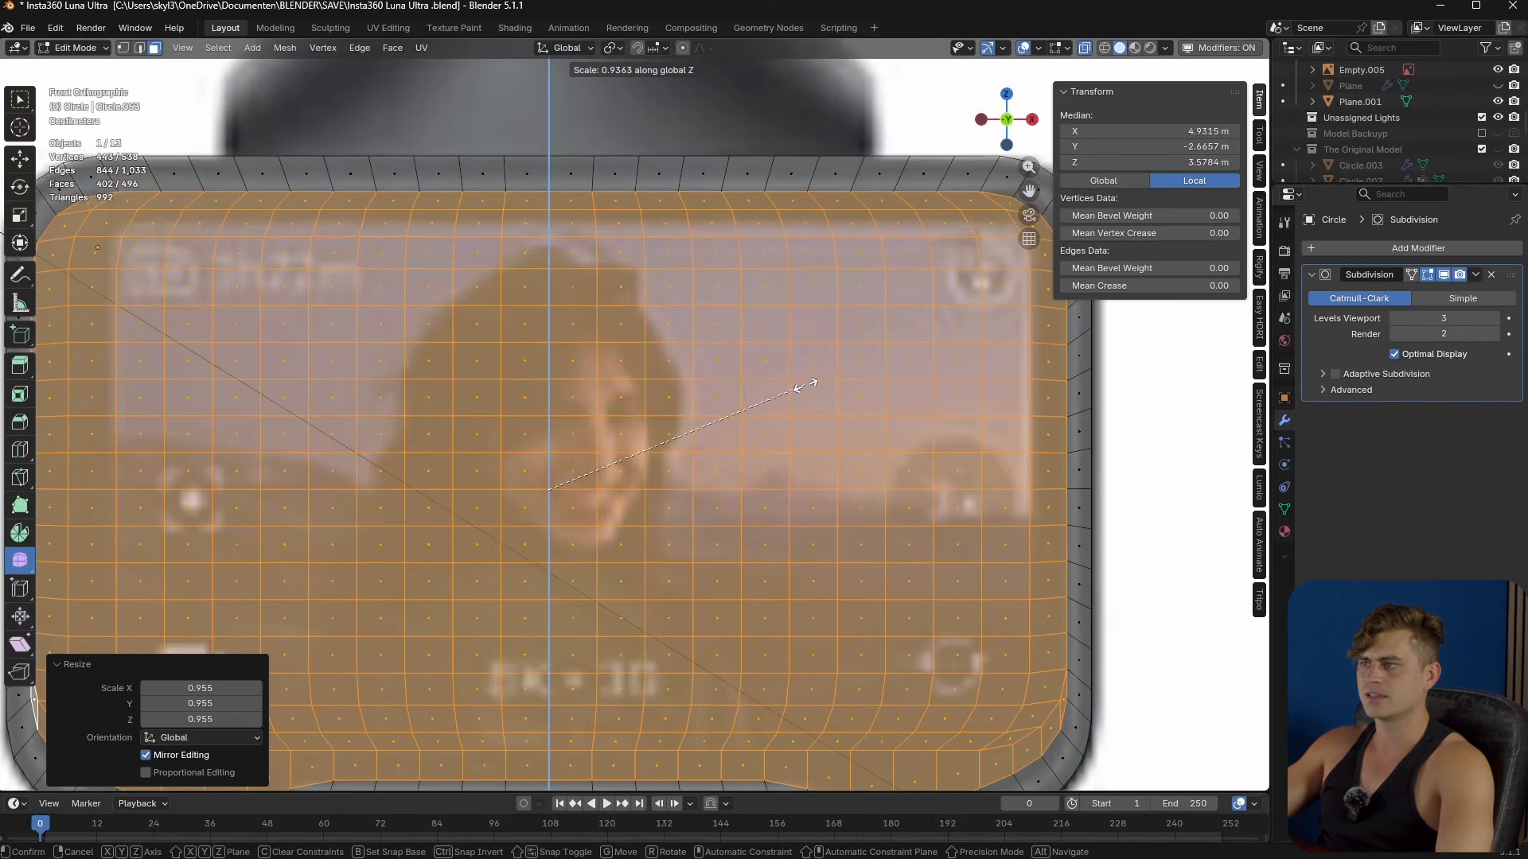
click(806, 386)
shift+middle_drag(546, 488, 420, 371)
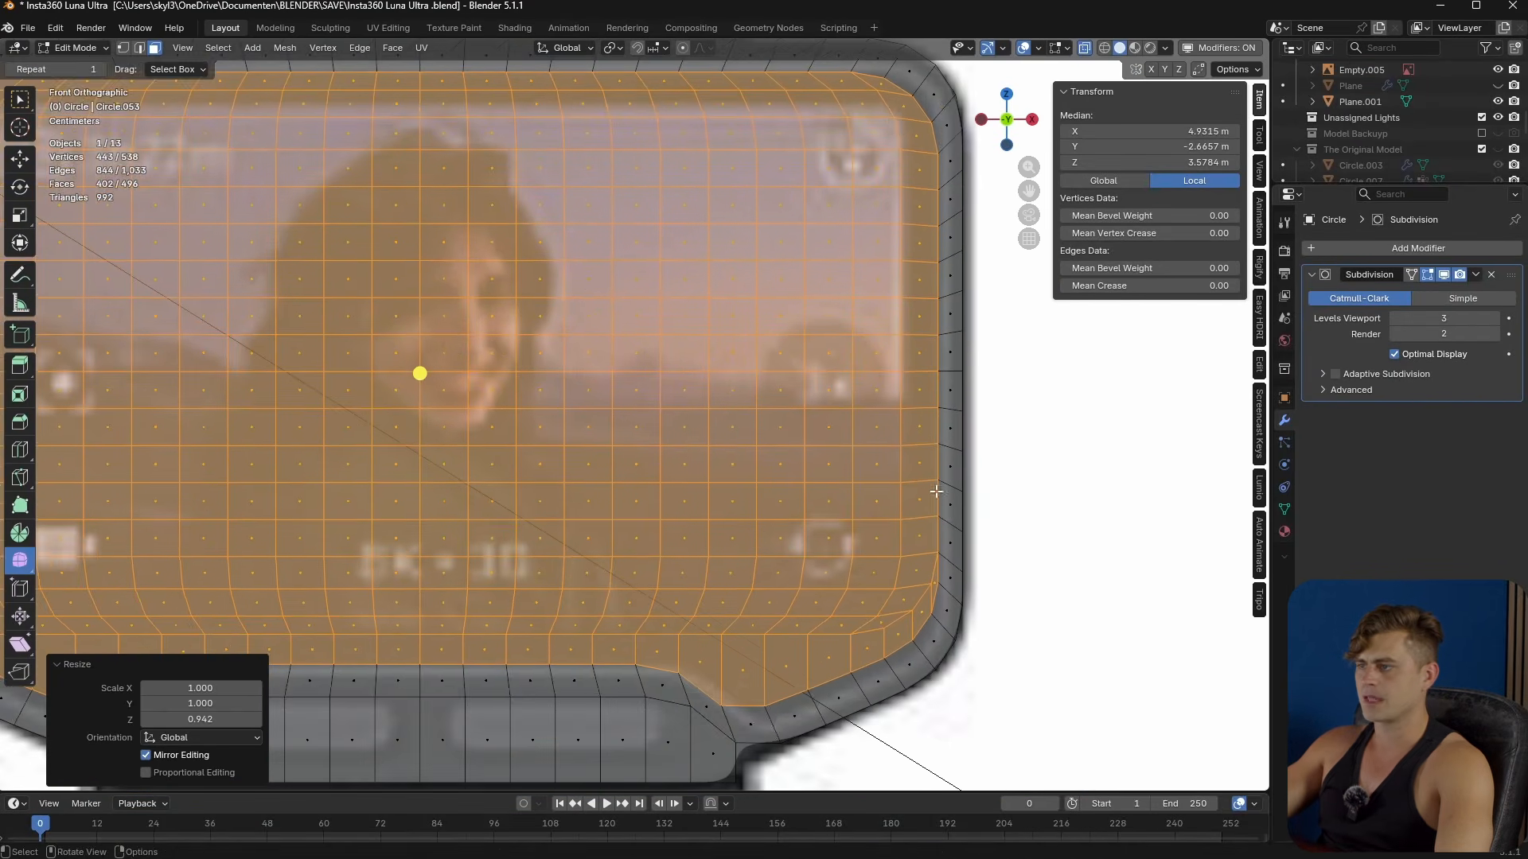
key(g)
right_click(863, 497)
shift+middle_drag(531, 735, 764, 609)
scroll(612, 604, up, 1)
shift+middle_drag(611, 604, 654, 586)
scroll(378, 557, up, 2)
shift+middle_drag(352, 600, 594, 529)
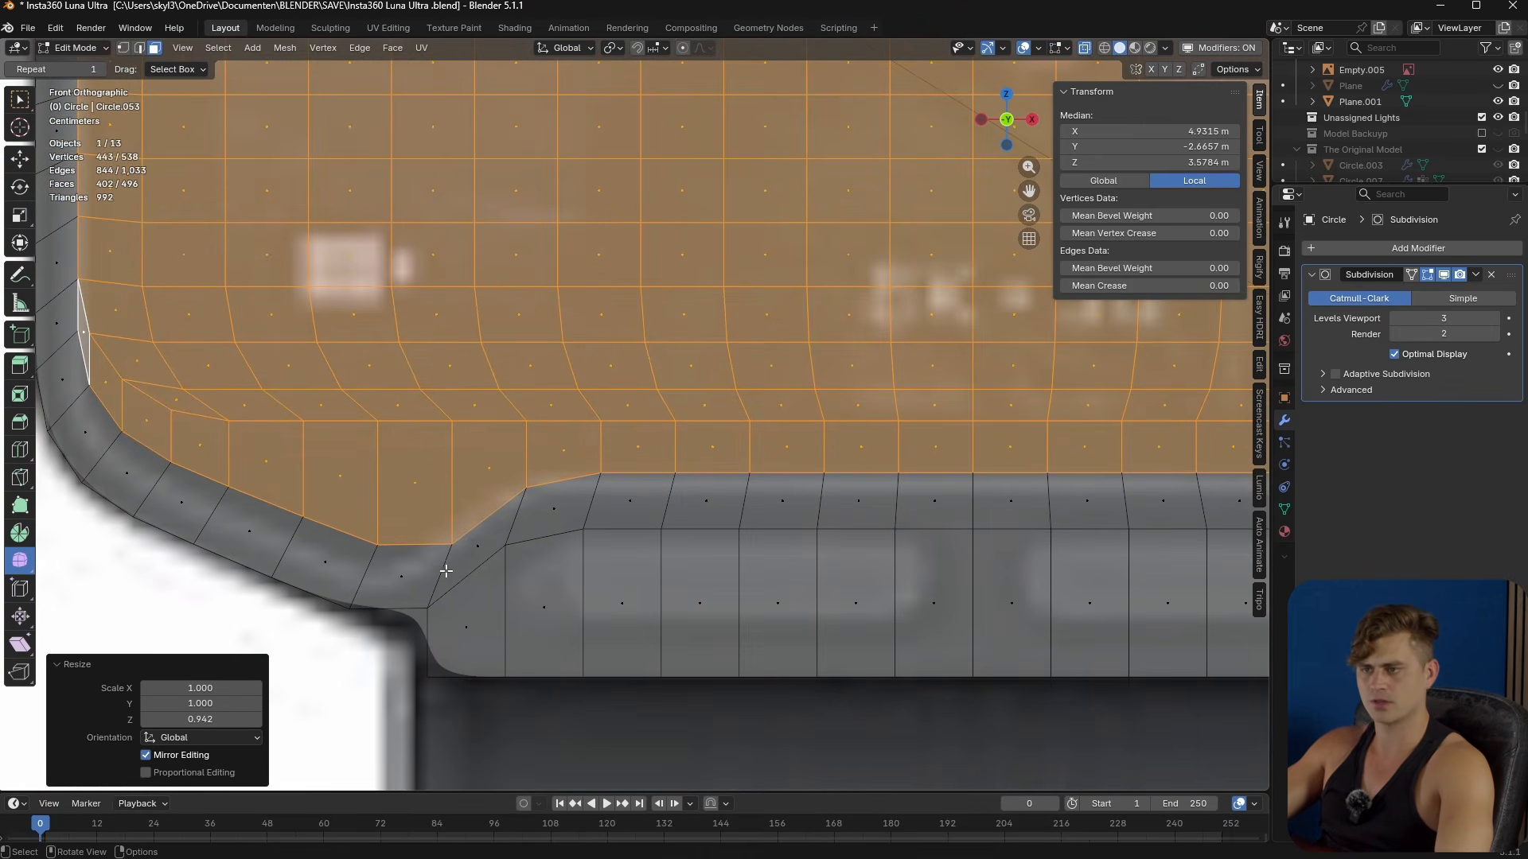
key(1)
click(450, 541)
key(g)
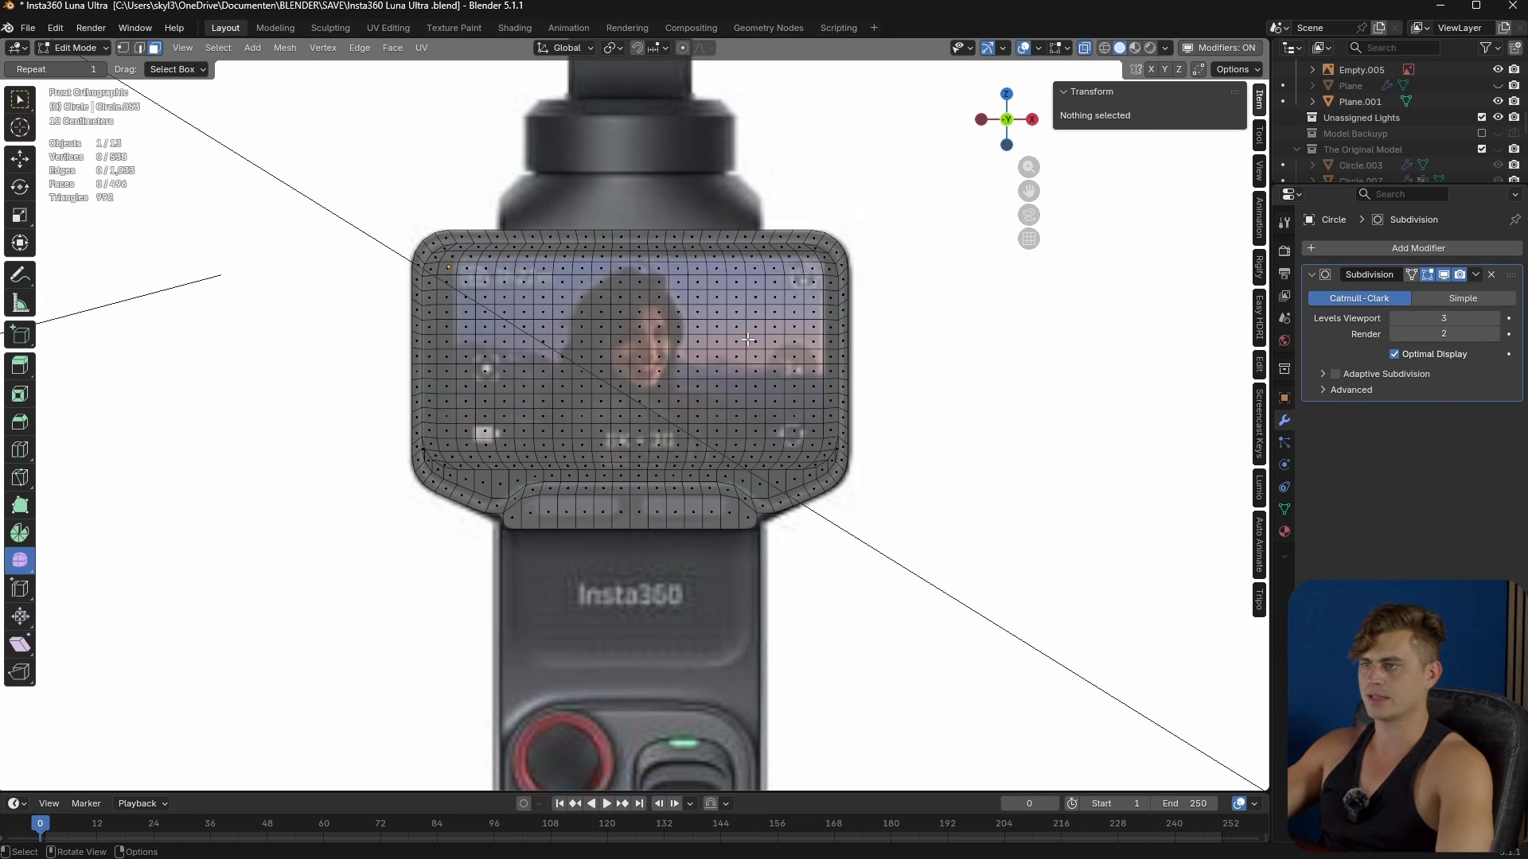
- Delete the faces of the right half and add an X-axis Mirror modifier above Subdivision, mirrored about Circle.041
drag(892, 166, 632, 625)
key(x)
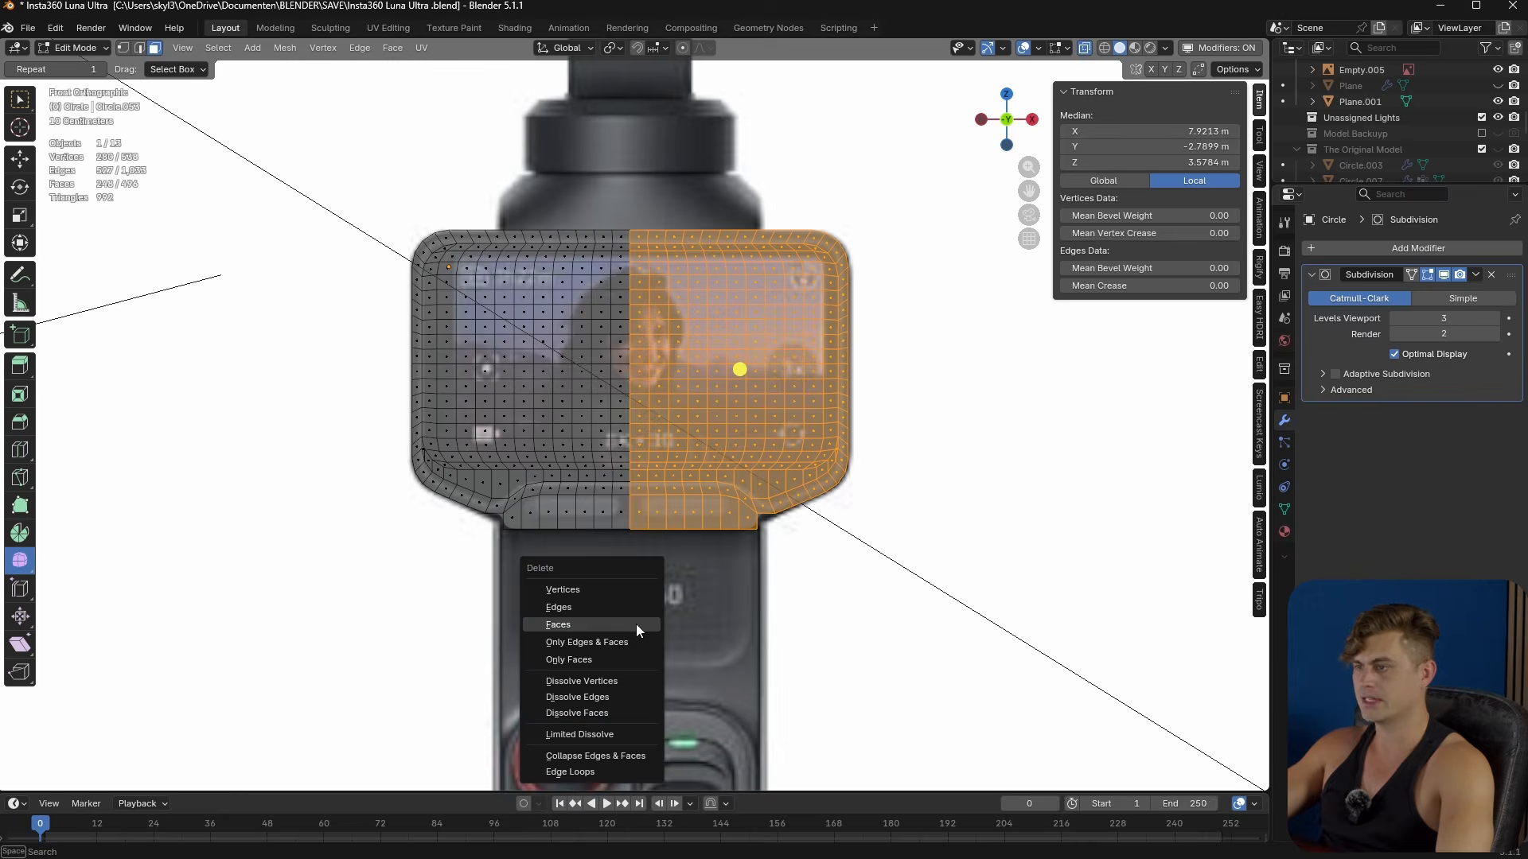
click(634, 628)
click(1425, 248)
text(mi)
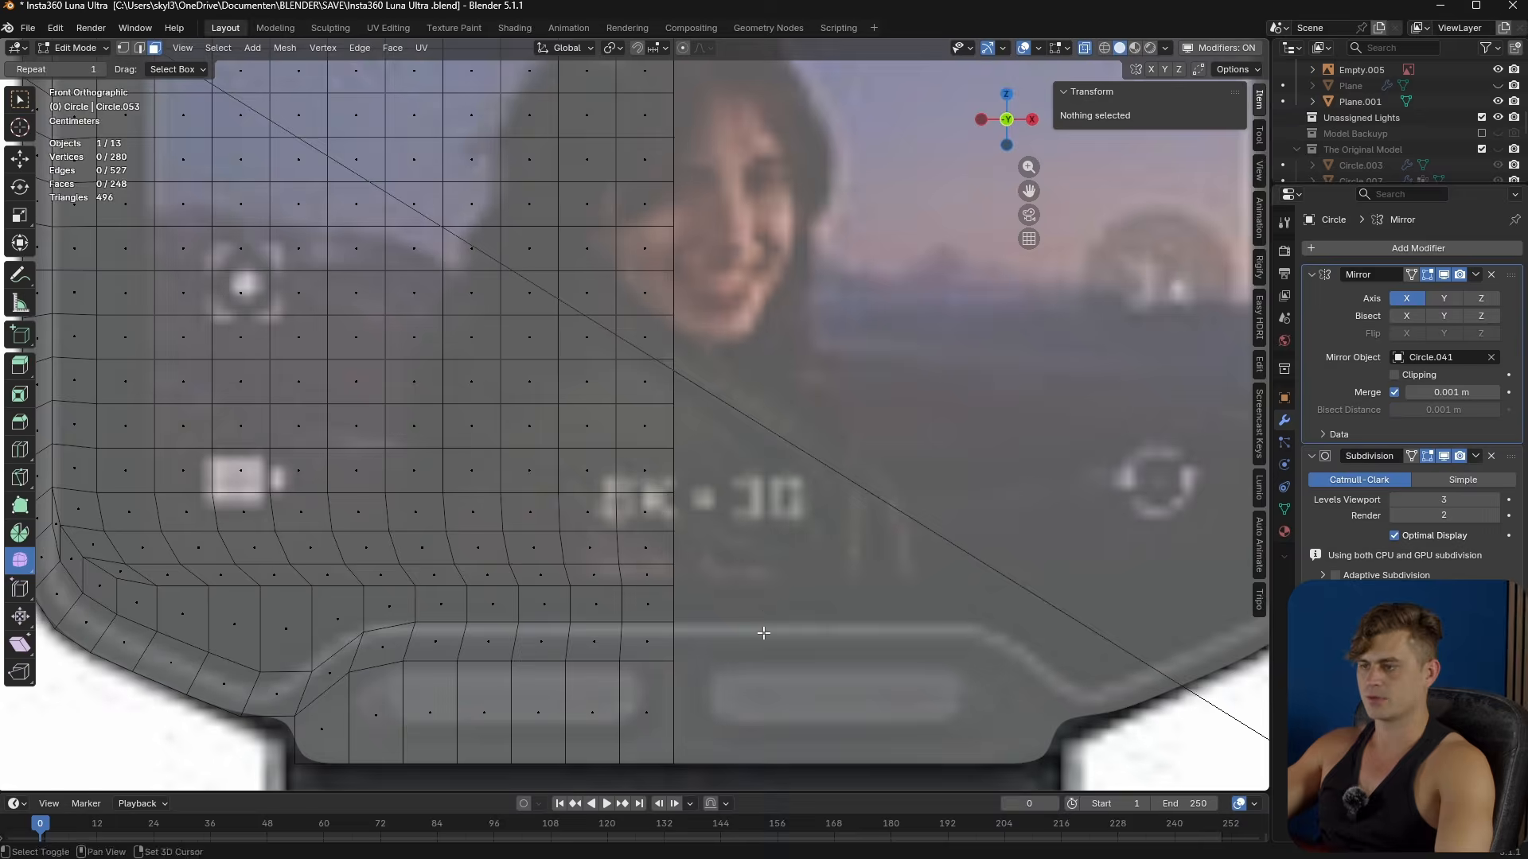
- Move the inset border's two vertices on the bezel slope upward onto the reference line, by about 0.007 m and 0.005 m
shift+middle_drag(738, 680, 842, 528)
scroll(841, 528, up, 2)
scroll(674, 536, up, 1)
key(1)
click(350, 587)
key(g)
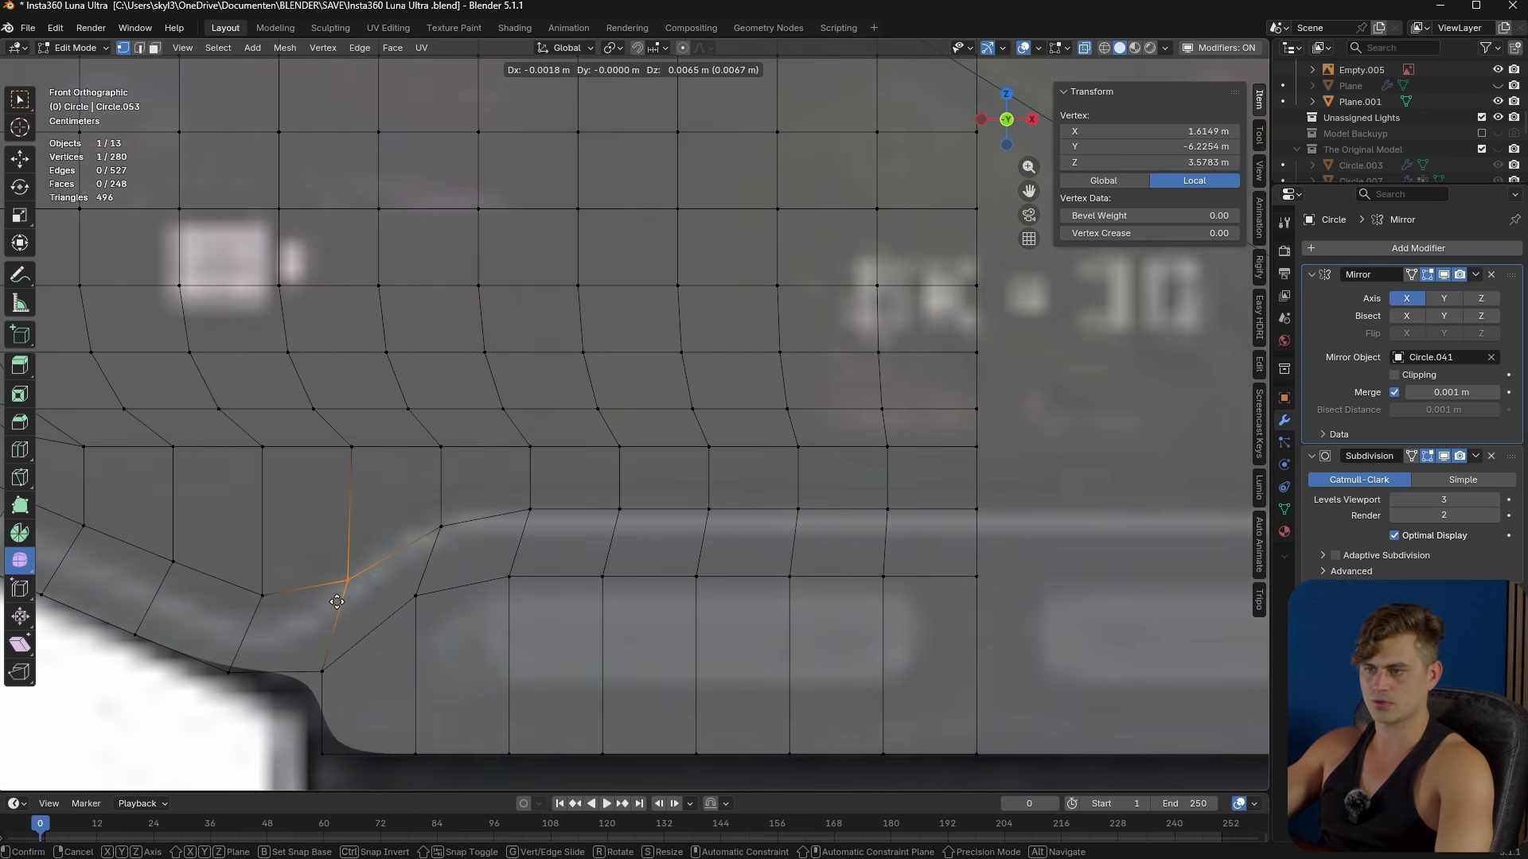
click(338, 597)
click(441, 526)
key(g)
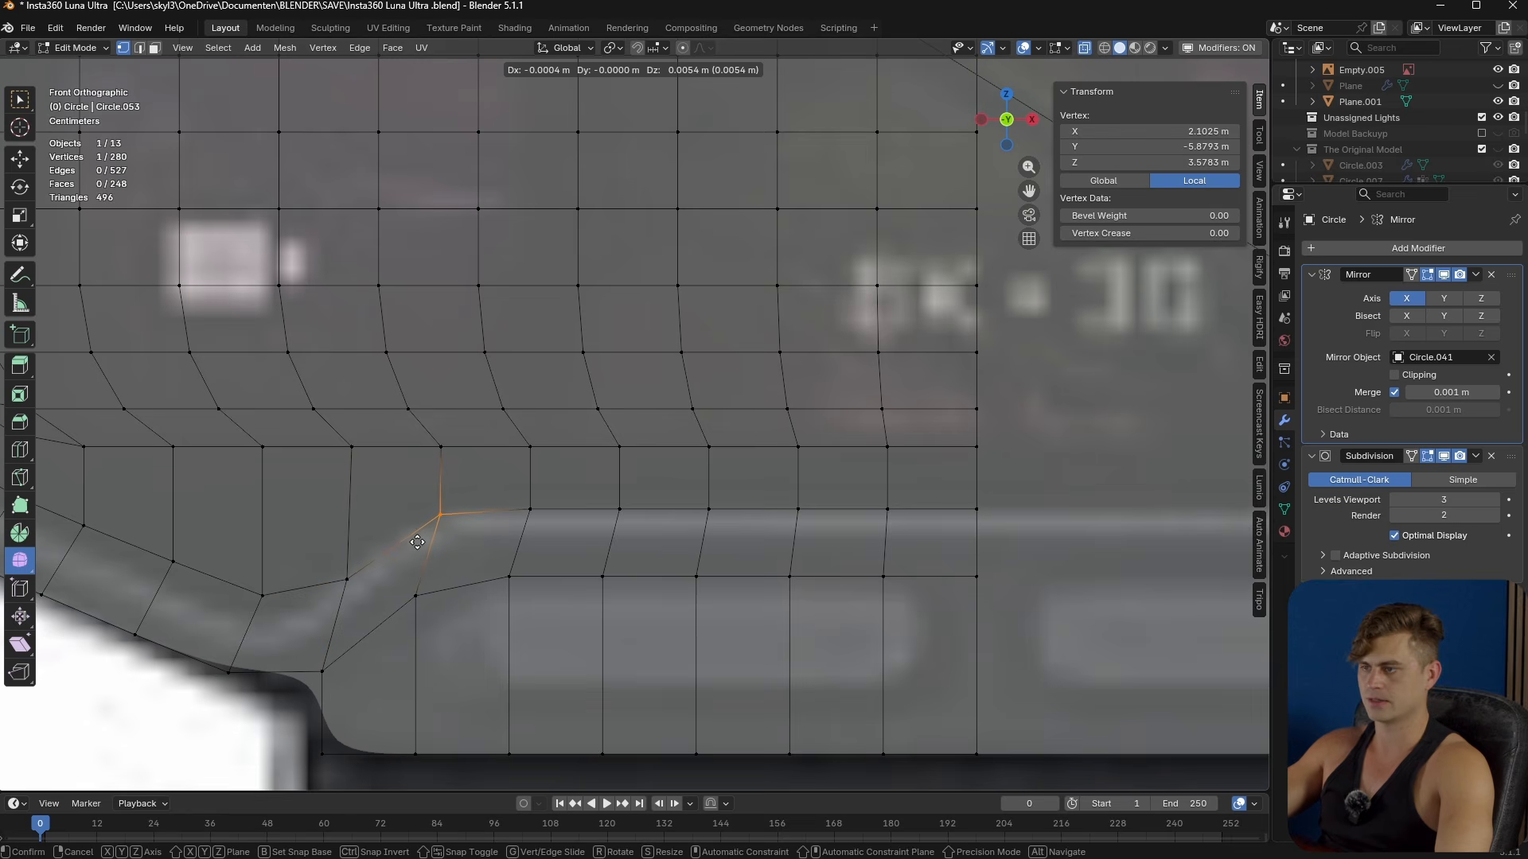
click(417, 542)
- Level the inset border's vertices above the buttons by scaling Z to 0, and apply the Mirror modifier
ctrl+click(888, 509)
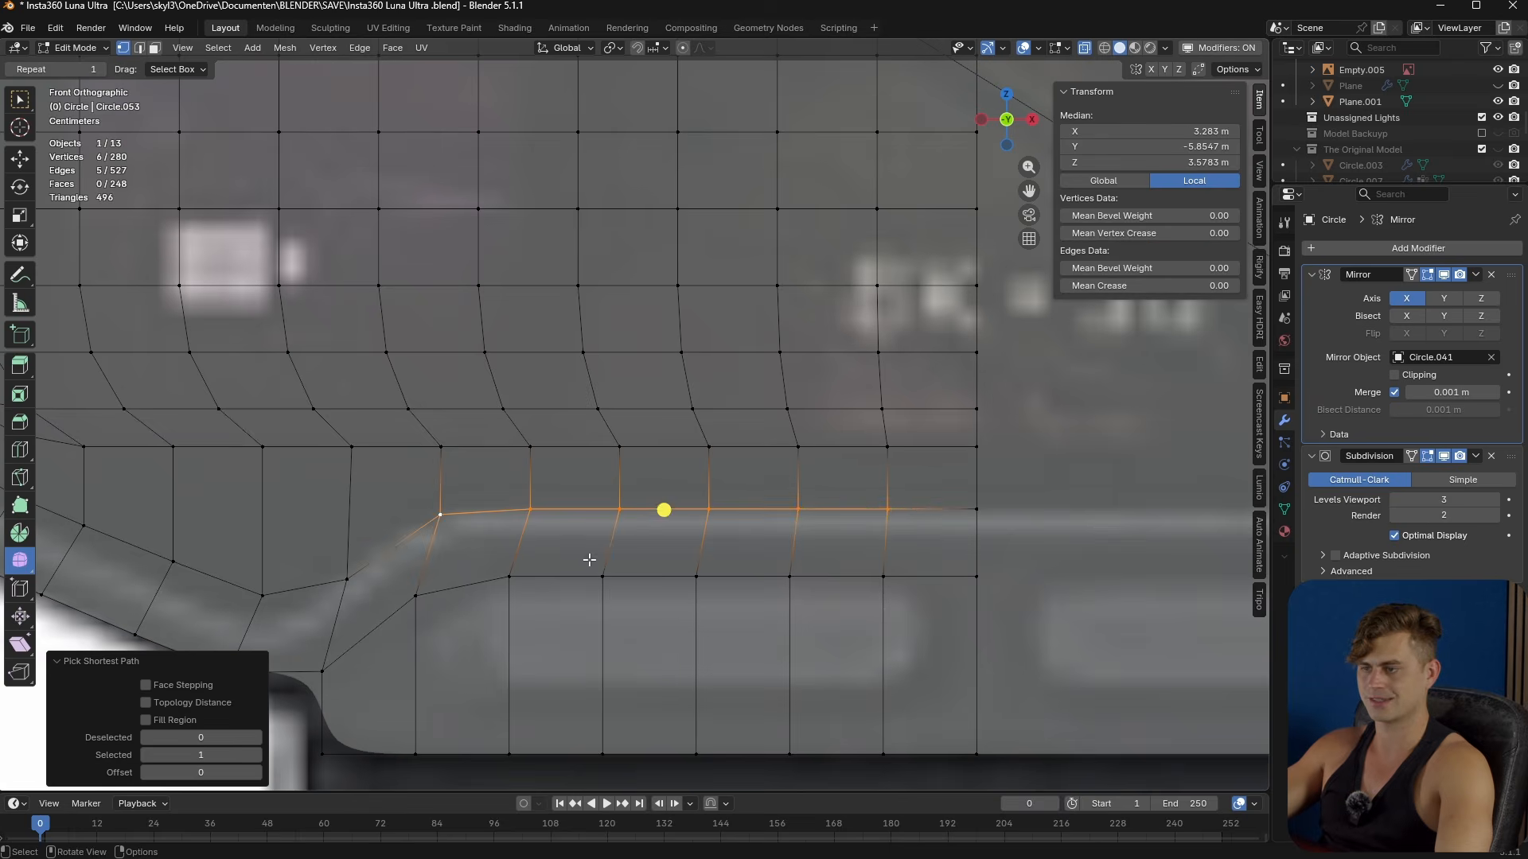
key(s)
key(z)
key(0)
key(Return)
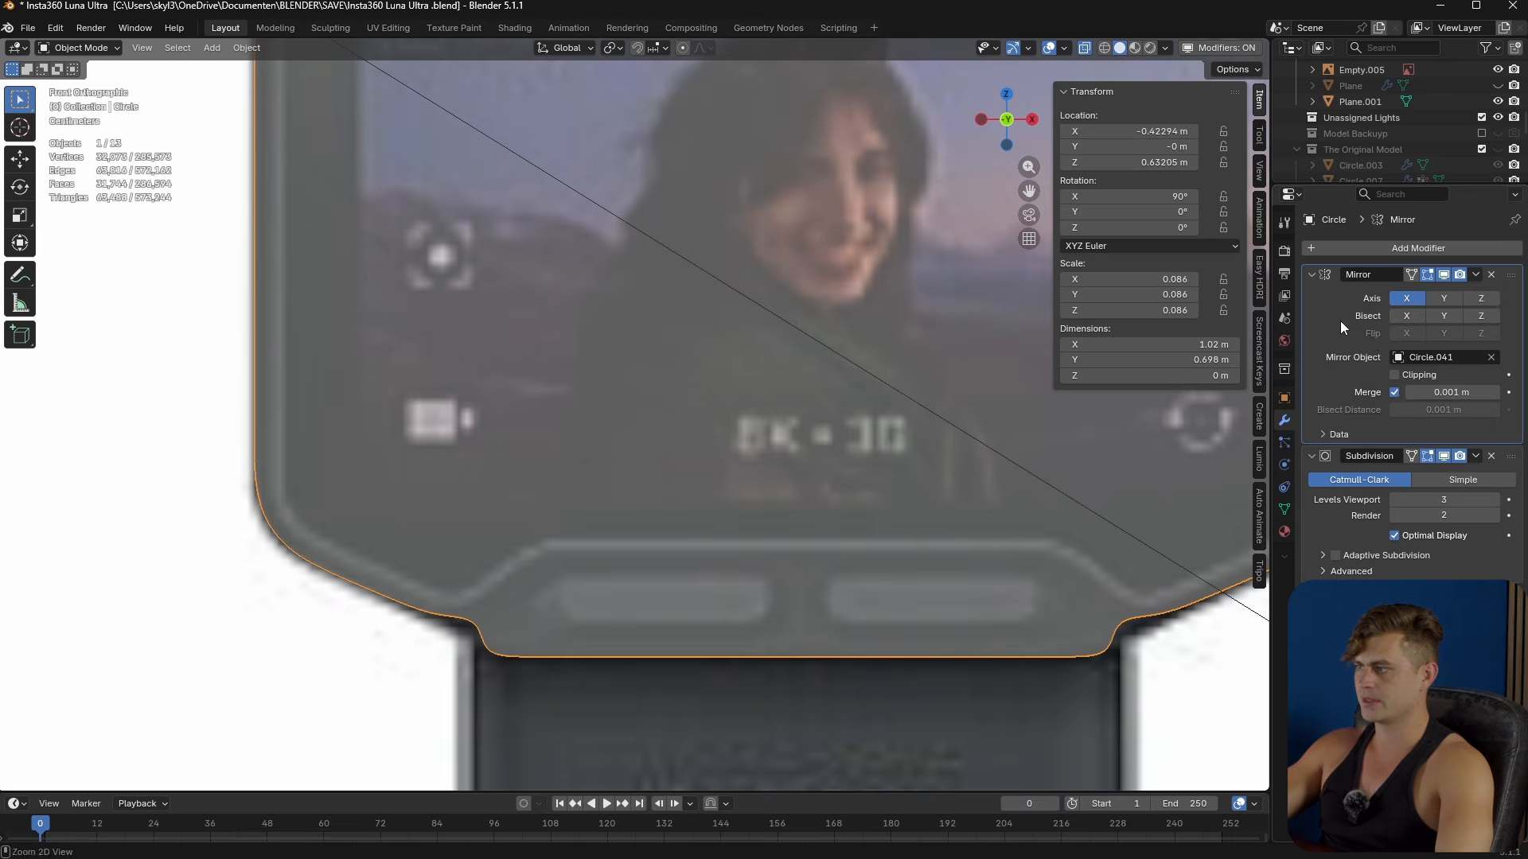
key(ctrl+a)
key(Tab)
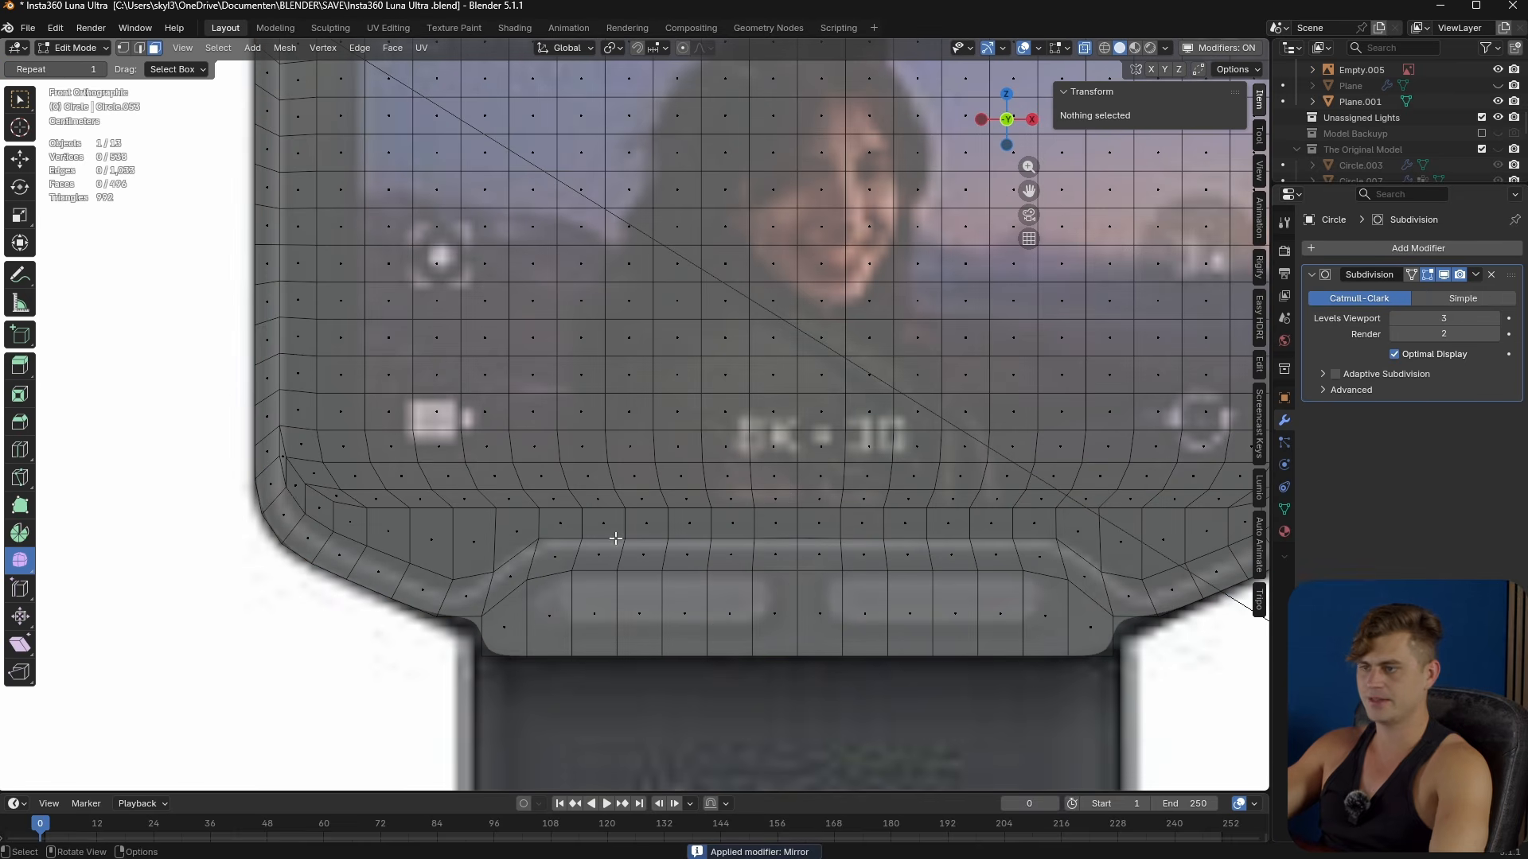
- Select the faces inside the inset border, from the slanted bottom corners up to the top edge of the display
click(282, 465)
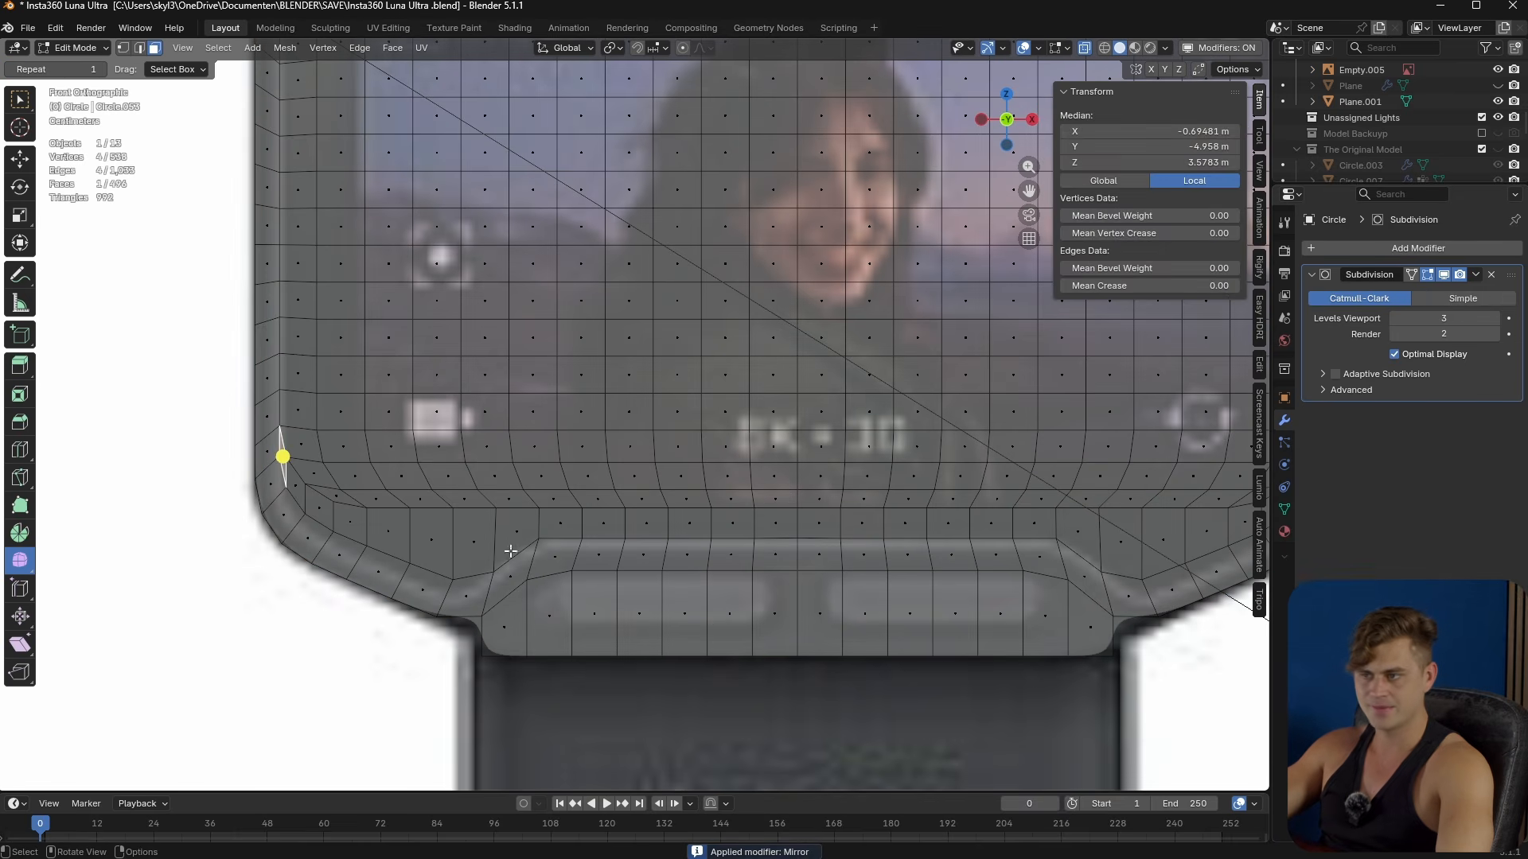
ctrl+click(564, 527)
shift+middle_drag(665, 538, 460, 542)
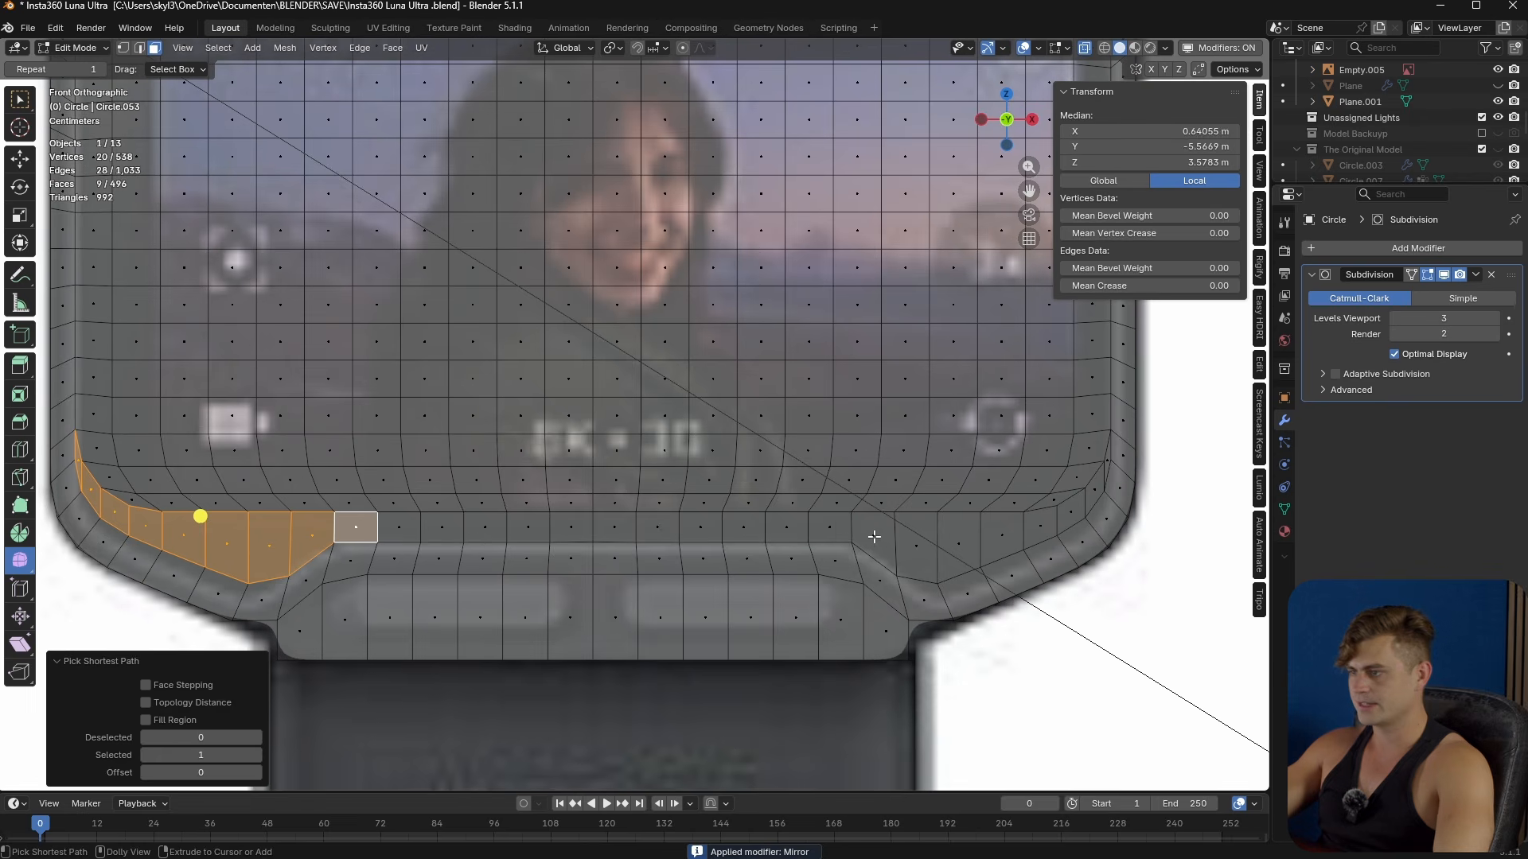
ctrl+shift+click(872, 541)
ctrl+shift+click(1095, 498)
ctrl+shift+click(1105, 463)
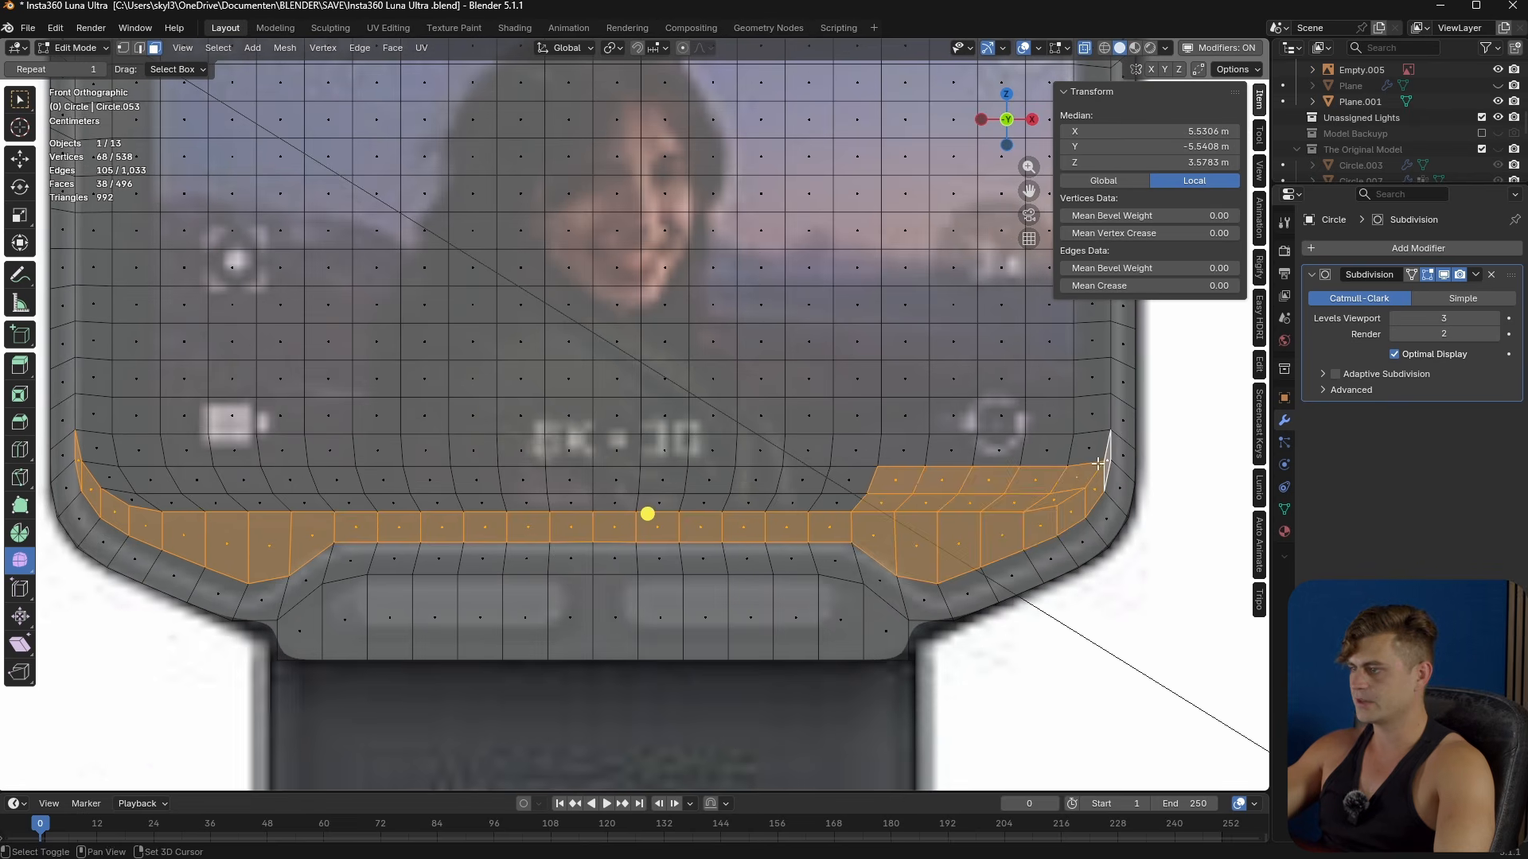
scroll(542, 304, down, 4)
ctrl+shift+click(255, 192)
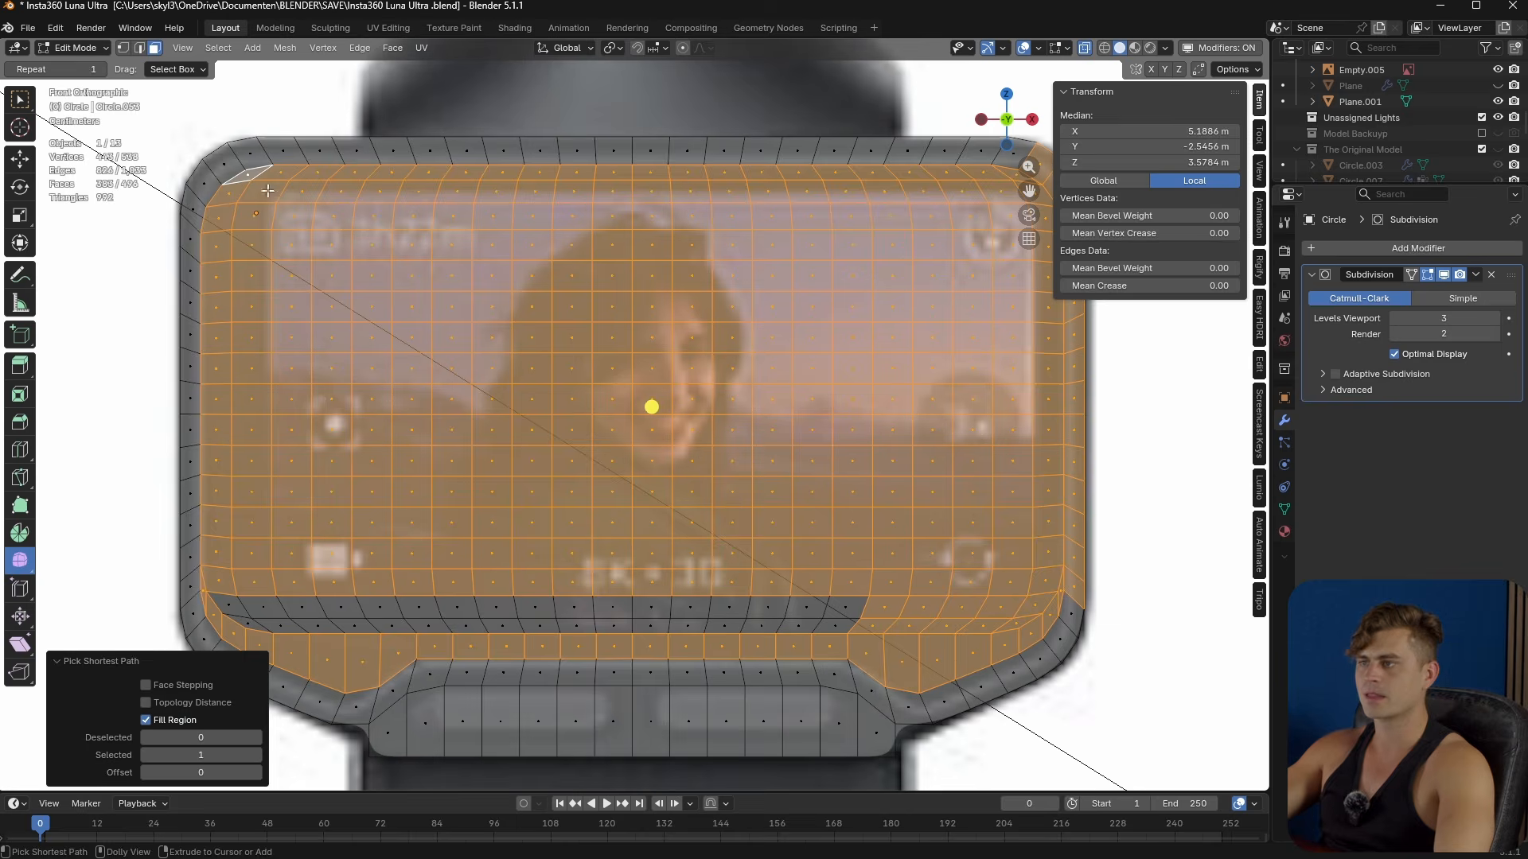
shift+drag(877, 569, 223, 628)
- Create a vertex group on the housing mesh and assign the selected display faces to it
middle_drag(624, 571, 663, 590)
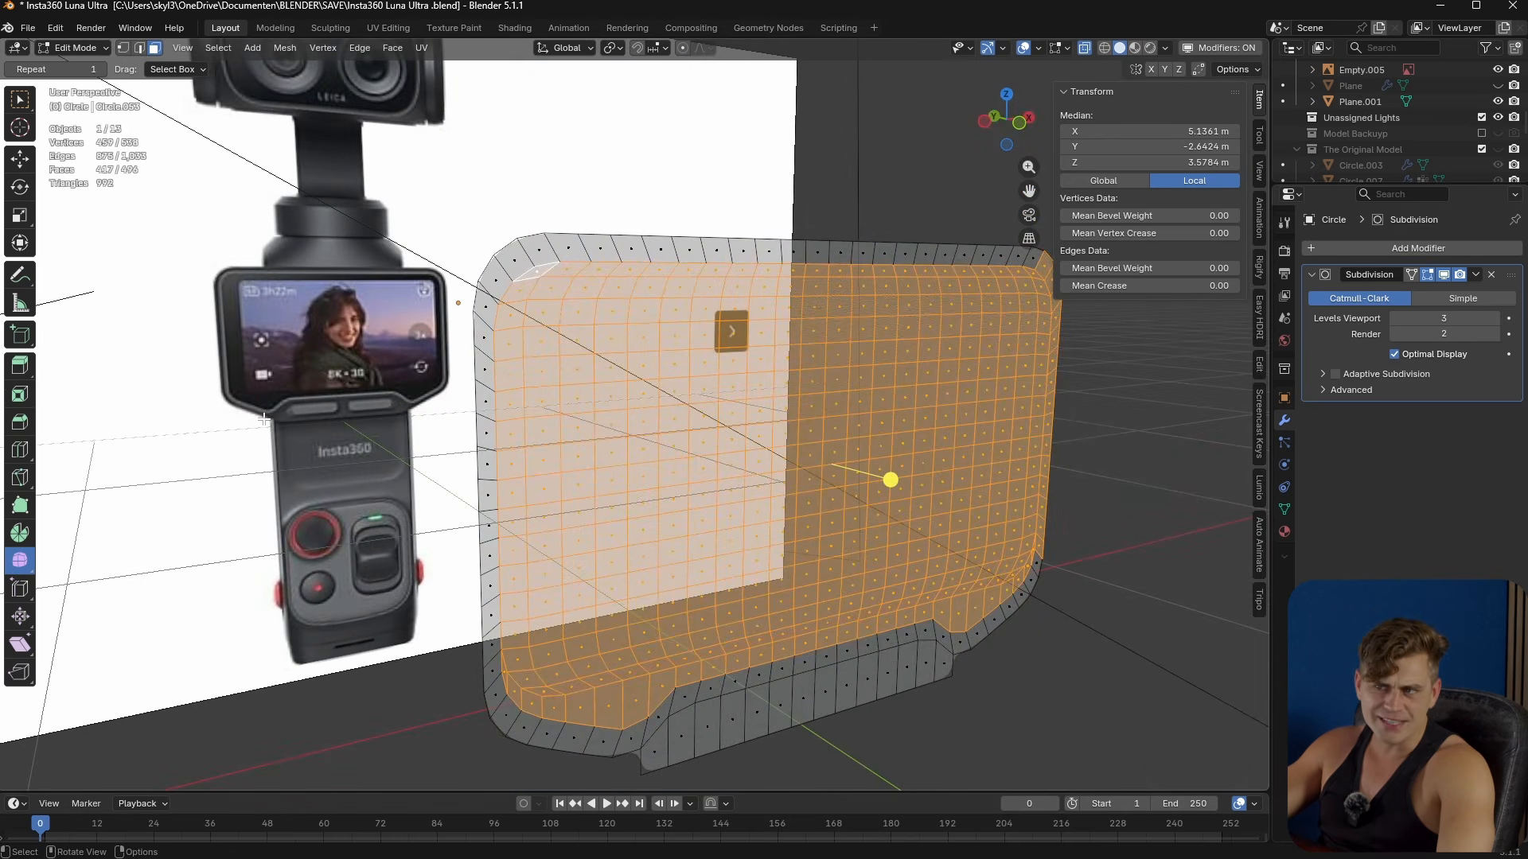
middle_drag(322, 460, 350, 486)
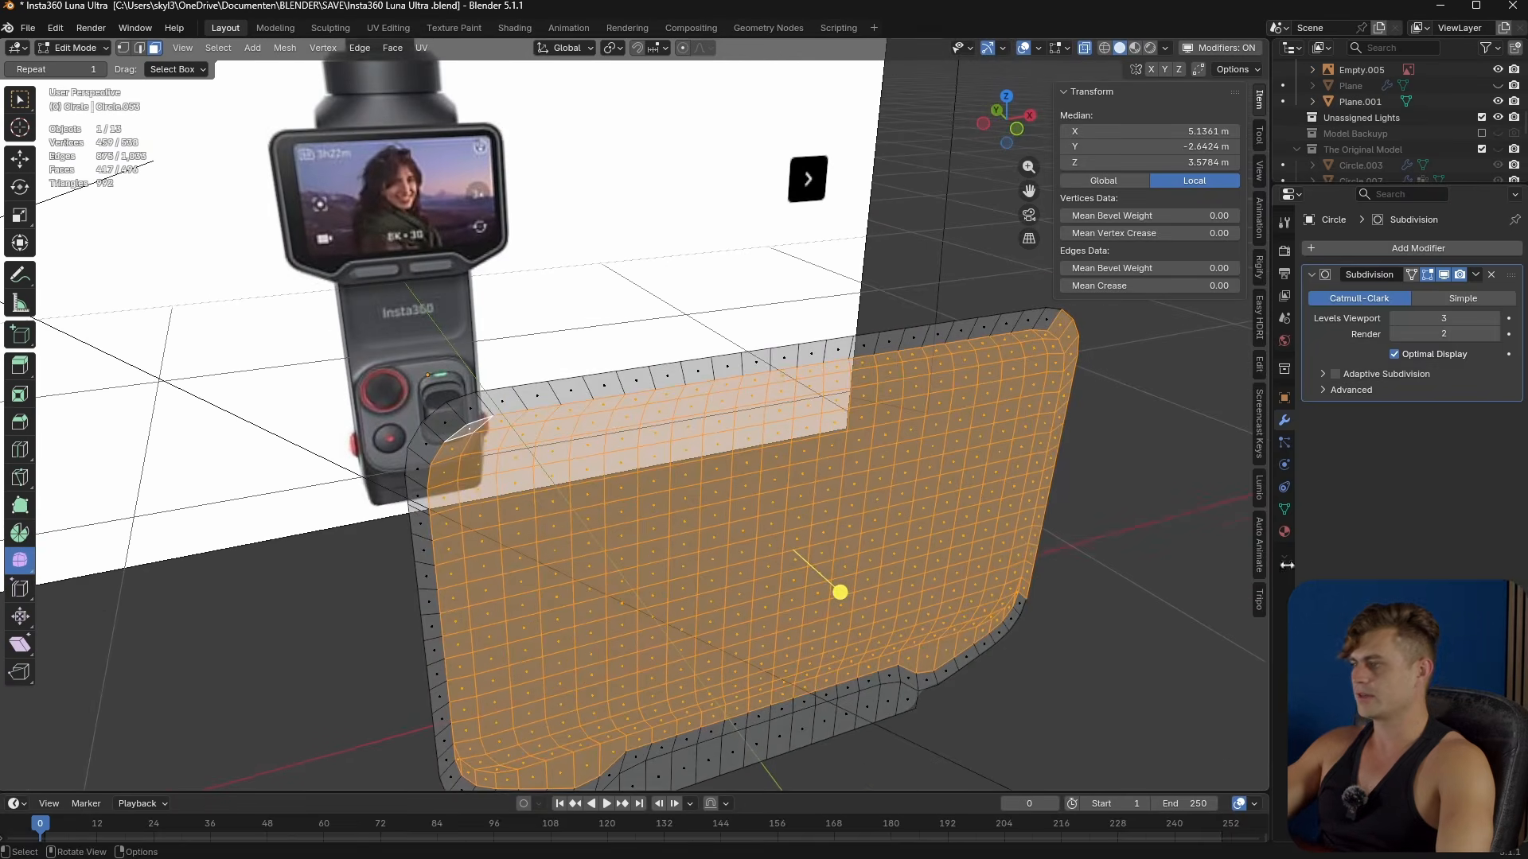
click(1284, 509)
click(1510, 297)
click(1331, 398)
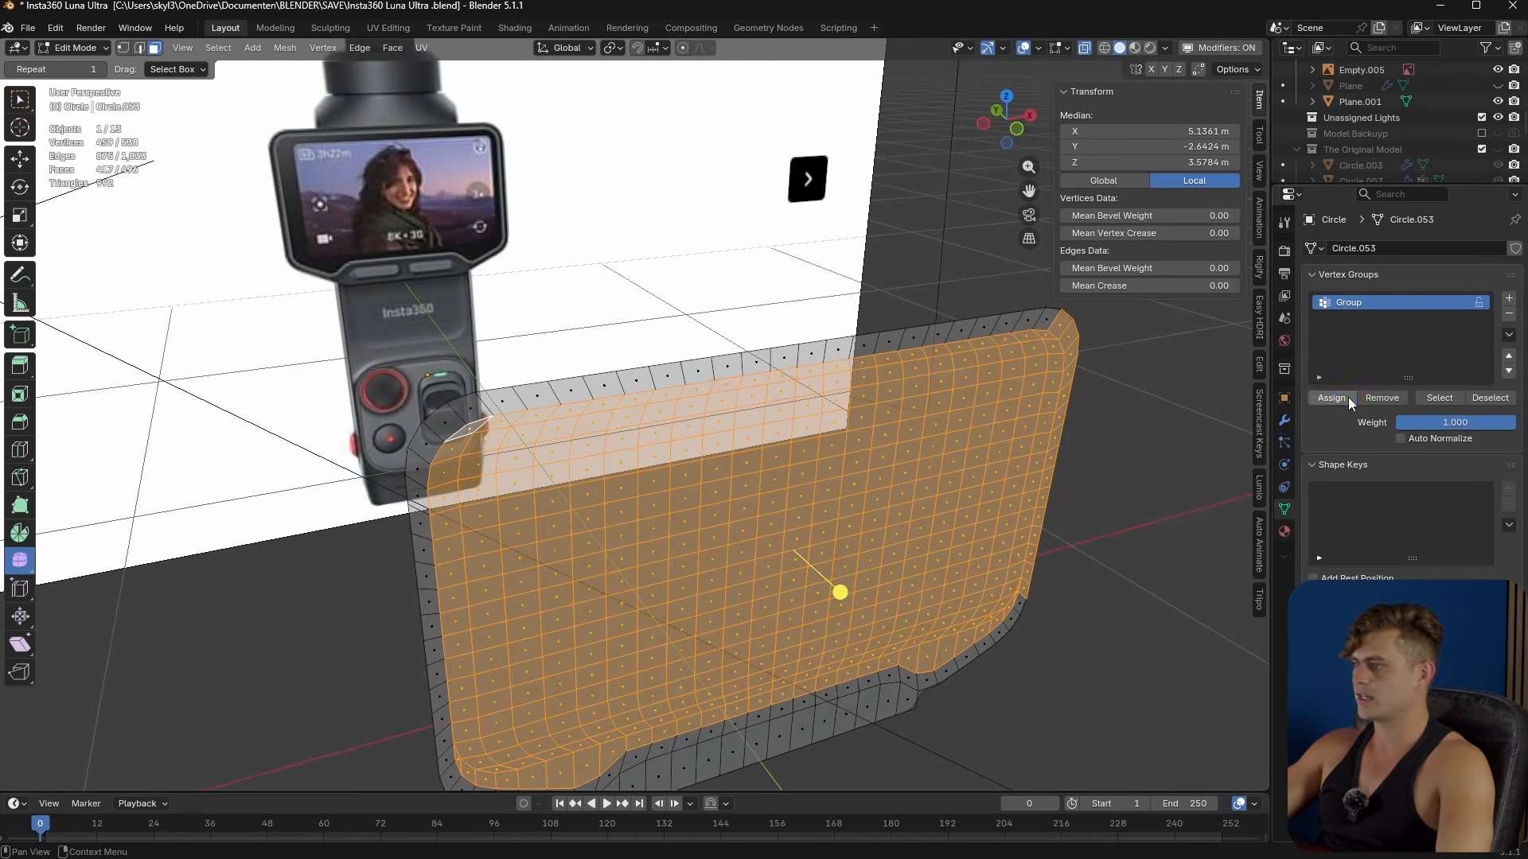
- Correct the selection to only the faces inside the inset border and assign it to the vertex group
key(ctrl+i)
middle_drag(681, 426, 995, 423)
key(ctrl+i)
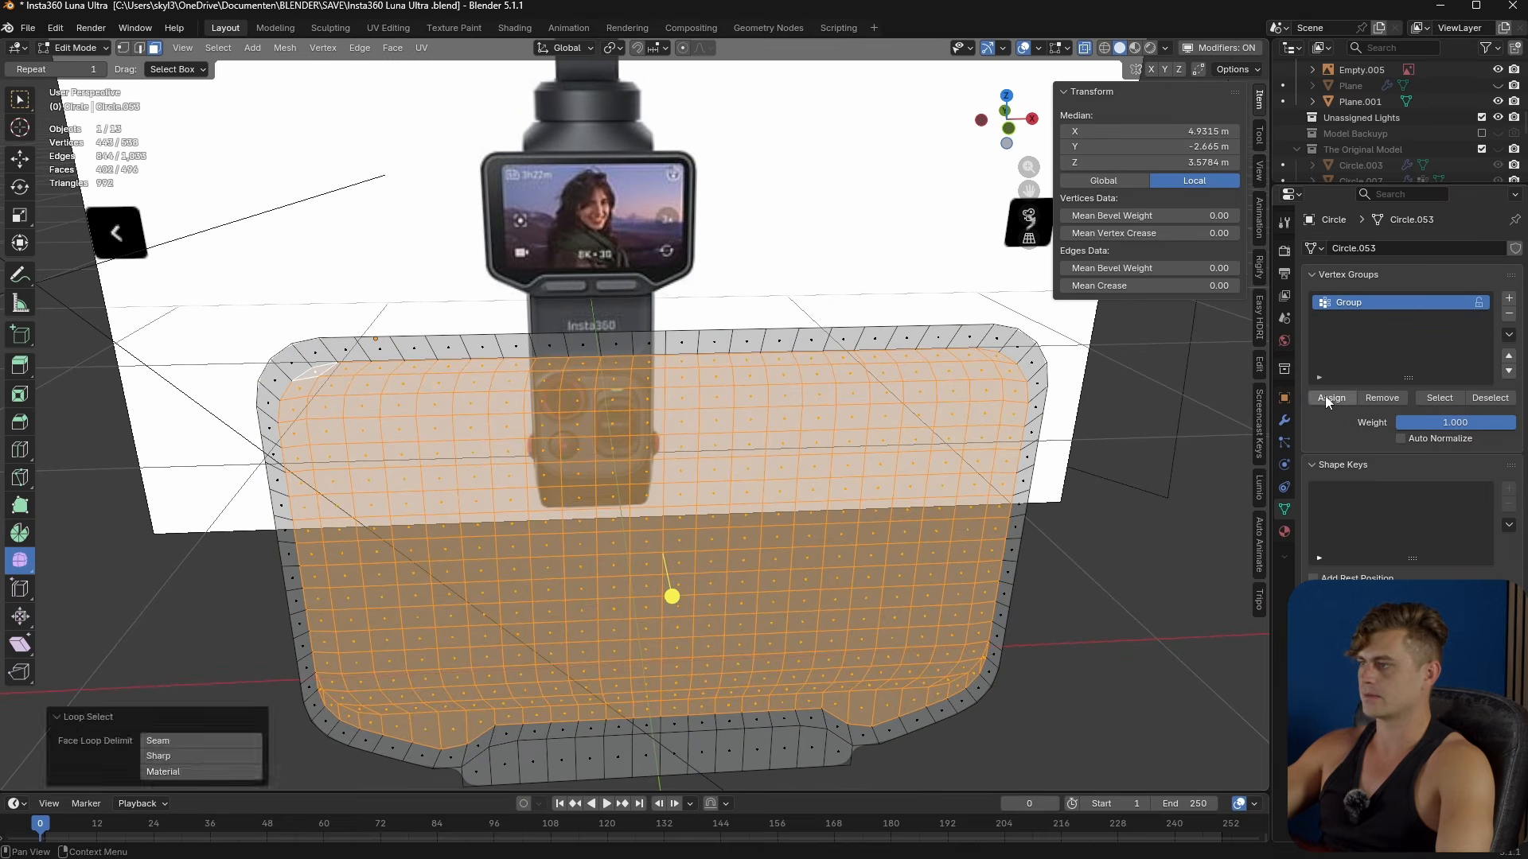
click(1332, 400)
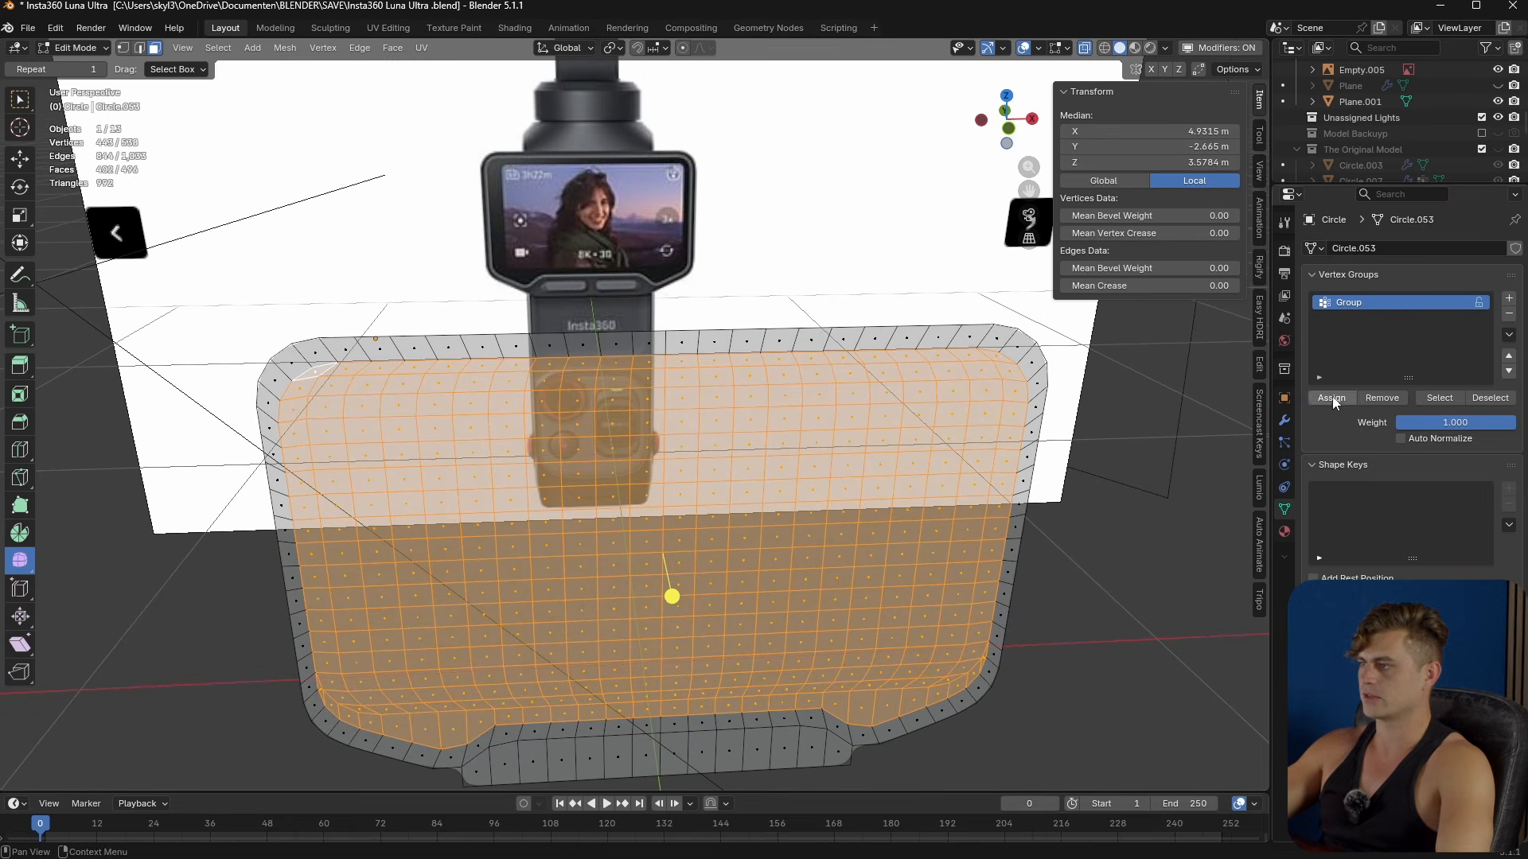
- Invert the selection to the border faces, assign them to a second vertex group, and save the file
key(ctrl+i)
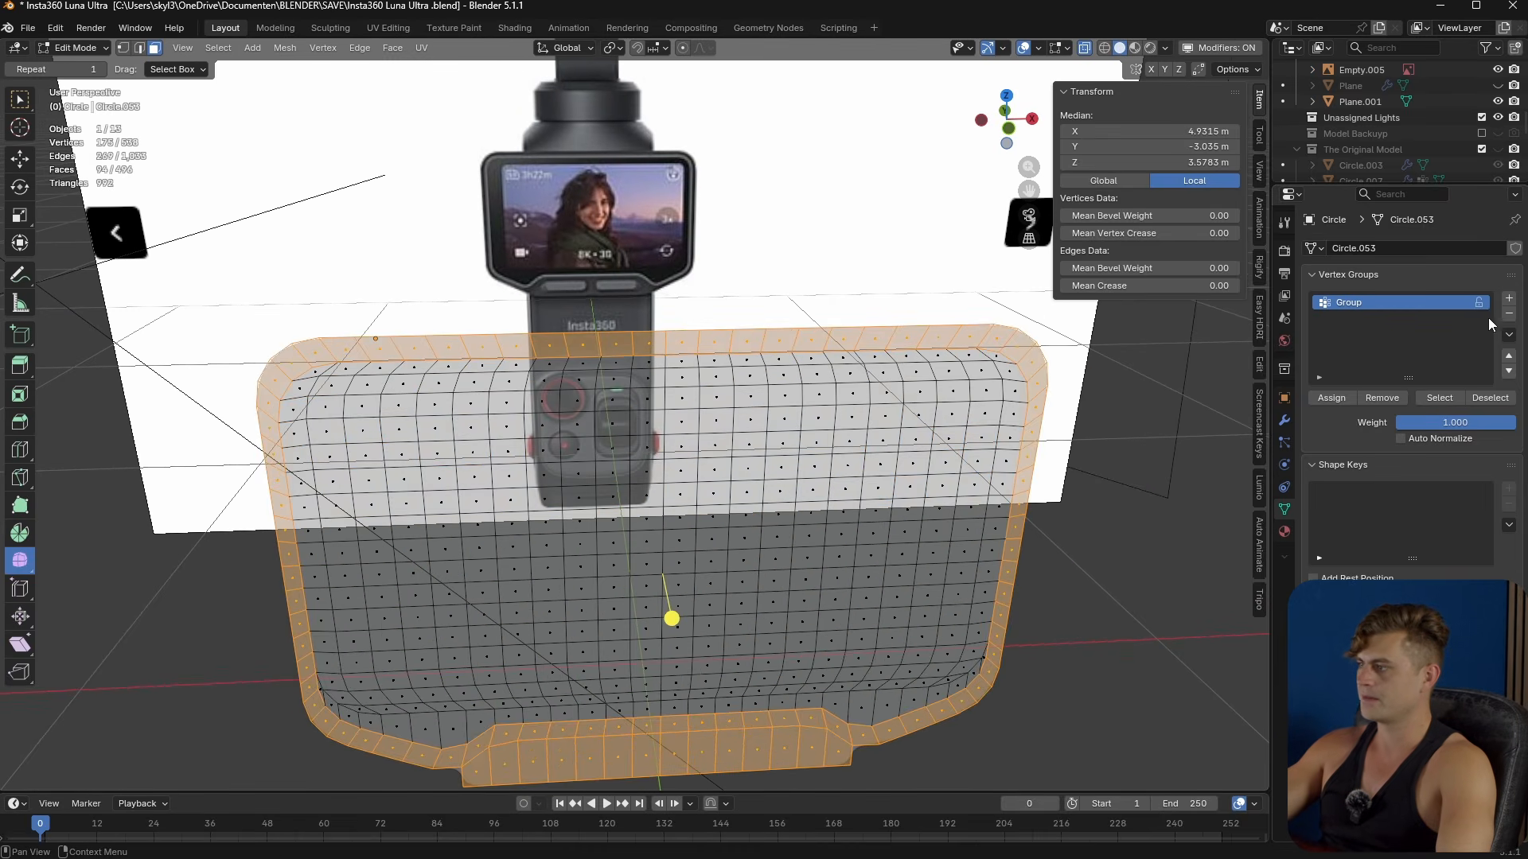
click(1509, 300)
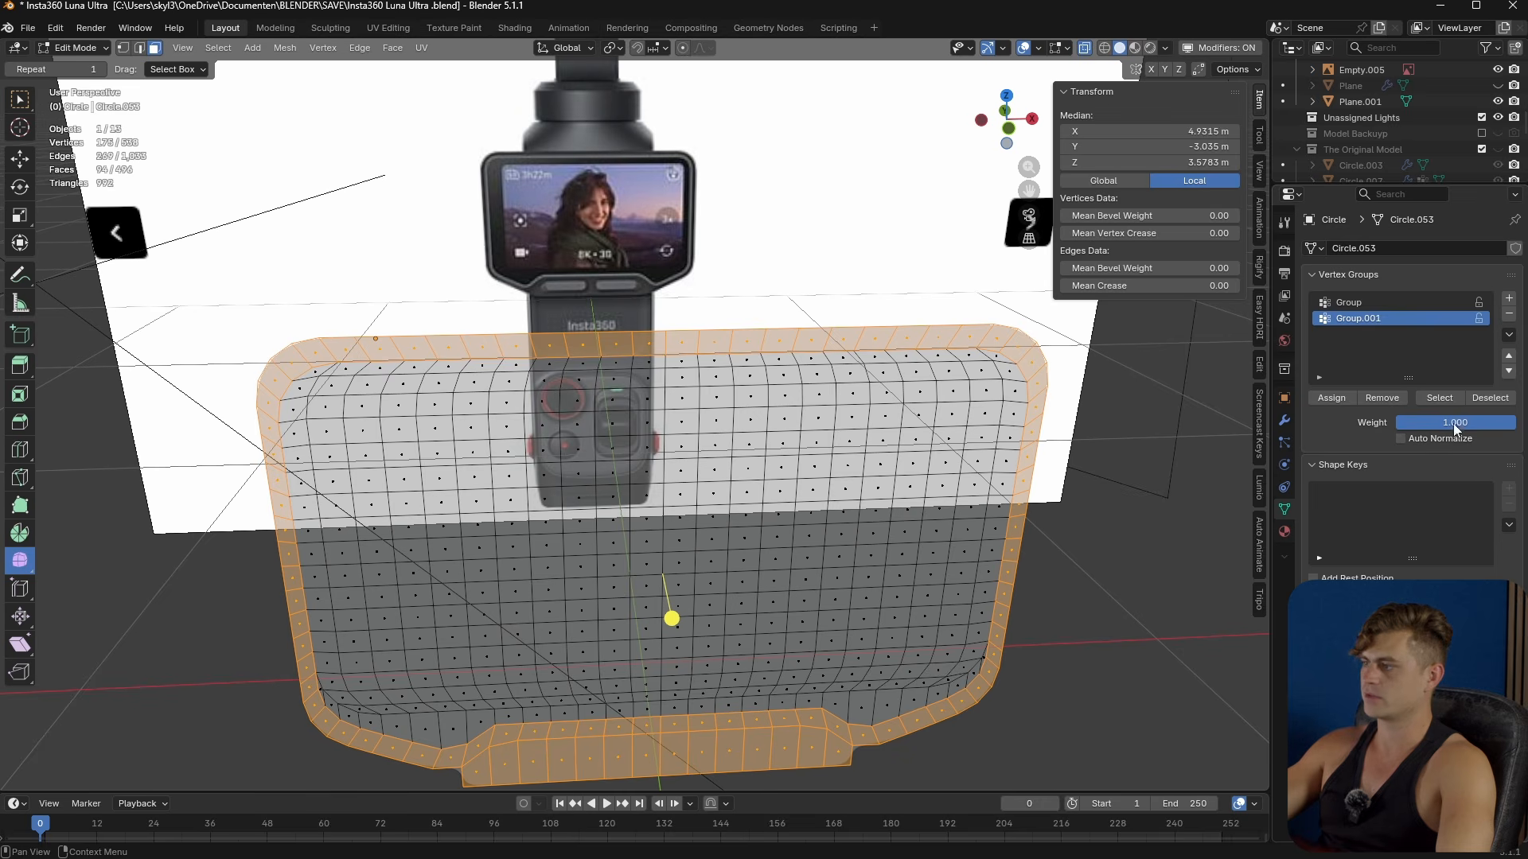
click(1350, 400)
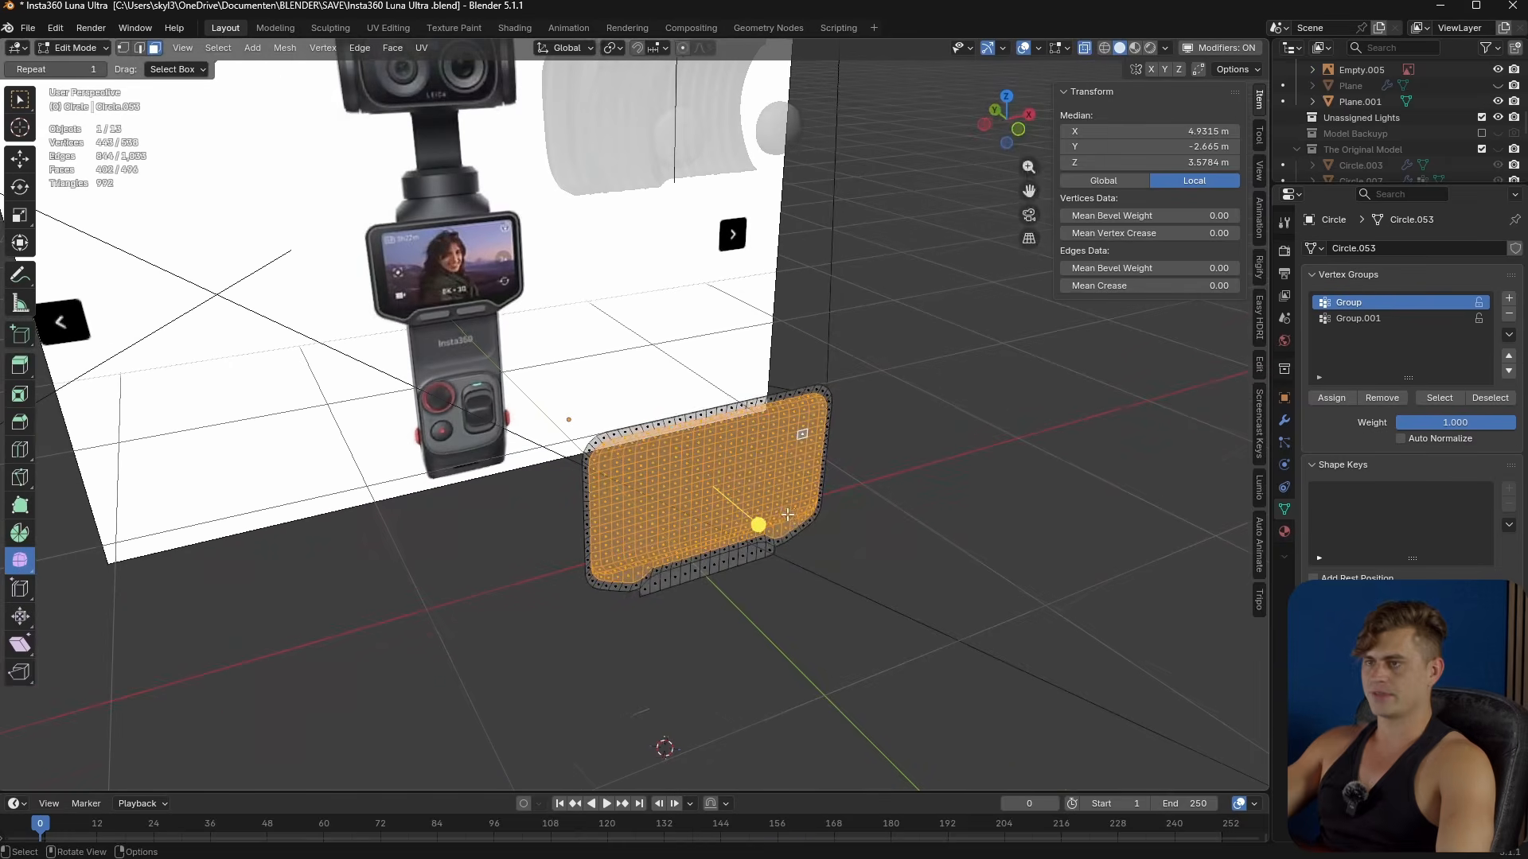
key(ctrl+s)
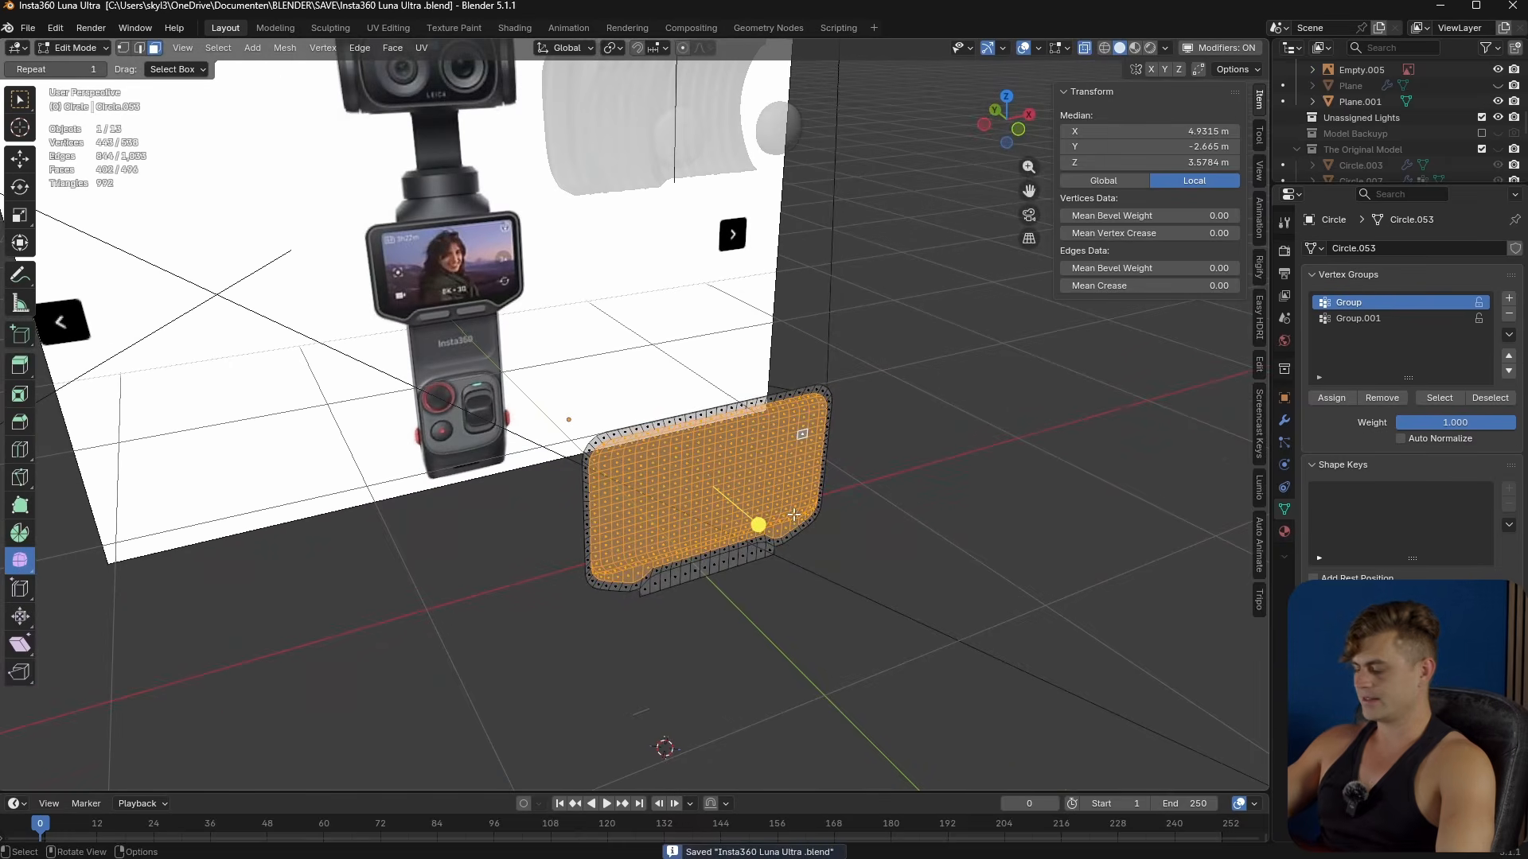
- Move the display outline about -0.037 m along Y to align with the front of the display housing in the side reference
key(KP_3)
scroll(794, 515, up, 8)
shift+middle_drag(546, 433, 1146, 430)
scroll(1146, 430, down, 4)
key(Tab)
key(g)
key(y)
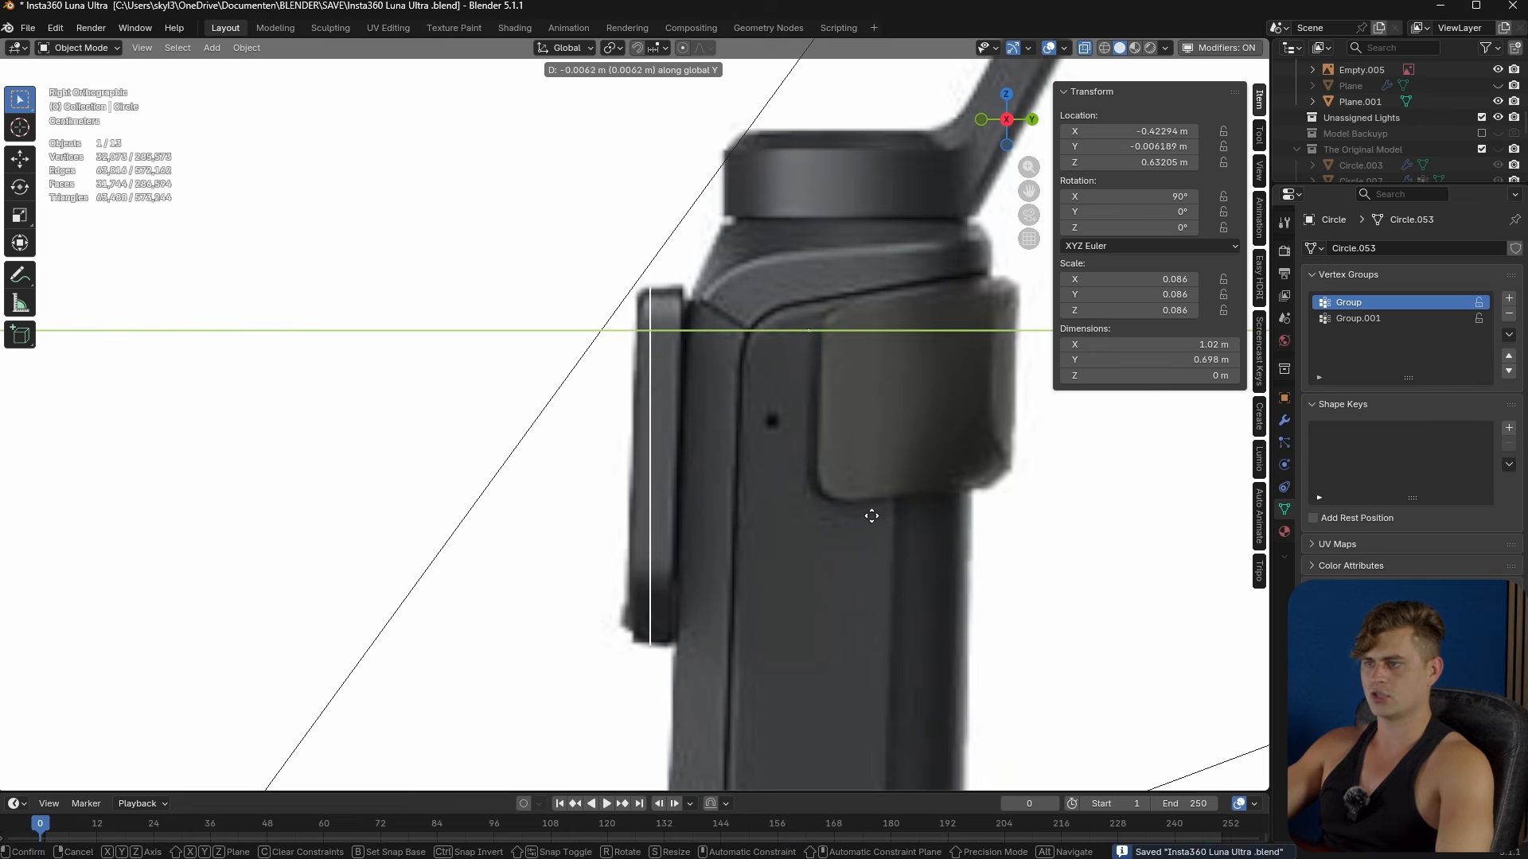
click(856, 518)
key(r)
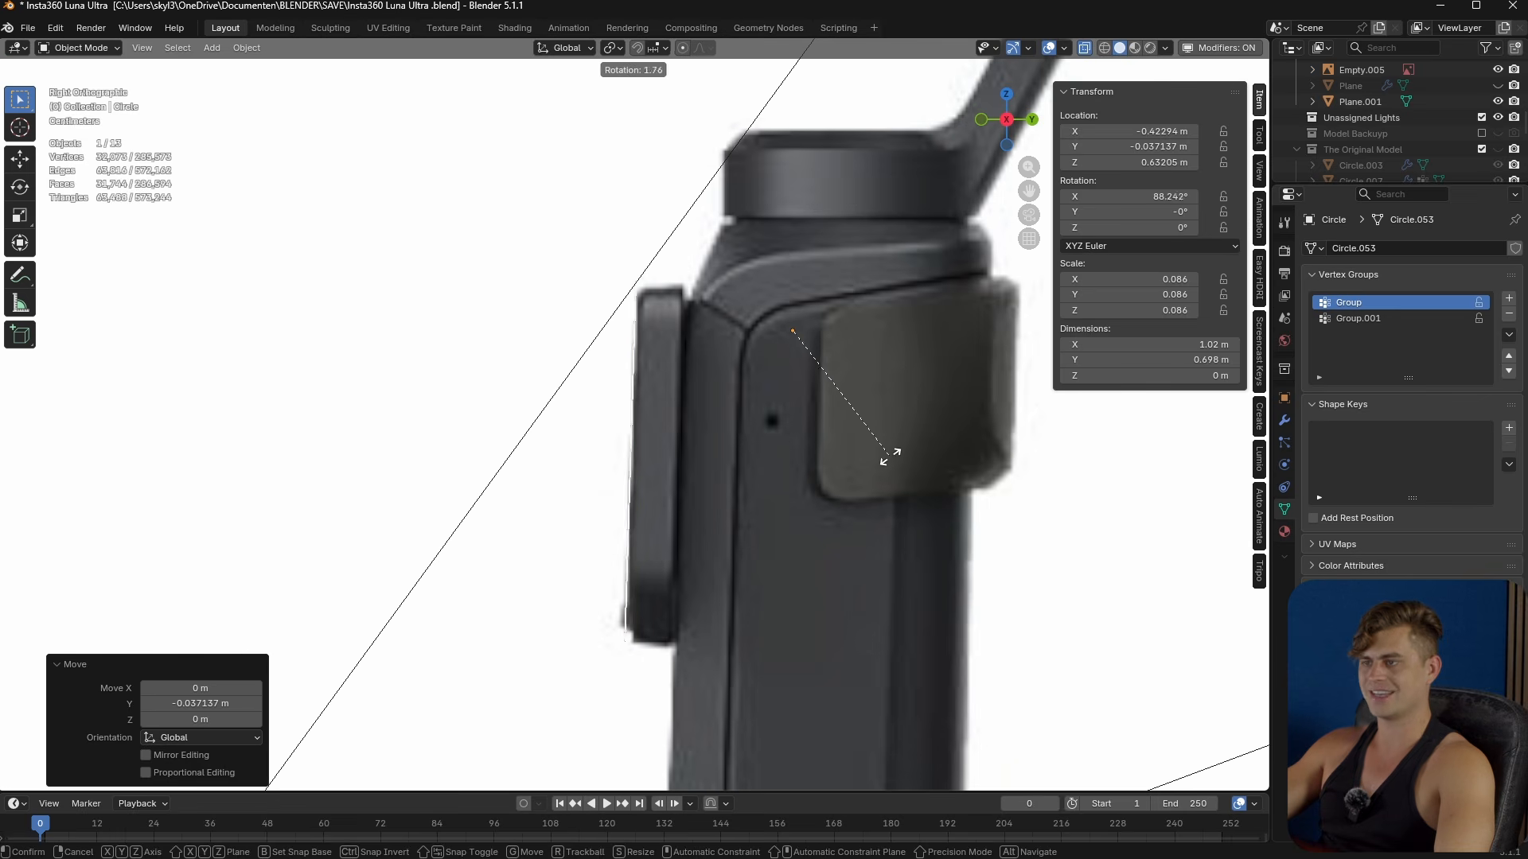
right_click(887, 458)
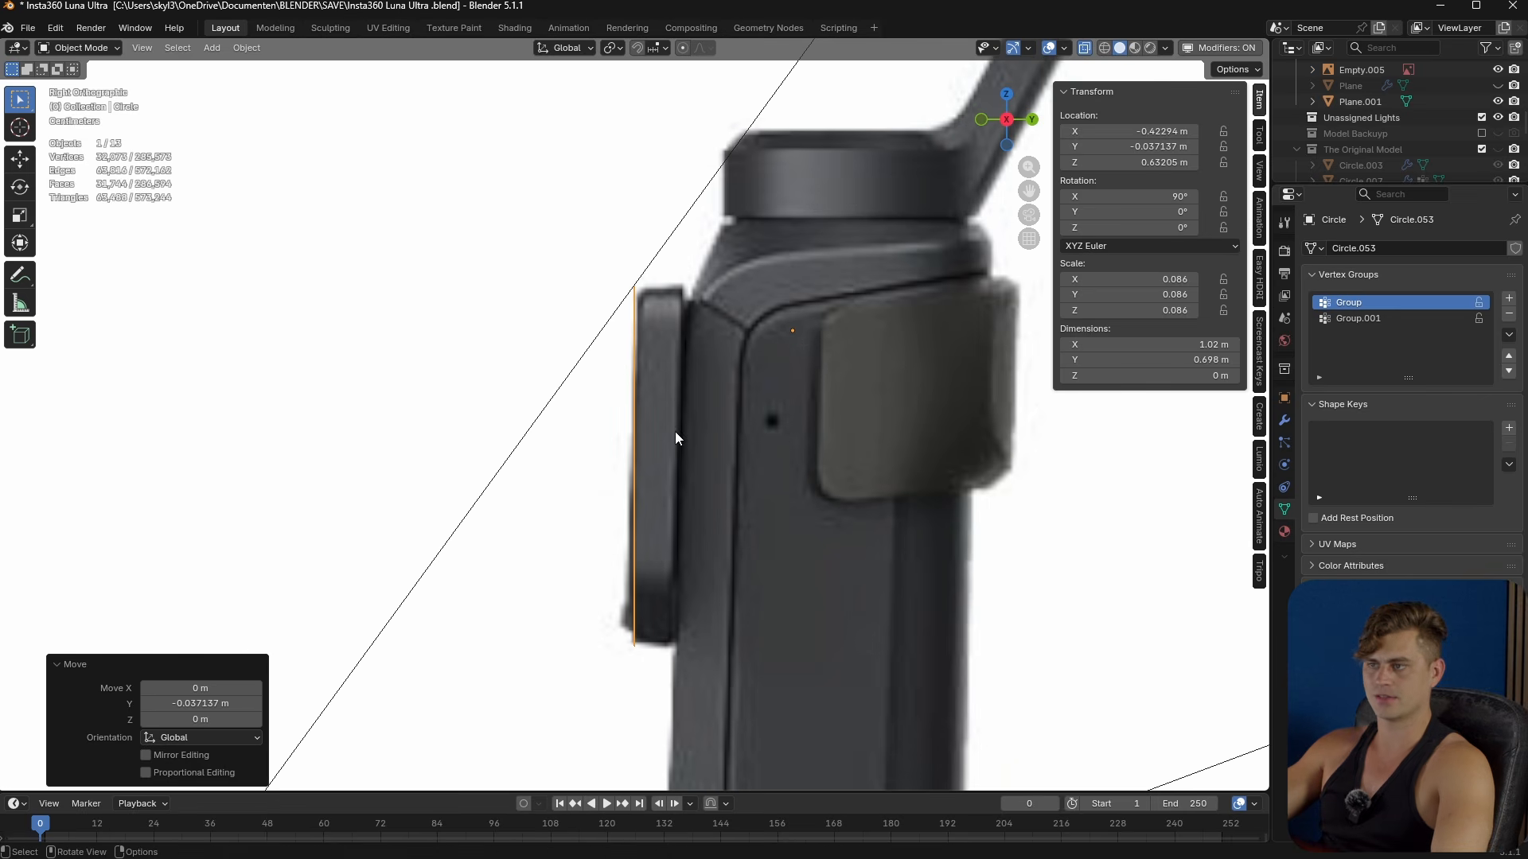
- Extrude the whole display mesh about 0.097 m along Y to match the housing thickness in the side reference
key(Tab)
scroll(675, 438, up, 1)
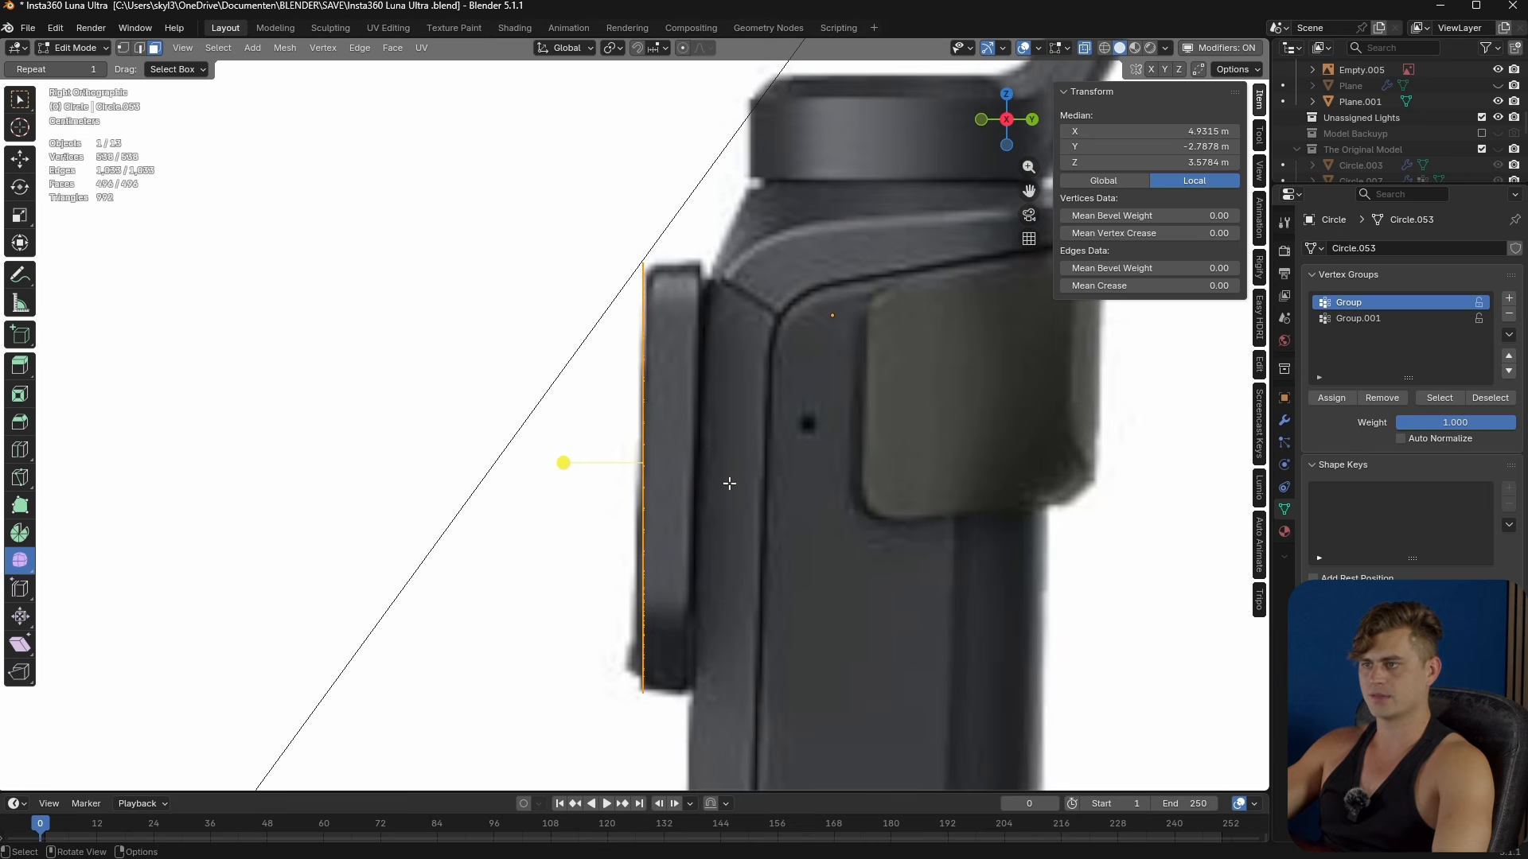
key(e)
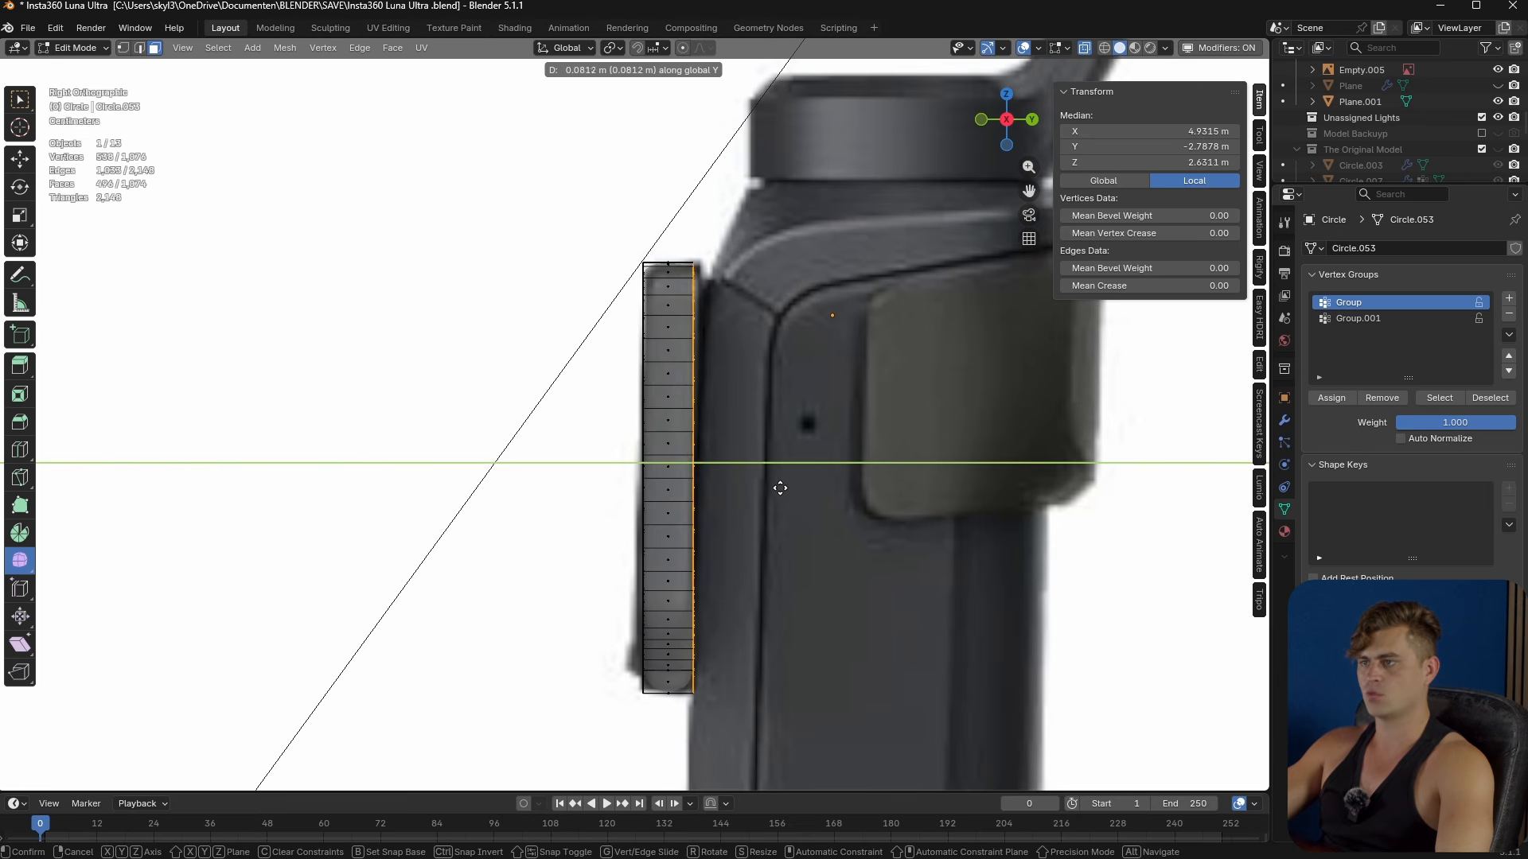
click(789, 493)
middle_drag(789, 492, 970, 611)
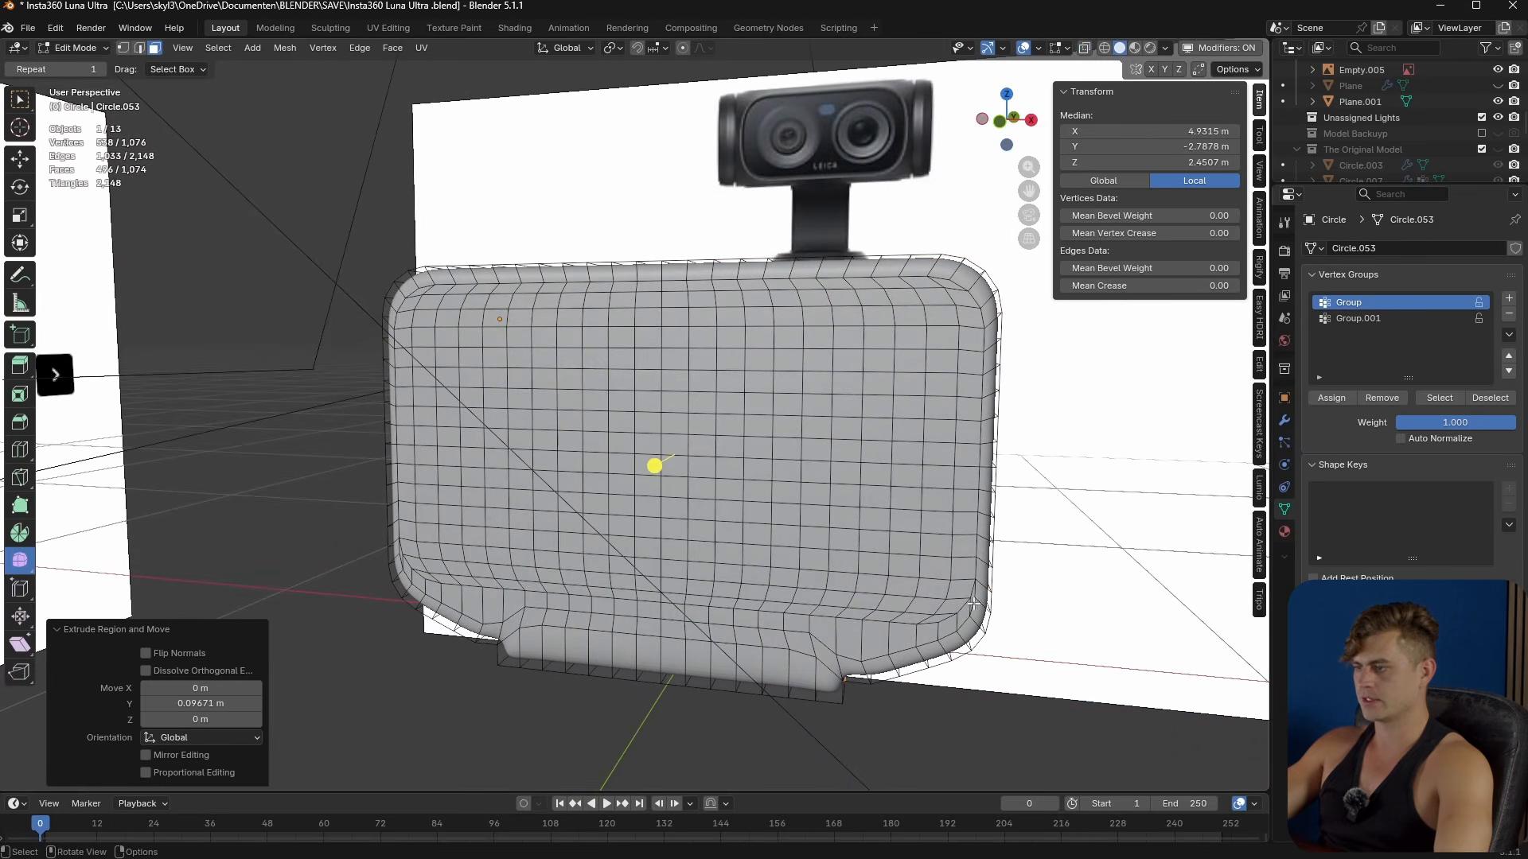
- Select the first vertex group's display faces, deselect the rear ones, and try to extrude the front display area along its normals
click(1427, 402)
middle_drag(788, 454, 645, 503)
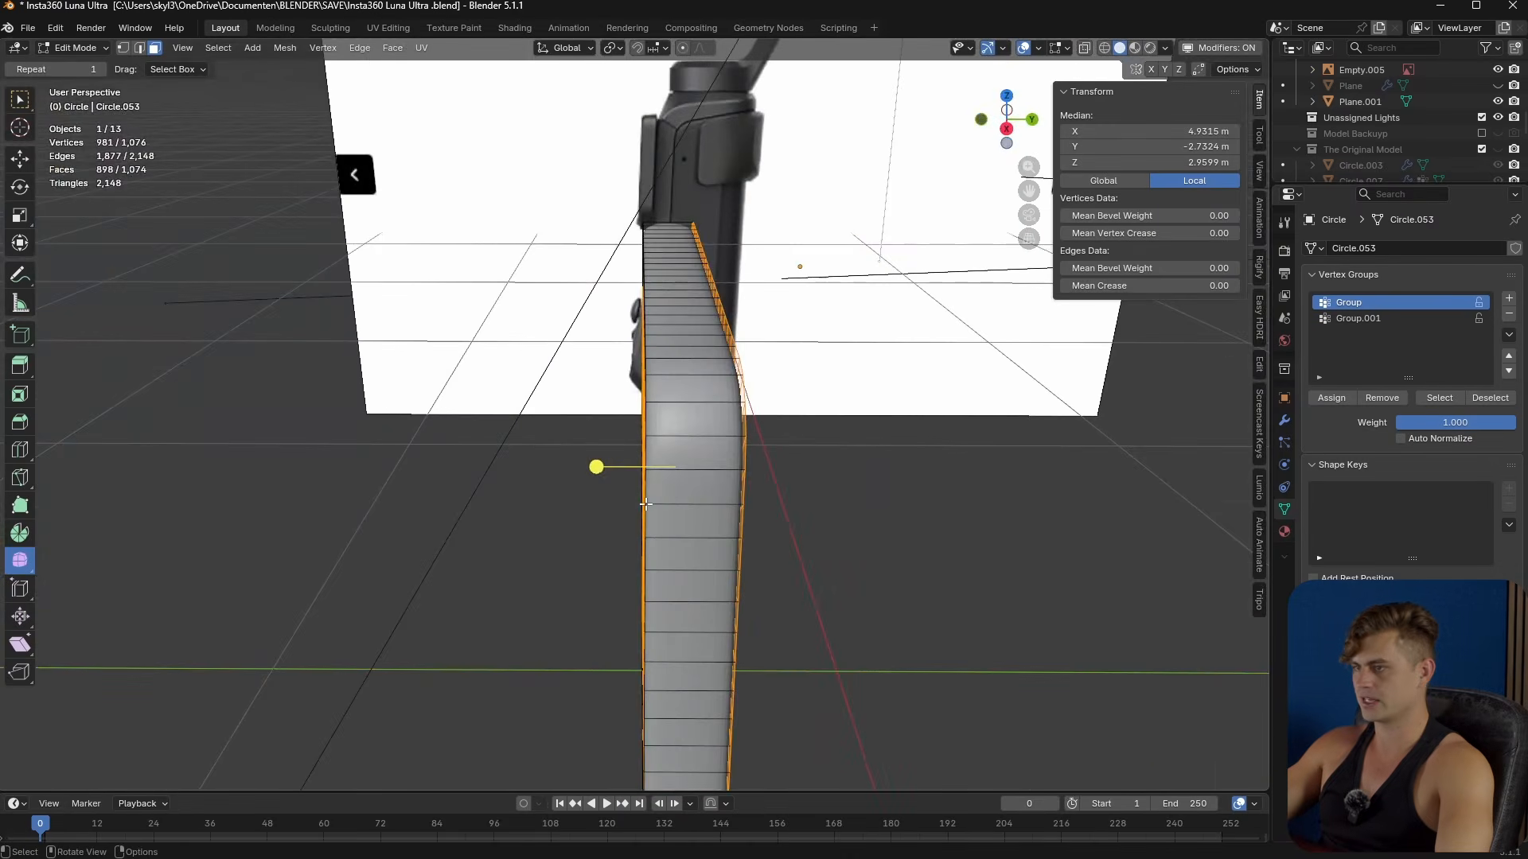
key(KP_7)
key(alt+z)
ctrl+drag(209, 266, 1036, 428)
middle_drag(915, 438, 905, 291)
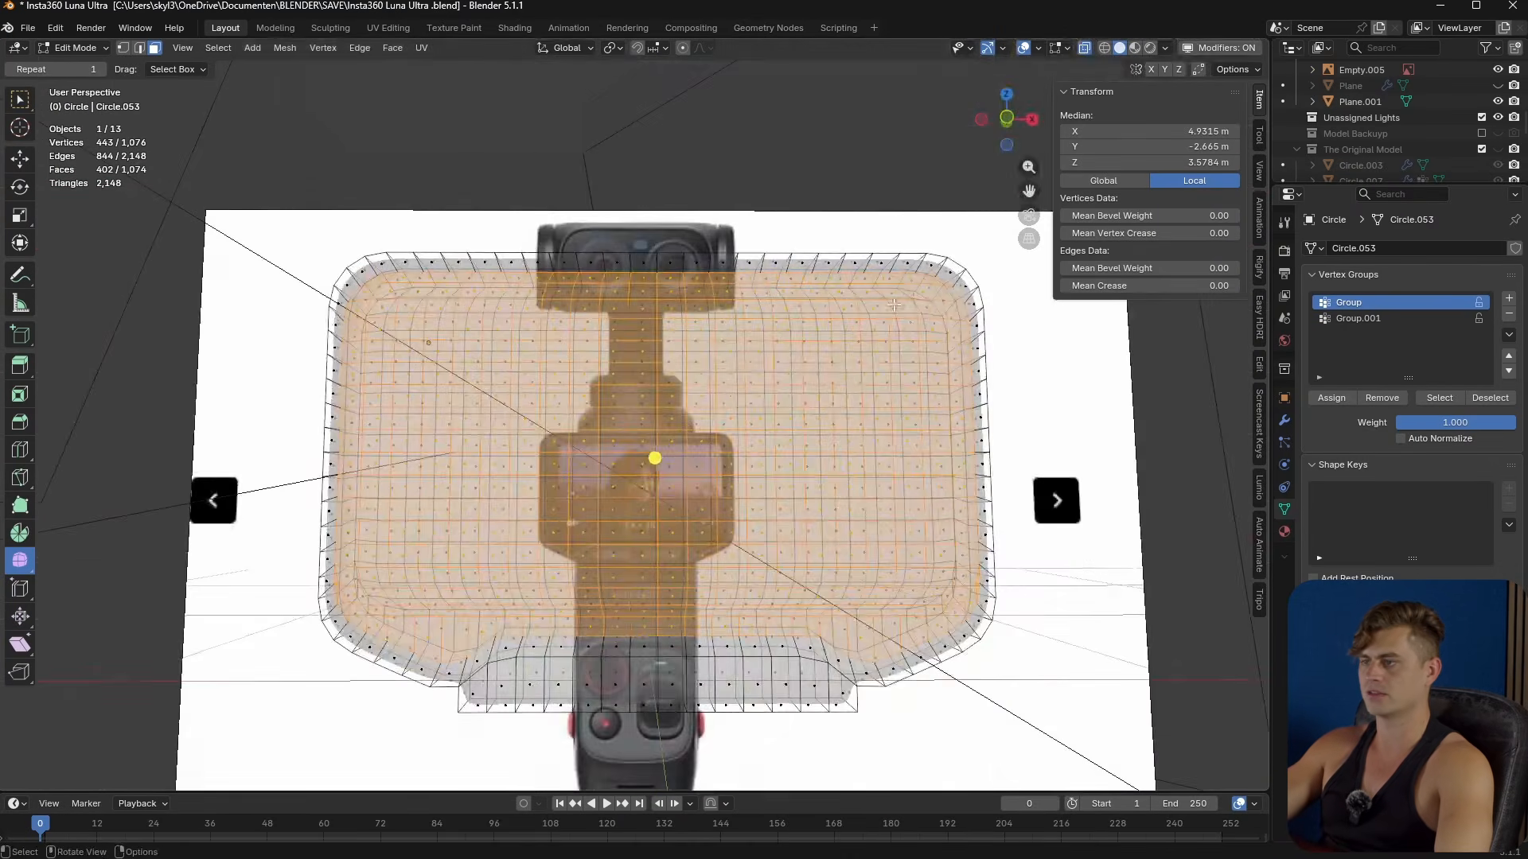
scroll(905, 291, down, 1)
middle_drag(572, 504, 649, 545)
key(alt+z)
scroll(574, 511, up, 2)
key(e)
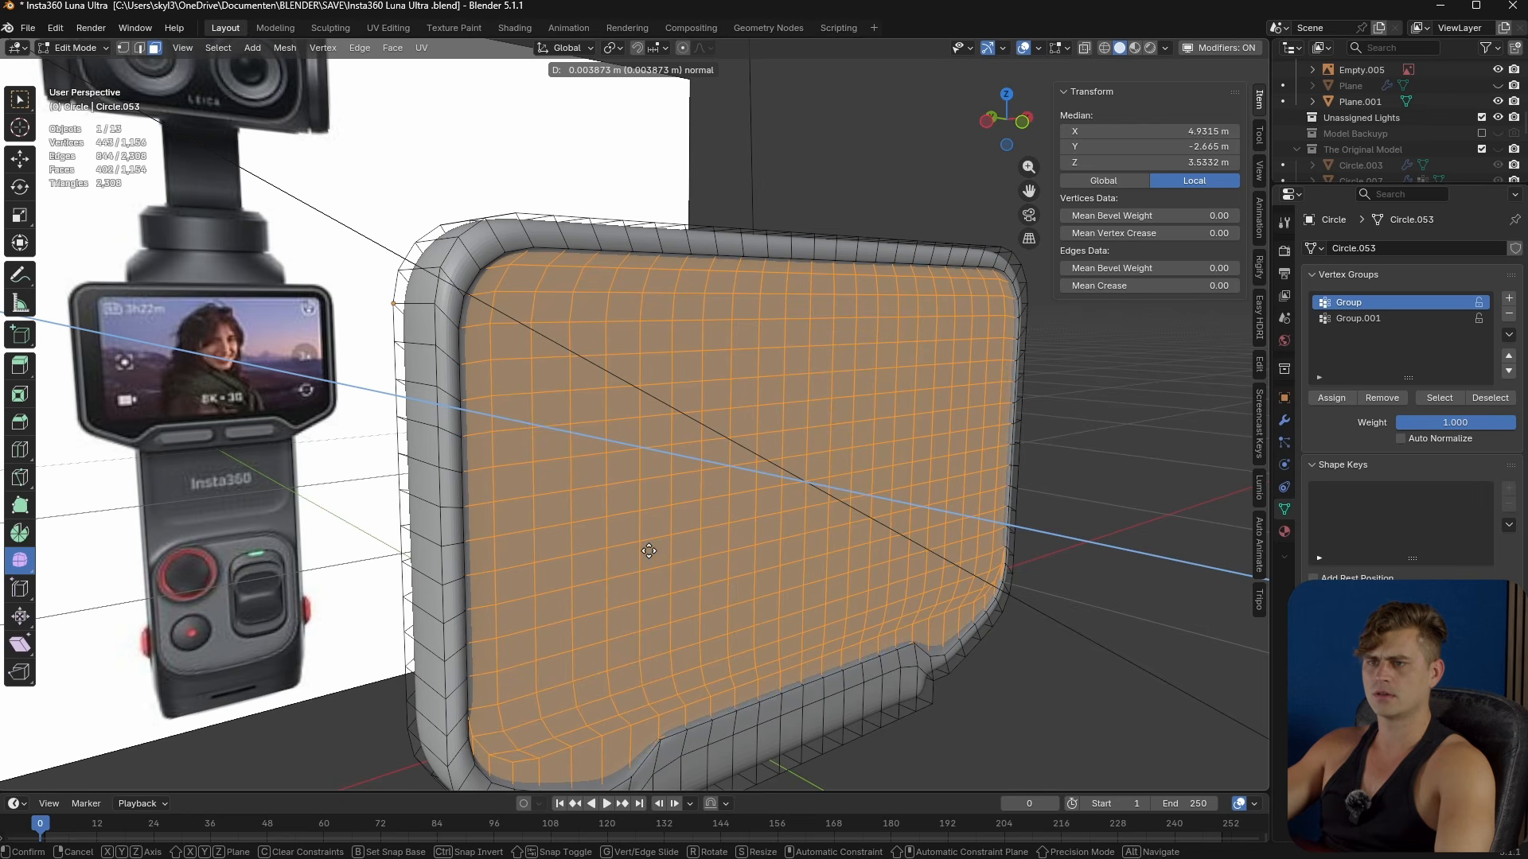
click(648, 550)
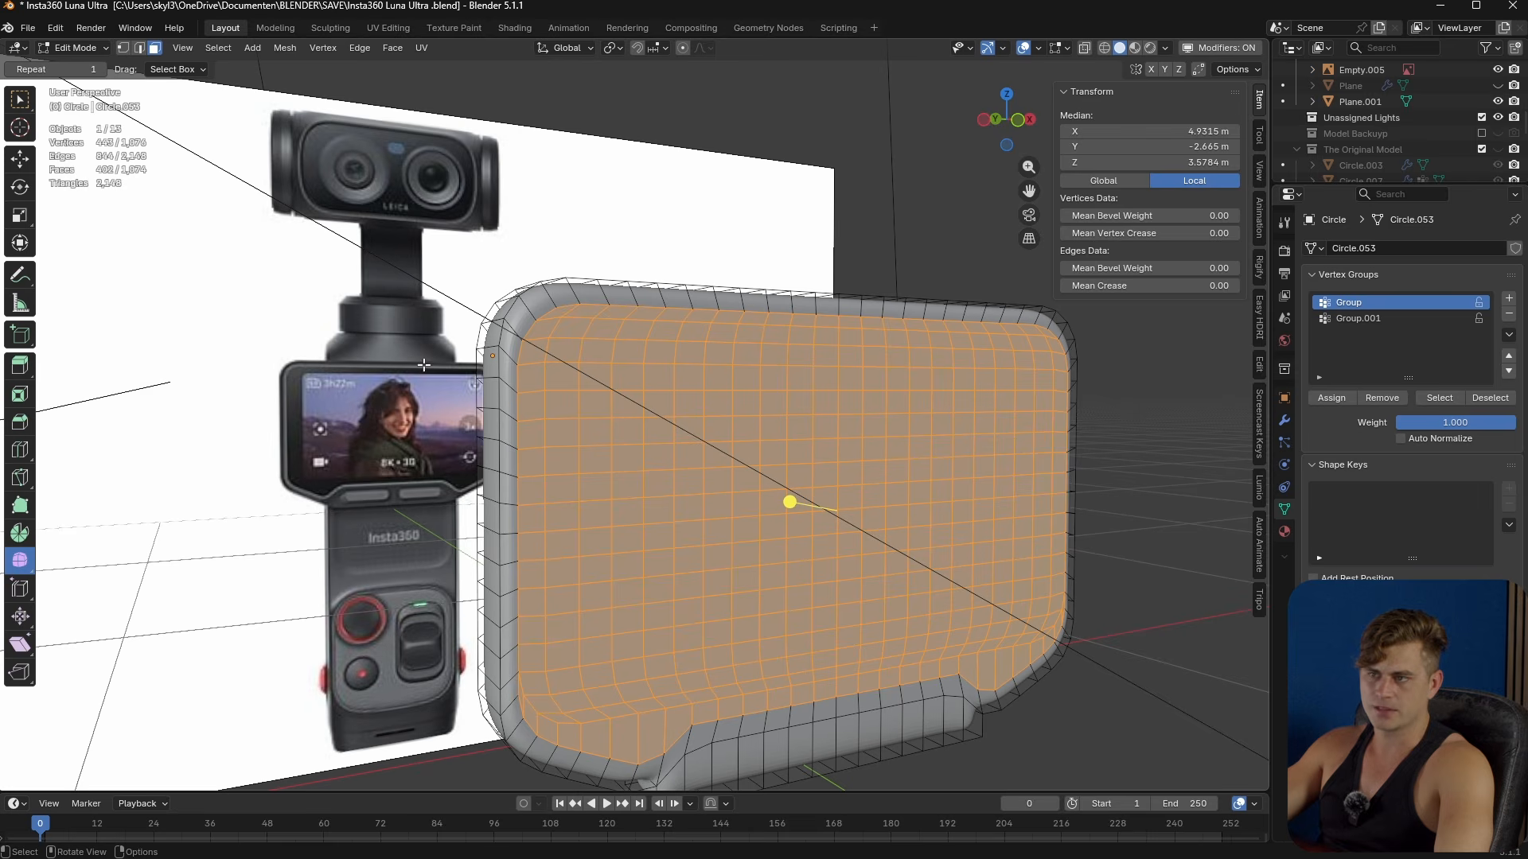
- Add one edge loop around the display's inset border and slide it by a factor of about -0.087
middle_drag(518, 376, 567, 374)
key(ctrl+r)
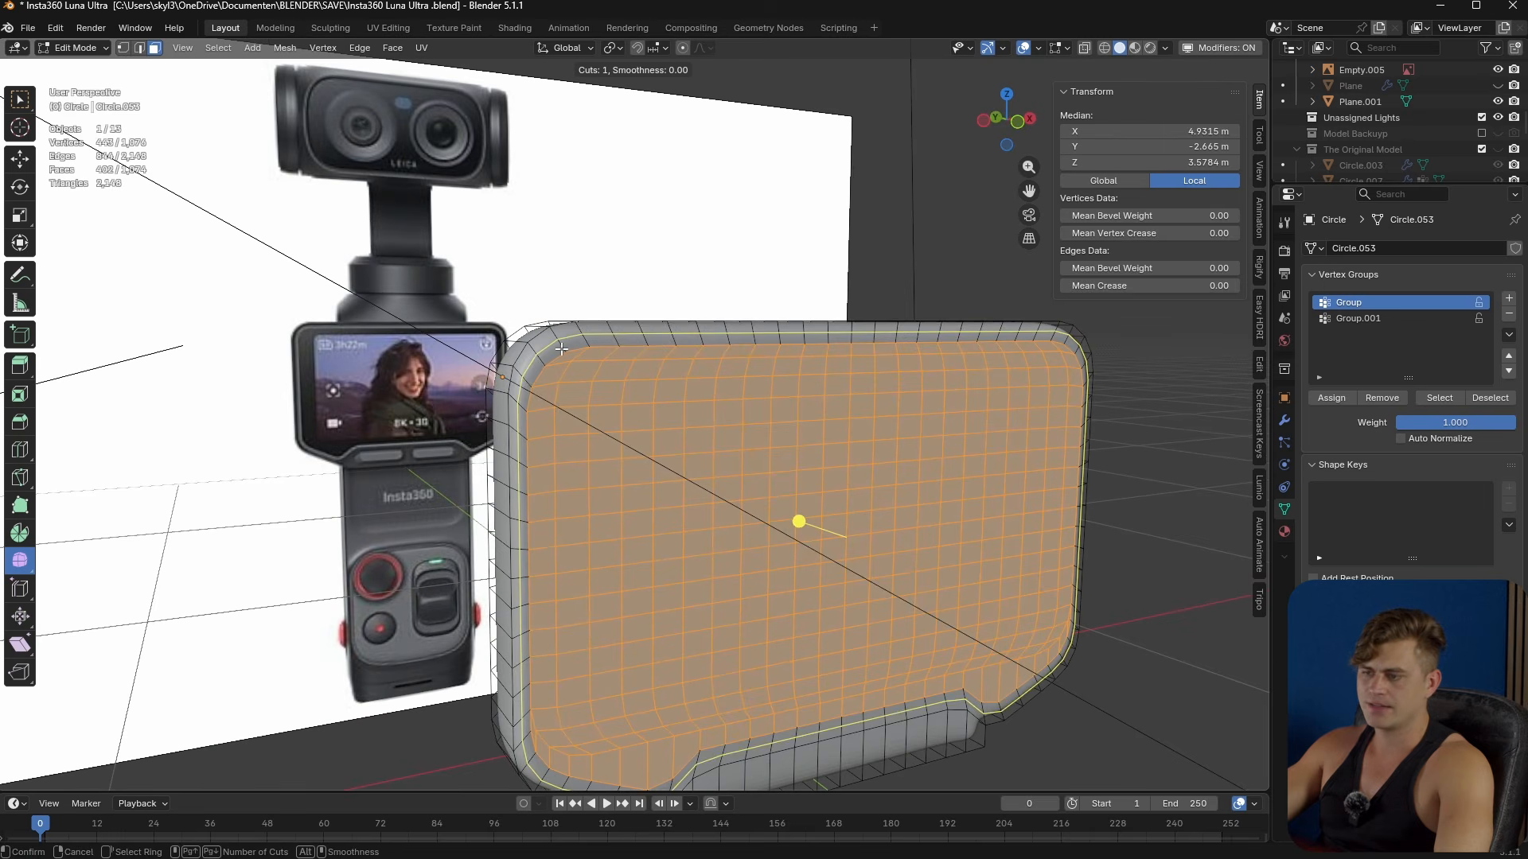
click(561, 348)
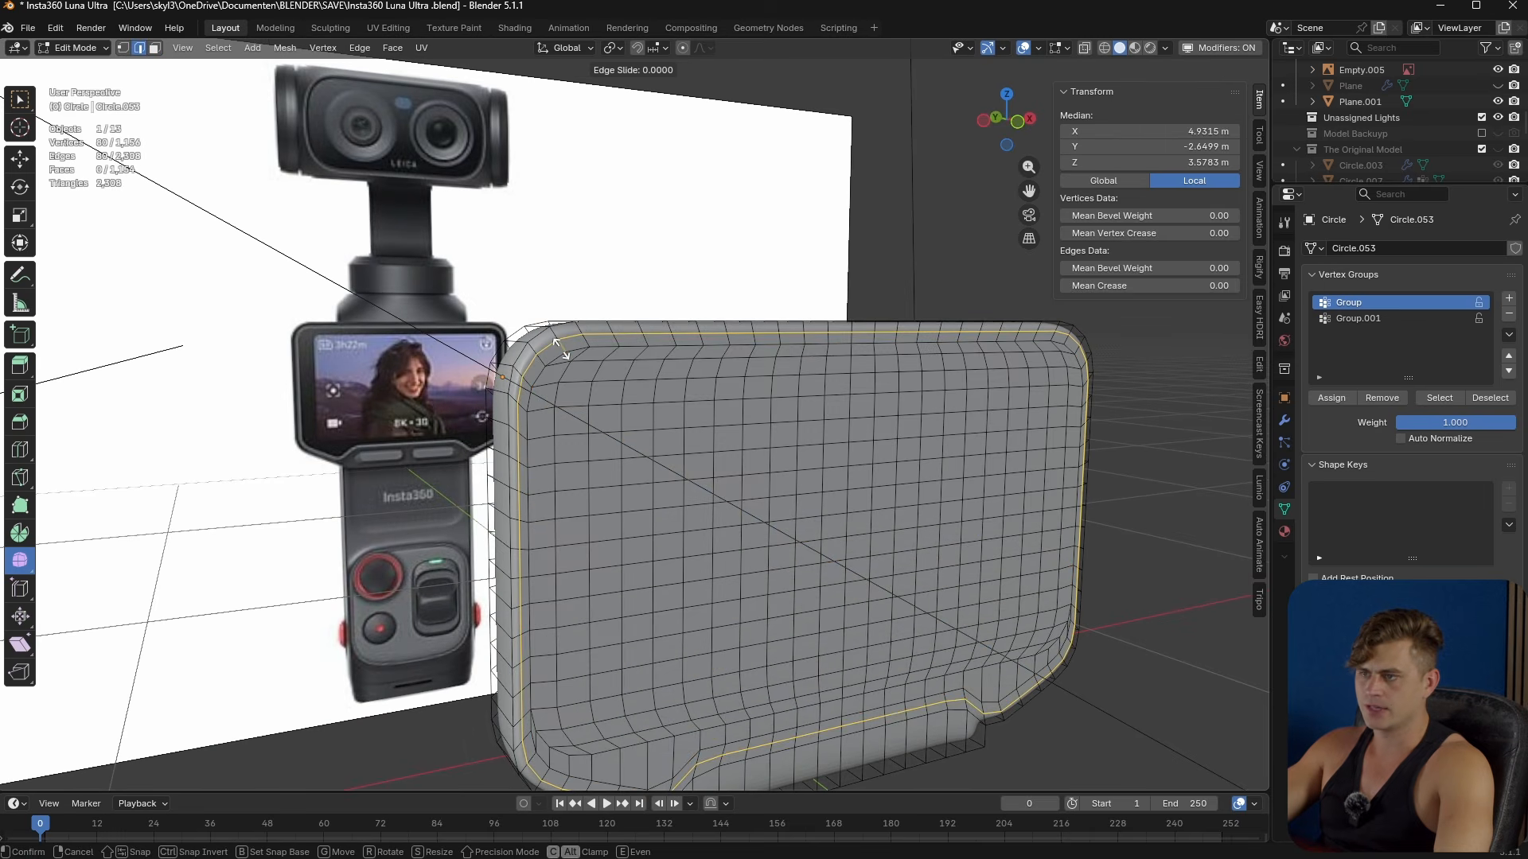
click(561, 350)
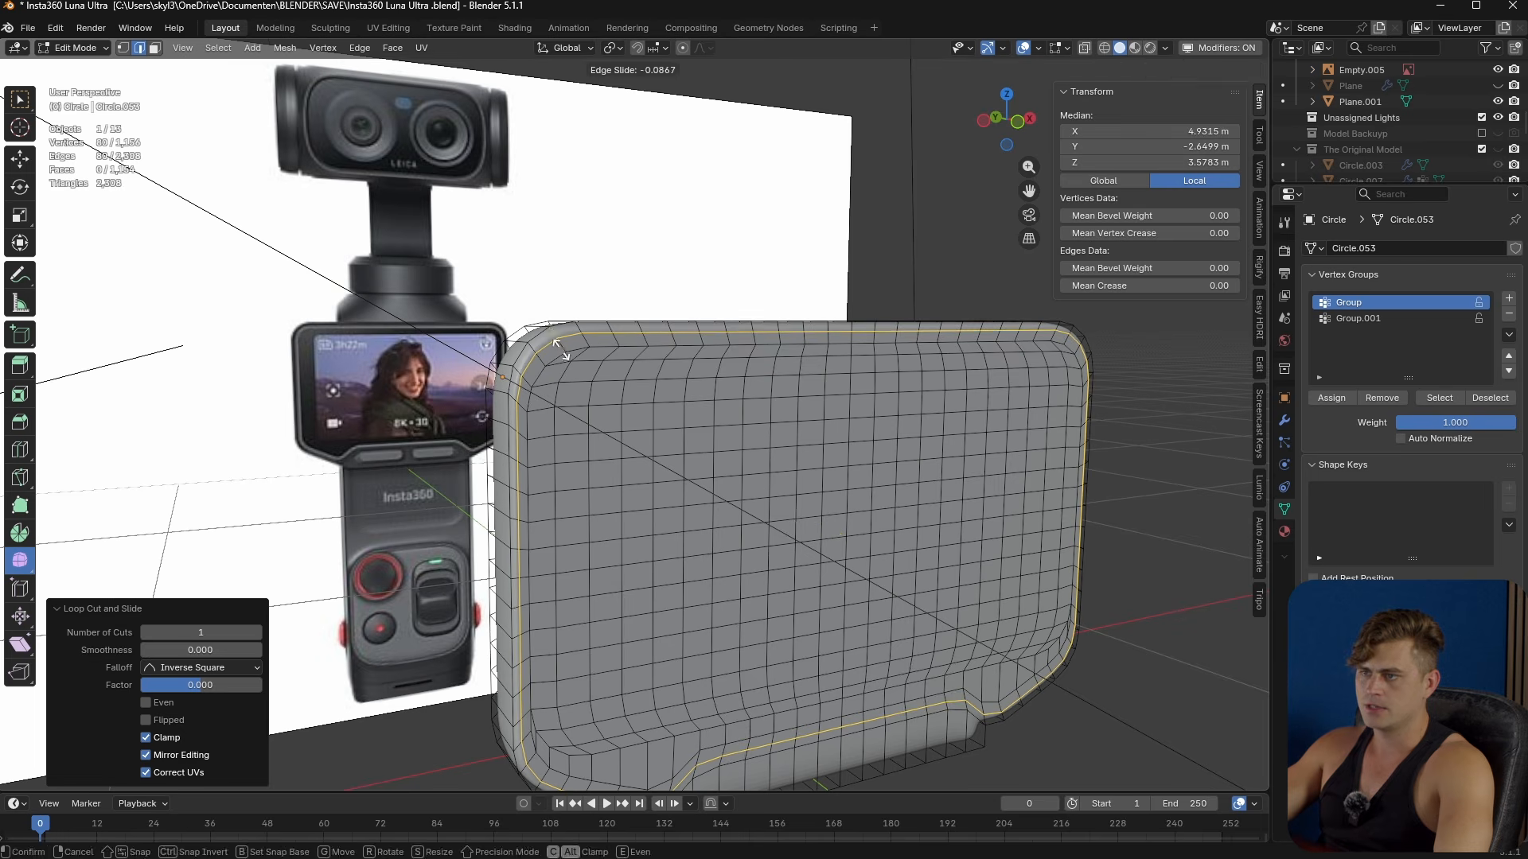
middle_drag(561, 350, 525, 370)
scroll(337, 468, up, 4)
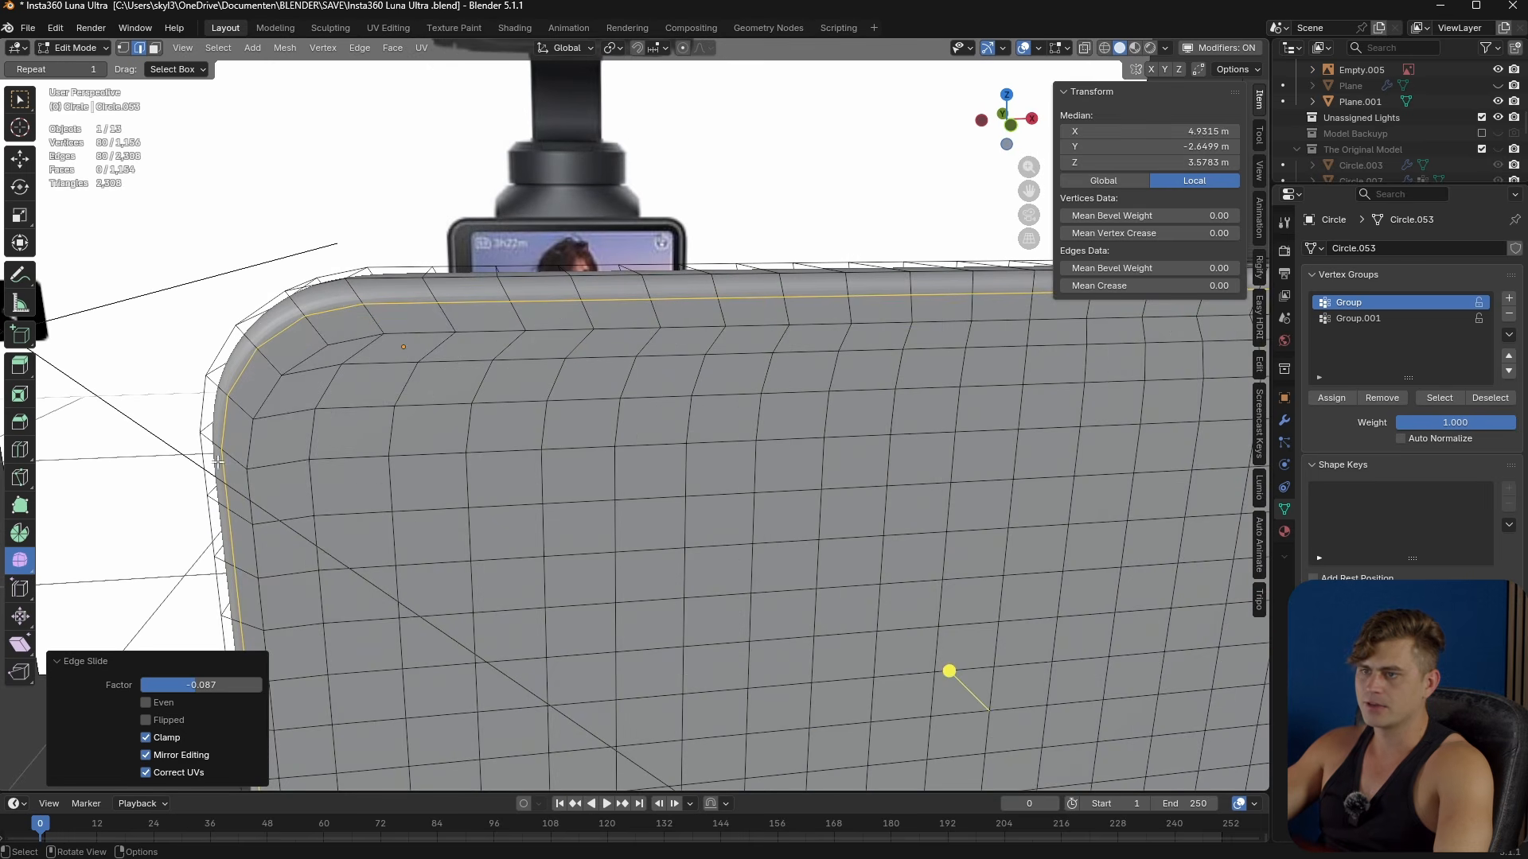
- Scale the new border loop to about 1.02 along Z, and fine-tune it with a Z scale of 0.998
key(s)
key(z)
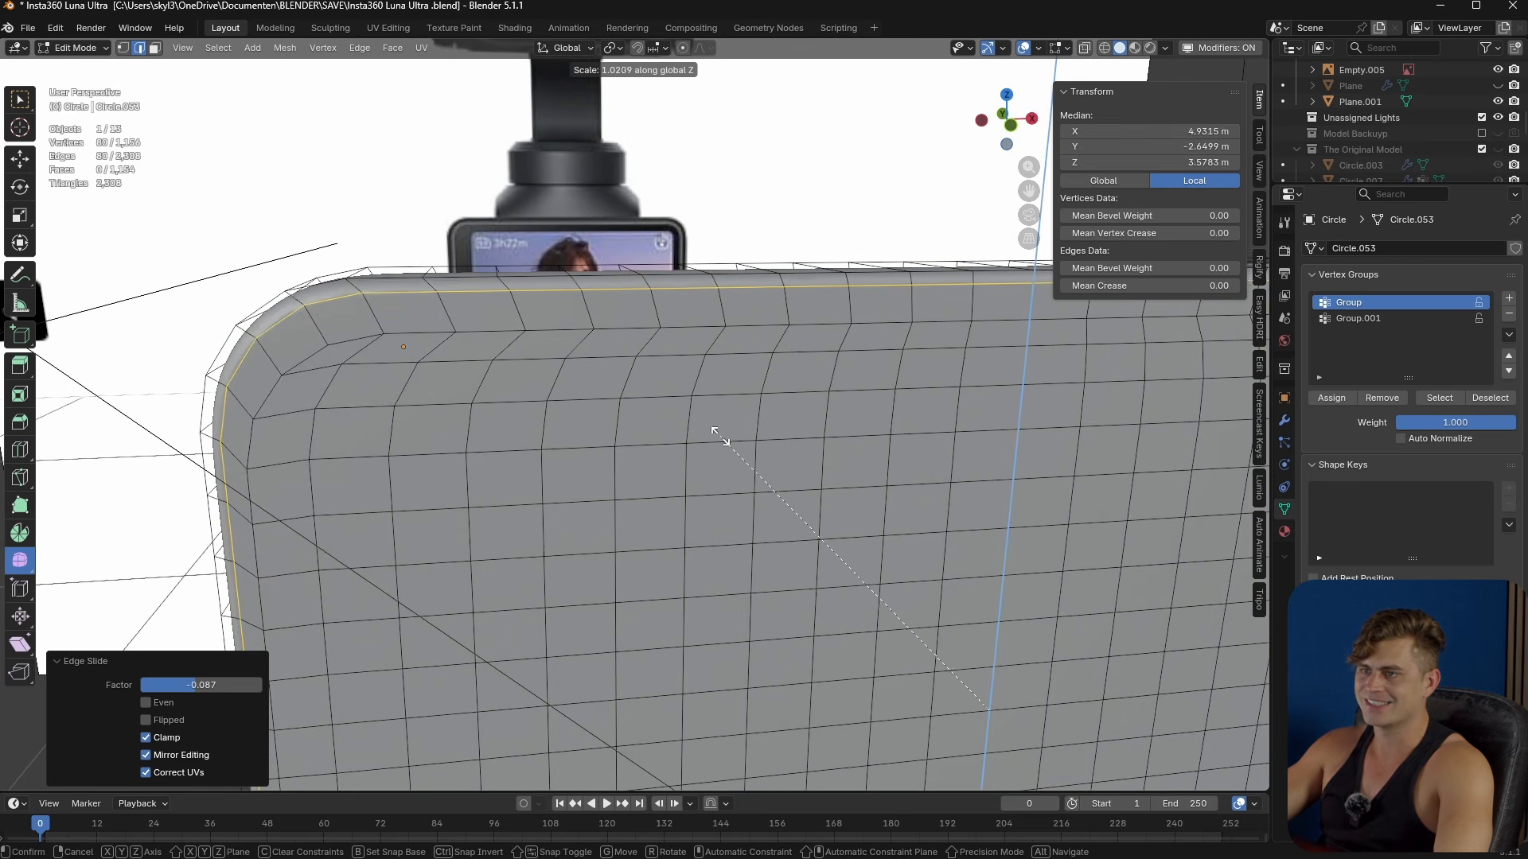
click(720, 435)
middle_drag(720, 435, 672, 616)
key(s)
key(z)
click(746, 551)
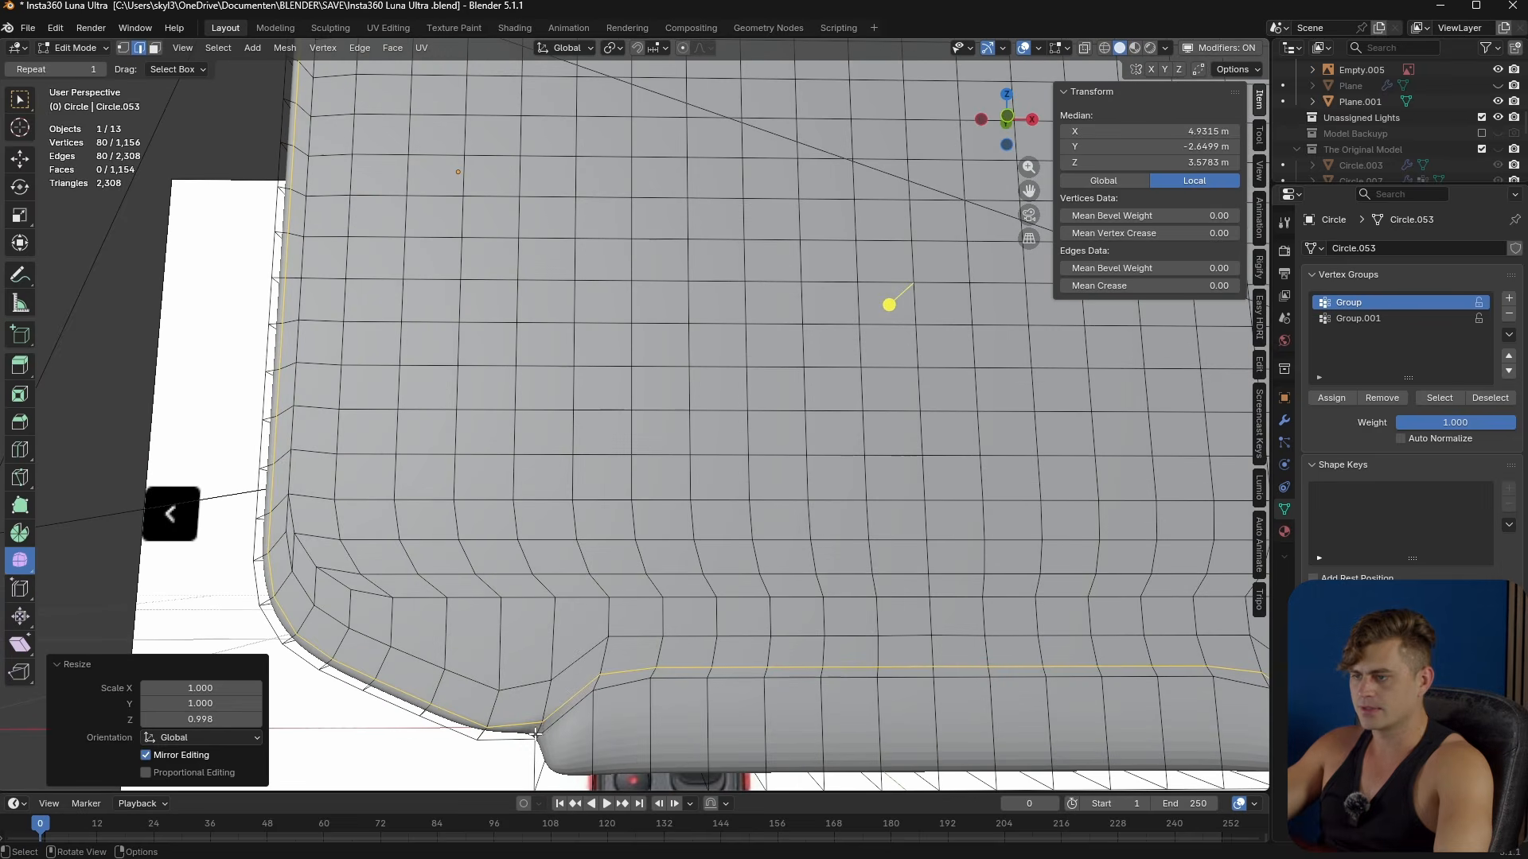
middle_drag(537, 732, 534, 654)
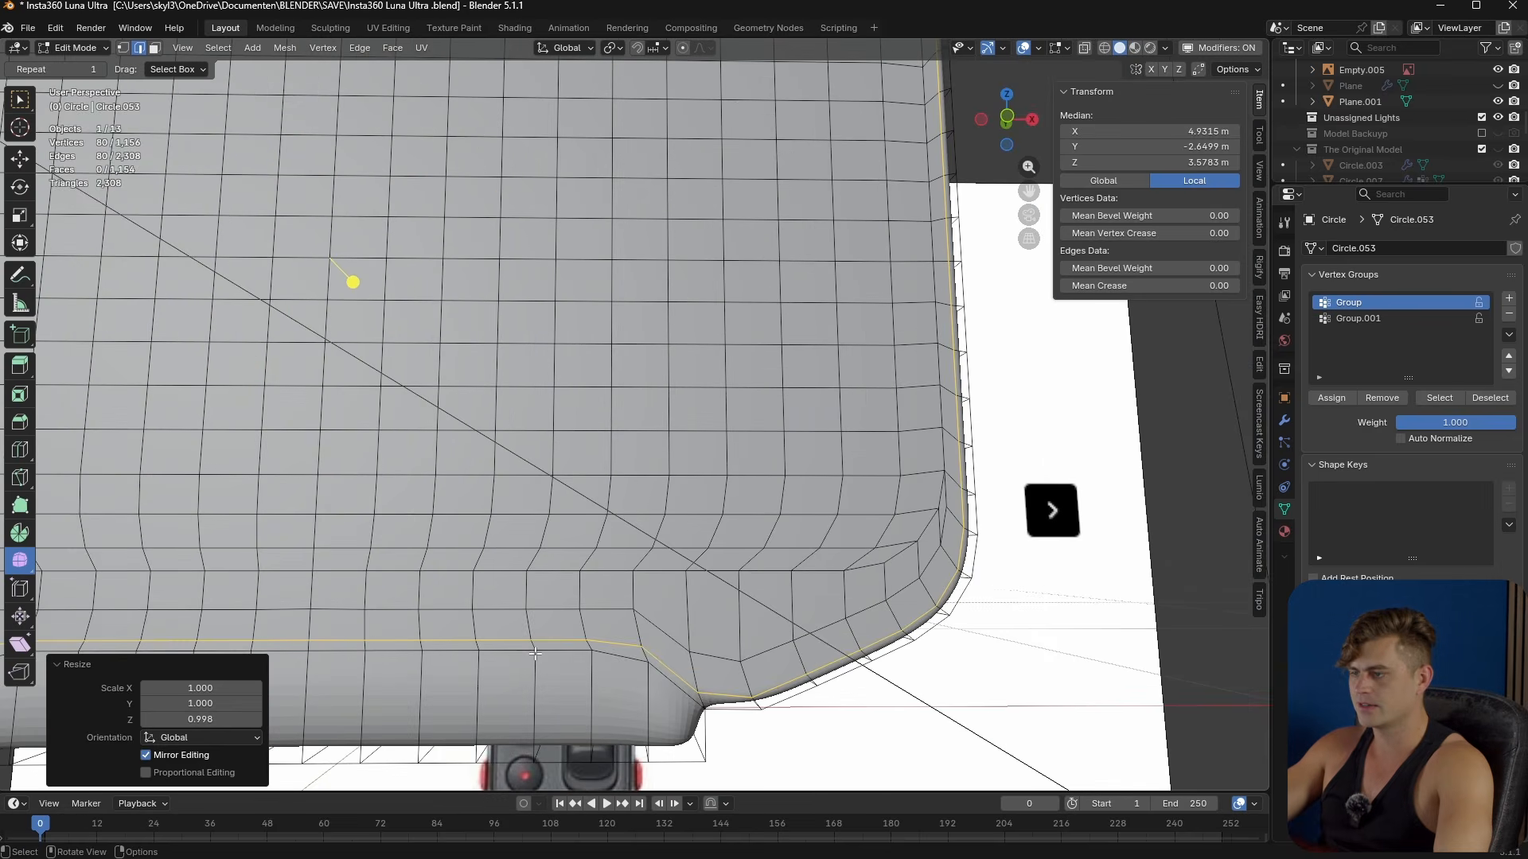
- Extrude the narrow face loop around the housing's front rim forward by about 0.0034 m and check the raised rim
scroll(796, 477, down, 3)
key(3)
alt+click(834, 482)
key(e)
alt+middle_drag(834, 481, 667, 510)
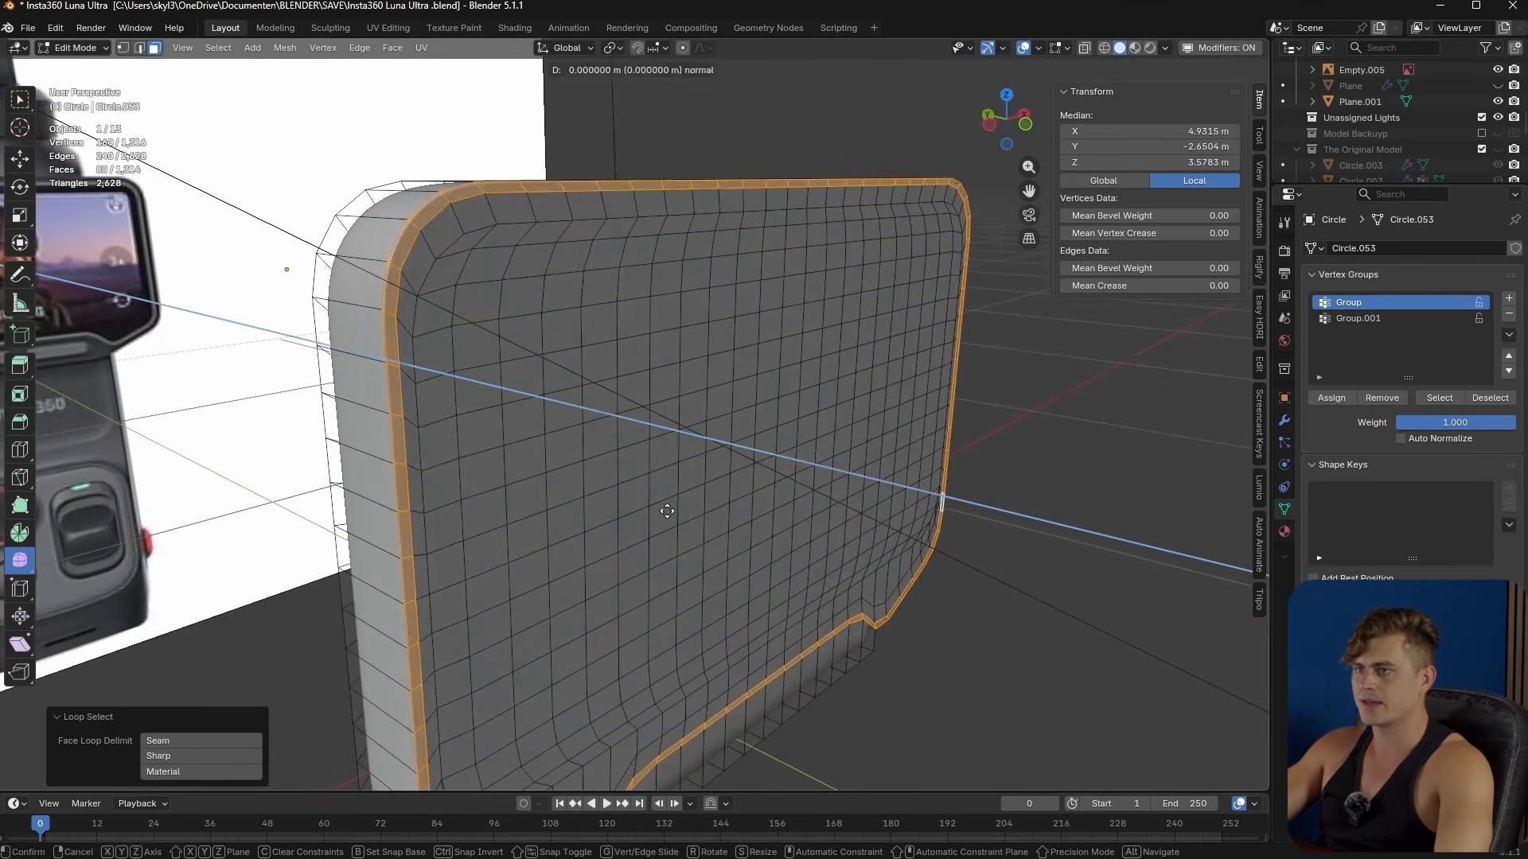
click(692, 516)
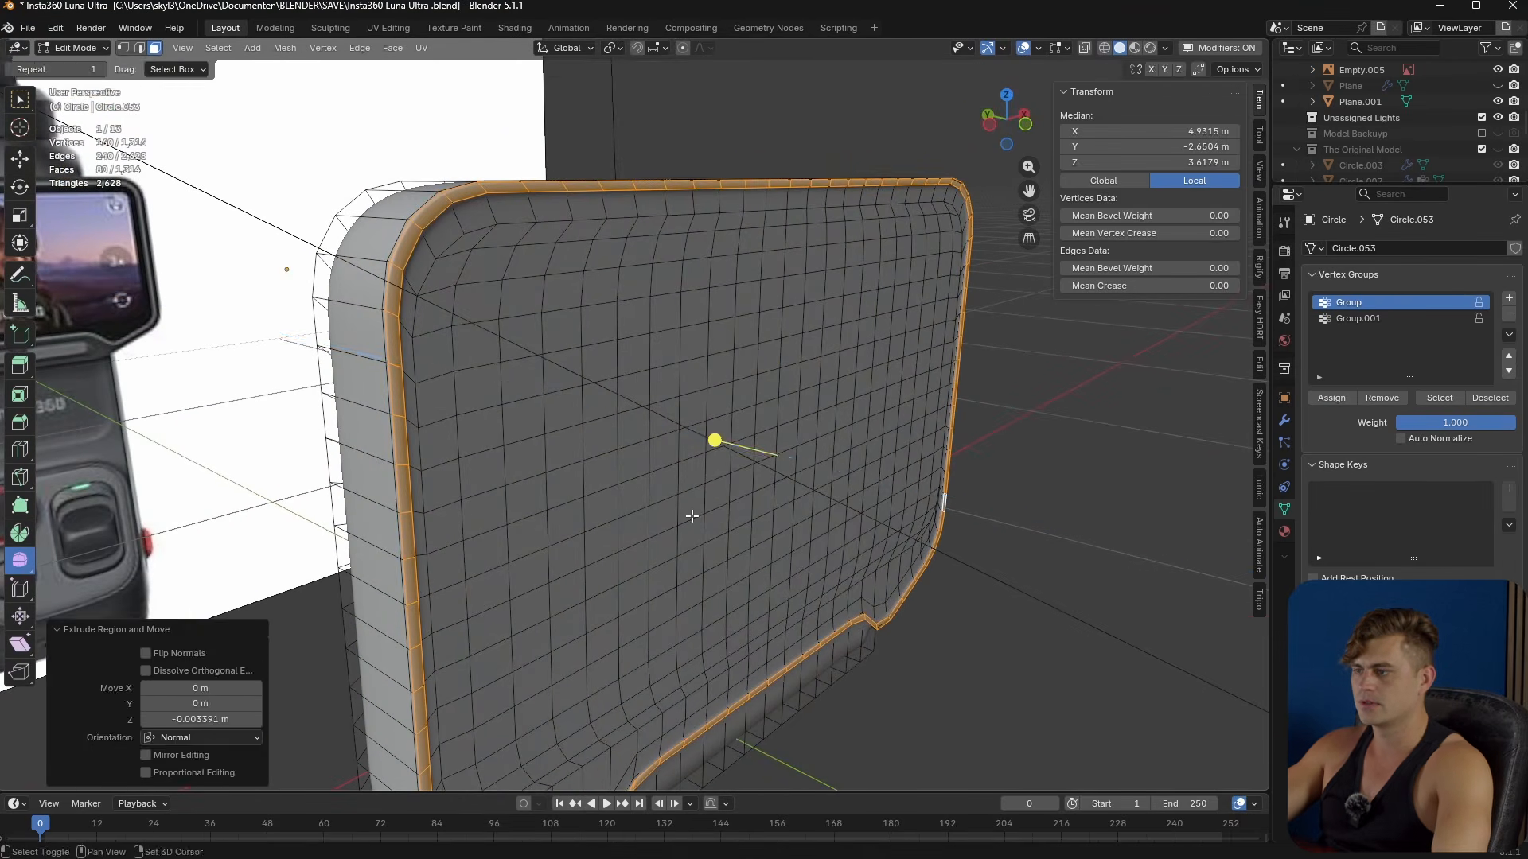
key(Tab)
scroll(691, 516, down, 3)
middle_drag(643, 517, 583, 535)
middle_drag(985, 326, 672, 599)
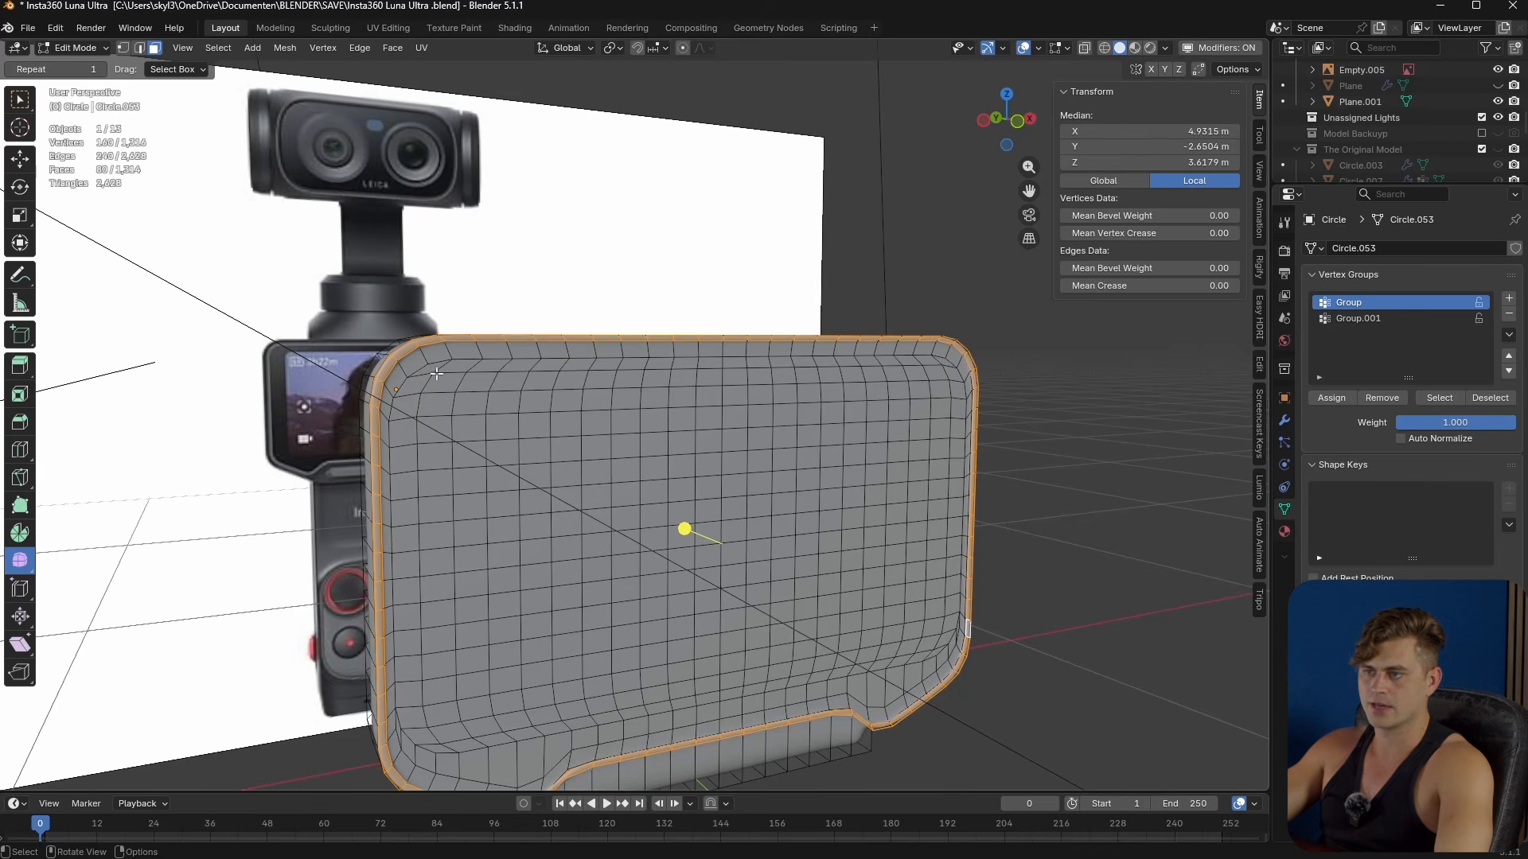
- Select the inner display faces between opposite corners as a filled region and inset them with 0 m thickness
click(430, 368)
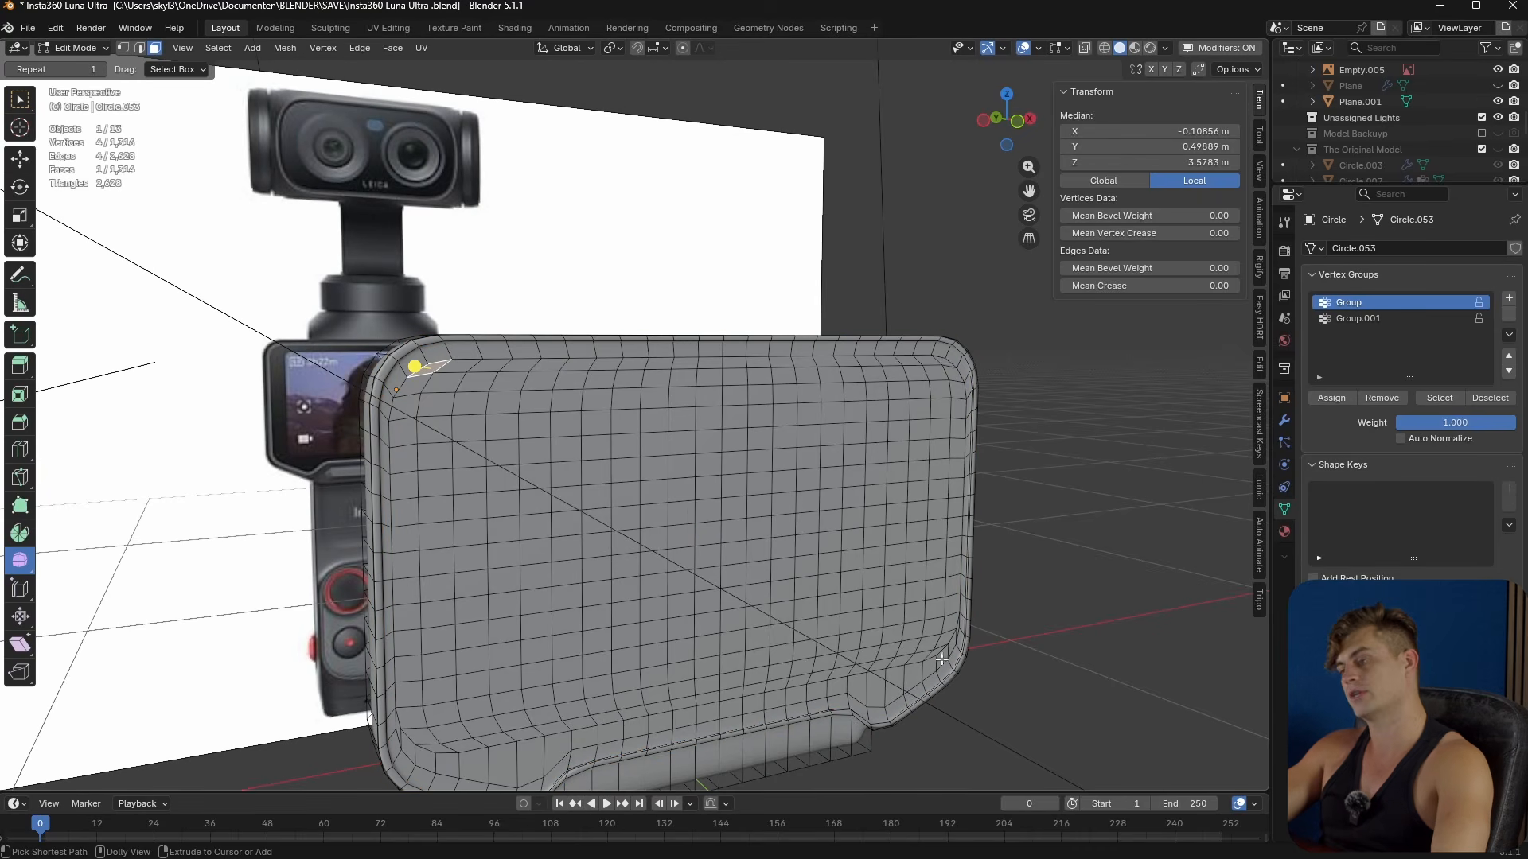
ctrl+shift+click(935, 653)
middle_drag(935, 653, 779, 560)
key(KP_1)
key(alt+z)
scroll(756, 579, up, 2)
key(i)
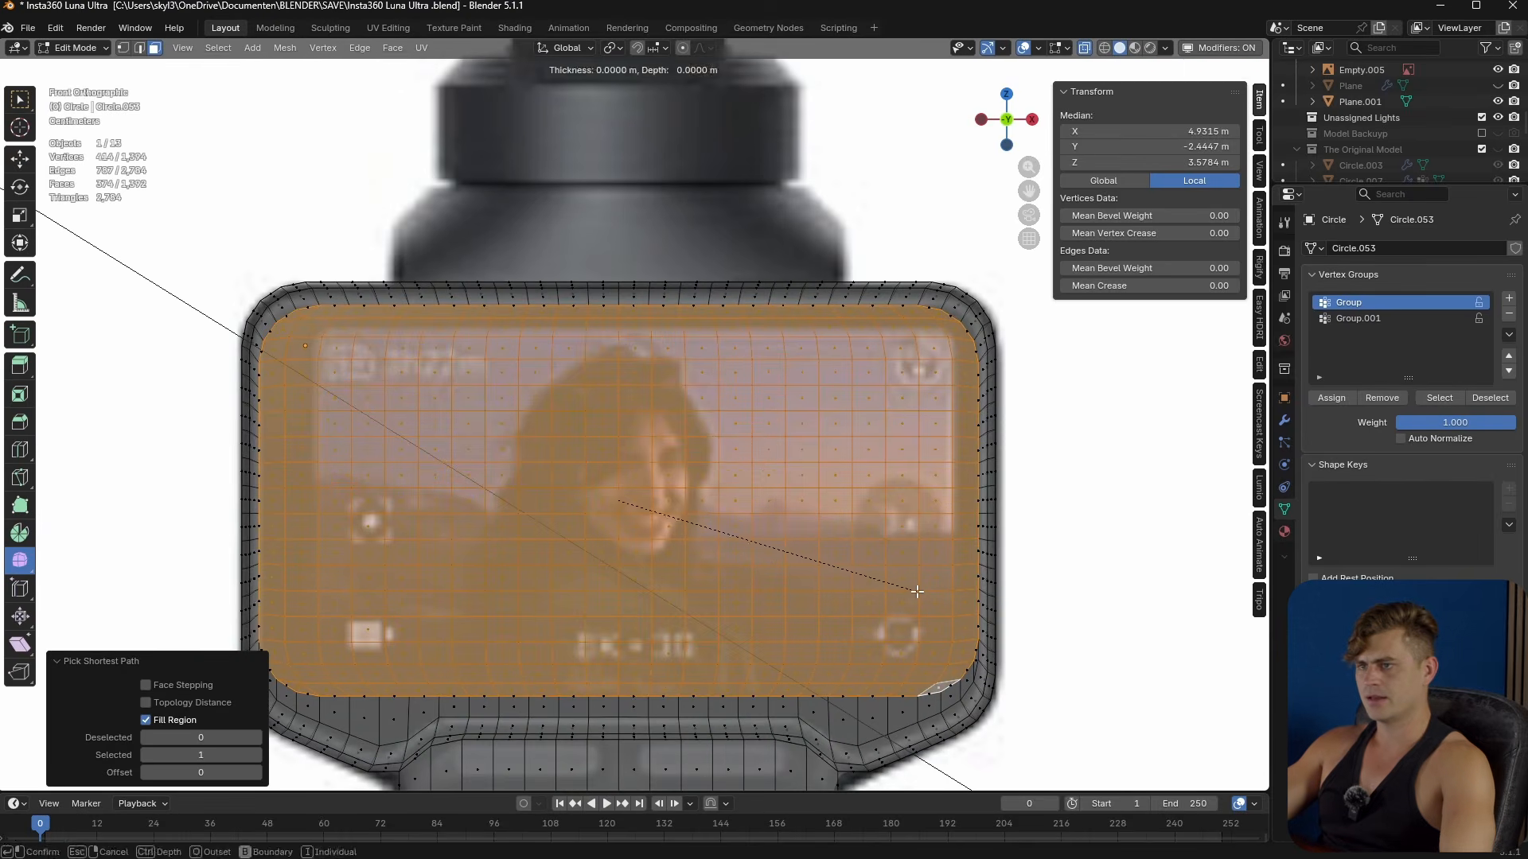
click(926, 597)
- Scale the inset screen faces to 0.94, scale X to 0.977, and move them about 0.0107 m along X to match the reference
key(s)
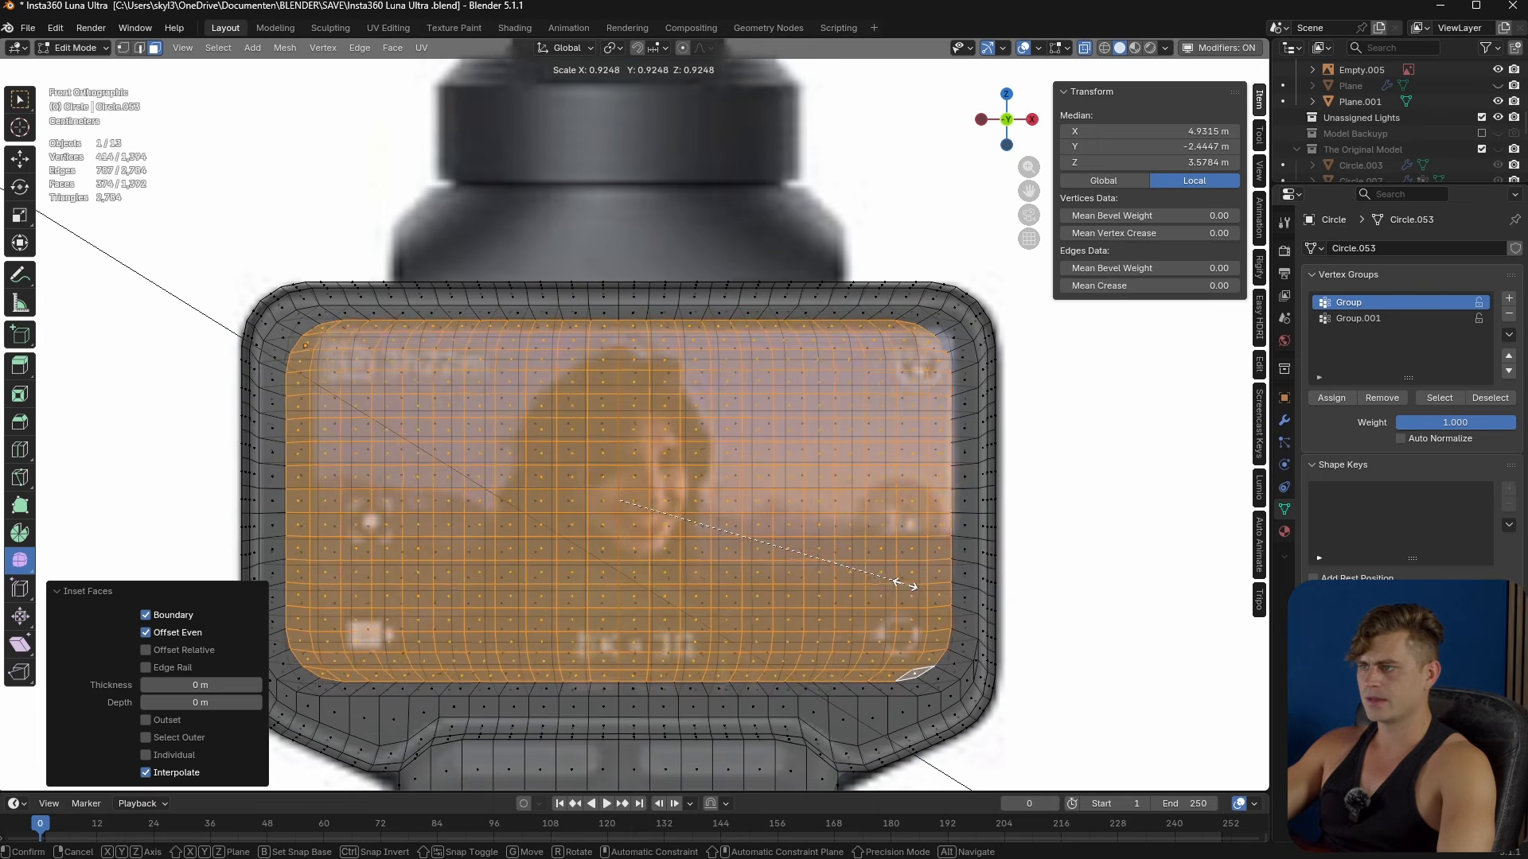
click(919, 591)
key(s)
key(x)
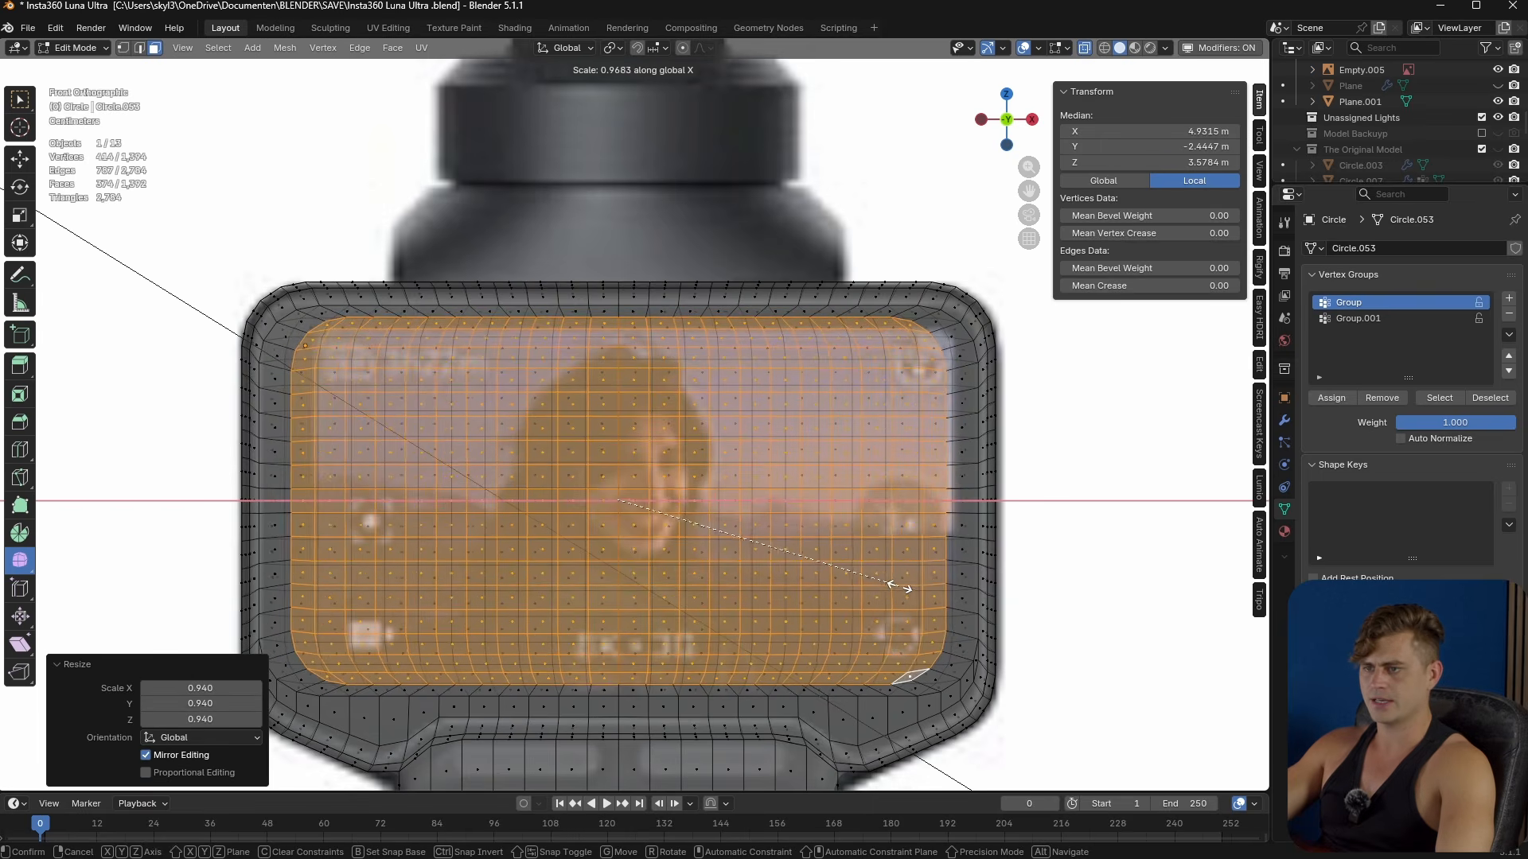
click(914, 589)
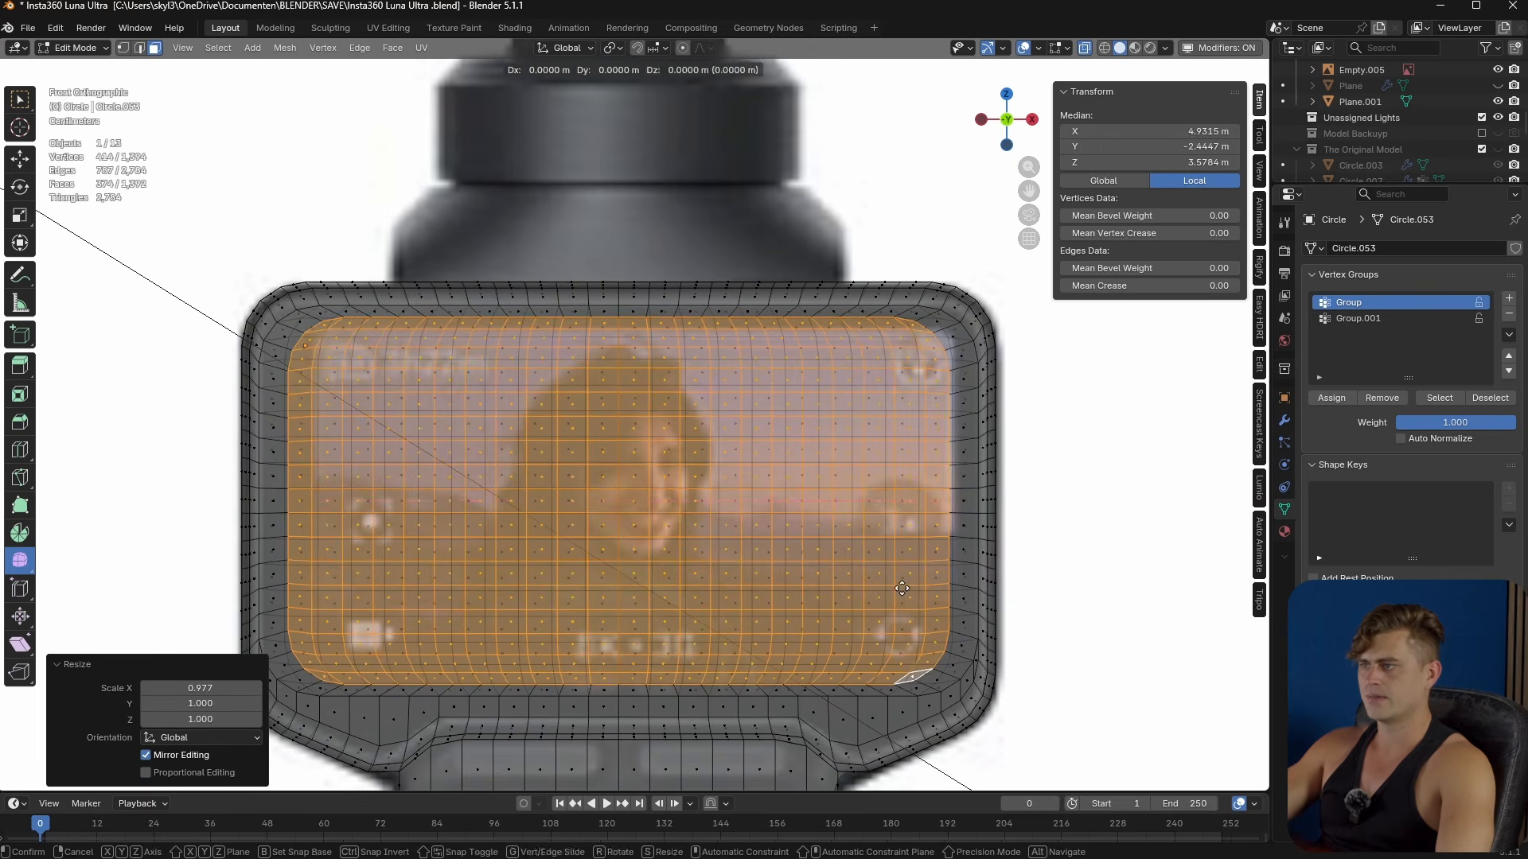
key(g)
key(x)
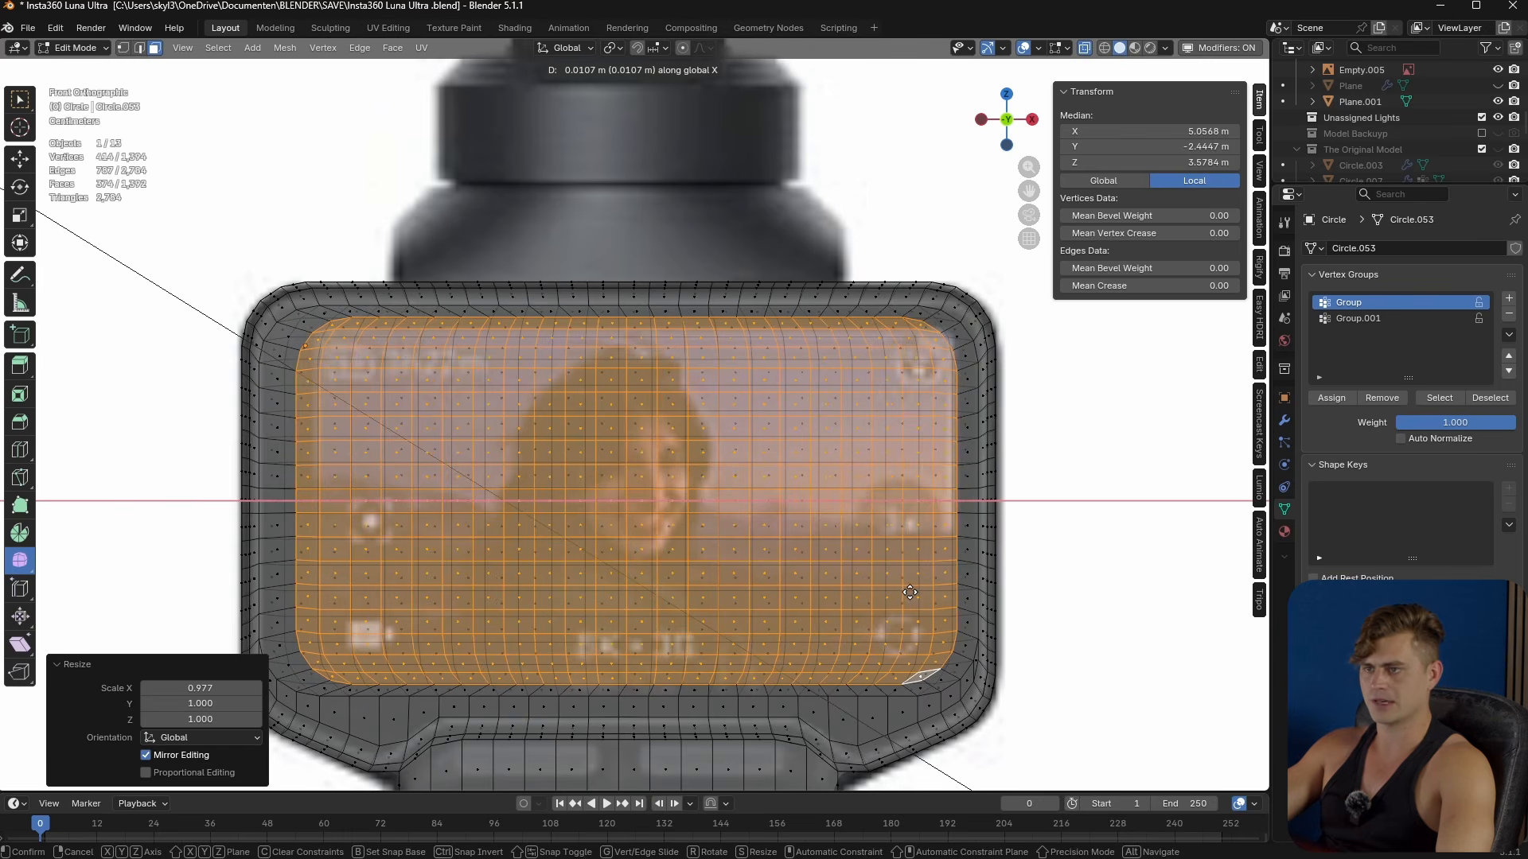
click(910, 592)
- Add a new material to the display housing mesh and name it screen
click(1283, 531)
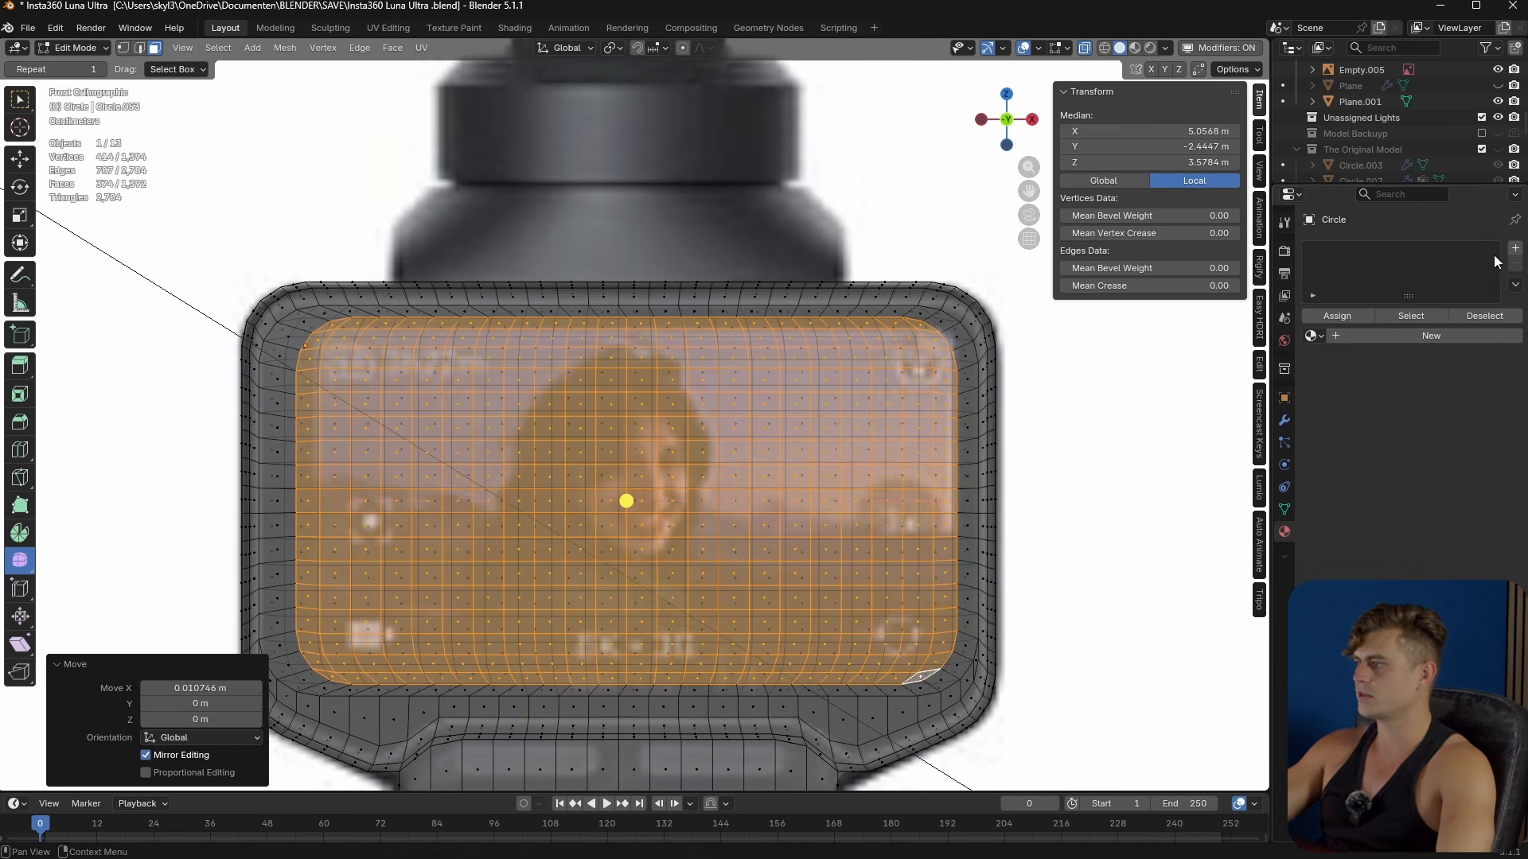
click(1515, 252)
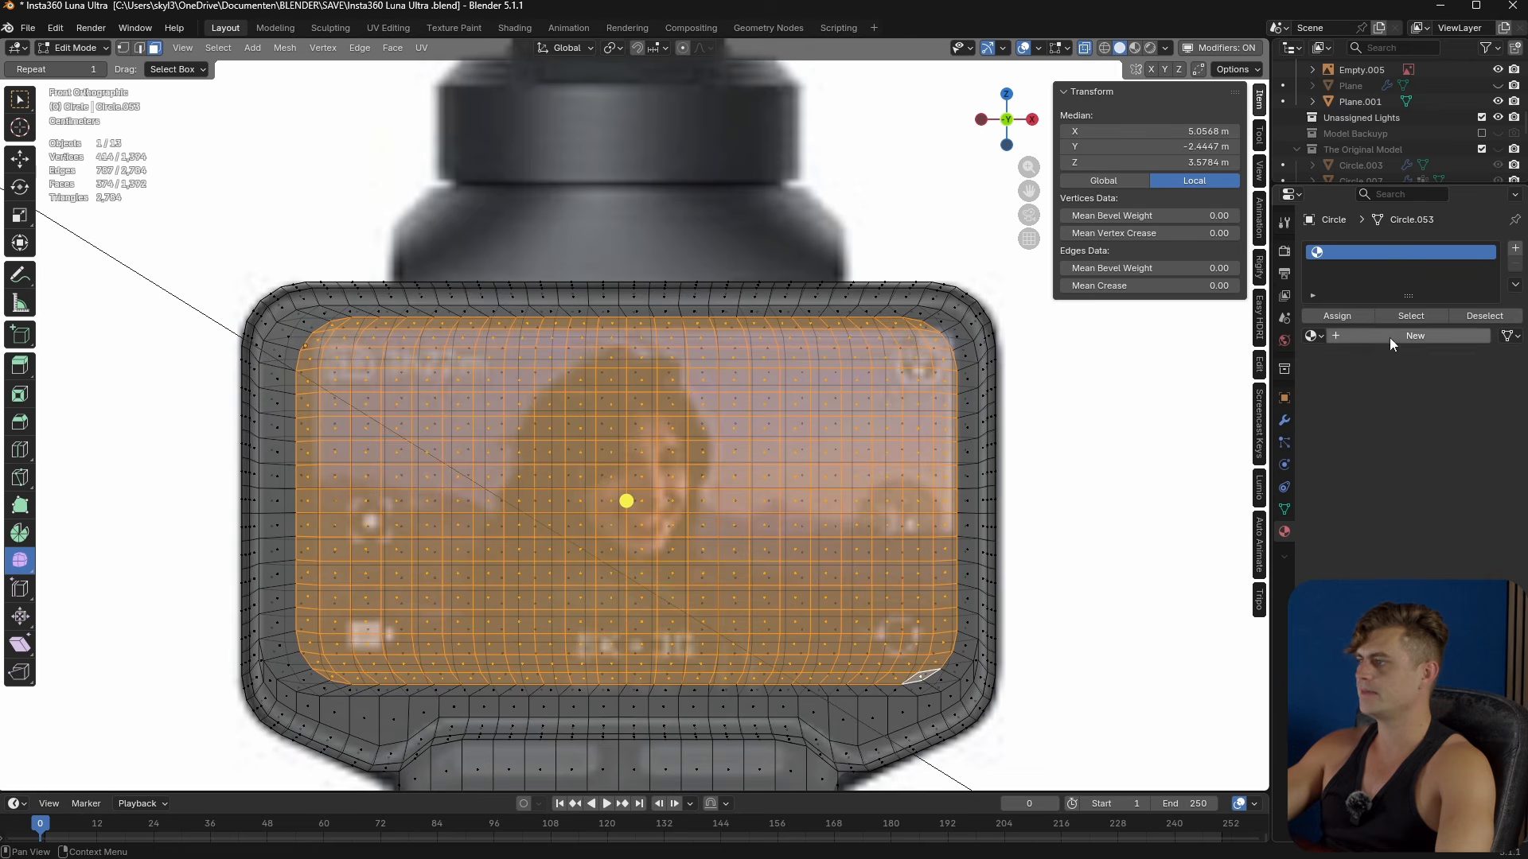
click(1389, 335)
click(1361, 336)
text(screen)
key(Return)
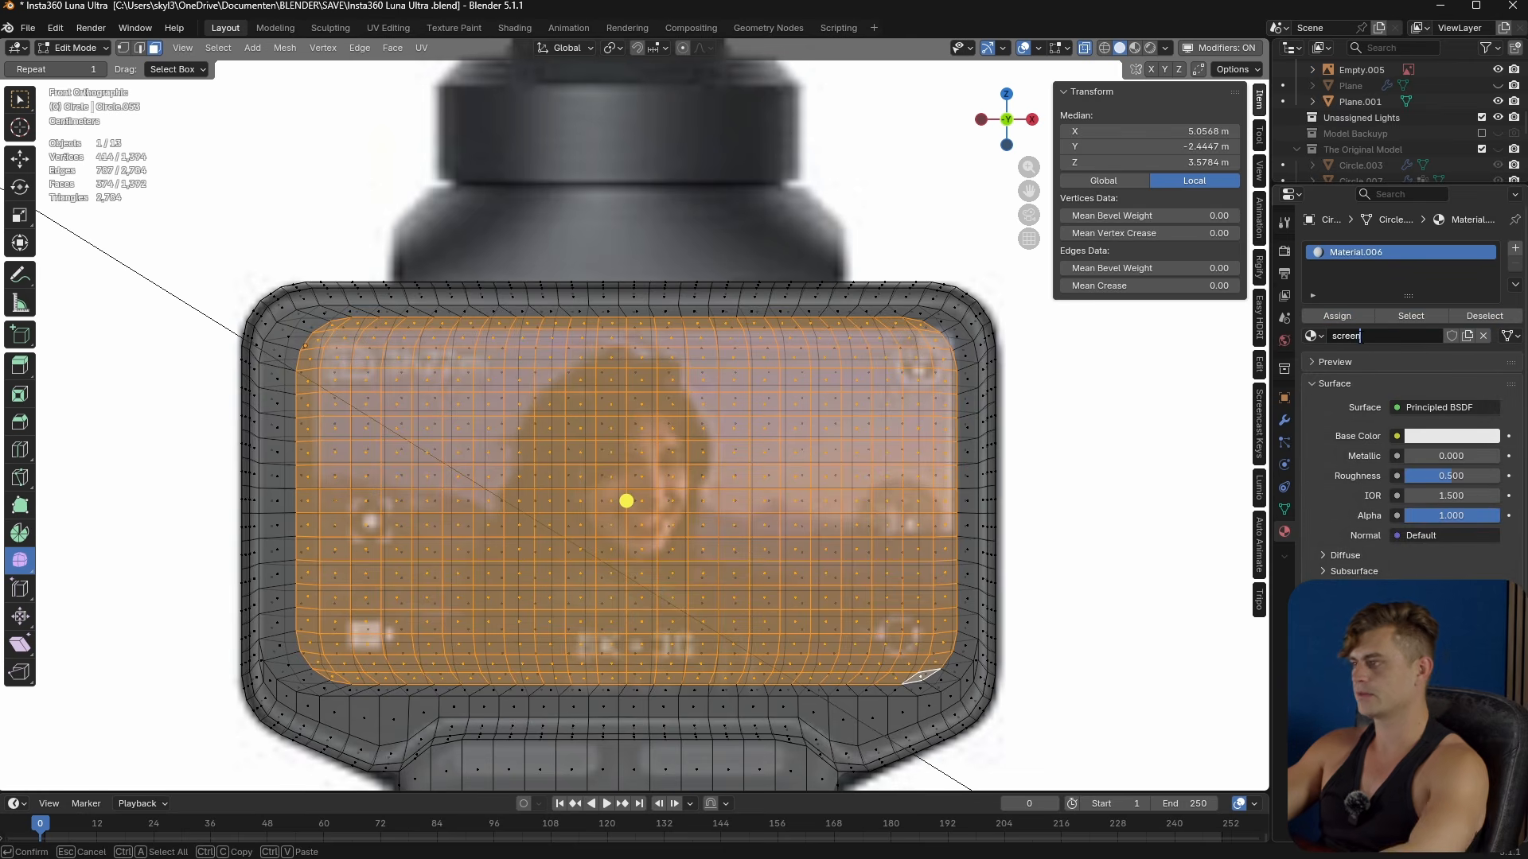
- Invert the selection to the housing faces around the screen and assign a new second material to them
key(ctrl+i)
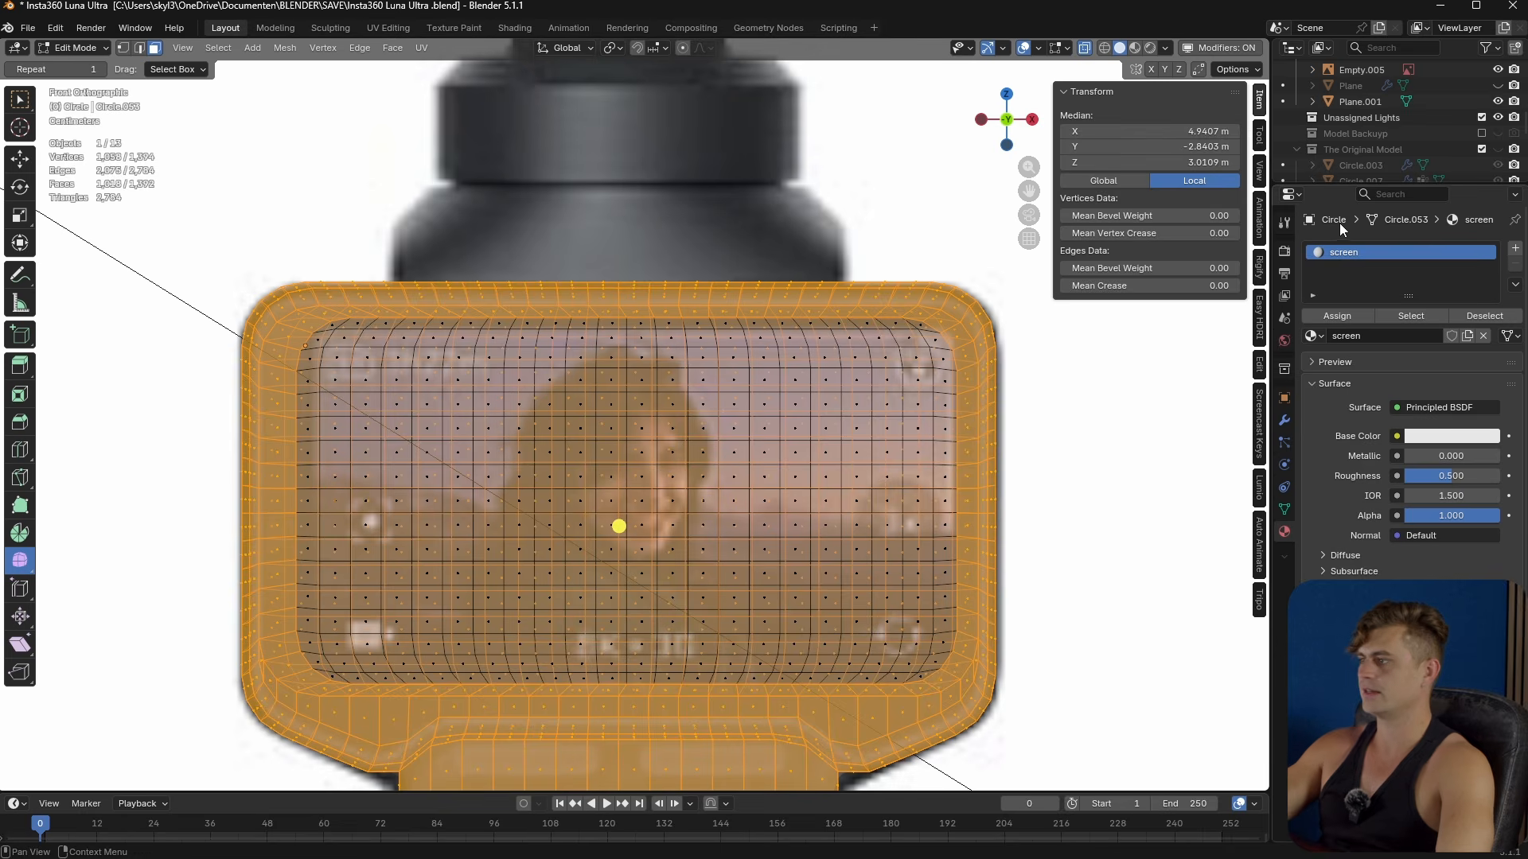
click(1514, 248)
click(1353, 361)
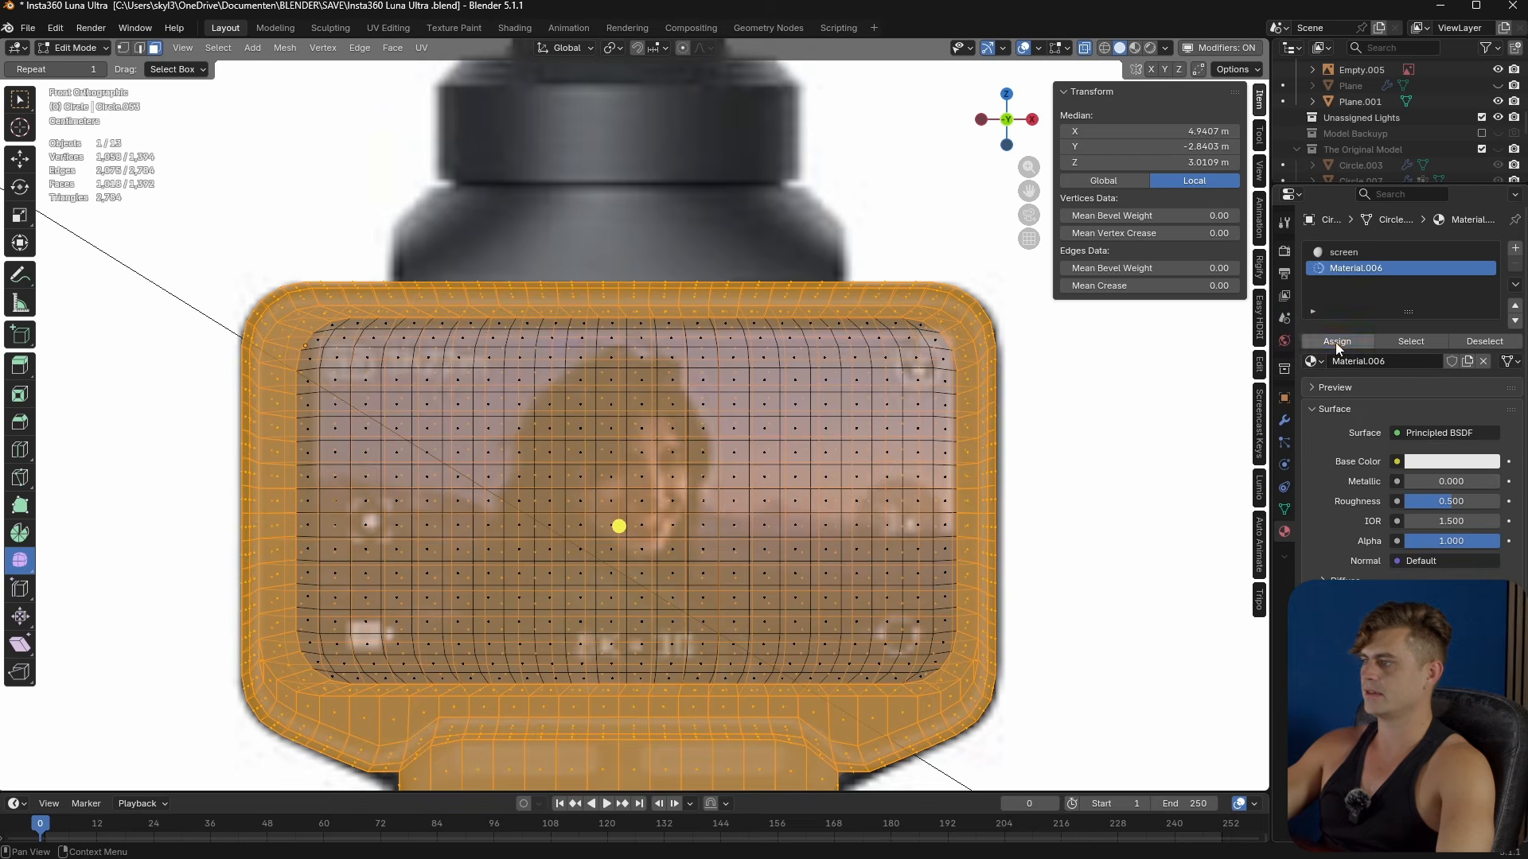
key(Tab)
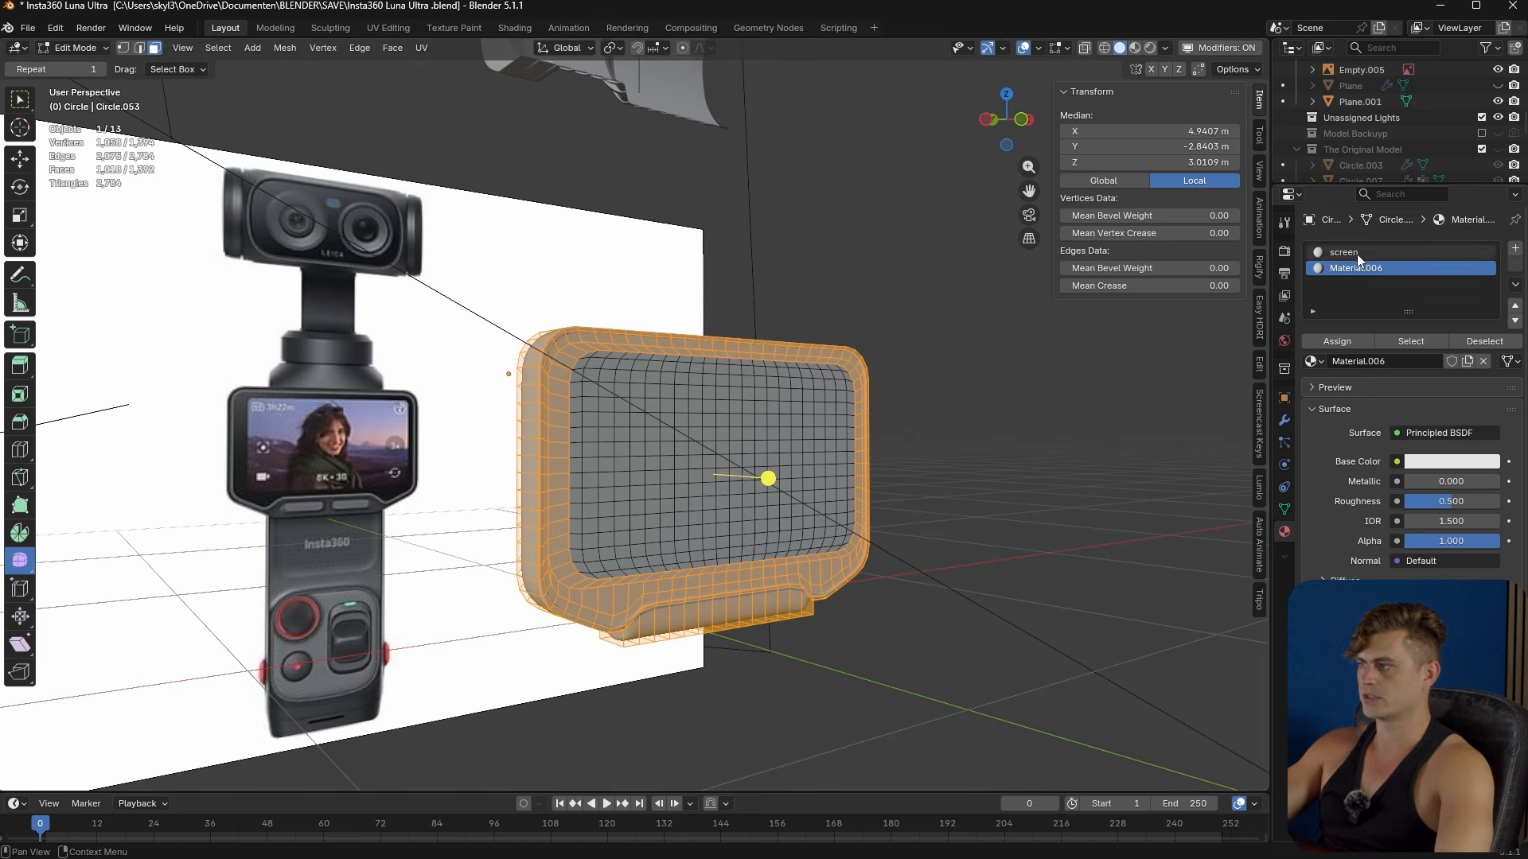
- Show the model in rendered shading and set the screen material's base color to black
click(1357, 253)
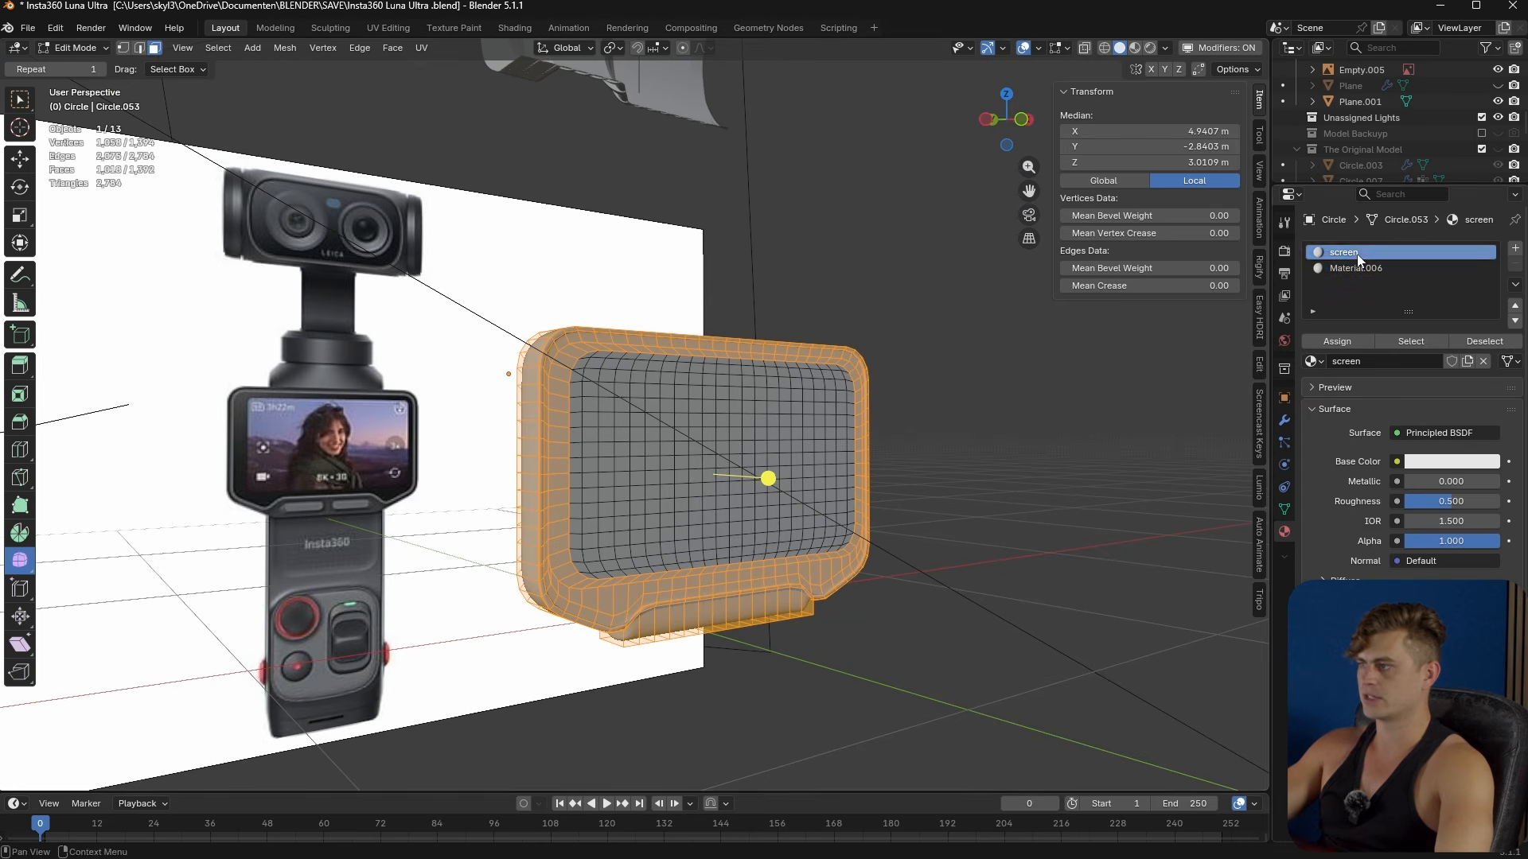
key(alt+a)
click(1150, 48)
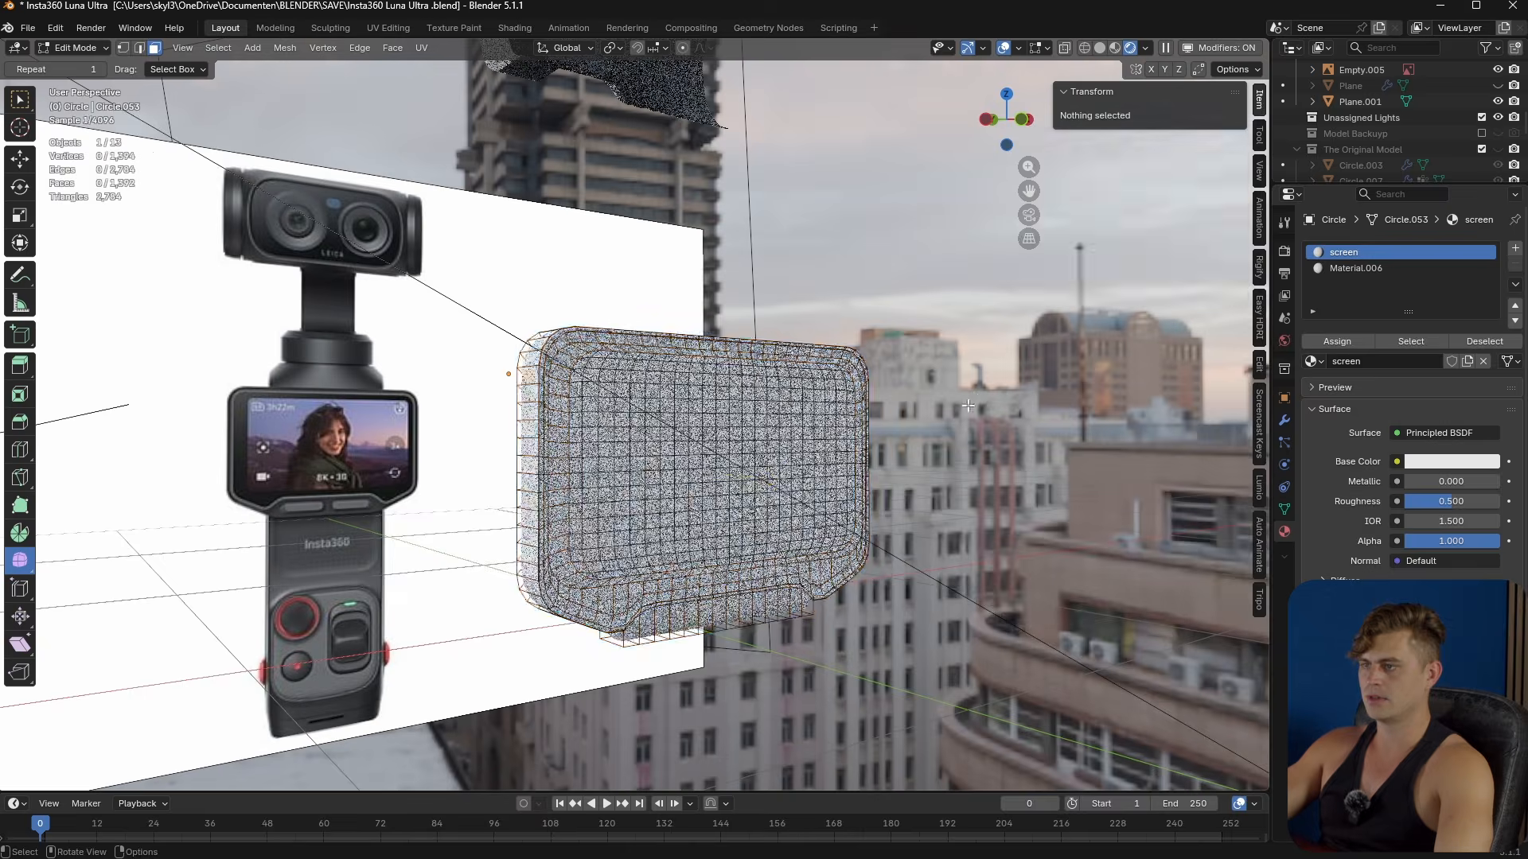
scroll(955, 318, up, 4)
click(1424, 460)
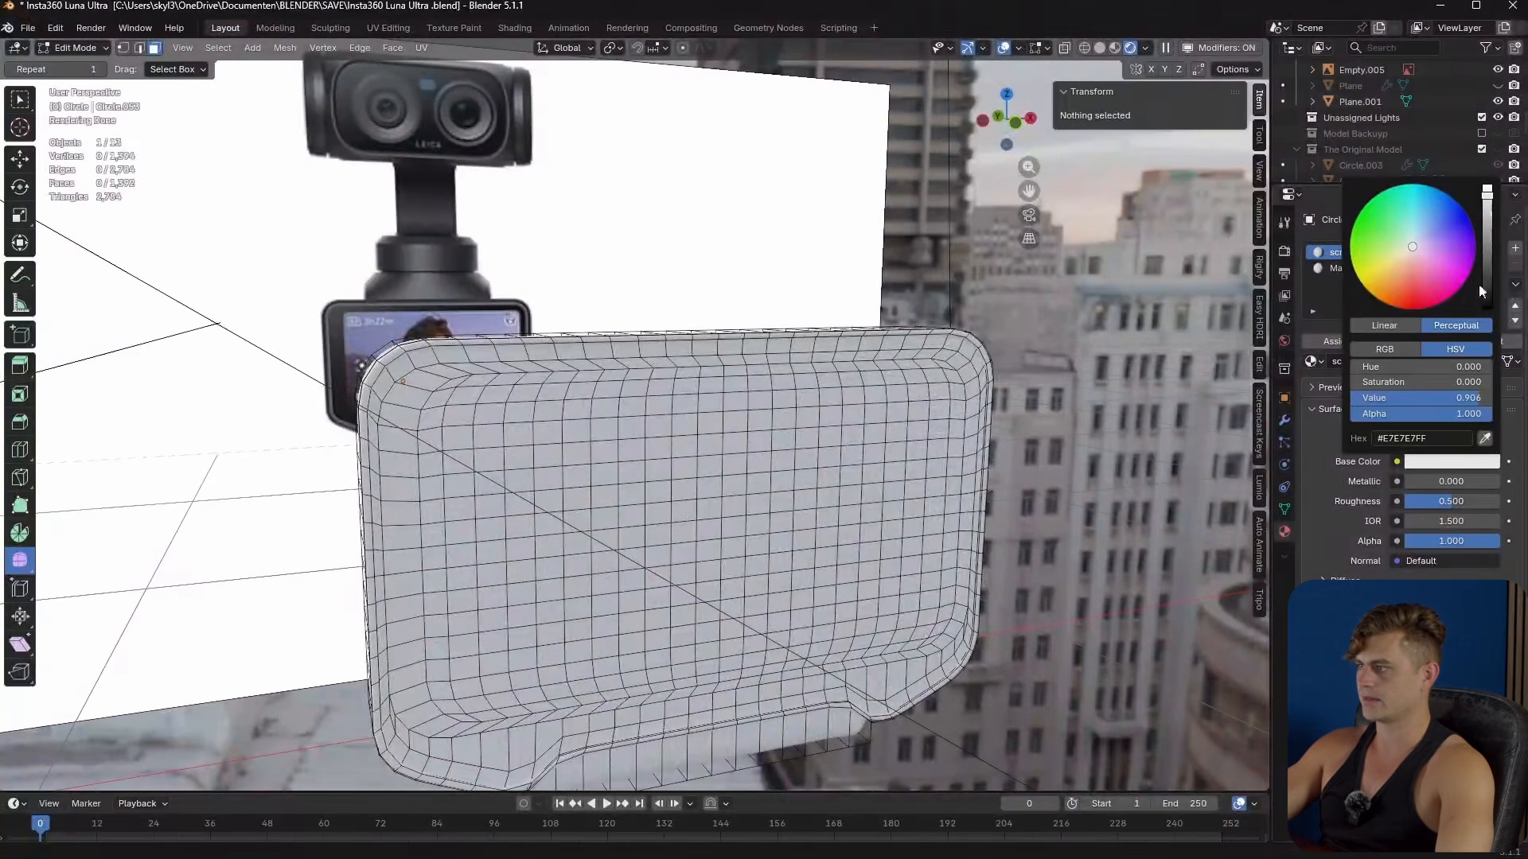
click(1490, 303)
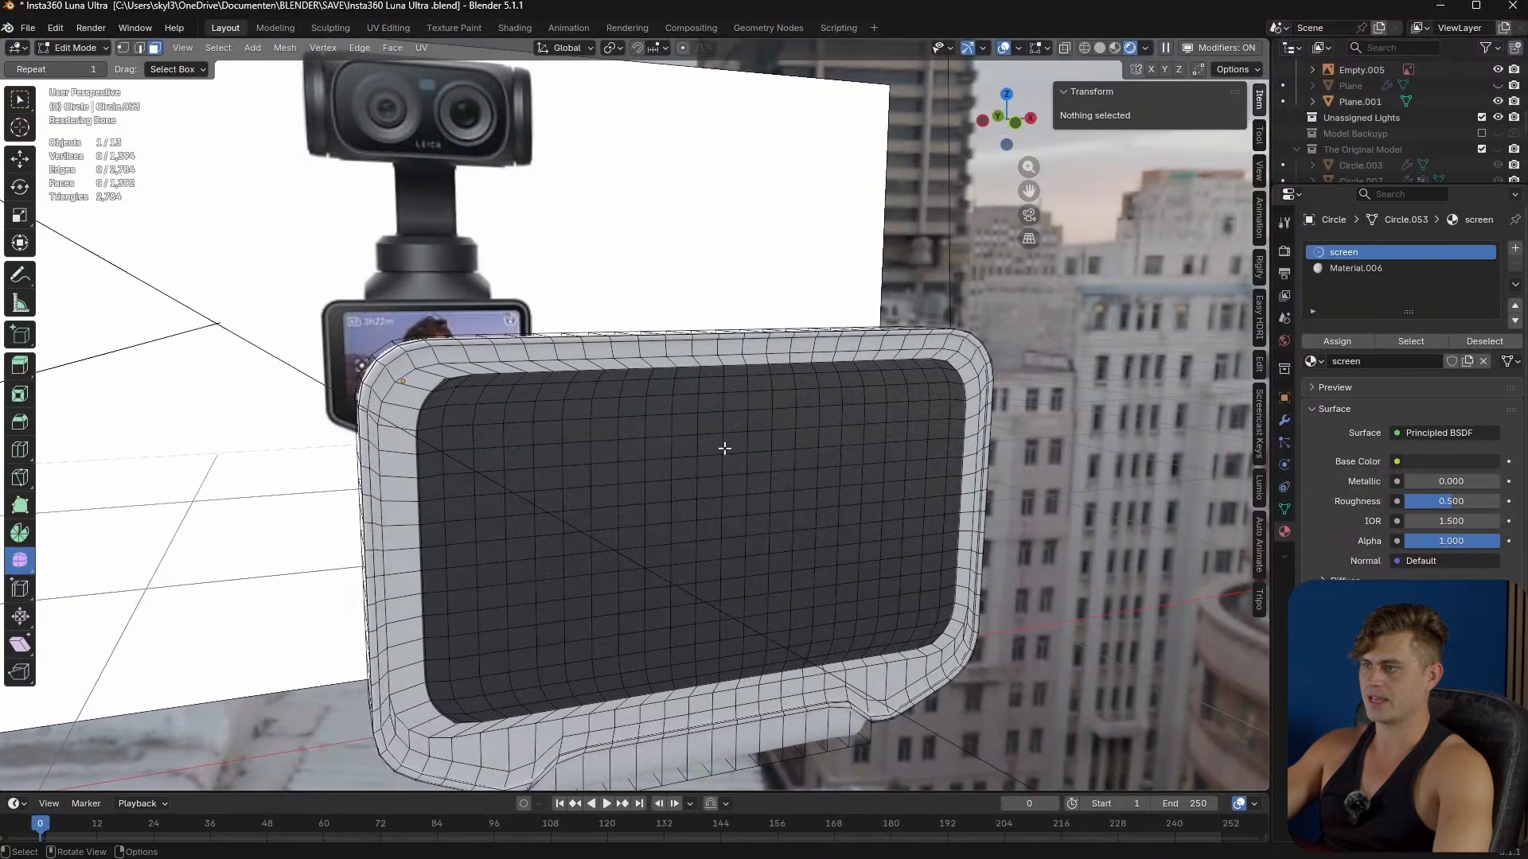
- Move the kinked border vertex at the screen's upper-left corner so the corner follows a smooth curve
key(Tab)
middle_drag(815, 468, 761, 460)
middle_drag(587, 433, 651, 461)
scroll(541, 440, up, 3)
scroll(539, 440, up, 1)
shift+middle_drag(538, 440, 607, 443)
key(Tab)
scroll(593, 427, up, 3)
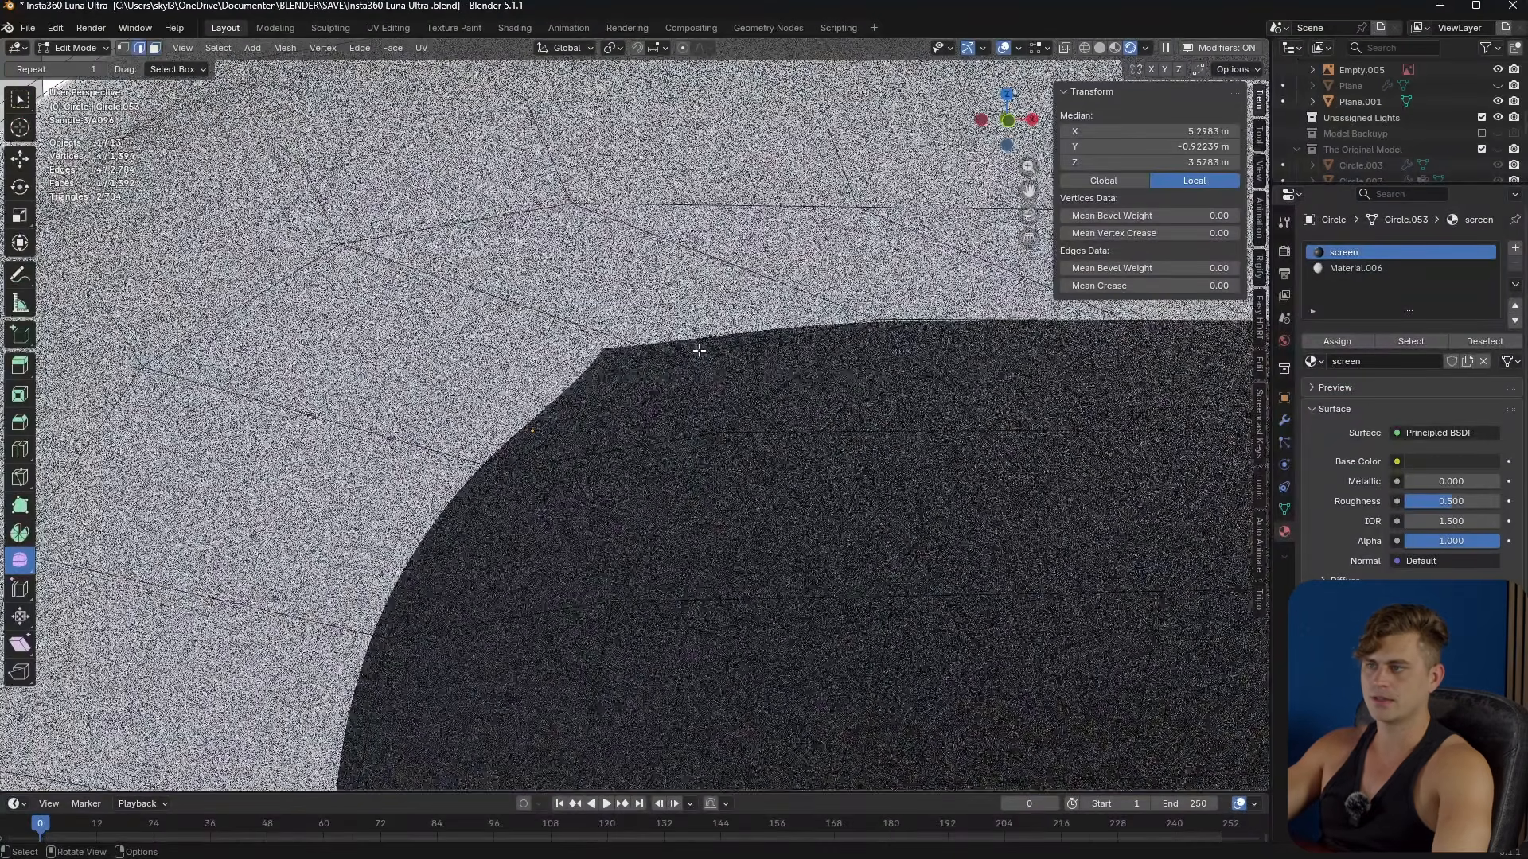
click(675, 358)
key(g)
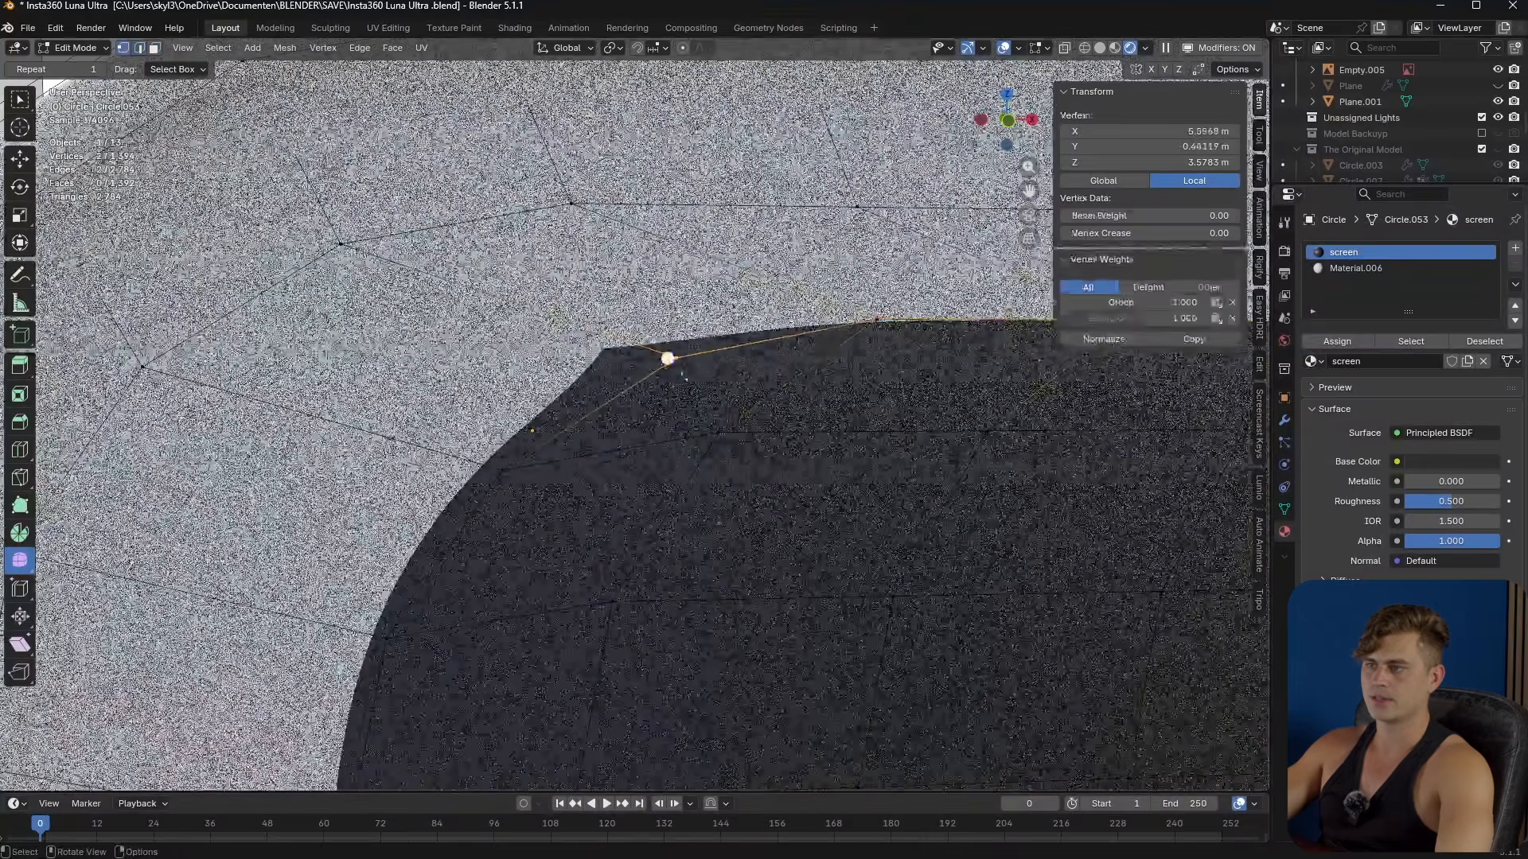
scroll(680, 395, down, 6)
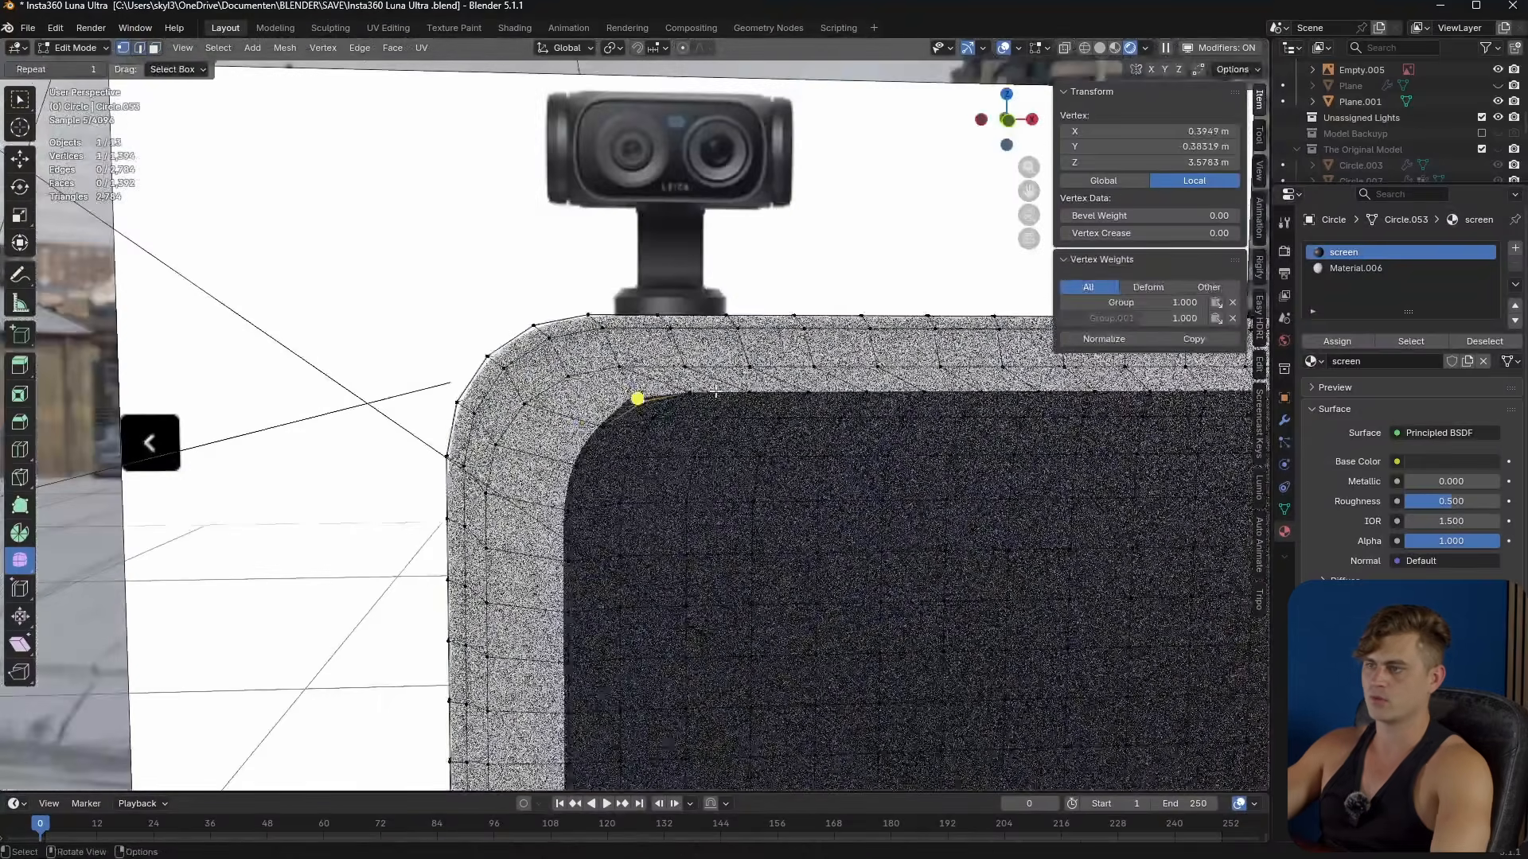
- Select the screen border's upper and left edges and try an edge crease of 1 on them, undoing the crease
alt+click(639, 426)
alt+shift+click(618, 425)
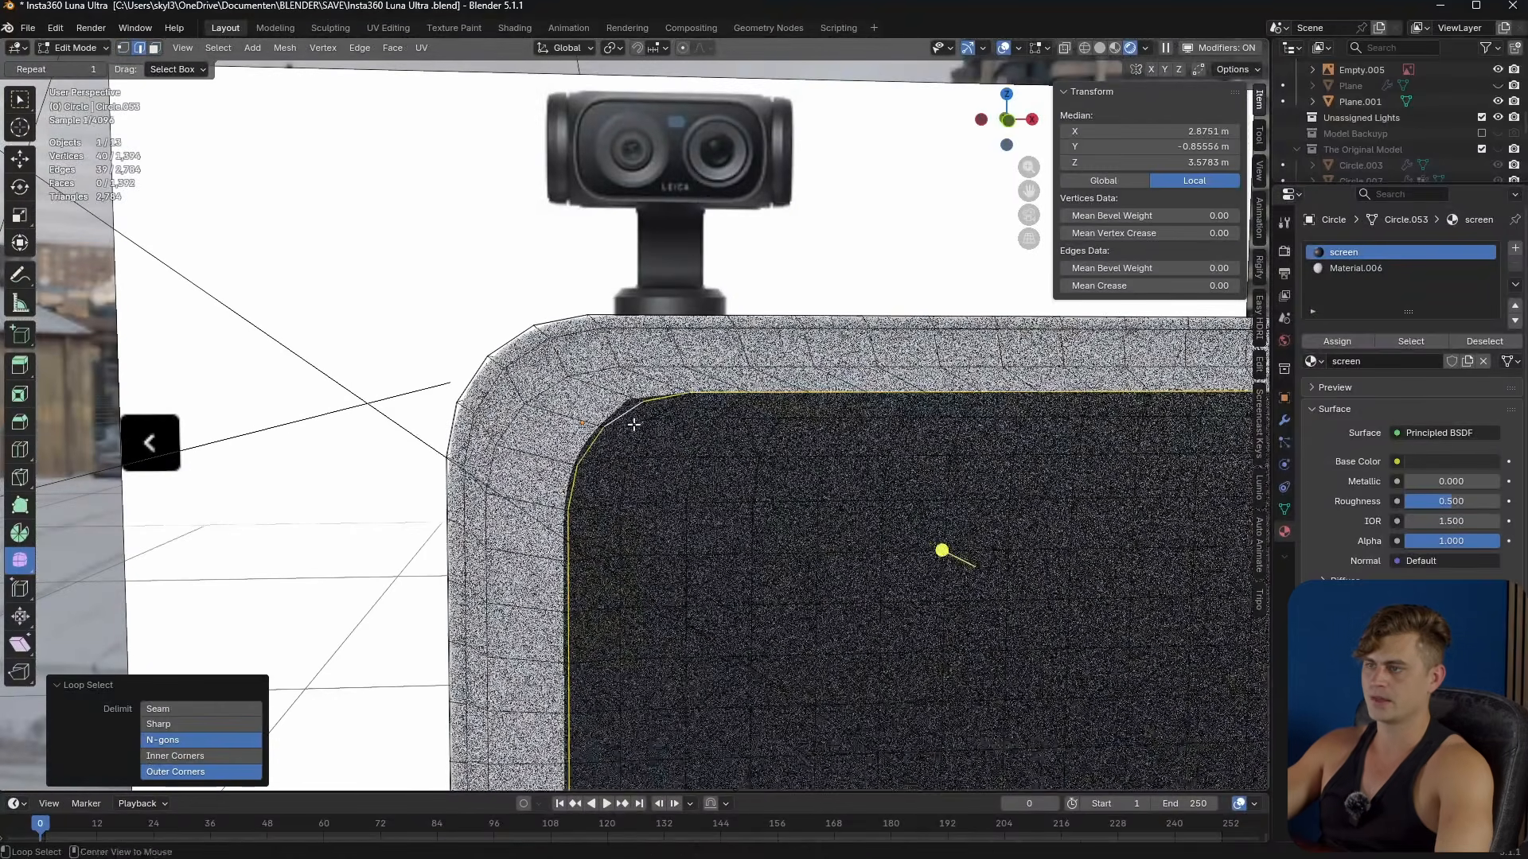
key(shift+e)
click(969, 561)
scroll(668, 474, down, 5)
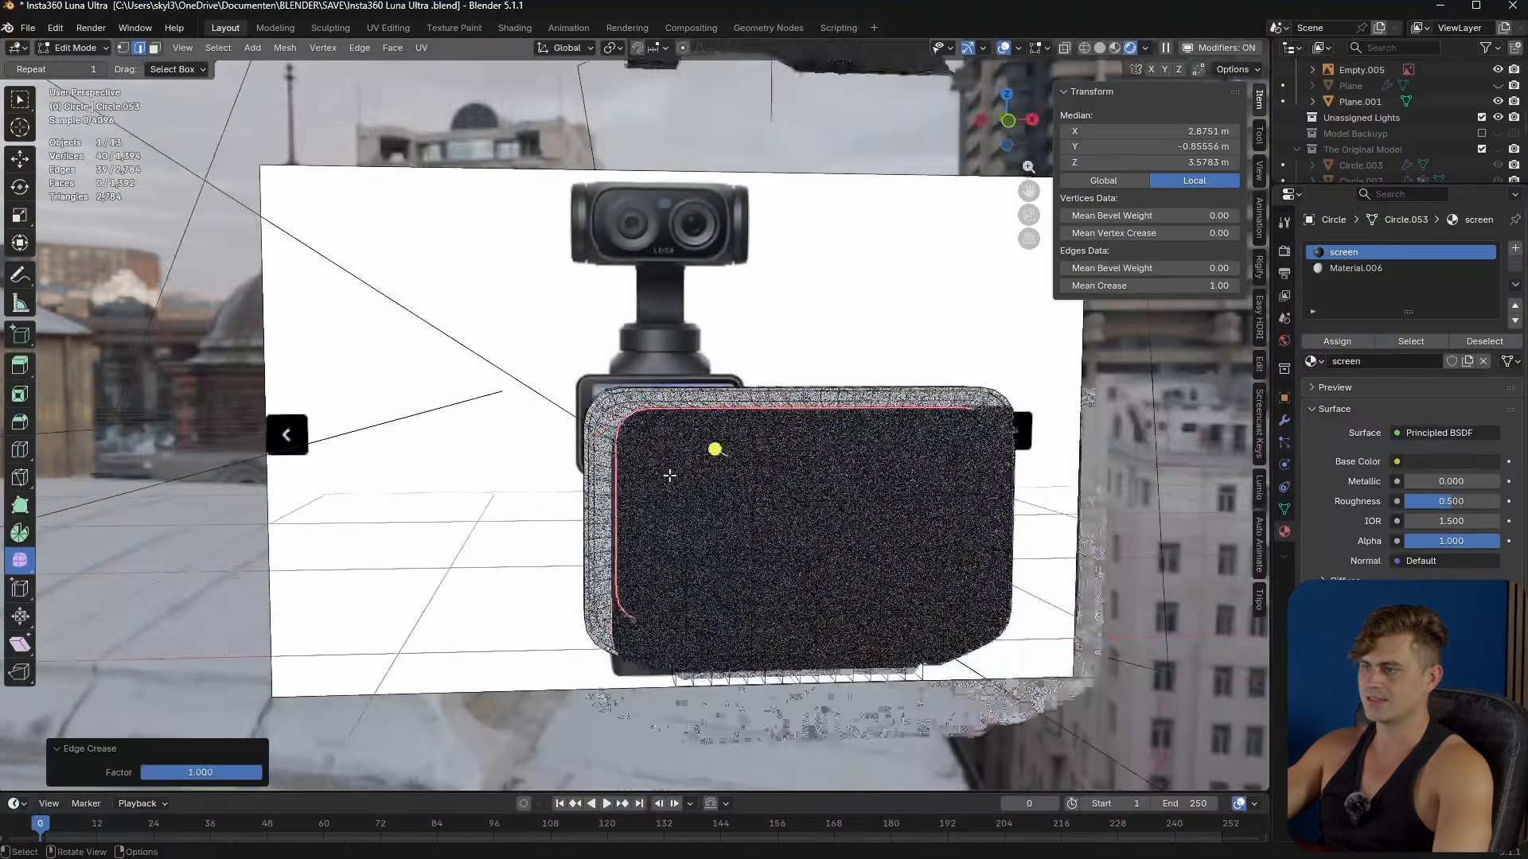
key(ctrl+z)
- Add the remaining screen border edges to the selection, crease the whole loop to 1, and inspect the housing
middle_drag(832, 496, 756, 495)
scroll(947, 419, up, 4)
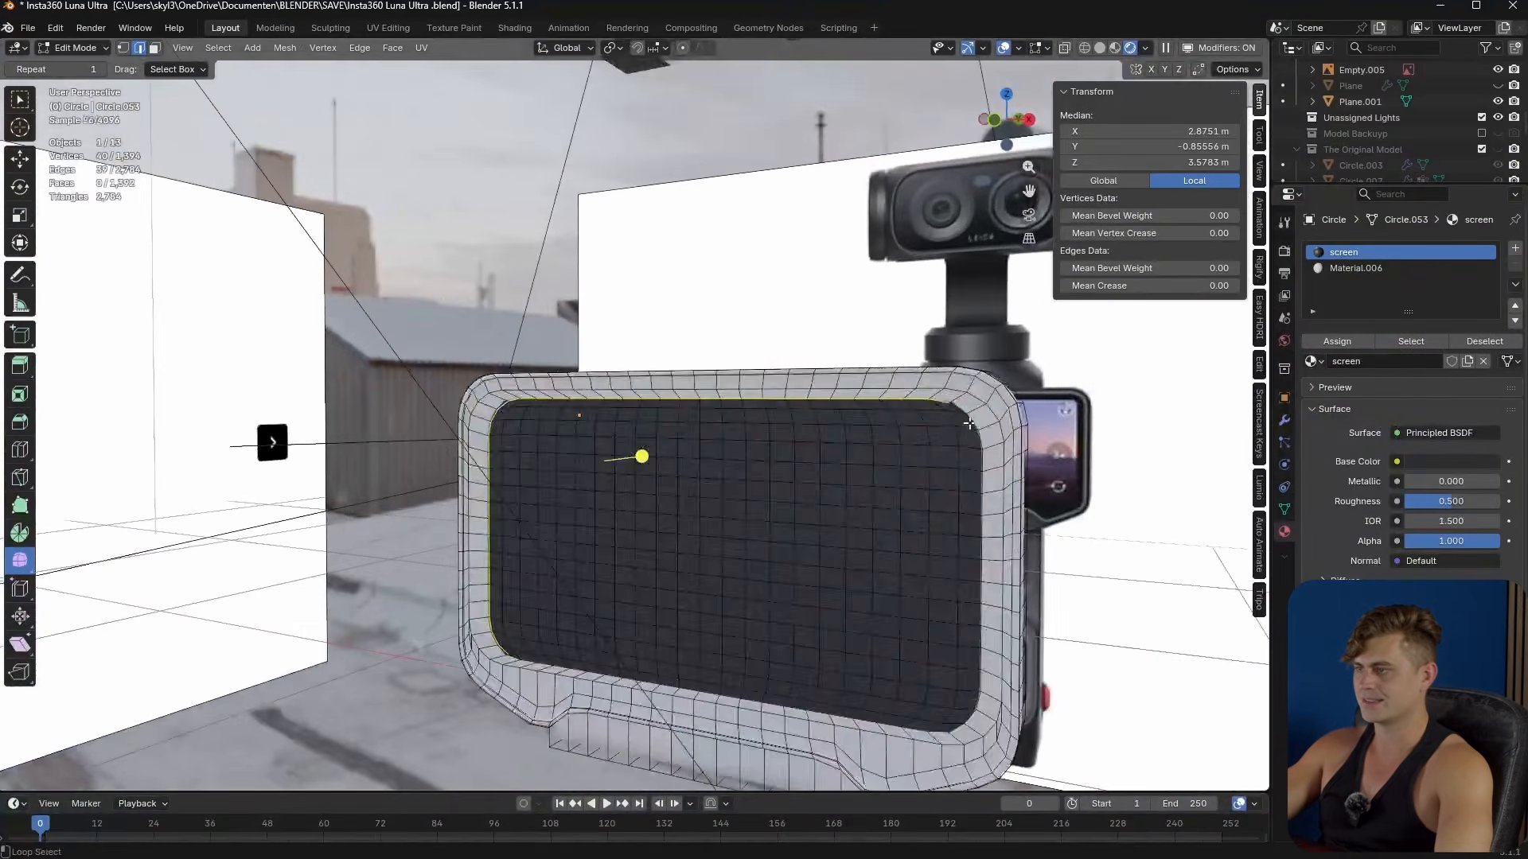
alt+shift+click(971, 483)
shift+middle_drag(927, 704, 905, 588)
alt+shift+click(915, 605)
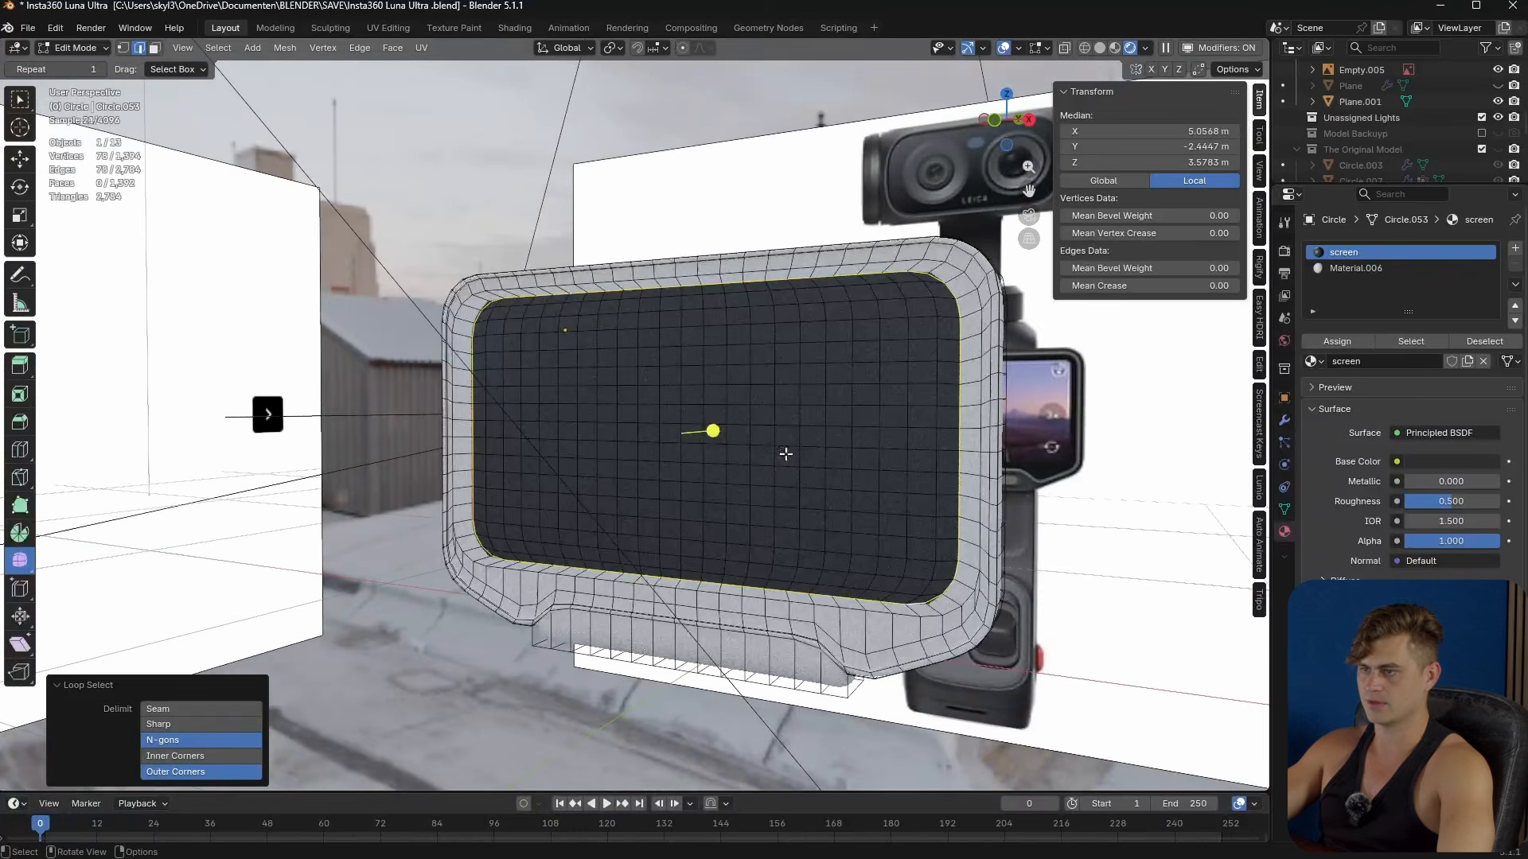
key(shift+e)
click(834, 597)
key(Tab)
middle_drag(677, 397, 728, 389)
middle_drag(859, 527, 839, 597)
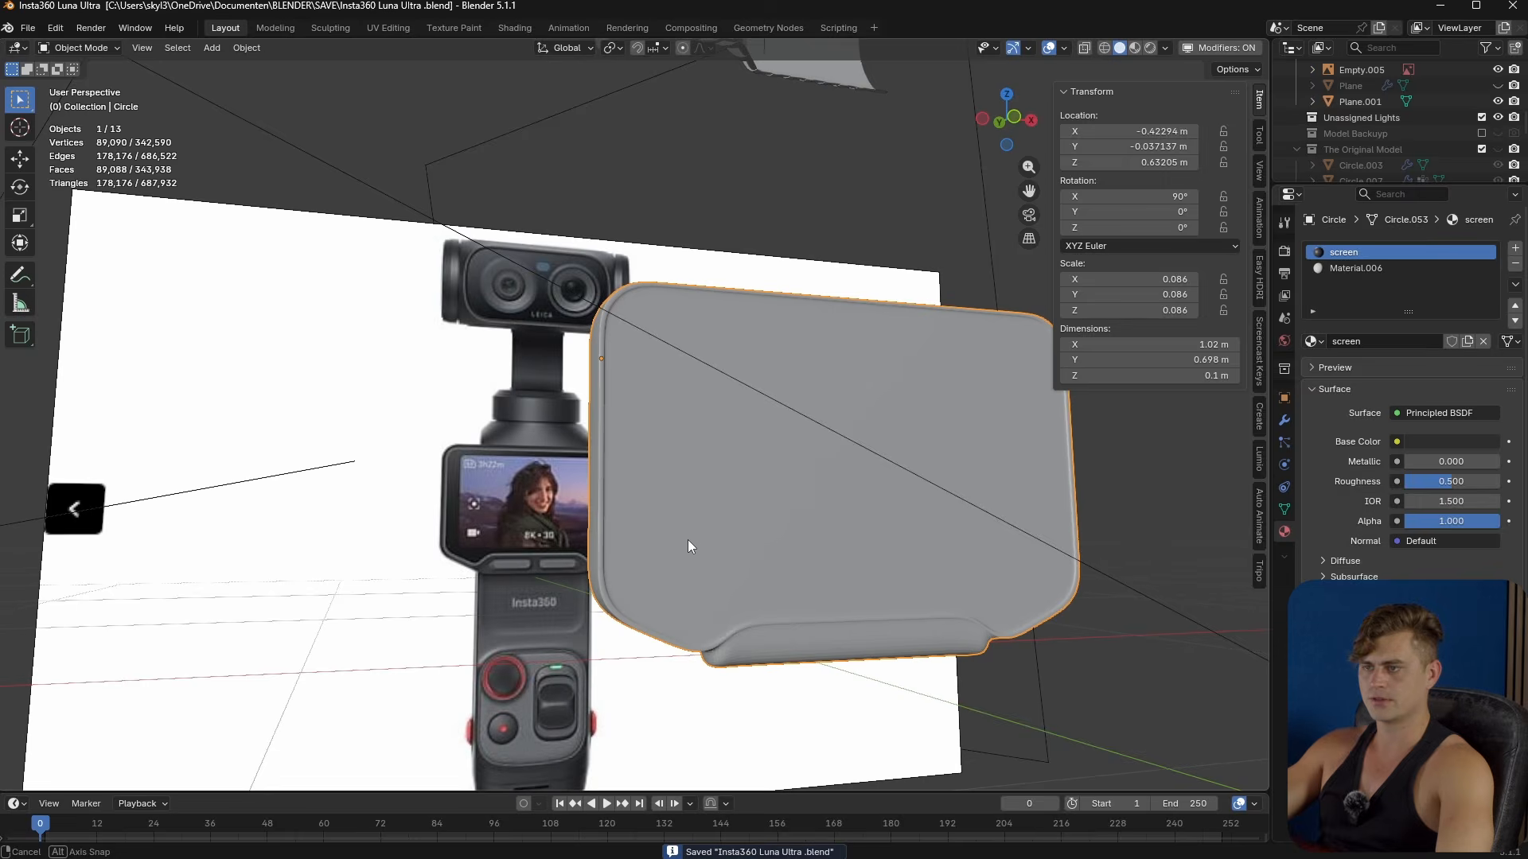
middle_drag(687, 545, 717, 586)
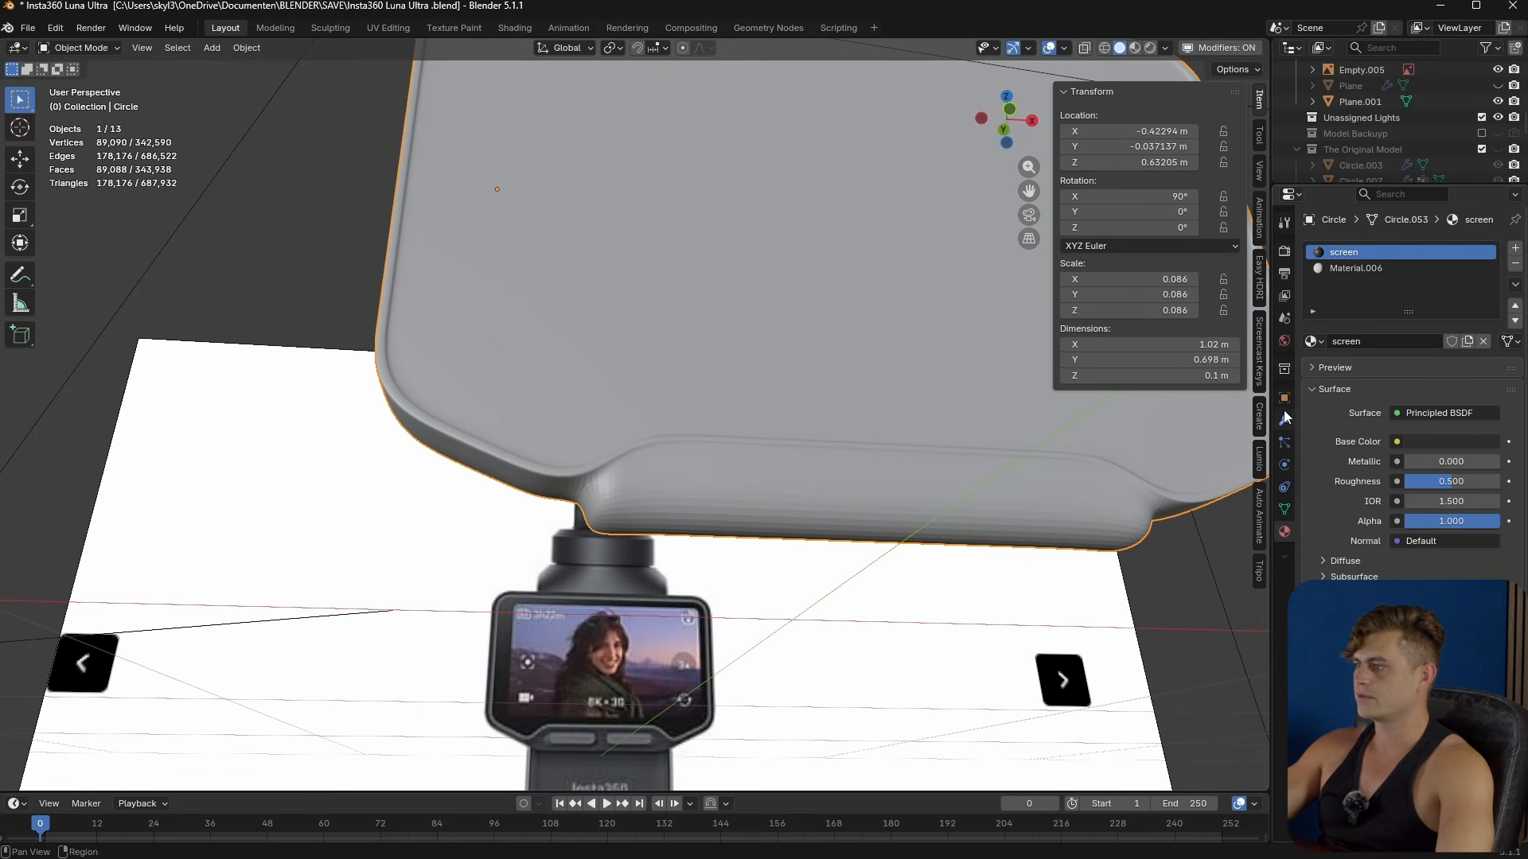
- Add a Bevel modifier to the housing, place it above Subdivision, and set its limit method to Weight
click(1284, 419)
click(1410, 248)
text(bev)
click(1339, 322)
drag(1510, 418, 1512, 275)
click(1429, 384)
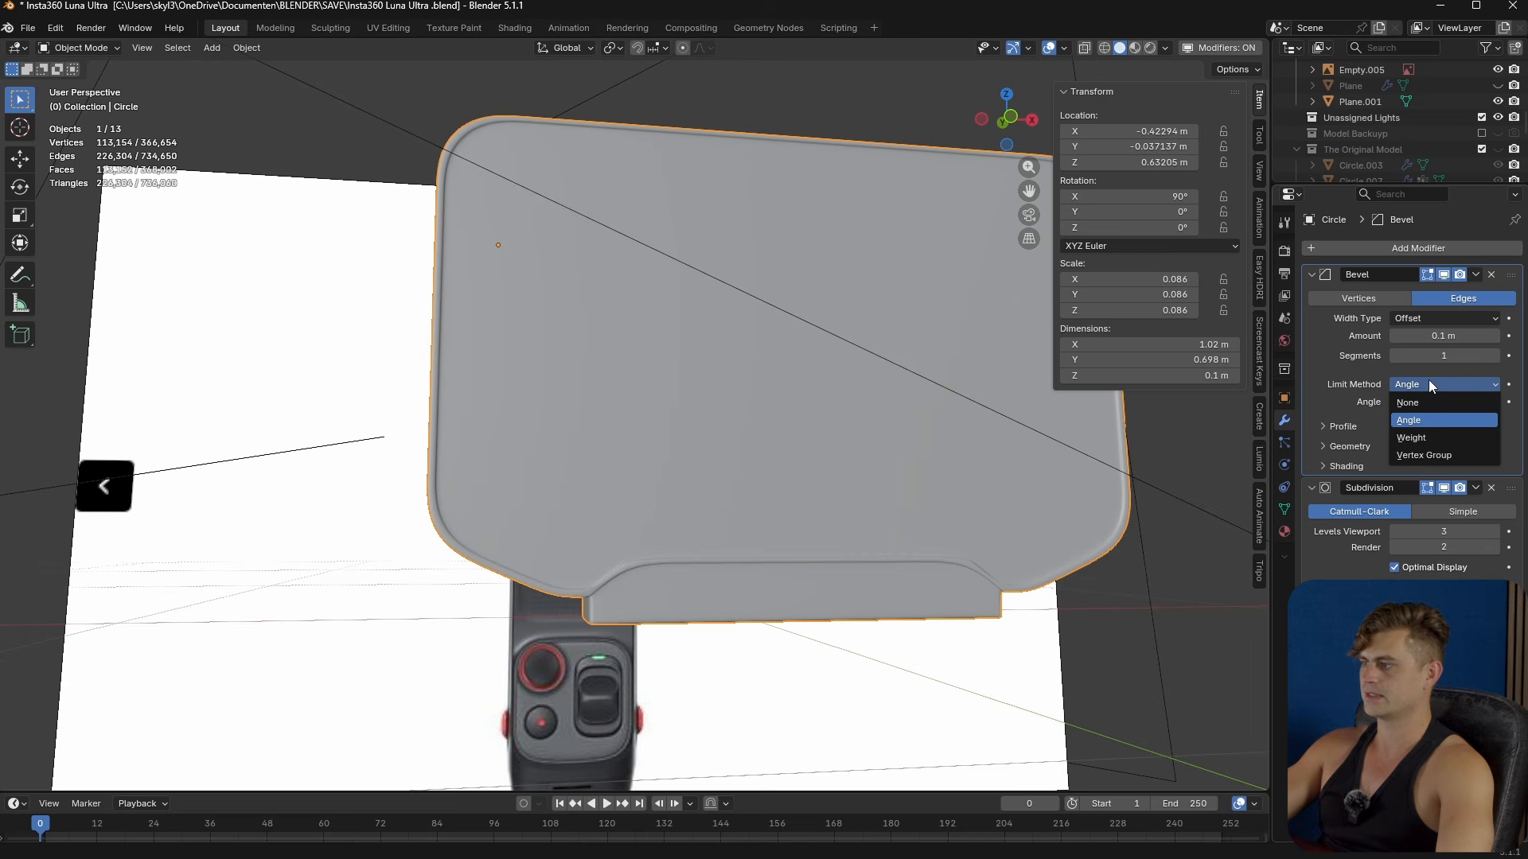
click(1434, 439)
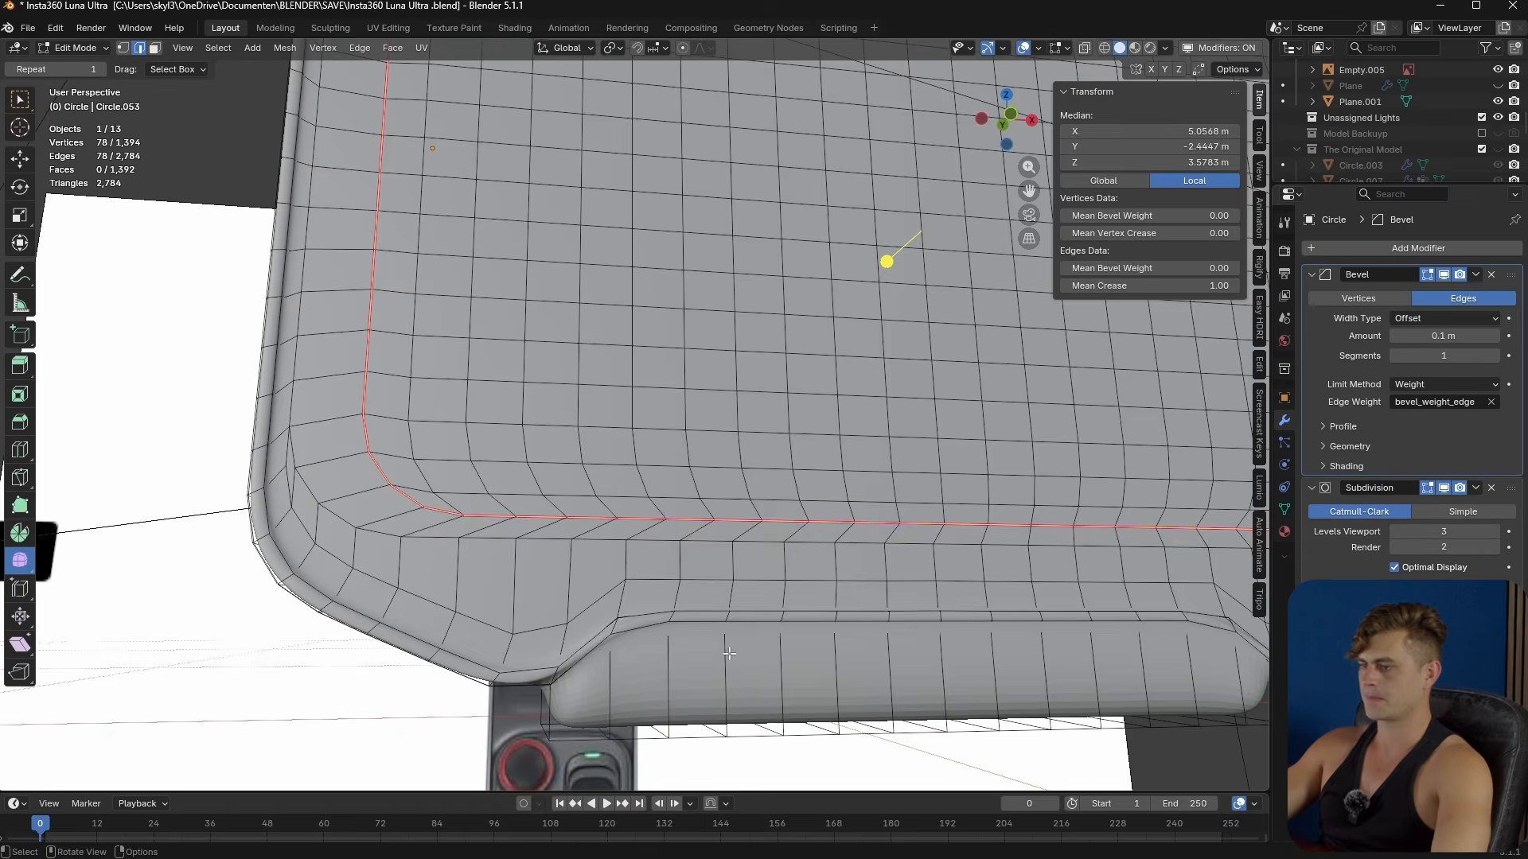
- Give the housing tab's front lower edge a bevel weight and shade the housing auto smooth at 30°
middle_drag(887, 256, 939, 249)
alt+click(1001, 606)
middle_drag(742, 642, 730, 618)
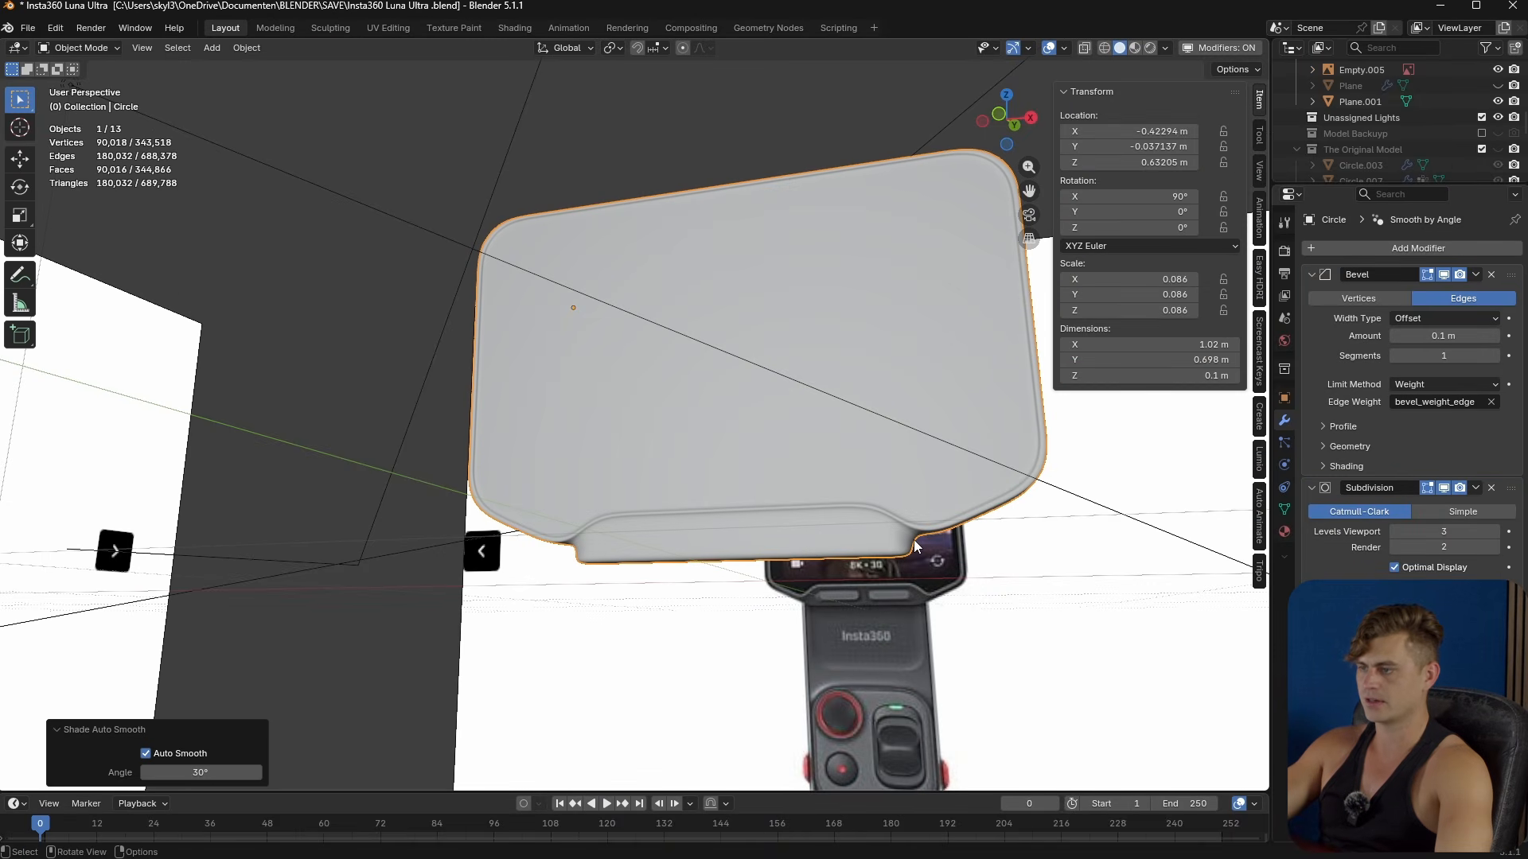
- Compare the tab's outline with the front reference and select its row of underside faces from end to end
key(KP_1)
key(alt+z)
scroll(871, 595, up, 4)
shift+middle_drag(891, 590, 697, 323)
scroll(818, 444, up, 3)
shift+middle_drag(892, 481, 791, 479)
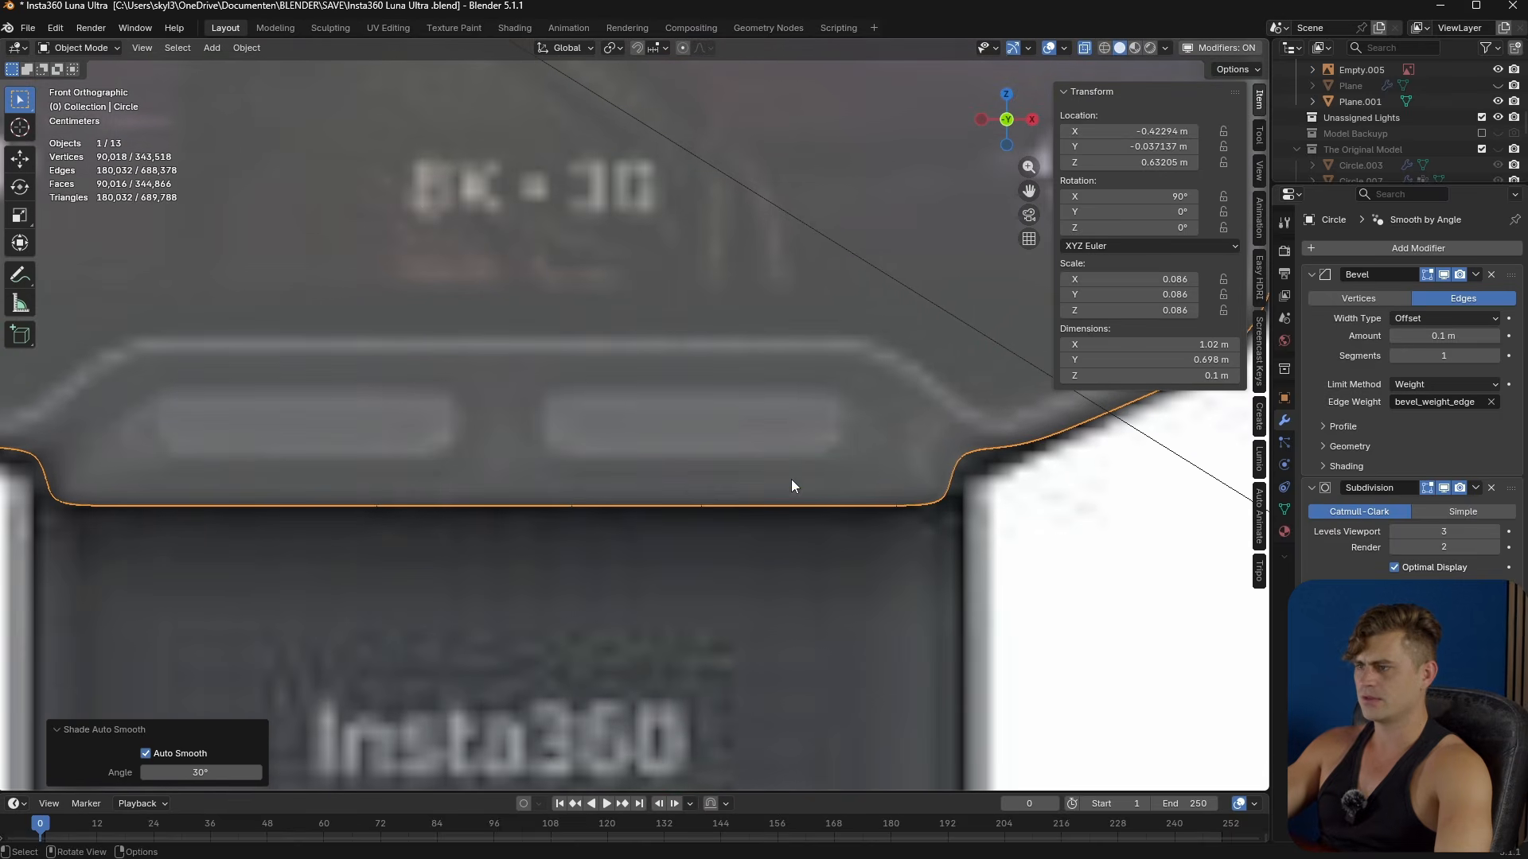
click(896, 504)
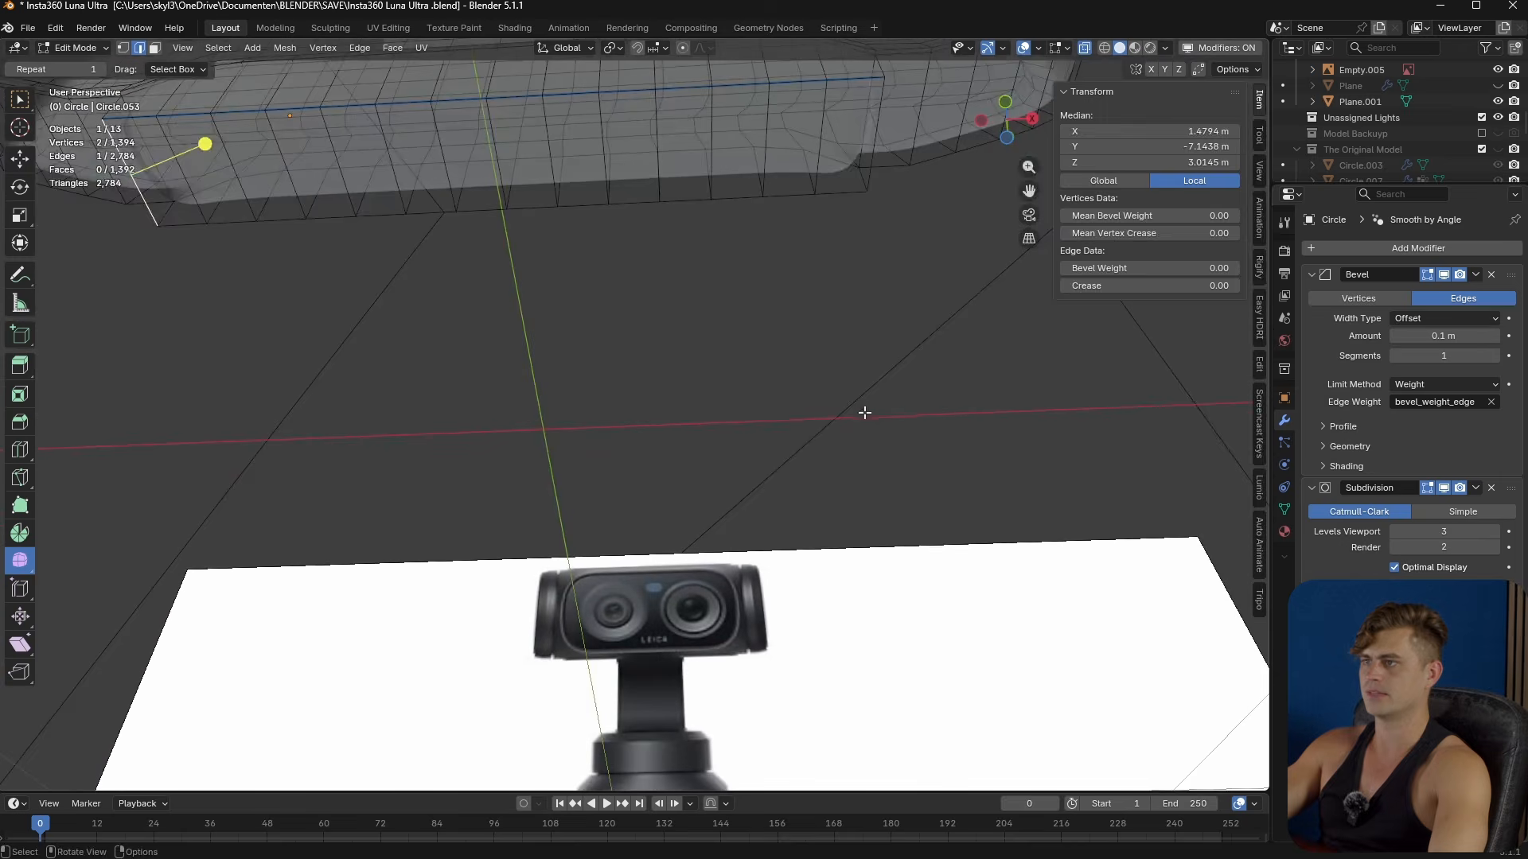
key(3)
middle_drag(799, 284, 815, 320)
key(alt+z)
click(853, 147)
shift+middle_drag(355, 199, 463, 253)
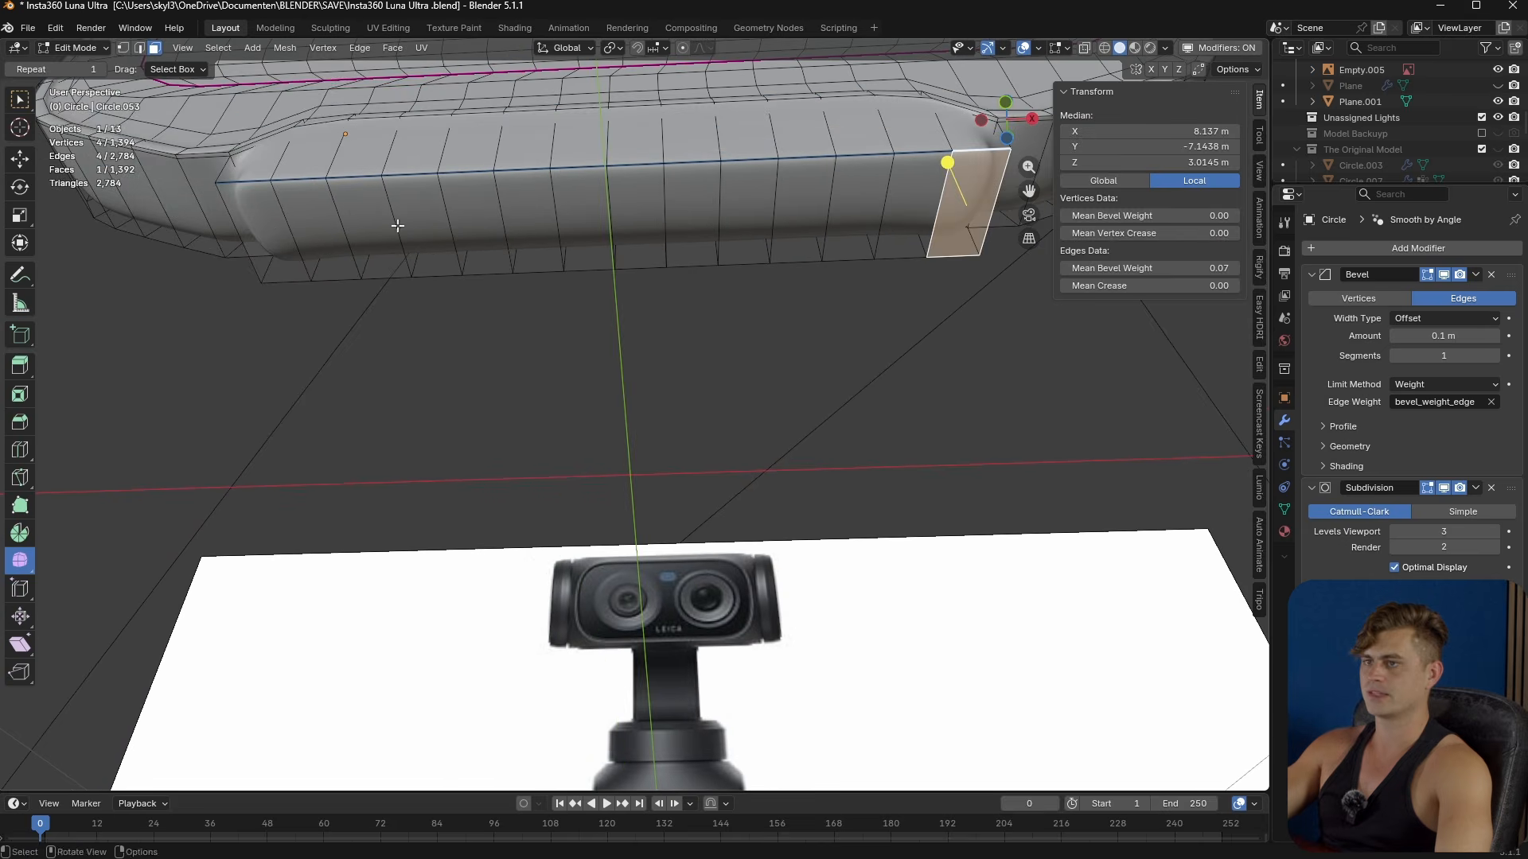
ctrl+click(268, 235)
- Scale the tab's underside faces to about 0.965 along X in front view to match the reference
key(KP_1)
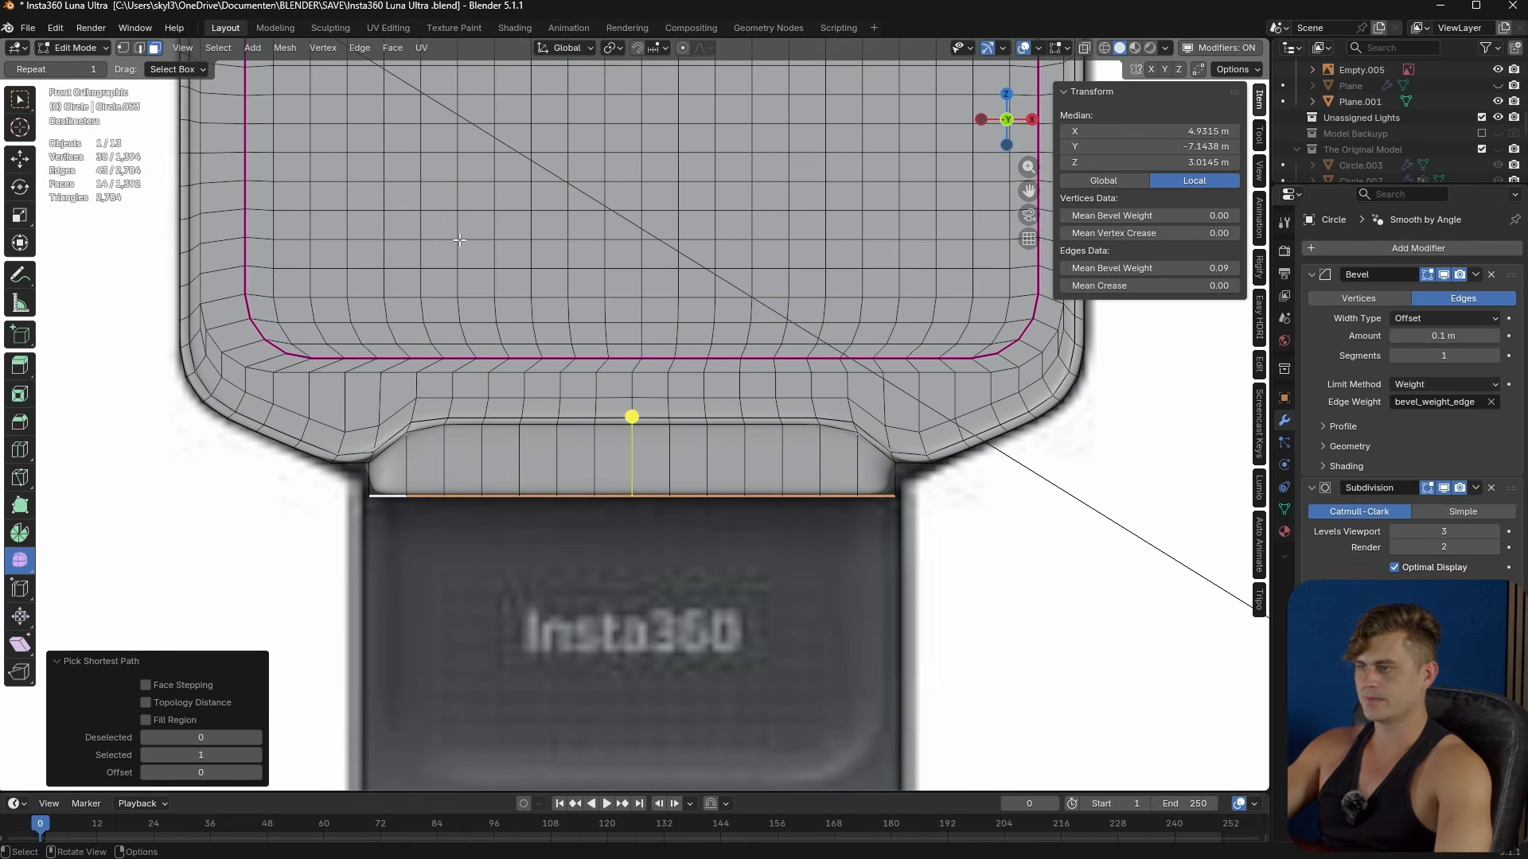
key(s)
key(x)
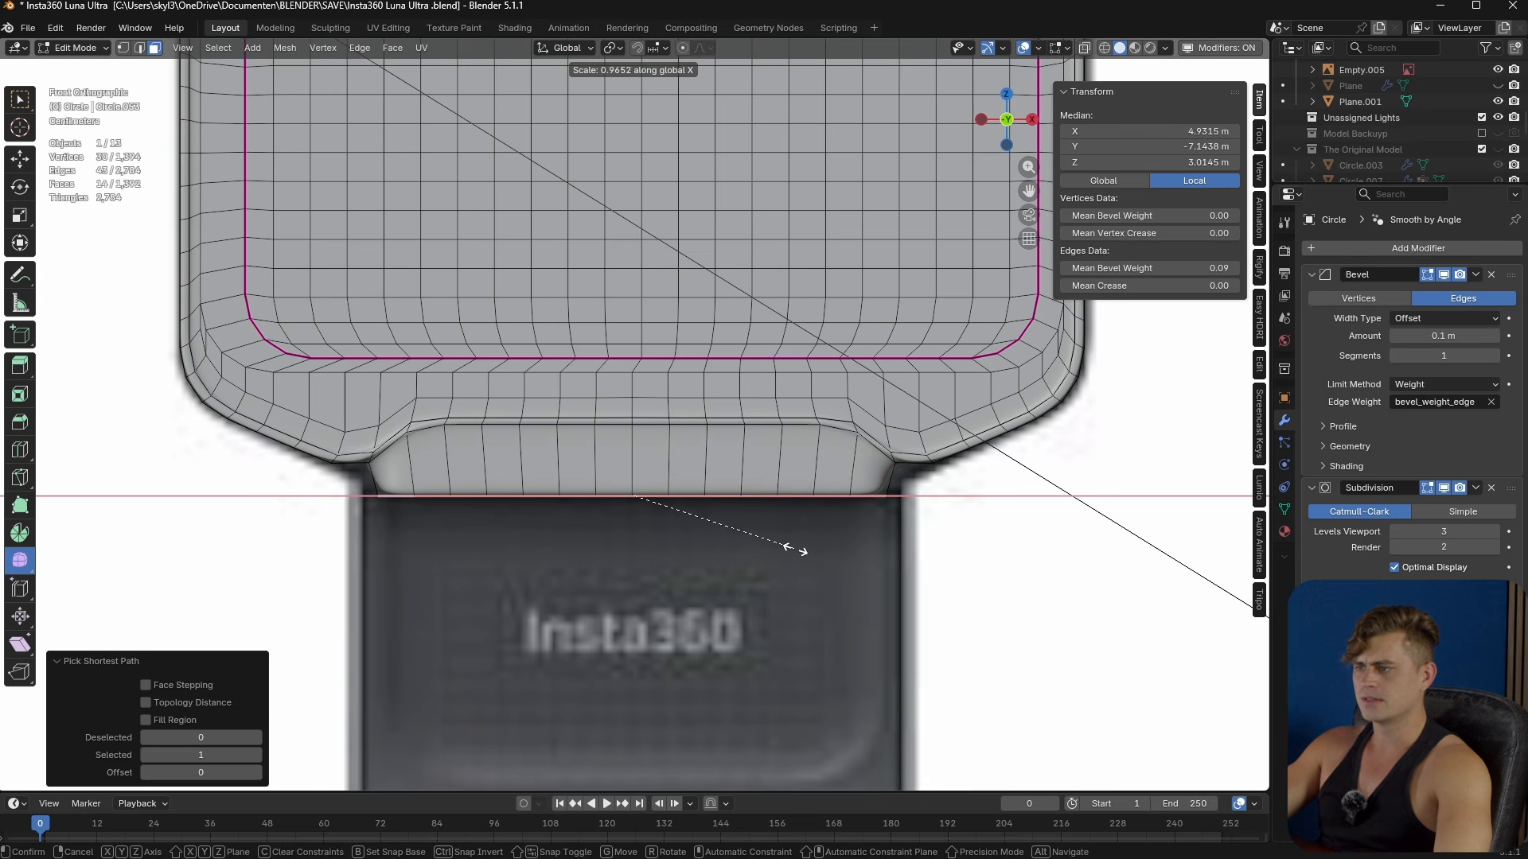
click(796, 549)
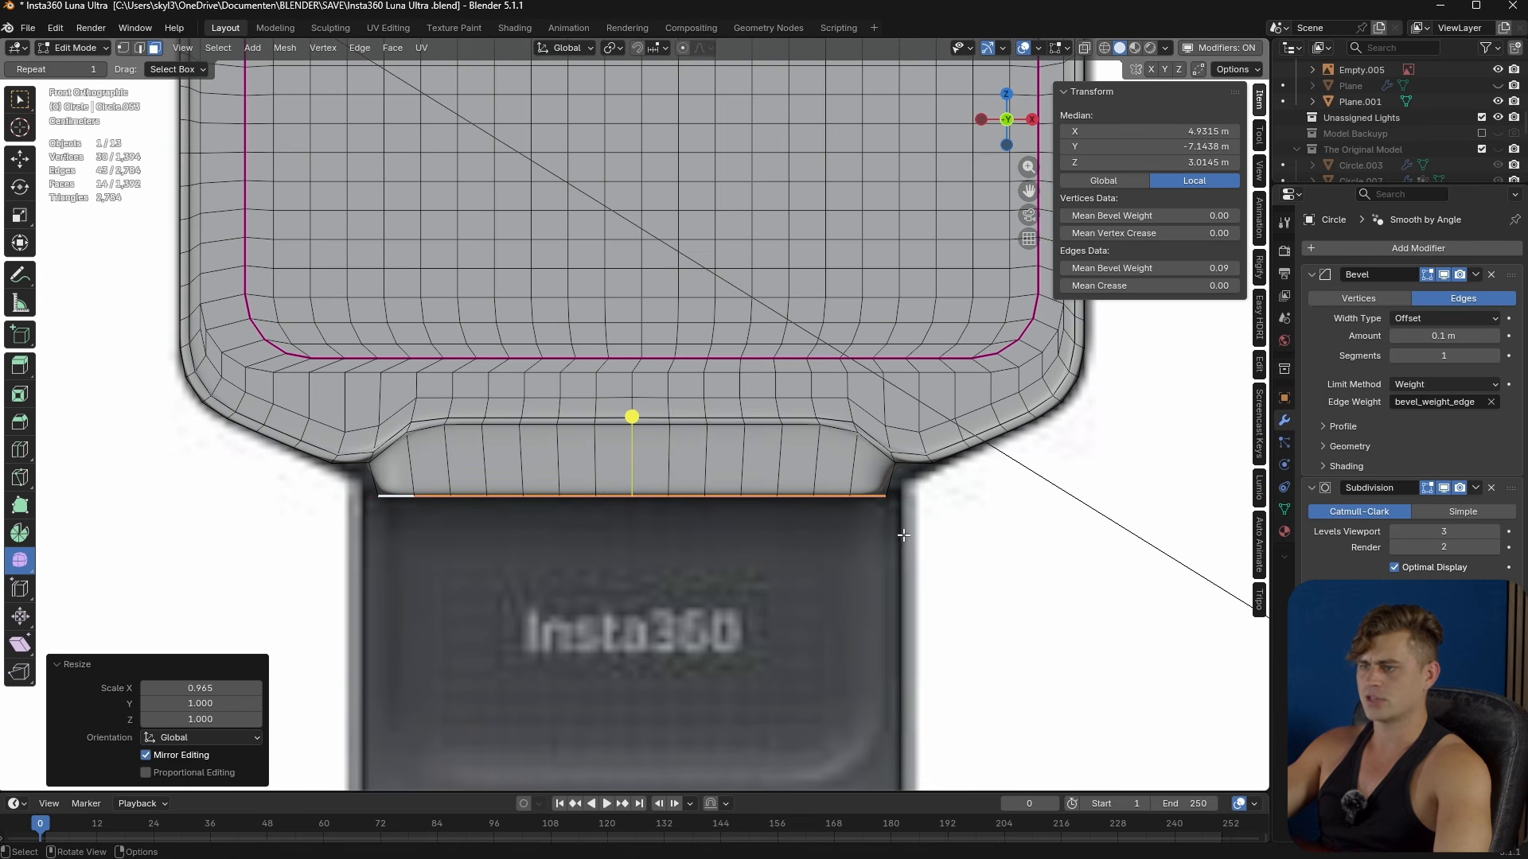
key(g)
key(z)
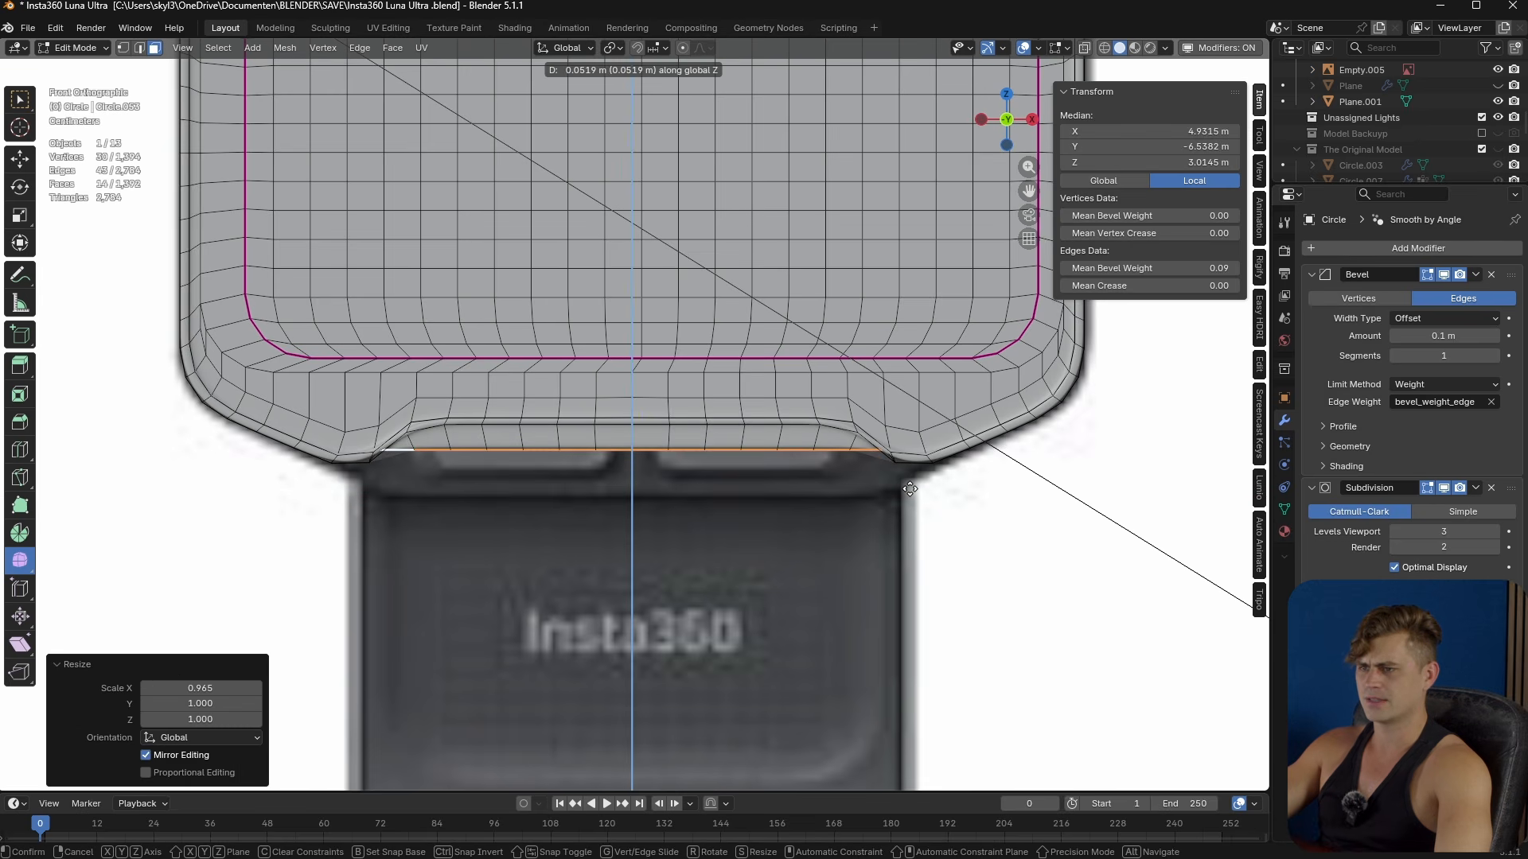
right_click(909, 489)
- Add one centered horizontal loop cut across the tab and scale it to about 1.034 along X
scroll(900, 507, up, 2)
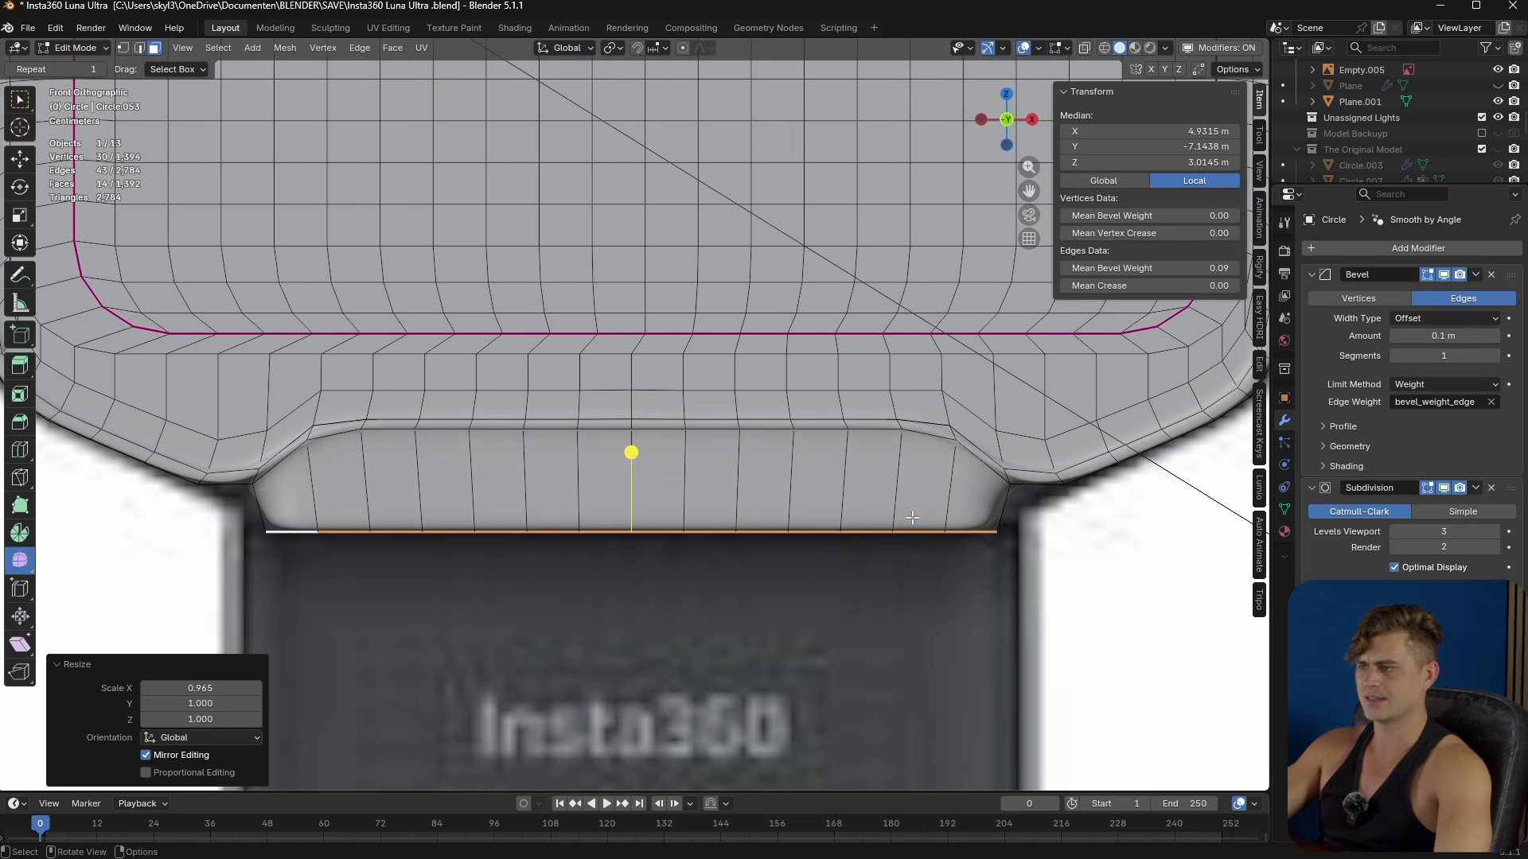
key(ctrl+r)
click(631, 452)
right_click(631, 452)
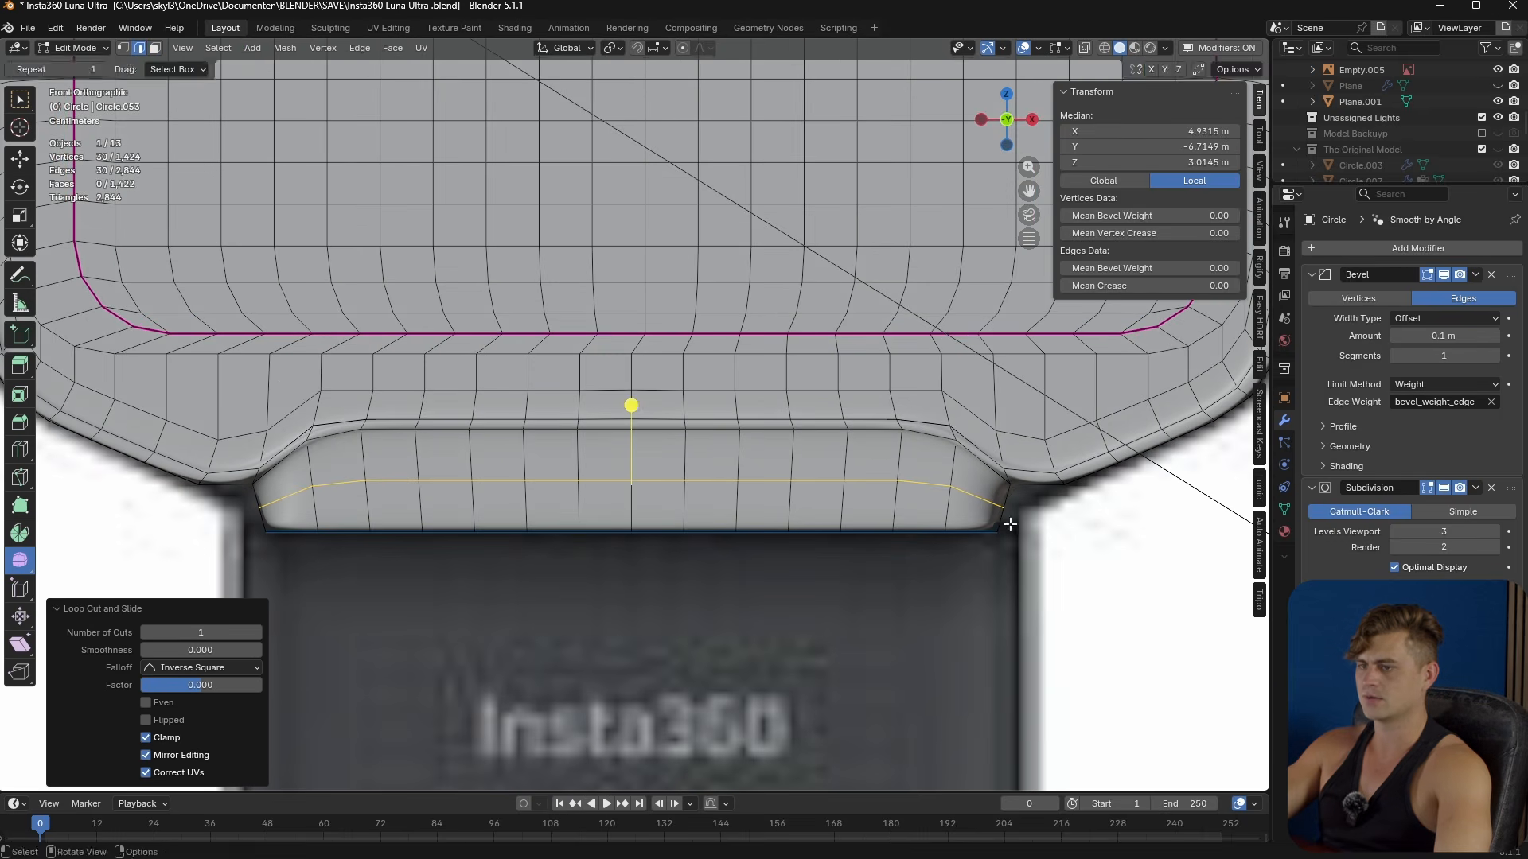
key(s)
key(x)
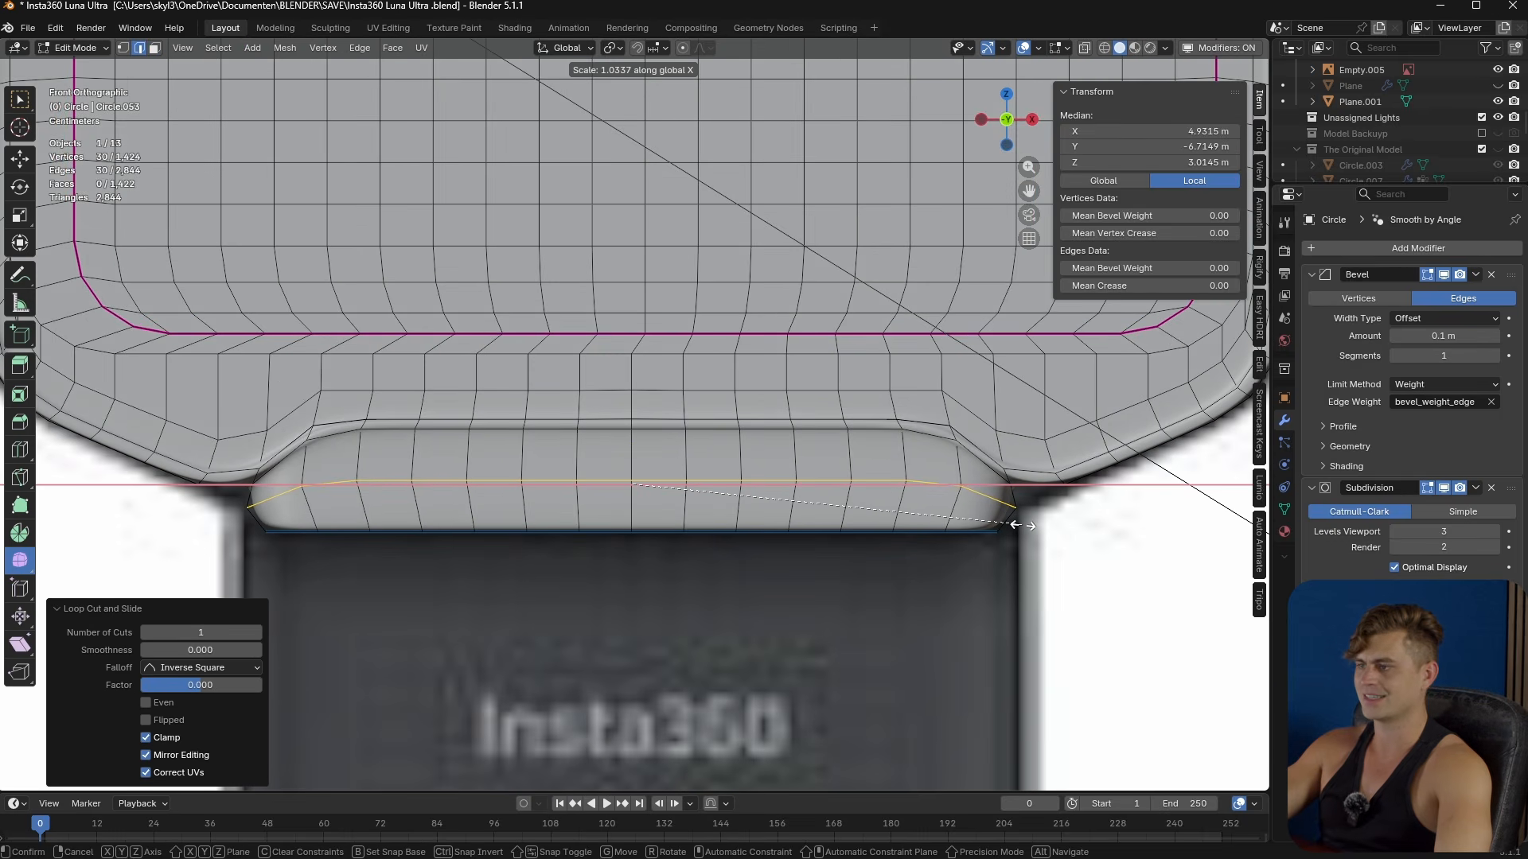
click(1022, 526)
- Leave mesh editing to inspect the reshaped tab and save the file
key(Tab)
scroll(955, 531, down, 5)
middle_drag(948, 534, 873, 552)
click(898, 550)
key(ctrl+s)
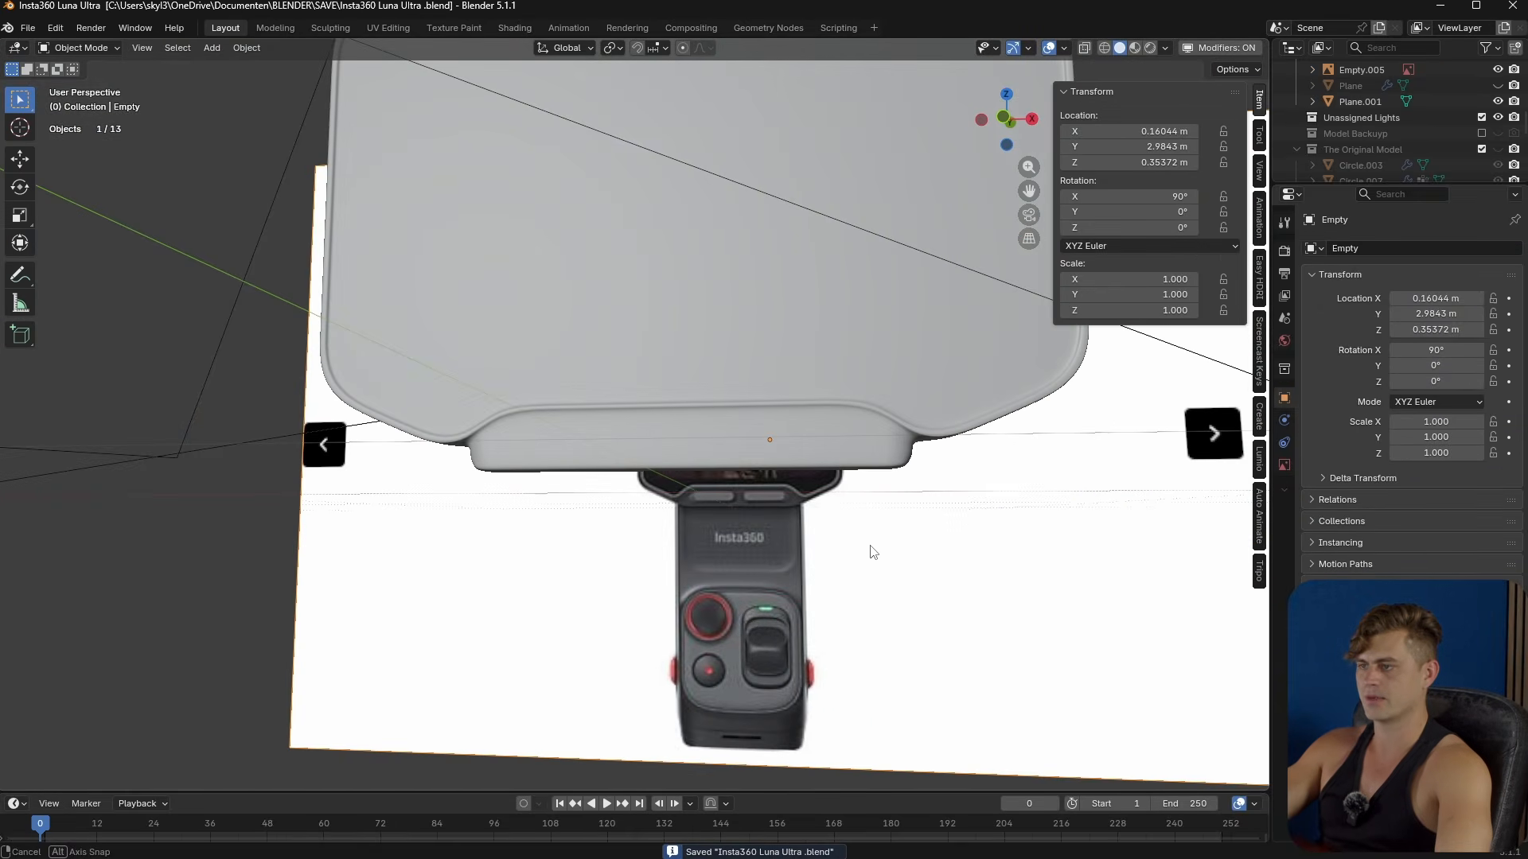
- Reopen the housing mesh for editing and select the front face at the tab's left end
click(618, 415)
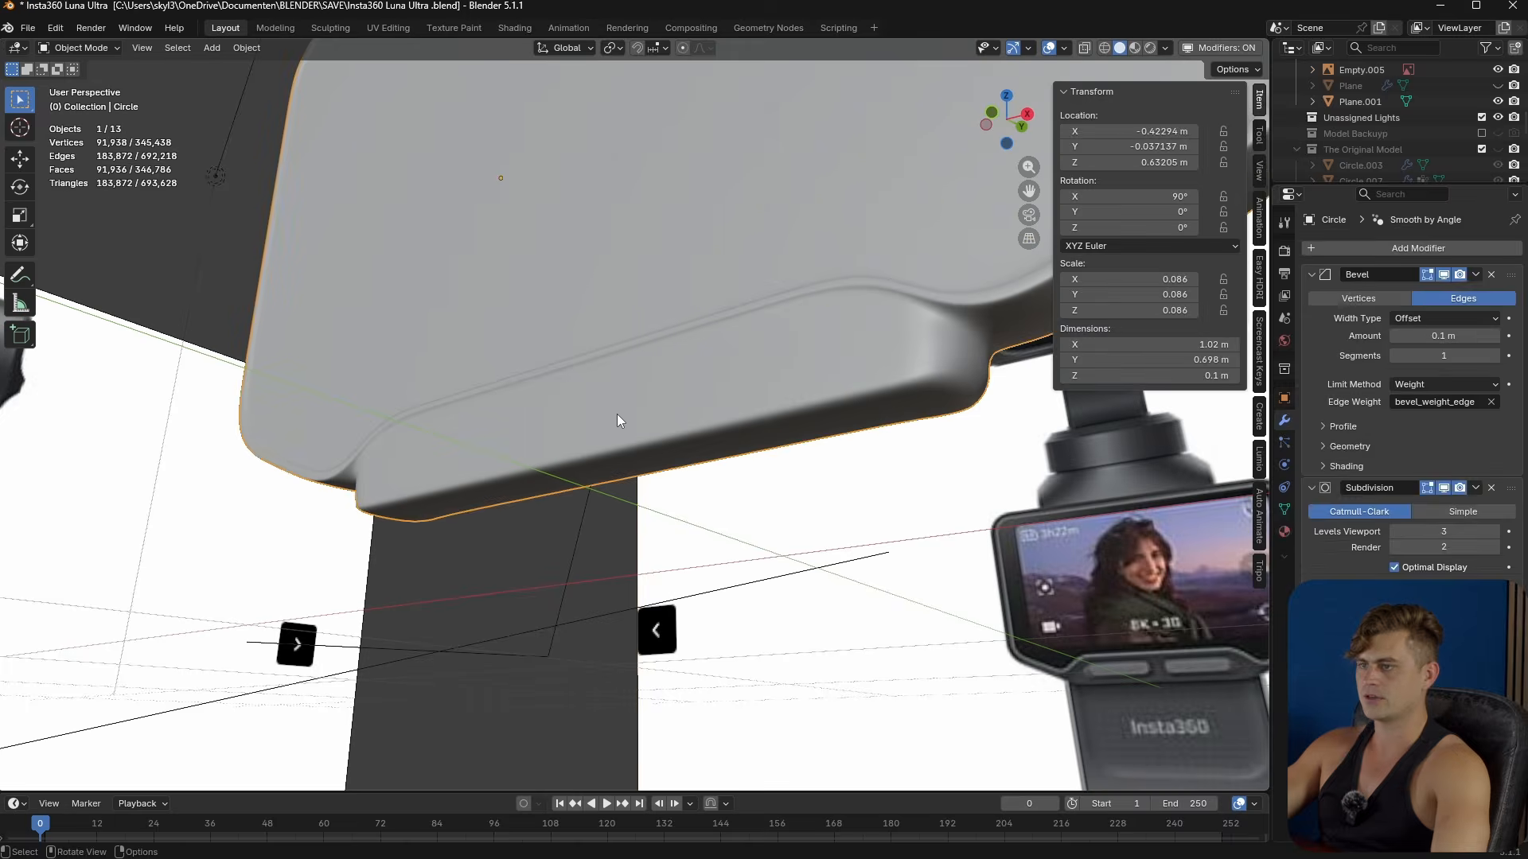
key(Tab)
middle_drag(618, 415, 636, 434)
key(3)
click(368, 479)
middle_drag(898, 401, 928, 445)
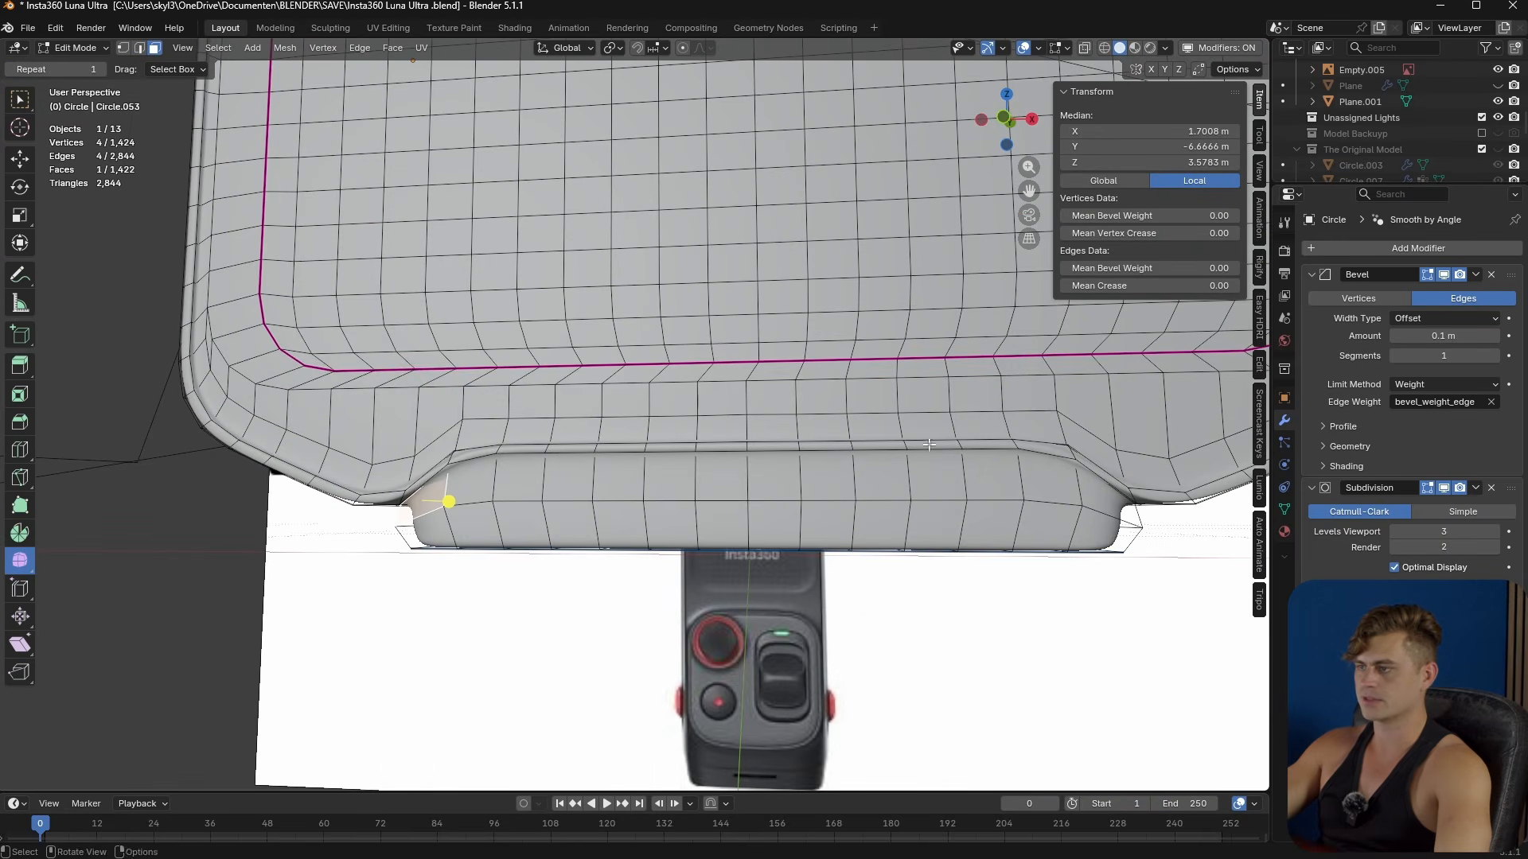
- Extend the face selection across the full width of the housing's lower lip and move it along Y
ctrl+shift+click(1073, 535)
middle_drag(1073, 535, 907, 571)
key(g)
key(y)
click(876, 556)
- Select the bottom edge loop of the lower lip and snap the 3D cursor to it
shift+right_click(695, 583)
middle_drag(696, 583, 785, 699)
key(2)
alt+click(768, 704)
key(shift+s)
click(819, 781)
middle_drag(819, 781, 835, 758)
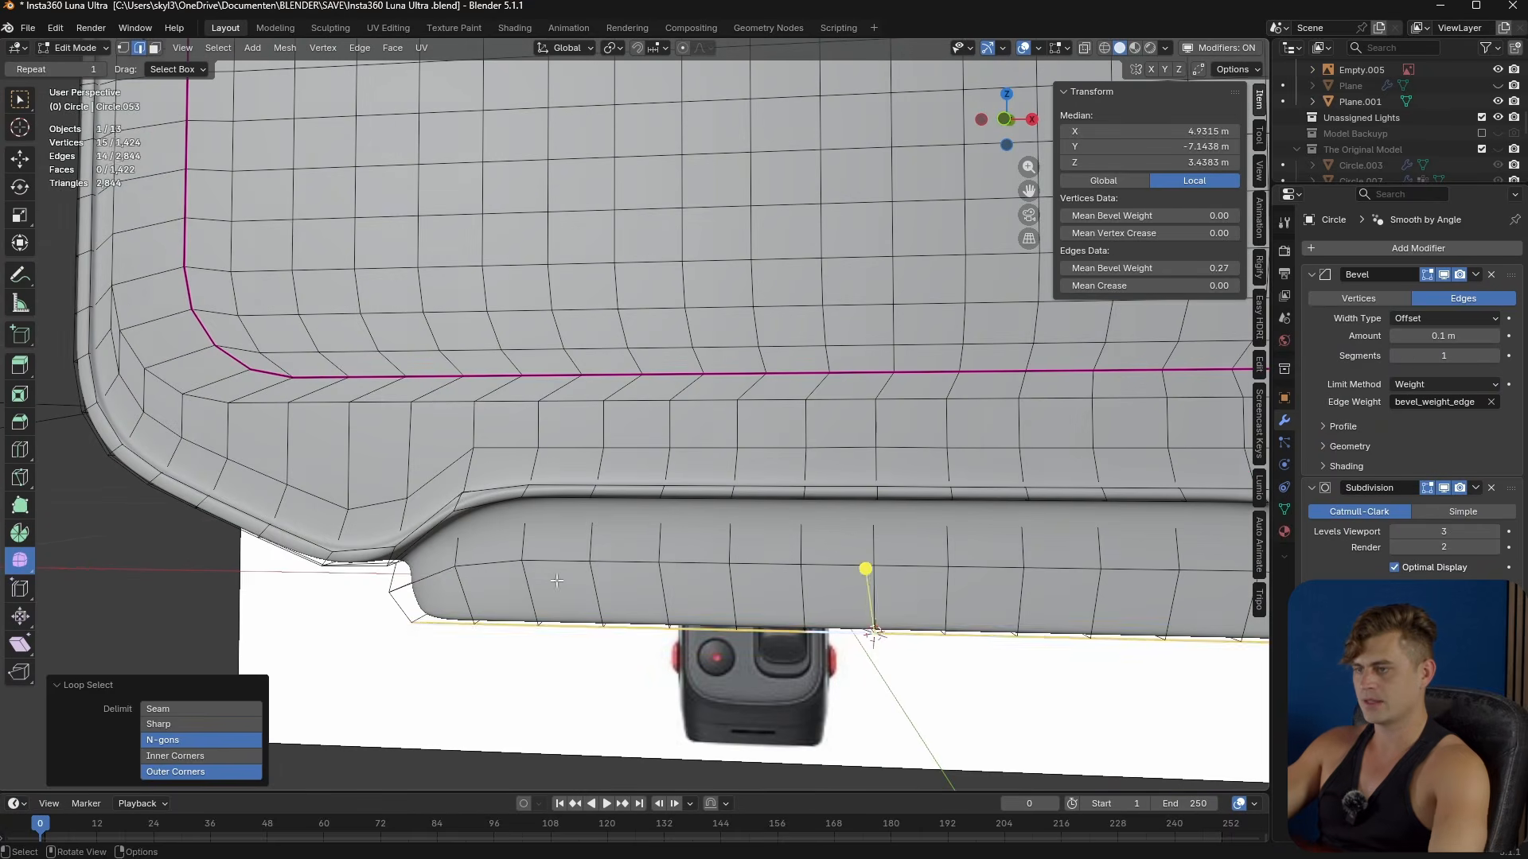
- Rotate the lower lip's full band of front faces about global X, using the 3D cursor as pivot point
key(3)
click(431, 559)
shift+middle_drag(653, 581, 431, 570)
ctrl+shift+click(1098, 602)
click(613, 48)
click(660, 106)
middle_drag(700, 509, 752, 545)
key(r)
key(x)
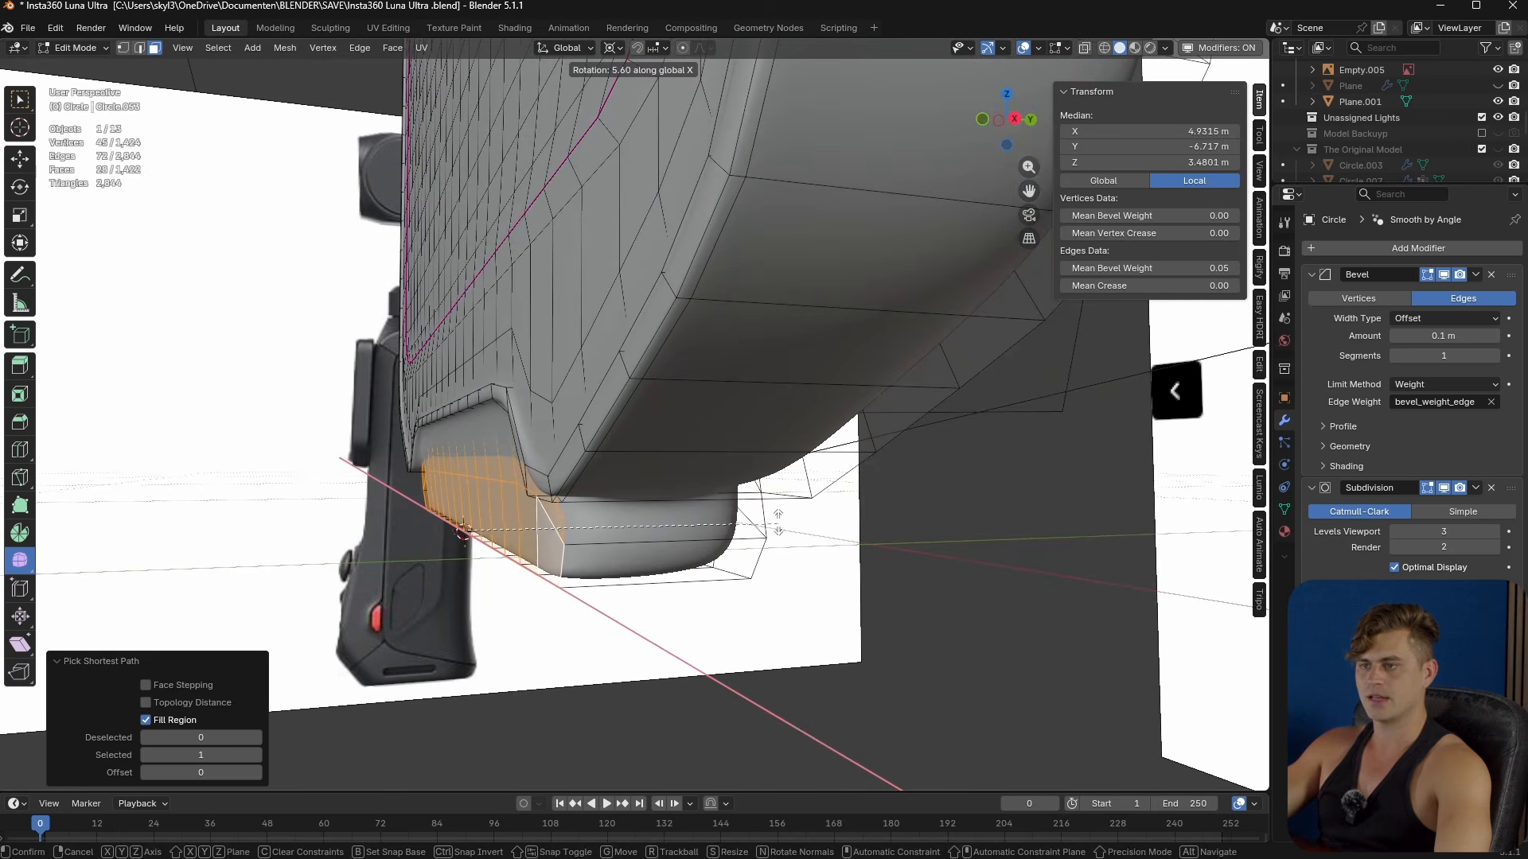
click(781, 521)
- Adjust the tilt of the lip's front faces with a second rotation about X, and save the file
middle_drag(781, 521, 655, 573)
key(r)
key(x)
click(784, 507)
key(Tab)
scroll(795, 508, down, 3)
click(751, 547)
key(ctrl+s)
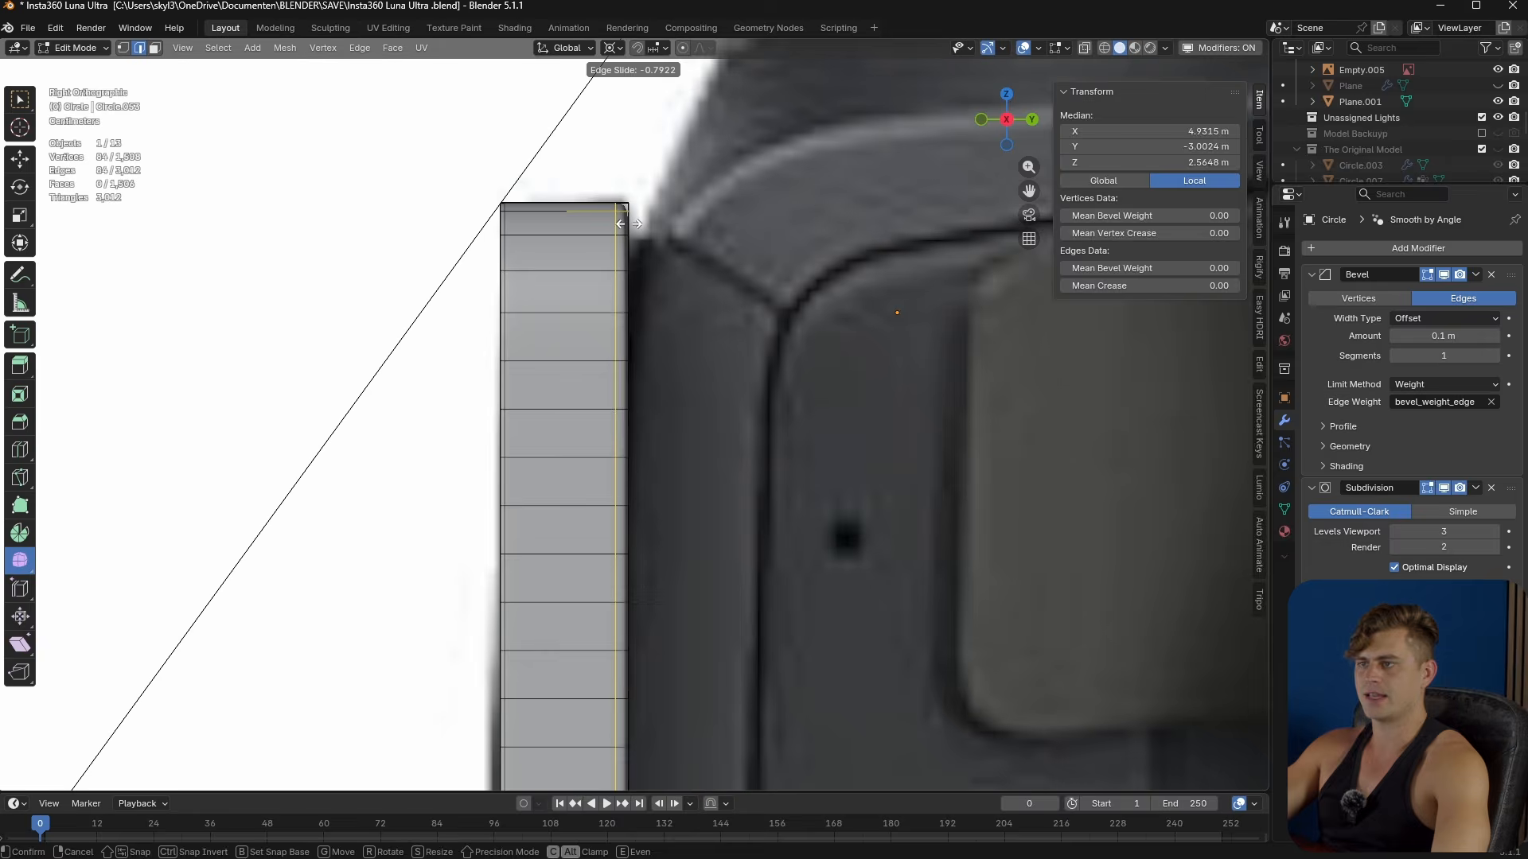
- Slide the new edge loop around the housing's side wall close to its back edge in the side view
click(629, 226)
key(Tab)
middle_drag(629, 241, 736, 336)
scroll(618, 266, down, 4)
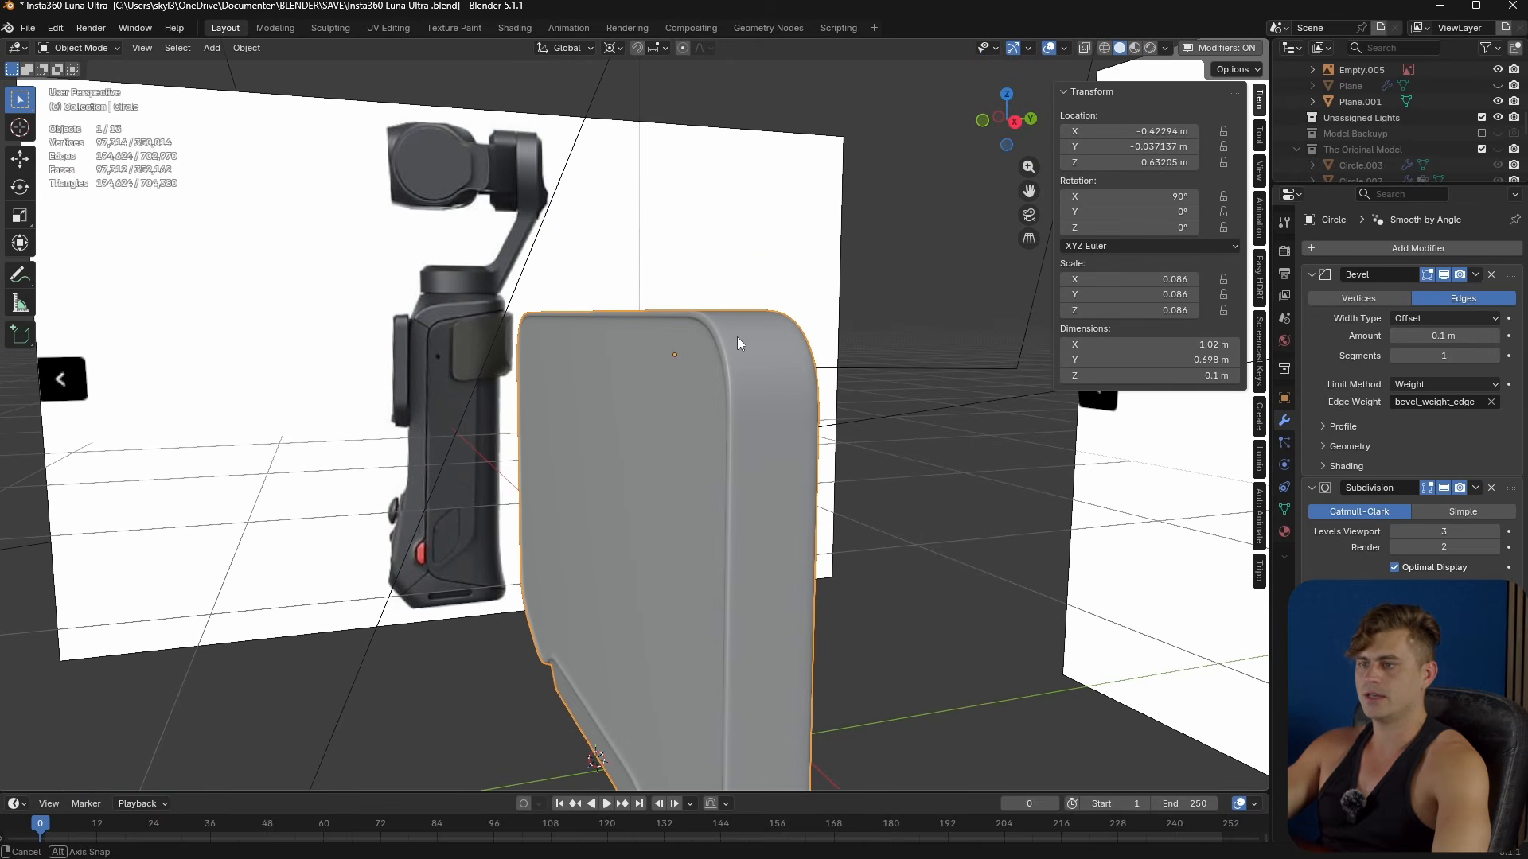
middle_drag(653, 360, 761, 383)
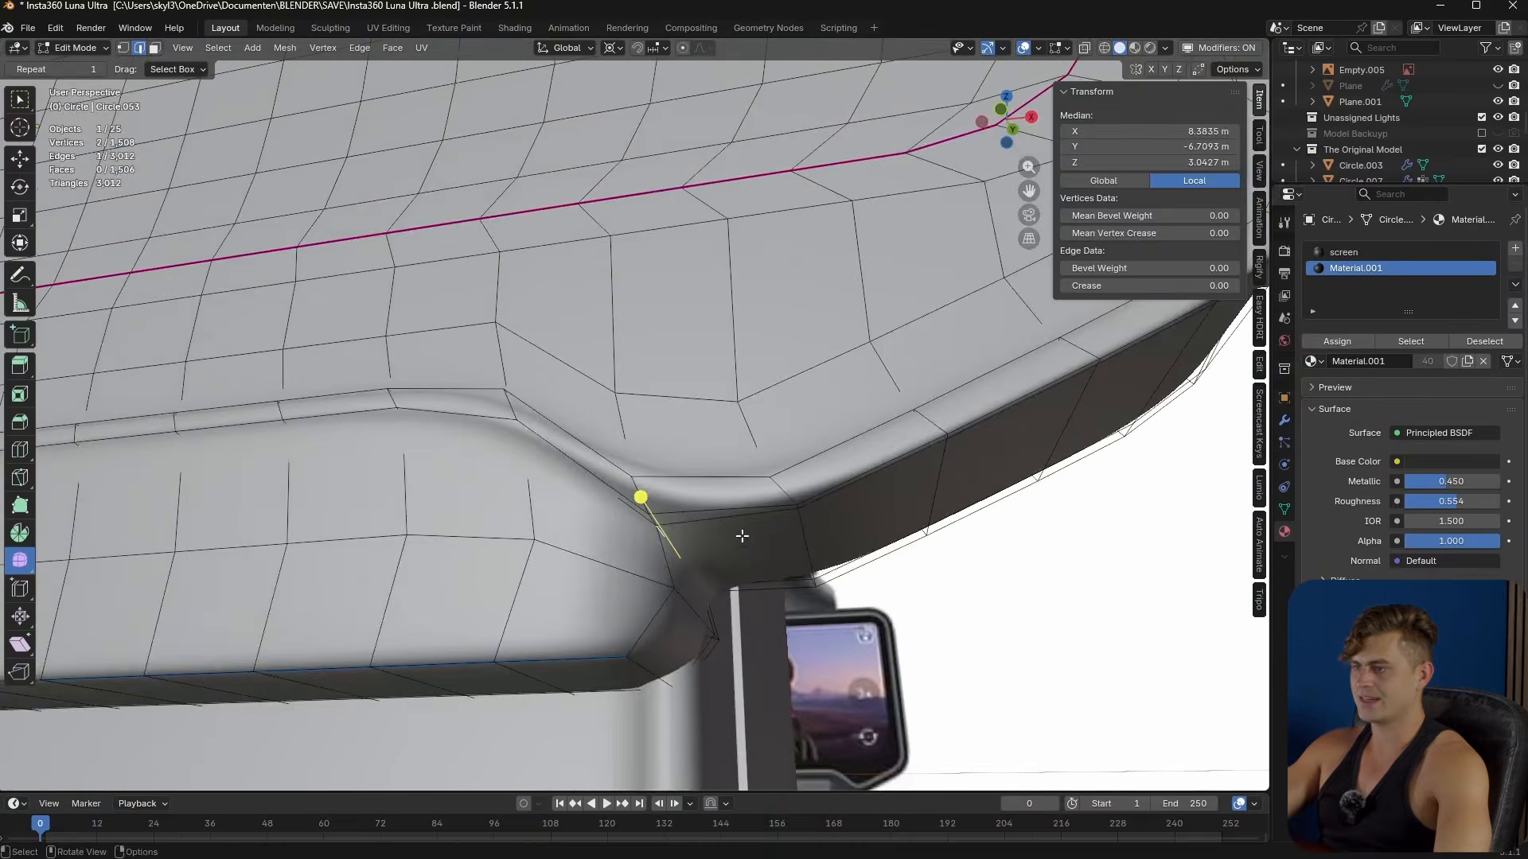
key(g)
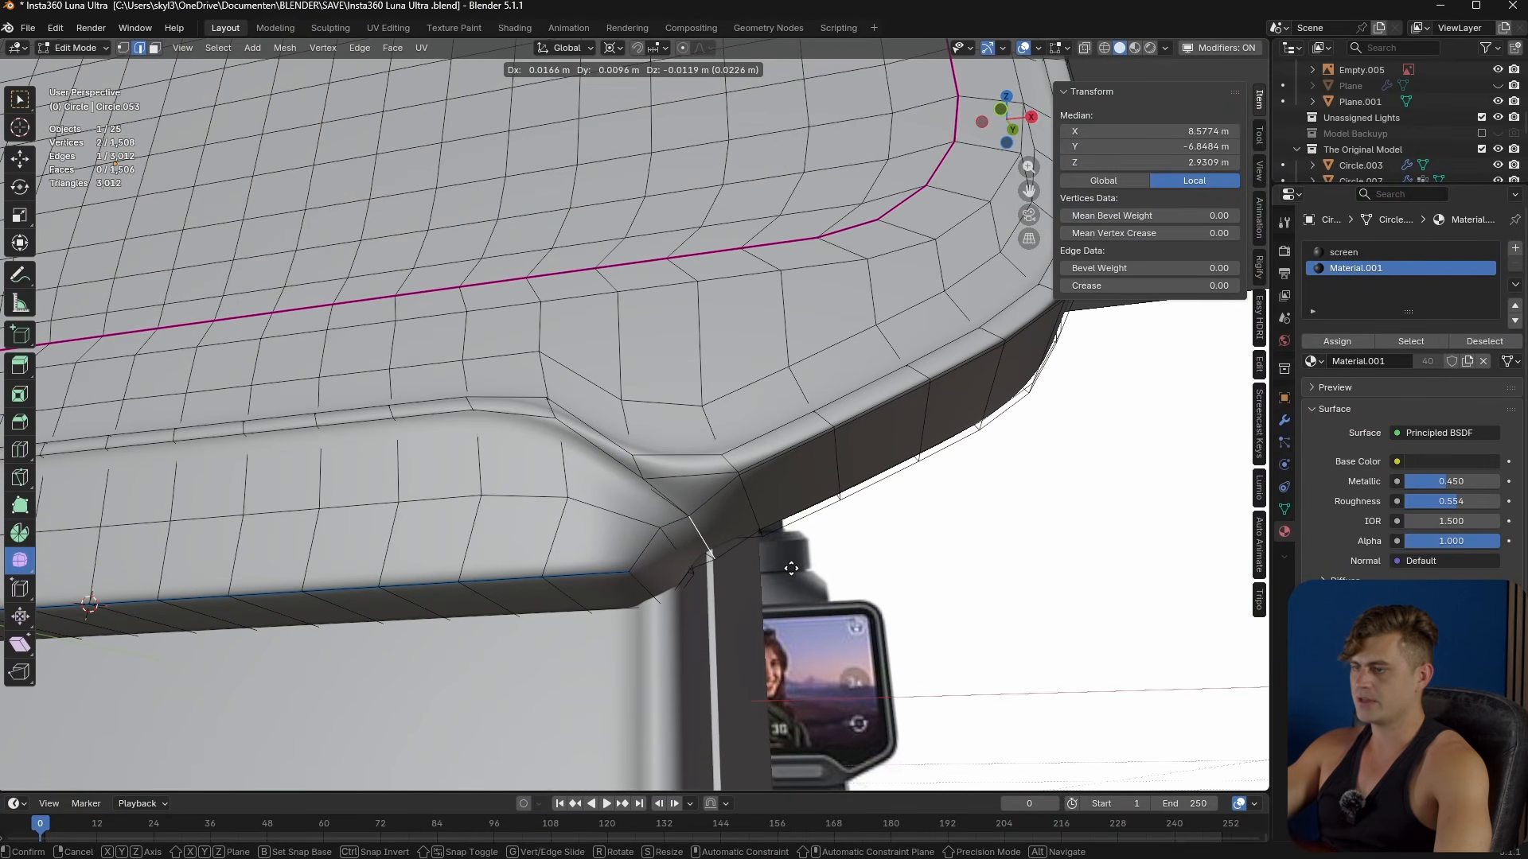
right_click(782, 559)
middle_drag(781, 559, 812, 595)
key(KP_1)
scroll(698, 594, up, 8)
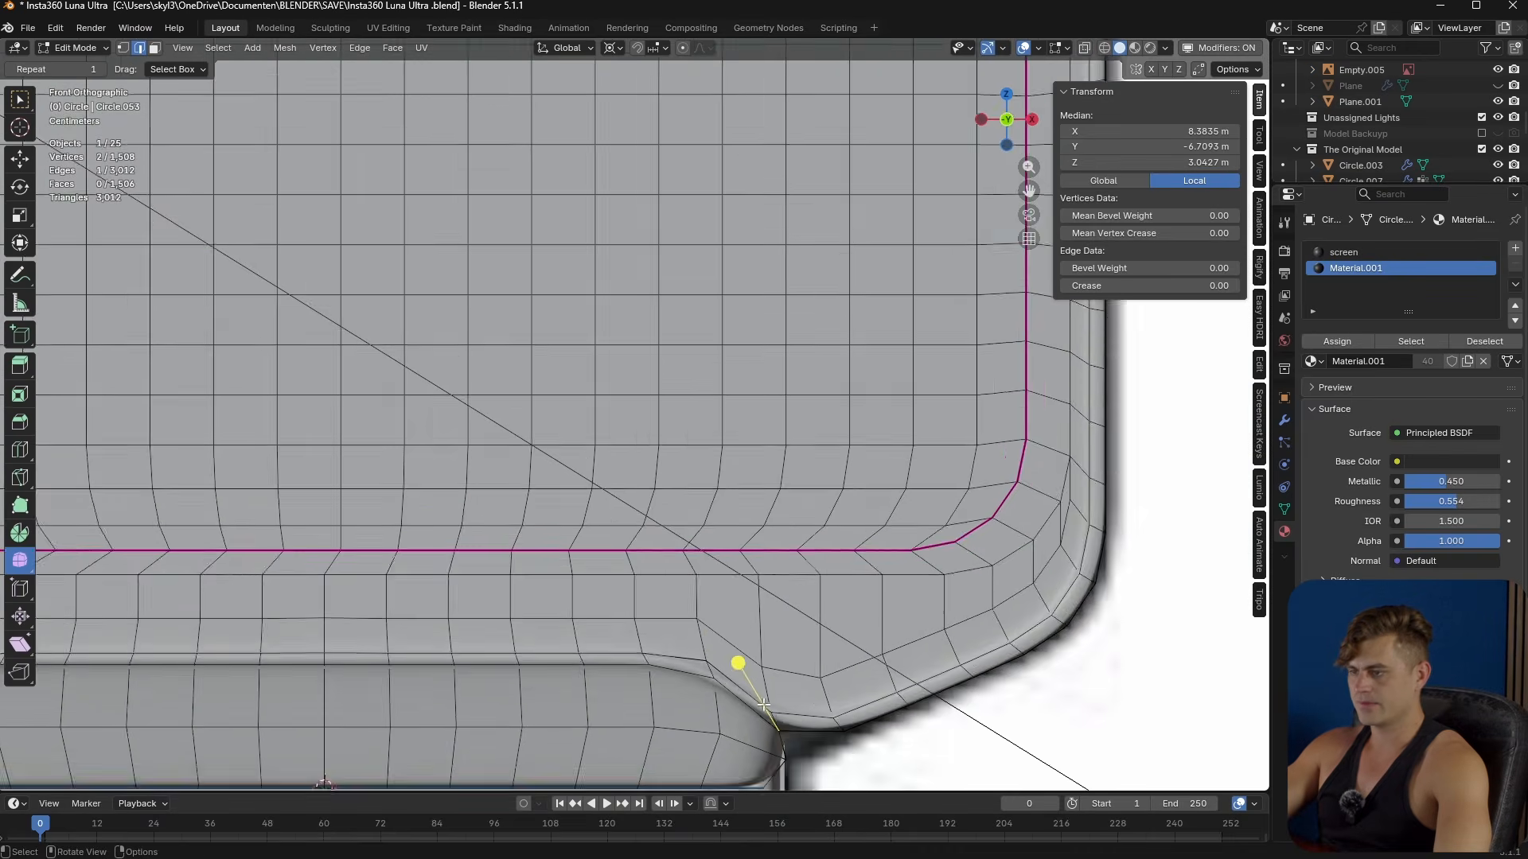
key(g)
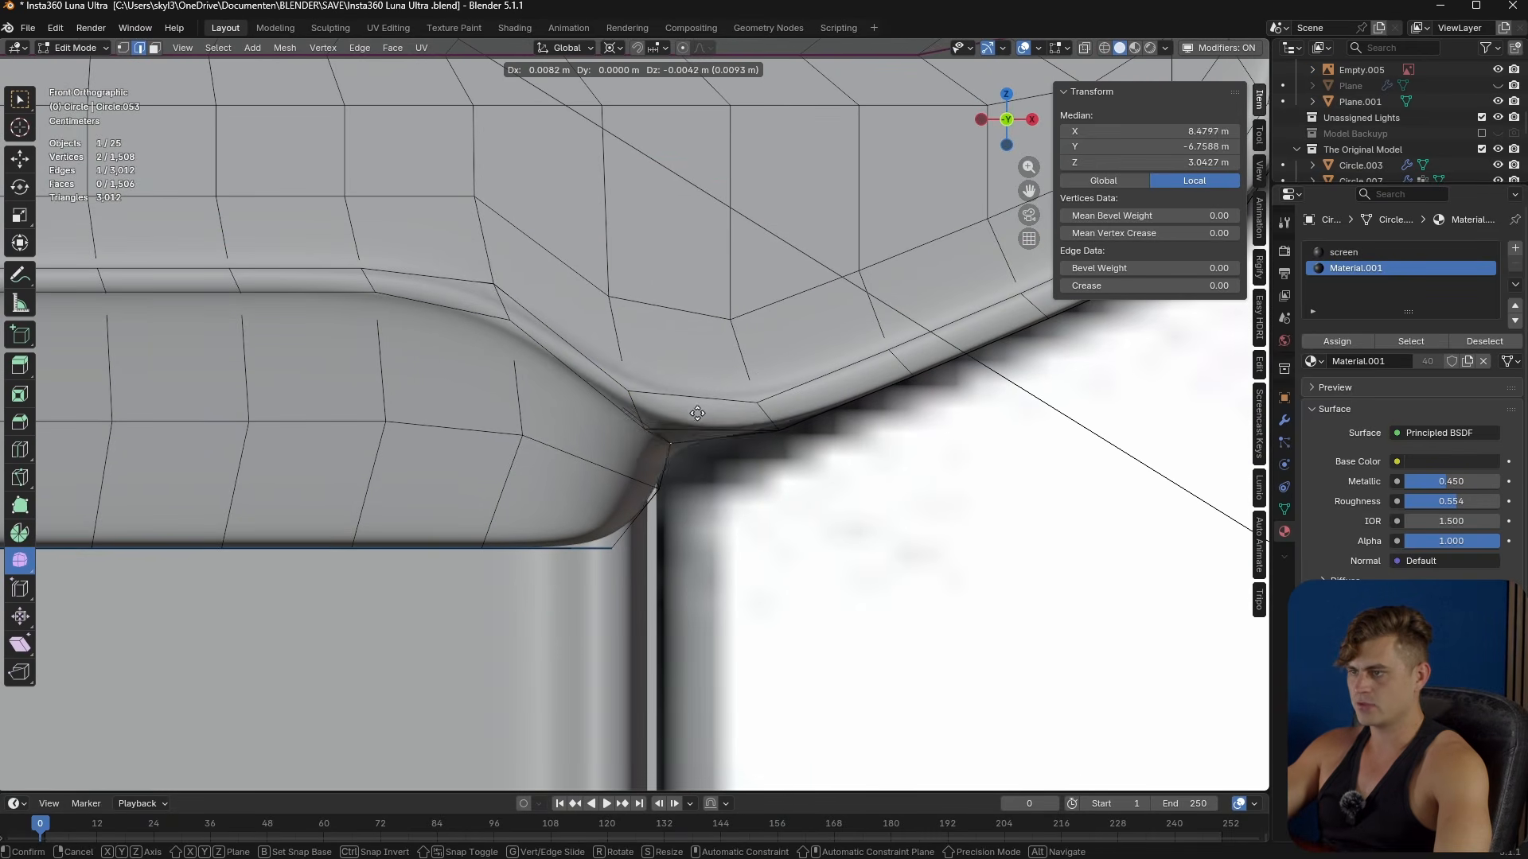
right_click(711, 442)
- Scale the matching edges at both upper ends of the lip by 1.042 along X and move them along Z
mouse_move(710, 442)
middle_down()
mouse_move(627, 416)
mouse_move(528, 433)
mouse_move(711, 450)
mouse_move(692, 466)
middle_up()
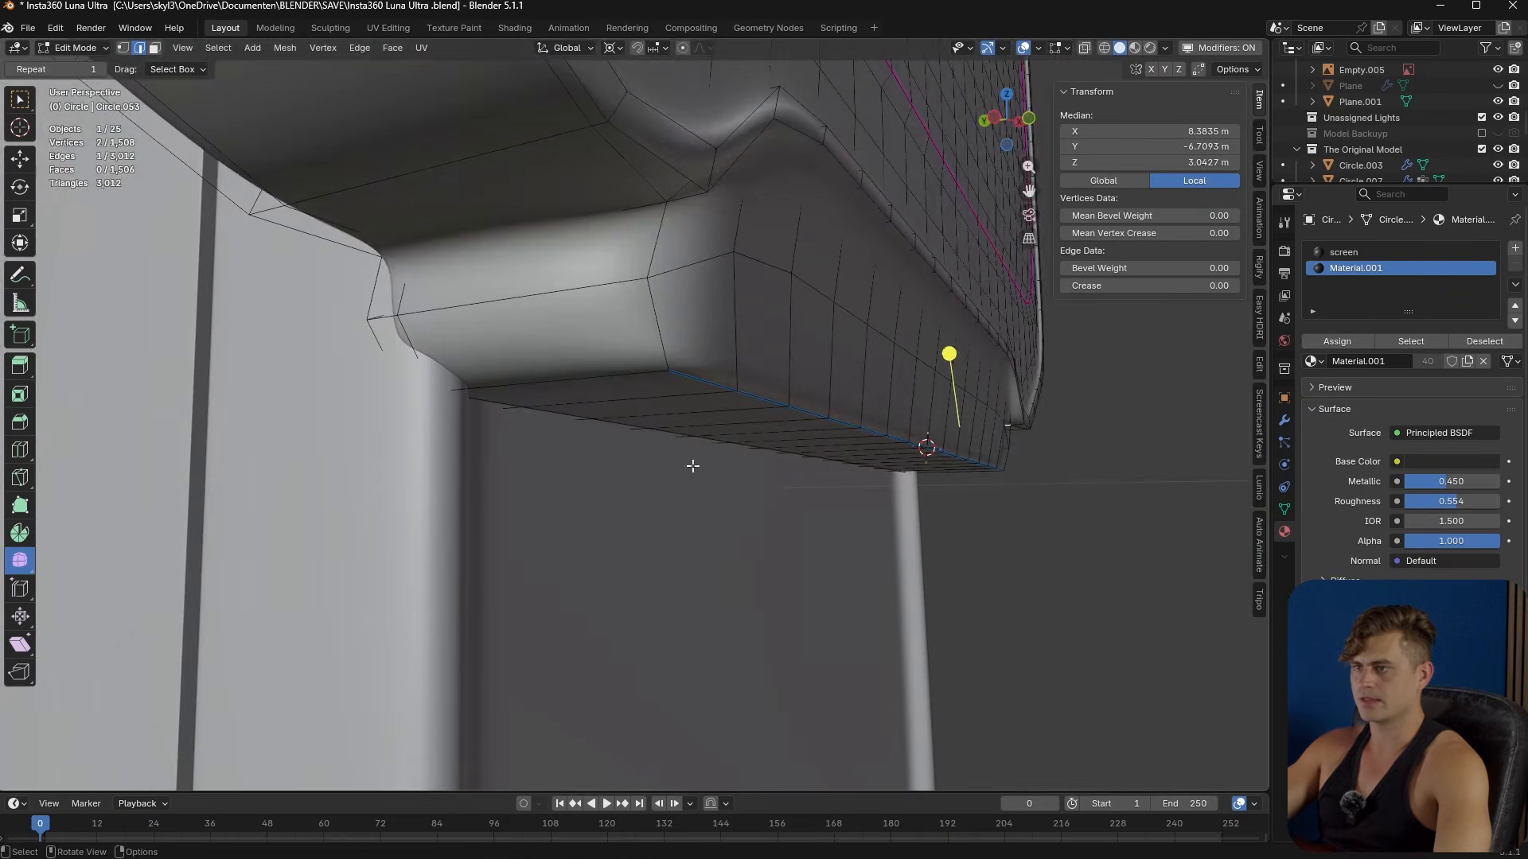
middle_drag(648, 301, 603, 313)
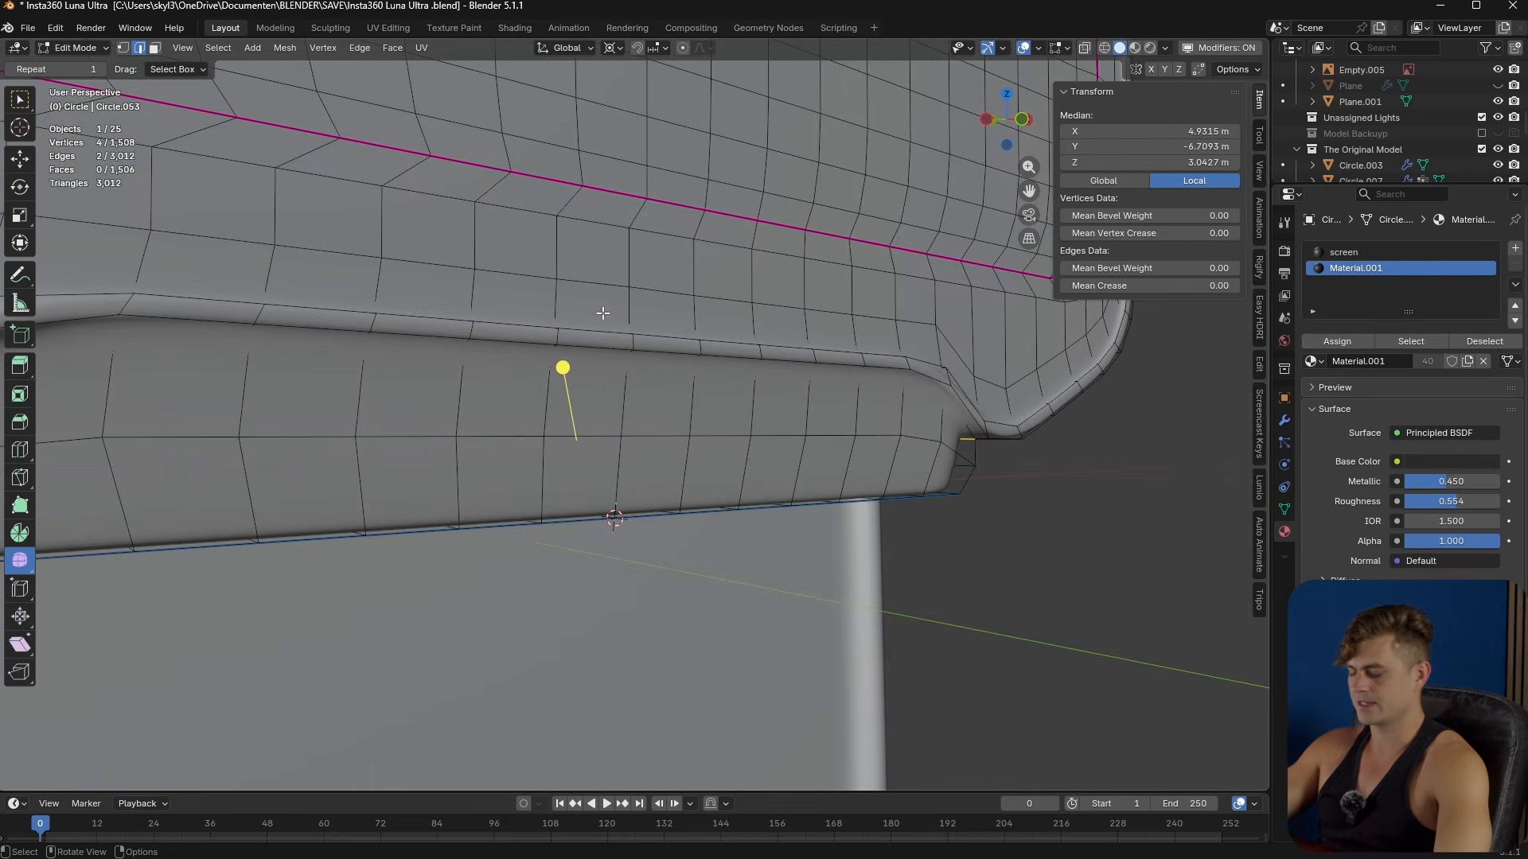
key(KP_1)
scroll(784, 477, up, 4)
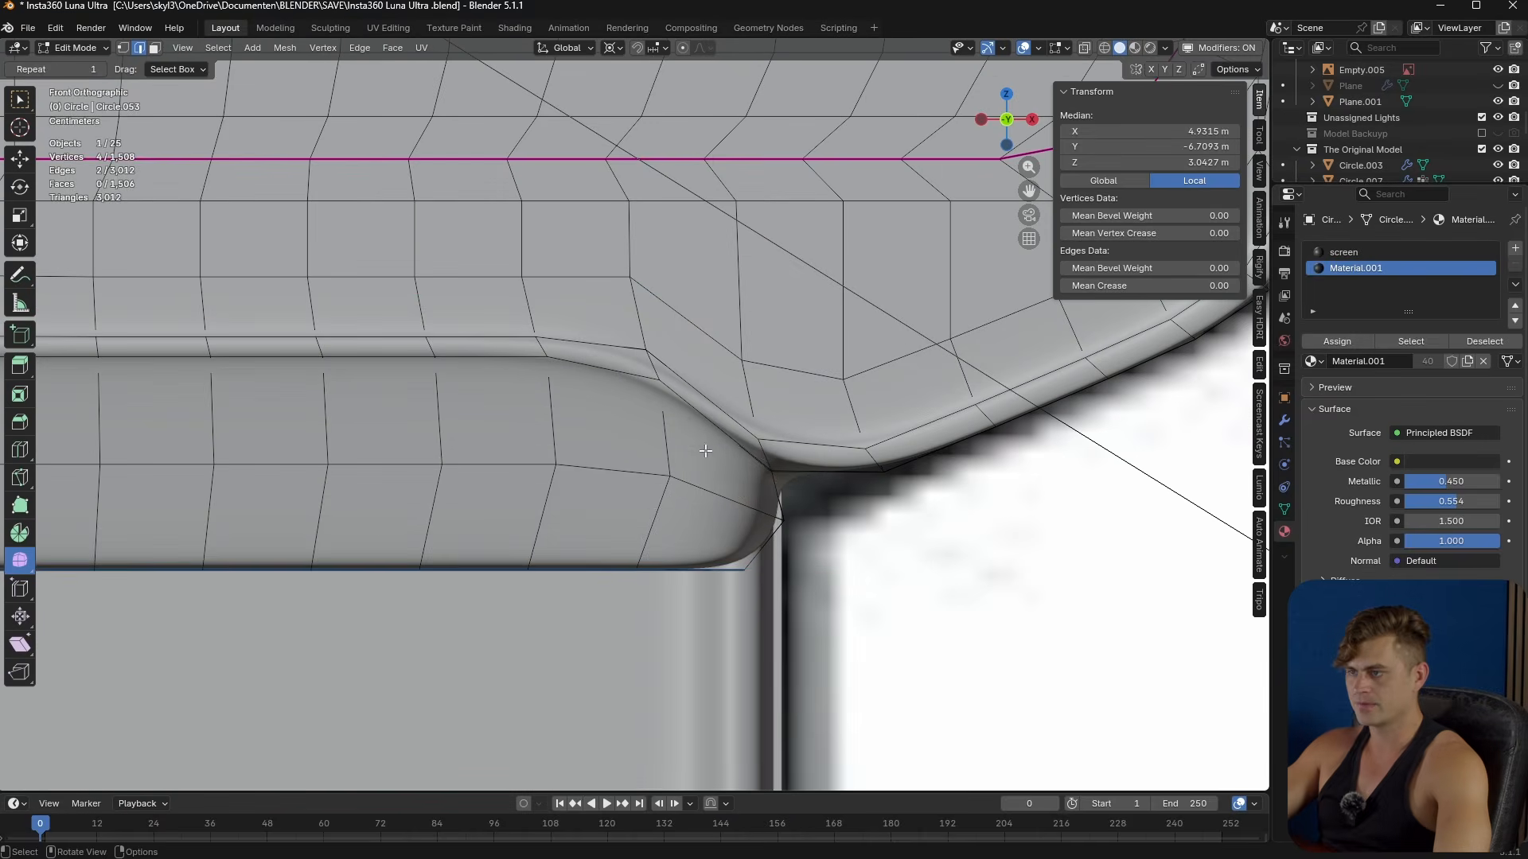
key(s)
key(x)
click(821, 497)
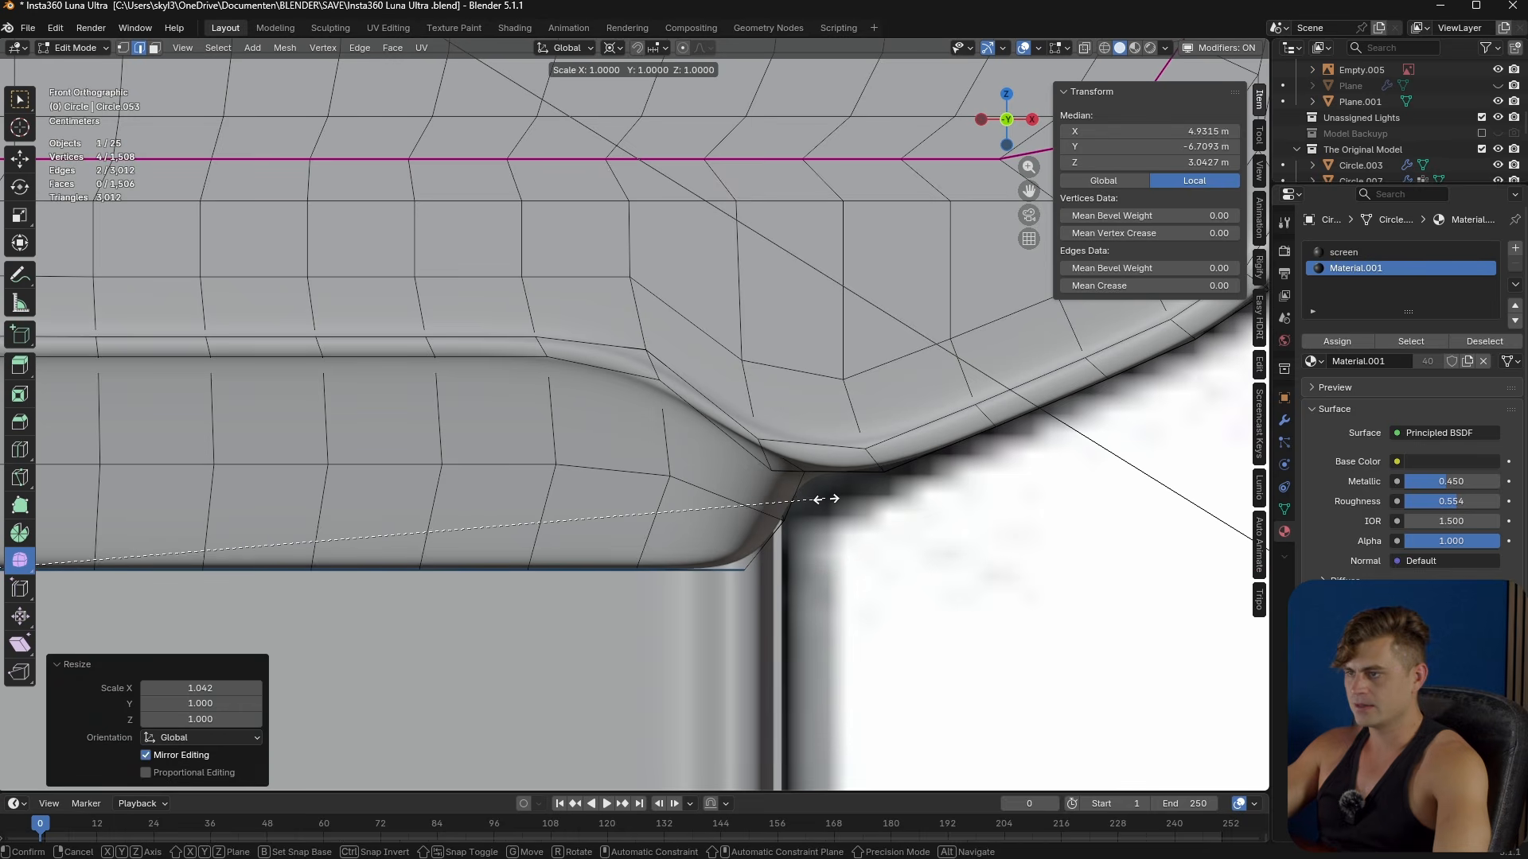
key(g)
key(z)
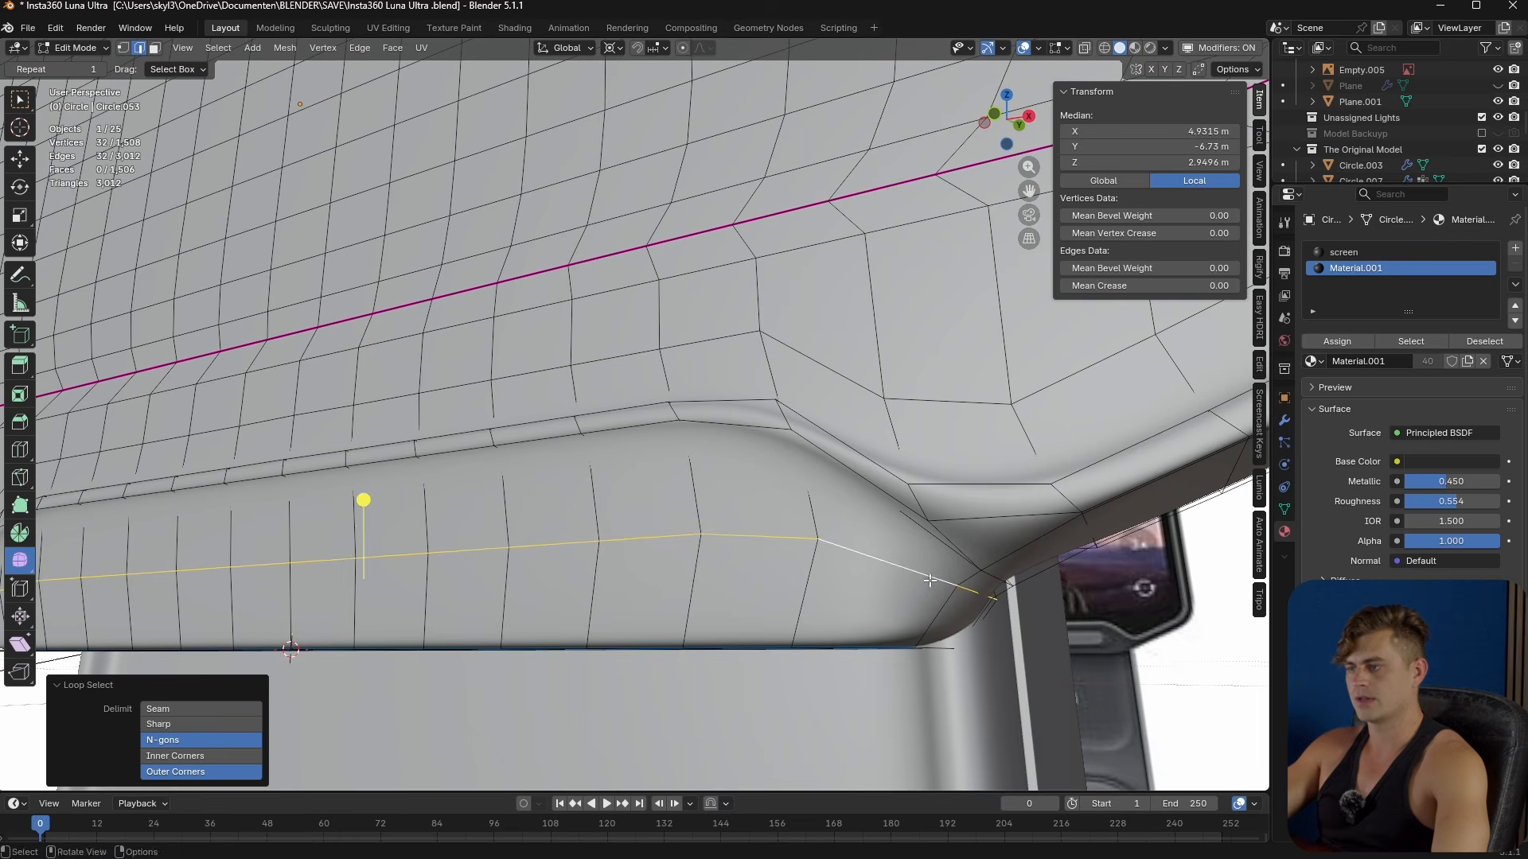
- Slide the lip's horizontal edge loop down toward its bottom edge and add one centred loop cut above it
key(g)
key(g)
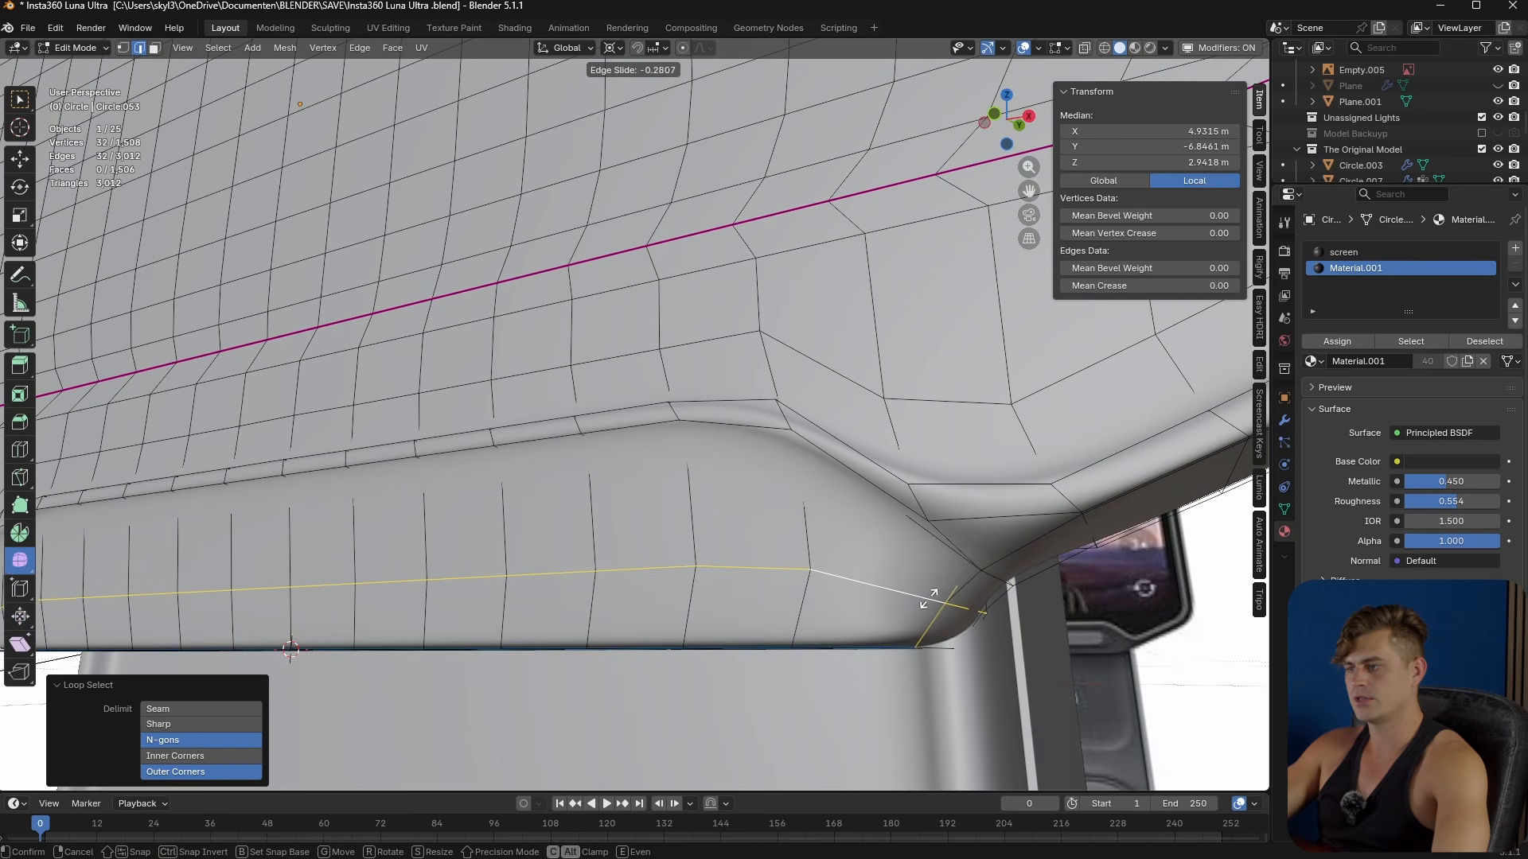
click(928, 607)
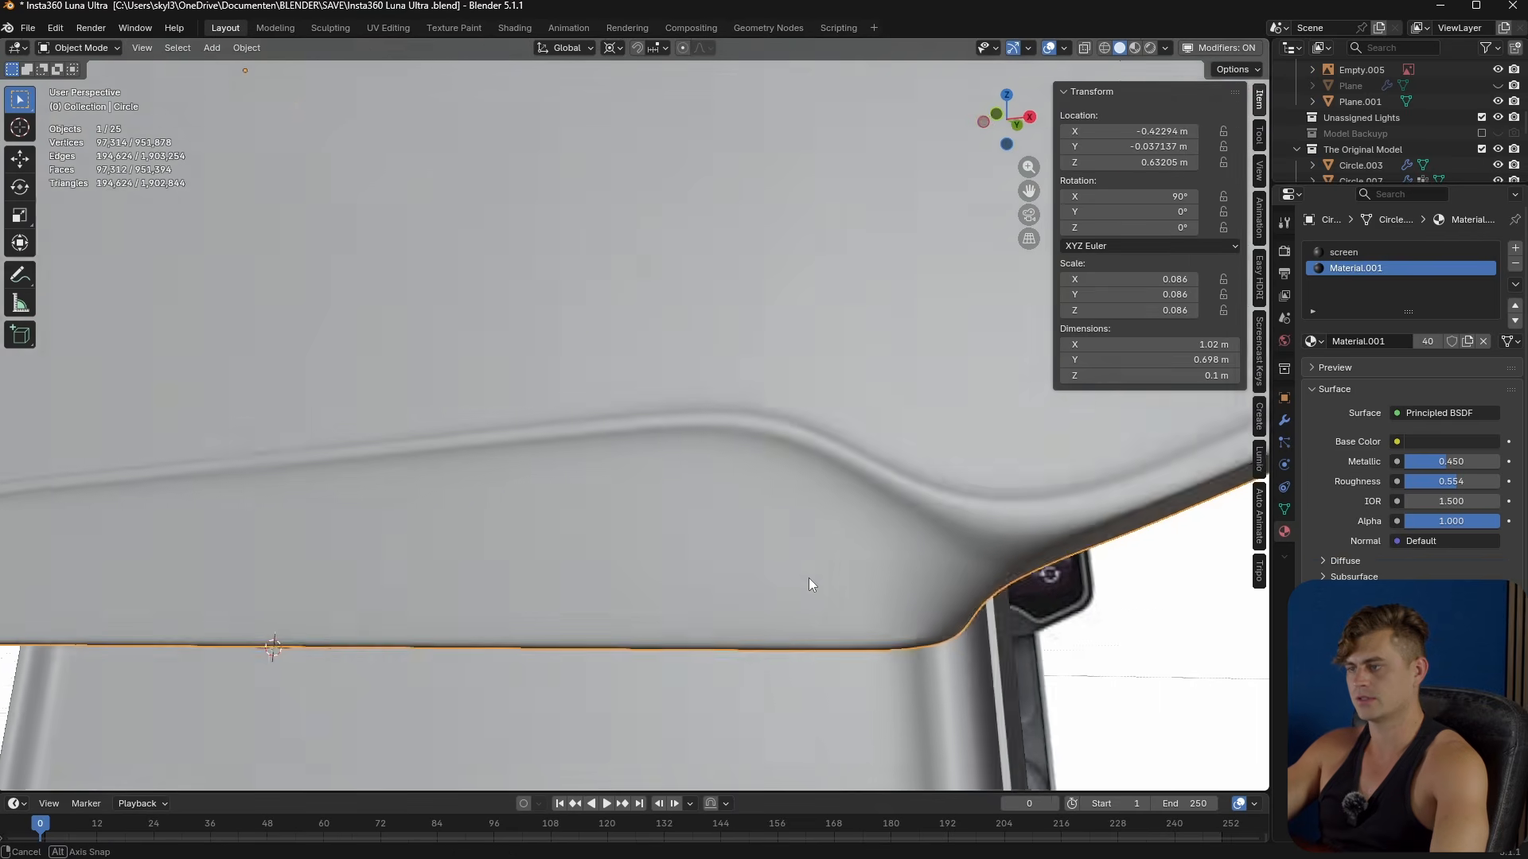
middle_drag(809, 584, 882, 583)
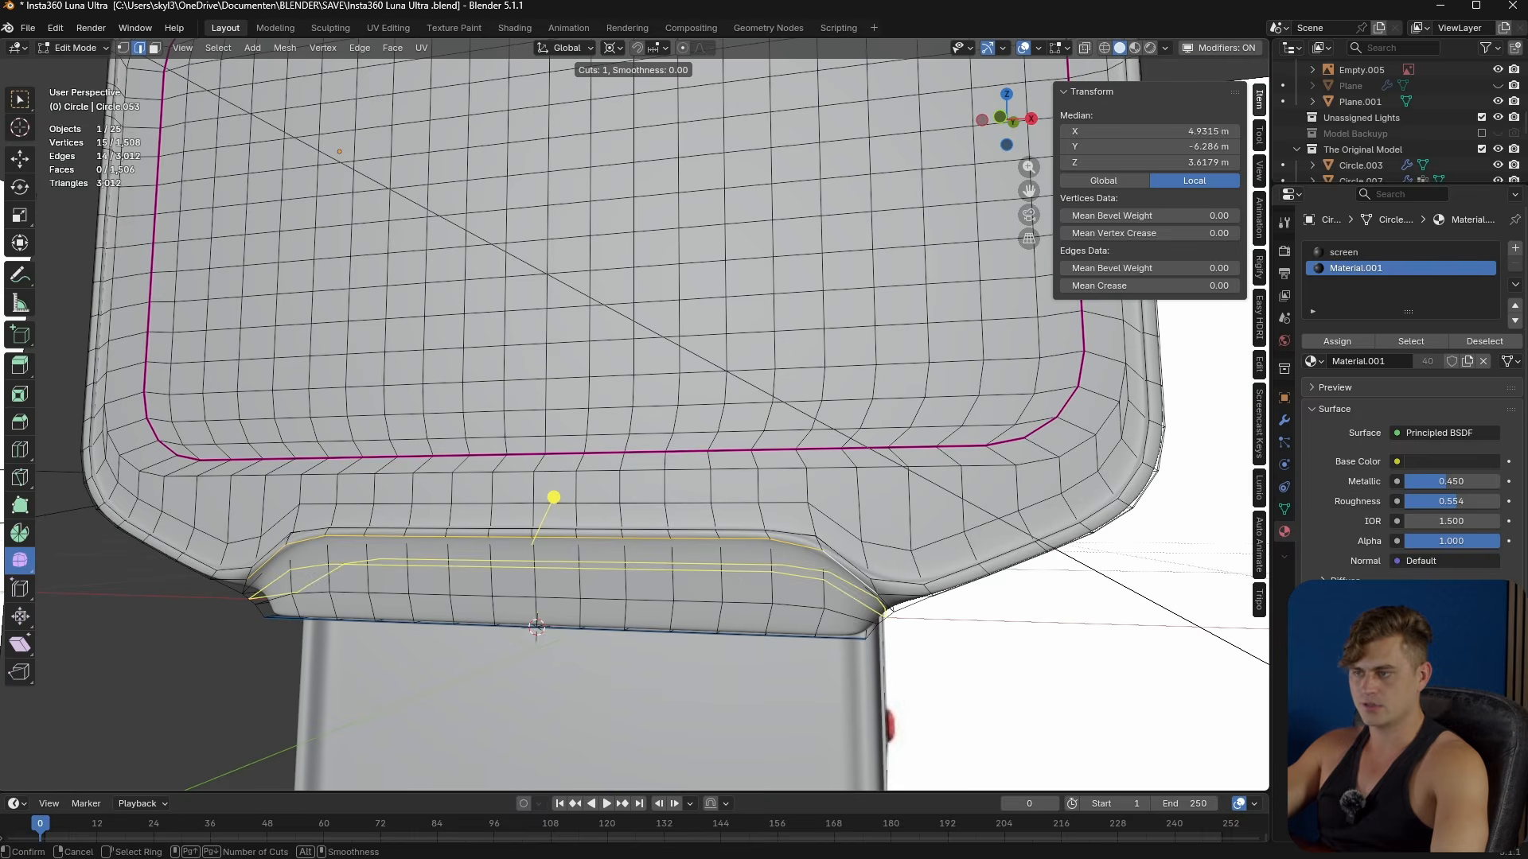
click(730, 580)
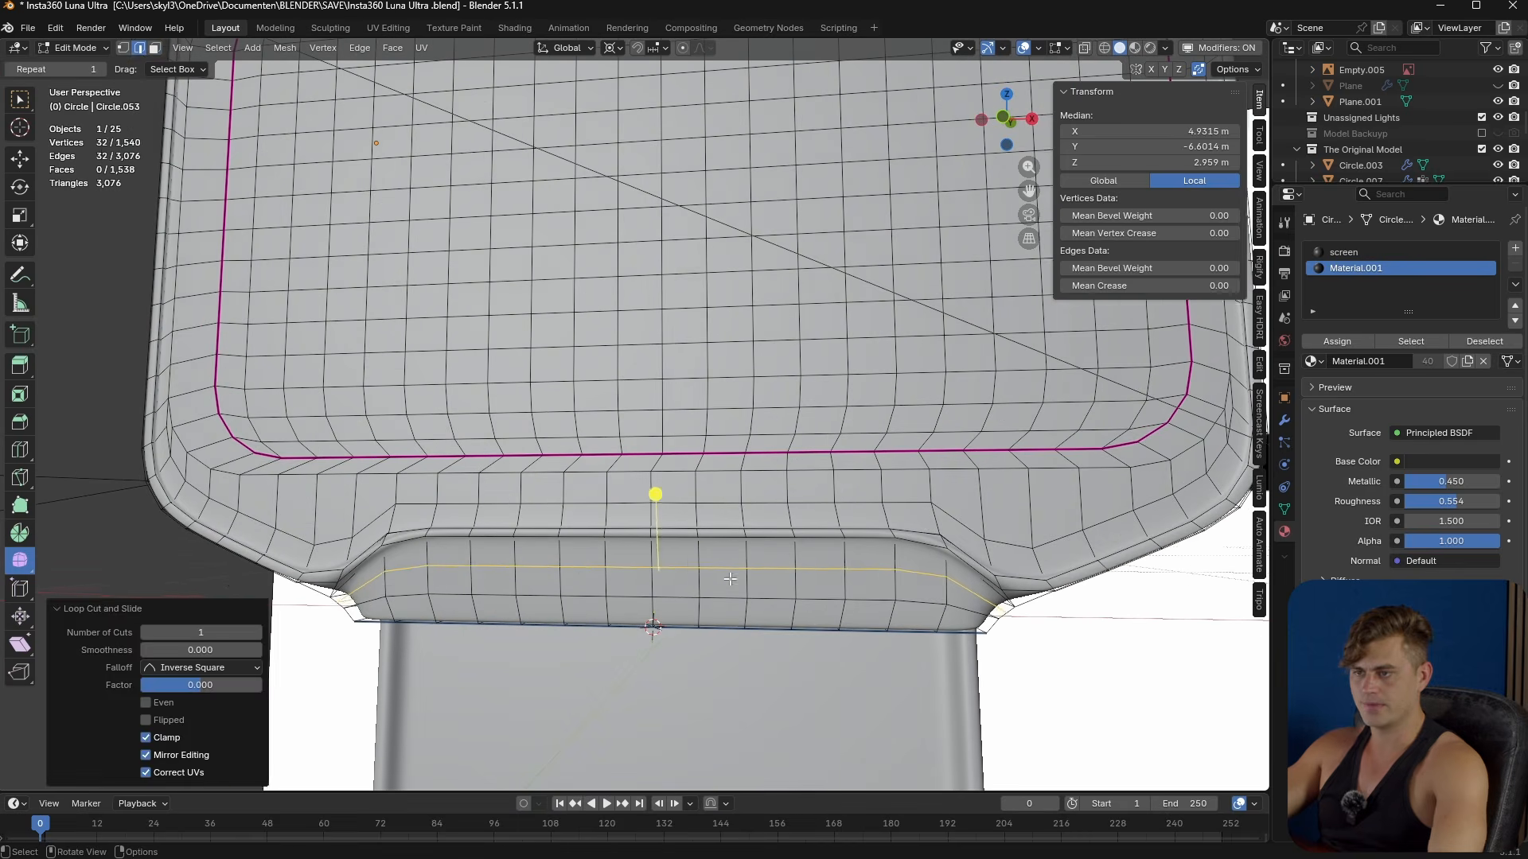
- Inset the two-row block of faces on one half of the lip by about 0.0587 m
key(3)
key(KP_3)
key(KP_1)
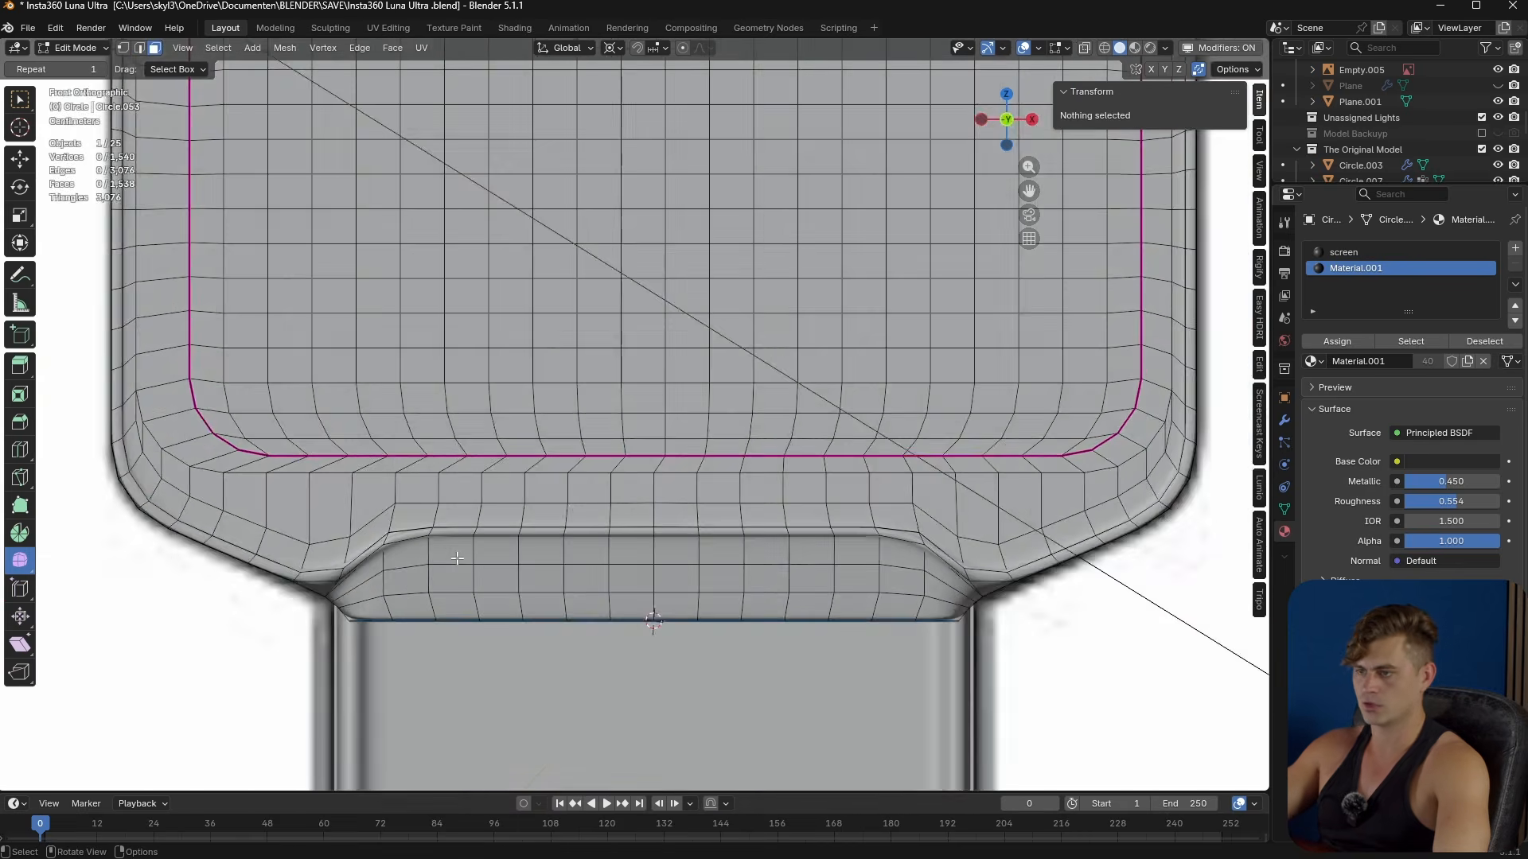
key(alt+z)
scroll(450, 559, up, 3)
shift+middle_drag(454, 585, 700, 482)
key(alt+z)
click(474, 531)
ctrl+click(851, 530)
ctrl+shift+click(855, 572)
ctrl+shift+click(484, 573)
shift+middle_drag(972, 652, 863, 619)
key(i)
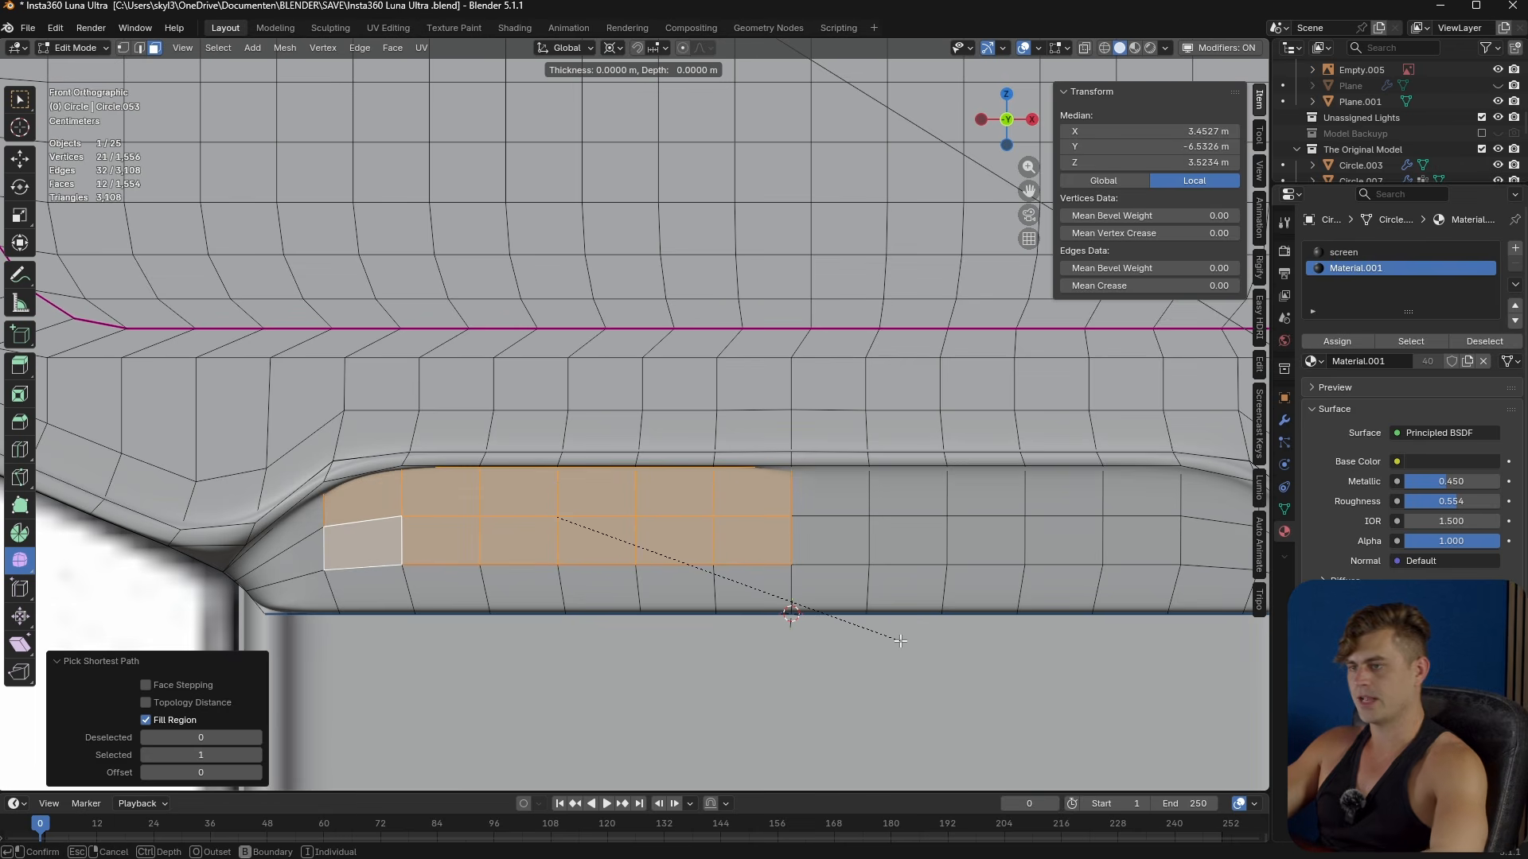
click(819, 588)
- Delete the inset faces to cut an elongated opening in the lip
key(x)
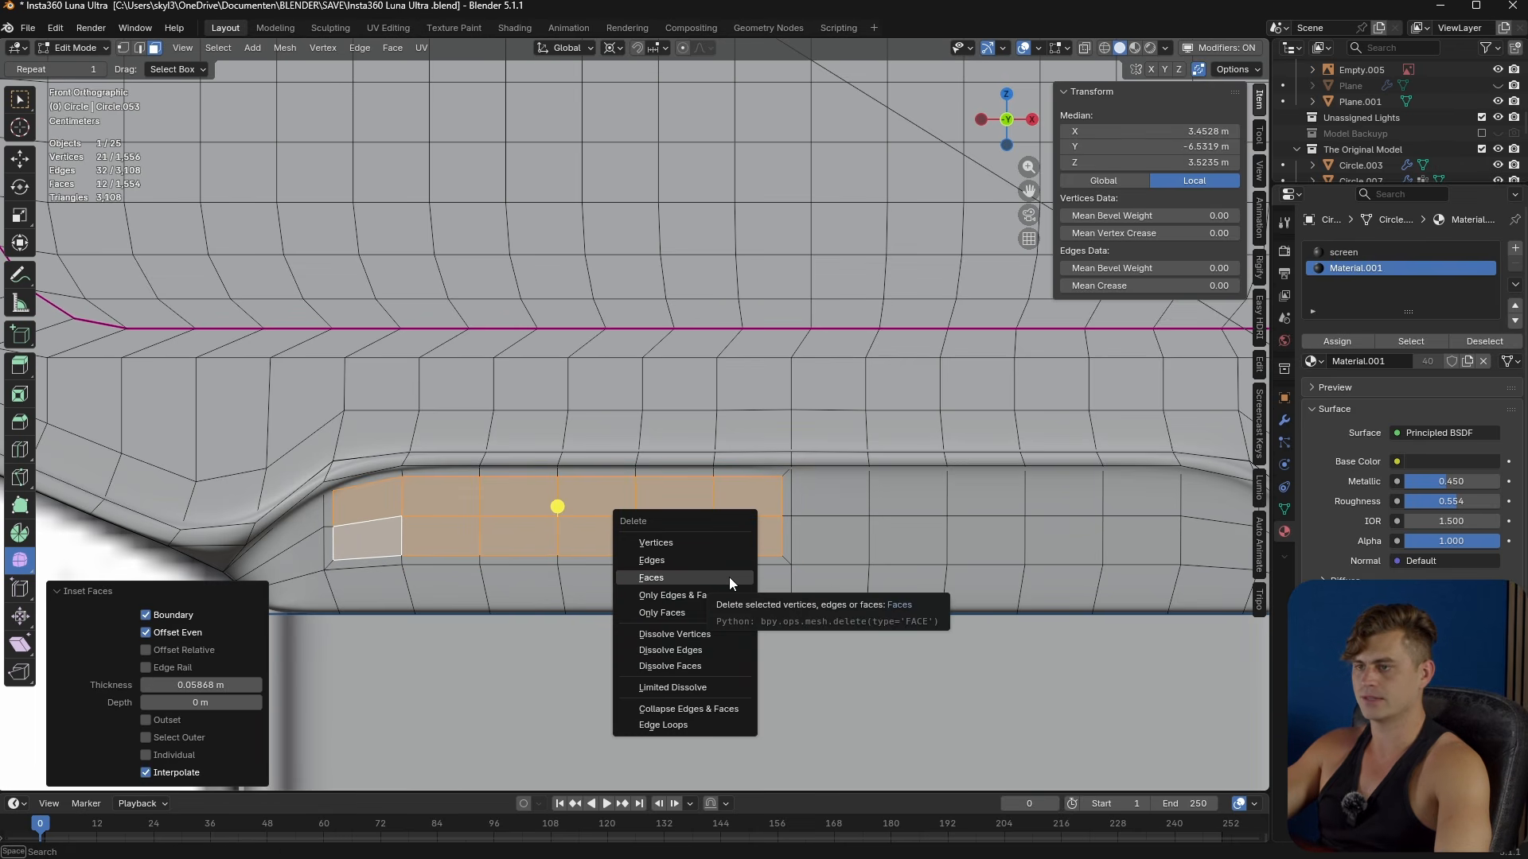
click(729, 576)
key(Tab)
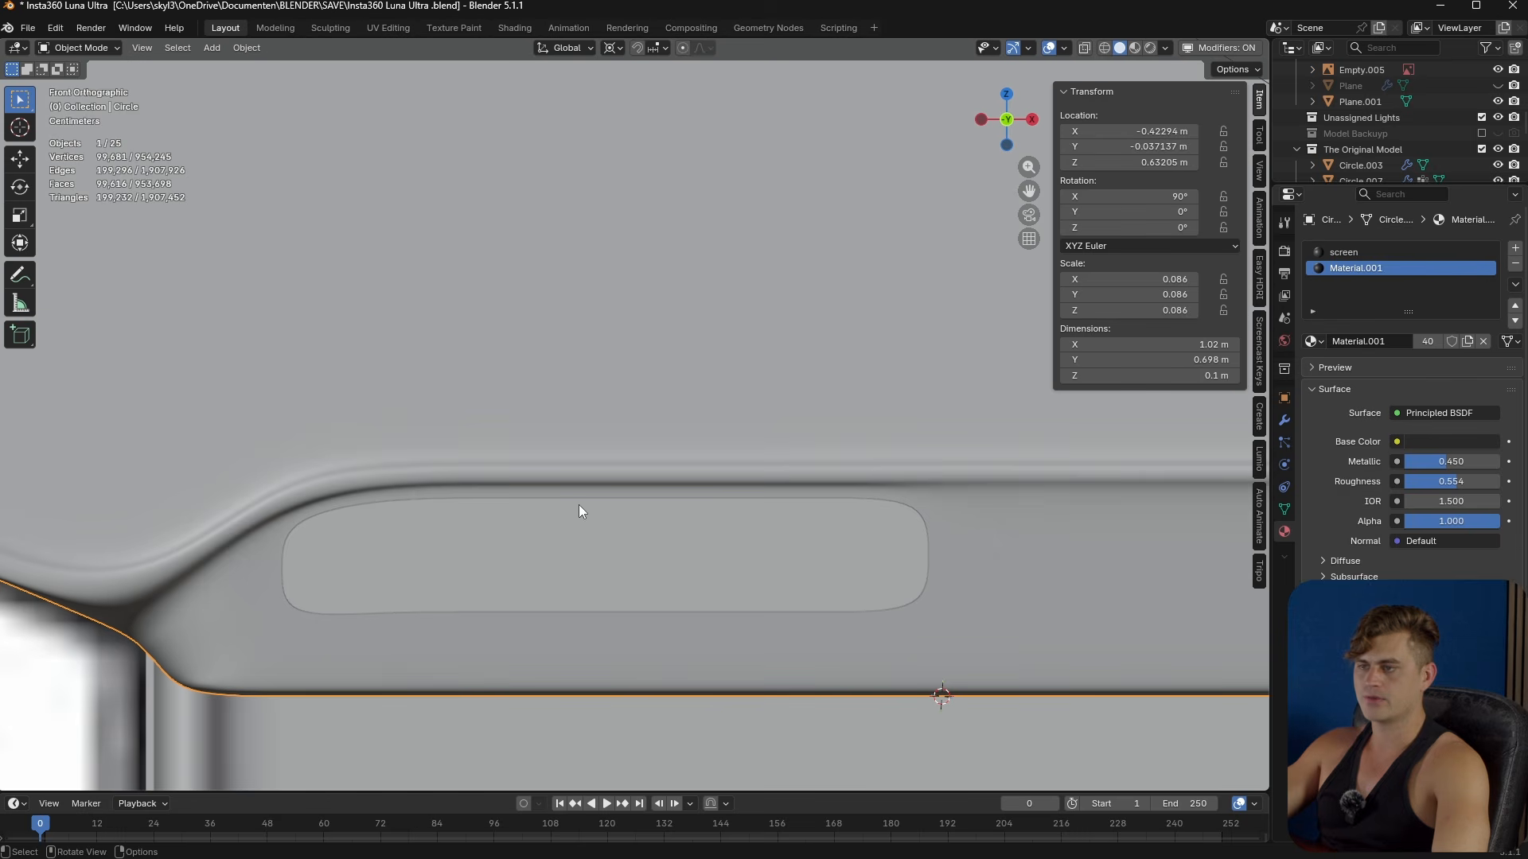
- Scale the opening's border loop to 0.891 along Z, using the median point as pivot
click(292, 544)
key(Tab)
alt+click(414, 499)
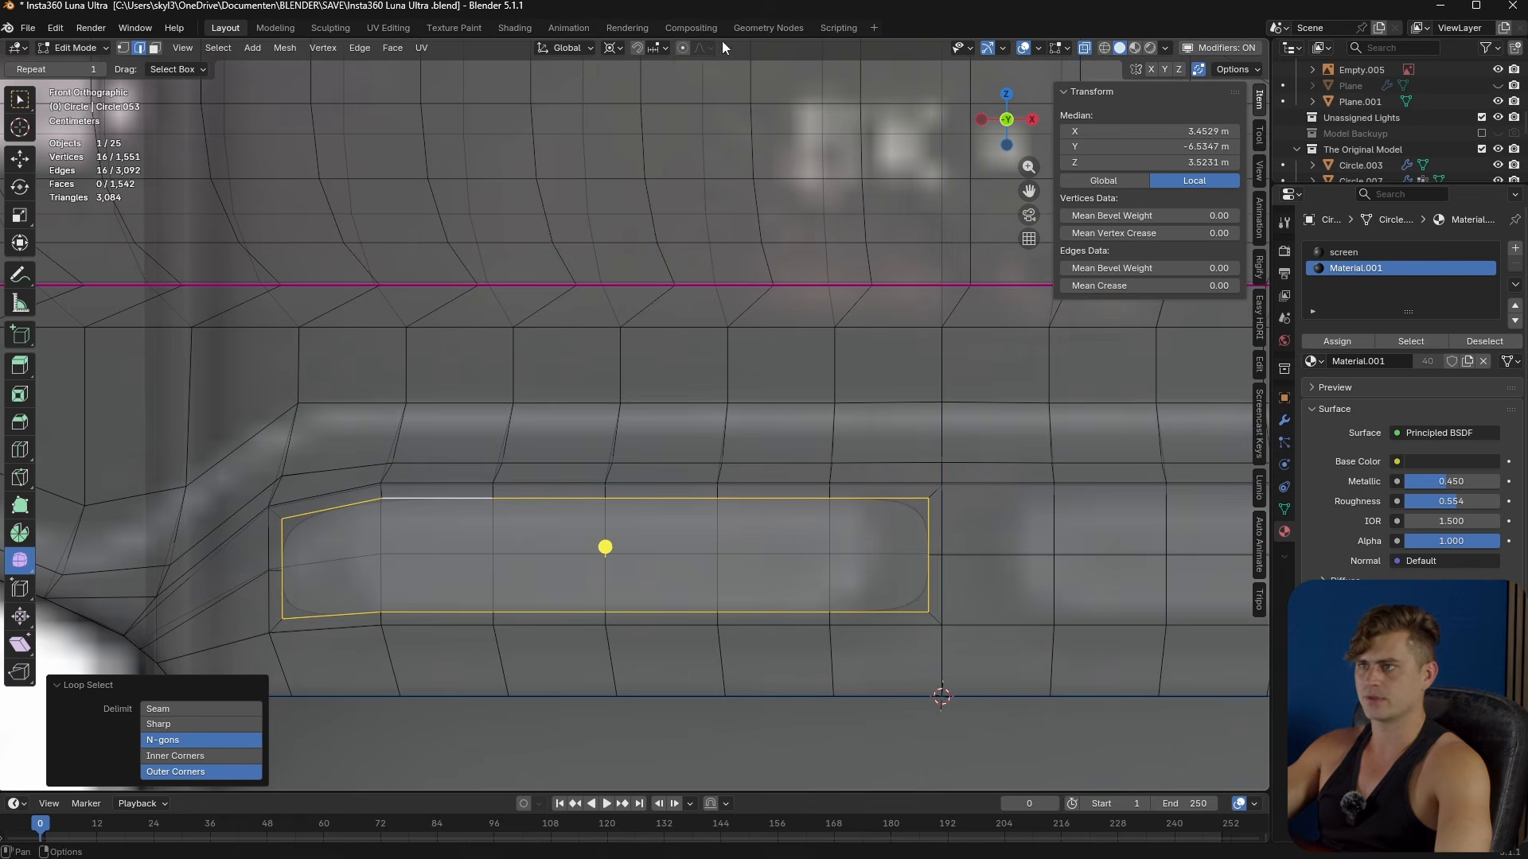
click(608, 49)
click(679, 136)
key(s)
key(z)
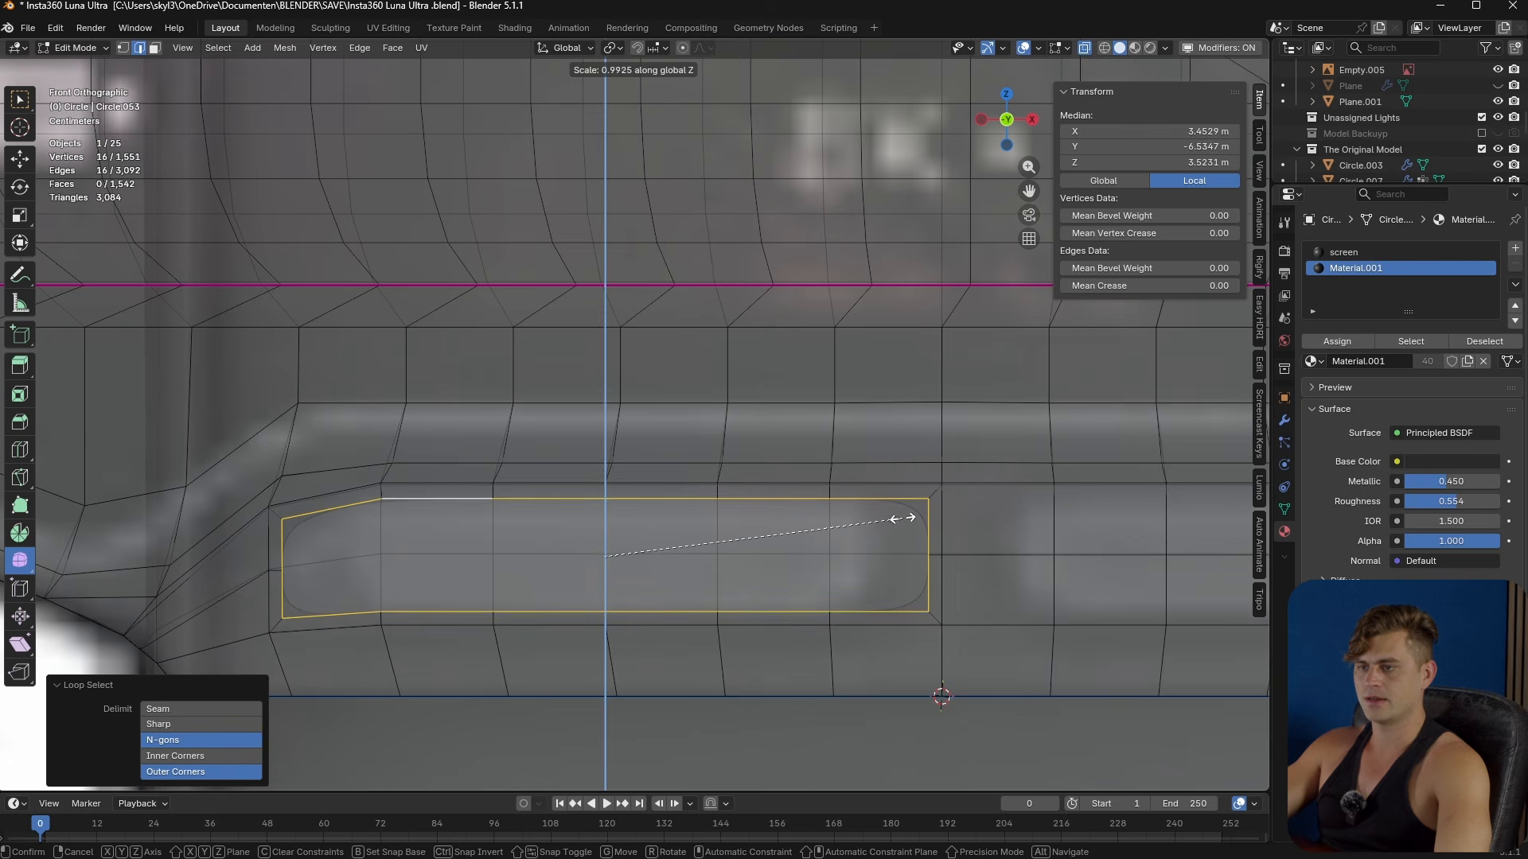
click(863, 513)
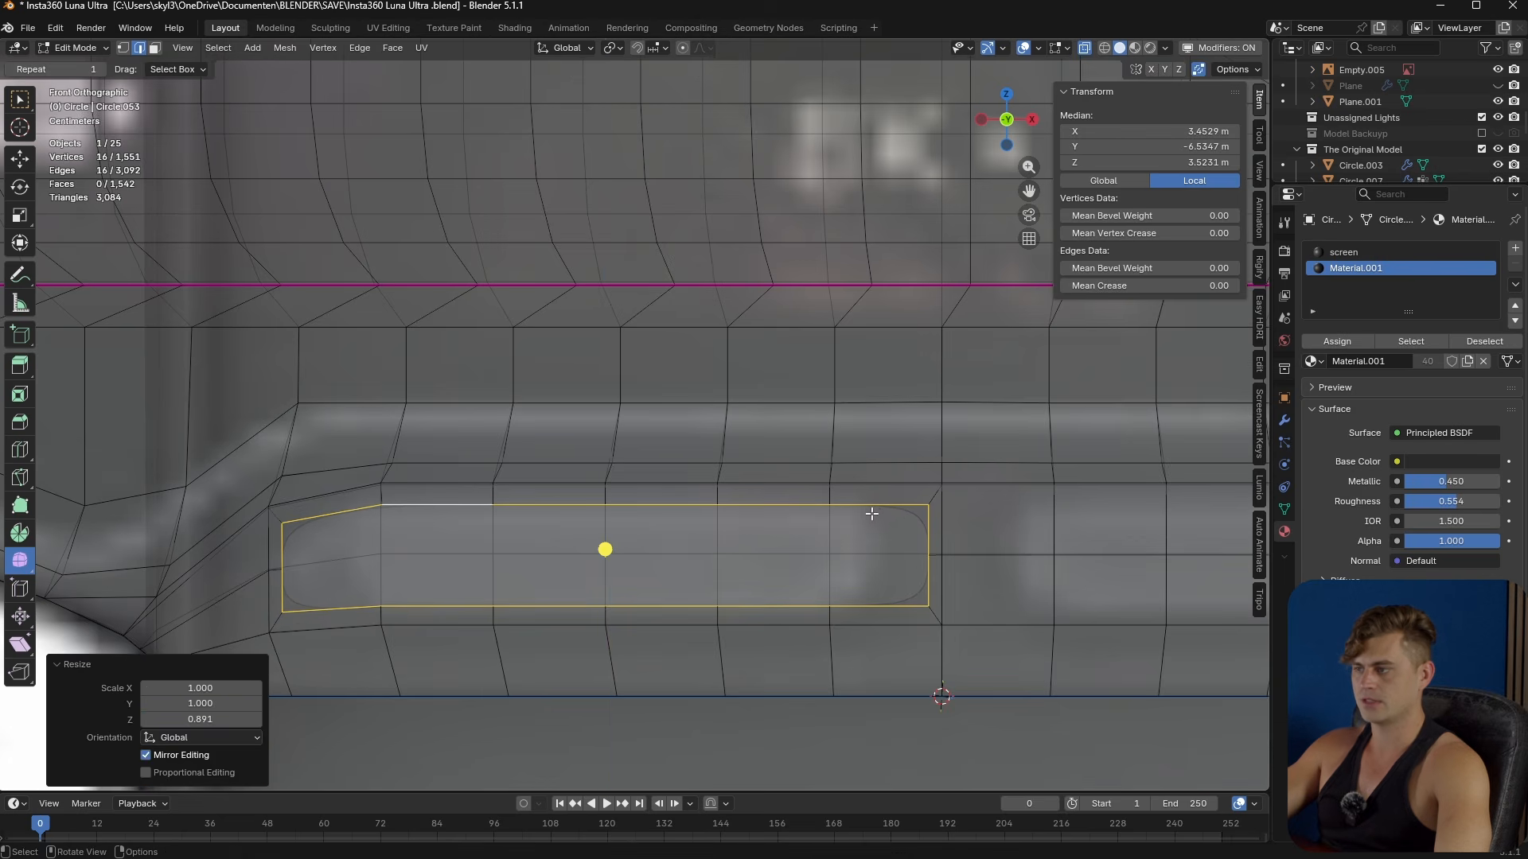
- Raise the upper corner vertex at the opening's outer end by about 0.005 m along Z
scroll(875, 515, down, 4)
middle_drag(839, 518, 796, 510)
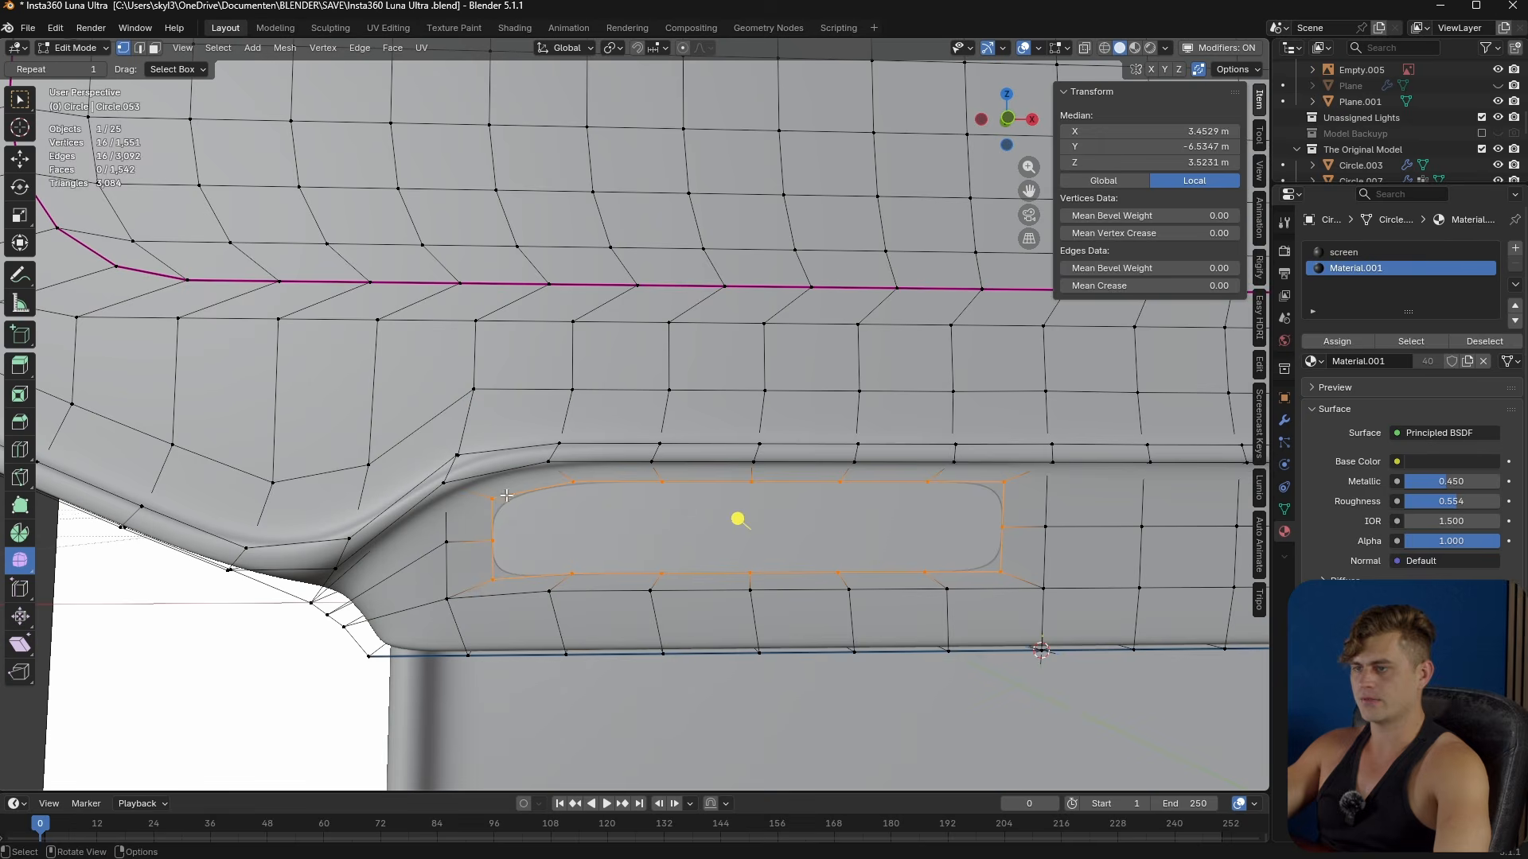
click(500, 489)
key(g)
key(z)
key(z)
key(z)
key(z)
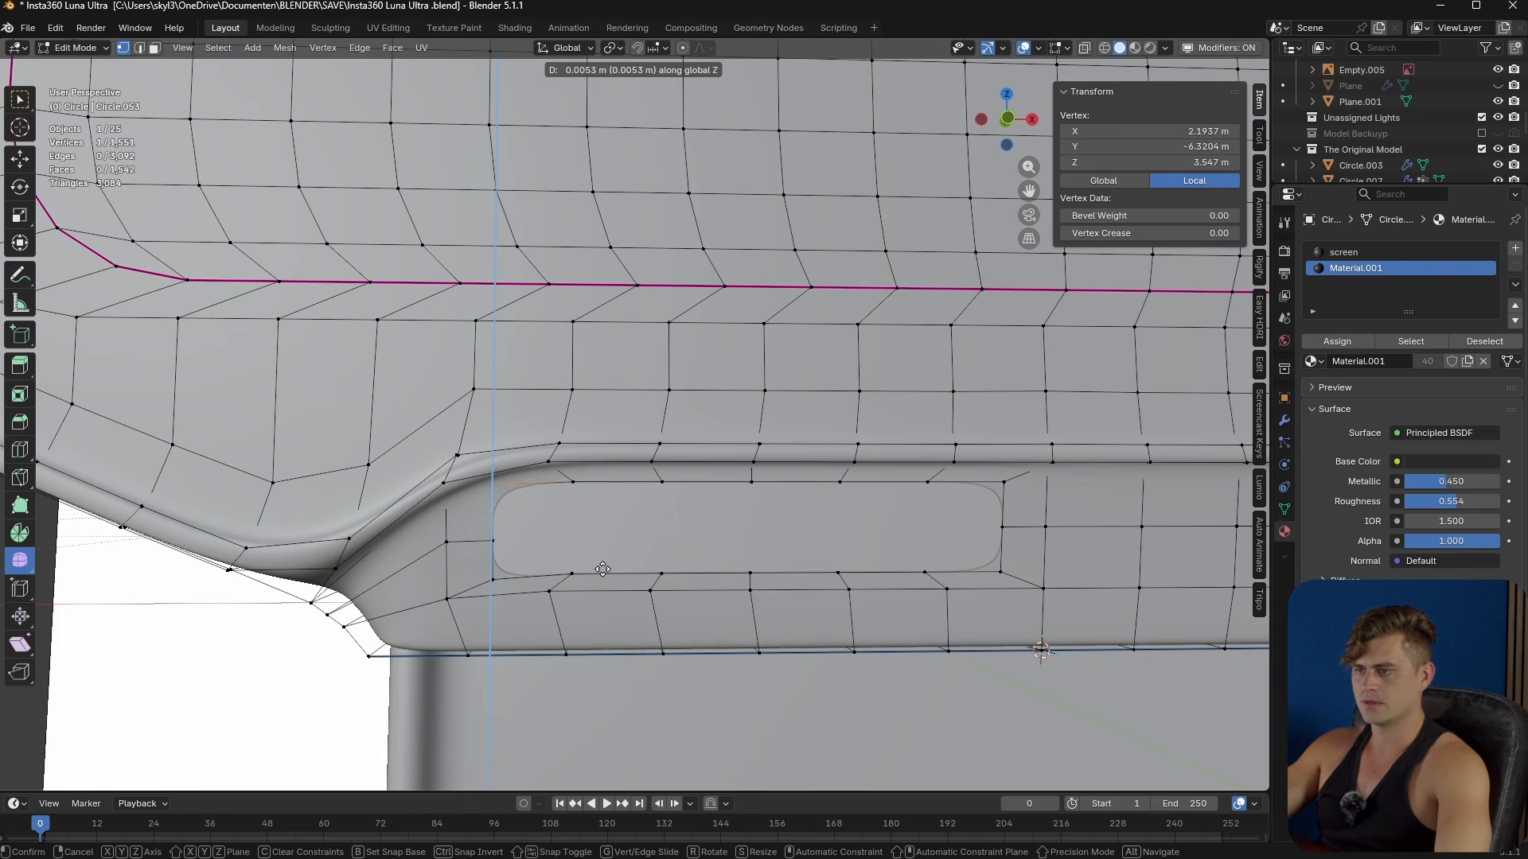
click(602, 567)
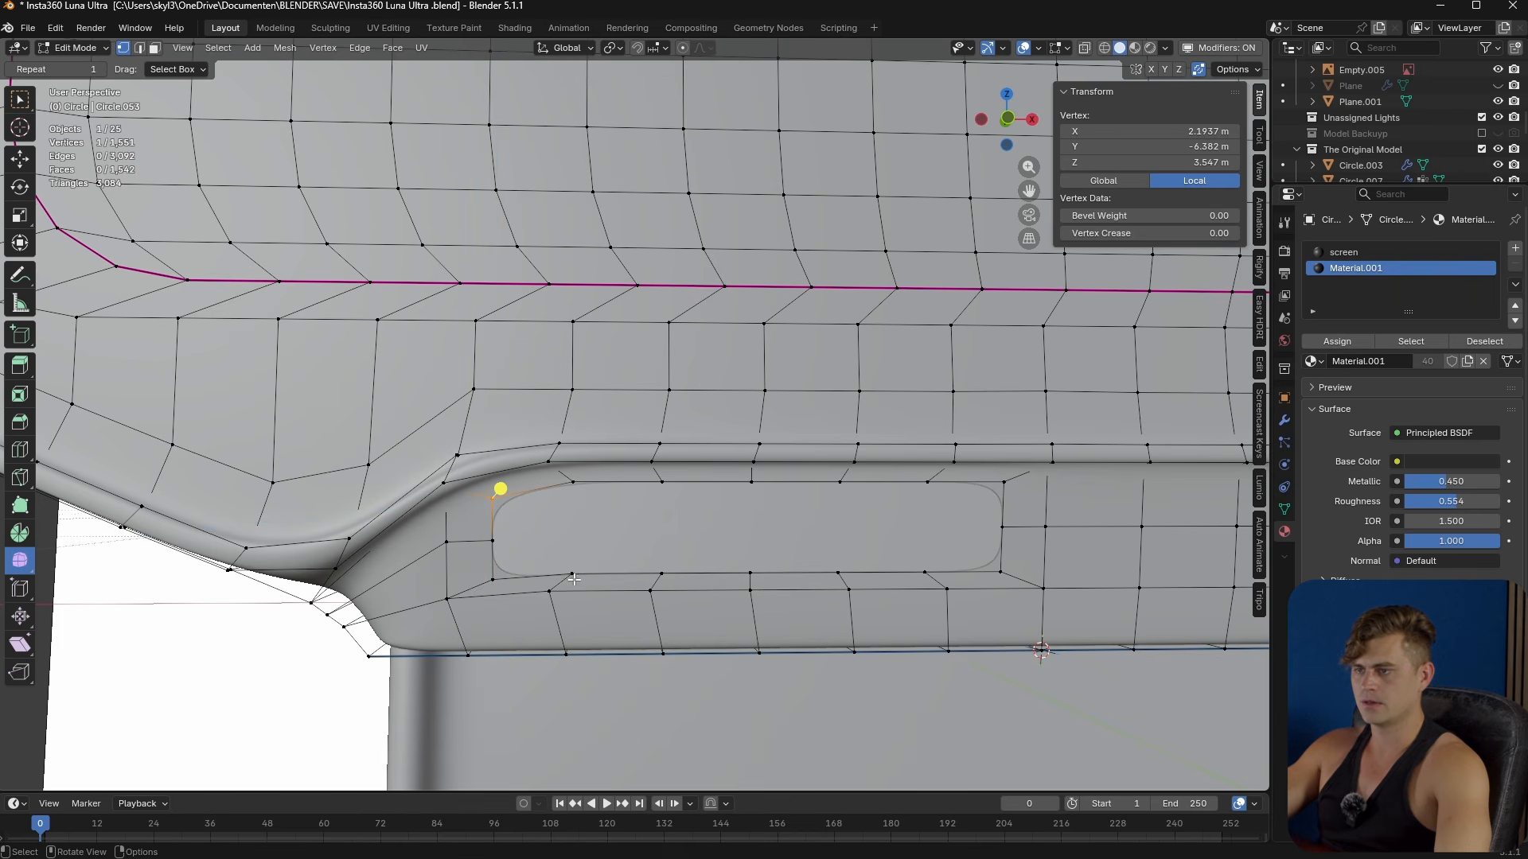
key(g)
key(z)
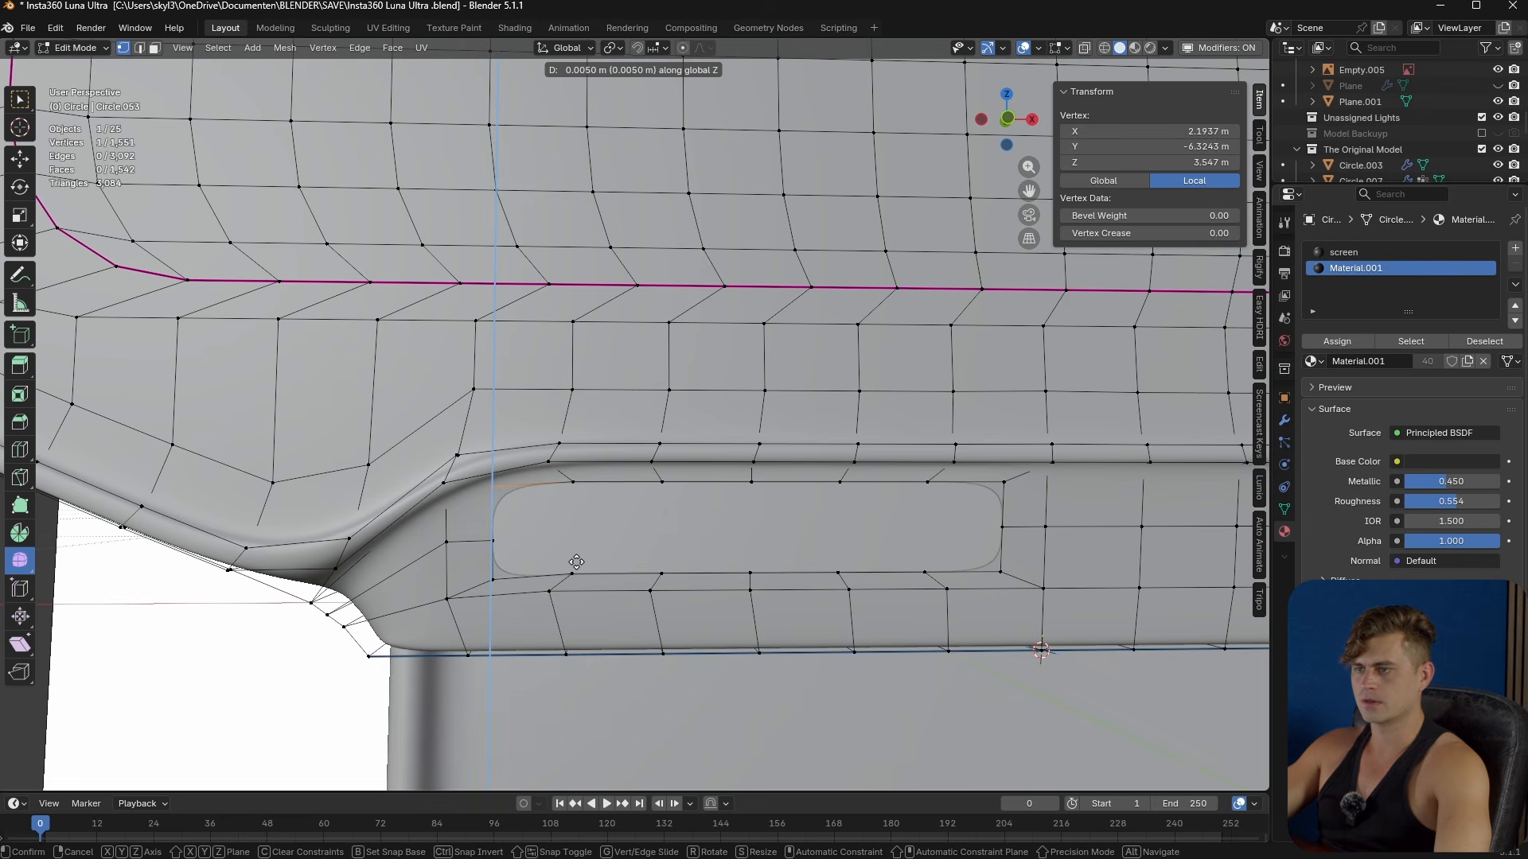
click(578, 558)
key(Tab)
middle_drag(580, 562, 603, 542)
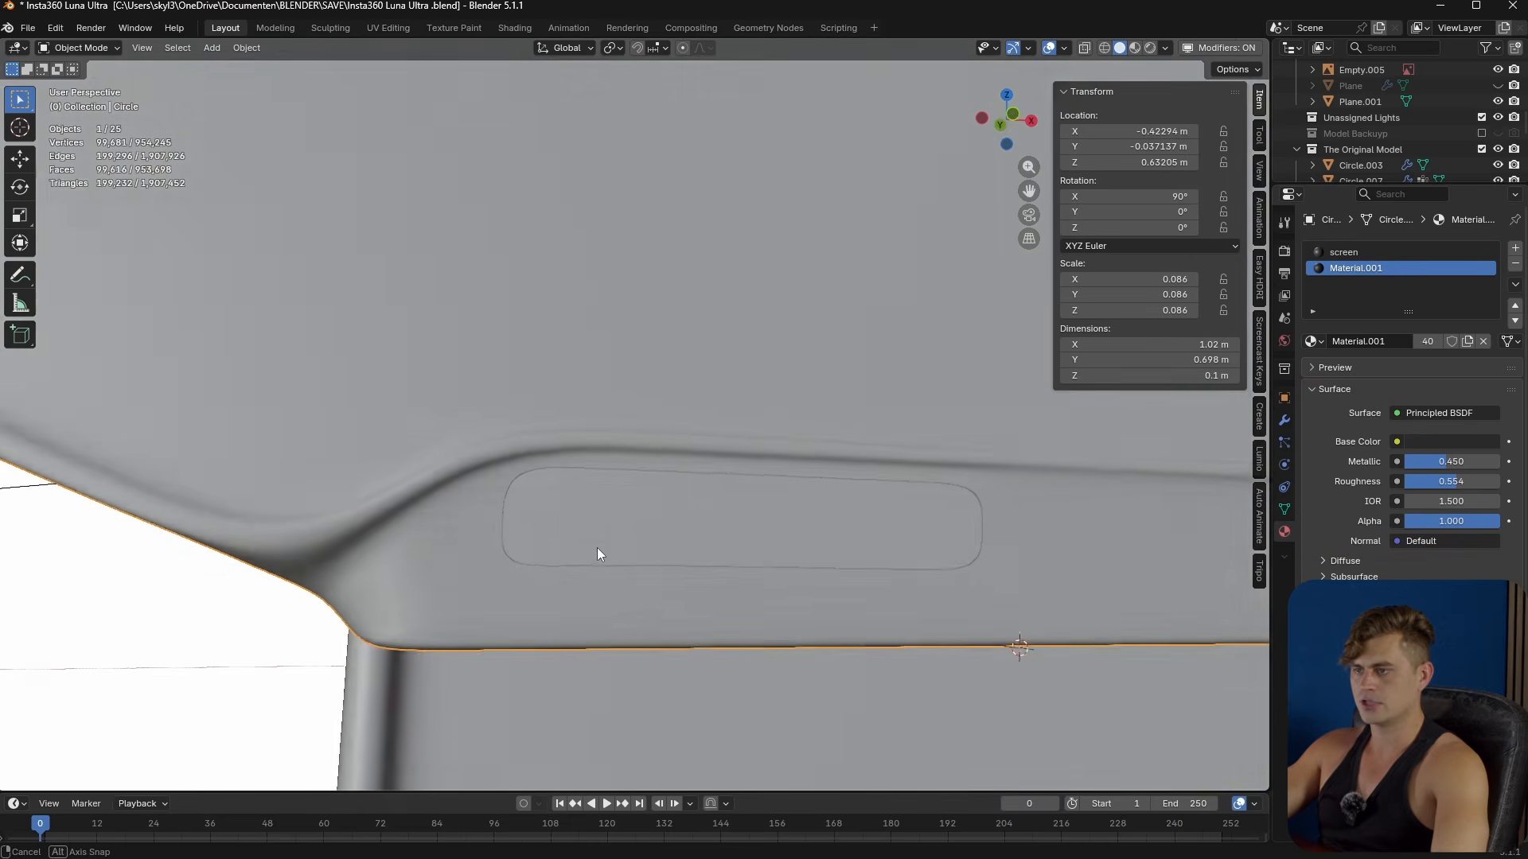
- Flatten the opening's lower border edges by scaling them to 0 along Z
key(Tab)
scroll(586, 569, up, 1)
key(2)
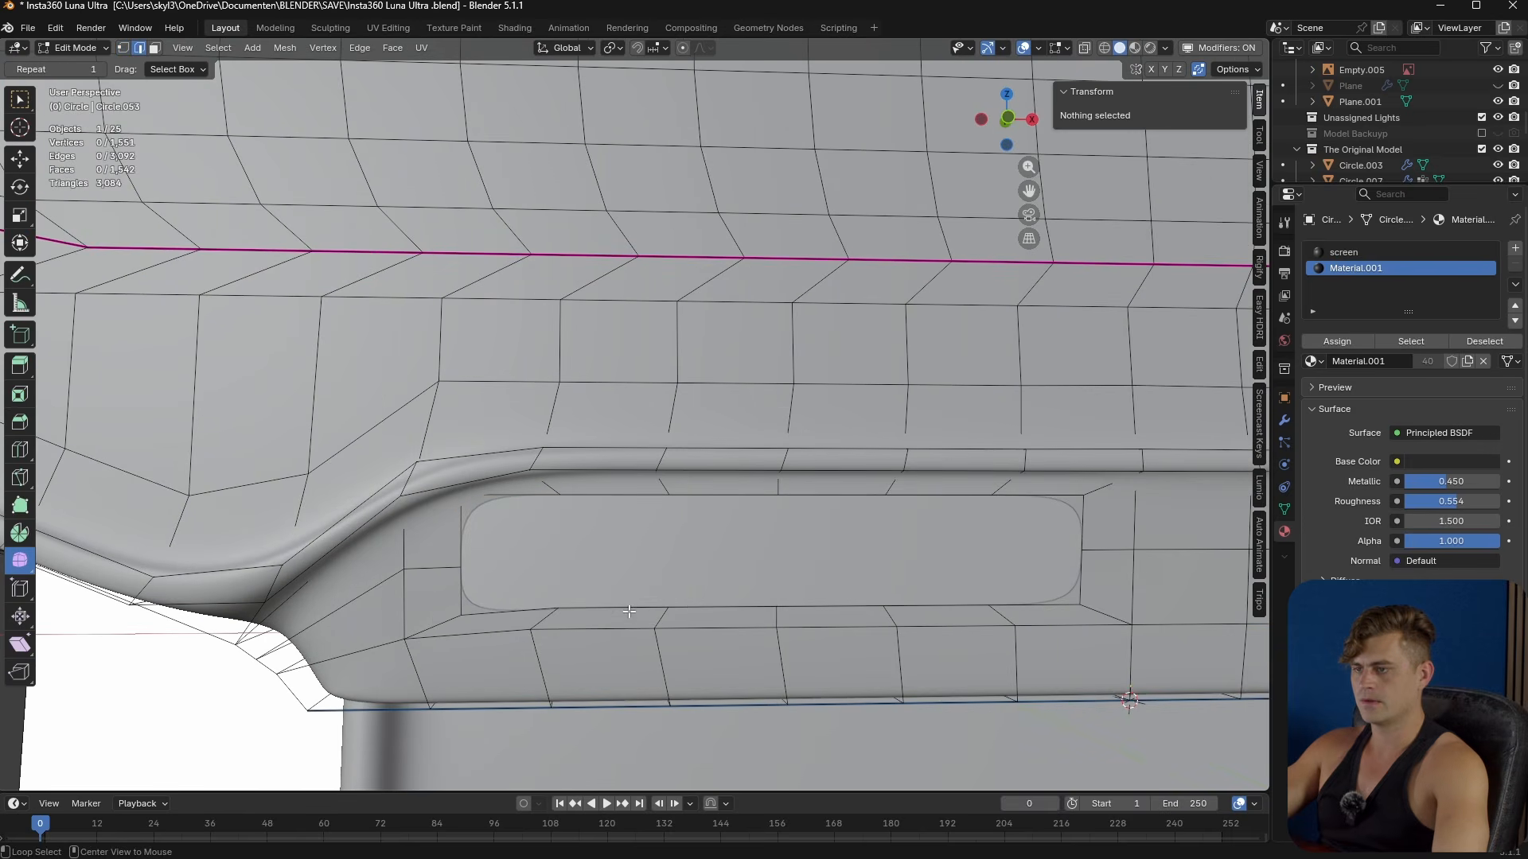
alt+click(630, 610)
click(559, 609)
ctrl+click(1015, 607)
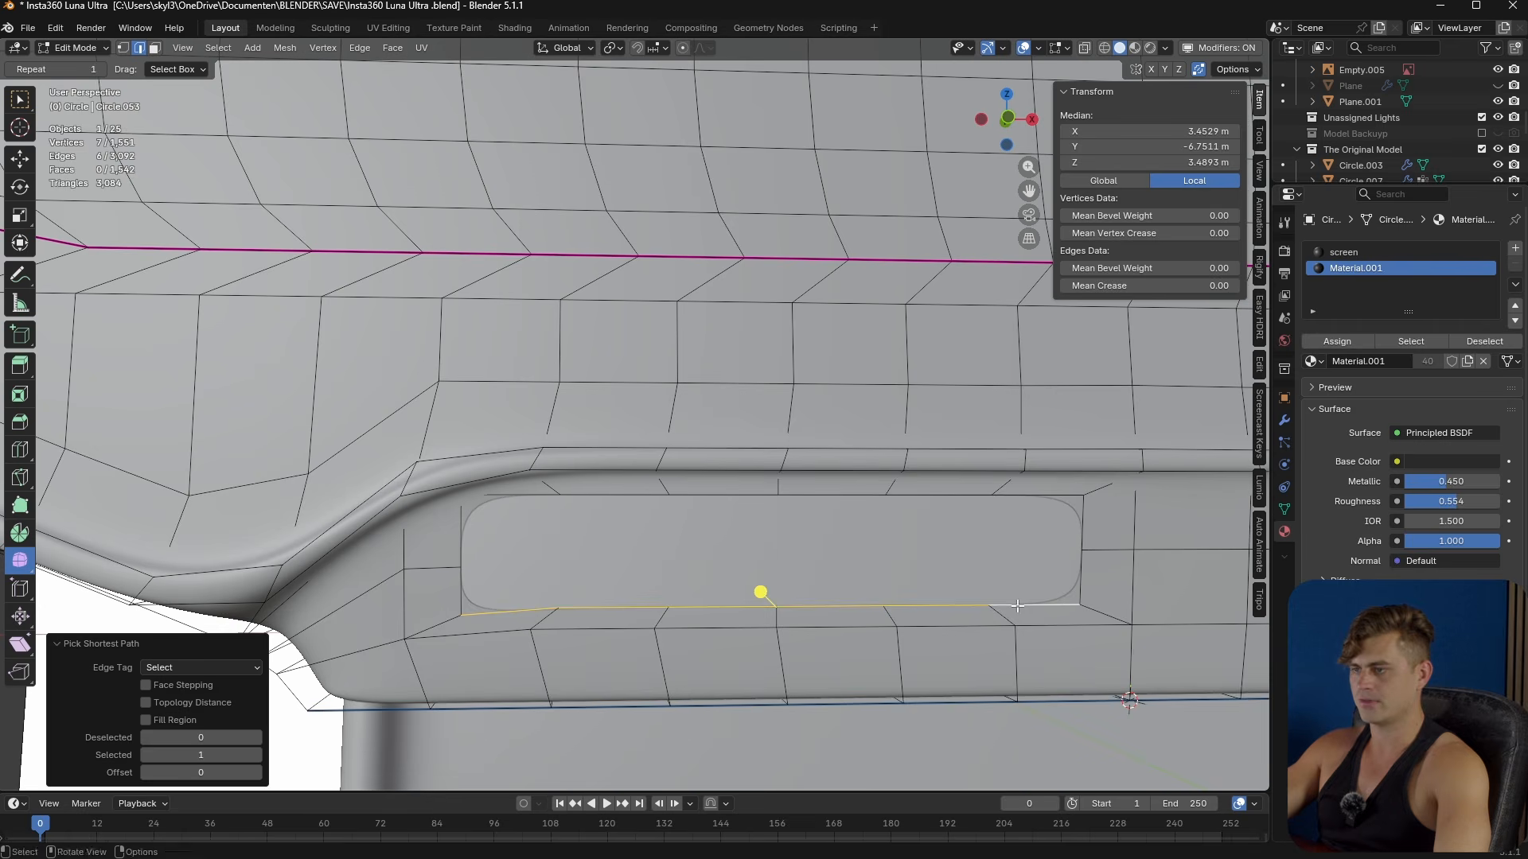
key(s)
key(z)
key(0)
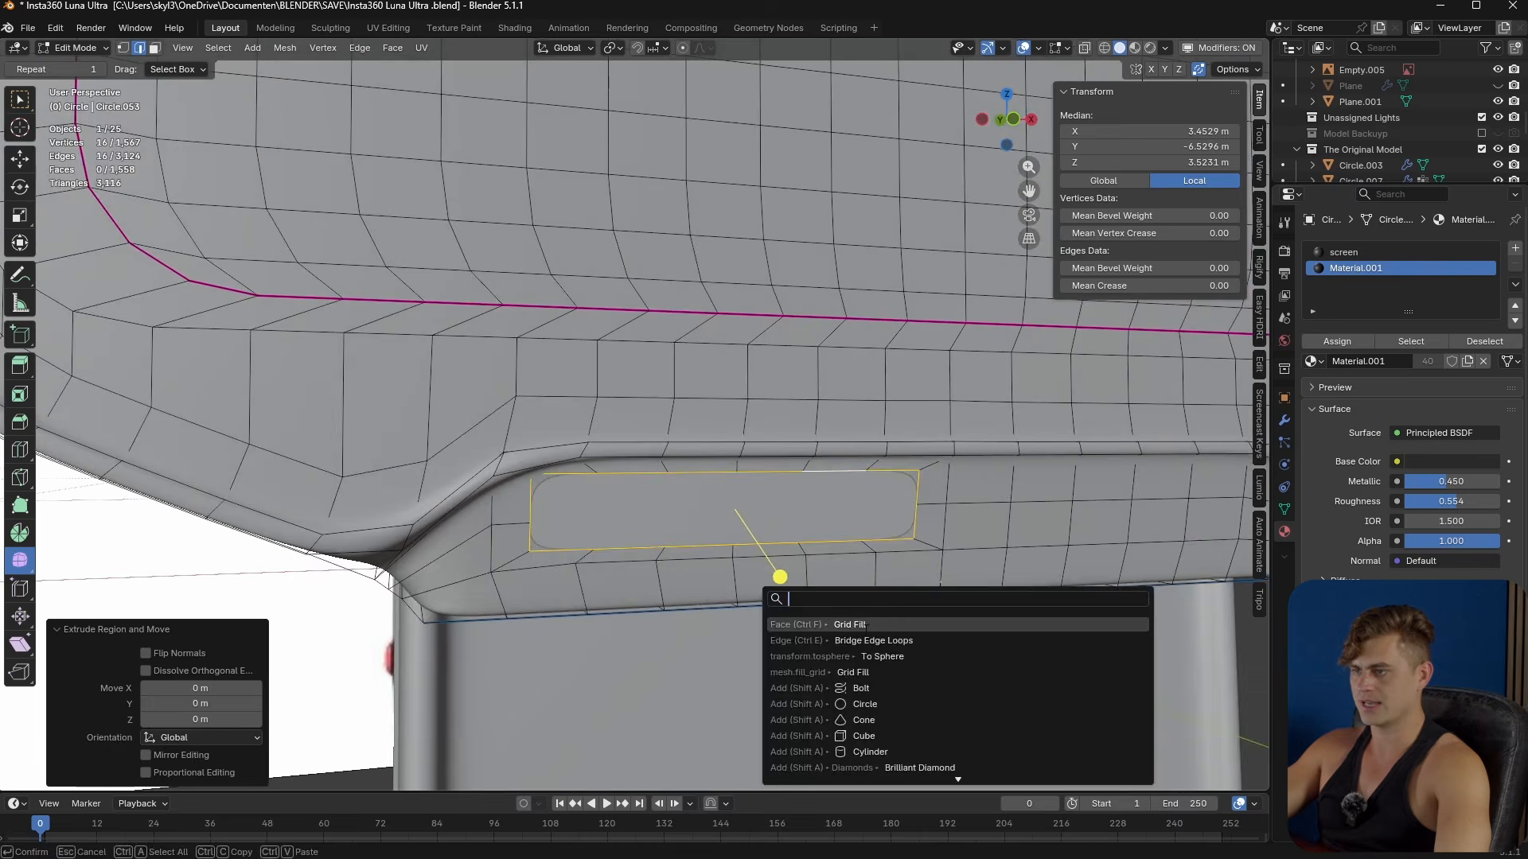
- Try to close the extruded opening with Grid Fill, using a span of 6 and an offset of 2
key(Return)
middle_drag(793, 608, 708, 611)
click(260, 755)
click(259, 753)
click(260, 753)
middle_drag(899, 510, 934, 498)
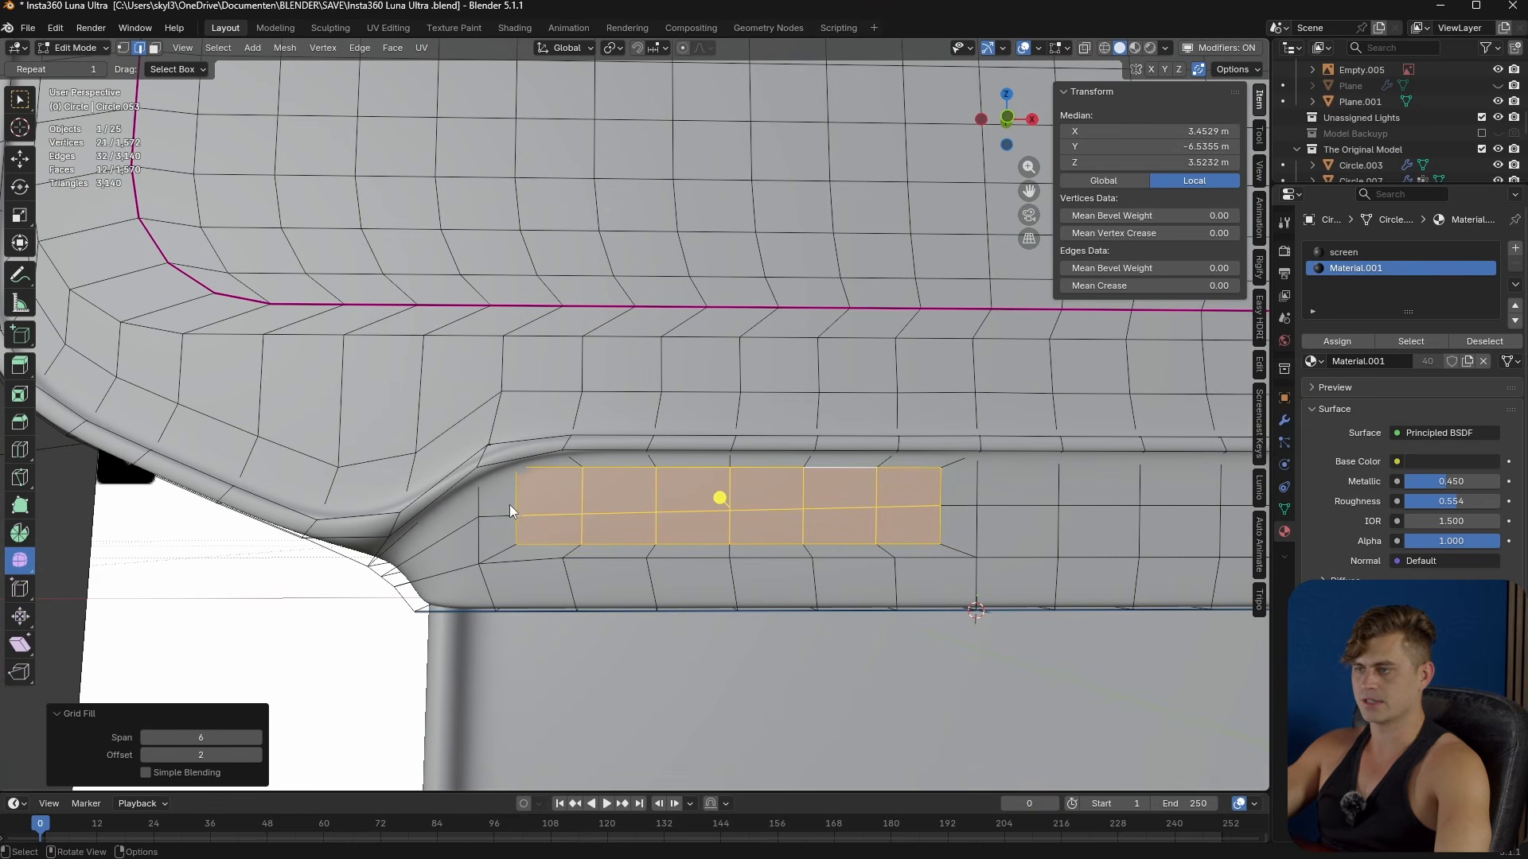
key(ctrl+z)
- Snap the 3D cursor to the middle vertex on the opening's inner end
middle_drag(699, 529, 684, 562)
key(1)
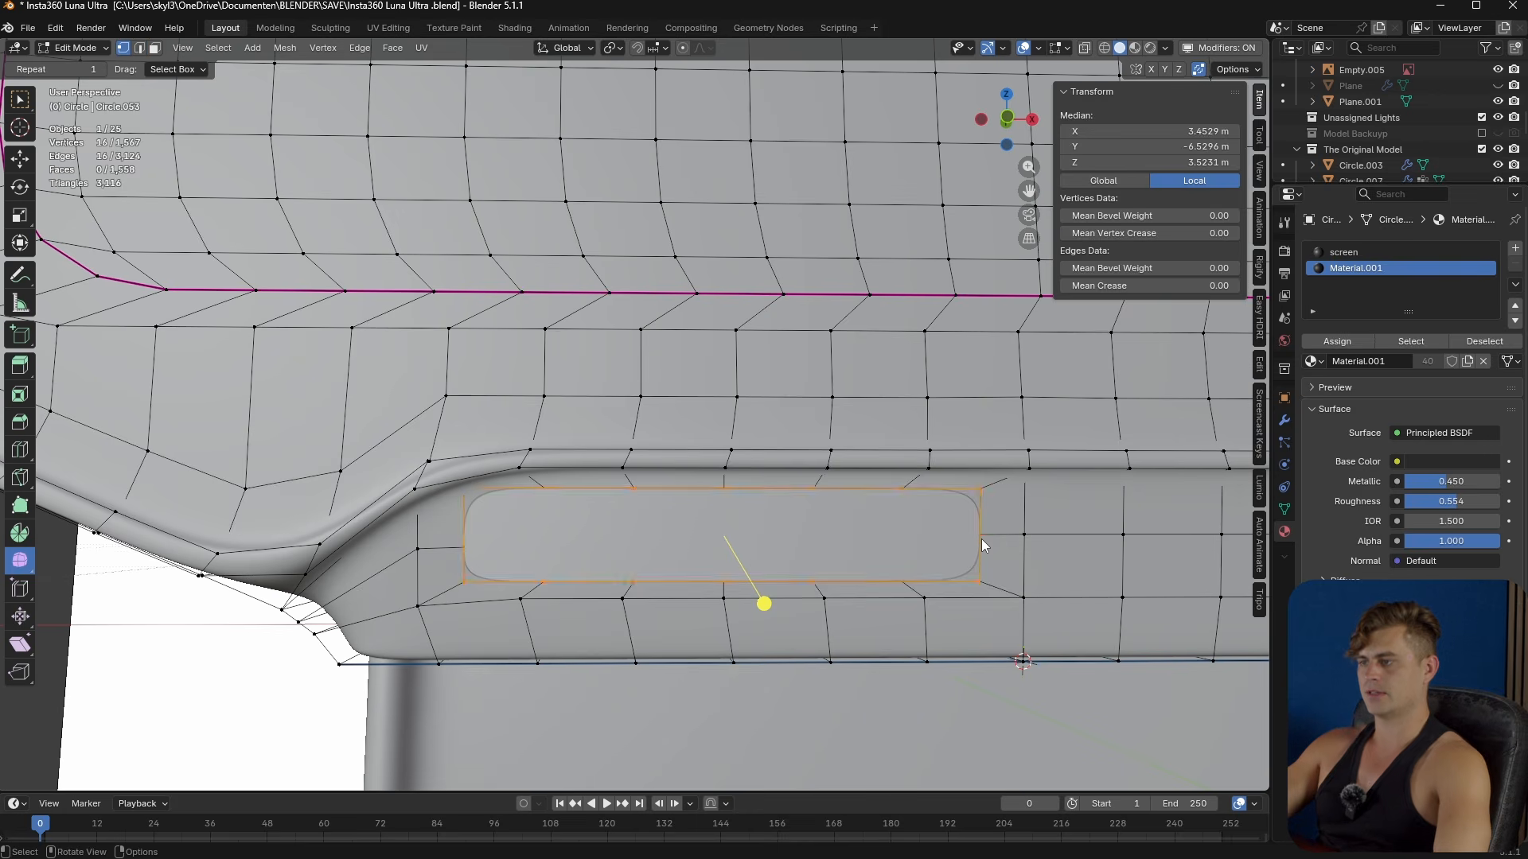
click(981, 536)
key(shift+s)
click(987, 664)
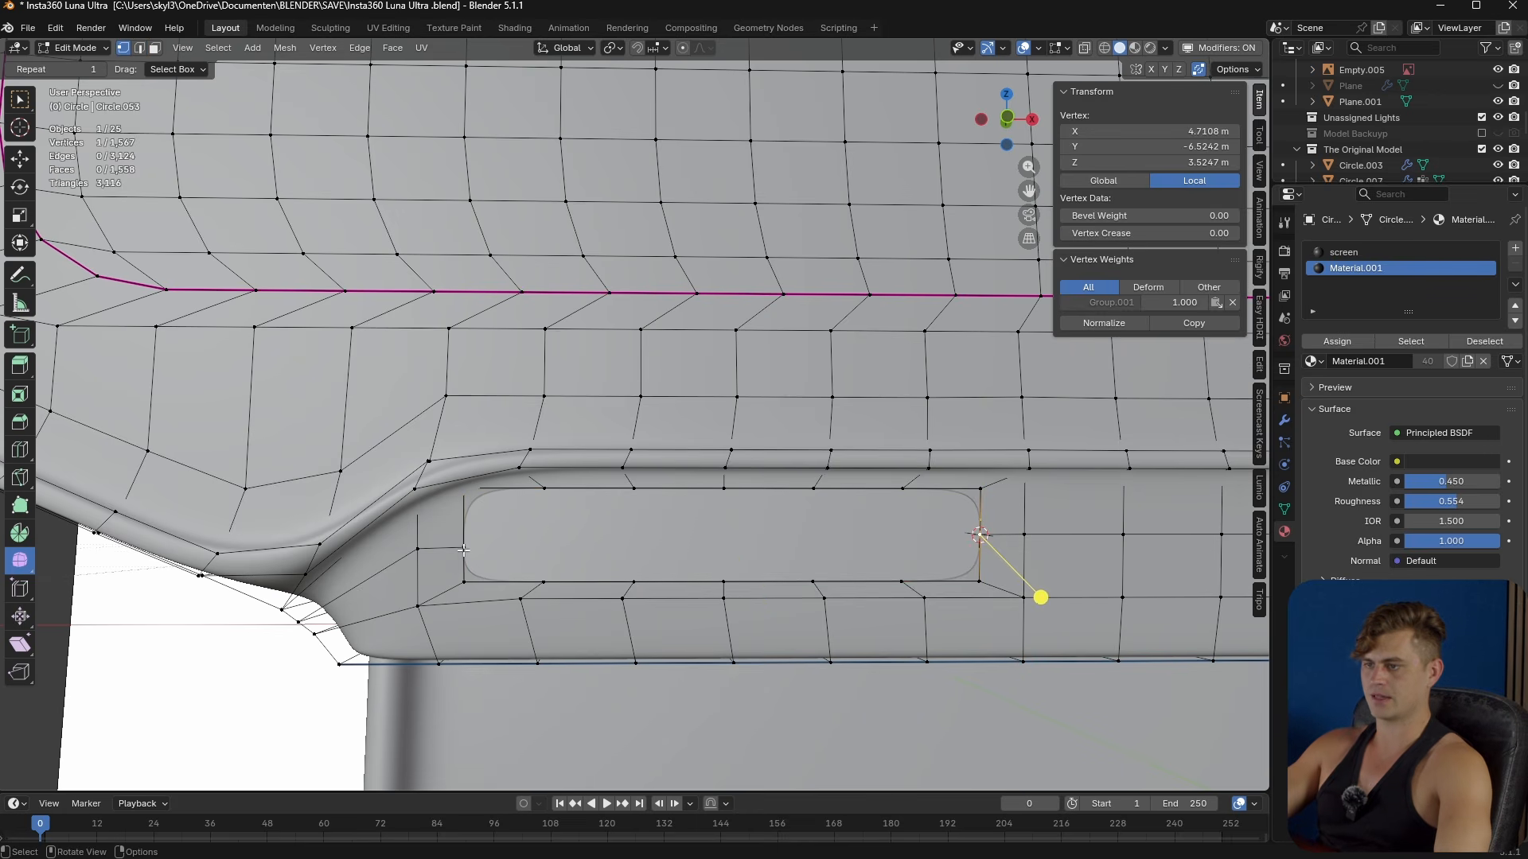
- Set the pivot point to 3D Cursor and scale the opening's two outer-end middle vertices to 0 along Z
shift+middle_drag(426, 564, 468, 564)
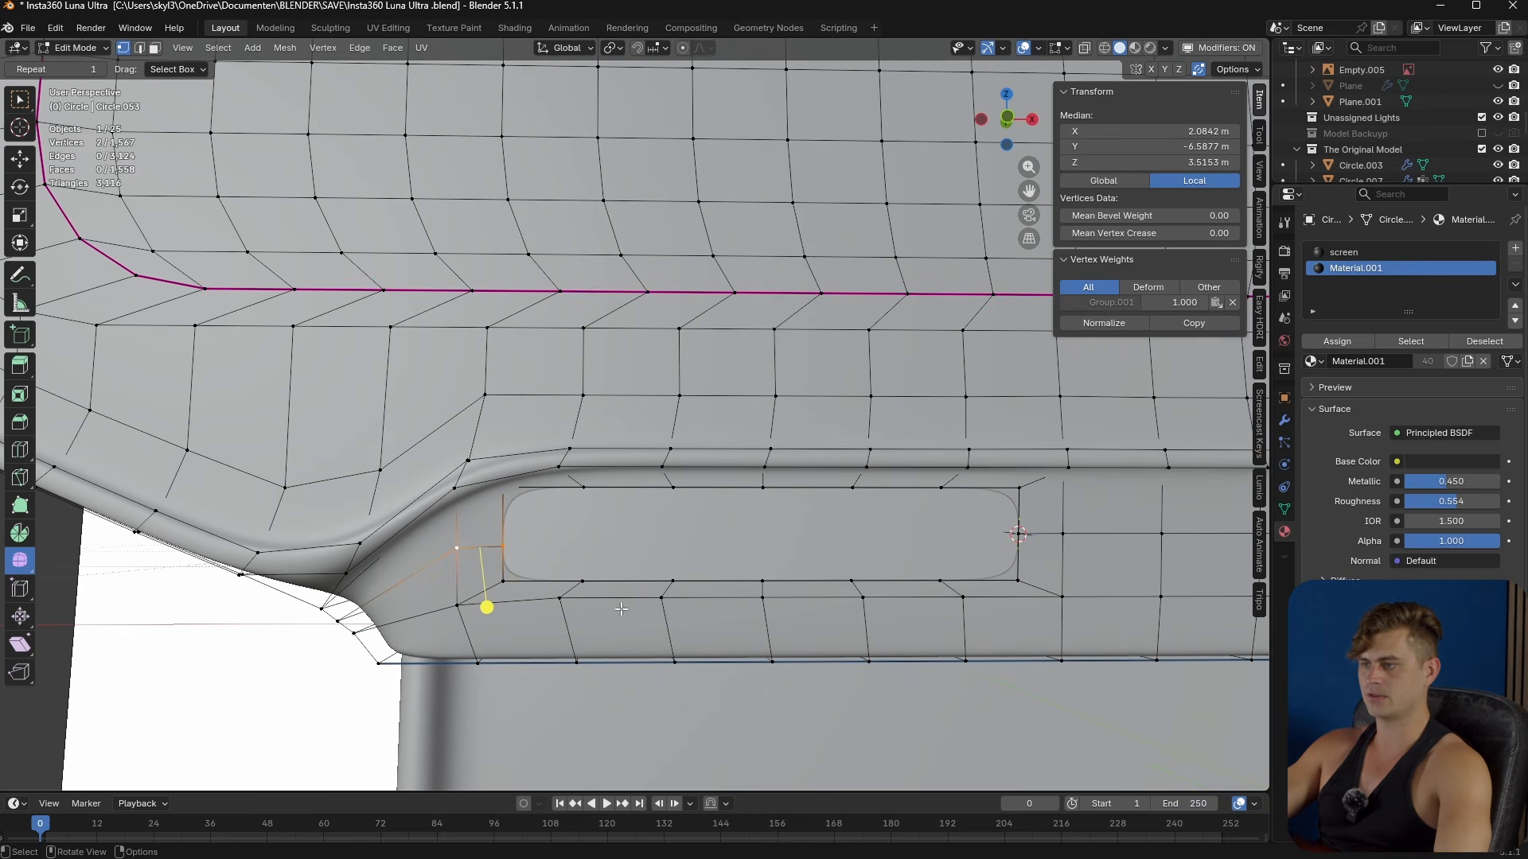
click(619, 48)
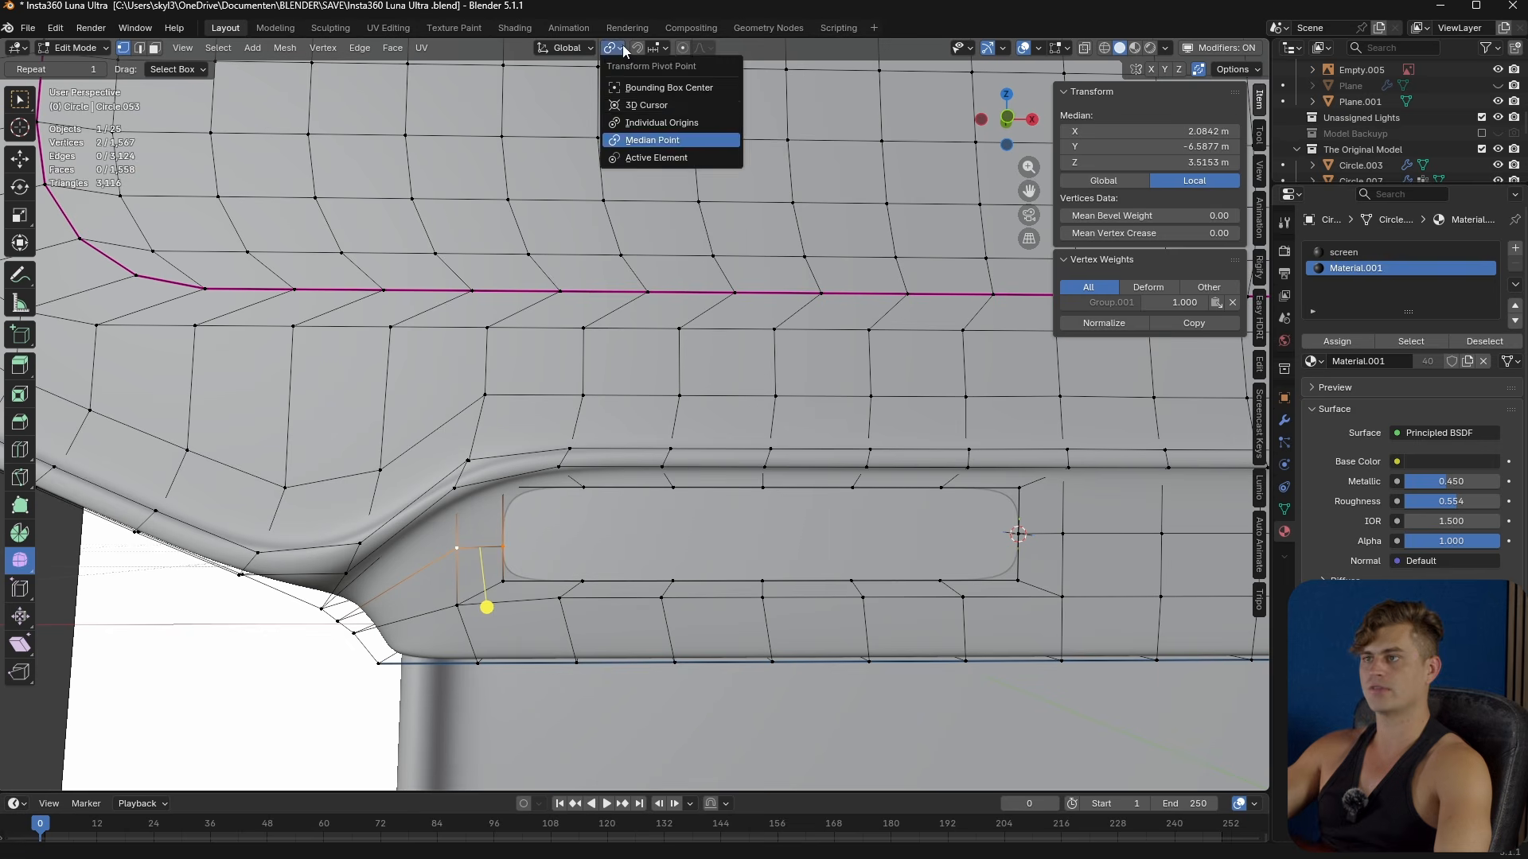
click(675, 104)
text(sz0)
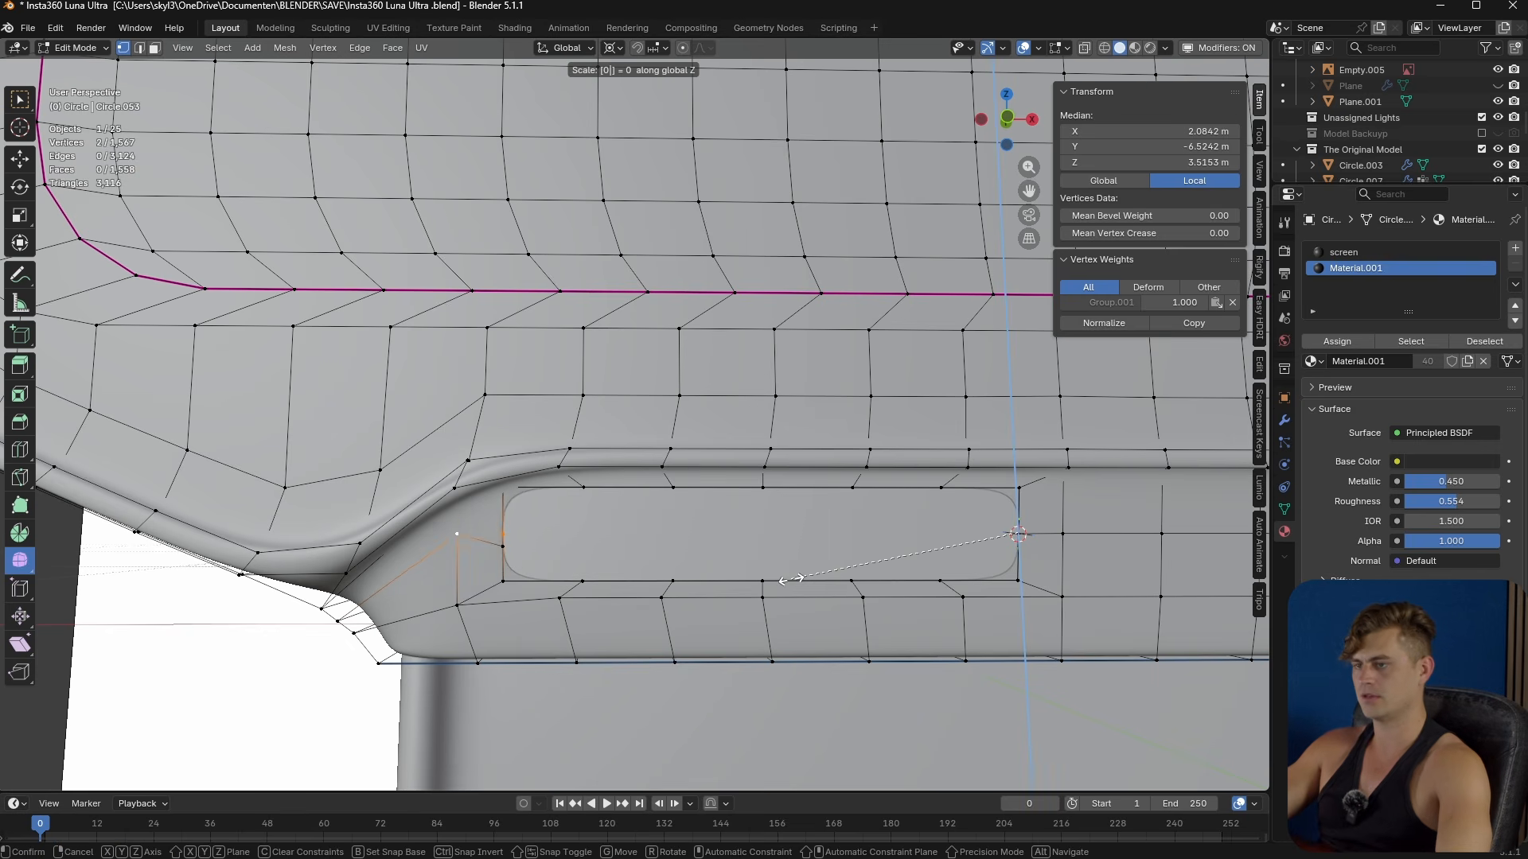
key(Return)
- Merge all of the housing mesh's duplicate vertices by distance
middle_drag(646, 585, 627, 618)
key(a)
key(m)
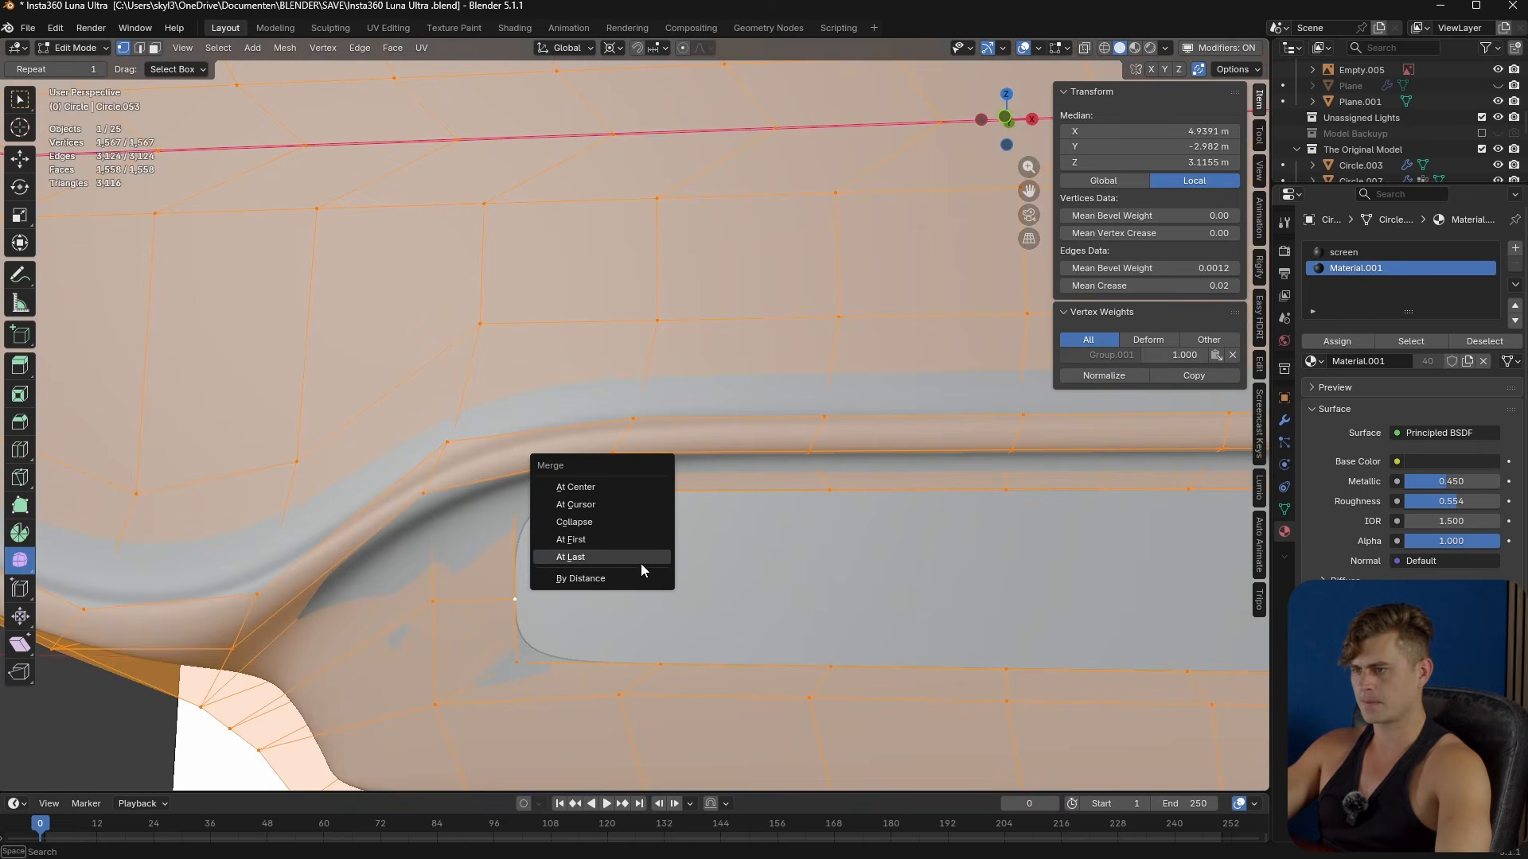
click(627, 582)
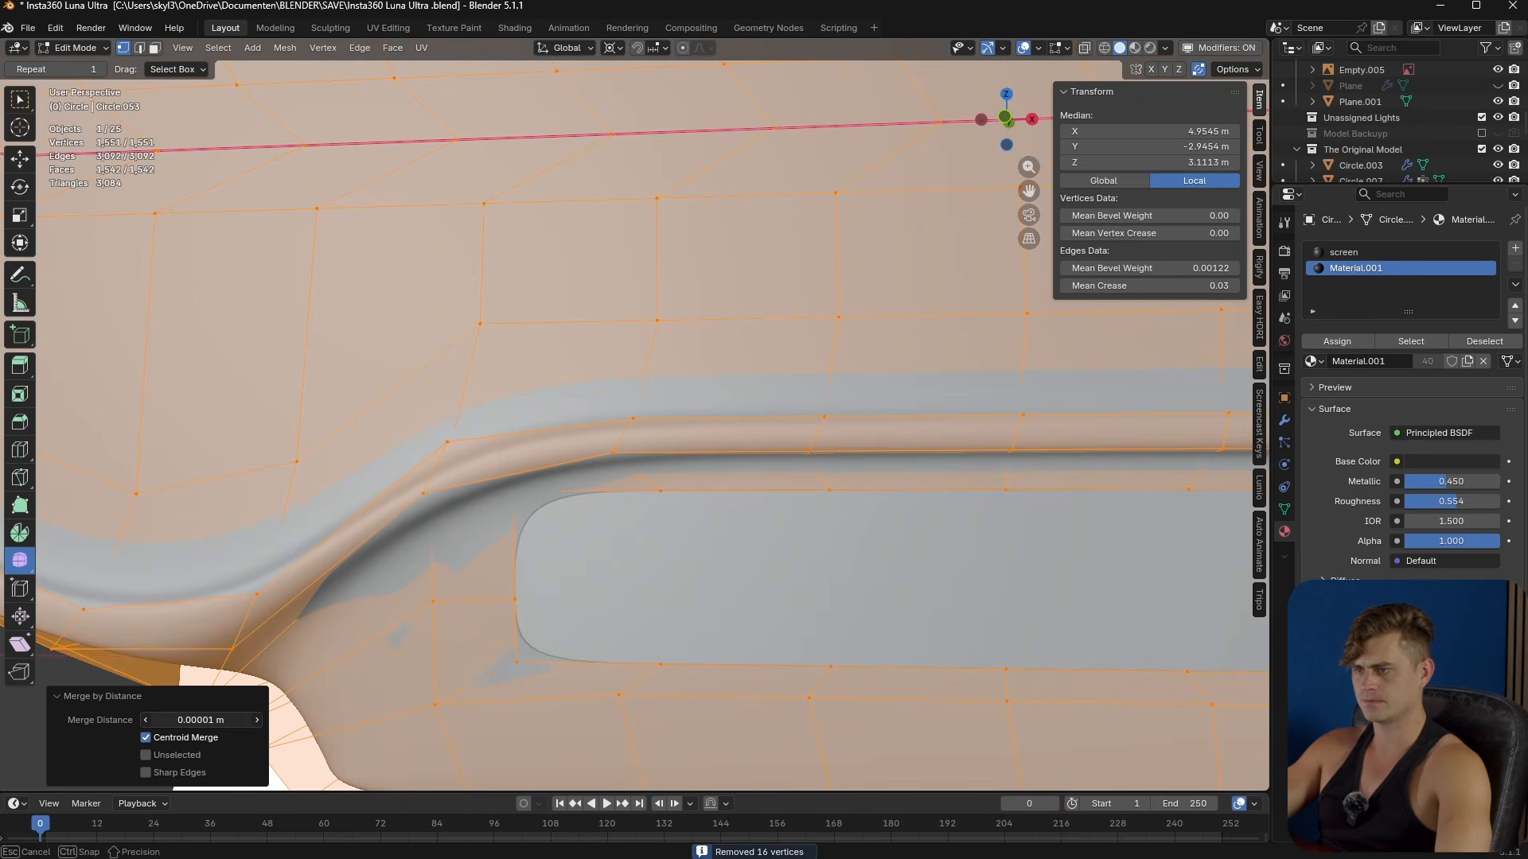
- Align the merged outer-end vertex and its neighbour with the 3D cursor's height by scaling them to 0 along Z
click(715, 617)
click(517, 606)
shift+click(435, 603)
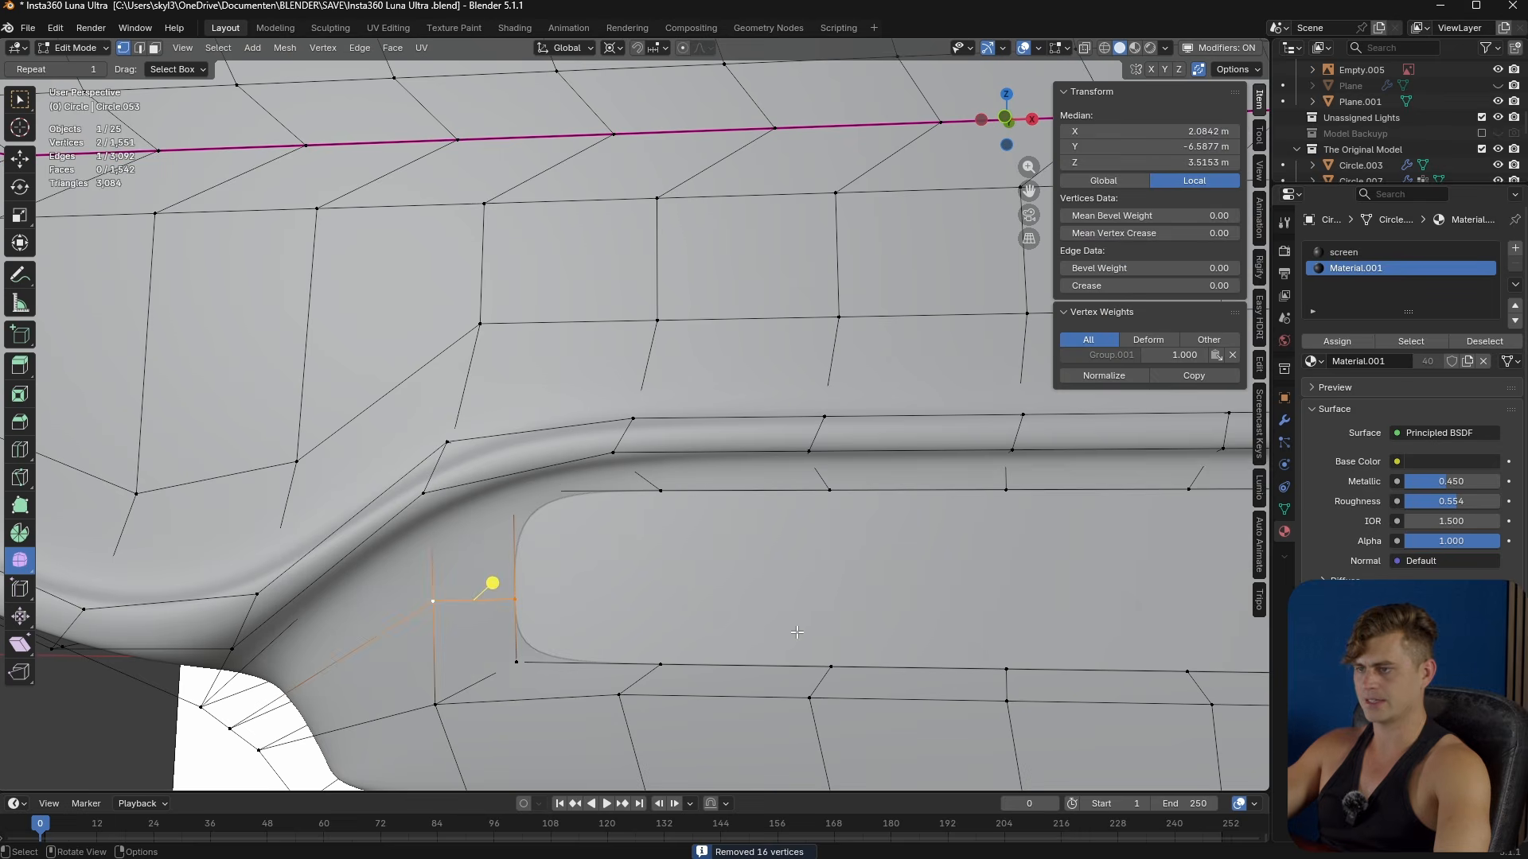
scroll(802, 635, down, 1)
key(s)
key(z)
key(0)
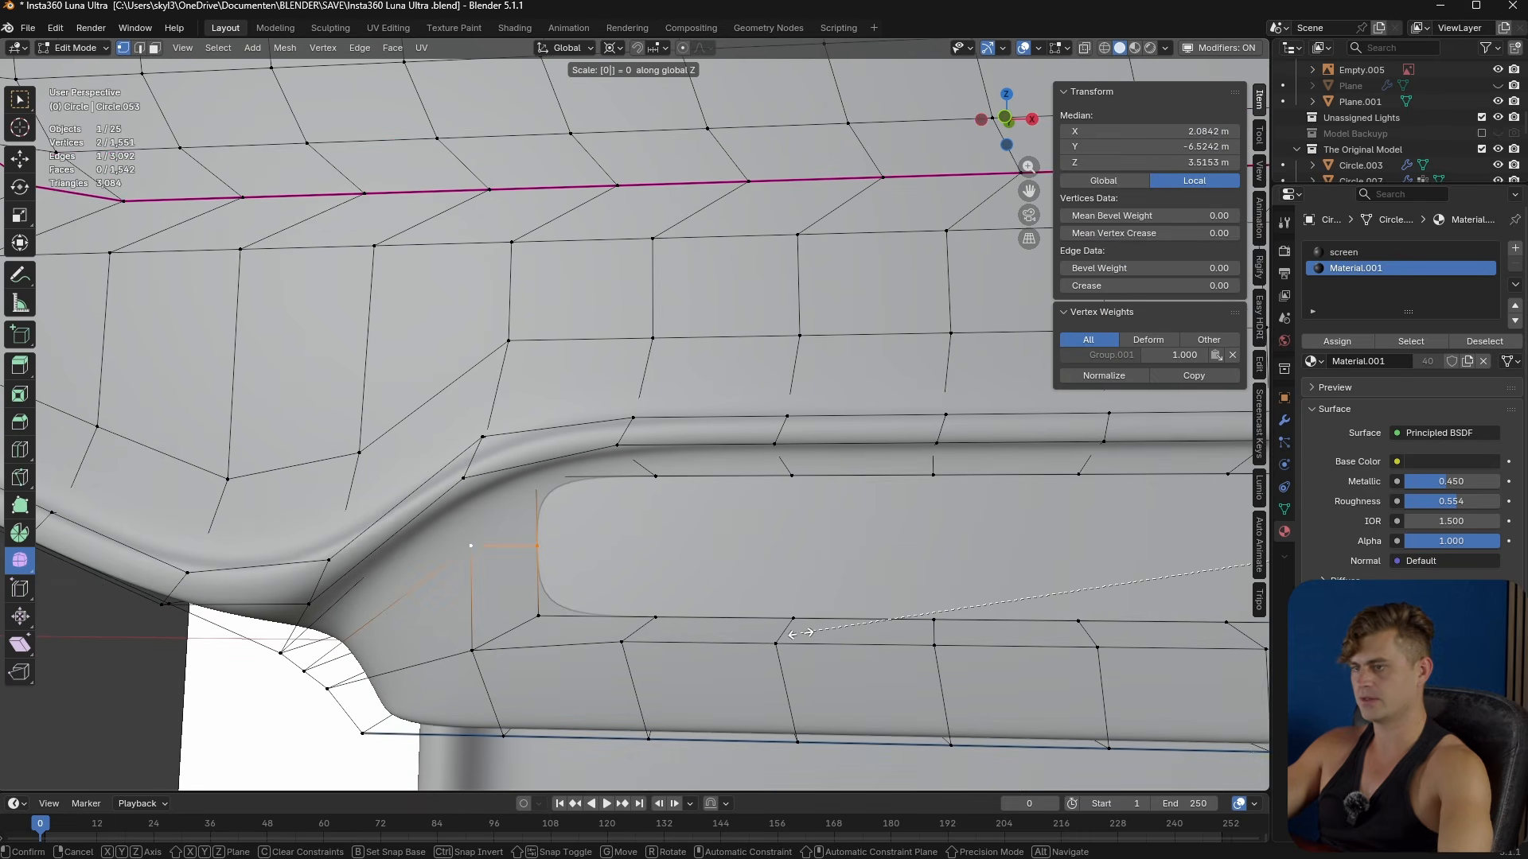
key(Return)
middle_drag(795, 630, 808, 618)
scroll(796, 618, up, 2)
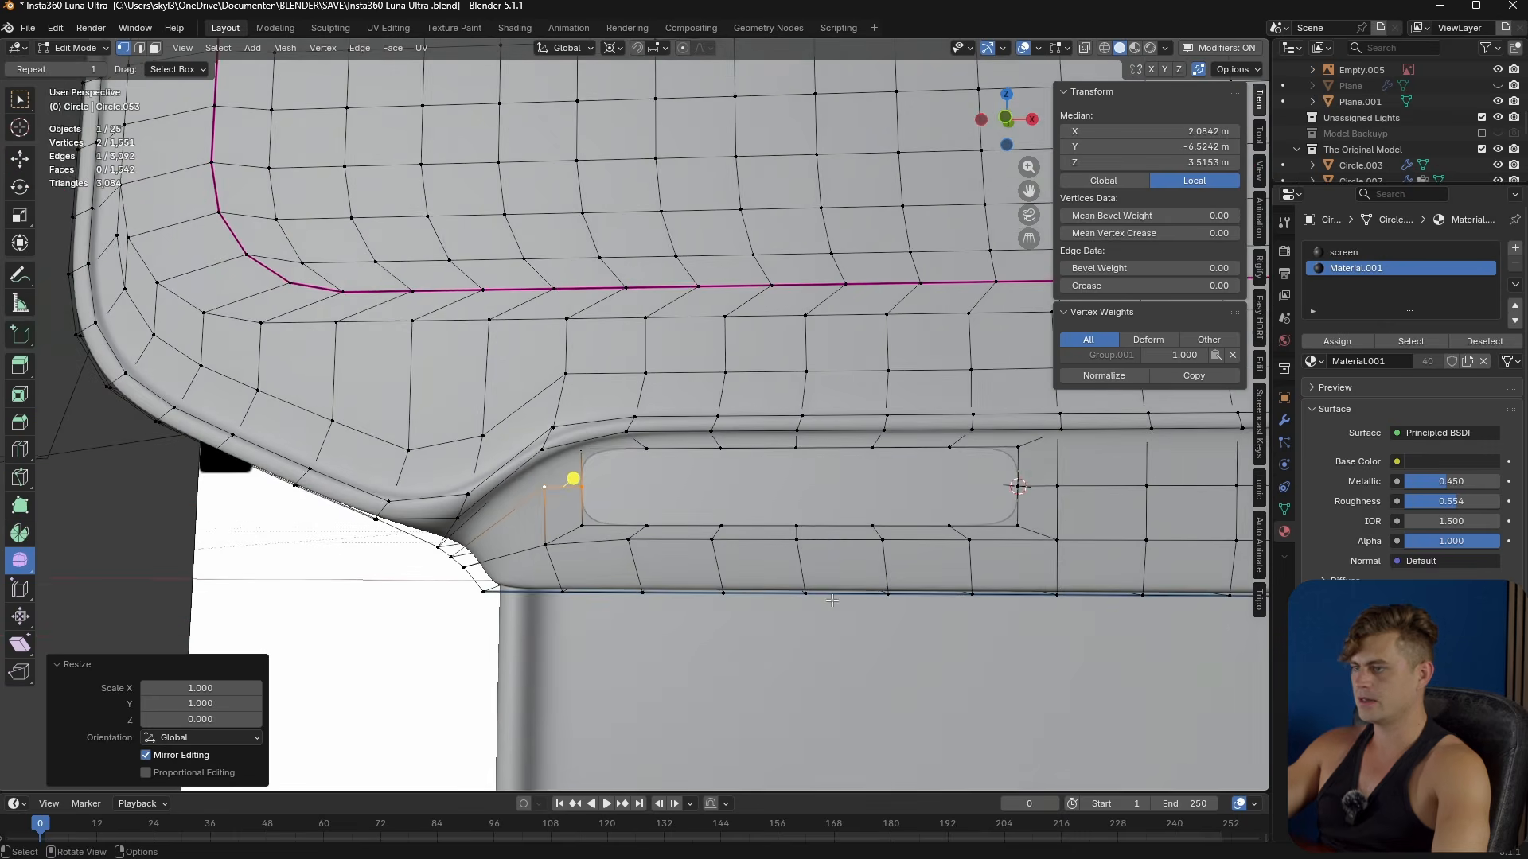
- Try to close the opening's border loop with Grid Fill and extrude the filled faces
key(Tab)
mouse_move(792, 560)
middle_down()
mouse_move(877, 548)
mouse_move(743, 539)
mouse_move(809, 602)
mouse_move(921, 615)
mouse_move(726, 595)
mouse_move(790, 600)
mouse_move(732, 600)
mouse_move(856, 638)
mouse_move(779, 582)
middle_up()
key(Tab)
key(2)
alt+click(772, 545)
key(F3)
click(852, 606)
key(e)
click(943, 612)
- Try to bevel the opening's border loop, and undo the bevel, the extrusion and the fill
key(Tab)
scroll(802, 597, down, 3)
scroll(732, 600, up, 5)
key(Tab)
alt+click(856, 635)
scroll(856, 636, down, 4)
key(ctrl+b)
key(ctrl+z)
key(ctrl+z)
key(ctrl+z)
key(ctrl+z)
key(ctrl+z)
key(ctrl+z)
- Set the pivot to Median Point and scale the opening's four corner vertices to about 0.878 along X
scroll(779, 582, up, 4)
shift+middle_drag(923, 551, 877, 571)
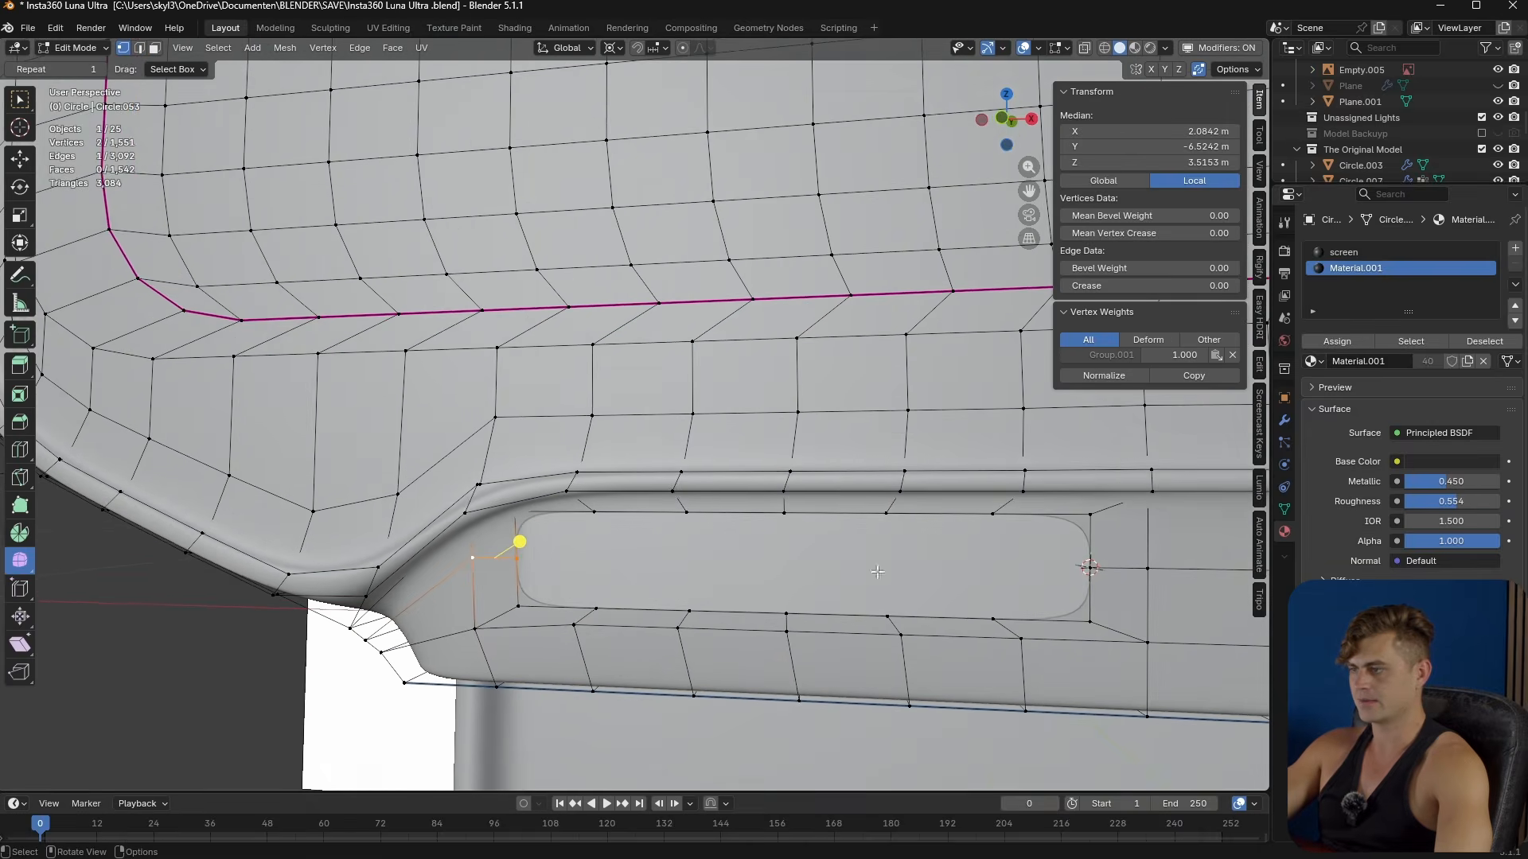
click(1093, 626)
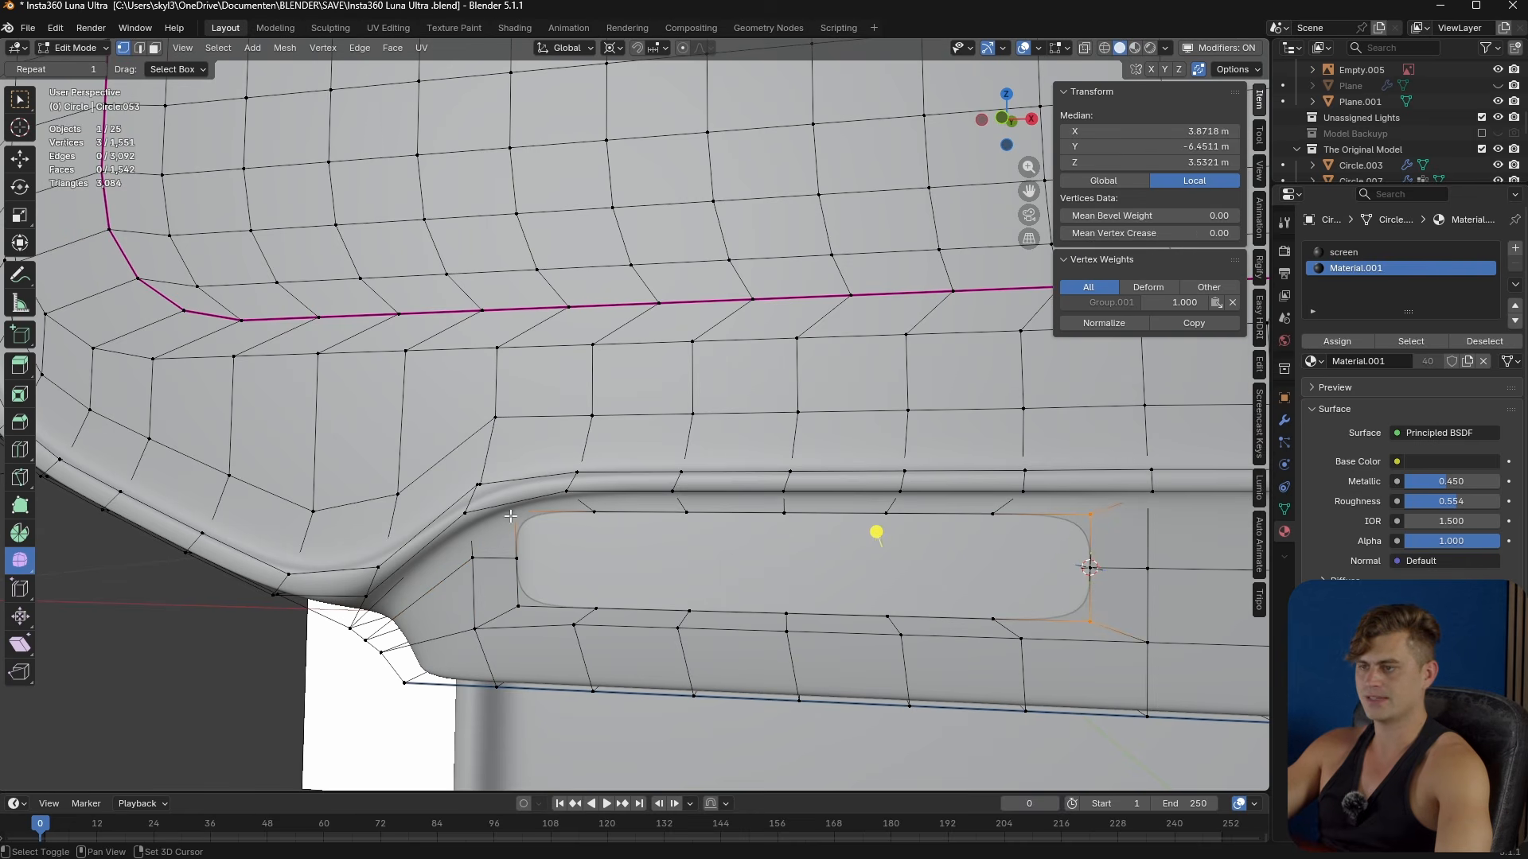
click(620, 50)
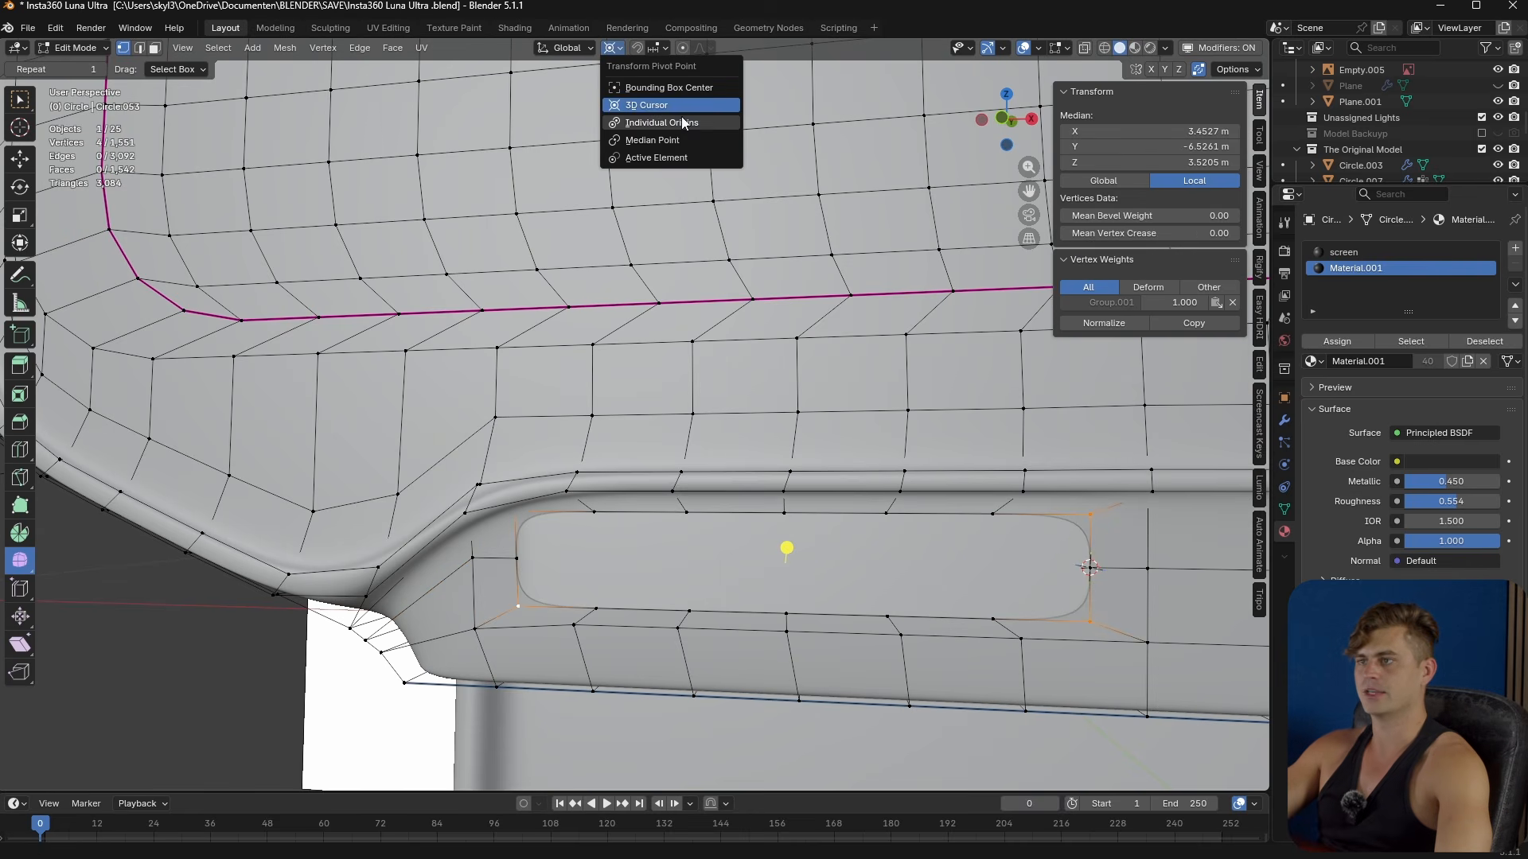
click(688, 134)
key(s)
key(x)
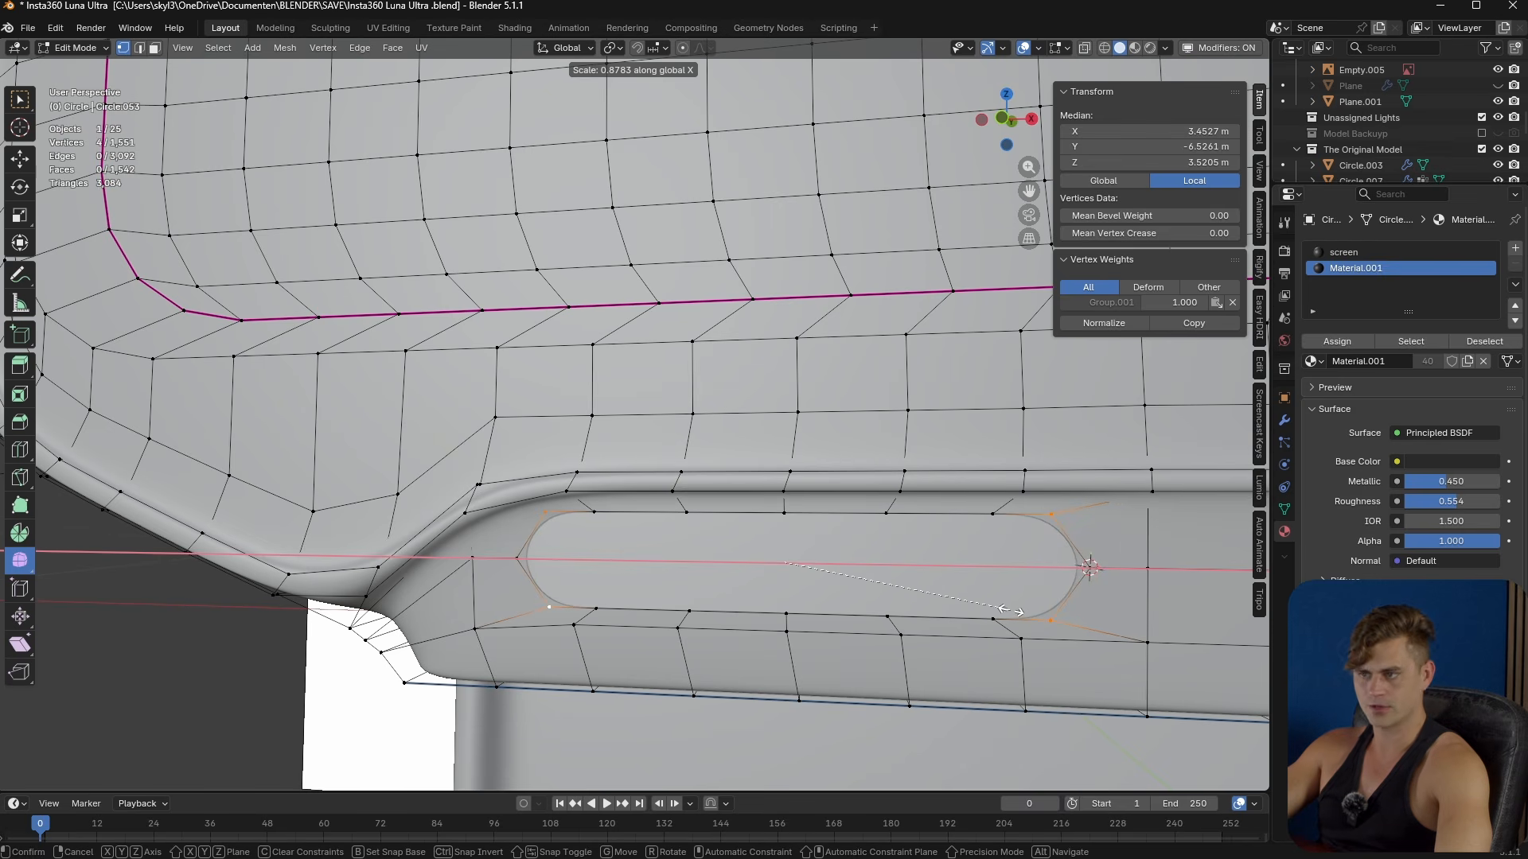
click(1011, 612)
mouse_move(1011, 611)
middle_down()
mouse_move(1018, 631)
mouse_move(995, 626)
middle_up()
scroll(1019, 628, down, 2)
scroll(924, 601, up, 1)
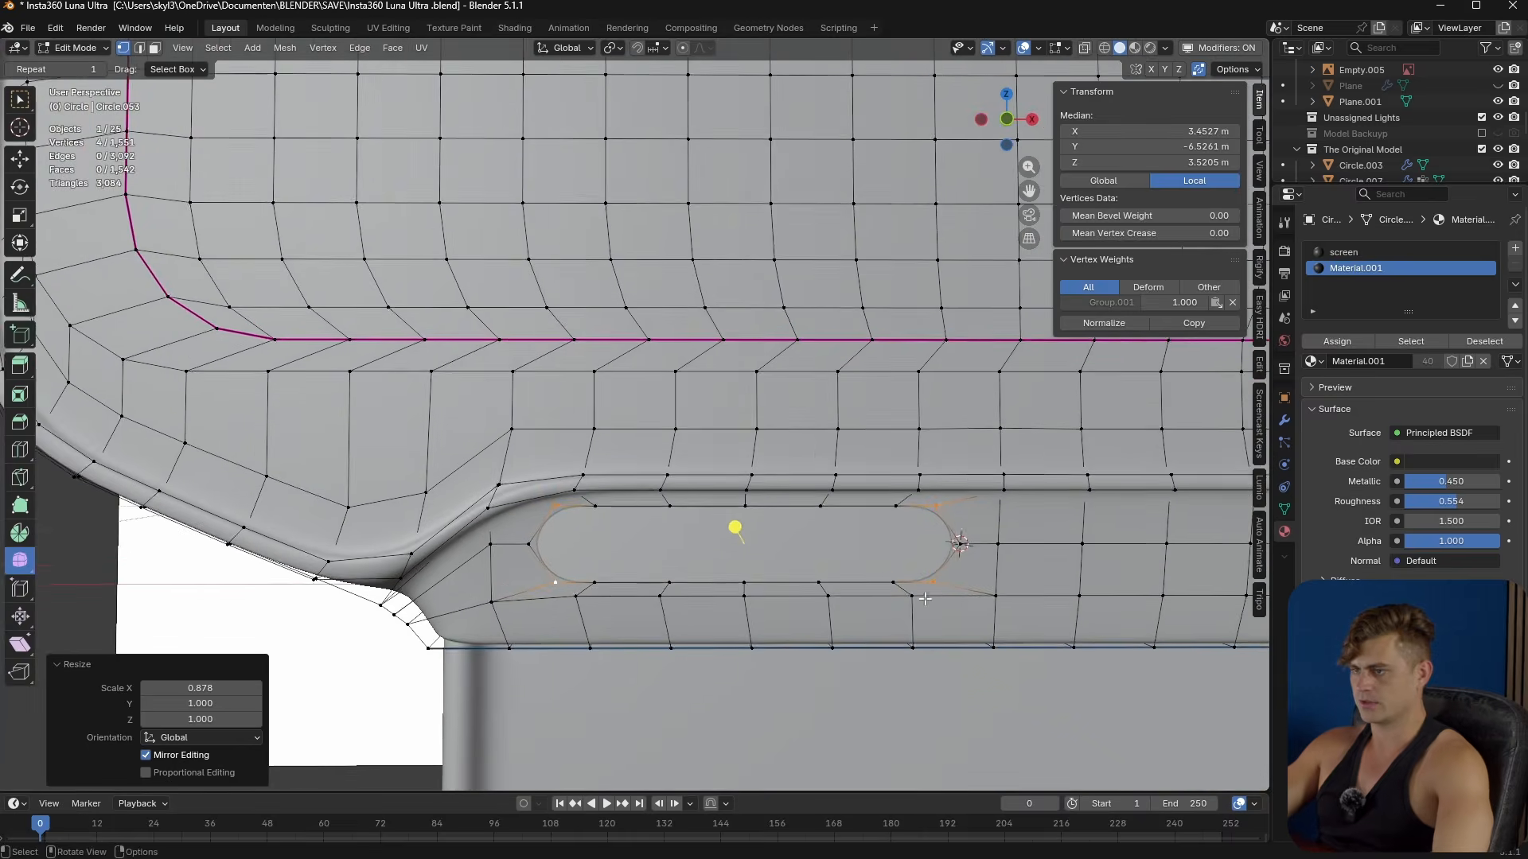
- Close the opening's border loop with Grid Fill, using a span of 6 and an offset of 9
shift+middle_drag(712, 555, 644, 553)
key(2)
alt+click(603, 513)
scroll(628, 545, down, 4)
scroll(652, 557, up, 4)
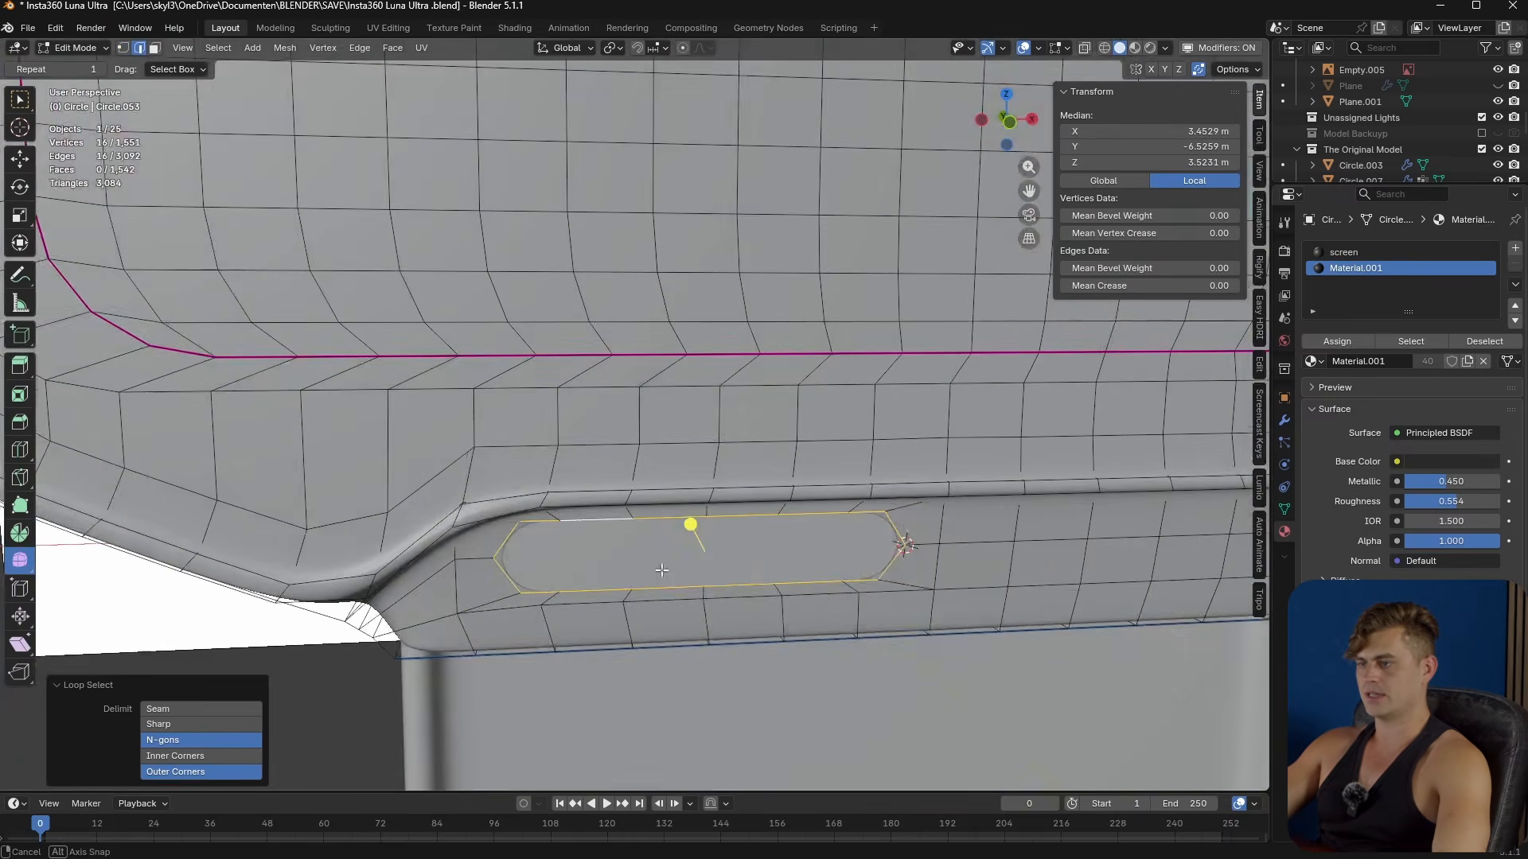
key(F3)
click(769, 603)
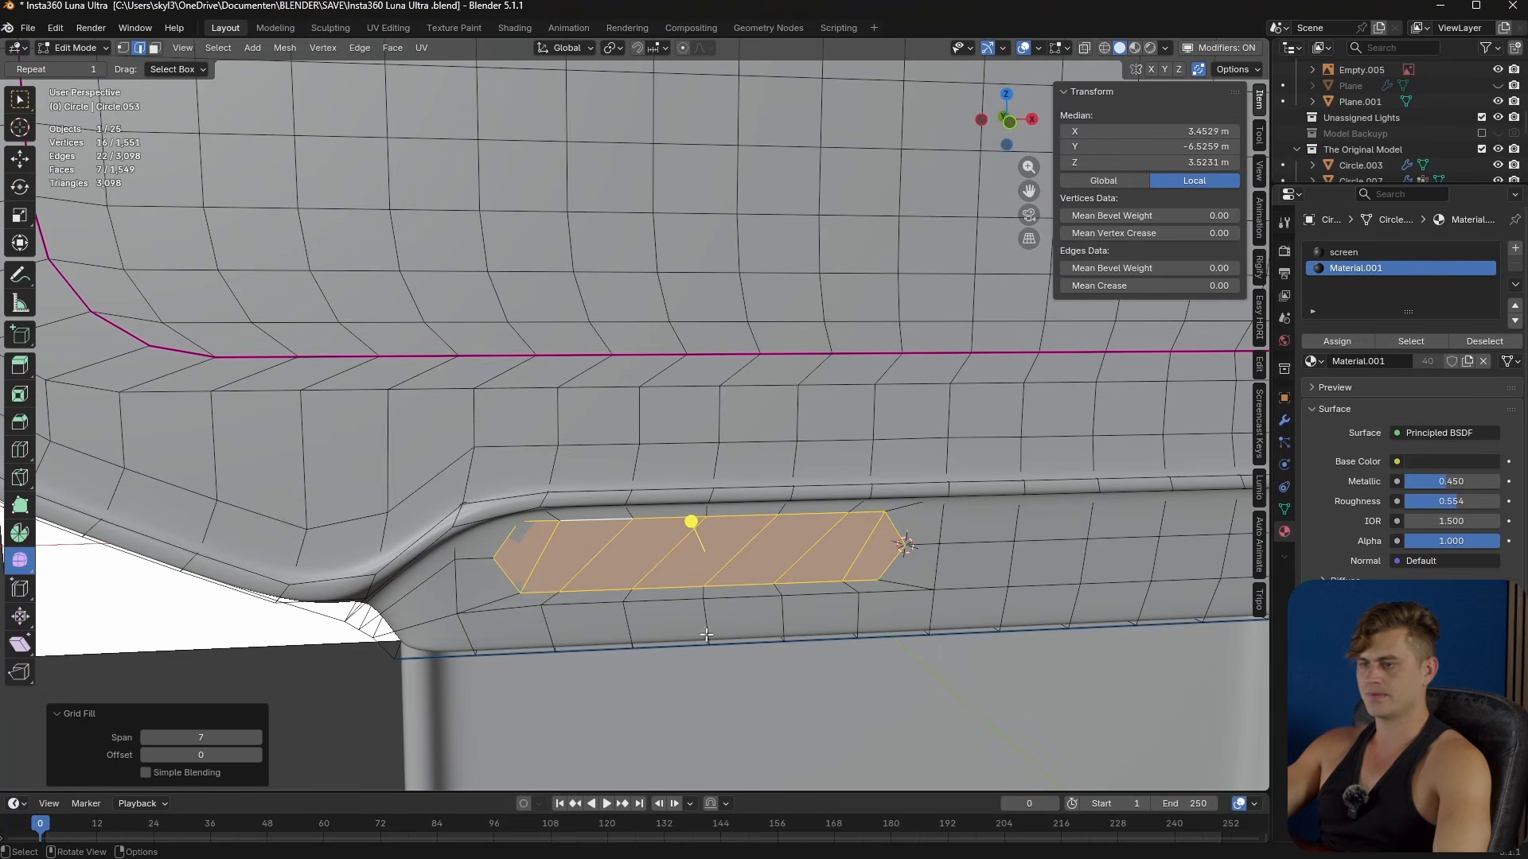
click(257, 756)
click(257, 755)
click(257, 755)
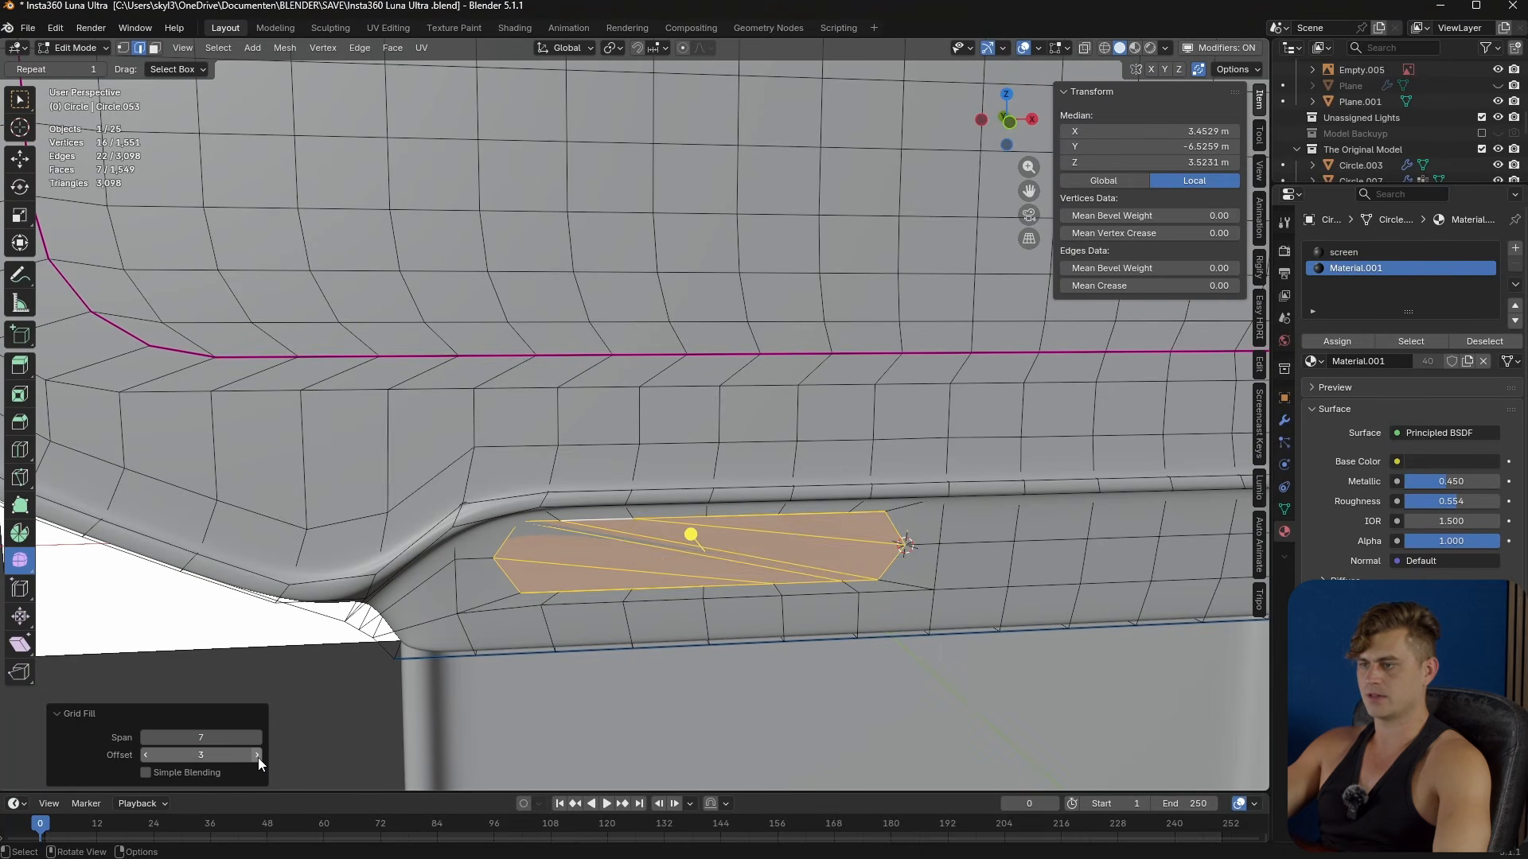
- Extrude the filled faces about 0.03 m into the housing and separate them into their own object
middle_drag(780, 531, 871, 546)
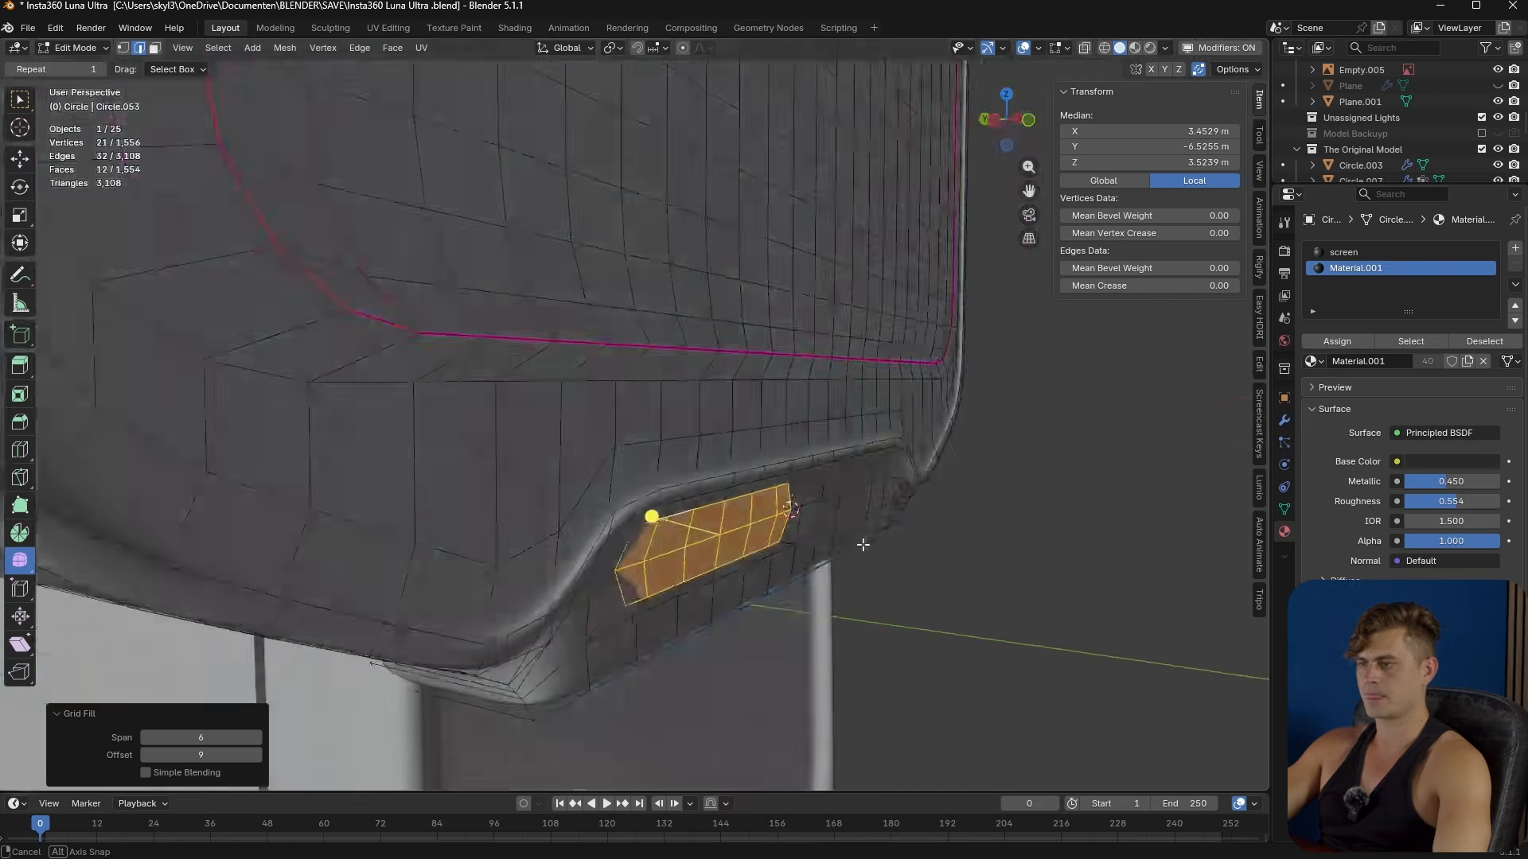
key(e)
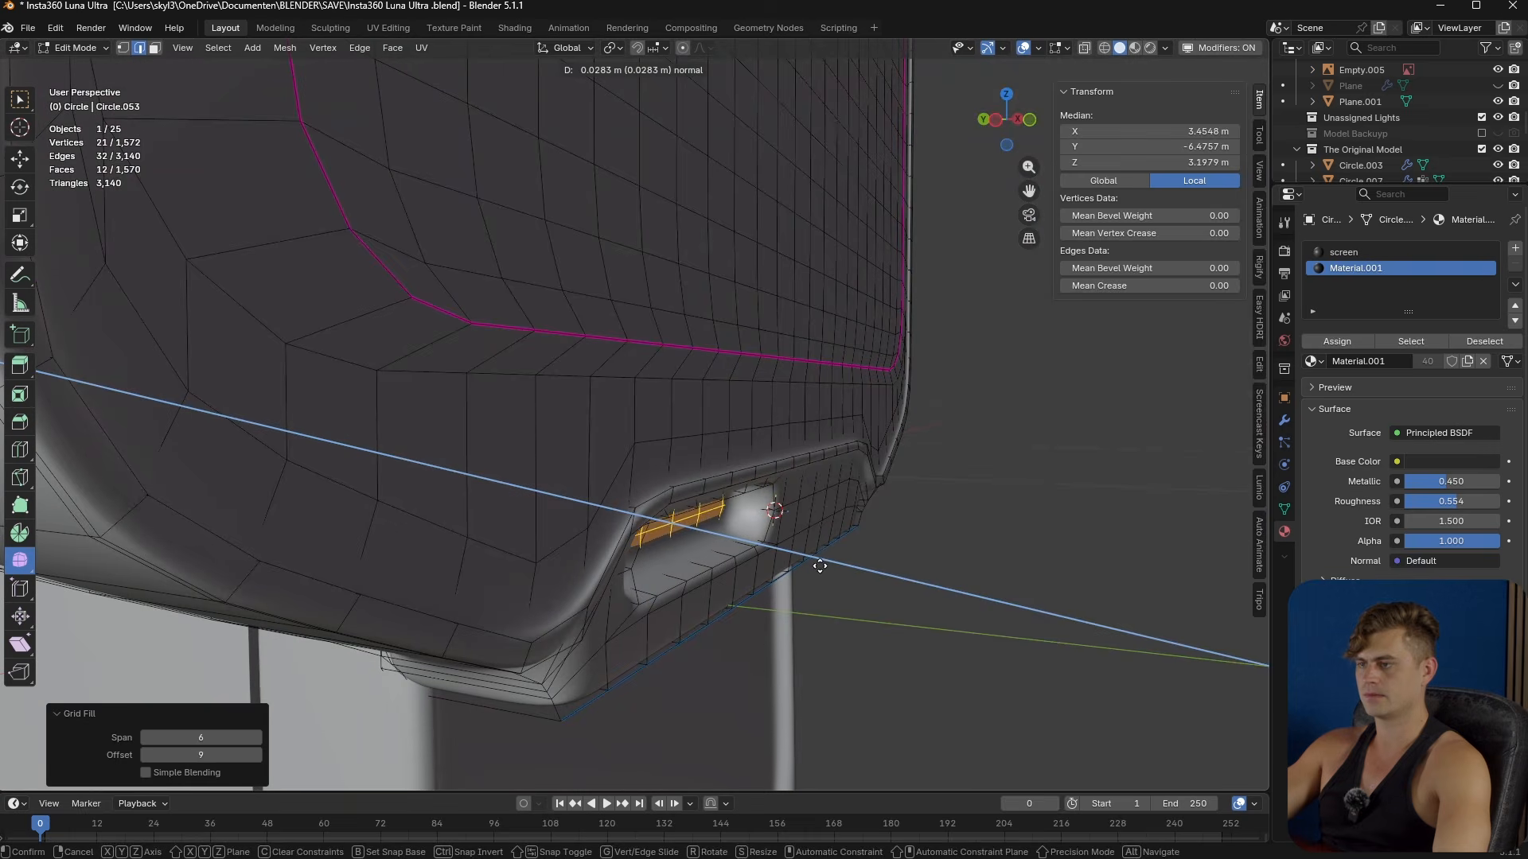
click(822, 569)
middle_drag(822, 569, 799, 565)
key(x)
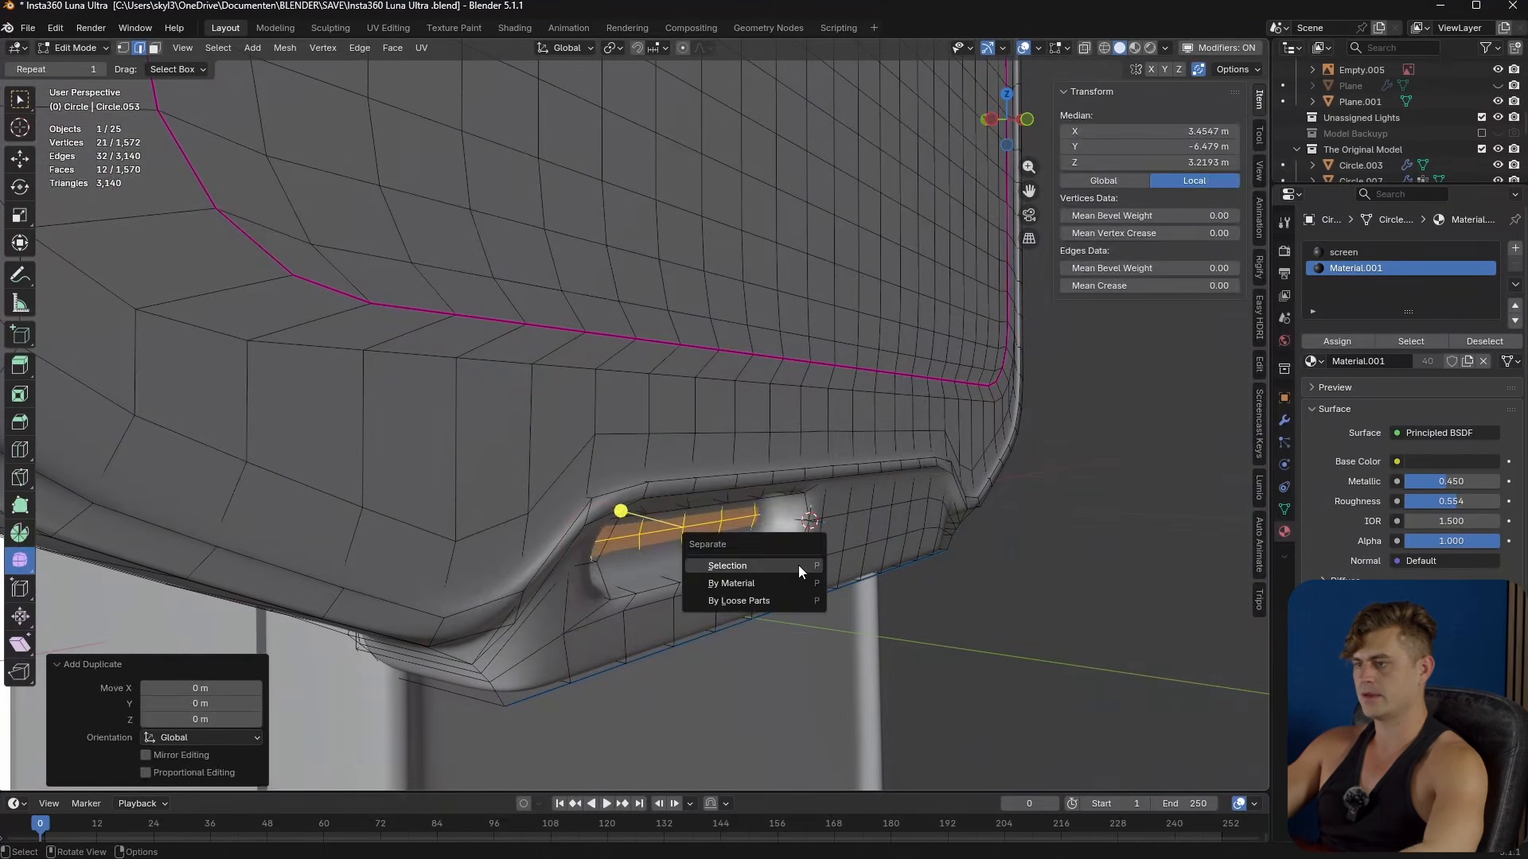
click(798, 565)
- Extrude all faces of the separated object about 0.03 m outward to form a button in the opening
key(Tab)
click(733, 532)
key(Tab)
middle_drag(733, 532, 778, 559)
key(a)
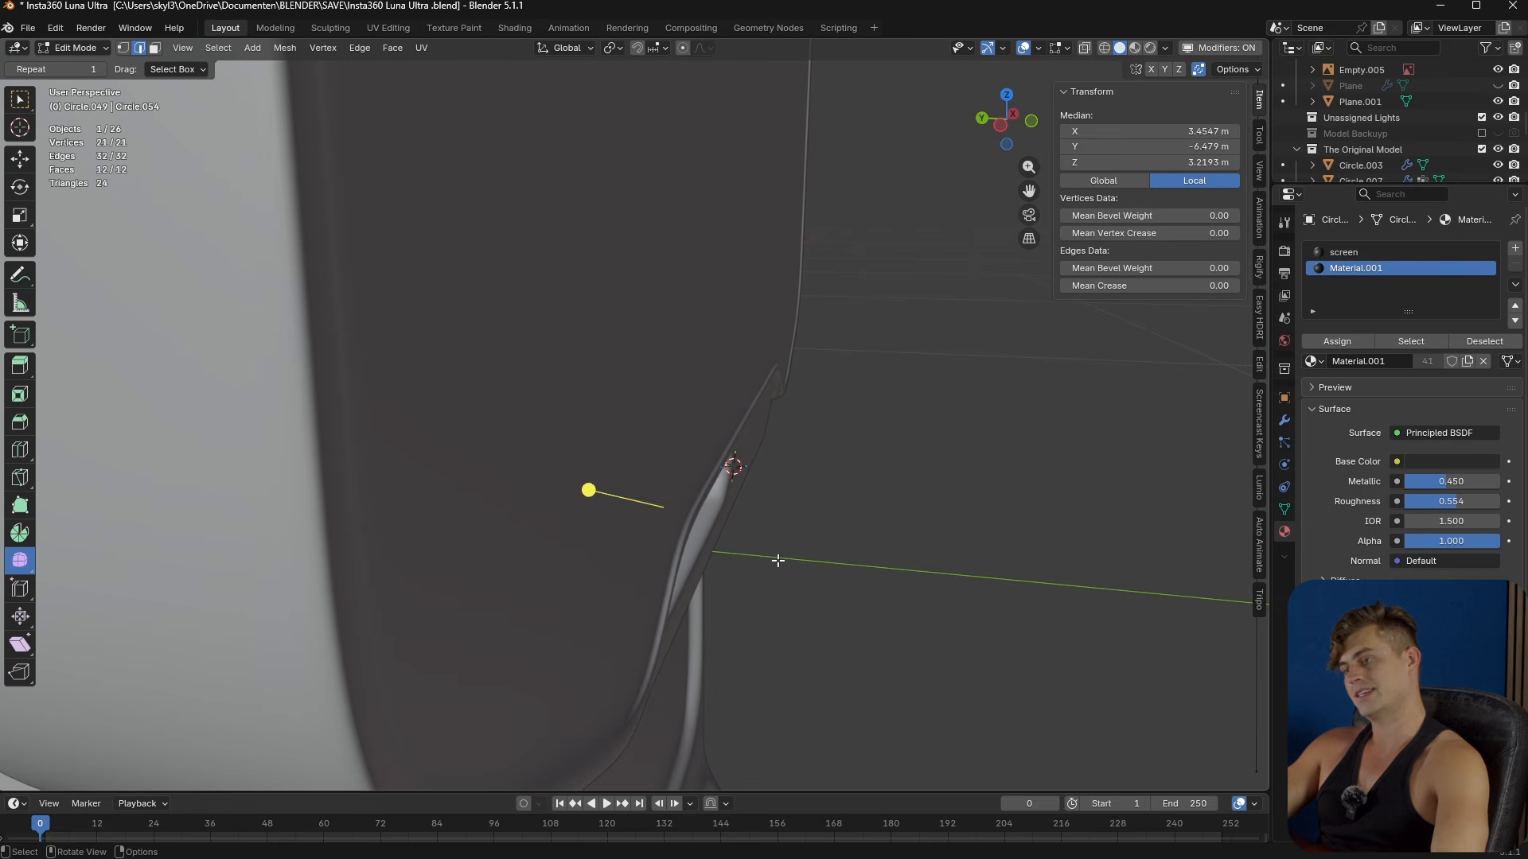
key(e)
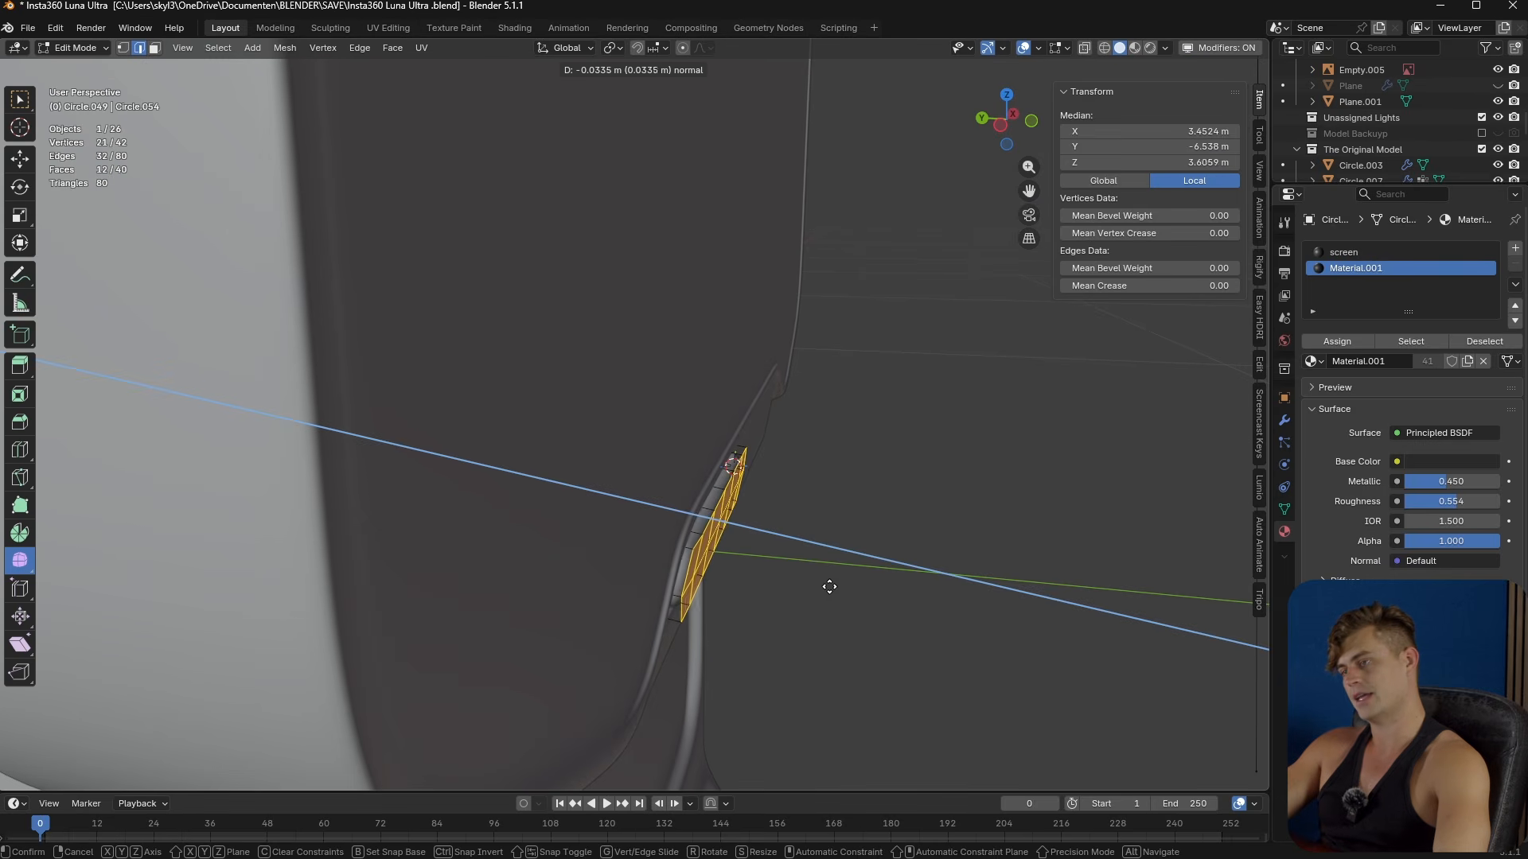
click(805, 583)
- Bevel the button's front rim edge loop by about 0.008 m with 9 segments
middle_drag(808, 586, 809, 529)
alt+click(640, 538)
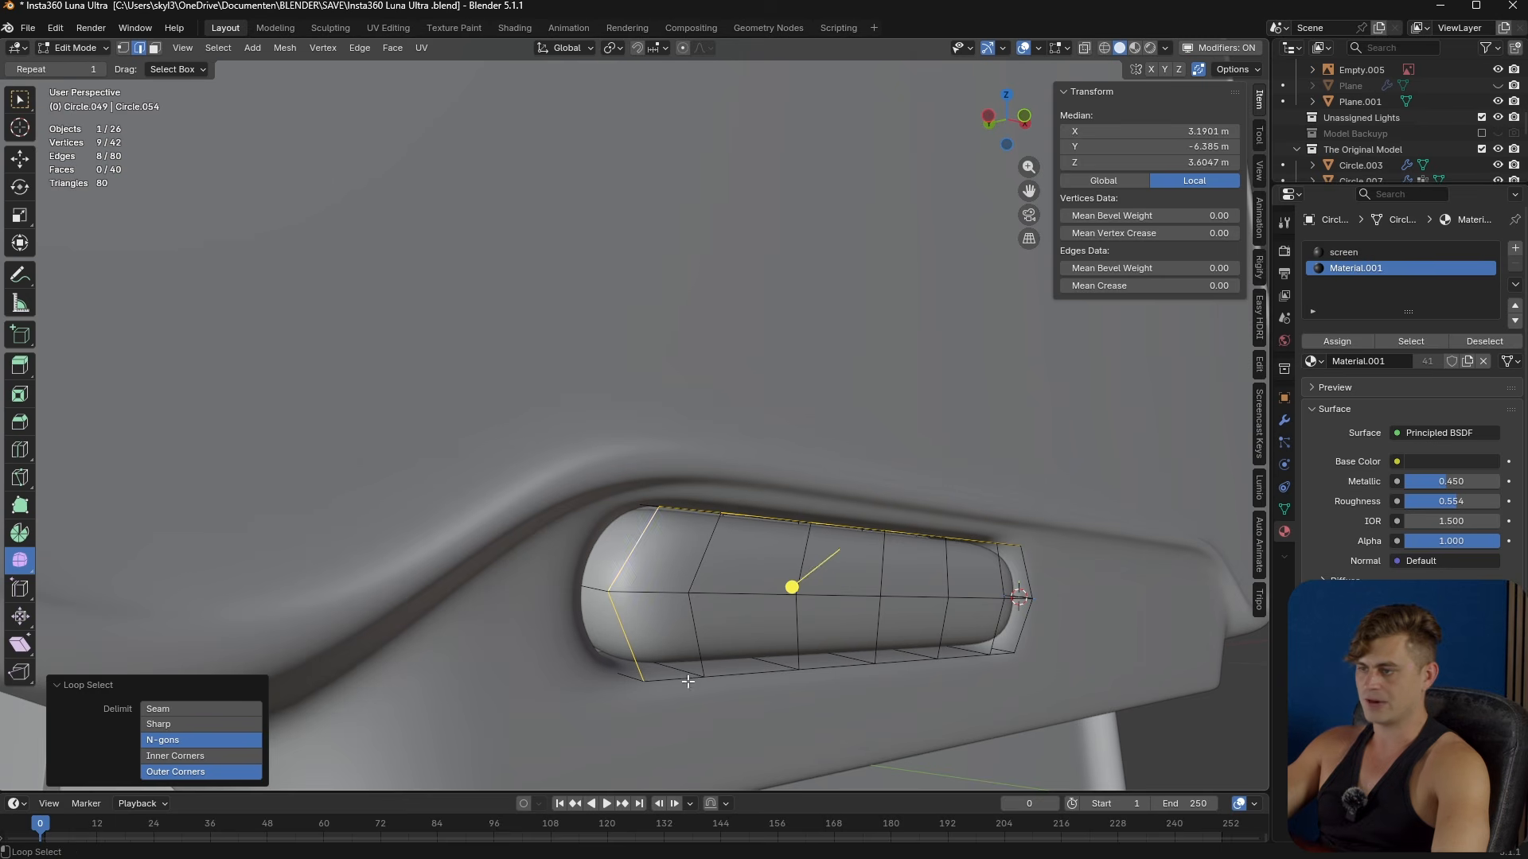
key(ctrl+b)
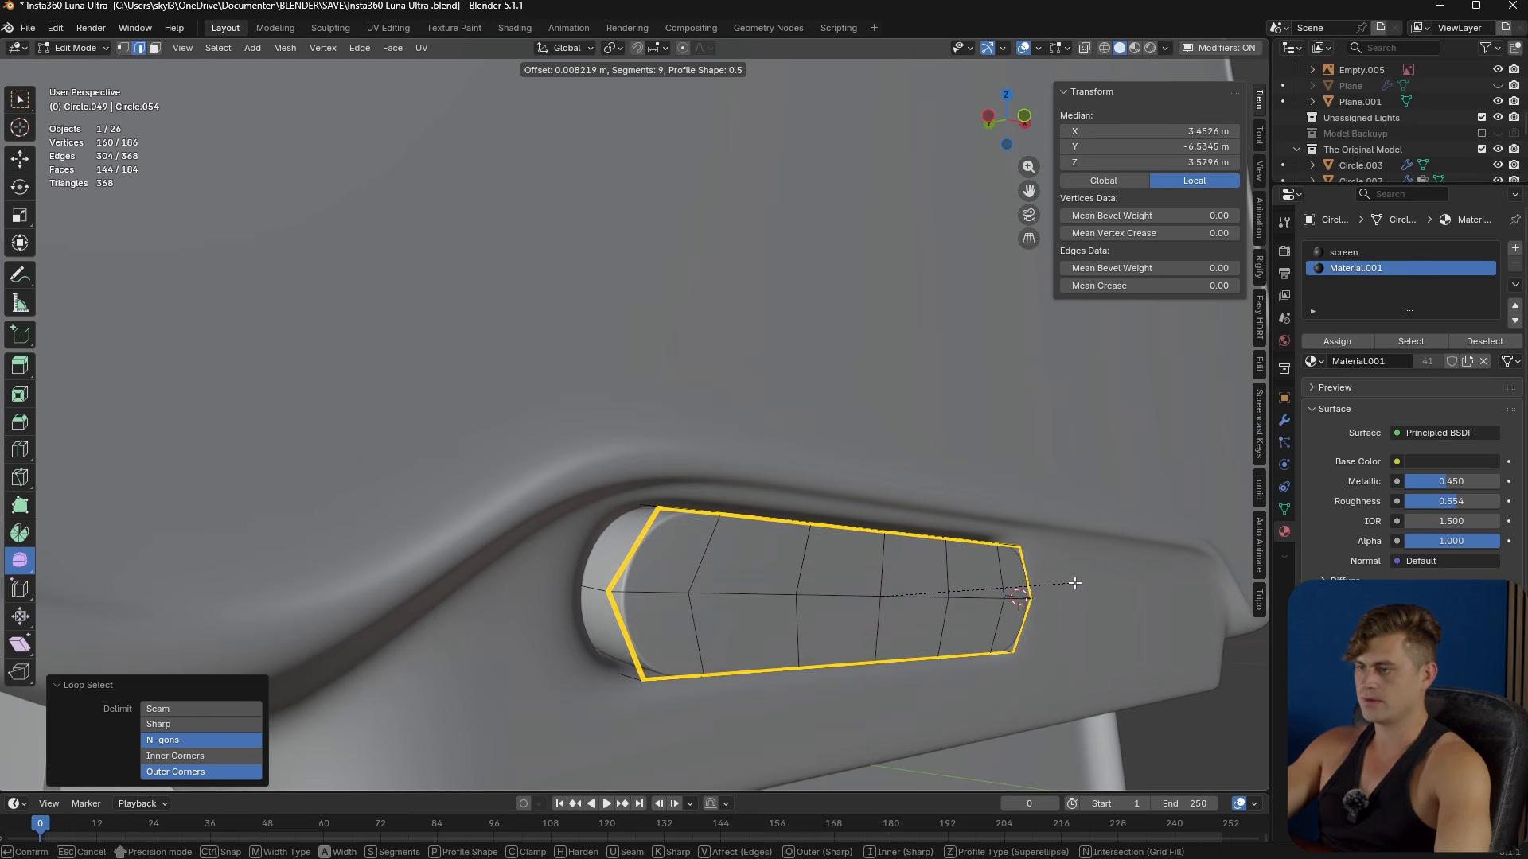
click(1080, 584)
middle_drag(1066, 586, 697, 543)
- Add several evenly spaced edge loops around the button's side wall
key(Tab)
key(Tab)
key(ctrl+r)
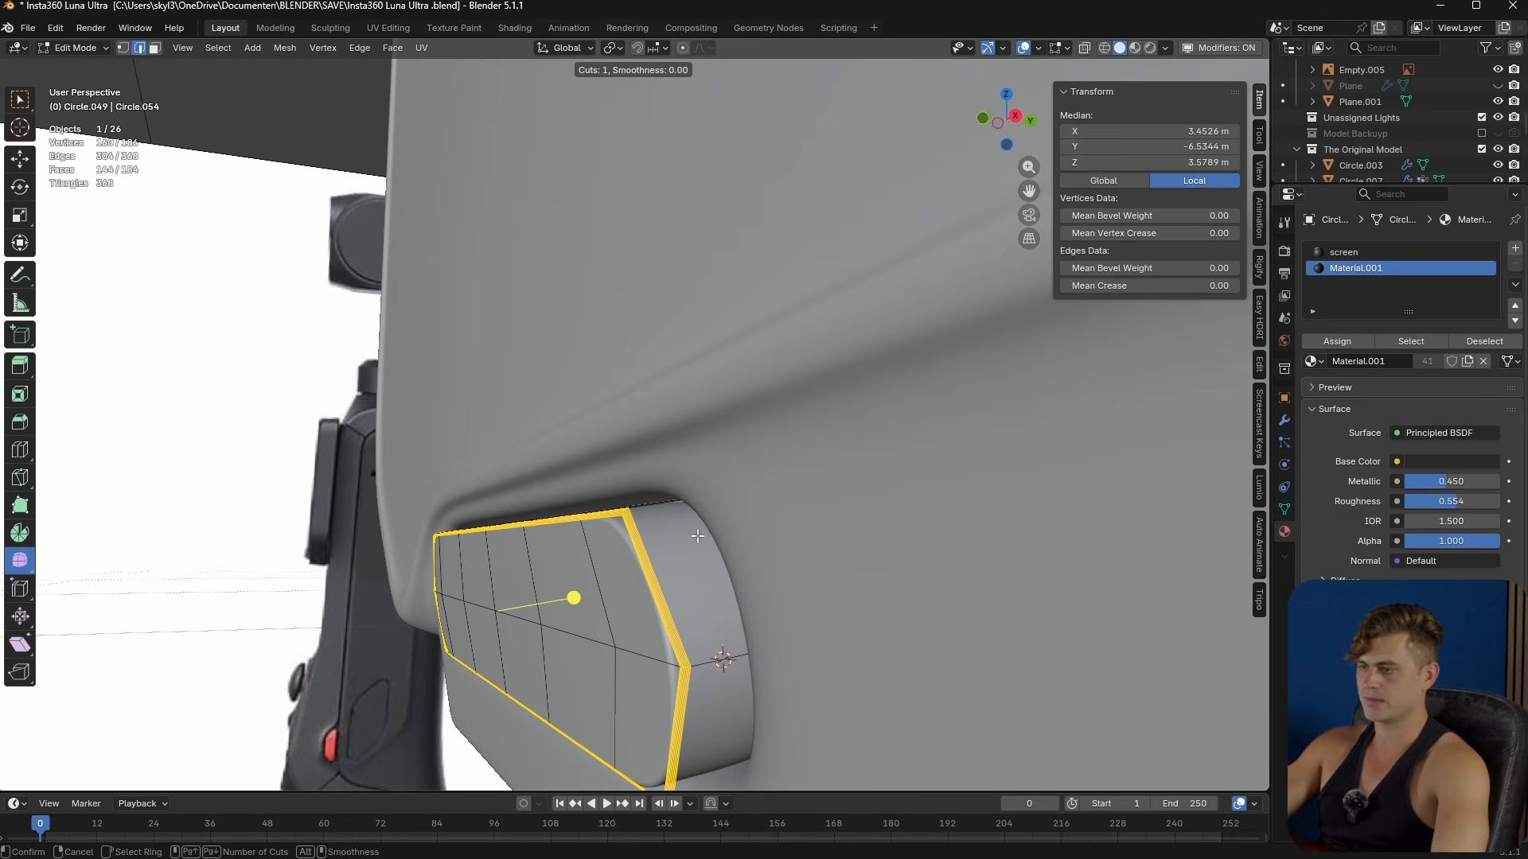
scroll(757, 659, up, 2)
click(756, 660)
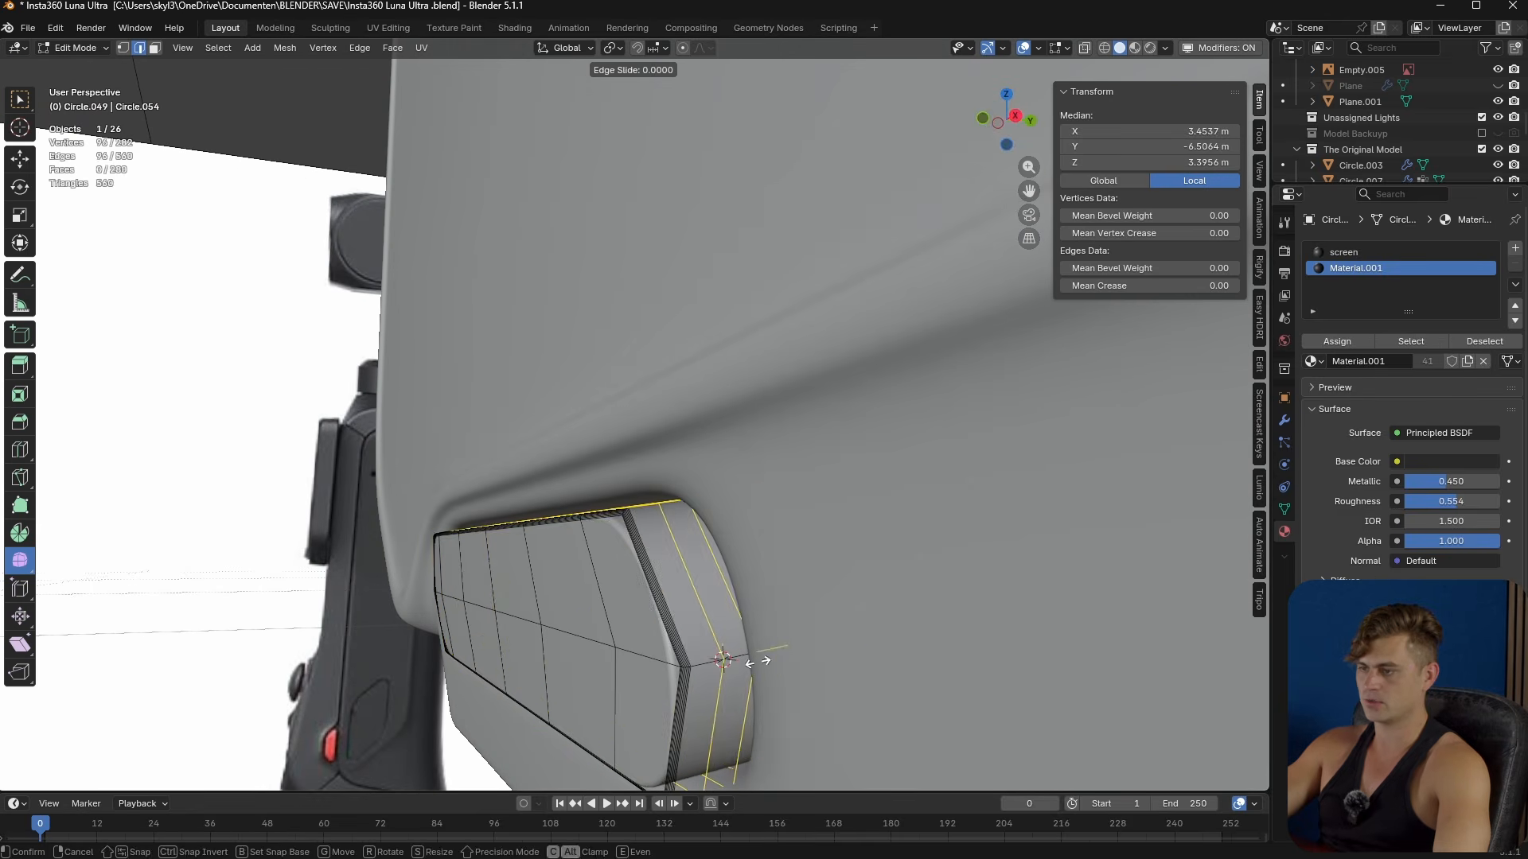
right_click(757, 660)
key(Tab)
- Bevel the housing opening's front edge loop by about 0.015 m with 9 segments
middle_drag(752, 659, 908, 633)
scroll(831, 658, down, 4)
click(784, 595)
scroll(643, 593, up, 1)
key(Tab)
scroll(621, 580, up, 2)
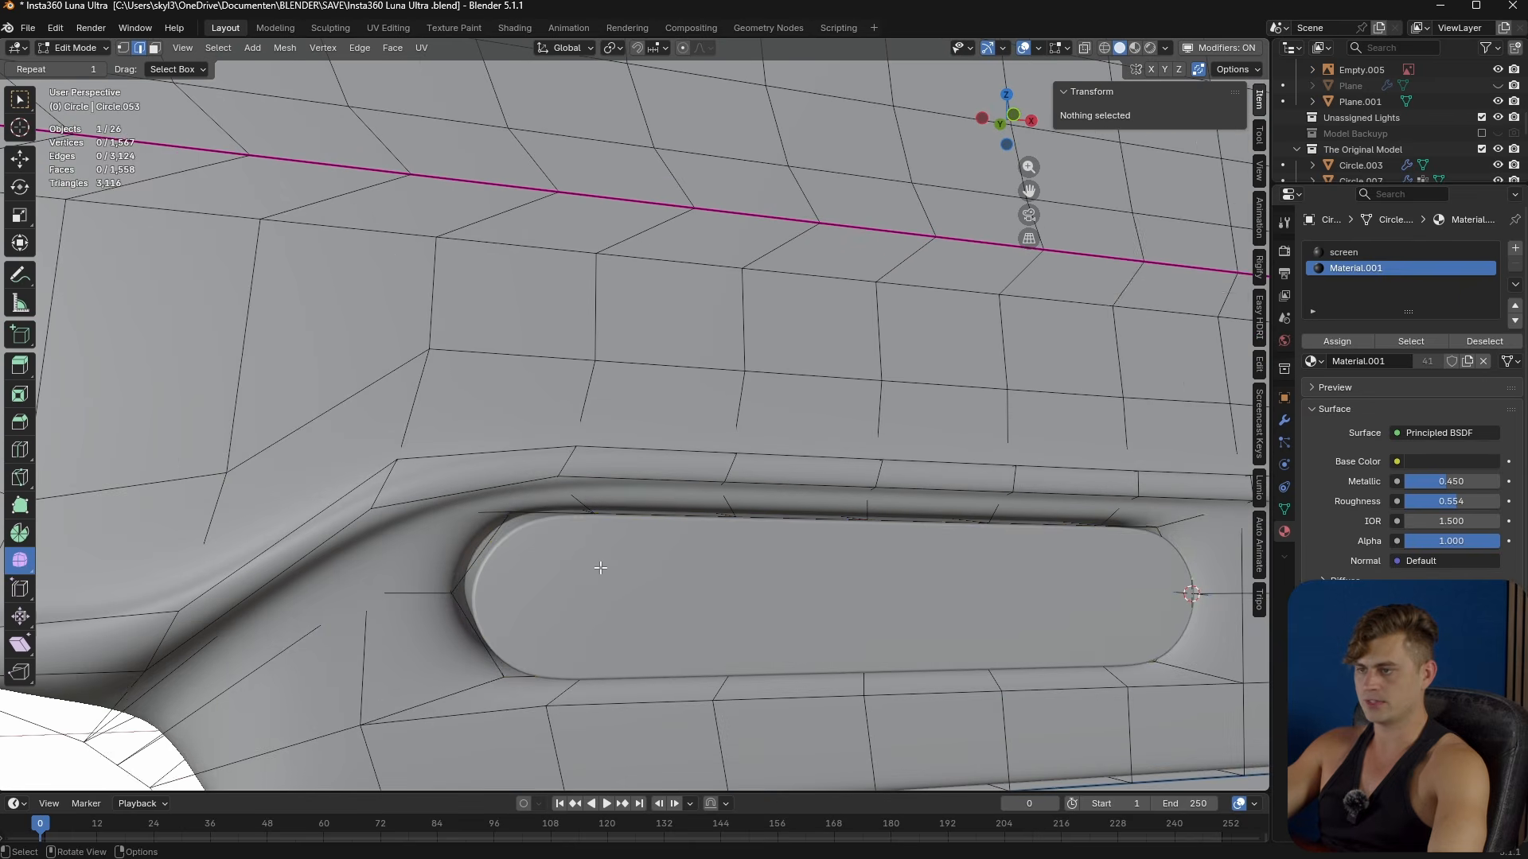
alt+click(547, 518)
middle_drag(690, 602, 722, 610)
key(ctrl+b)
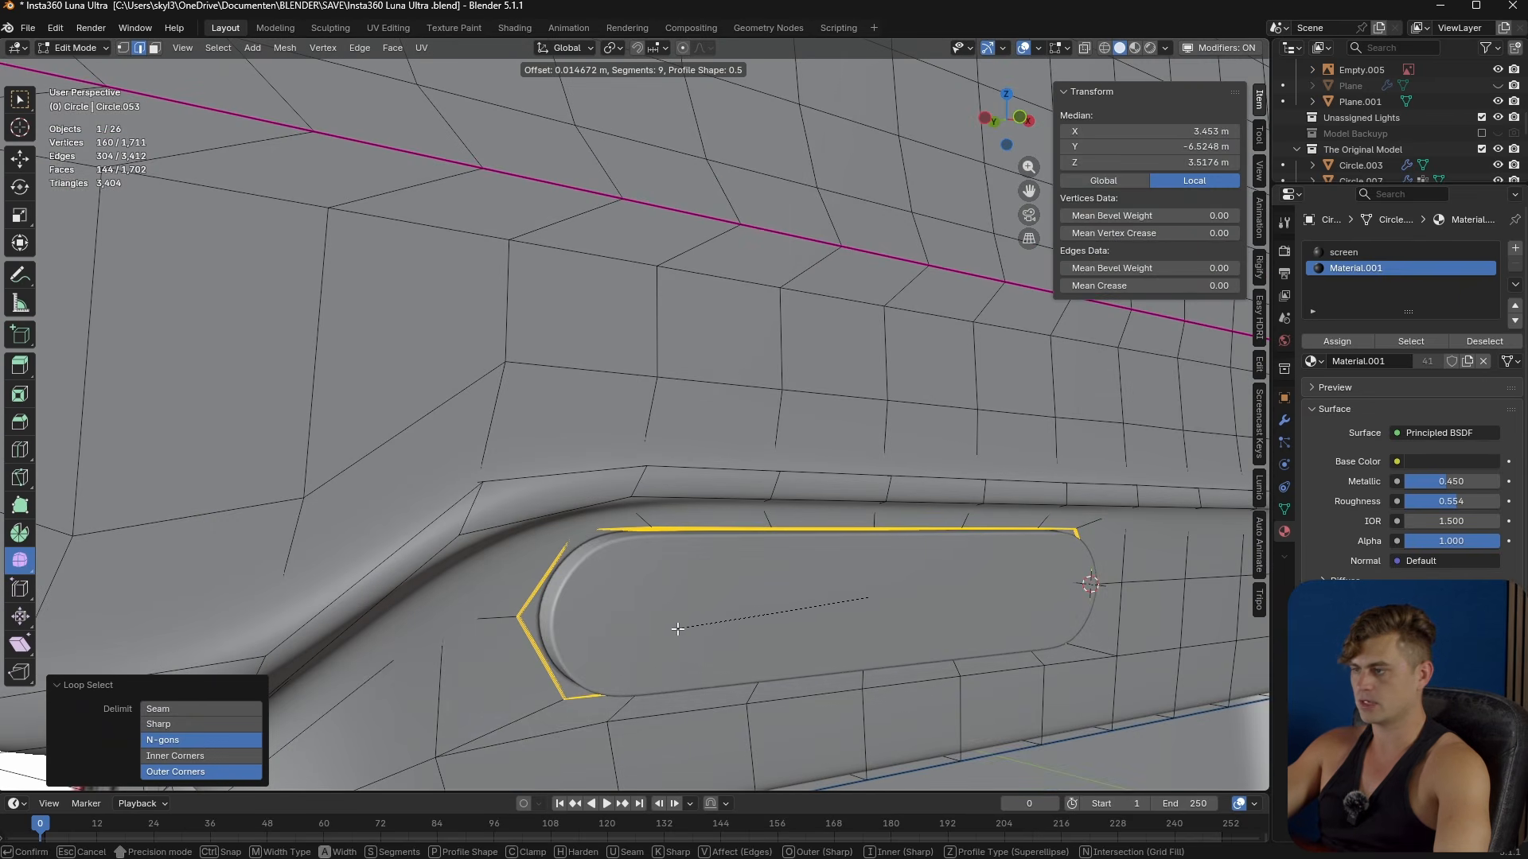
click(674, 628)
- Leave Edit Mode on the housing and save the file
key(Tab)
scroll(661, 625, down, 3)
middle_drag(667, 624, 578, 518)
key(ctrl+s)
scroll(796, 487, down, 2)
- Turn off the Subdivision modifier's viewport display and delete the block of lip faces on the half opposite the opening
key(Tab)
scroll(694, 518, up, 3)
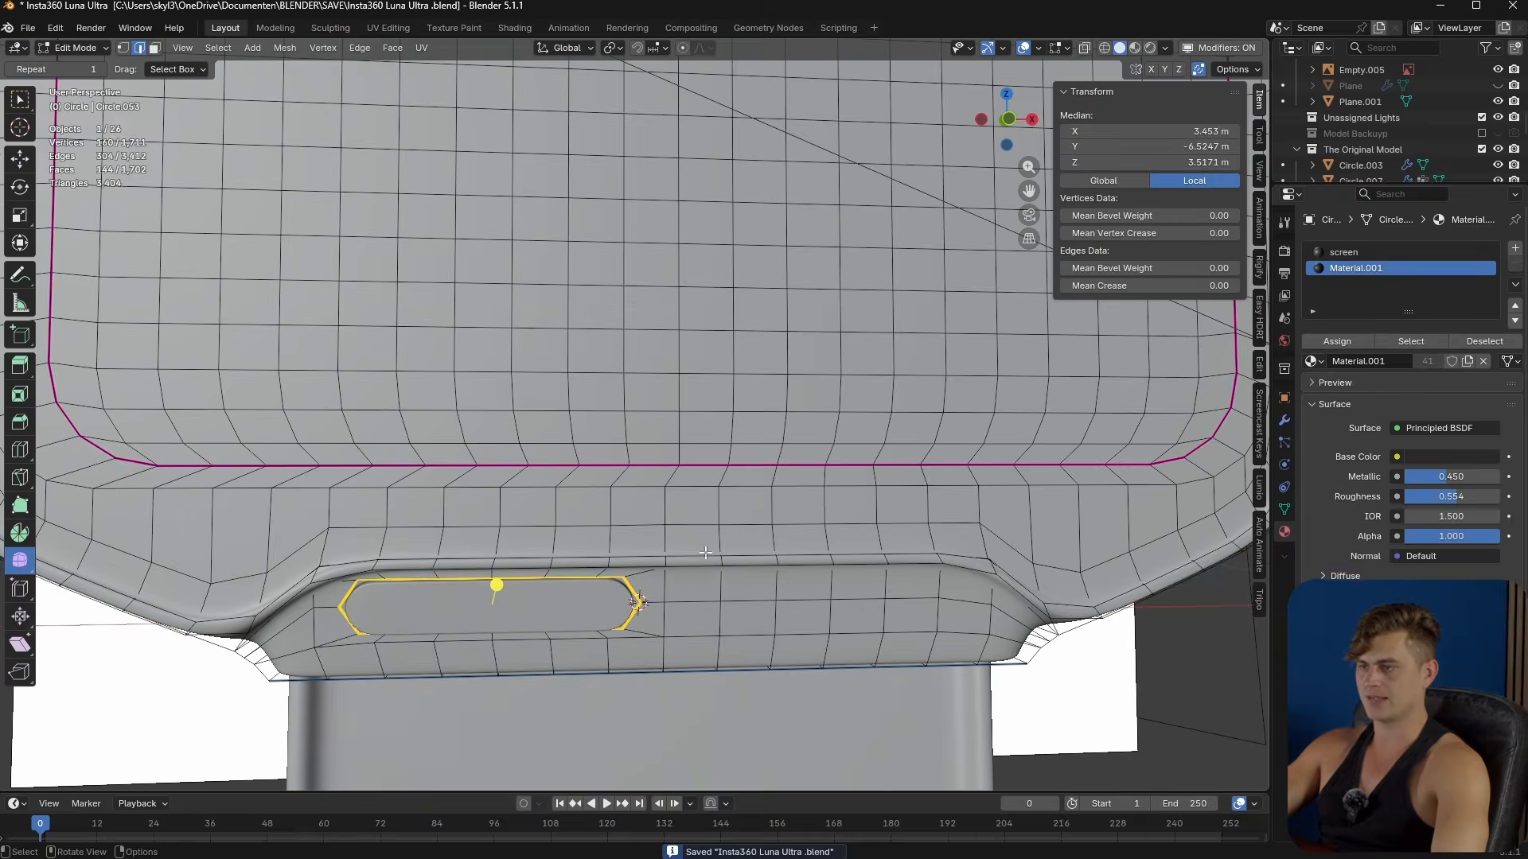
ctrl+shift+click(653, 577)
scroll(659, 582, up, 4)
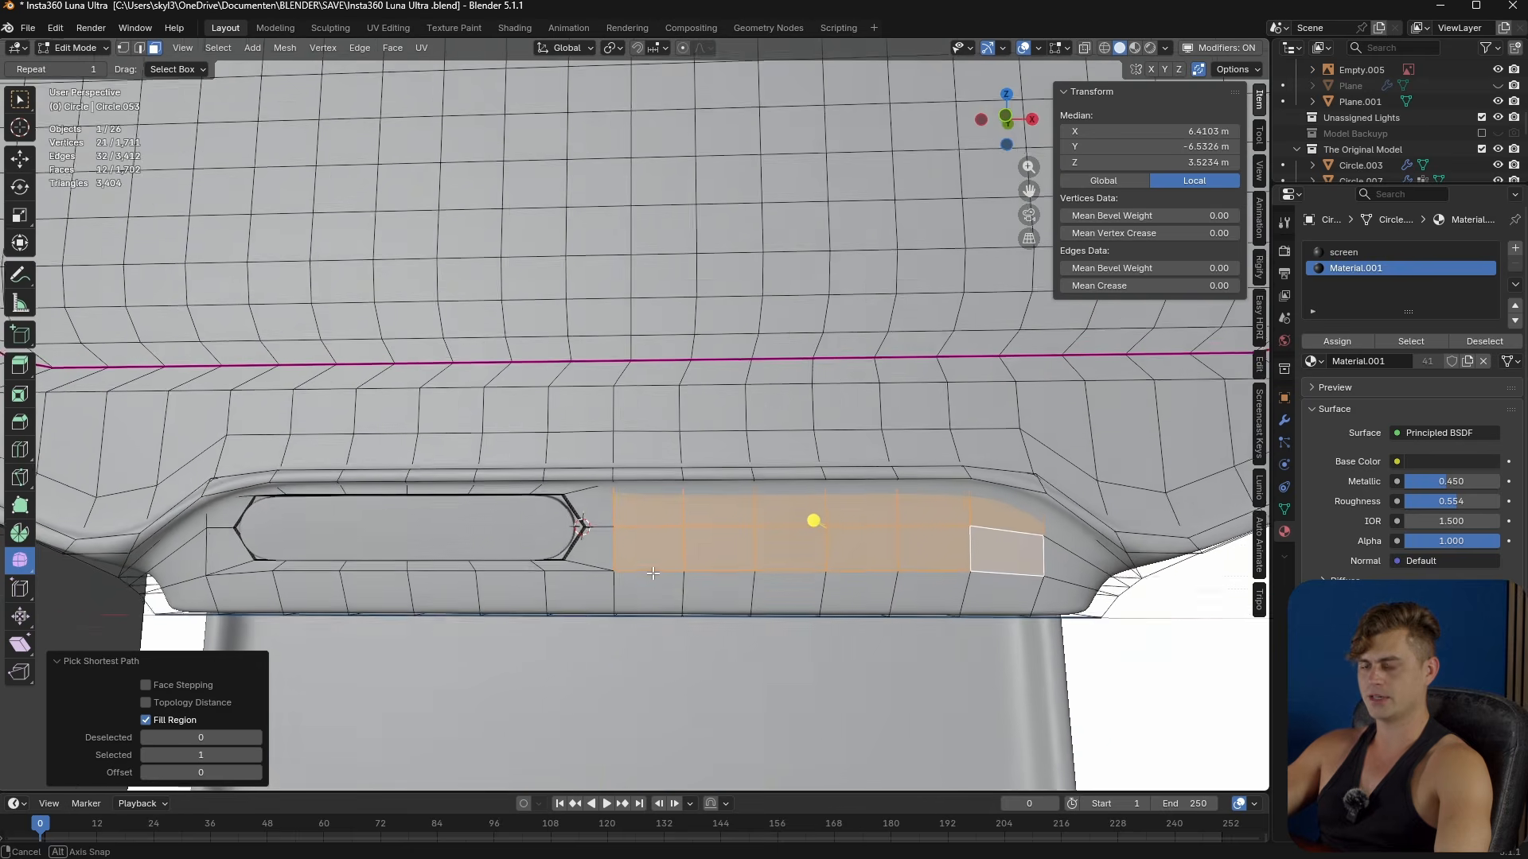
click(1283, 420)
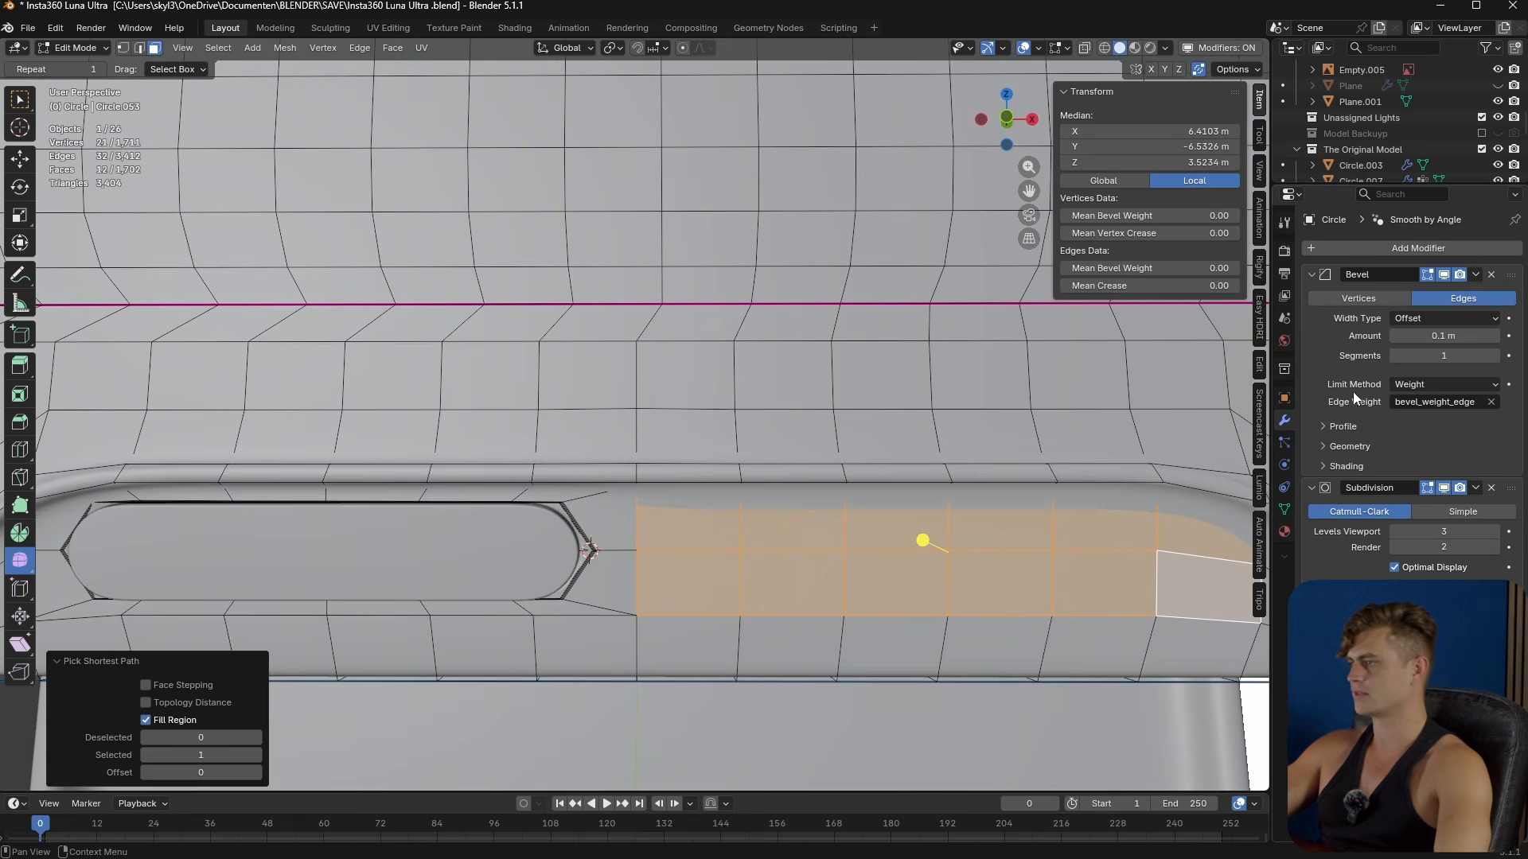
click(1443, 487)
scroll(737, 517, down, 2)
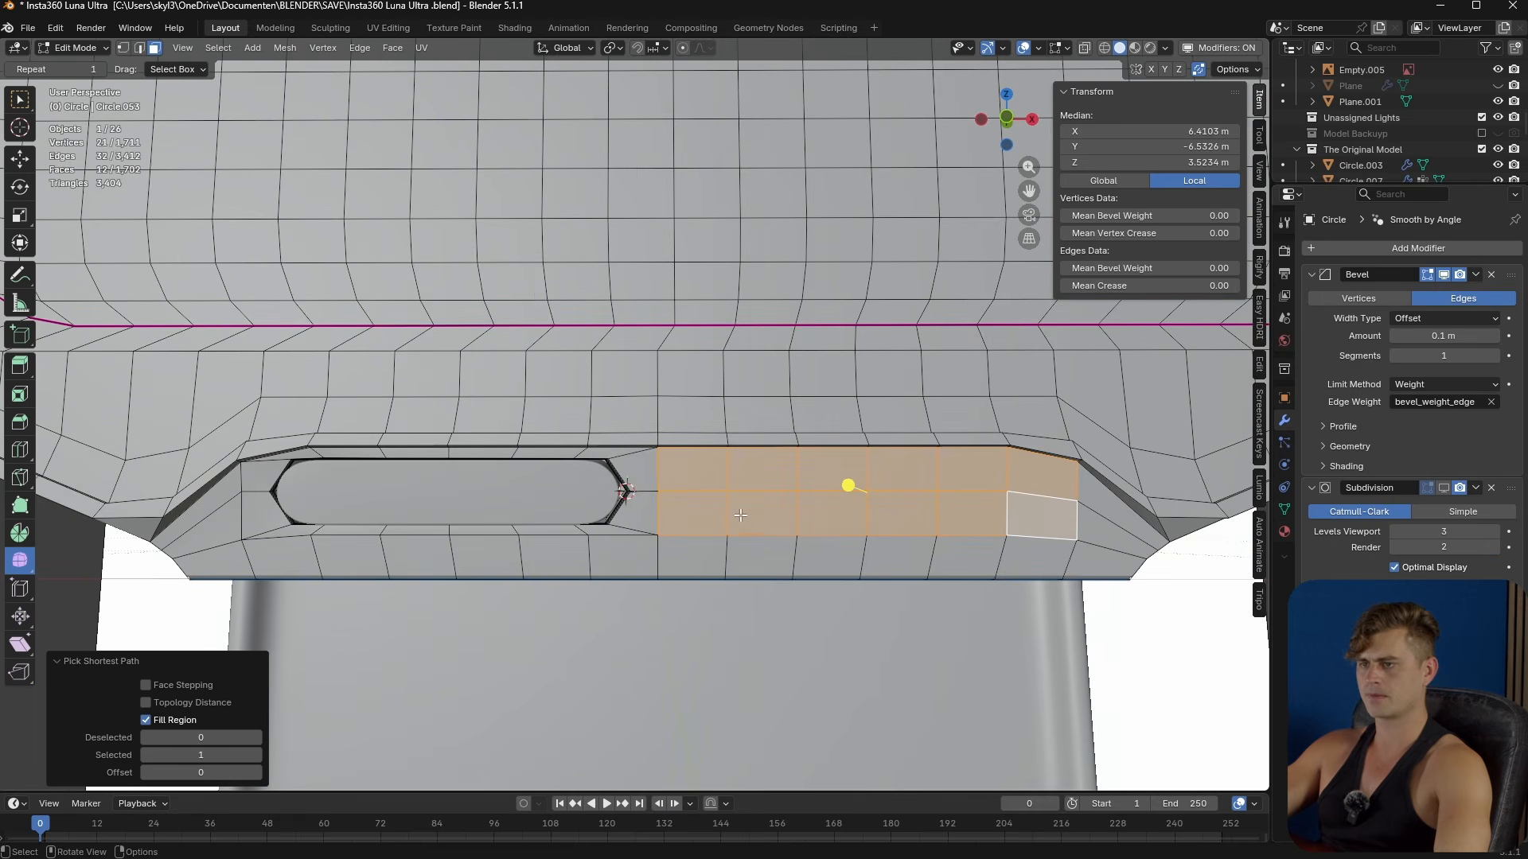
key(x)
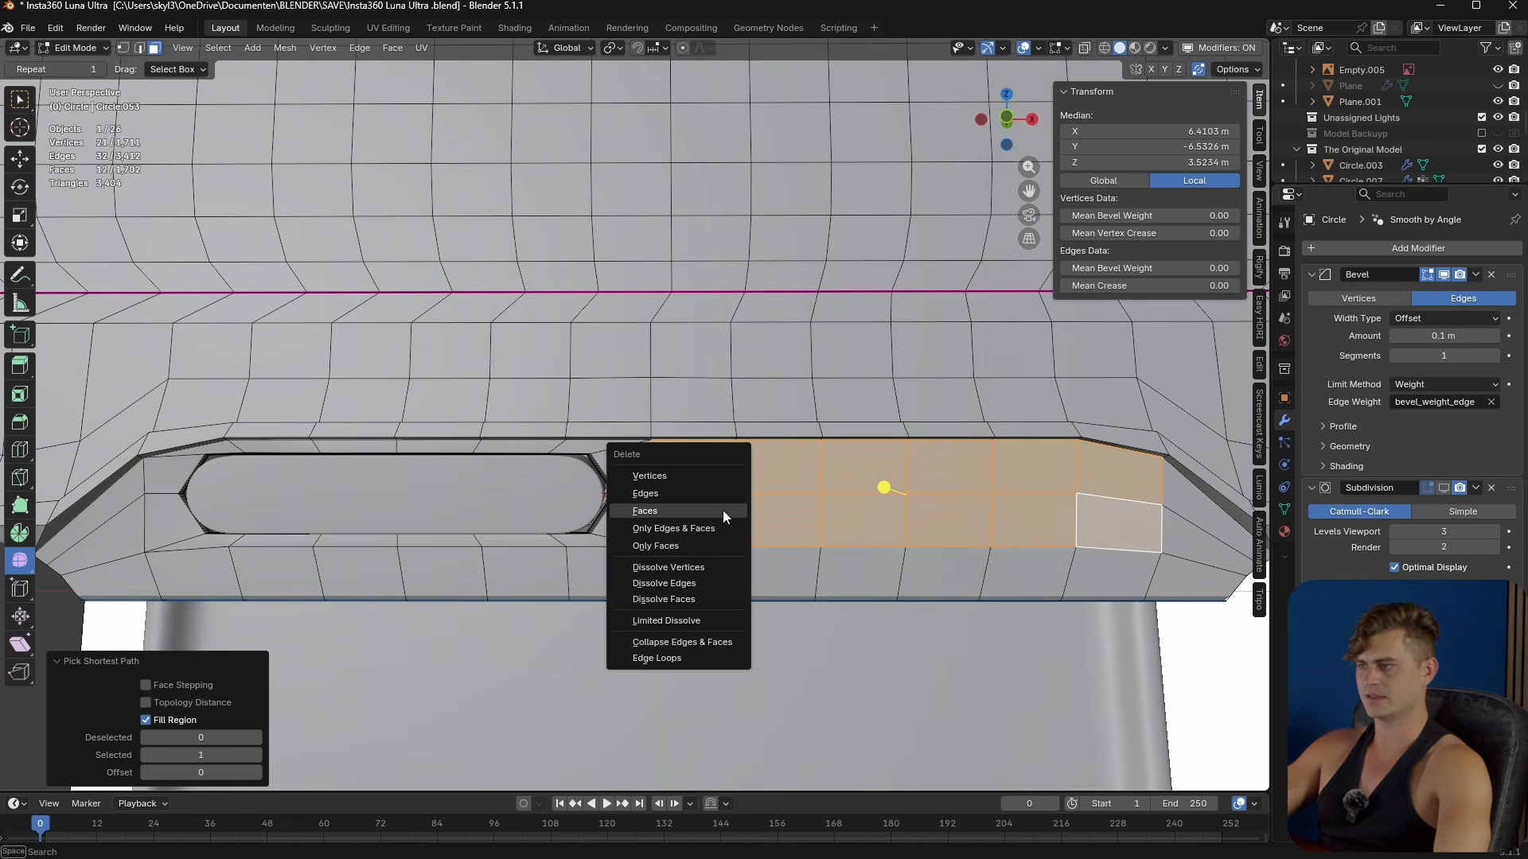
click(723, 510)
- Snap the 3D cursor to the middle of the two vertical border edges on the lip's center line
alt+click(627, 476)
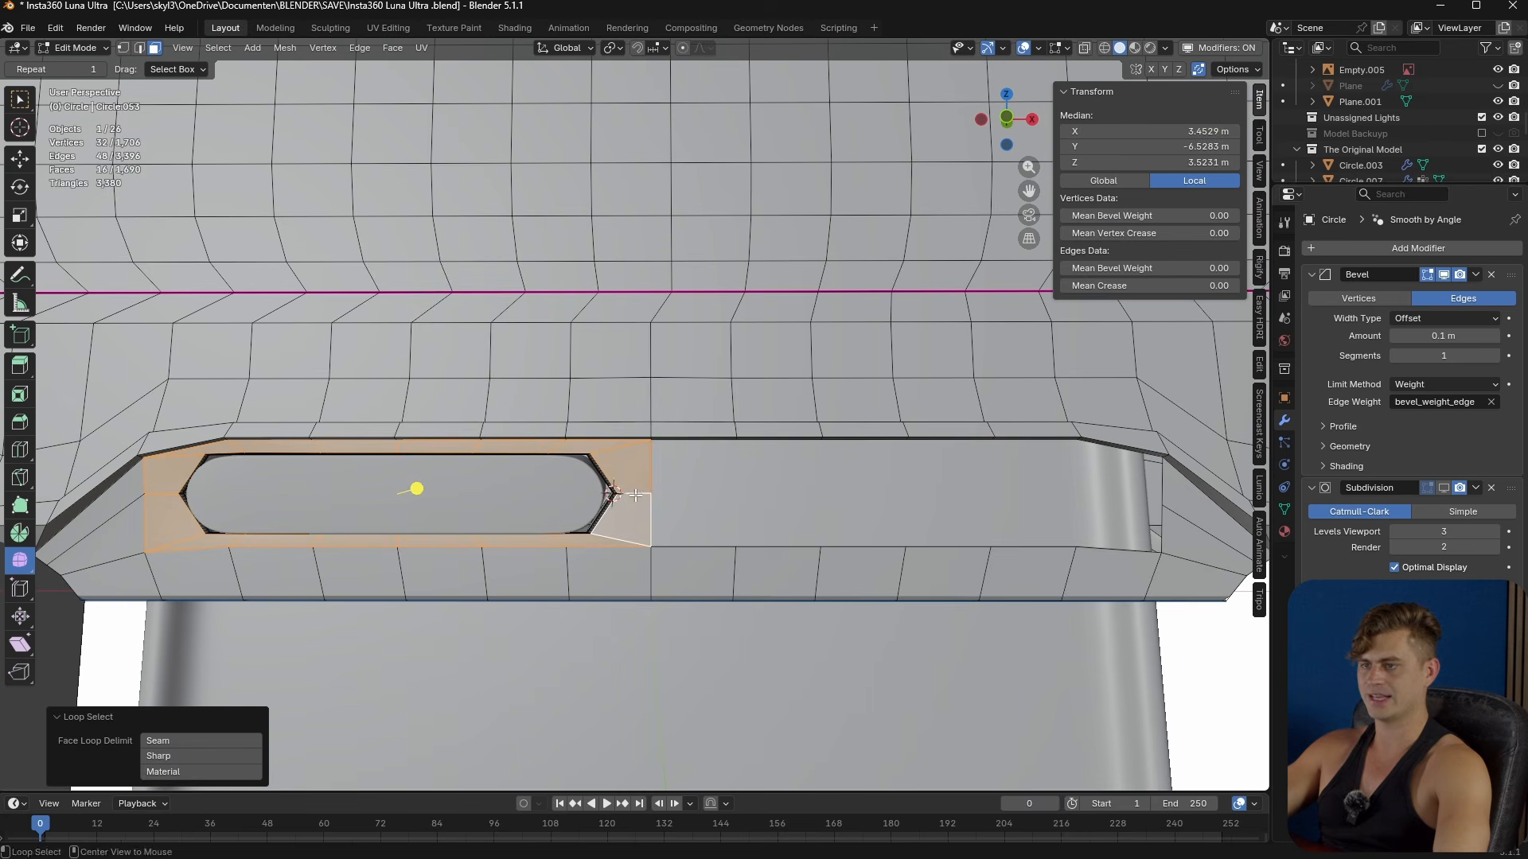
scroll(676, 485, up, 3)
scroll(713, 520, down, 3)
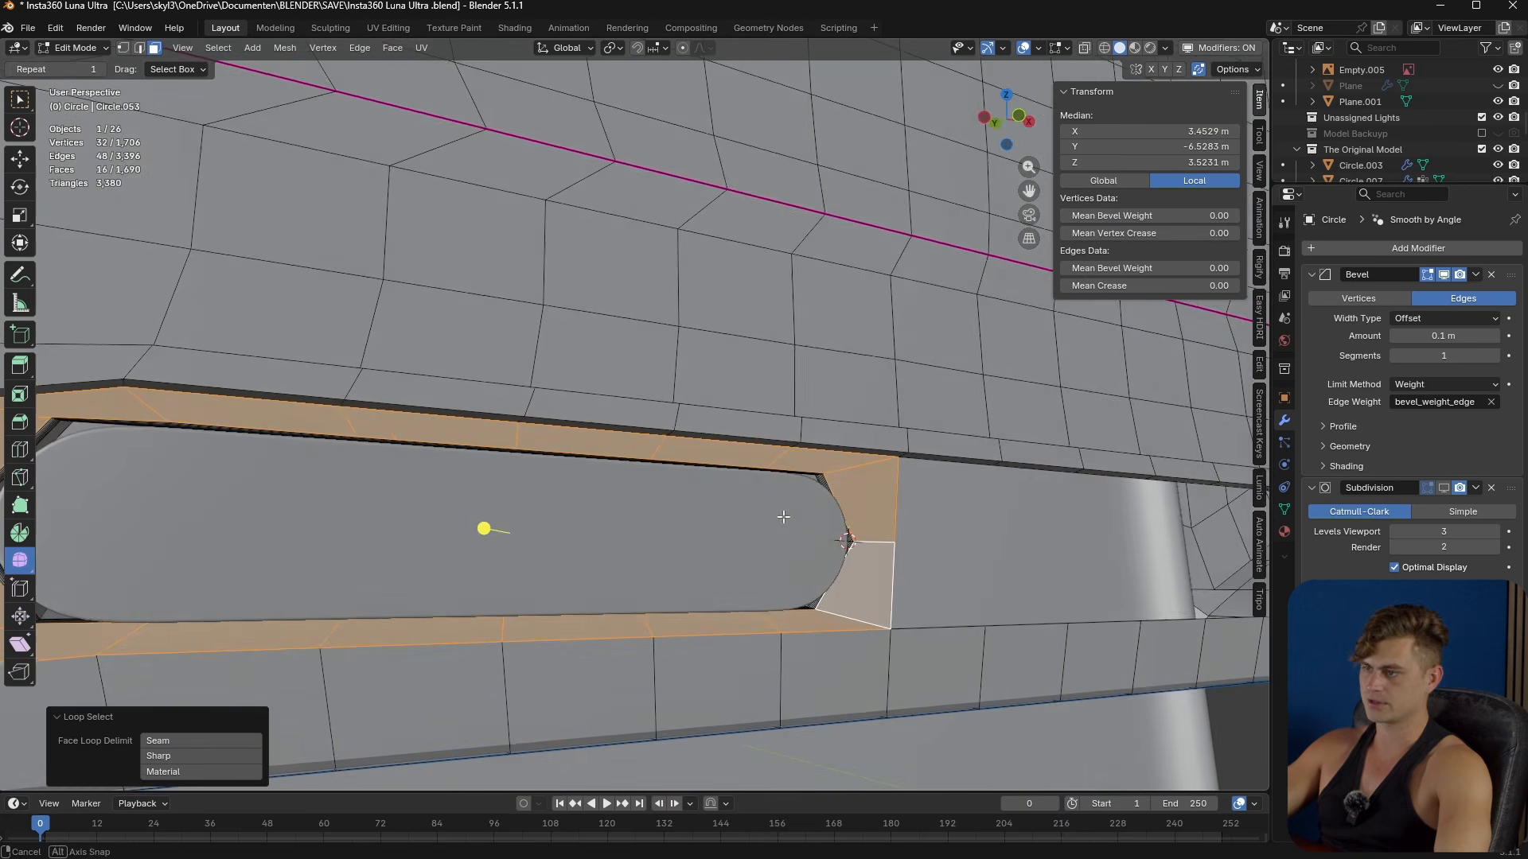
middle_drag(819, 528, 939, 557)
scroll(1039, 550, down, 3)
scroll(685, 573, up, 5)
key(2)
click(668, 541)
shift+click(664, 617)
key(shift+s)
click(671, 700)
scroll(700, 601, down, 4)
key(3)
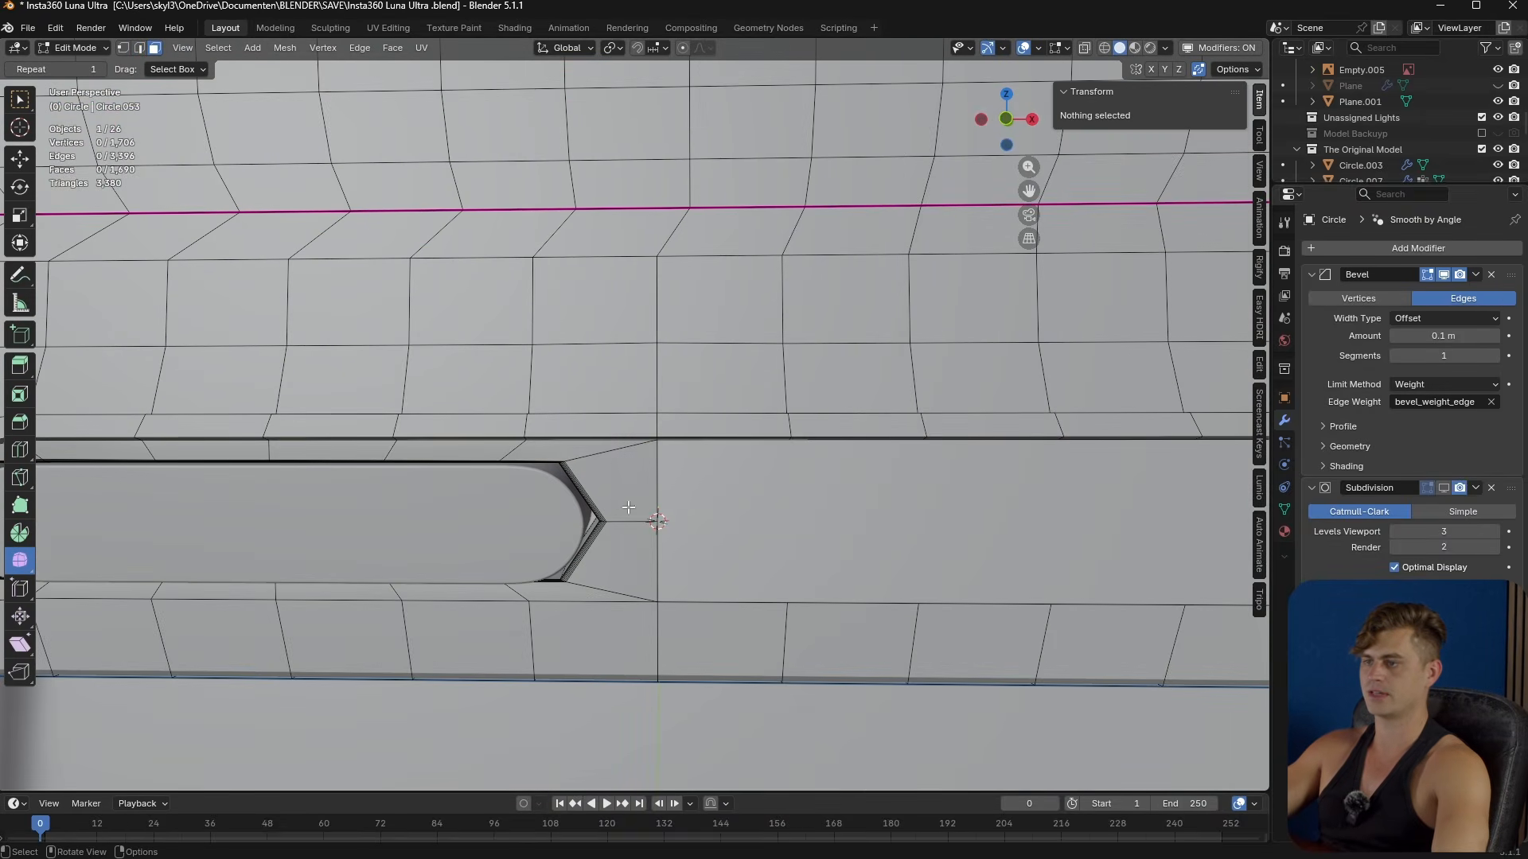
- Duplicate the ring of faces around the opening in place and mirror the copy about the 3D cursor with an X scale of -1
alt+click(602, 459)
scroll(603, 459, down, 3)
key(shift+d)
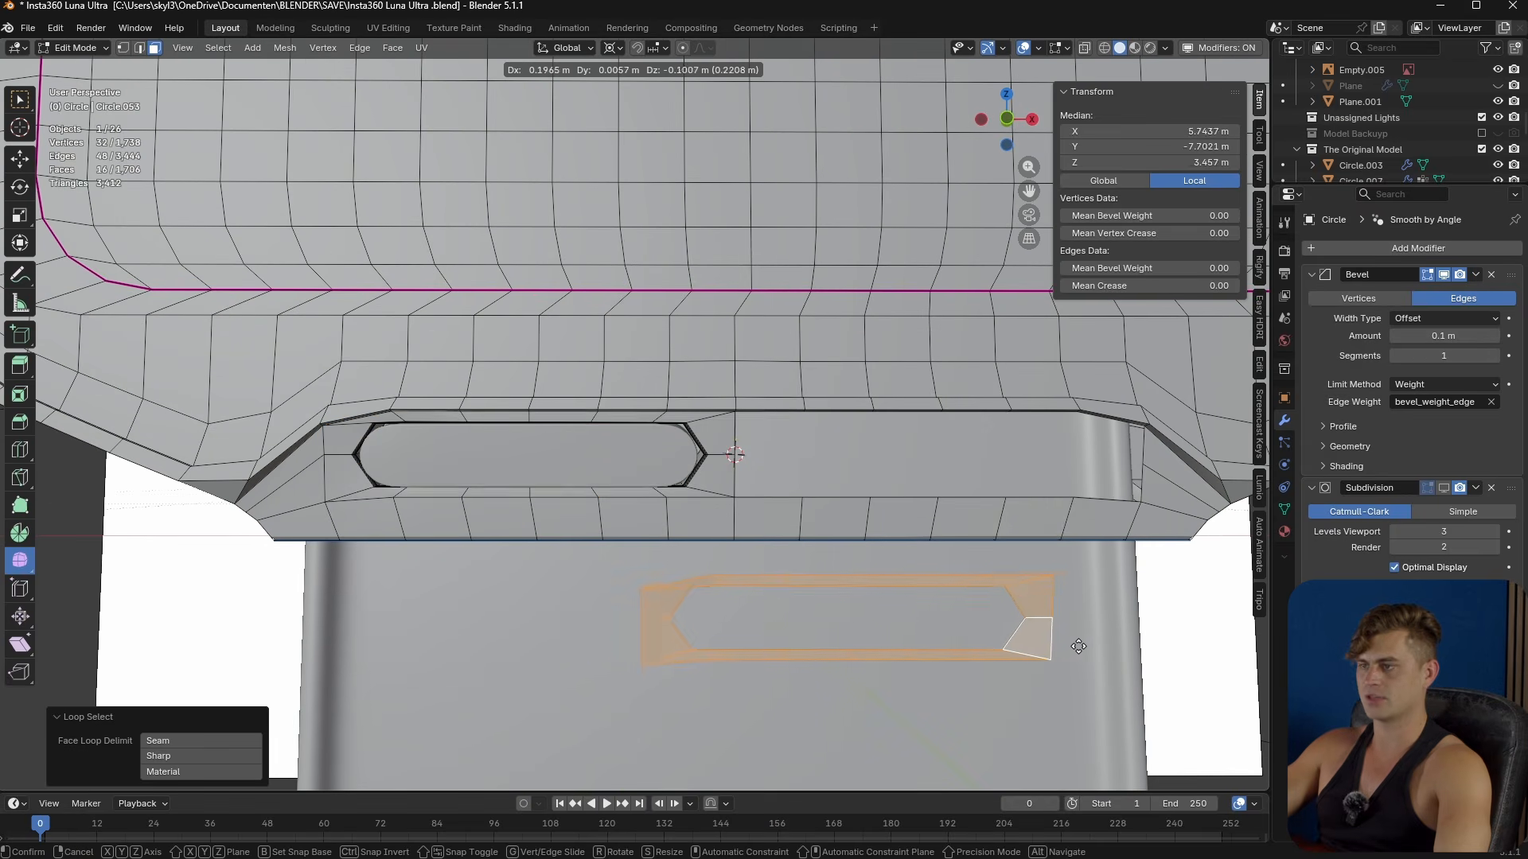
right_click(819, 635)
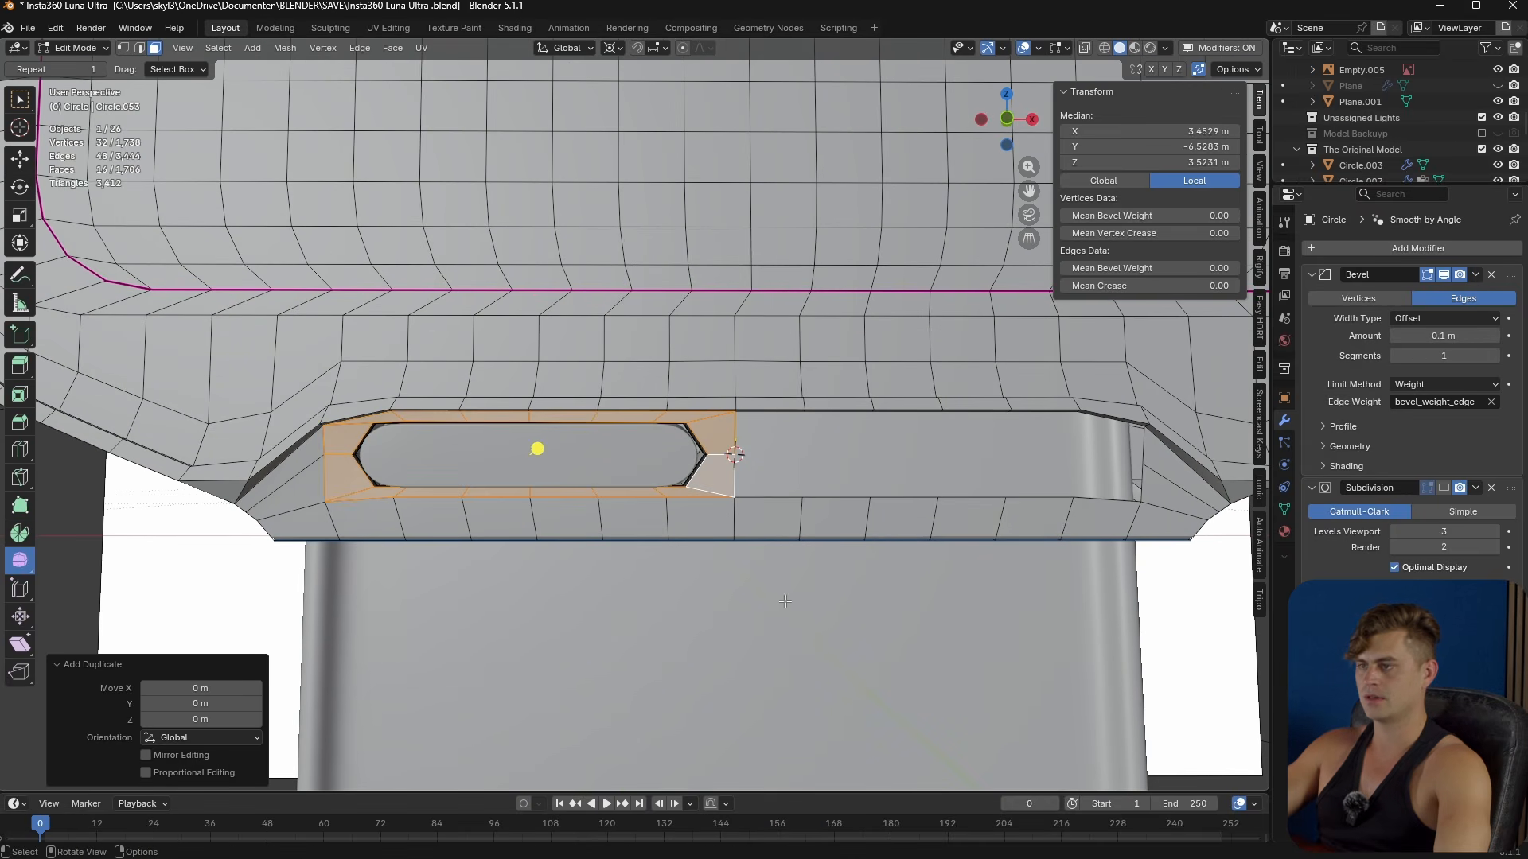
text(sx)
text(-1)
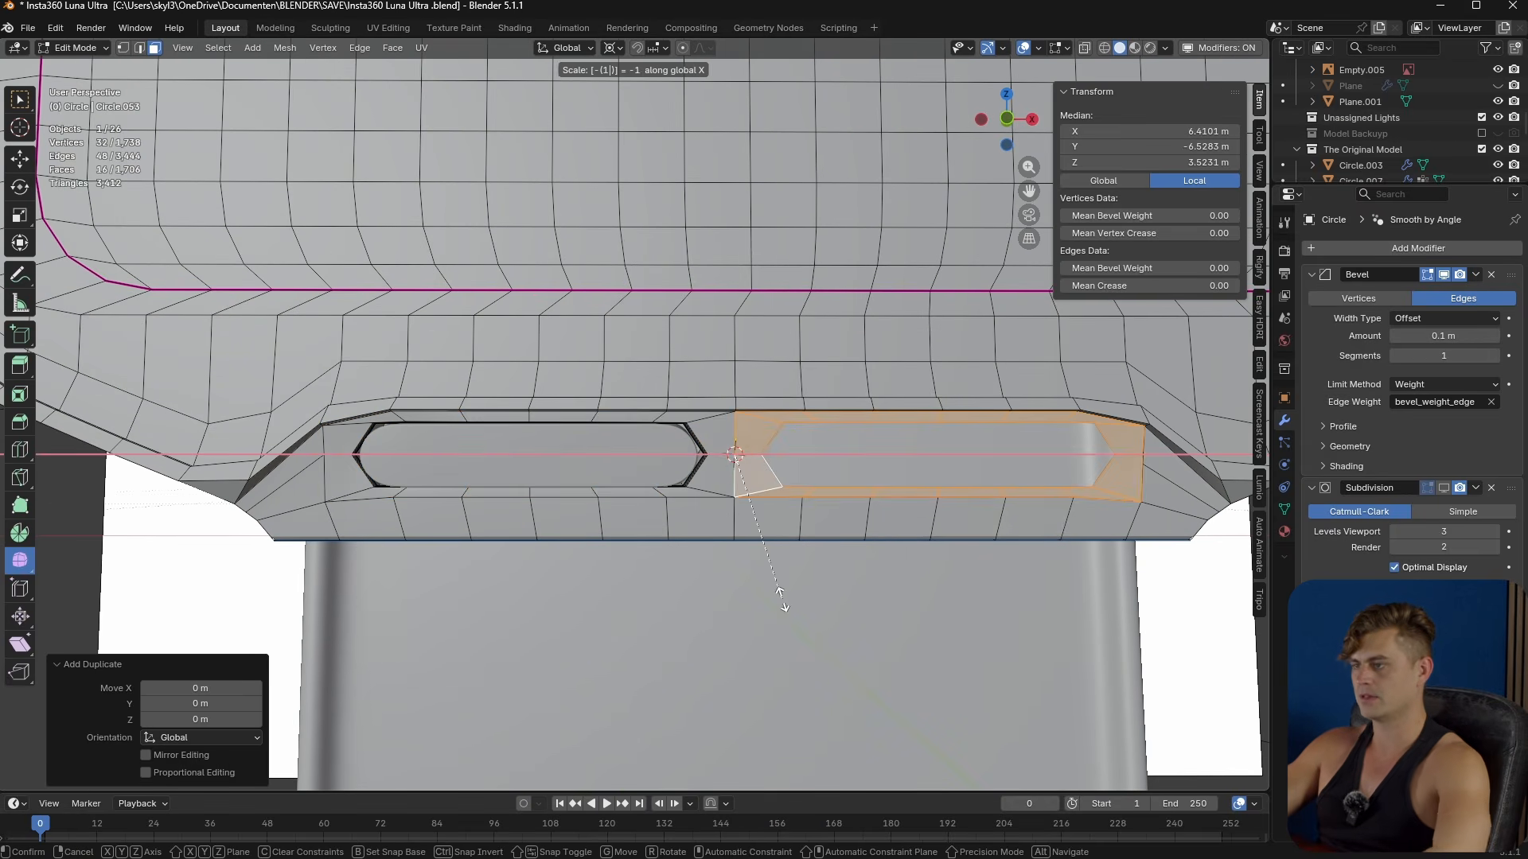
key(Return)
scroll(793, 559, up, 3)
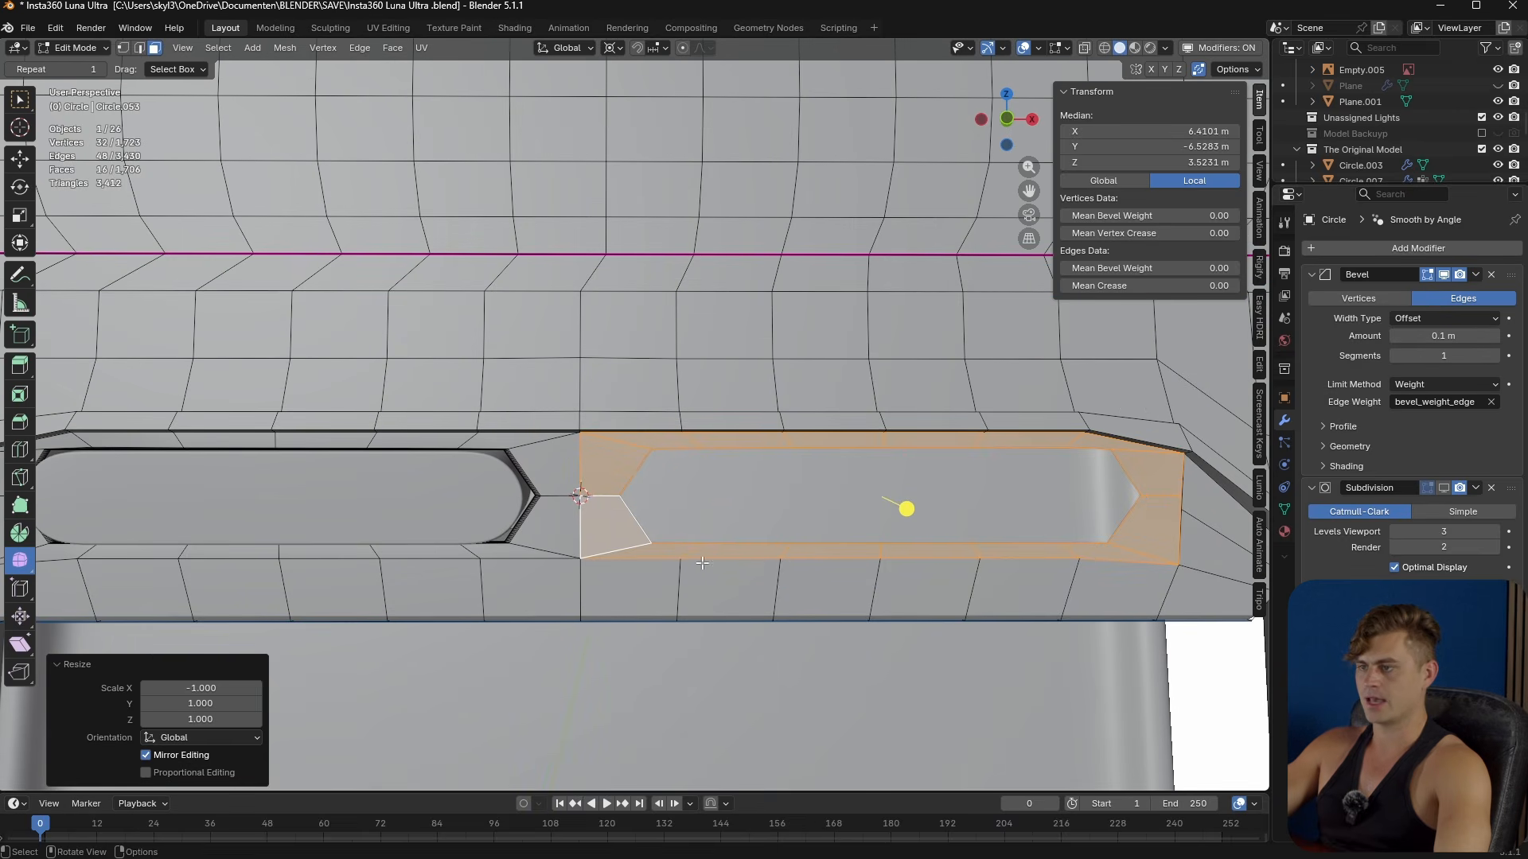
- Try to merge all of the housing's vertices by distance and to select the mirrored ring with the strip above it
key(a)
key(m)
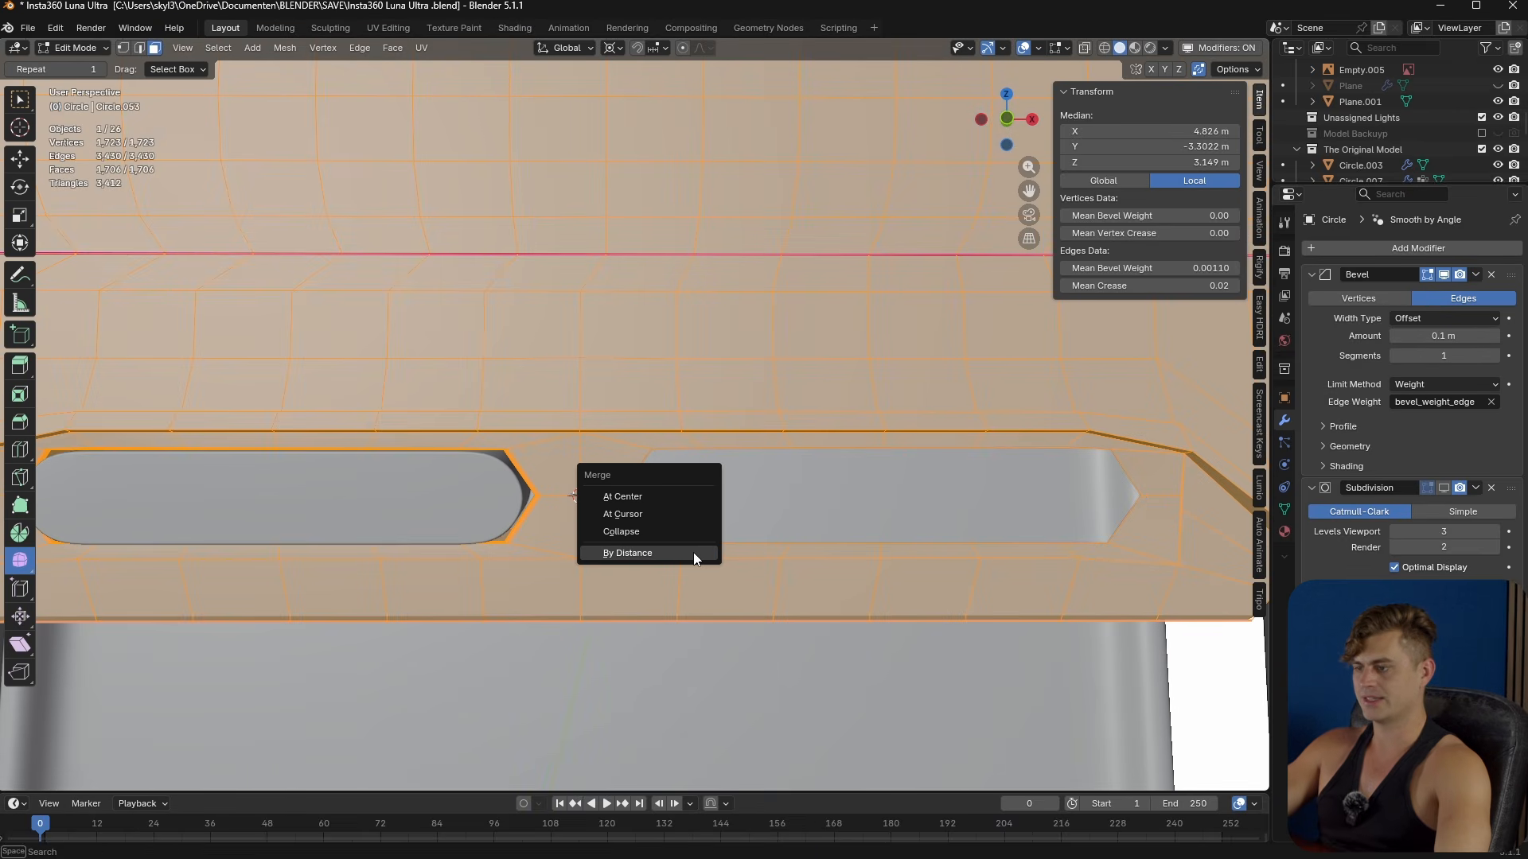
click(693, 552)
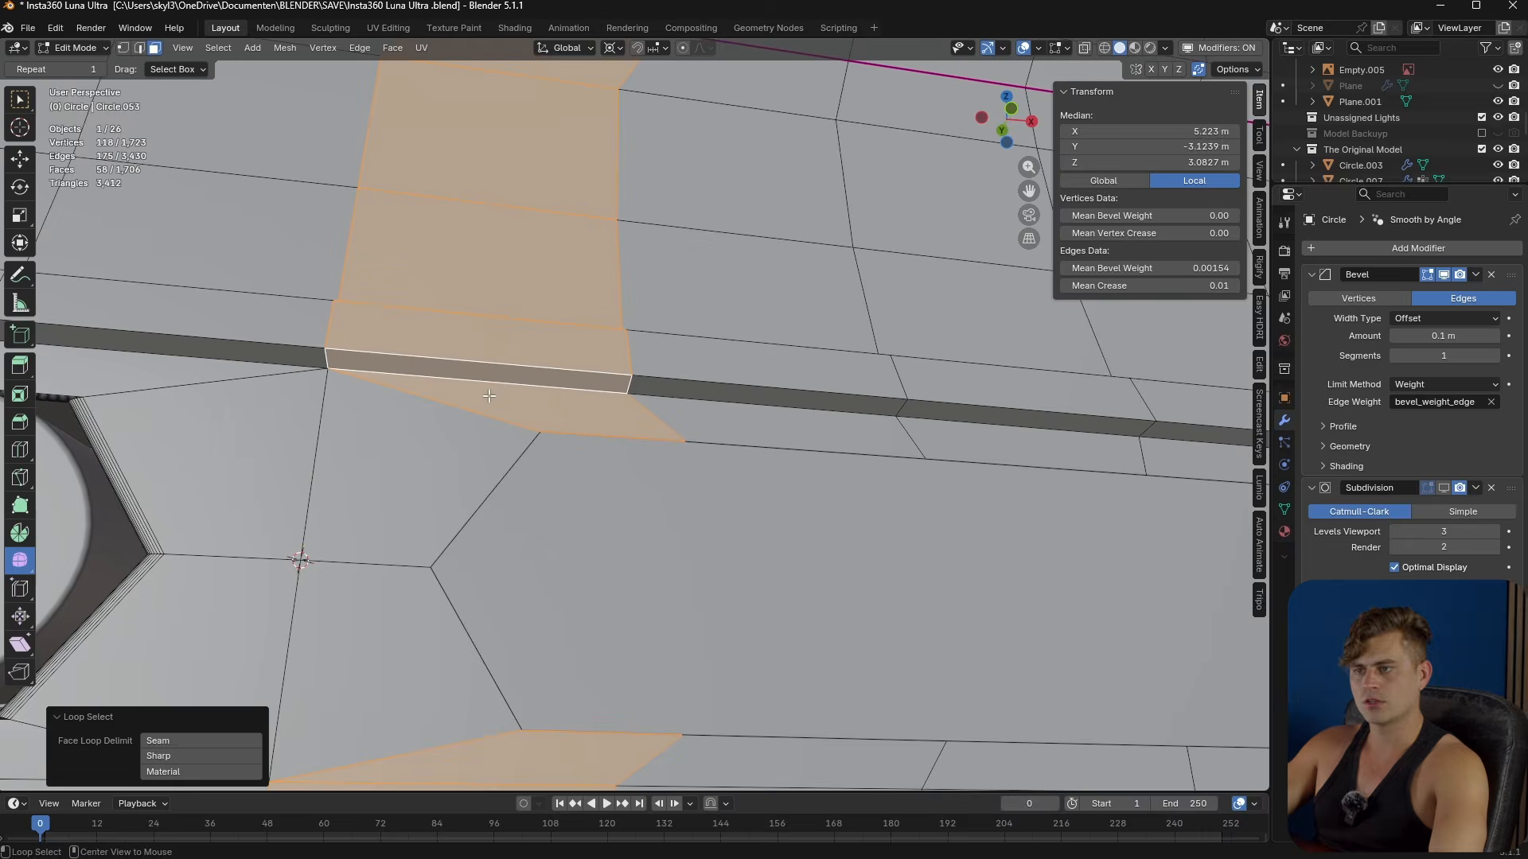
alt+click(485, 422)
scroll(573, 484, down, 4)
middle_drag(573, 484, 563, 490)
scroll(562, 489, up, 5)
alt+shift+click(614, 339)
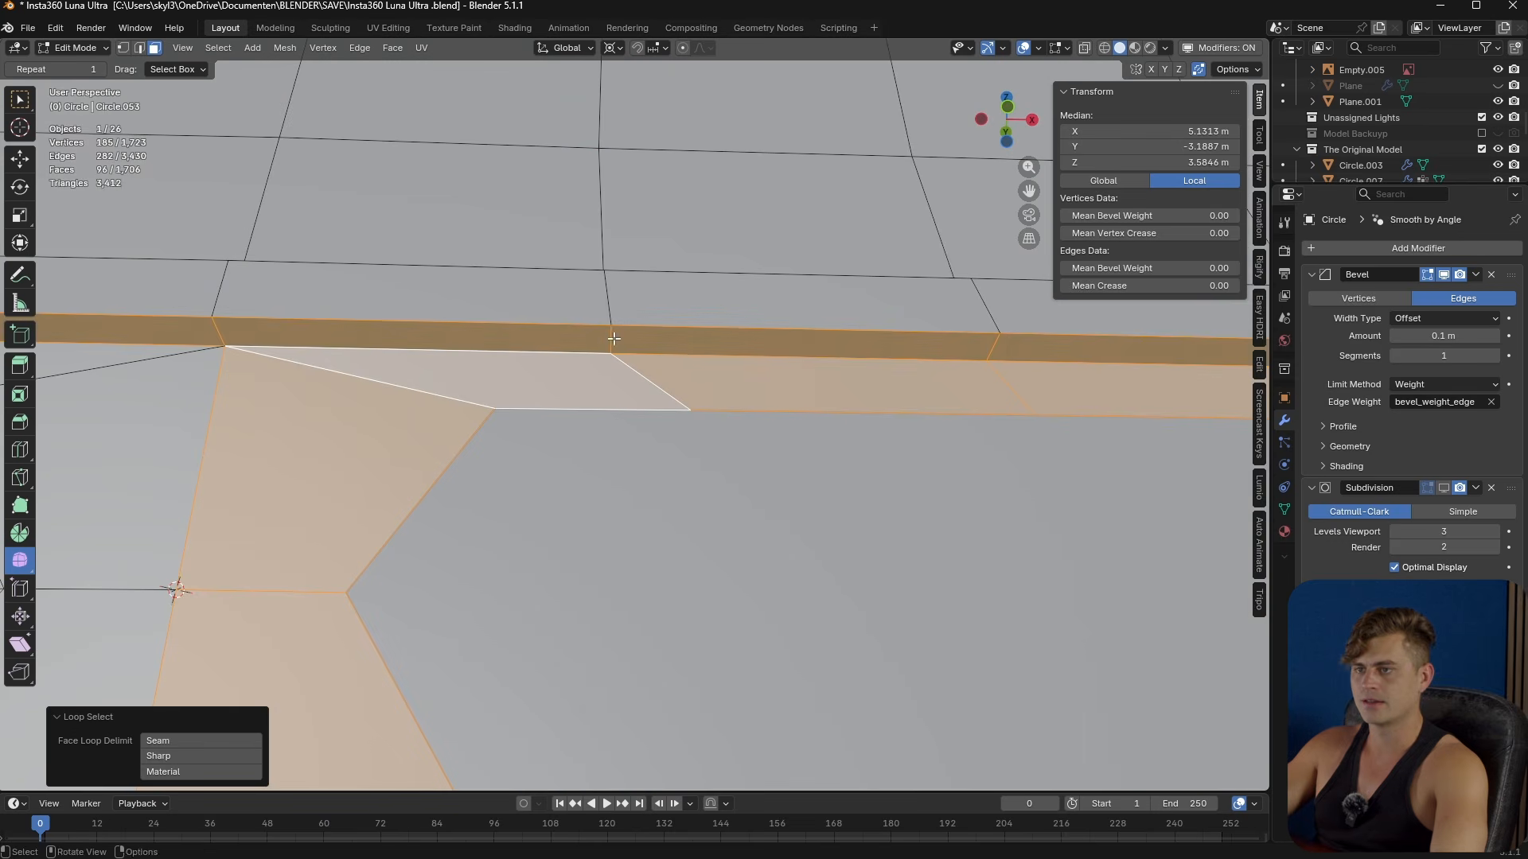
key(ctrl+z)
scroll(473, 378, down, 3)
scroll(517, 393, down, 4)
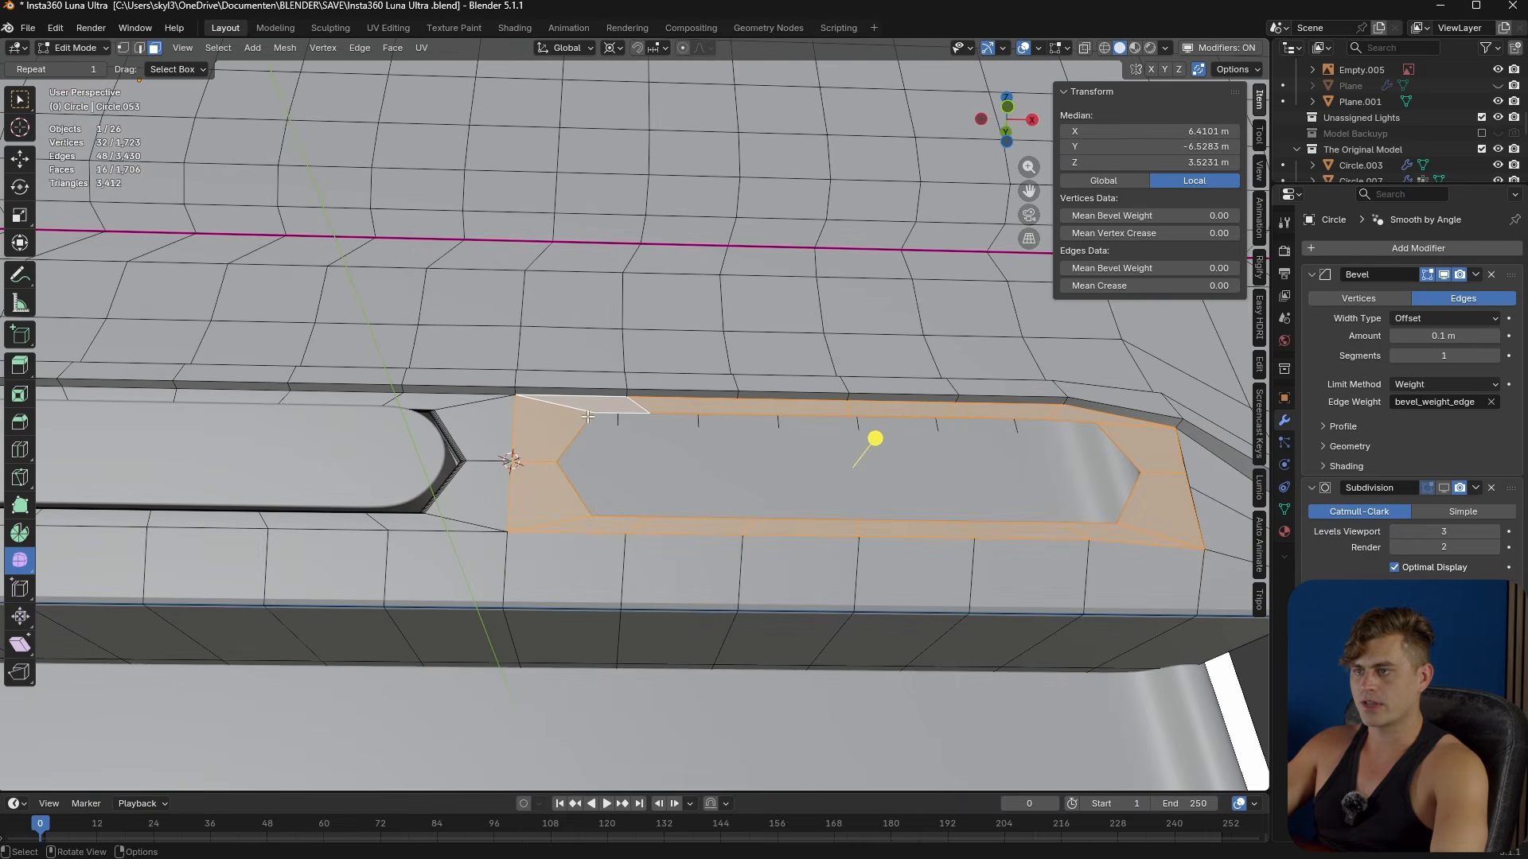
- Box-select the lip half around the mirrored ring in X-ray and merge its vertices by distance with an increased merge distance
key(alt+z)
scroll(595, 460, down, 2)
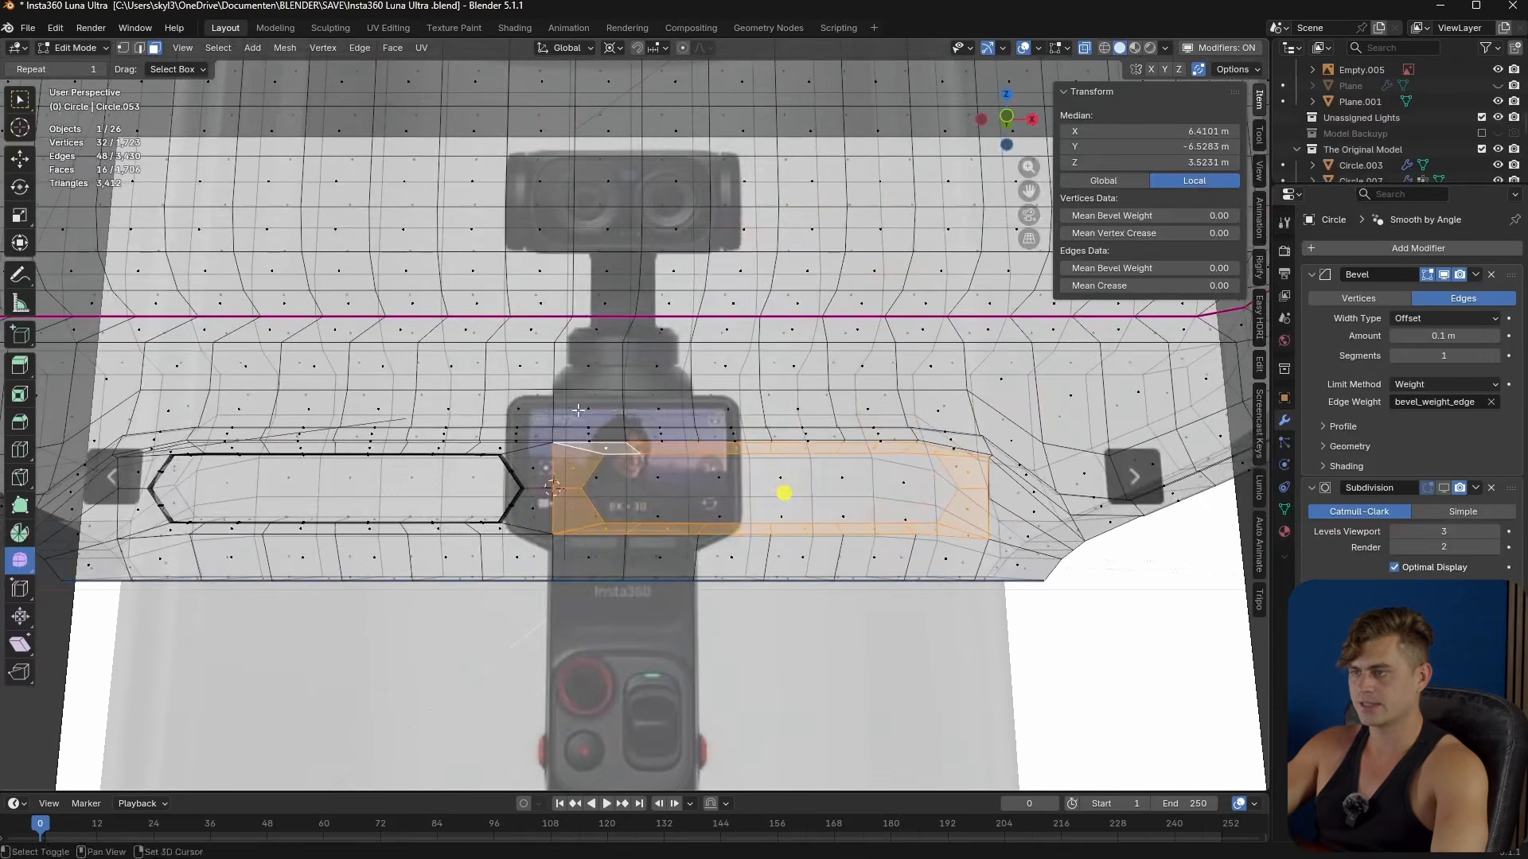
drag(1058, 619, 1058, 619)
key(alt+z)
scroll(841, 572, up, 5)
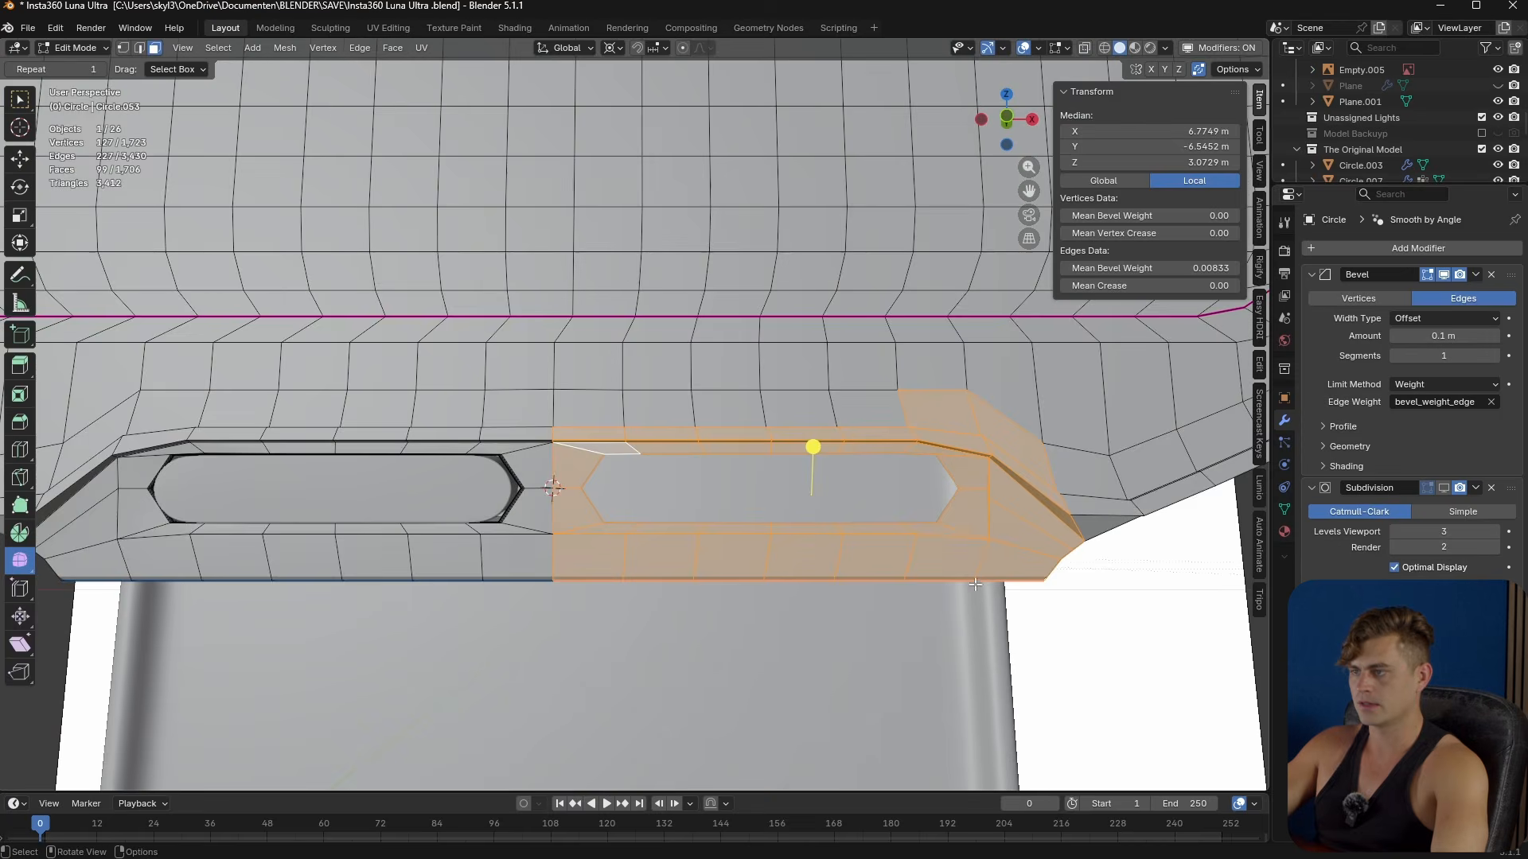
key(m)
click(840, 572)
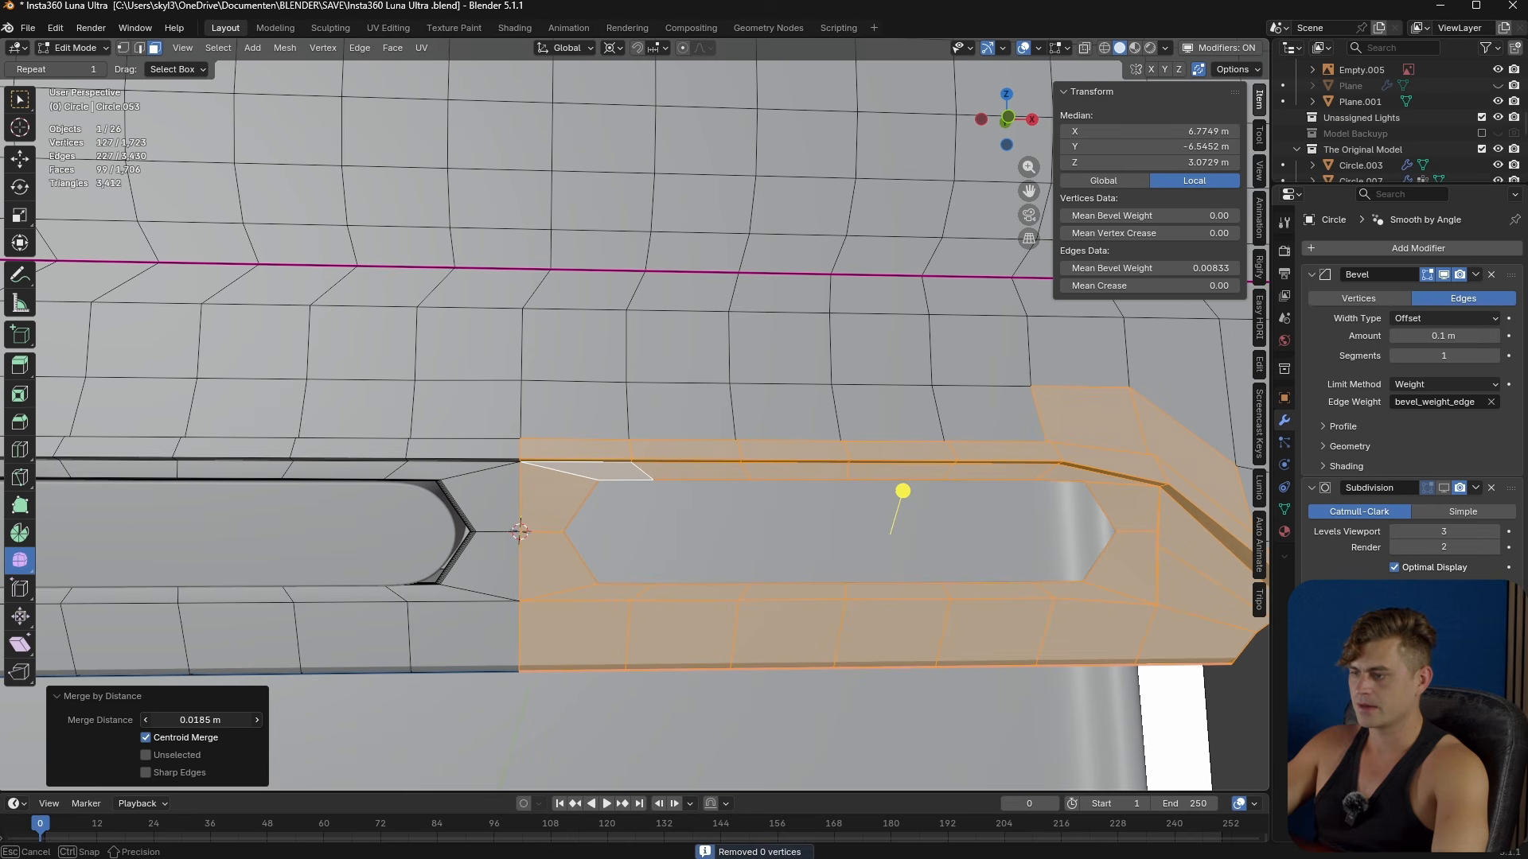
mouse_move(902, 487)
mouse_down()
mouse_move(908, 499)
mouse_move(902, 487)
mouse_up()
middle_drag(689, 595, 622, 509)
key(Tab)
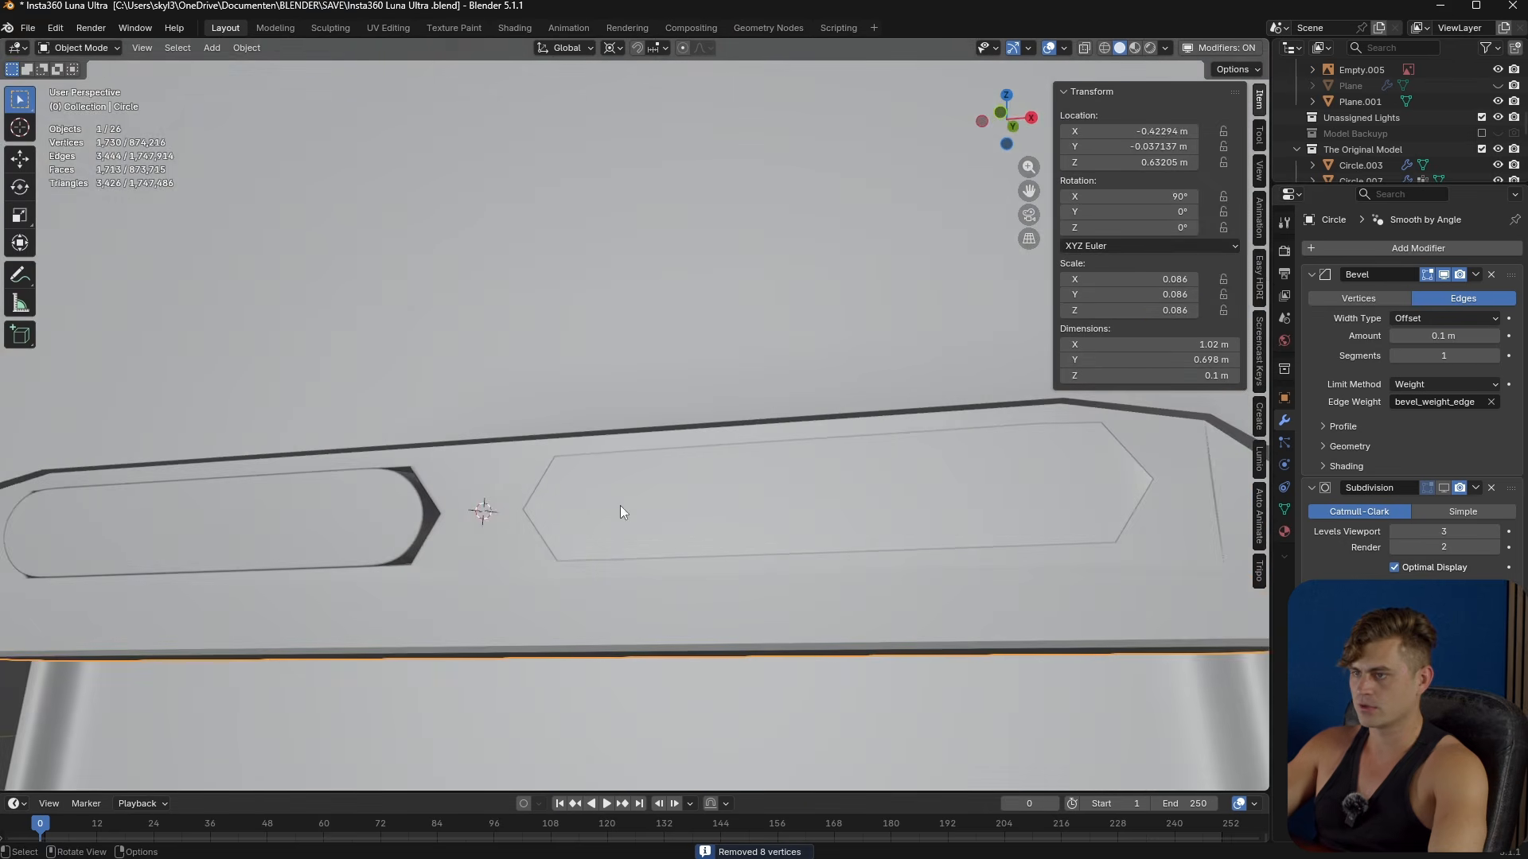
- Check that the mirrored ring is joined to the surrounding lip by test-moving its edges and faces and cancelling each move
key(Tab)
alt+click(660, 526)
key(g)
key(Escape)
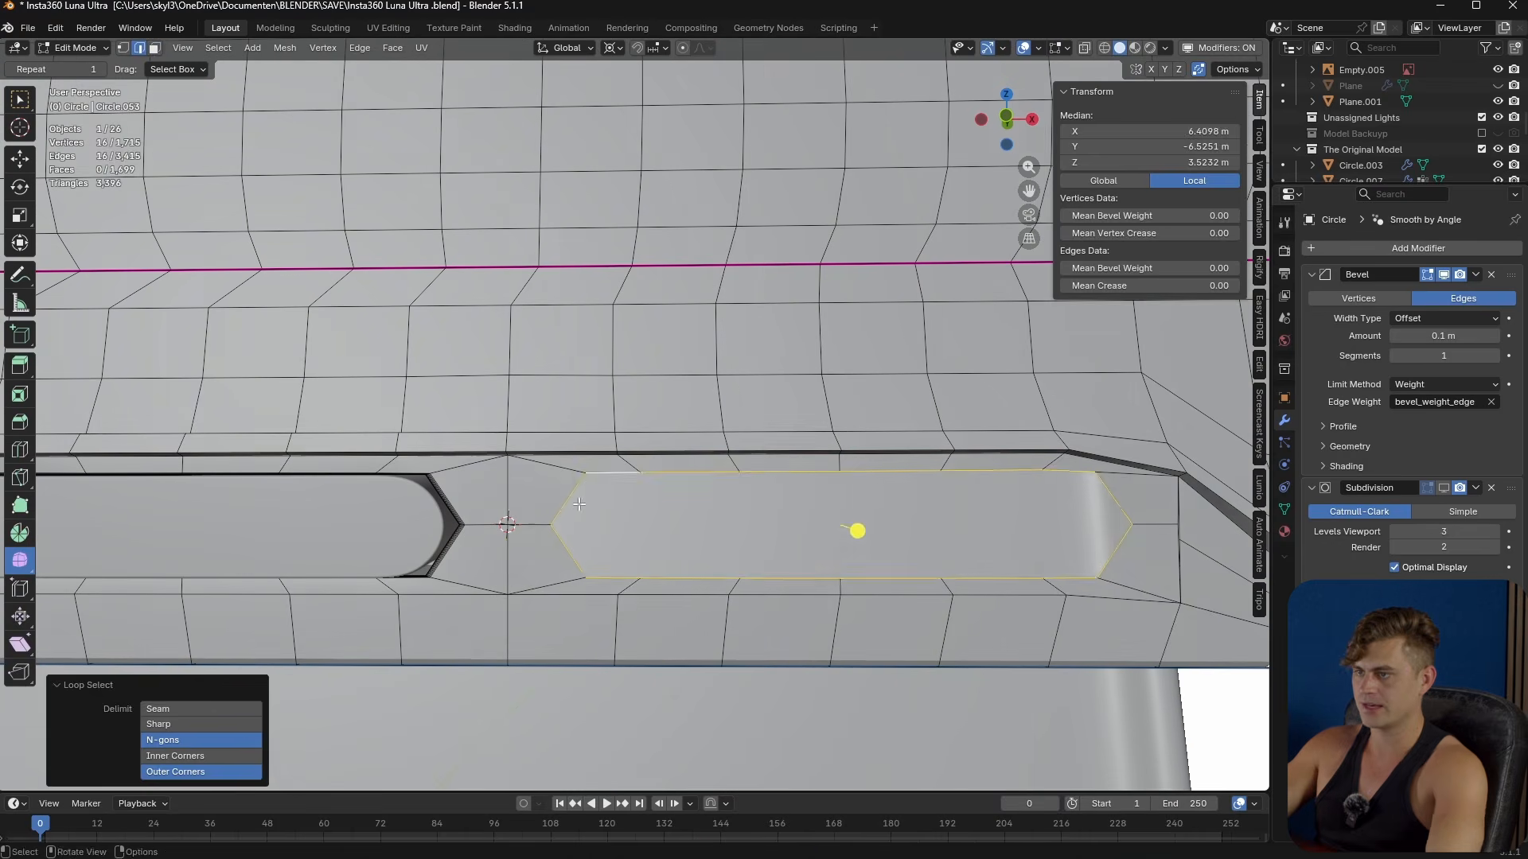
key(3)
alt+click(856, 533)
key(g)
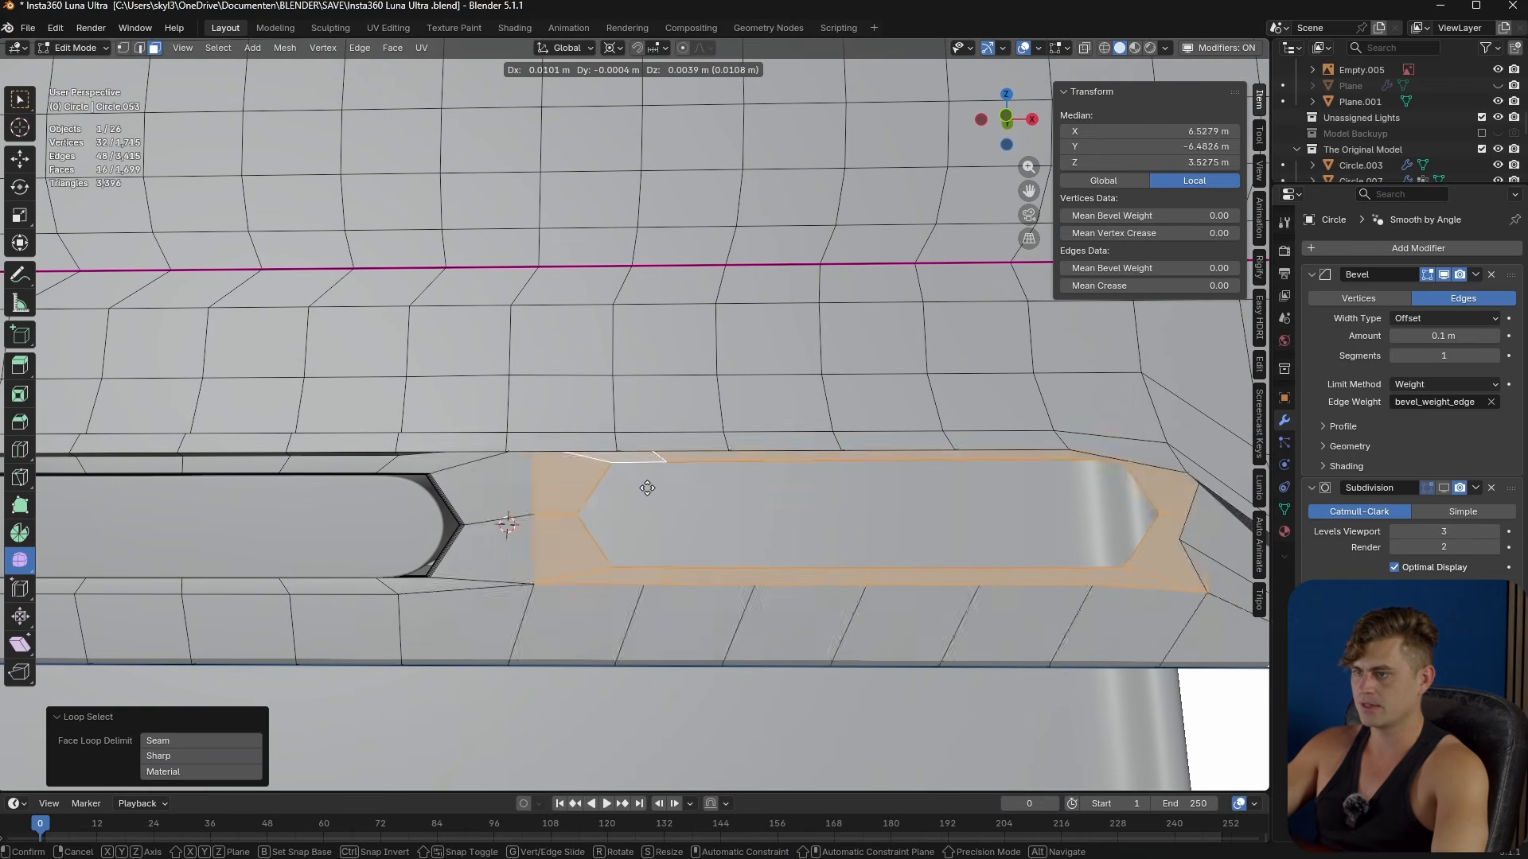
key(Escape)
middle_drag(856, 532, 96, 539)
key(g)
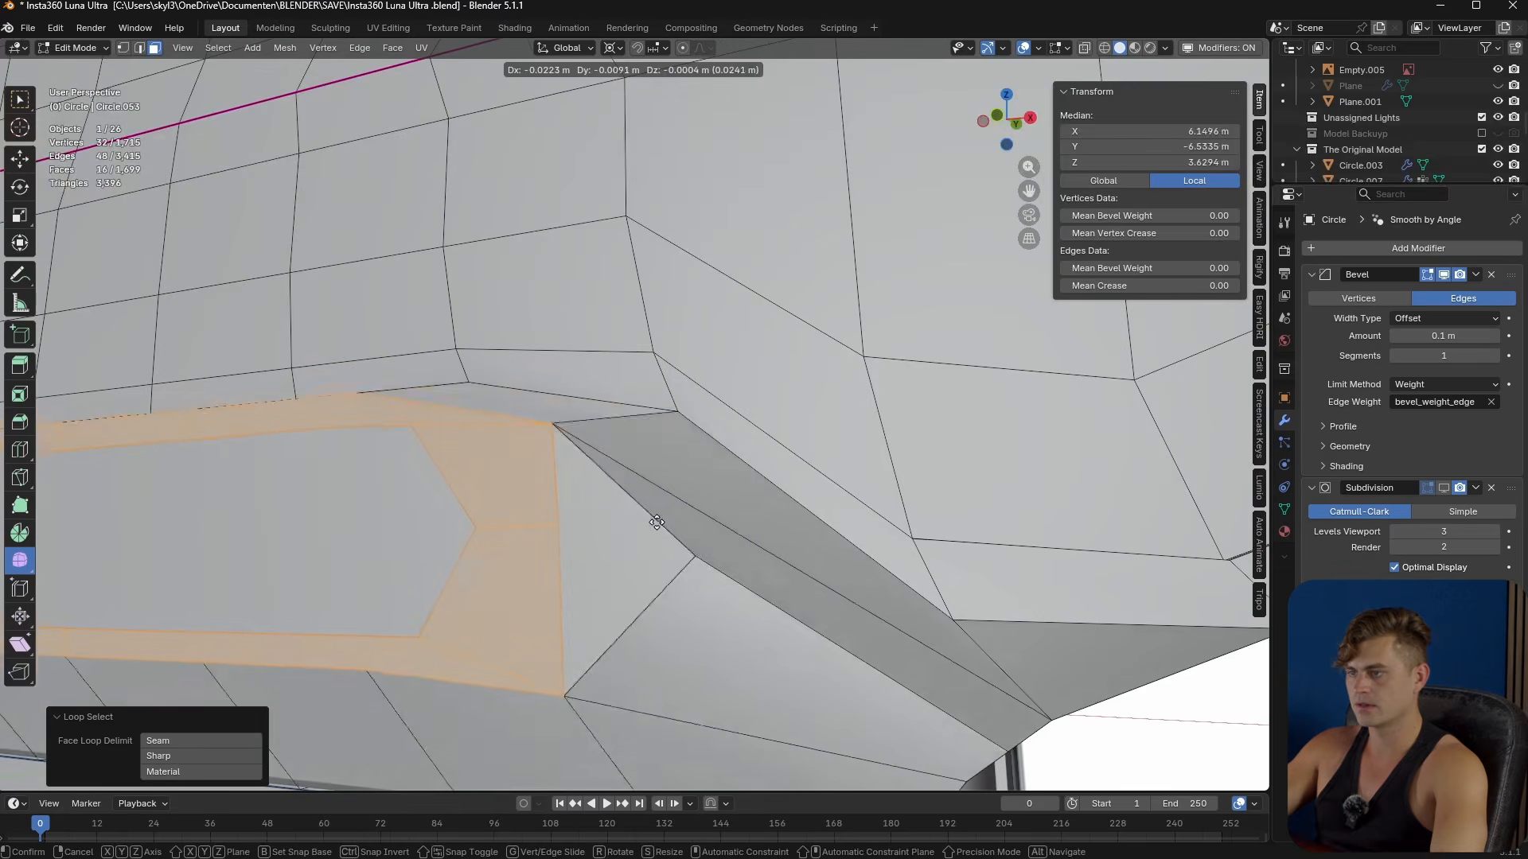
right_click(669, 560)
- Merge the stray vertex at the mirrored ring's outer end into the ring's middle vertex using At Last
key(1)
click(695, 555)
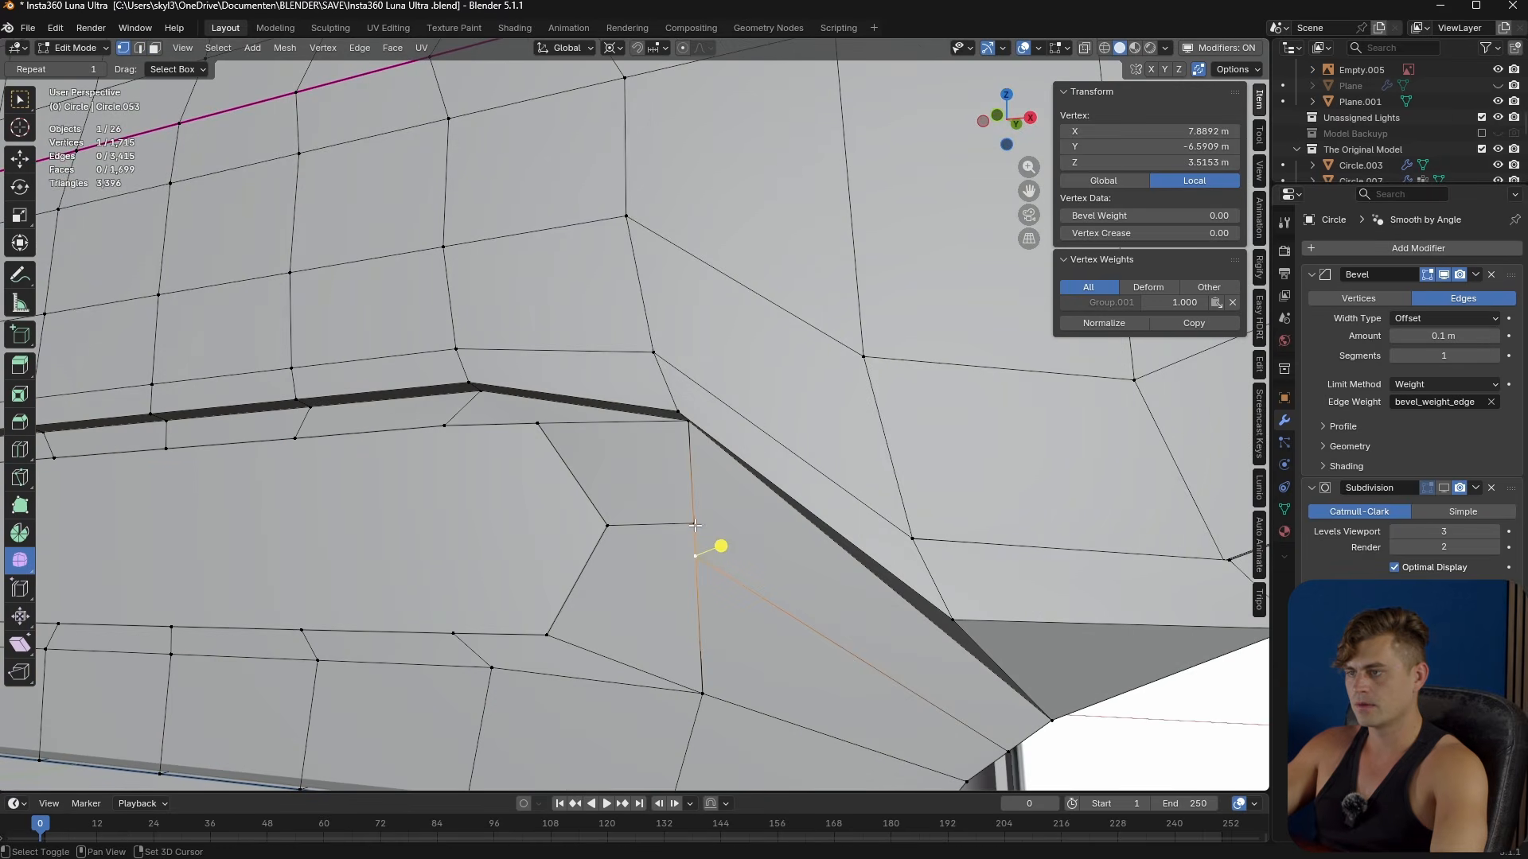
key(m)
click(691, 526)
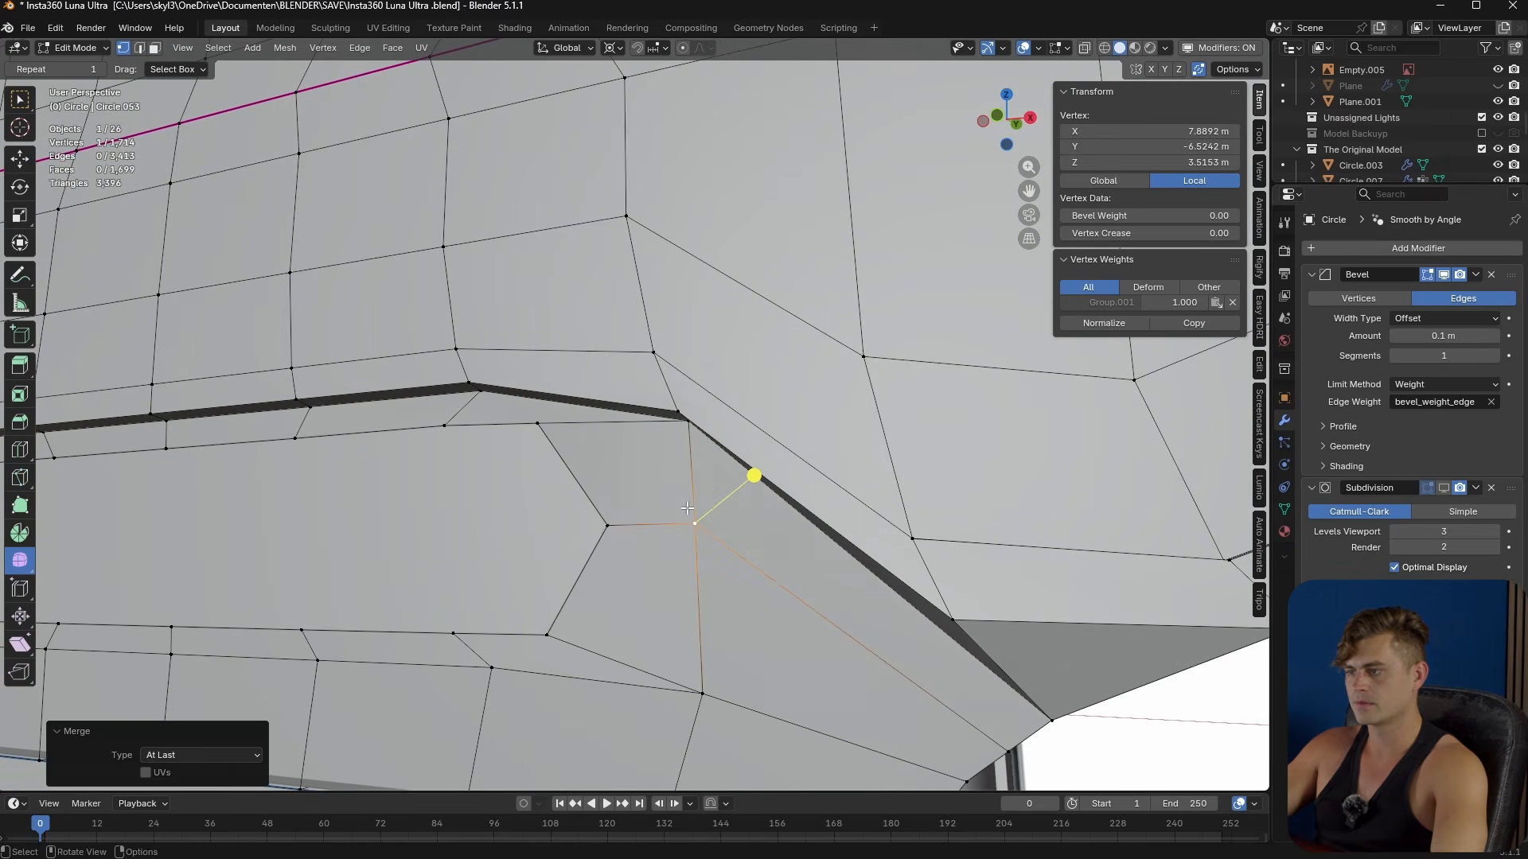
middle_drag(722, 555, 698, 504)
- Leave Edit Mode, turn the Subdivision modifier's viewport display back on and save the file
key(a)
key(Tab)
click(1436, 486)
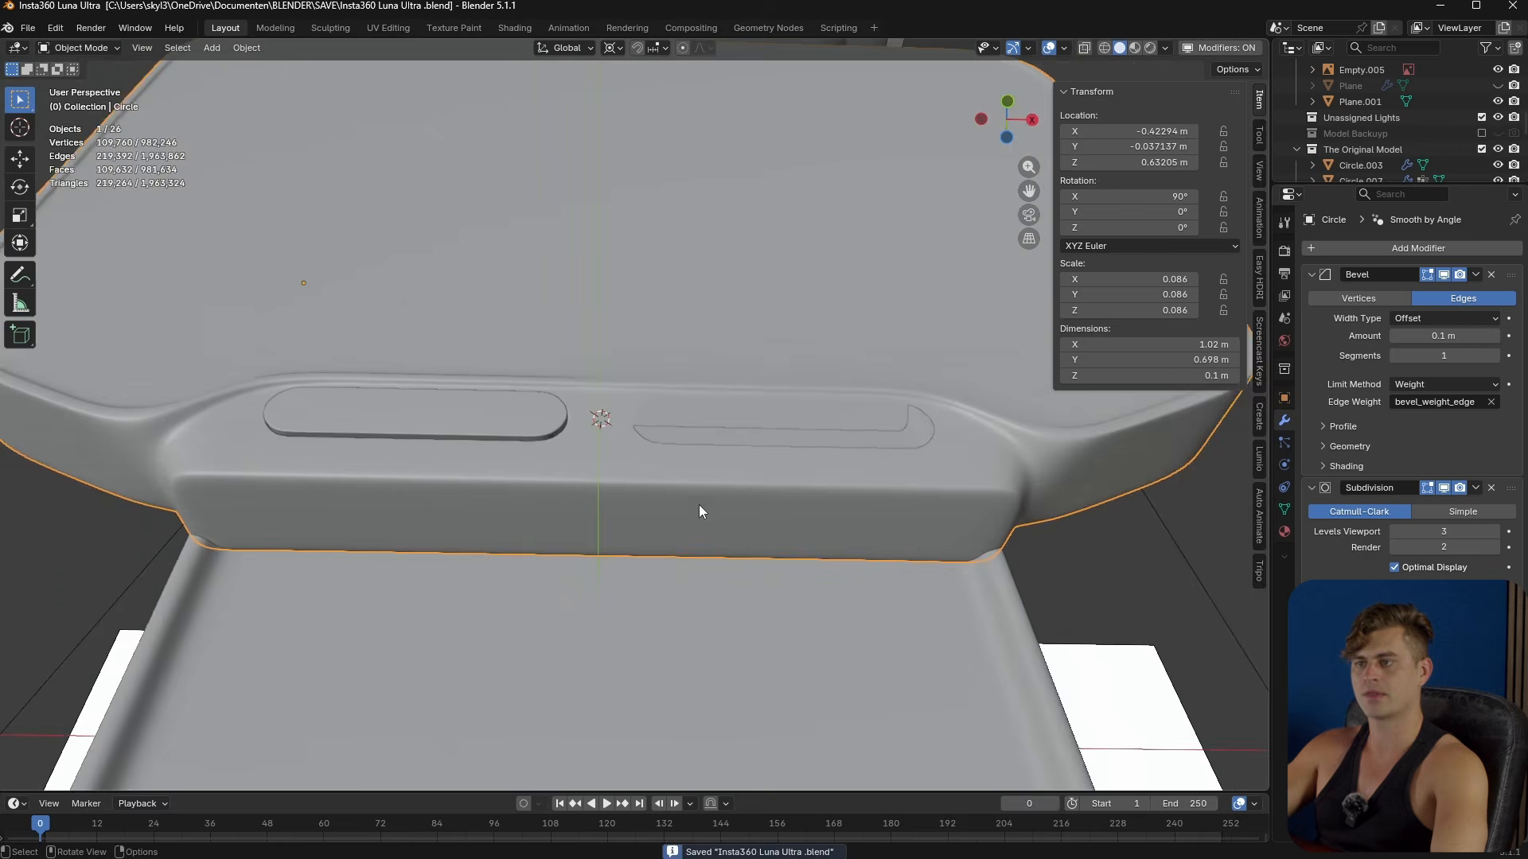
scroll(699, 504, up, 4)
key(ctrl+s)
- Fill the mirrored opening's edge loop with Grid Fill, using a span of 6 and an offset of 17
key(Tab)
key(2)
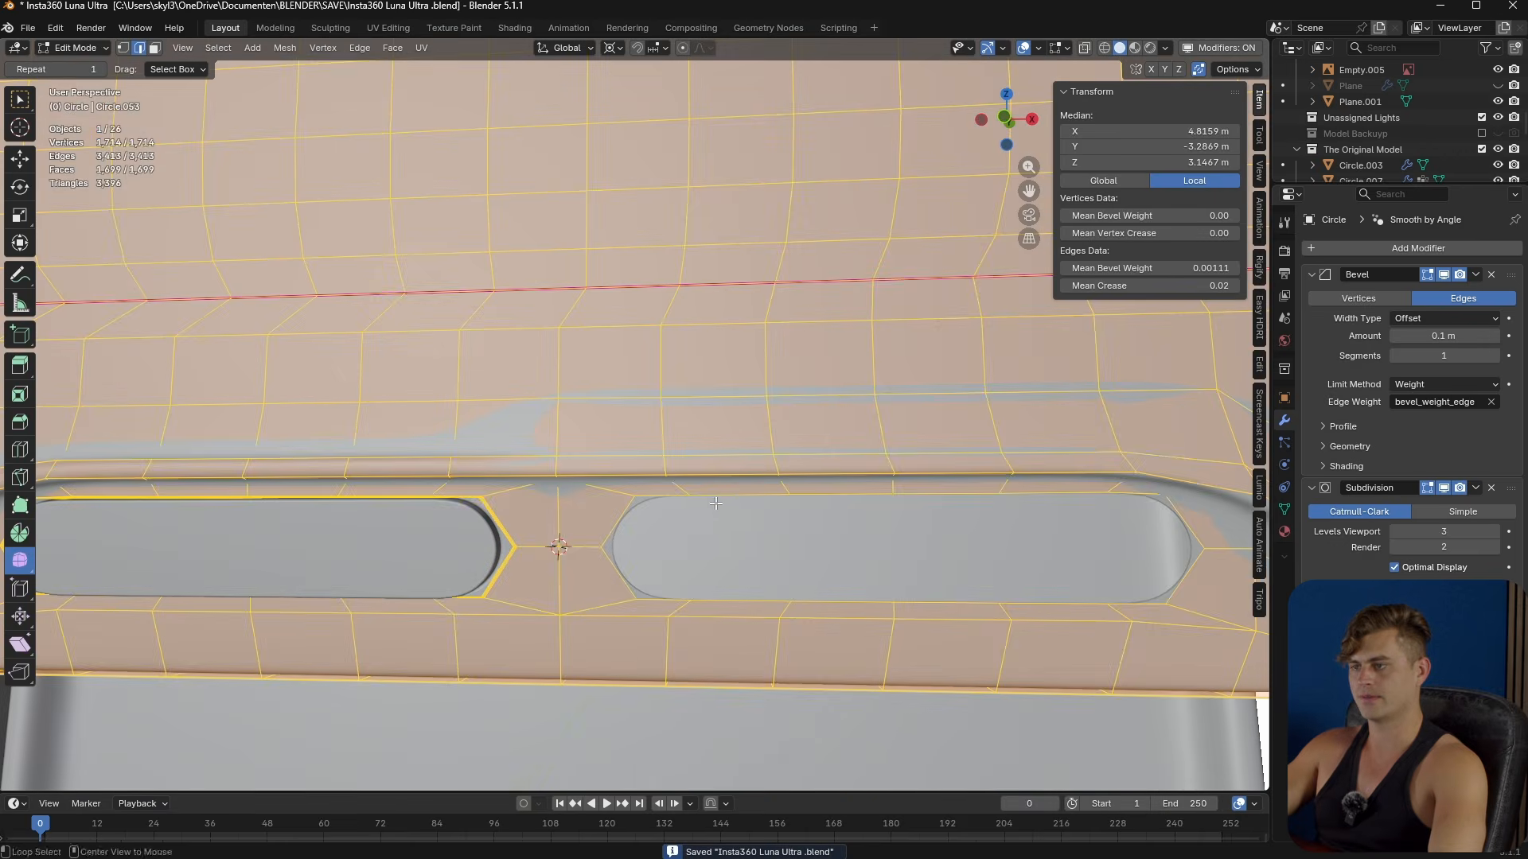
alt+click(910, 556)
key(F3)
click(813, 566)
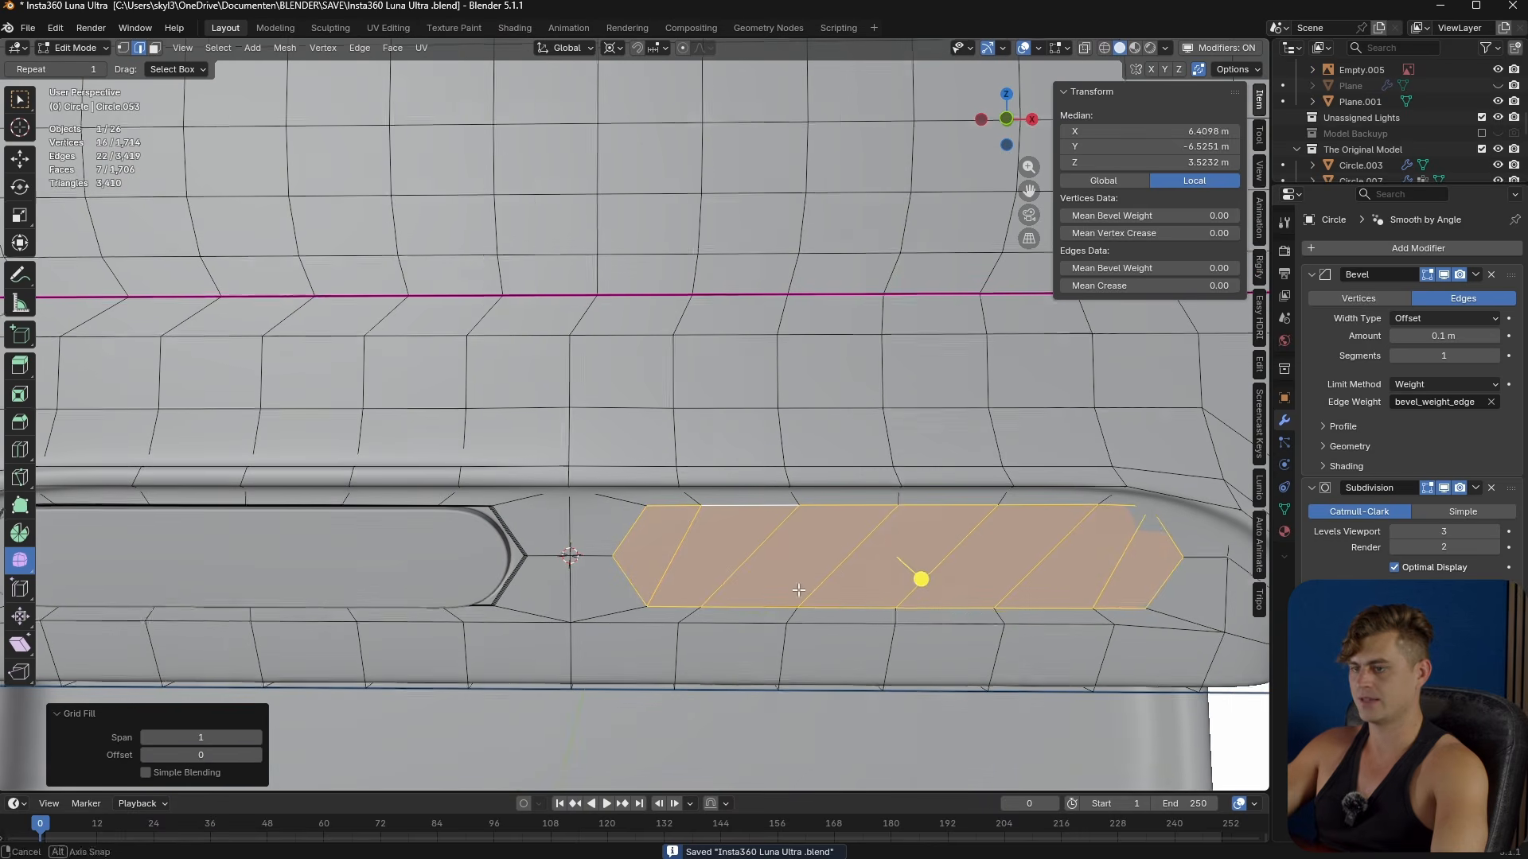
click(258, 738)
click(258, 738)
click(257, 737)
click(257, 737)
click(256, 737)
click(256, 738)
click(257, 755)
drag(257, 756, 285, 756)
- Extrude the filled faces about 0.049 m into the housing to form a recess
middle_drag(662, 654, 820, 670)
key(e)
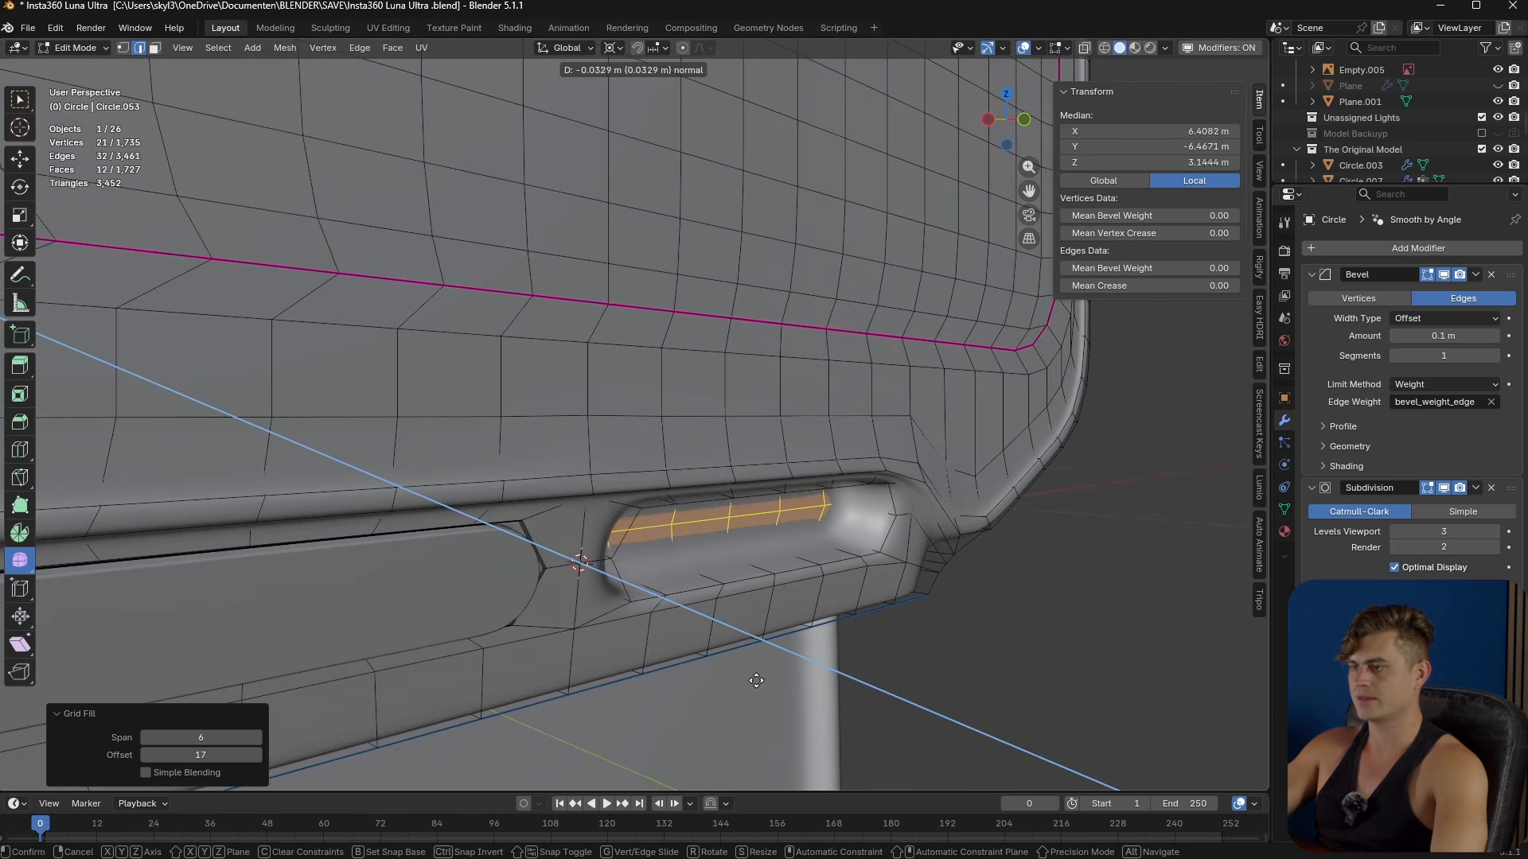
click(730, 682)
middle_drag(730, 682, 762, 681)
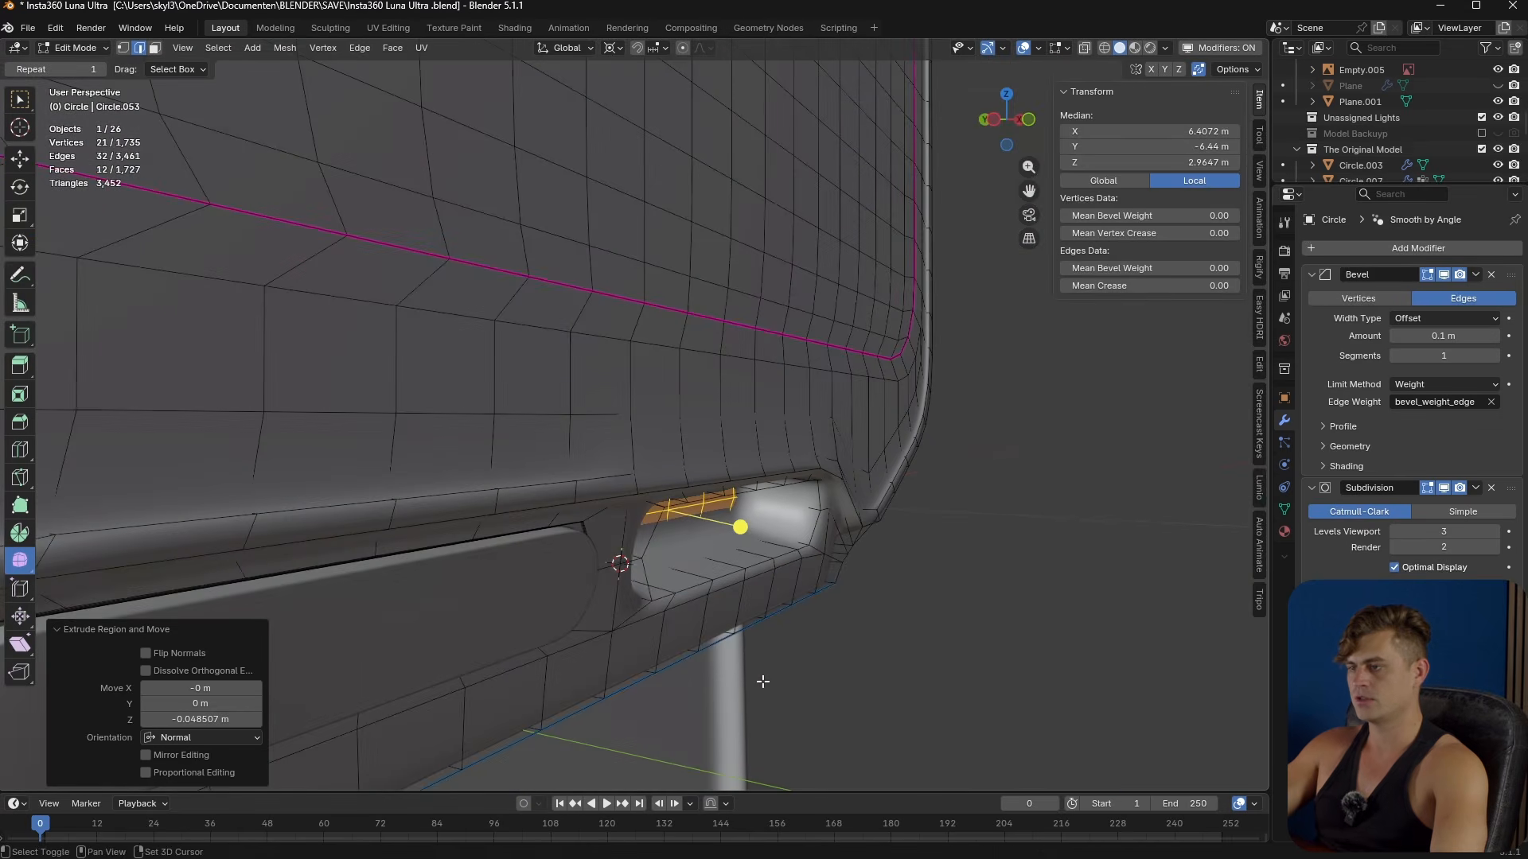
- Duplicate the recessed faces in place, separate the copy into its own object and enter Edit Mode on it
key(e)
right_click(762, 681)
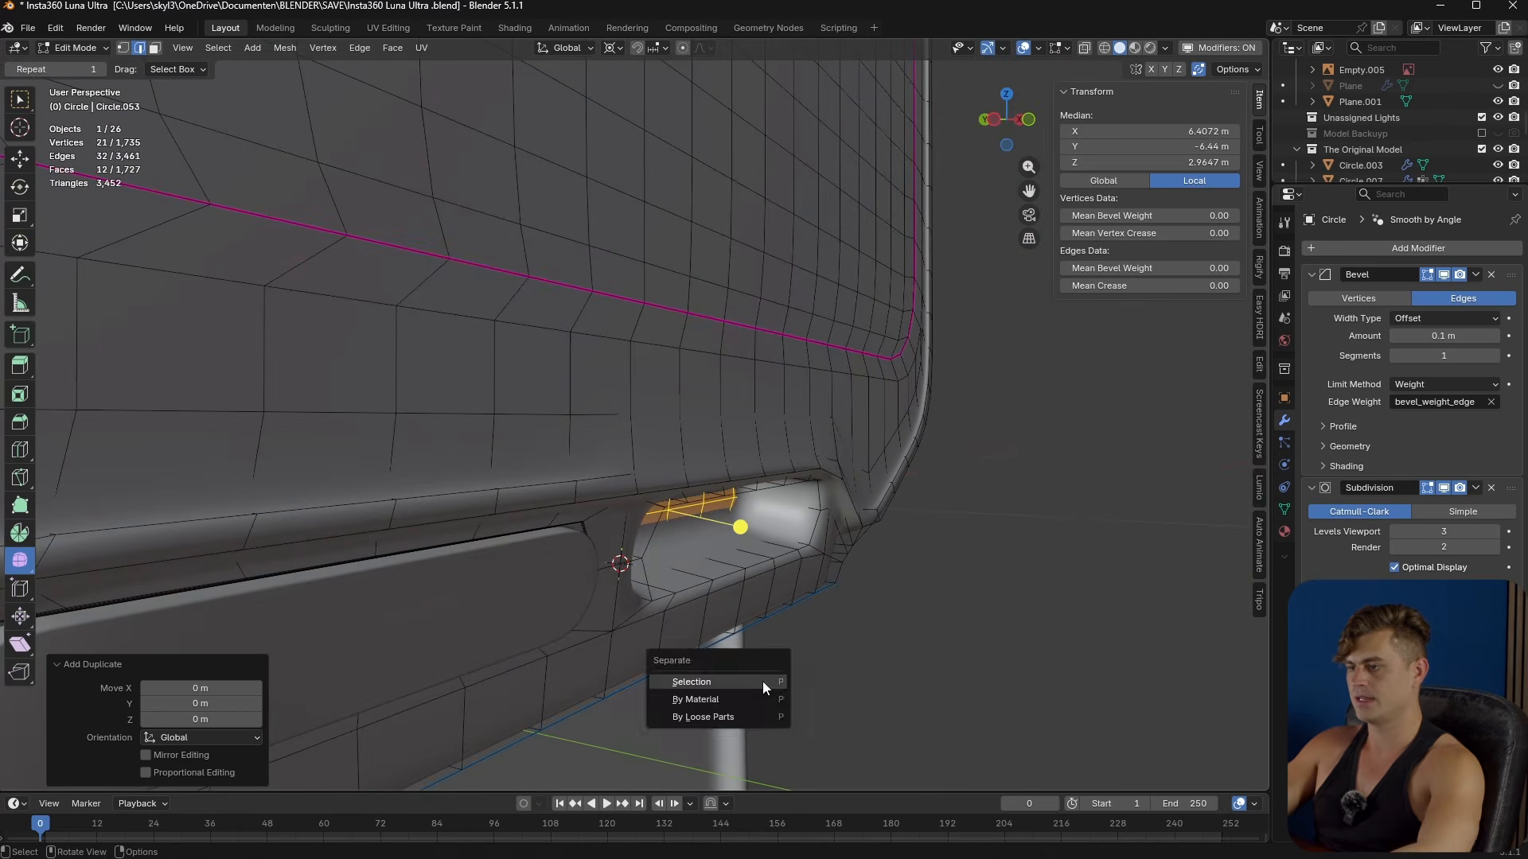
key(p)
click(762, 682)
key(Tab)
click(698, 526)
key(Tab)
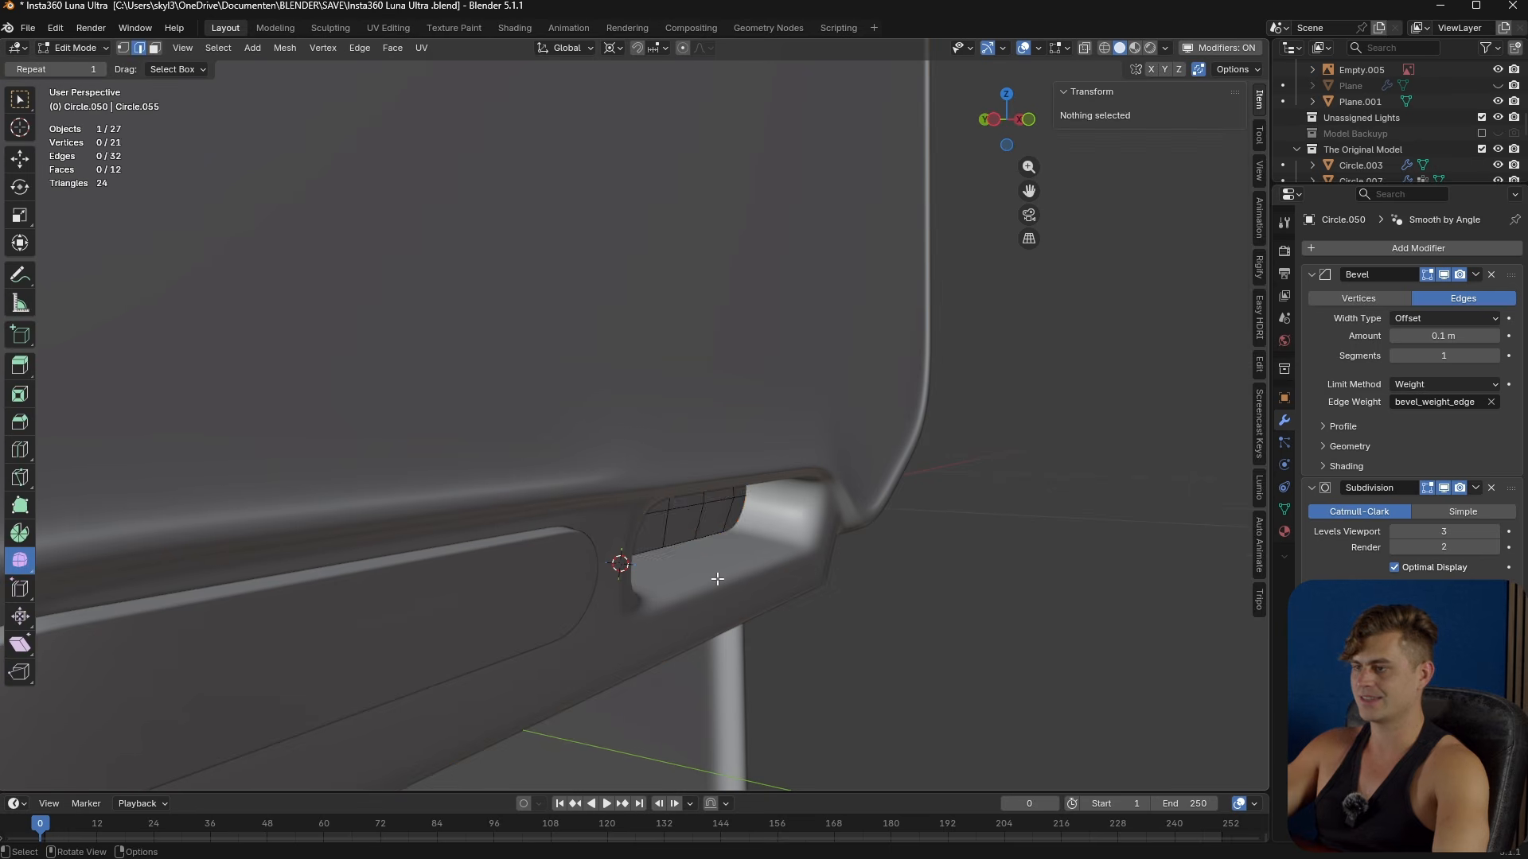
- Extrude the separated faces outward into a solid button body and adjust the depth of its front faces in the opening
key(a)
key(e)
click(815, 637)
middle_drag(815, 637, 452, 488)
key(e)
click(799, 474)
scroll(457, 477, down, 3)
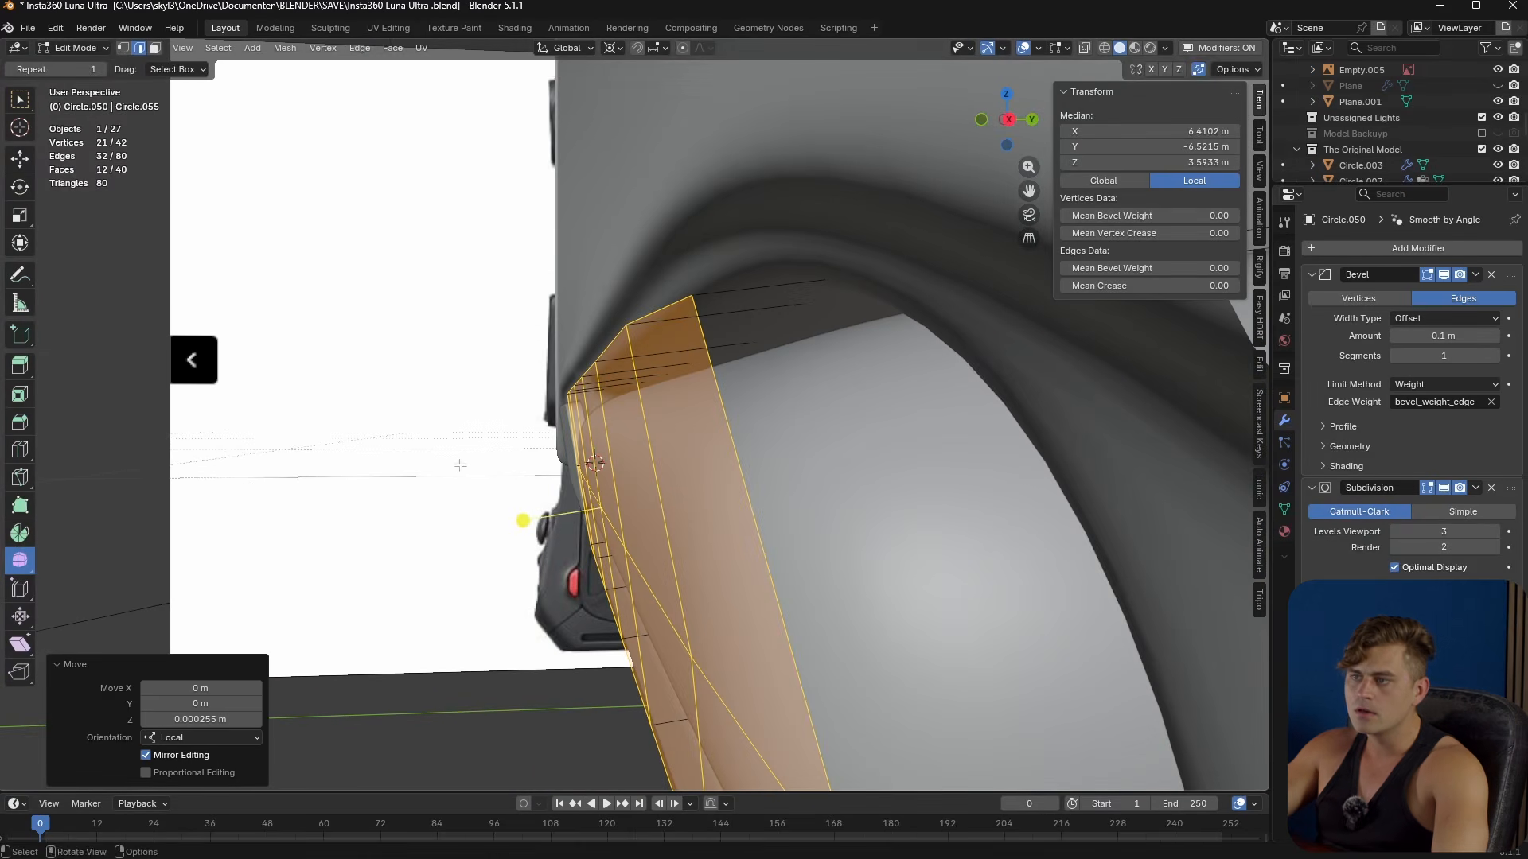
key(g)
key(x)
click(485, 467)
middle_drag(485, 467, 666, 469)
- Bevel the new button's front edge loop and add a loop cut around its side walls
alt+click(729, 437)
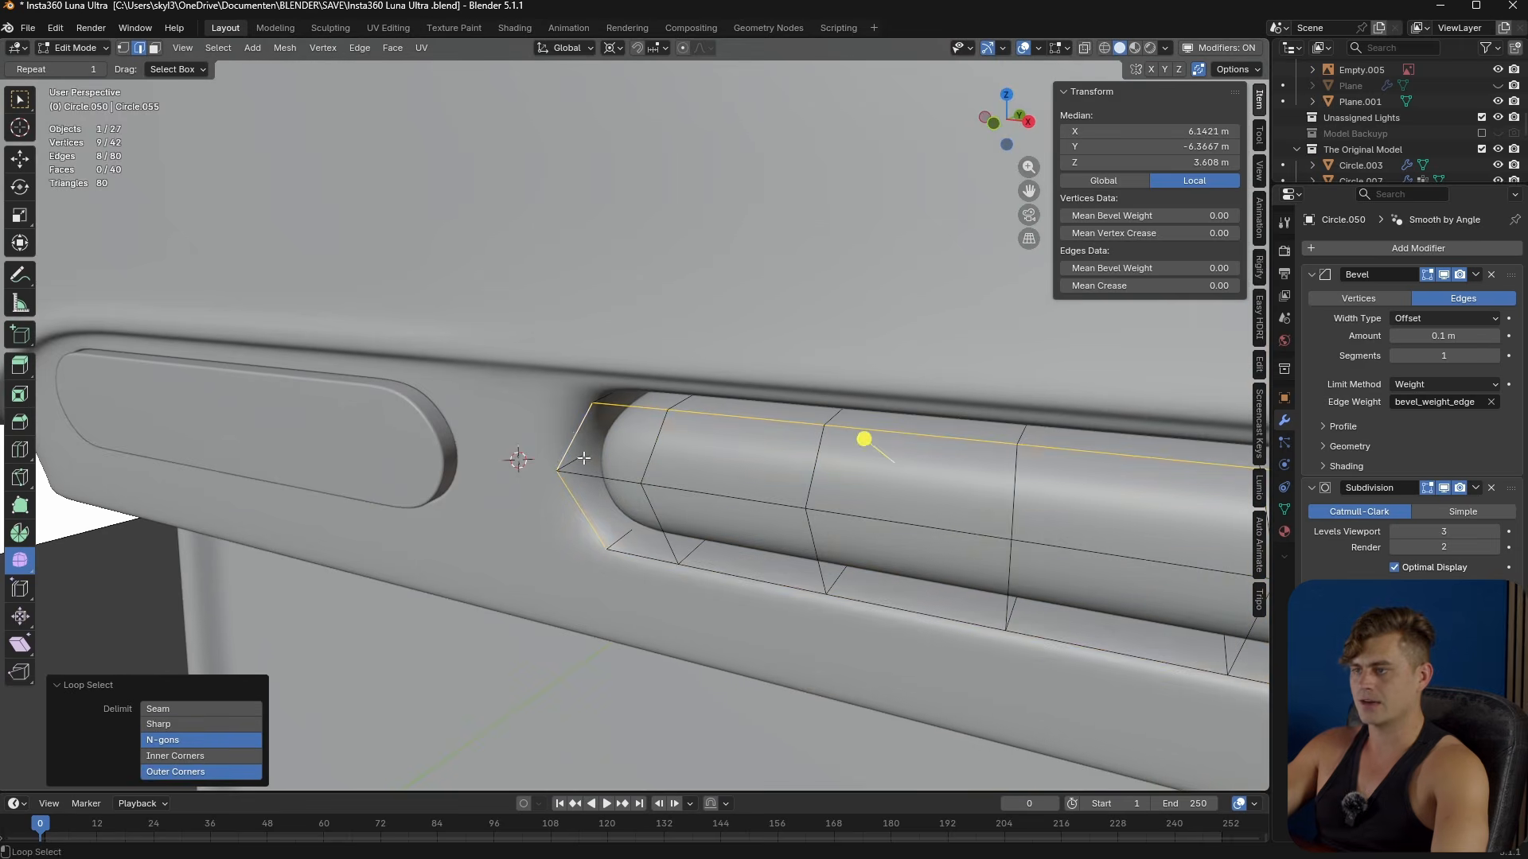
middle_drag(742, 573, 881, 555)
key(ctrl+b)
scroll(1035, 563, up, 8)
click(1057, 563)
middle_drag(1057, 564, 868, 520)
key(ctrl+r)
scroll(868, 519, up, 3)
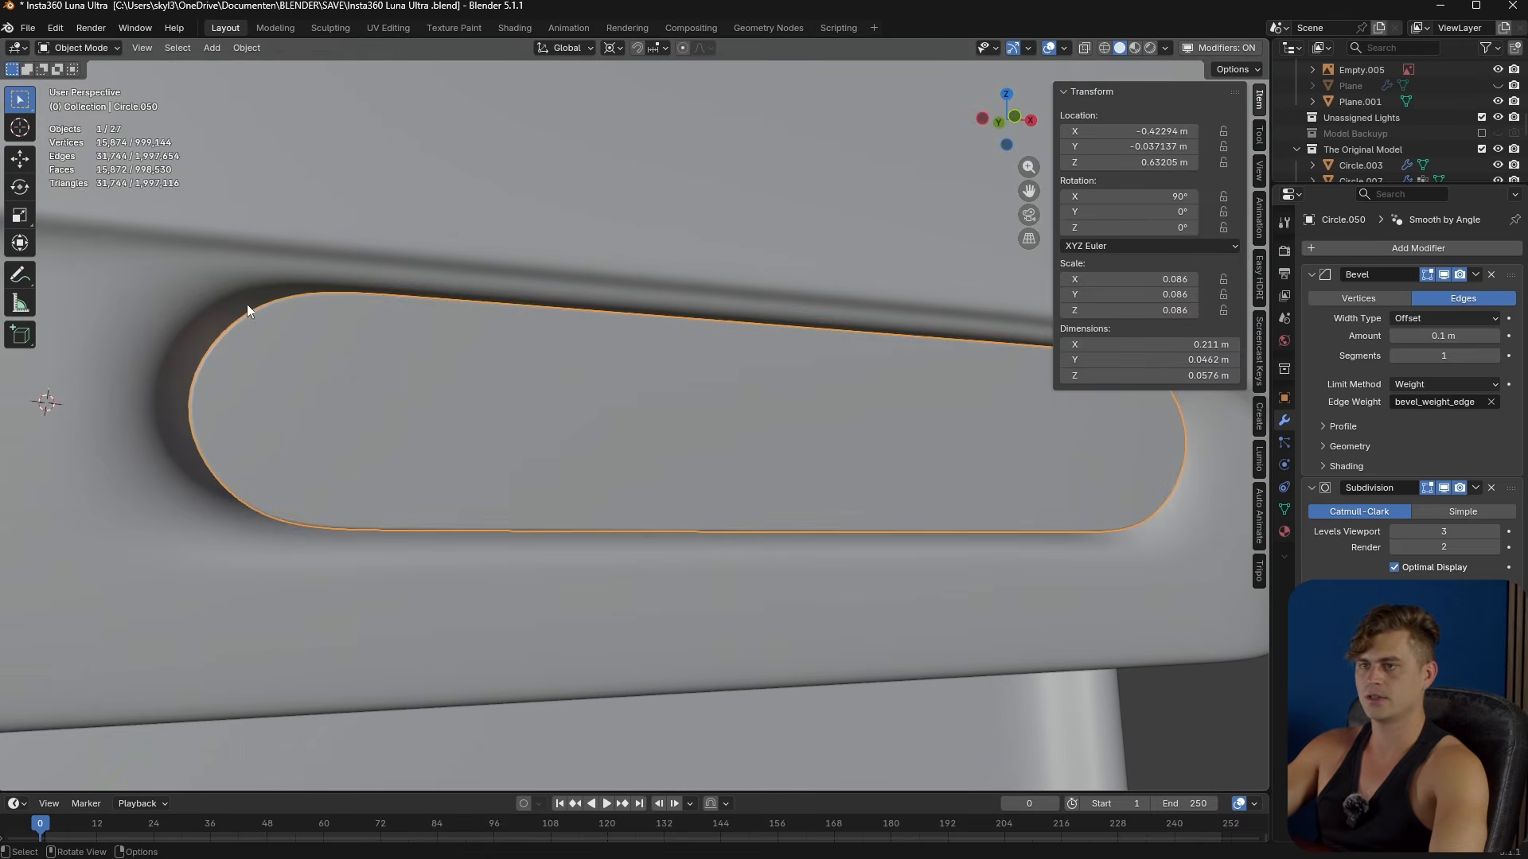
- Bevel the edge loop of the mirrored opening on the housing with 9 segments
key(alt+a)
alt+click(275, 299)
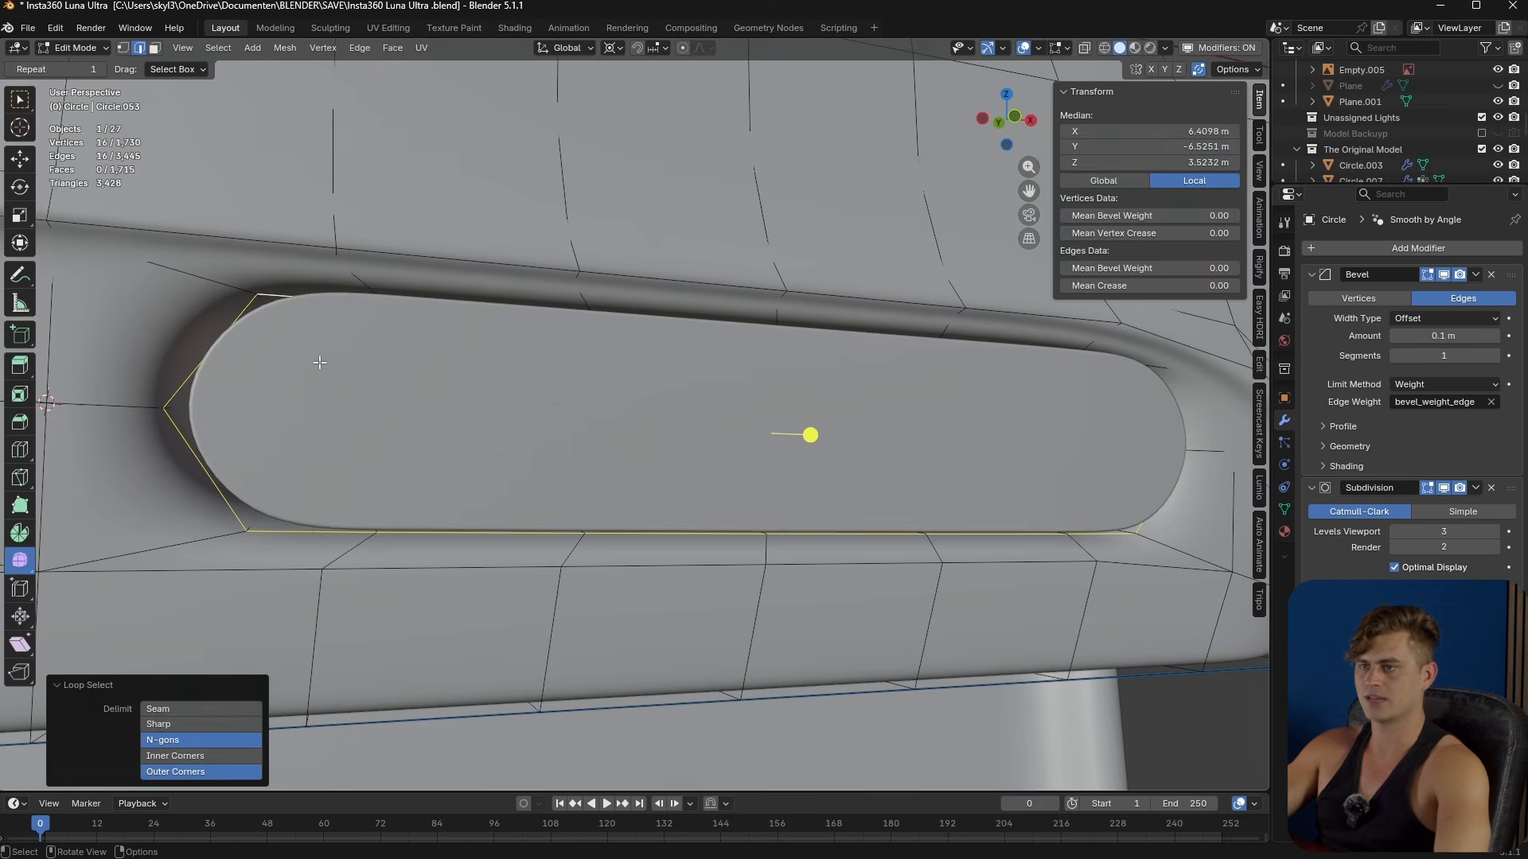
middle_drag(317, 362, 375, 416)
key(ctrl+b)
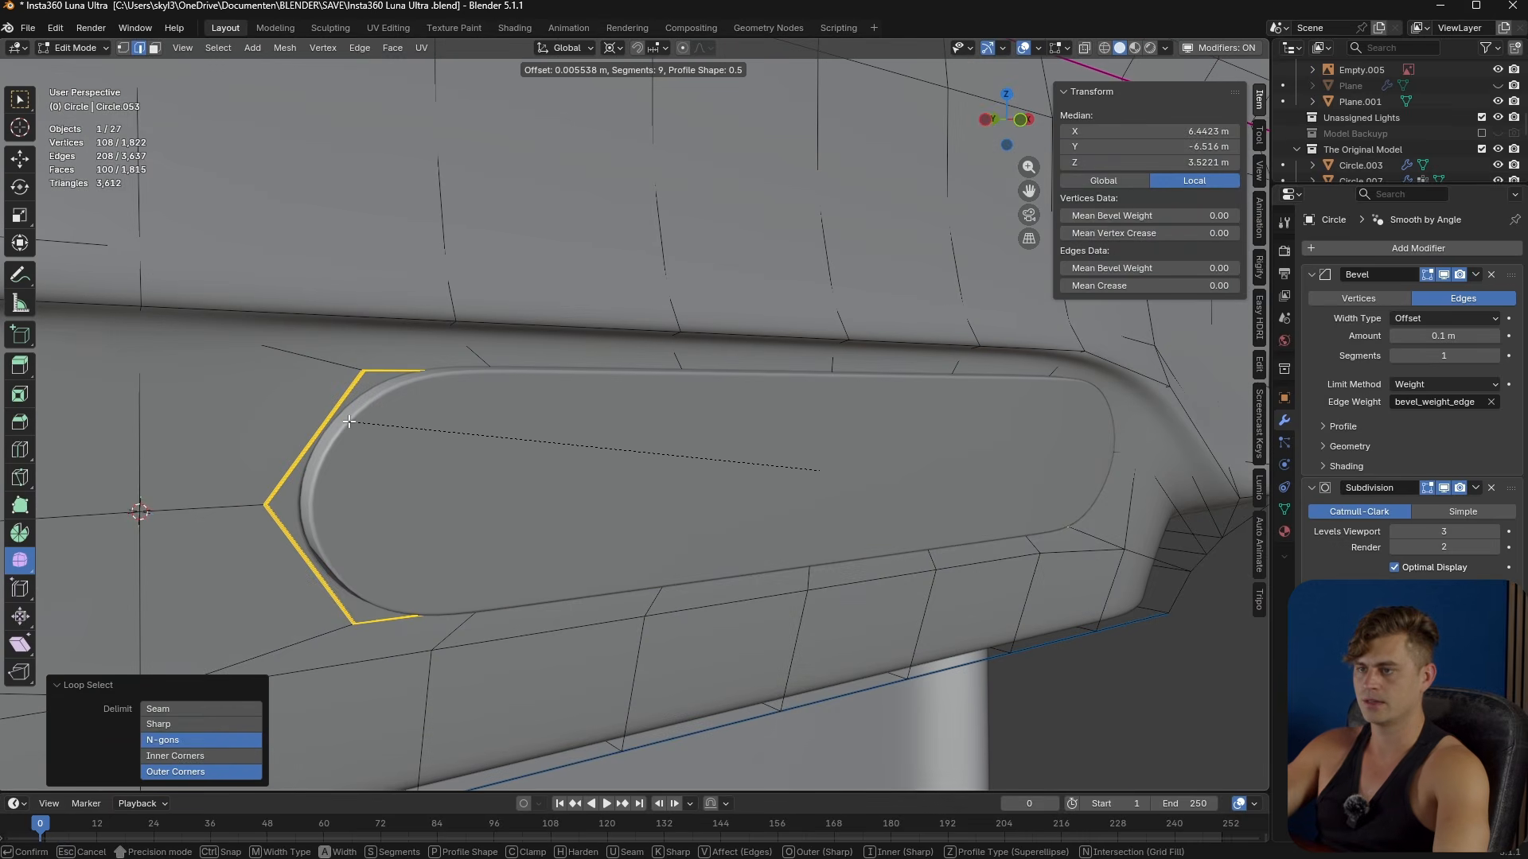
click(883, 481)
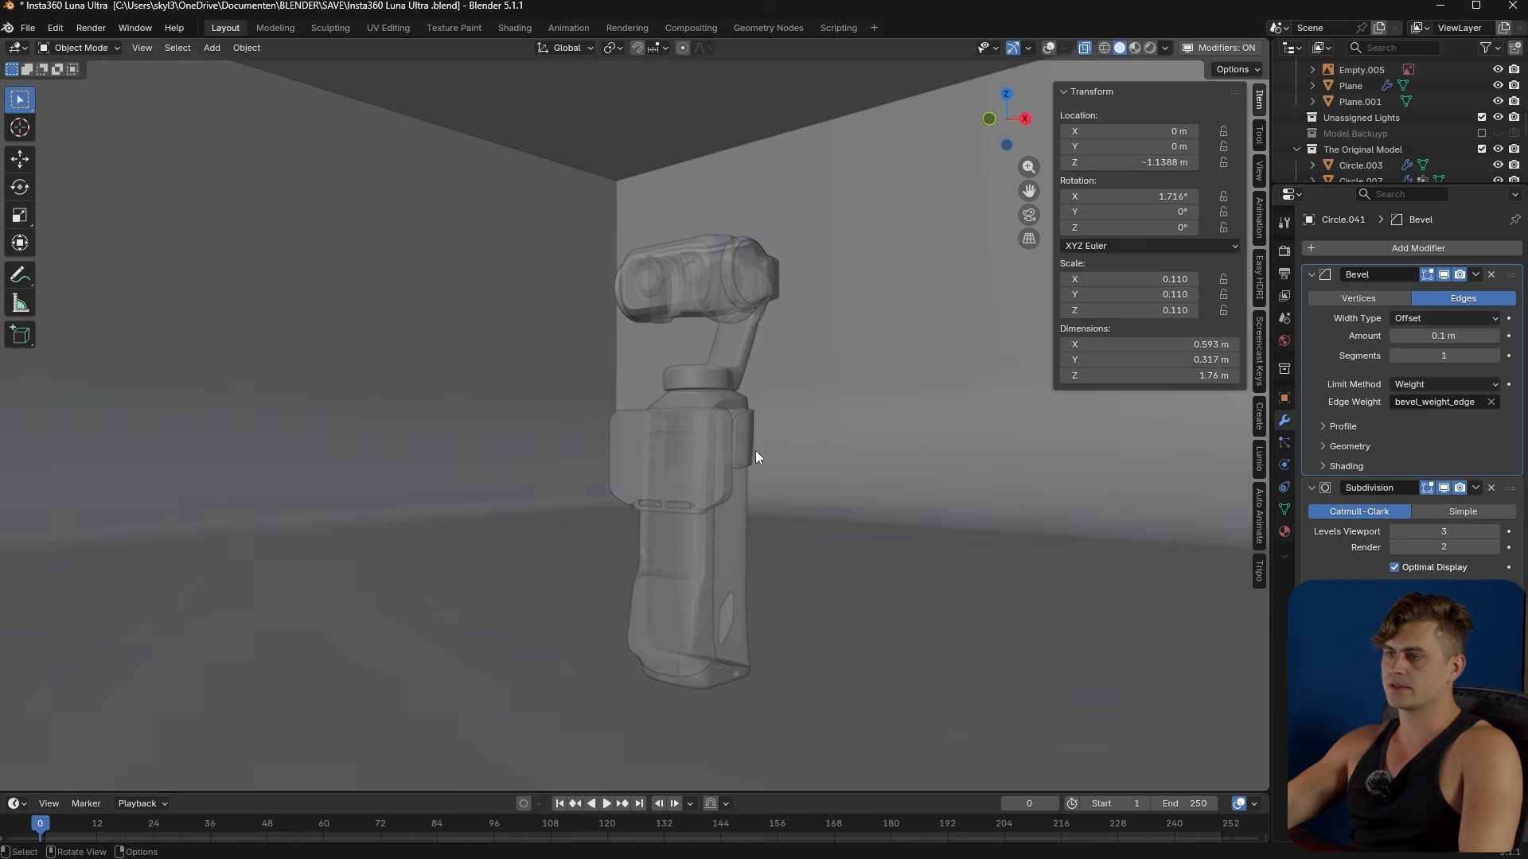
- Show the viewport overlays, duplicate the handle body in place and move the copy to the Backup Model 2 collection
click(1049, 48)
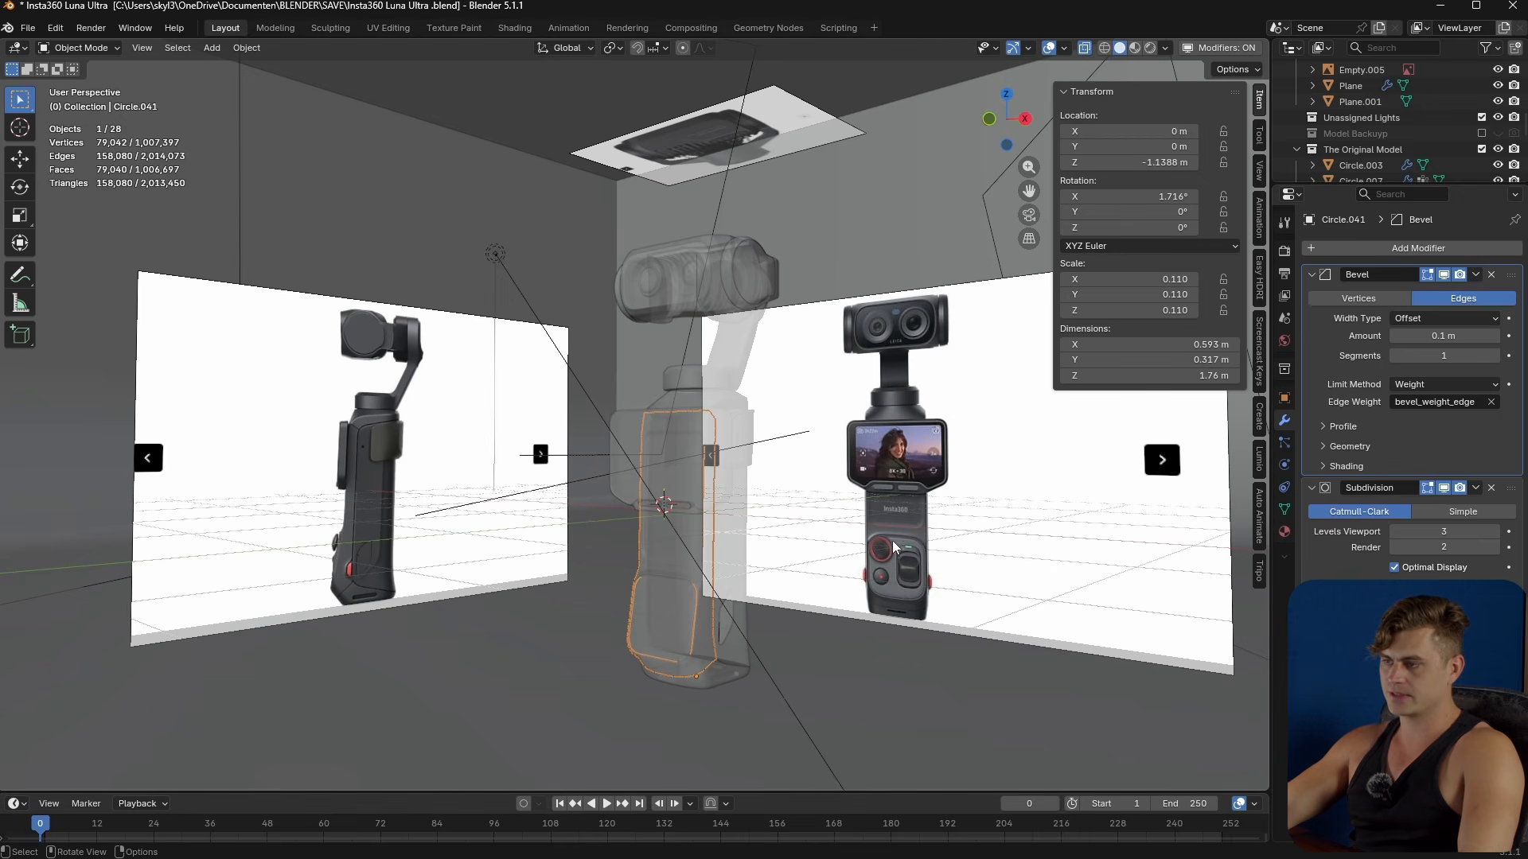
scroll(914, 574, up, 3)
key(shift+d)
right_click(673, 611)
key(m)
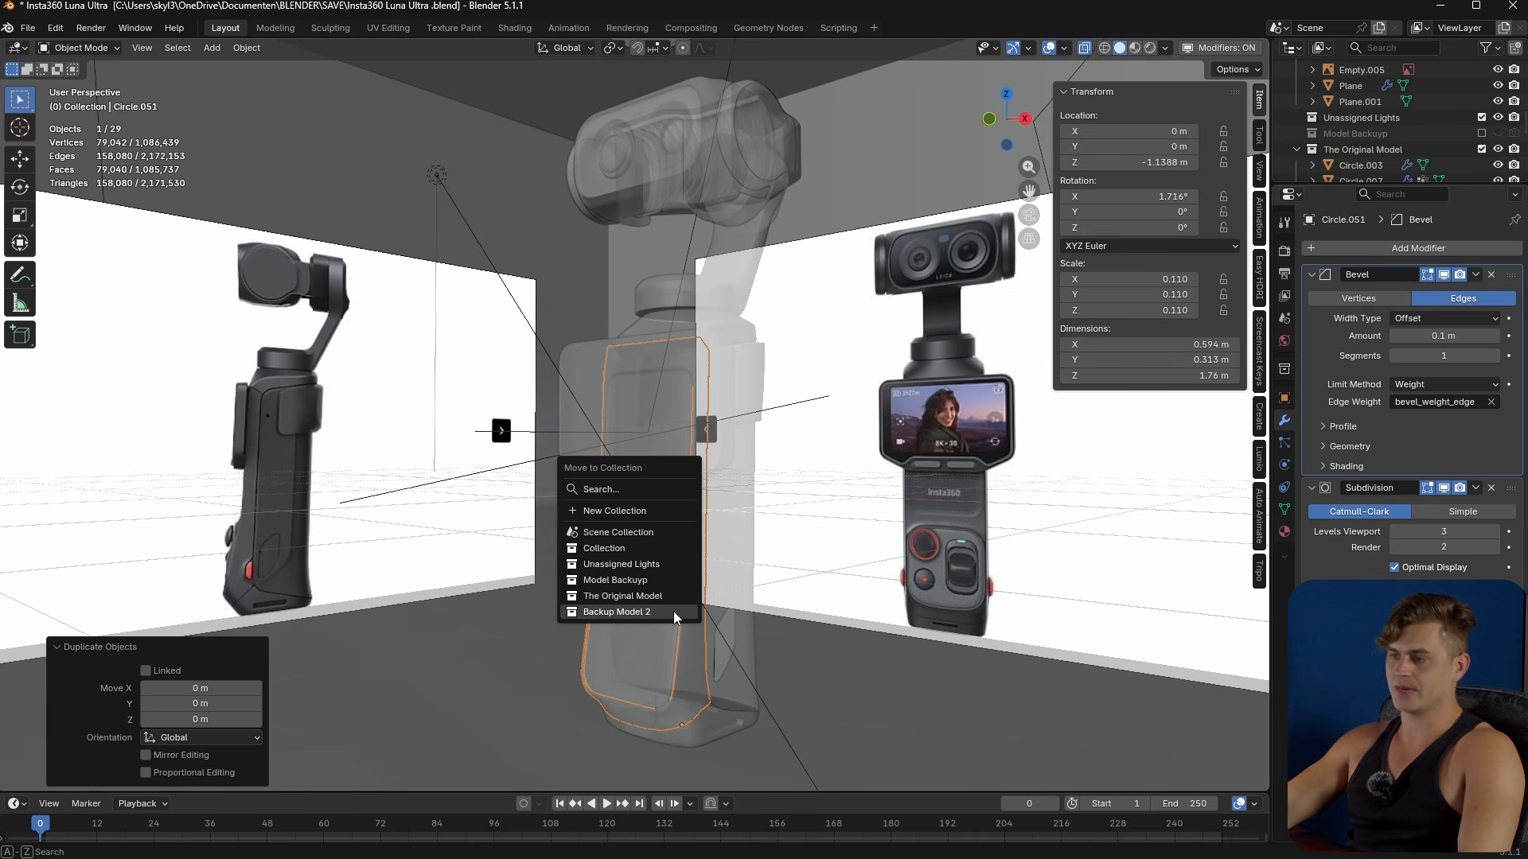
click(673, 611)
- Hide the Circle.003 handle mesh belonging to The Original Model collection
scroll(689, 632, up, 2)
click(689, 642)
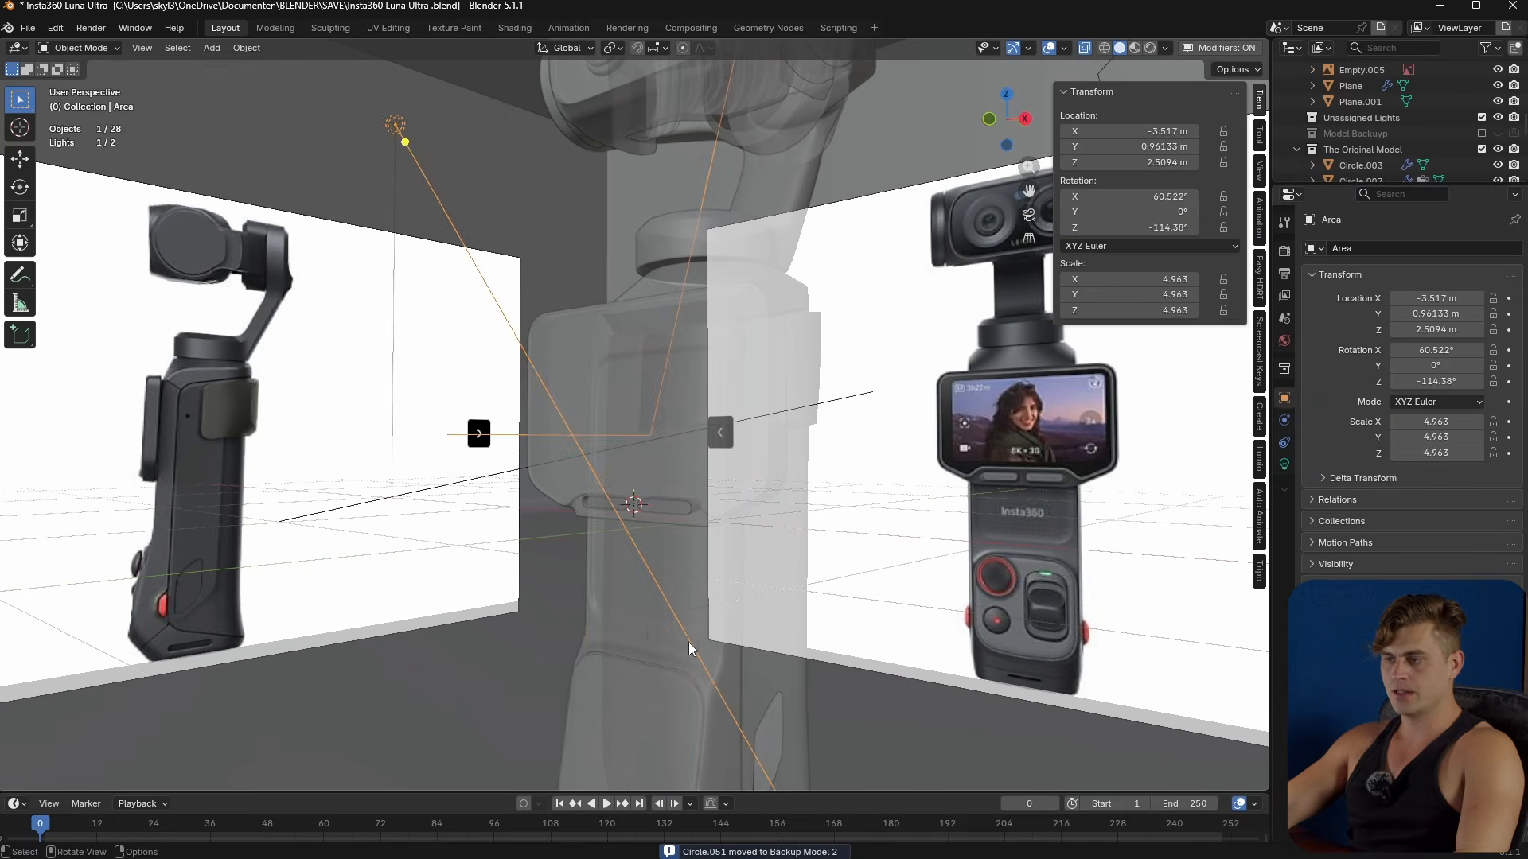
click(666, 647)
scroll(684, 598, up, 5)
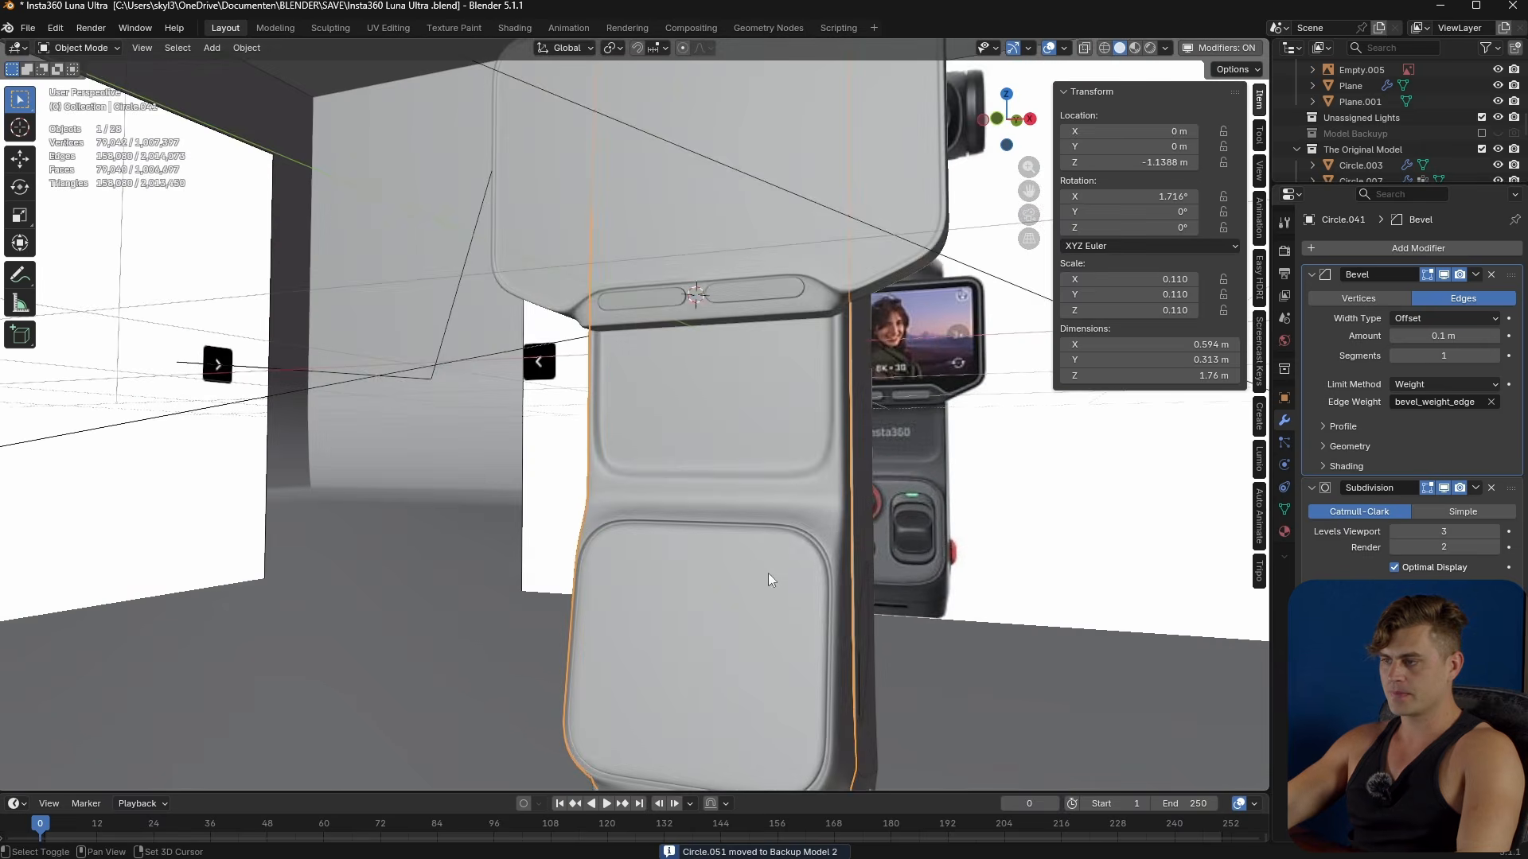
shift+middle_drag(768, 579, 701, 516)
click(700, 516)
key(h)
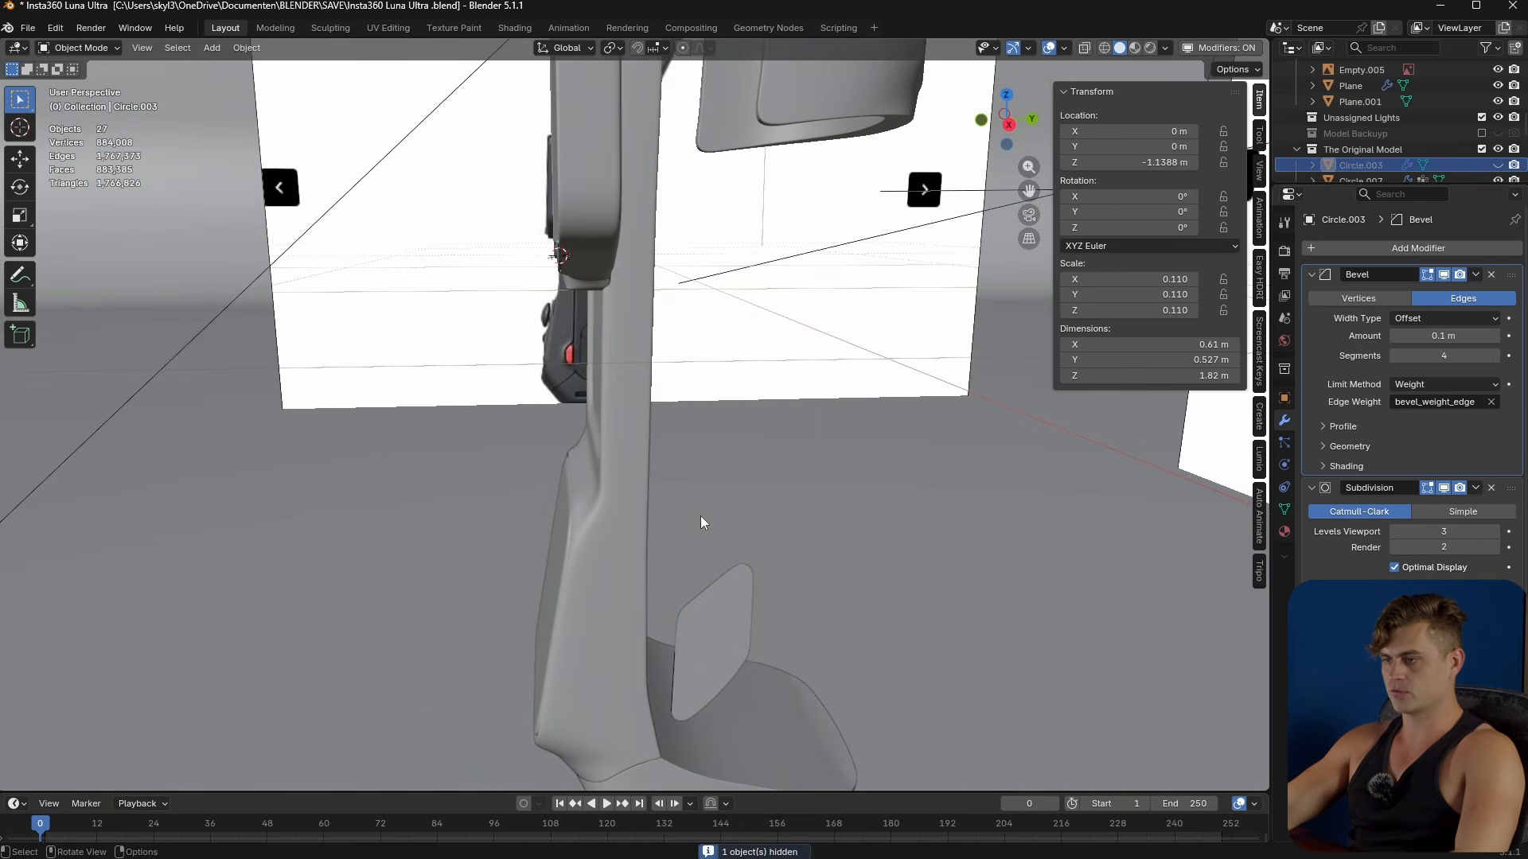
- Hide the flat rounded panel floating beside the lower part of the handle
click(689, 604)
key(h)
middle_drag(690, 604, 803, 389)
- Open the handle's front shell for mesh editing, viewed from the front at the large round button in the reference image
click(731, 595)
key(KP_1)
key(alt+z)
scroll(802, 596, up, 4)
scroll(689, 338, up, 3)
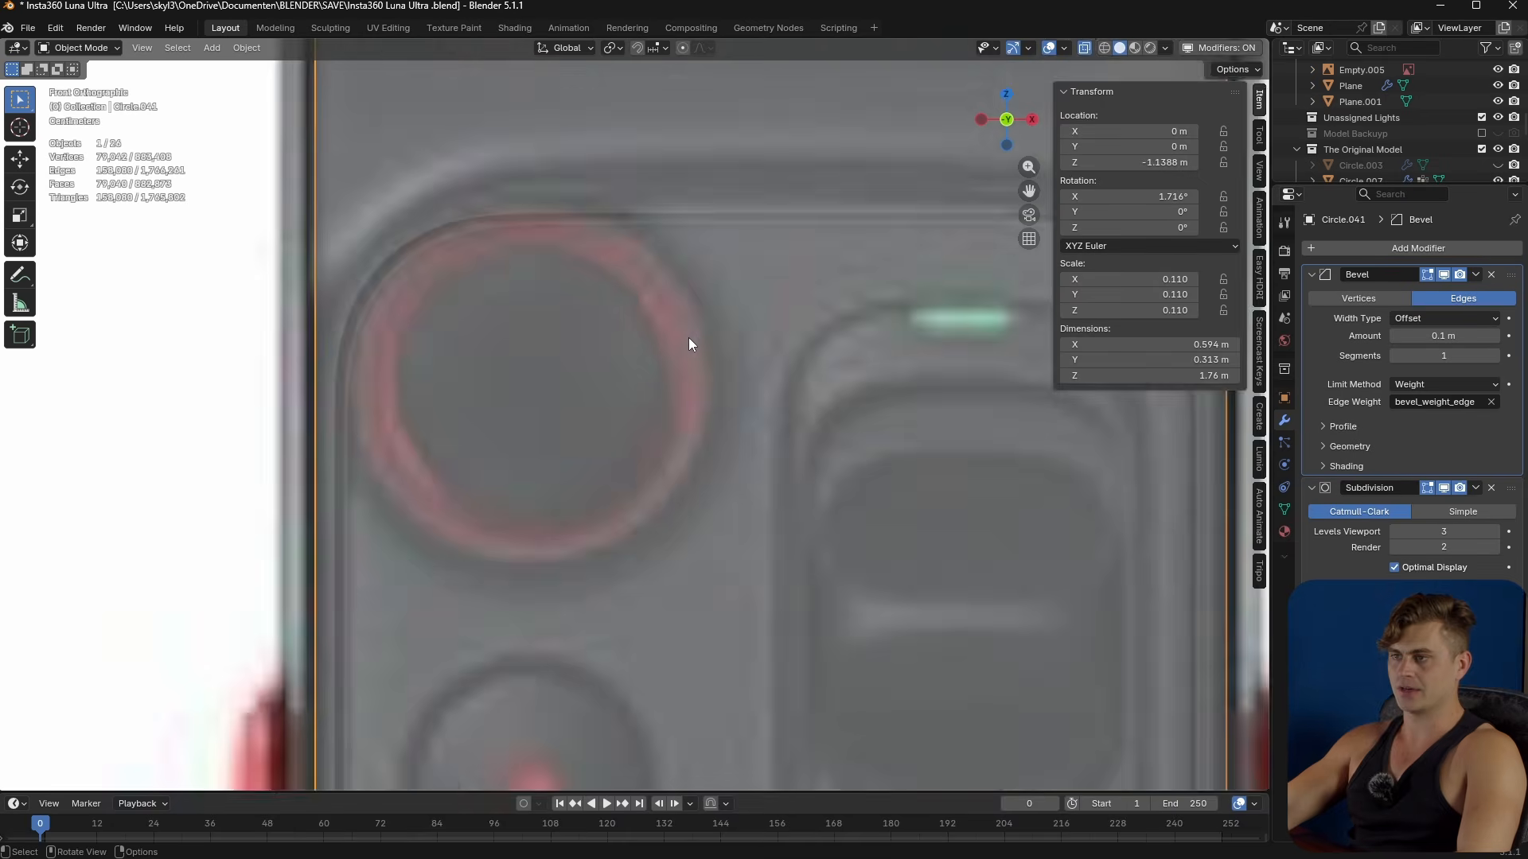
scroll(689, 344, down, 4)
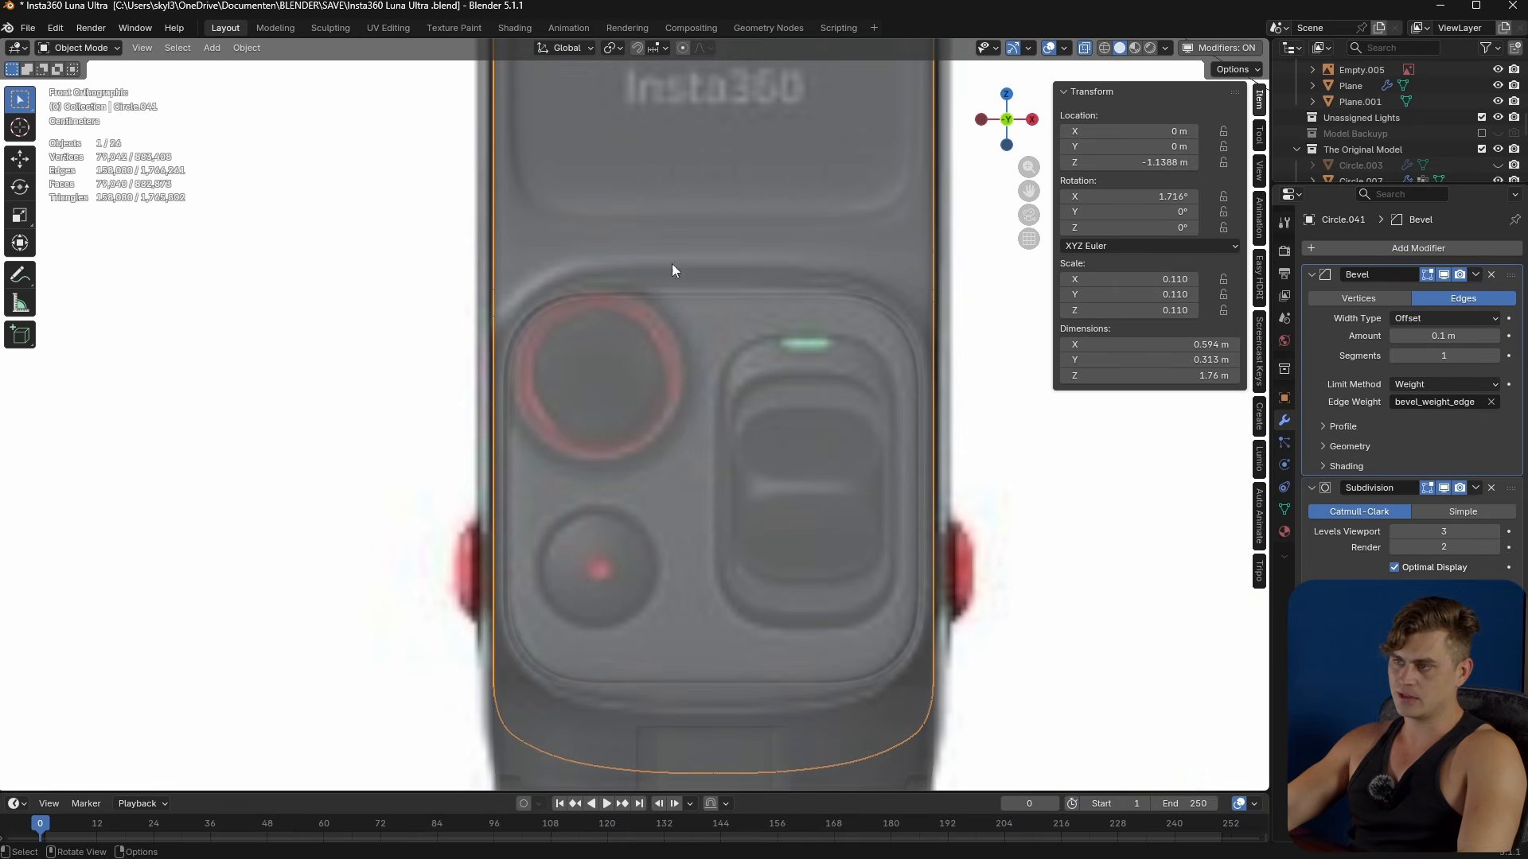
scroll(617, 313, up, 3)
key(Tab)
shift+middle_drag(602, 296, 635, 316)
key(alt+z)
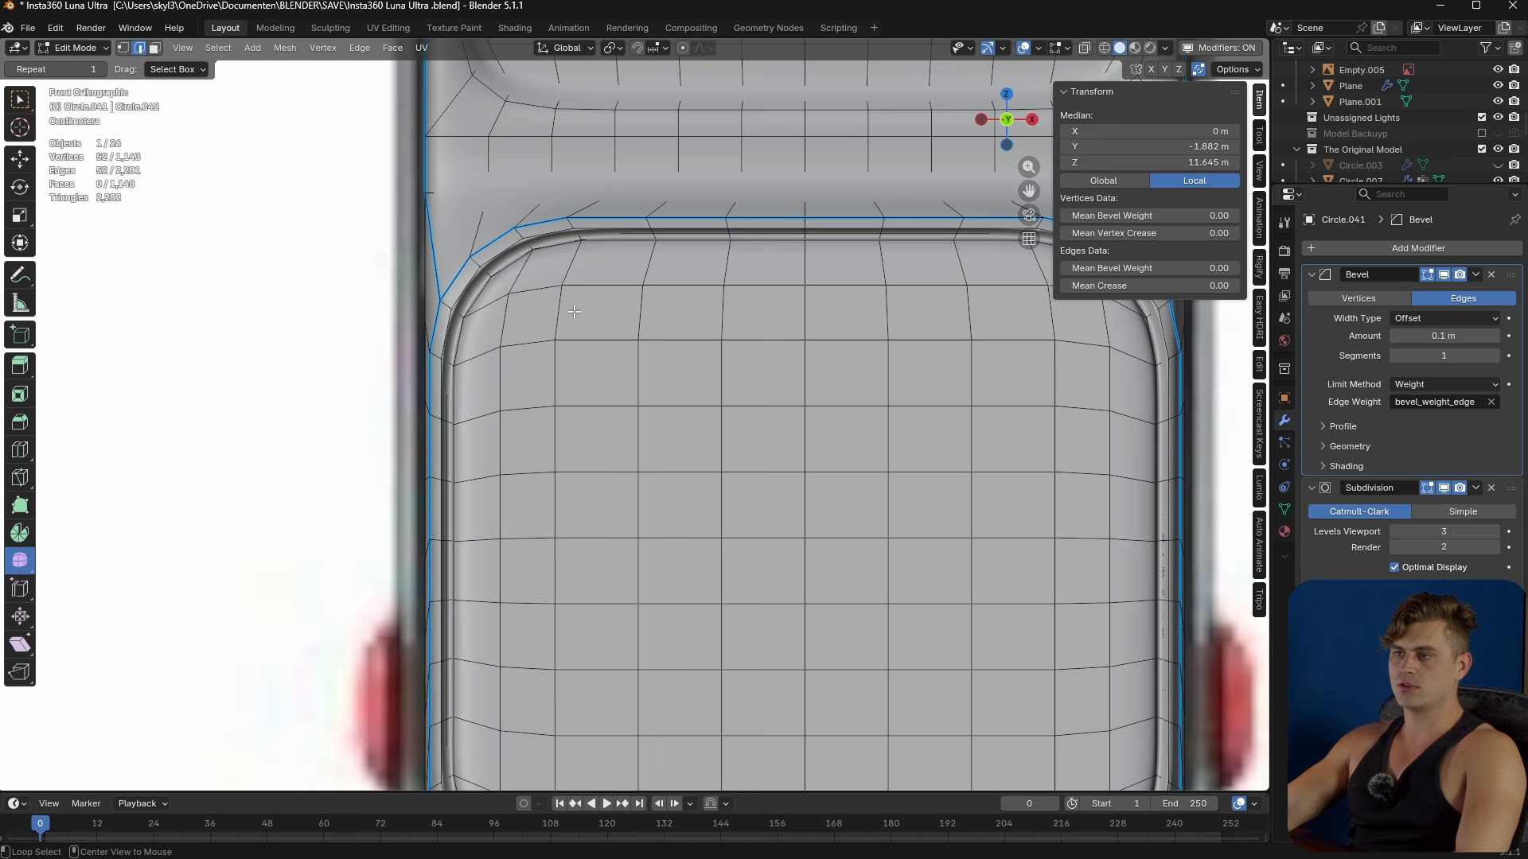
- Select a 5 by 5 block of faces in the front panel's upper-left corner and inset it about 0.053 m
key(3)
click(501, 284)
ctrl+shift+click(704, 497)
key(alt+z)
key(alt+z)
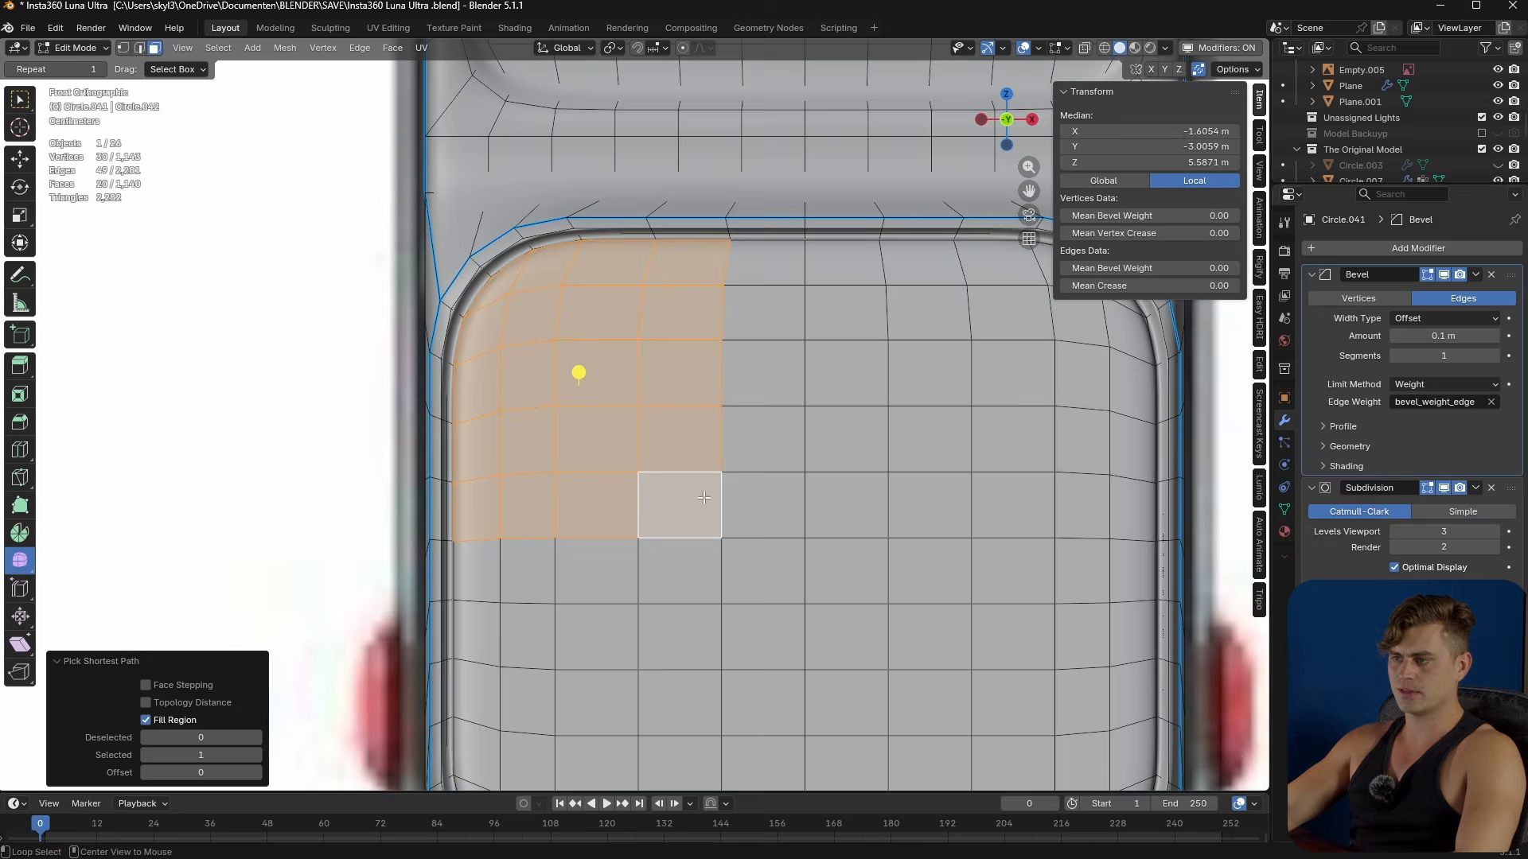
ctrl+shift+click(760, 279)
key(i)
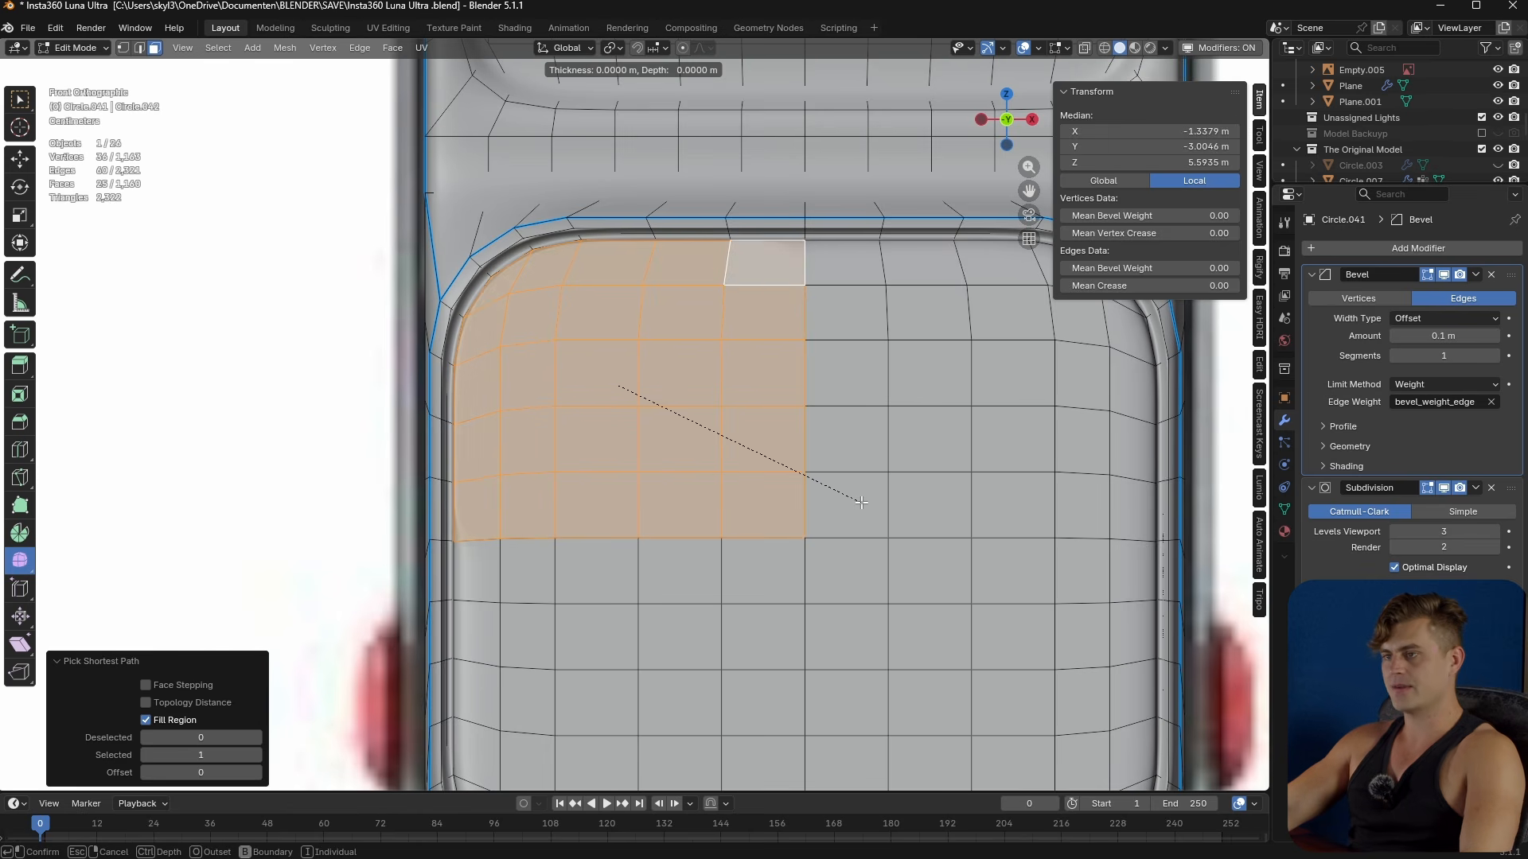
click(794, 472)
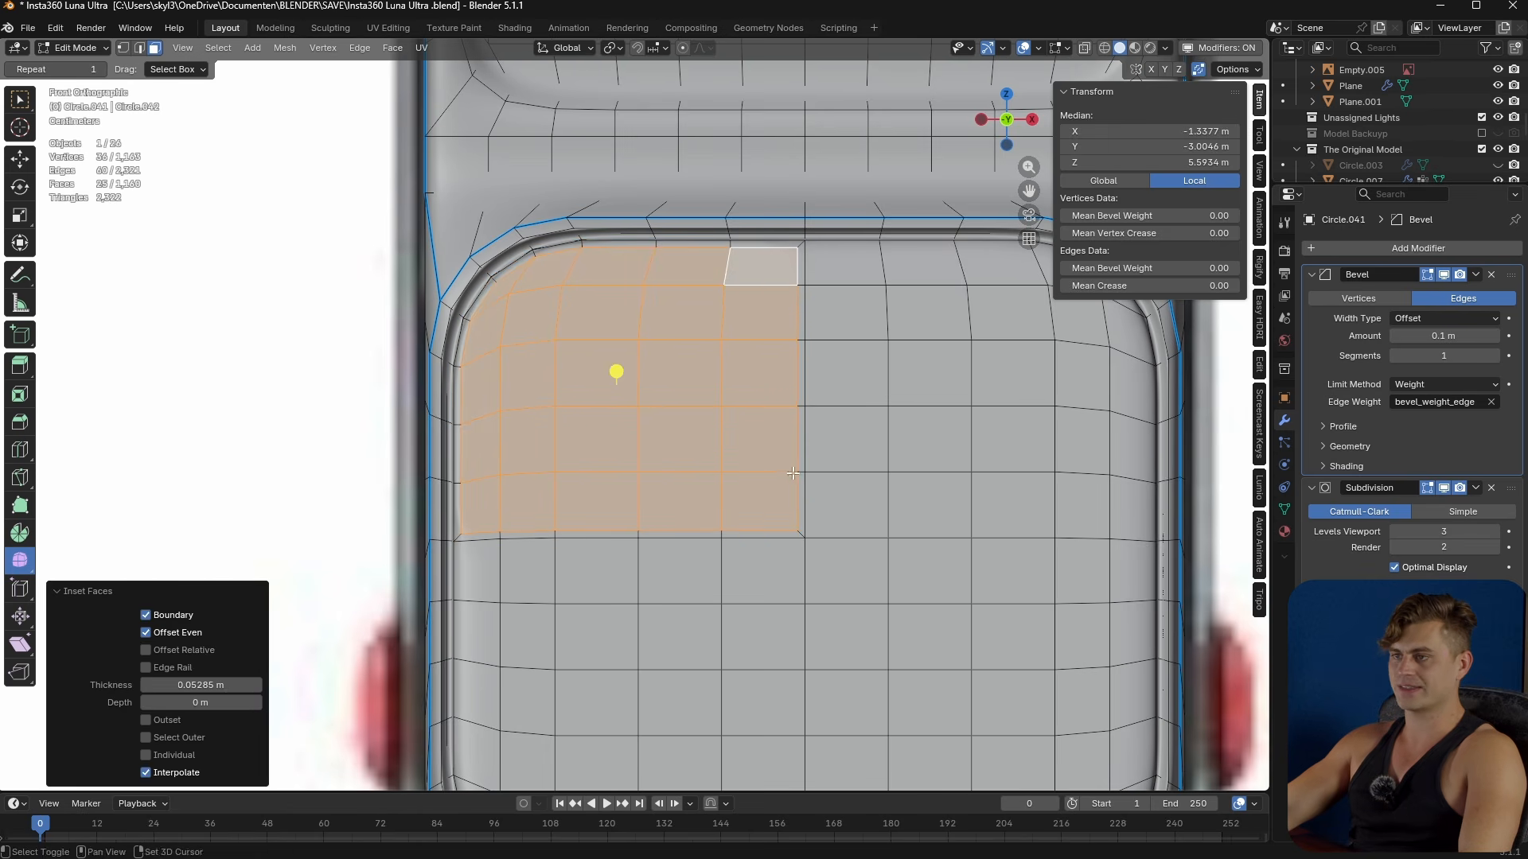
- Turn the inset faces into a circle with LoopTools, scale it to 0.829 and shift it about -0.009 m along X
right_click(689, 408)
mouse_move(677, 386)
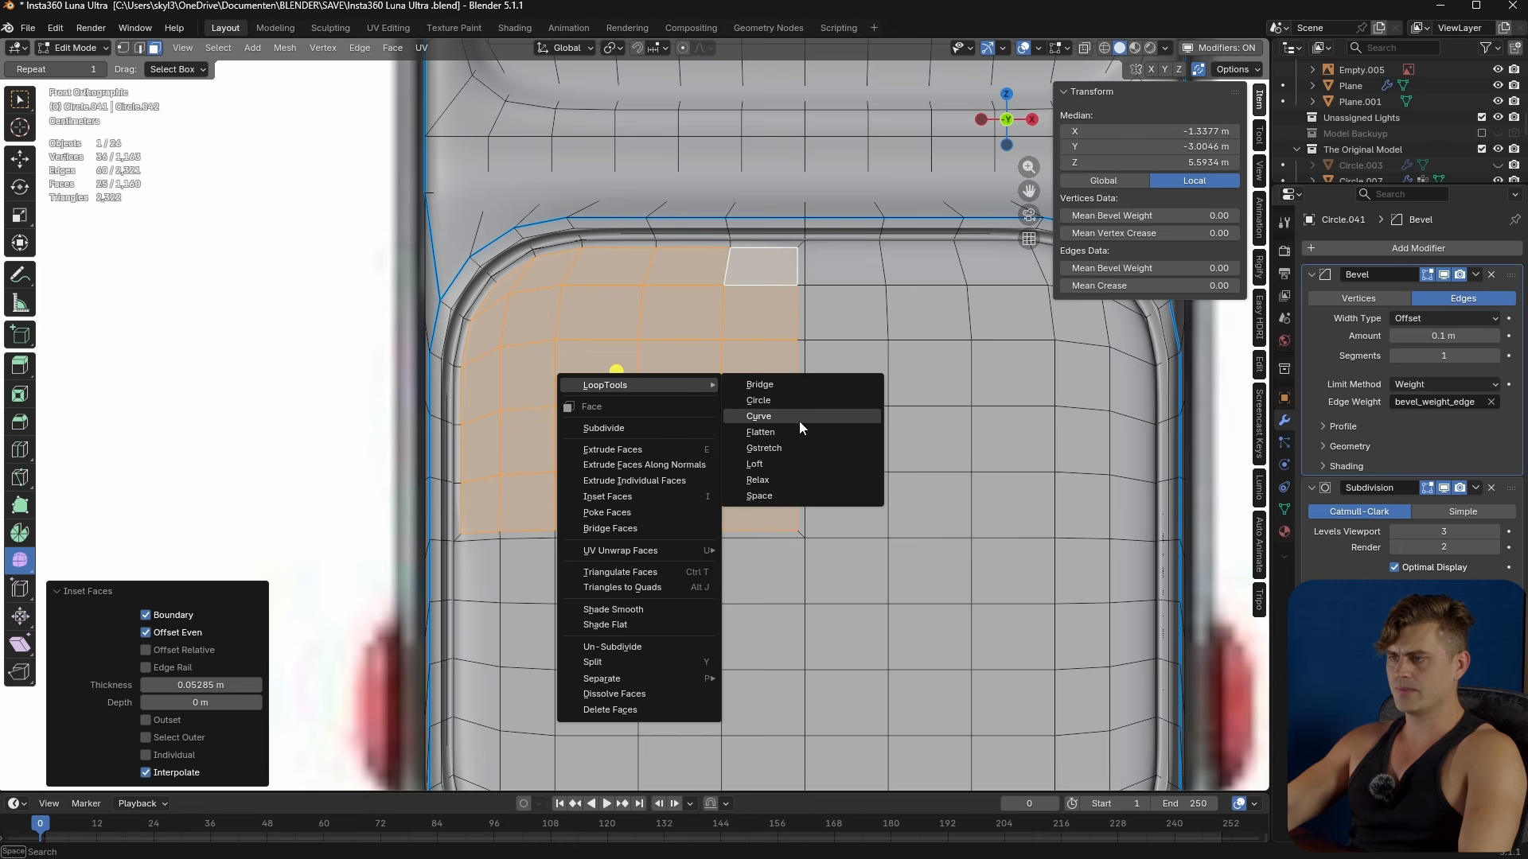
click(796, 401)
key(s)
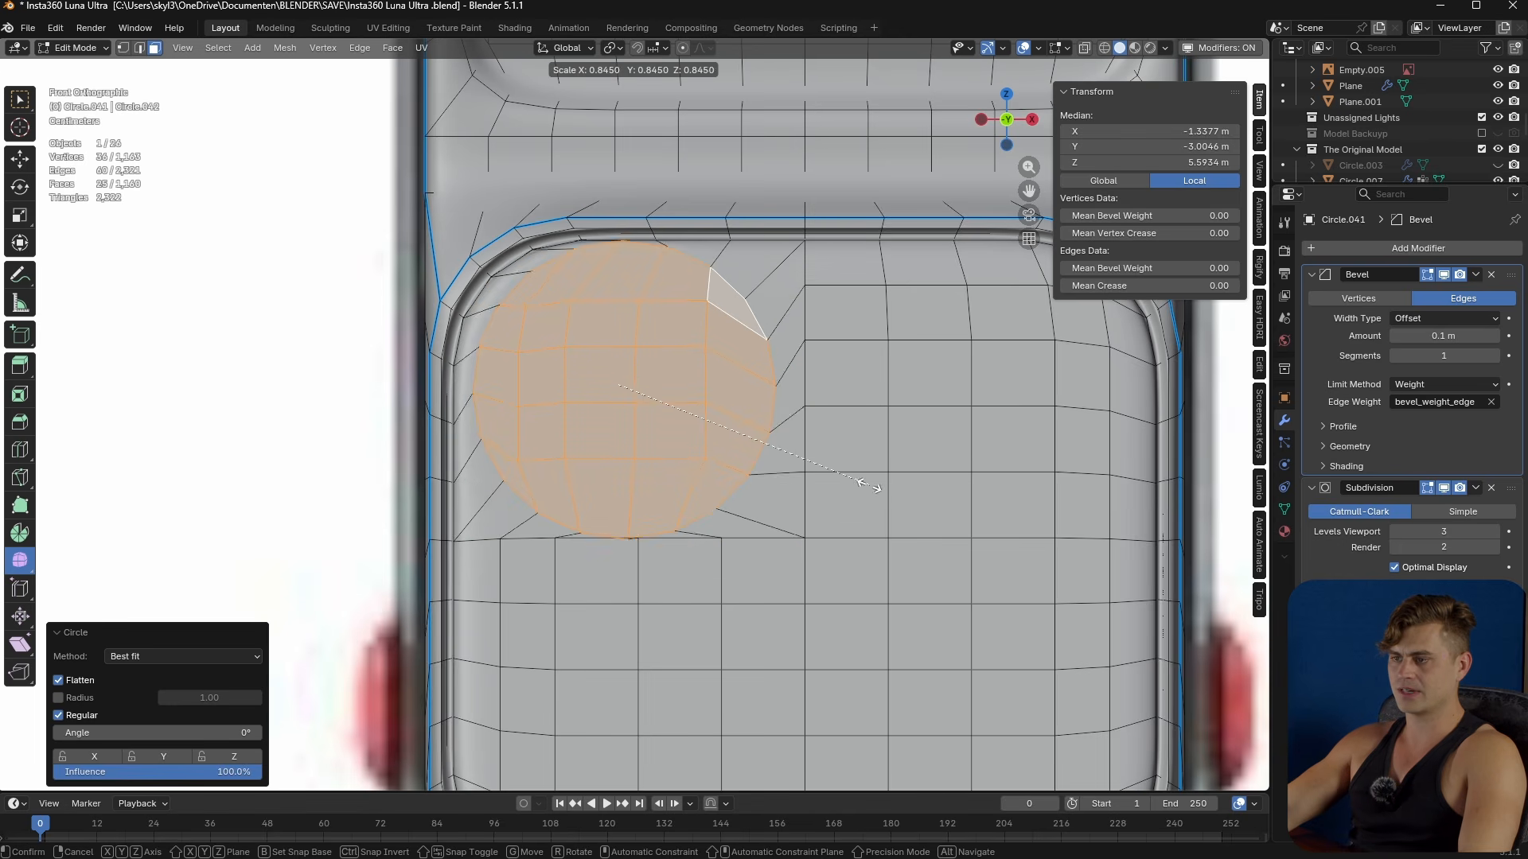
click(865, 485)
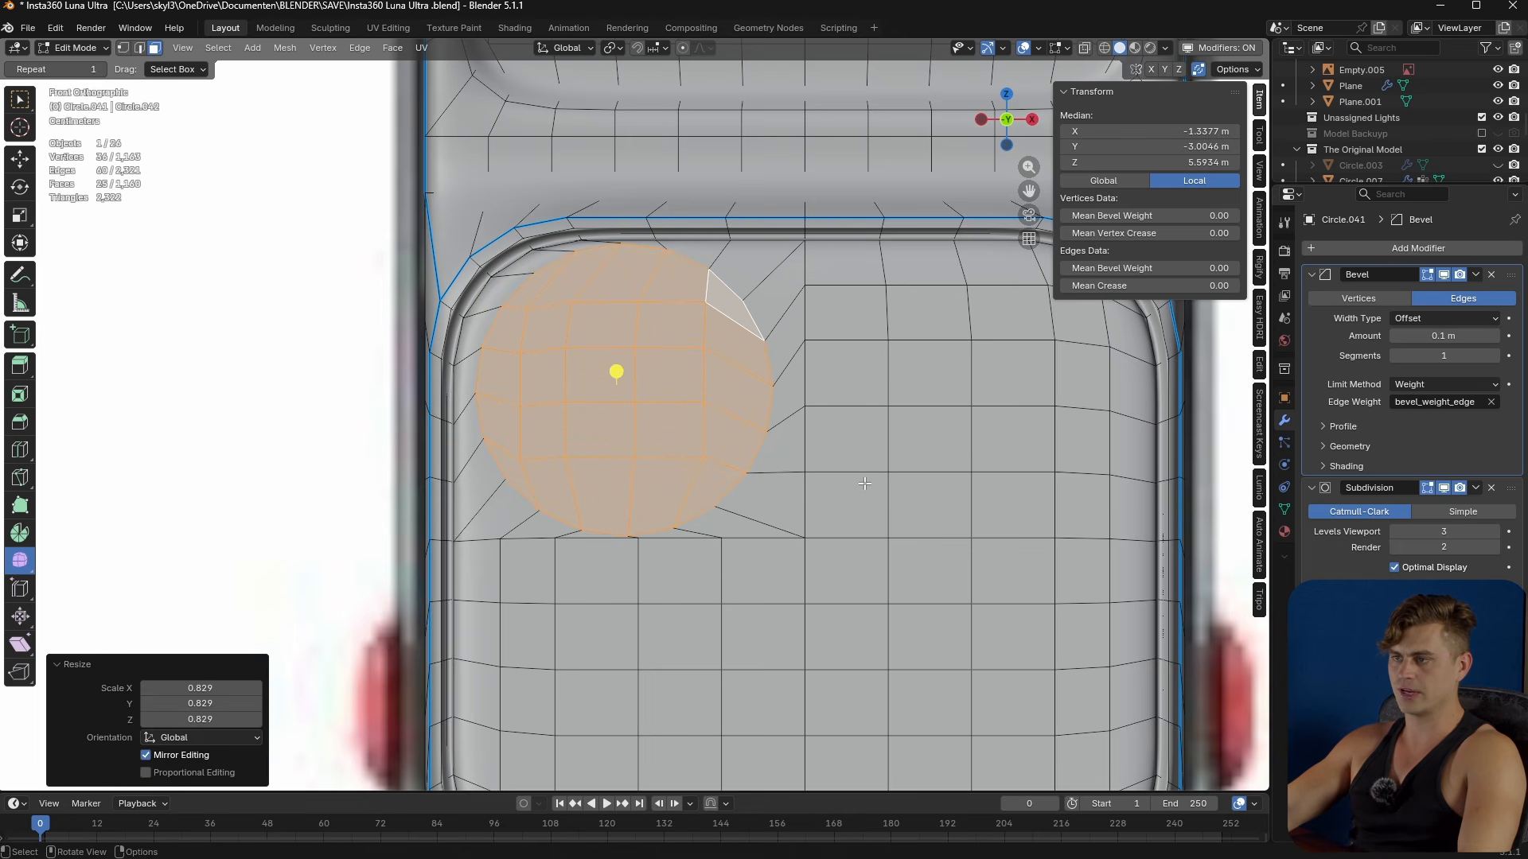
scroll(889, 472, up, 1)
key(g)
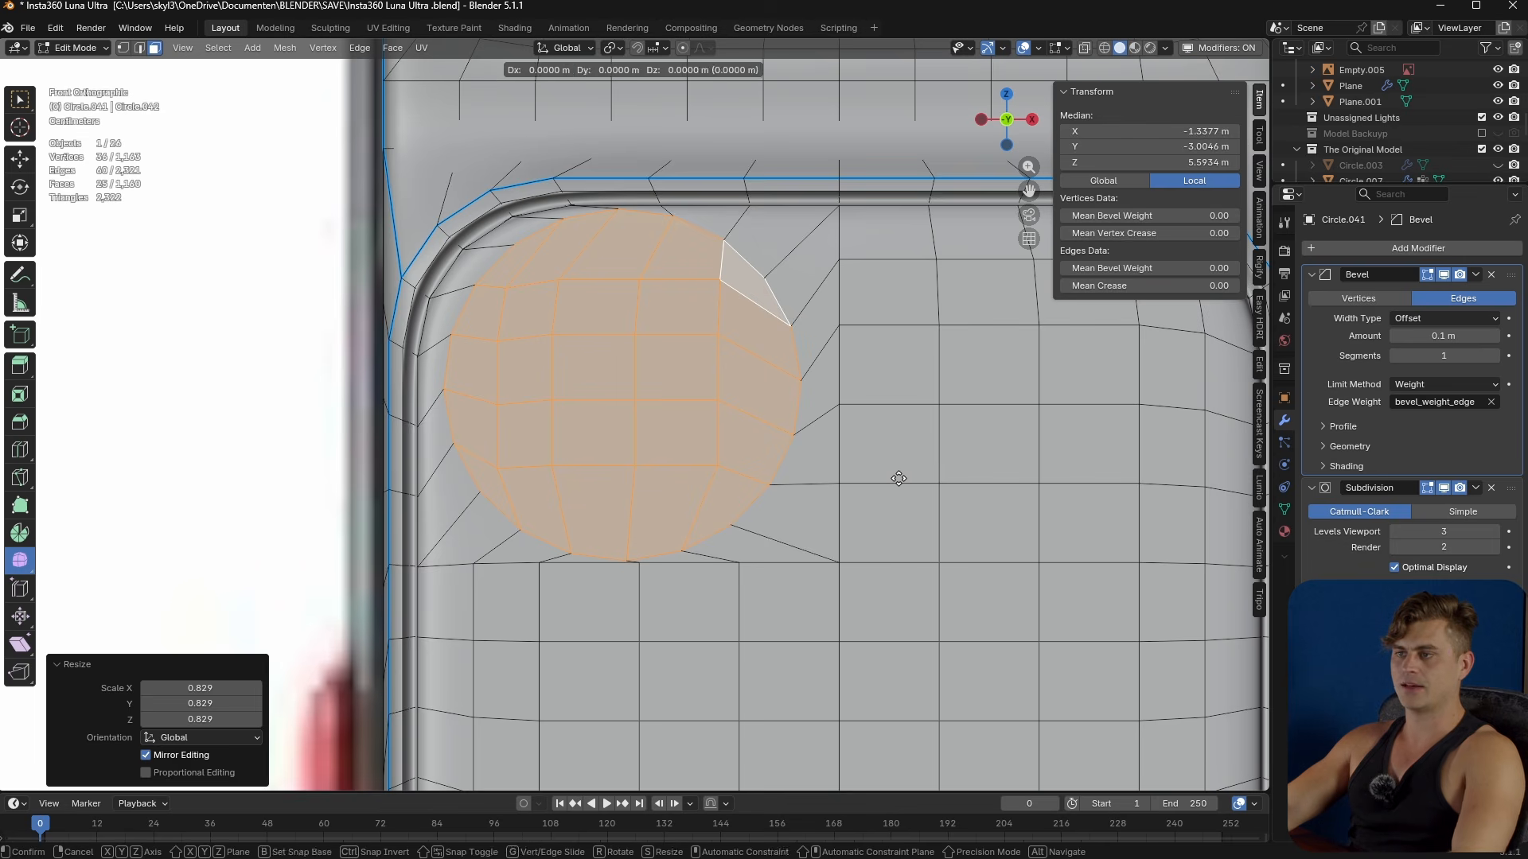
key(x)
click(880, 478)
- Extrude the circular faces outward about 0.0076 m and scale the raised face to about 0.96
middle_drag(880, 478, 787, 485)
key(e)
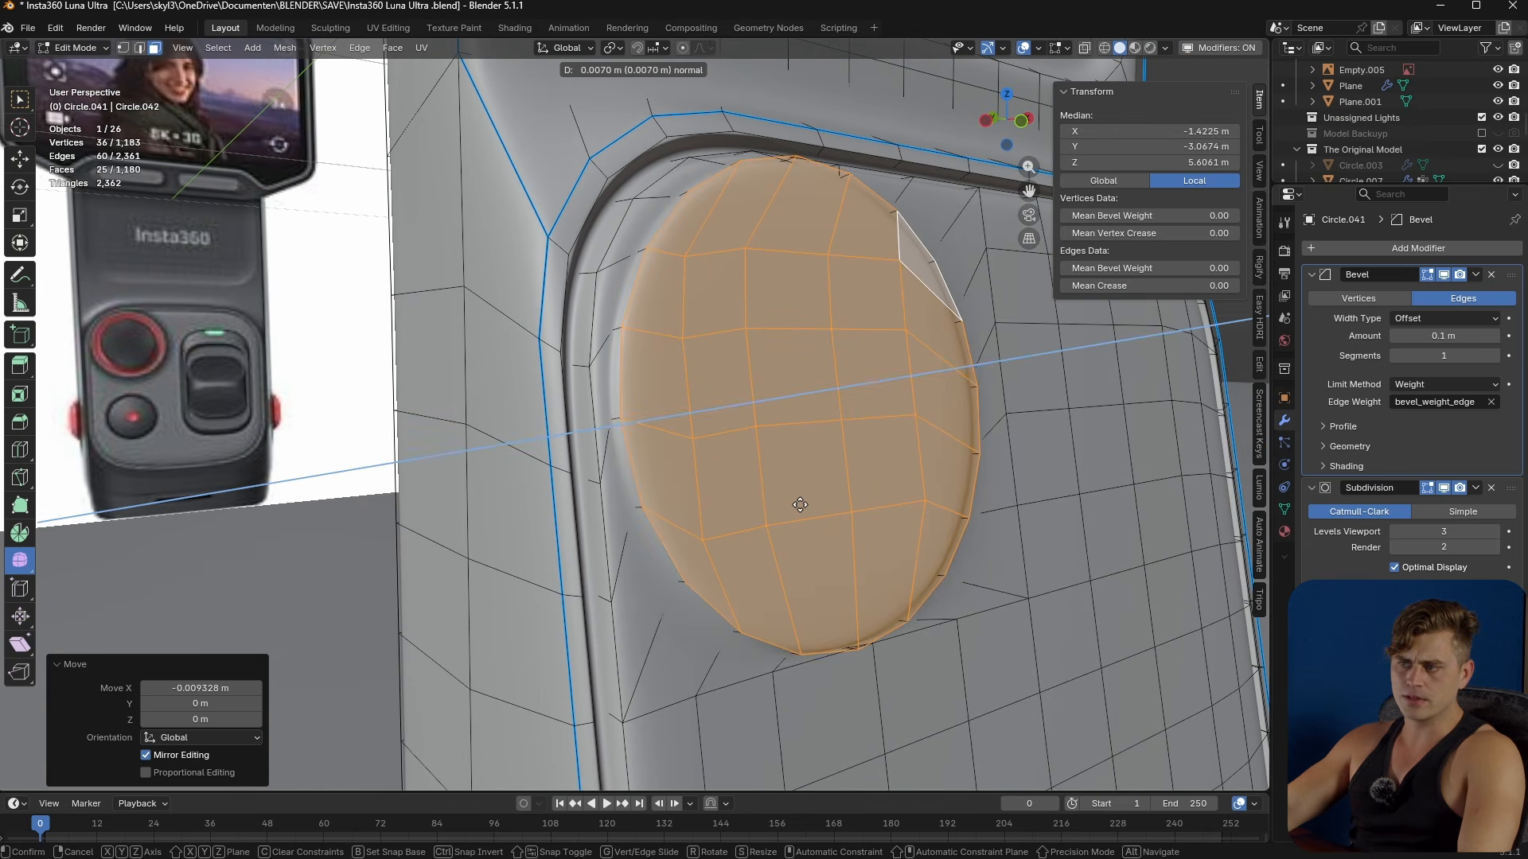
click(800, 505)
key(s)
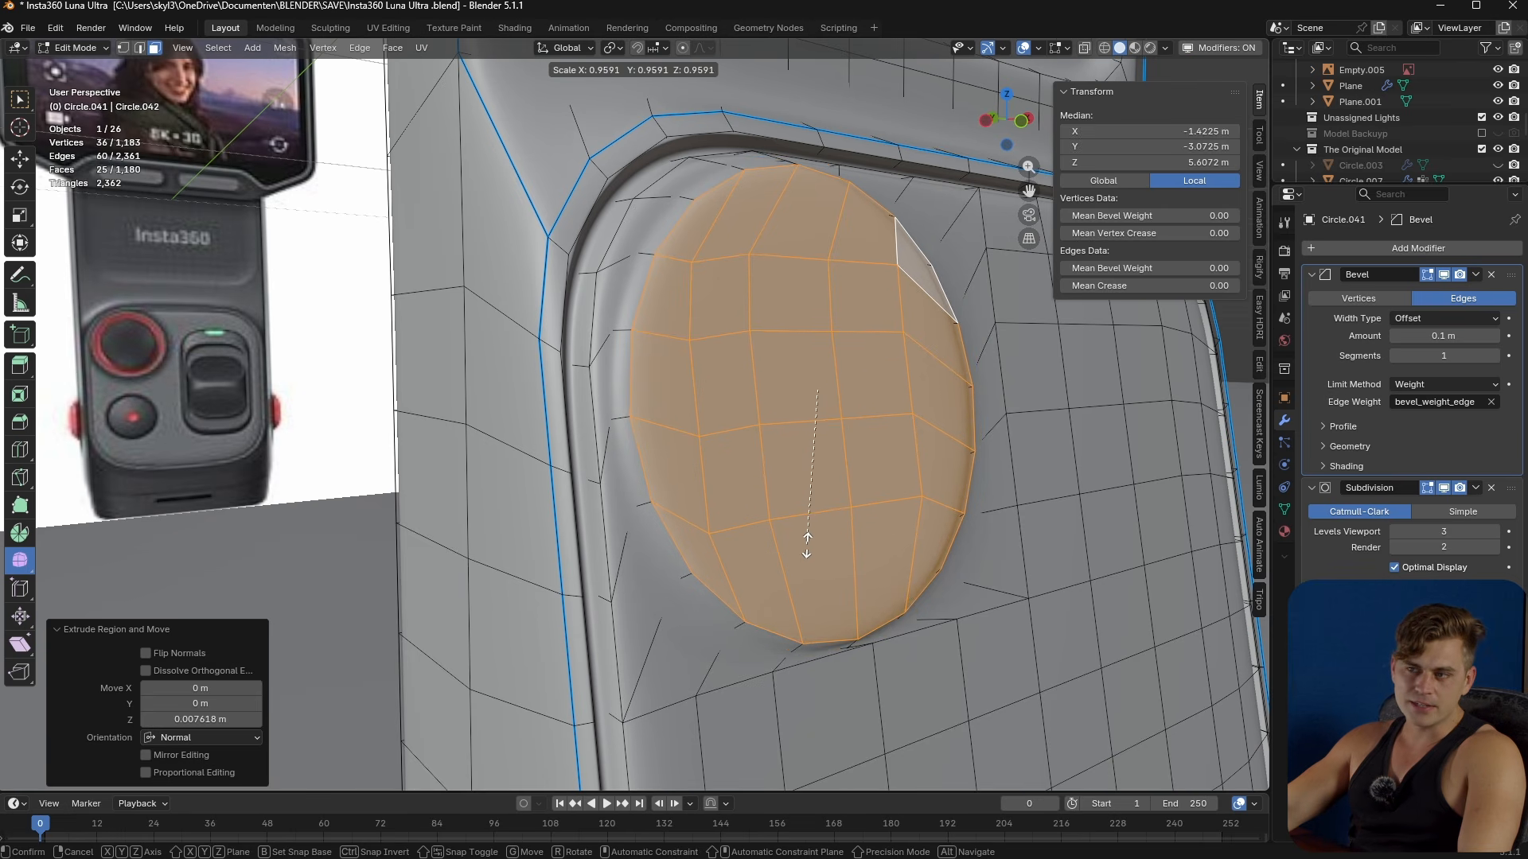
click(807, 545)
- Inset the raised circle with zero thickness, scale it to 0.969 and extrude it inward about 0.005 m
key(i)
click(832, 581)
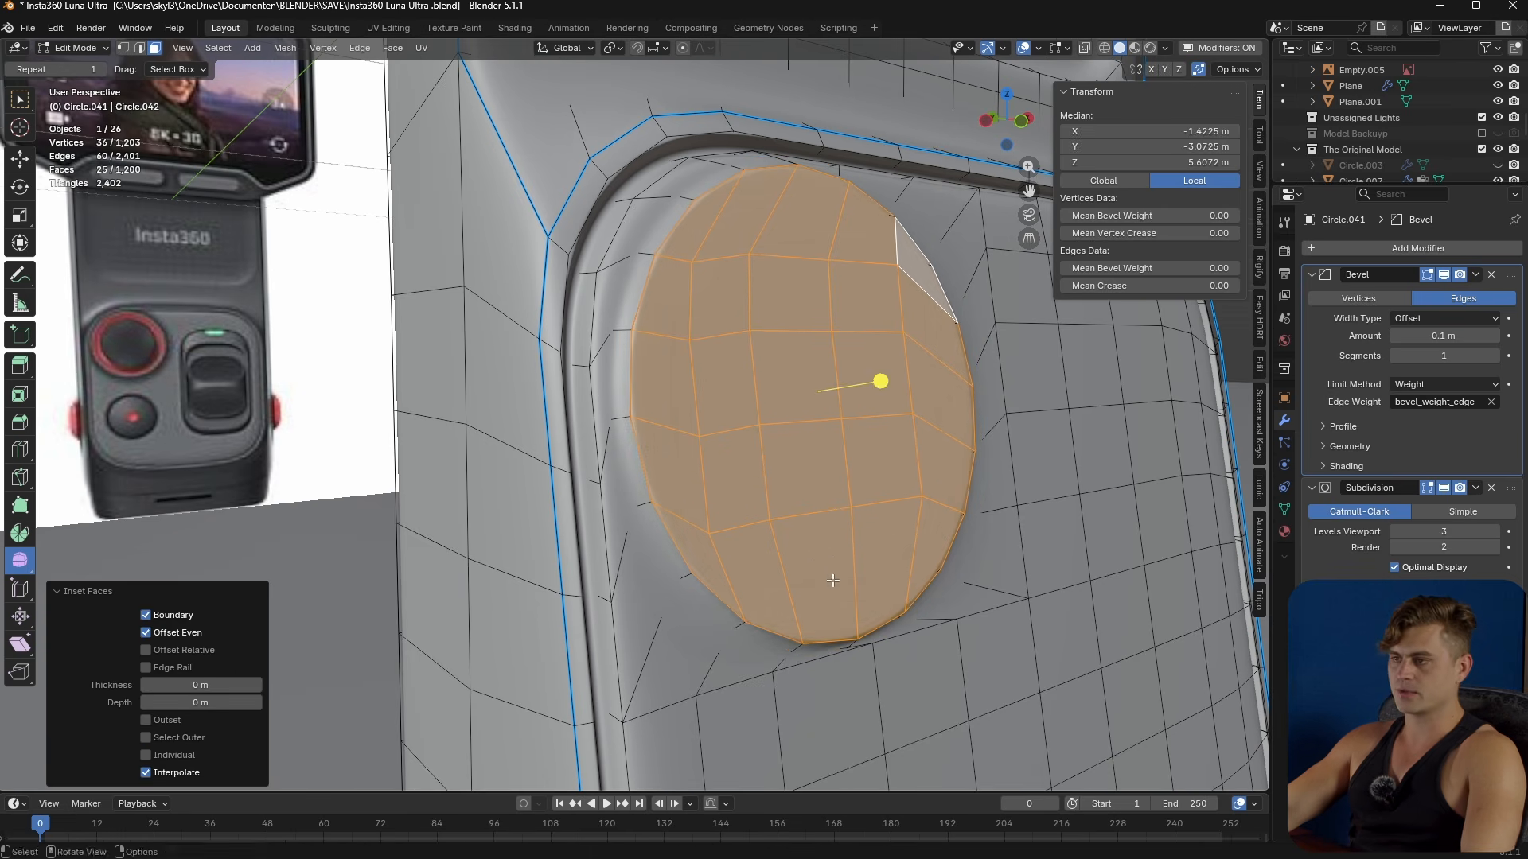
key(s)
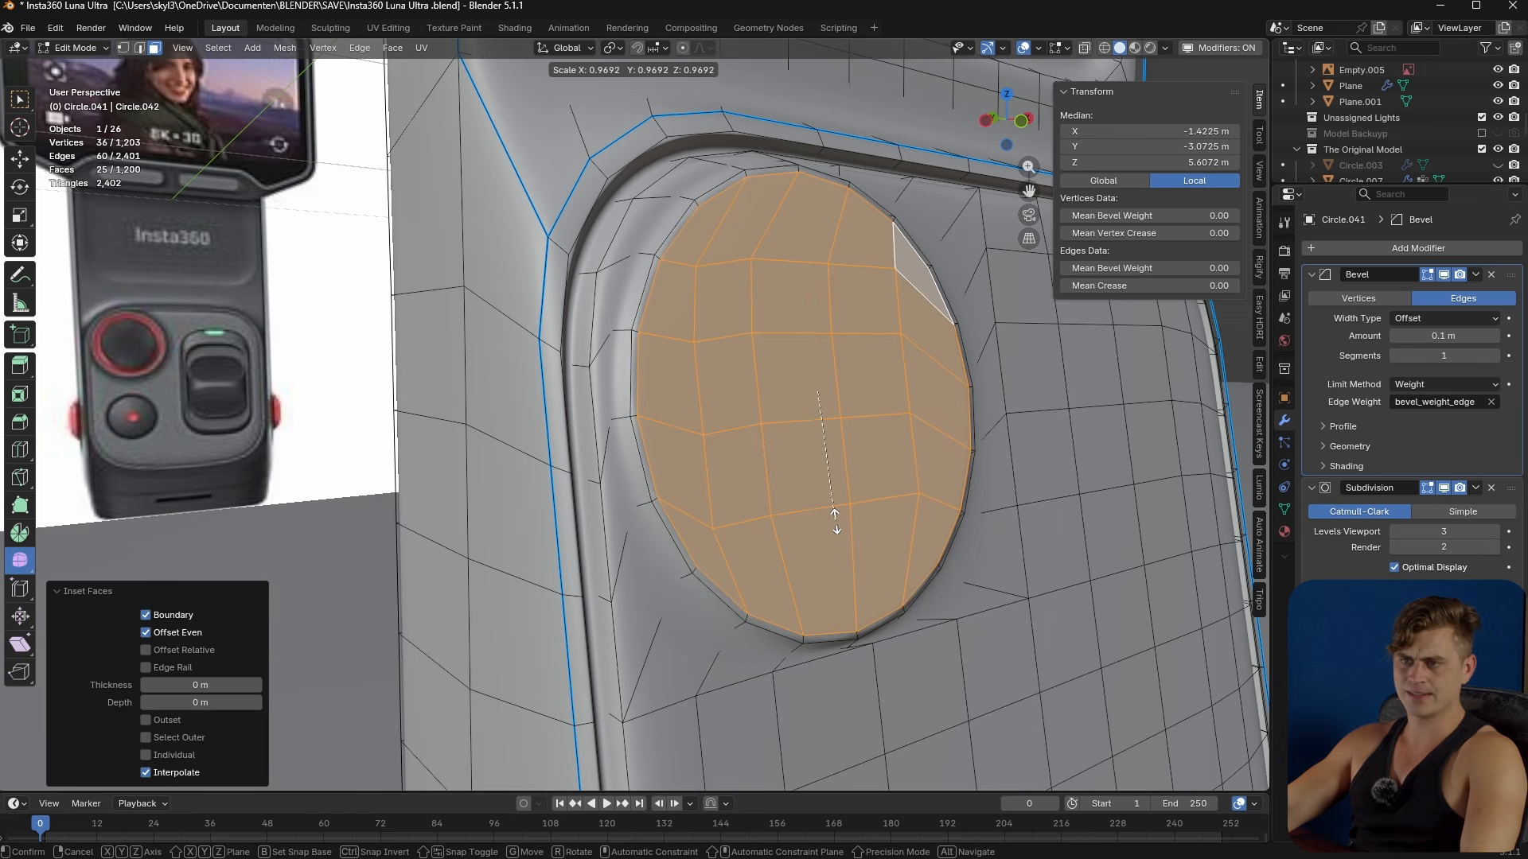
click(834, 521)
key(e)
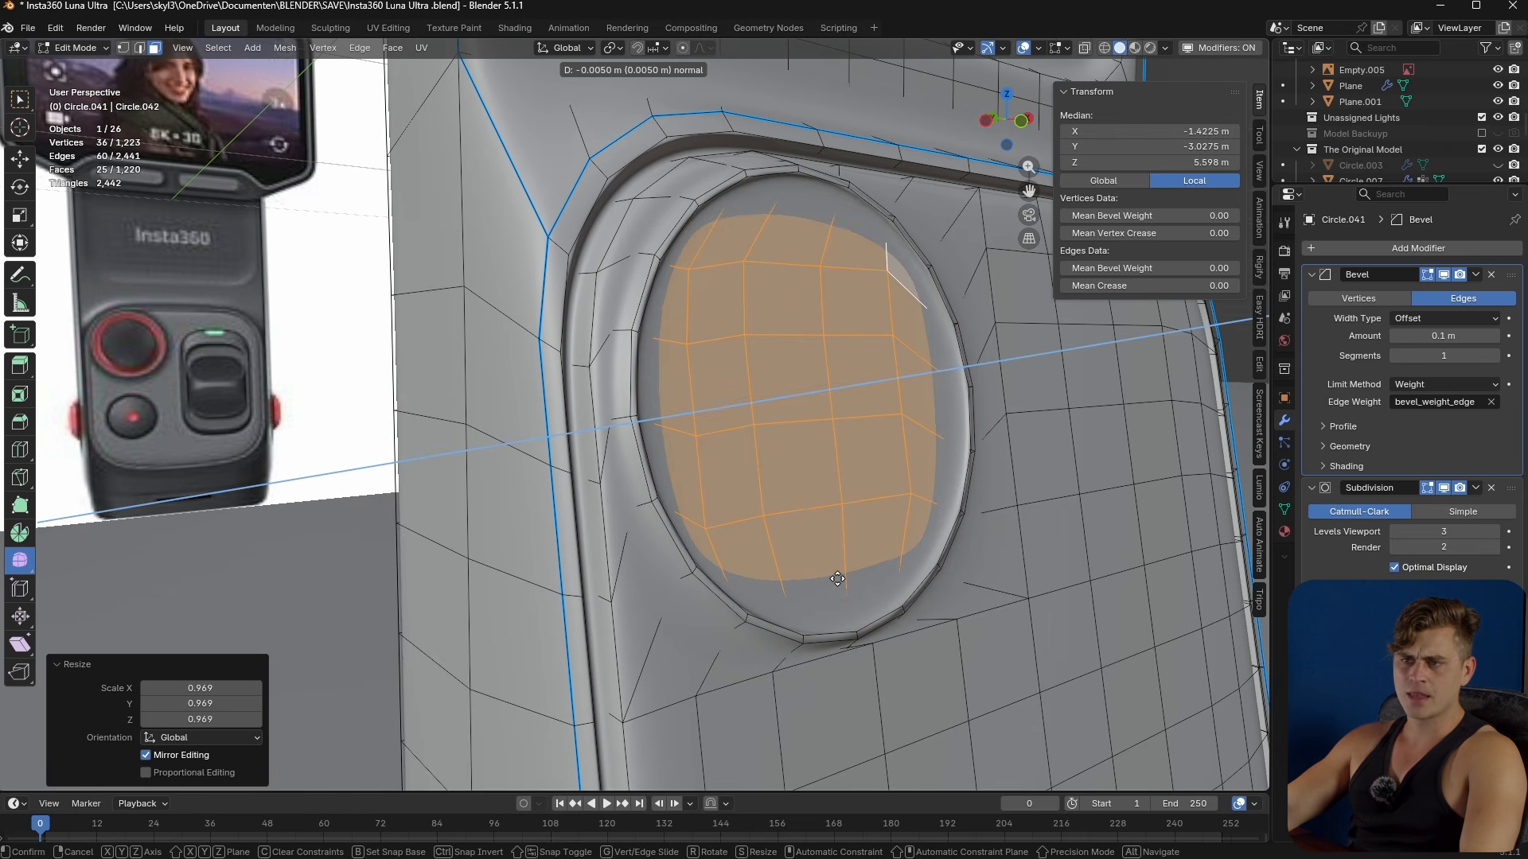
click(837, 578)
- Inset the recessed circle with zero thickness, scale it to 0.927 and extrude it outward about 0.0031 m
key(i)
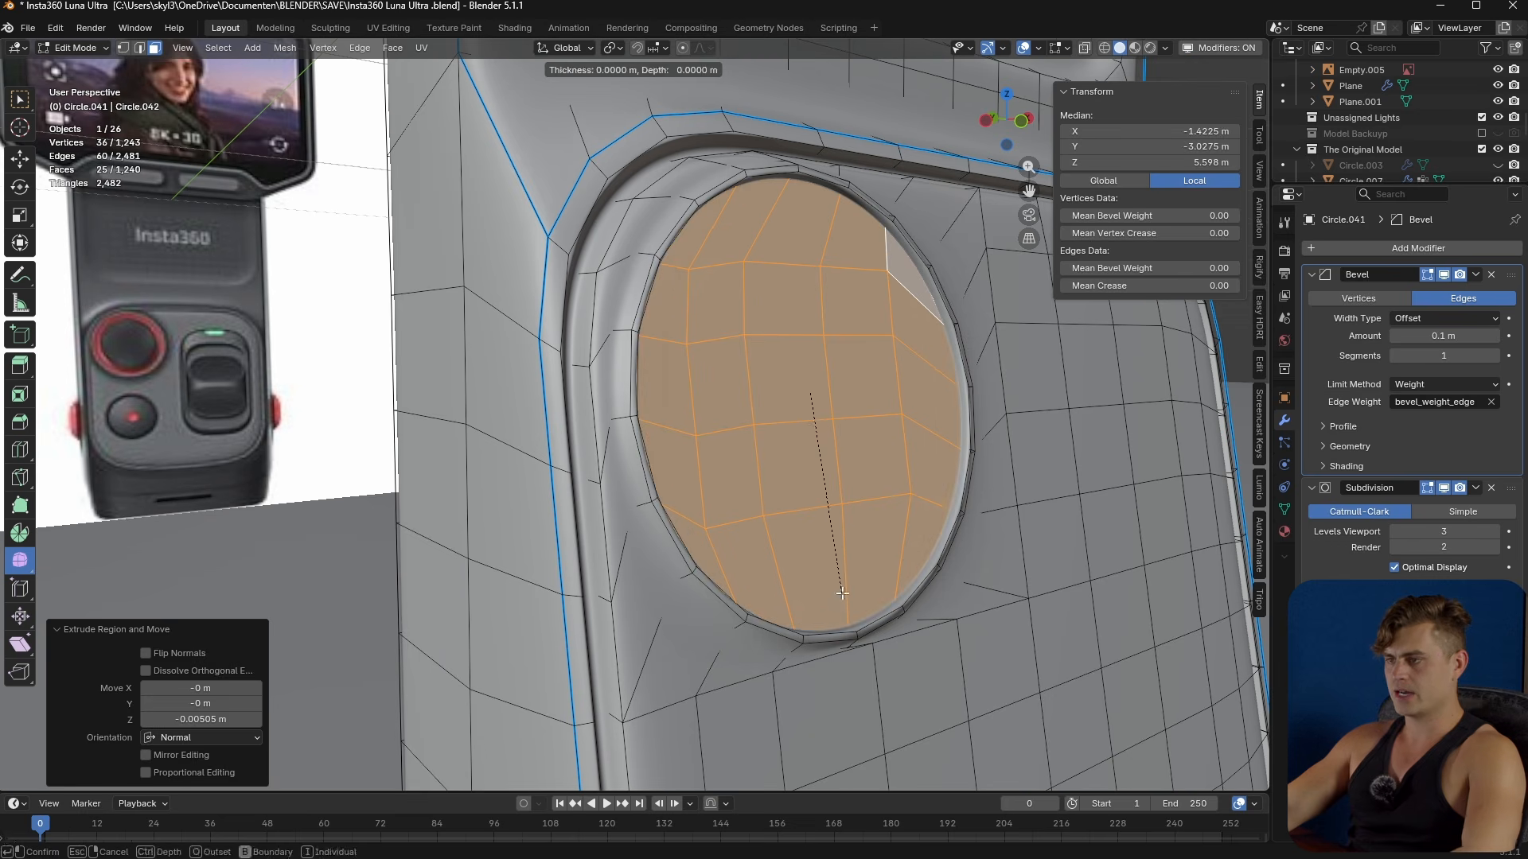
click(835, 585)
key(s)
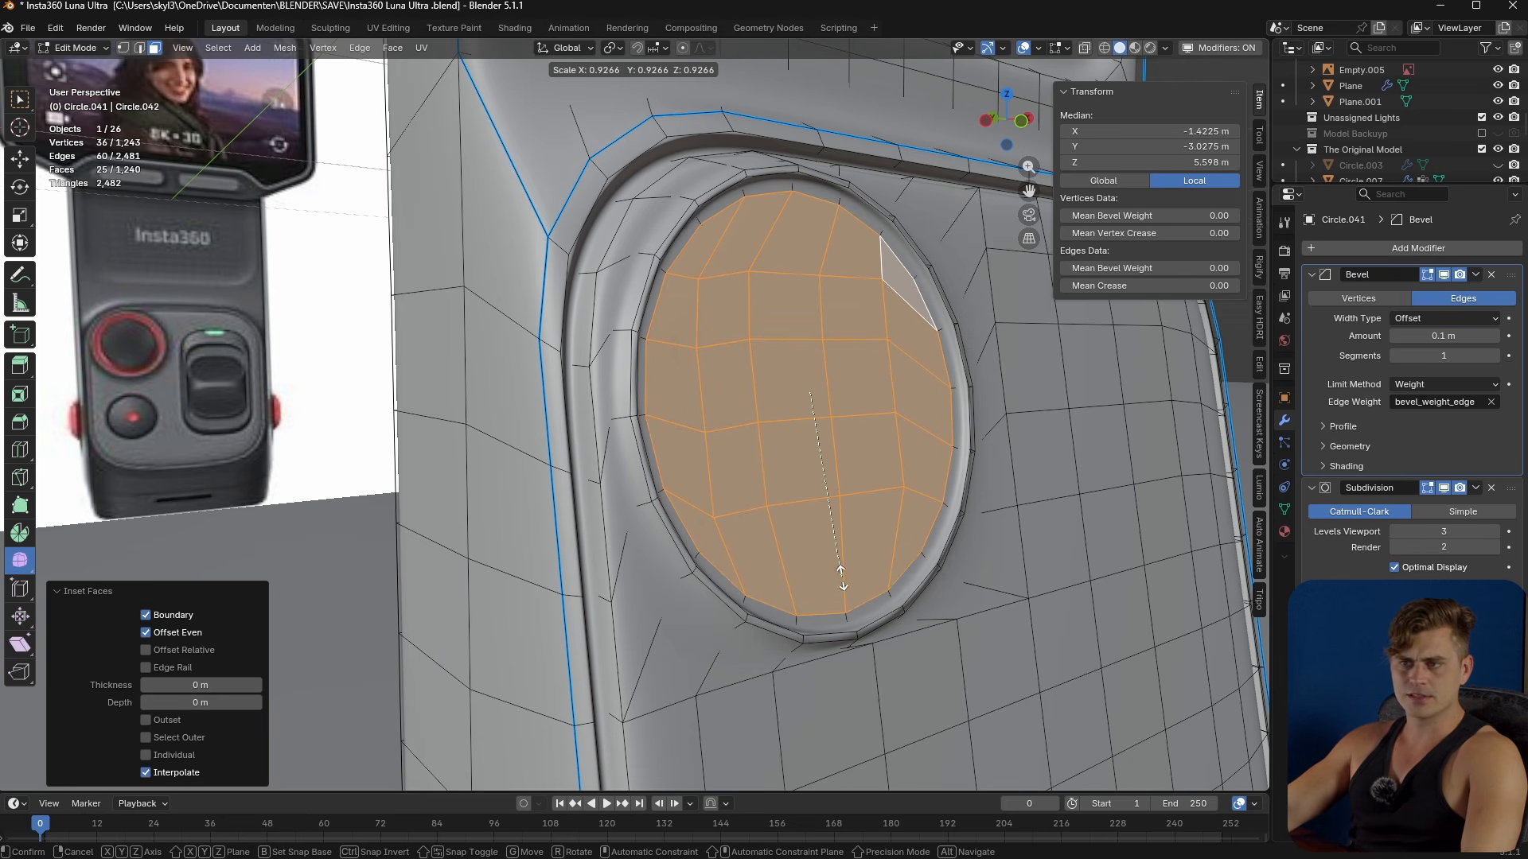
click(841, 579)
key(e)
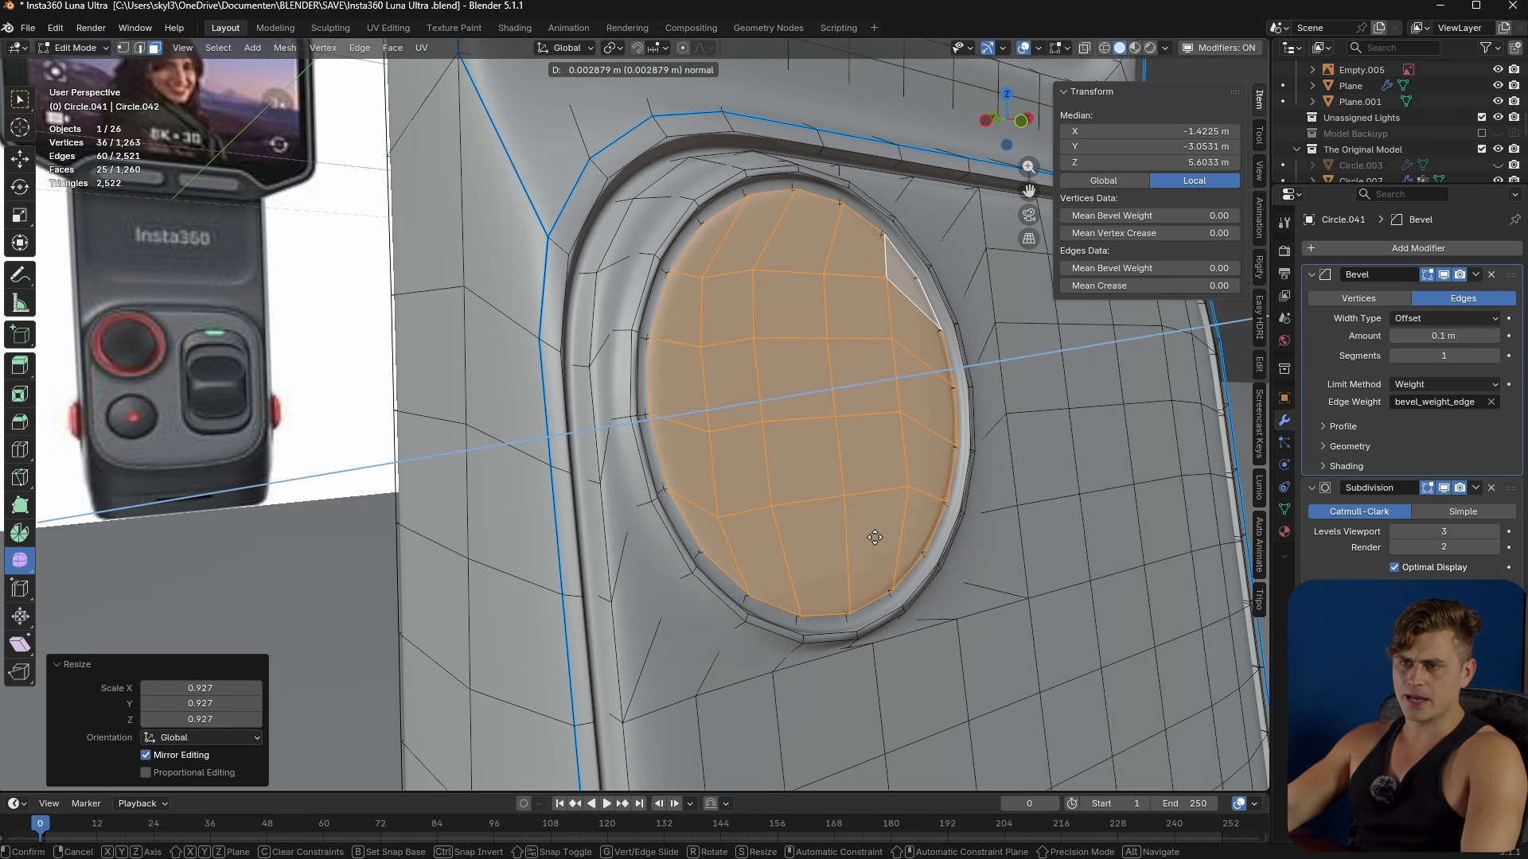
click(875, 540)
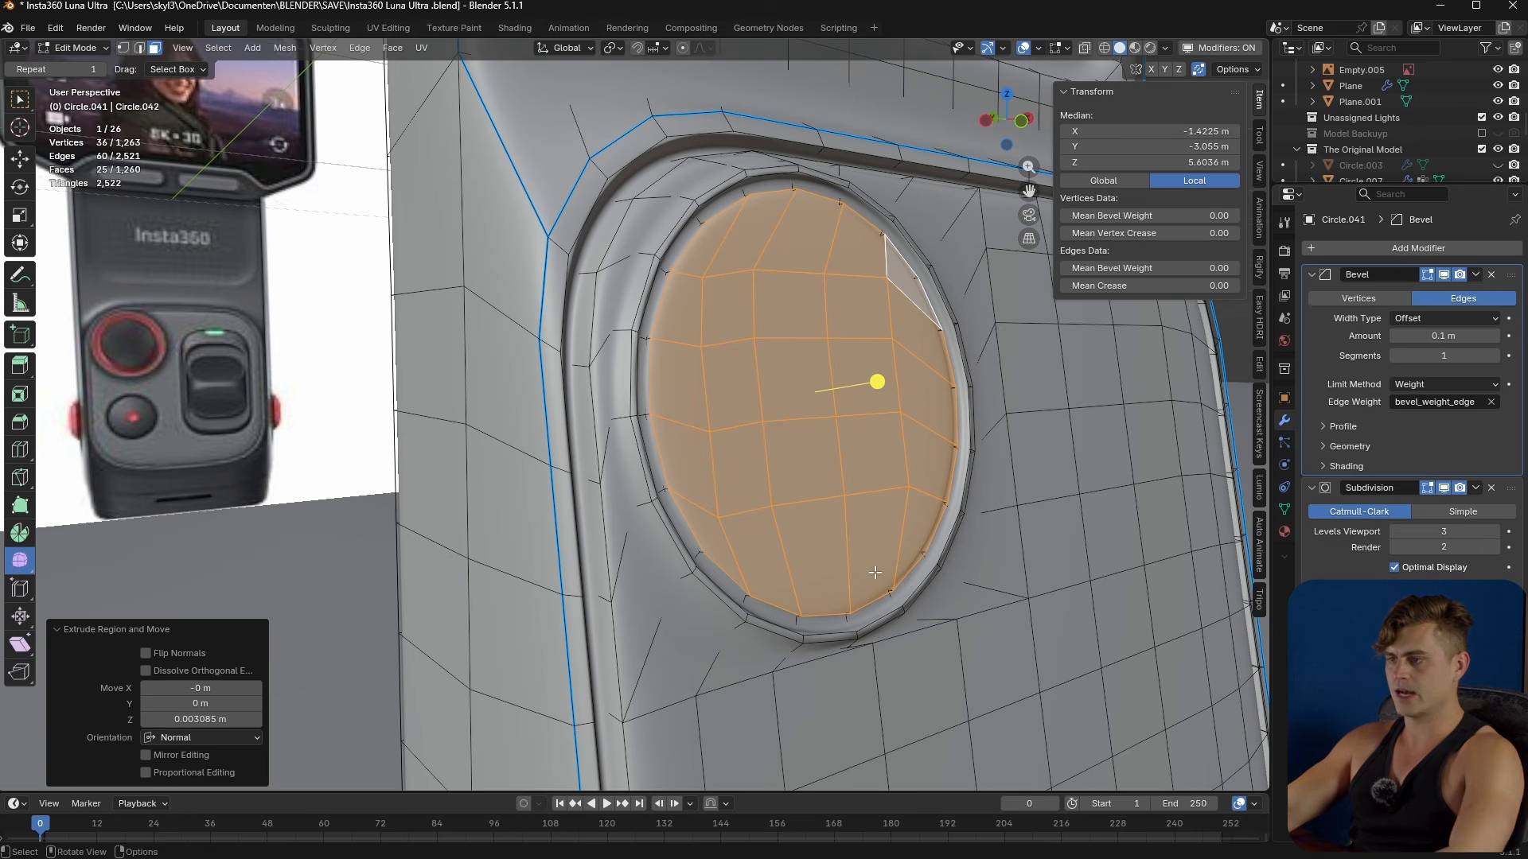
- Inset the circle about 0.027 m, extrude it outward about 0.0024 m and scale it to 0.973
key(i)
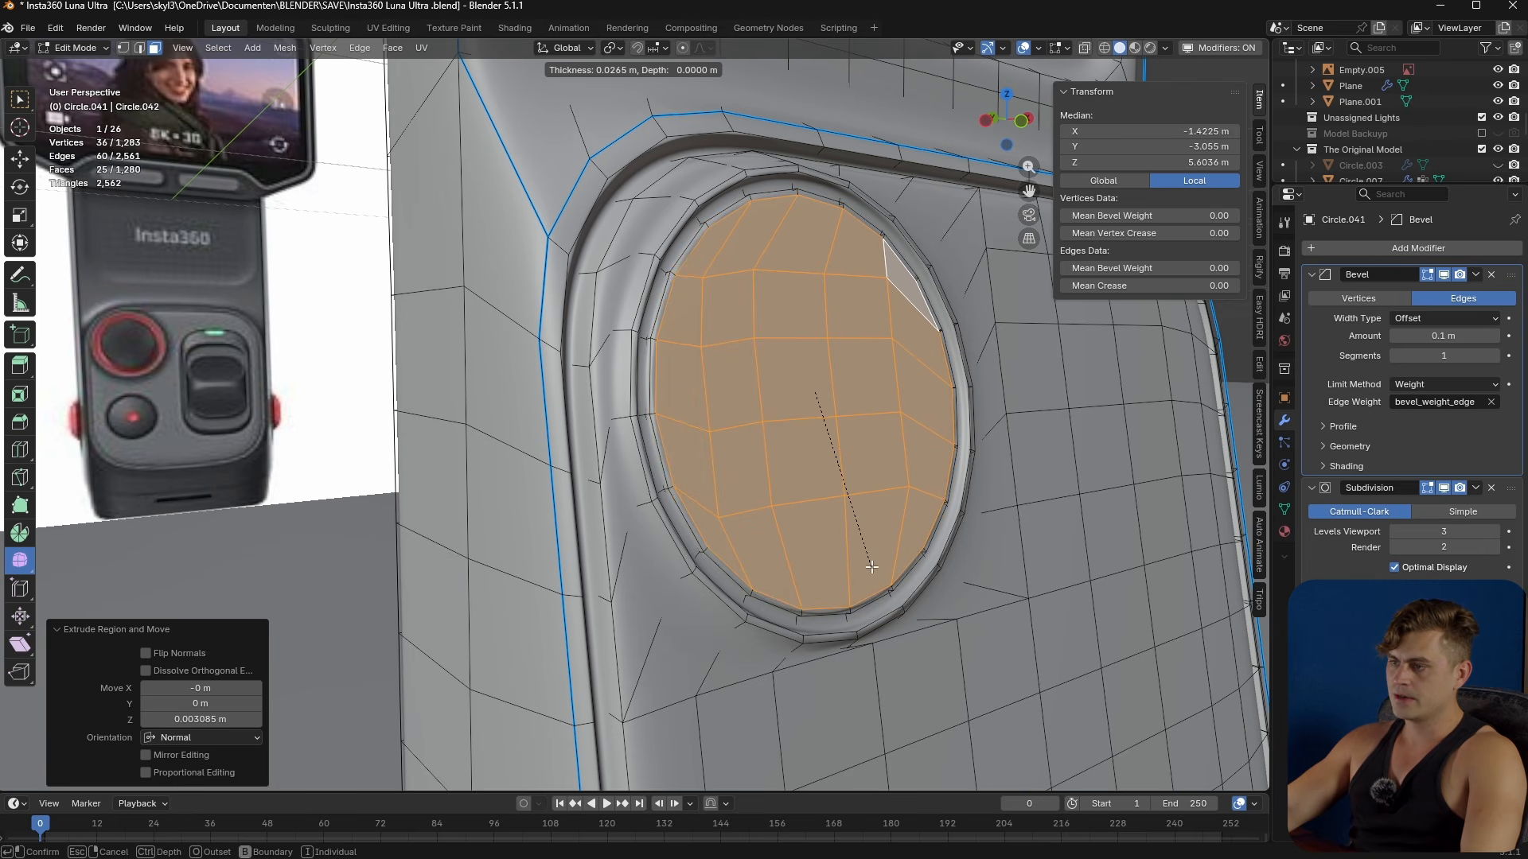
click(872, 567)
key(e)
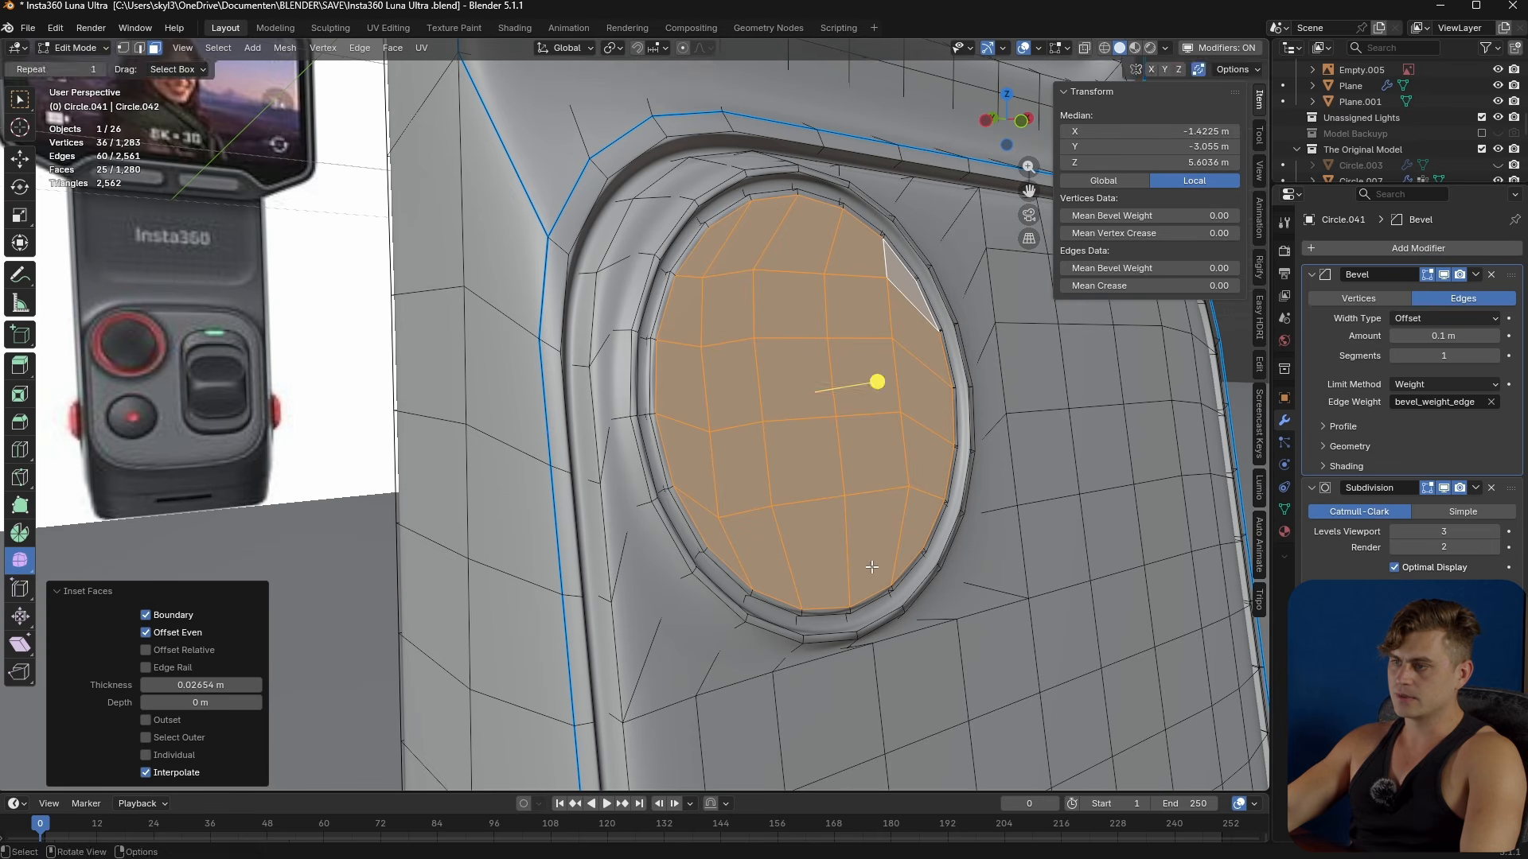
click(900, 551)
key(s)
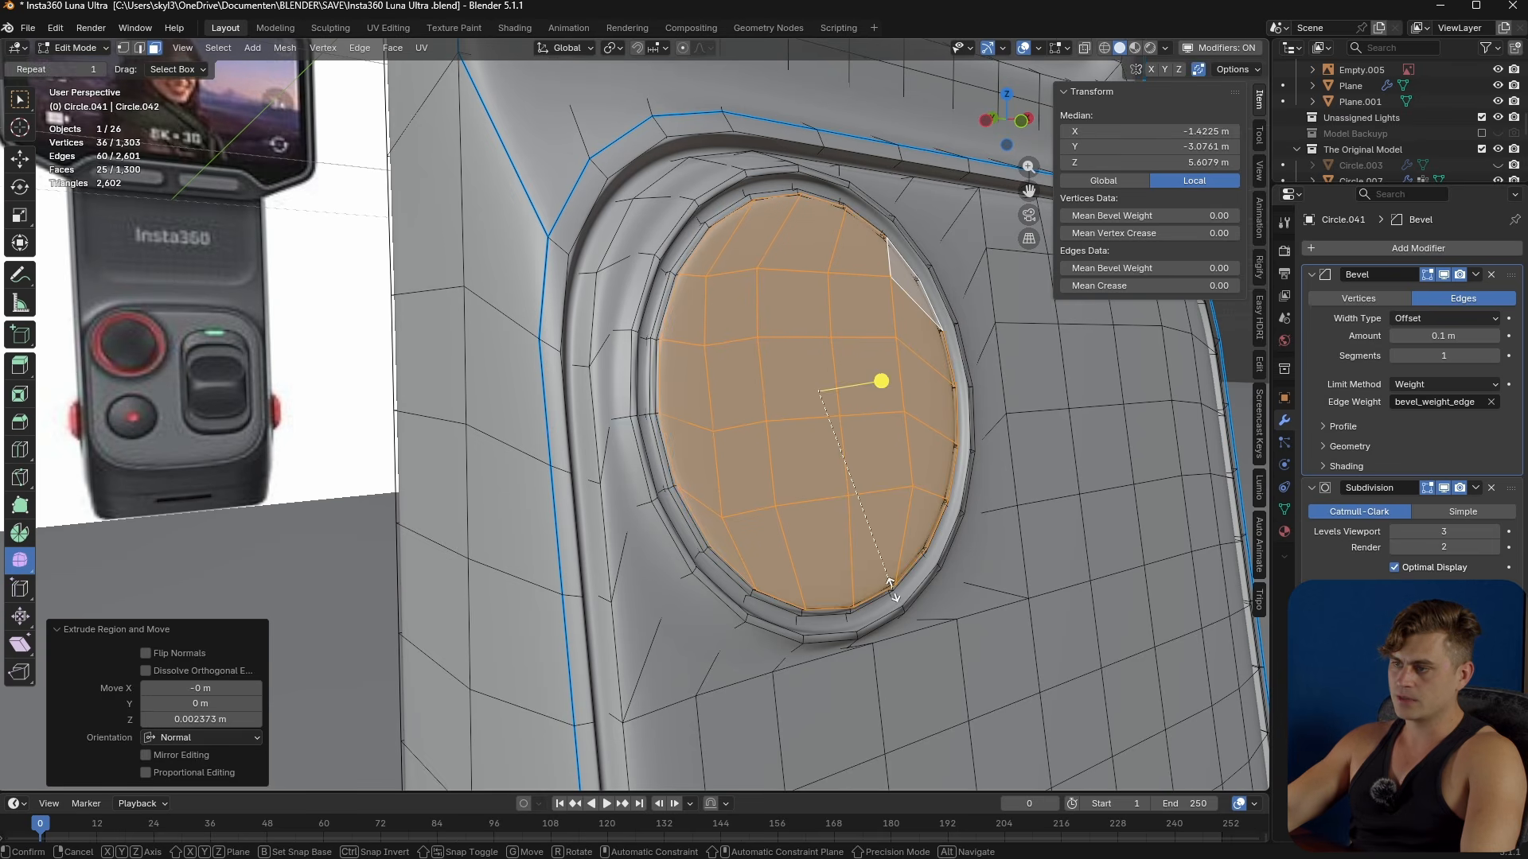
click(883, 532)
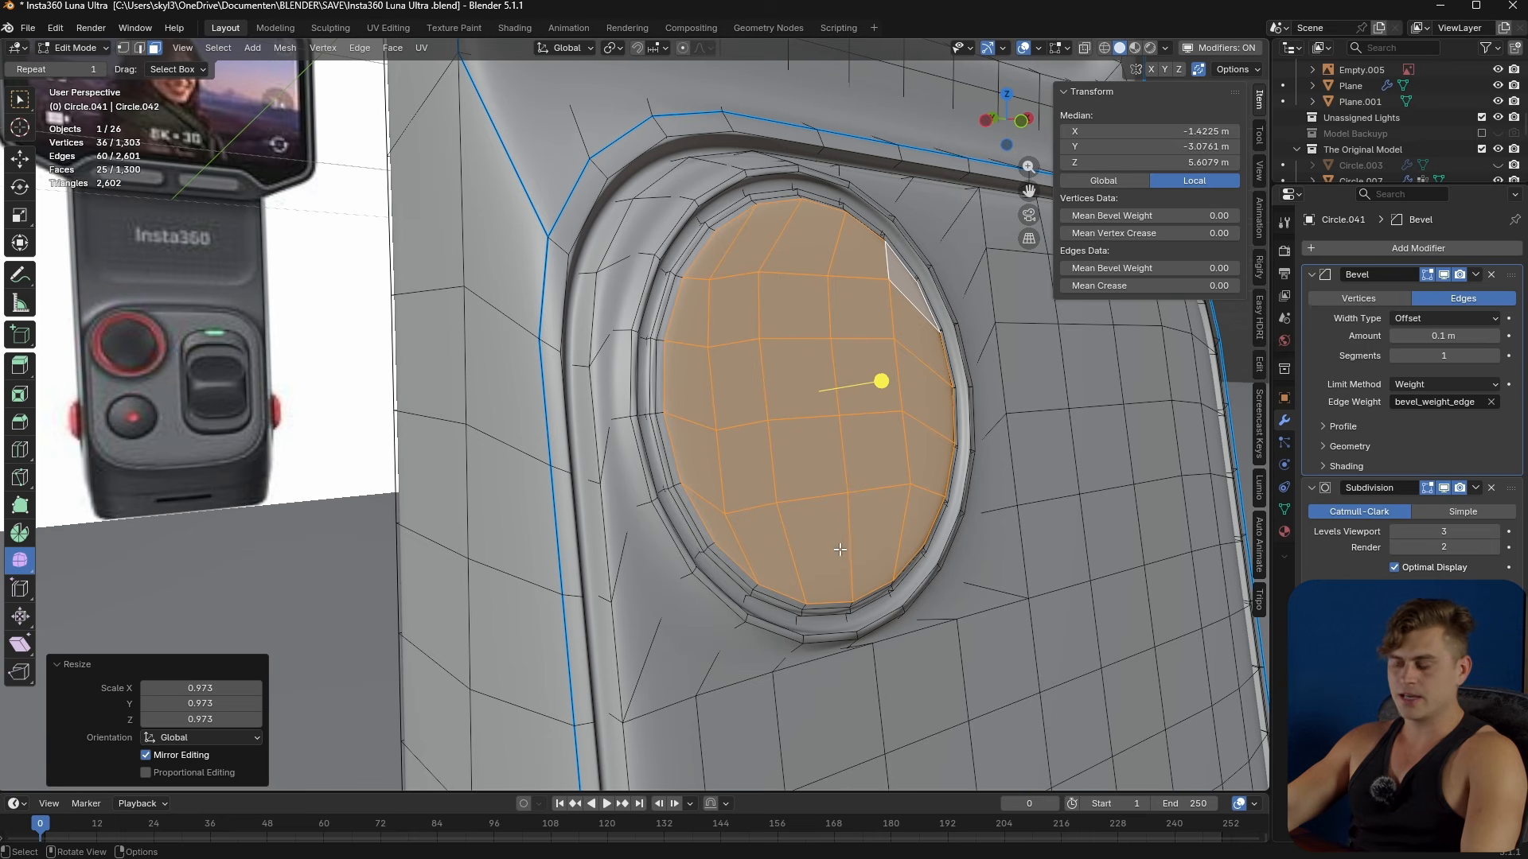
- Inset the circle with zero thickness, scale it to 0.961 and extrude it inward about 0.029 m
key(i)
click(883, 573)
key(s)
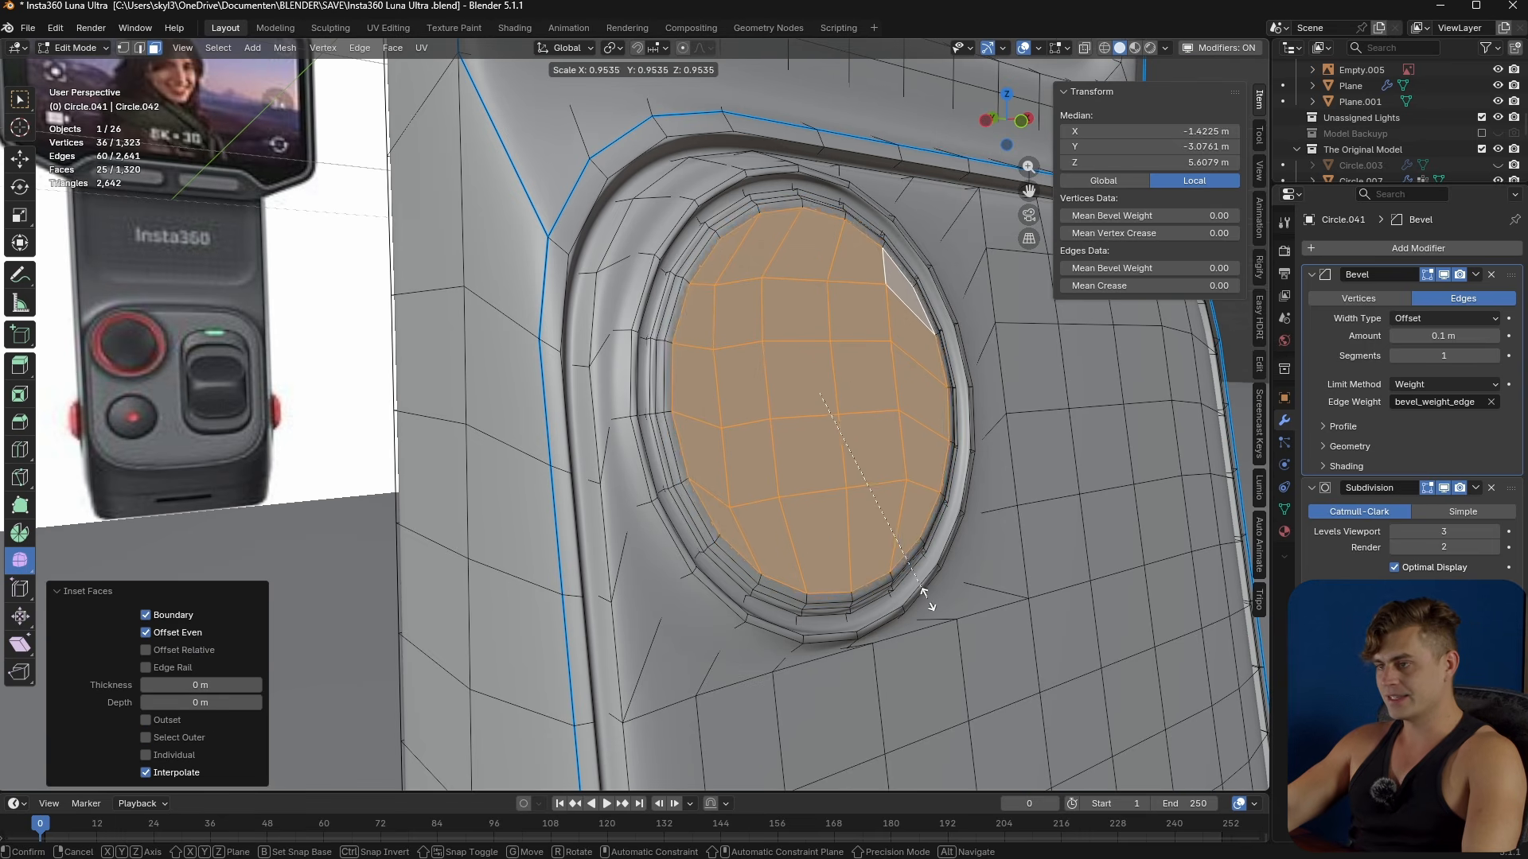
click(924, 593)
key(e)
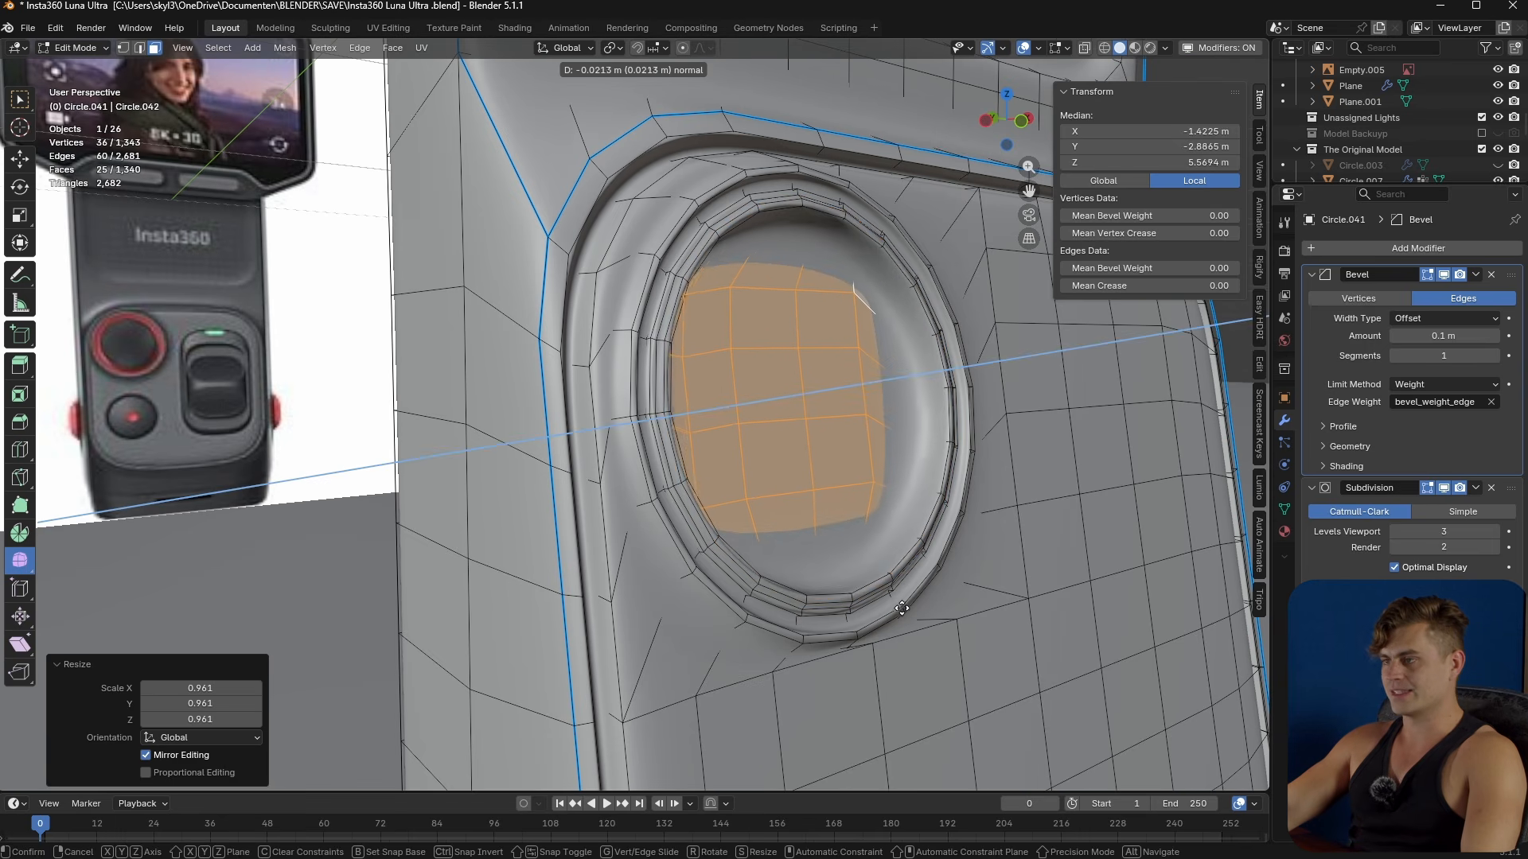
click(892, 610)
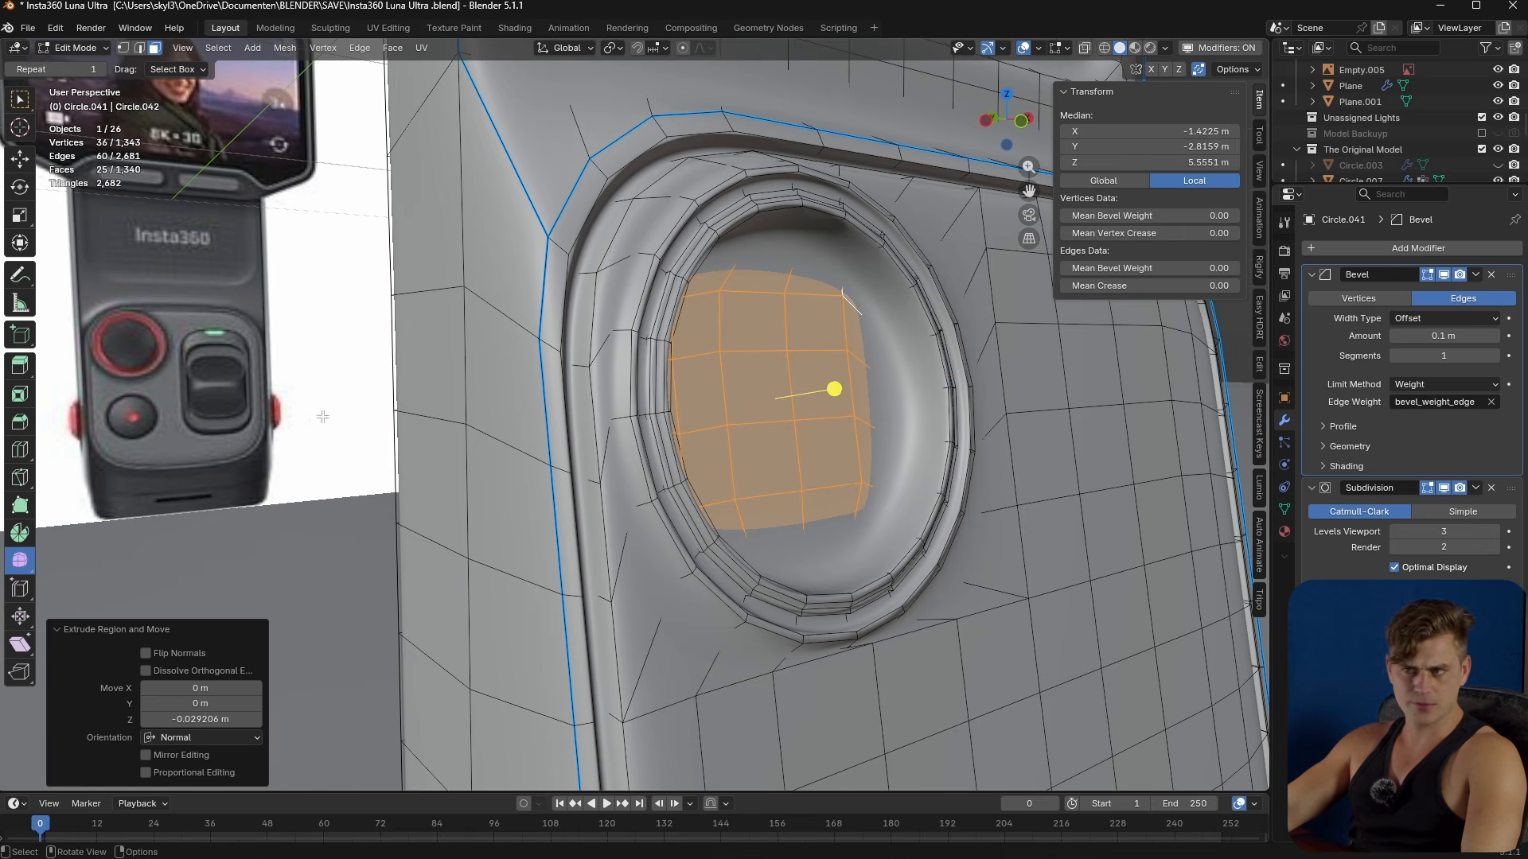
- Leave mesh editing and save the Blender file with the finished circular recess
scroll(648, 434, down, 5)
key(Tab)
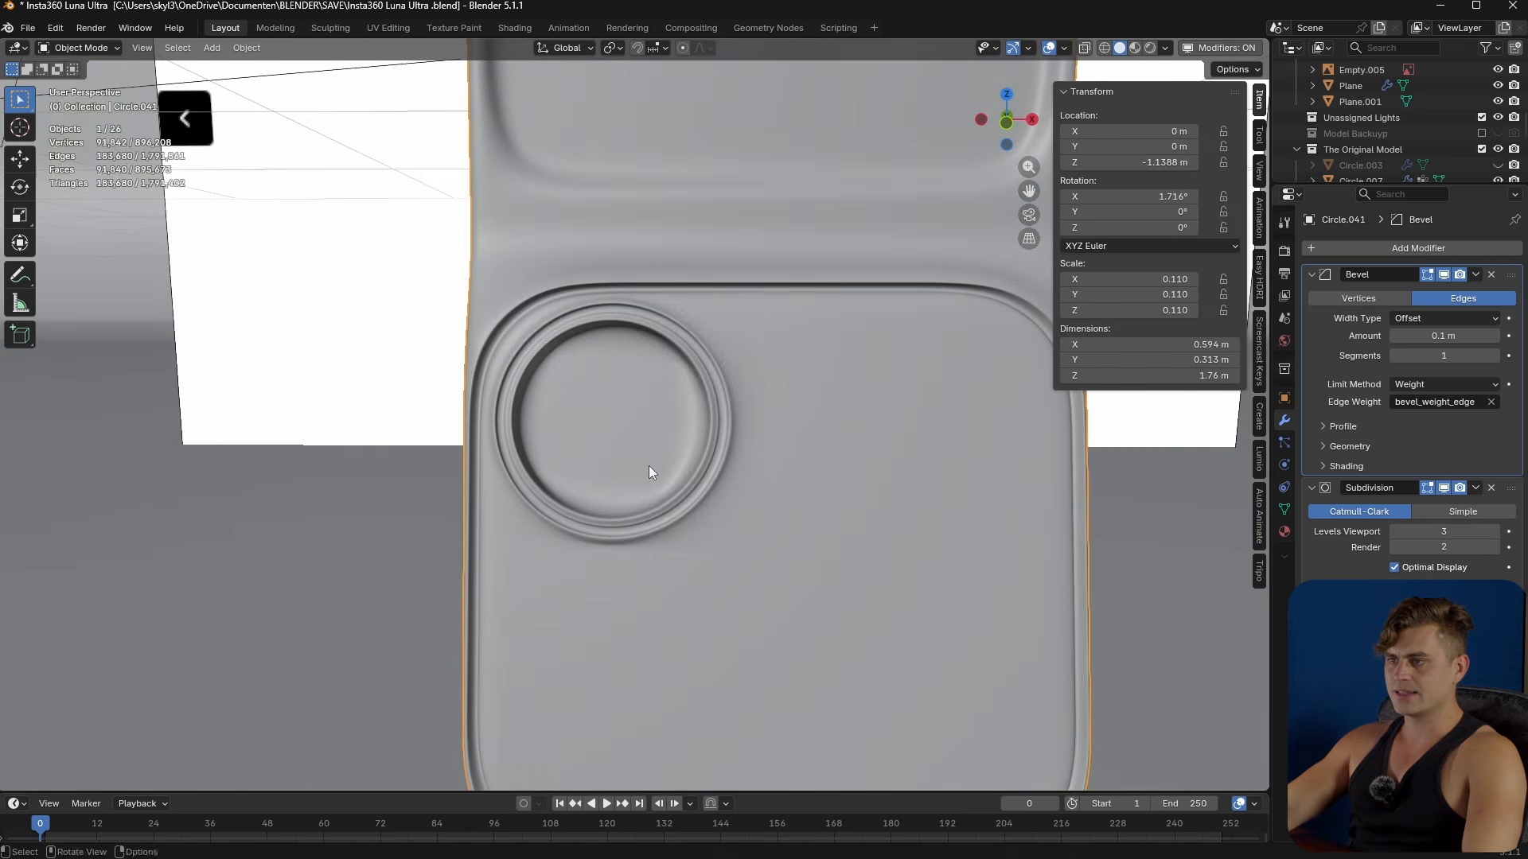
key(ctrl+s)
middle_drag(665, 477, 699, 449)
scroll(677, 459, up, 3)
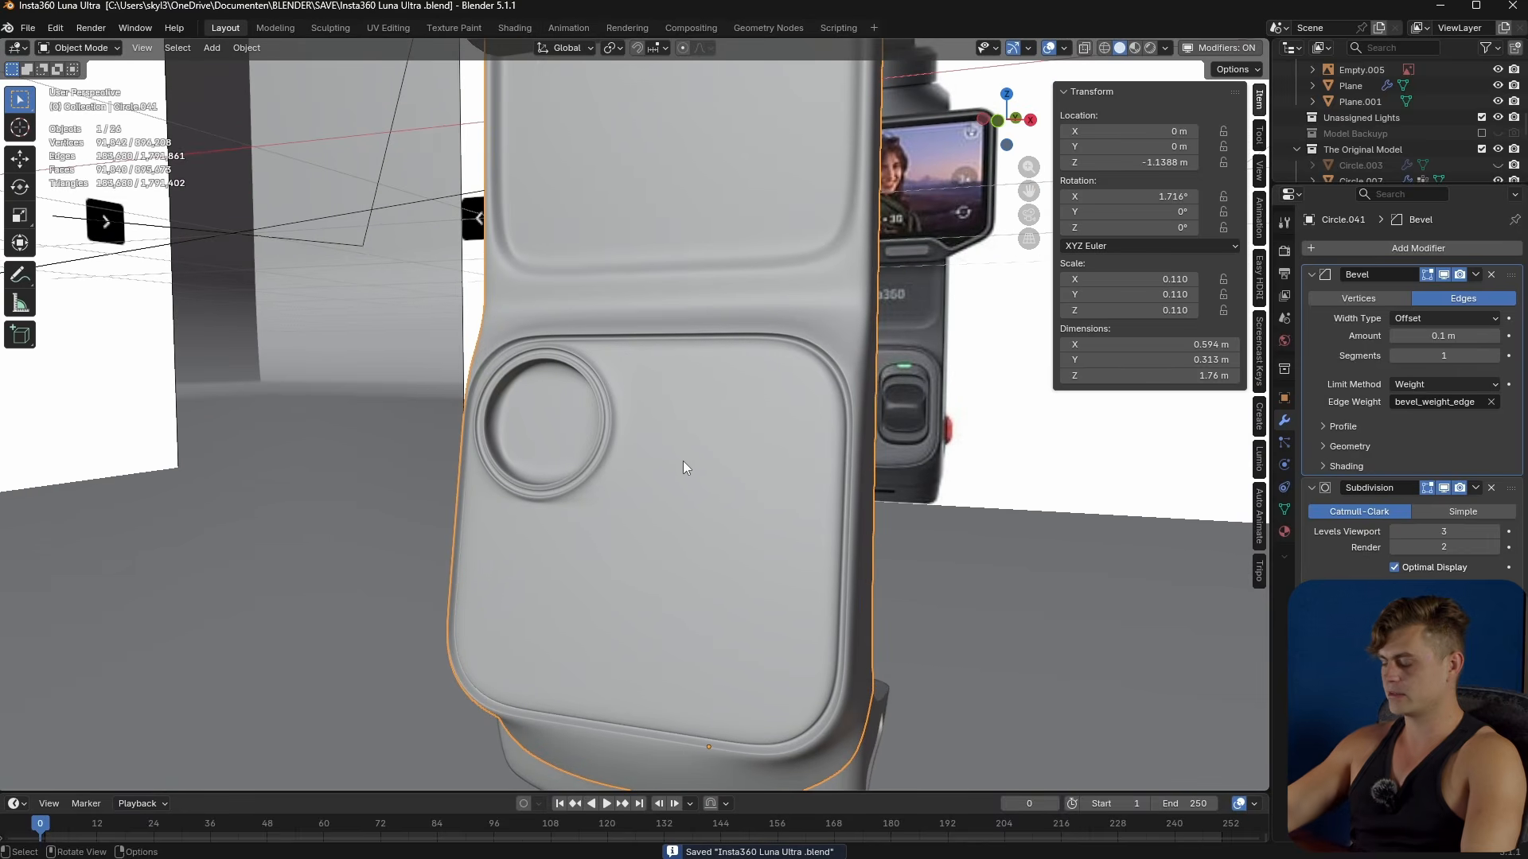
- Reopen the front shell for mesh editing, viewed from the front at the small round button in the reference image
key(KP_1)
key(alt+z)
scroll(711, 479, up, 3)
shift+middle_drag(711, 479, 736, 274)
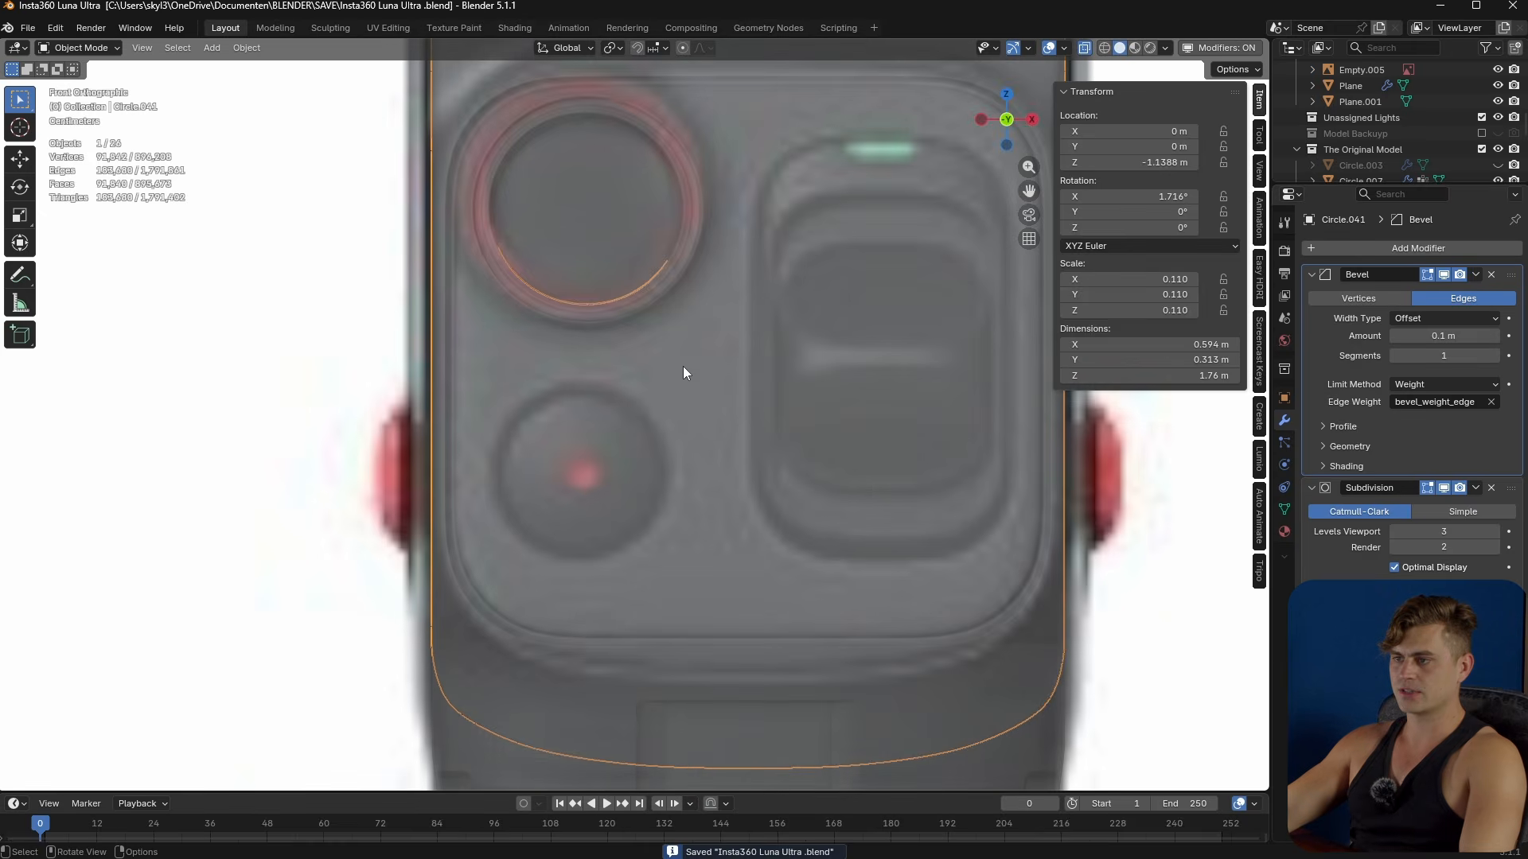
key(Tab)
scroll(634, 432, up, 2)
shift+middle_drag(634, 433, 701, 416)
key(alt+z)
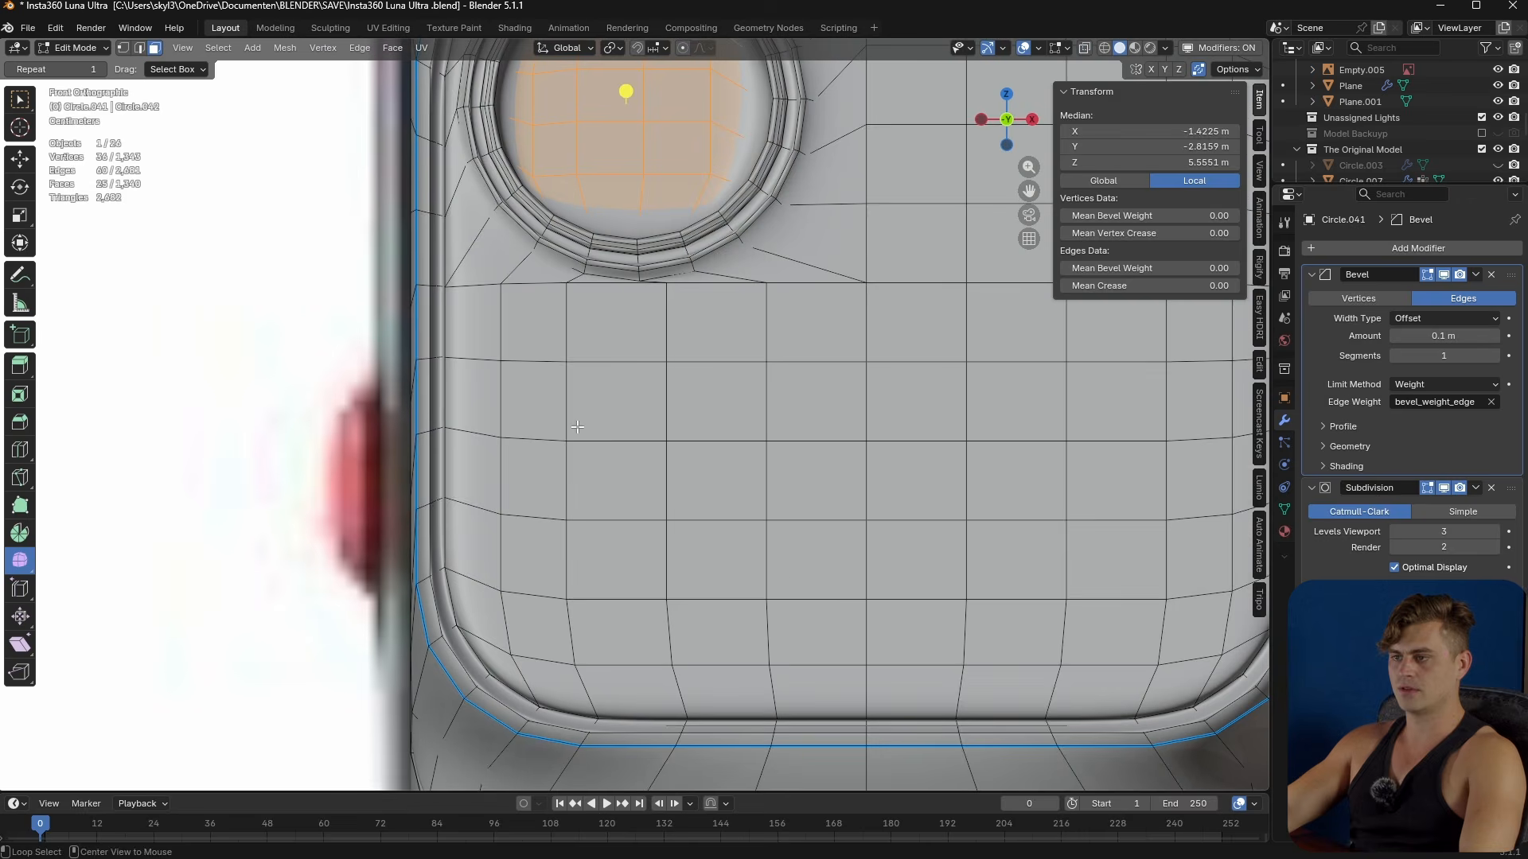
- Inset the five-by-five block of faces around the small round button in the reference by about 0.12 m
click(533, 400)
ctrl+click(796, 574)
key(alt+z)
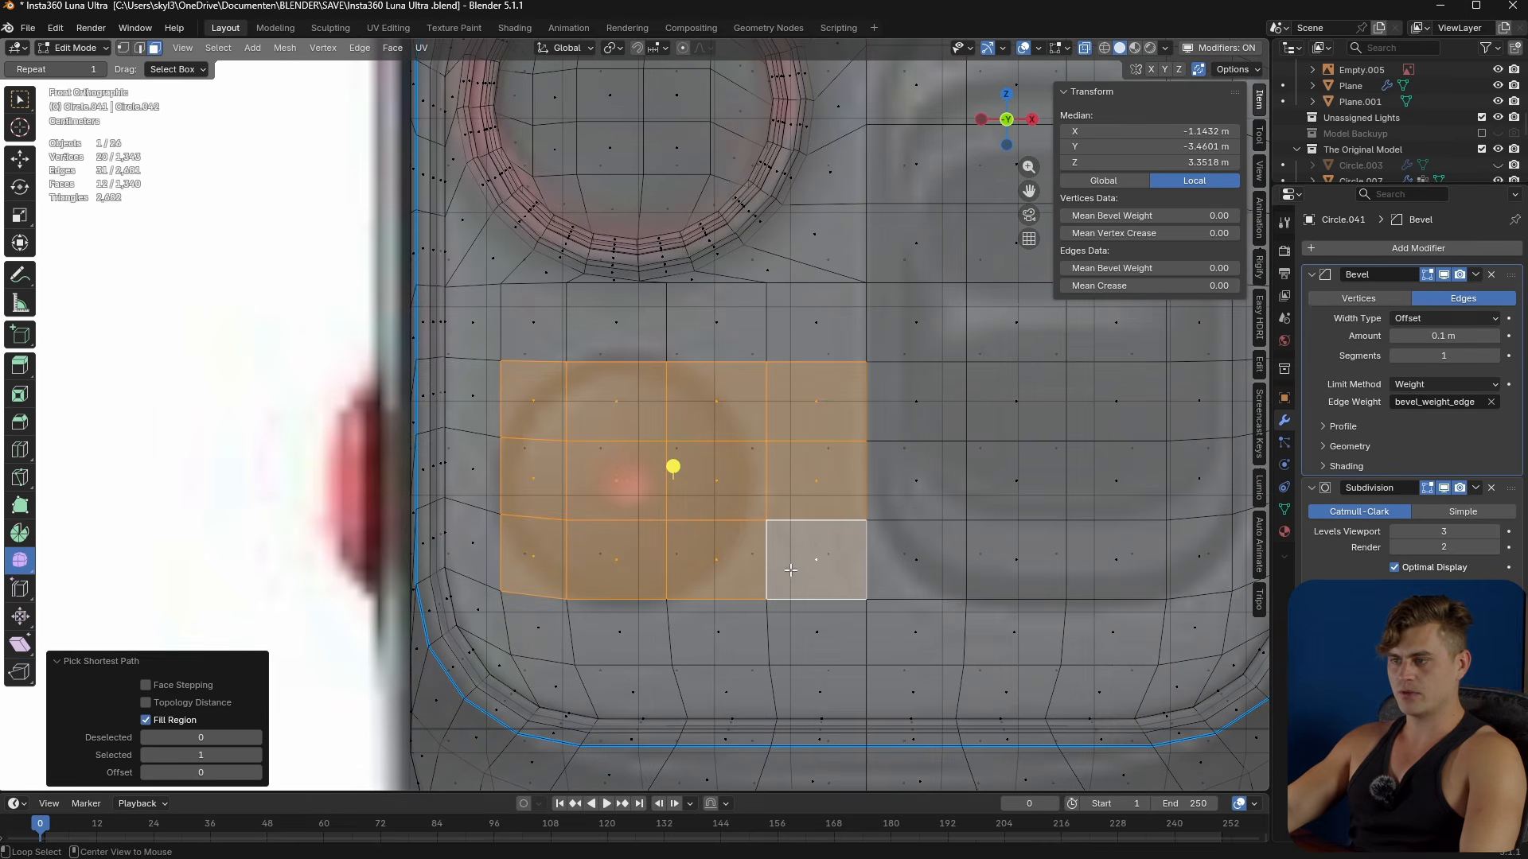
shift+click(803, 561)
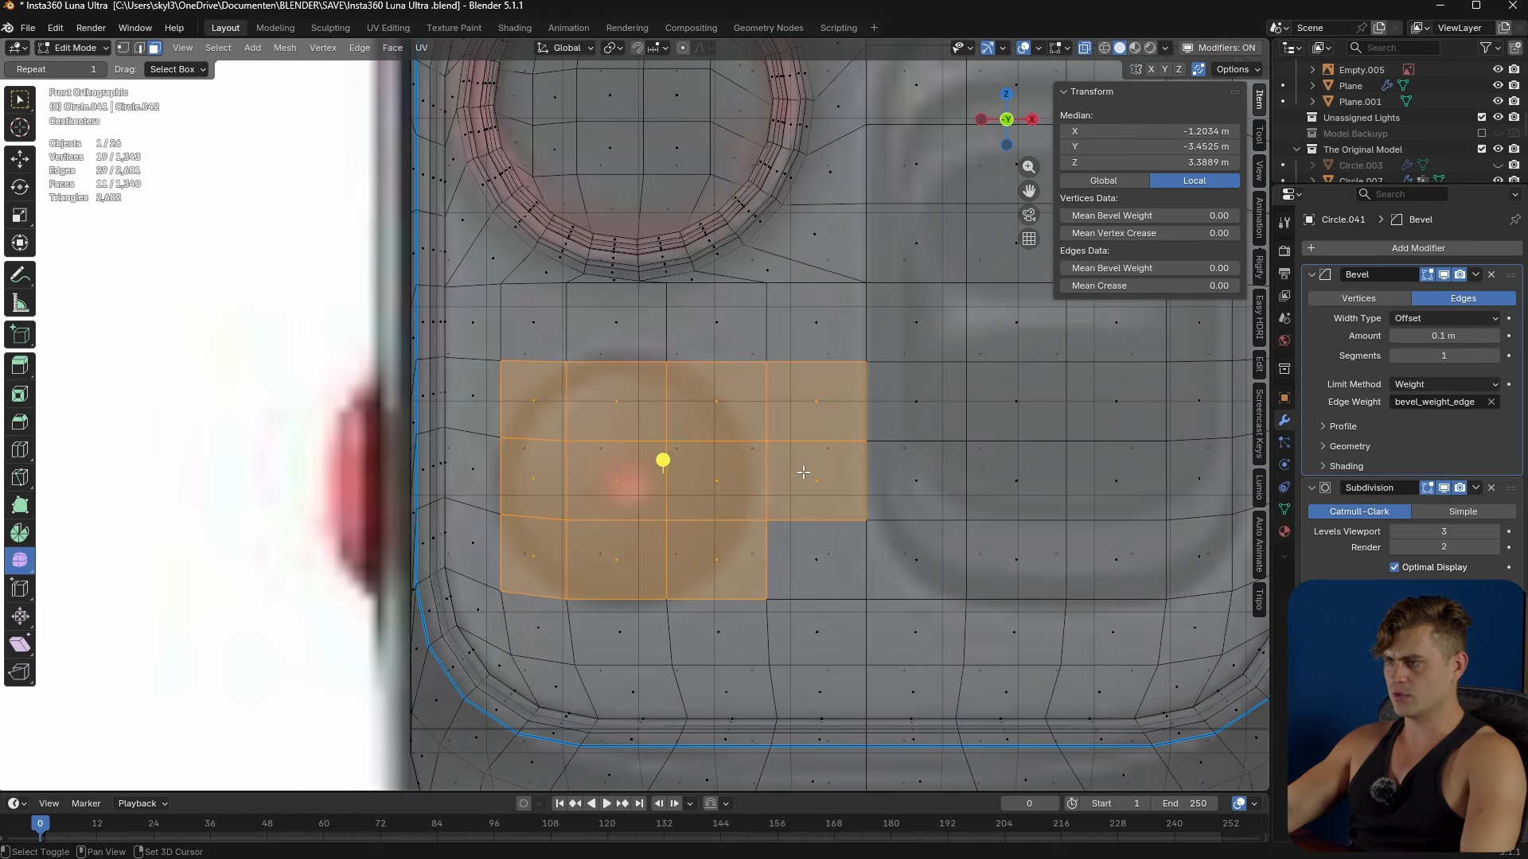
shift+click(812, 480)
shift+click(809, 398)
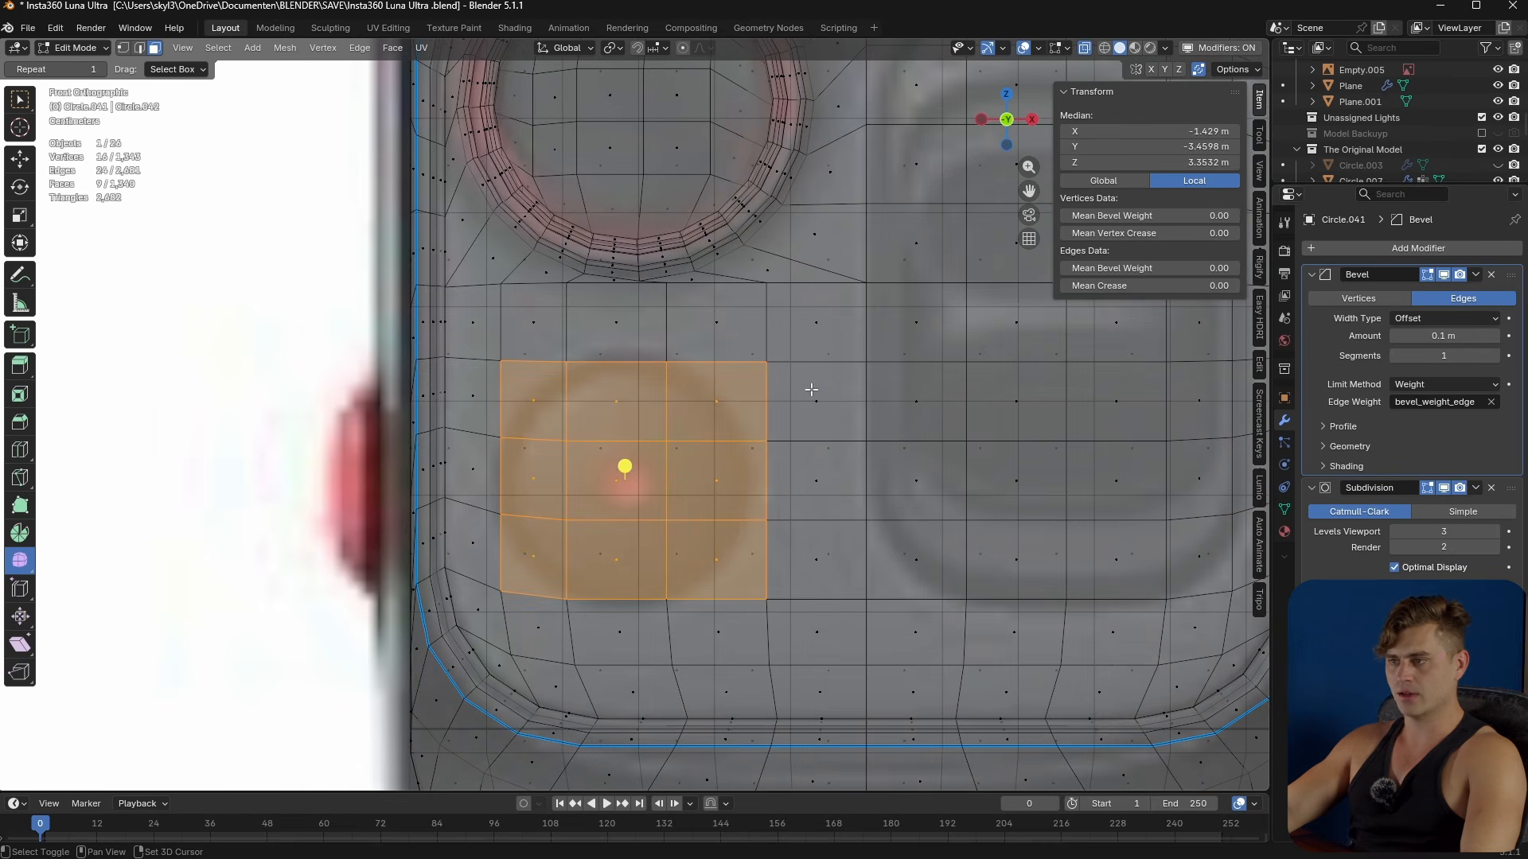
shift+click(492, 344)
ctrl+click(817, 616)
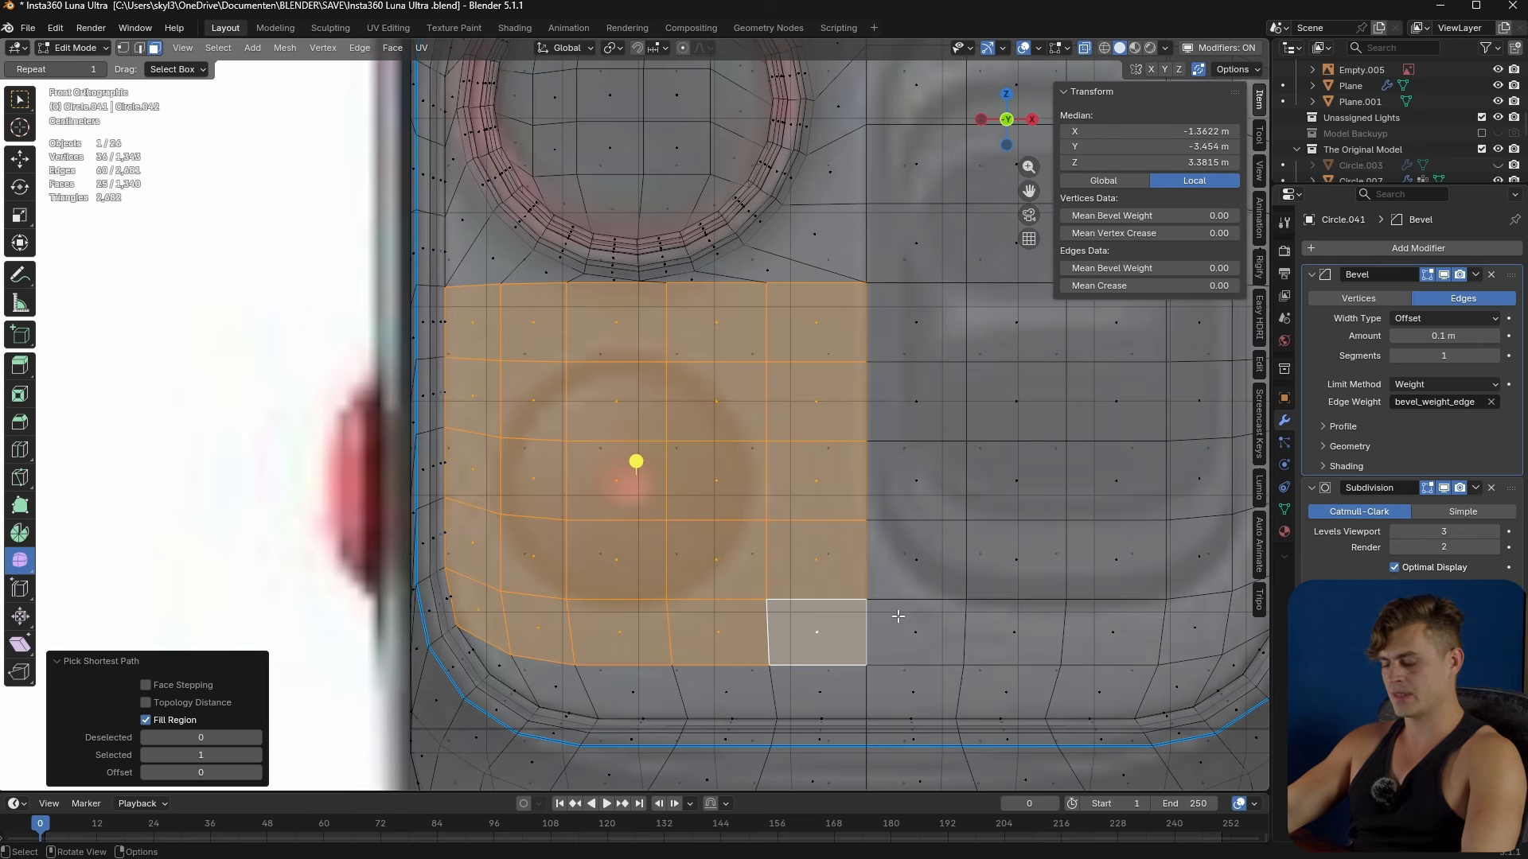
key(i)
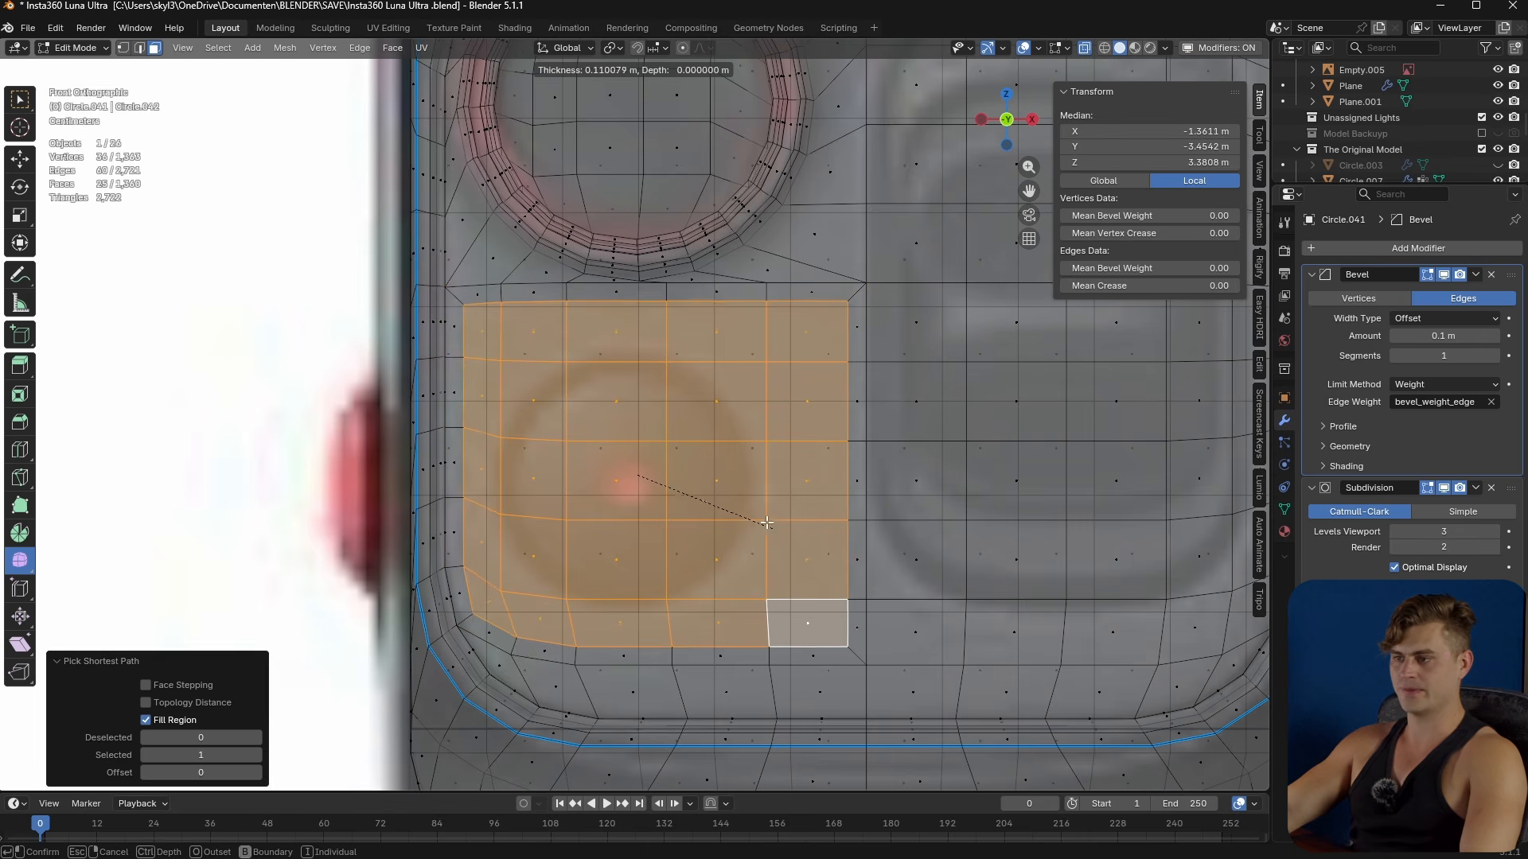
click(760, 515)
- Shape the inset faces into a circle with LoopTools, then scale it by 0.708 and 0.897 and shift it to fit the small button
right_click(714, 471)
mouse_move(714, 471)
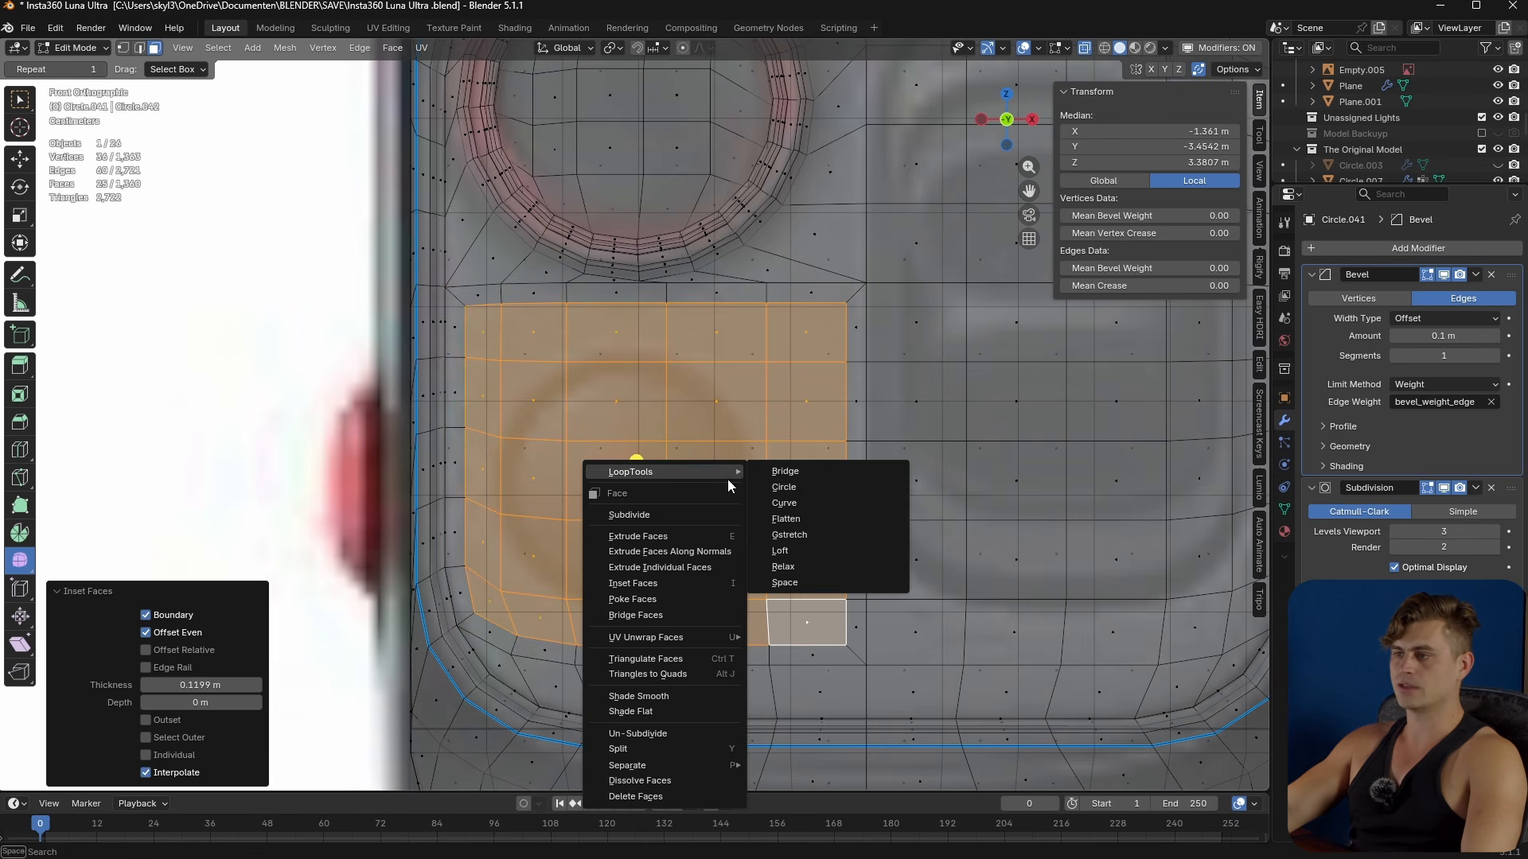
click(795, 493)
key(s)
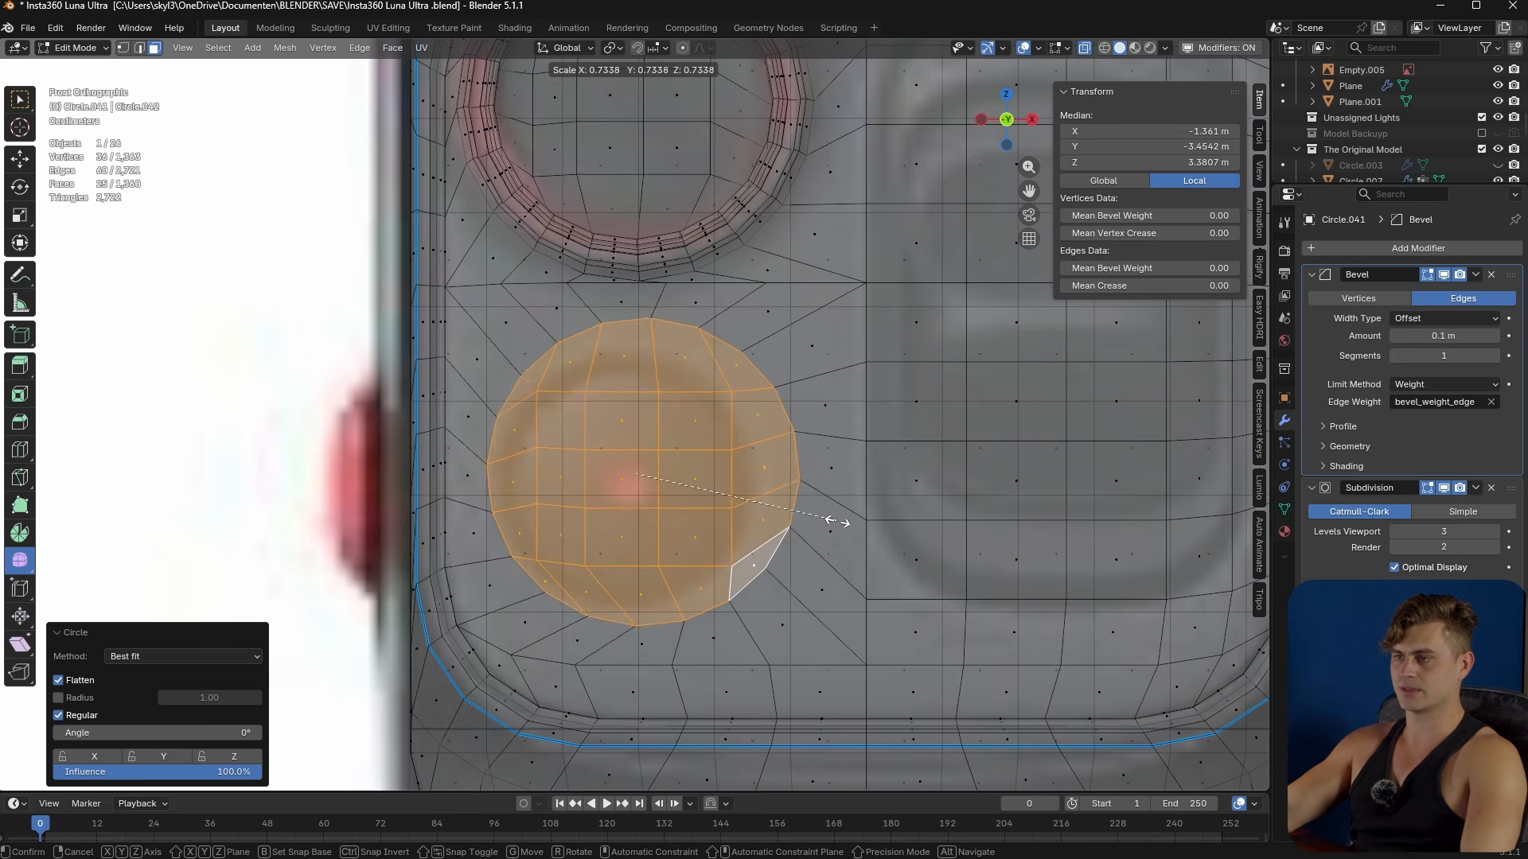
click(825, 524)
key(g)
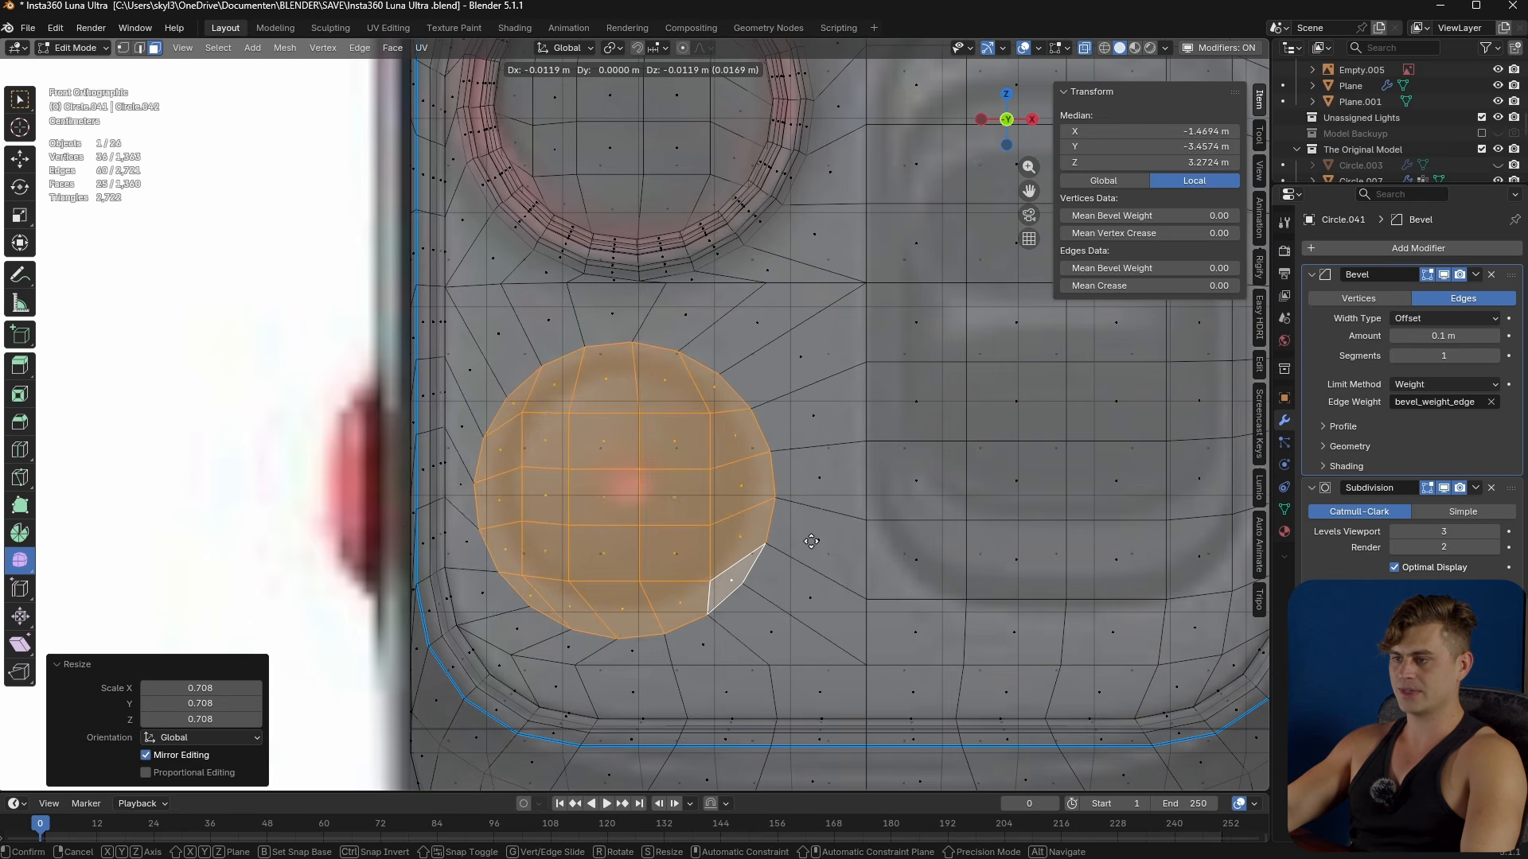
click(848, 551)
key(s)
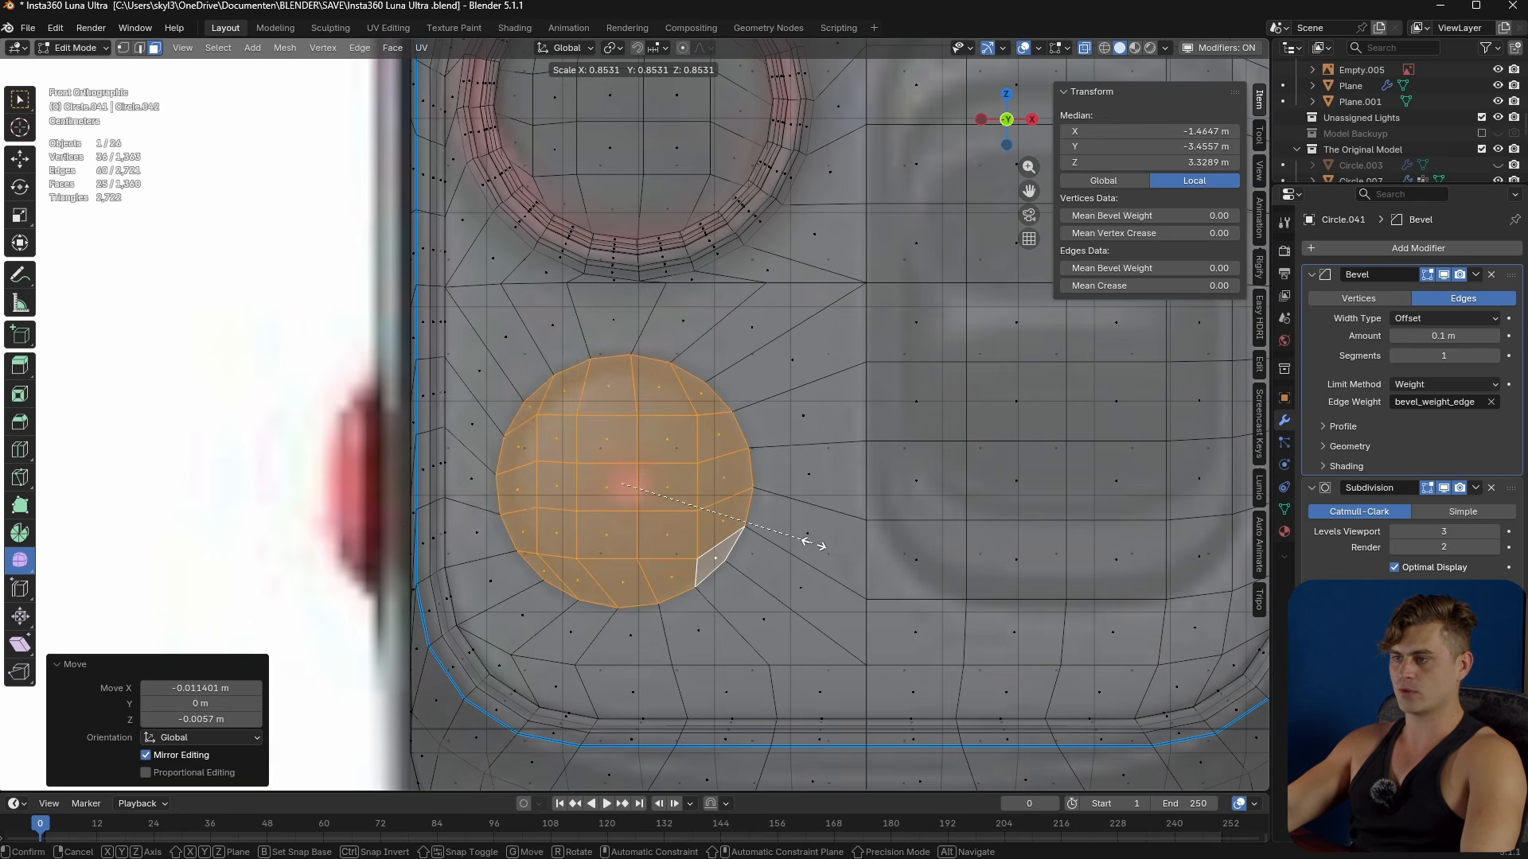
click(827, 548)
- Inset the circle, scale it to 0.961 and extrude it inward about 0.0094 m to form the button recess
middle_drag(828, 547, 856, 564)
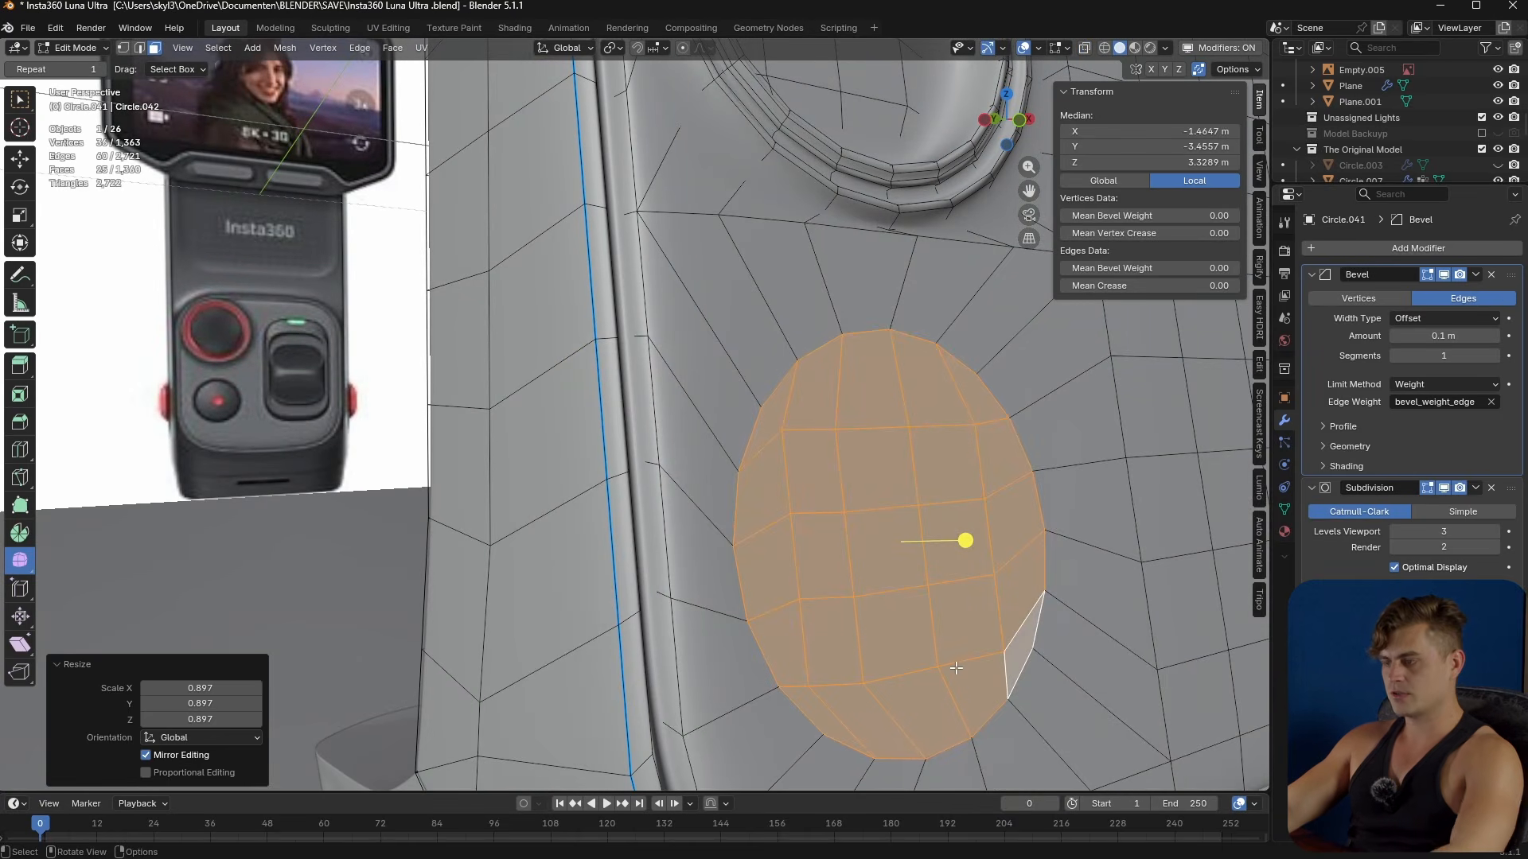
key(i)
click(838, 608)
key(s)
click(939, 625)
key(e)
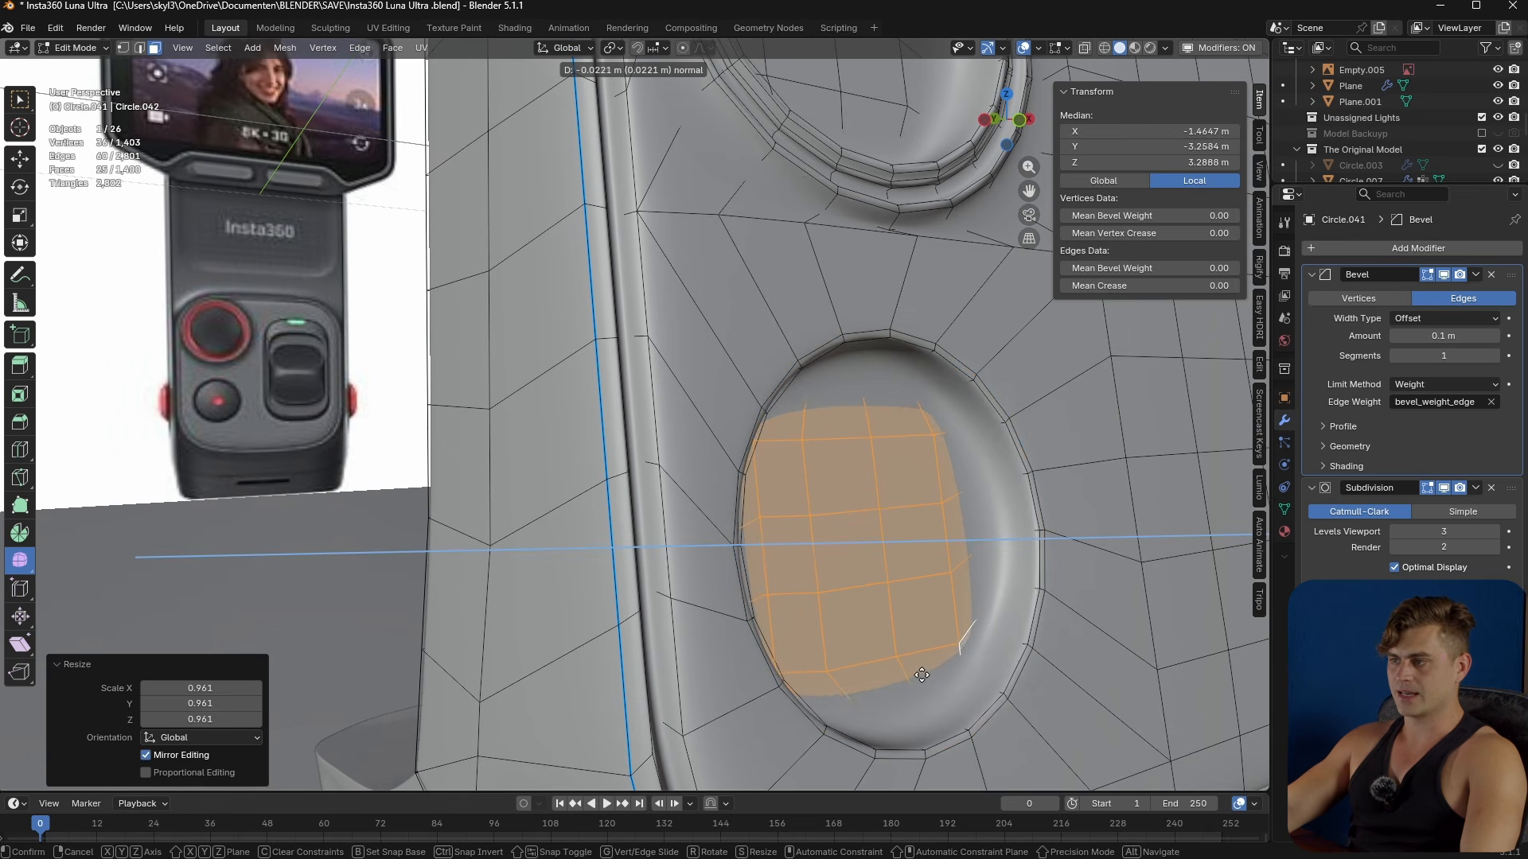
click(940, 676)
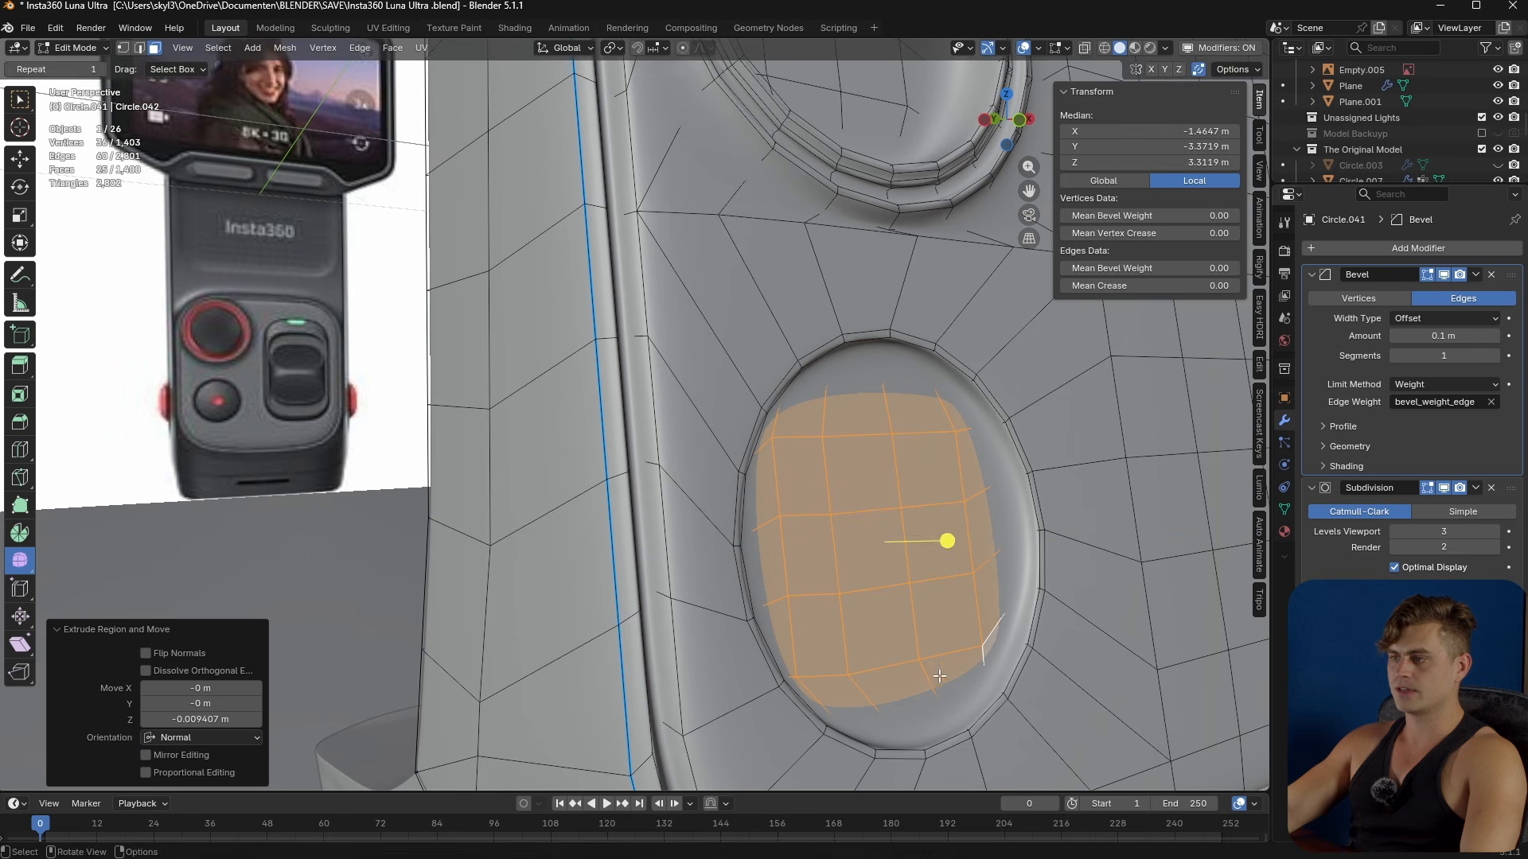
- Separate the recess floor into its own object and extrude all its faces outward to form the button body
key(p)
click(907, 650)
key(Tab)
click(895, 590)
key(Tab)
key(a)
key(e)
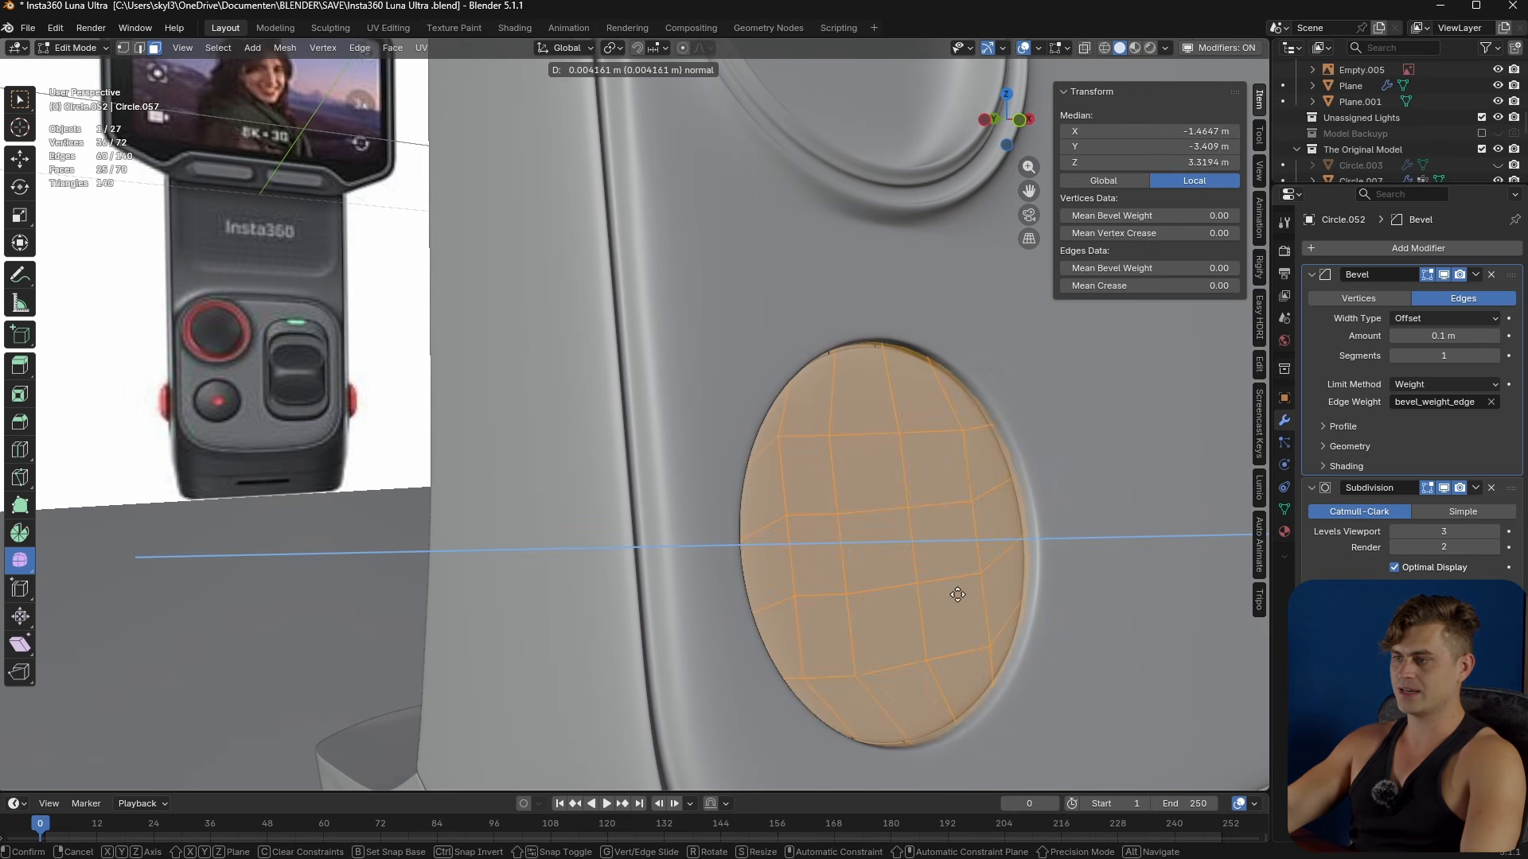
click(1076, 607)
- Extrude the button's front face and scale it by 0.53 and 0.33 into a small centre disc
middle_drag(972, 539, 1095, 525)
key(e)
click(1067, 634)
key(s)
click(1063, 593)
middle_drag(1064, 593, 1034, 628)
key(s)
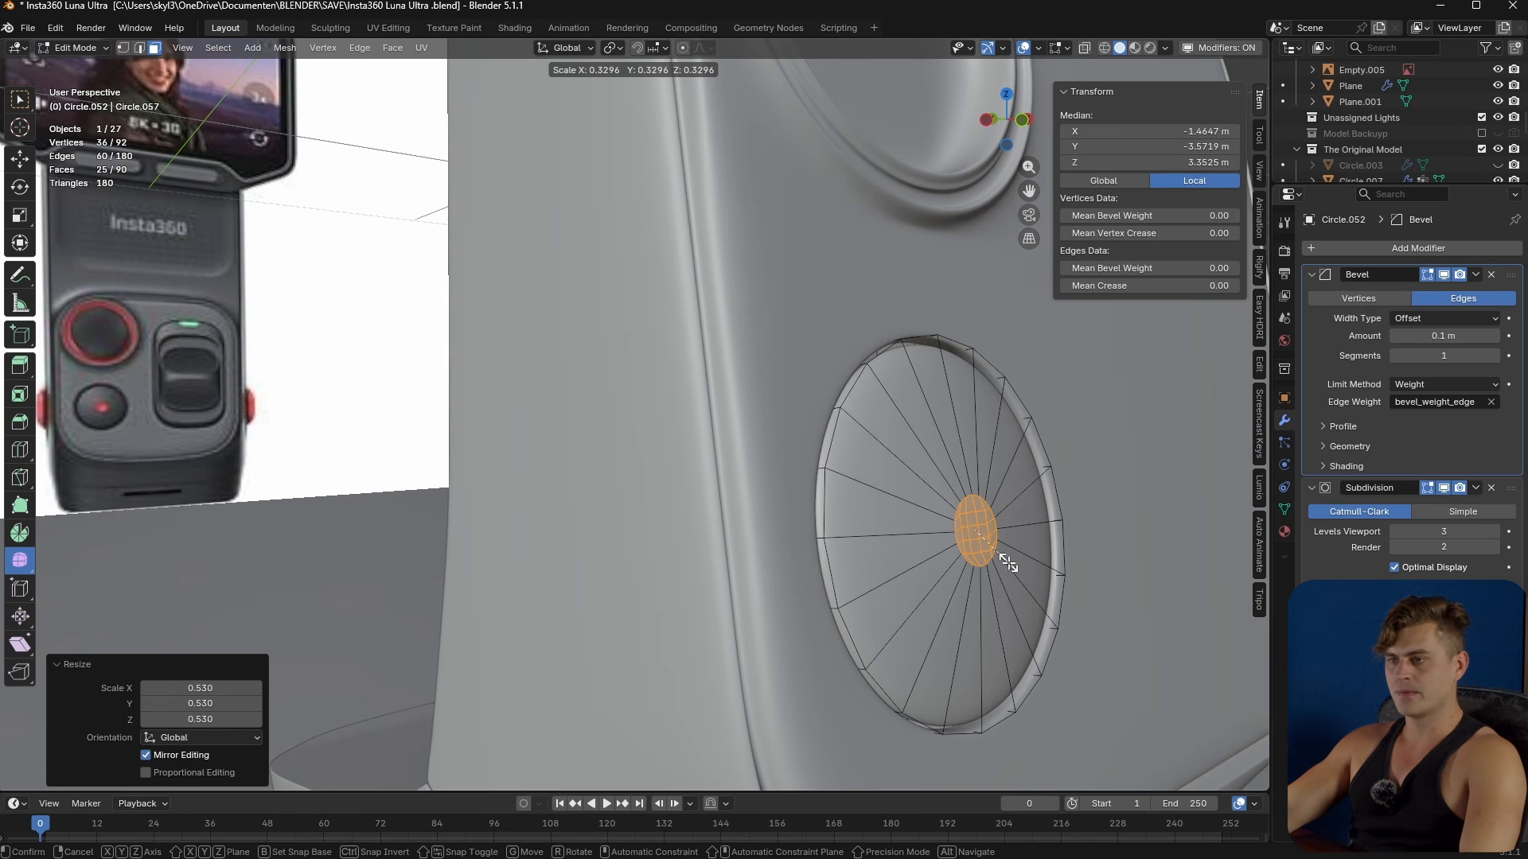
click(1006, 561)
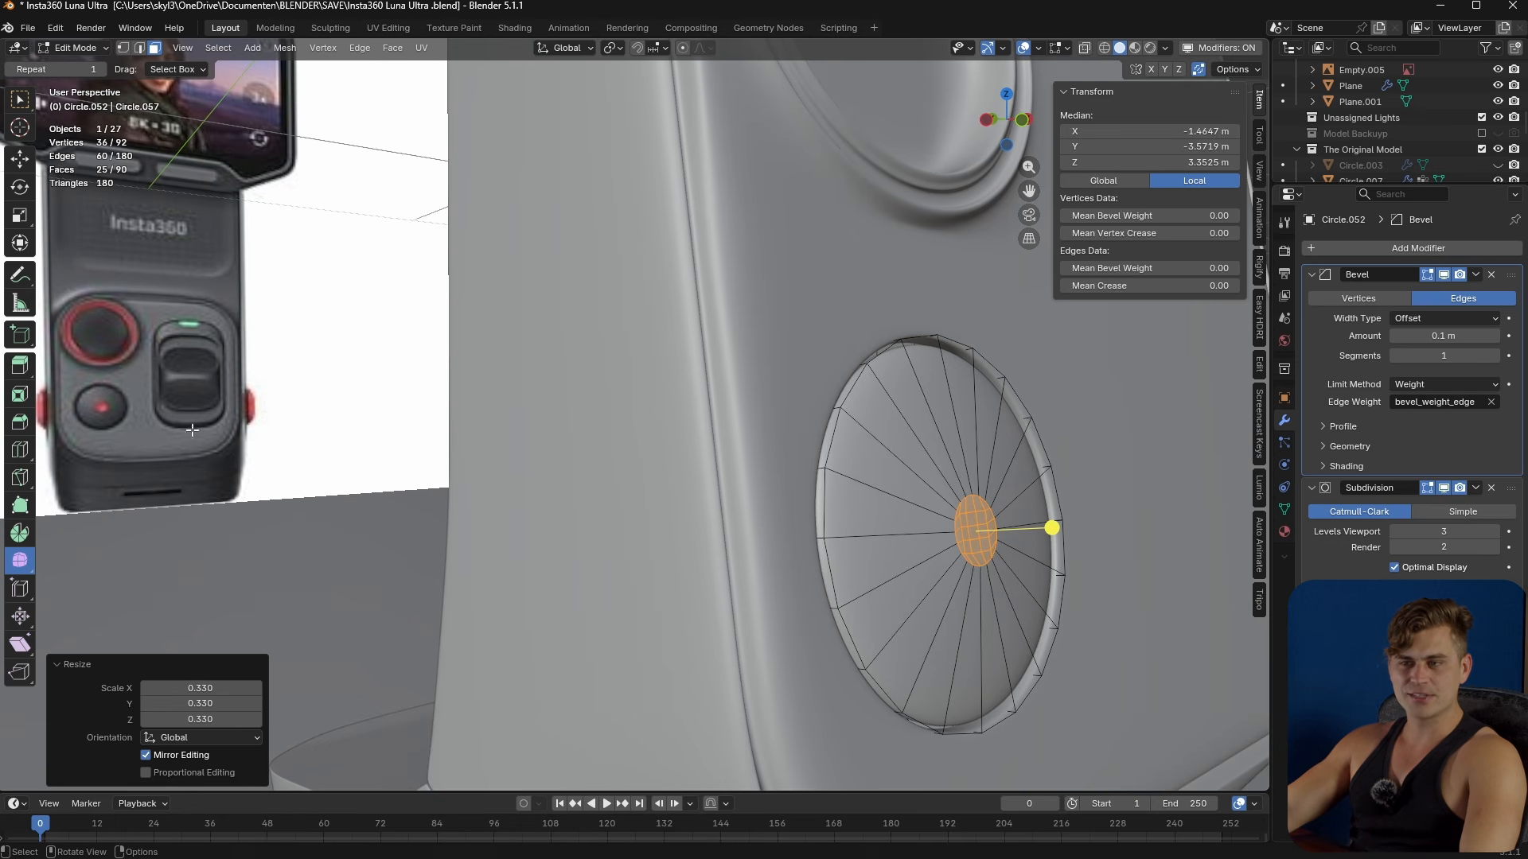
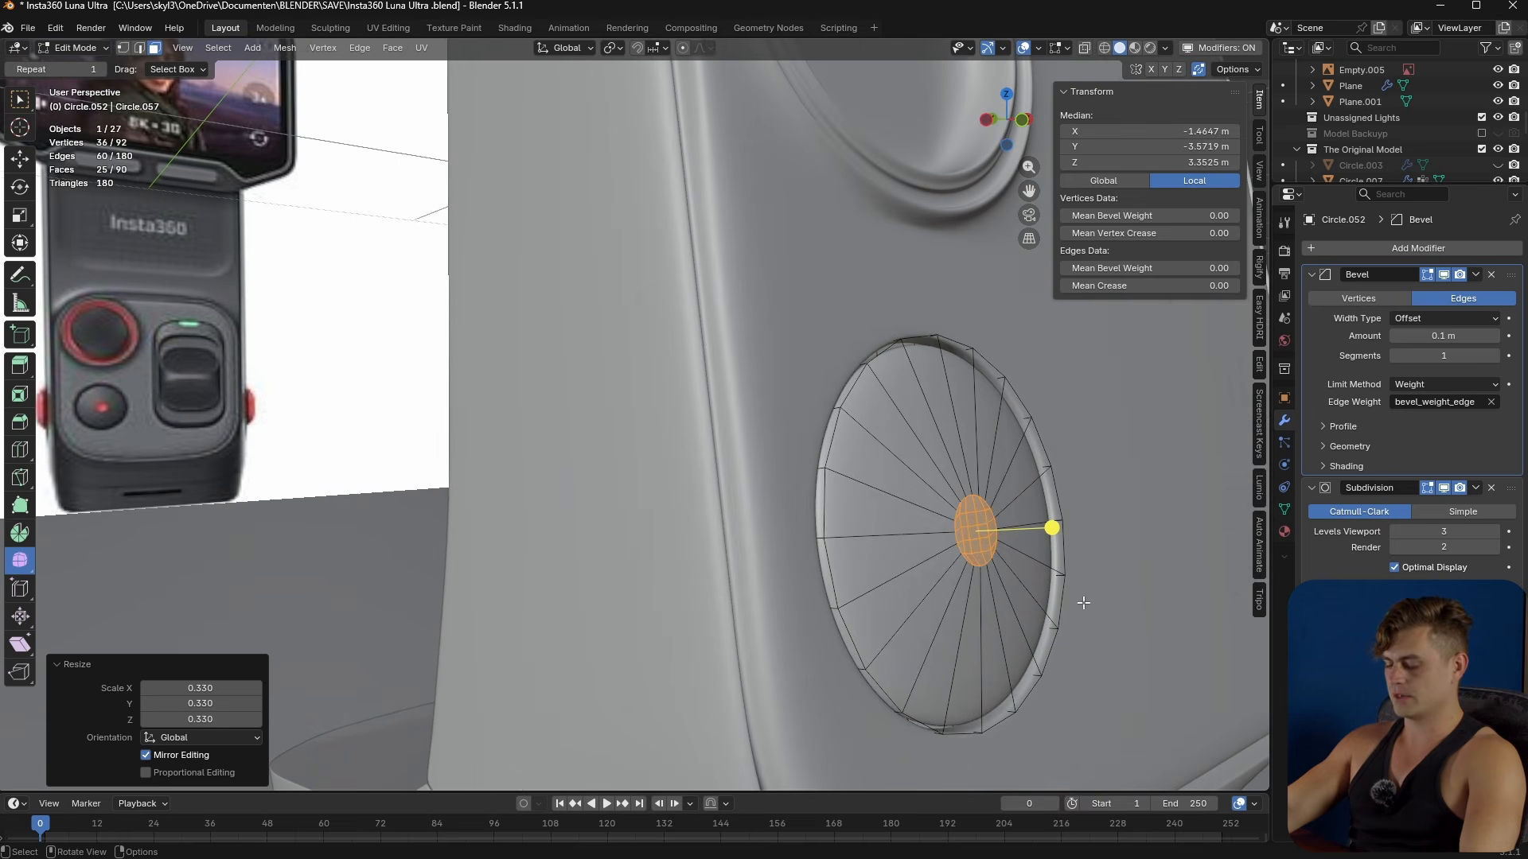
- Inset the button's centre disc about 0.005 m, extrude it inward about 0.001 m and leave mesh editing
scroll(1073, 604, up, 2)
key(i)
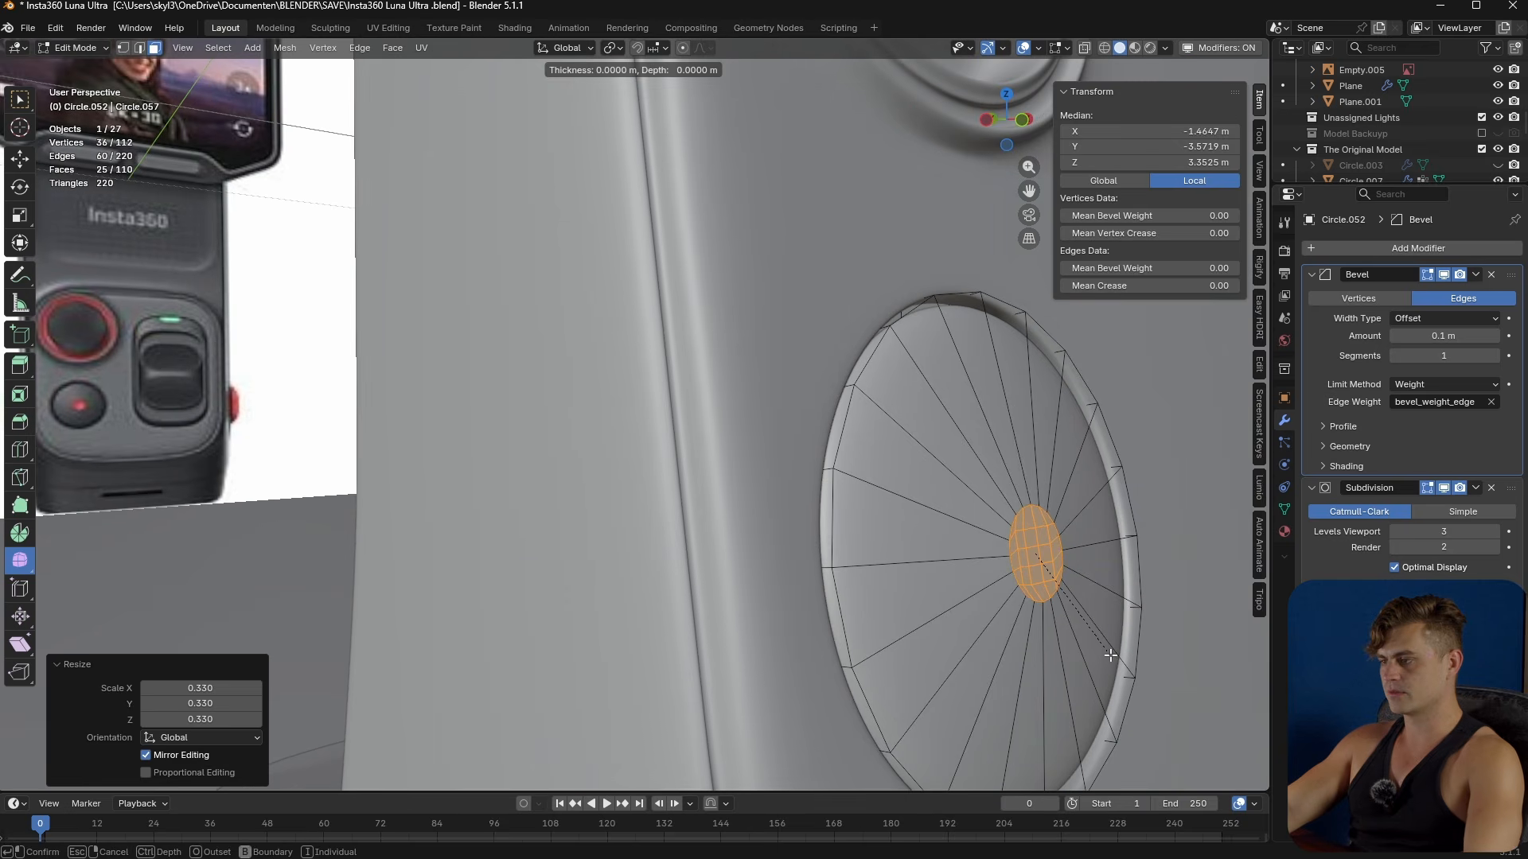
click(1110, 655)
key(g)
key(z)
key(z)
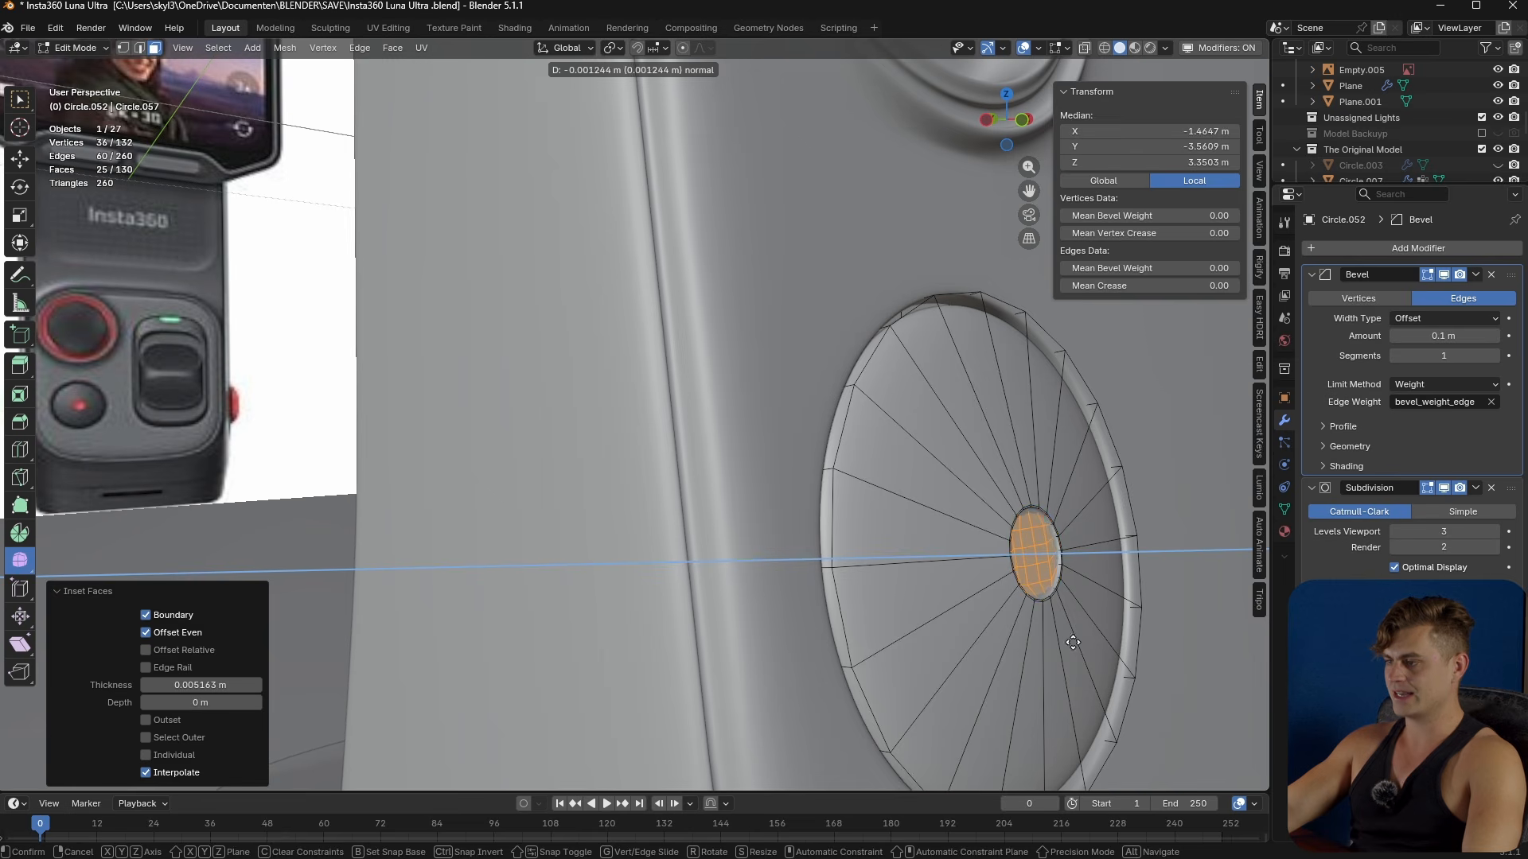
click(1072, 642)
key(Tab)
middle_drag(1105, 638, 894, 594)
scroll(1068, 636, down, 5)
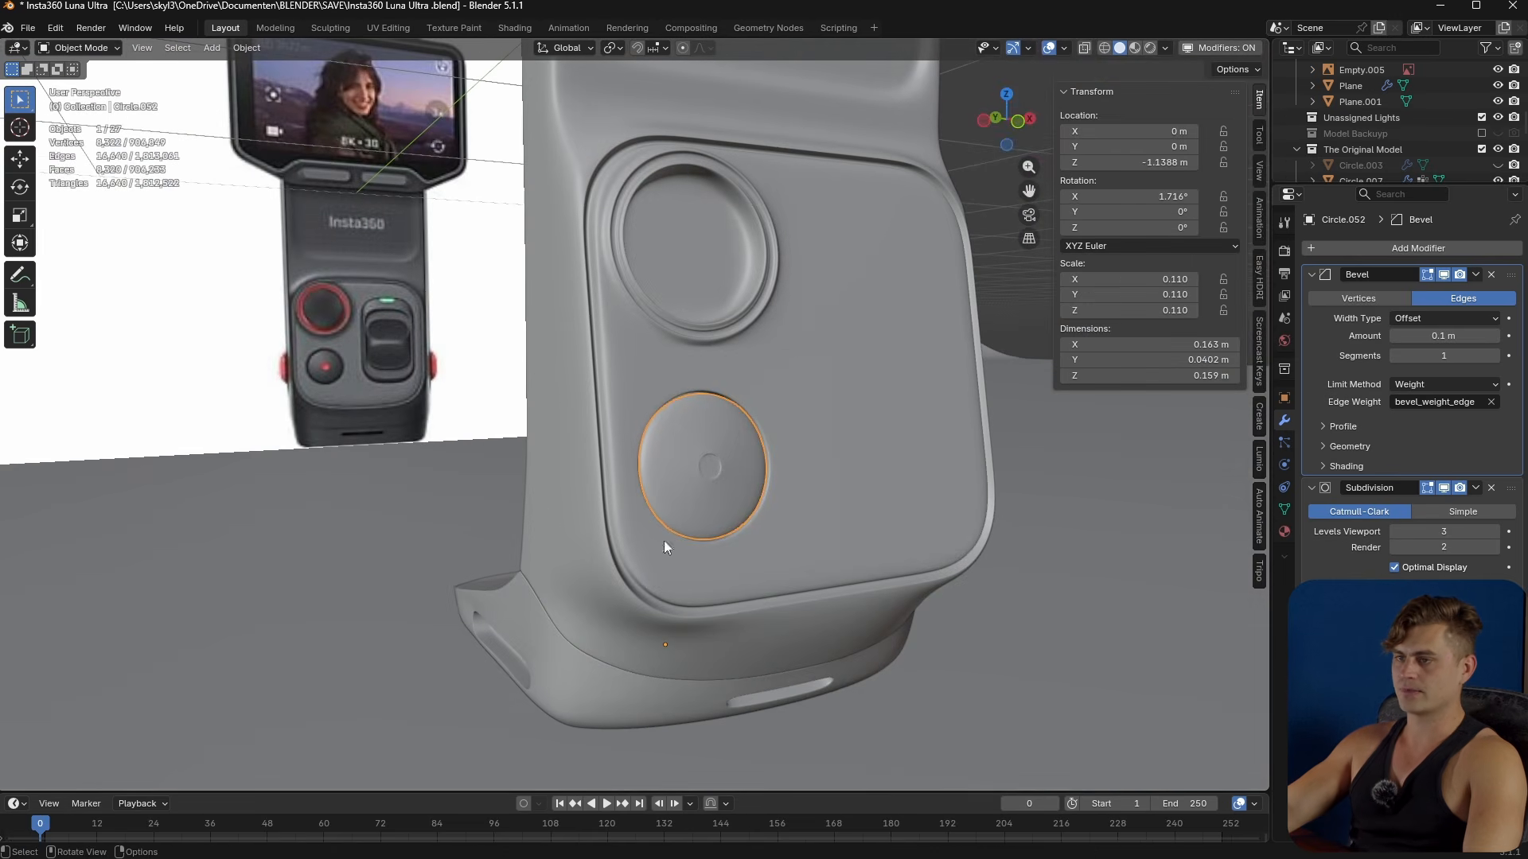
- Bevel the front shell's rim edge loop around the small button by about 0.013 m with 9 segments
middle_drag(745, 464, 765, 431)
scroll(757, 485, up, 2)
key(Tab)
scroll(764, 422, up, 4)
key(Tab)
click(733, 285)
key(Tab)
key(2)
alt+click(753, 345)
middle_drag(753, 345, 887, 417)
key(ctrl+b)
scroll(899, 390, up, 8)
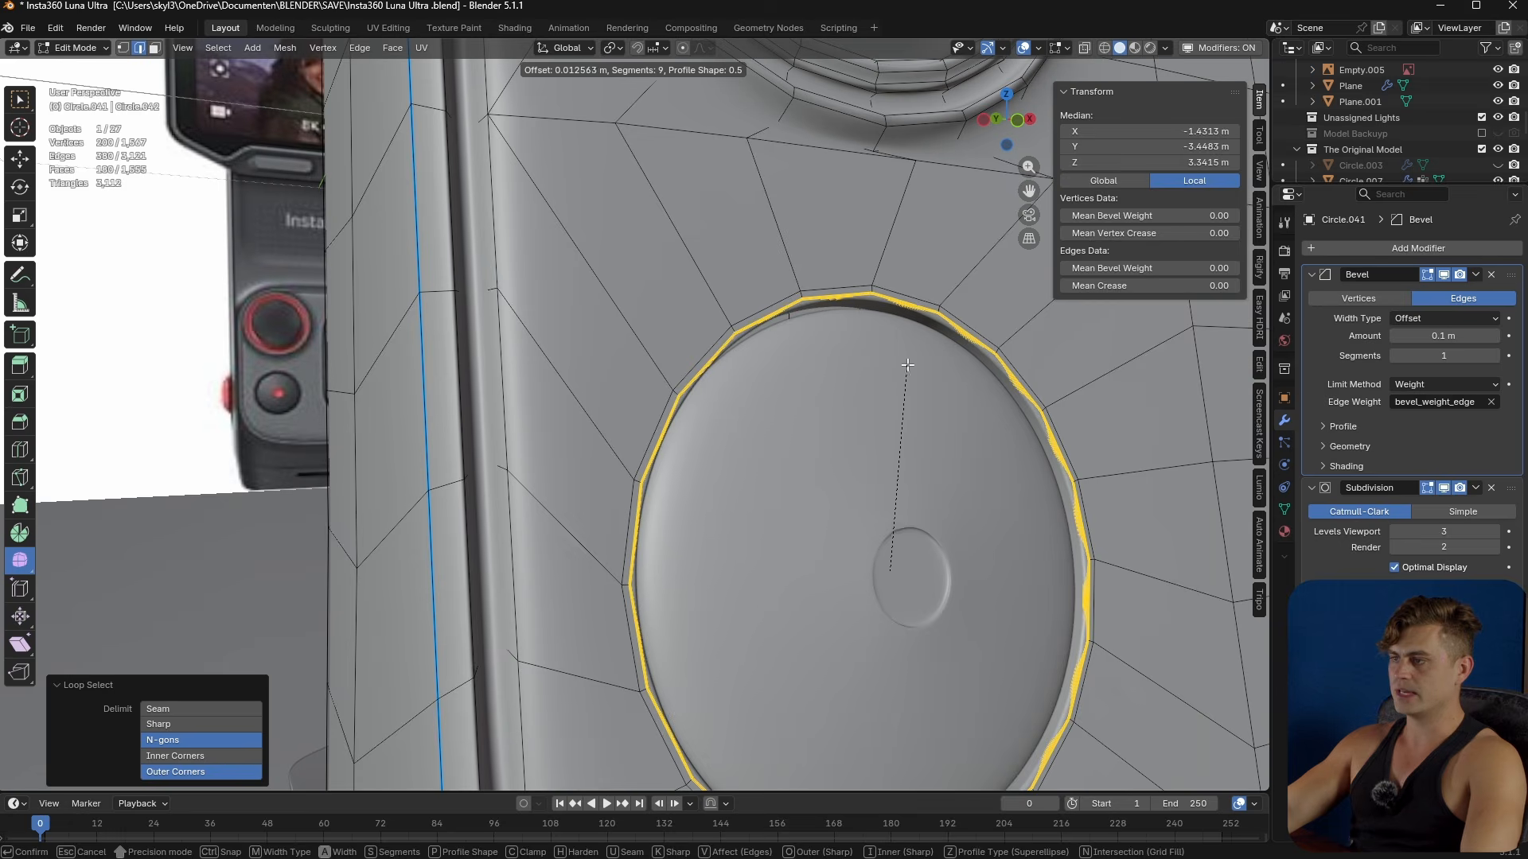
click(895, 381)
- Leave mesh editing of the shell and save the Blender file with the small button and its bevelled recess
key(Tab)
scroll(896, 379, down, 3)
middle_drag(881, 417, 804, 446)
key(ctrl+s)
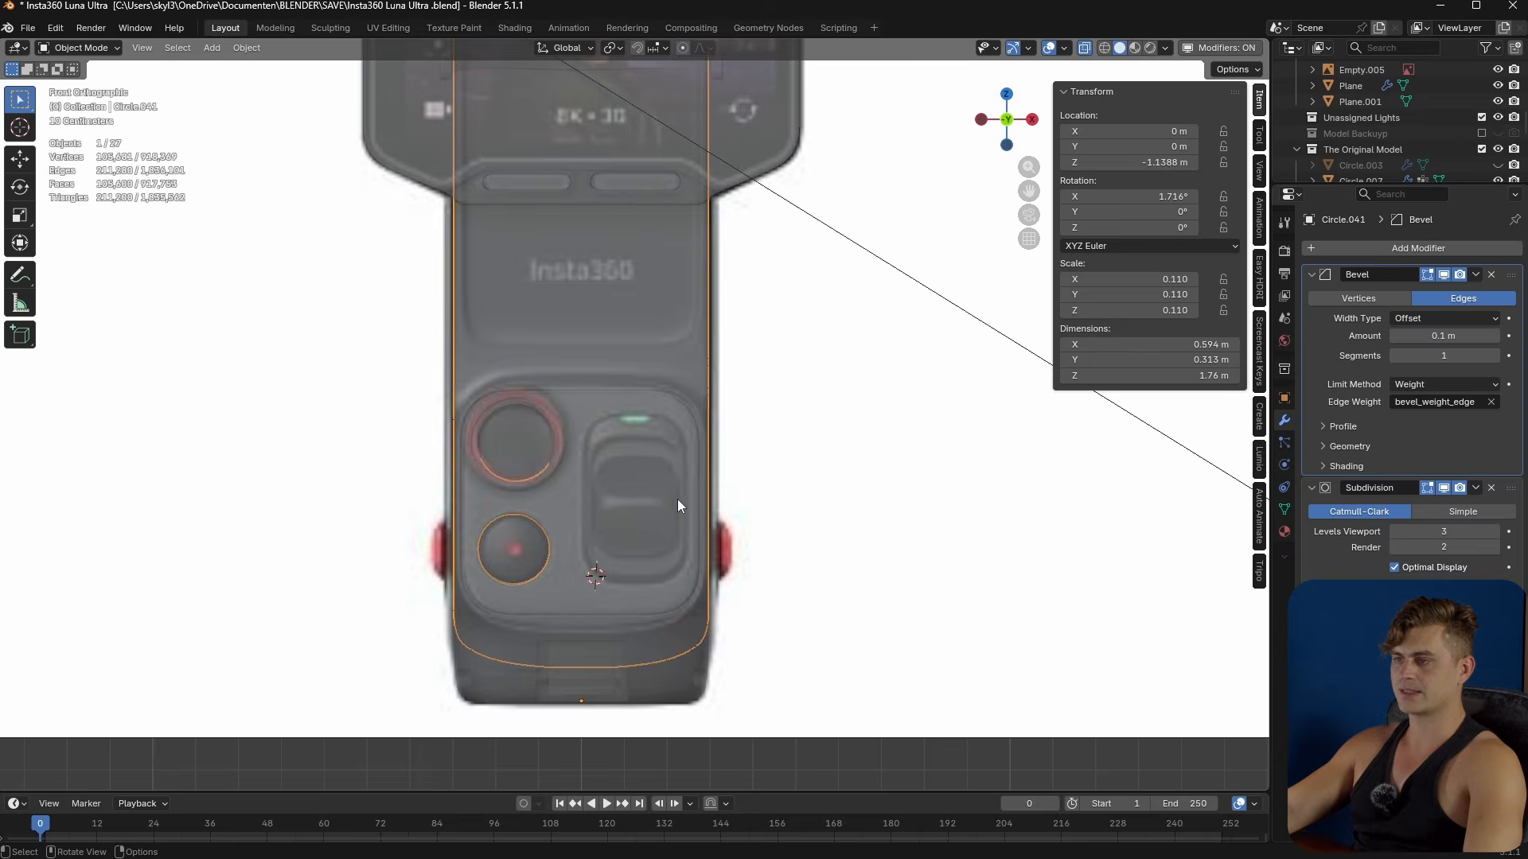
- Reopen the front shell for mesh editing, viewed from the front at the slider switch in the reference image
scroll(676, 499, up, 3)
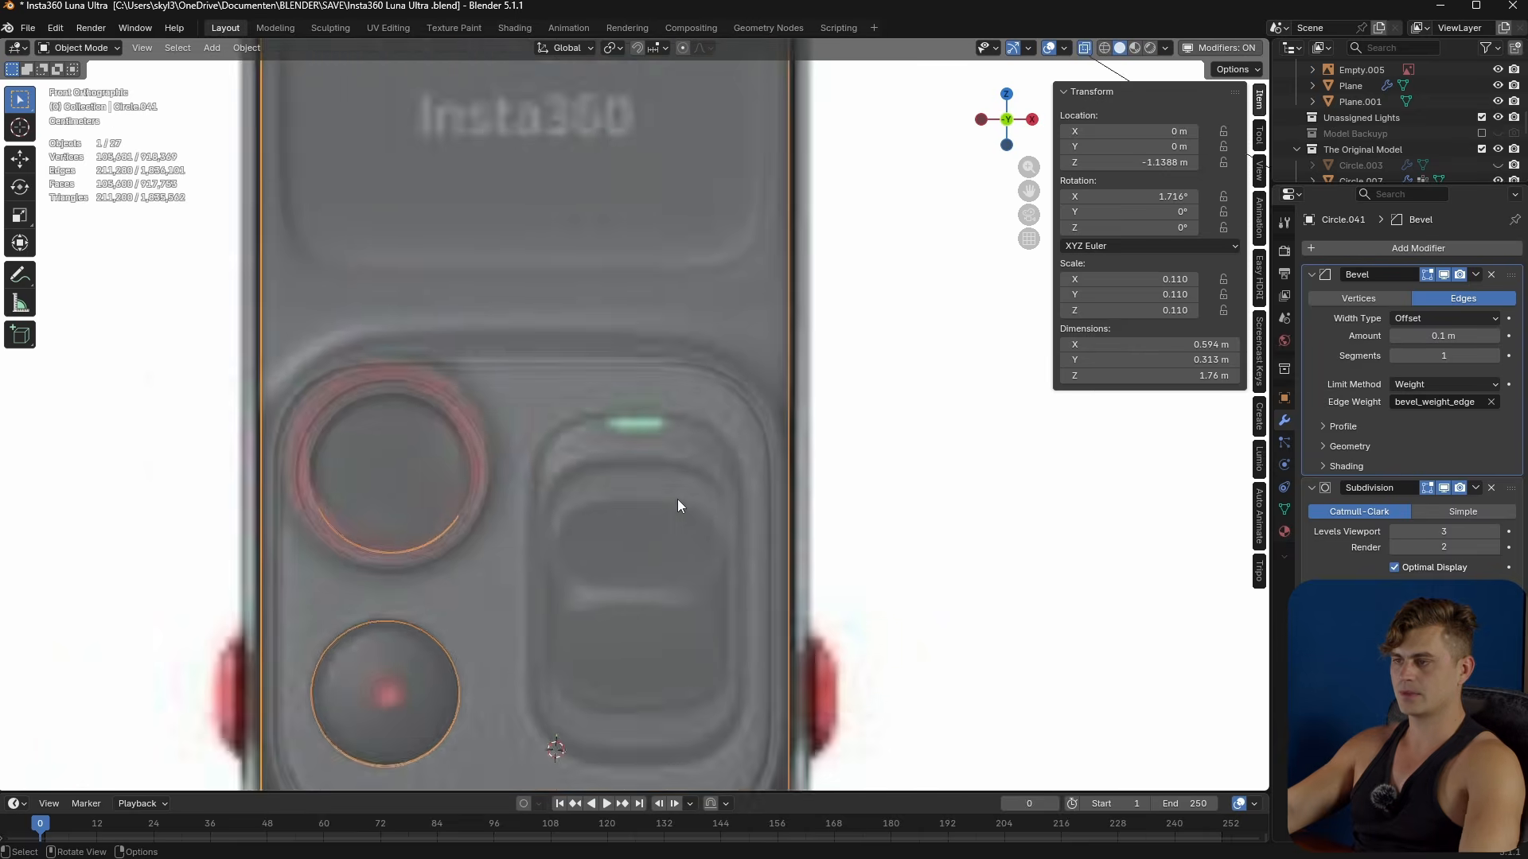
key(Tab)
scroll(670, 495, up, 2)
shift+middle_drag(671, 494, 678, 445)
click(794, 370)
scroll(783, 411, down, 1)
shift+middle_drag(771, 416, 765, 364)
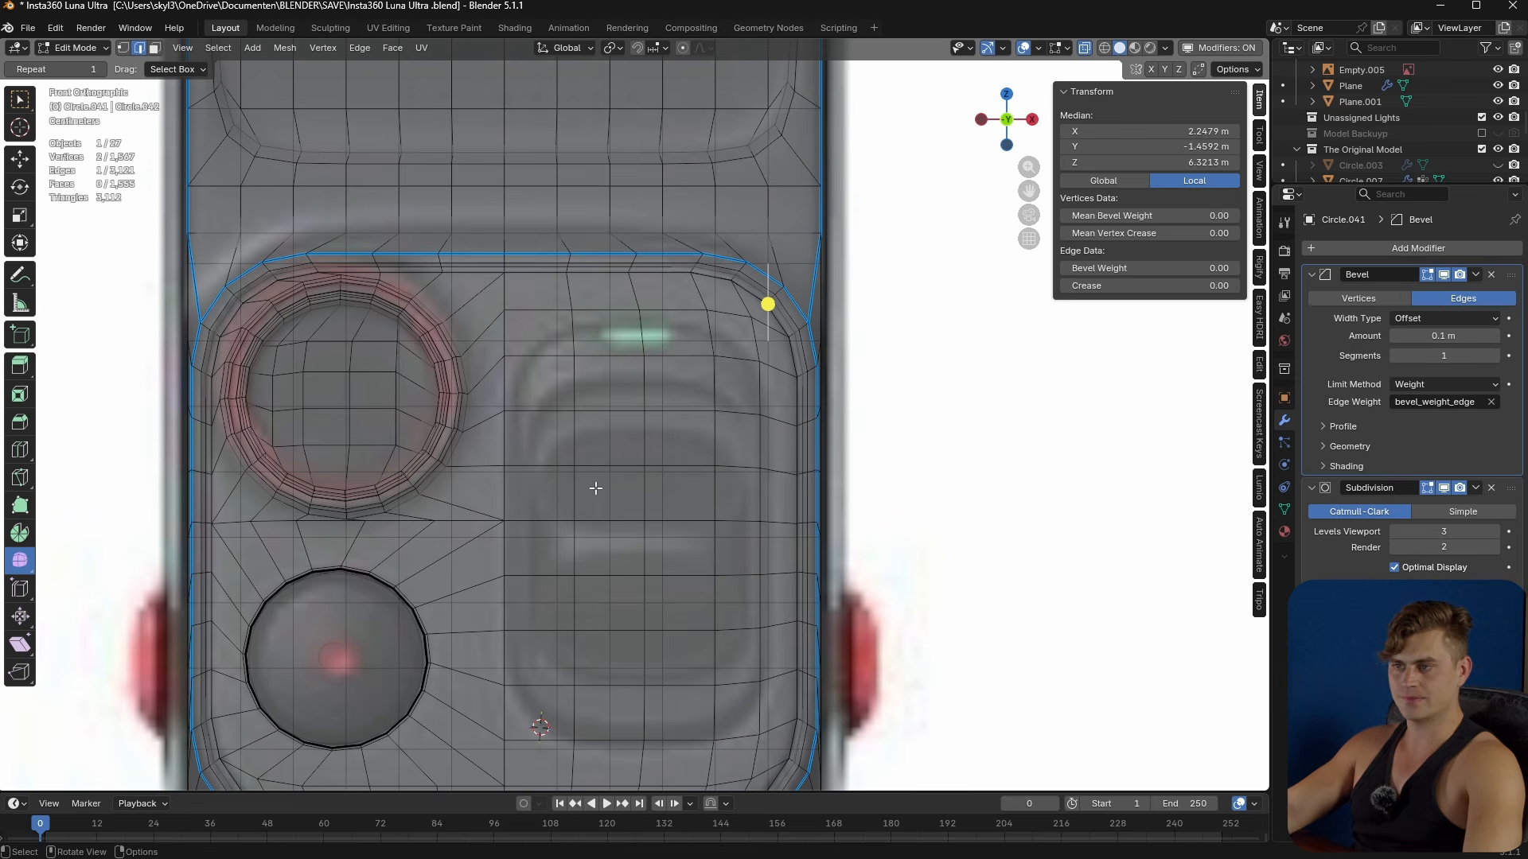
- Inset the block of faces four wide and eight high over the slider switch by about 0.021 m
key(3)
click(544, 334)
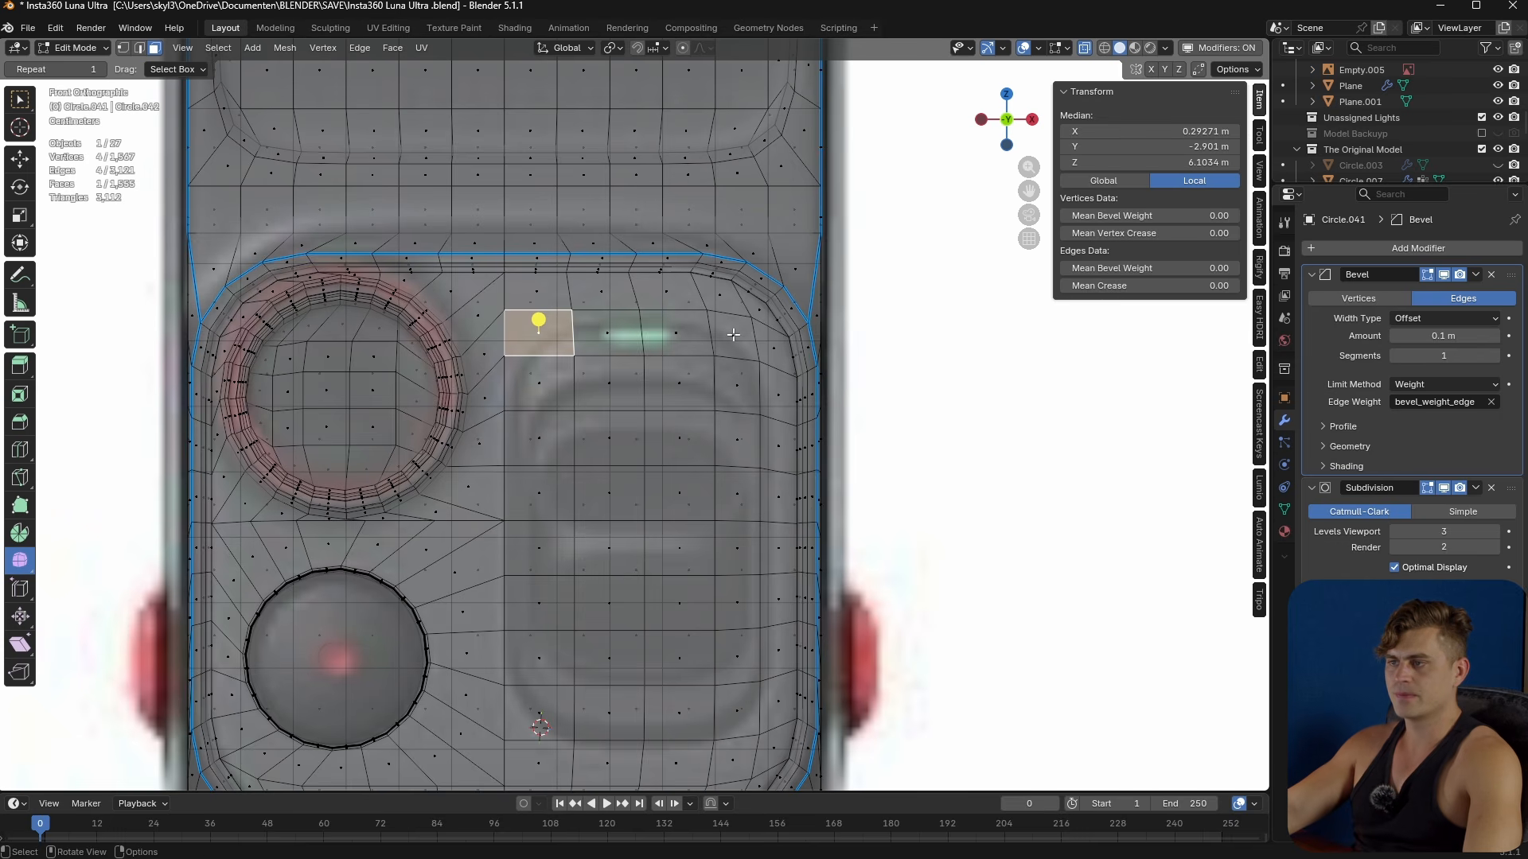
key(alt+z)
shift+middle_drag(747, 637, 741, 603)
ctrl+shift+click(738, 671)
shift+click(740, 676)
key(alt+z)
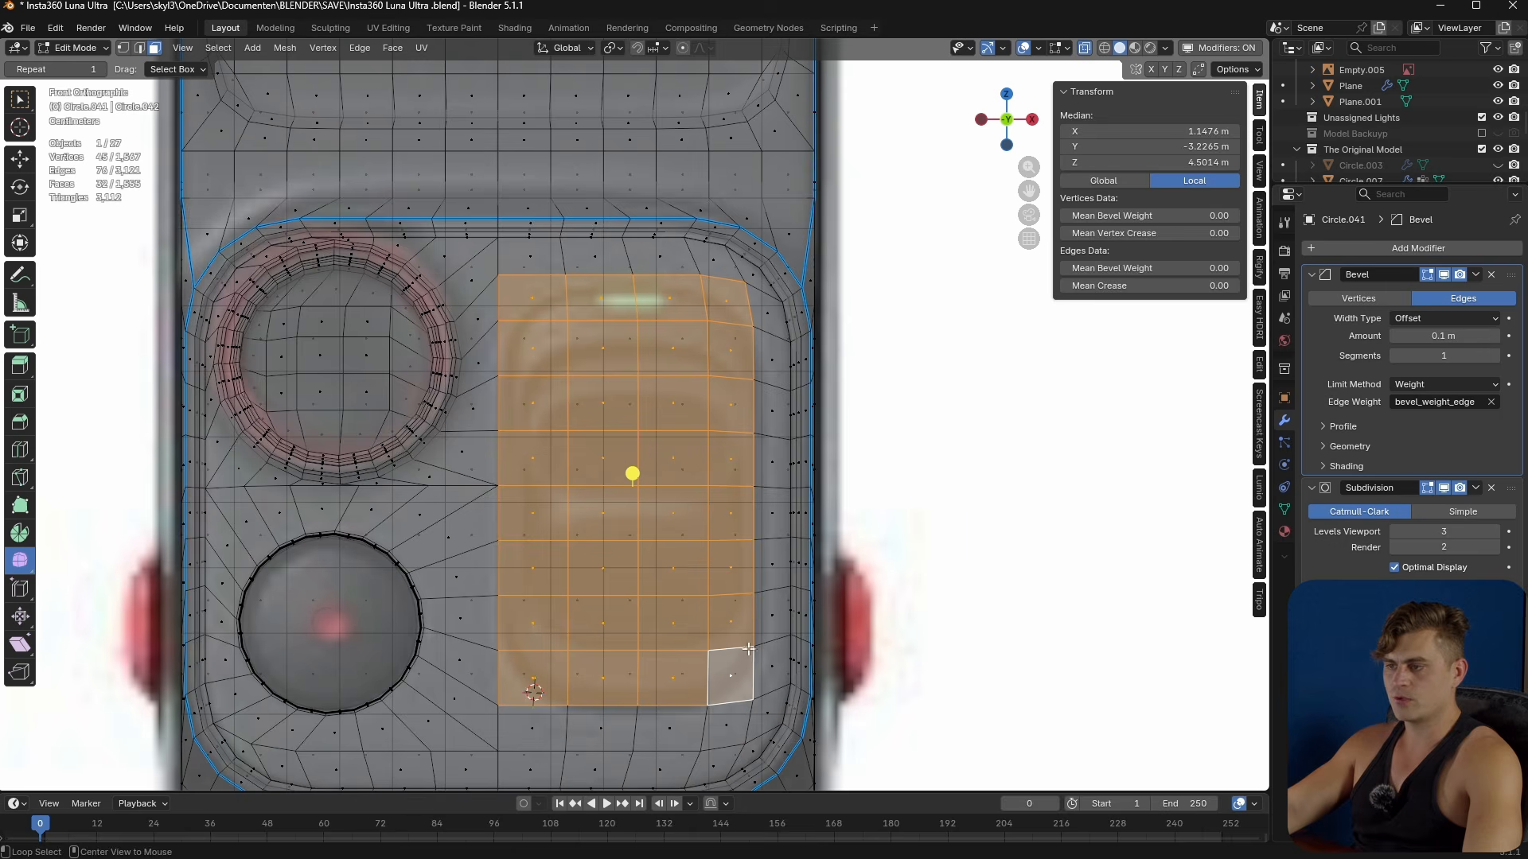
scroll(752, 619, up, 1)
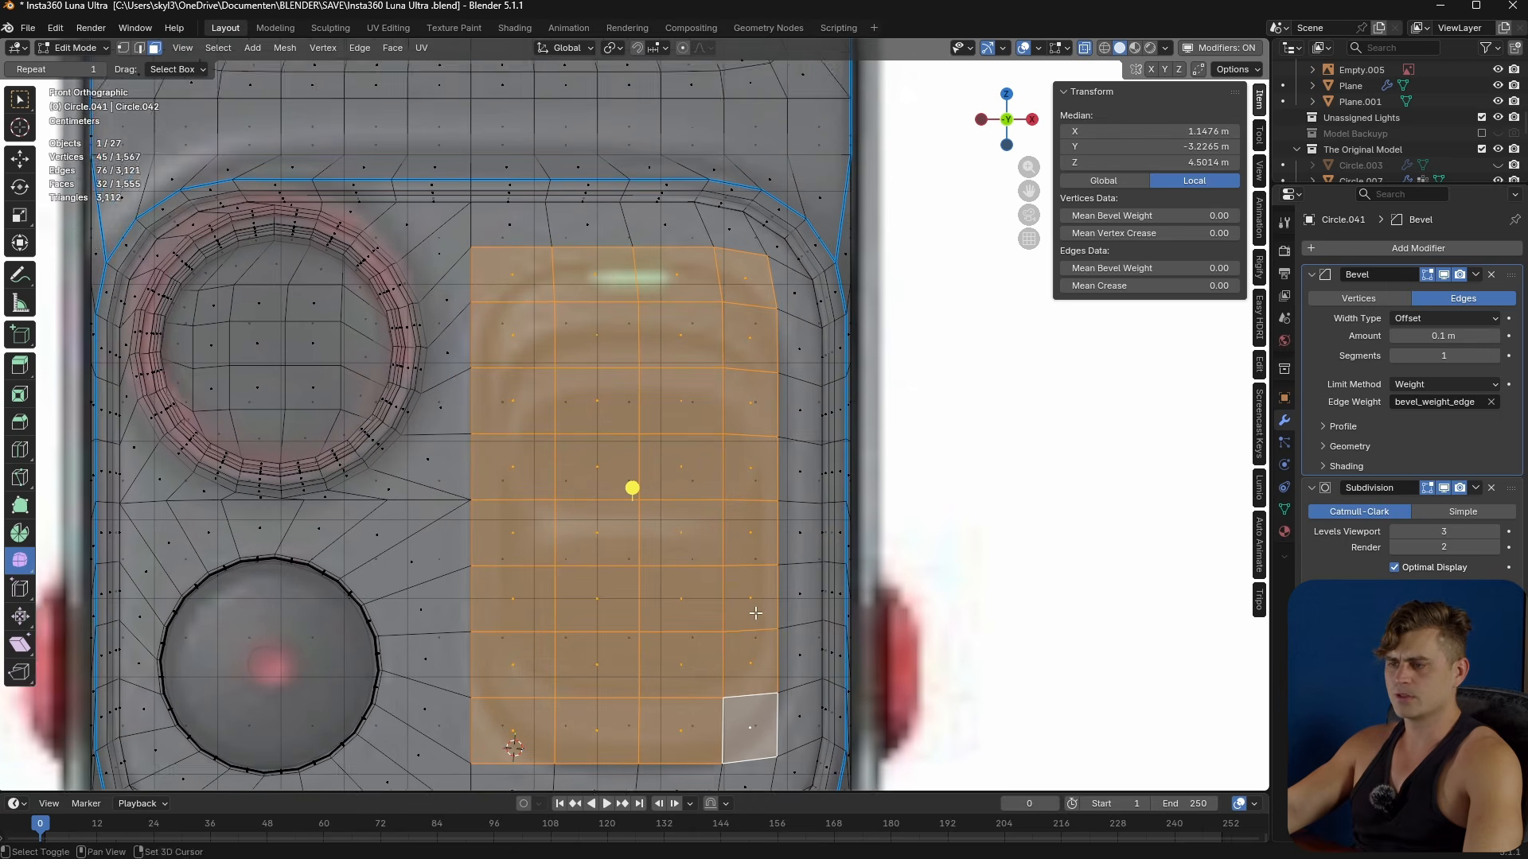
shift+middle_drag(751, 614, 755, 564)
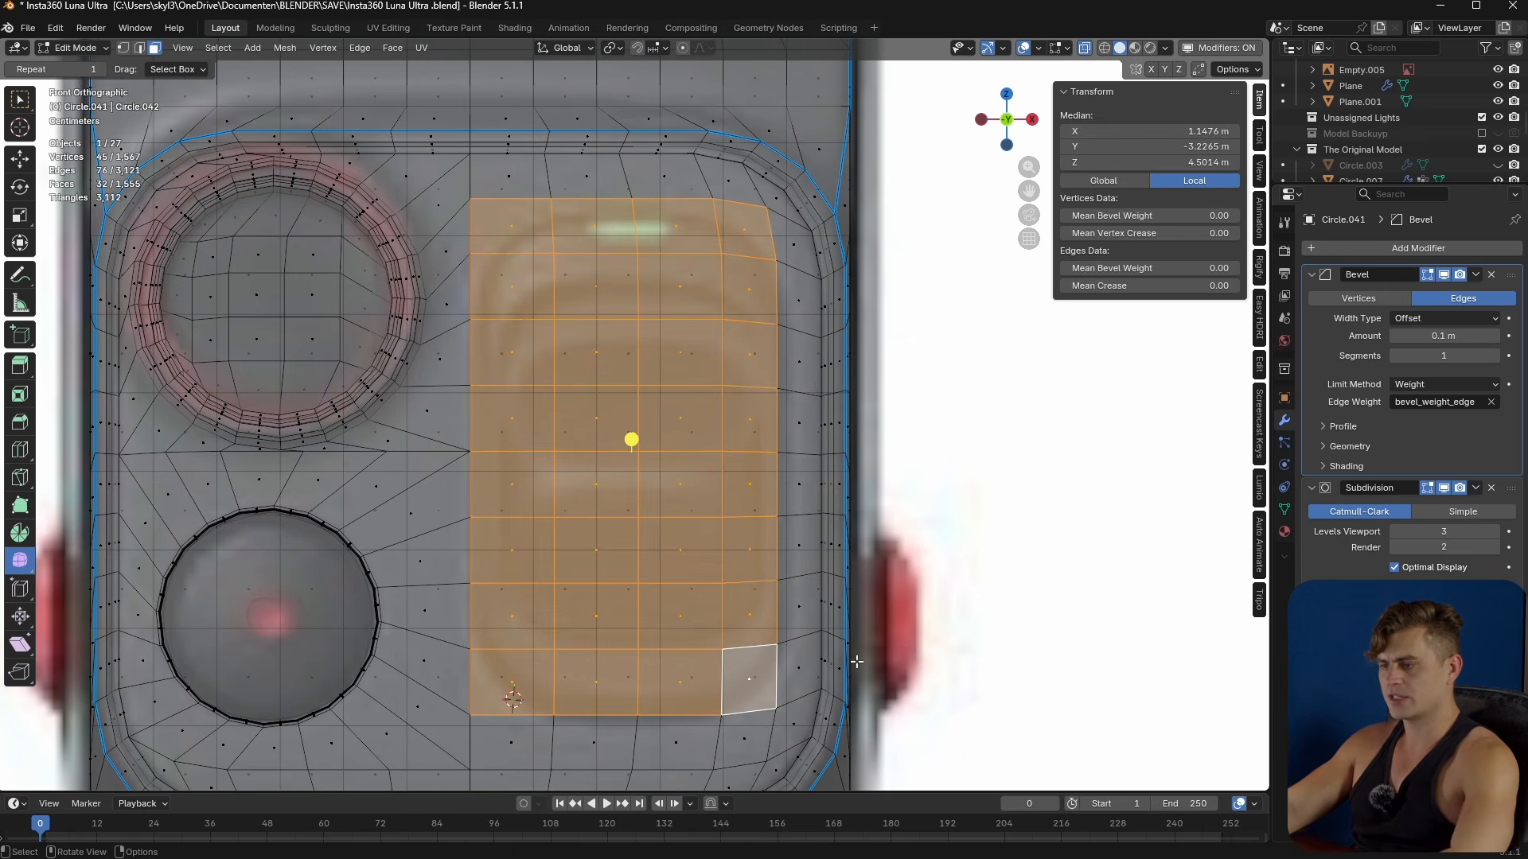
key(i)
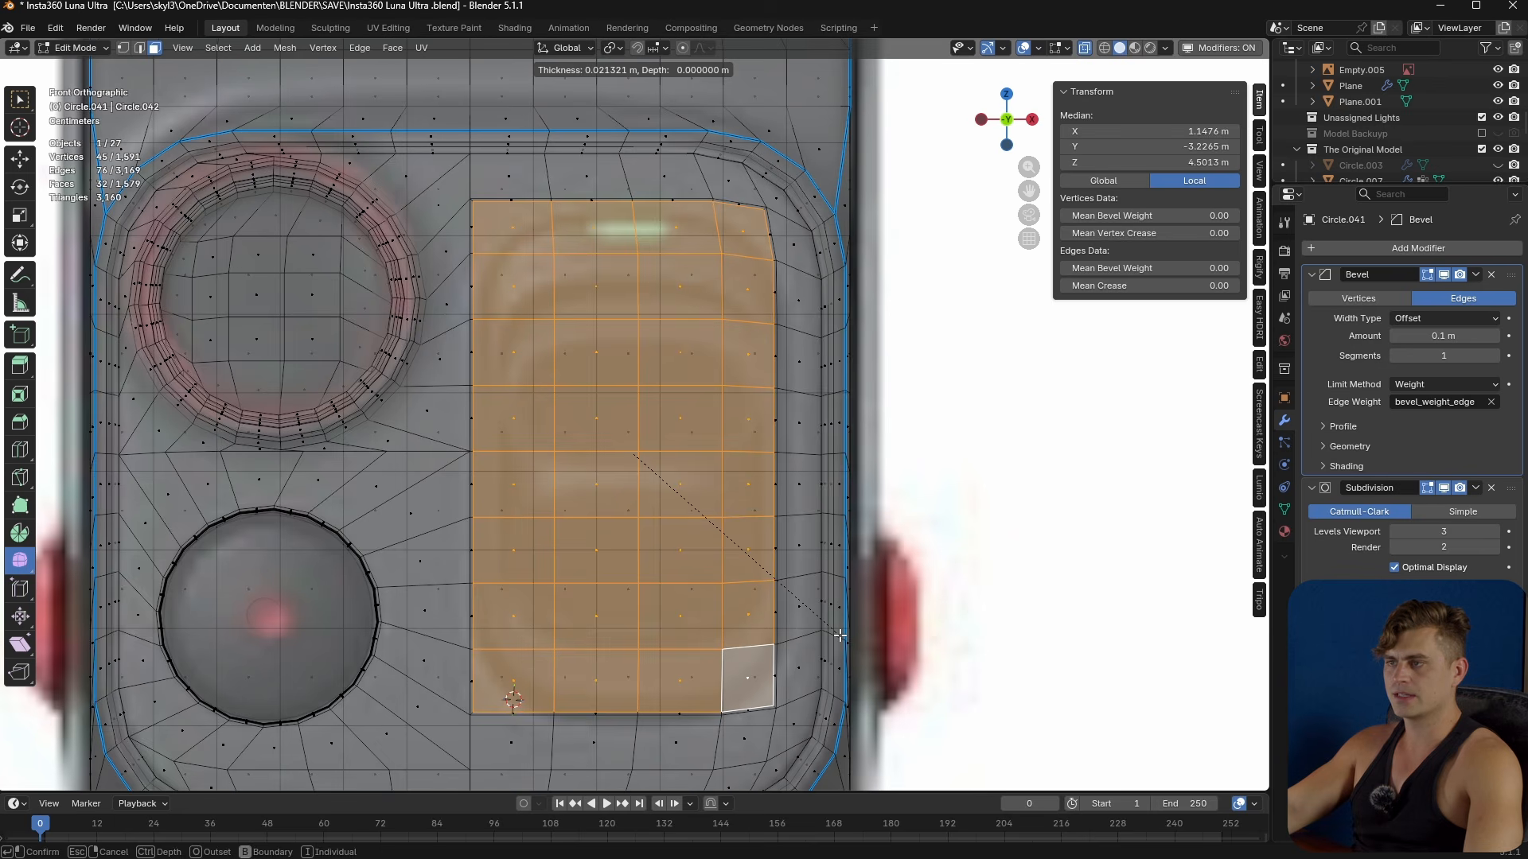
click(840, 635)
- Round the upper-left corner of the slider inset by applying LoopTools Relax with 3 iterations to its four corner edges
shift+middle_drag(601, 318, 599, 370)
scroll(599, 370, up, 1)
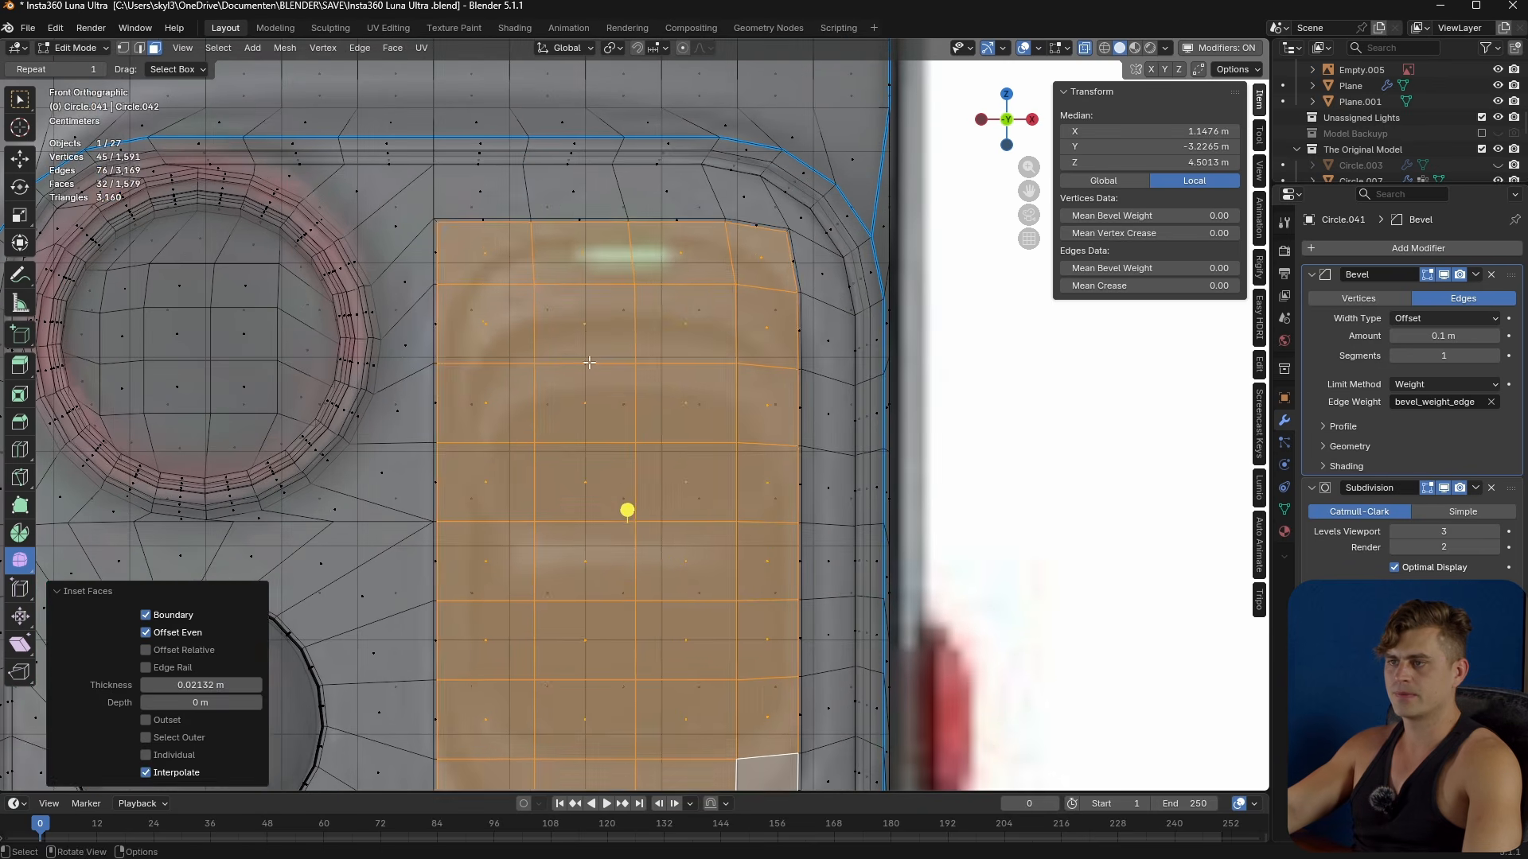
key(2)
click(434, 311)
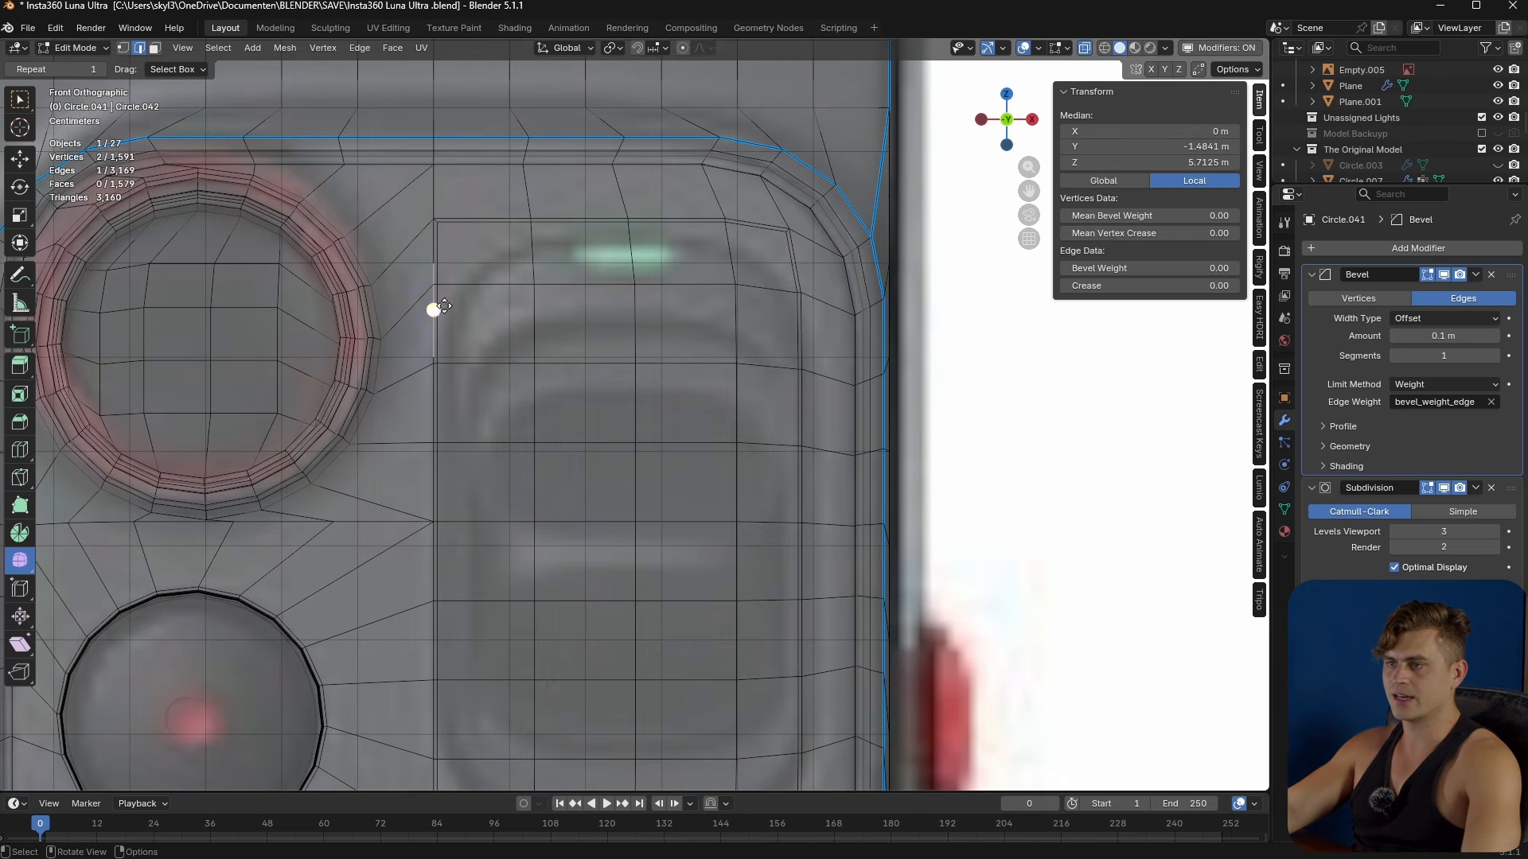
click(444, 328)
shift+click(450, 272)
key(ctrl+z)
shift+click(452, 260)
key(alt+z)
shift+click(485, 224)
shift+click(581, 224)
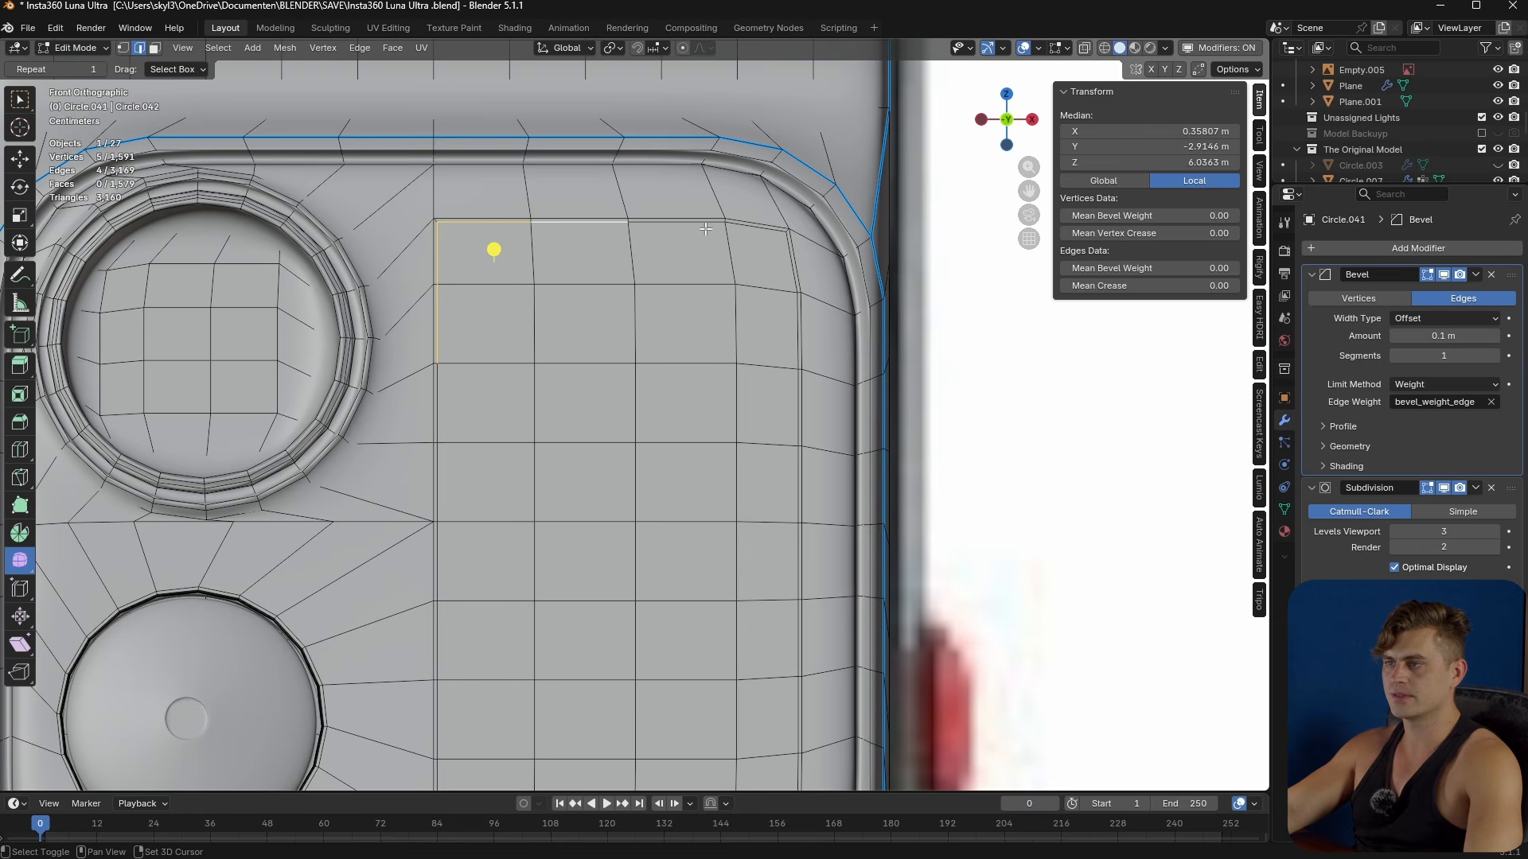
key(alt+z)
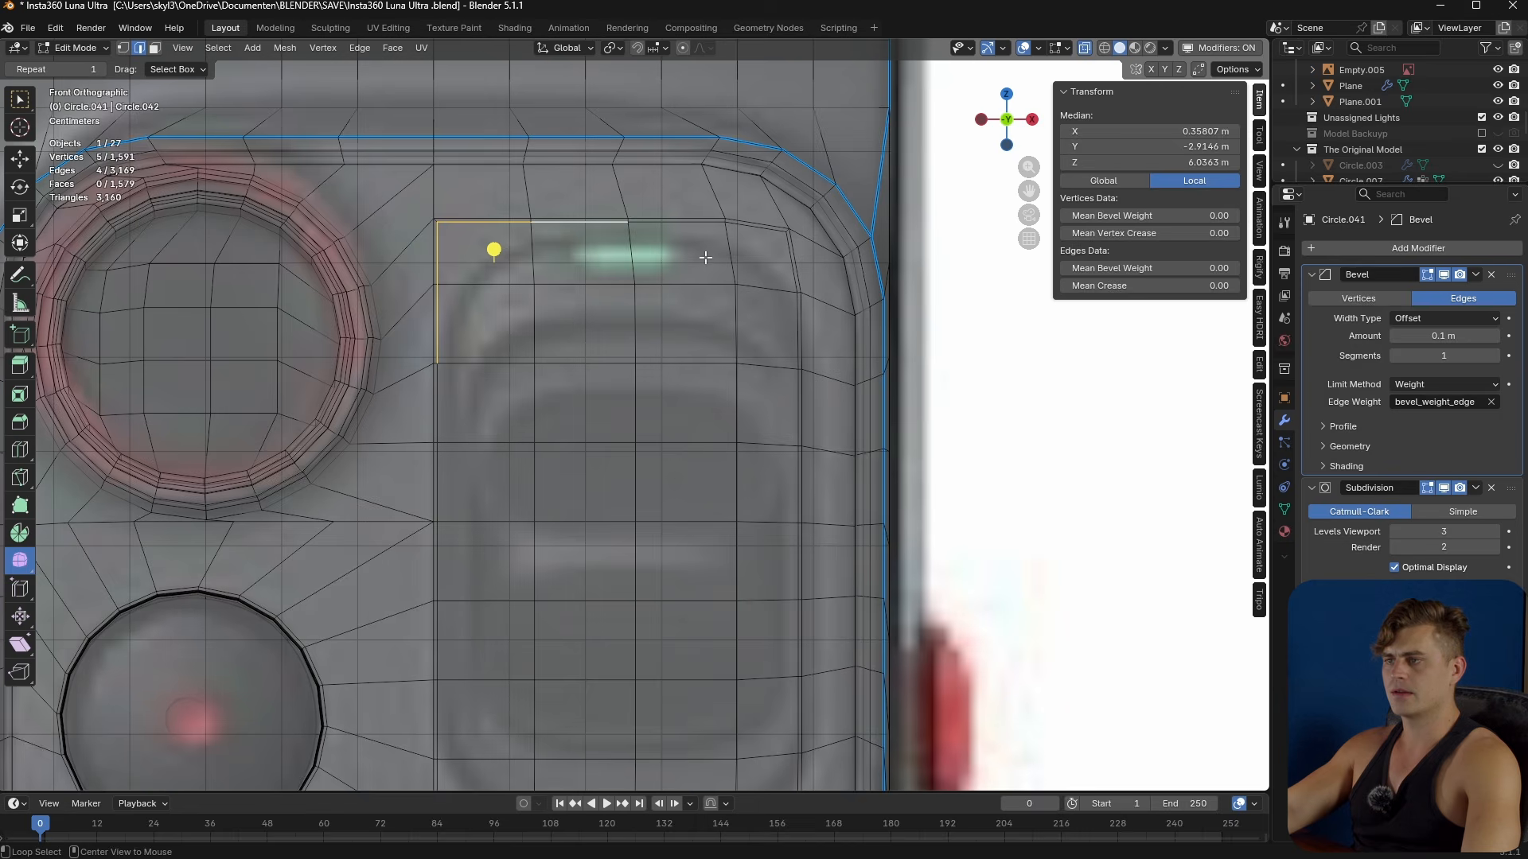
right_click(689, 241)
mouse_move(689, 241)
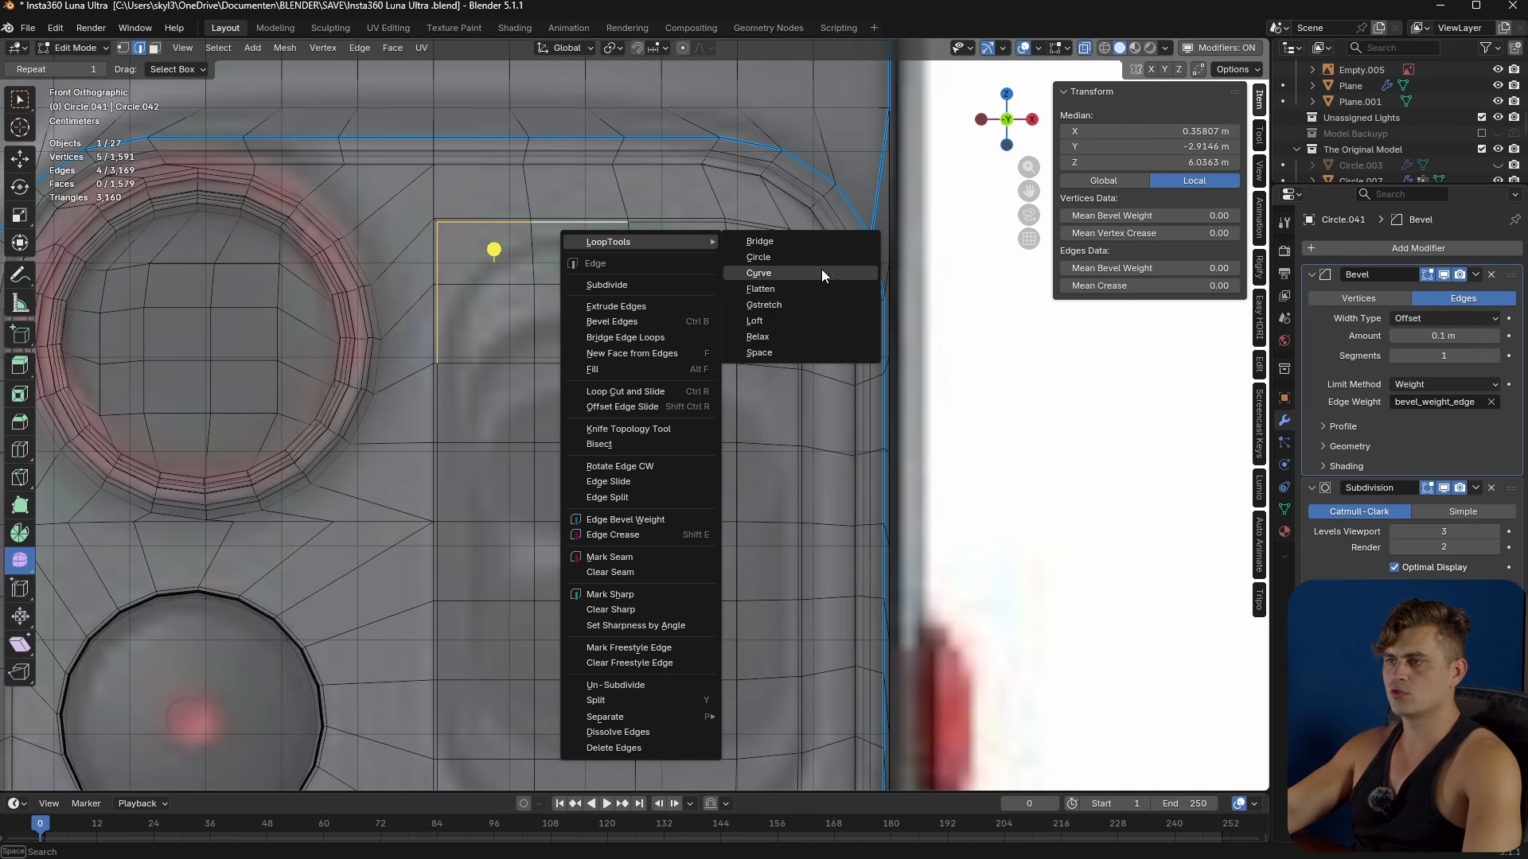
click(791, 336)
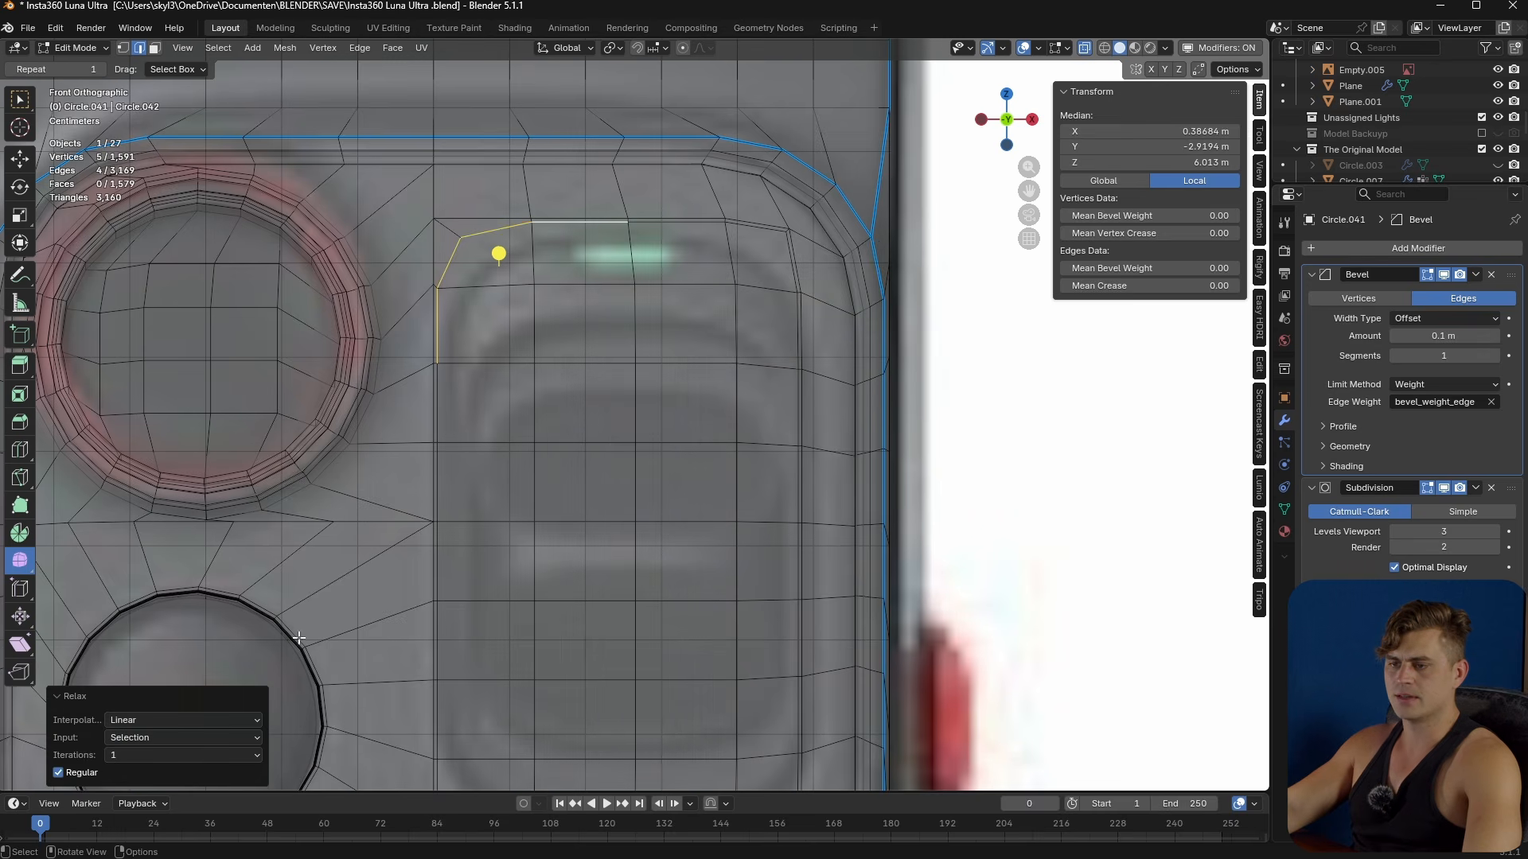
click(207, 752)
click(172, 791)
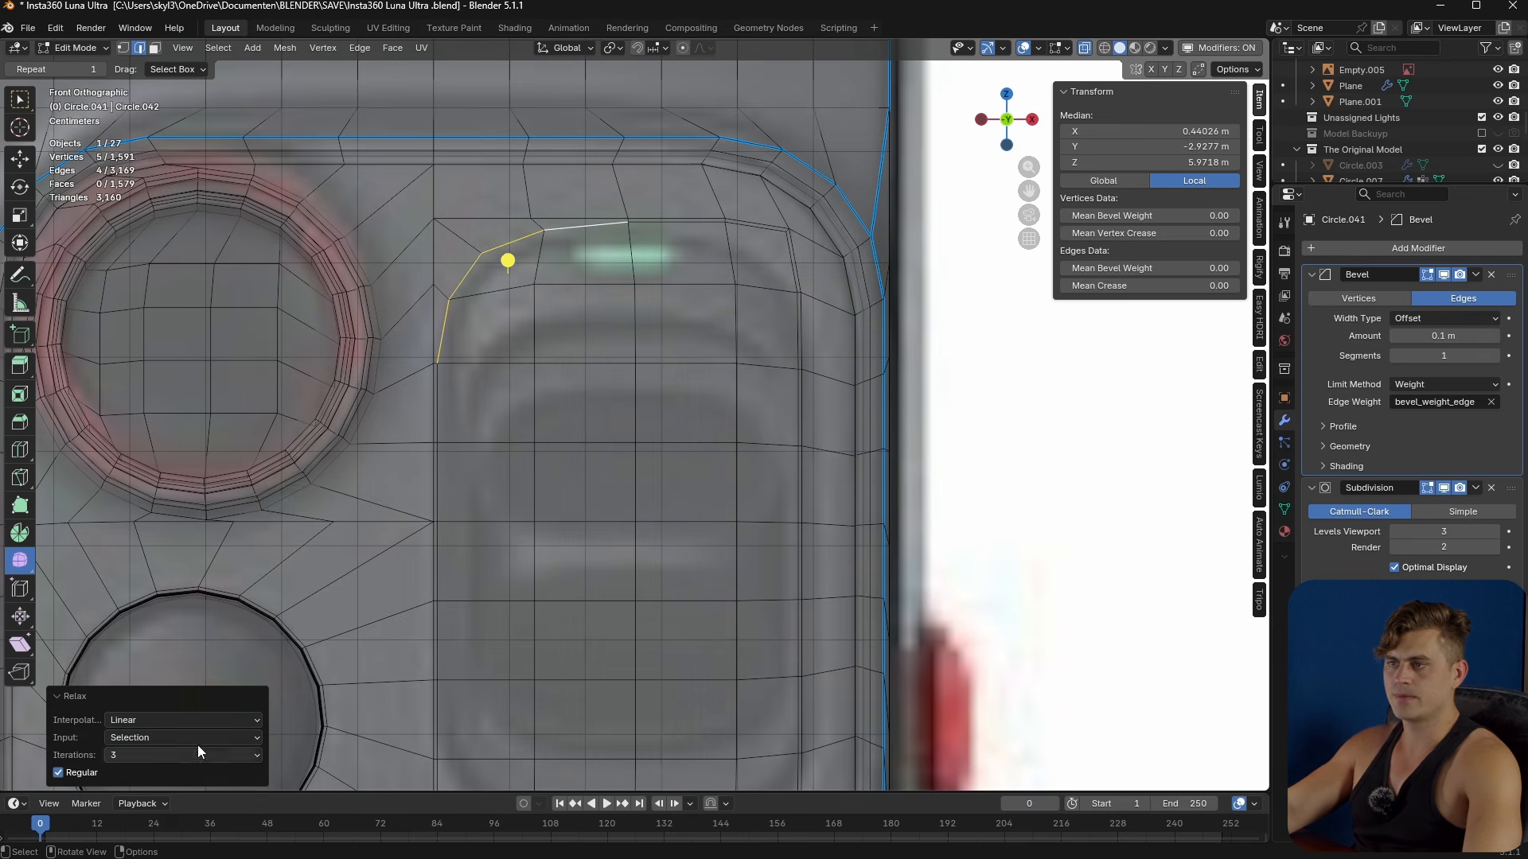
- Slide the top-centre vertex of the slider inset's outline down along its edge by a factor of about 0.131
scroll(597, 279, up, 3)
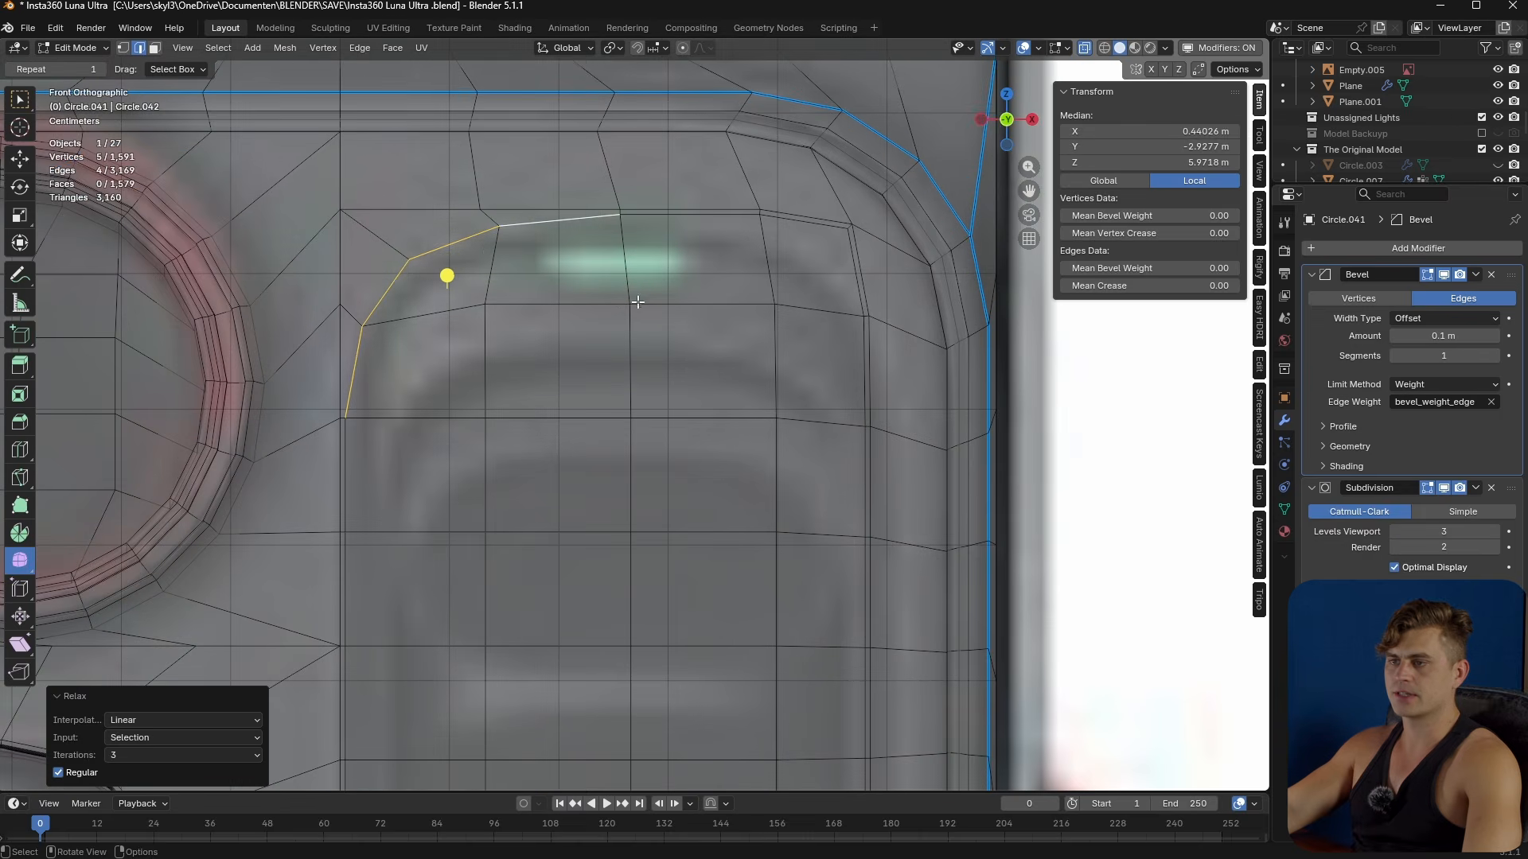
shift+middle_drag(617, 304, 650, 369)
key(1)
click(654, 280)
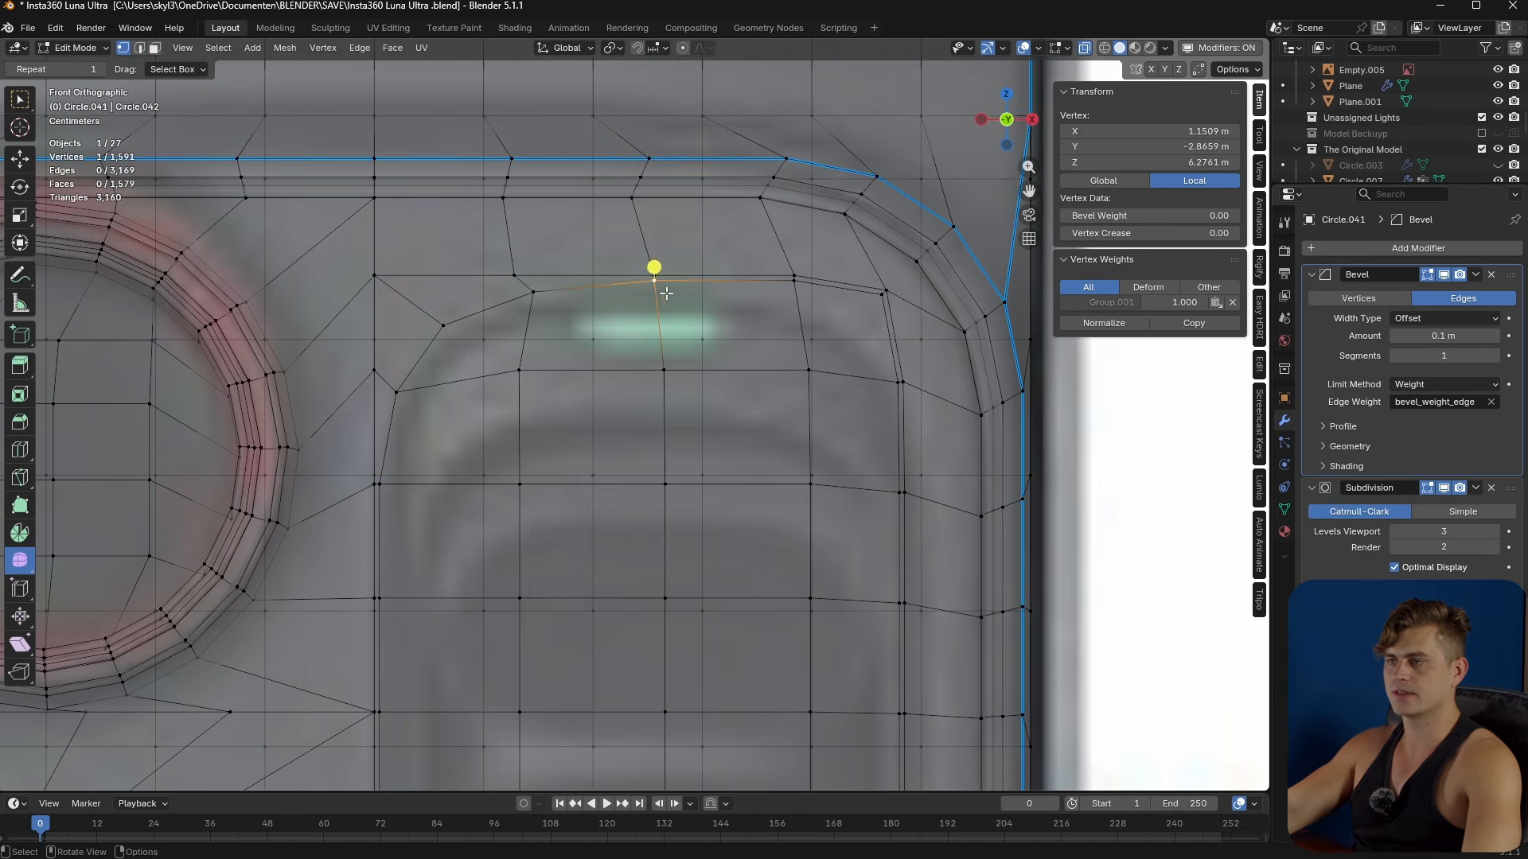
key(shift+v)
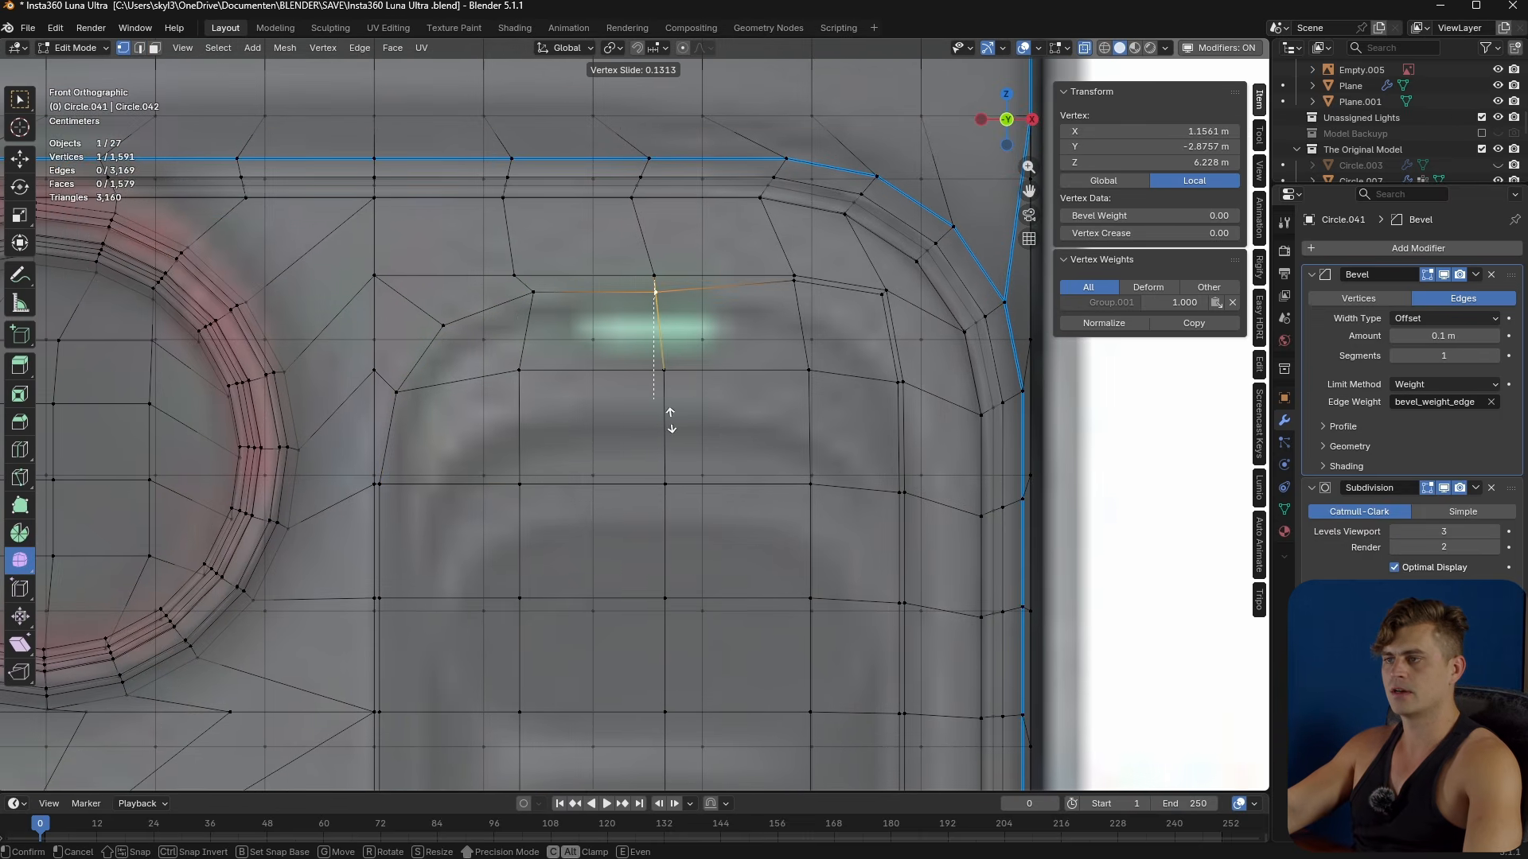
click(680, 402)
shift+middle_drag(692, 389, 617, 385)
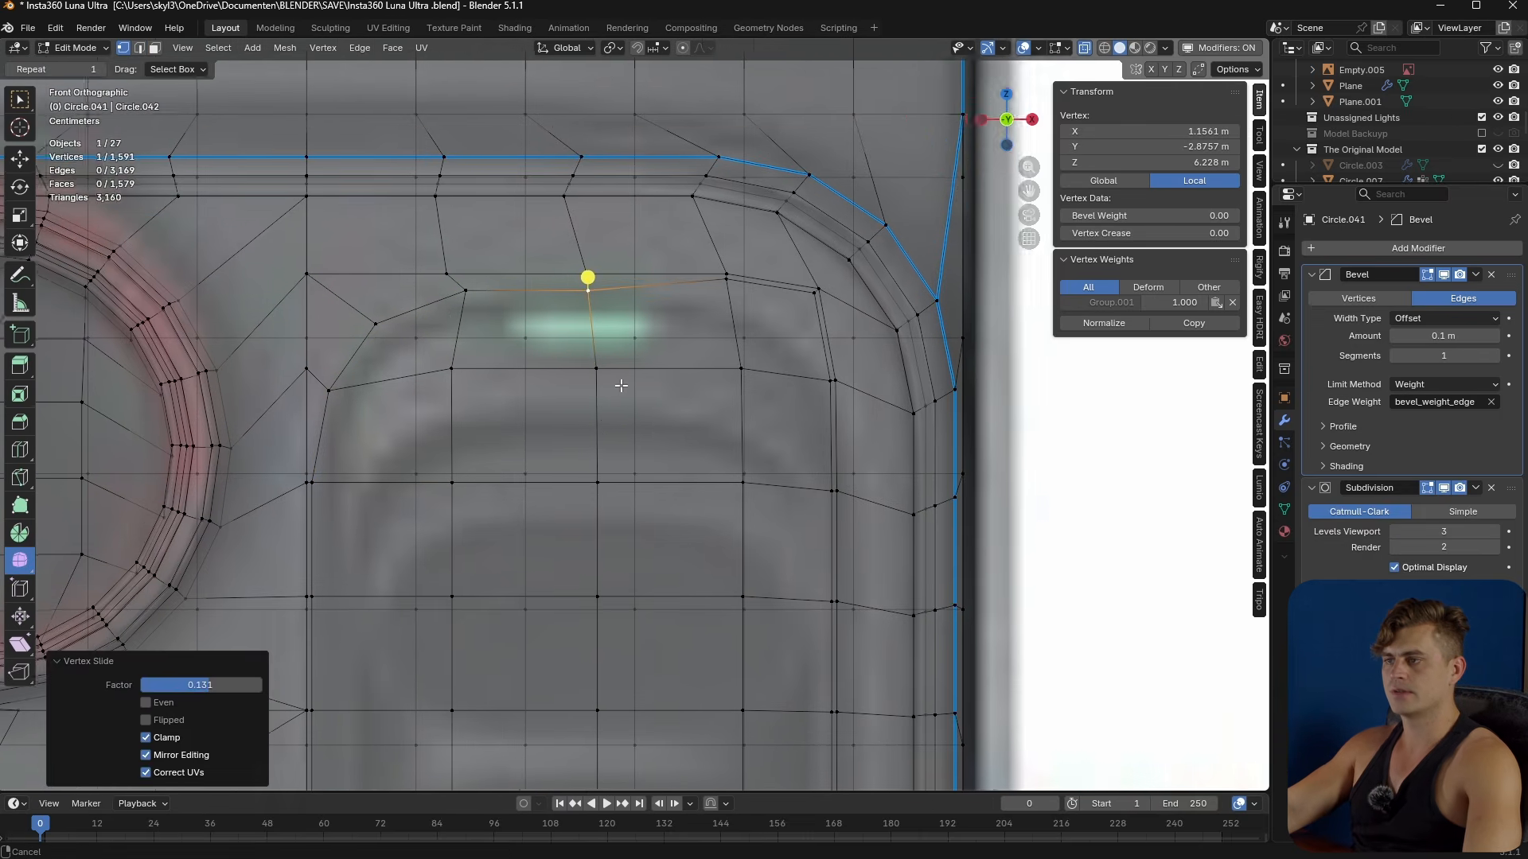
click(725, 284)
key(shift+v)
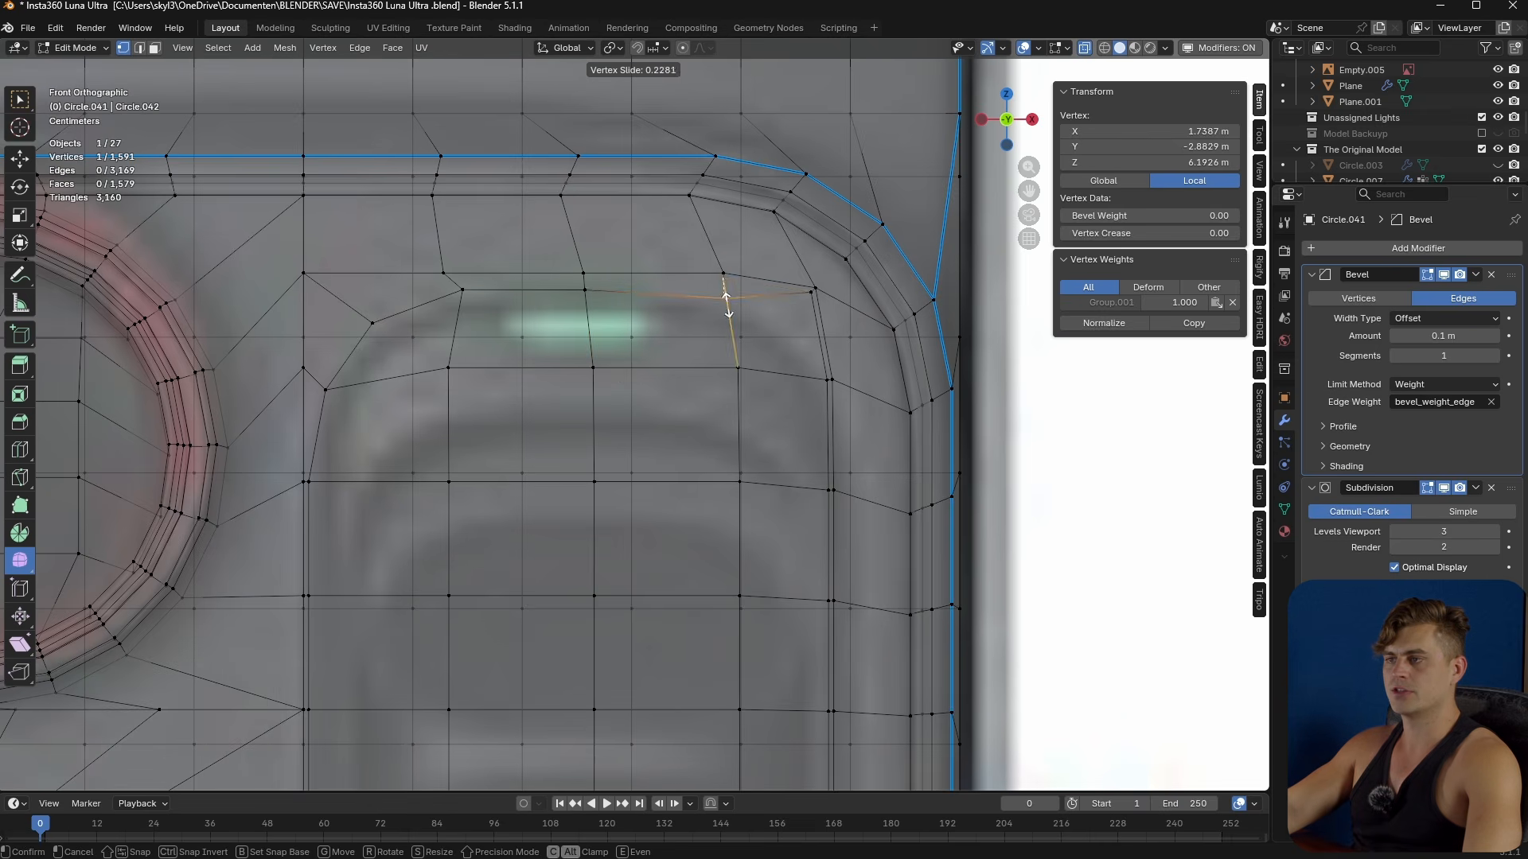
right_click(727, 308)
- Round the upper-right corner of the slider inset by applying LoopTools Relax with 3 iterations to its four corner edges
key(2)
click(687, 288)
shift+click(756, 288)
shift+click(818, 335)
shift+click(826, 402)
right_click(823, 408)
mouse_move(776, 334)
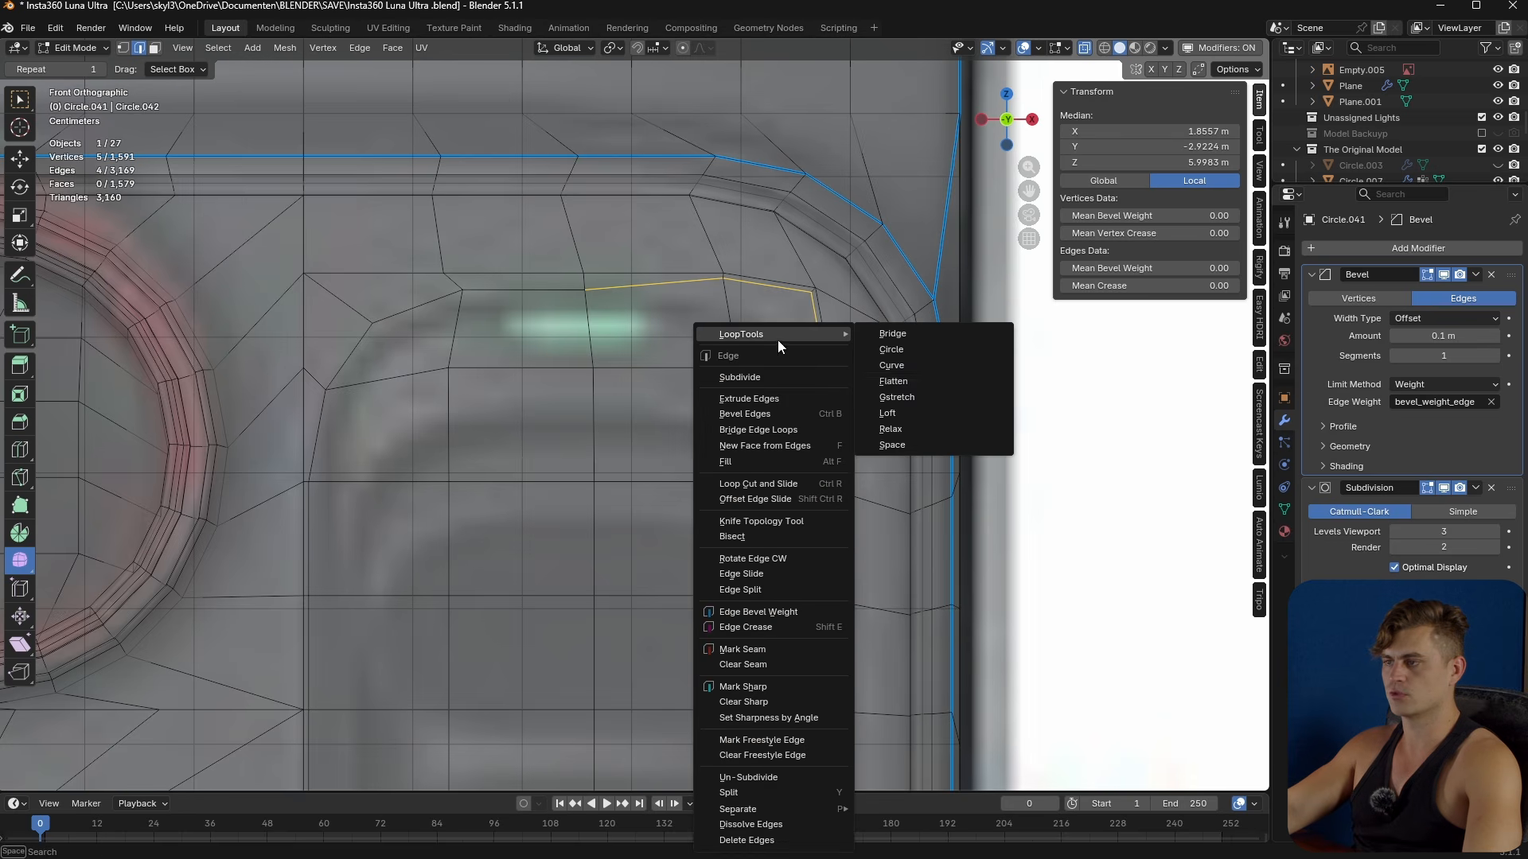
click(927, 427)
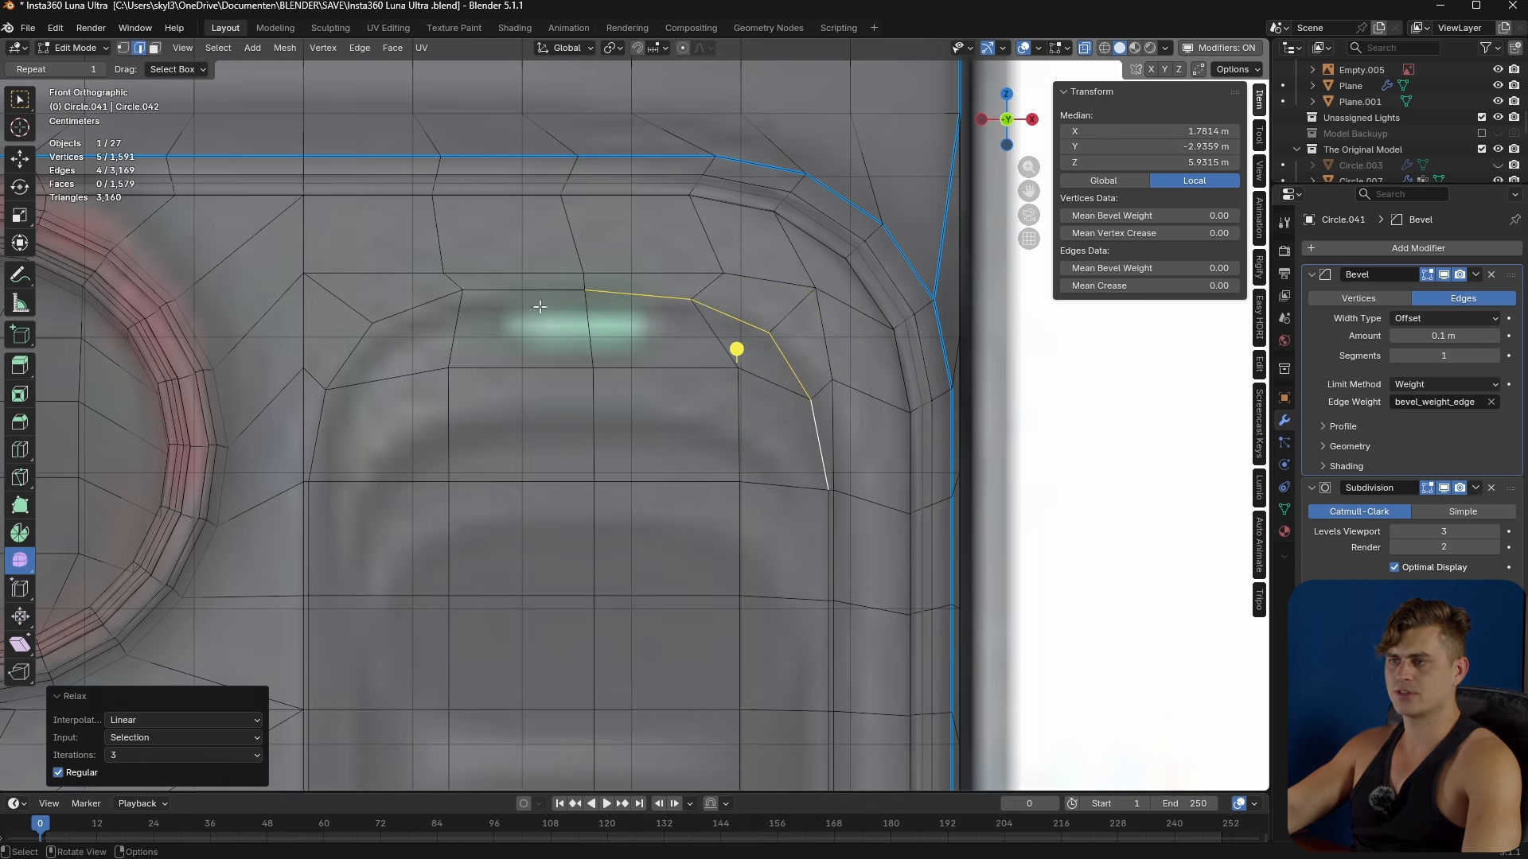
- Snap the 3D cursor to the first vertex of the slider's upper-left curve, and select its upper-right counterpart
key(1)
click(690, 298)
click(461, 291)
key(shift+s)
click(623, 355)
click(691, 300)
key(s)
key(z)
key(0)
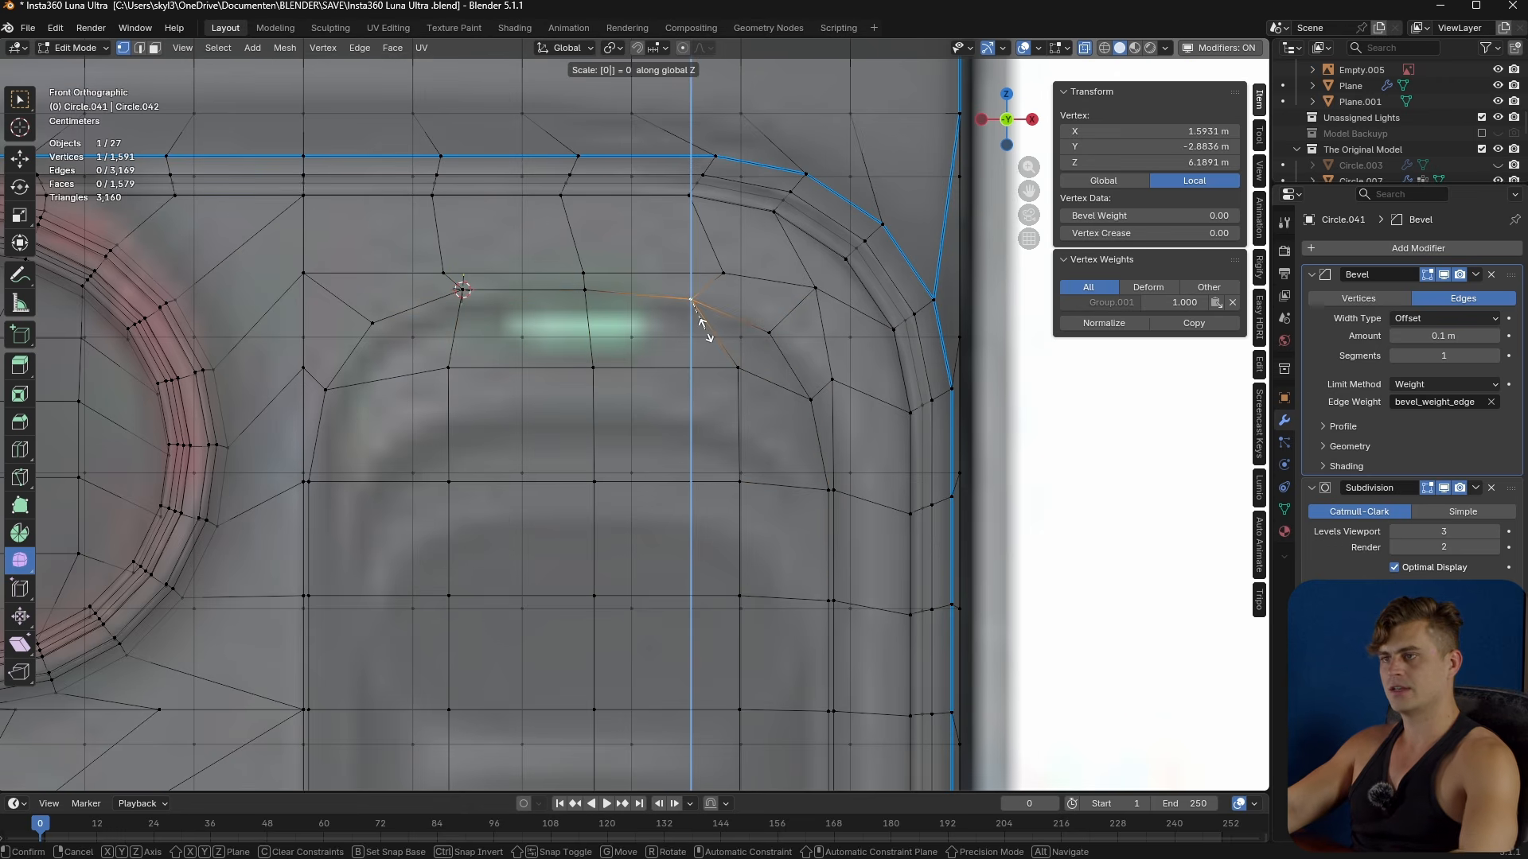
key(Escape)
- Set the pivot point to the 3D cursor and level the selected upper-right vertex by scaling it to 0 along Z
click(610, 48)
click(636, 110)
key(s)
key(z)
key(0)
key(Return)
- Level the middle vertex of the slider's upper-right curve with its upper-left counterpart, scaling to 0 along Z about the snapped 3D cursor
click(373, 321)
key(shift+s)
click(386, 410)
click(769, 332)
key(s)
key(z)
key(0)
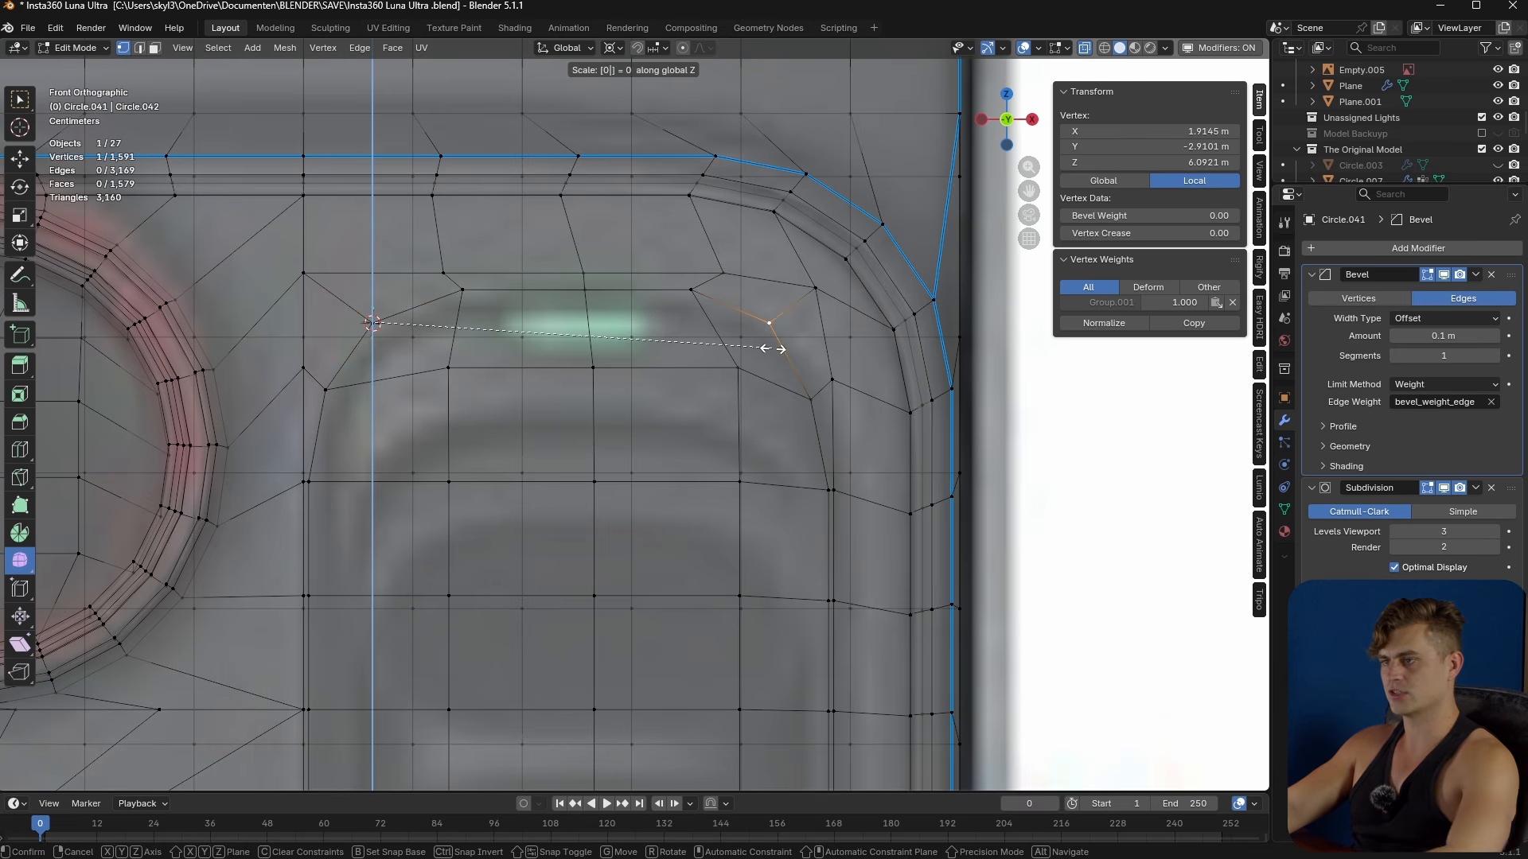
key(Return)
- Level the lowest vertex of the slider's upper-right curve with its upper-left counterpart, scaling to 0 along Z about the 3D cursor
click(326, 390)
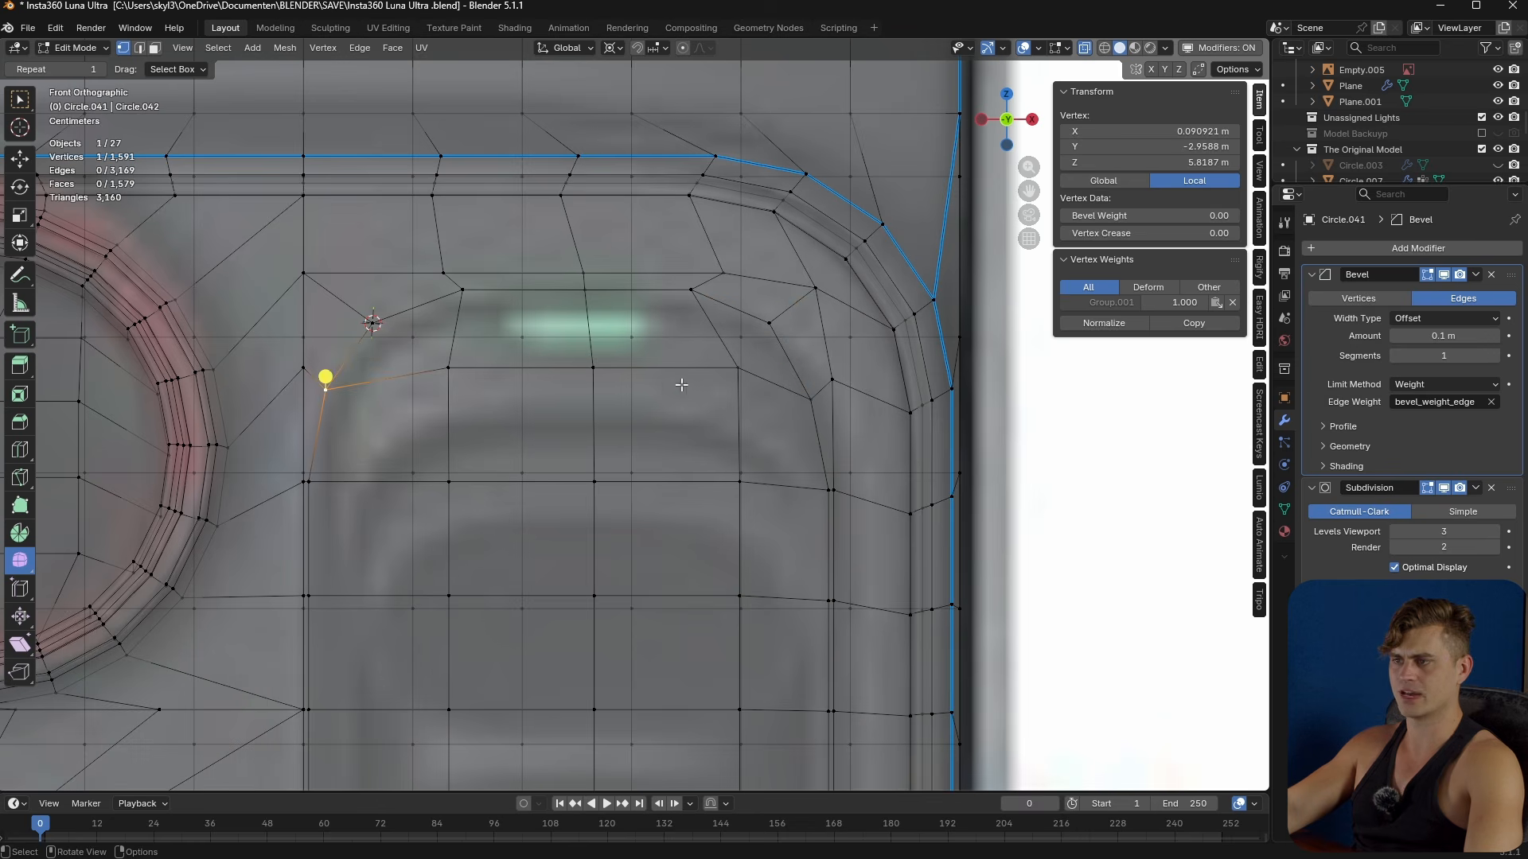
key(shift+s)
click(778, 460)
click(811, 389)
key(s)
key(z)
key(0)
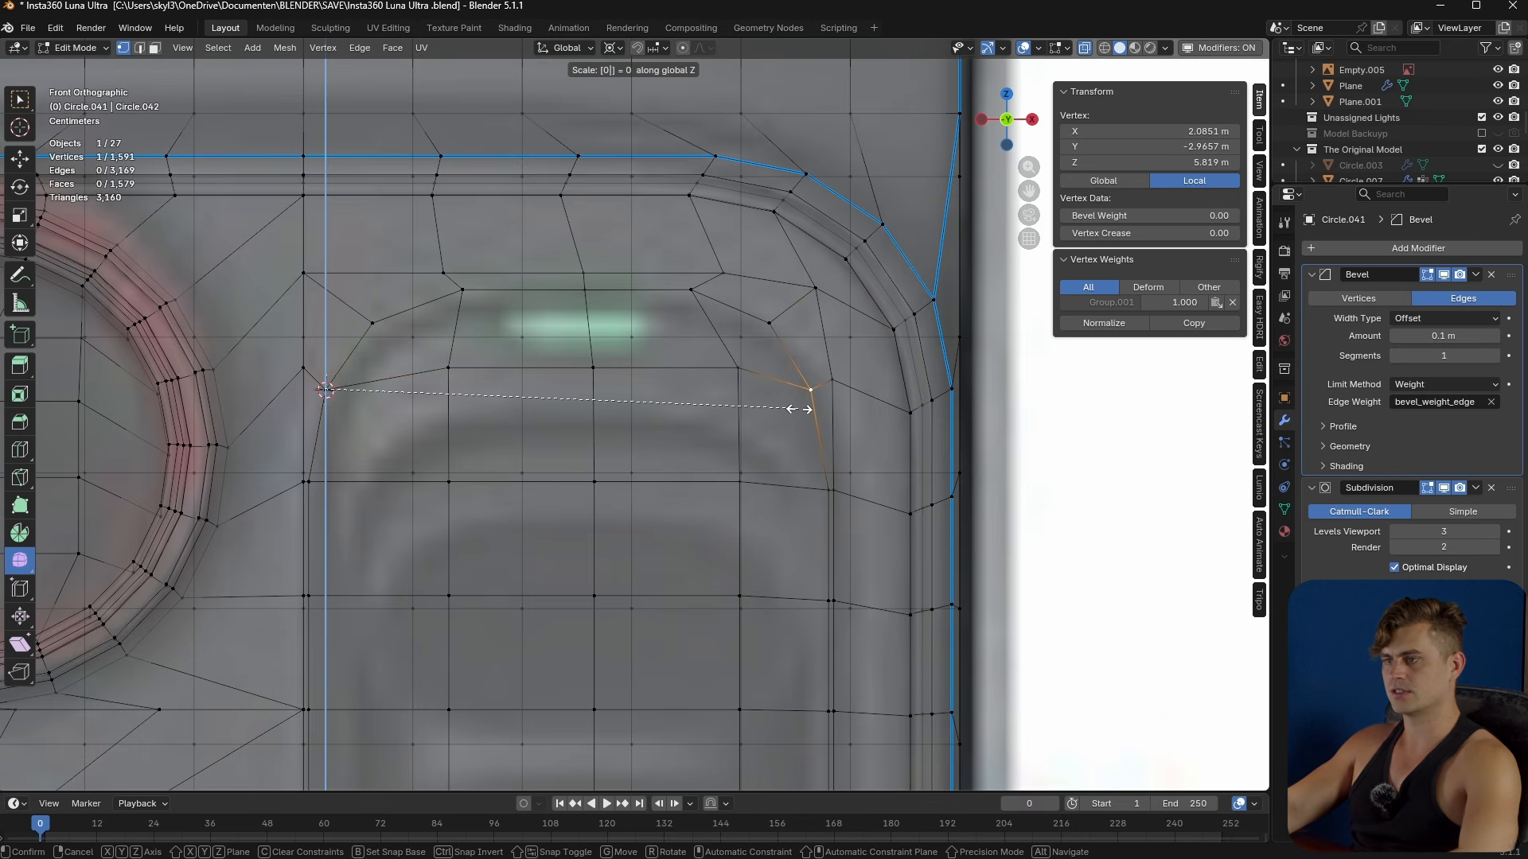
click(811, 382)
mouse_move(716, 392)
shift+middle_down()
mouse_move(716, 351)
mouse_move(641, 306)
mouse_move(673, 303)
shift+middle_up()
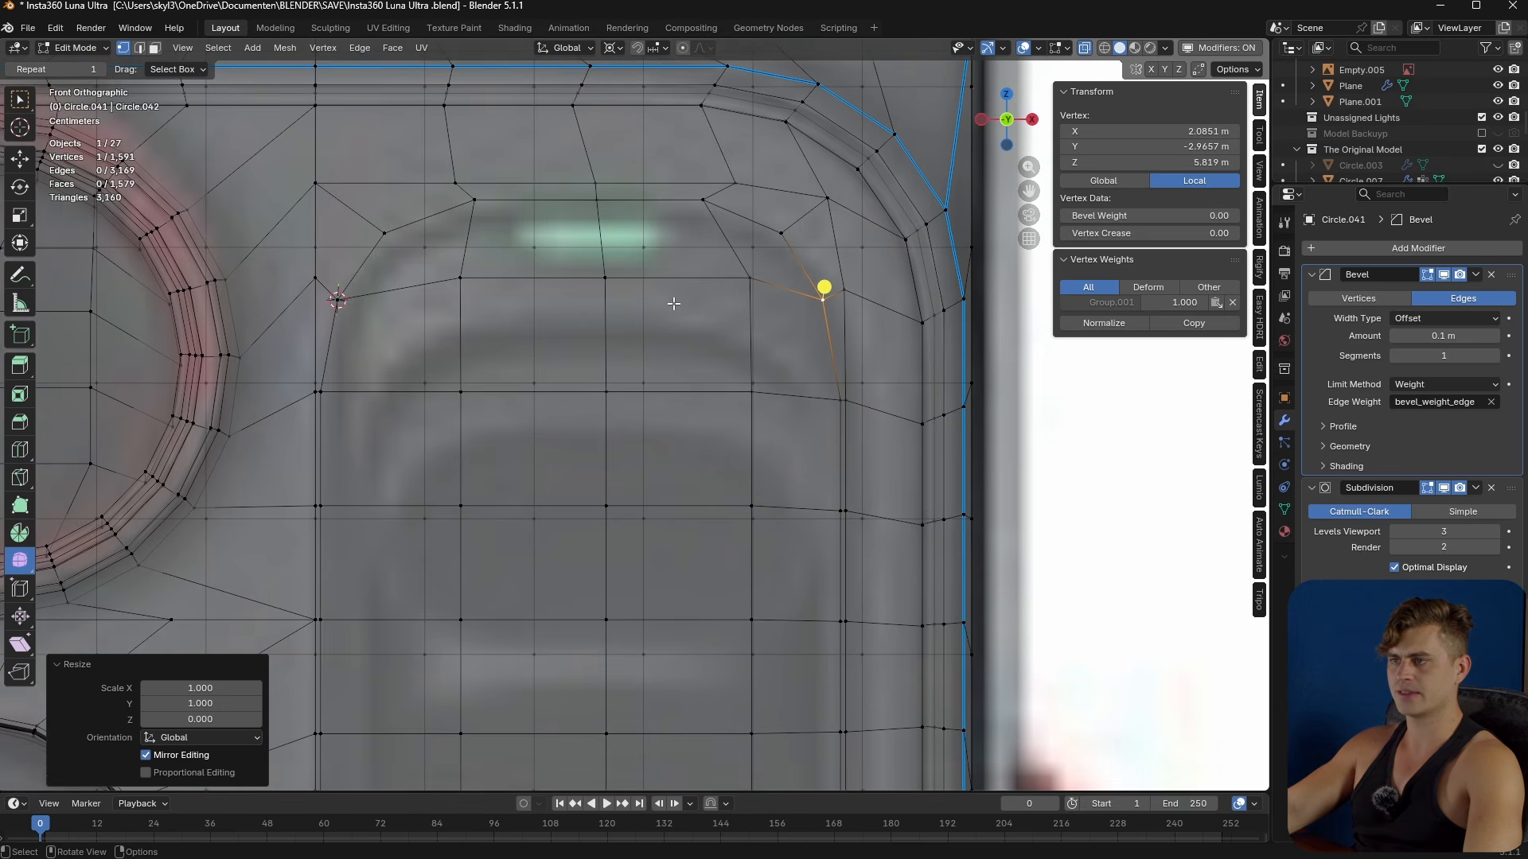
- Select the two upper corner faces of the slider inset to compare their shapes
key(3)
click(756, 251)
shift+click(398, 262)
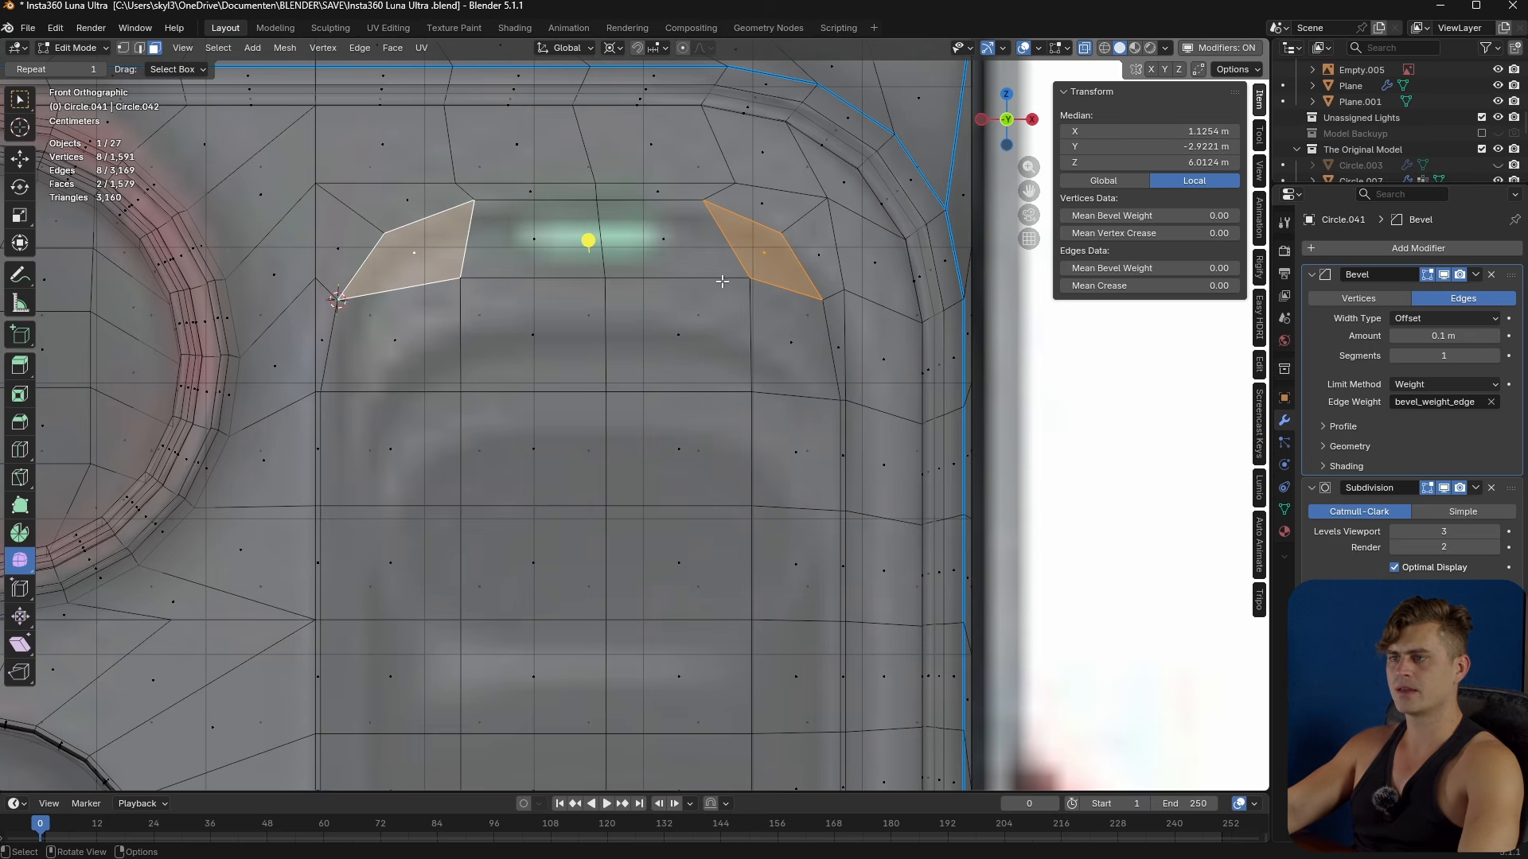
- Round the lower-right corner of the slider inset by applying LoopTools Relax with 1 iteration to its four corner edges
scroll(571, 366, down, 2)
shift+middle_drag(586, 385, 590, 239)
shift+middle_drag(651, 485, 653, 405)
scroll(712, 495, up, 1)
scroll(711, 494, up, 1)
key(2)
click(839, 521)
shift+click(837, 611)
shift+click(774, 692)
shift+click(727, 689)
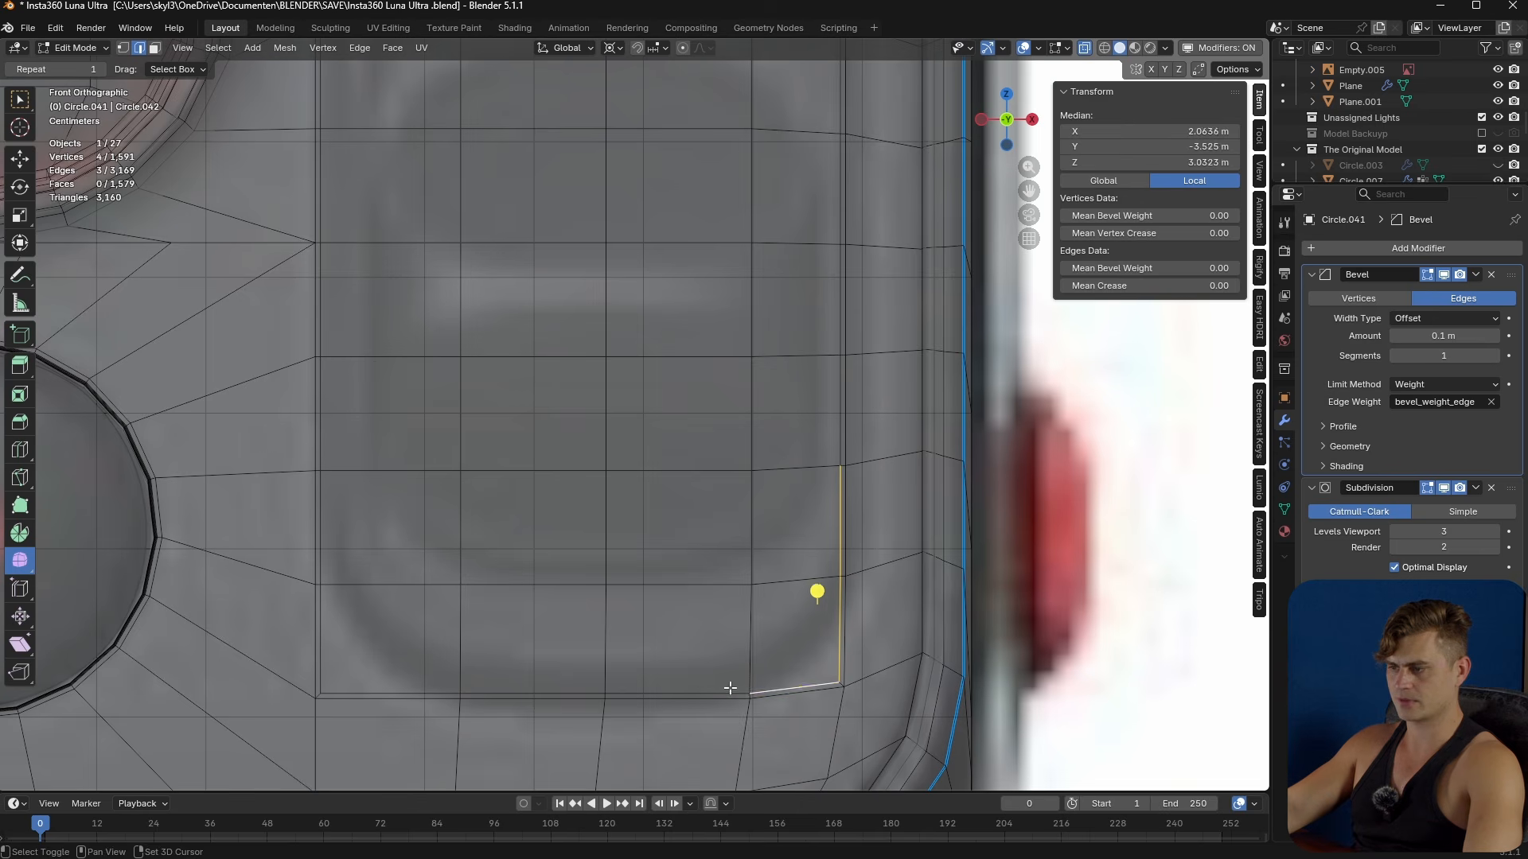
right_click(732, 685)
mouse_move(713, 333)
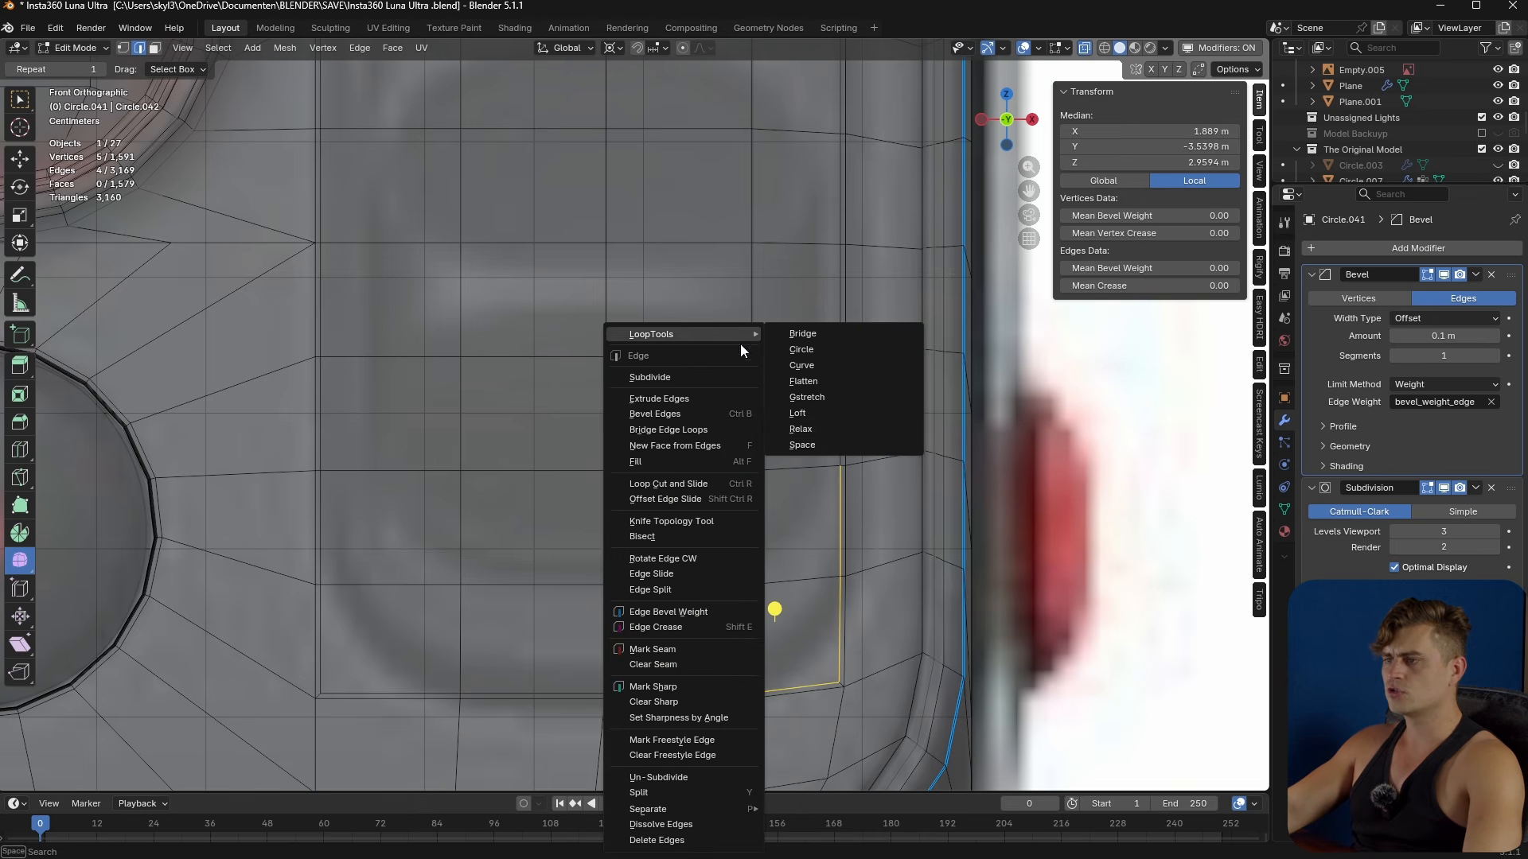
click(832, 429)
click(170, 753)
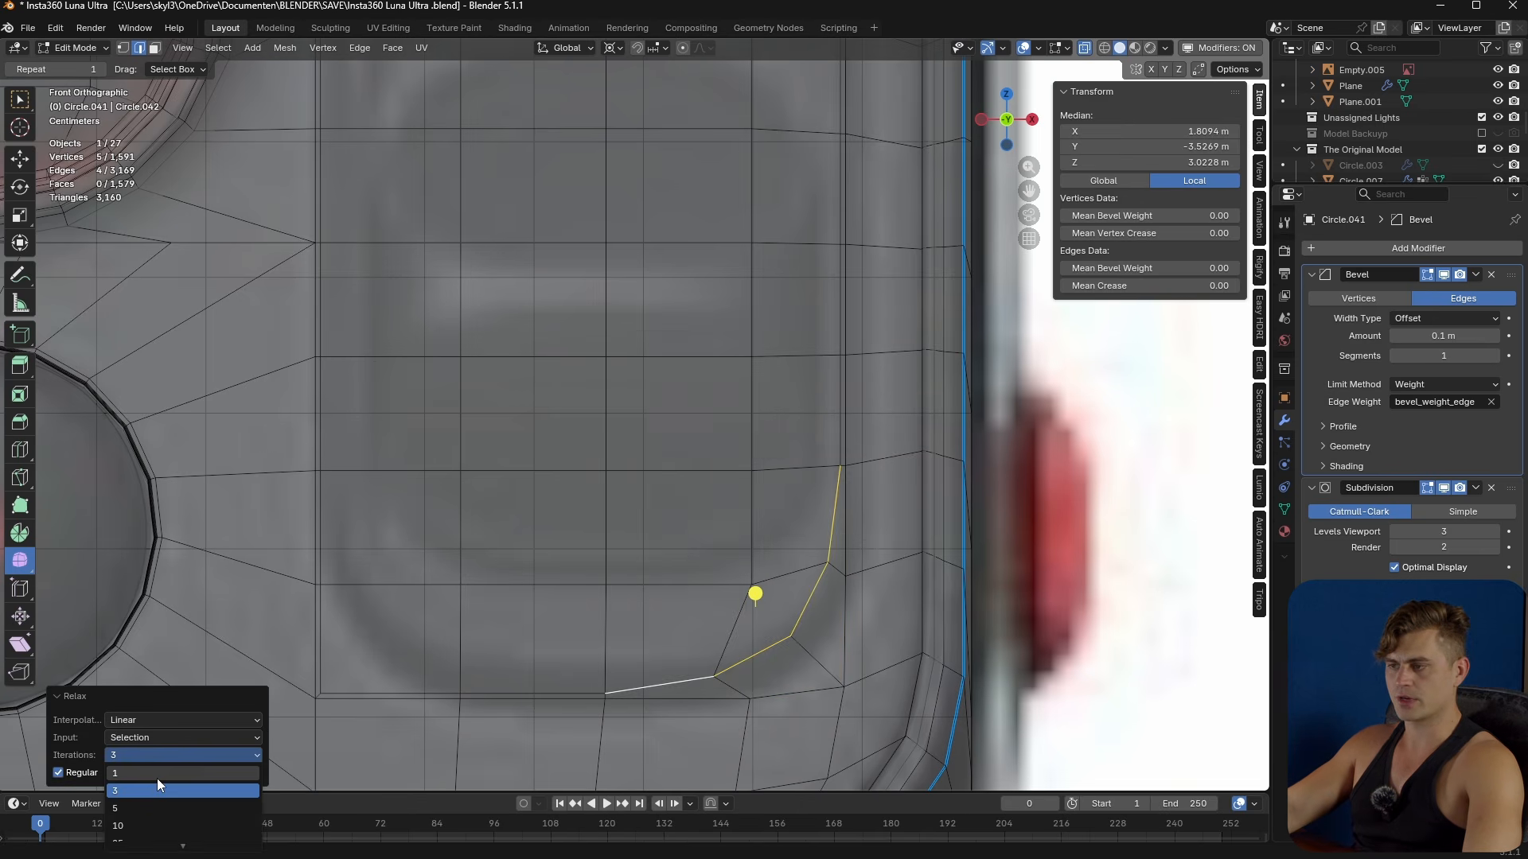
click(156, 778)
- Round the lower-left corner of the slider inset by applying LoopTools Relax with 1 iteration to its four corner edges
shift+middle_drag(628, 664, 695, 654)
click(597, 681)
shift+click(477, 682)
shift+click(405, 613)
shift+click(390, 536)
right_click(389, 537)
key(ctrl+z)
shift+click(385, 530)
right_click(388, 519)
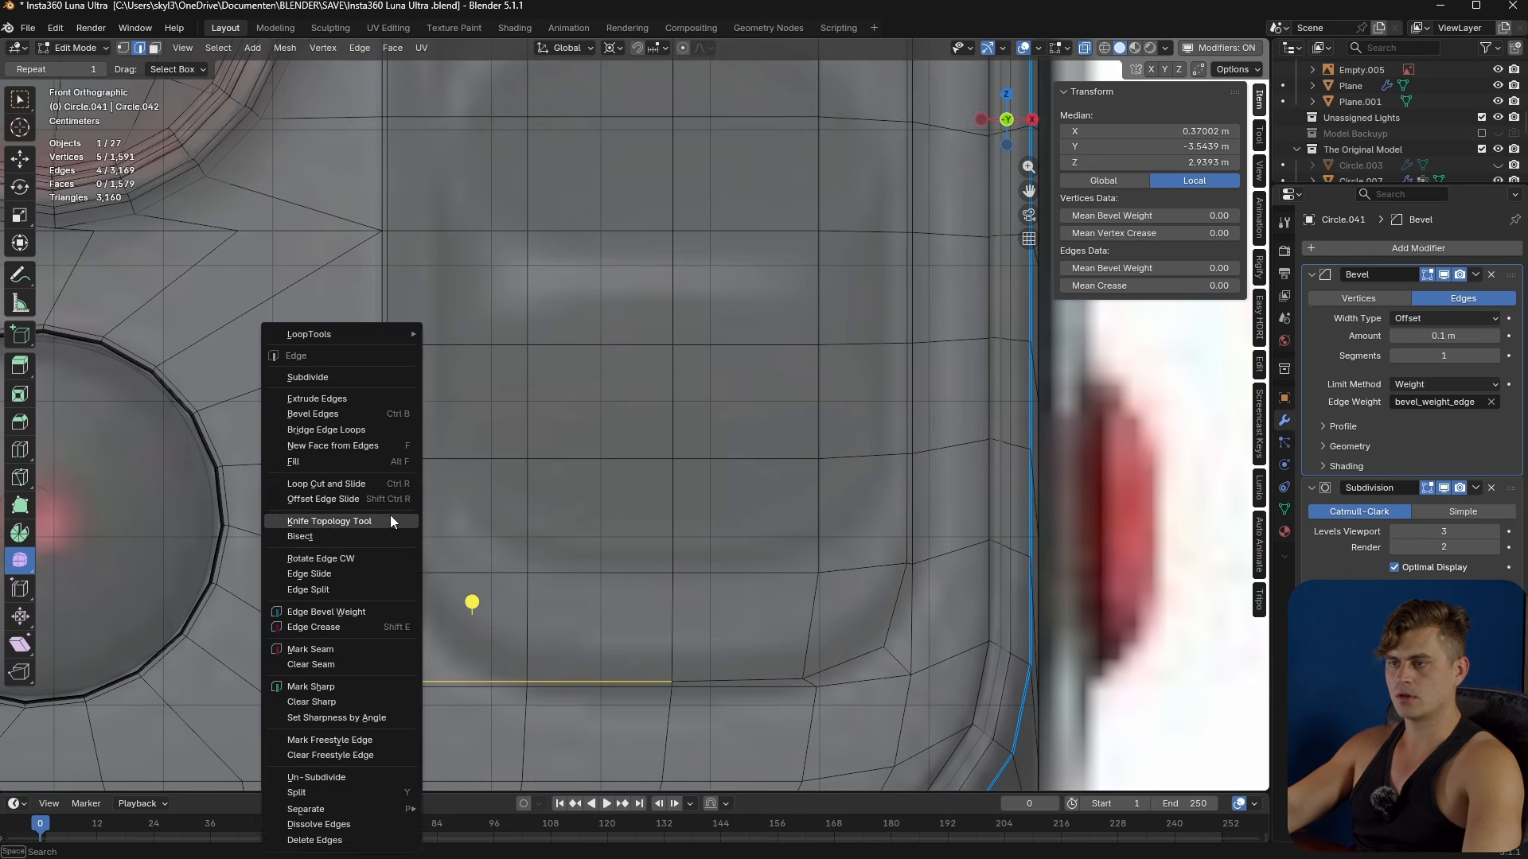
mouse_move(366, 341)
click(498, 433)
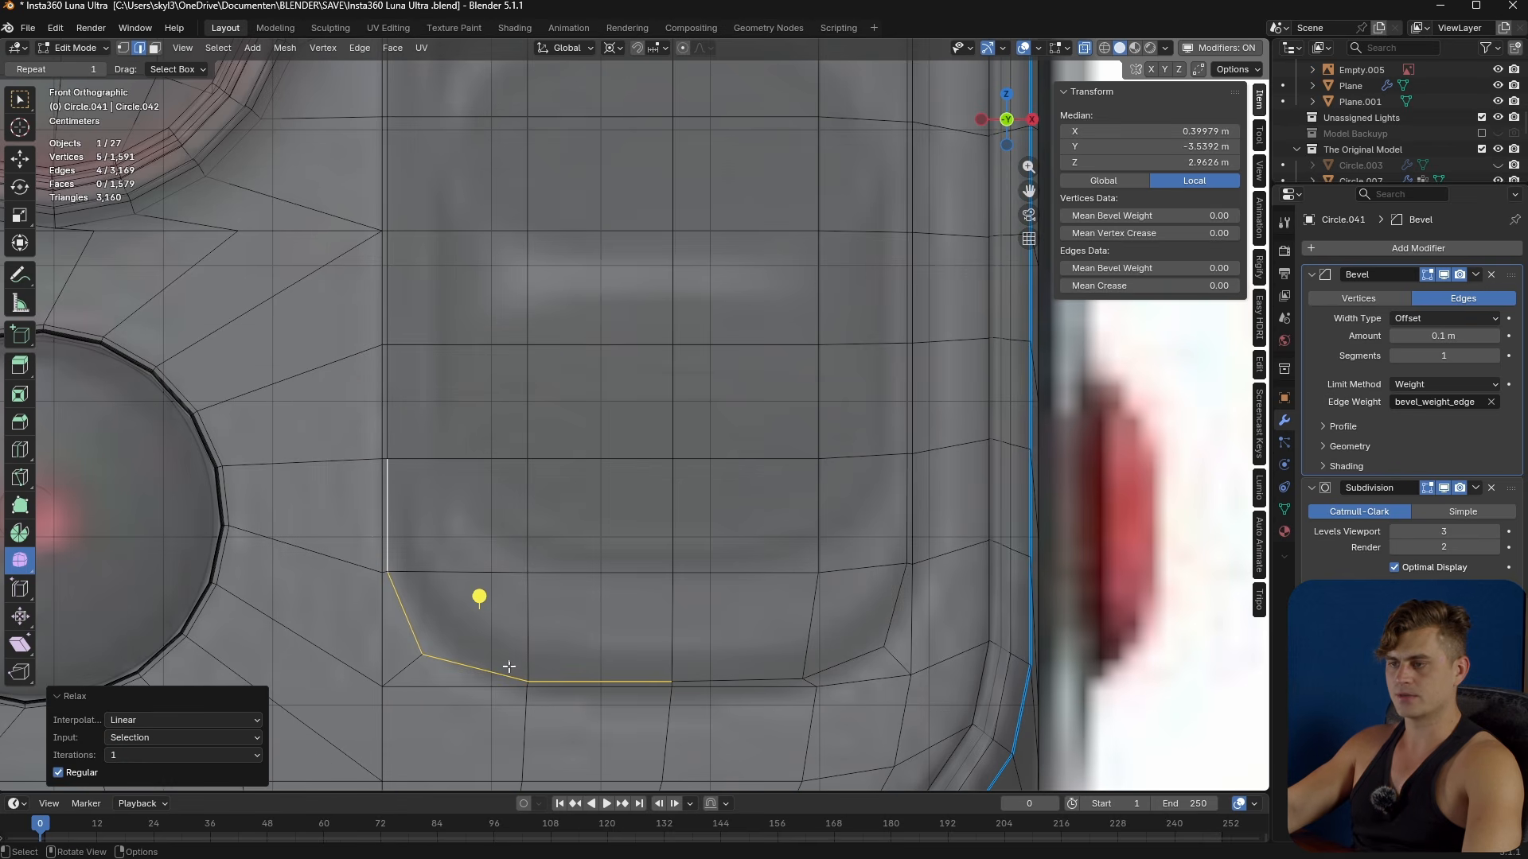
- Level the slider's lower-right corner vertex with its lower-left counterpart, scaling to 0 along Z about the snapped 3D cursor
key(1)
click(422, 654)
key(shift+s)
click(509, 760)
click(885, 646)
key(shift+s)
key(Escape)
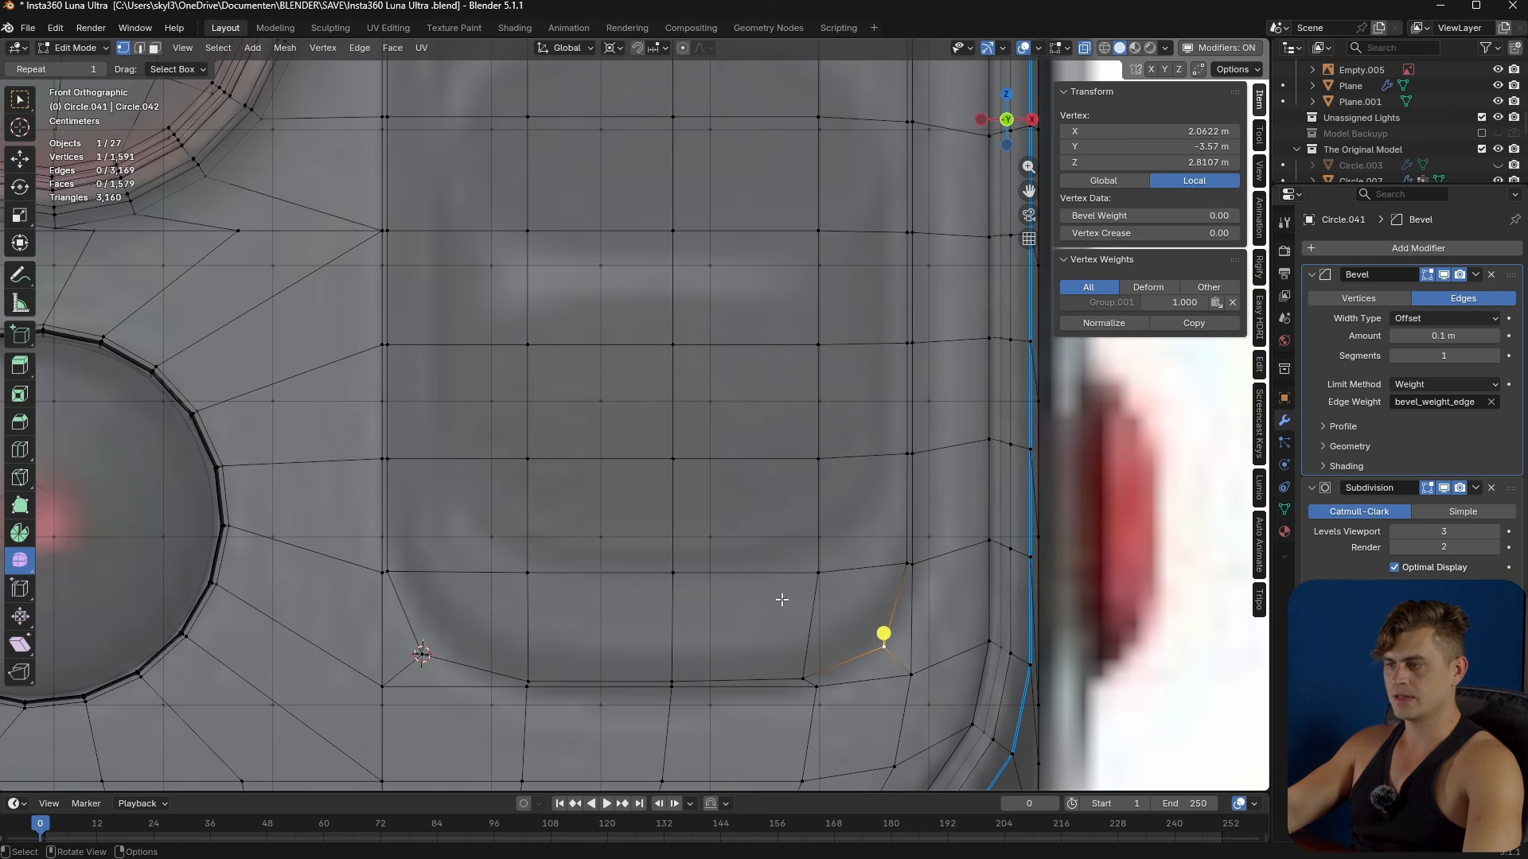
key(s)
key(z)
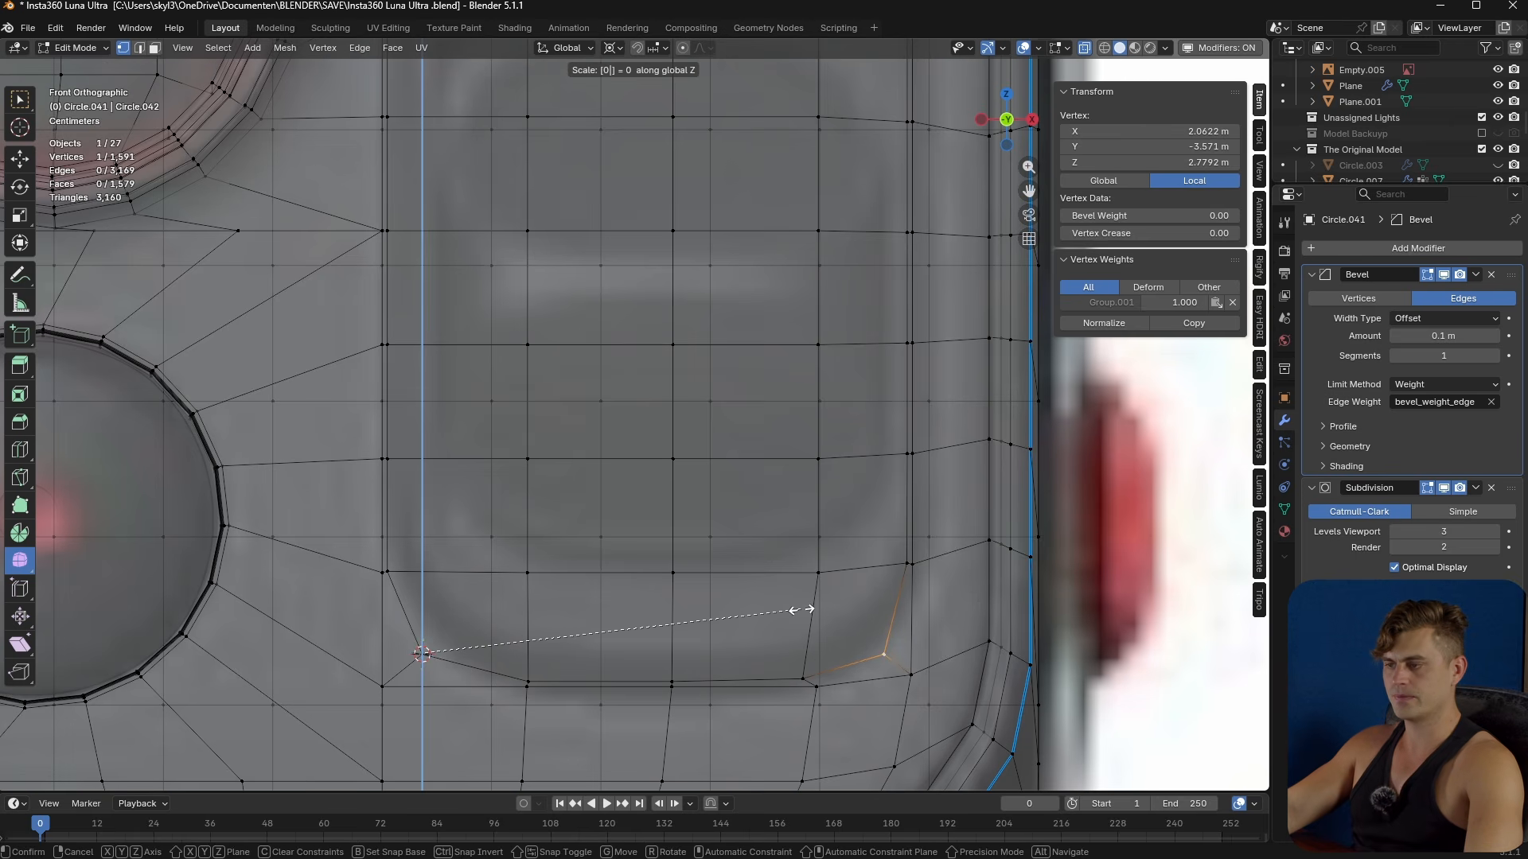
key(0)
key(Return)
- Level the bottom-edge vertex beside the slider's lower-right corner with its left counterpart, scaling to 0 along Z about the 3D cursor
click(802, 678)
click(528, 681)
key(shift+s)
click(536, 771)
click(802, 678)
key(s)
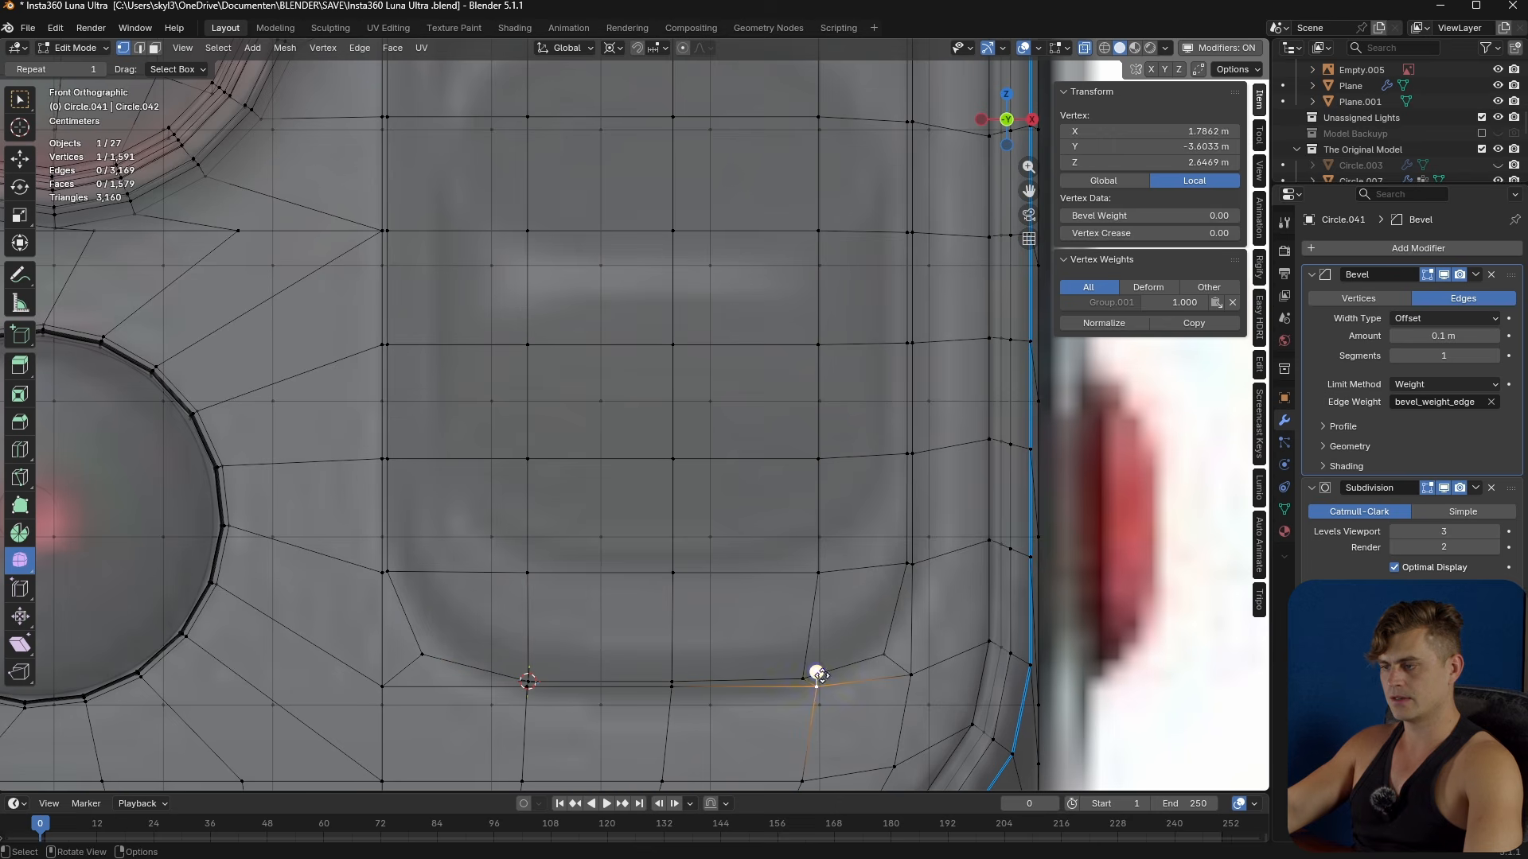
key(z)
key(0)
key(Return)
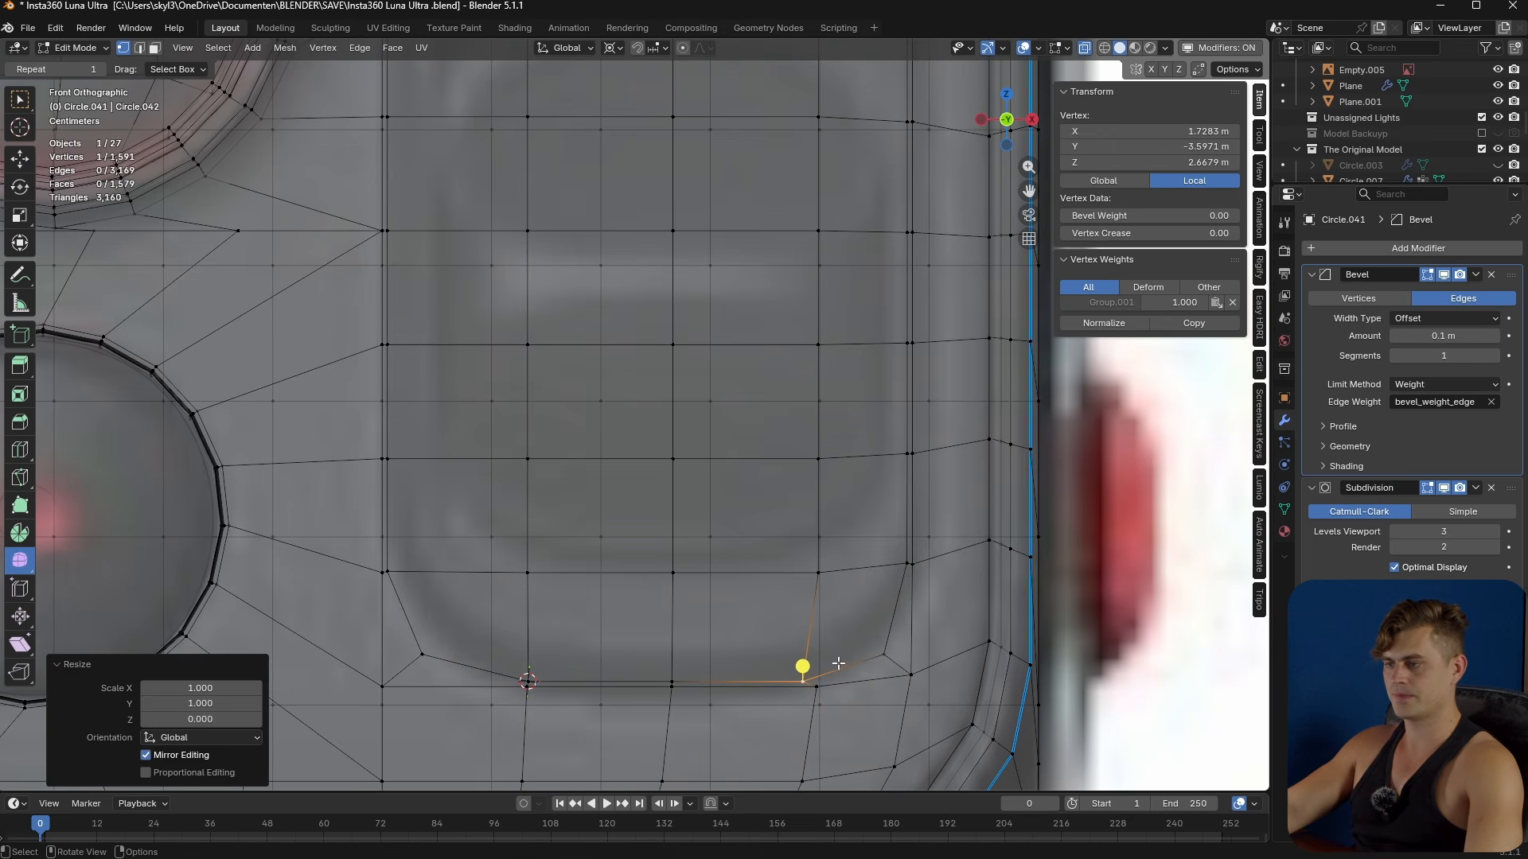
- Level the side vertex above the slider's lower-right corner with its left counterpart, scaling to 0 along Z about the 3D cursor
click(385, 572)
key(shift+s)
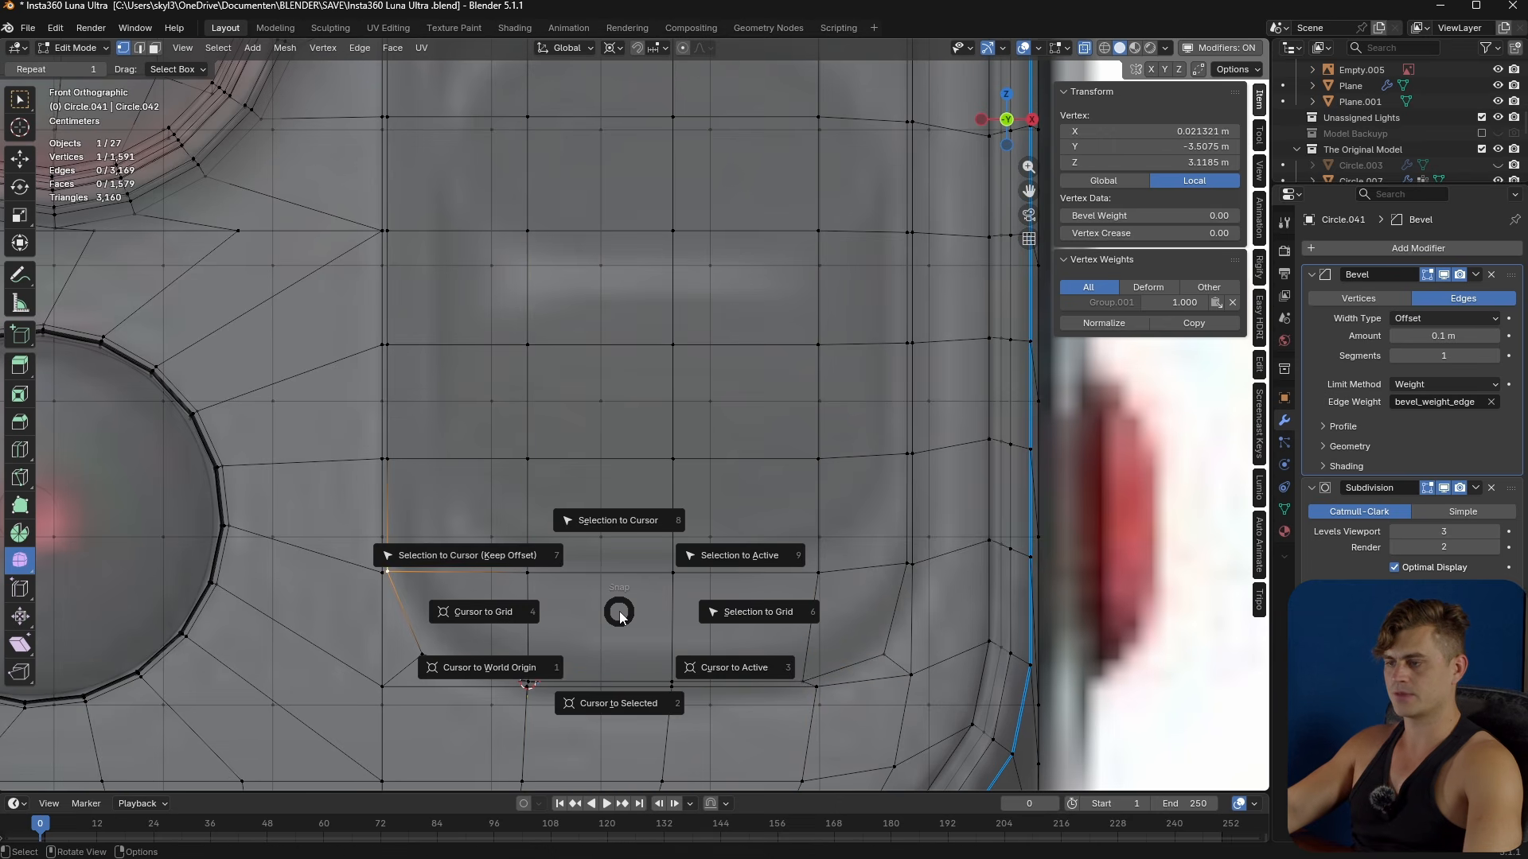
click(618, 701)
click(908, 568)
key(s)
key(z)
key(0)
key(Return)
- Select the two lower corner faces of the slider inset to compare their shapes
key(3)
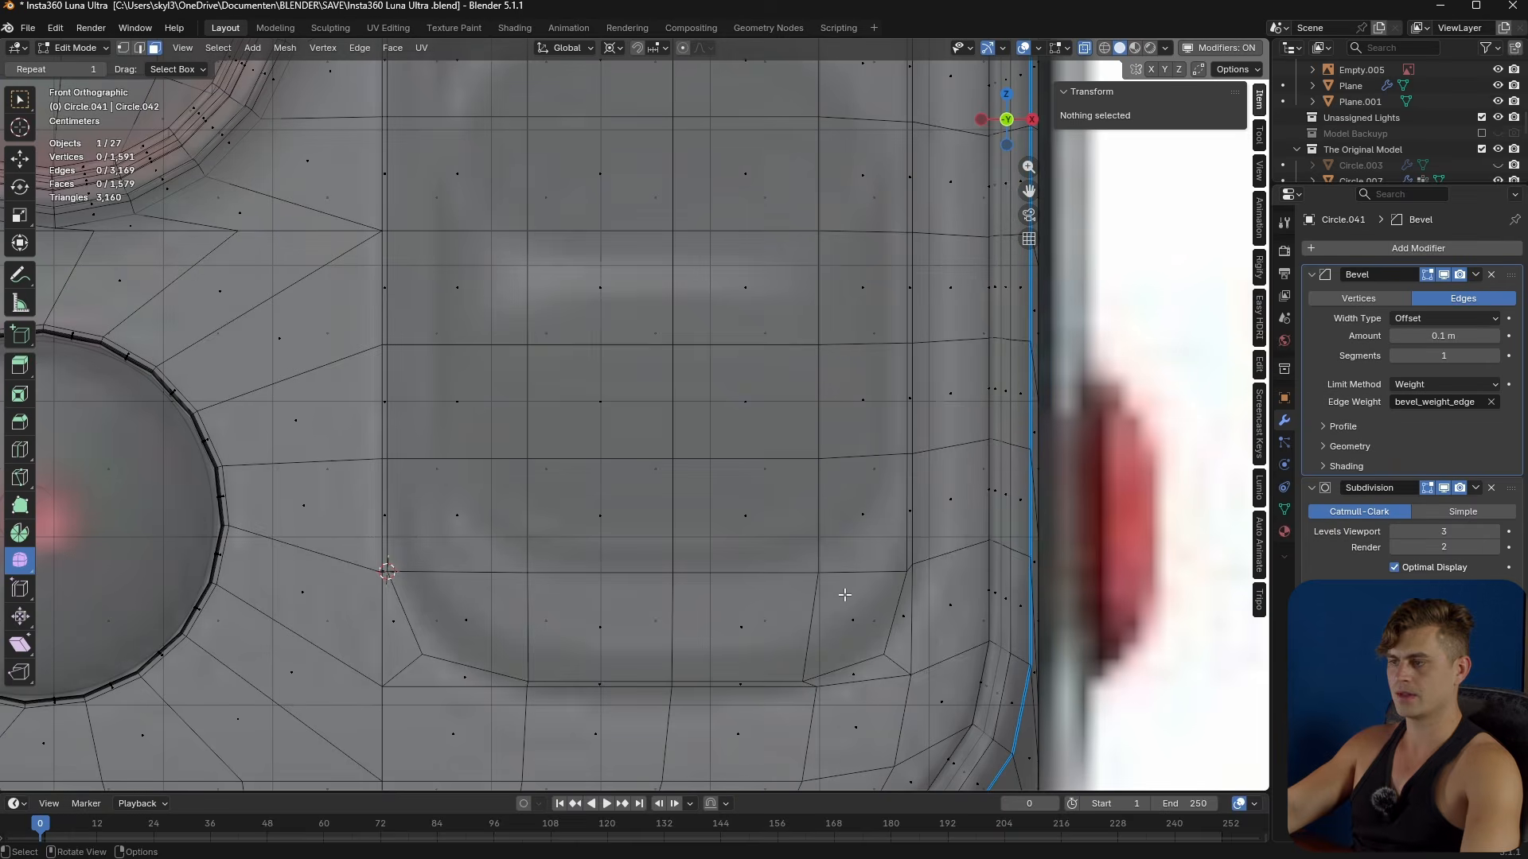
click(853, 617)
shift+click(465, 621)
drag(491, 538, 601, 705)
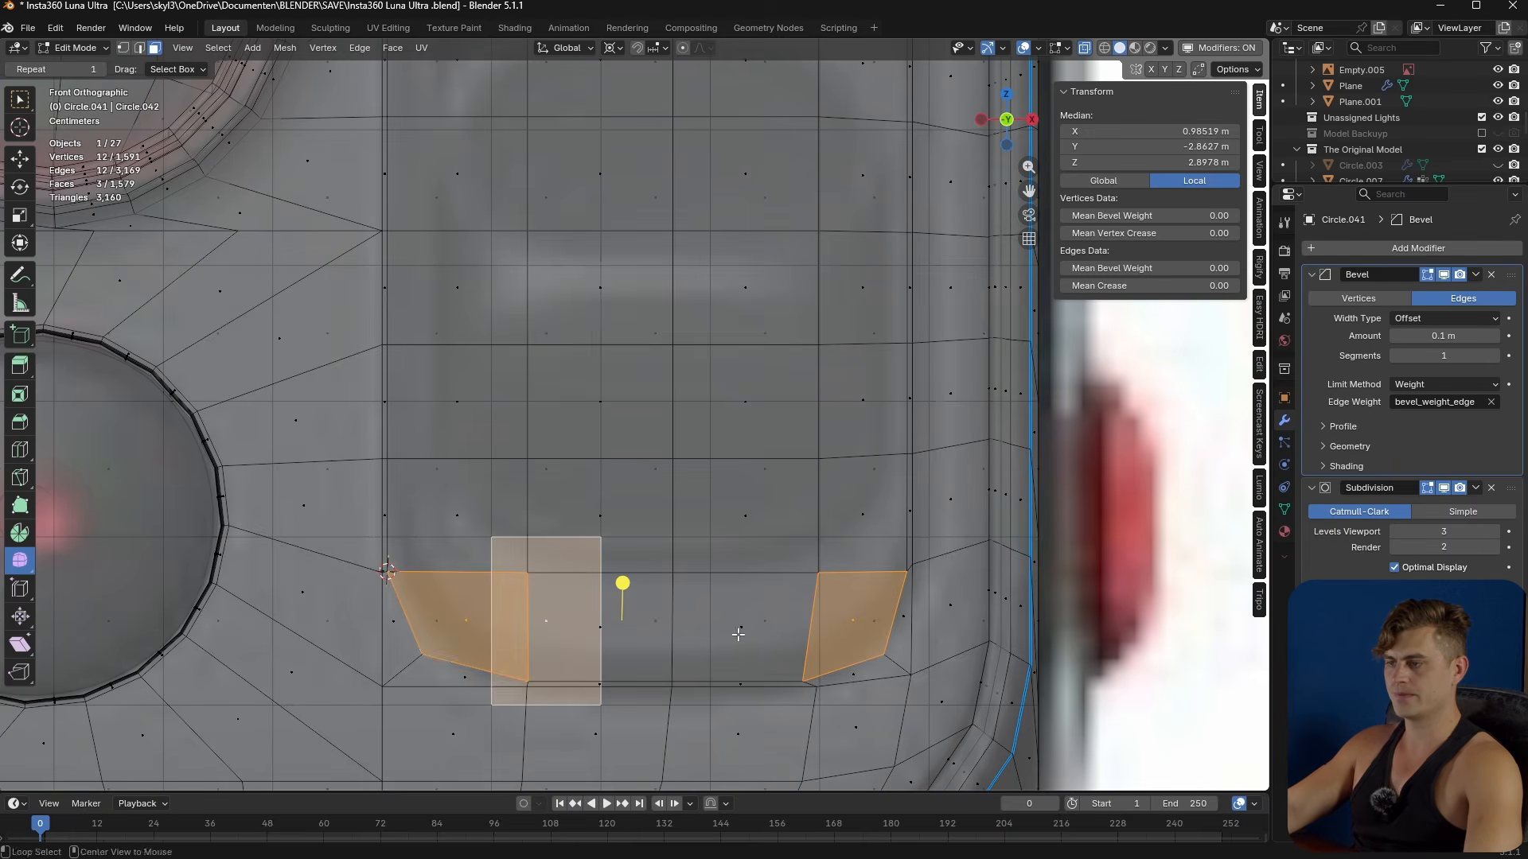
- Turn off X-ray, select all faces inside the rounded slider outline from lower-left to upper-right corner, and save the file
key(alt+z)
click(591, 629)
click(491, 623)
shift+middle_drag(667, 628, 677, 775)
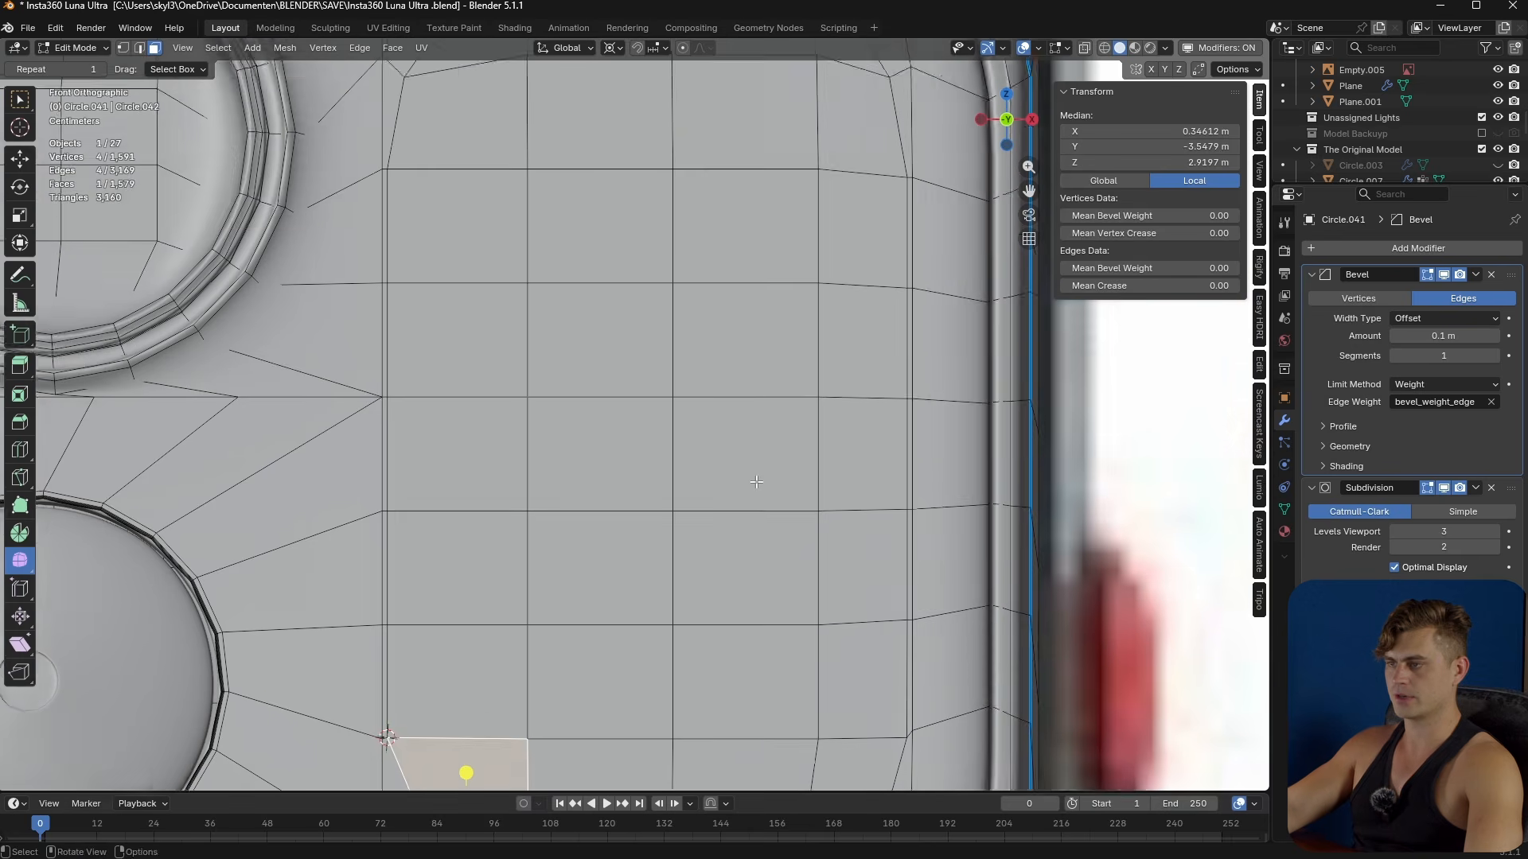
scroll(676, 776, down, 2)
ctrl+shift+click(770, 164)
middle_drag(732, 299, 748, 419)
key(ctrl+s)
- Extrude the selected slider faces slightly inward along their normal to form a shallow recess
scroll(777, 350, down, 4)
key(e)
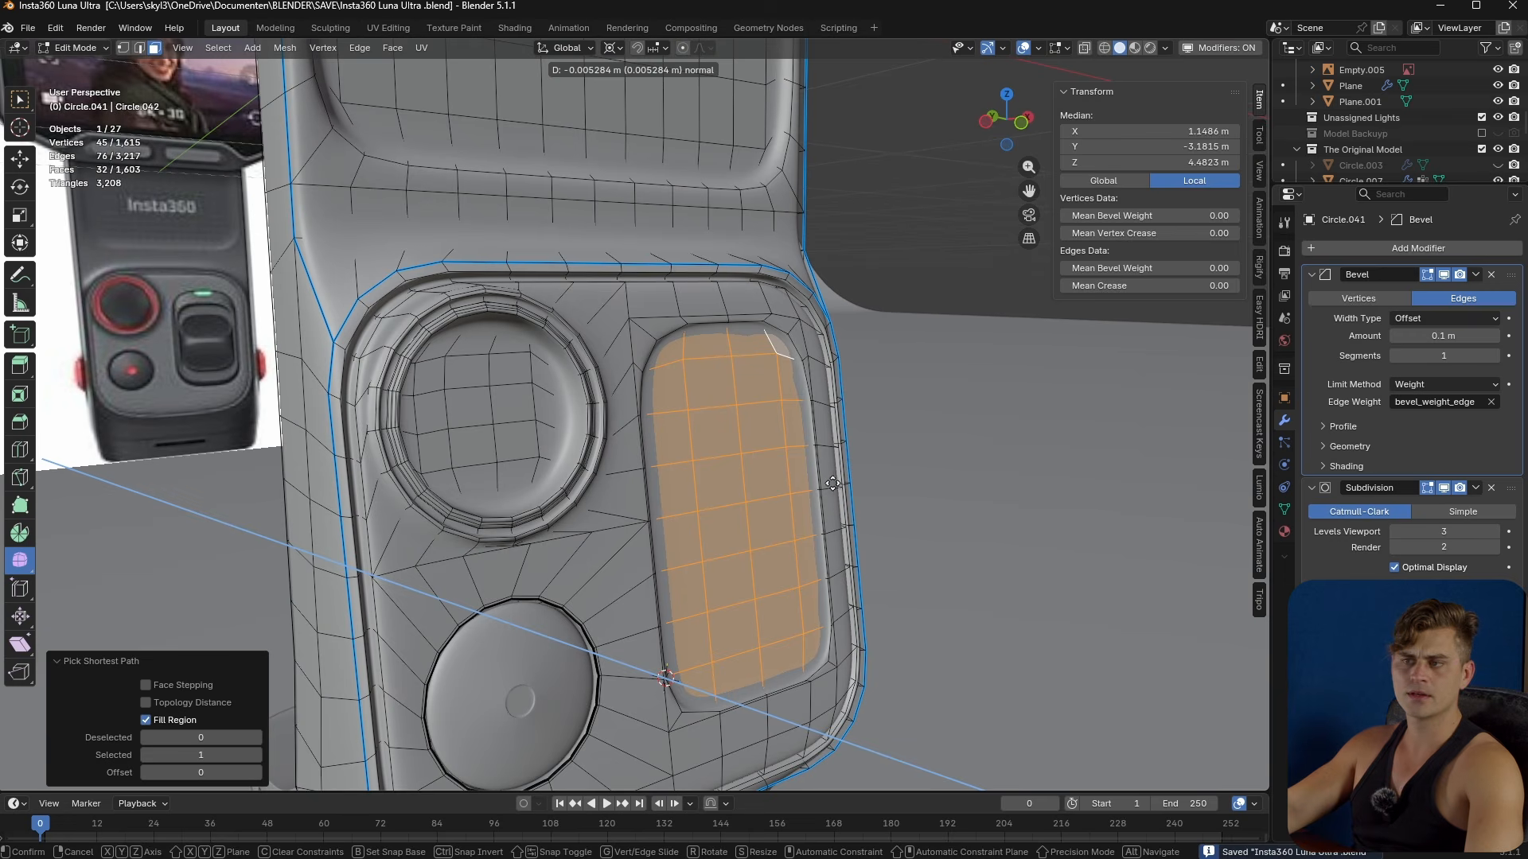
click(842, 487)
- Inset the slider recess floor with 0 m thickness and scale it to 0.987 about the median point
key(i)
click(911, 539)
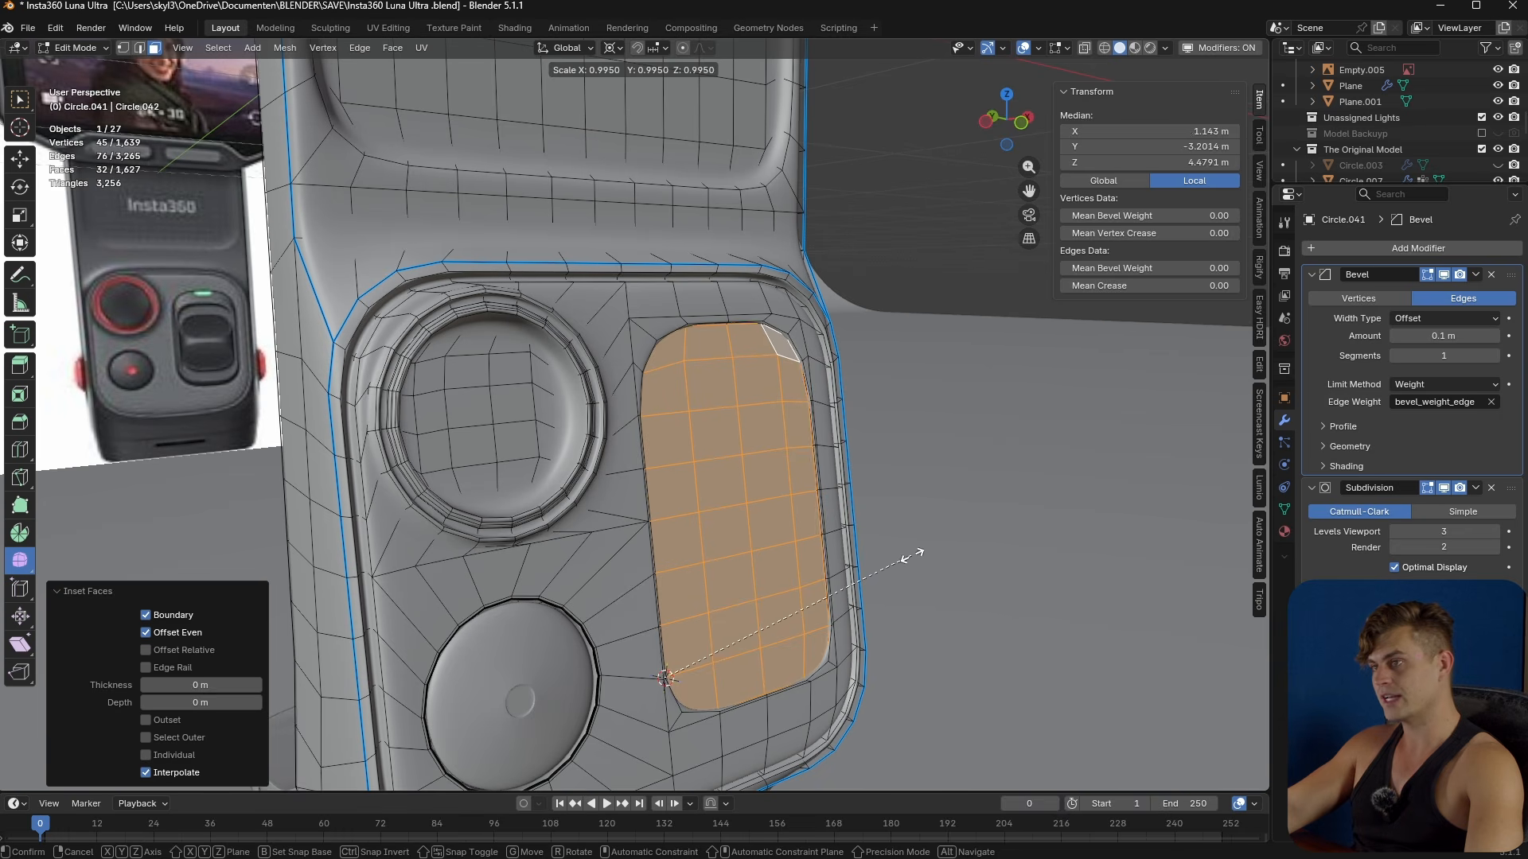
click(613, 47)
click(660, 138)
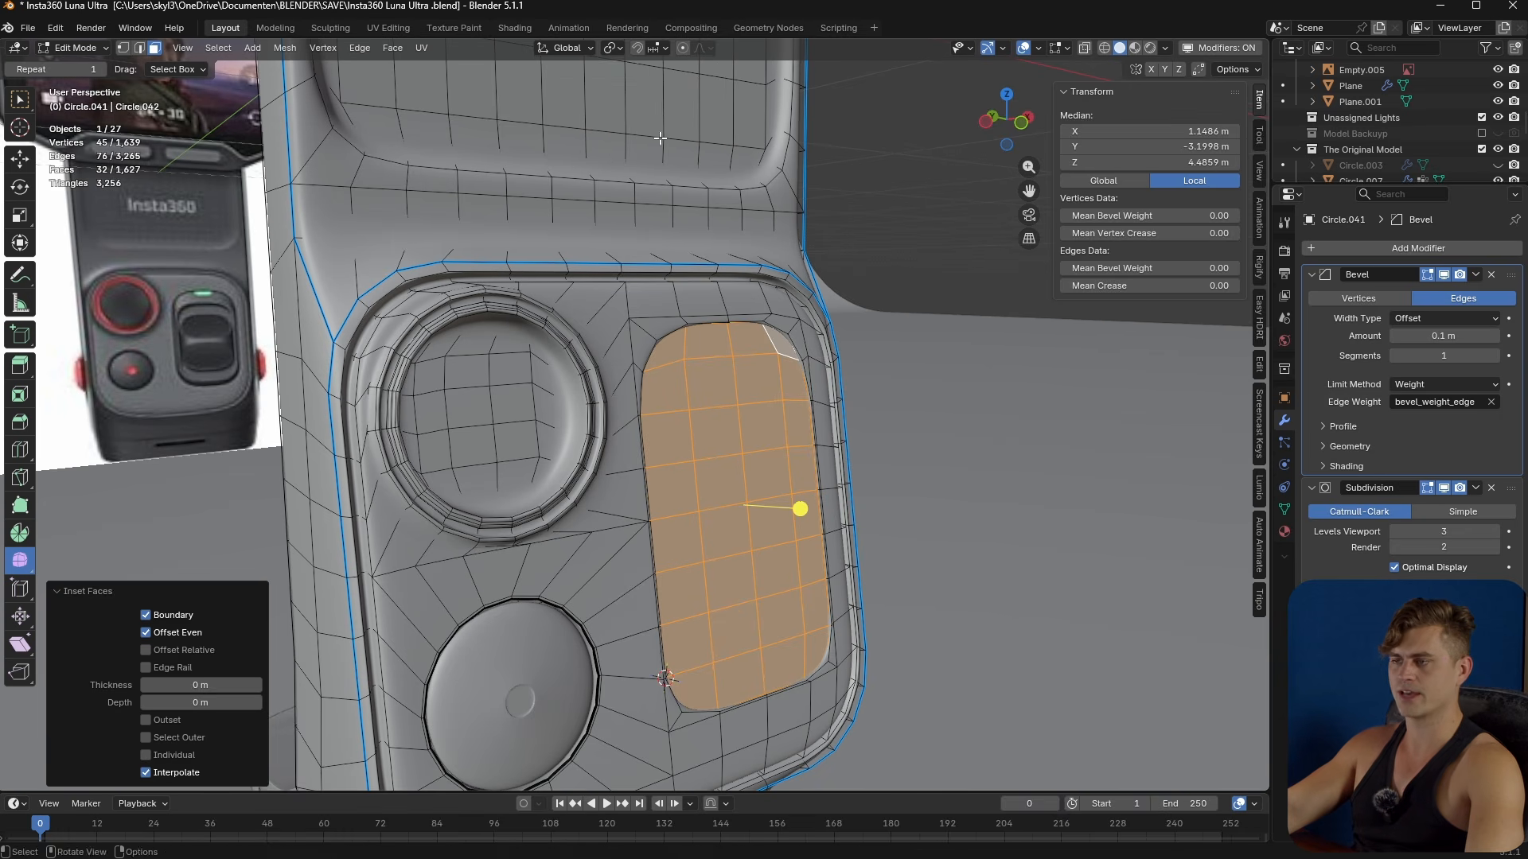
key(s)
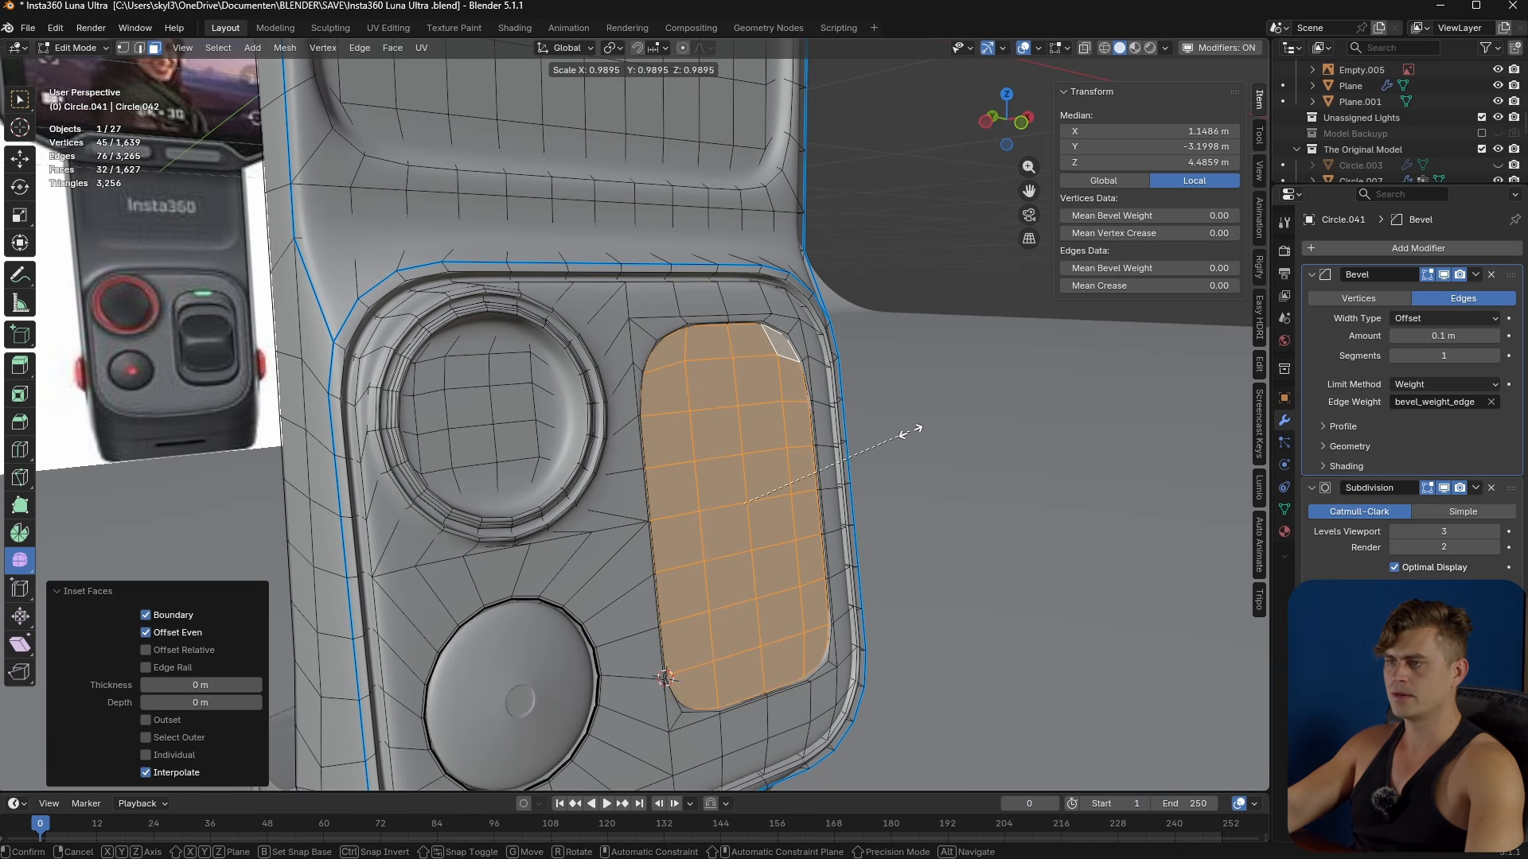
click(907, 433)
- Extrude the scaled slider faces outward along their normal by about 0.0077 m
key(g)
key(z)
key(z)
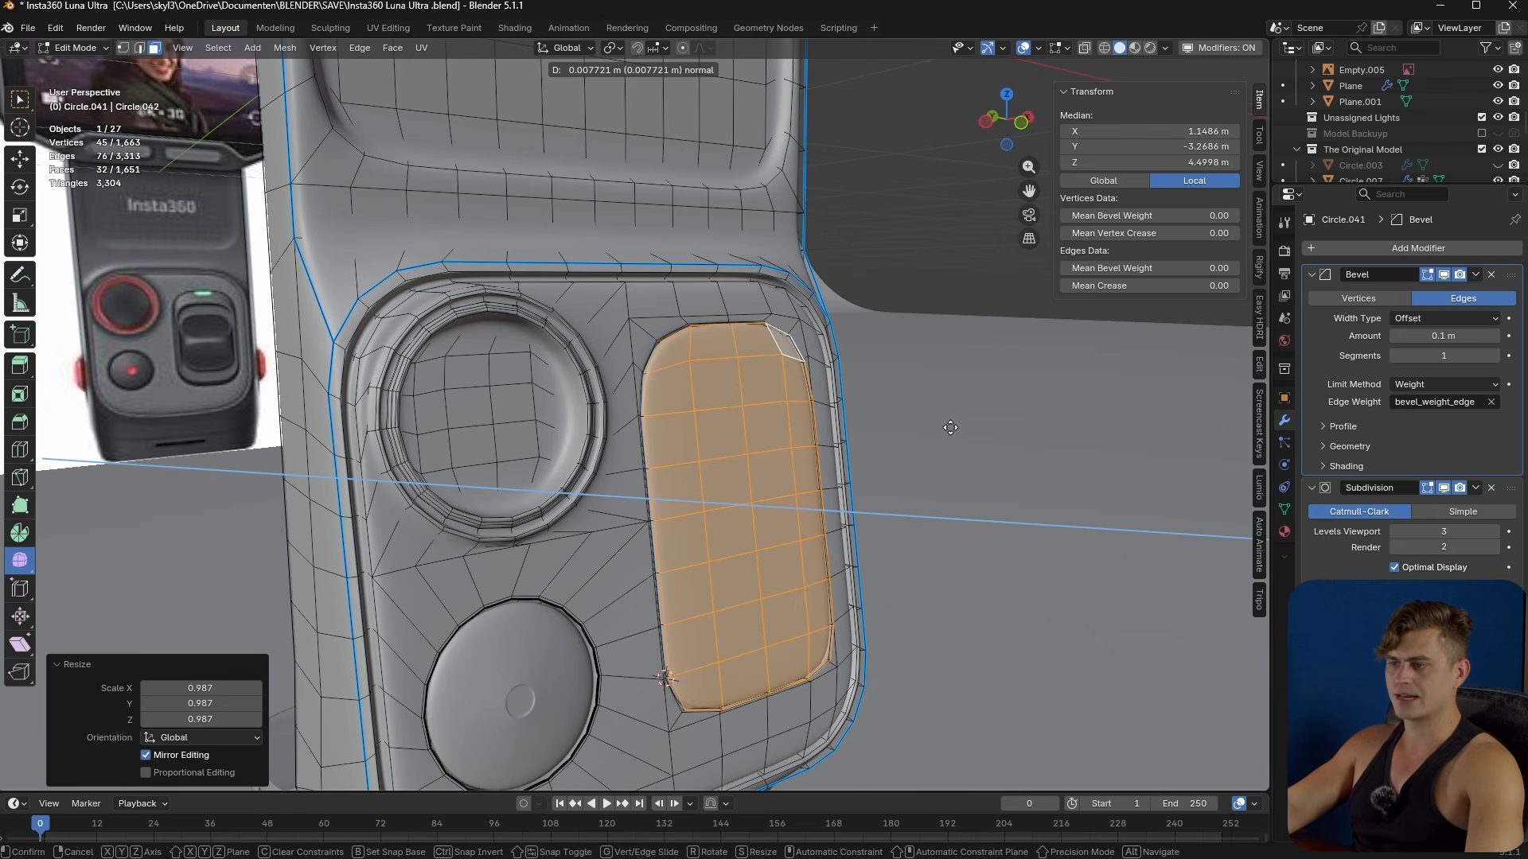
click(950, 427)
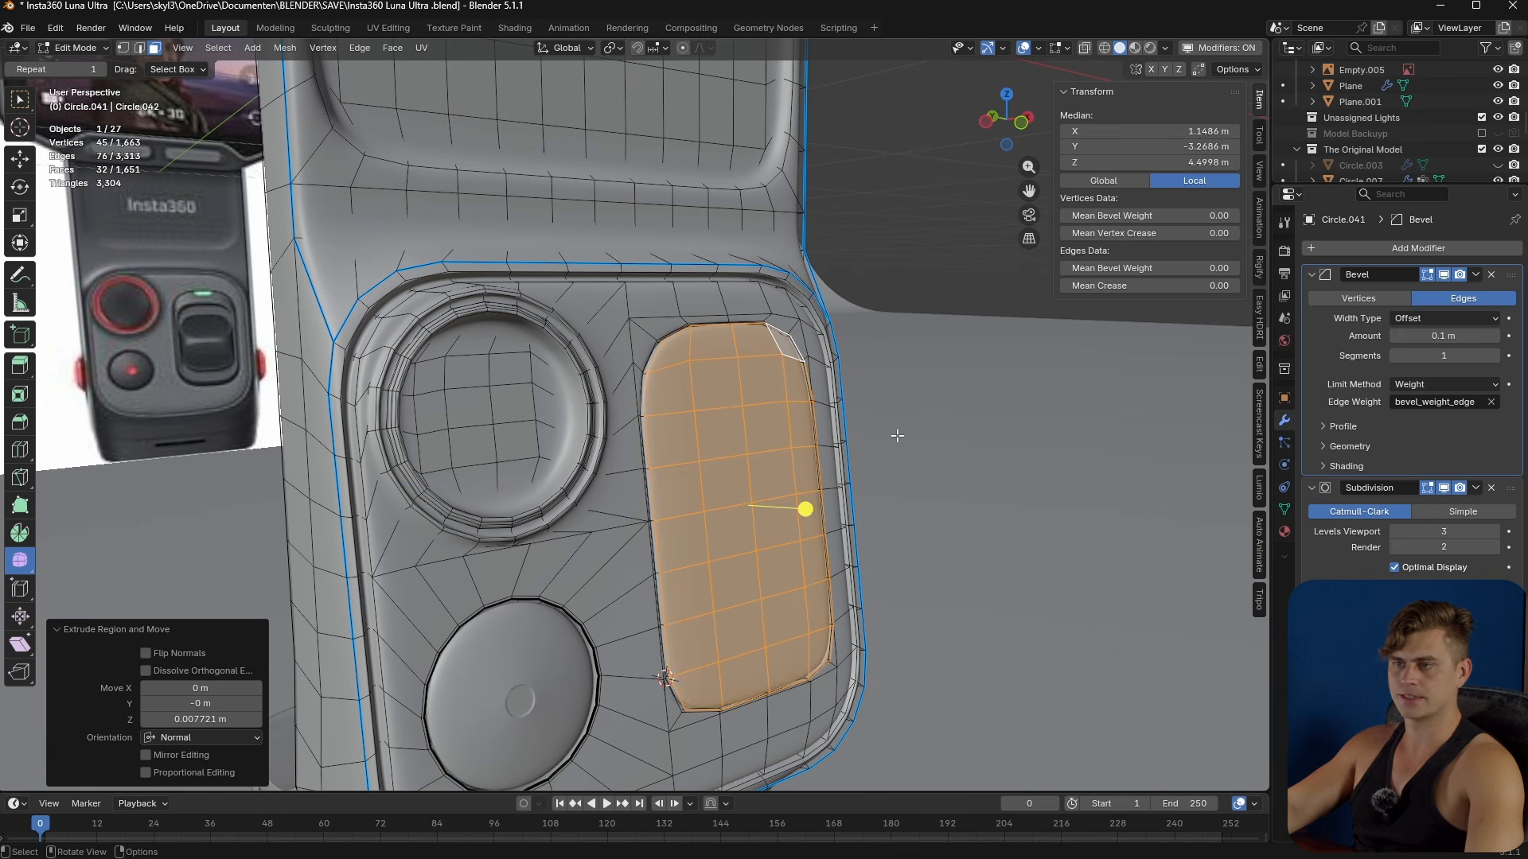
mouse_move(896, 436)
middle_down()
mouse_move(816, 432)
mouse_move(931, 444)
mouse_move(903, 451)
middle_up()
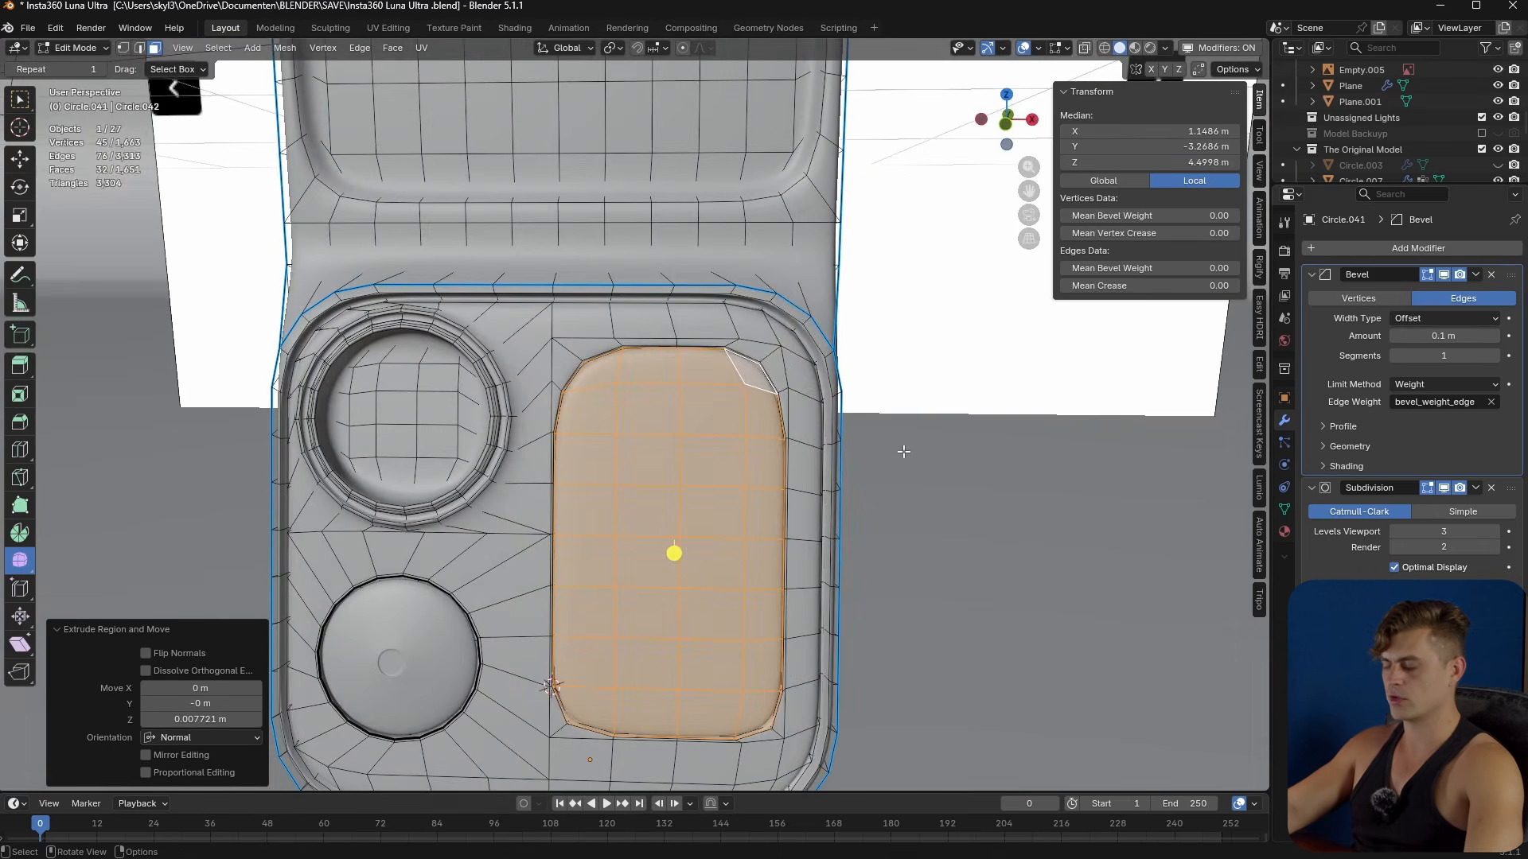
- Slide the two inner side vertices upward by about 0.49 and the centre vertex by about 0.61, arching the slider's upper edge row
key(KP_1)
scroll(915, 443, up, 6)
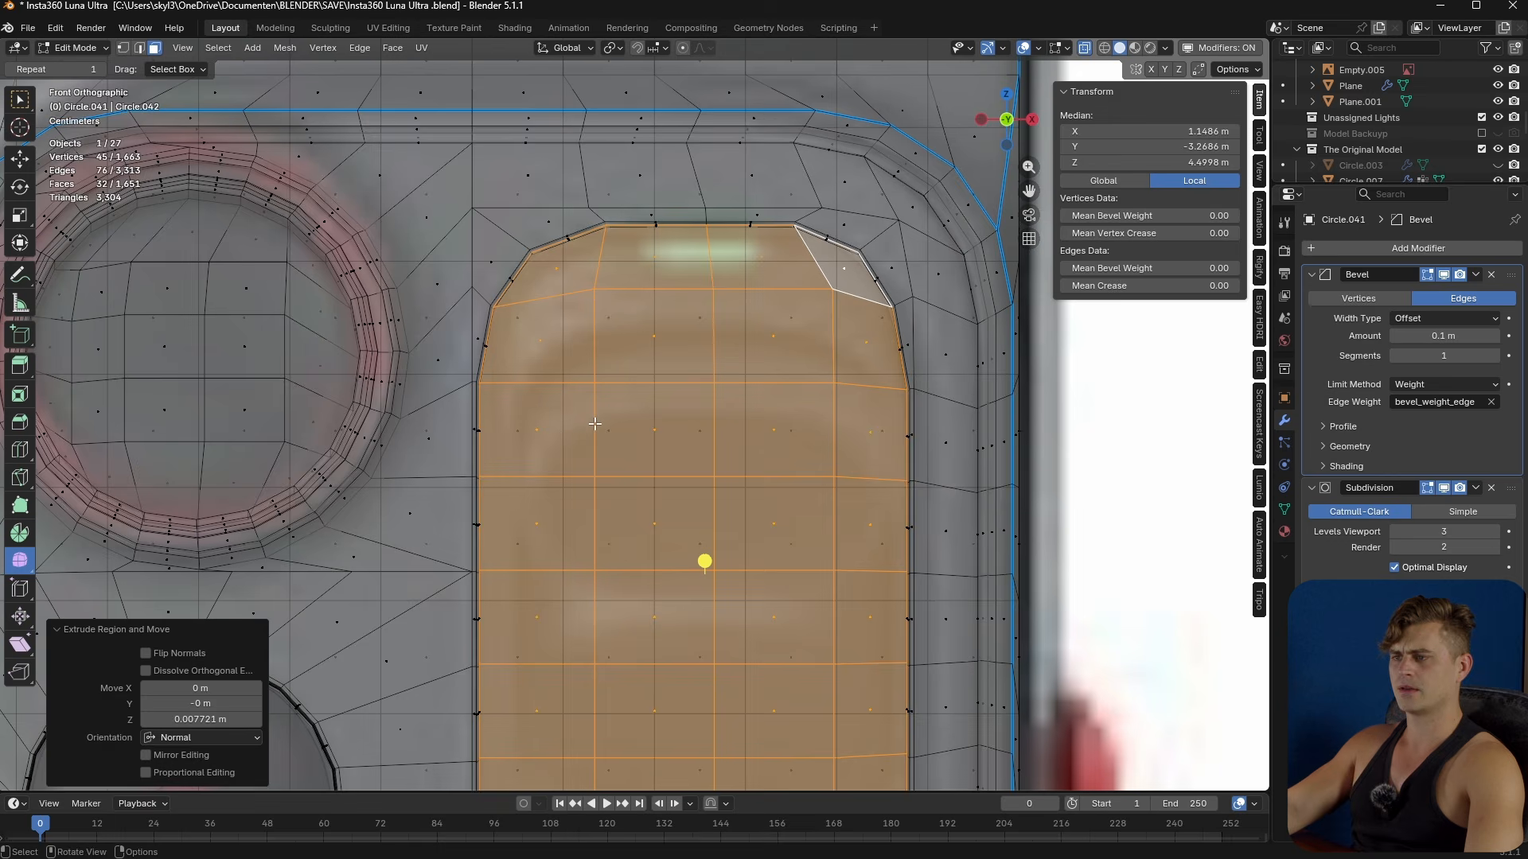
key(1)
click(594, 384)
key(shift+v)
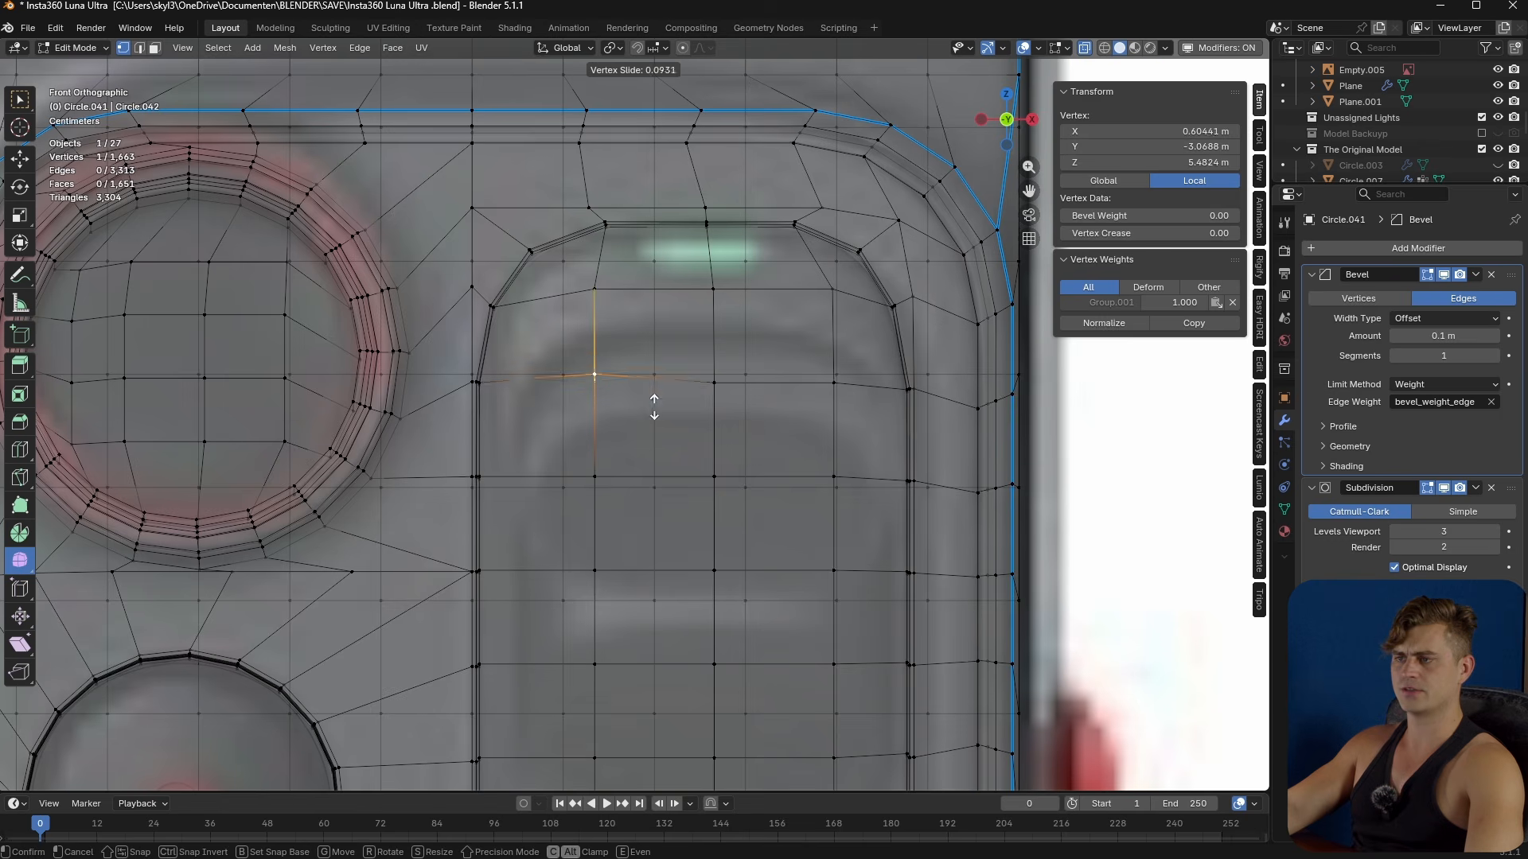
right_click(656, 366)
shift+click(833, 384)
key(shift+v)
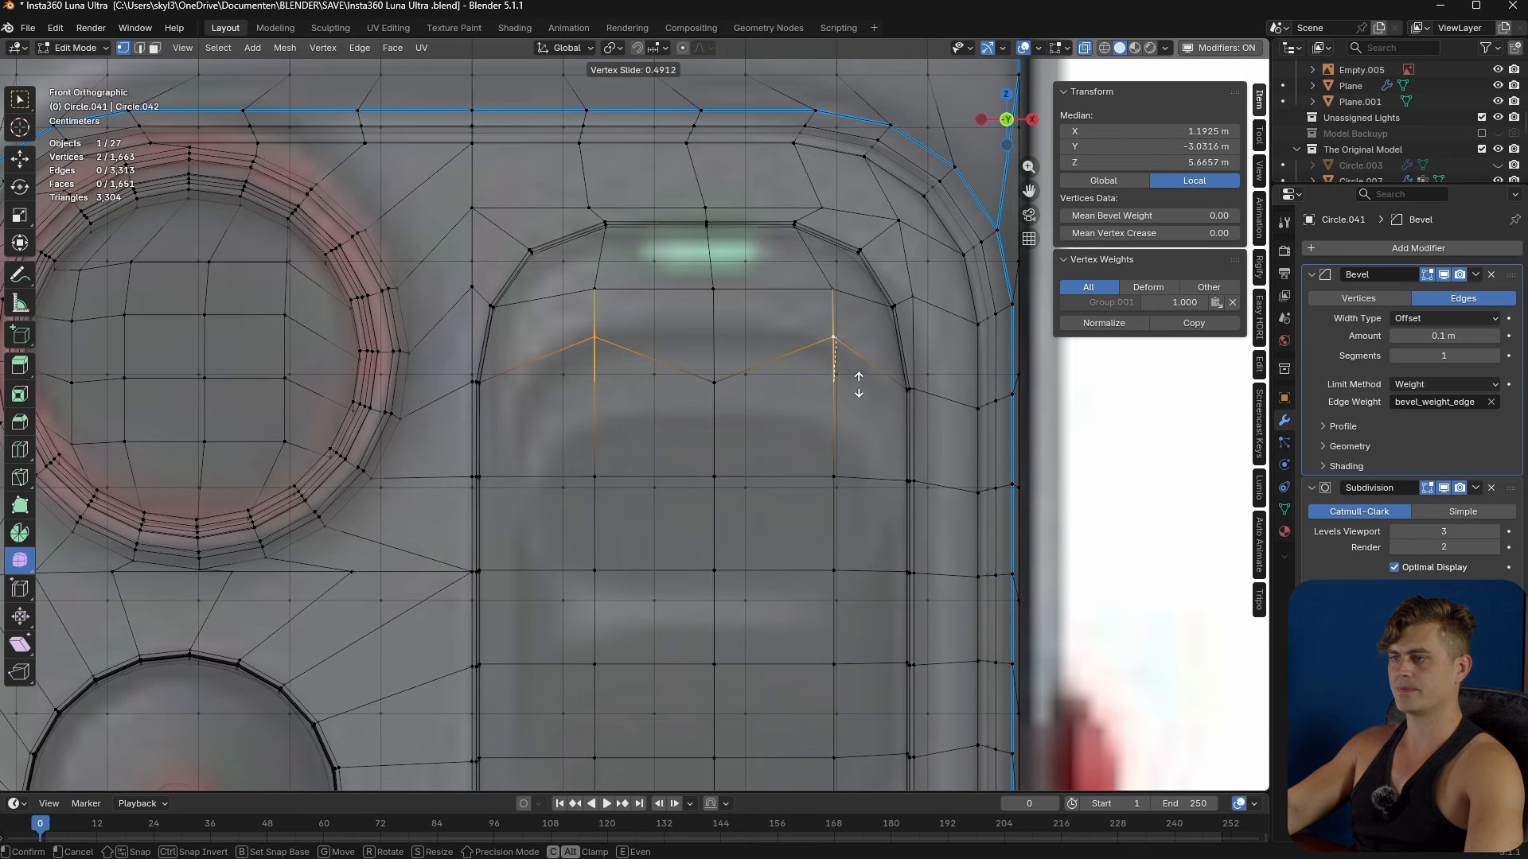
click(857, 385)
click(715, 383)
key(shift+v)
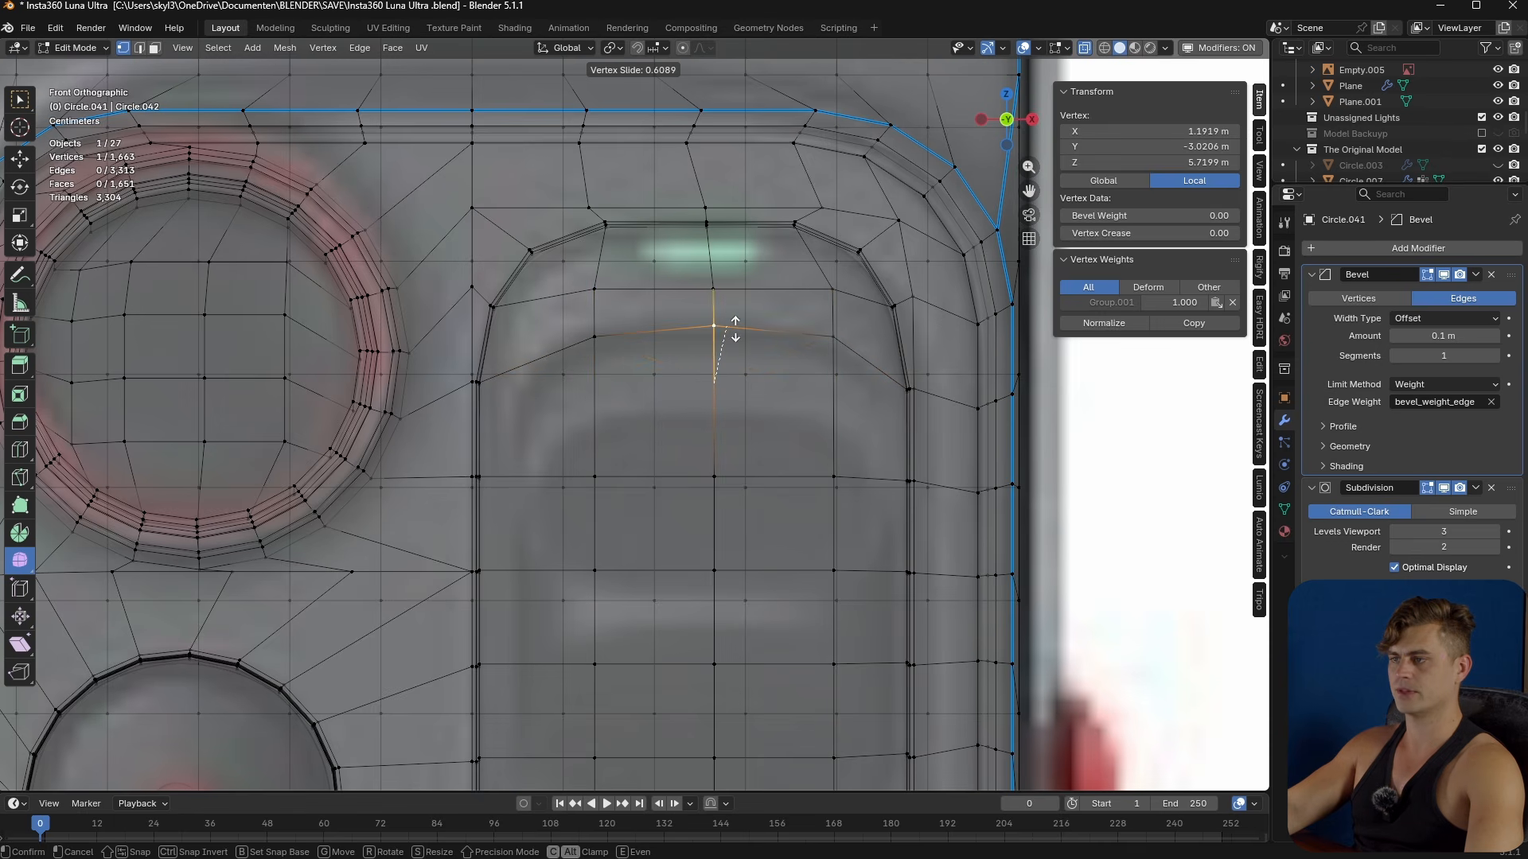
click(735, 329)
- Slide the two outer side vertices of the slider's lowest inner edge row upward along their edges
scroll(735, 334, down, 4)
scroll(726, 323, up, 1)
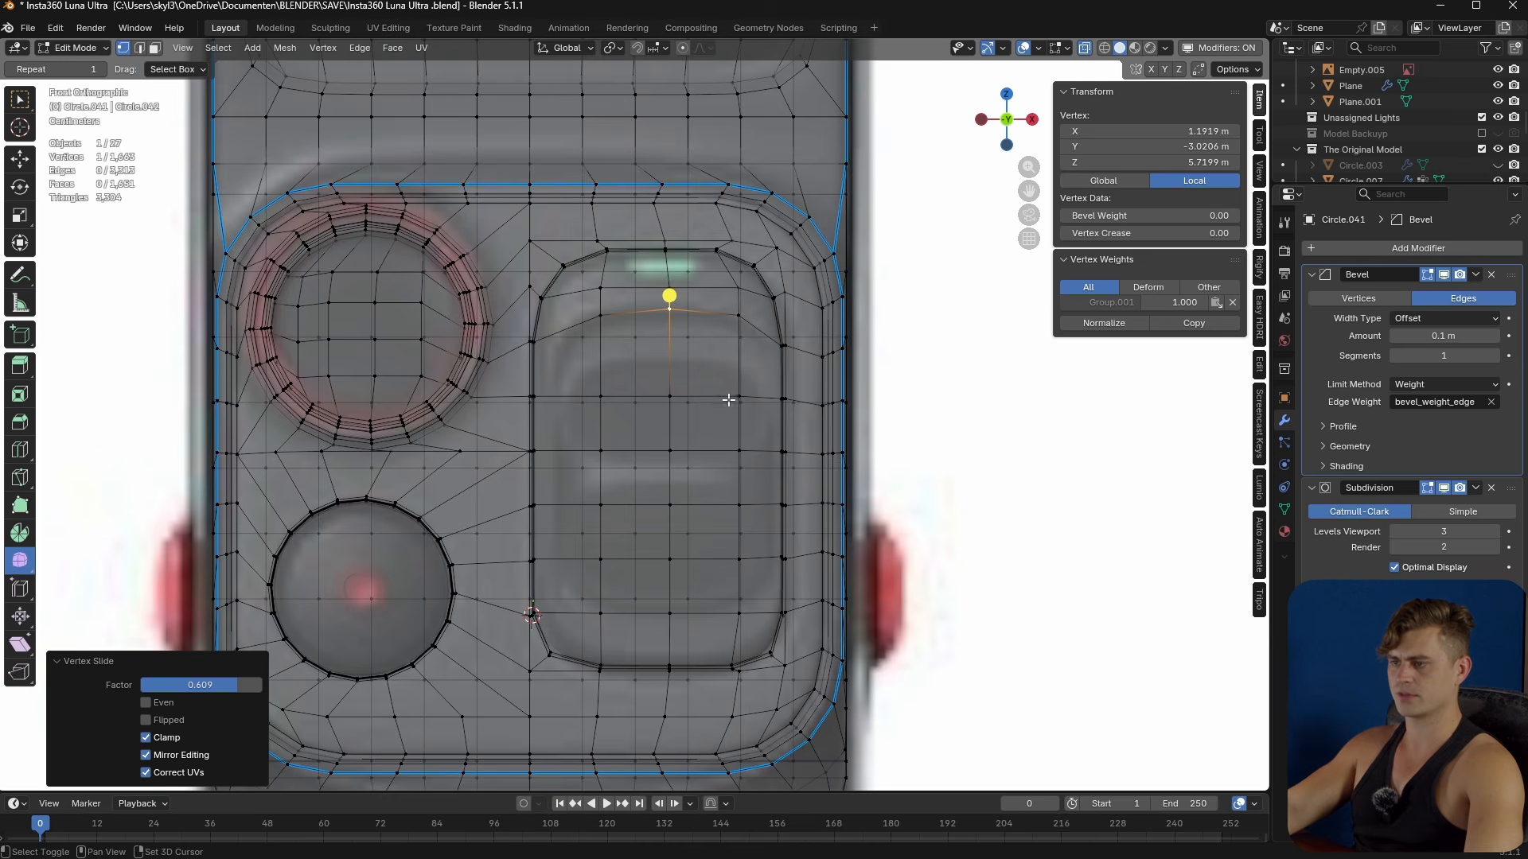
shift+middle_drag(726, 395, 720, 311)
scroll(702, 372, up, 3)
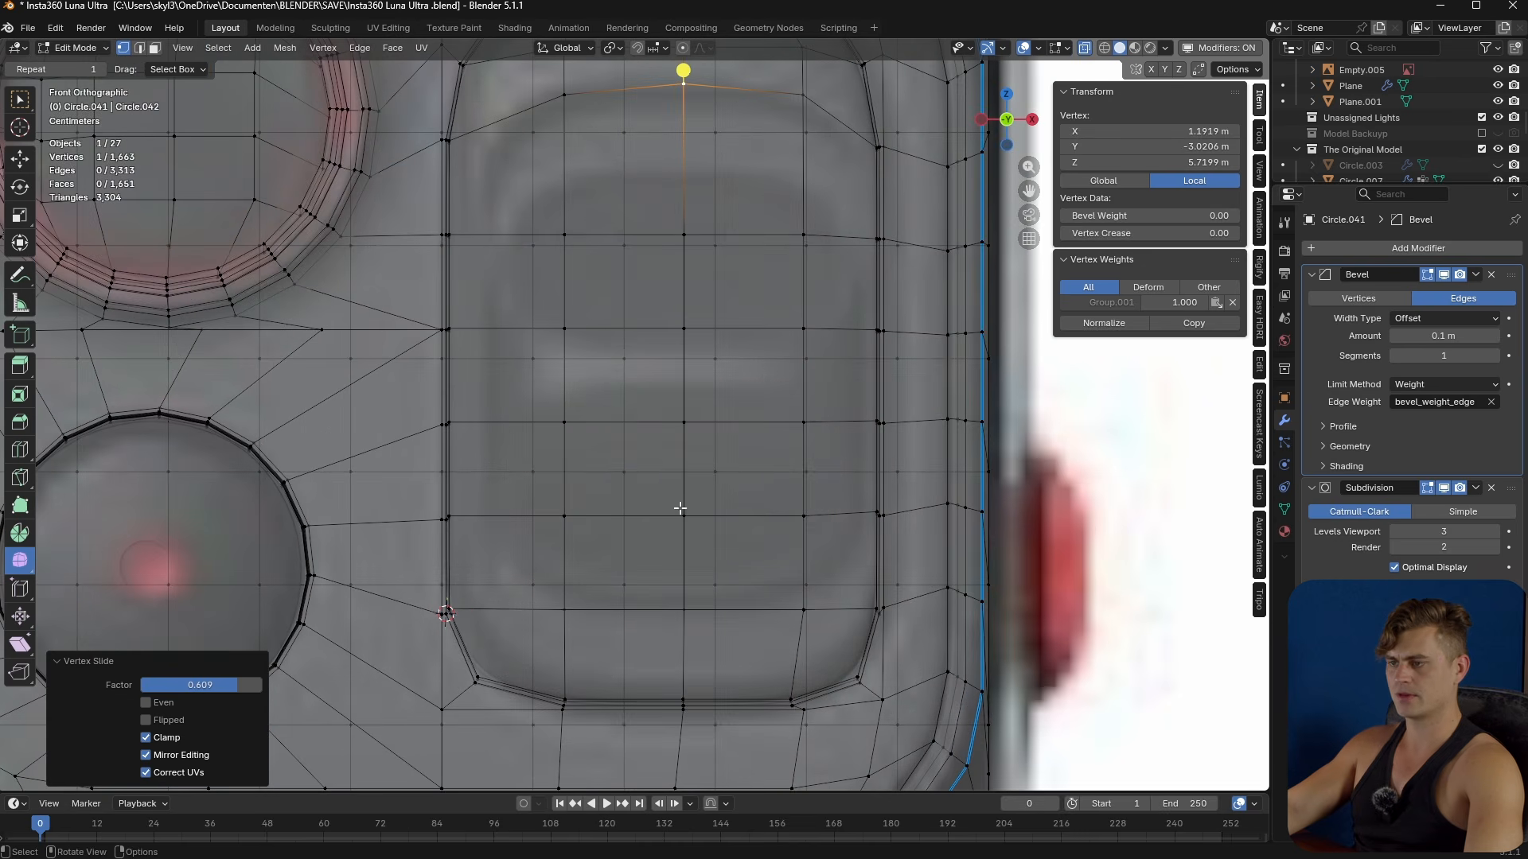
click(499, 608)
key(shift+v)
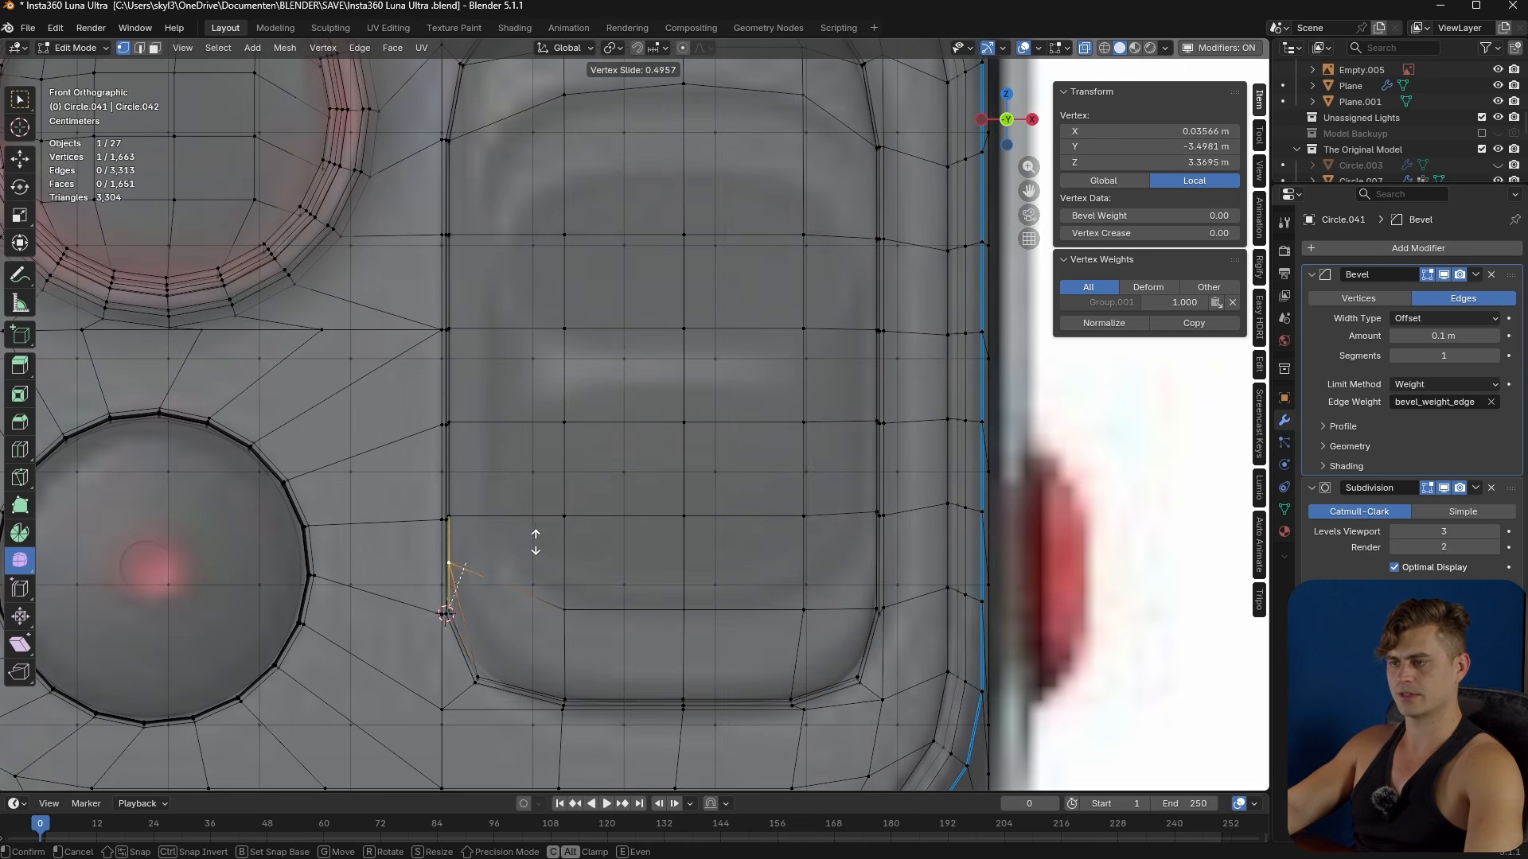
right_click(541, 529)
shift+click(895, 608)
key(g)
key(g)
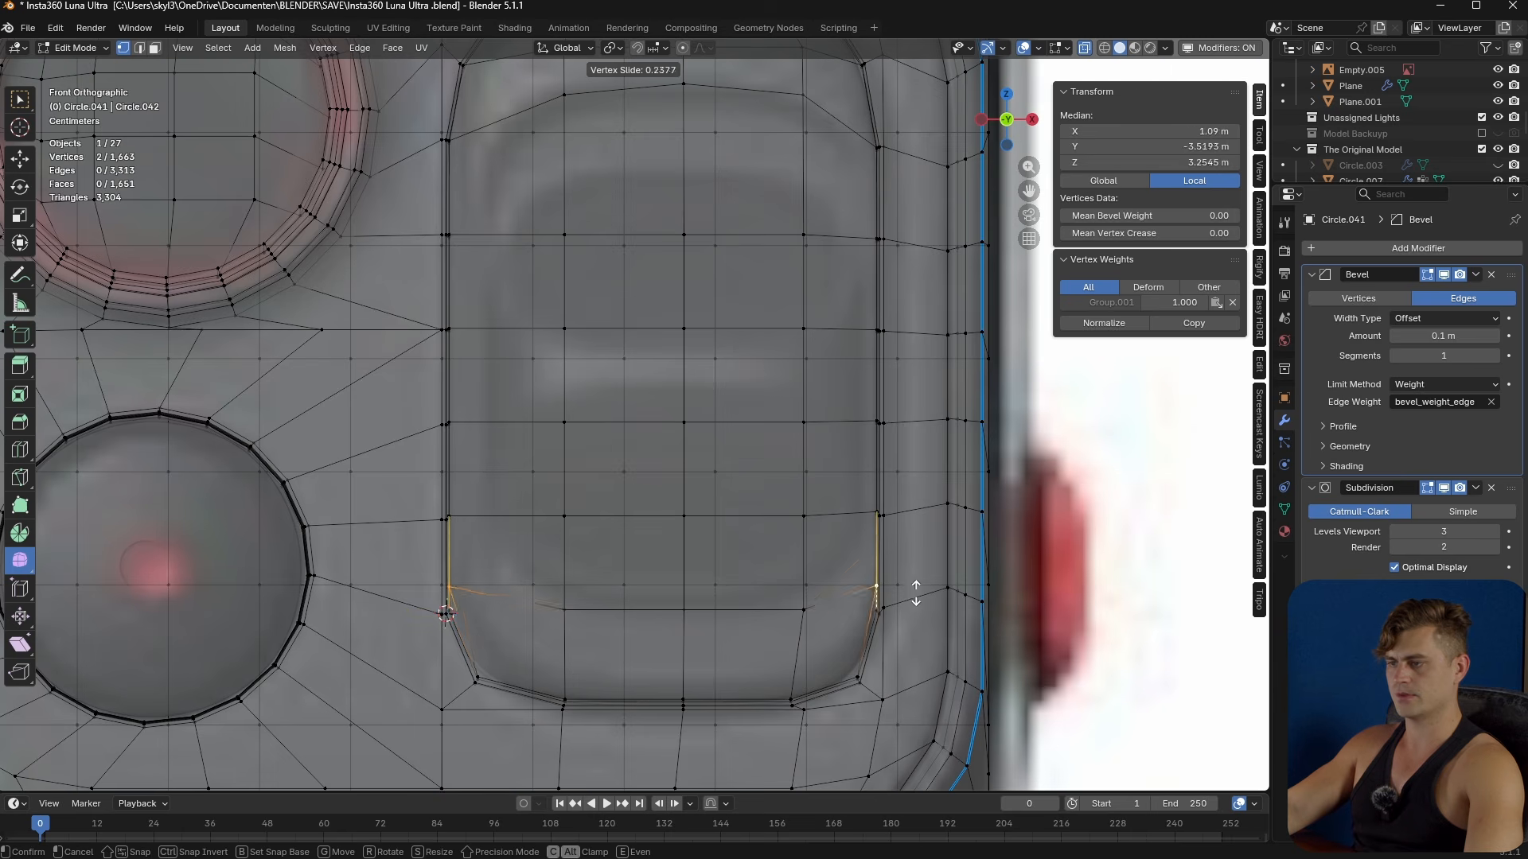
click(917, 551)
- Slide the two inner vertices of the slider's lower edge row slightly upward to smooth its curve
click(566, 607)
shift+click(813, 614)
key(g)
key(g)
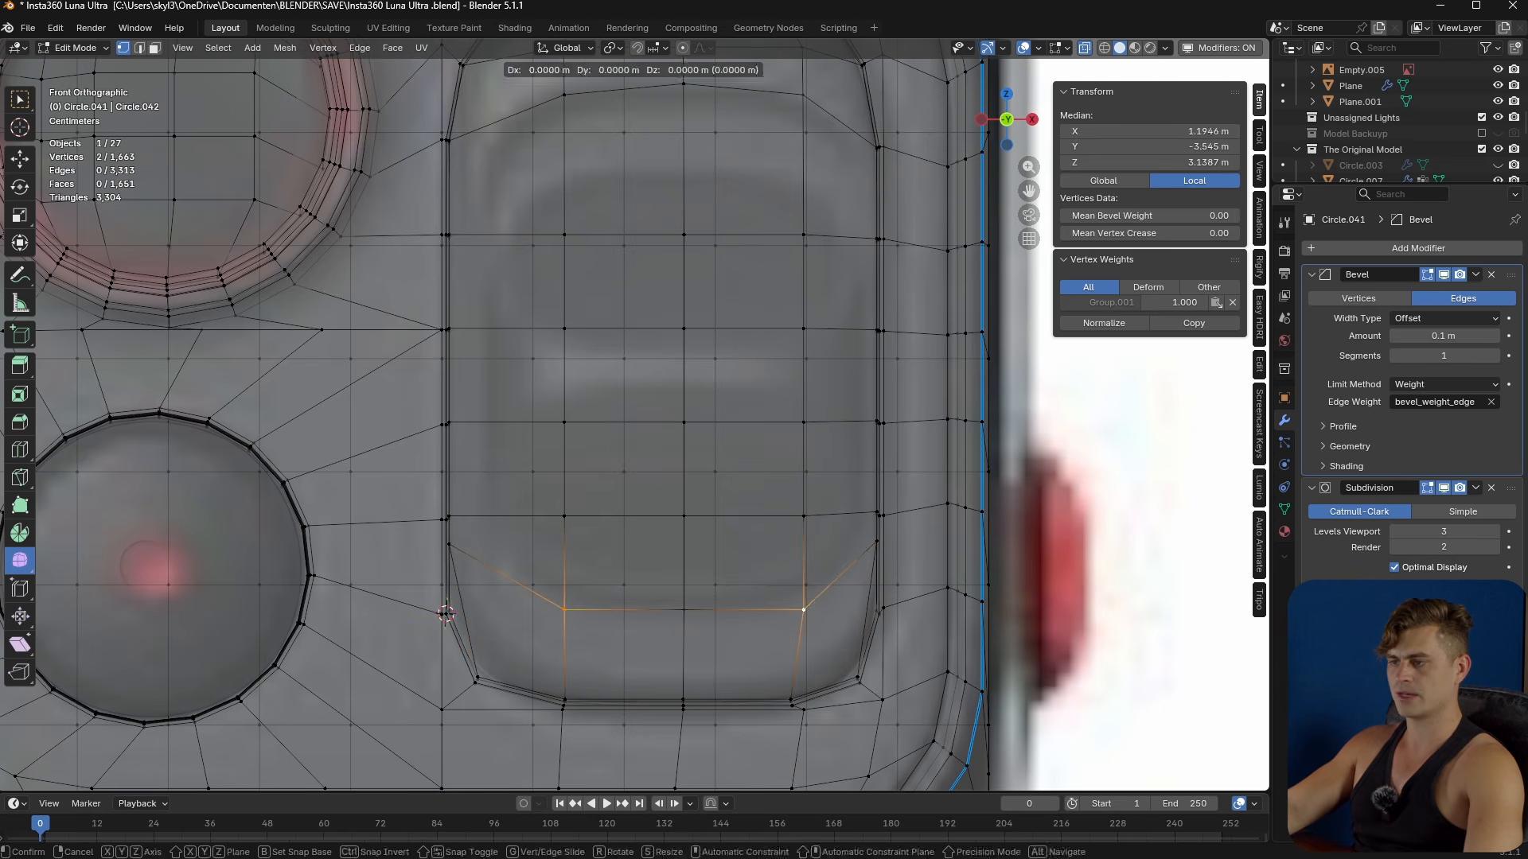
click(820, 598)
- With X-ray off, select the faces between the slider's two curved edge rows and inset them by about 0.045 m
key(3)
click(826, 554)
key(alt+z)
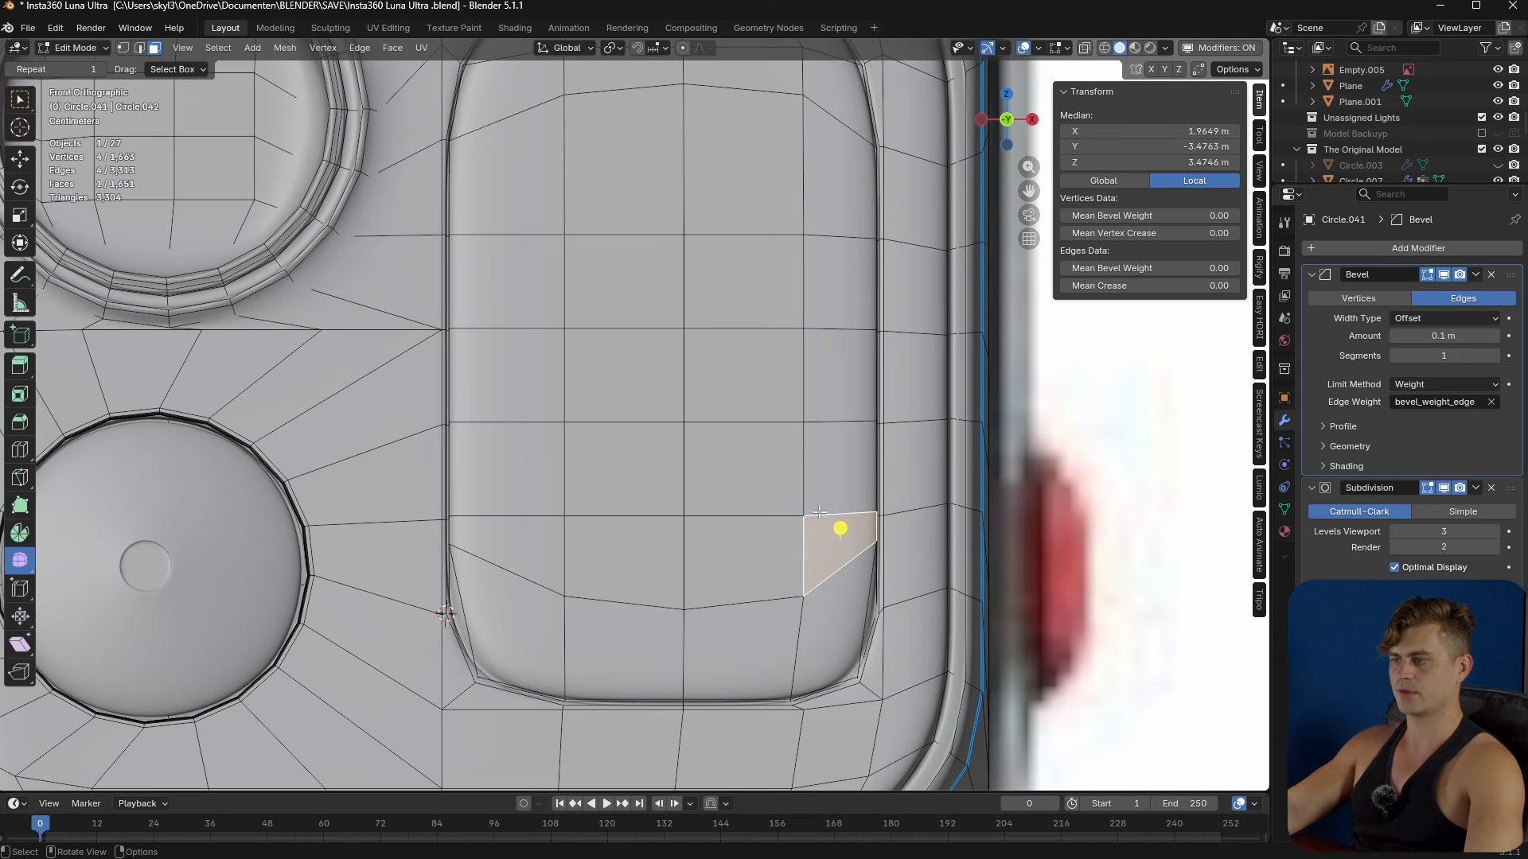
shift+middle_drag(662, 283, 659, 352)
ctrl+shift+click(503, 235)
middle_drag(504, 235, 692, 368)
scroll(692, 368, down, 8)
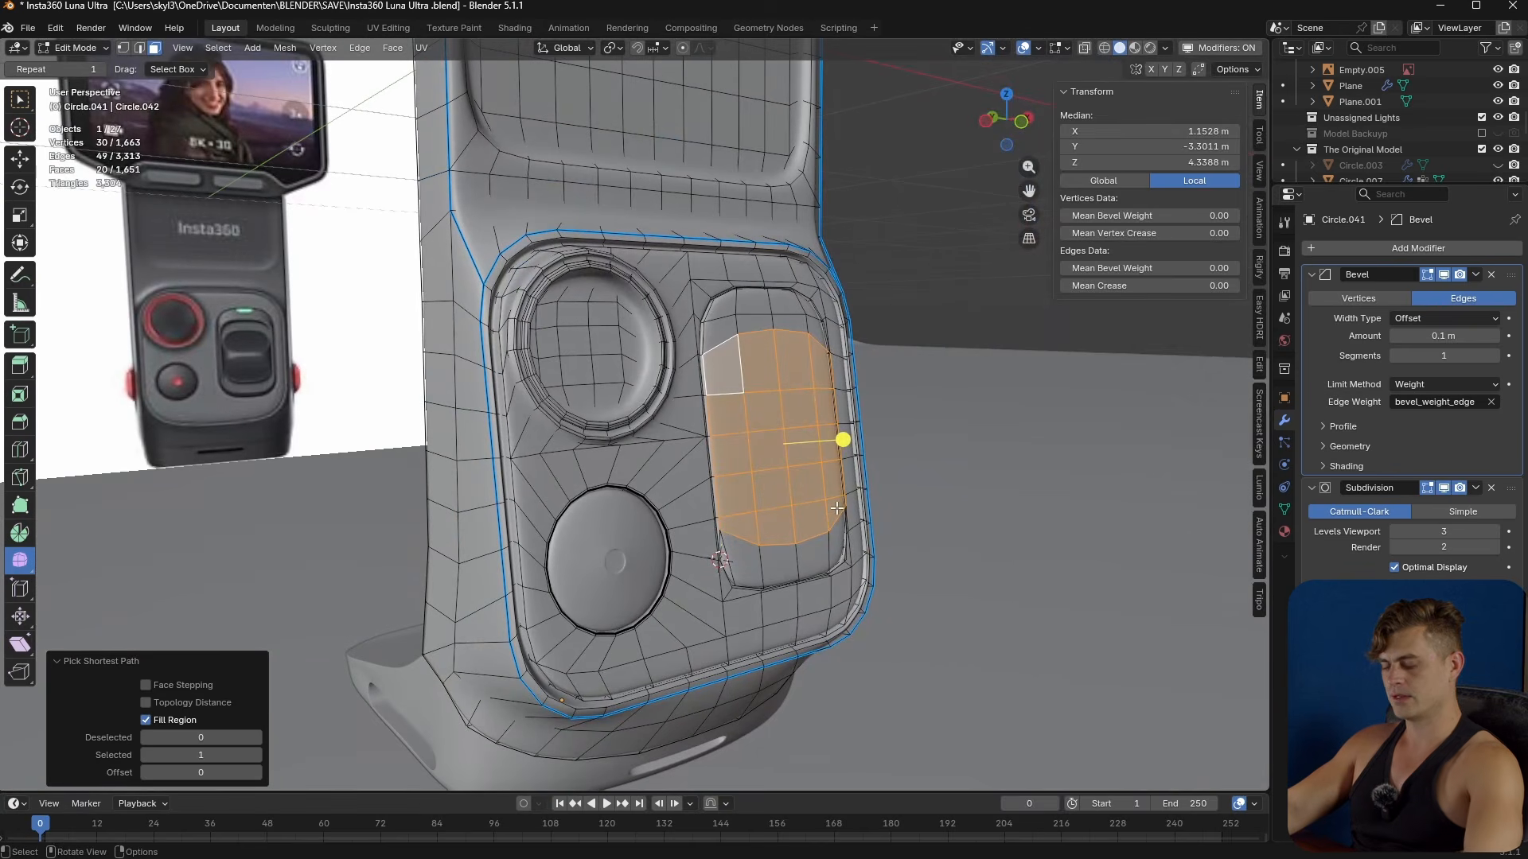
key(i)
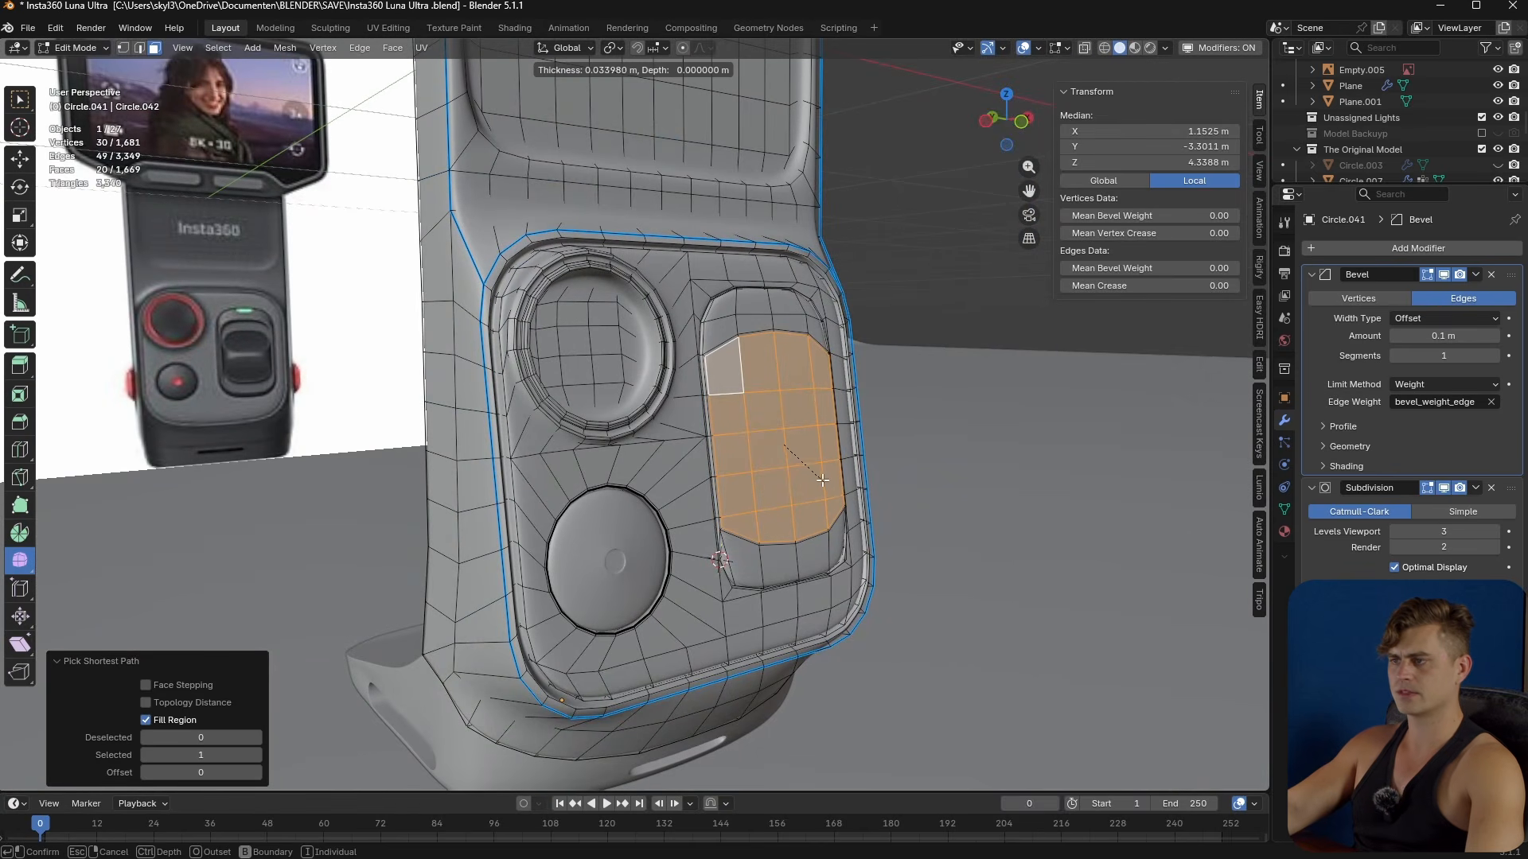
click(821, 471)
- Move the inset slider faces inward about 0.011 m along local Y, and slightly down along global Z
middle_drag(821, 471, 871, 470)
key(g)
key(z)
key(z)
key(x)
key(x)
key(y)
key(y)
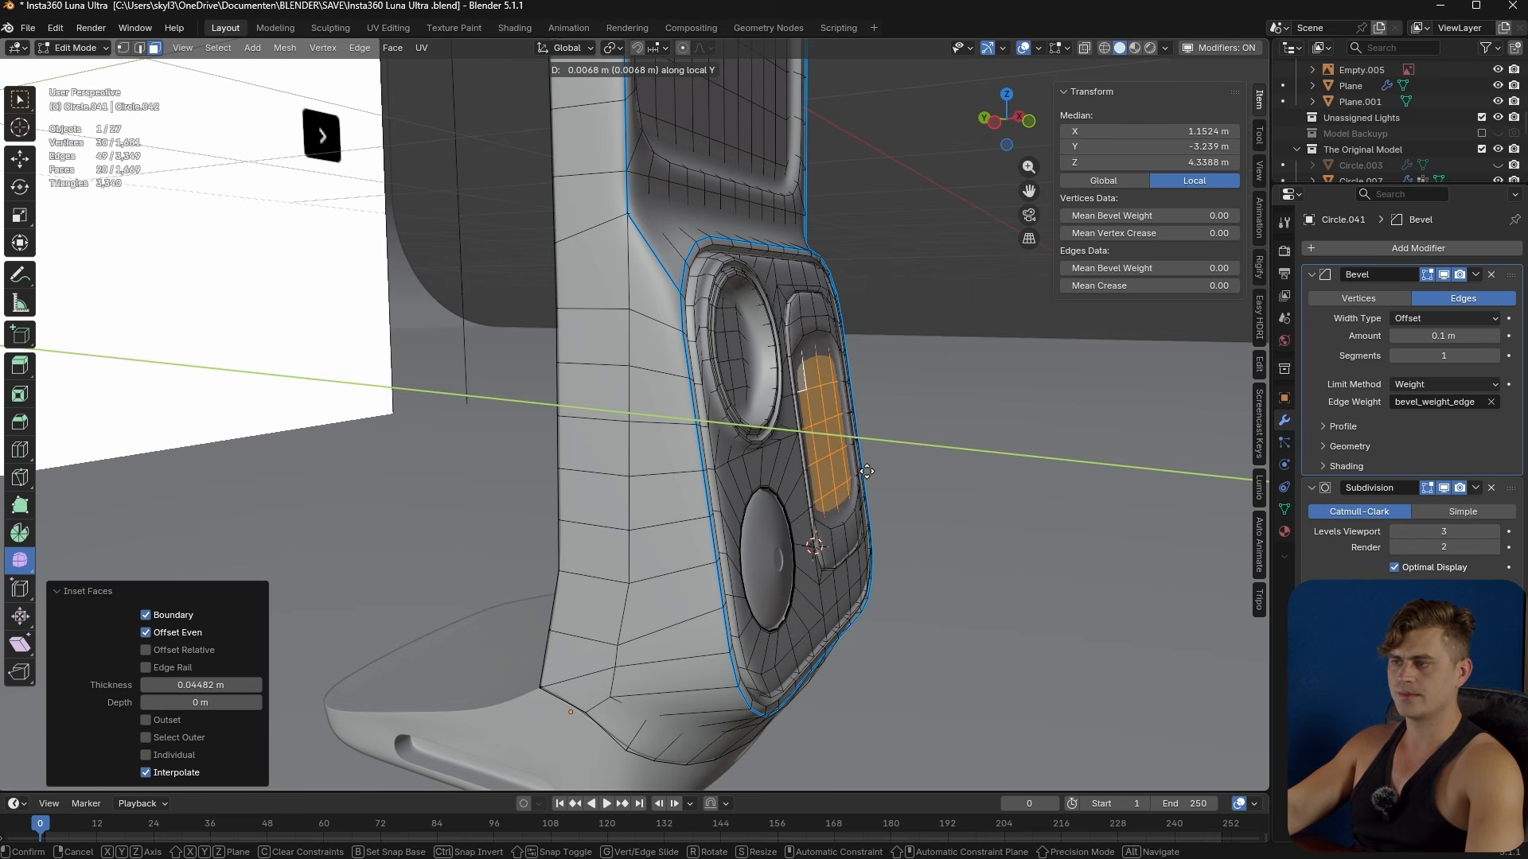
click(904, 430)
key(g)
key(z)
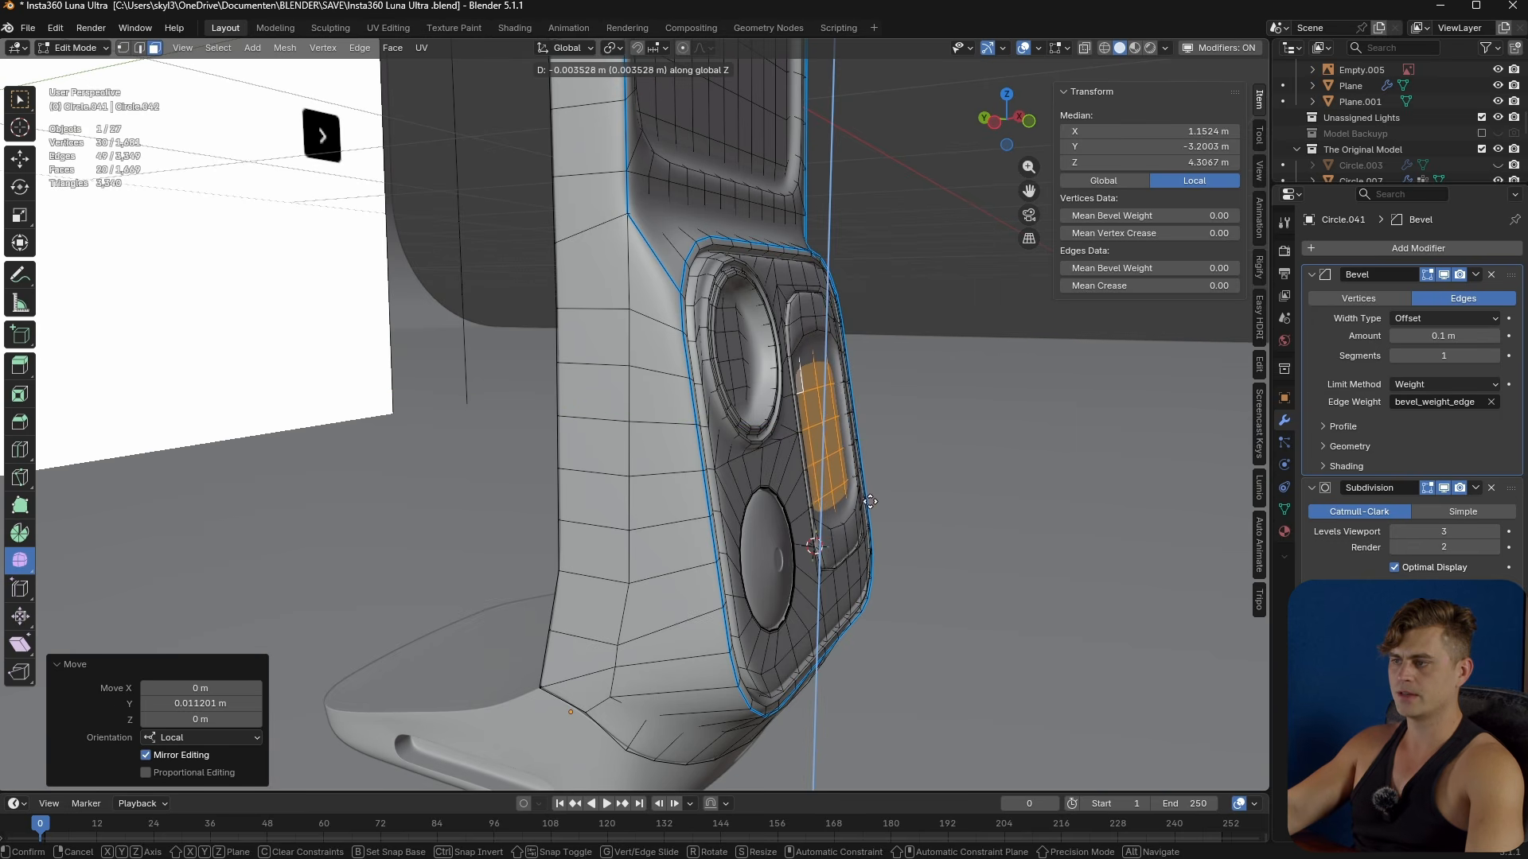
click(874, 528)
- Add two evenly spaced loop cuts around the sloped wall of the slider recess
middle_drag(874, 528, 711, 515)
key(Tab)
middle_drag(733, 508, 634, 434)
key(Tab)
scroll(557, 318, up, 4)
key(ctrl+r)
scroll(526, 223, up, 1)
click(522, 201)
right_click(522, 200)
key(Tab)
middle_drag(522, 197, 560, 252)
- Select the curved edge rows above and below the slider recess, scale them along Z and move them along Y
key(Tab)
click(417, 284)
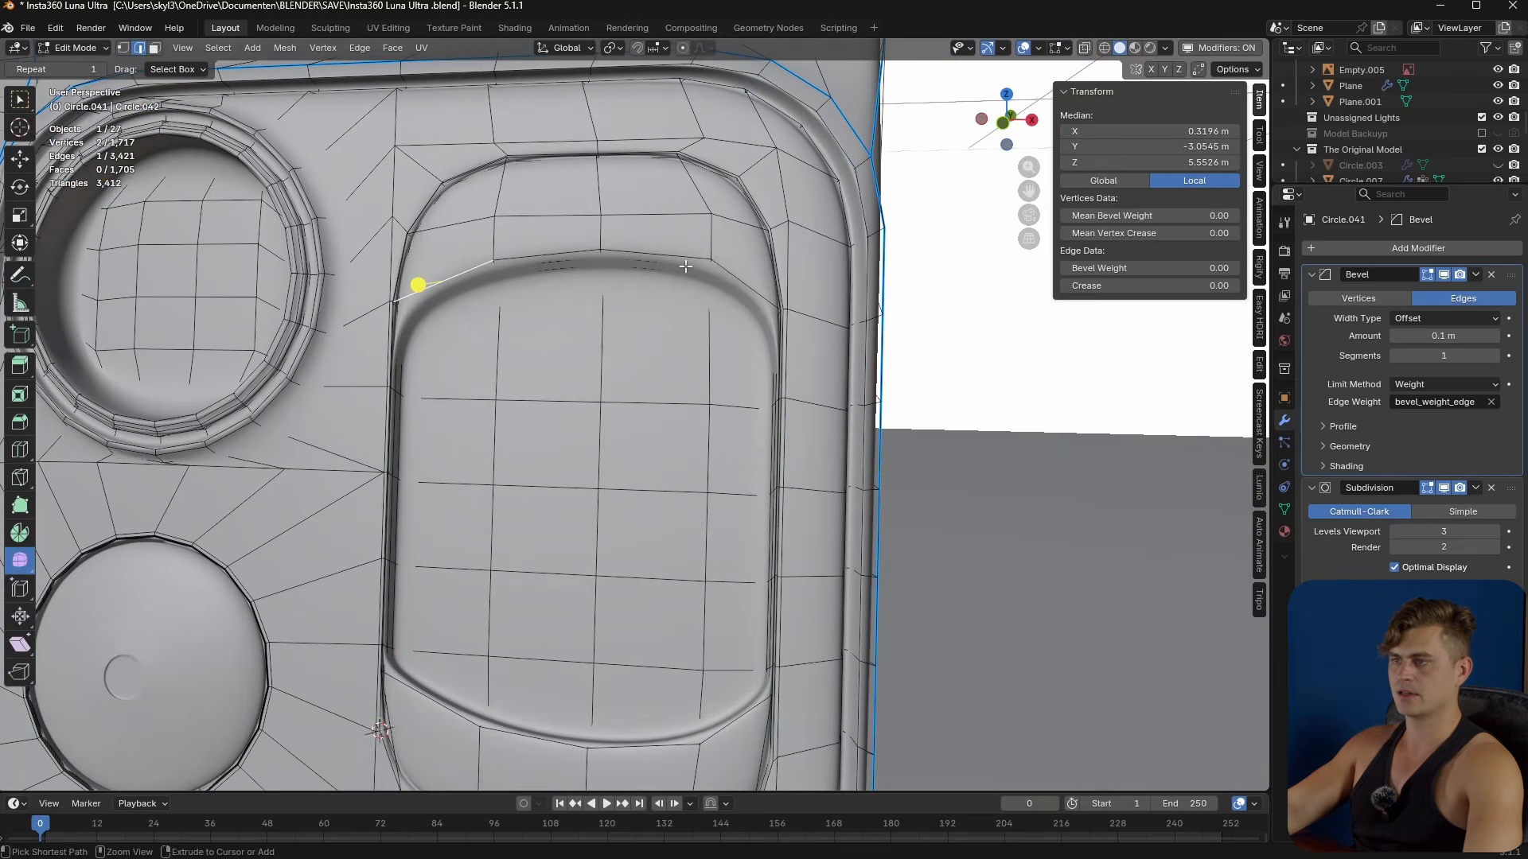
ctrl+click(740, 274)
shift+click(437, 698)
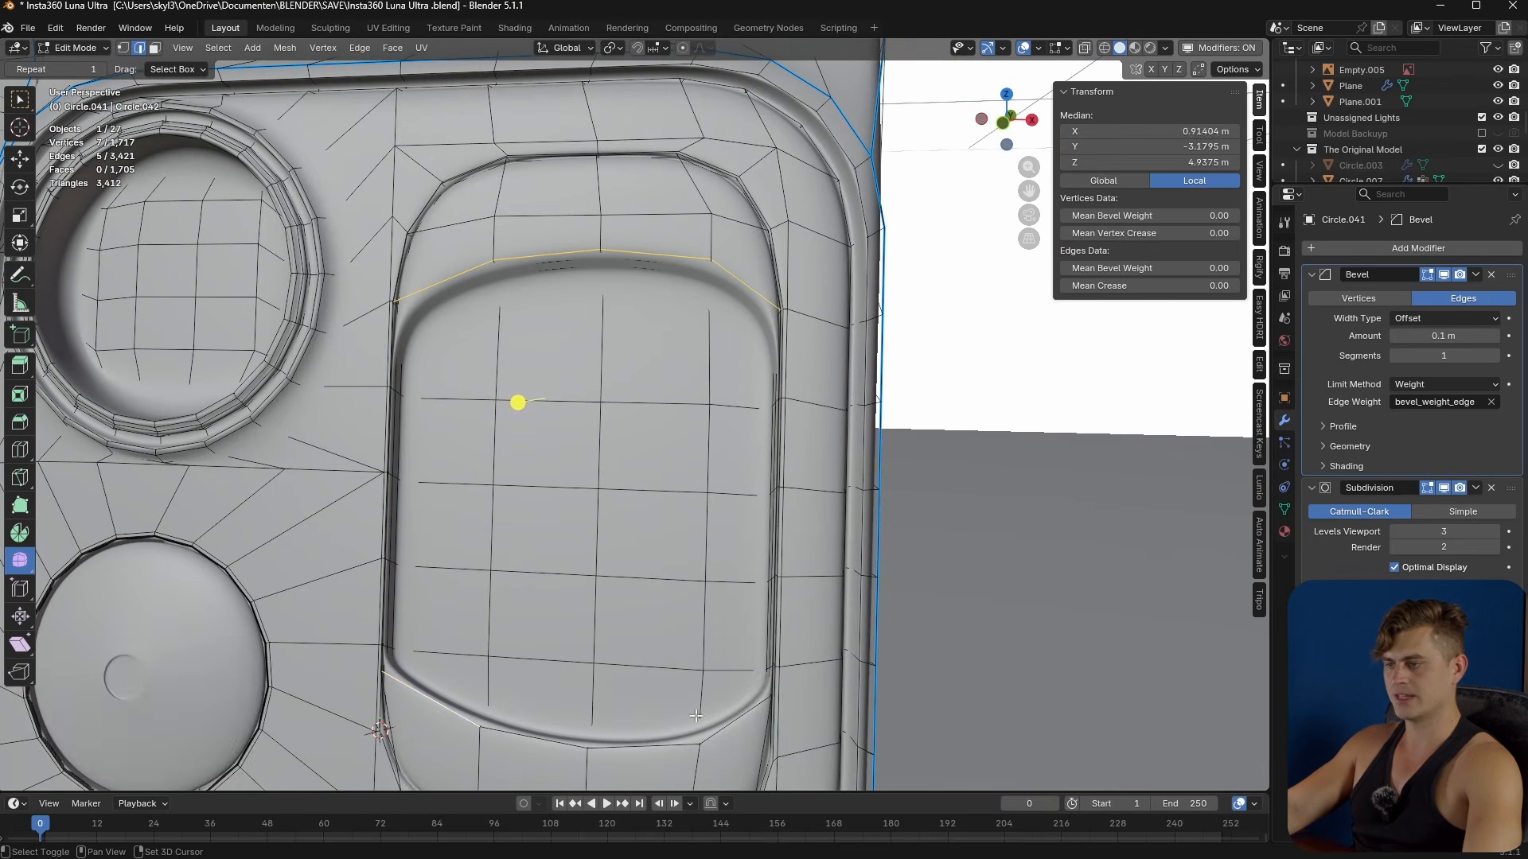
ctrl+click(733, 723)
middle_drag(857, 637, 781, 571)
key(s)
key(z)
click(795, 590)
key(g)
key(y)
click(686, 599)
- Leave edit mode, compare the slider recess with the reference image, and save the file
key(Tab)
scroll(662, 487, down, 4)
middle_drag(662, 488, 689, 446)
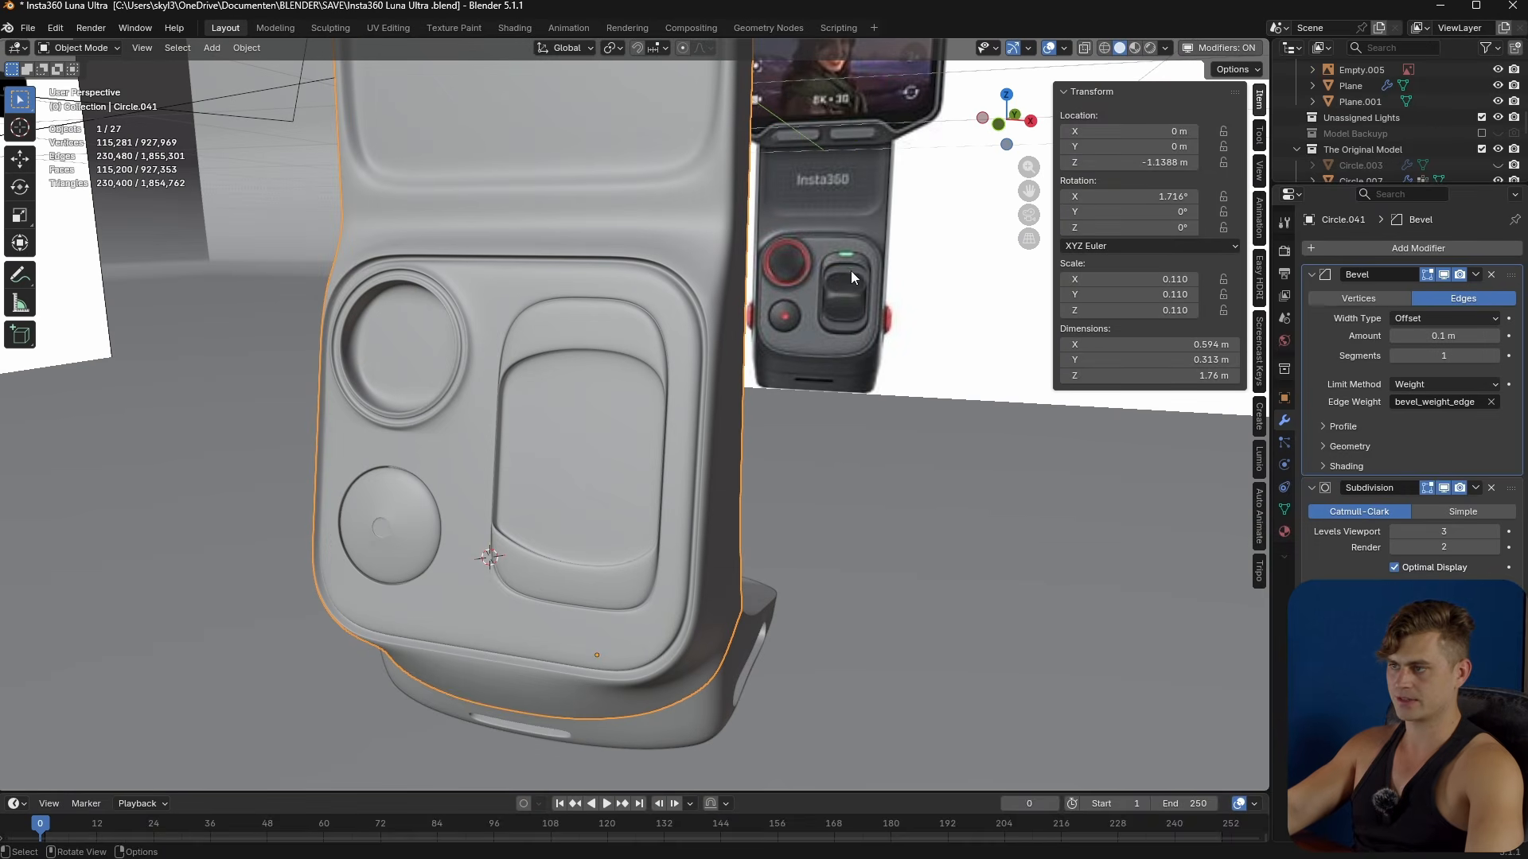
key(ctrl+s)
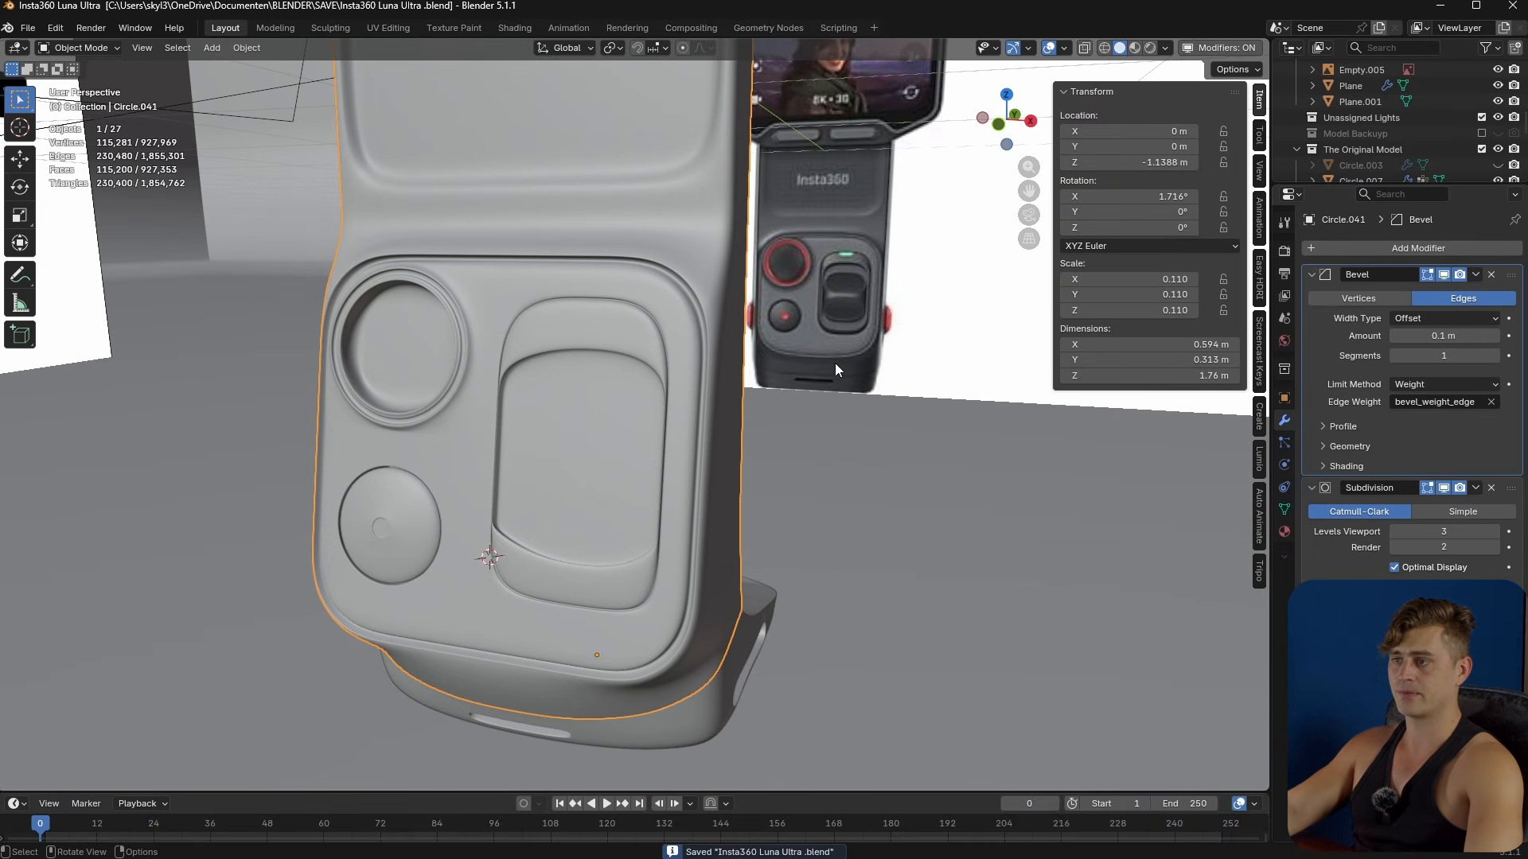
scroll(632, 407, up, 2)
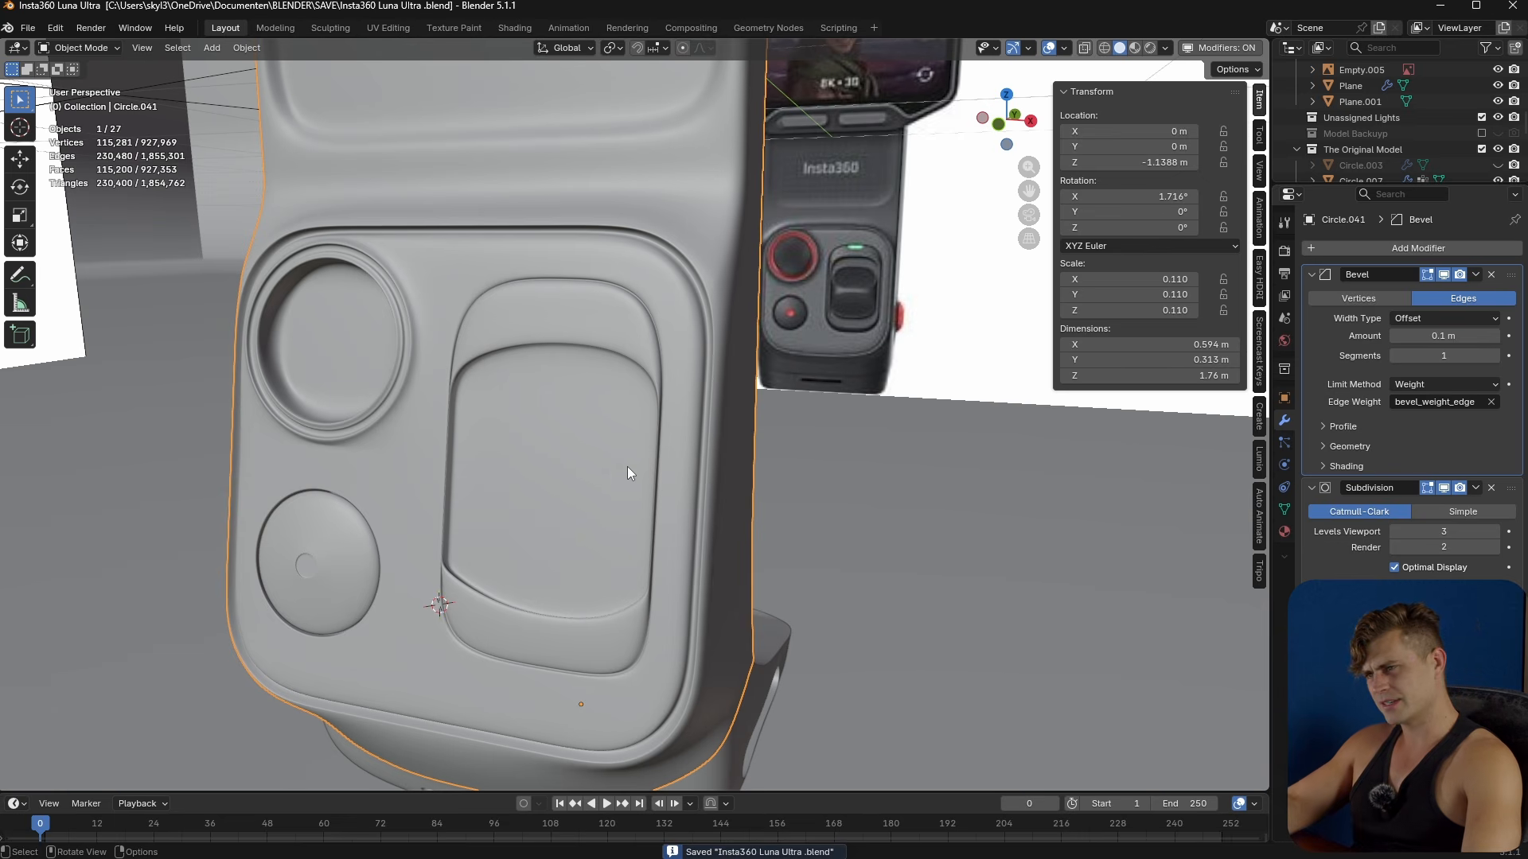
key(ctrl+s)
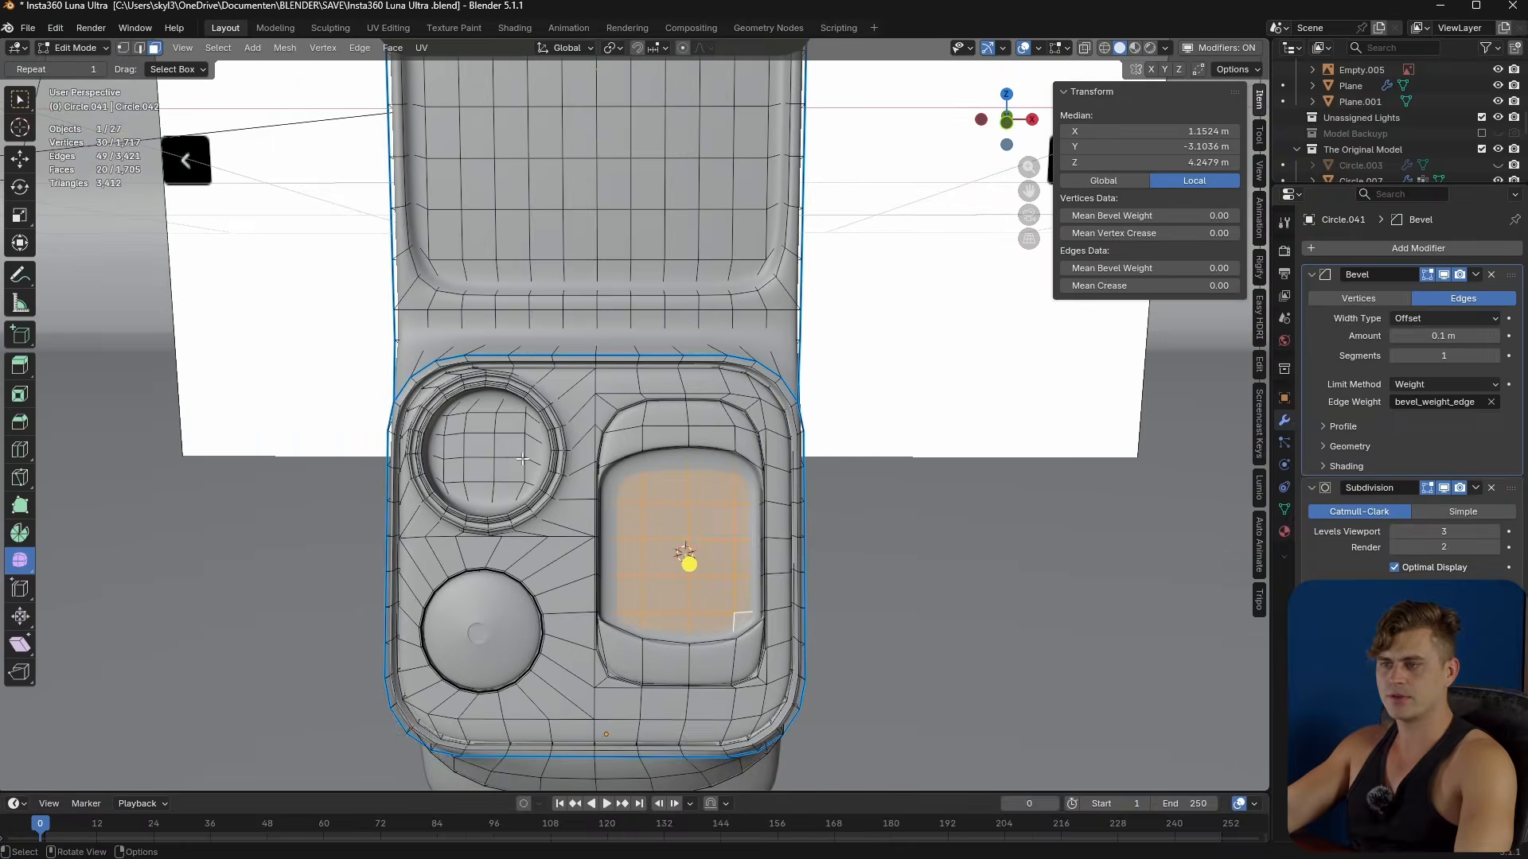
- Select the inner rim loop of the upper round recess, snap the 3D cursor to its centre, and leave edit mode
scroll(556, 452, up, 2)
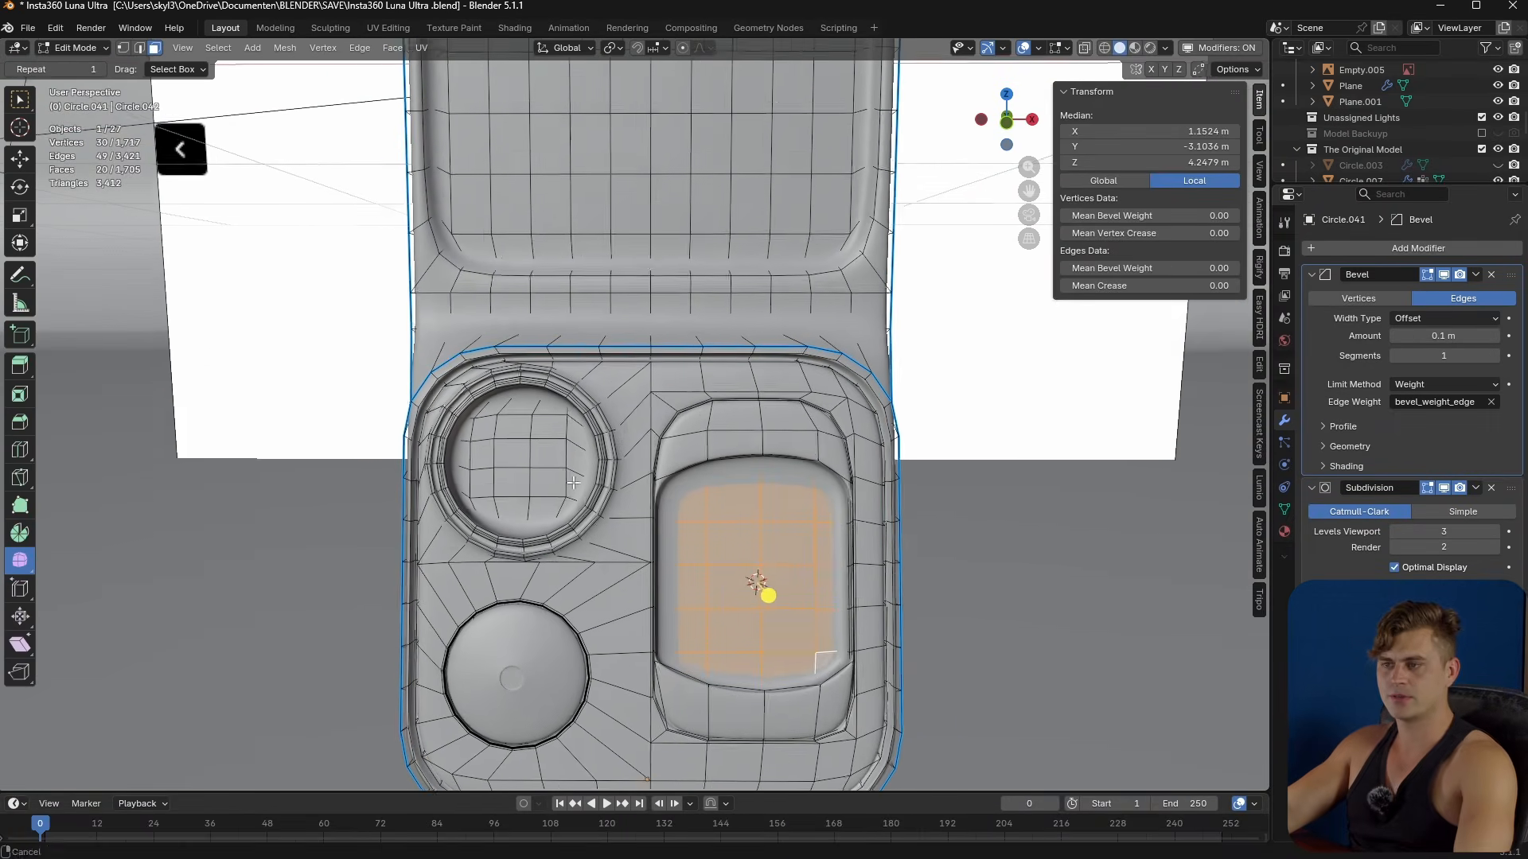
click(556, 452)
scroll(573, 445, up, 4)
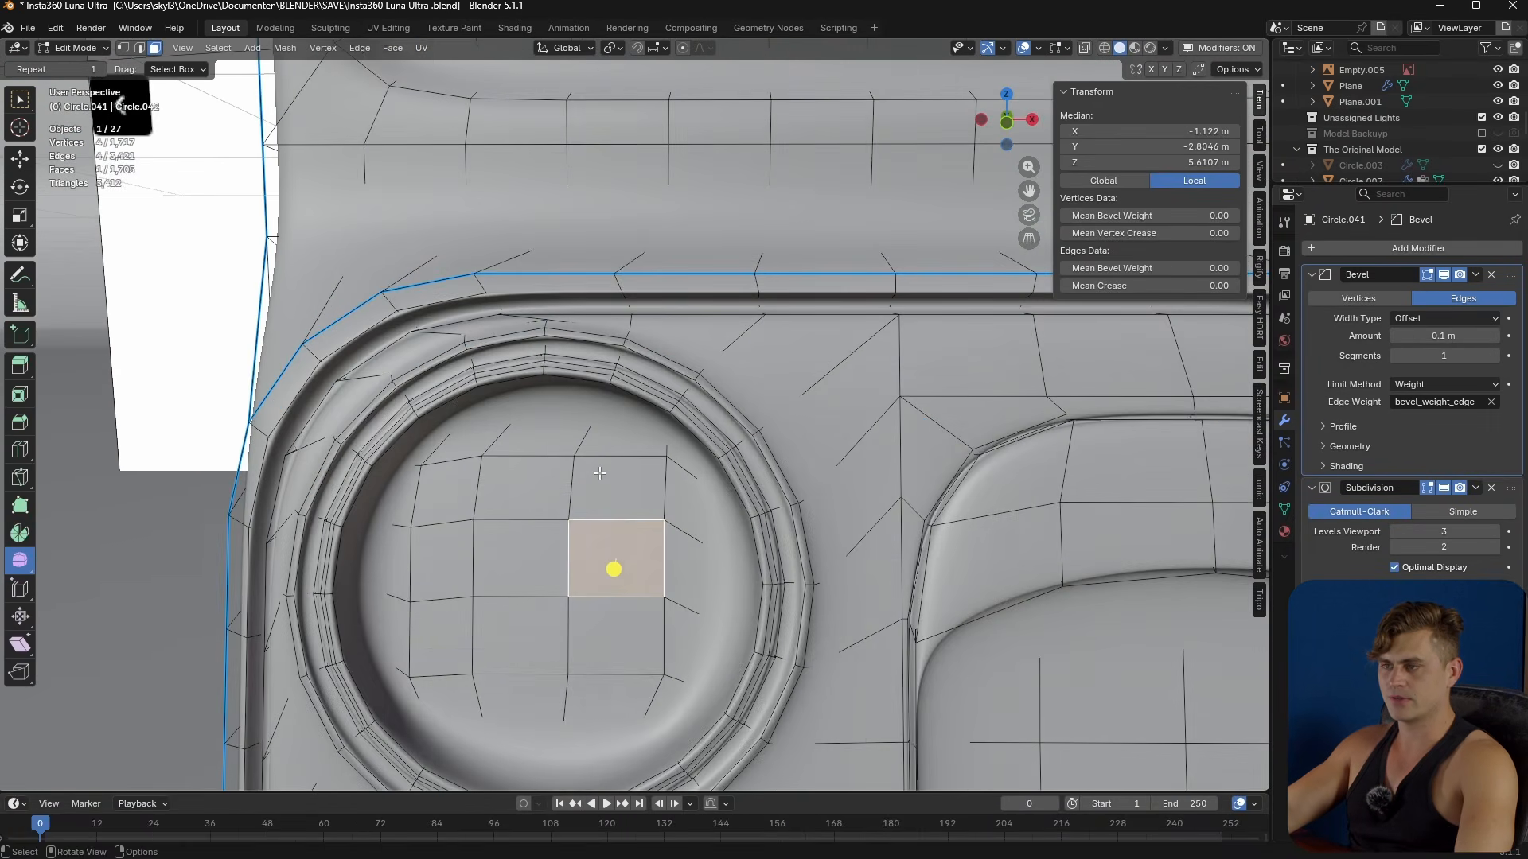
alt+click(630, 398)
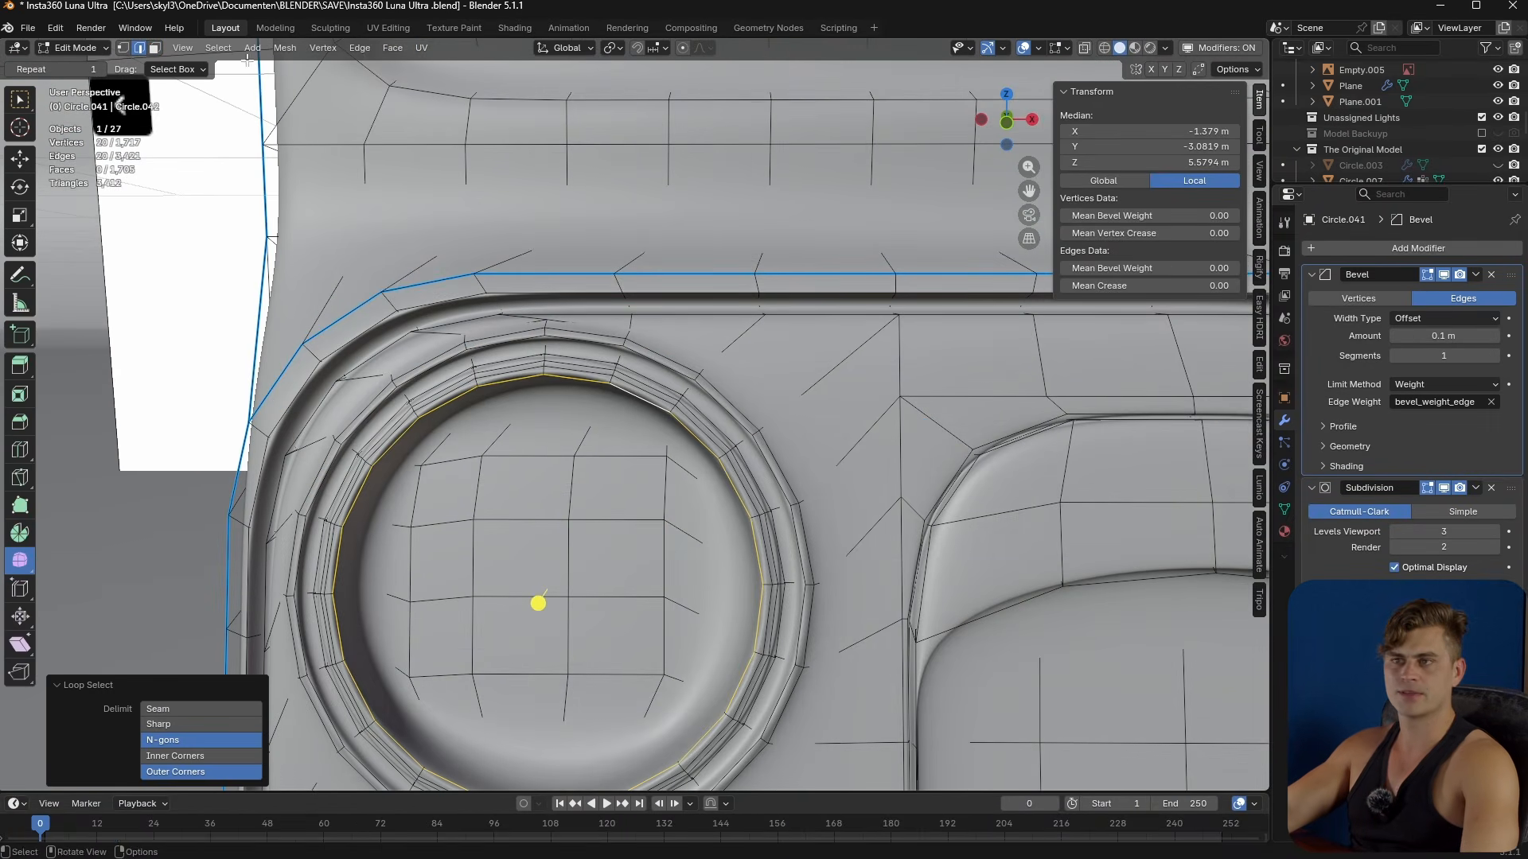
click(218, 47)
mouse_move(301, 295)
click(469, 331)
scroll(607, 481, down, 2)
key(shift+s)
click(613, 576)
key(Tab)
scroll(619, 554, down, 1)
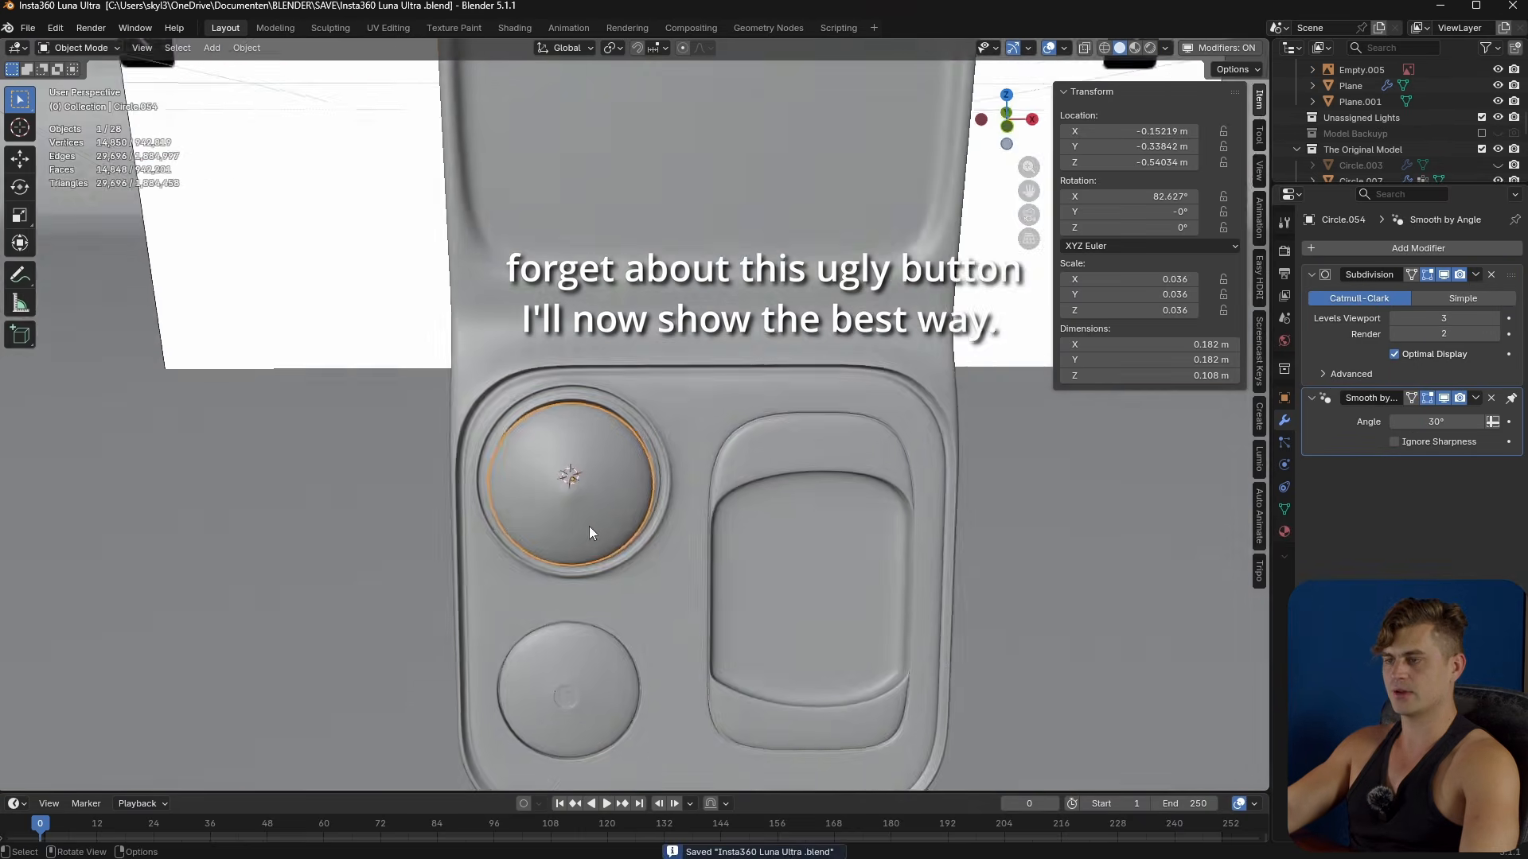
- Add a cube at the 3D cursor in the upper round recess and scale it to 0.082
middle_drag(589, 532, 670, 529)
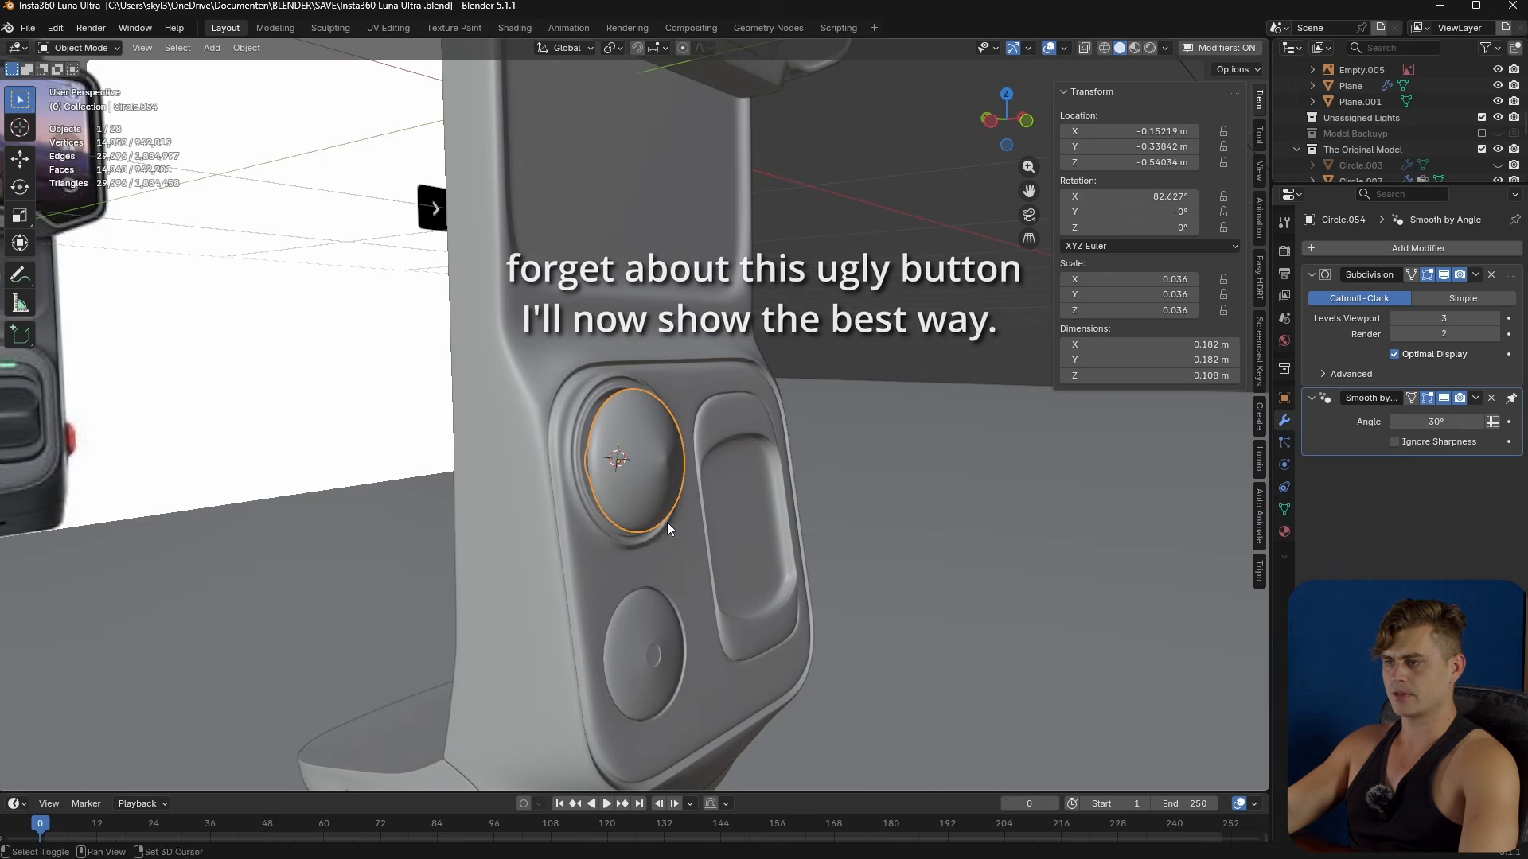
key(shift+a)
mouse_move(667, 522)
click(753, 163)
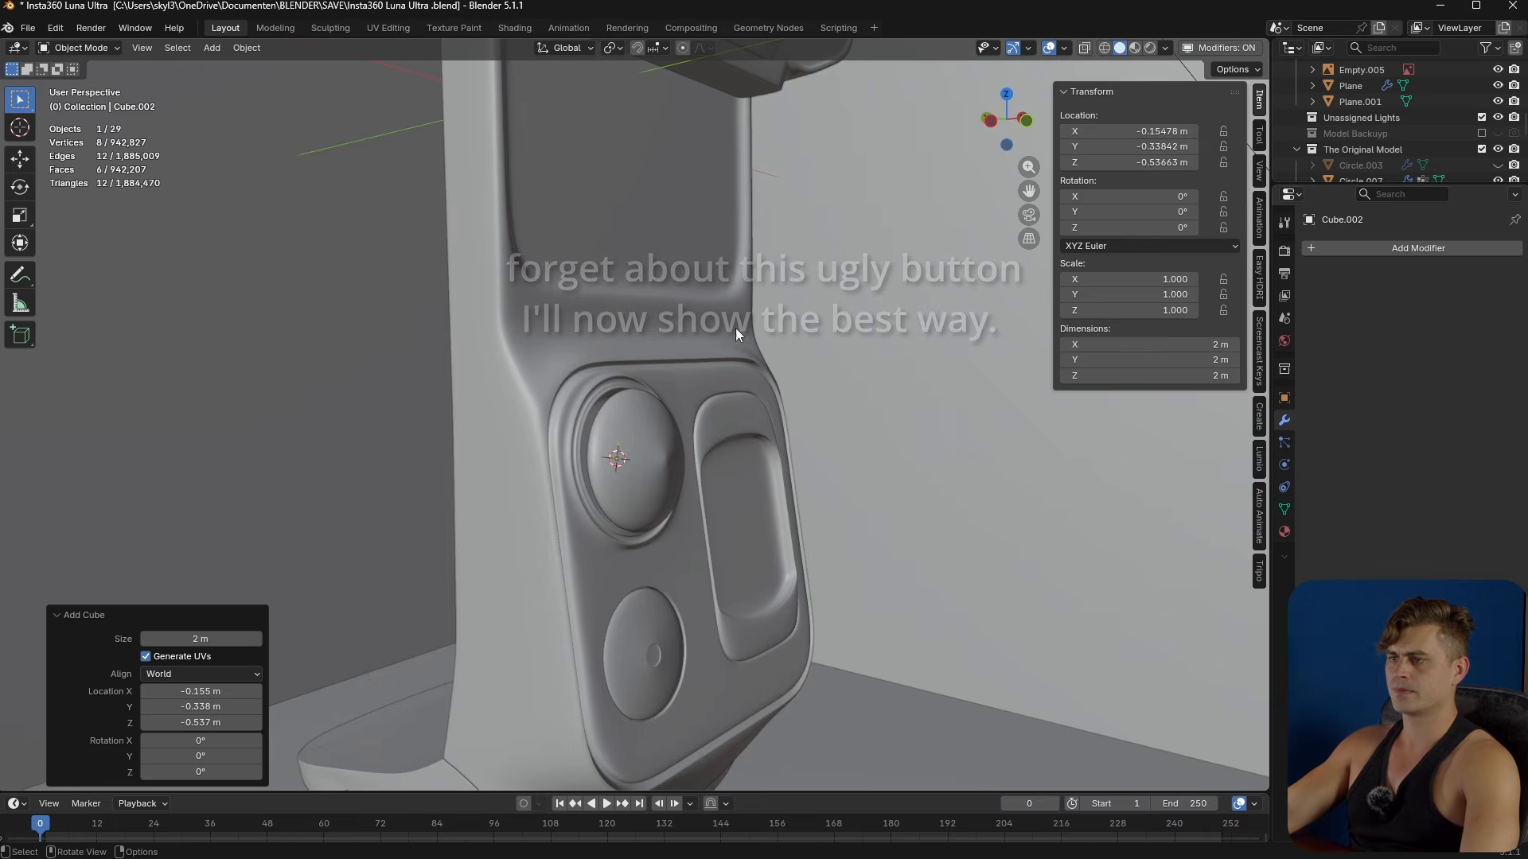
key(s)
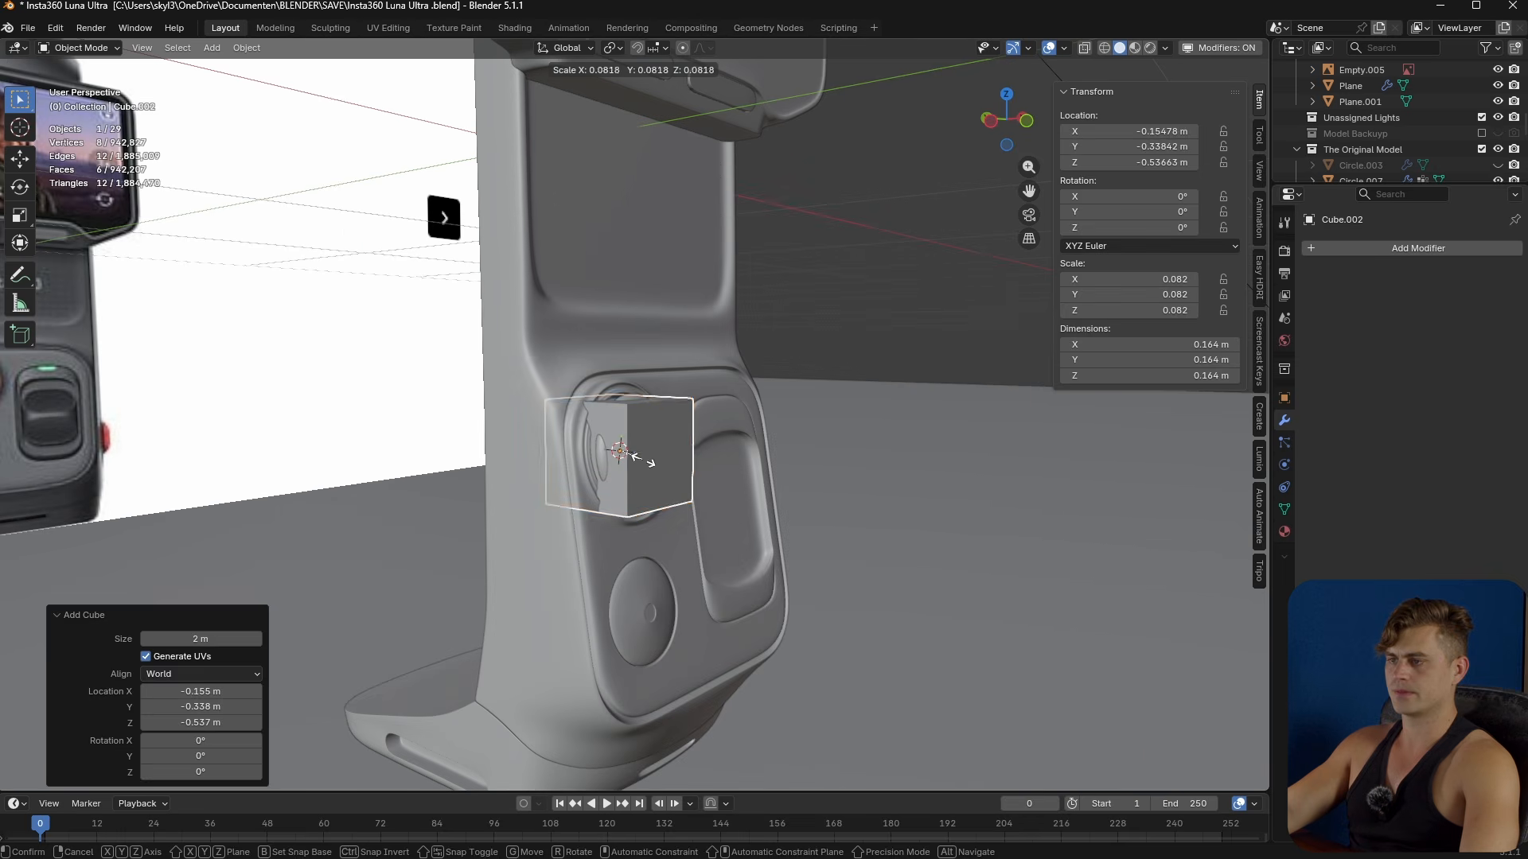
click(697, 502)
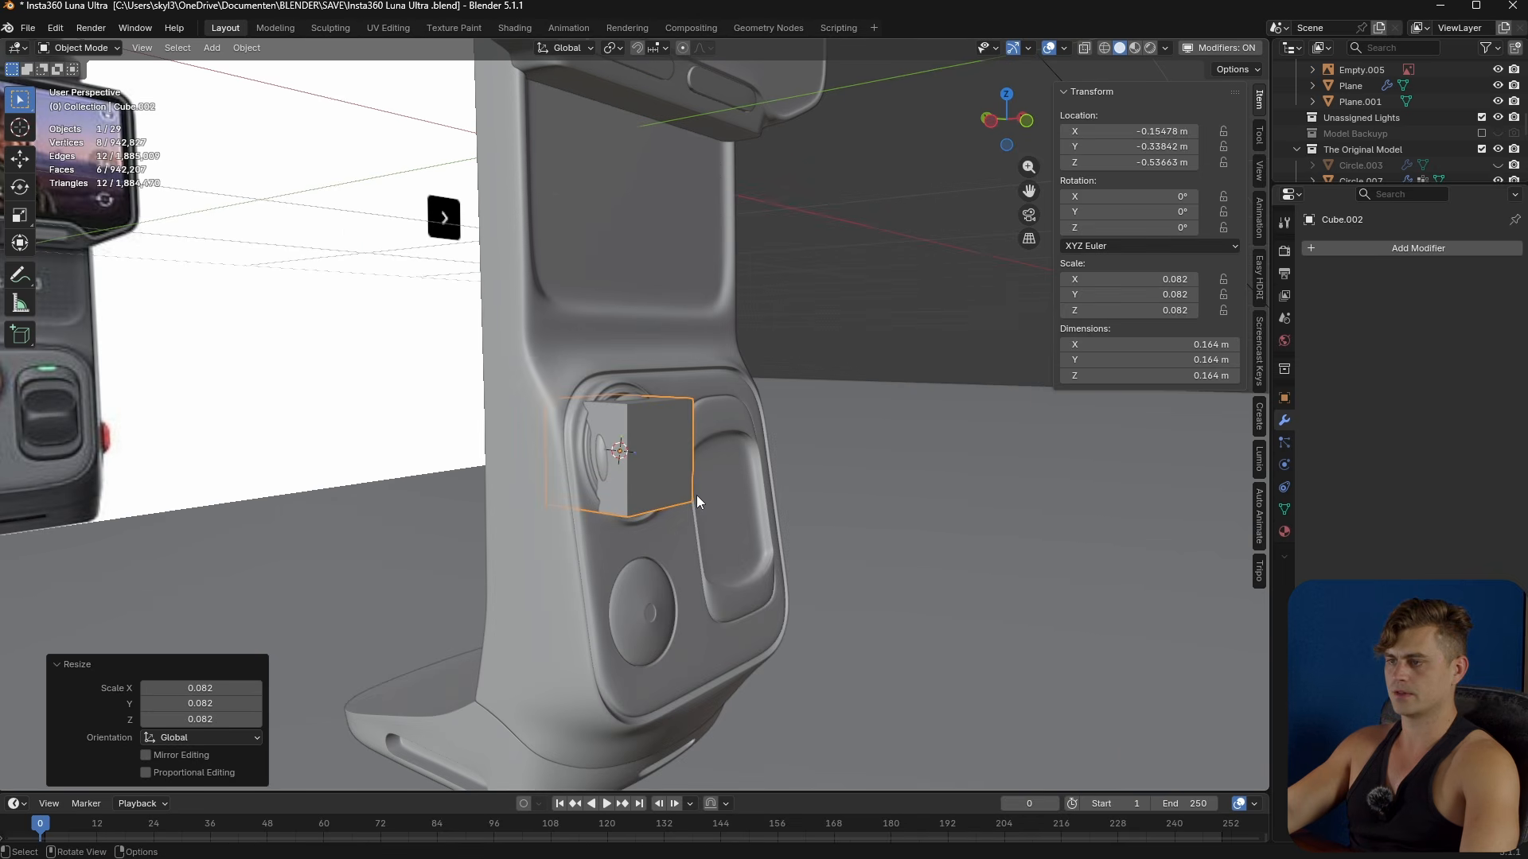
- Subdivide all edges of the cube with 5 cuts
key(Tab)
key(ctrl+e)
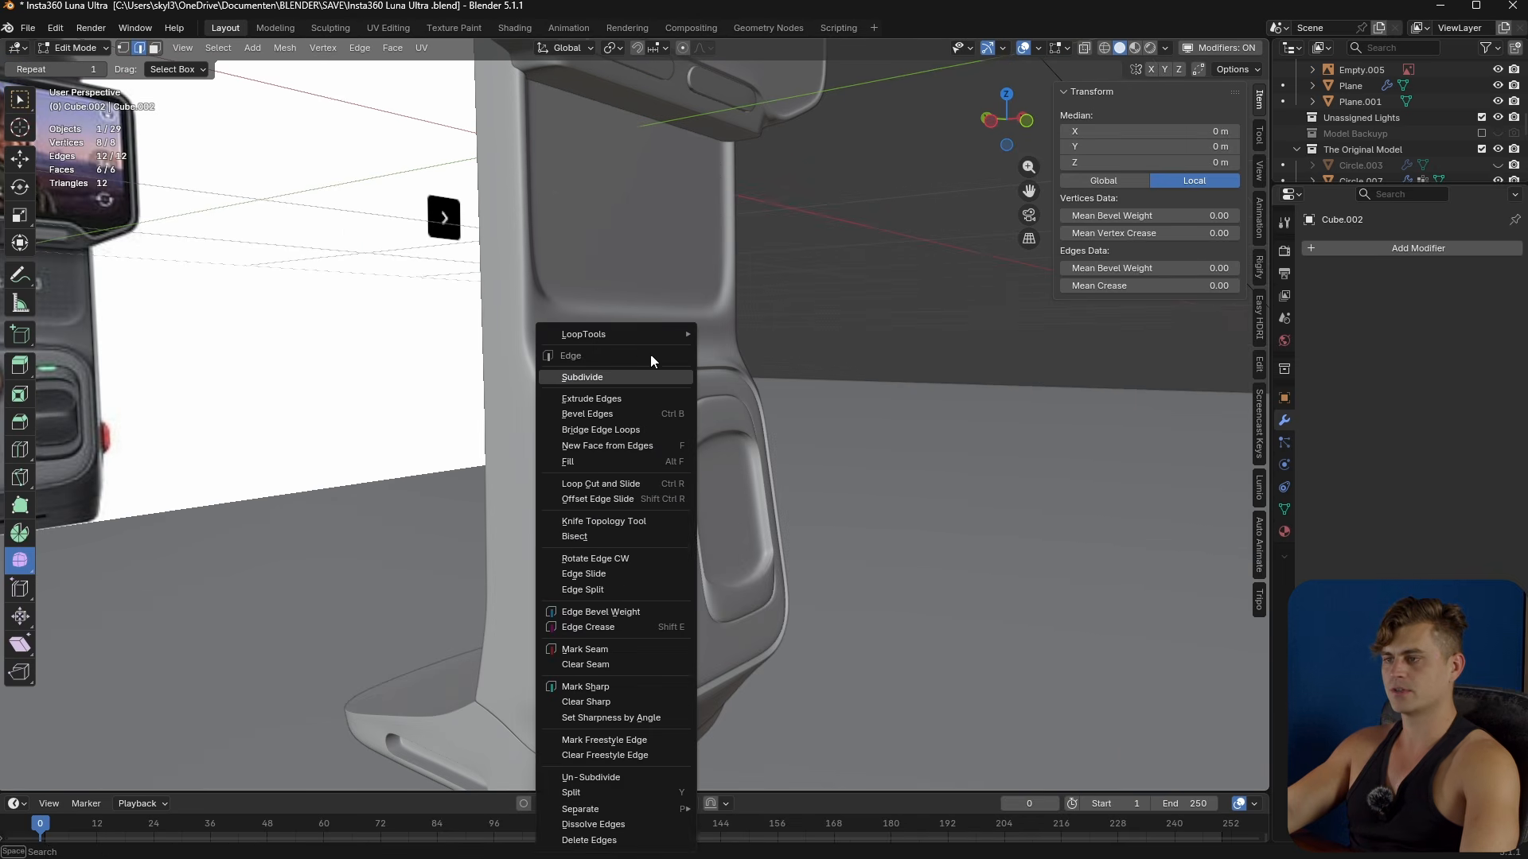
click(634, 376)
click(256, 667)
click(255, 666)
click(255, 667)
click(256, 666)
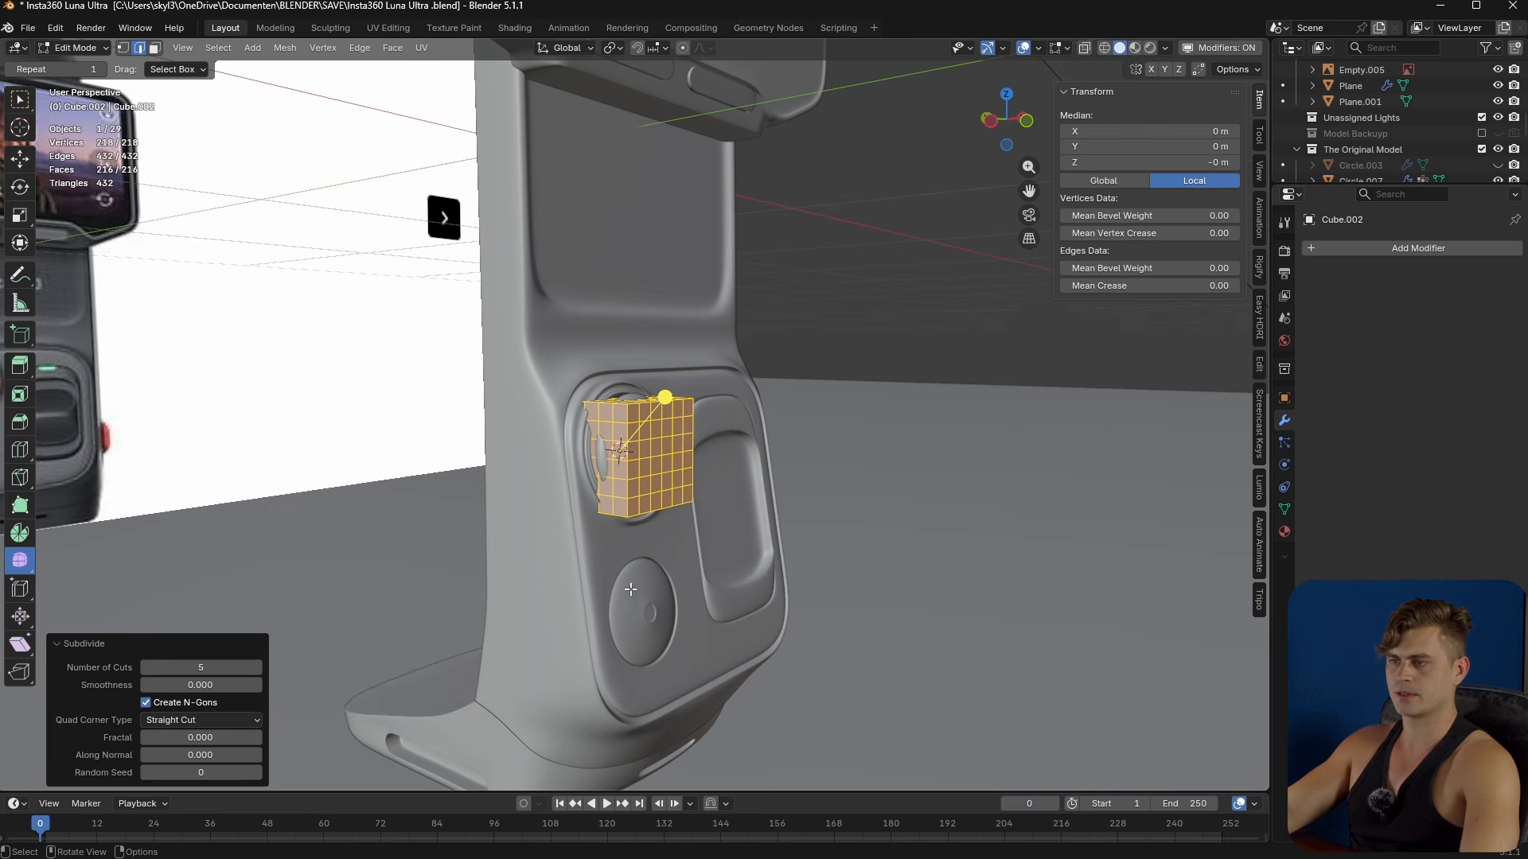
- Turn the subdivided cube into a ball using To Sphere with a factor of 1
scroll(649, 570, up, 4)
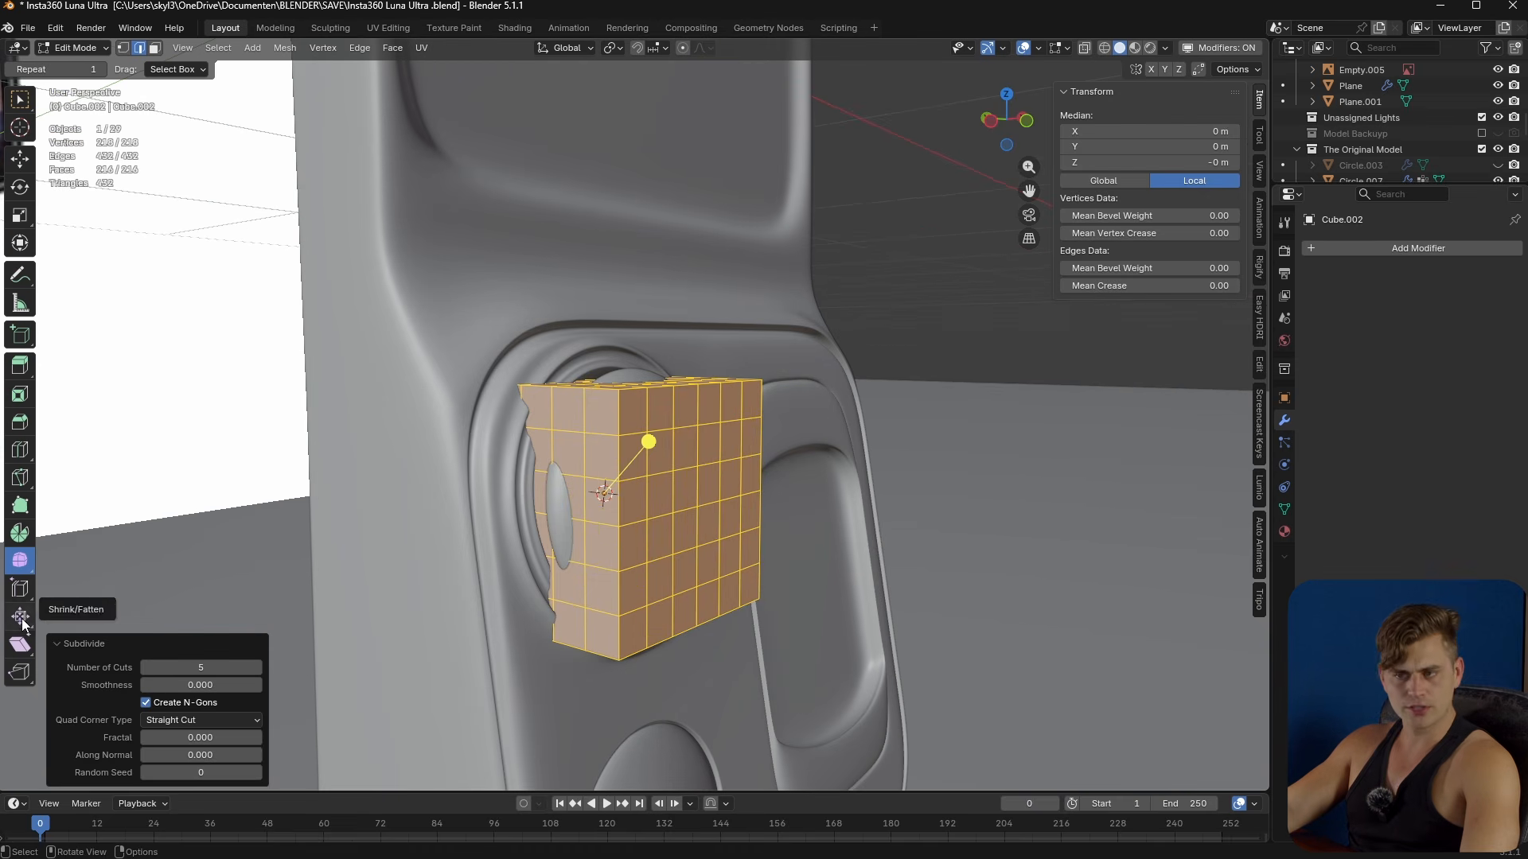
click(21, 644)
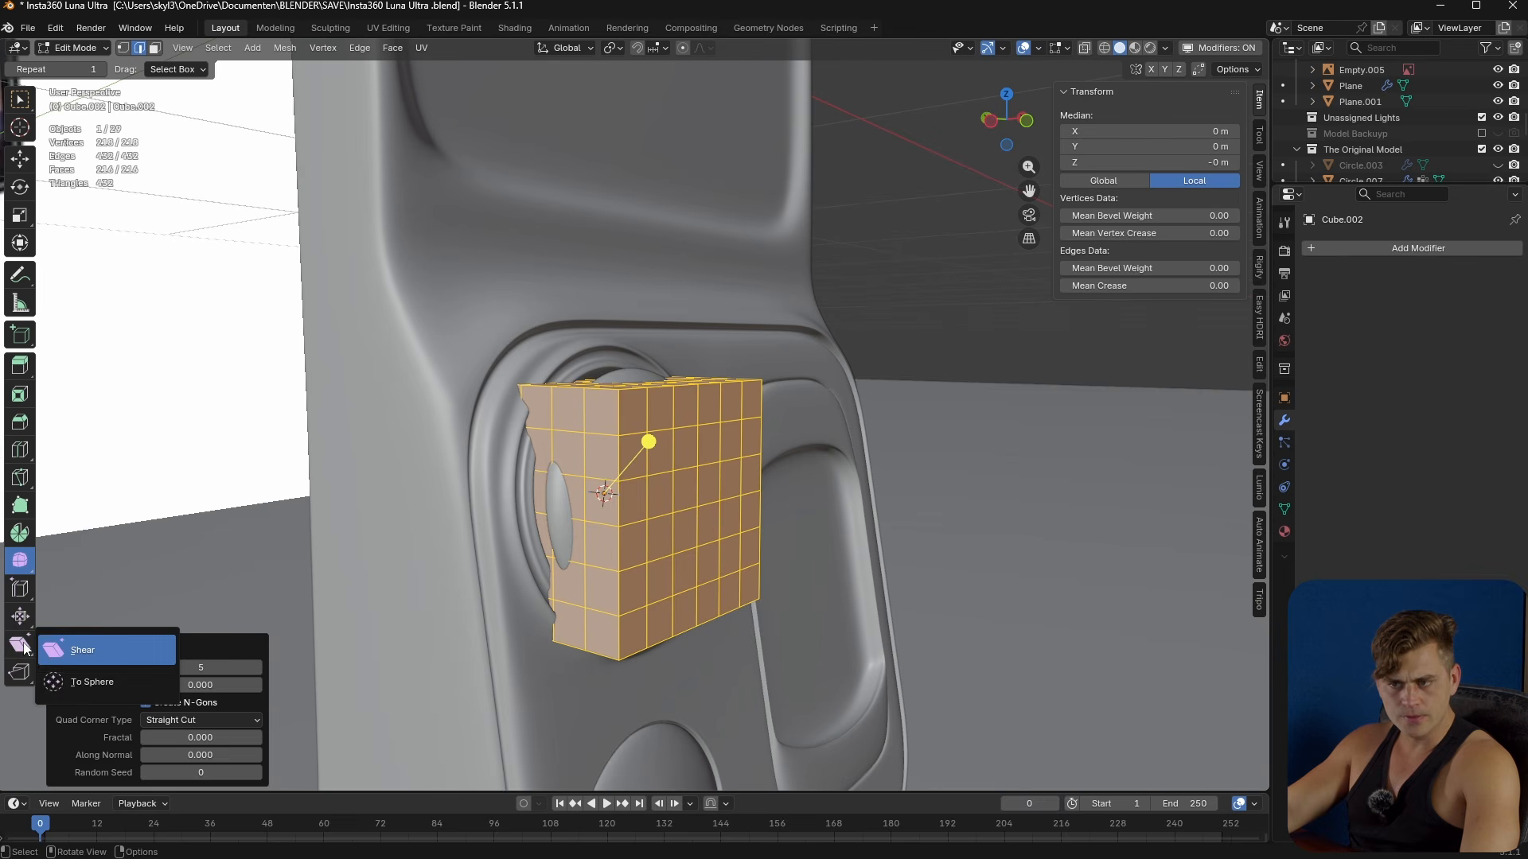
click(91, 682)
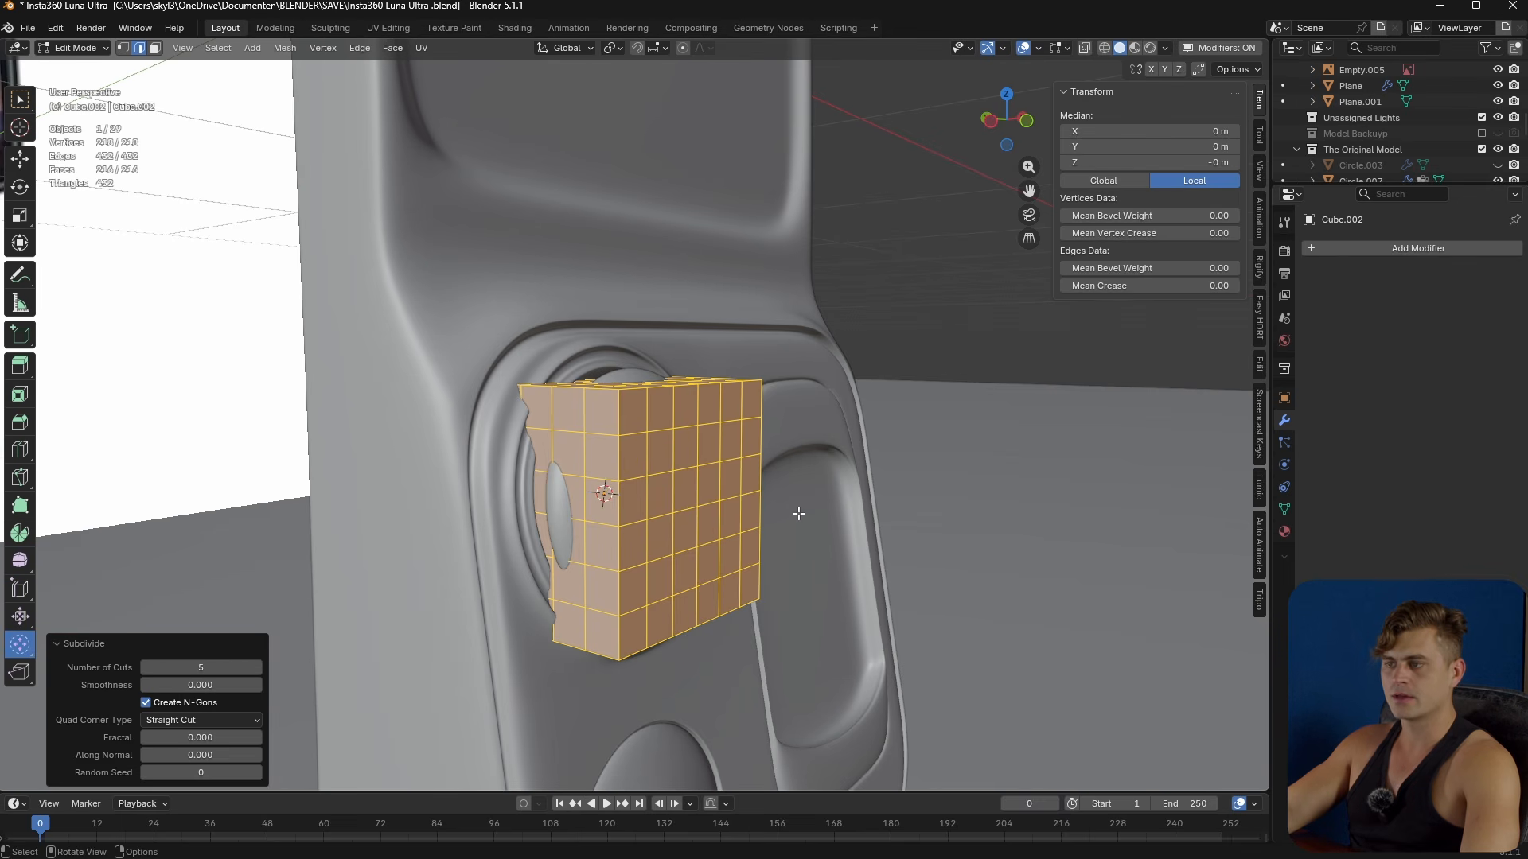
drag(804, 511, 182, 487)
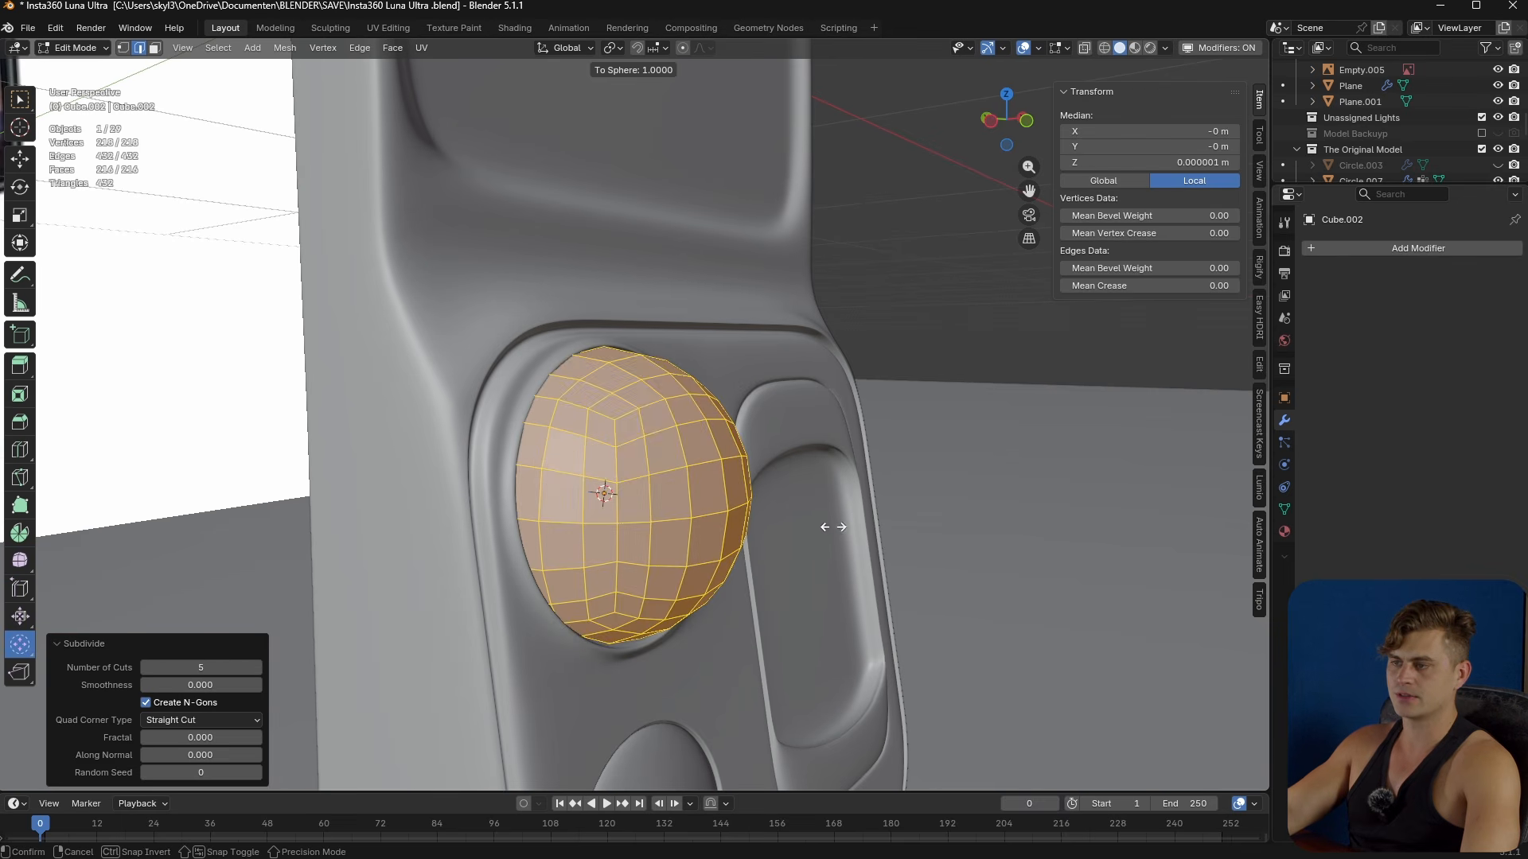
drag(879, 537, 878, 537)
middle_drag(878, 537, 764, 545)
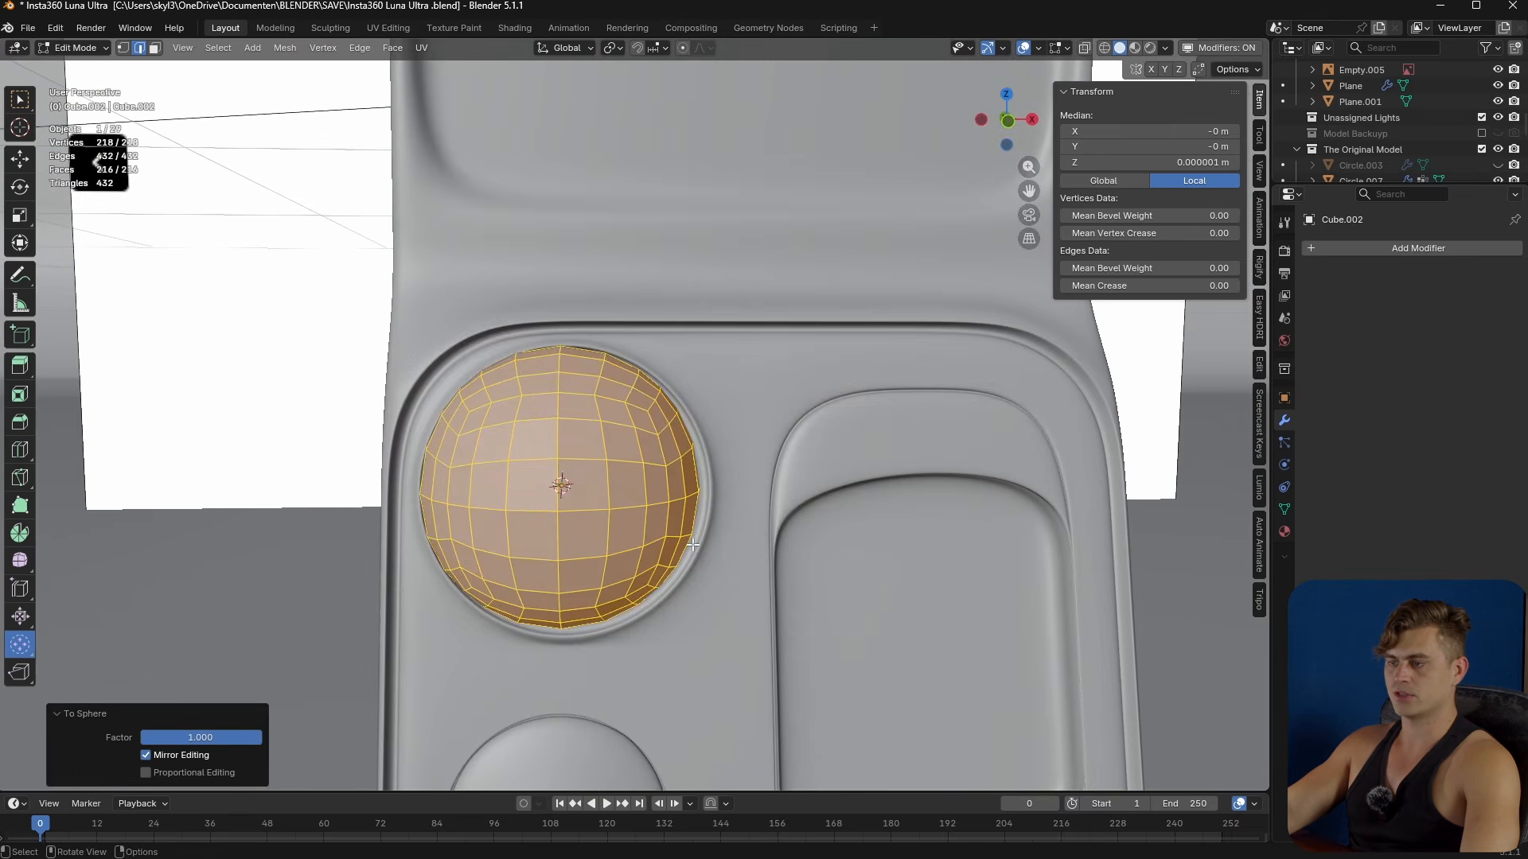
- Delete the faces of the ball's upper half in front view to make a hemisphere and leave edit mode
key(KP_1)
key(3)
key(alt+z)
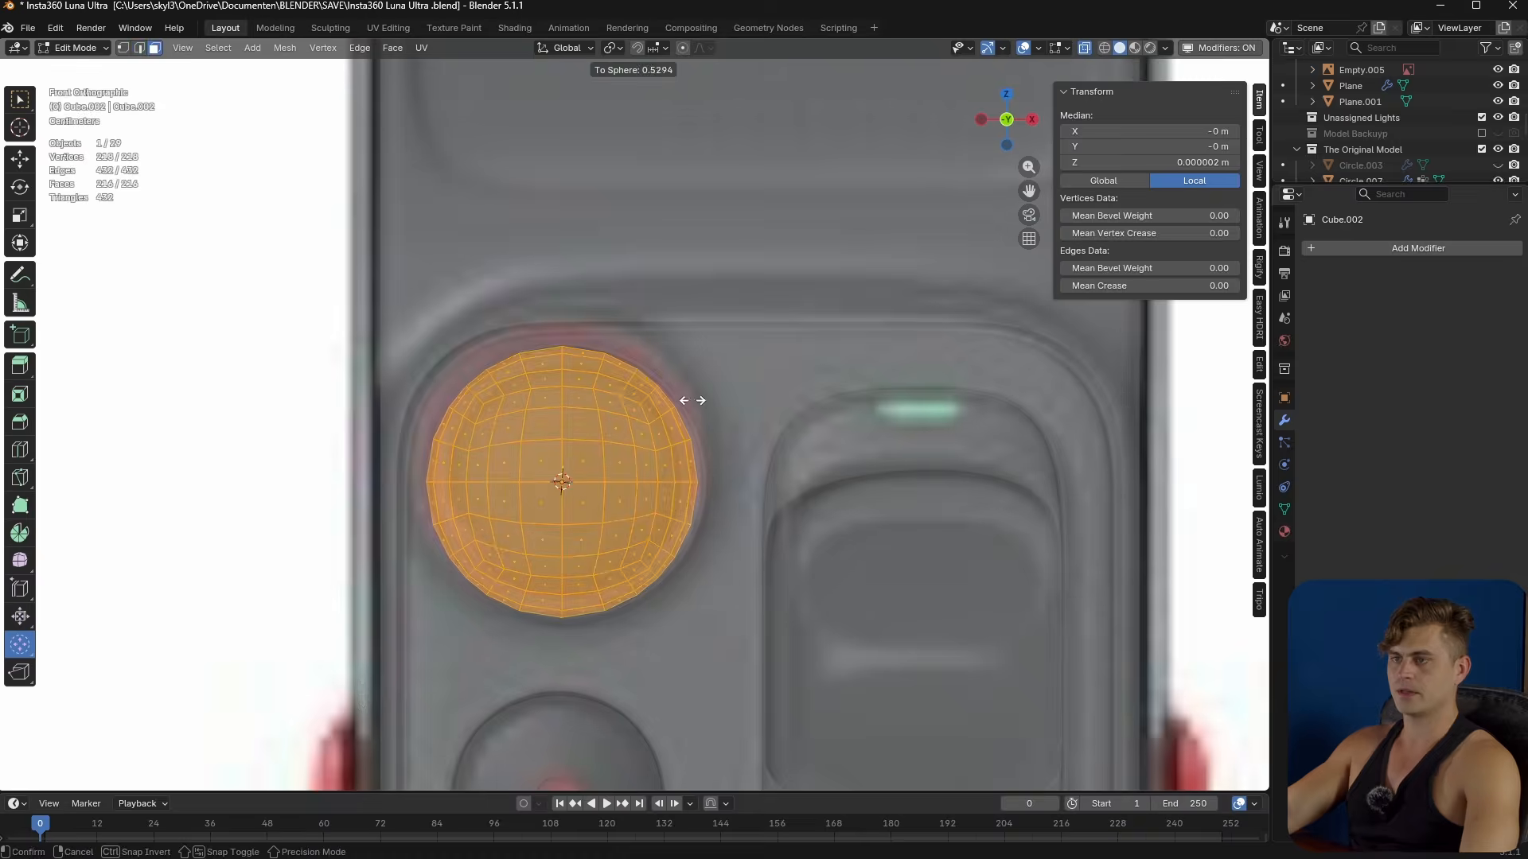
click(15, 99)
drag(256, 225, 777, 477)
key(x)
click(773, 477)
key(Tab)
- Rotate the hemisphere around the X axis by 90° and another 180° so that its dome faces outward
middle_drag(632, 533, 737, 543)
text(rx)
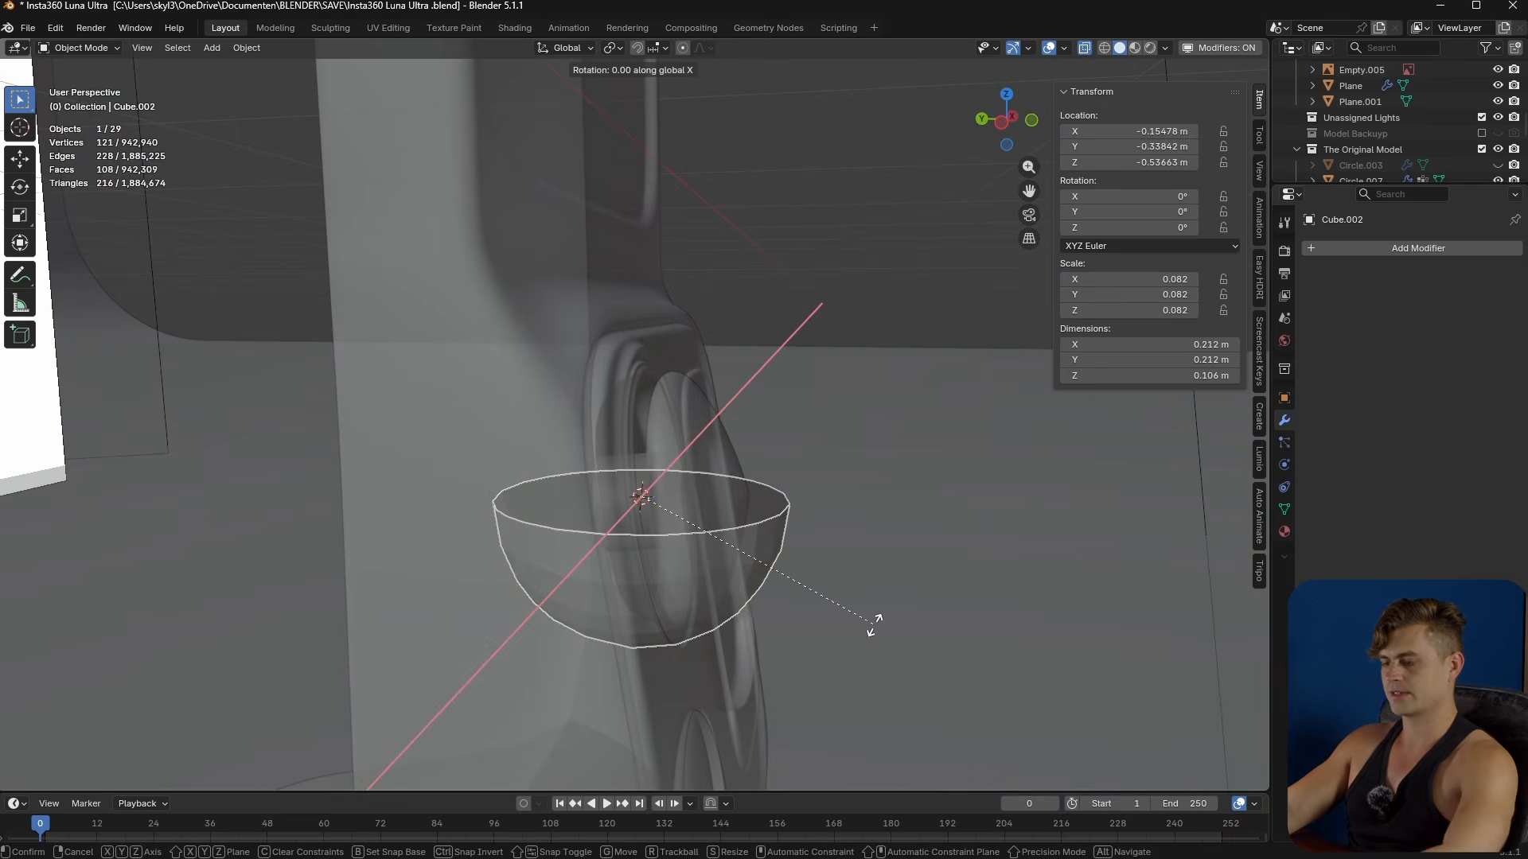
text(90)
key(Return)
text(rx180)
key(Return)
- Add a level 3 Subdivision modifier to the hemisphere and move it about -0.082 m along Y
middle_drag(874, 623, 850, 672)
key(alt+z)
key(ctrl+3)
key(g)
key(y)
click(962, 677)
- Flatten the hemisphere along global Y to a Z scale of about 0.043
mouse_move(963, 677)
middle_down()
mouse_move(954, 653)
mouse_move(962, 683)
middle_up()
key(s)
key(y)
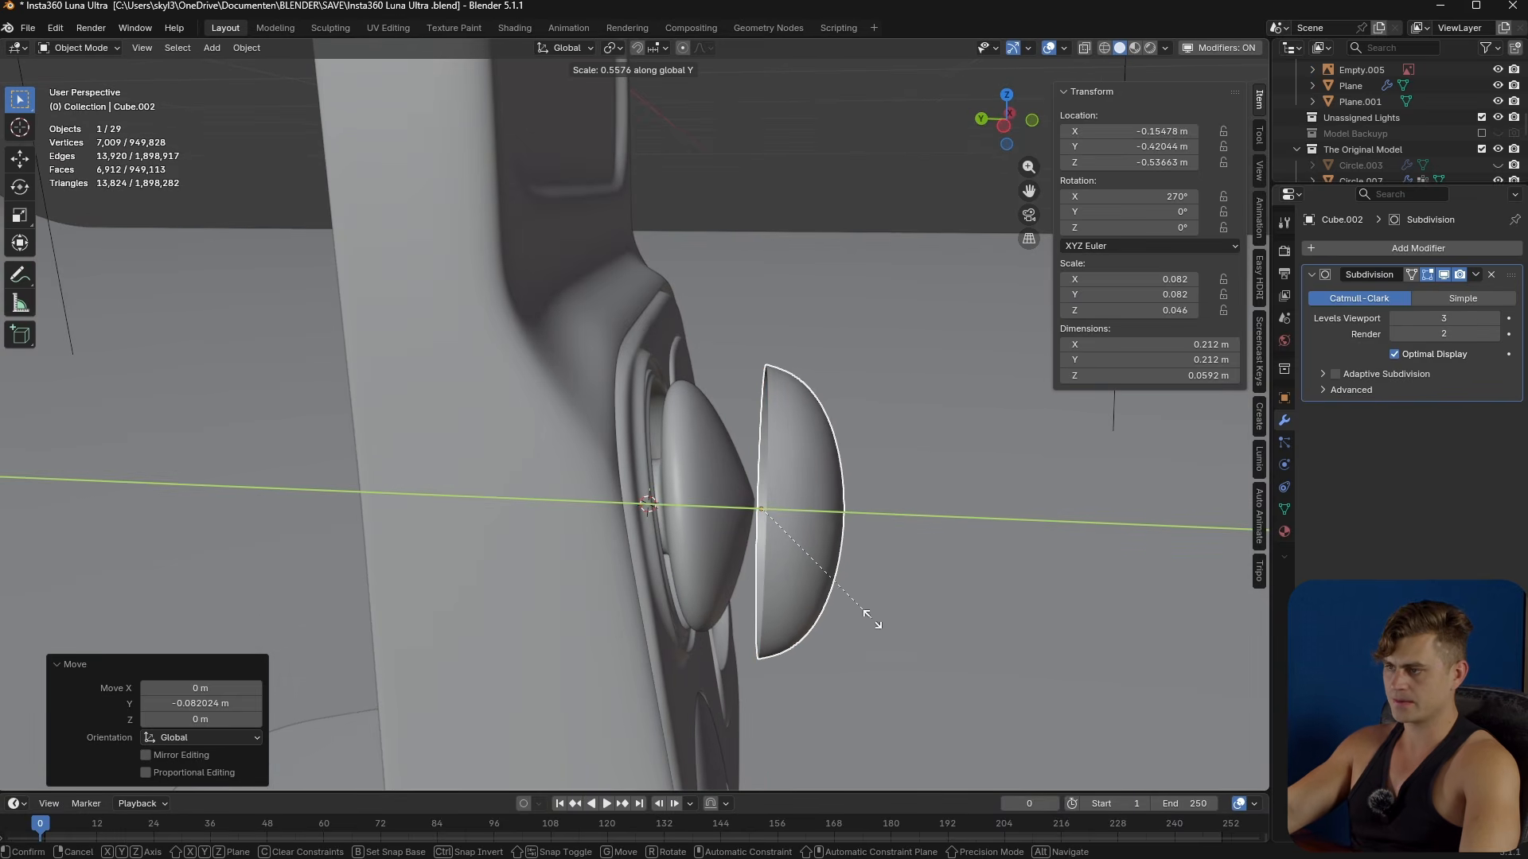
key(Escape)
- Try to tilt and move the flattened hemisphere freehand onto the upper round recess
middle_drag(861, 615, 870, 593)
key(r)
click(909, 592)
key(g)
click(851, 589)
key(r)
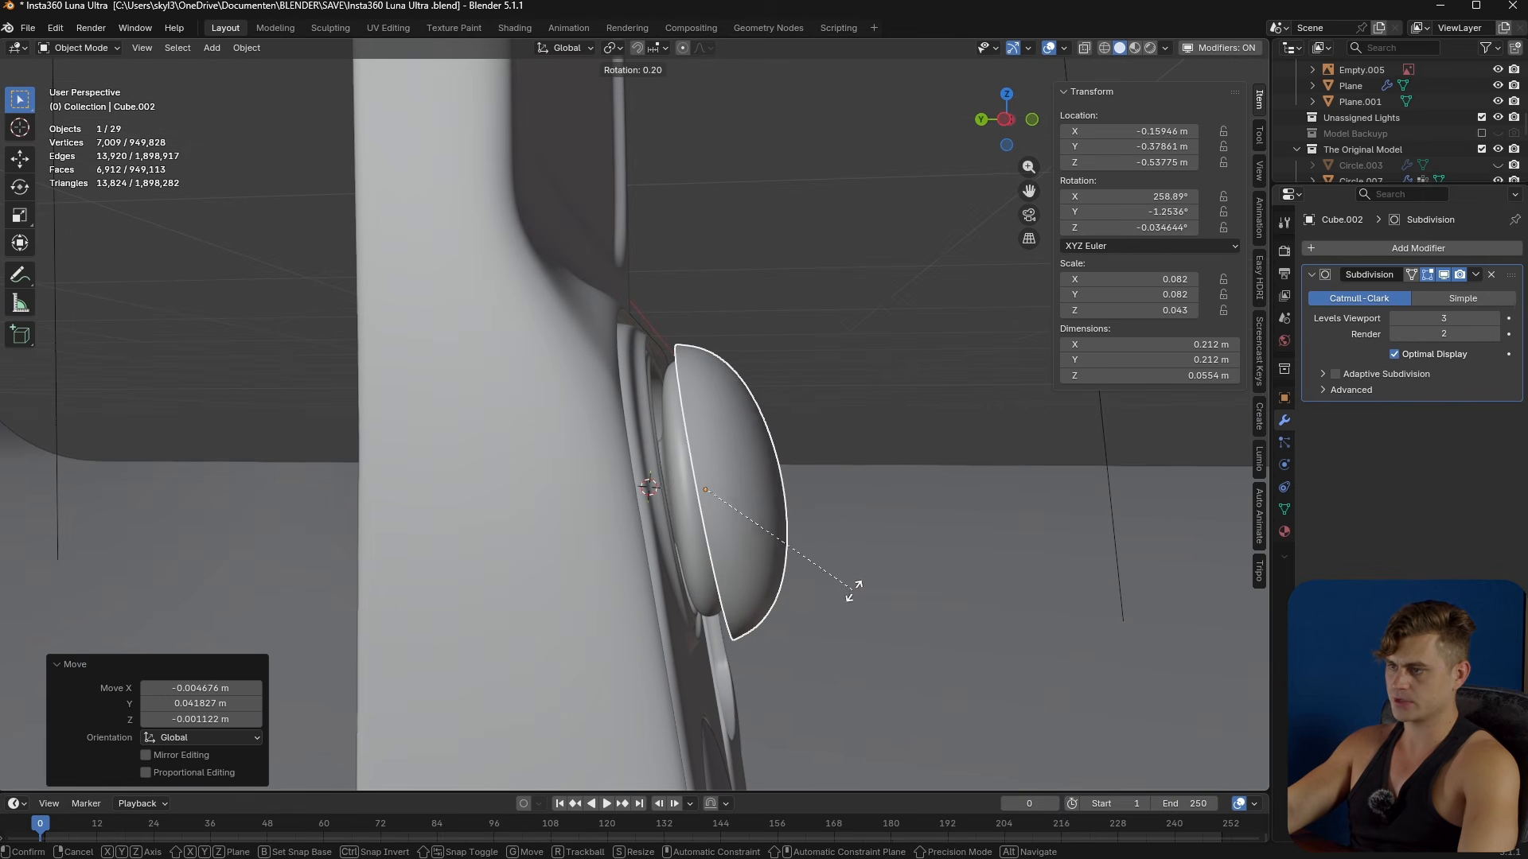
click(855, 603)
- Rotate the flattened hemisphere about -9.5° around X and scale it by about 0.918
middle_drag(855, 603, 667, 632)
key(r)
key(x)
key(s)
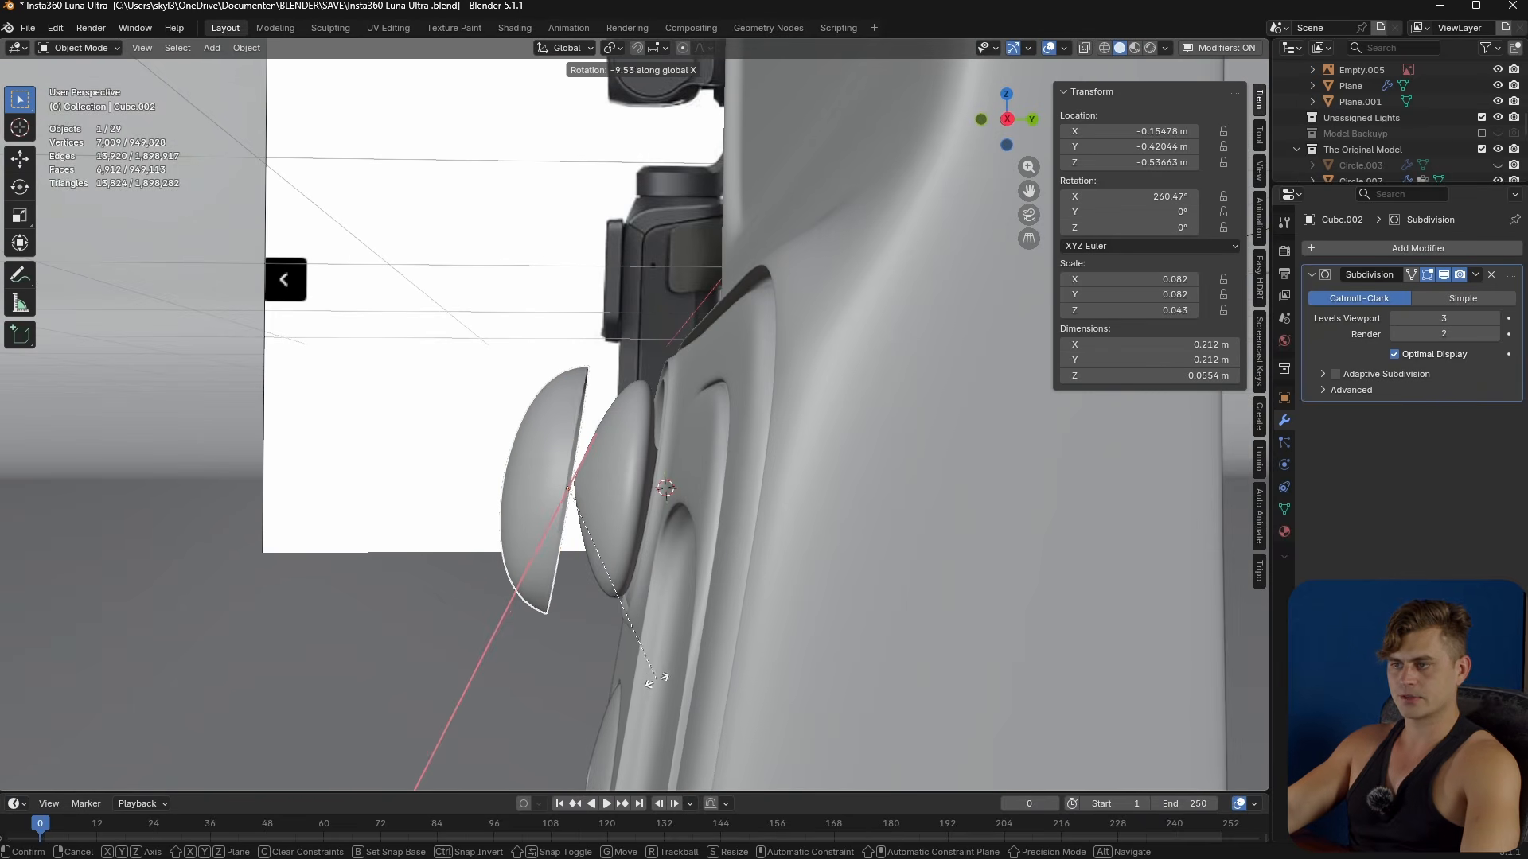
click(646, 672)
- Move the hemisphere about 0.055 m along Y in right side view, up against the upper recess
middle_drag(646, 666, 636, 660)
key(KP_3)
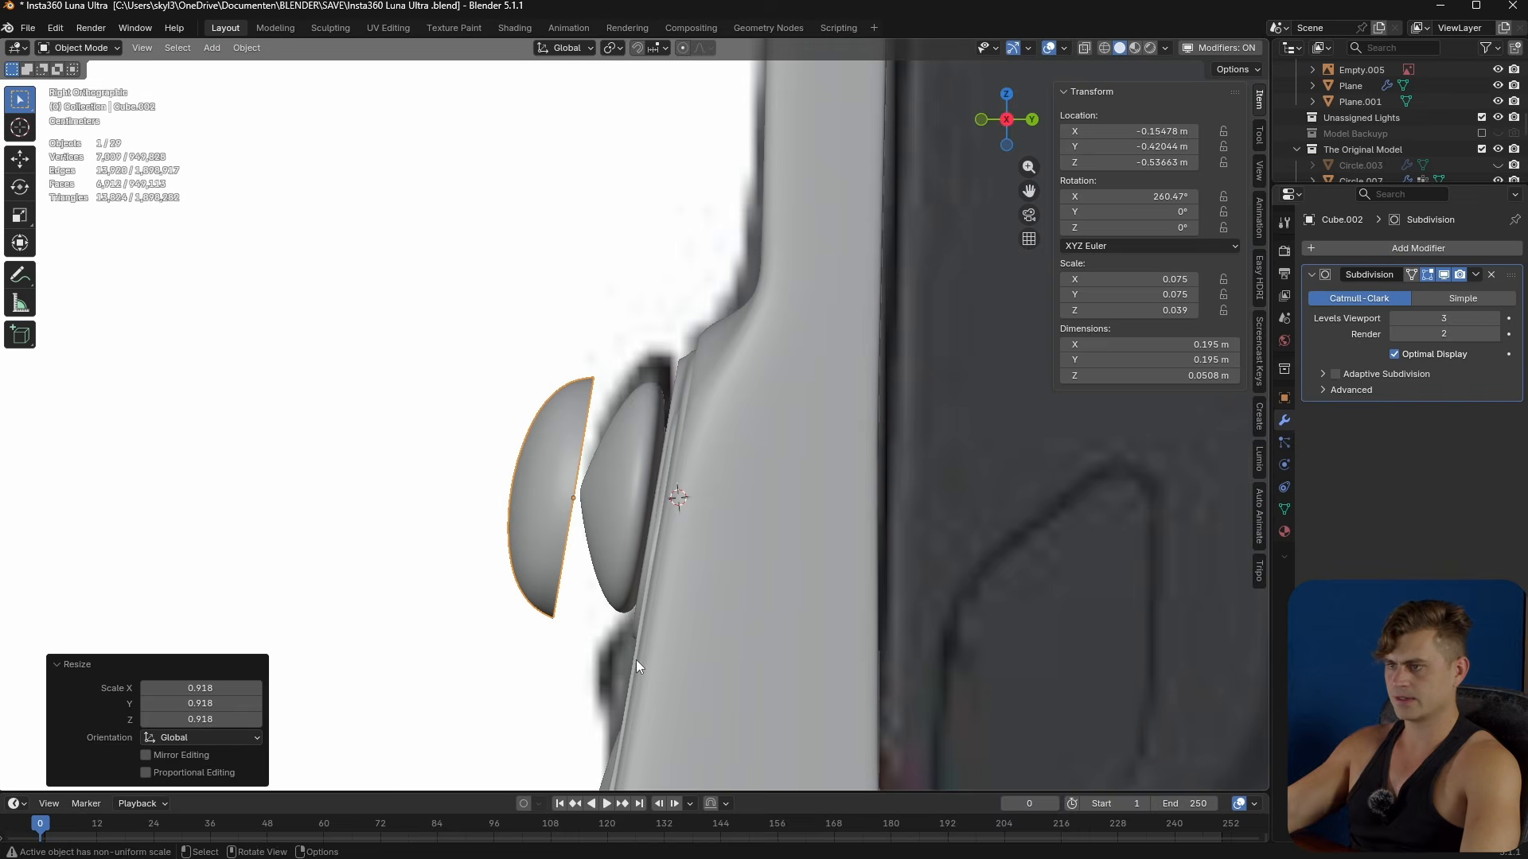
scroll(636, 660, up, 2)
key(g)
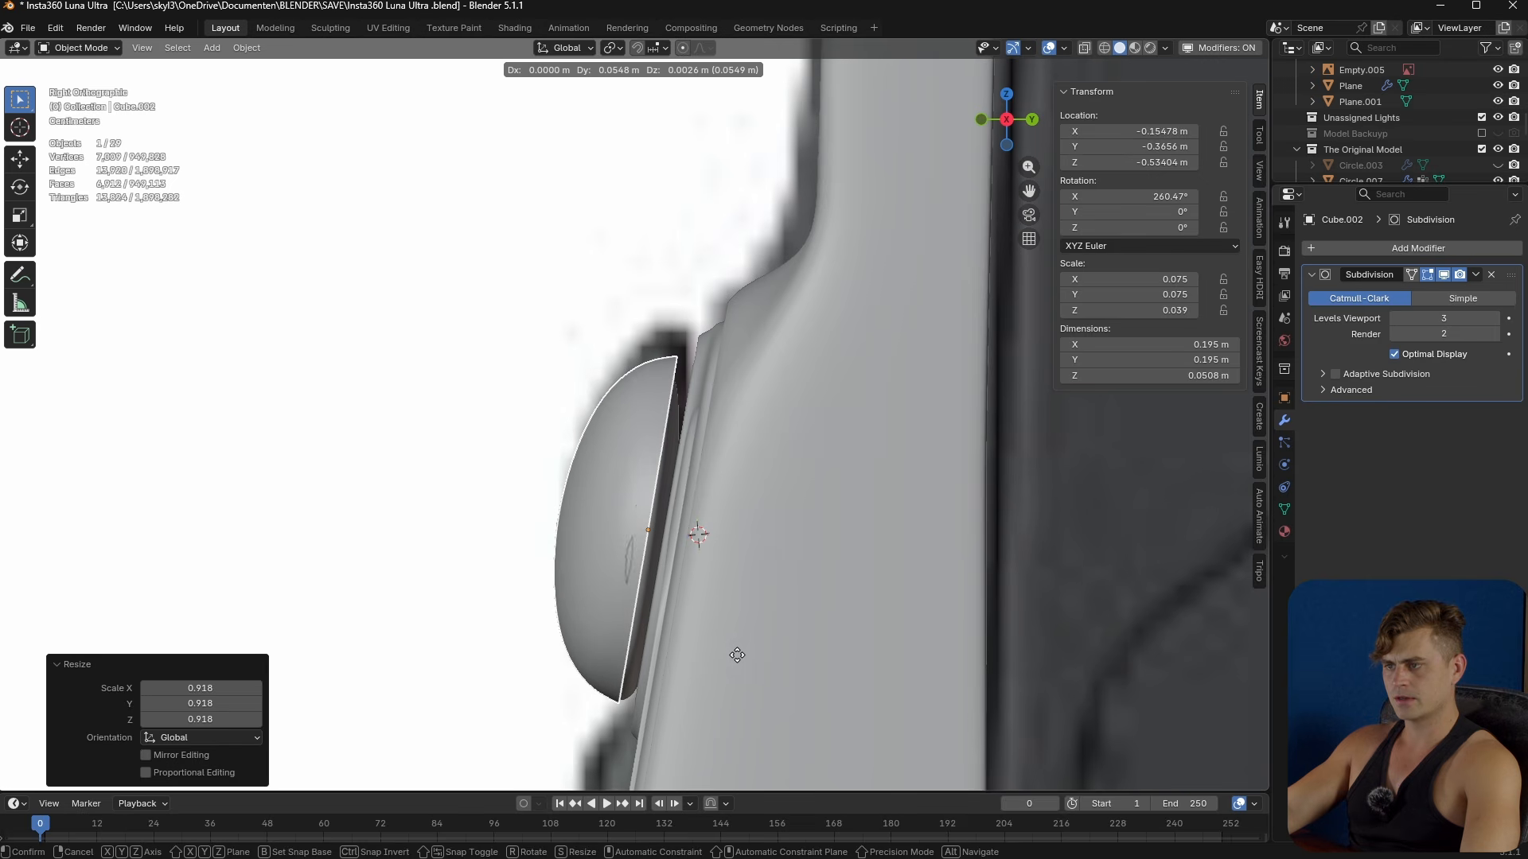
click(736, 658)
- Select the hemisphere's open rim loop in edit mode and enlarge it by a factor of about 1.117
key(Tab)
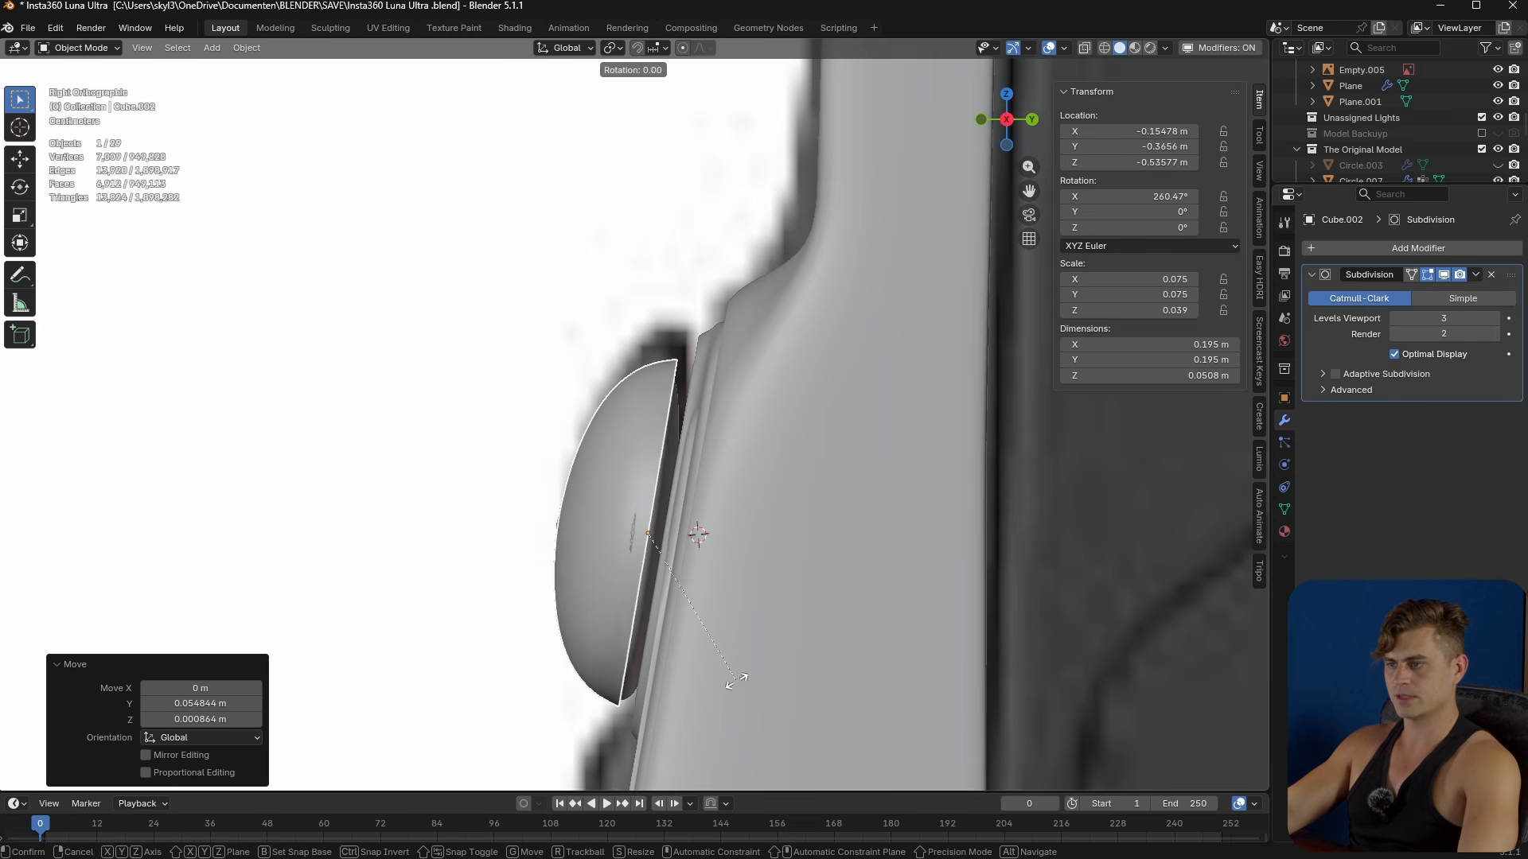
scroll(661, 518, up, 2)
alt+click(660, 478)
key(s)
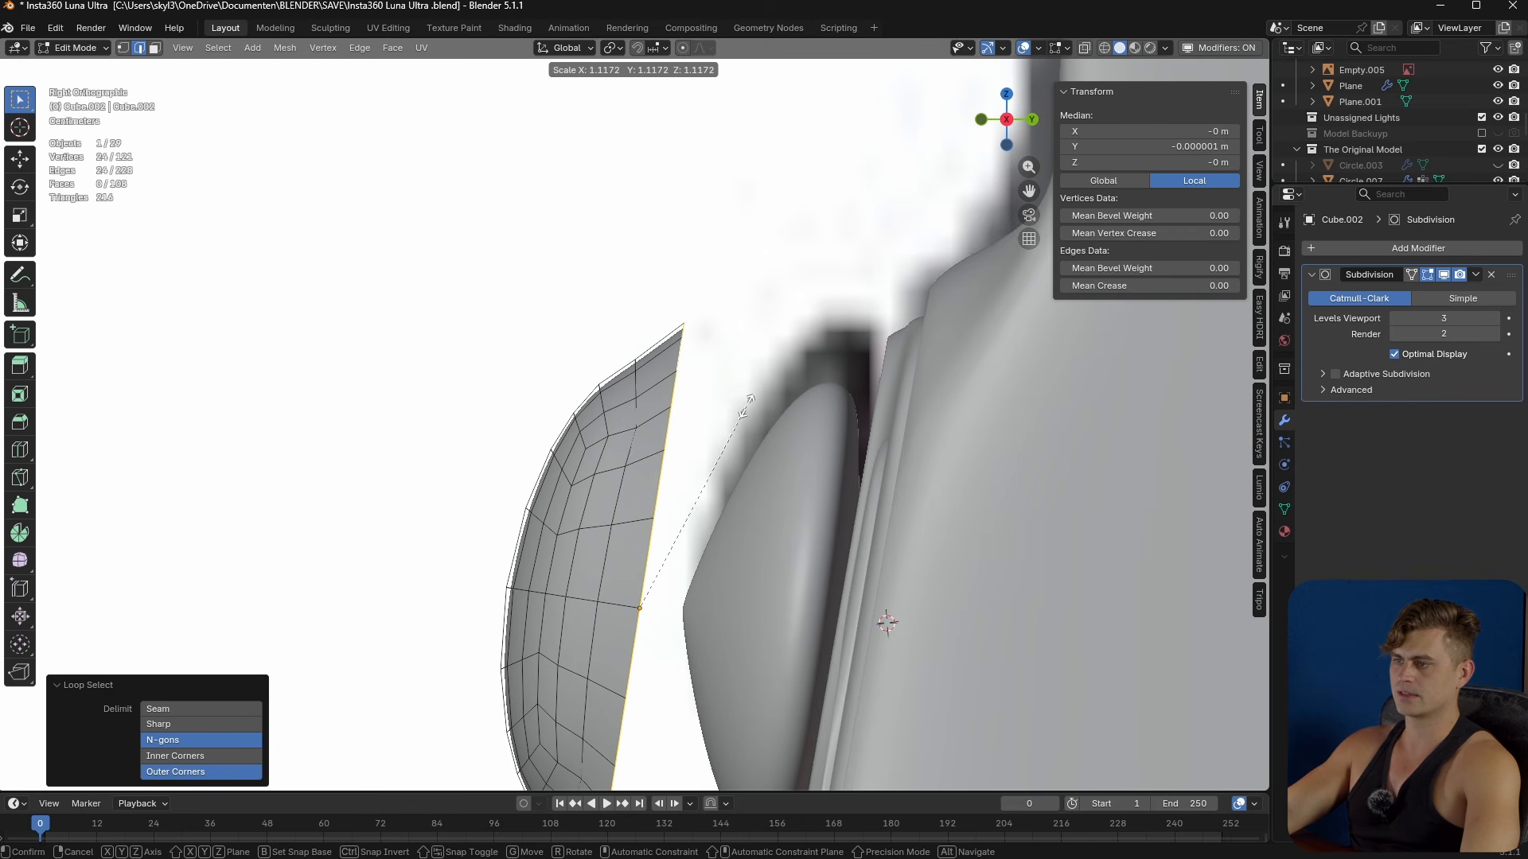
click(746, 406)
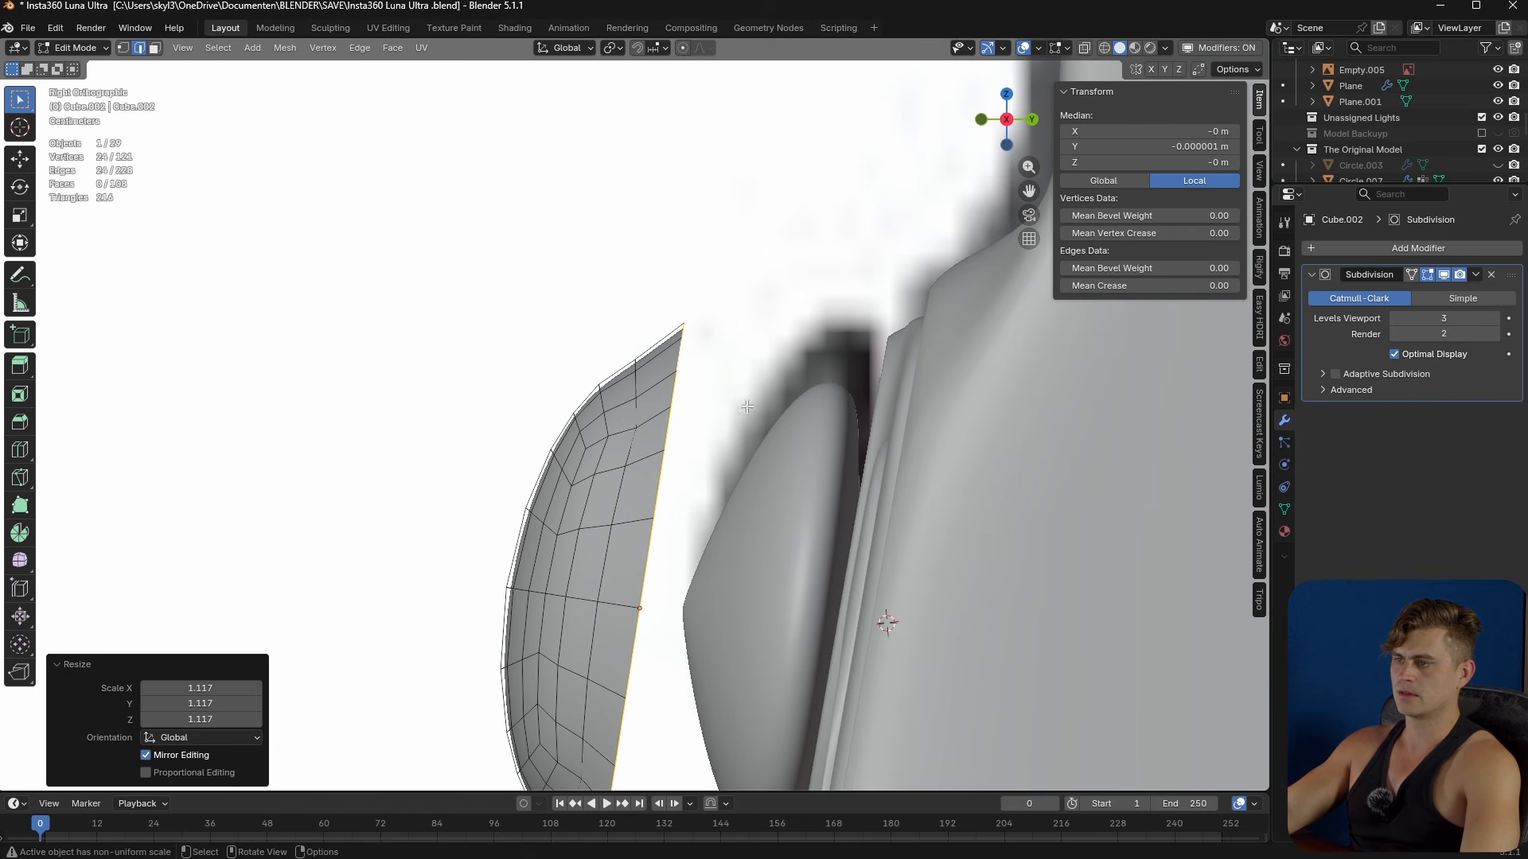
- Enlarge the edge loop next to the rim by a factor of about 1.02 and leave edit mode
alt+click(637, 408)
right_click(638, 408)
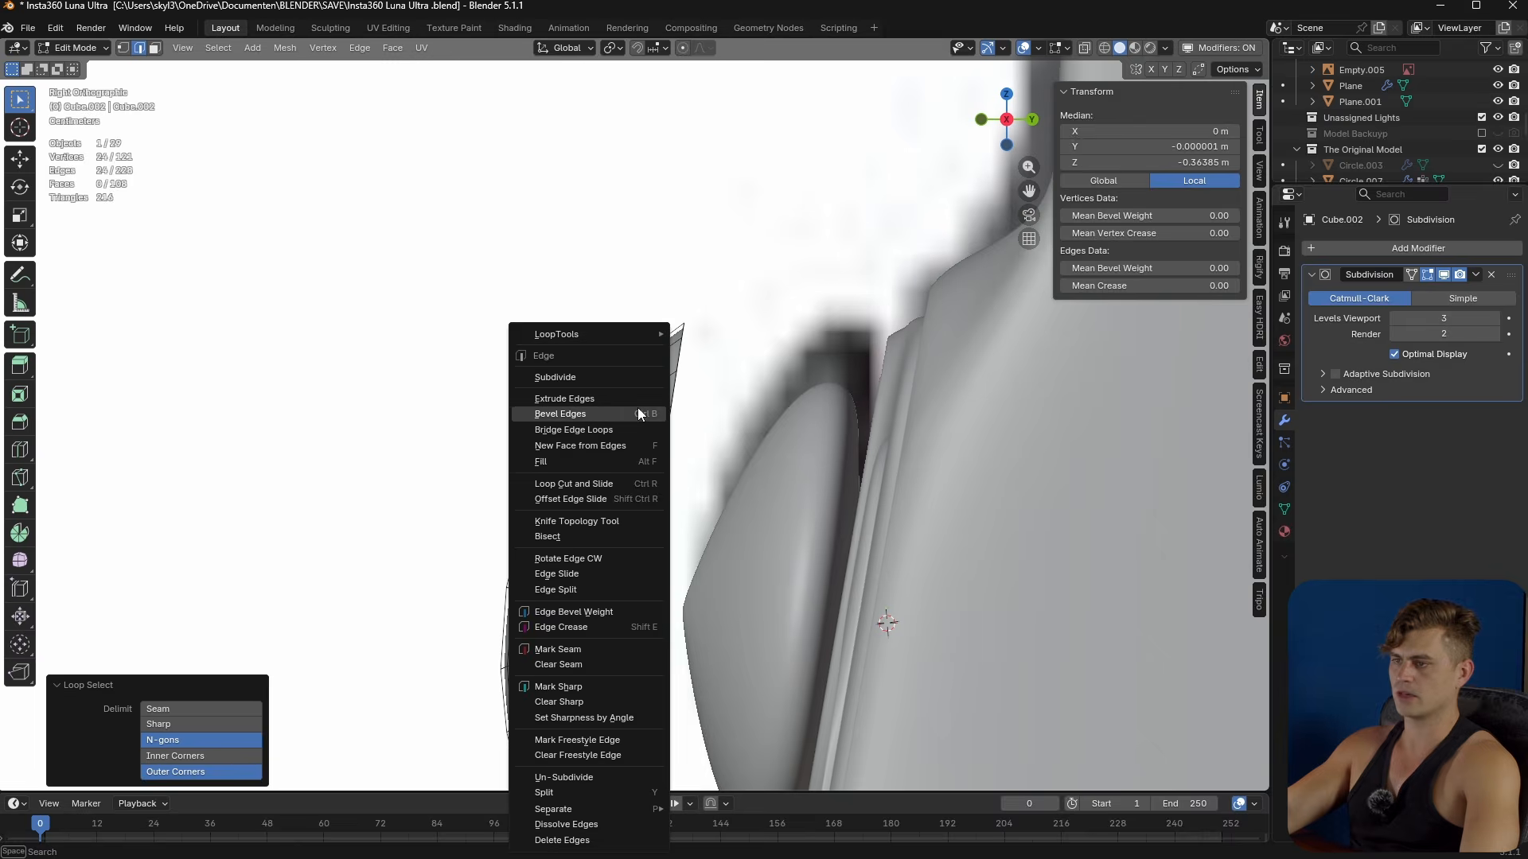
key(s)
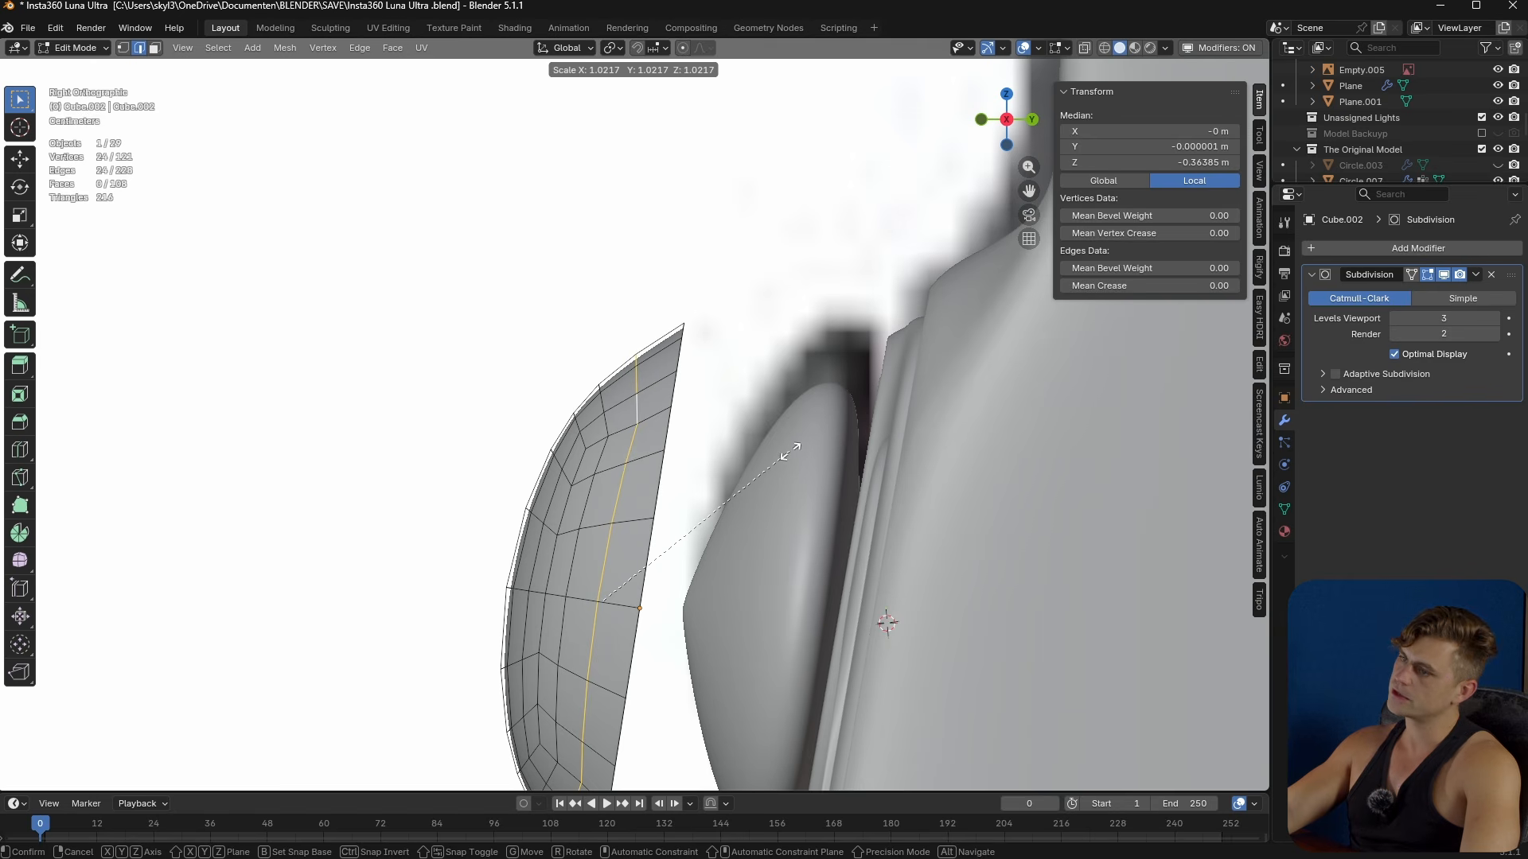
click(791, 451)
key(Tab)
scroll(776, 456, down, 2)
key(g)
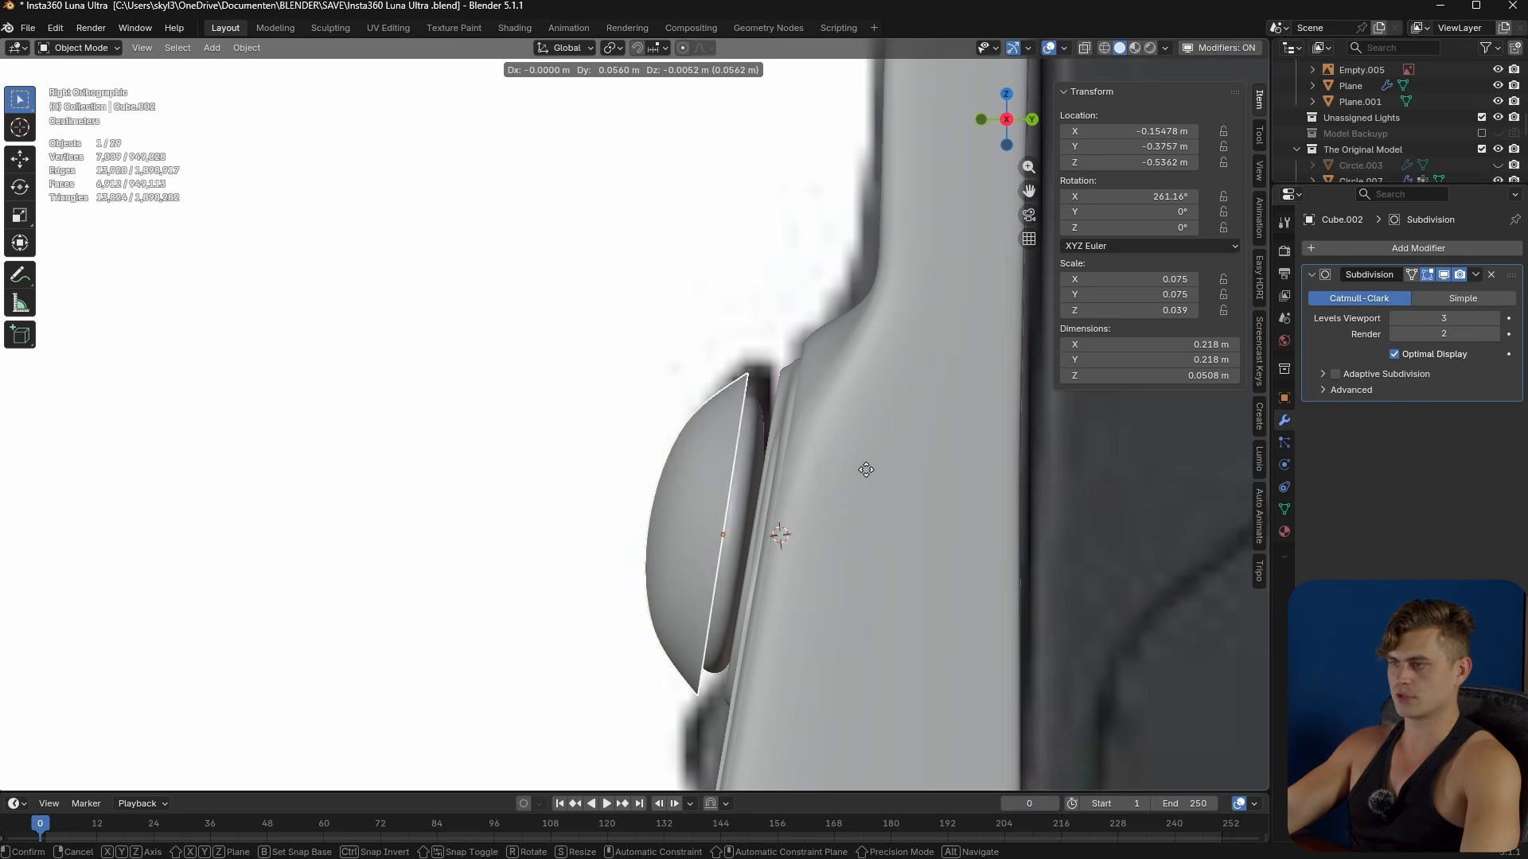
click(877, 462)
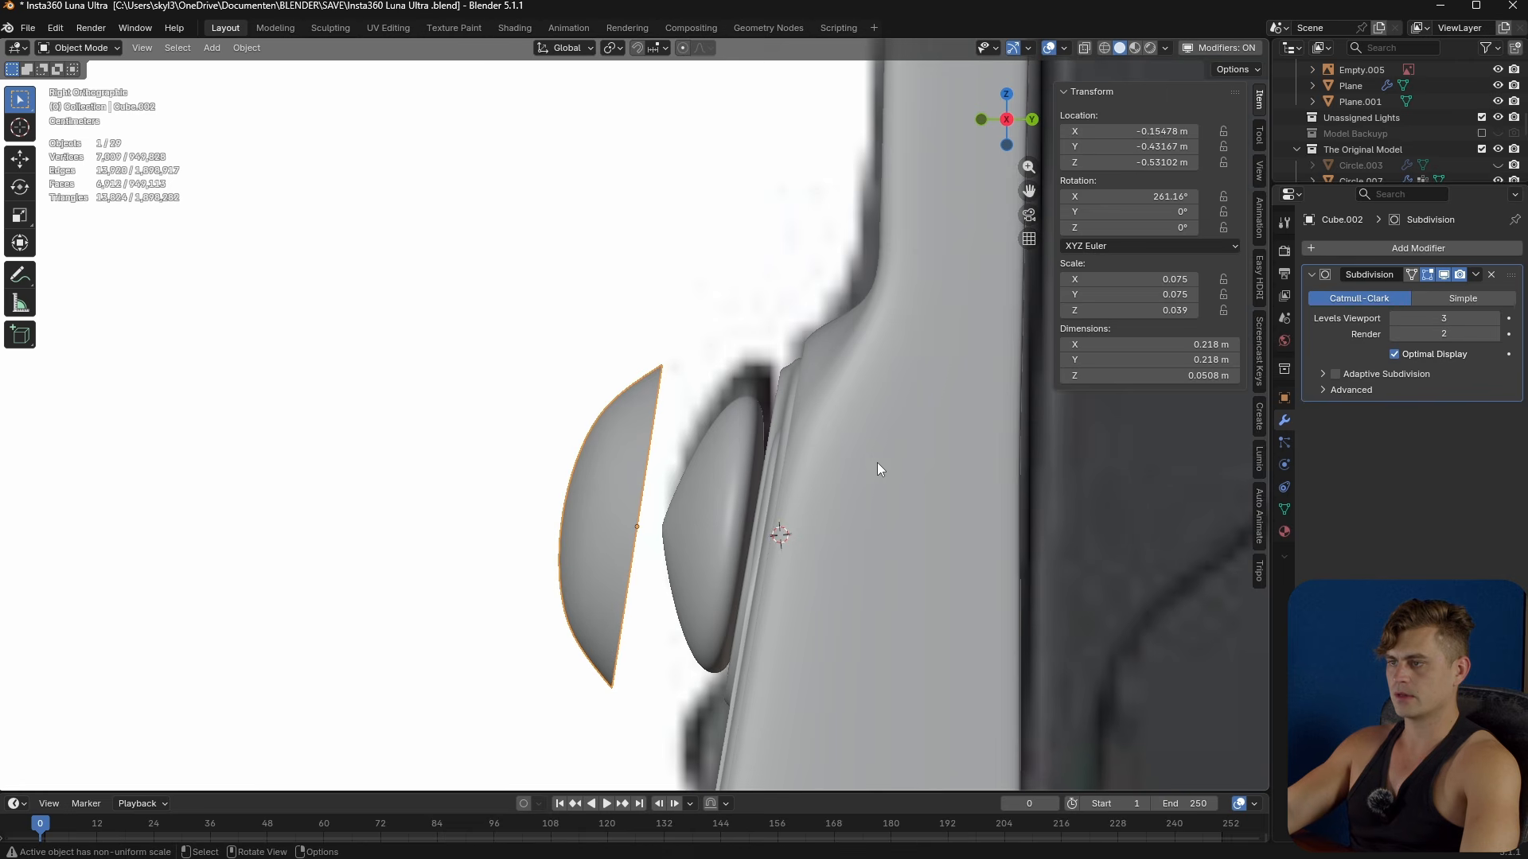
- Move the button dome about 0.063 m along Y onto the recess and scale it down to about 0.073
scroll(804, 458, up, 3)
key(s)
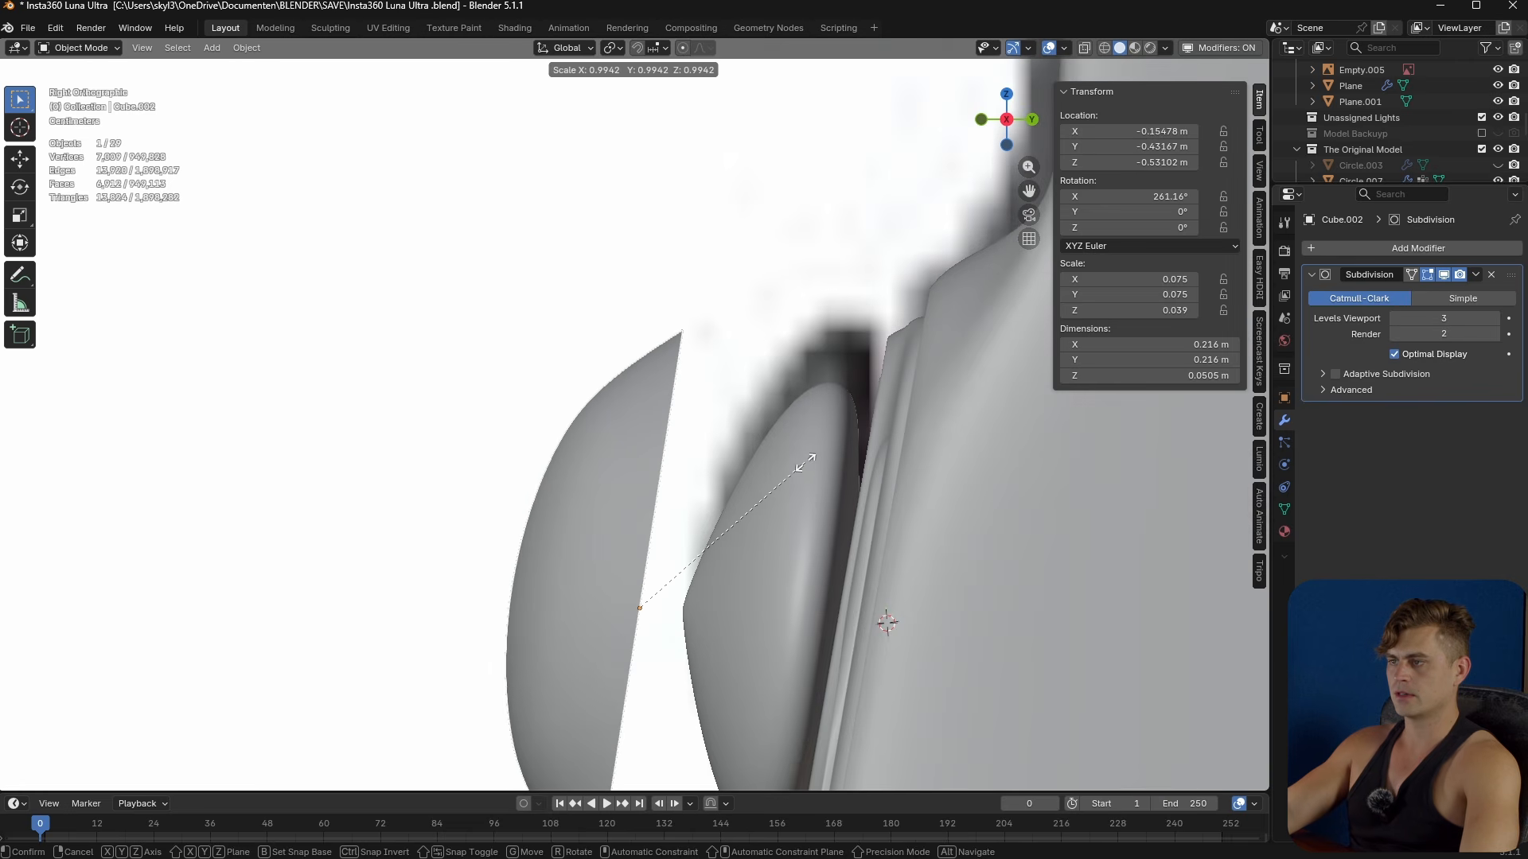
key(Escape)
scroll(937, 467, down, 2)
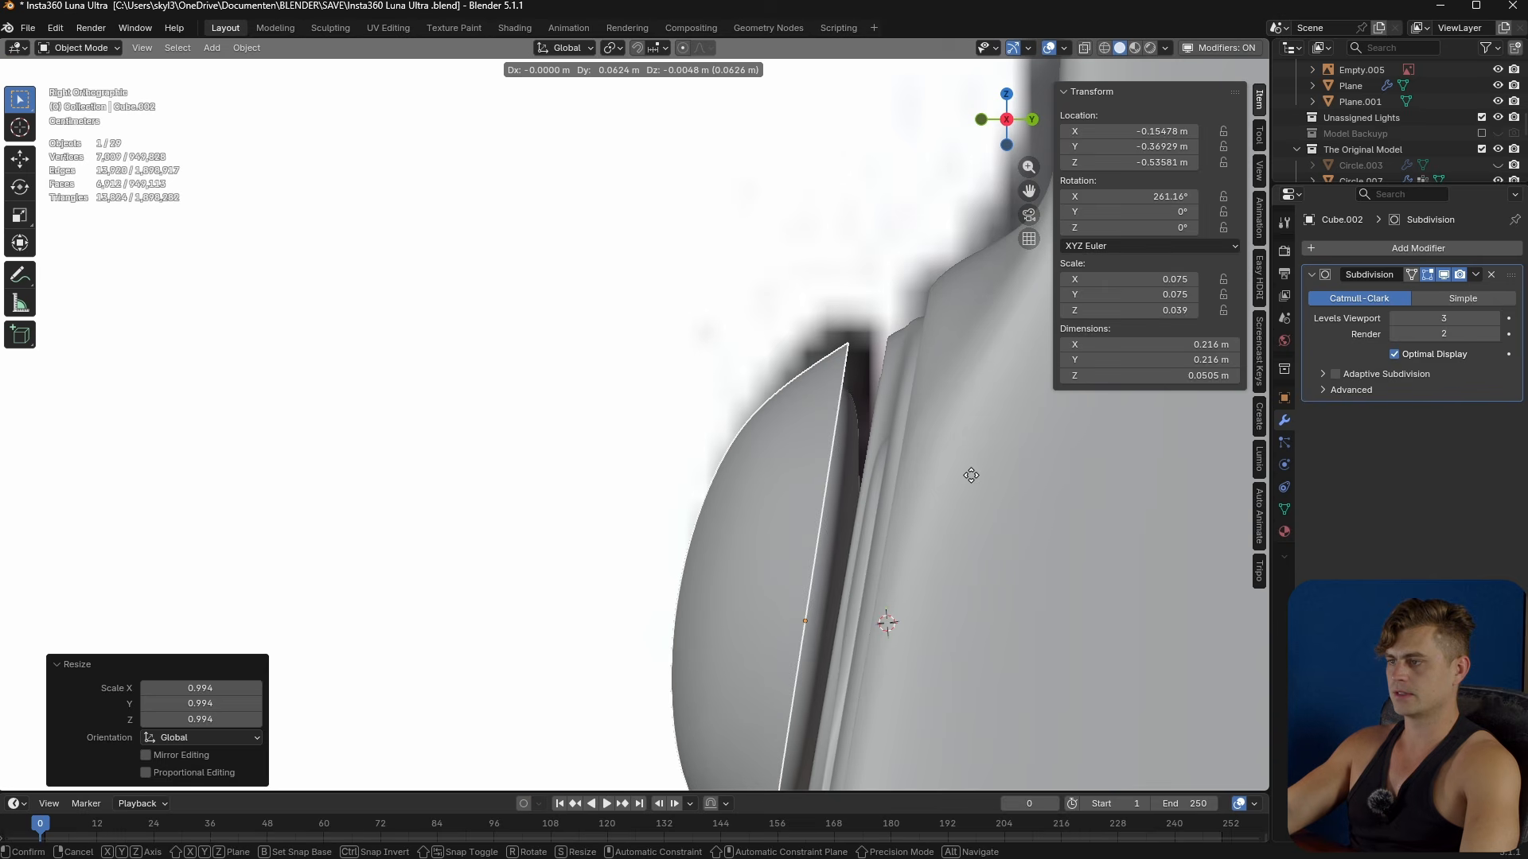
key(s)
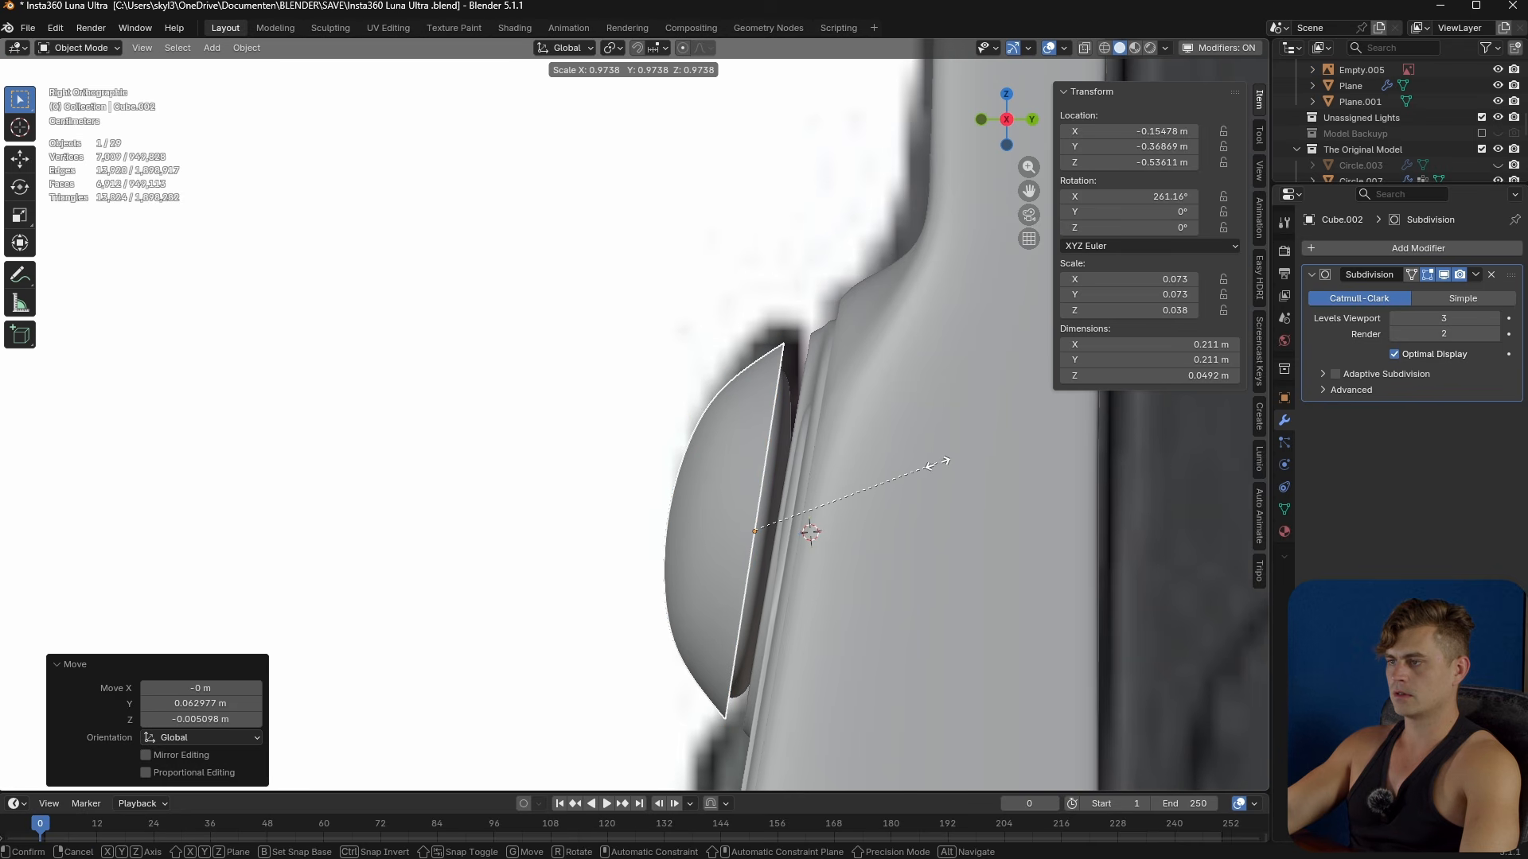
click(937, 464)
- Extrude the dome's rim loop about 0.019 m along local Z towards the handle body
scroll(861, 460, up, 2)
key(Tab)
alt+click(834, 418)
scroll(827, 448, down, 2)
mouse_move(827, 448)
middle_down()
mouse_move(755, 512)
mouse_move(815, 476)
middle_up()
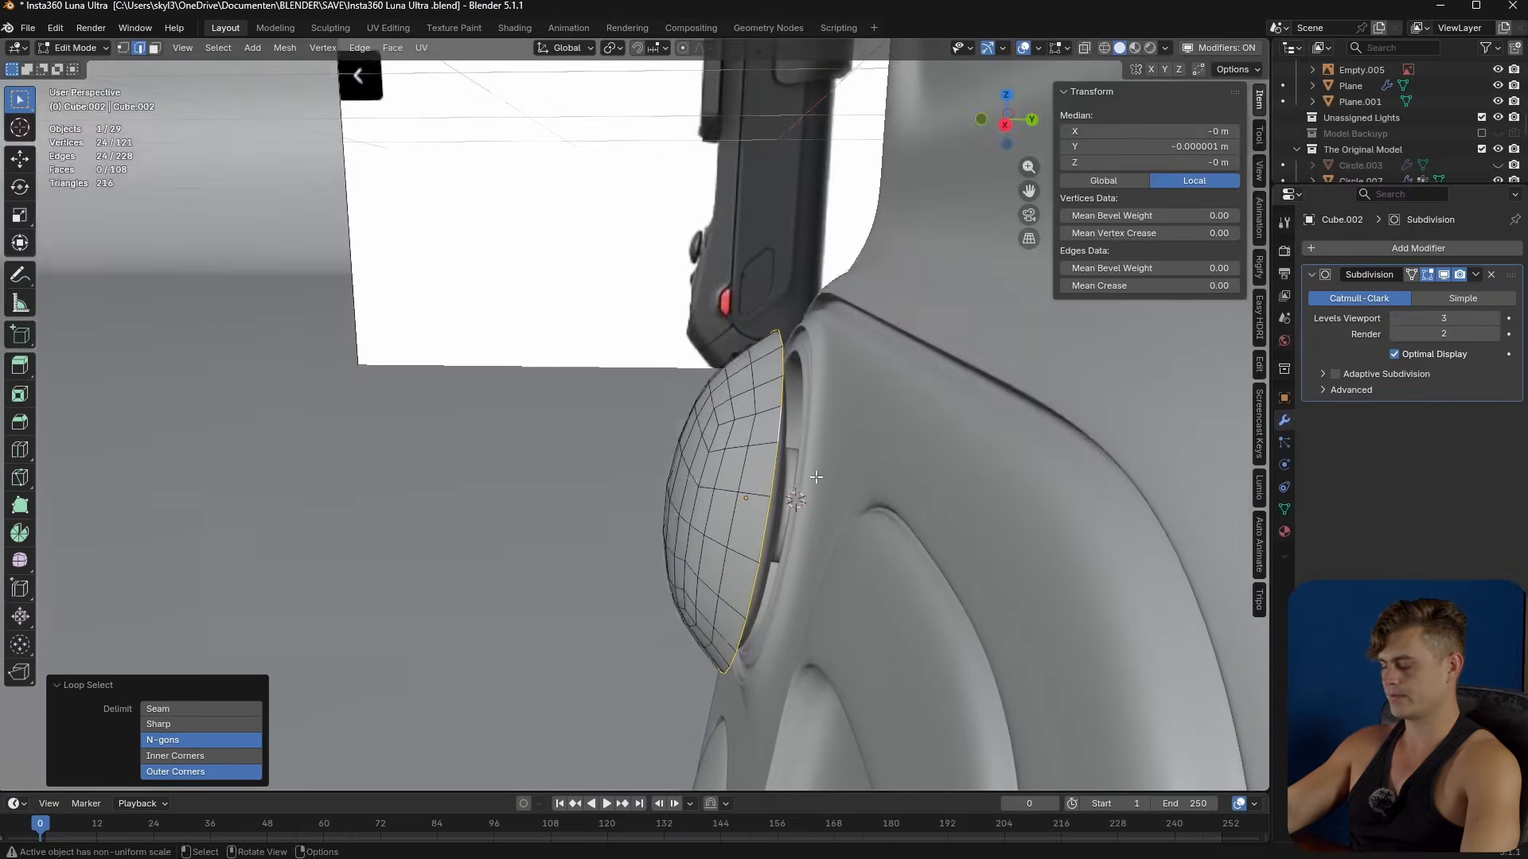
key(KP_3)
key(e)
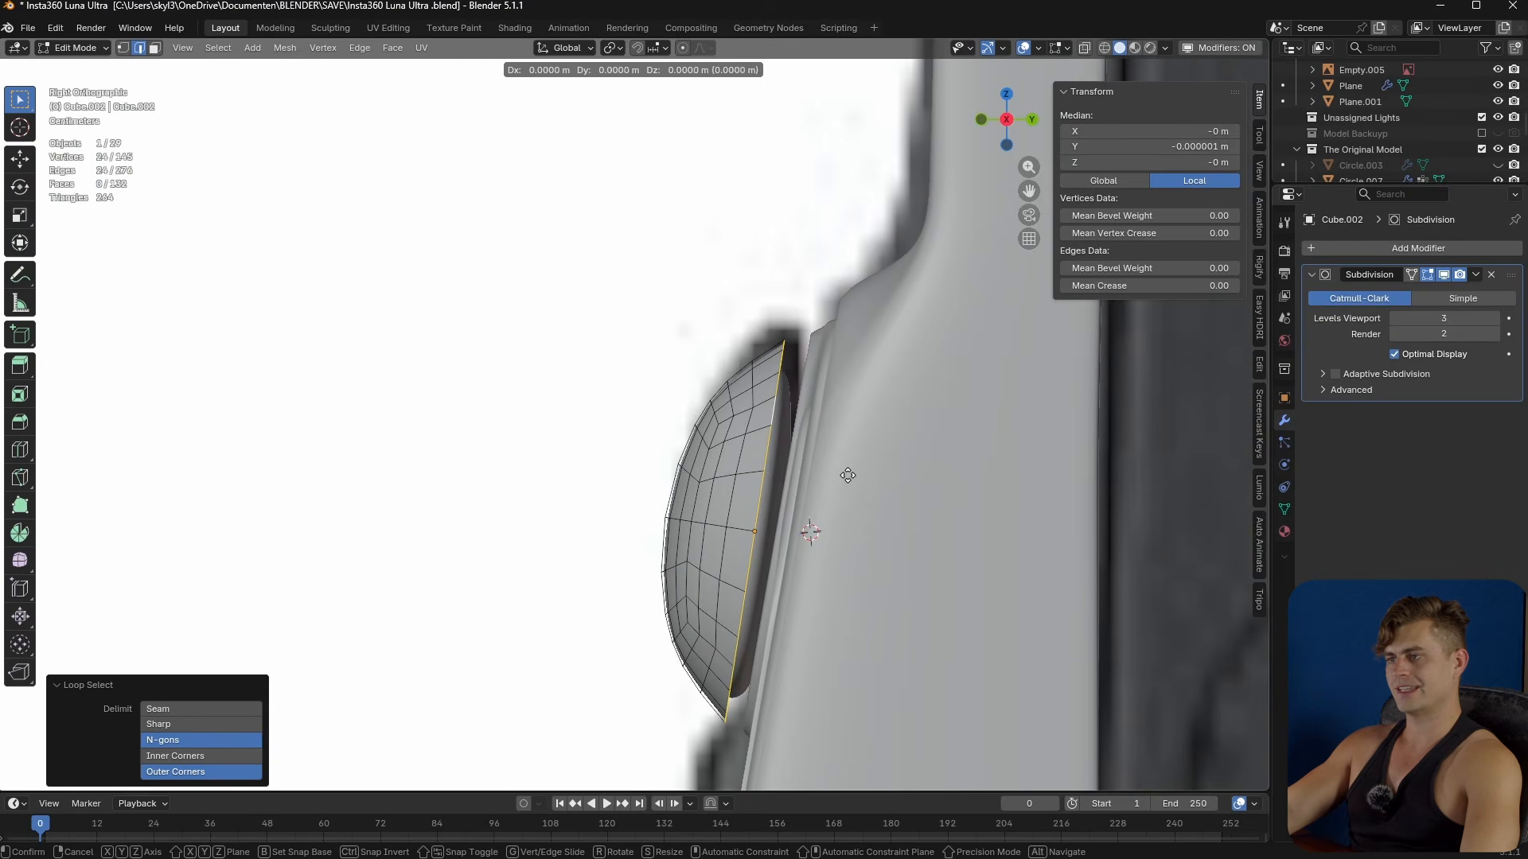
key(z)
key(z)
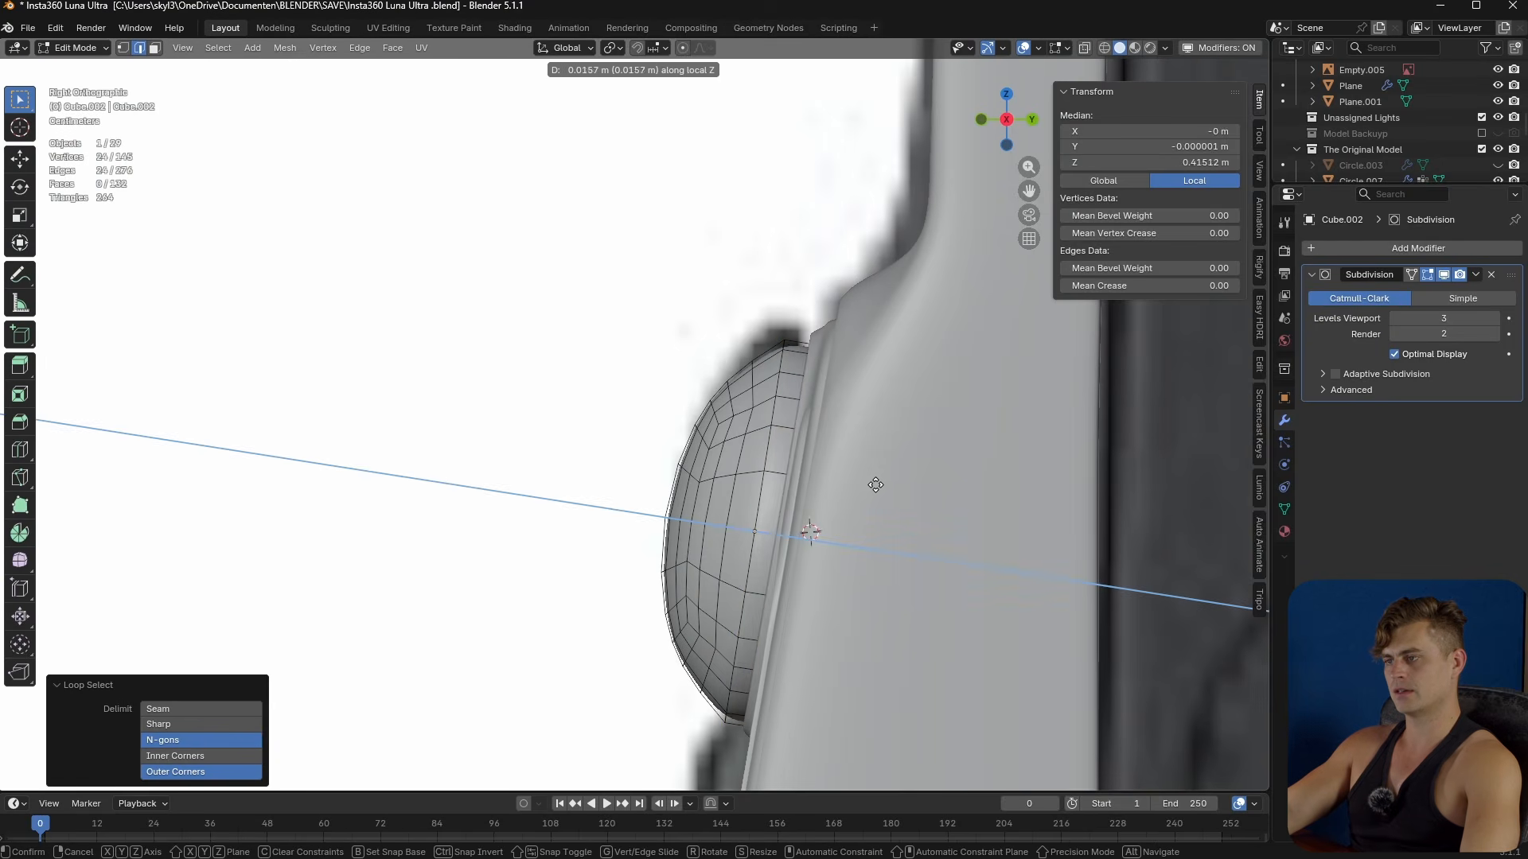
click(871, 480)
- Scale the extruded loop inward and extrude it again along local Z into the handle body as a stem
scroll(863, 501, up, 1)
key(s)
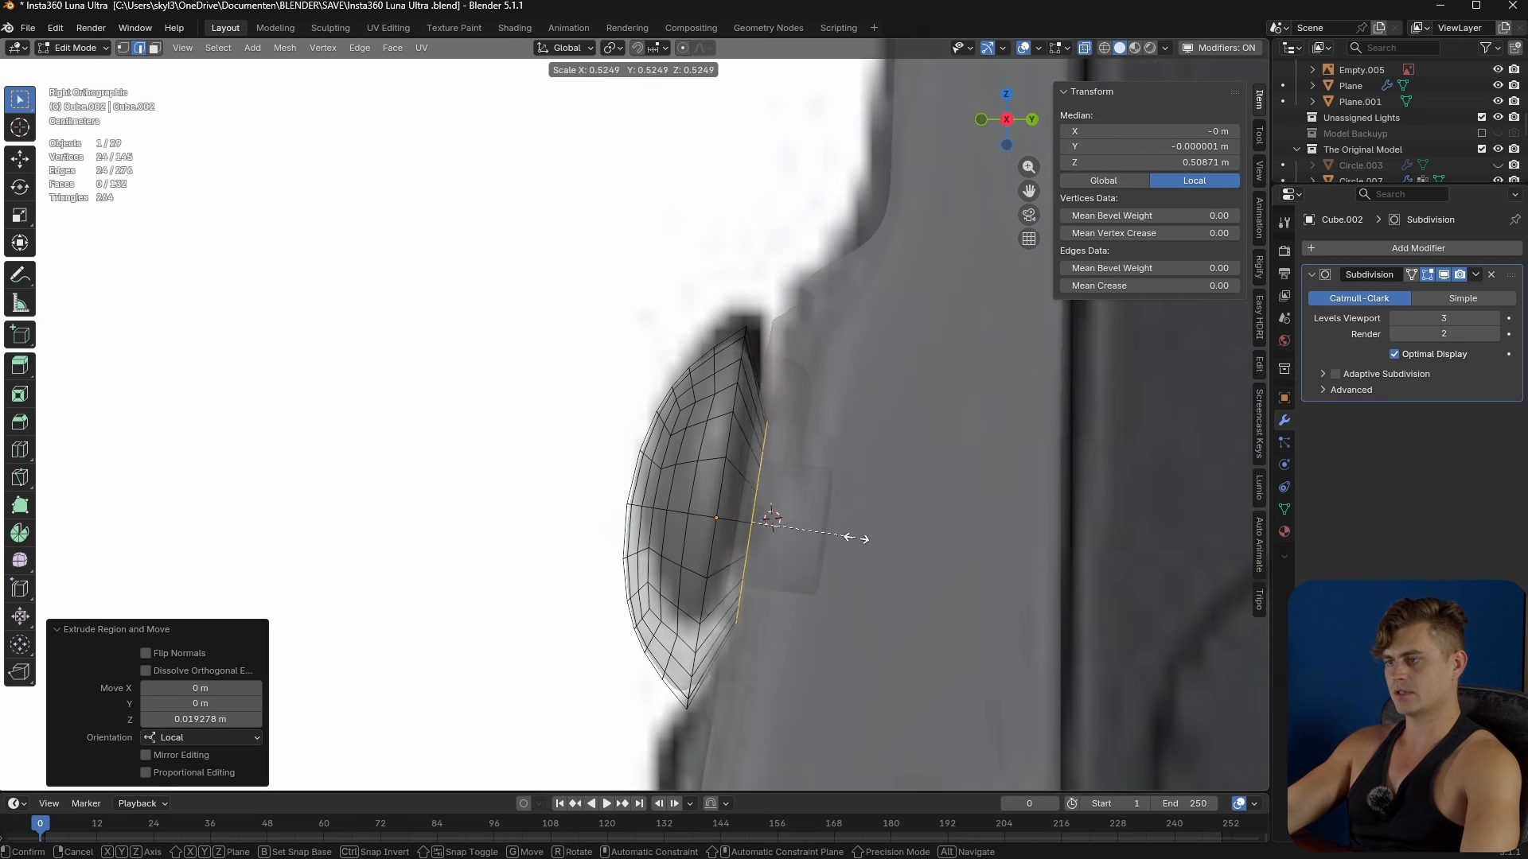
click(818, 504)
key(e)
key(z)
key(z)
click(1014, 563)
- Add centred loop cuts to the button's extruded back and stem as supporting edges, and leave edit mode
key(ctrl+r)
scroll(876, 510, up, 7)
click(876, 488)
right_click(876, 488)
middle_drag(876, 488, 867, 390)
key(ctrl+r)
click(760, 463)
right_click(760, 464)
key(Tab)
- Turn off X-ray and delete the old button object in the upper recess
key(alt+z)
scroll(756, 500, down, 4)
click(713, 456)
key(x)
click(713, 455)
- Centre the new button in the upper round recess in front view and scale it down to about 0.068
click(513, 480)
key(KP_1)
key(g)
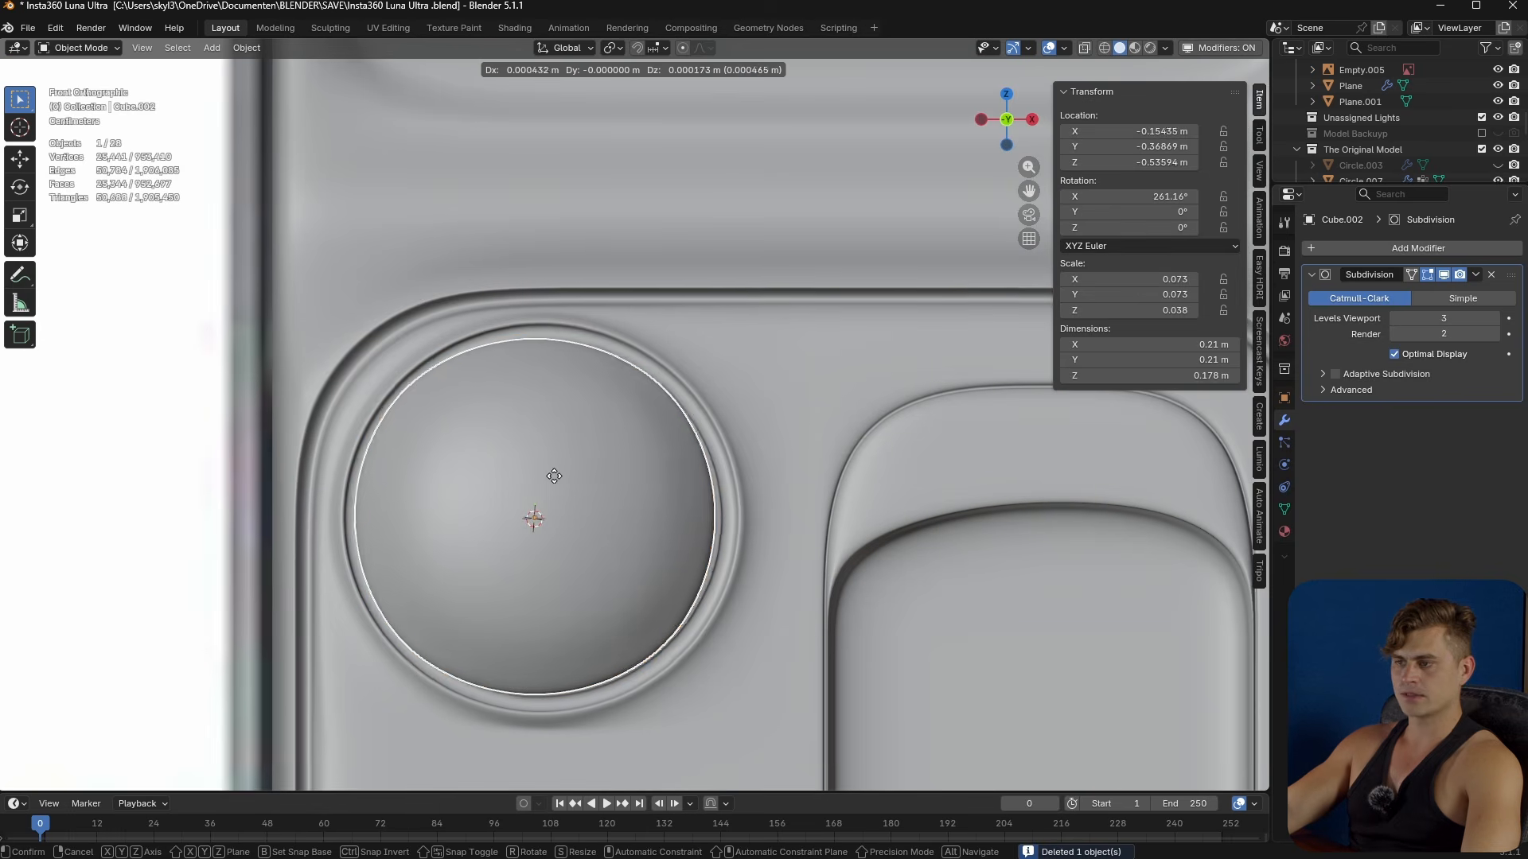
click(628, 502)
key(s)
click(601, 522)
key(g)
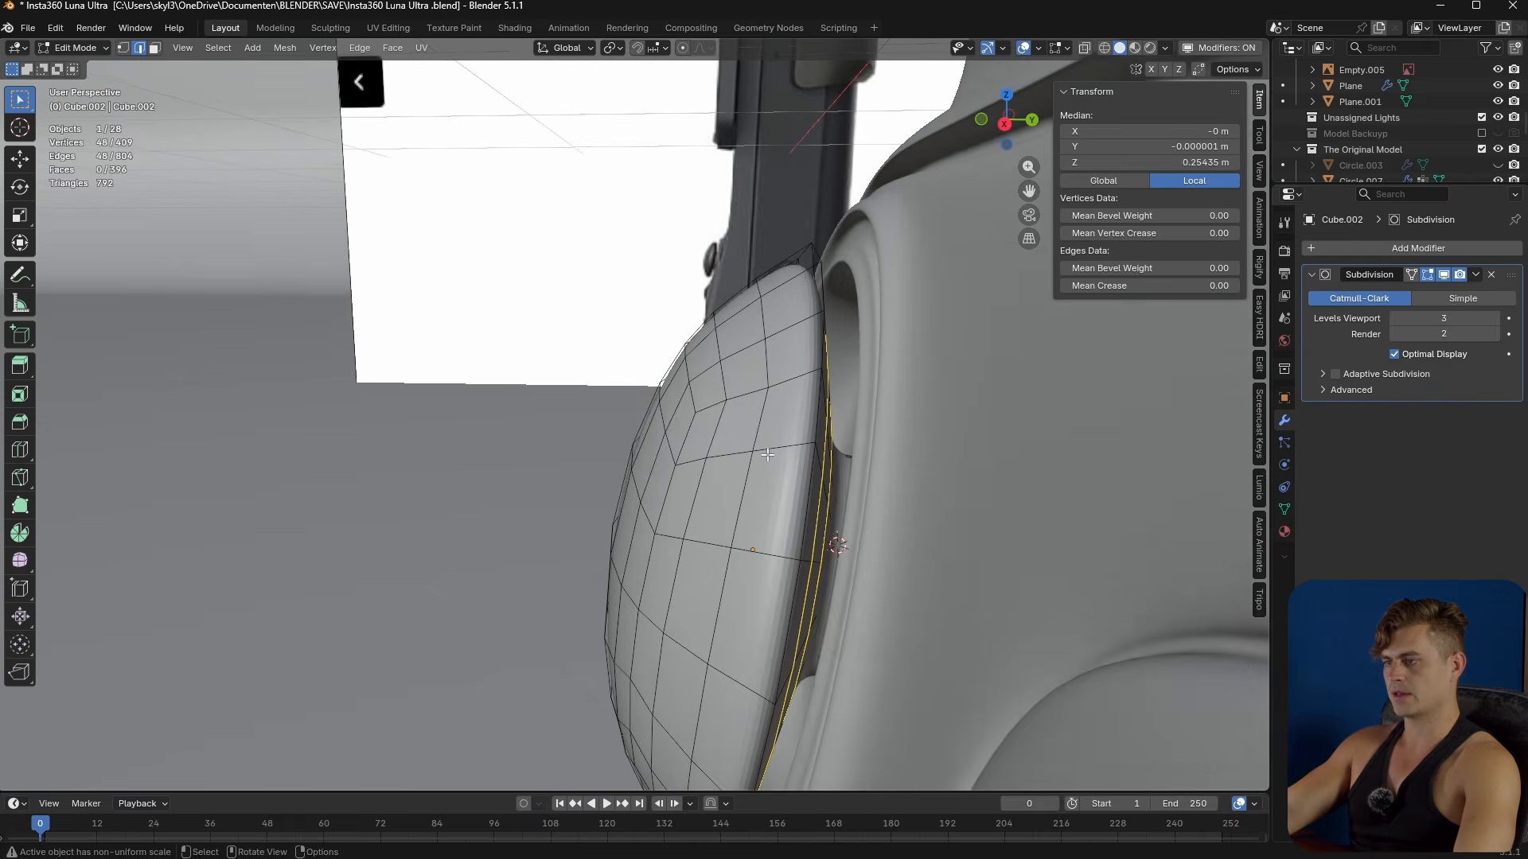
- Bevel the button's outer rim loop with one segment and an offset of about 0.12 m, and leave edit mode
alt+click(836, 446)
middle_drag(836, 446, 842, 455)
key(ctrl+b)
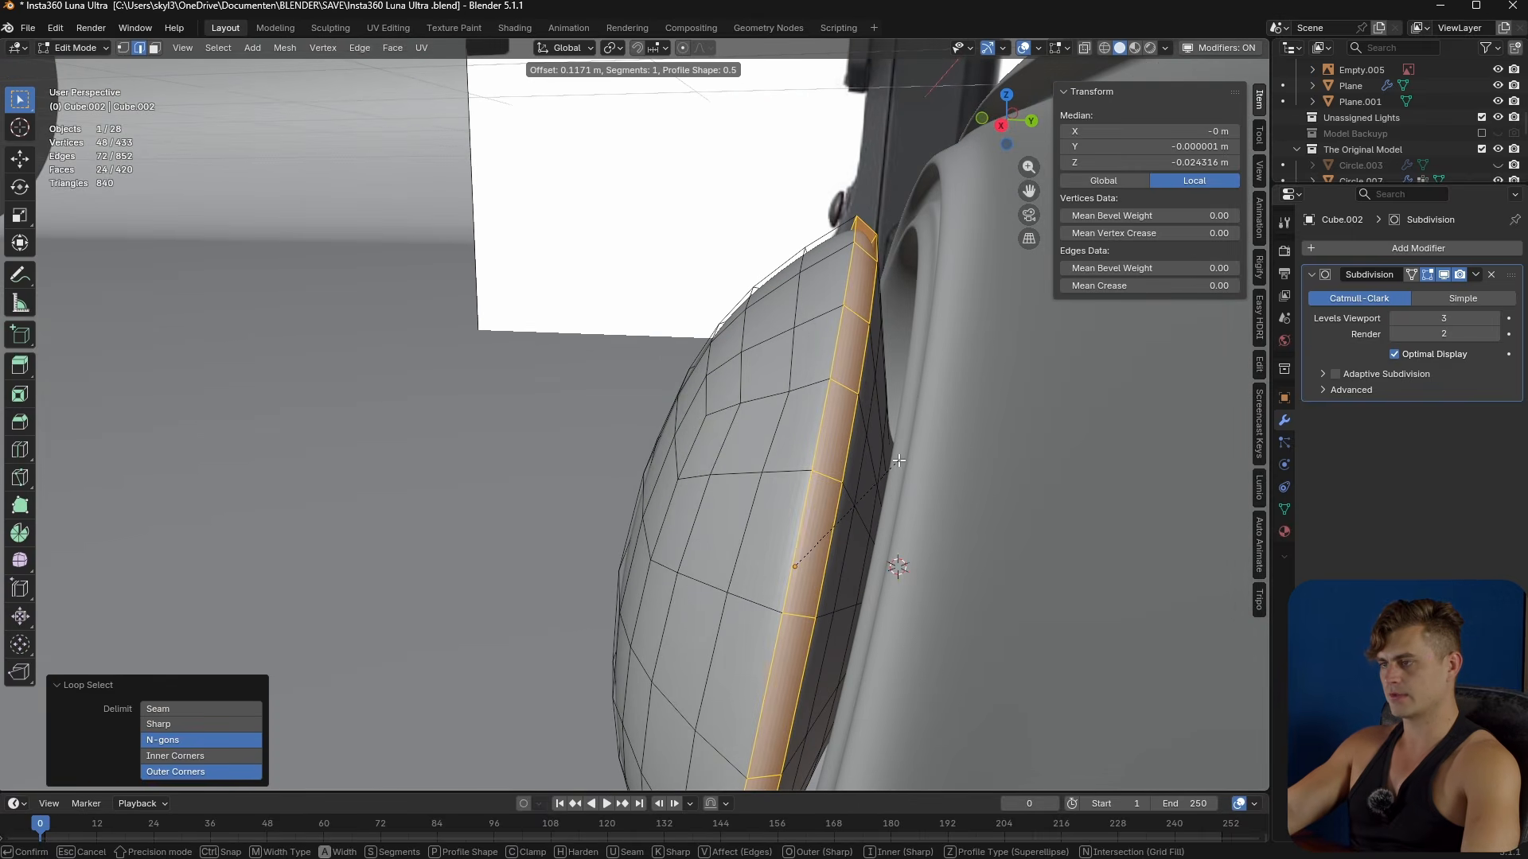
click(902, 462)
key(Tab)
- Apply Shade Auto Smooth with a 30° angle to the button
middle_drag(901, 459, 951, 445)
right_click(845, 453)
click(845, 453)
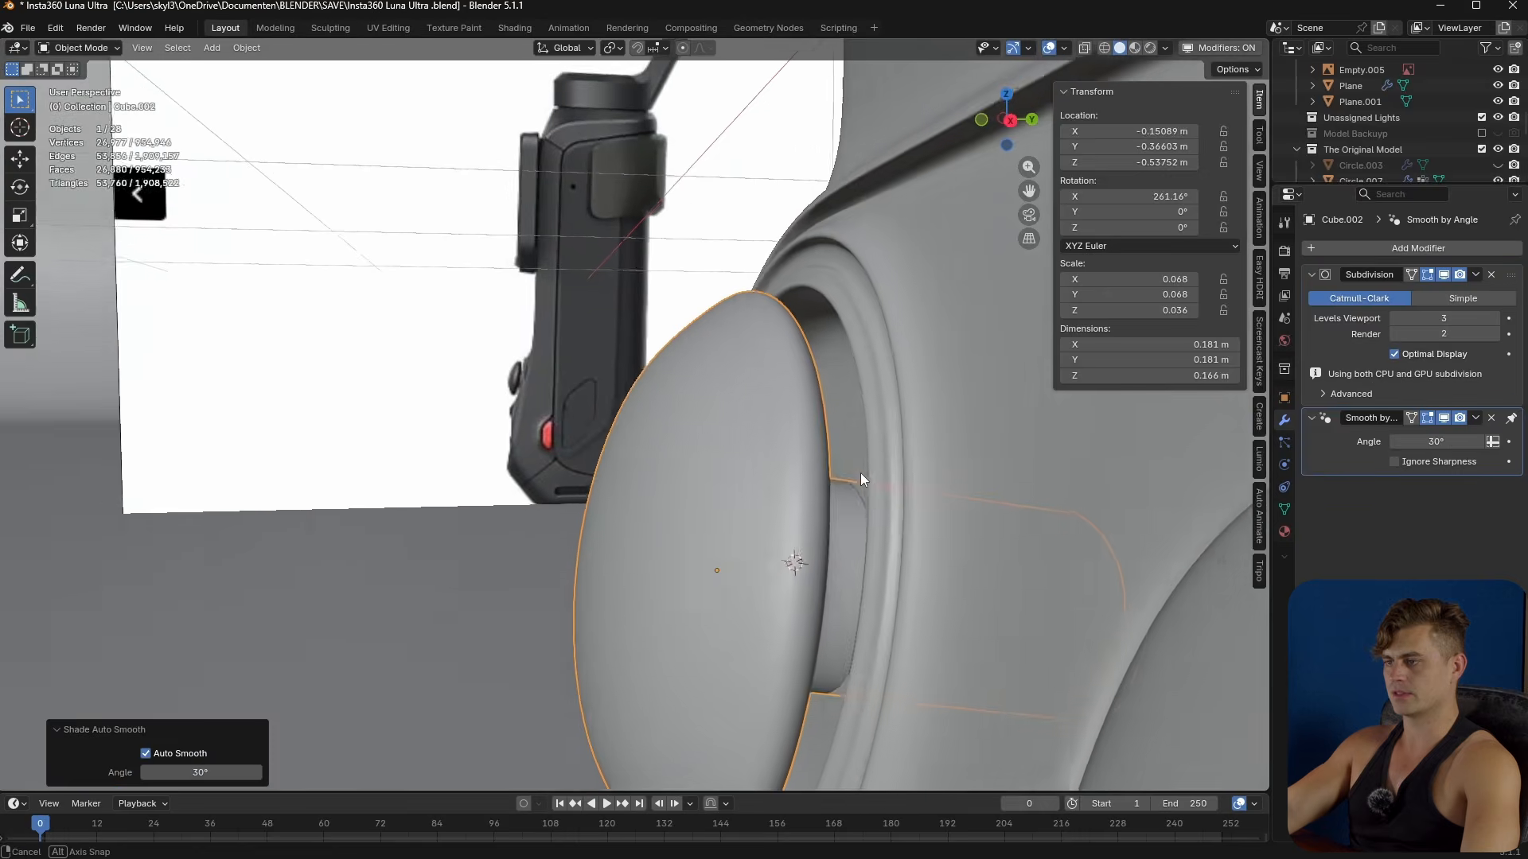
middle_drag(862, 473, 820, 479)
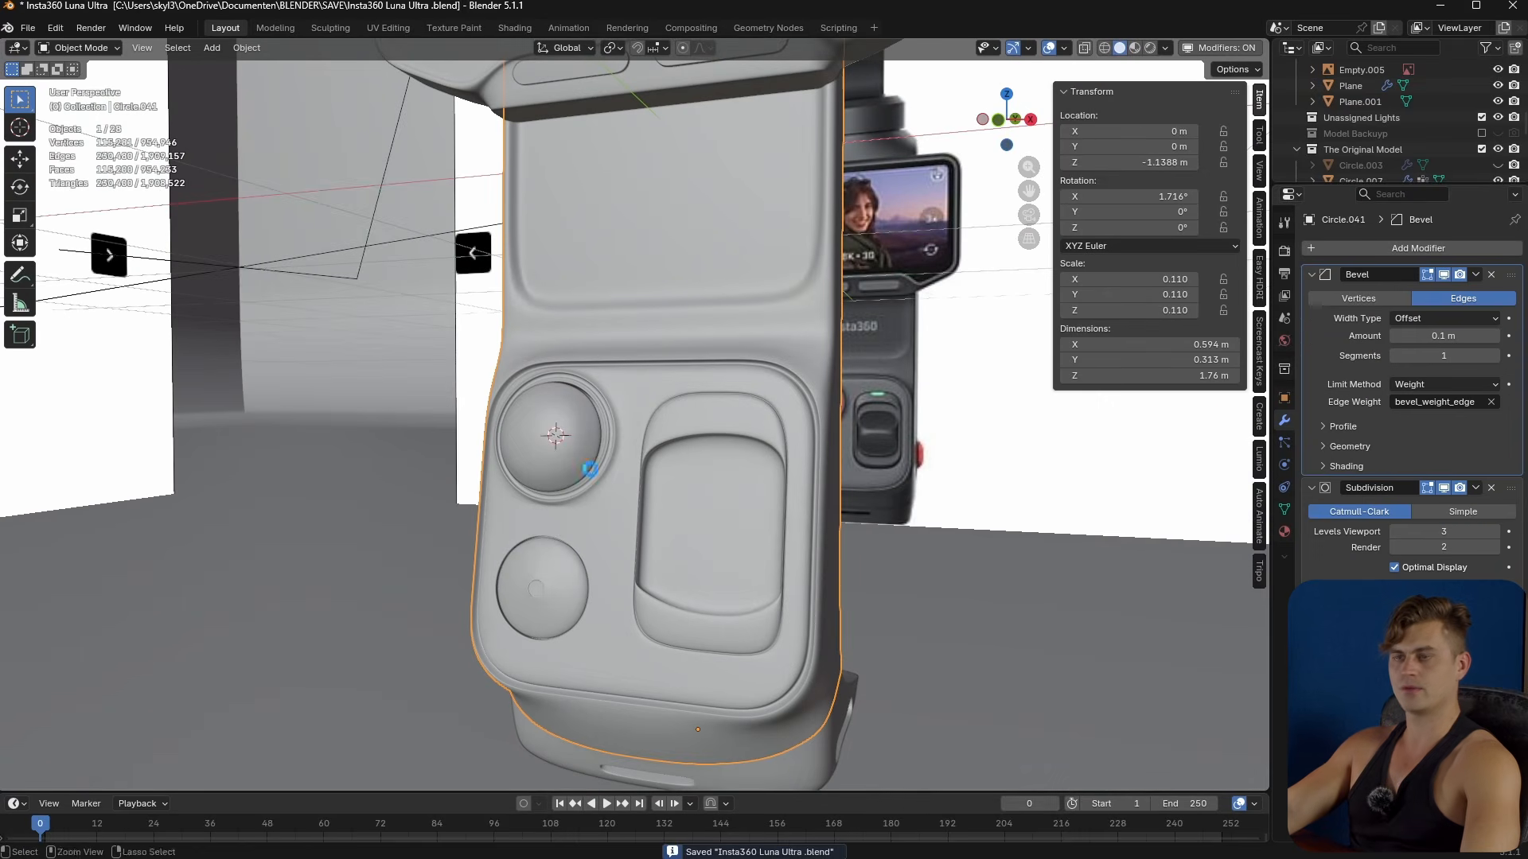
- Try to delete an edge loop beside the slider recess in the handle body's mesh
middle_drag(576, 441, 662, 508)
scroll(668, 525, up, 2)
key(Tab)
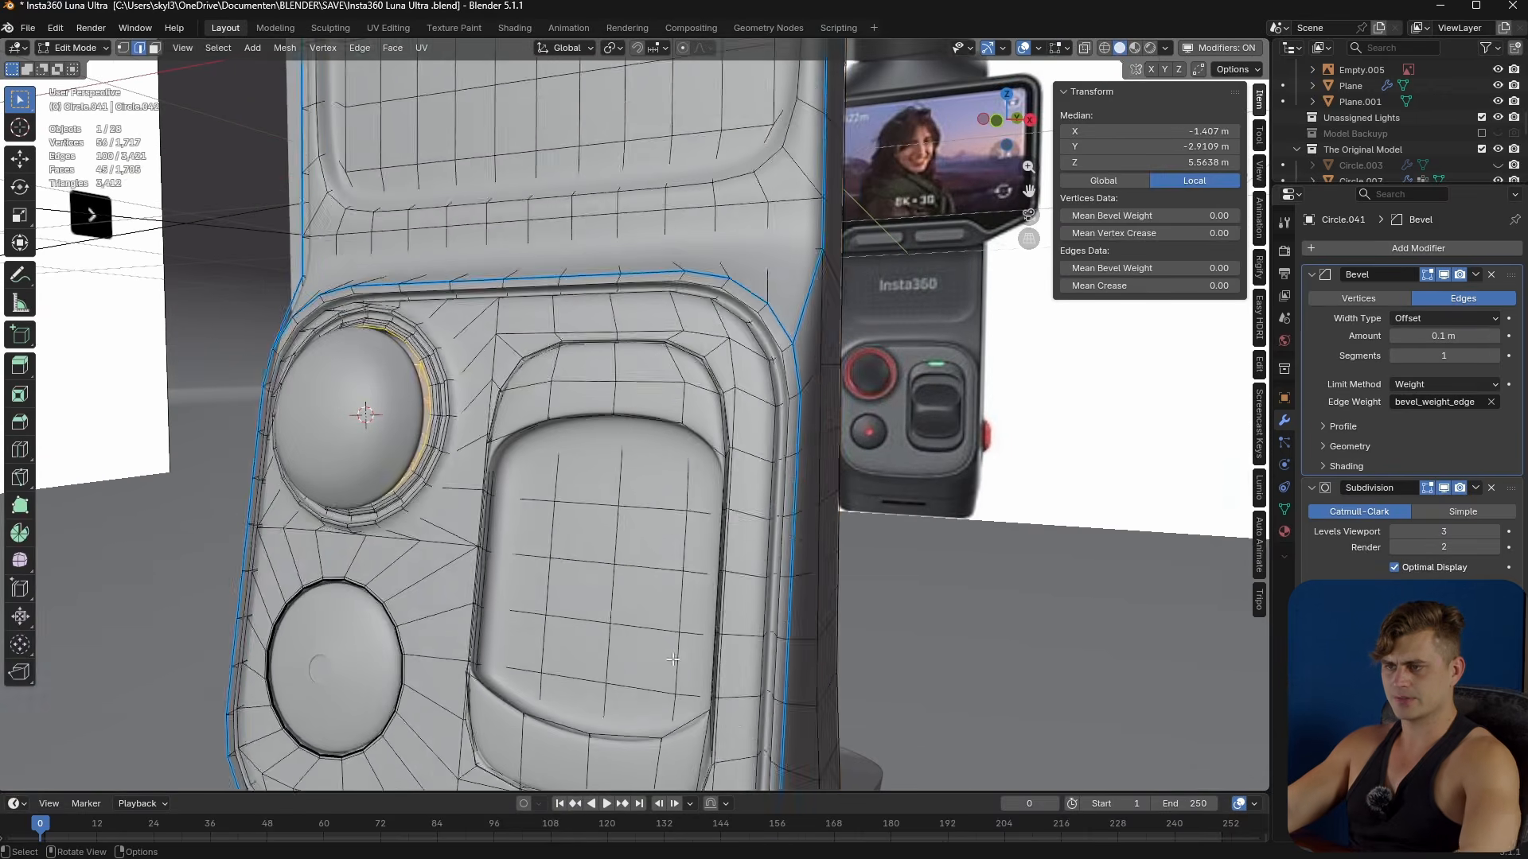
scroll(673, 584, up, 4)
middle_drag(673, 583, 617, 442)
alt+click(522, 497)
alt+click(523, 496)
key(x)
click(579, 497)
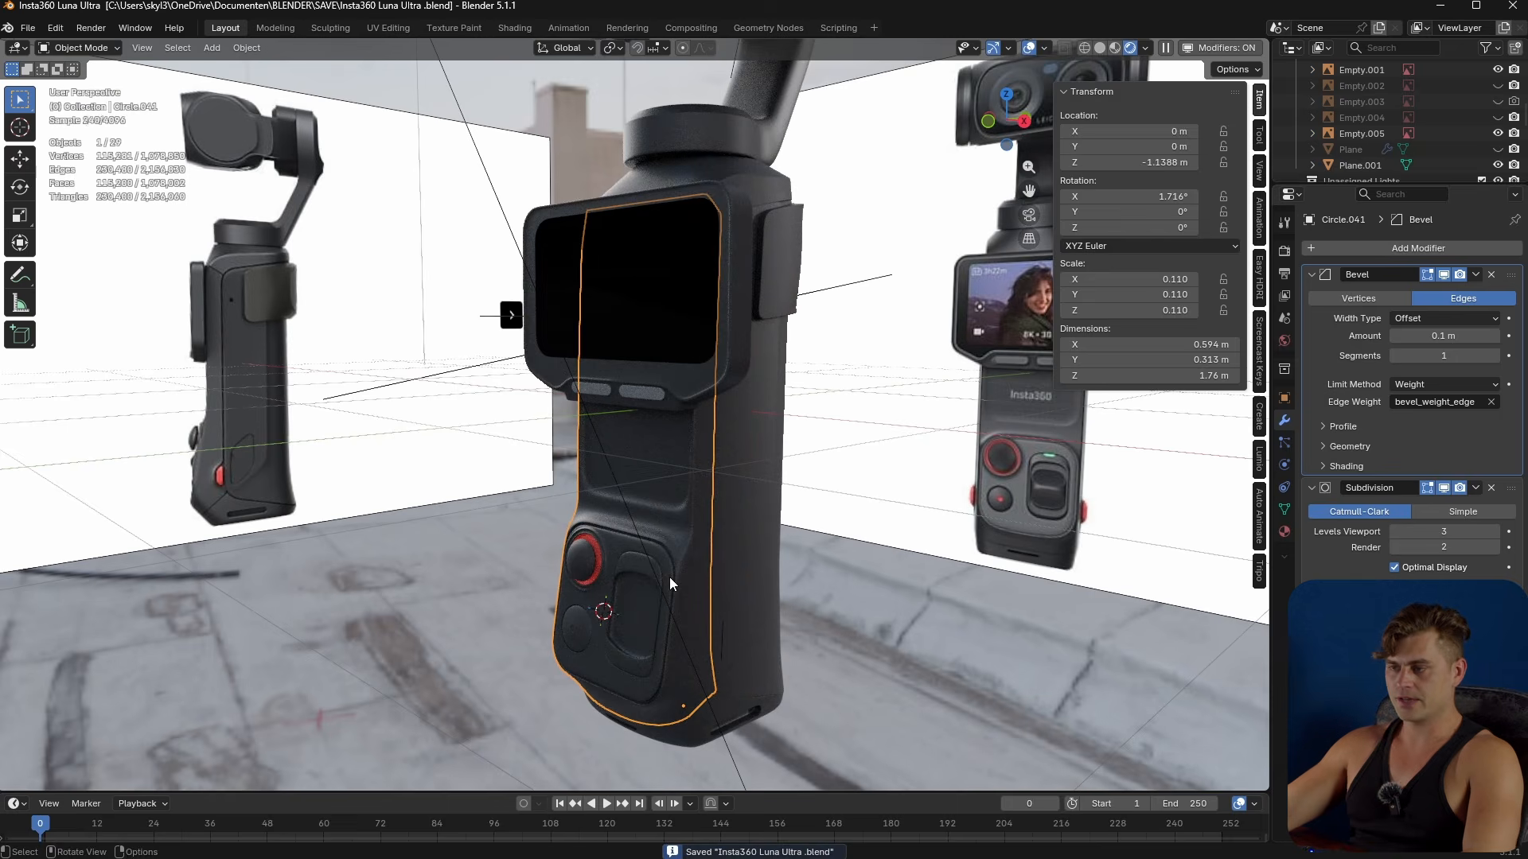
- Select the floor faces of the slider recess, snap the 3D cursor to them, and leave edit mode
shift+middle_drag(670, 576, 665, 511)
scroll(665, 511, up, 3)
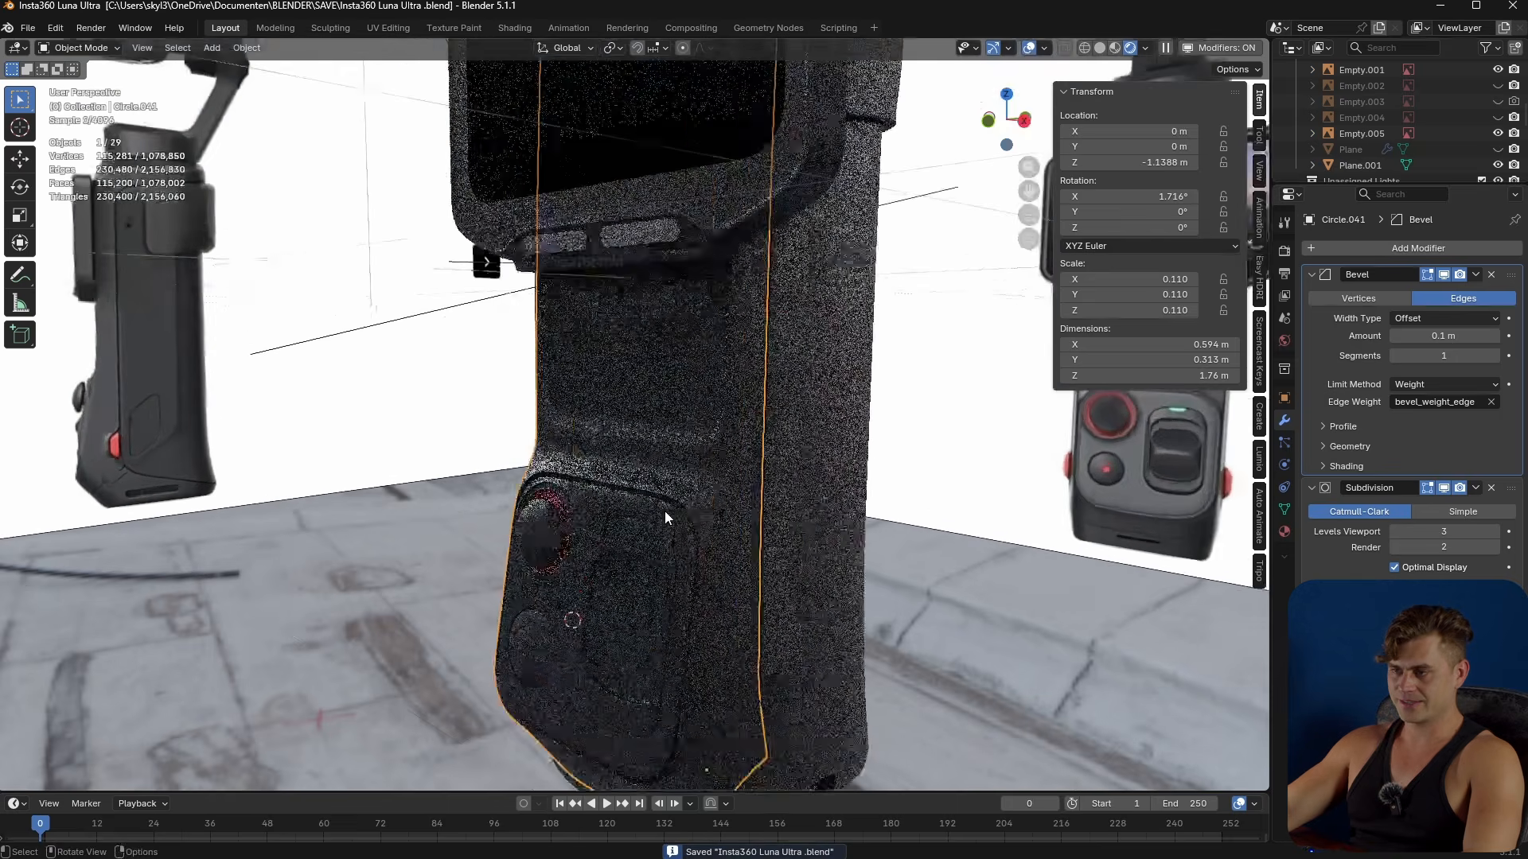
middle_drag(684, 589, 729, 633)
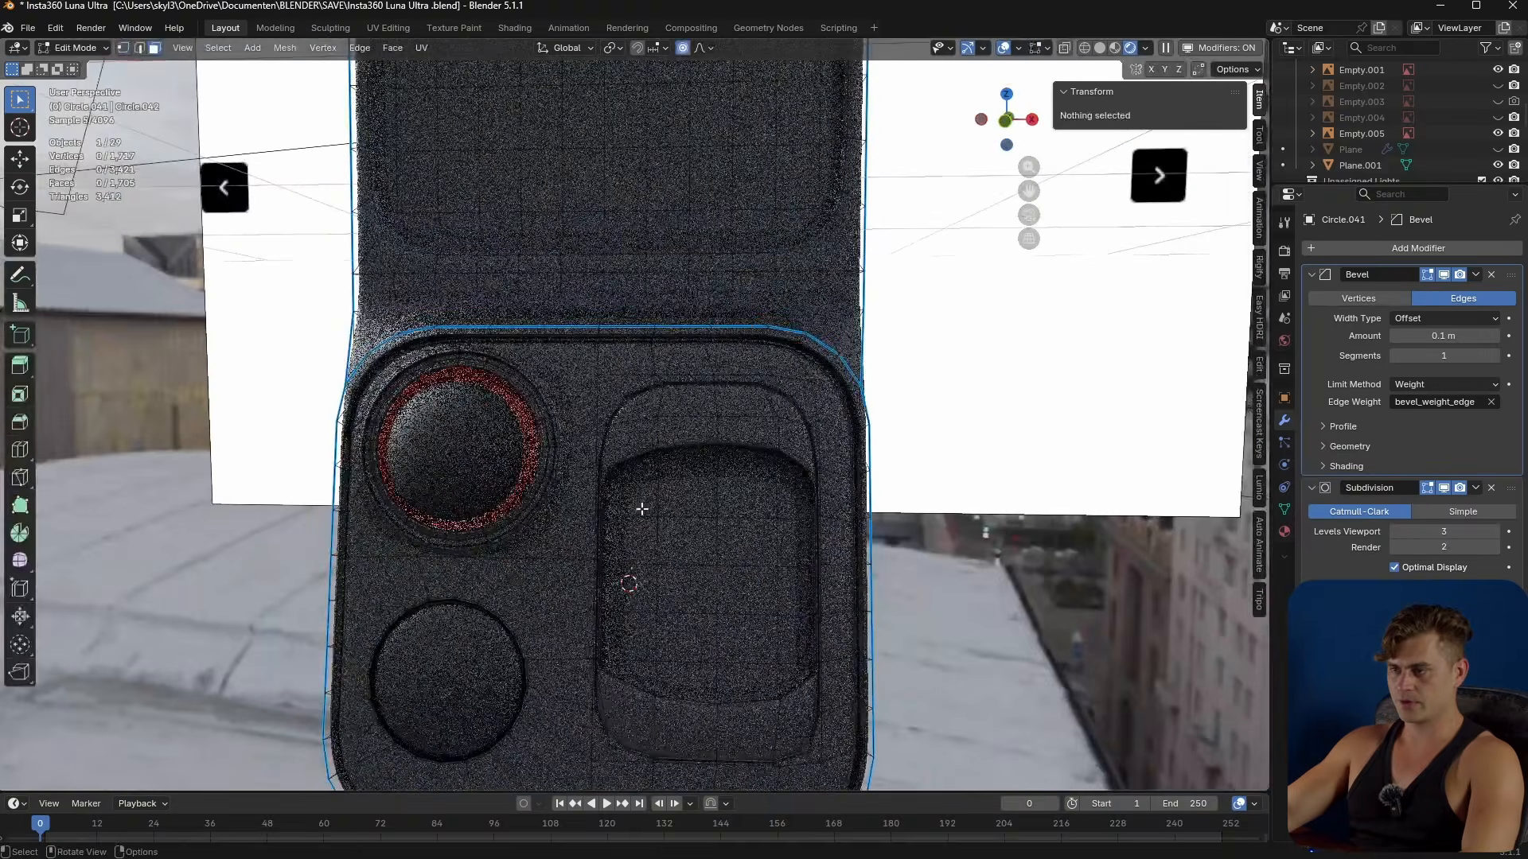
click(642, 503)
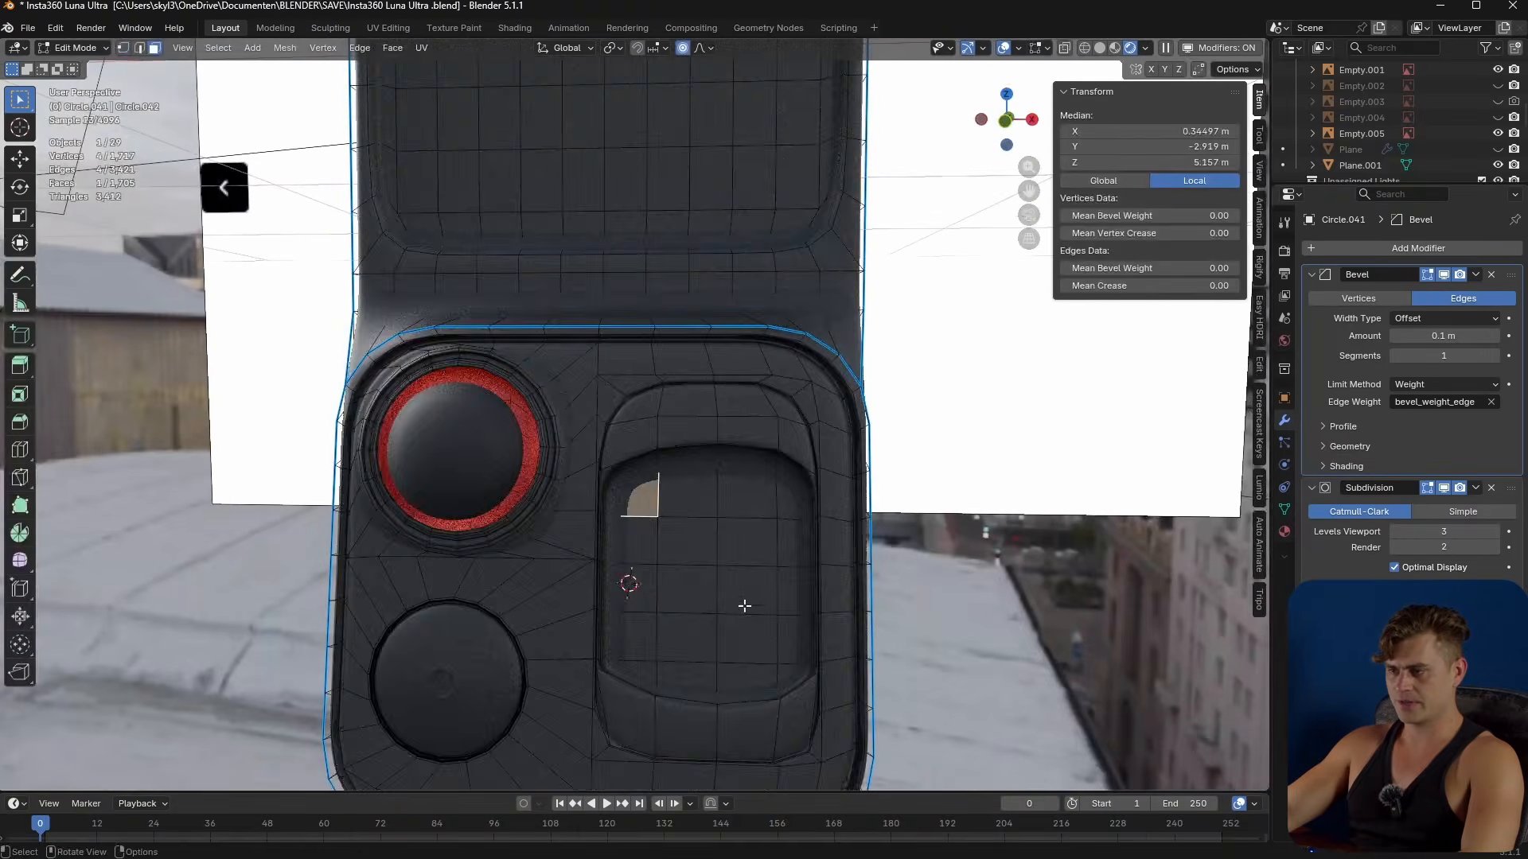
ctrl+shift+click(783, 659)
key(shift+s)
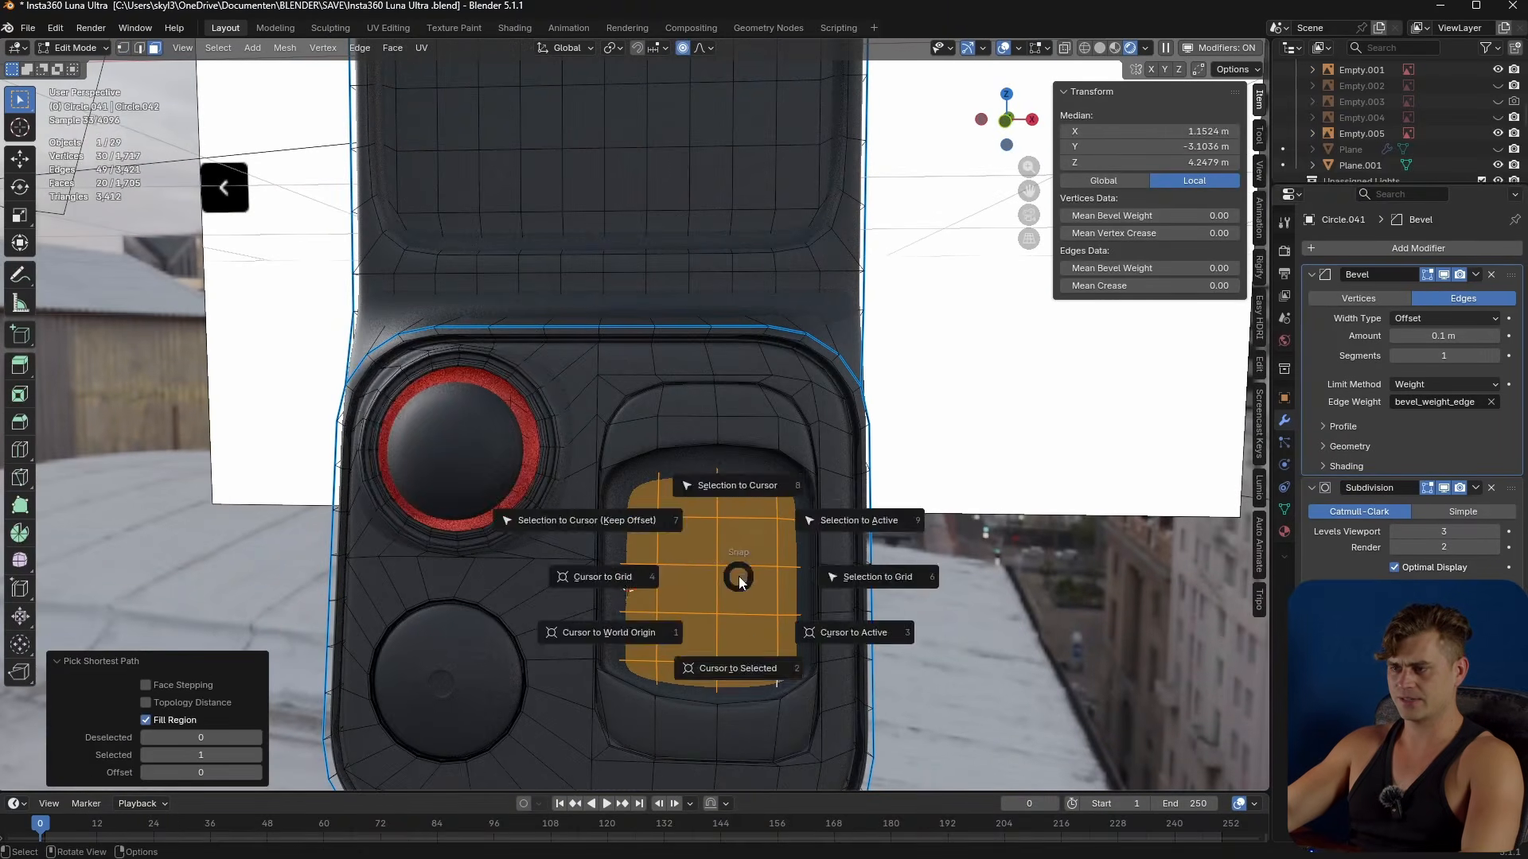
click(752, 648)
key(Tab)
- Add a plane at the 3D cursor in the slider recess and scale it down to about 0.194 m across
key(shift+a)
mouse_move(721, 533)
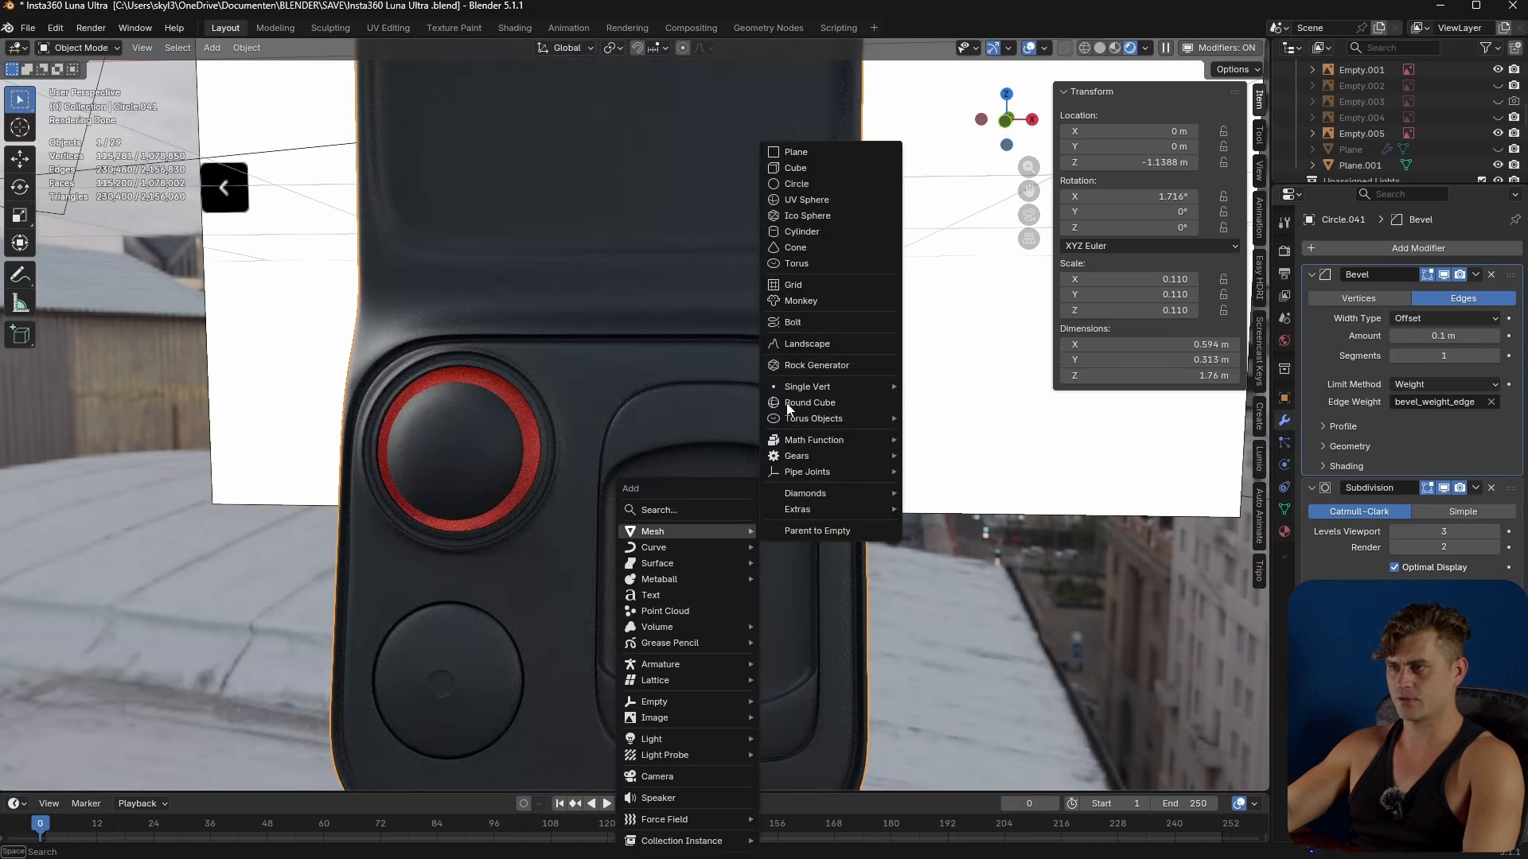
click(831, 155)
key(s)
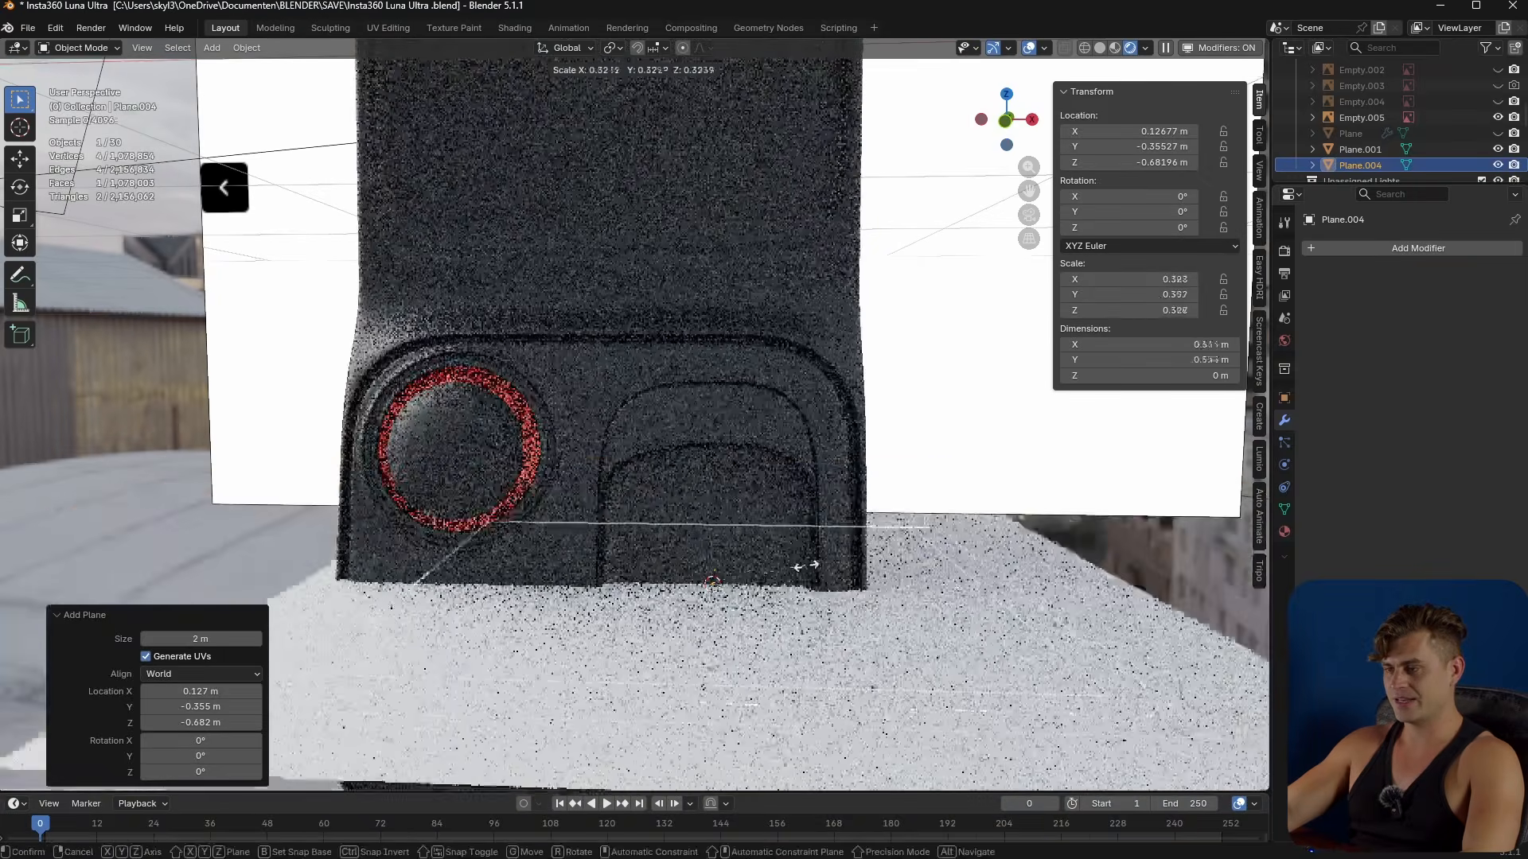
click(744, 561)
key(s)
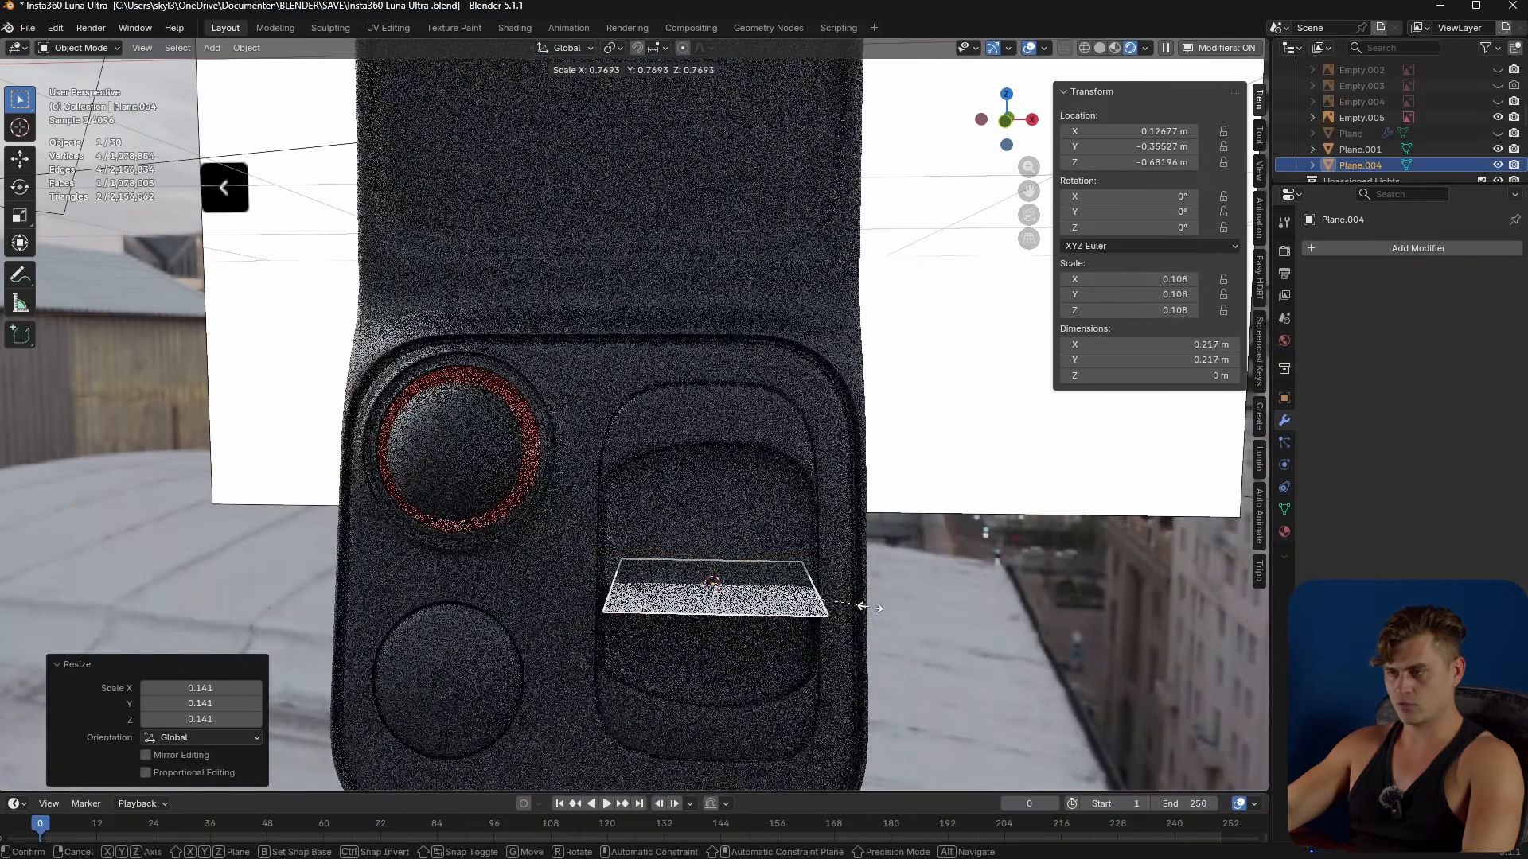
click(848, 609)
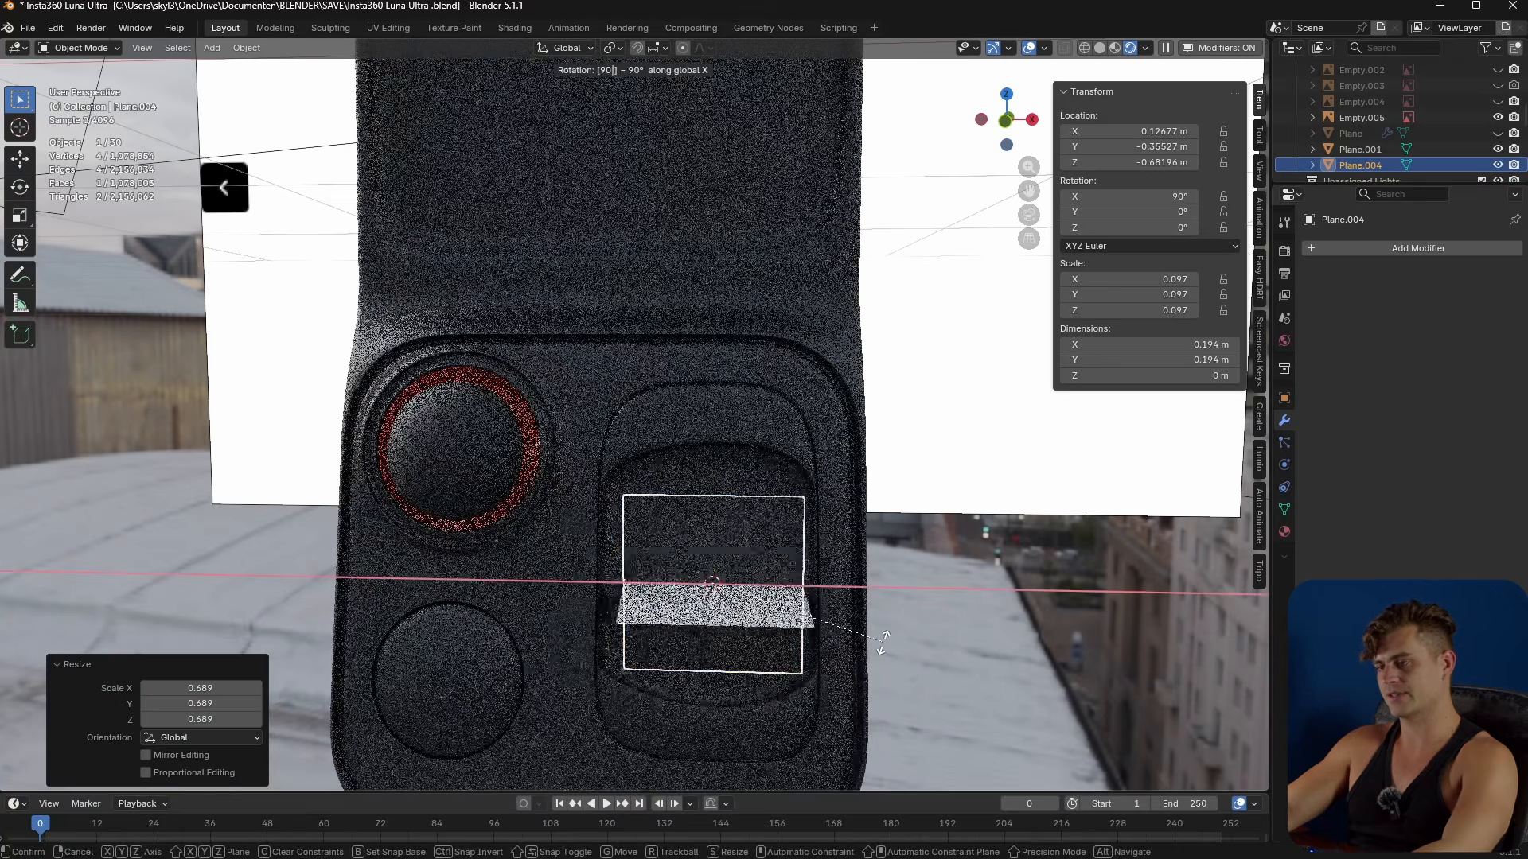
- Rotate the plane 90° about the X axis and move it forward out of the recess by about 0.04 m along Y
text(90)
key(Return)
mouse_move(880, 638)
middle_down()
mouse_move(762, 664)
mouse_move(886, 641)
middle_up()
key(g)
key(y)
click(732, 670)
- Flatten the plane along Z to about 0.043 m and show it over the reference in front view with solid X-ray shading
key(s)
key(z)
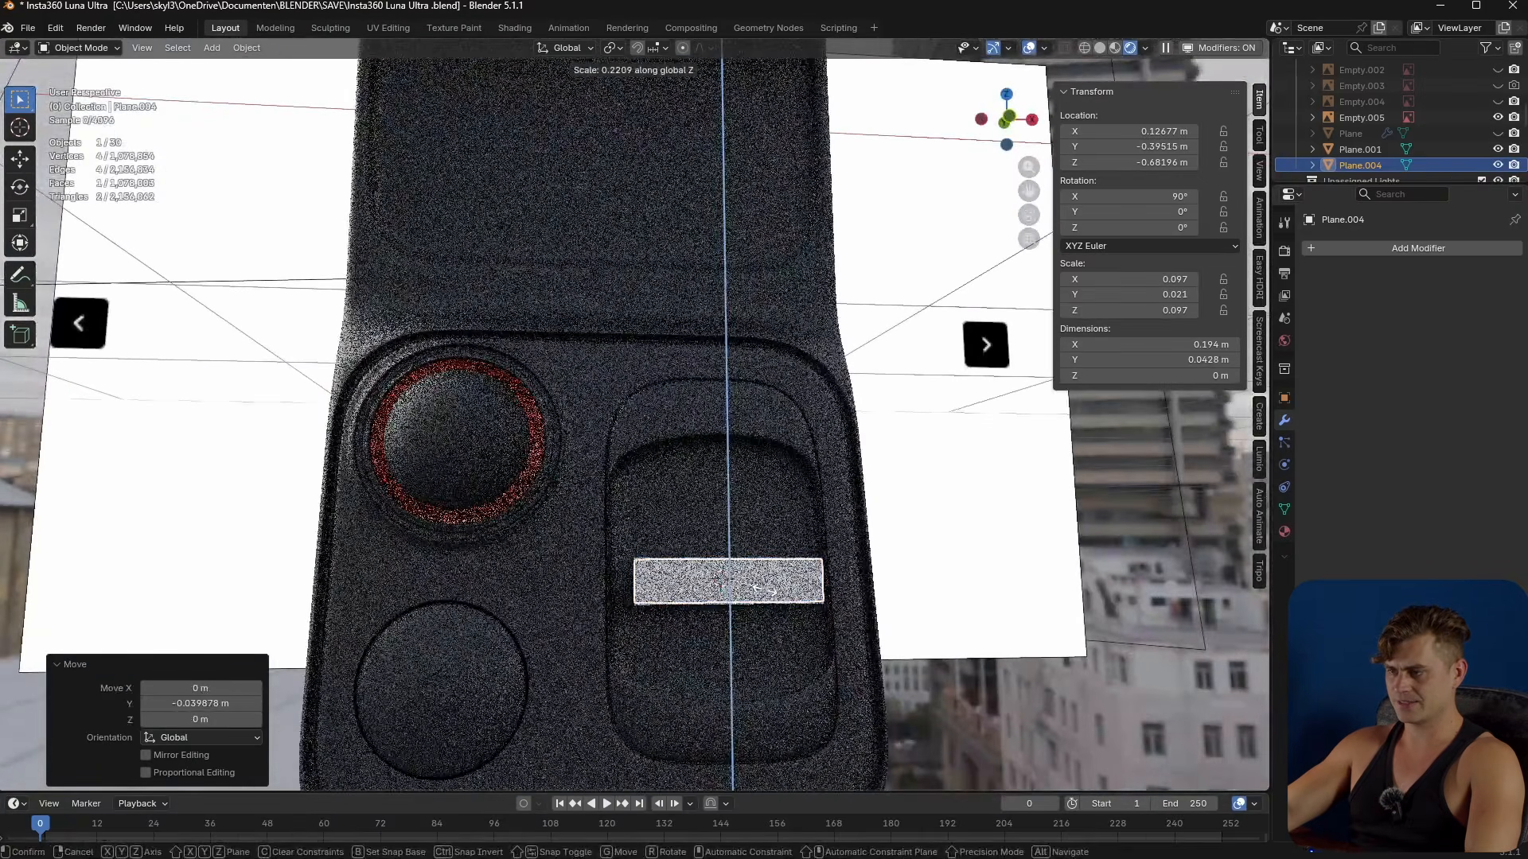
click(777, 603)
key(KP_1)
key(alt+z)
scroll(792, 609, up, 2)
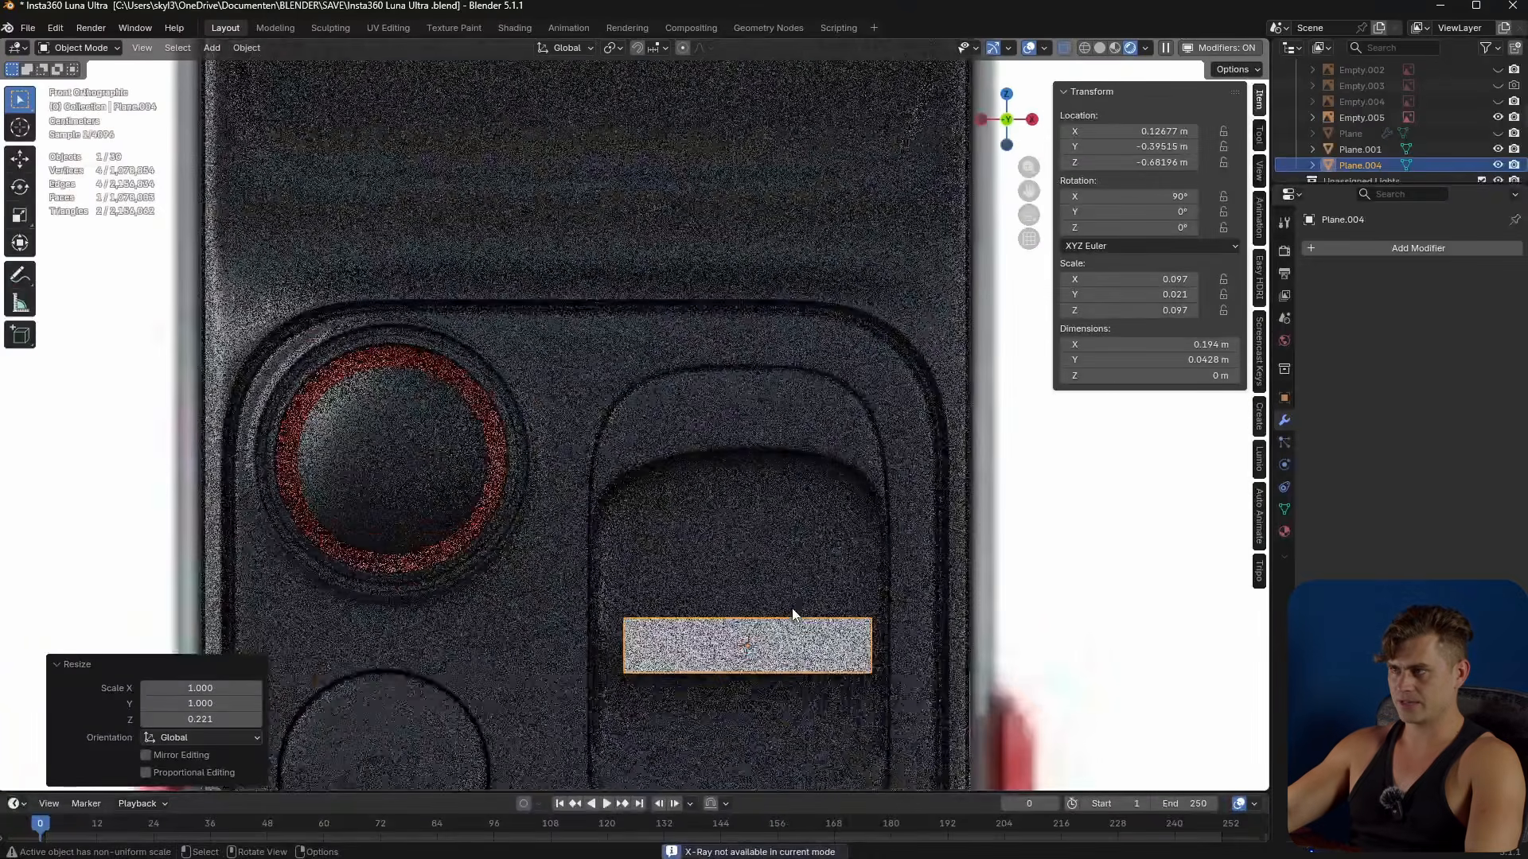
click(1099, 48)
shift+middle_drag(871, 568, 858, 440)
scroll(858, 446, up, 2)
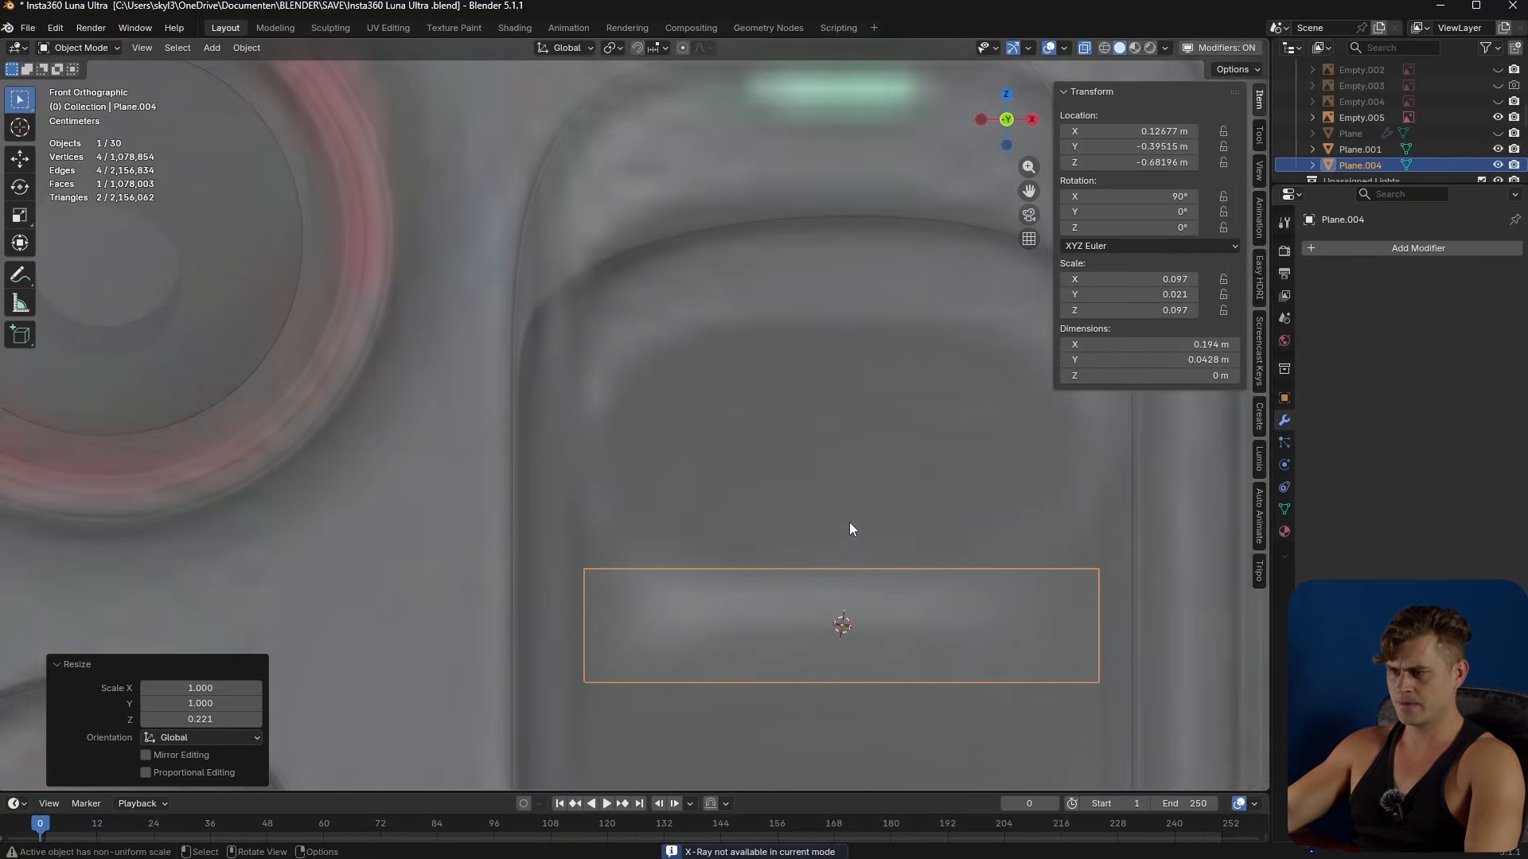
- Resize the plane to about 0.153 m wide and 0.031 m tall to fit the slider's crossbar in the reference
shift+middle_drag(848, 522, 756, 408)
key(s)
key(z)
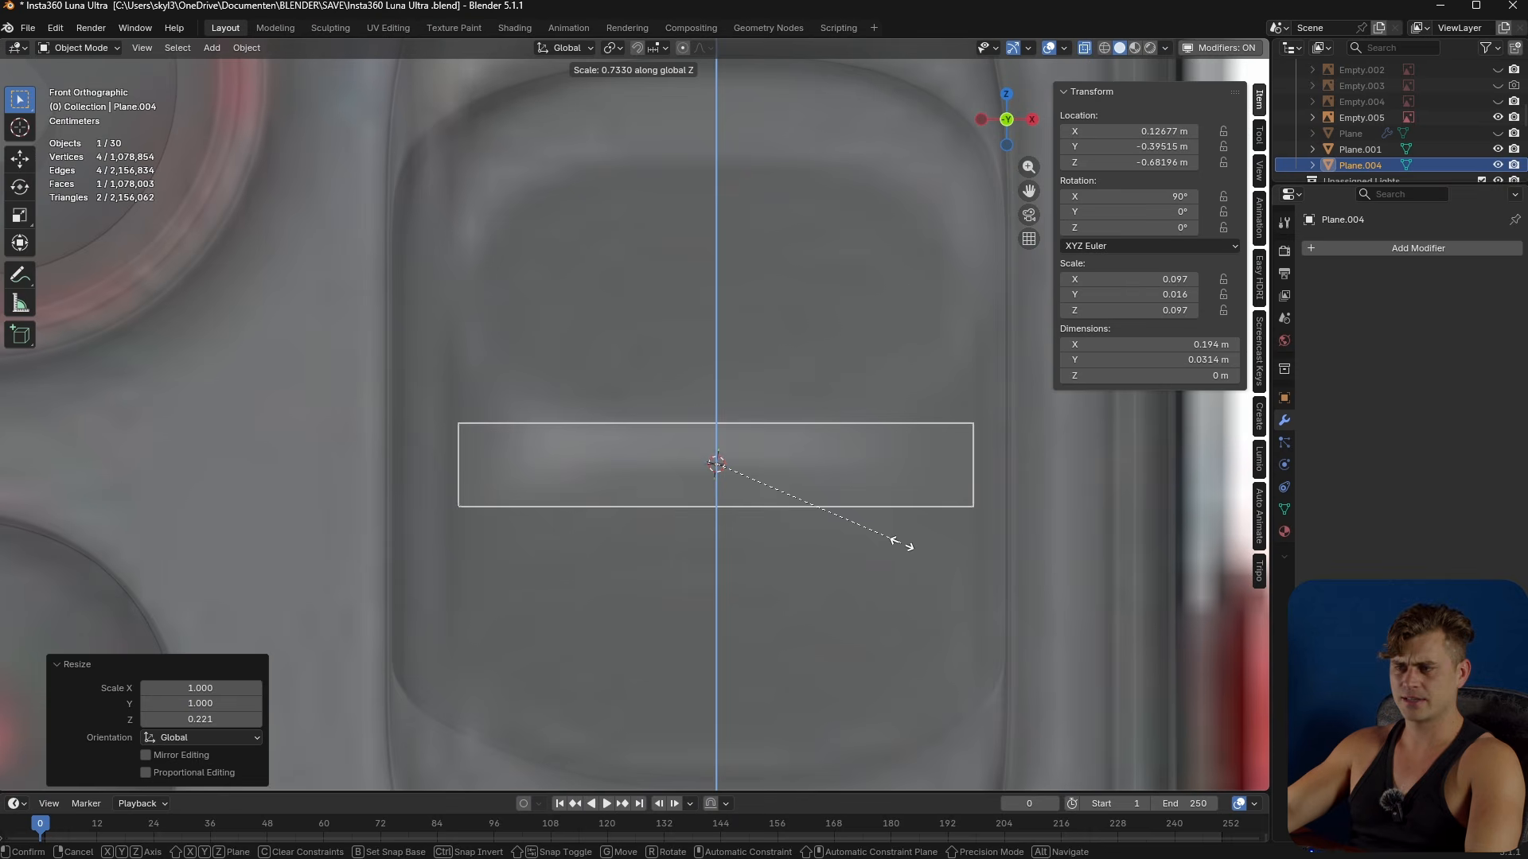
click(902, 544)
key(s)
key(x)
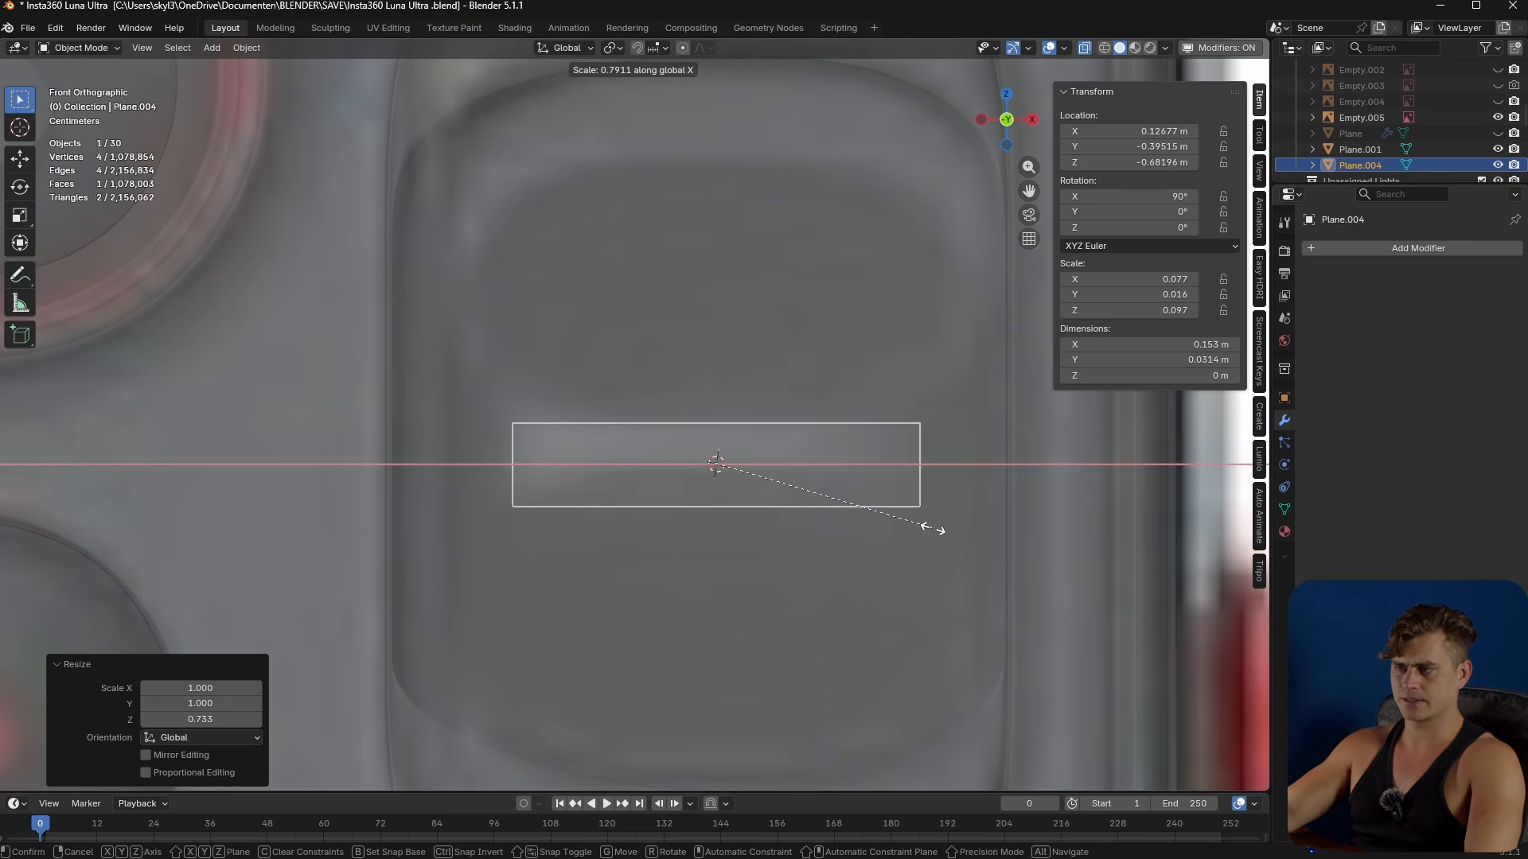
click(932, 530)
- Cut the plane with a centred vertical edge loop and delete its left half
key(Tab)
key(ctrl+r)
click(727, 444)
right_click(727, 444)
key(3)
click(641, 454)
key(x)
click(565, 455)
key(Tab)
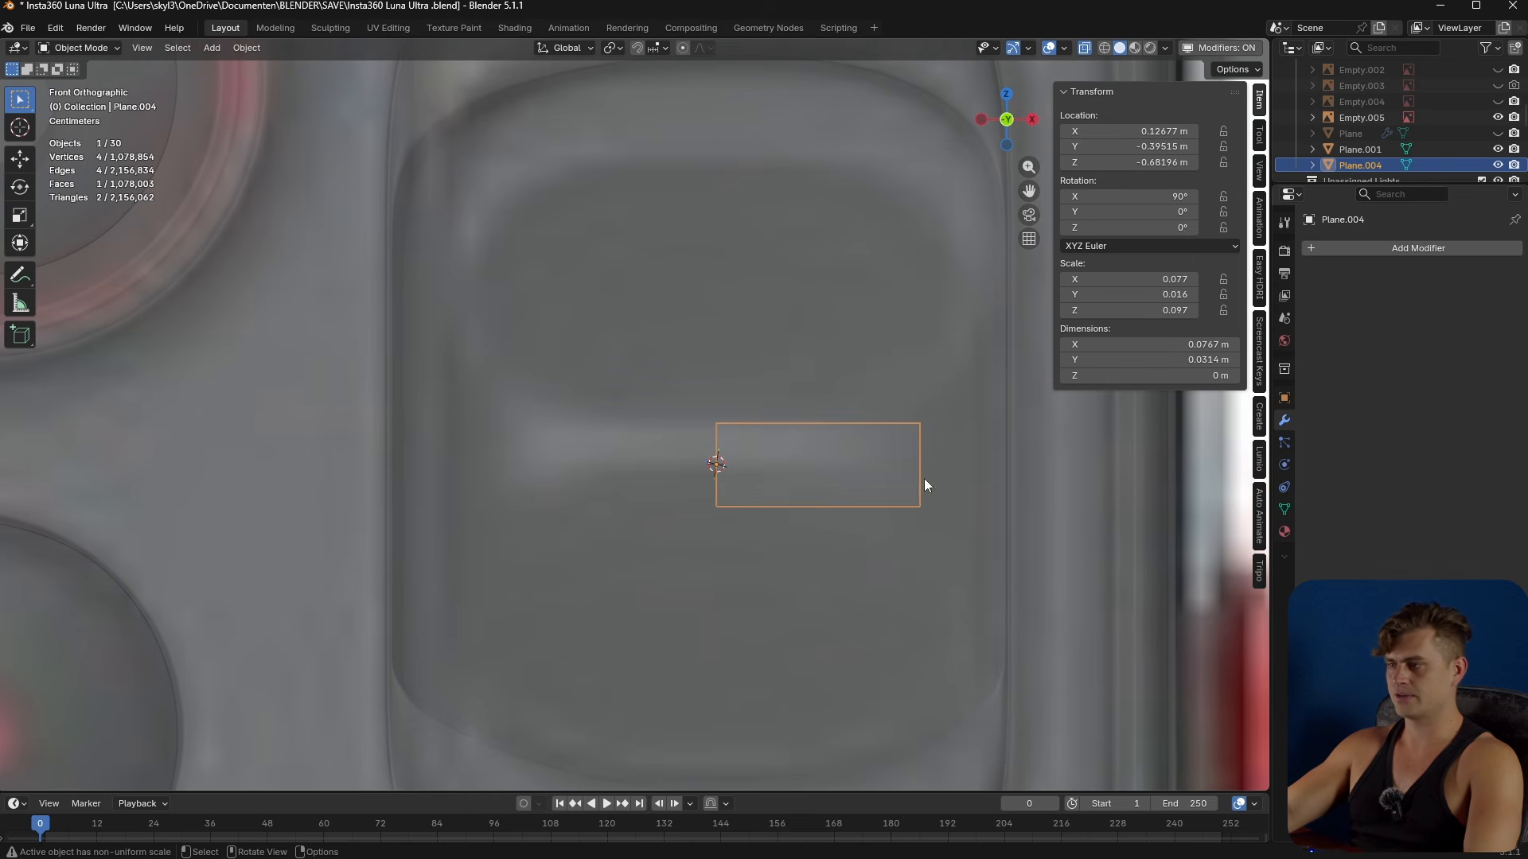
- Add a Mirror modifier on the X axis to the half plane
click(1439, 243)
text(mirr)
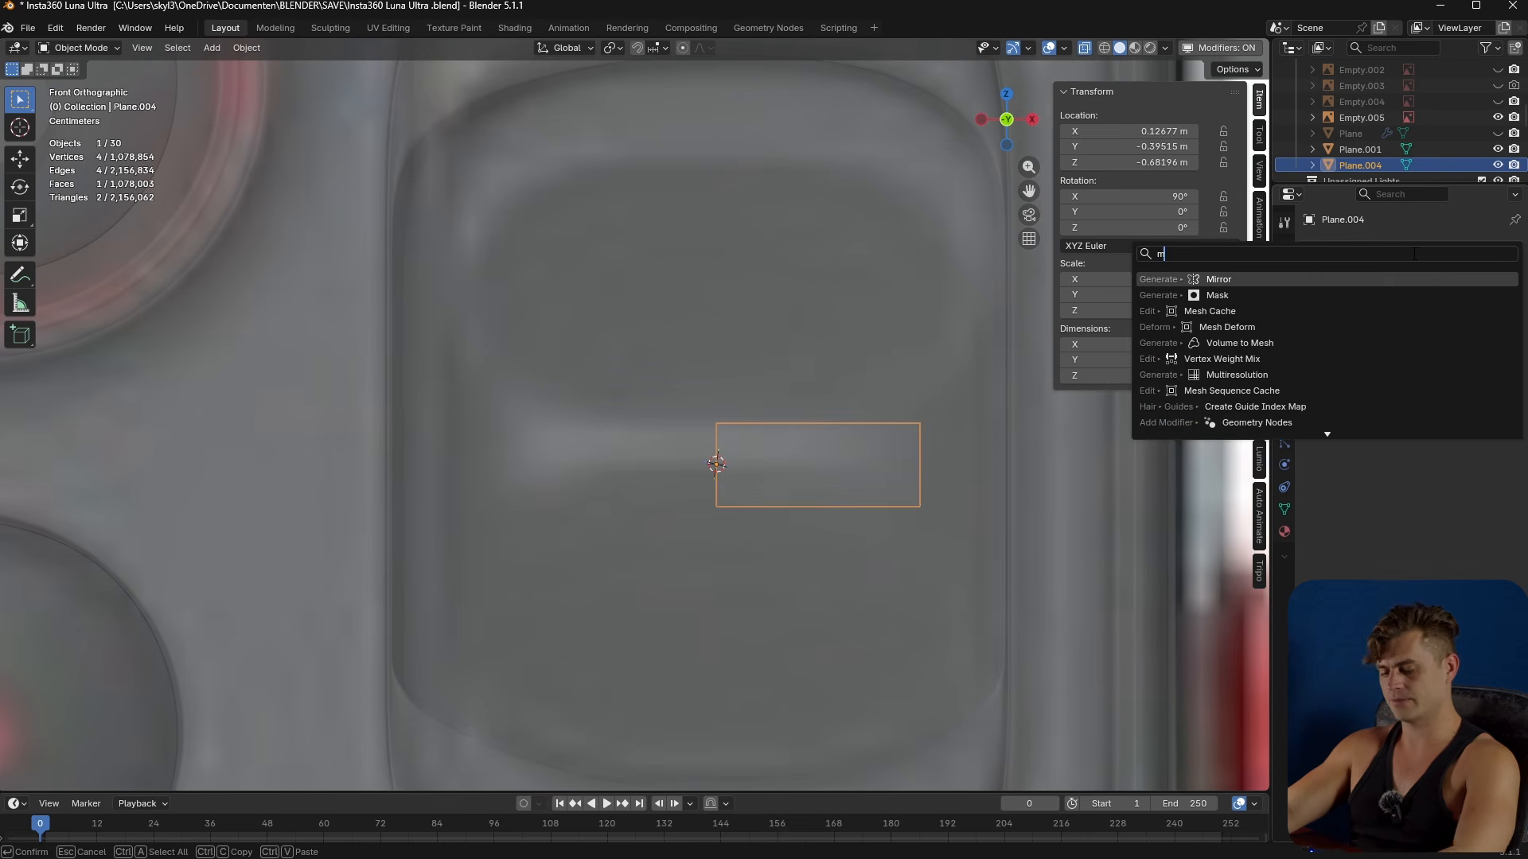
key(Return)
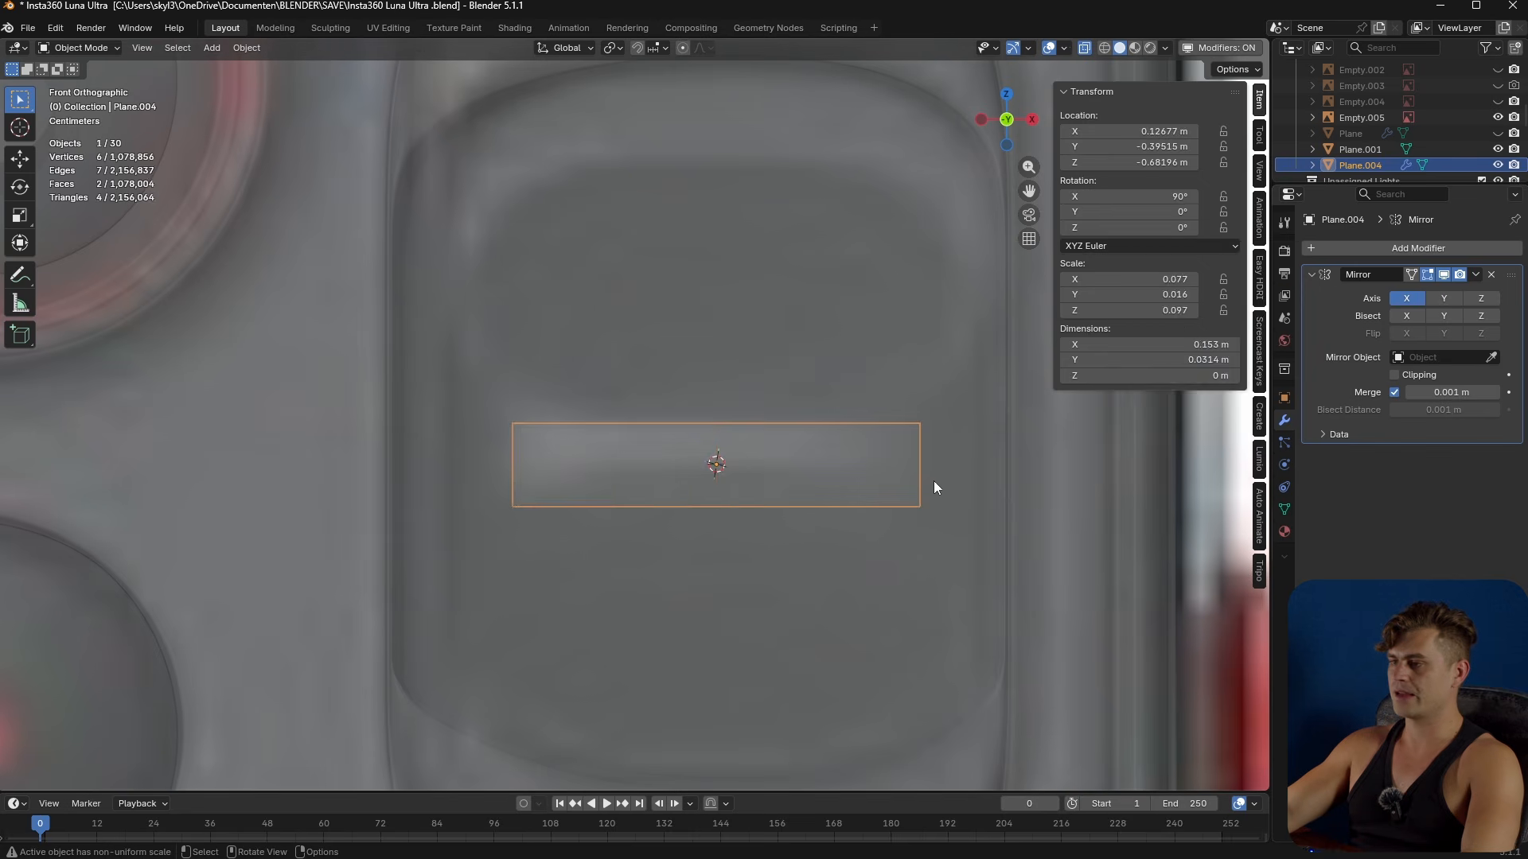
- Extrude the plane's outer edge about 0.031 m along X and scale that edge to about 3 times its height along Z
key(Tab)
click(918, 462)
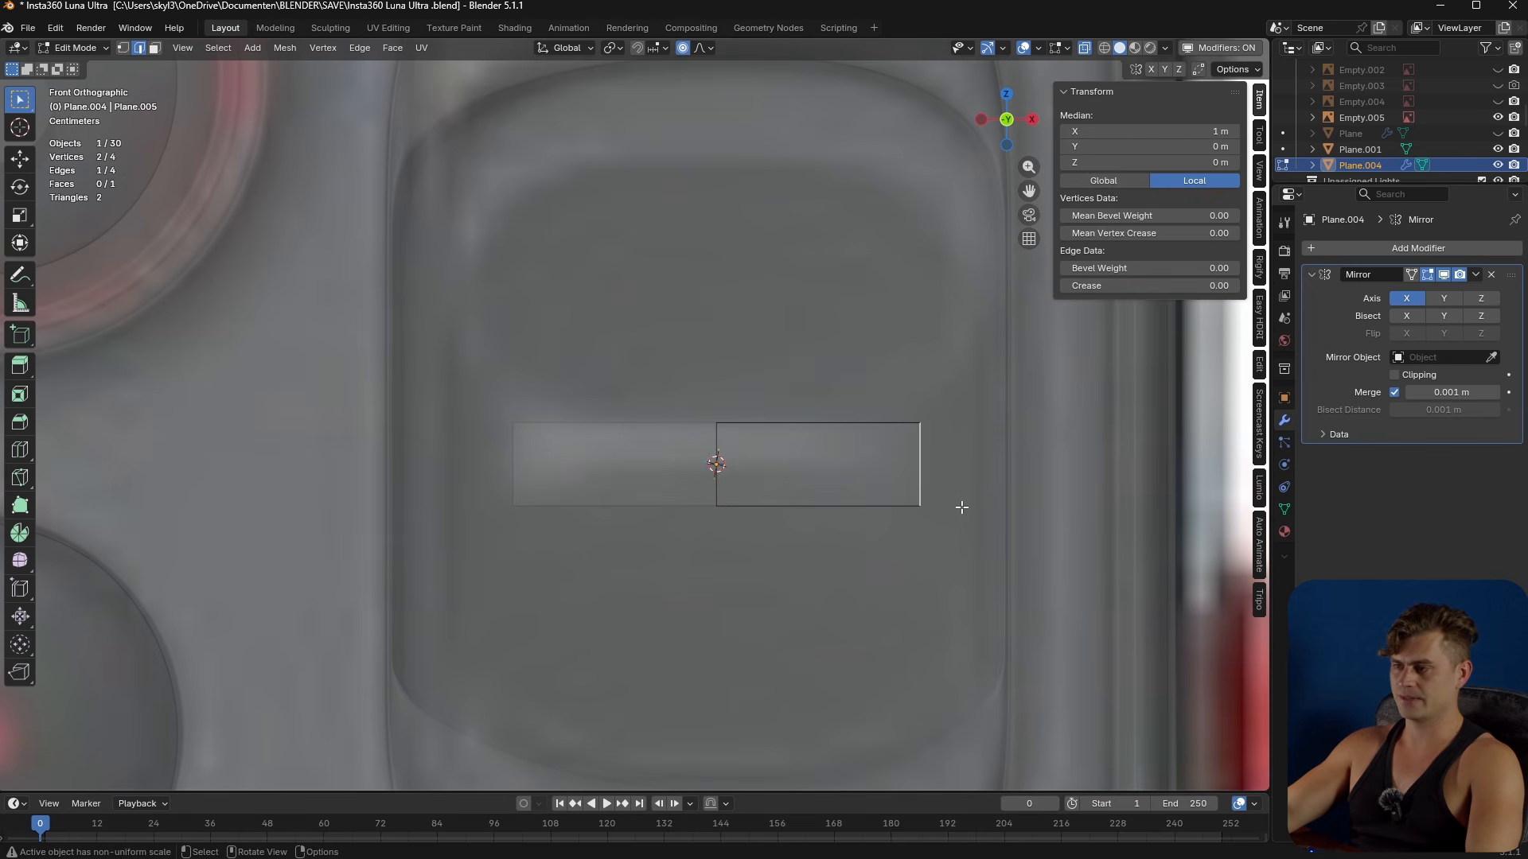
key(e)
key(x)
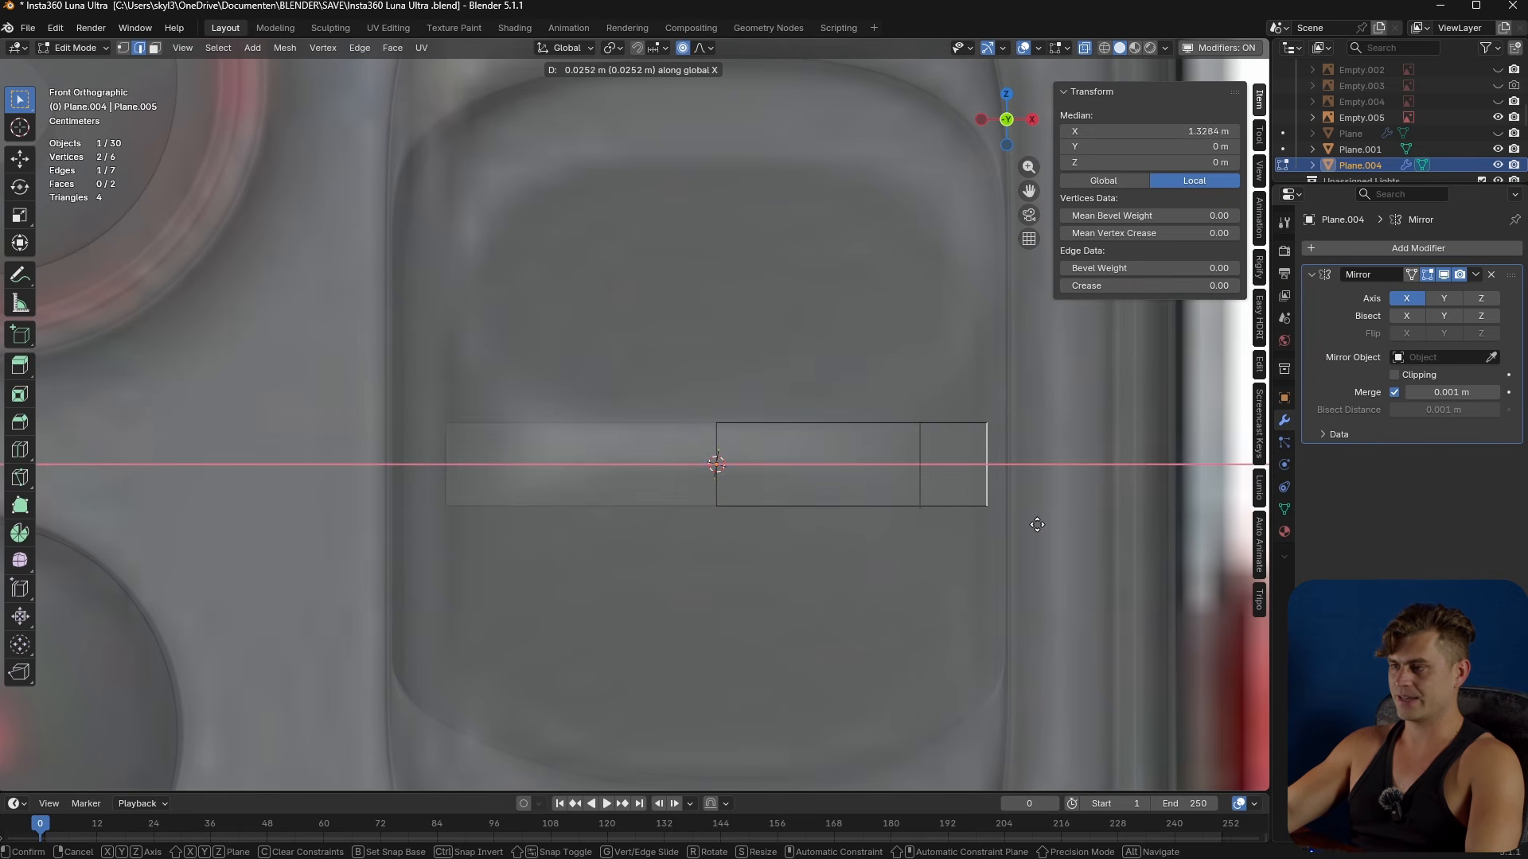
click(1052, 524)
key(c)
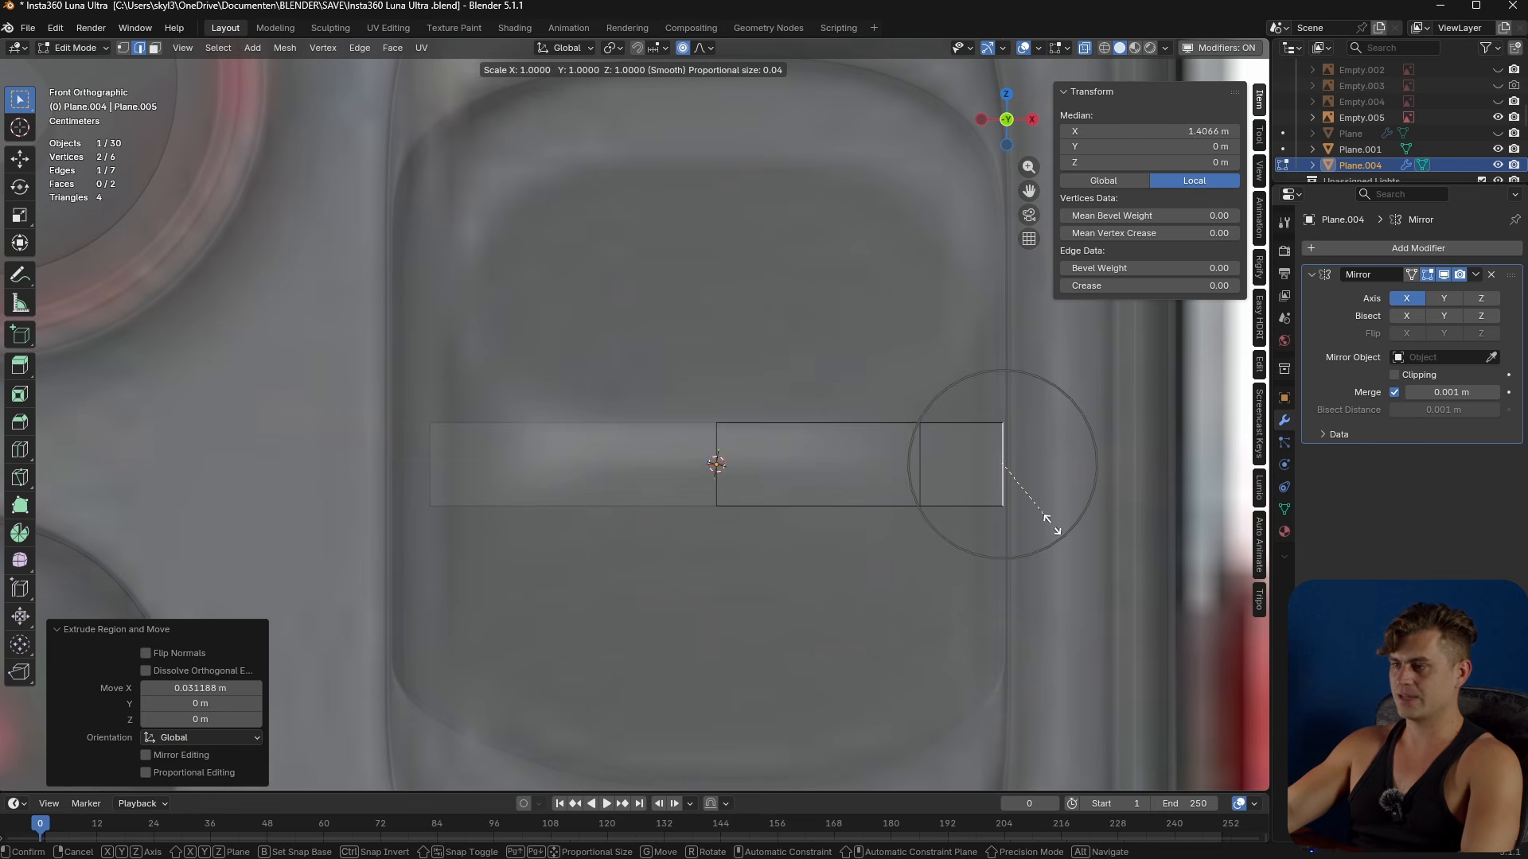
key(Escape)
key(s)
key(z)
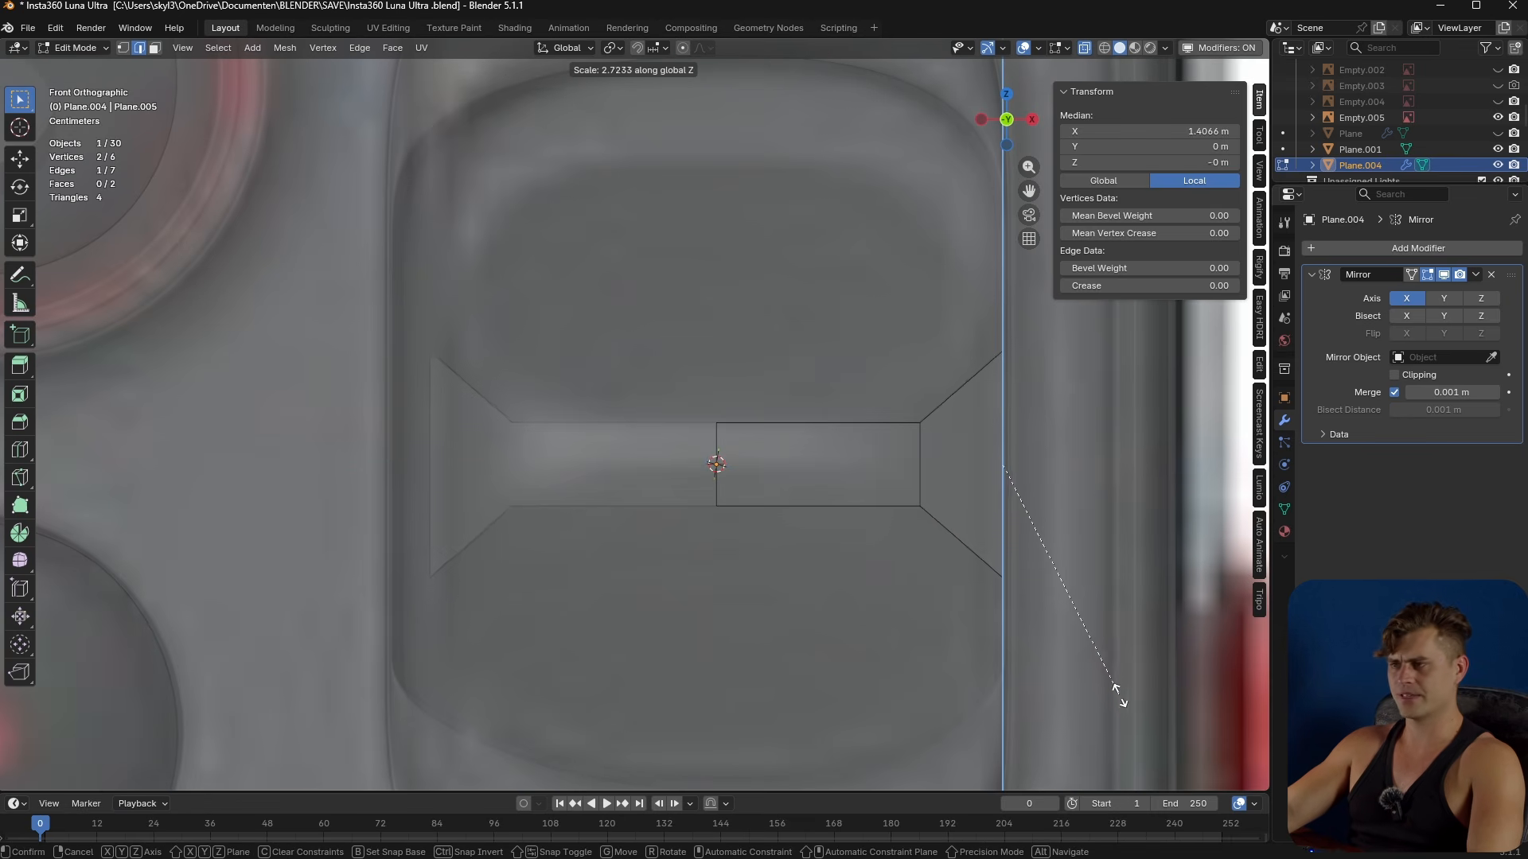
click(1124, 718)
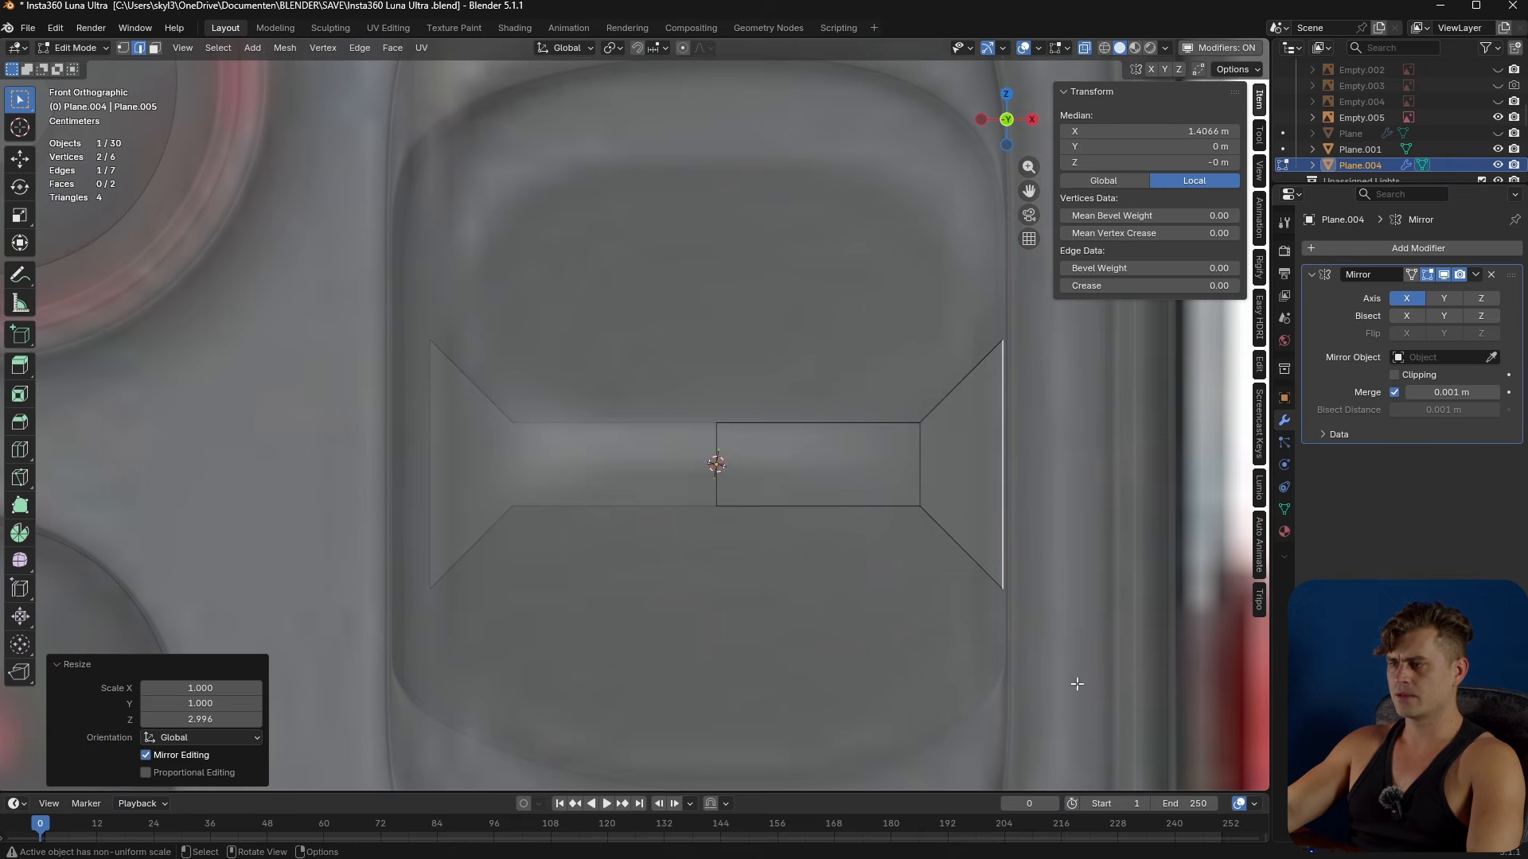
- Push the flared outer edge back about 0.018 m along Y and add a level 3 Subdivision modifier to the strip
middle_drag(1011, 600, 897, 644)
key(g)
key(y)
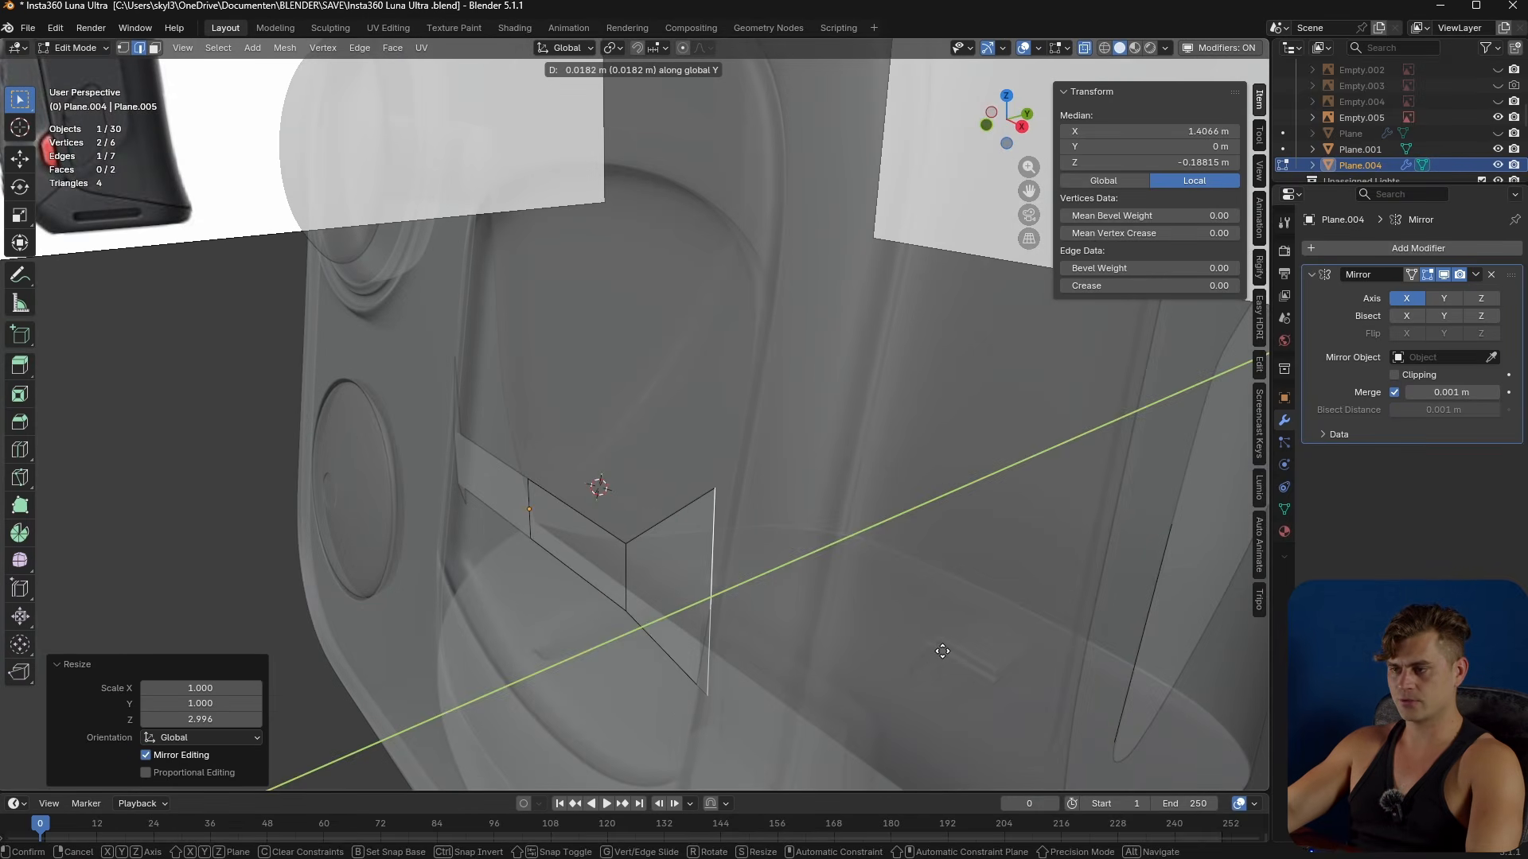
click(942, 651)
key(Tab)
middle_drag(914, 641, 840, 614)
key(ctrl+3)
- Move the curved strip forward along Y to about -0.436 m
key(Tab)
key(g)
key(y)
click(767, 672)
key(Tab)
- Select the vertex at the middle of the strip's upper edge and snap the 3D cursor to it
click(745, 692)
key(Tab)
click(715, 600)
key(shift+s)
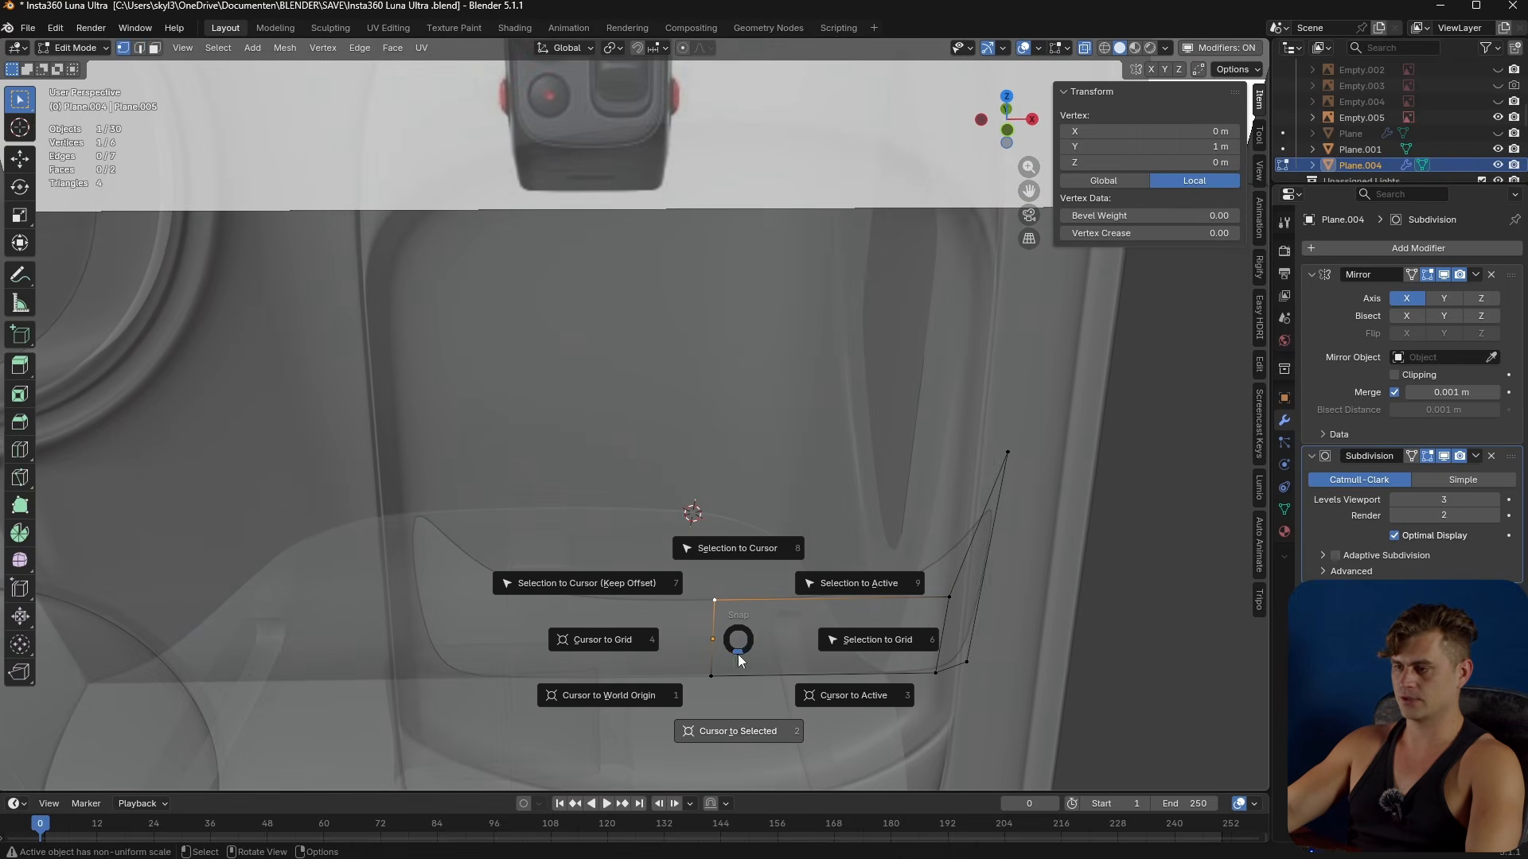
click(753, 729)
middle_drag(753, 729, 805, 634)
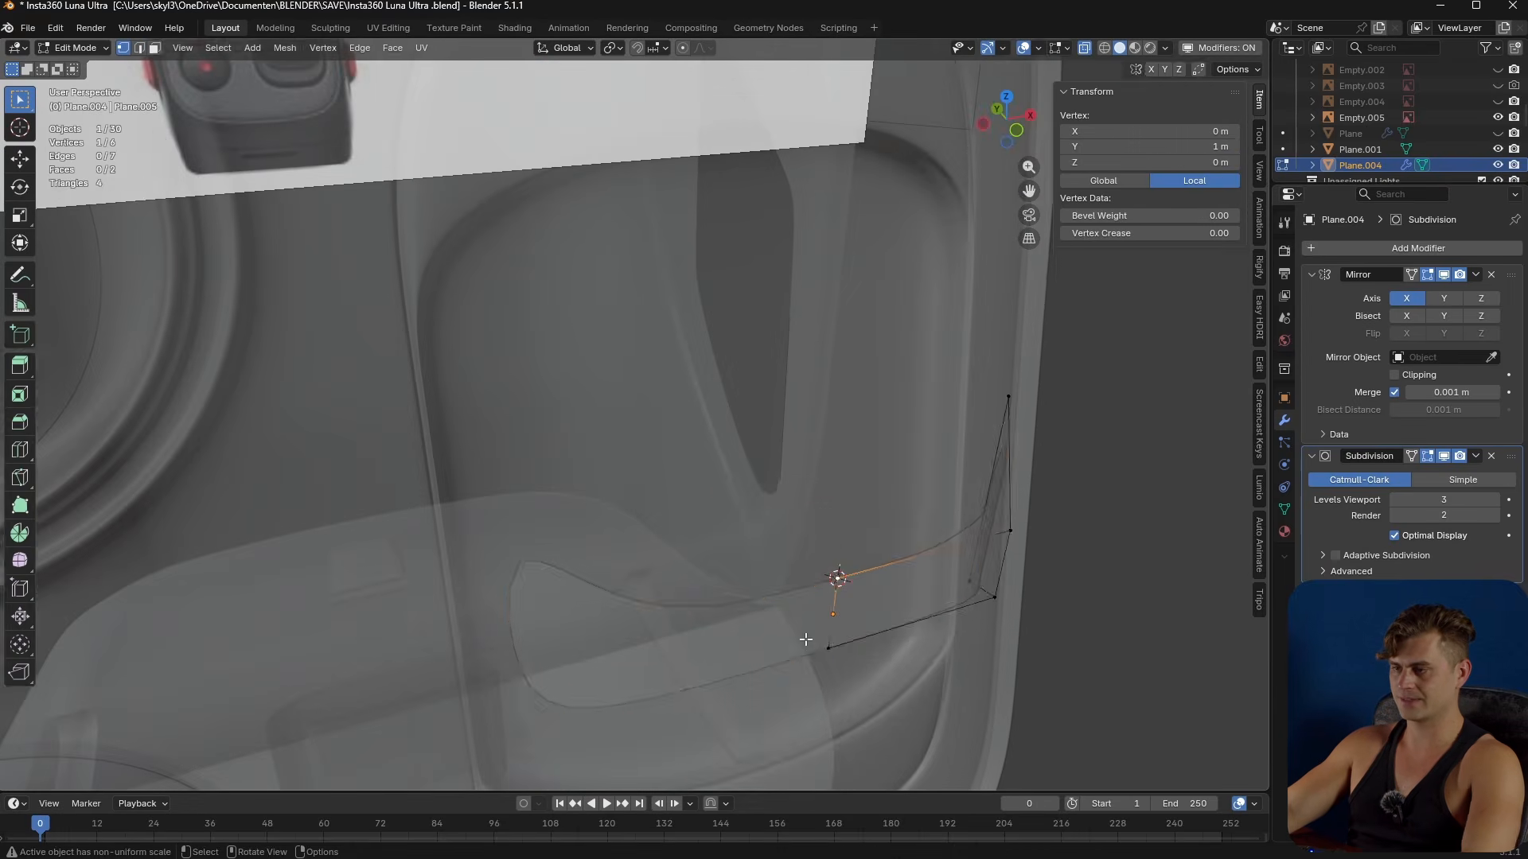
- Add a 16-vertex circle at the 3D cursor and scale it to about 0.074 m in diameter
key(Tab)
key(shift+a)
mouse_move(797, 533)
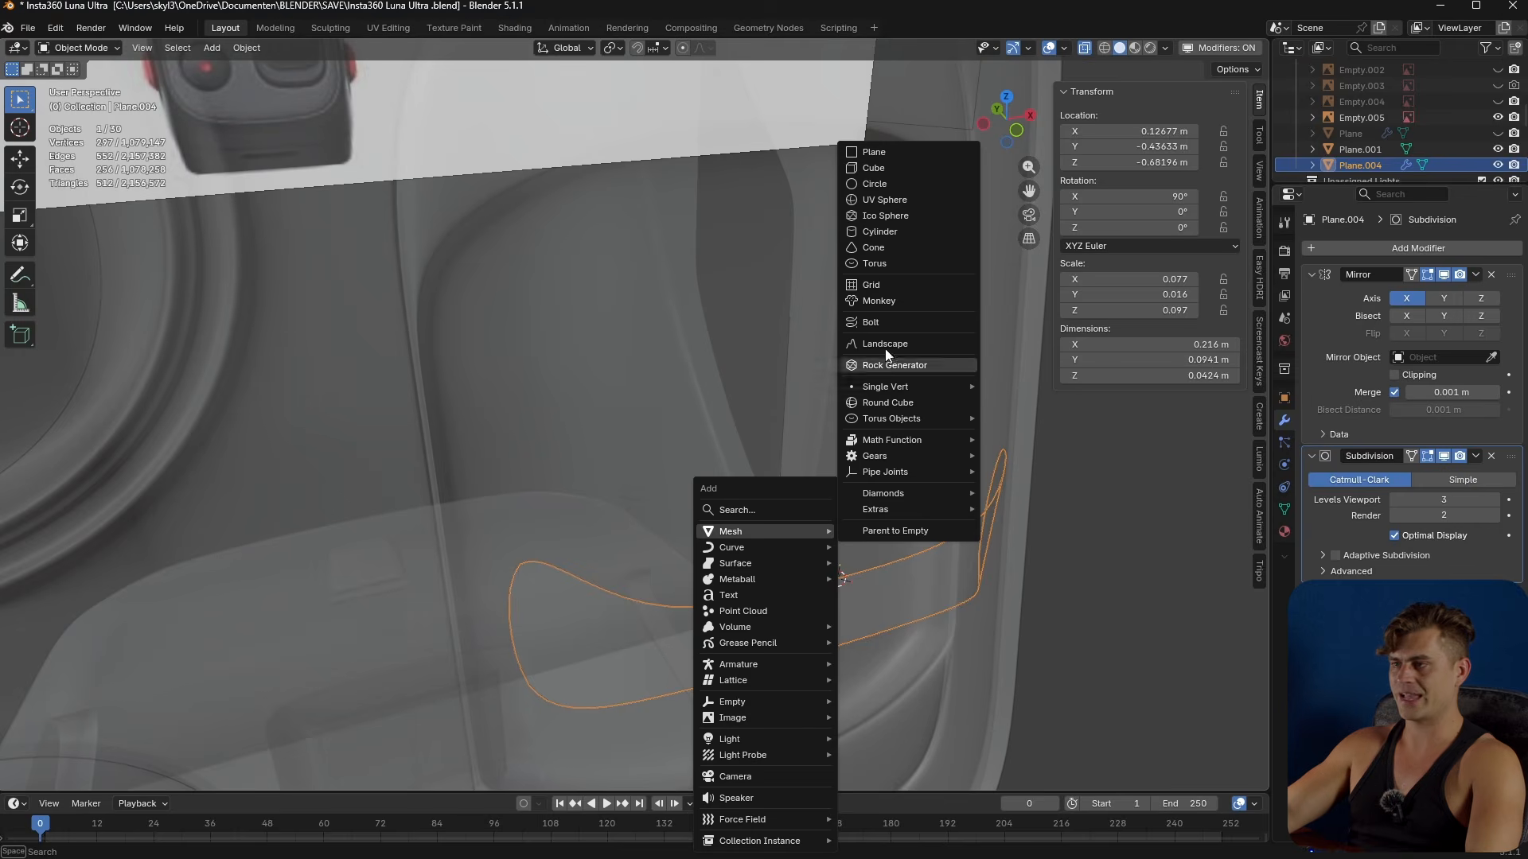
click(899, 189)
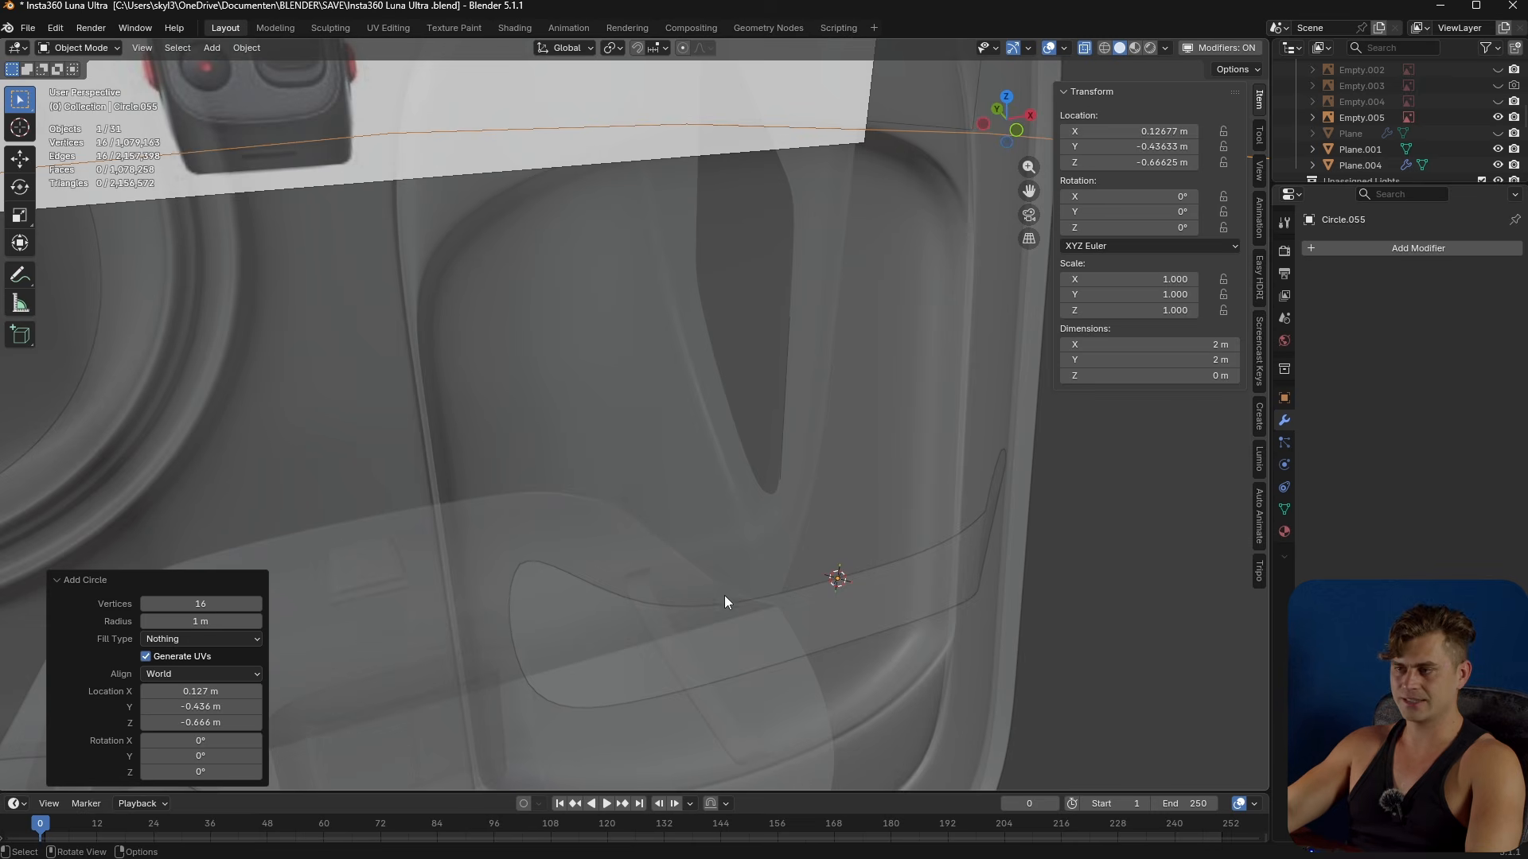
scroll(718, 595, down, 3)
key(s)
click(724, 490)
scroll(764, 522, up, 3)
middle_drag(764, 527, 775, 678)
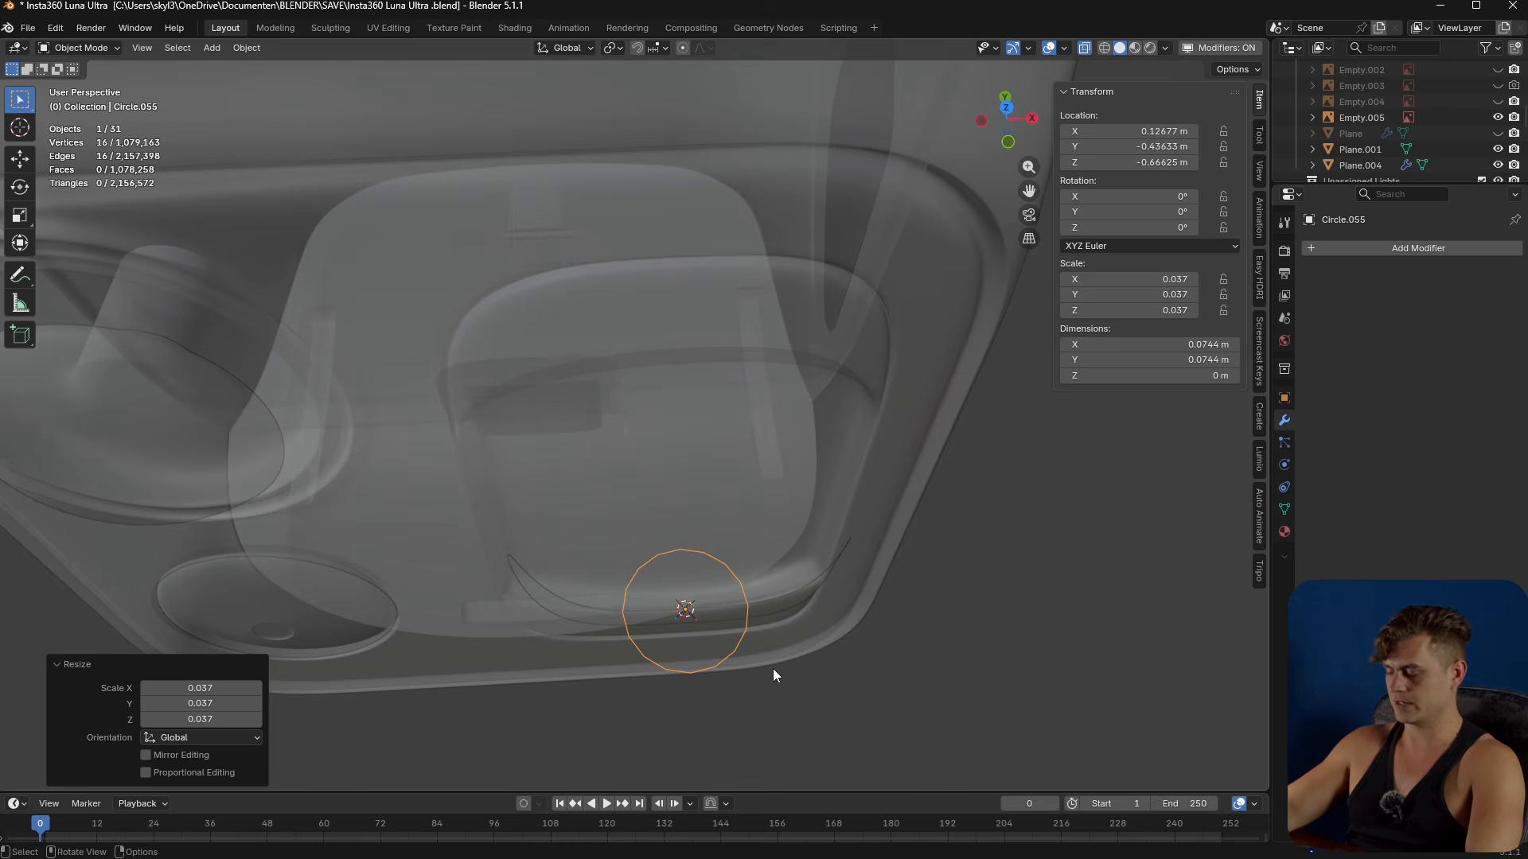
- Rotate the circle 90° about X and raise it about 0.055 m along Z above the strip
key(KP_1)
scroll(819, 367, up, 2)
shift+middle_drag(816, 404, 800, 485)
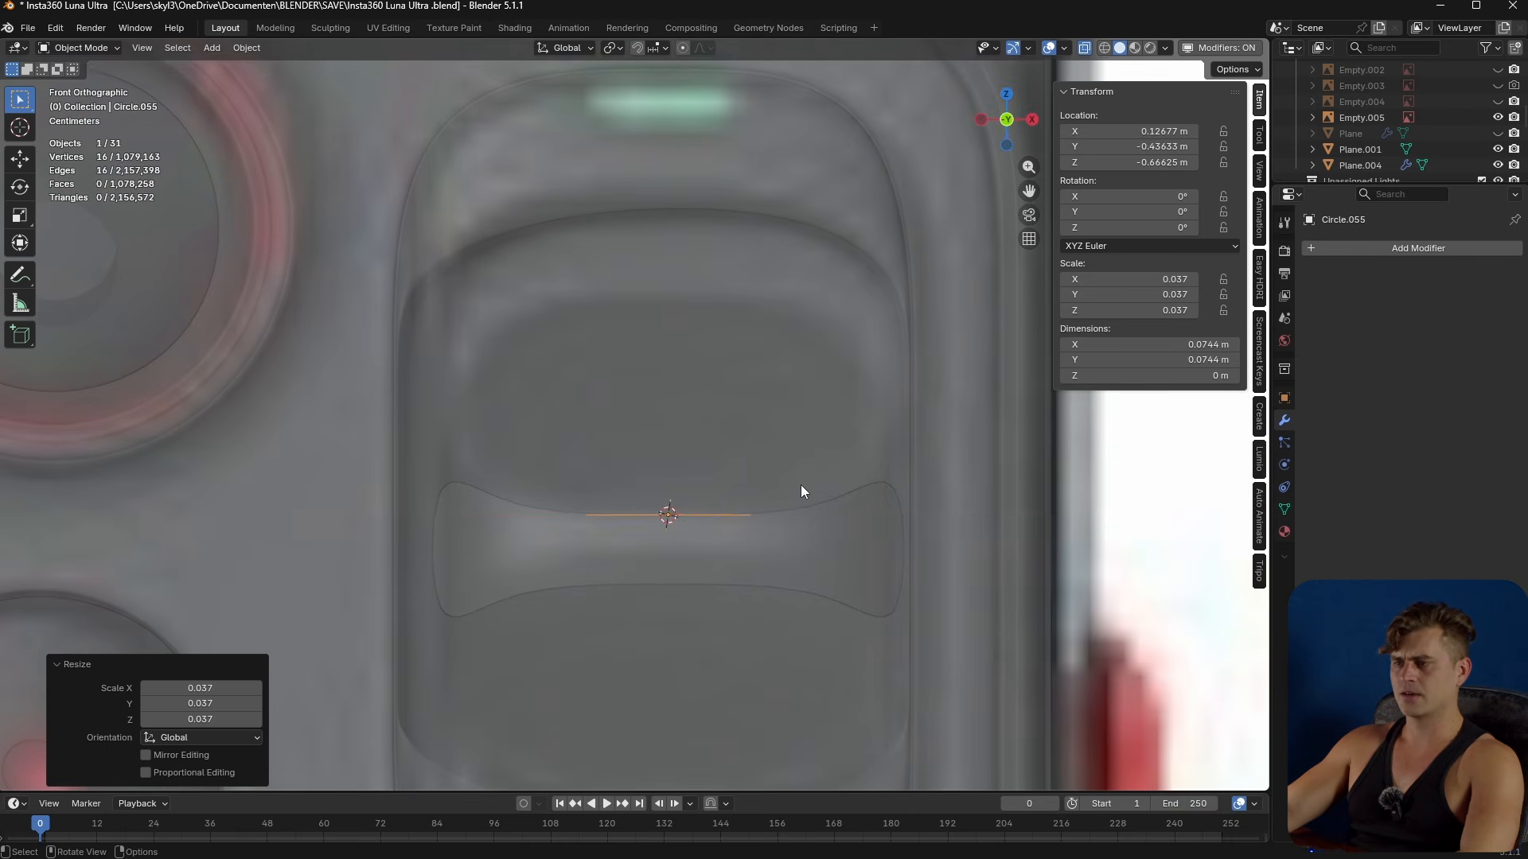
key(r)
key(x)
key(9)
key(0)
key(Return)
key(g)
key(z)
click(807, 366)
- Delete the vertices of the circle's right half
key(Tab)
drag(782, 283, 691, 480)
key(x)
click(688, 450)
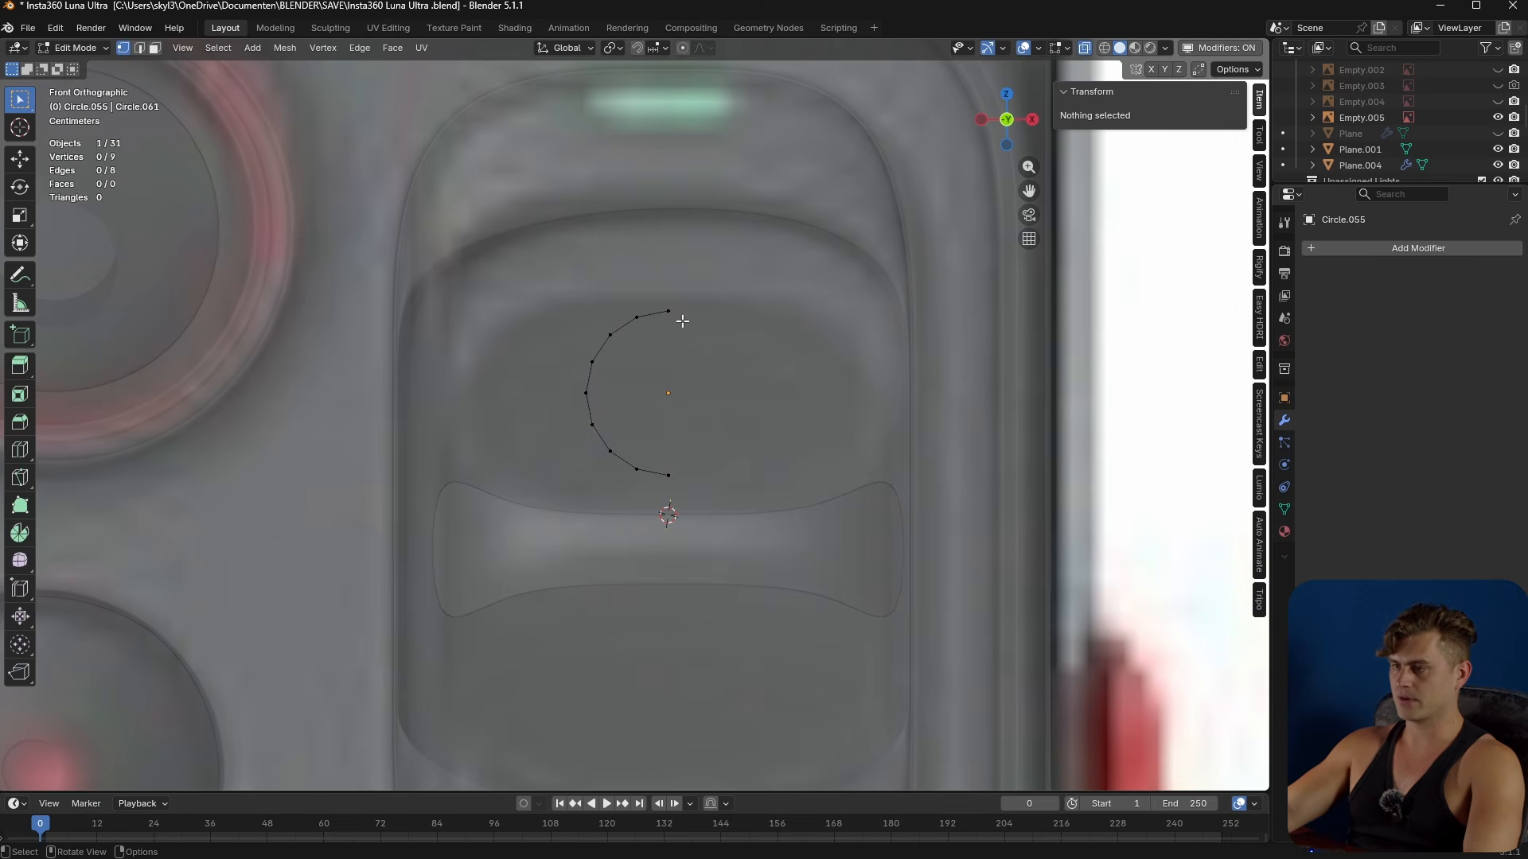
- Add a Mirror modifier on the X axis to the half circle
key(Tab)
click(1417, 249)
text(mirr)
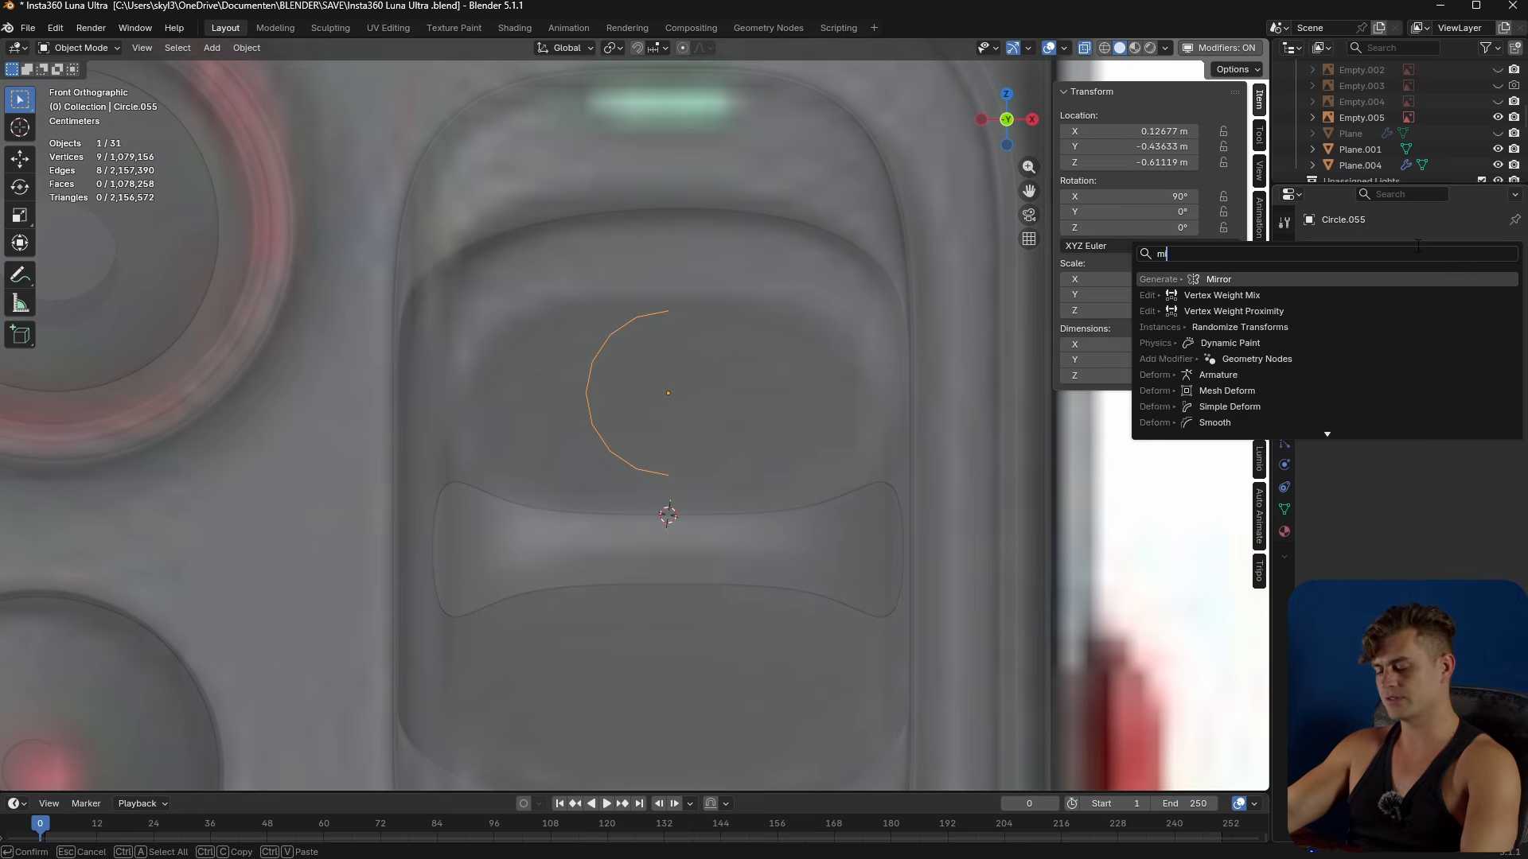
click(1274, 279)
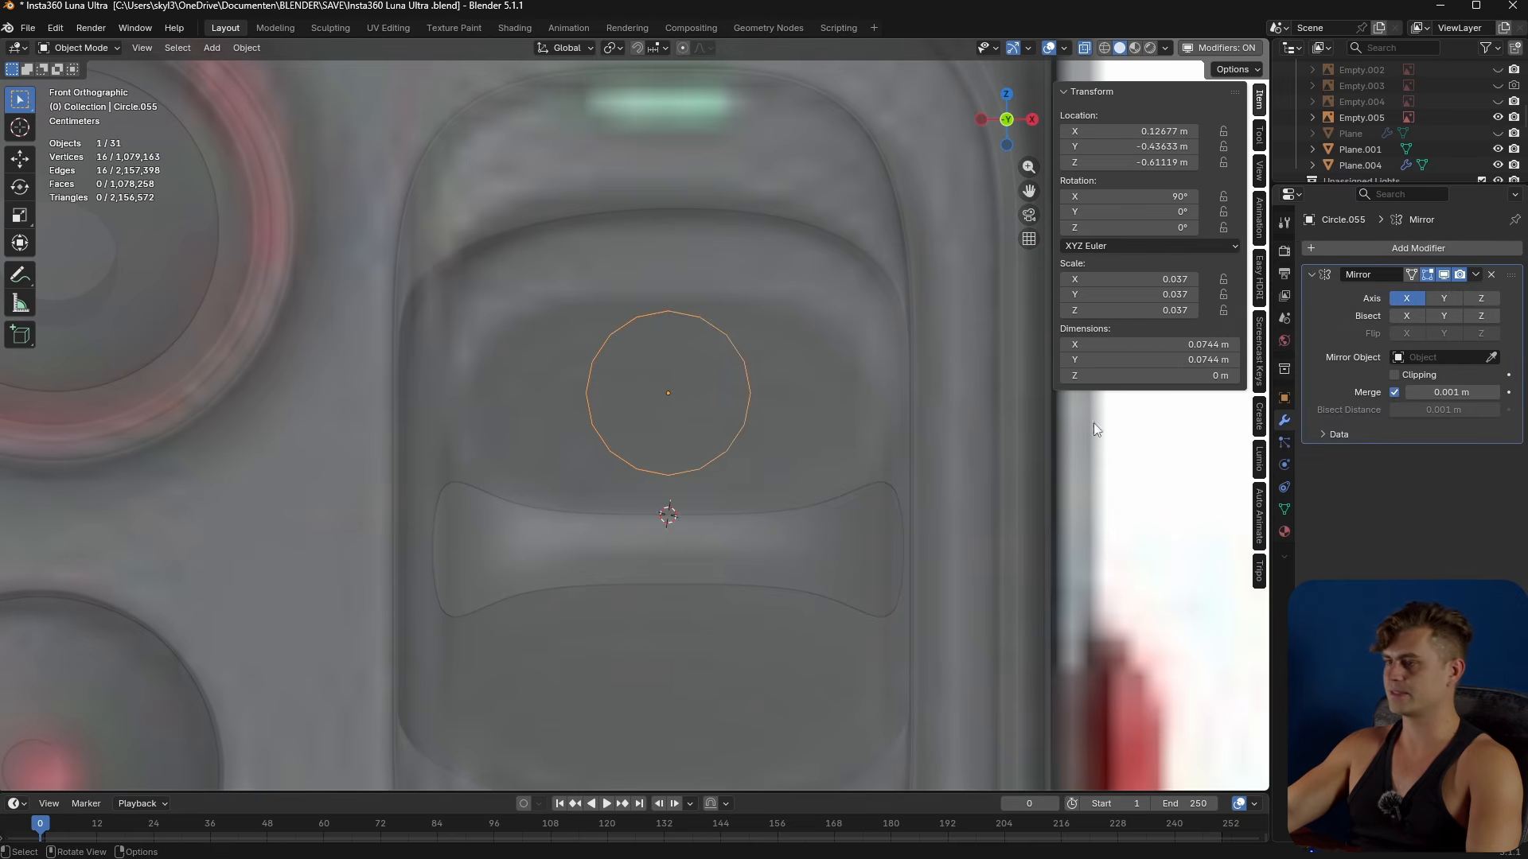
- Move the half circle outward about 0.053 m along X and scale it up to about 0.103 m tall
key(Tab)
key(g)
key(x)
click(454, 511)
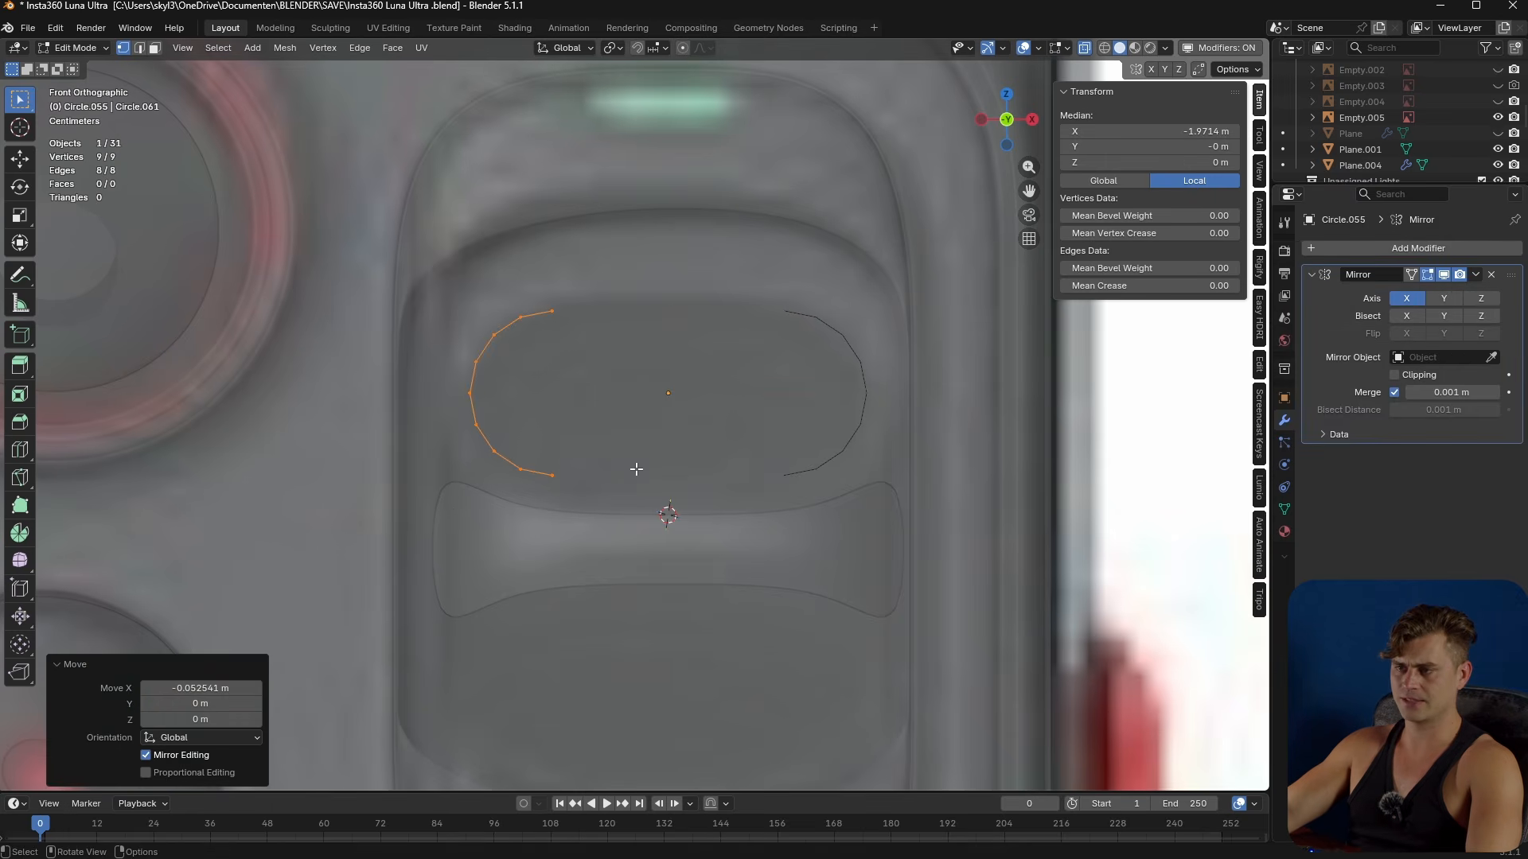
key(s)
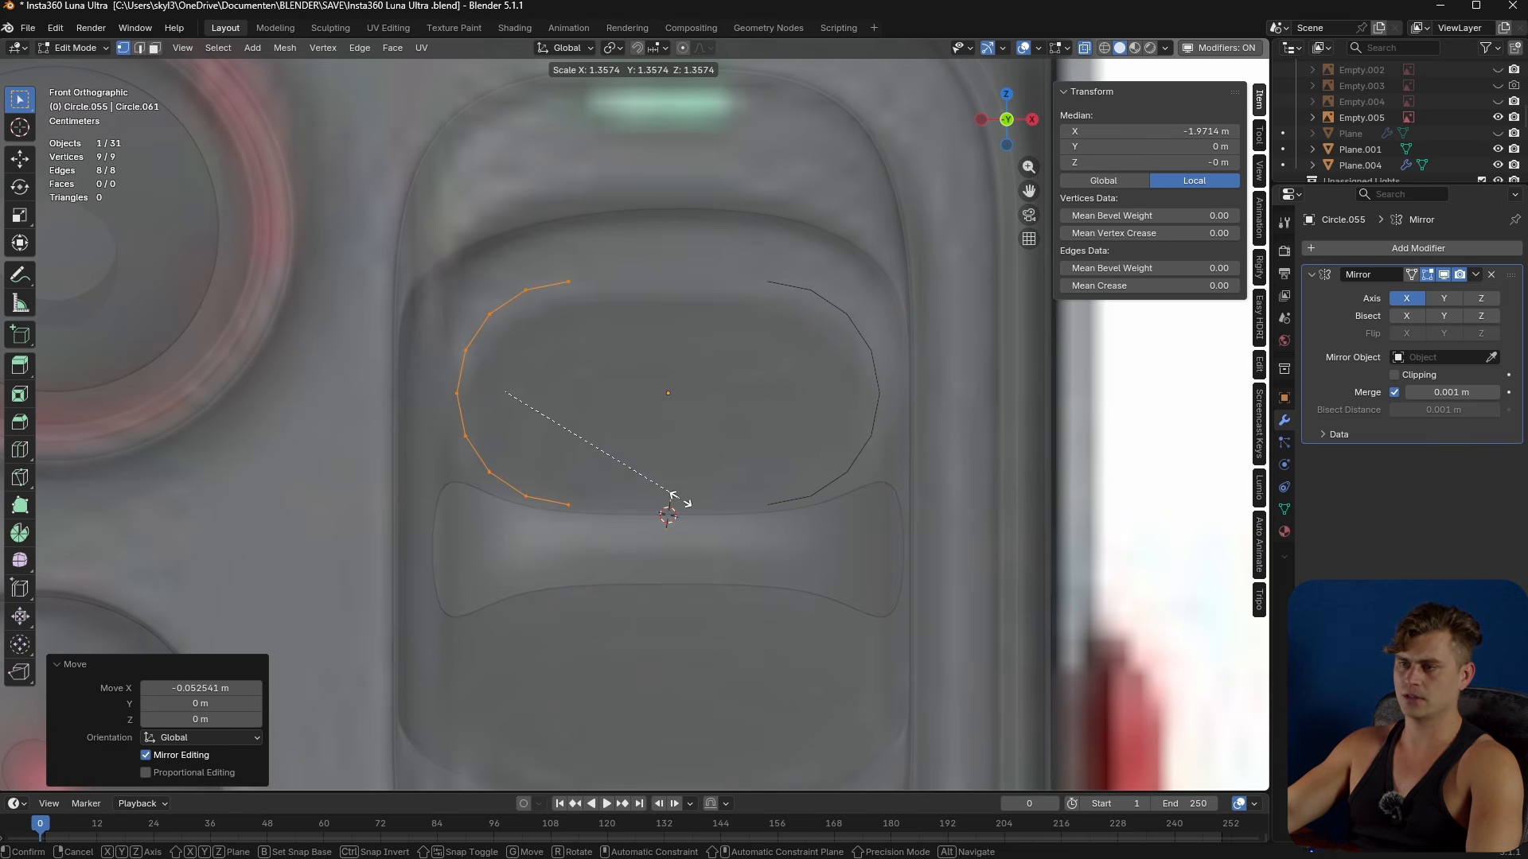
click(685, 500)
- Extrude the arc's two open end vertices along X to the centre line, with Clipping enabled on the mirror
click(571, 280)
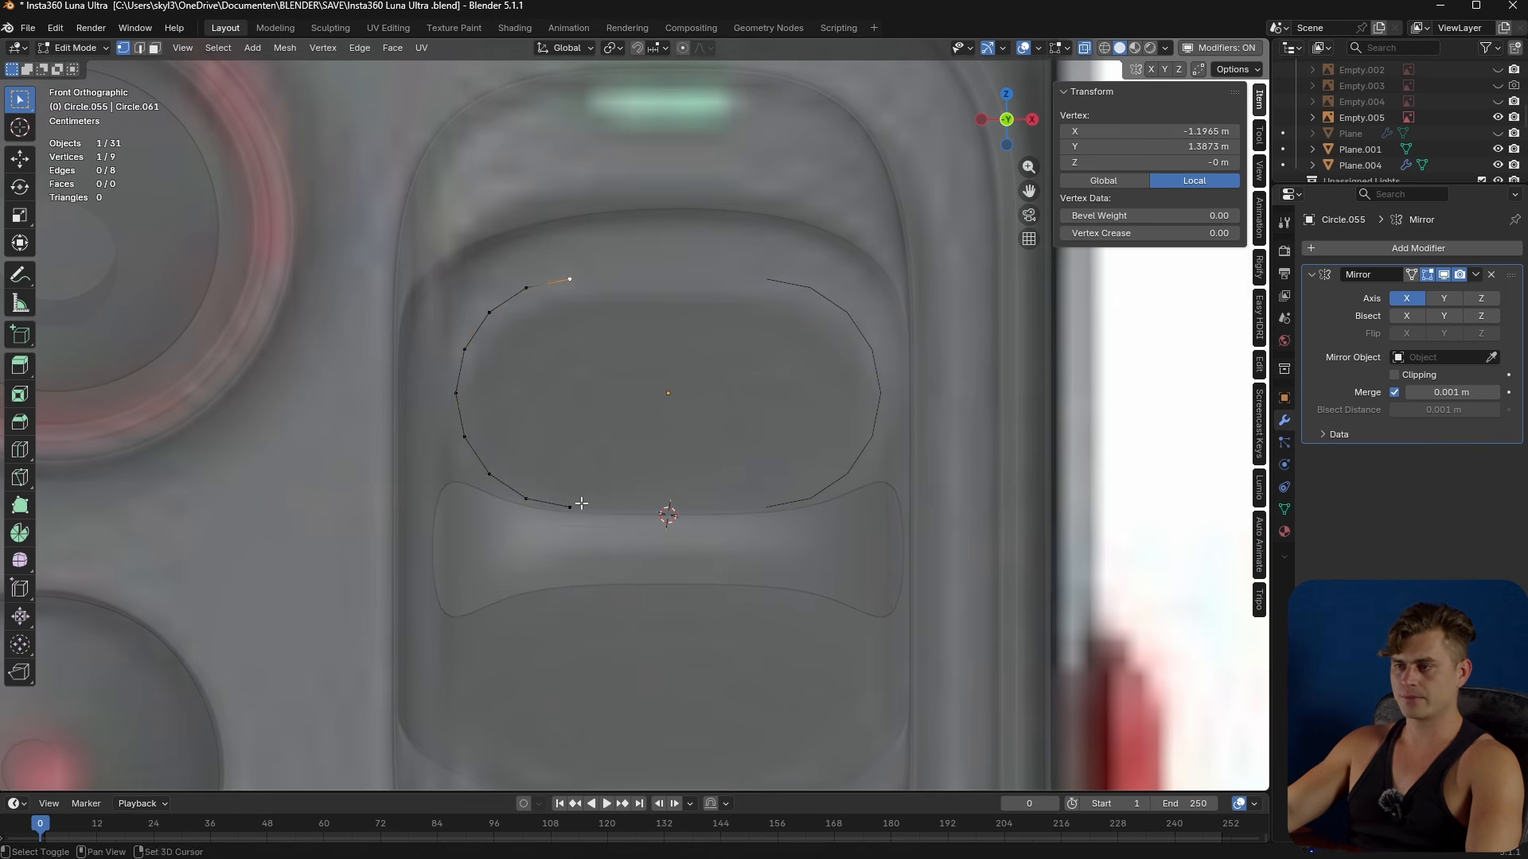
key(e)
key(x)
click(746, 439)
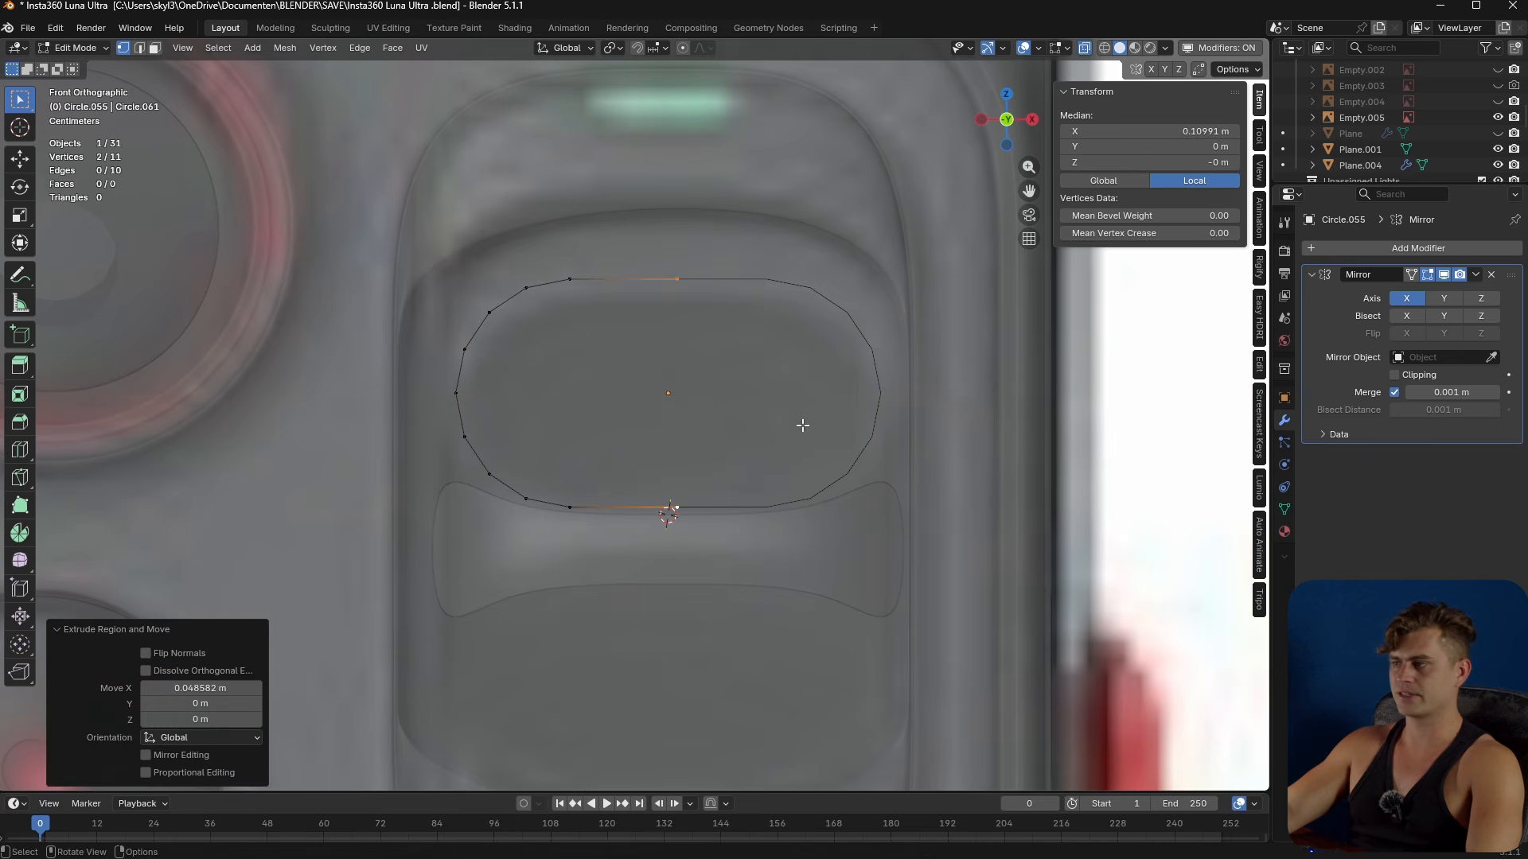
key(g)
key(x)
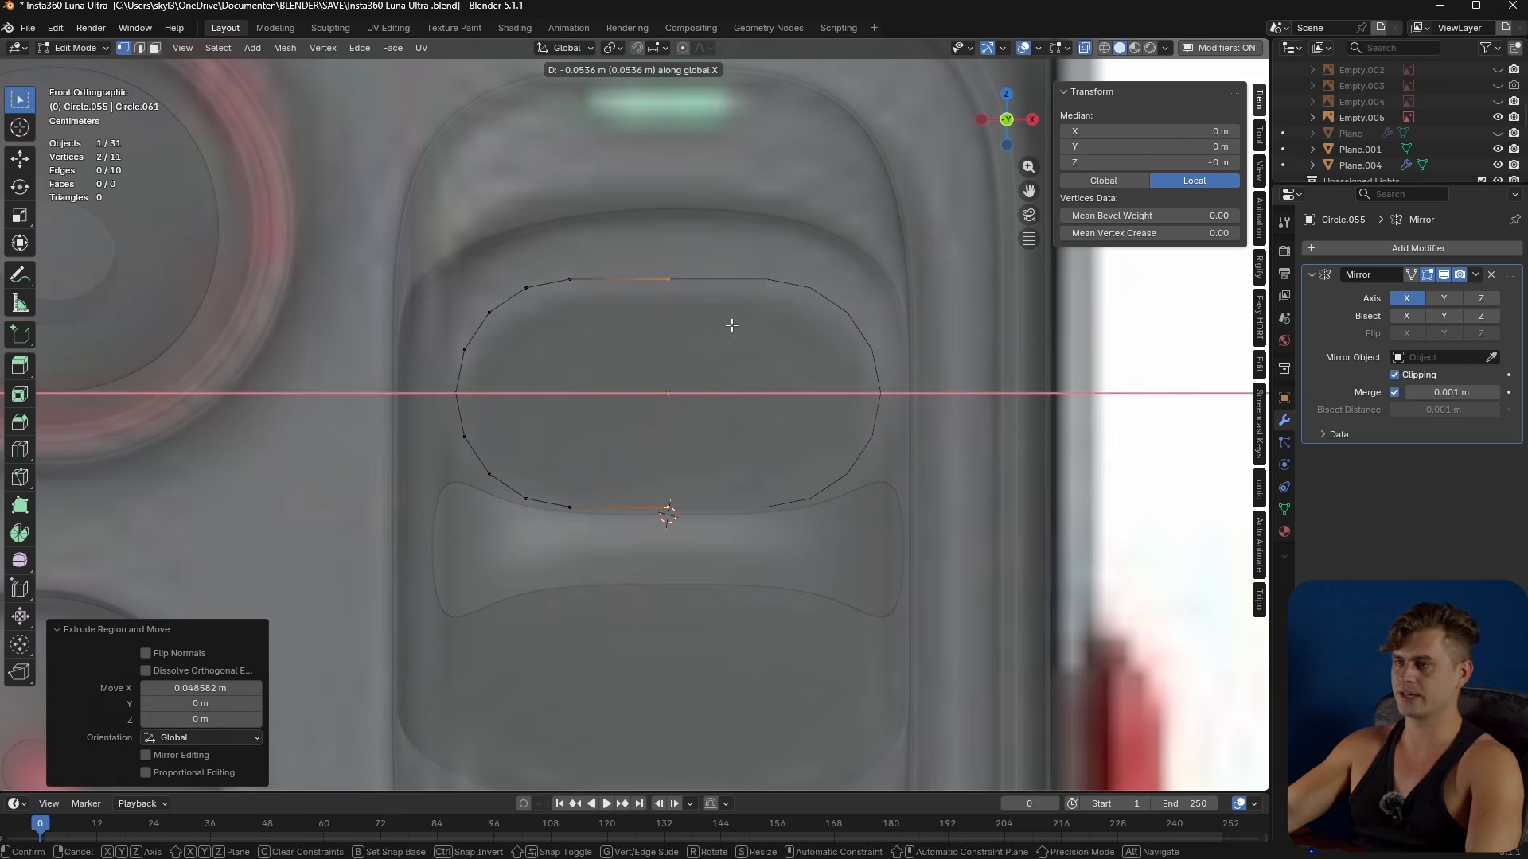
click(730, 325)
- Add a midpoint vertex to the straight upper and lower edges of the outline, leave edit mode, and save the file
key(ctrl+r)
click(637, 288)
click(637, 287)
click(638, 288)
key(ctrl+r)
click(624, 489)
click(624, 490)
click(624, 490)
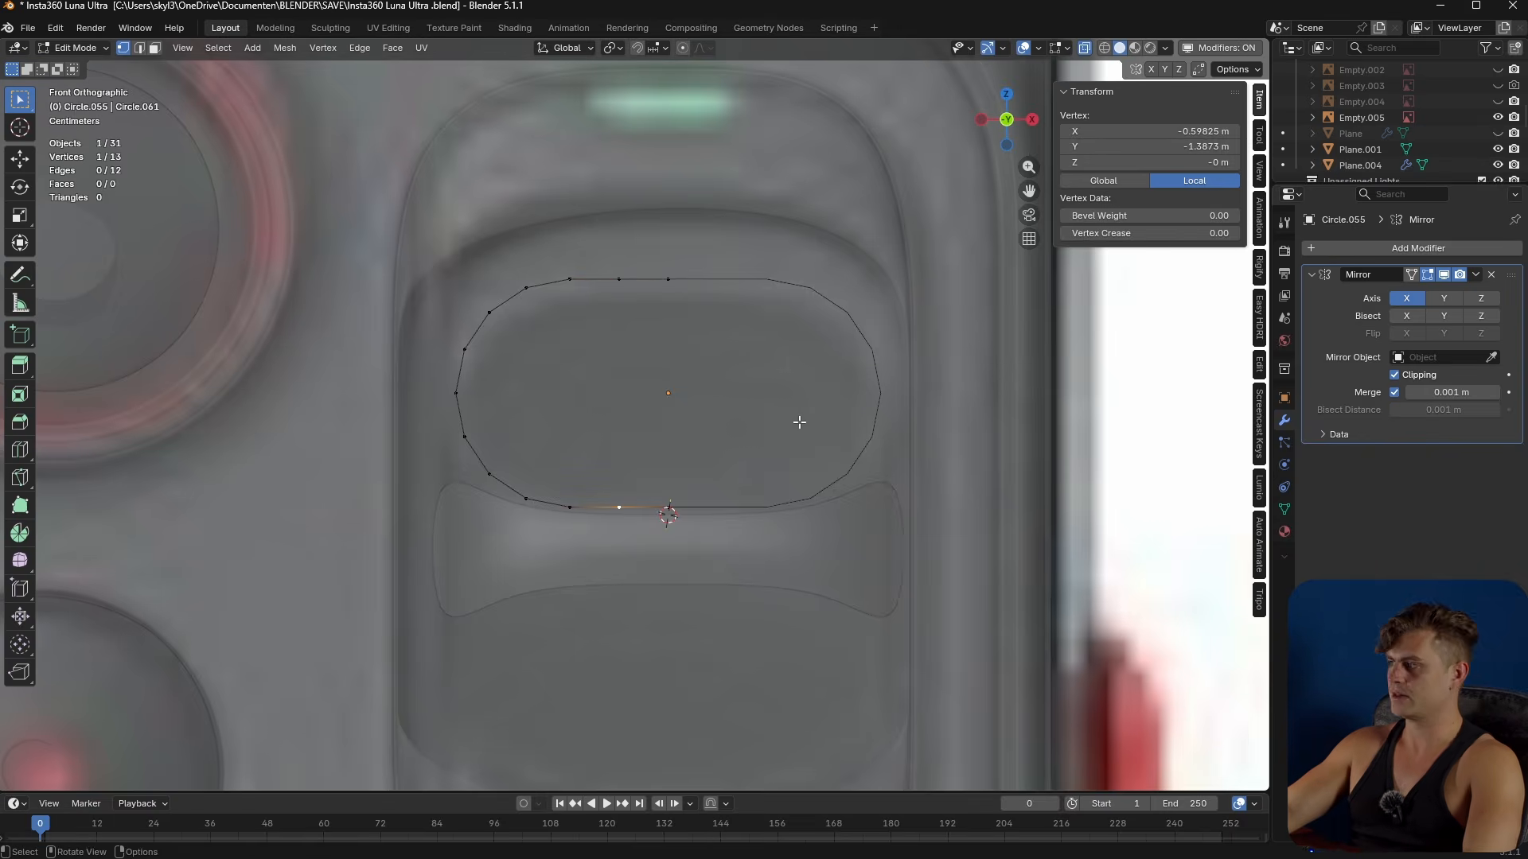
key(Tab)
key(ctrl+s)
- Set the pivot point to 3D Cursor and lower the rounded outline about 0.003 m along Z
middle_drag(808, 426, 682, 533)
click(620, 48)
click(669, 105)
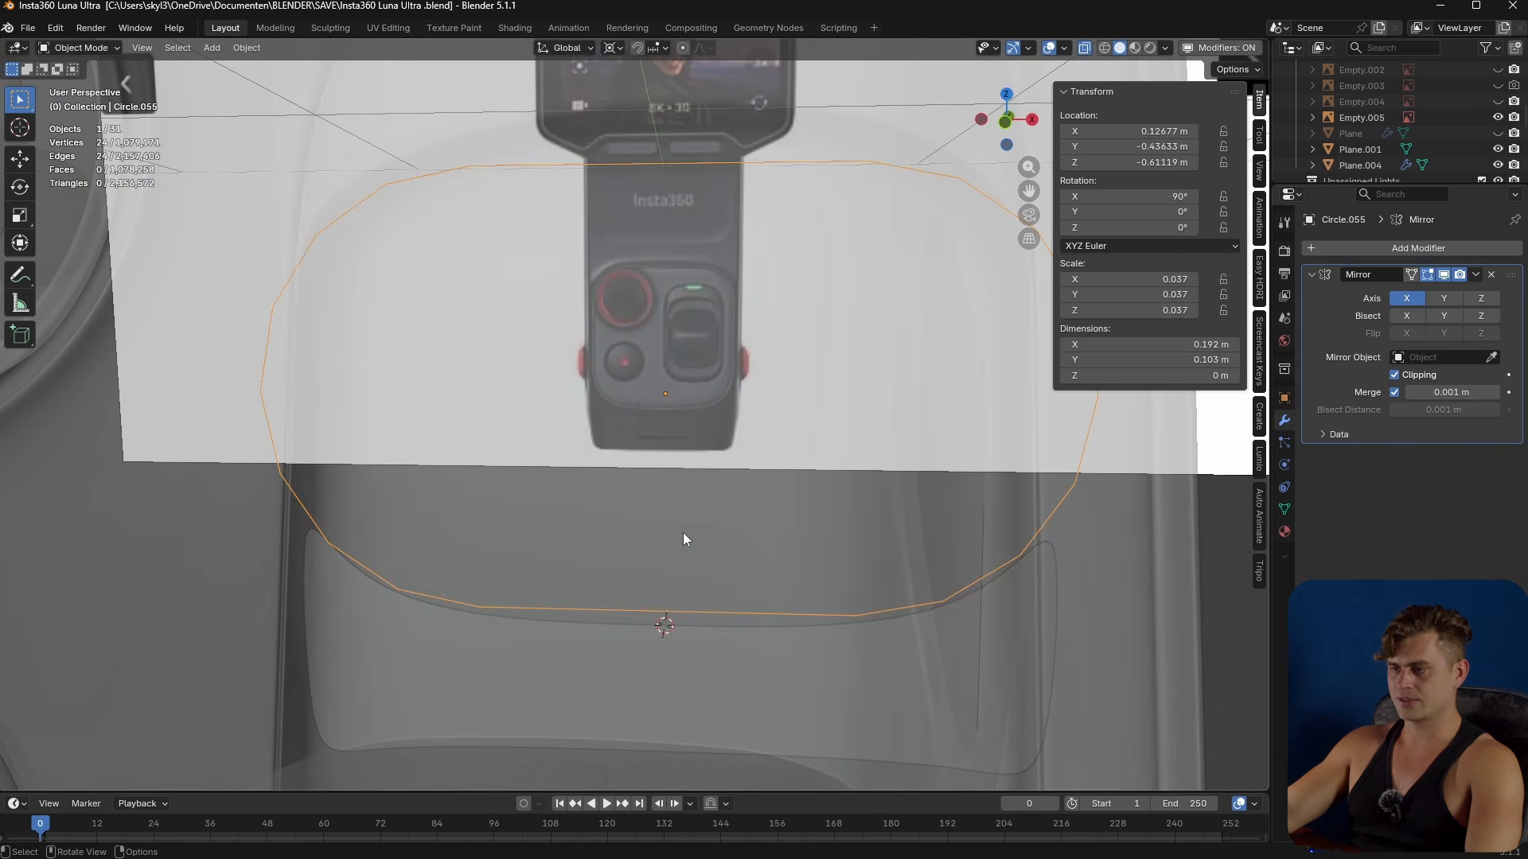
key(g)
key(z)
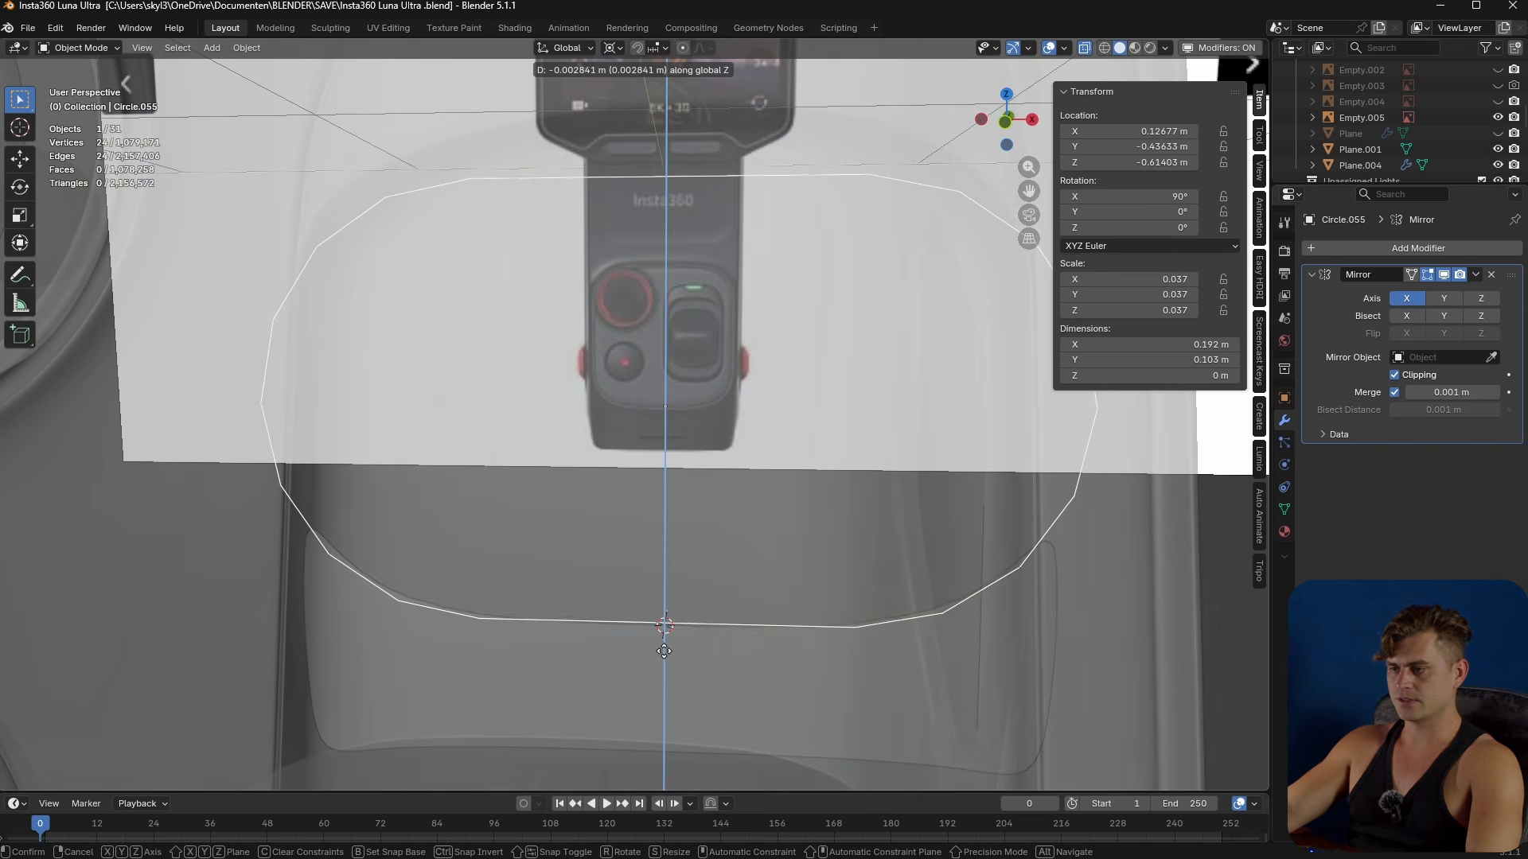
click(661, 667)
middle_drag(682, 641, 577, 620)
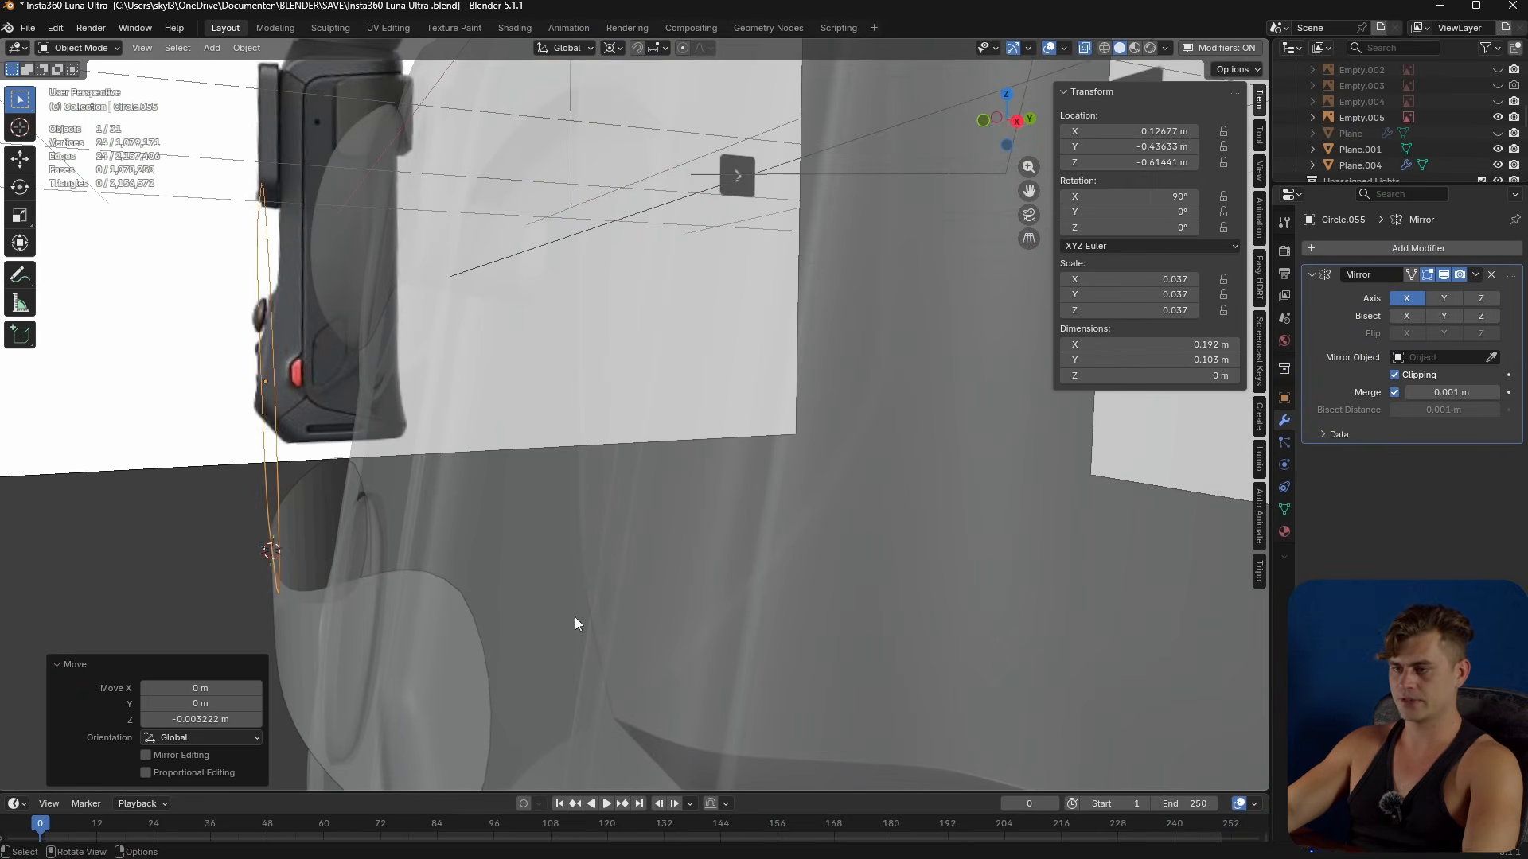
- Rotate the rounded outline on X around the 3D cursor to about 64.6°, tilting it toward the handle
key(r)
key(x)
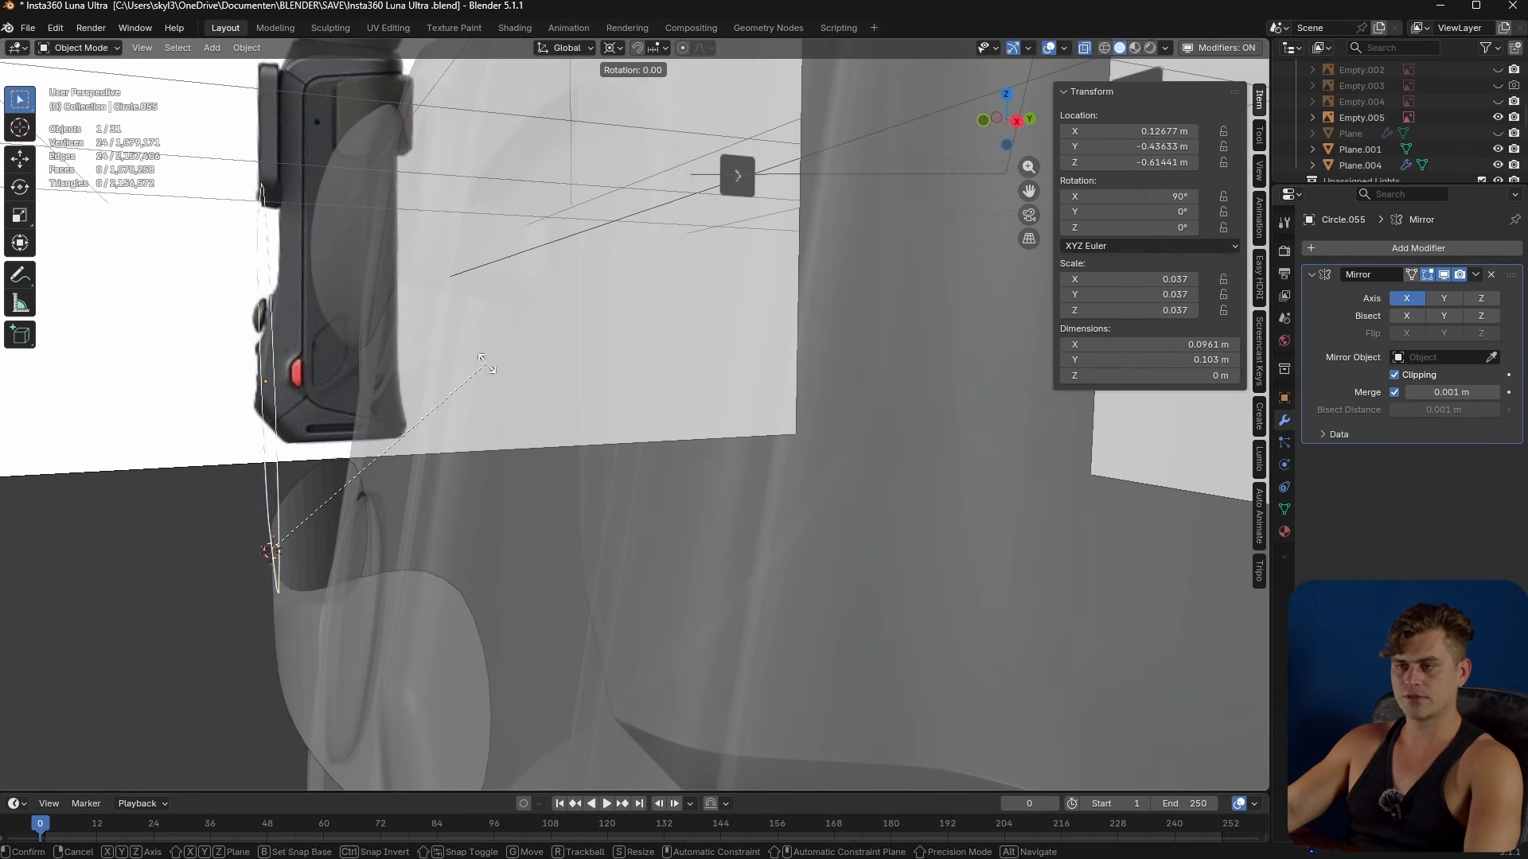
click(573, 462)
middle_drag(575, 466, 715, 610)
- Add a lengthwise loop cut along the middle of the crossbar strip and delete the faces of its lower half
click(751, 666)
key(Tab)
key(ctrl+r)
click(652, 681)
key(3)
click(758, 704)
shift+click(920, 706)
key(x)
click(915, 701)
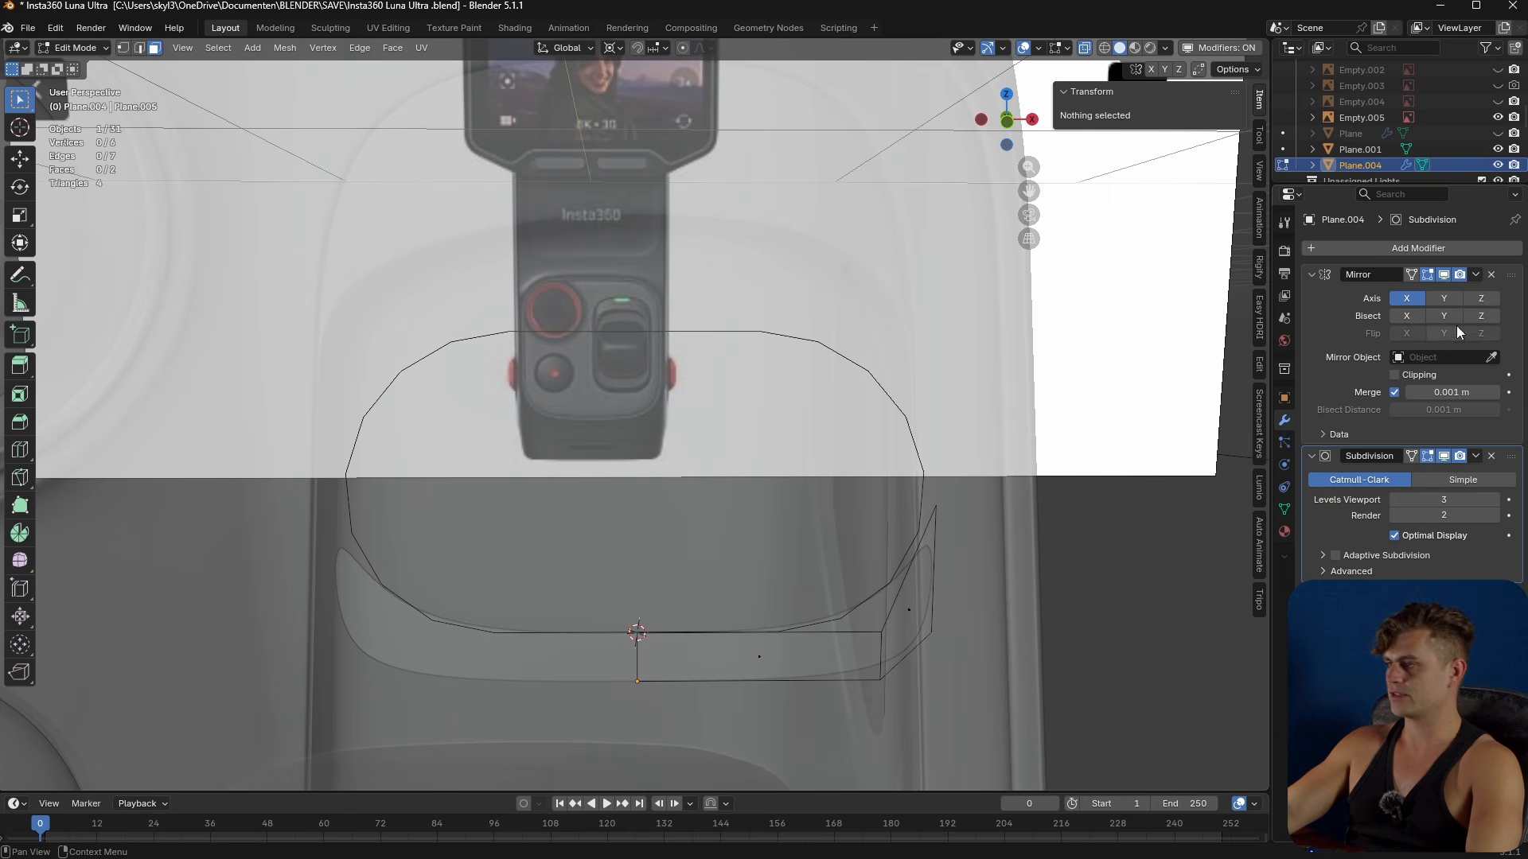
- Enable the Y axis on the strip's Mirror modifier, leave edit mode and save the file
click(1455, 299)
mouse_move(764, 557)
middle_down()
mouse_move(794, 535)
mouse_move(703, 600)
mouse_move(756, 584)
mouse_move(786, 551)
middle_up()
key(Tab)
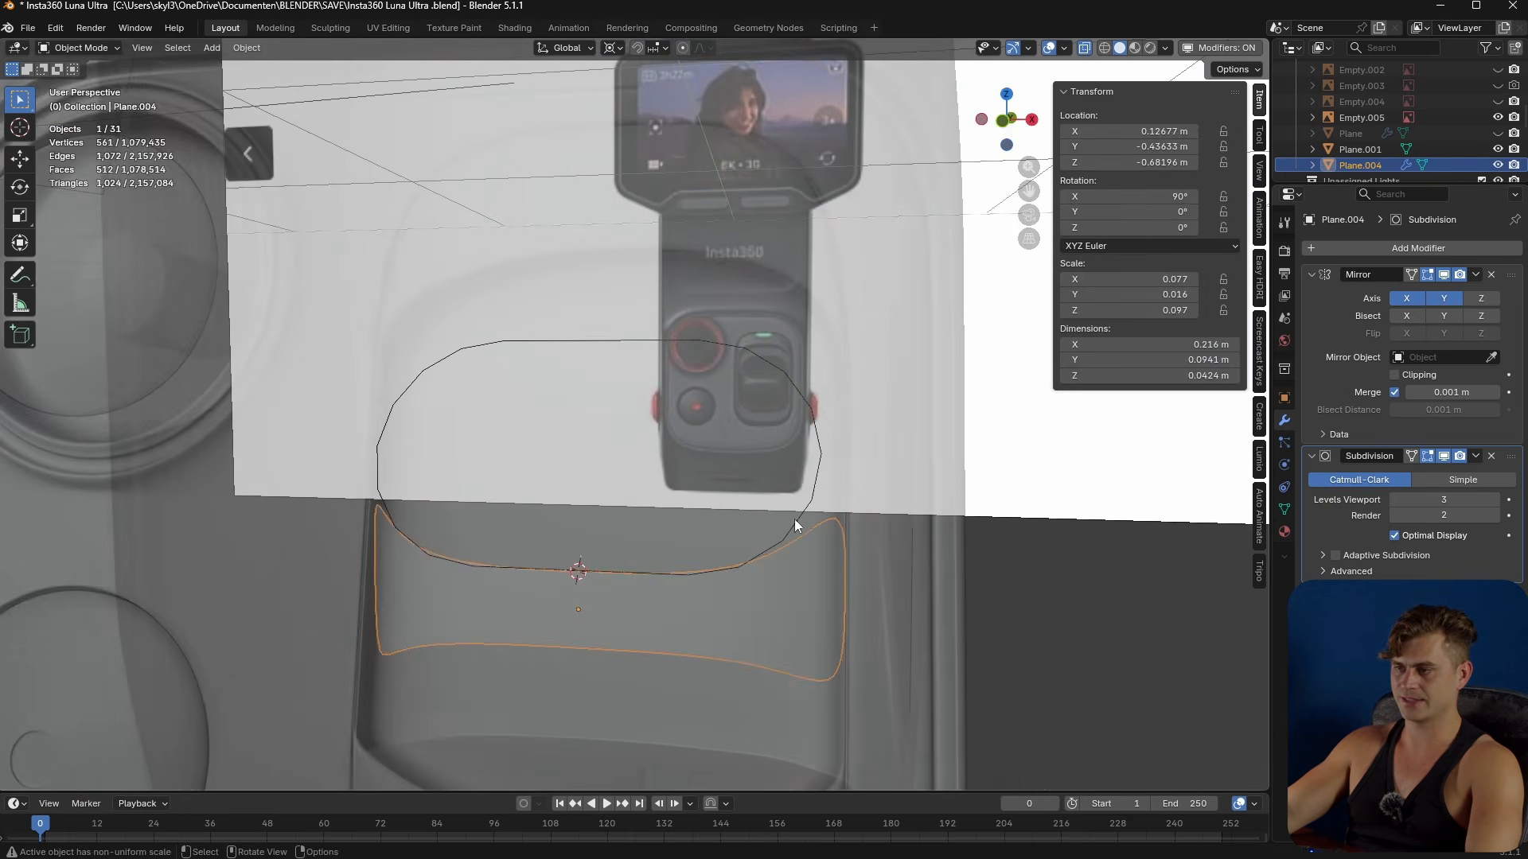
click(823, 479)
middle_drag(823, 479, 723, 532)
key(ctrl+s)
- Turn off X-ray display and apply Shade Auto Smooth with the outline and crossbar strip selected
key(alt+z)
click(667, 489)
mouse_move(667, 489)
middle_down()
mouse_move(716, 527)
mouse_move(681, 527)
mouse_move(753, 519)
mouse_move(772, 576)
middle_up()
scroll(771, 575, up, 3)
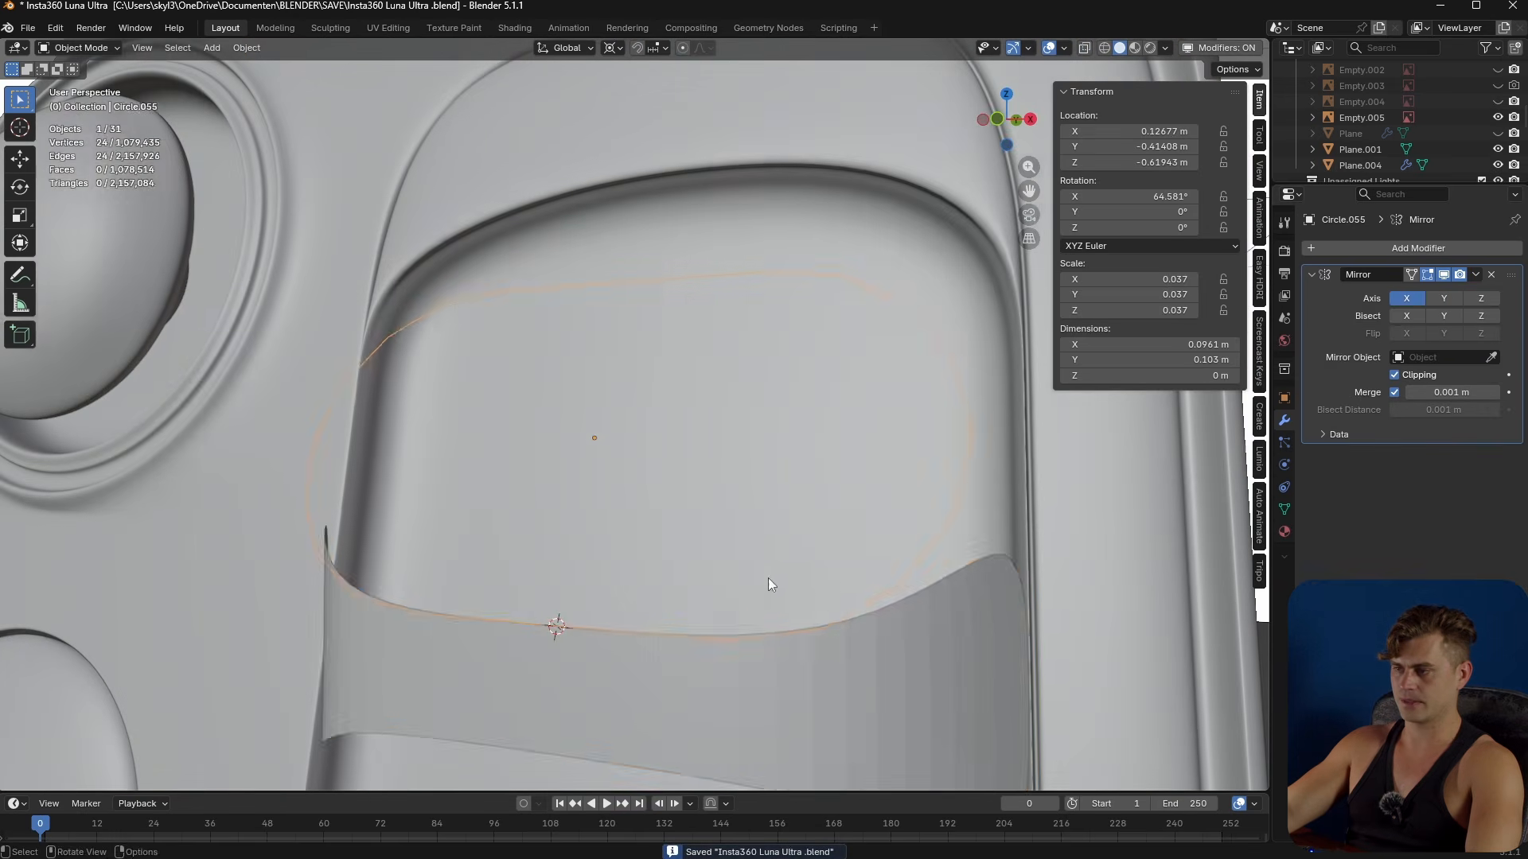
shift+click(816, 648)
right_click(817, 648)
click(753, 566)
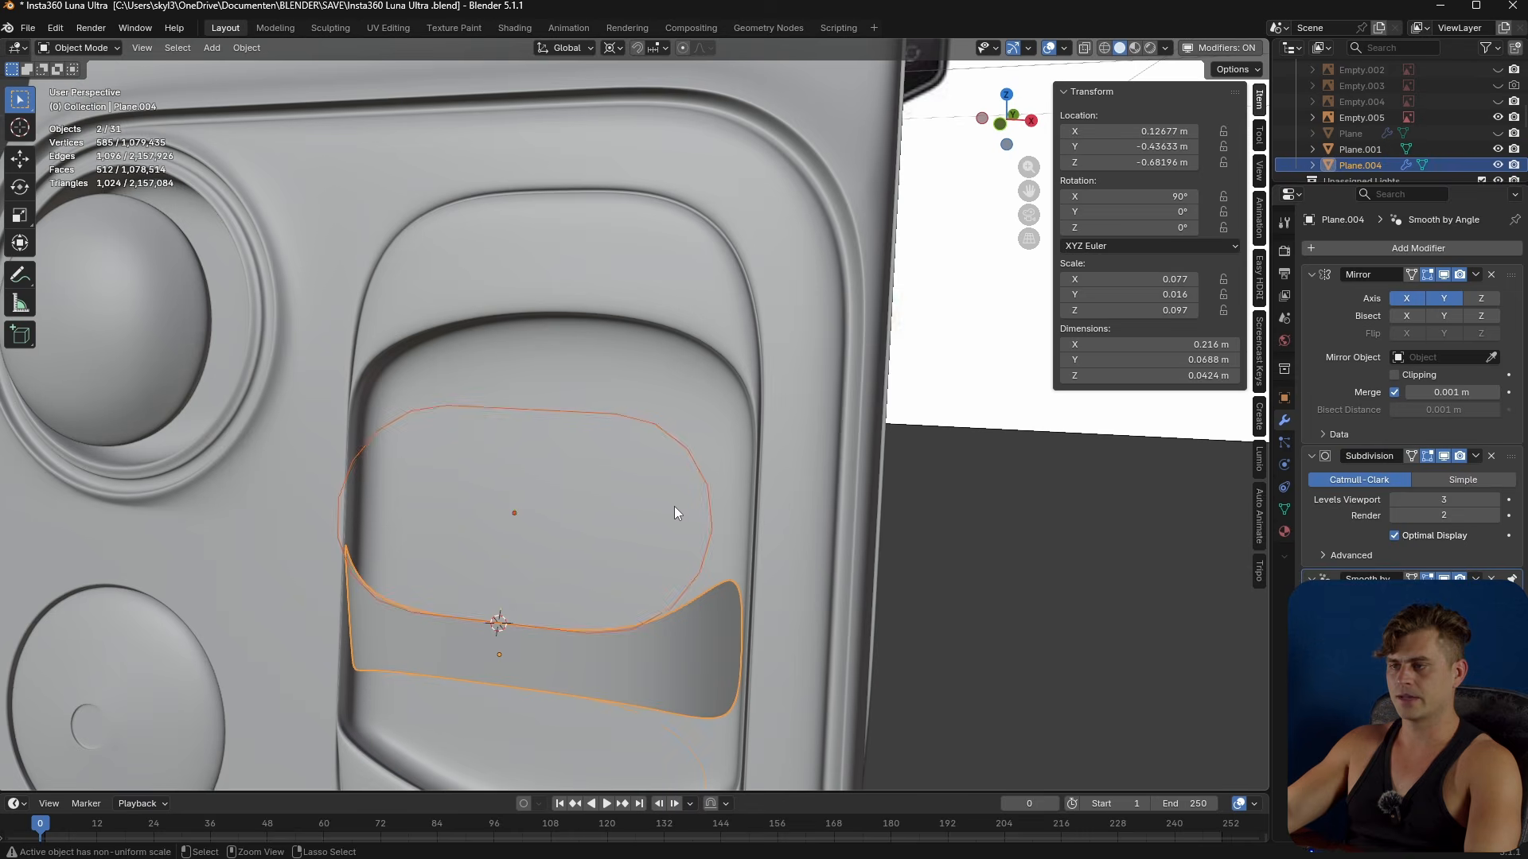
- Apply the rounded outline's Mirror modifier and join the outline into the crossbar strip object
click(699, 469)
key(ctrl+a)
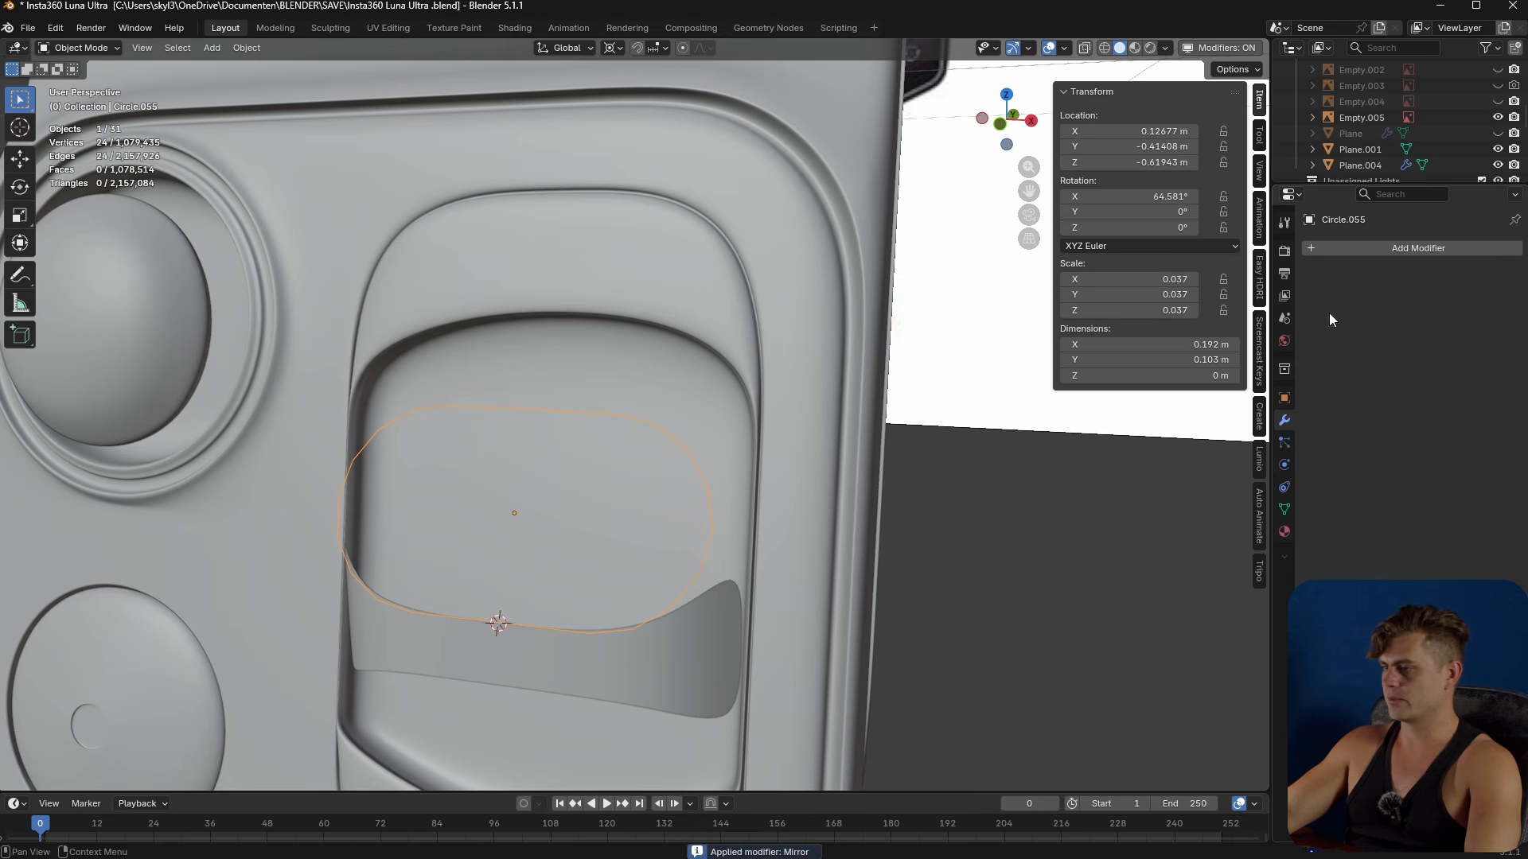
click(700, 626)
click(705, 529)
click(706, 528)
shift+click(715, 606)
key(ctrl+j)
- Add three evenly spaced vertical loop cuts to the strip's front face in edit mode
middle_drag(714, 606, 964, 564)
scroll(682, 645, down, 3)
middle_drag(680, 644, 592, 623)
key(Tab)
key(1)
middle_drag(470, 602, 626, 643)
scroll(538, 598, up, 6)
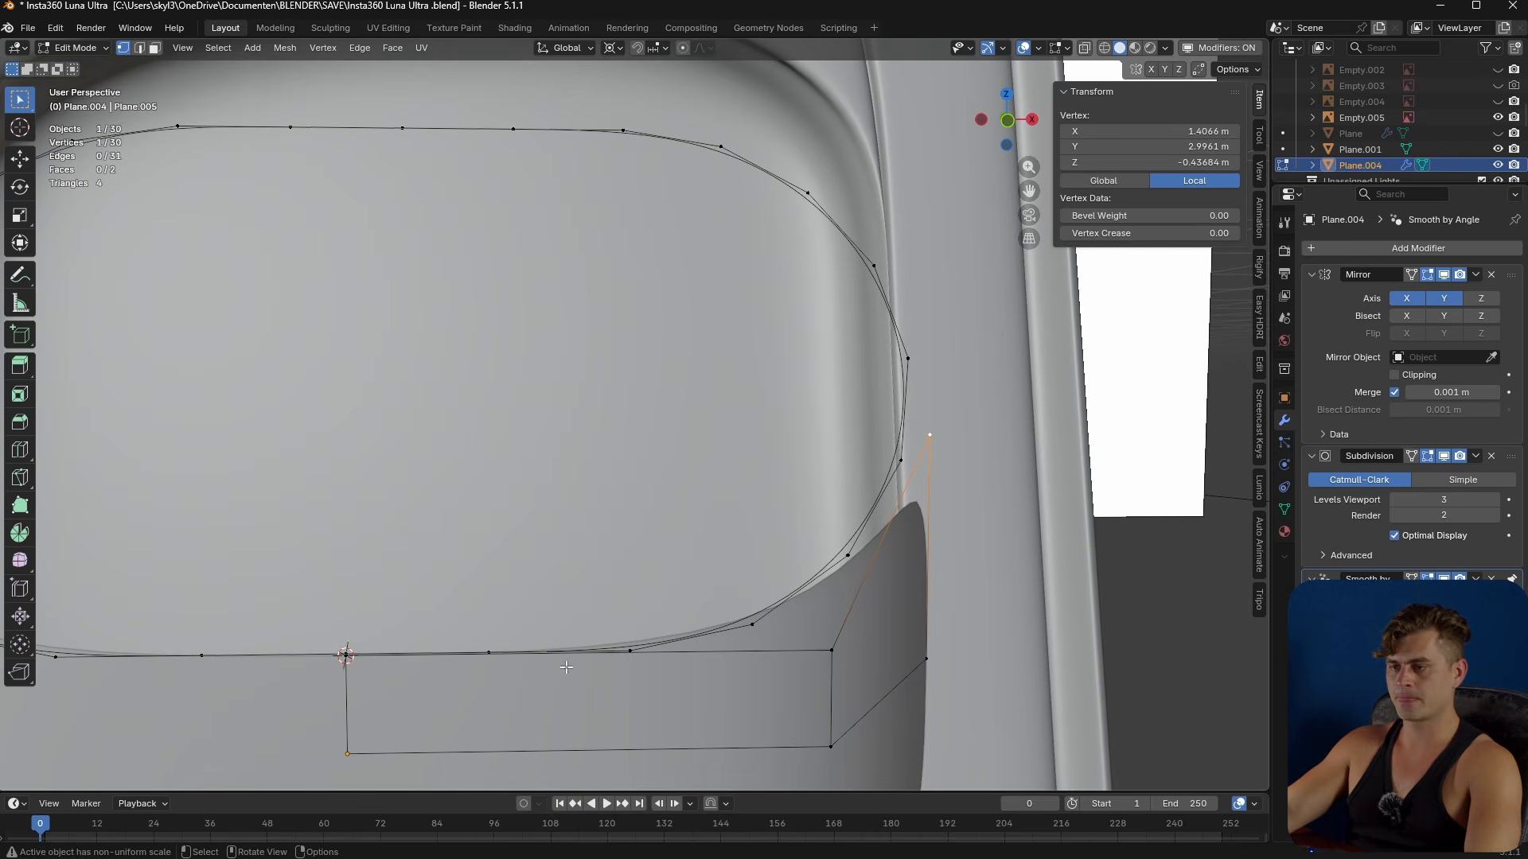
key(ctrl+r)
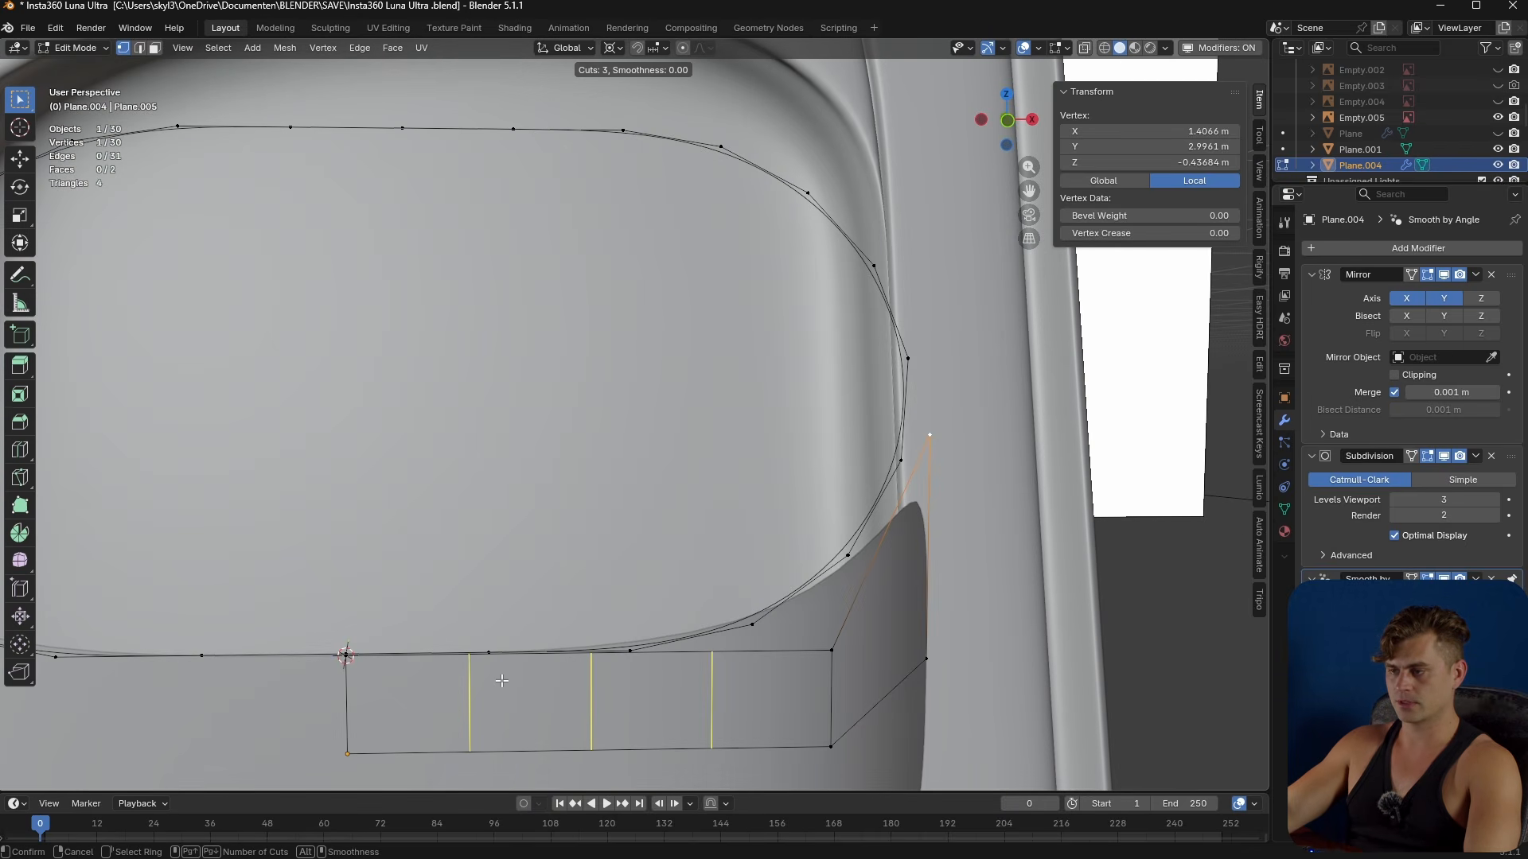
click(502, 680)
right_click(501, 680)
middle_drag(501, 680, 500, 682)
- Merge the strip's centre upper vertex and the one beside it onto the matching outline vertices with At Last
click(409, 666)
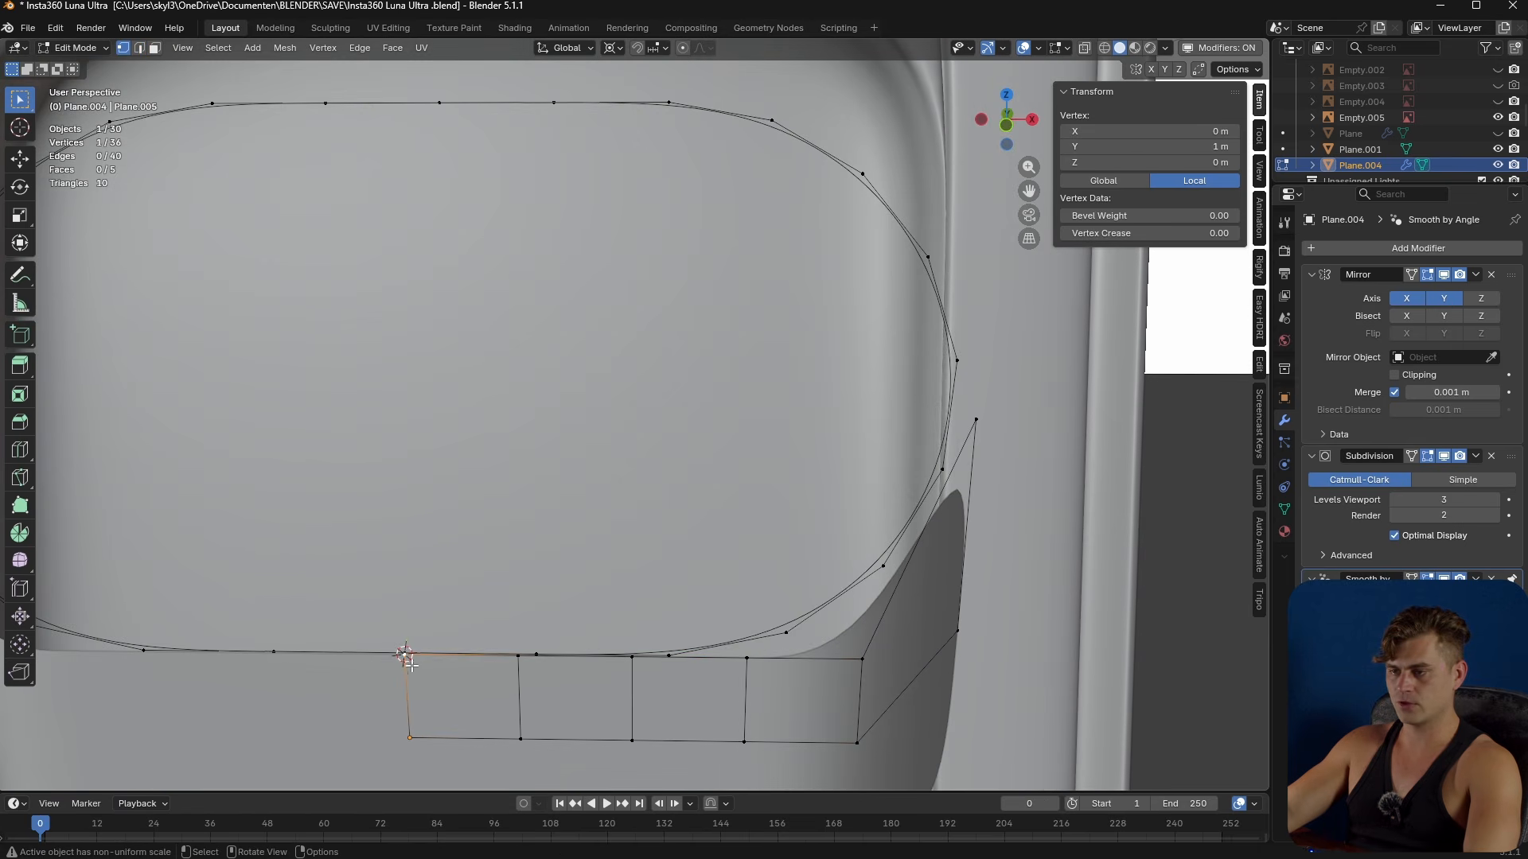
key(m)
click(408, 651)
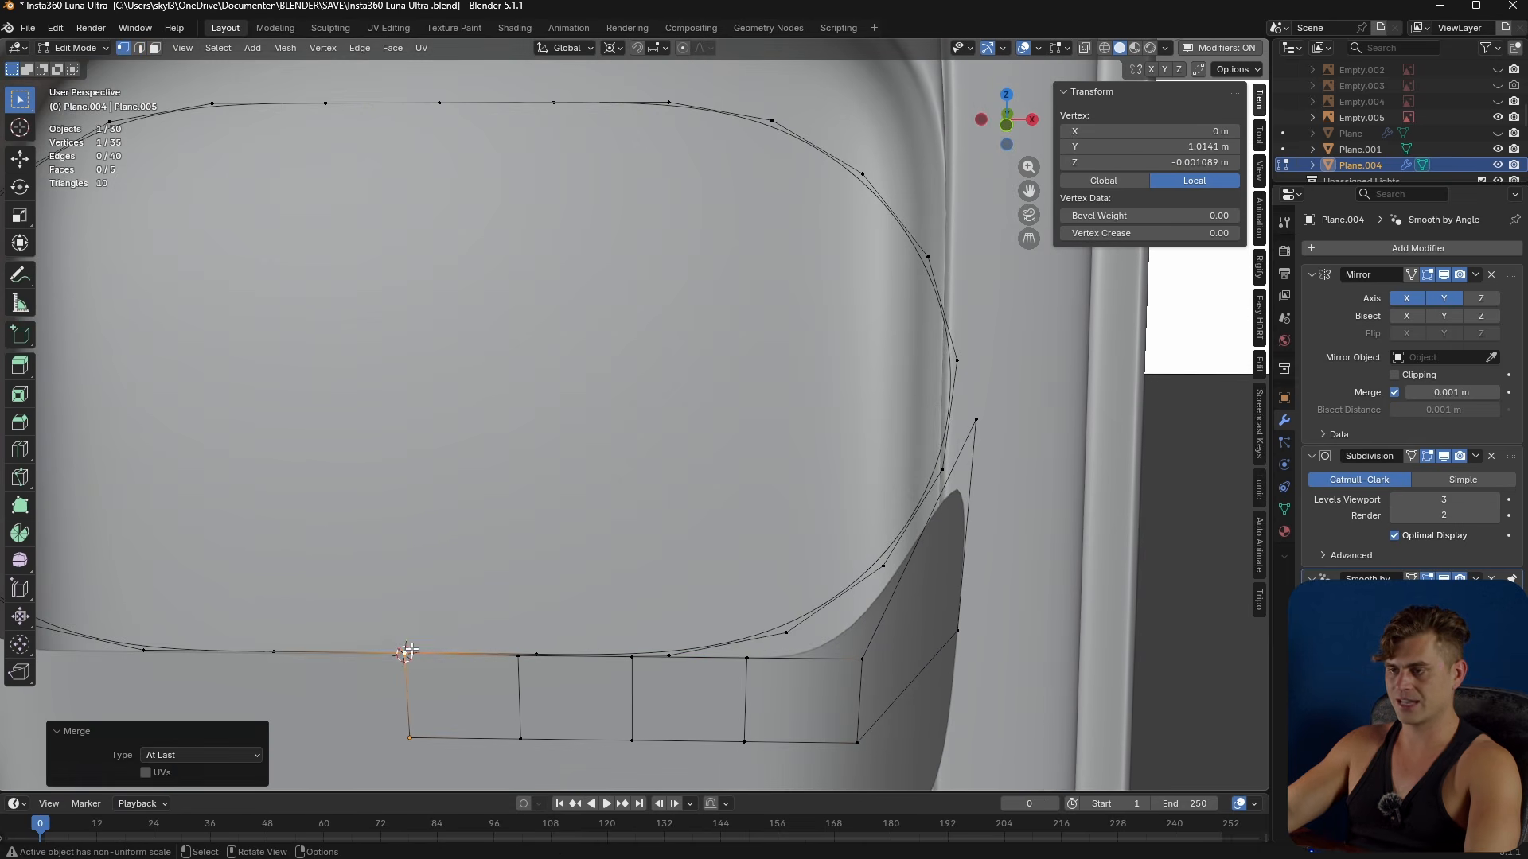
click(518, 656)
shift+click(536, 654)
key(m)
click(517, 654)
- Merge the strip's remaining upper vertices up to the bend onto the matching outline vertices
click(631, 658)
key(m)
click(675, 657)
shift+click(747, 659)
key(m)
click(785, 627)
middle_drag(785, 627, 679, 492)
key(m)
click(678, 614)
- Add a vertical loop cut to the strip's end face and merge its upper vertex onto the neighbouring outline vertex
click(693, 495)
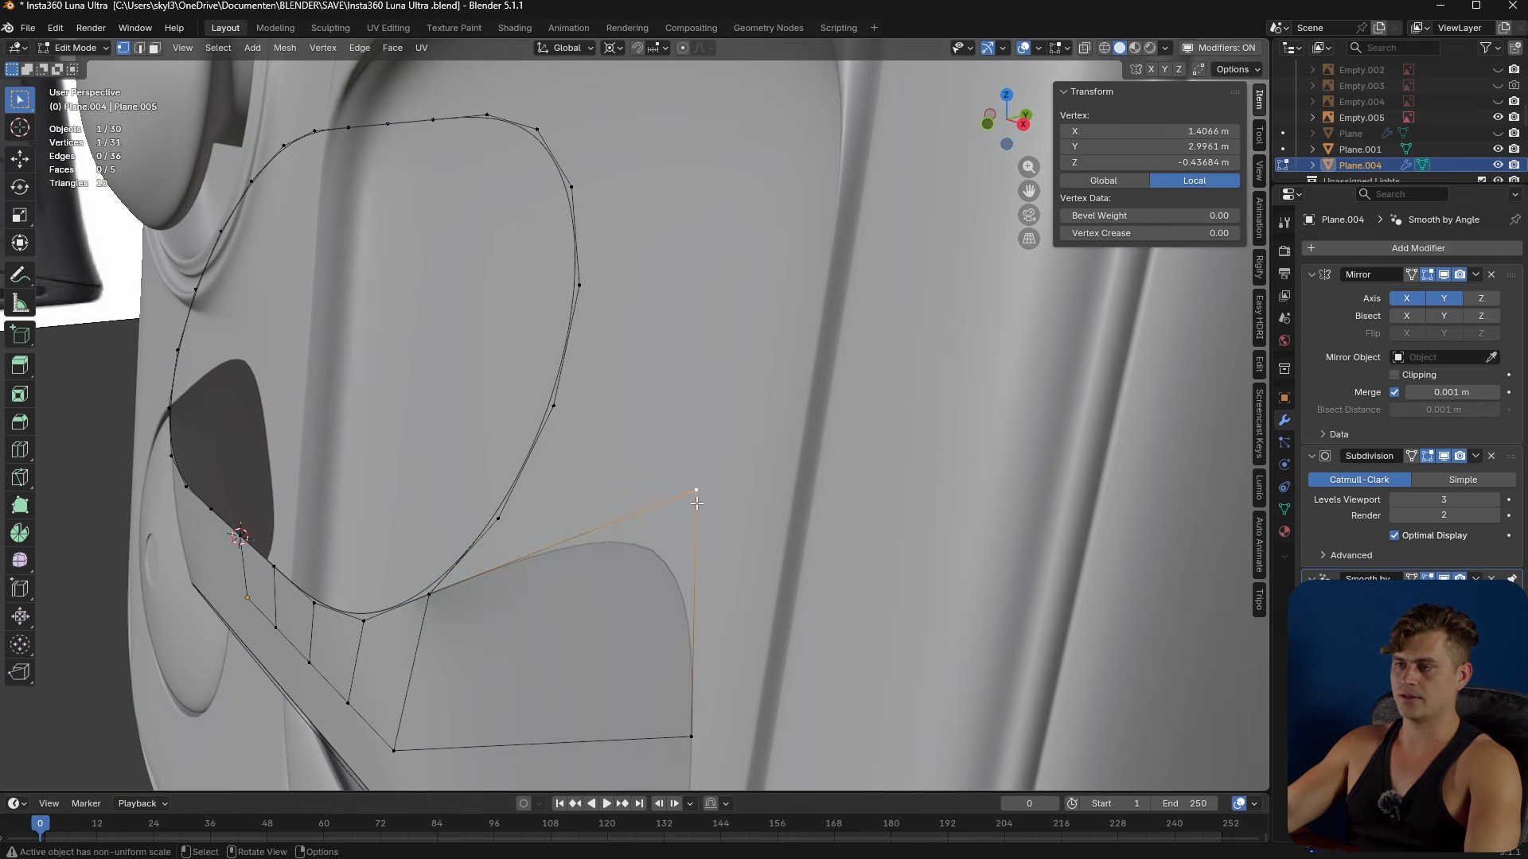
key(ctrl+r)
click(572, 558)
click(573, 557)
click(564, 548)
shift+click(498, 524)
key(m)
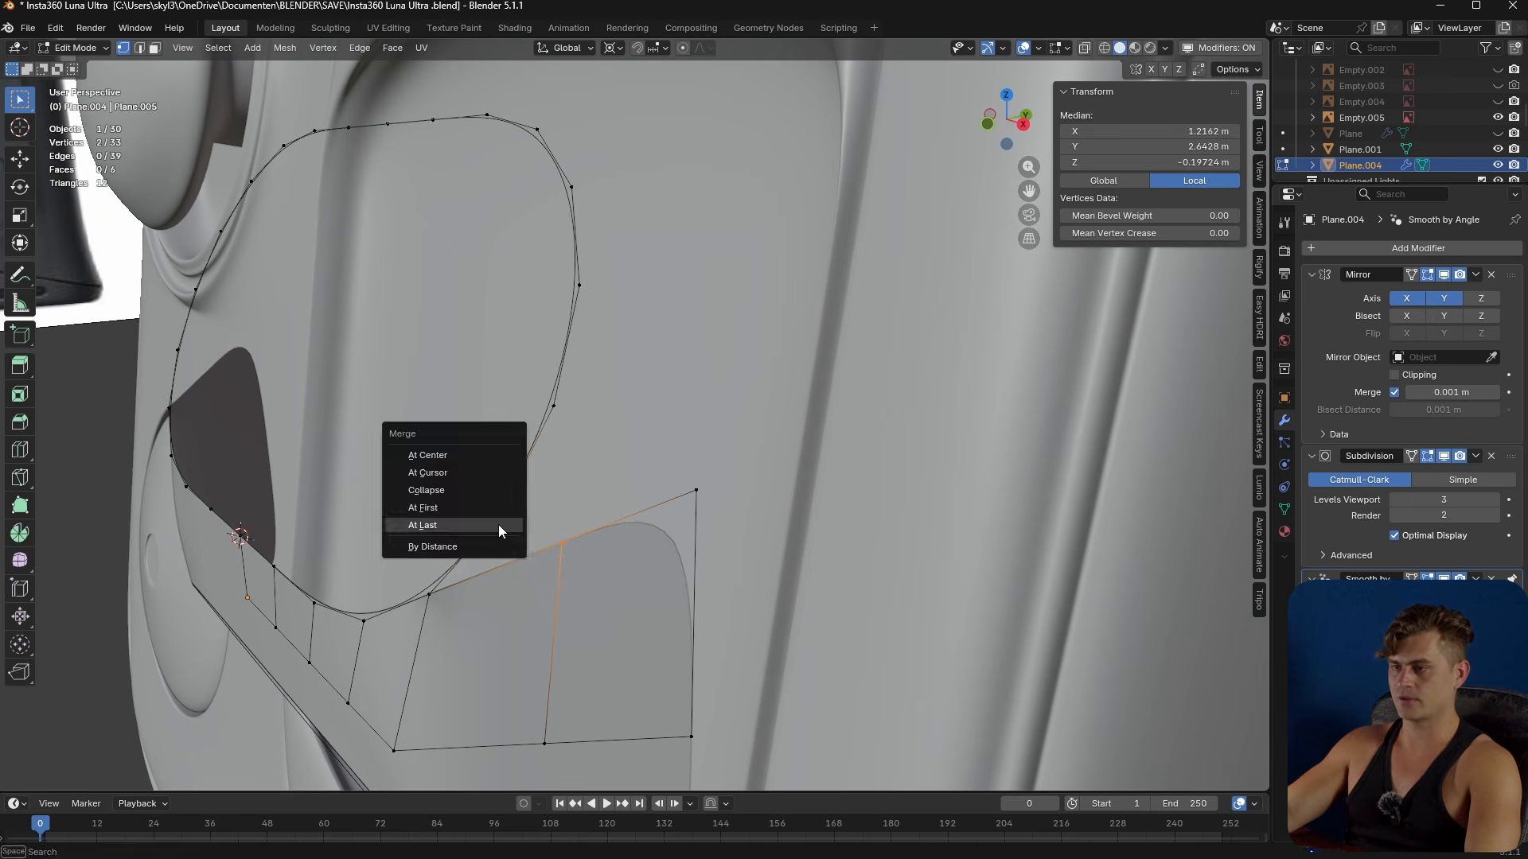
click(501, 530)
middle_drag(501, 530, 686, 476)
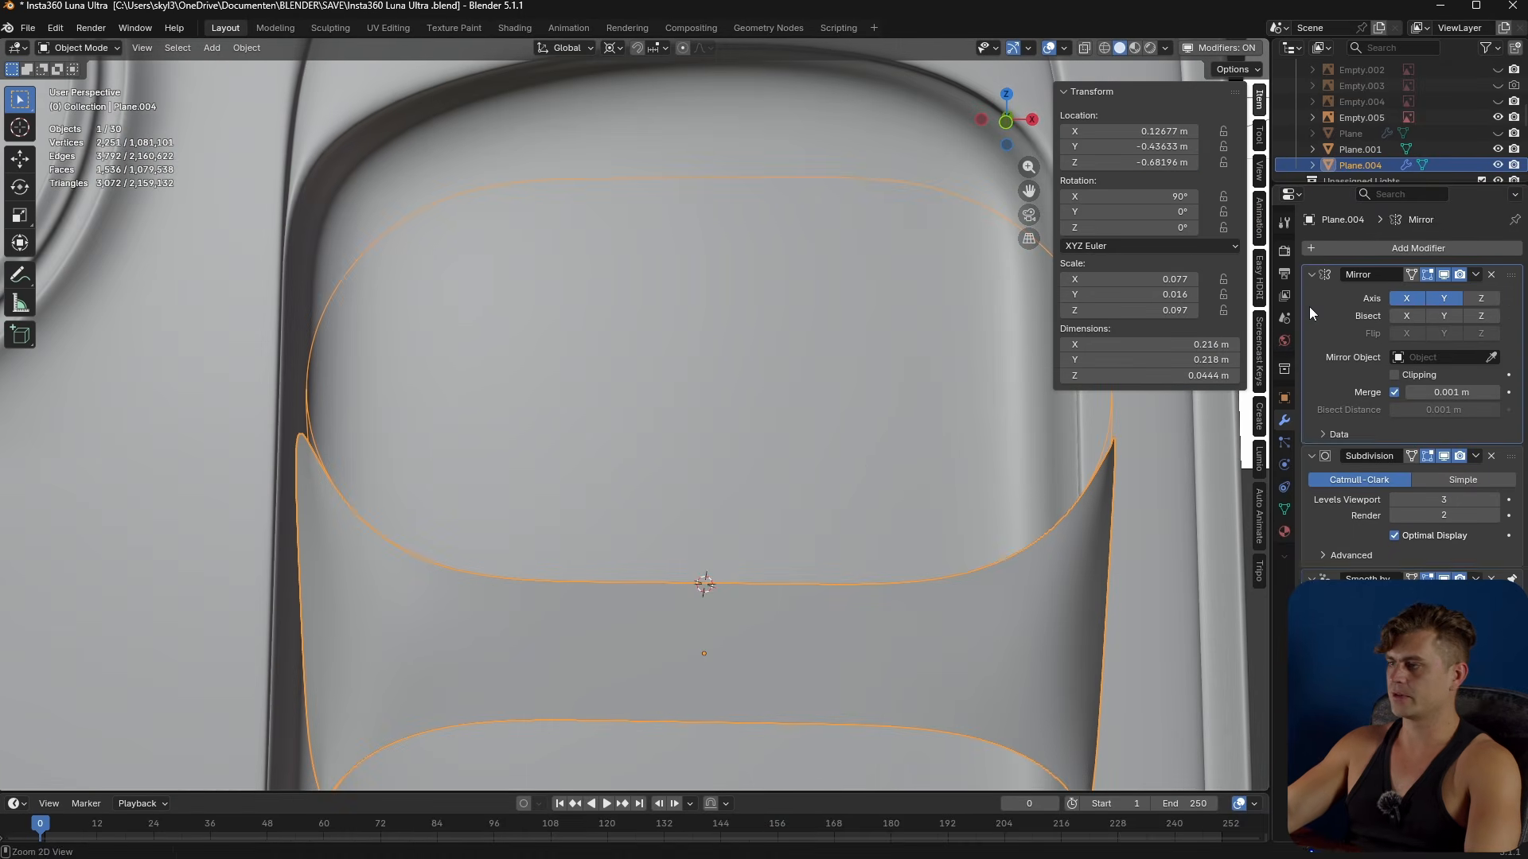
- Apply the strip's Mirror modifier, merge all vertices By Distance and adjust the merge distance
key(ctrl+a)
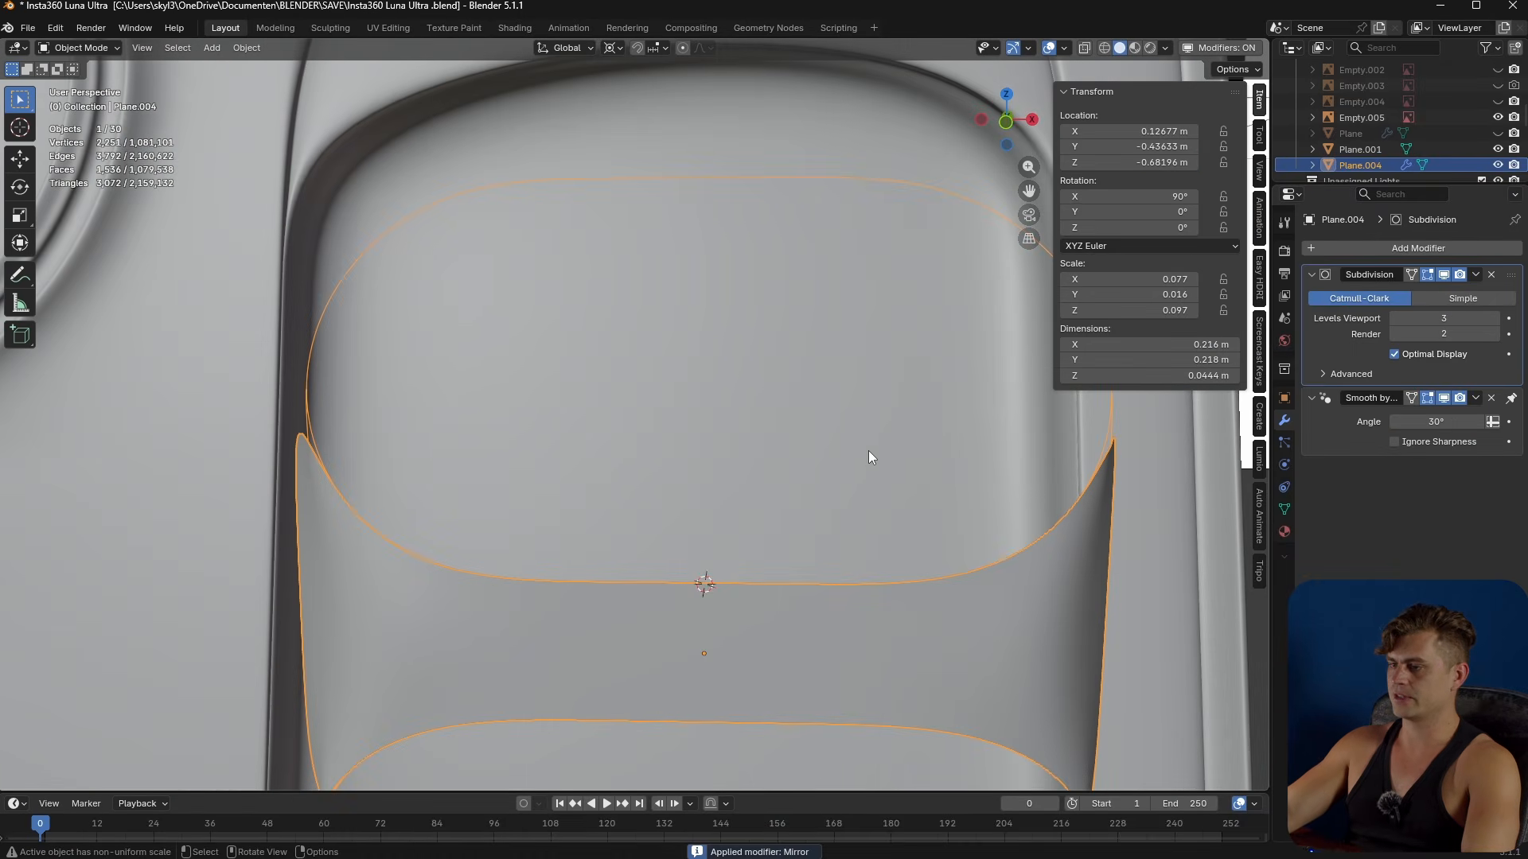
key(Tab)
key(a)
key(m)
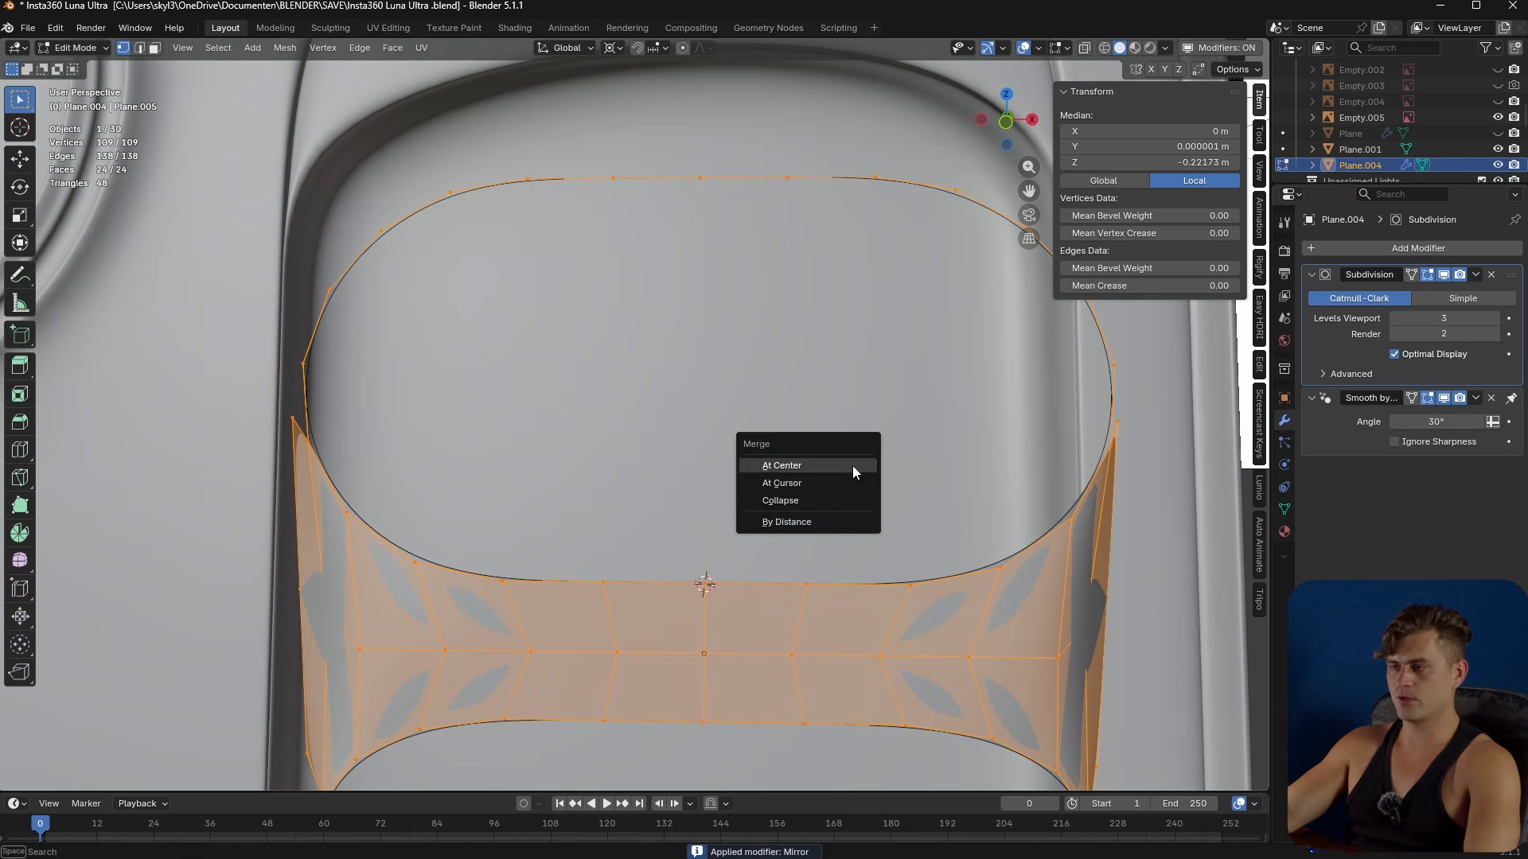
click(815, 522)
middle_drag(759, 555, 711, 581)
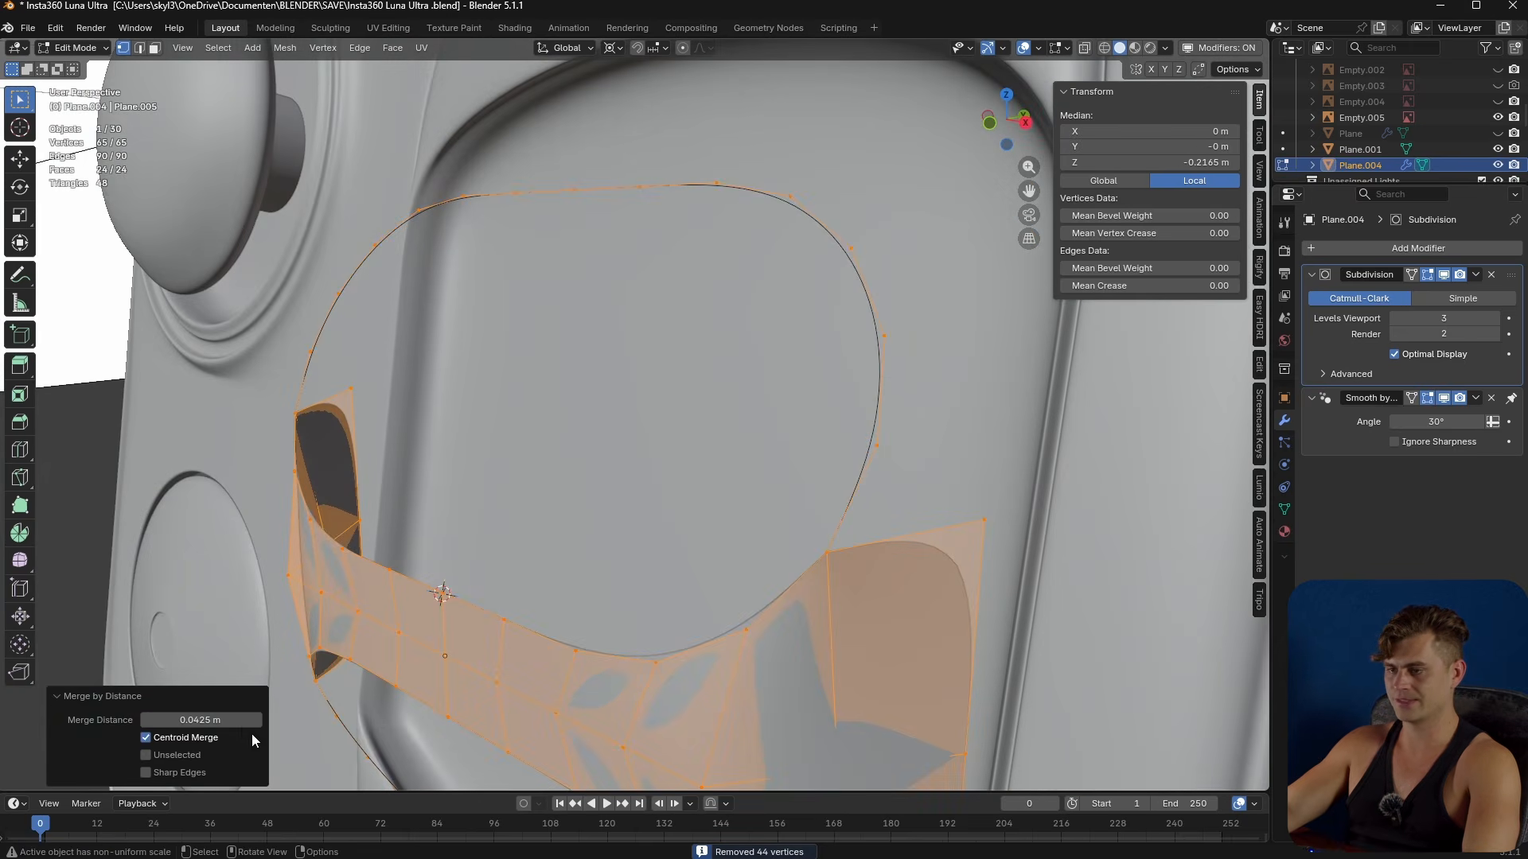
drag(203, 719, 159, 720)
middle_drag(593, 695, 736, 629)
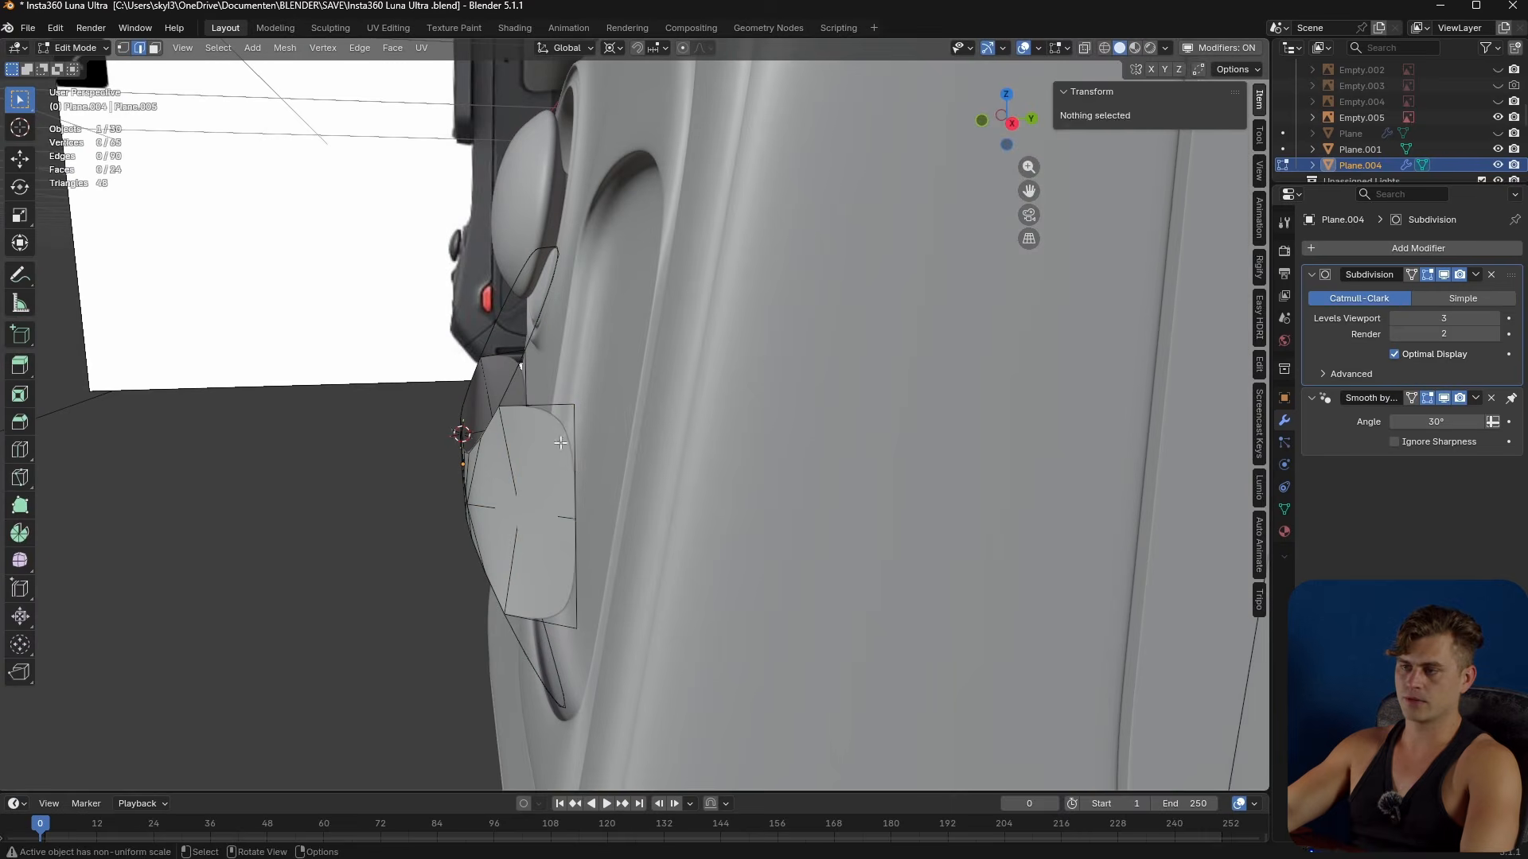
- Try to extrude the vertical outer edges at one end of the strip along X
click(573, 474)
shift+click(583, 562)
middle_drag(586, 559, 582, 343)
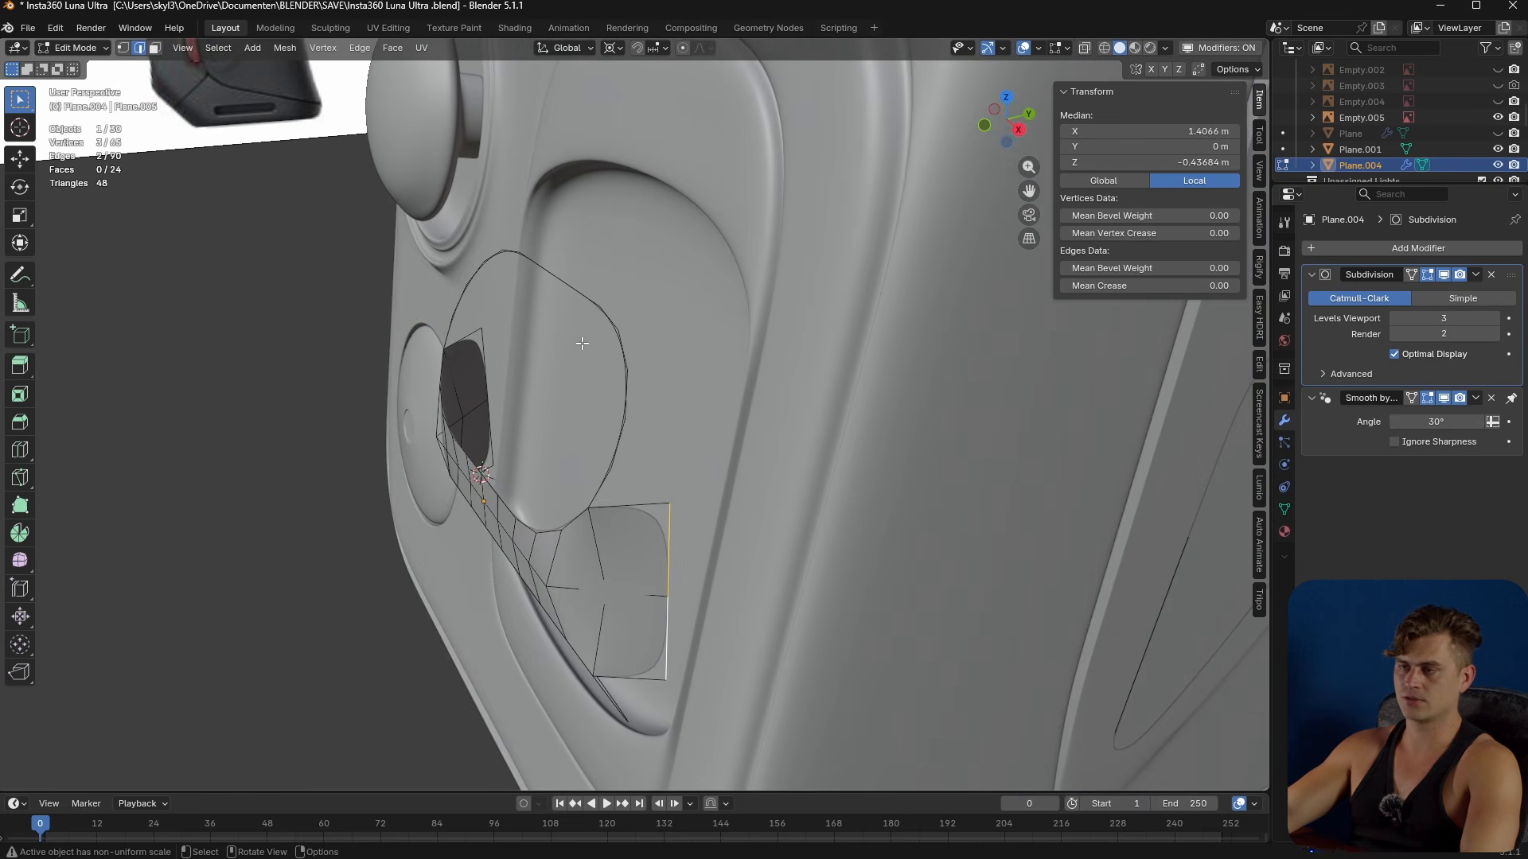
middle_drag(662, 409, 623, 422)
middle_drag(643, 481, 580, 526)
key(e)
key(x)
right_click(642, 489)
key(ctrl+z)
- Extrude the vertical outer edges at both ends of the strip inward along Y
shift+click(569, 608)
middle_drag(570, 608, 825, 618)
key(e)
key(y)
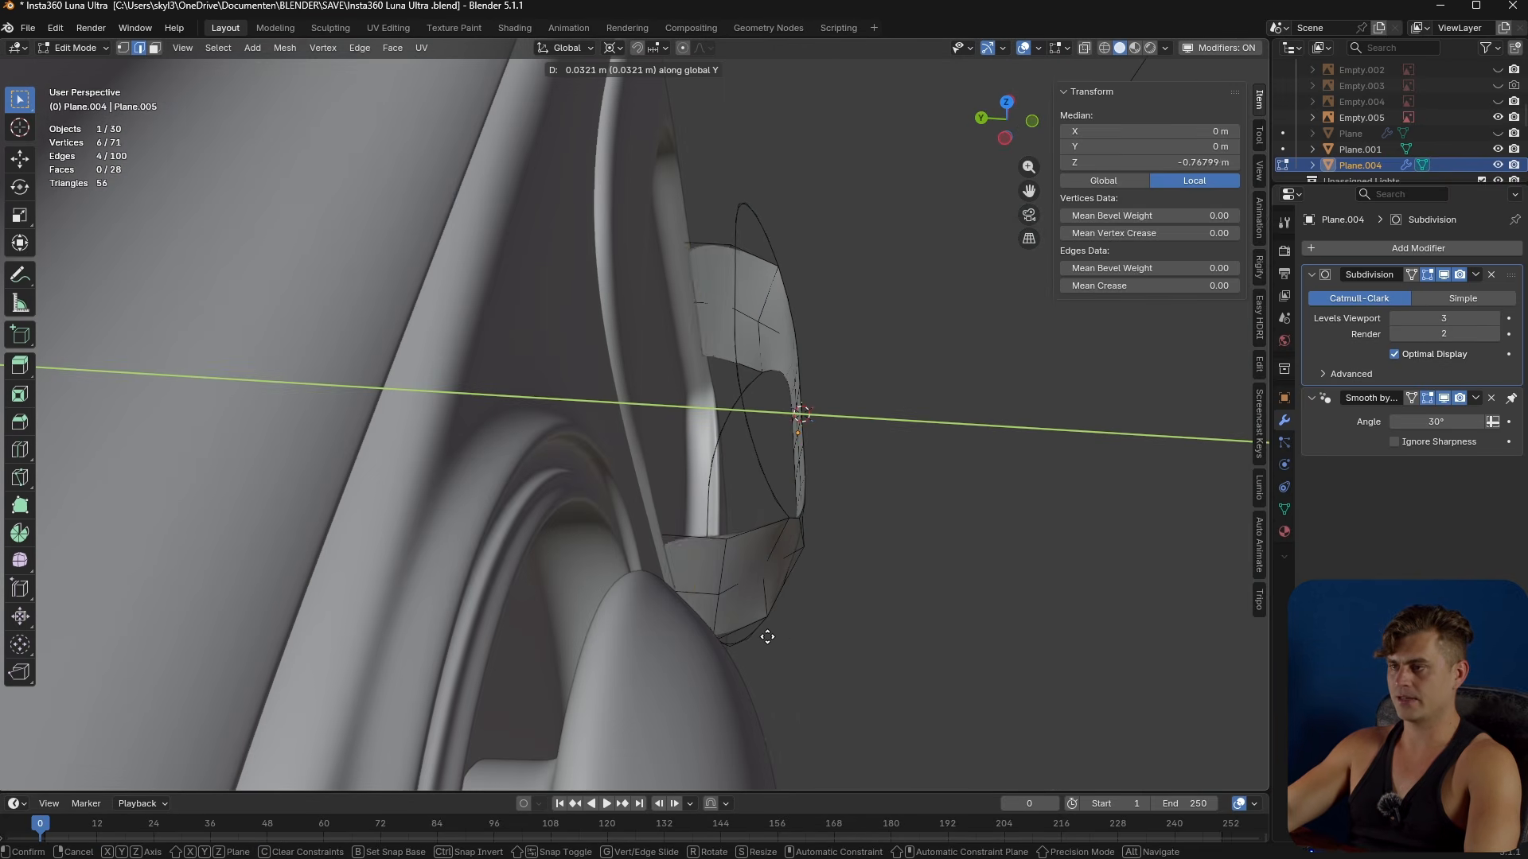
click(818, 636)
- Try to extend the strip's upper end corner with a new vertex and a filled face beside the outline
middle_drag(828, 628, 700, 584)
scroll(755, 549, up, 3)
key(1)
click(884, 497)
middle_drag(883, 497, 732, 478)
middle_drag(559, 494, 619, 586)
key(s)
click(779, 605)
key(Tab)
key(Tab)
key(f)
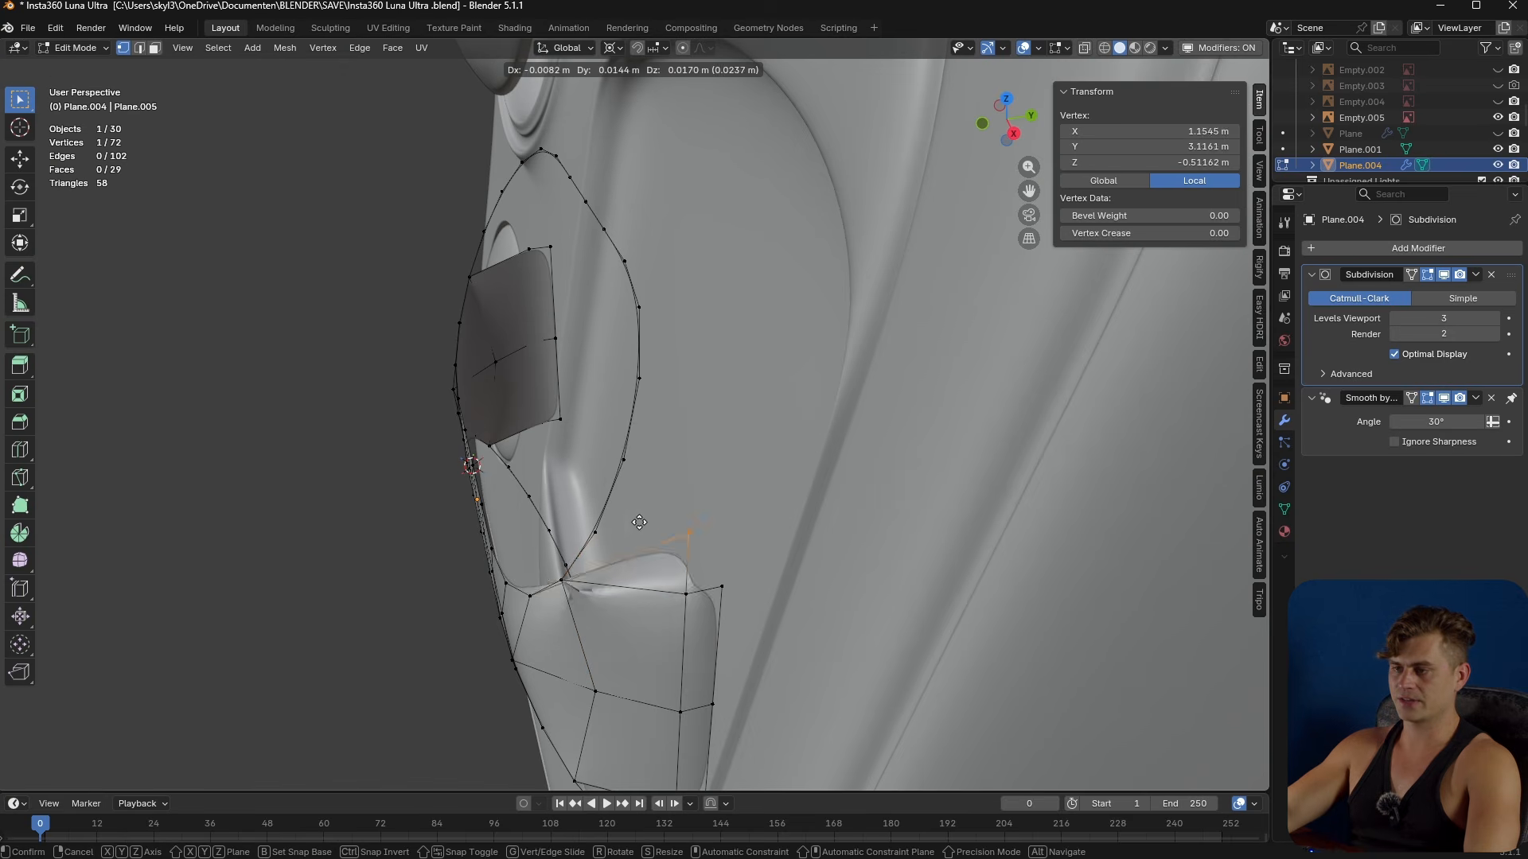
right_click(635, 524)
- Undo the added corner vertex and face, including the attempted loop cut
middle_drag(581, 522, 655, 532)
scroll(655, 533, up, 4)
middle_drag(795, 557, 795, 518)
key(ctrl+z)
key(ctrl+r)
right_click(727, 468)
key(ctrl+z)
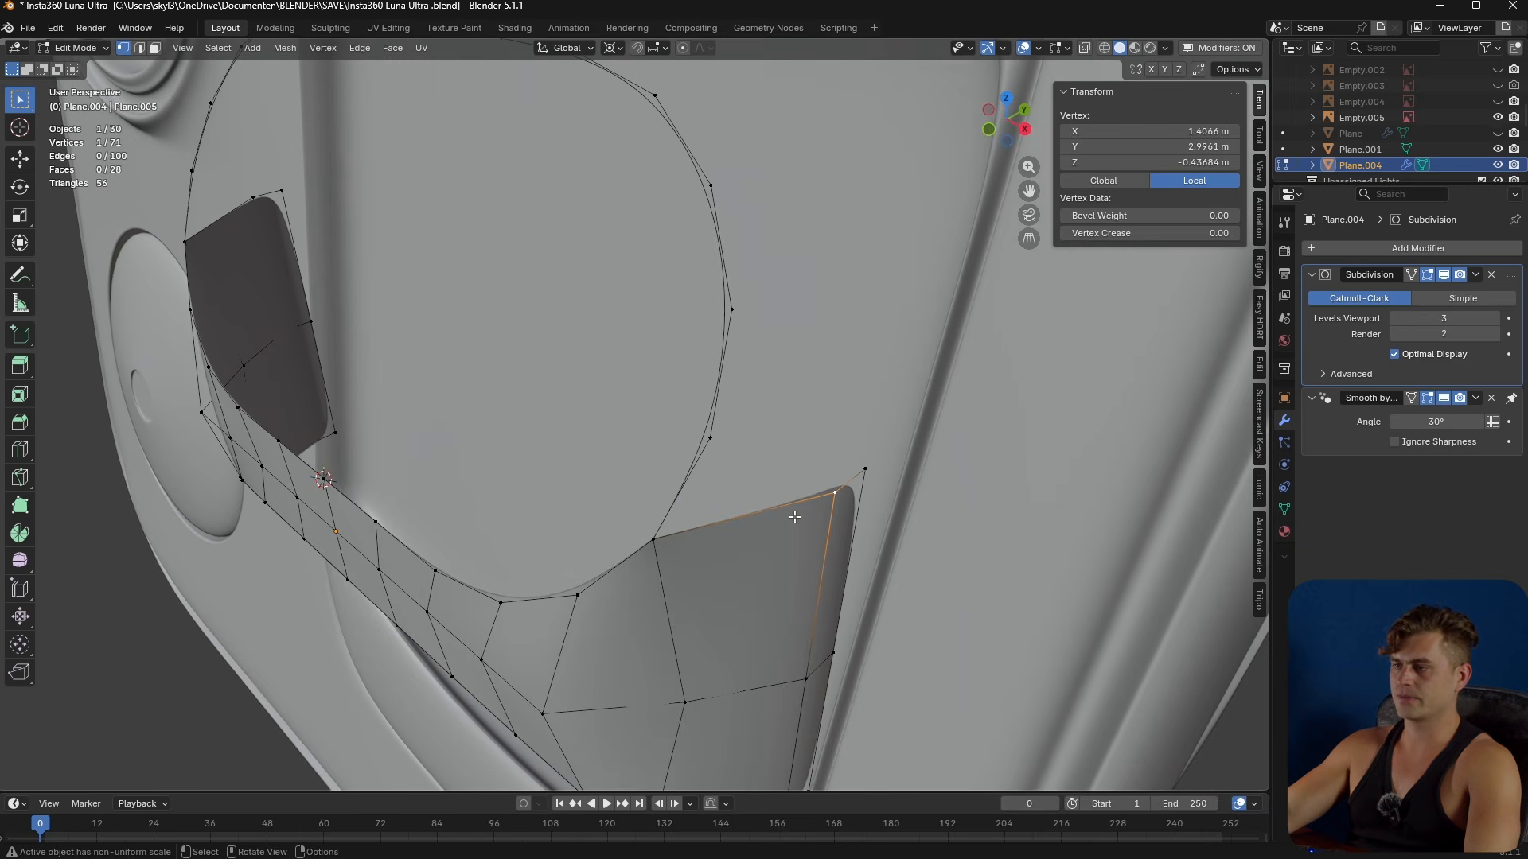
- Extrude the upper corner vertex at the strip's end straight up along Z
key(e)
key(z)
click(893, 499)
middle_drag(893, 499, 814, 503)
- Delete the extruded side faces behind the strip's ends and check the smoothed shape in object mode
key(3)
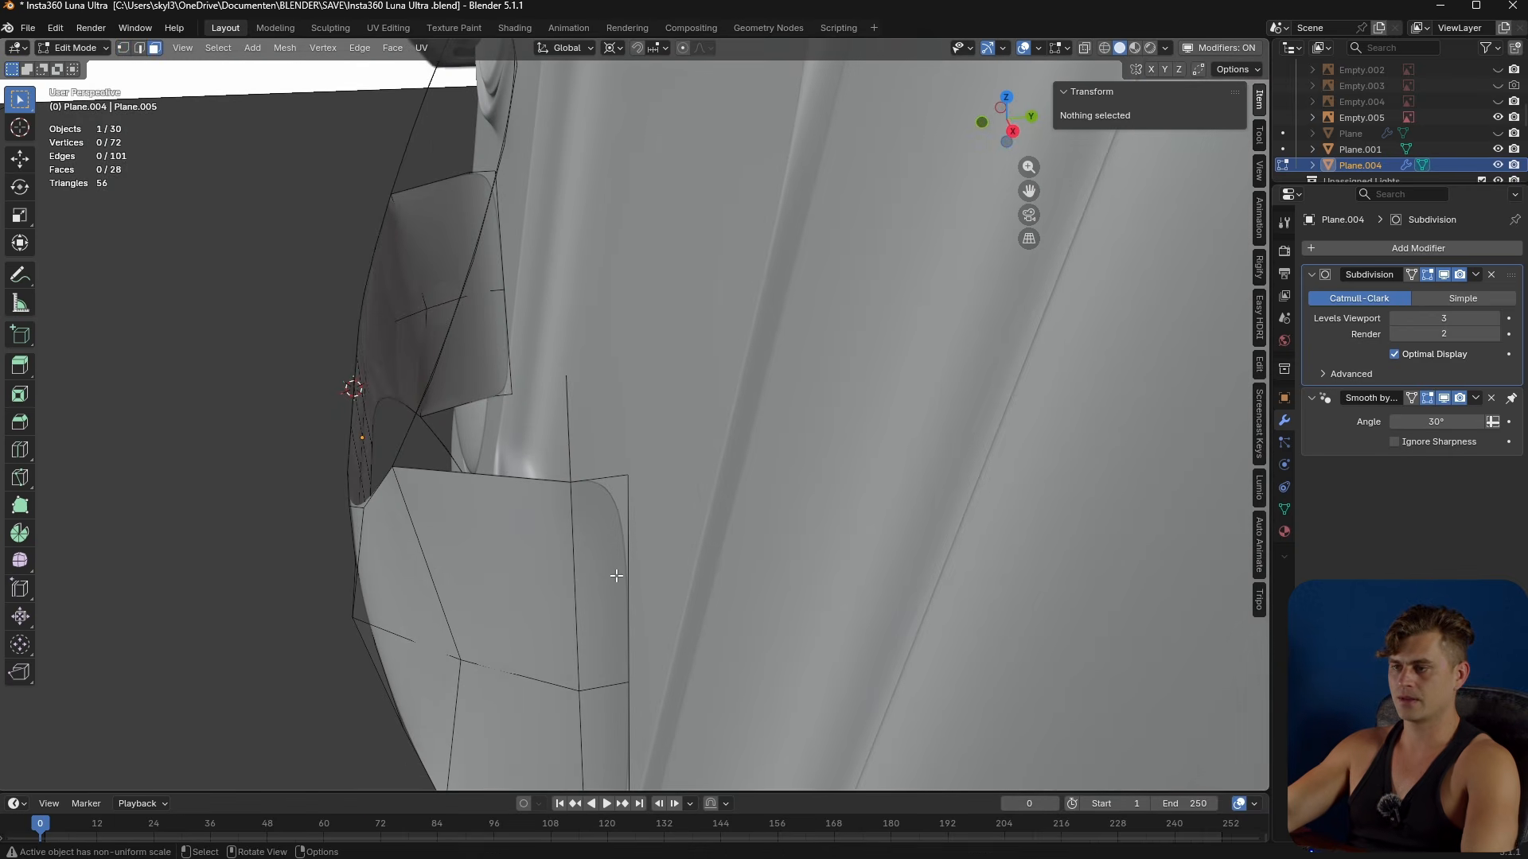
click(614, 573)
middle_drag(615, 573, 539, 578)
shift+click(627, 592)
key(x)
click(536, 669)
middle_drag(716, 566, 622, 454)
key(Tab)
key(Tab)
- Fill a face between the outline's lower curve and the vertical edge extruded from the strip's corner
key(1)
shift+middle_drag(648, 402, 659, 439)
scroll(659, 439, up, 2)
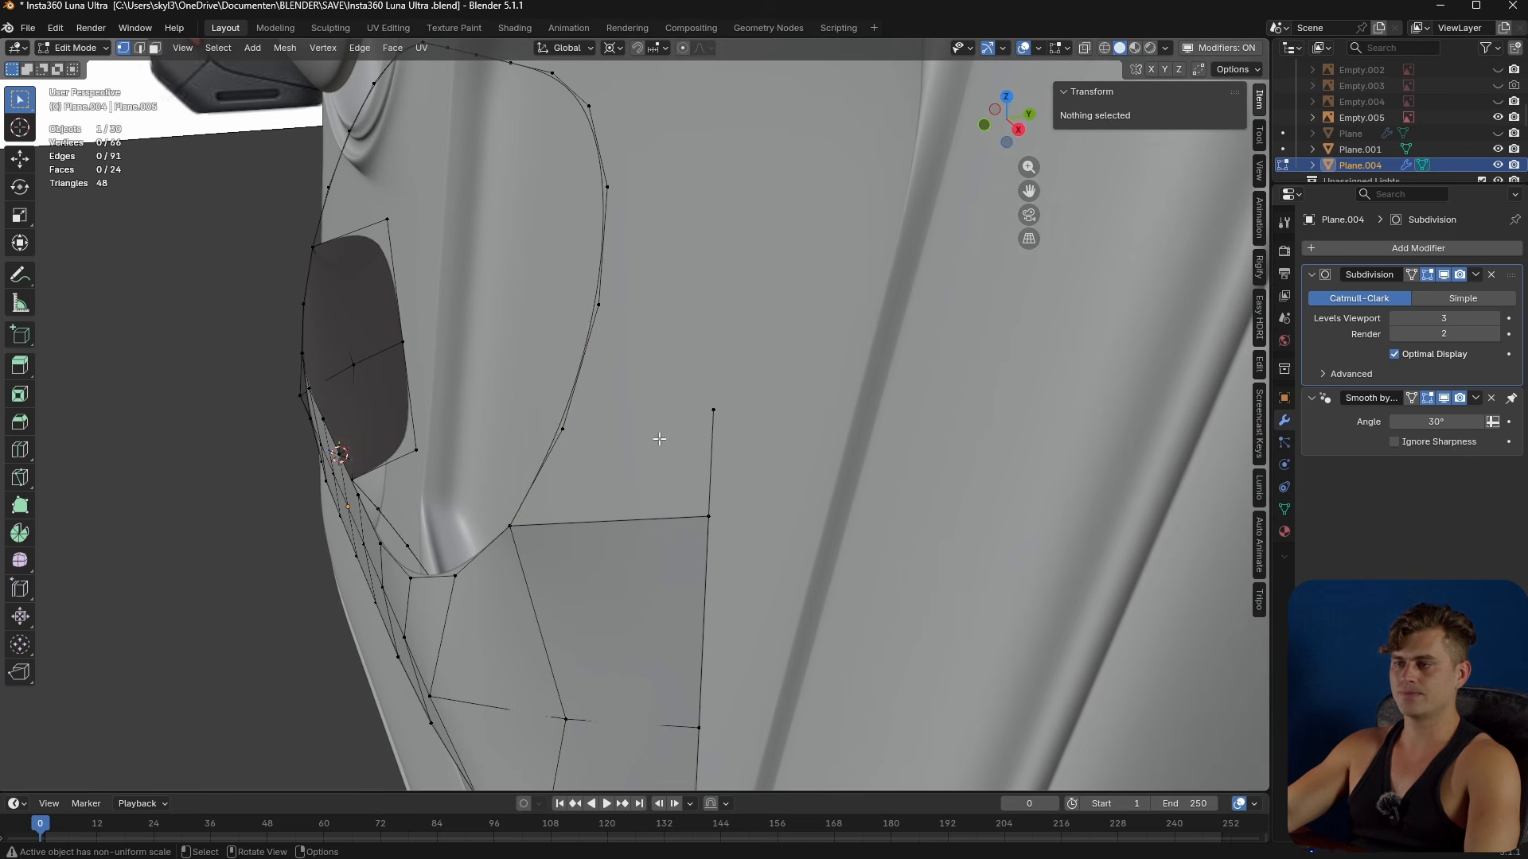
click(562, 429)
key(2)
click(547, 489)
middle_drag(708, 454, 760, 473)
- Extrude the new upper corner vertex about 0.016 m up along Z and fill the face between it and the outline
key(1)
click(679, 507)
key(e)
key(z)
click(791, 397)
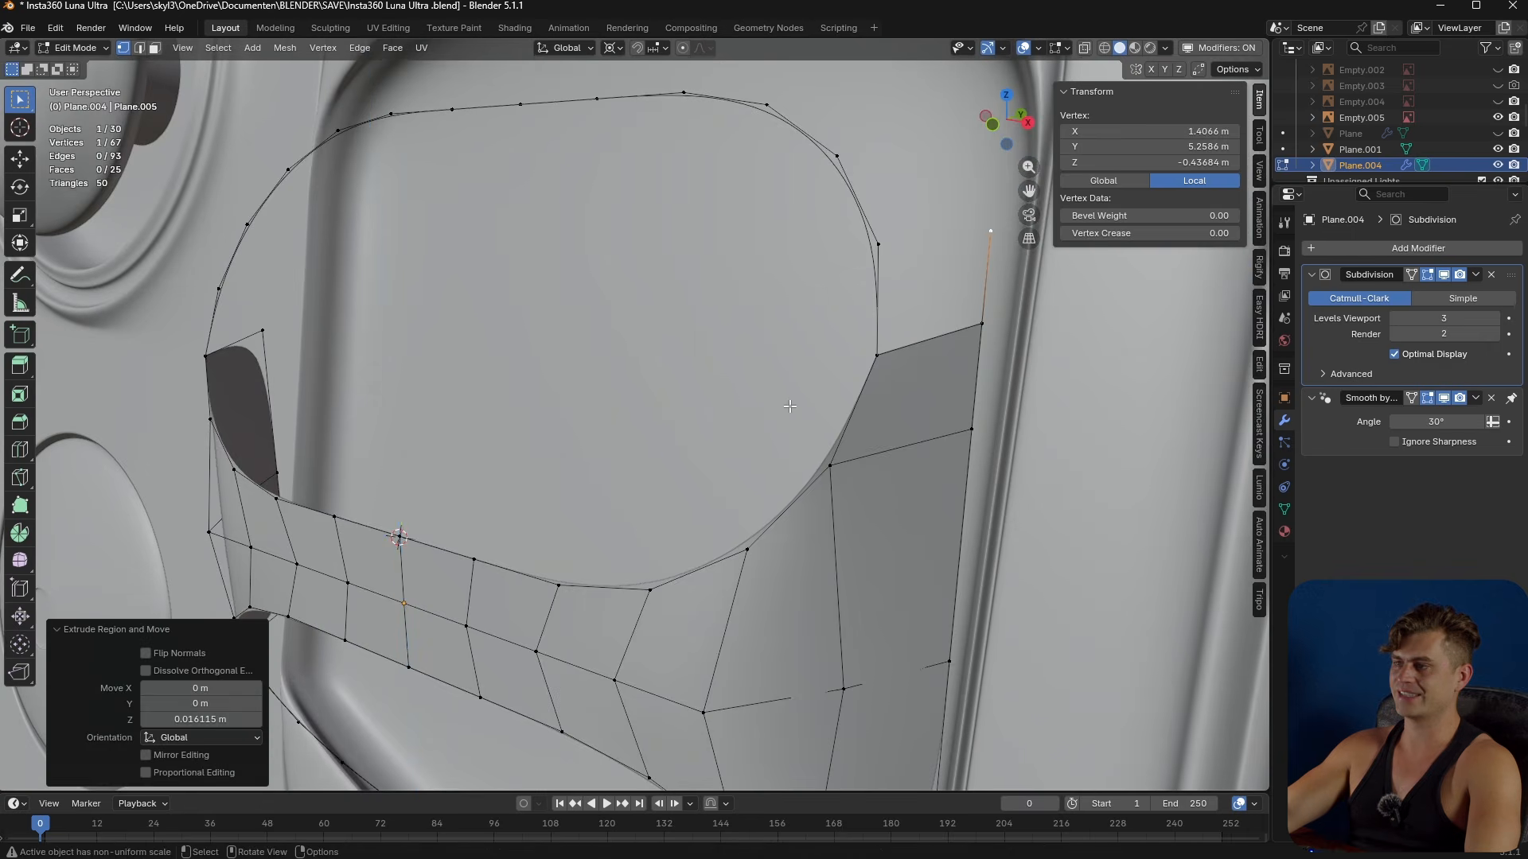
middle_drag(790, 397, 808, 418)
key(2)
click(811, 424)
key(f)
- Extrude the side strip's upper corner vertex further up along Z and fill the face between it and the outline
shift+middle_drag(883, 377, 849, 463)
key(1)
click(862, 432)
key(g)
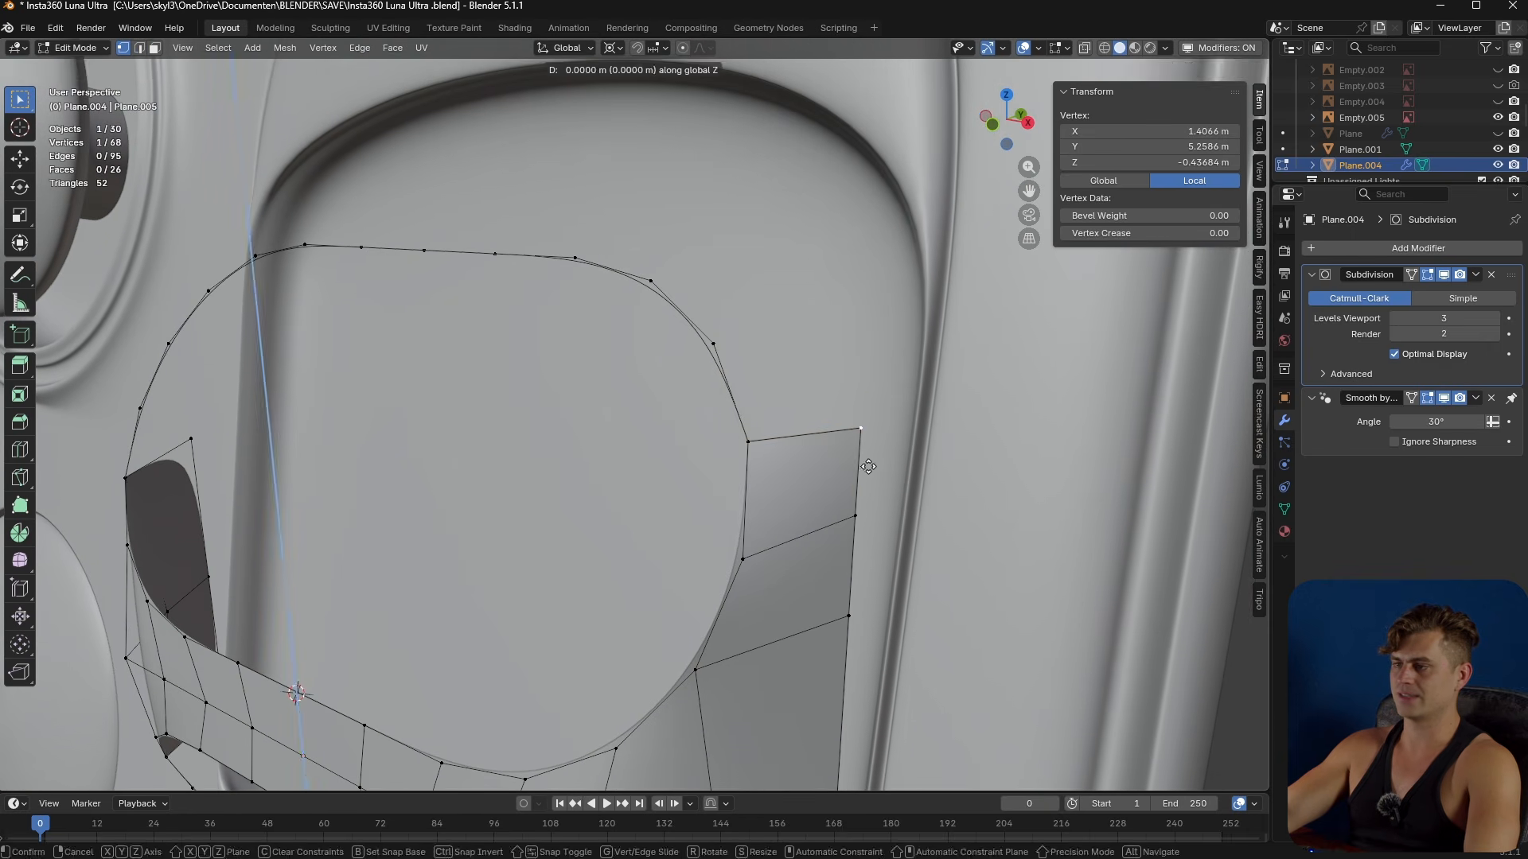
click(904, 384)
key(2)
click(826, 418)
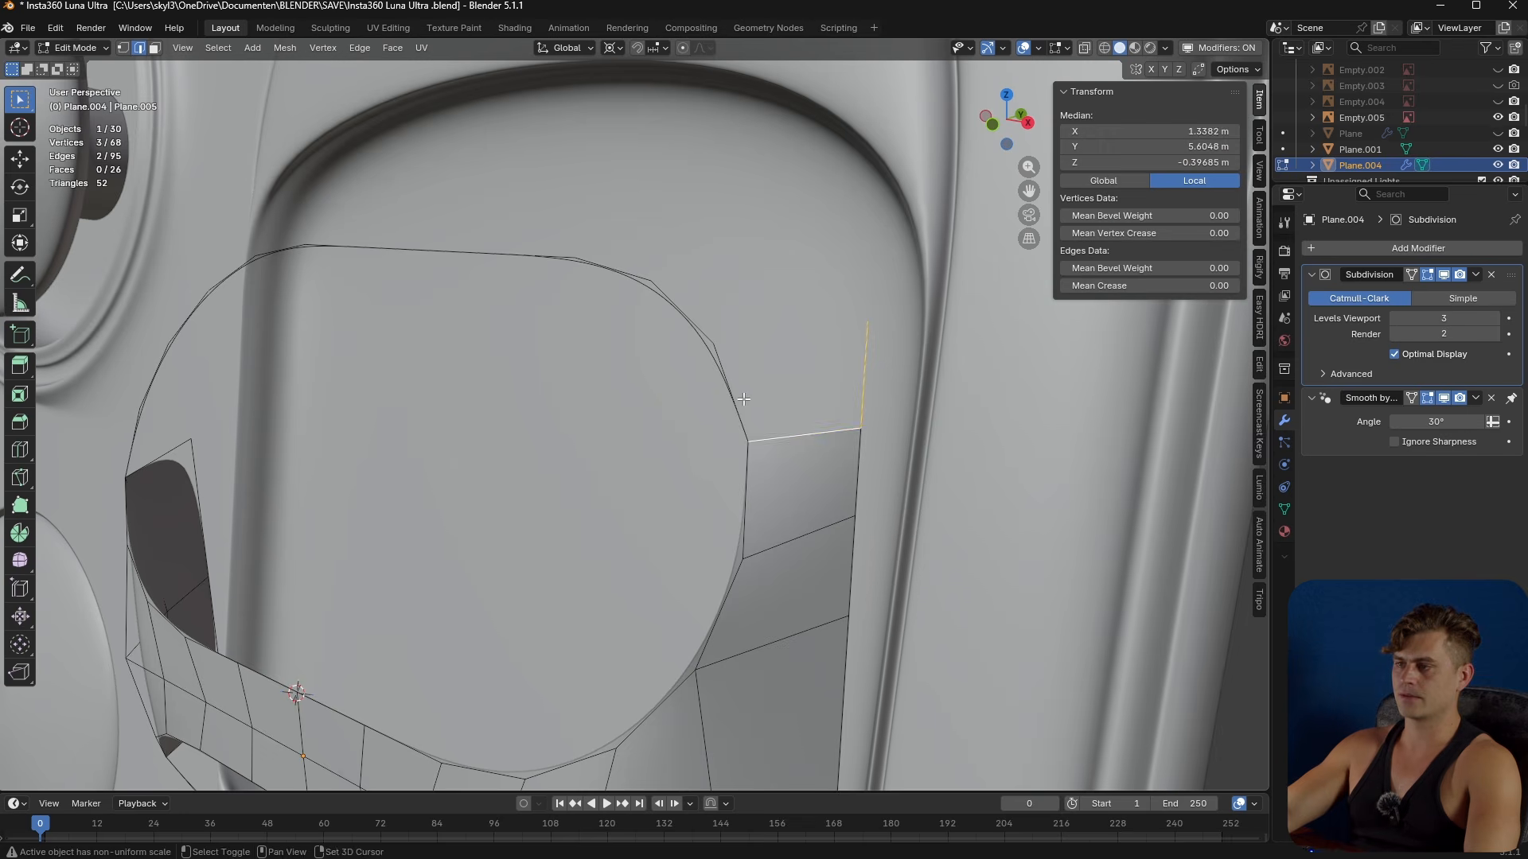
middle_drag(767, 389, 828, 405)
key(1)
click(841, 380)
- Delete the left half of the slider switch mesh in front view and return to object mode
scroll(716, 453, down, 2)
mouse_move(676, 469)
middle_down()
mouse_move(661, 498)
mouse_move(605, 494)
mouse_move(669, 493)
middle_up()
drag(665, 274, 415, 713)
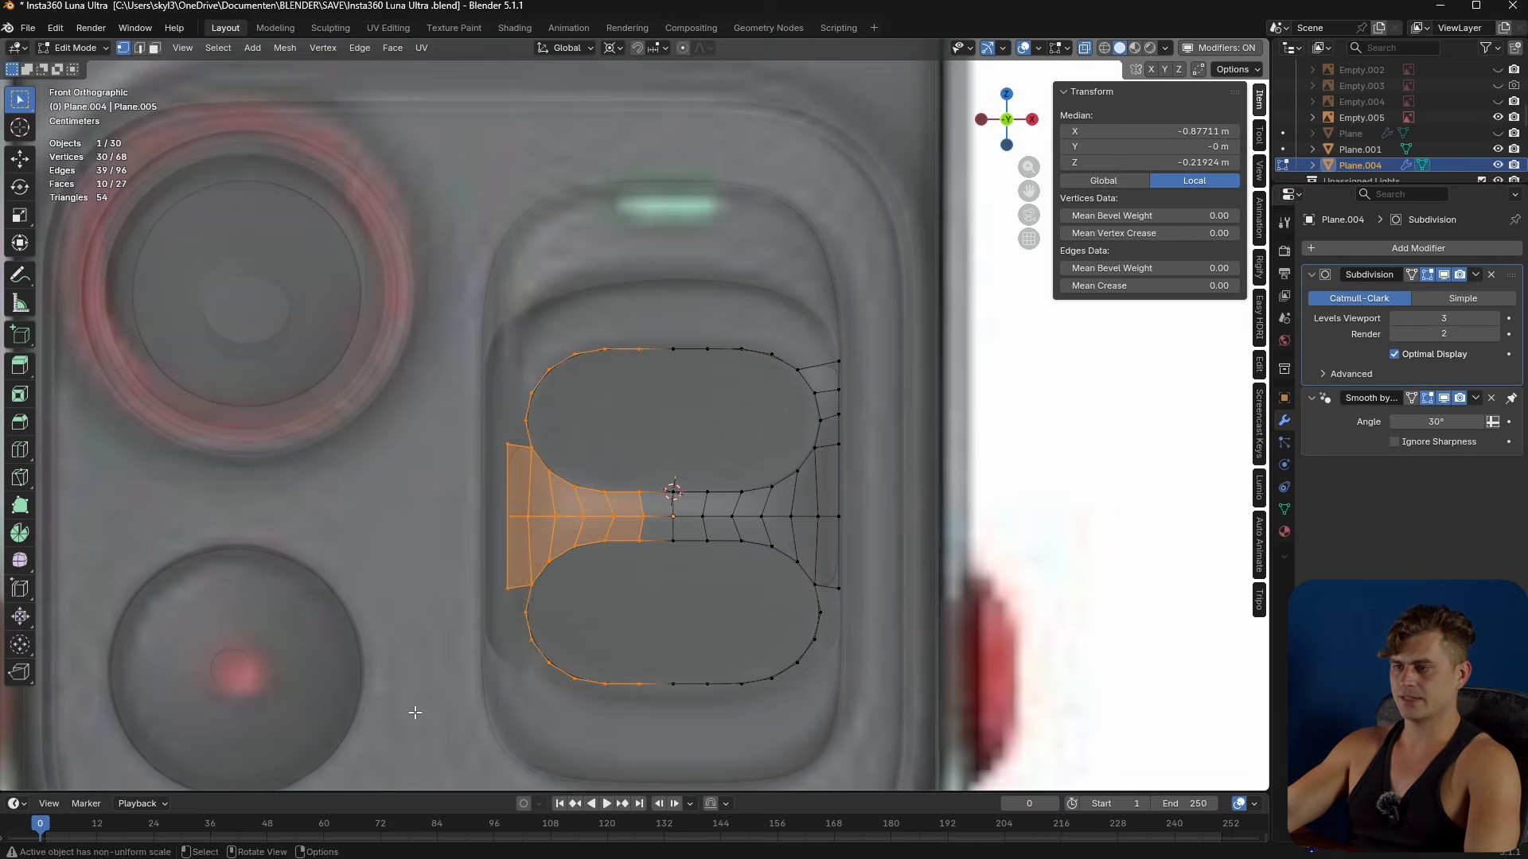
key(x)
click(465, 542)
key(Tab)
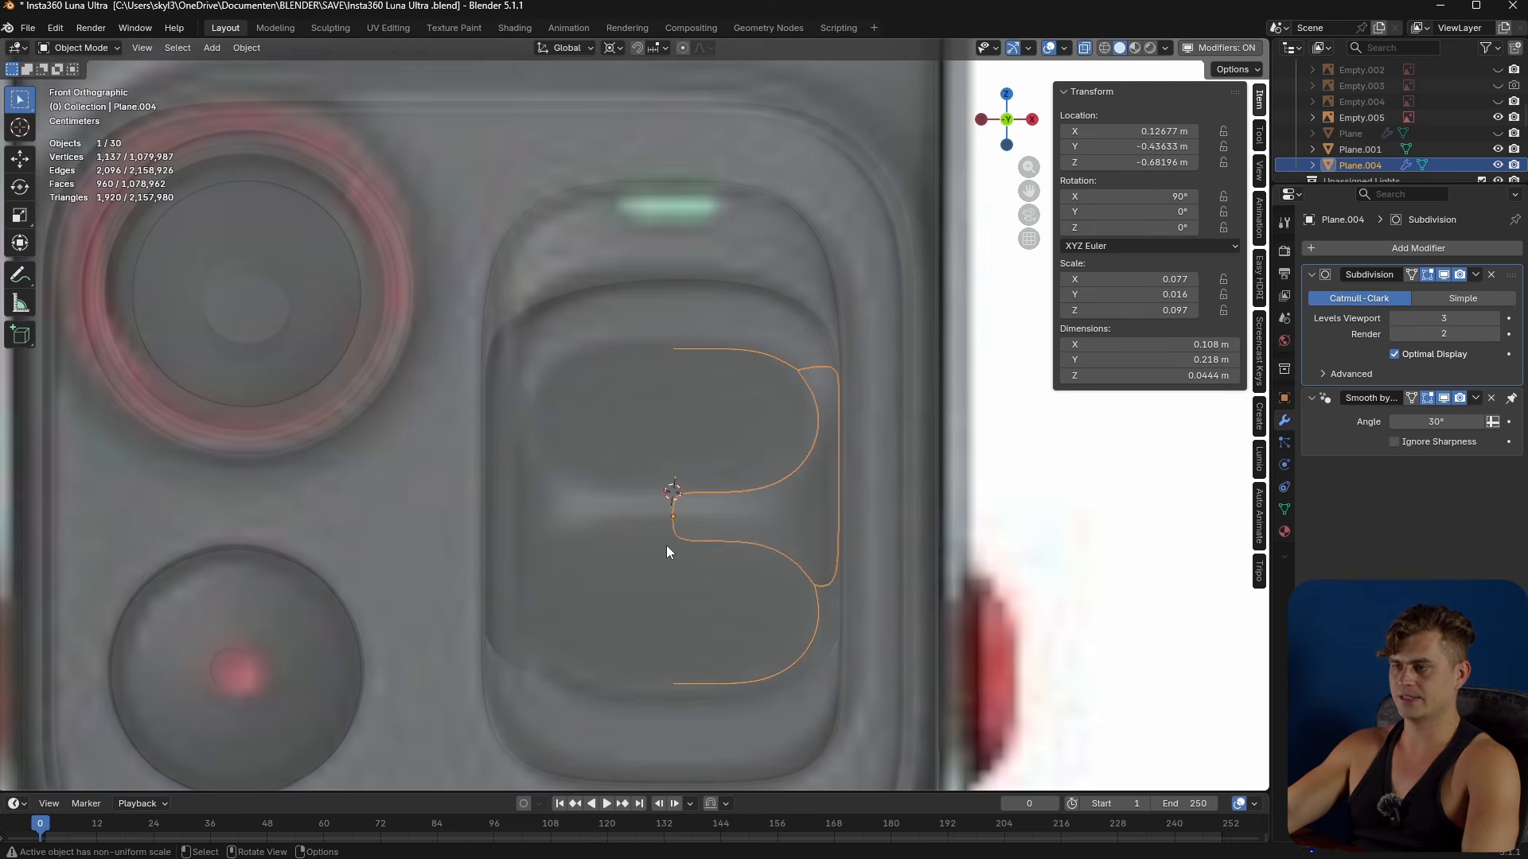
- Add a Mirror modifier on the X axis and place it above the Subdivision modifier
click(1411, 249)
text(mir)
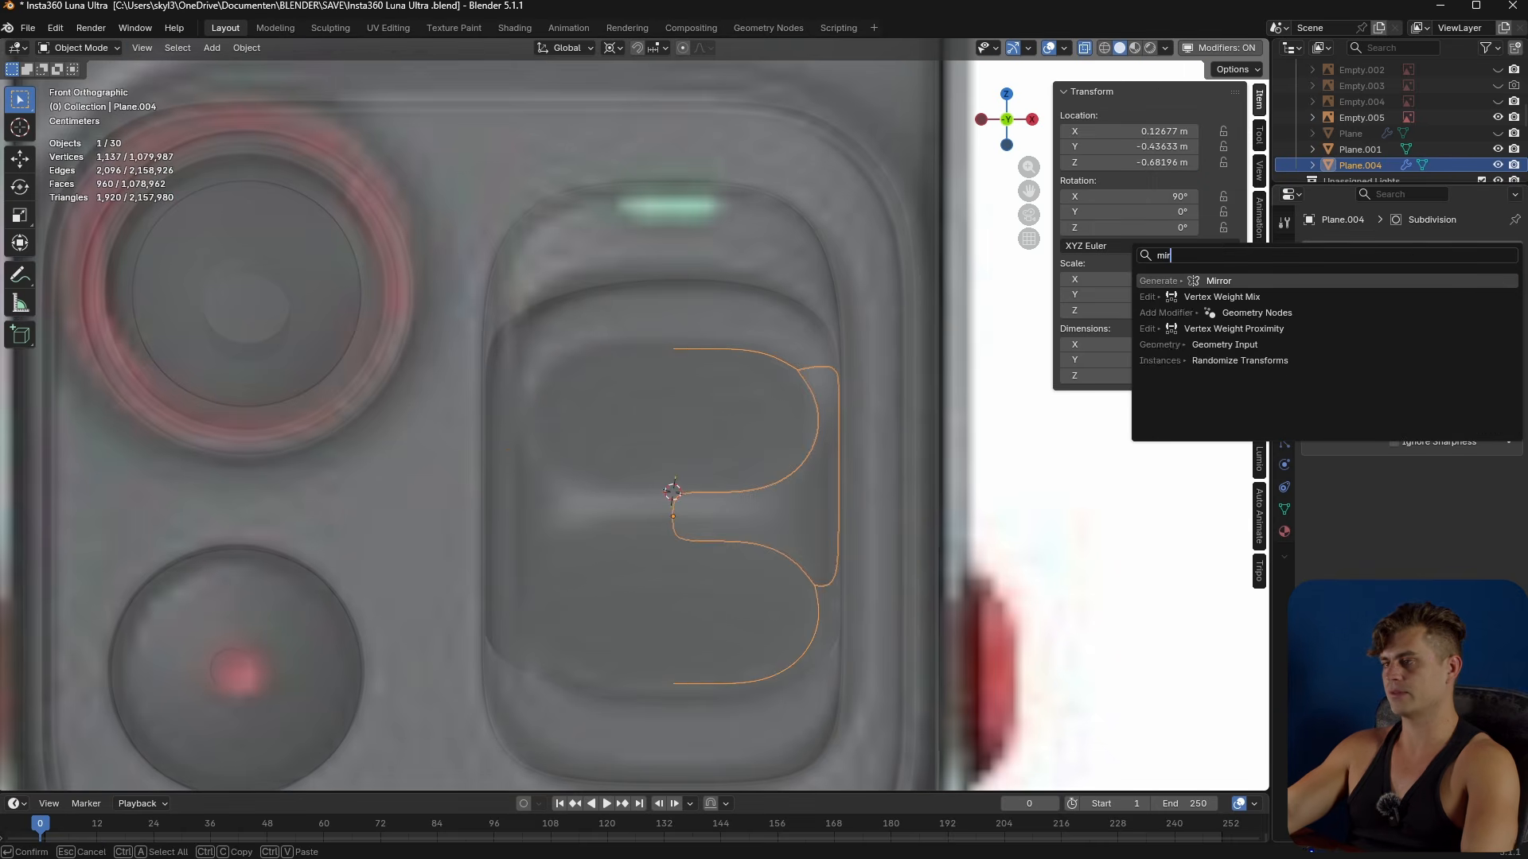
click(1302, 281)
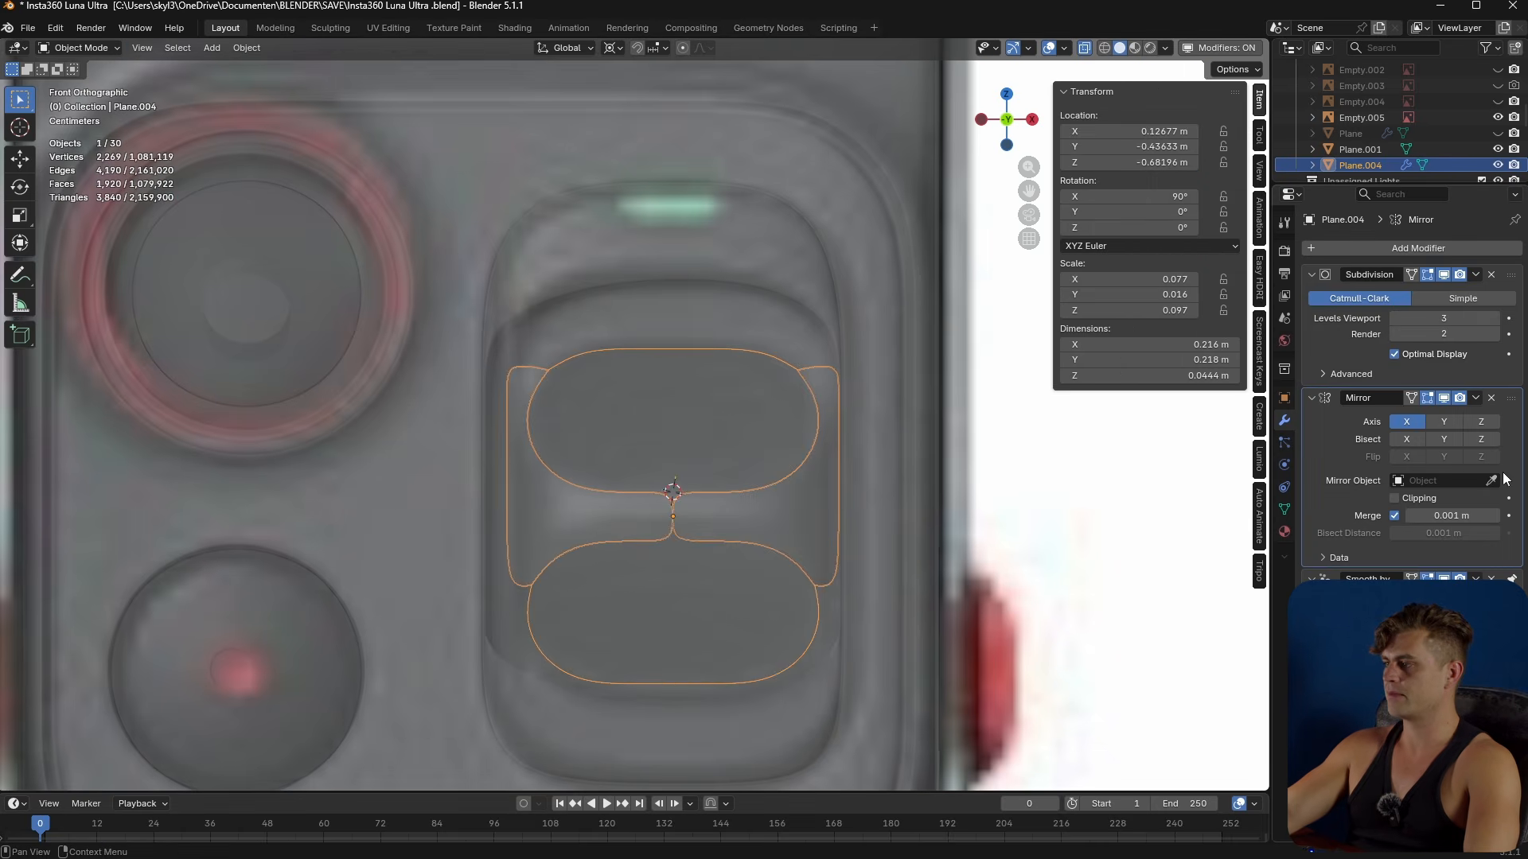
drag(1510, 399, 1496, 274)
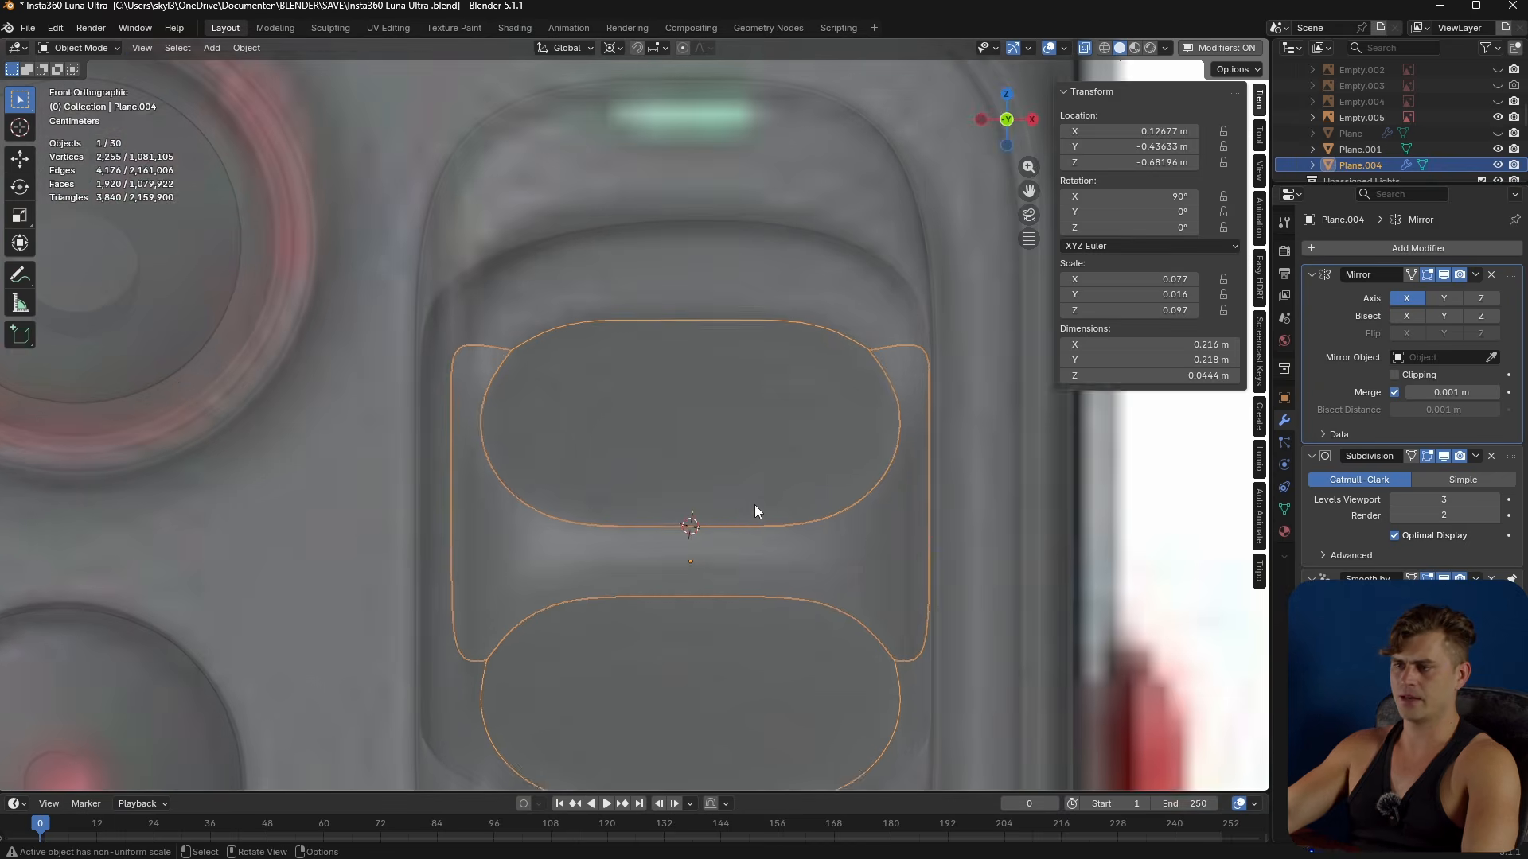
- Extrude the four vertices along the upper oval's rounded corner about 0.031 m back along Y
key(Tab)
middle_drag(754, 504, 824, 456)
key(Tab)
key(Tab)
click(824, 429)
ctrl+click(639, 359)
middle_drag(639, 359, 735, 481)
key(e)
key(y)
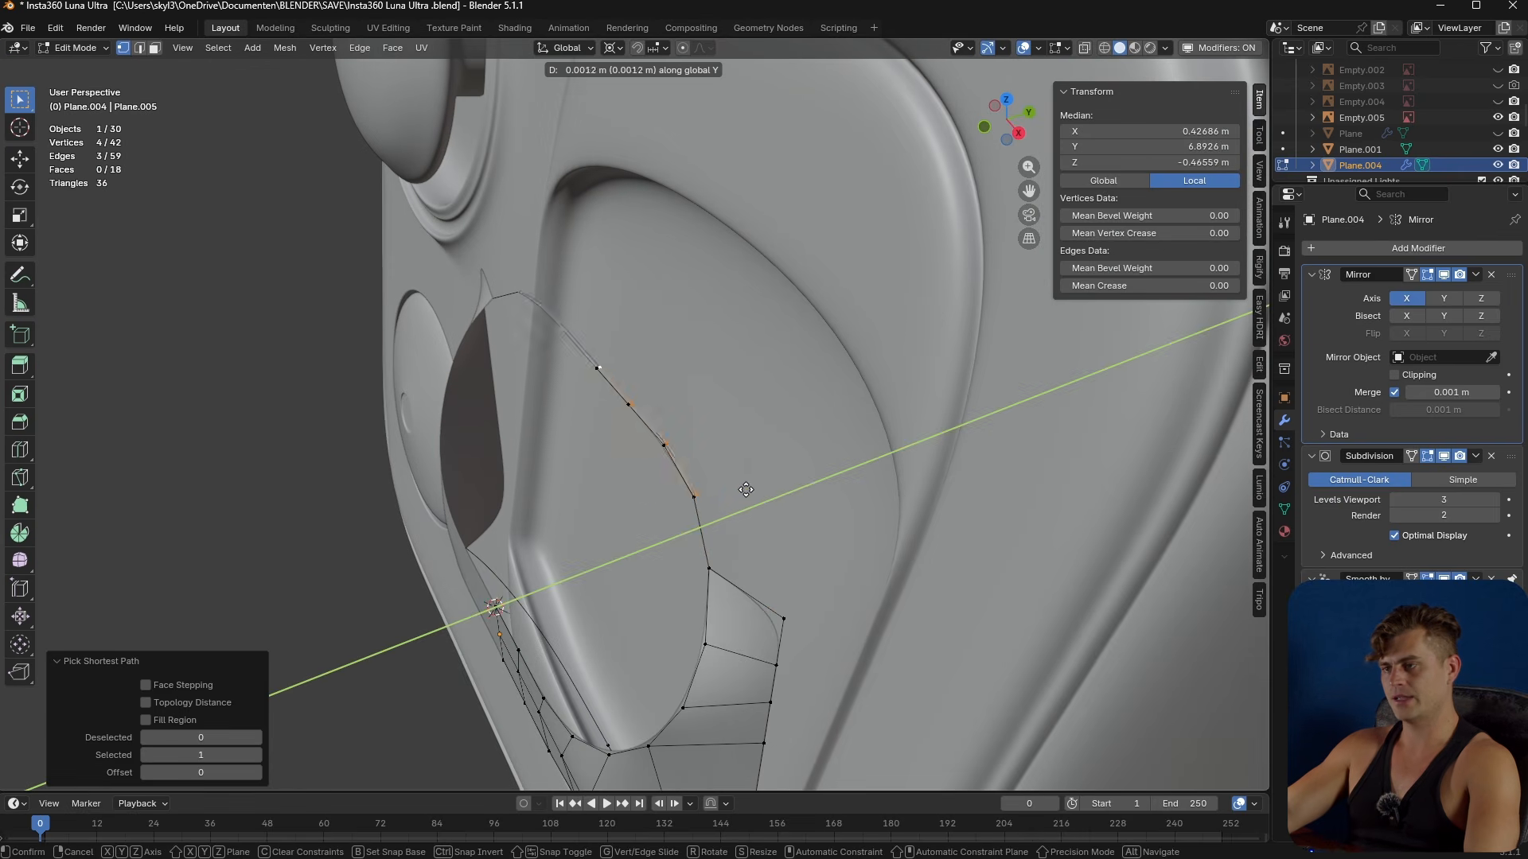
click(822, 483)
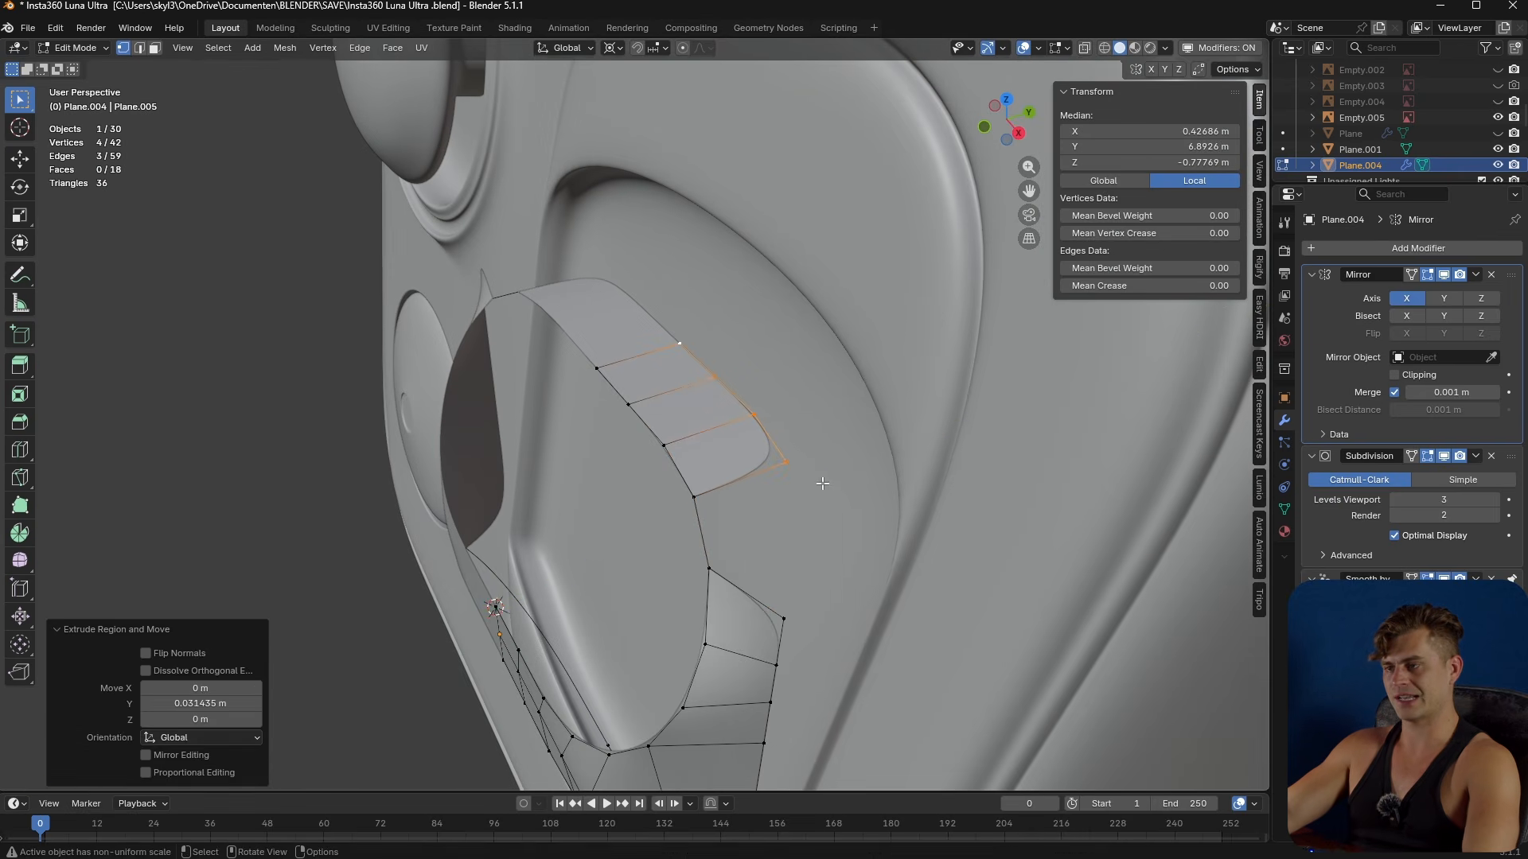
- Fill the gap face between the extruded corner strip and the side panel's top edge
key(2)
shift+click(735, 483)
key(f)
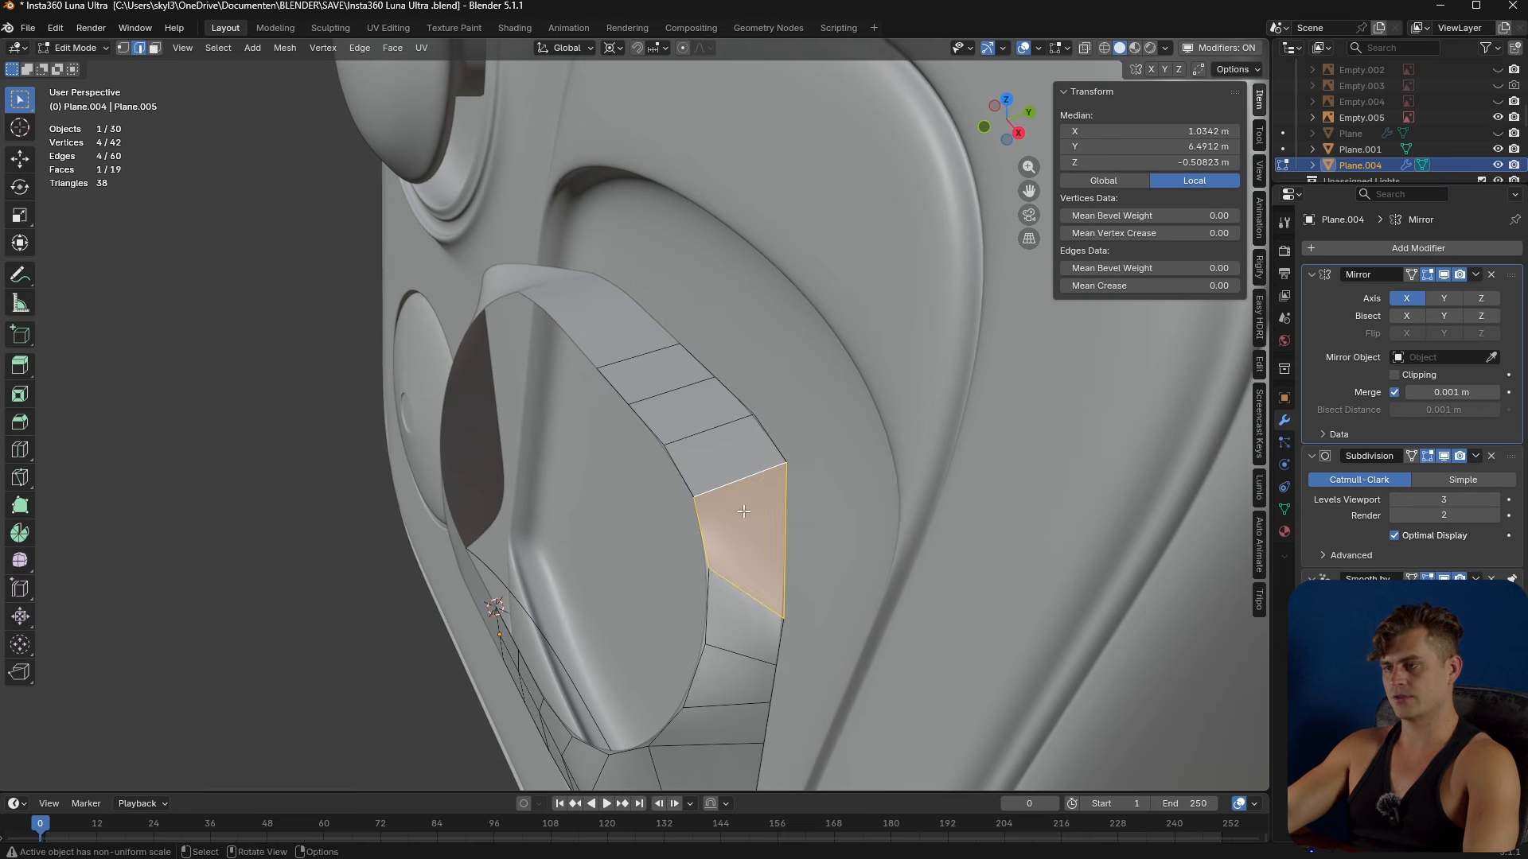
middle_drag(740, 486, 787, 492)
key(Tab)
scroll(786, 500, down, 3)
- Move the side panel's upper outer vertex about 0.020 m back along Y
click(578, 483)
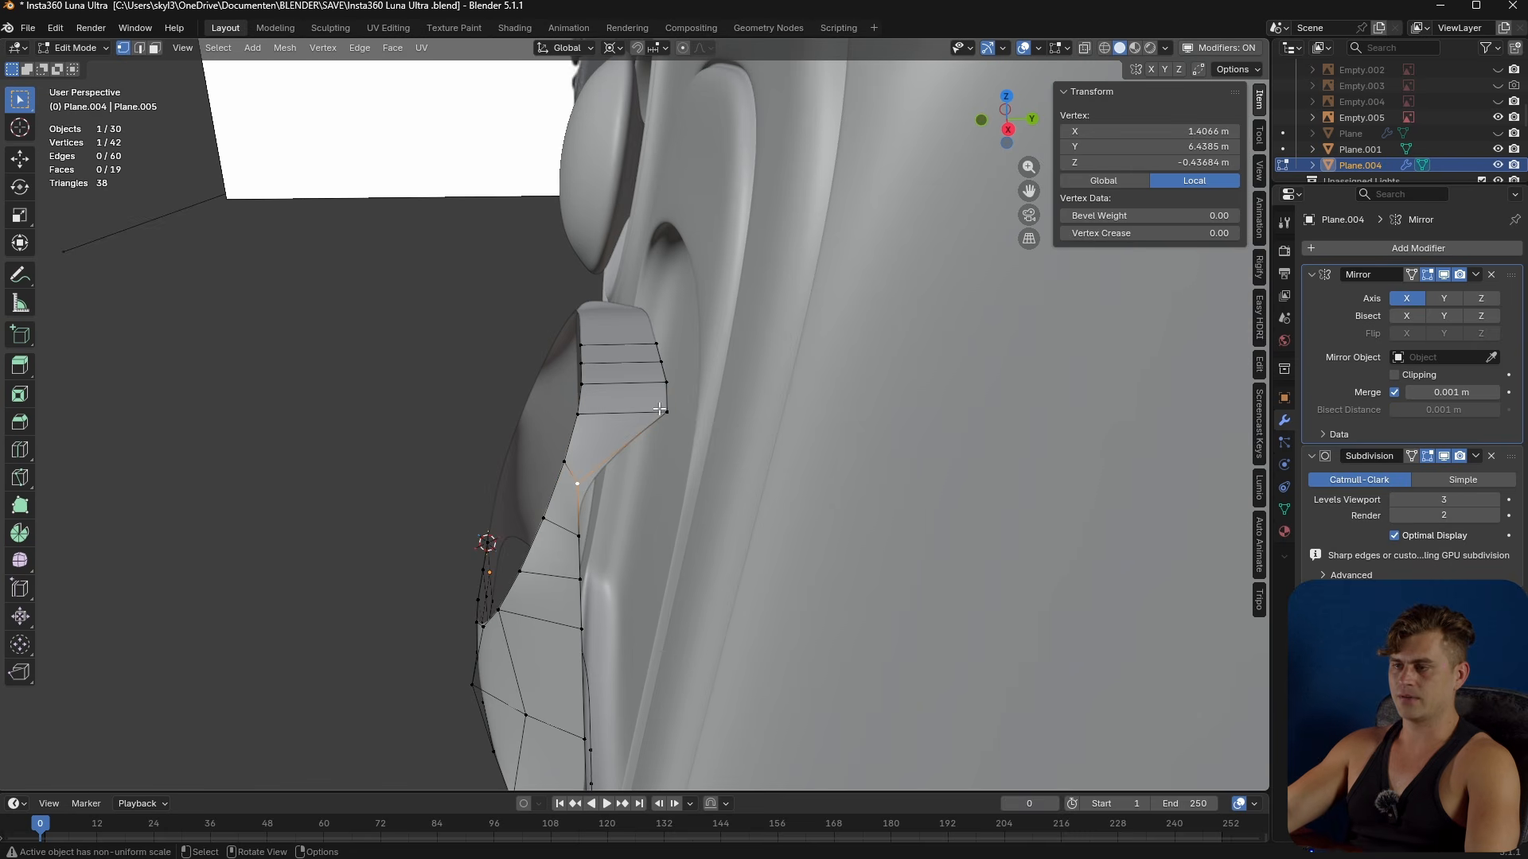
middle_drag(587, 505, 603, 475)
key(g)
key(y)
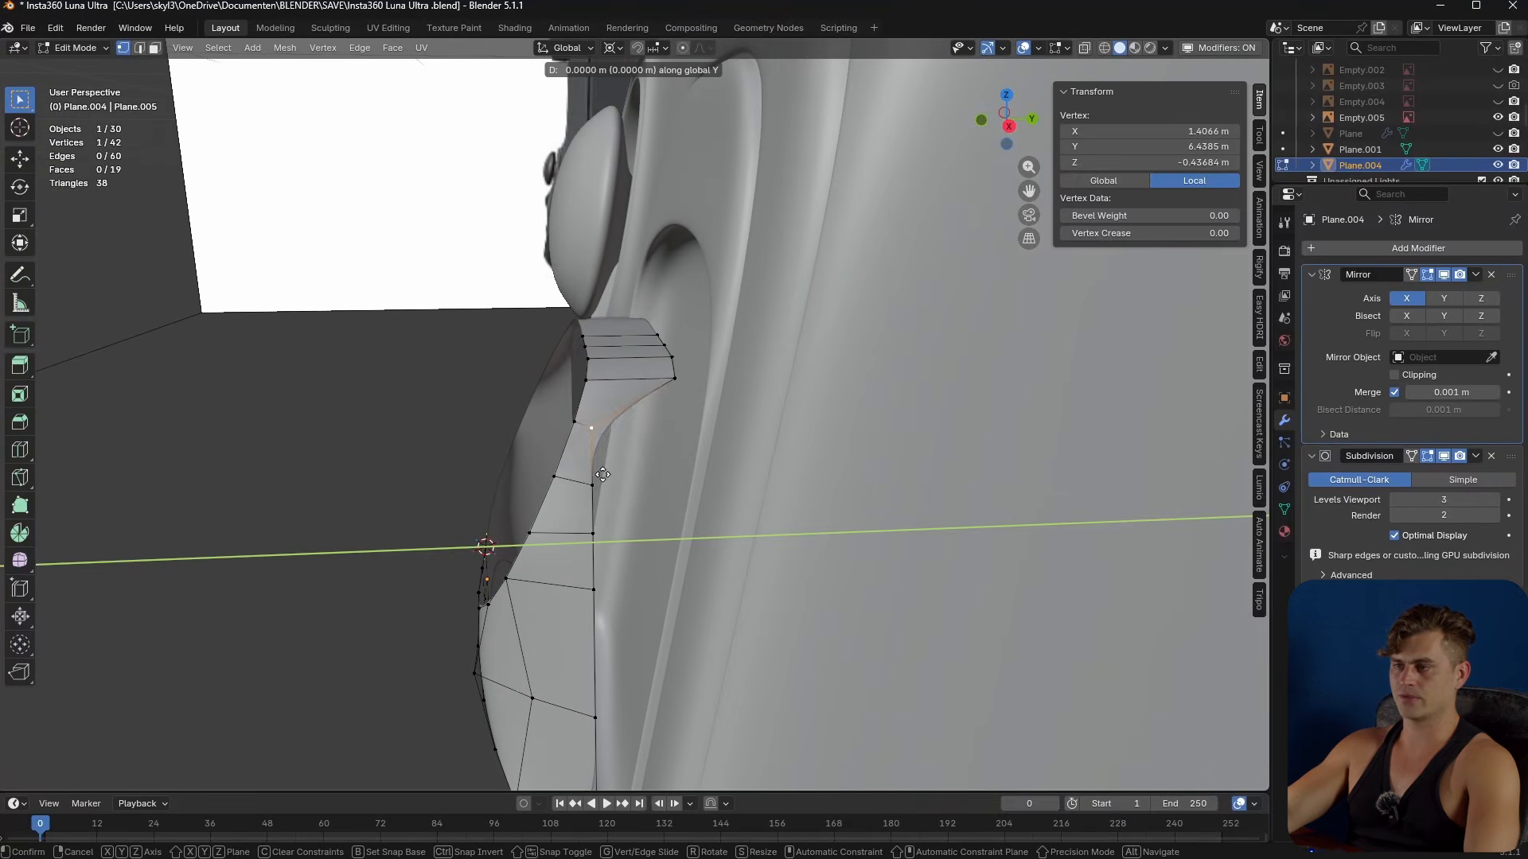
click(648, 475)
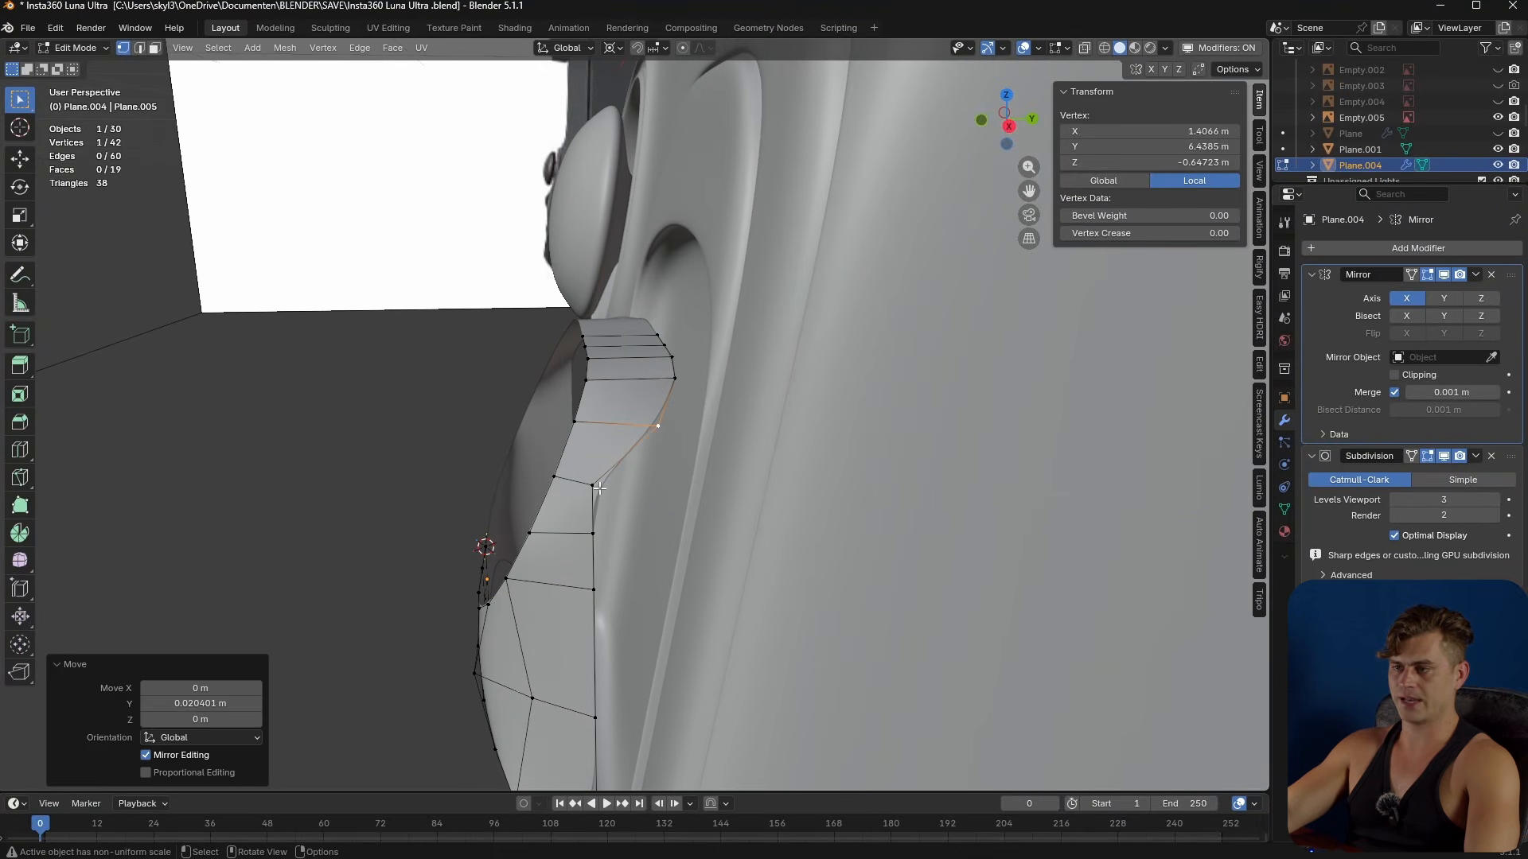
- Move the three outer vertices below it back along Y as well, the lower two by about 0.013 m and 0.010 m
key(g)
key(y)
click(637, 491)
key(g)
key(y)
click(625, 537)
shift+middle_drag(624, 537, 623, 472)
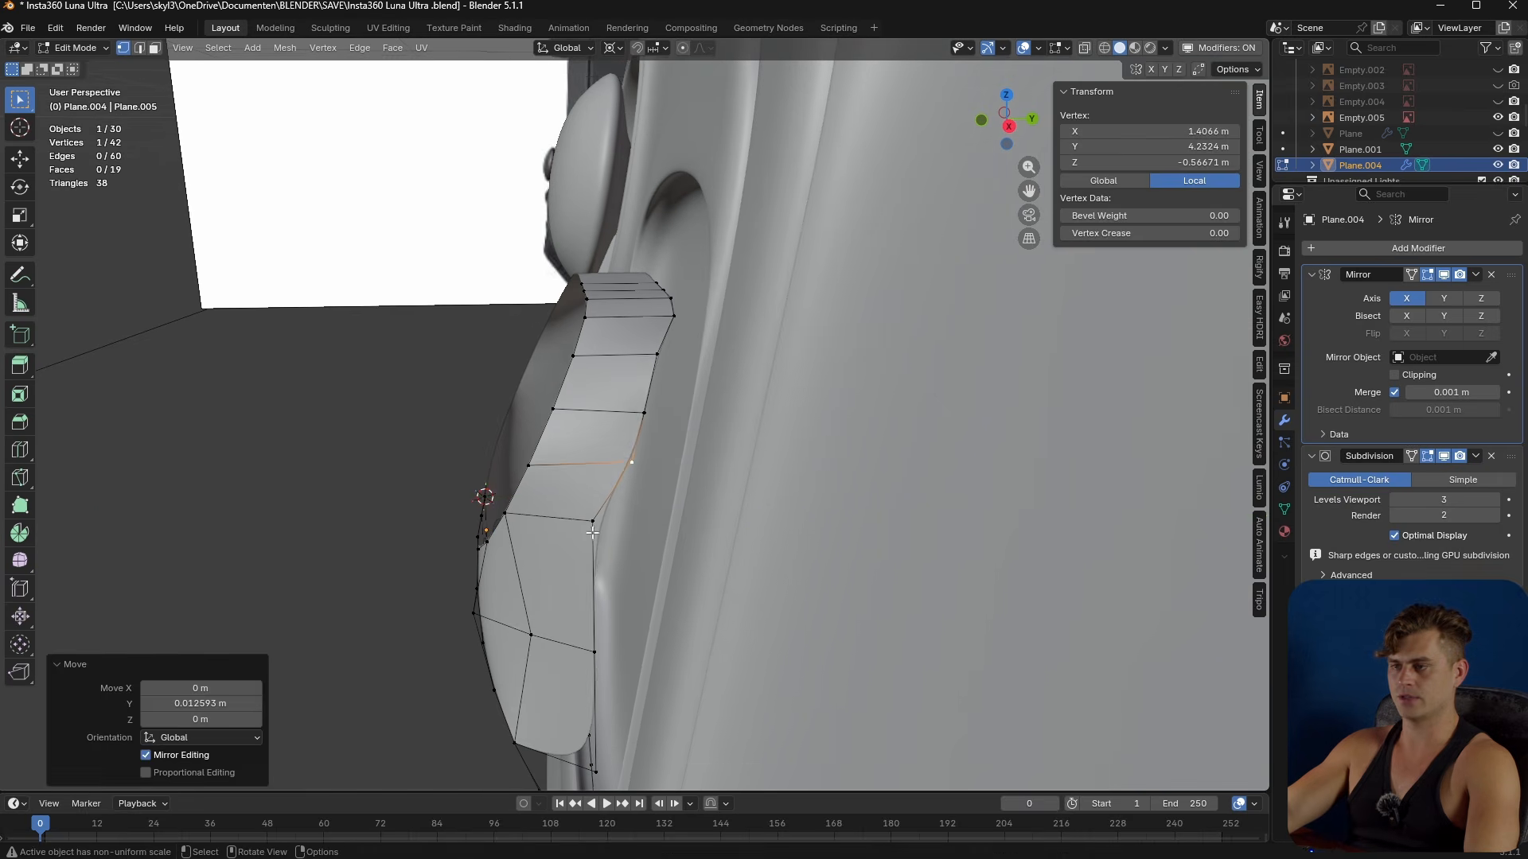
click(592, 532)
key(g)
key(y)
click(618, 533)
middle_drag(618, 533, 645, 414)
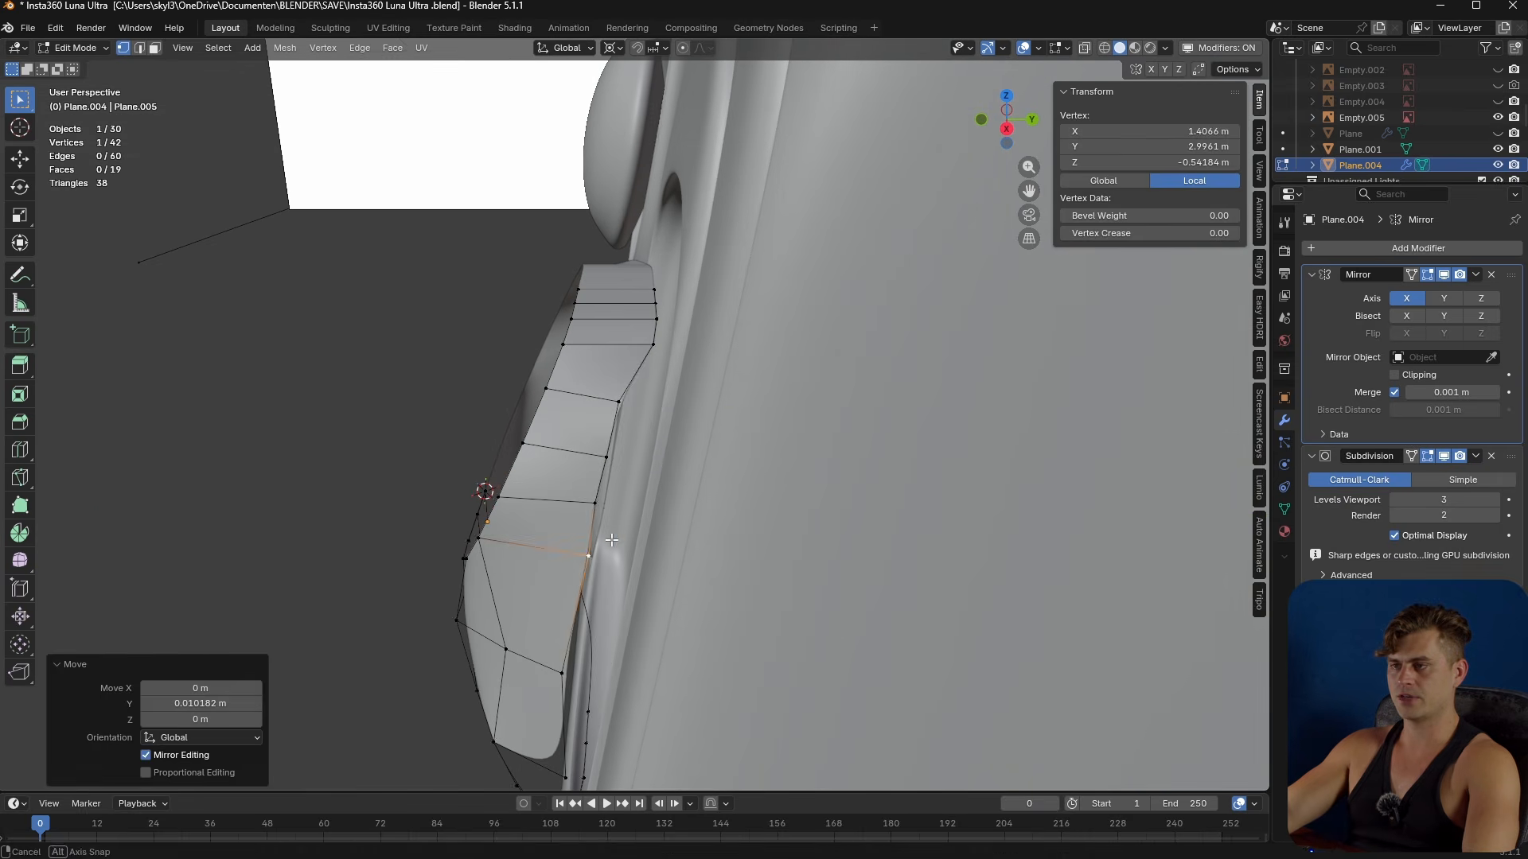
- Flatten the side panel's outer edge loop by scaling it to 0 along Y around the median point
key(2)
alt+click(650, 365)
middle_drag(634, 482, 668, 561)
key(s)
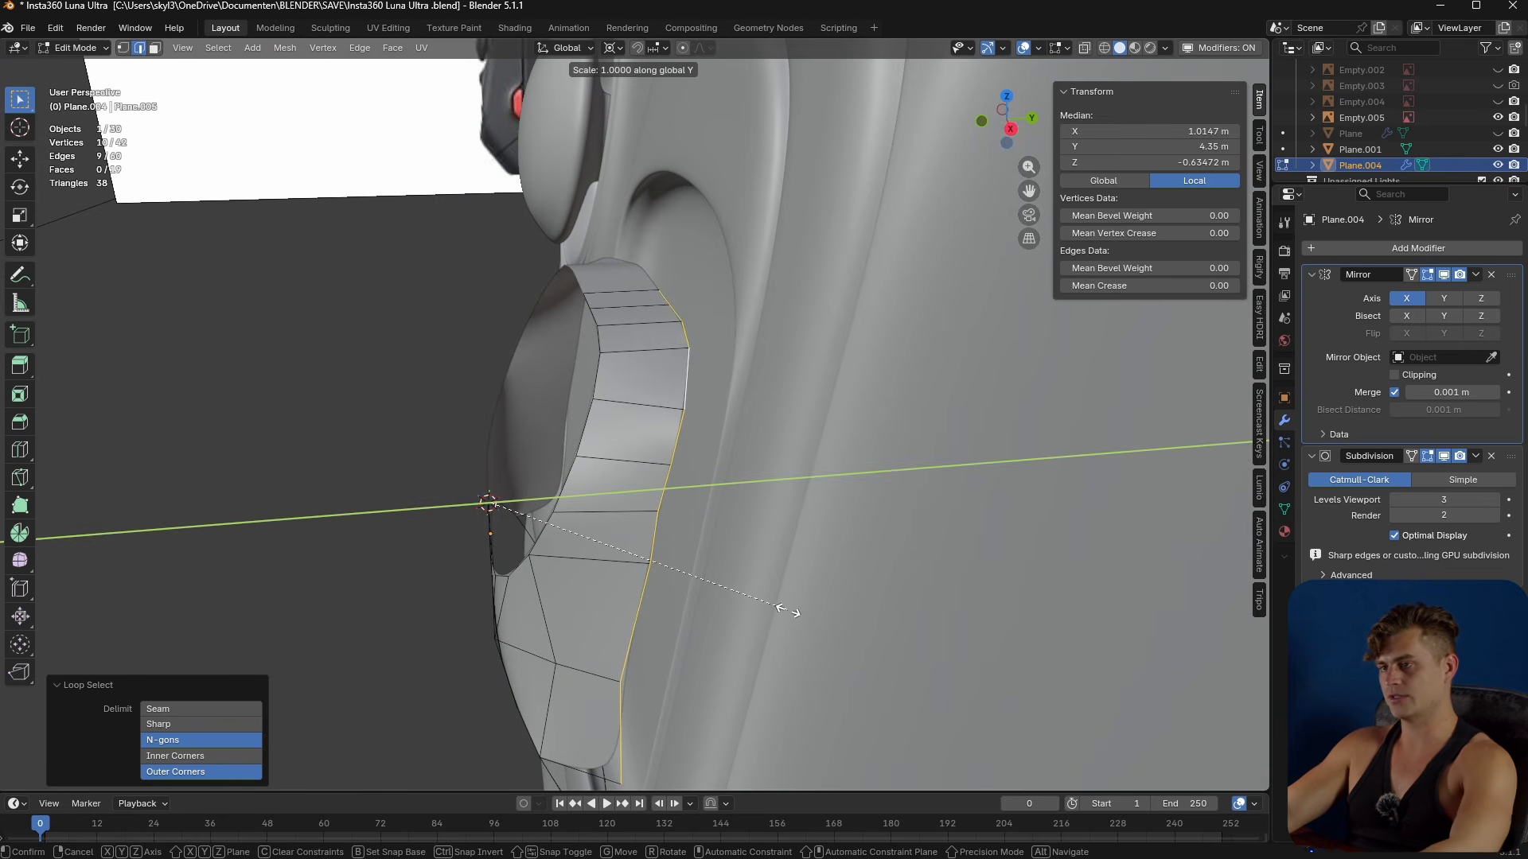
right_click(781, 600)
click(613, 49)
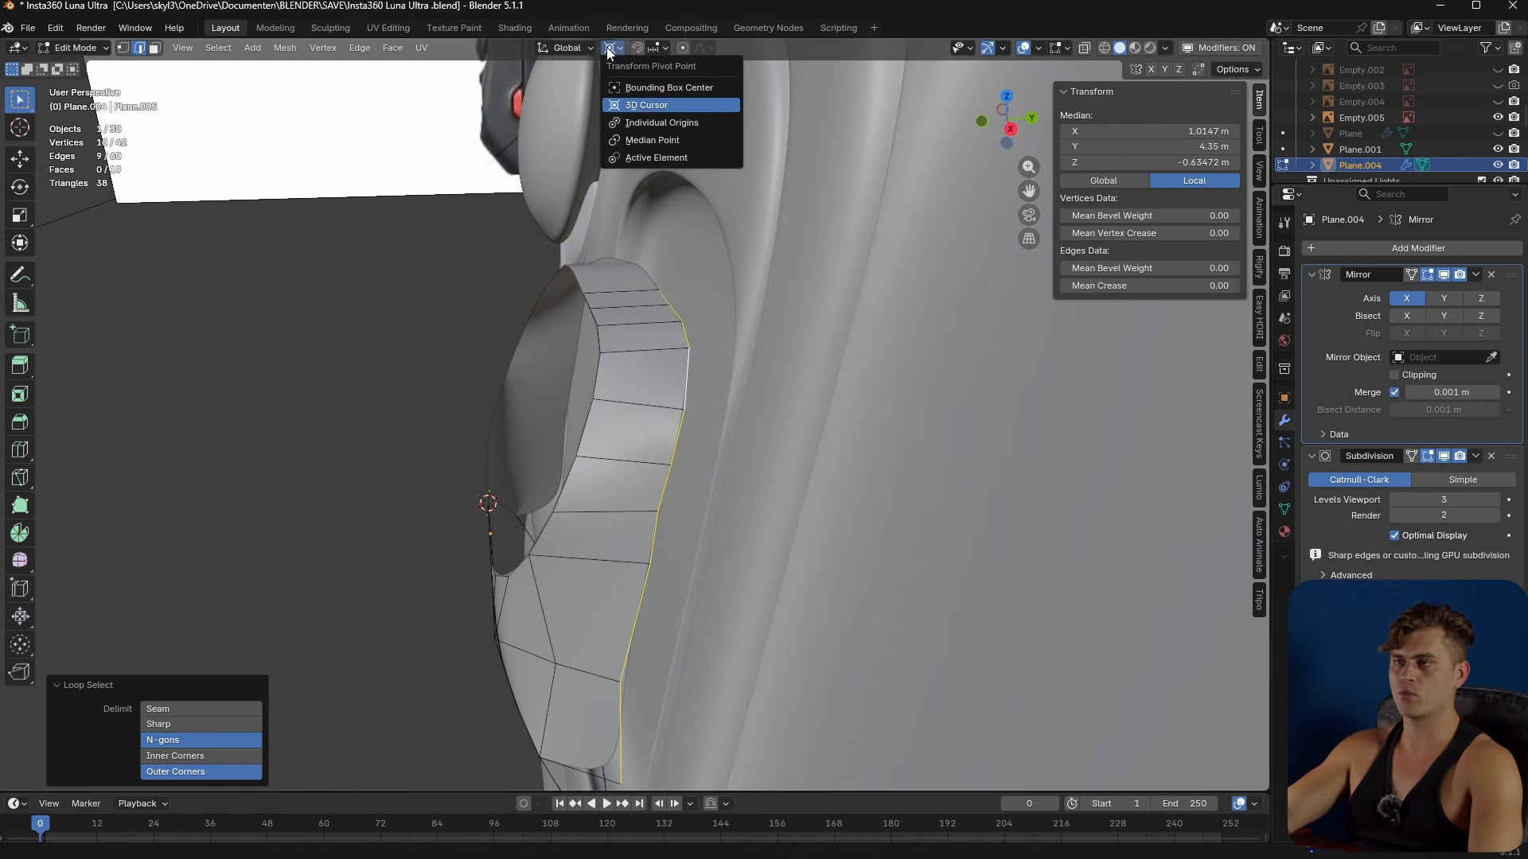
click(686, 143)
key(s)
key(y)
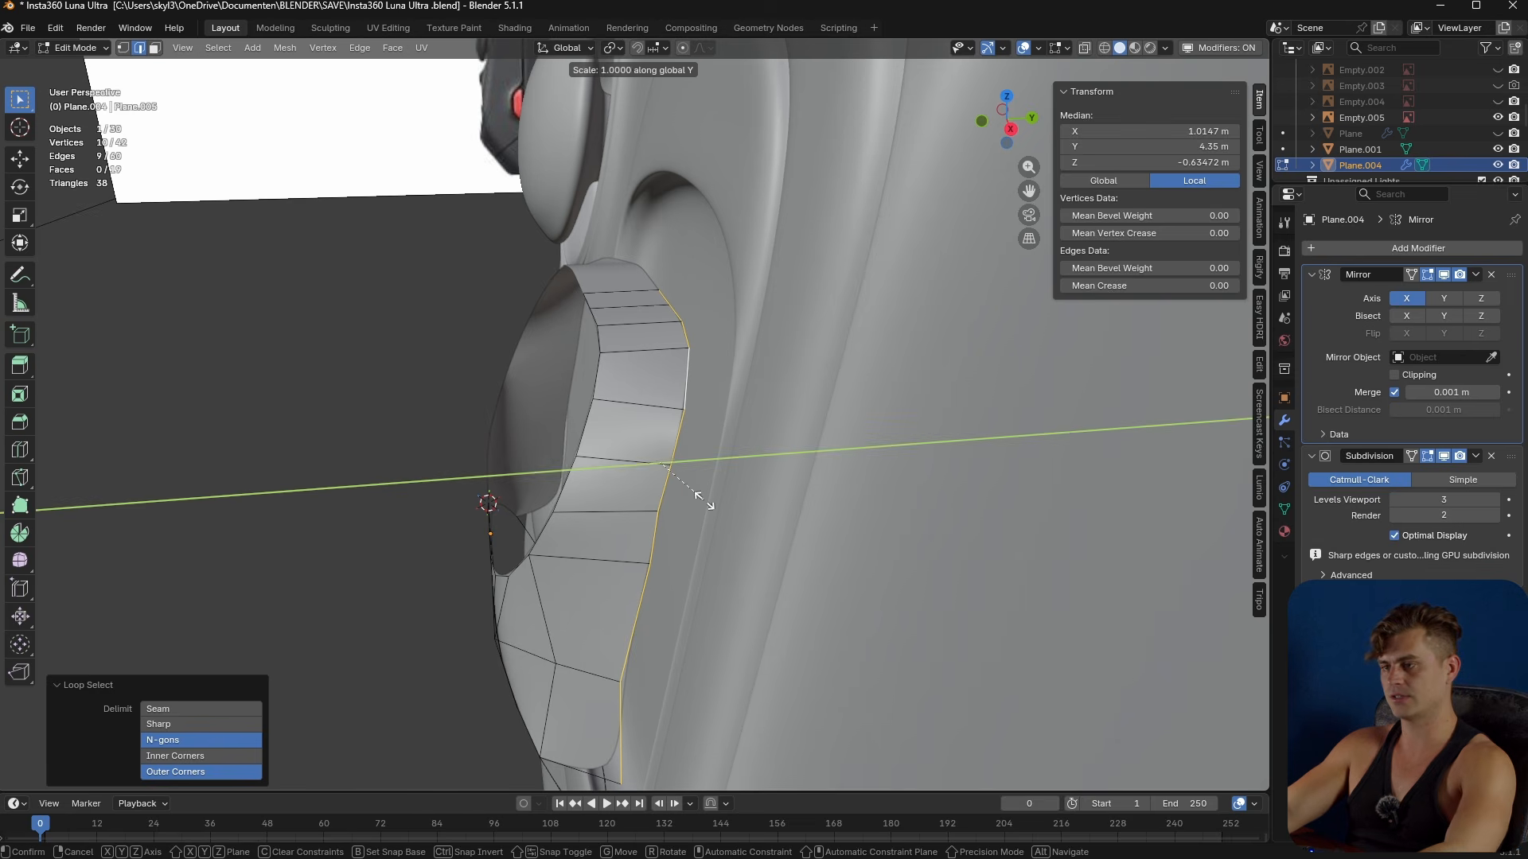
key(0)
click(704, 501)
middle_drag(704, 501, 685, 524)
key(Tab)
key(Tab)
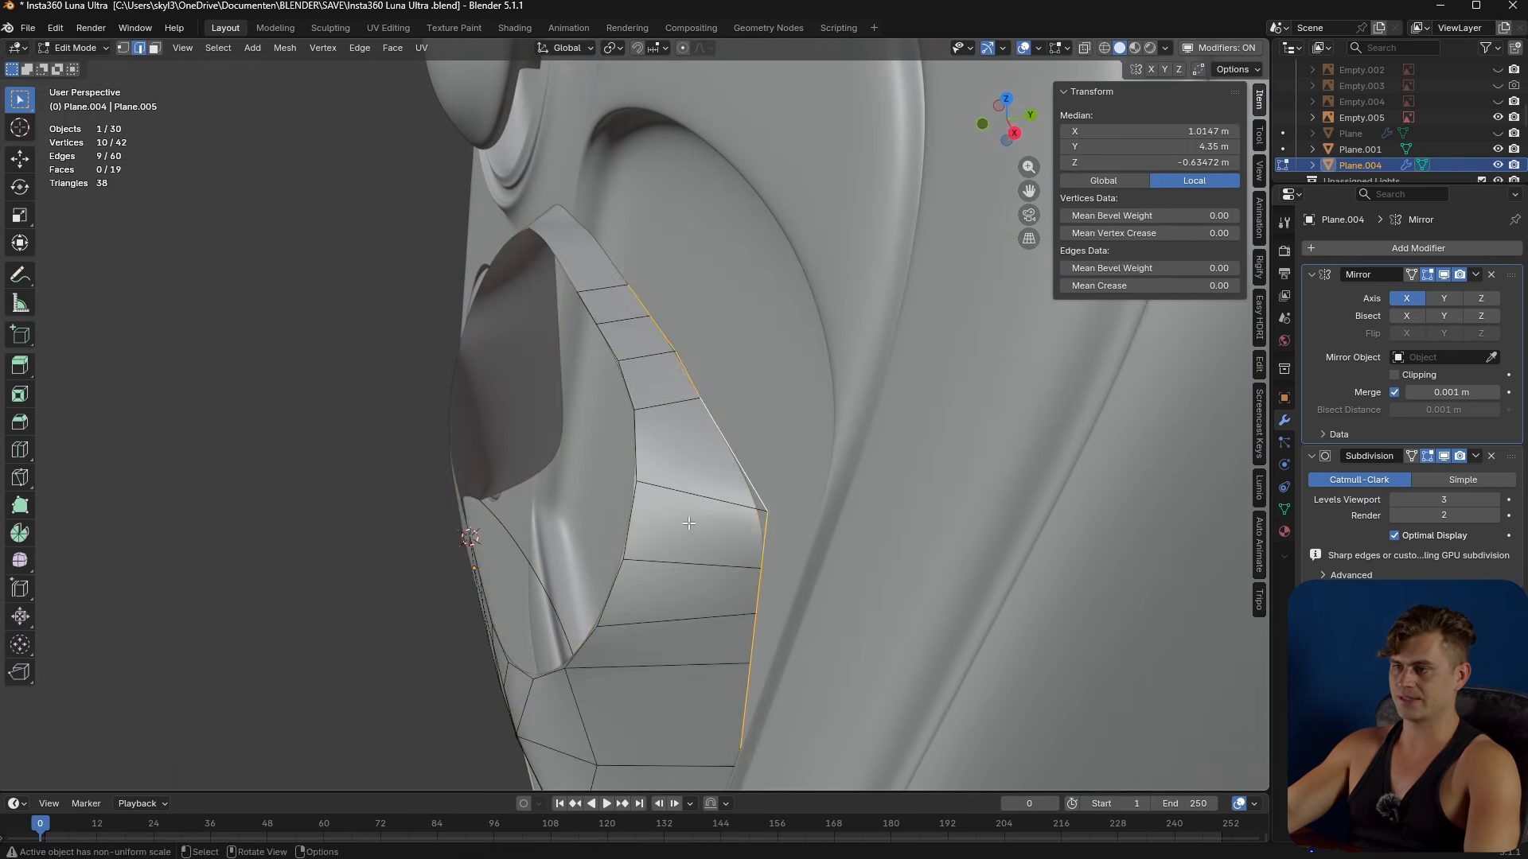
- Delete the vertices of the lower half of the switch in front view and return to object mode
key(1)
alt+click(662, 525)
key(KP_1)
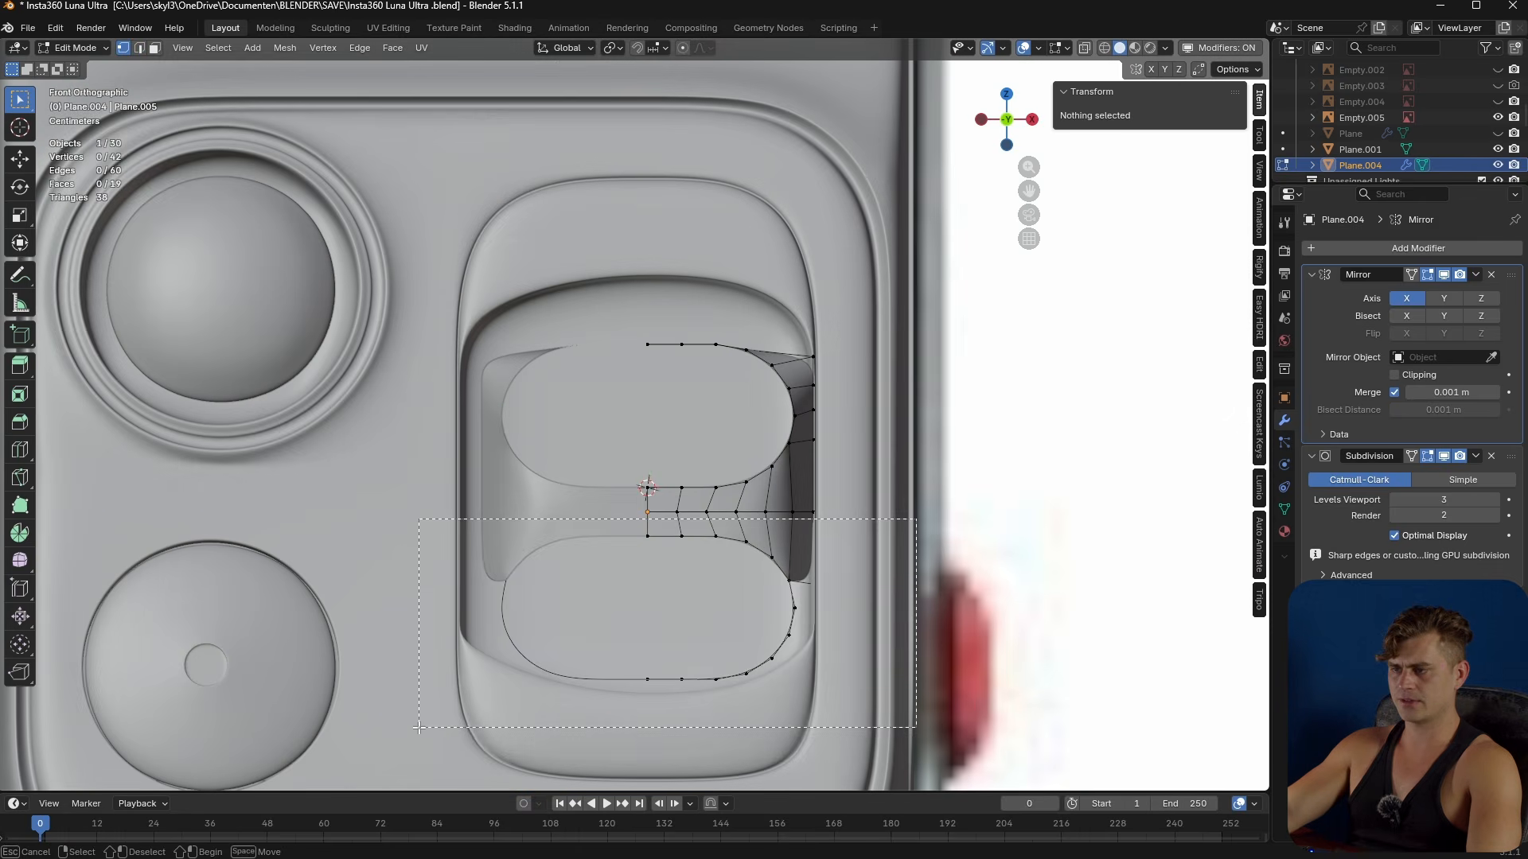
key(x)
click(618, 645)
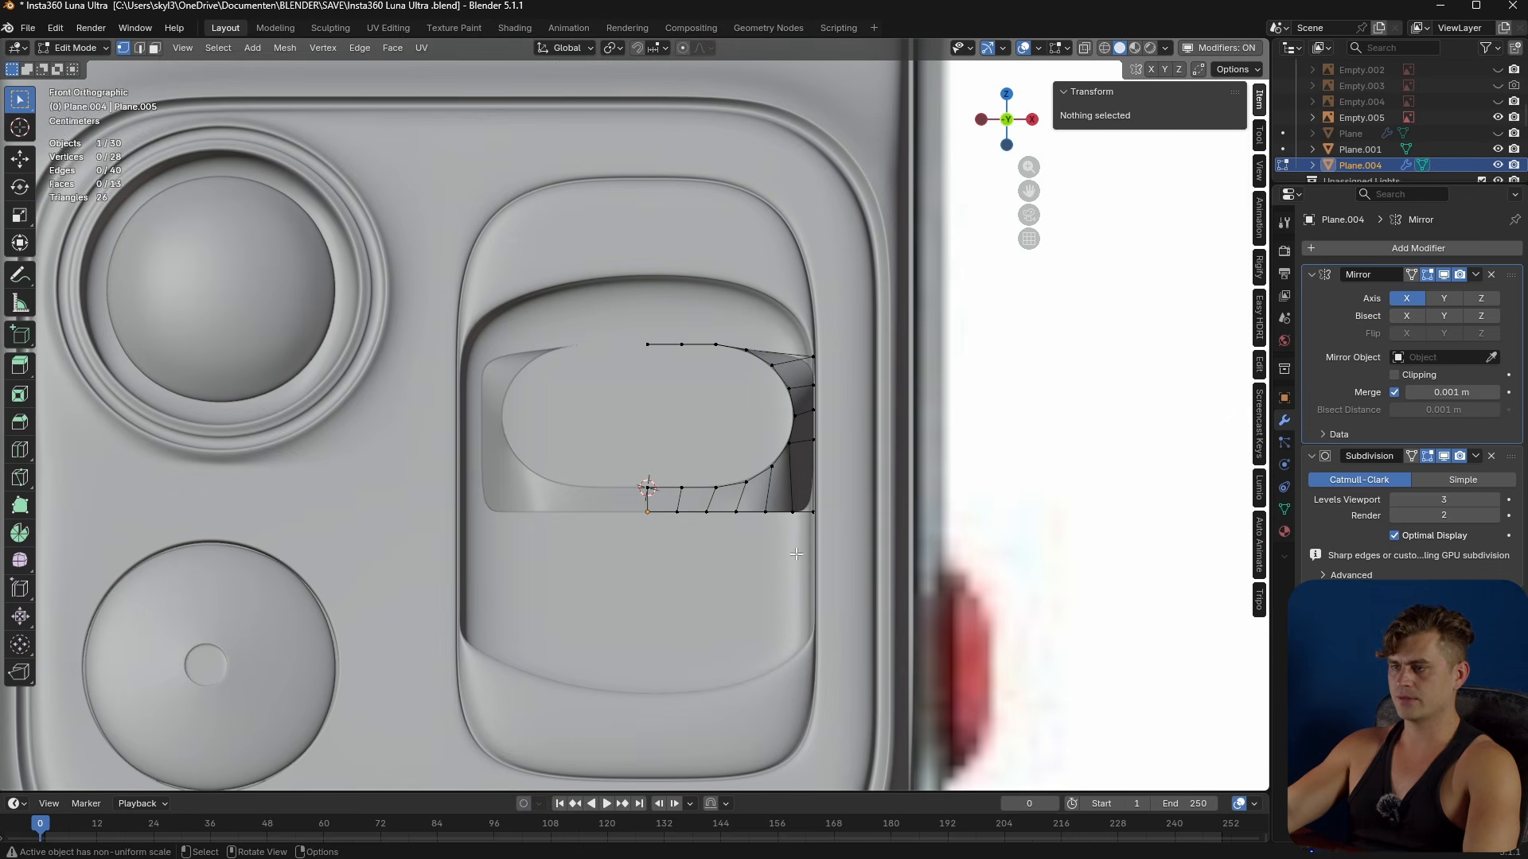
key(Tab)
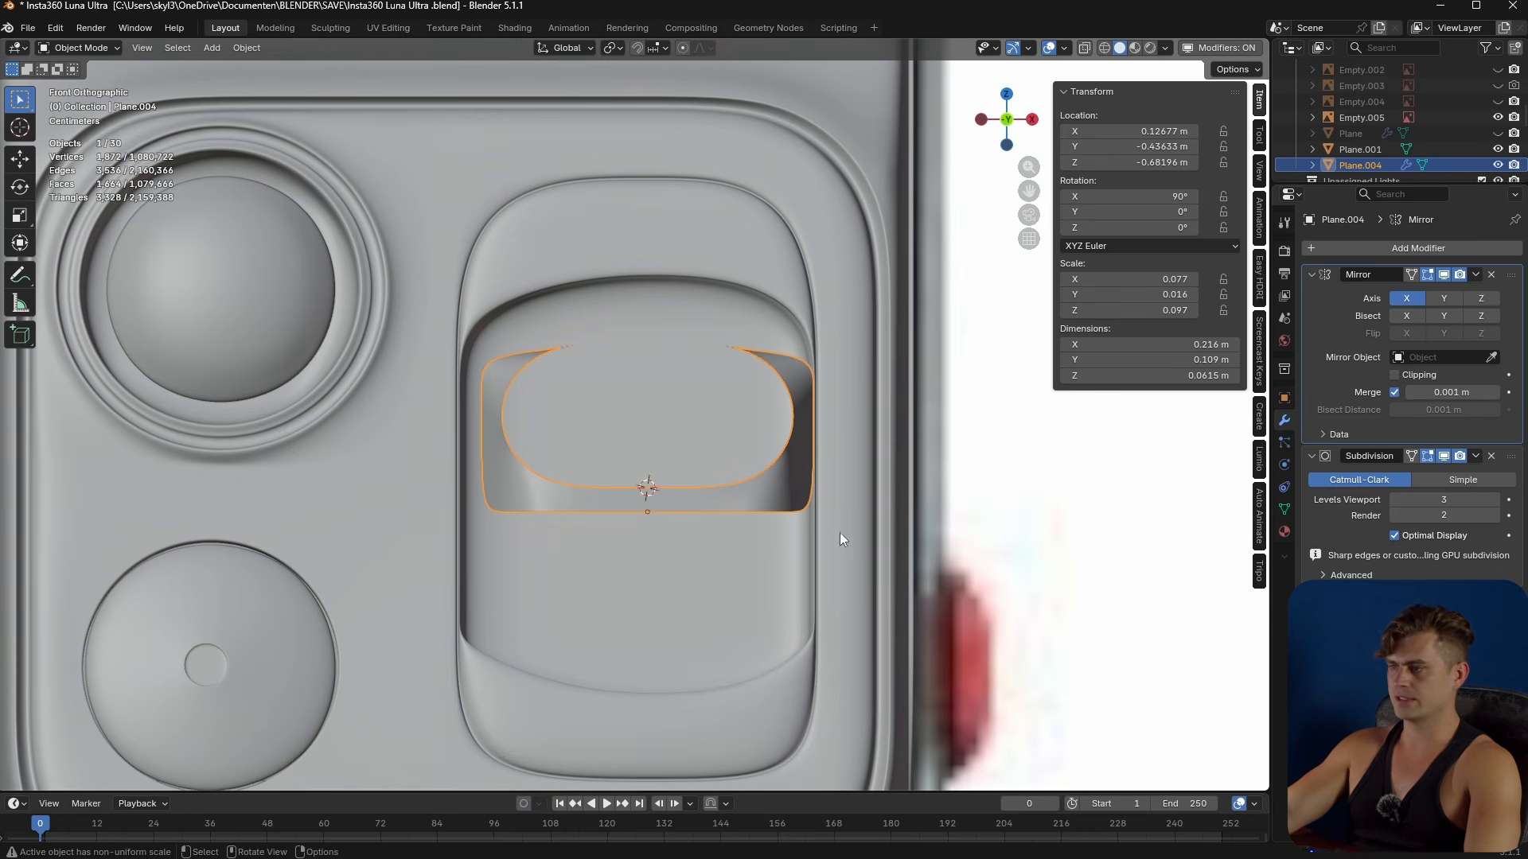
- Enable the Y axis in the Mirror modifier and save the file
click(1442, 299)
middle_drag(893, 646, 741, 604)
key(ctrl+s)
scroll(821, 575, up, 2)
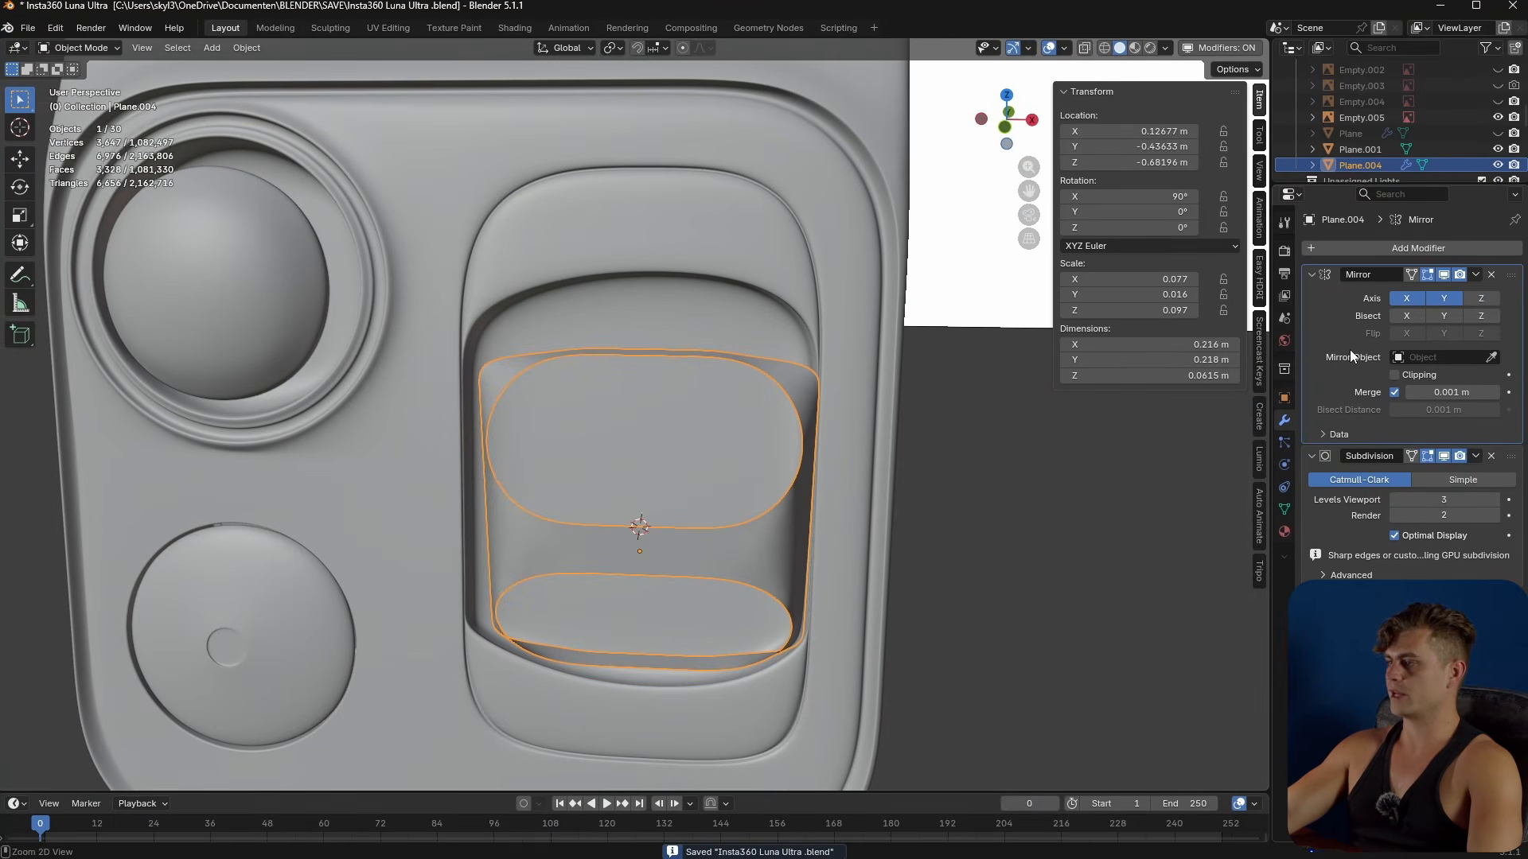
- Apply the Mirror modifier and grid fill the upper oval opening of the switch
key(ctrl+a)
key(Tab)
scroll(688, 350, up, 2)
alt+click(683, 332)
middle_drag(683, 337, 696, 451)
key(F3)
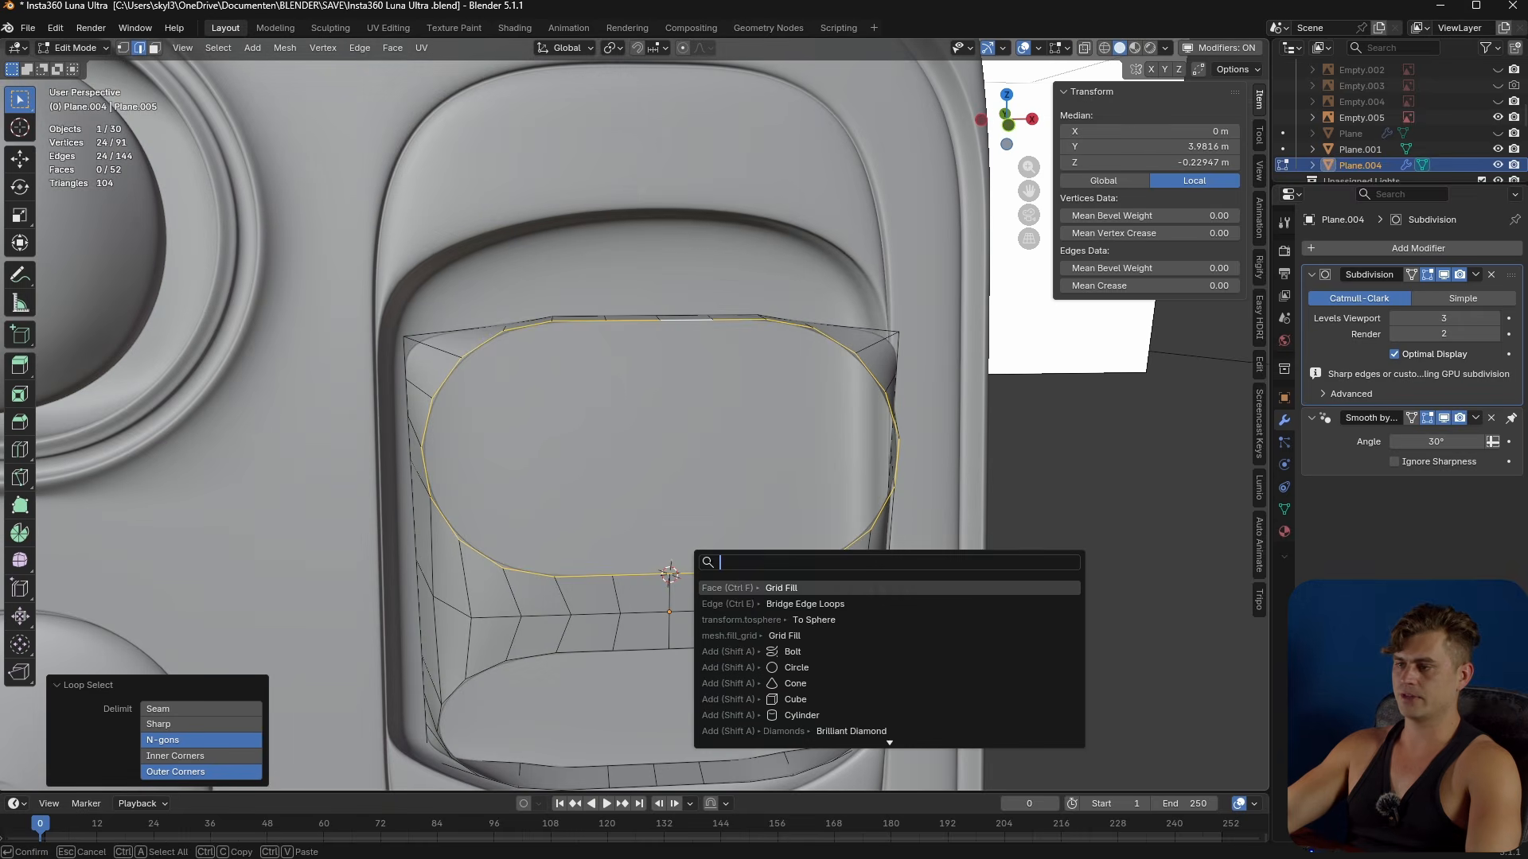
click(803, 586)
middle_drag(804, 585, 904, 668)
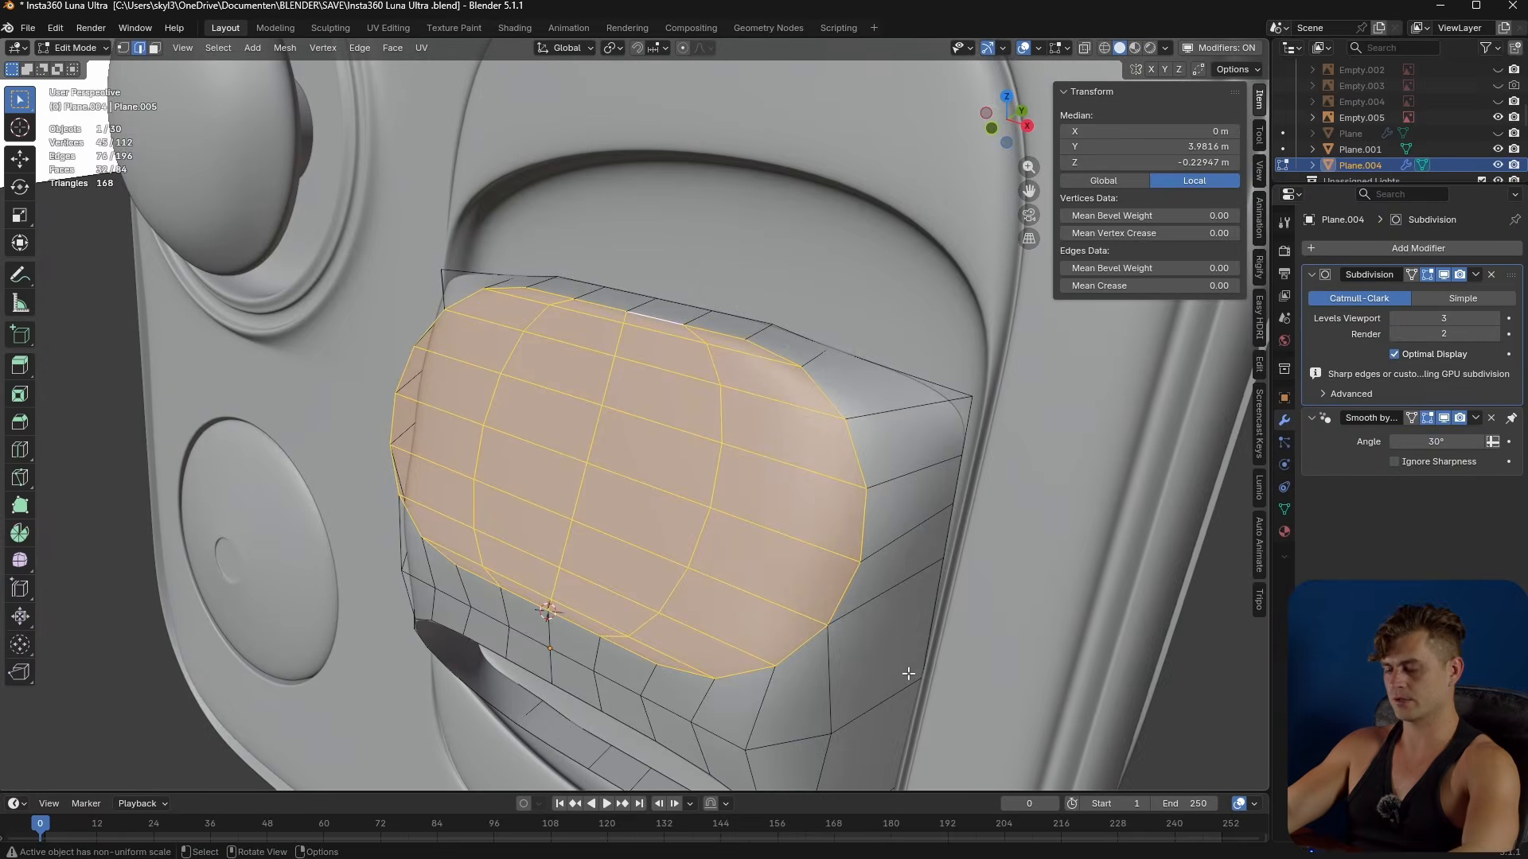
- Inset the upper oval's faces and scale them to about 0.963
key(i)
click(907, 672)
key(s)
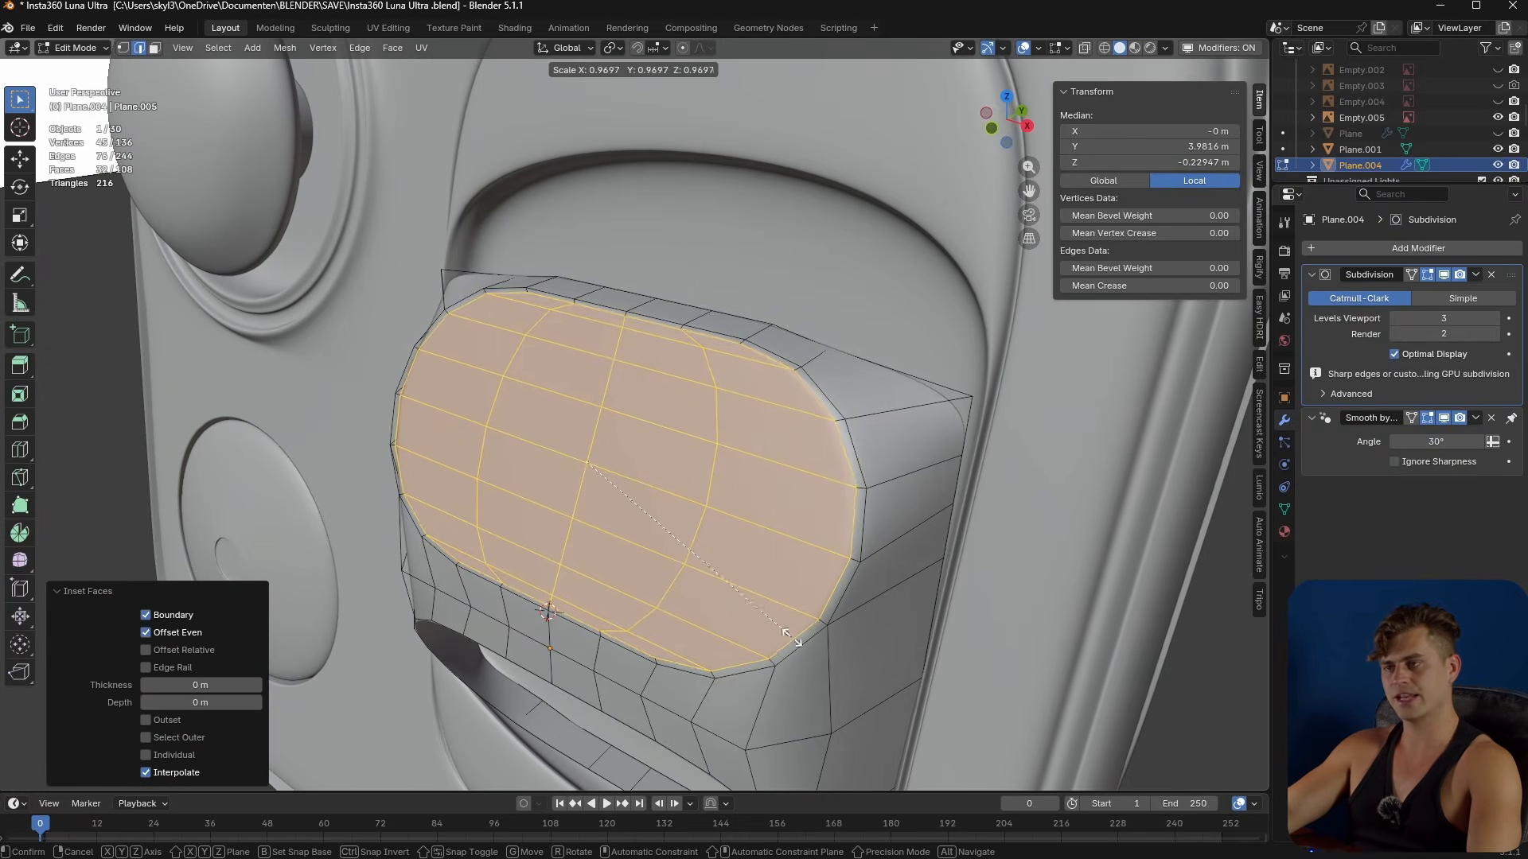
click(756, 632)
- Extrude the upper oval's inset faces inward along their normal and check the smoothed shape in object mode
middle_drag(755, 632, 787, 634)
key(e)
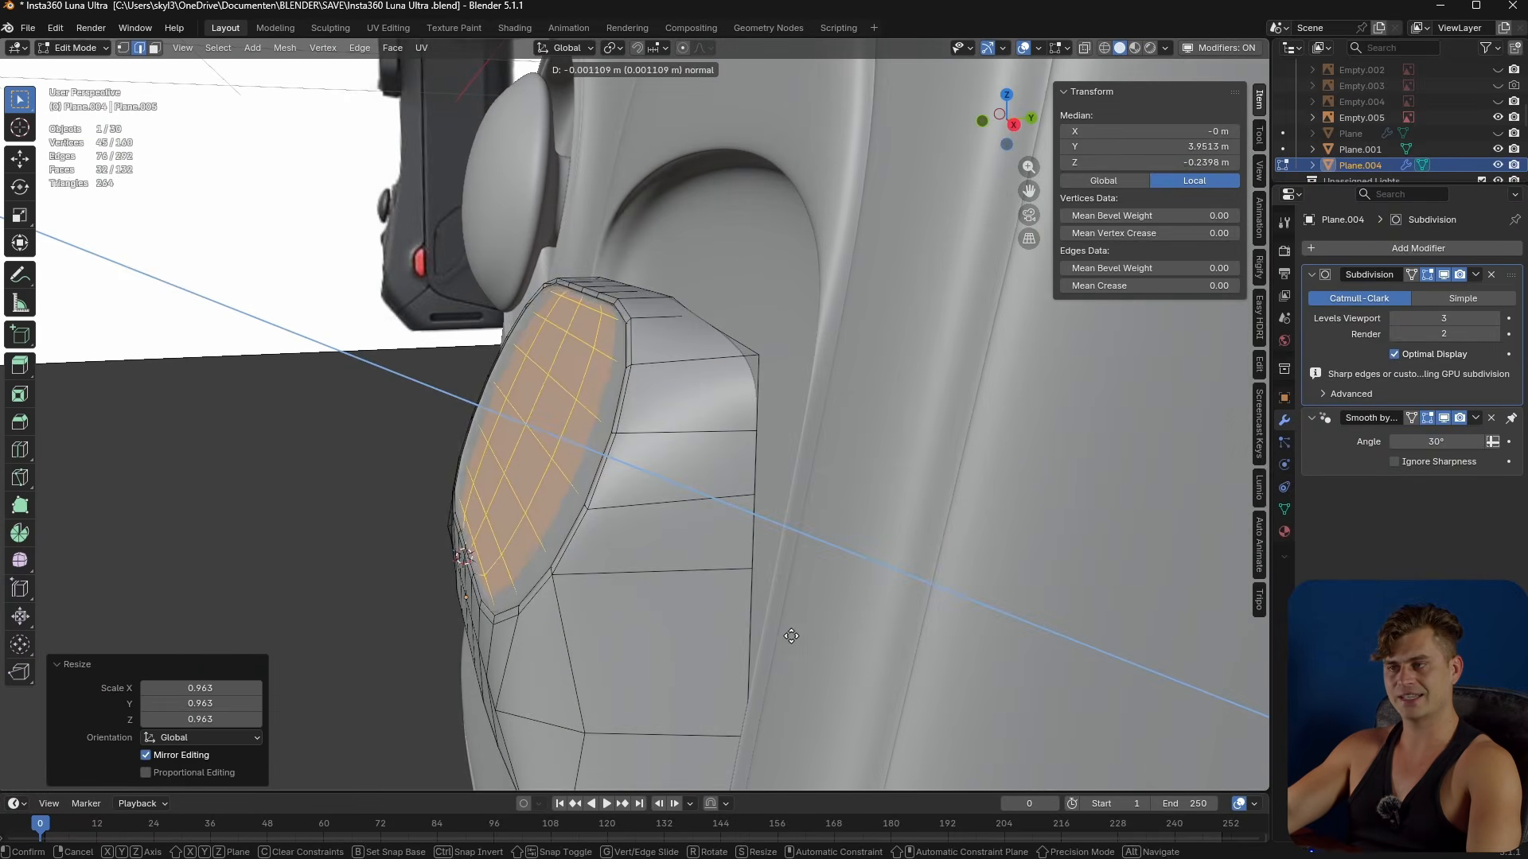
click(840, 649)
middle_drag(841, 648, 748, 590)
key(Tab)
key(Tab)
- Grid fill the lower oval opening of the switch
alt+click(715, 562)
key(F3)
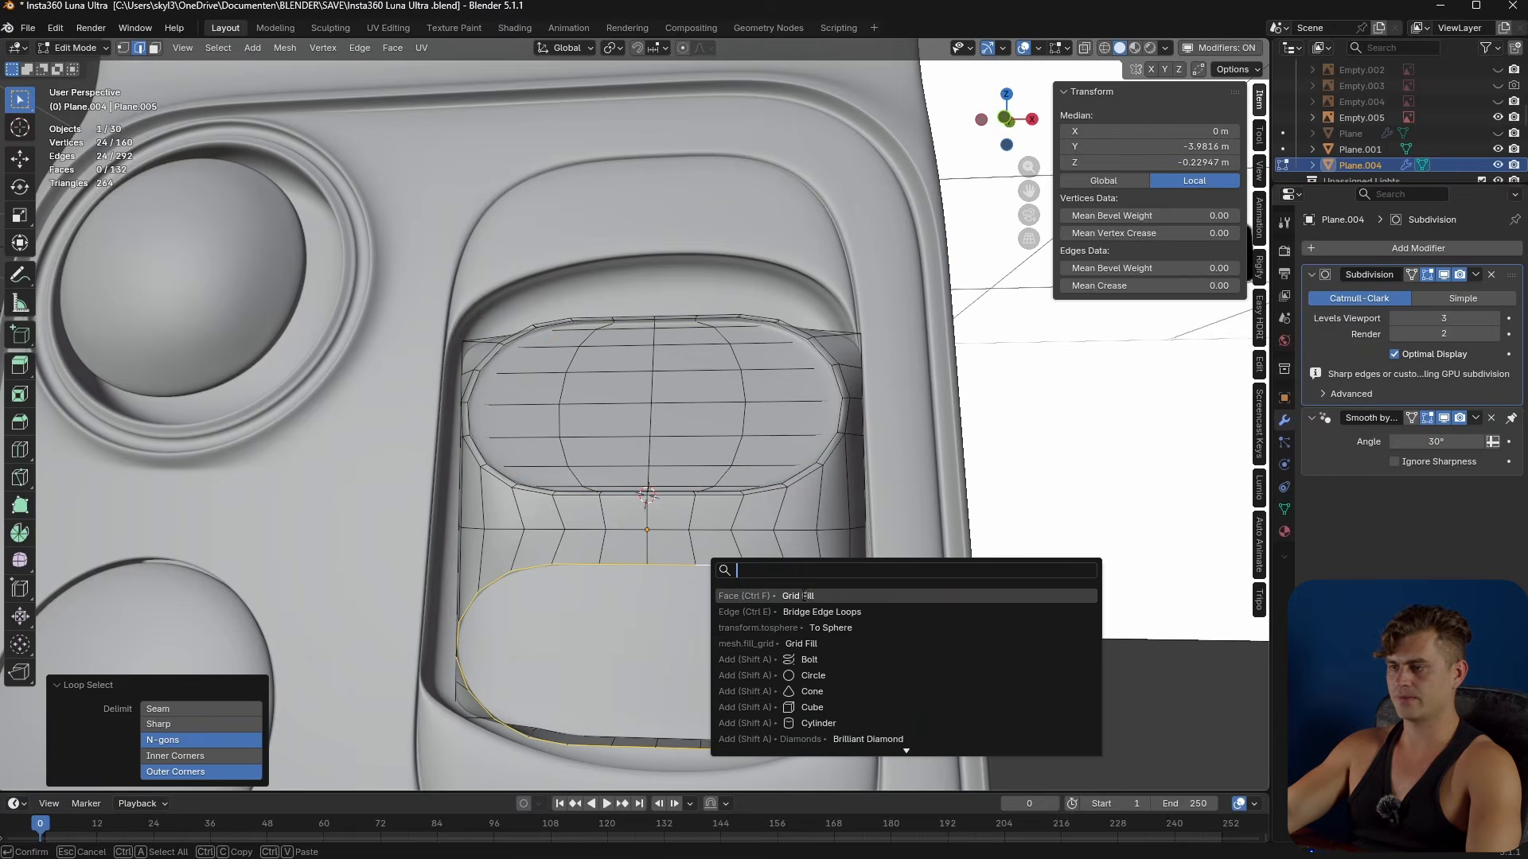
key(Return)
mouse_move(796, 648)
shift+middle_down()
mouse_move(804, 566)
mouse_move(878, 660)
mouse_move(831, 639)
mouse_move(800, 657)
shift+middle_up()
- Inset the lower oval's faces and extrude them inward
key(i)
click(797, 644)
key(e)
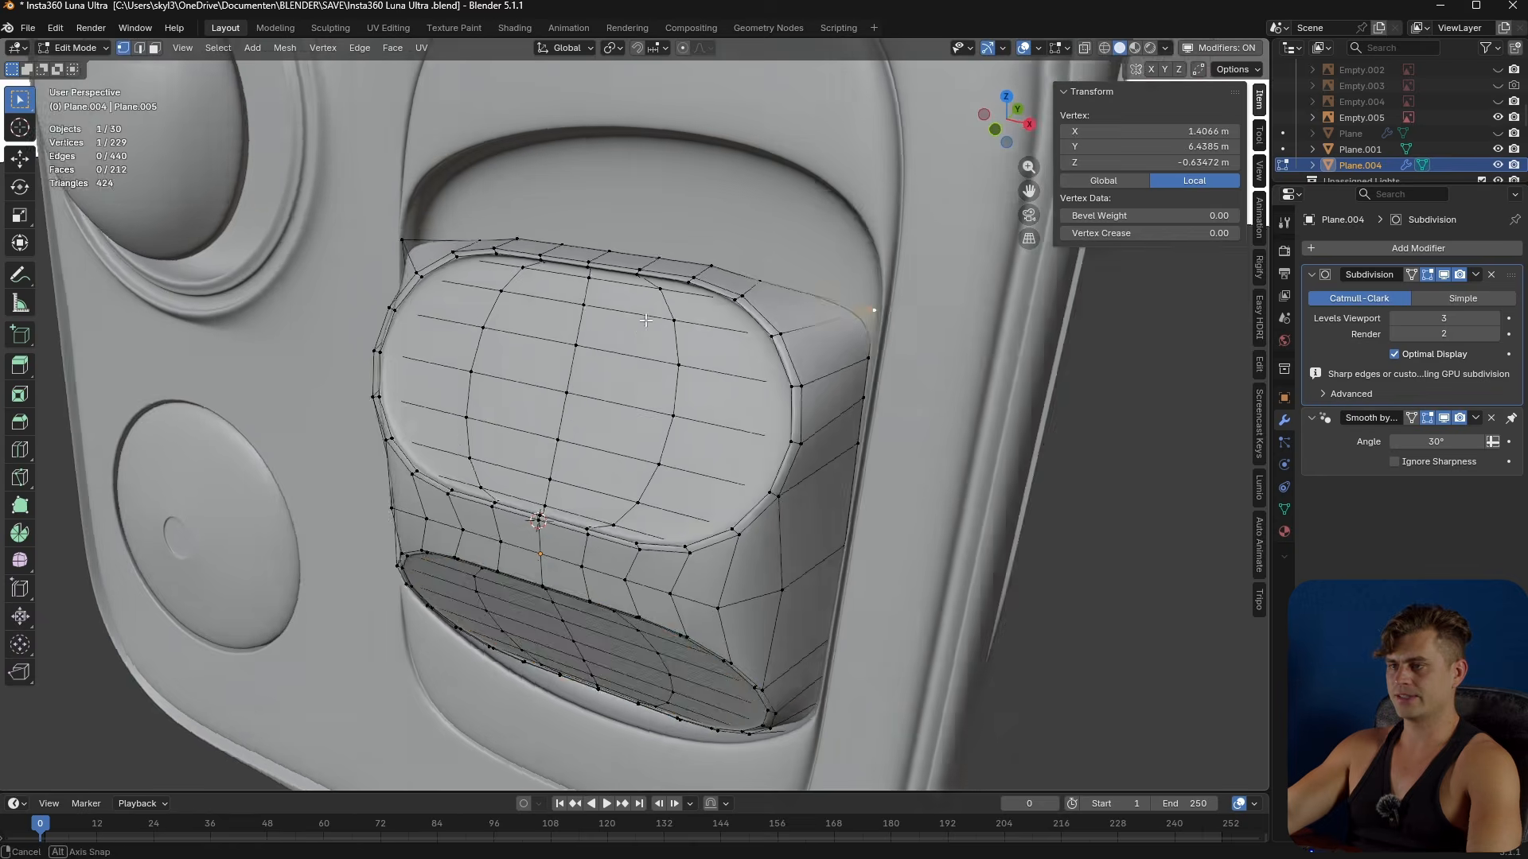
- Isolate the switch, scale its four outer back corner vertices inward along X, and bring the other objects back into view
middle_drag(262, 266, 365, 273)
middle_drag(434, 366, 763, 600)
key(KP_Divide)
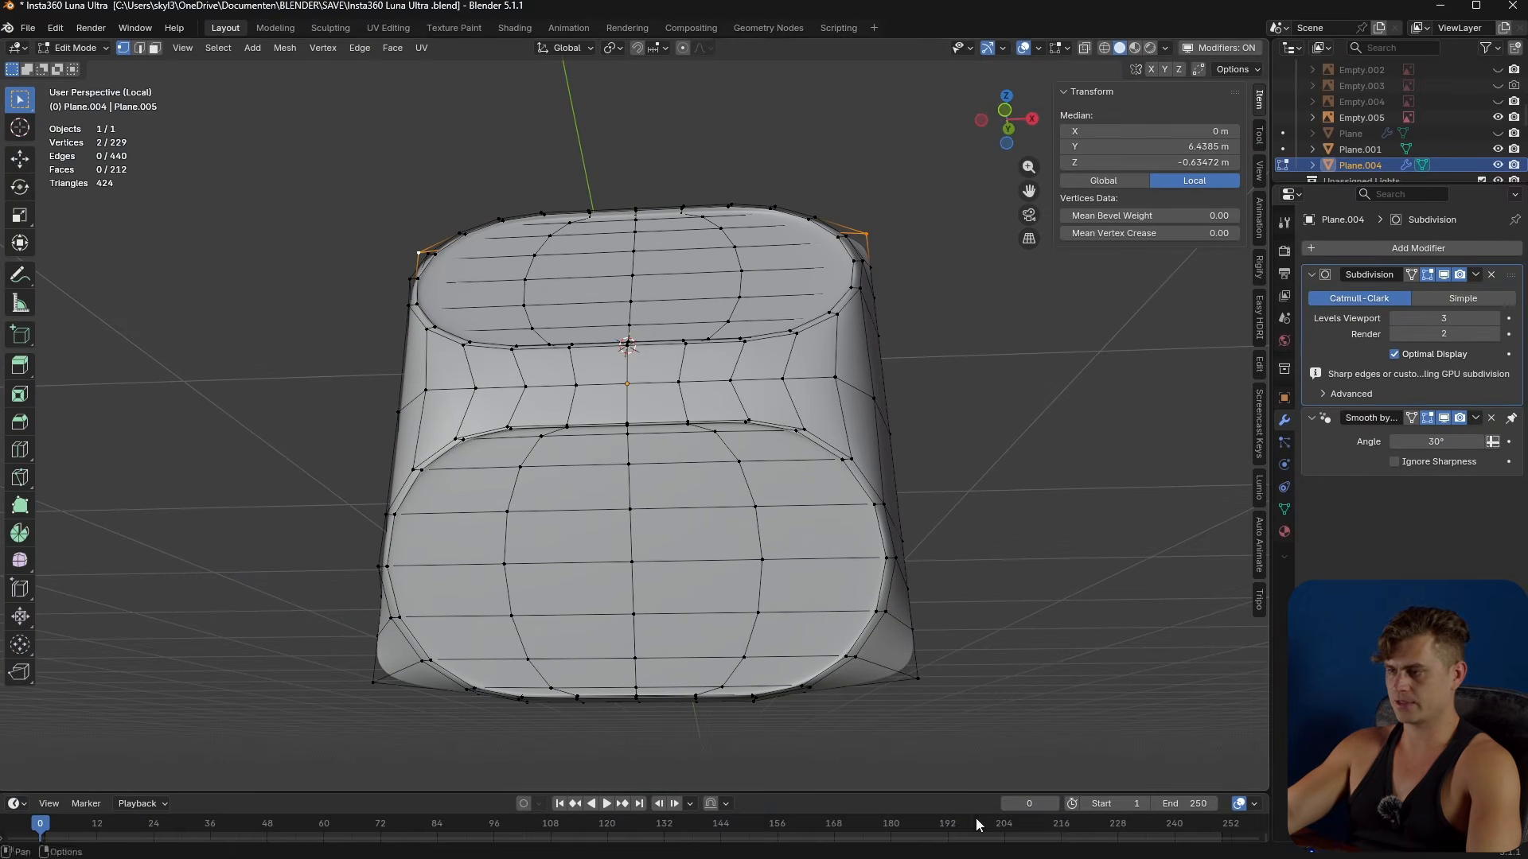
shift+click(368, 686)
middle_drag(368, 686, 940, 659)
key(s)
key(x)
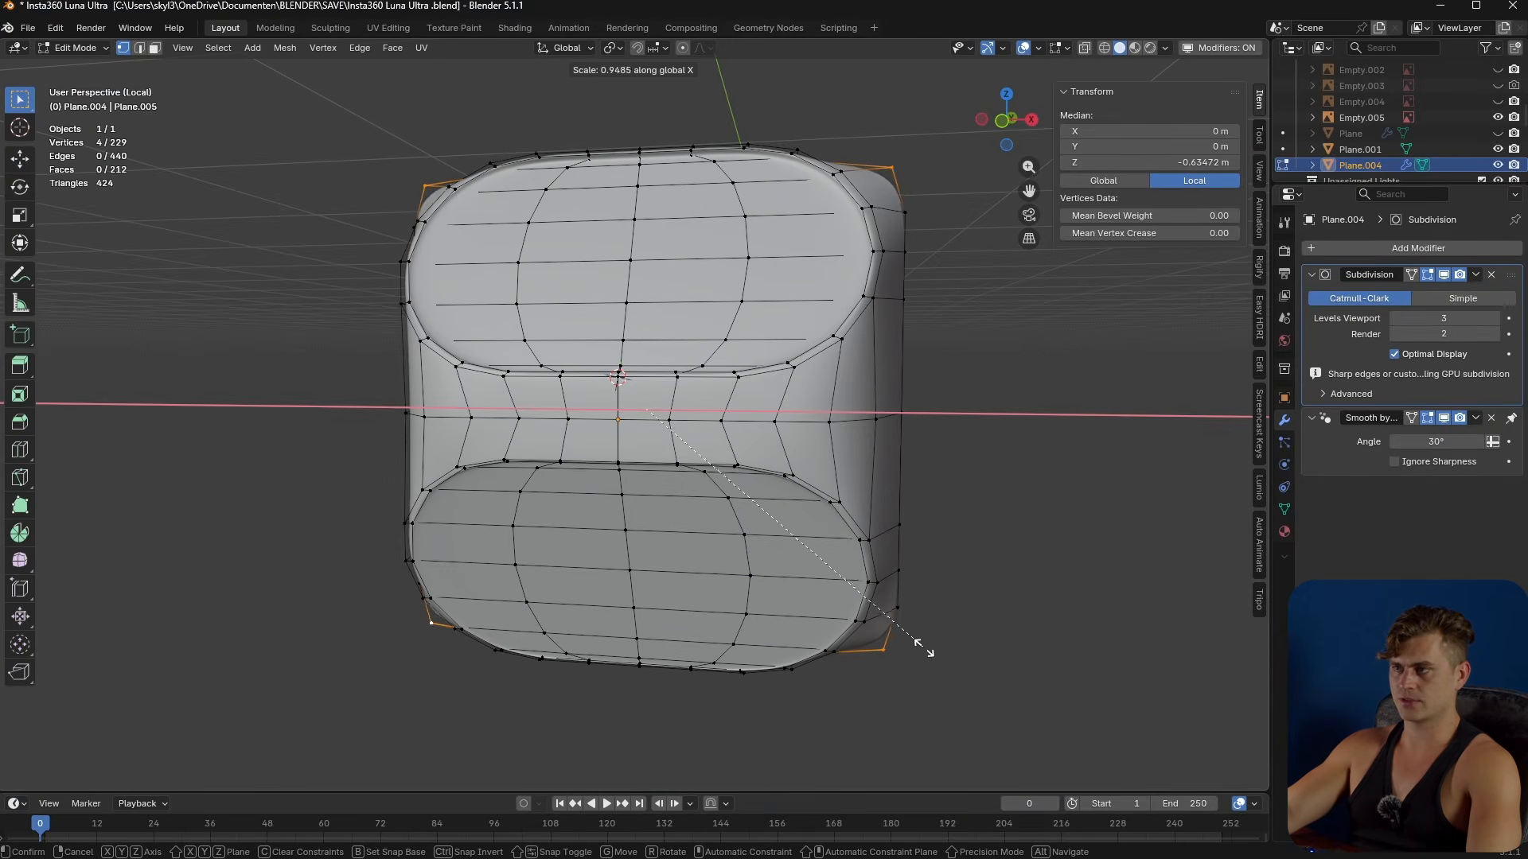
click(883, 629)
middle_drag(884, 629, 880, 416)
key(Tab)
middle_drag(863, 468, 748, 591)
key(KP_Divide)
- Move the switch object back into its recess, to about -0.426 m in Y
key(g)
key(y)
click(794, 580)
key(g)
key(y)
click(848, 637)
key(g)
key(y)
click(803, 581)
click(780, 604)
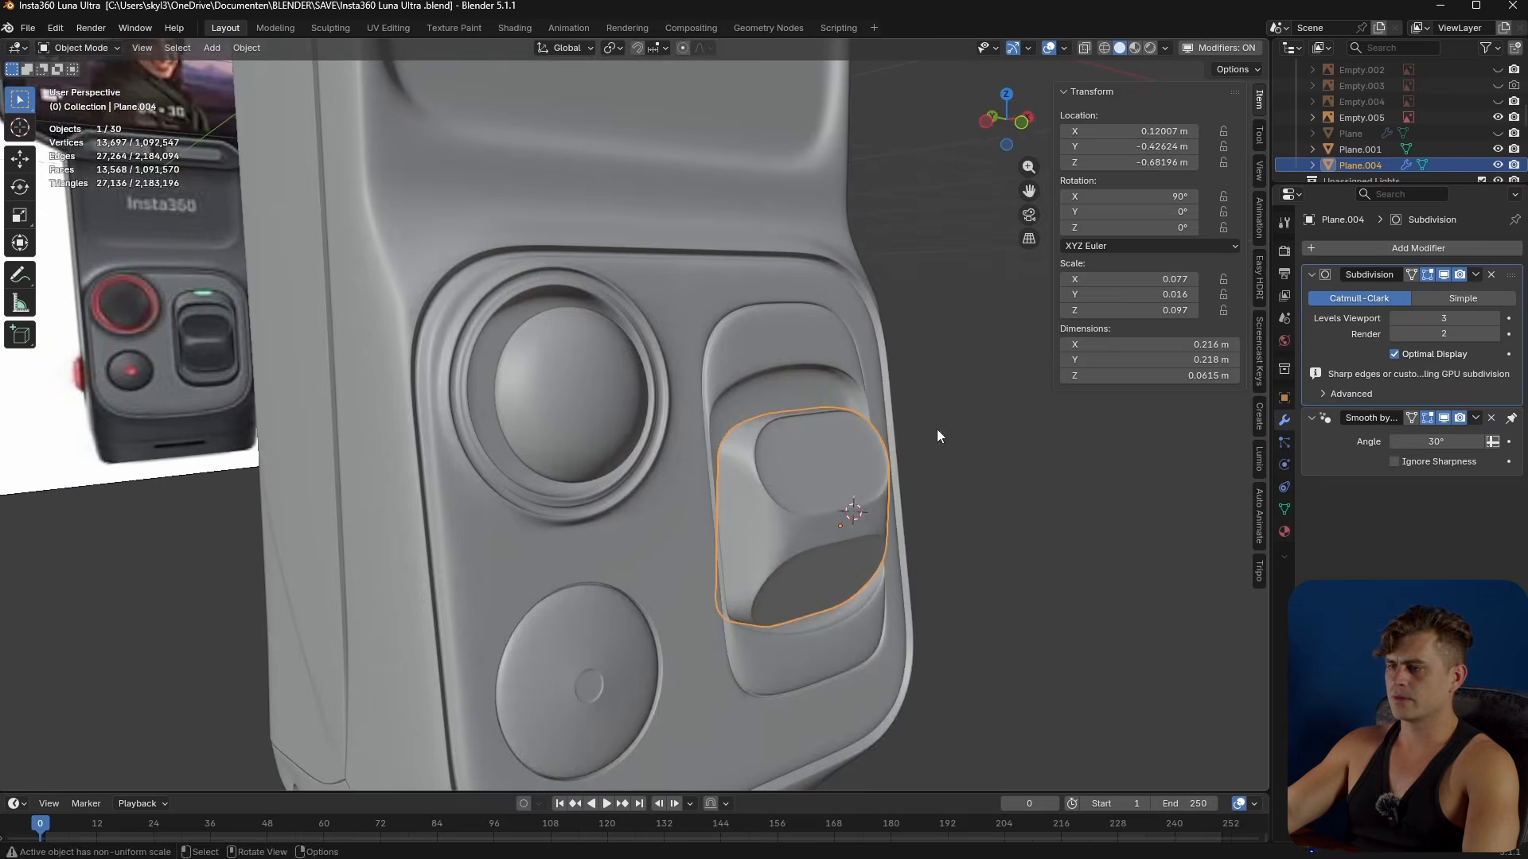
- Select the middle horizontal edges of both oval faces and scale them along Z with smooth proportional editing
key(Tab)
scroll(916, 446, up, 3)
middle_drag(812, 509, 770, 517)
key(2)
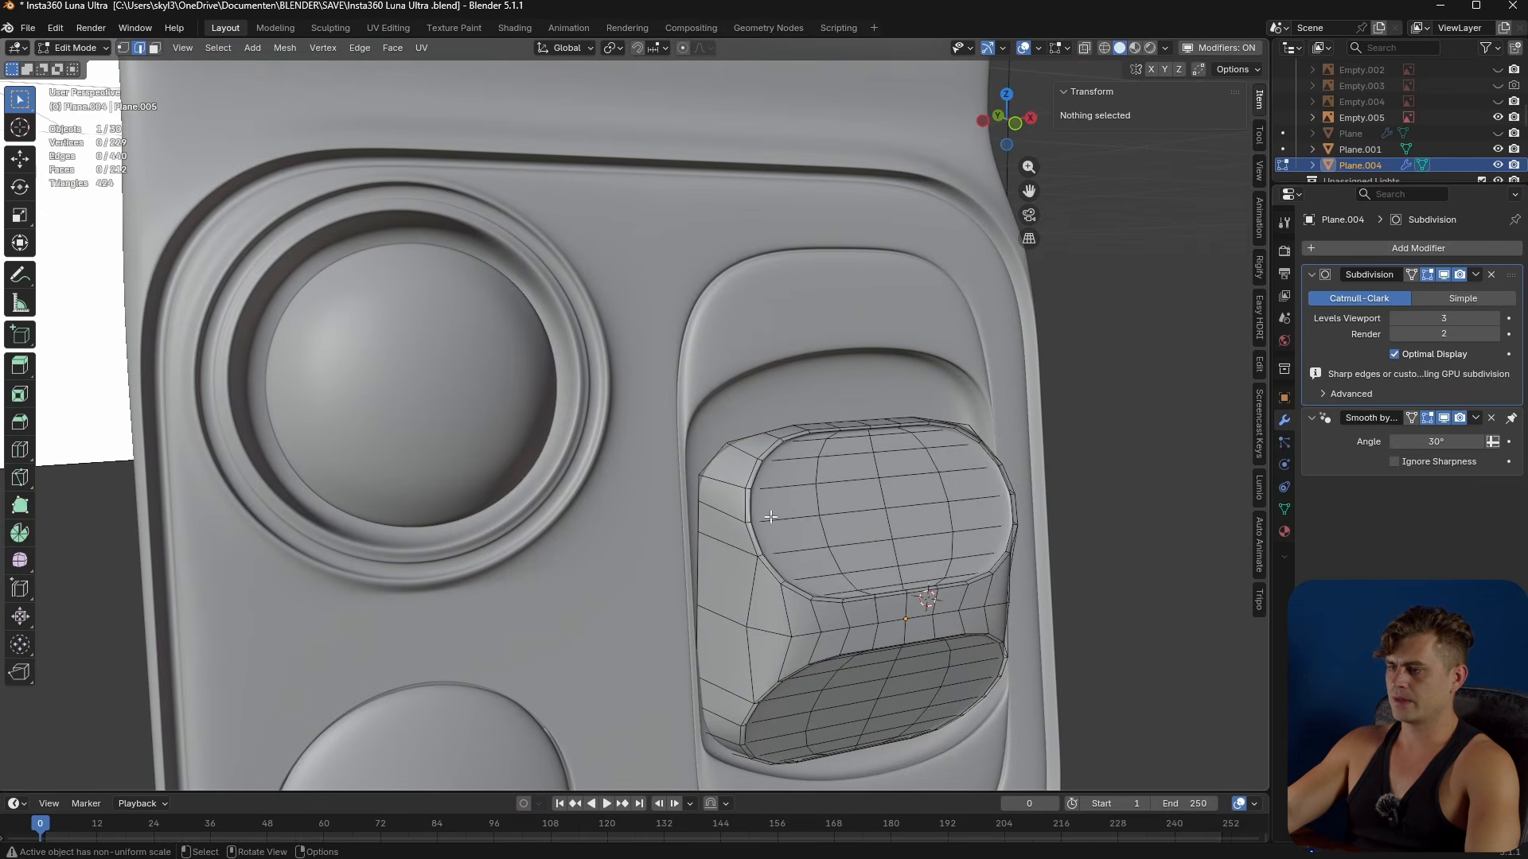
click(790, 521)
ctrl+click(972, 503)
middle_drag(972, 503, 881, 490)
key(o)
key(KP_3)
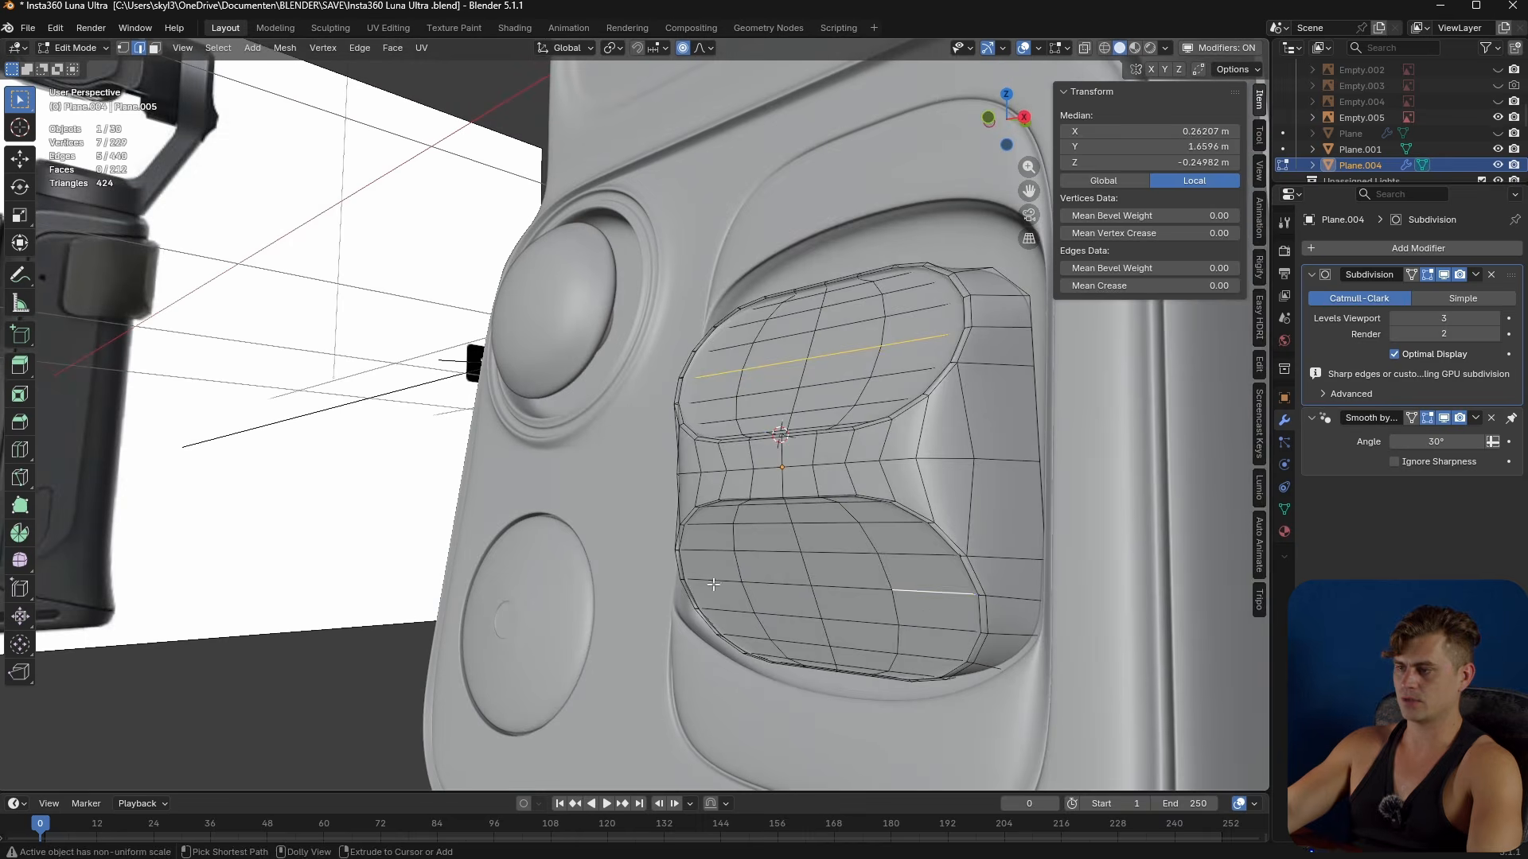
ctrl+click(714, 584)
middle_drag(714, 584, 803, 592)
key(s)
key(y)
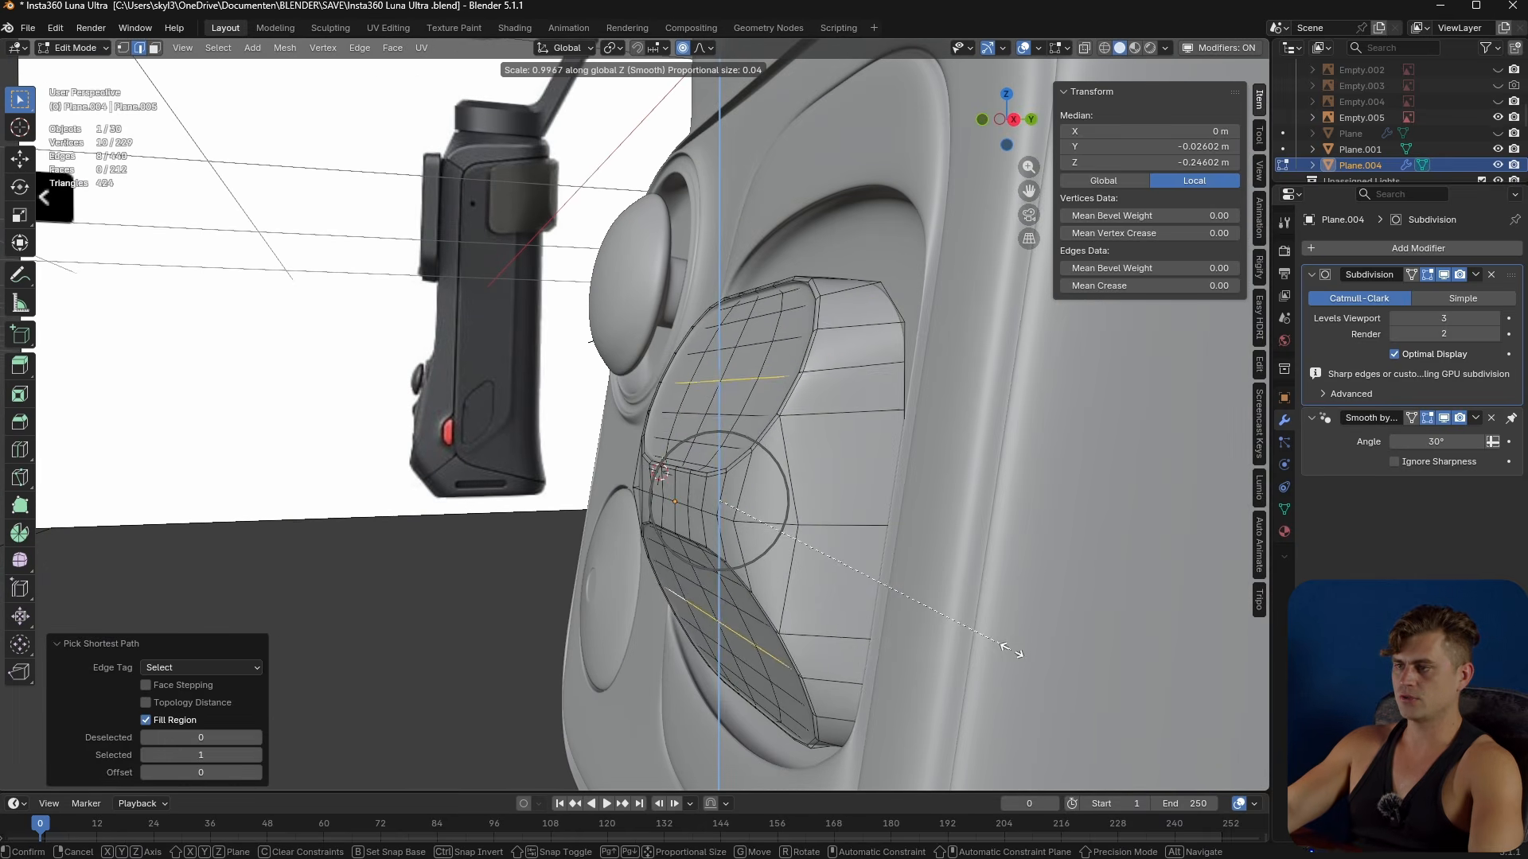
scroll(964, 632, down, 1)
click(964, 632)
- Push the selected oval edges about 0.006 m along Y into the switch with smooth proportional editing
middle_drag(965, 632, 947, 646)
key(g)
key(y)
click(950, 652)
scroll(972, 643, up, 3)
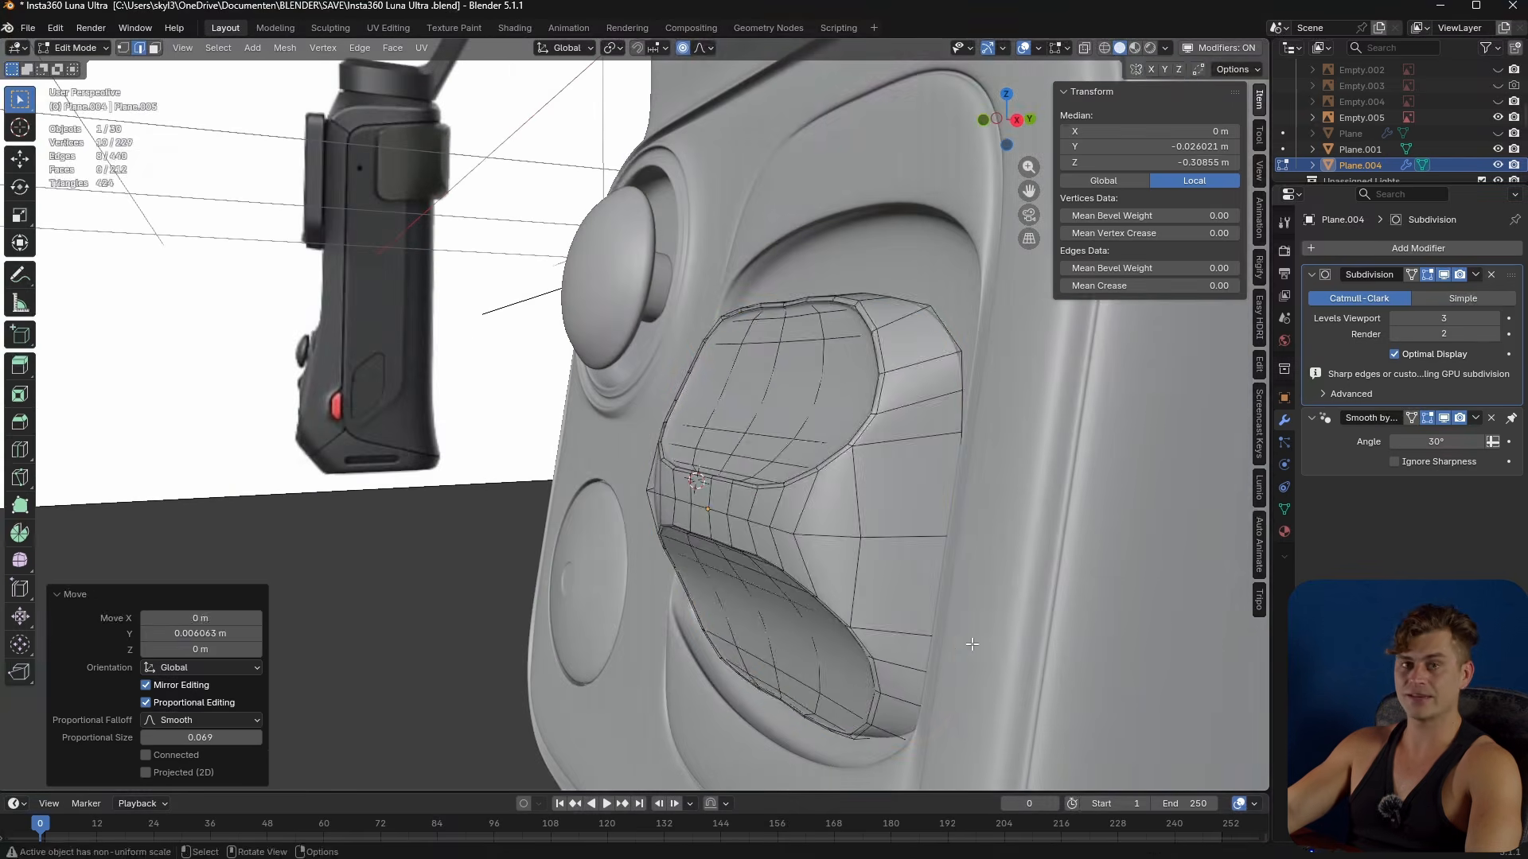
- Scale the selected oval edges to about 0.92 along X with smooth proportional editing, narrowing the switch
key(Tab)
scroll(909, 600, down, 2)
middle_drag(909, 600, 1012, 602)
key(Tab)
key(Tab)
key(Tab)
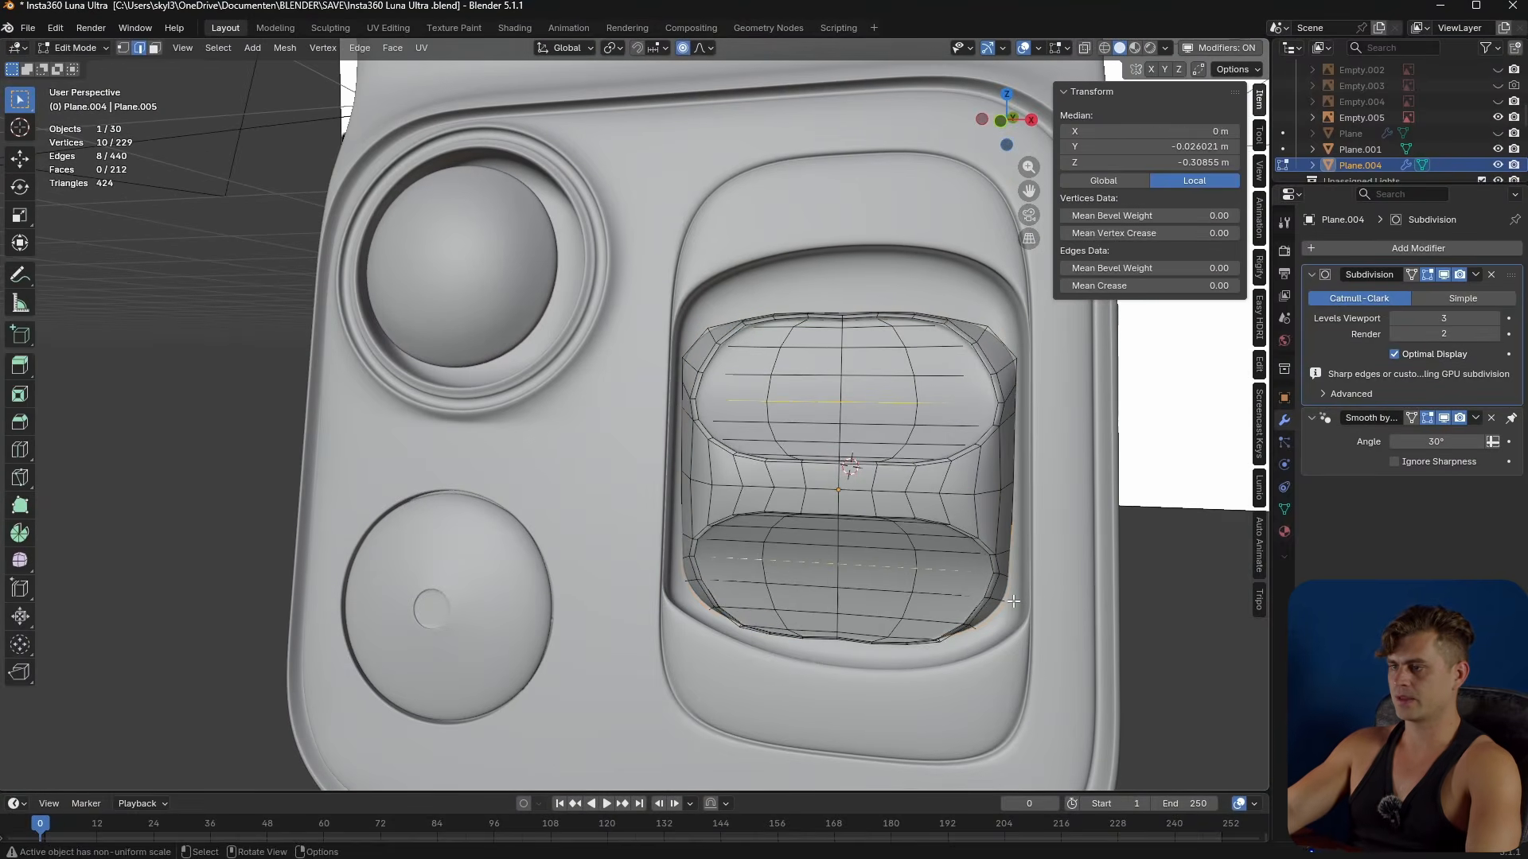
key(s)
key(x)
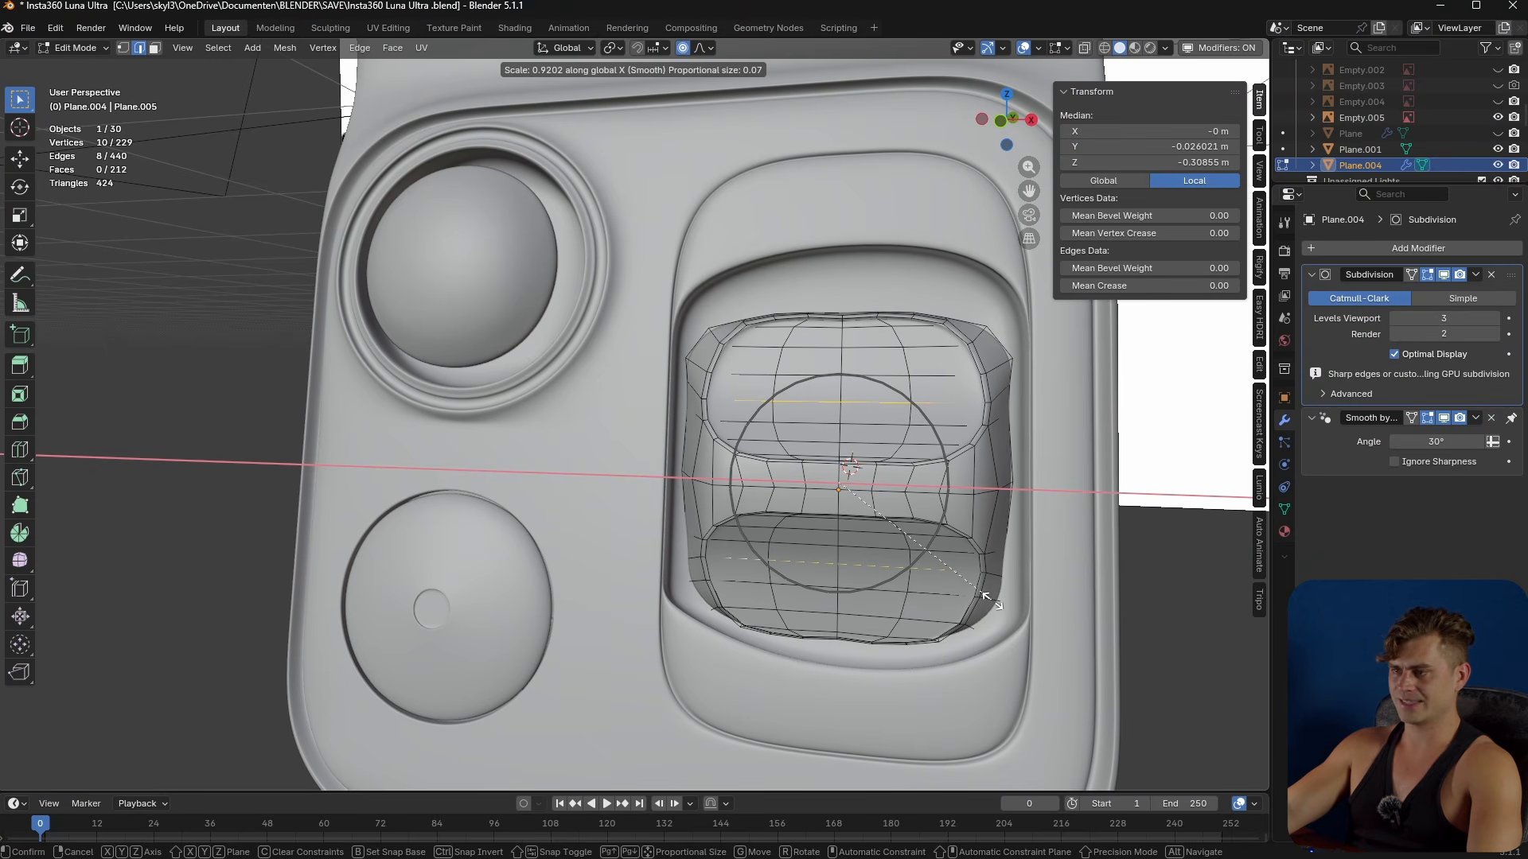
click(995, 602)
- Move the switch object out of its recess by about -0.033 m along Y
middle_drag(995, 603, 814, 679)
key(Tab)
key(g)
key(y)
click(858, 647)
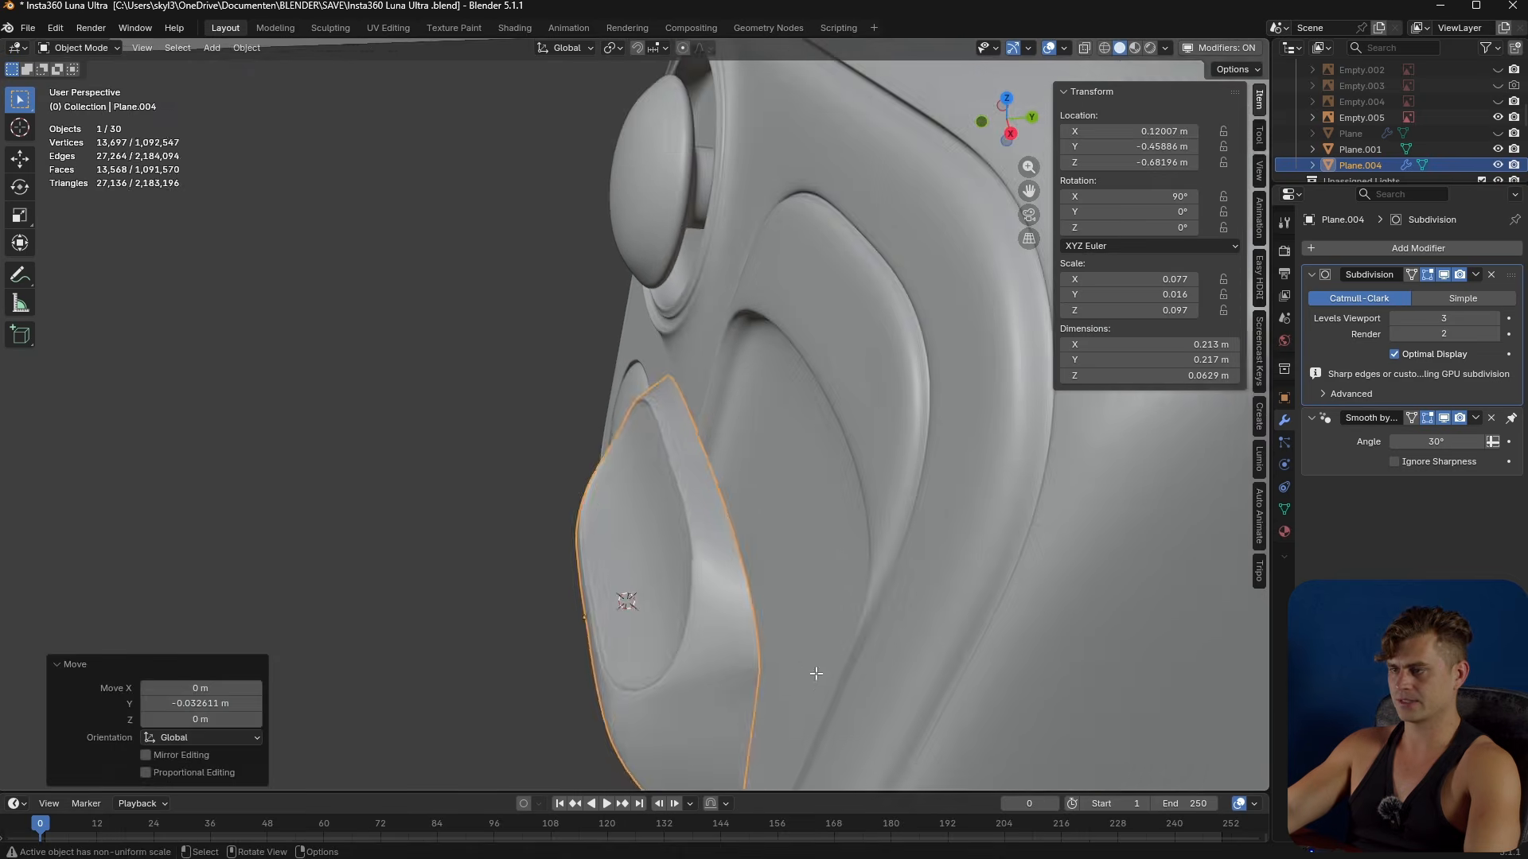
- Relax the switch's outer back edge loop with LoopTools and close the open back with a grid fill
scroll(814, 679, up, 3)
key(Tab)
alt+click(800, 518)
mouse_move(799, 517)
middle_down()
mouse_move(919, 517)
mouse_move(804, 506)
middle_up()
key(ctrl+e)
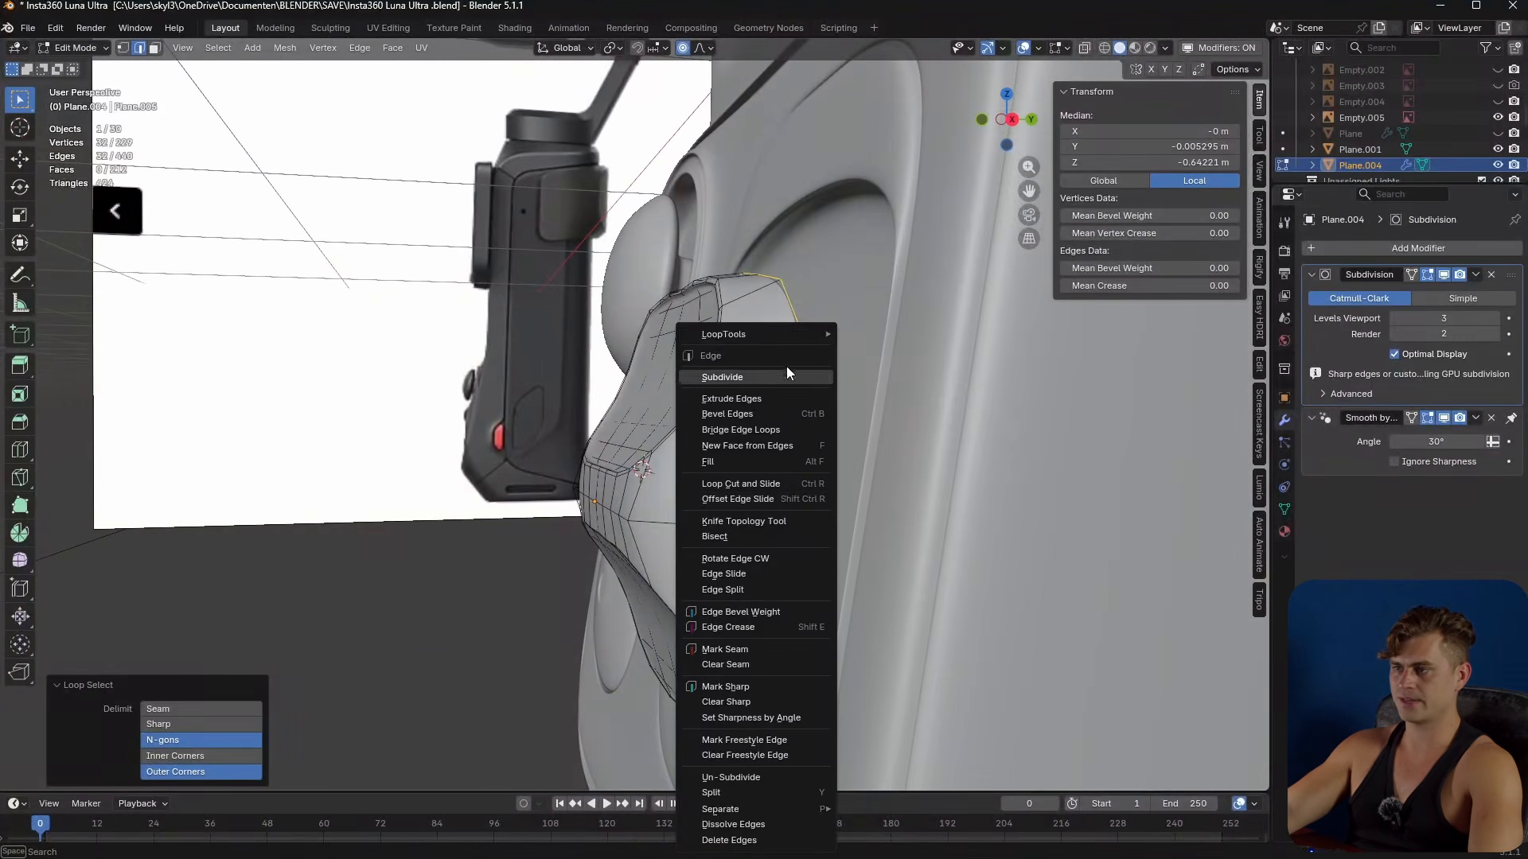
mouse_move(793, 338)
click(873, 429)
middle_drag(843, 469, 766, 427)
key(F3)
key(Return)
- Select the two rim edge loops around the upper oval and smooth them with LoopTools Relax
scroll(742, 312, up, 4)
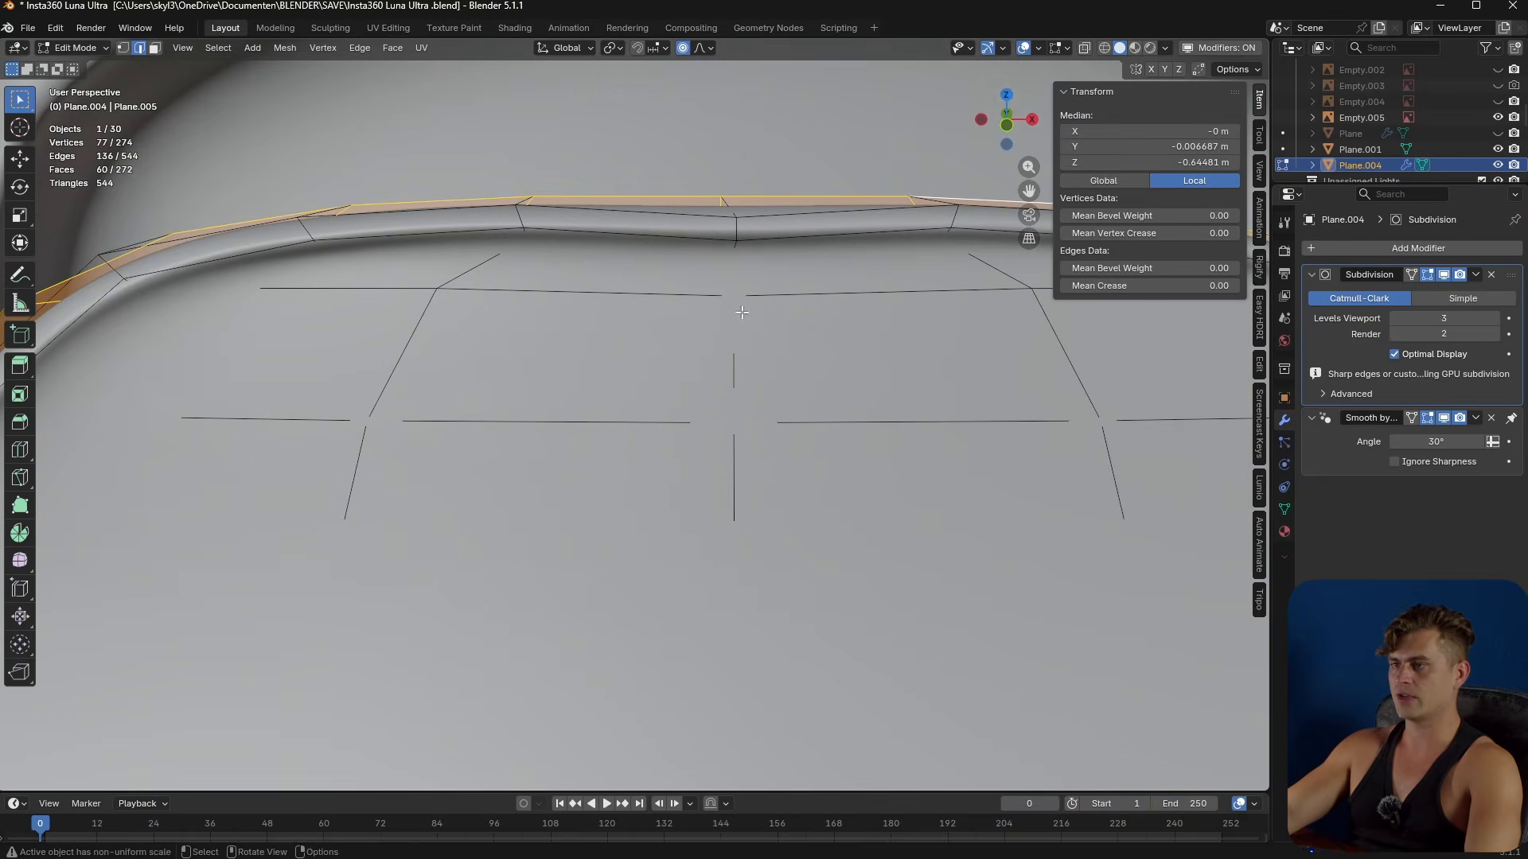
alt+click(753, 243)
scroll(740, 278, down, 4)
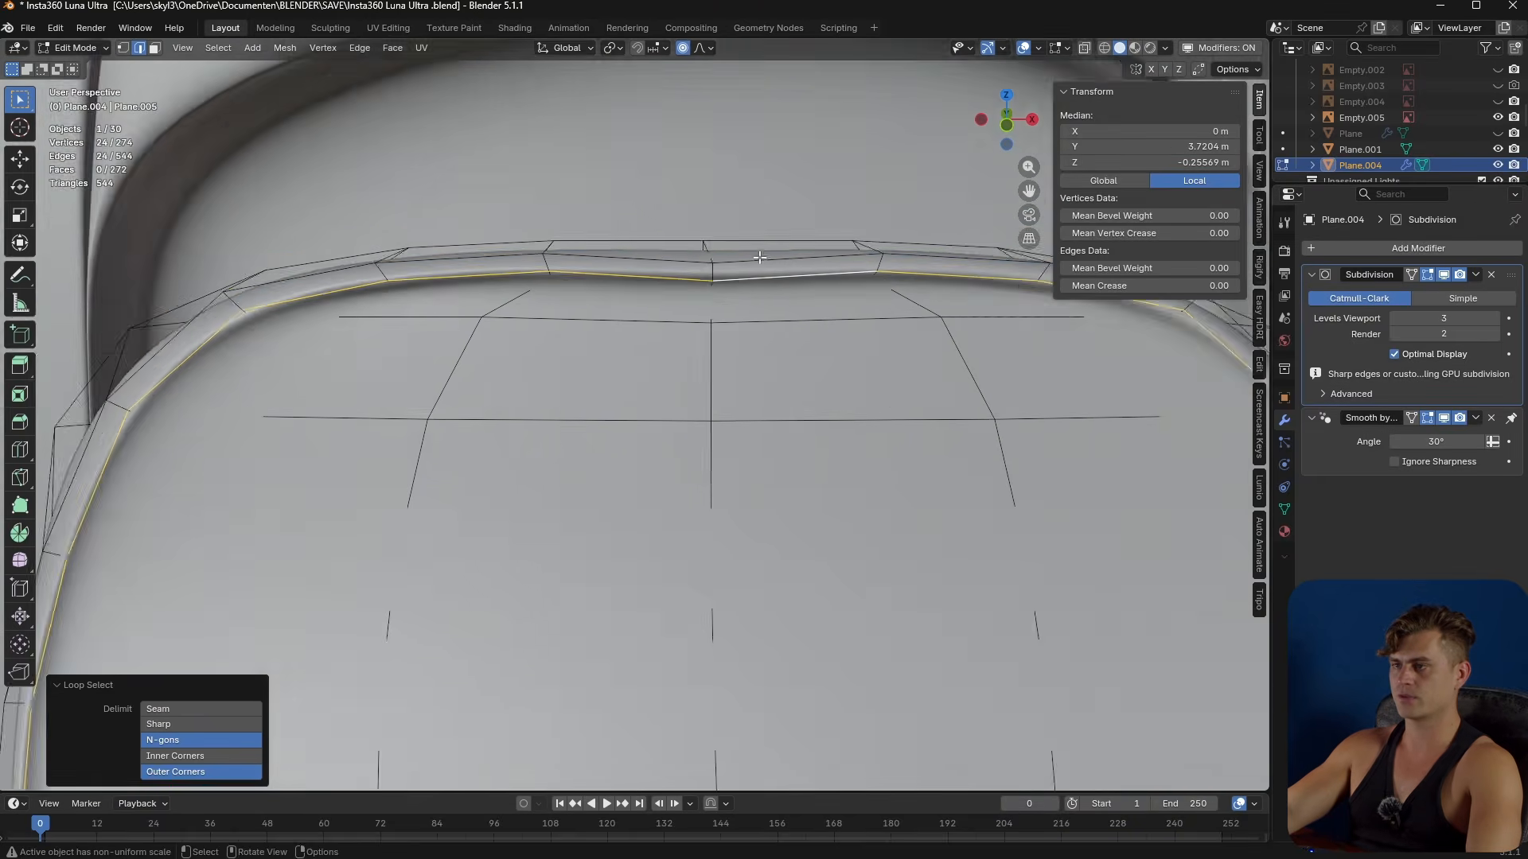
alt+shift+click(718, 316)
shift+middle_drag(718, 316, 725, 243)
right_click(751, 337)
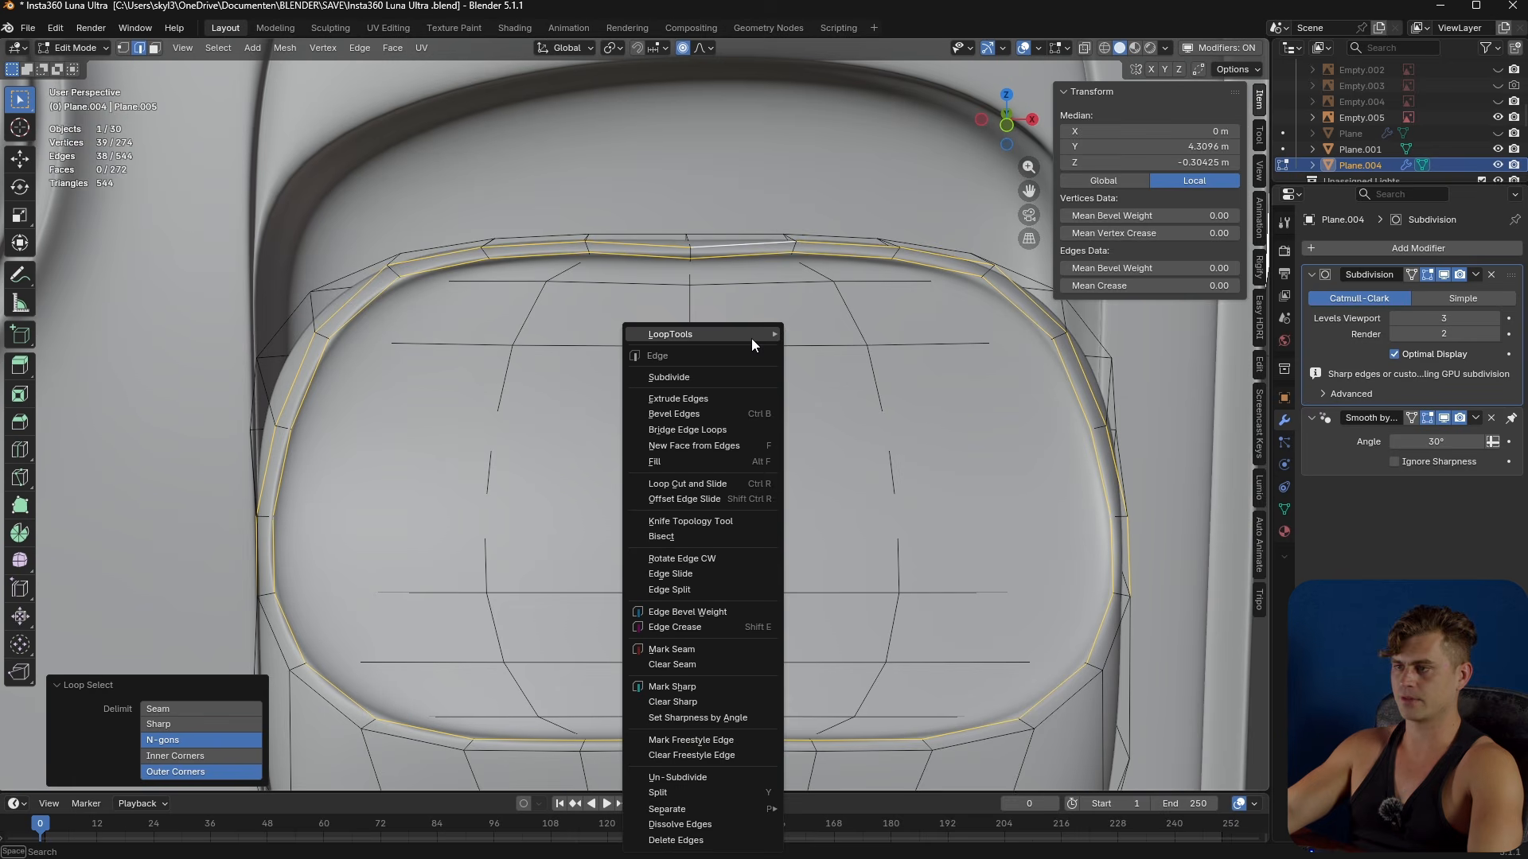
alt+shift+click(605, 258)
middle_drag(604, 259, 541, 499)
alt+shift+click(539, 331)
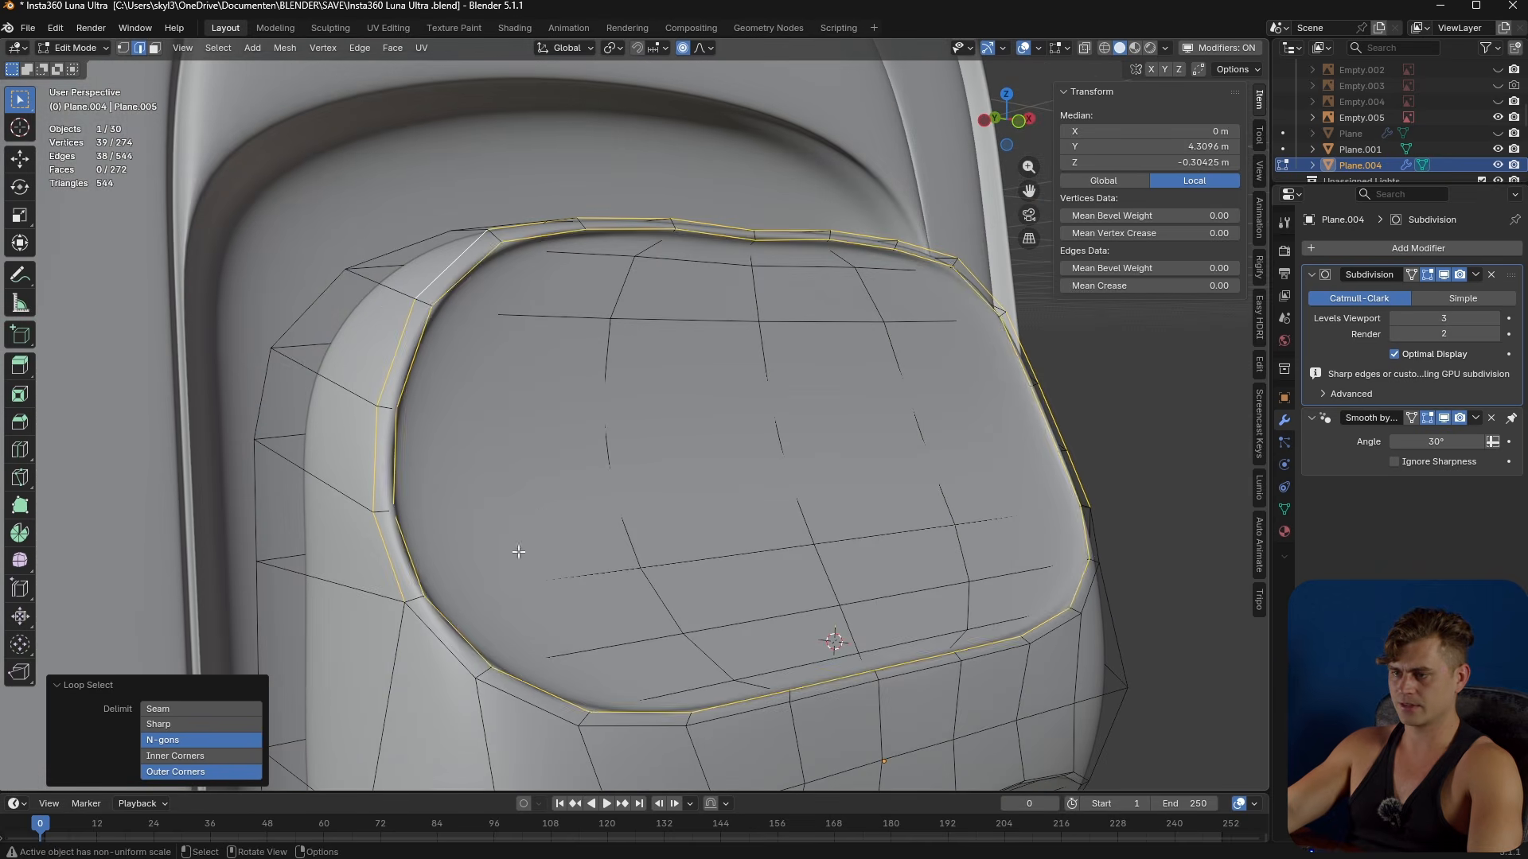
alt+shift+click(456, 642)
middle_drag(456, 642, 589, 549)
right_click(549, 342)
mouse_move(552, 337)
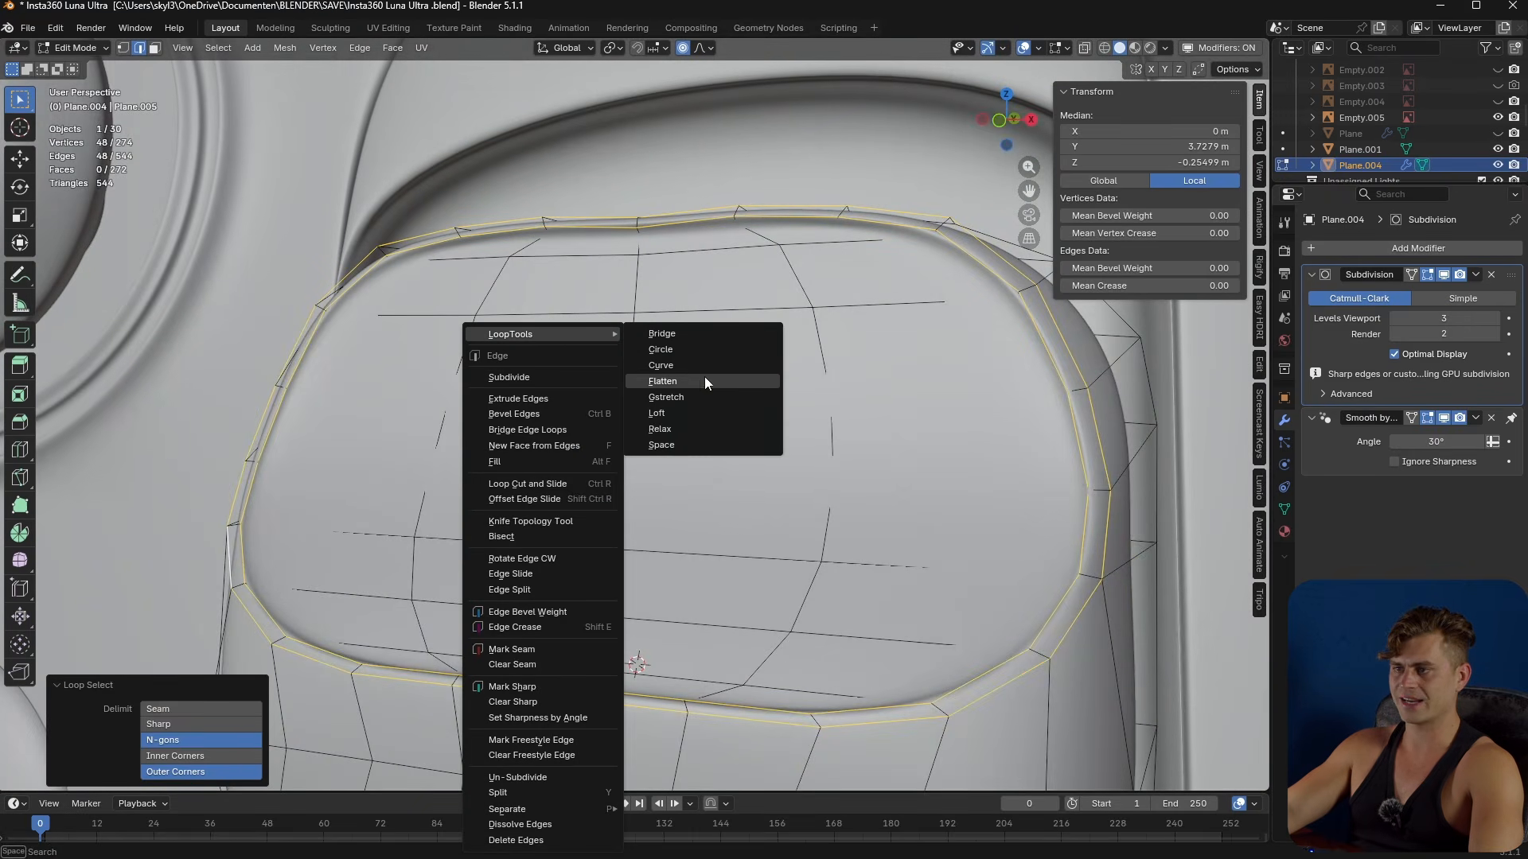
click(704, 426)
middle_drag(704, 428, 737, 432)
- Select the rim edge loops around the lower oval and smooth them with LoopTools Relax
key(Tab)
scroll(549, 398, down, 5)
middle_drag(546, 528, 658, 358)
key(Tab)
scroll(656, 352, up, 2)
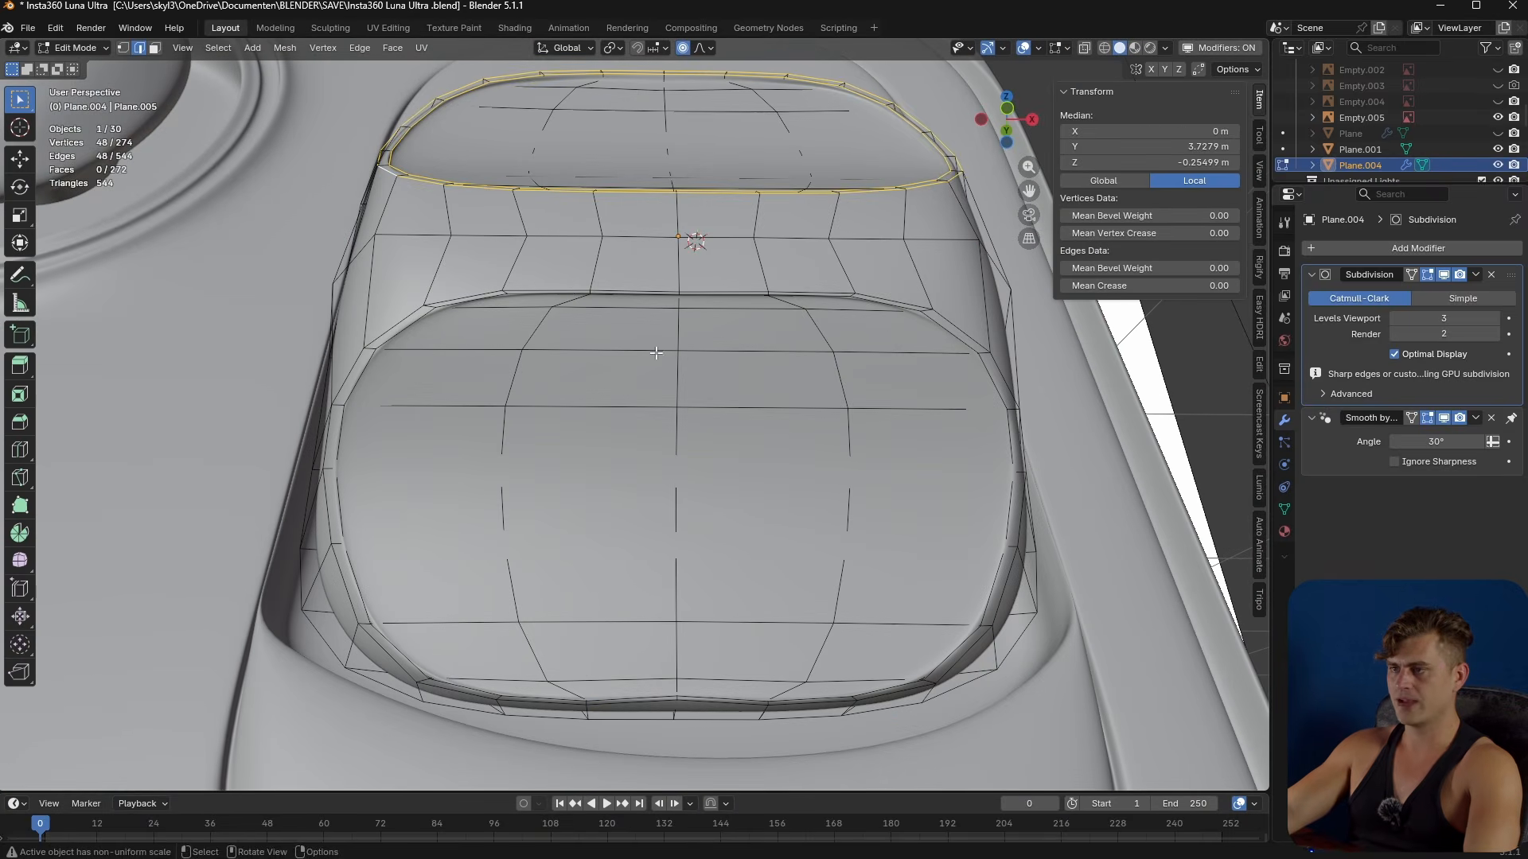
alt+click(570, 290)
alt+shift+click(325, 437)
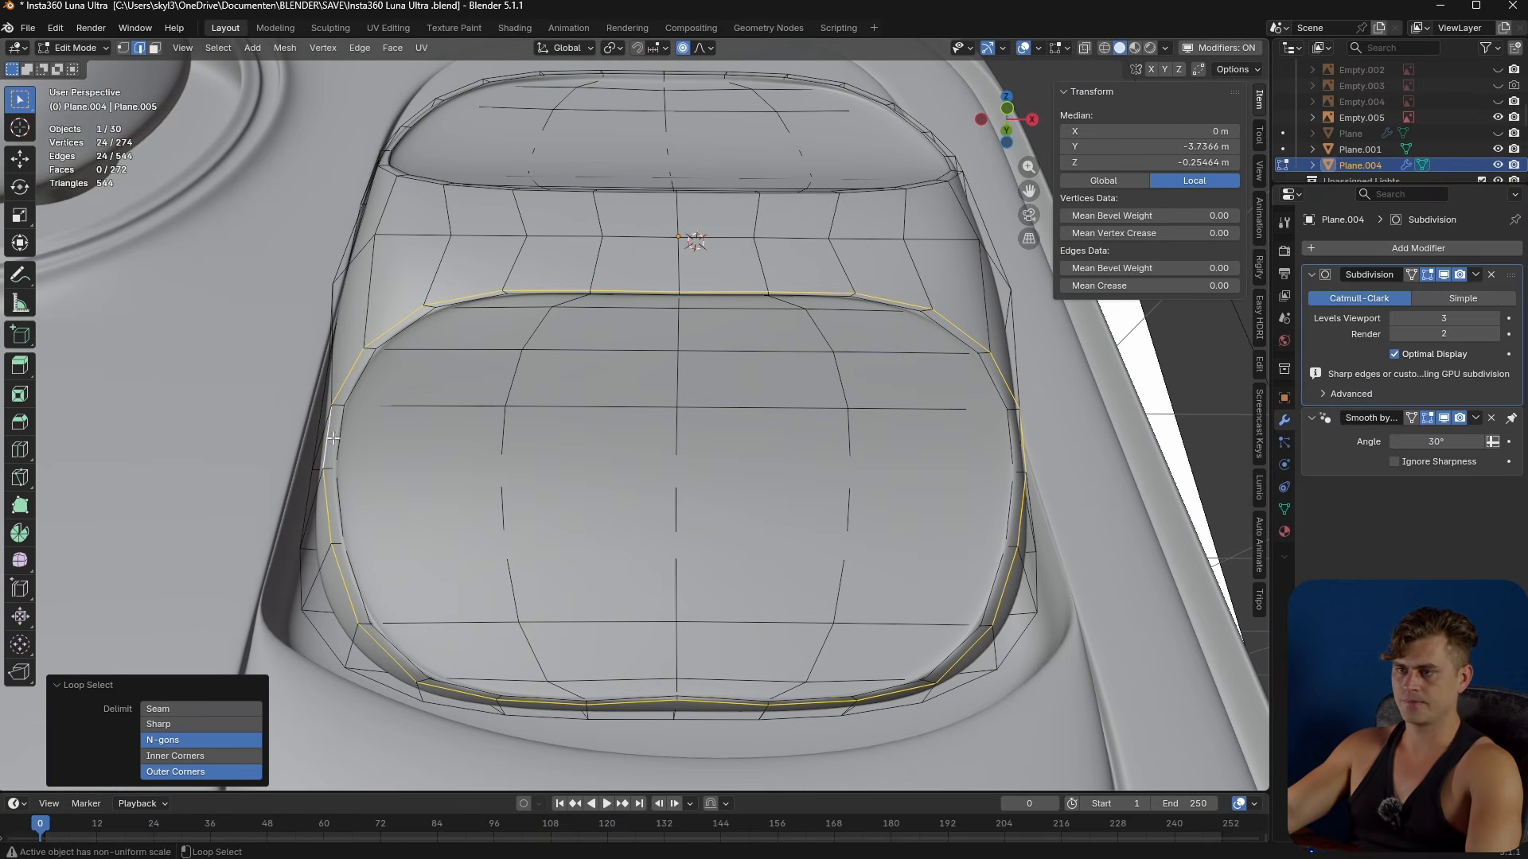
scroll(342, 438, up, 1)
alt+shift+click(263, 433)
right_click(486, 383)
mouse_move(471, 336)
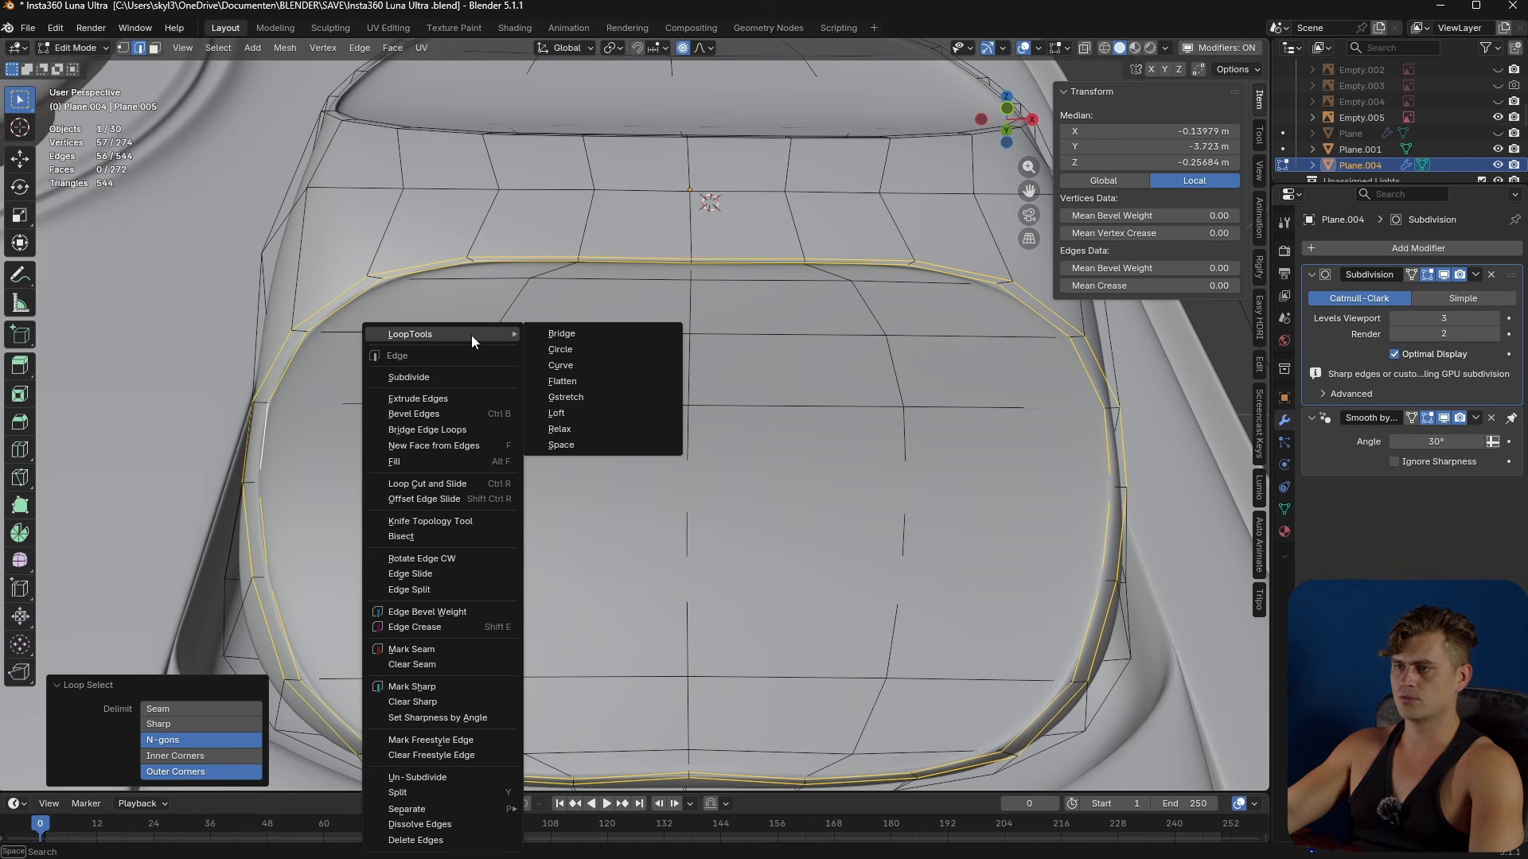
click(595, 420)
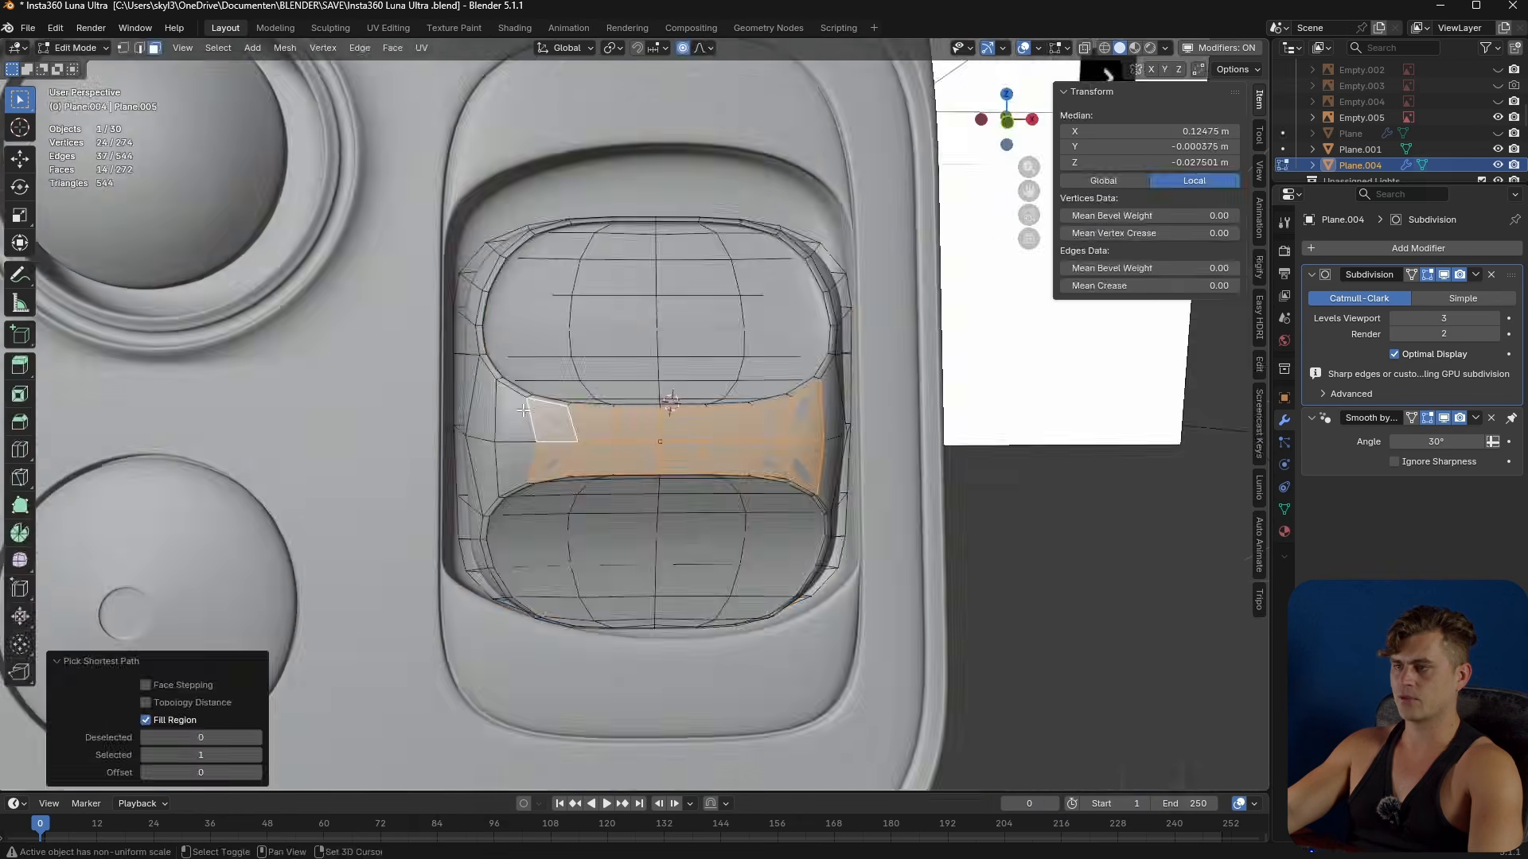
- Select the full band of faces between the two ovals and scale it along Z with smooth proportional editing
shift+click(518, 412)
shift+click(510, 453)
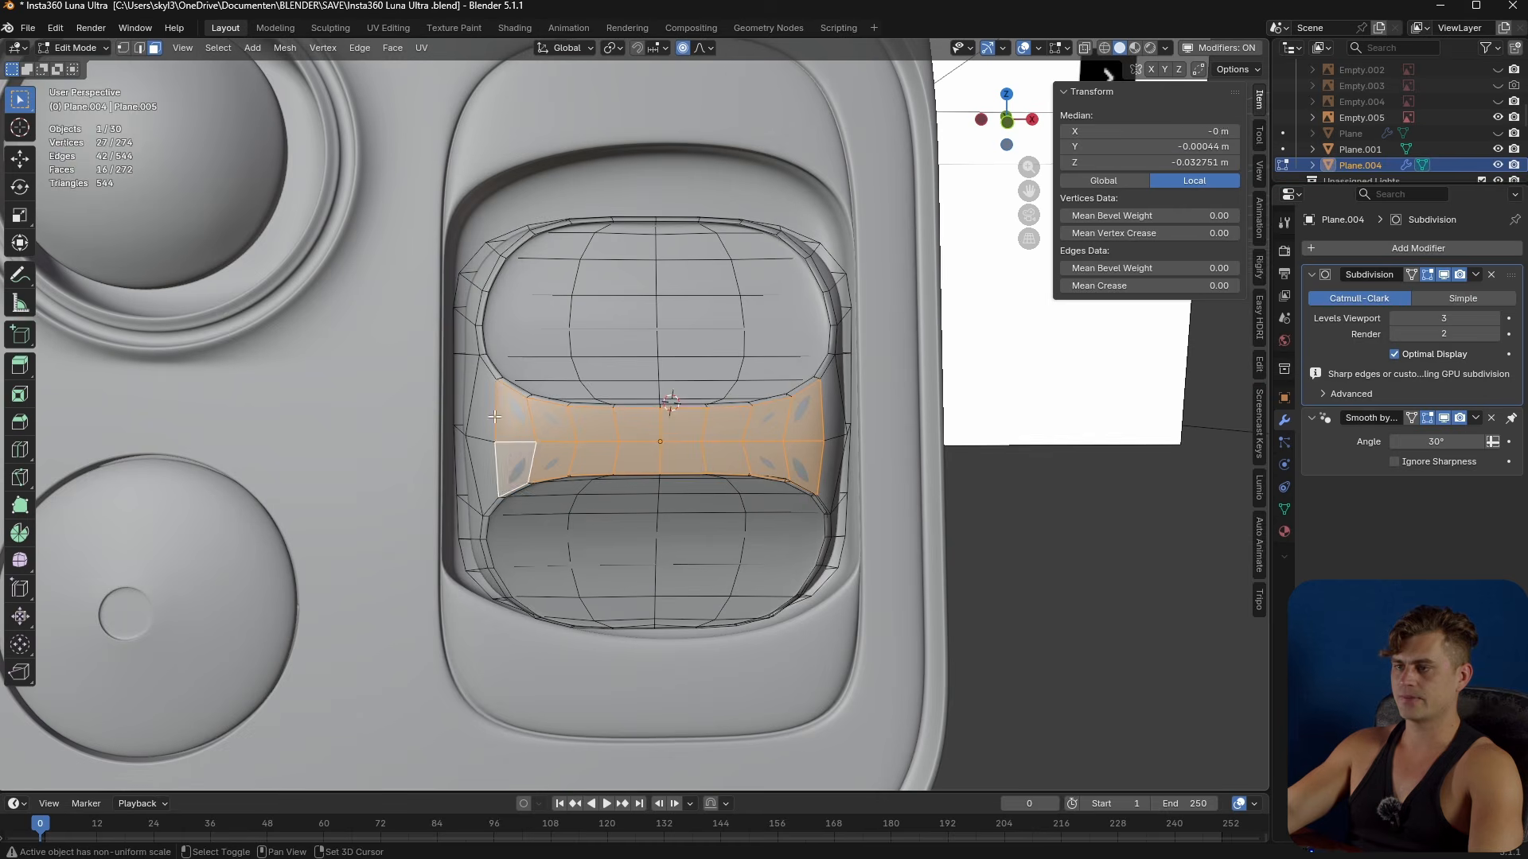
shift+click(488, 420)
shift+click(487, 457)
mouse_move(733, 480)
middle_down()
mouse_move(698, 485)
mouse_move(728, 506)
middle_up()
key(s)
key(z)
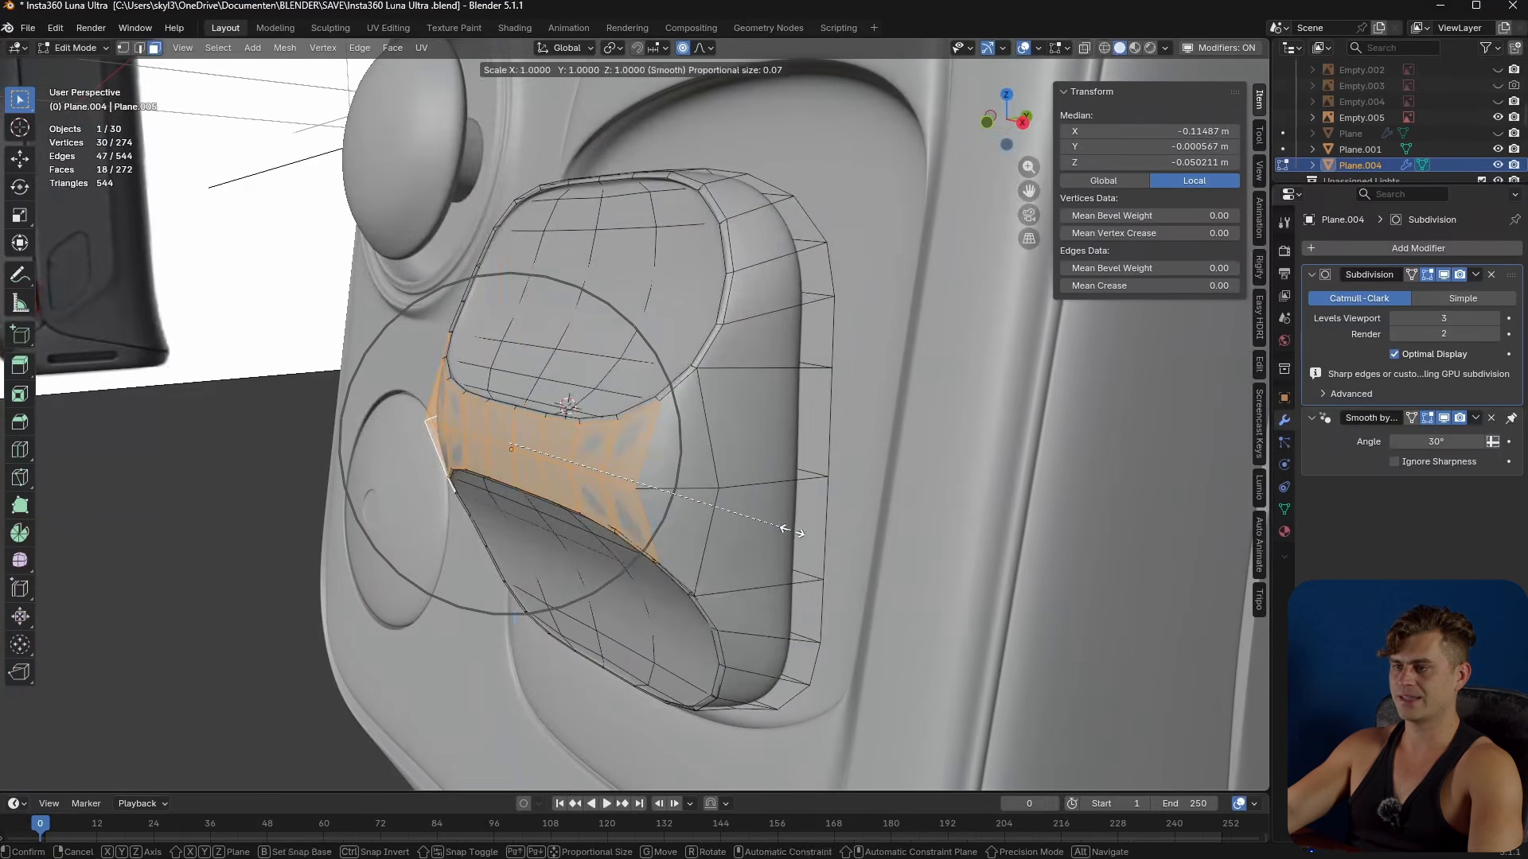
click(720, 521)
key(Tab)
middle_drag(731, 528, 785, 518)
- Move the two outer side vertices on the band's centre line about 0.005 m along Y with proportional editing off
key(Tab)
scroll(763, 510, up, 3)
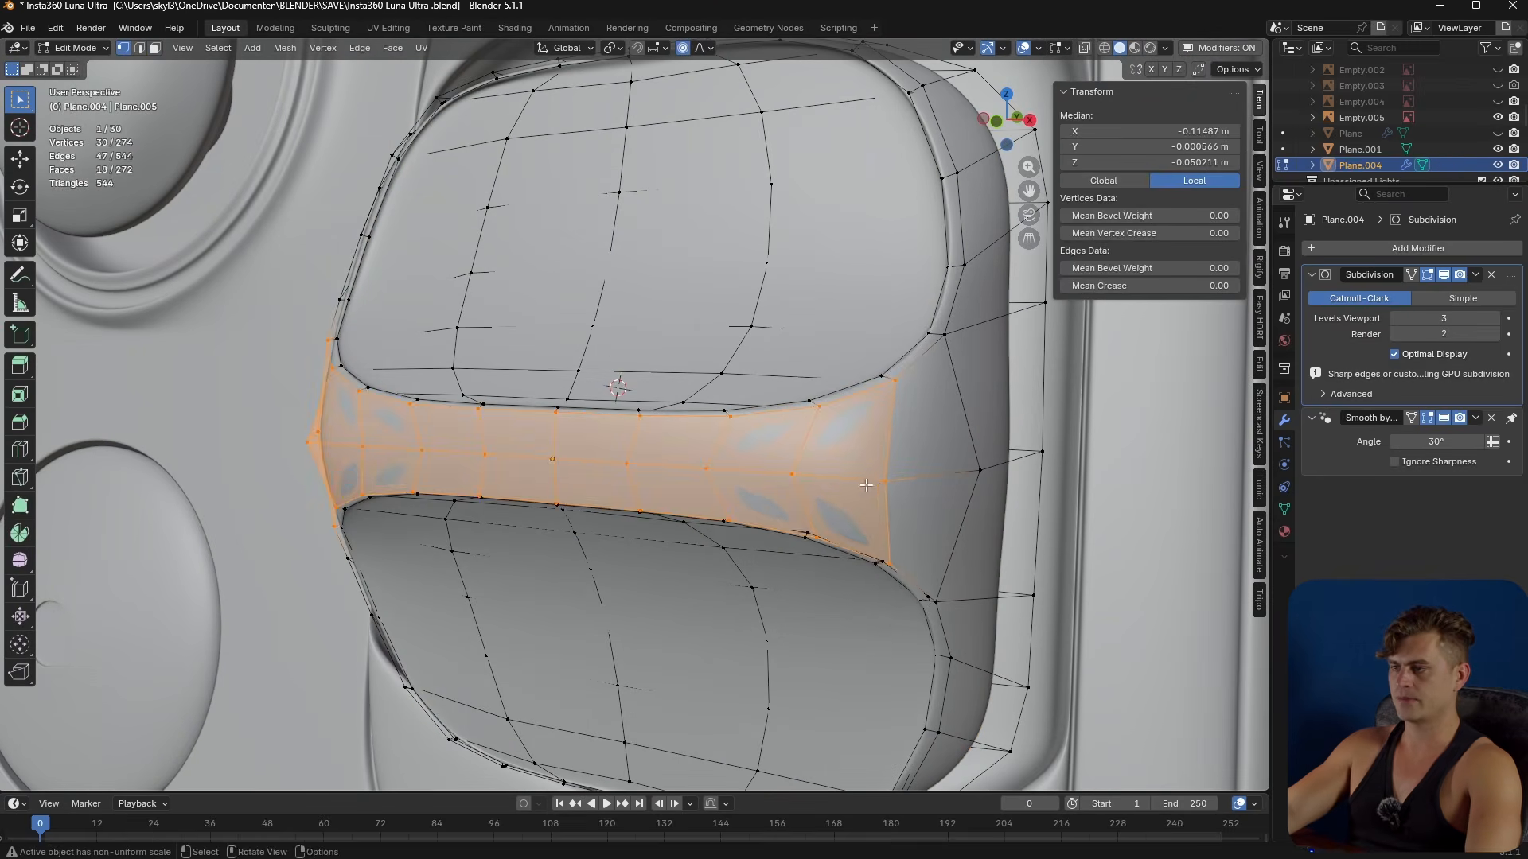
click(885, 481)
shift+click(313, 448)
middle_drag(649, 561, 823, 598)
key(g)
key(y)
key(o)
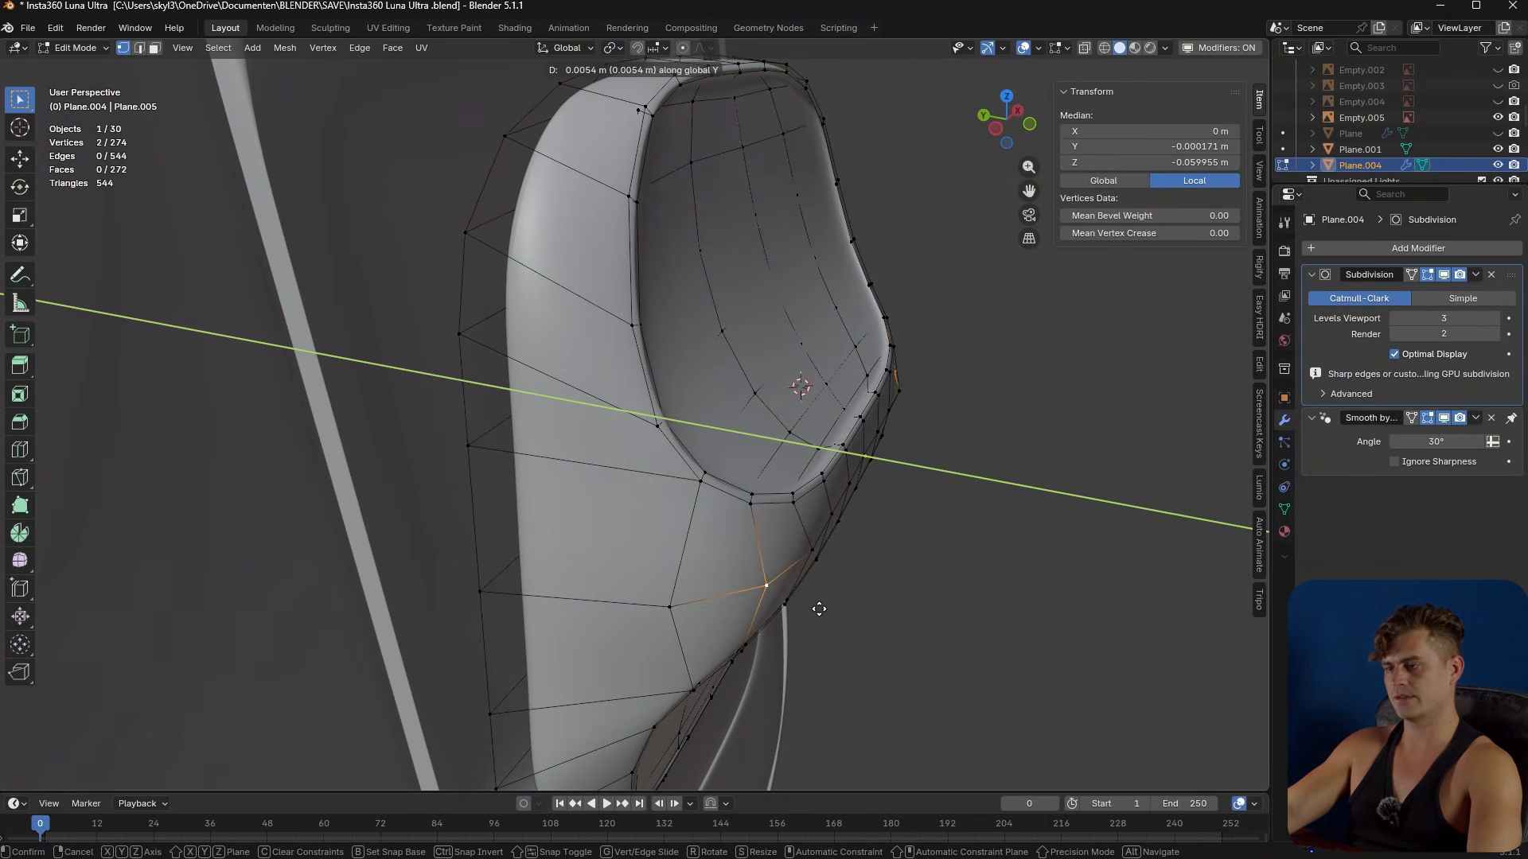
click(819, 609)
middle_drag(819, 609, 672, 625)
- Inspect the reshaped switch from several angles and save the file
key(Tab)
scroll(675, 643, up, 5)
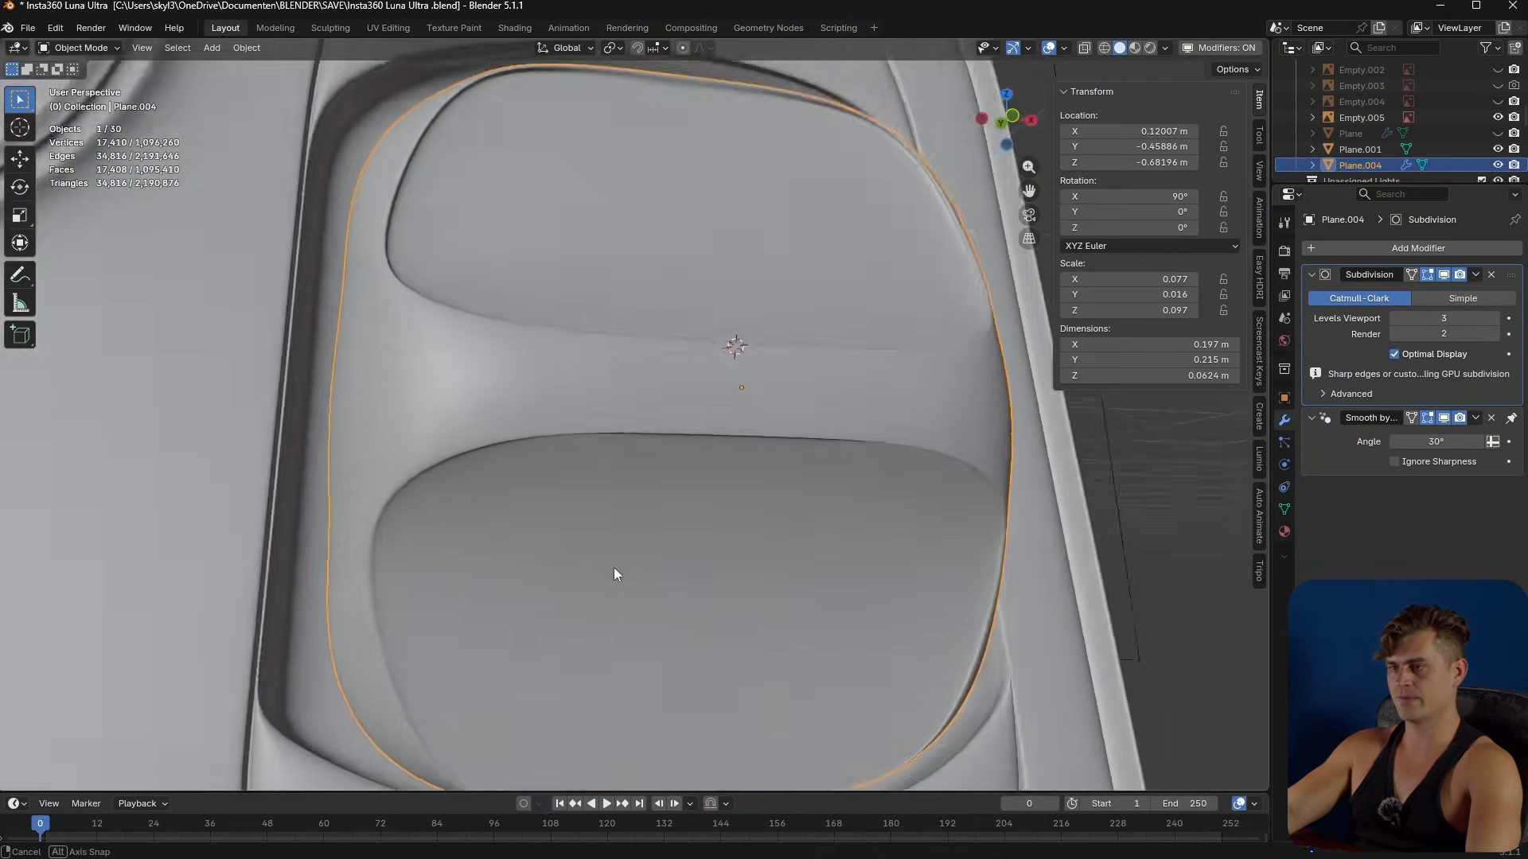
middle_drag(614, 567, 681, 562)
scroll(538, 597, down, 3)
middle_drag(539, 597, 643, 541)
scroll(557, 574, down, 3)
key(ctrl+s)
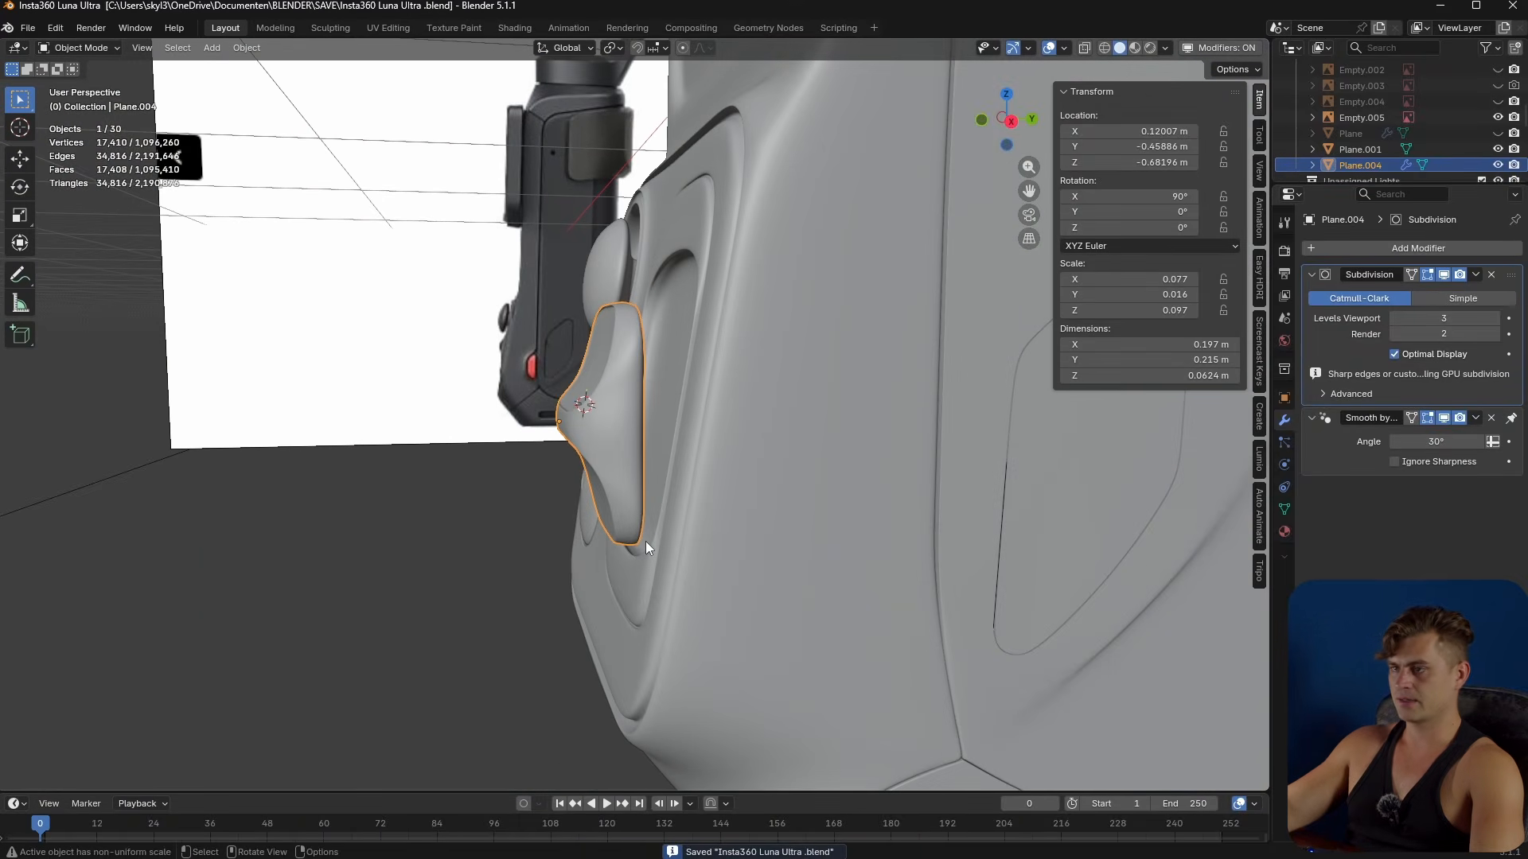
- Add a loop cut around the side of the switch and slide it close to the back edge
key(KP_3)
scroll(757, 371, up, 2)
scroll(679, 337, up, 2)
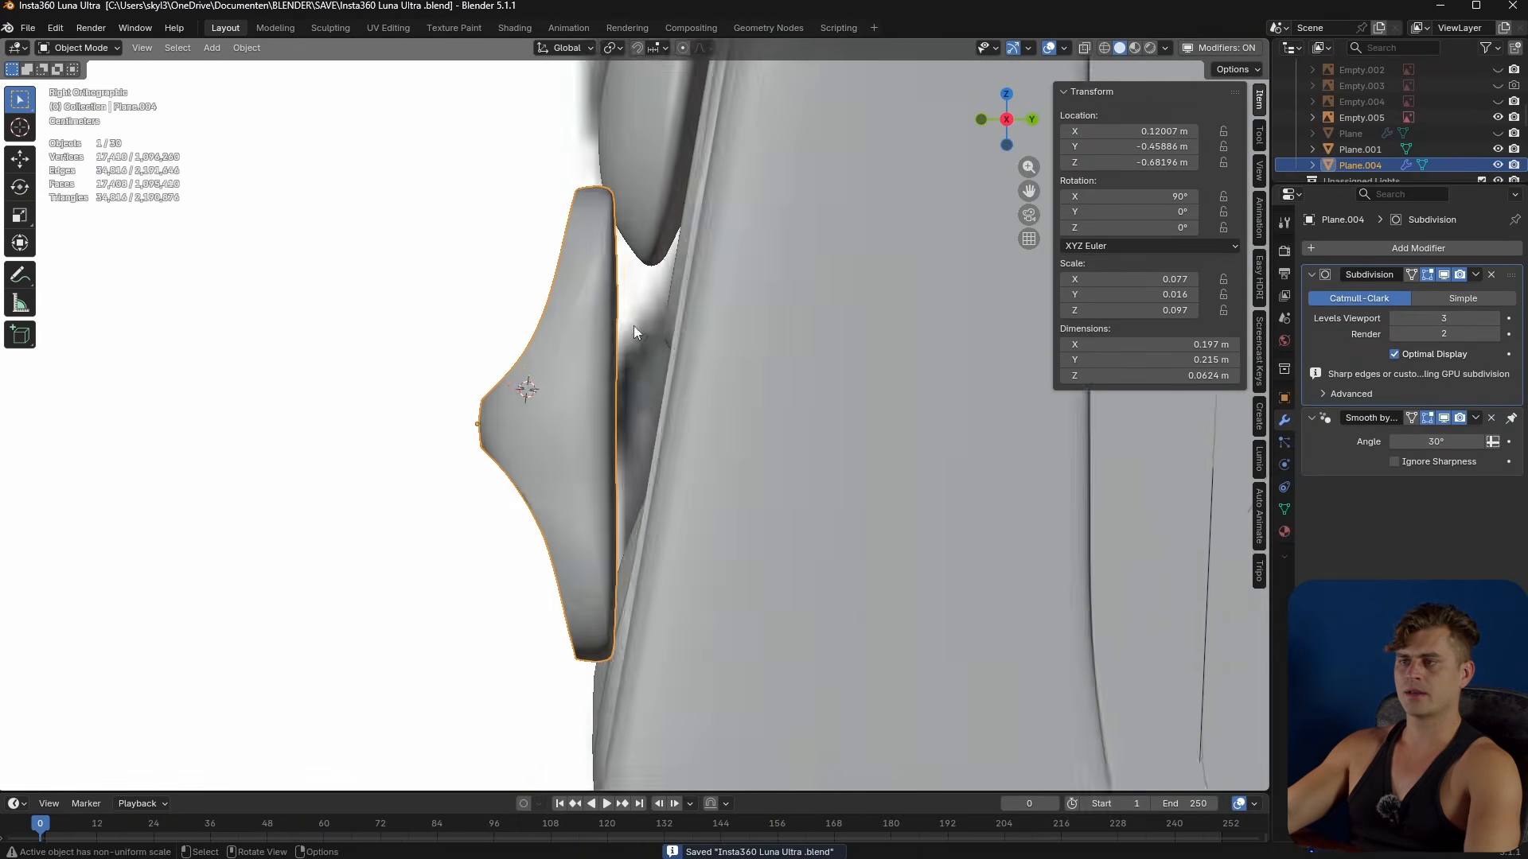
key(Tab)
key(ctrl+r)
click(557, 239)
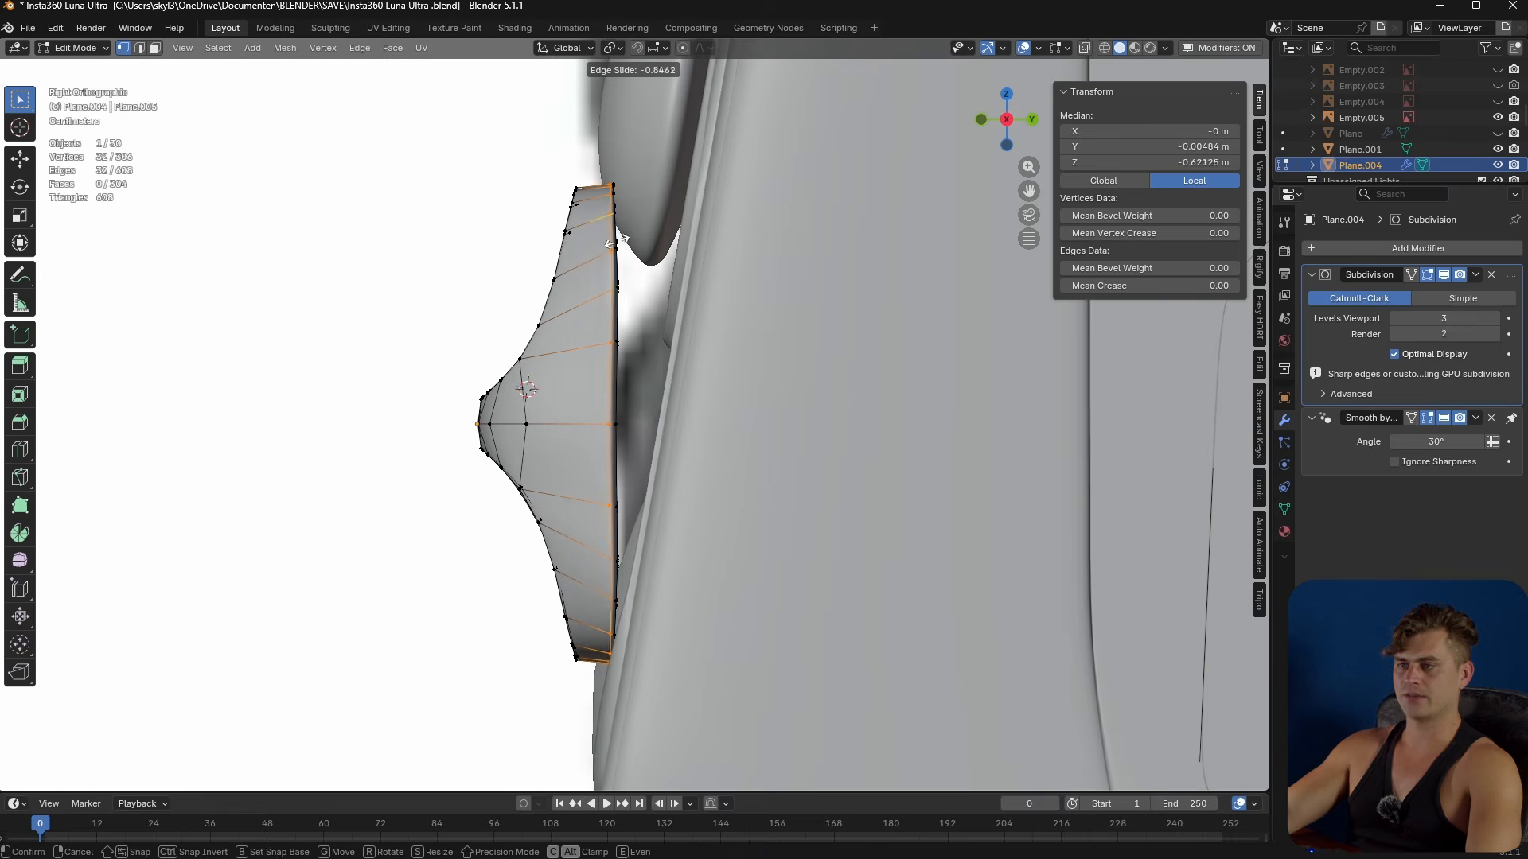
click(615, 241)
- Rotate the switch about -9.6° around X to match the sloped panel and move it inward along its local Z
key(Tab)
key(r)
key(x)
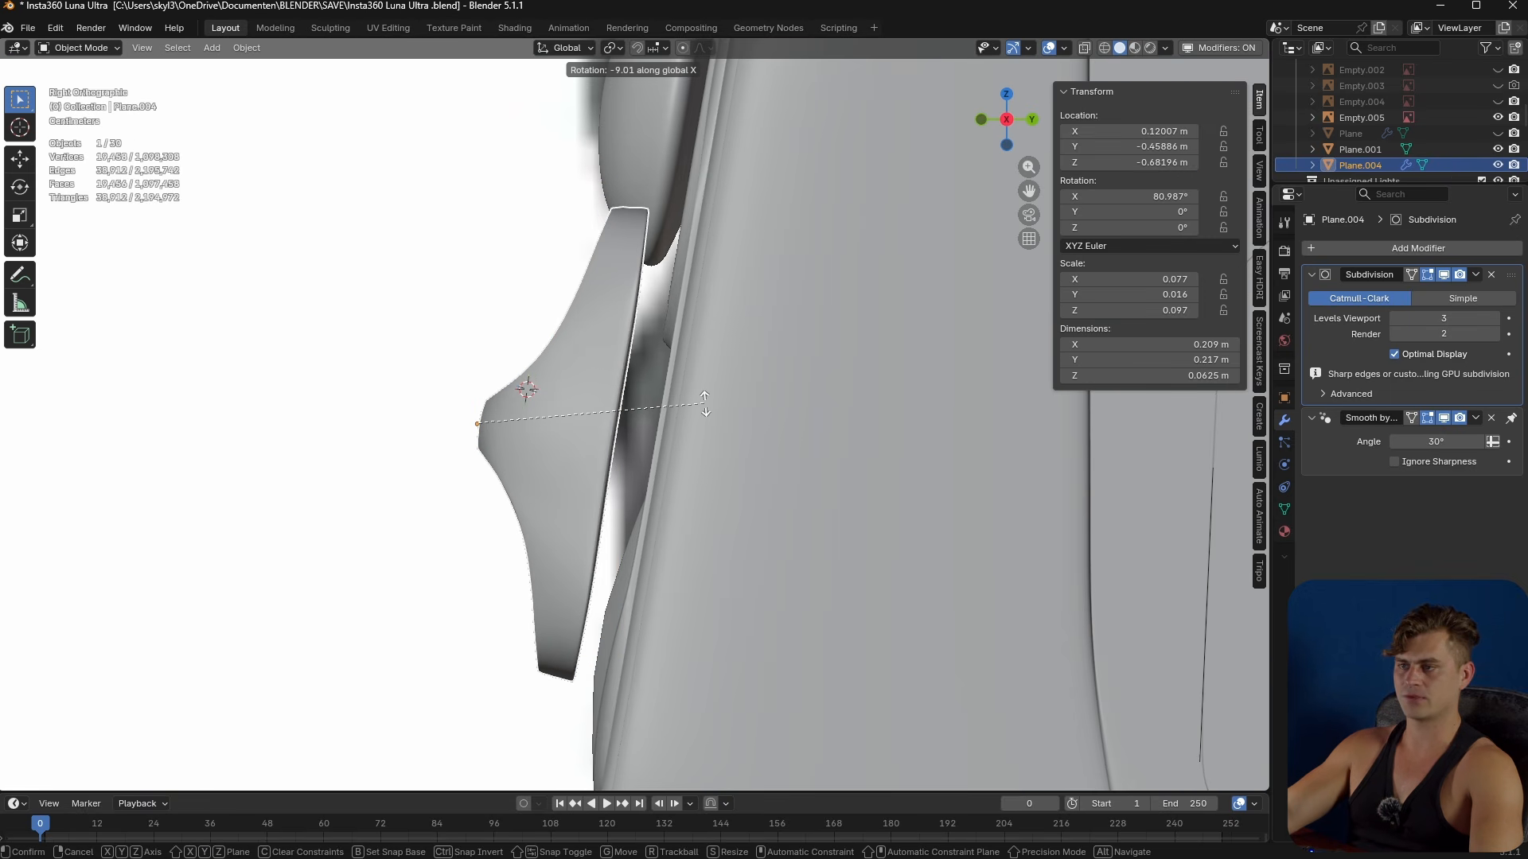
click(704, 406)
key(g)
key(z)
key(z)
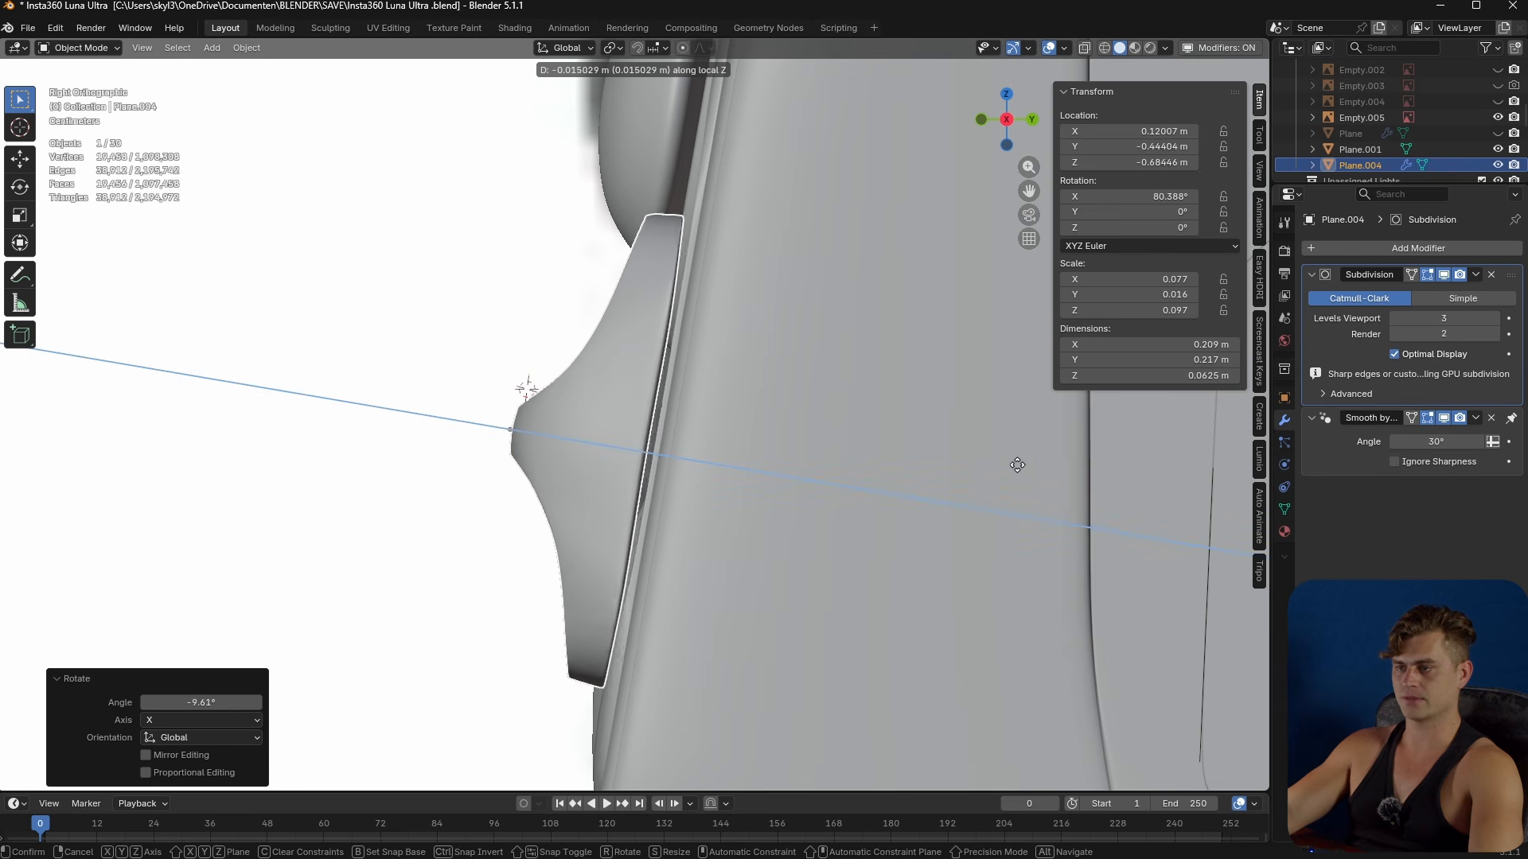
click(1153, 487)
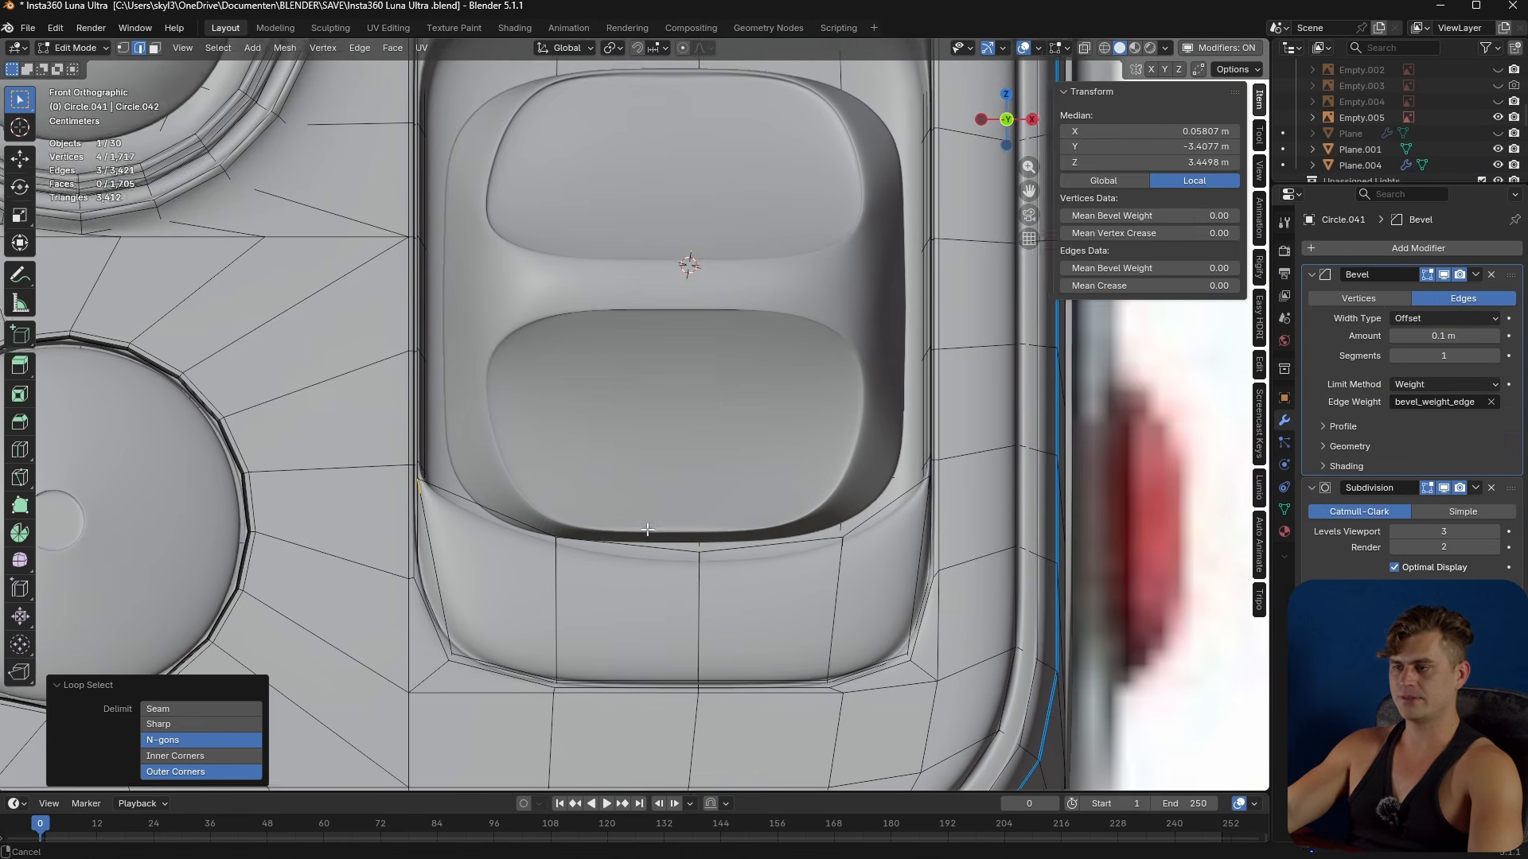
- Select the edges along the lower lip of the switch recess and move them along Z
scroll(692, 581, down, 2)
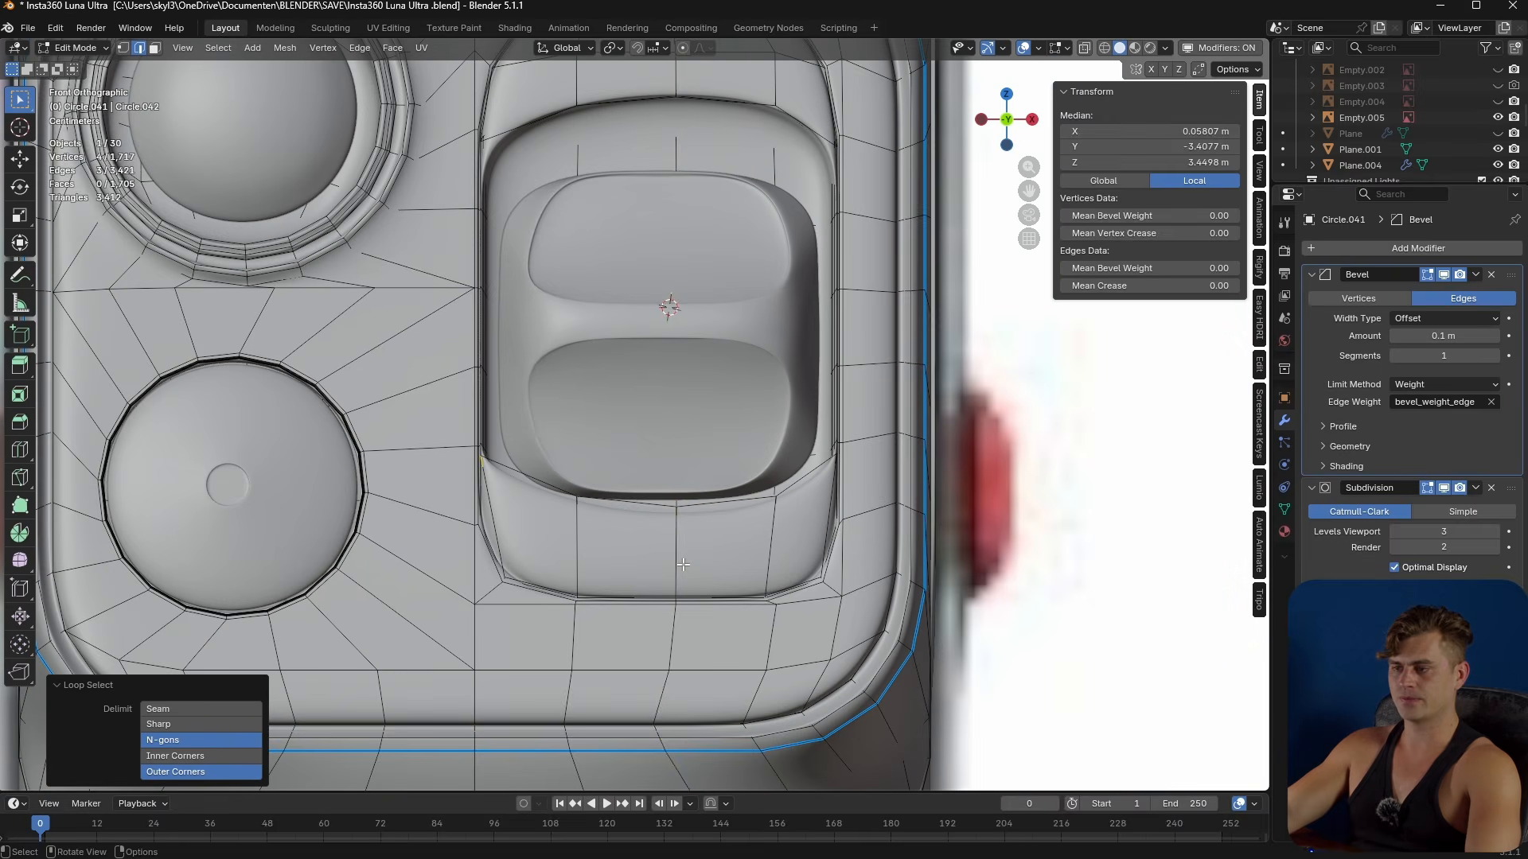
scroll(682, 564, down, 2)
scroll(693, 581, up, 5)
ctrl+click(700, 589)
scroll(715, 613, up, 1)
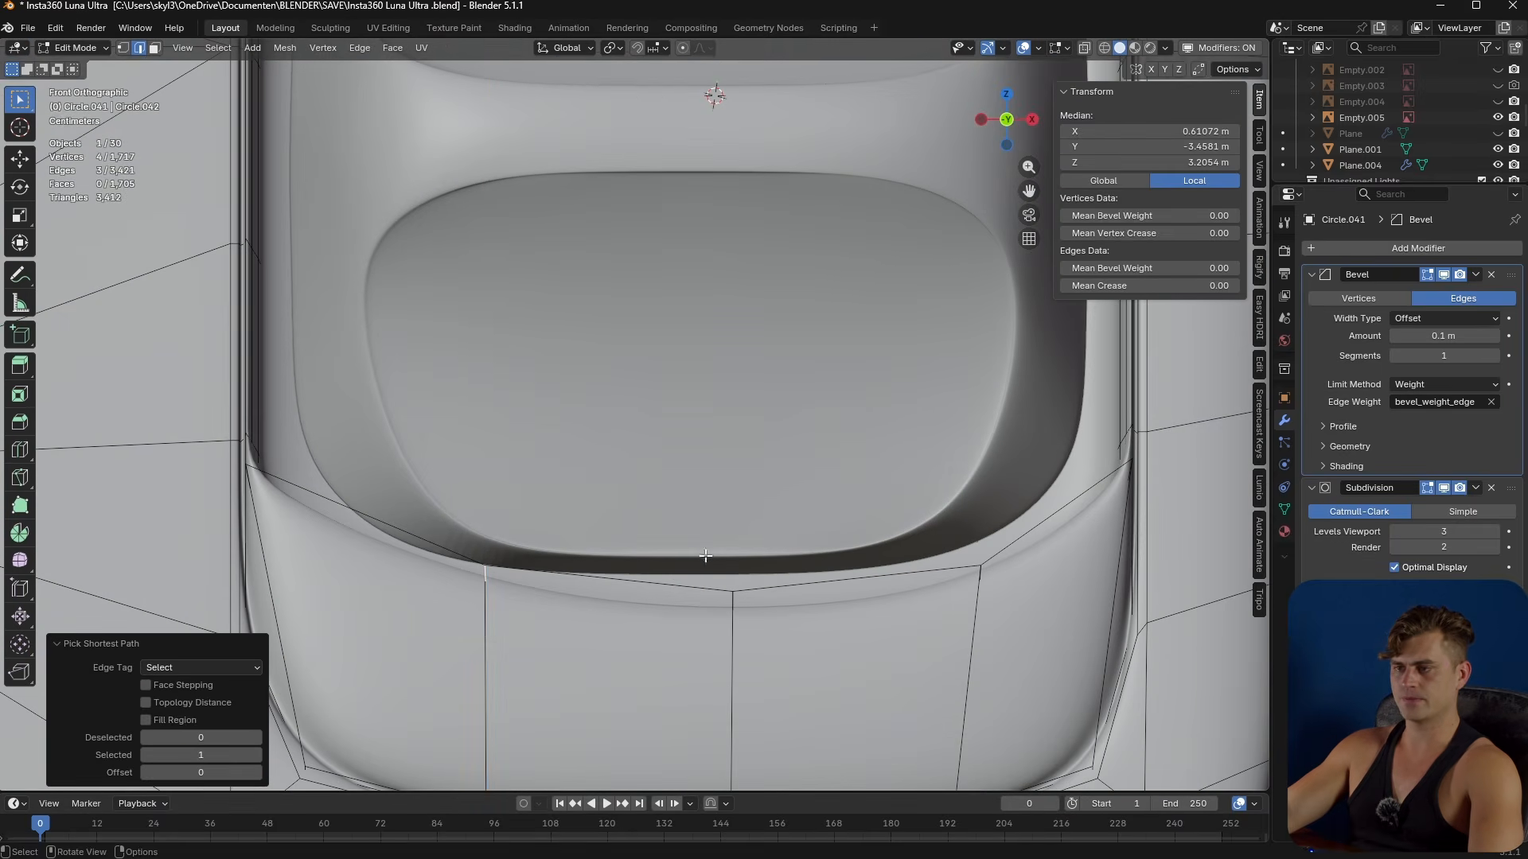
key(g)
key(z)
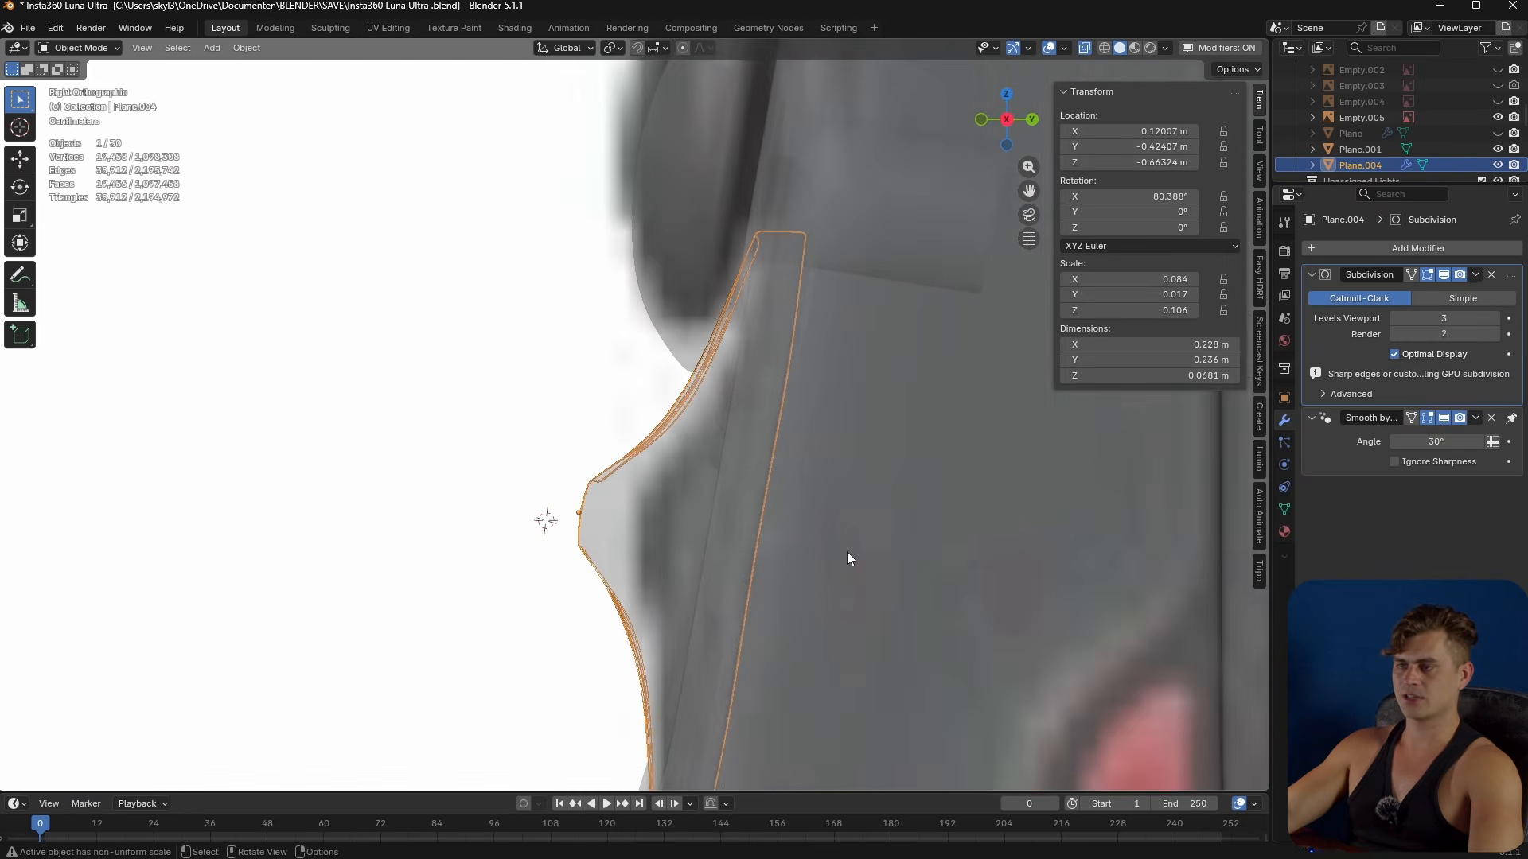
- Scale the switch to 0.8 along its local Z and move it inward along local Z to match the side reference
key(s)
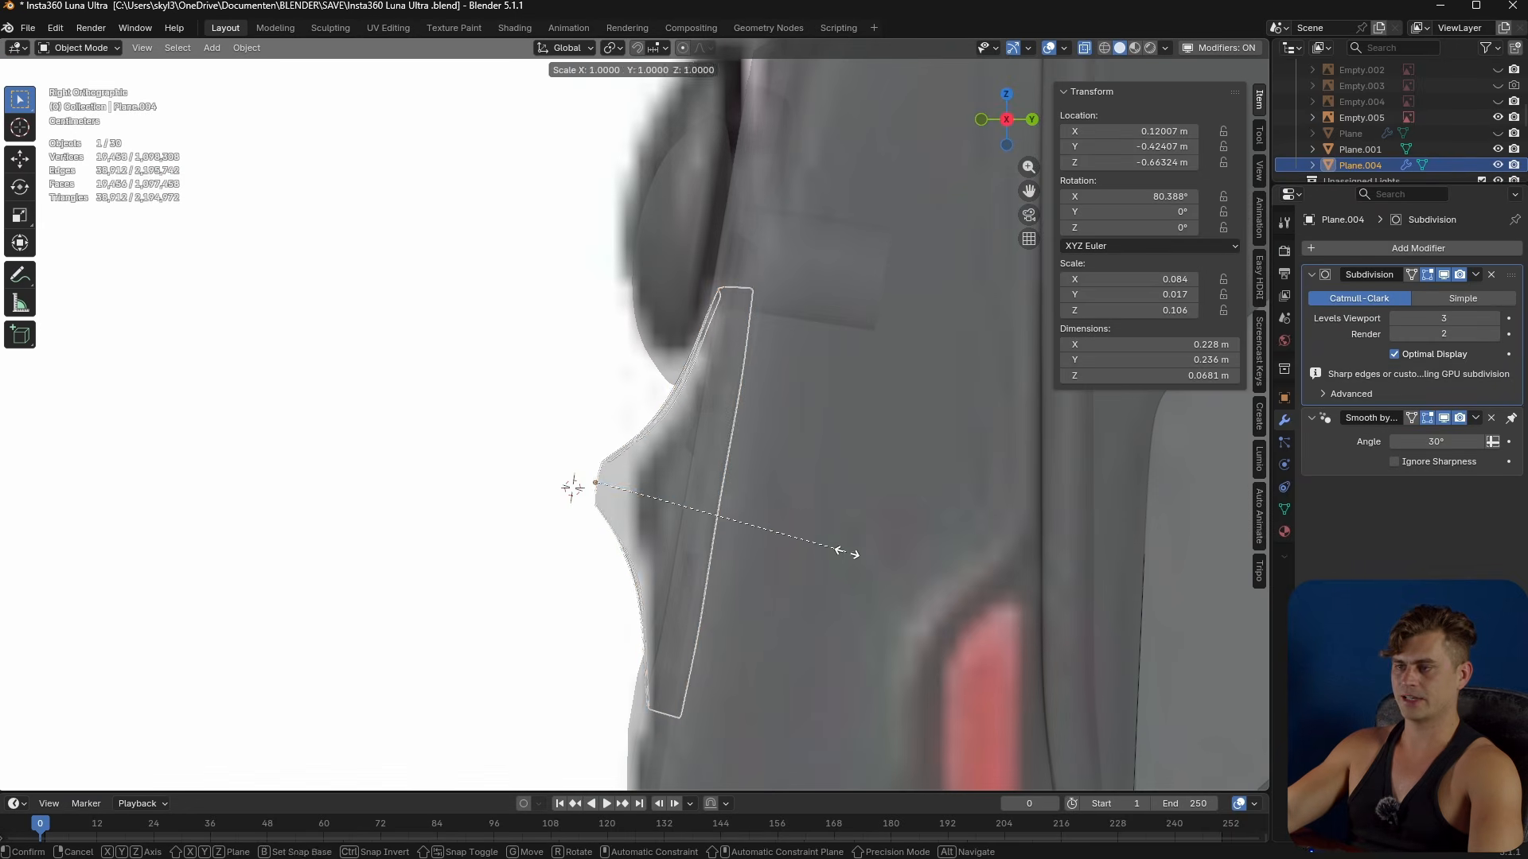
key(z)
key(z)
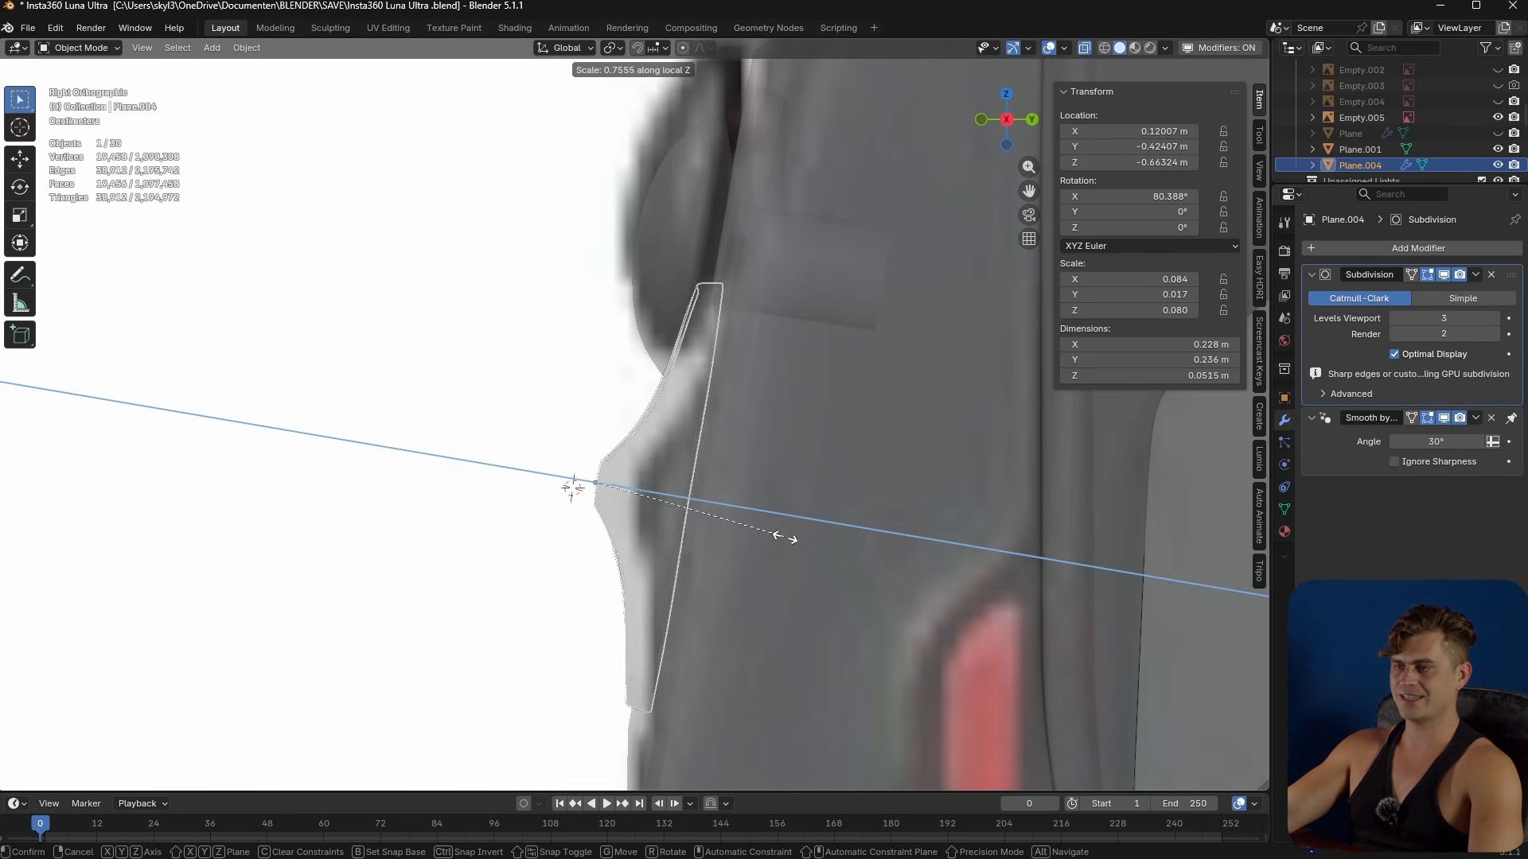
click(796, 541)
key(g)
key(z)
key(z)
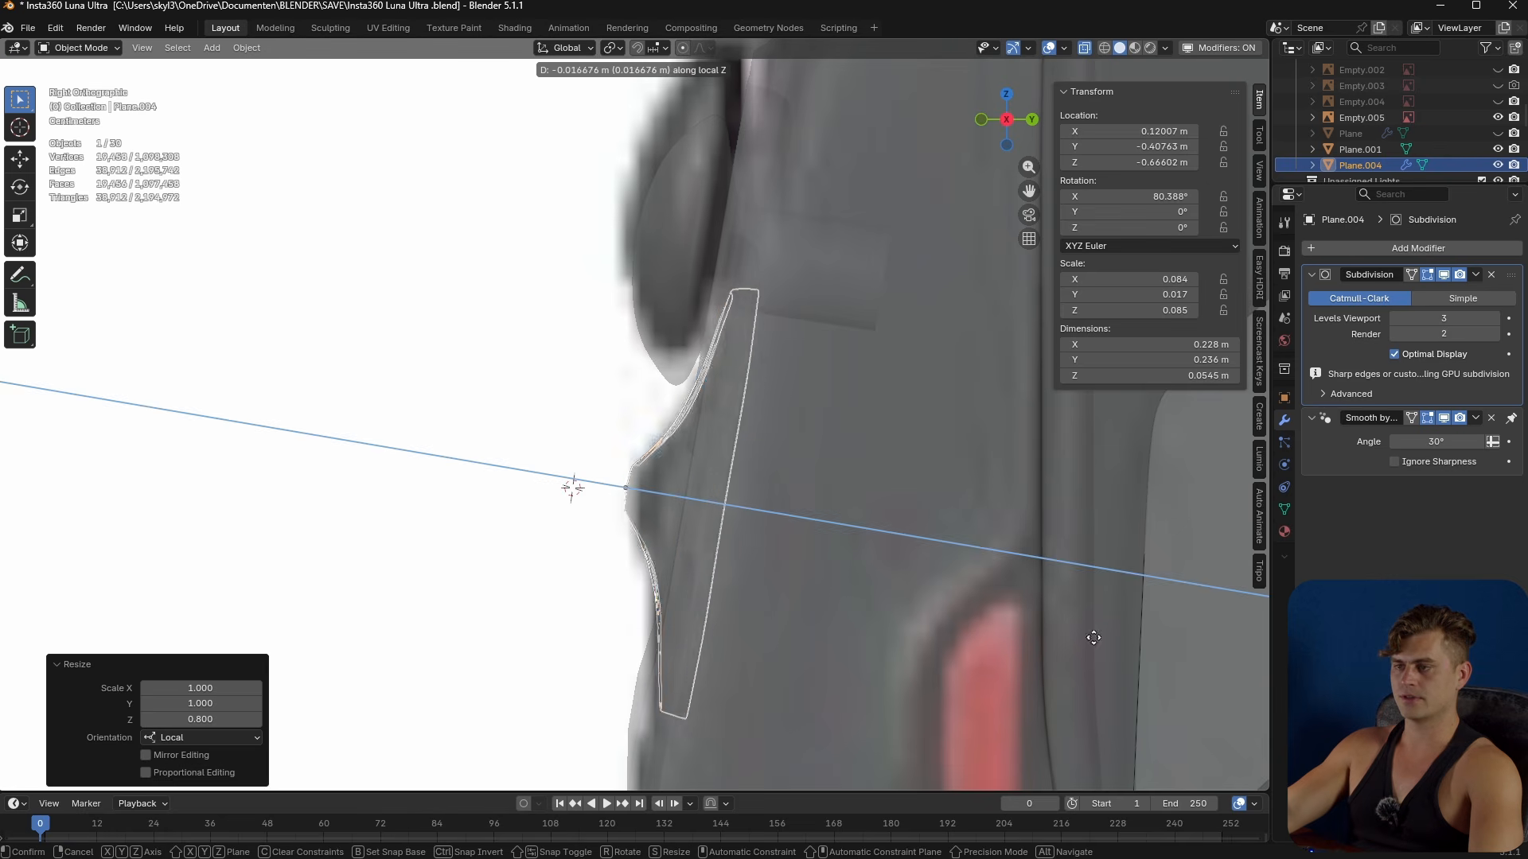
- Move the joystick cap about -0.017 m along its local Z axis, fine-tune its depth along that axis, and save the file
click(1086, 637)
middle_drag(846, 563, 708, 685)
key(g)
key(z)
key(z)
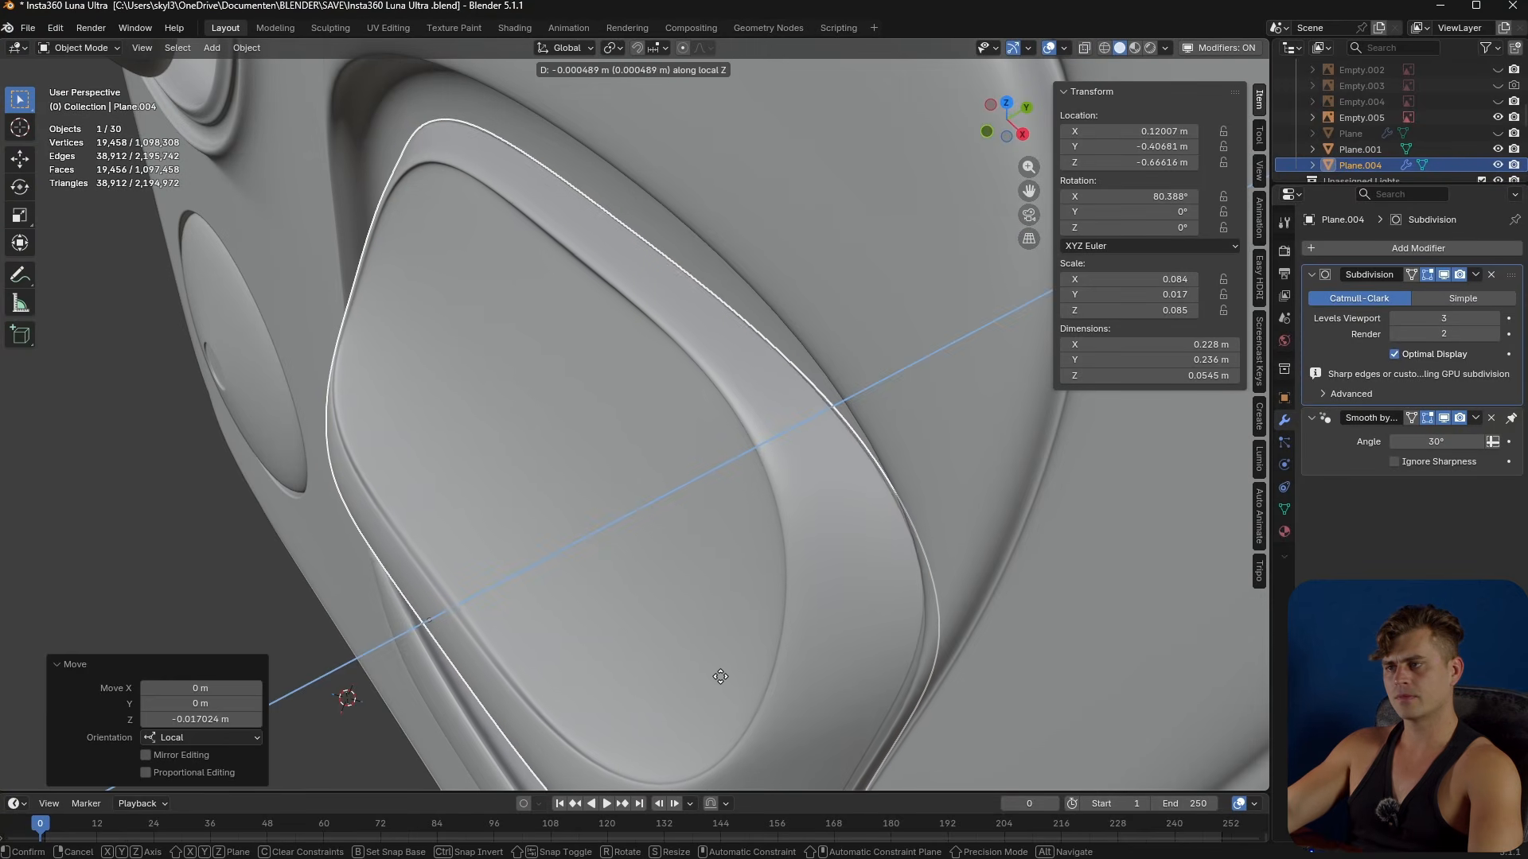
click(708, 678)
middle_drag(708, 678, 776, 570)
key(ctrl+s)
- Deselect the joystick cap and switch the viewport to rendered shading
scroll(776, 570, down, 6)
click(1017, 623)
middle_drag(1017, 623, 810, 592)
scroll(892, 557, down, 3)
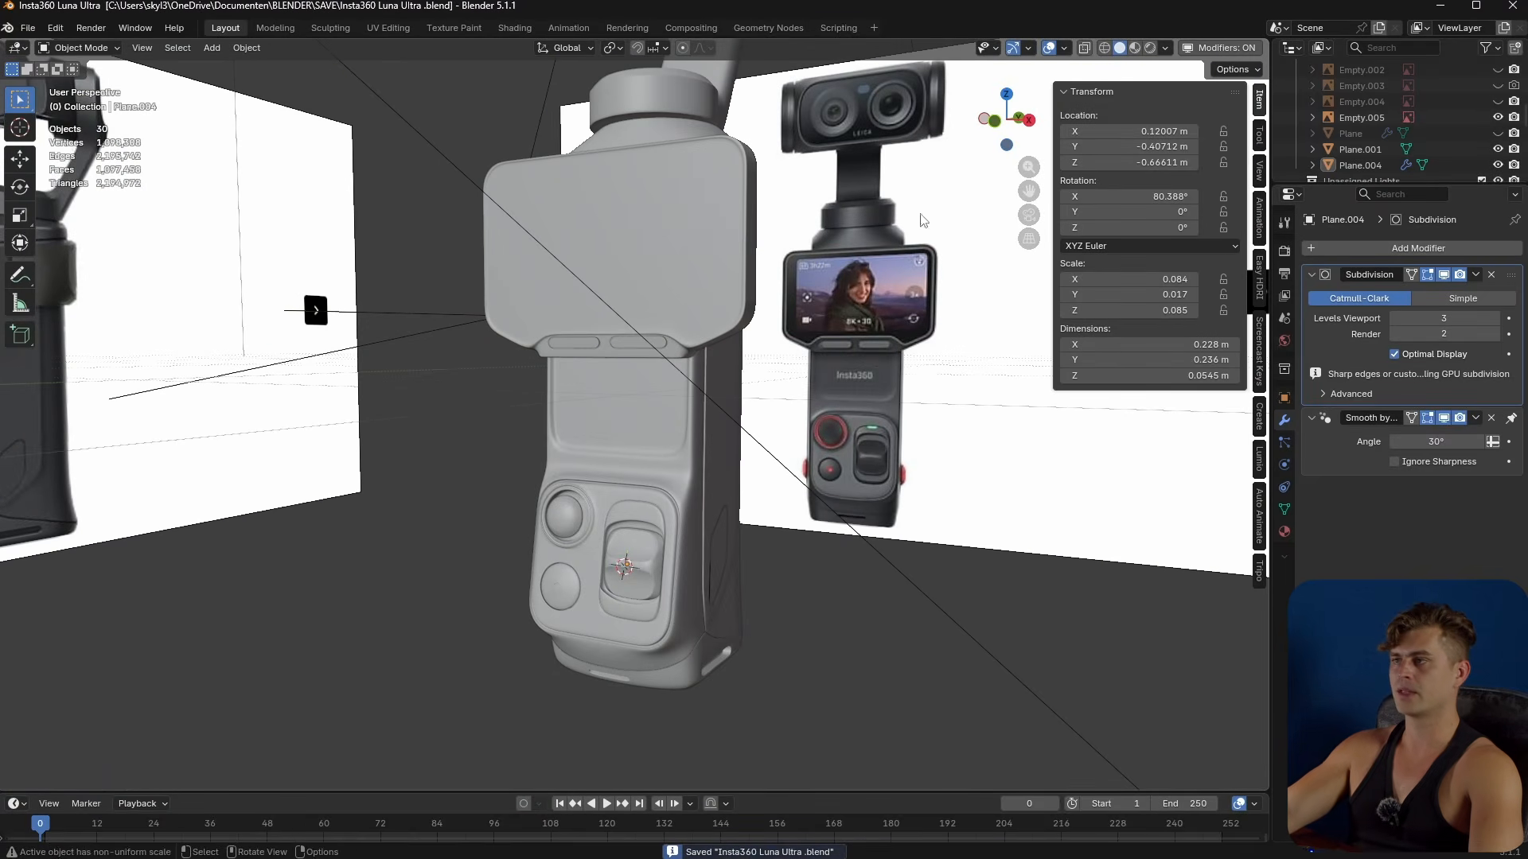
click(1161, 49)
scroll(717, 557, up, 5)
- Copy Material.001 from the handle body to the joystick cap and save the file
click(652, 635)
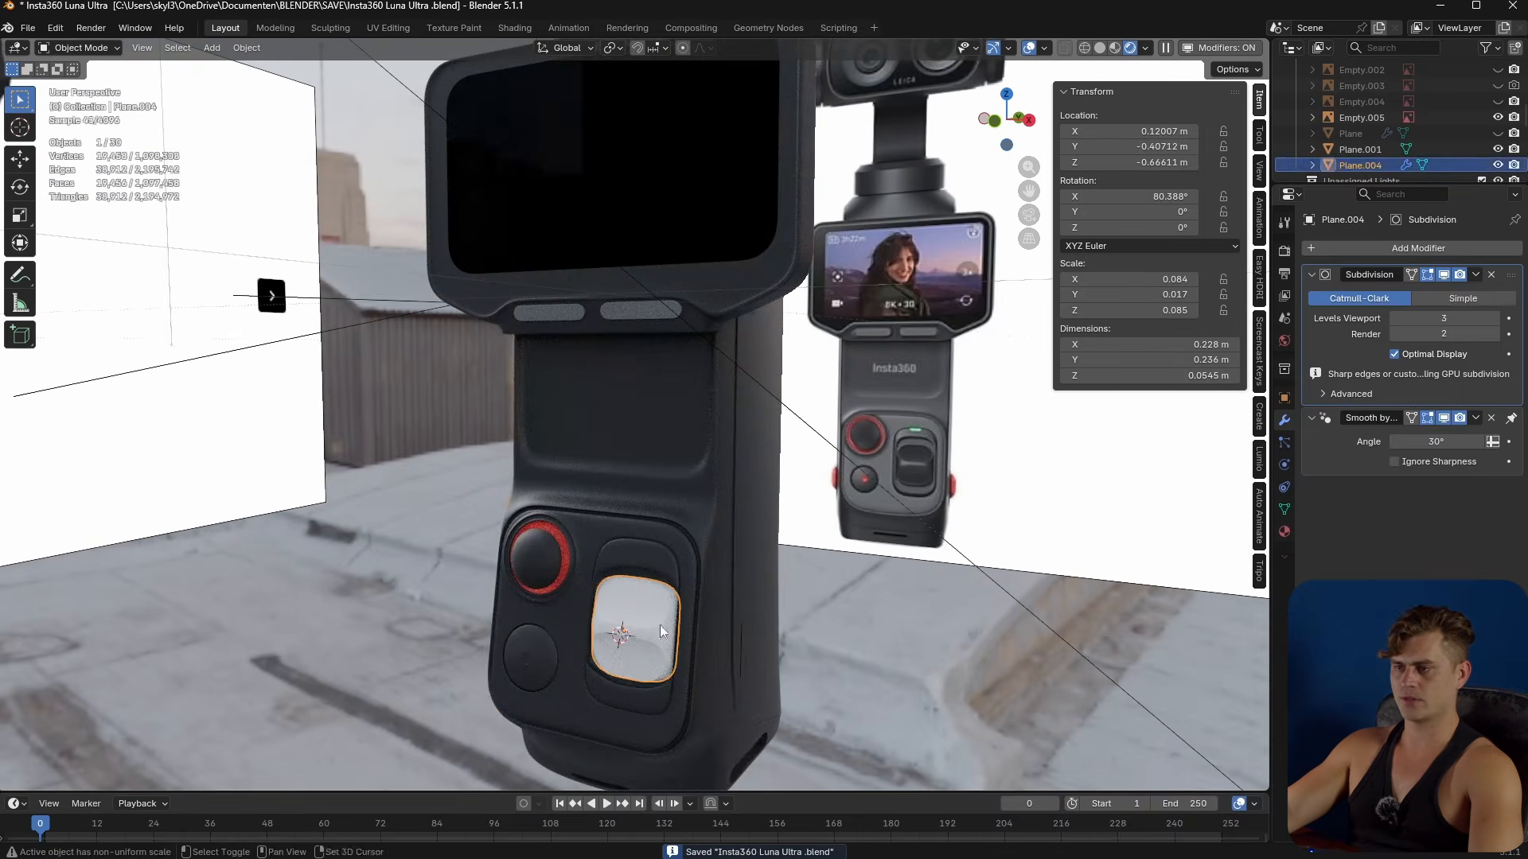
shift+click(699, 568)
click(1284, 532)
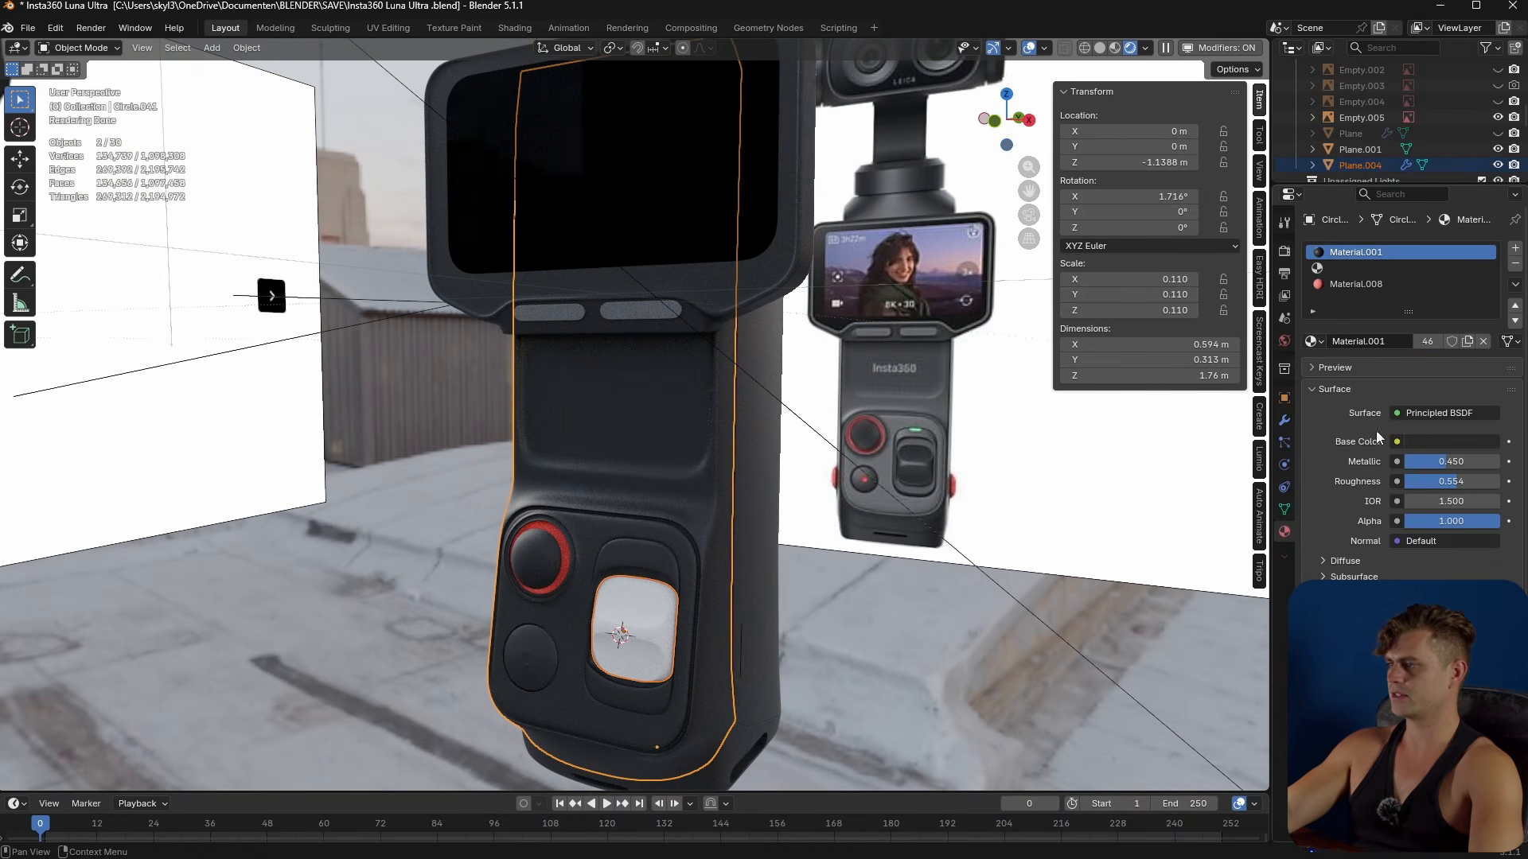
click(1514, 285)
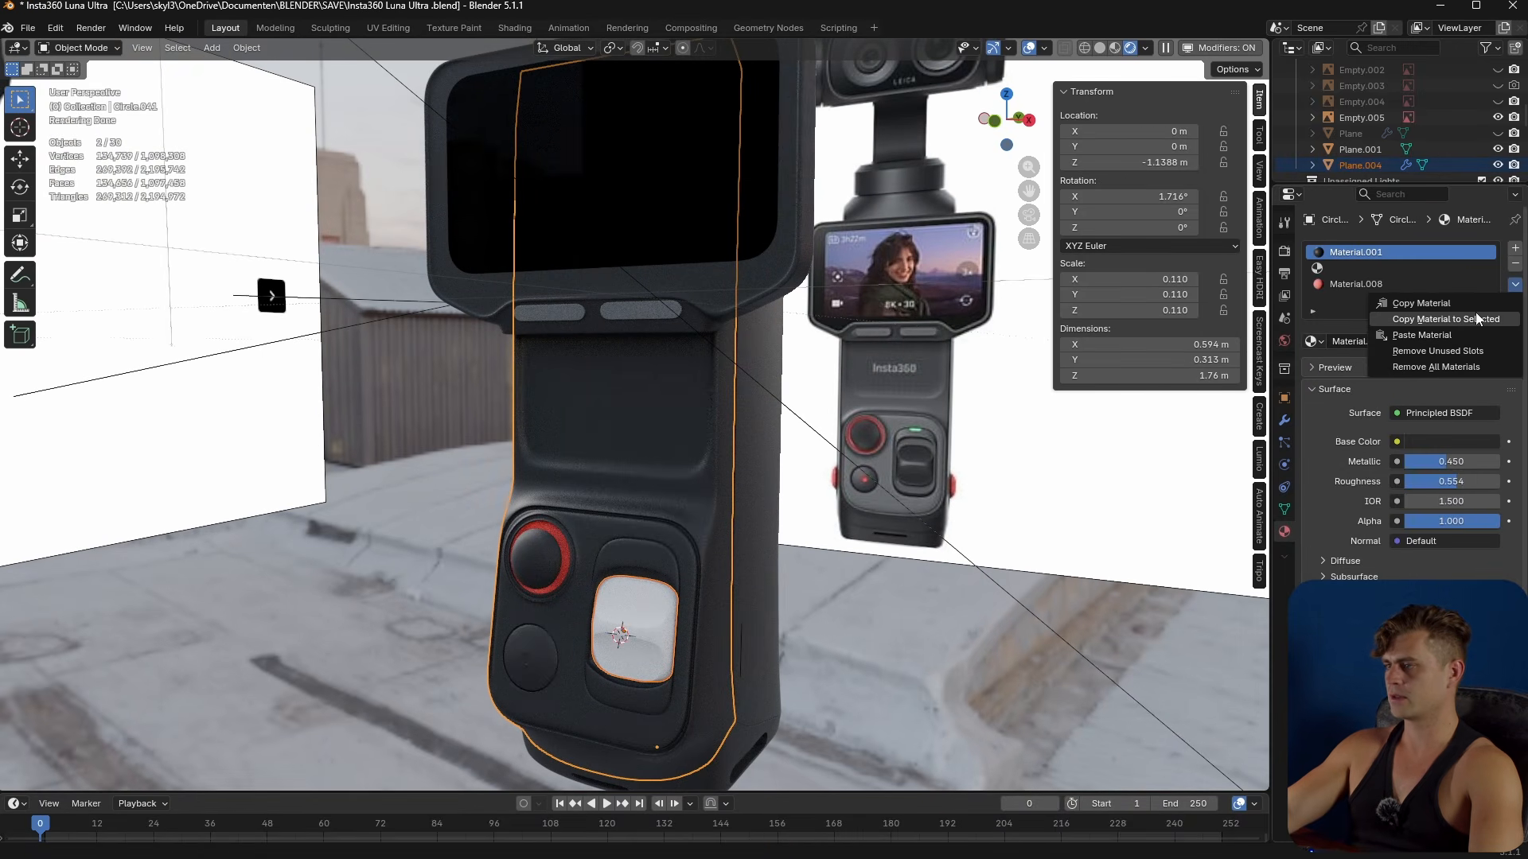
click(1477, 316)
click(926, 647)
scroll(899, 638, down, 4)
key(ctrl+s)
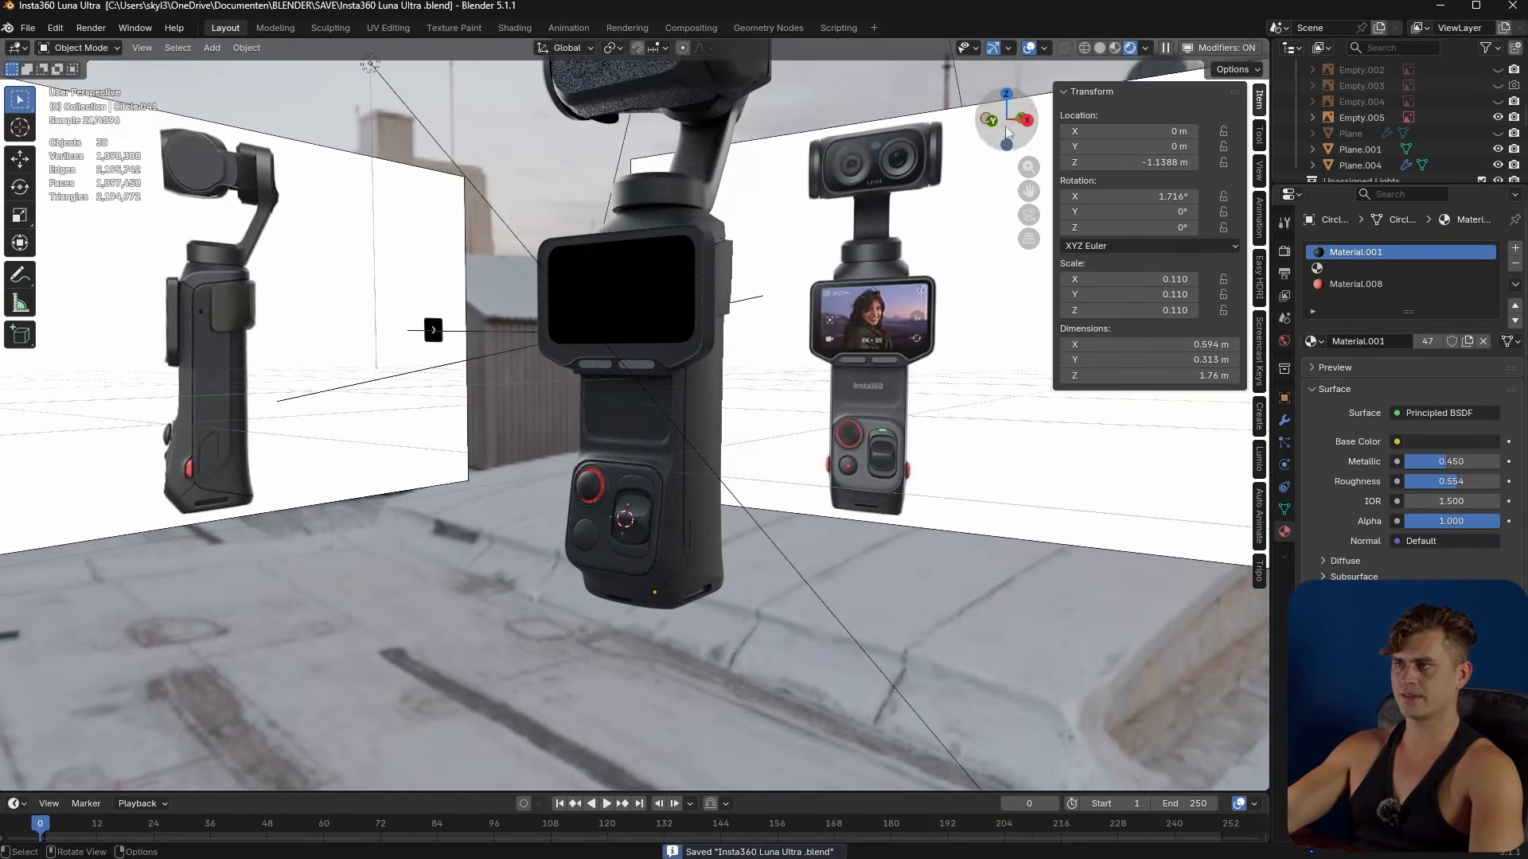
- Hide the viewport overlays and examine the rendered handle and joystick up close
key(shift+alt+z)
middle_drag(875, 520, 864, 517)
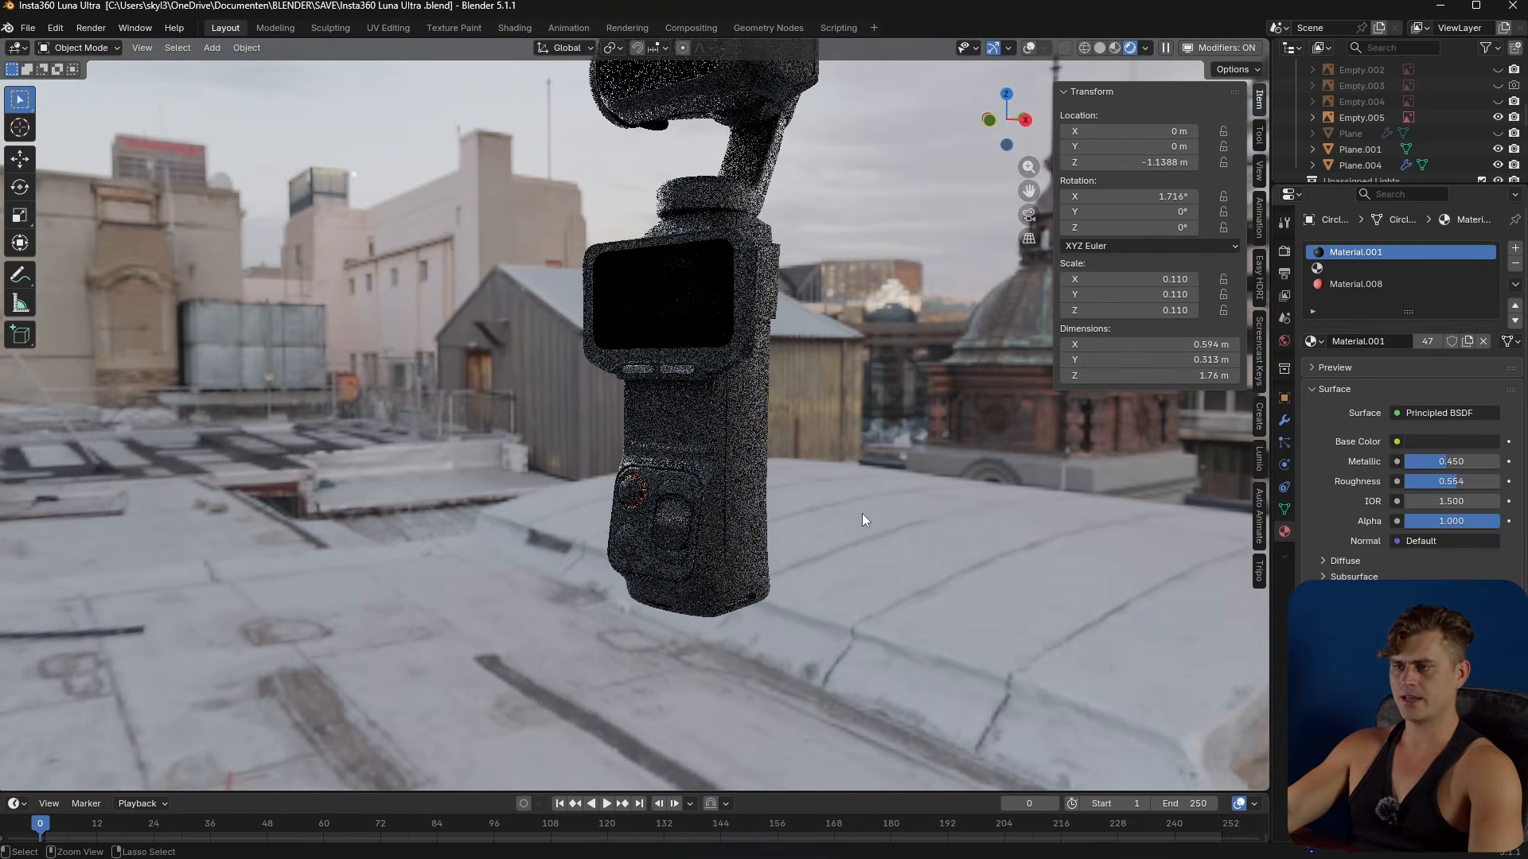
scroll(795, 558, up, 7)
mouse_move(796, 559)
middle_down()
mouse_move(877, 608)
mouse_move(829, 576)
mouse_move(847, 528)
mouse_move(818, 561)
middle_up()
scroll(842, 565, down, 4)
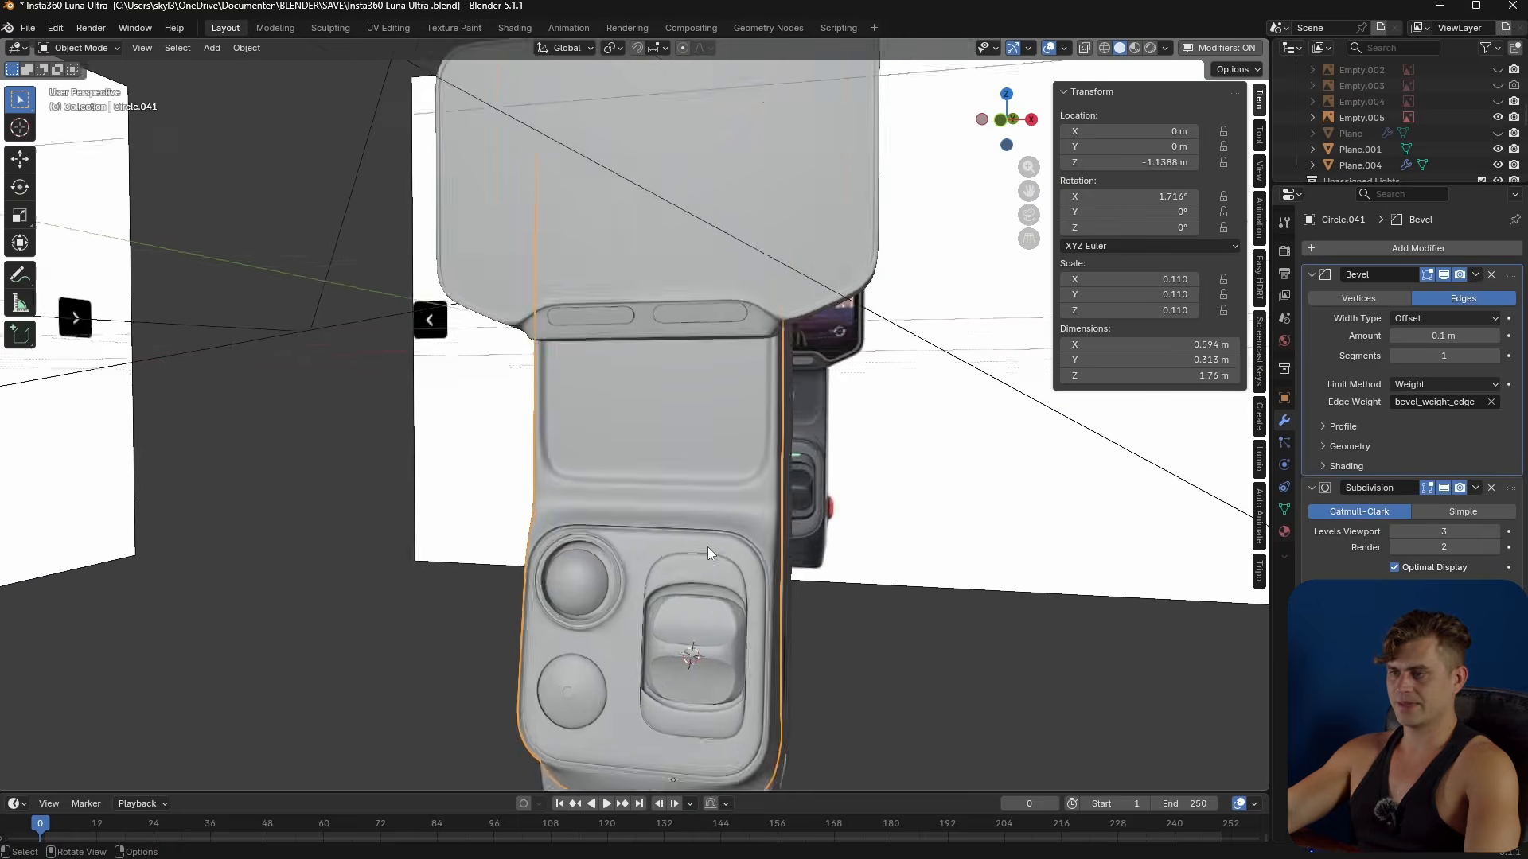
- Enter Edit Mode on the handle body in vertex selection with nothing selected, facing the green light above the joystick from the front
key(Tab)
scroll(708, 548, up, 2)
shift+middle_drag(690, 632, 694, 554)
click(718, 532)
key(KP_1)
scroll(723, 525, up, 8)
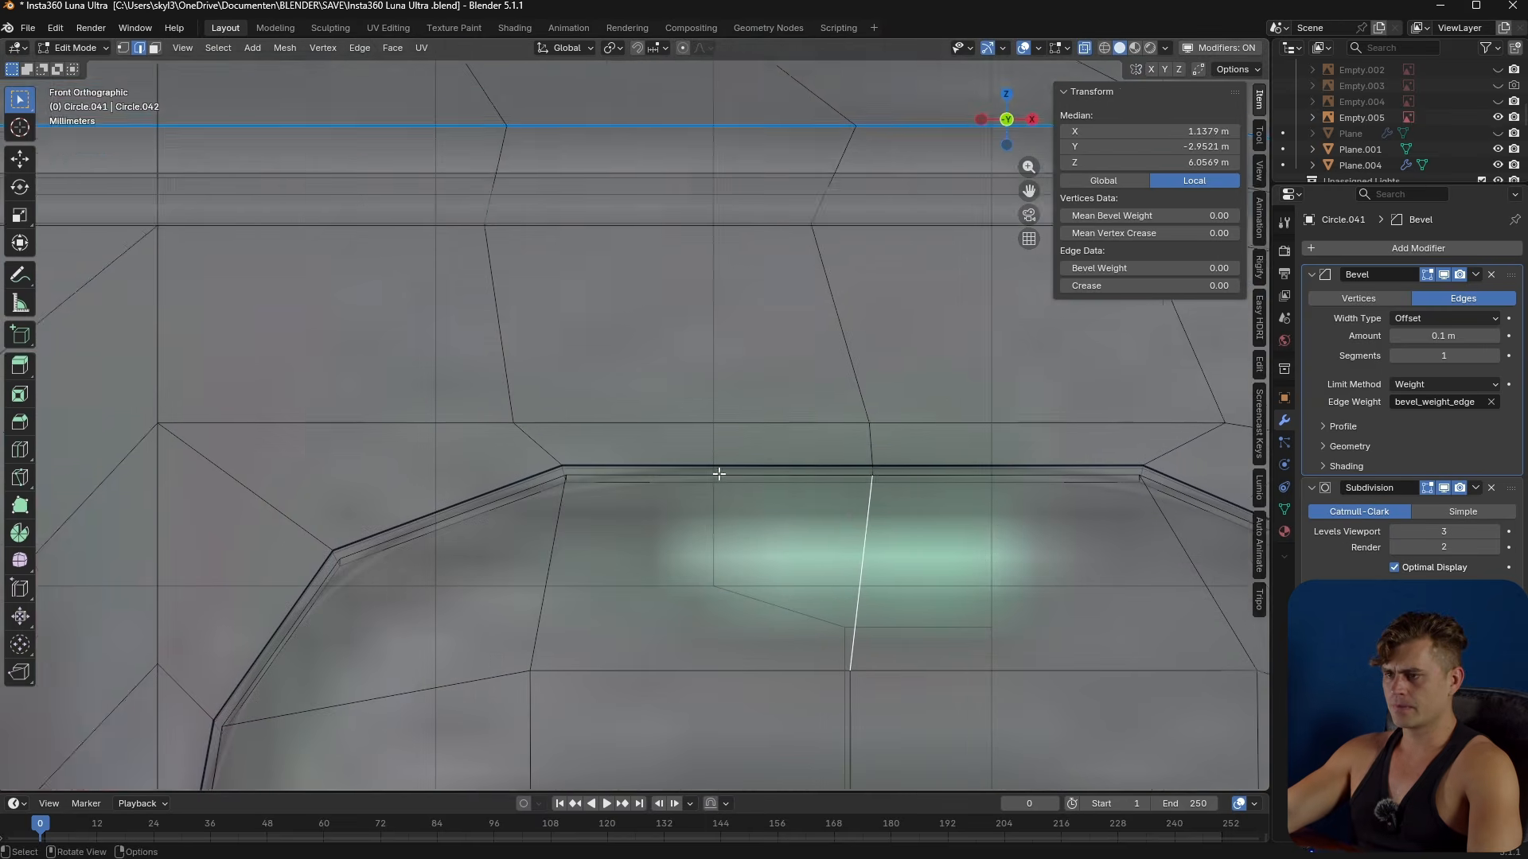
shift+middle_drag(719, 474, 603, 494)
scroll(644, 484, up, 1)
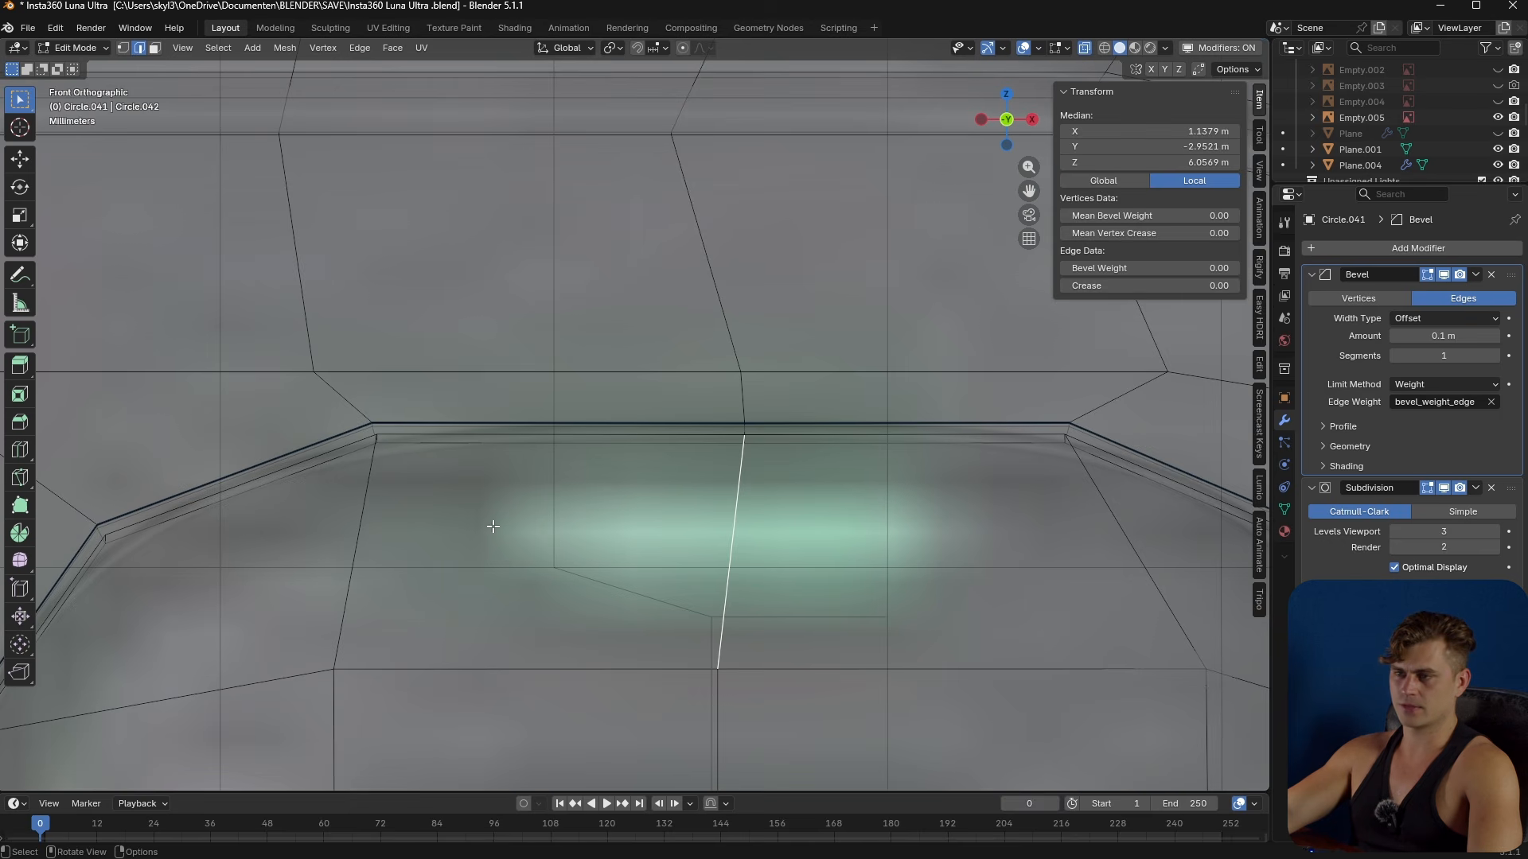
key(1)
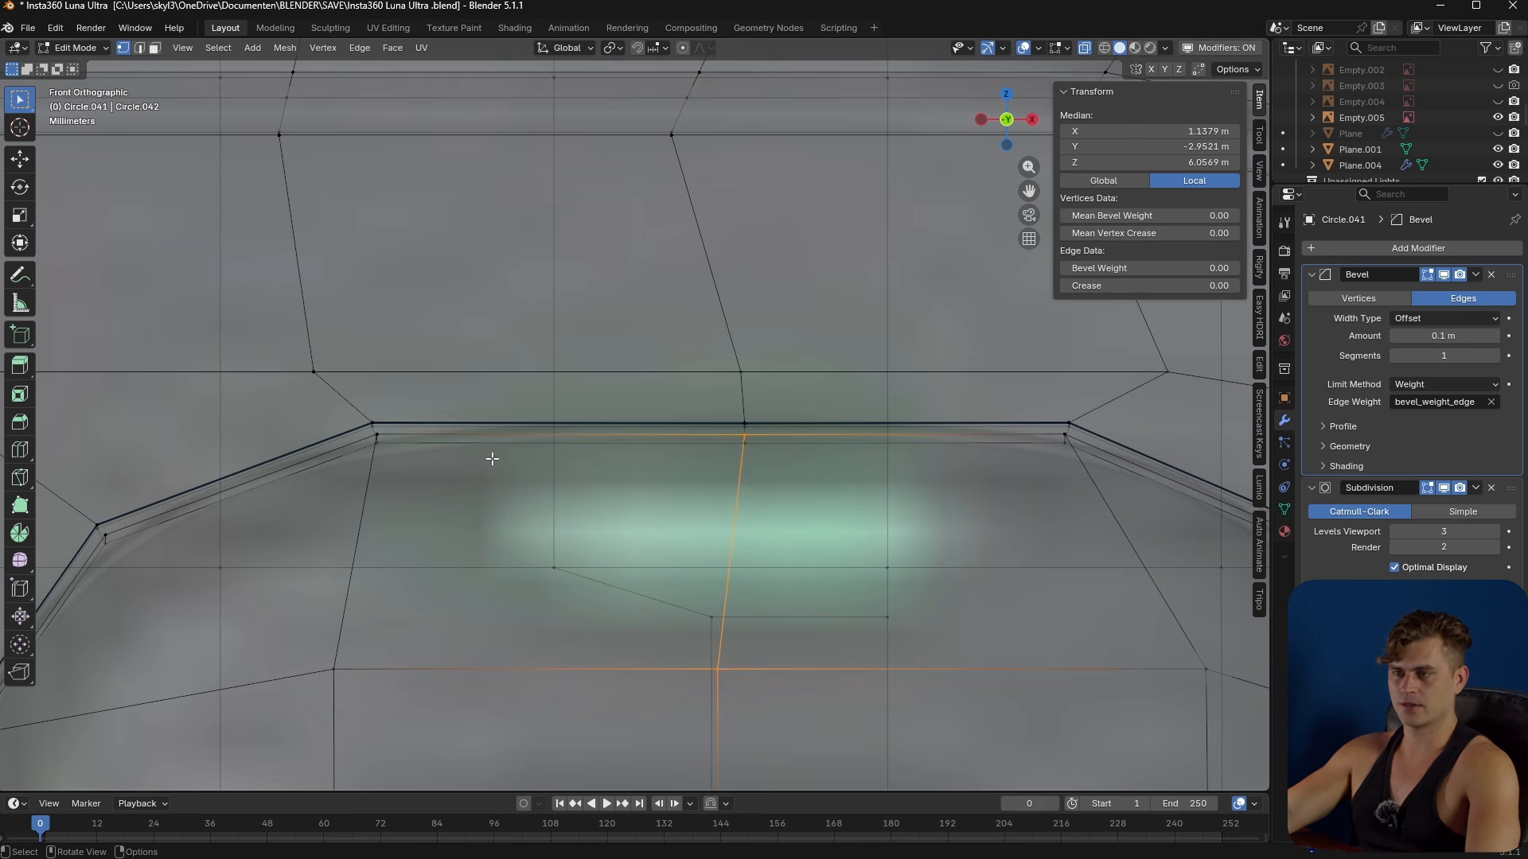
key(alt+a)
- Knife the green light's outline into the recess, from its upper edge down the left side and across the center line
key(k)
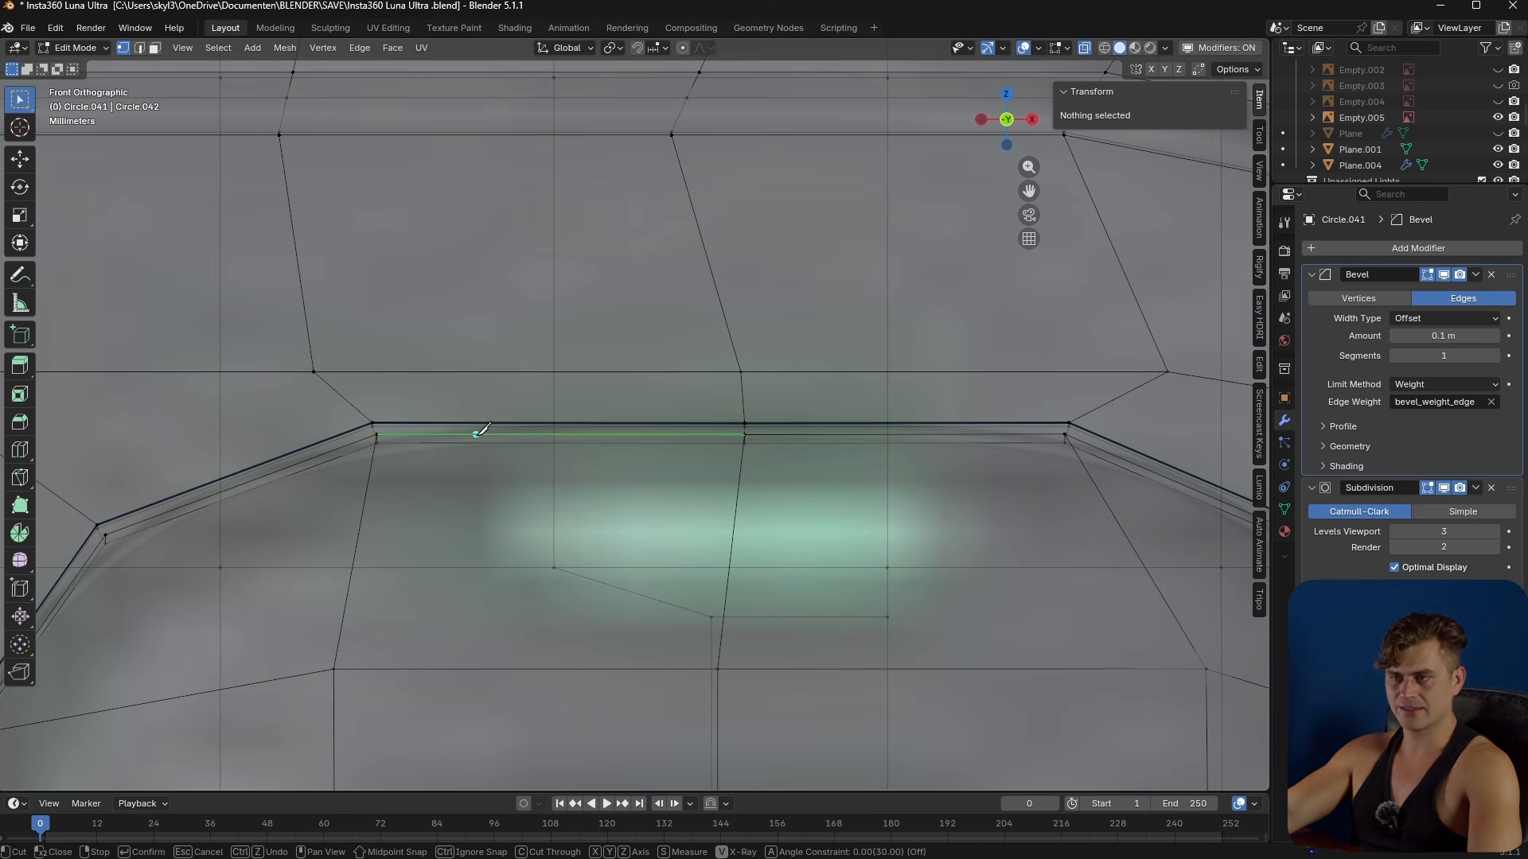
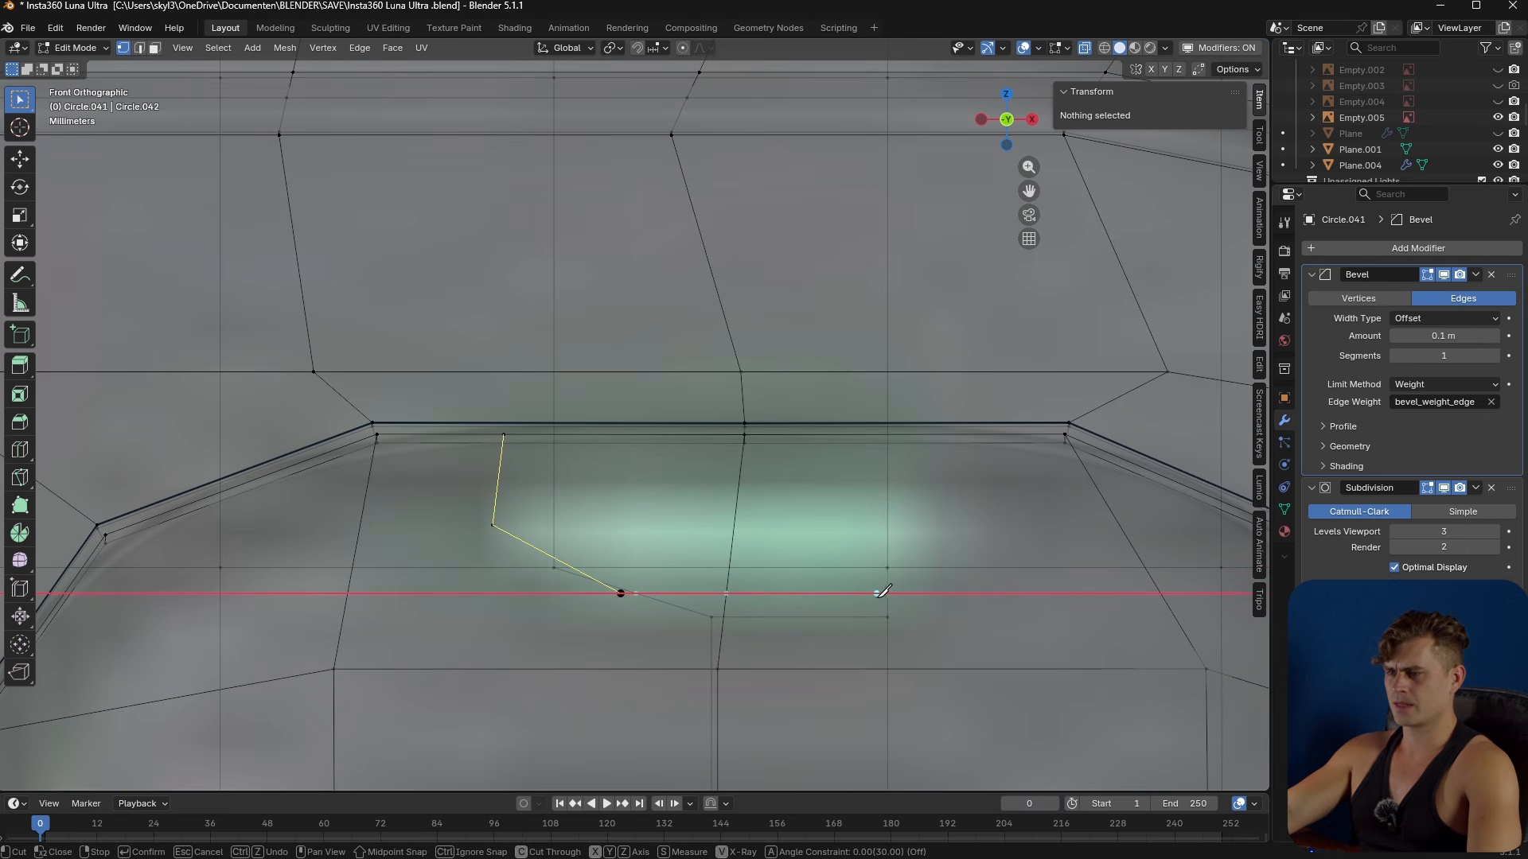
middle_drag(850, 593, 671, 578)
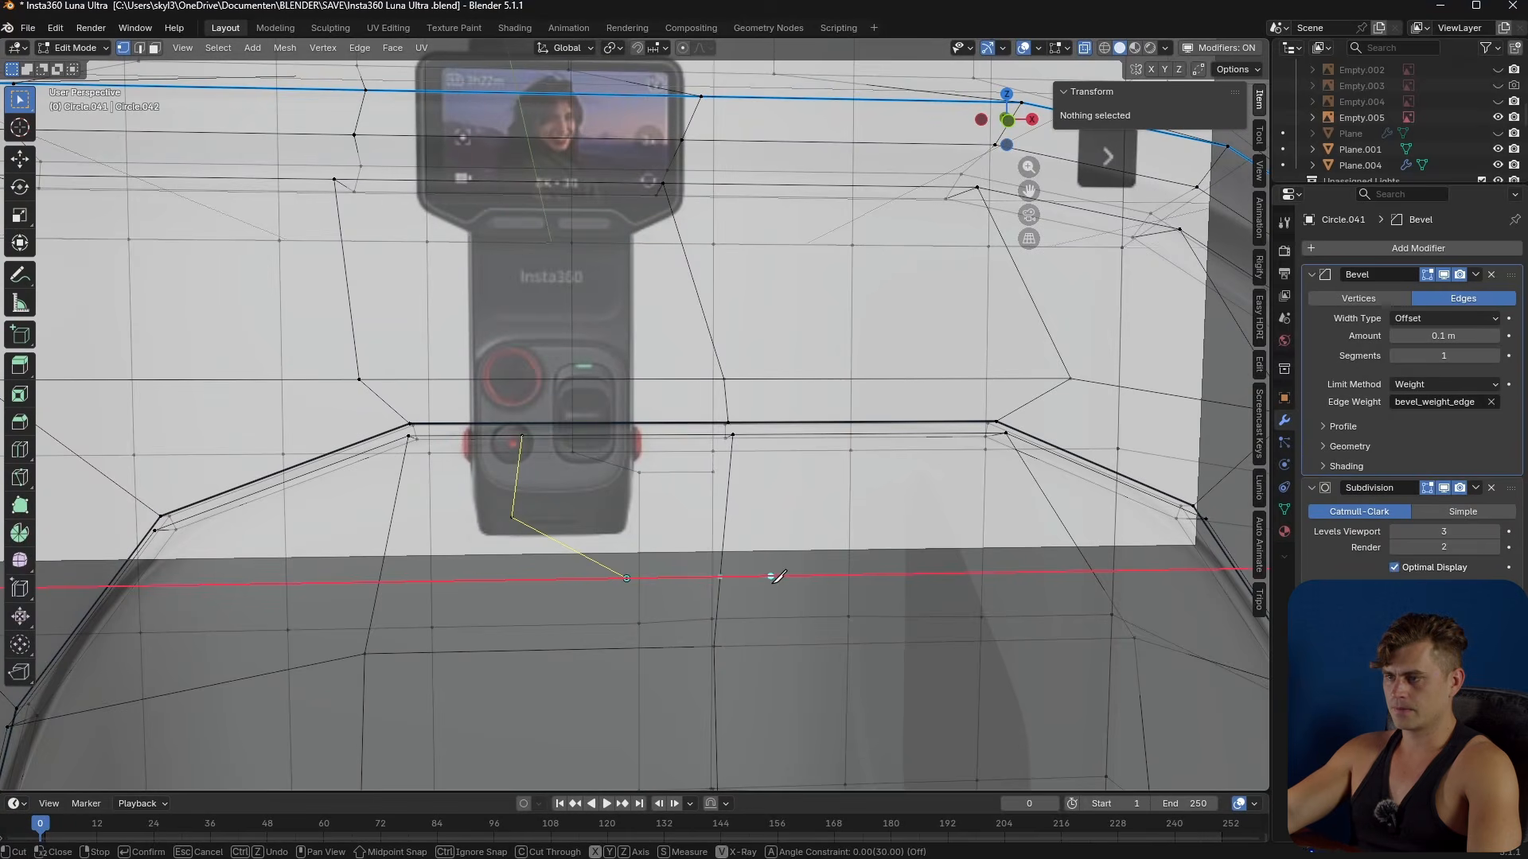
middle_drag(770, 576, 778, 542)
click(832, 487)
right_click(821, 515)
middle_drag(777, 494, 781, 572)
key(Return)
- Dissolve the stray cut edge to the right of the outline's center line
key(2)
click(785, 561)
key(x)
click(778, 655)
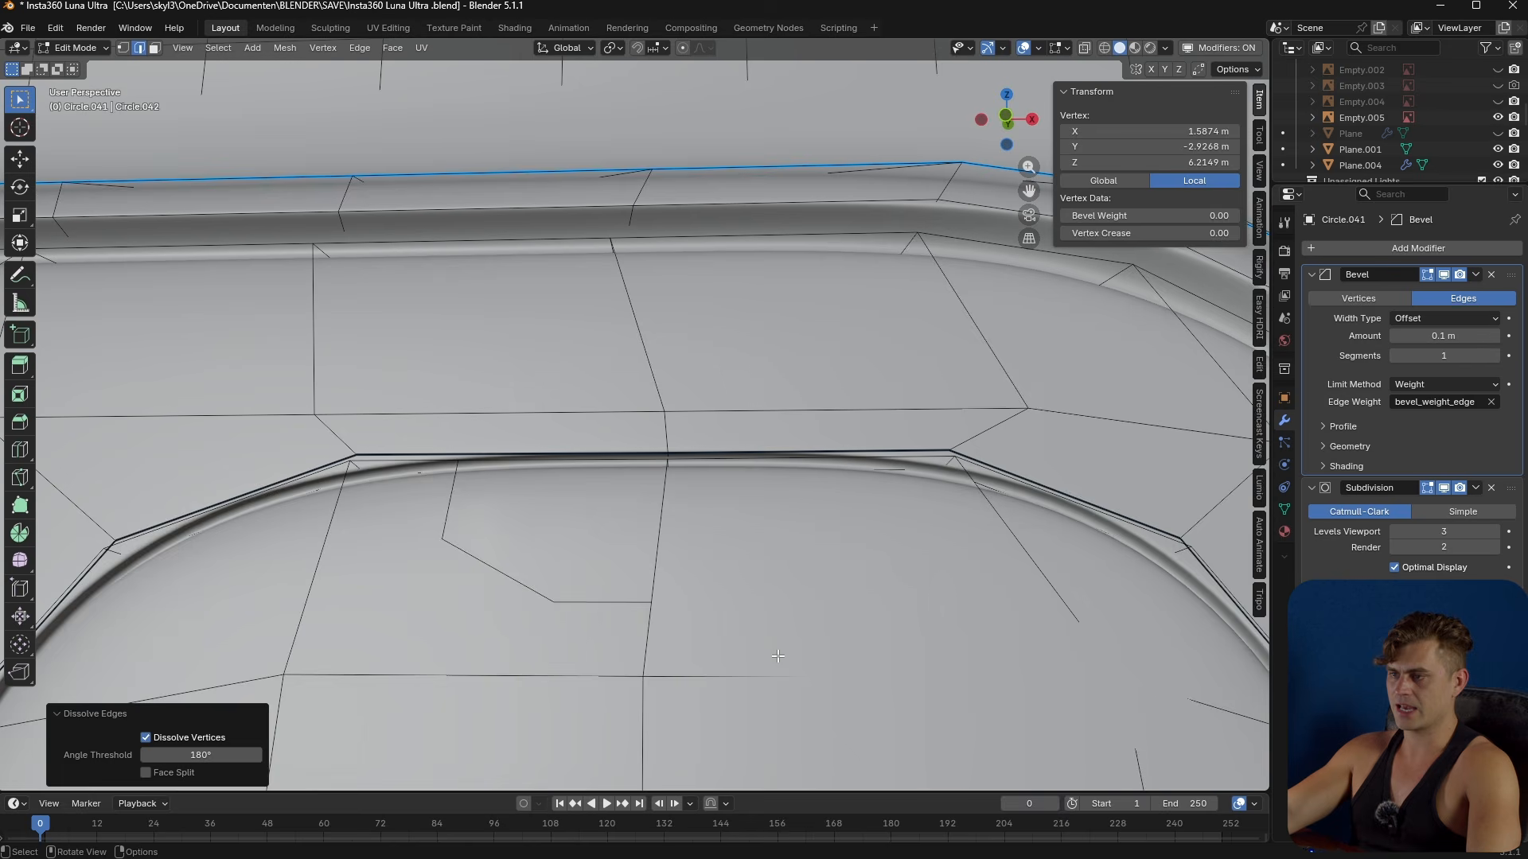
scroll(777, 655, up, 2)
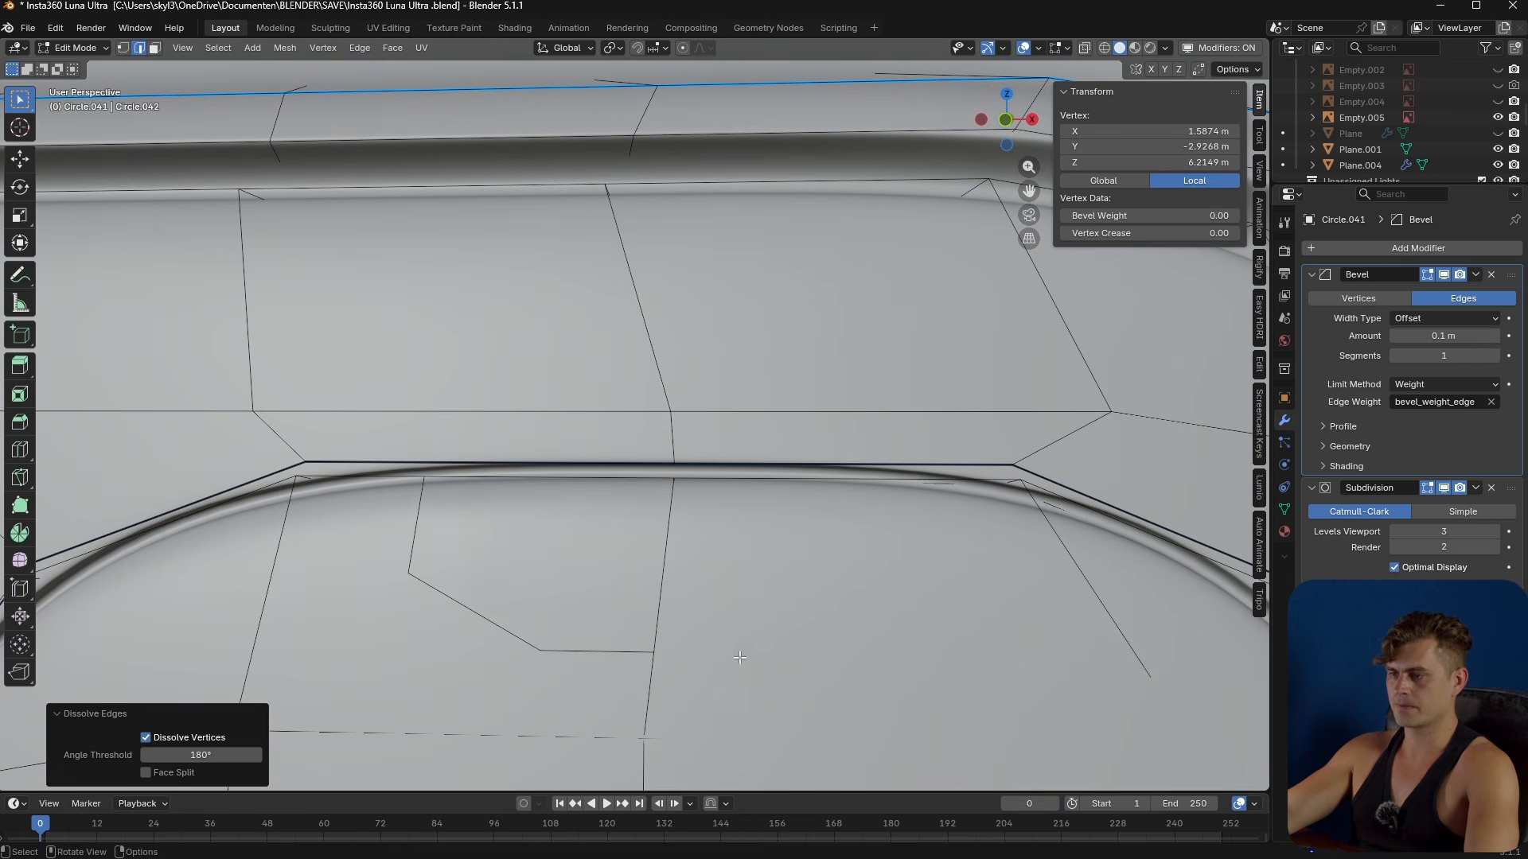
- Knife the outline's right half from the lower center vertex across and back up to the recess's upper edge
key(1)
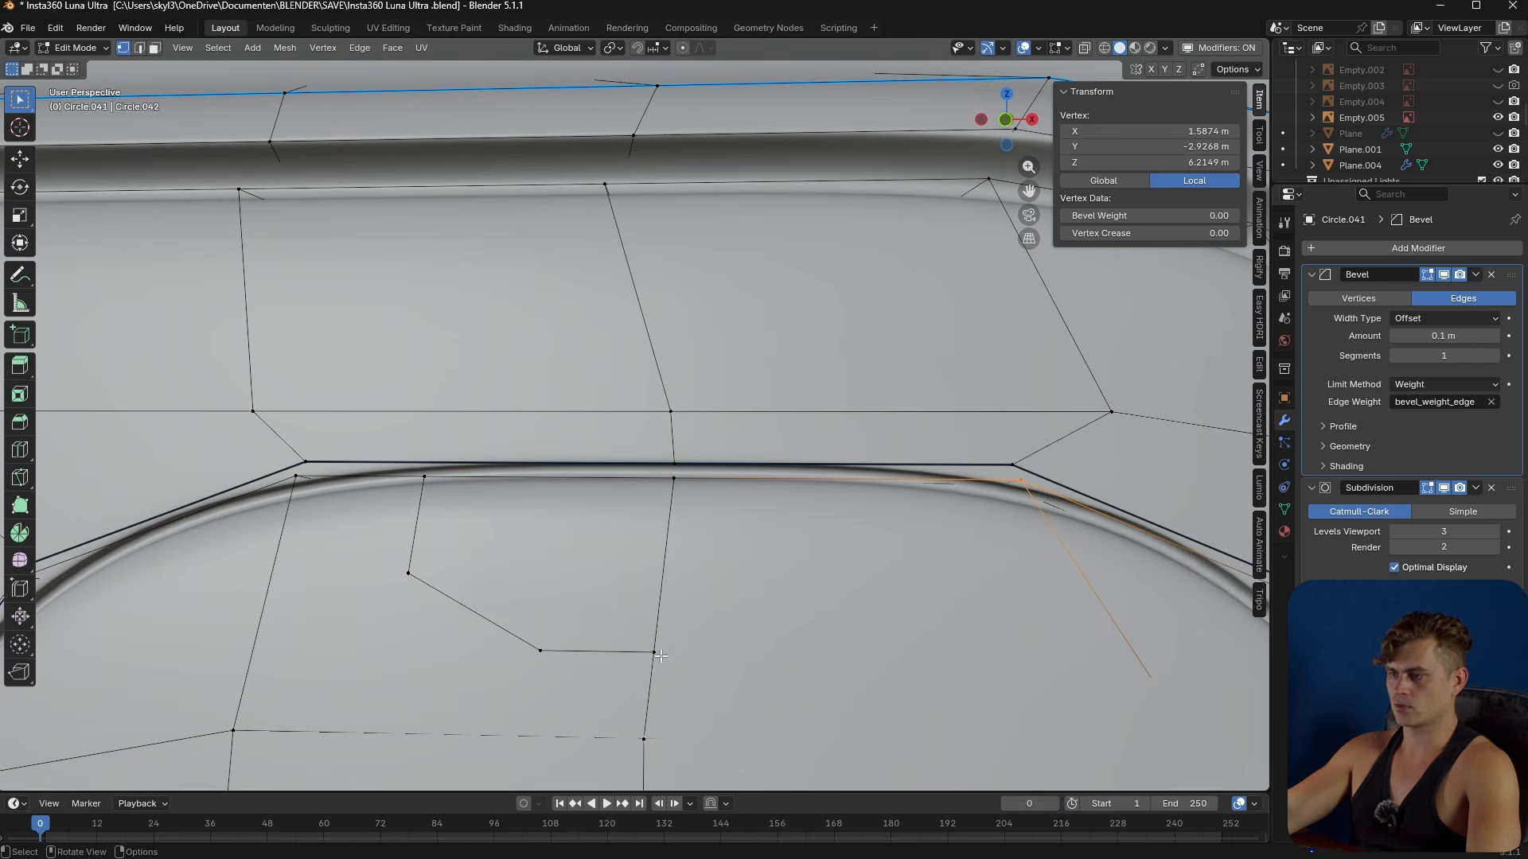
middle_drag(661, 656, 743, 659)
key(3)
click(751, 564)
scroll(754, 552, up, 2)
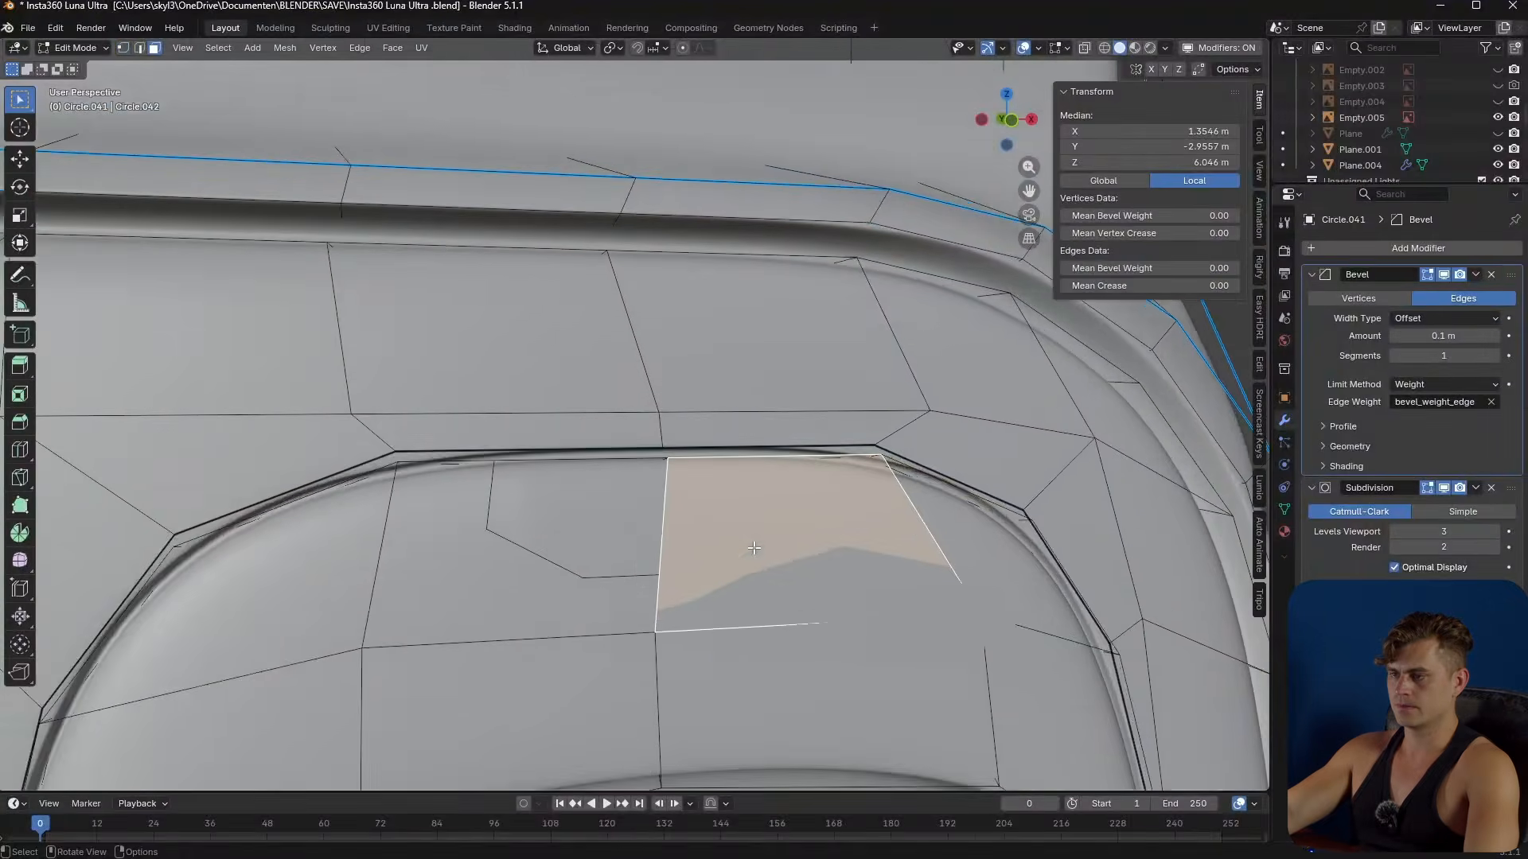
key(1)
click(669, 609)
mouse_move(688, 611)
middle_down()
mouse_move(707, 612)
mouse_move(692, 624)
middle_up()
scroll(718, 622, up, 1)
key(k)
key(Escape)
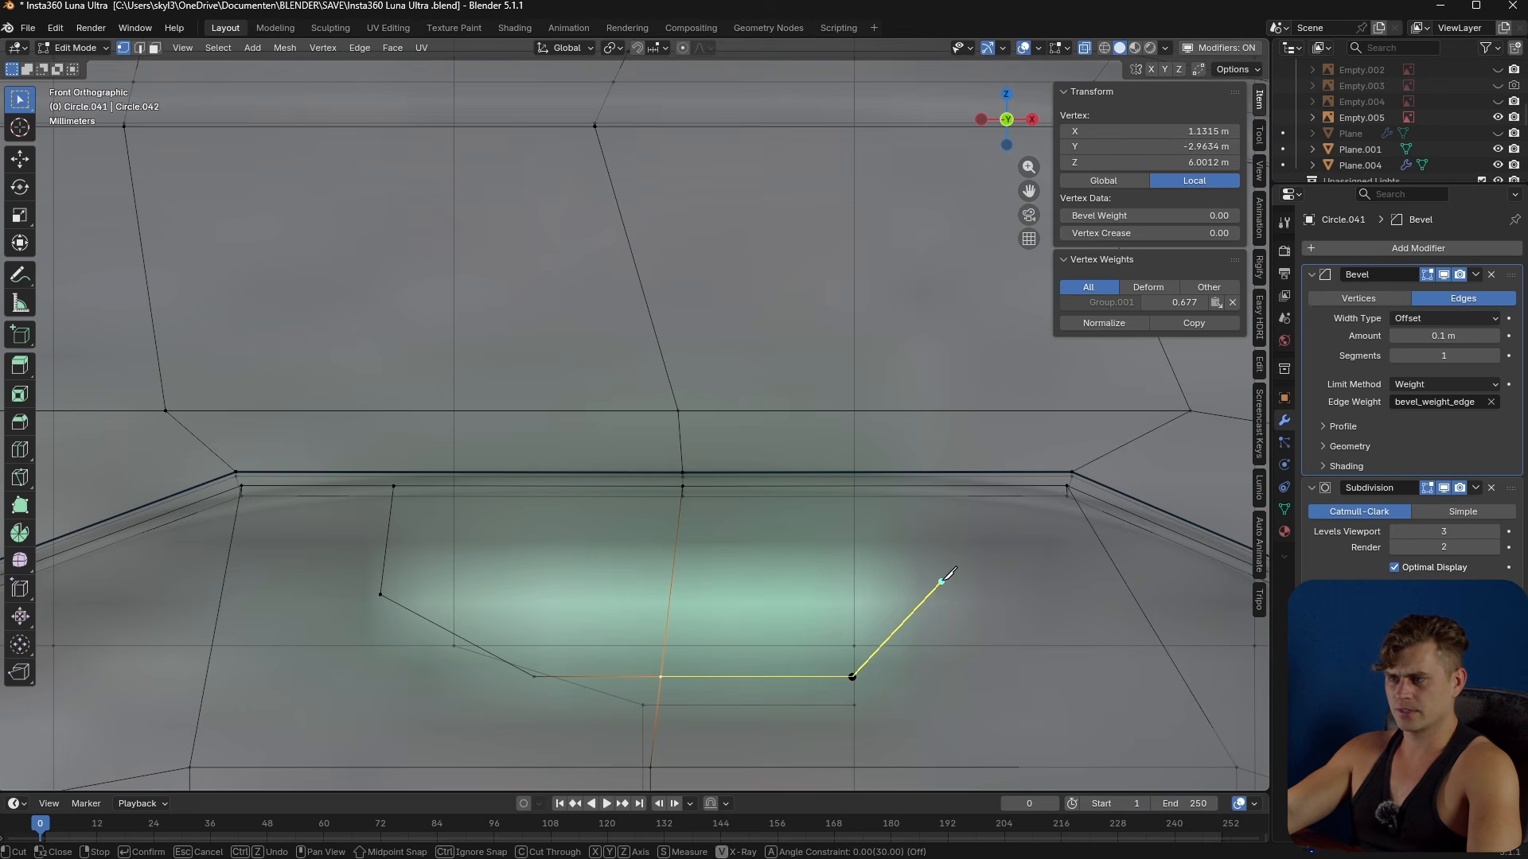
key(Return)
- Move the outline's lower-left vertex along X by about -0.0048 m
middle_drag(946, 482, 776, 607)
scroll(775, 607, down, 8)
scroll(821, 508, up, 7)
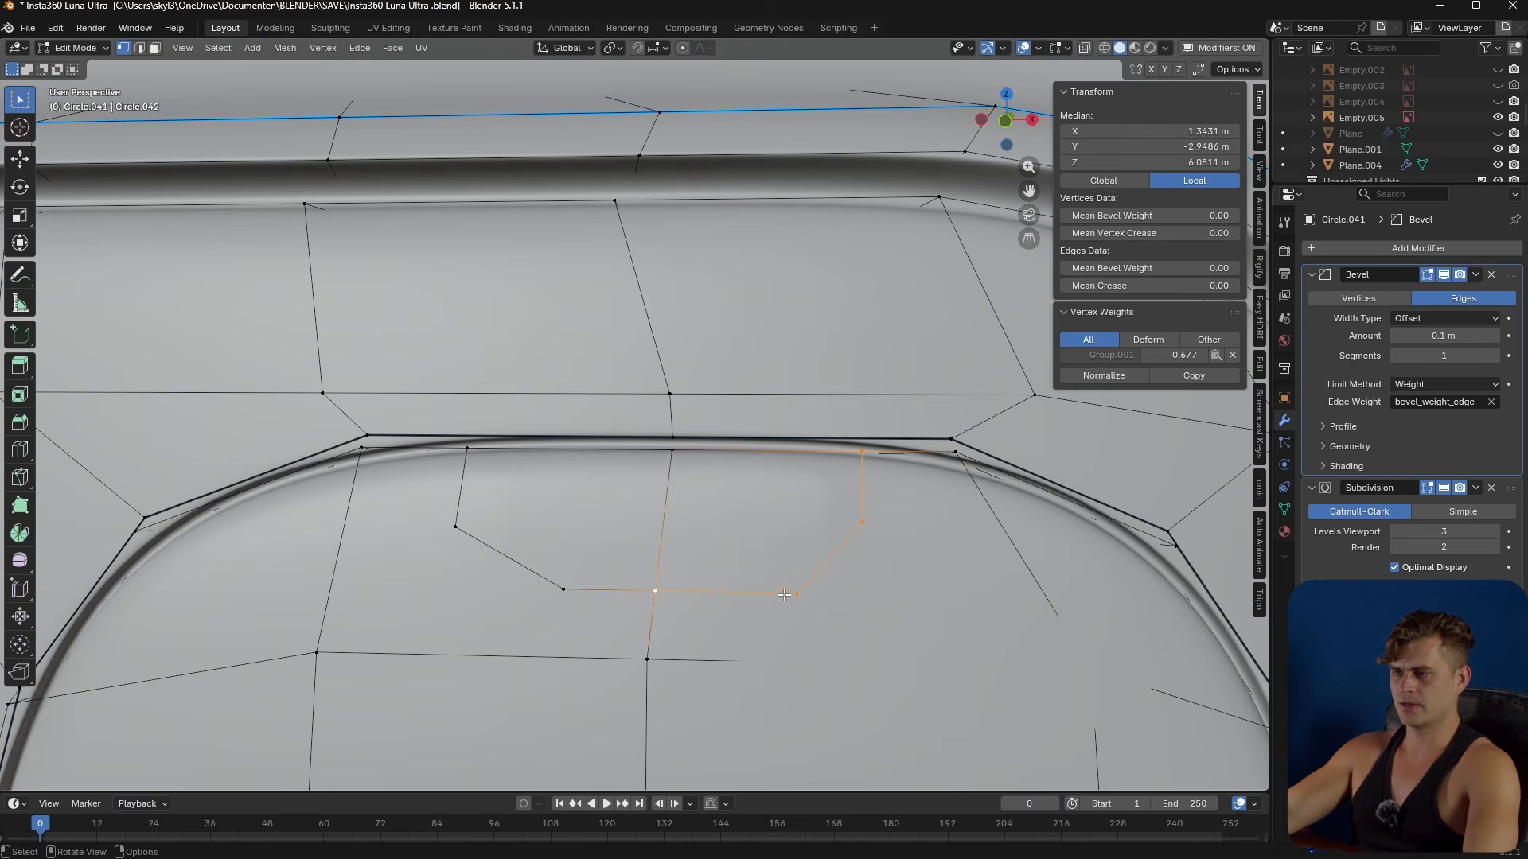
click(784, 594)
scroll(718, 581, down, 4)
scroll(717, 581, up, 3)
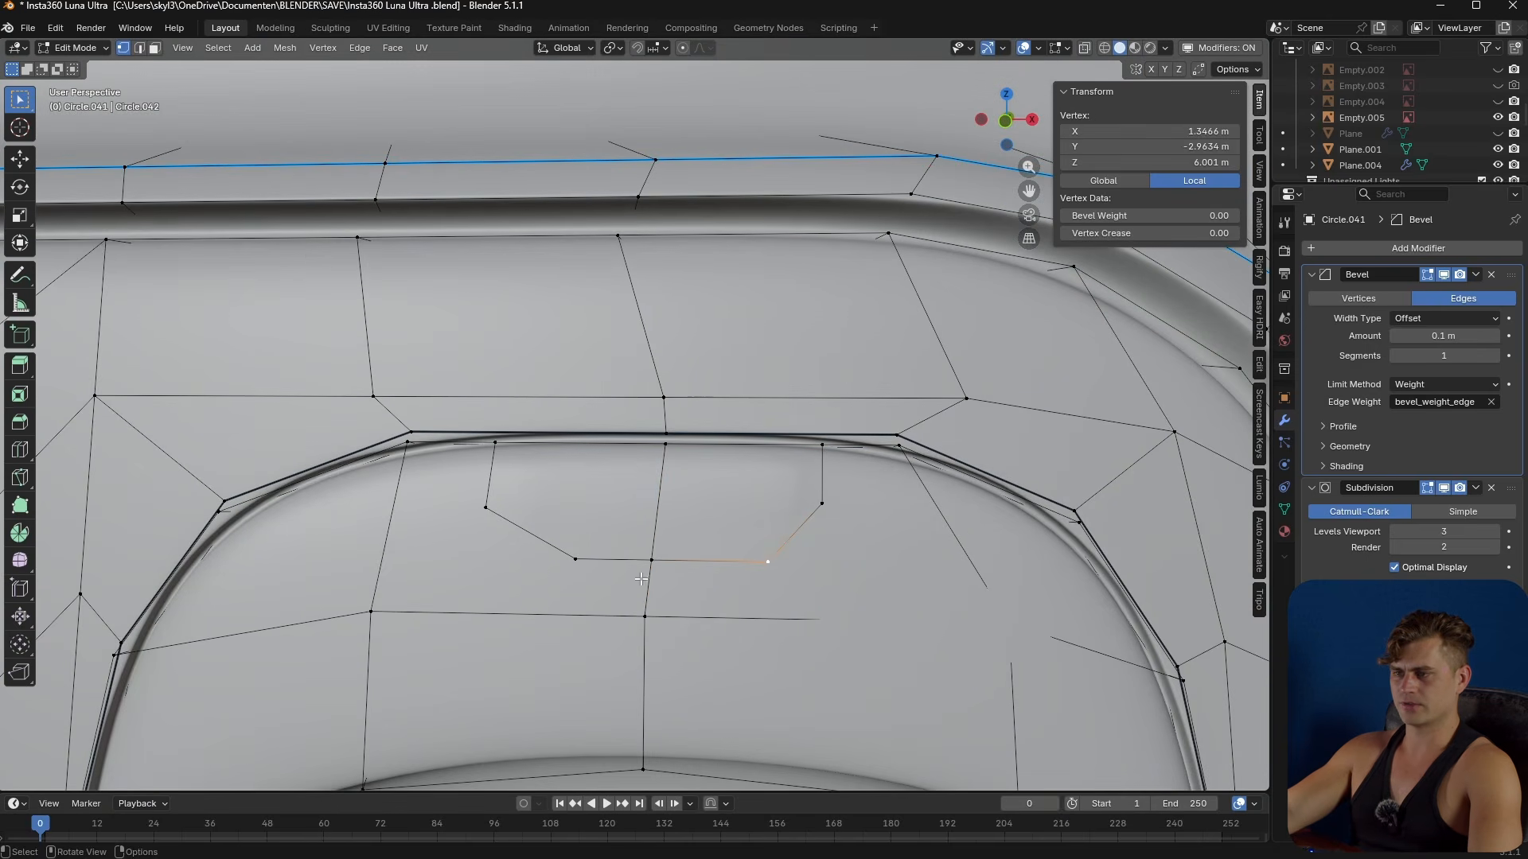
key(KP_1)
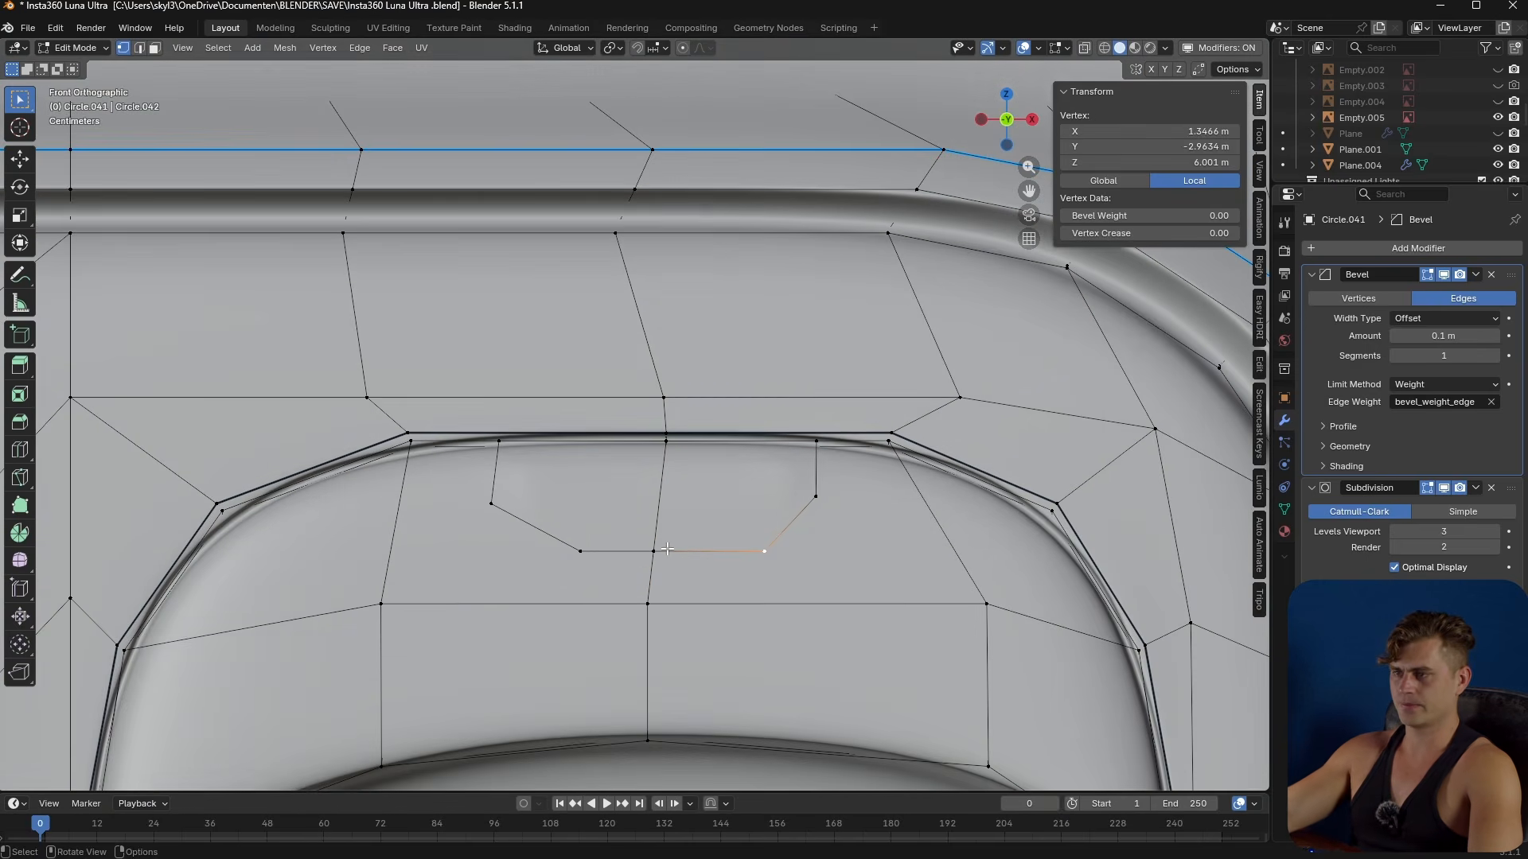
scroll(677, 597, up, 2)
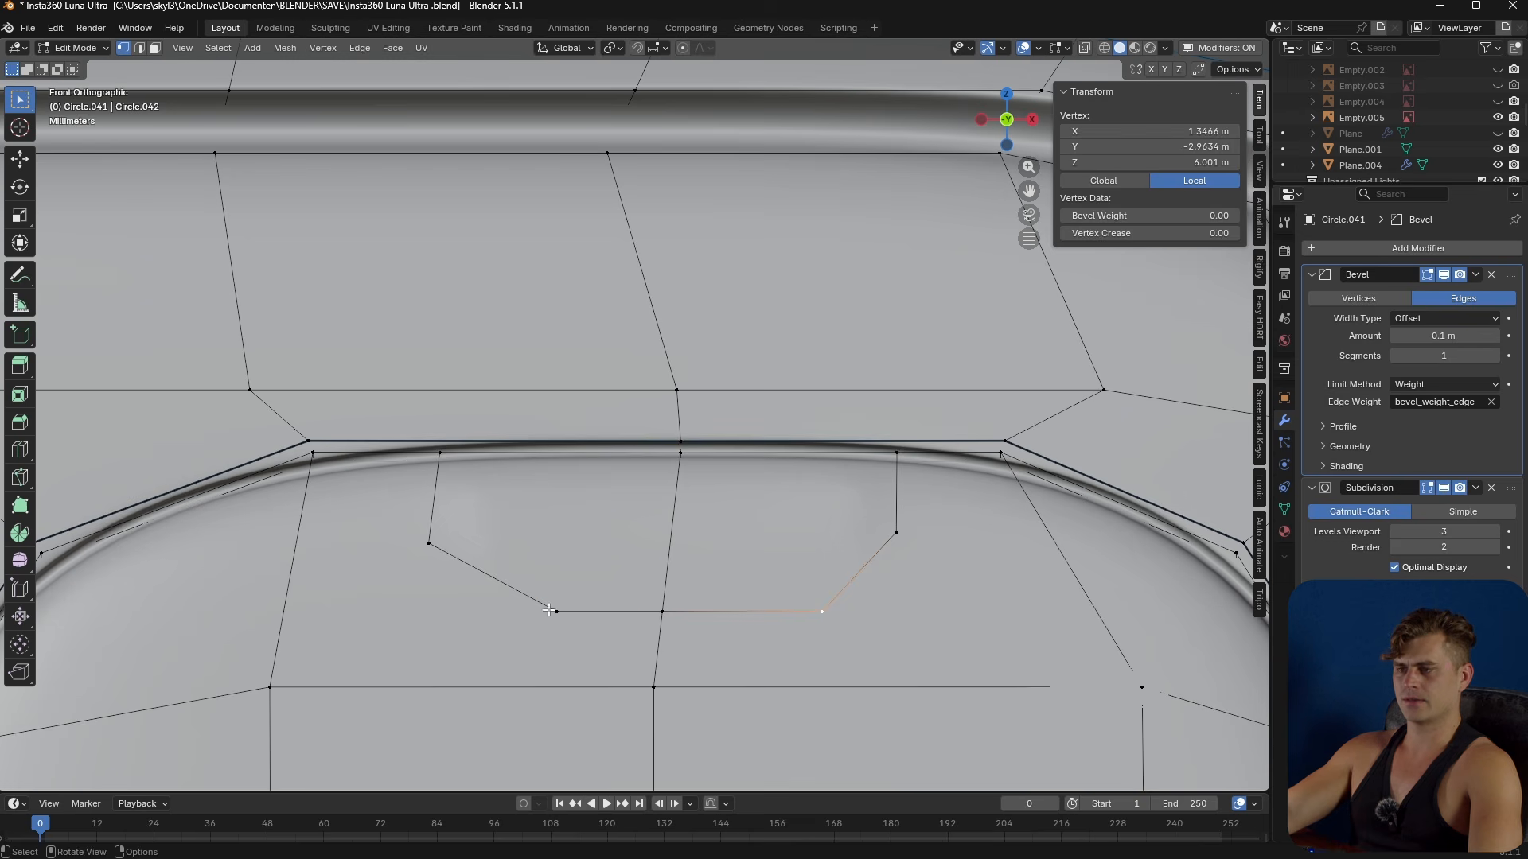
key(g)
key(g)
key(g)
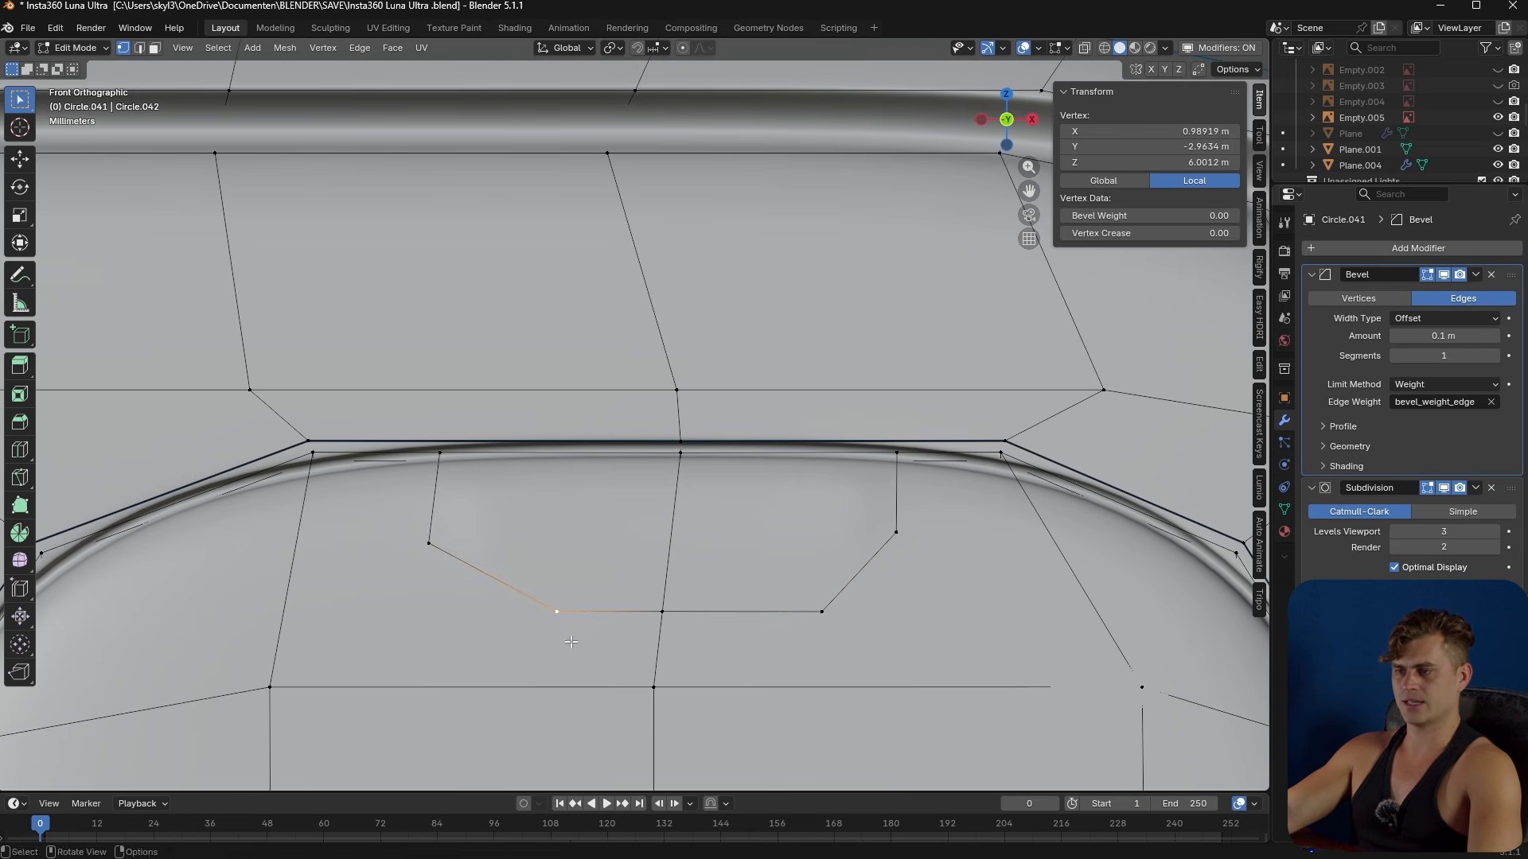
key(x)
click(570, 645)
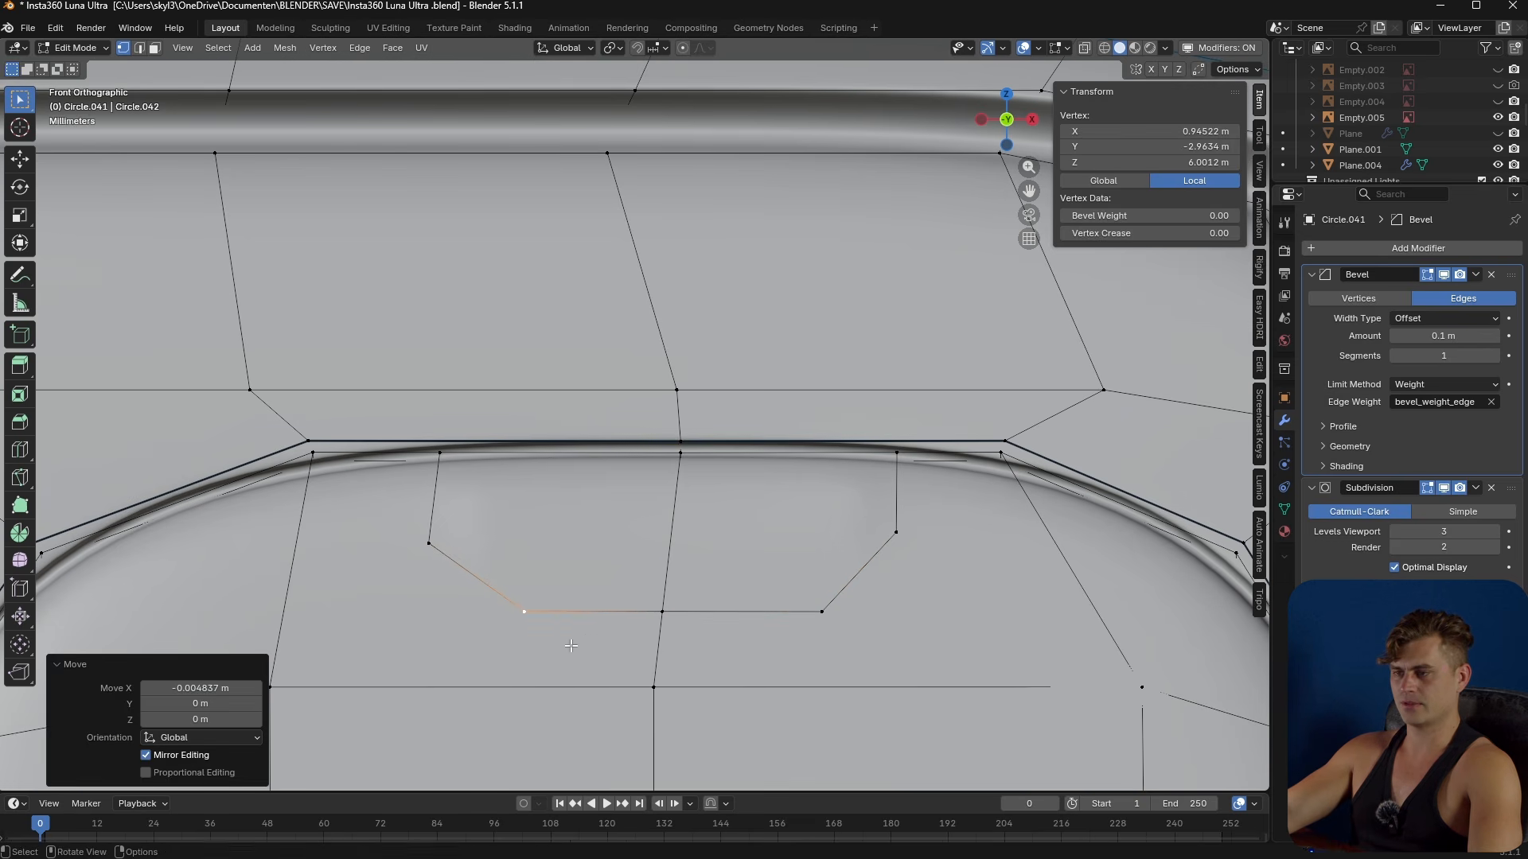
- Move the outline's lower-right vertex along X by about -0.0025 m
click(820, 614)
key(g)
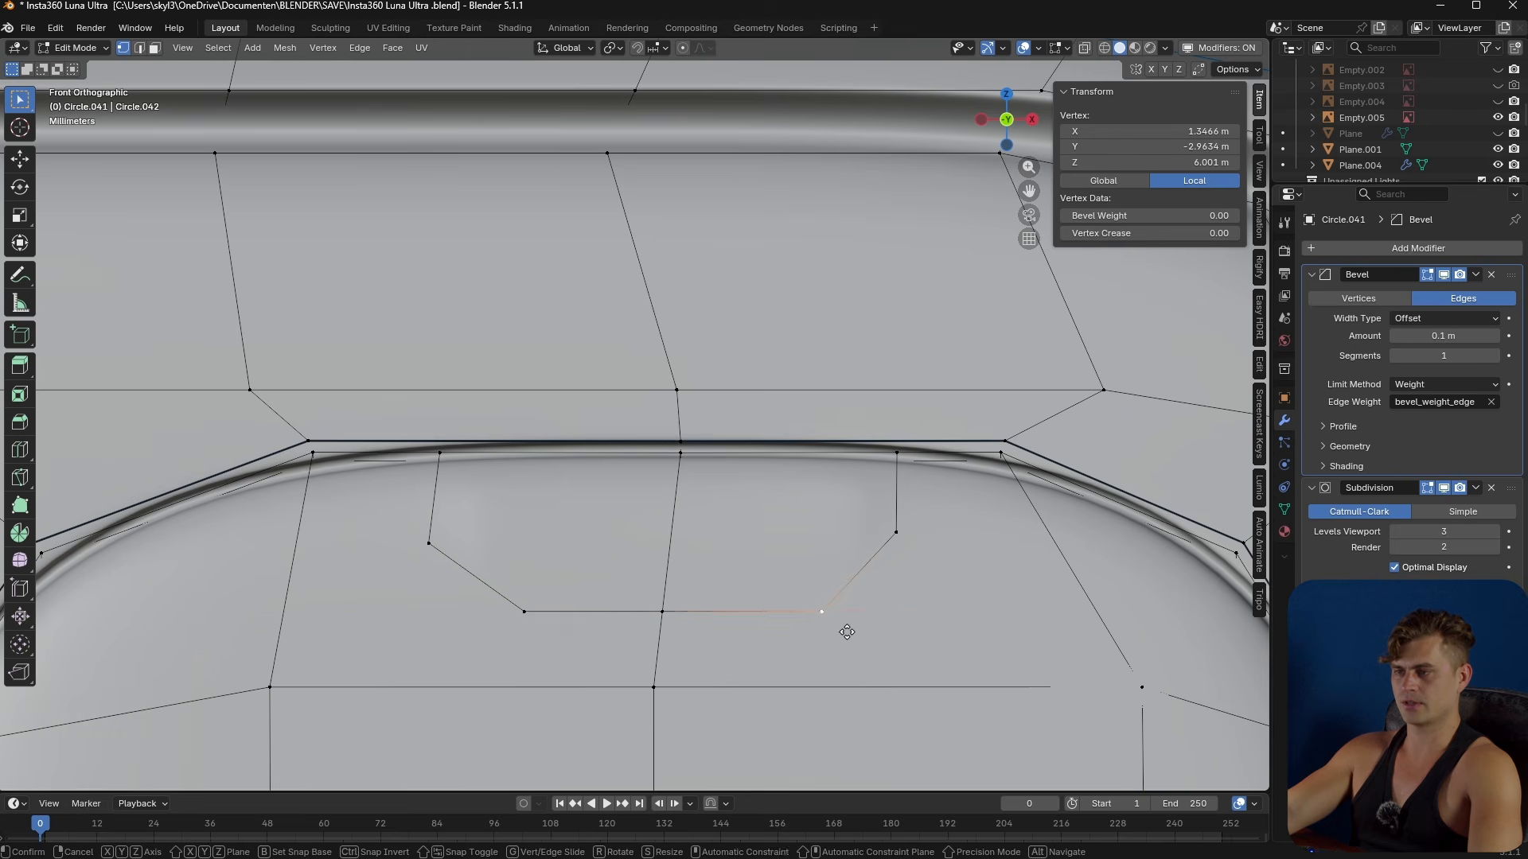
key(x)
click(830, 633)
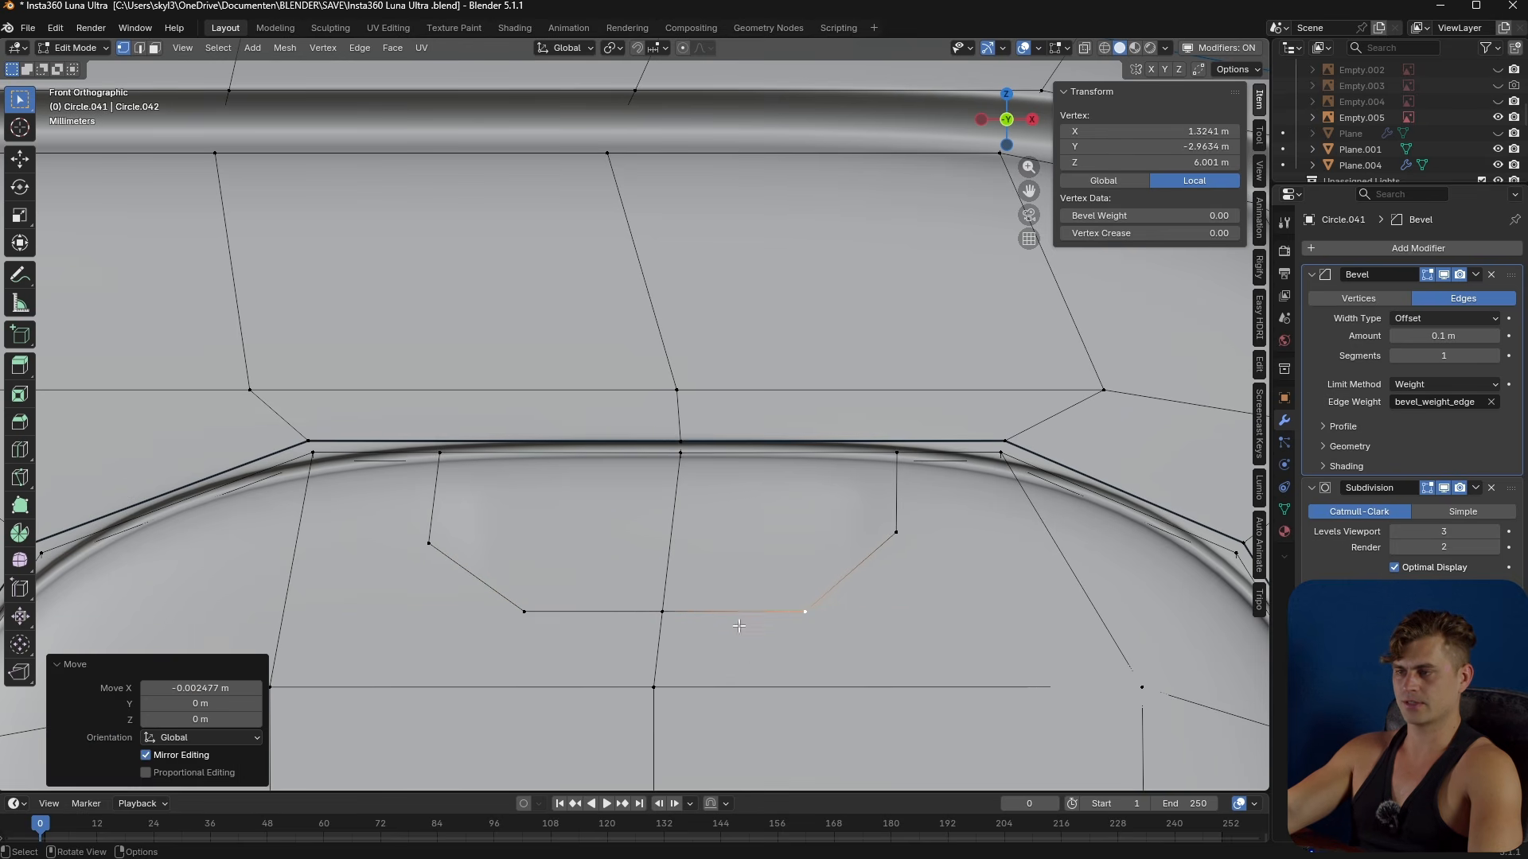
- Snap the 3D cursor to the outline's left side vertex and scale the right side vertex to 0 on Z around it
click(429, 543)
key(shift+s)
click(448, 641)
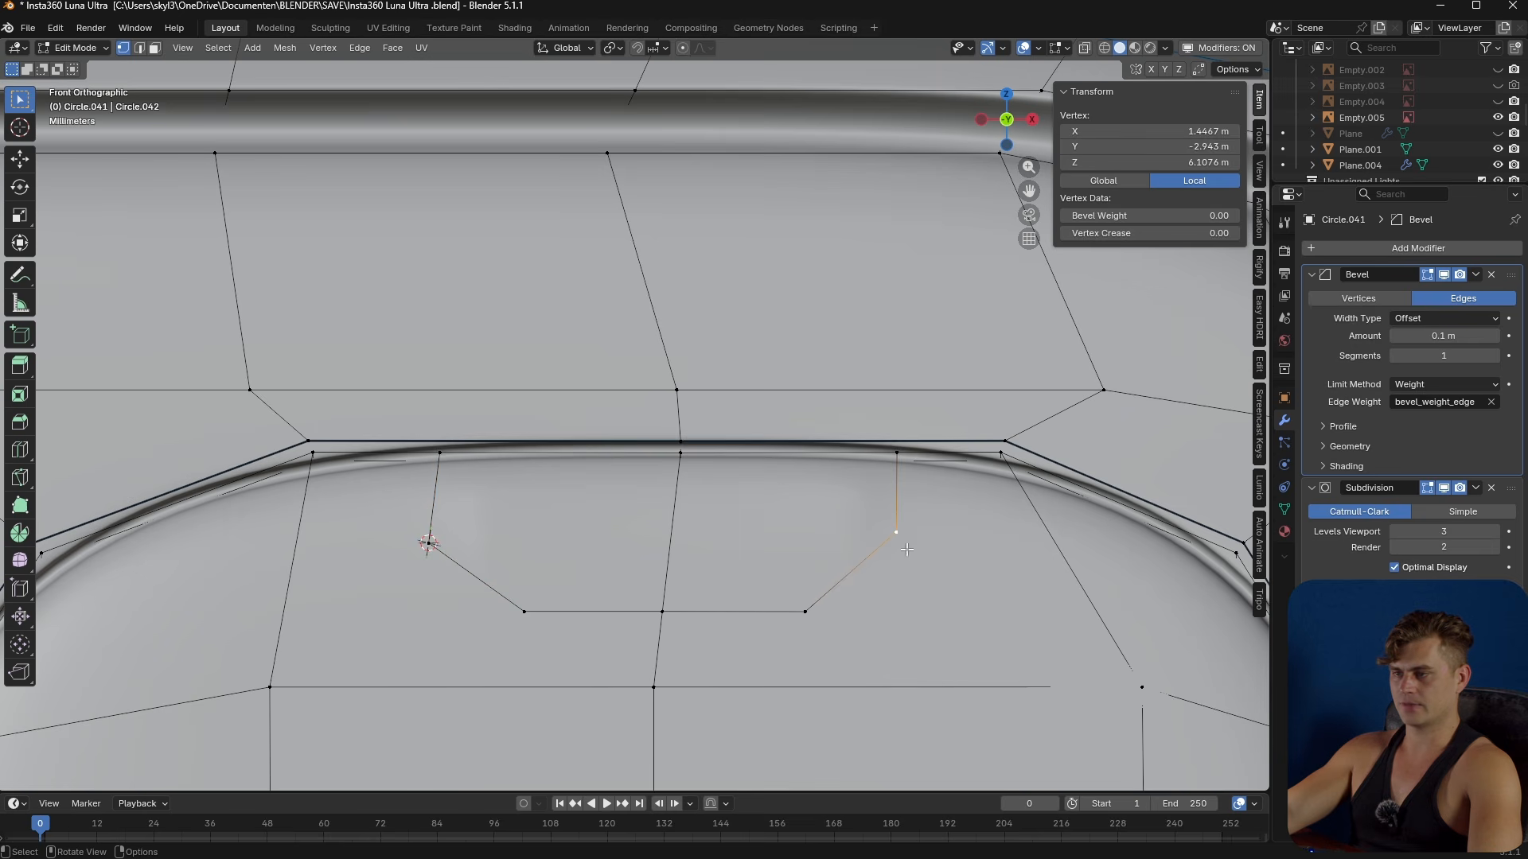
click(612, 48)
click(672, 105)
key(s)
key(z)
key(0)
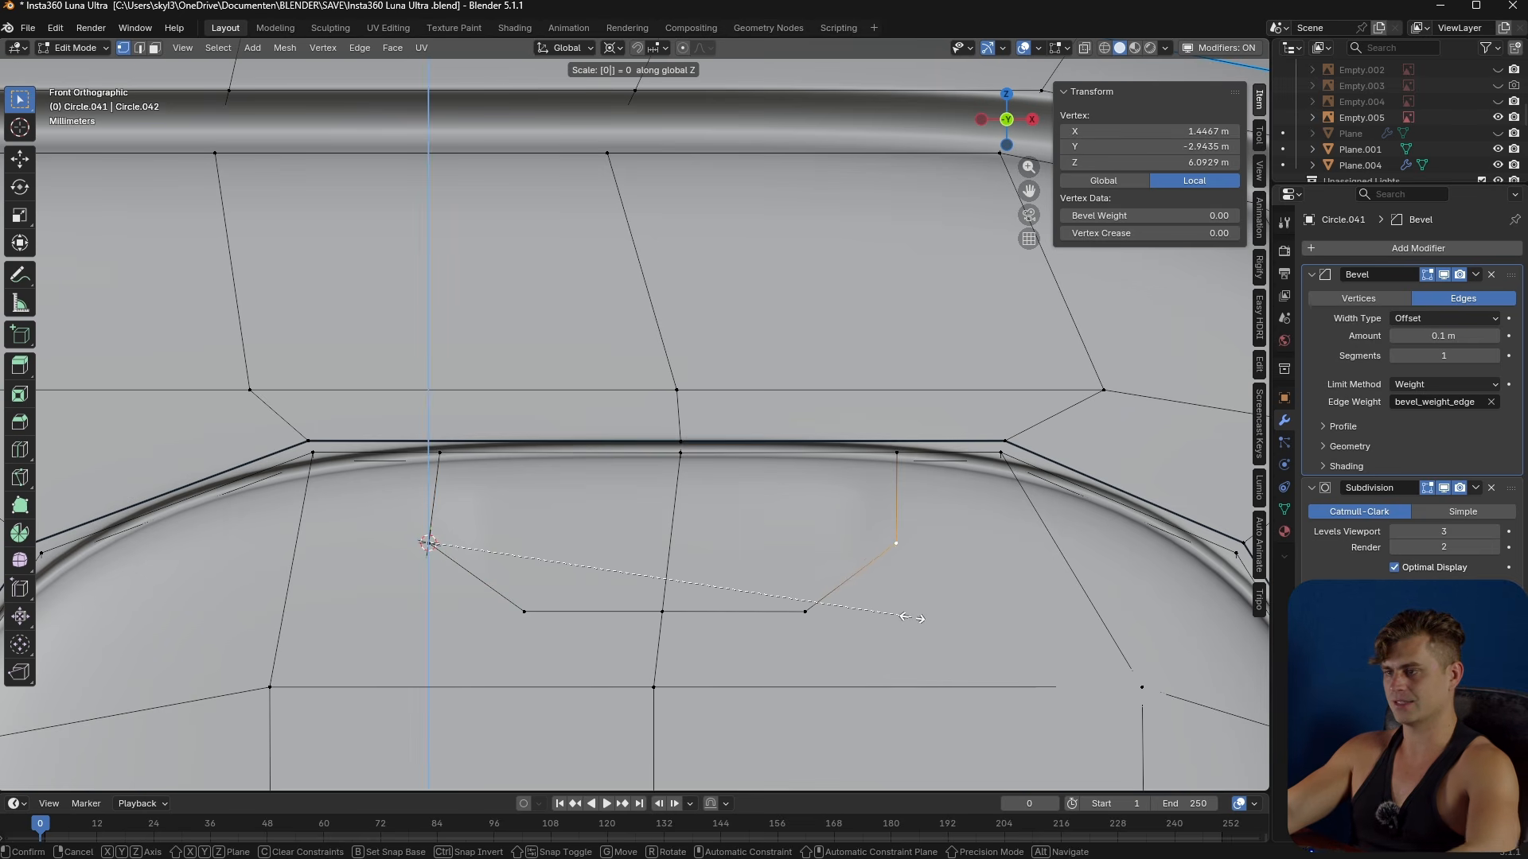
key(Return)
- Scale the right side vertex to 0 on Y around the 3D cursor to match the left vertex's depth
middle_drag(912, 617, 803, 616)
key(Tab)
key(Tab)
key(s)
key(y)
key(0)
key(Return)
key(Tab)
key(Tab)
key(2)
click(779, 481)
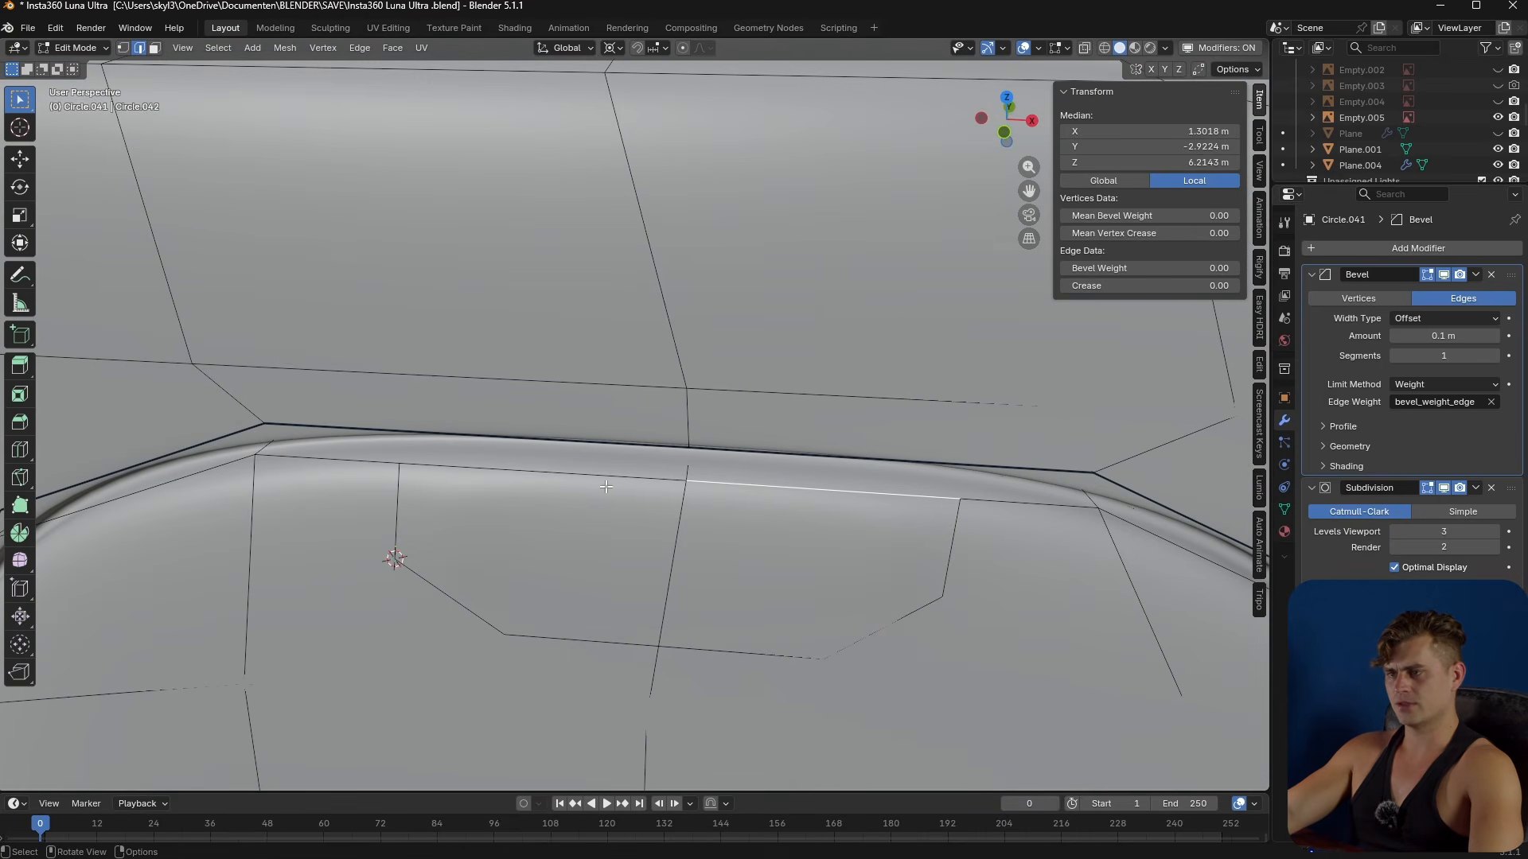
mouse_move(722, 535)
middle_down()
mouse_move(719, 613)
mouse_move(730, 506)
middle_up()
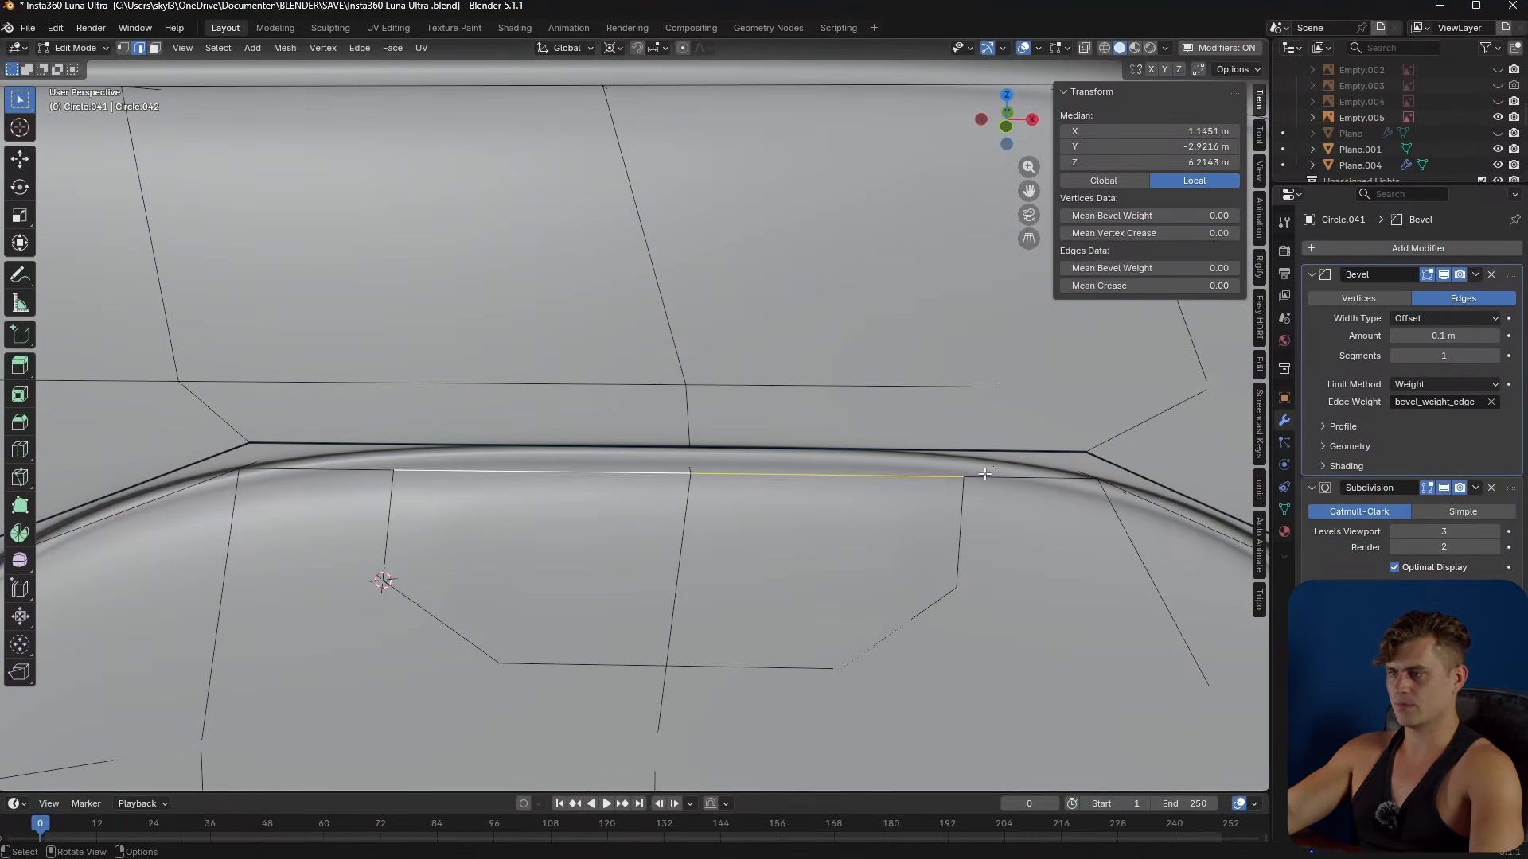
shift+click(353, 464)
middle_drag(446, 525, 569, 575)
- Select the two faces inside the light's outline and turn off the Subdivision modifier's display
key(3)
click(519, 555)
shift+click(705, 579)
click(1426, 487)
- Knife a short edge from the outline's upper-left vertex to the recess rim
key(k)
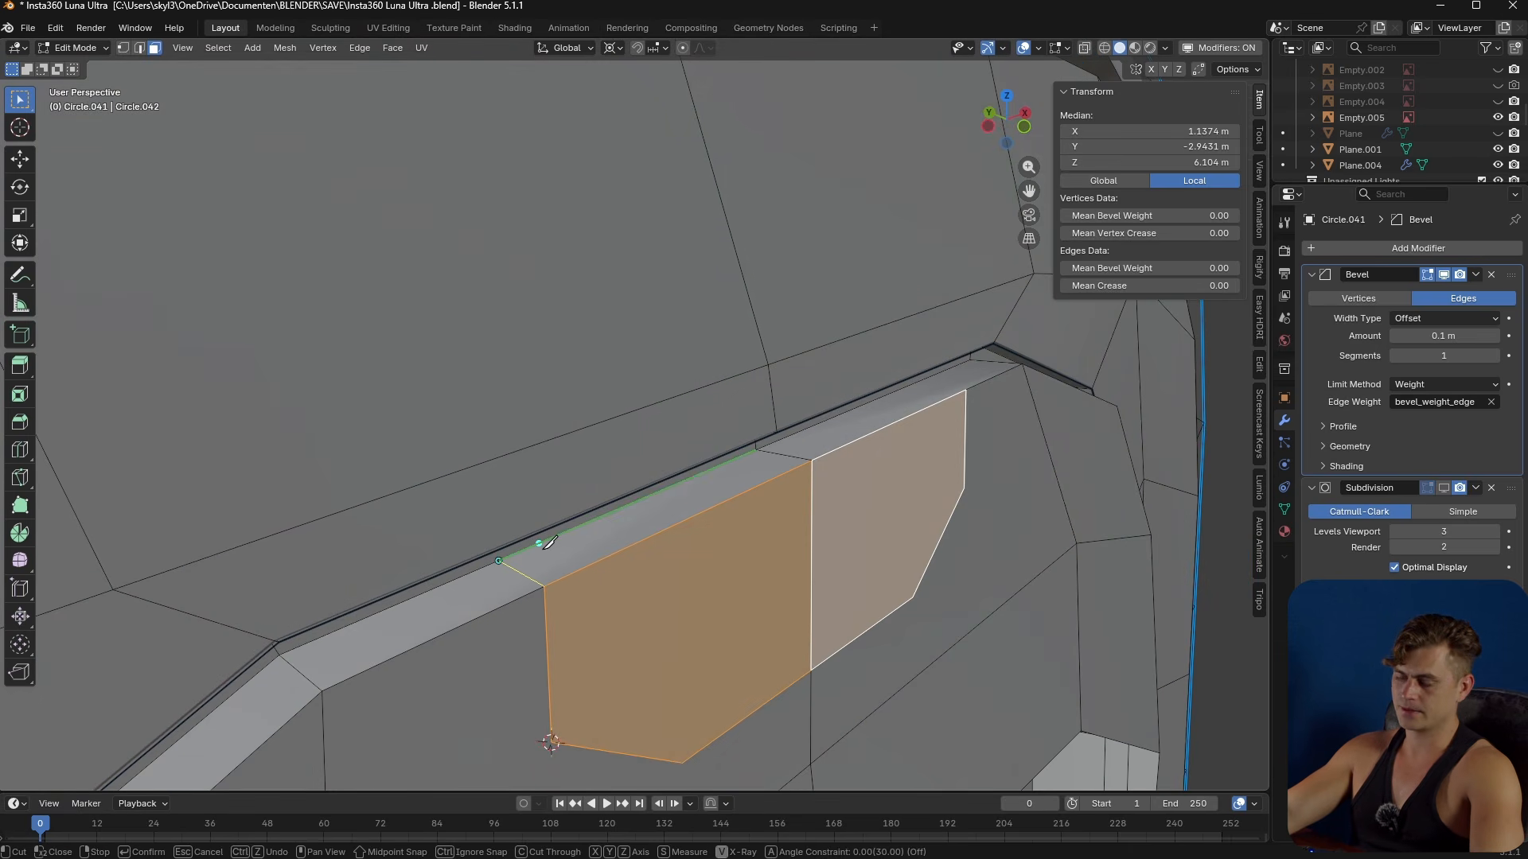
key(Return)
middle_drag(733, 538, 443, 513)
- Slide the new rim vertex along the rim edge until it lines up above the outline's upper-left vertex
key(1)
key(alt+a)
key(alt+z)
click(442, 509)
key(alt+z)
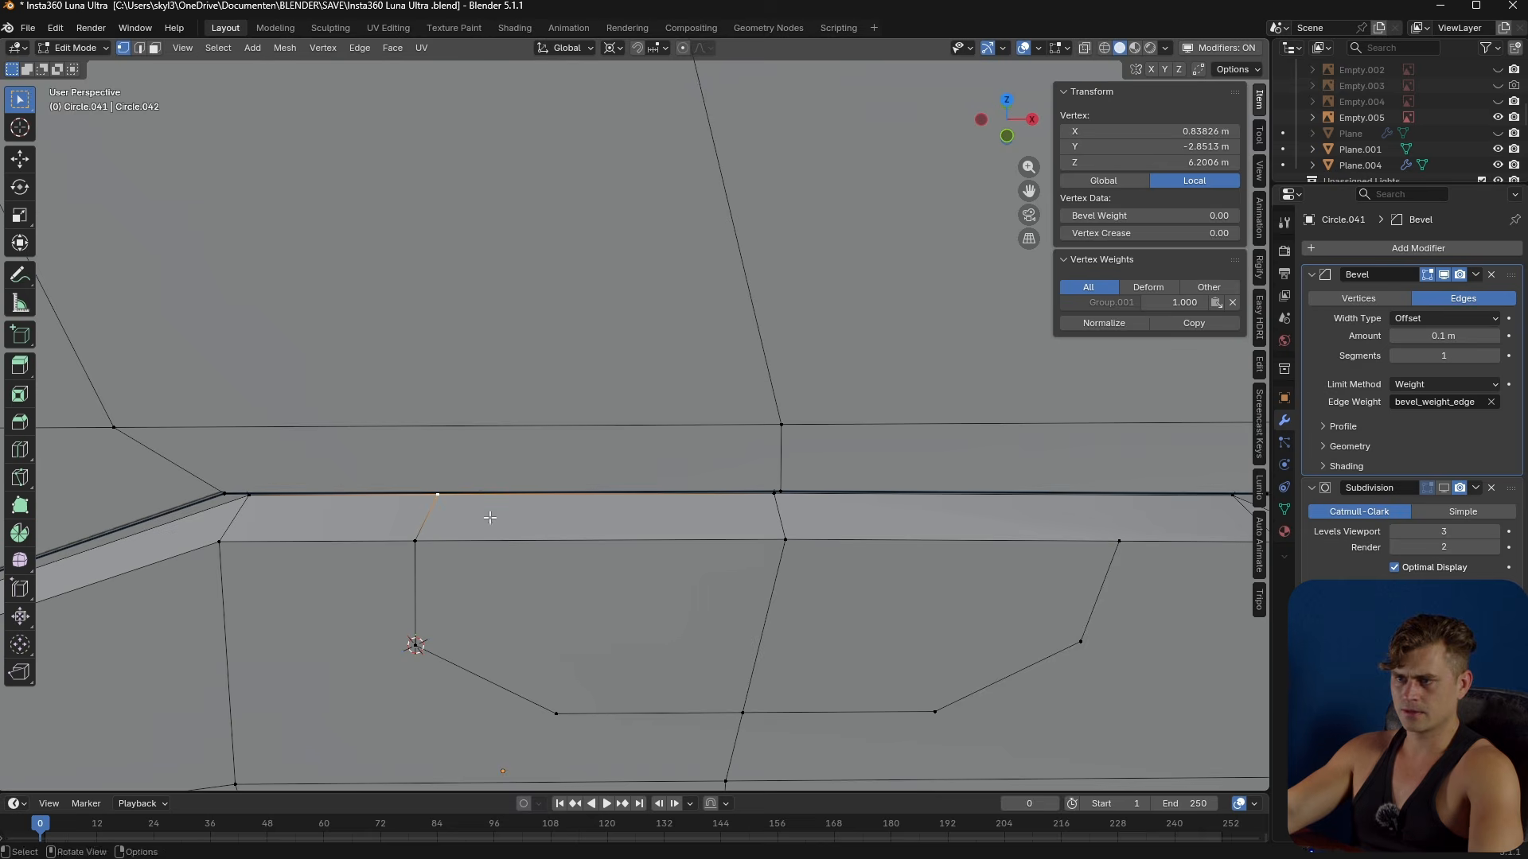
key(g)
key(g)
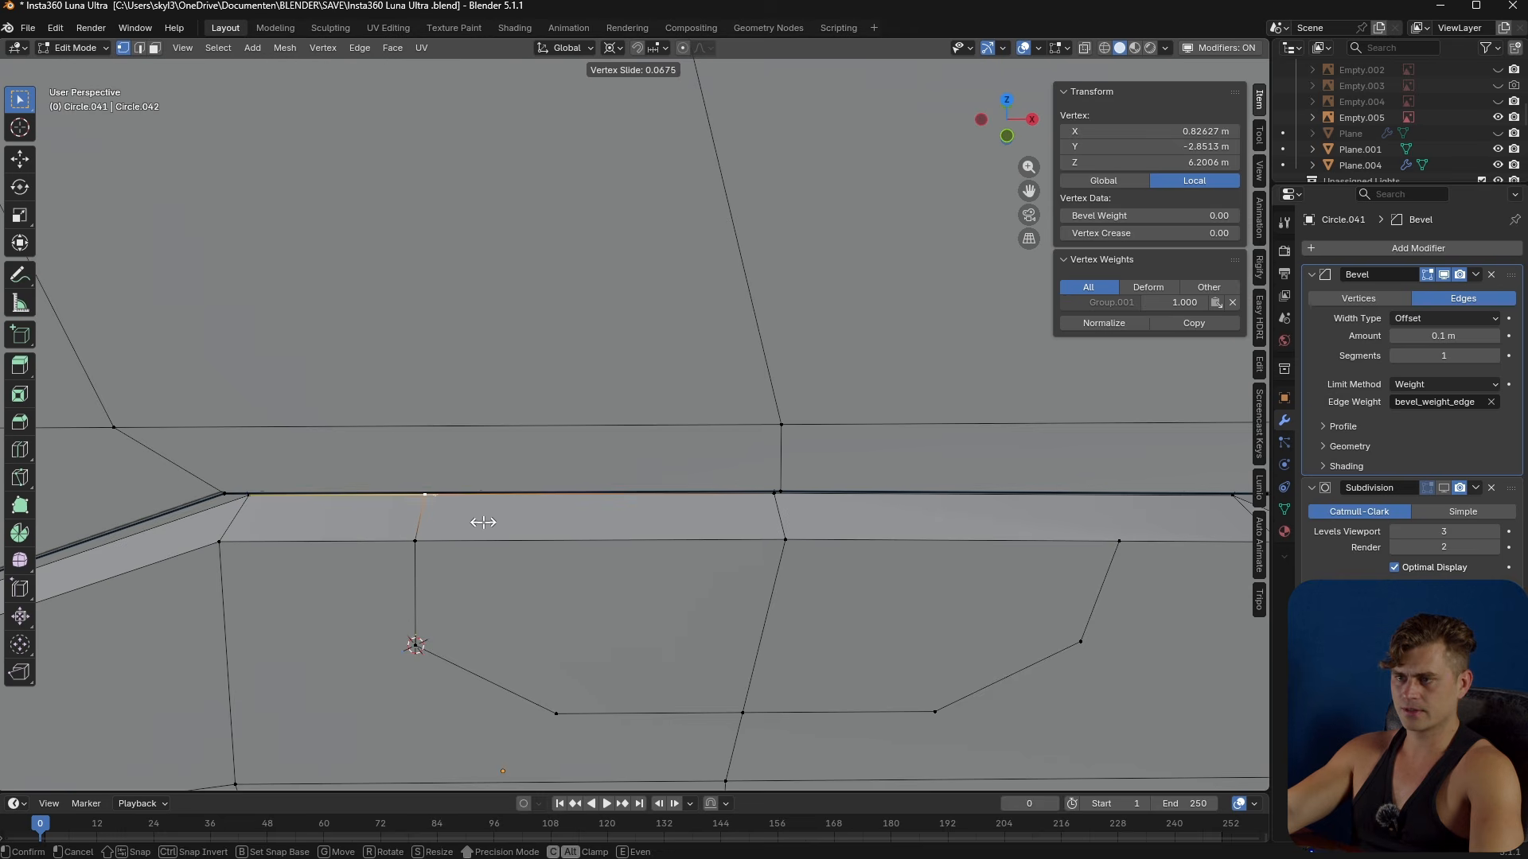
click(474, 522)
key(g)
key(g)
click(406, 525)
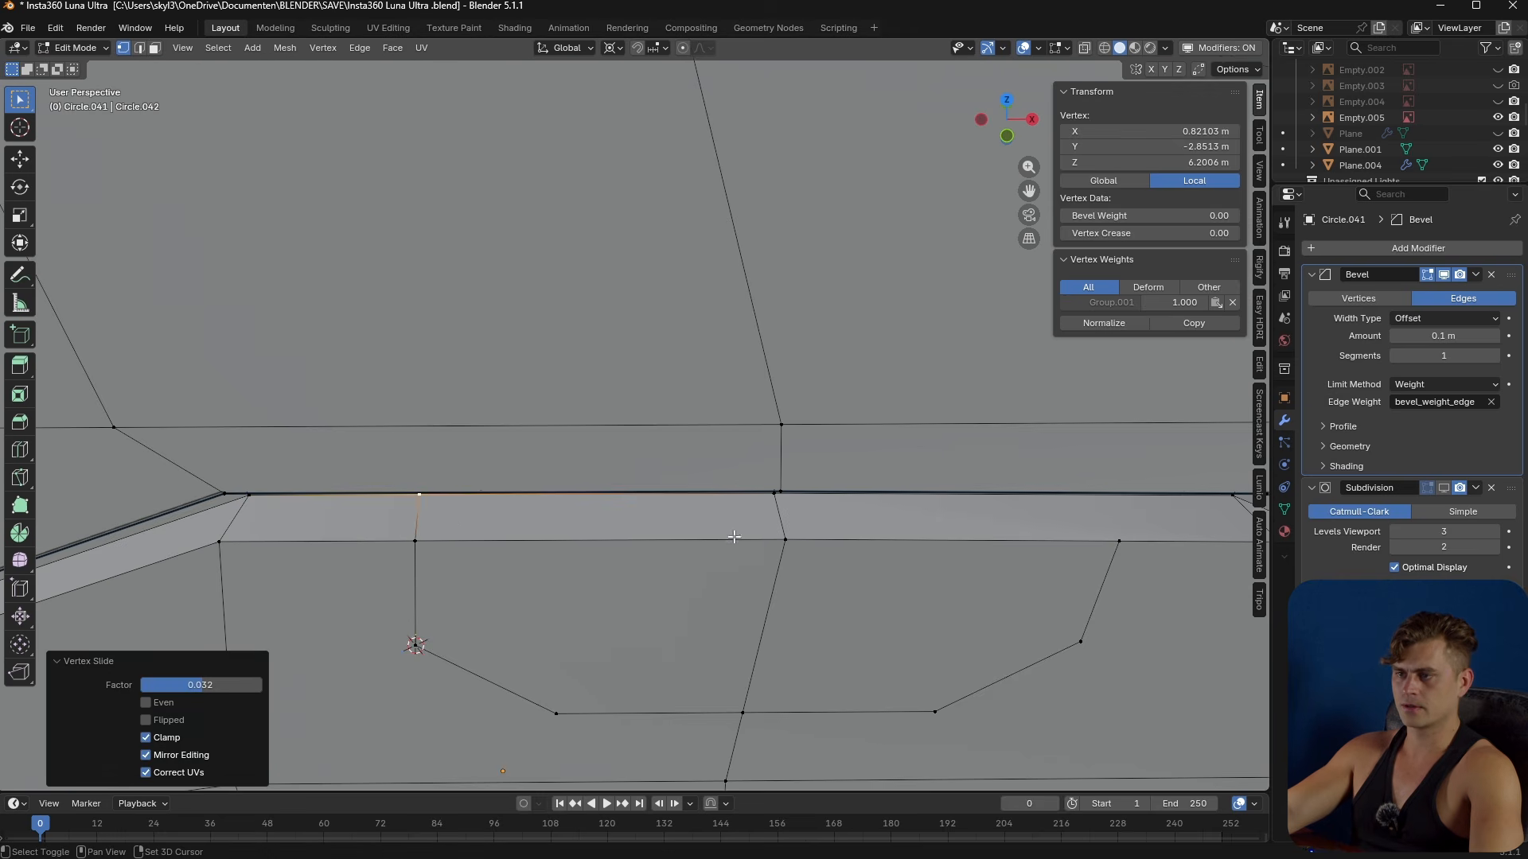
- Knife a short edge from the light outline's upper-right vertex to the recess rim
middle_drag(735, 537, 214, 542)
key(k)
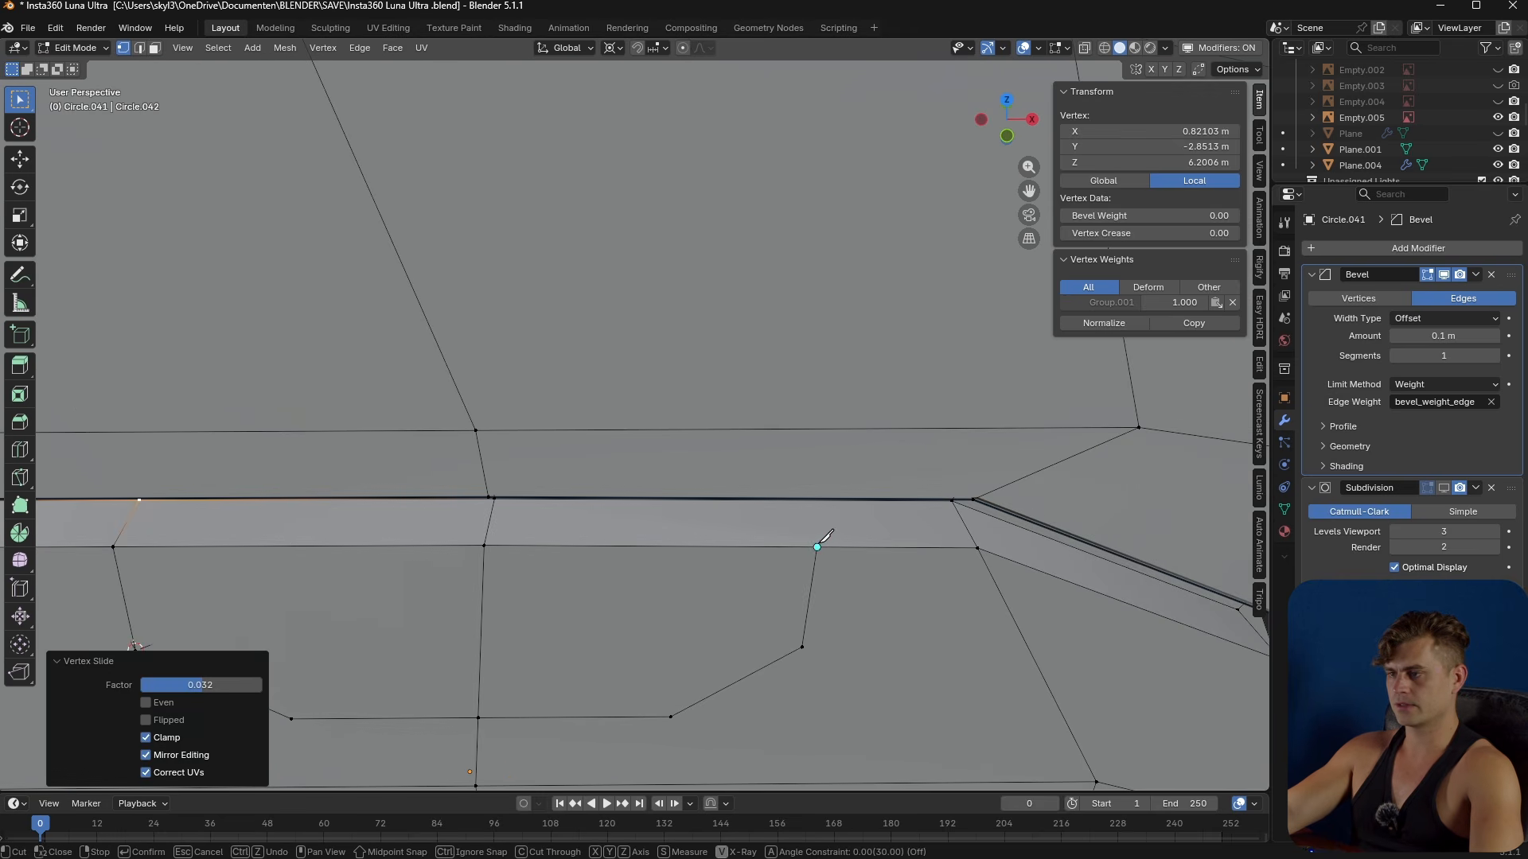
key(Return)
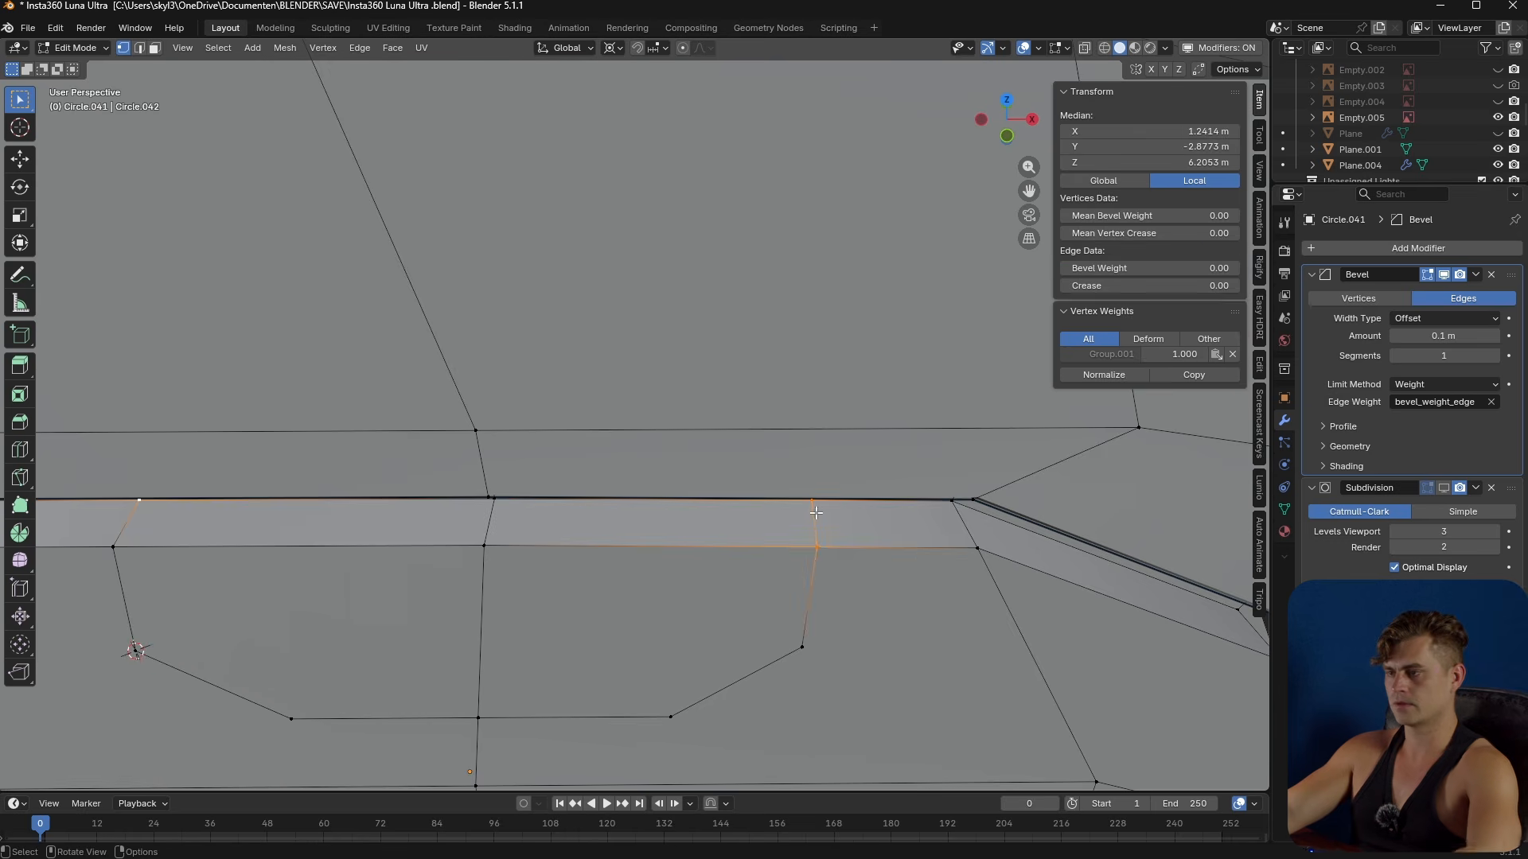
- Select the four faces inside the light's outline up to the rim and turn the Subdivision modifier's display back on
key(3)
middle_drag(812, 509, 723, 518)
click(723, 518)
shift+click(452, 514)
shift+click(444, 573)
shift+click(636, 637)
middle_drag(637, 637, 785, 554)
click(1443, 487)
scroll(679, 495, down, 6)
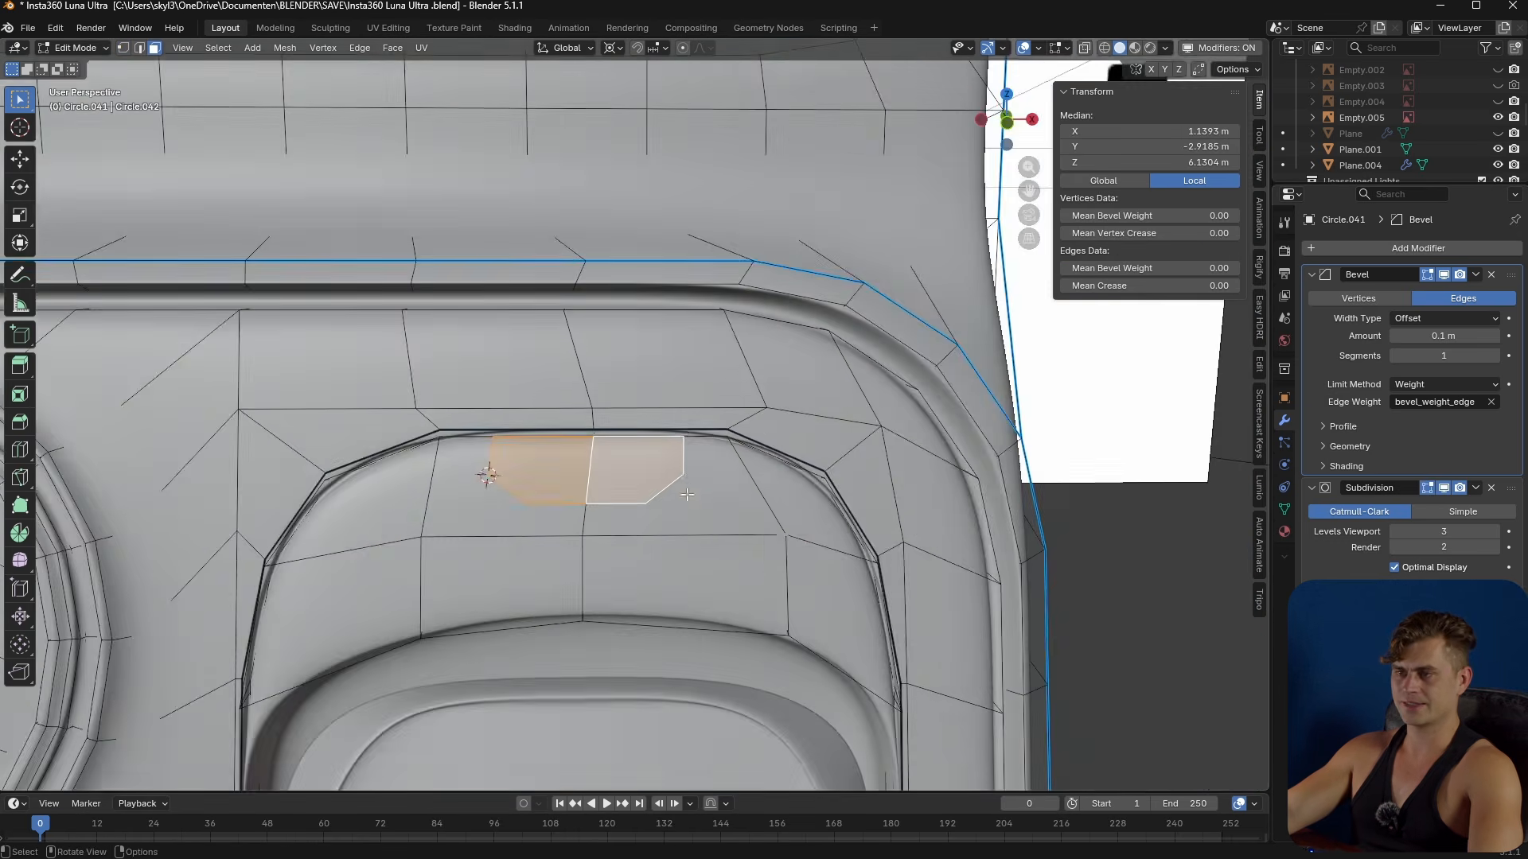
- Separate the selected light faces into their own object and save the file
mouse_move(690, 502)
middle_down()
mouse_move(678, 495)
mouse_move(698, 529)
middle_up()
scroll(698, 528, up, 3)
key(p)
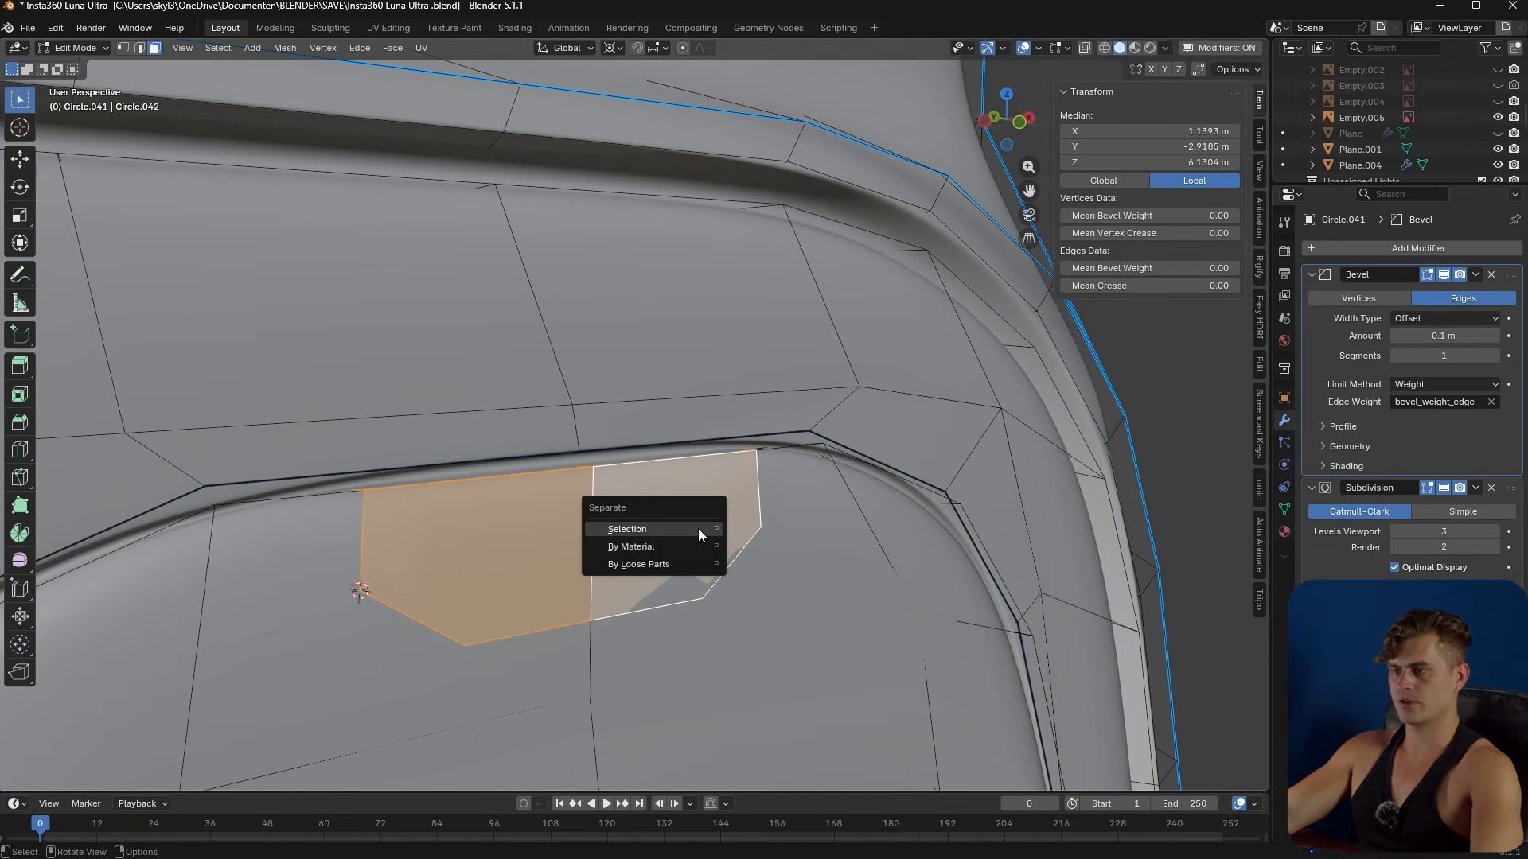
click(699, 528)
key(Tab)
click(684, 539)
middle_drag(684, 539, 722, 543)
scroll(566, 544, down, 2)
key(Tab)
key(Tab)
click(742, 546)
scroll(742, 546, down, 3)
scroll(742, 546, down, 3)
key(ctrl+s)
scroll(661, 545, down, 2)
scroll(736, 499, up, 5)
scroll(735, 499, up, 4)
- Undo the separation of the light's faces
key(ctrl+z)
key(ctrl+z)
key(ctrl+z)
key(ctrl+z)
key(ctrl+z)
key(ctrl+z)
key(ctrl+z)
- Slide the two bottom edges of the light's outline upward toward the recess rim
middle_drag(611, 554, 632, 555)
key(2)
click(494, 585)
shift+click(594, 583)
key(g)
key(g)
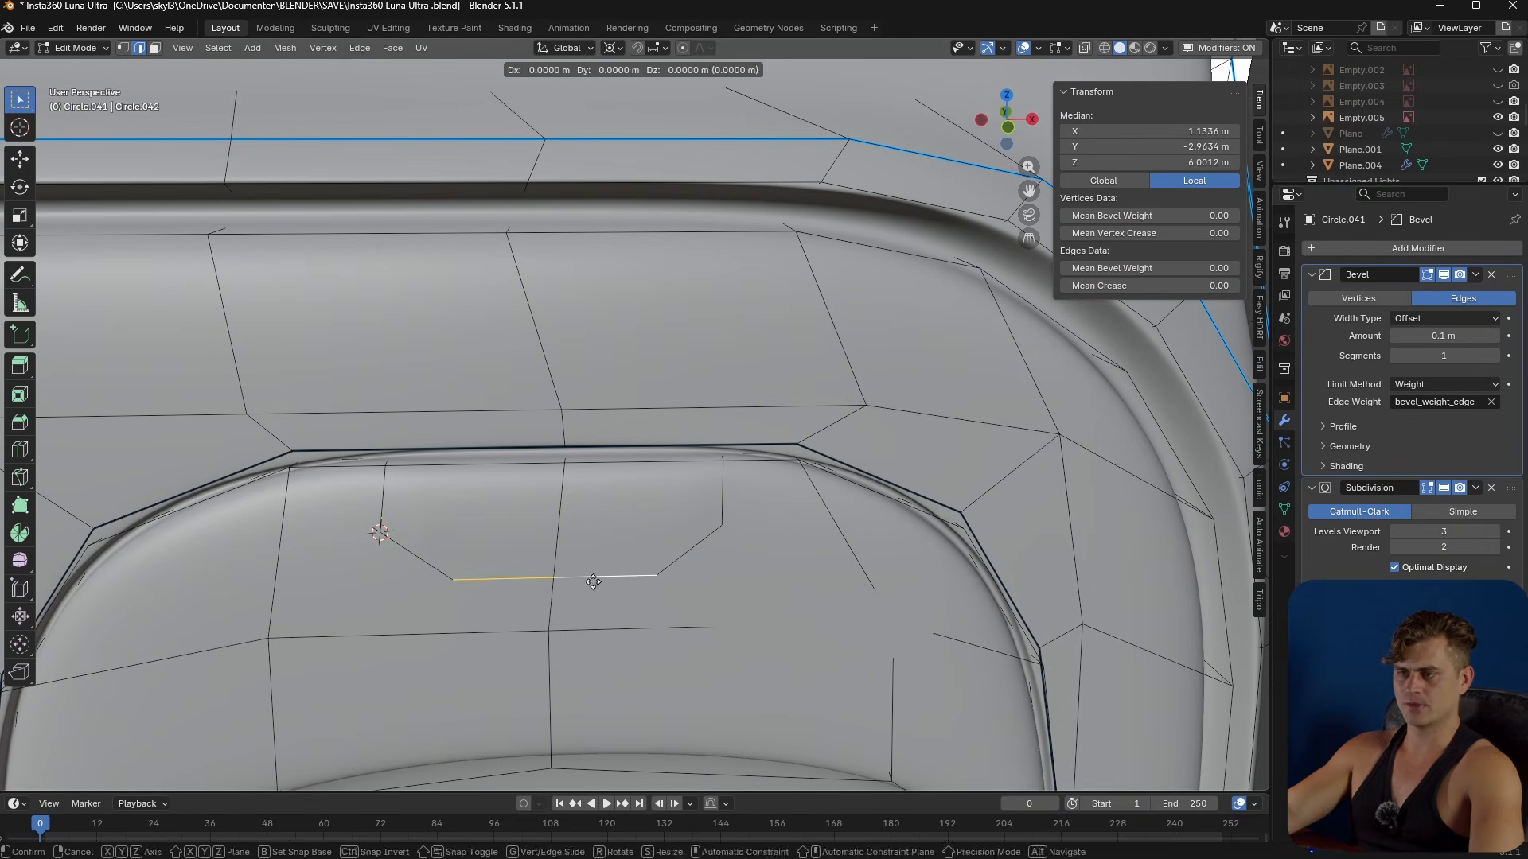
click(608, 561)
- Slide the outline's left and right side vertices upward along their vertical edges
key(1)
click(426, 538)
shift+click(725, 532)
key(g)
key(g)
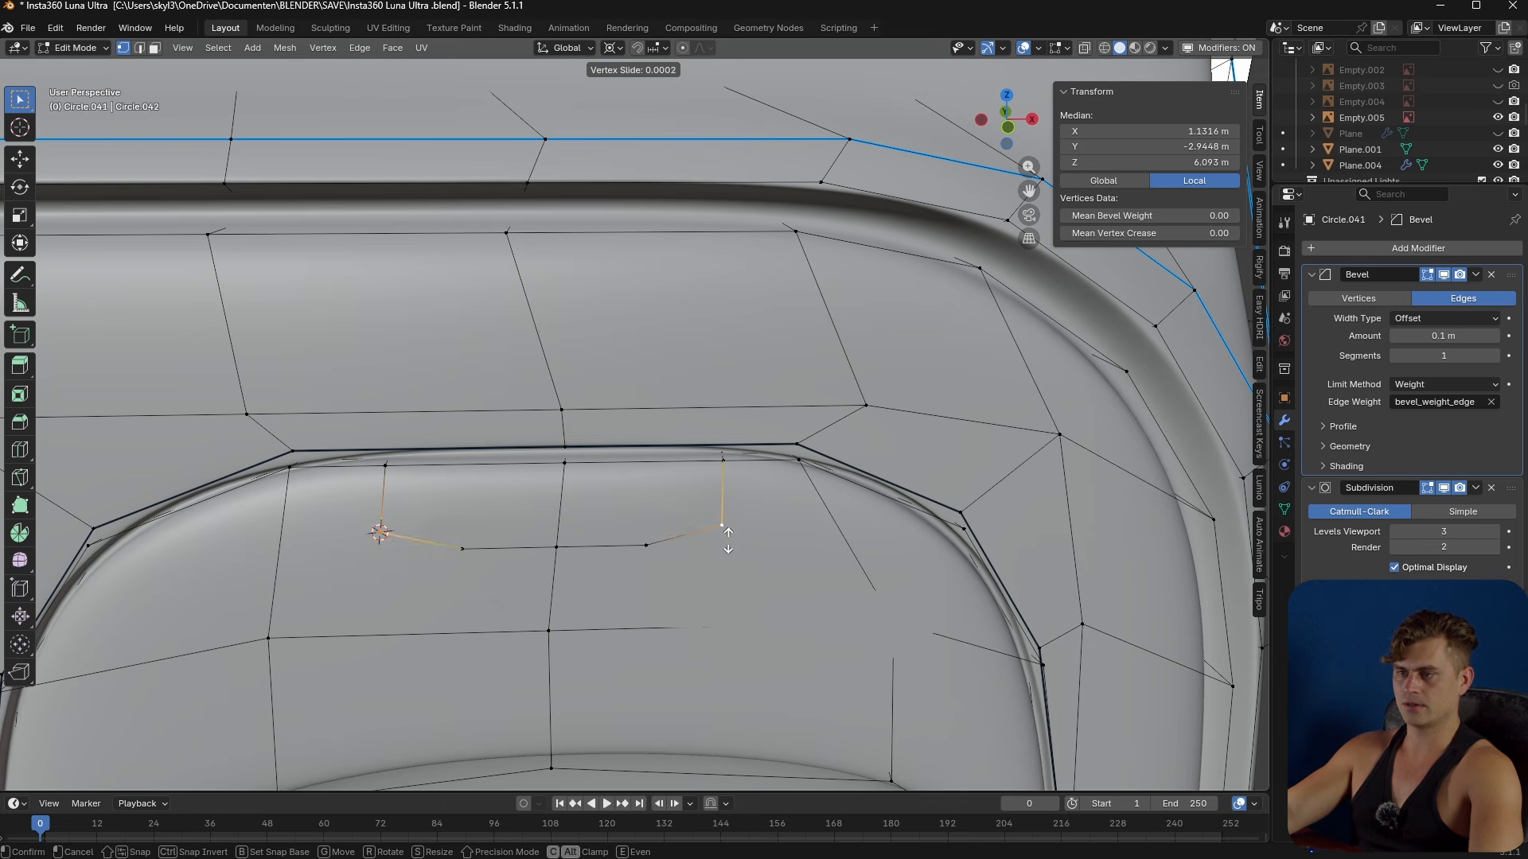
click(734, 517)
- Slide the outline's two bottom edges further up to flatten the light's shape
key(2)
click(573, 543)
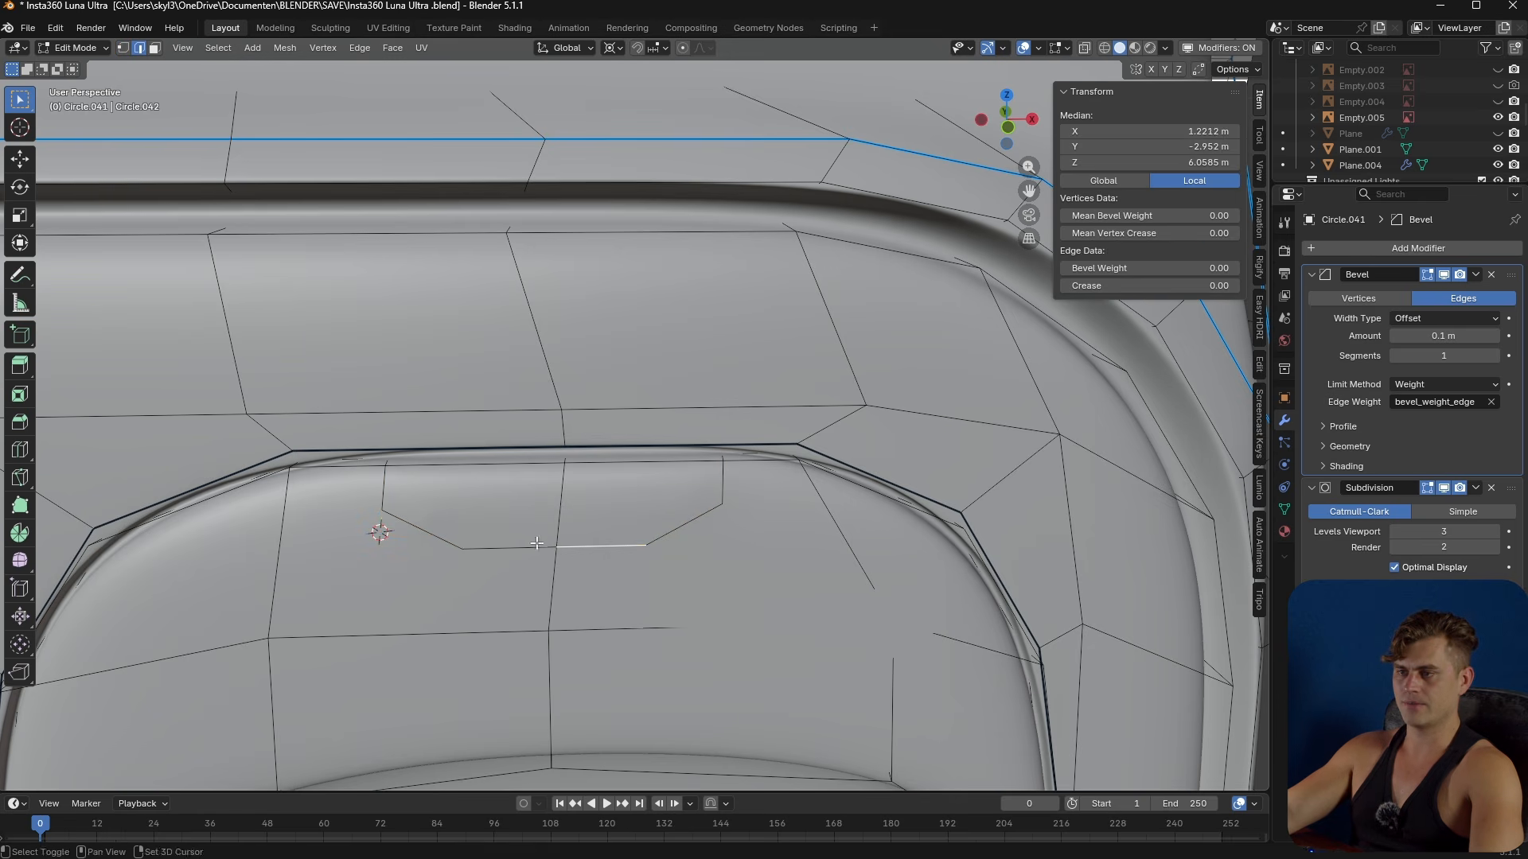
key(g)
key(g)
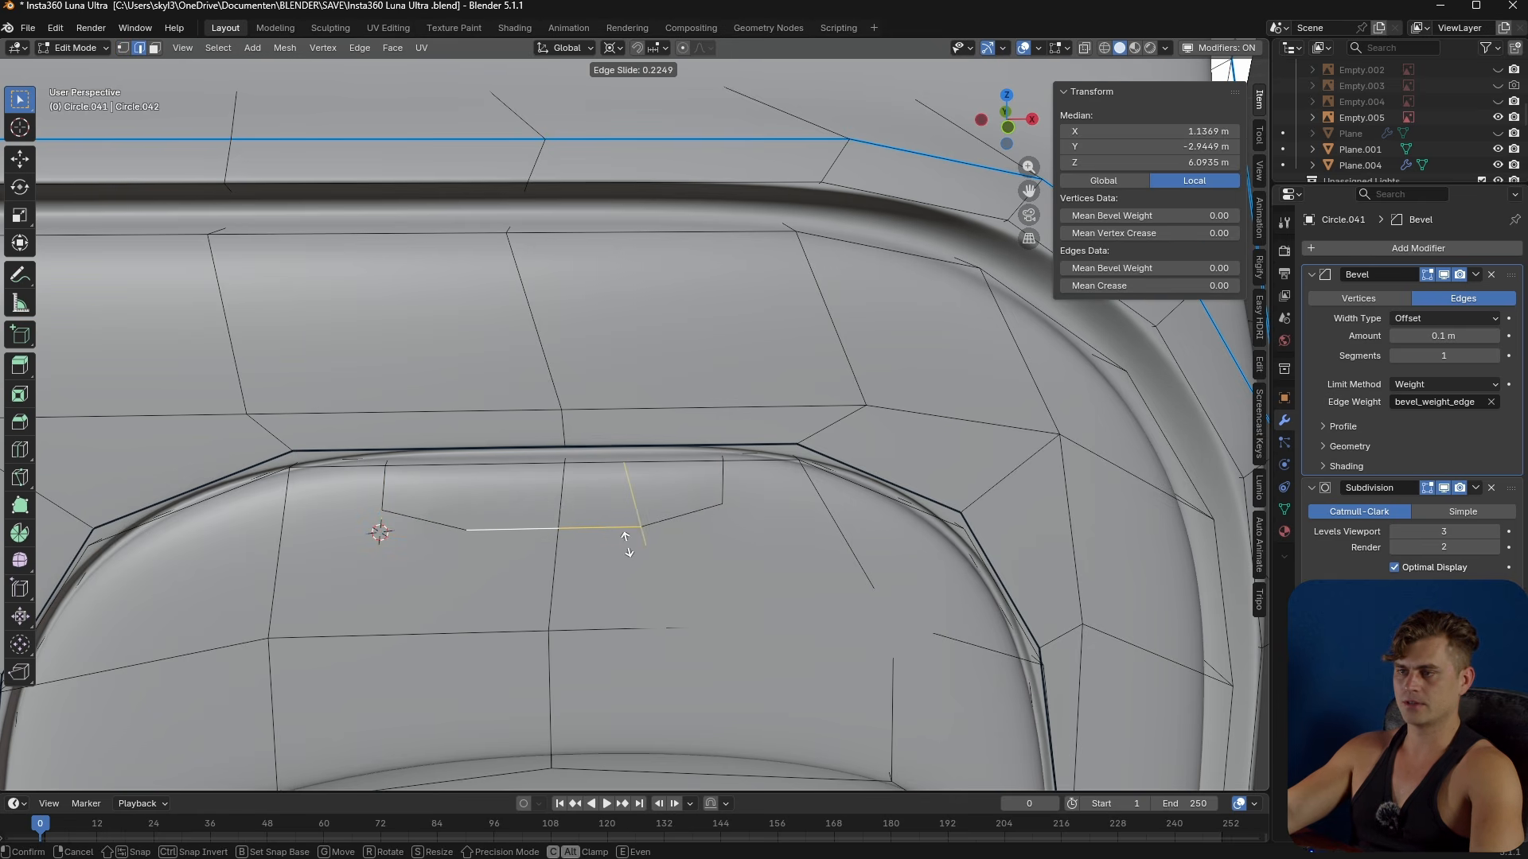
click(628, 544)
- Select the flattened light's faces, including the strips at the rim, and separate them as a new object
middle_drag(581, 483, 414, 510)
key(3)
click(644, 522)
shift+click(379, 478)
shift+click(380, 482)
key(p)
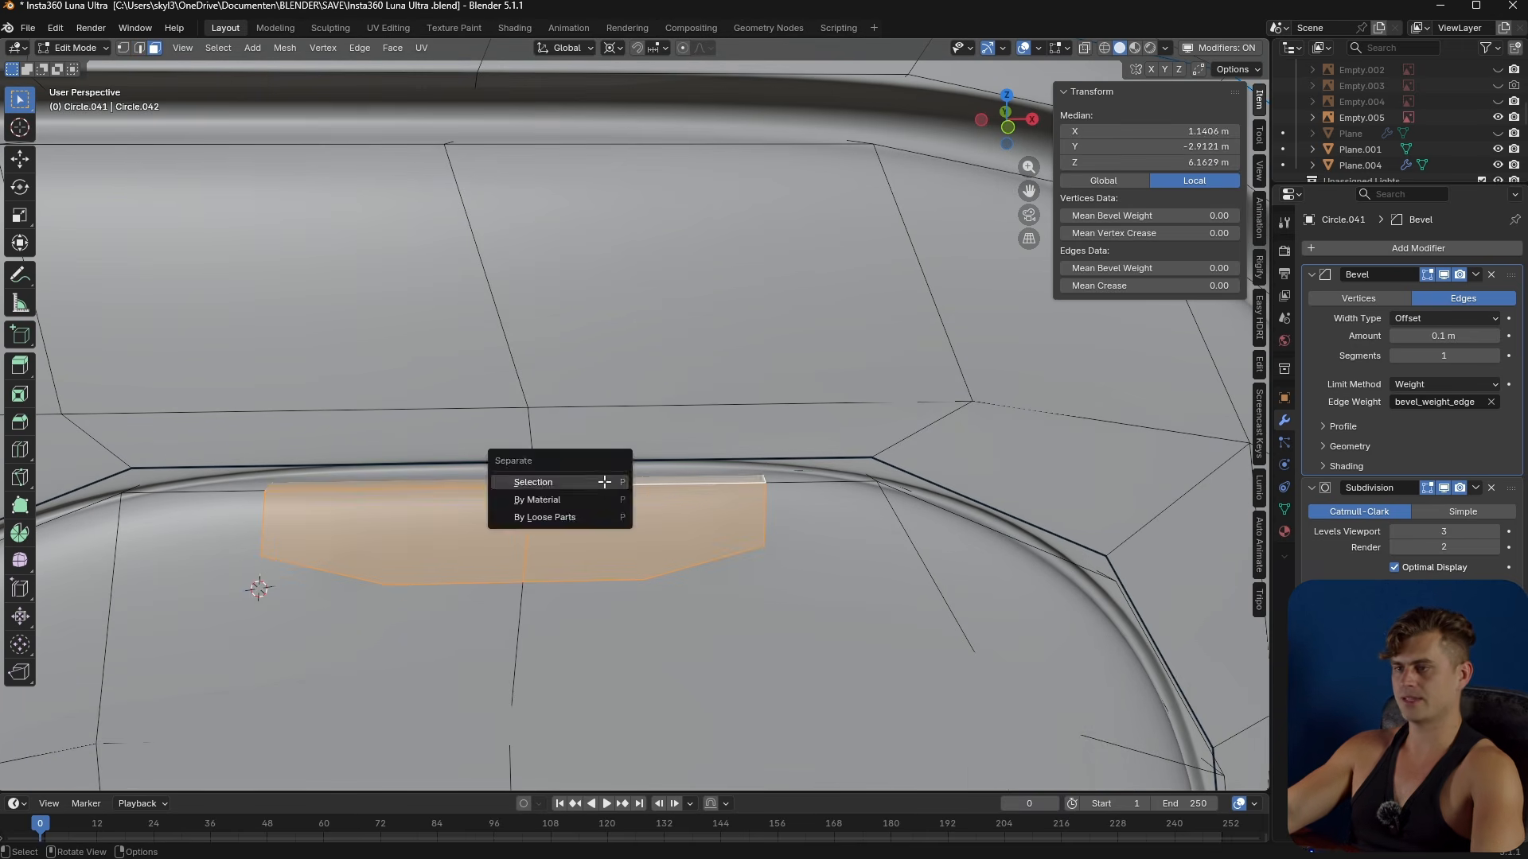
click(604, 484)
key(Tab)
- Add a new material in an extra slot on the handle body and change its surface to Emission
mouse_move(591, 521)
middle_down()
mouse_move(473, 489)
mouse_move(508, 469)
mouse_move(603, 519)
middle_up()
scroll(526, 481, down, 5)
click(1286, 530)
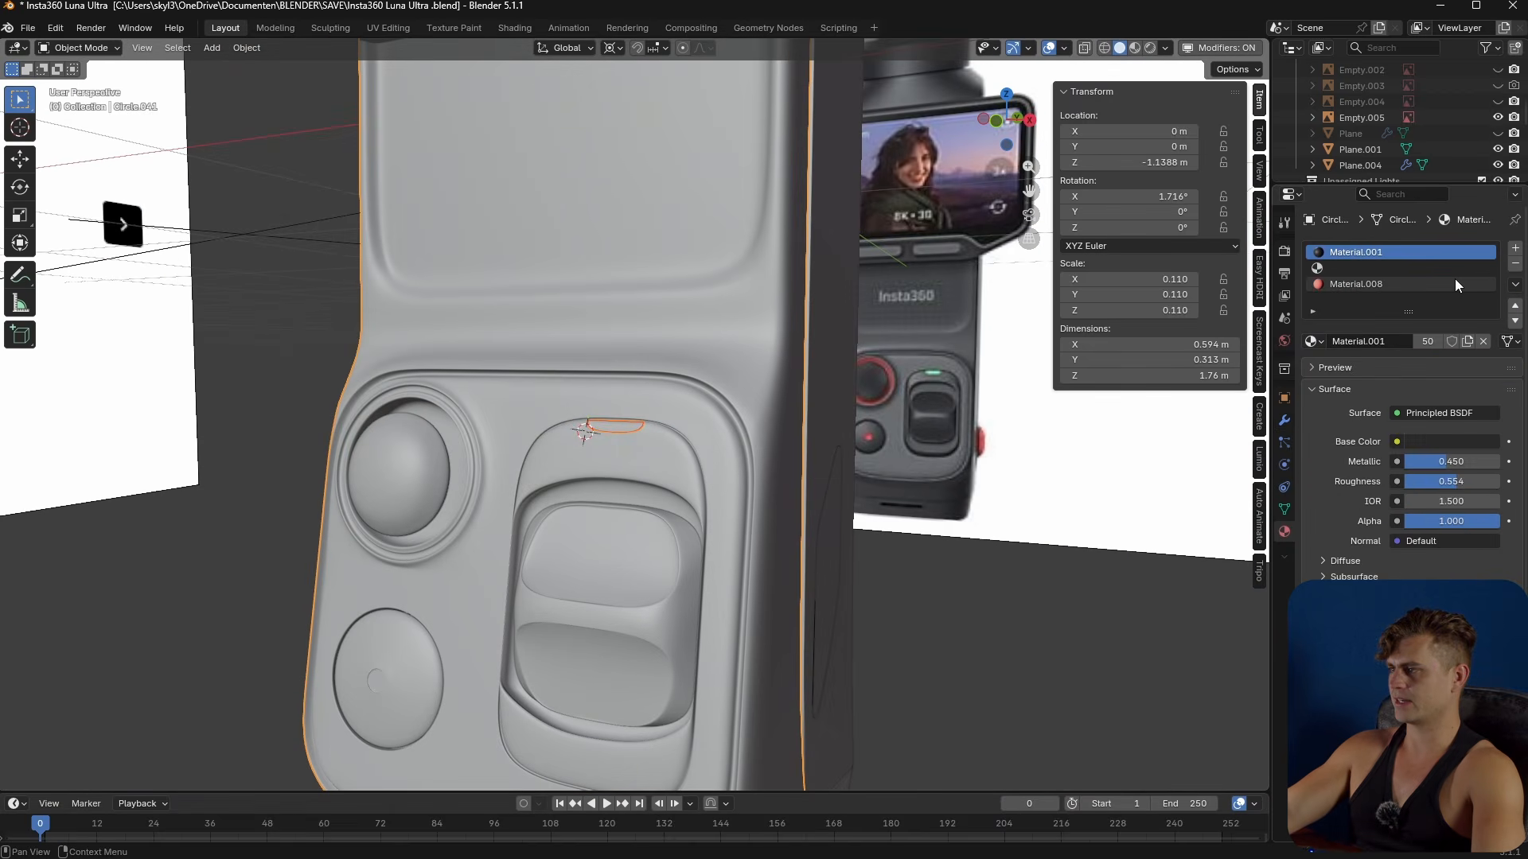
click(1515, 248)
click(1427, 344)
click(1444, 413)
click(1454, 447)
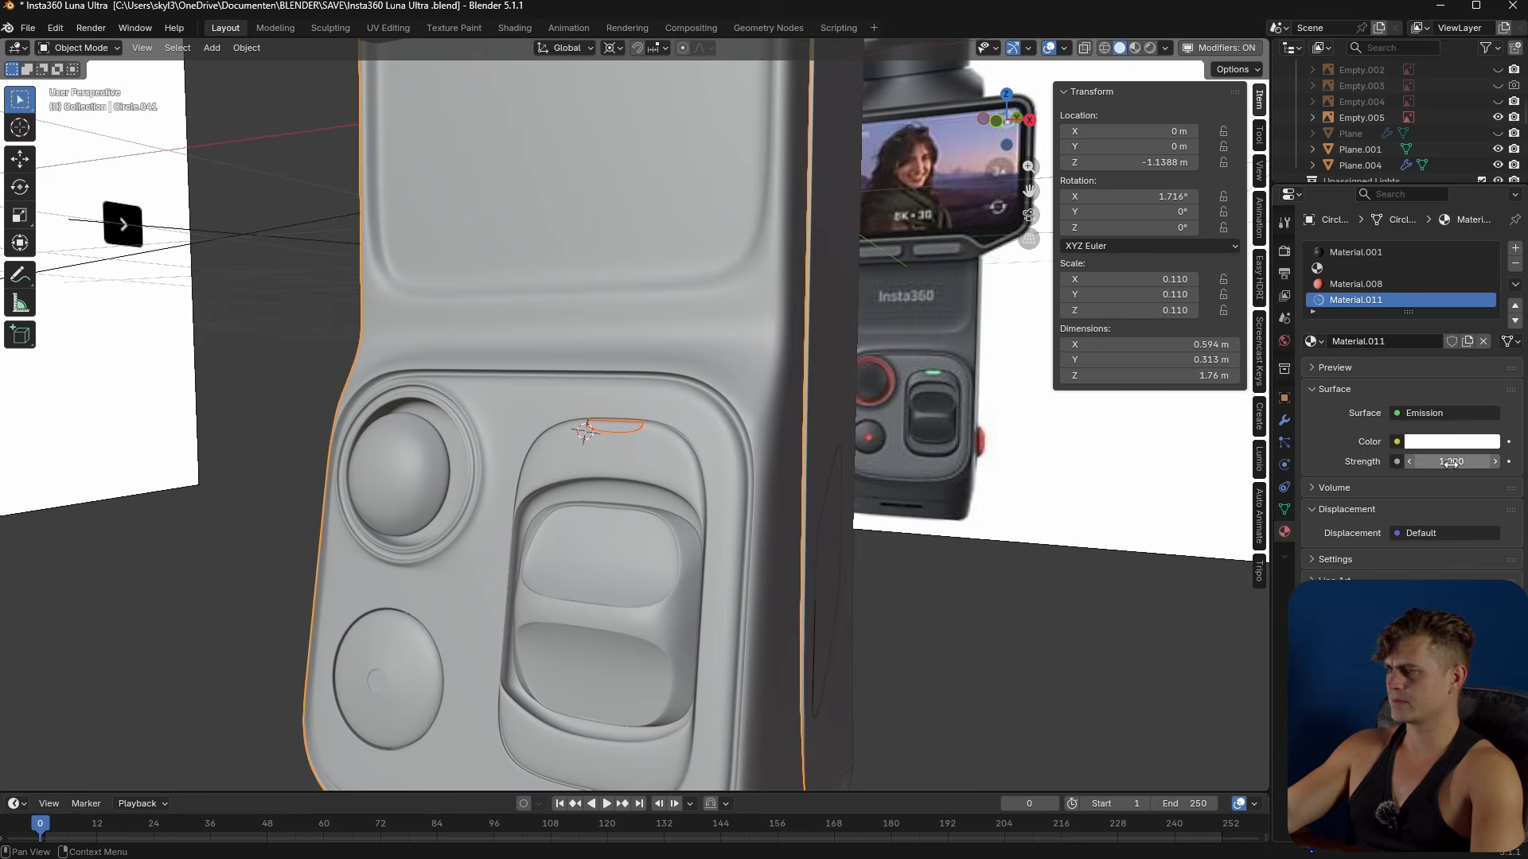
- Set the emission color to green #4CFF86 and its strength to 1.4
click(1452, 444)
click(1385, 193)
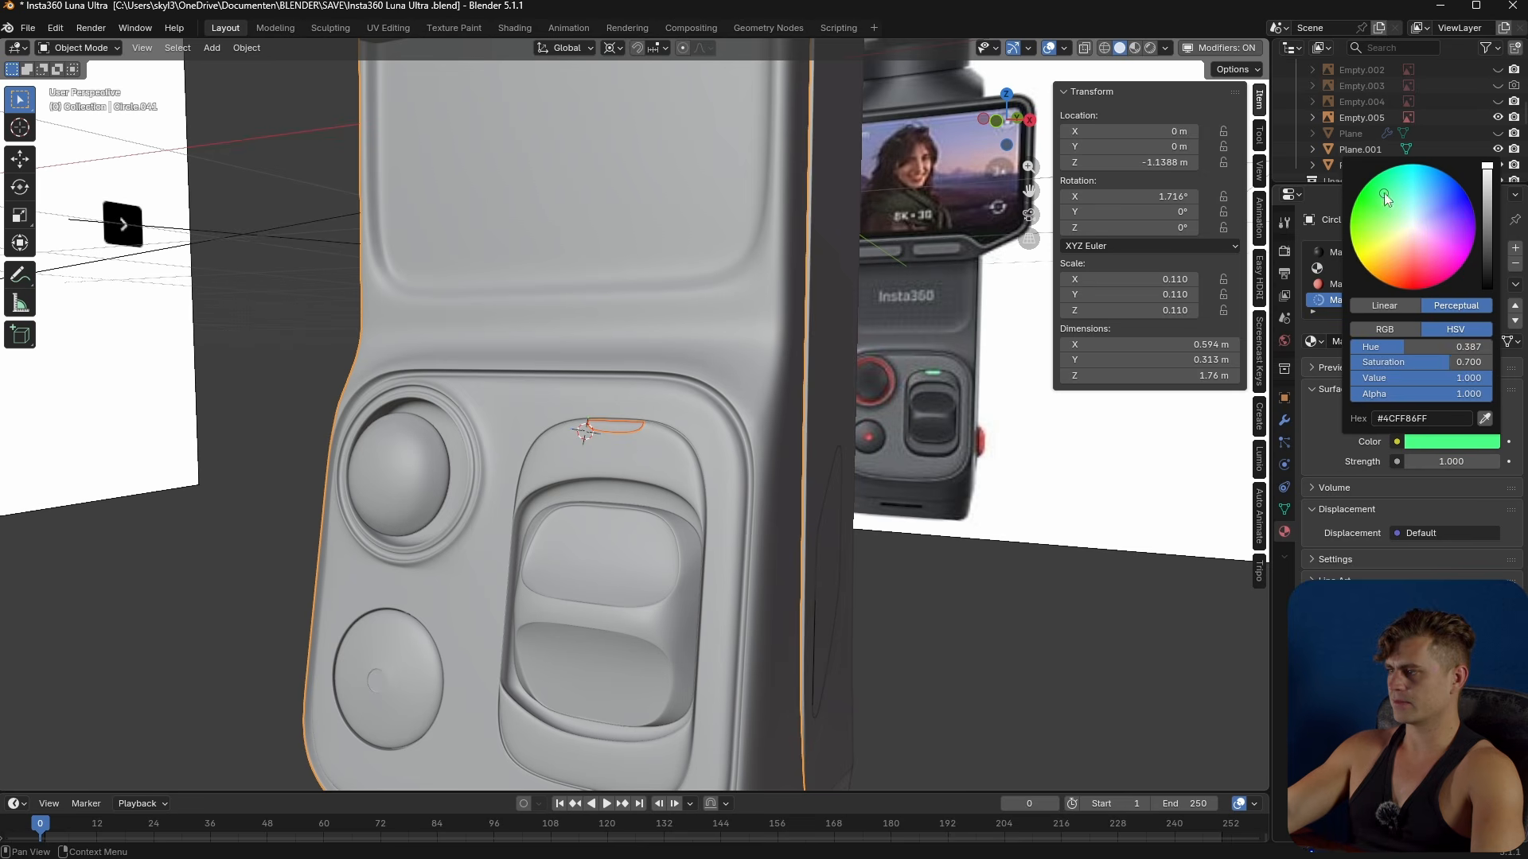
click(1414, 461)
text(1.4)
key(Return)
- In rendered shading, copy the handle's materials to the separated light piece and assign the green emission material to its faces
click(1150, 48)
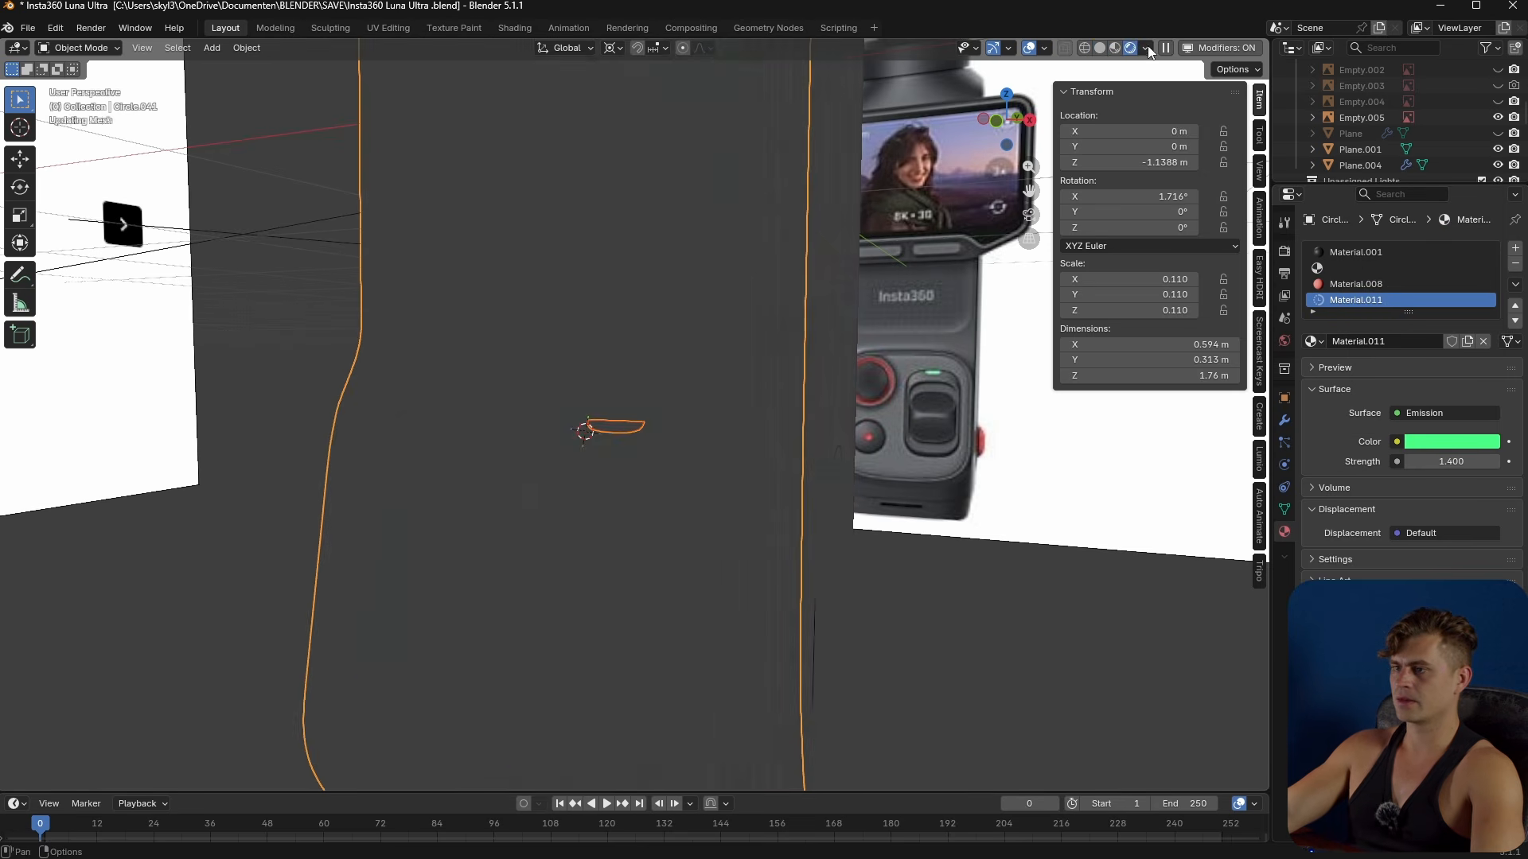
click(856, 642)
scroll(680, 503, up, 3)
click(624, 436)
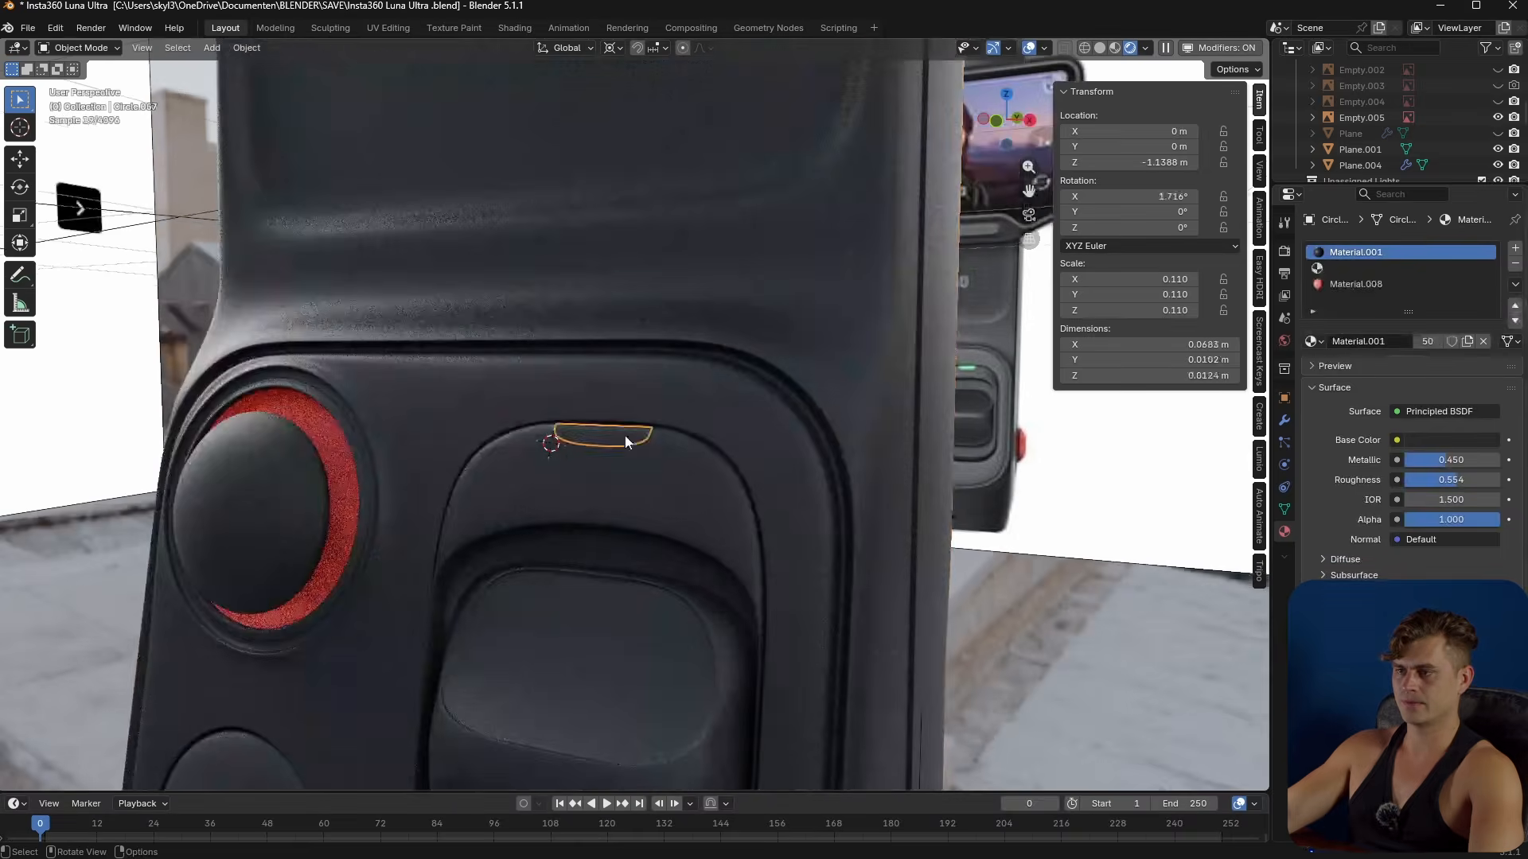
key(Tab)
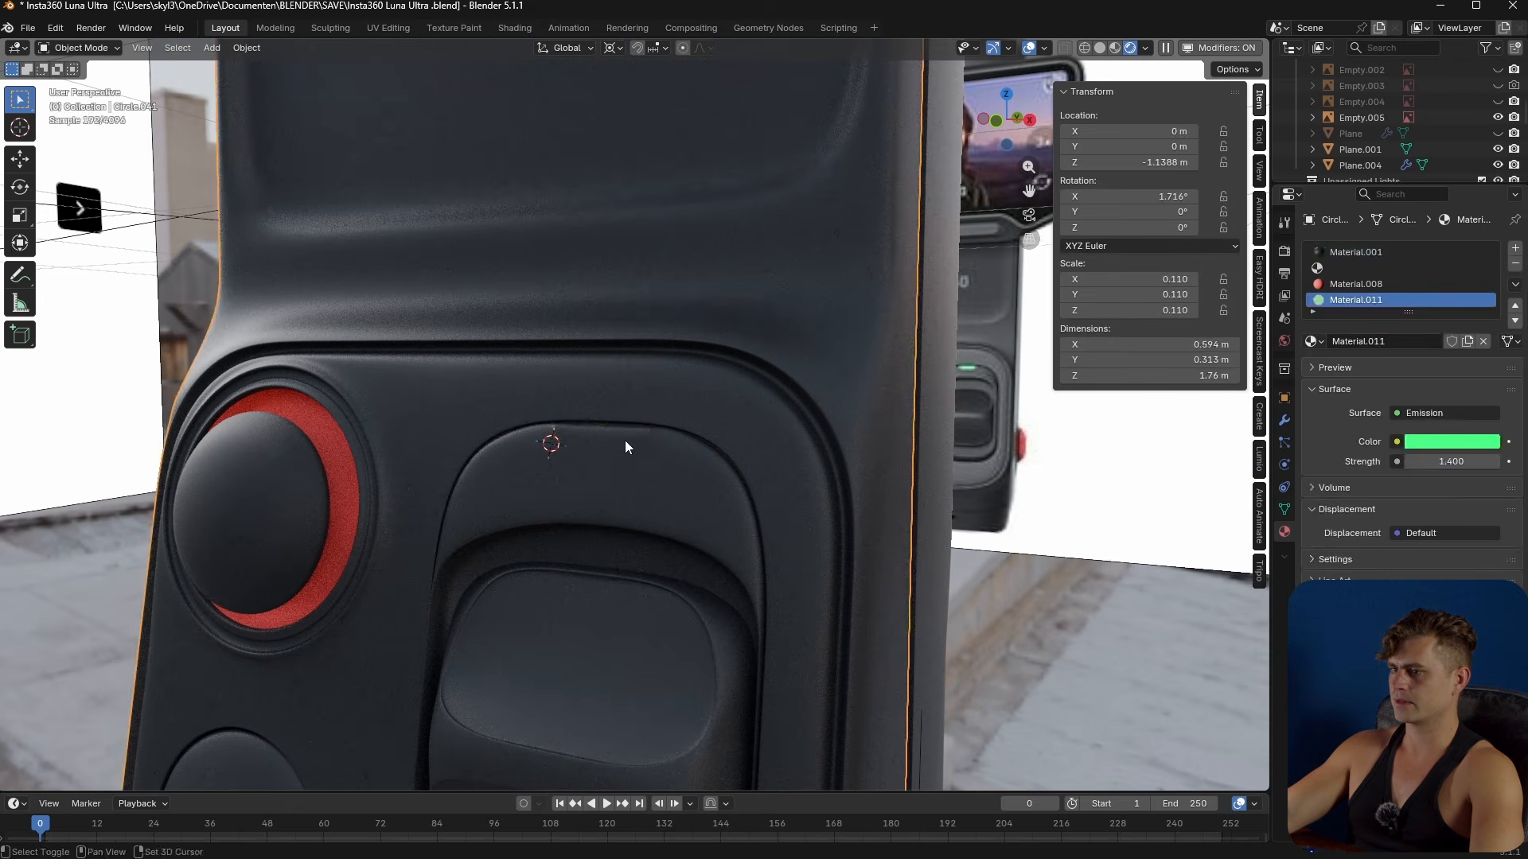
click(625, 448)
shift+click(637, 440)
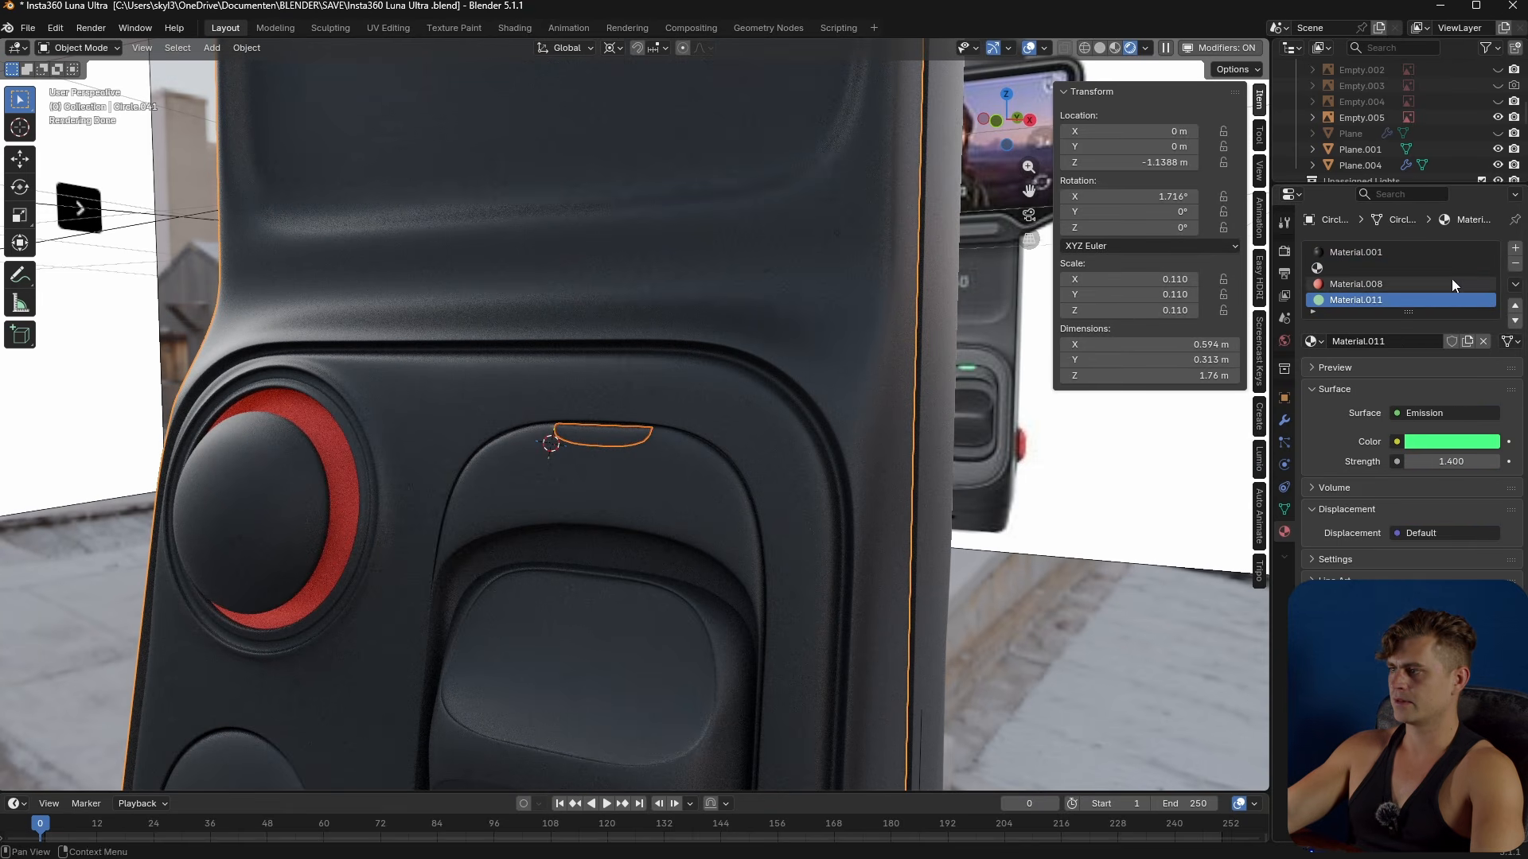
click(1515, 284)
click(1442, 319)
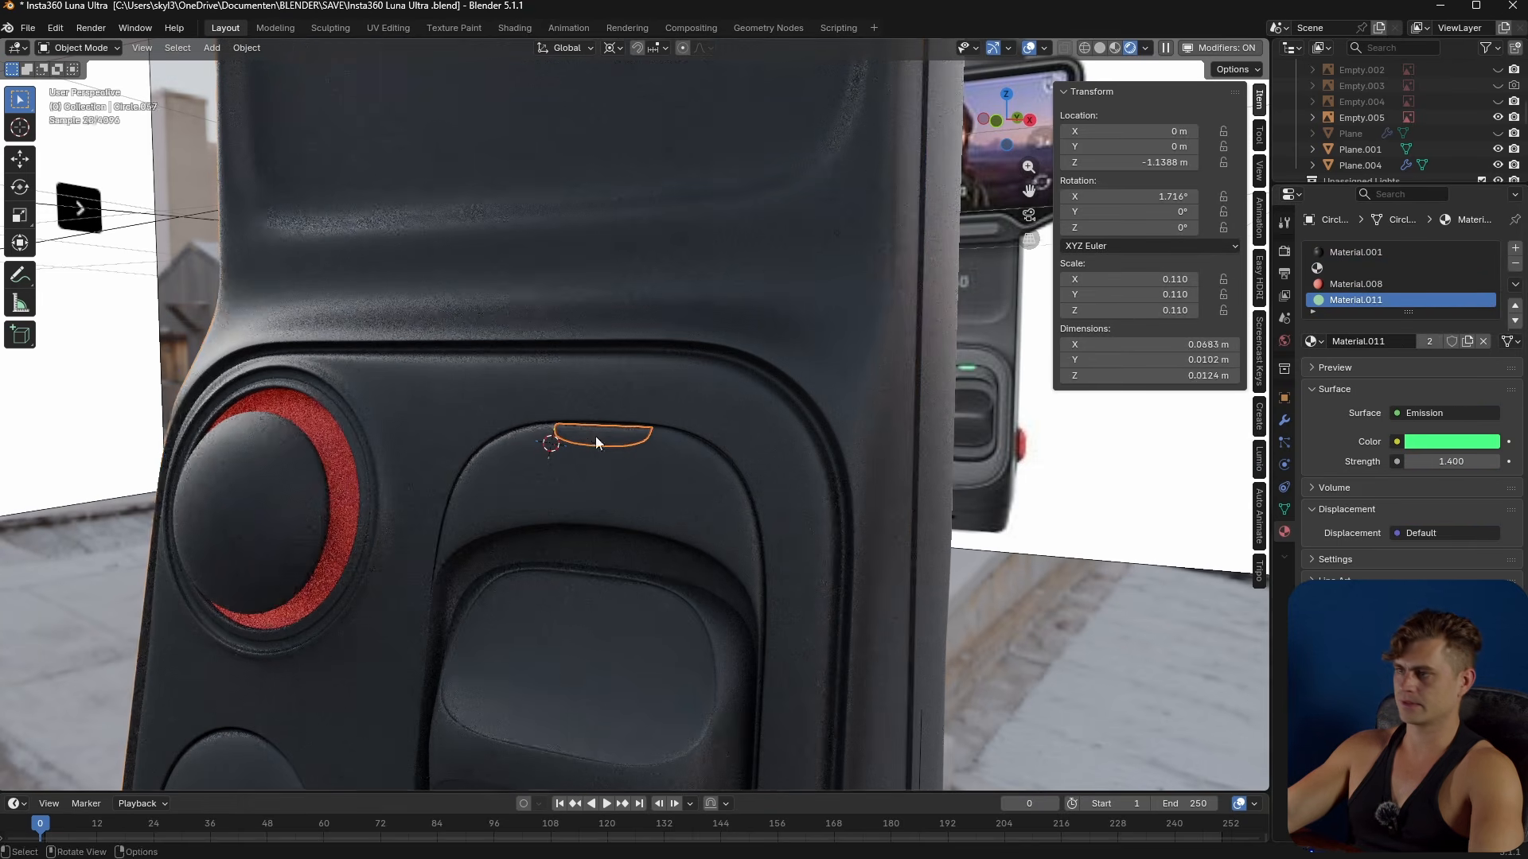
key(Tab)
click(1354, 342)
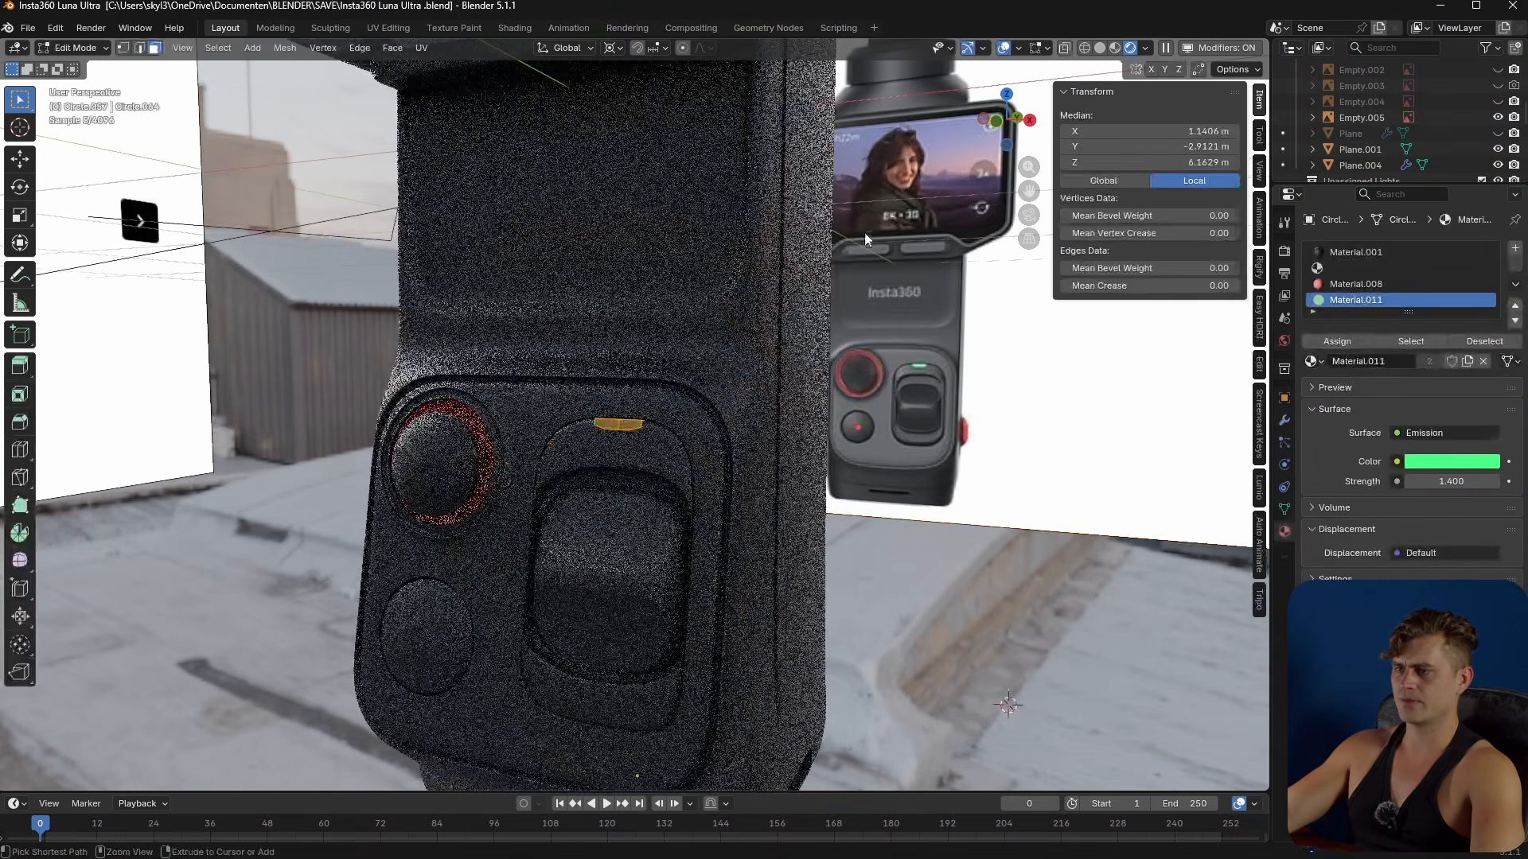
- Undo the material changes and the separation until the light is part of the handle mesh again
key(ctrl+z)
key(ctrl+z)
key(ctrl+z)
key(ctrl+z)
scroll(684, 433, up, 3)
key(ctrl+z)
key(ctrl+z)
scroll(654, 445, up, 5)
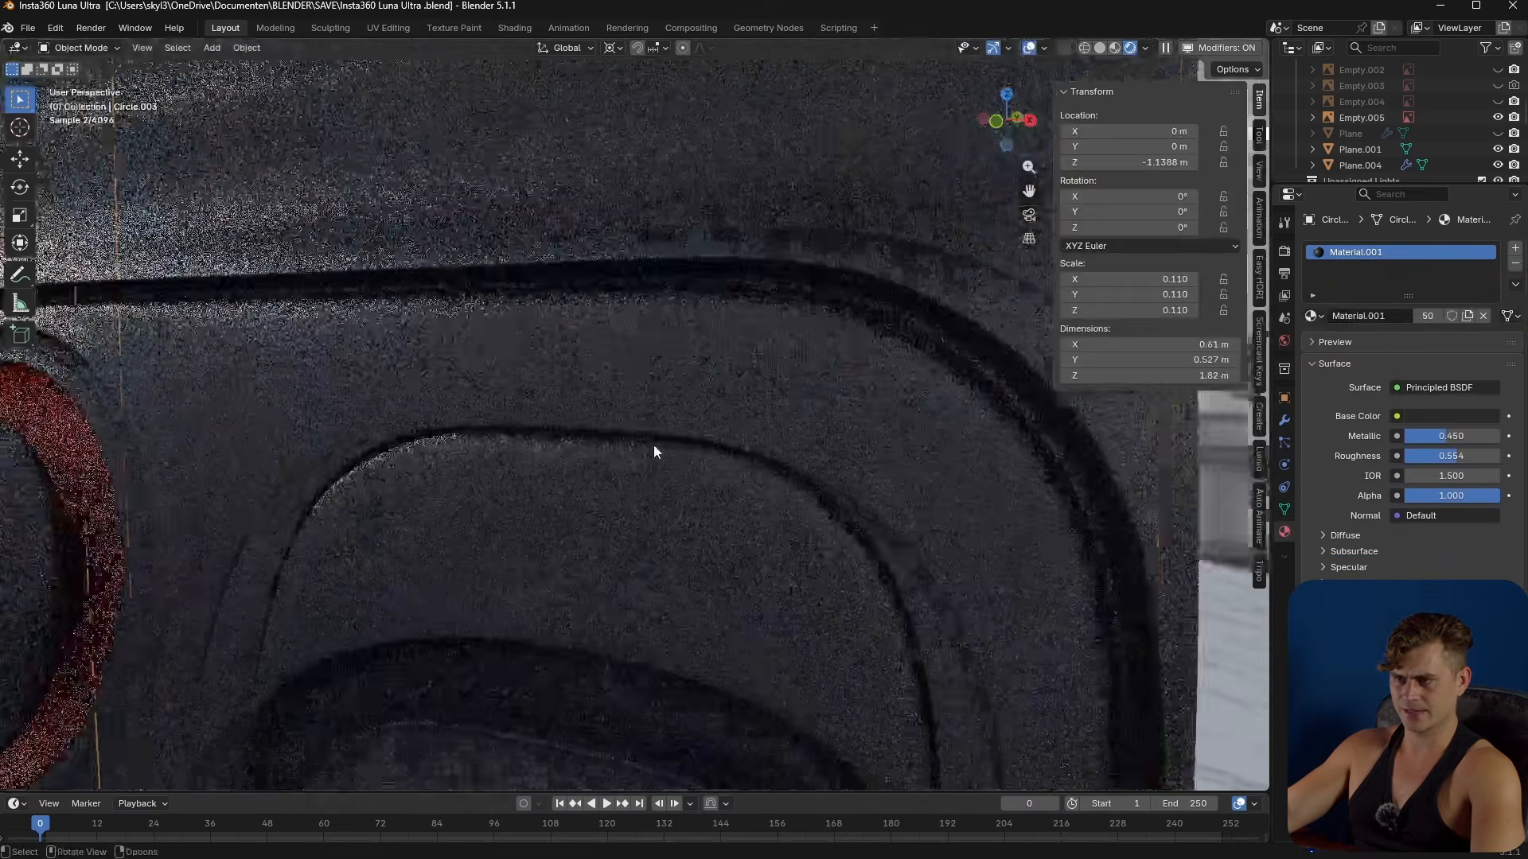
- Slide the vertices along the light outline's sides and bottom up toward the rim to make the light narrower
mouse_move(525, 509)
middle_down()
mouse_move(733, 533)
mouse_move(720, 544)
middle_up()
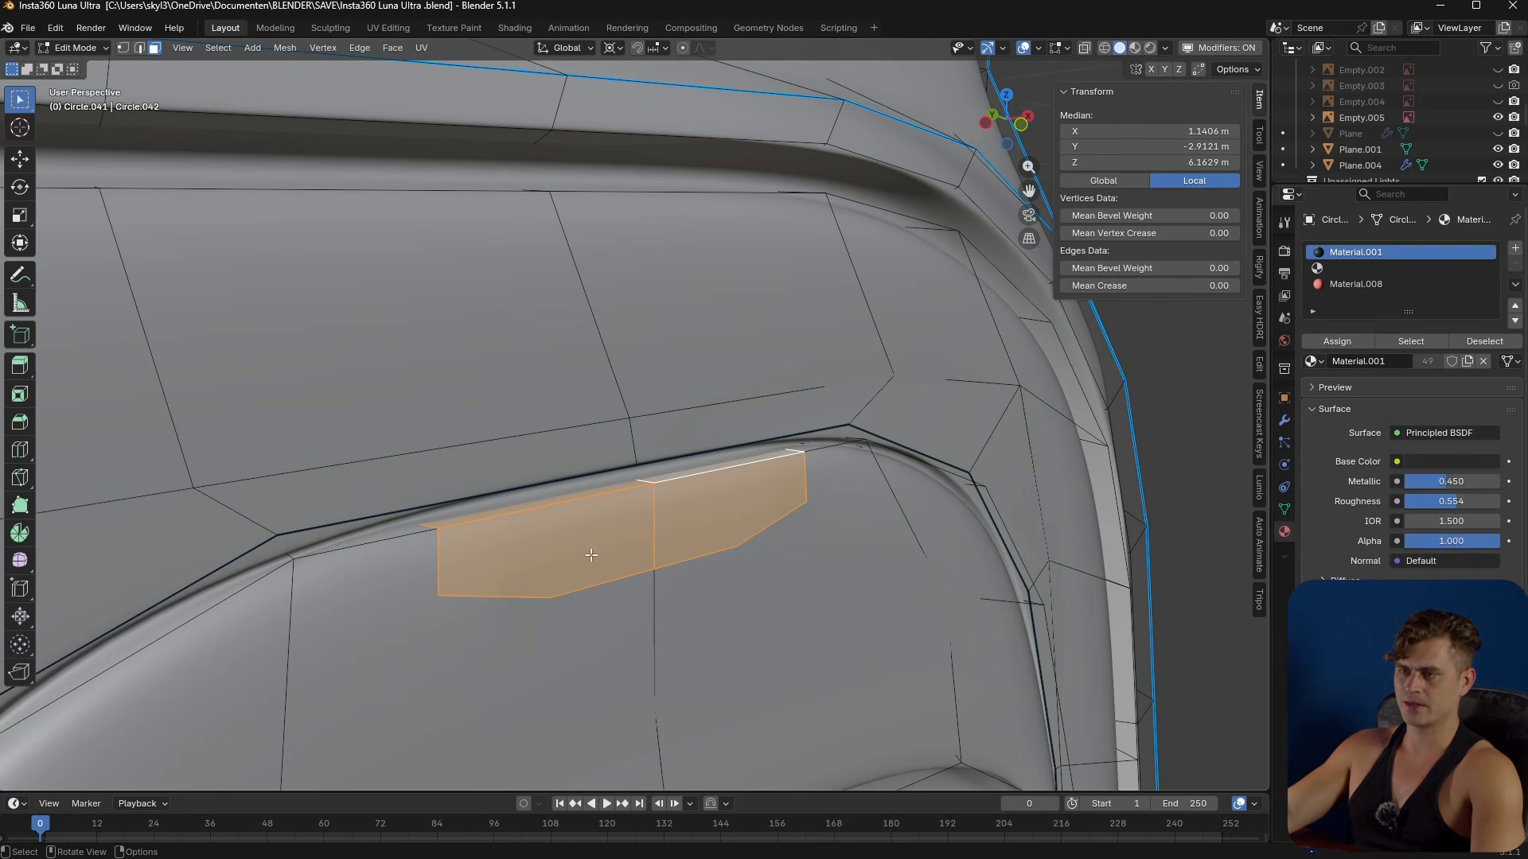
key(1)
click(444, 592)
shift+click(655, 569)
shift+click(736, 547)
shift+click(807, 502)
middle_drag(808, 504, 756, 526)
key(g)
key(g)
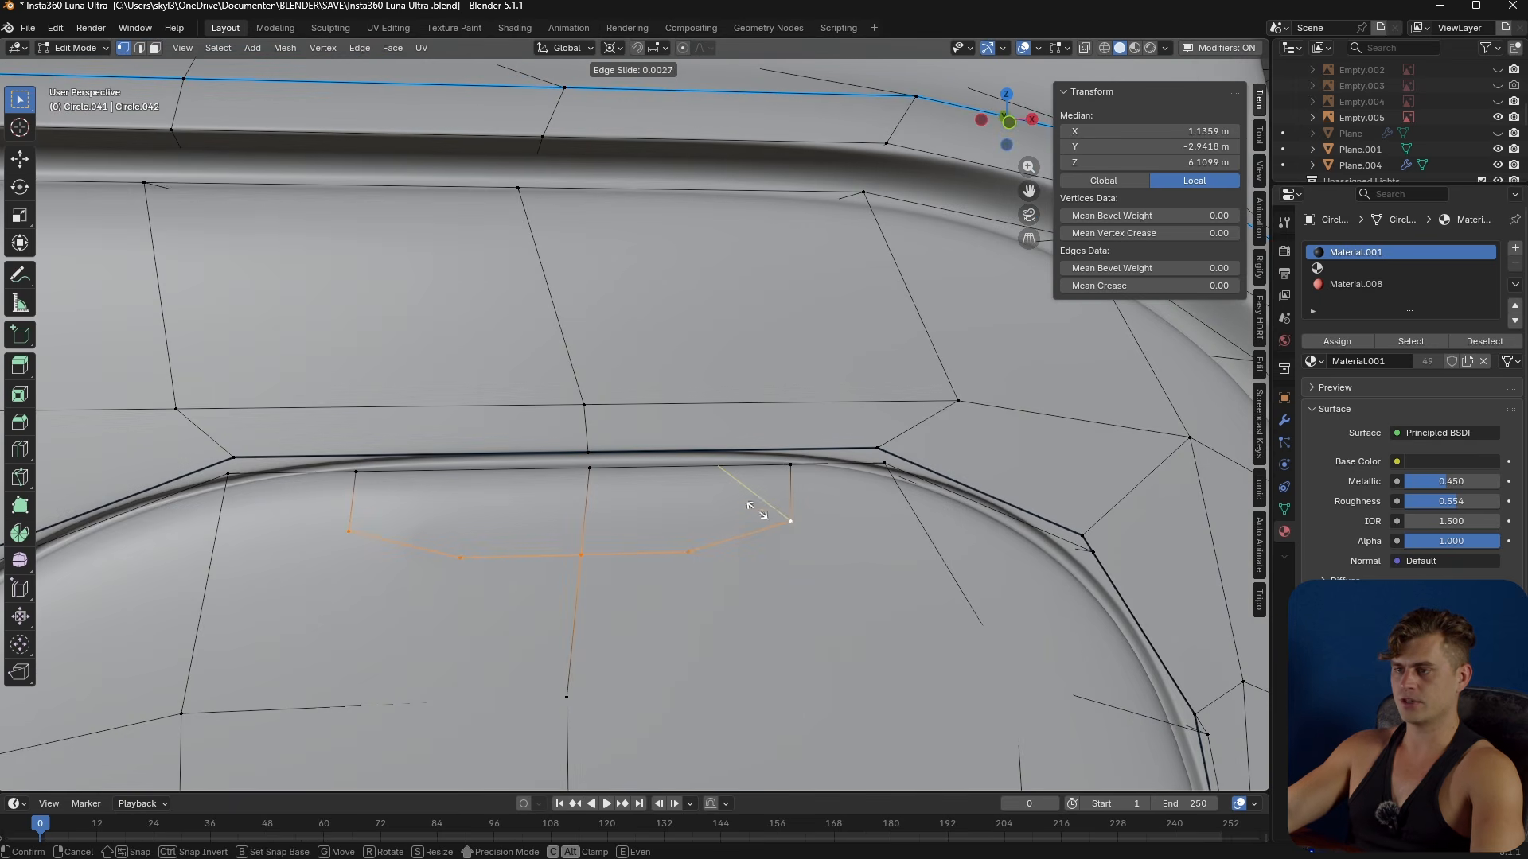
click(782, 187)
- Select the narrowed light's faces and separate them from the handle into their own object
middle_drag(782, 187, 615, 552)
key(3)
click(622, 545)
shift+click(633, 502)
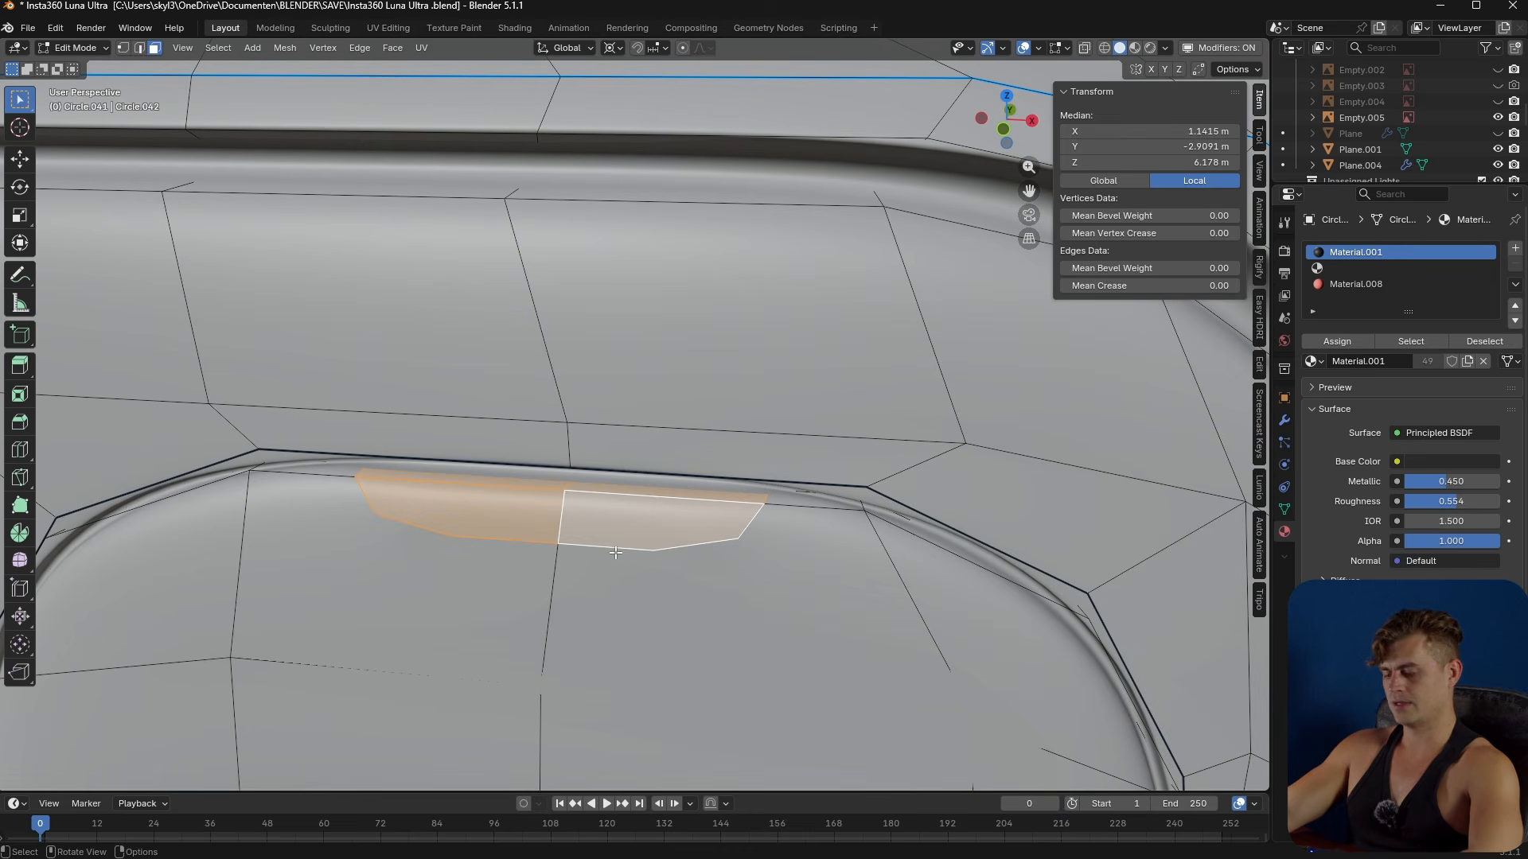
key(p)
click(614, 552)
key(Tab)
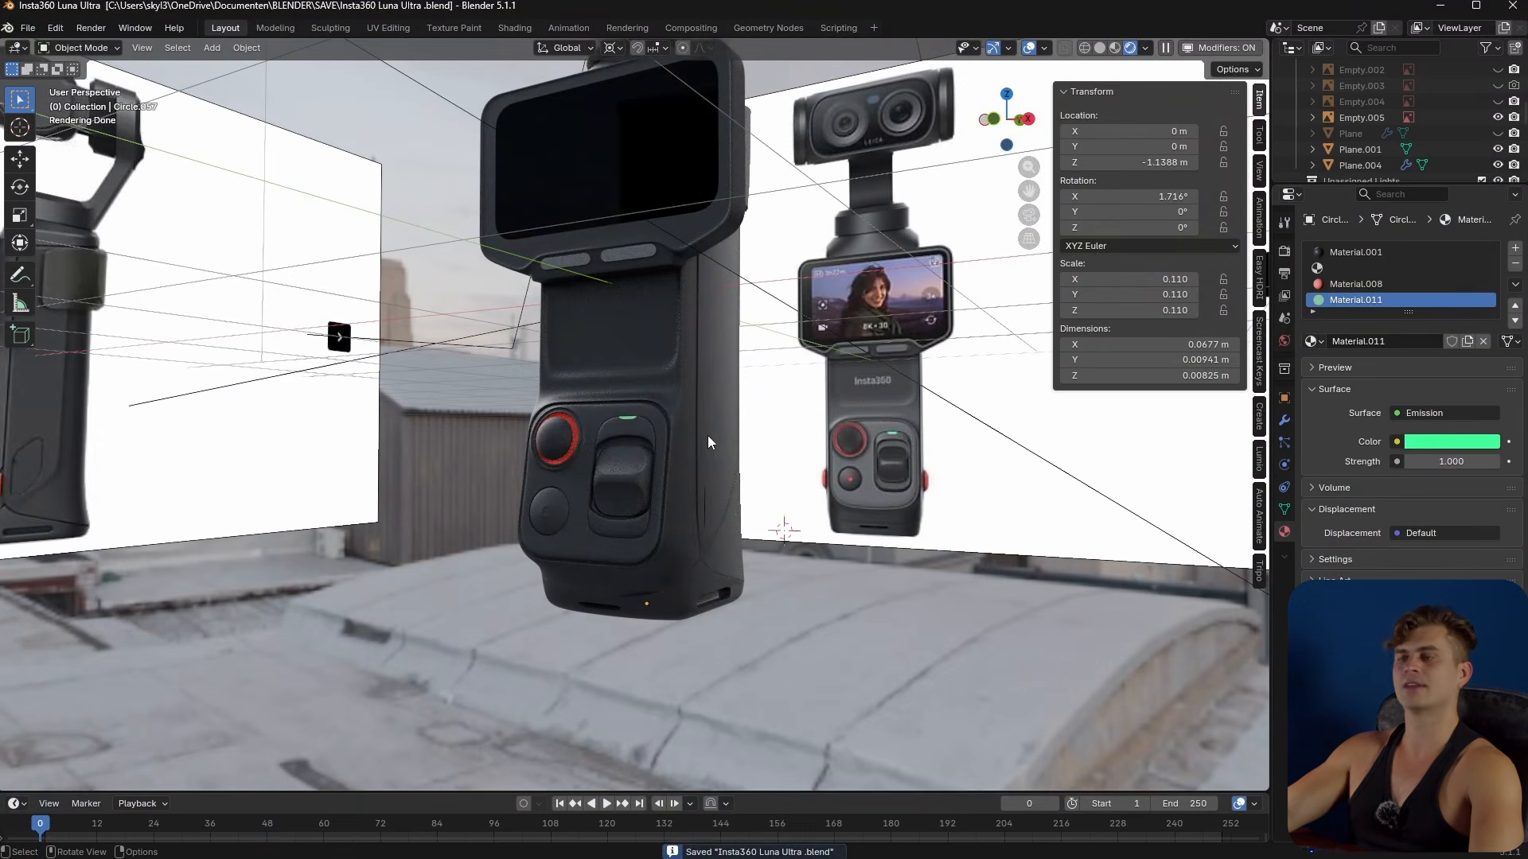
- Switch back to solid shading and isolate the handle body in local view for mesh editing
scroll(671, 451, up, 4)
scroll(590, 452, down, 2)
scroll(629, 446, up, 6)
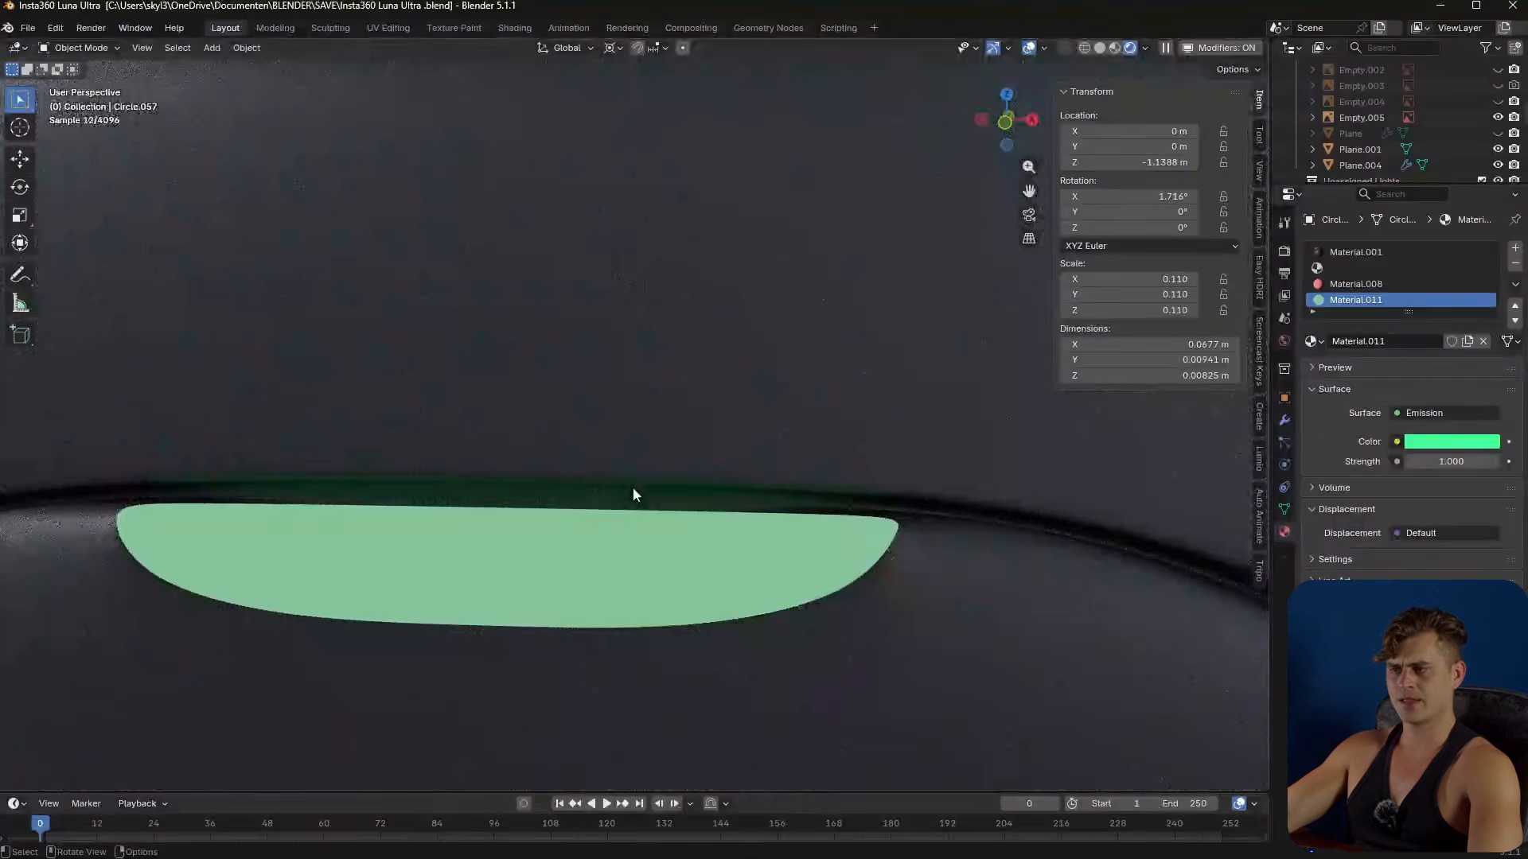
scroll(635, 498, down, 2)
click(635, 498)
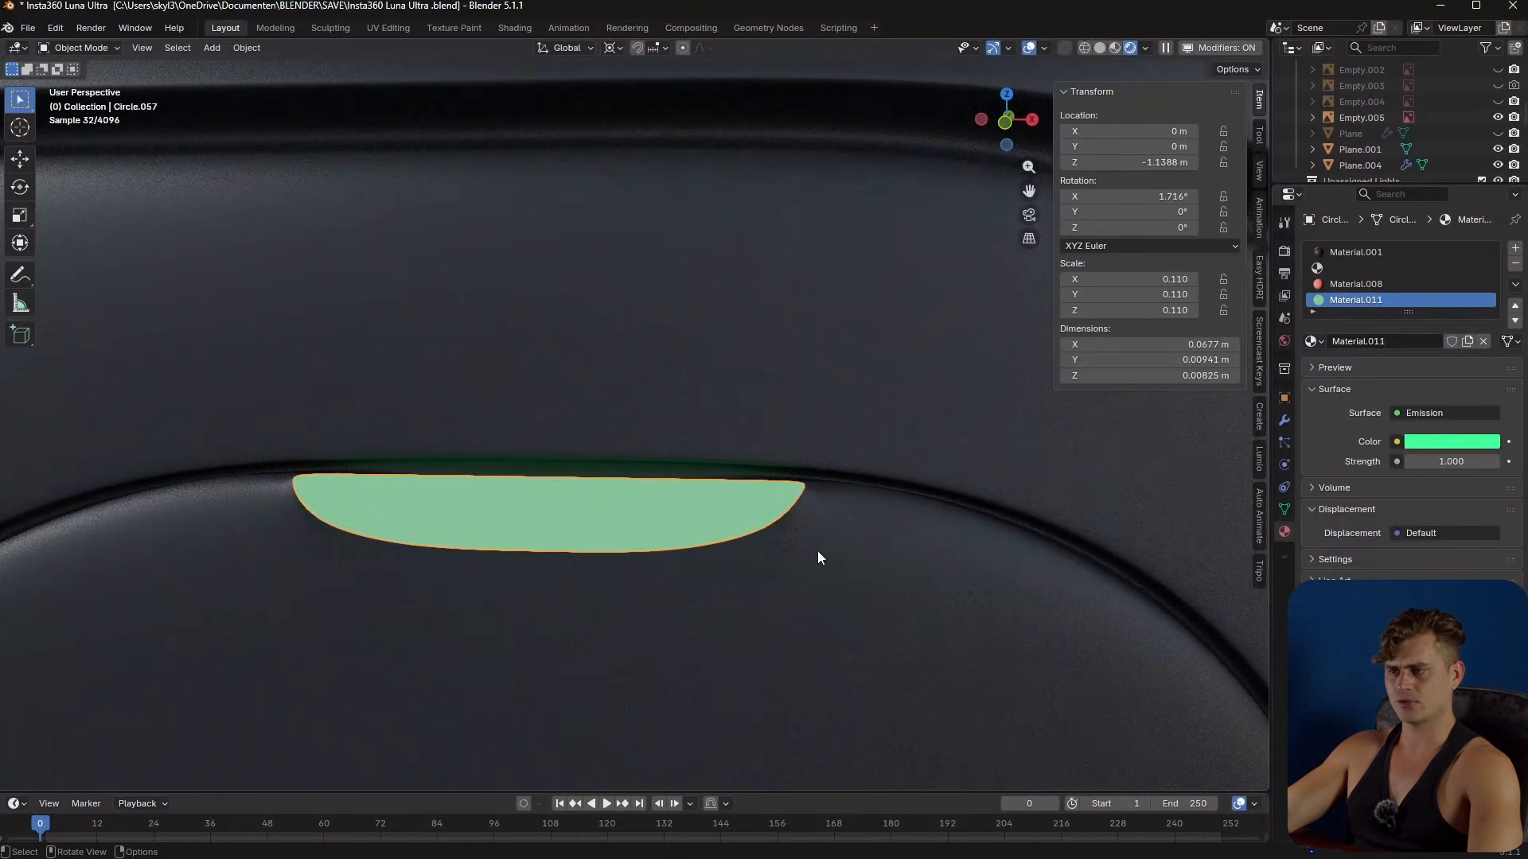
mouse_move(818, 551)
middle_down()
mouse_move(717, 540)
mouse_move(784, 537)
middle_up()
scroll(669, 541, up, 3)
click(1099, 47)
scroll(699, 490, up, 5)
middle_drag(784, 536, 826, 527)
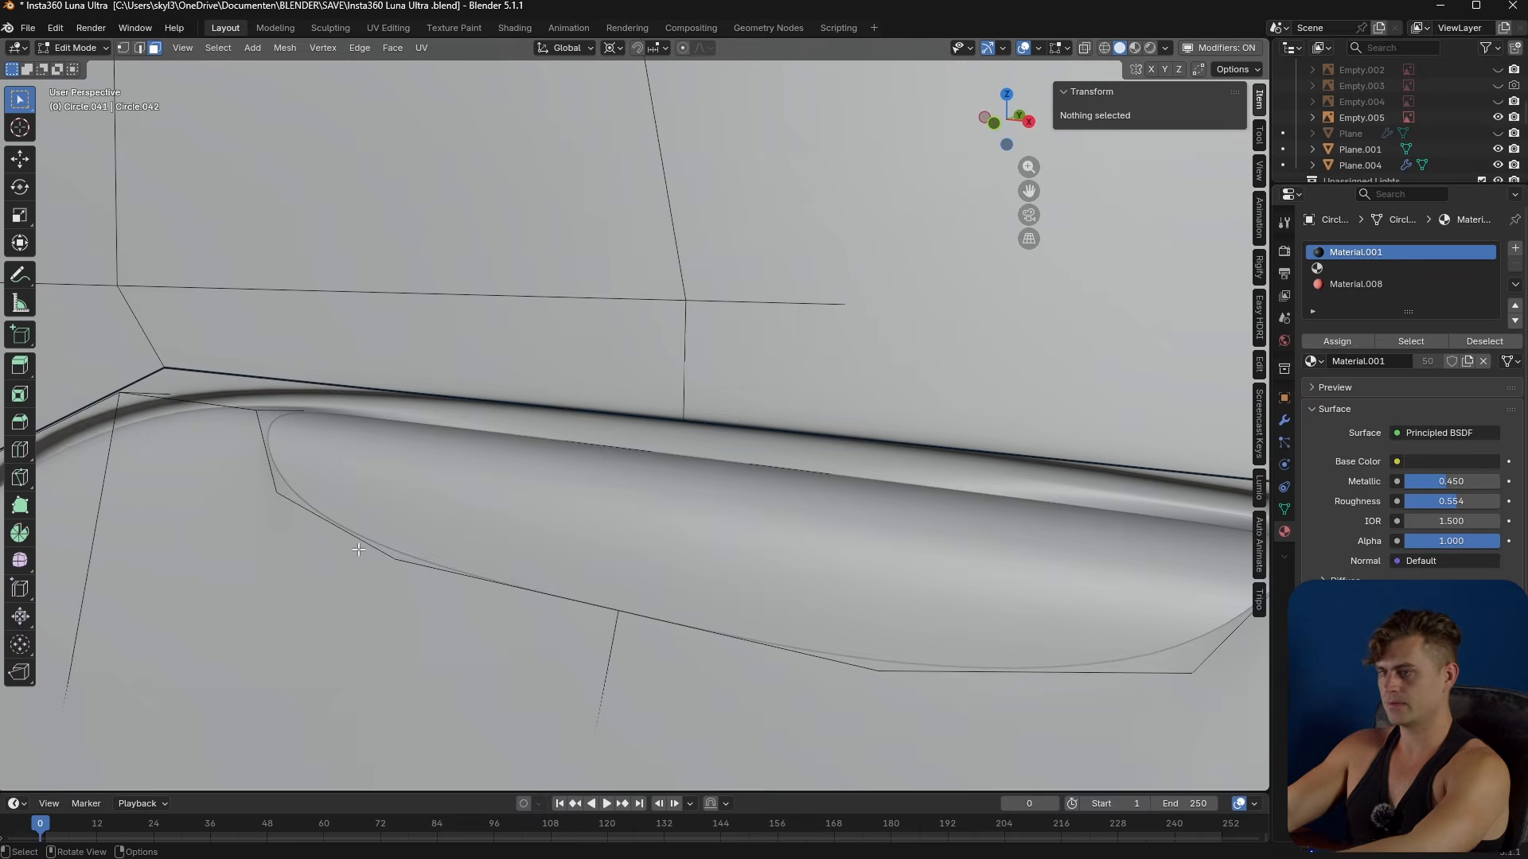
key(KP_Divide)
- Select the vertices along the sides and bottom of the light opening and extrude them inward along Y
scroll(403, 557, up, 8)
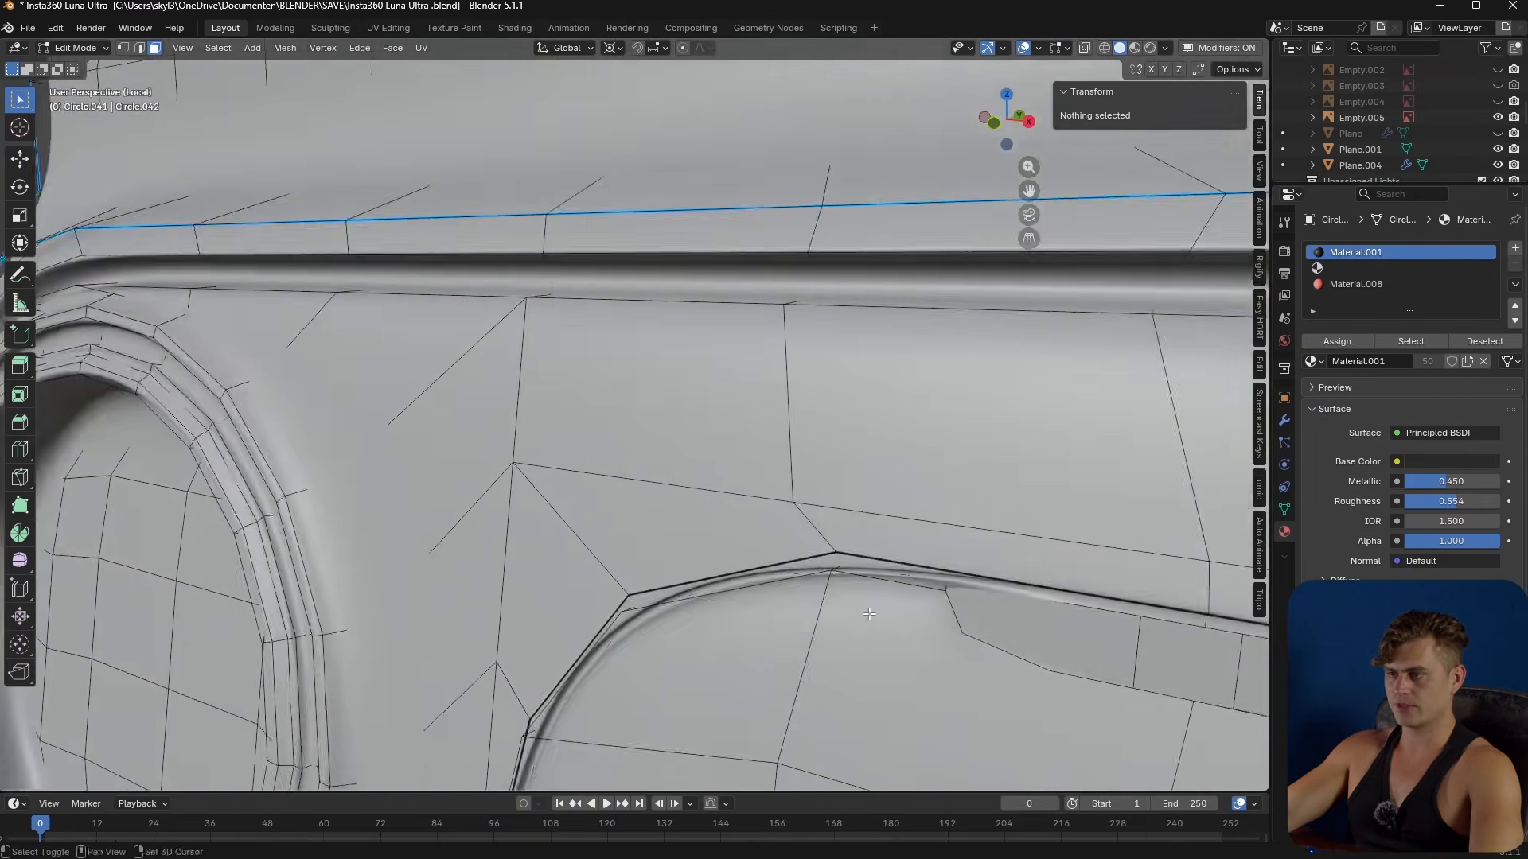
scroll(546, 448, down, 2)
shift+middle_drag(869, 613, 574, 495)
scroll(546, 448, up, 3)
scroll(552, 466, up, 2)
key(1)
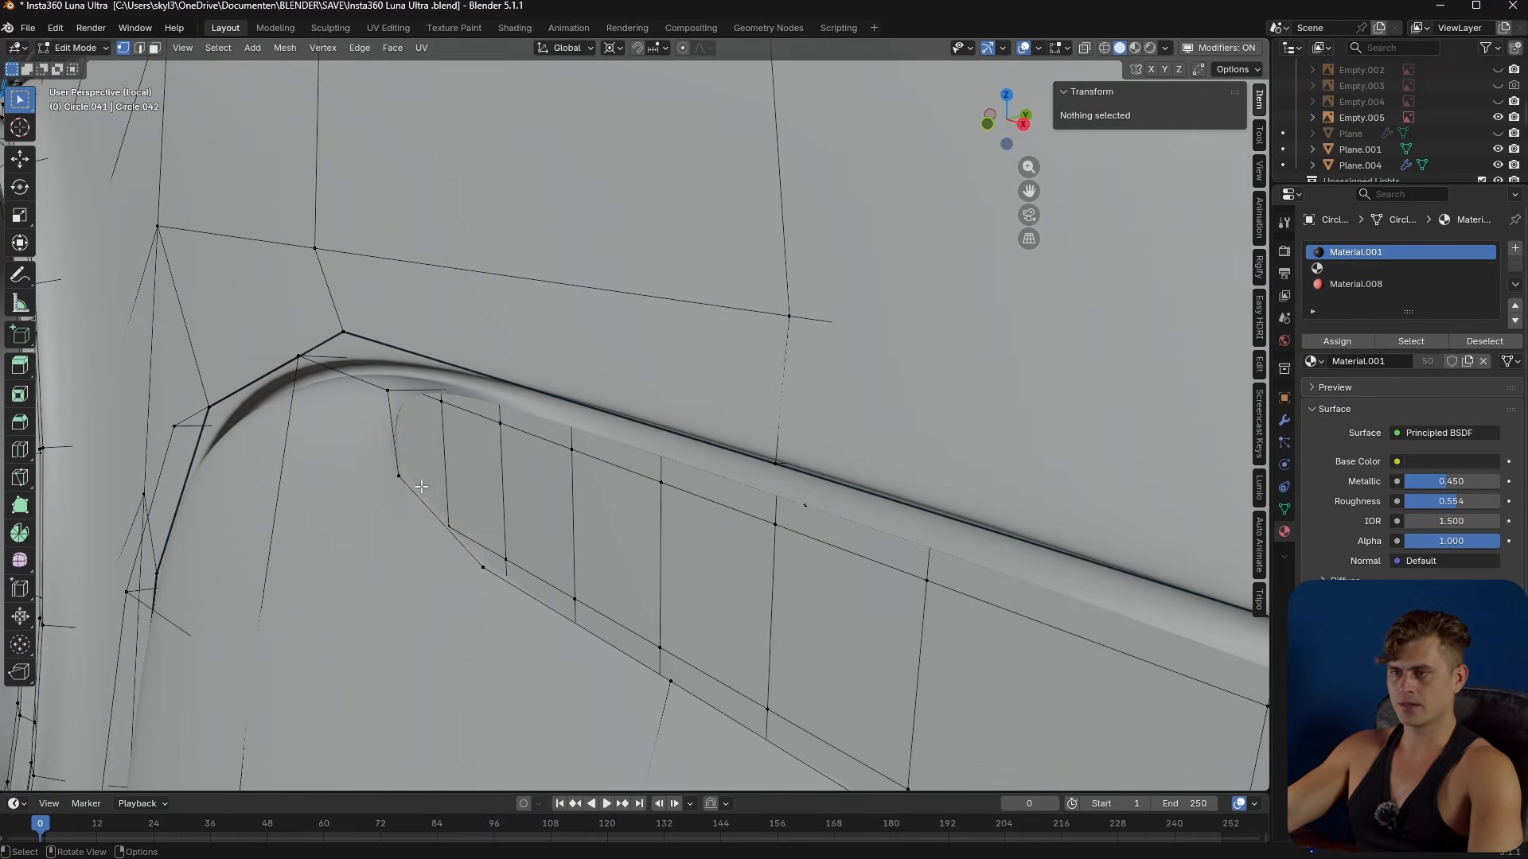
click(396, 476)
shift+click(481, 547)
middle_drag(557, 579, 591, 546)
shift+click(626, 562)
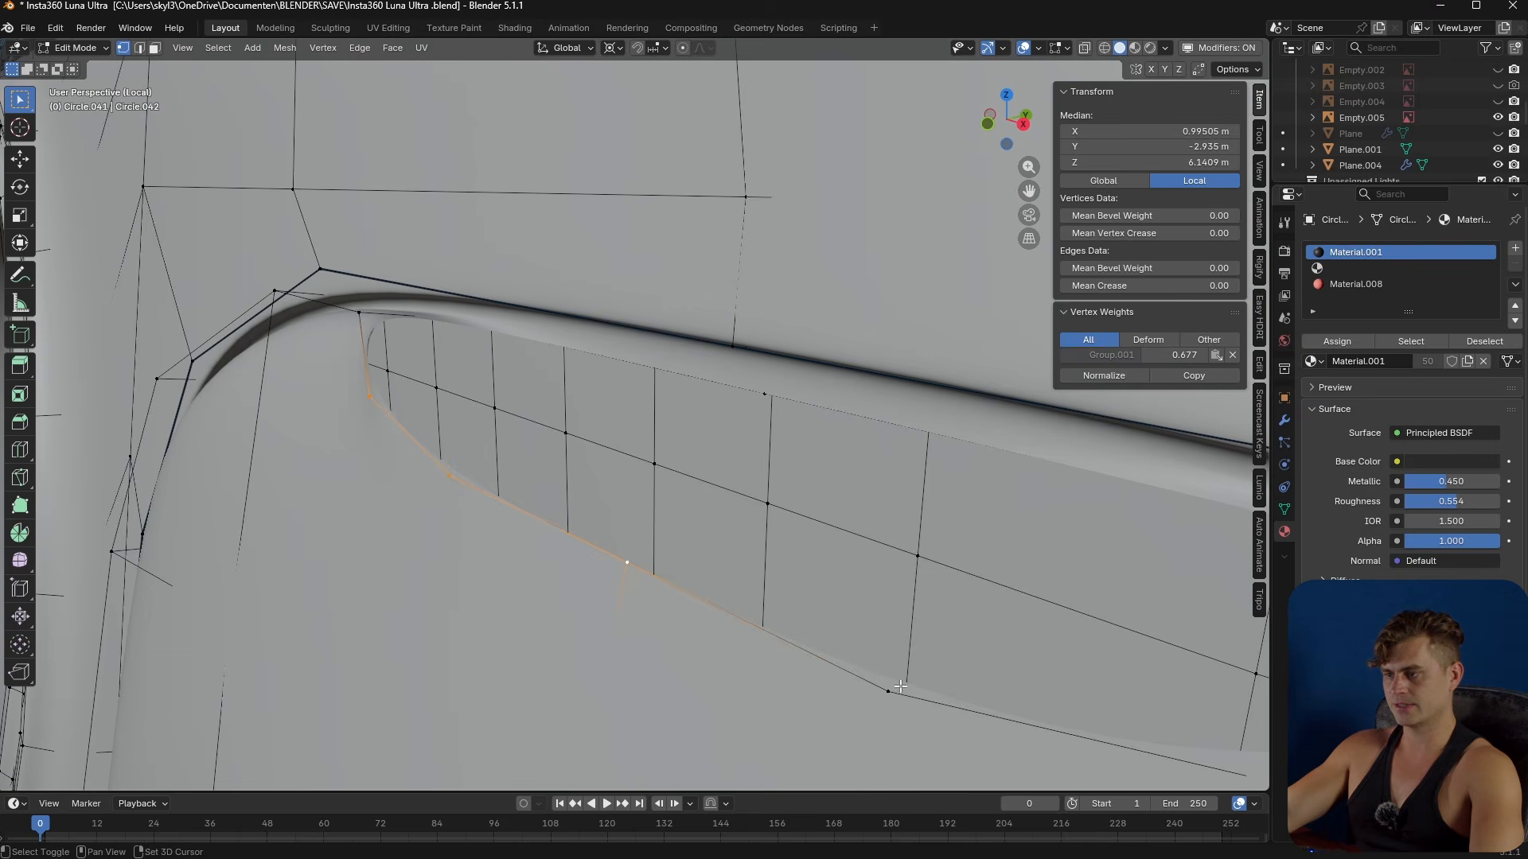
shift+click(893, 689)
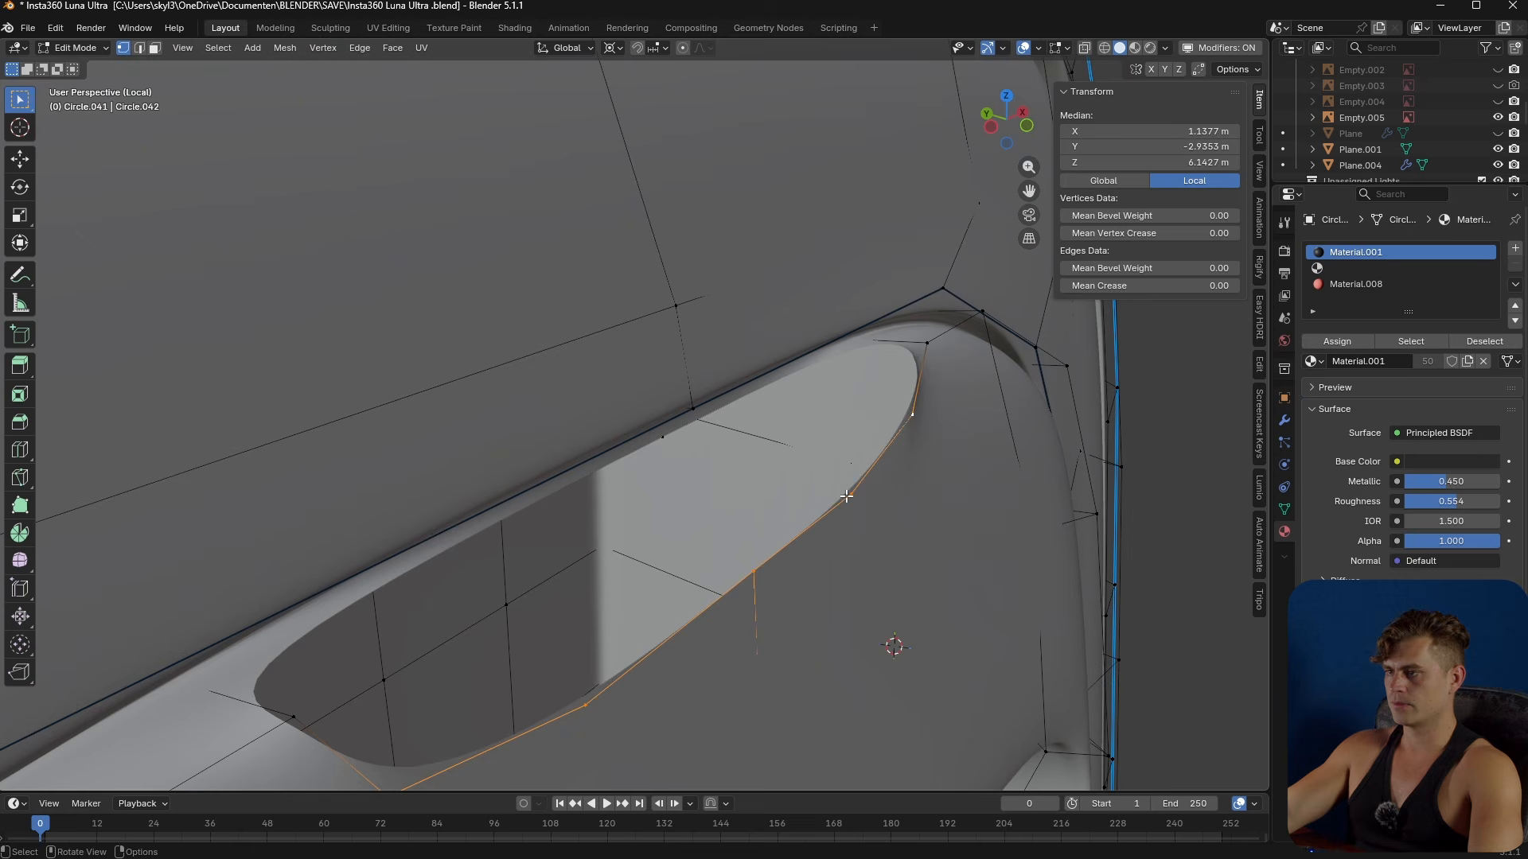
key(e)
key(y)
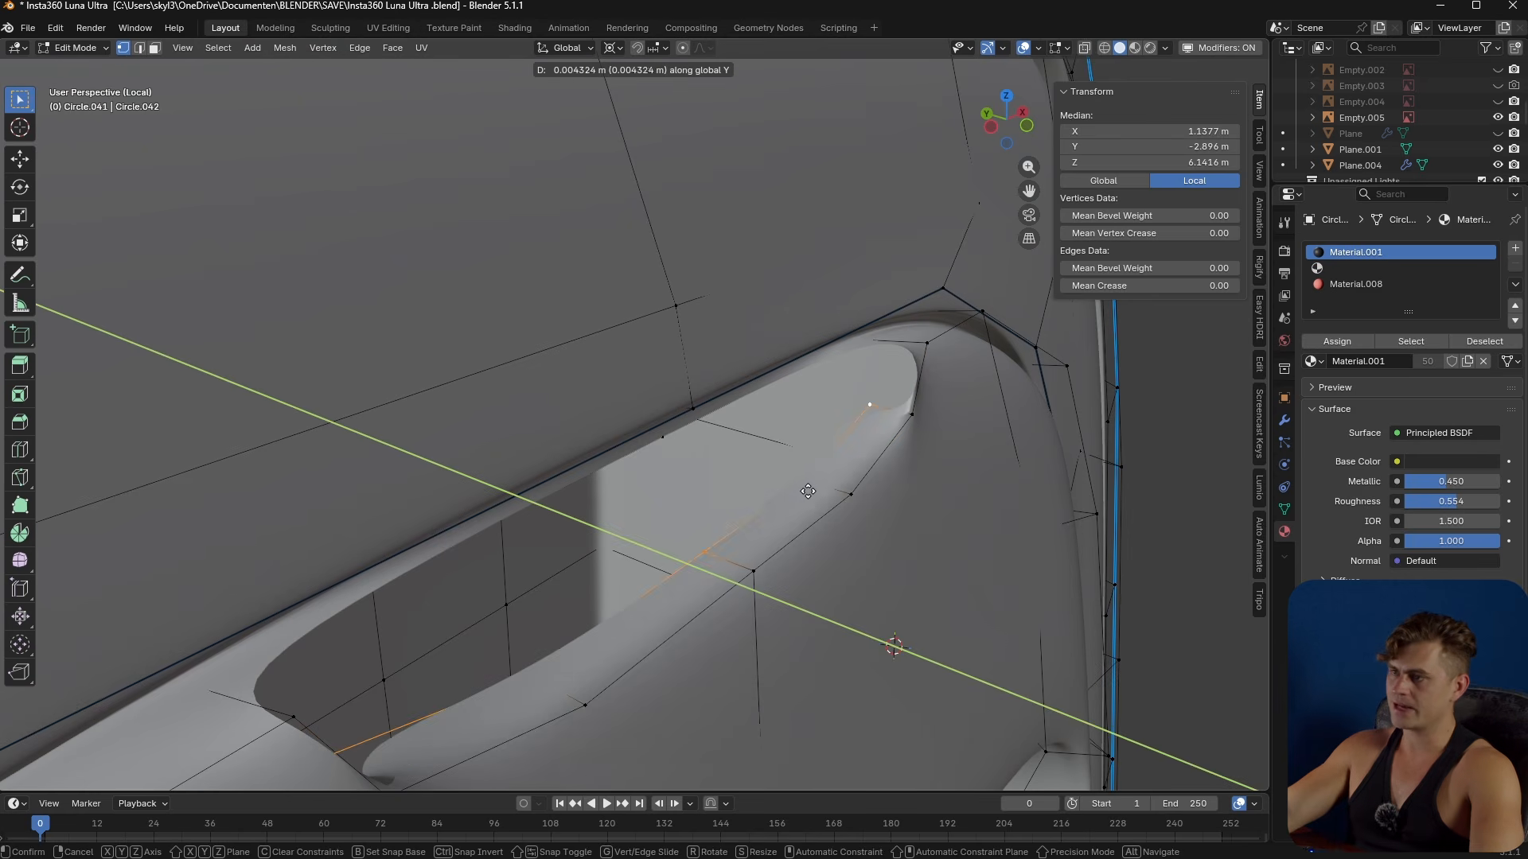
click(793, 486)
- Select the edges along the sides and bottom of the light opening's outer outline and raise their mean bevel weight
key(2)
click(913, 380)
middle_drag(910, 342, 466, 447)
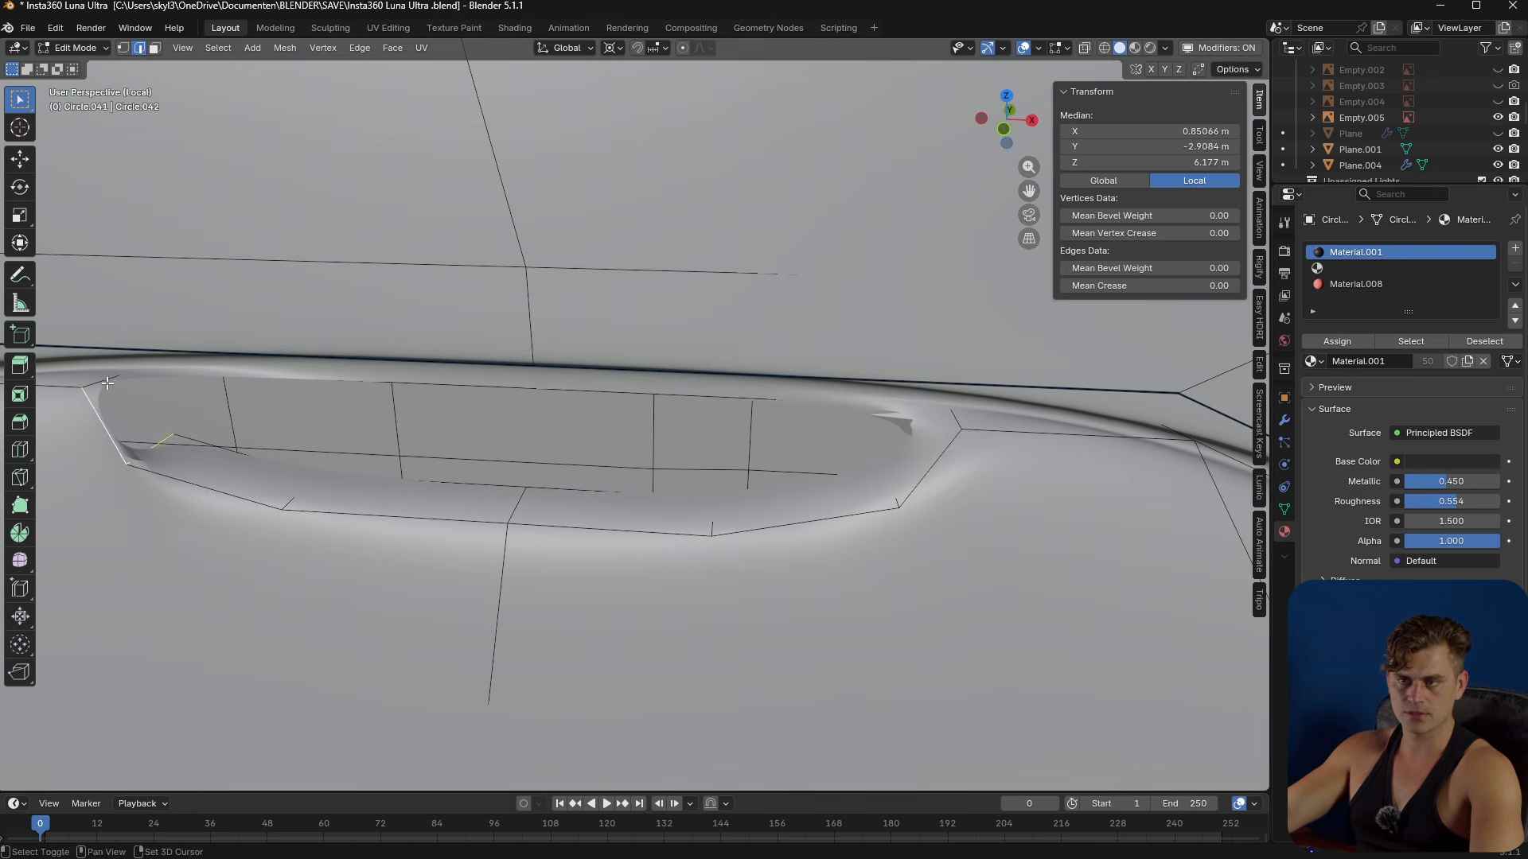
scroll(204, 421, down, 3)
middle_drag(204, 421, 343, 425)
middle_drag(559, 454, 495, 477)
scroll(542, 413, up, 3)
click(107, 430)
alt+shift+click(80, 489)
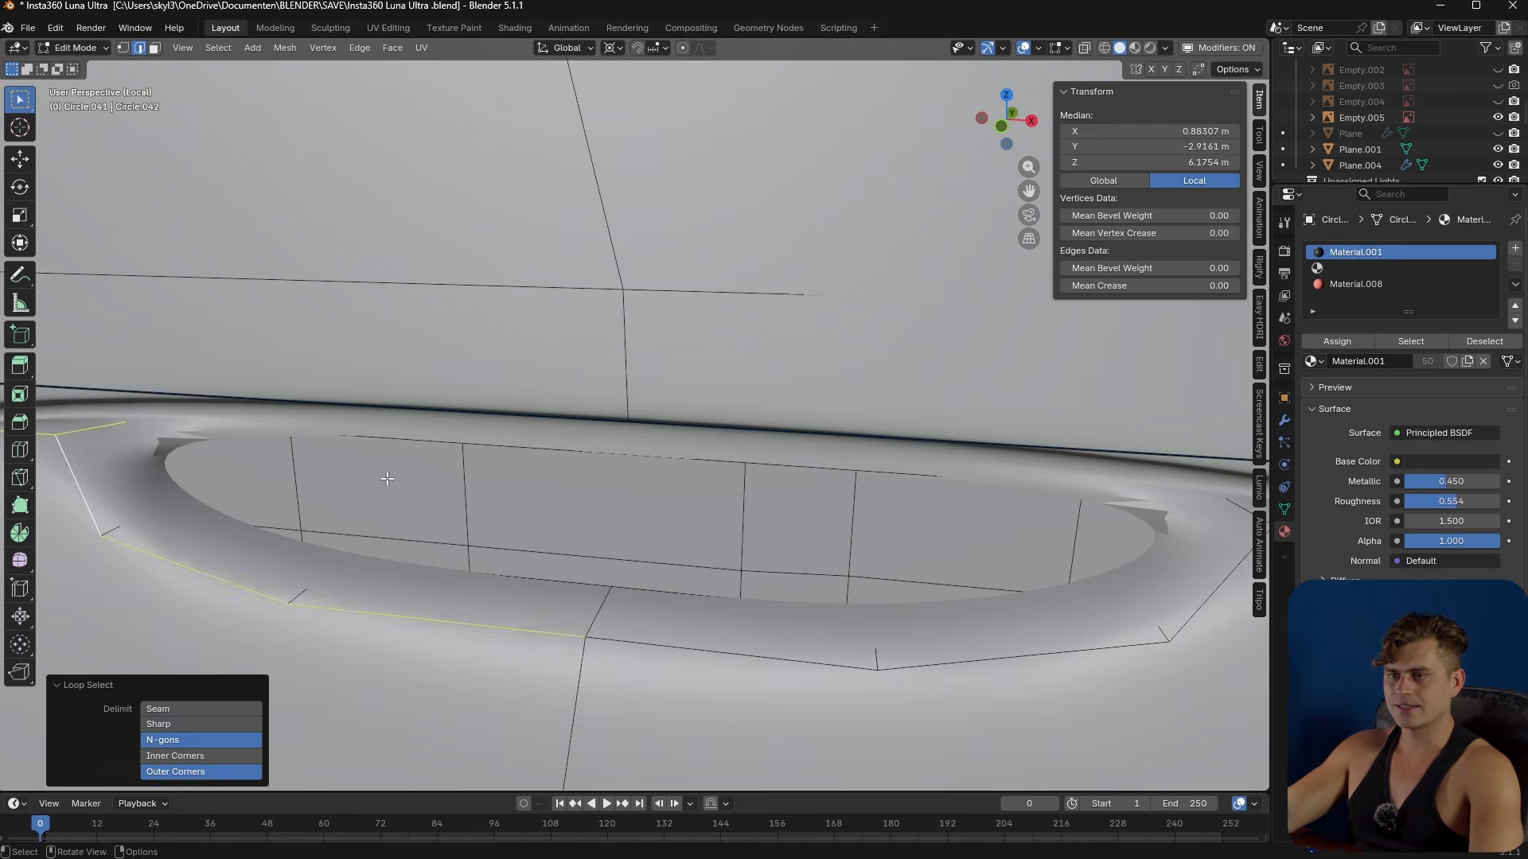
scroll(385, 481, down, 4)
key(ctrl+z)
ctrl+click(799, 510)
shift+click(860, 477)
middle_drag(881, 452, 904, 470)
scroll(906, 471, up, 3)
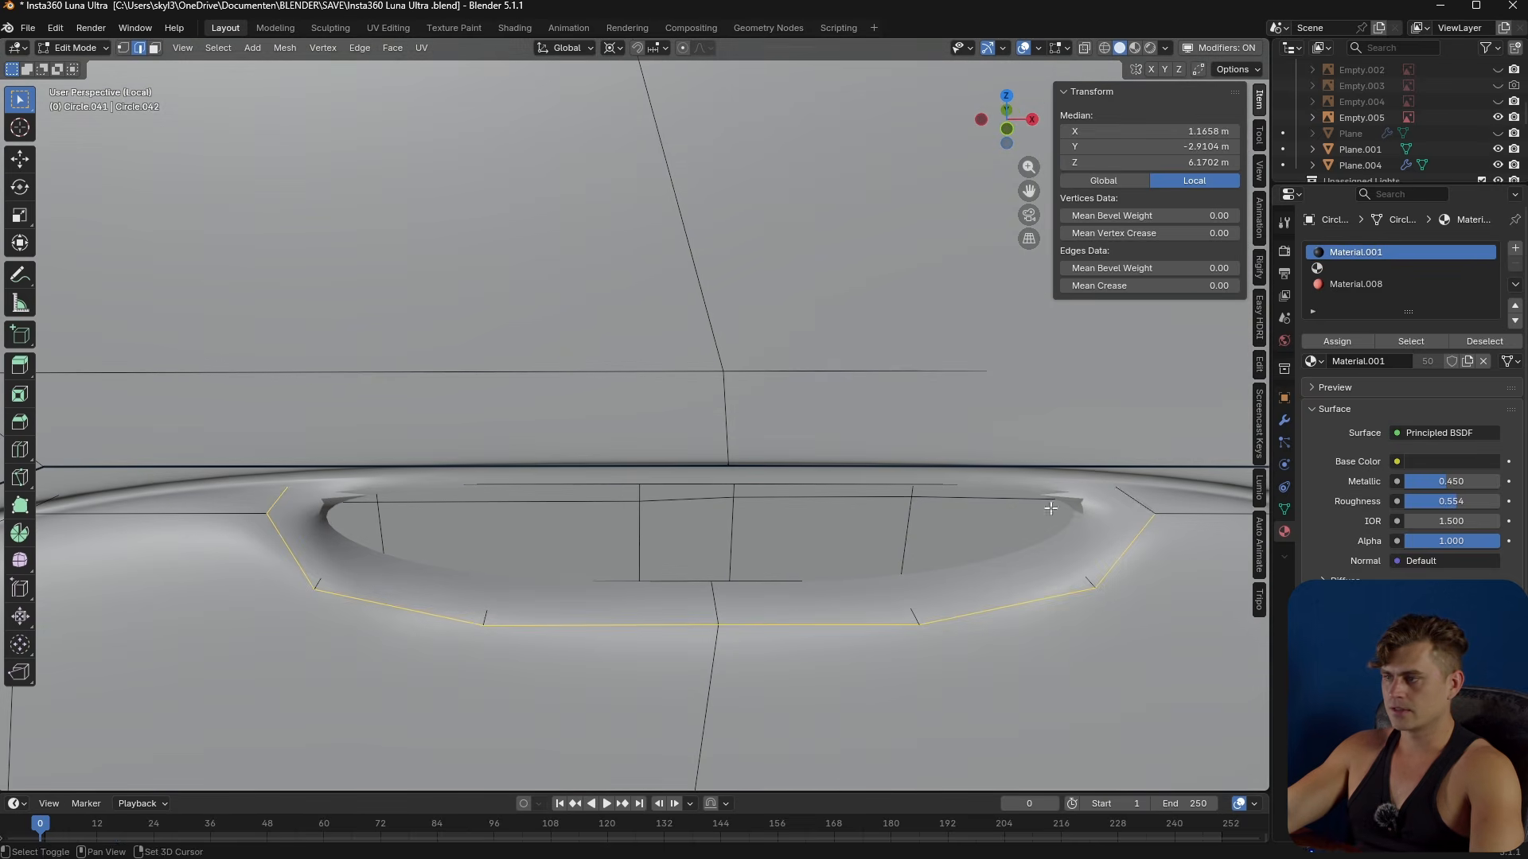
drag(1194, 268, 1205, 268)
middle_drag(562, 535, 477, 509)
scroll(385, 501, up, 3)
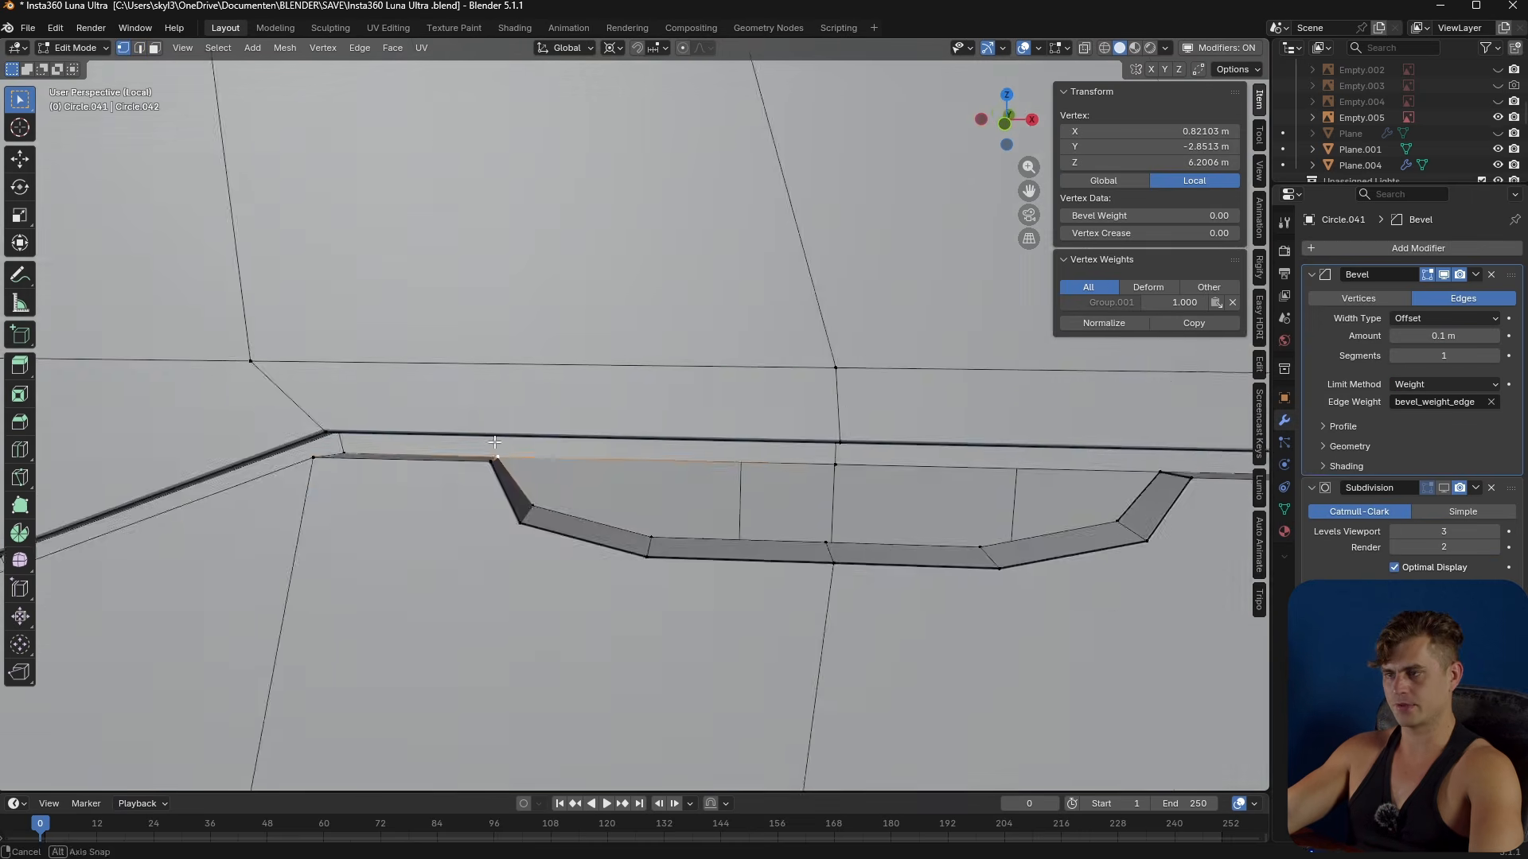
- Join the upper inner corner vertices of the light opening with an edge and hide the strip of faces above it
middle_drag(494, 442, 880, 452)
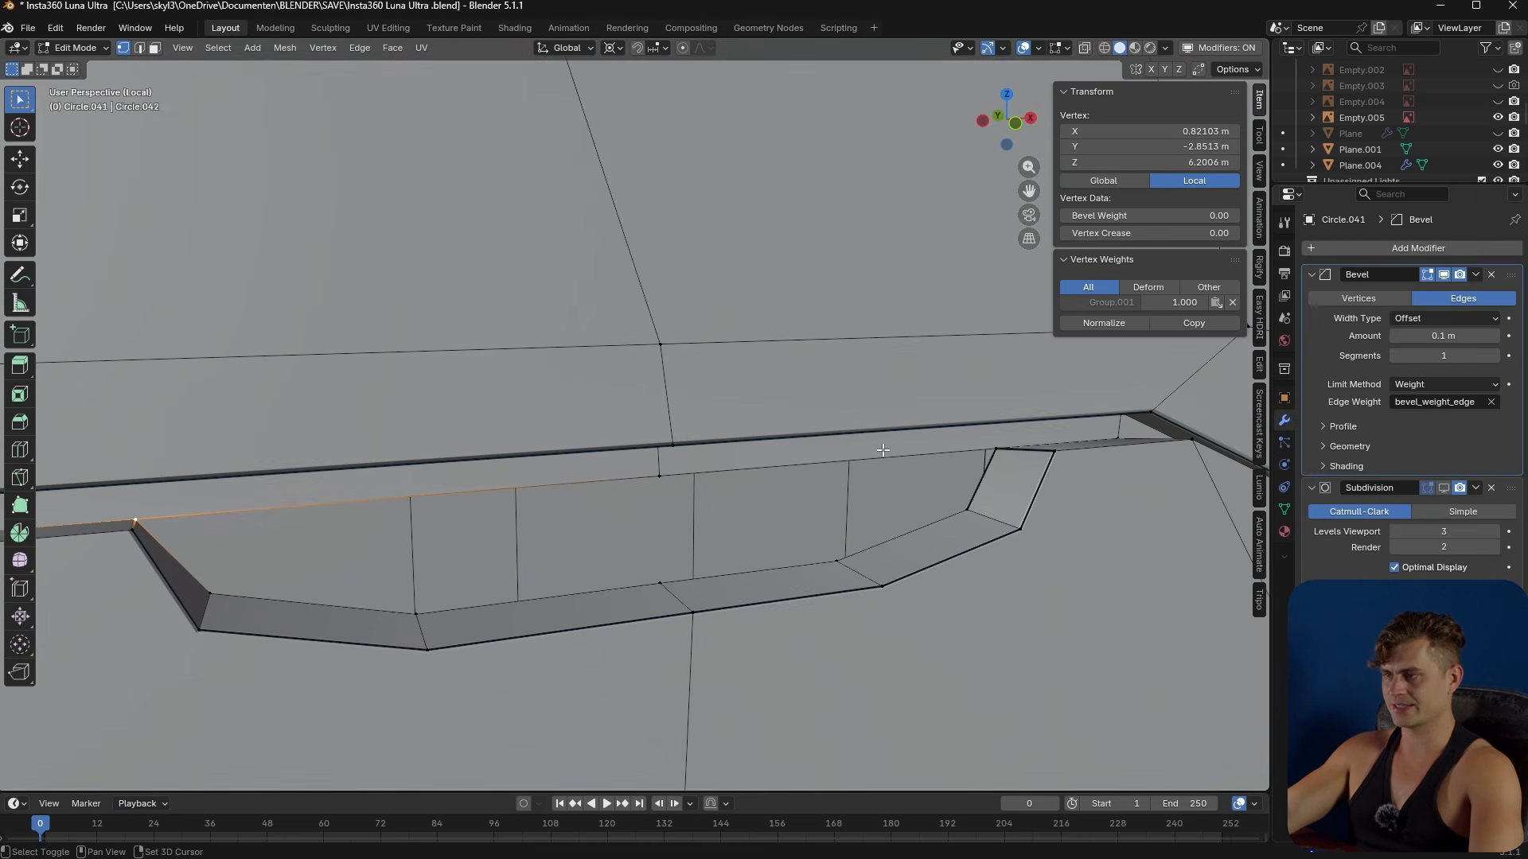
shift+click(993, 451)
middle_drag(981, 453, 773, 585)
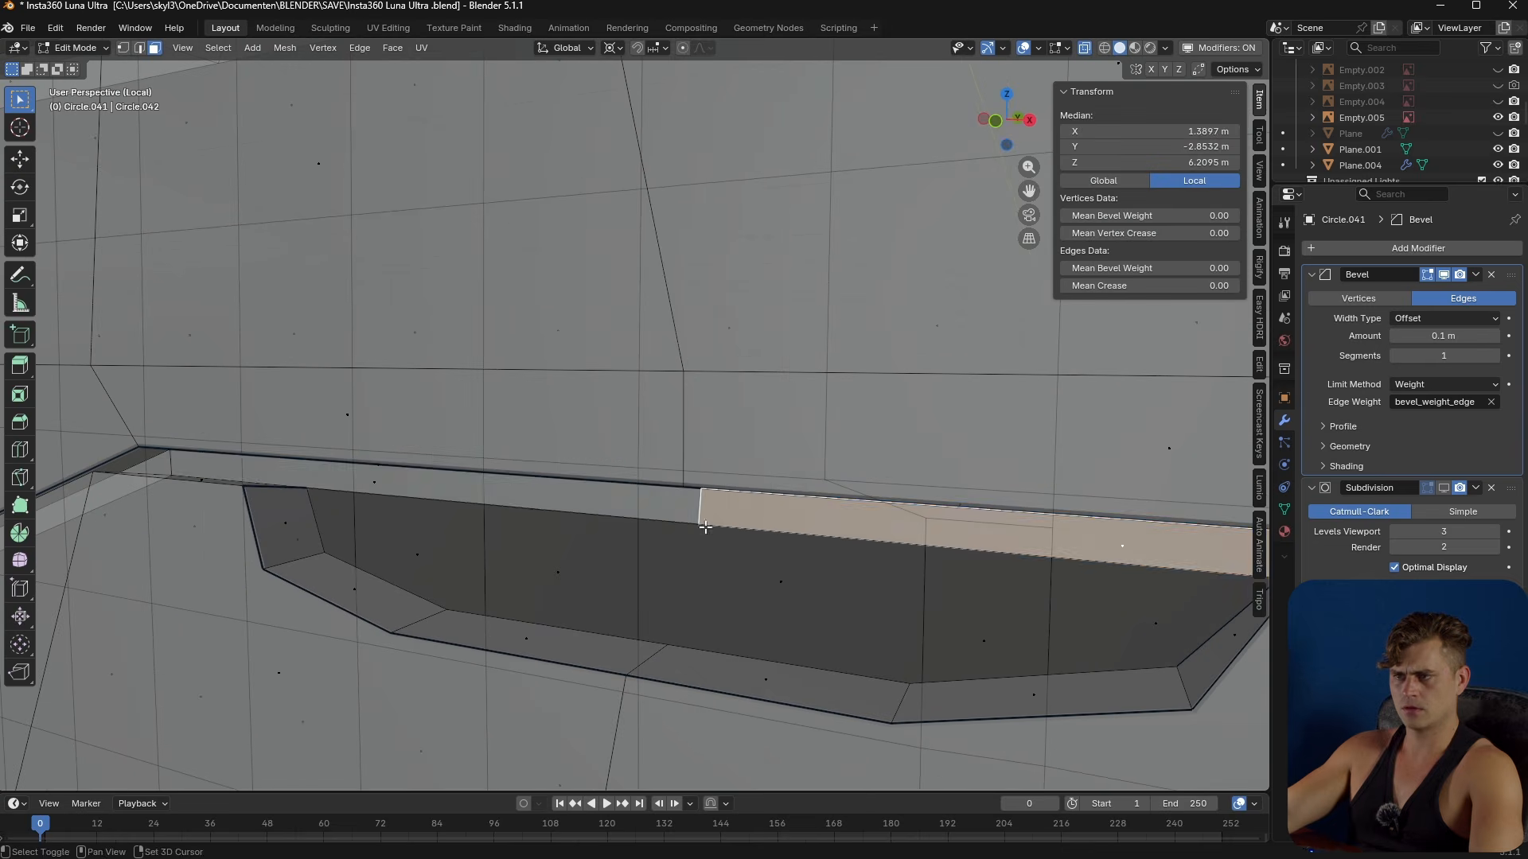
alt+click(380, 481)
key(h)
middle_drag(512, 570, 540, 570)
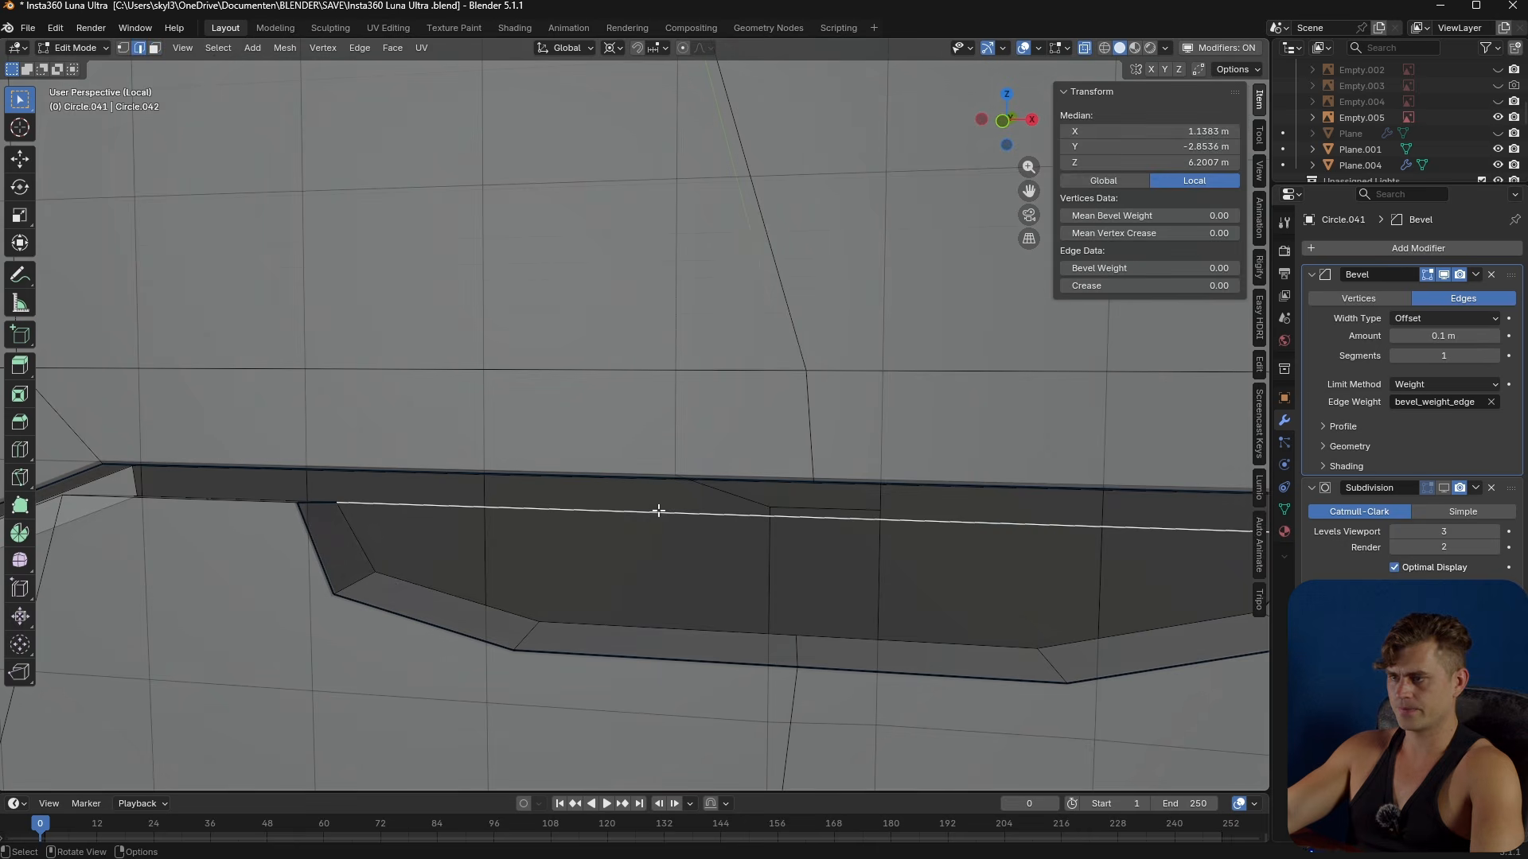
- Cut the new edge spanning the top of the light opening at its middle
key(2)
click(778, 551)
middle_drag(779, 551, 727, 651)
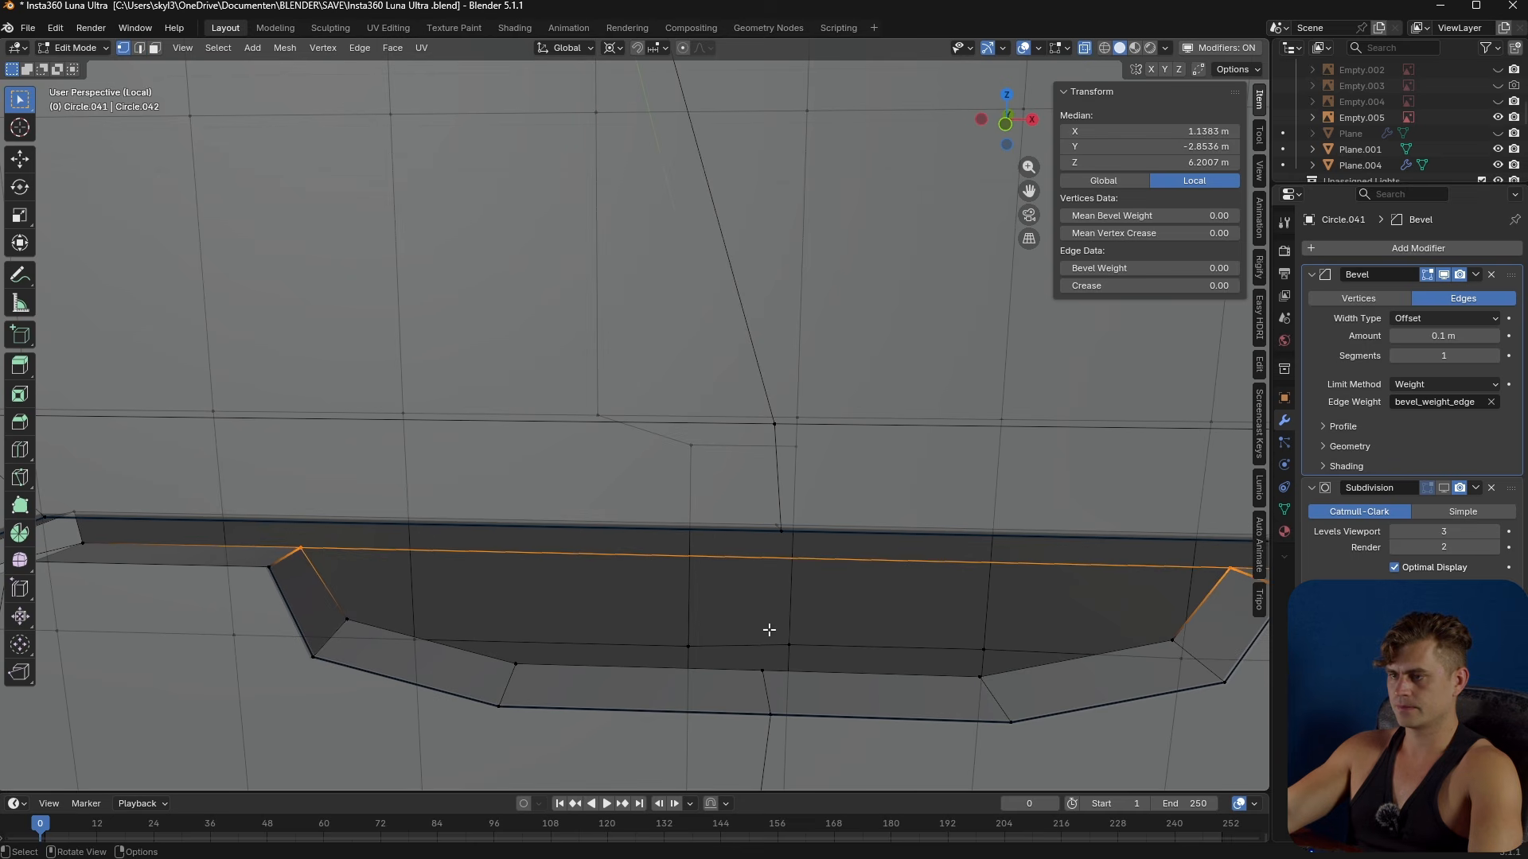
middle_drag(767, 627, 751, 573)
key(ctrl+r)
click(759, 565)
click(747, 532)
click(747, 571)
- Add two more cuts to the left half of the spanning edge and slide the outermost new vertex toward the left corner
key(ctrl+r)
click(506, 520)
click(503, 519)
key(ctrl+r)
click(336, 520)
right_click(336, 521)
key(shift+v)
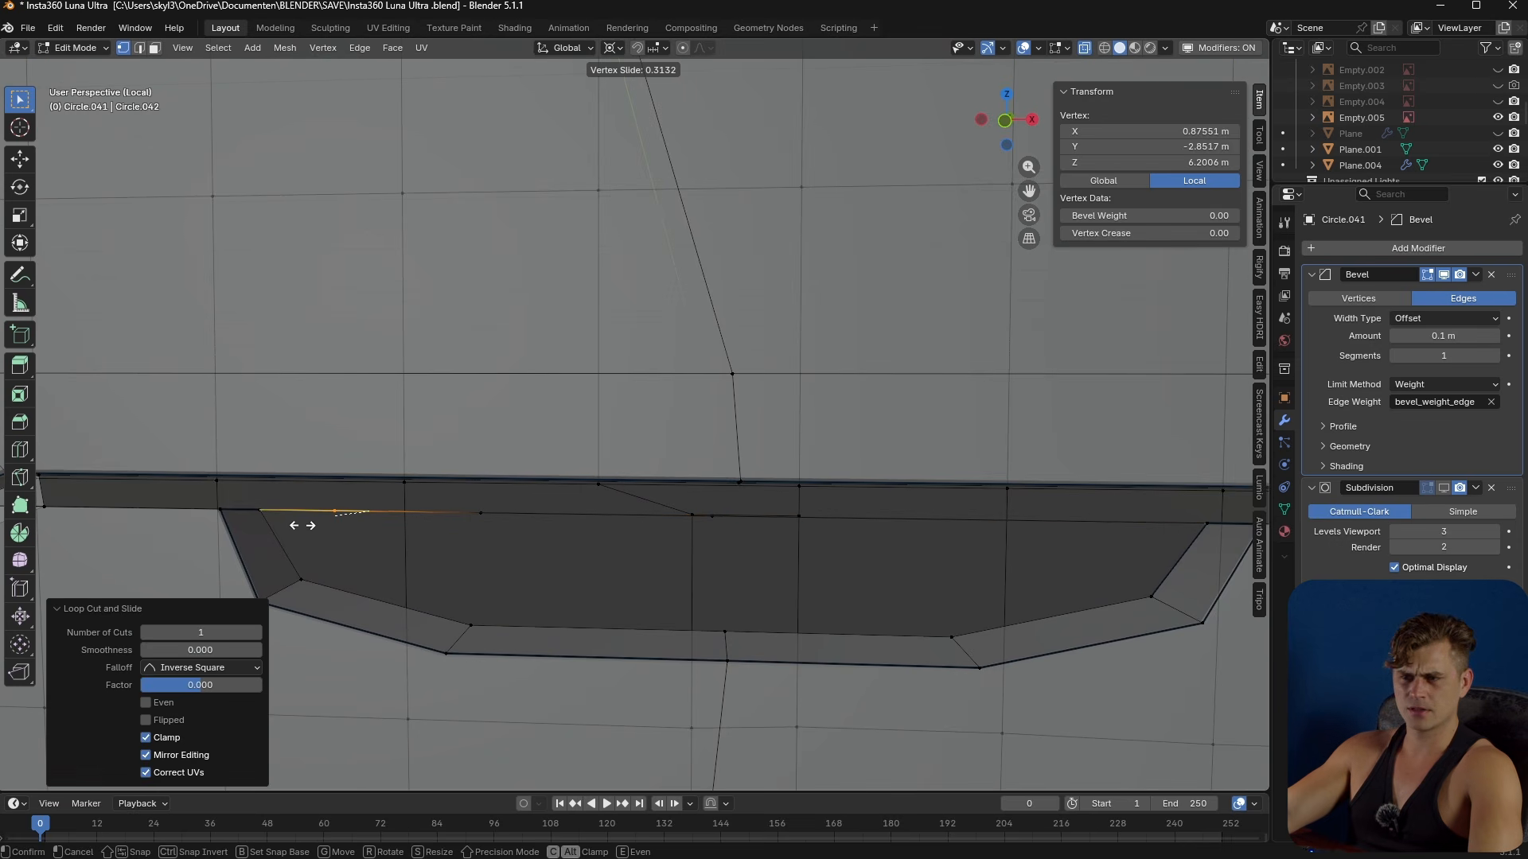
click(304, 527)
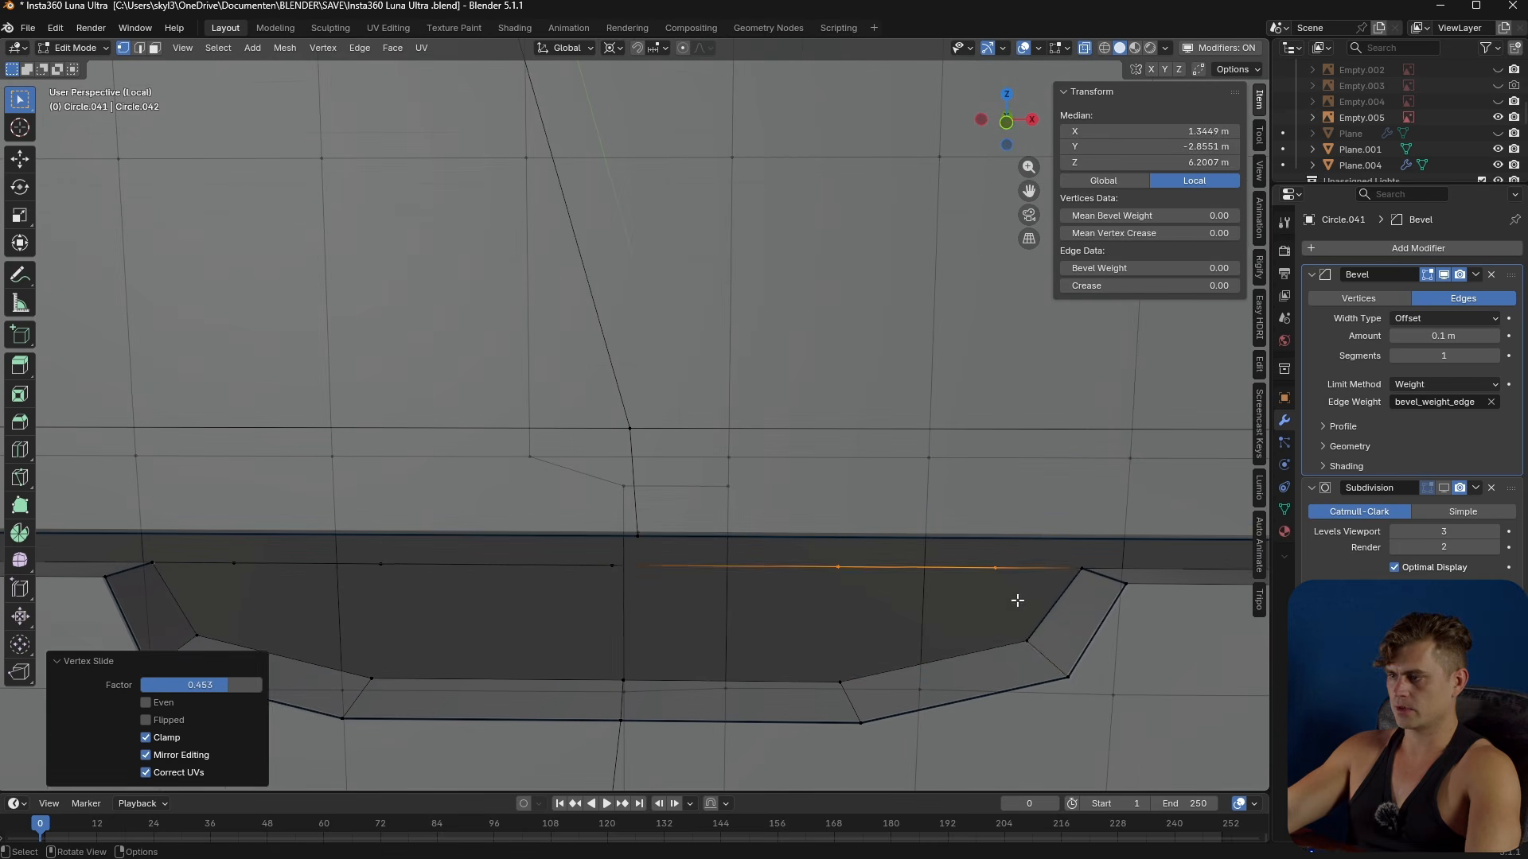
- Connect the right-hand cut vertex on the spanning edge to the opening's lower right inner corner vertex
click(1028, 640)
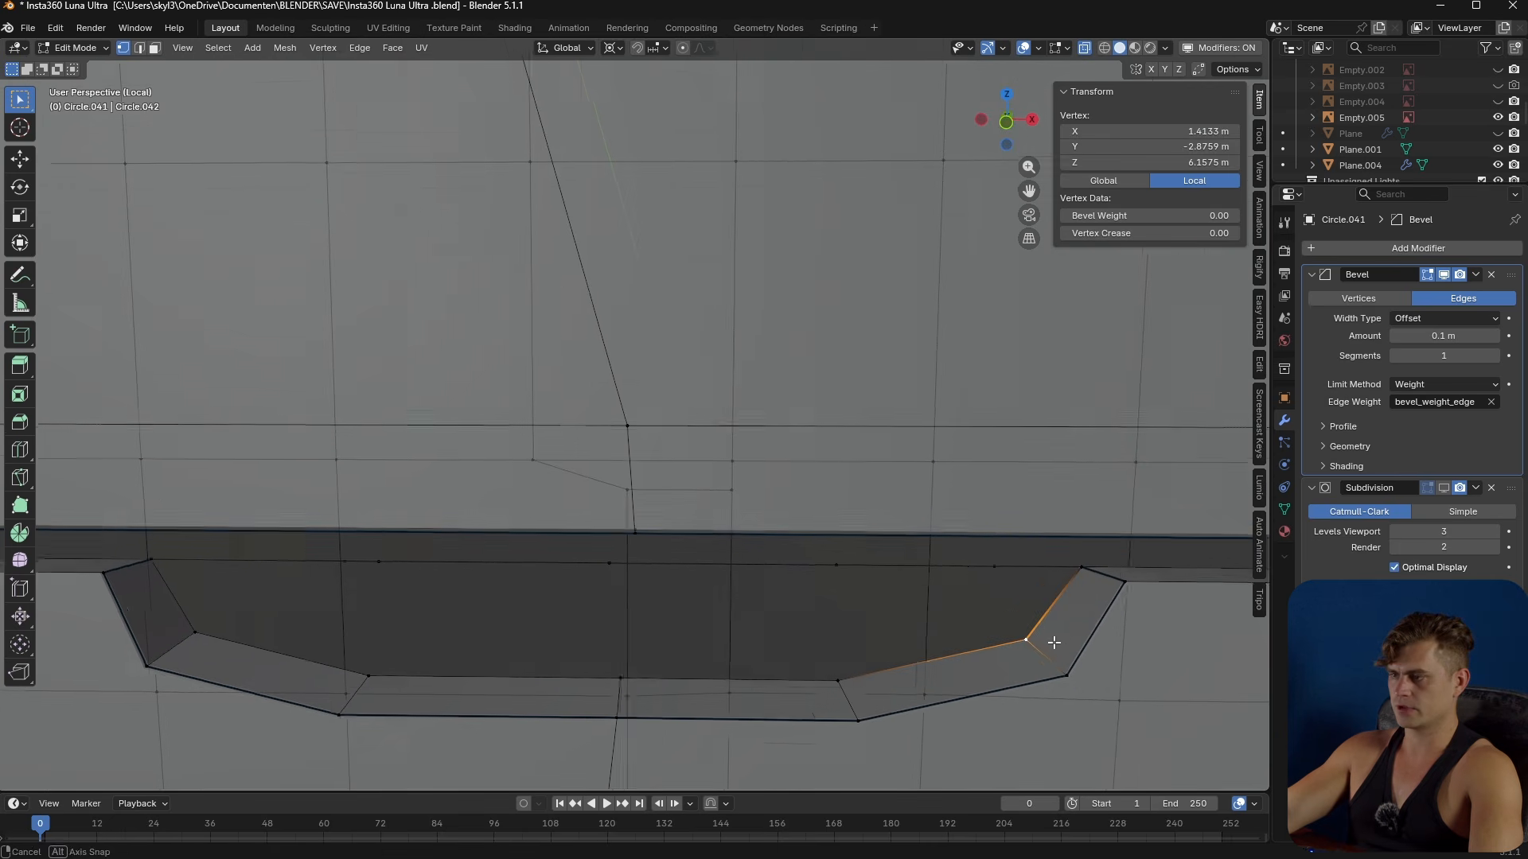
middle_drag(1056, 646, 1027, 614)
shift+click(984, 542)
shift+middle_drag(1009, 546, 1035, 588)
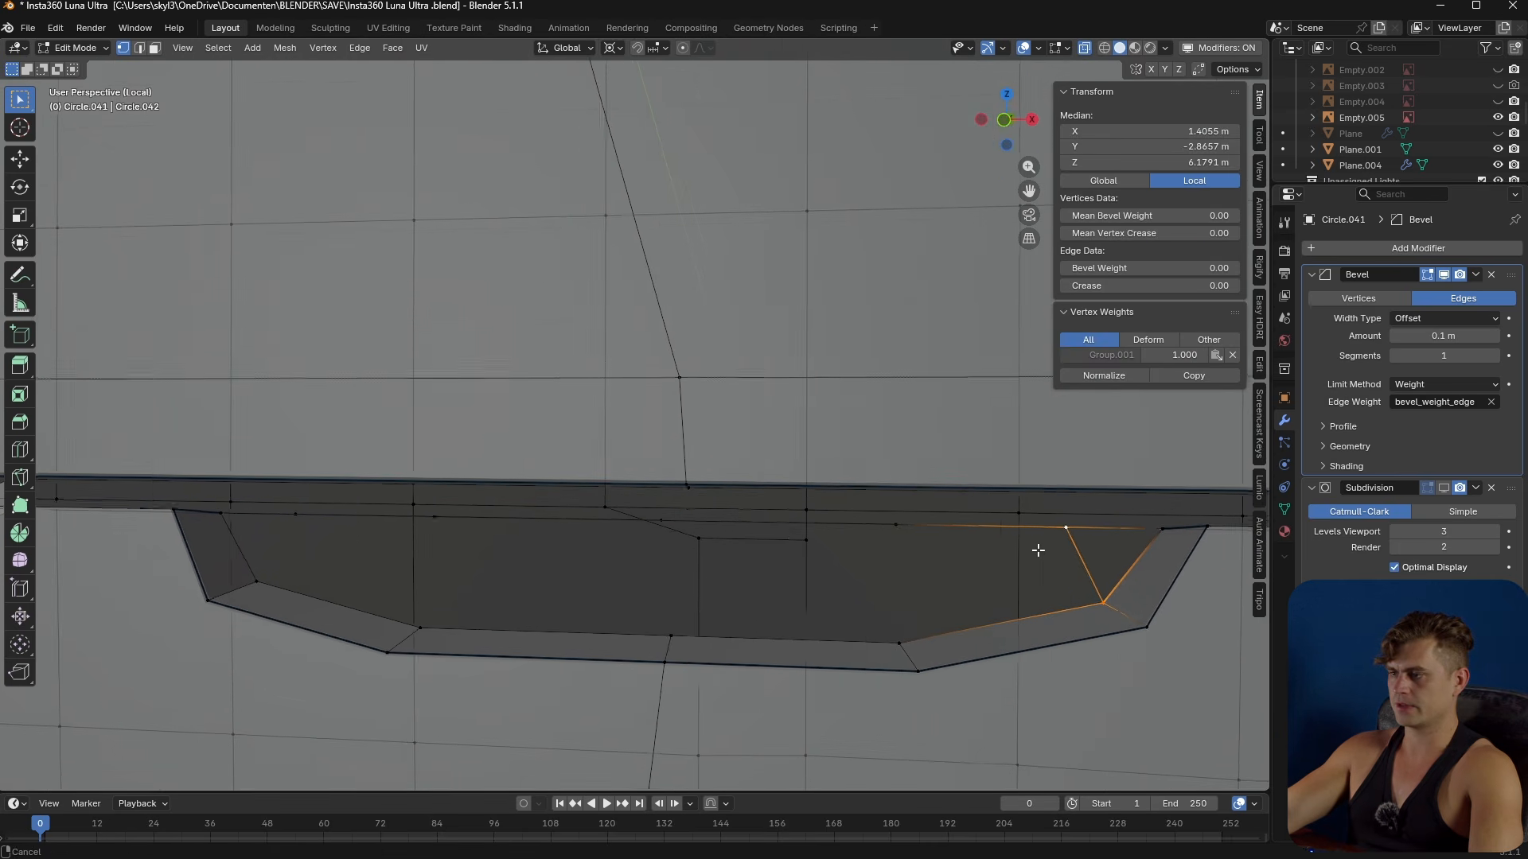
- Fill the triangular gap in the opening's upper right corner with a face
key(2)
alt+shift+click(1115, 534)
scroll(1117, 551, up, 1)
click(1118, 557)
scroll(1141, 583, down, 2)
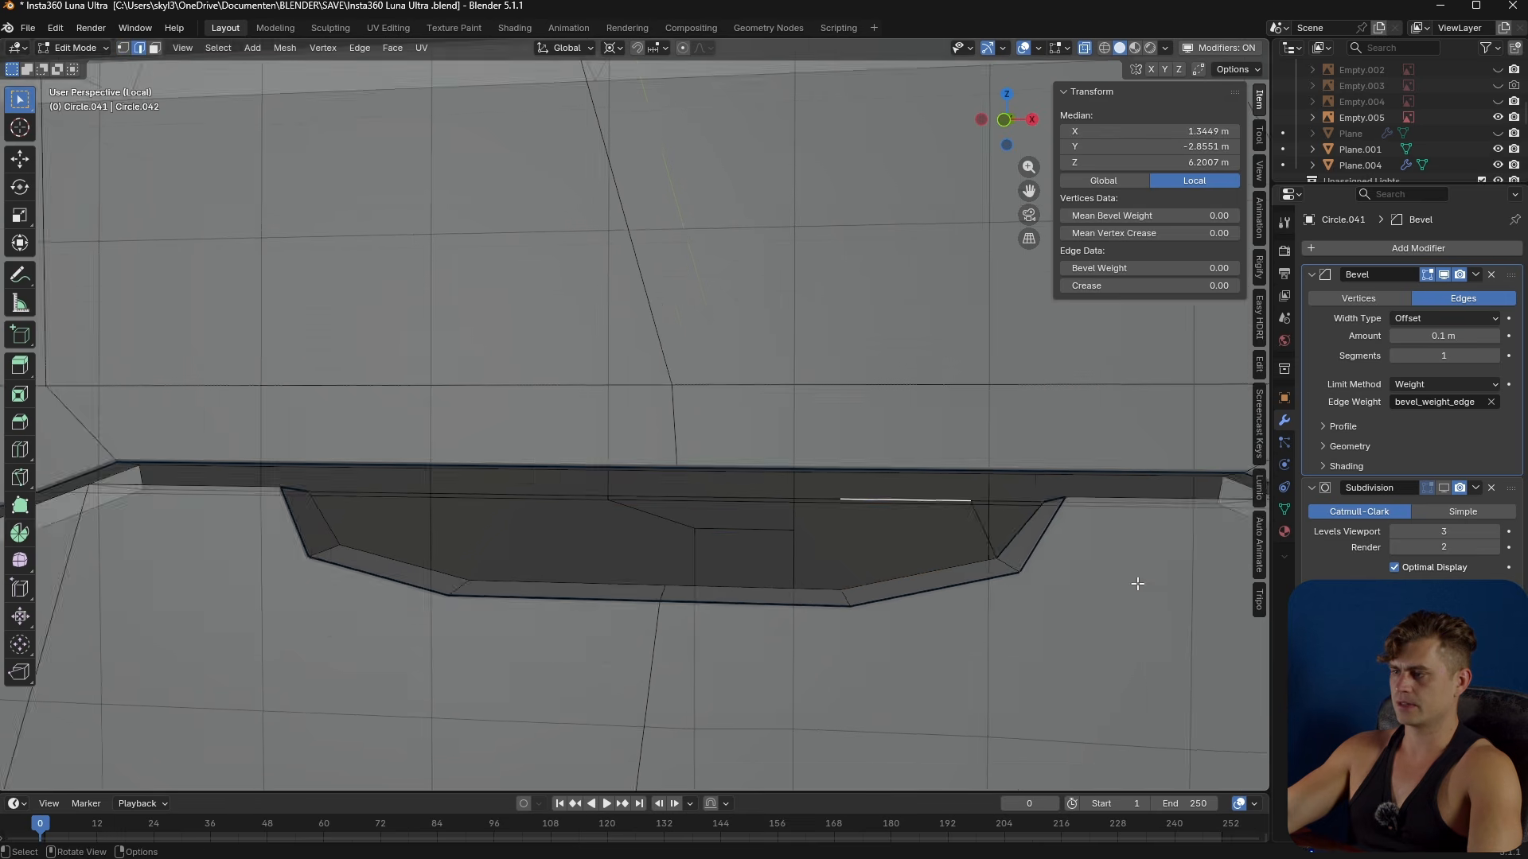
scroll(1141, 583, up, 1)
shift+click(1089, 567)
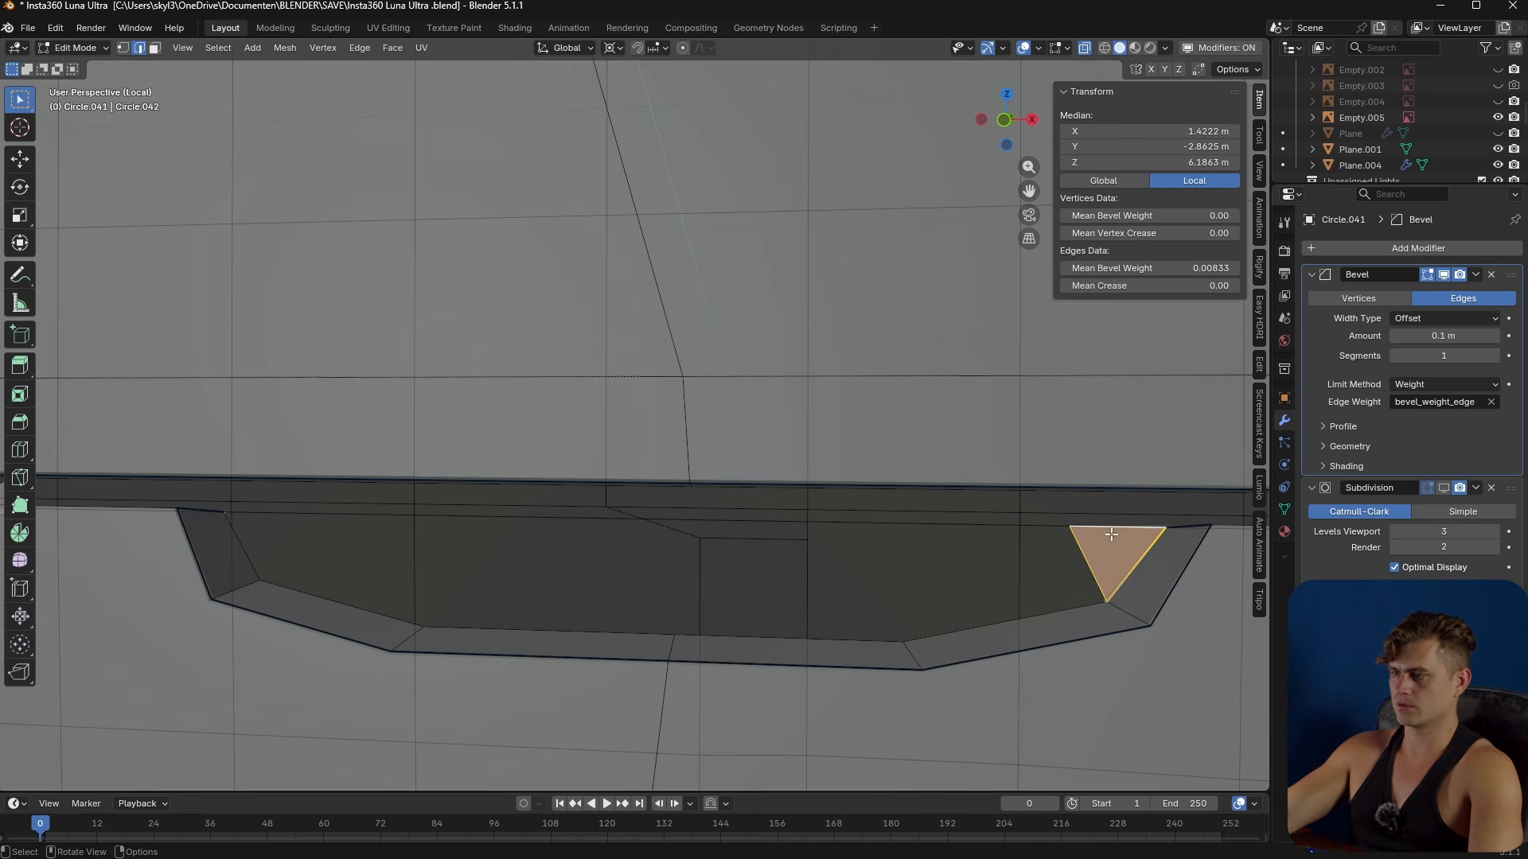
- Fill the rest of the opening's back wall with faces from right to left and reveal the hidden geometry
shift+middle_drag(1089, 566, 1118, 570)
key(f)
key(f)
key(f)
key(f)
key(f)
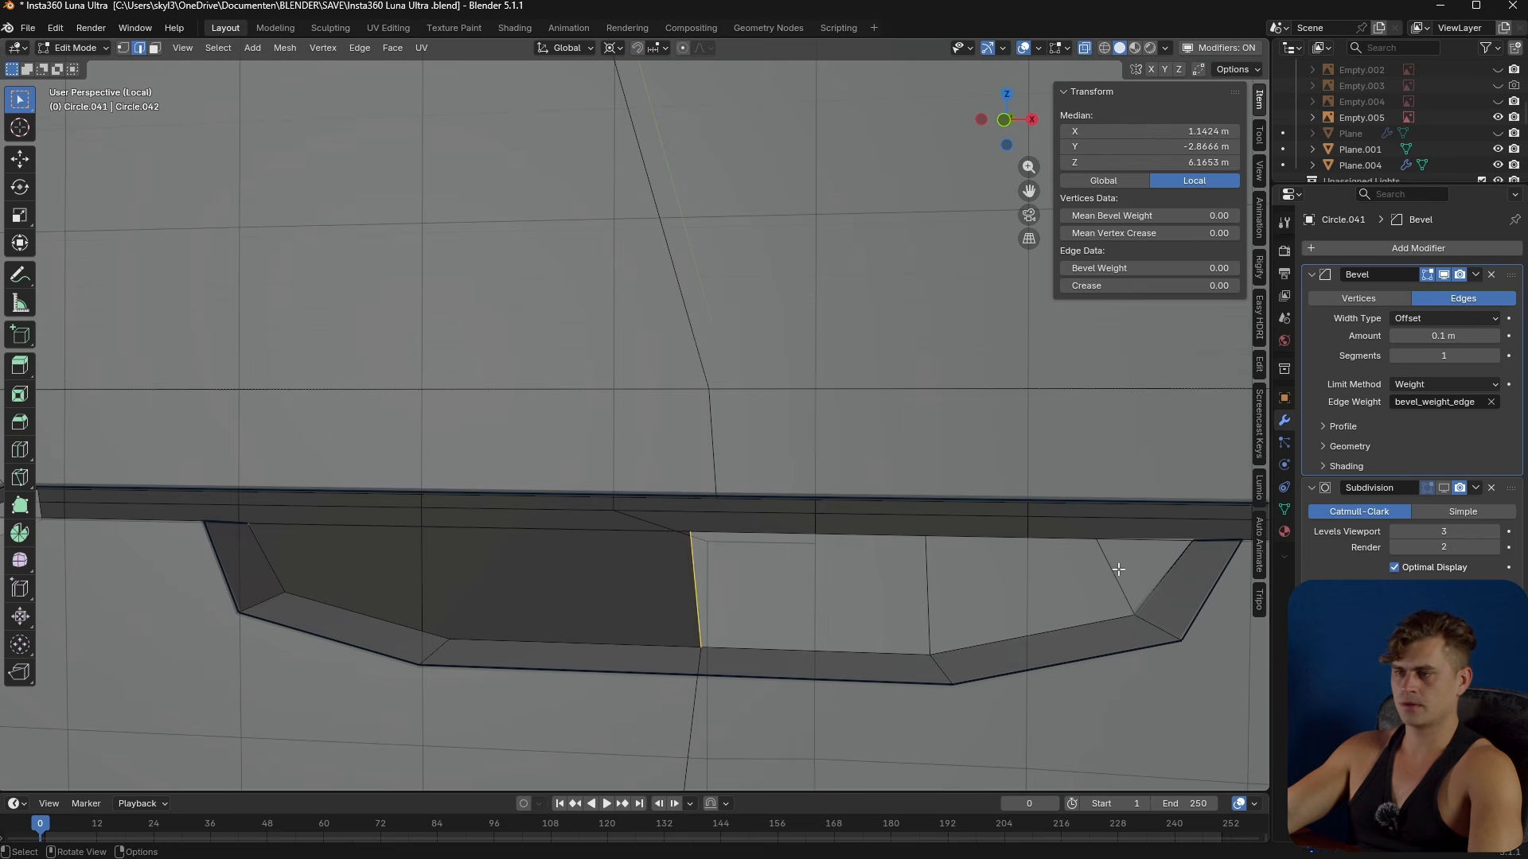
middle_drag(1009, 590, 849, 600)
key(alt+h)
- Merge the outermost cut vertex beside each triangular face into the neighbouring upper corner vertex of the opening, using At Last
key(Tab)
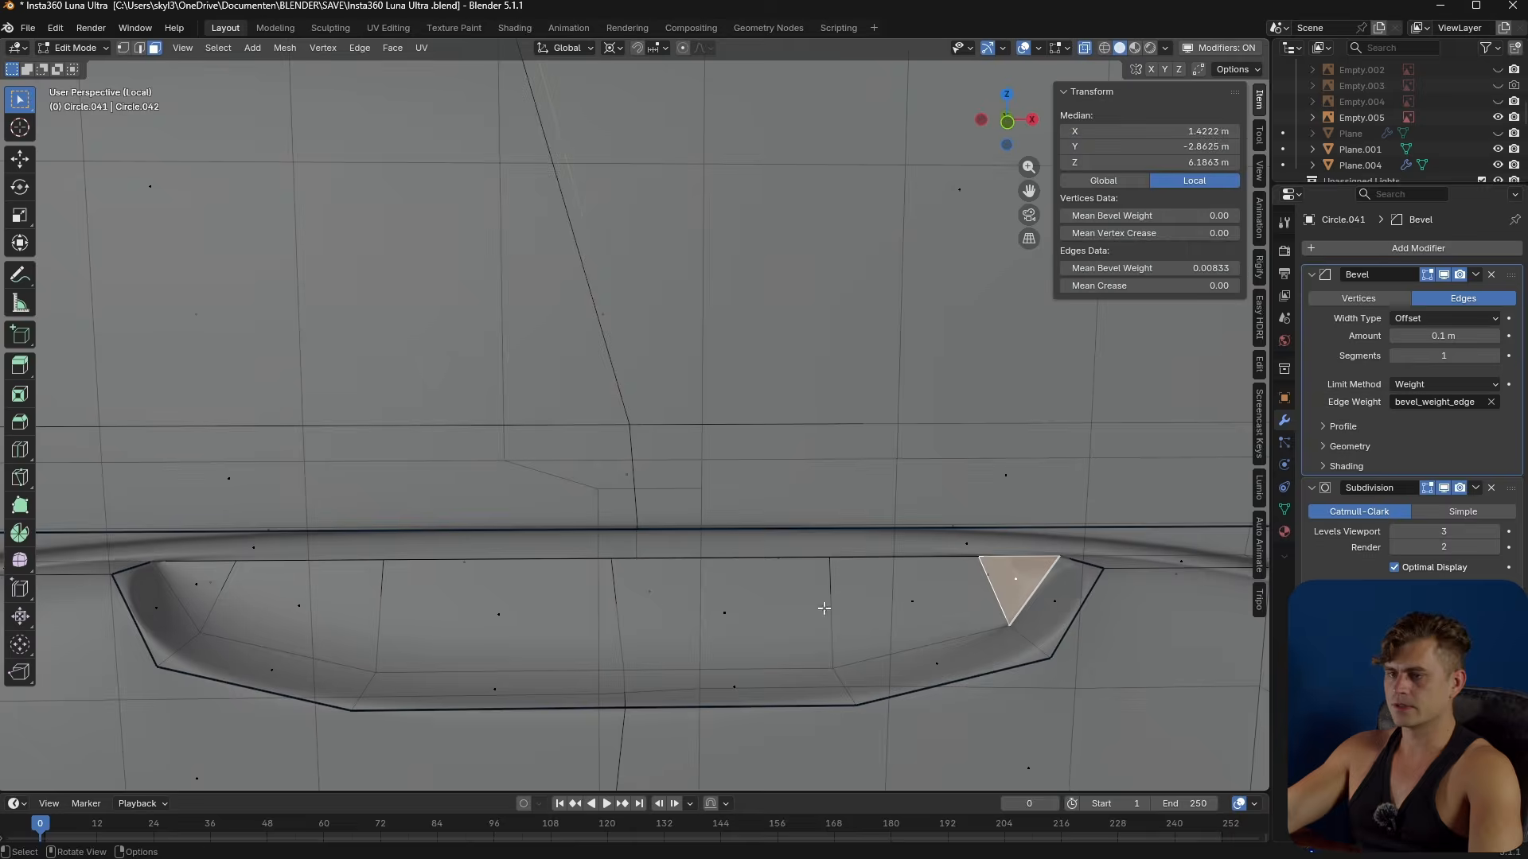
shift+click(202, 589)
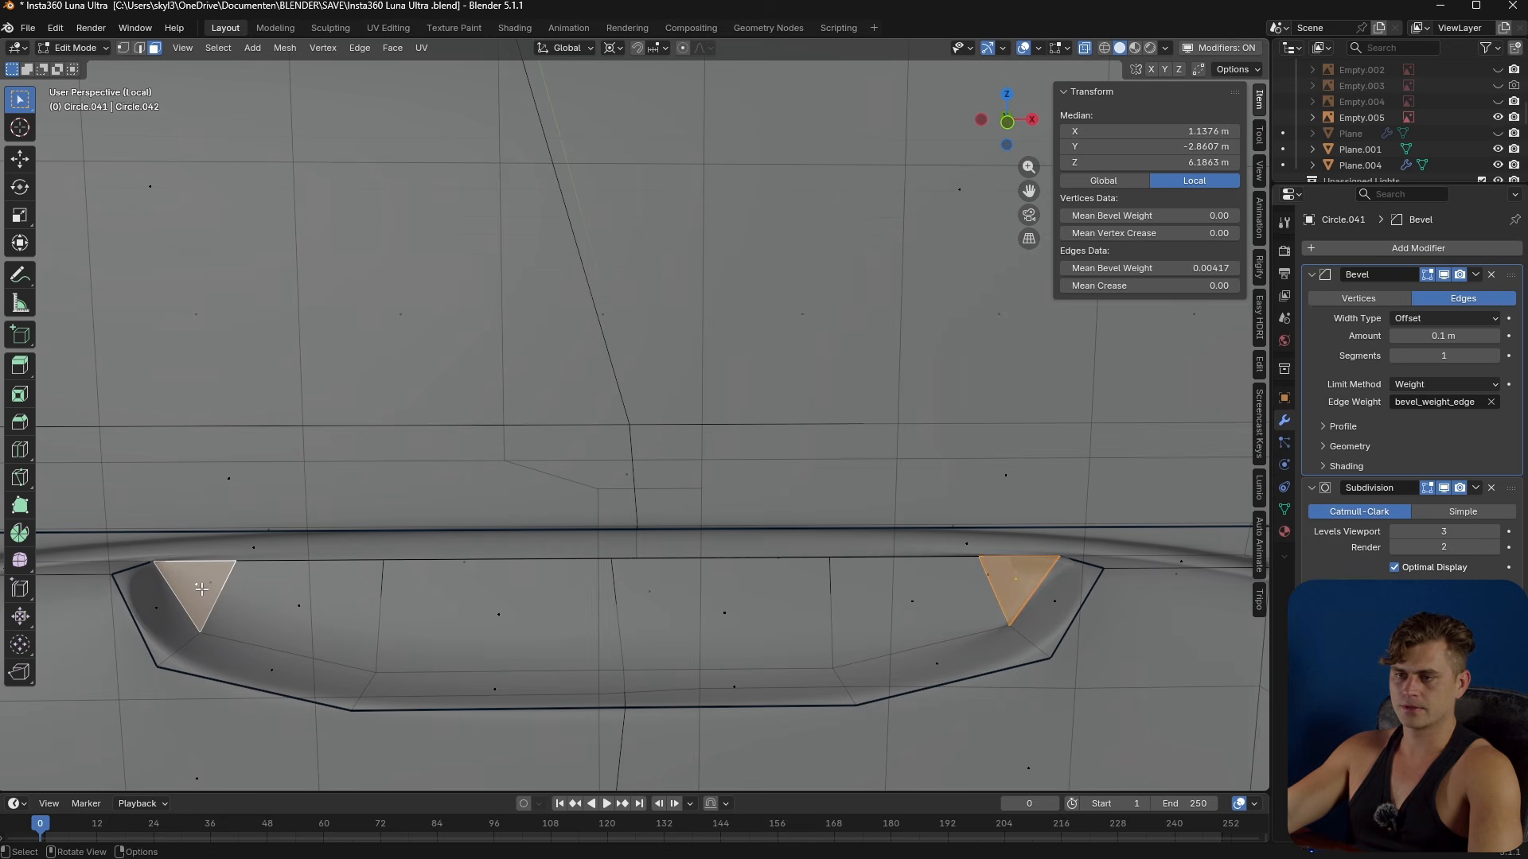
key(1)
click(174, 564)
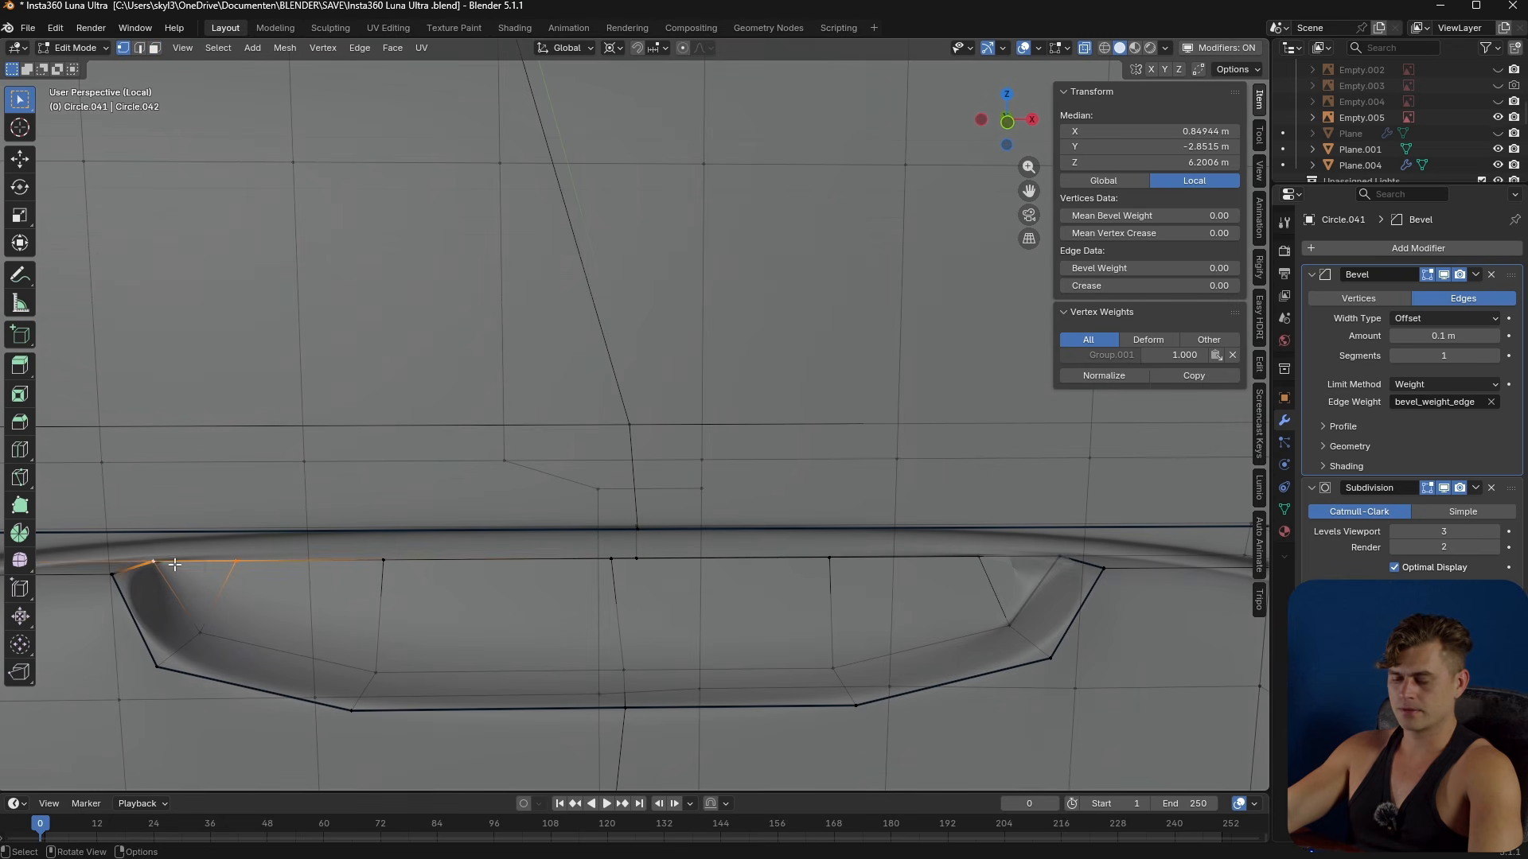
key(m)
click(171, 549)
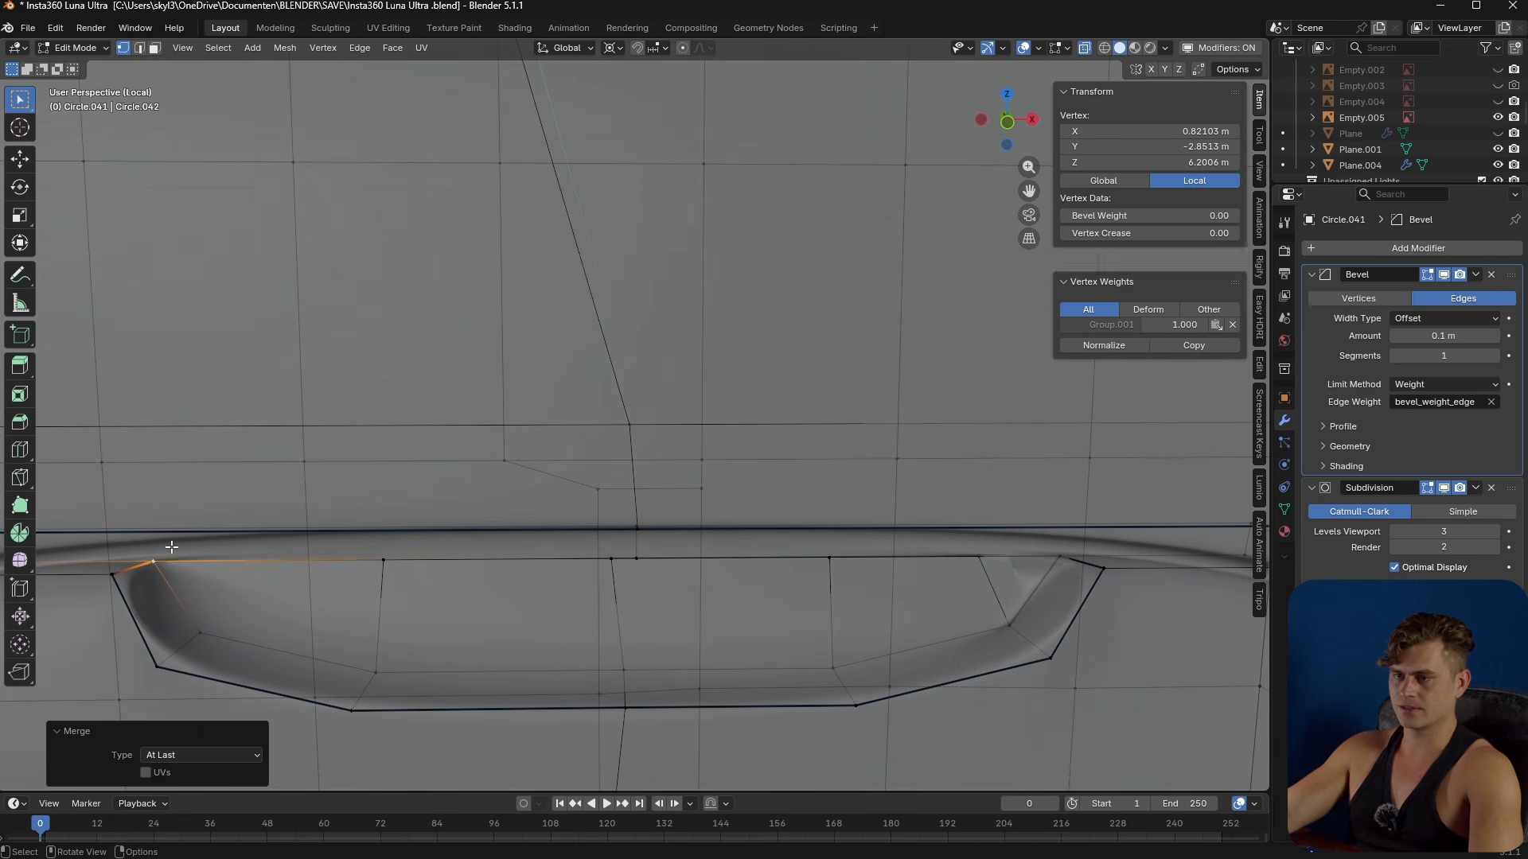
click(972, 557)
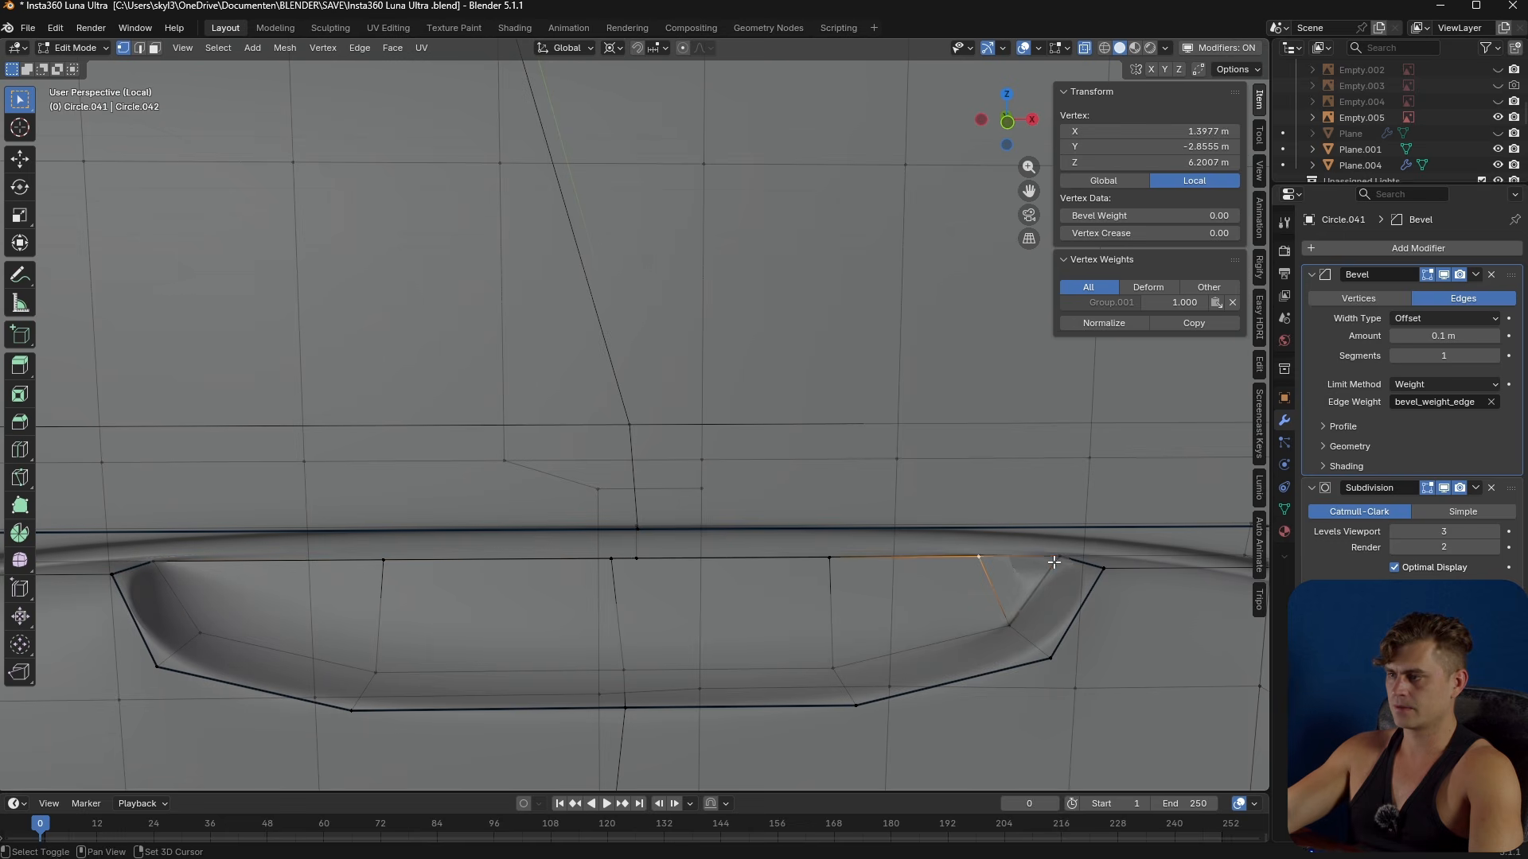
shift+click(1059, 557)
key(m)
click(1054, 562)
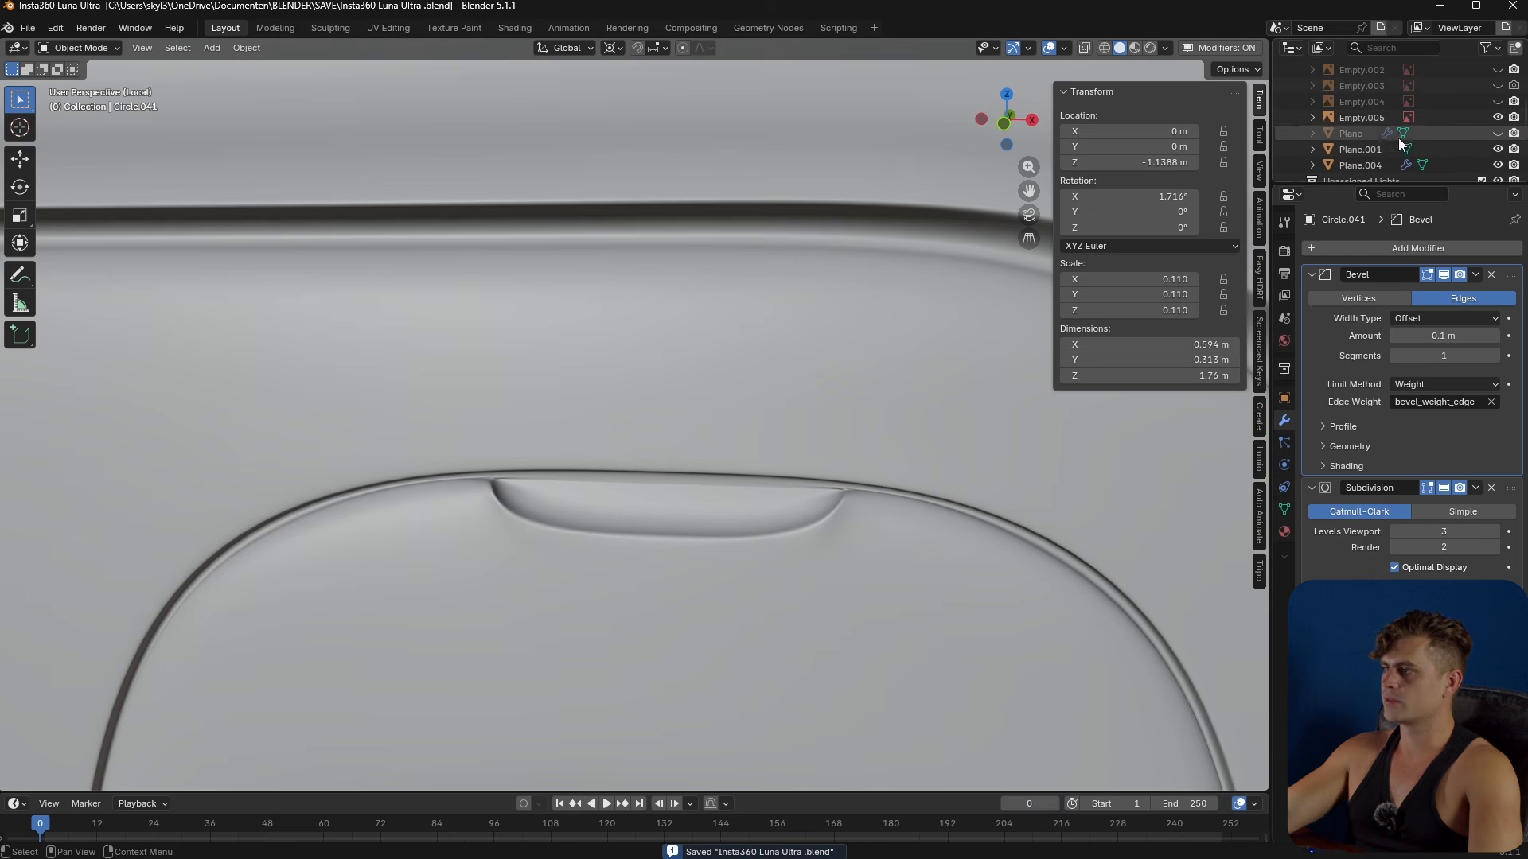
- Thicken the separated light object with a Solidify modifier, adjusting its thickness, and return to editing its mesh
scroll(1400, 140, down, 10)
click(1496, 134)
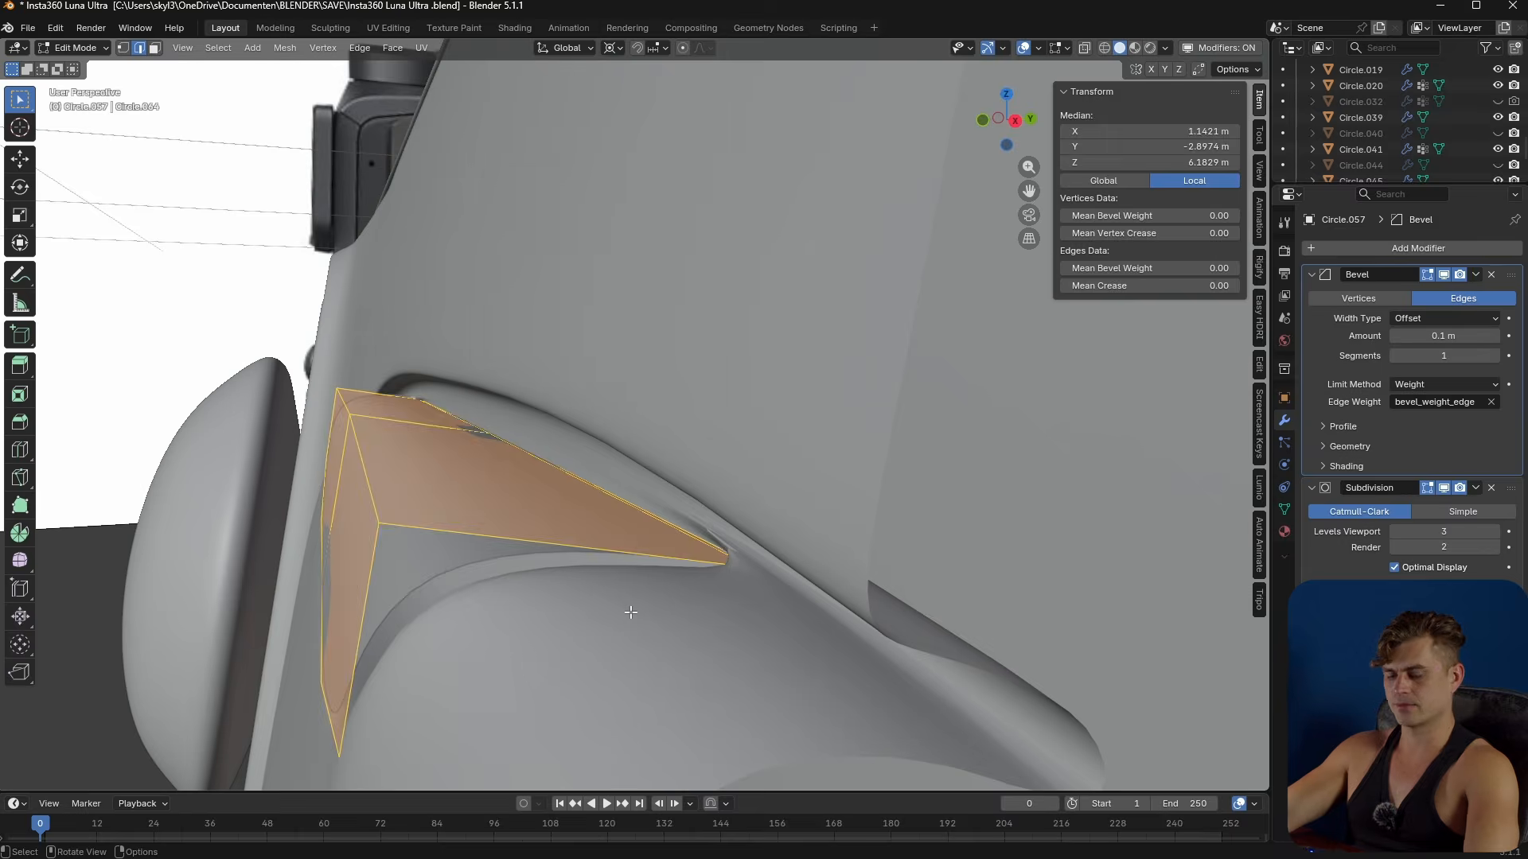
key(Tab)
scroll(640, 609, up, 2)
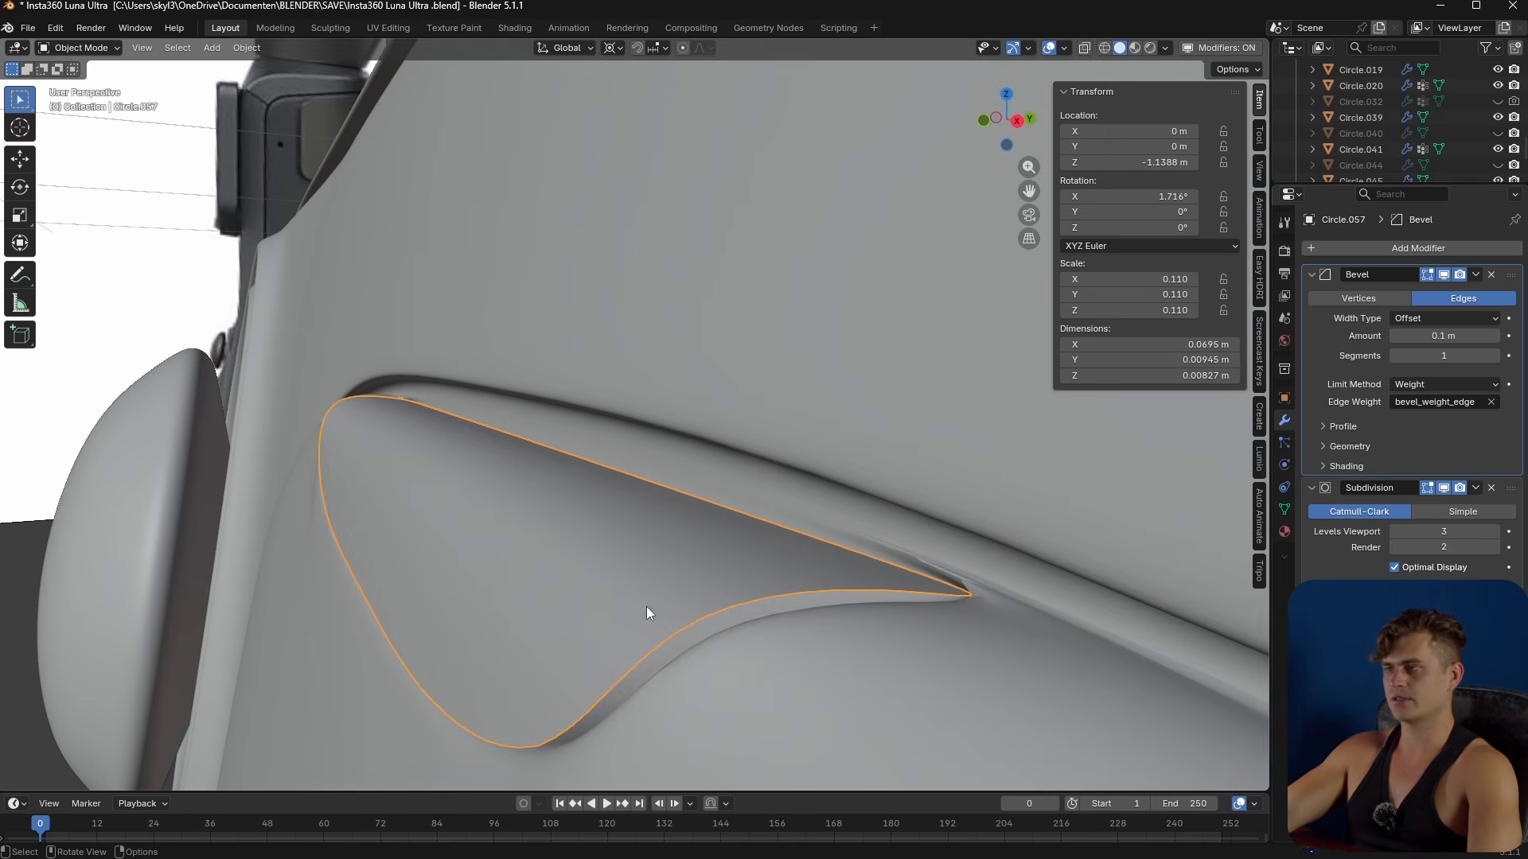
click(1407, 247)
text(solid)
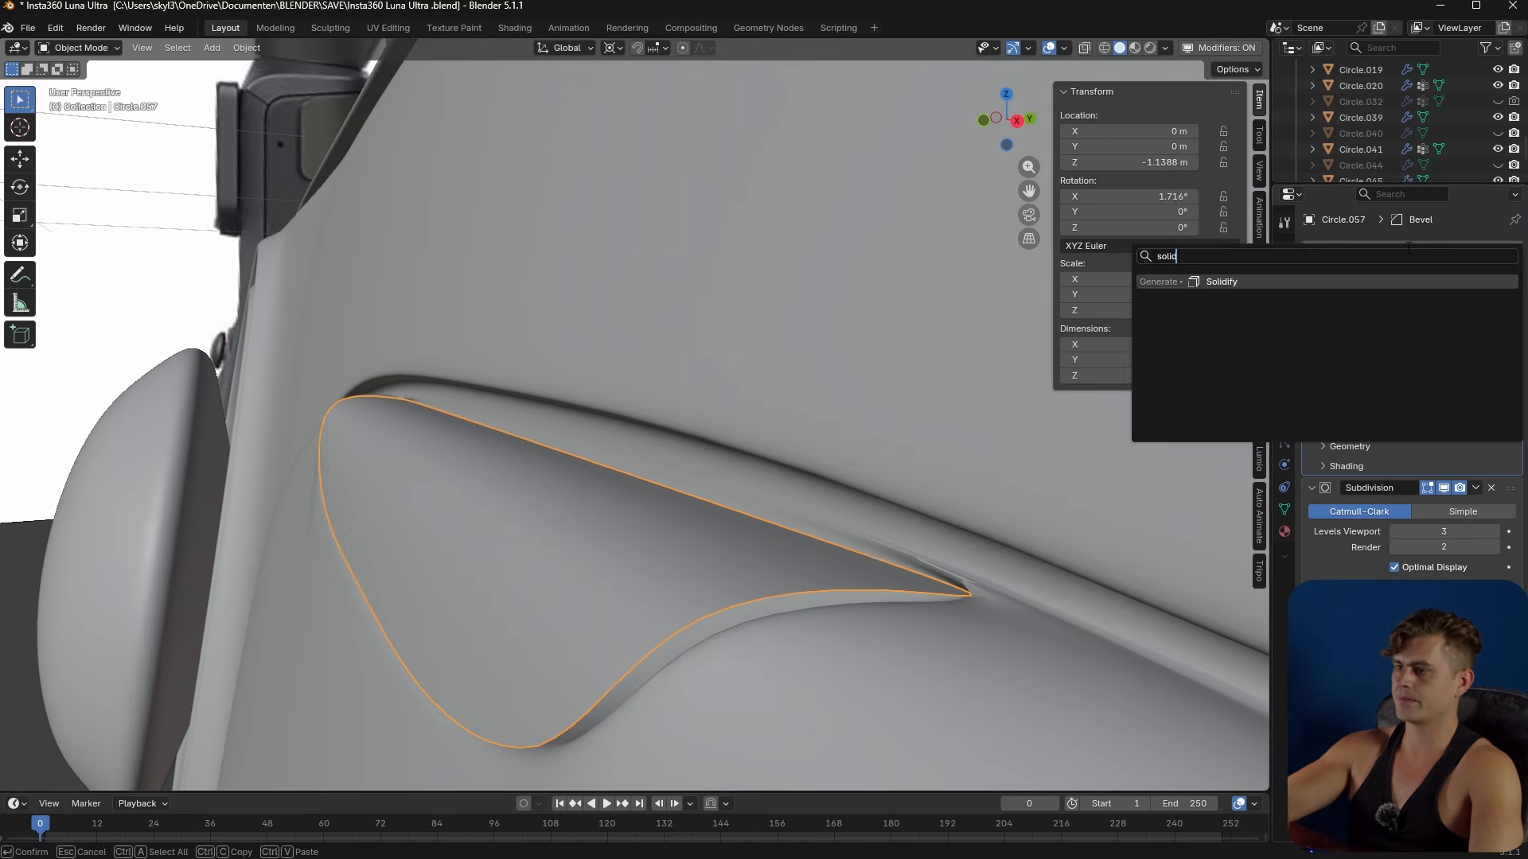
key(Return)
mouse_move(1444, 656)
mouse_down()
mouse_move(1492, 656)
mouse_move(1468, 657)
mouse_up()
middle_drag(991, 628, 1168, 513)
mouse_move(1468, 656)
mouse_down()
mouse_move(1488, 656)
mouse_move(1460, 656)
mouse_up()
middle_drag(1111, 522, 734, 478)
key(Tab)
- Try to move the light's upper edge loop up along Z
alt+click(734, 477)
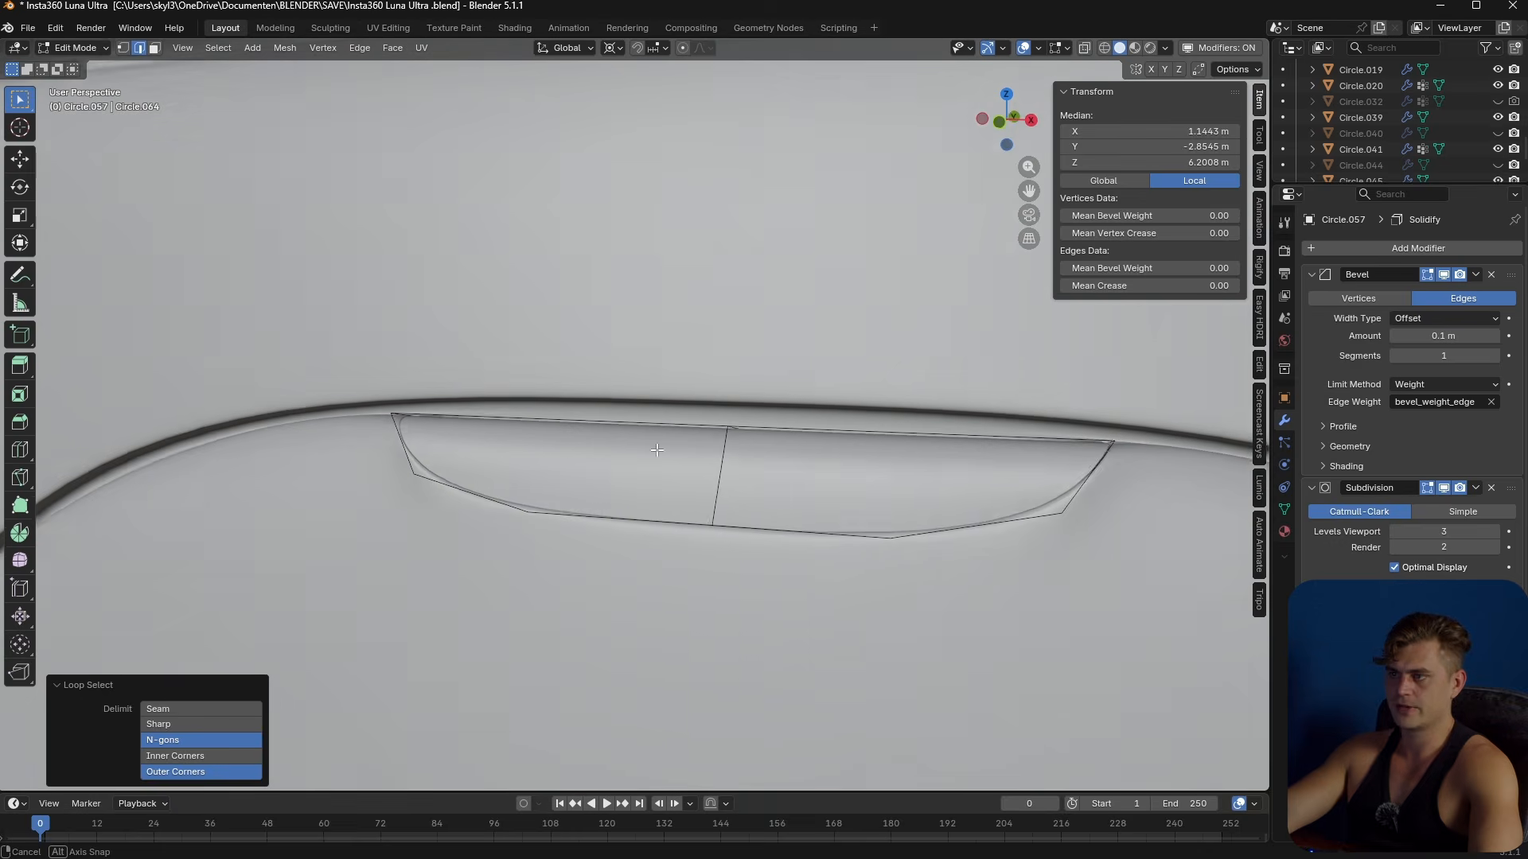
key(g)
key(z)
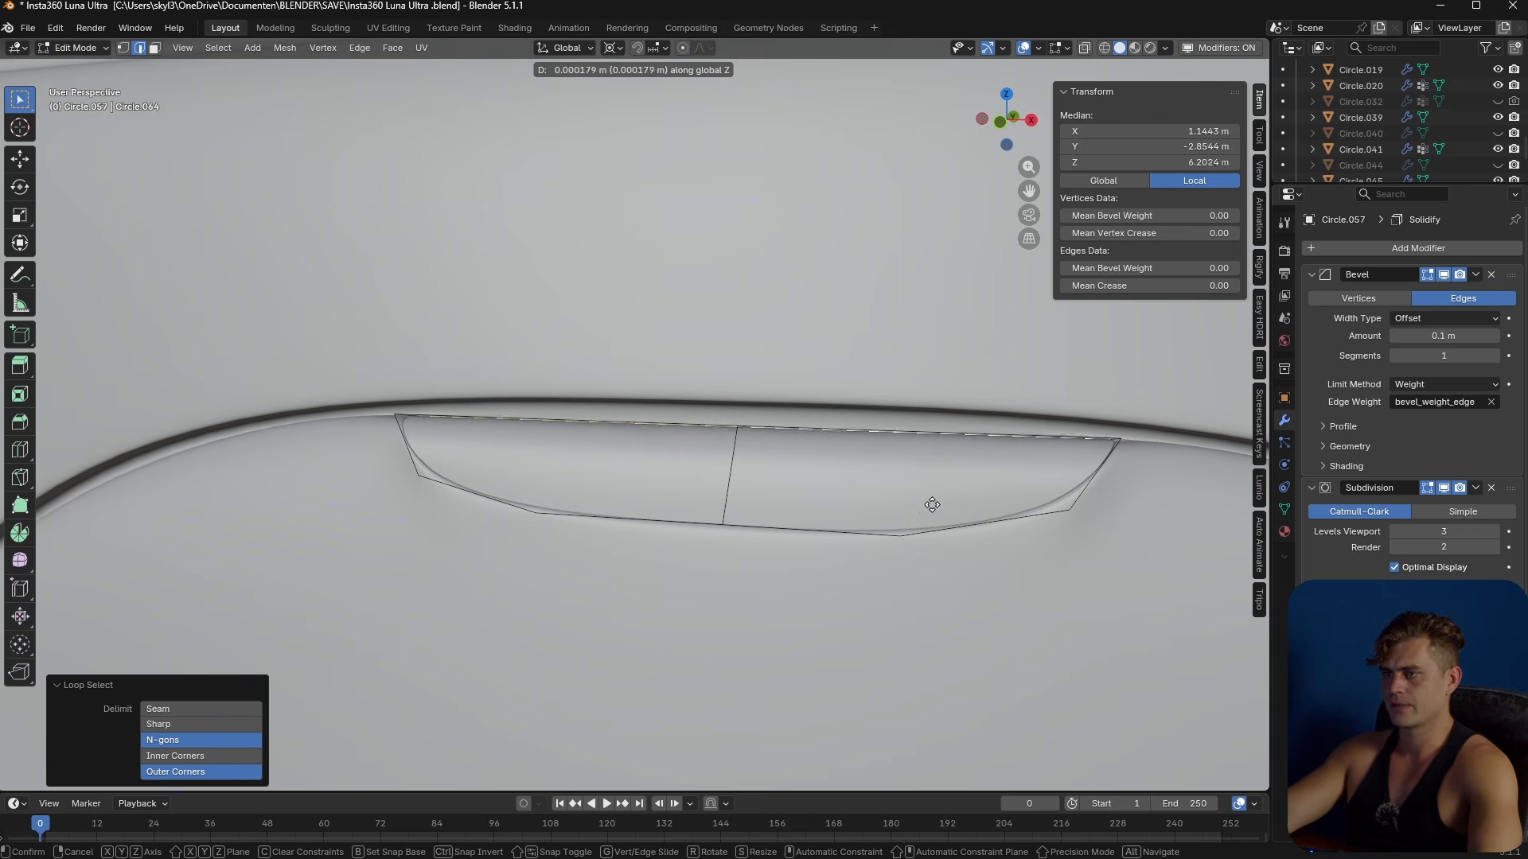
click(944, 453)
middle_drag(944, 454, 761, 485)
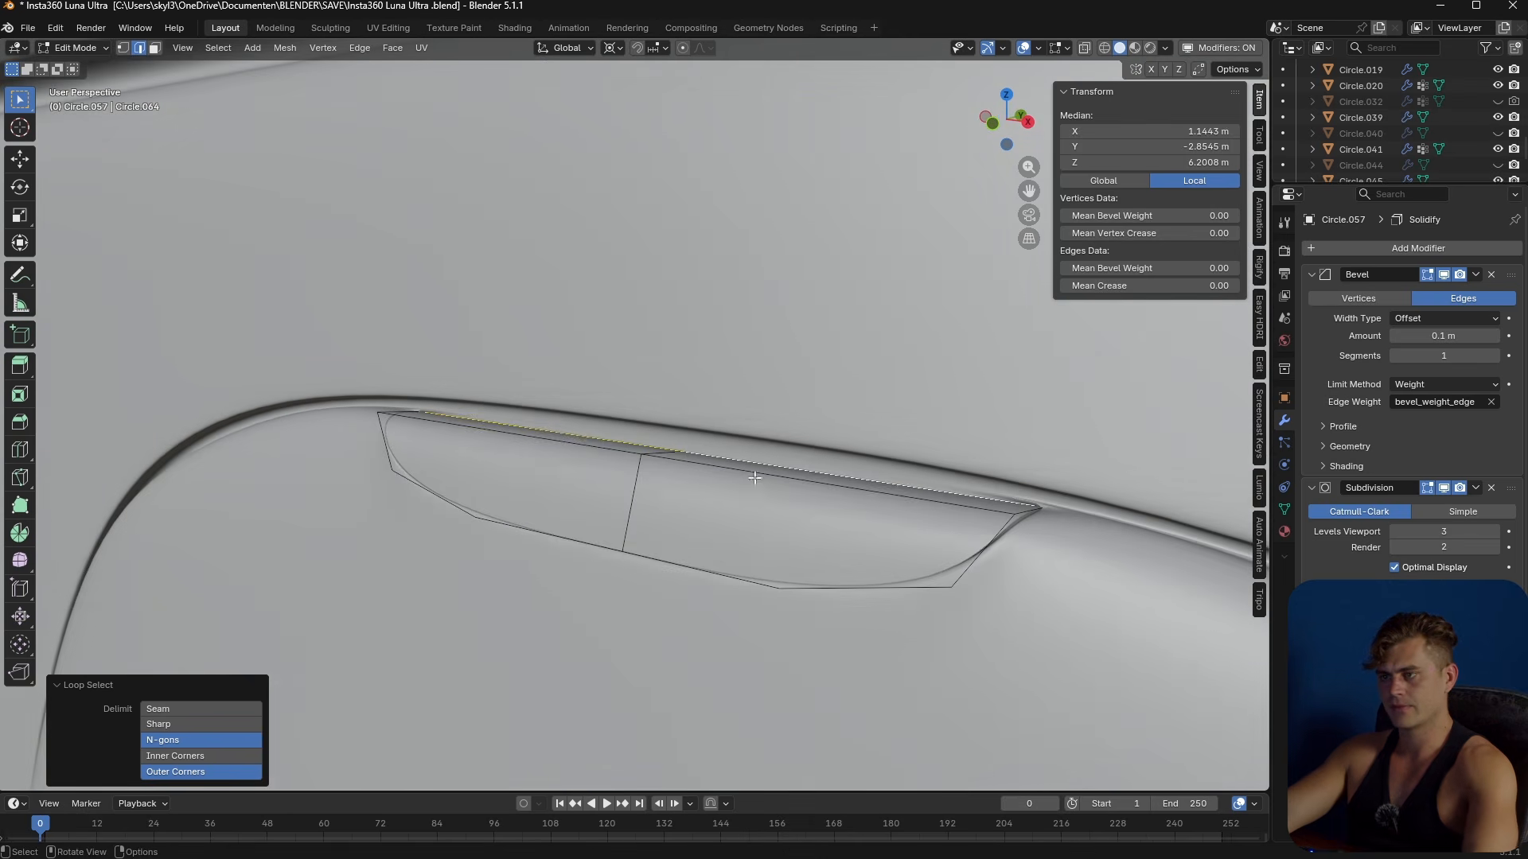
- Select the two narrow faces along the top of the light and move them up along Z by about 0.0013 m
key(3)
shift+click(674, 452)
shift+click(619, 453)
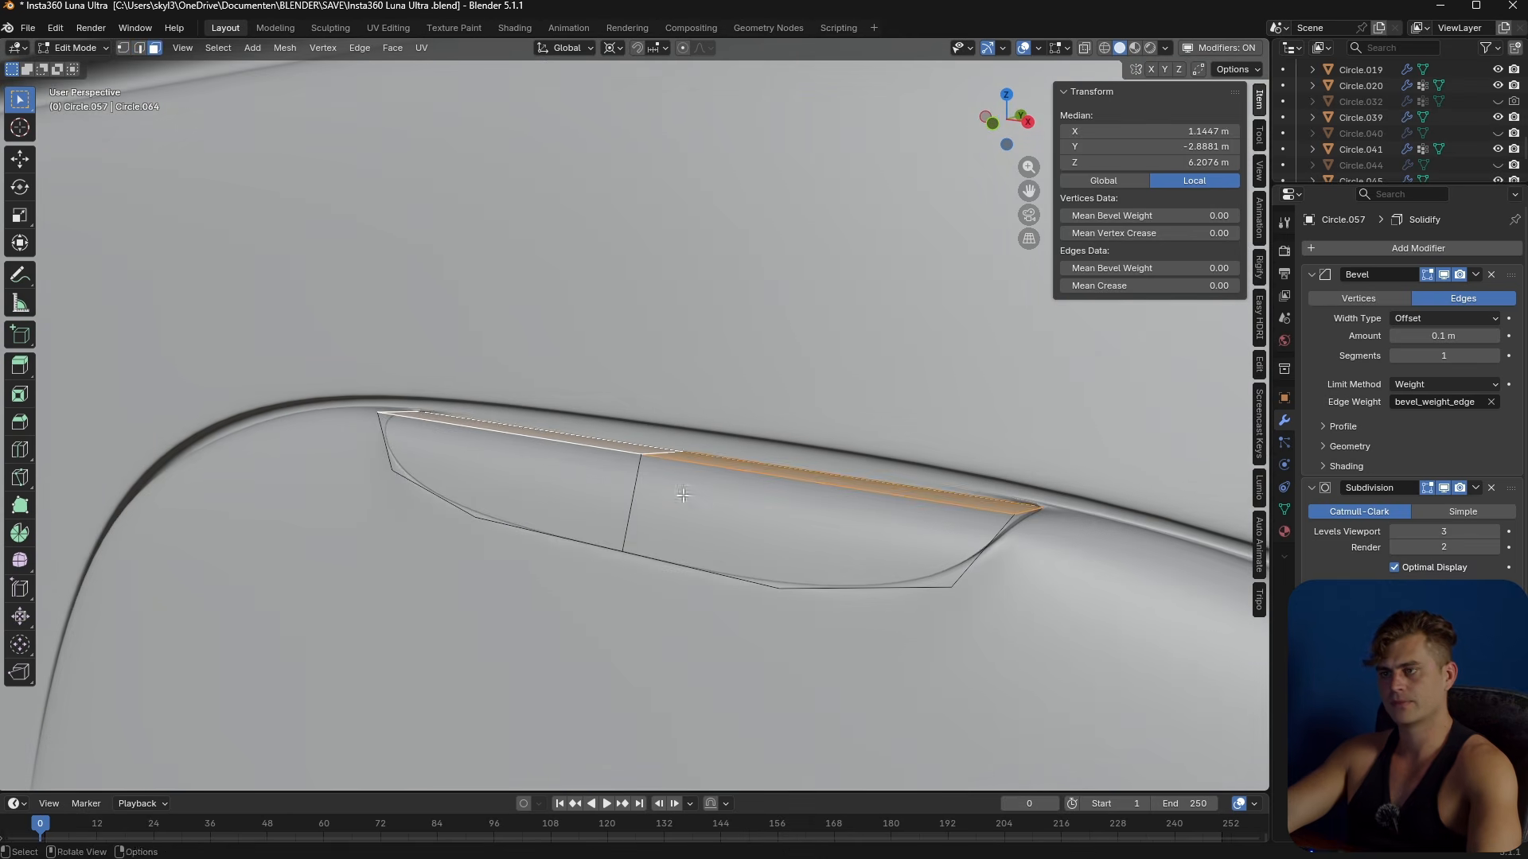
key(g)
key(z)
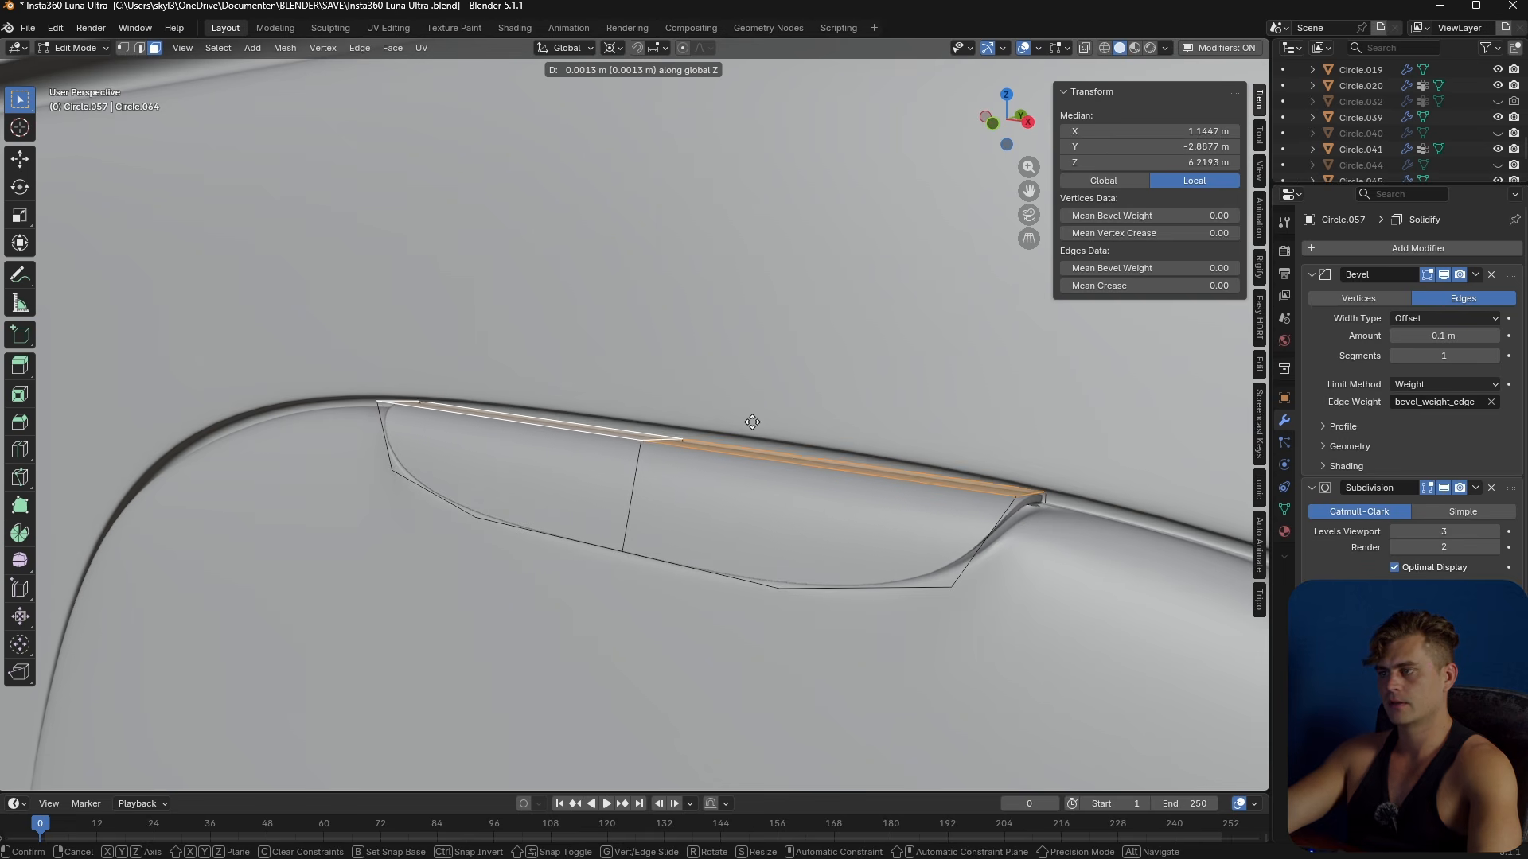
click(752, 423)
- Raise the middle edge on top of the light by about 0.001 m along Z
middle_drag(752, 423, 781, 453)
key(2)
click(770, 455)
key(g)
key(z)
click(776, 425)
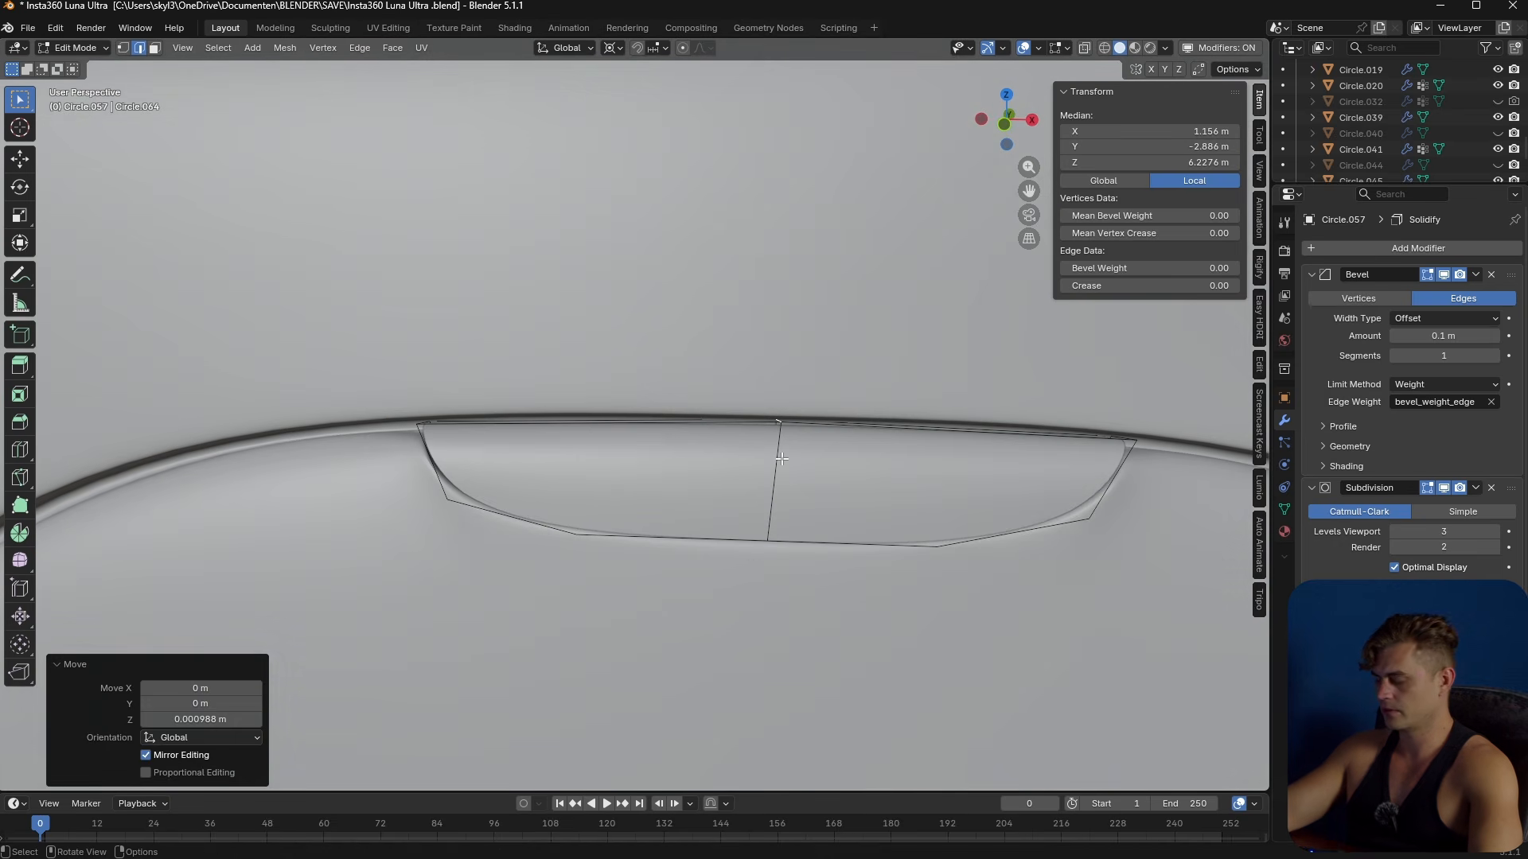
- Straighten the light's middle edge loop by scaling it to 0 along X about its own center instead of the current pivot
key(KP_1)
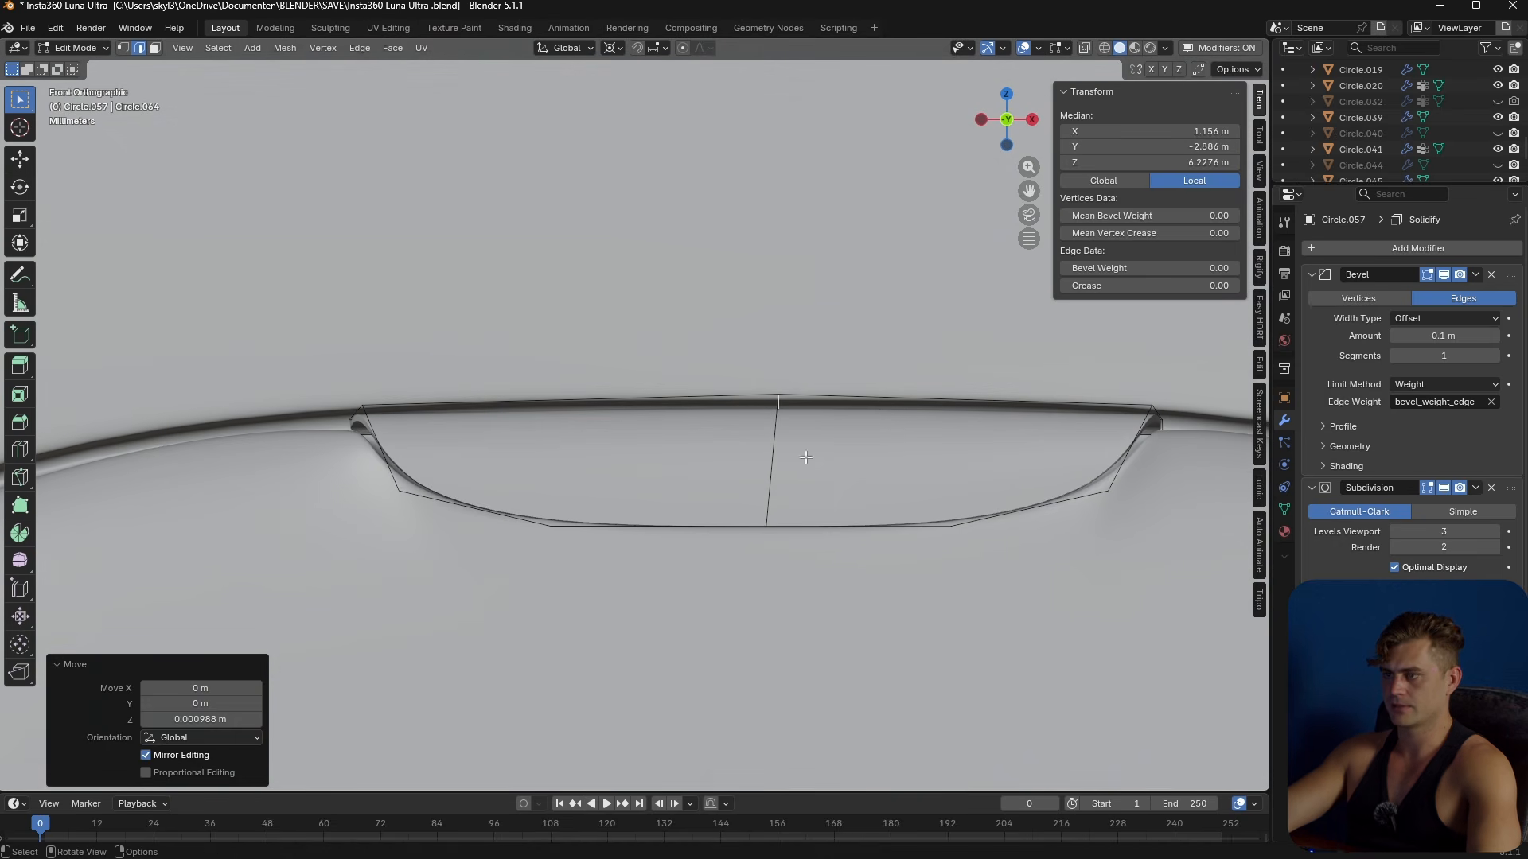
alt+click(778, 457)
middle_drag(779, 457, 796, 461)
key(s)
key(x)
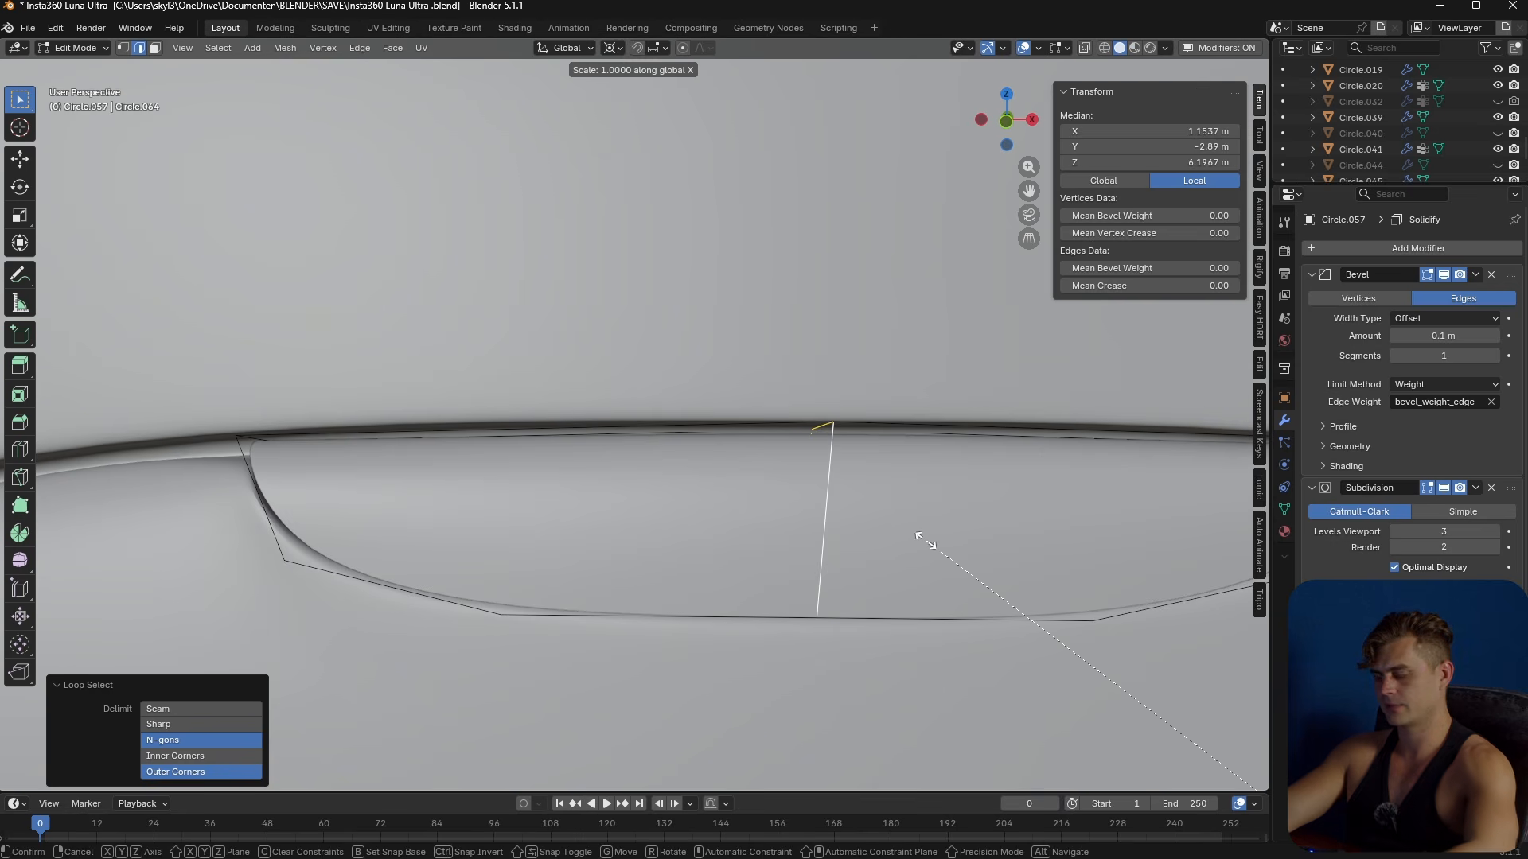
key(Escape)
click(616, 46)
click(669, 119)
text(sx)
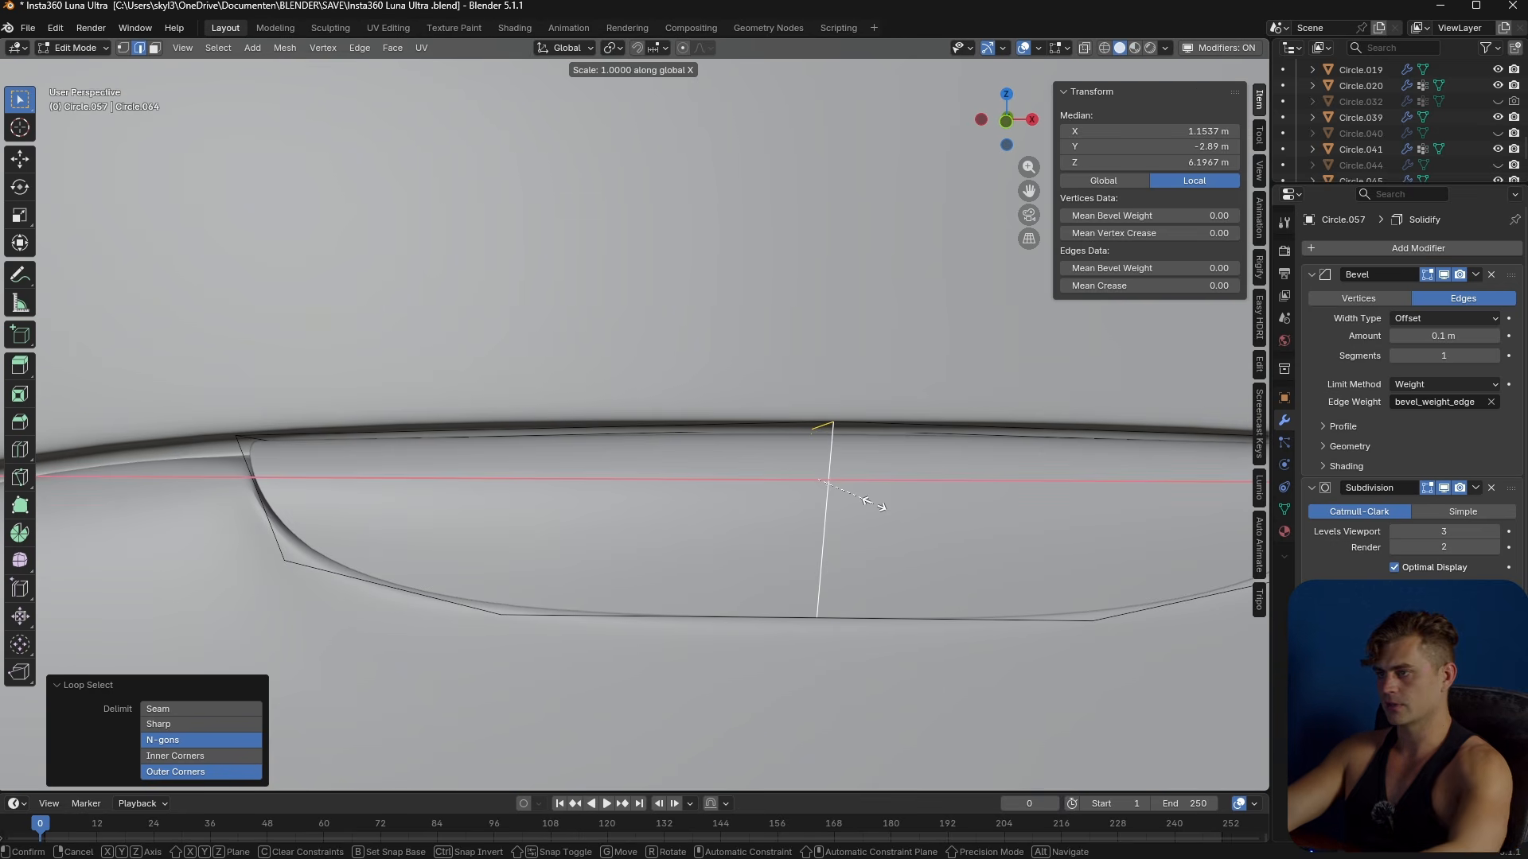
text(0)
key(Return)
- Select the light's upper middle vertices through the mesh in front view and adjust their height along Z to follow the groove
middle_drag(875, 503, 796, 517)
key(KP_1)
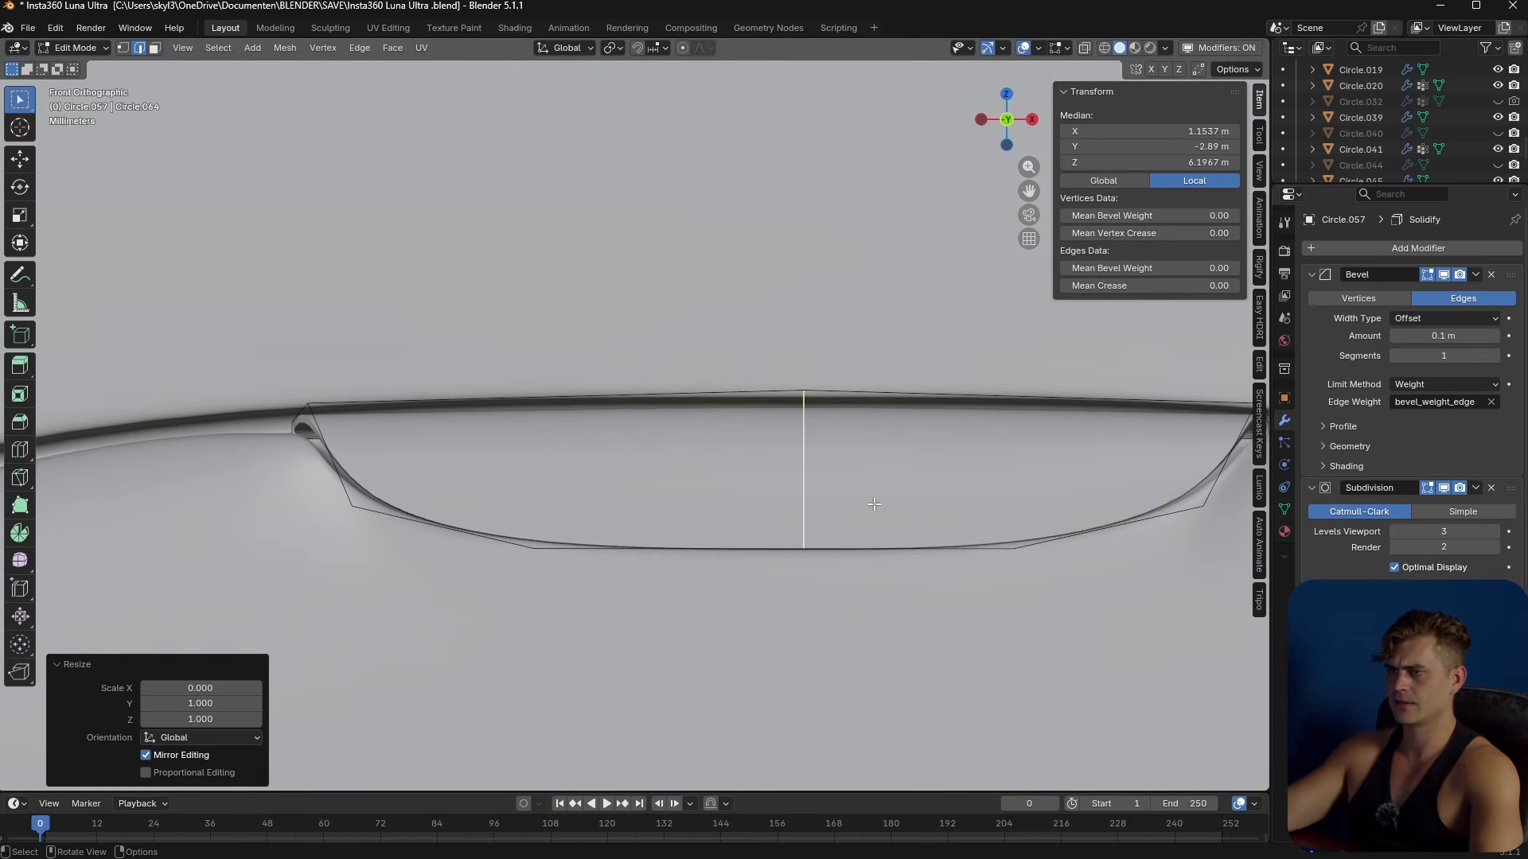
key(1)
key(alt+z)
drag(747, 365, 683, 443)
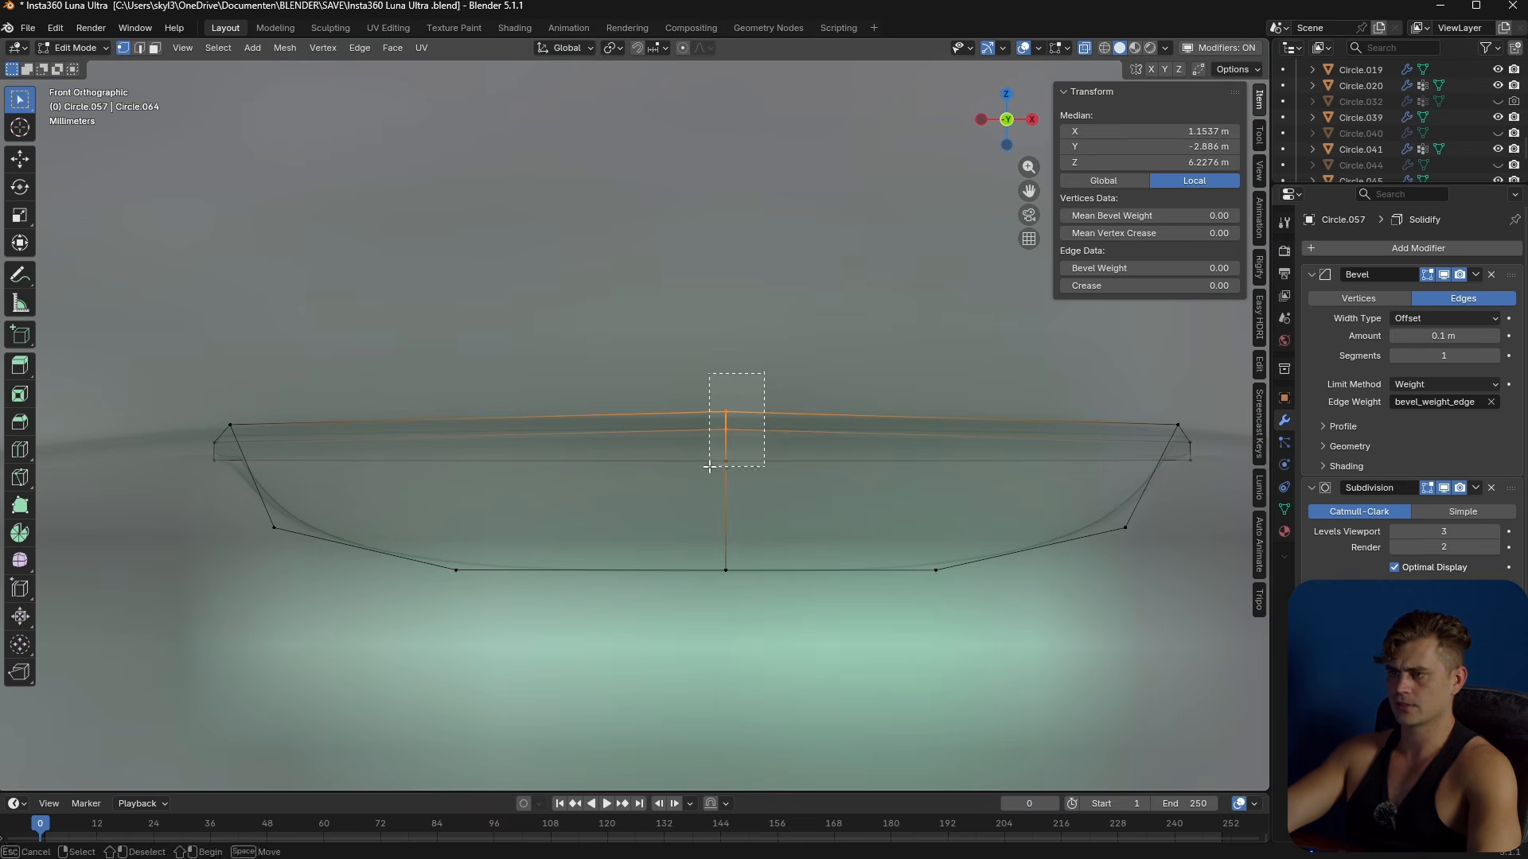
key(alt+z)
key(g)
key(z)
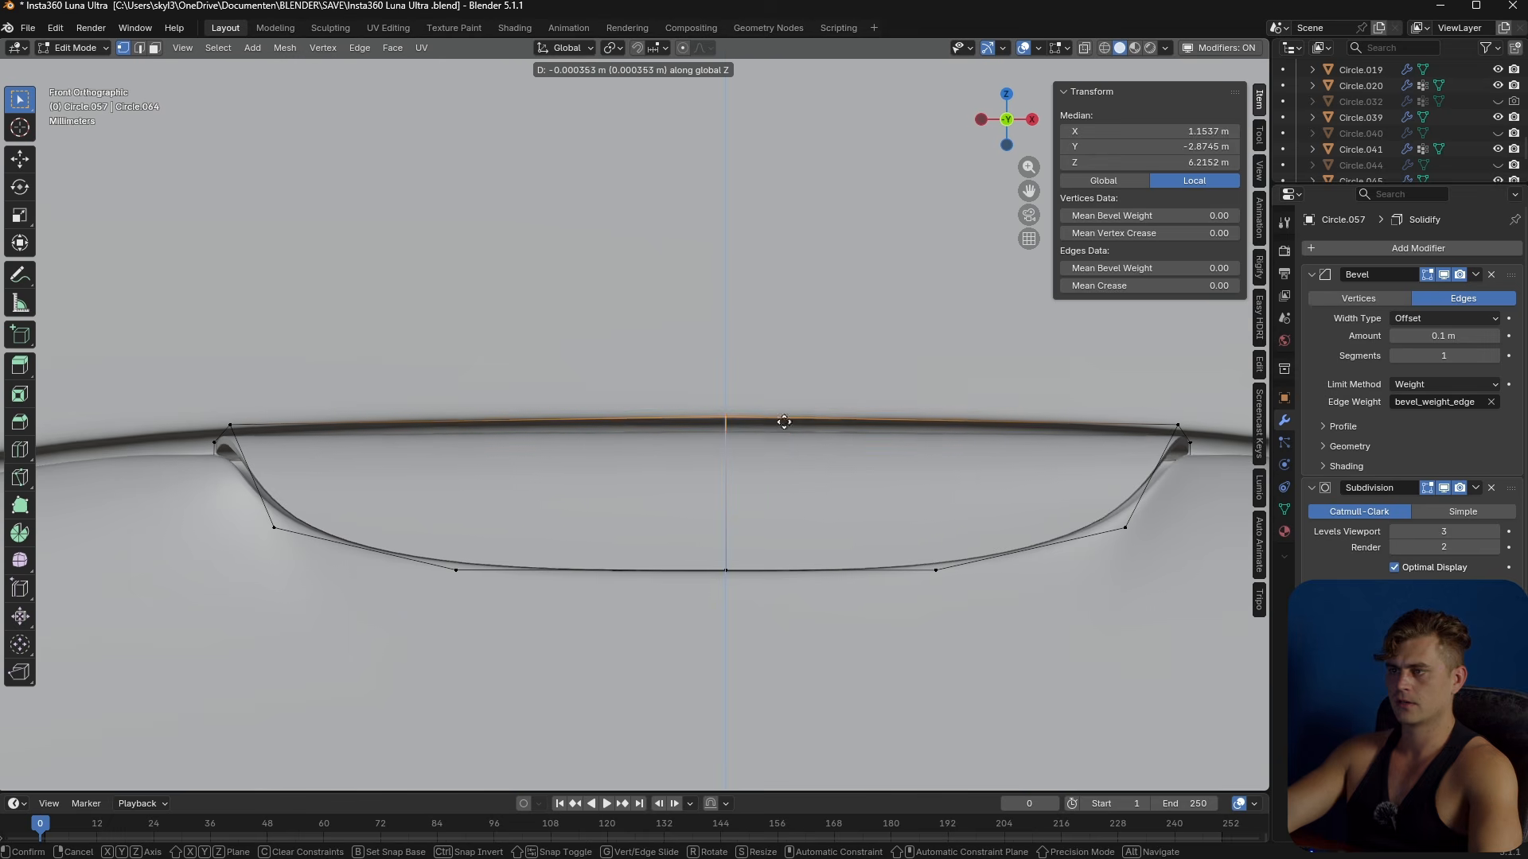
click(783, 386)
- Check the finished green light on the handle in rendered shading against the reference images and save the file
middle_drag(868, 440, 891, 424)
shift+middle_drag(1090, 504, 716, 521)
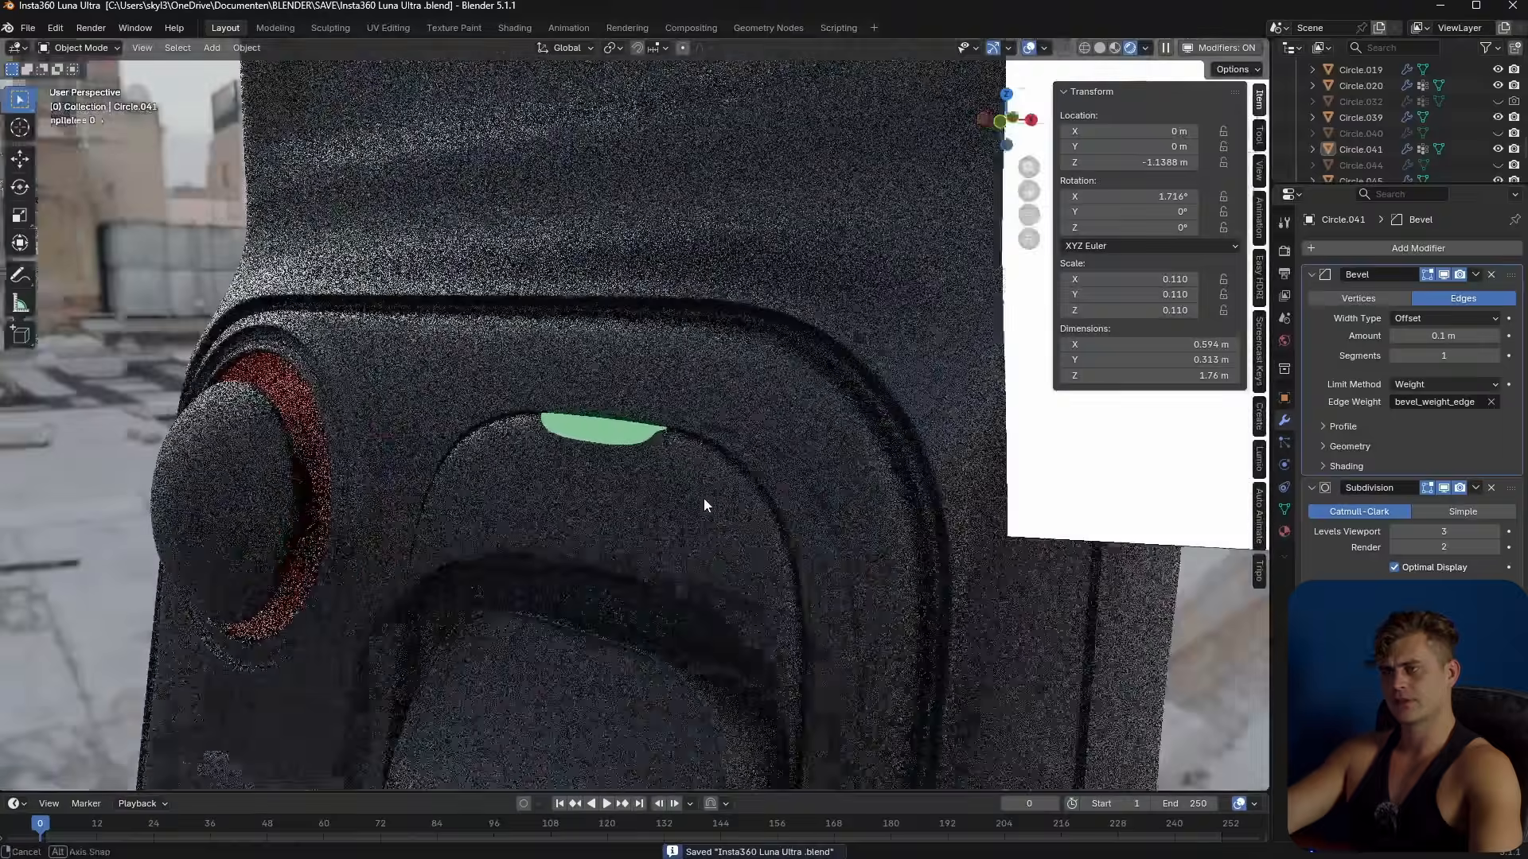
middle_drag(703, 498, 623, 494)
scroll(624, 496, down, 3)
scroll(627, 501, down, 4)
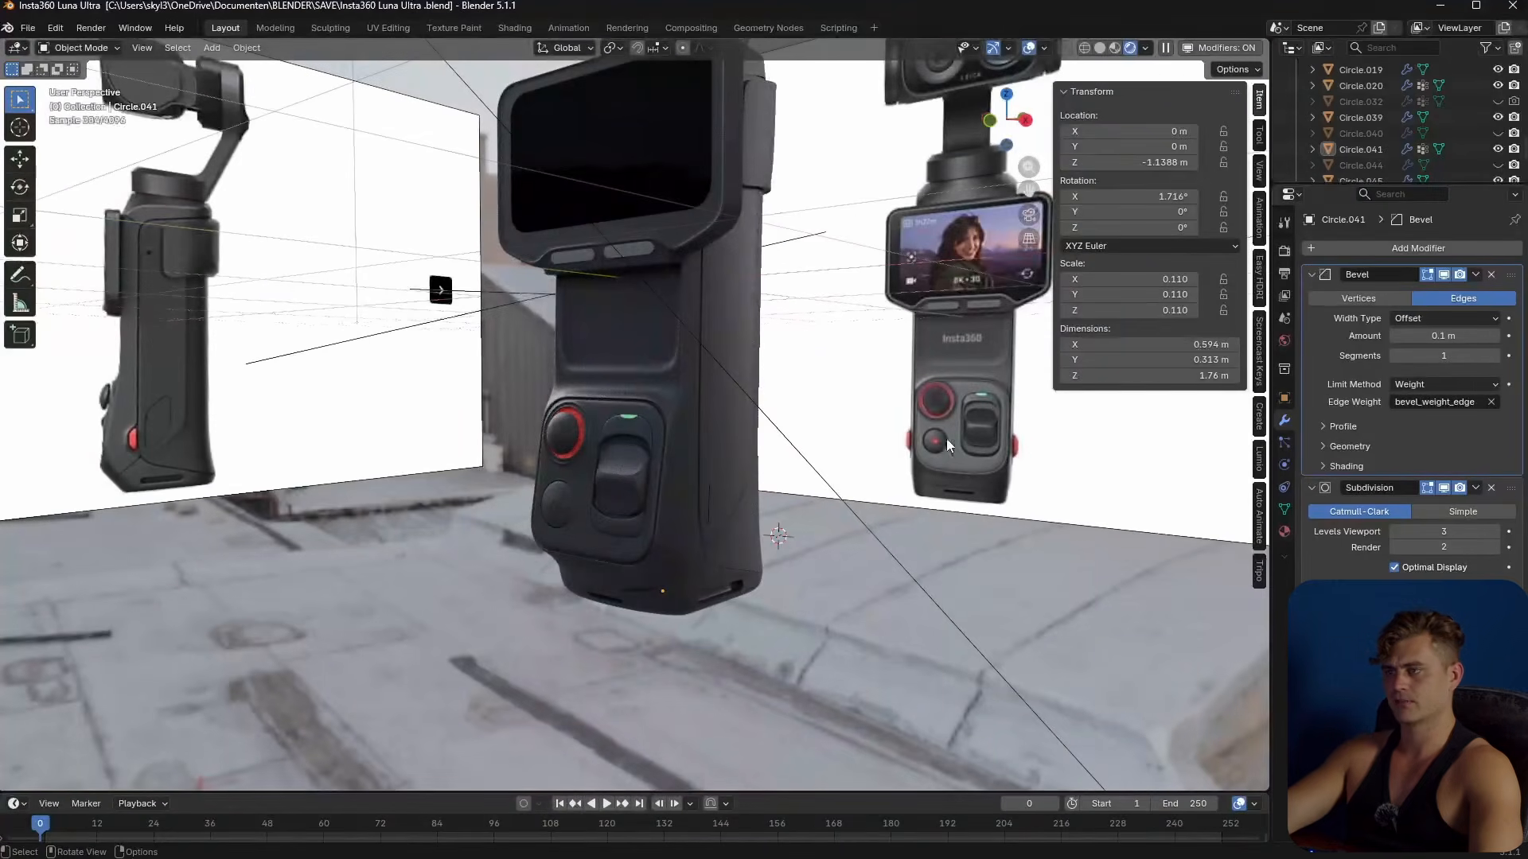
key(ctrl+s)
- Select the handle's side body, save the file, and examine the side against the side-view reference image
click(770, 548)
key(ctrl+s)
middle_drag(829, 600, 732, 600)
scroll(724, 565, up, 3)
scroll(732, 600, down, 3)
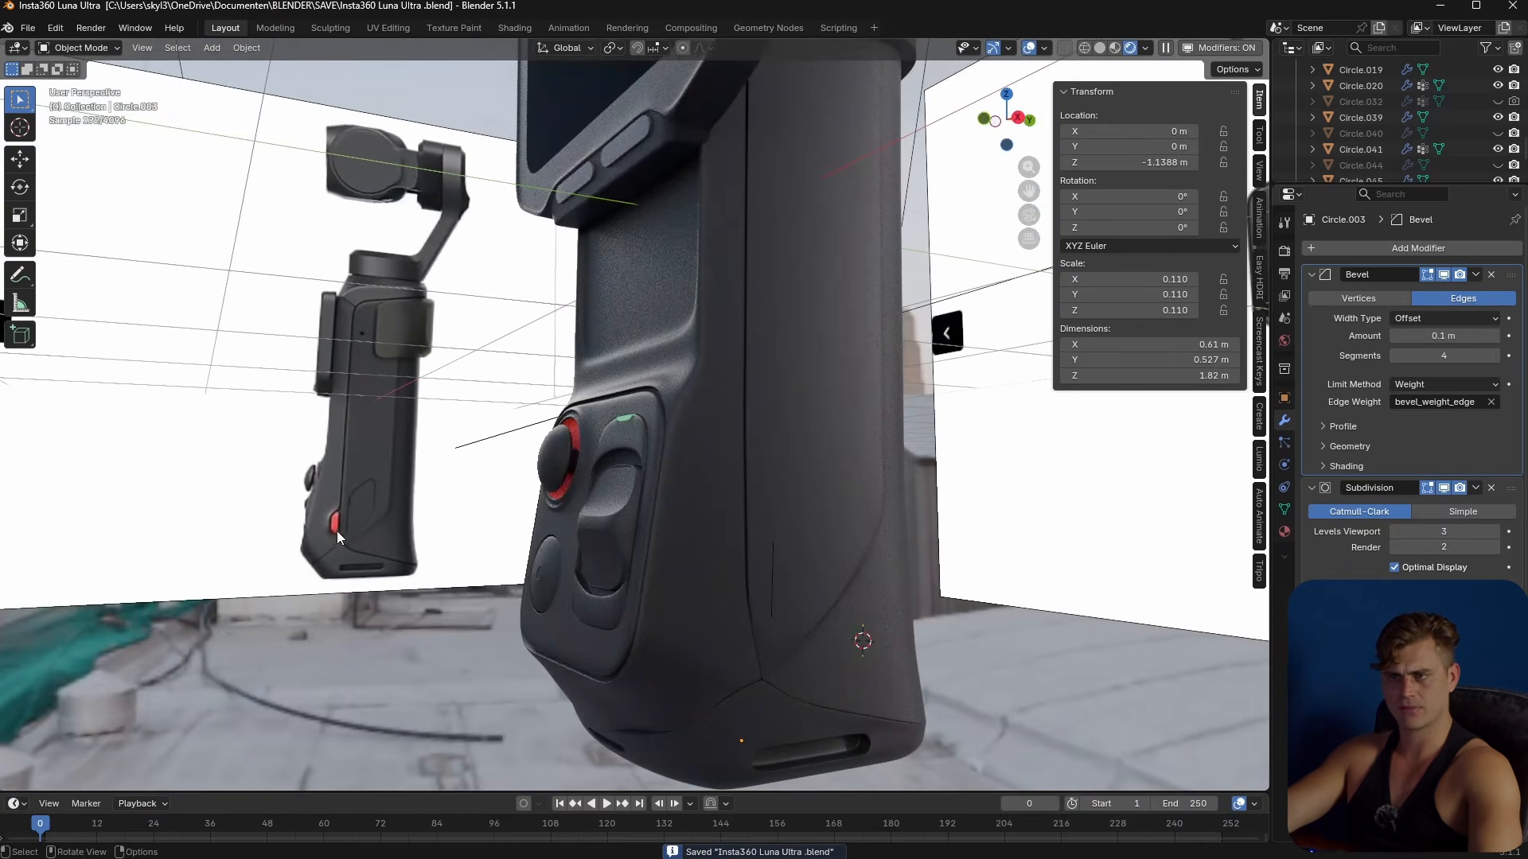
- Examine the red side button on the handle in the reference images and compare it with the four selected side faces
scroll(557, 557, down, 3)
middle_drag(716, 581, 772, 563)
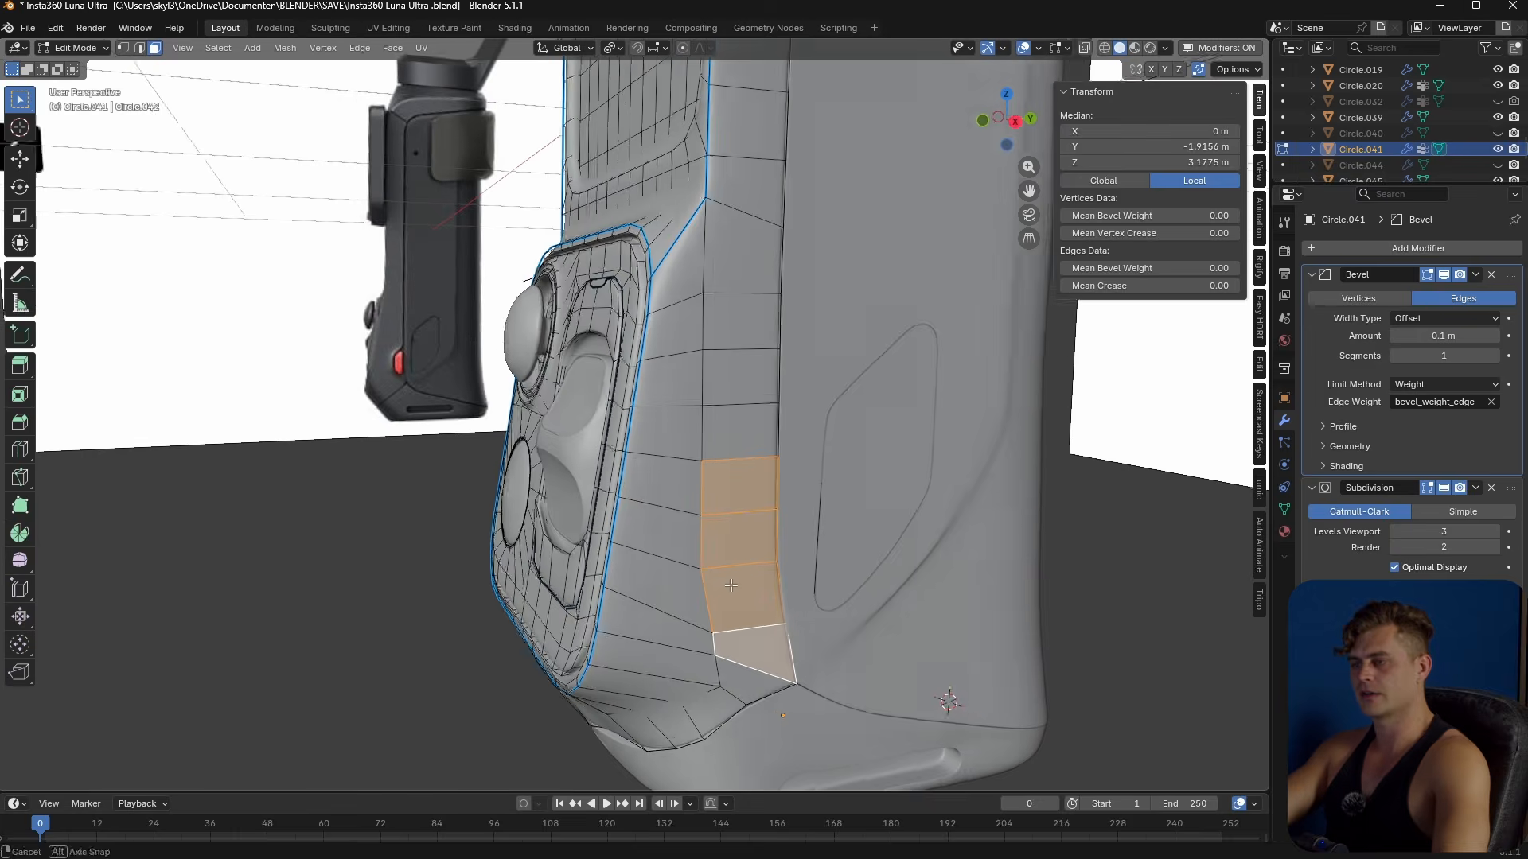
middle_drag(700, 557, 711, 574)
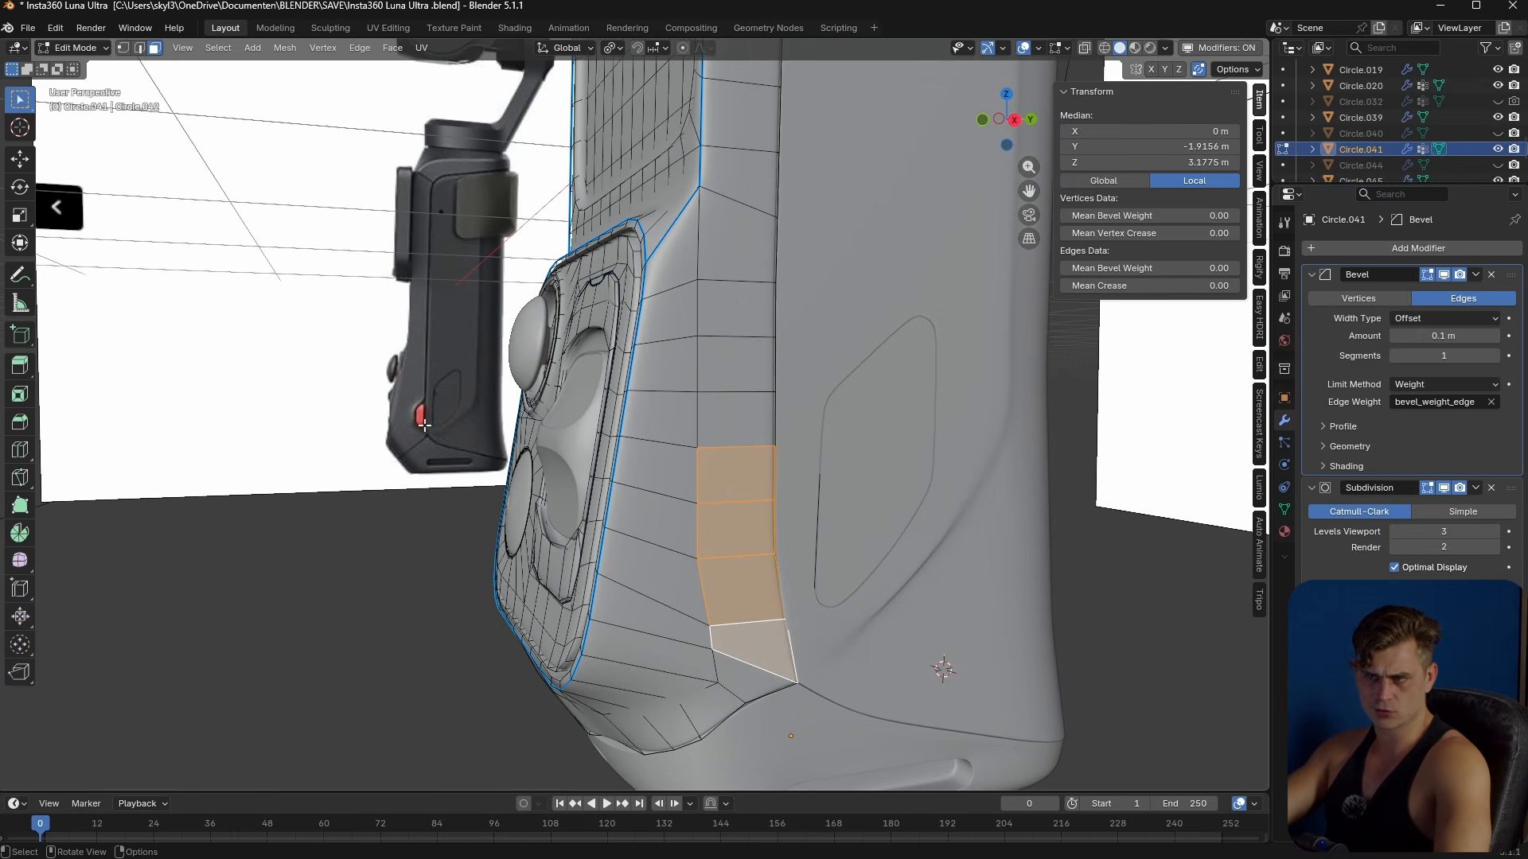
middle_drag(544, 480, 535, 480)
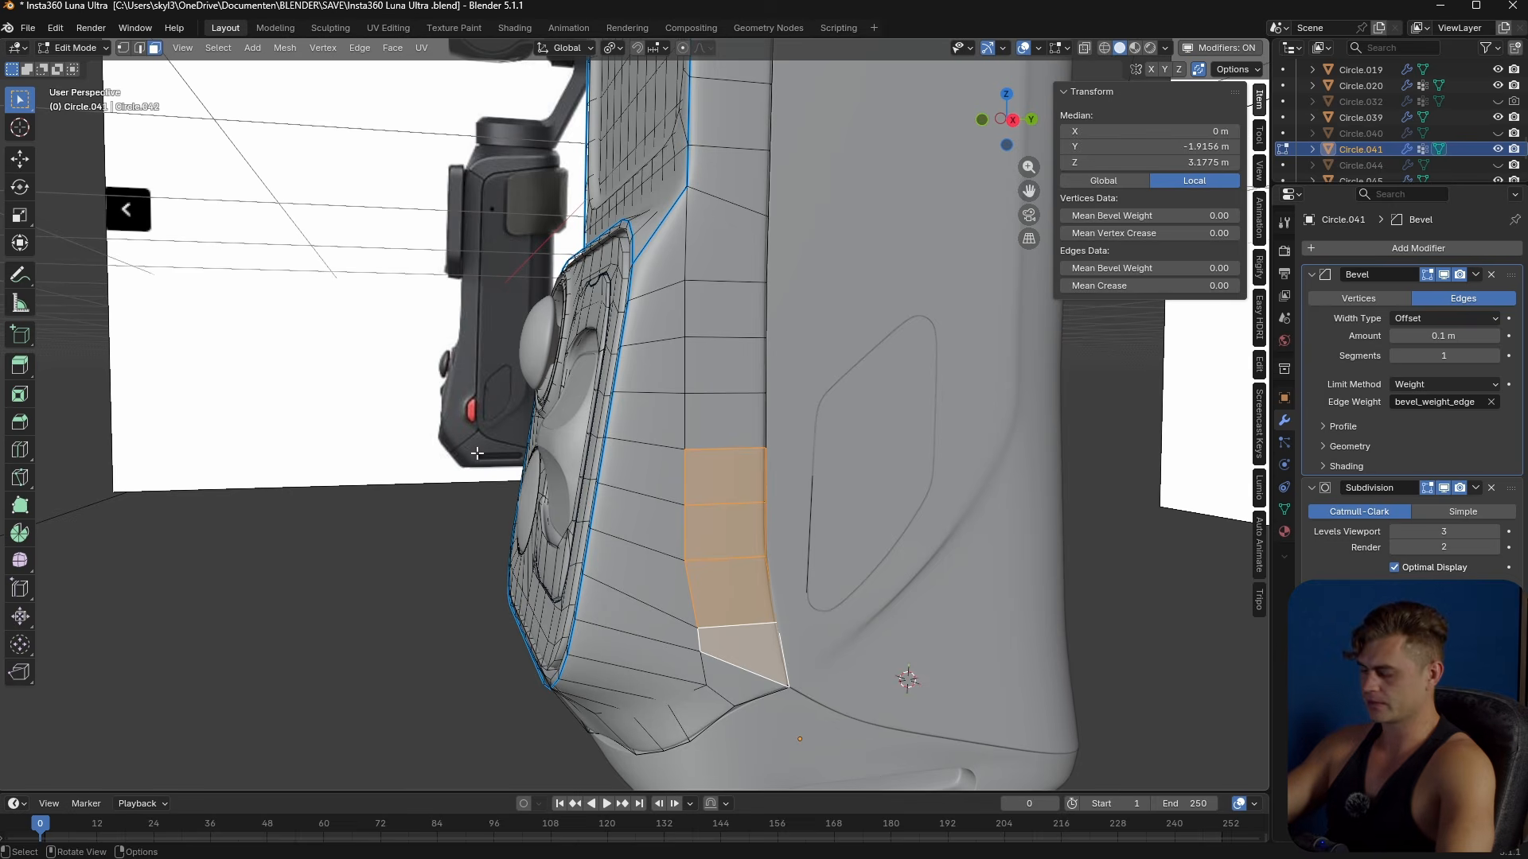
key(KP_1)
scroll(477, 452, up, 2)
shift+middle_drag(476, 453, 163, 404)
middle_drag(170, 350, 158, 352)
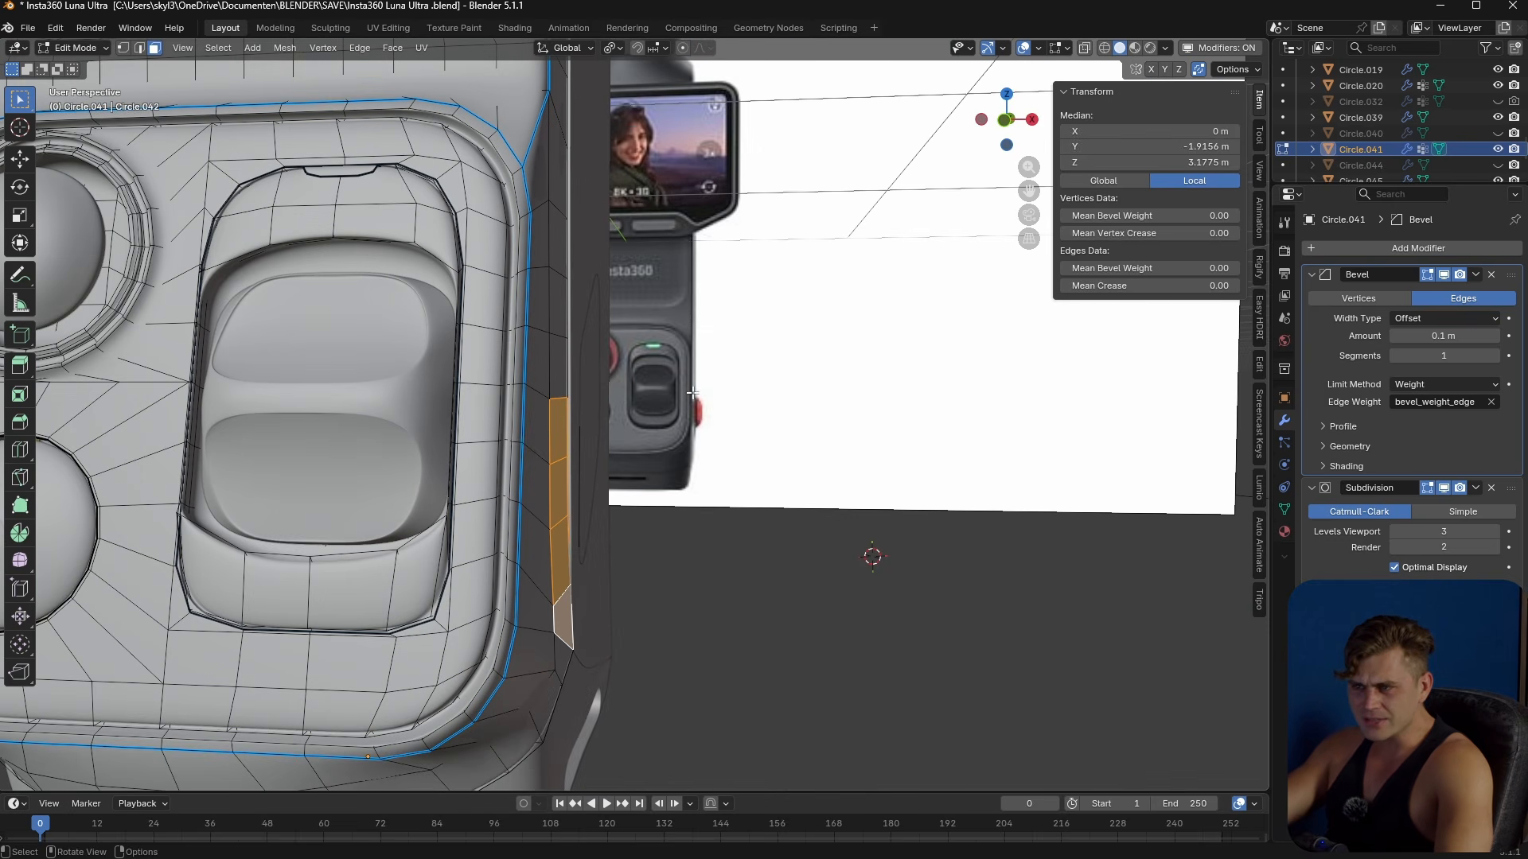
middle_drag(682, 421, 582, 529)
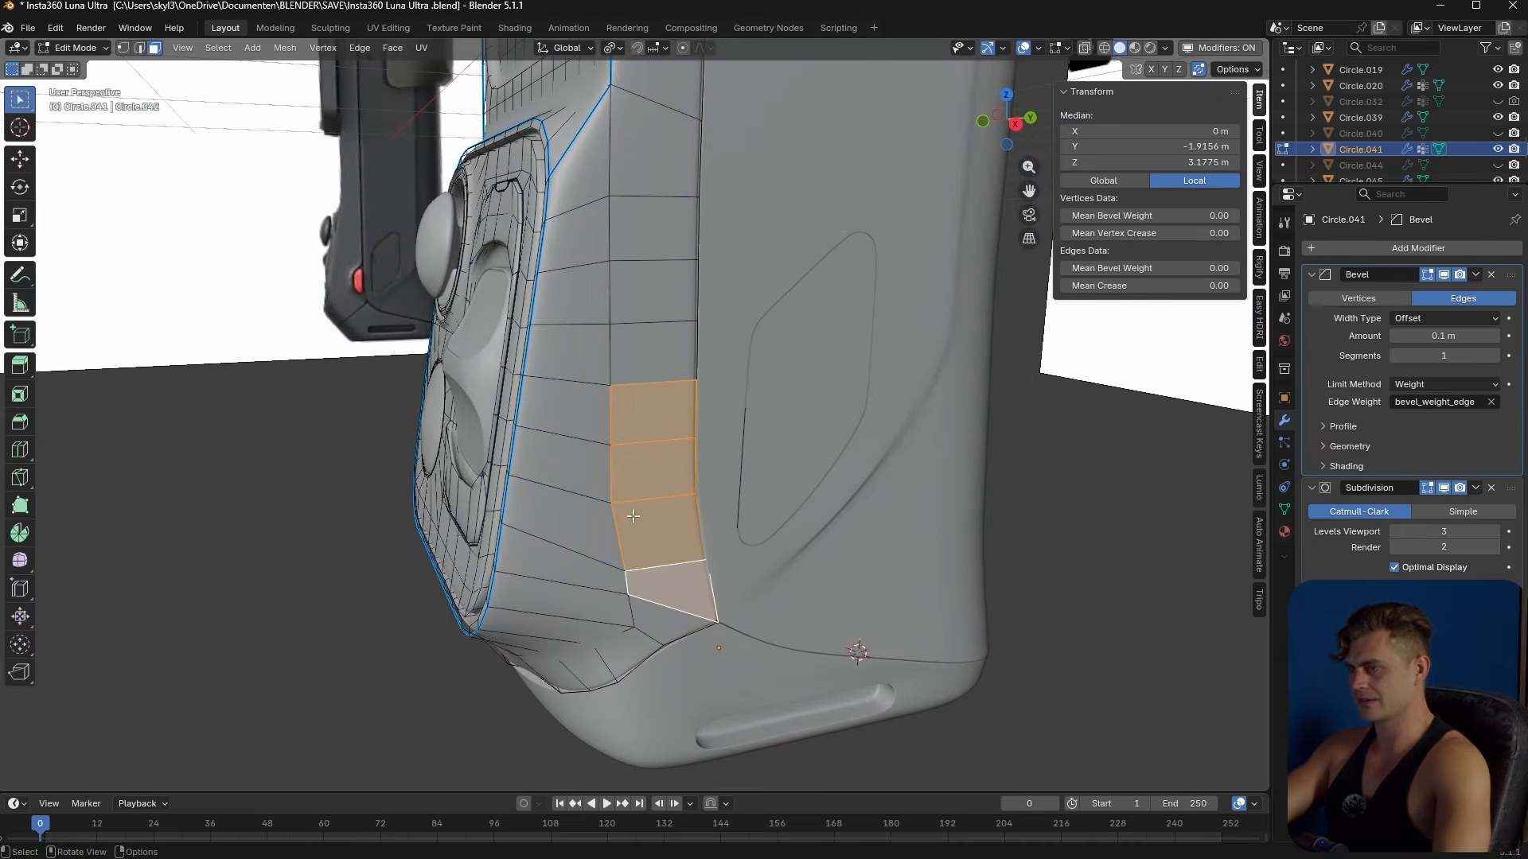
- Inset the four selected side faces over the red button by about 0.088 m in the right side view
key(alt+z)
key(KP_3)
key(alt+z)
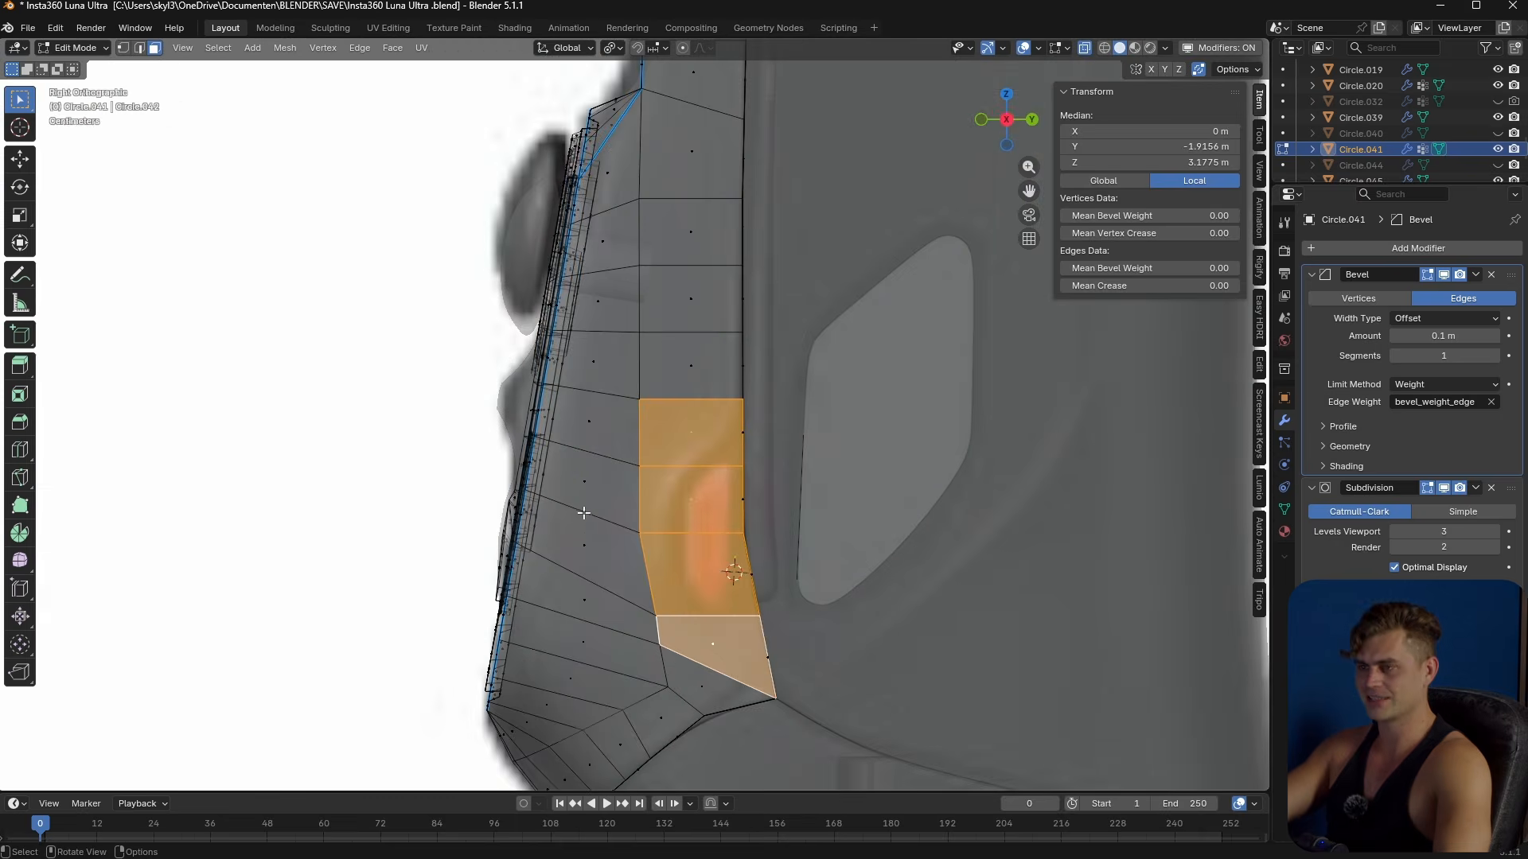
scroll(831, 606, up, 1)
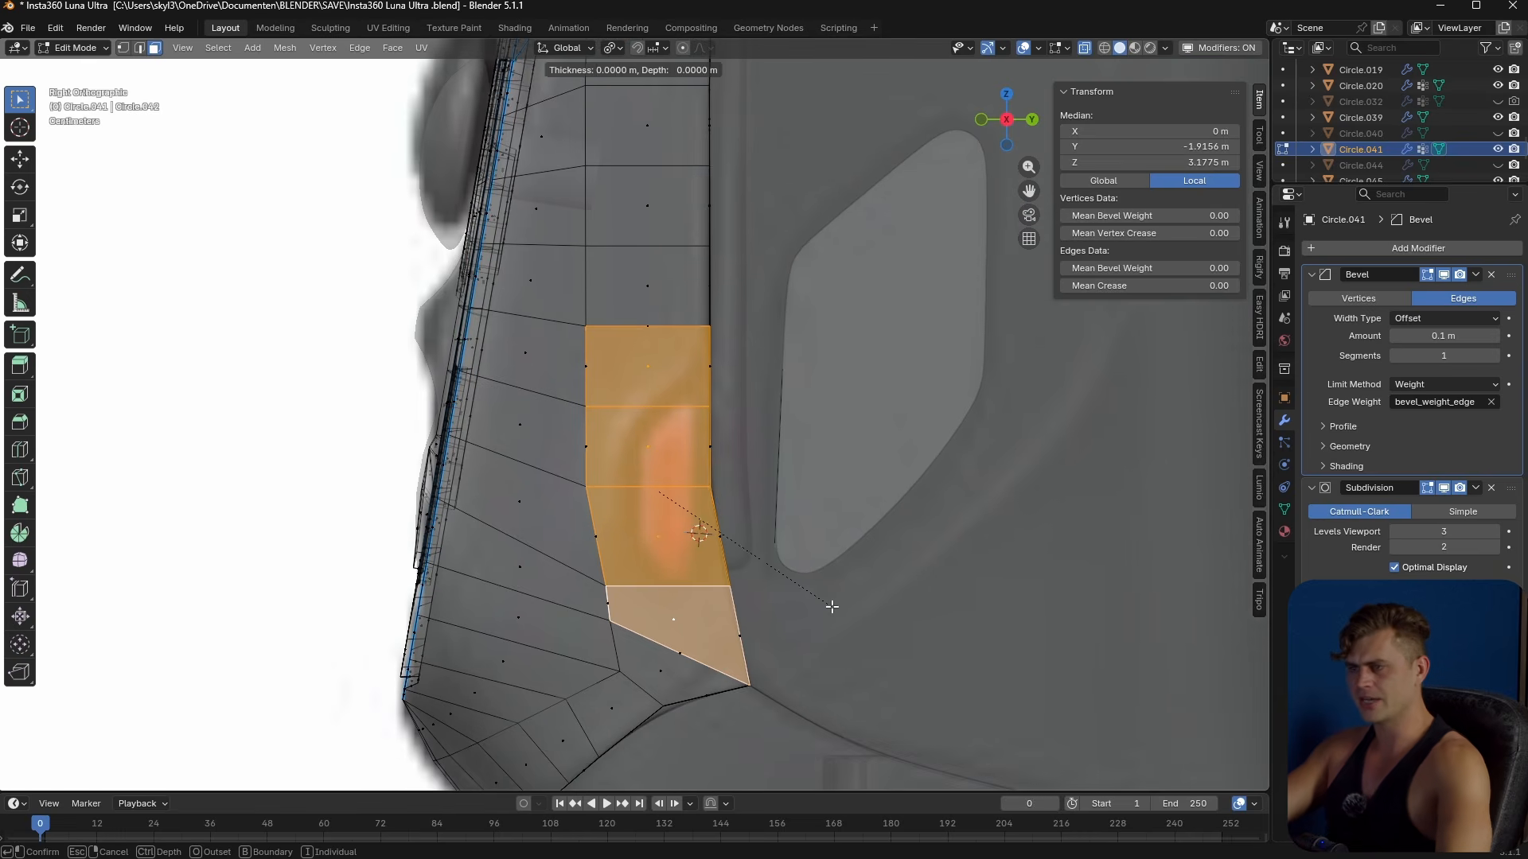
key(i)
click(732, 504)
scroll(716, 507, up, 1)
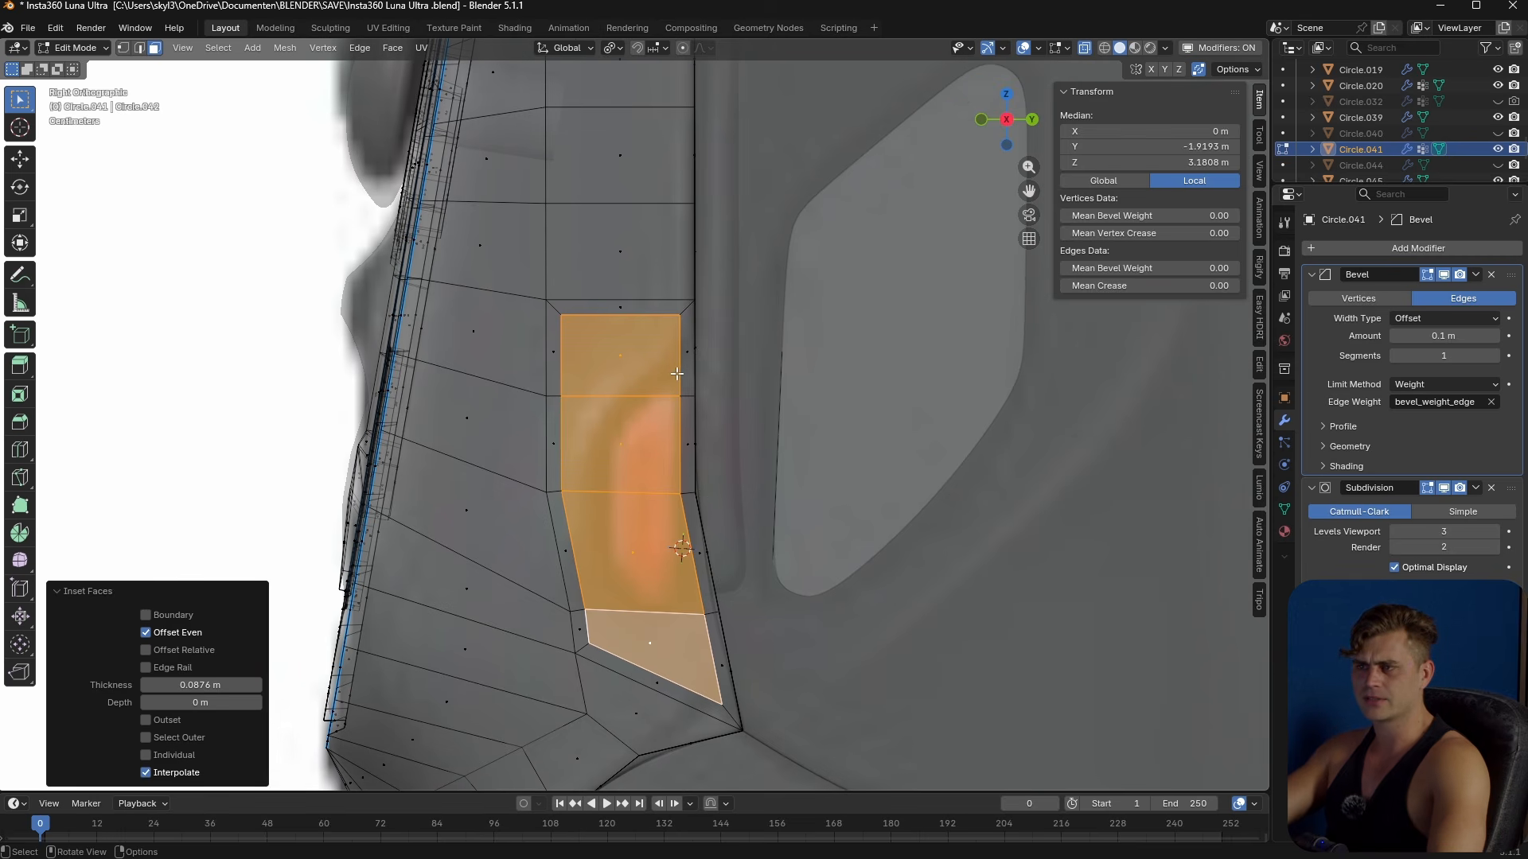
- Slide the inset's rear vertical edges fully onto the neighbouring seam edge with a factor of 1
key(2)
key(alt+z)
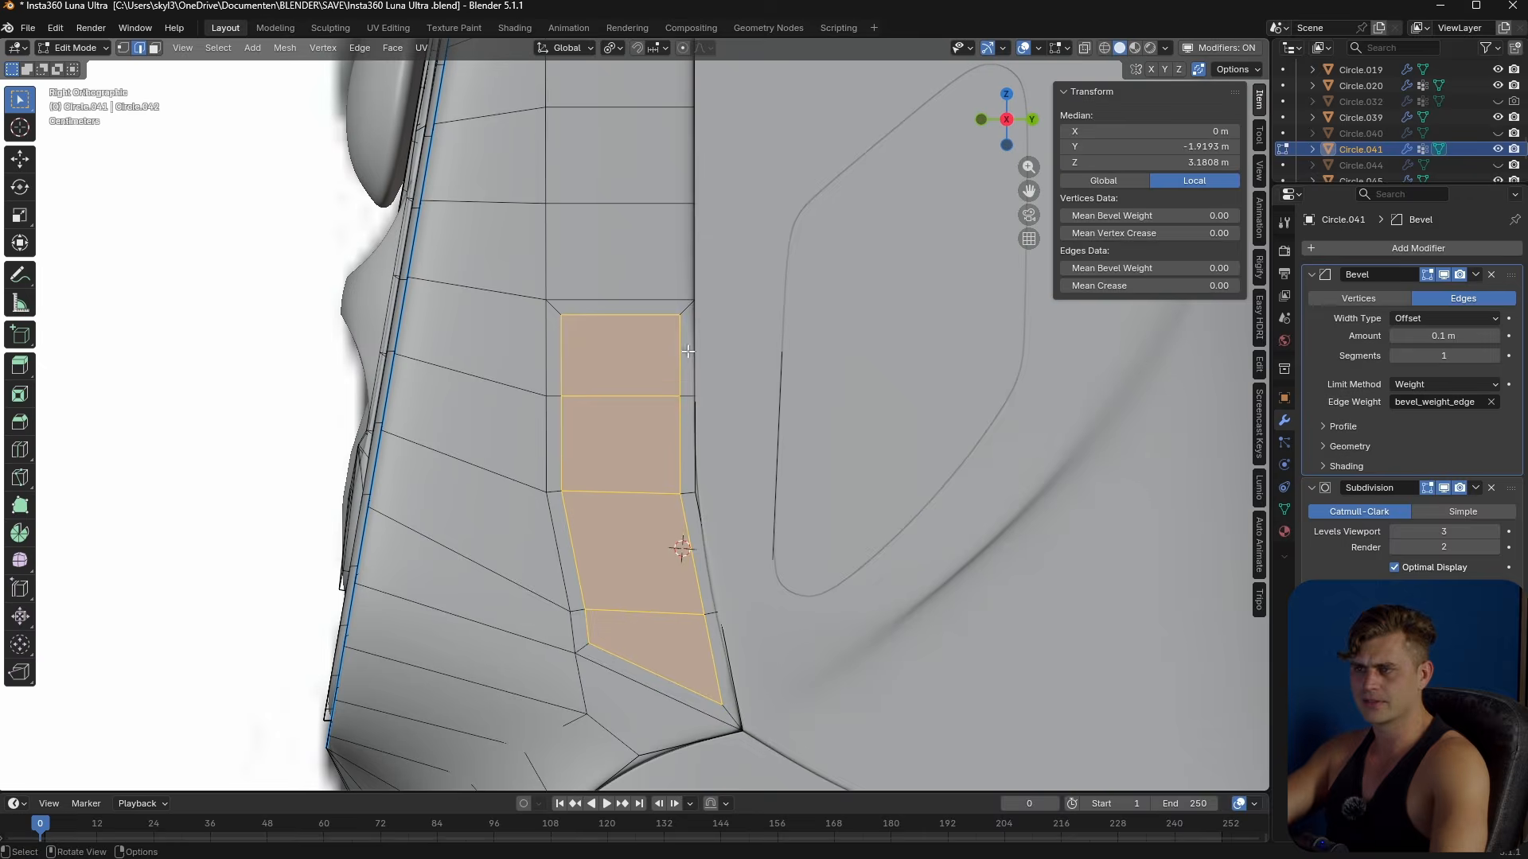
key(alt+z)
click(665, 381)
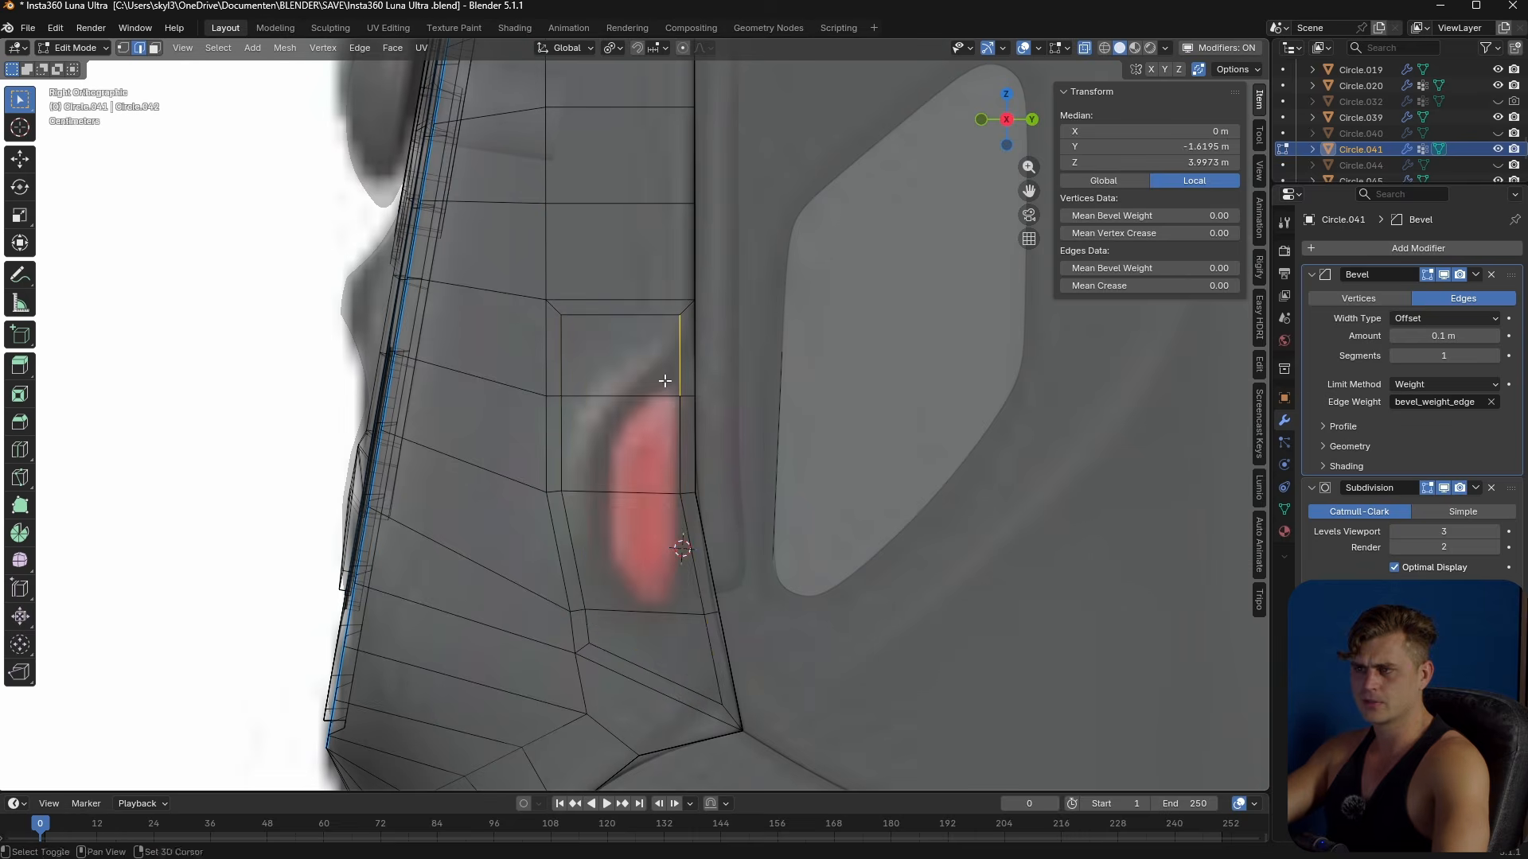
shift+click(688, 535)
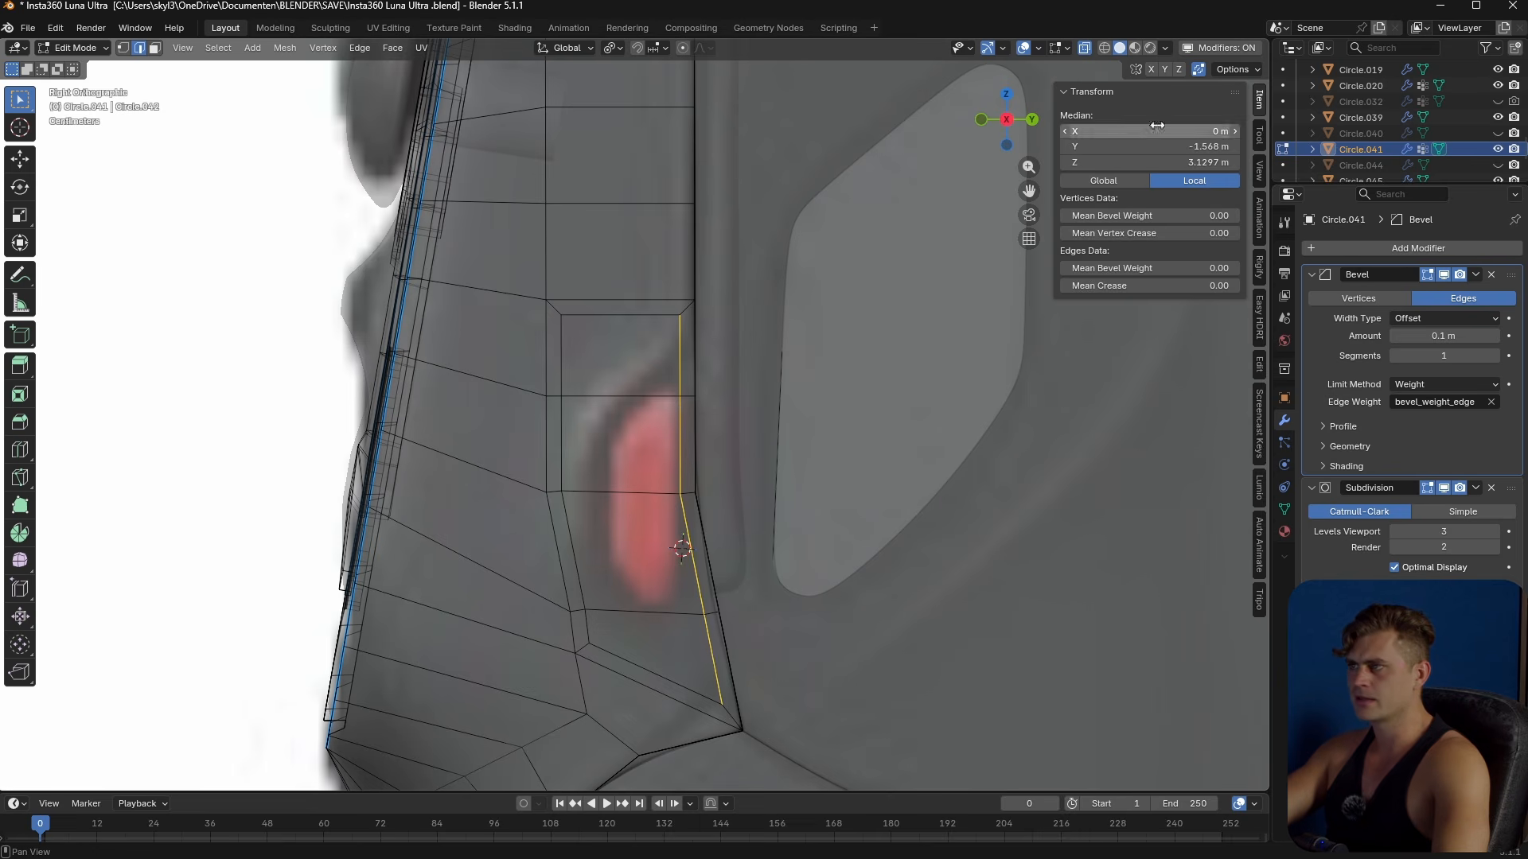
key(g)
key(g)
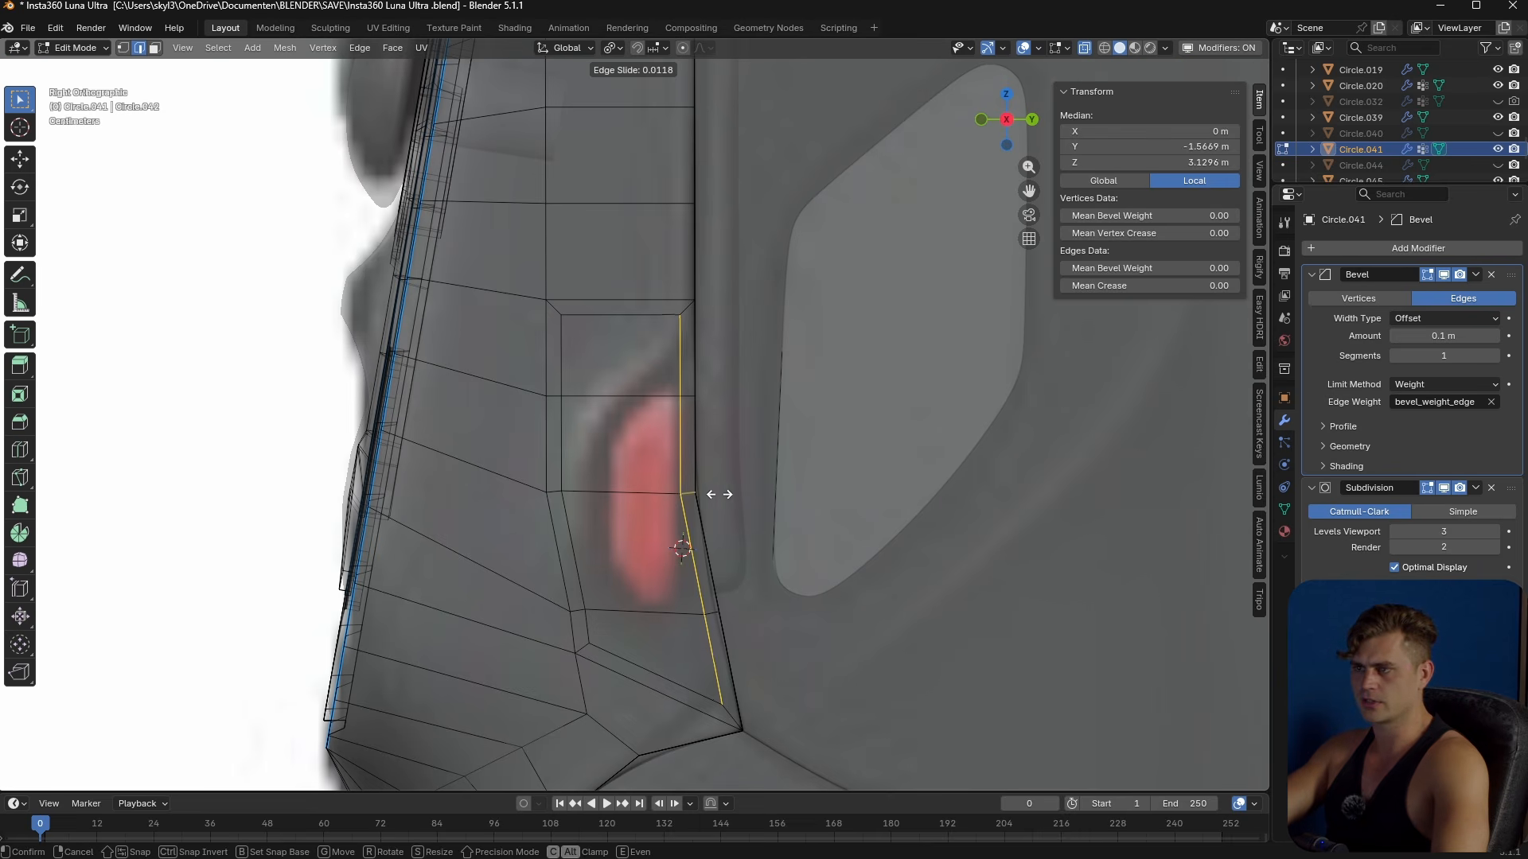
click(902, 499)
- Move the inset's two upper front vertices to follow the recess outline above the red button in the reference
scroll(699, 435, up, 1)
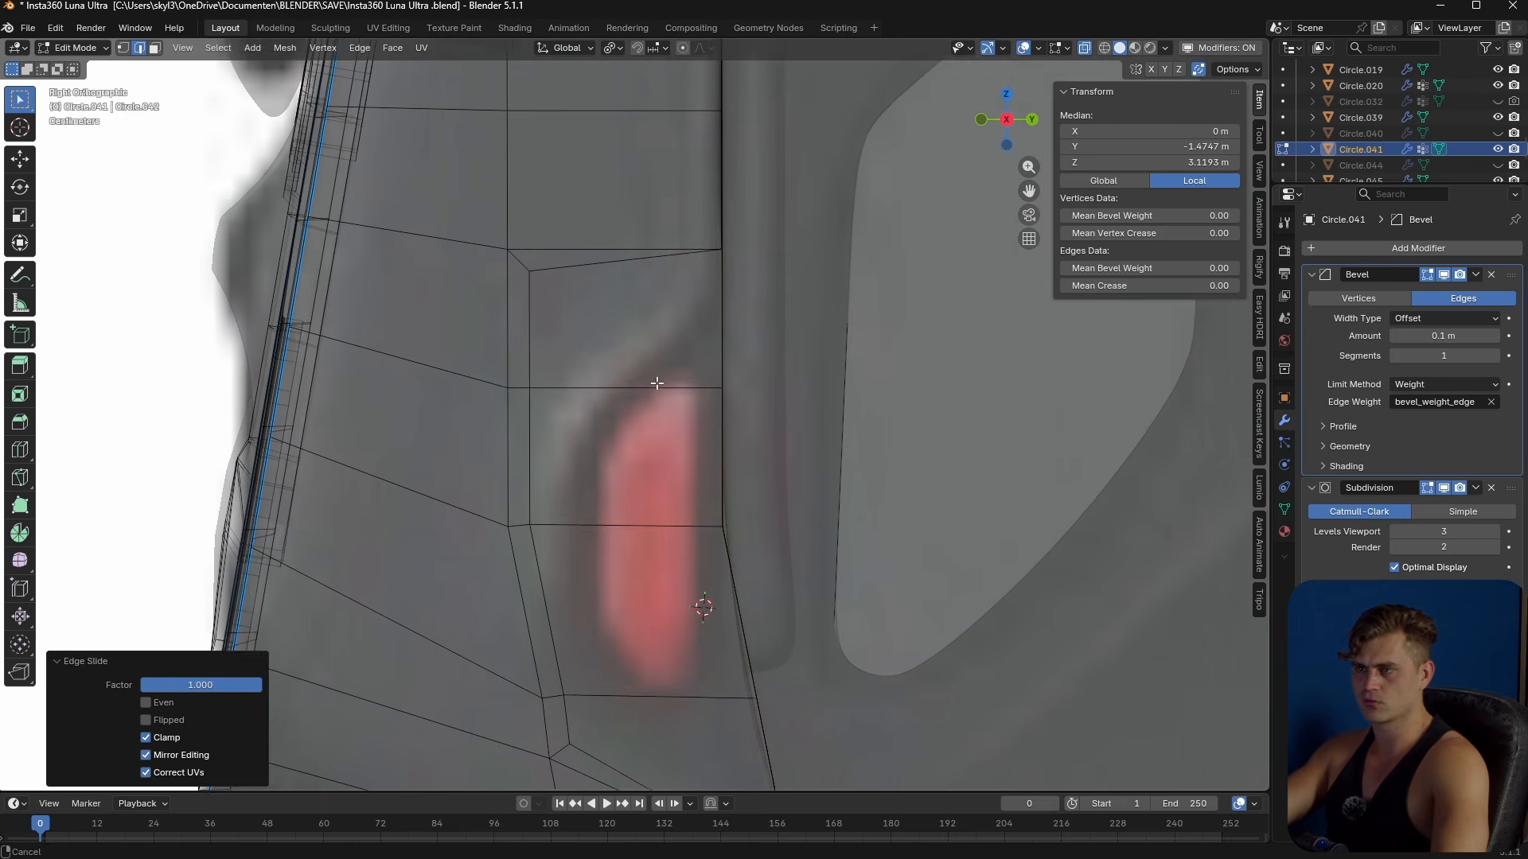
scroll(658, 386, up, 1)
key(1)
key(b)
drag(566, 276, 549, 285)
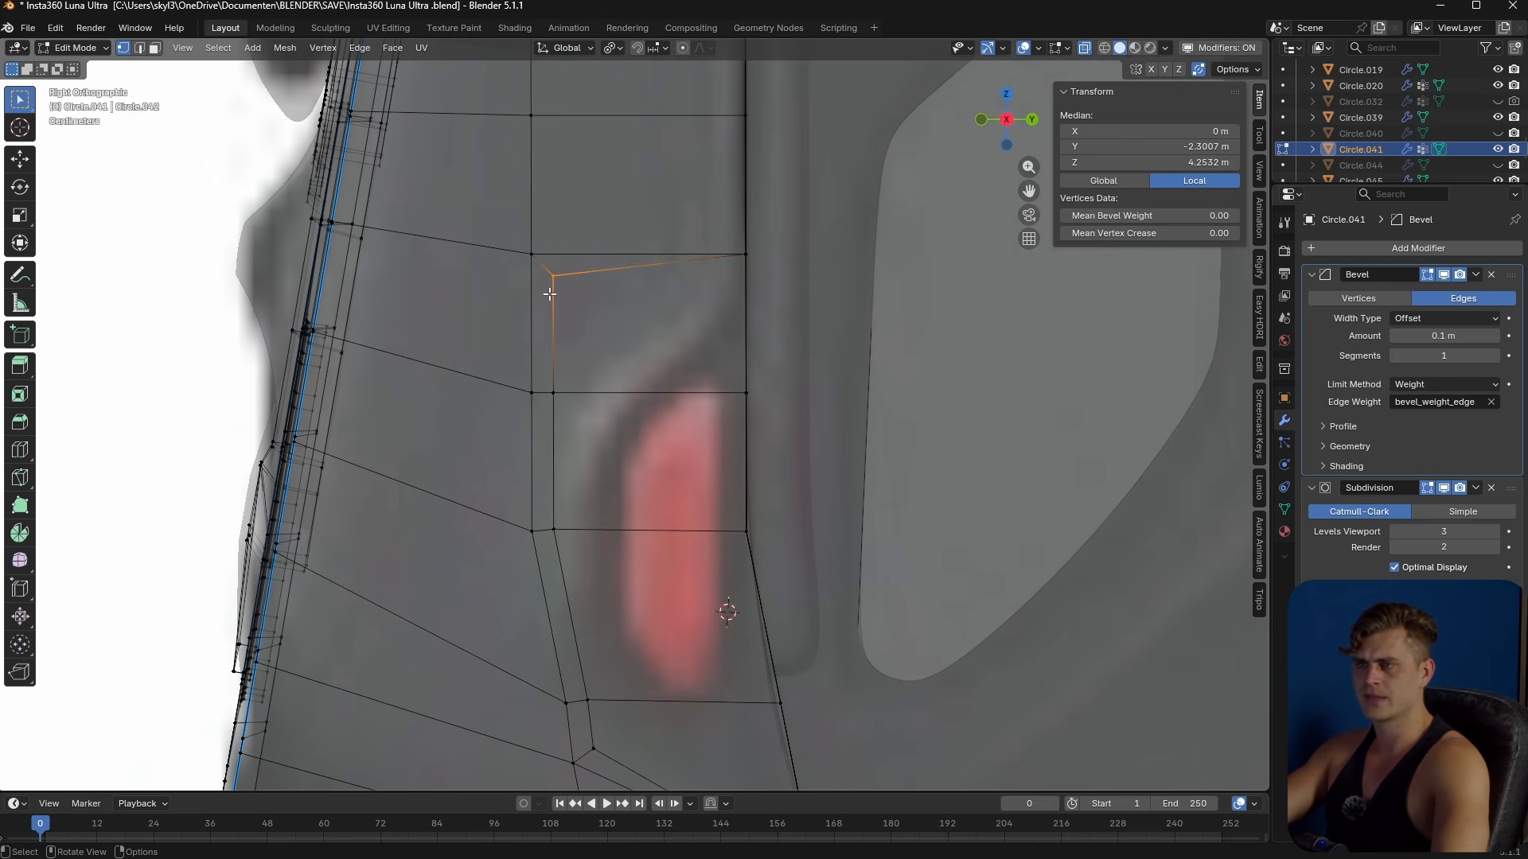
key(g)
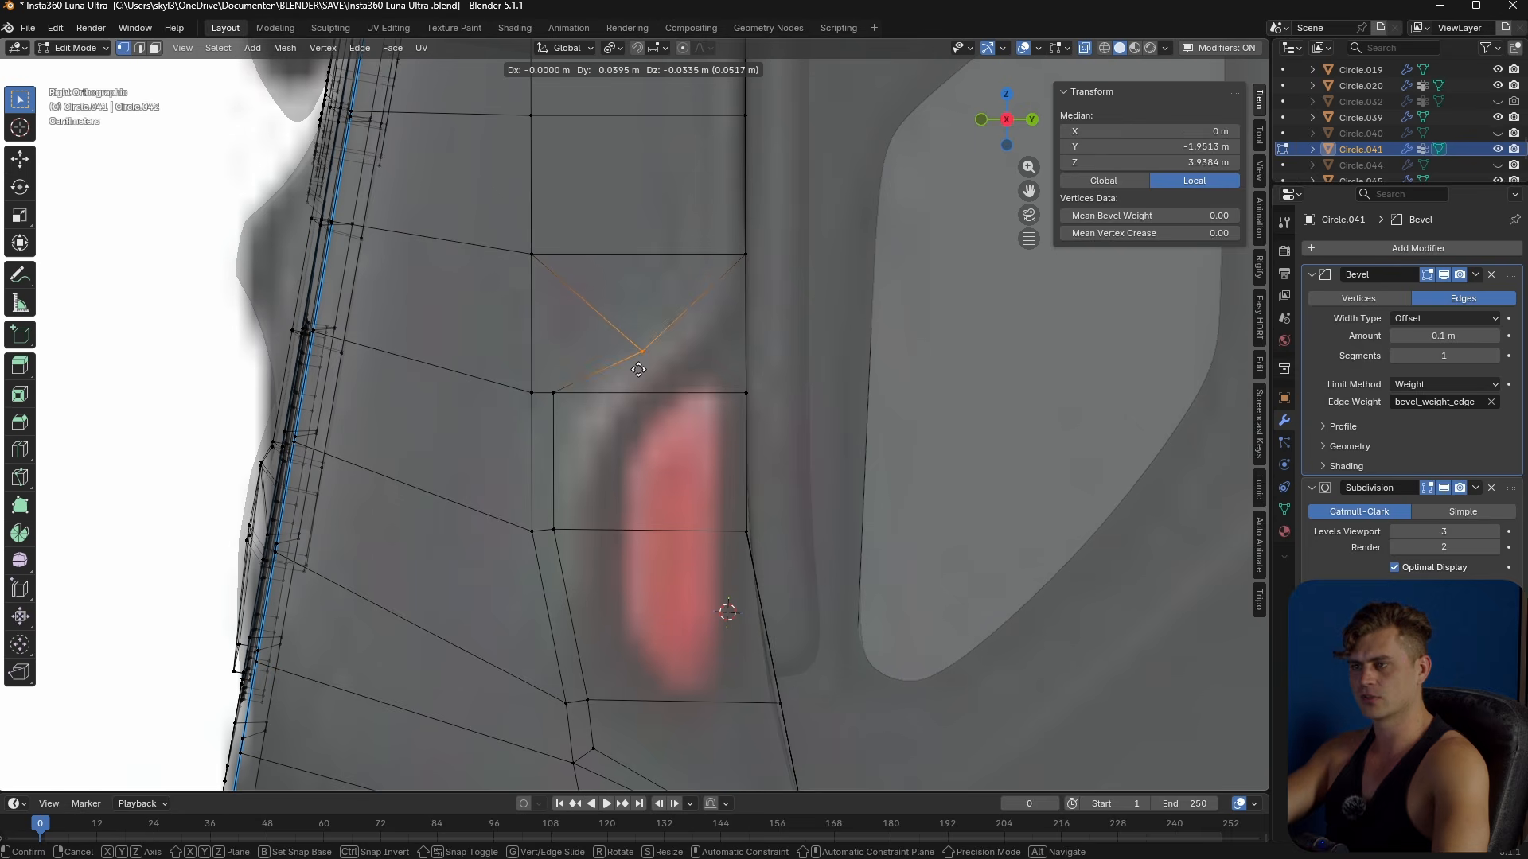
click(635, 365)
shift+middle_drag(635, 365, 617, 276)
click(534, 306)
key(g)
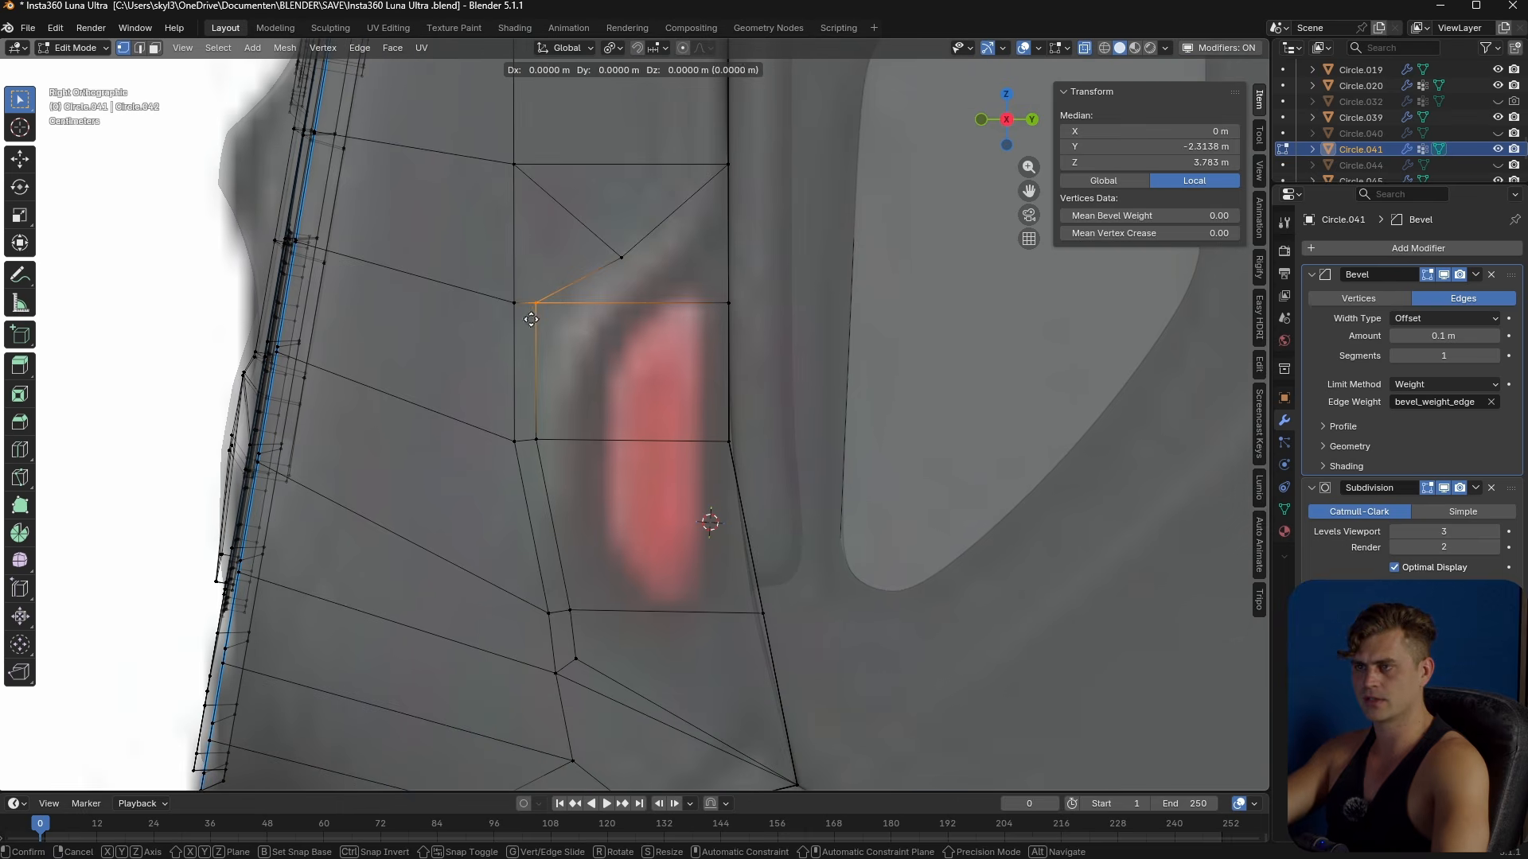
click(552, 337)
- Move the inset's two lower front vertices up and inward to follow the recess outline beneath the red button
shift+middle_drag(587, 390, 575, 304)
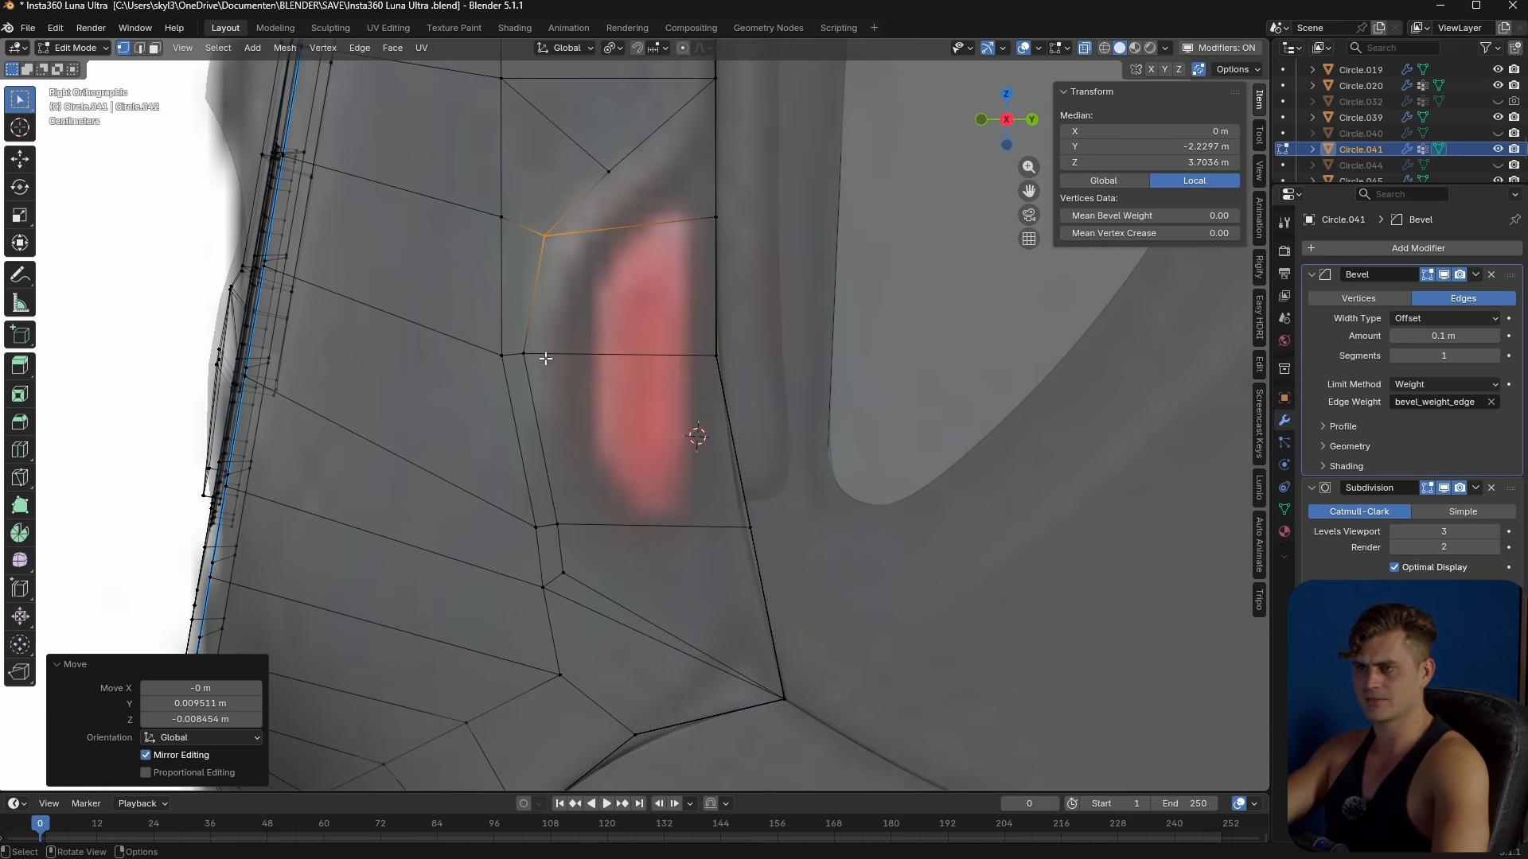
click(557, 524)
key(g)
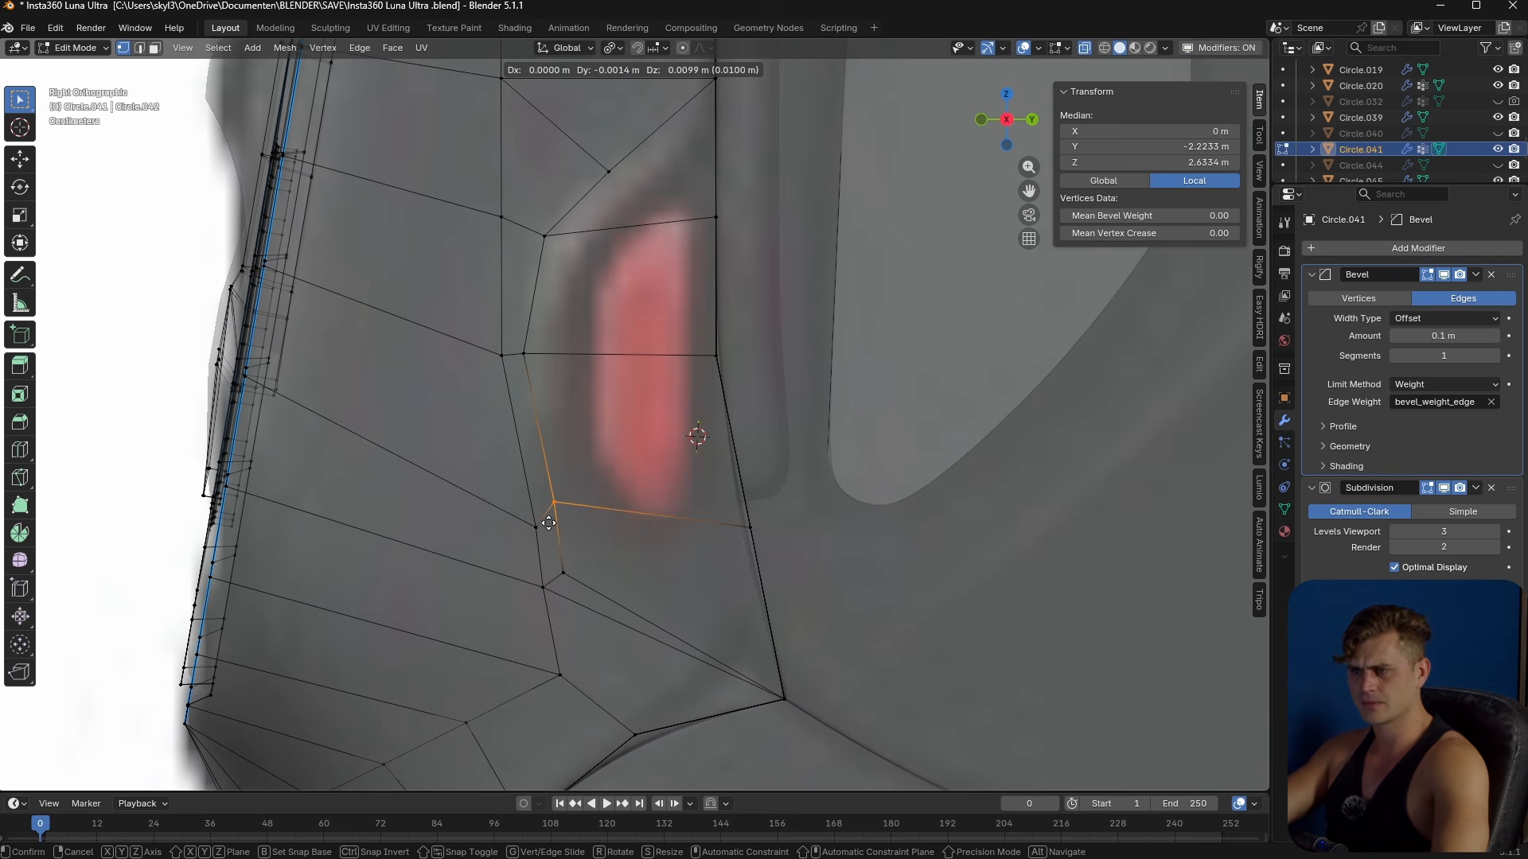
click(548, 523)
click(564, 572)
key(g)
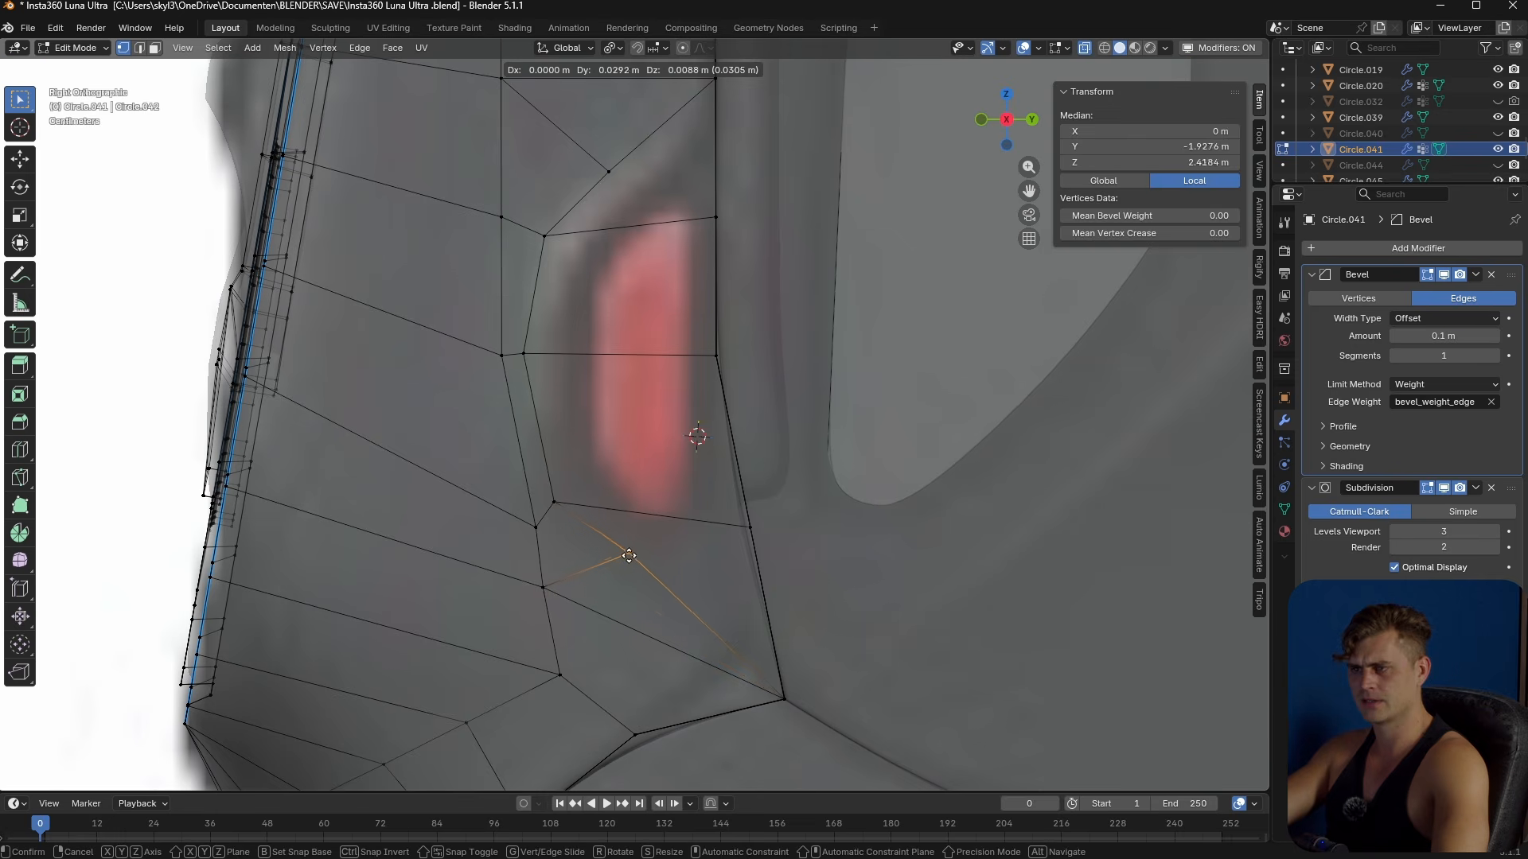
click(636, 549)
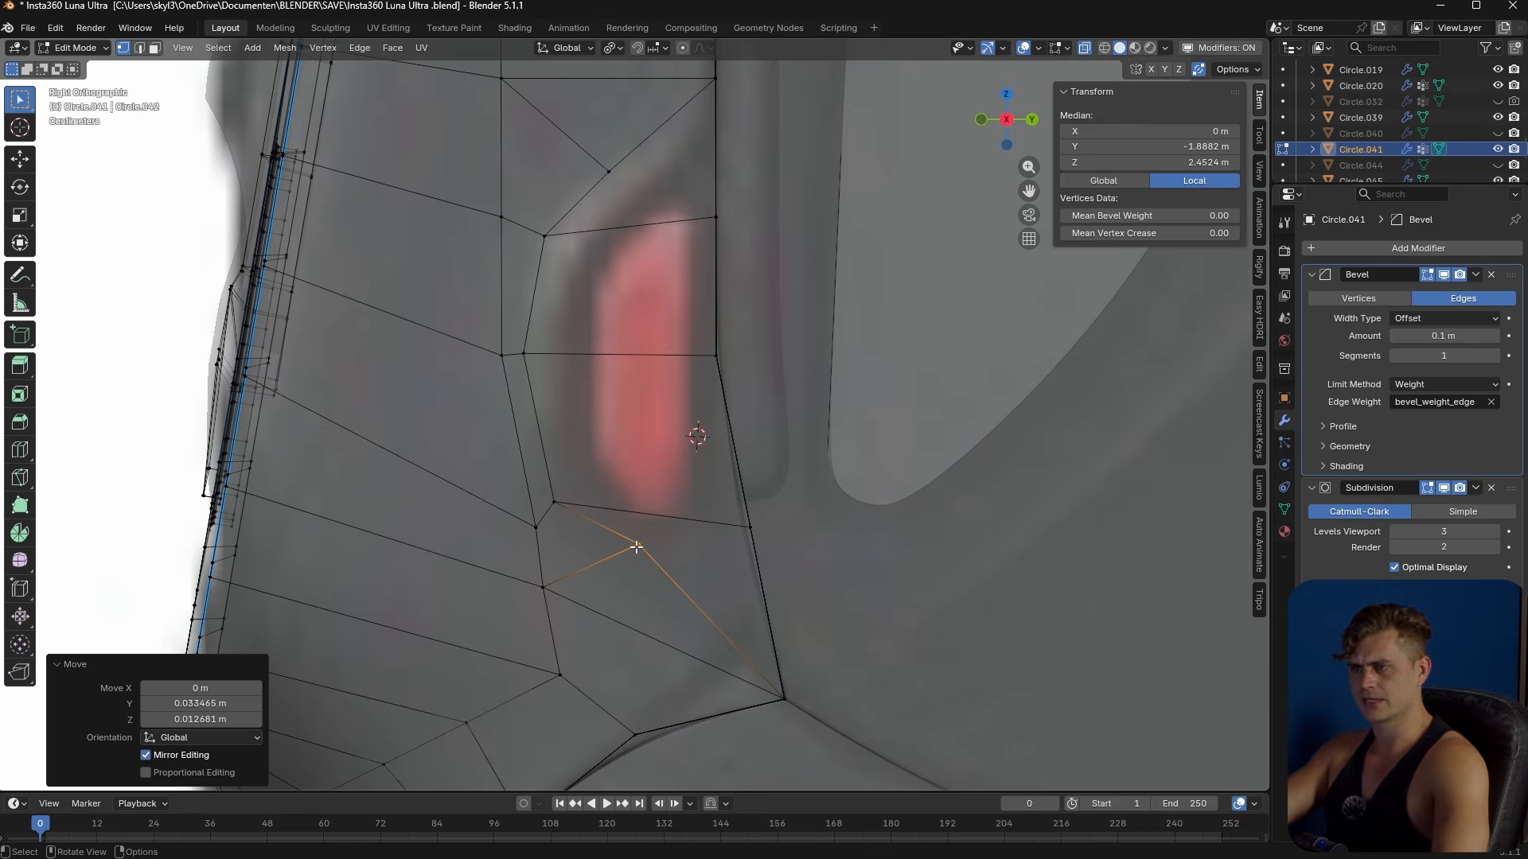
- Slide the seam vertices beside the red button's lower end slightly down along the seam edge
drag(714, 500, 762, 536)
key(g)
key(g)
click(739, 561)
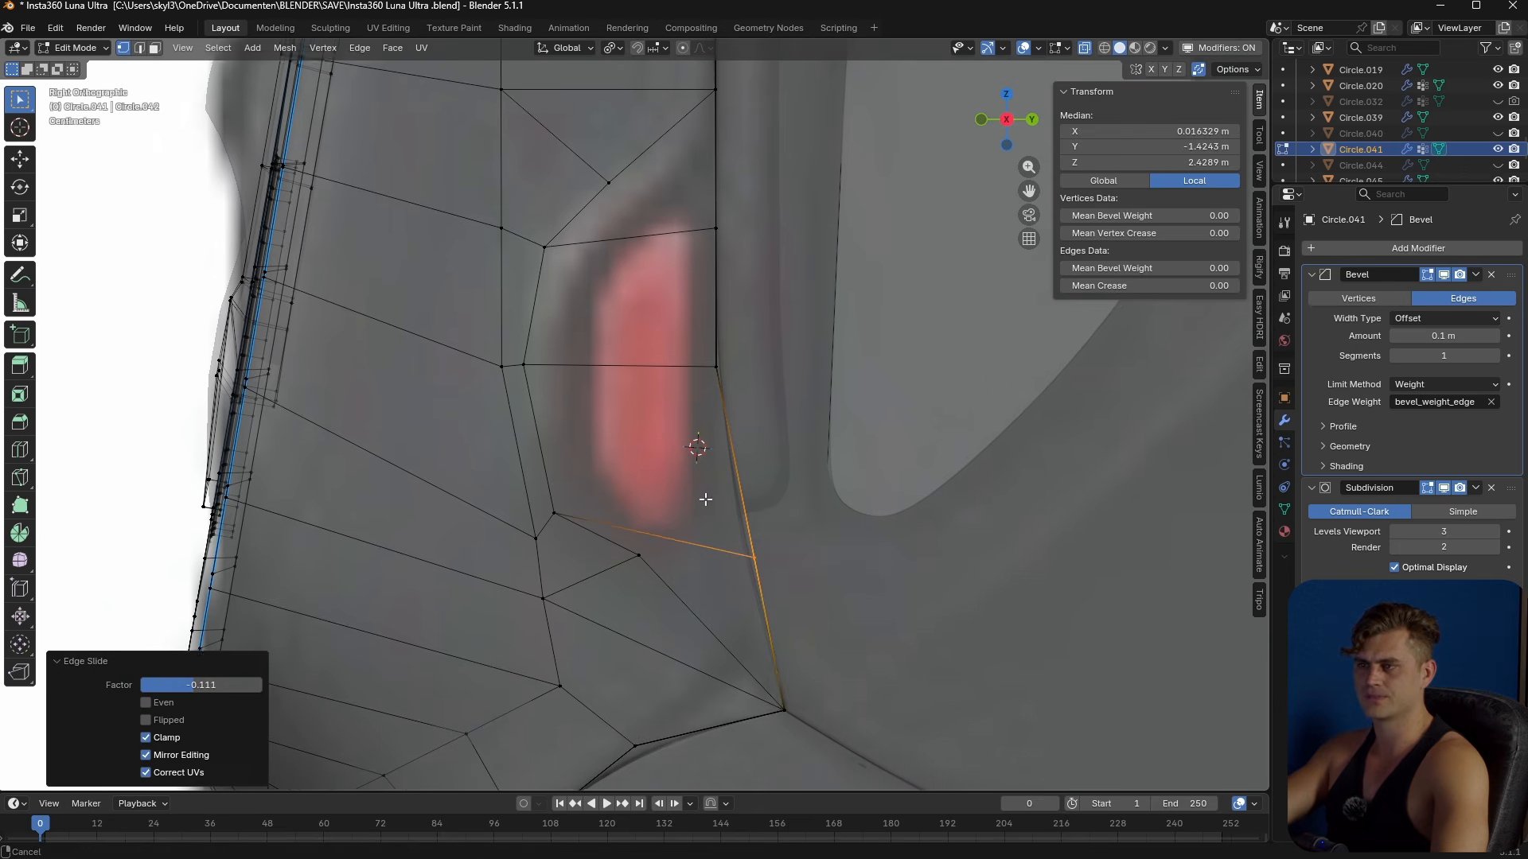
shift+middle_drag(703, 487, 706, 541)
- Slide the recess outline's bottom vertex slightly outward along its connecting edge, away from the red button
key(3)
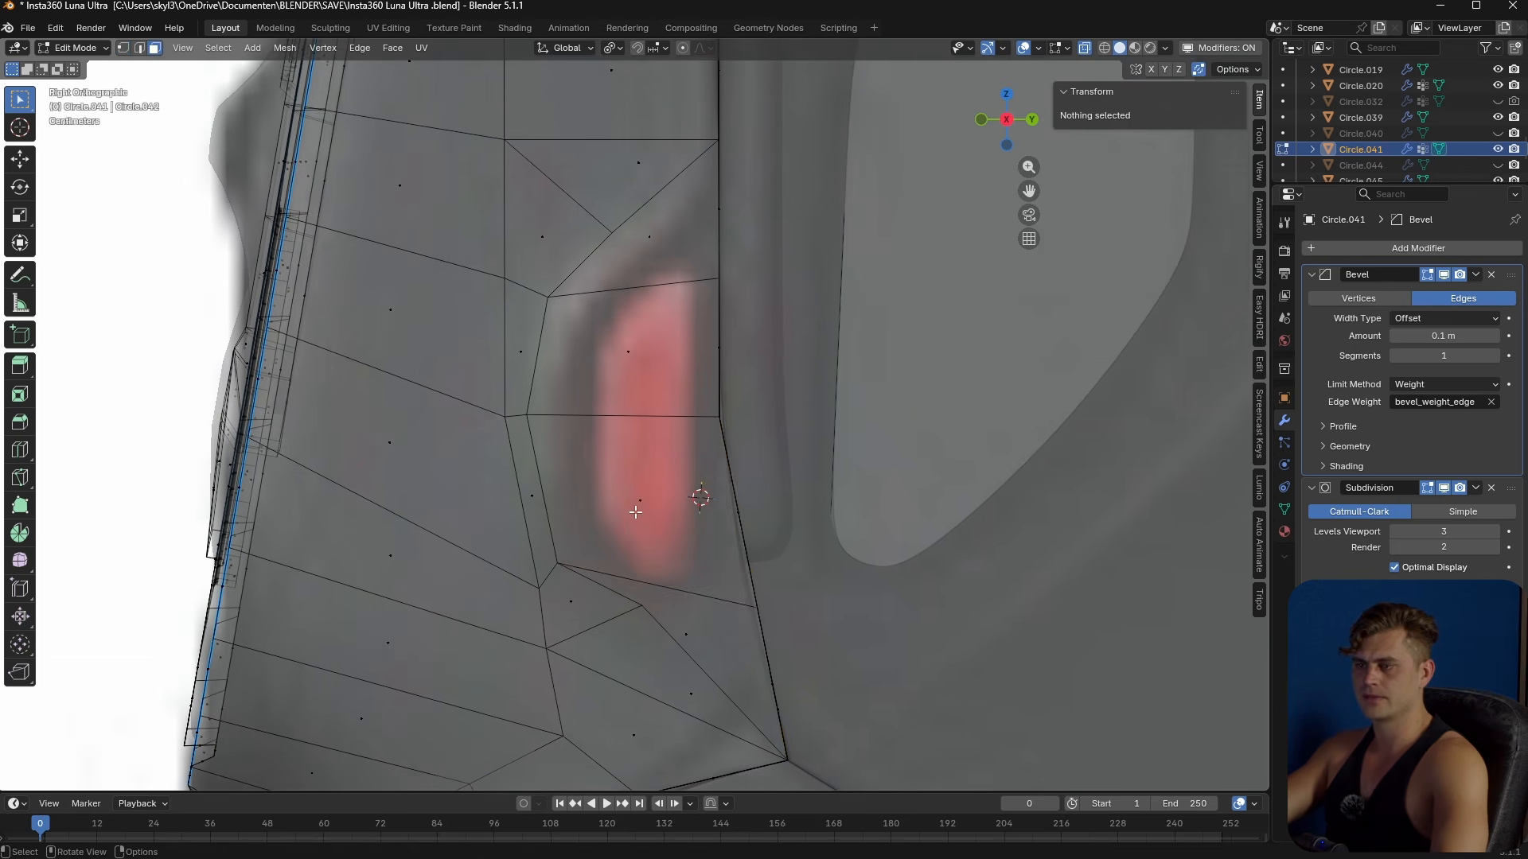
click(643, 509)
key(1)
click(641, 605)
key(shift+v)
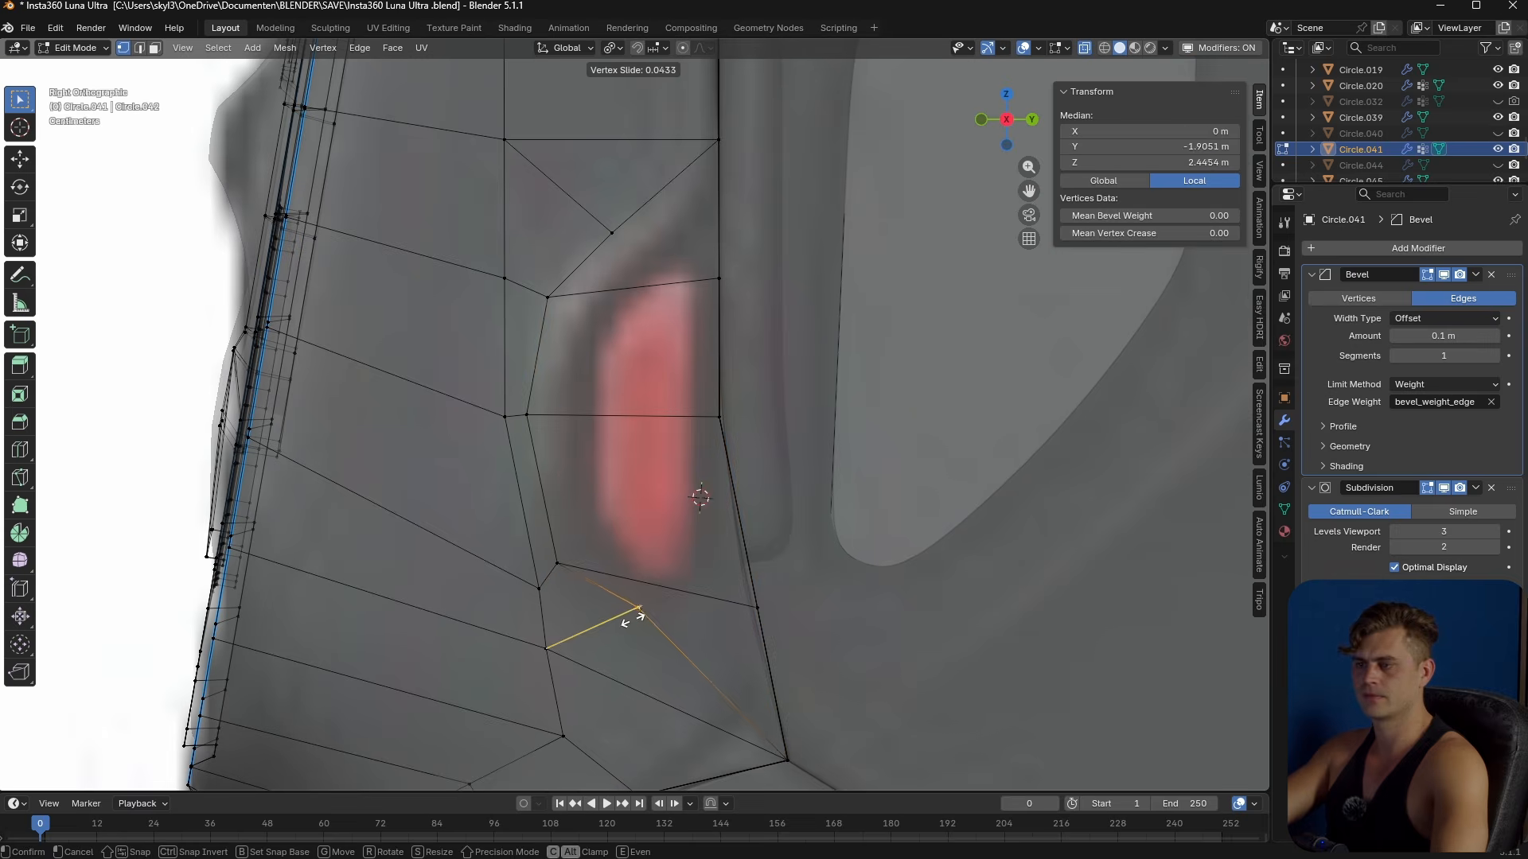
click(624, 627)
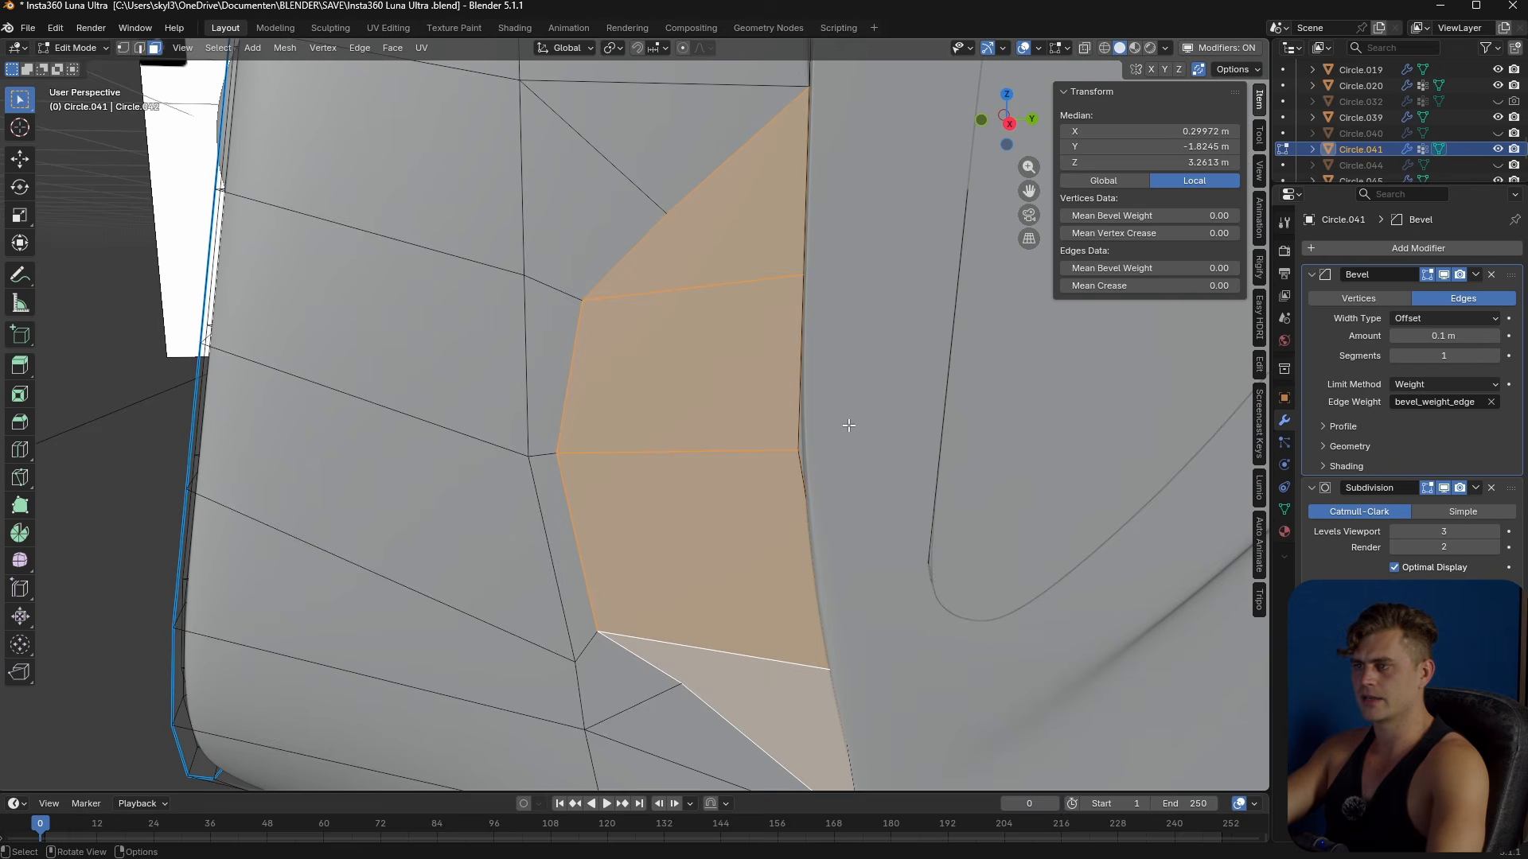
- Snap the 3D cursor to the two middle seam edges along the rear of the button recess
middle_drag(849, 423, 811, 417)
key(2)
click(811, 416)
shift+click(815, 493)
key(shift+s)
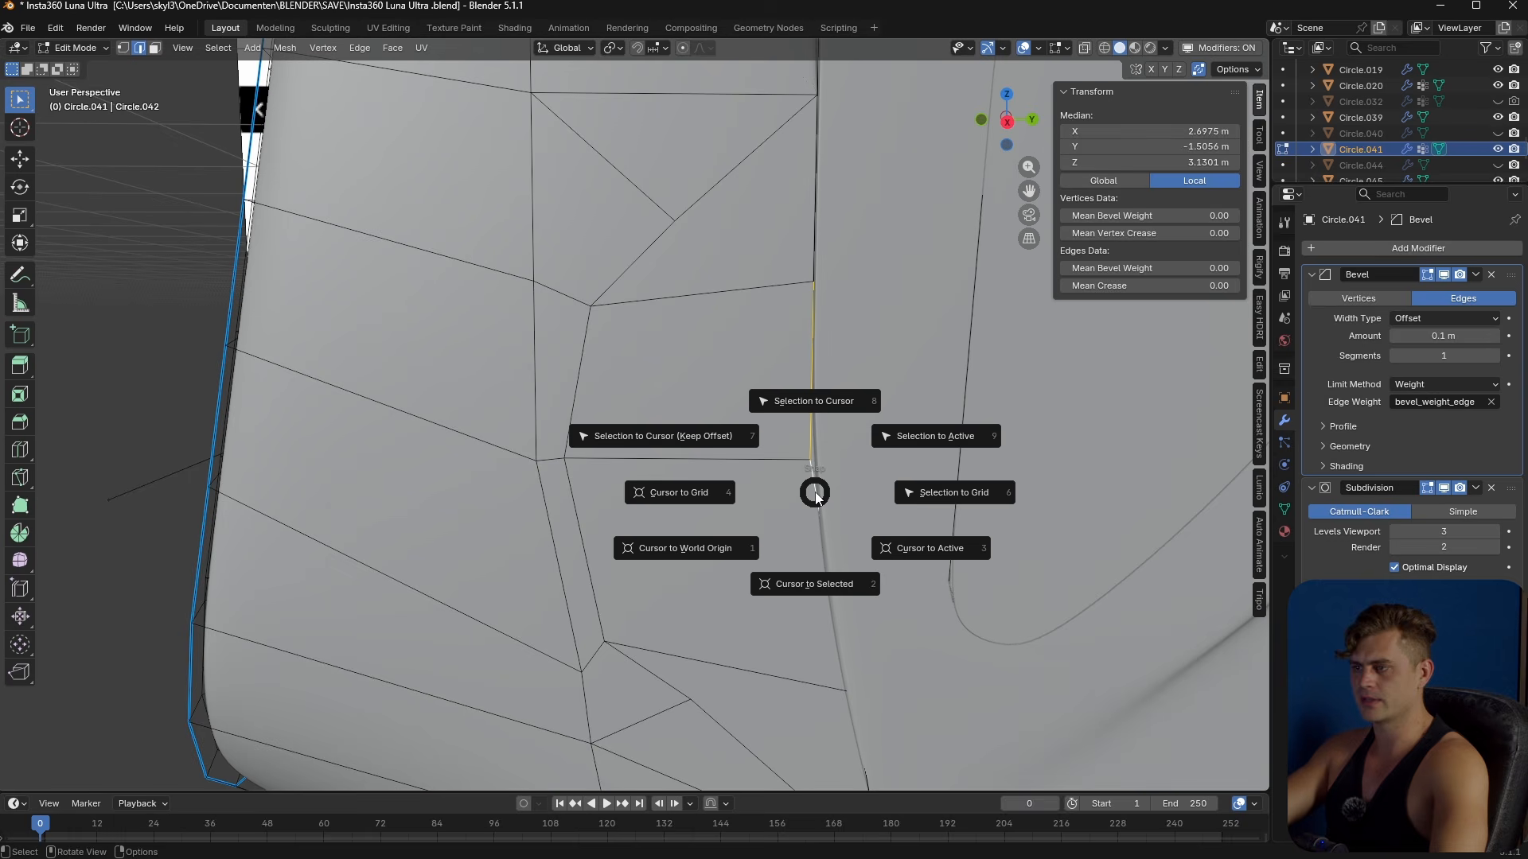
click(821, 578)
- Select the four recess faces and rotate them about global Z around the 3D cursor to angle them into the handle
middle_drag(808, 517, 822, 529)
key(3)
click(742, 751)
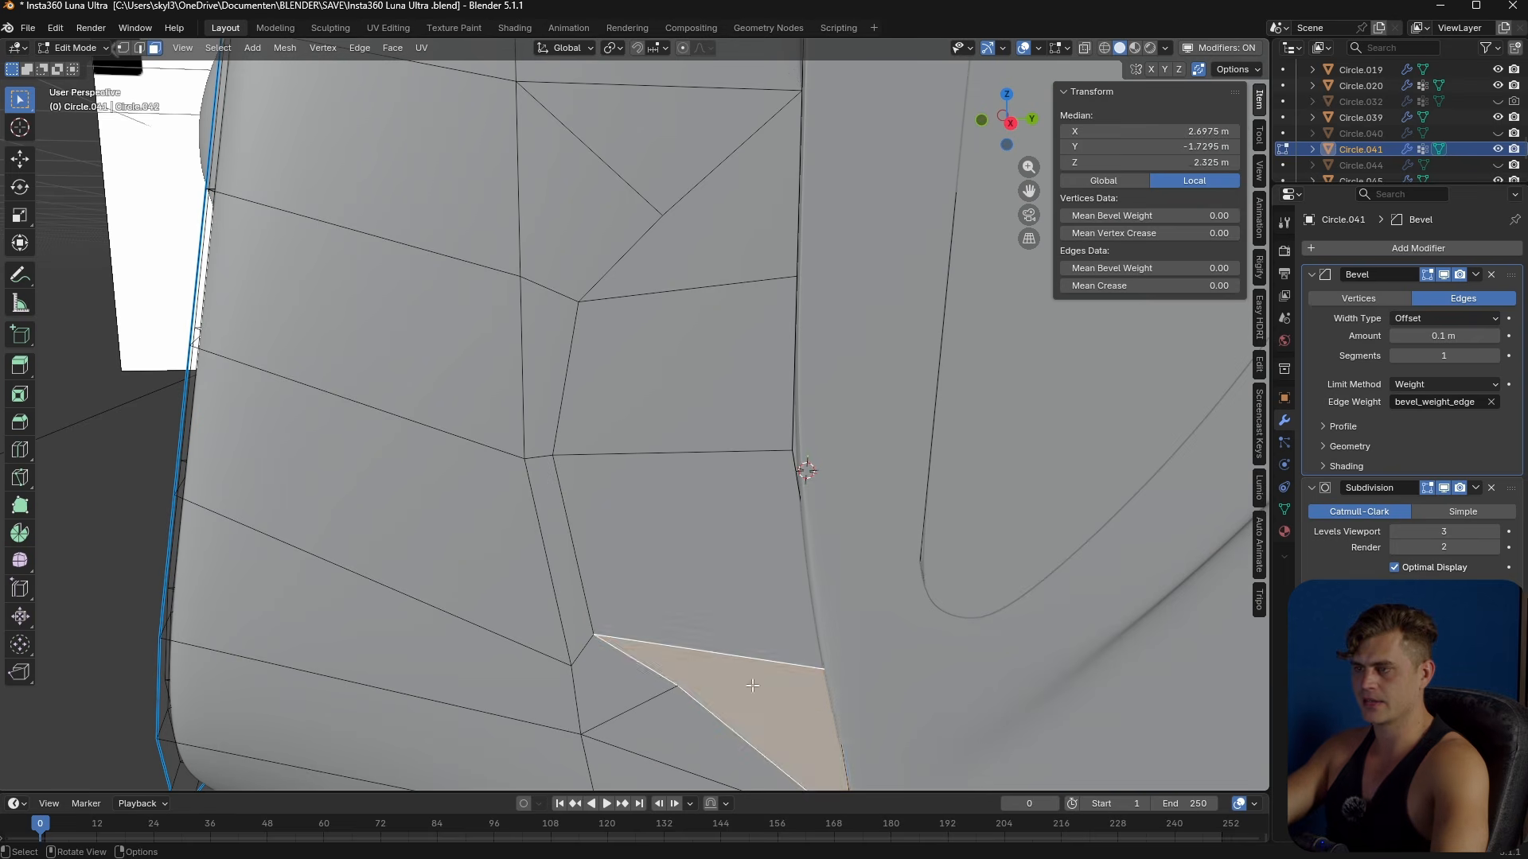
shift+click(692, 557)
shift+click(709, 382)
middle_drag(709, 382, 653, 79)
click(615, 53)
click(637, 105)
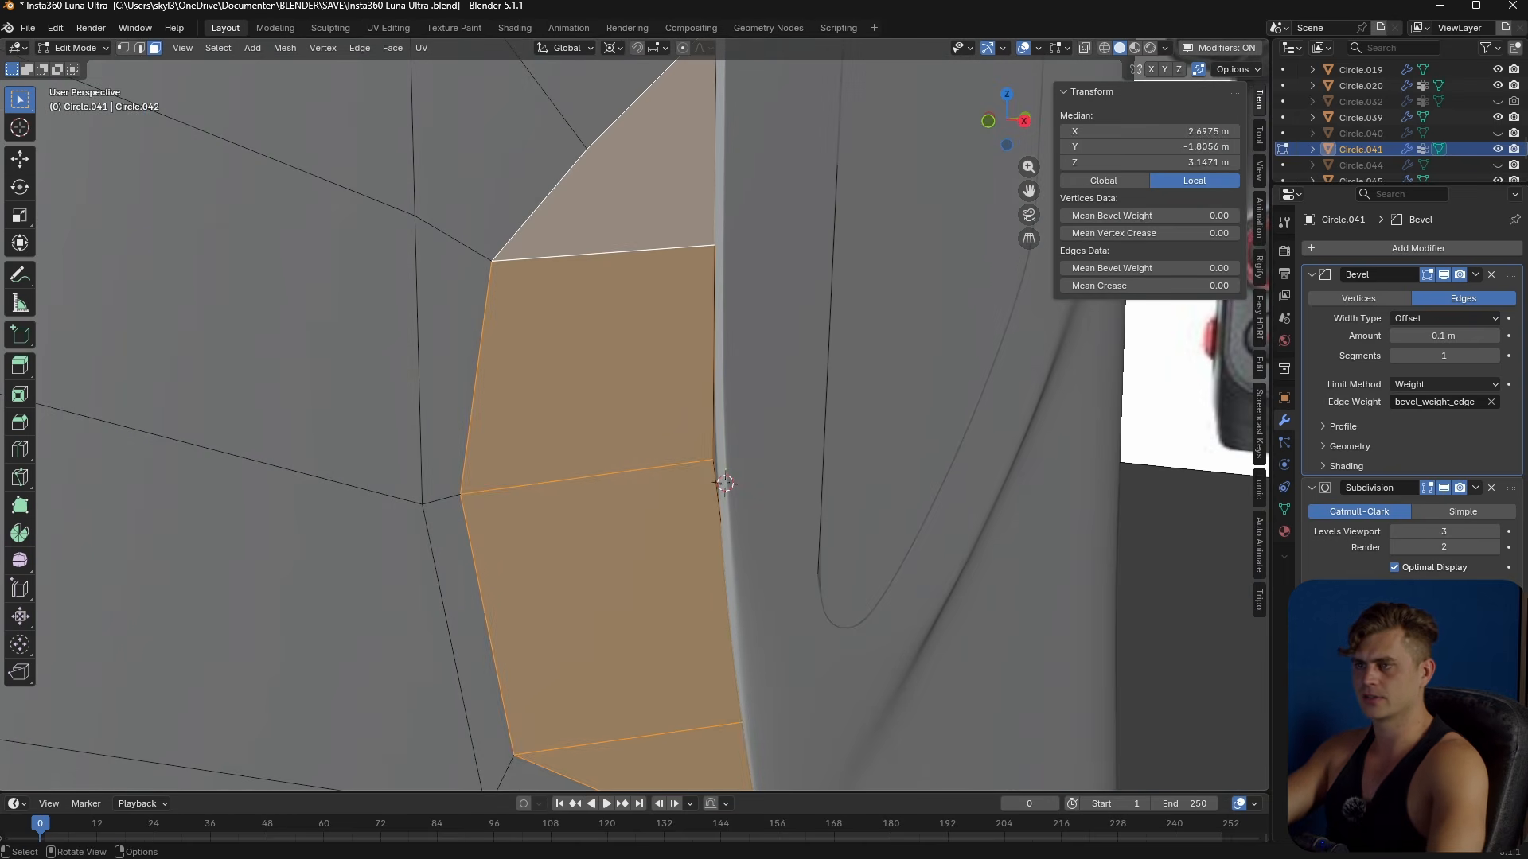
key(r)
key(z)
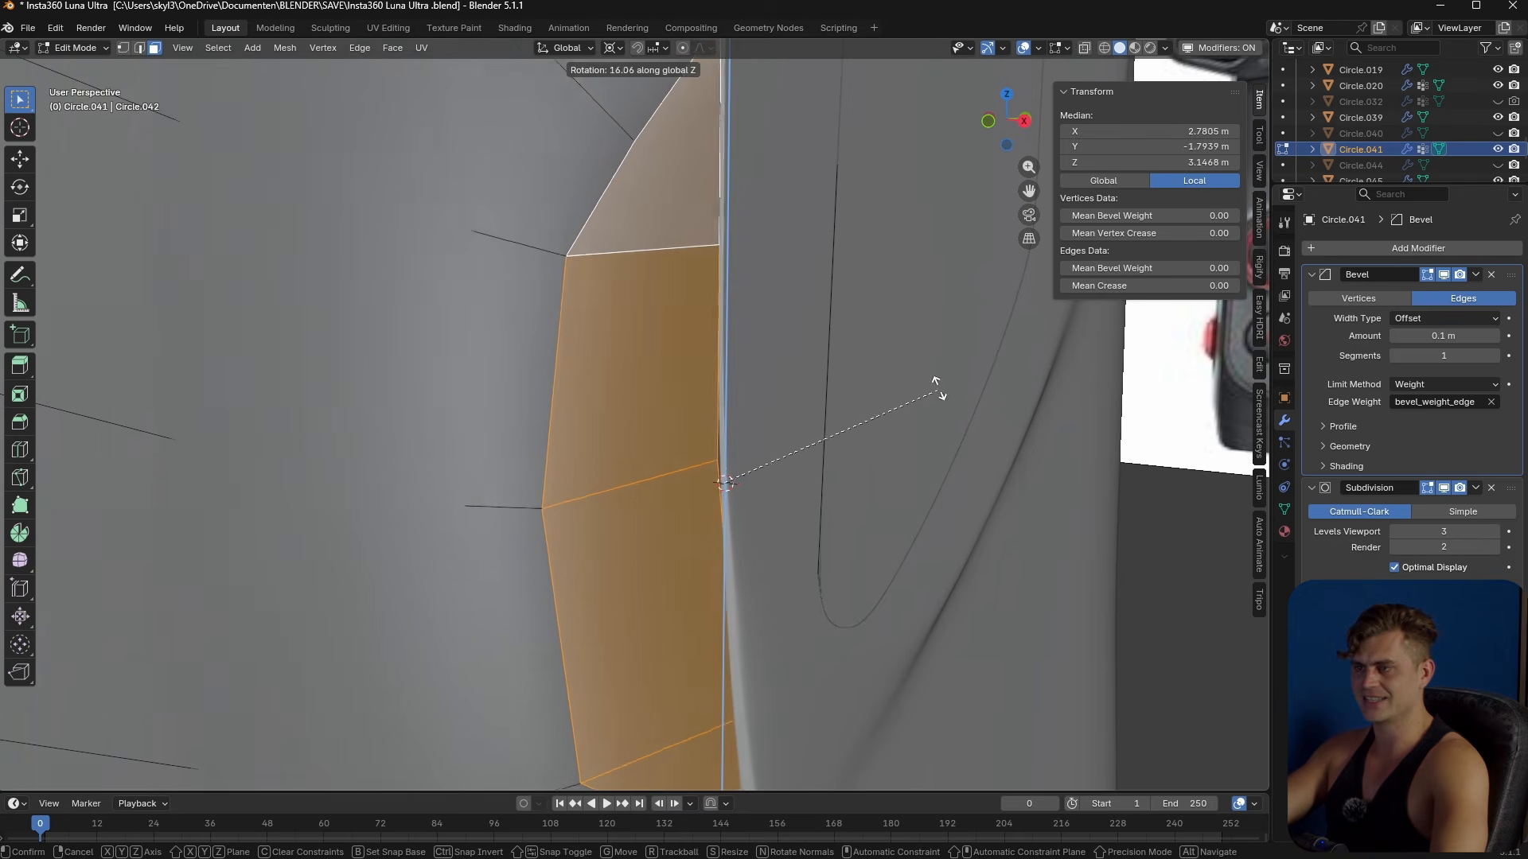
alt+middle_drag(927, 332, 897, 430)
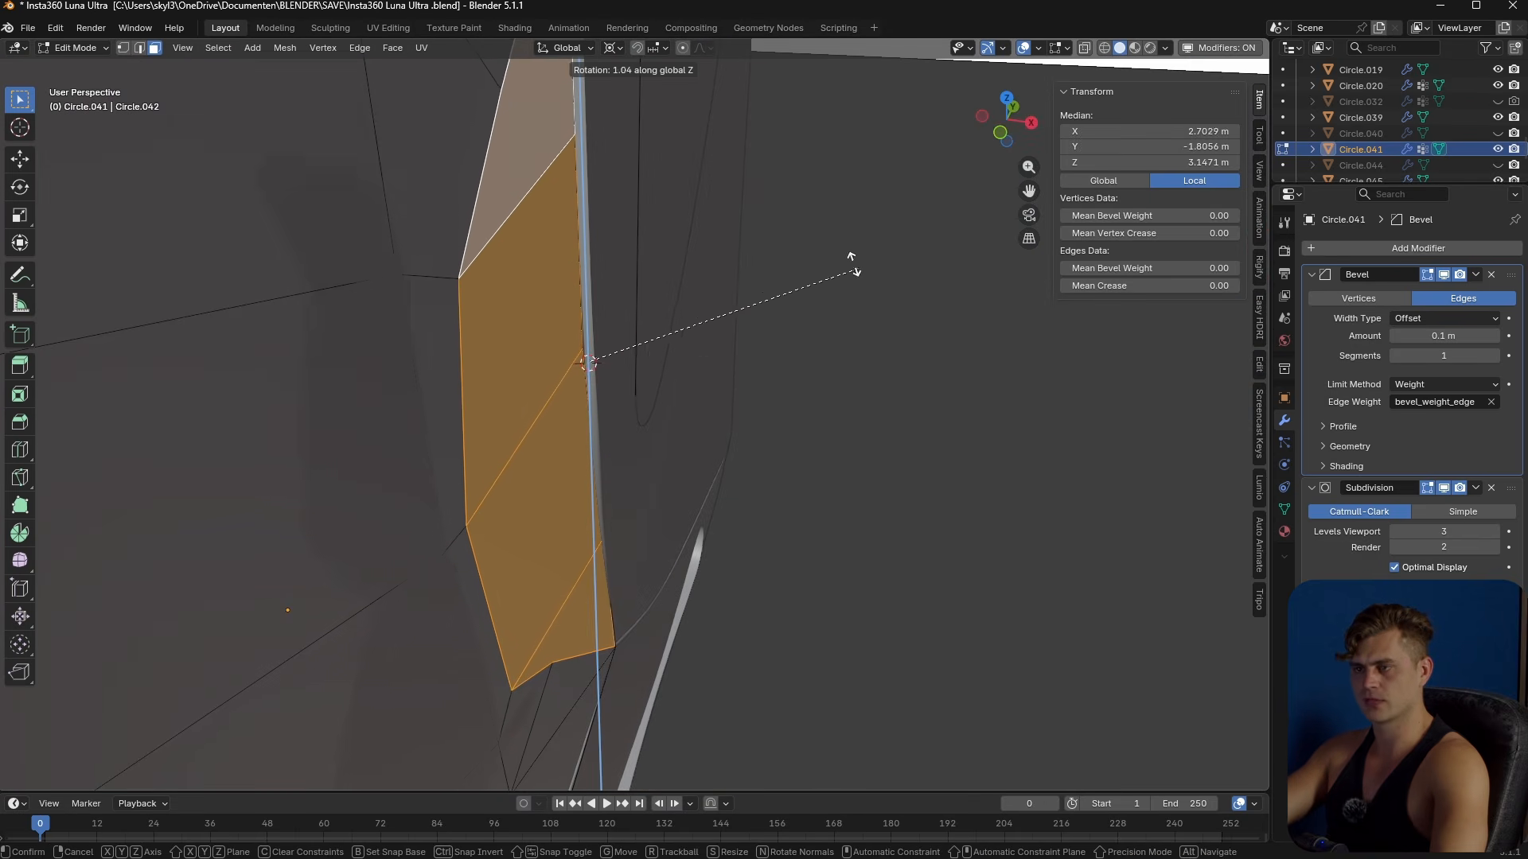
click(602, 208)
- Raise the mean bevel weight of the edge path along the recess's front outline and check the resulting crease in object mode
middle_drag(610, 255, 645, 549)
key(Tab)
key(Tab)
key(2)
click(622, 200)
ctrl+click(660, 693)
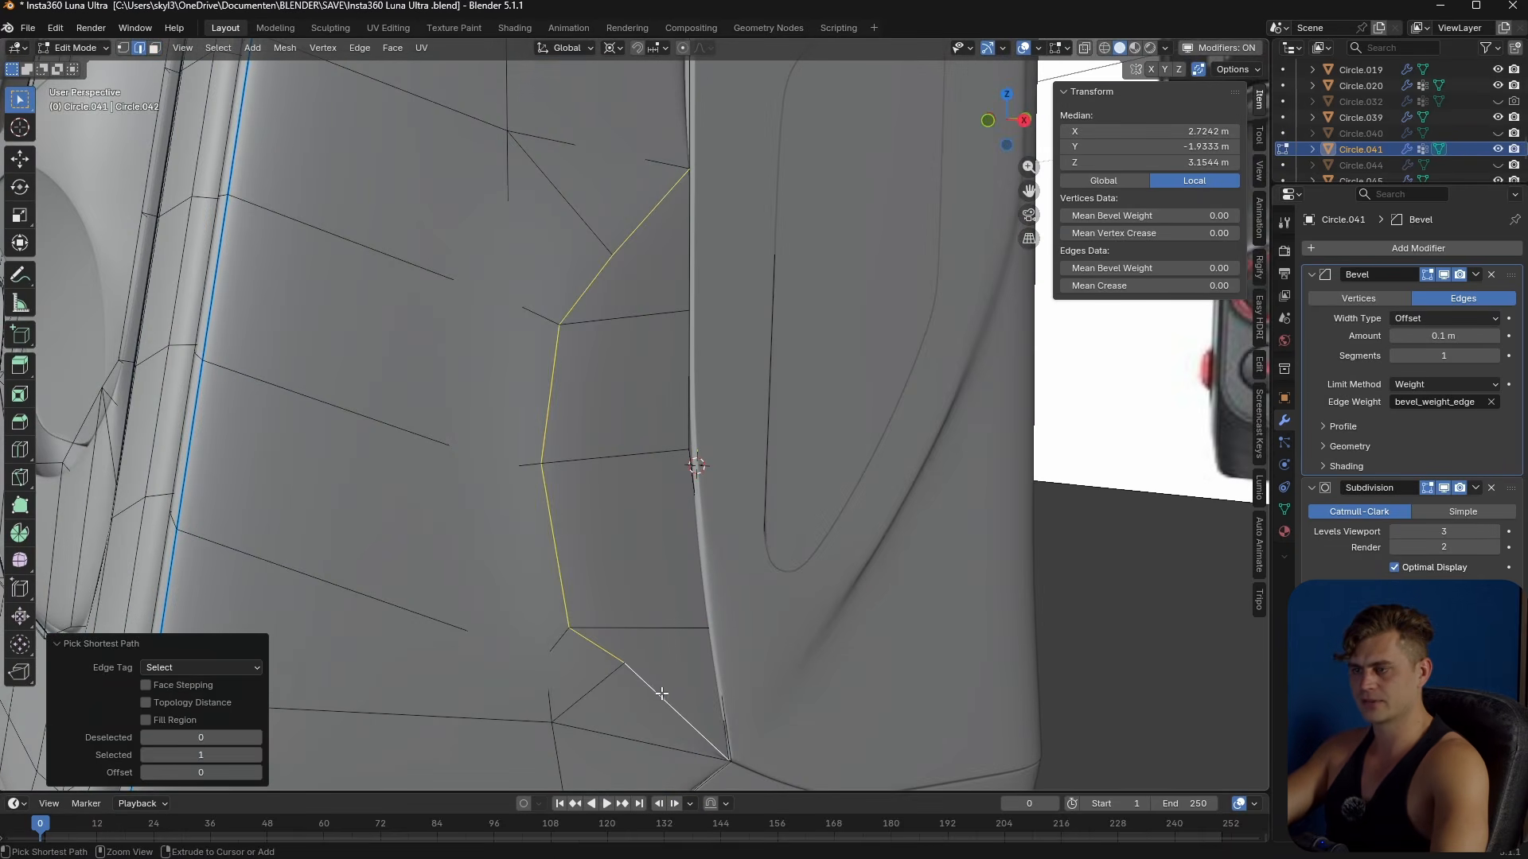
middle_drag(665, 691, 634, 691)
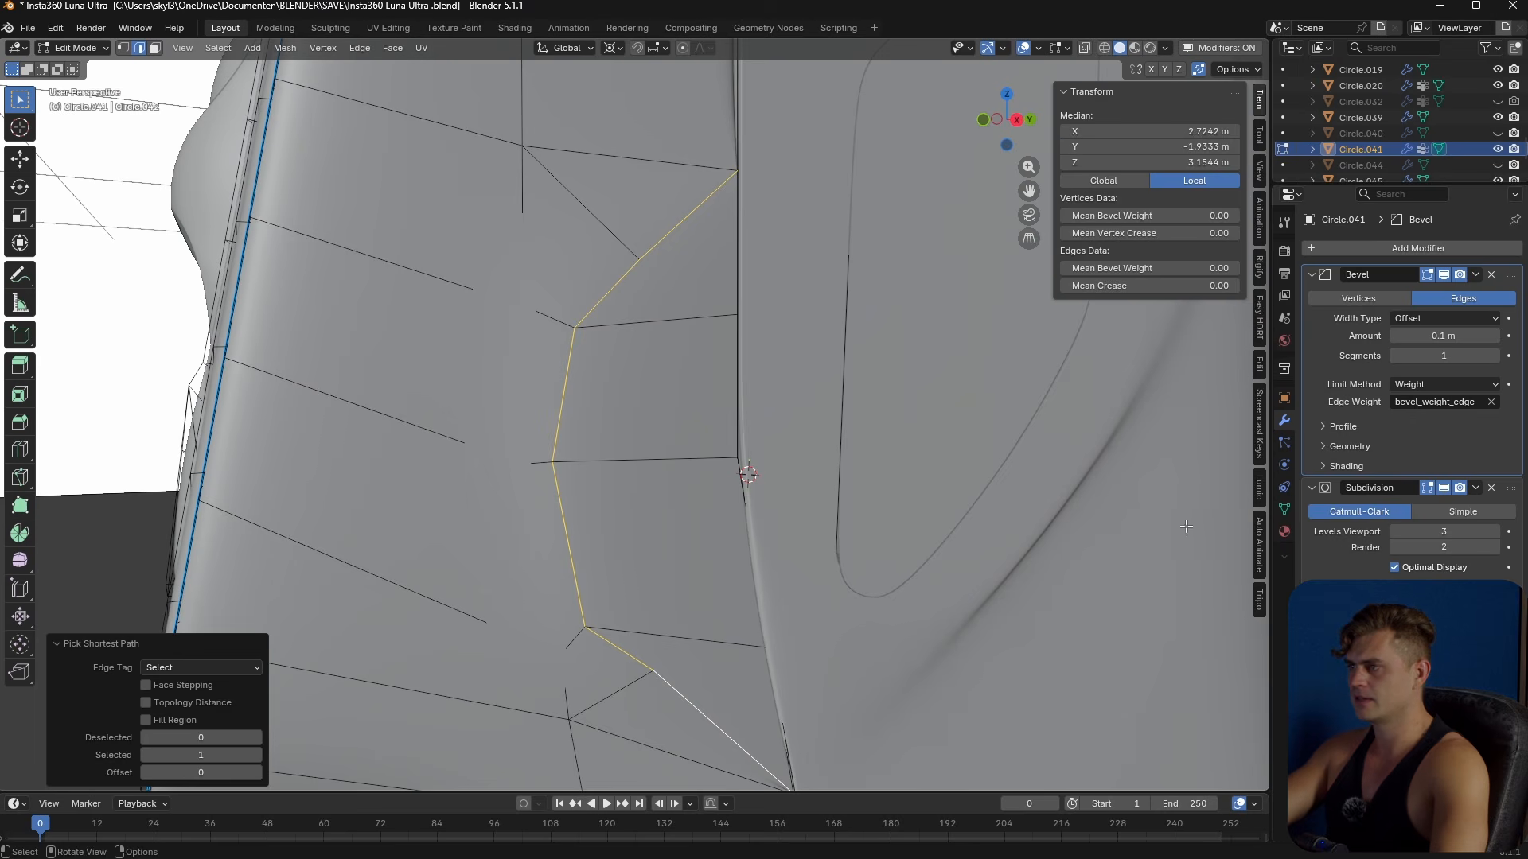
drag(1165, 265, 1258, 265)
key(Tab)
middle_drag(706, 409, 708, 547)
key(Tab)
scroll(684, 434, up, 3)
key(1)
click(711, 528)
key(g)
key(g)
right_click(708, 546)
- Select the recess outline's lower vertices on both sides through the mesh and slide them outward along their connecting edges
scroll(708, 546, up, 1)
key(alt+z)
shift+middle_drag(722, 628, 719, 544)
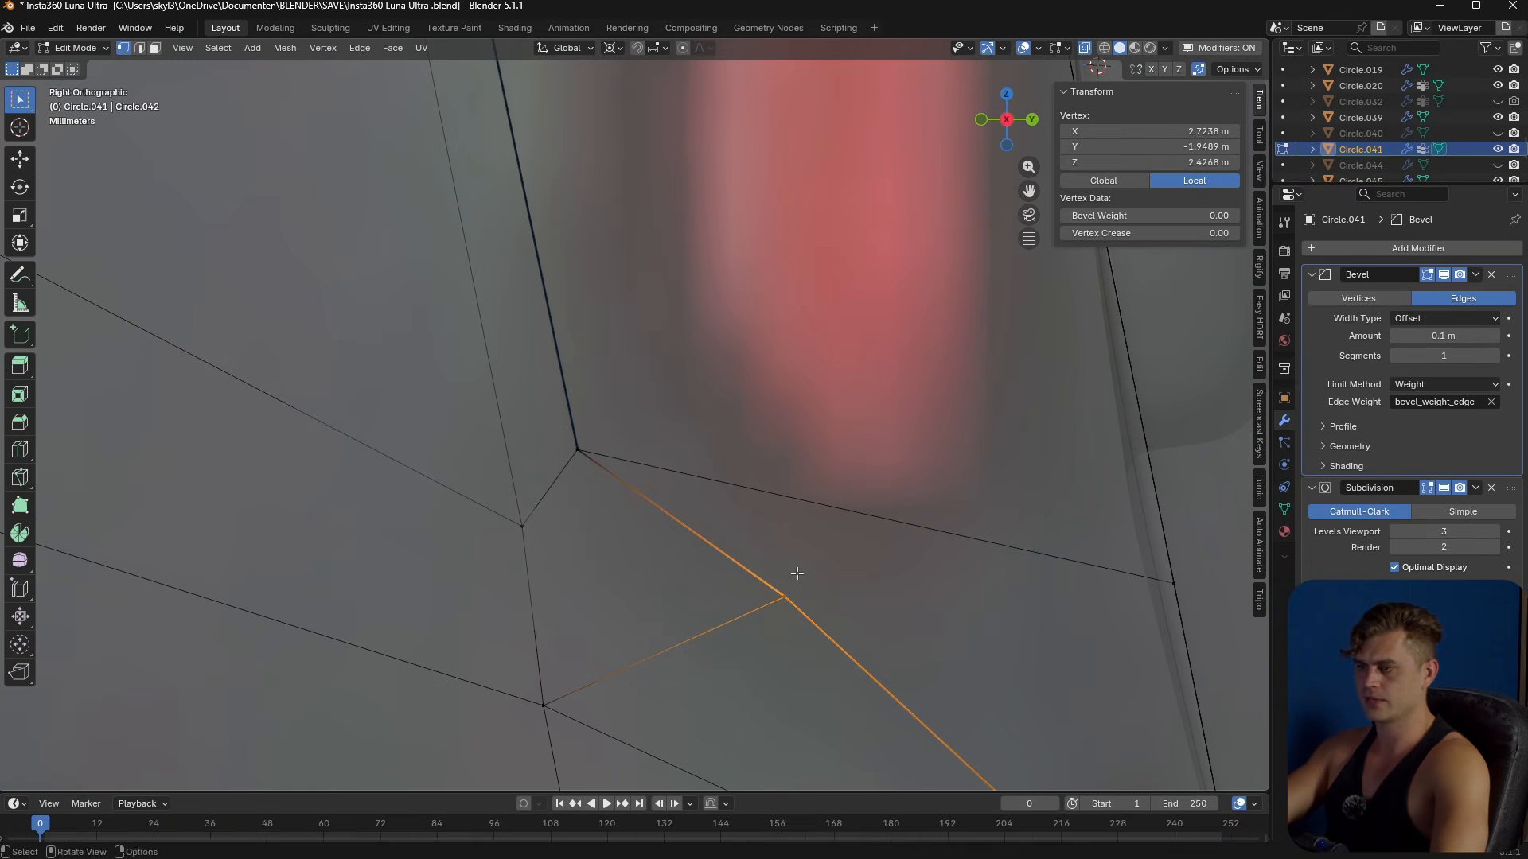
drag(798, 572, 752, 629)
key(g)
key(g)
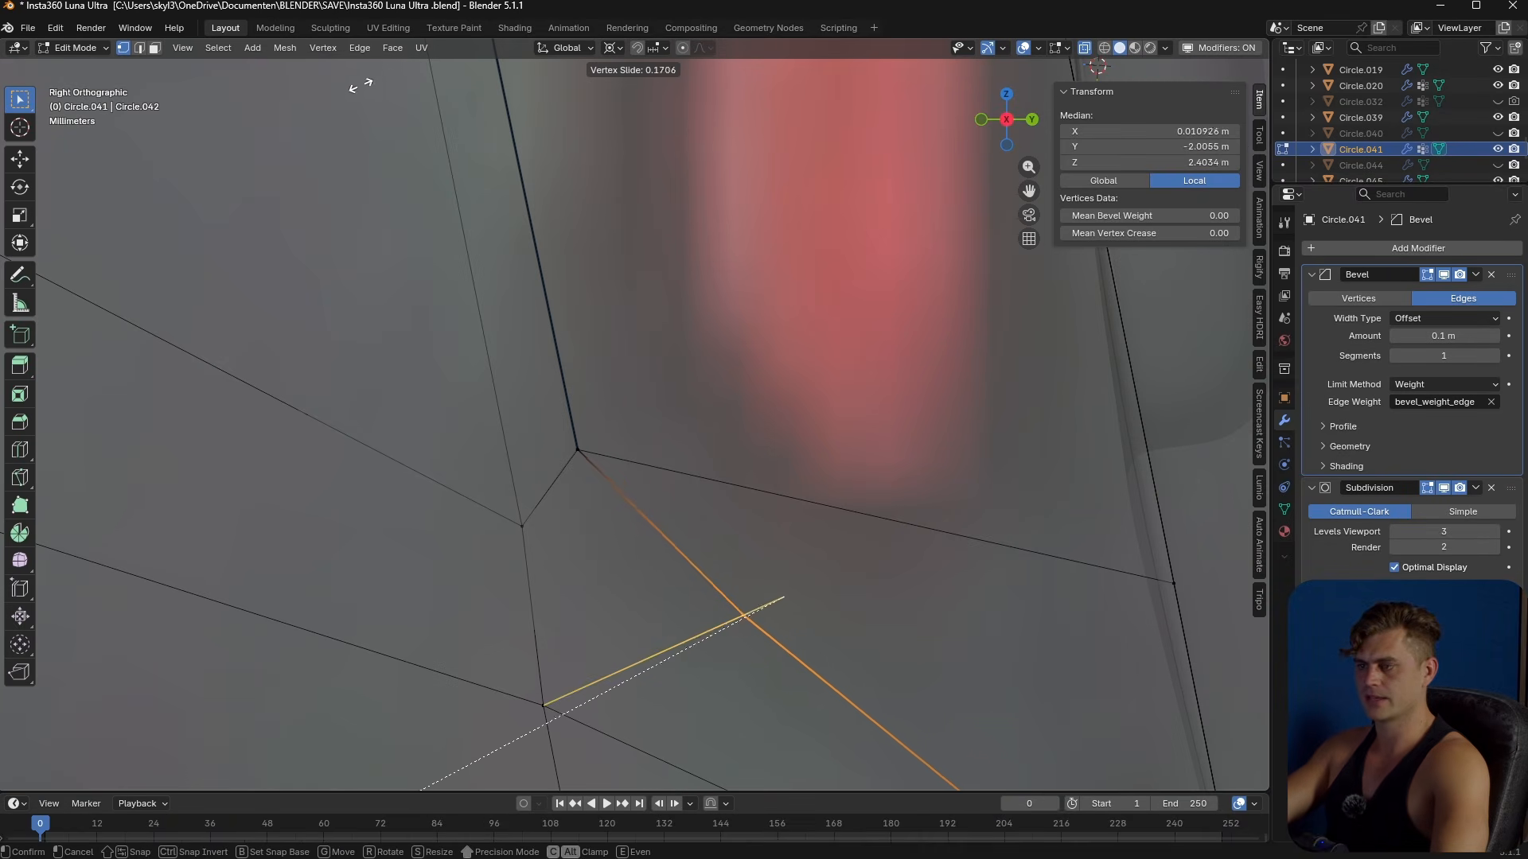
click(618, 434)
- Rotate the button recess faces on the handle's opposite side about global Z around the 3D cursor to angle them inward
key(Tab)
middle_drag(618, 434, 870, 546)
key(alt+z)
key(Tab)
click(734, 557)
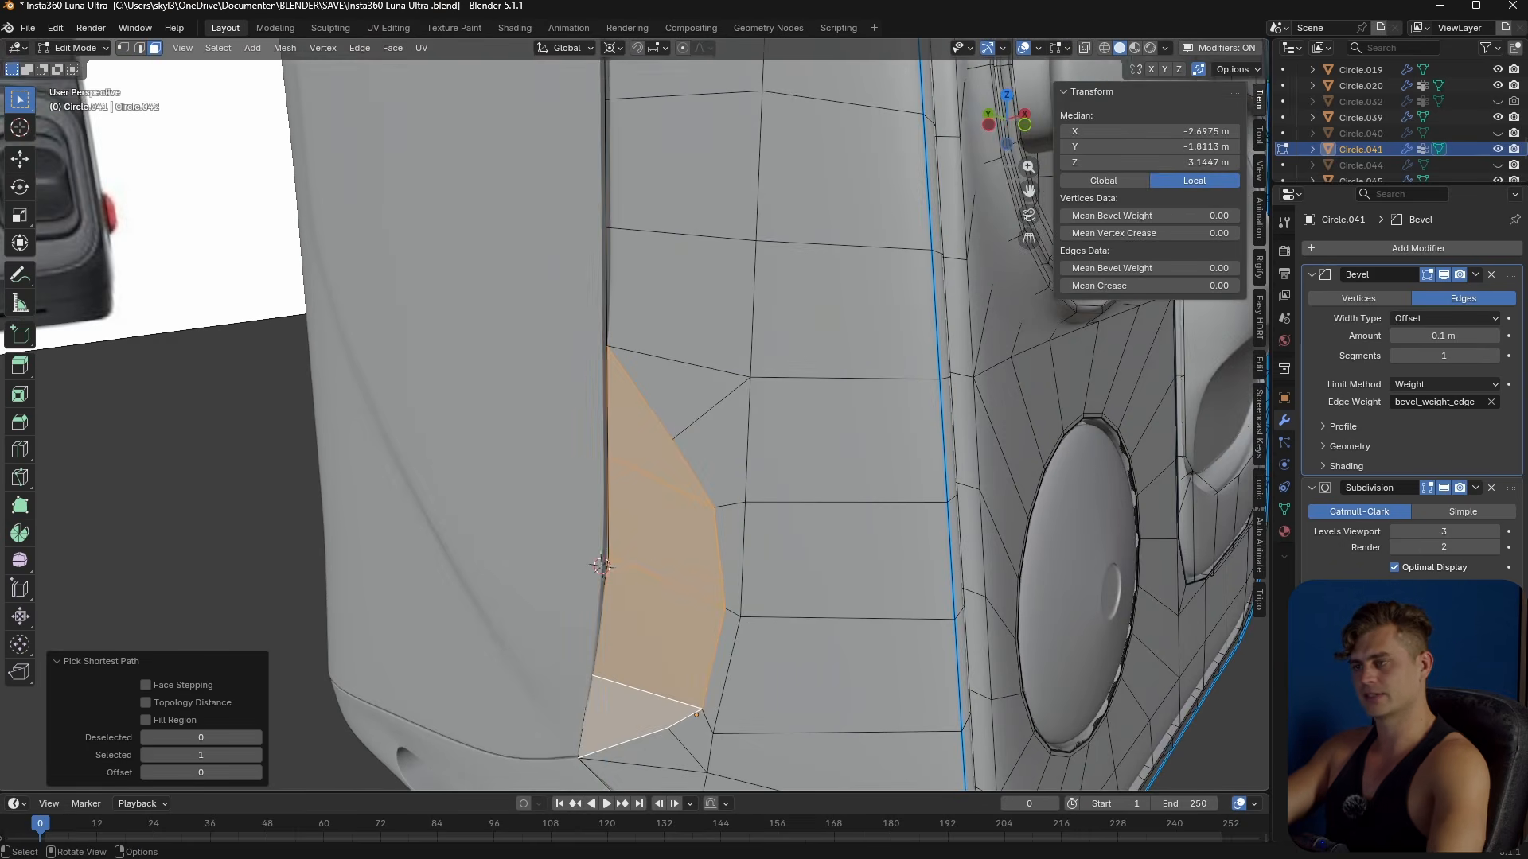
key(r)
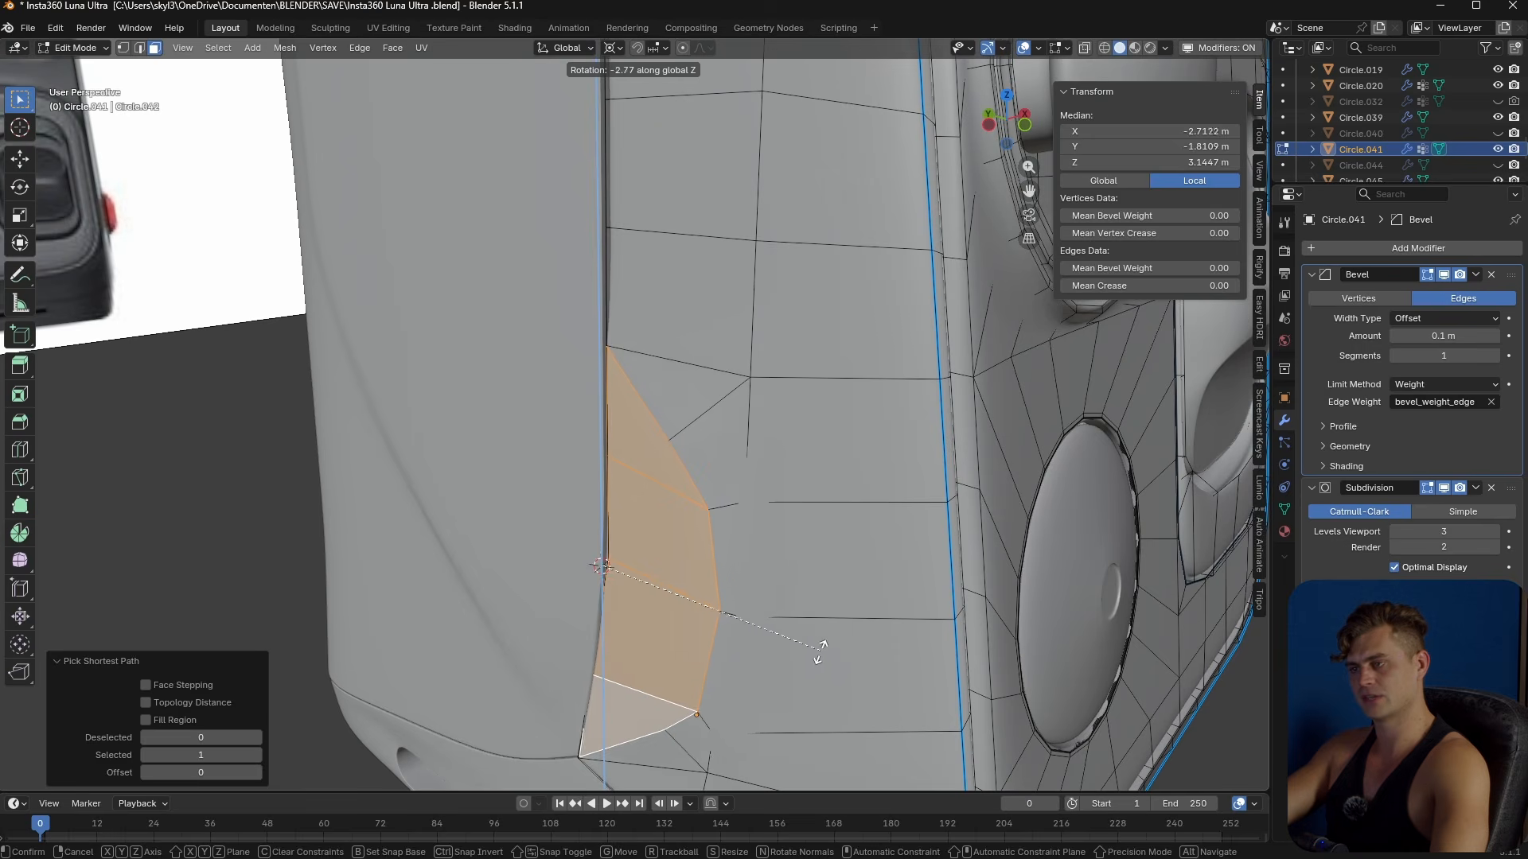
key(Escape)
- Select the front outline edges of that recess and raise their mean bevel weight to 0.03
key(2)
key(alt+a)
ctrl+click(642, 733)
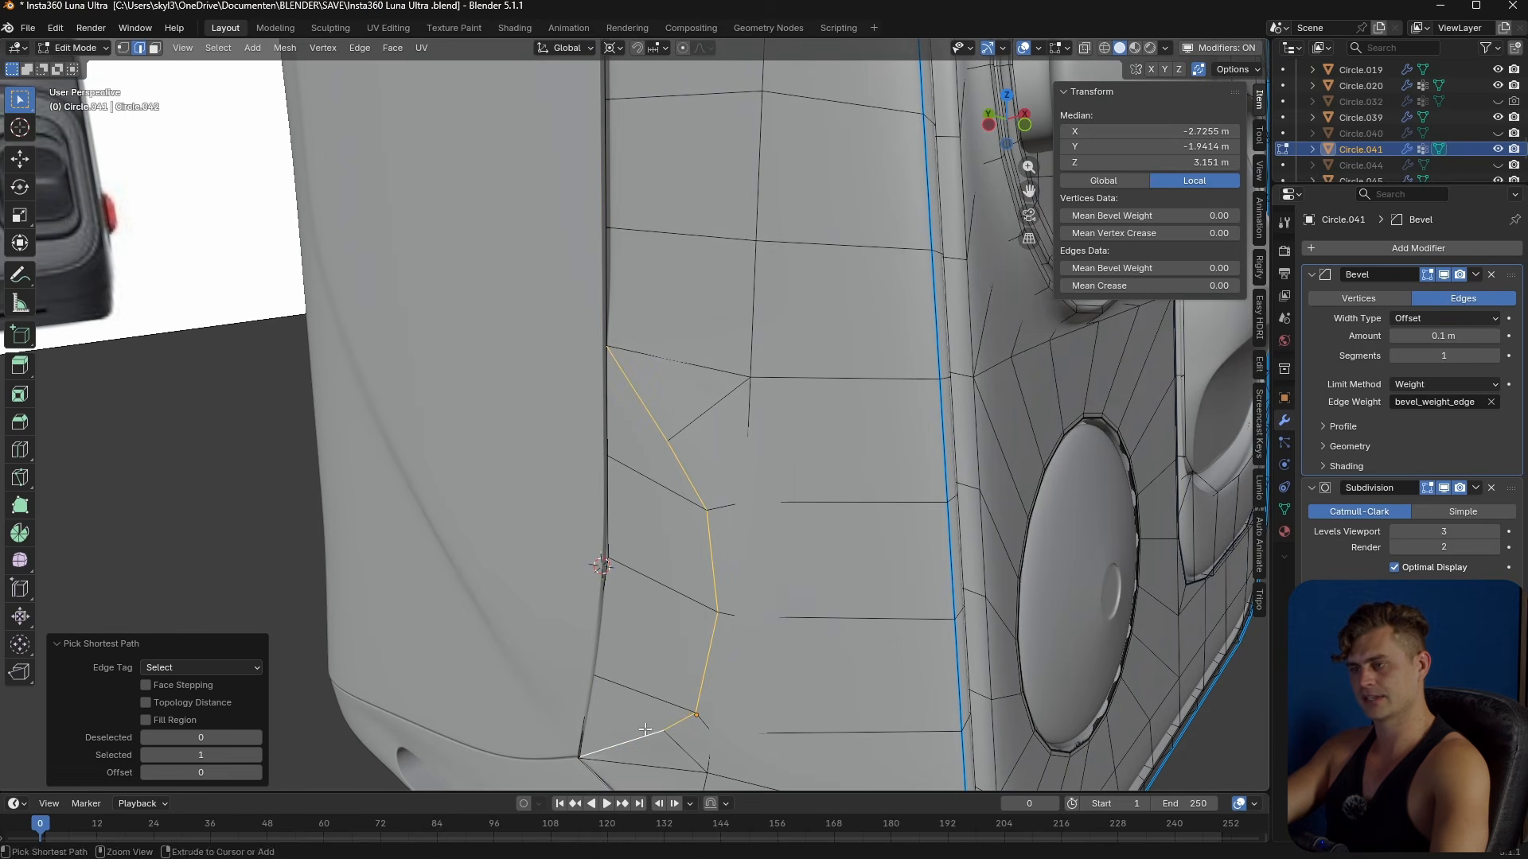
drag(1149, 268, 1163, 268)
- Try to inset the four recess faces on this side of the handle
middle_drag(764, 414, 835, 410)
key(3)
click(831, 379)
ctrl+click(792, 649)
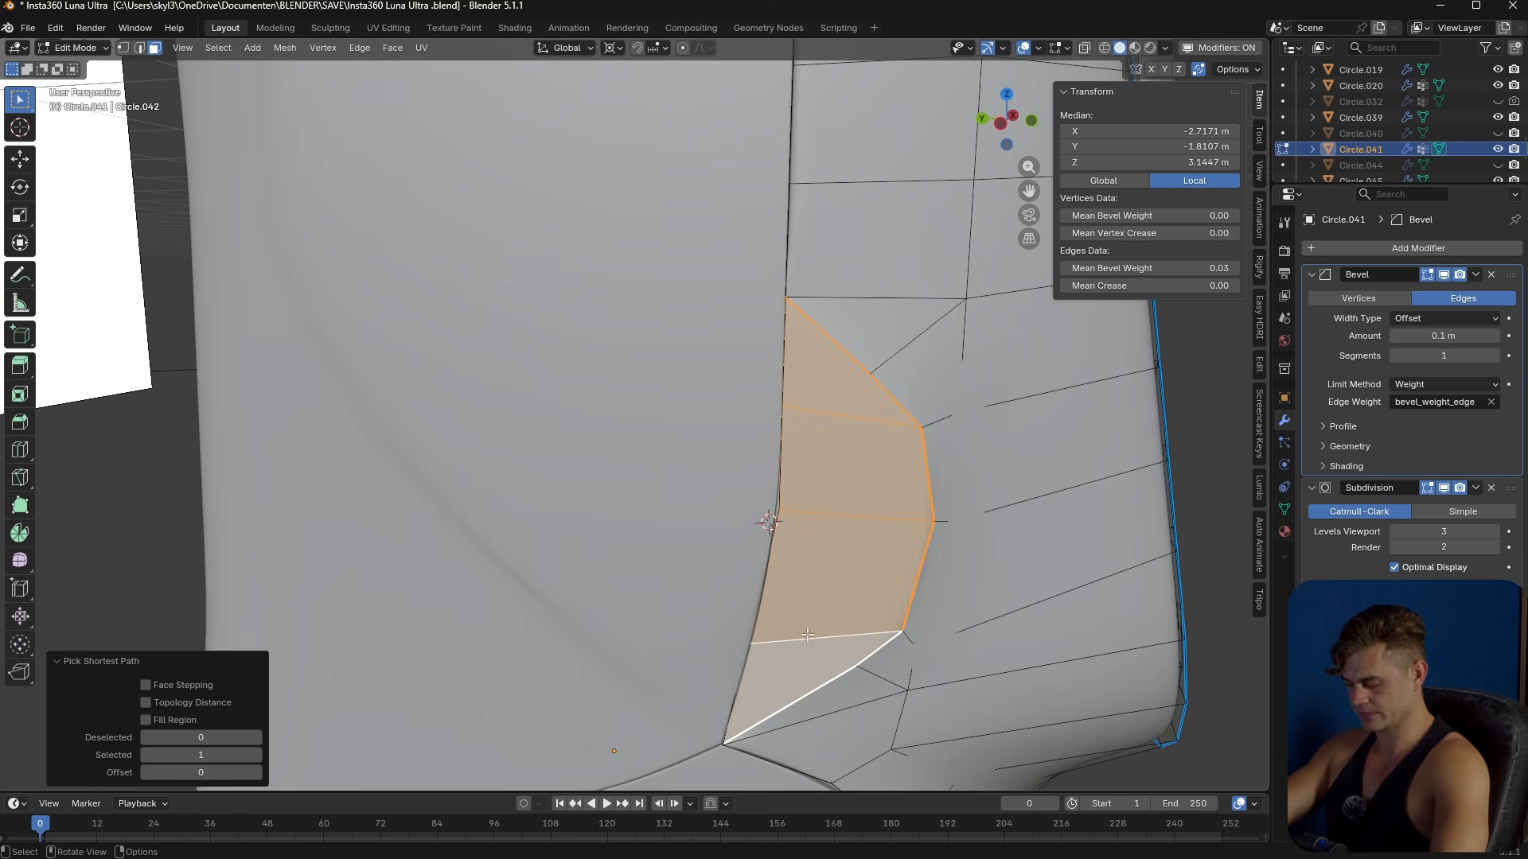
key(i)
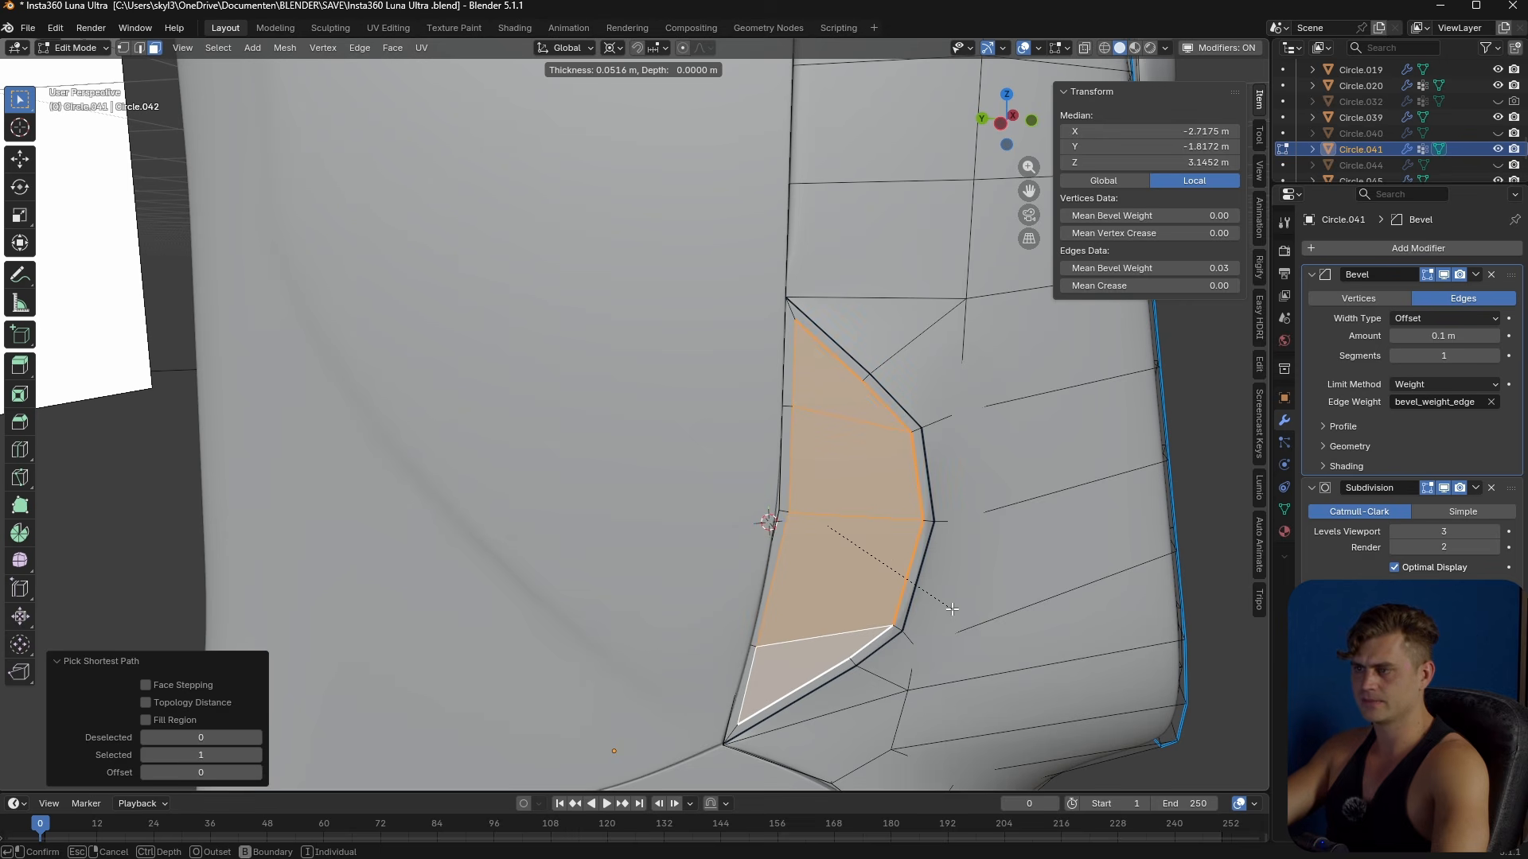
click(953, 608)
key(ctrl+z)
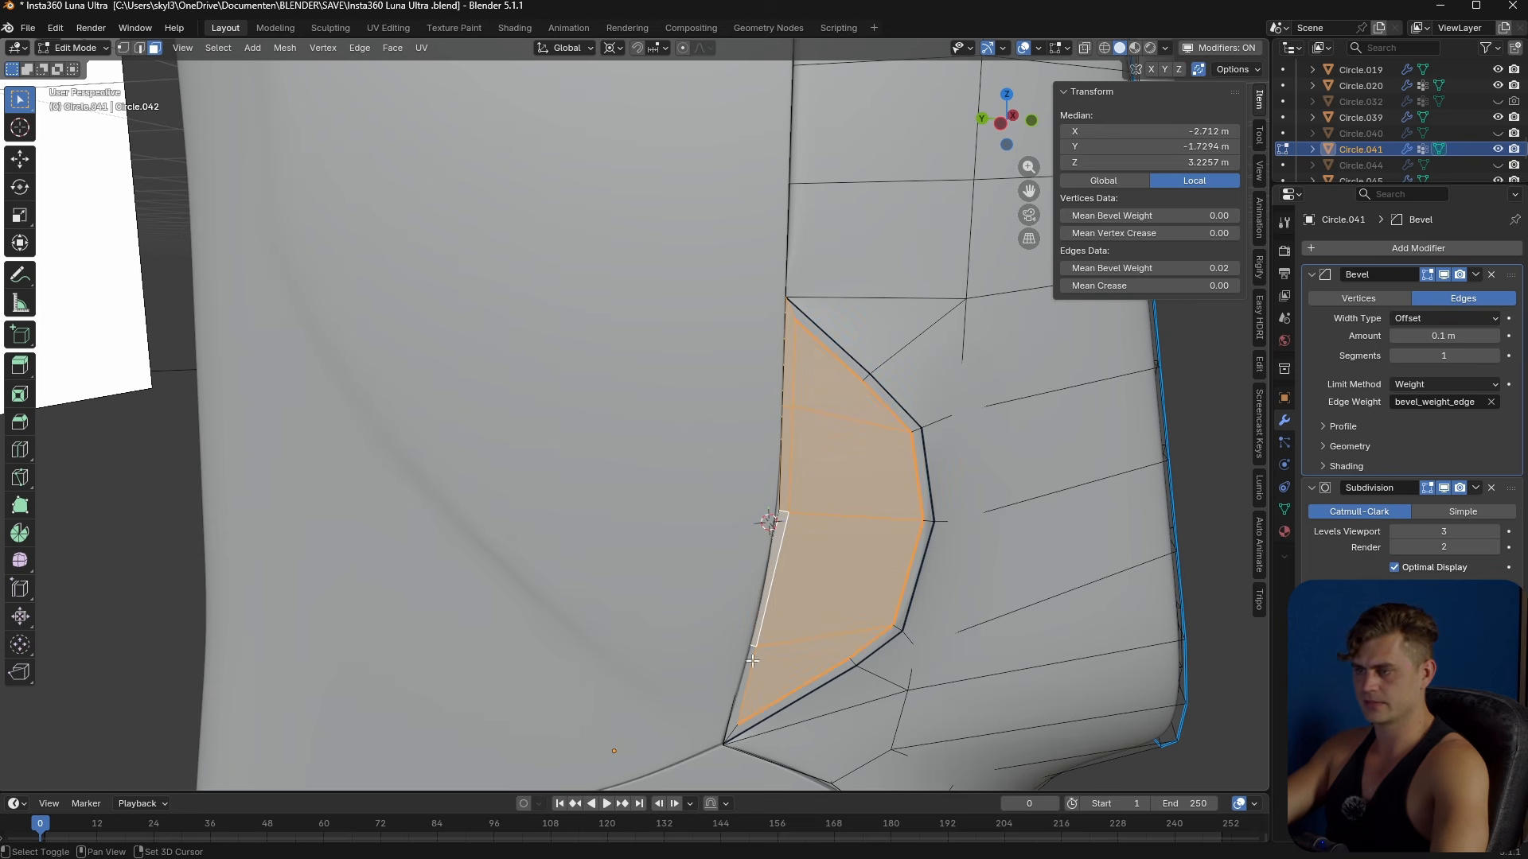
key(x)
click(752, 675)
middle_drag(752, 675, 729, 523)
- In the right view, move the recess outline's upper vertices on both sides to follow the recess in the reference image
key(Tab)
key(KP_3)
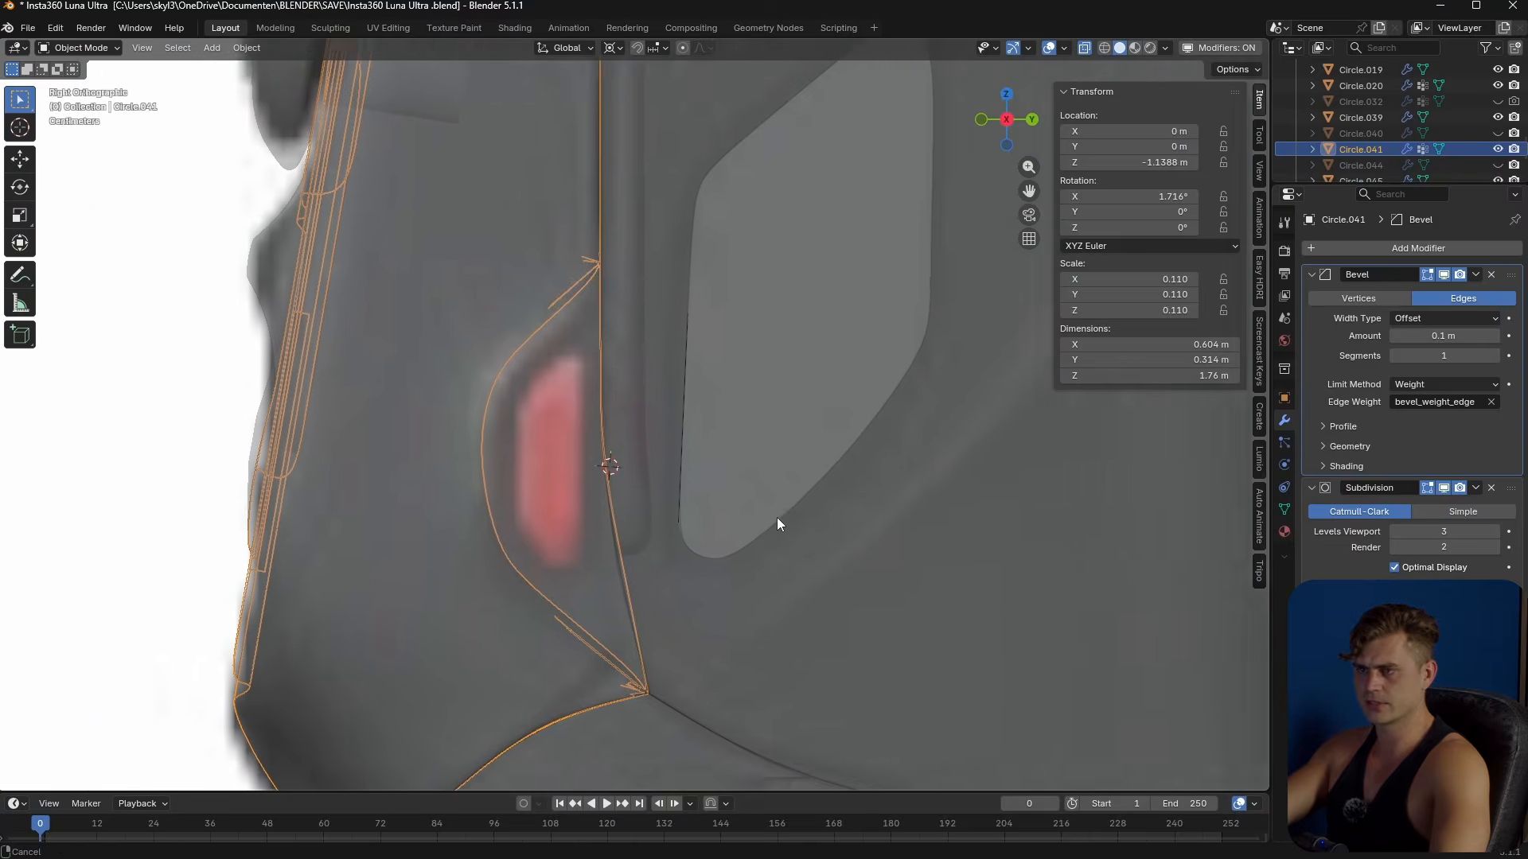
key(Tab)
key(Tab)
scroll(637, 328, up, 3)
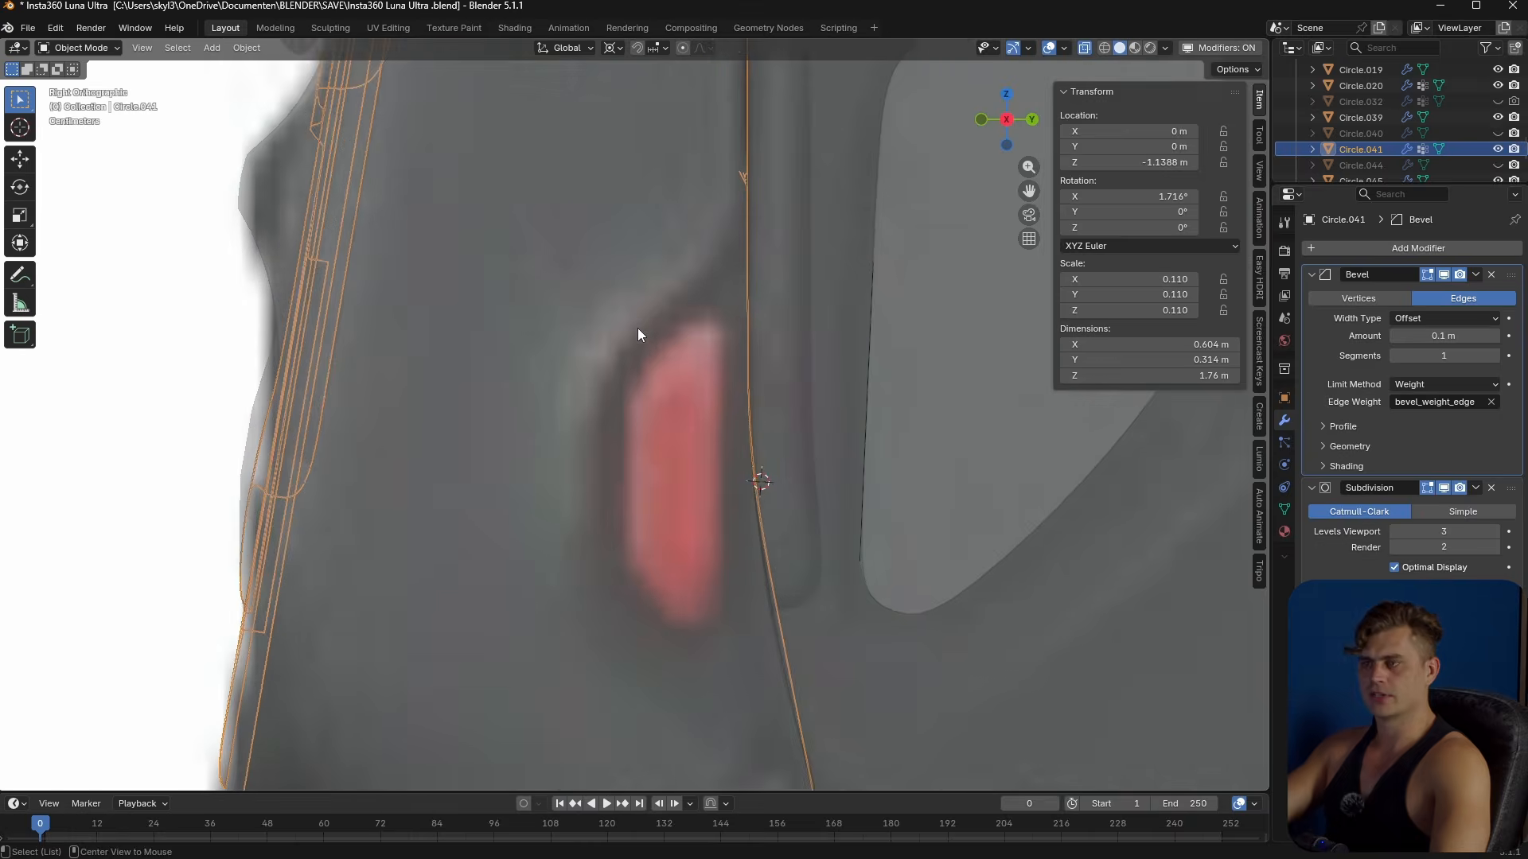
key(Tab)
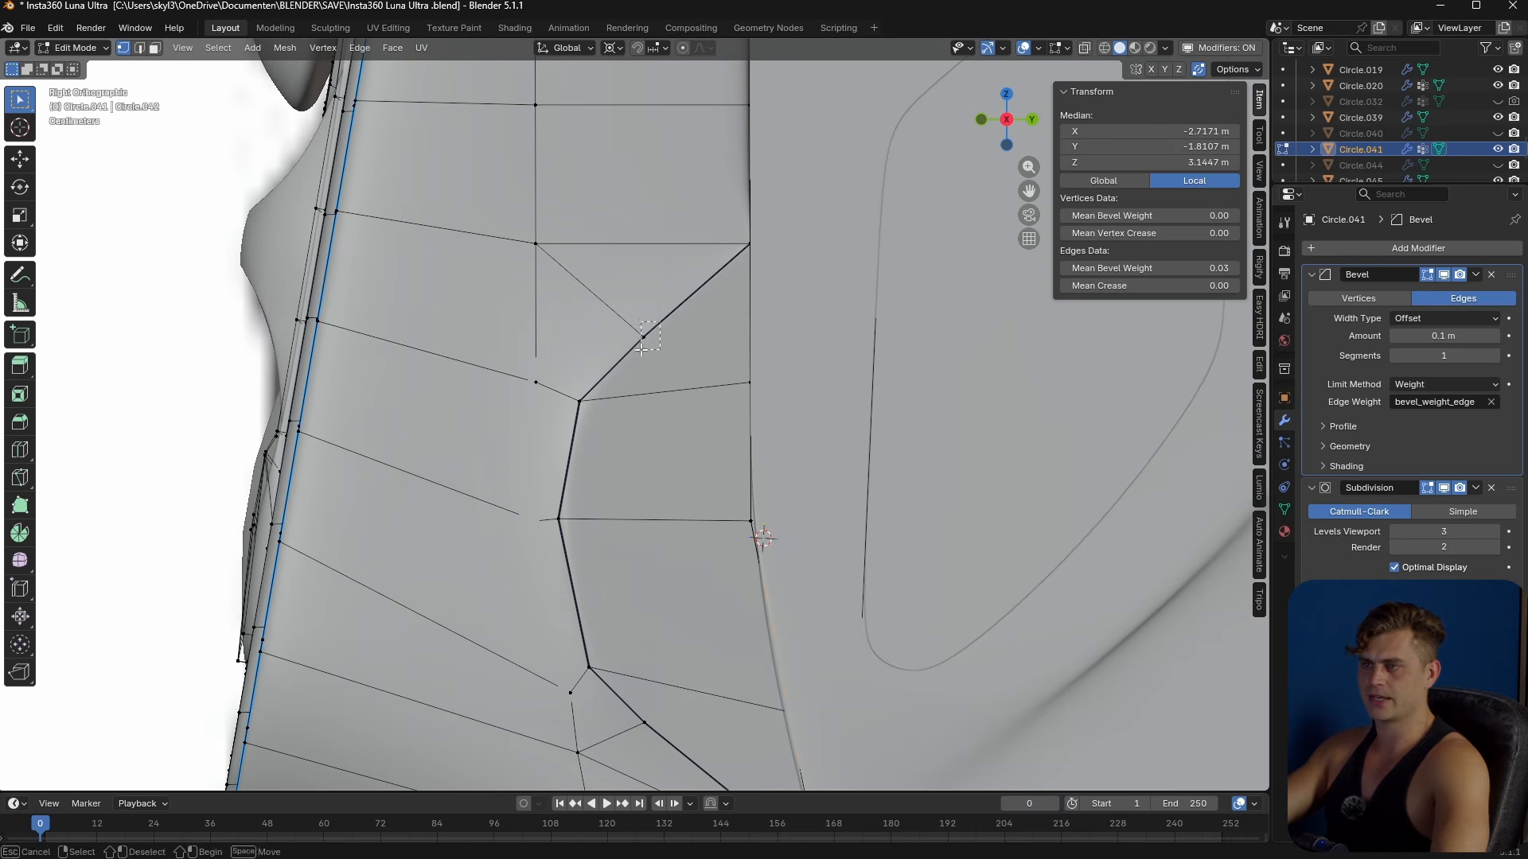
click(653, 331)
key(alt+z)
scroll(669, 318, up, 1)
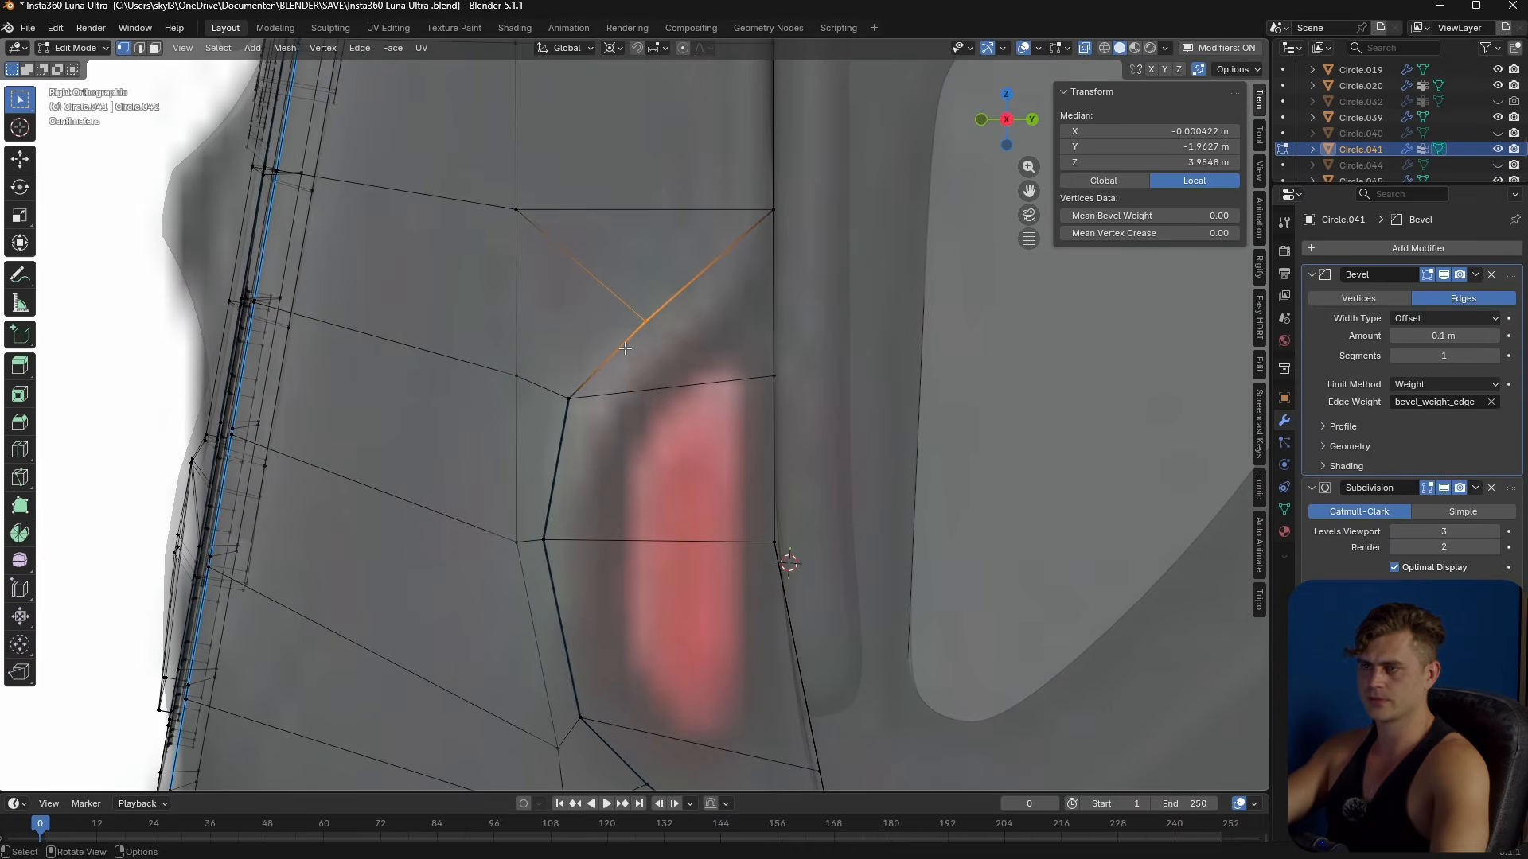
key(g)
click(650, 365)
key(alt+z)
middle_drag(650, 364, 804, 454)
- Select the edge loop along the handle's rear seam and raise its mean bevel weight
key(Tab)
key(Tab)
key(2)
alt+click(893, 443)
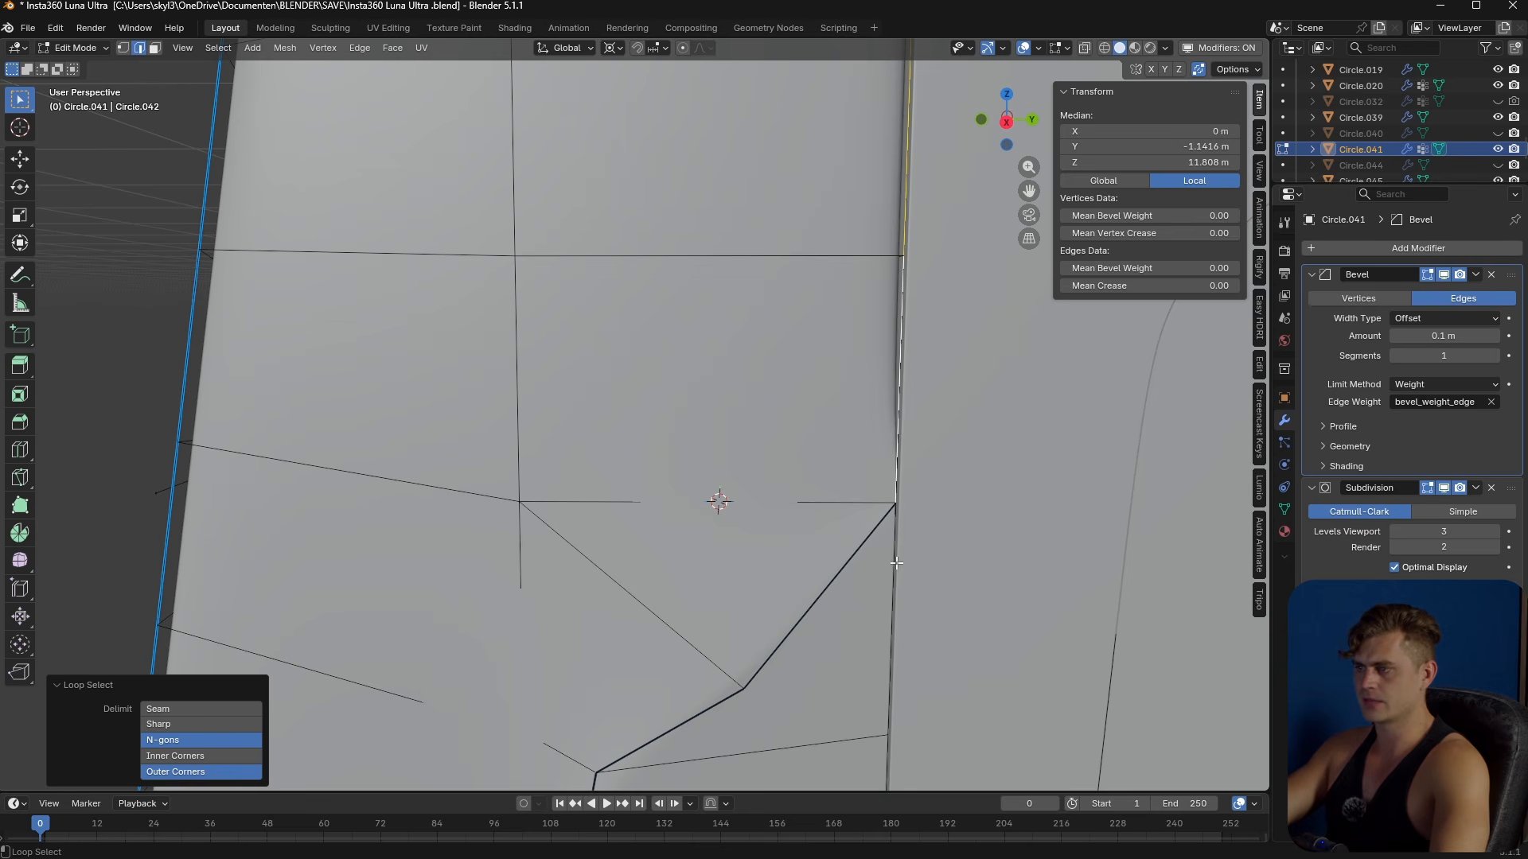
drag(1170, 269, 1225, 269)
key(Tab)
scroll(858, 395, down, 3)
scroll(857, 395, down, 3)
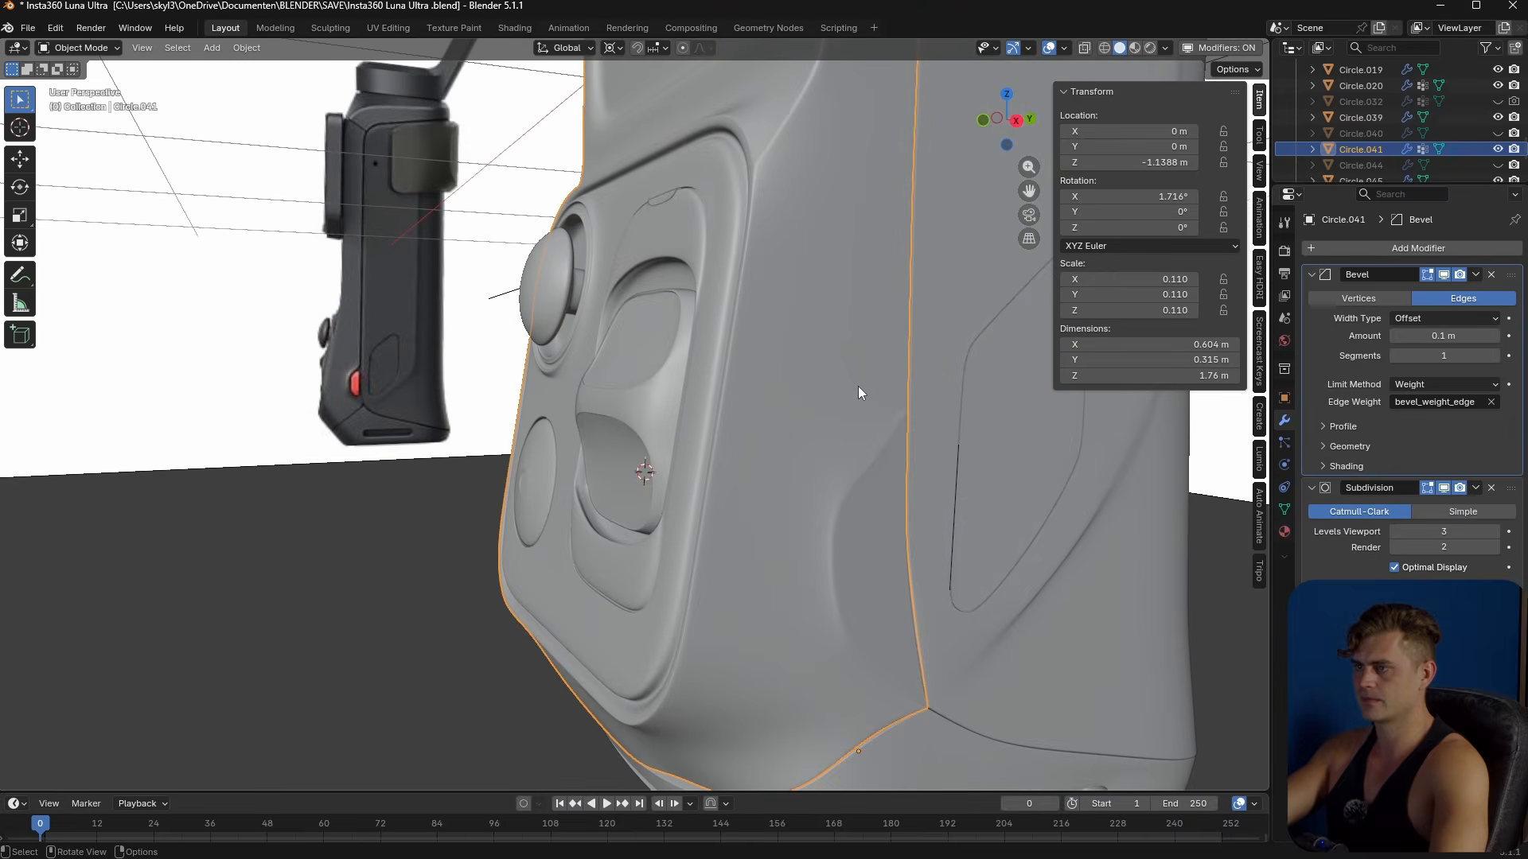
- Check the seam and the recess crease in object mode, and save the file
scroll(858, 386, up, 4)
key(Tab)
middle_drag(900, 440, 760, 454)
key(Tab)
click(859, 422)
scroll(860, 422, down, 4)
key(ctrl+s)
- Merge the vertices at the recess's upper corner on the seam using At Last, and save the file
scroll(757, 437, up, 3)
click(834, 384)
scroll(777, 412, up, 4)
key(Tab)
scroll(693, 492, down, 2)
key(1)
scroll(559, 509, up, 2)
click(821, 421)
key(m)
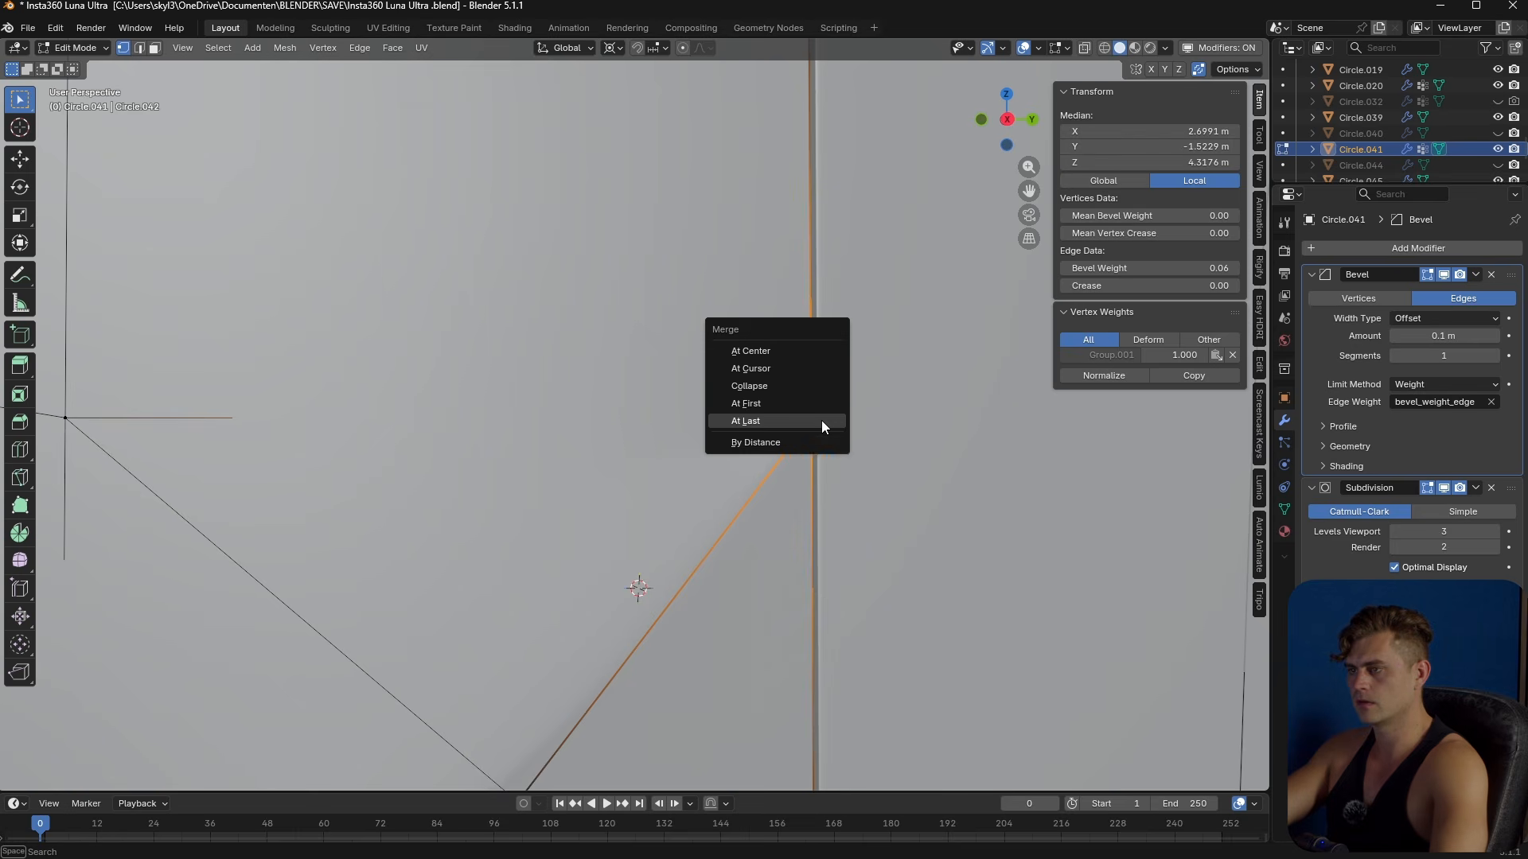
click(821, 420)
scroll(822, 444, down, 5)
key(Tab)
middle_drag(822, 450, 739, 441)
scroll(846, 456, down, 4)
key(ctrl+s)
- In the right view, select the four recess faces on both sides through the mesh and inset them by 0.1225 m
key(KP_3)
key(Tab)
key(3)
key(alt+z)
alt+click(738, 442)
scroll(738, 442, up, 1)
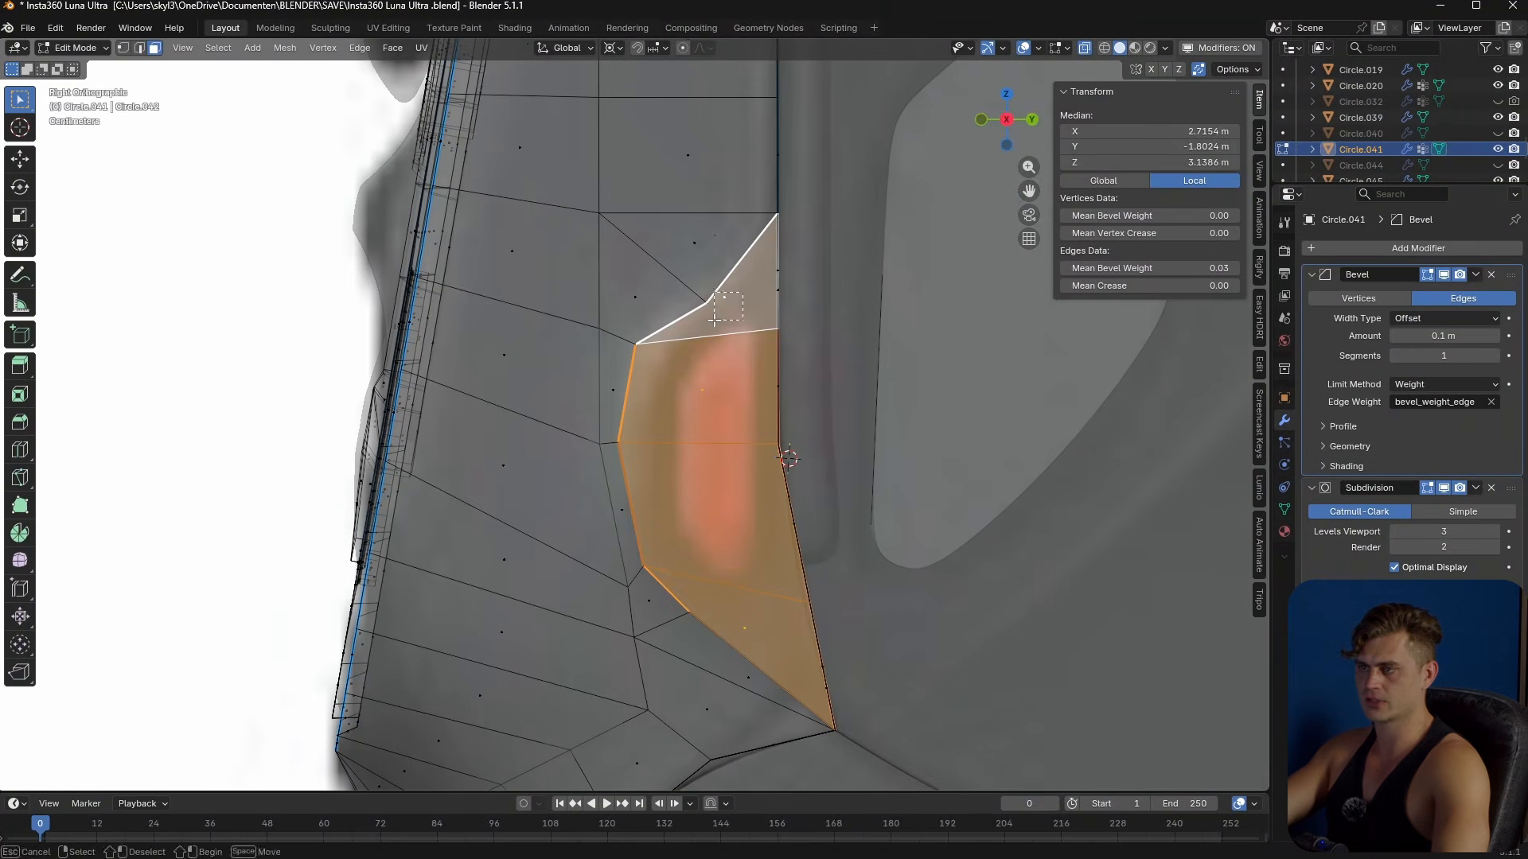
shift+drag(716, 318, 715, 321)
shift+drag(719, 374, 694, 414)
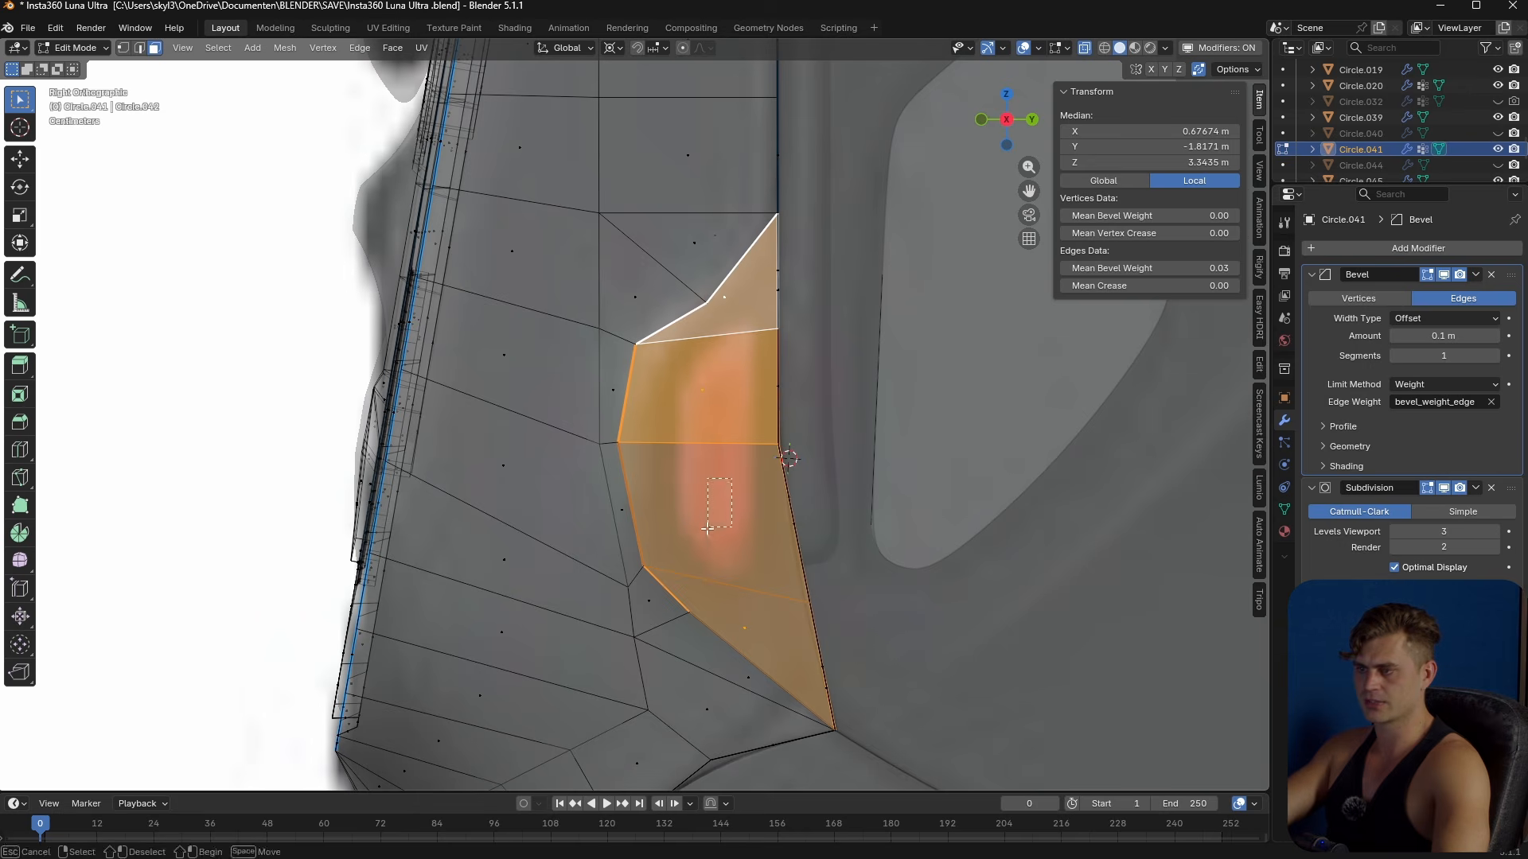
shift+drag(715, 516, 716, 517)
shift+drag(729, 641, 729, 641)
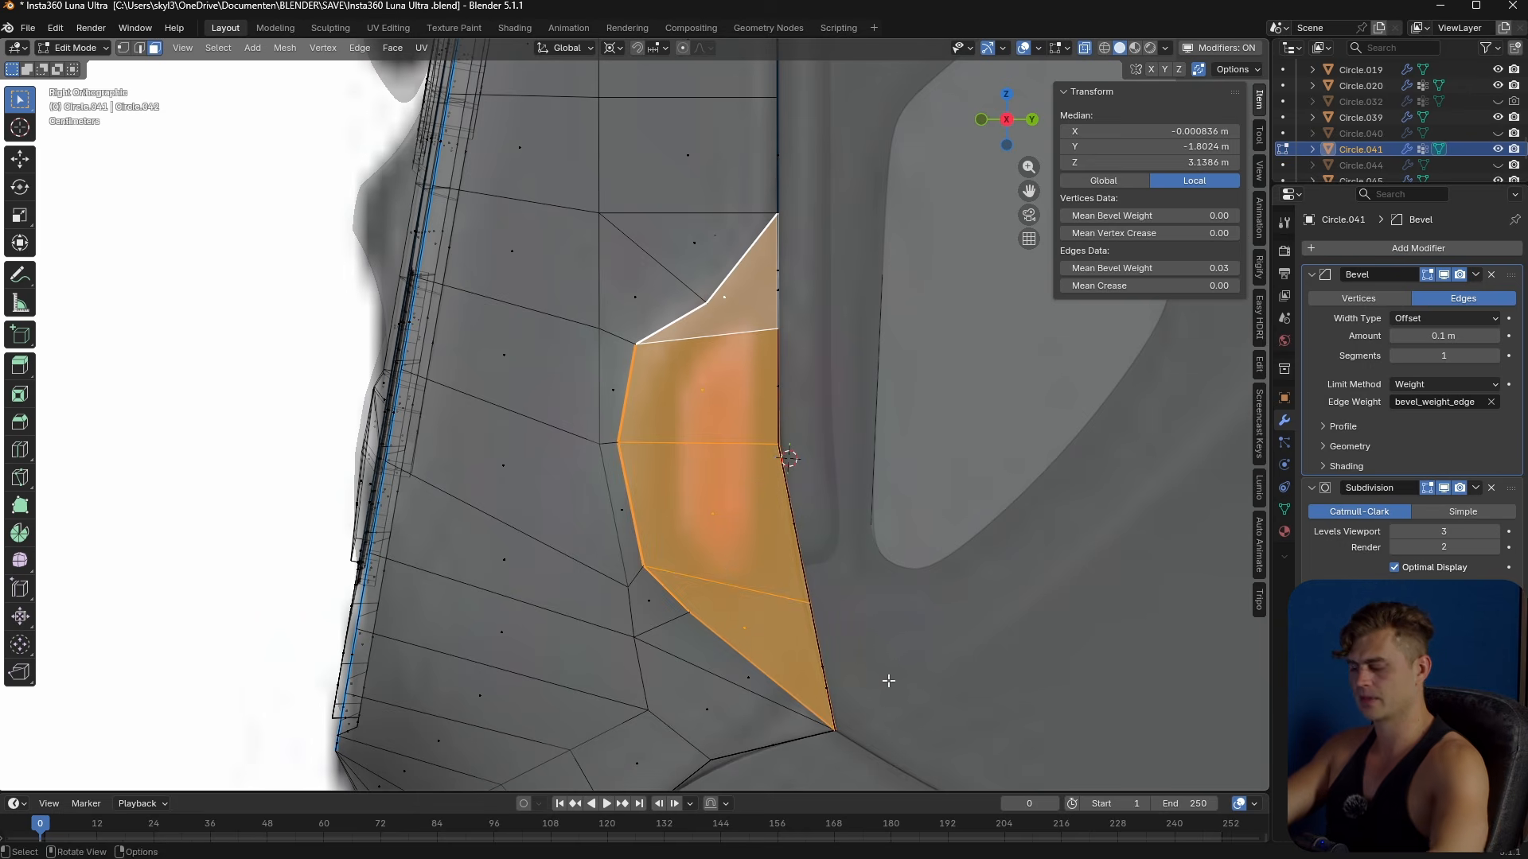
key(i)
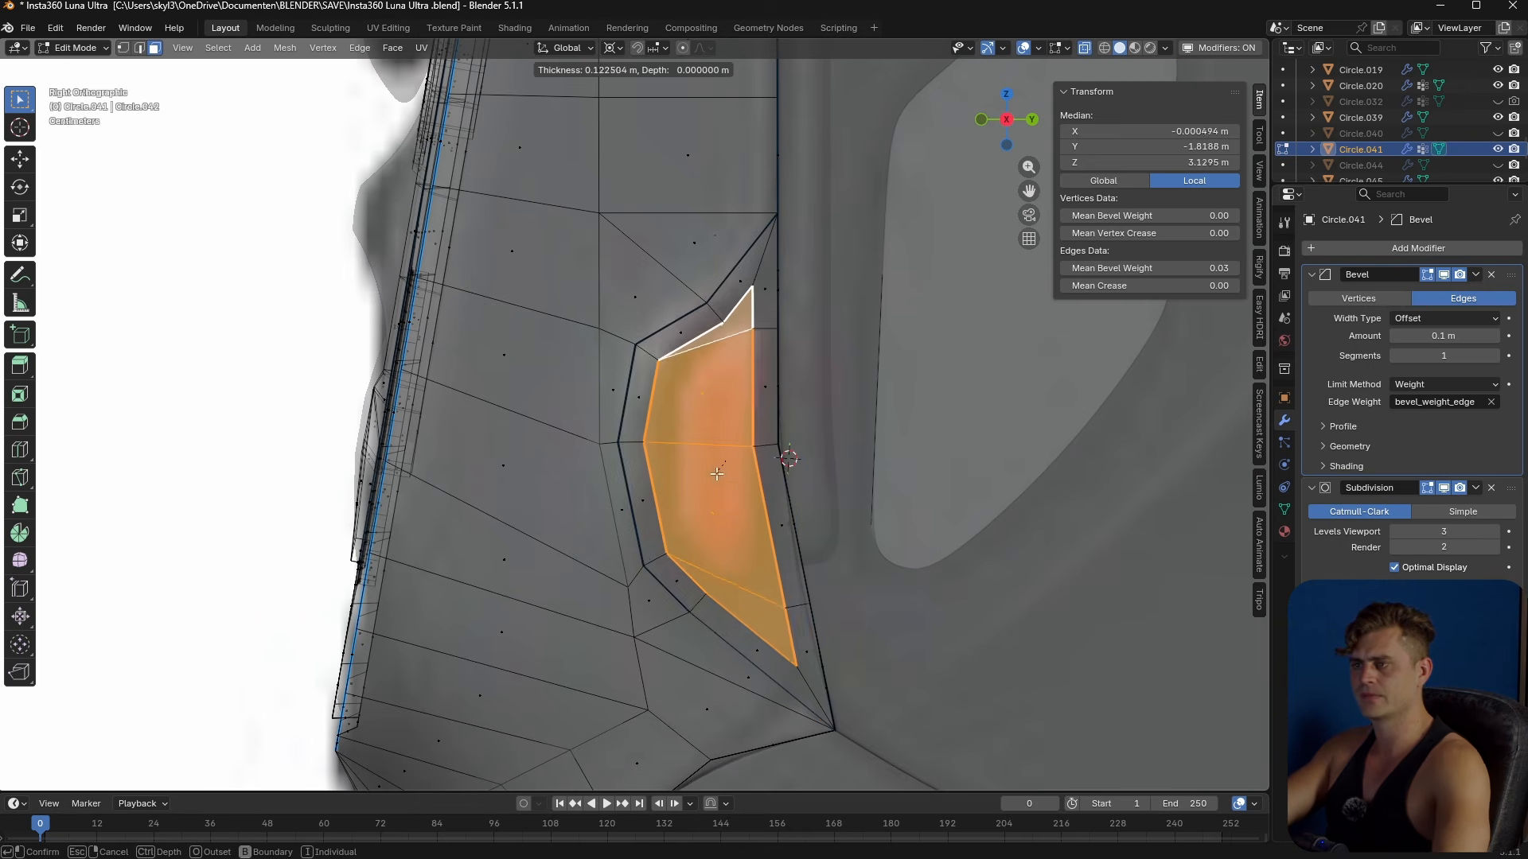
click(859, 570)
- Switch the pivot from the 3D cursor to the selection's centre and scale the inset faces by 0.849
key(s)
key(Escape)
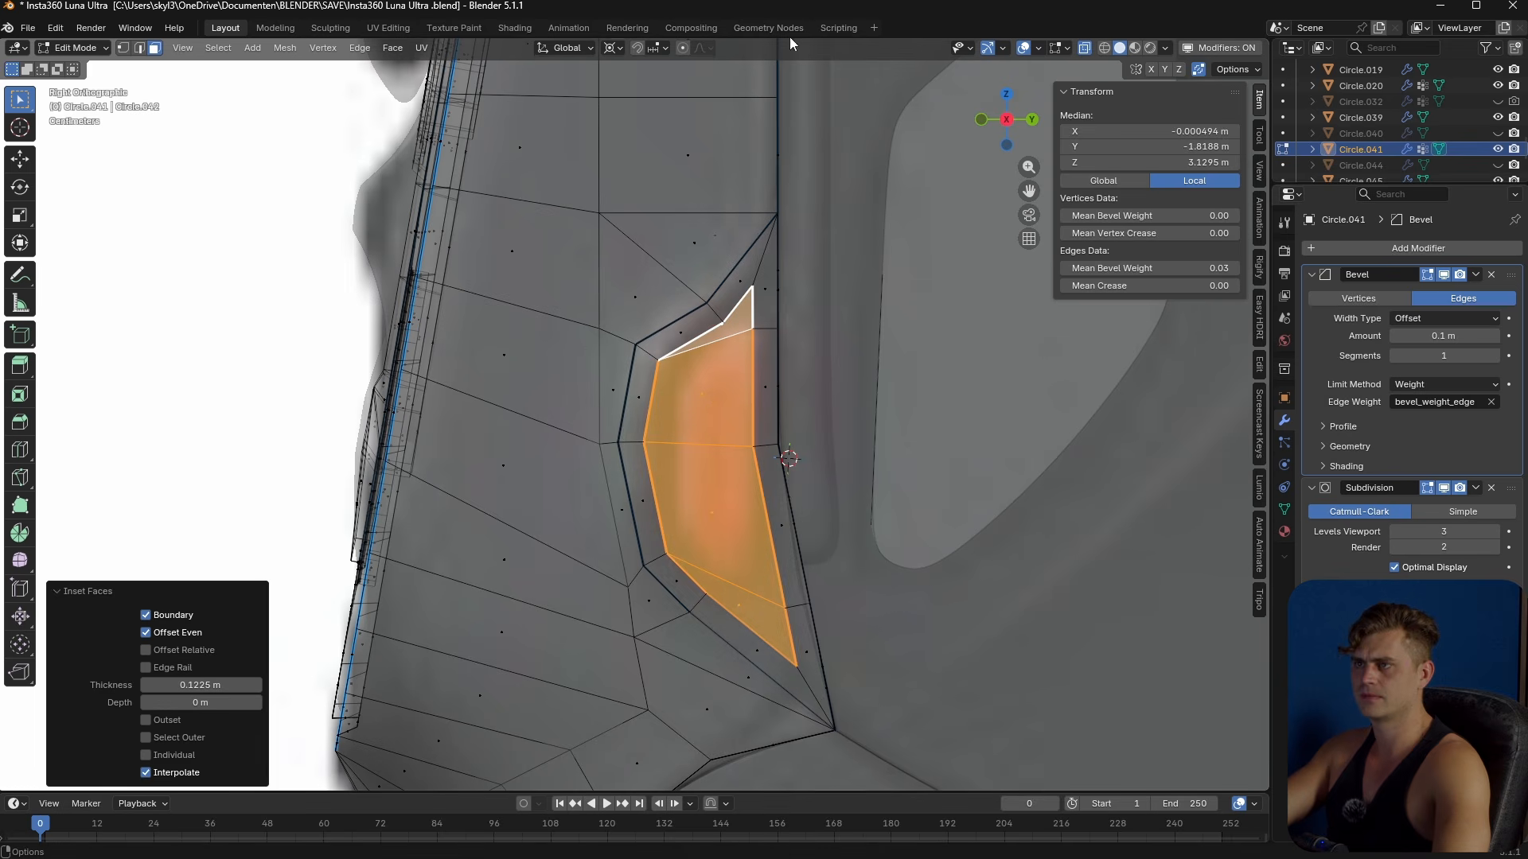
click(607, 49)
click(684, 125)
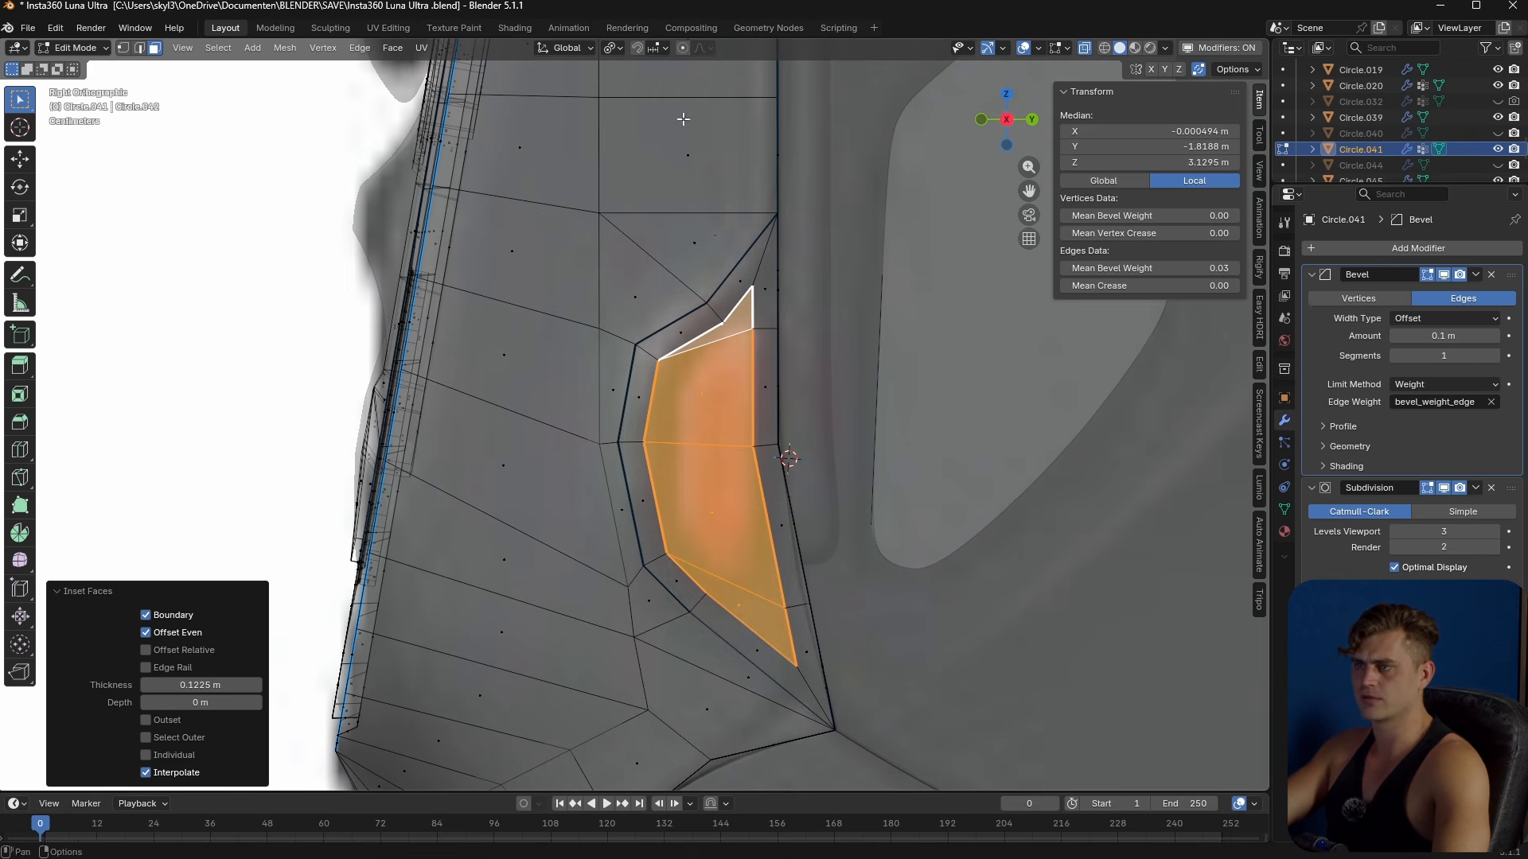
key(s)
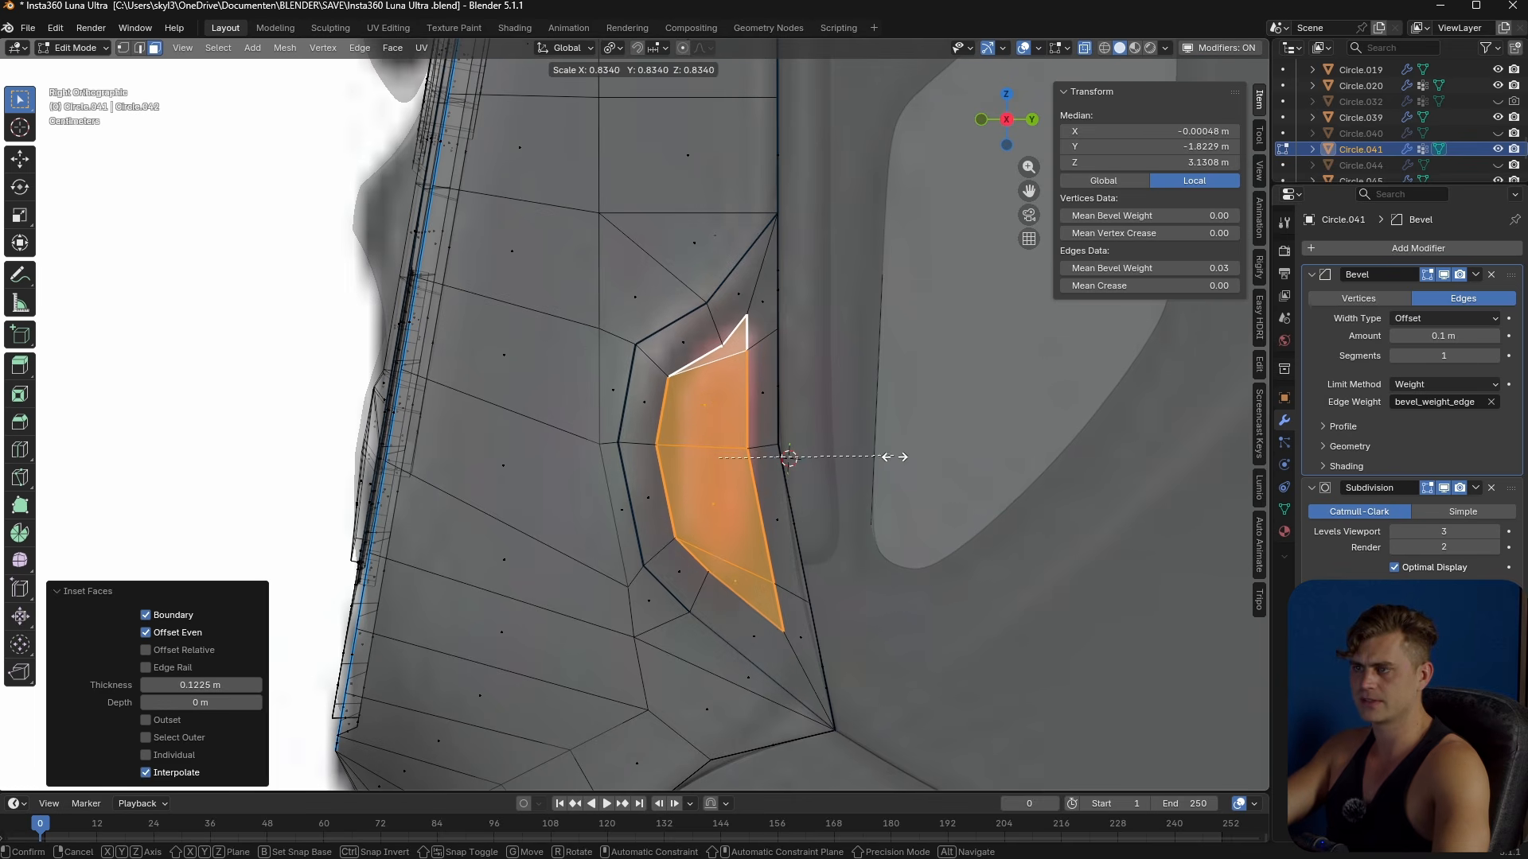
click(898, 460)
- Move and slightly rotate the inset faces to line up with the red button in the reference image
scroll(876, 474, up, 1)
key(g)
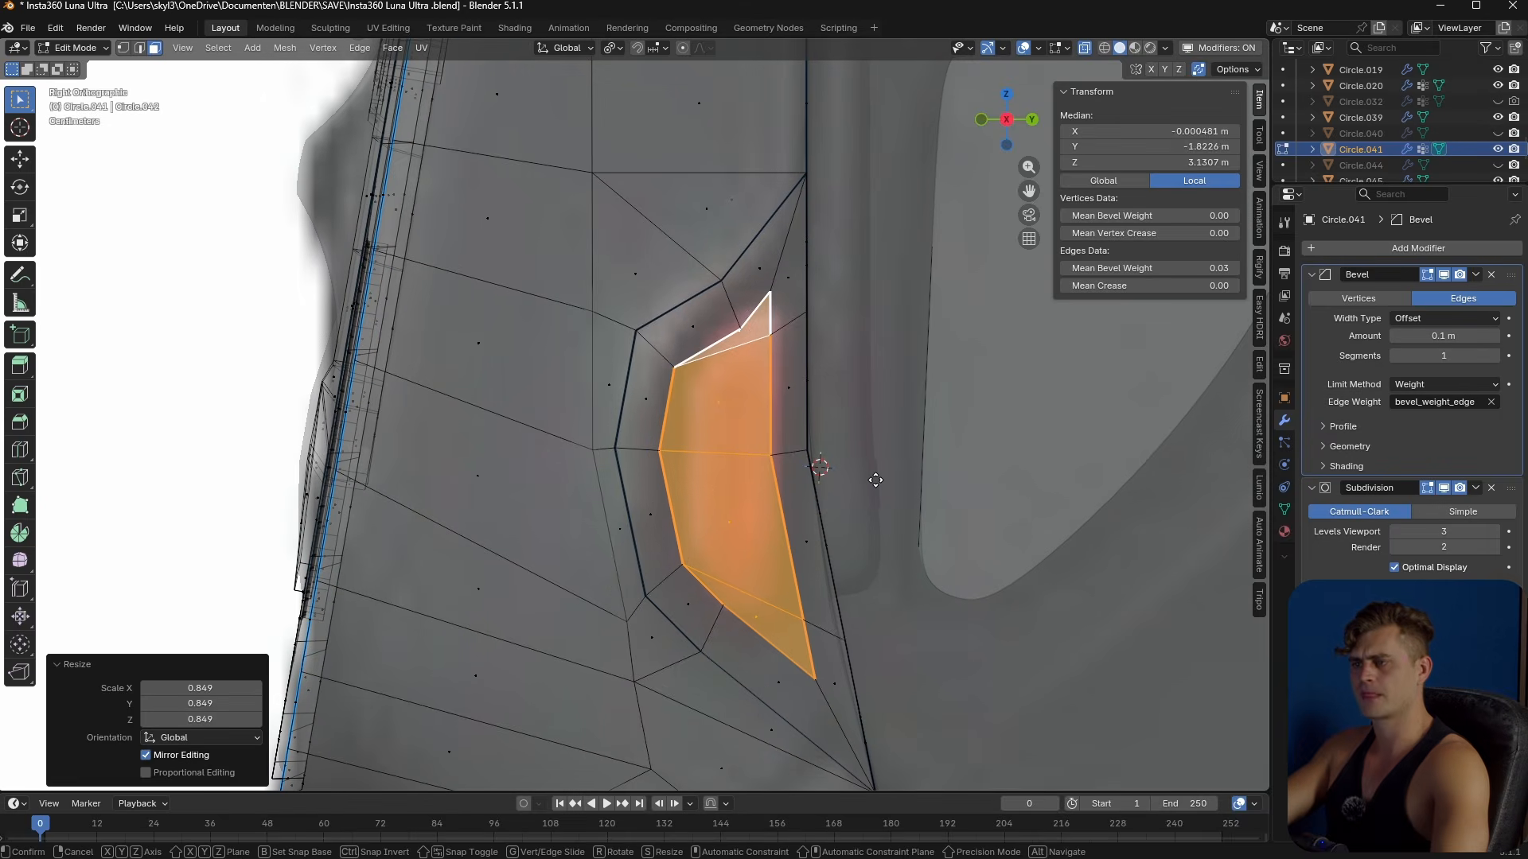
click(871, 468)
key(r)
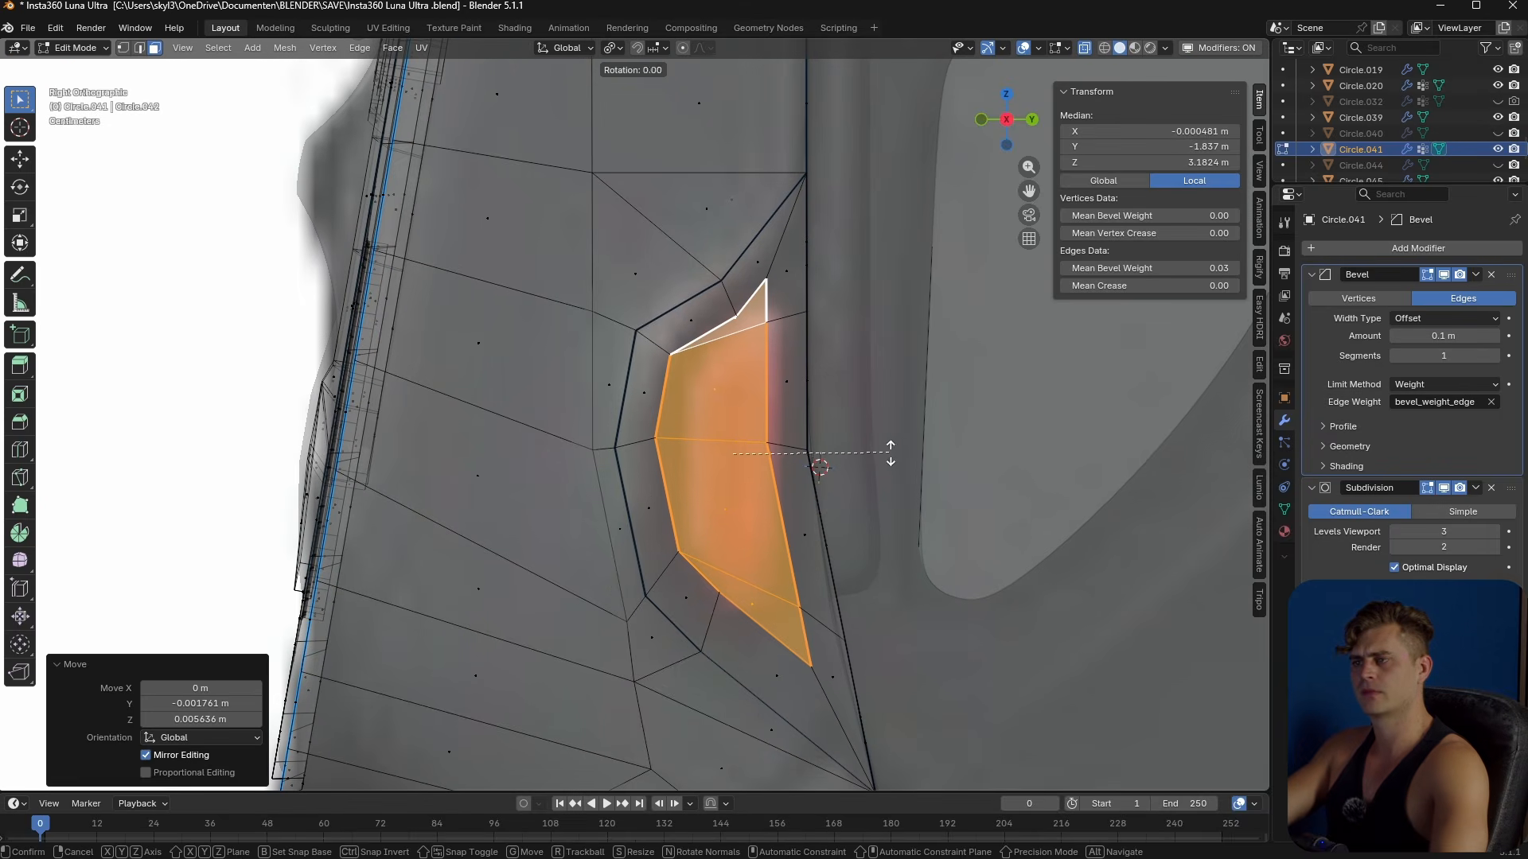
click(899, 458)
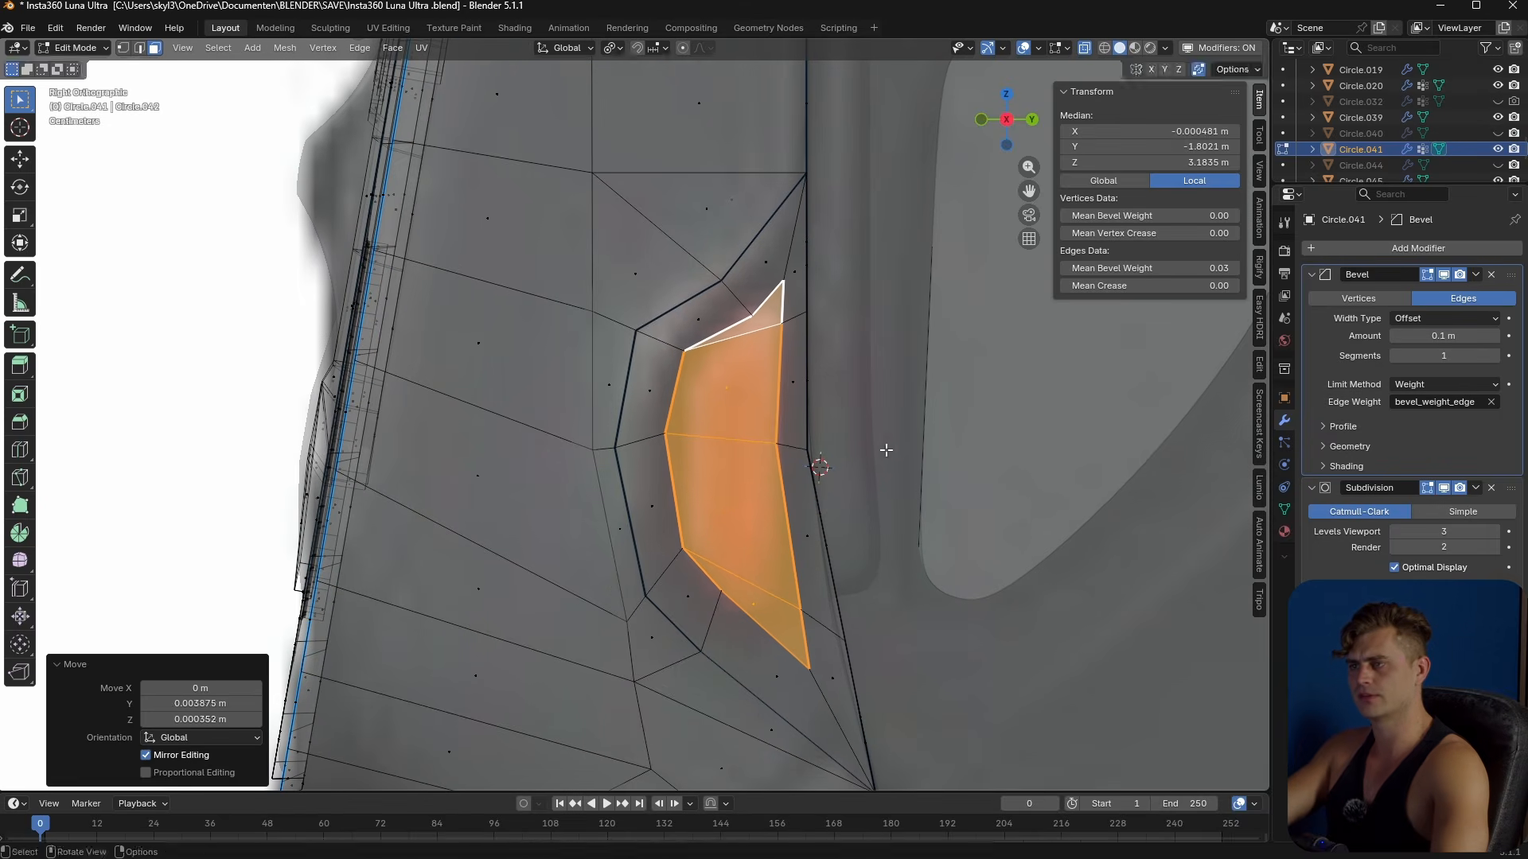
- Move the inset shape's two top vertices on both sides to match the red button's upper end
scroll(859, 350, up, 2)
click(759, 335)
key(g)
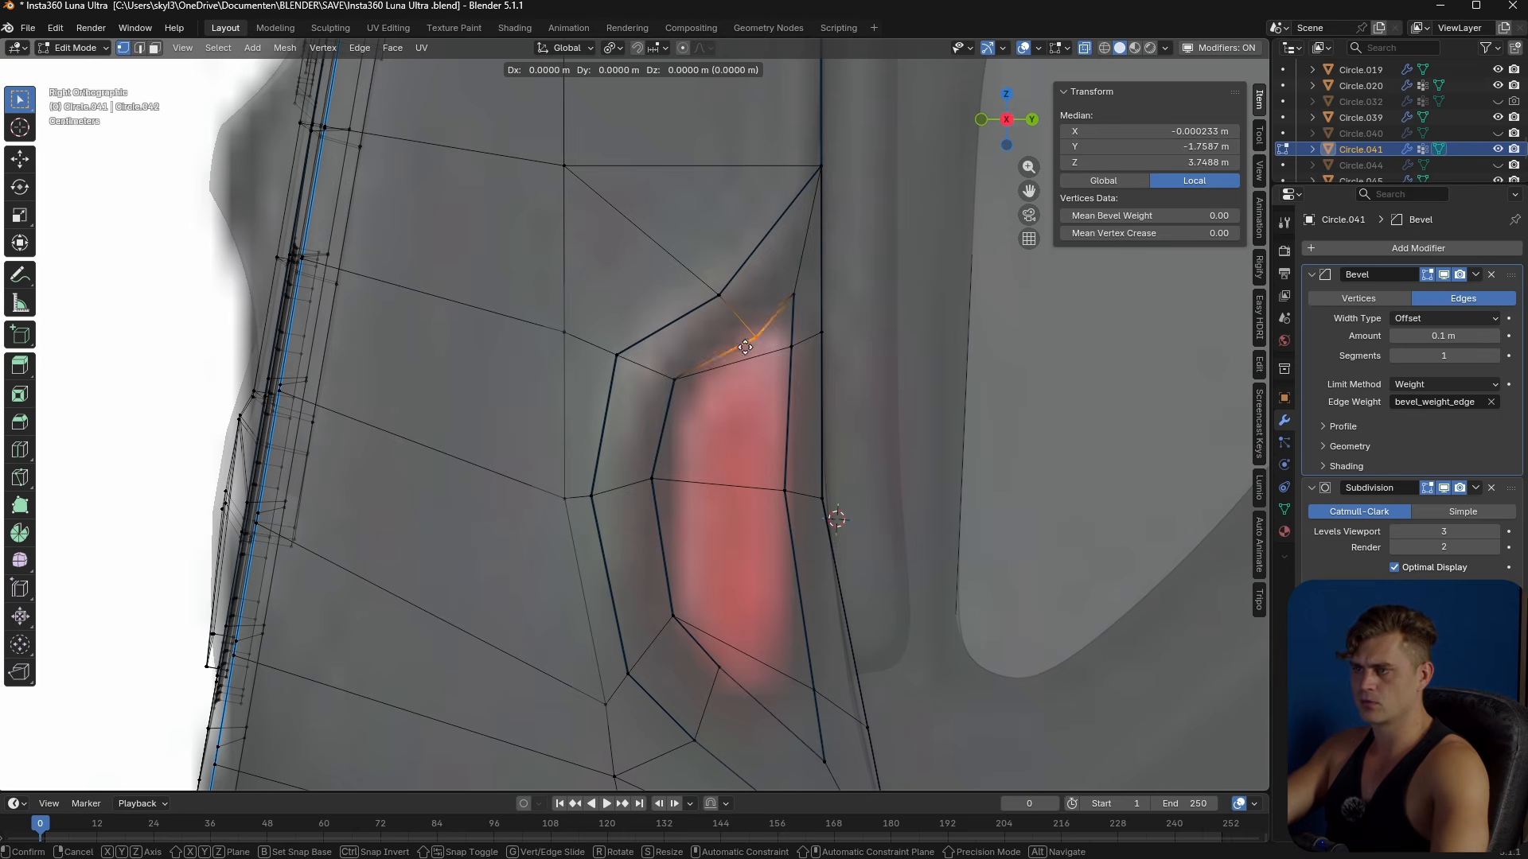
click(725, 335)
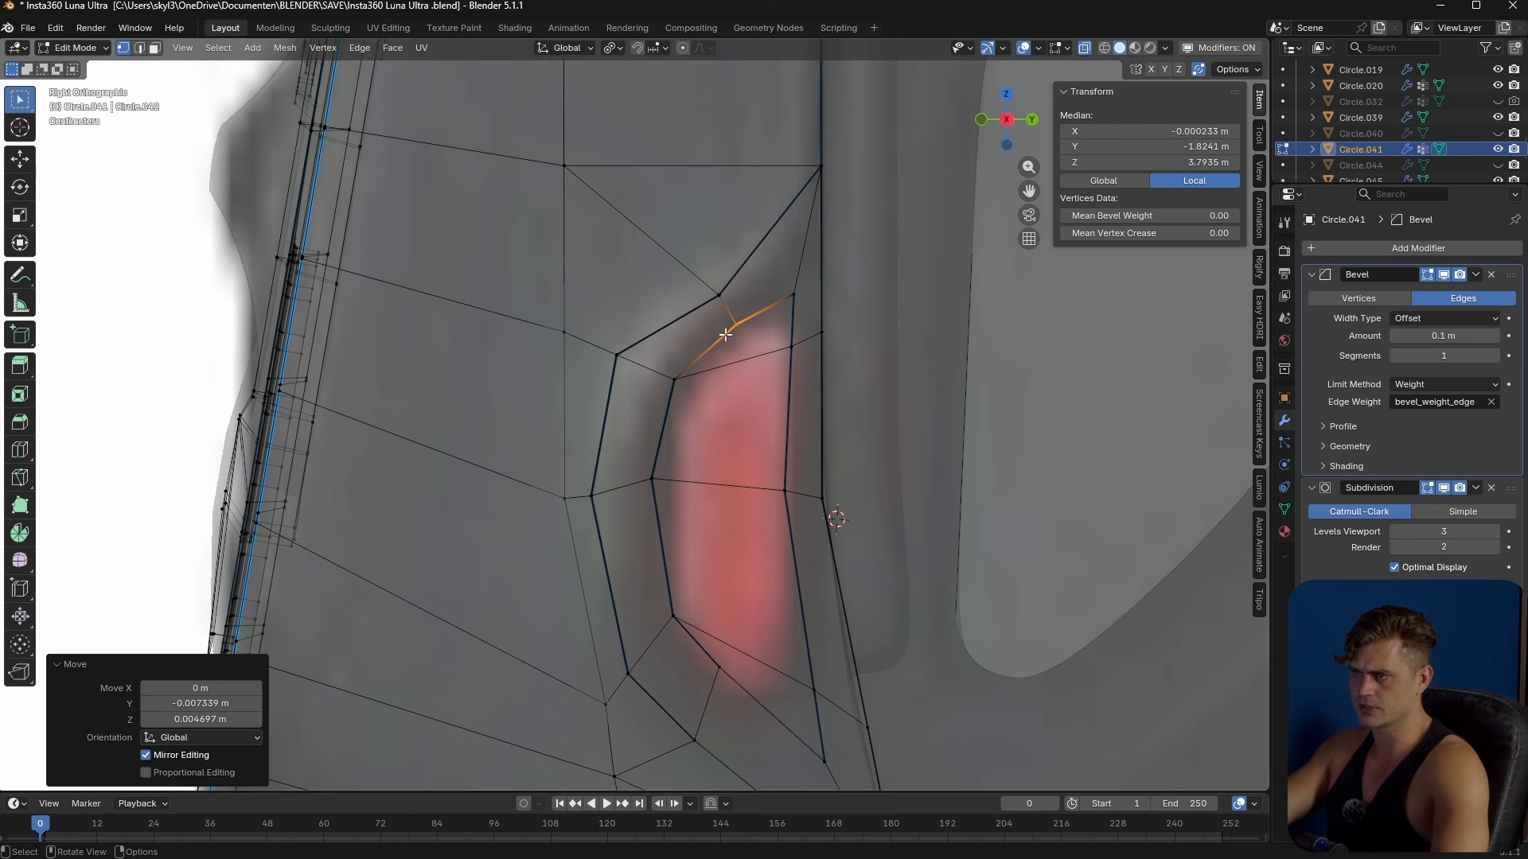
click(804, 284)
key(g)
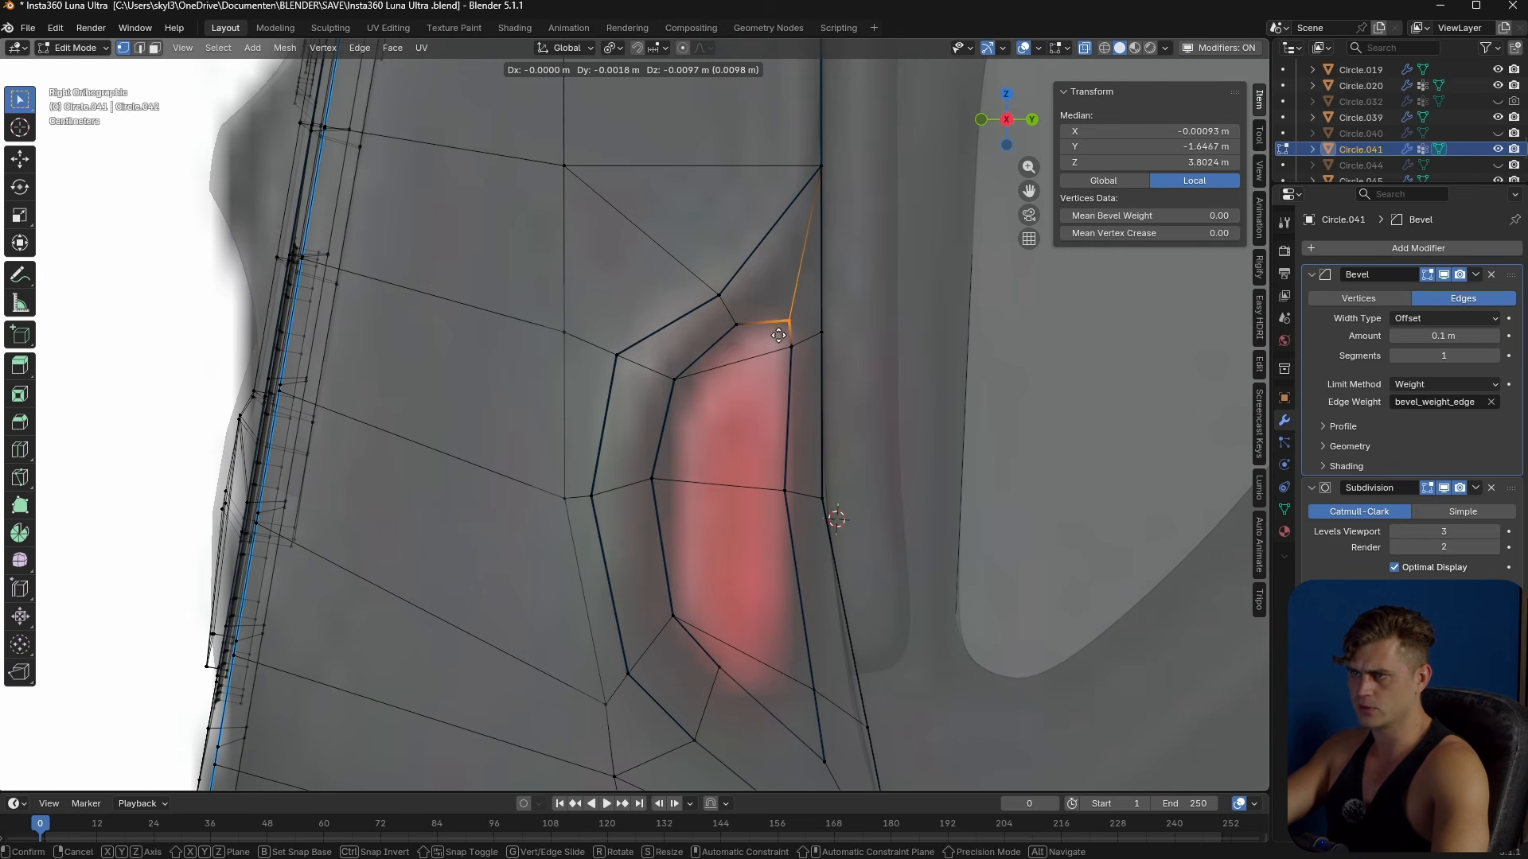
click(777, 335)
- Move the inset shape's middle vertices on its rear and front edges to match the red button's straight sides
shift+middle_drag(803, 489, 773, 402)
click(748, 410)
key(g)
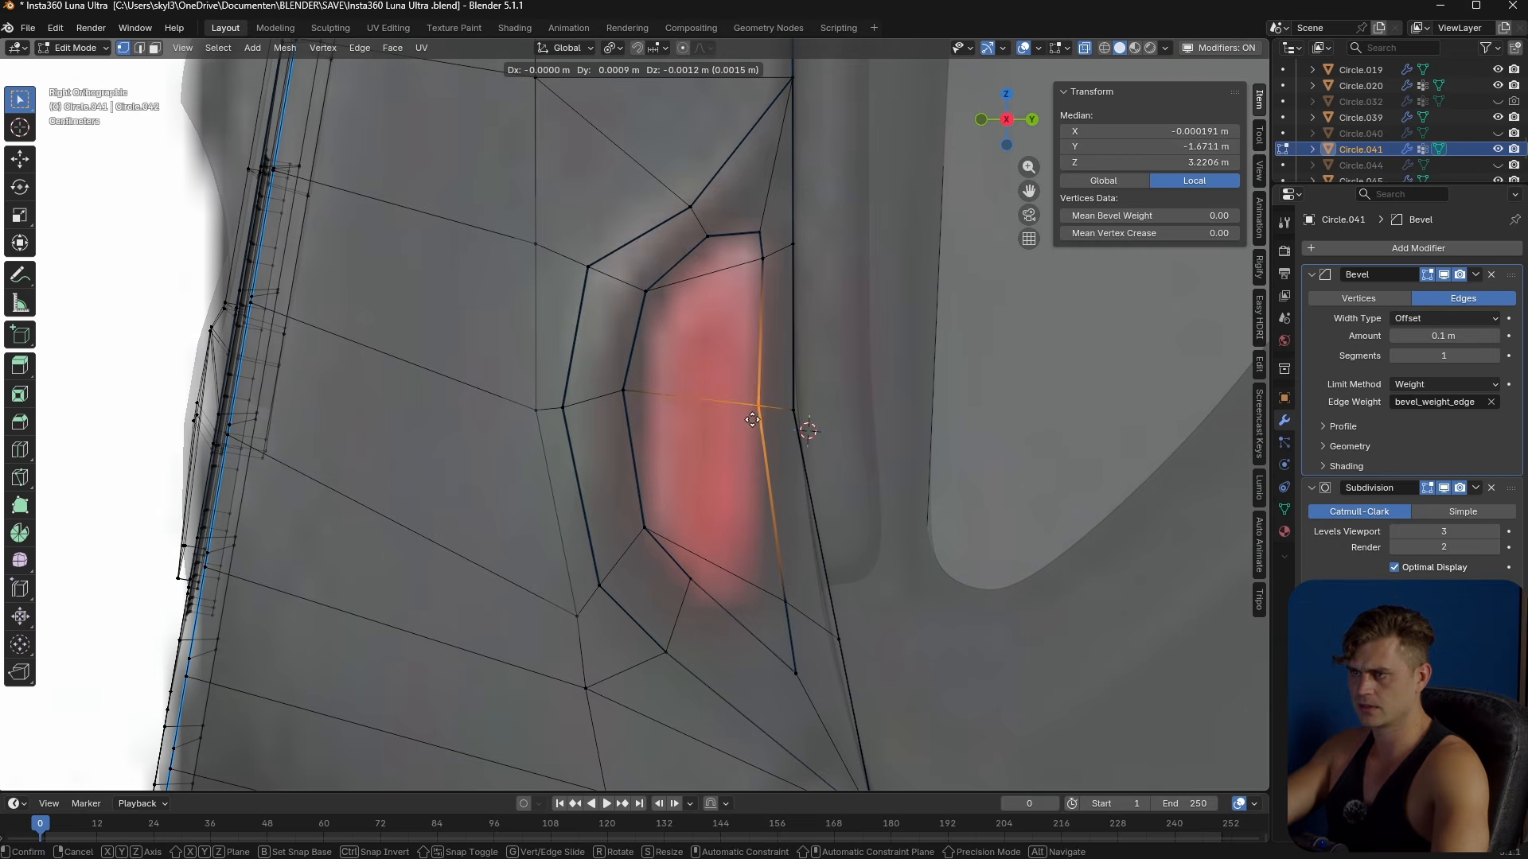
click(752, 419)
drag(621, 401, 621, 401)
key(g)
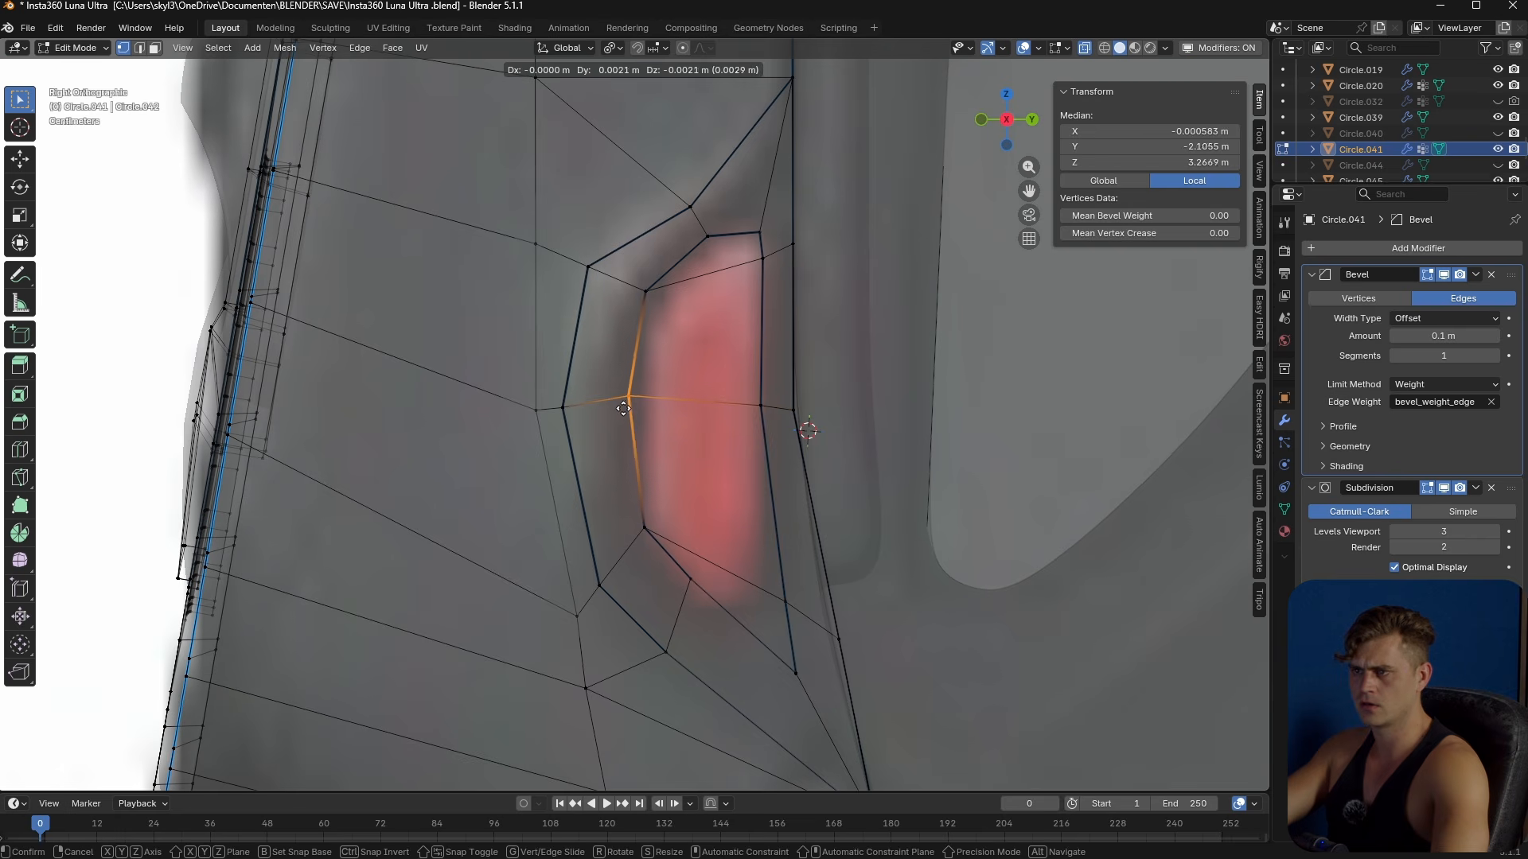
click(631, 408)
- Move the inset shape's lower vertices on both sides to match the red button's chamfered bottom end
shift+middle_drag(702, 568, 693, 536)
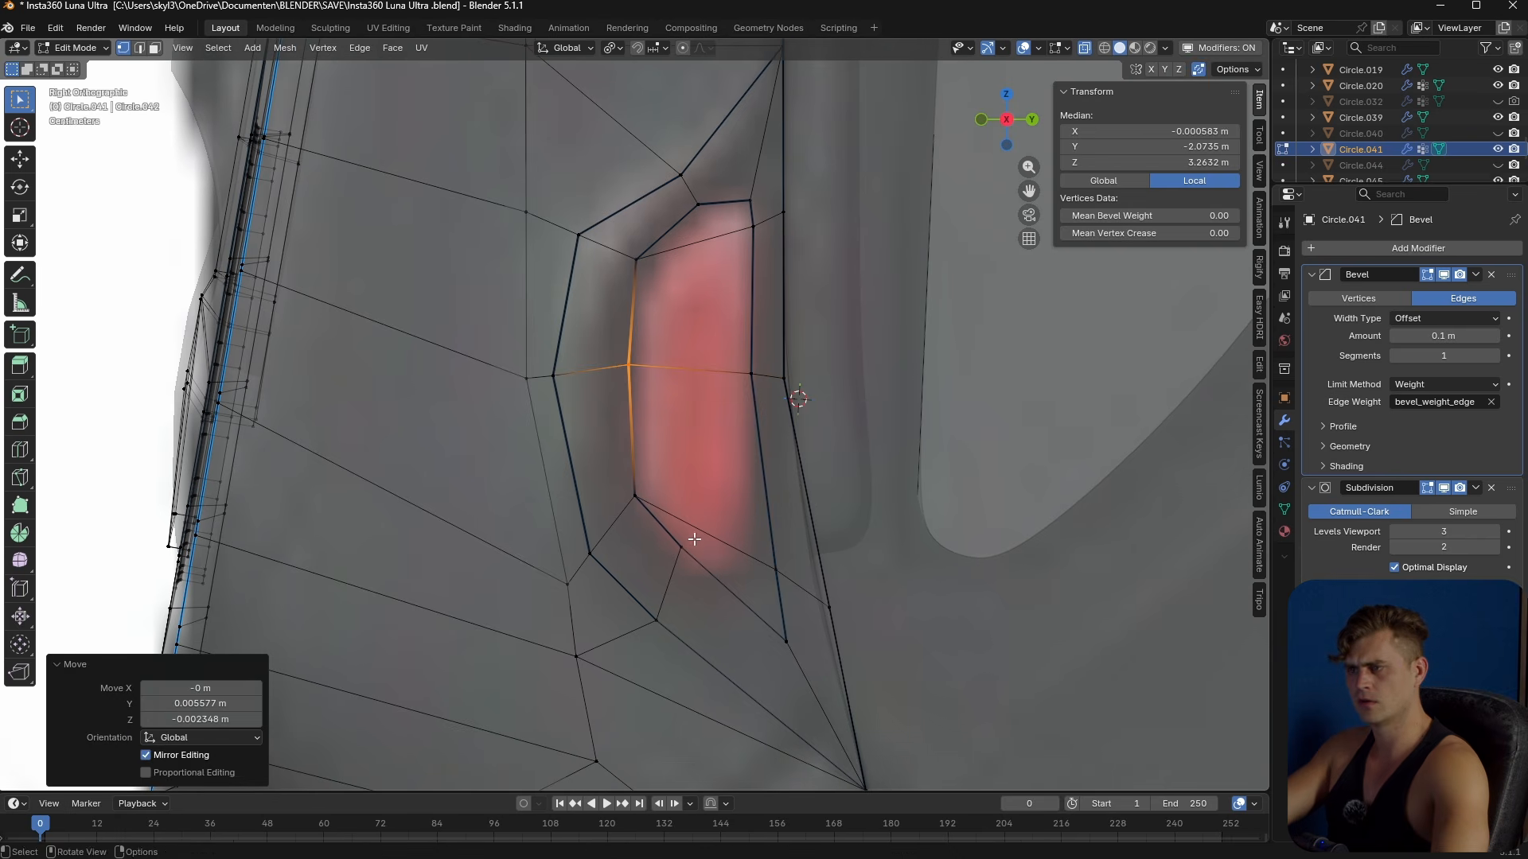
click(675, 561)
key(g)
click(713, 600)
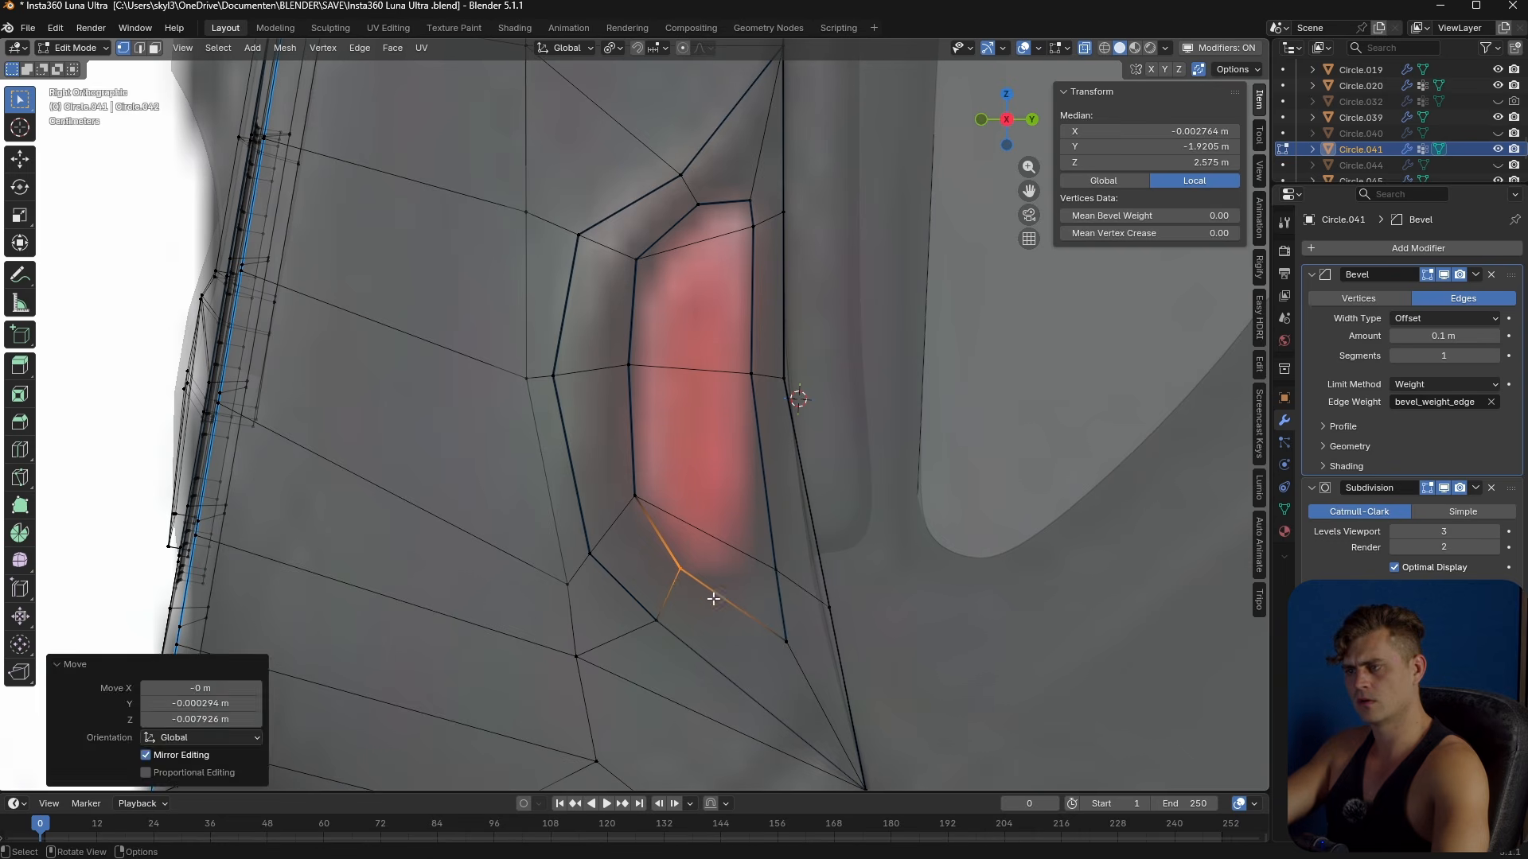
click(793, 626)
key(g)
click(737, 605)
click(771, 568)
key(g)
click(756, 557)
click(756, 573)
key(g)
click(752, 573)
- Select the four button-shaped faces on both sides through the mesh and check them in perspective with X-ray off
shift+middle_drag(733, 498, 733, 540)
key(3)
click(706, 270)
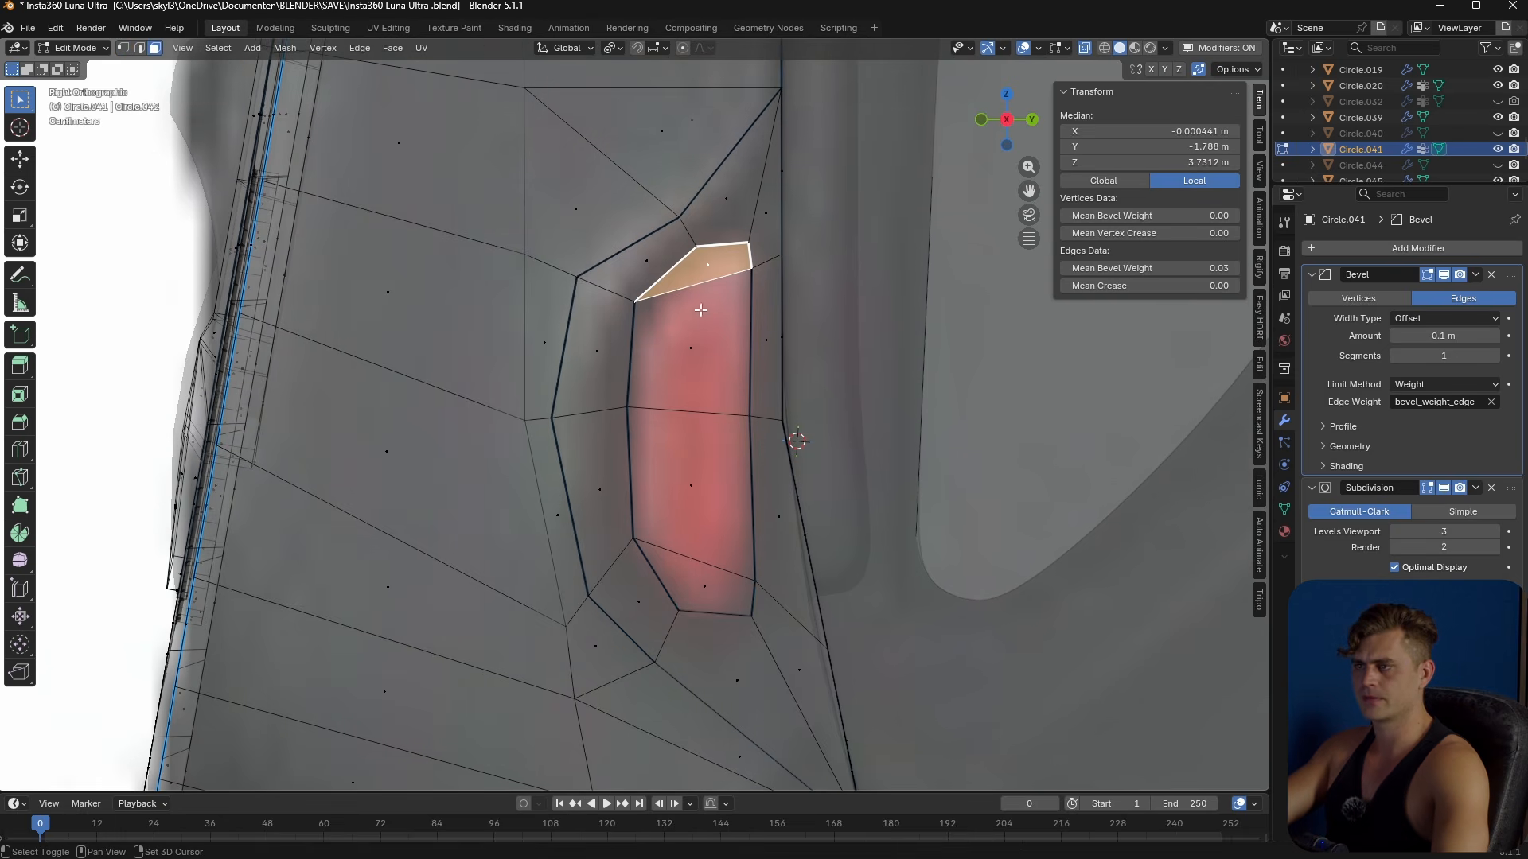
shift+drag(675, 371, 675, 371)
shift+click(690, 482)
shift+click(700, 593)
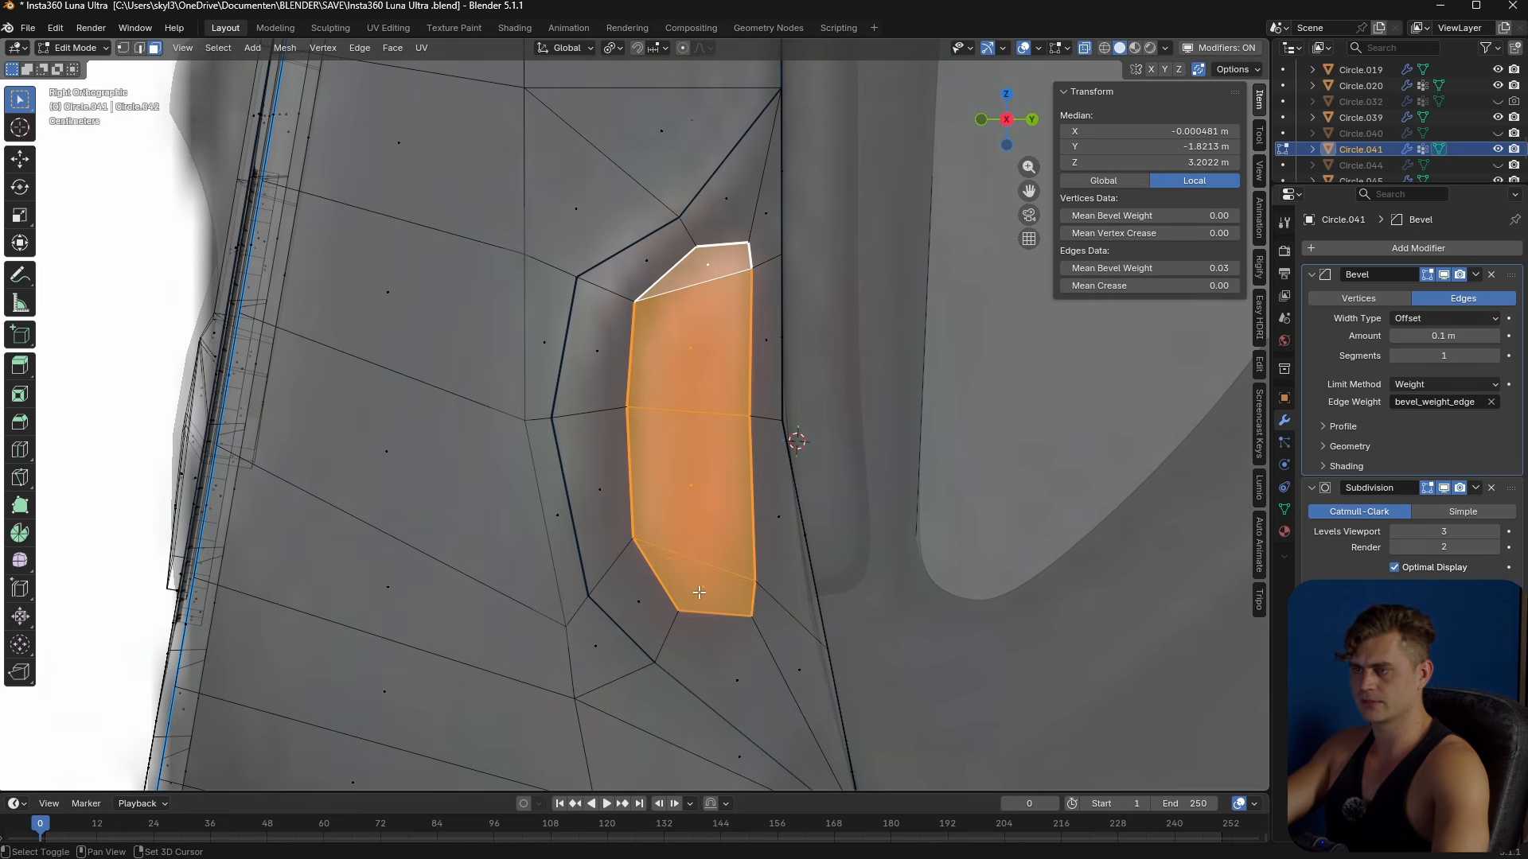
middle_drag(719, 490, 753, 494)
alt+scroll(754, 494, down, 4)
key(alt+z)
middle_drag(709, 419, 685, 521)
scroll(756, 487, down, 5)
key(Tab)
key(Tab)
scroll(756, 522, down, 4)
scroll(693, 523, up, 5)
scroll(683, 521, up, 3)
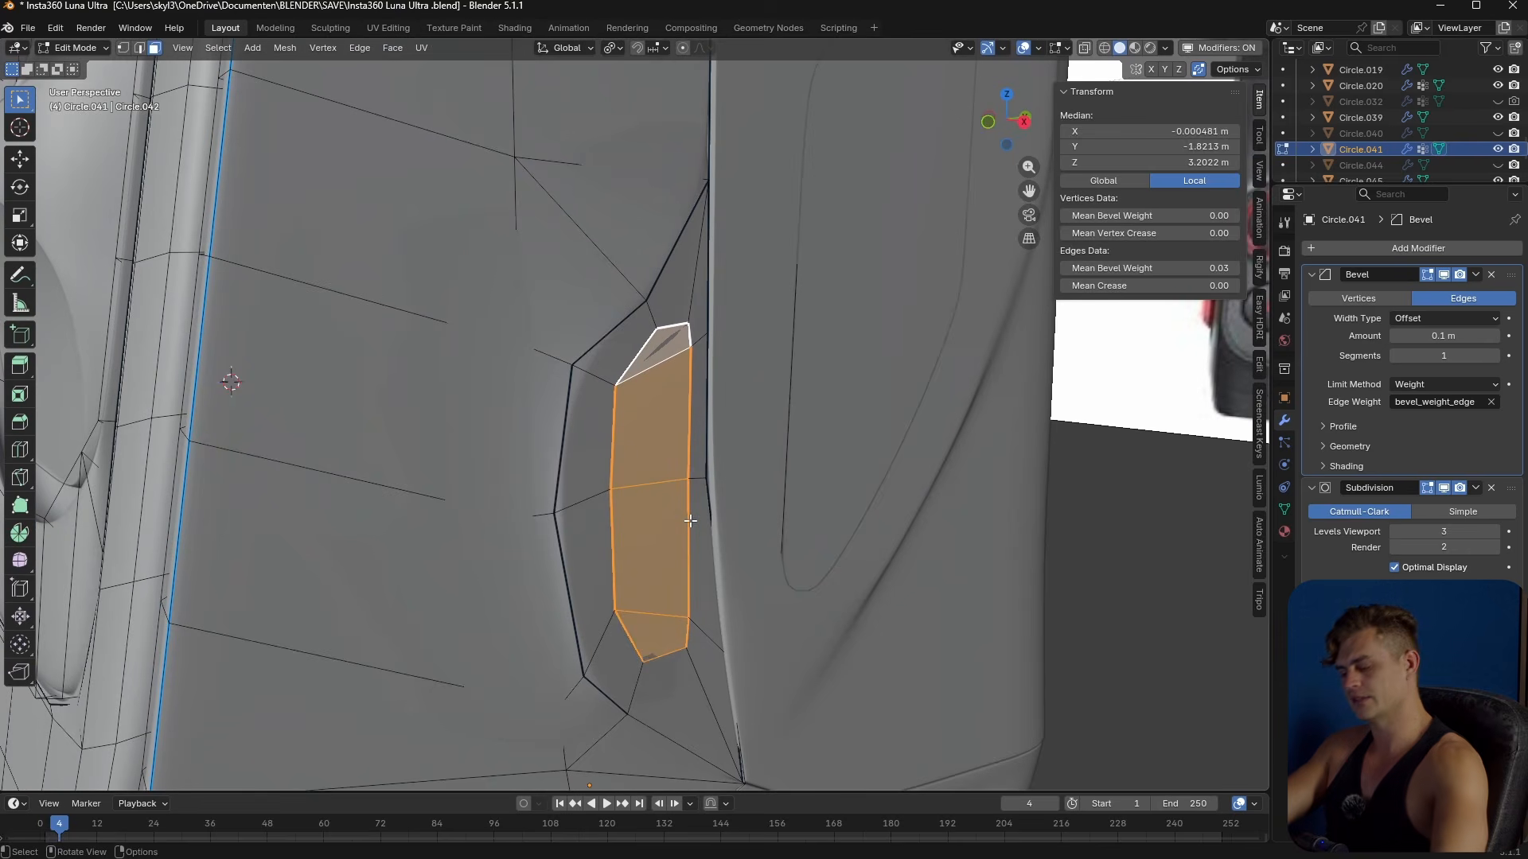
- Separate the selected button faces into their own object and open that object for mesh editing
key(p)
click(690, 521)
key(Tab)
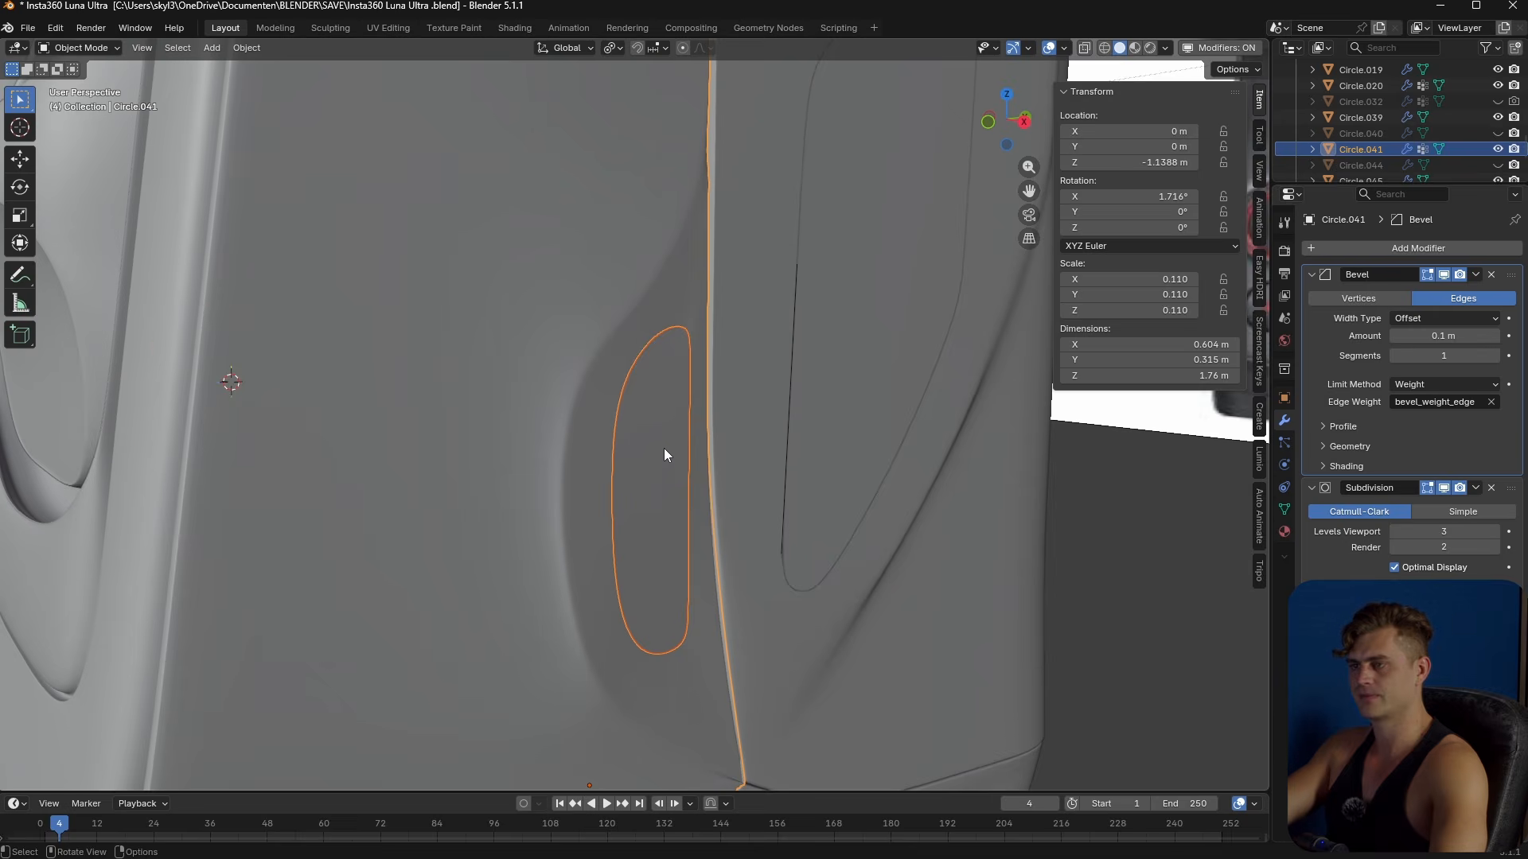
click(664, 447)
scroll(665, 482, down, 5)
key(Tab)
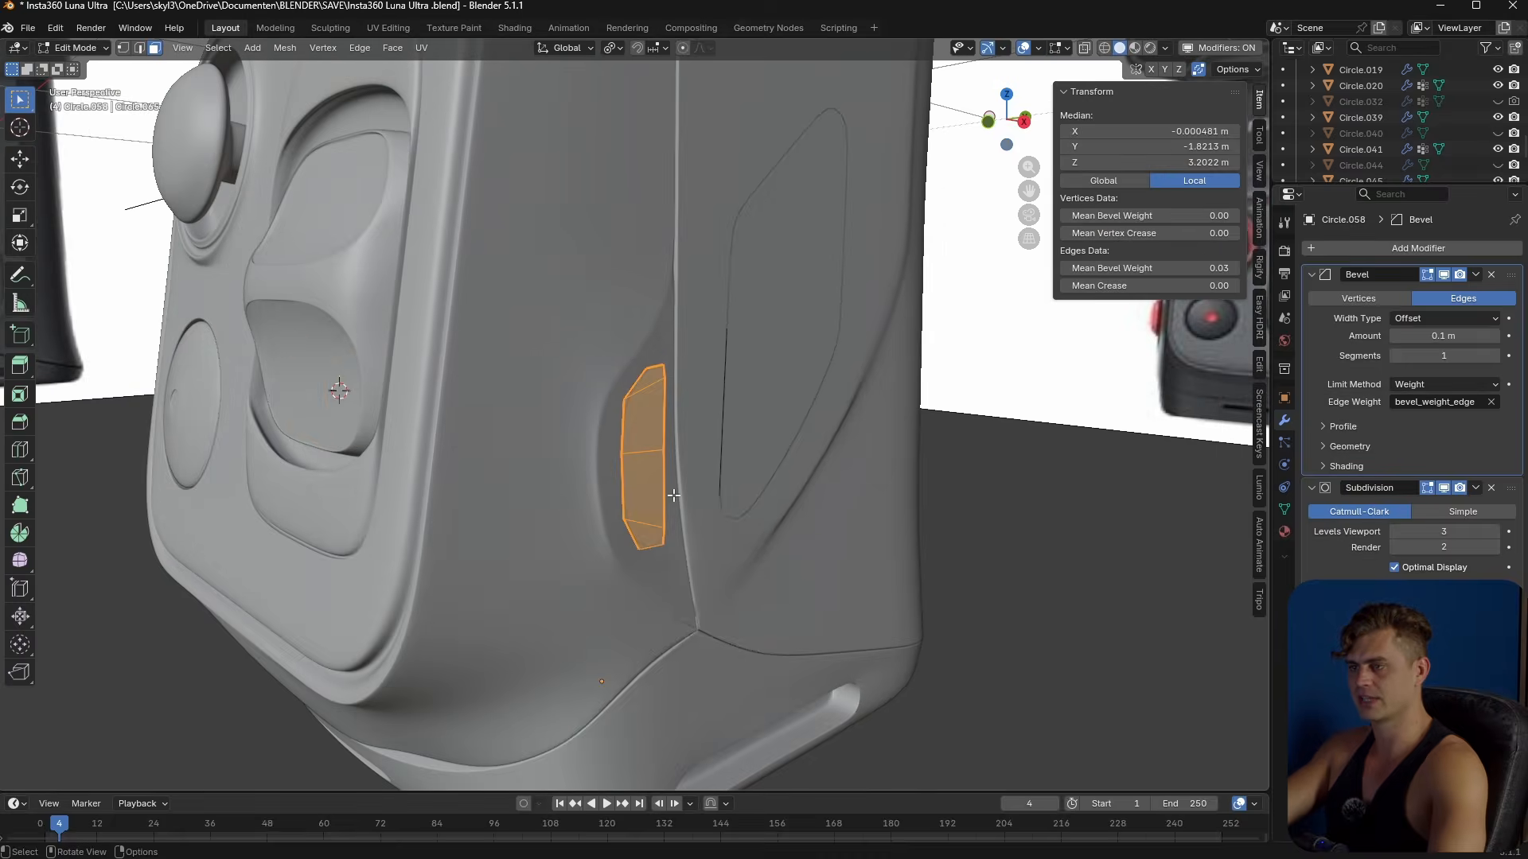
- Extrude the separated button faces outward along their normals to give the side buttons thickness
scroll(673, 495, up, 5)
key(alt+e)
click(673, 495)
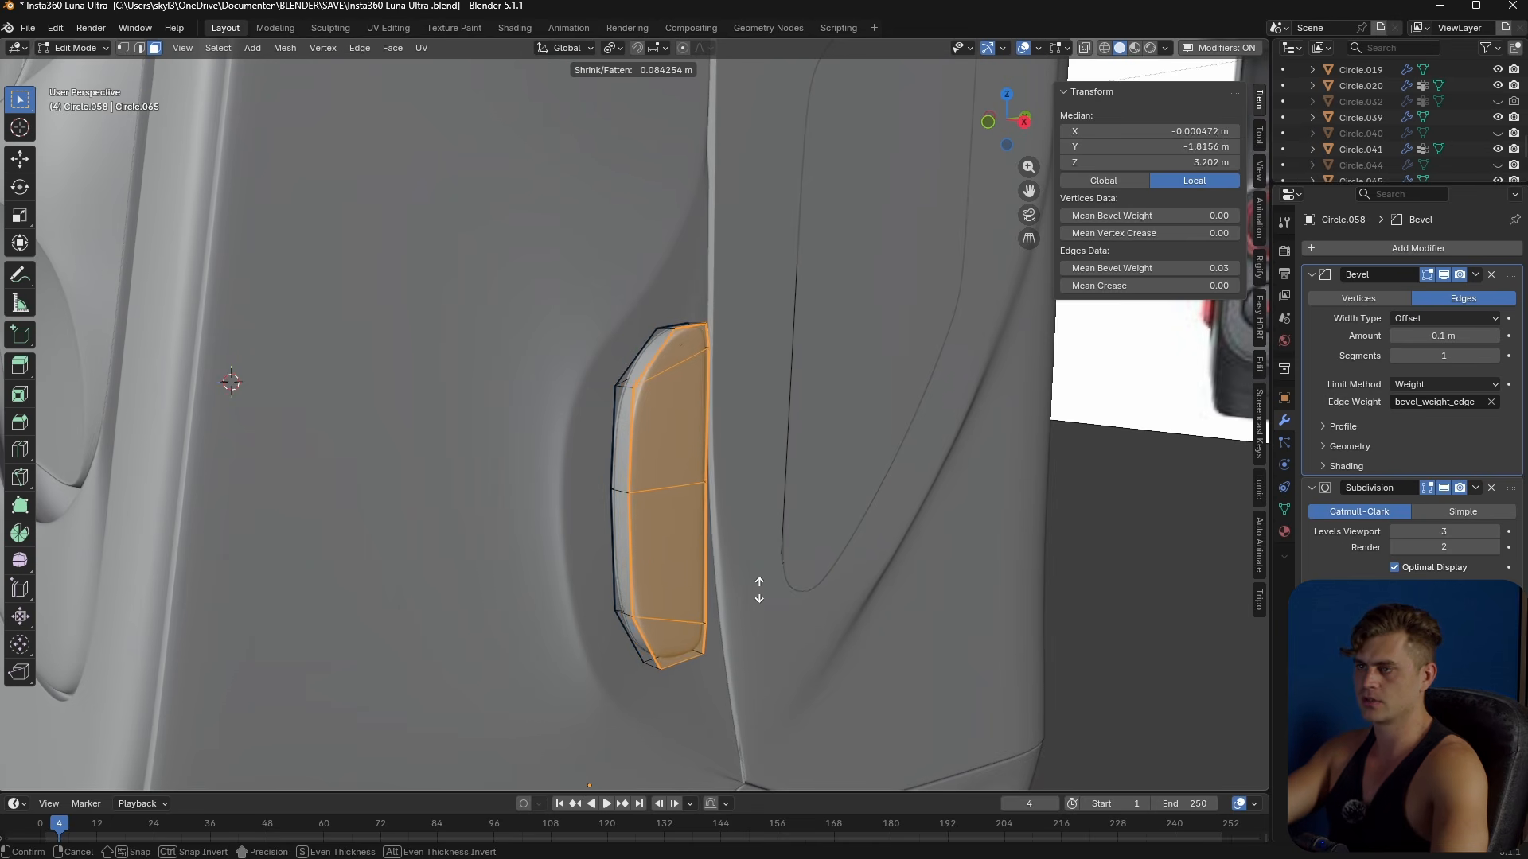
click(756, 657)
middle_drag(744, 733, 754, 592)
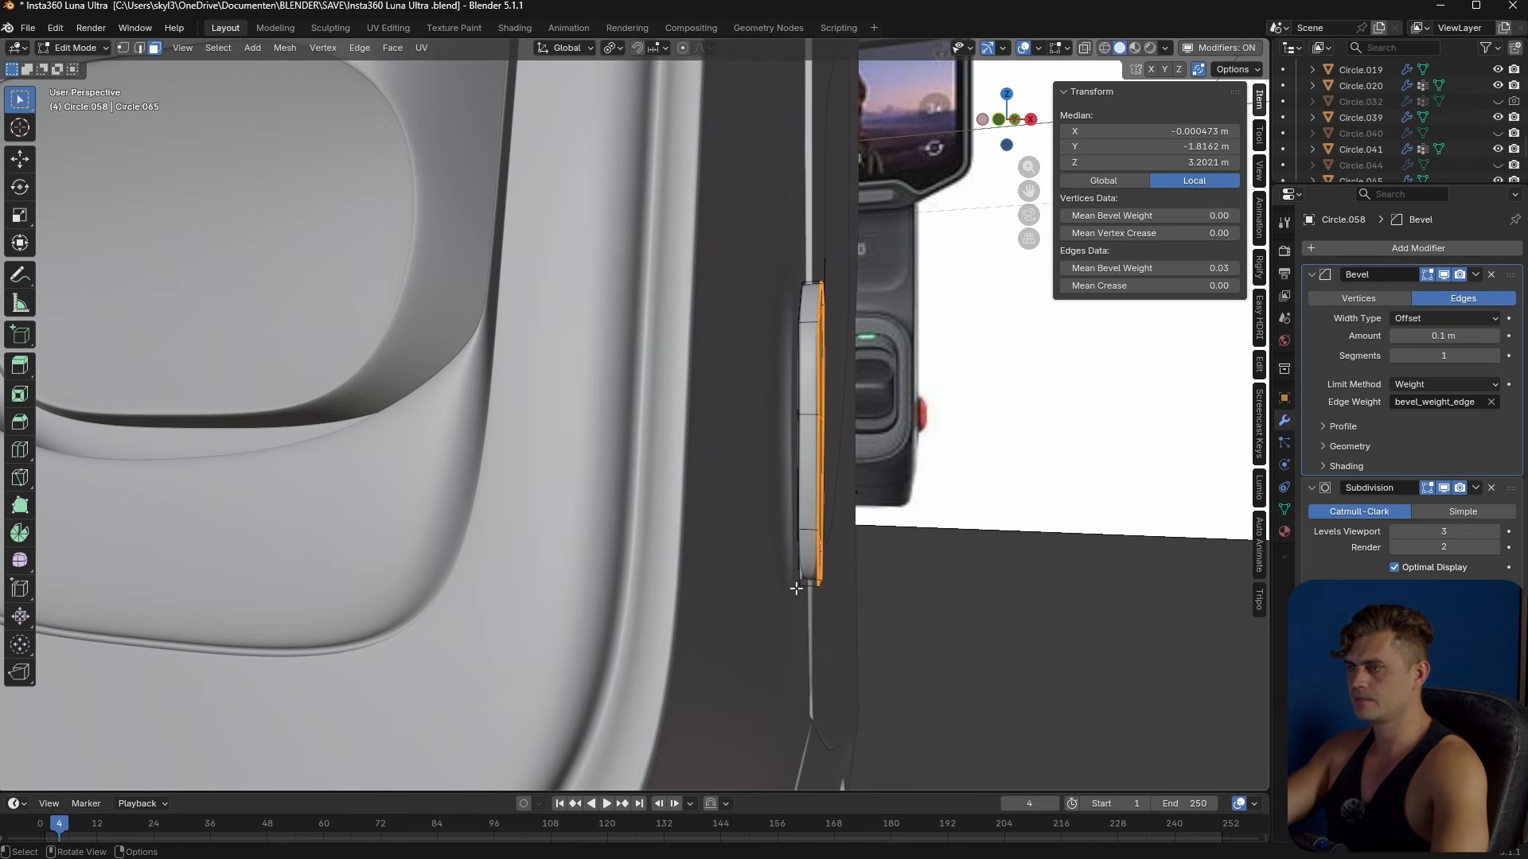
middle_drag(820, 504, 652, 494)
- Select the middle edges of both buttons' outer faces and turn on proportional editing
click(655, 451)
scroll(565, 499, down, 4)
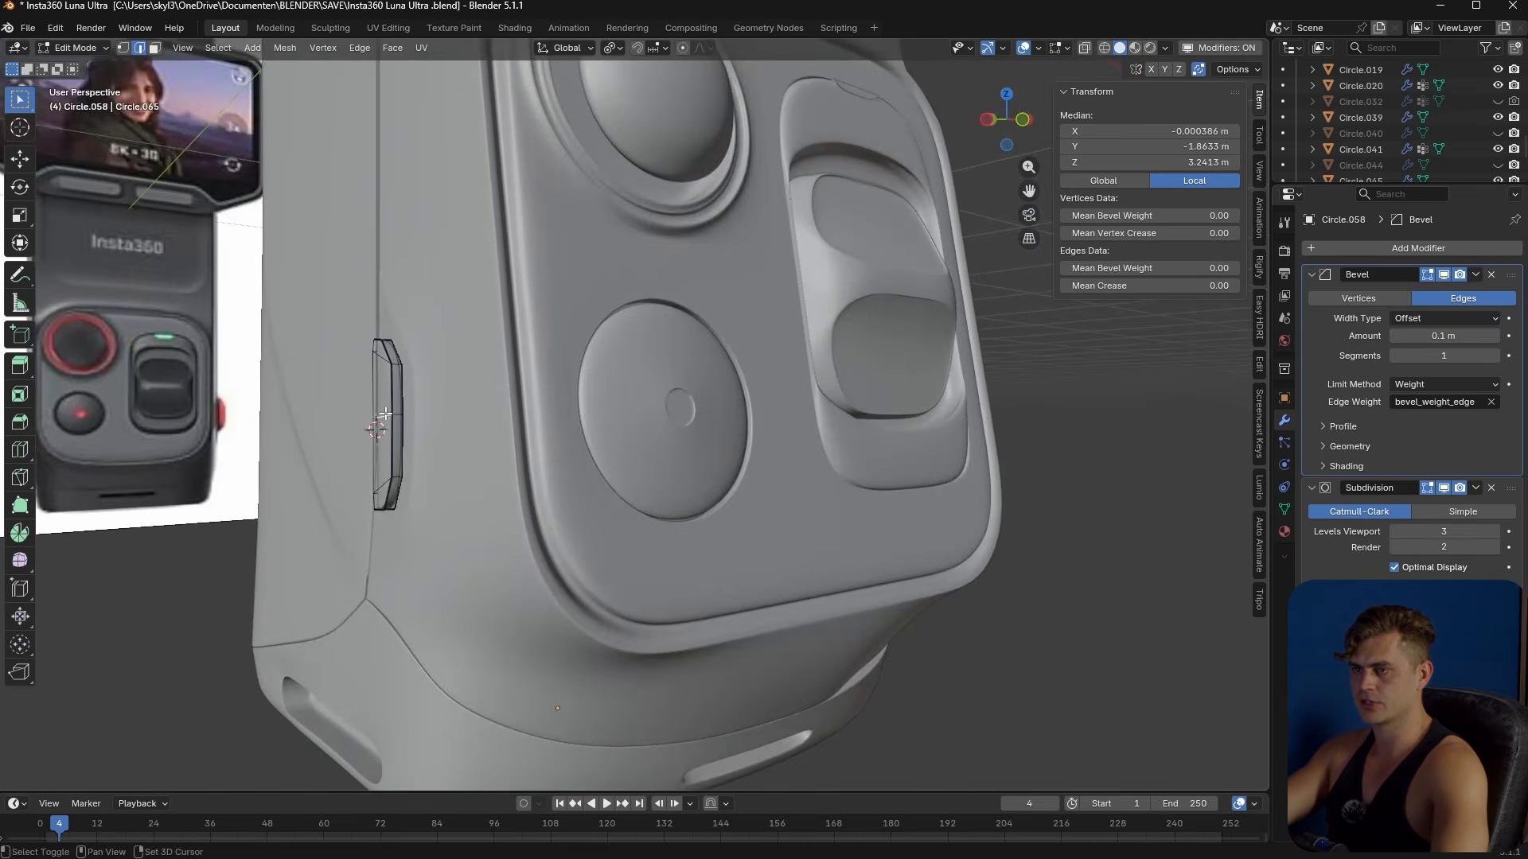
middle_drag(385, 414, 363, 423)
key(o)
middle_drag(982, 604, 884, 604)
- Try to scale the selected middle edges outward along X with proportional editing around the median point
key(s)
key(x)
scroll(931, 607, down, 20)
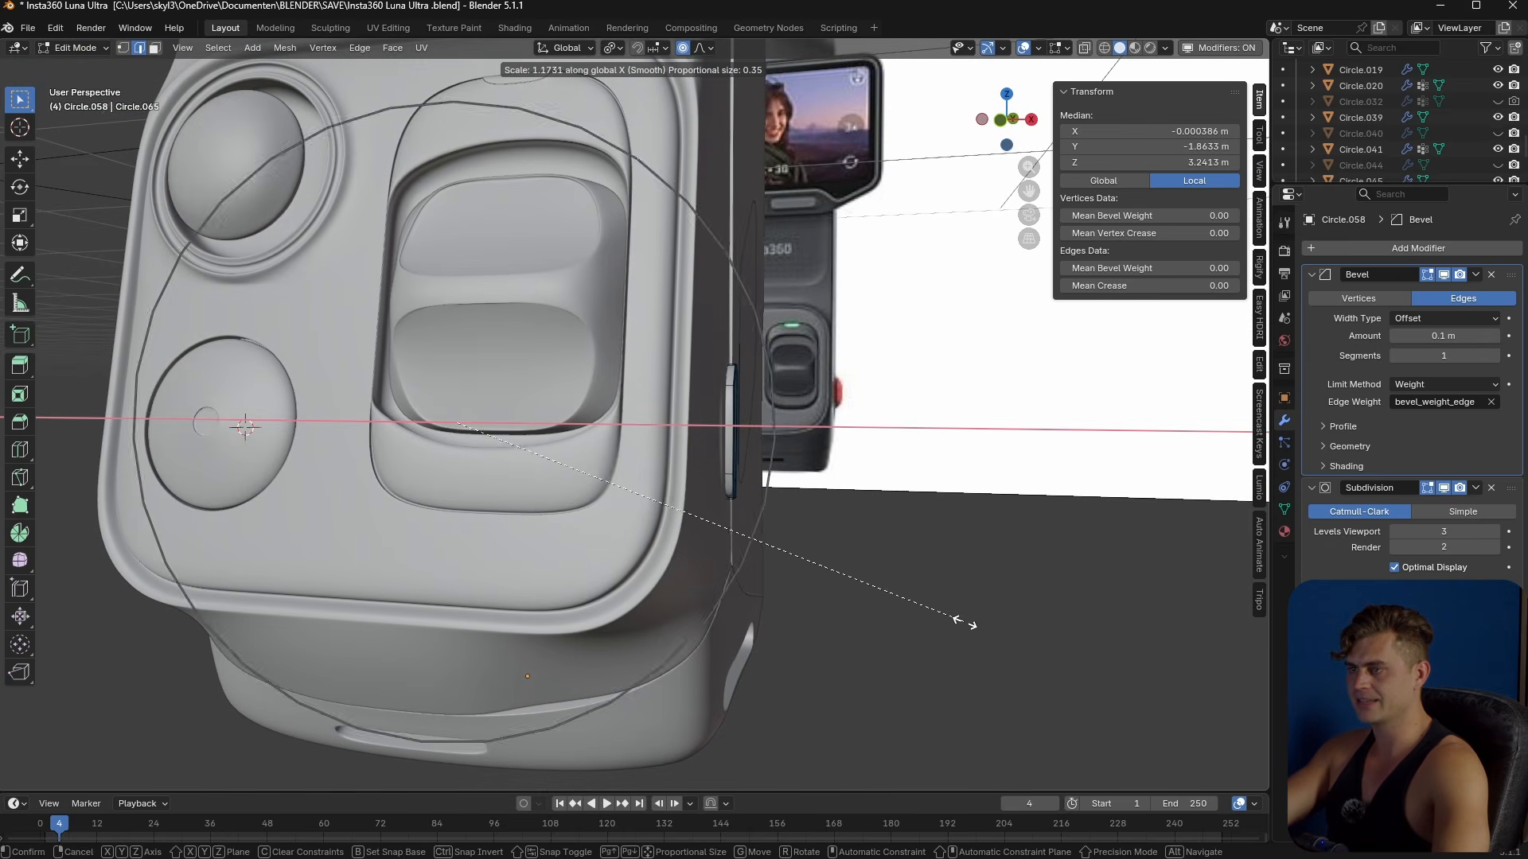
click(1131, 653)
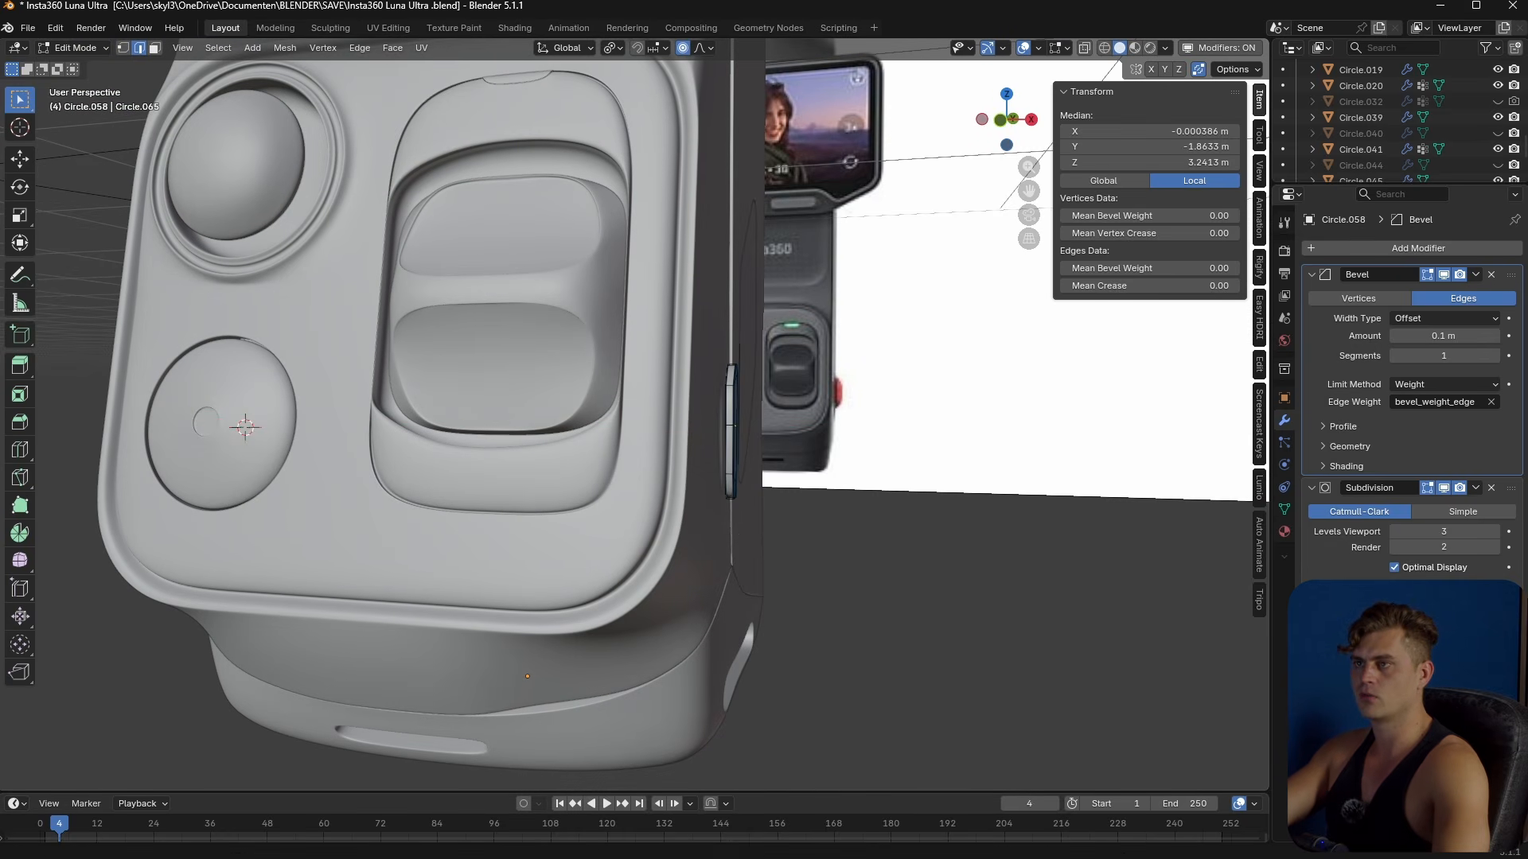
click(624, 51)
click(644, 141)
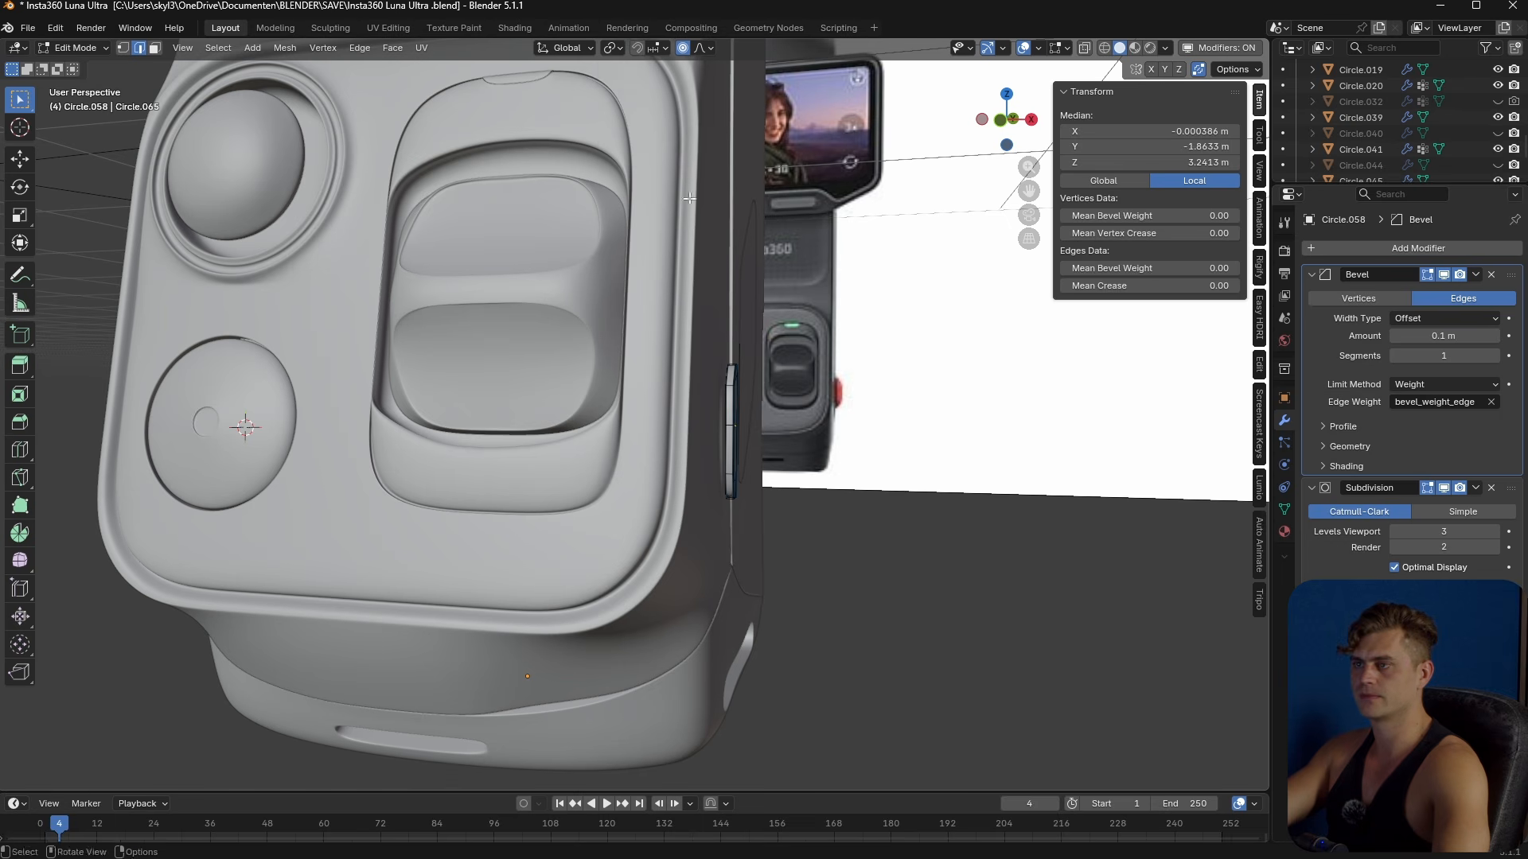
key(s)
key(x)
scroll(728, 363, up, 8)
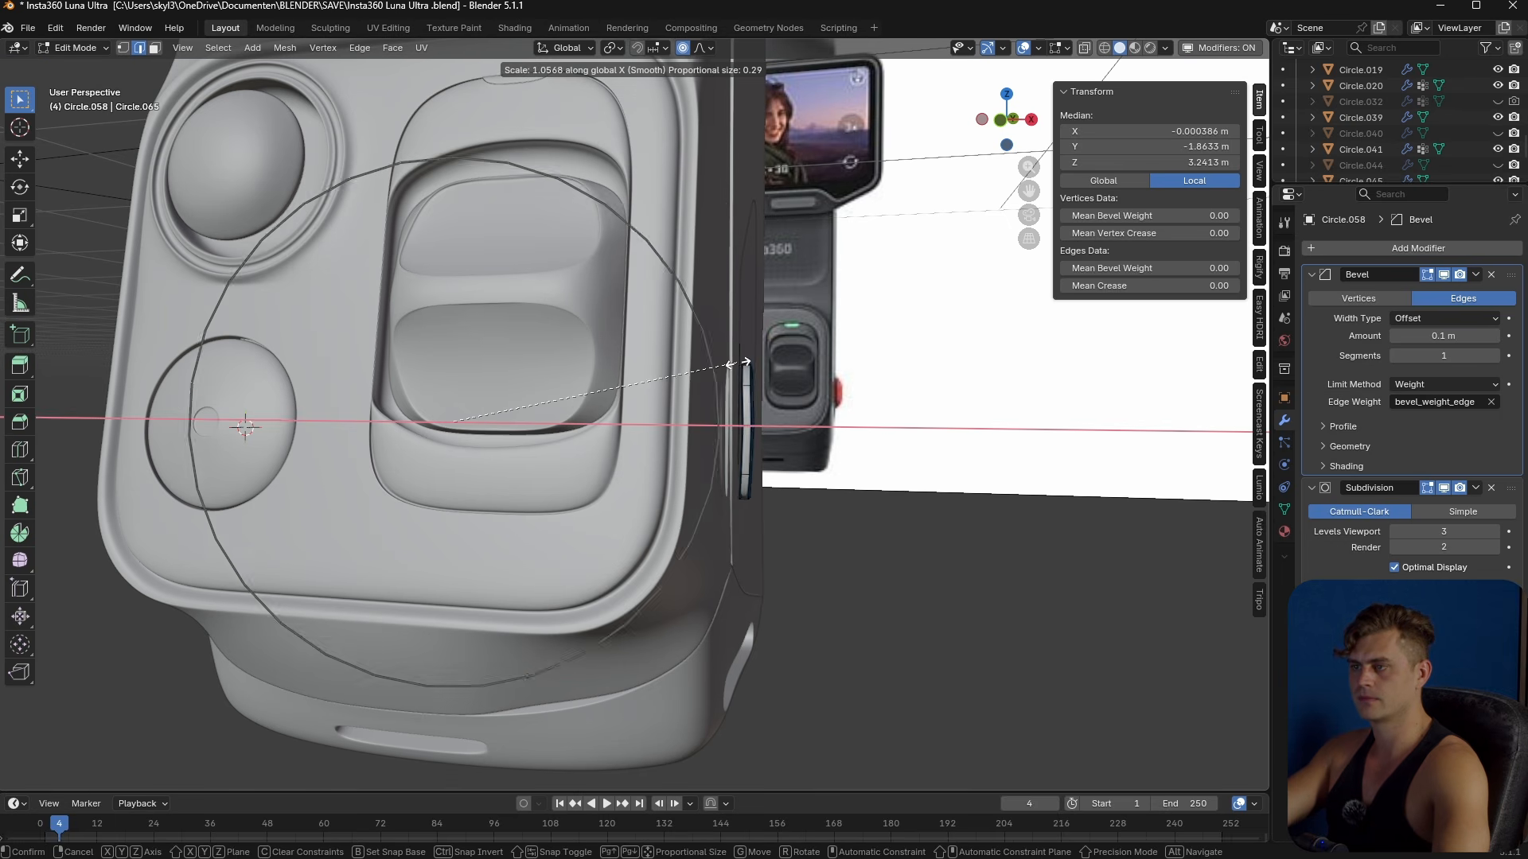
scroll(751, 363, up, 3)
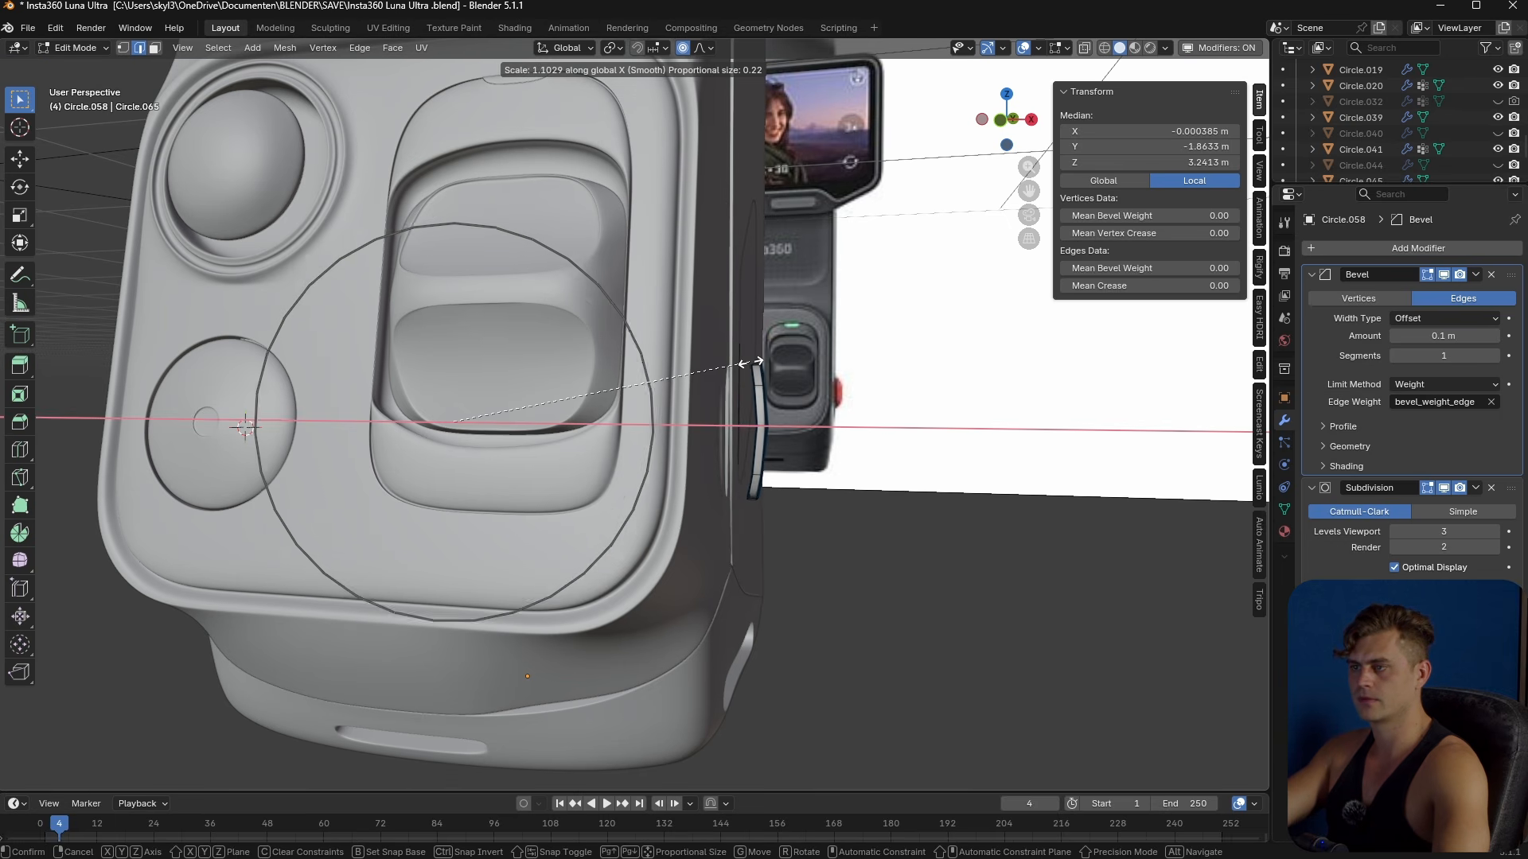
scroll(750, 363, up, 2)
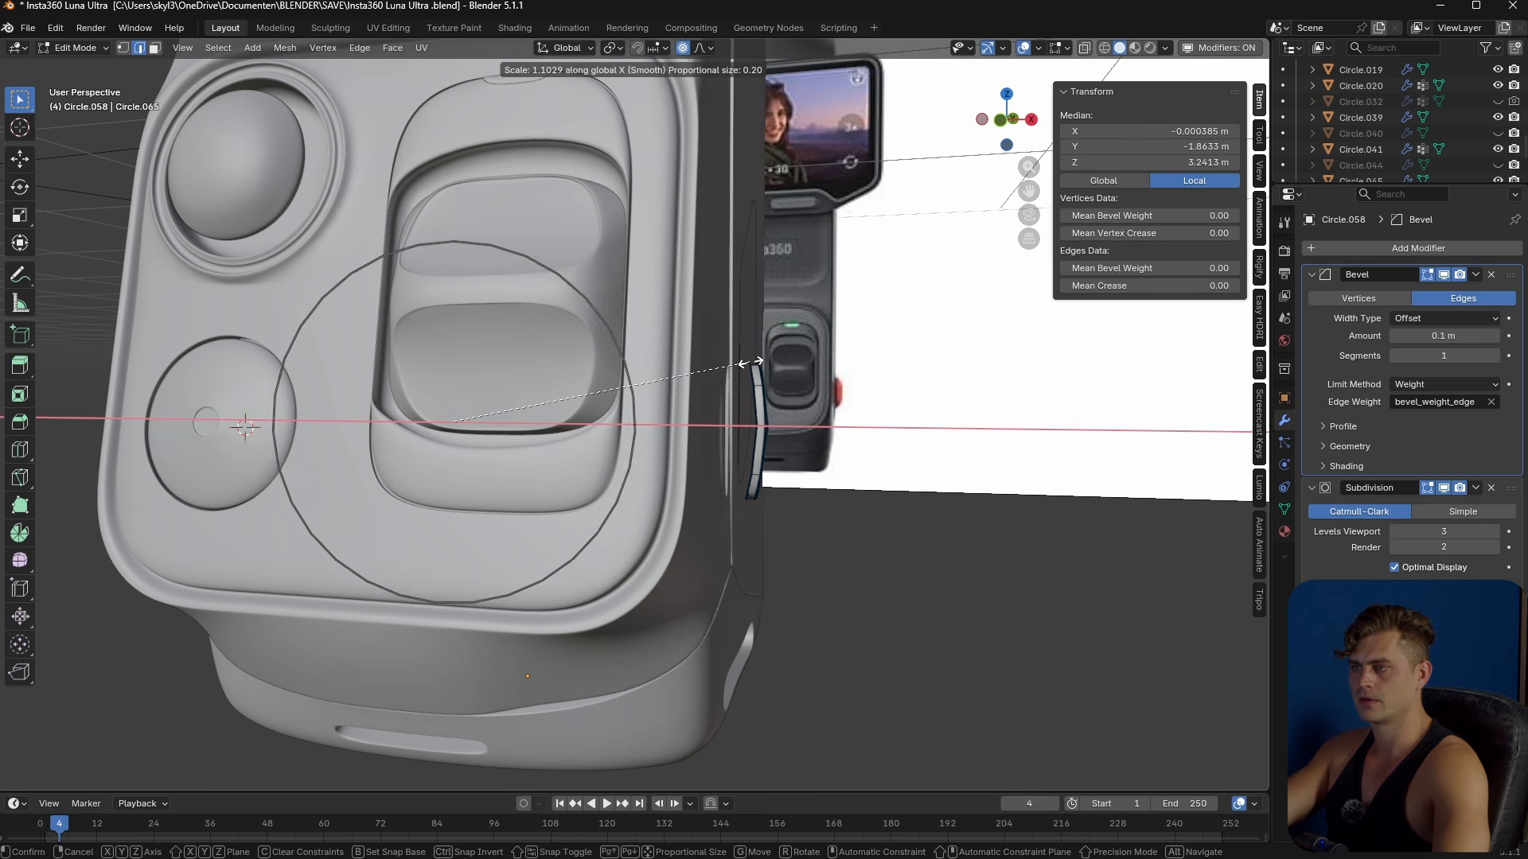
click(752, 363)
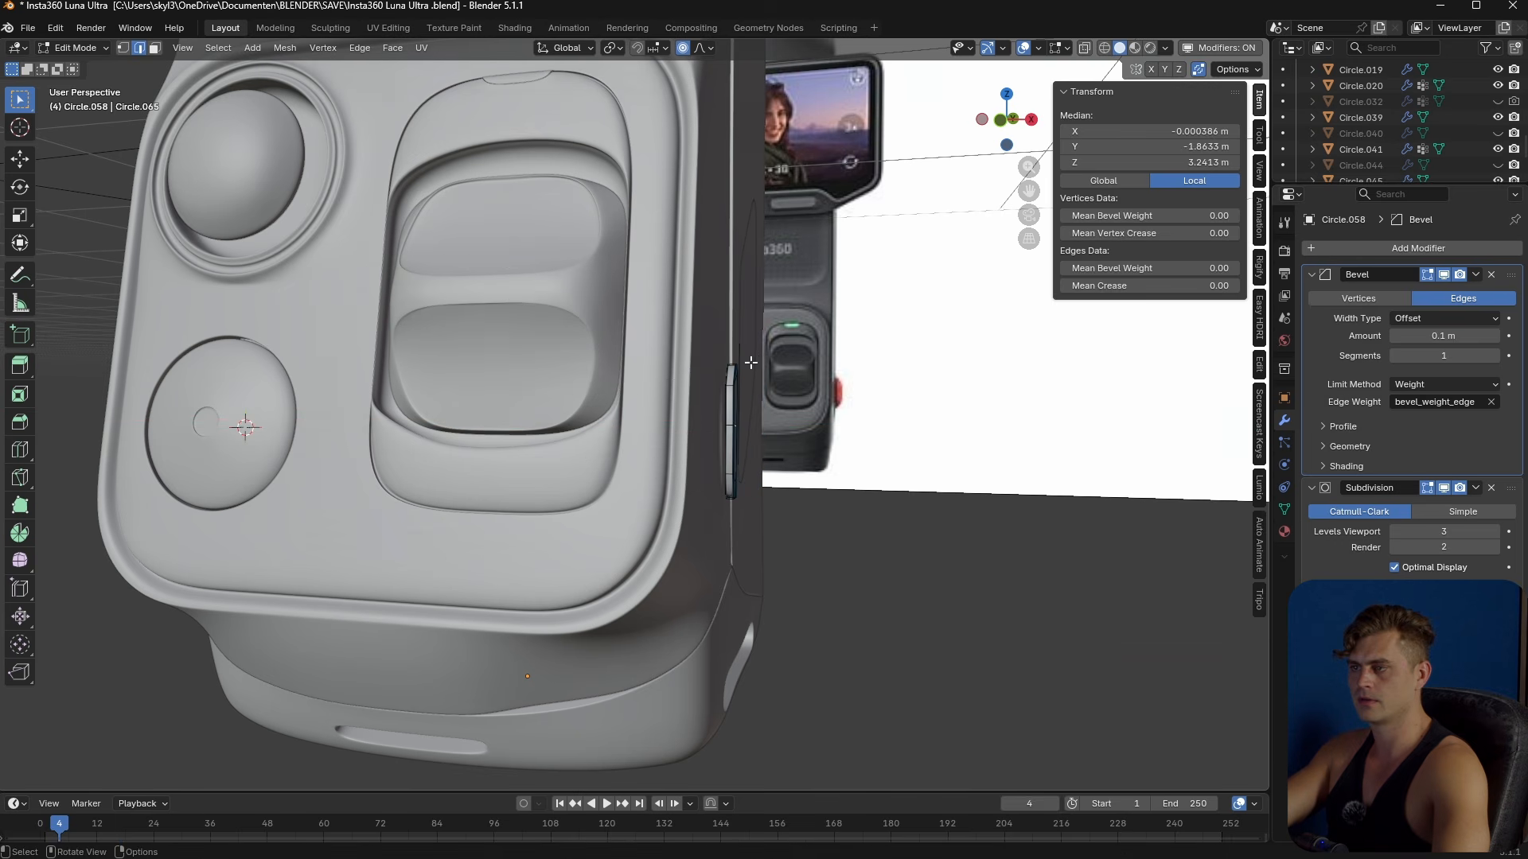
- Bulge both side buttons outward toward the reference's red buttons by scaling their middle edges along X with smooth proportional editing in front view
key(KP_1)
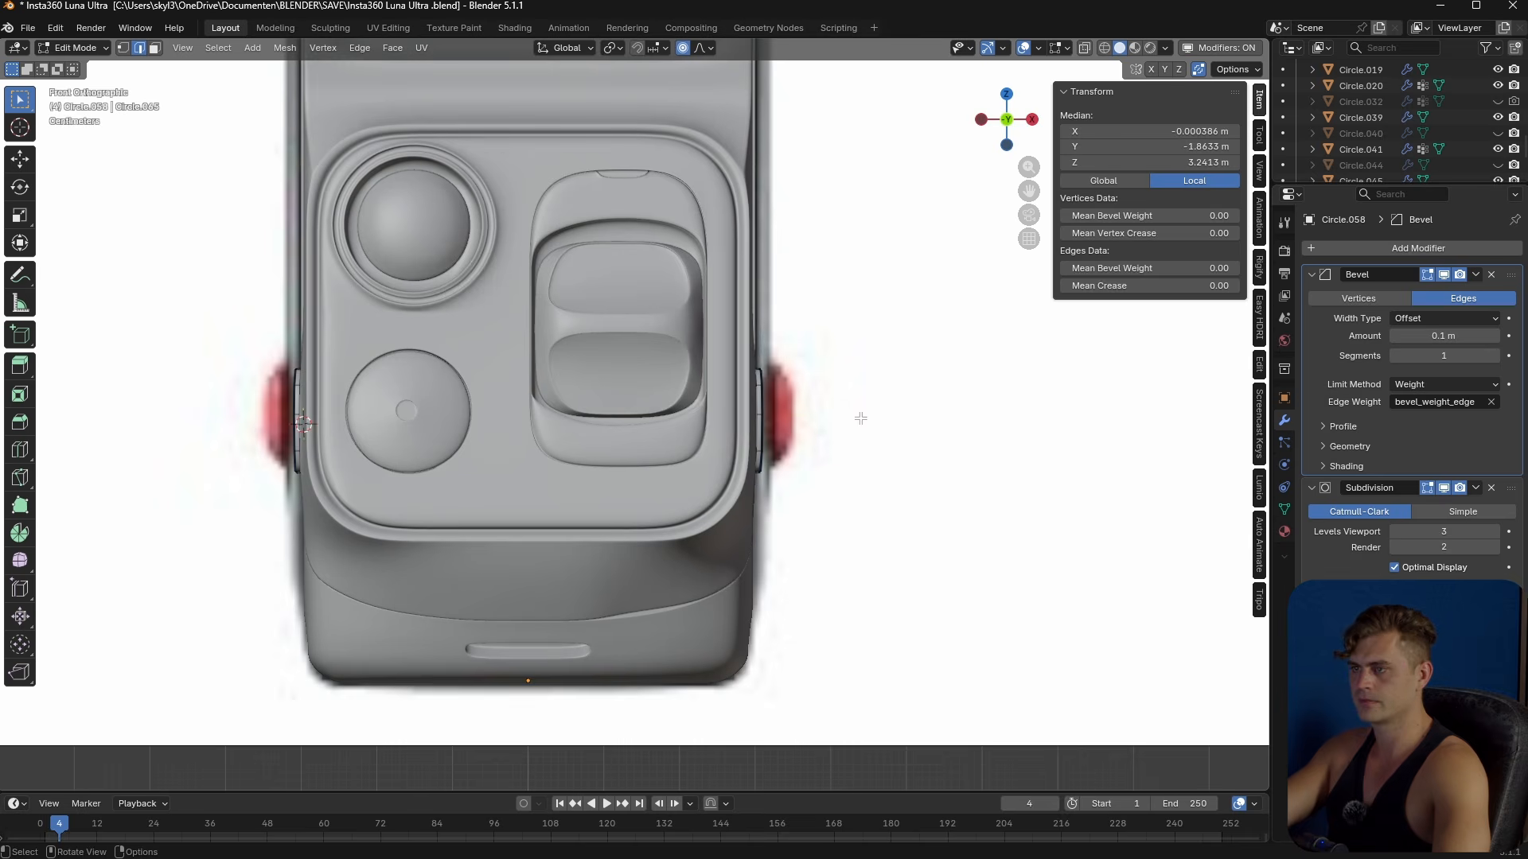
key(s)
key(x)
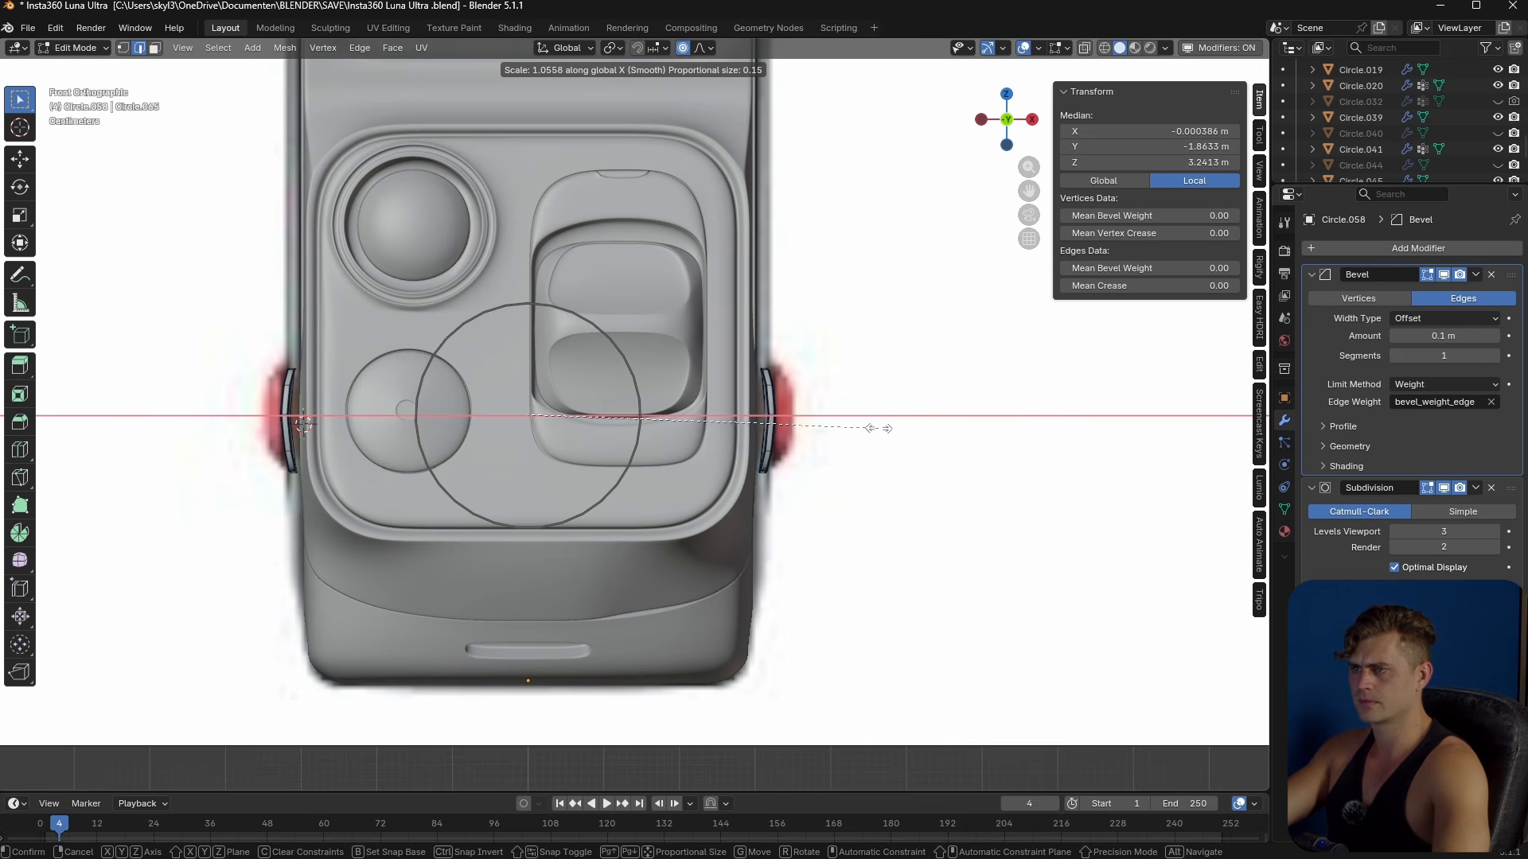
click(883, 428)
key(s)
key(x)
click(882, 434)
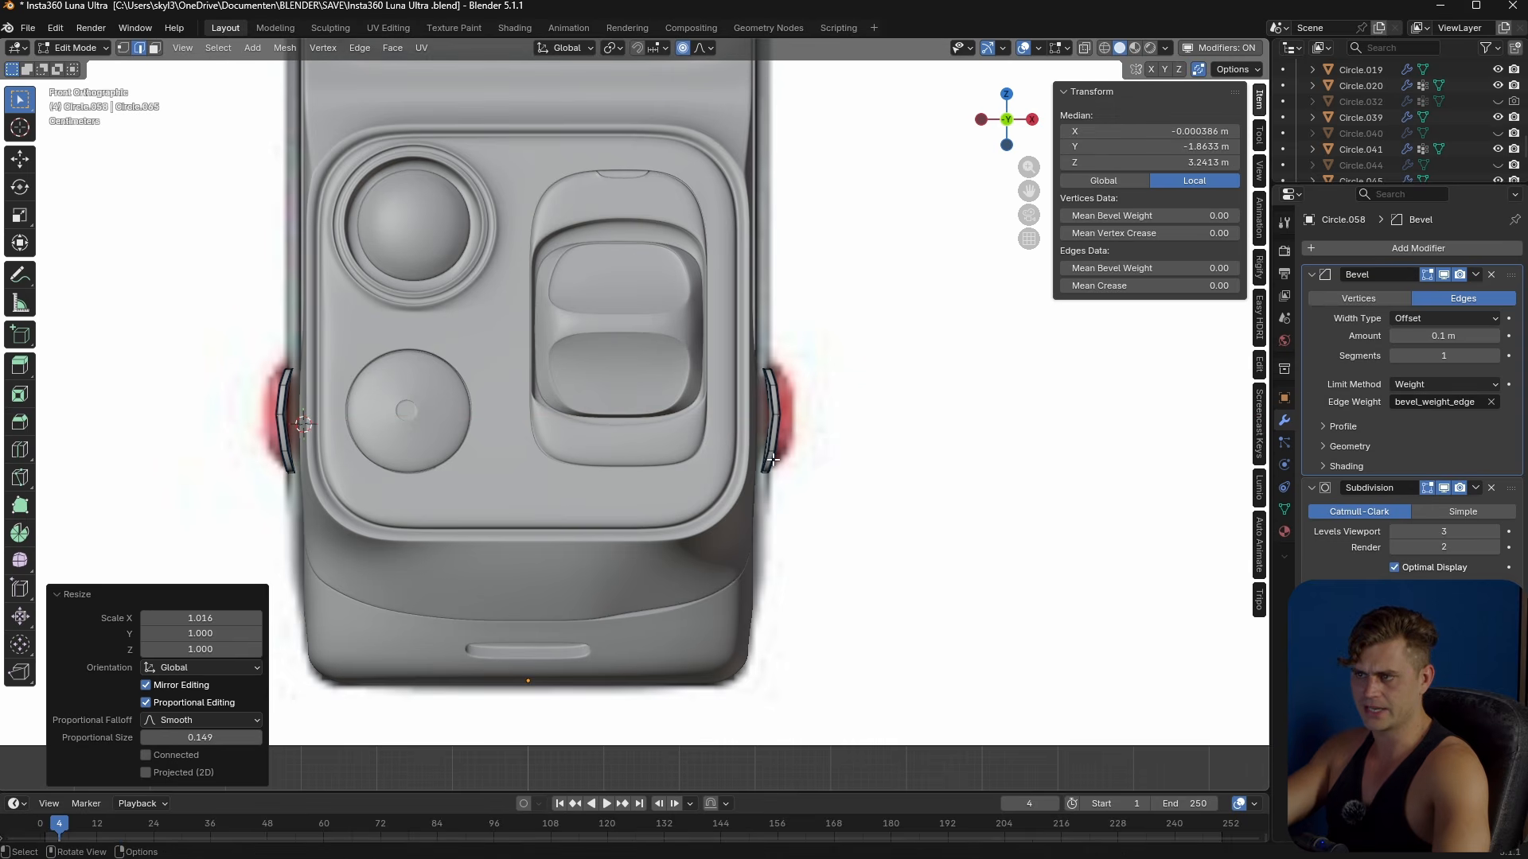
key(s)
key(x)
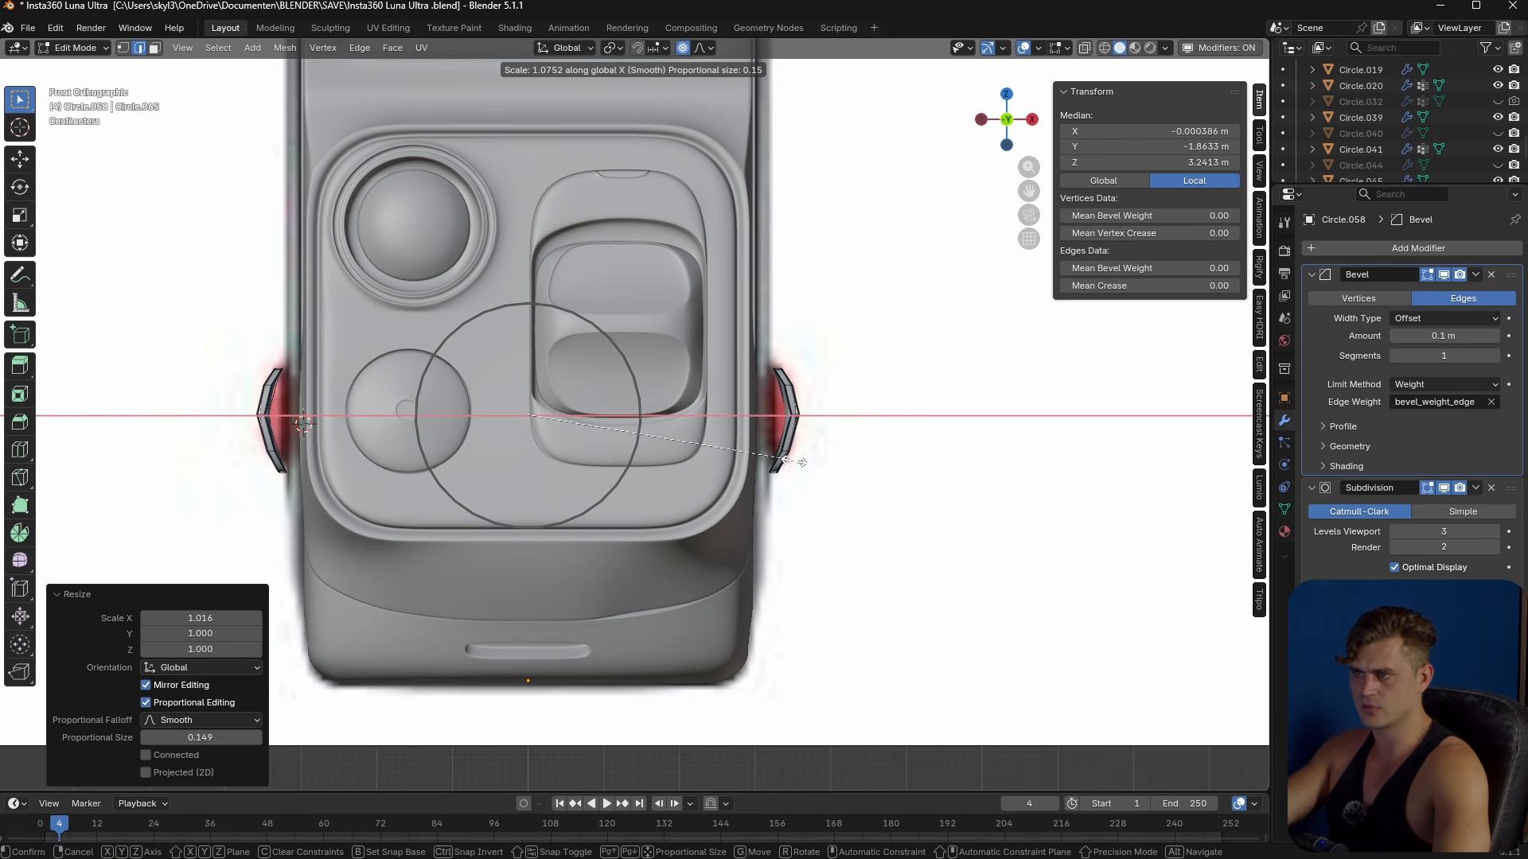
right_click(800, 462)
- Select the inner faces of both side buttons and extrude them along their normals toward the handle recesses
middle_drag(801, 462, 744, 496)
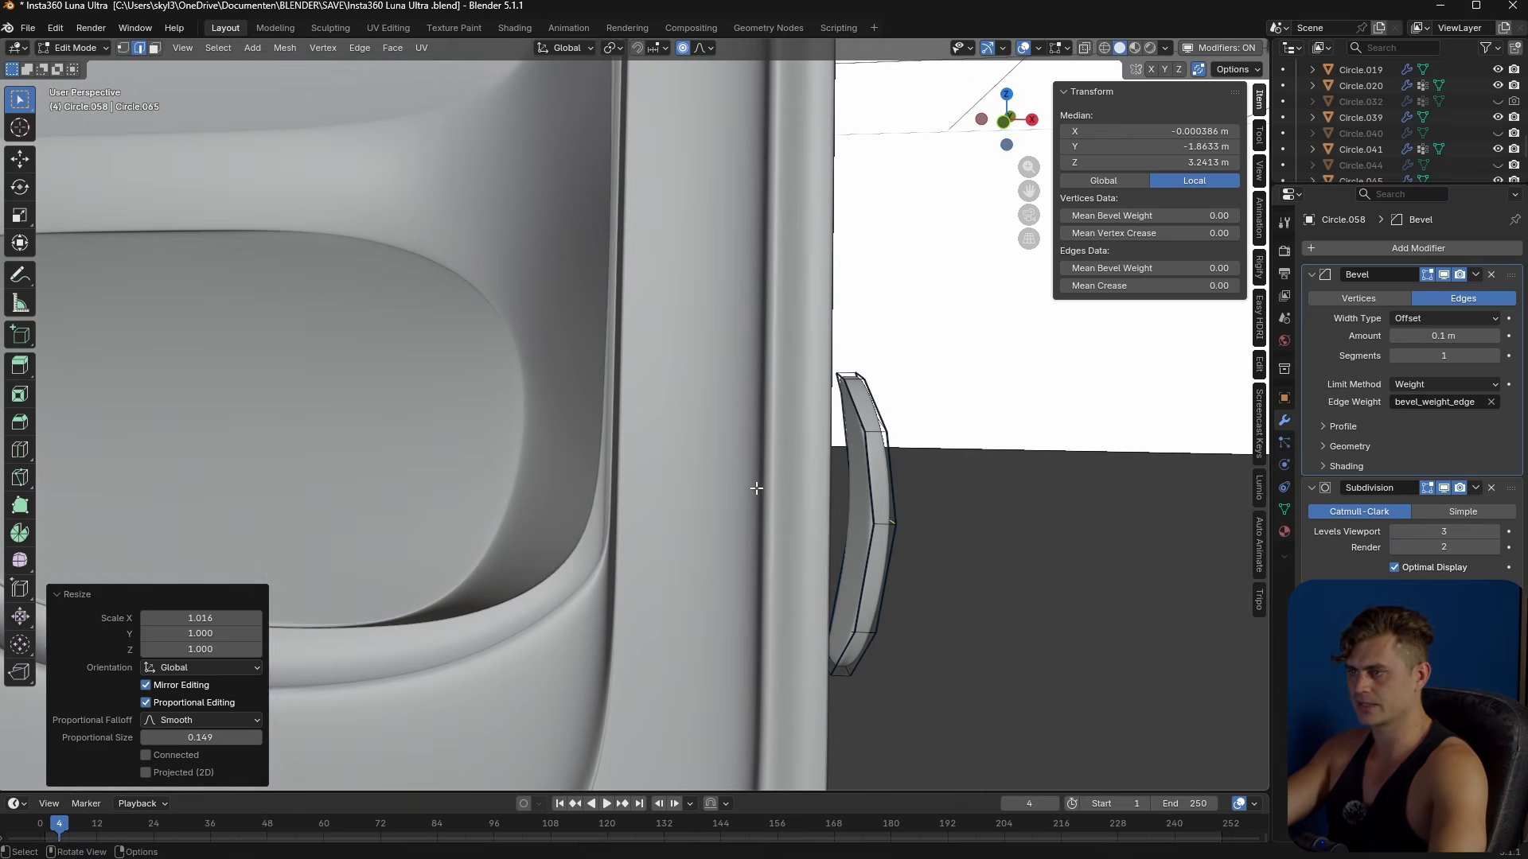
key(3)
click(856, 461)
mouse_move(856, 461)
middle_down()
mouse_move(881, 476)
mouse_move(851, 442)
middle_up()
scroll(853, 447, up, 2)
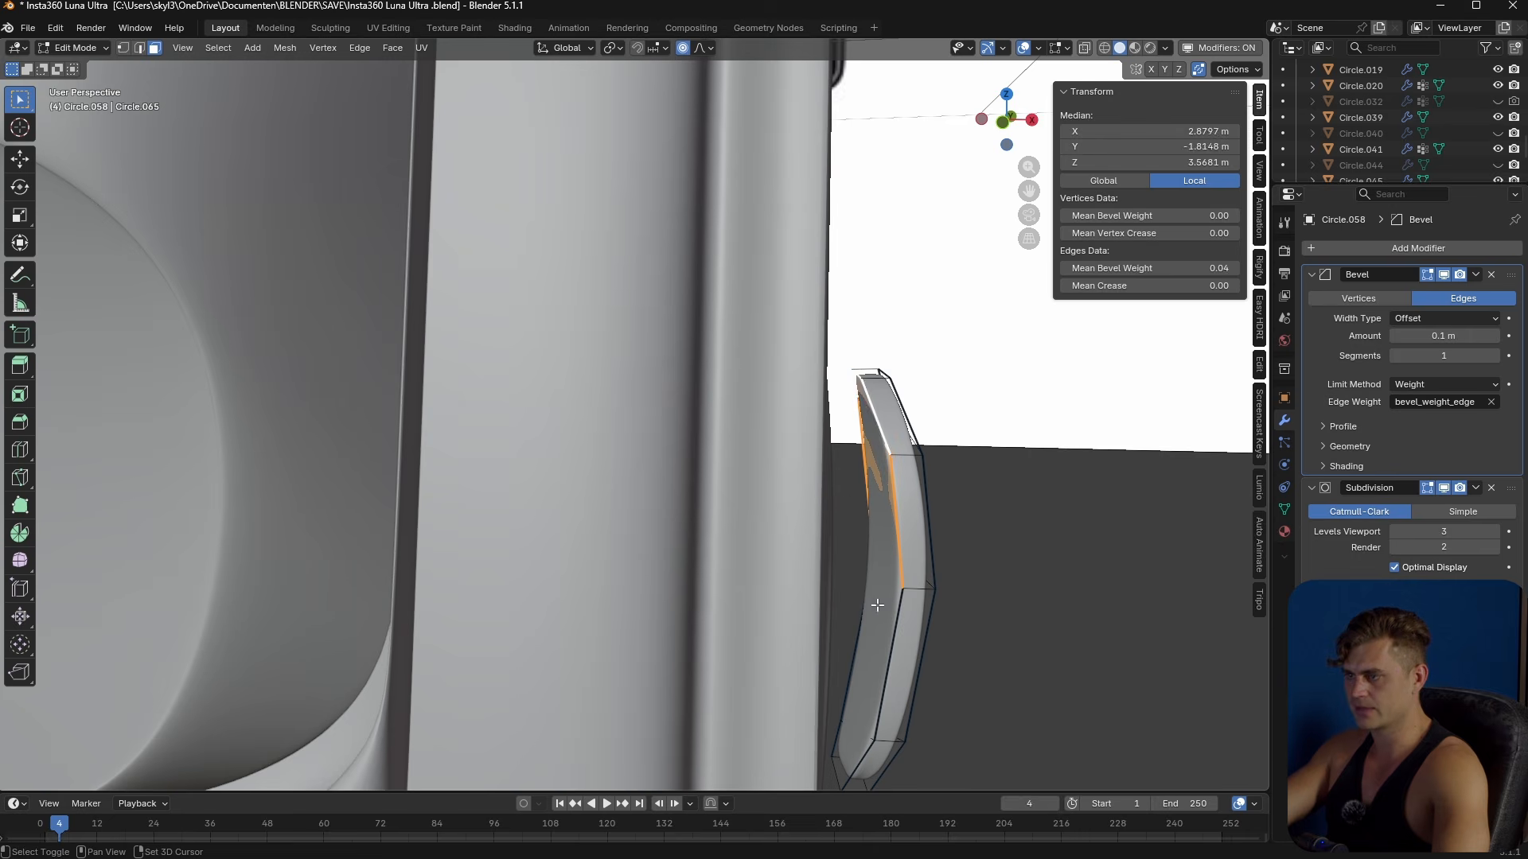
scroll(308, 433, down, 2)
shift+middle_drag(308, 432, 832, 527)
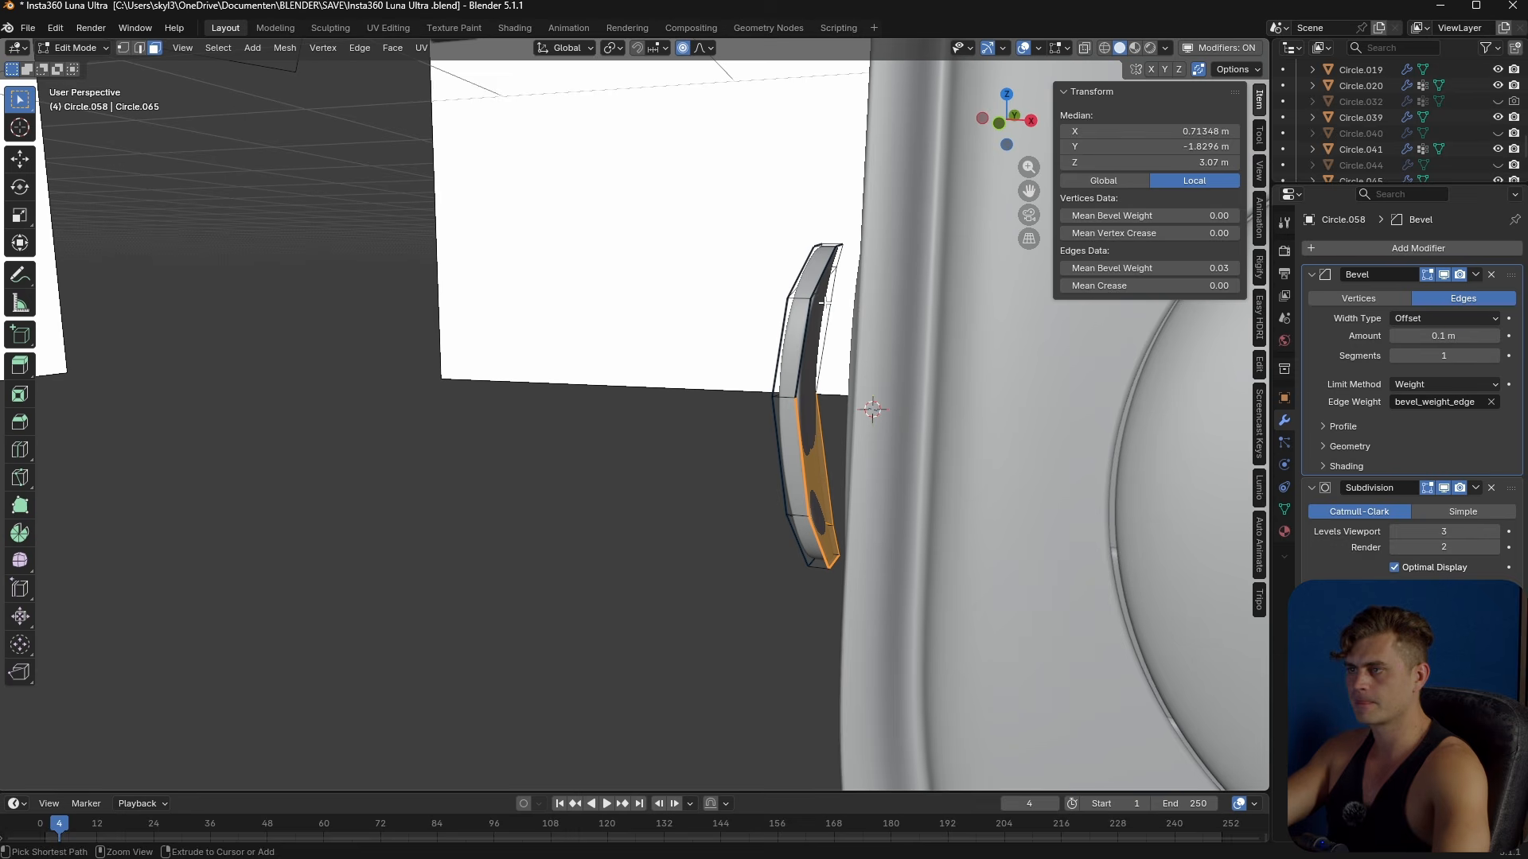
shift+click(827, 274)
middle_drag(828, 274, 890, 308)
scroll(886, 325, down, 2)
middle_drag(912, 382, 900, 399)
key(alt+e)
click(905, 403)
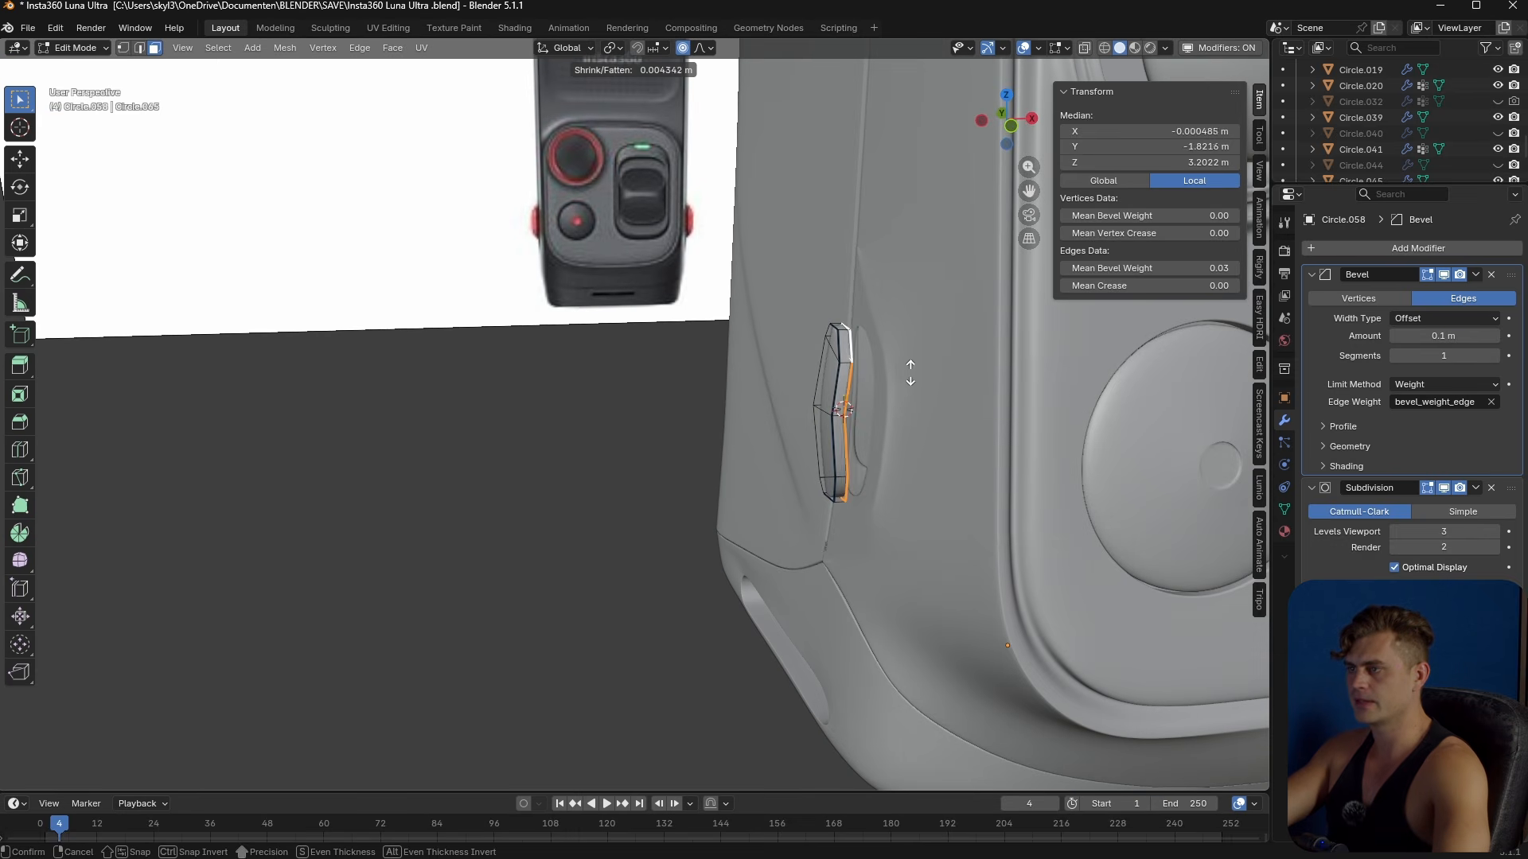
click(933, 244)
middle_drag(934, 244, 849, 444)
- Turn off proportional editing and scale the extruded inner faces by about 1.08 along Z
key(Tab)
key(Tab)
scroll(784, 388, up, 3)
scroll(767, 403, up, 4)
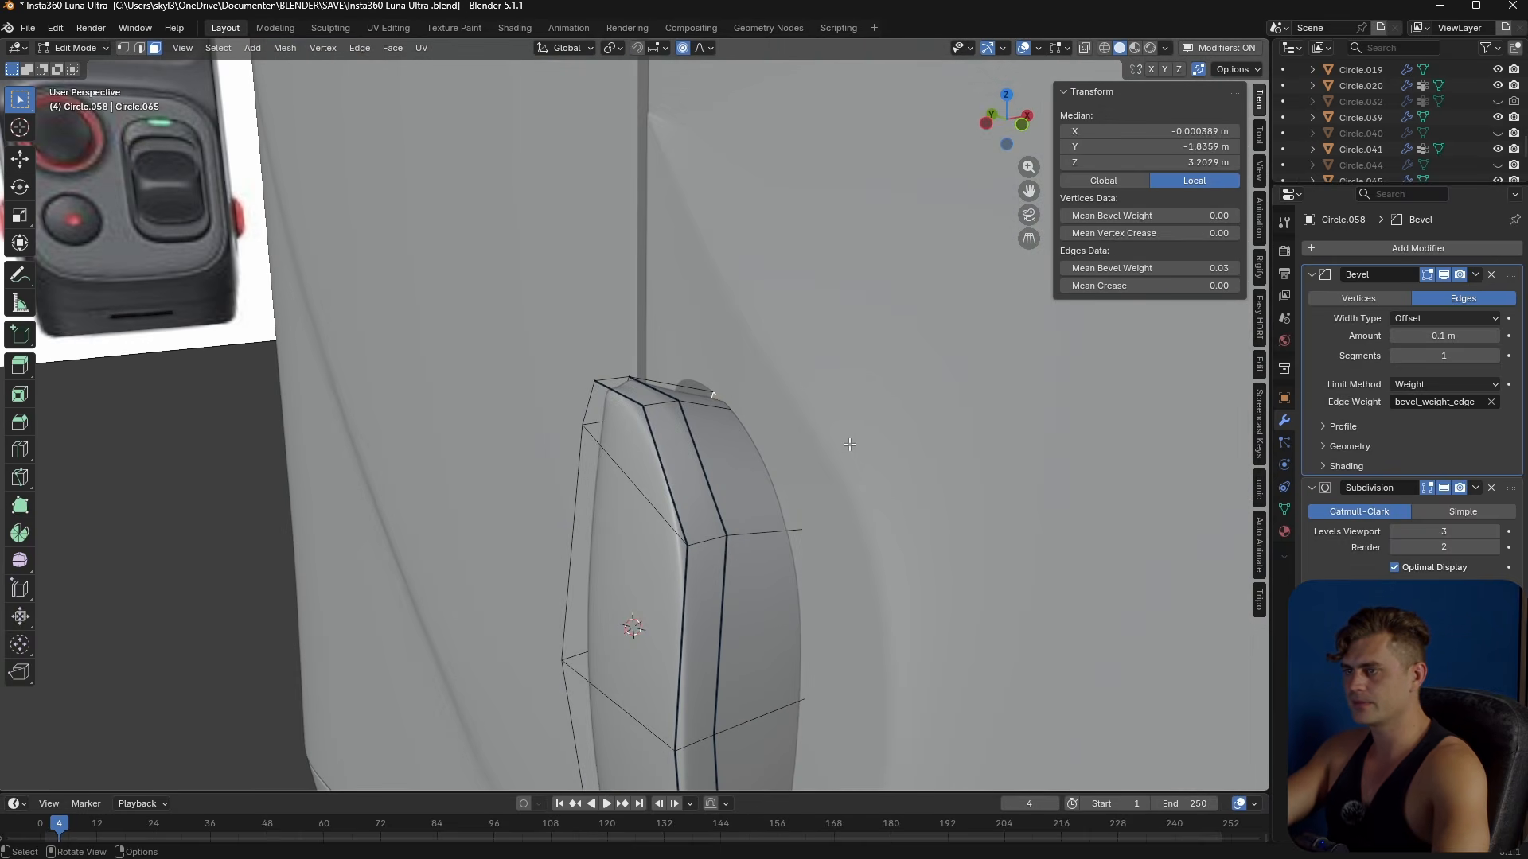
key(s)
right_click(834, 442)
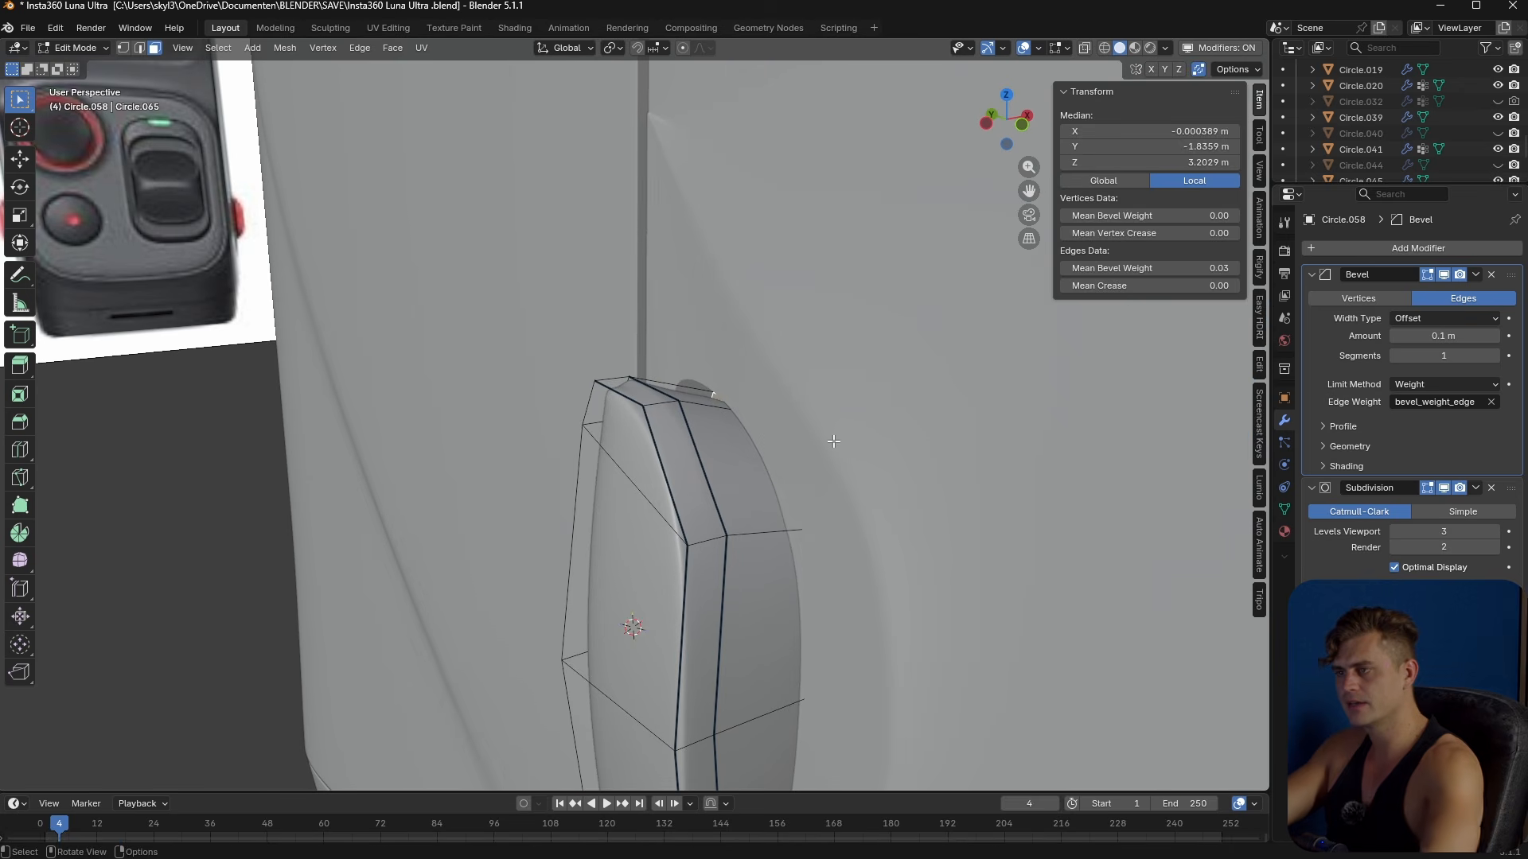
key(o)
key(s)
key(z)
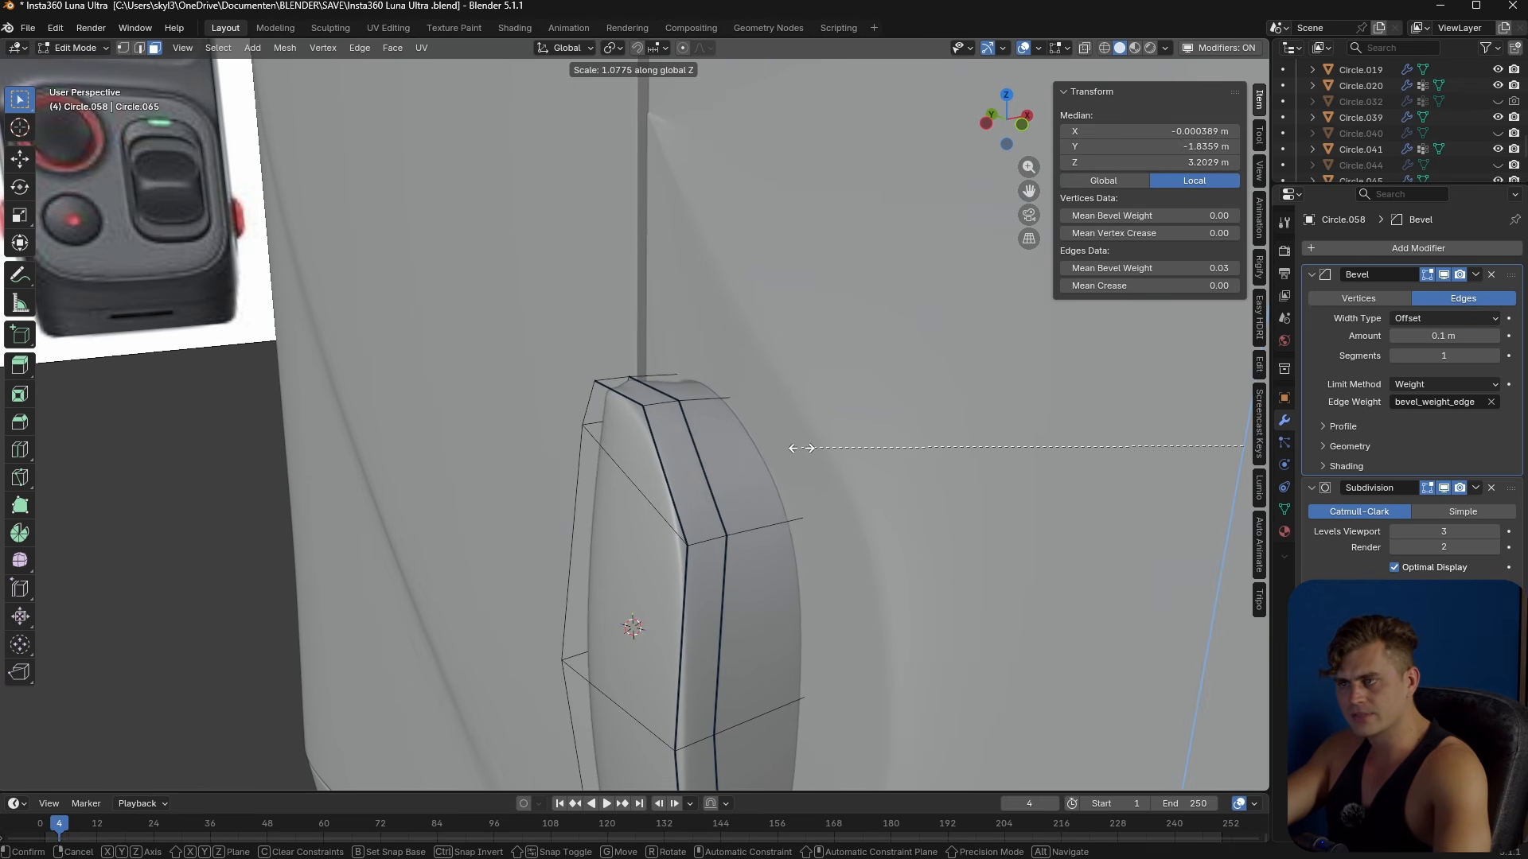
click(796, 448)
middle_drag(794, 447, 828, 440)
key(Tab)
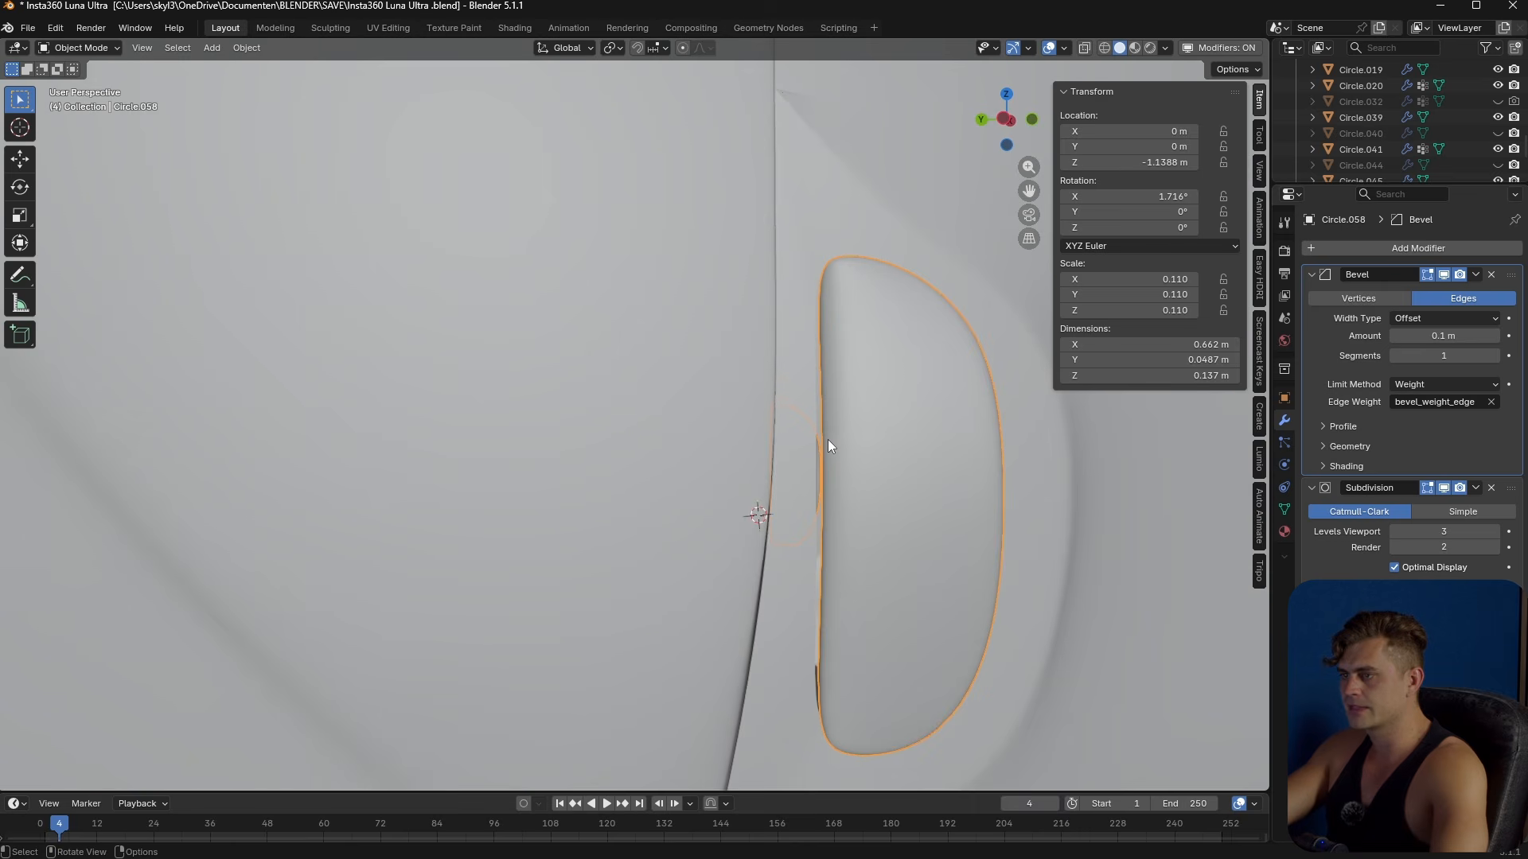
- Raise the mean bevel weight of the edge loop around the button's outer face to sharpen its rim
scroll(885, 480, up, 2)
middle_drag(939, 526, 885, 544)
key(Tab)
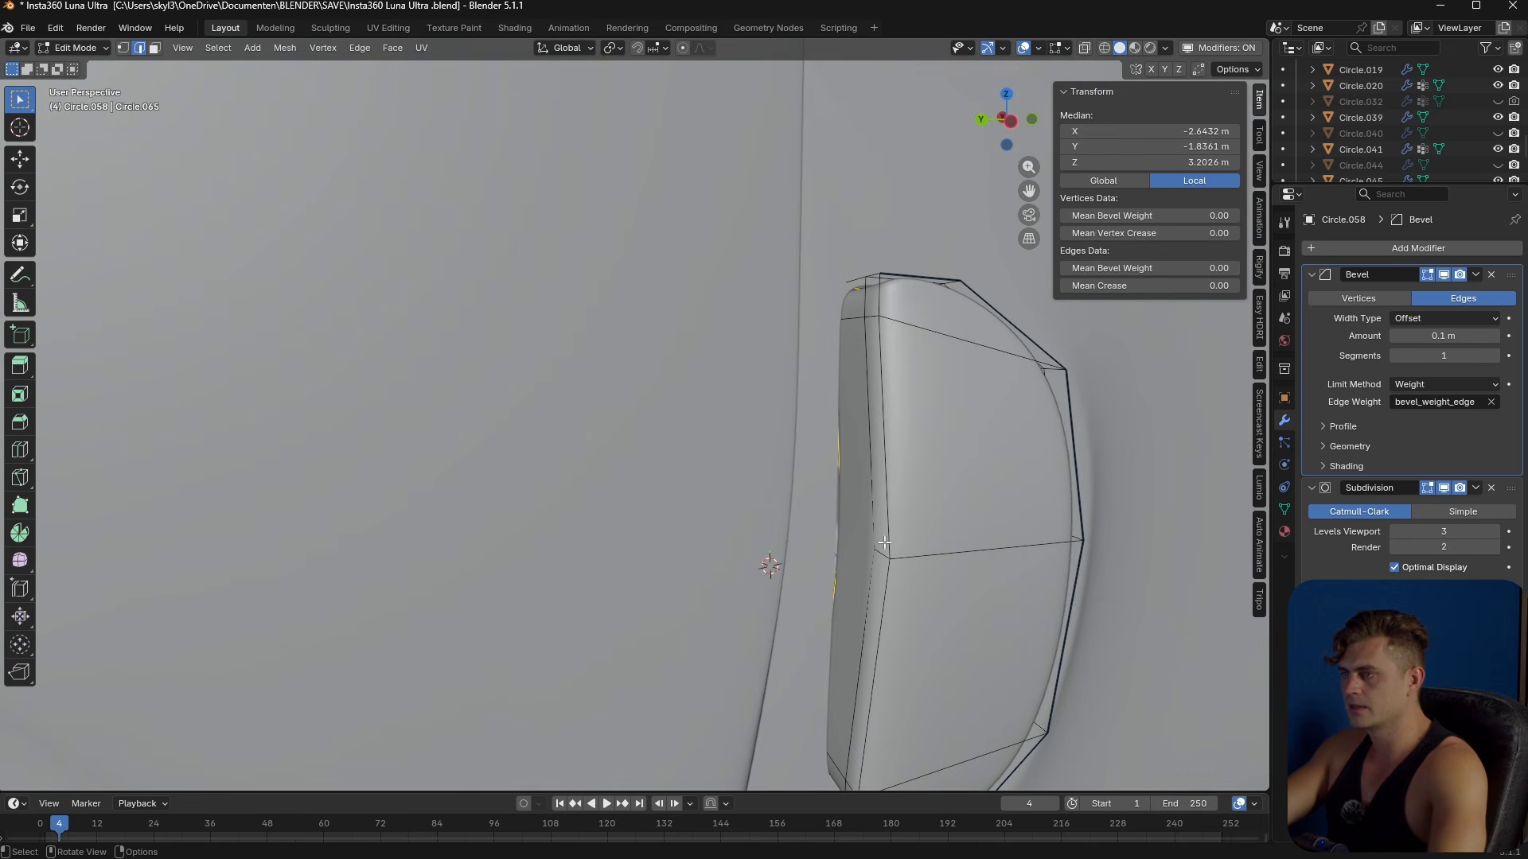
alt+click(890, 506)
drag(1162, 272, 1238, 271)
middle_drag(939, 416, 979, 422)
scroll(978, 423, down, 2)
key(Tab)
- Set the pivot point to Individual Origins and try scaling the button object along X and along Y
click(621, 51)
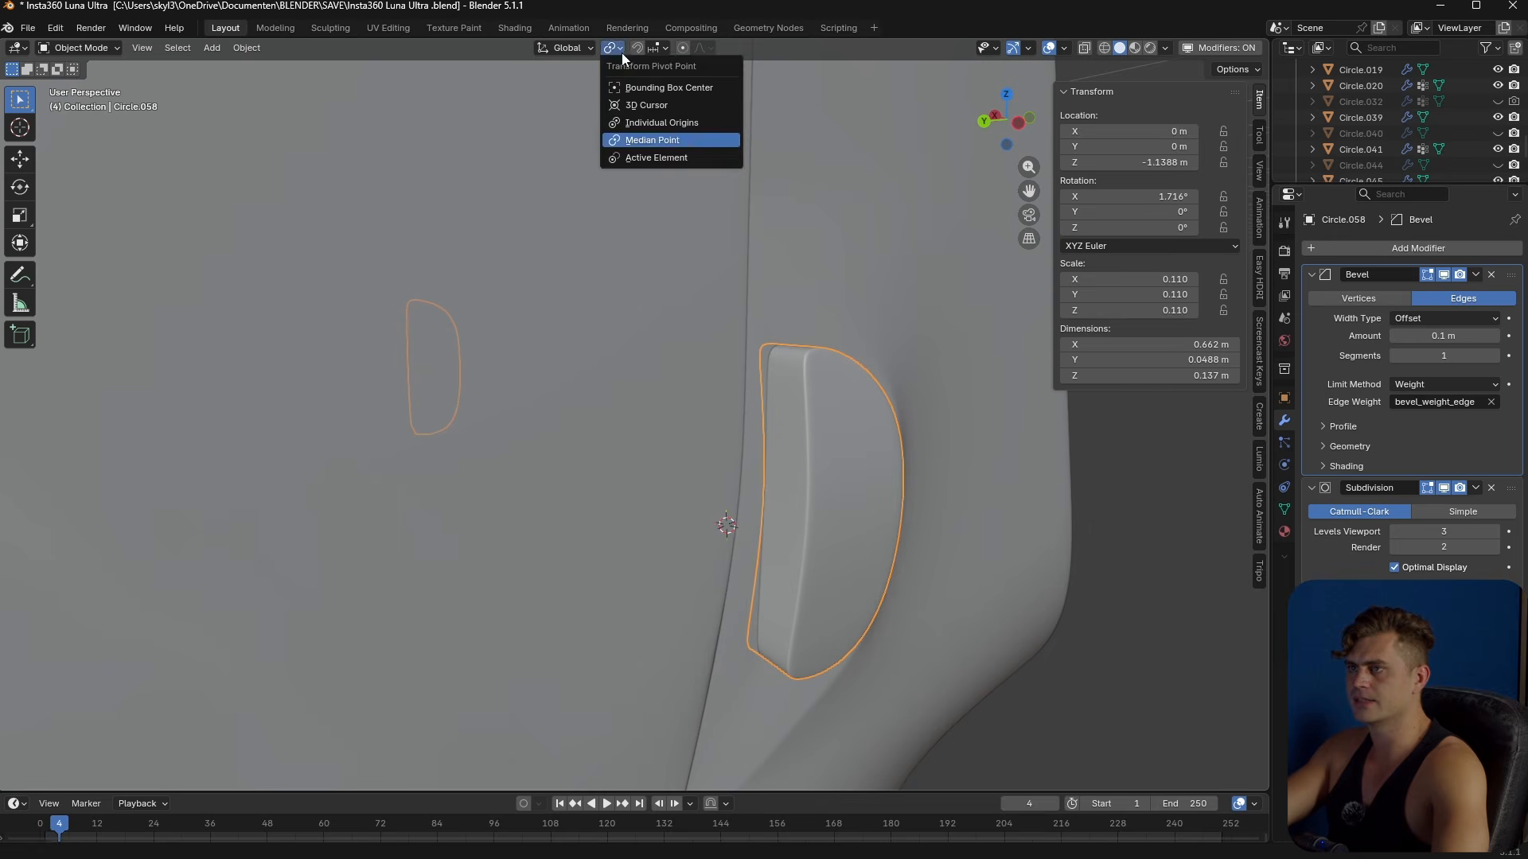
click(675, 124)
key(s)
middle_drag(865, 352, 824, 447)
key(x)
right_click(859, 351)
key(s)
key(y)
right_click(885, 348)
- Set the button object's origin to its geometry and scale the object by 1.05 along Y
scroll(823, 446, up, 3)
click(246, 48)
mouse_move(334, 77)
click(449, 97)
key(s)
key(x)
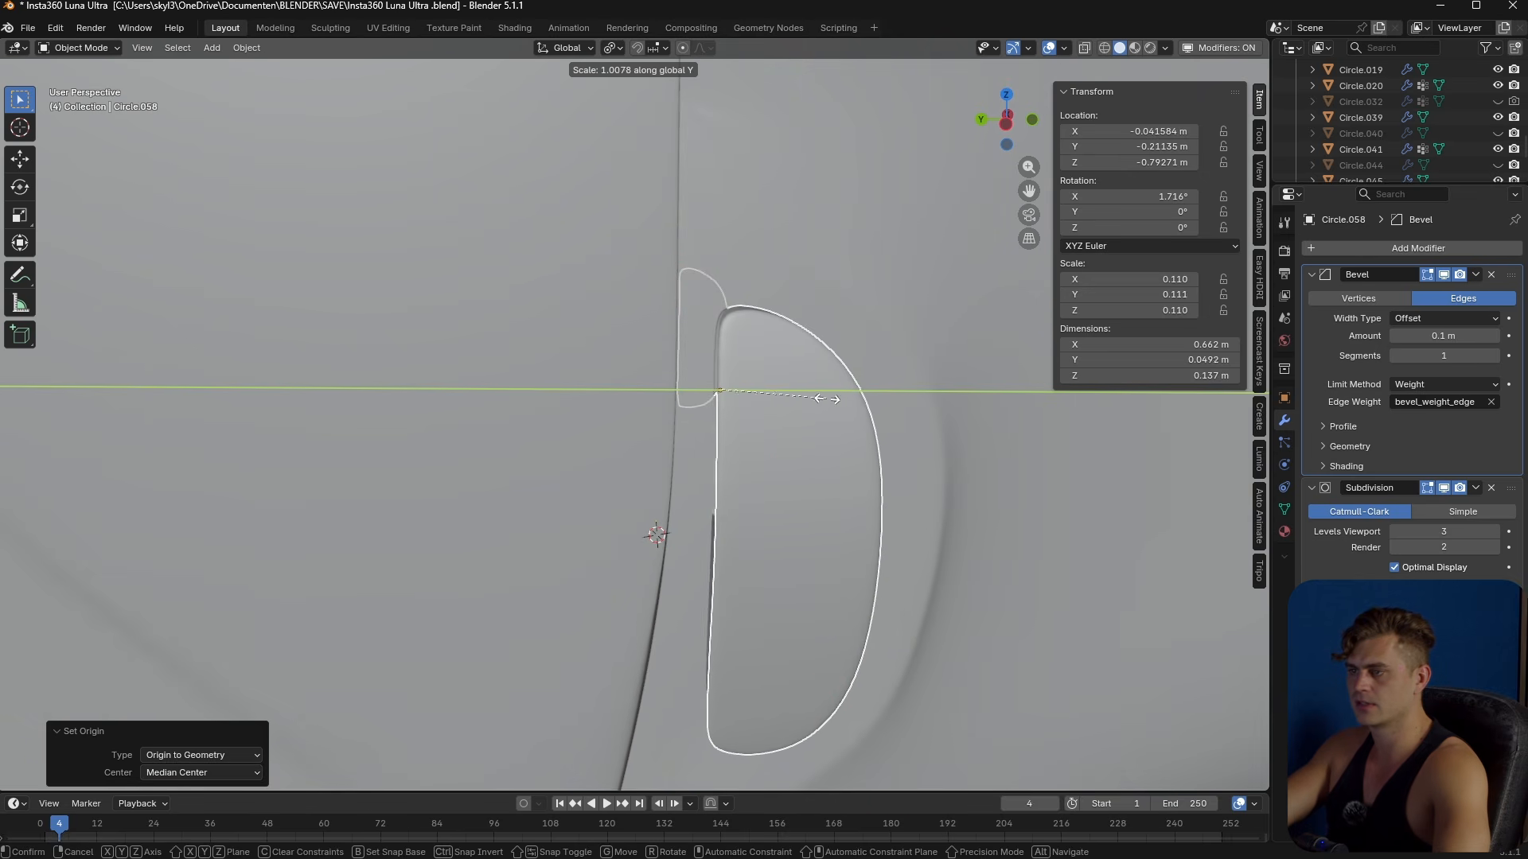
click(870, 408)
middle_drag(869, 408, 728, 409)
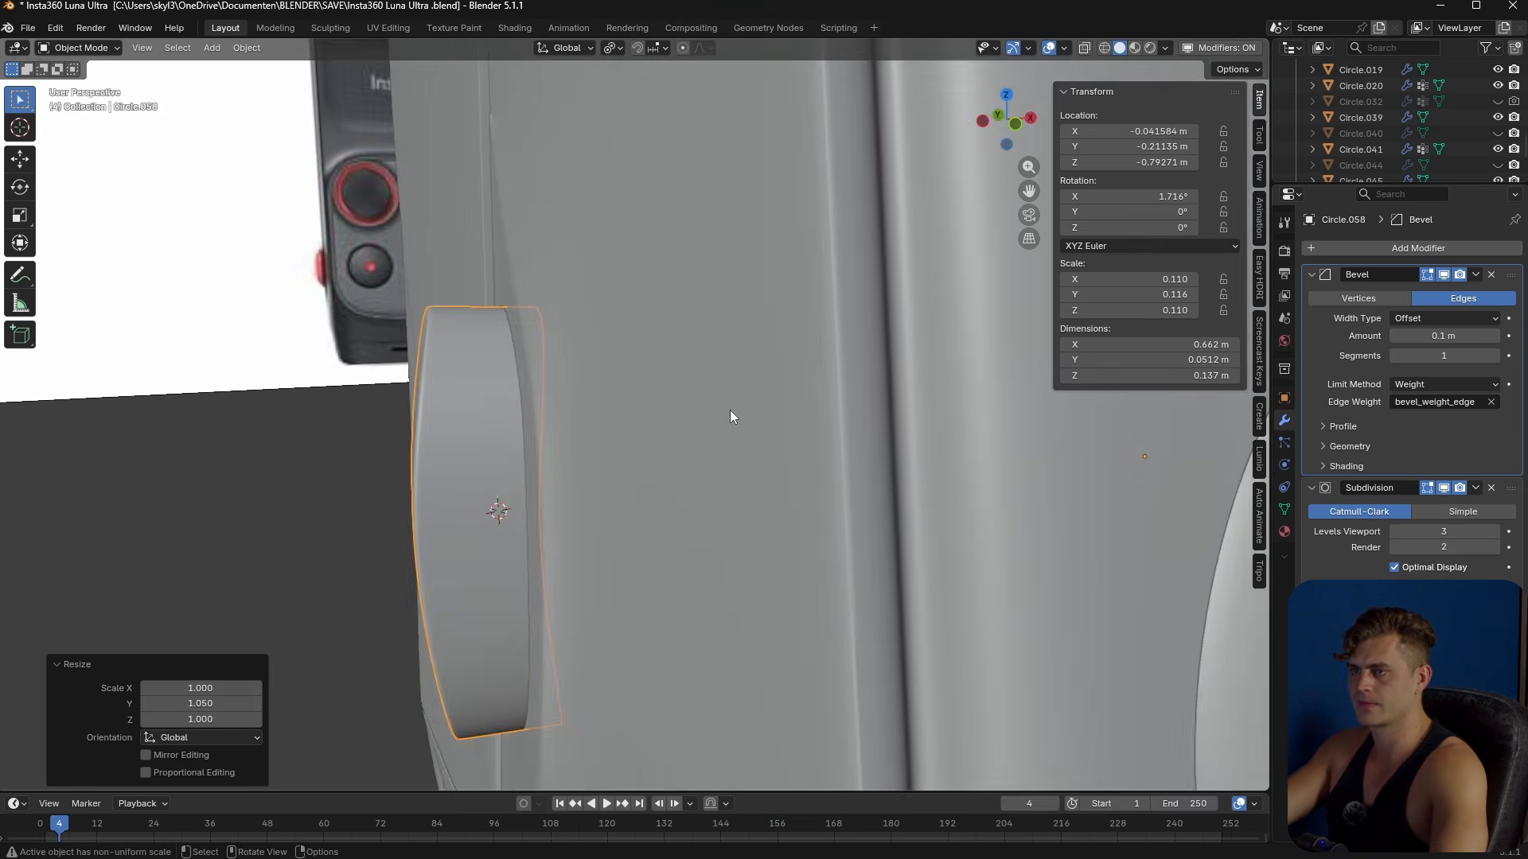
- Move one button's upper and lower end edges inward 0.0123 m along X with smooth proportional editing, and save the file
scroll(731, 417, down, 8)
key(KP_Decimal)
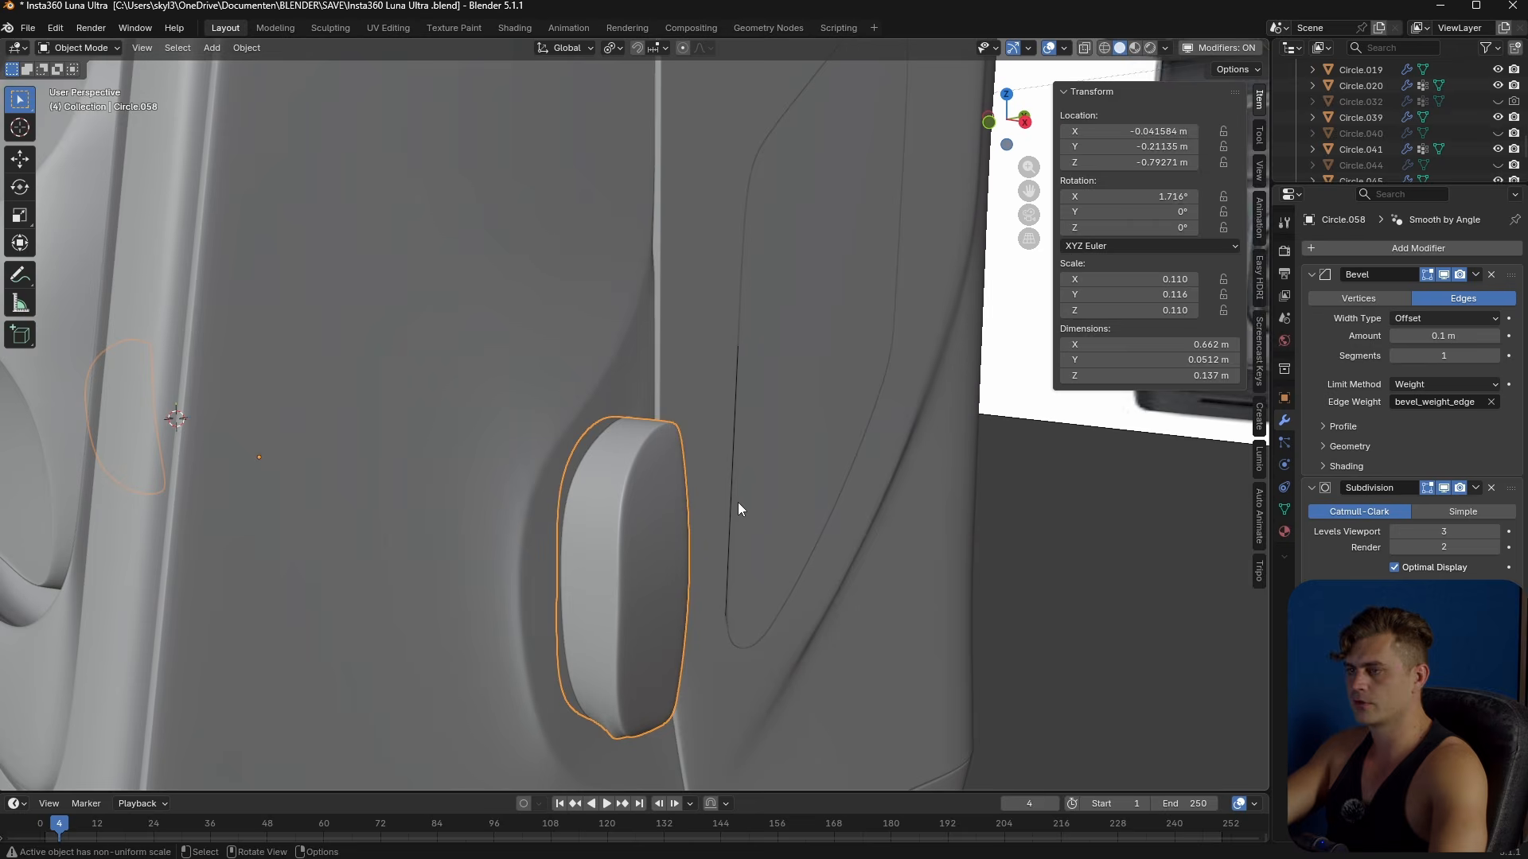
key(Tab)
alt+click(666, 431)
alt+shift+click(653, 735)
middle_drag(653, 734, 835, 617)
key(o)
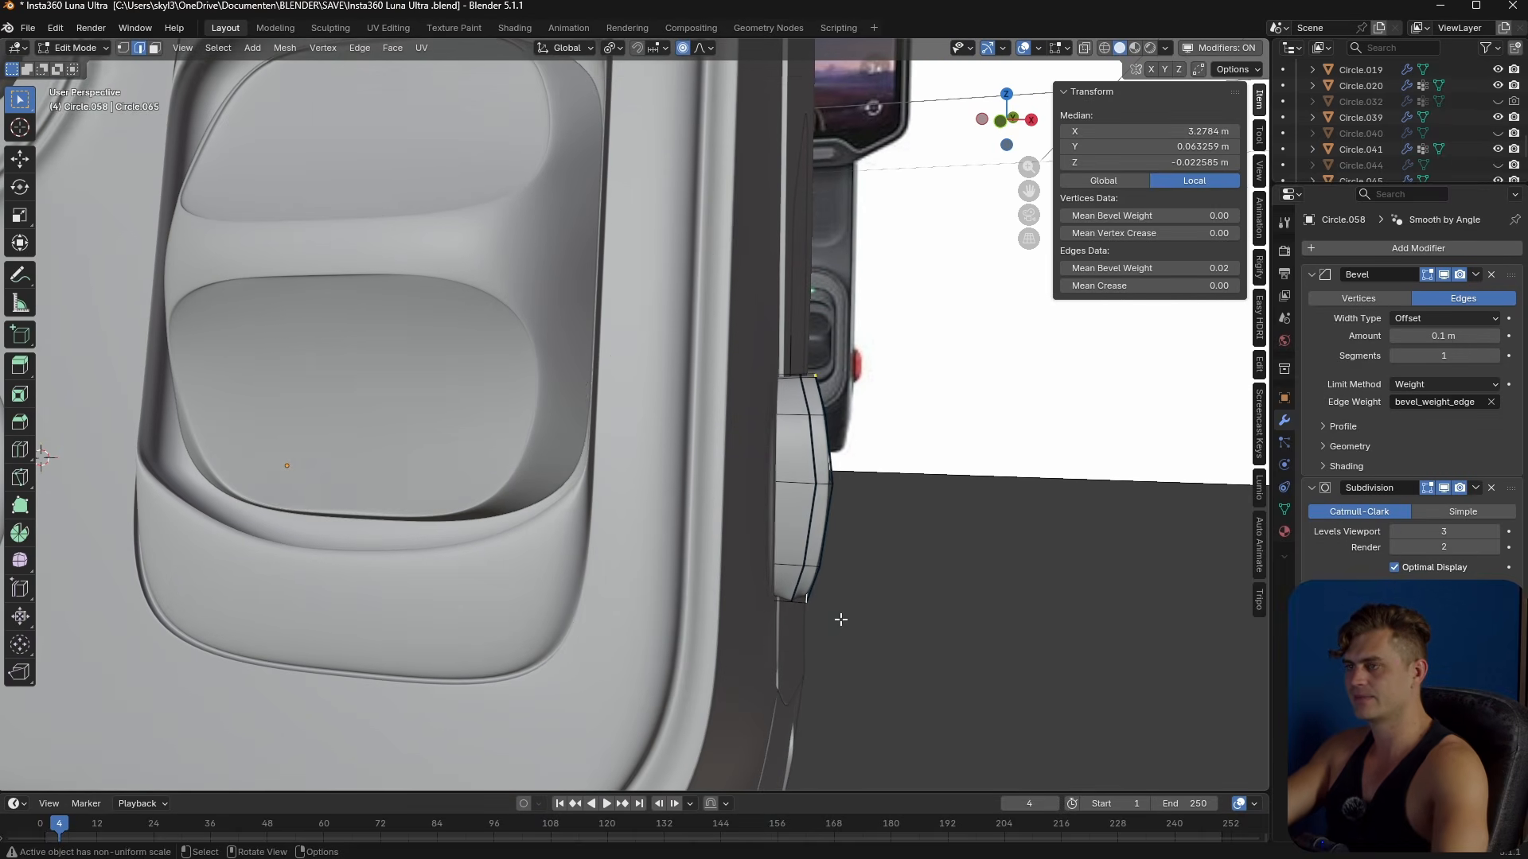
key(g)
key(y)
key(x)
scroll(832, 617, up, 3)
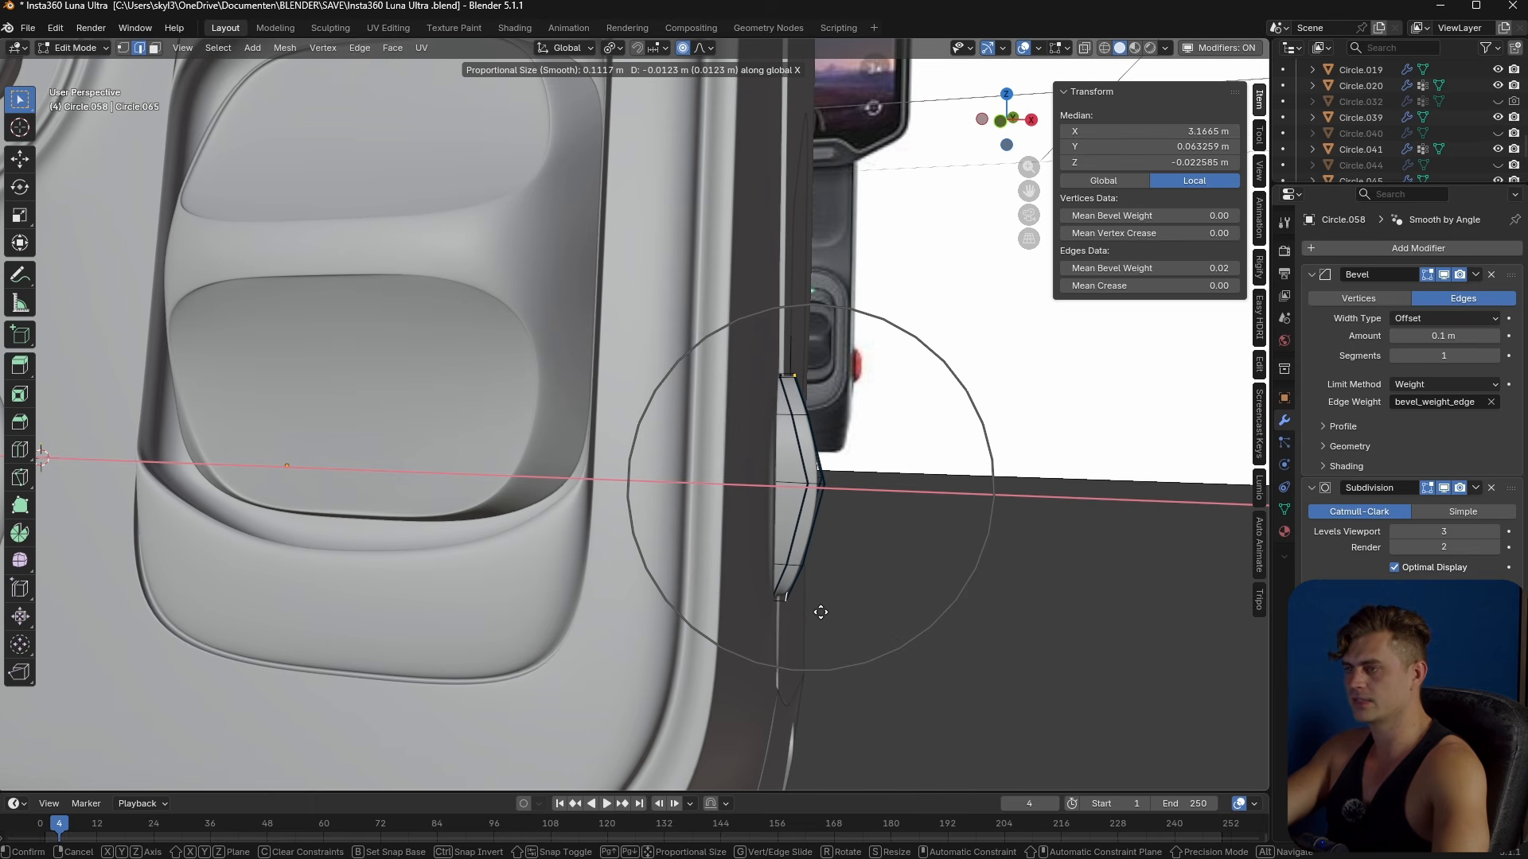
click(820, 612)
middle_drag(820, 612, 857, 584)
key(Tab)
key(ctrl+s)
- Delete all linked geometry of the unadjusted button on the opposite side of the handle
middle_drag(747, 463, 769, 490)
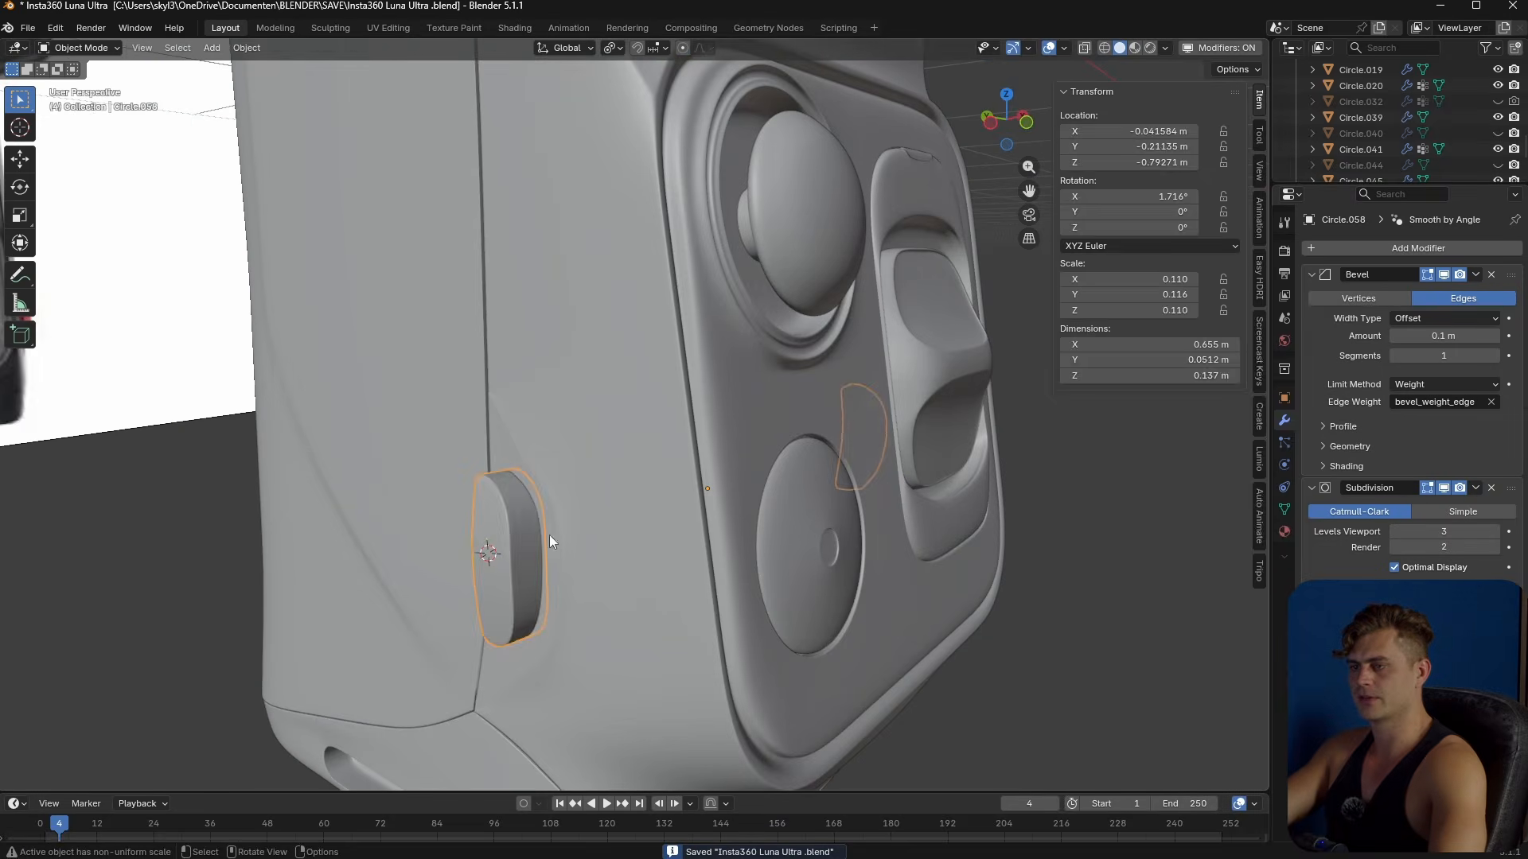
key(Tab)
key(l)
key(x)
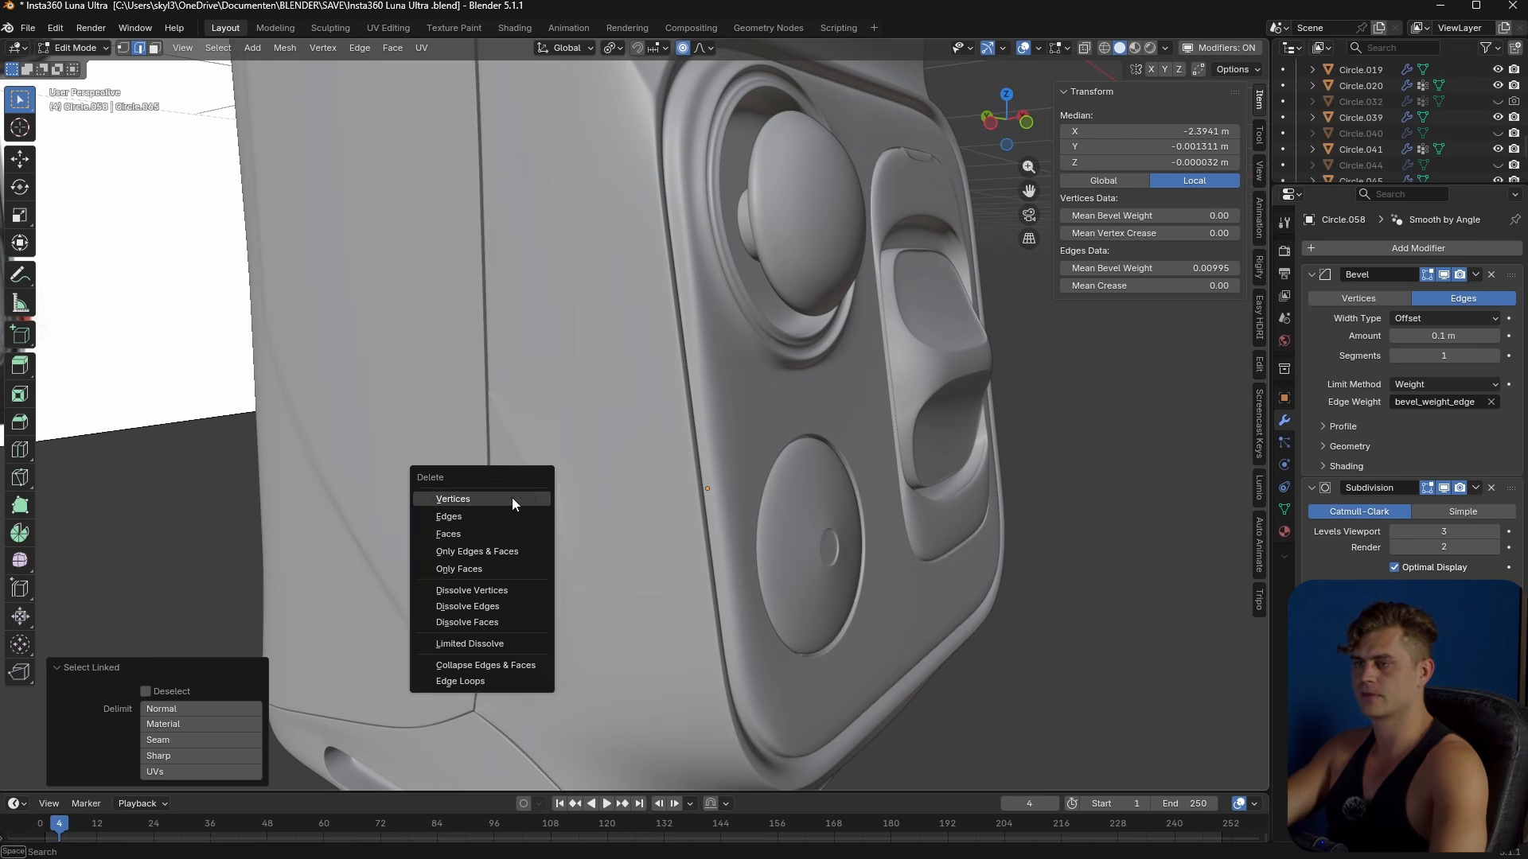
click(512, 499)
key(Tab)
middle_drag(800, 552, 629, 561)
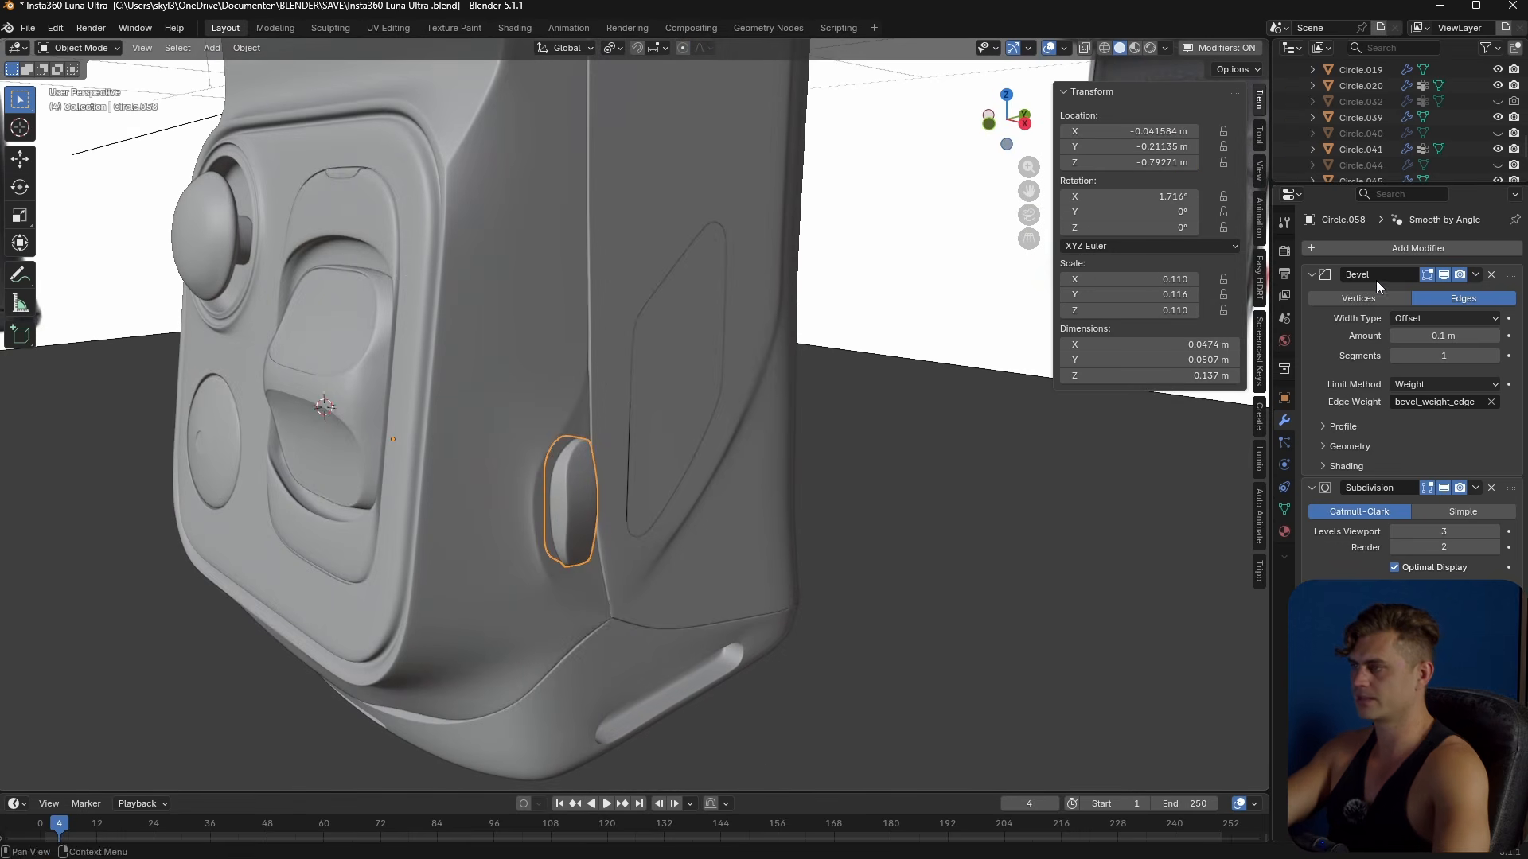
- Add a Mirror modifier to the remaining button with the handle body as its mirror object
click(1403, 247)
text(mirror)
key(Return)
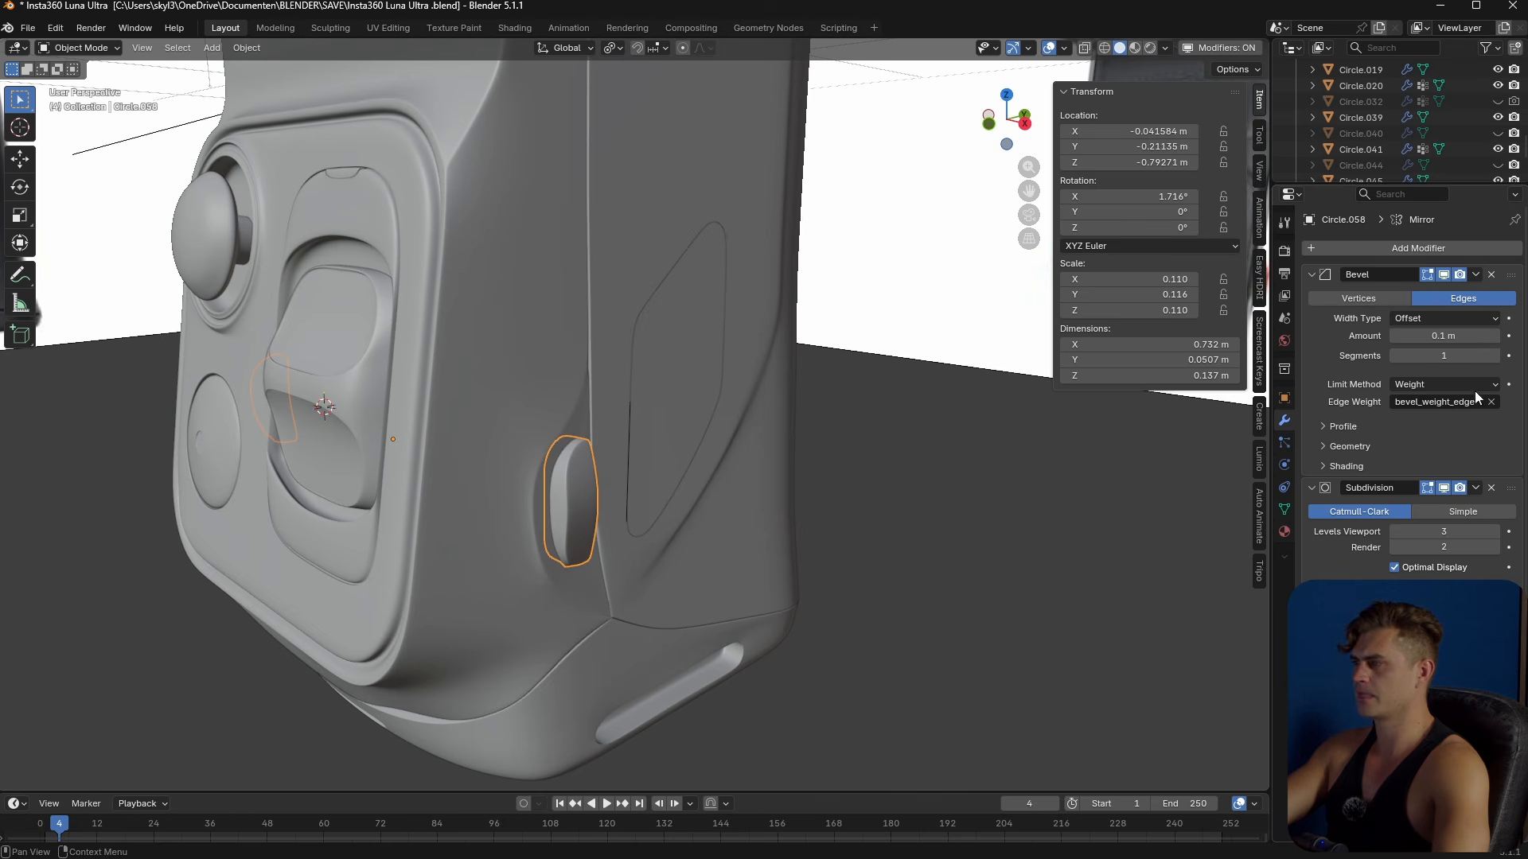
scroll(1461, 503, down, 1)
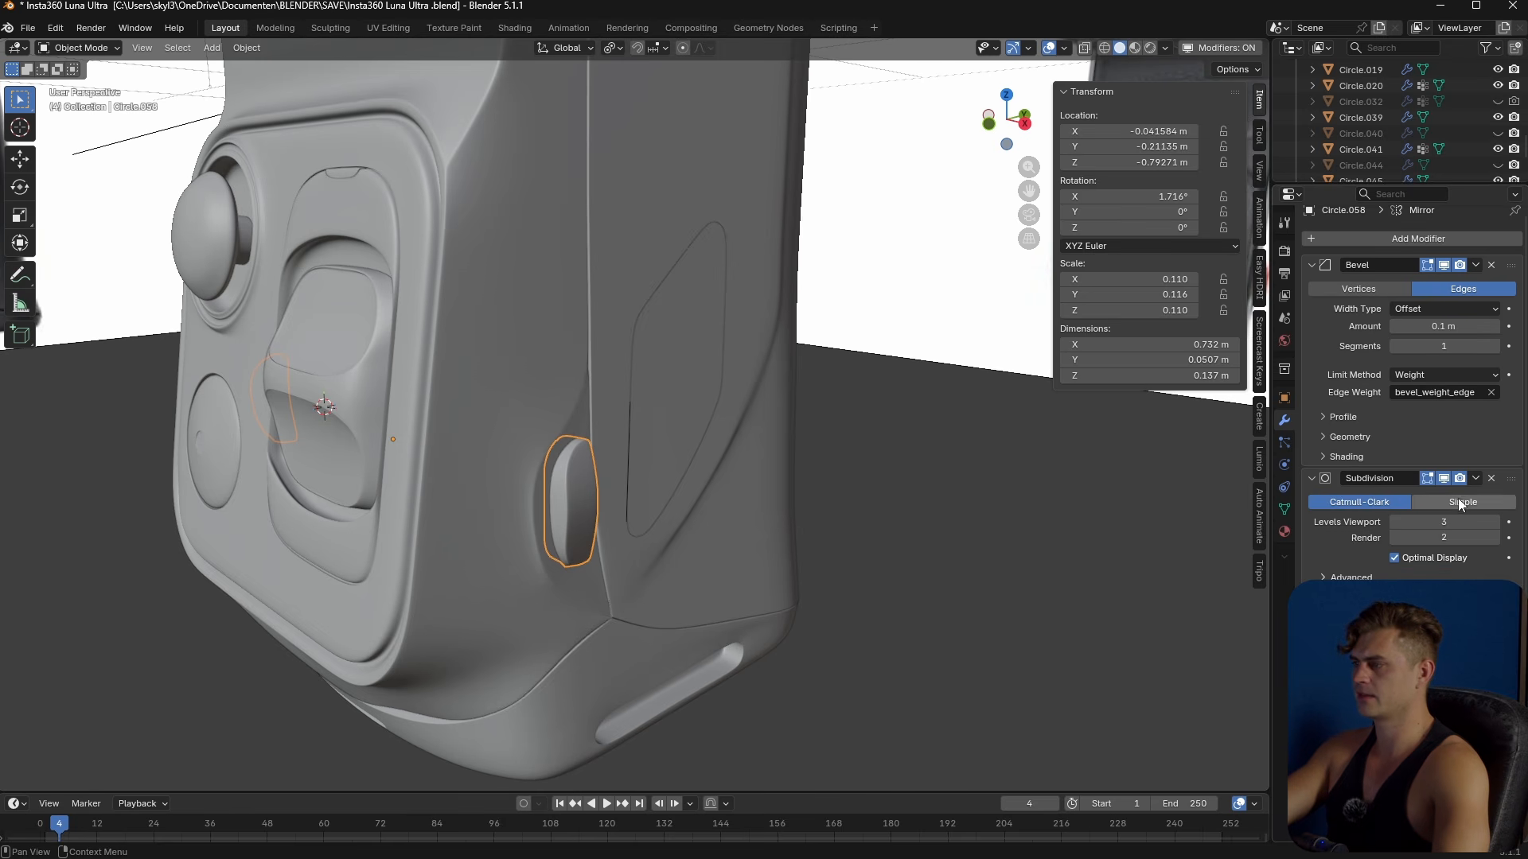
click(565, 388)
- Save the file and display the model in rendered shading from the button's side
middle_drag(569, 390, 844, 422)
middle_drag(1095, 503, 891, 509)
key(ctrl+s)
click(1152, 50)
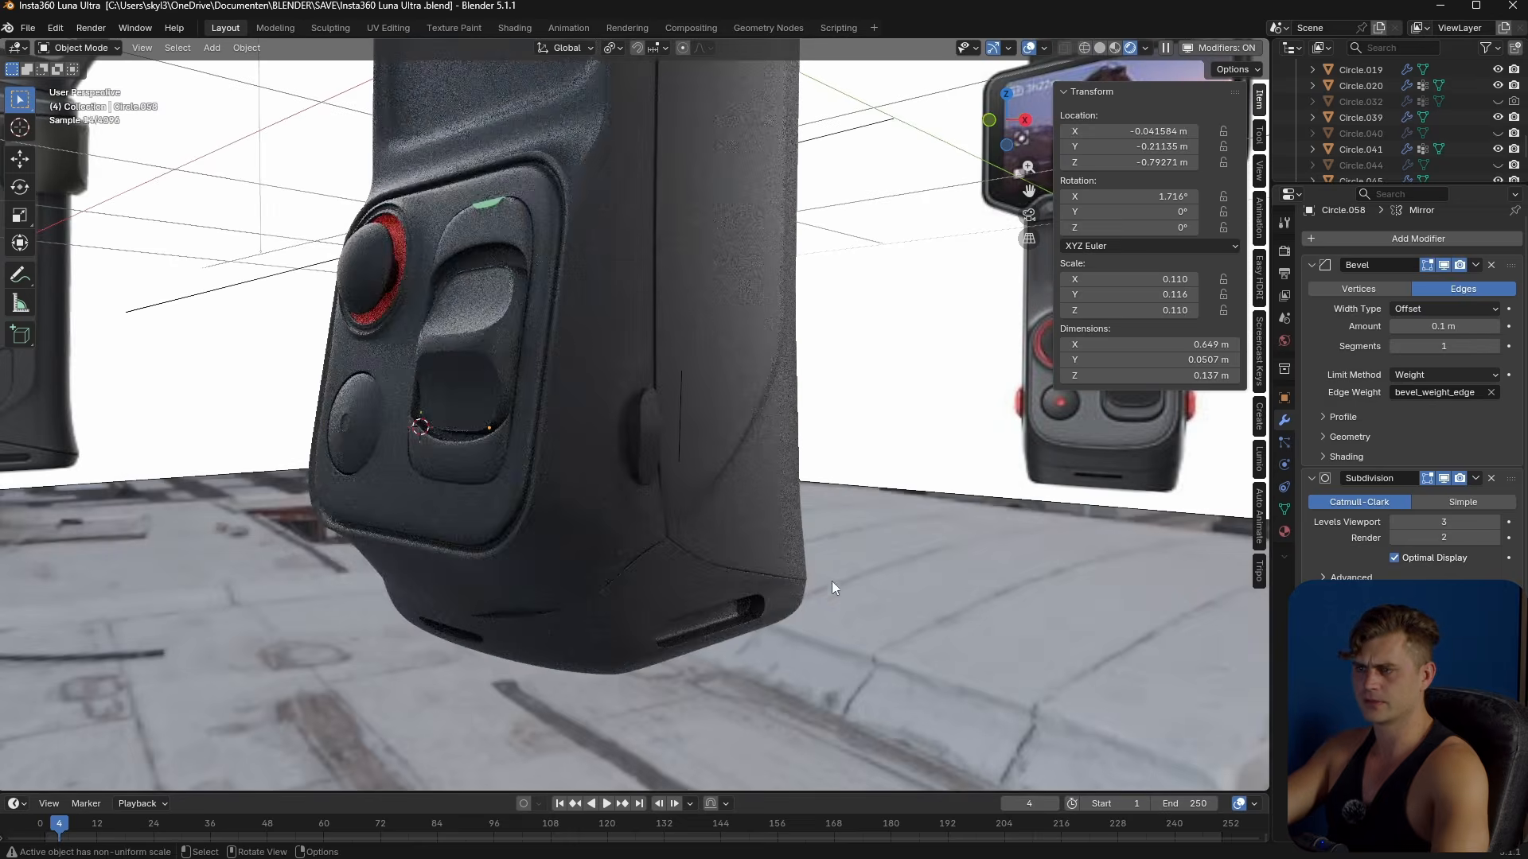
- Select the mirrored side button on the handle and save the file
scroll(842, 581, up, 4)
click(685, 450)
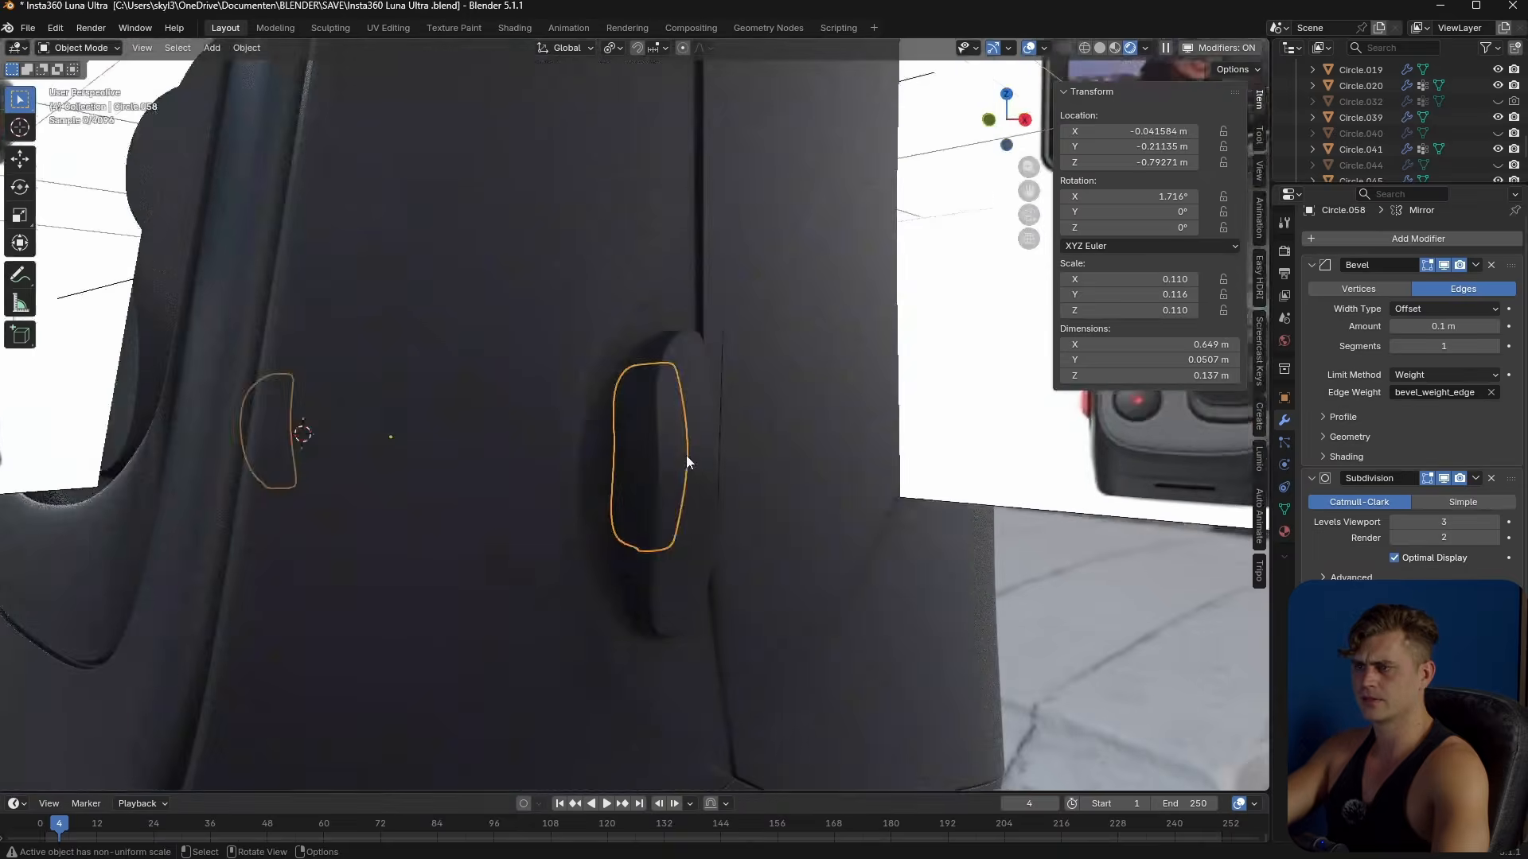
scroll(684, 454, down, 4)
key(ctrl+s)
scroll(732, 468, up, 2)
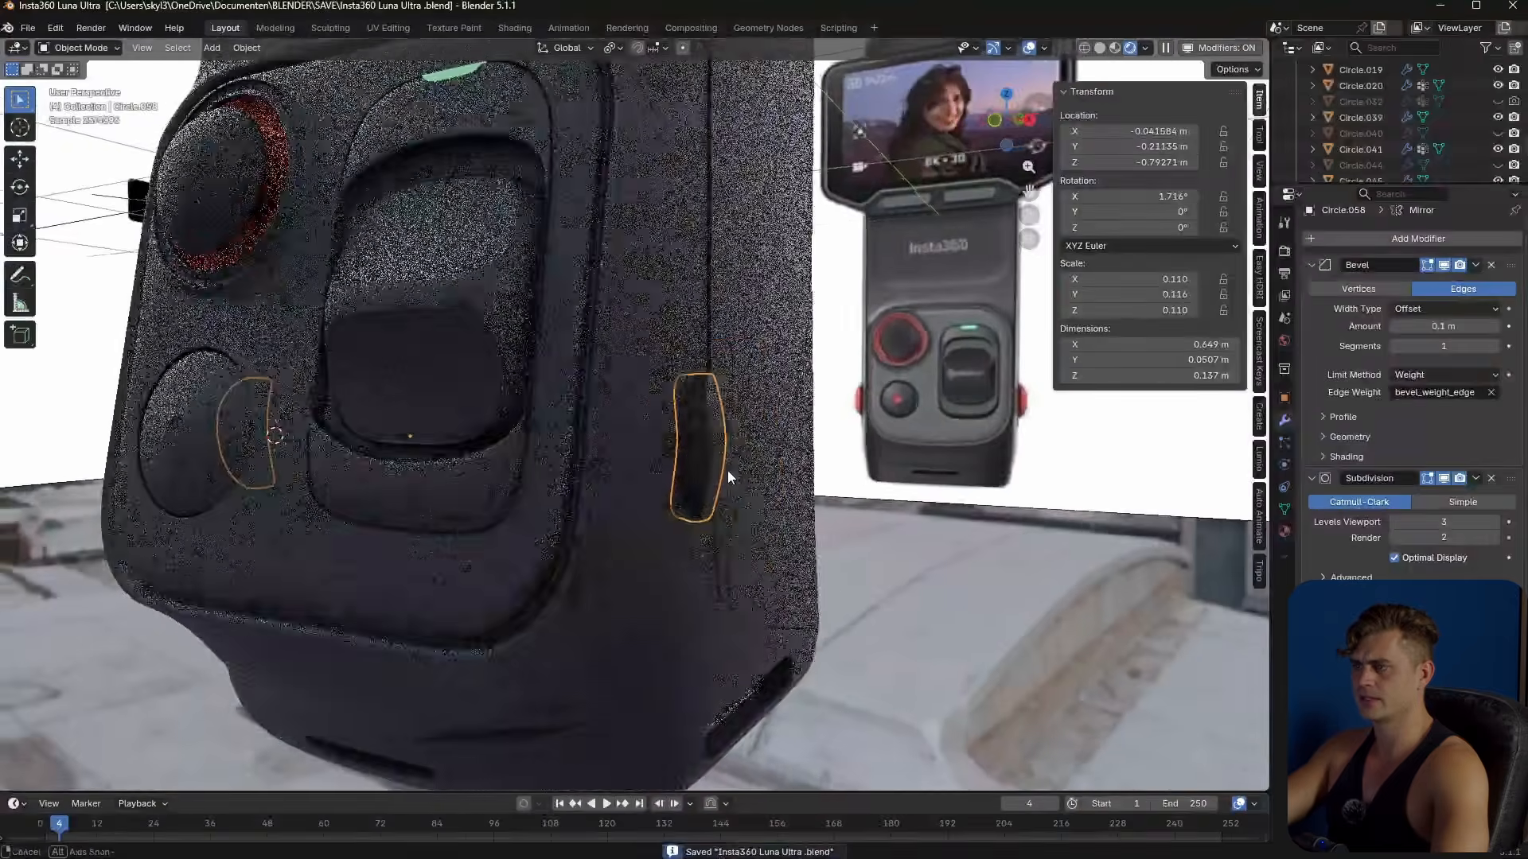
- Flatten the side button's inner edge loop by scaling it to 0 along X with proportional editing off
scroll(732, 468, up, 3)
middle_drag(694, 484, 930, 540)
key(Tab)
alt+click(849, 479)
key(s)
key(x)
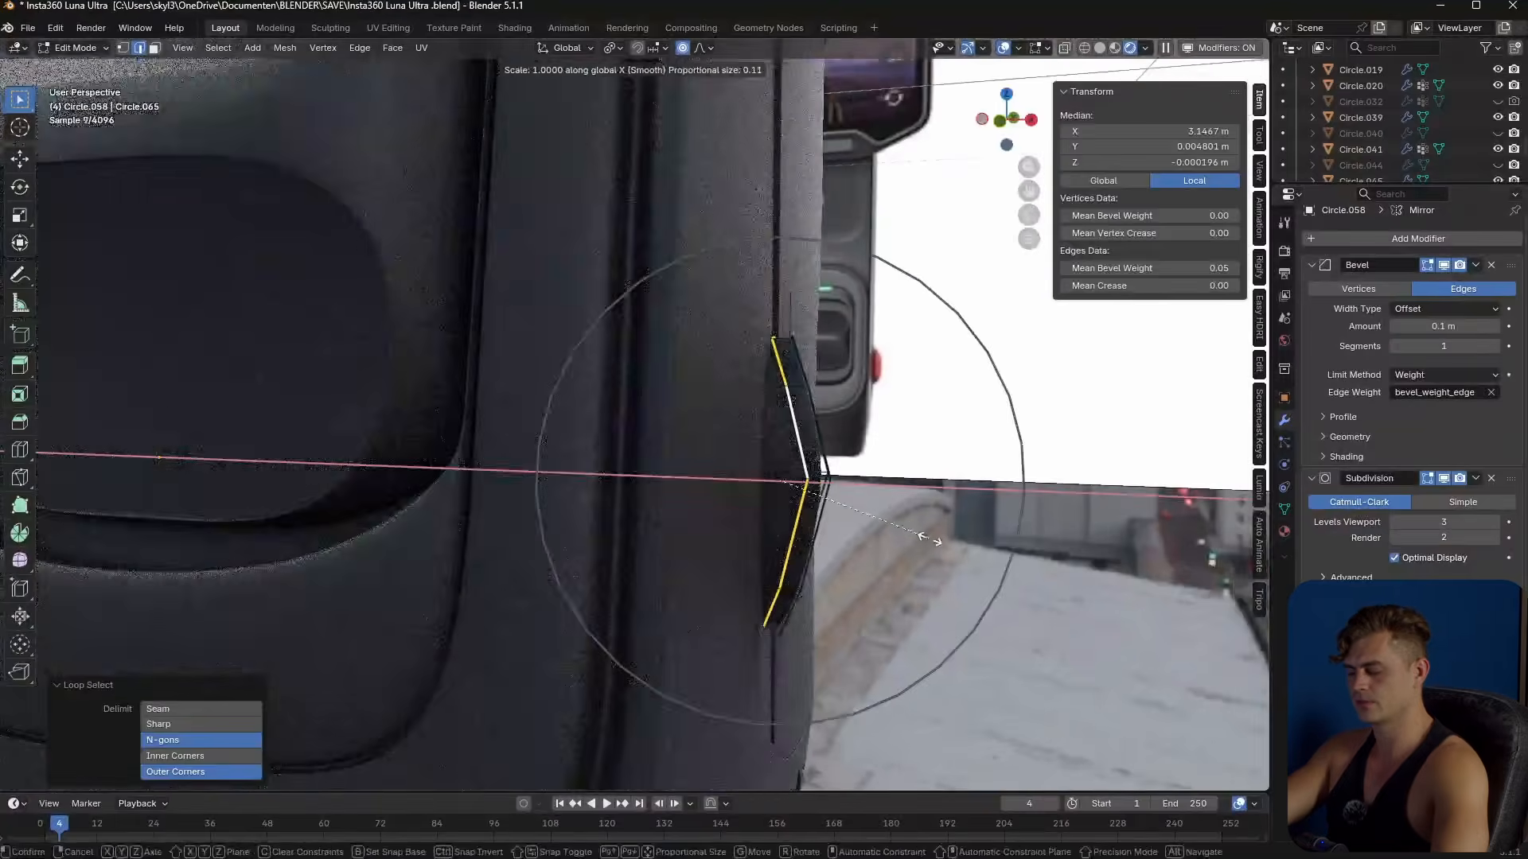
right_click(929, 540)
key(o)
key(s)
key(x)
key(0)
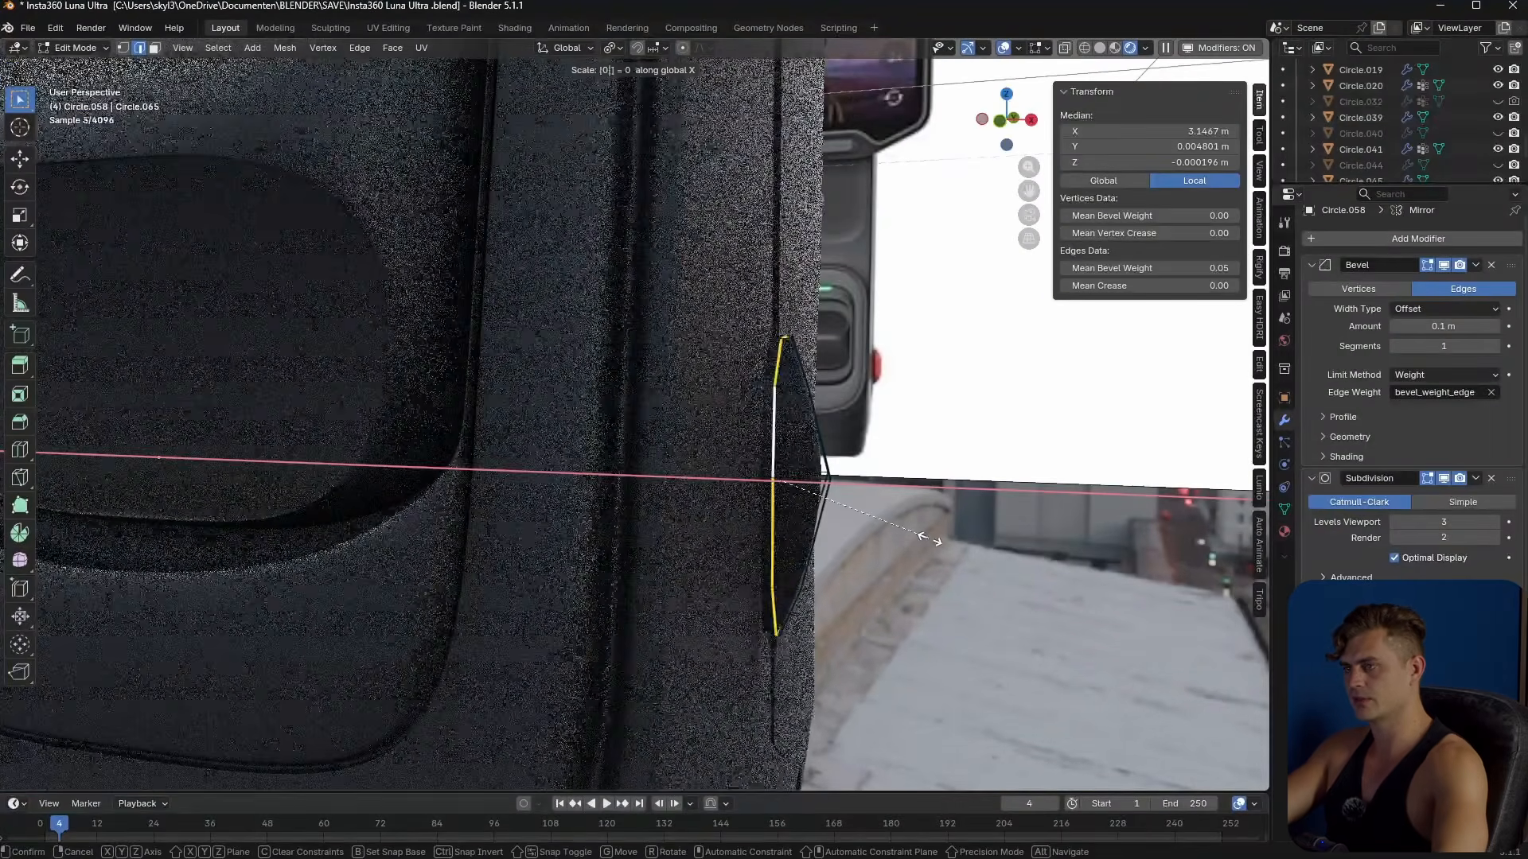
key(Return)
- Move the flattened inner edge loop about 0.0029 m inward along its local X axis
key(g)
key(x)
key(x)
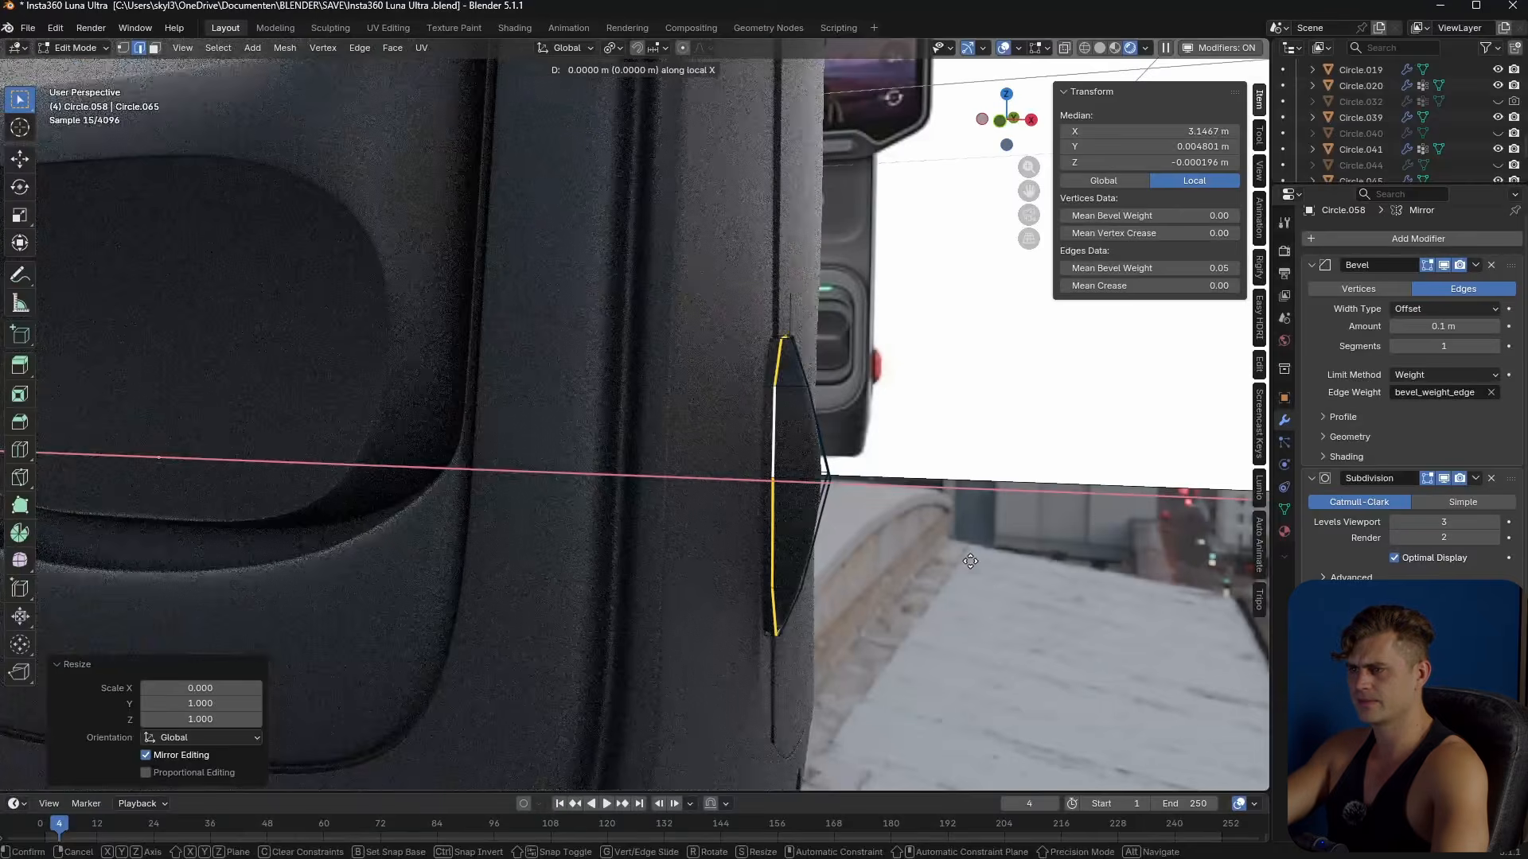
click(977, 545)
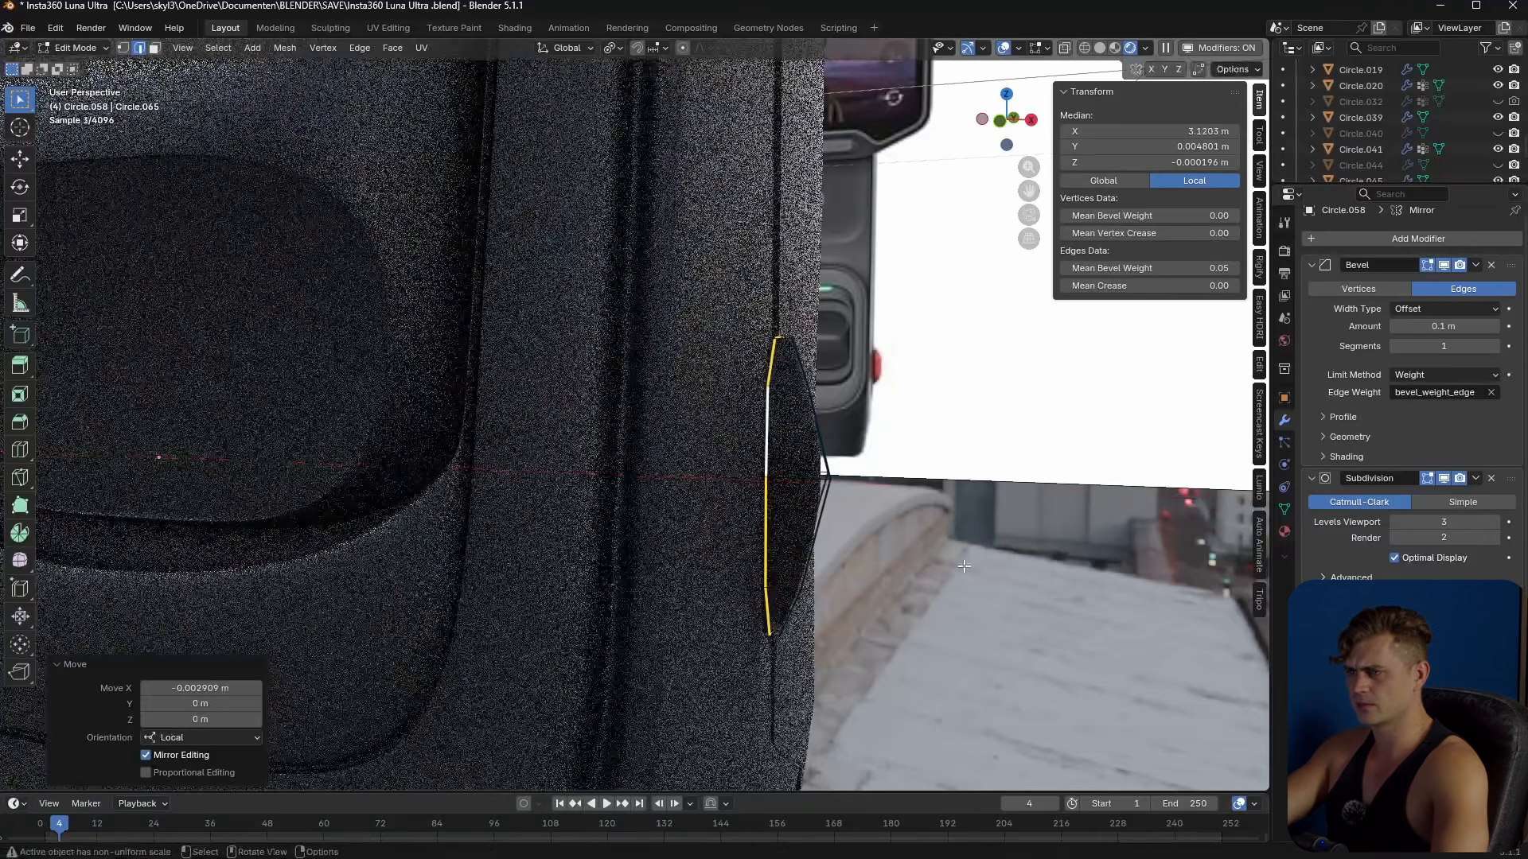
- Add one centred loop cut around the side button's wall, between its inner and outer edge loops
scroll(991, 518, up, 4)
alt+click(991, 518)
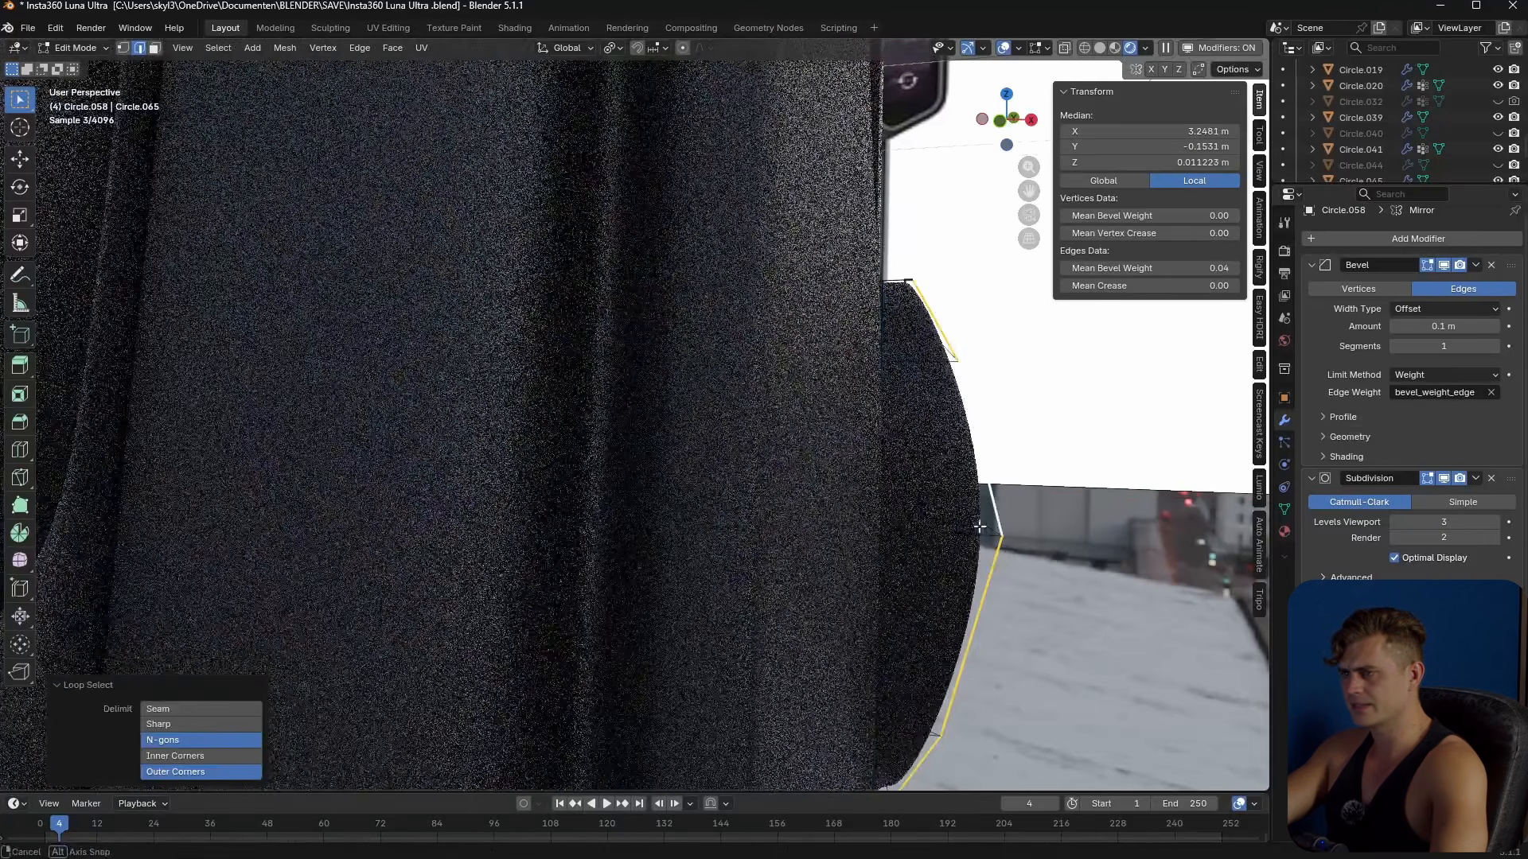
middle_drag(987, 517, 915, 519)
middle_drag(632, 485, 668, 488)
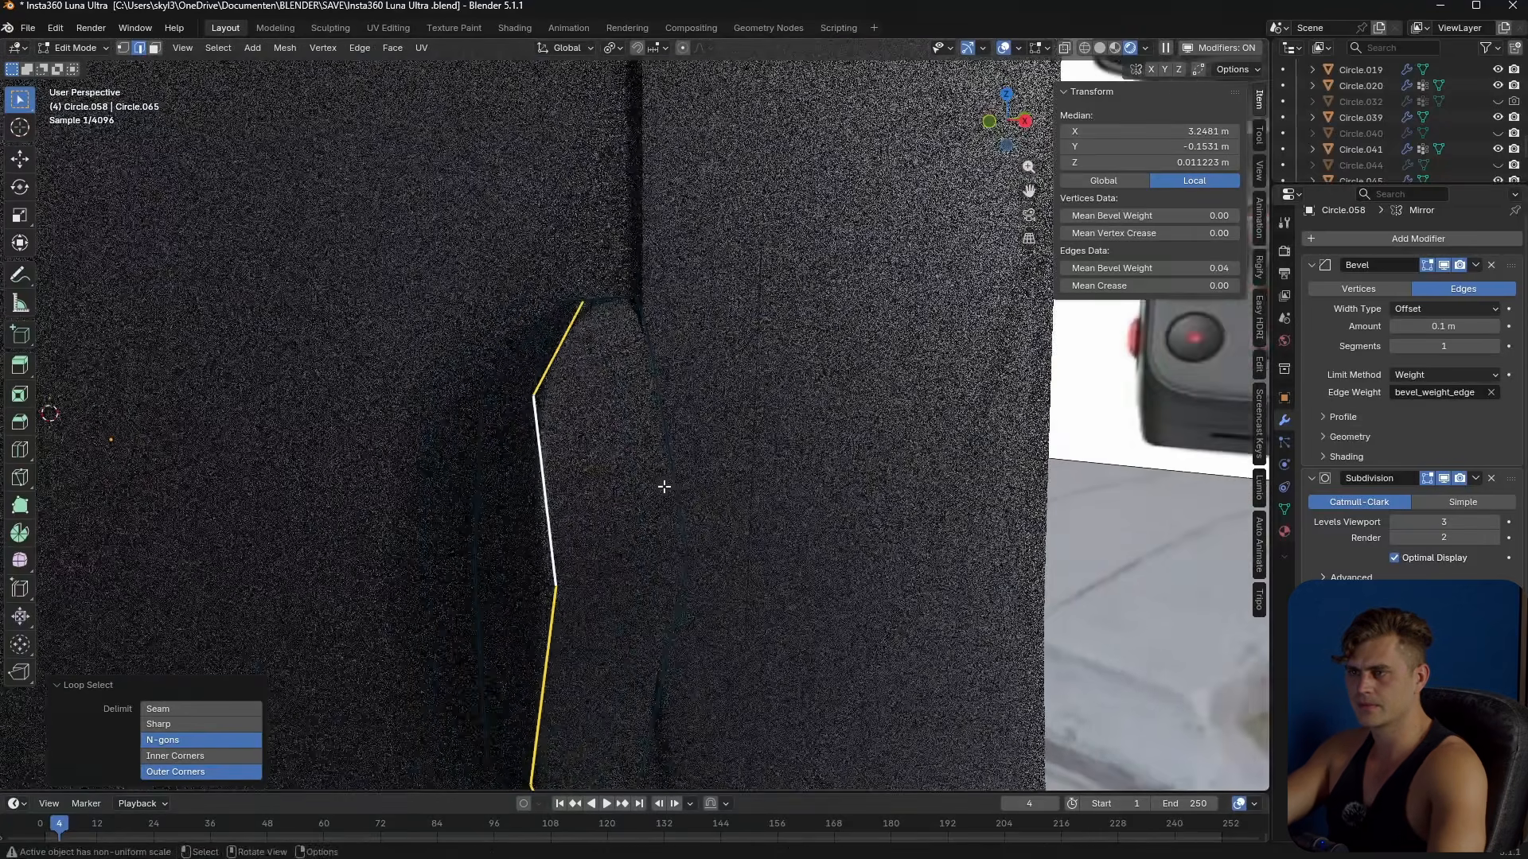
key(ctrl+r)
click(628, 344)
right_click(619, 342)
middle_drag(590, 391, 623, 389)
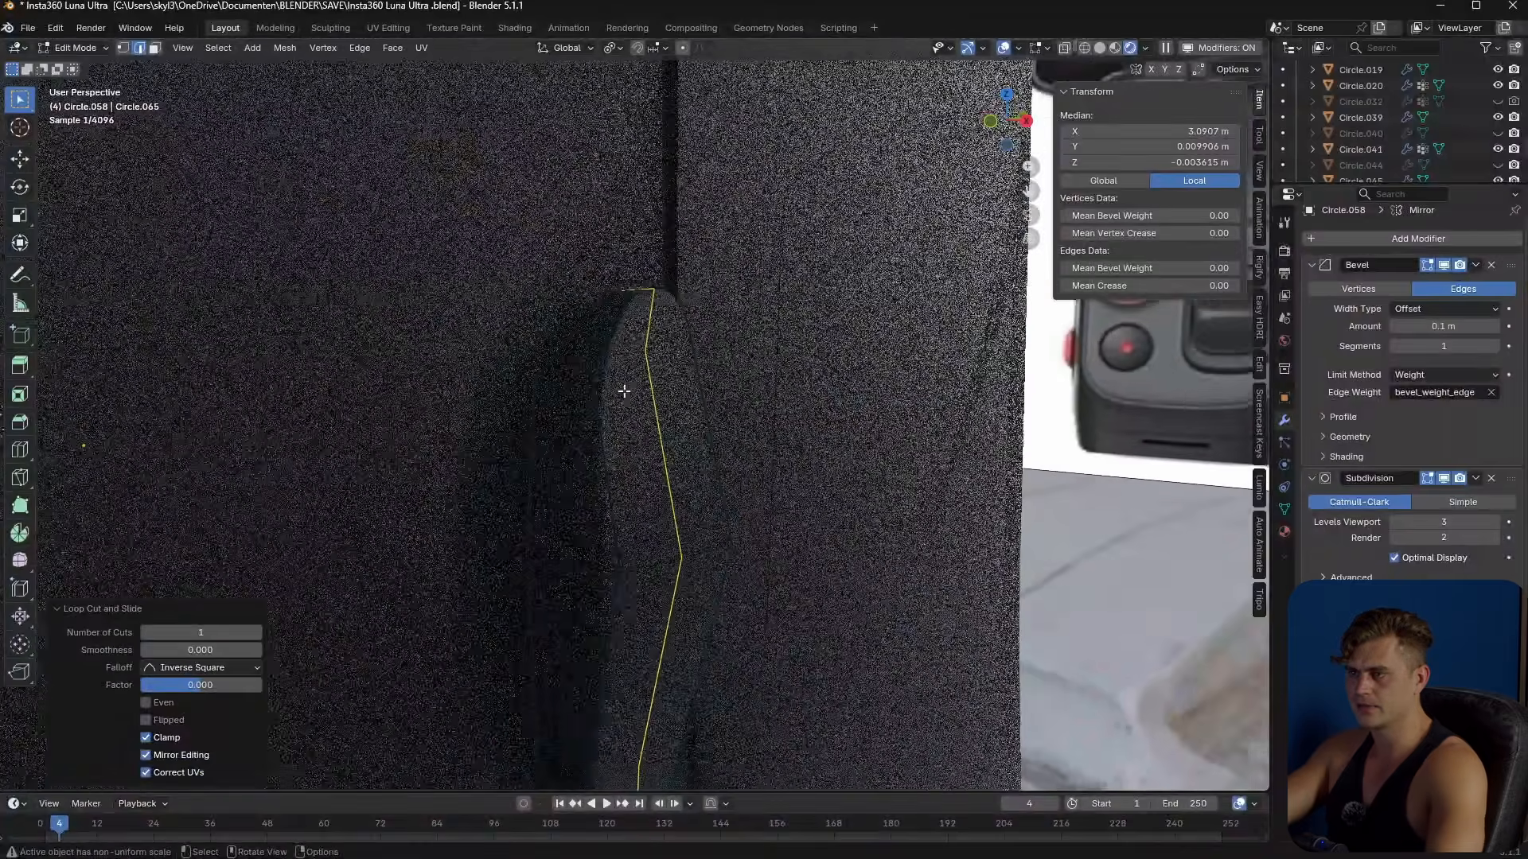
- Edge-slide the two loops on either side of the button's new cut and save the file
alt+click(604, 461)
alt+shift+click(707, 438)
middle_drag(708, 443, 748, 451)
key(g)
key(g)
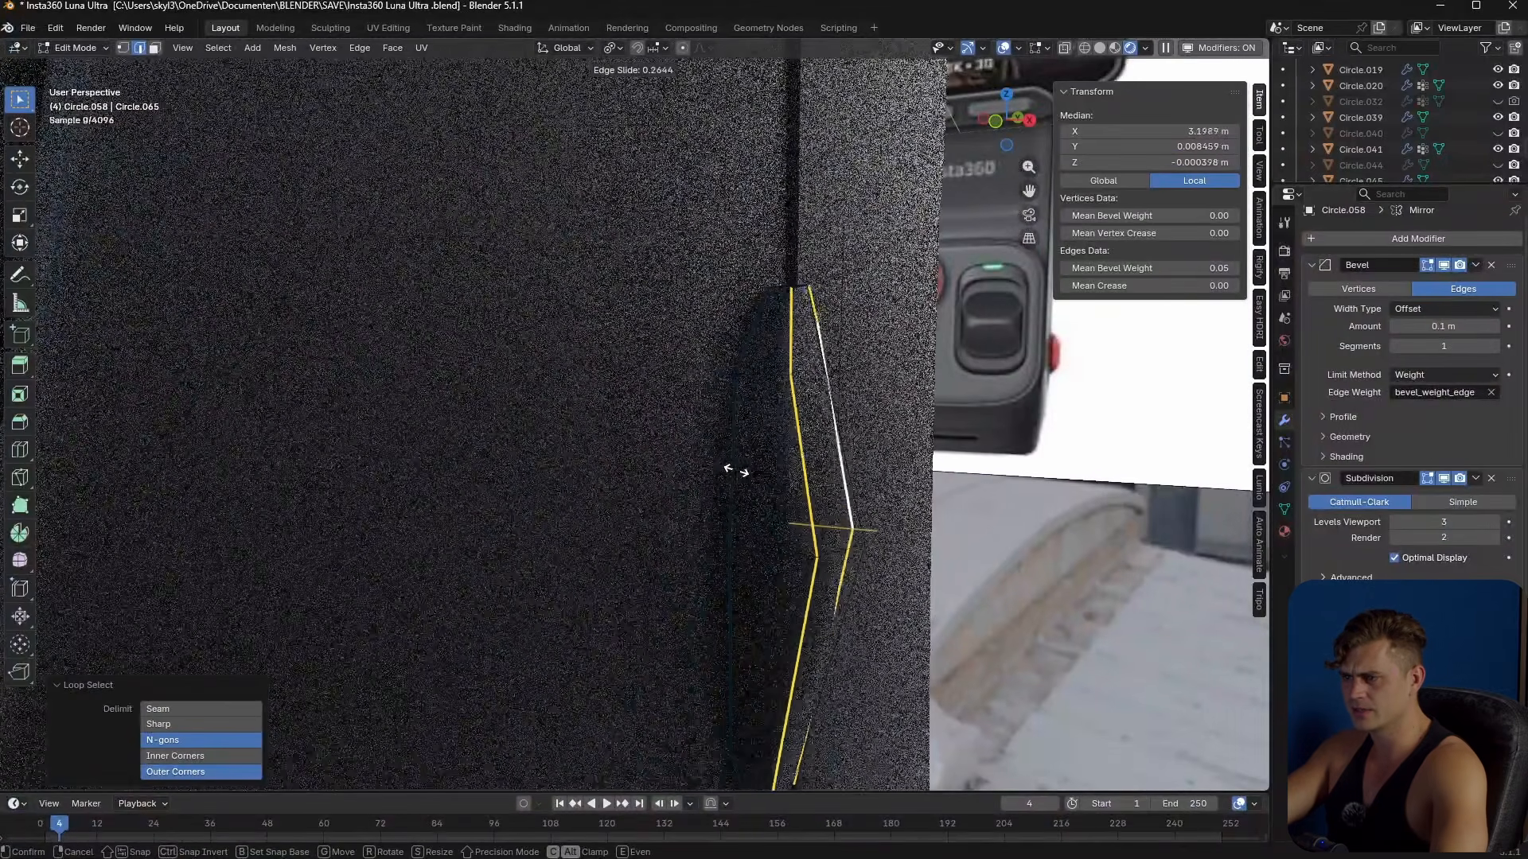
click(810, 490)
key(Tab)
middle_drag(810, 490, 929, 280)
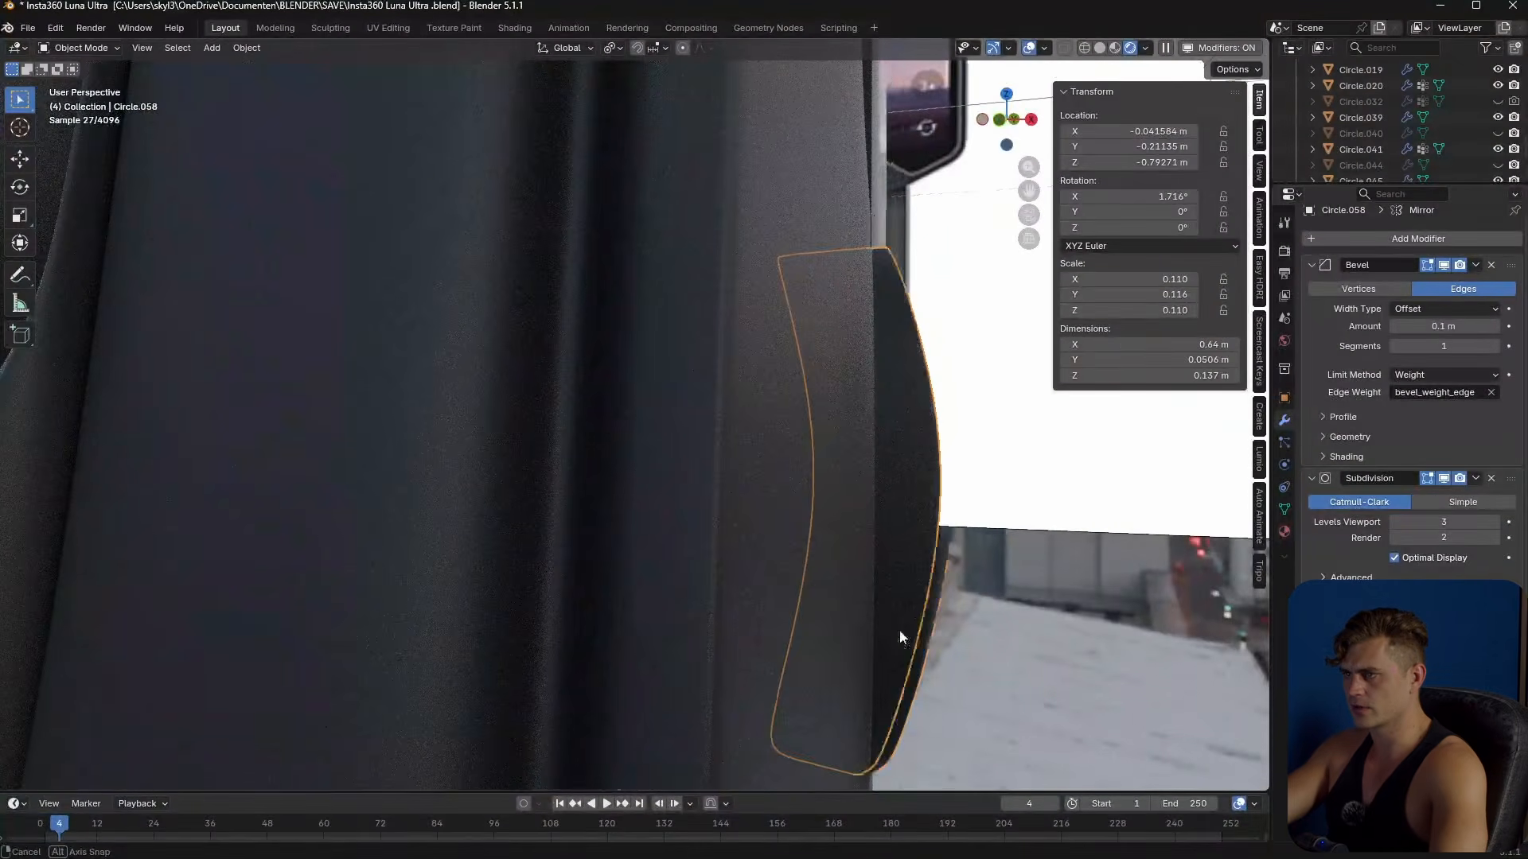
middle_drag(918, 631, 853, 620)
key(Tab)
key(Tab)
click(725, 571)
scroll(725, 571, down, 4)
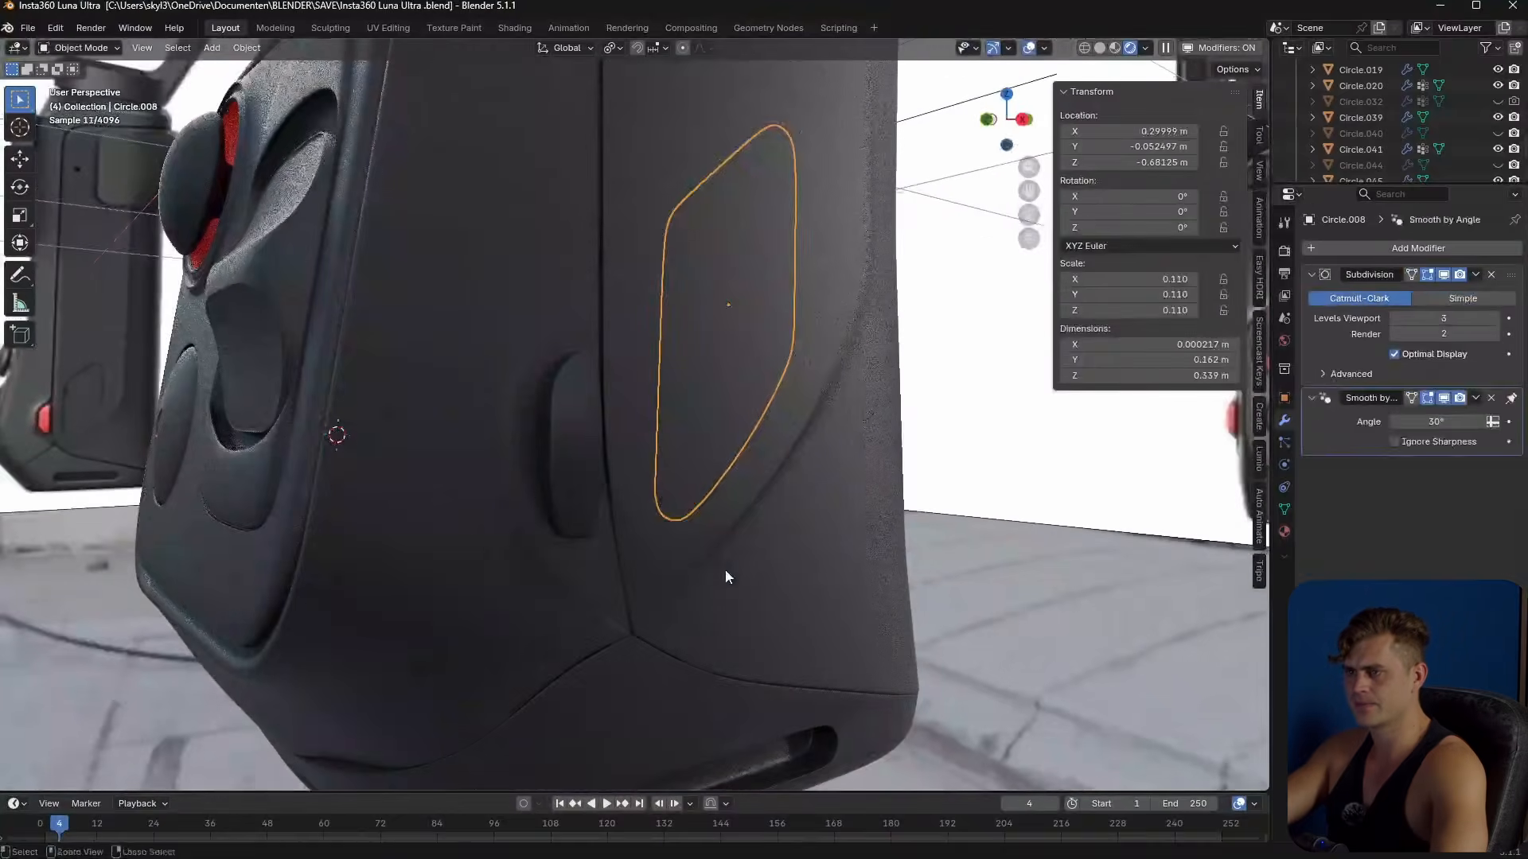
key(ctrl+s)
- Give the side button the red Material.008 and save the file
click(587, 434)
click(1285, 531)
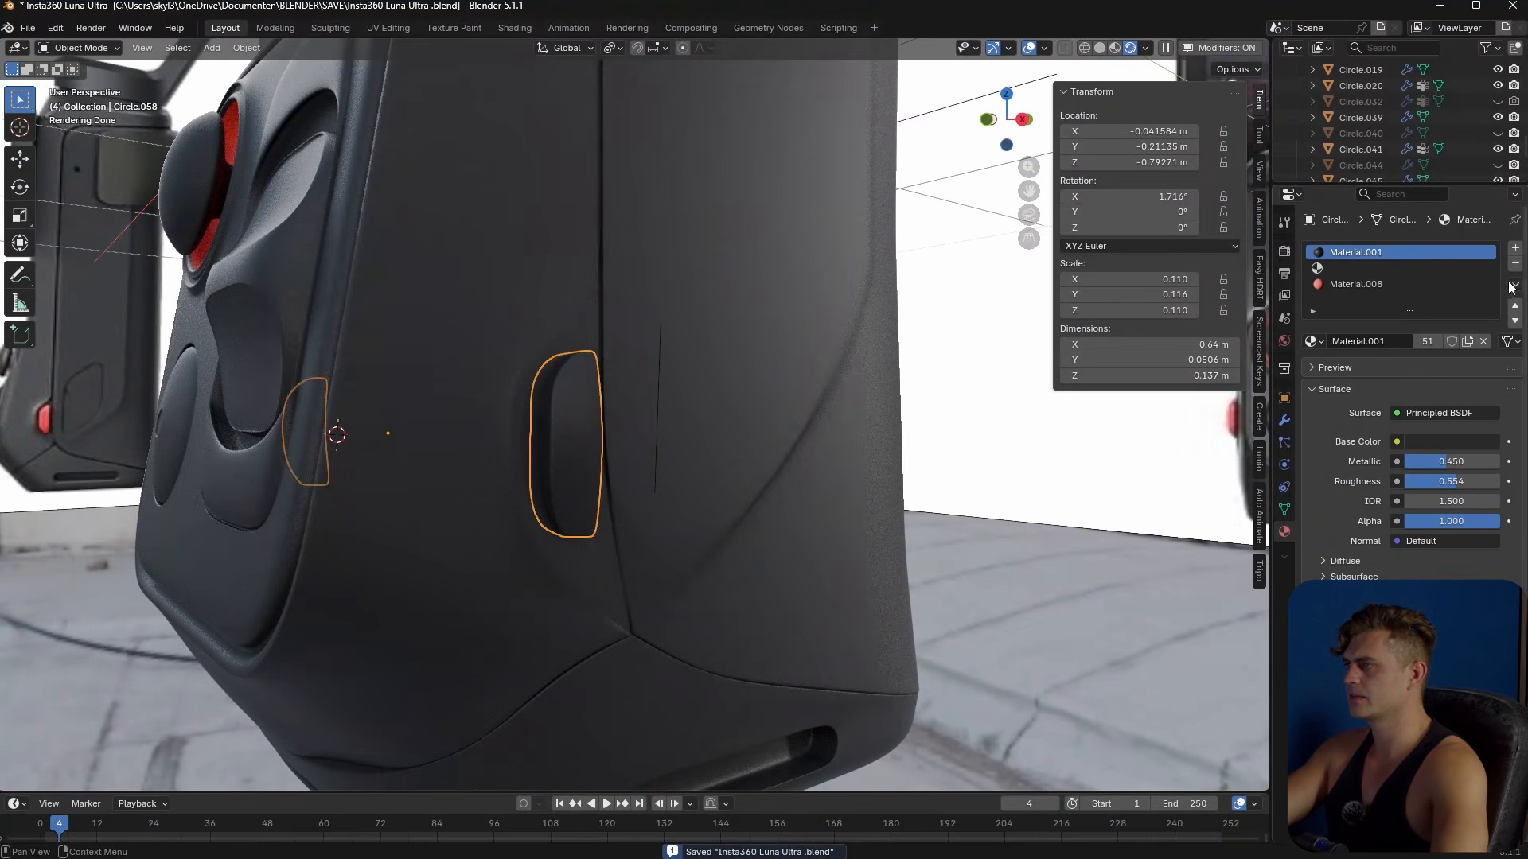
click(1406, 284)
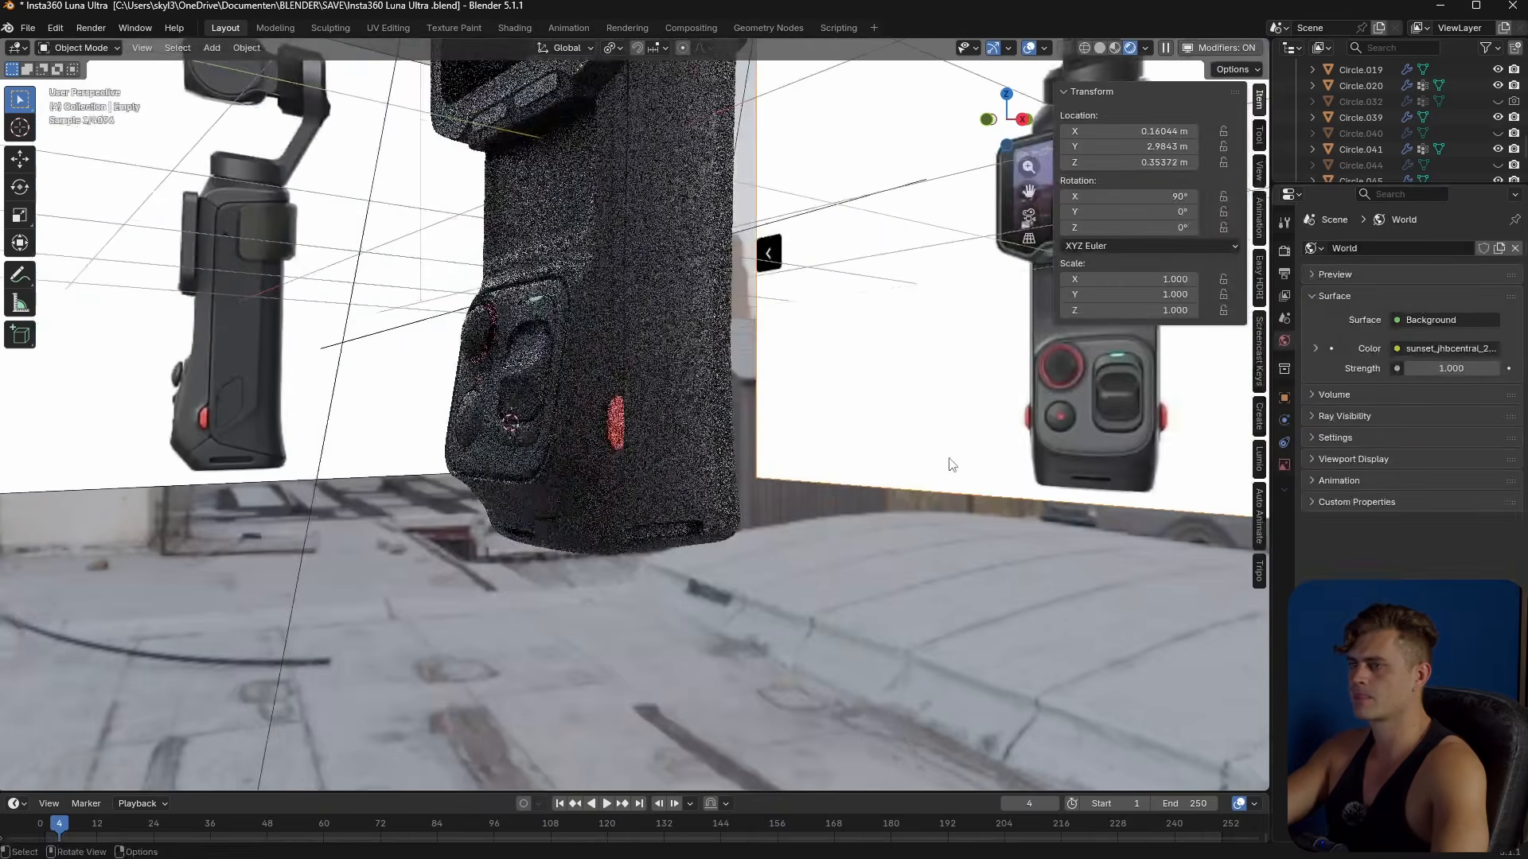
key(ctrl+s)
- Isolate the handle body in local view, framing the openings behind the side buttons
middle_drag(953, 466, 741, 535)
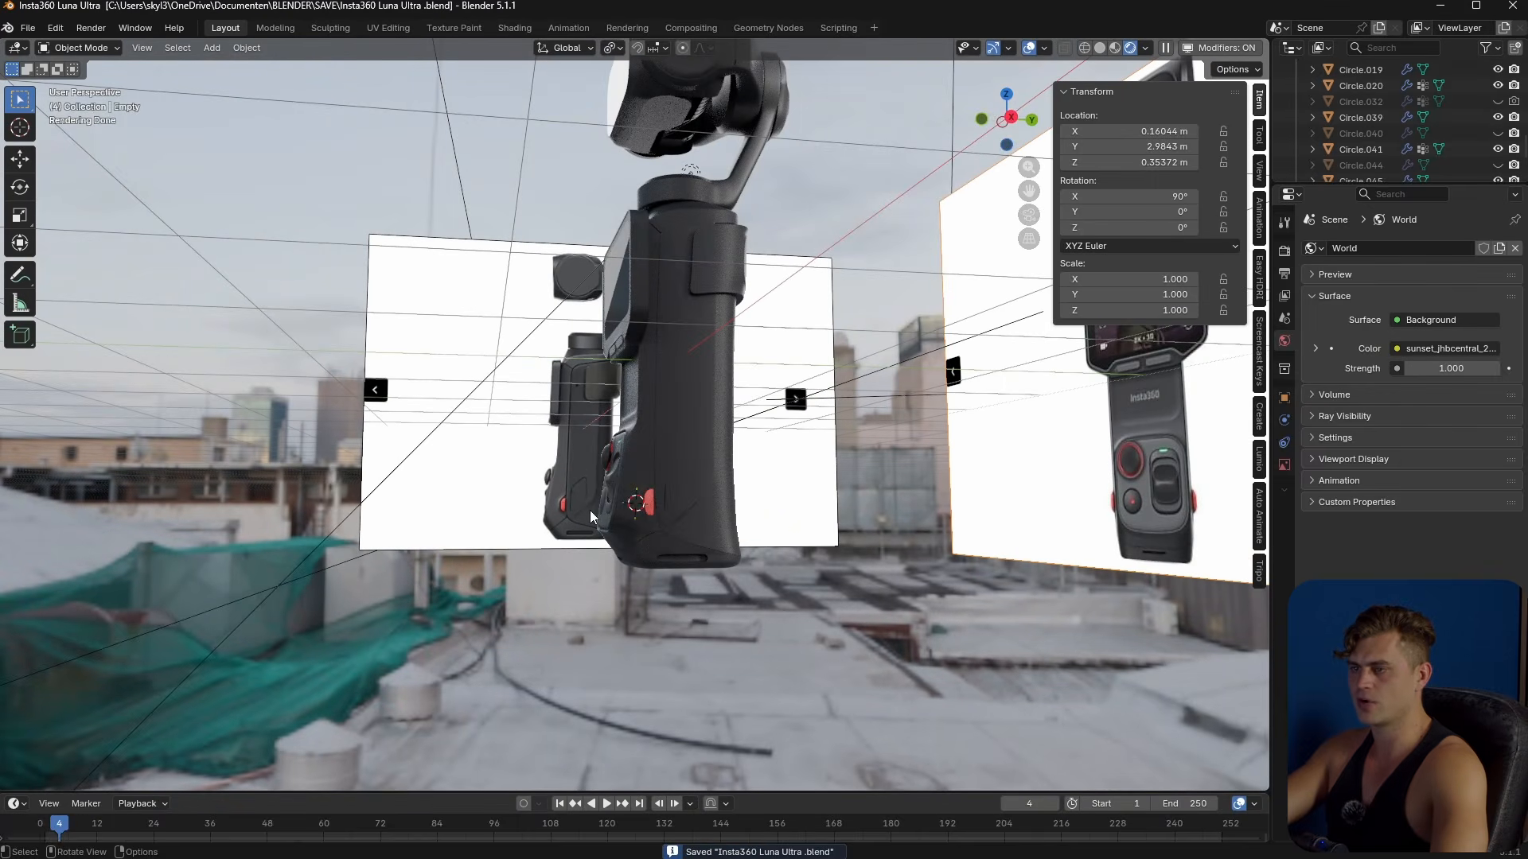
scroll(592, 516, up, 4)
shift+middle_drag(691, 611, 775, 481)
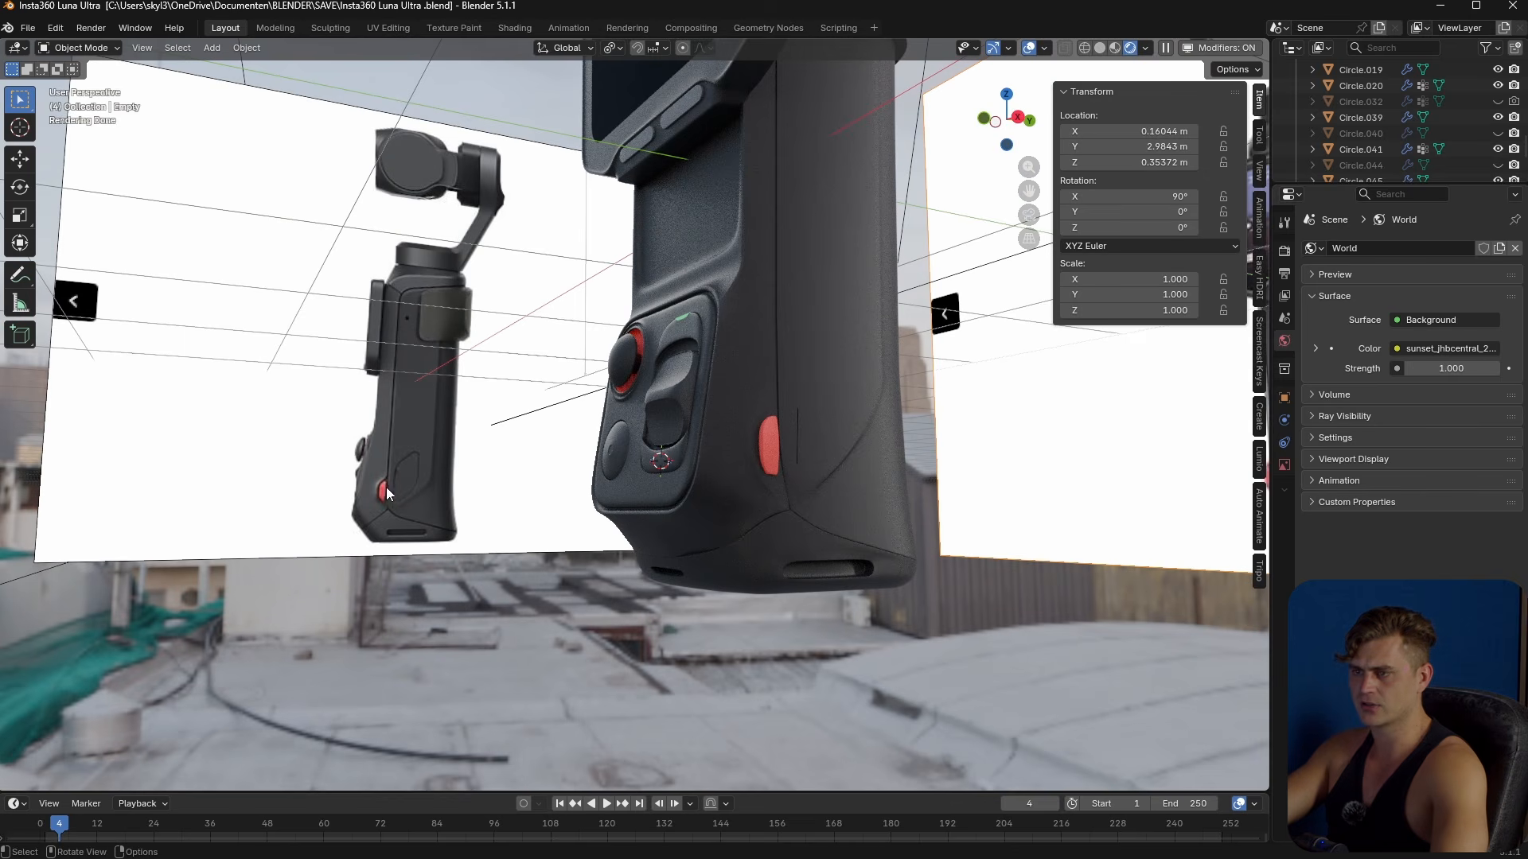
click(833, 474)
scroll(832, 474, up, 5)
key(Tab)
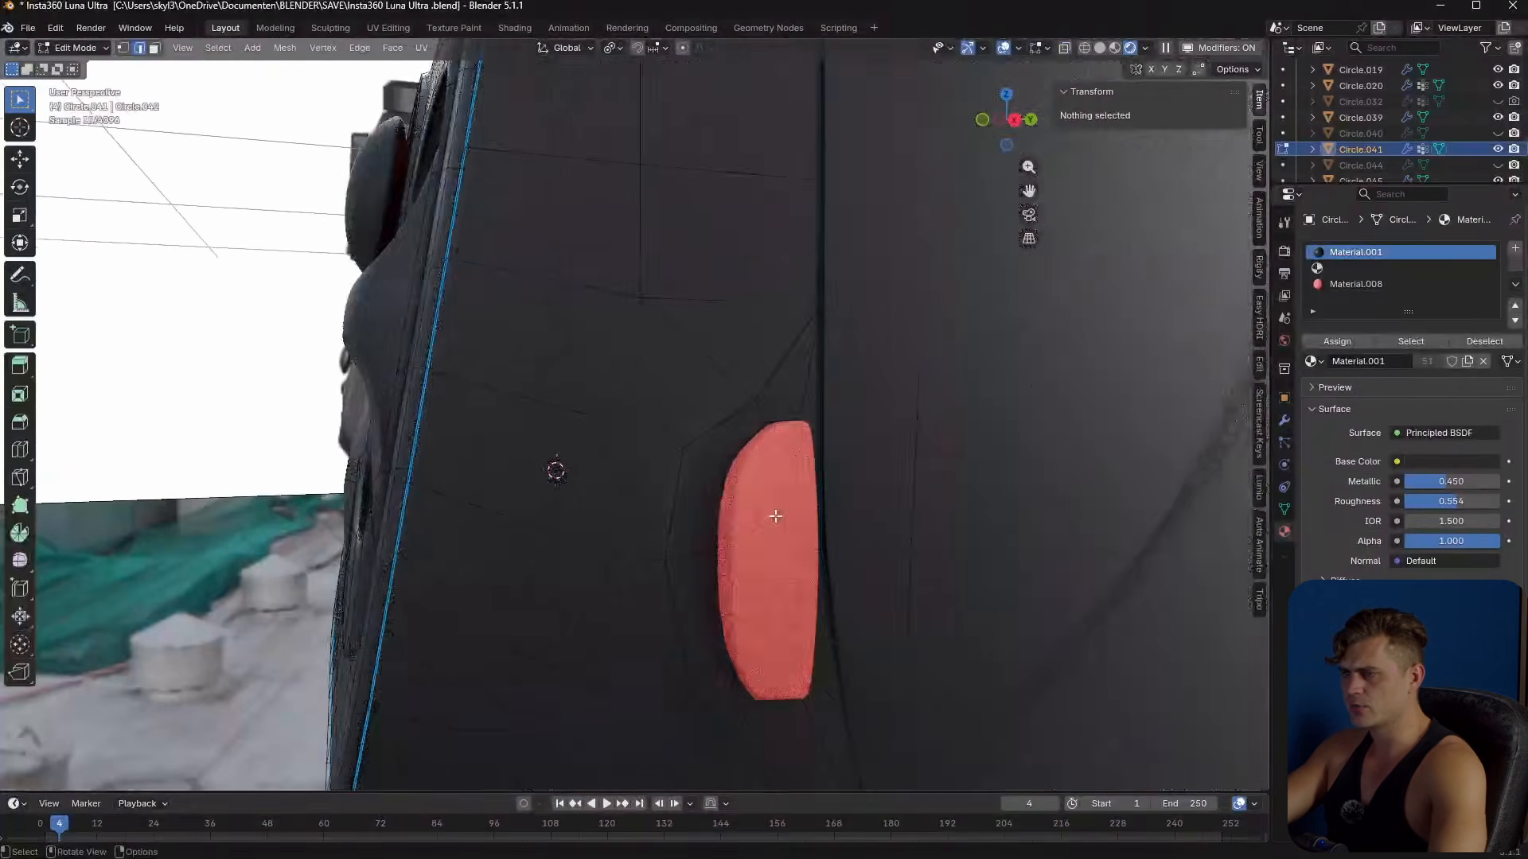
scroll(776, 516, up, 2)
key(Tab)
key(KP_Divide)
scroll(786, 698, up, 2)
shift+middle_drag(785, 700, 771, 565)
middle_drag(772, 565, 743, 553)
scroll(745, 552, up, 5)
- Extrude the edge loops of both side-button recesses inward, scaling them 0.834 along X about the median point
key(Tab)
alt+click(787, 447)
alt+click(791, 449)
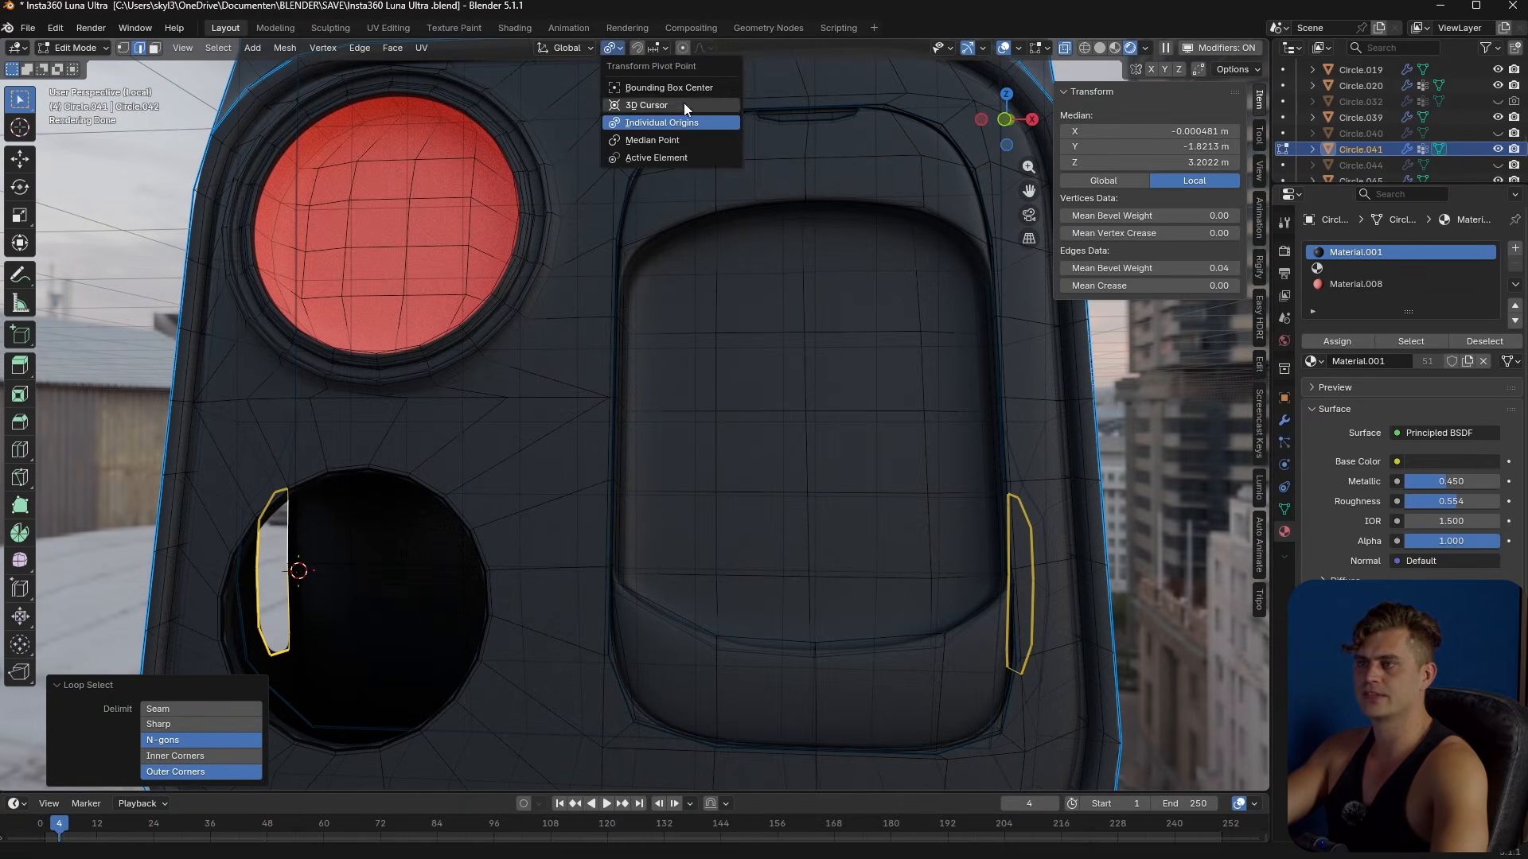
click(686, 137)
scroll(927, 375, down, 2)
key(g)
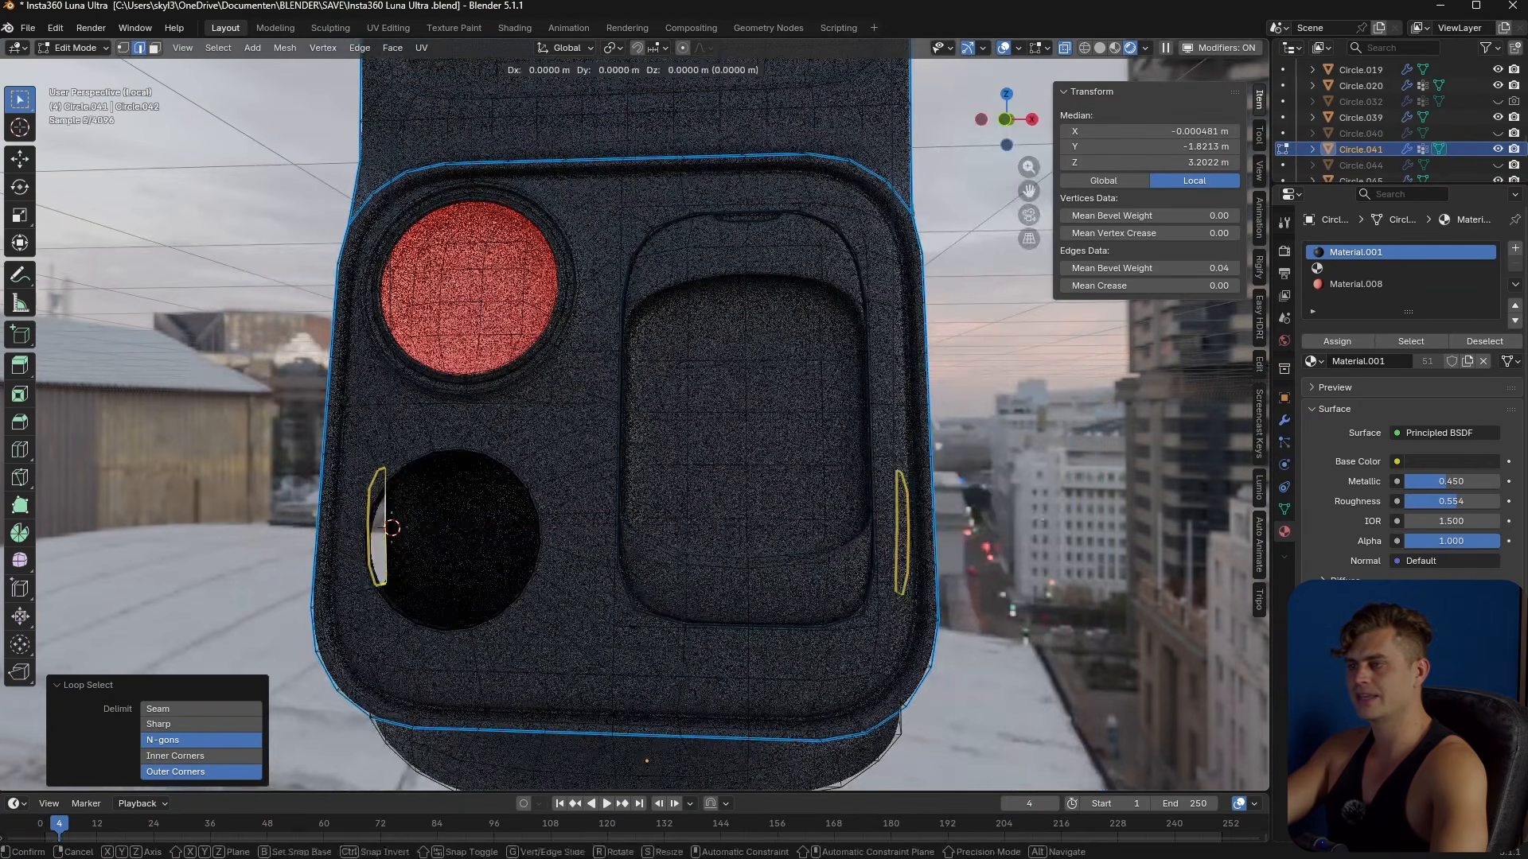
key(s)
key(x)
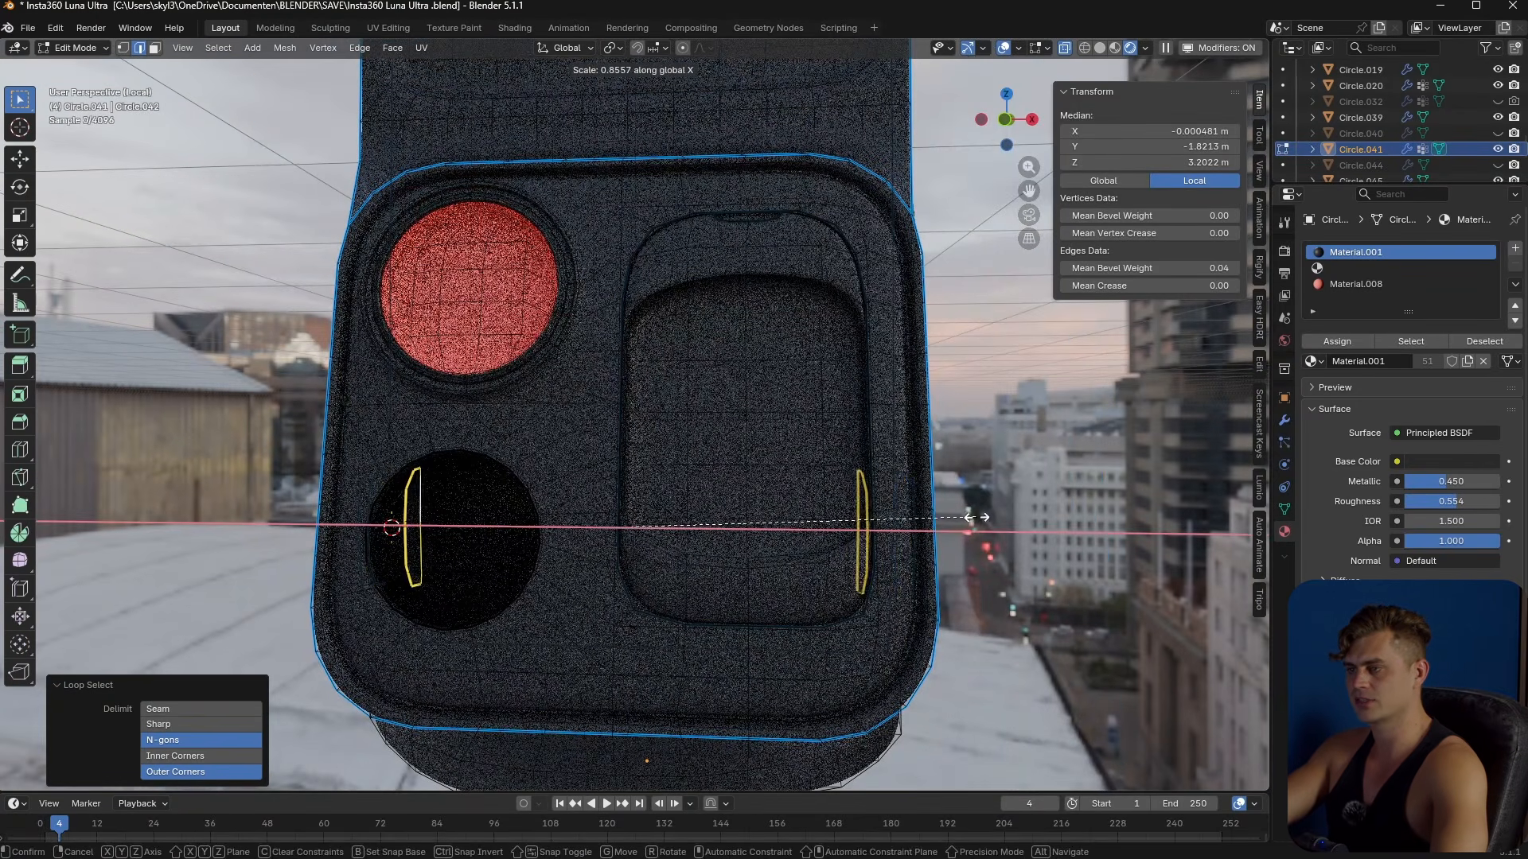
click(967, 516)
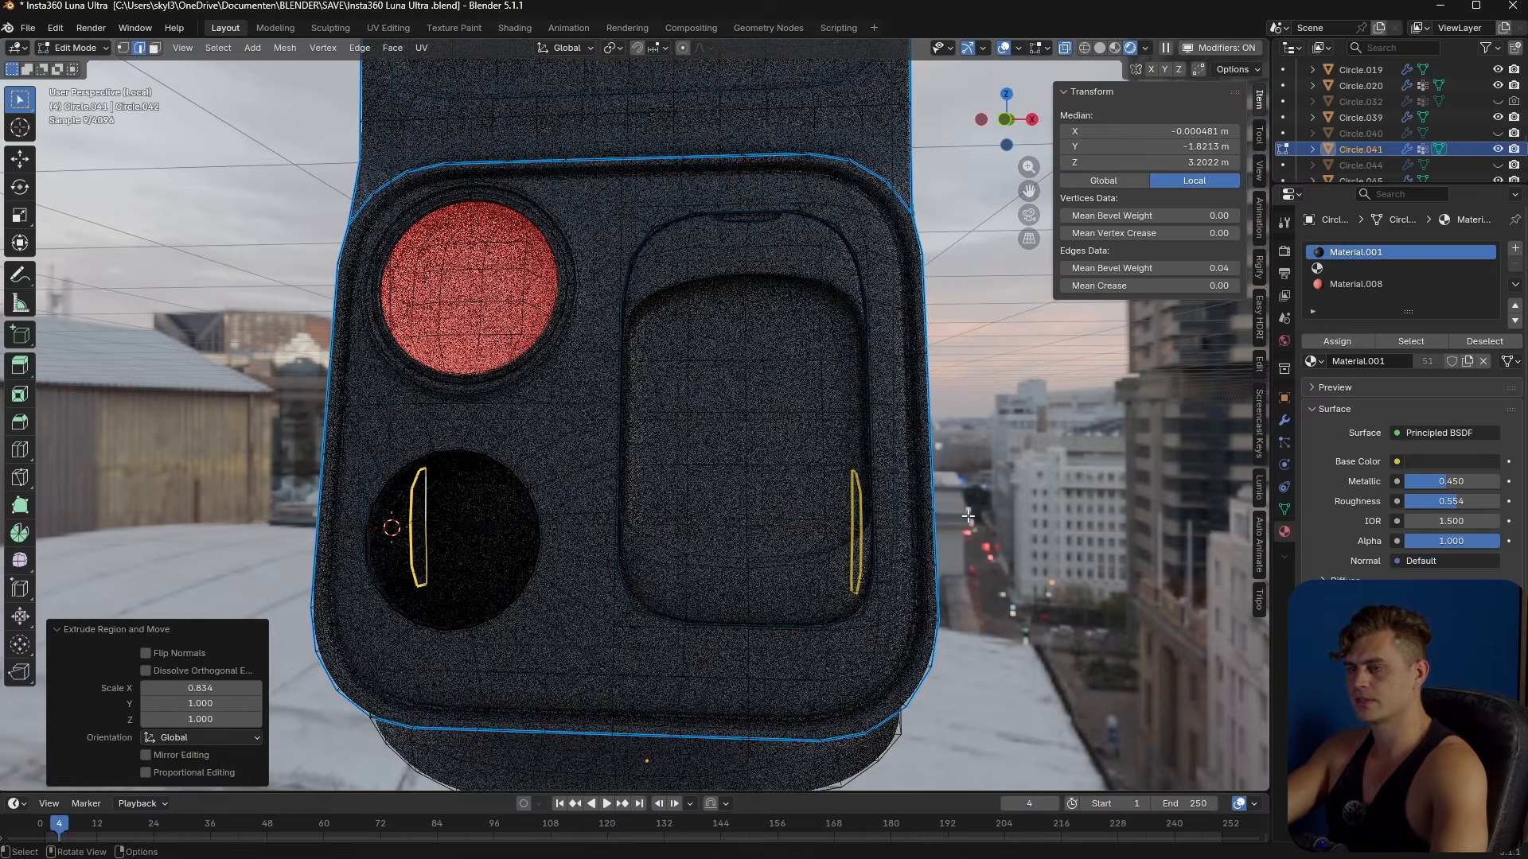
- Grid fill the open inner end of one side-button recess, adjusting the fill's span and offset
key(F3)
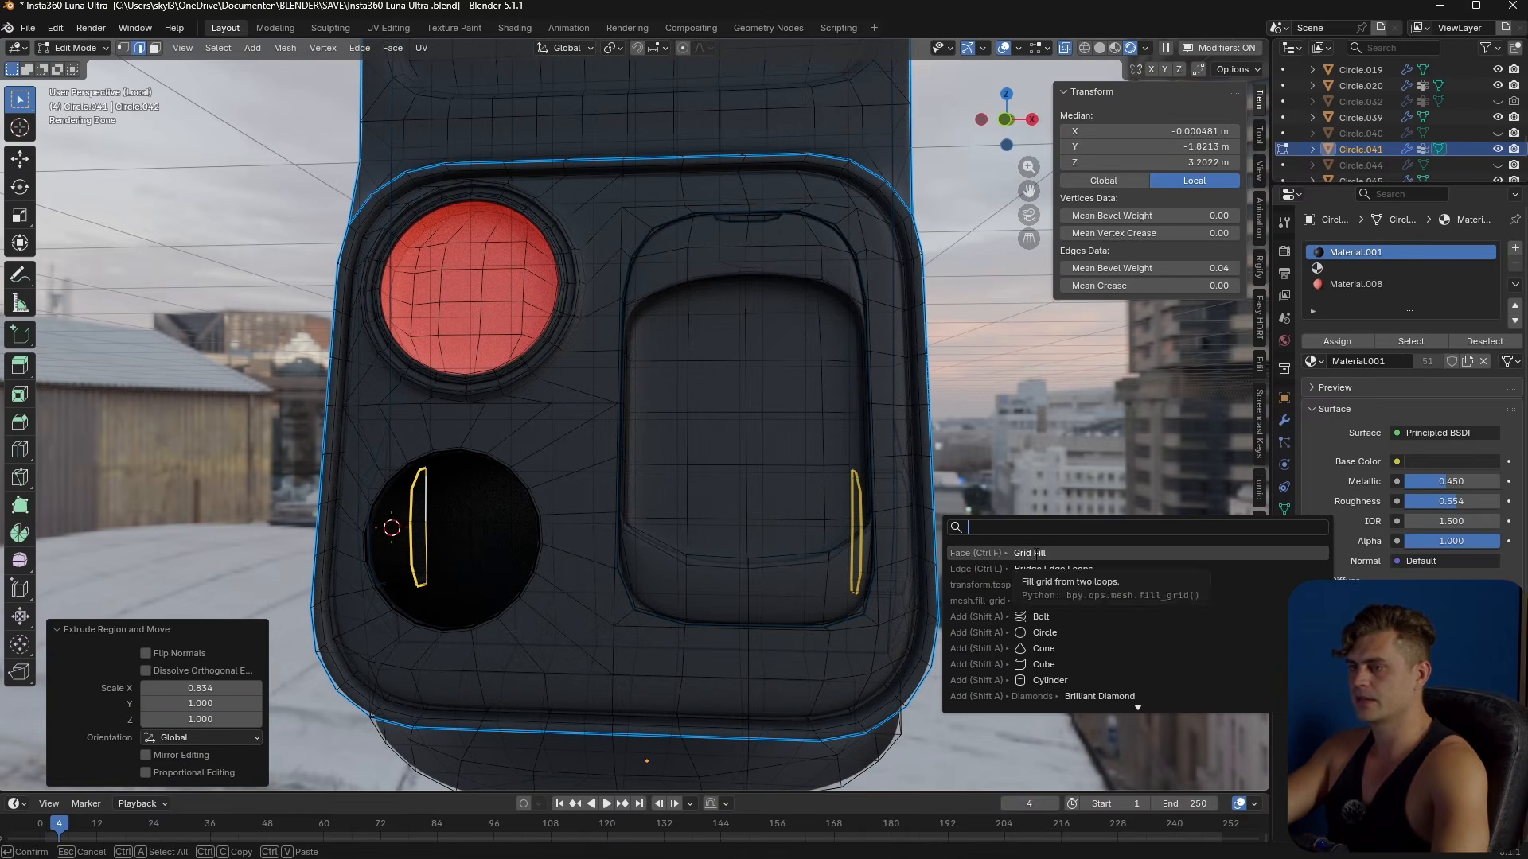
click(1019, 554)
middle_drag(936, 549, 979, 539)
scroll(986, 538, up, 5)
scroll(1009, 546, up, 3)
shift+middle_drag(1047, 580, 1013, 535)
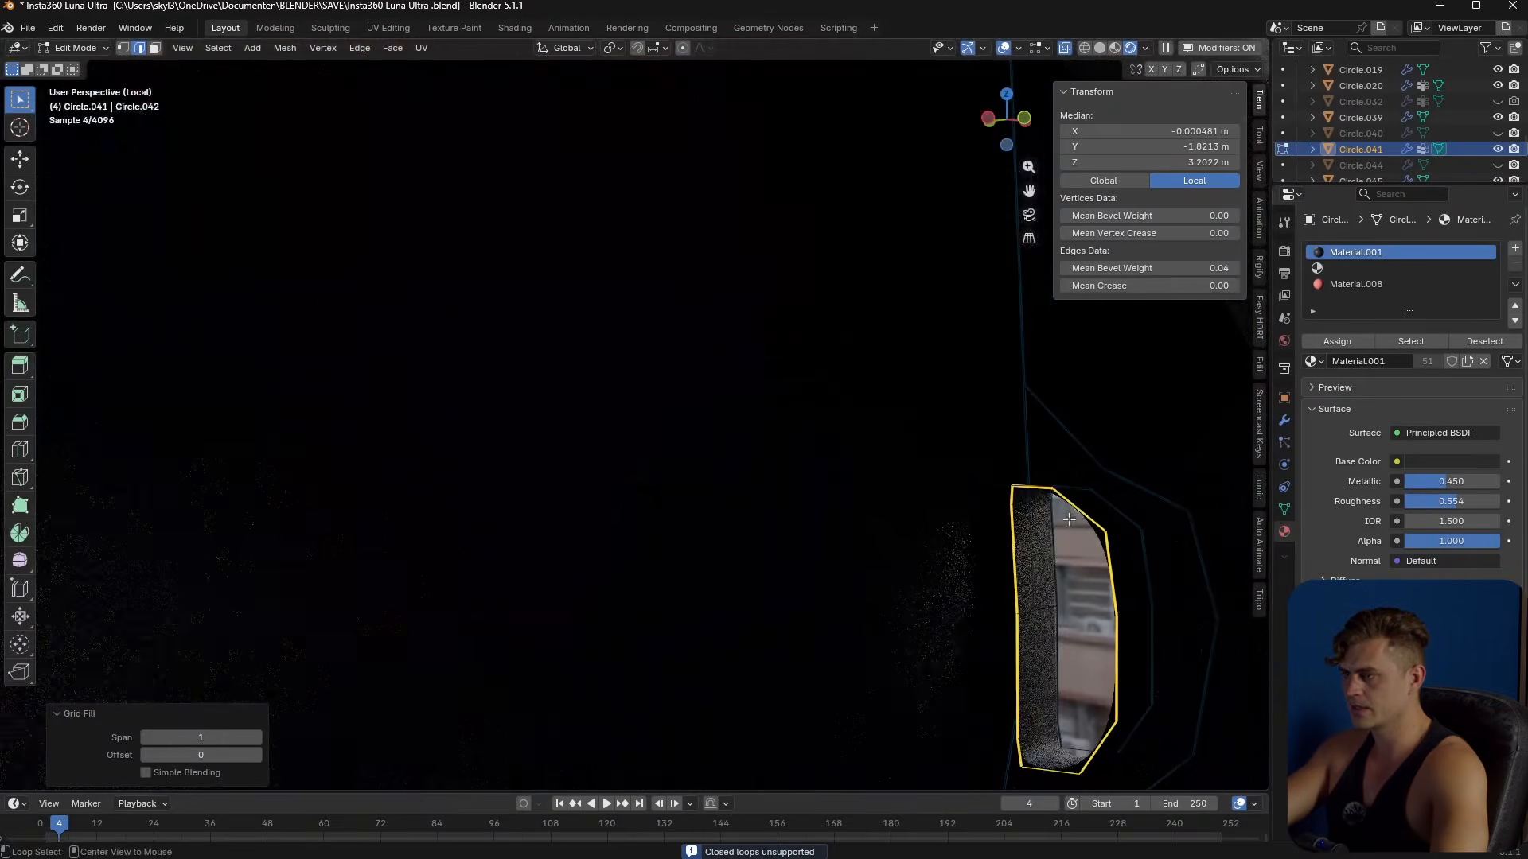
alt+click(1074, 508)
key(F3)
click(1158, 546)
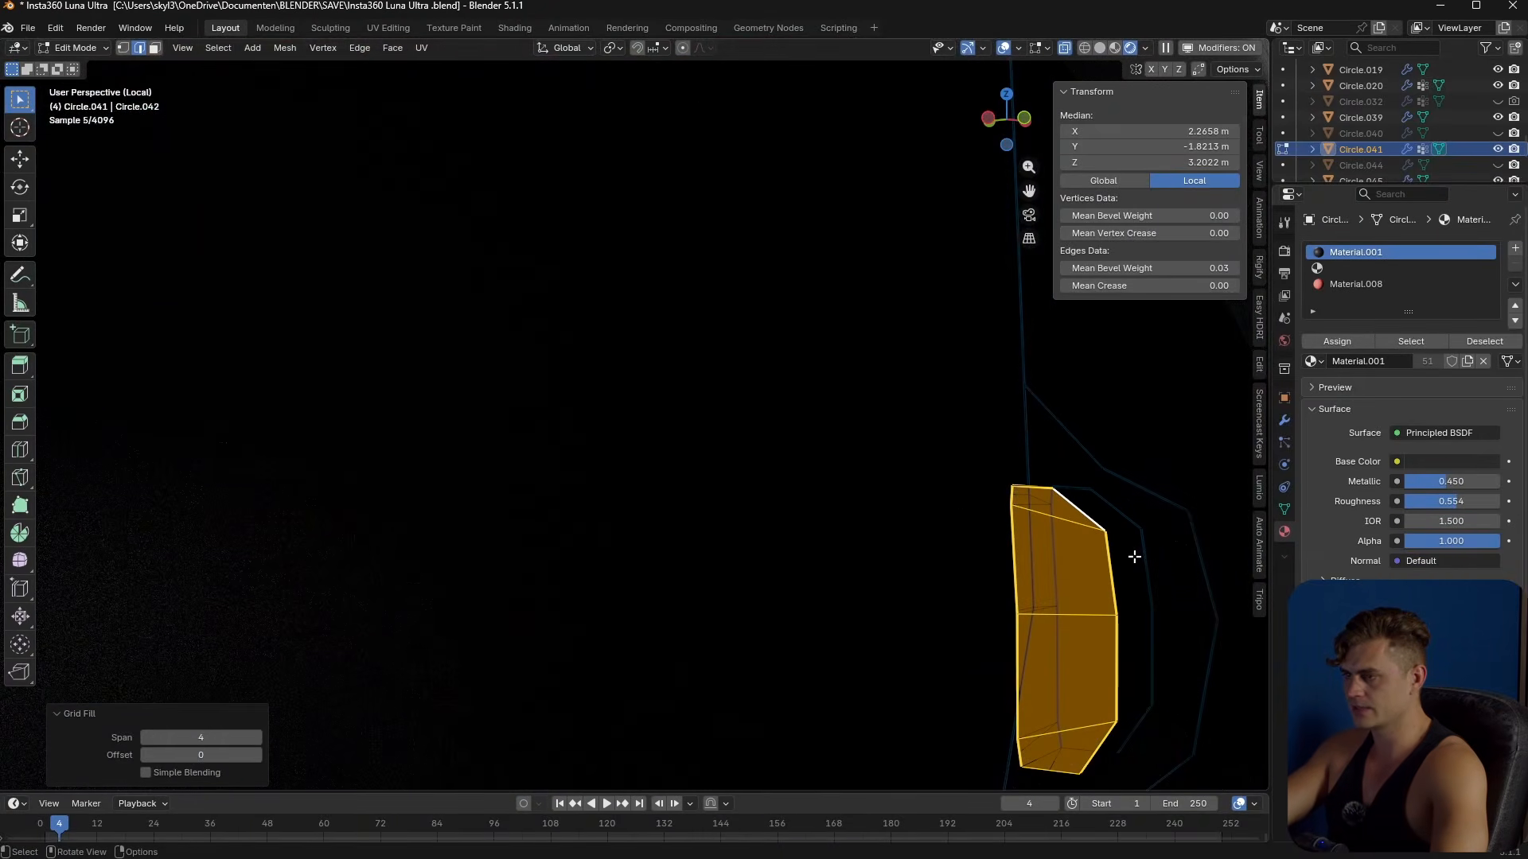
click(261, 756)
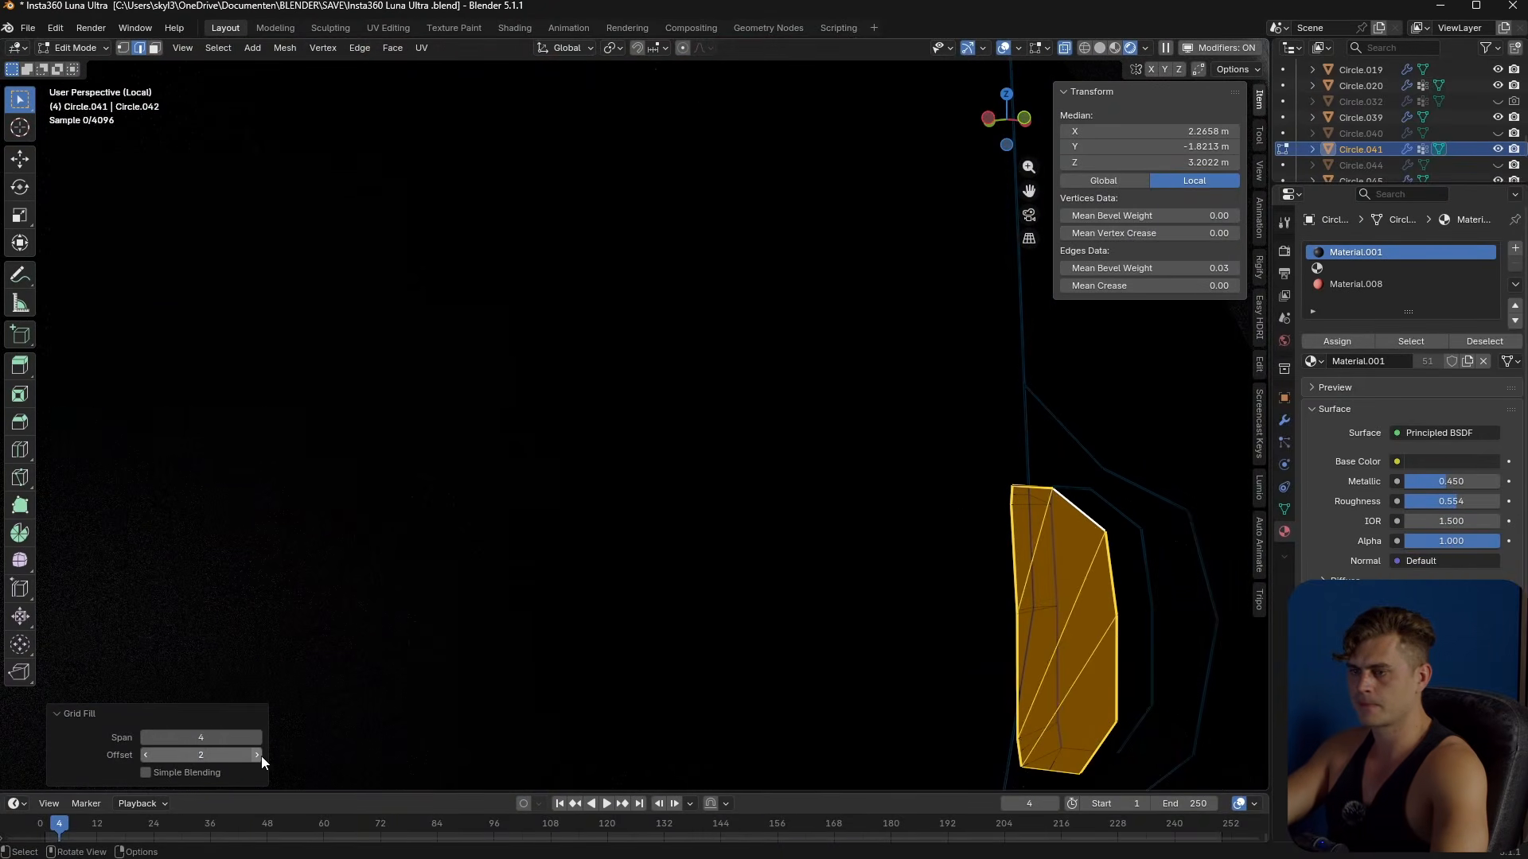
click(256, 738)
- Return the handle body to object mode and bring the rest of the model back from local view
middle_drag(818, 682, 773, 645)
key(Tab)
scroll(853, 685, down, 4)
scroll(772, 640, up, 2)
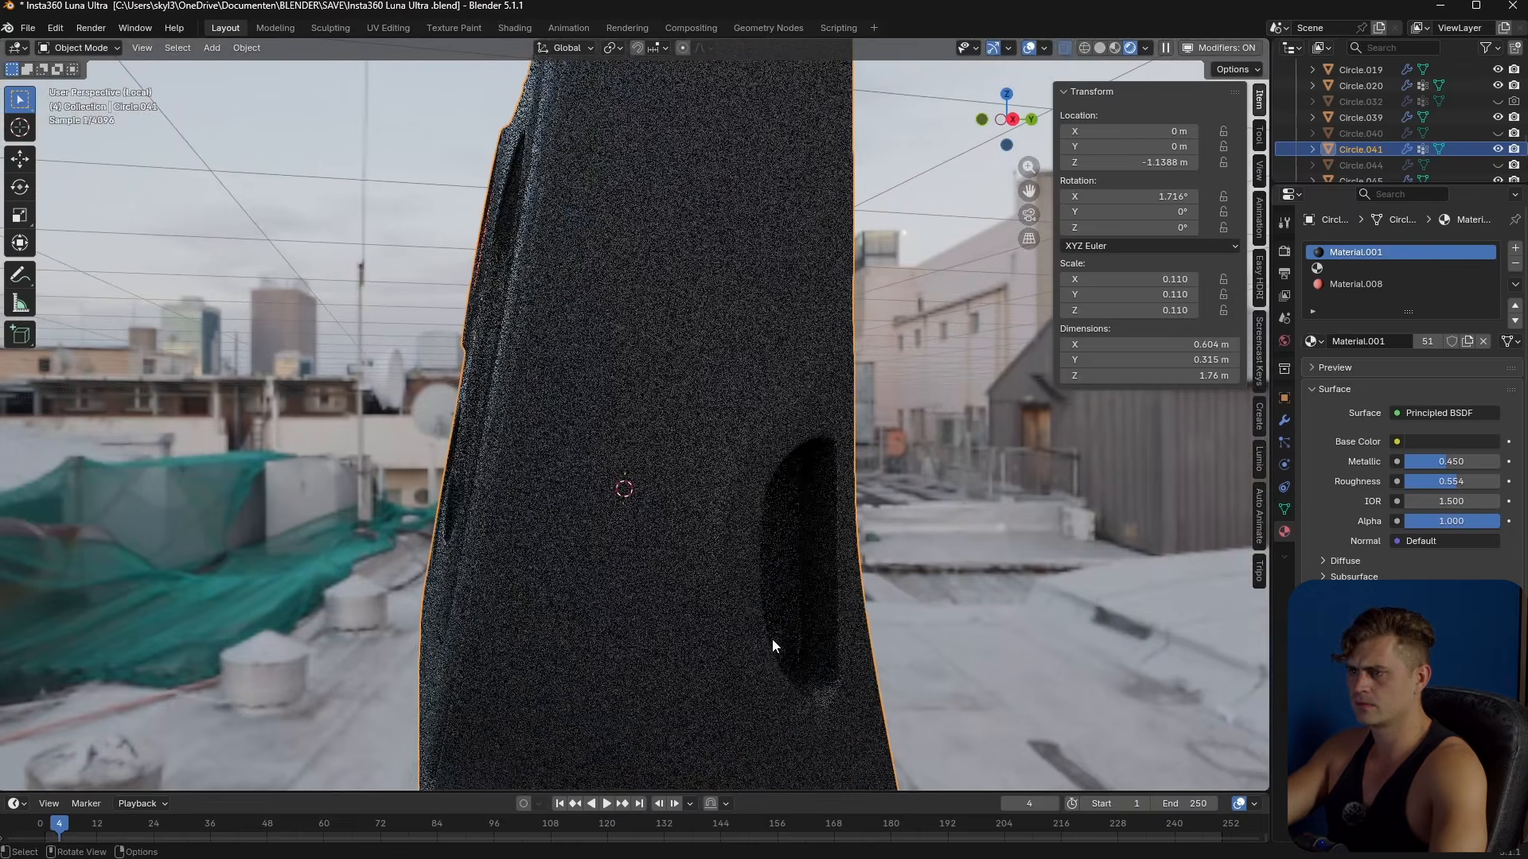
key(KP_Divide)
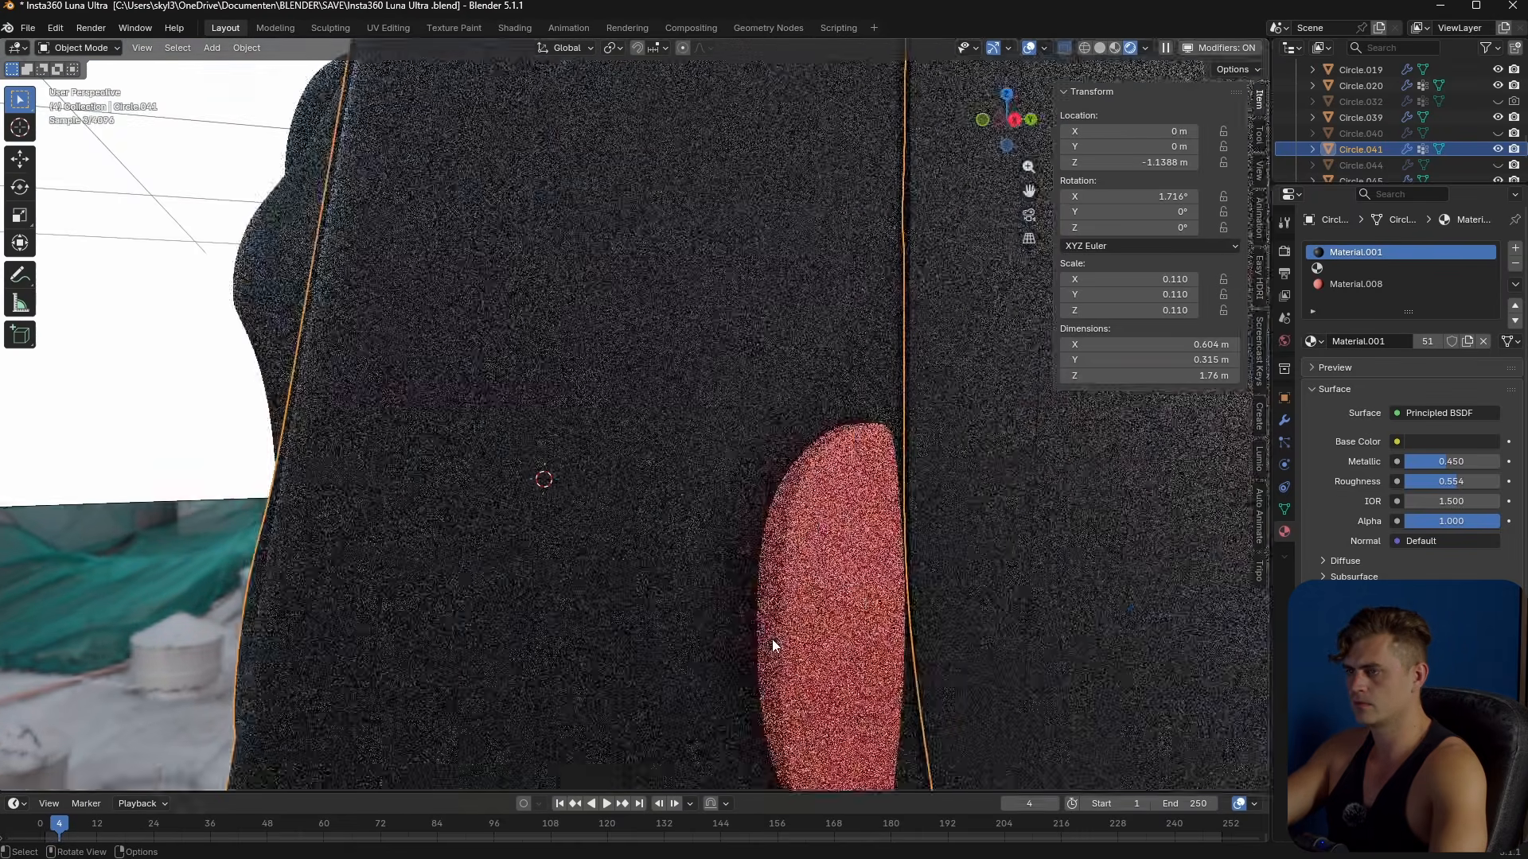
scroll(769, 613, down, 3)
scroll(762, 598, up, 2)
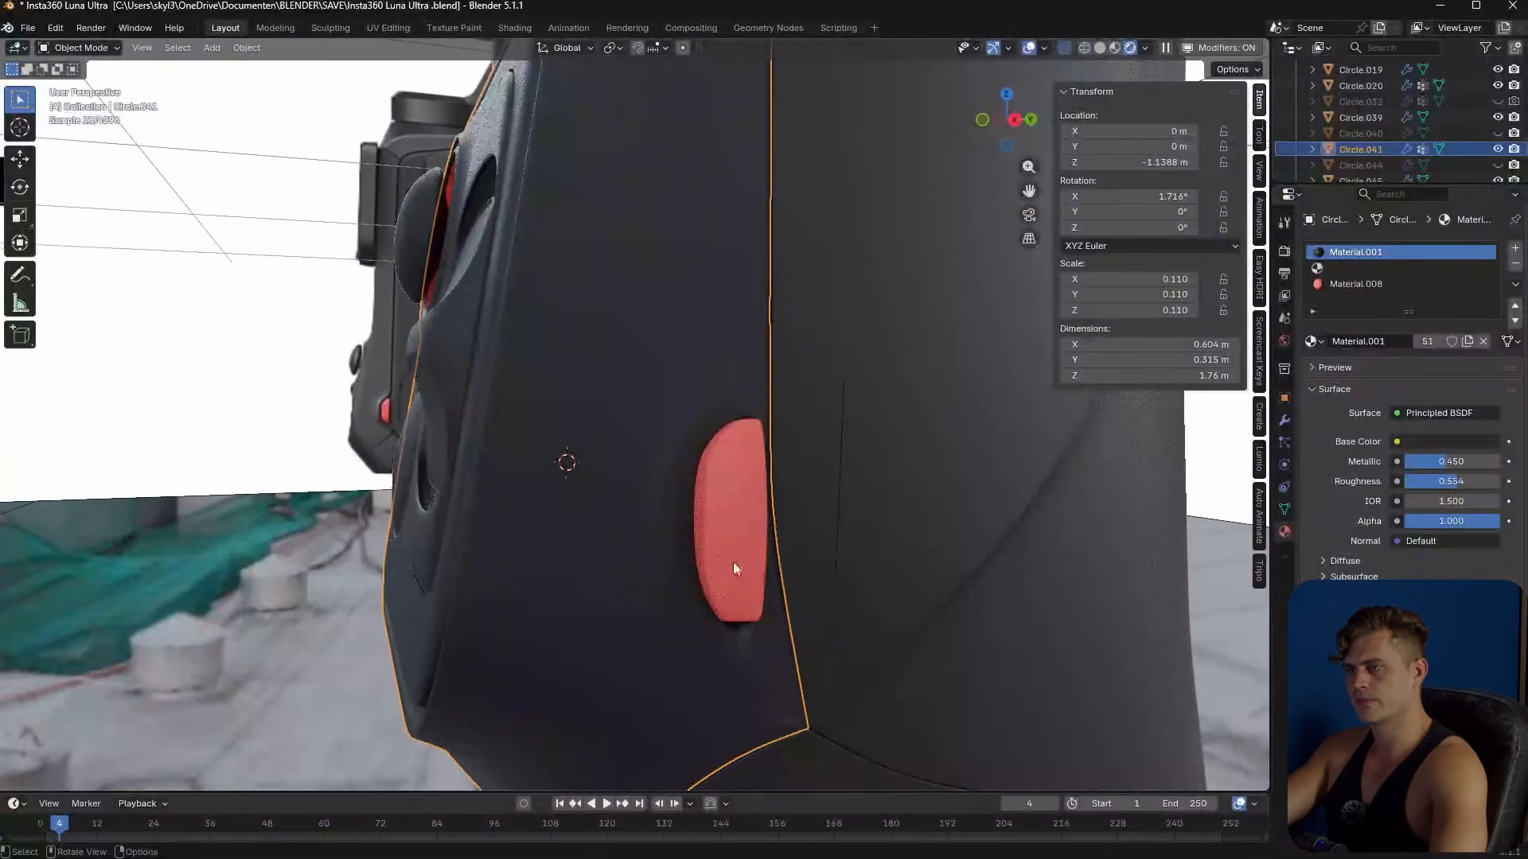
- Add one centred loop cut around the inner wall of the handle's side-button recess
middle_drag(760, 565, 776, 541)
key(Tab)
middle_drag(769, 485, 755, 487)
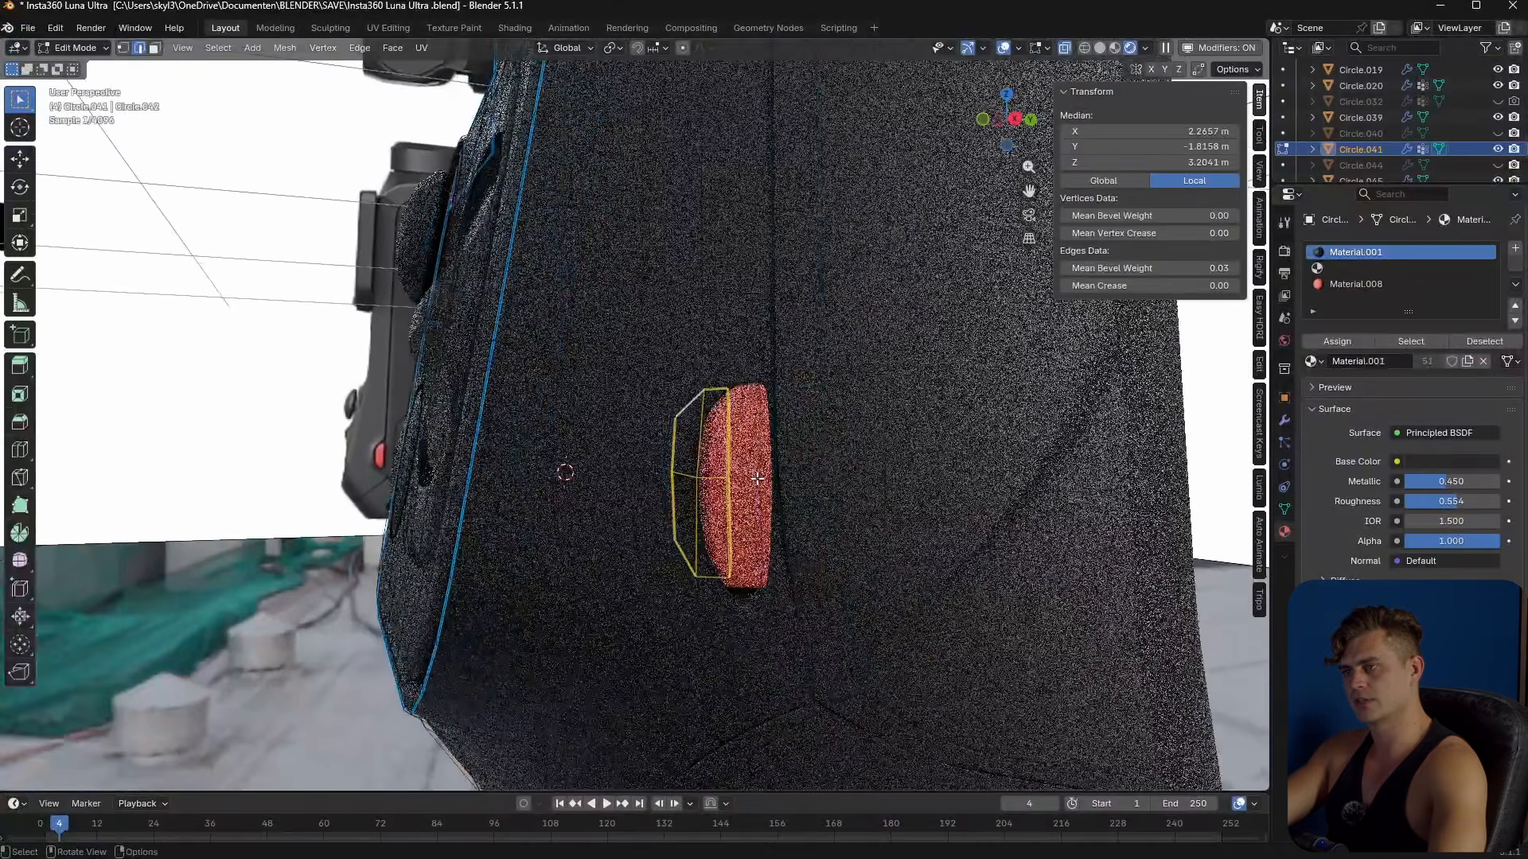
scroll(764, 462, up, 2)
key(ctrl+r)
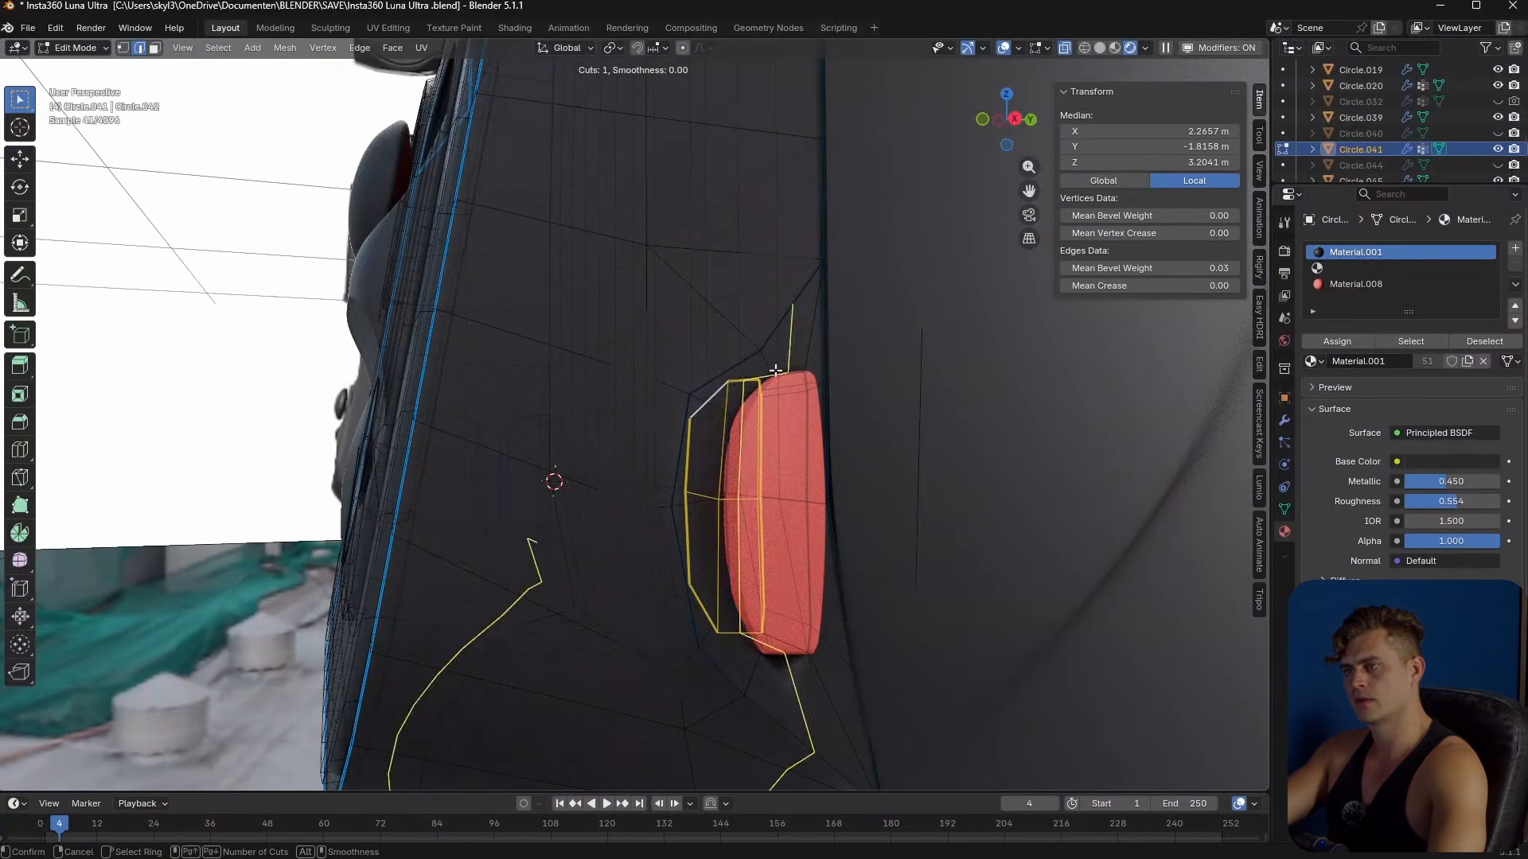
click(763, 374)
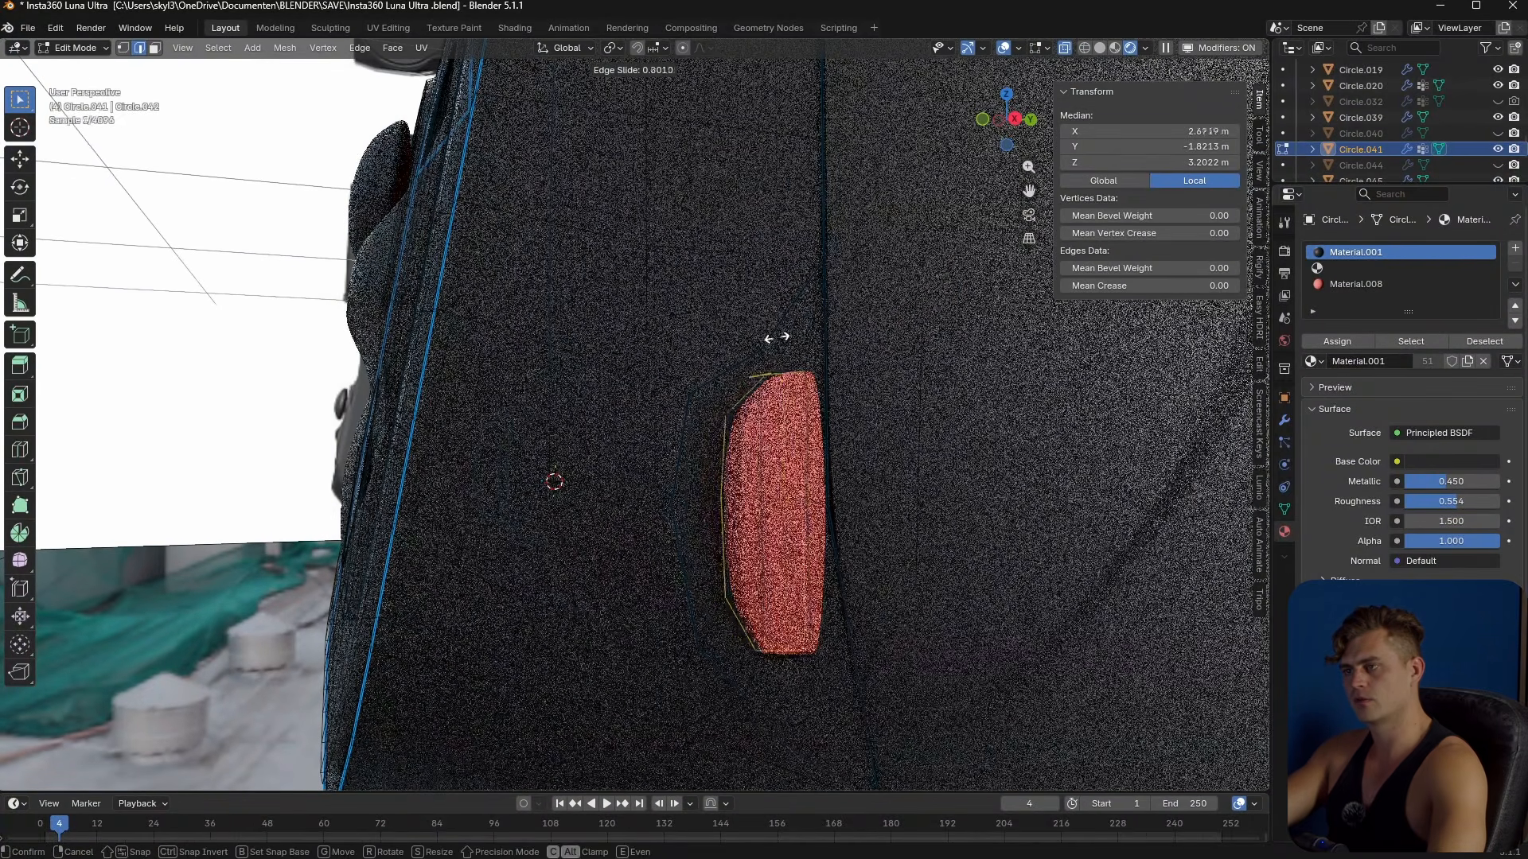
click(783, 383)
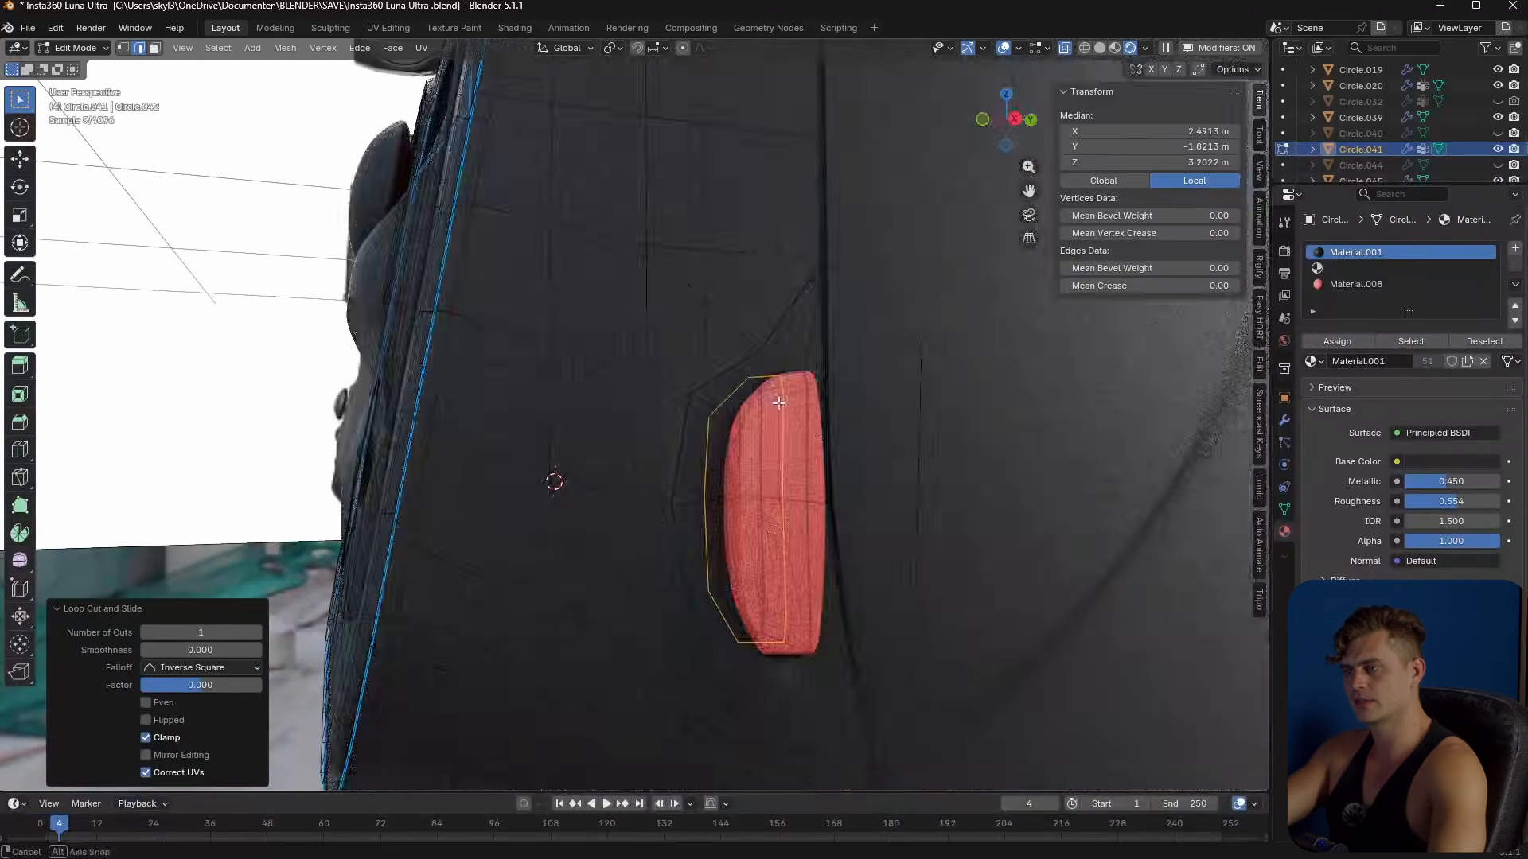
- Bevel the recess wall's new loop with 5 segments and return to object mode
middle_drag(782, 383, 847, 447)
key(ctrl+b)
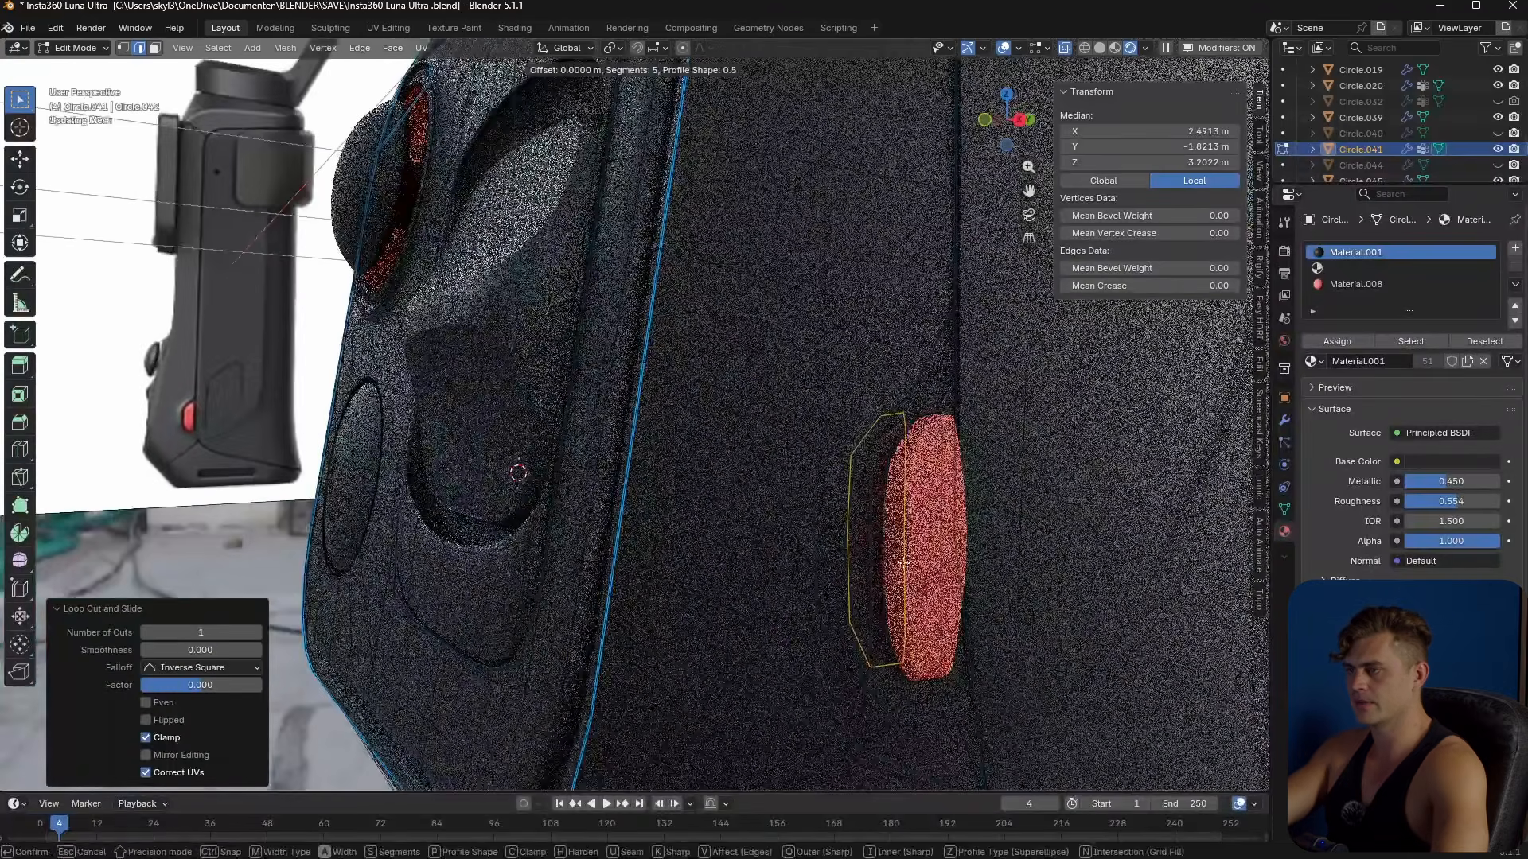
click(974, 611)
key(Tab)
- Select the red side button, display the model in solid shading, and set the pivot point to Individual Origins
mouse_move(972, 607)
middle_down()
mouse_move(952, 617)
mouse_move(850, 579)
middle_up()
scroll(827, 566, up, 3)
click(728, 529)
key(z)
middle_drag(791, 307, 740, 300)
click(622, 51)
click(678, 122)
key(alt+z)
middle_drag(757, 517, 785, 514)
scroll(818, 554, up, 1)
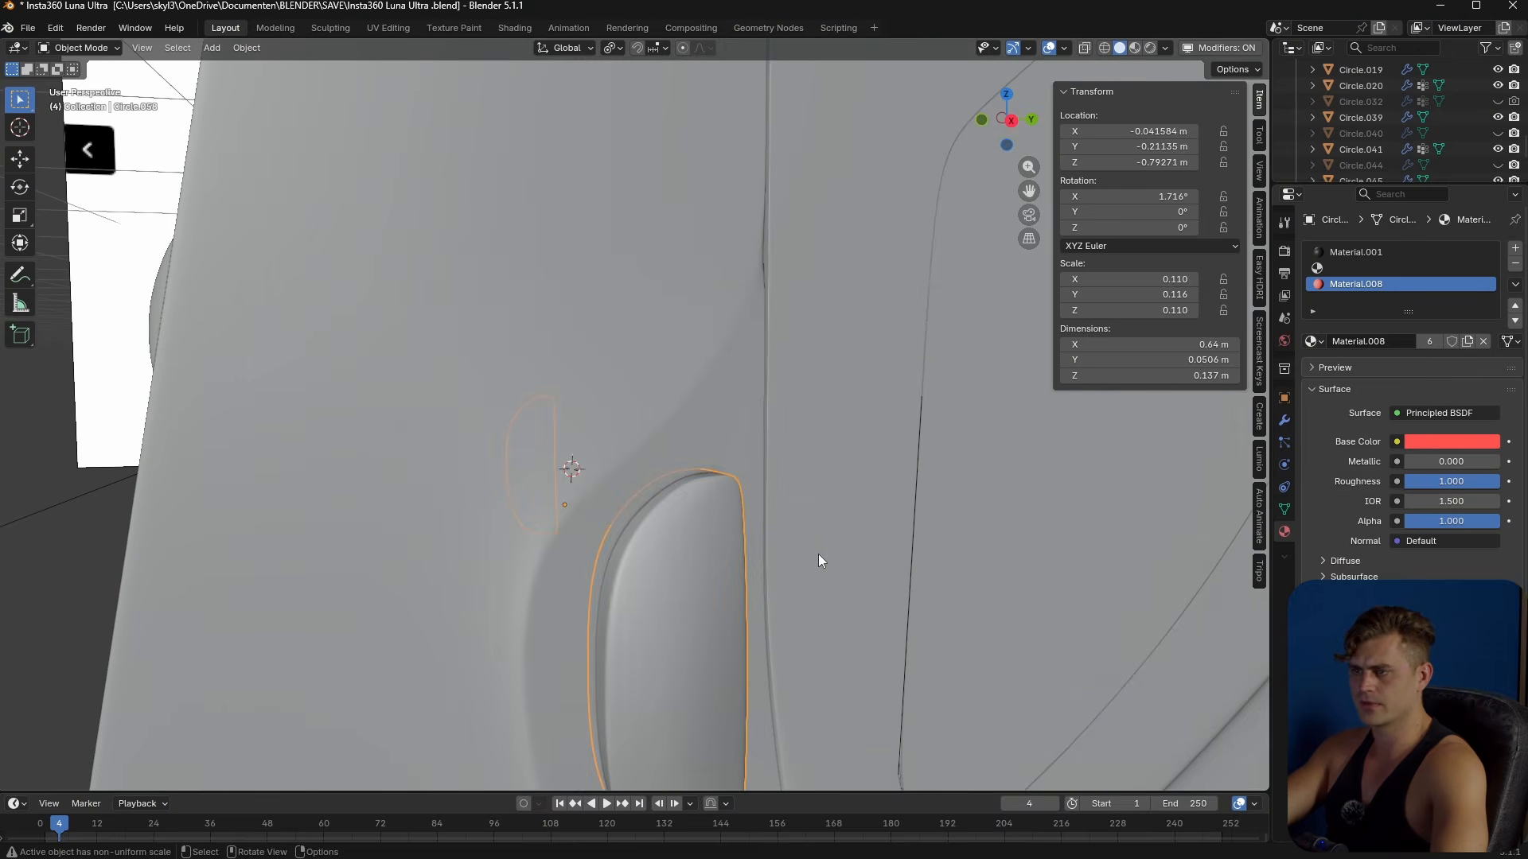
key(s)
key(x)
right_click(853, 593)
key(s)
key(y)
middle_drag(762, 409, 815, 488)
right_click(762, 394)
- Narrow the red side button slightly by scaling it along the global Y axis to about 0.92
scroll(776, 426, up, 2)
key(s)
key(y)
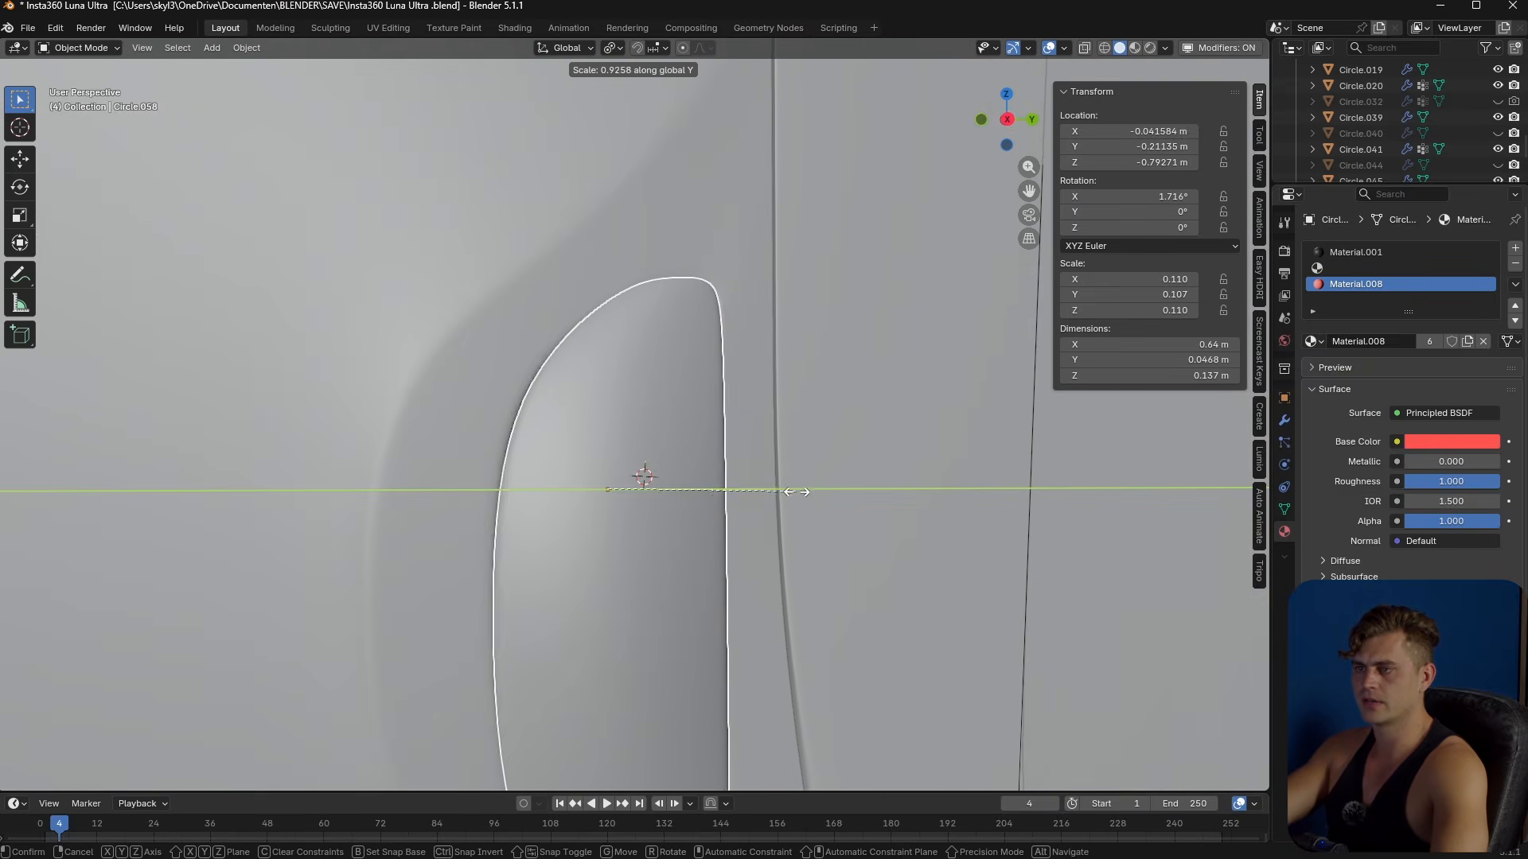
click(792, 493)
middle_drag(792, 493, 786, 495)
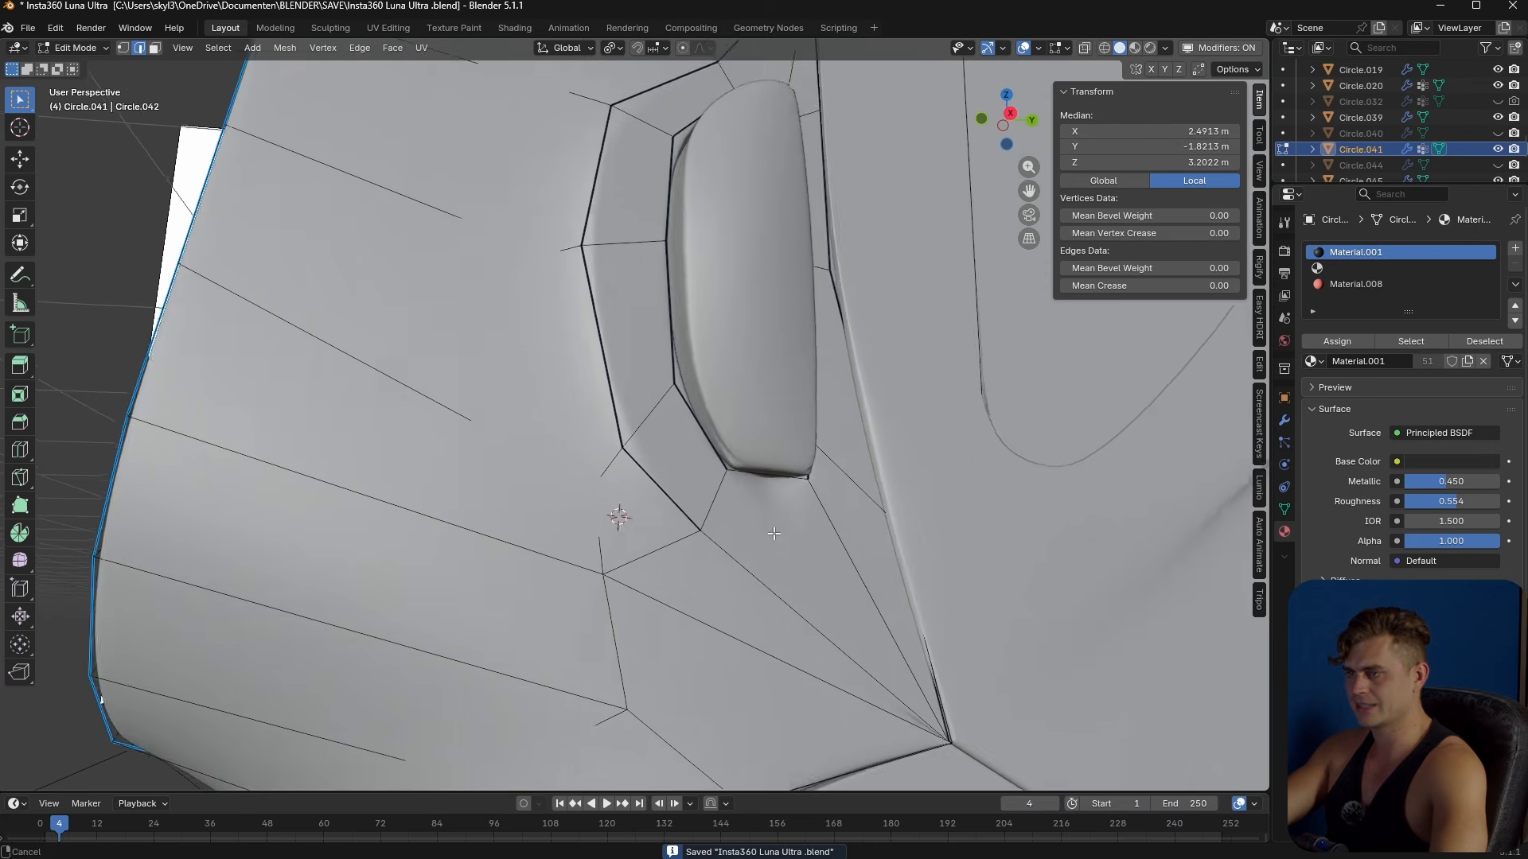
- Delete the handle body's face directly below the side-button recess
scroll(730, 535, up, 4)
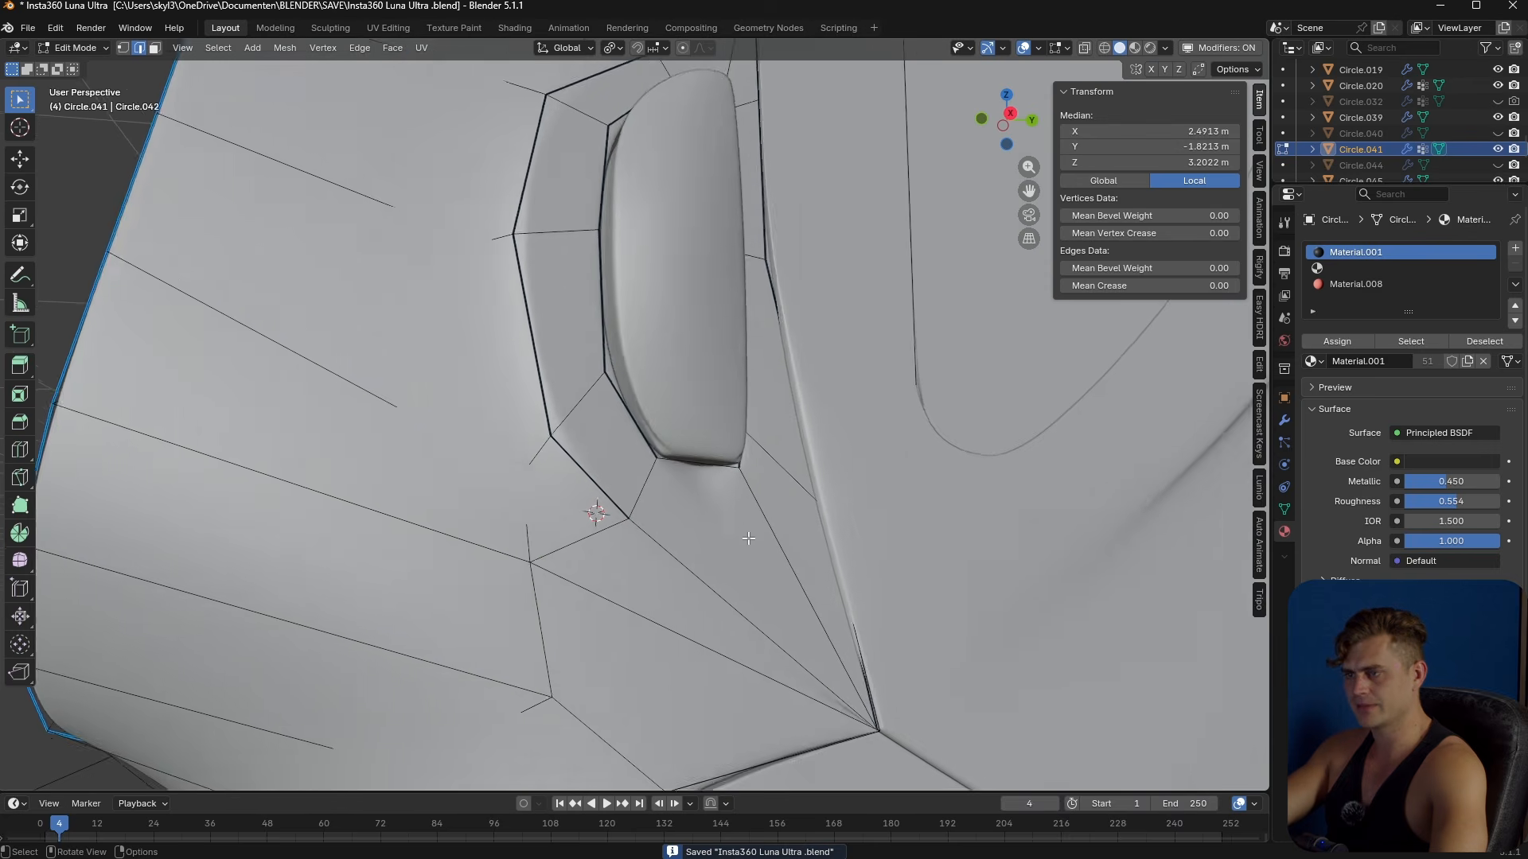
click(634, 503)
key(KP_Decimal)
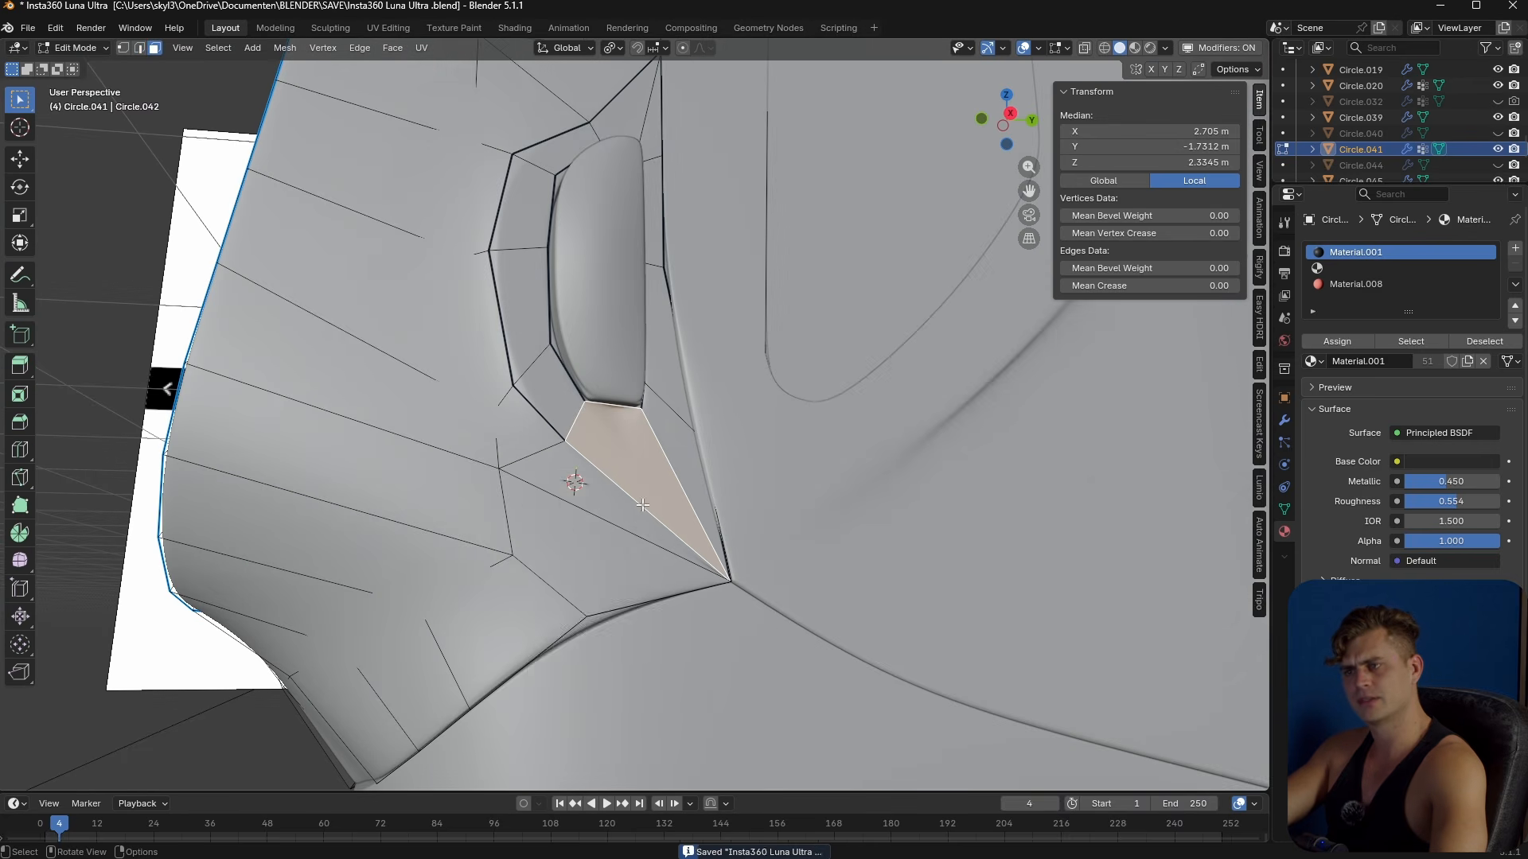
key(x)
click(622, 540)
- Add one centred loop cut through the band of faces surrounding the side-button recess
middle_drag(622, 540, 690, 551)
scroll(661, 549, up, 2)
key(ctrl+r)
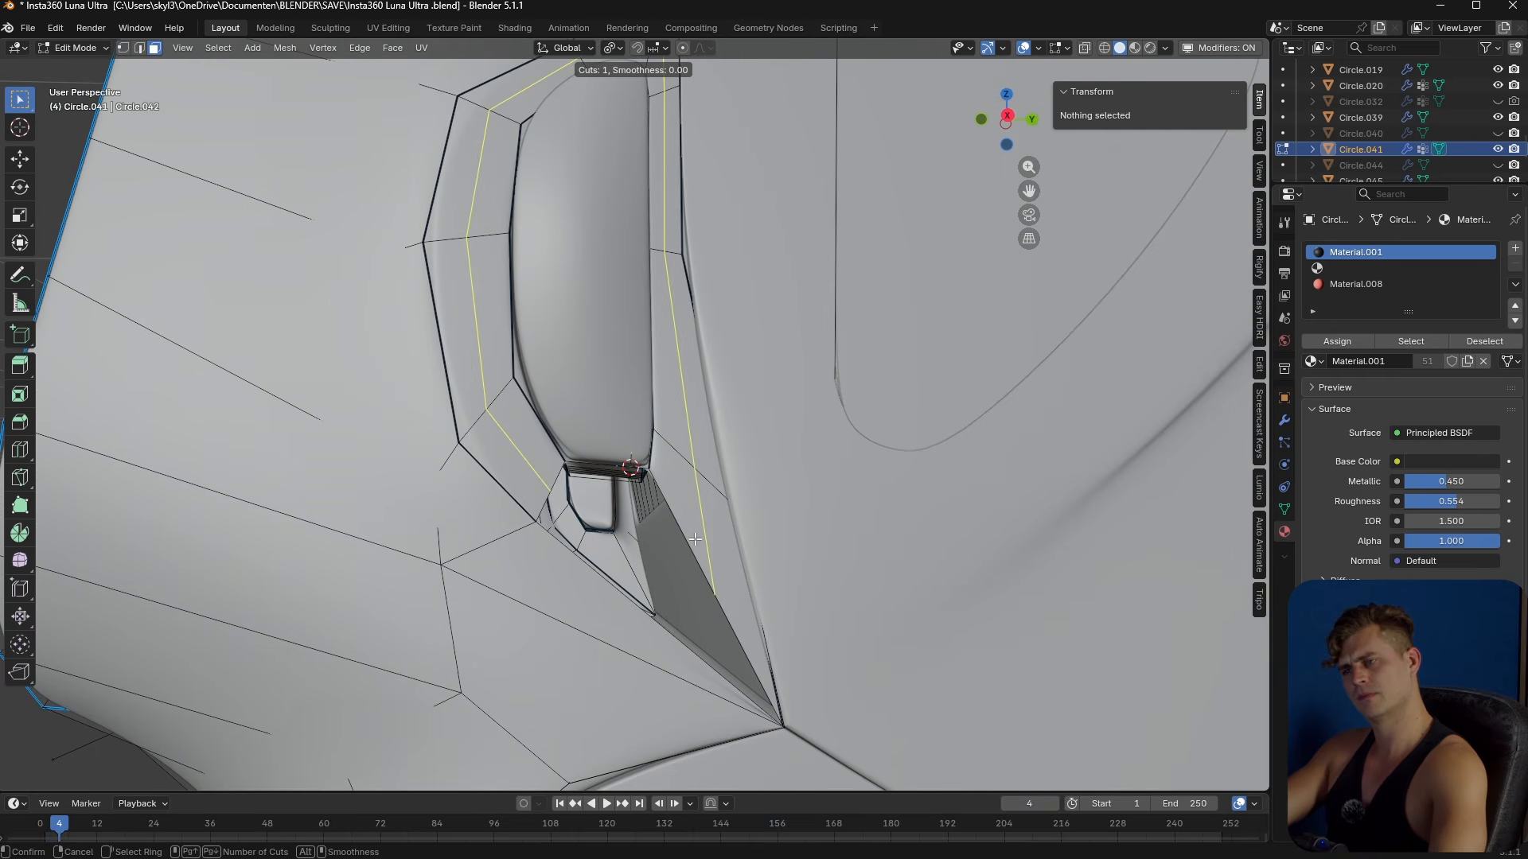
click(695, 540)
right_click(695, 539)
- Fill the gap below the recess with two faces that connect to the new loop, and return to object mode
click(676, 532)
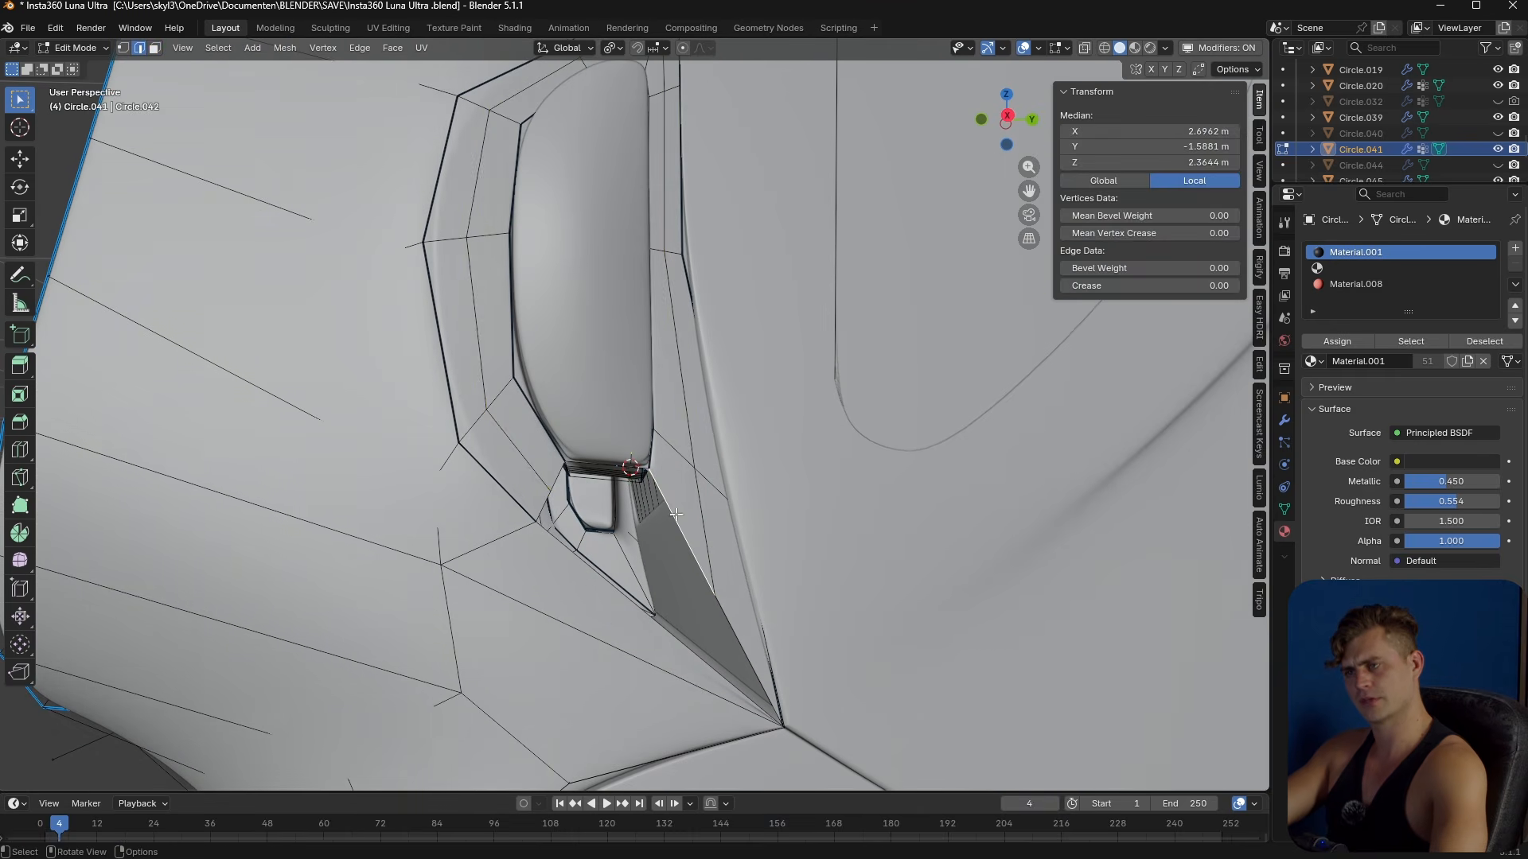
scroll(658, 509, up, 2)
middle_drag(647, 522, 567, 329)
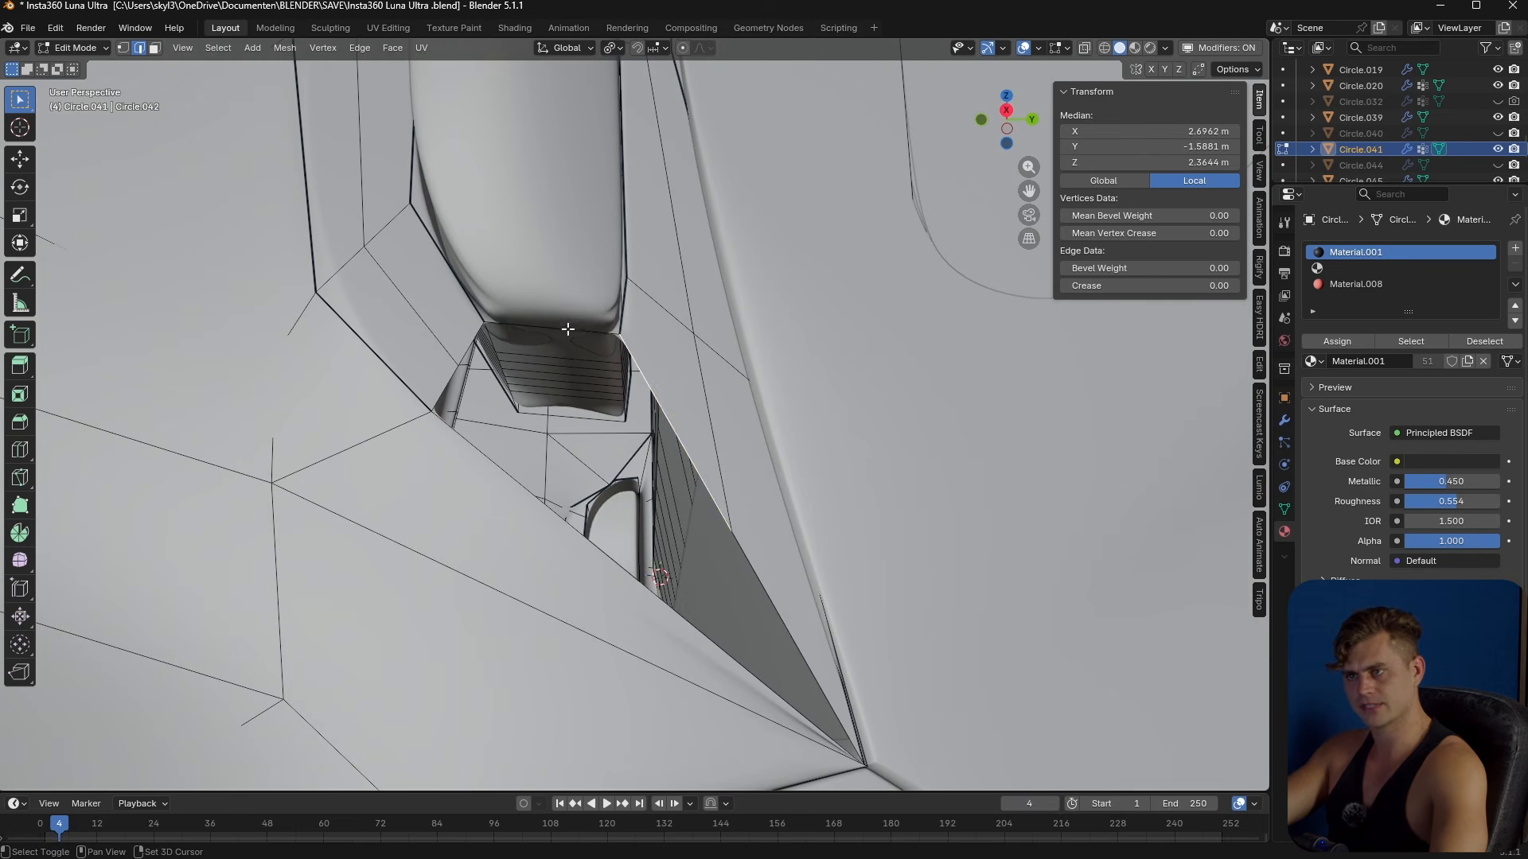
key(f)
middle_drag(465, 344, 585, 411)
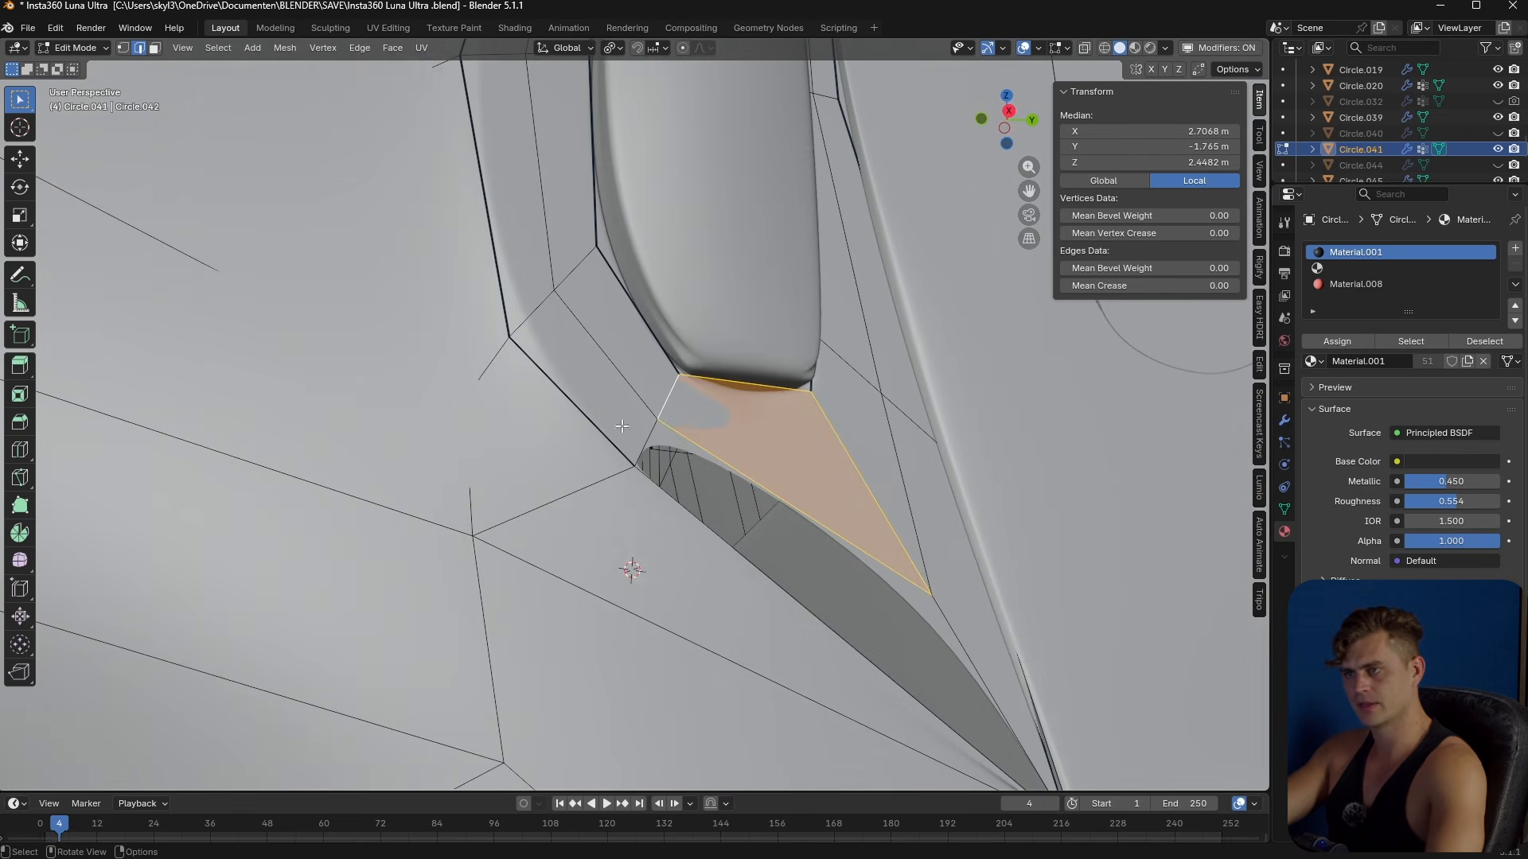
alt+click(751, 472)
scroll(750, 478, down, 1)
key(f)
middle_drag(743, 482, 723, 486)
key(Tab)
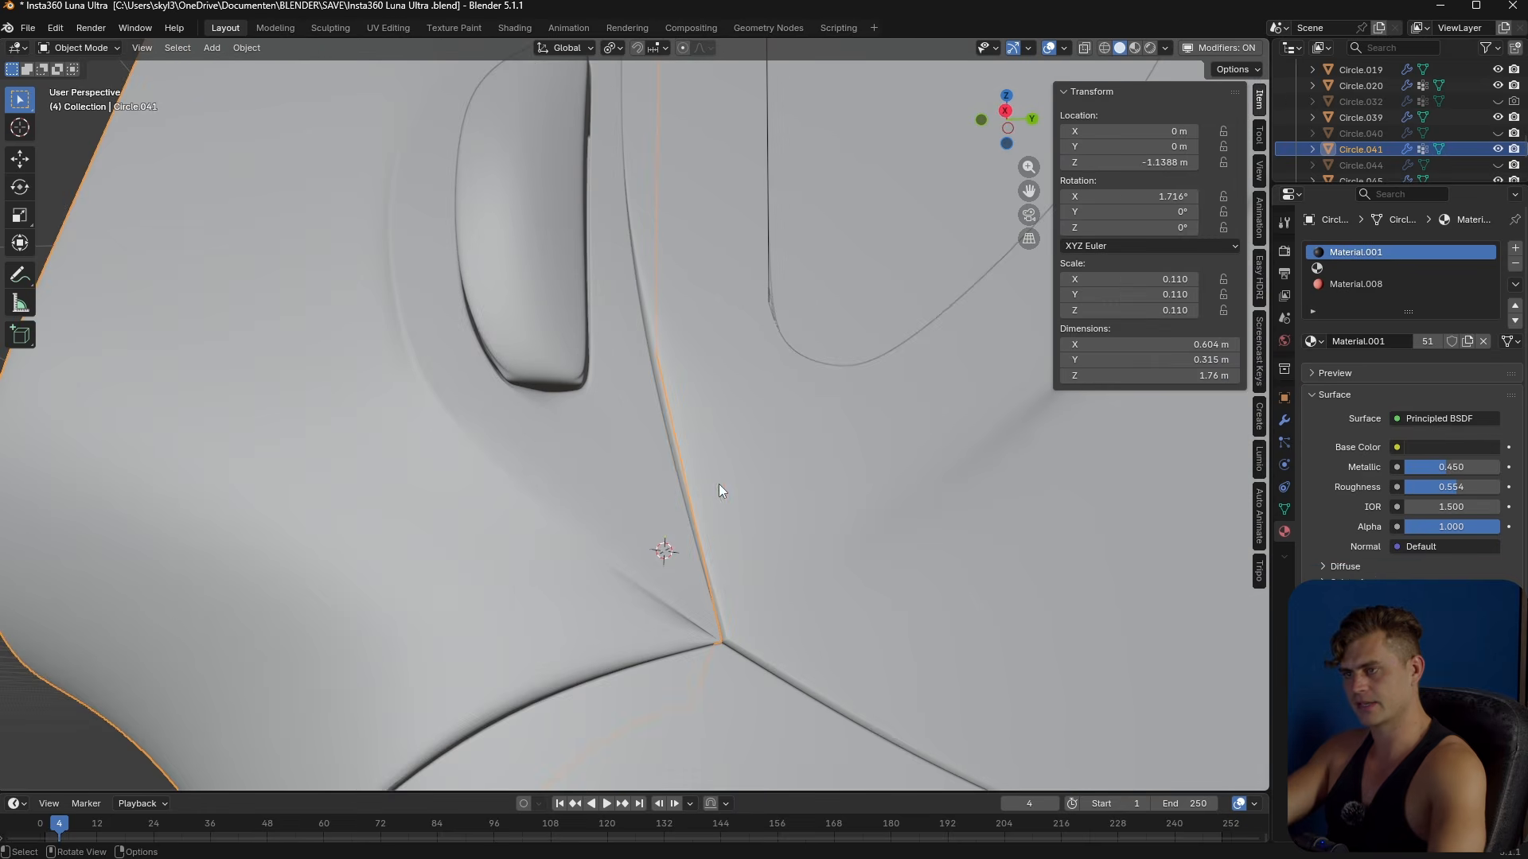
- Set the mean bevel weight of the recess rim's edge loop to 0.14 and return to object mode
scroll(651, 444, down, 2)
middle_drag(651, 444, 637, 481)
scroll(661, 493, up, 4)
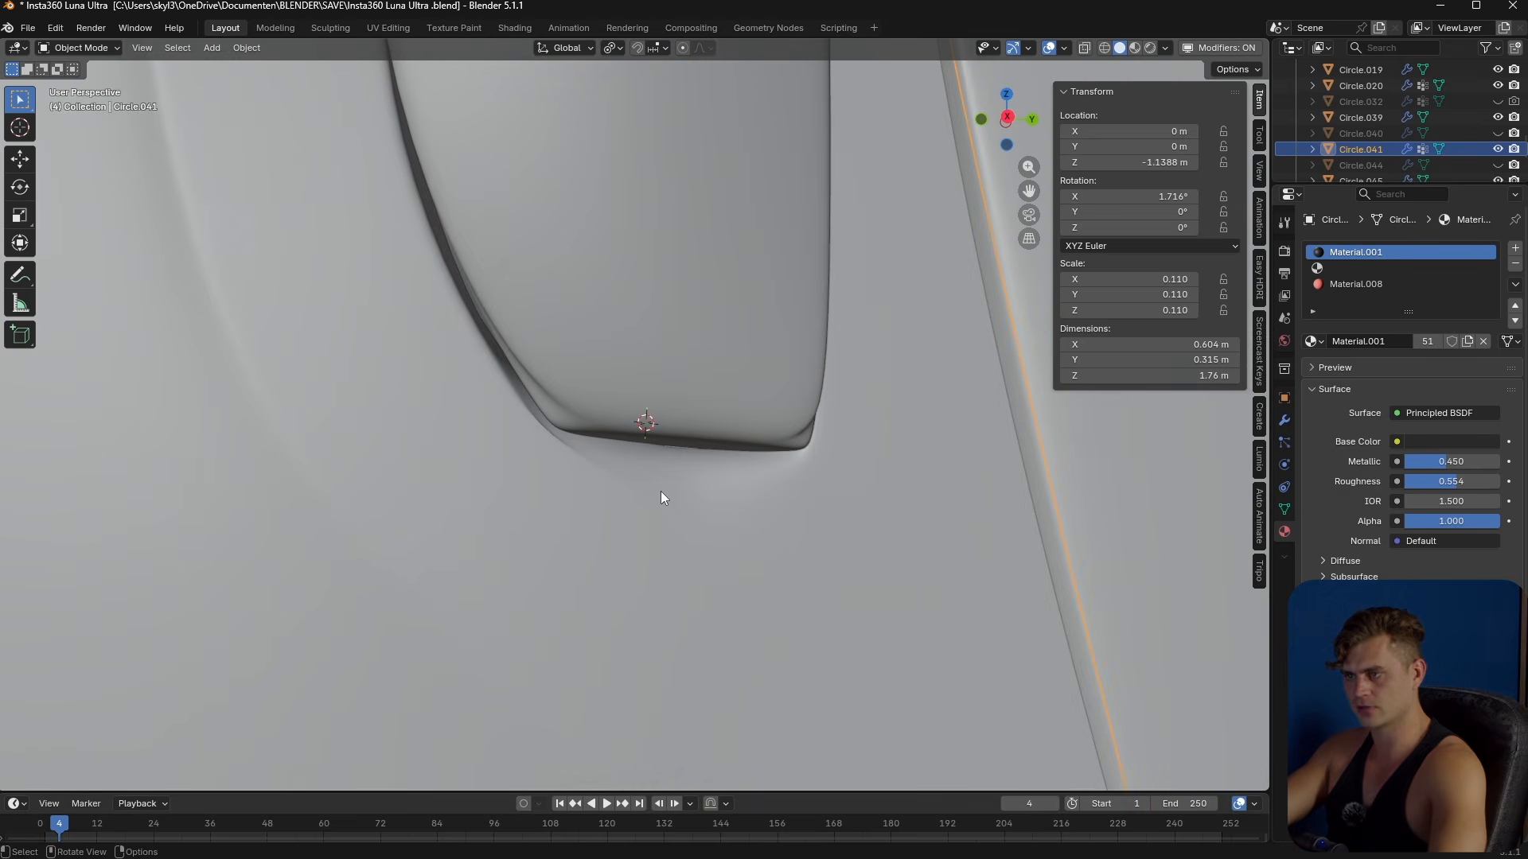
key(Tab)
alt+click(666, 448)
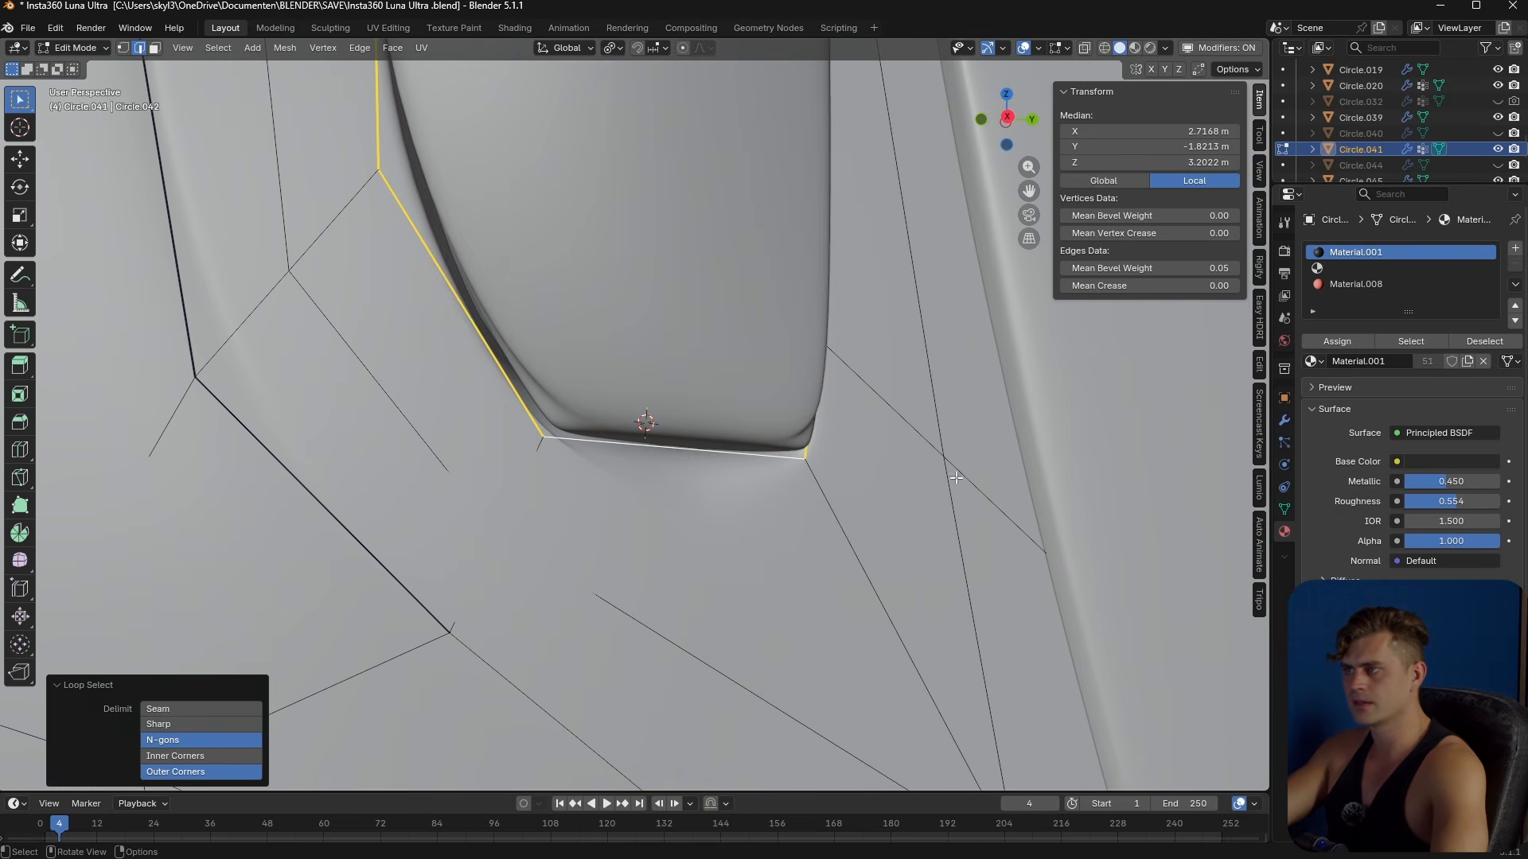
drag(1177, 268, 1177, 268)
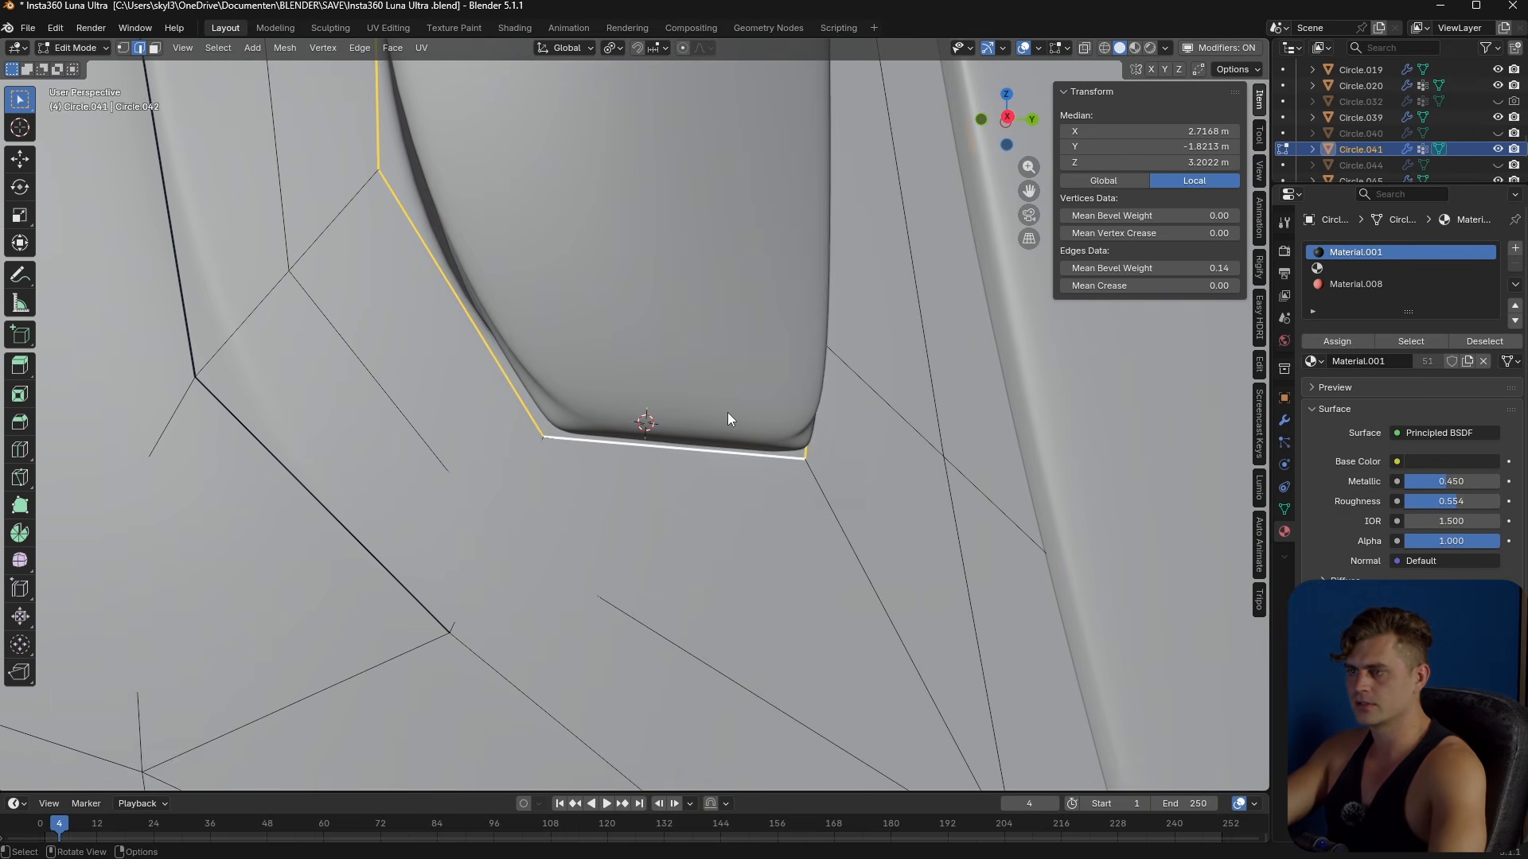
key(Tab)
- Move the selected loop around the side-button recess along the X axis, return to object mode and save the file
scroll(728, 412, down, 5)
middle_drag(727, 412, 757, 487)
scroll(754, 459, up, 1)
key(Tab)
alt+click(850, 464)
mouse_move(852, 463)
middle_down()
mouse_move(890, 476)
mouse_move(881, 494)
mouse_move(846, 488)
mouse_move(857, 481)
middle_up()
key(g)
key(y)
key(x)
click(900, 482)
key(Tab)
key(Tab)
key(Tab)
scroll(667, 434, down, 7)
key(ctrl+s)
middle_drag(667, 434, 688, 433)
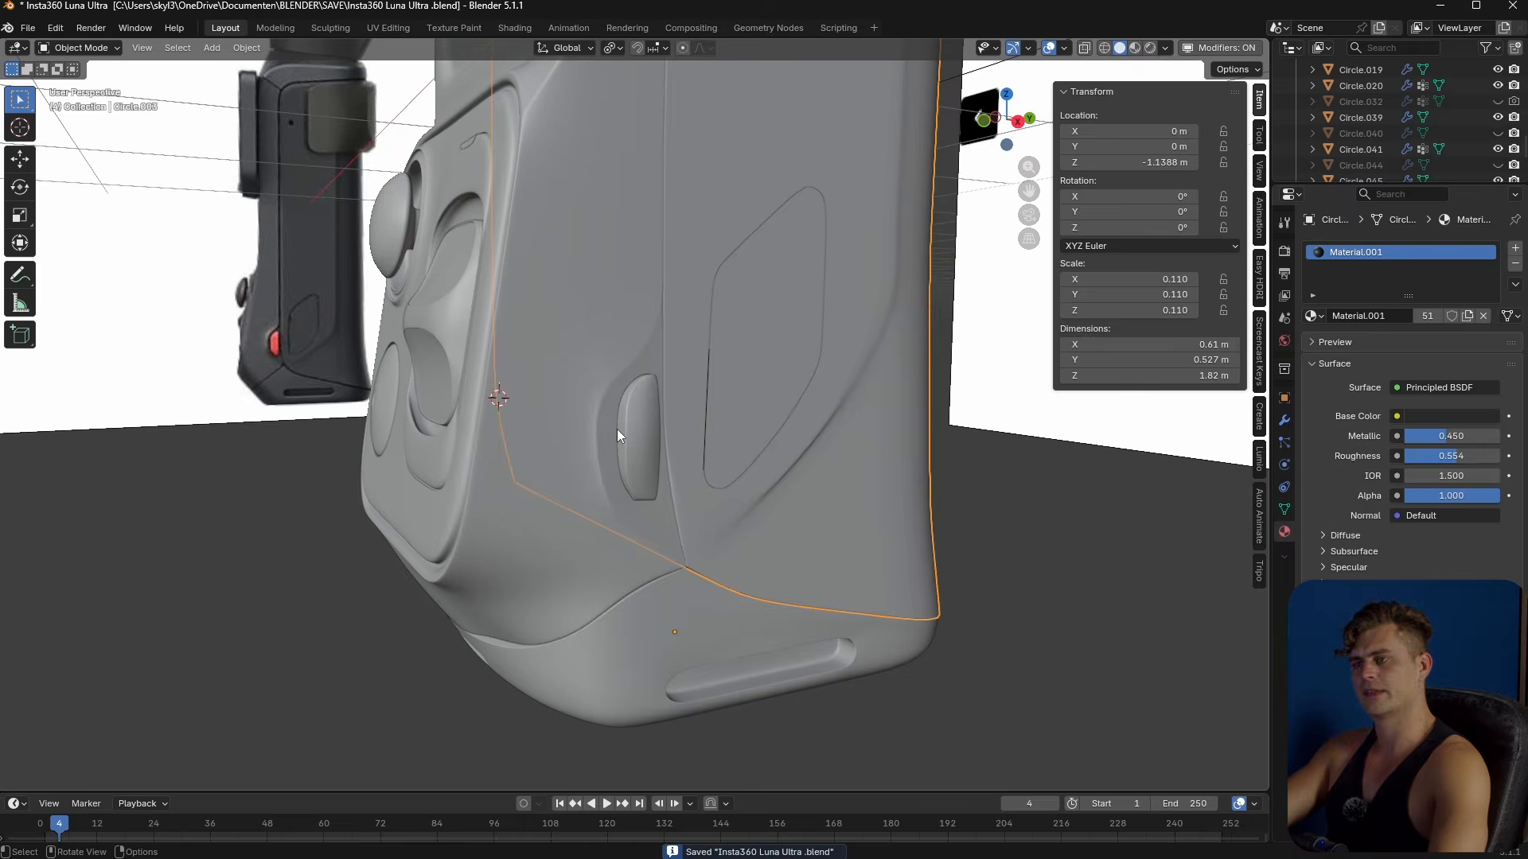
- Scale the middle vertices on the recess surround's front side to 0.185 along Y and move them about 0.011 m along Y
key(Tab)
middle_drag(617, 428, 560, 411)
key(Tab)
shift+middle_drag(637, 350, 743, 385)
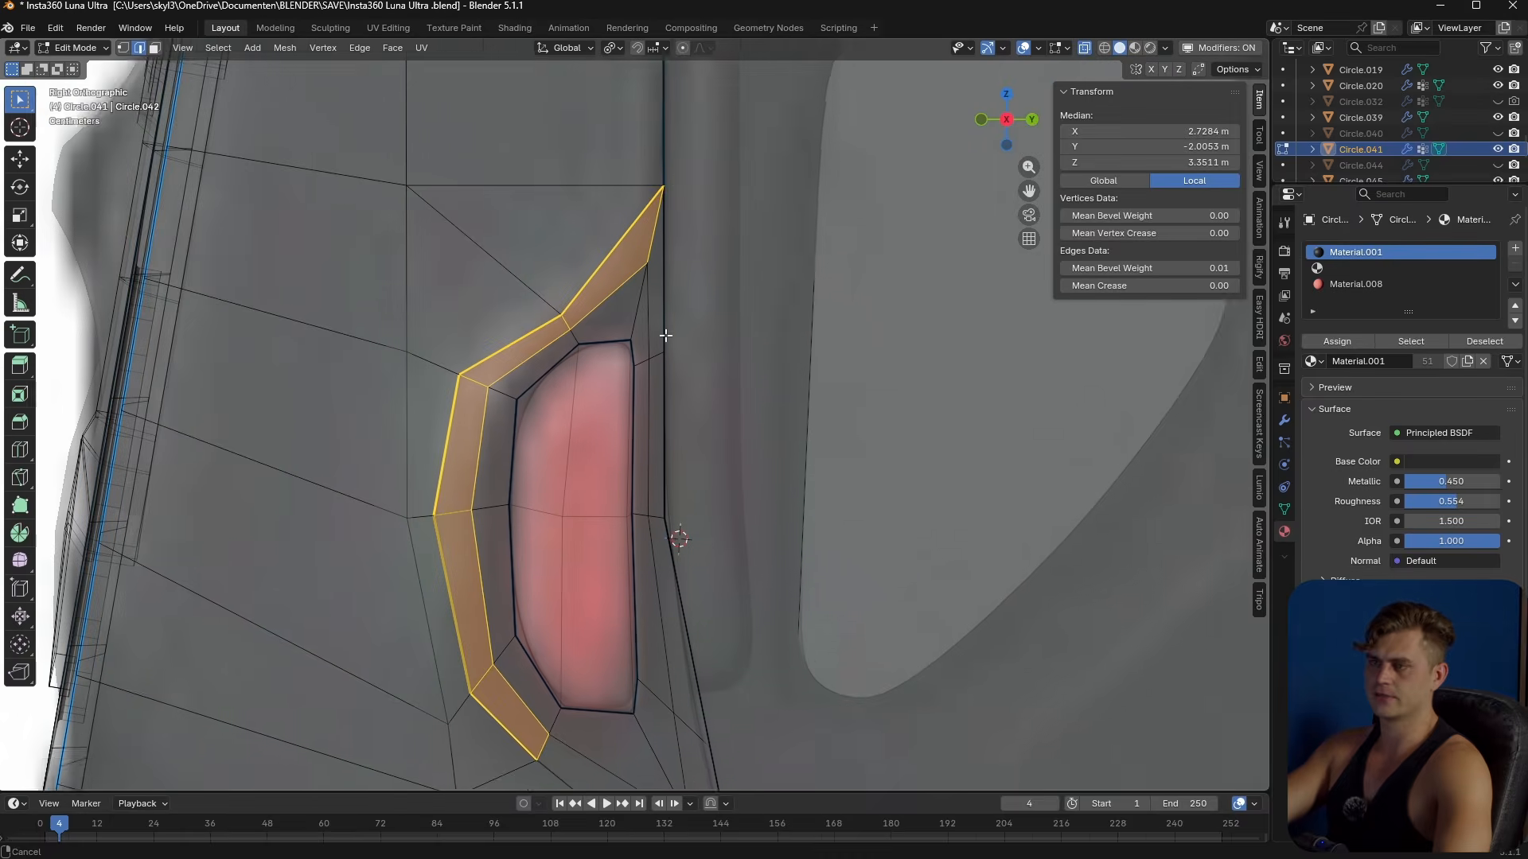
scroll(743, 385, up, 1)
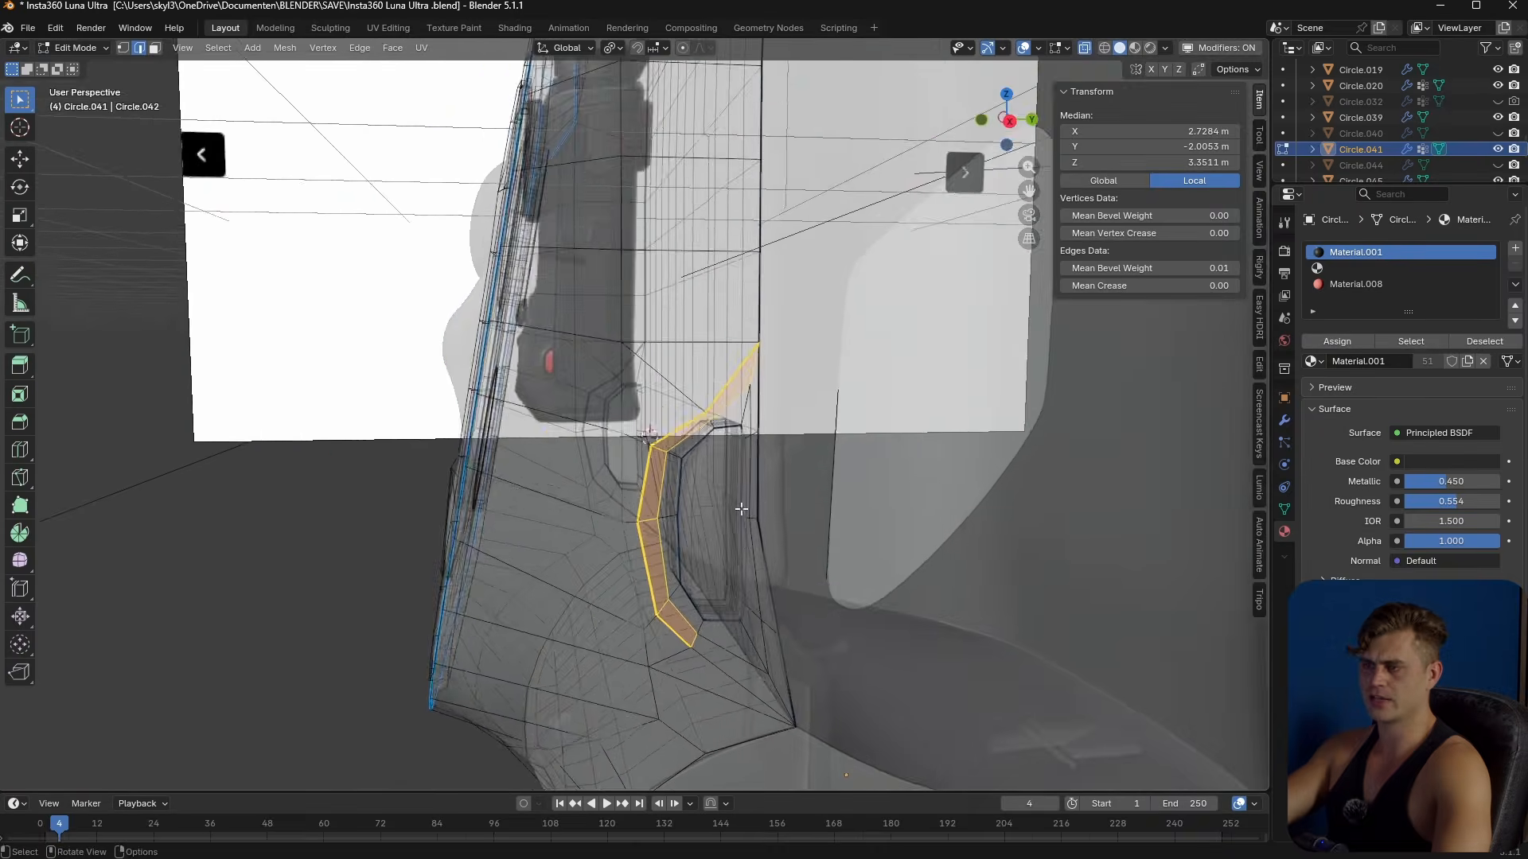
middle_drag(669, 525, 612, 549)
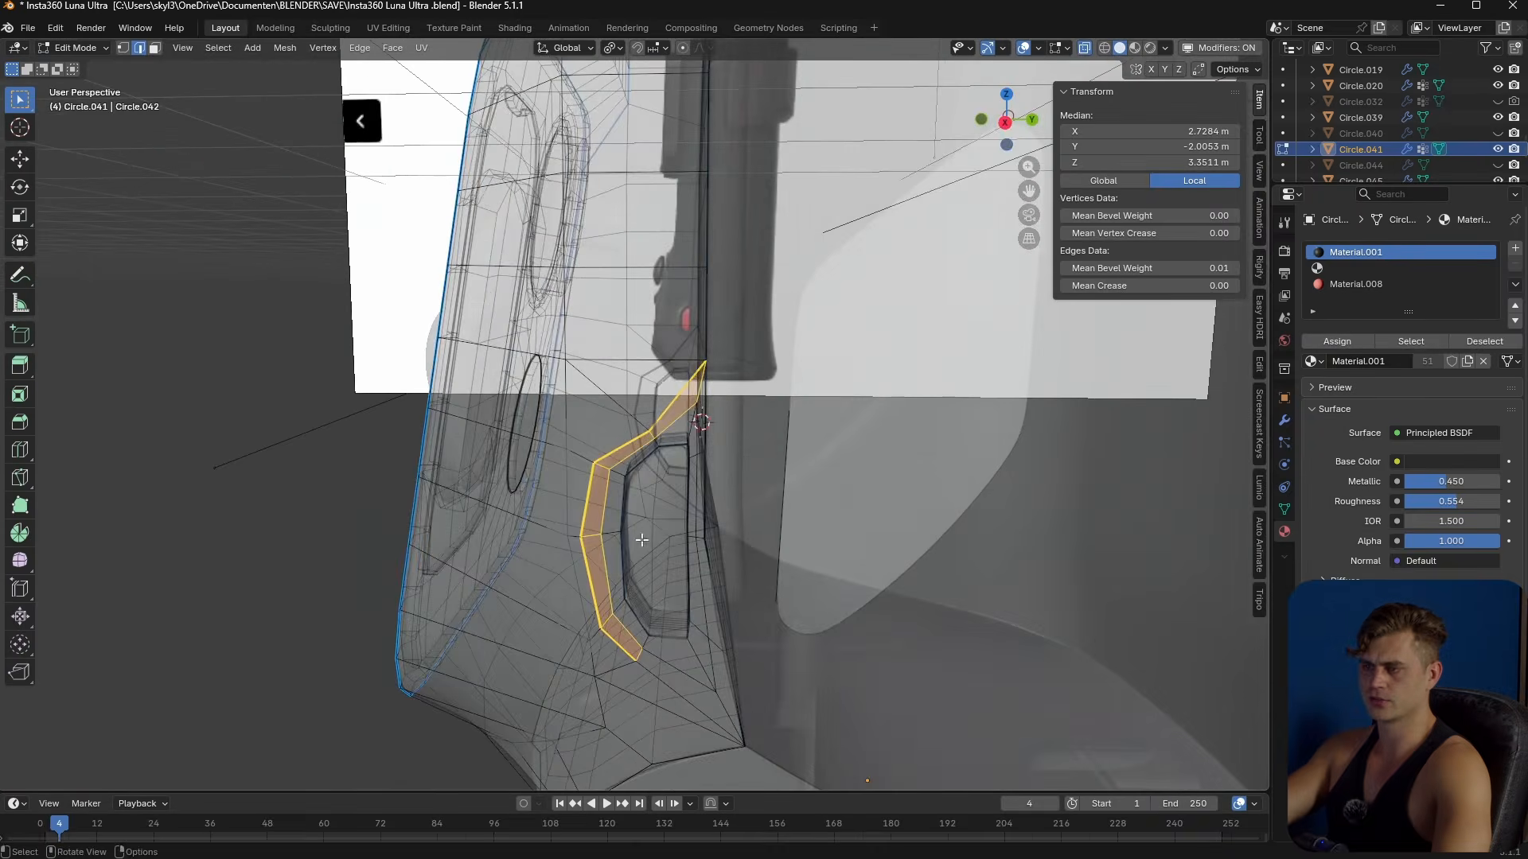
scroll(612, 548, up, 3)
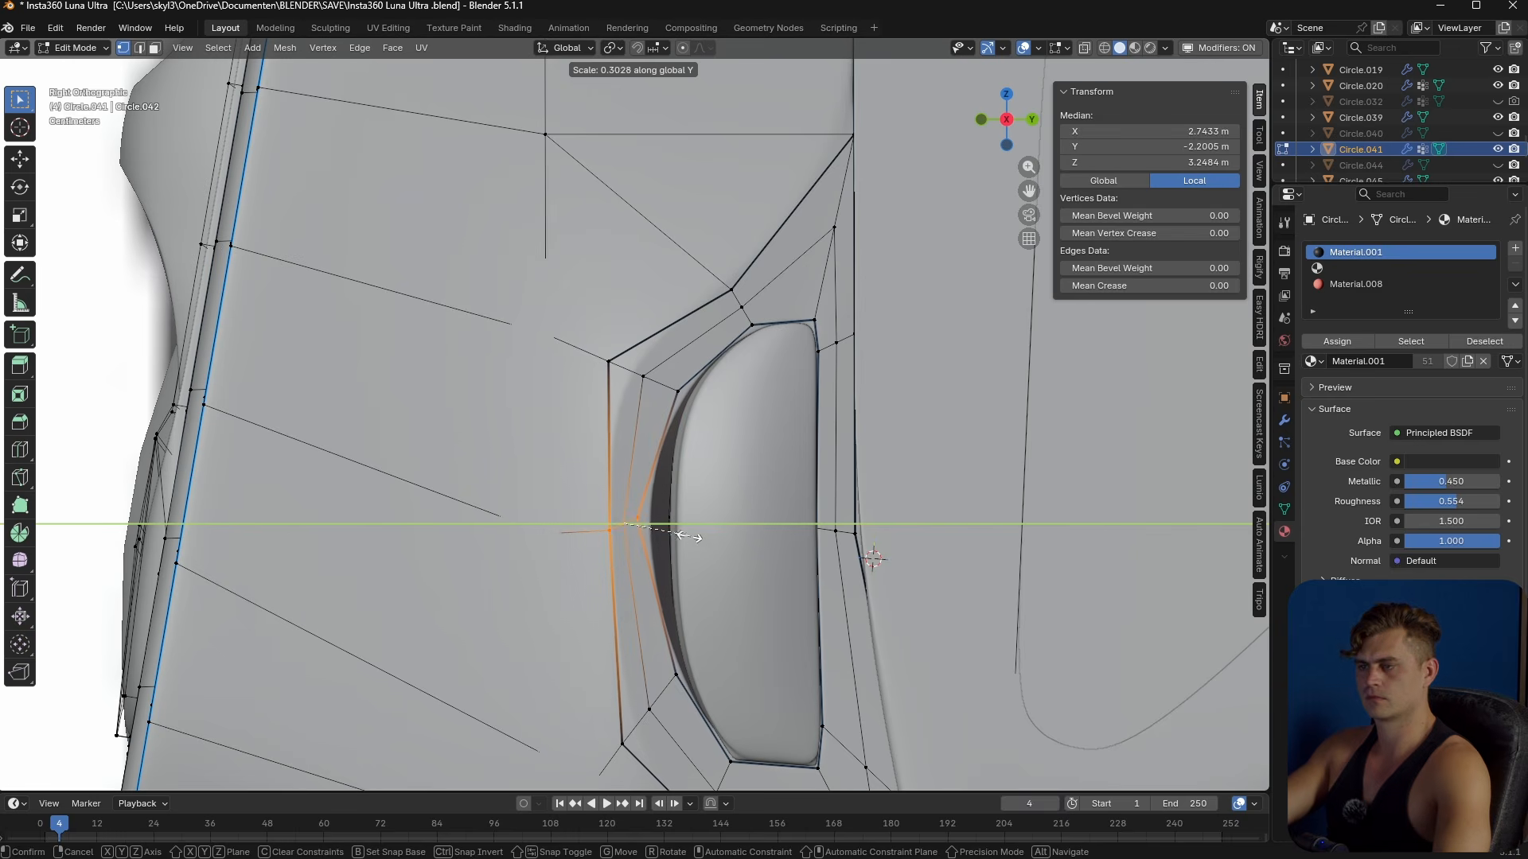
click(663, 533)
key(g)
key(y)
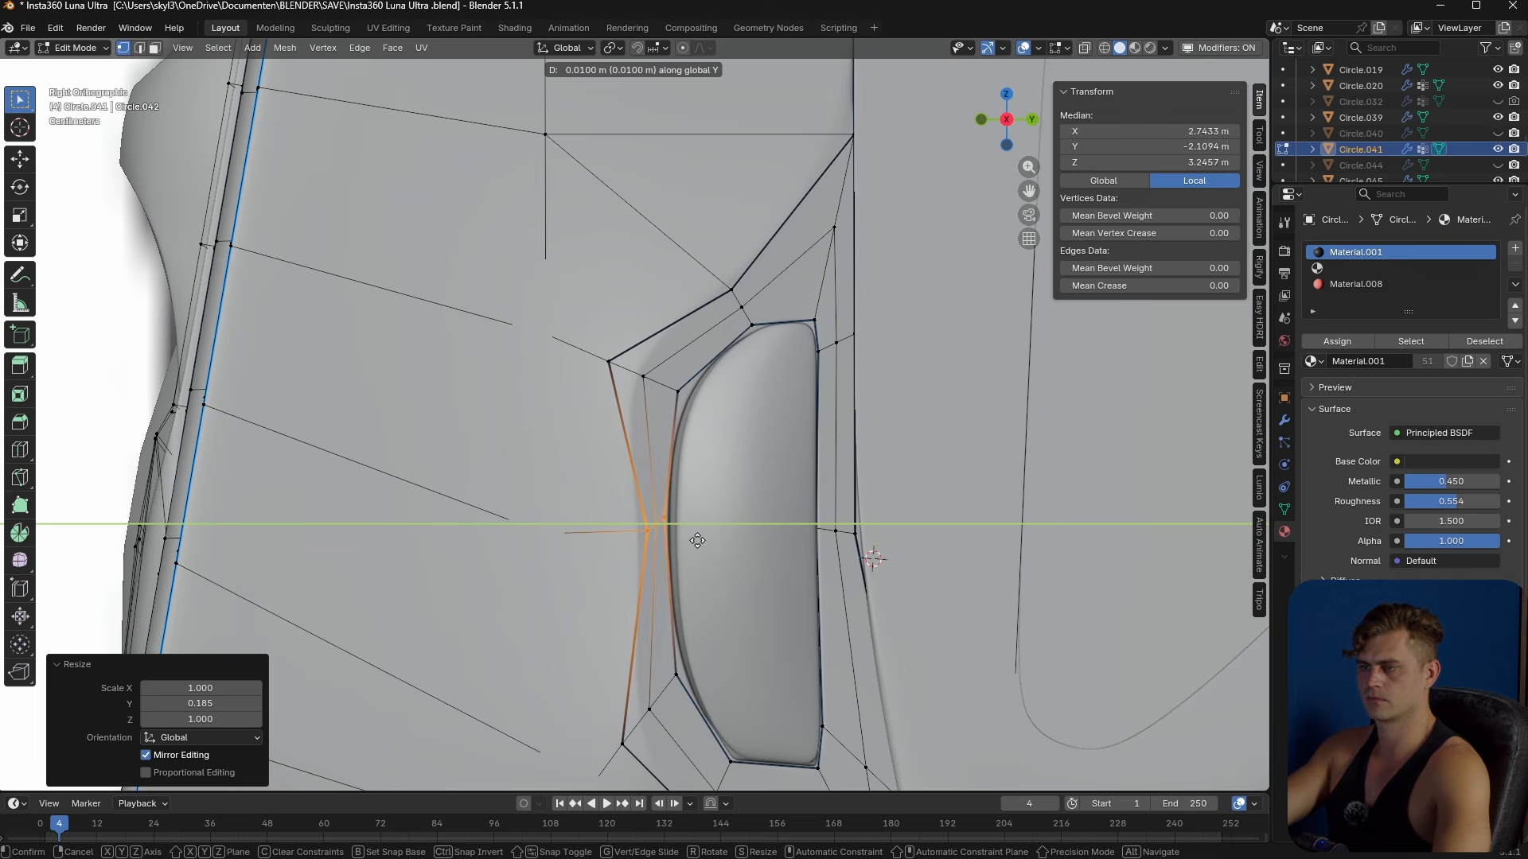
click(699, 543)
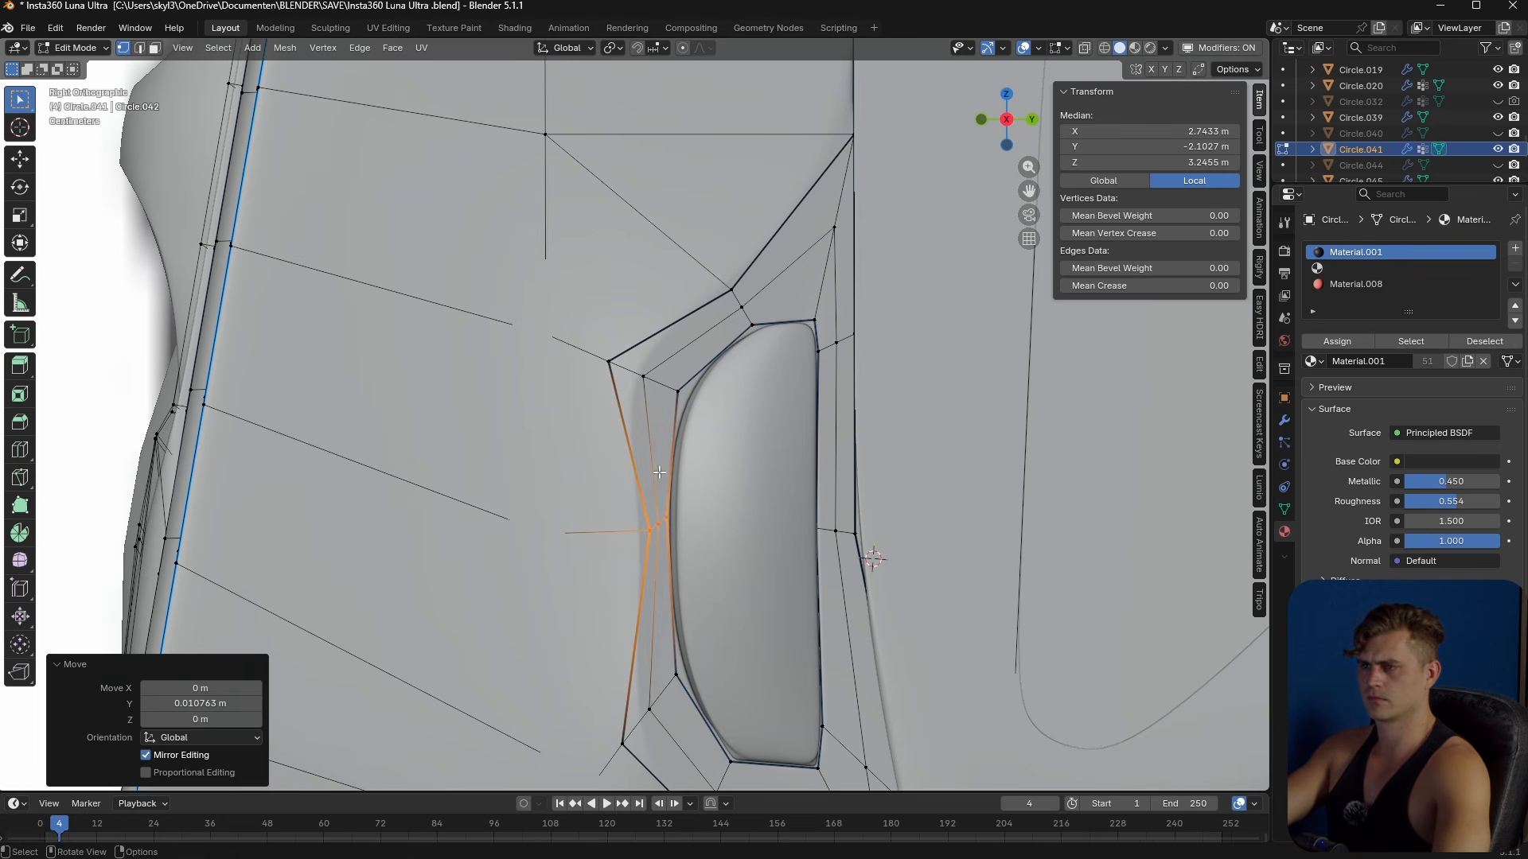
- Scale the surround's upper front corner vertices to 0.415 and move them about 0.0056 m in Y and -0.0022 m in Z
key(s)
click(653, 414)
key(g)
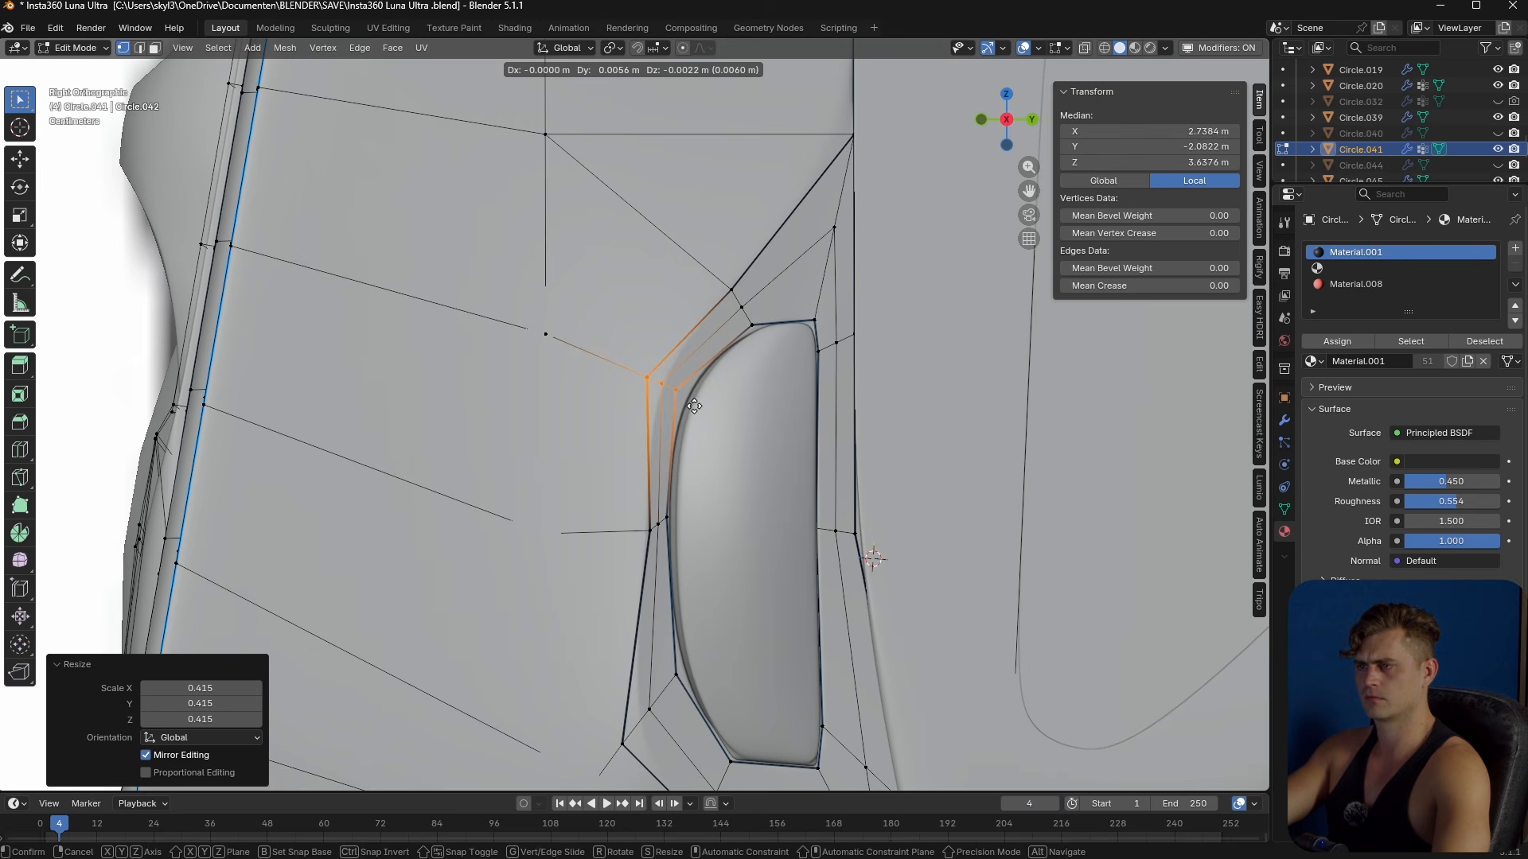
click(694, 407)
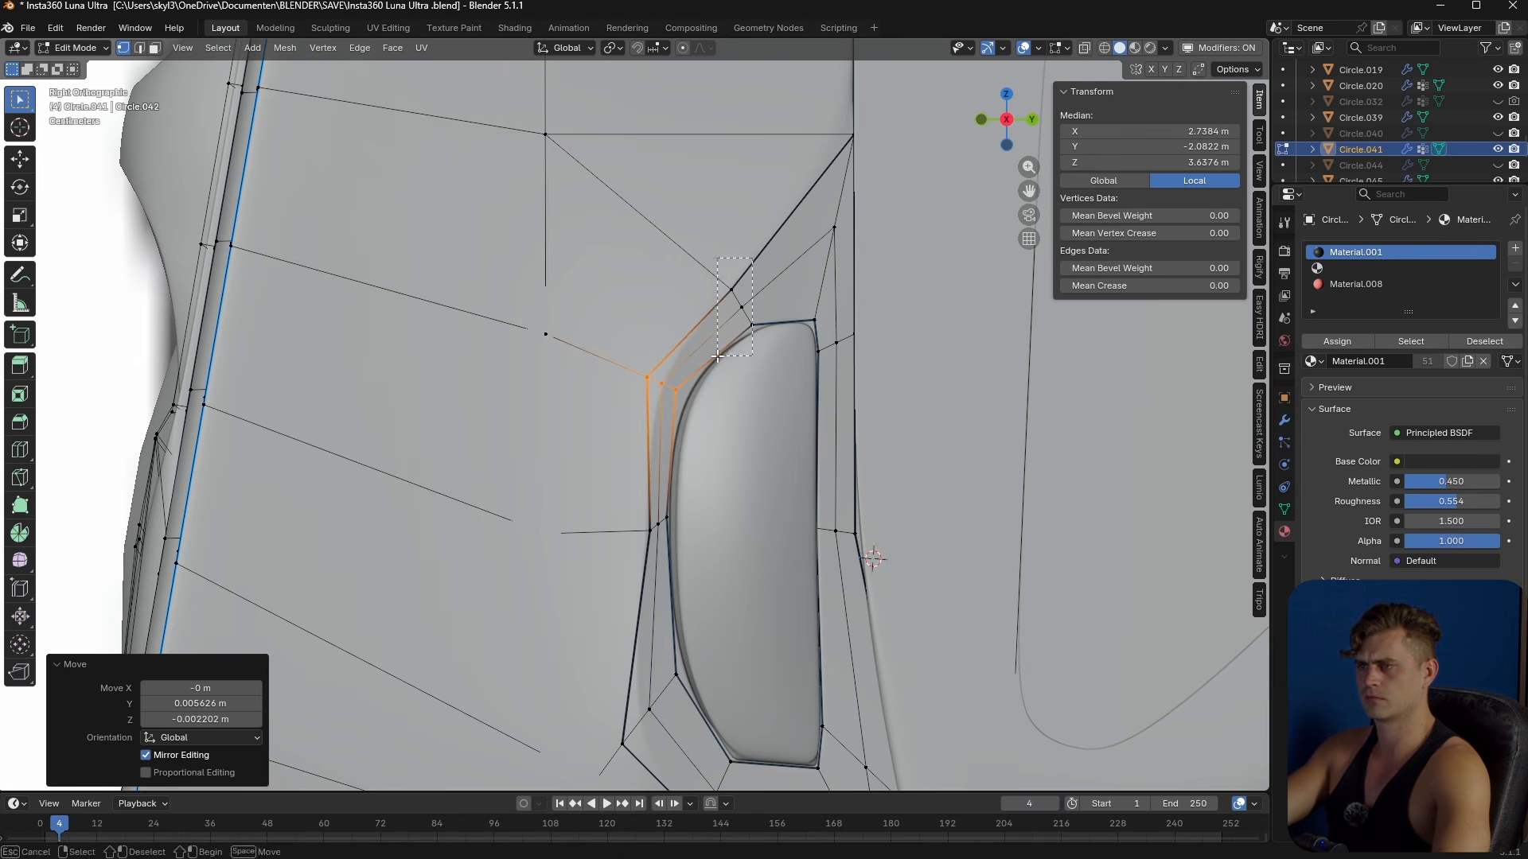
- Scale the vertices above the button to 0.411, move them closer to the recess rim, and check the shape in object mode
drag(718, 356, 718, 356)
key(s)
click(768, 344)
key(g)
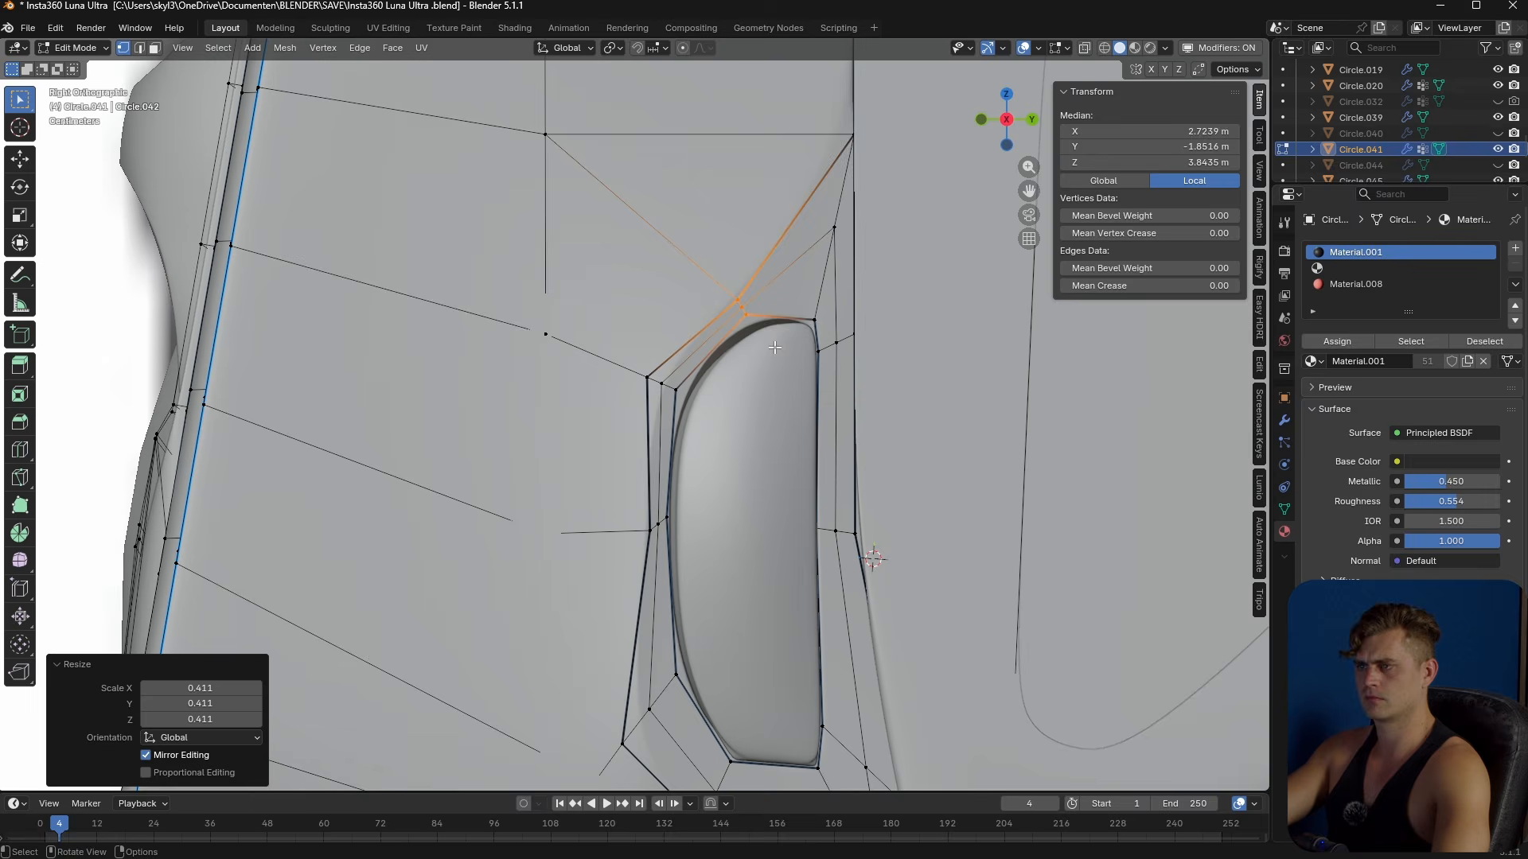
click(780, 357)
key(Tab)
middle_drag(780, 357, 743, 493)
- Scale the surround's lower front corner vertices together to about 0.37
key(Tab)
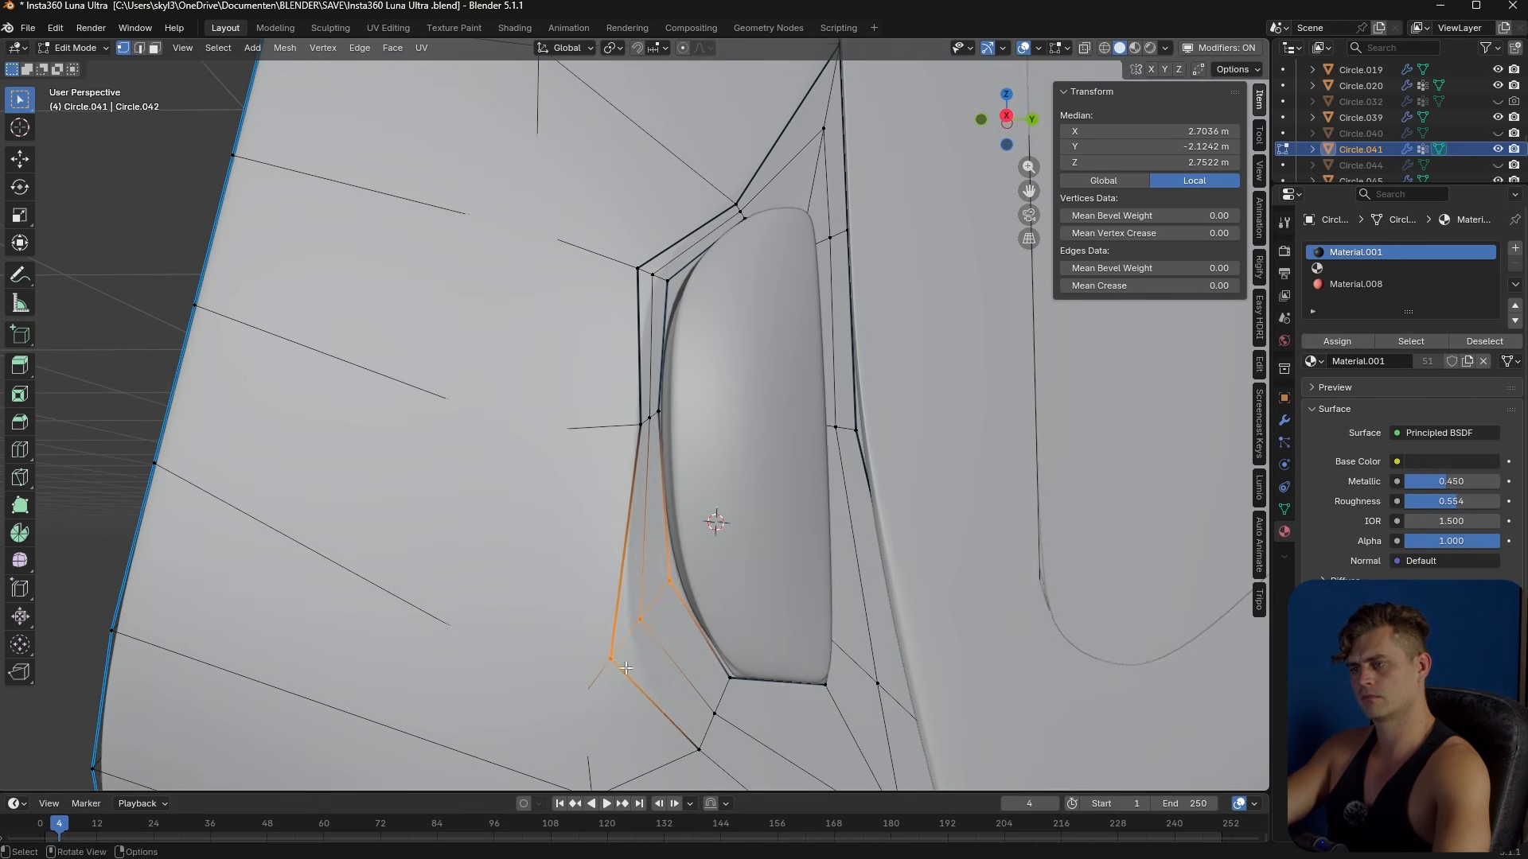
key(s)
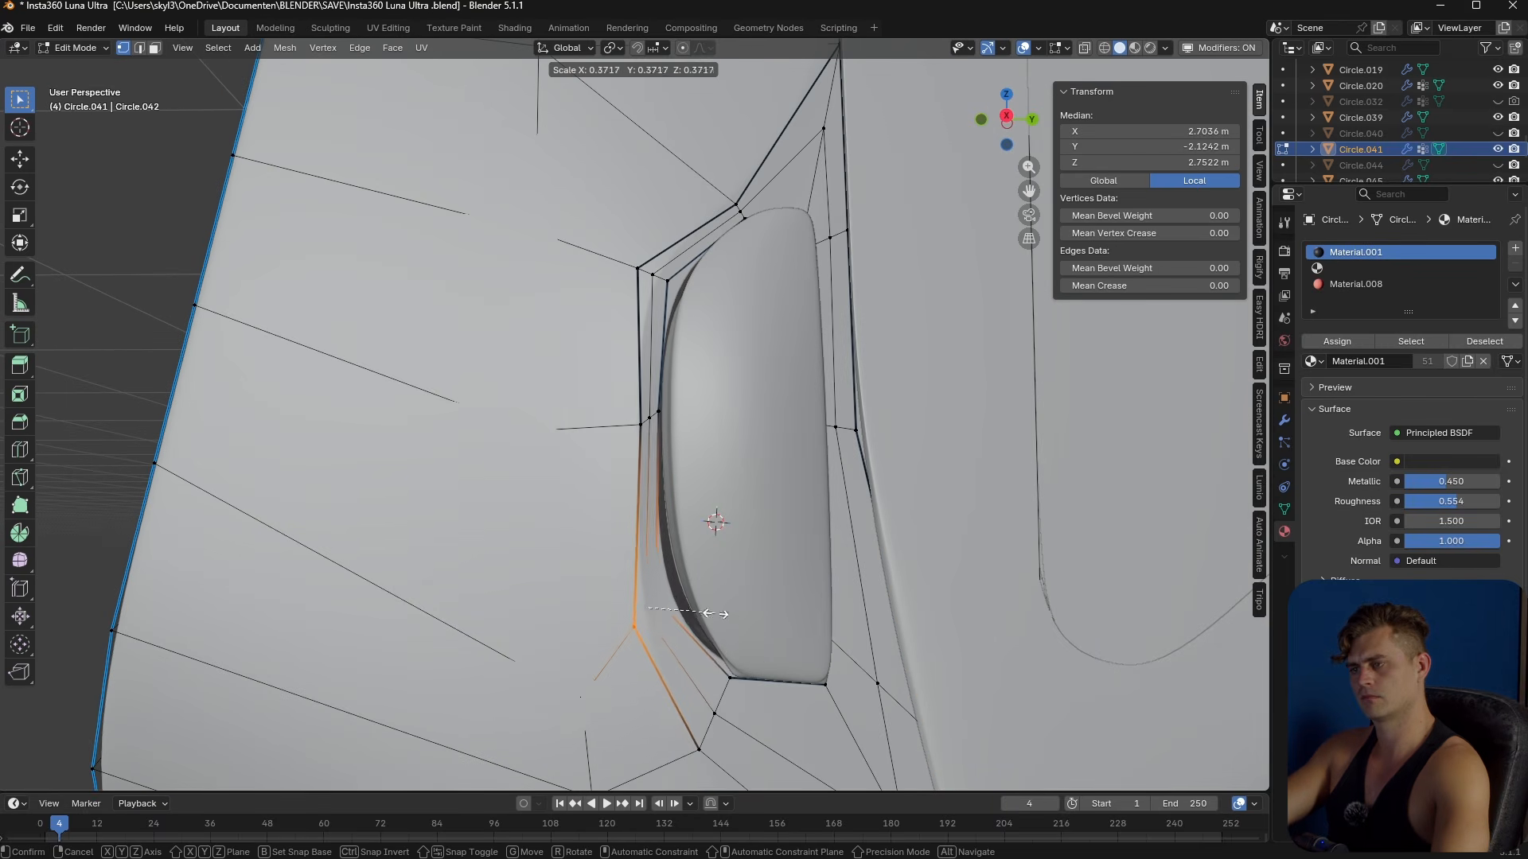
click(716, 614)
key(g)
click(727, 606)
middle_drag(747, 619, 736, 620)
key(ctrl+z)
- In the right view, move the lower front corner vertices about 0.0044 m in Y and 0.0027 m in Z
key(KP_3)
scroll(764, 698, up, 3)
shift+middle_drag(766, 700, 740, 586)
key(g)
click(746, 577)
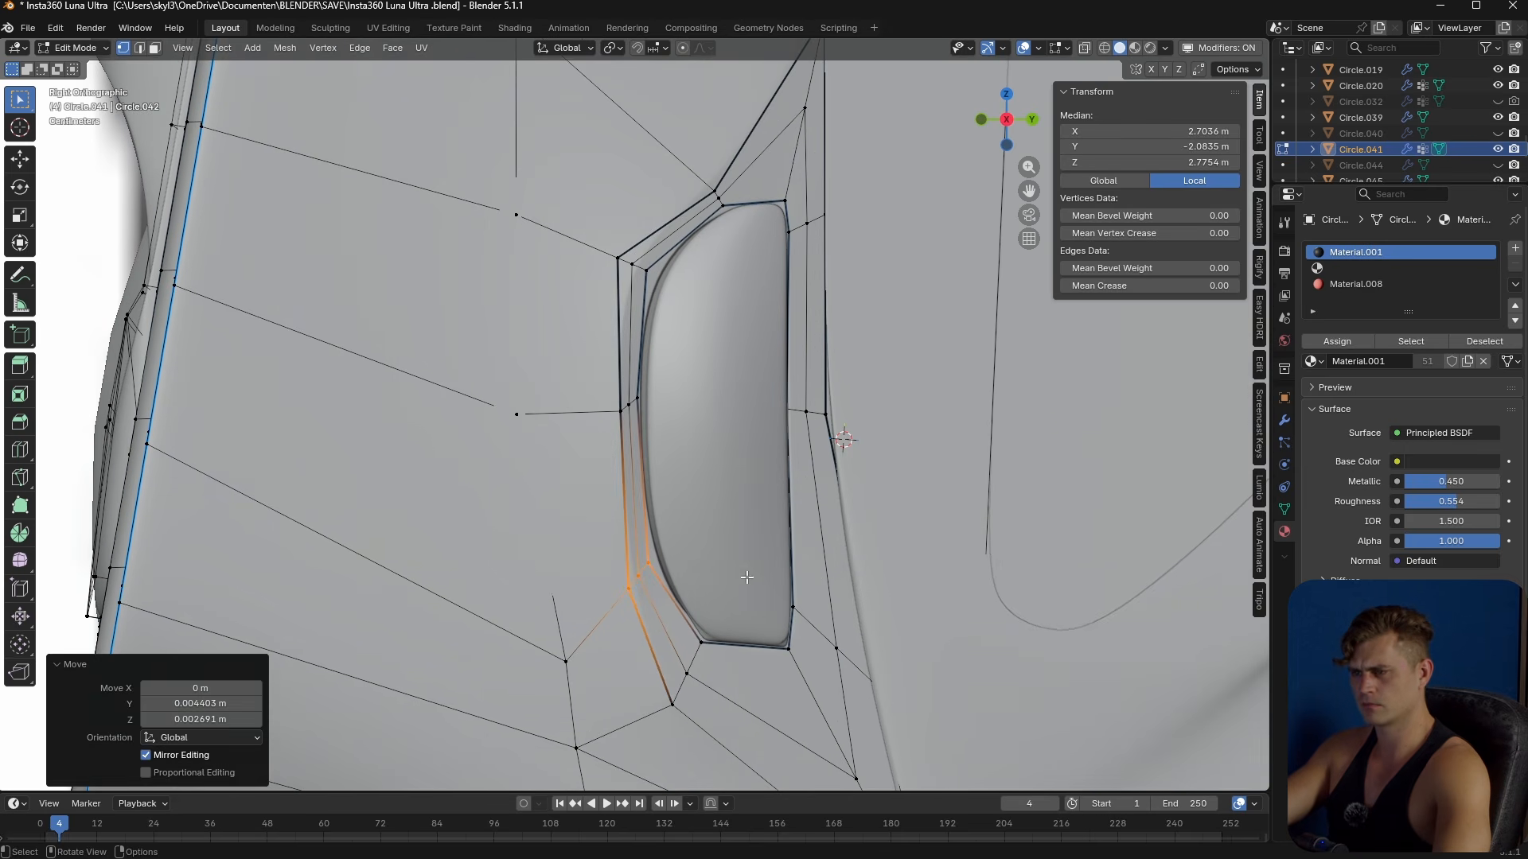
- Scale the vertices below the button to 0.209, move them about 0.002 m in Y and 0.0056 m in Z, and return to object mode
drag(708, 672, 658, 722)
key(s)
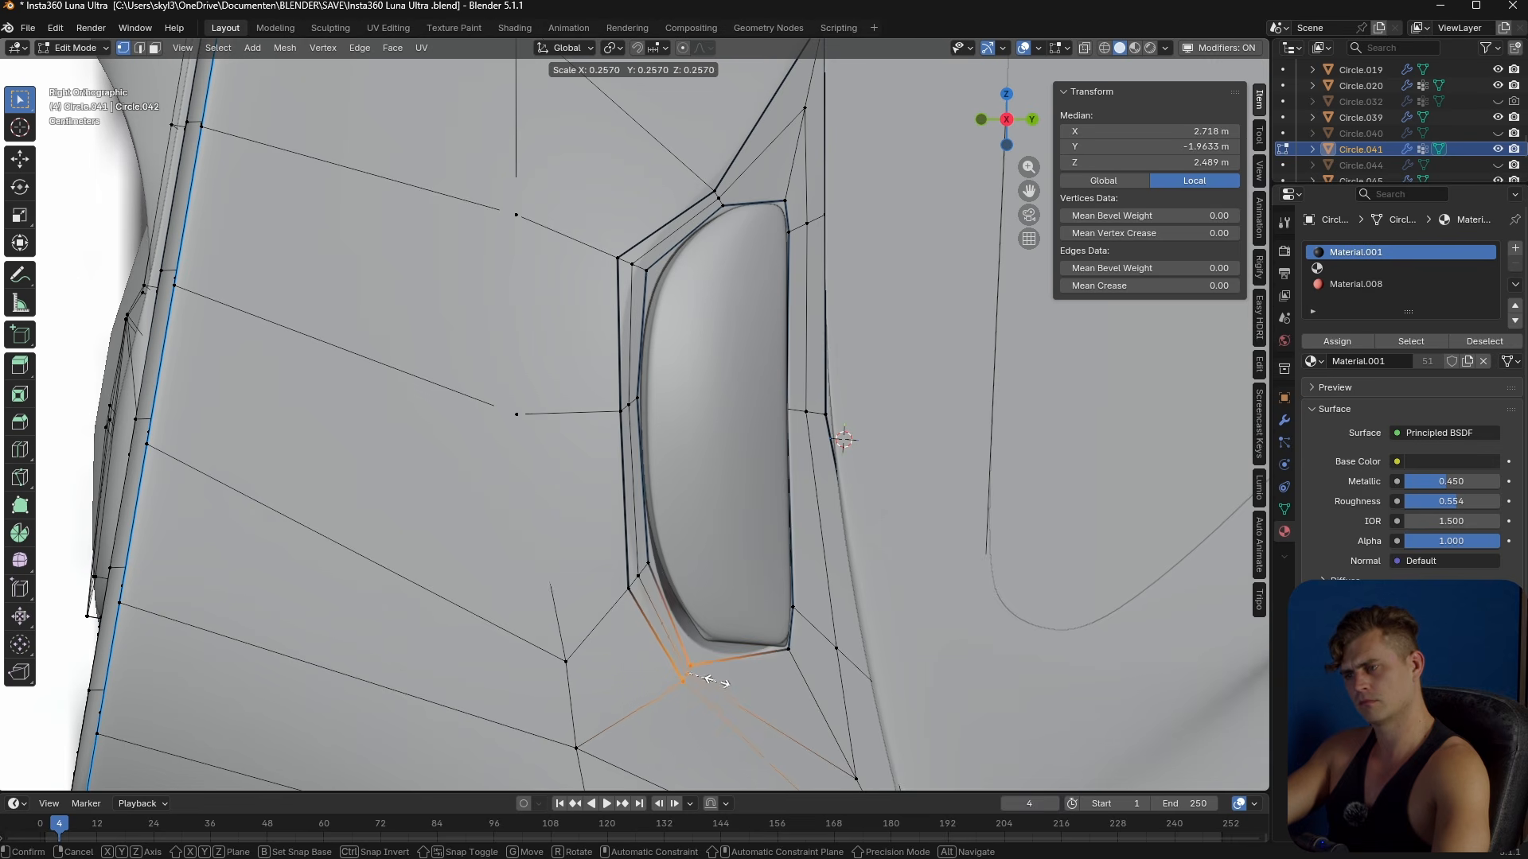
click(714, 677)
key(g)
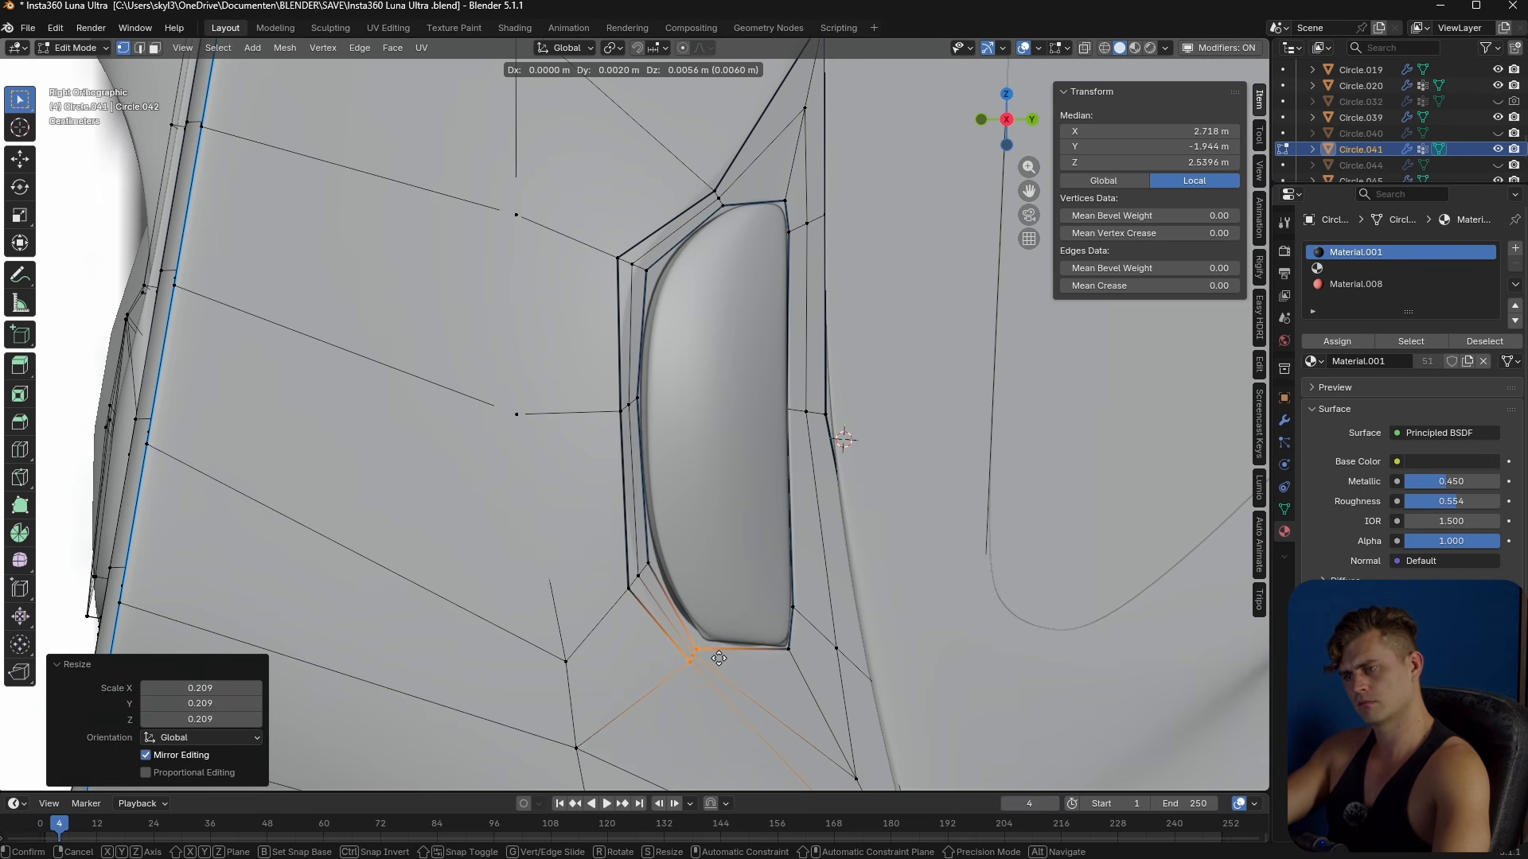
click(717, 658)
middle_drag(716, 657, 940, 461)
scroll(748, 661, down, 5)
key(Tab)
- Set the mean bevel weight of the red side button's selected edge loops to 0.05, leave edit mode and save the file
click(982, 488)
key(Tab)
scroll(970, 485, up, 5)
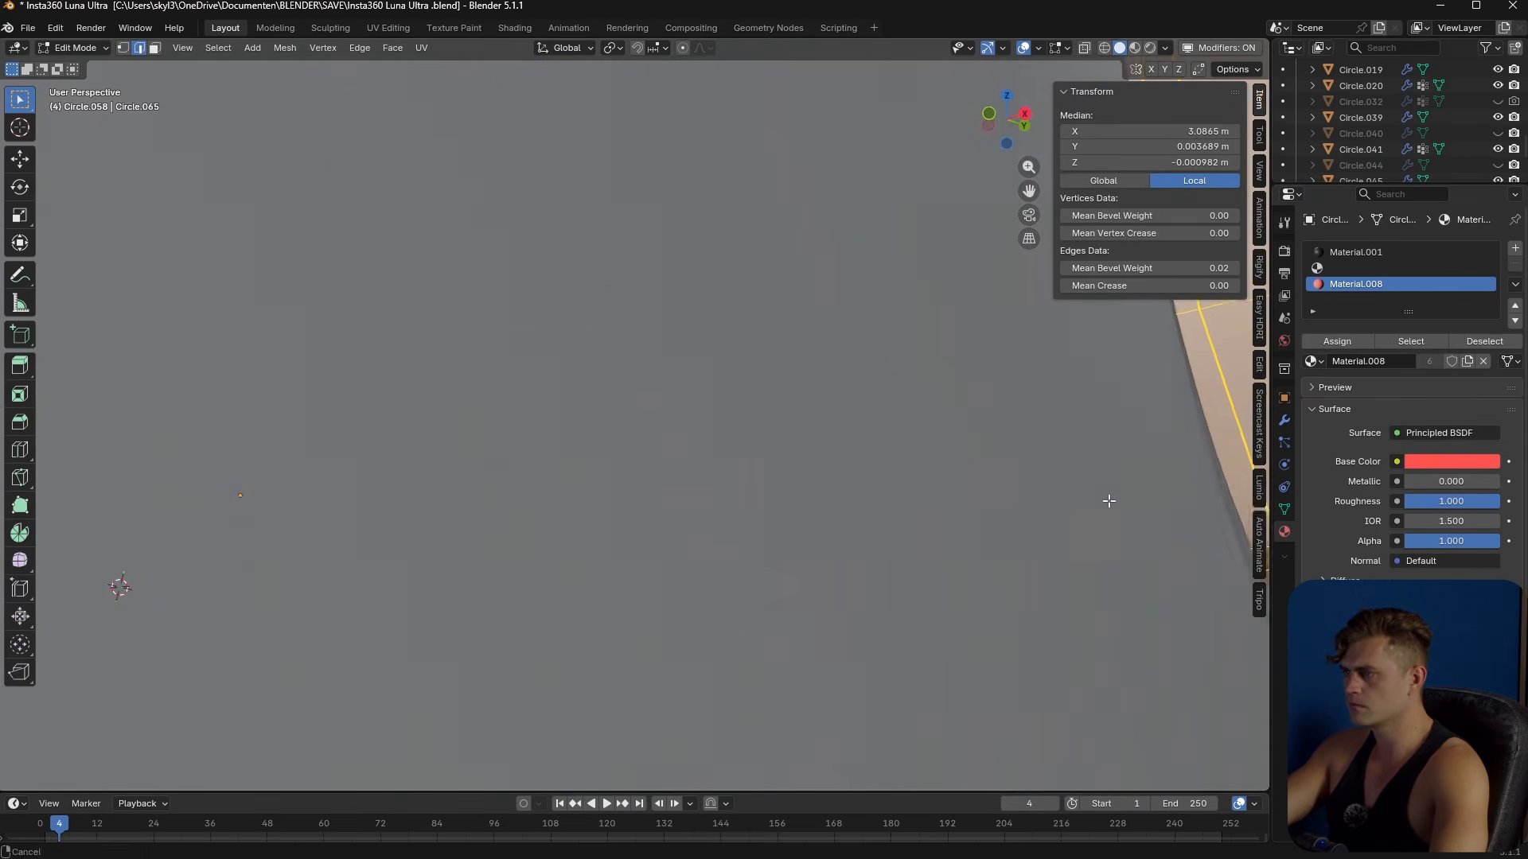
middle_drag(1136, 496, 1113, 534)
alt+click(1131, 550)
alt+click(1153, 545)
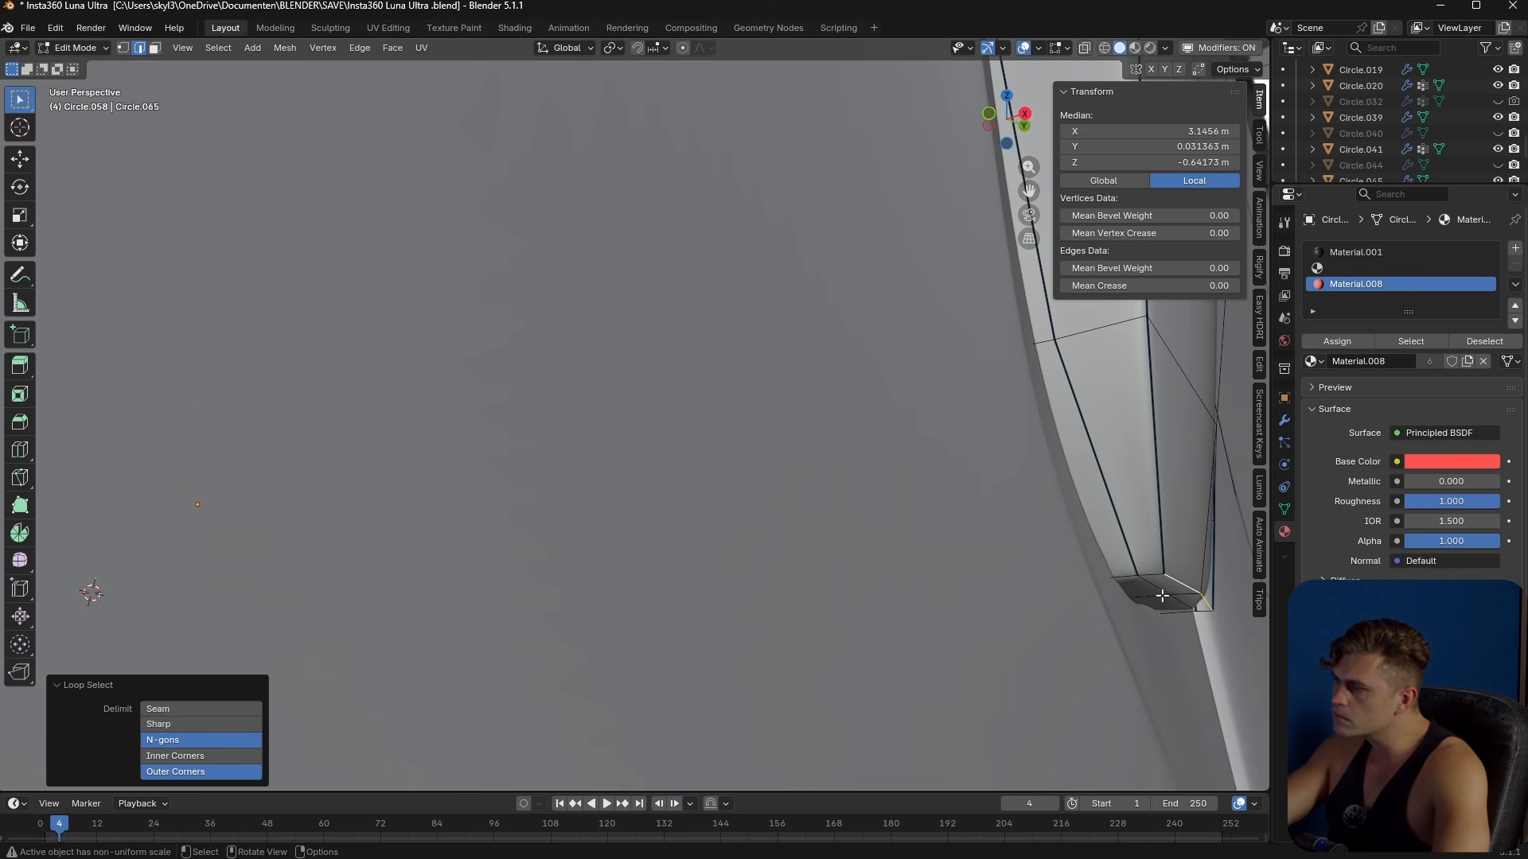
drag(1150, 269, 1170, 268)
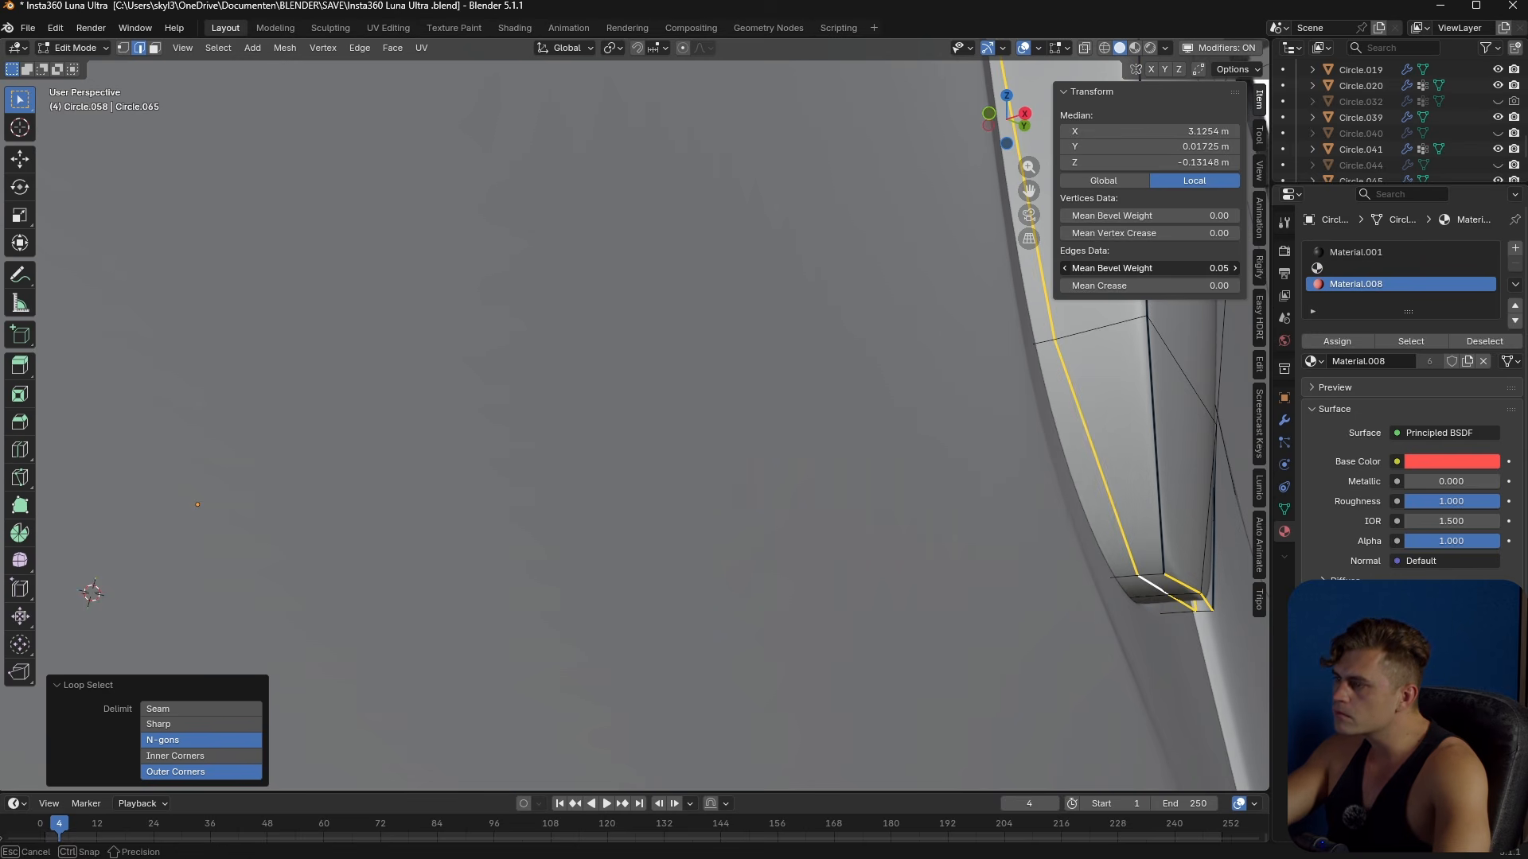
key(Tab)
scroll(1145, 449, down, 5)
click(1094, 500)
middle_drag(1094, 499, 730, 522)
key(ctrl+s)
- On the handle's opposite side, slide the middle outer vertex of the button recess surround slightly along its edge
scroll(731, 520, down, 4)
click(799, 561)
middle_drag(798, 561, 1067, 522)
scroll(713, 437, up, 5)
key(Tab)
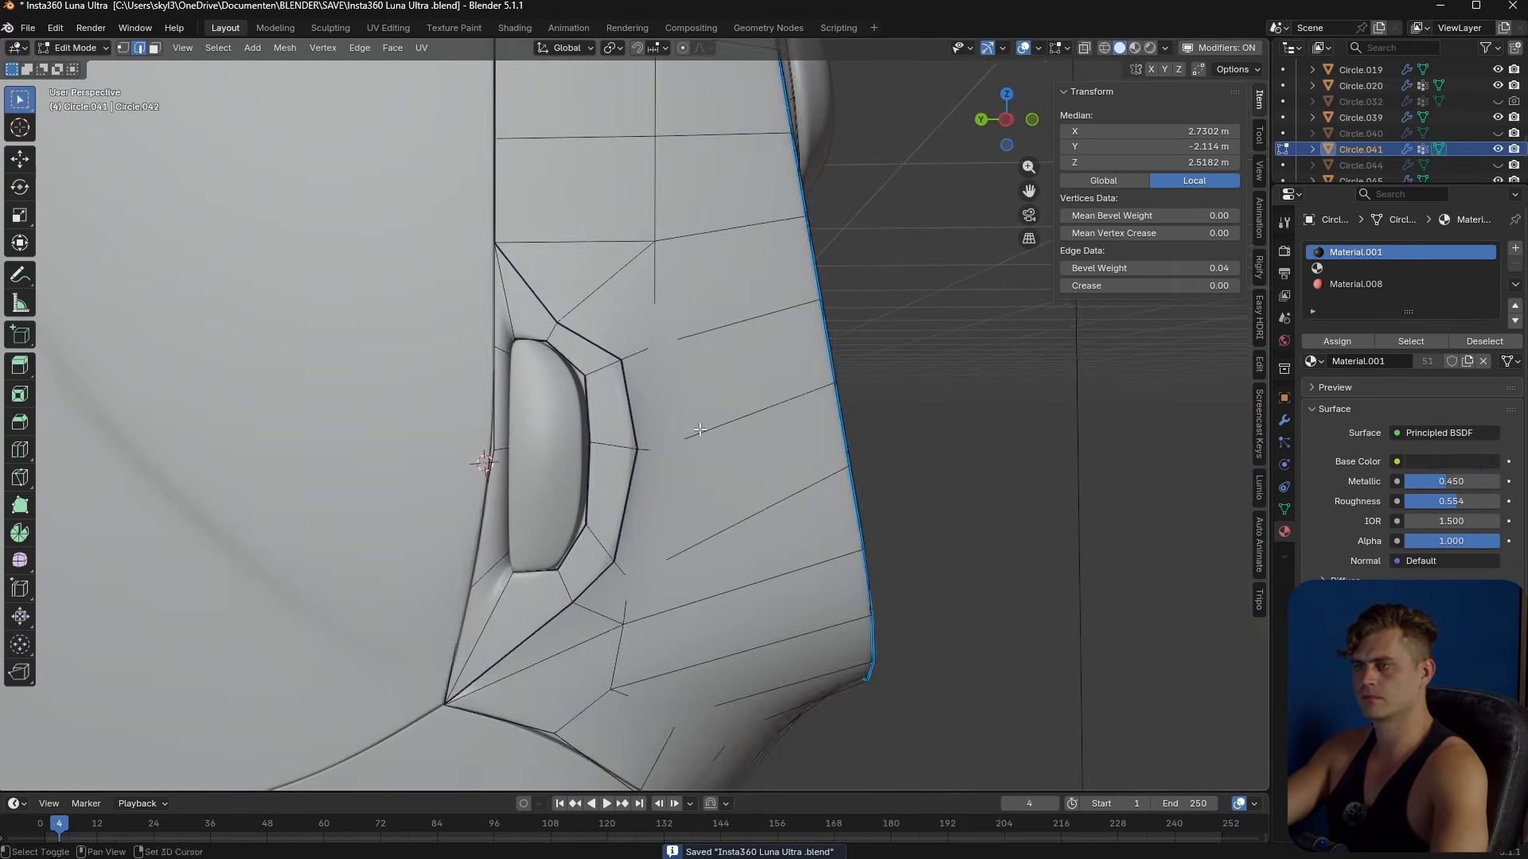
shift+middle_drag(638, 407, 771, 451)
scroll(771, 450, up, 4)
scroll(771, 450, down, 4)
key(1)
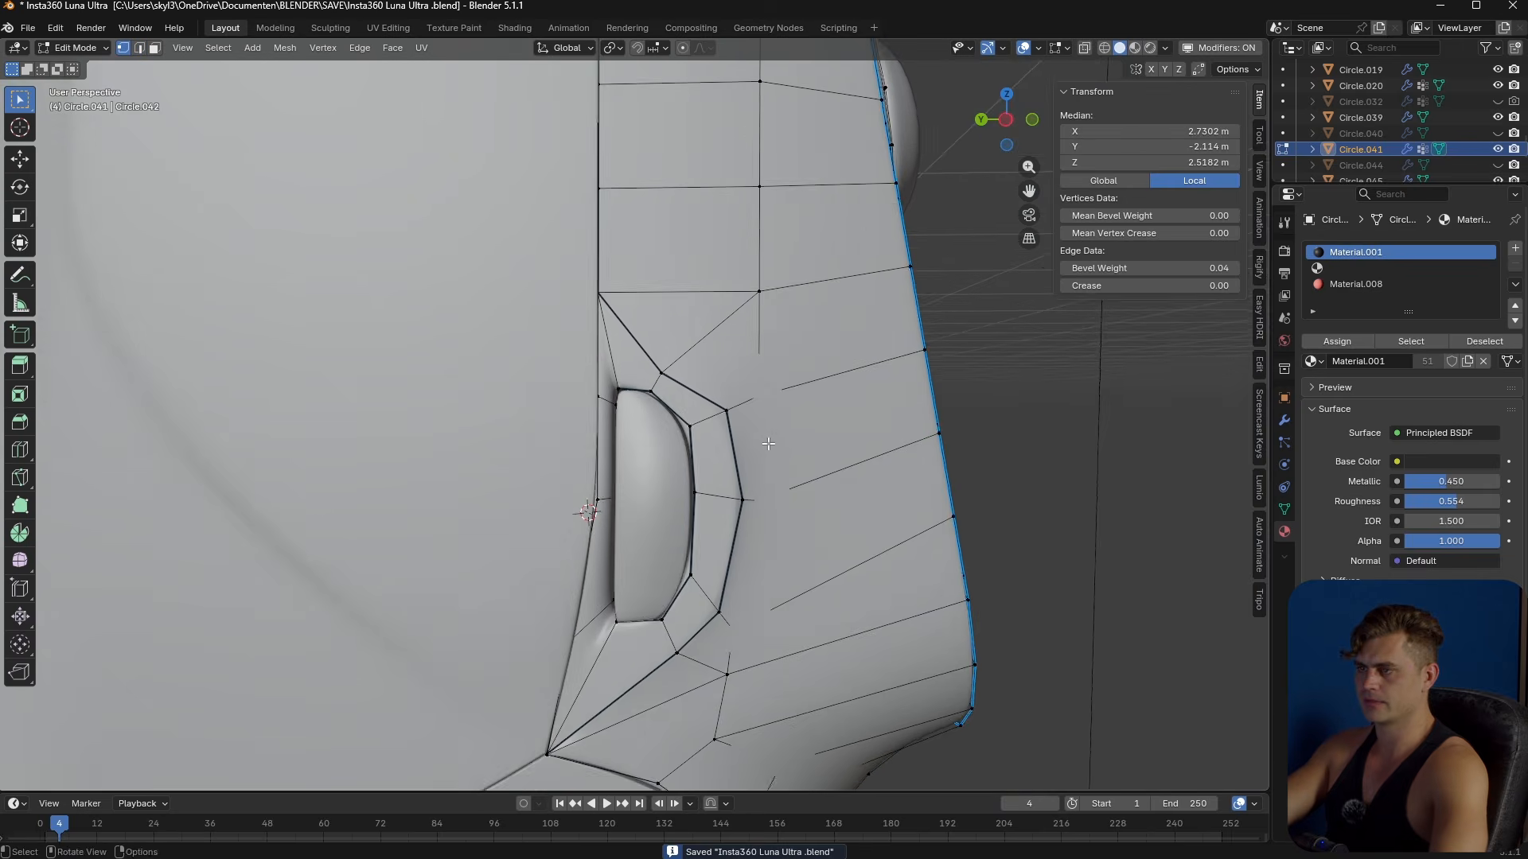
scroll(771, 448, up, 2)
shift+middle_drag(808, 547, 805, 510)
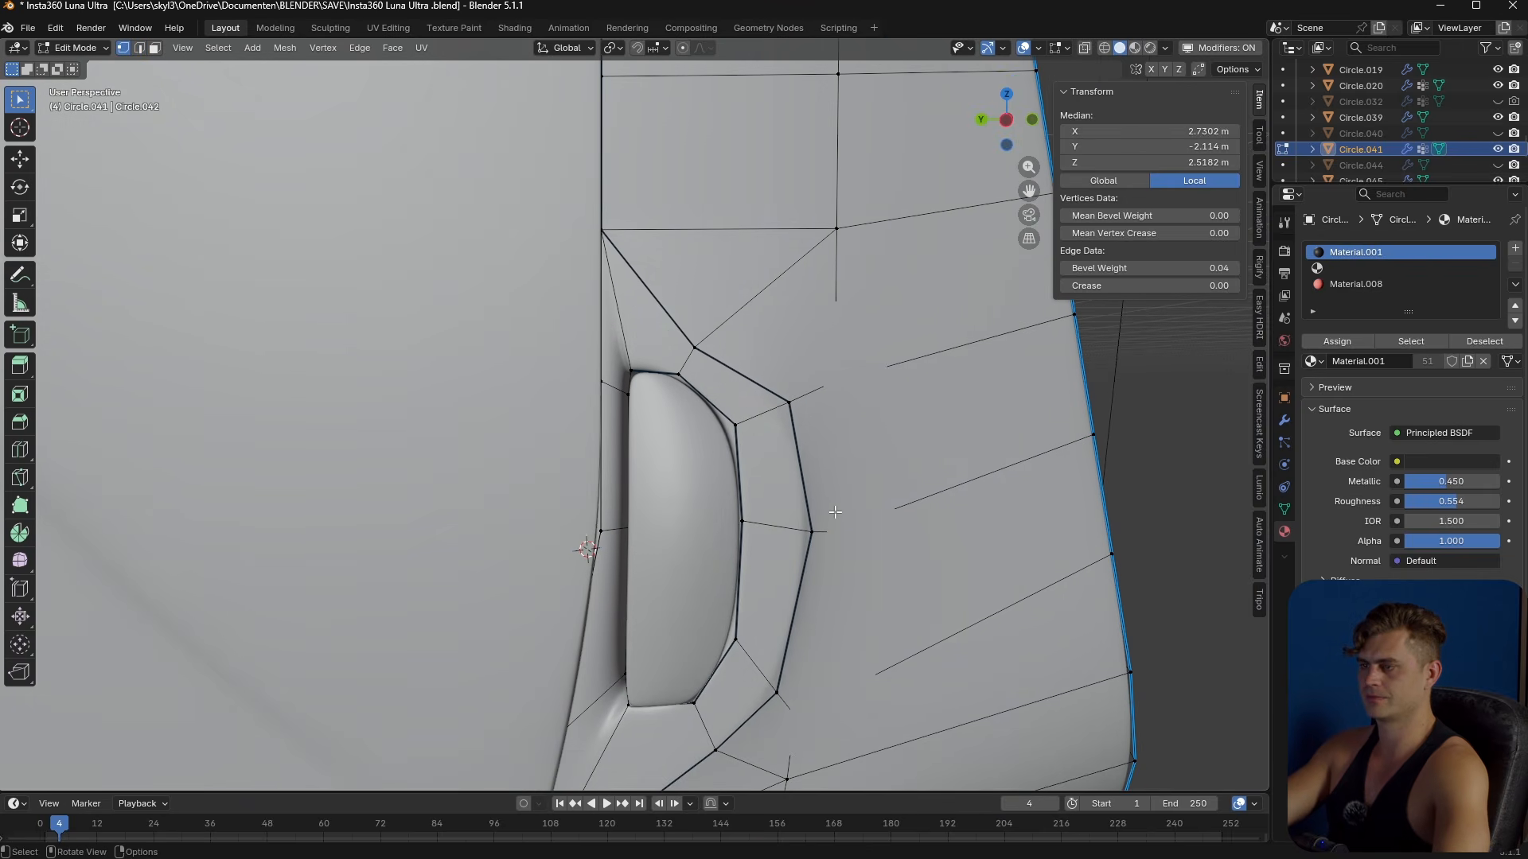
key(g)
key(g)
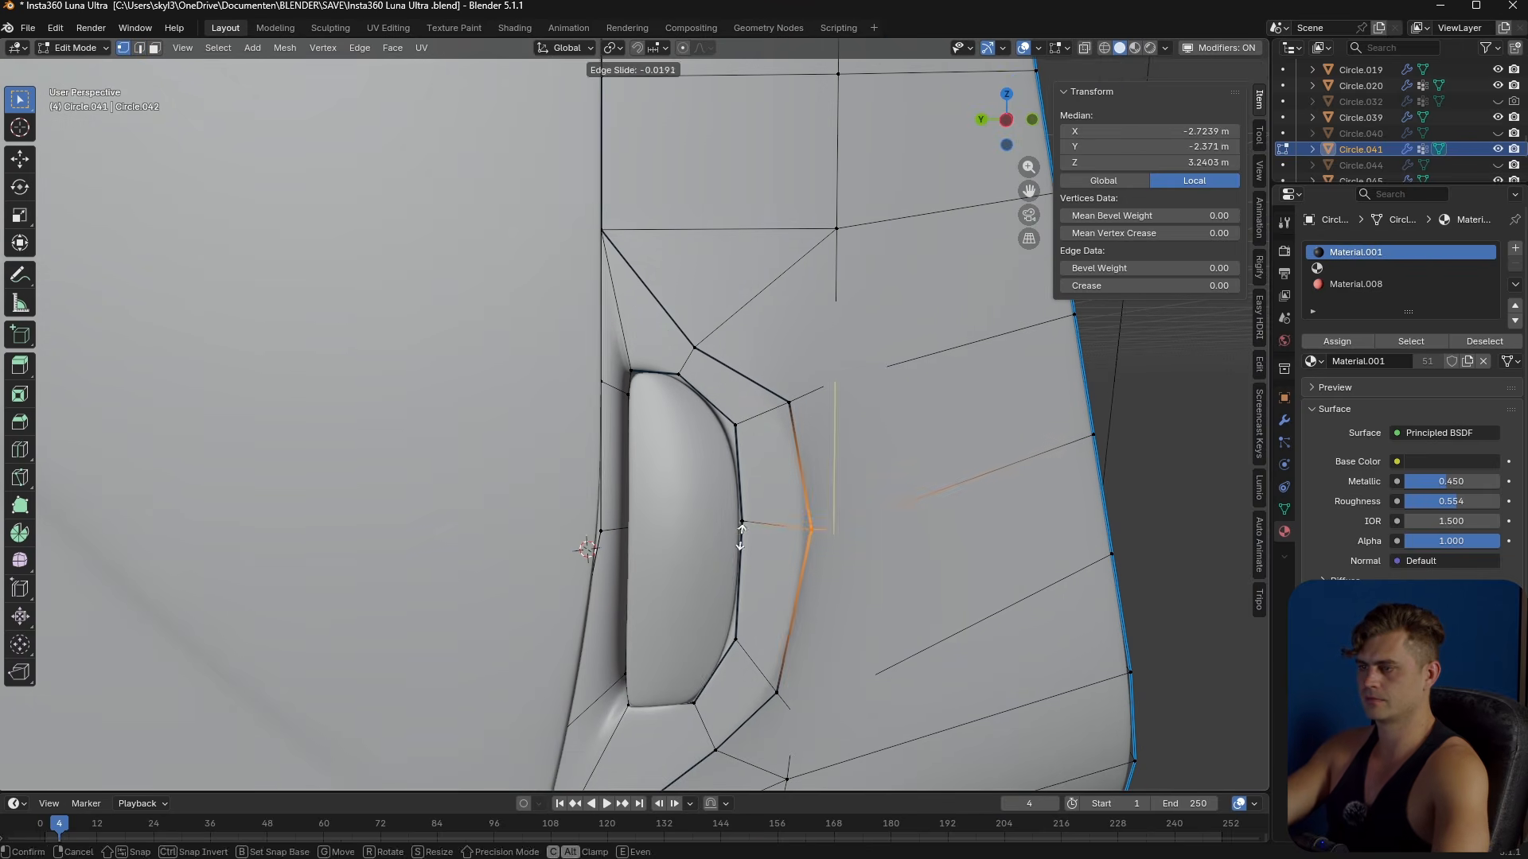
click(750, 538)
key(alt+z)
middle_drag(825, 532, 819, 538)
key(alt+z)
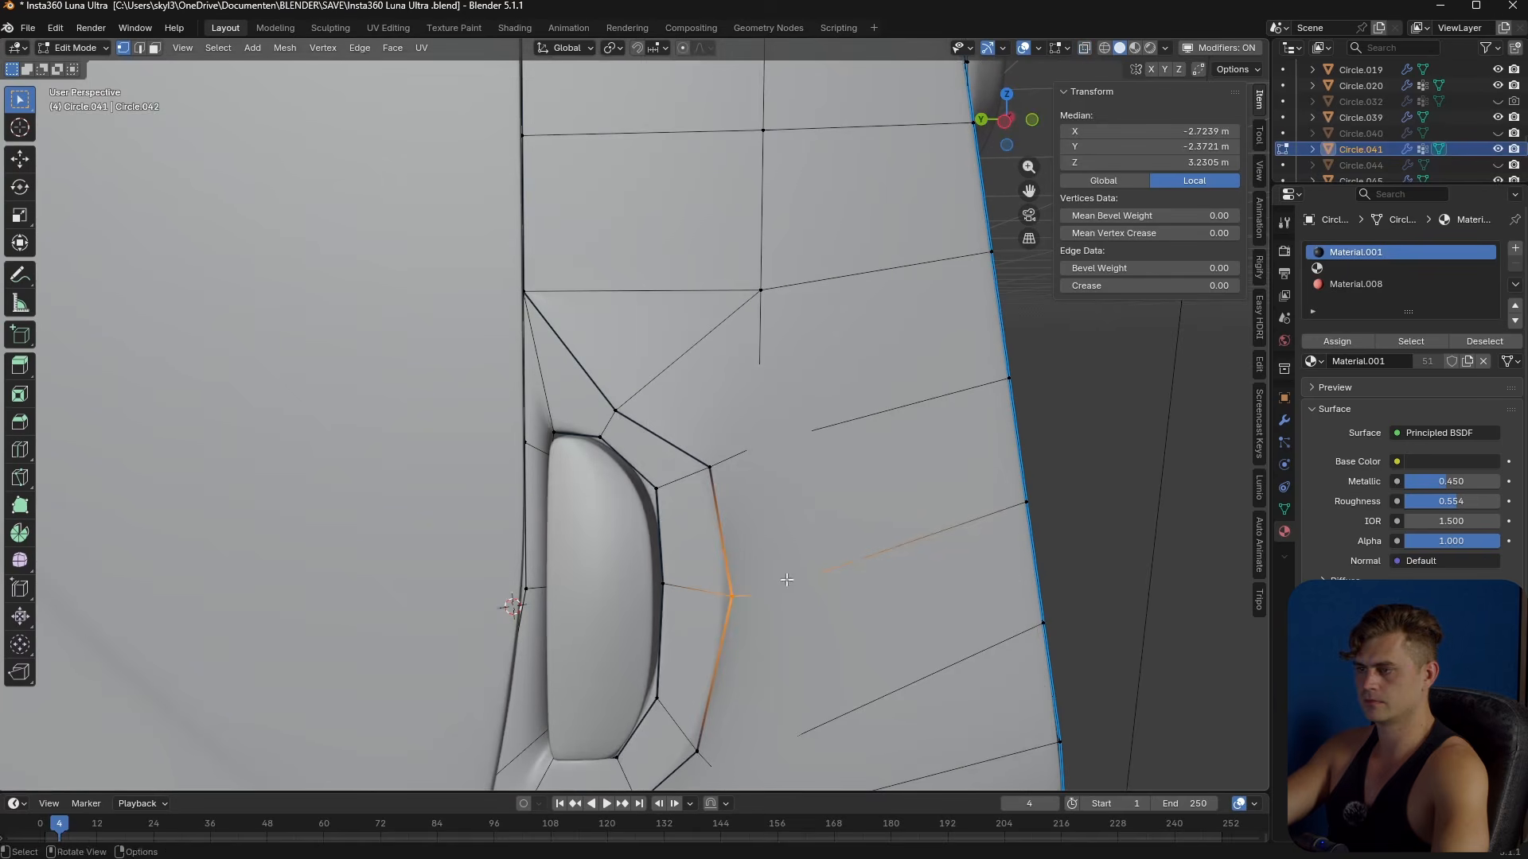
- Move the middle outer vertex of the button recess surround about 0.0216 m along Y, toward the button
drag(786, 576, 729, 606)
key(g)
key(y)
click(654, 608)
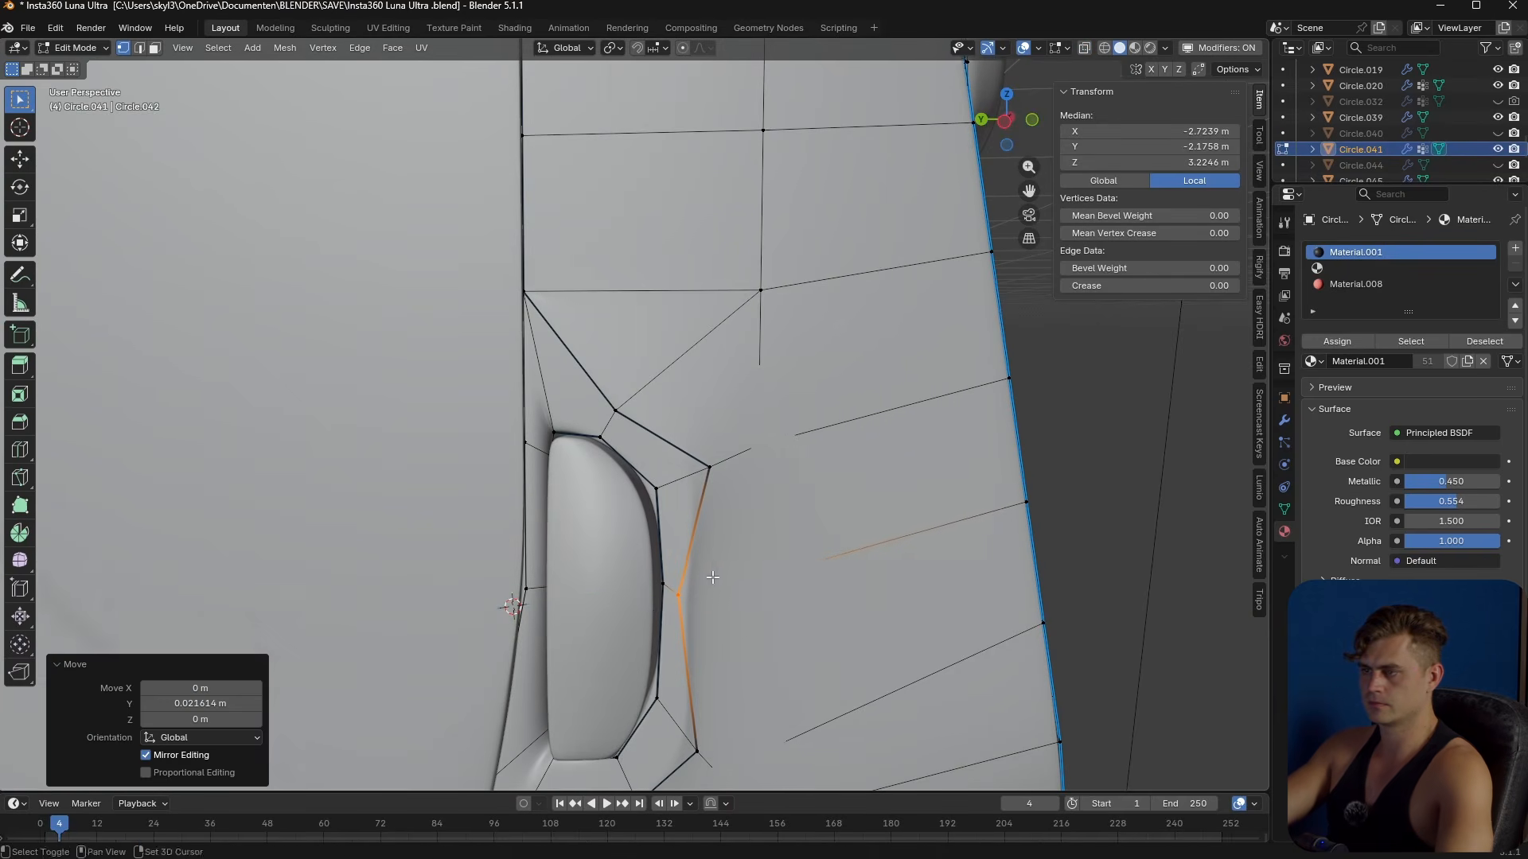
- Bring the surround's upper outer corner vertex closer to the button, moving it about 0.0088 m in Y and -0.0031 m in Z in left view
shift+middle_drag(684, 524, 776, 449)
click(800, 390)
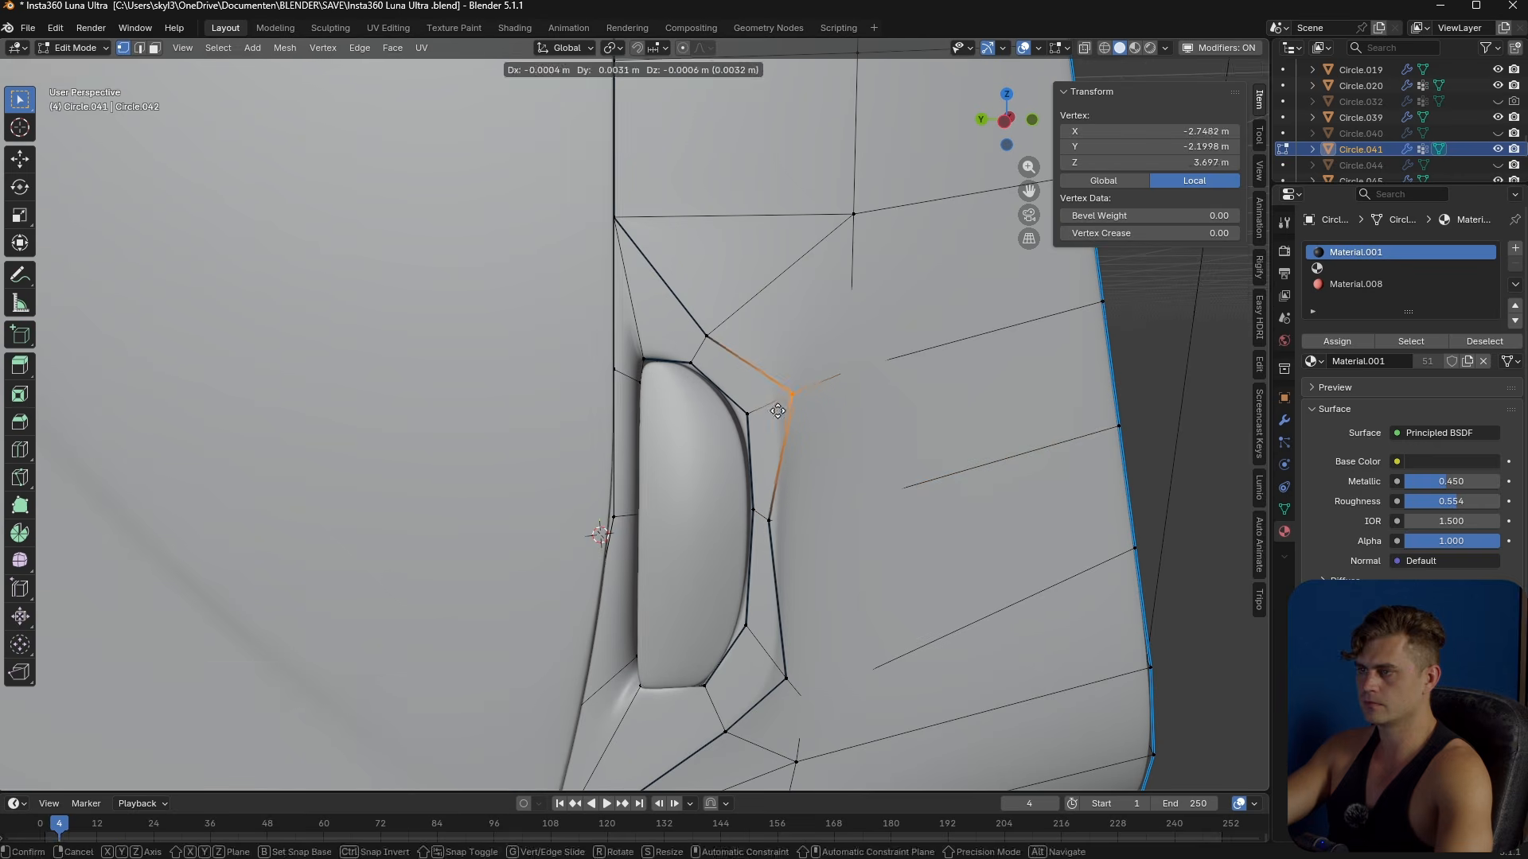
key(ctrl+KP_3)
scroll(827, 417, down, 6)
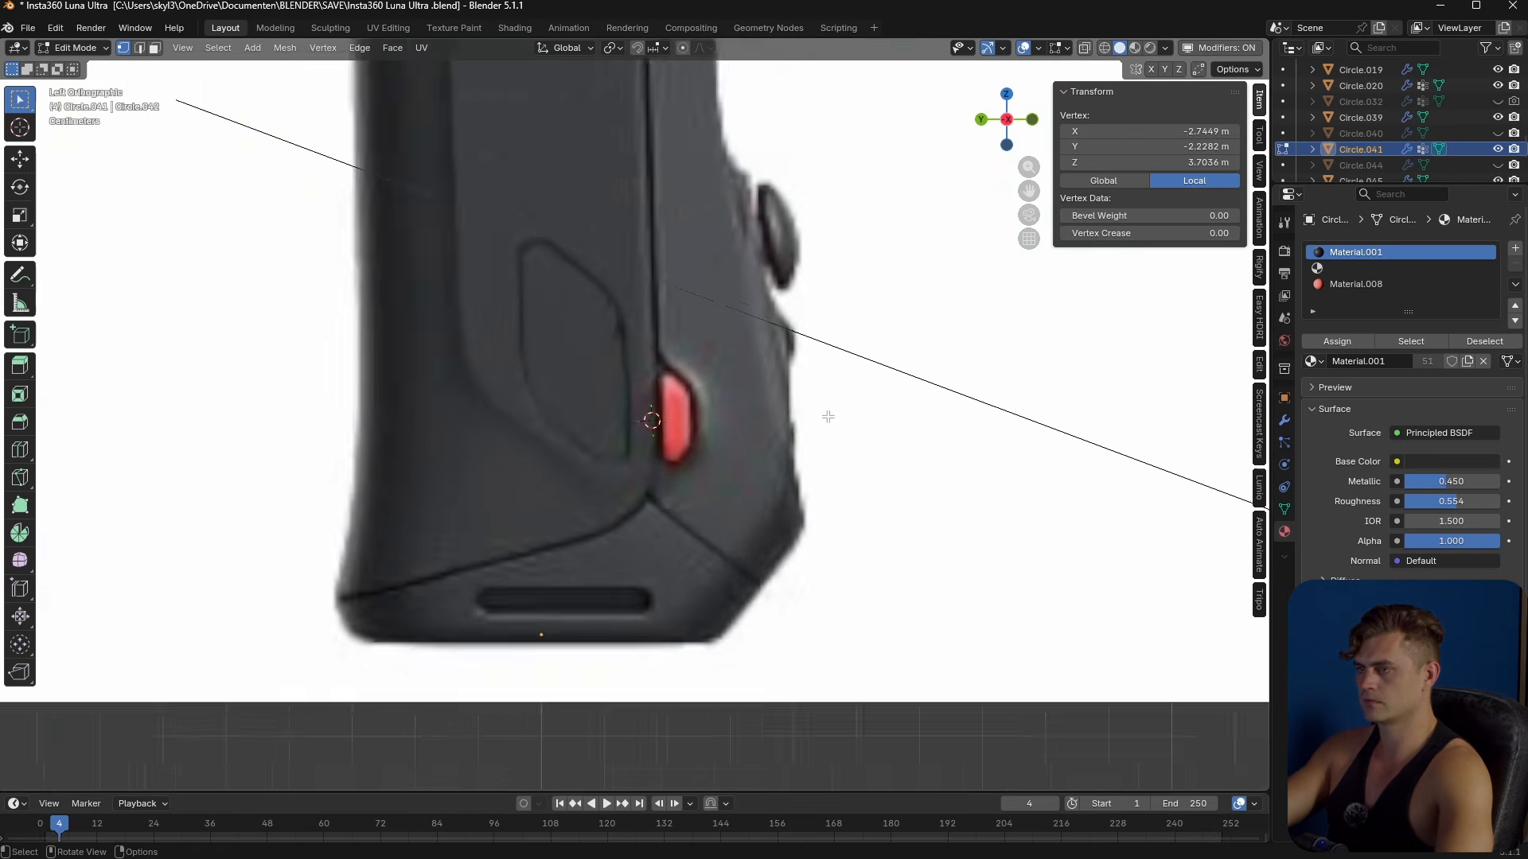
scroll(828, 417, up, 2)
scroll(828, 417, up, 8)
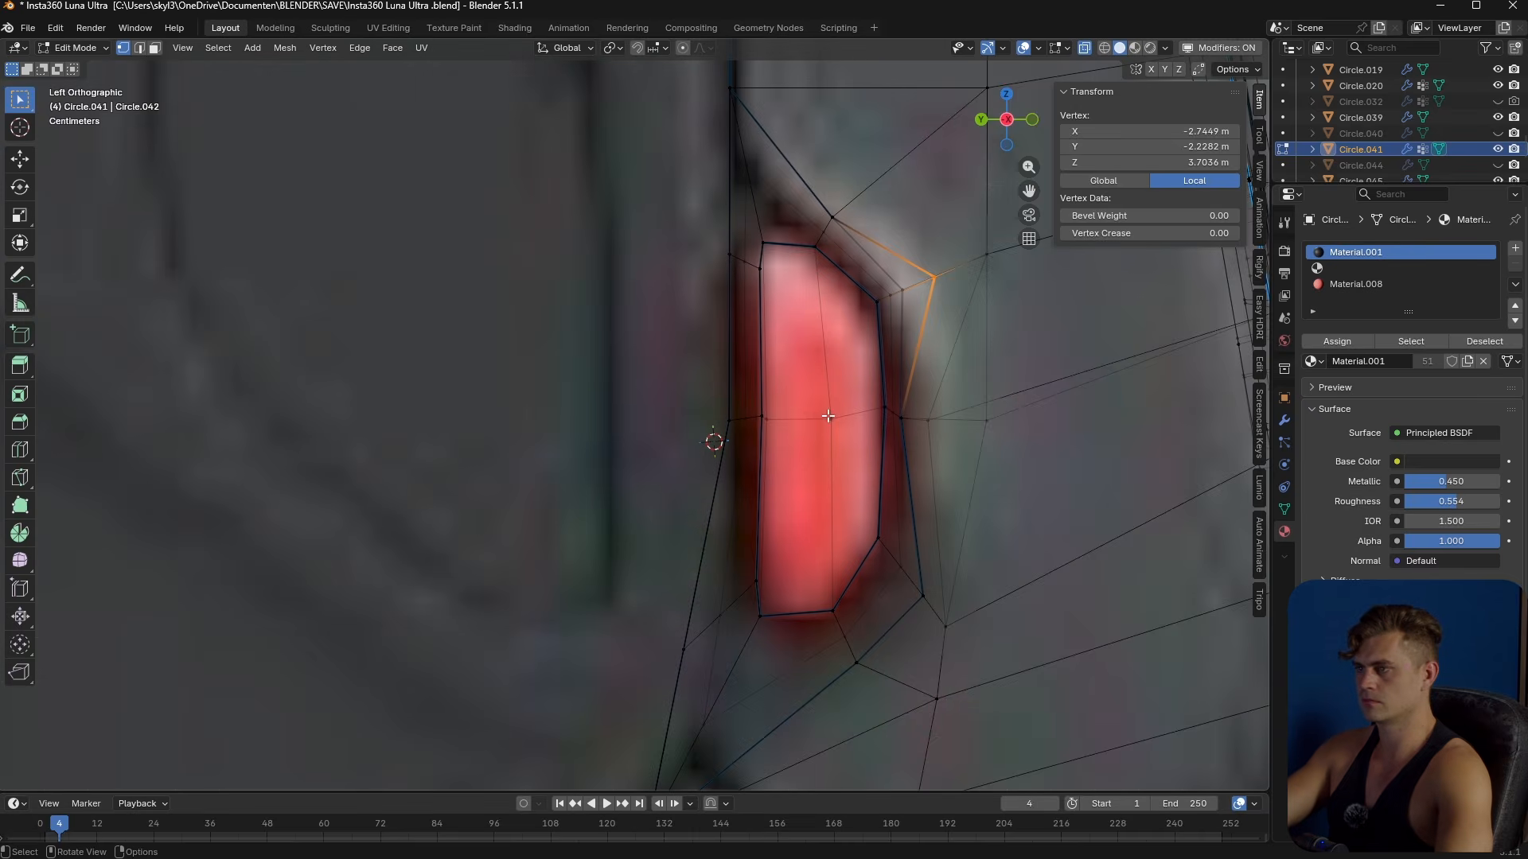
scroll(829, 424, up, 4)
key(g)
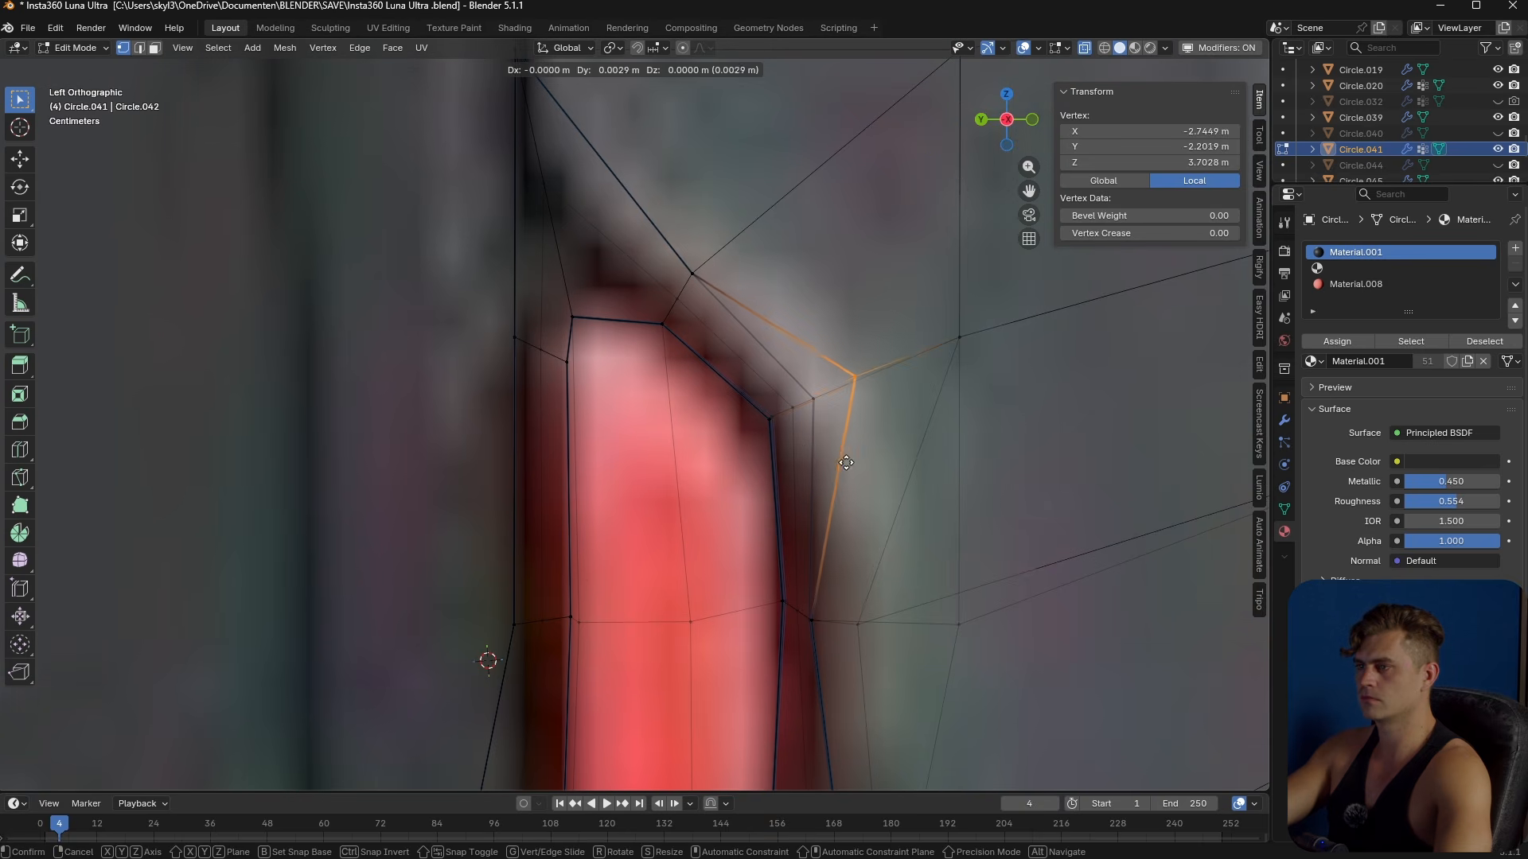
click(825, 475)
- Hide the Empty.001 side reference image so the recess mesh is visible in the left view
shift+middle_drag(825, 475, 804, 488)
scroll(802, 487, down, 8)
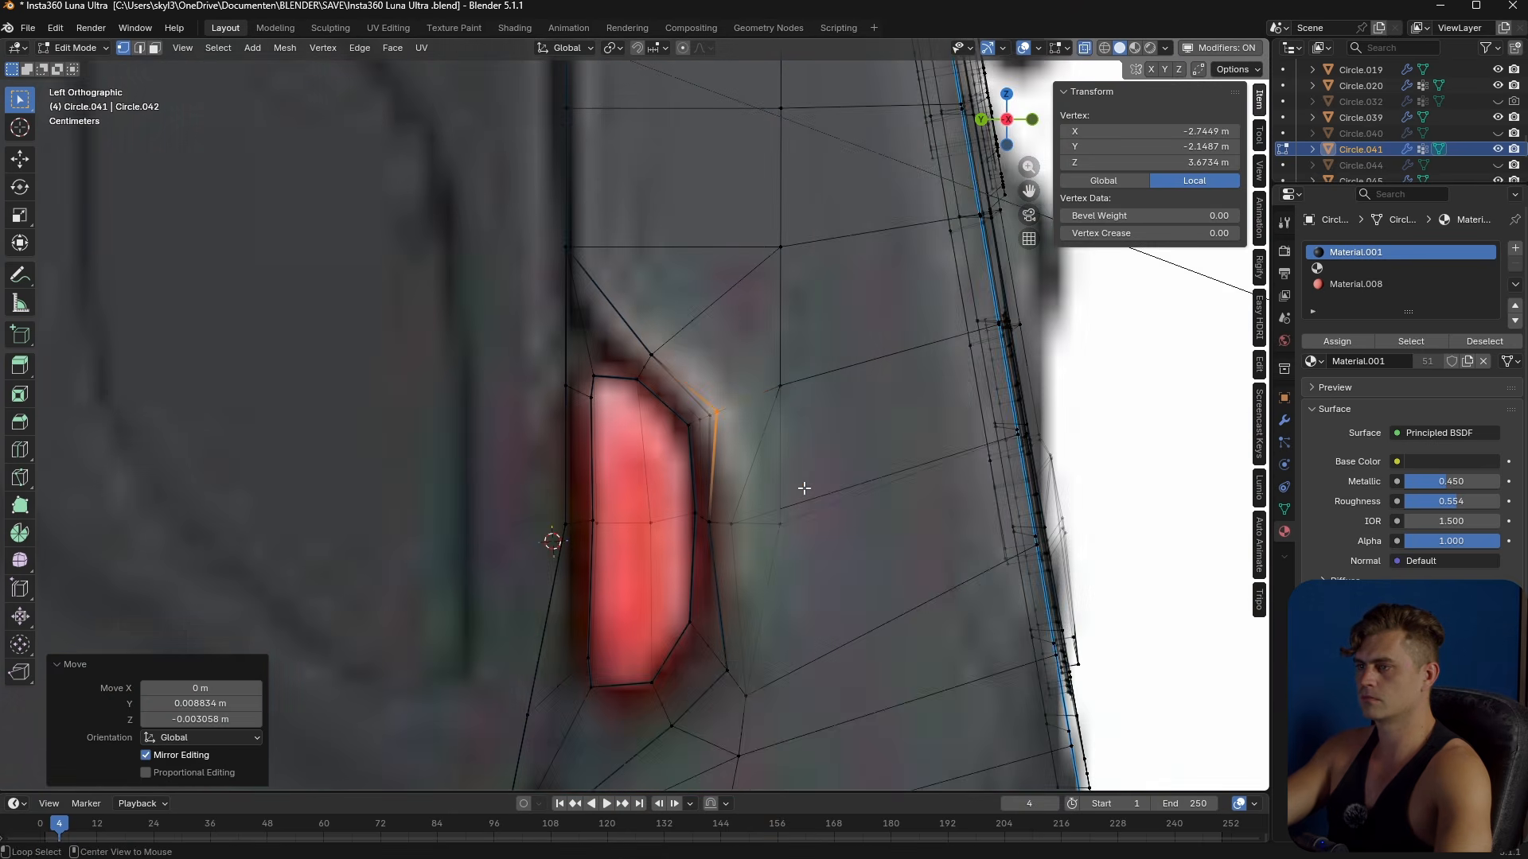
scroll(1473, 107, down, 5)
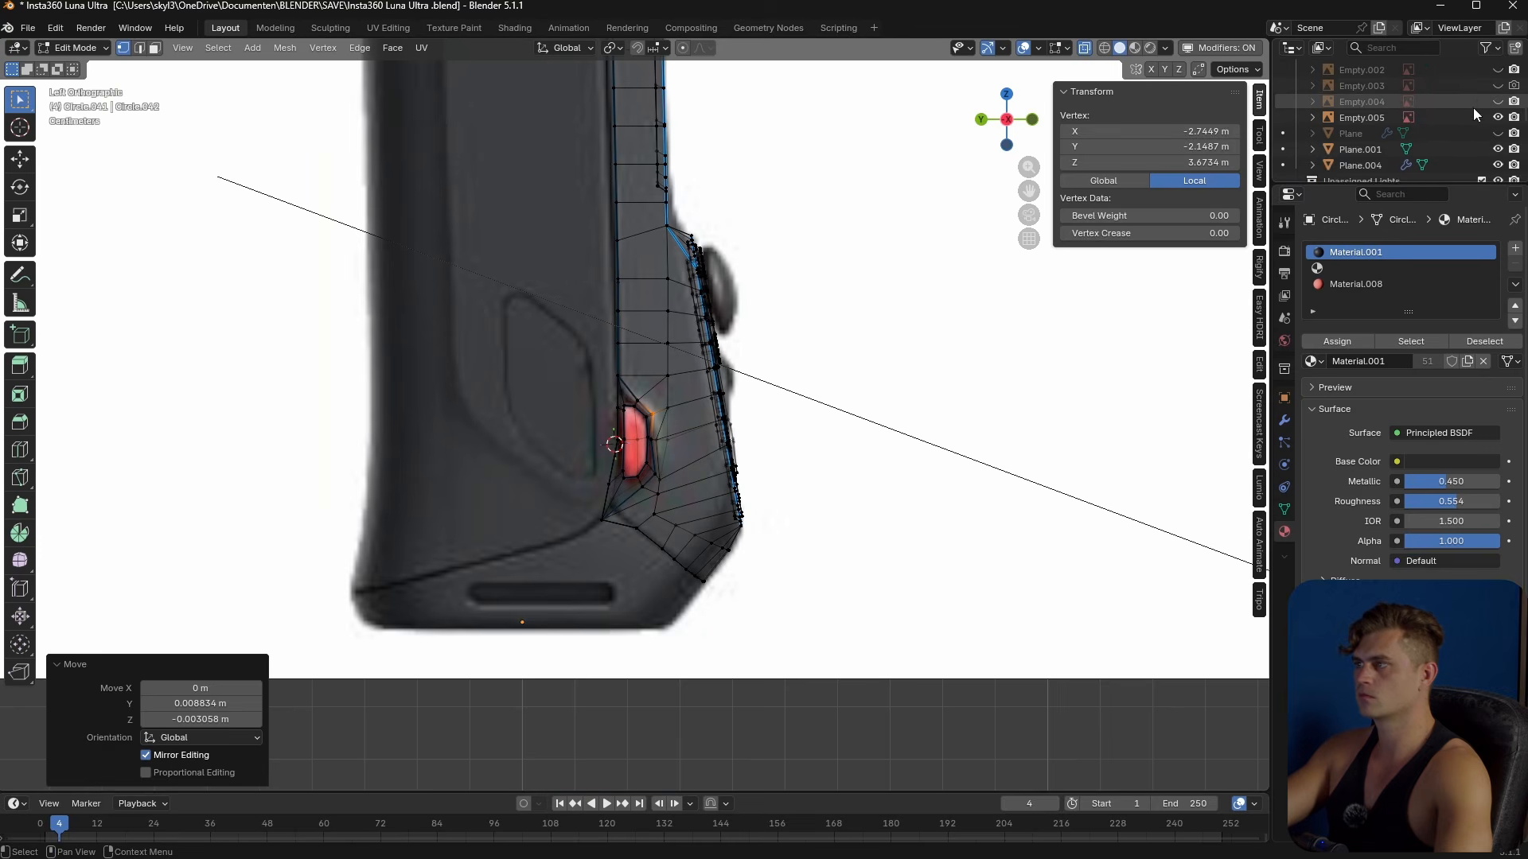
click(1498, 149)
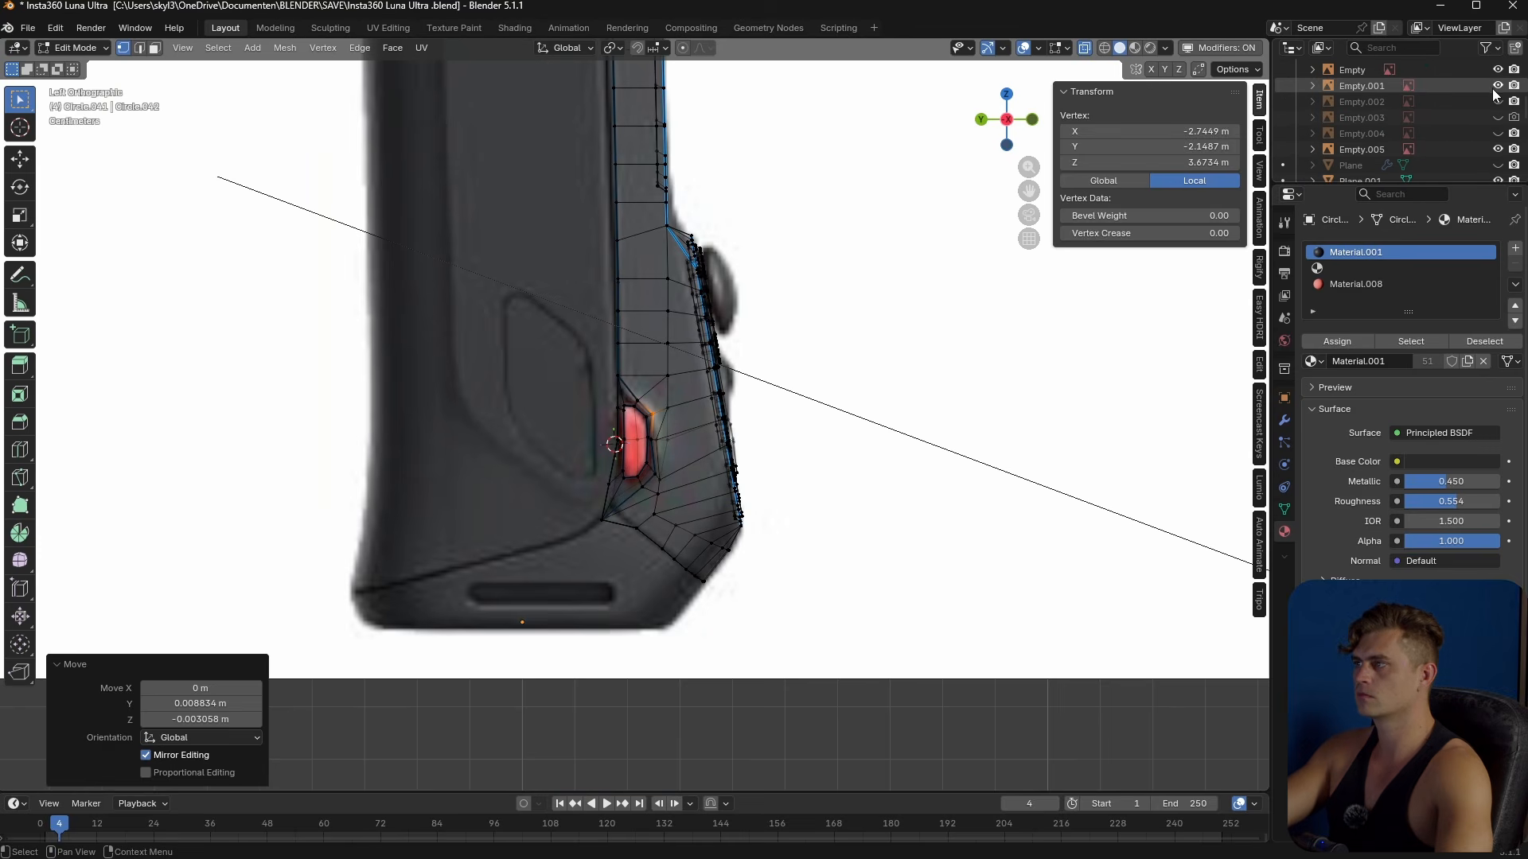
click(1498, 86)
scroll(864, 510, up, 6)
scroll(864, 497, up, 4)
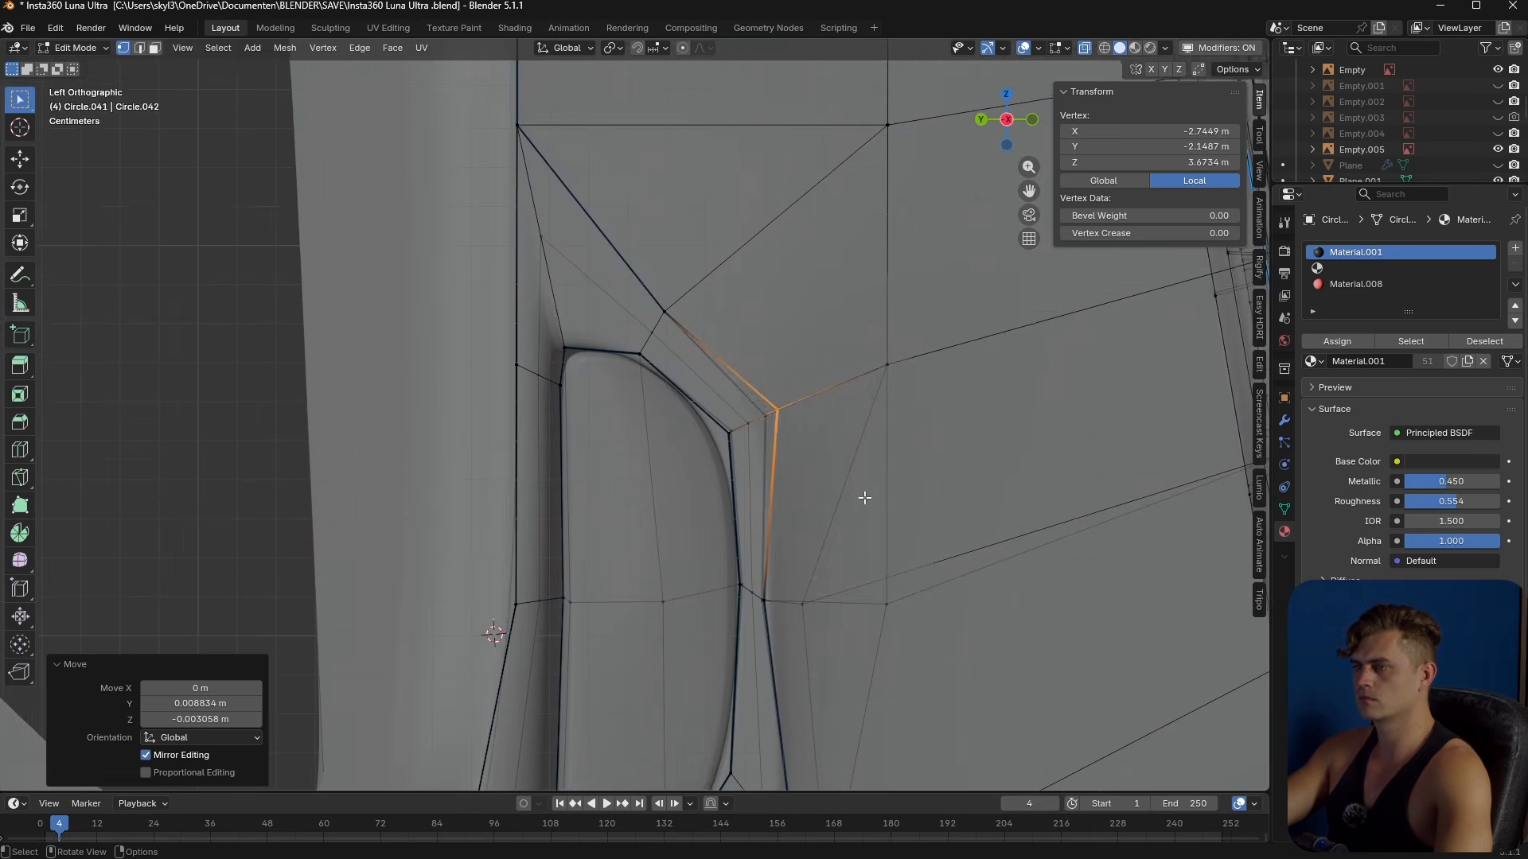
key(g)
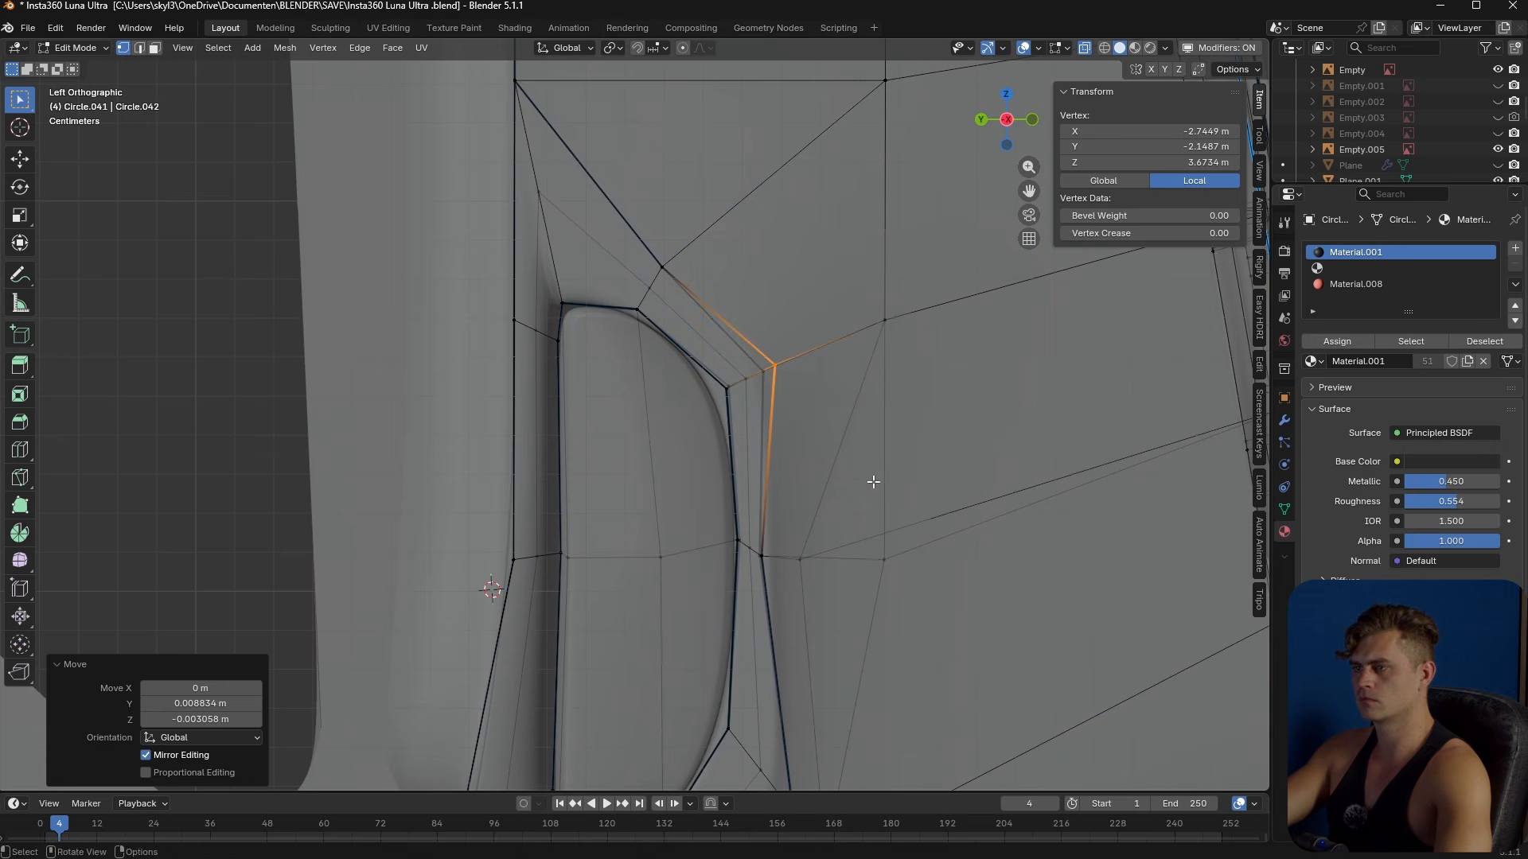
click(868, 485)
key(ctrl+z)
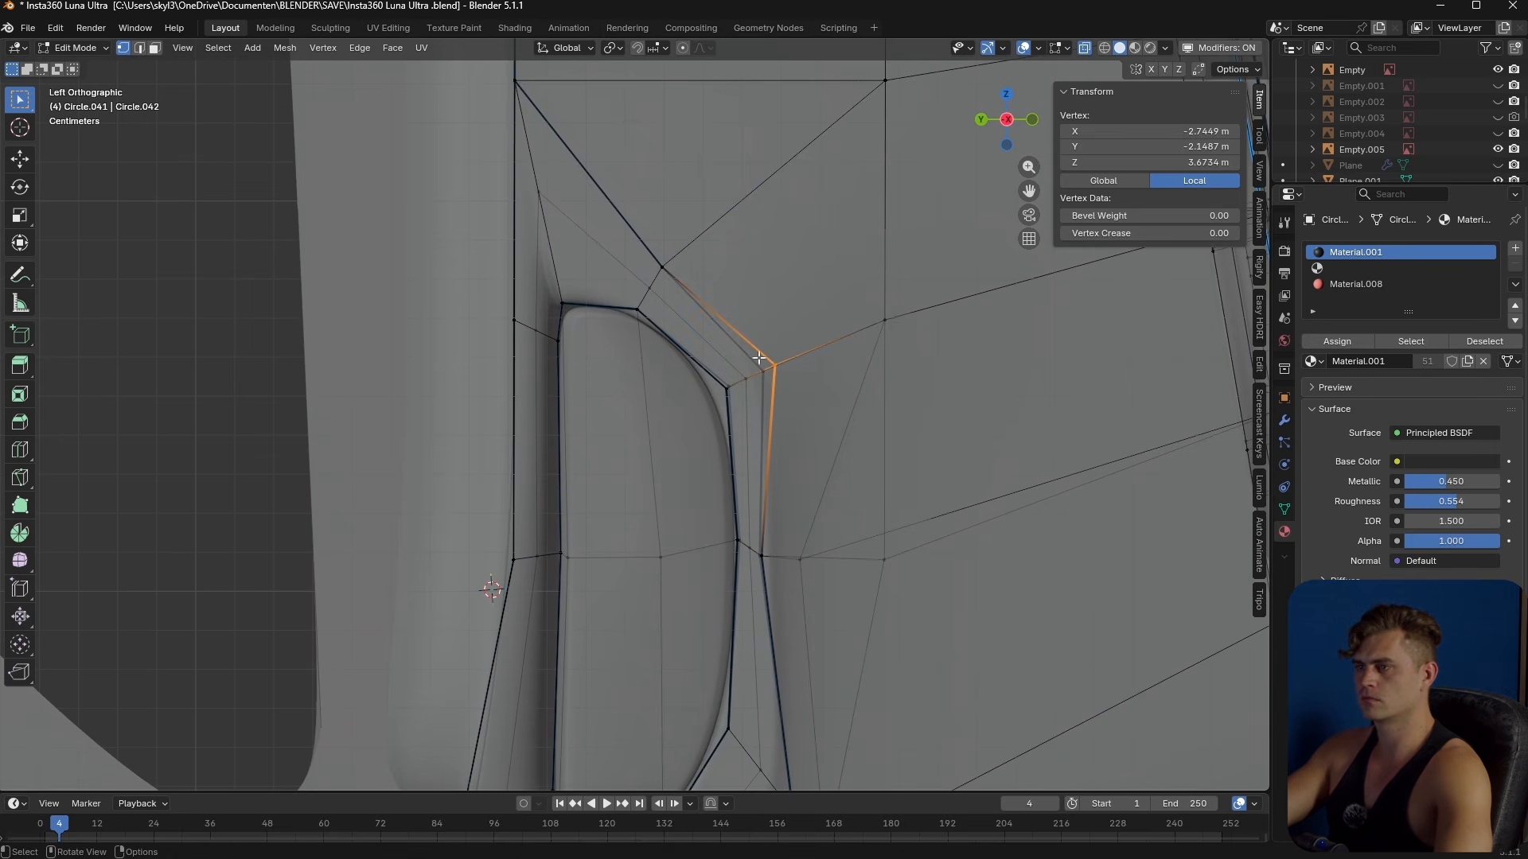
- Move the vertices at the surround's corner above the button about 0.0024 m in Y and -0.0022 m in Z
alt+click(675, 243)
key(g)
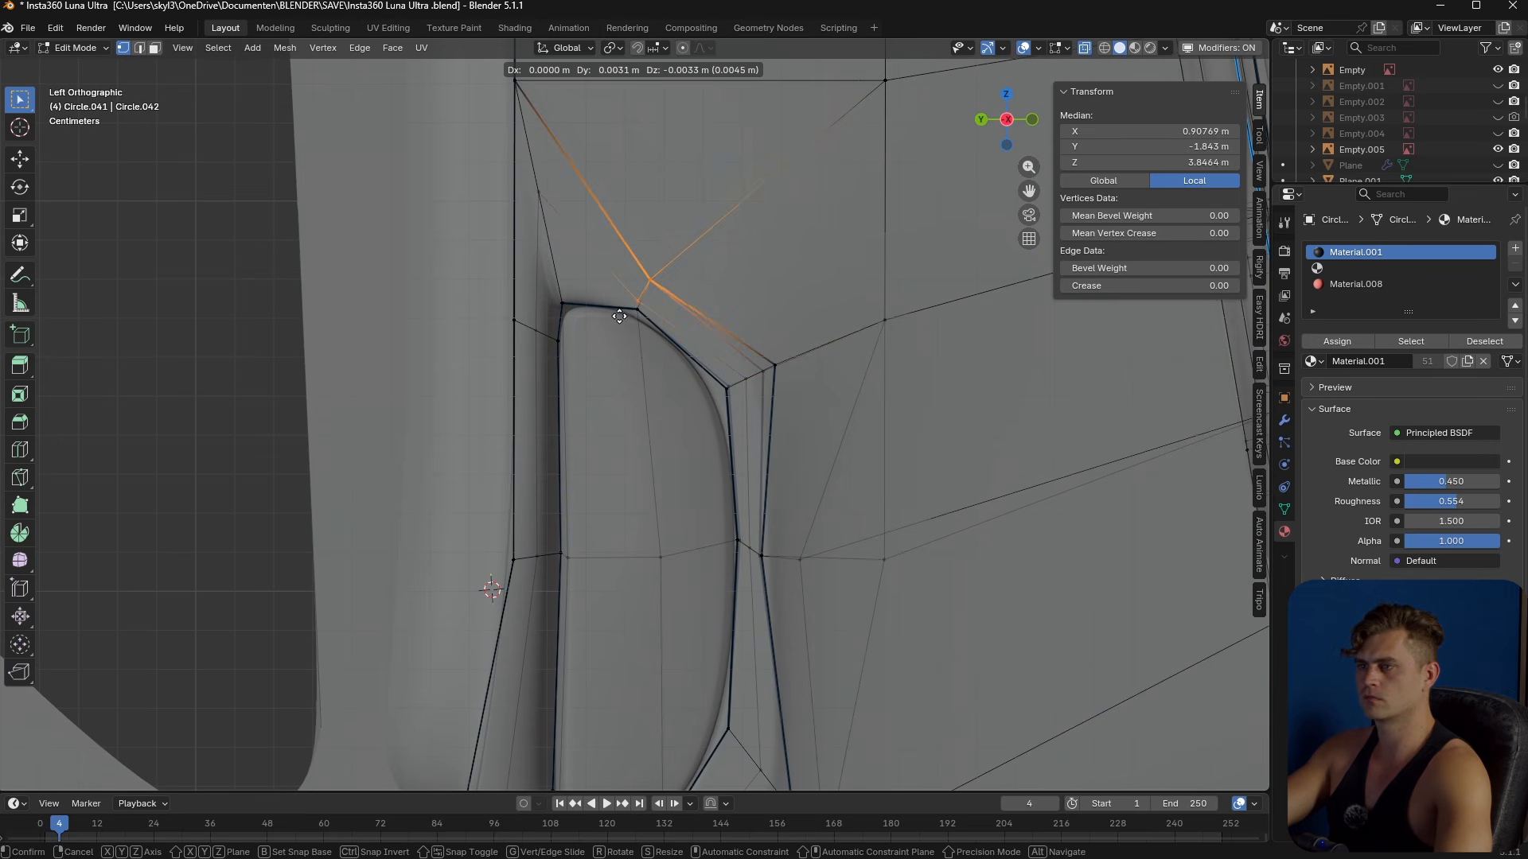
click(622, 312)
shift+middle_drag(833, 757, 846, 555)
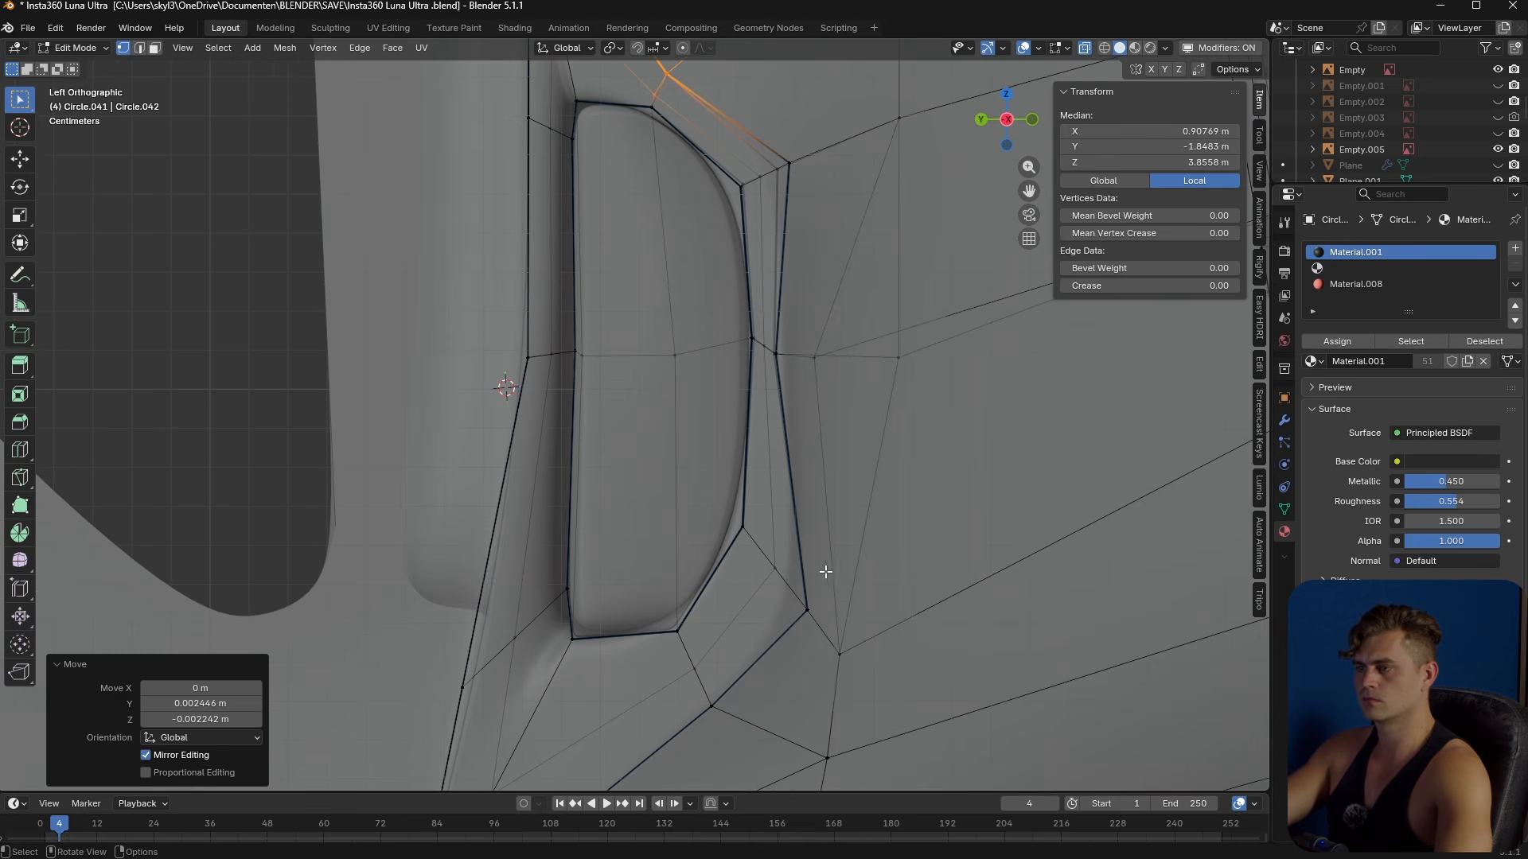
drag(822, 629, 825, 630)
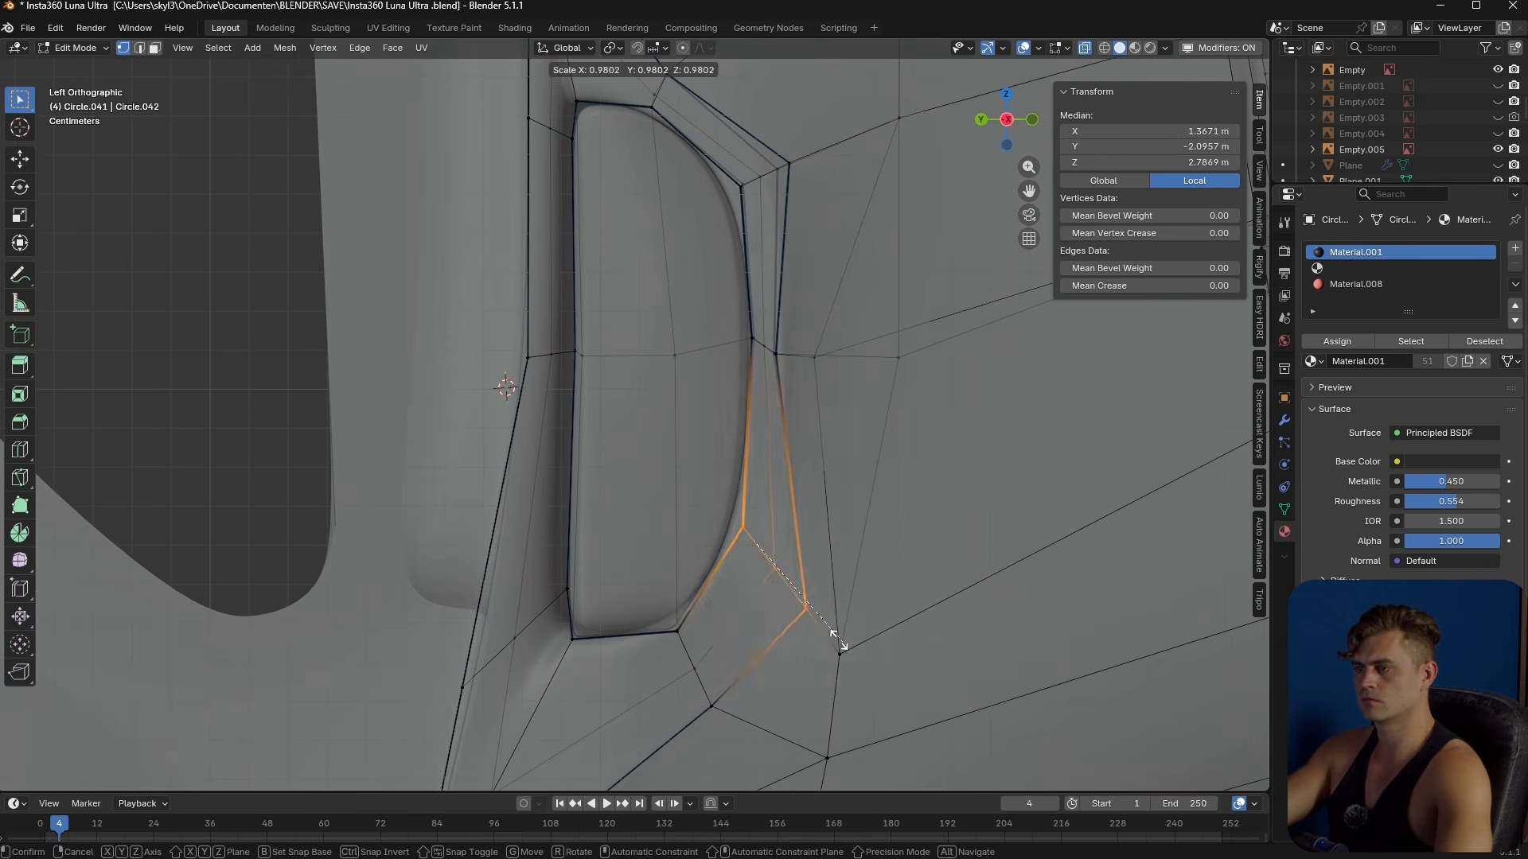
click(804, 597)
key(shift+v)
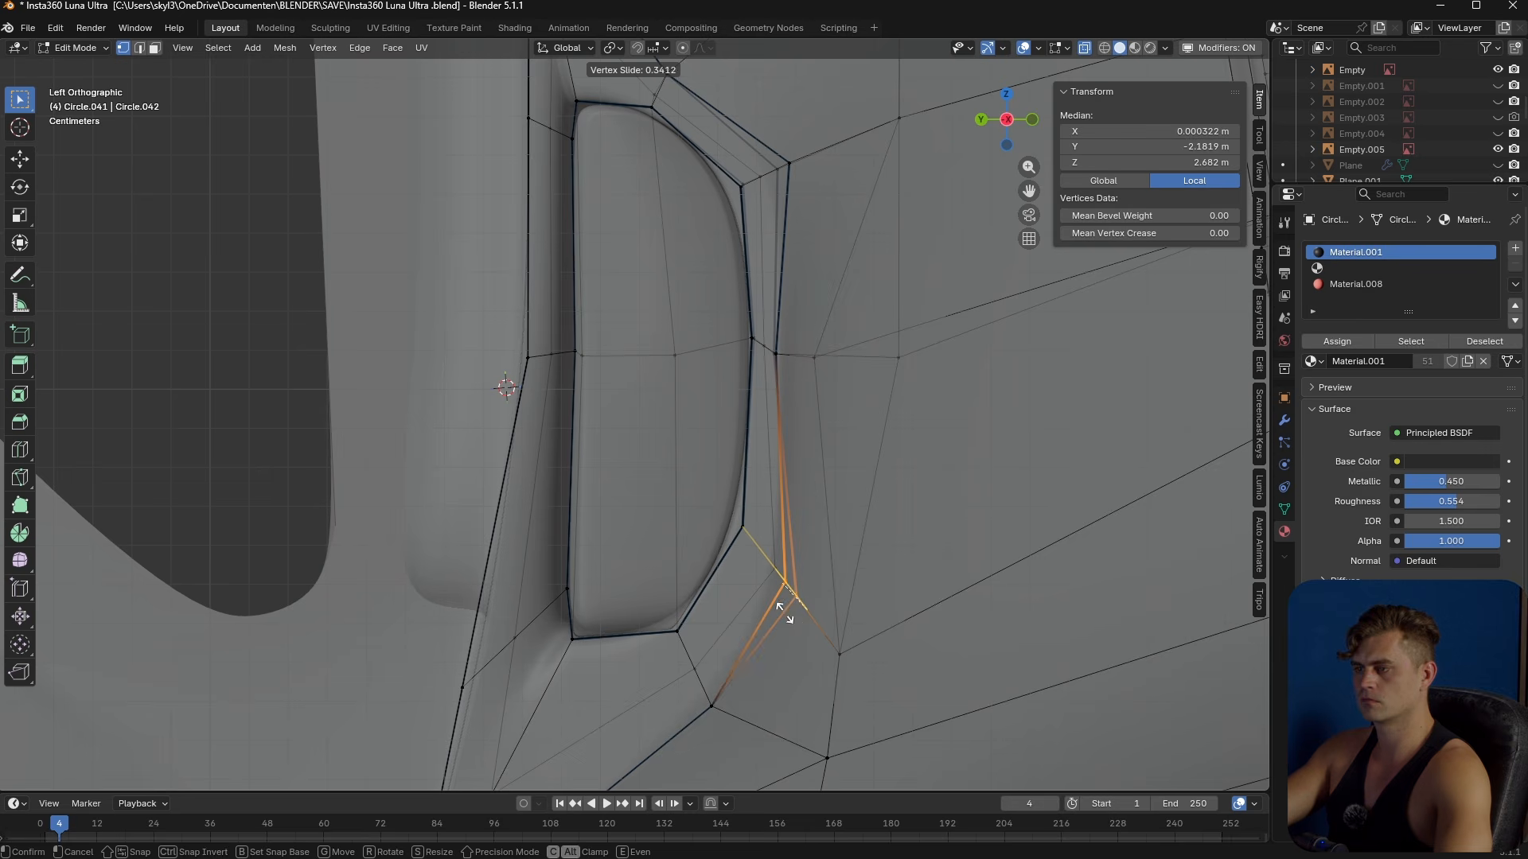
click(784, 611)
key(ctrl+z)
- With X-ray off, slide the surround's lower outer corner vertex roughly halfway along its edge toward the button
click(802, 623)
key(alt+z)
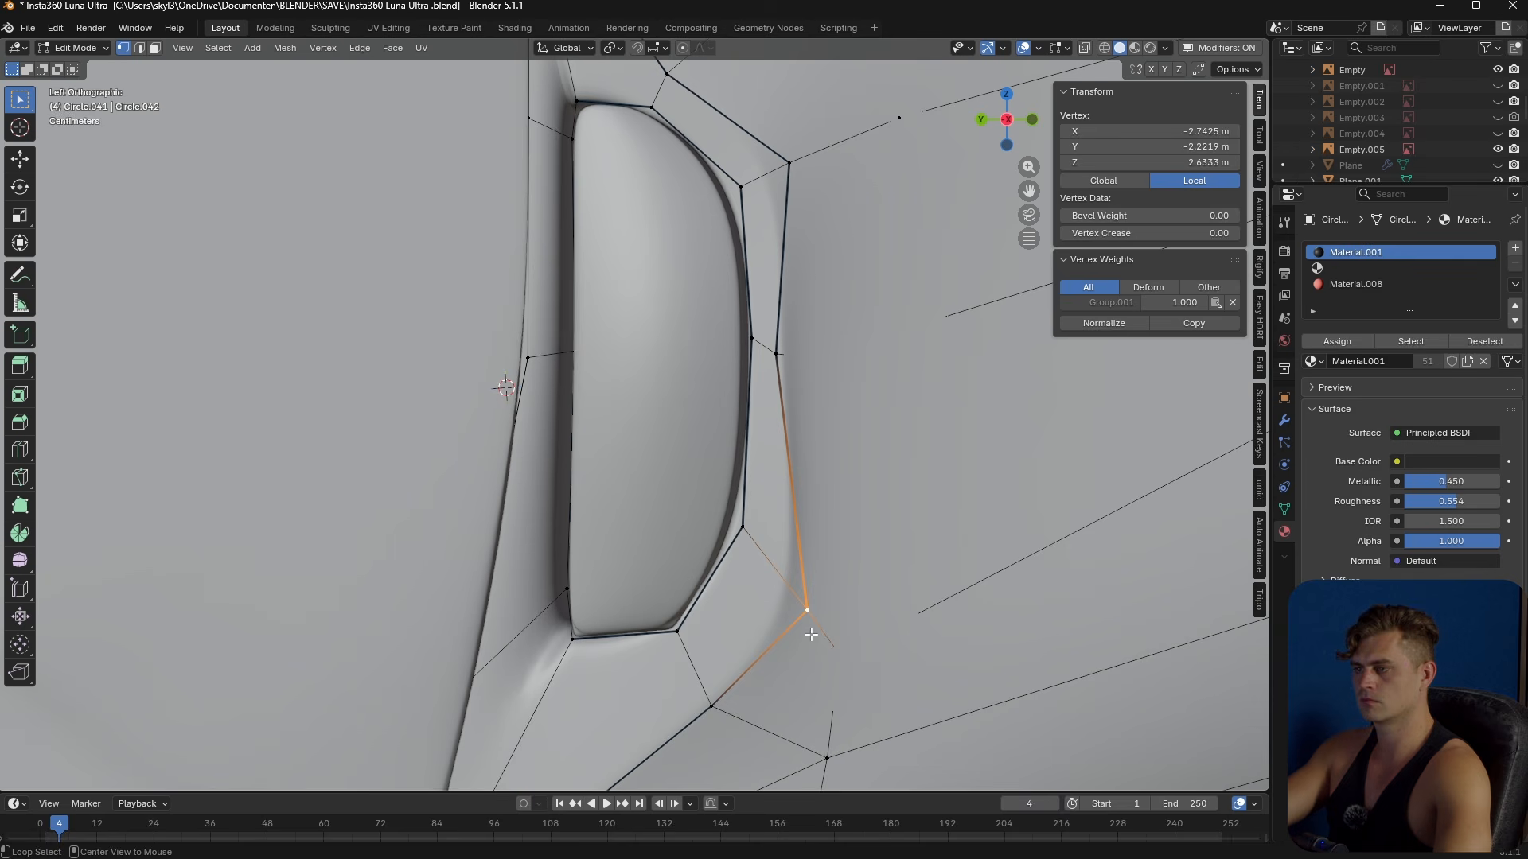
drag(758, 613, 760, 614)
key(shift+v)
right_click(848, 630)
key(shift+v)
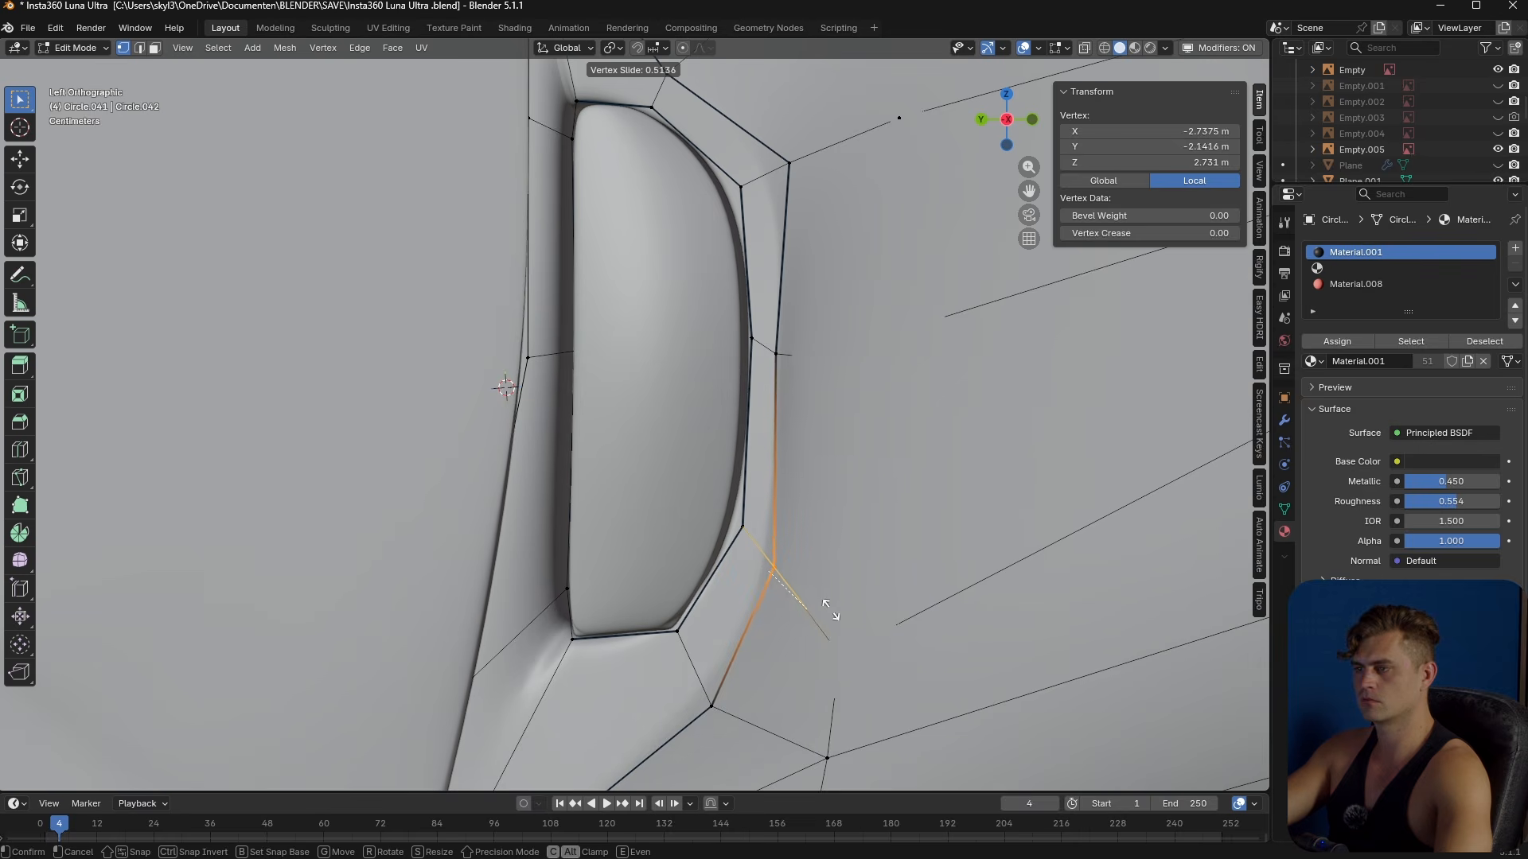
click(823, 603)
- Slide the outer vertex below the button along its edge toward the recess and return to object mode
click(714, 706)
key(shift+v)
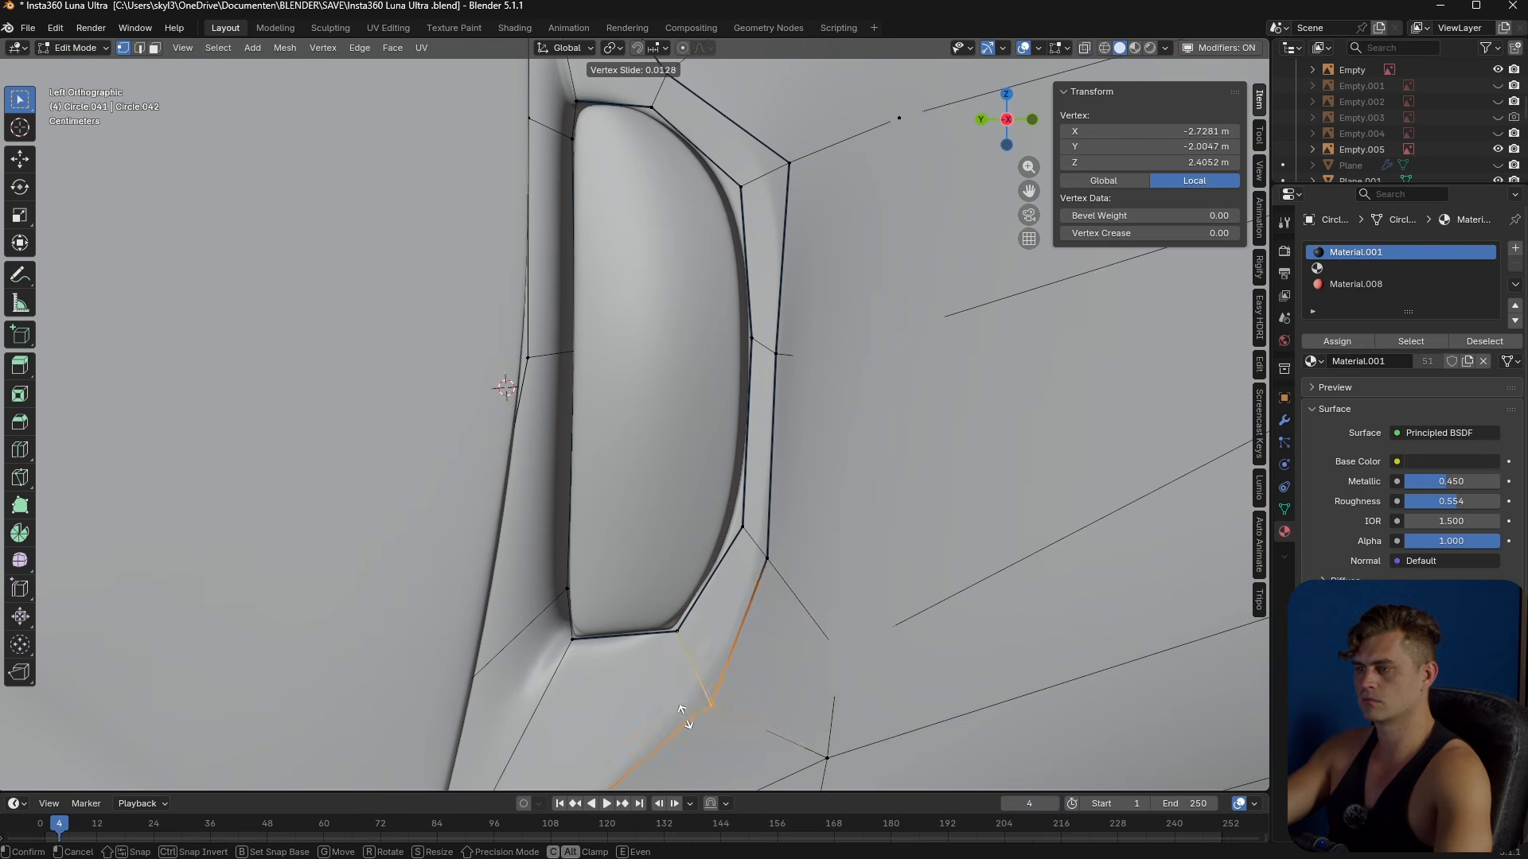
click(664, 676)
key(Tab)
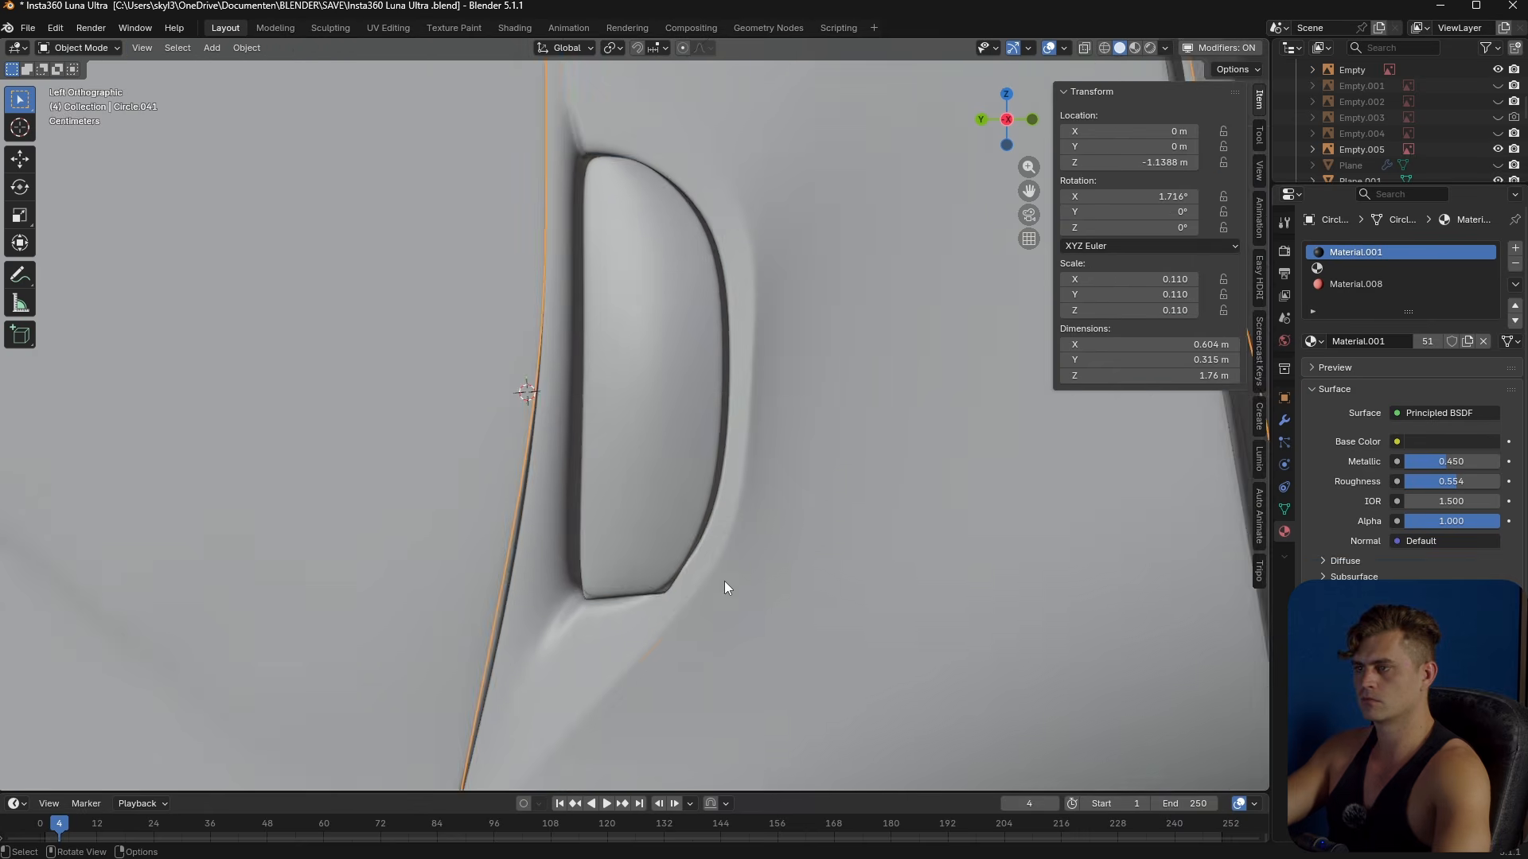
middle_drag(732, 457, 657, 452)
- Delete the long tapered face directly below the button recess
key(Tab)
key(3)
click(540, 409)
middle_drag(539, 409, 589, 453)
key(ctrl+KP_3)
scroll(597, 462, up, 4)
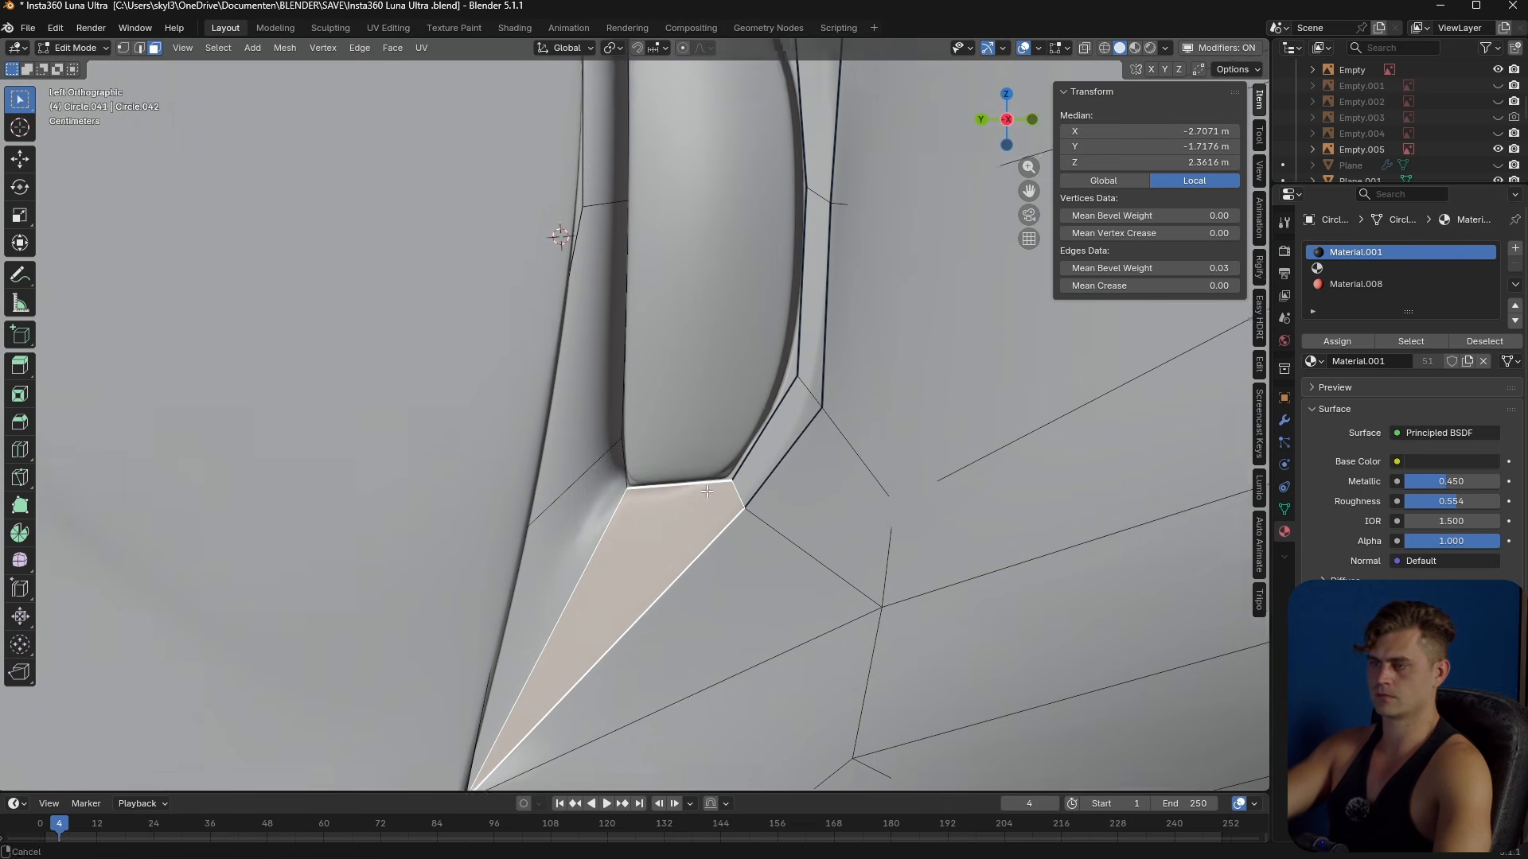
key(x)
click(688, 485)
- Add one centred loop cut around the recess surround, fill the gap below the button with new faces, and leave edit mode
key(ctrl+r)
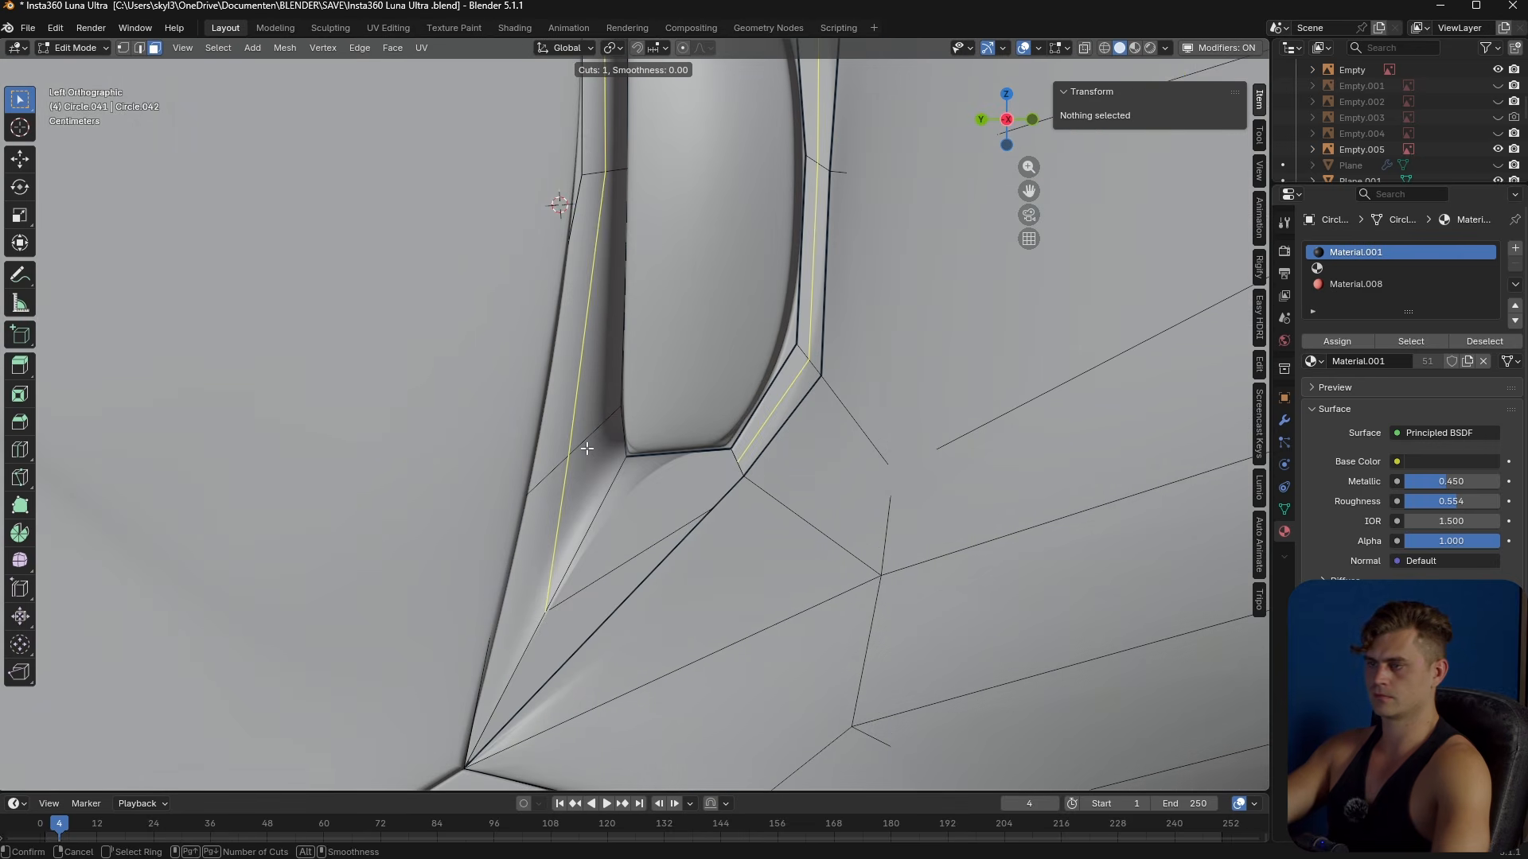
click(716, 465)
right_click(715, 465)
click(696, 453)
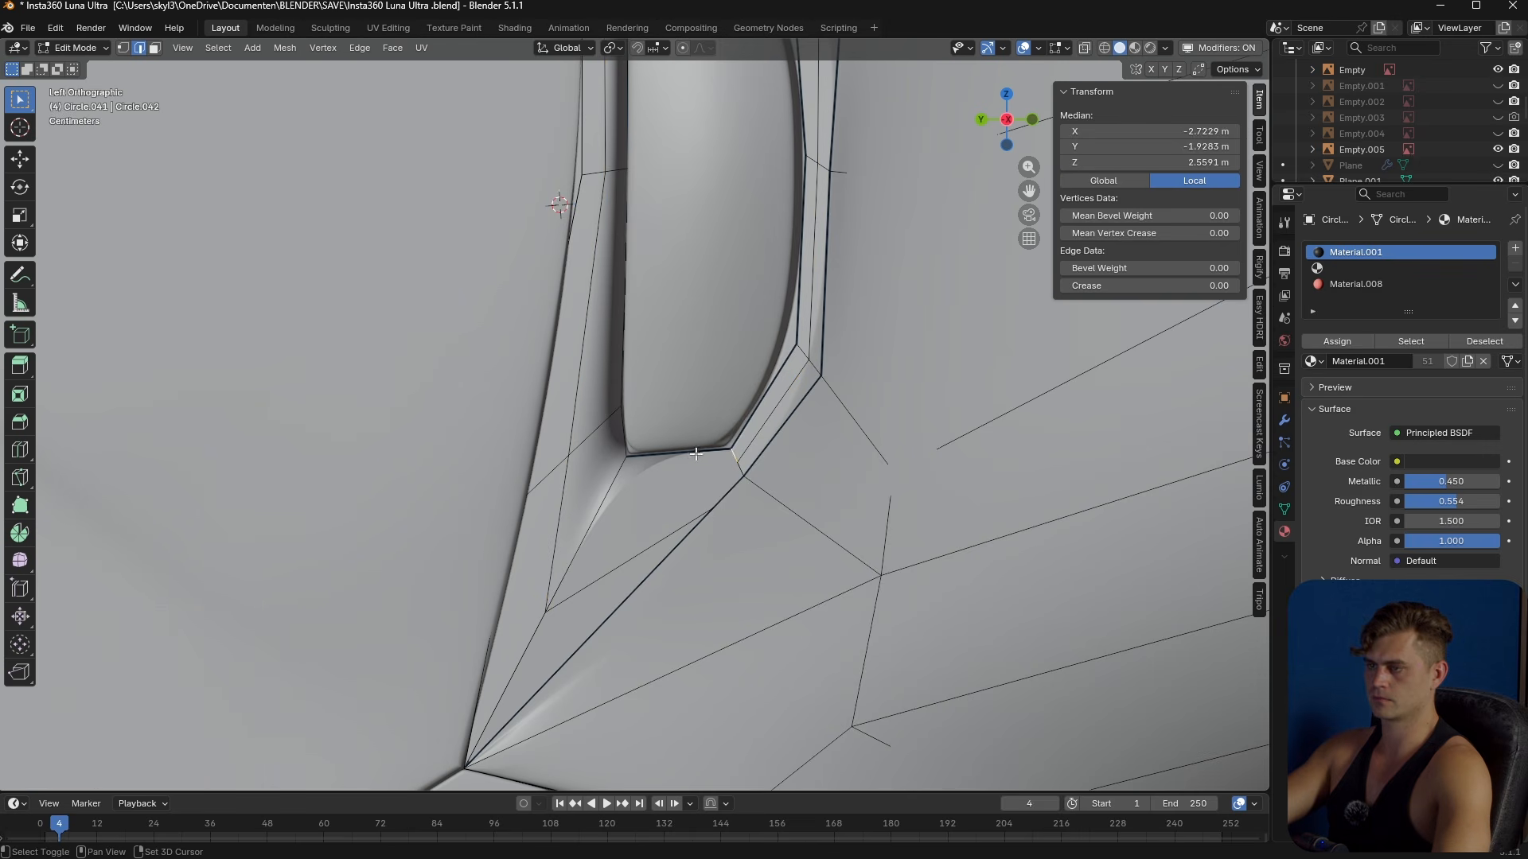
key(f)
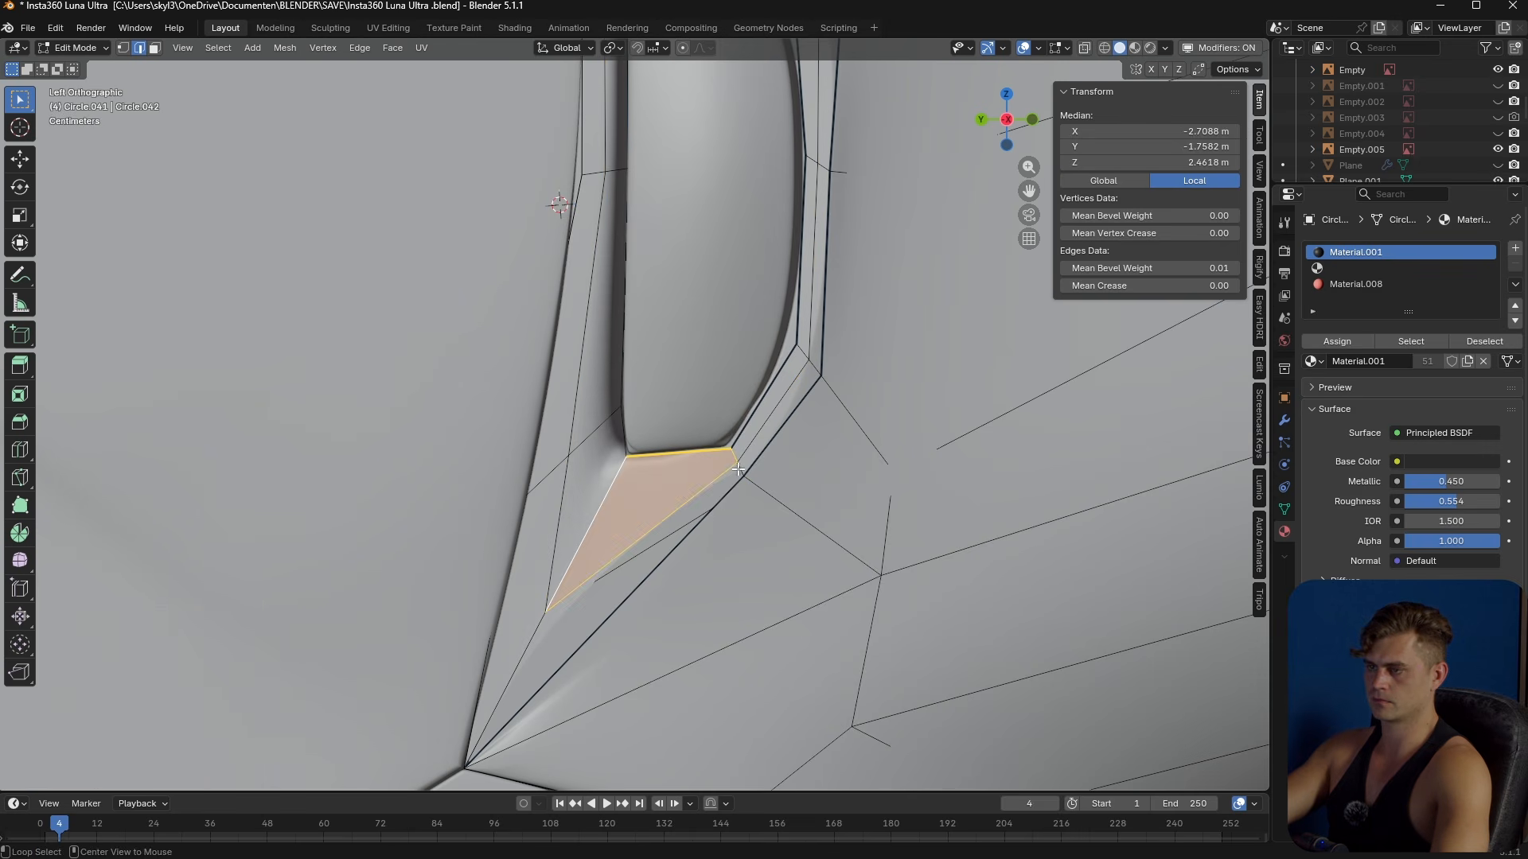
key(Tab)
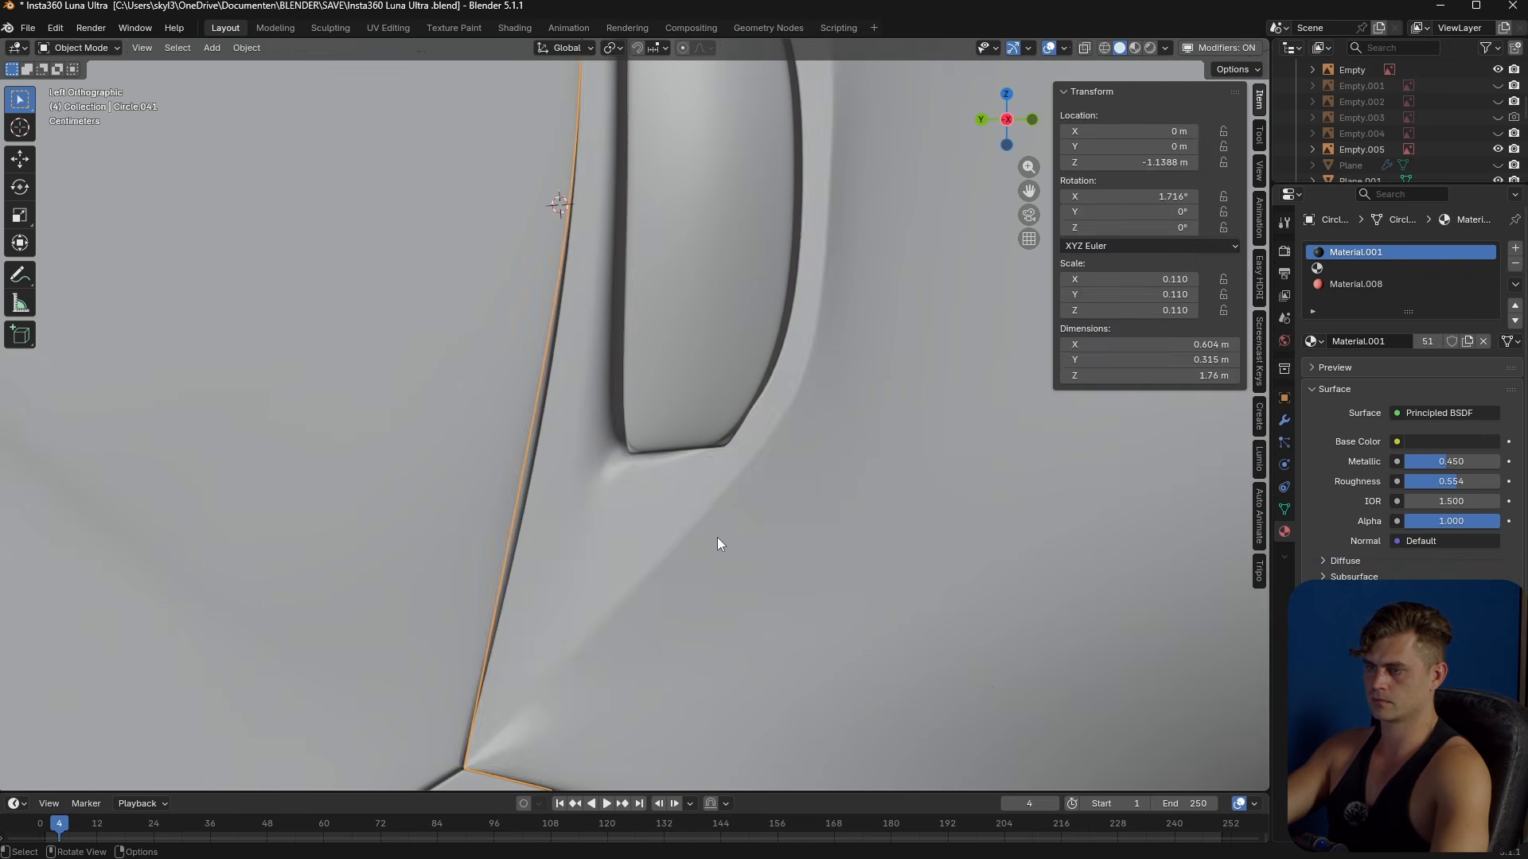
- Increase the bevel weight of the diagonal edge below the button recess and return to object mode
key(Tab)
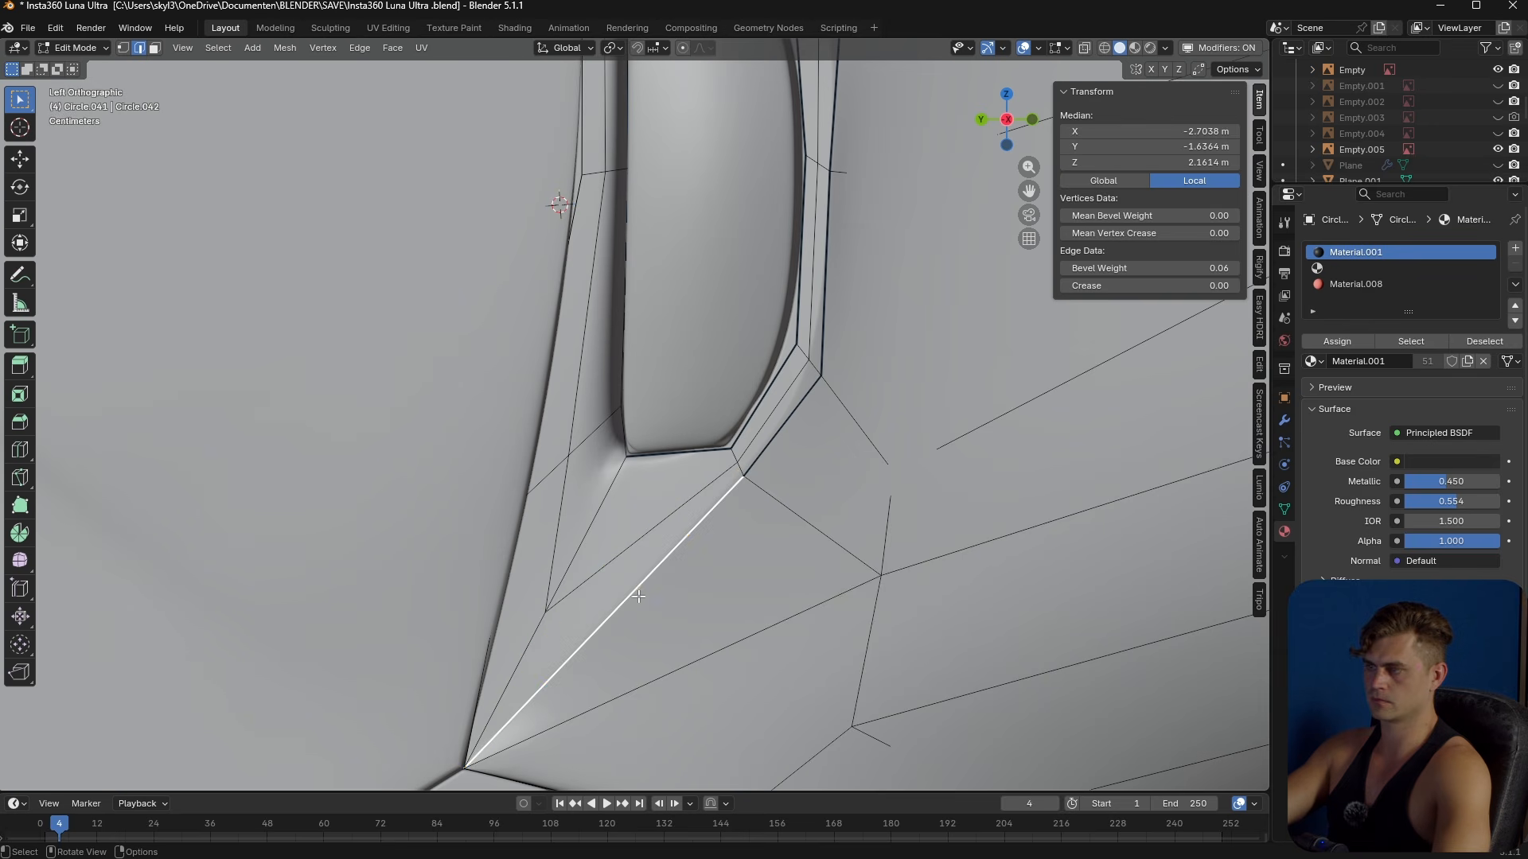
drag(1181, 267, 1234, 267)
key(Tab)
key(Tab)
key(Tab)
key(Tab)
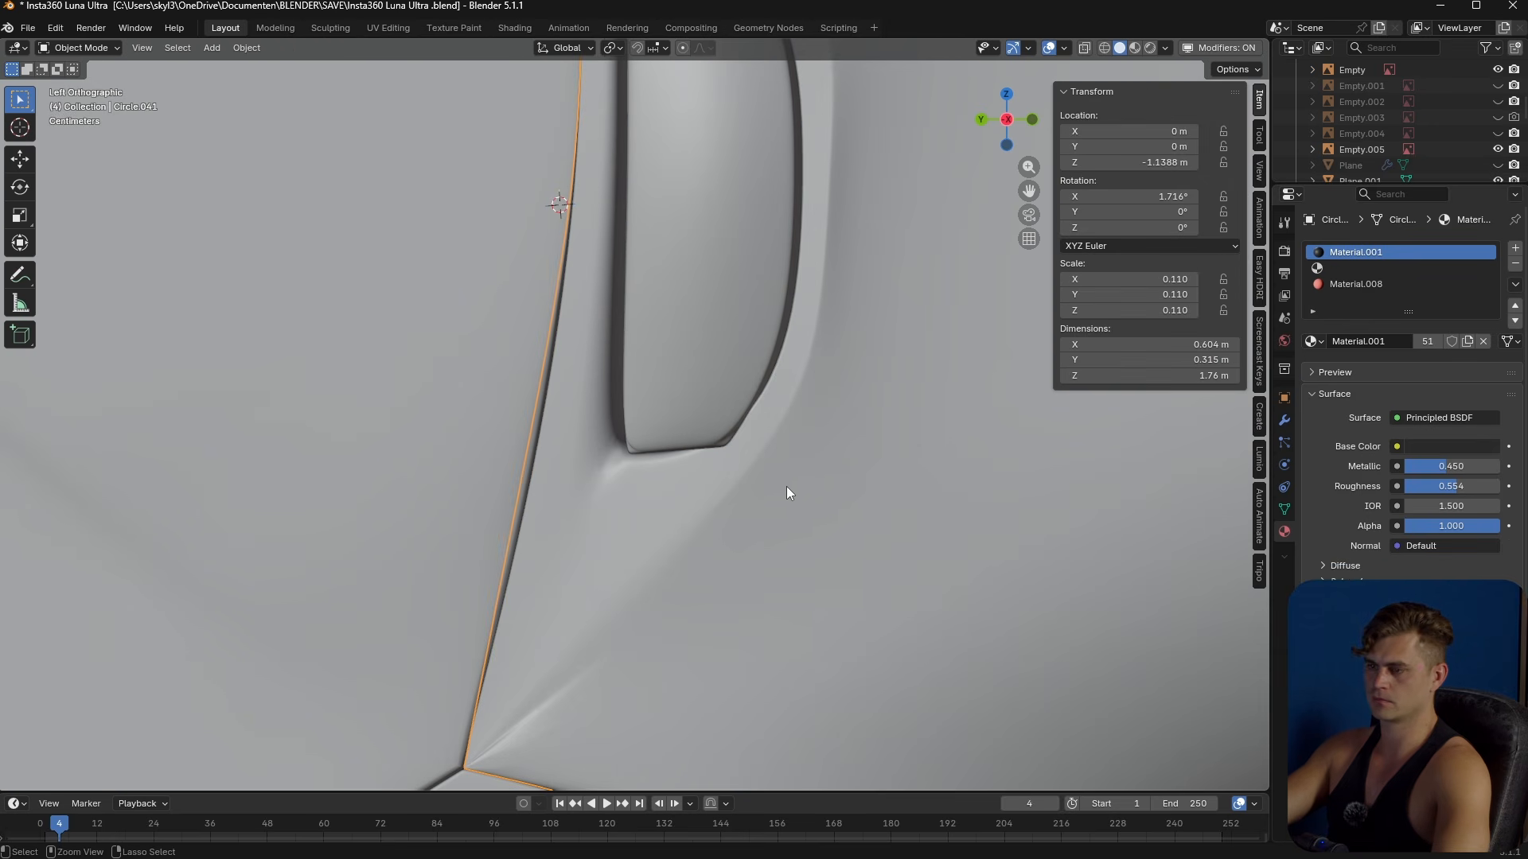
- Flatten the faces below the button recess by scaling them to 0 along X, and return to object mode
middle_drag(780, 482, 781, 535)
scroll(761, 543, down, 5)
key(3)
shift+middle_drag(581, 597, 646, 498)
drag(654, 530, 654, 531)
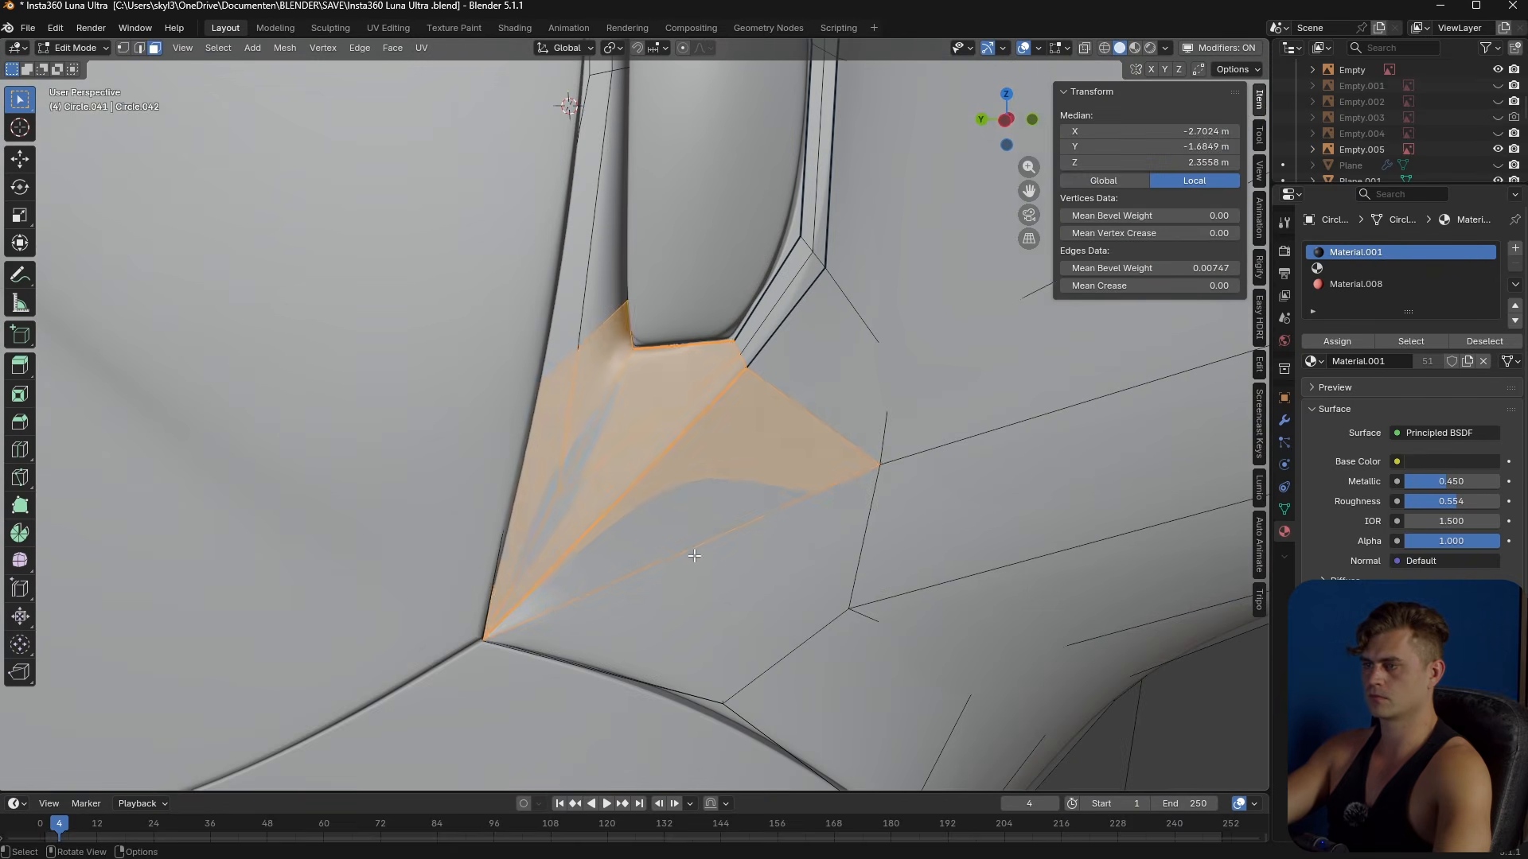
shift+middle_drag(693, 553, 728, 557)
key(s)
key(x)
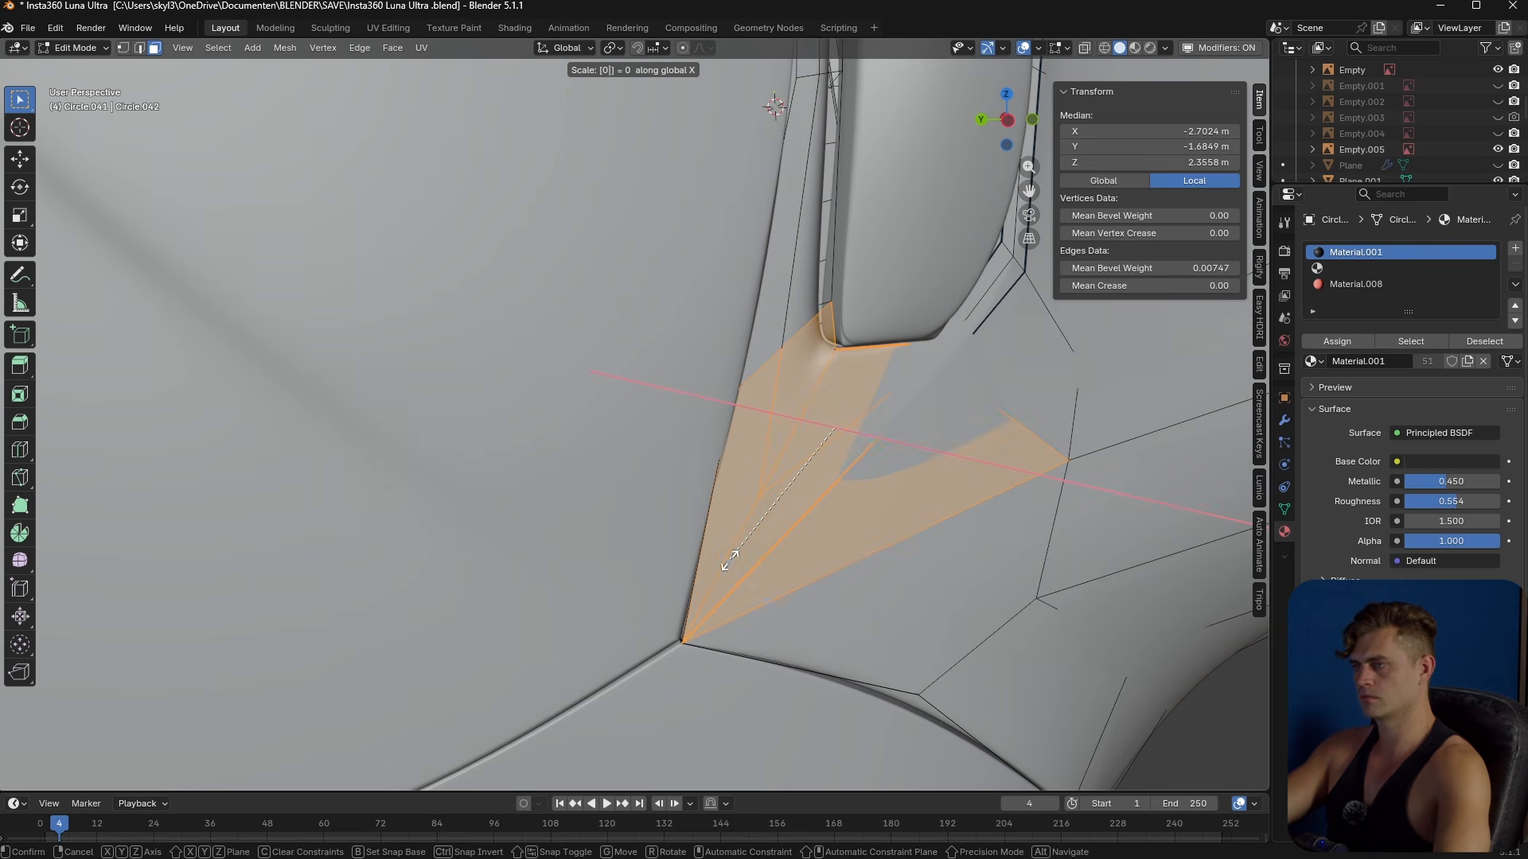
click(729, 561)
key(Tab)
mouse_move(747, 574)
middle_down()
mouse_move(731, 575)
mouse_move(753, 539)
mouse_move(737, 593)
middle_up()
middle_drag(735, 606, 737, 581)
scroll(737, 581, up, 2)
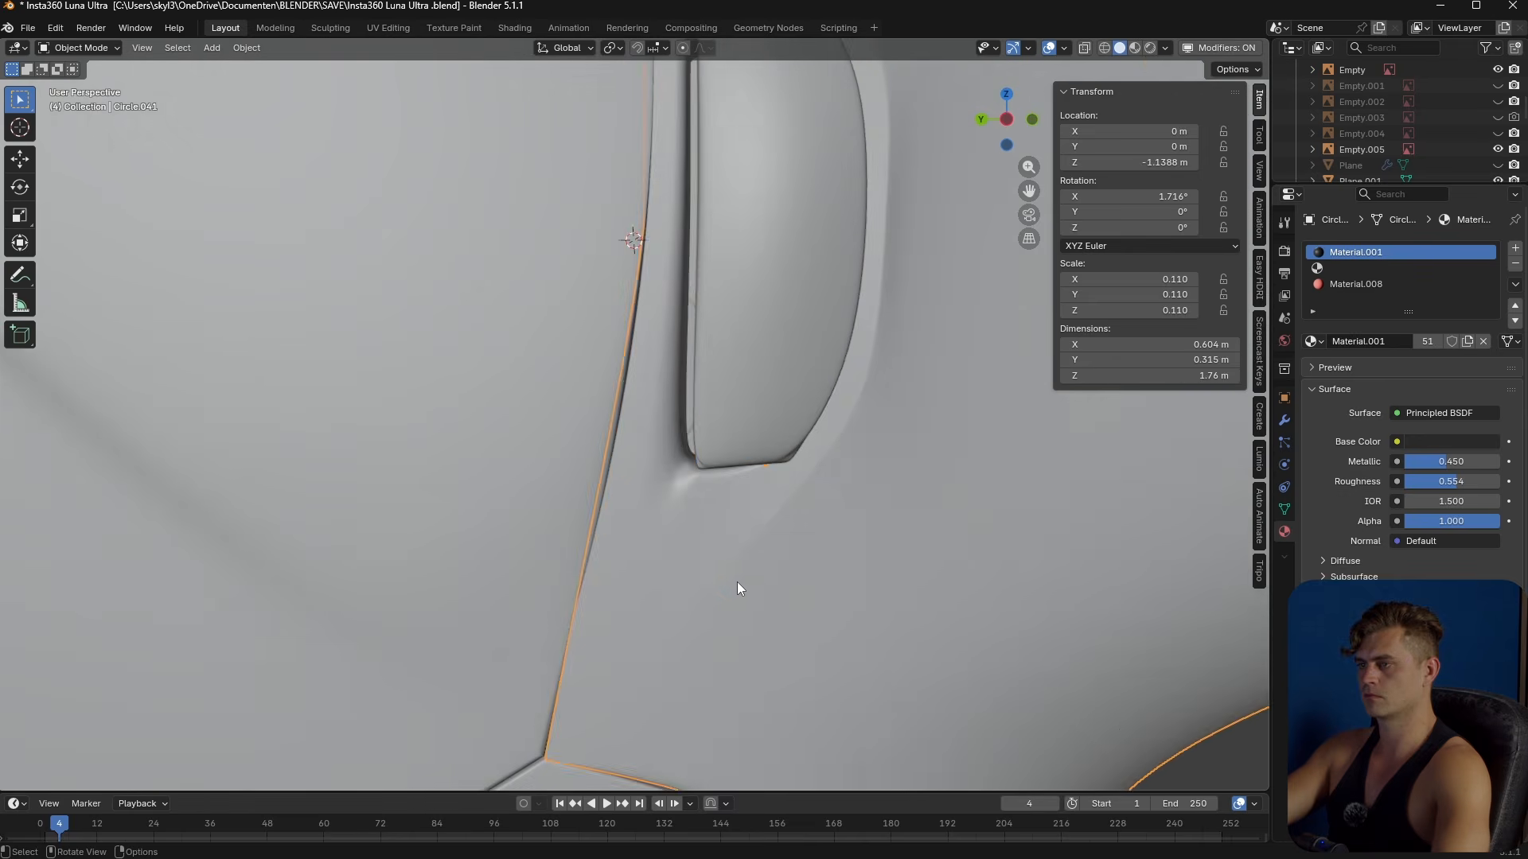
- Increase the mean bevel weight of the edge loop around the recess opening and leave edit mode
key(Tab)
scroll(721, 531, up, 3)
alt+click(739, 467)
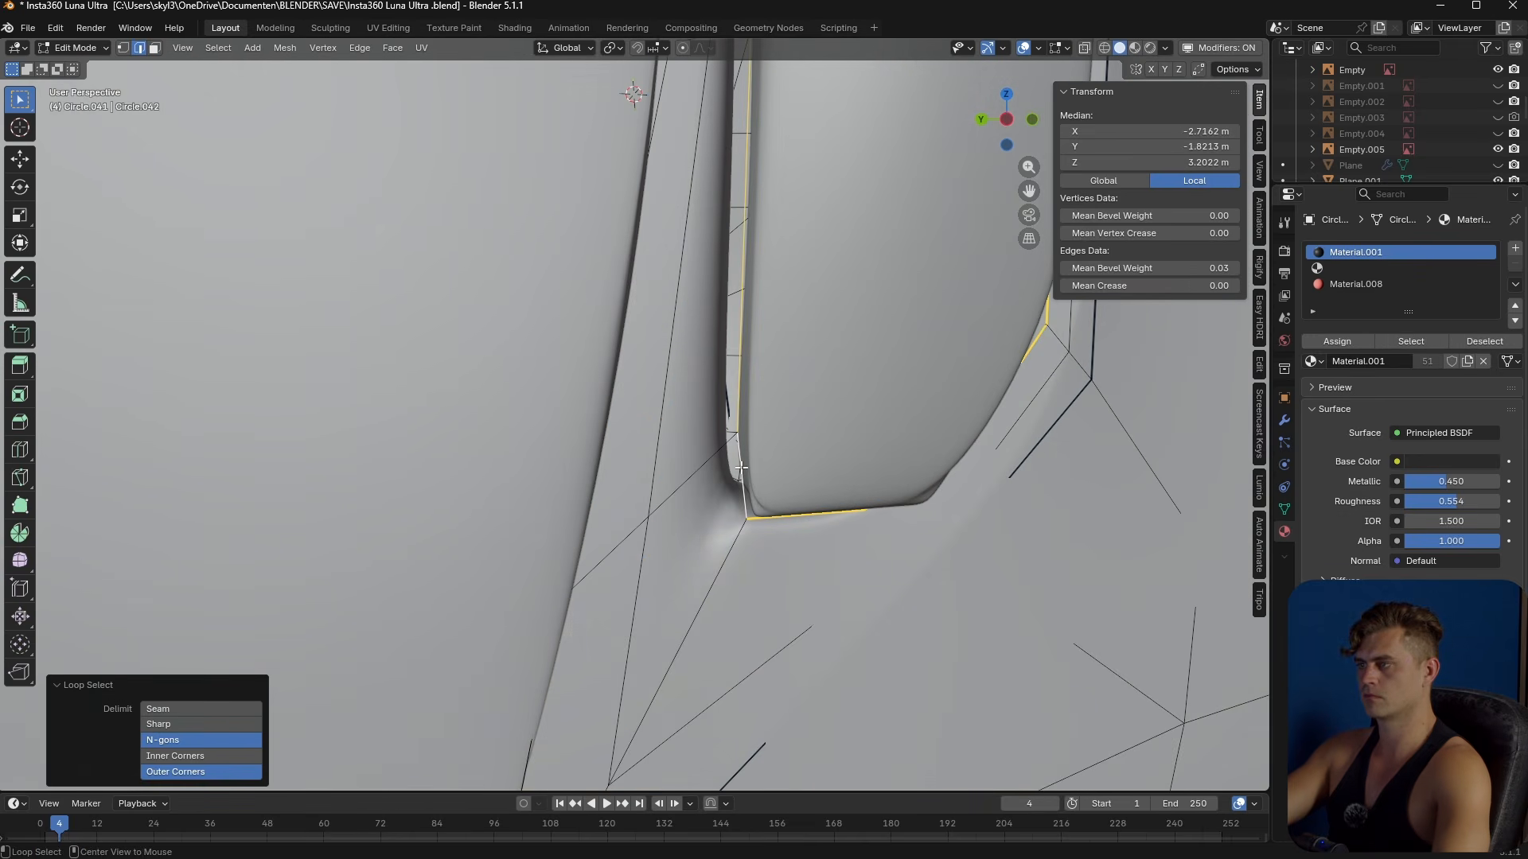
drag(1168, 269, 1213, 269)
key(Tab)
- Increase the mean bevel weight of the side button's outer edge loop and return to object mode
click(786, 452)
key(Tab)
middle_drag(785, 495, 800, 404)
key(Tab)
scroll(741, 453, up, 3)
scroll(804, 452, up, 1)
scroll(856, 446, up, 1)
key(Tab)
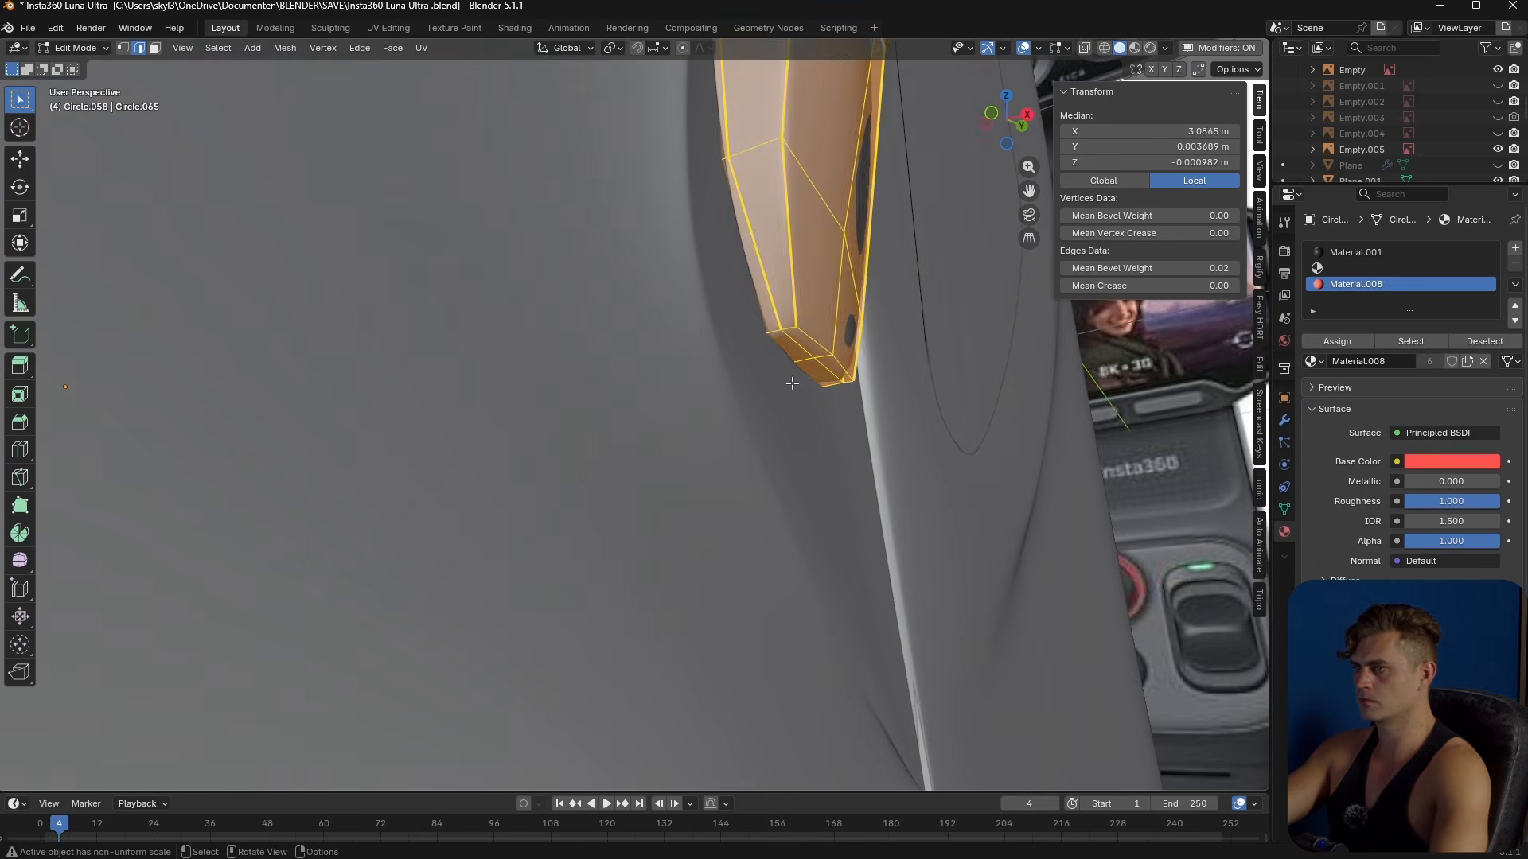
alt+click(771, 330)
middle_drag(771, 329, 796, 340)
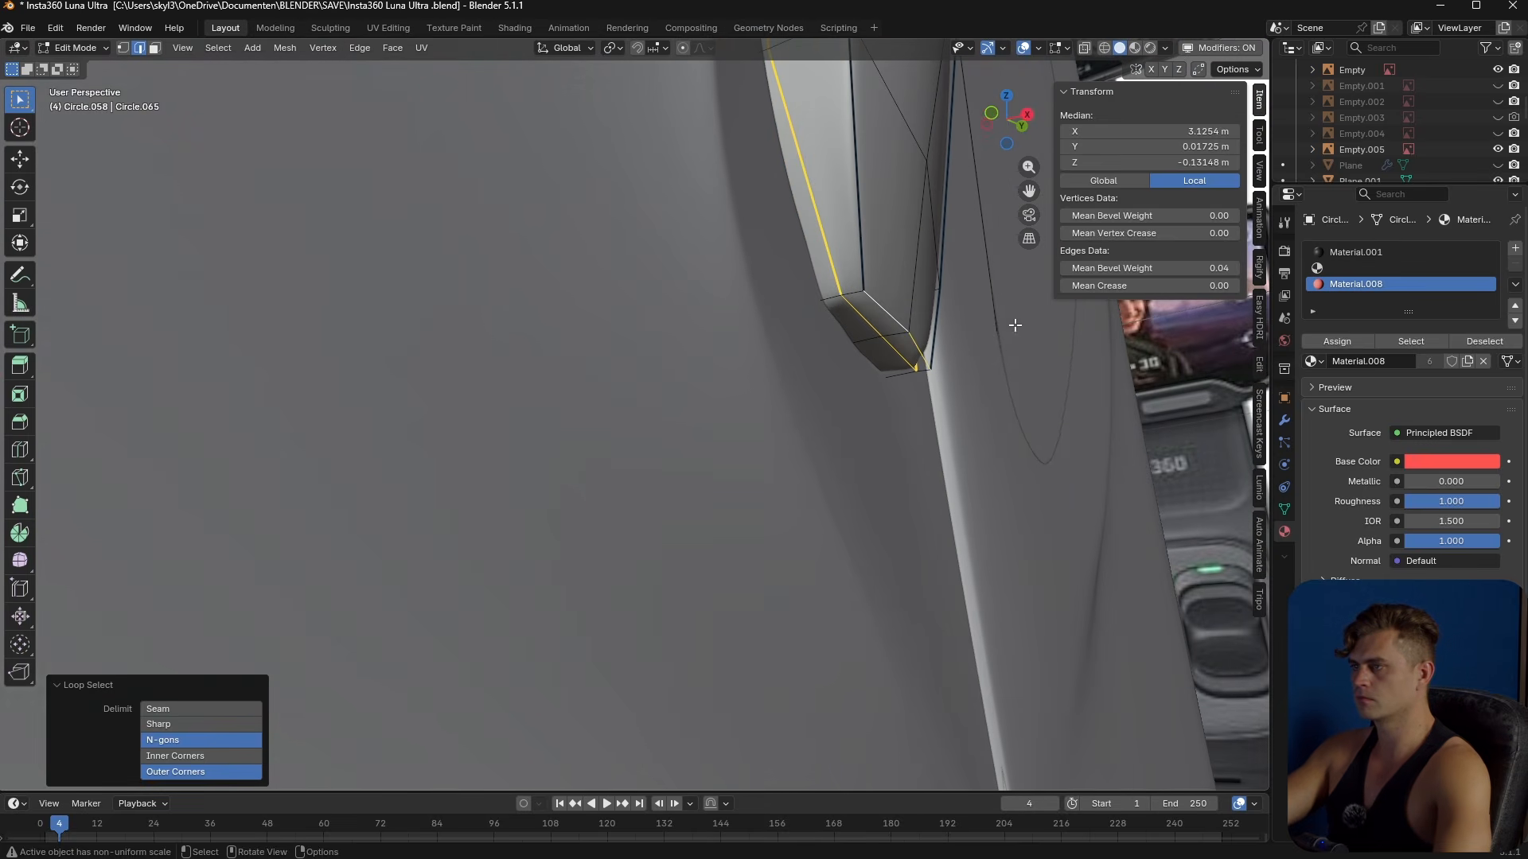
drag(1191, 271, 1205, 271)
key(Tab)
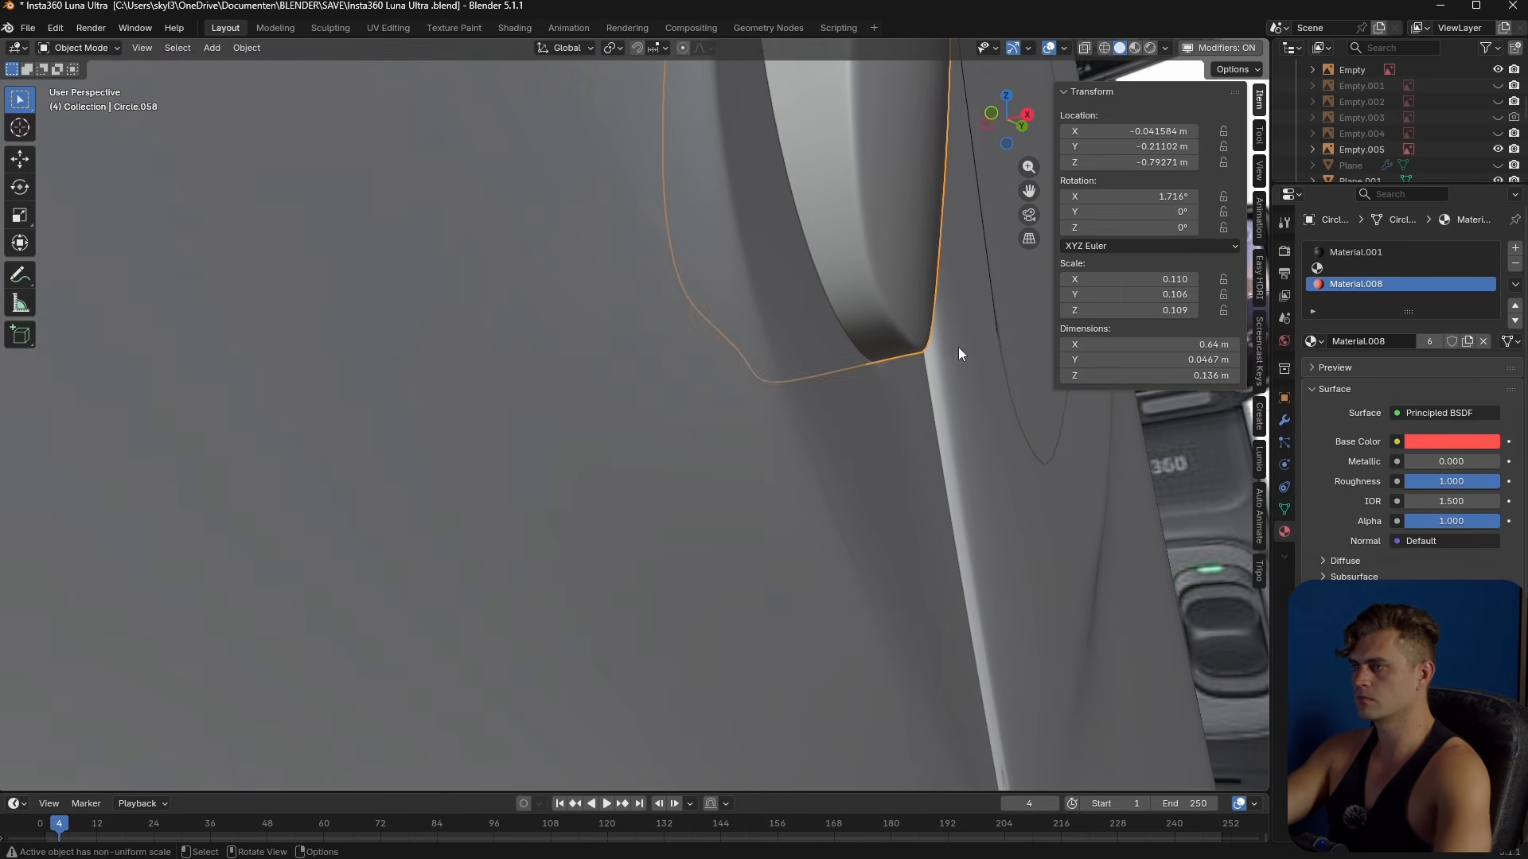
- Save the file and orbit out to check the button on the handle
click(952, 369)
scroll(952, 369, down, 4)
middle_drag(951, 369, 853, 395)
key(ctrl+s)
scroll(541, 410, down, 6)
middle_drag(541, 410, 609, 457)
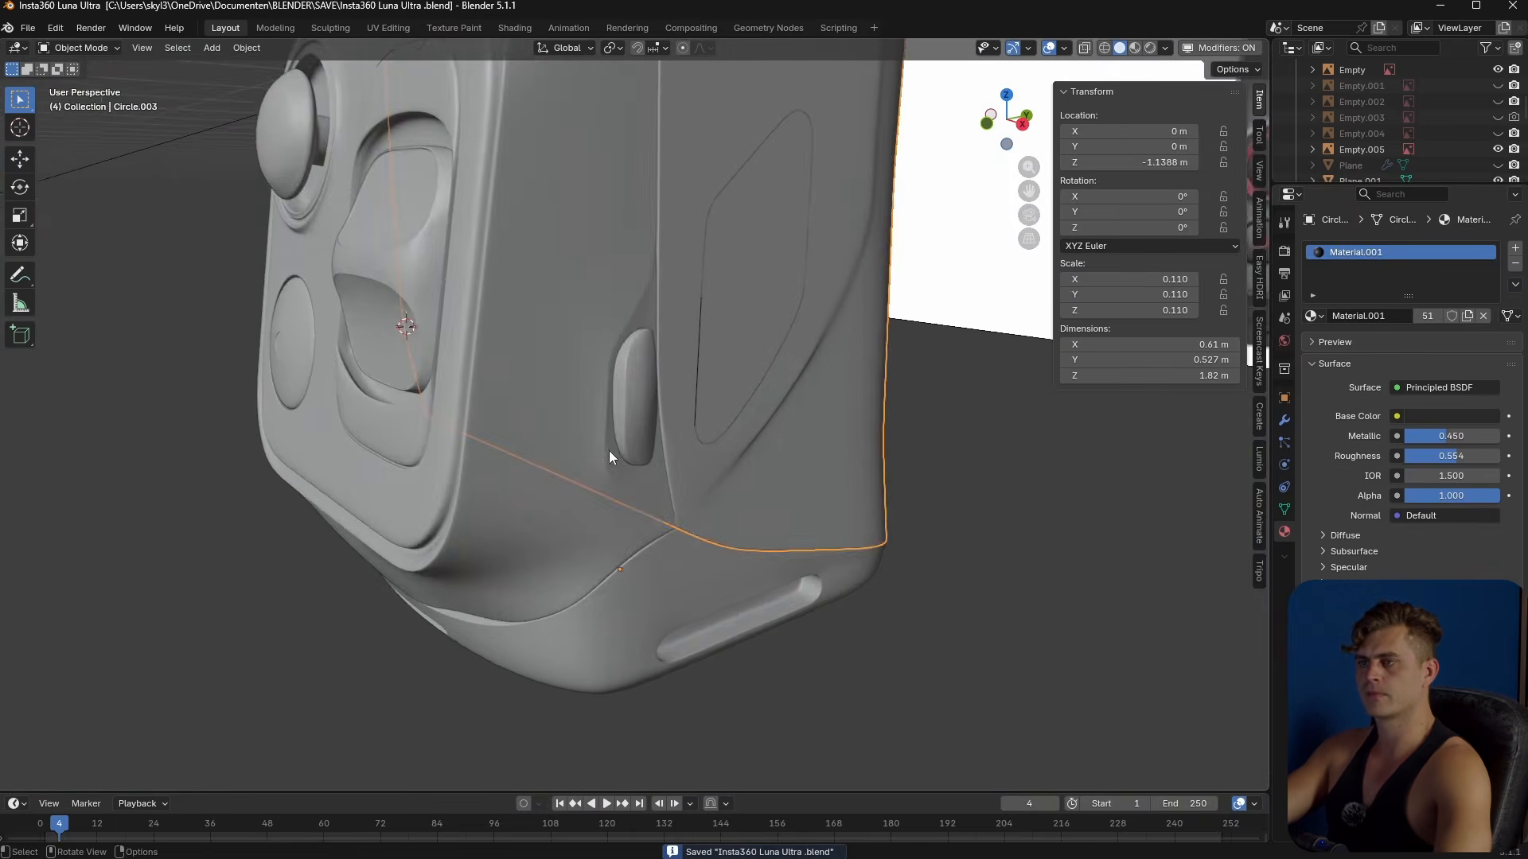
- Save a new version of the file as Insta360 Luna Ultra 2.blend
click(851, 596)
scroll(830, 593, down, 4)
key(ctrl+s)
shift+middle_drag(827, 592, 880, 627)
scroll(884, 647, down, 3)
click(1150, 48)
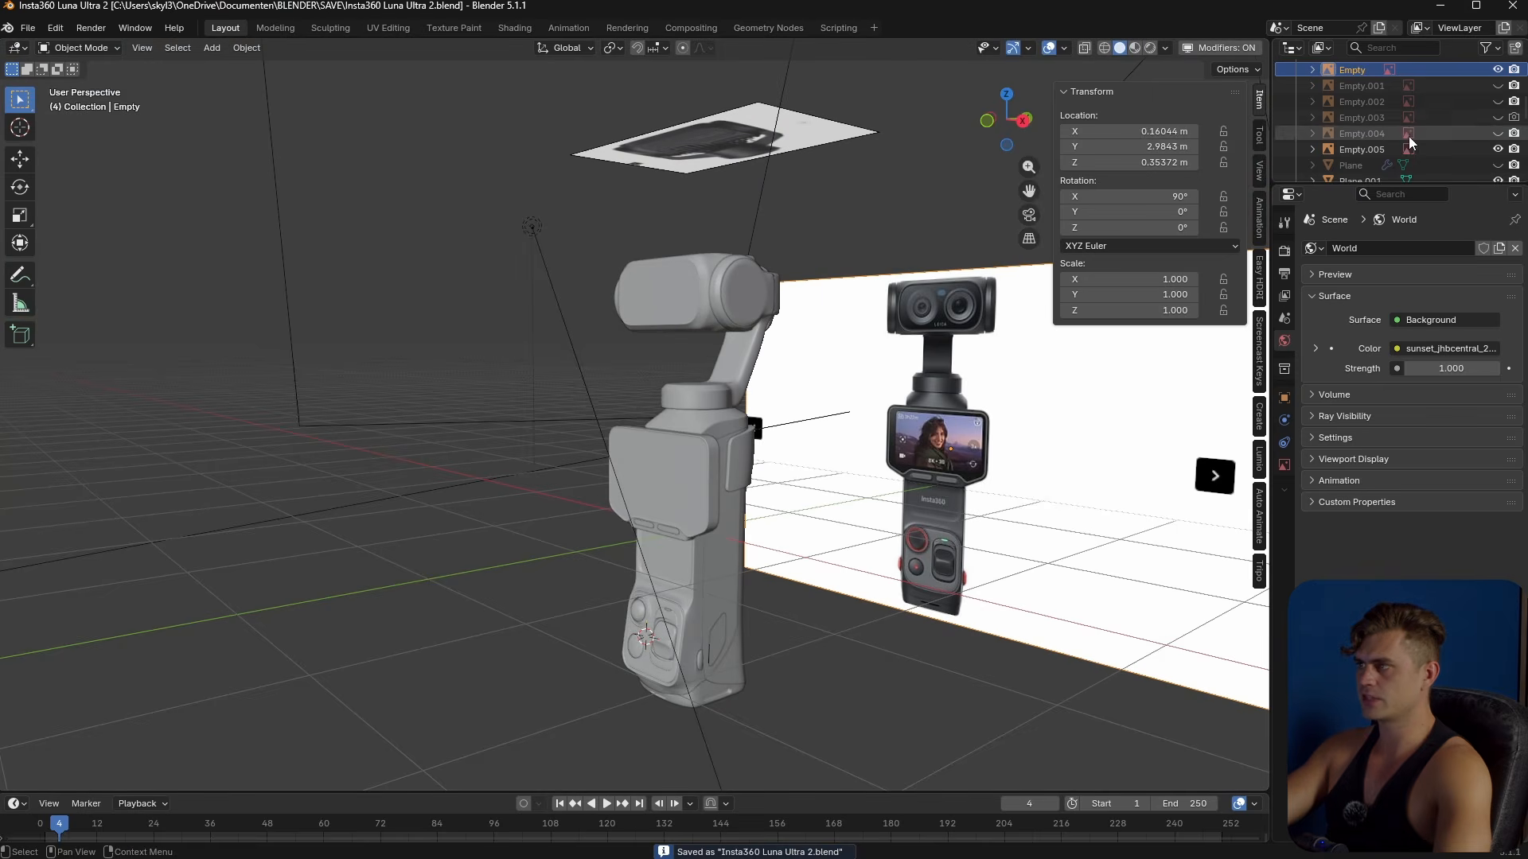
- Show the Empty.001 reference image and close the open round loop on top of the handle's neck cap with Grid Fill
click(1497, 85)
middle_drag(796, 430, 888, 504)
scroll(862, 447, up, 2)
click(810, 394)
scroll(834, 450, up, 4)
click(880, 492)
key(Tab)
alt+click(801, 557)
key(F3)
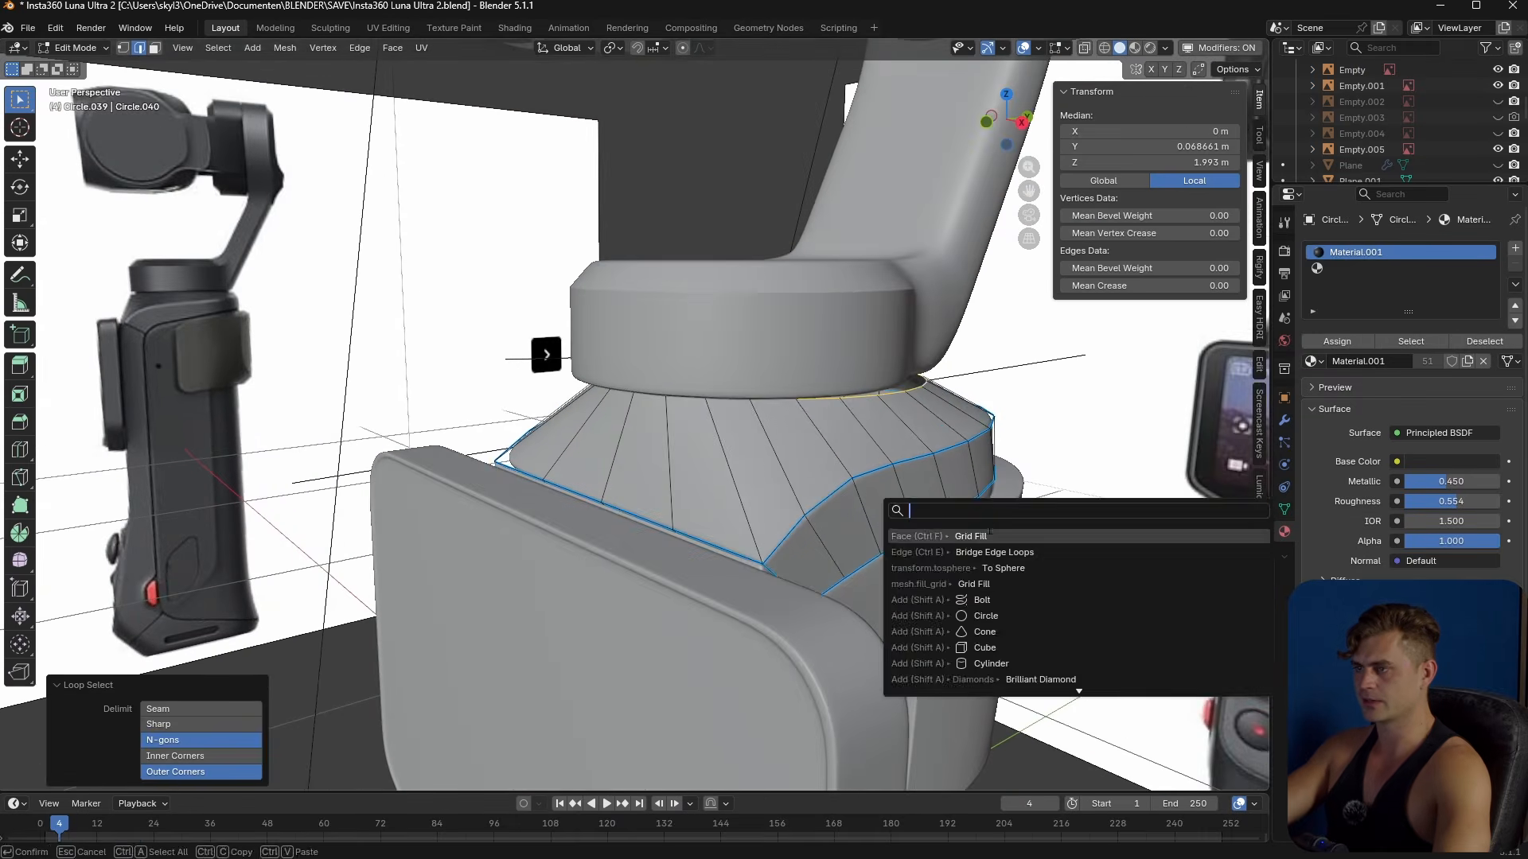
click(996, 533)
middle_drag(995, 532, 901, 548)
key(KP_Divide)
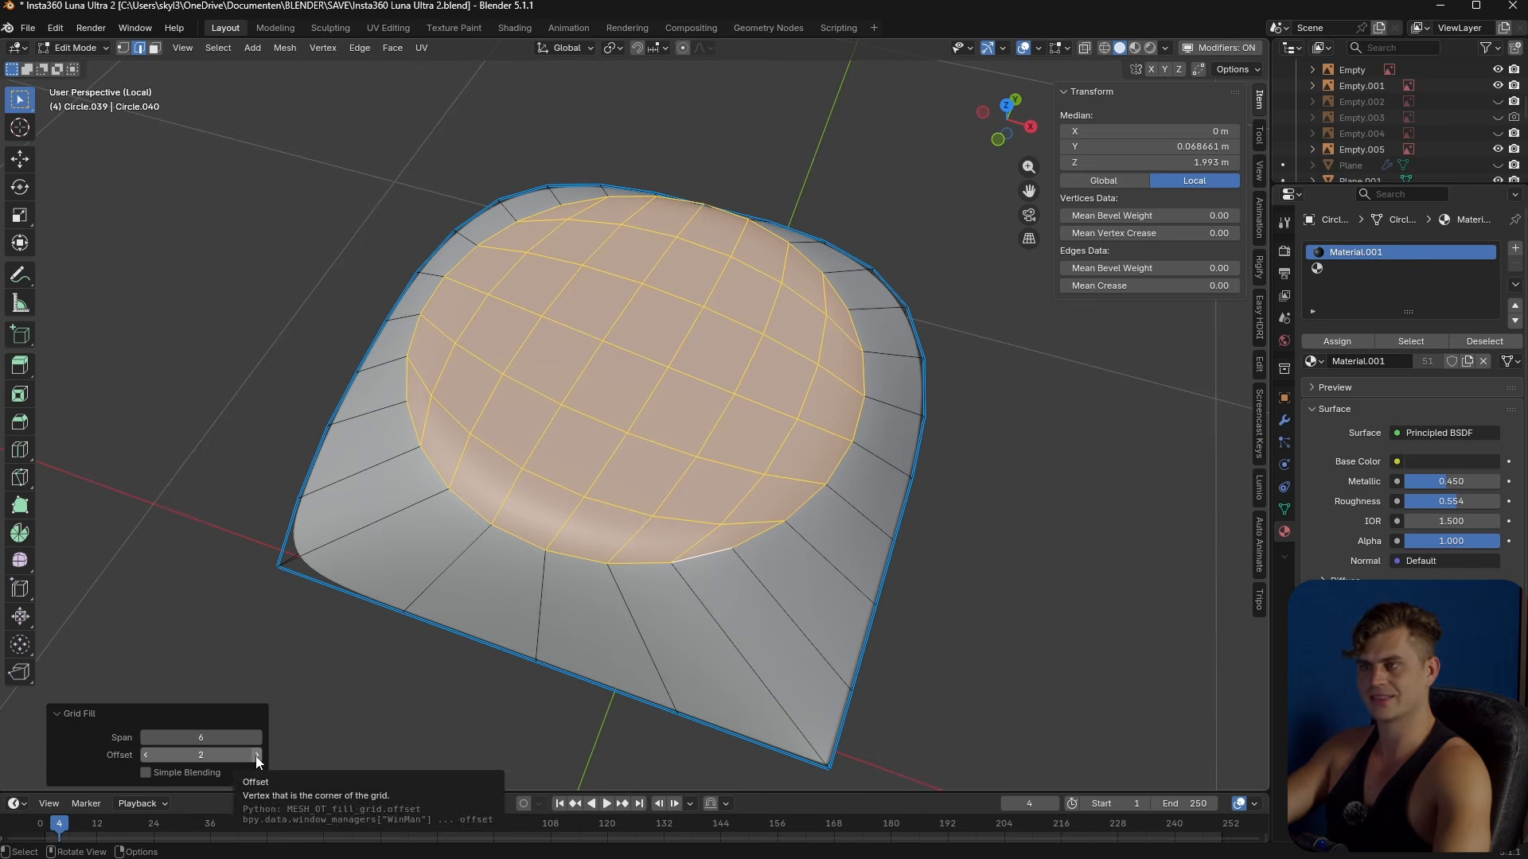
- Increase the grid fill's offset to align its grid with the neck cap, leave edit mode and save the file
click(256, 756)
click(255, 756)
click(255, 756)
middle_drag(722, 439, 714, 390)
key(Tab)
key(ctrl+s)
key(KP_Divide)
- Move the front end section of the gimbal arm's round base about 0.057 m along Y with proportional editing to match the side reference
click(716, 379)
key(KP_3)
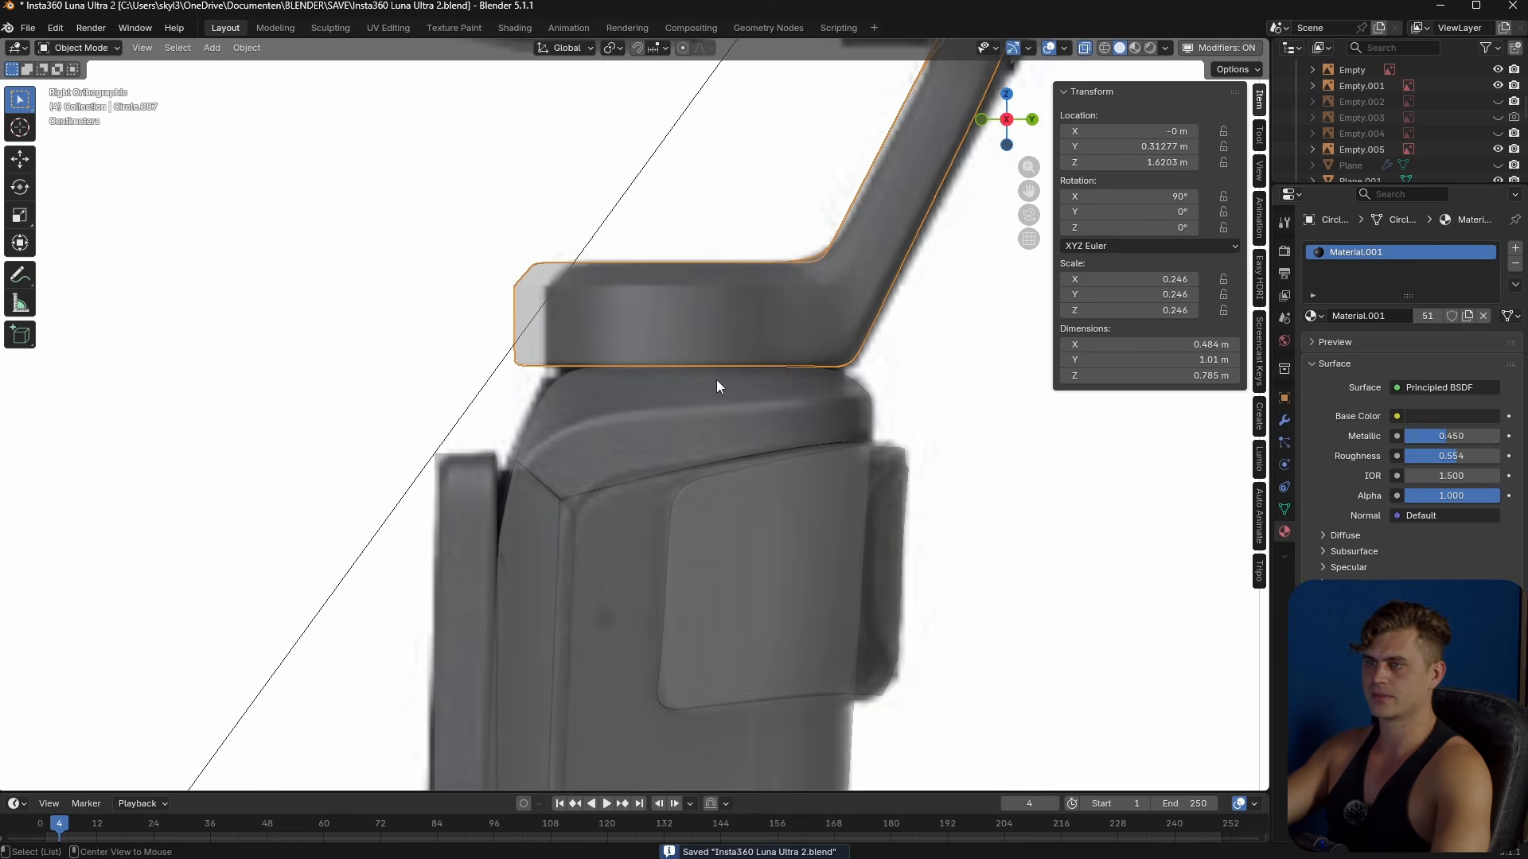
scroll(647, 329, up, 4)
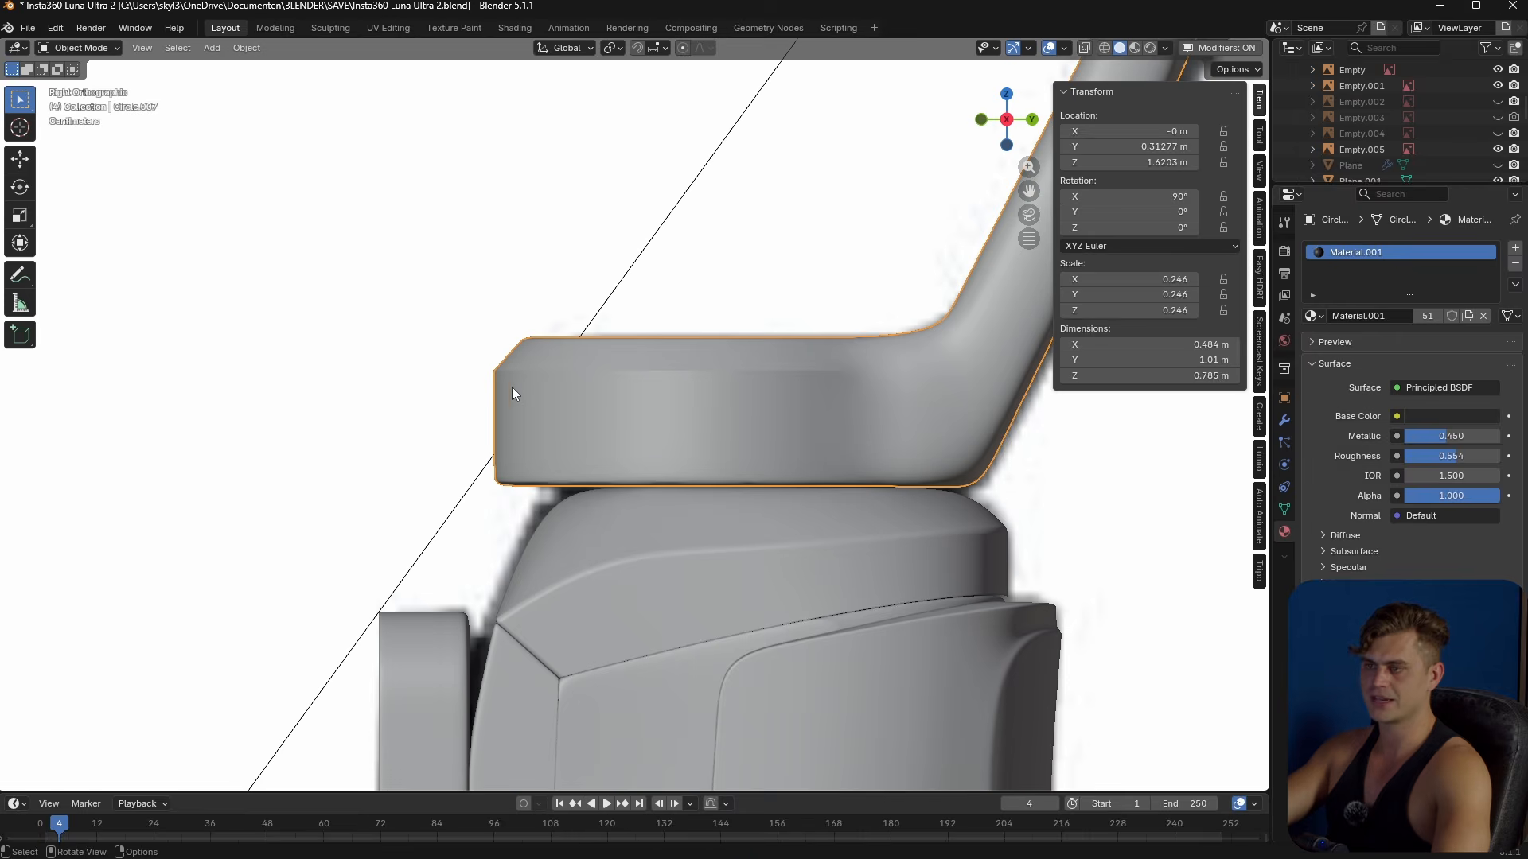
middle_drag(637, 422, 670, 447)
key(KP_3)
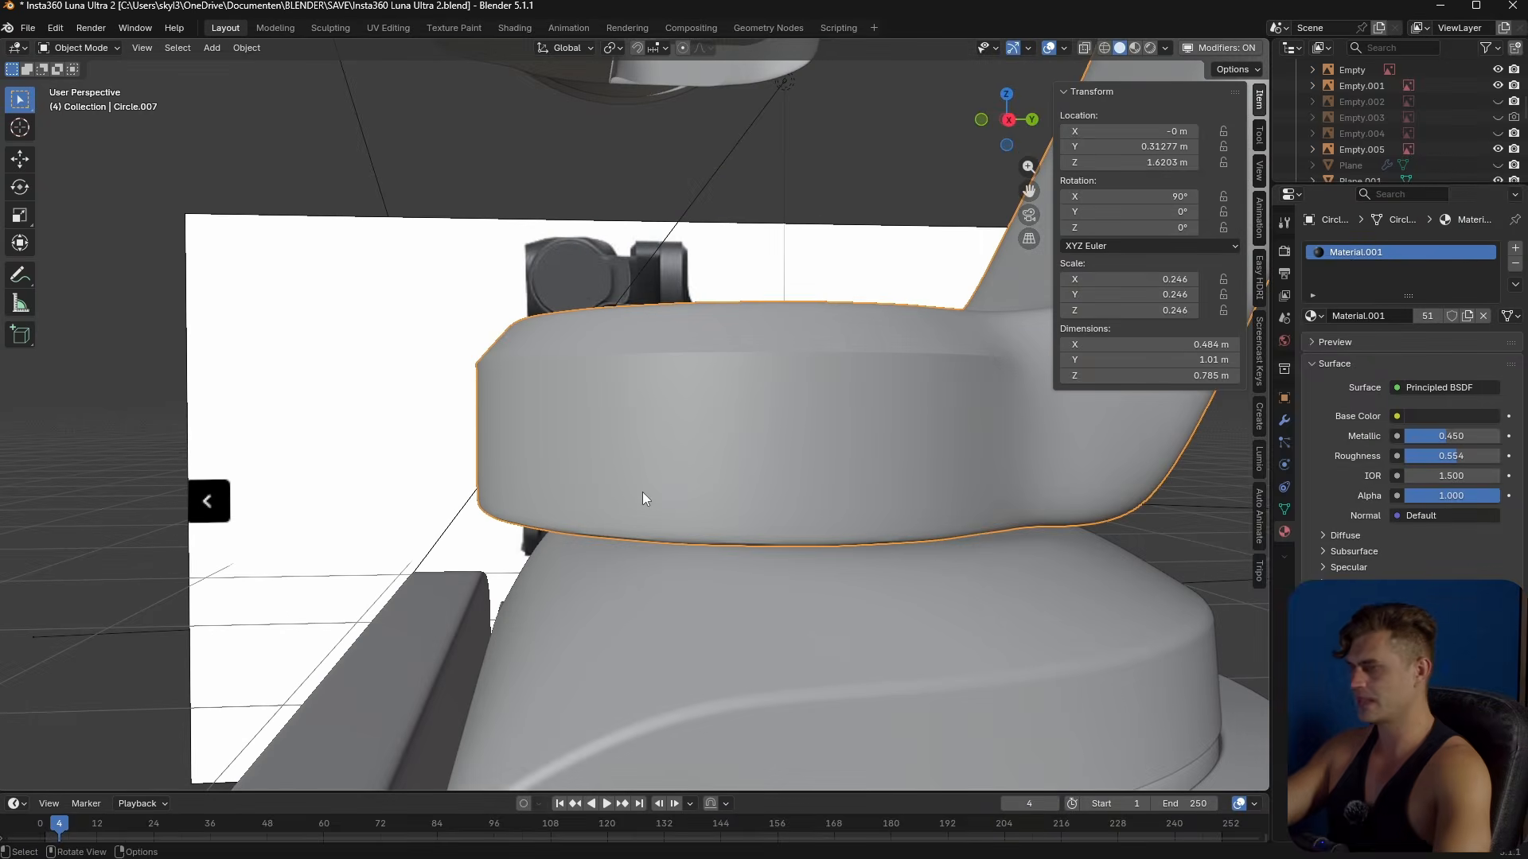
scroll(643, 492, up, 2)
key(alt+z)
key(Tab)
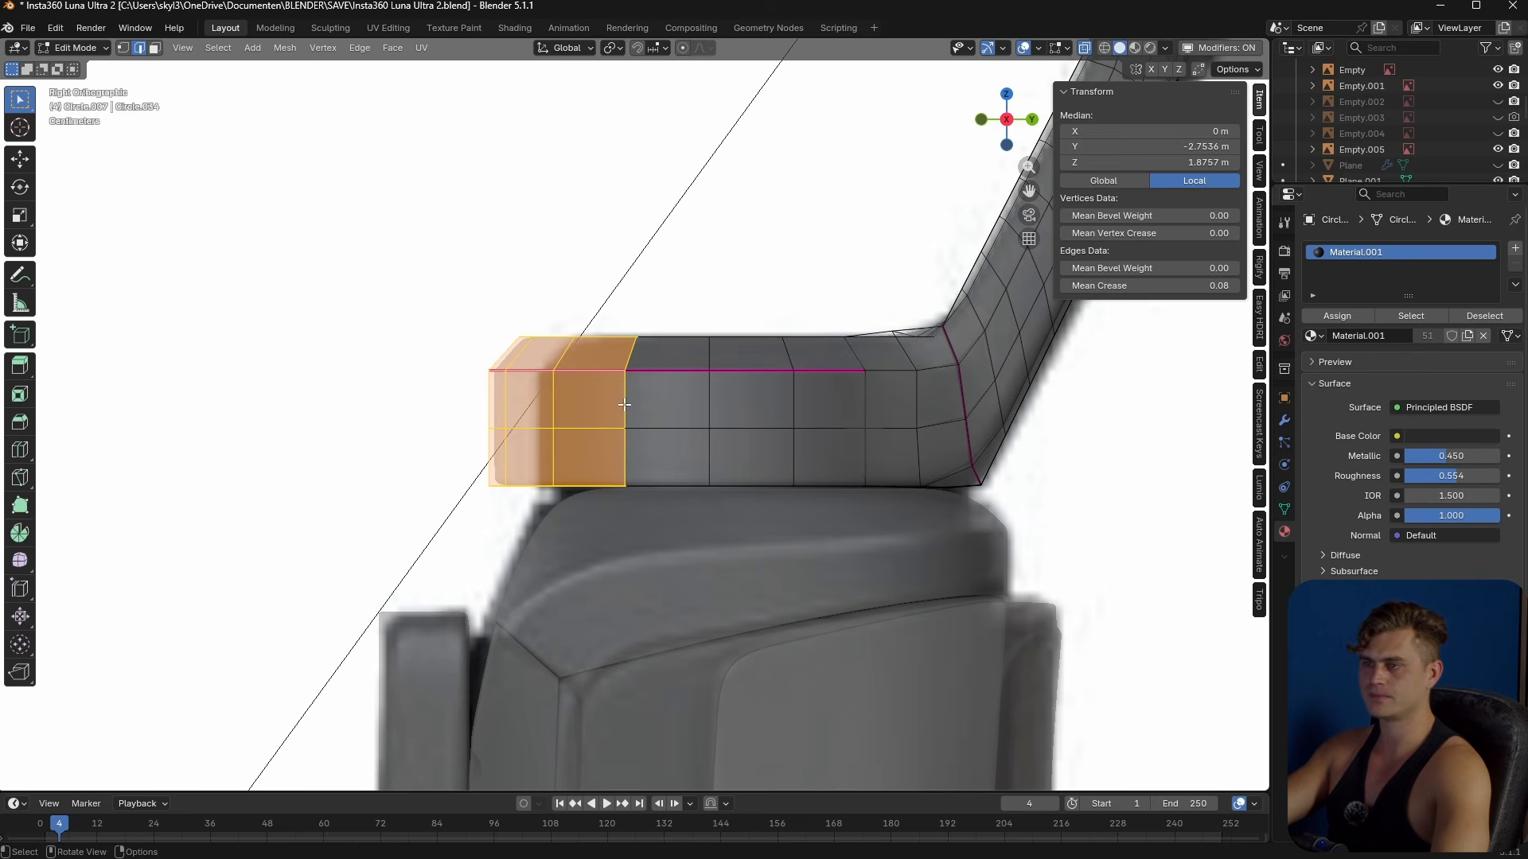
middle_drag(634, 399, 684, 443)
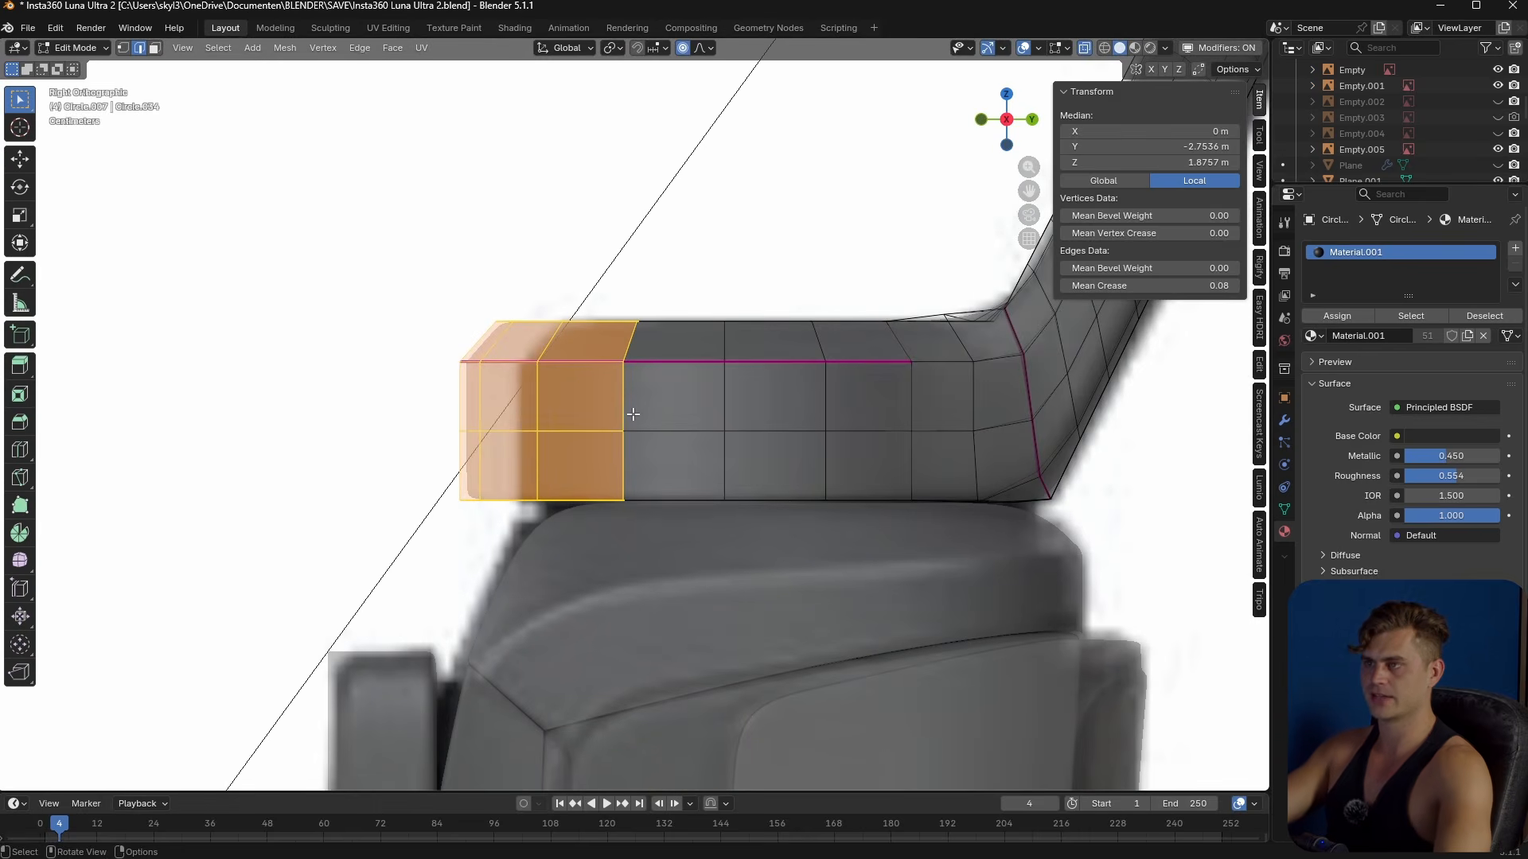
scroll(634, 413, down, 3)
key(g)
key(y)
scroll(644, 415, down, 2)
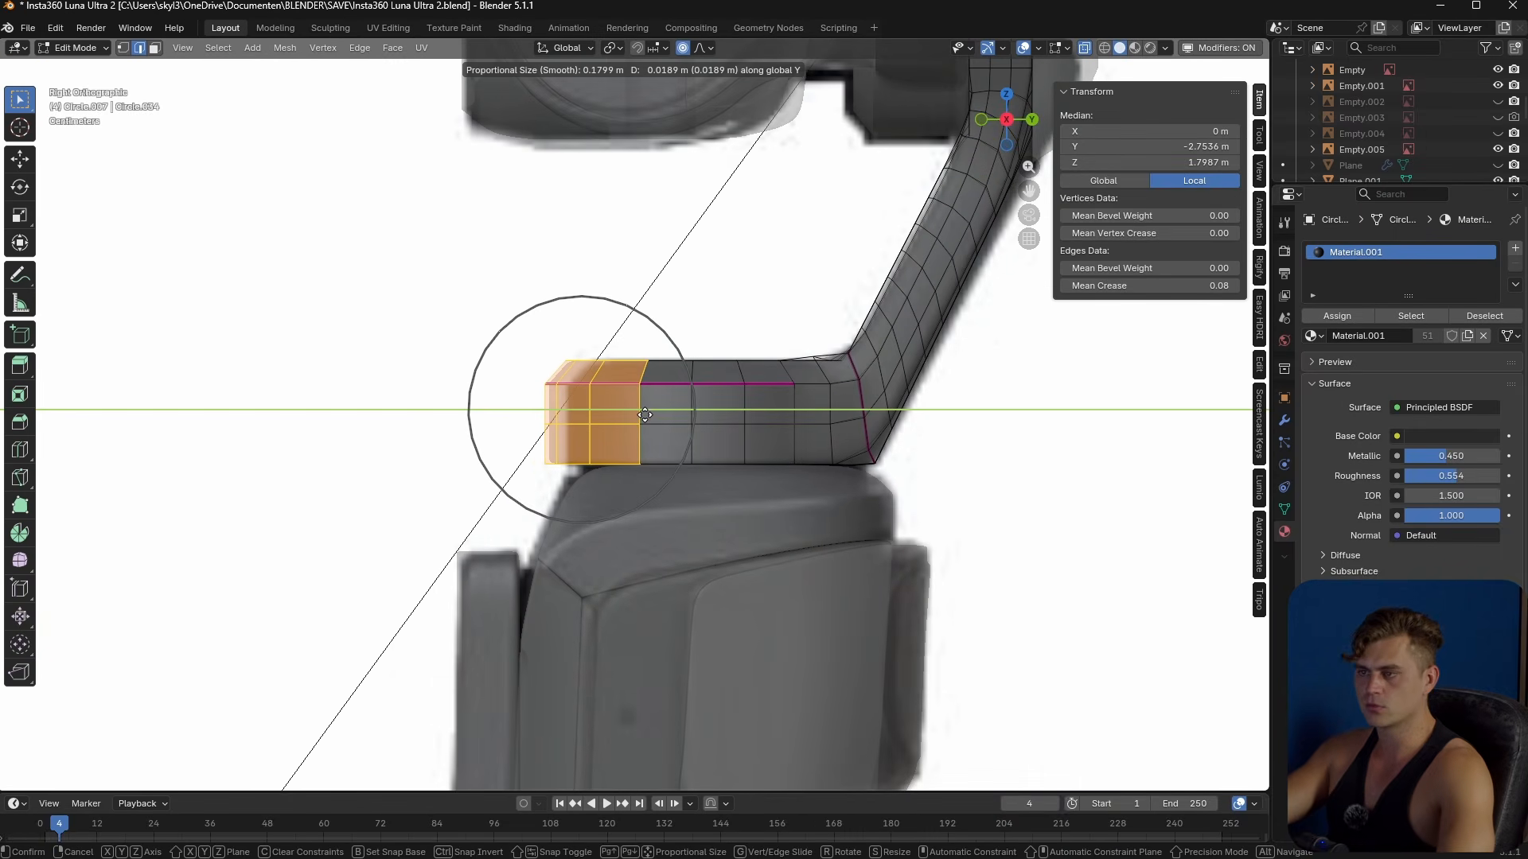
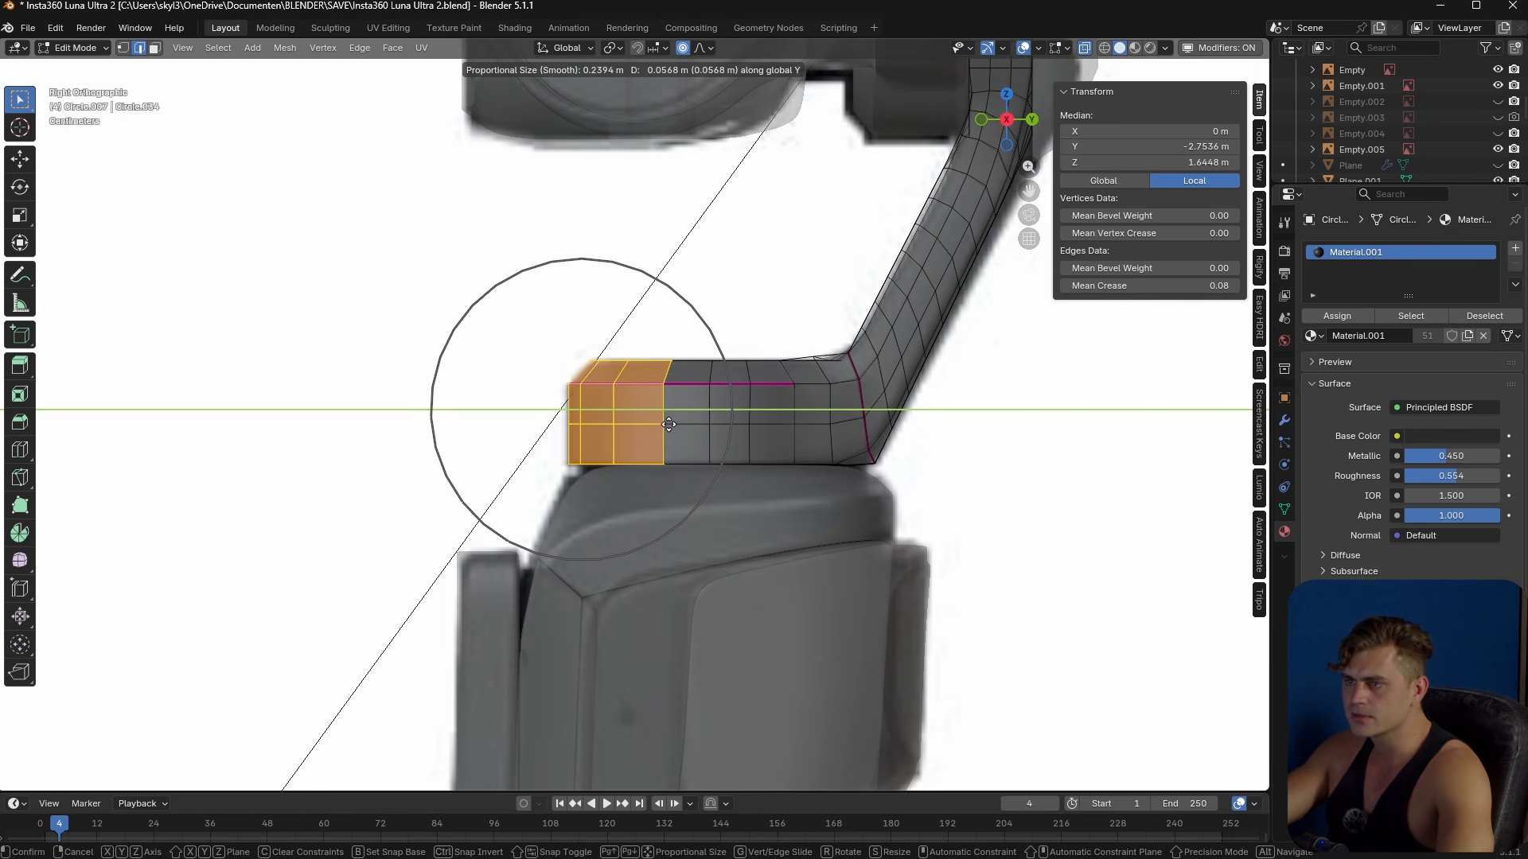
click(669, 424)
middle_drag(669, 426, 709, 521)
key(Tab)
key(alt+z)
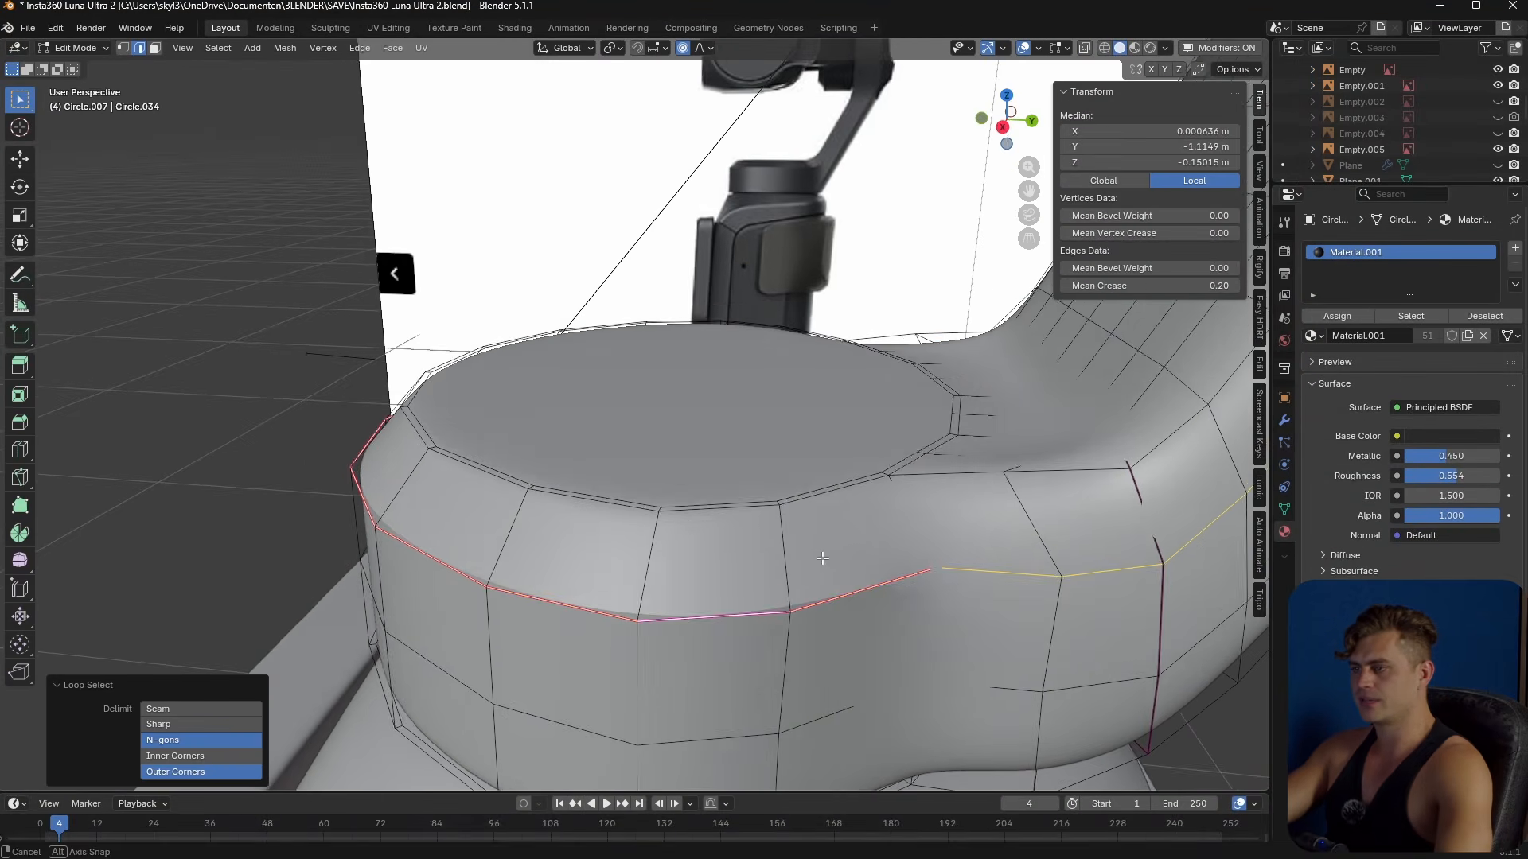
- Set the mean crease to 0 and the mean bevel weight to 0.05 on the creased chamfer edges around the arm base
middle_drag(827, 557, 533, 410)
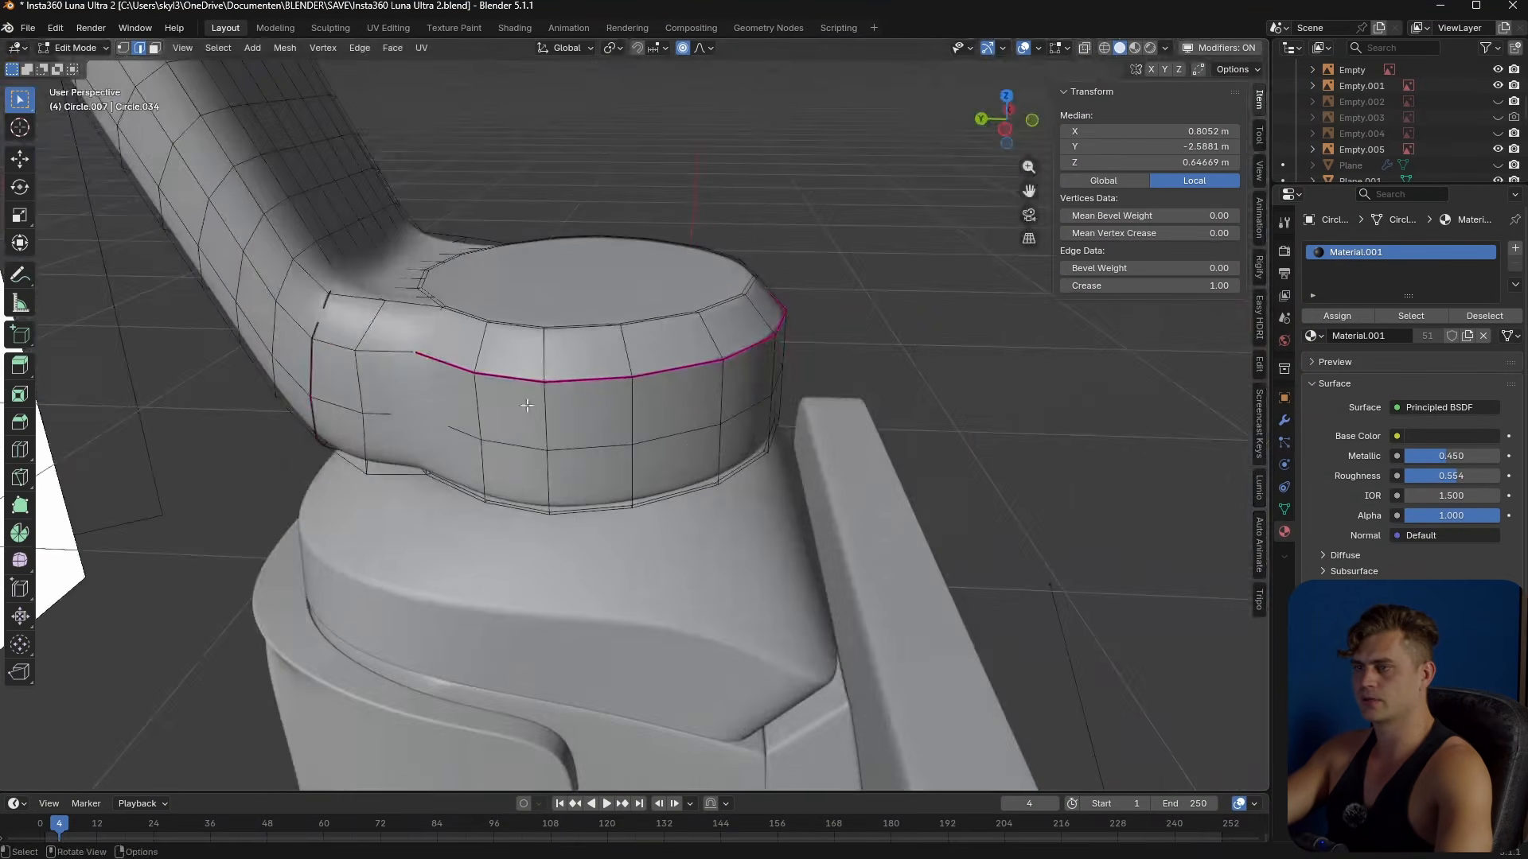
ctrl+click(465, 367)
middle_drag(843, 425, 846, 431)
key(ctrl+z)
ctrl+click(747, 351)
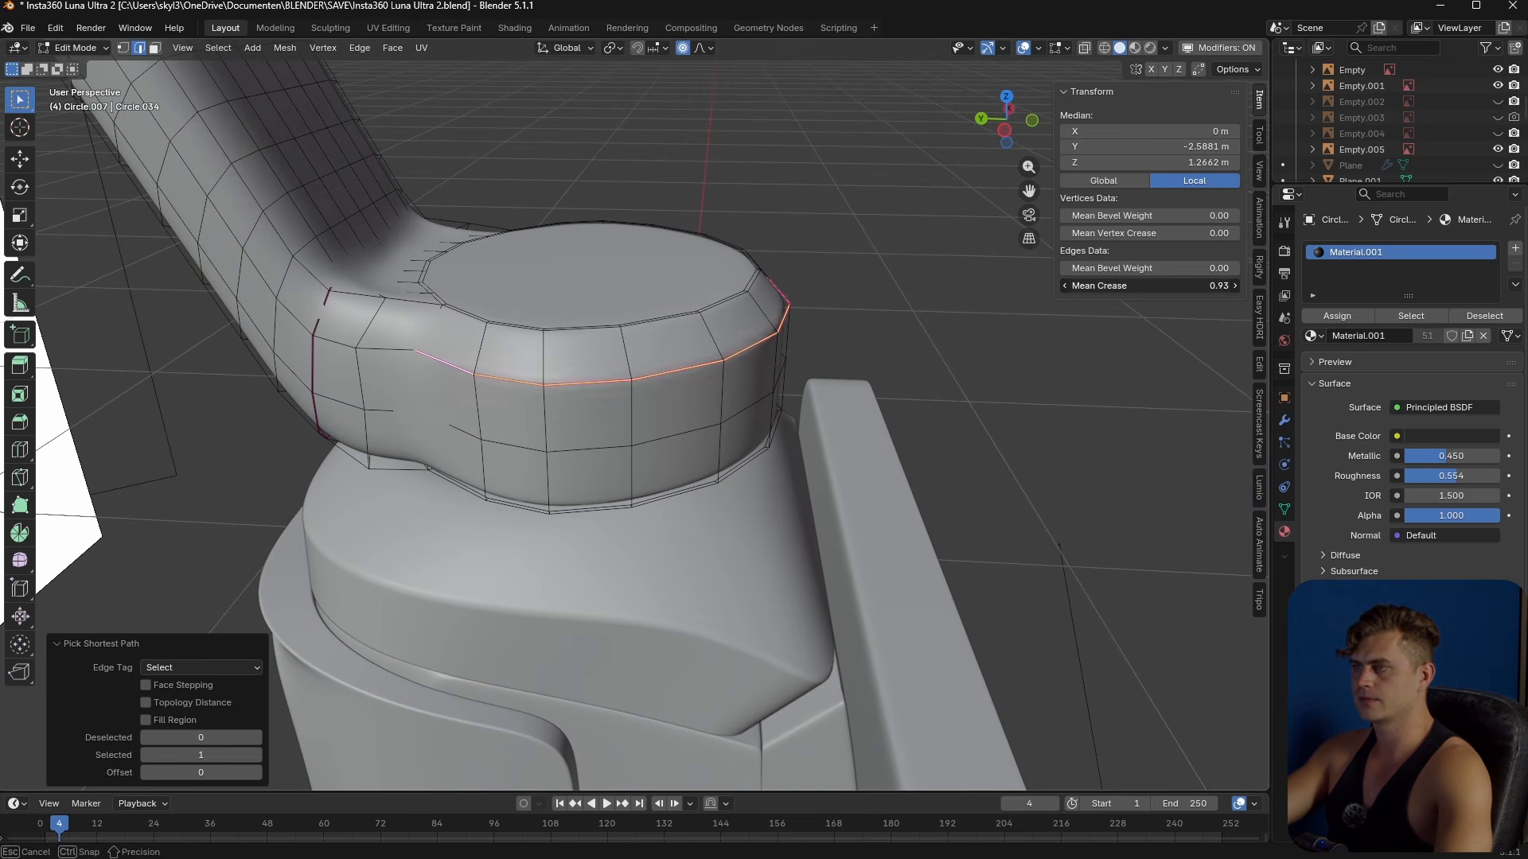
drag(1149, 286, 1037, 292)
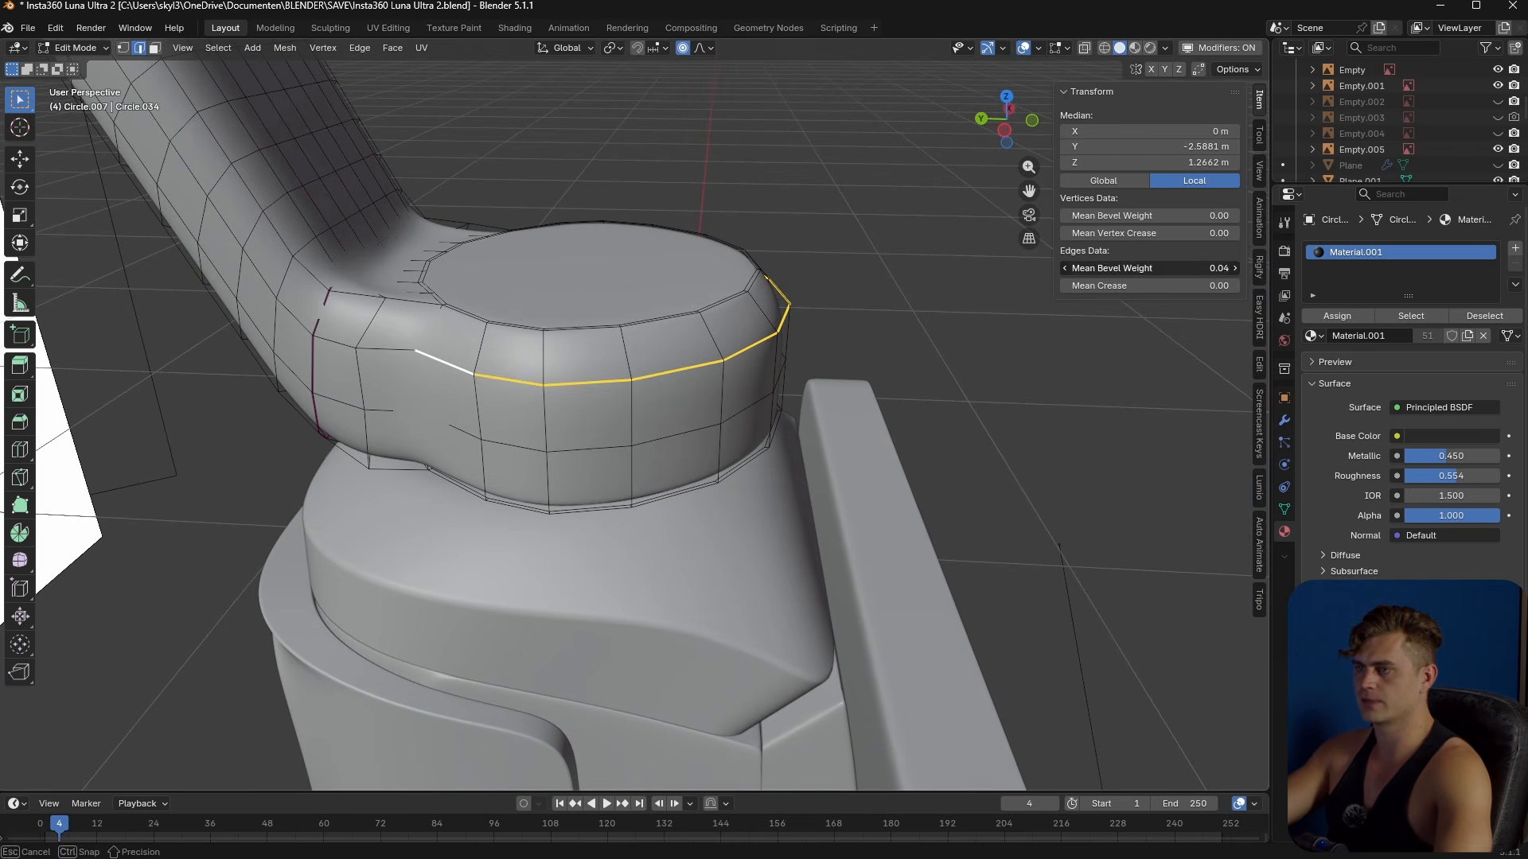
- Add a Bevel modifier above the arm's Subdivision modifier, with its limit method set to Weight, and return to object mode
click(1283, 420)
click(1415, 247)
text(beve)
key(Return)
drag(1512, 399, 1508, 272)
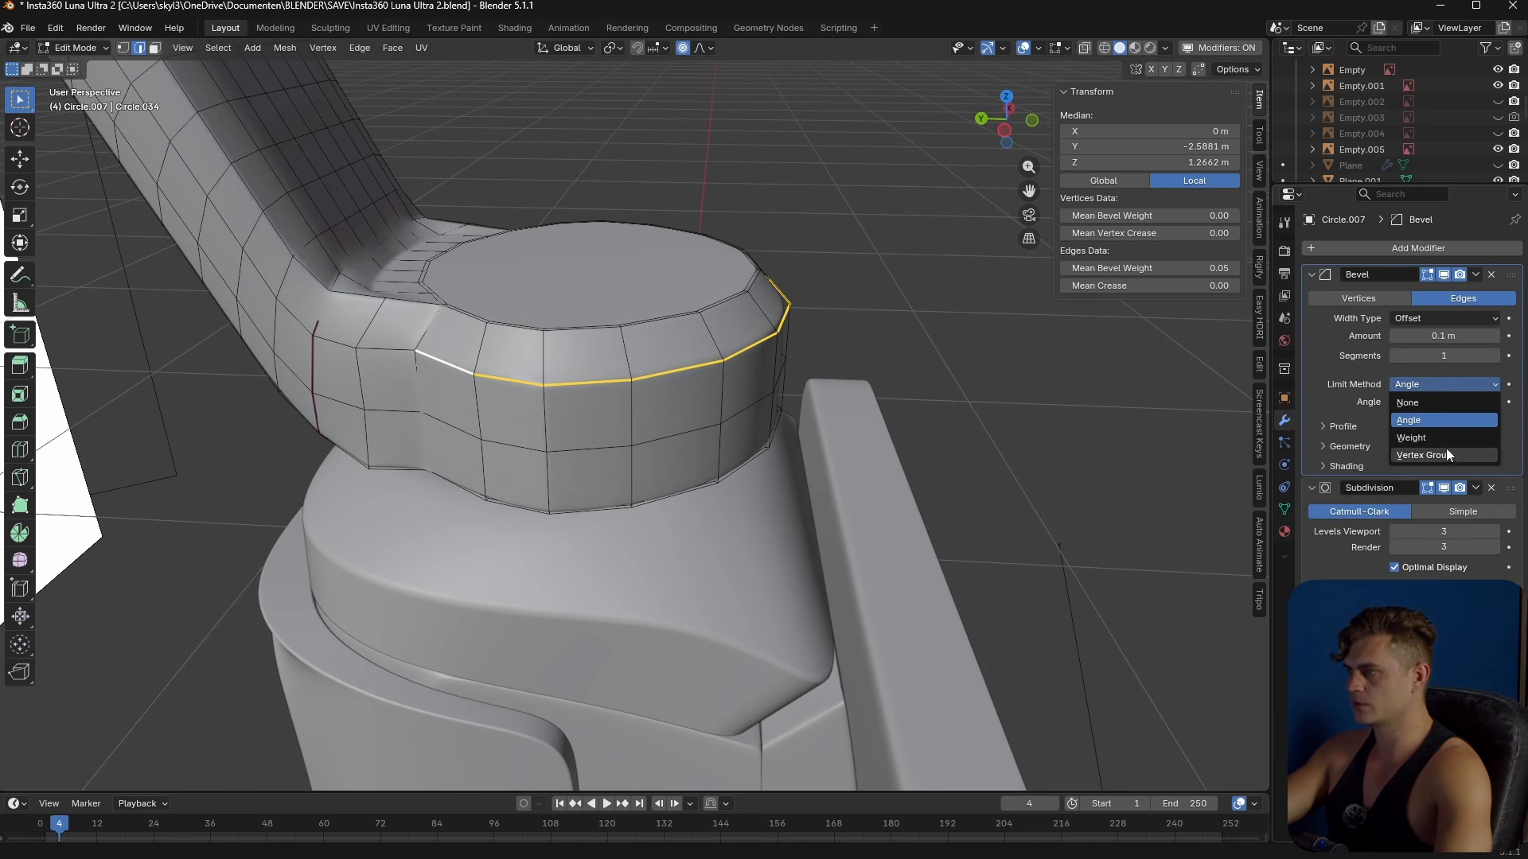
click(1445, 437)
key(Tab)
middle_drag(685, 374, 758, 410)
scroll(715, 365, up, 3)
scroll(758, 411, up, 2)
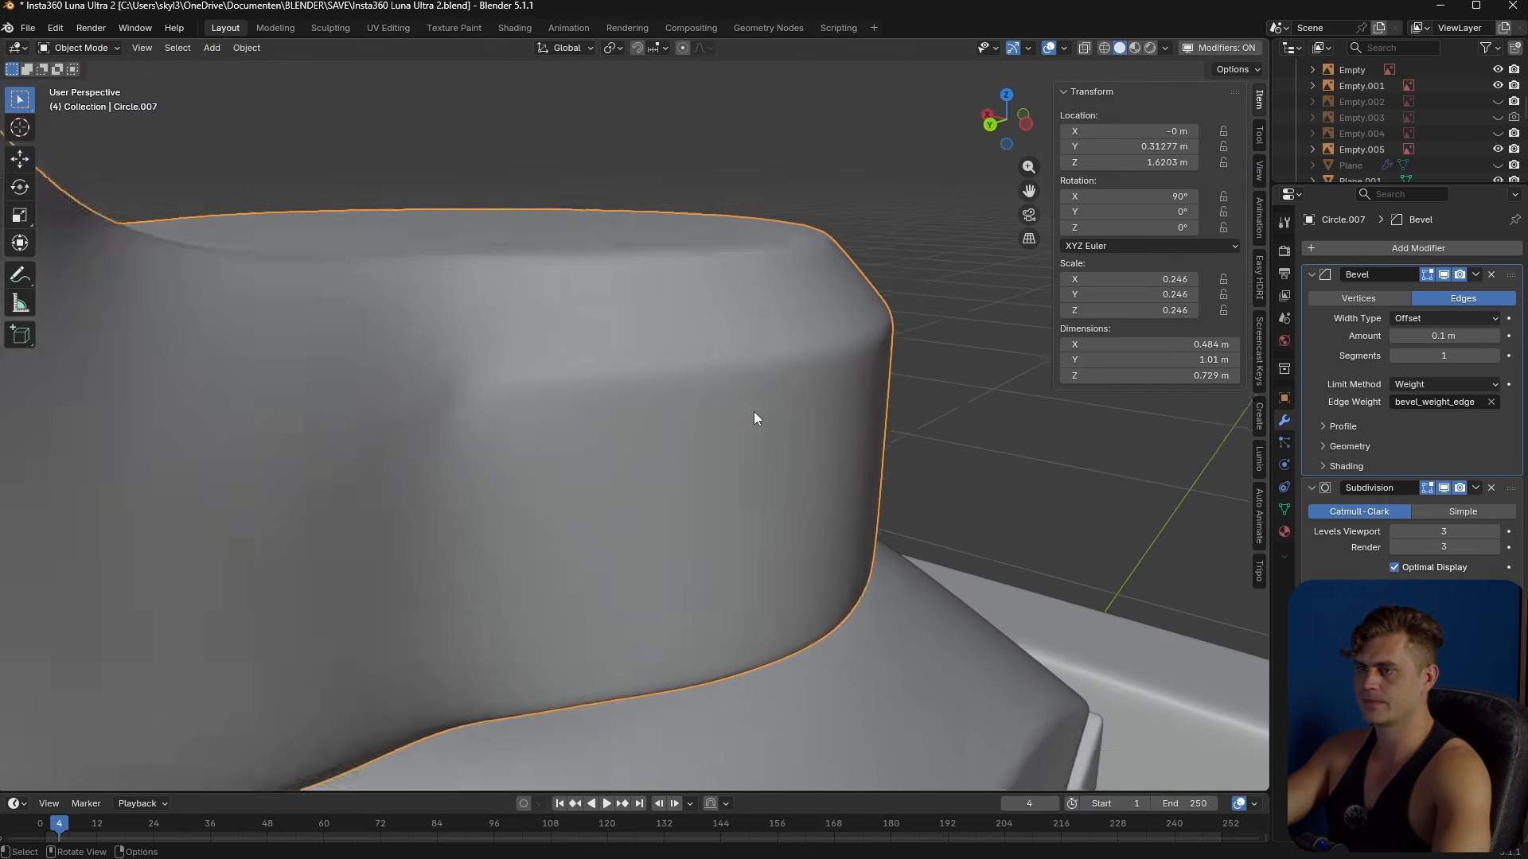
- Scale the chamfer points where the round base meets the arm by about 1.04 along X, and save the file
key(Tab)
middle_drag(948, 443, 968, 460)
scroll(433, 448, up, 2)
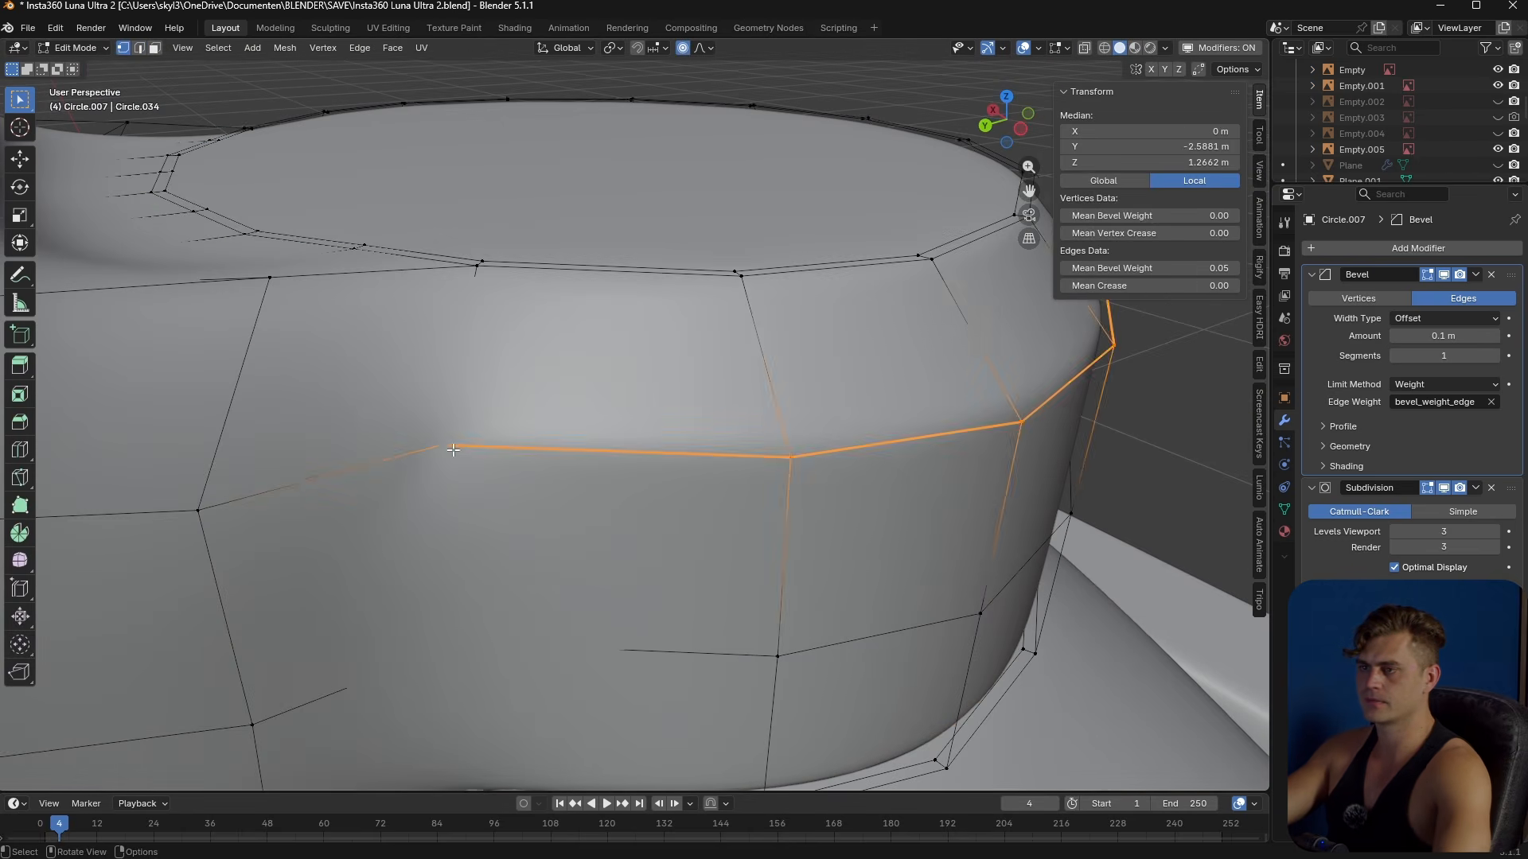
click(452, 451)
middle_drag(453, 450, 498, 491)
key(2)
click(331, 488)
shift+middle_drag(637, 404, 676, 450)
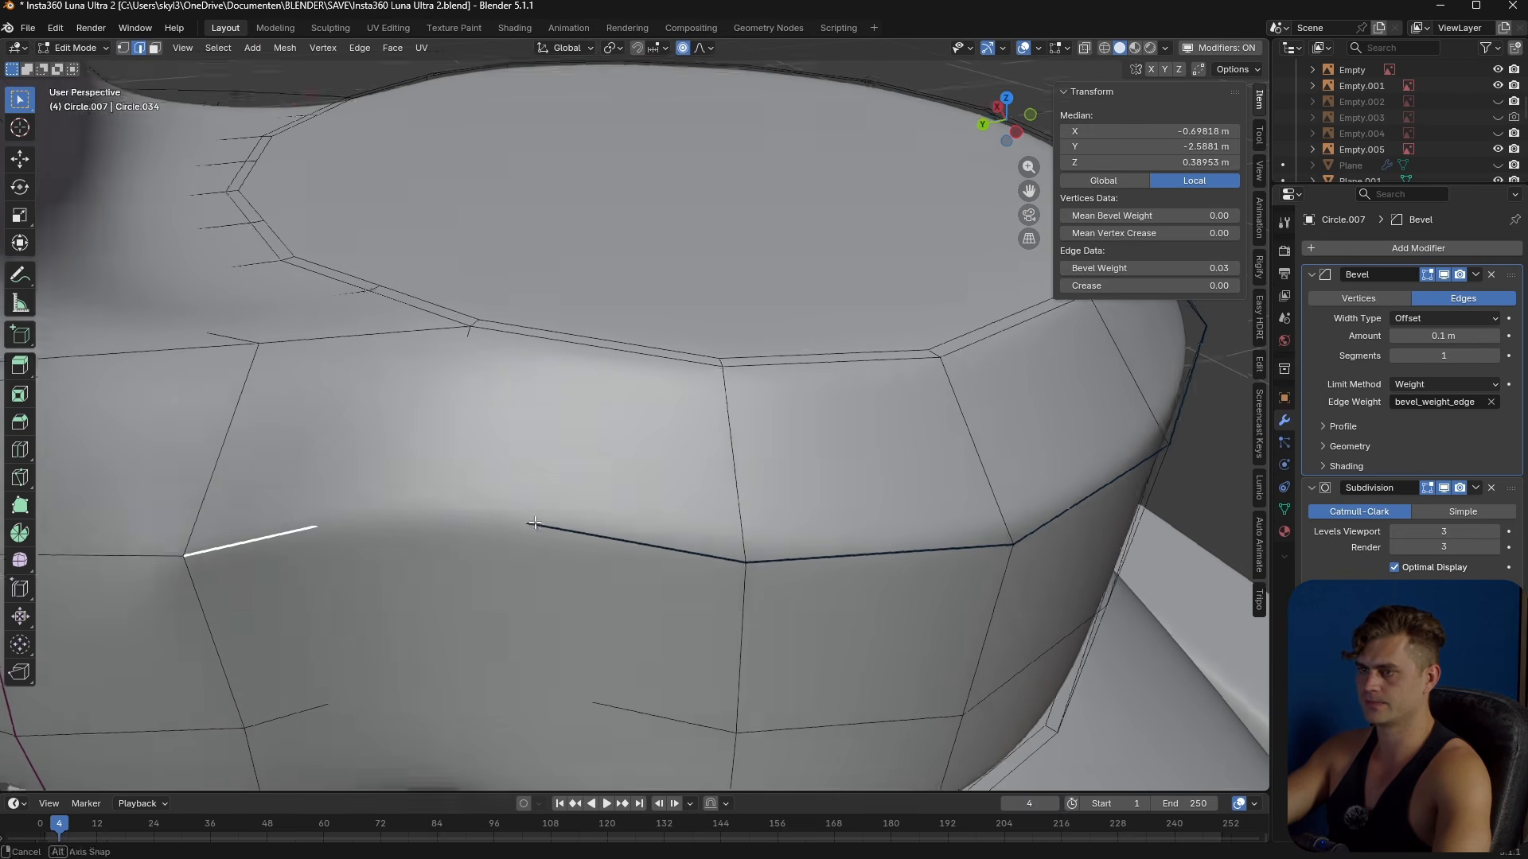
key(s)
key(x)
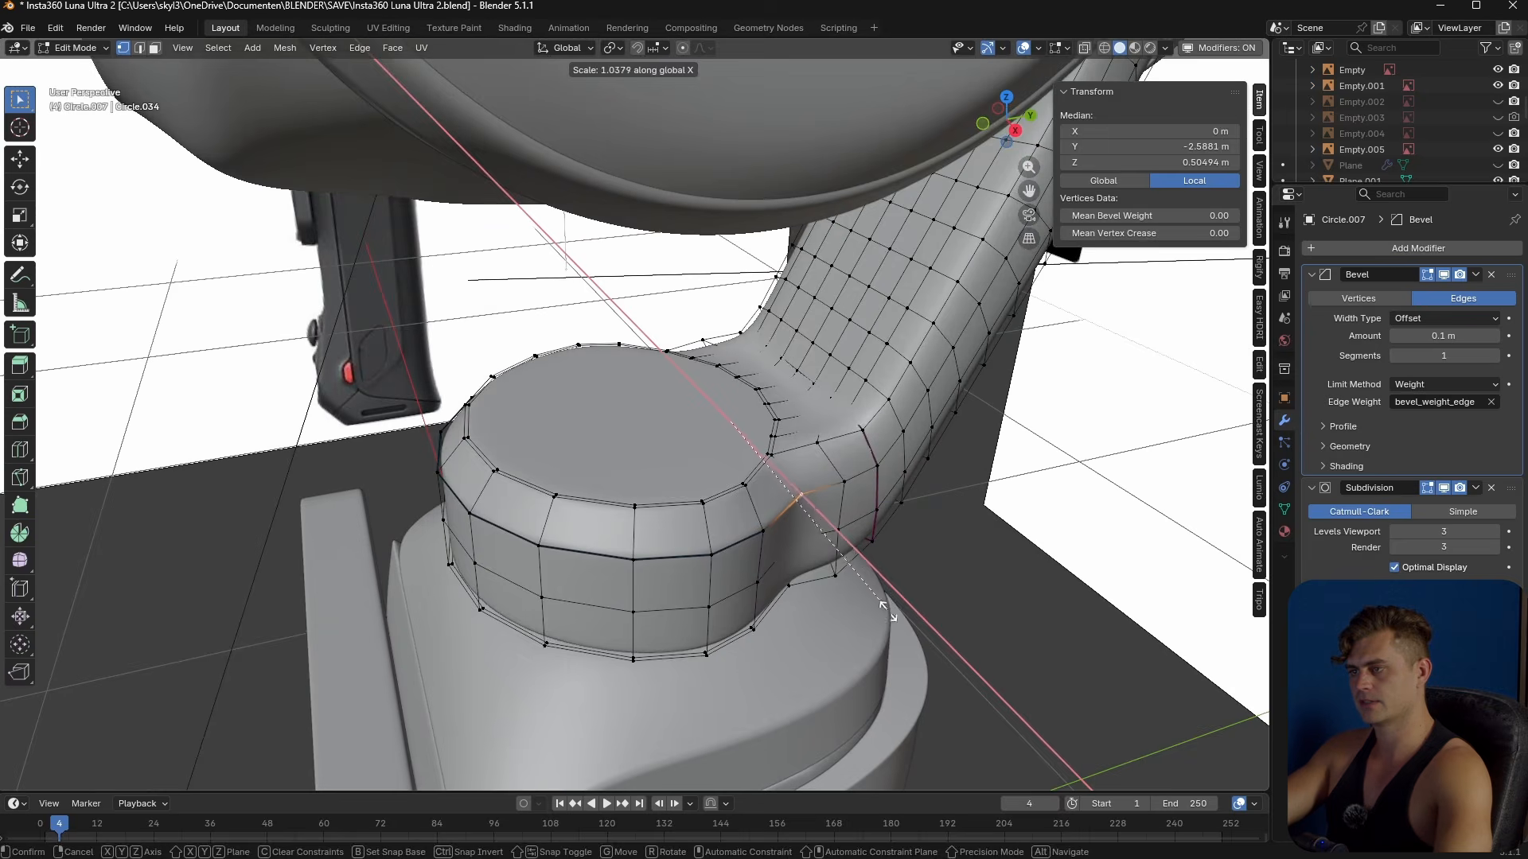
click(888, 611)
key(Tab)
middle_drag(888, 613, 863, 572)
key(ctrl+s)
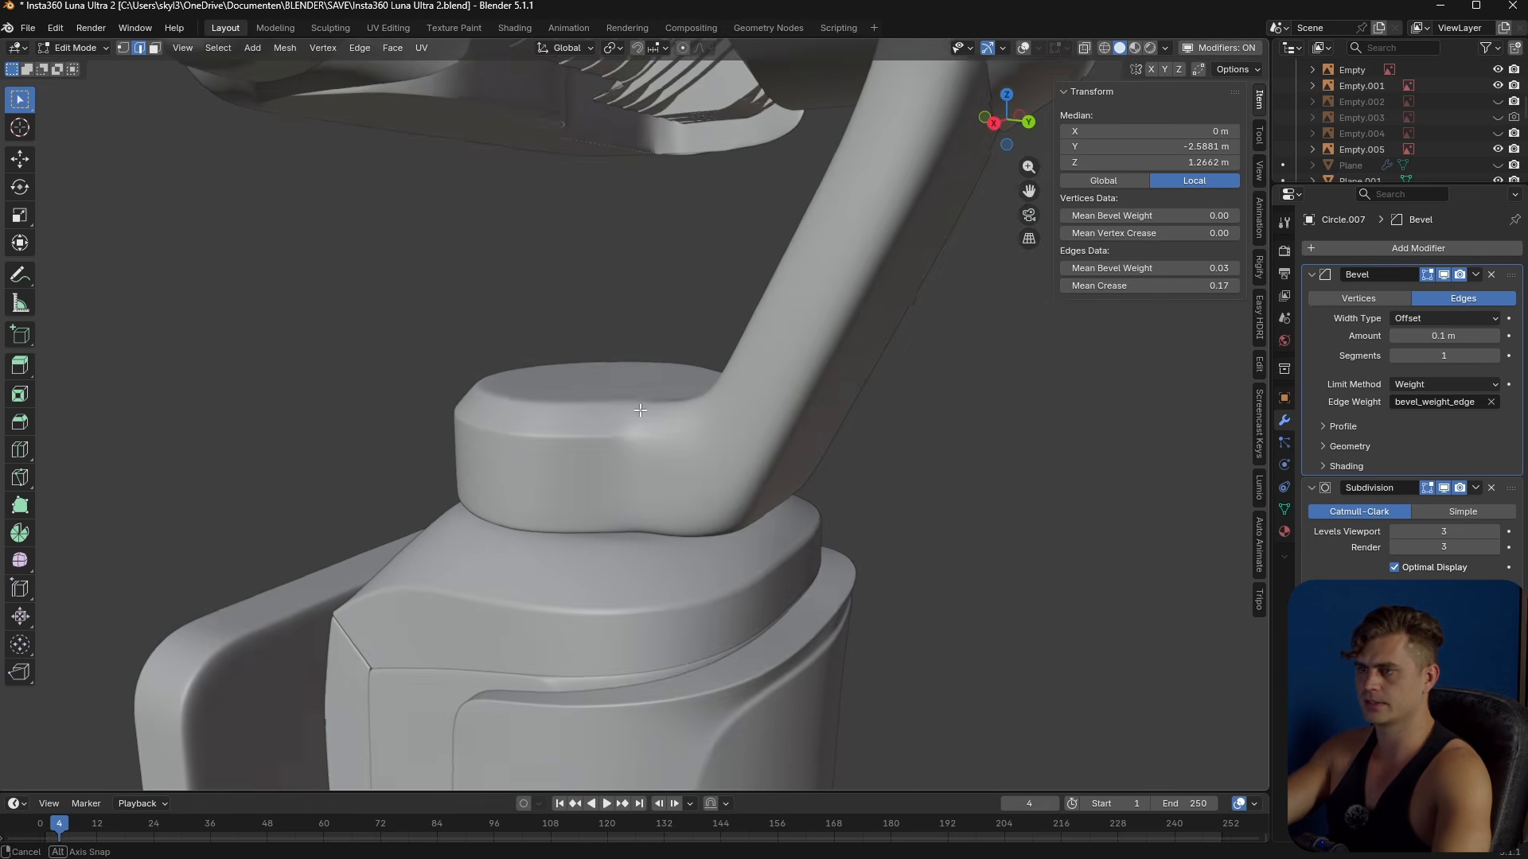
- In rendered view, relax the horizontal edge rows around the arm's round base with LoopTools and save the file
key(shift+z)
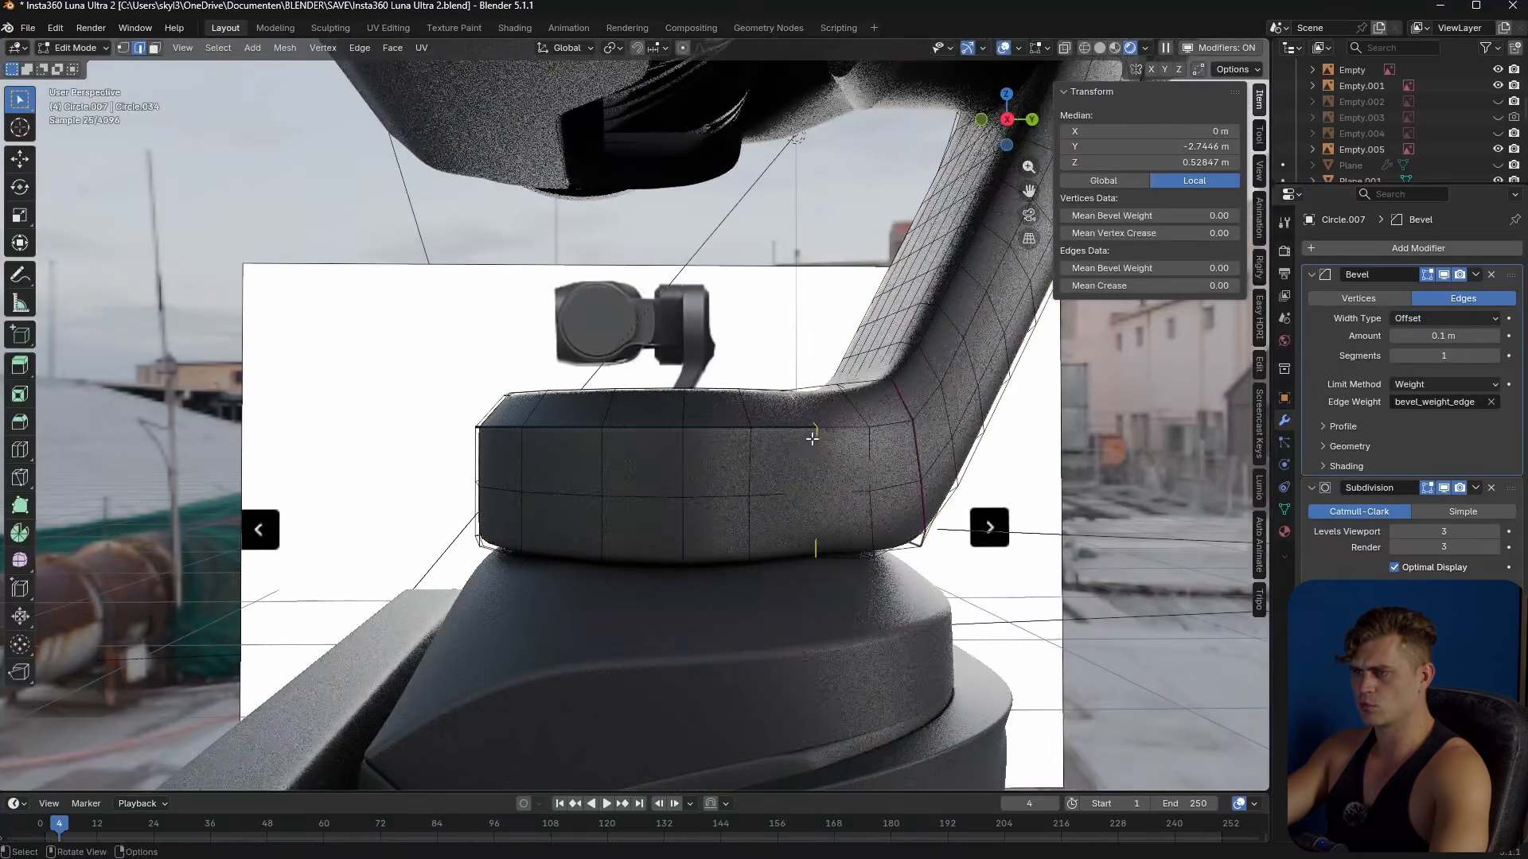
scroll(785, 454, up, 2)
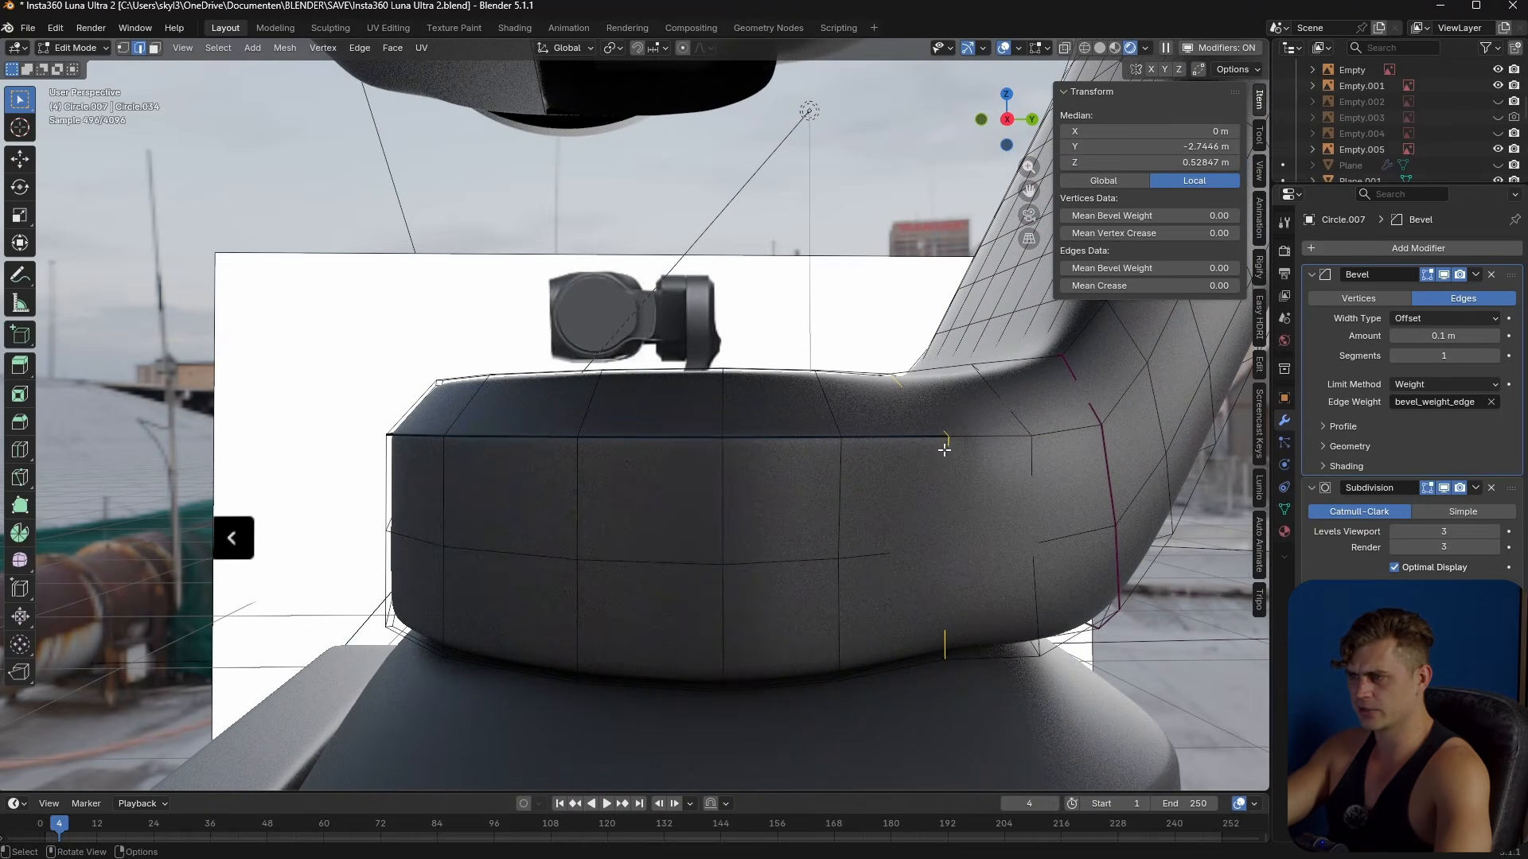
ctrl+click(883, 435)
middle_drag(819, 437, 497, 477)
alt+click(490, 476)
middle_drag(504, 536, 699, 576)
ctrl+click(852, 570)
middle_drag(852, 570, 699, 565)
alt+shift+click(759, 635)
middle_drag(682, 699, 579, 579)
ctrl+click(793, 567)
middle_drag(793, 566, 561, 595)
alt+shift+click(510, 595)
right_click(570, 573)
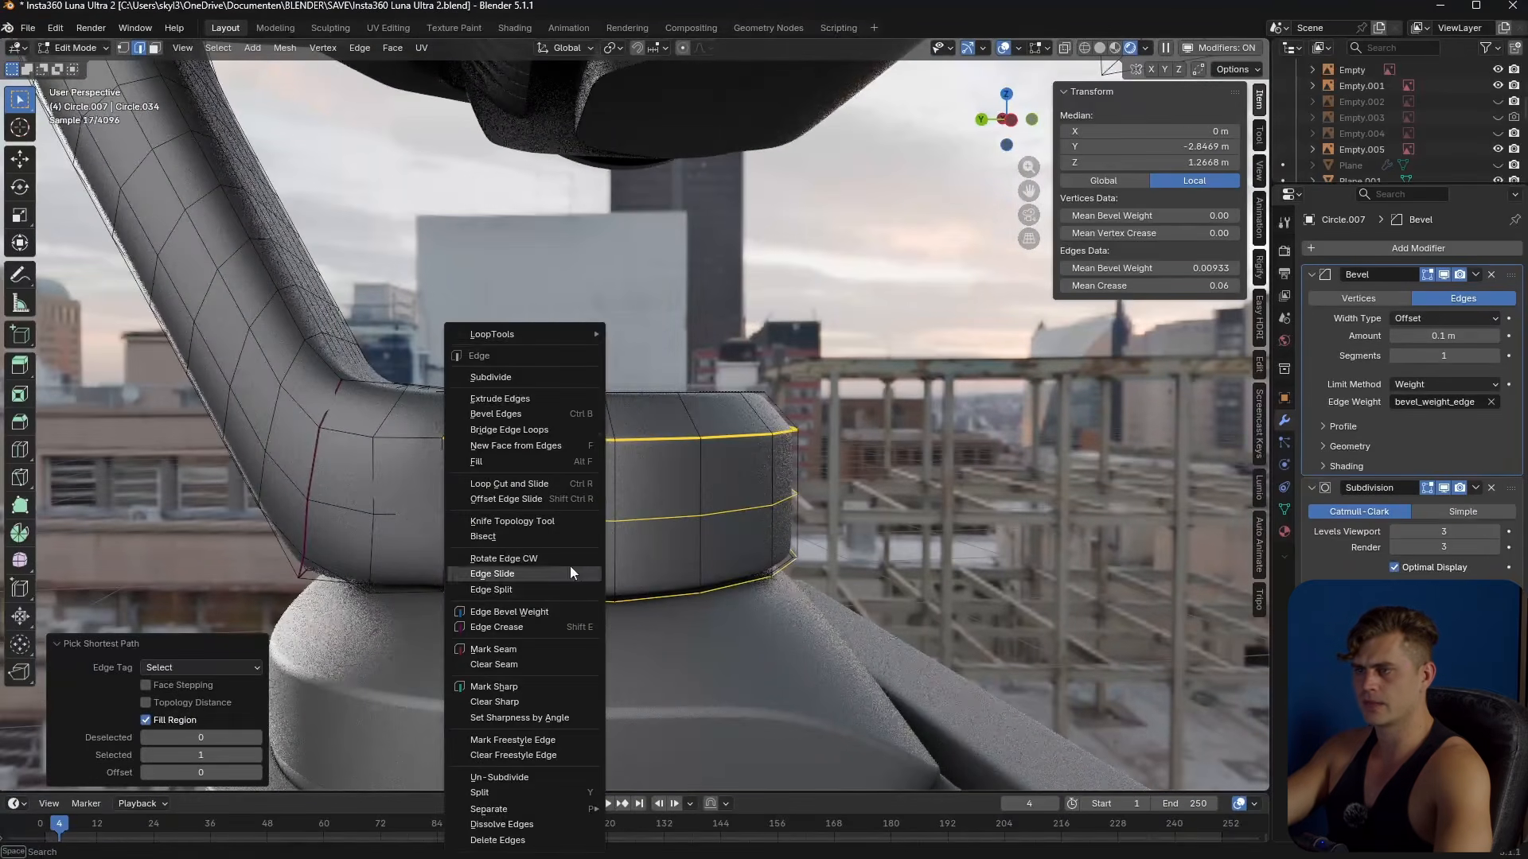
mouse_move(557, 334)
click(651, 429)
middle_drag(651, 428, 504, 488)
key(Tab)
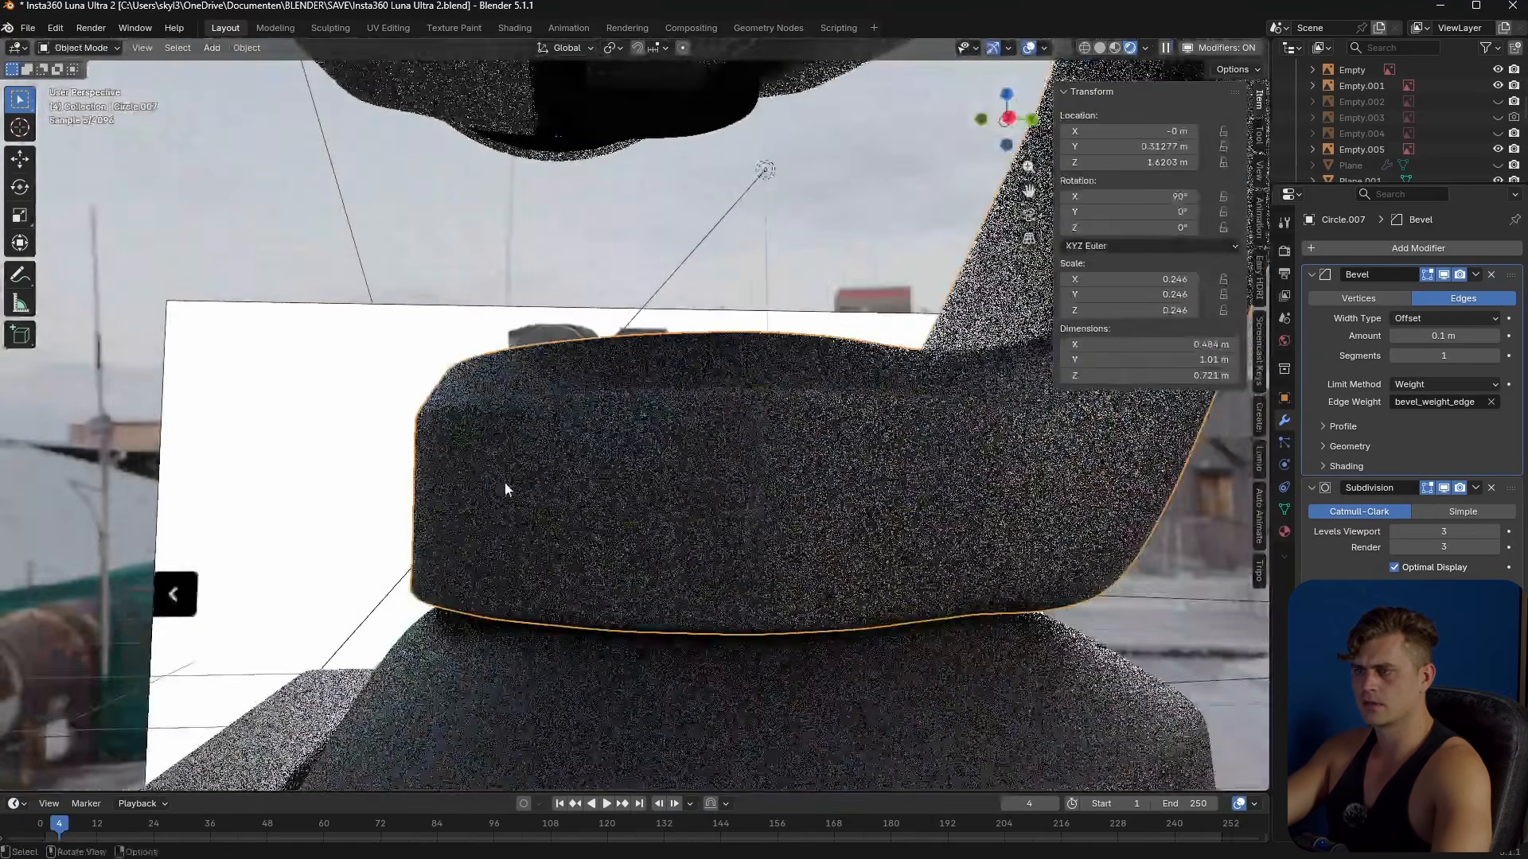
middle_drag(589, 511, 633, 524)
key(ctrl+s)
- Add one loop cut around the arm base's side wall, slid down close to its lower edge, and return to object mode
key(Tab)
key(ctrl+r)
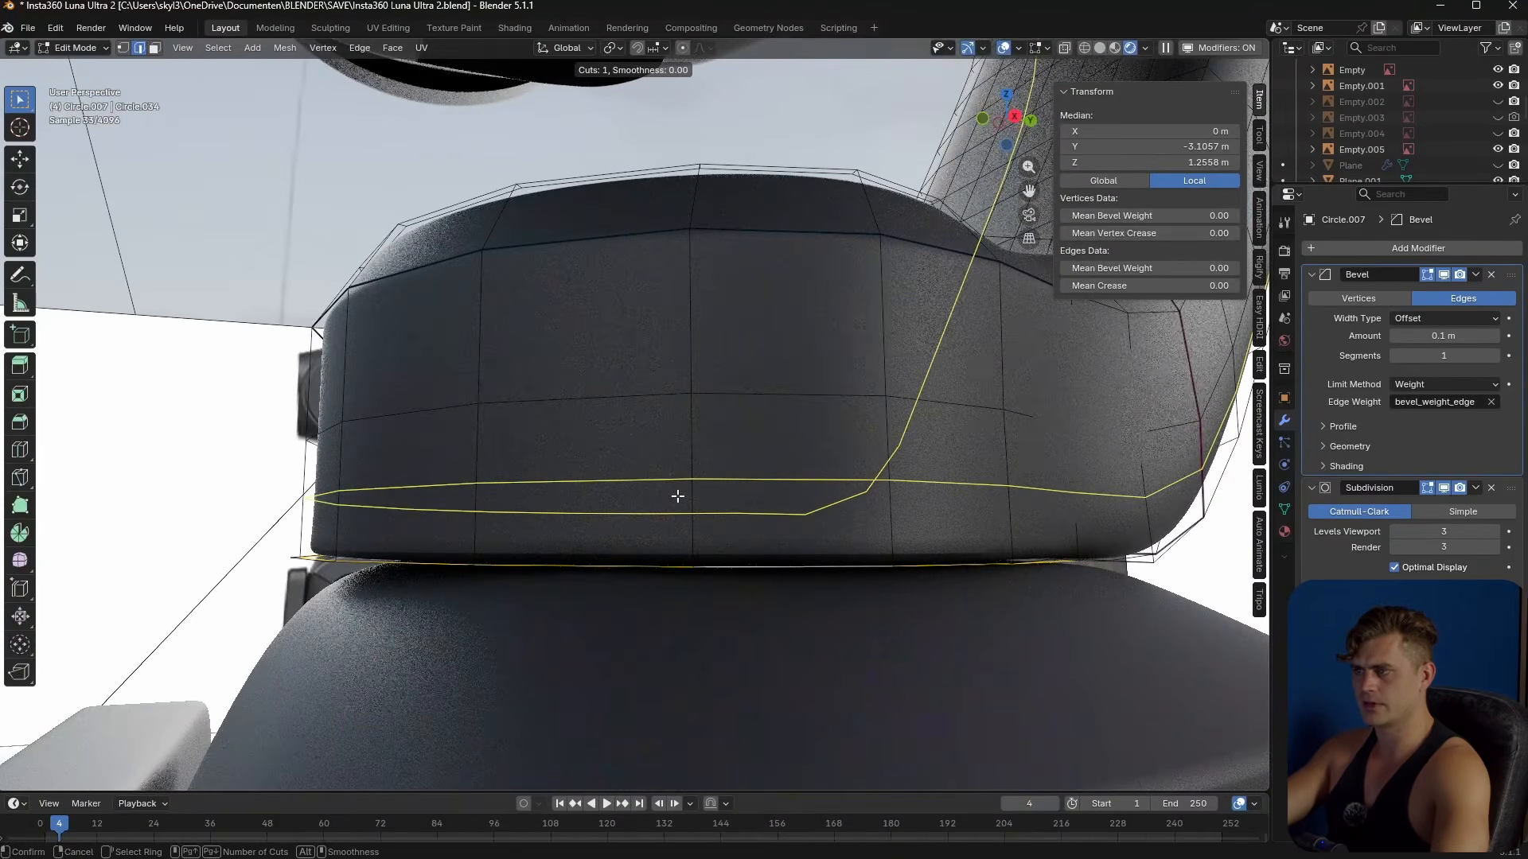
click(677, 495)
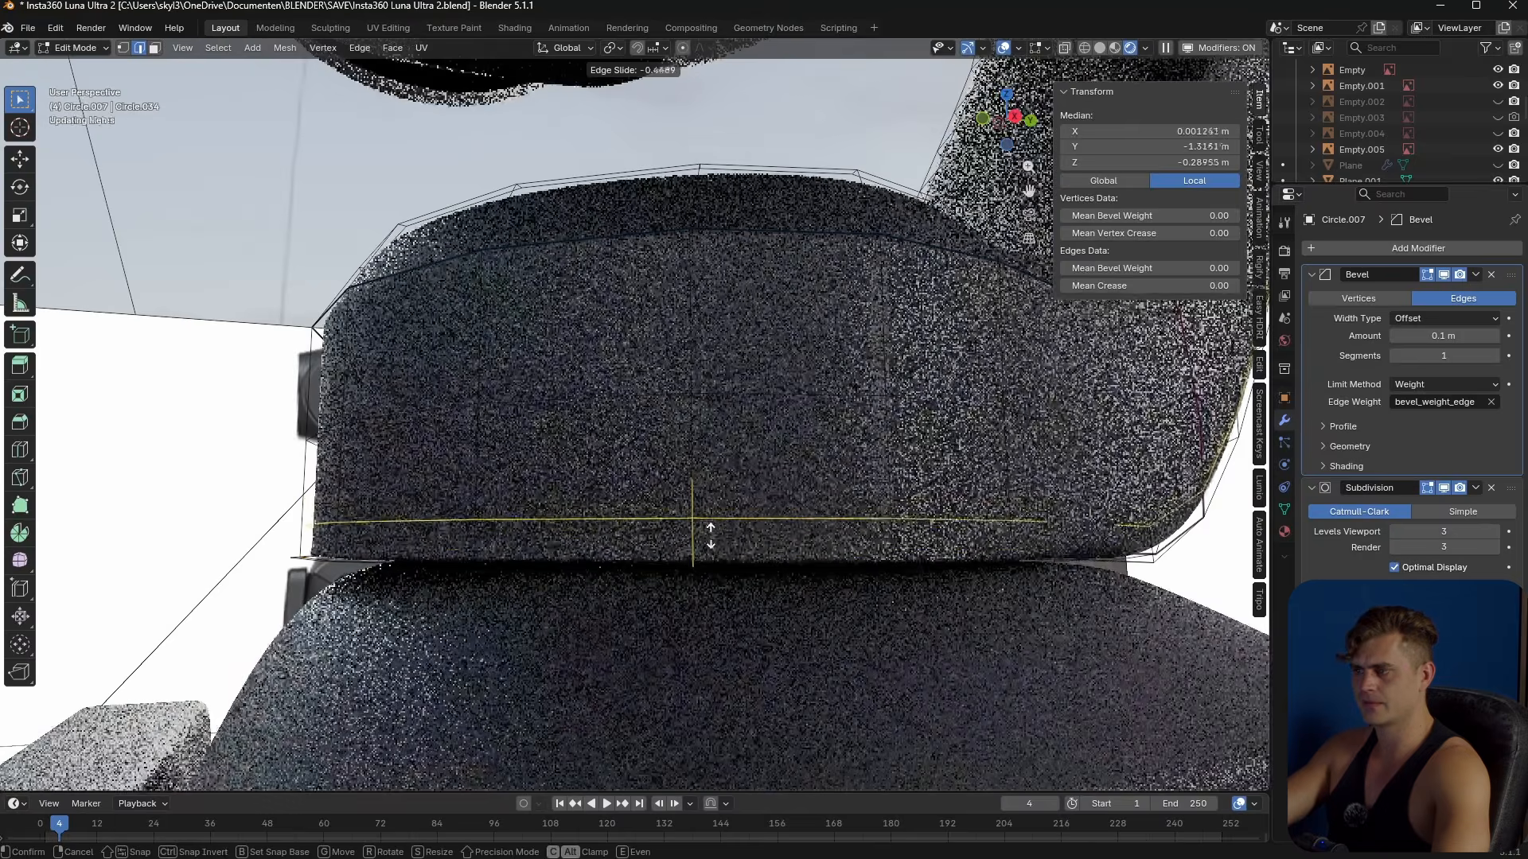
click(721, 567)
middle_drag(721, 567, 702, 342)
key(Tab)
scroll(862, 484, down, 3)
scroll(879, 300, down, 2)
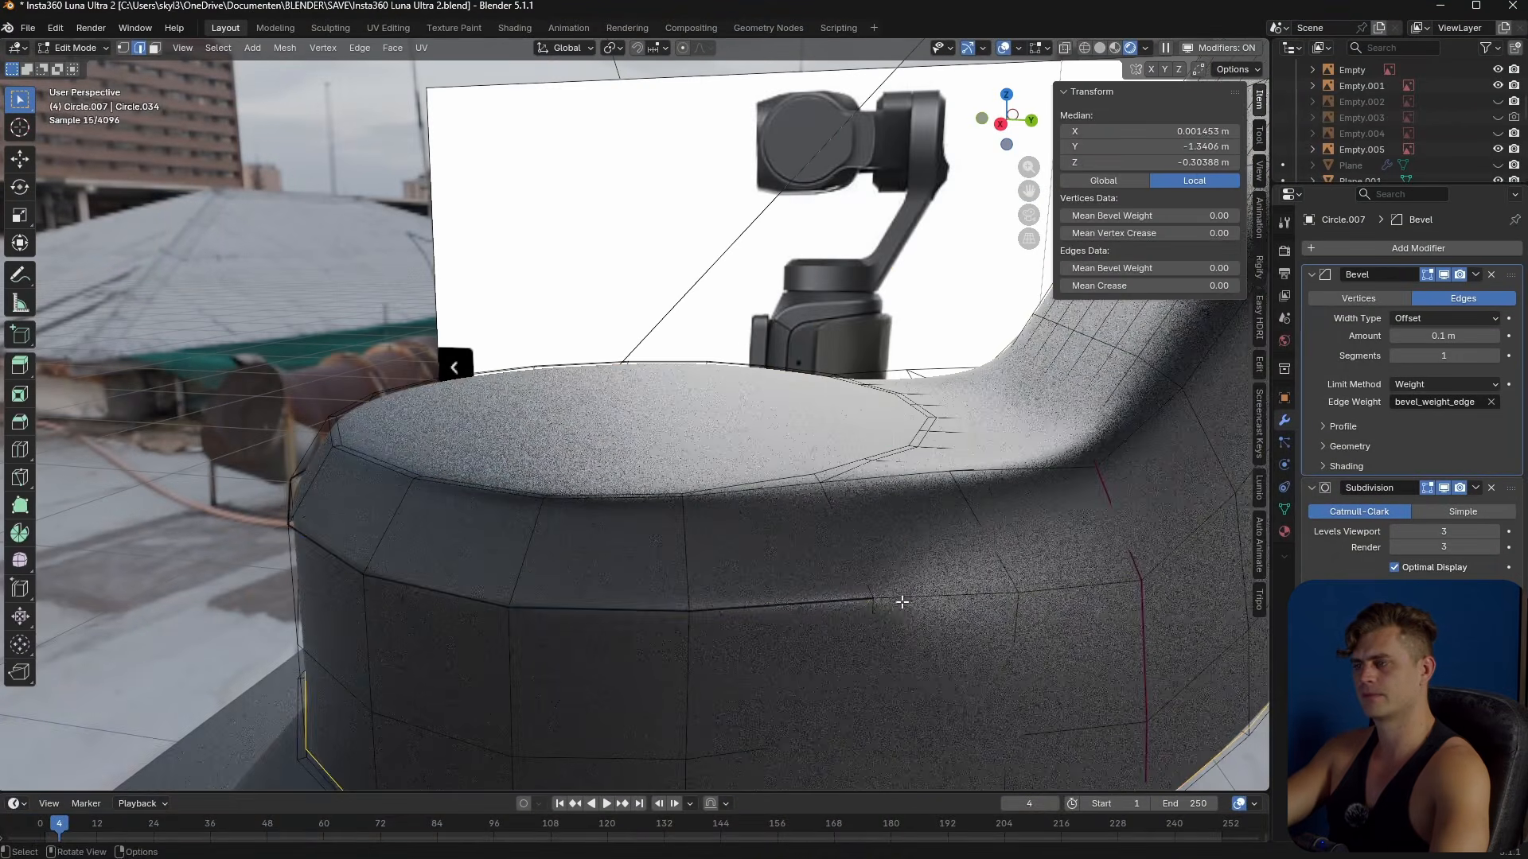
- Adjust the mean bevel weight of the chamfer edge loop running along the arm base, and hide the viewport overlays
alt+click(906, 598)
middle_drag(905, 598, 927, 534)
drag(1149, 268, 1122, 268)
key(Tab)
middle_drag(824, 441, 778, 462)
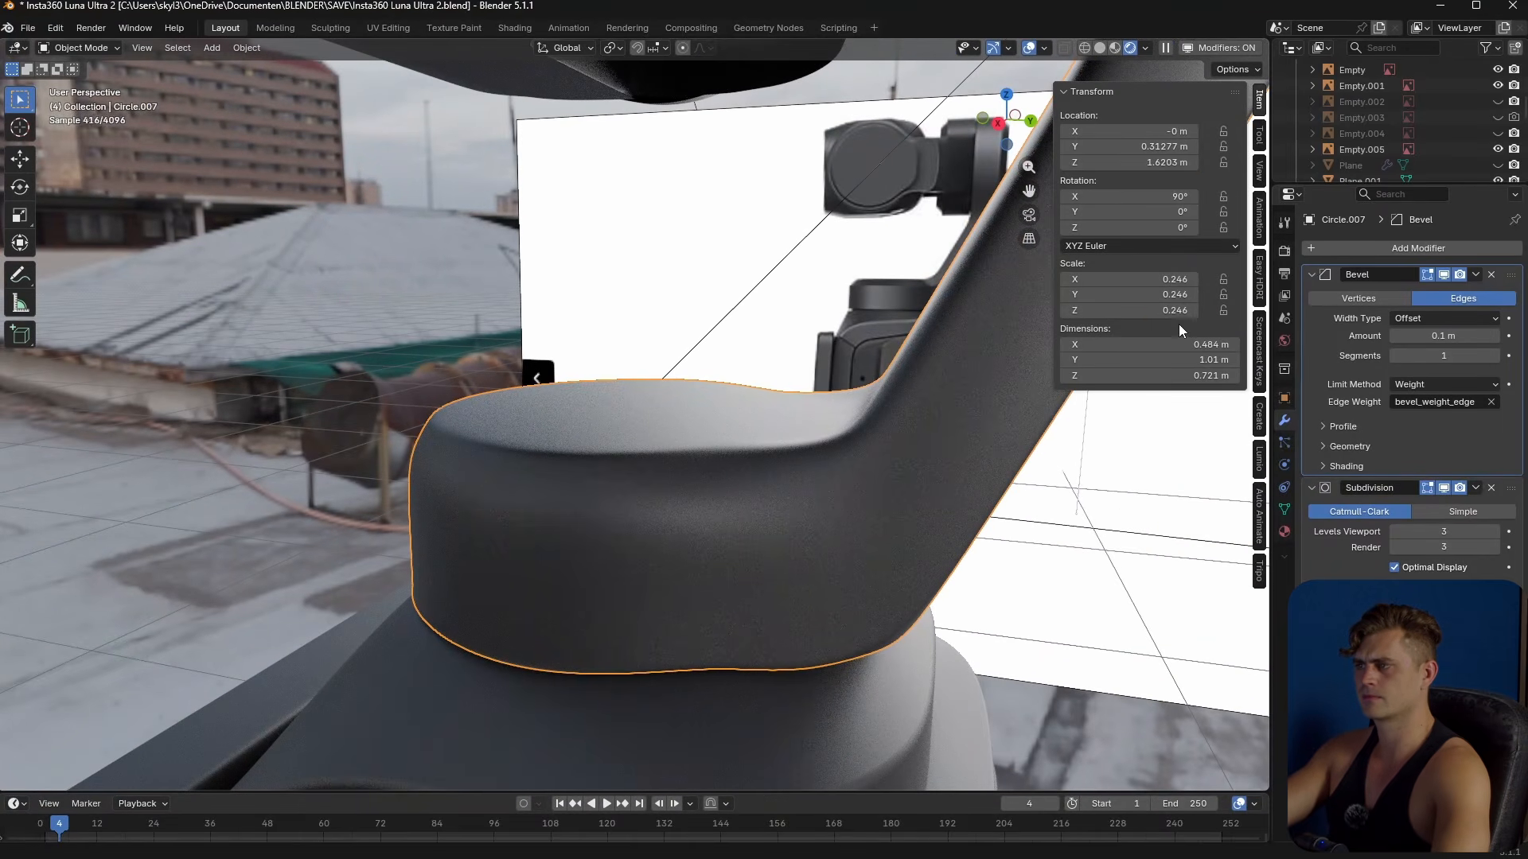
key(Tab)
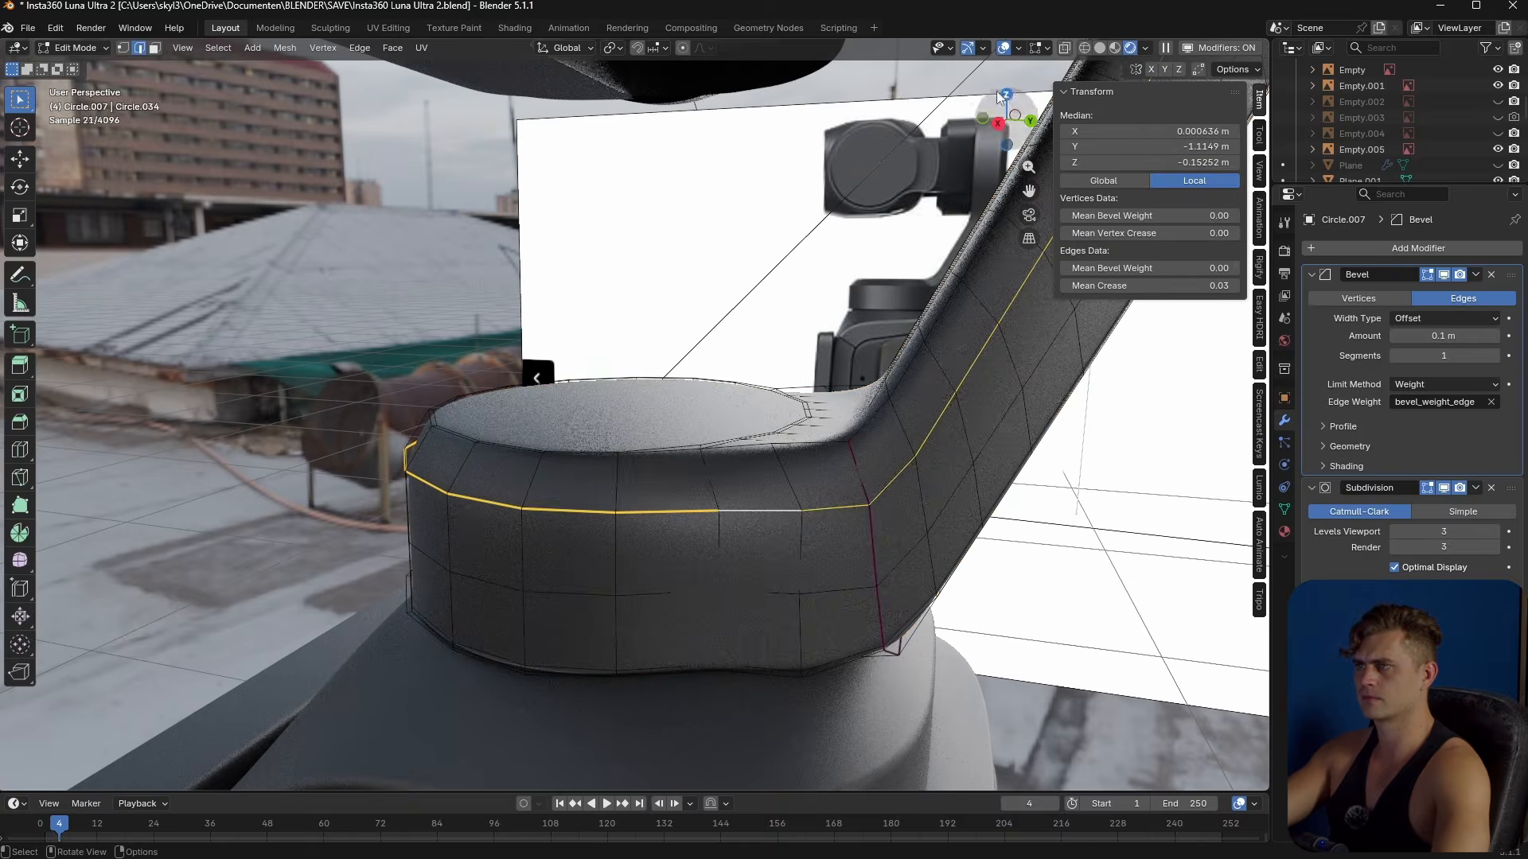
click(1004, 48)
drag(1146, 268, 1172, 286)
middle_drag(604, 477, 866, 459)
scroll(826, 461, down, 5)
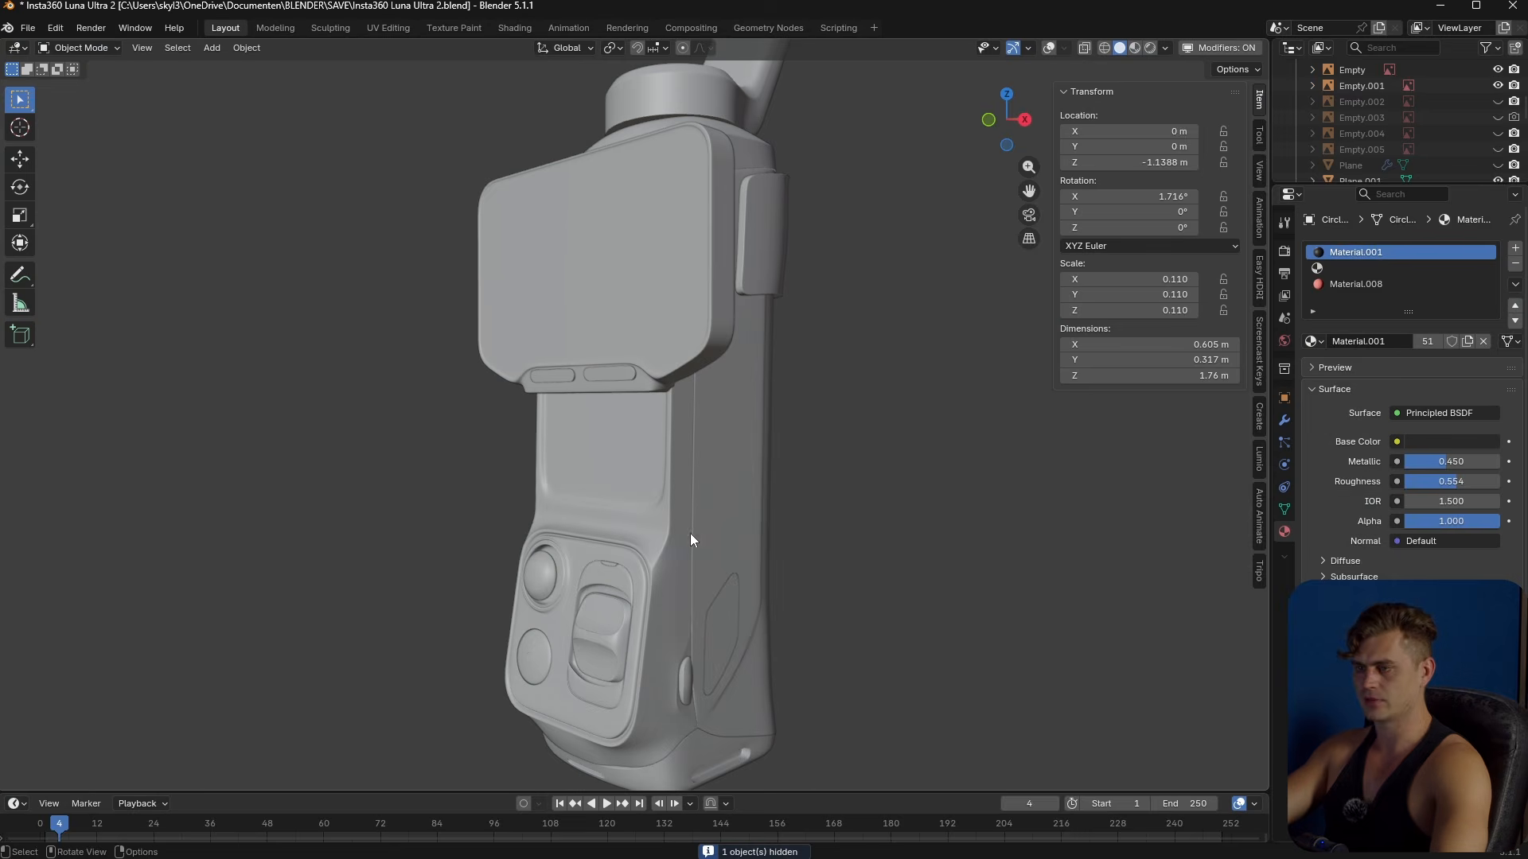
- Snap the 3D cursor to the four recessed floor faces of the rectangular slot on the handle's front
key(KP_1)
scroll(662, 598, up, 8)
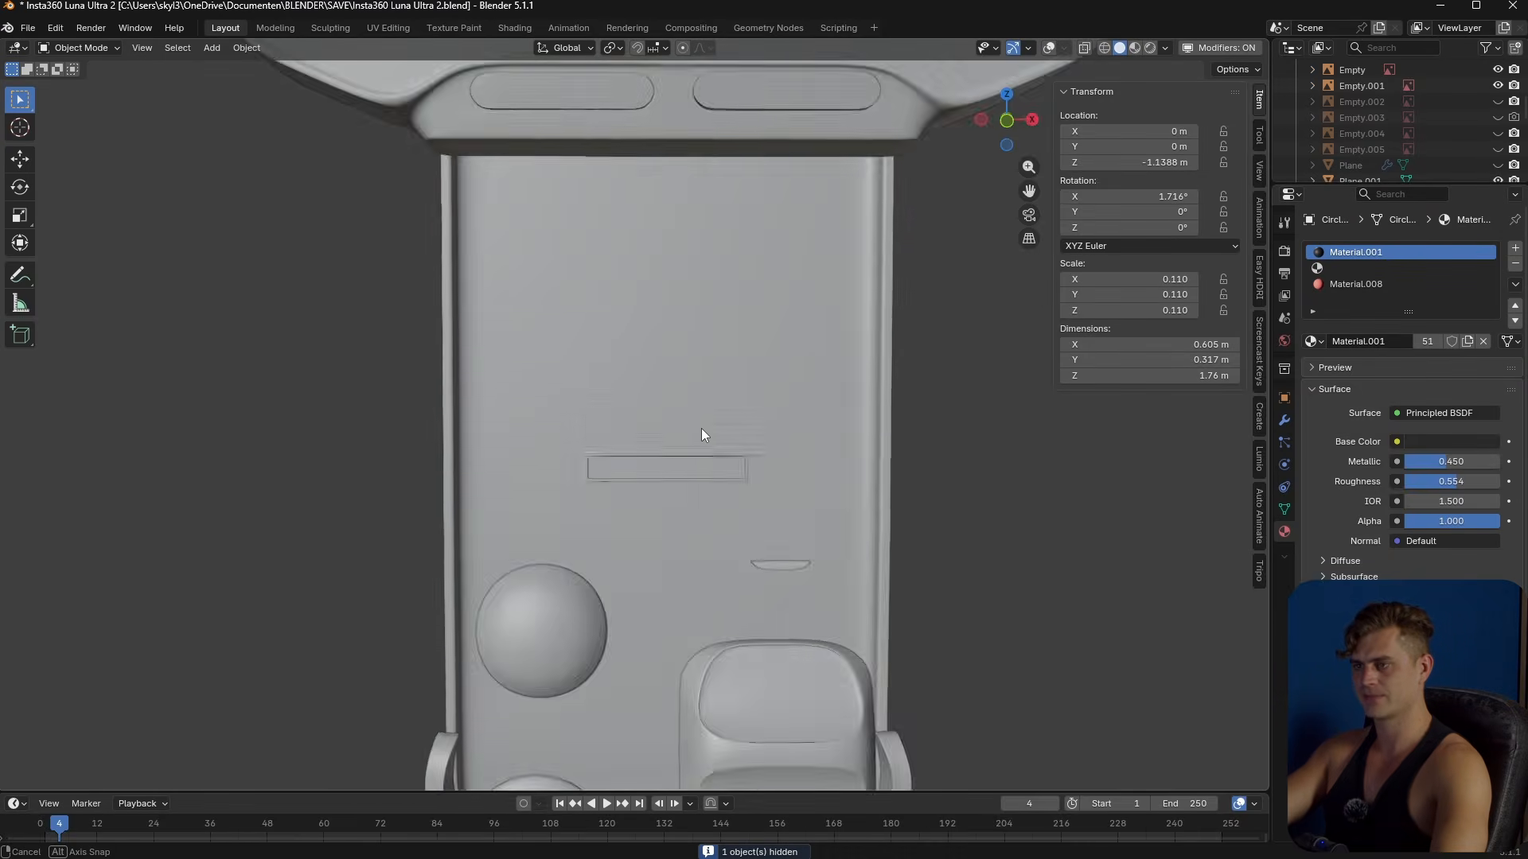
scroll(716, 547, up, 3)
key(Tab)
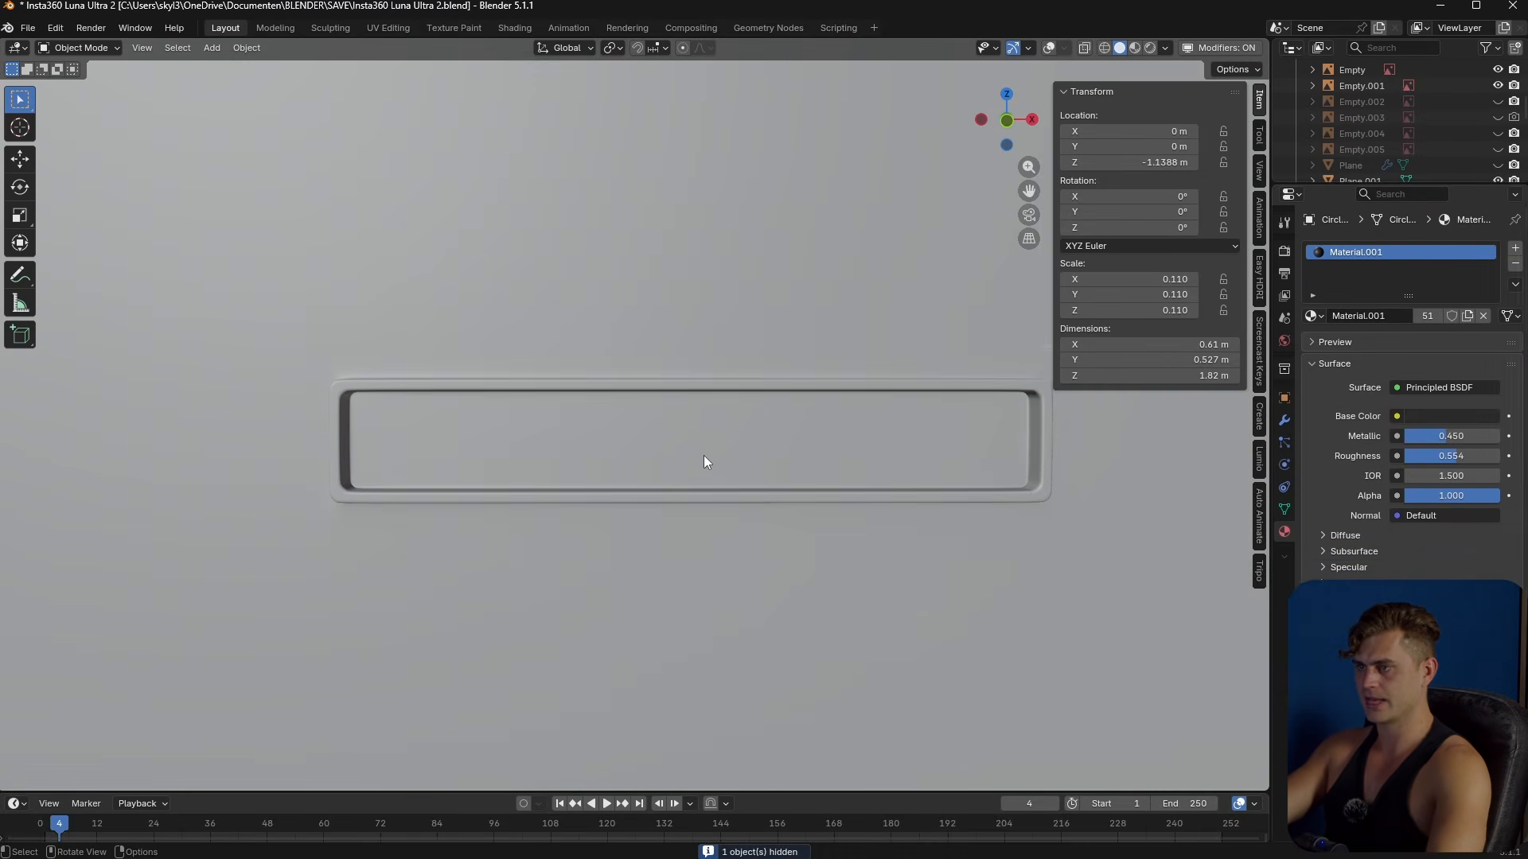
click(1025, 41)
click(480, 422)
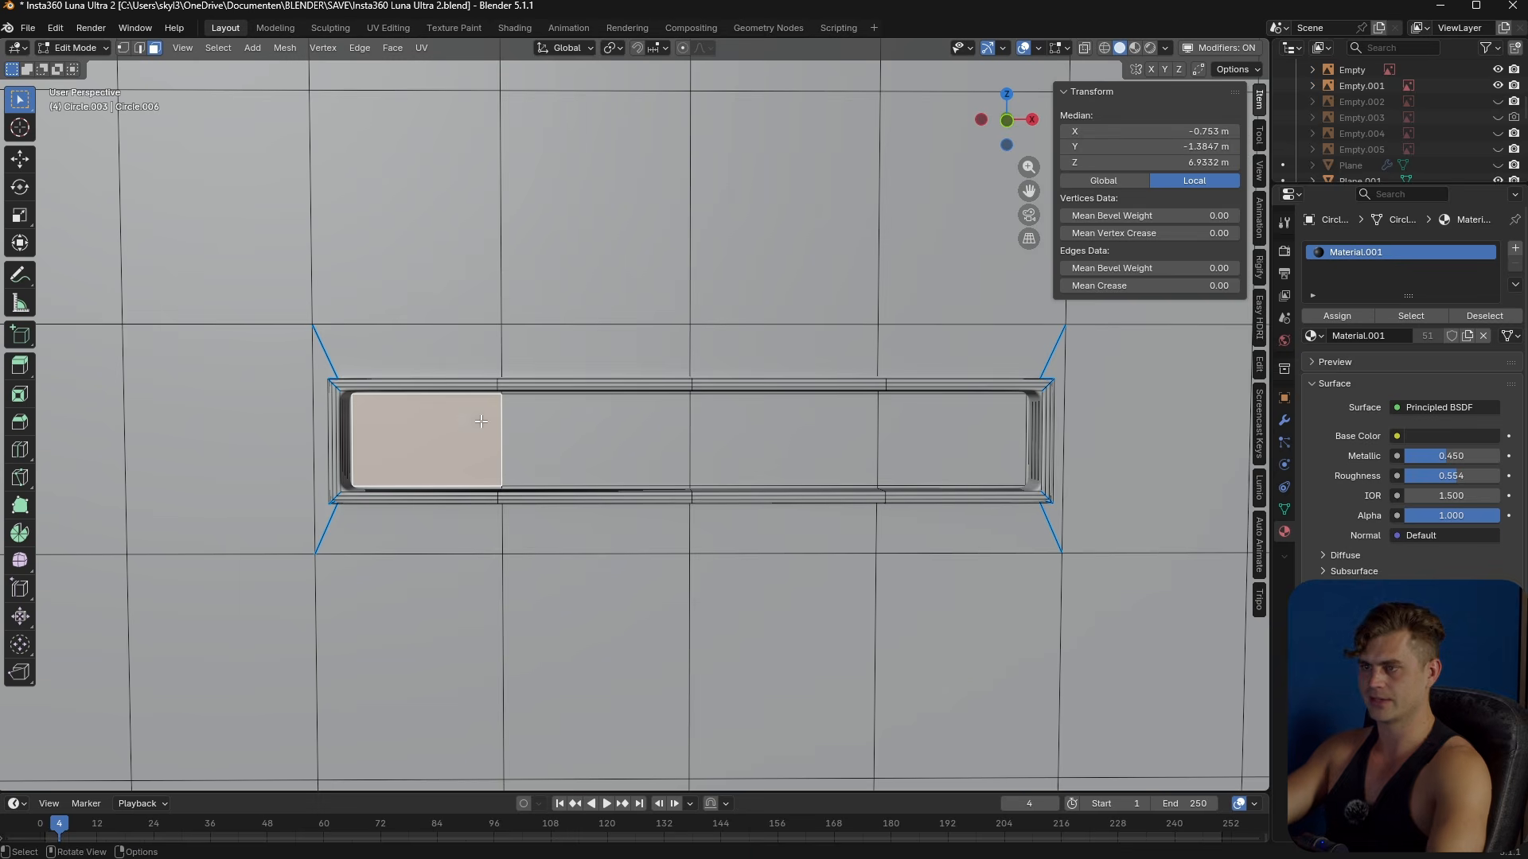
ctrl+click(897, 427)
key(shift+s)
click(899, 502)
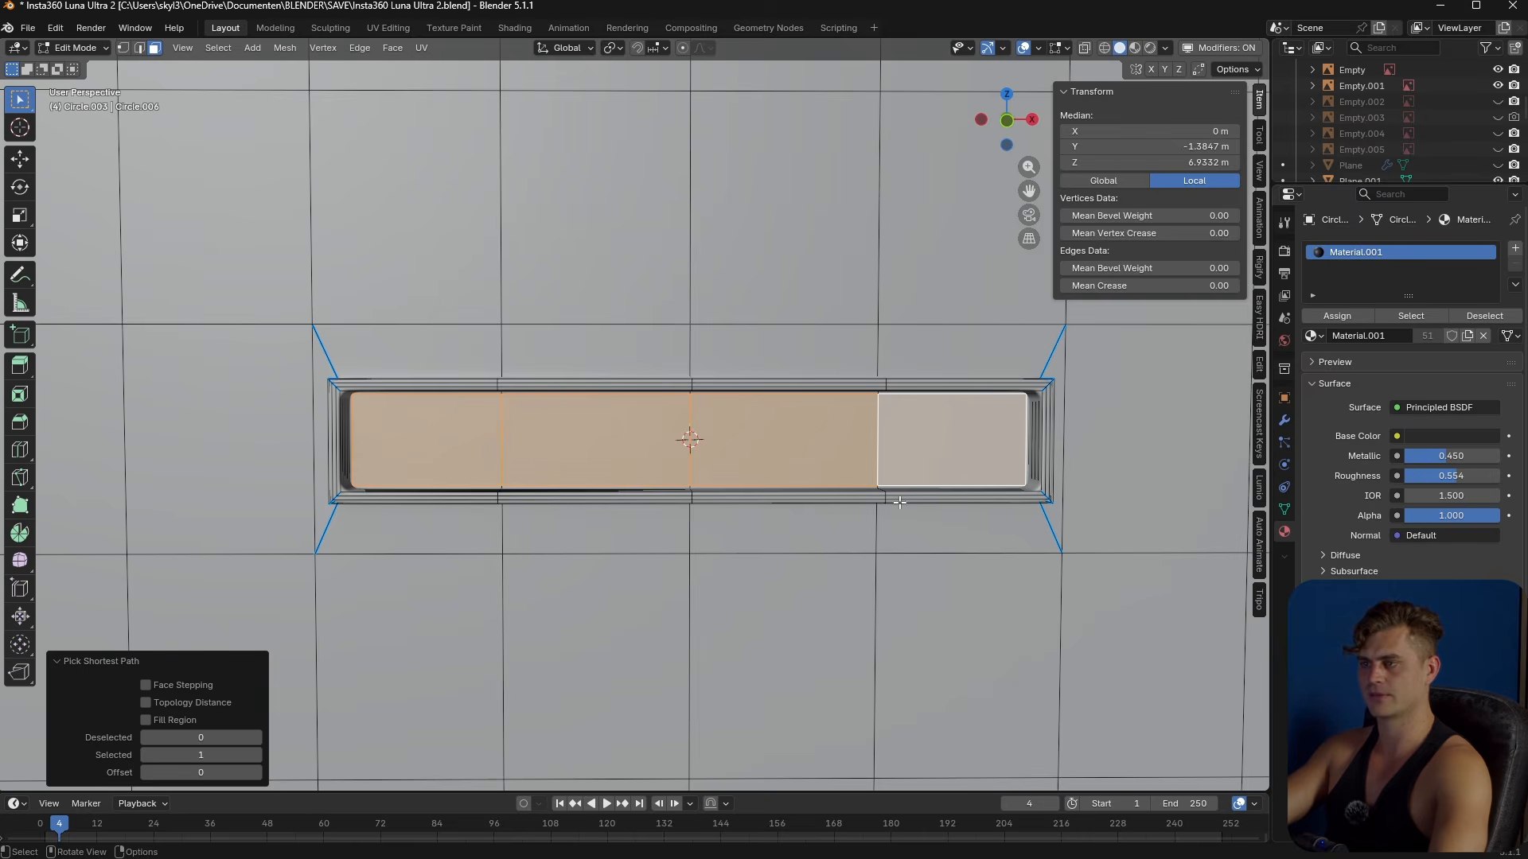
key(Tab)
- Add a cylinder at the slot's centre and scale it down uniformly to about 0.014 m across
key(shift+a)
mouse_move(790, 469)
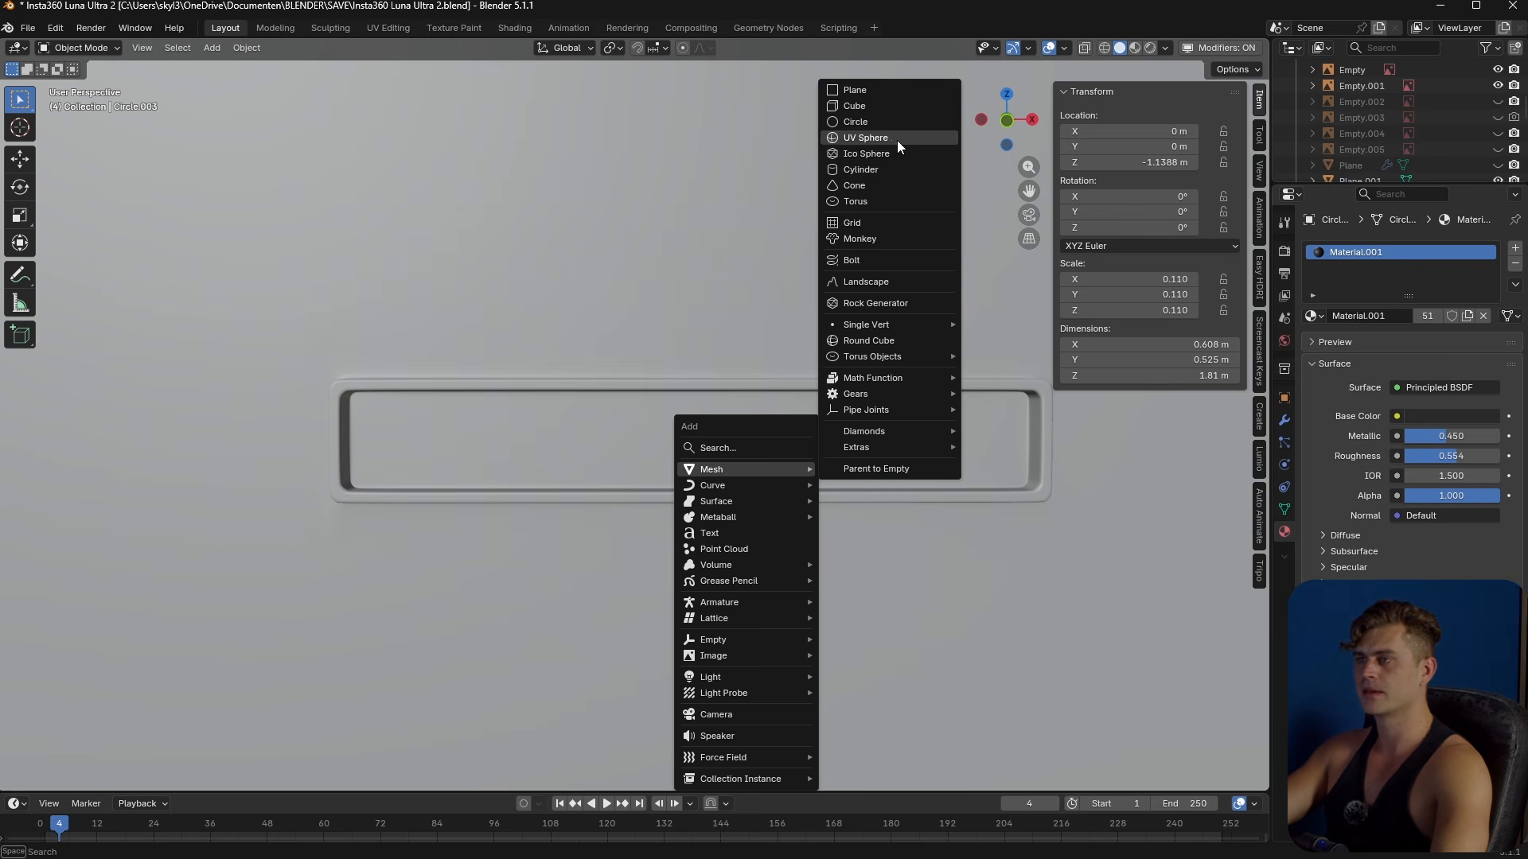
click(893, 162)
key(s)
click(819, 494)
key(s)
click(831, 505)
key(s)
click(817, 516)
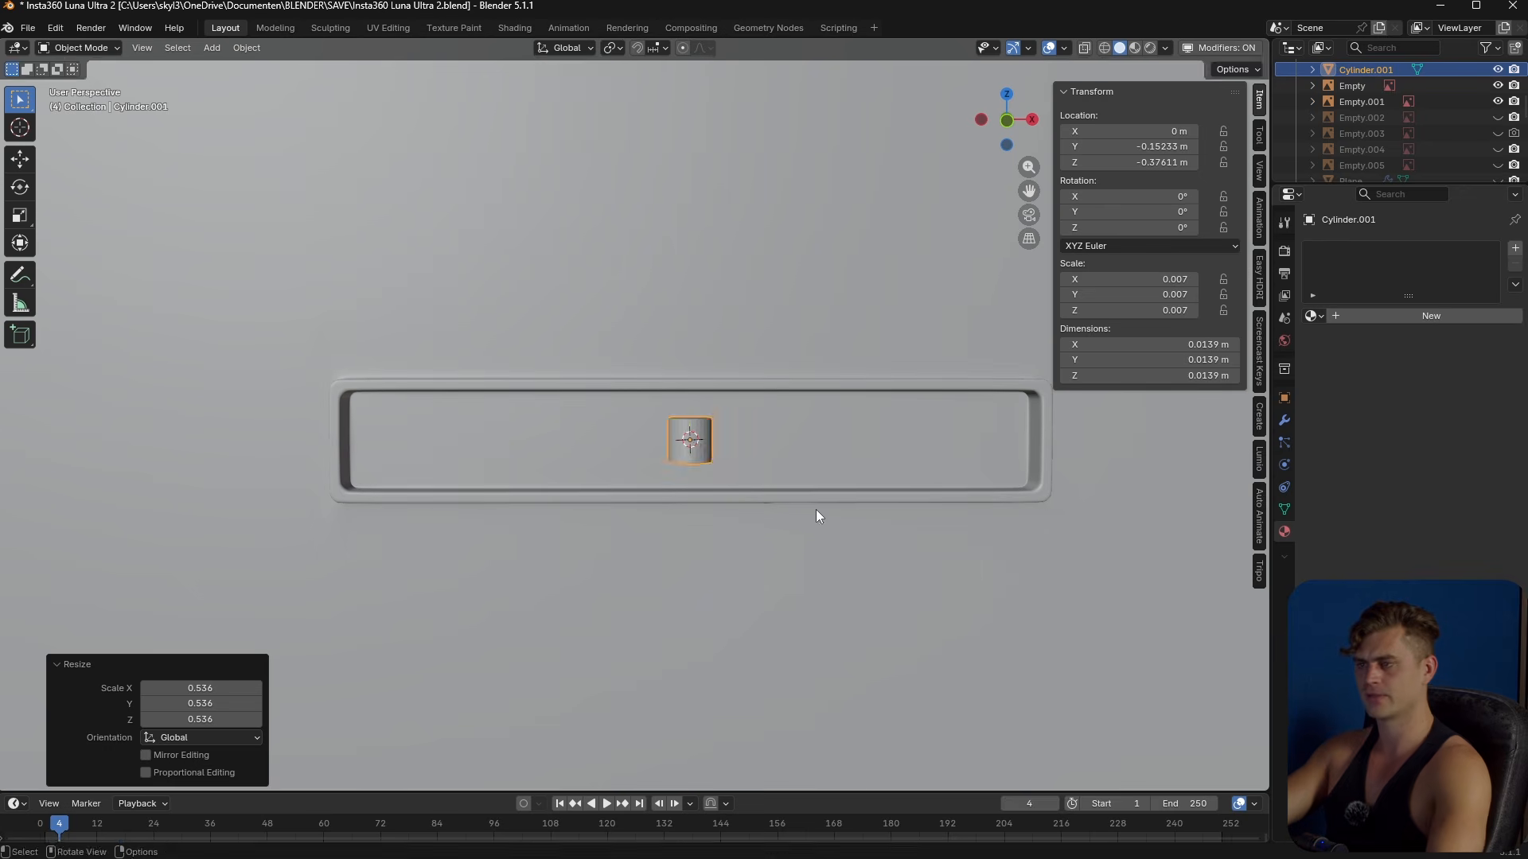
- Rotate the cylinder 90° about X and move it along X towards the slot's left end
text(rx90)
key(Return)
key(g)
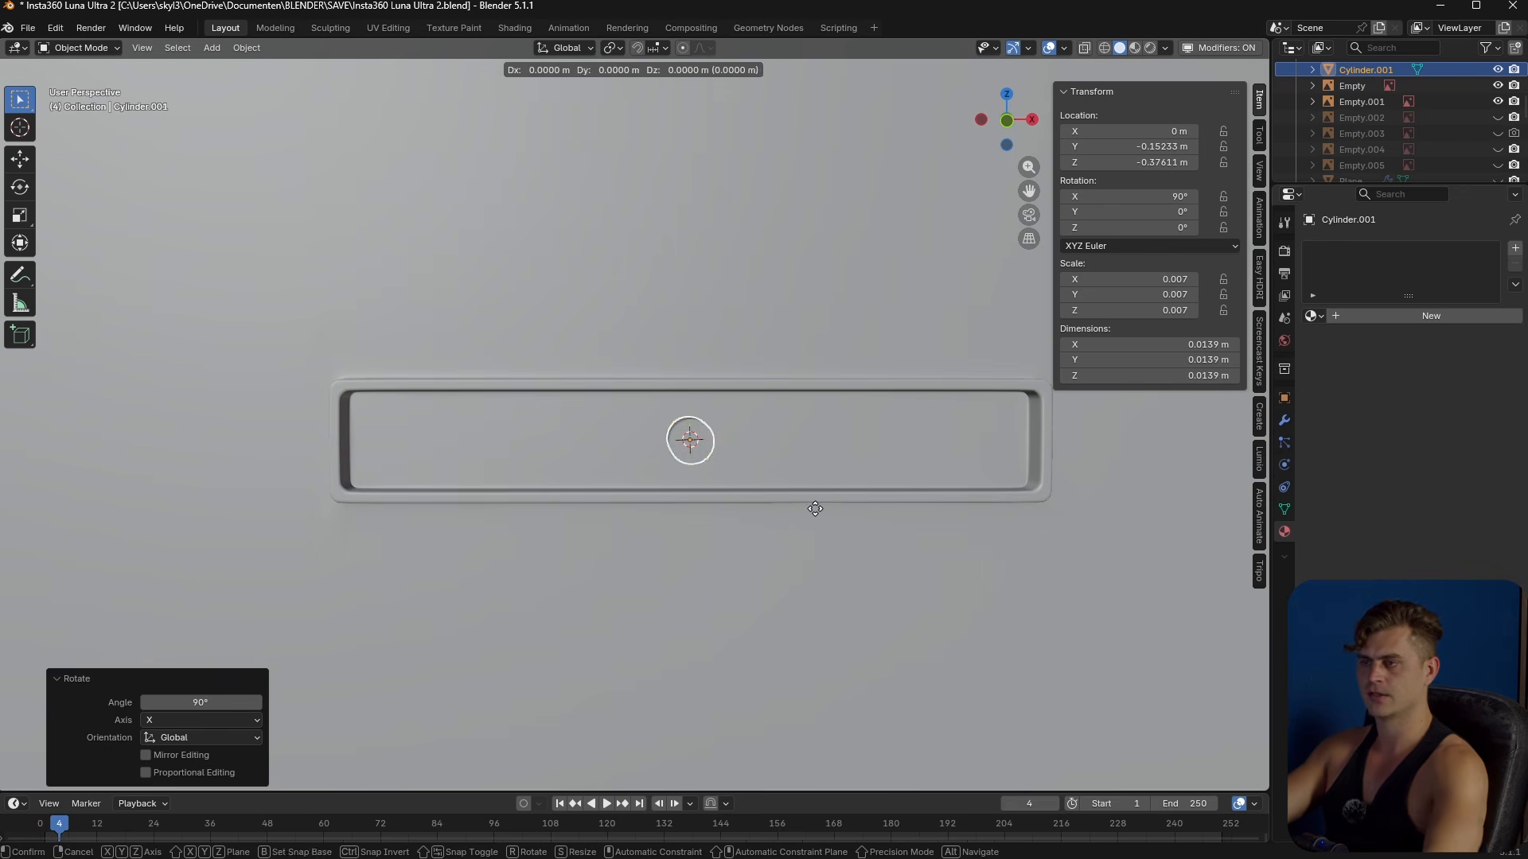
key(x)
click(525, 513)
- Adjust the cylinder's size and place it in the slot's upper left area at about X -0.083 m and Z -0.37 m
key(s)
click(541, 507)
key(g)
key(z)
click(555, 501)
key(s)
click(613, 518)
key(g)
key(x)
click(645, 525)
key(g)
key(y)
key(z)
click(603, 500)
- Duplicate the cylinder's mesh within the same object and move the copy about 0.0138 m down along Z
key(Tab)
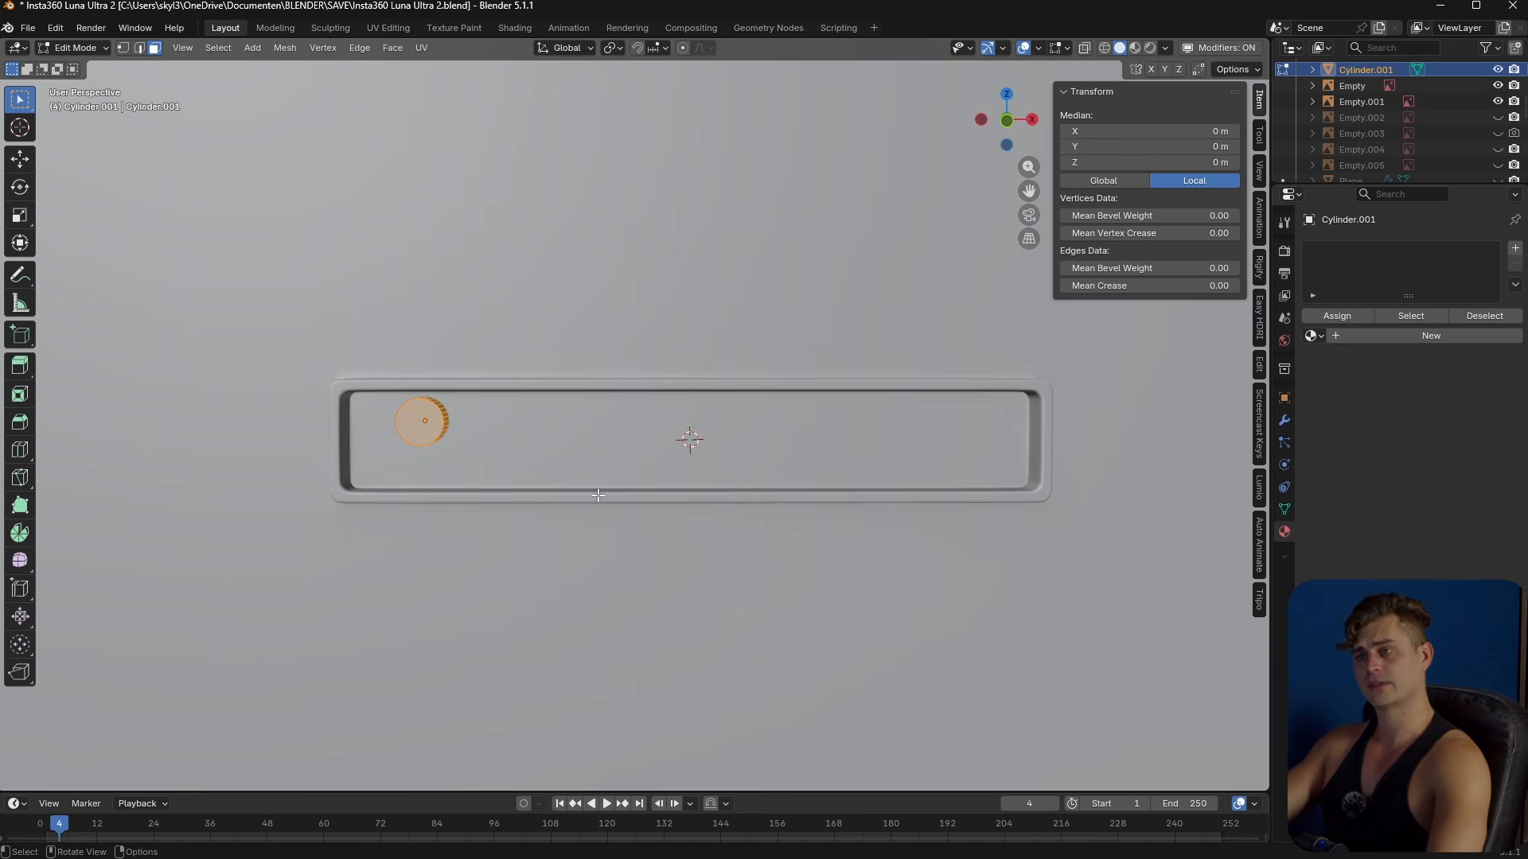
key(g)
key(z)
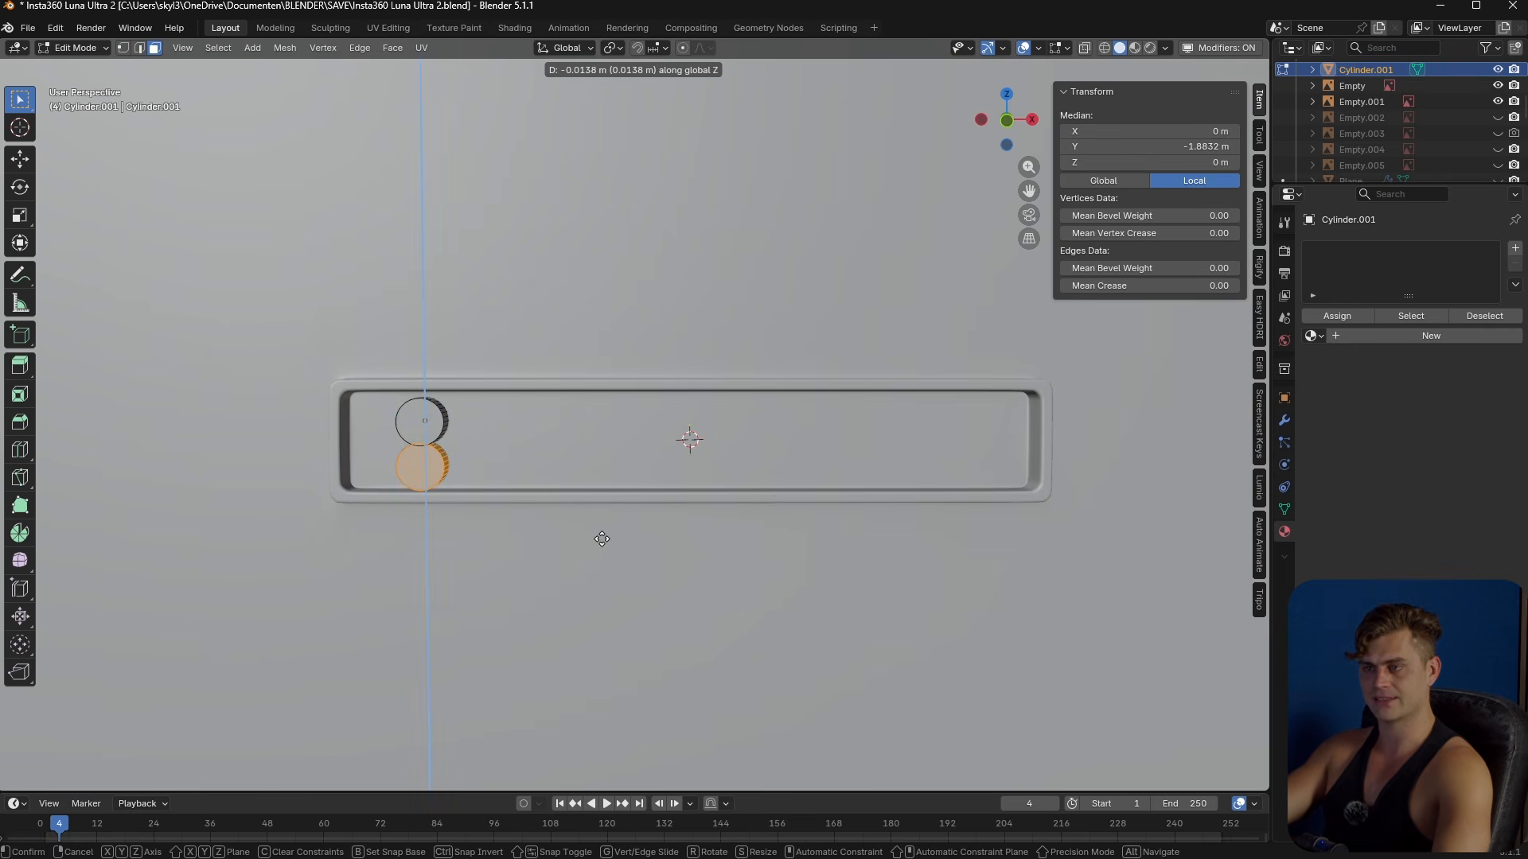
click(598, 541)
- Scale both stacked cylinders to about 0.848 around their individual origins
scroll(714, 492, up, 1)
shift+middle_drag(587, 535, 702, 514)
key(a)
click(613, 47)
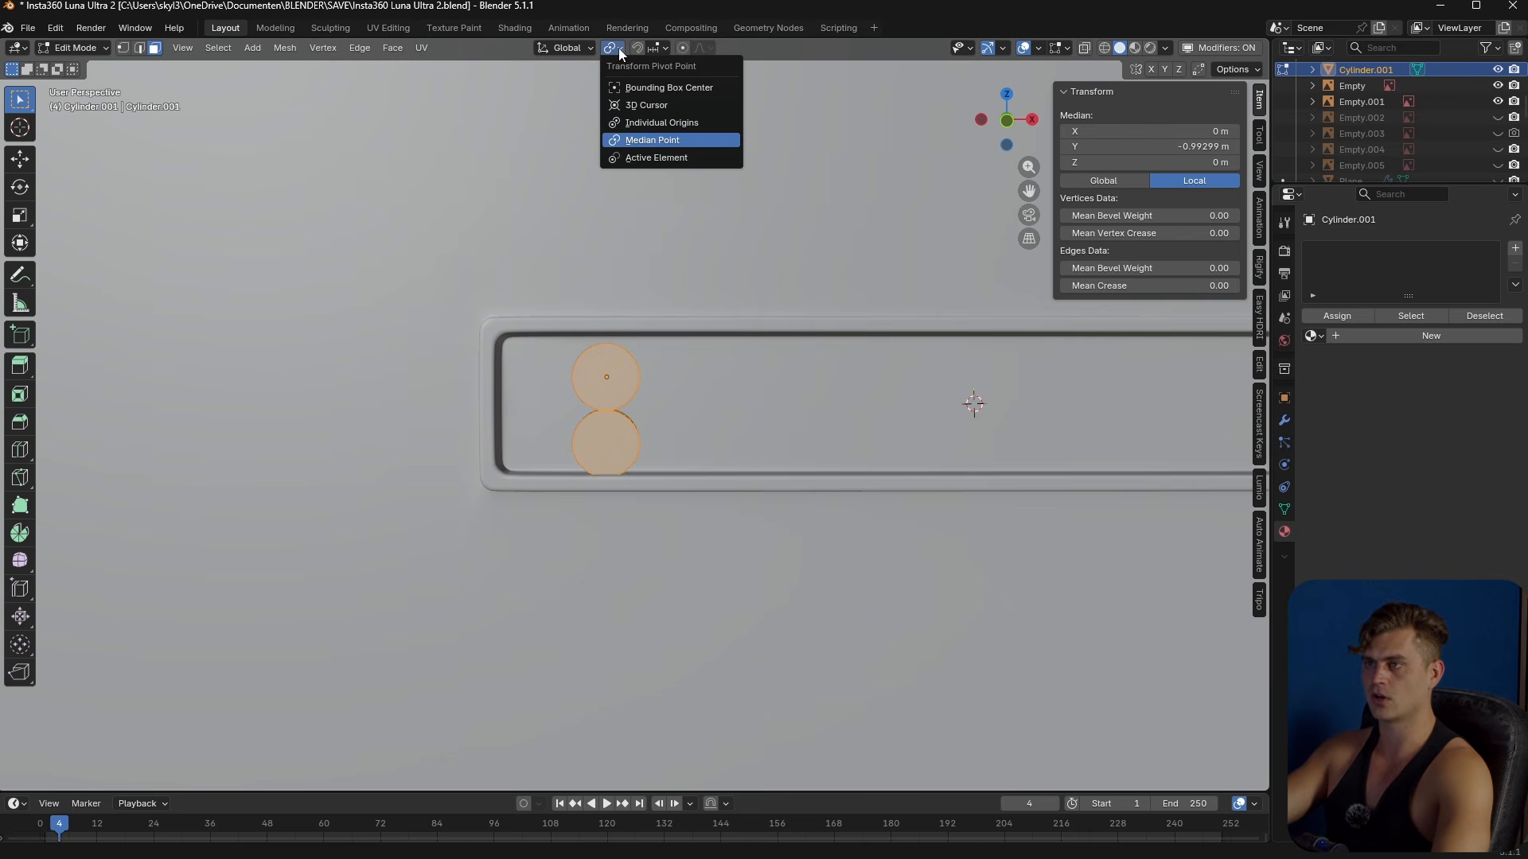
click(686, 126)
key(s)
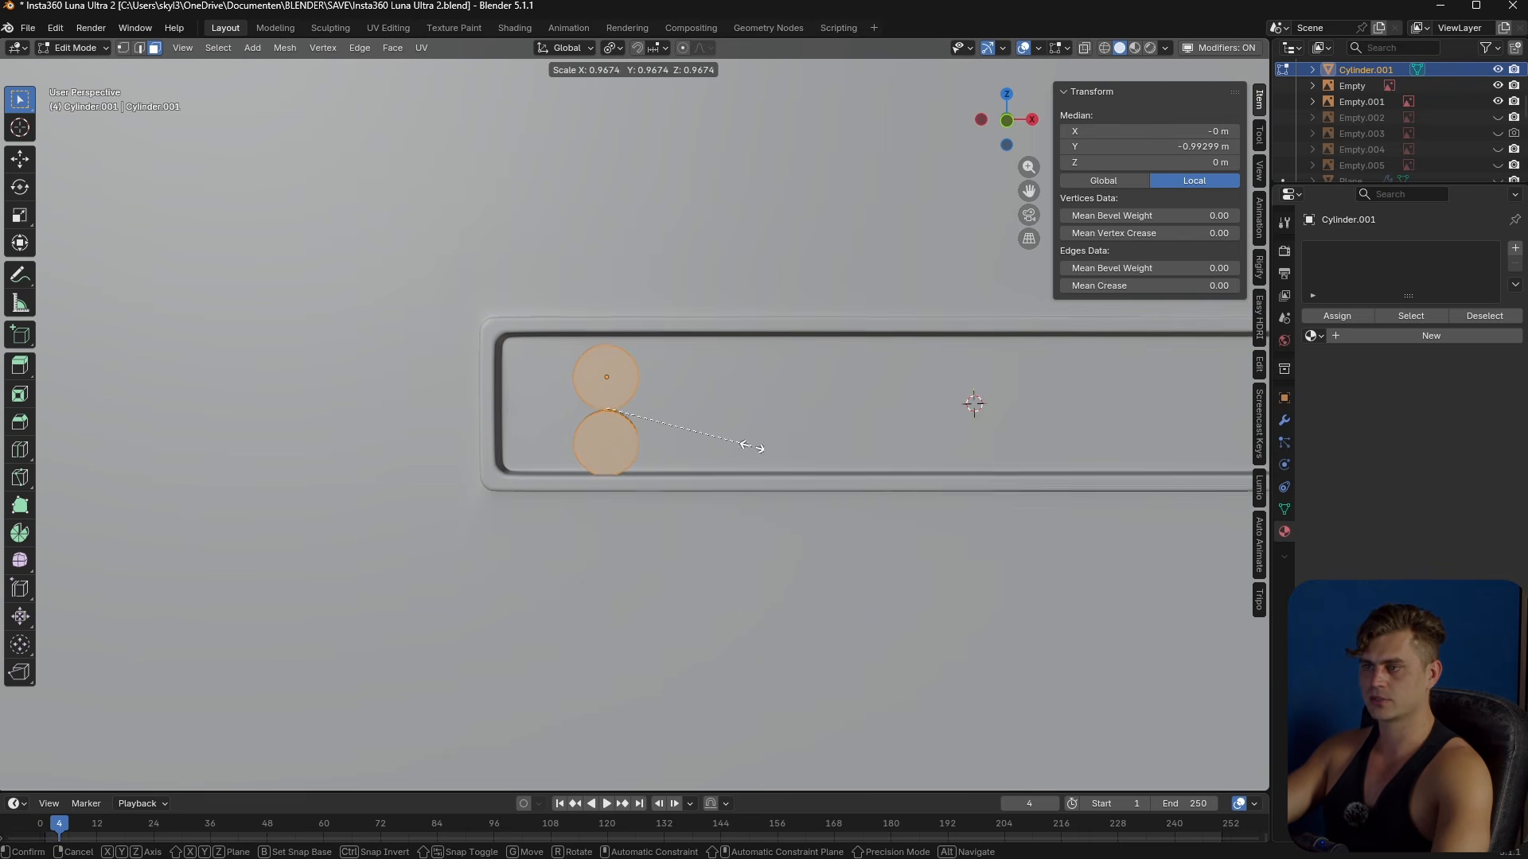
click(514, 372)
- Centre the cylinder pair in the slot, moving it 0.001623 m up along Z and about 0.009 m left along X
key(g)
key(z)
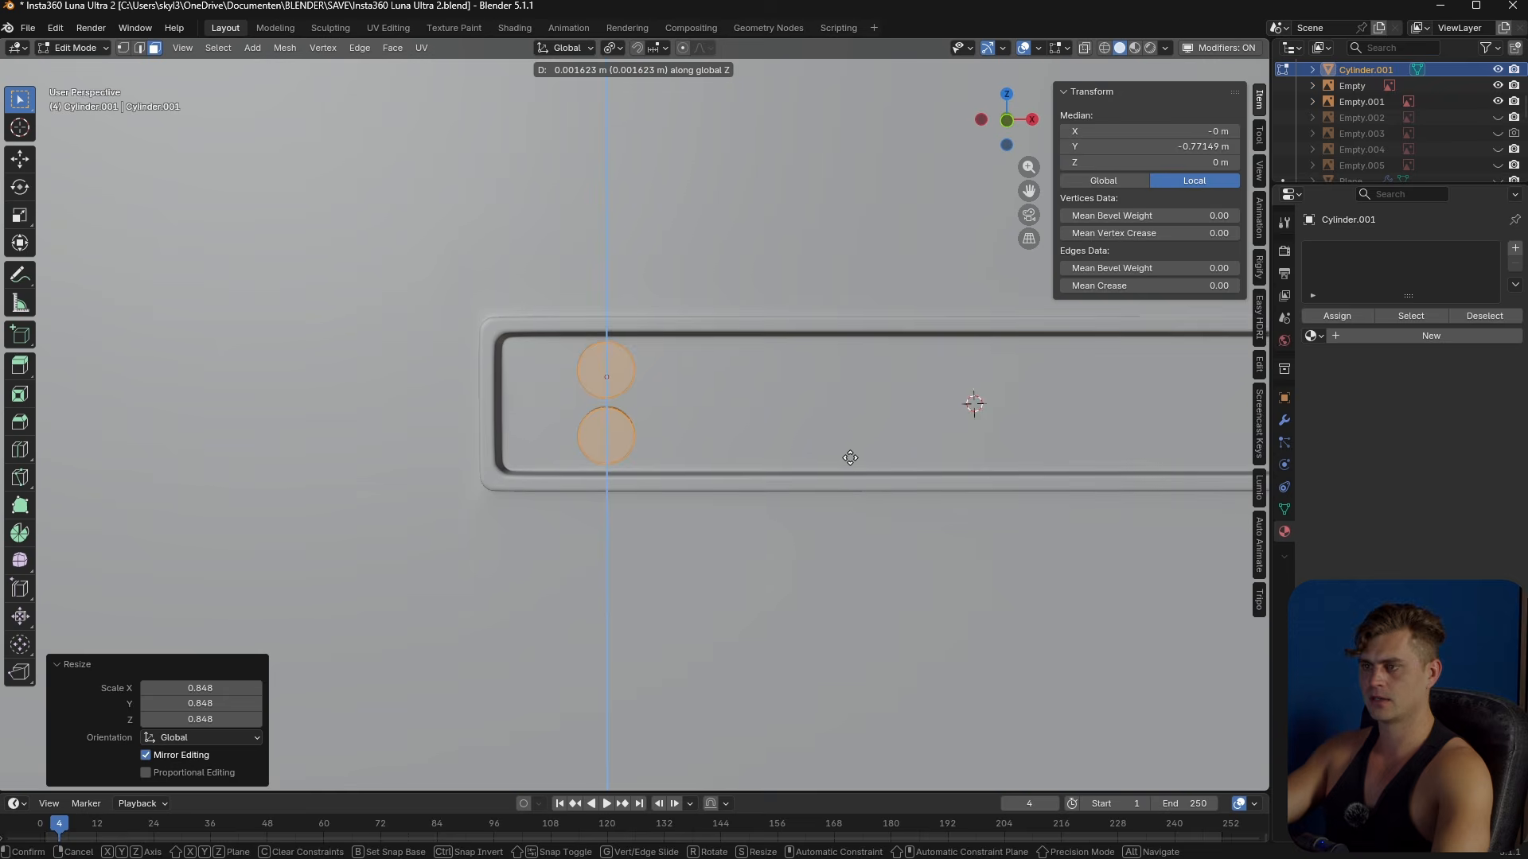
click(850, 457)
middle_drag(850, 457, 816, 472)
key(g)
key(y)
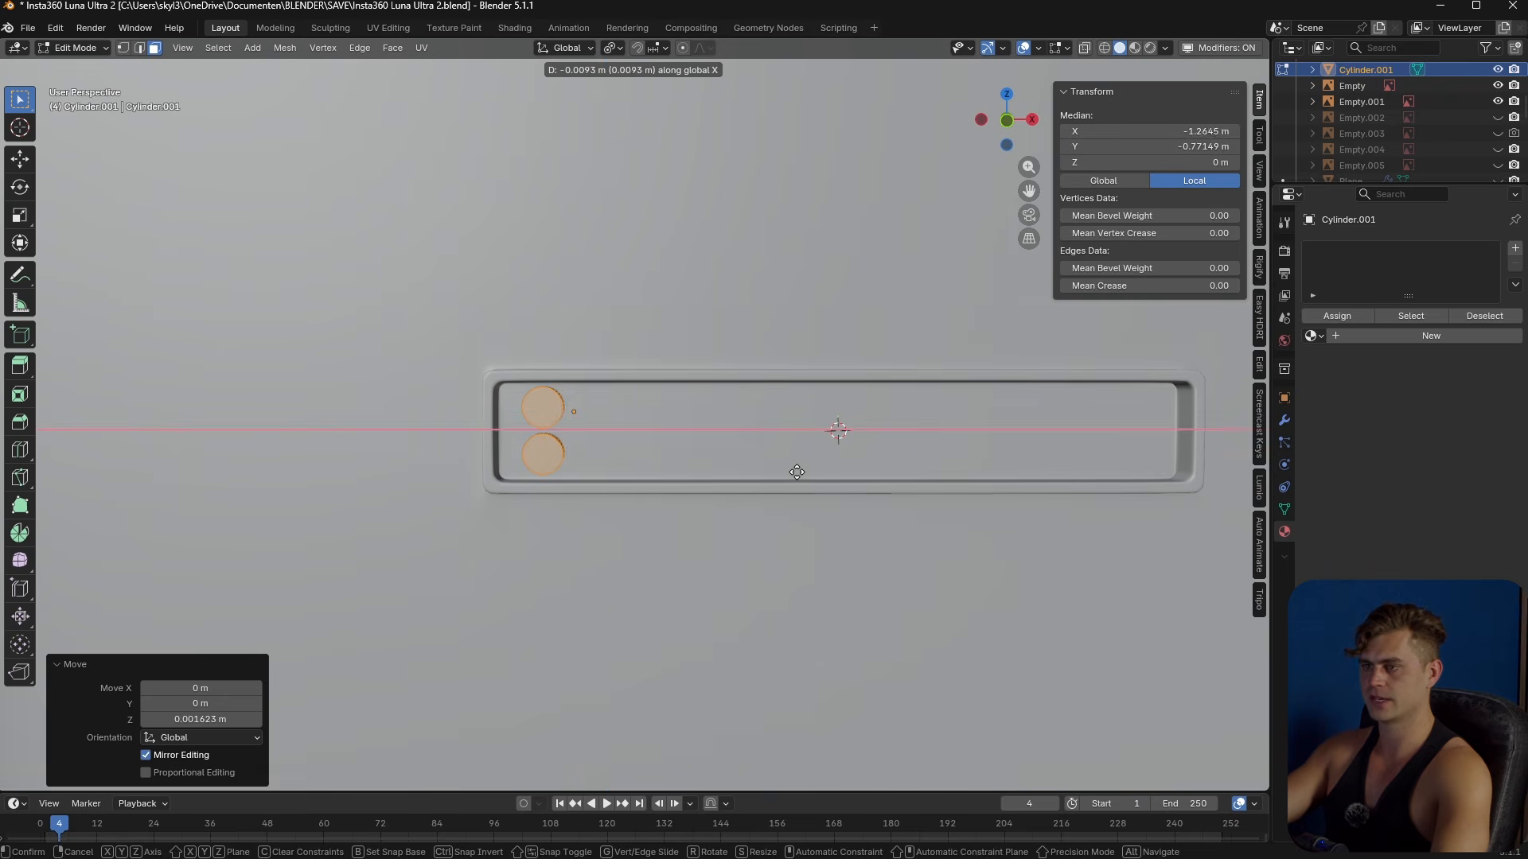
click(791, 474)
key(Tab)
- Create a new material for the cylinder pair and add an Array modifier
click(1416, 318)
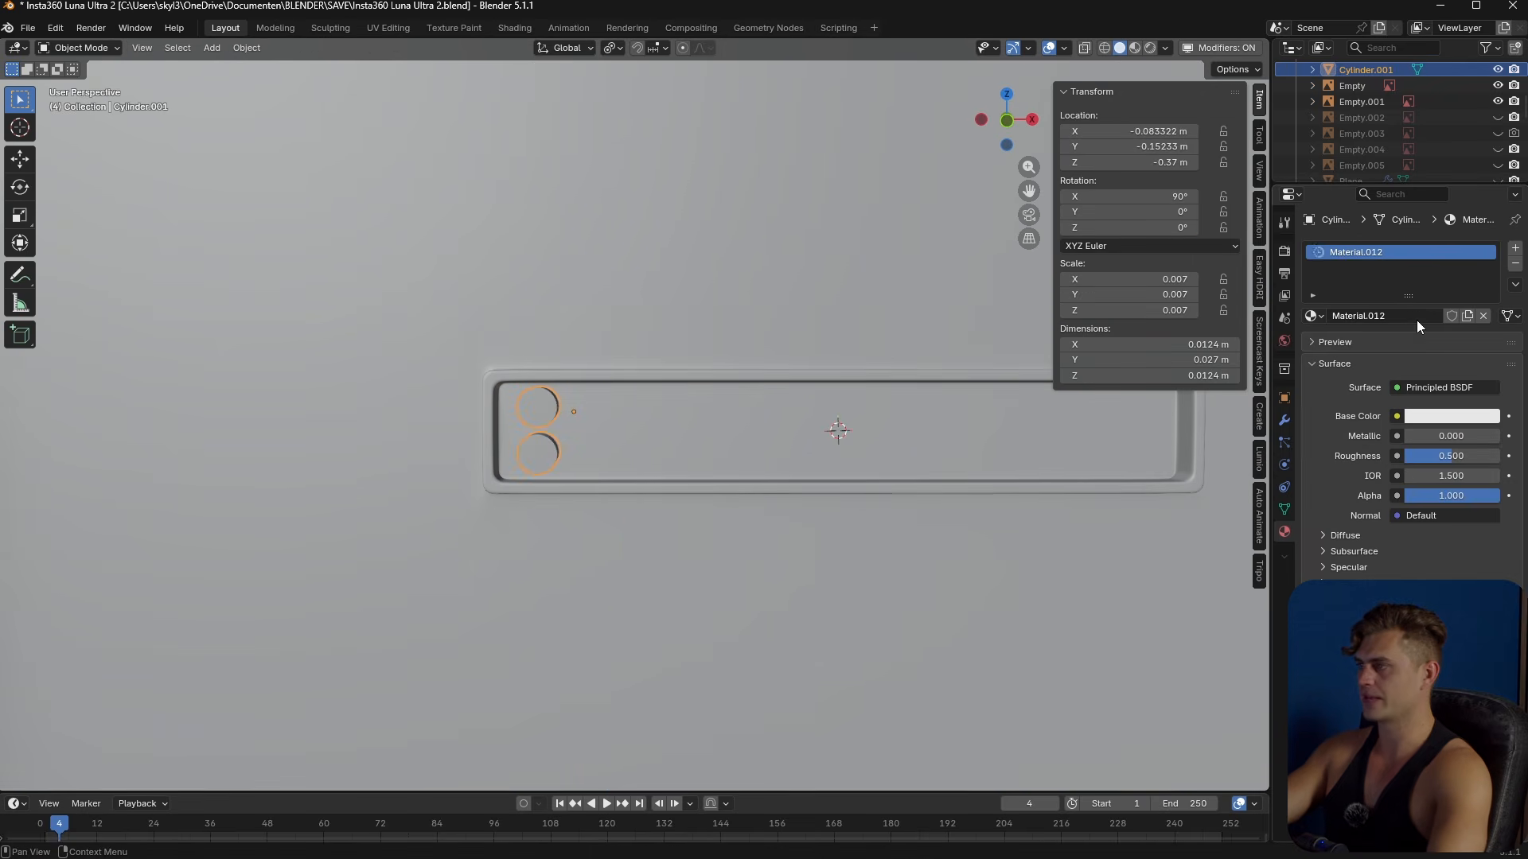
click(1284, 420)
click(1393, 248)
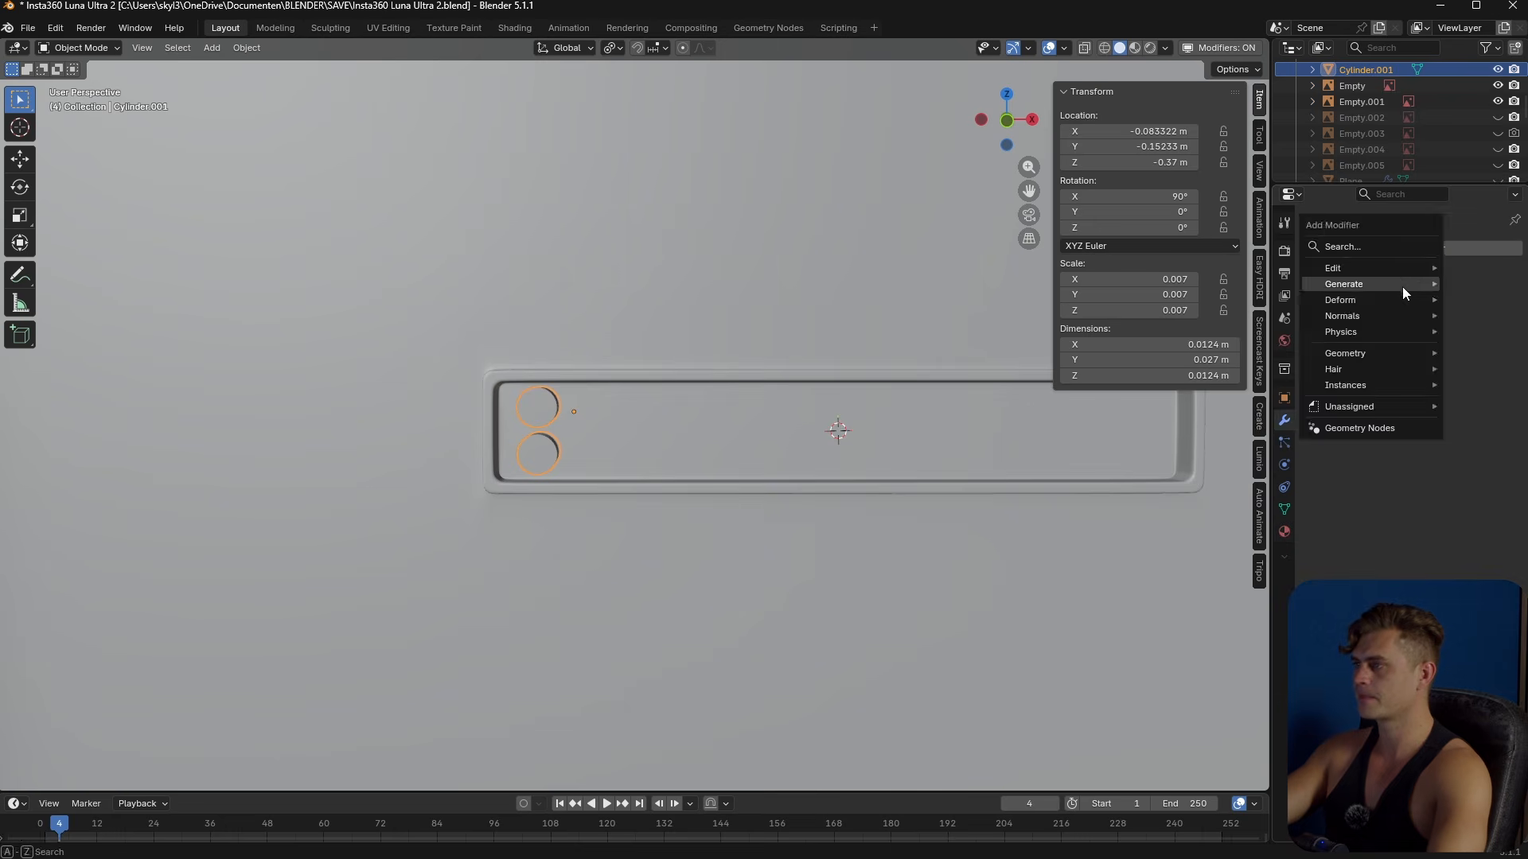
text(arr)
click(1284, 328)
- Set the array to nine copies with a relative X offset of 1.876 so the pins fill the slot, and save the file
drag(1420, 319, 1490, 358)
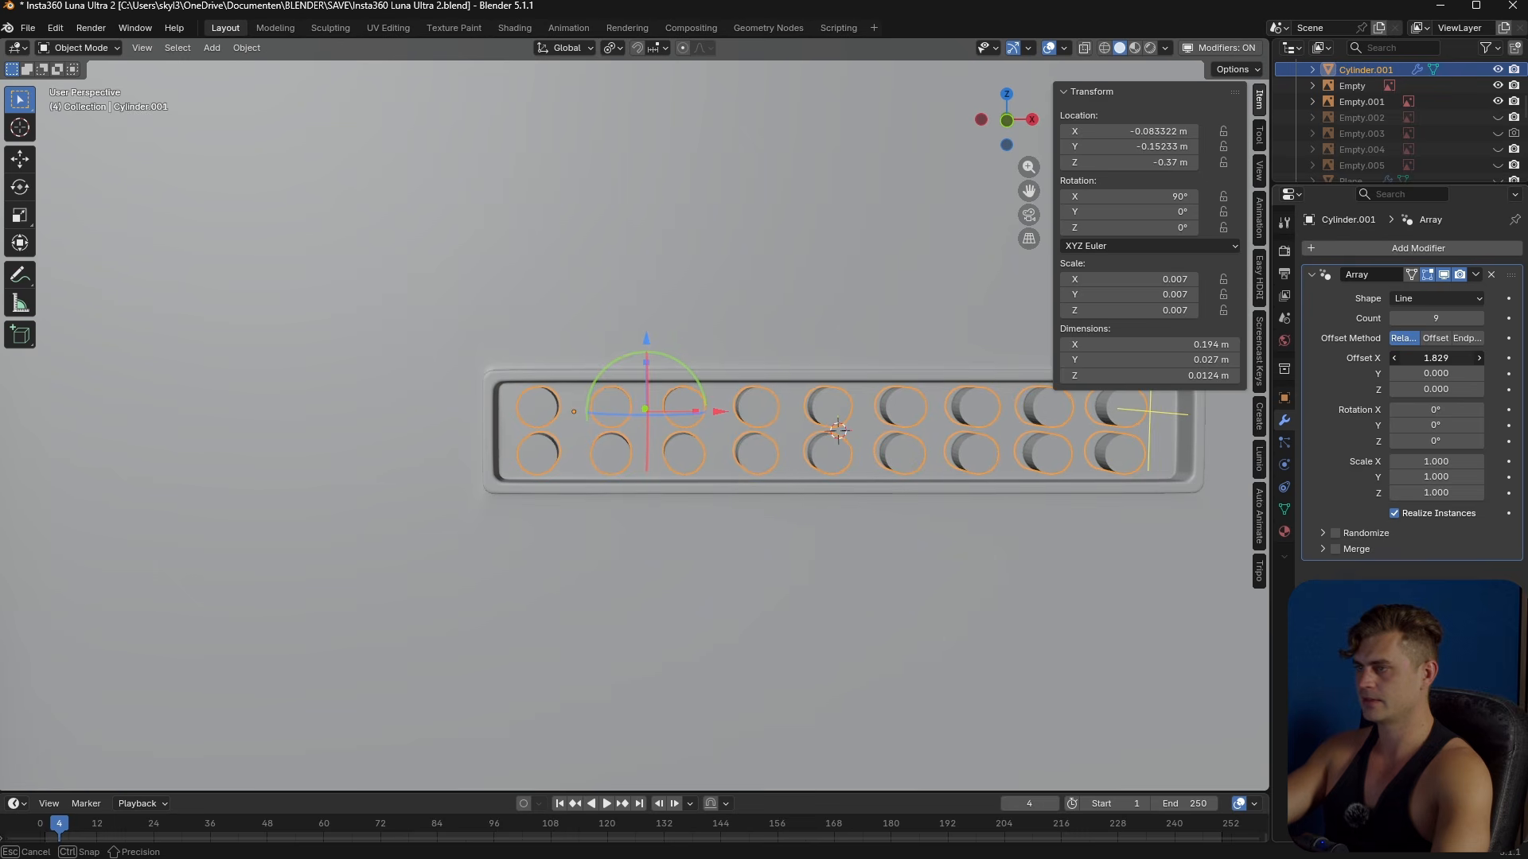
shift+middle_drag(1054, 465, 896, 471)
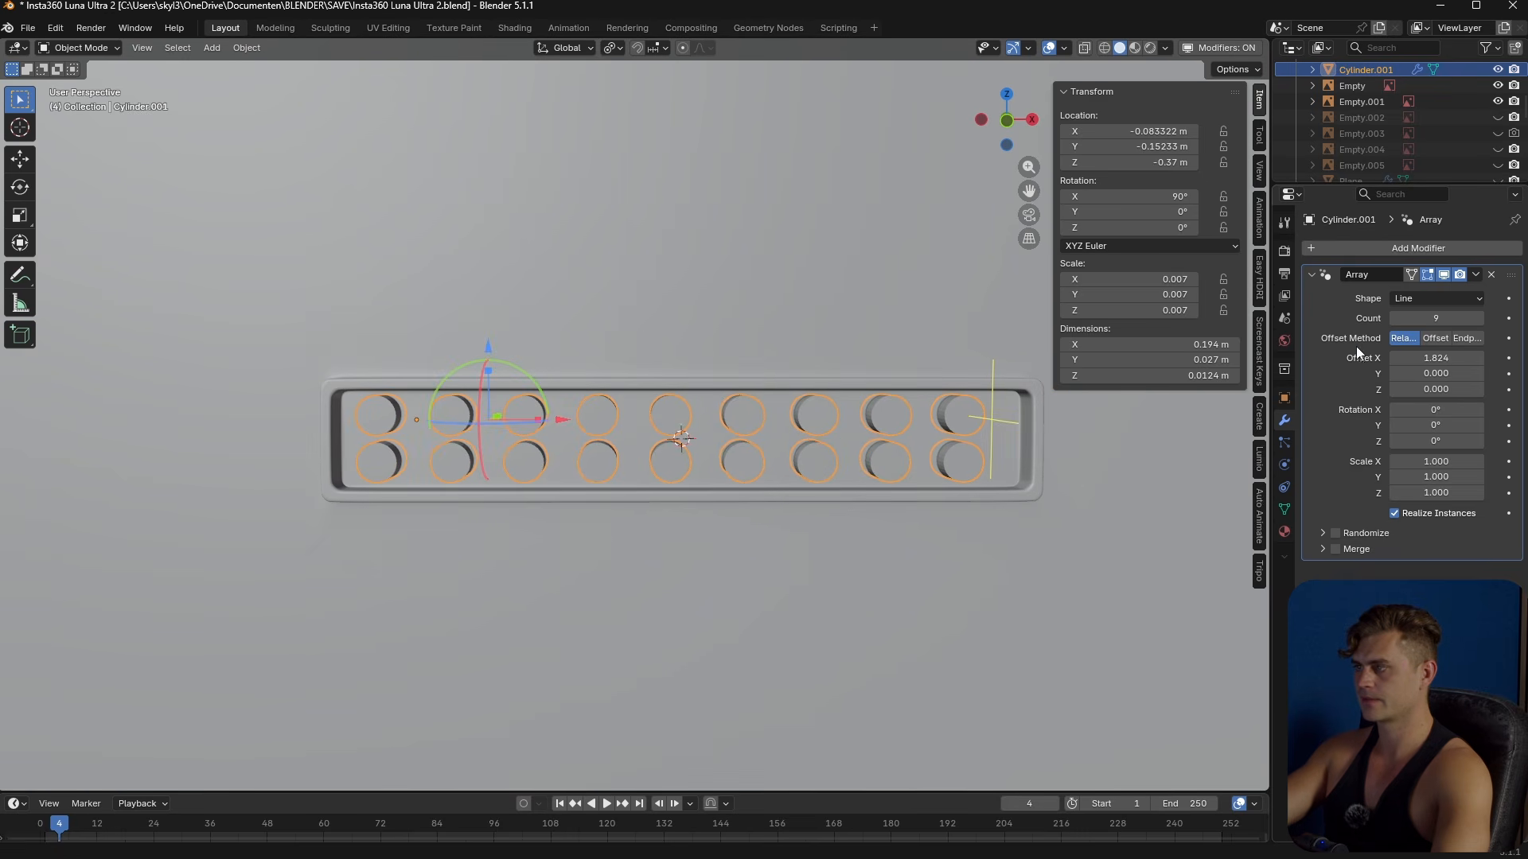
drag(1425, 359, 1440, 359)
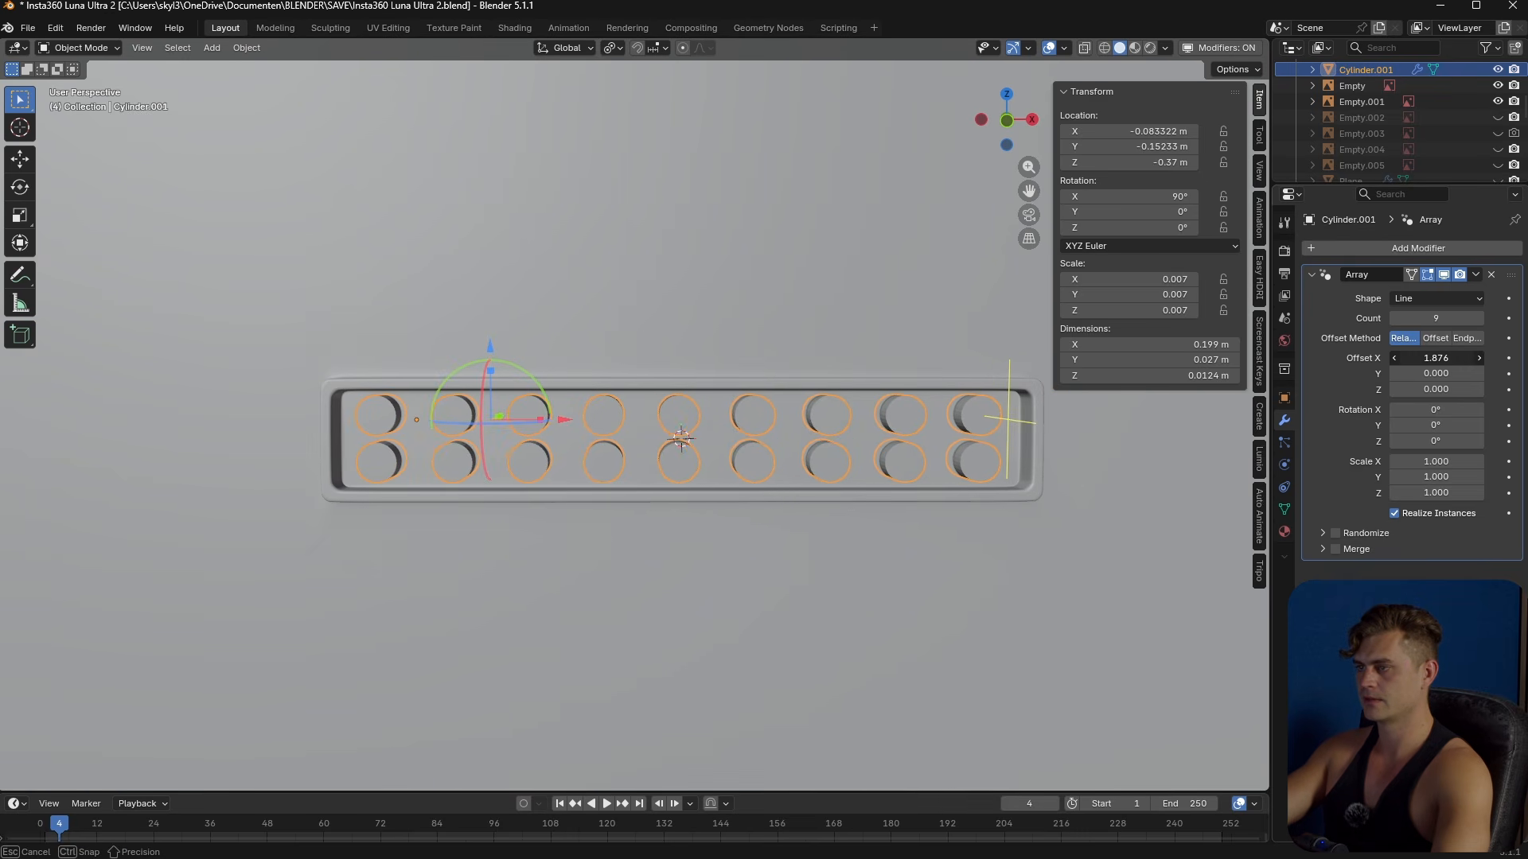
scroll(860, 467, down, 4)
key(Tab)
click(849, 474)
middle_drag(849, 475, 746, 483)
scroll(584, 491, up, 3)
key(ctrl+s)
- Apply auto smooth shading to the arrayed contact pins
middle_drag(583, 491, 567, 484)
scroll(573, 487, up, 2)
scroll(564, 483, up, 1)
key(Tab)
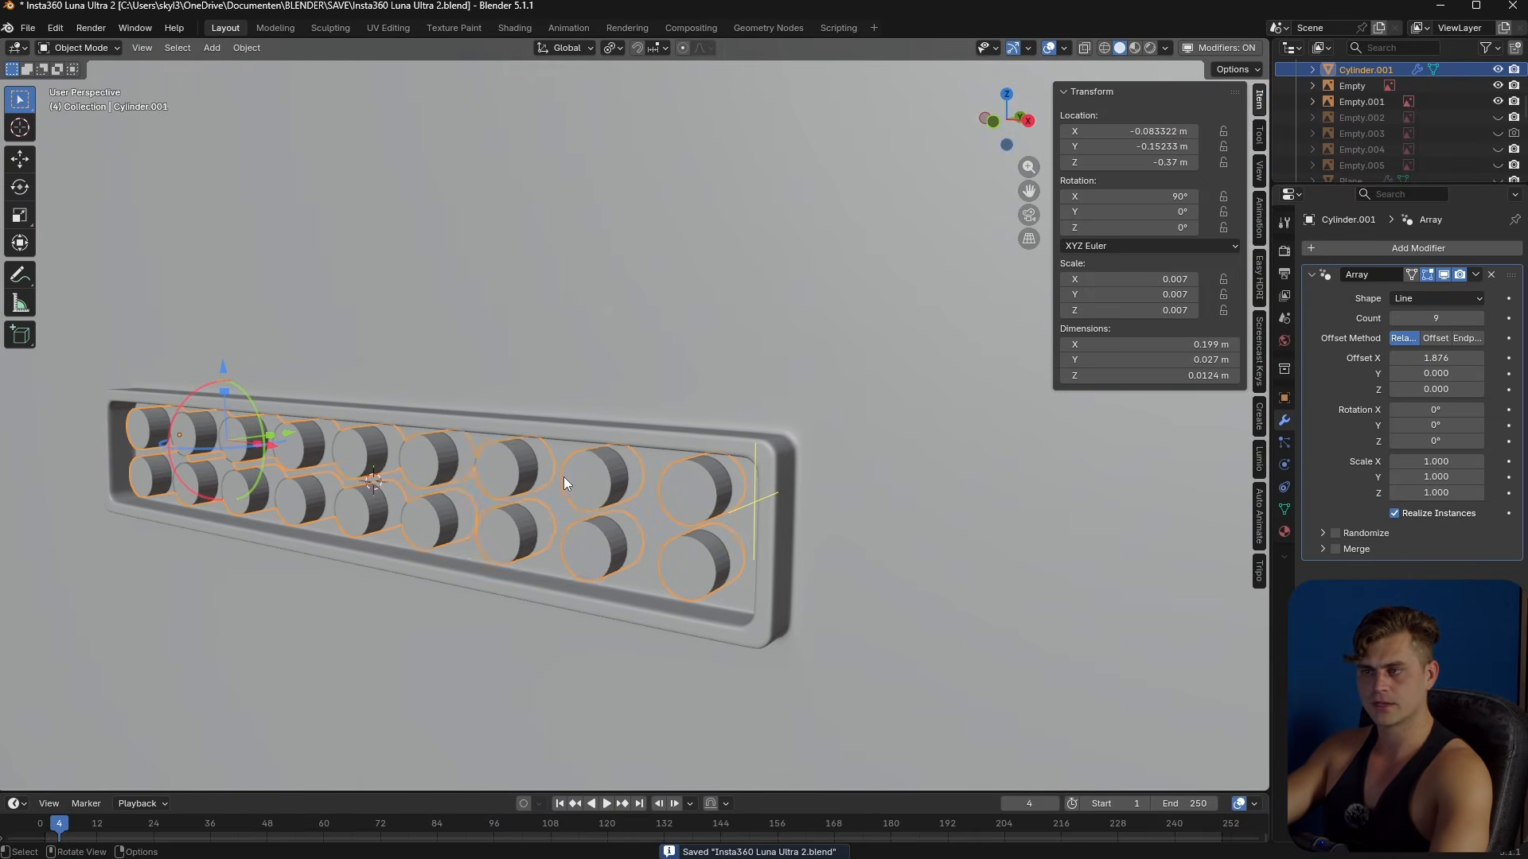
right_click(565, 483)
click(567, 483)
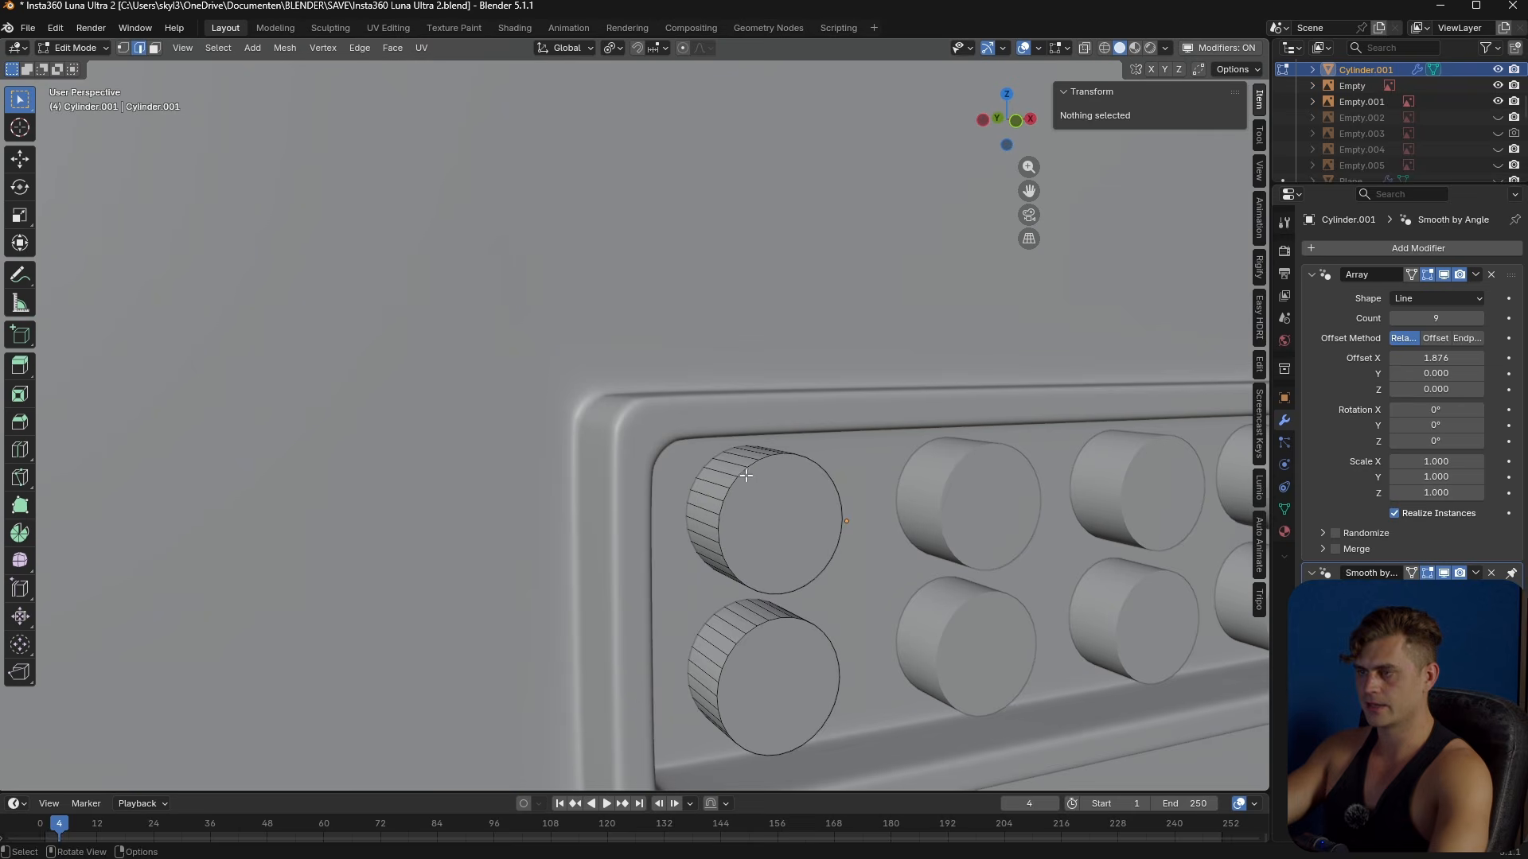
- Bevel the front rims of both source cylinders with four segments and an offset of about 0.14, and save the file
alt+click(745, 488)
alt+shift+click(758, 637)
key(ctrl+b)
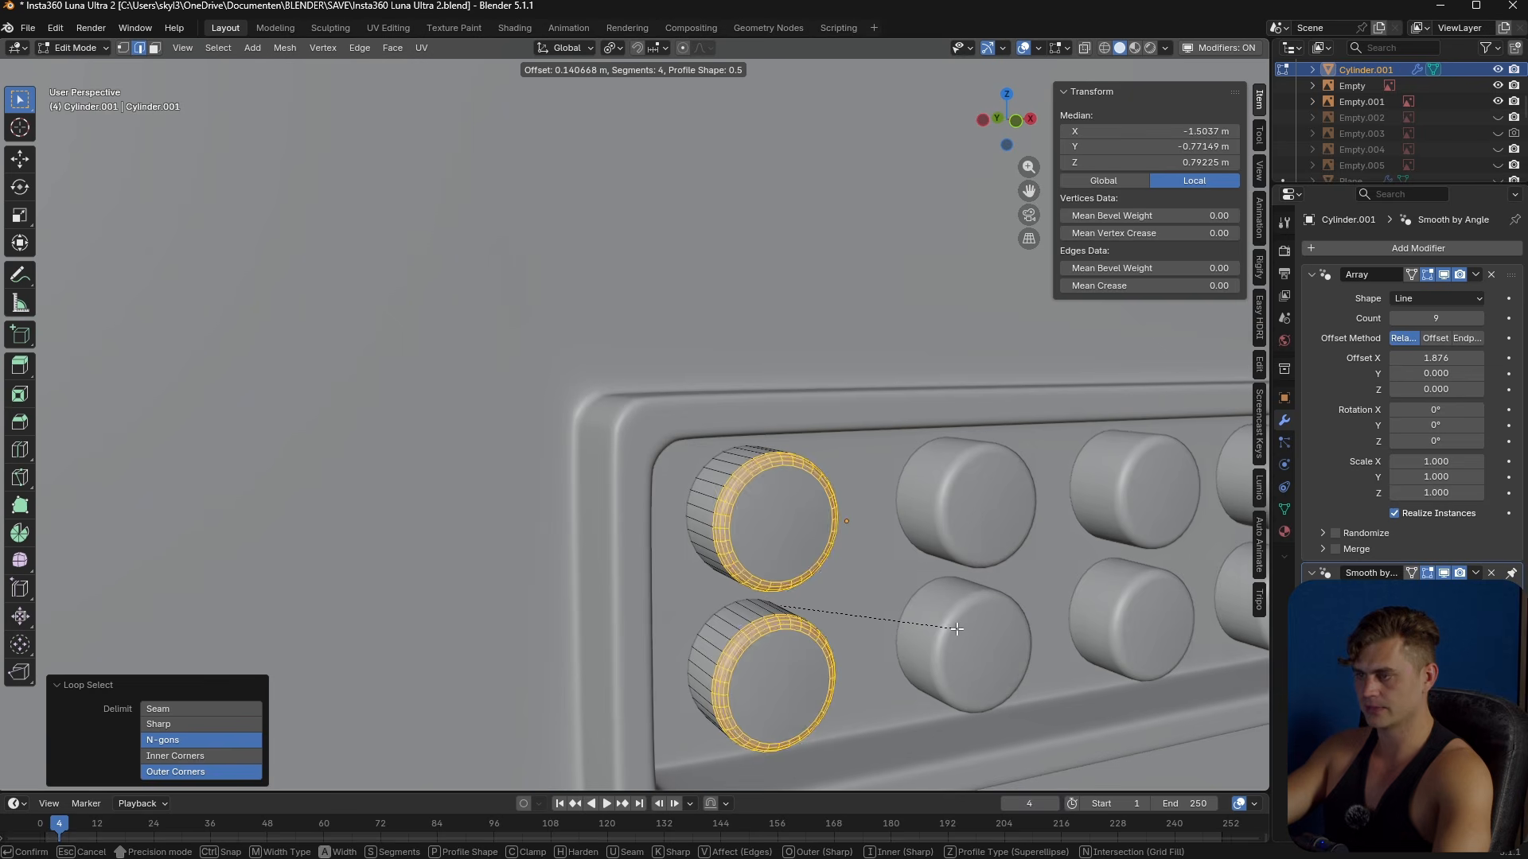
click(959, 629)
key(Tab)
scroll(905, 619, down, 8)
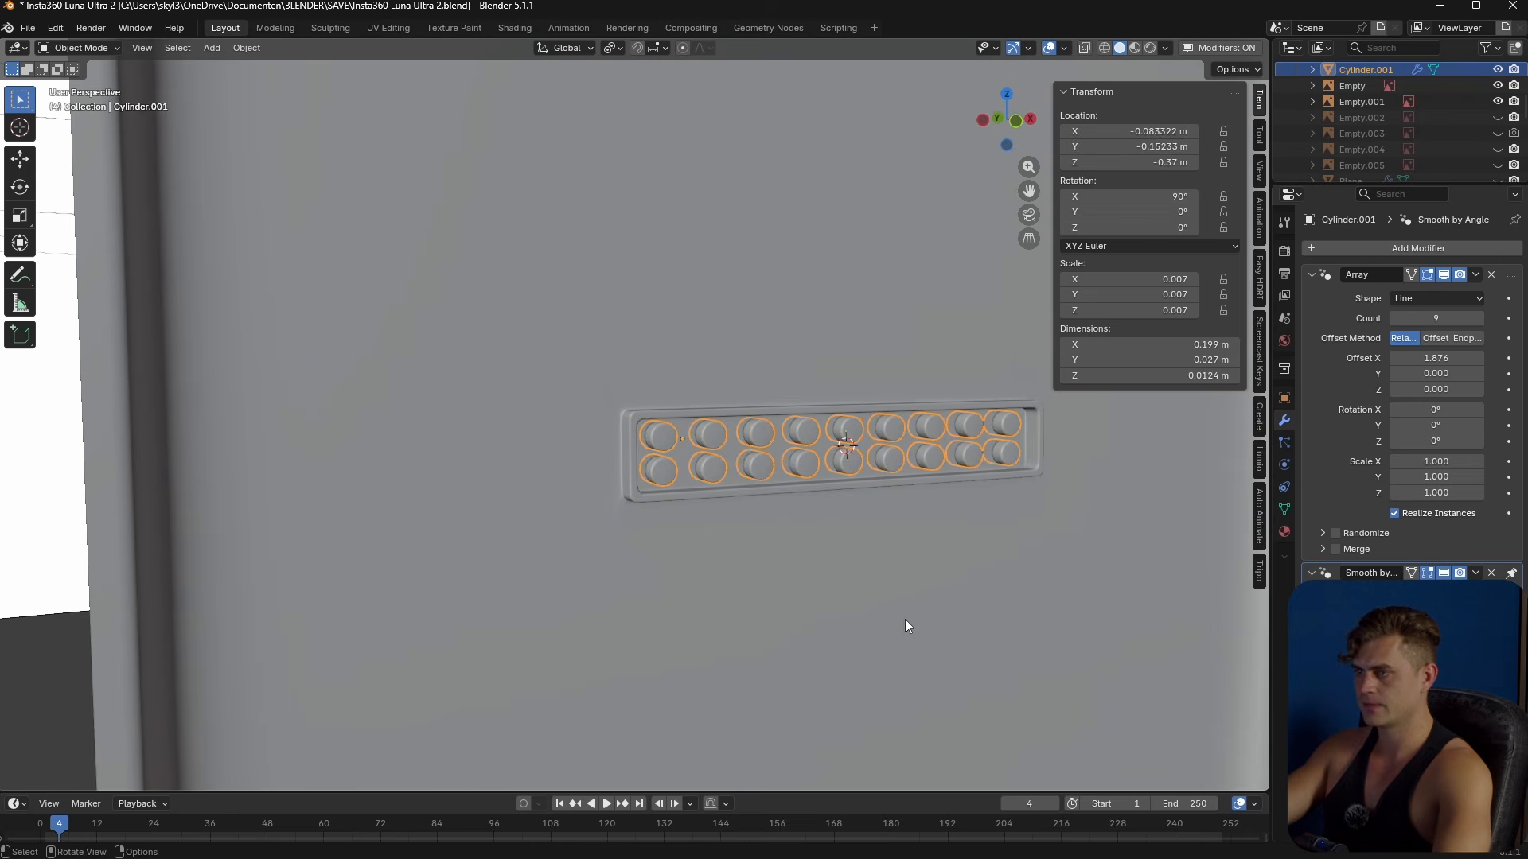
key(ctrl+s)
- Set the pin material to metallic 1.000 and roughness 0.186, check it in rendered shading, and save the file
click(883, 576)
click(967, 472)
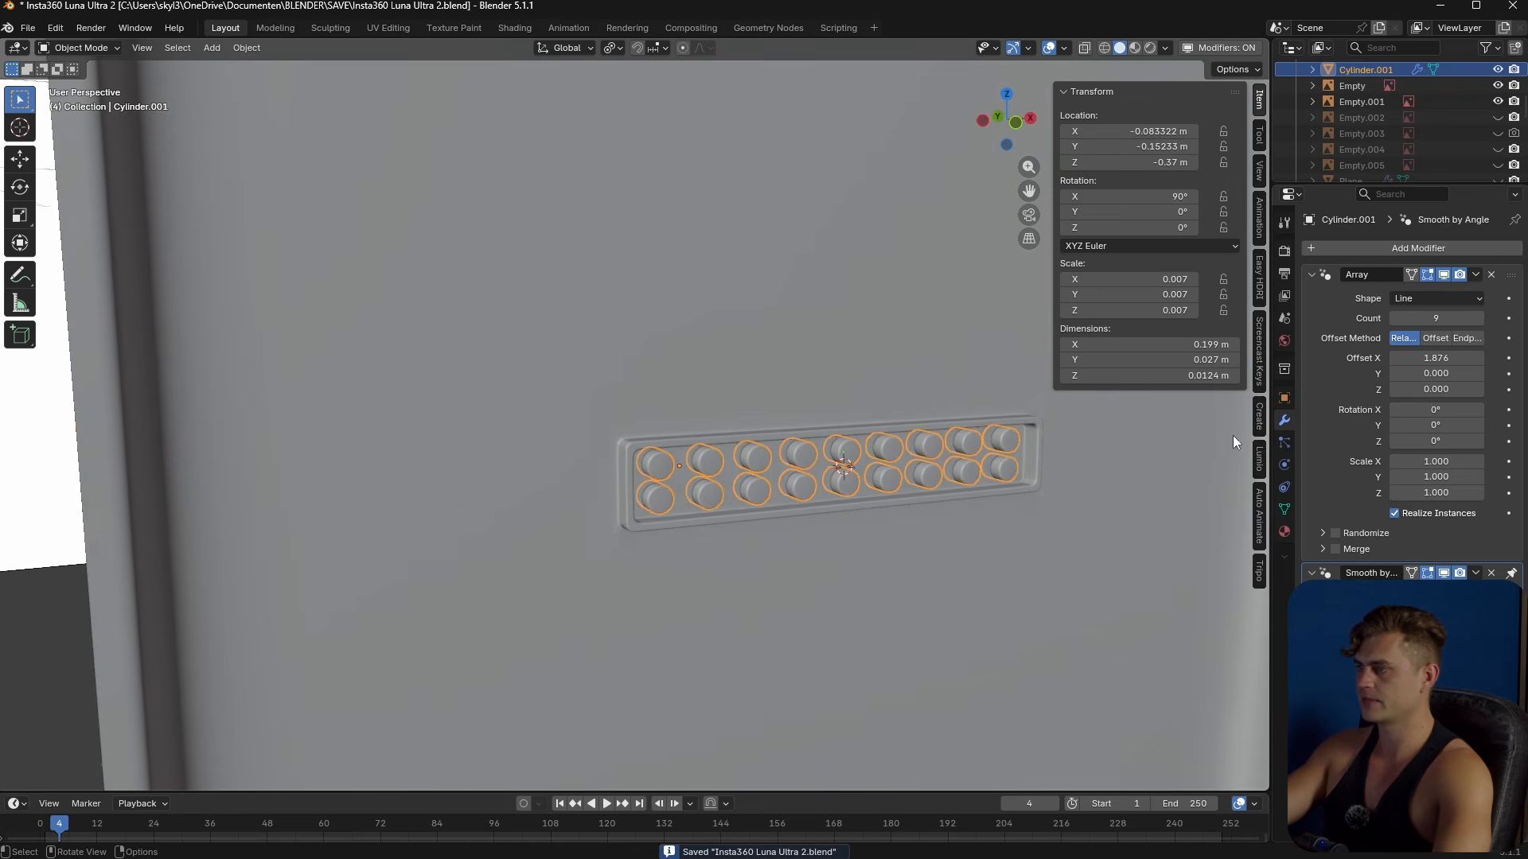
click(1284, 532)
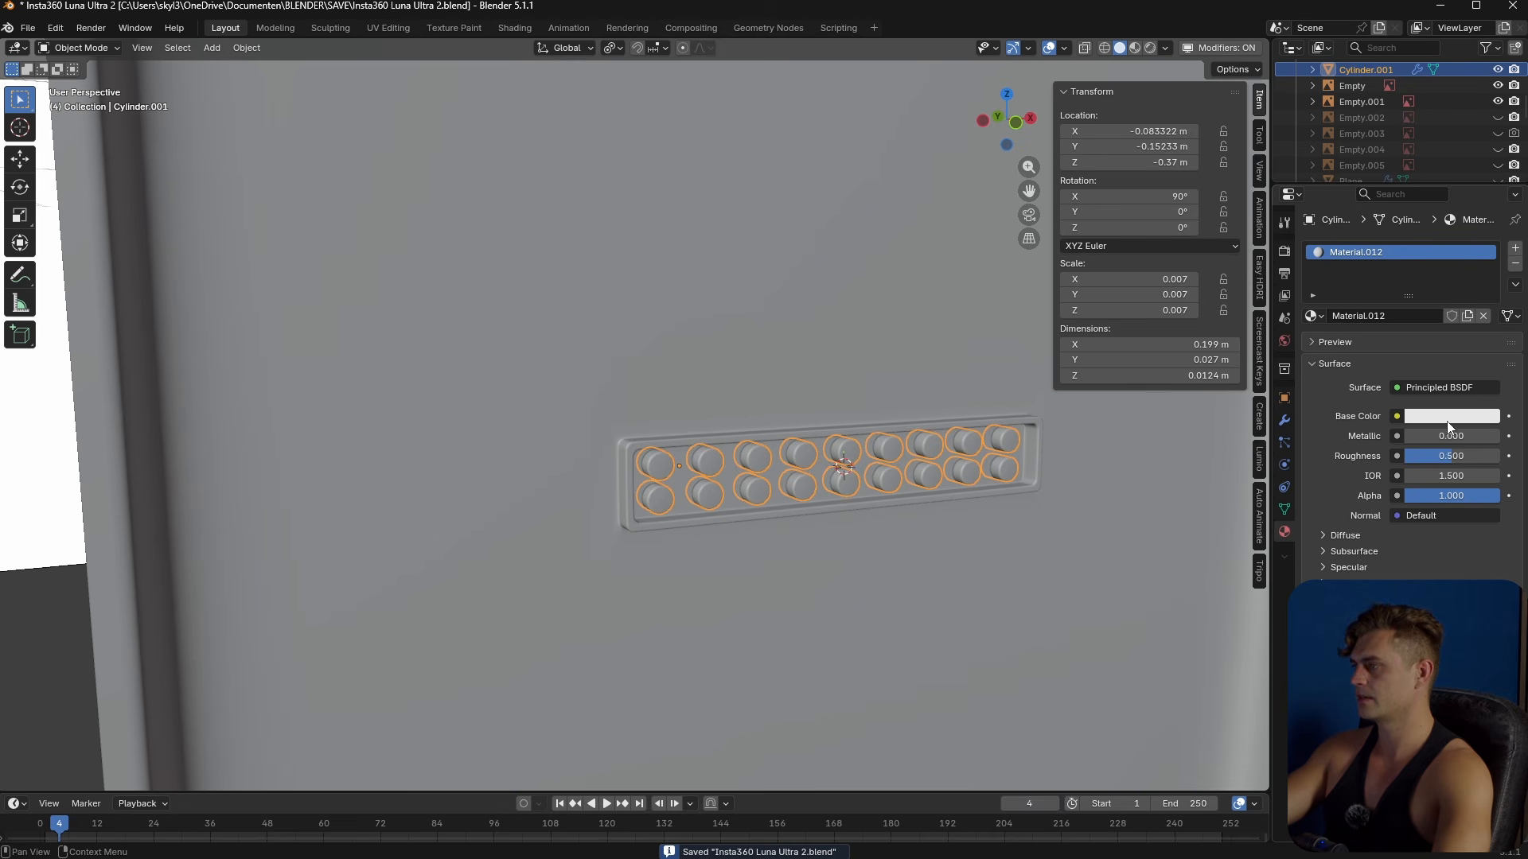
drag(1453, 460, 1422, 460)
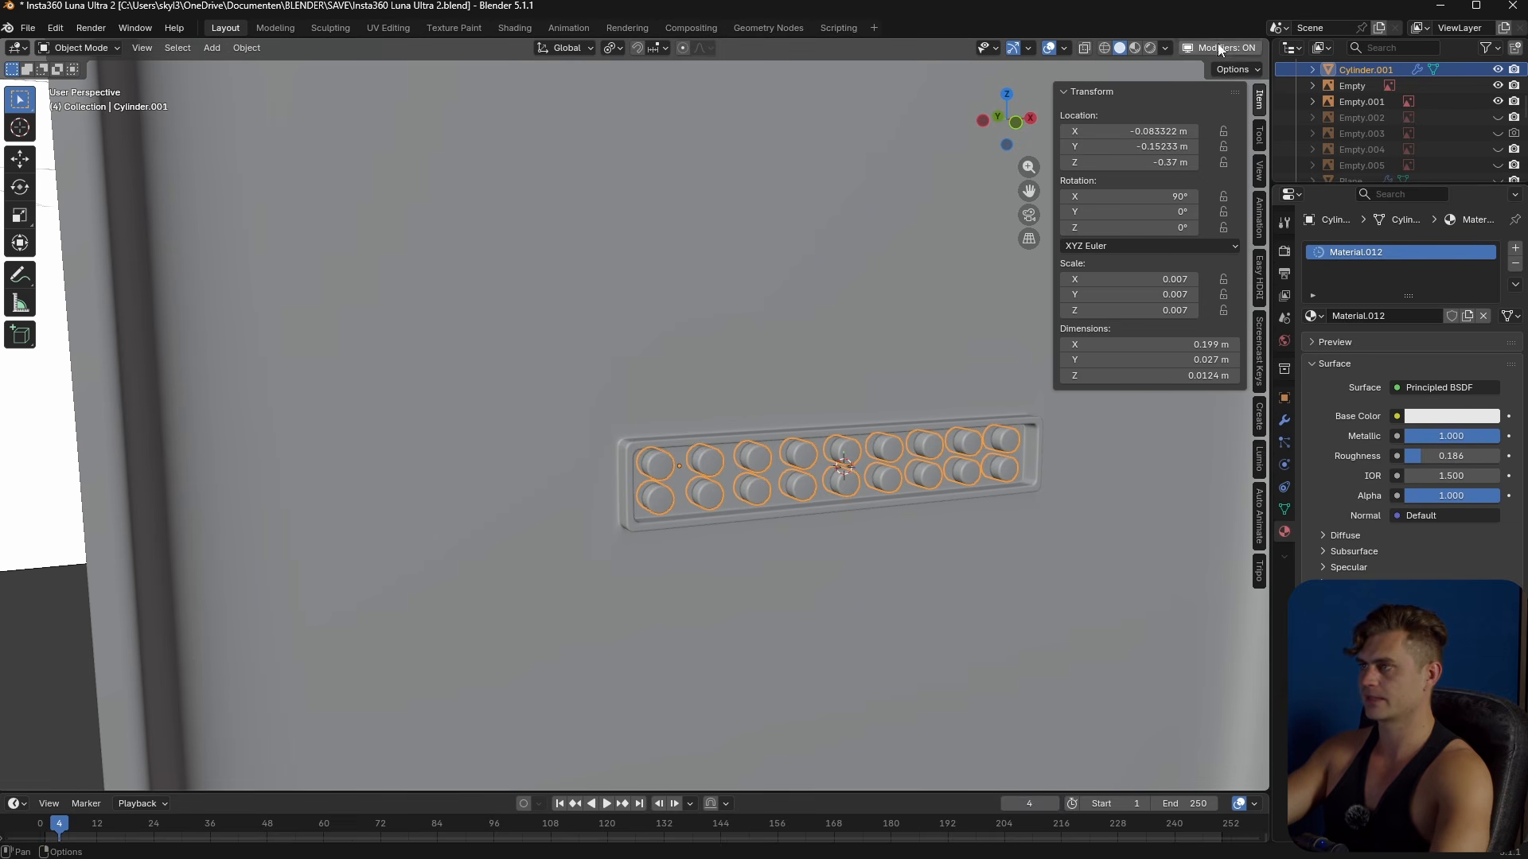
click(1150, 48)
scroll(943, 390, down, 3)
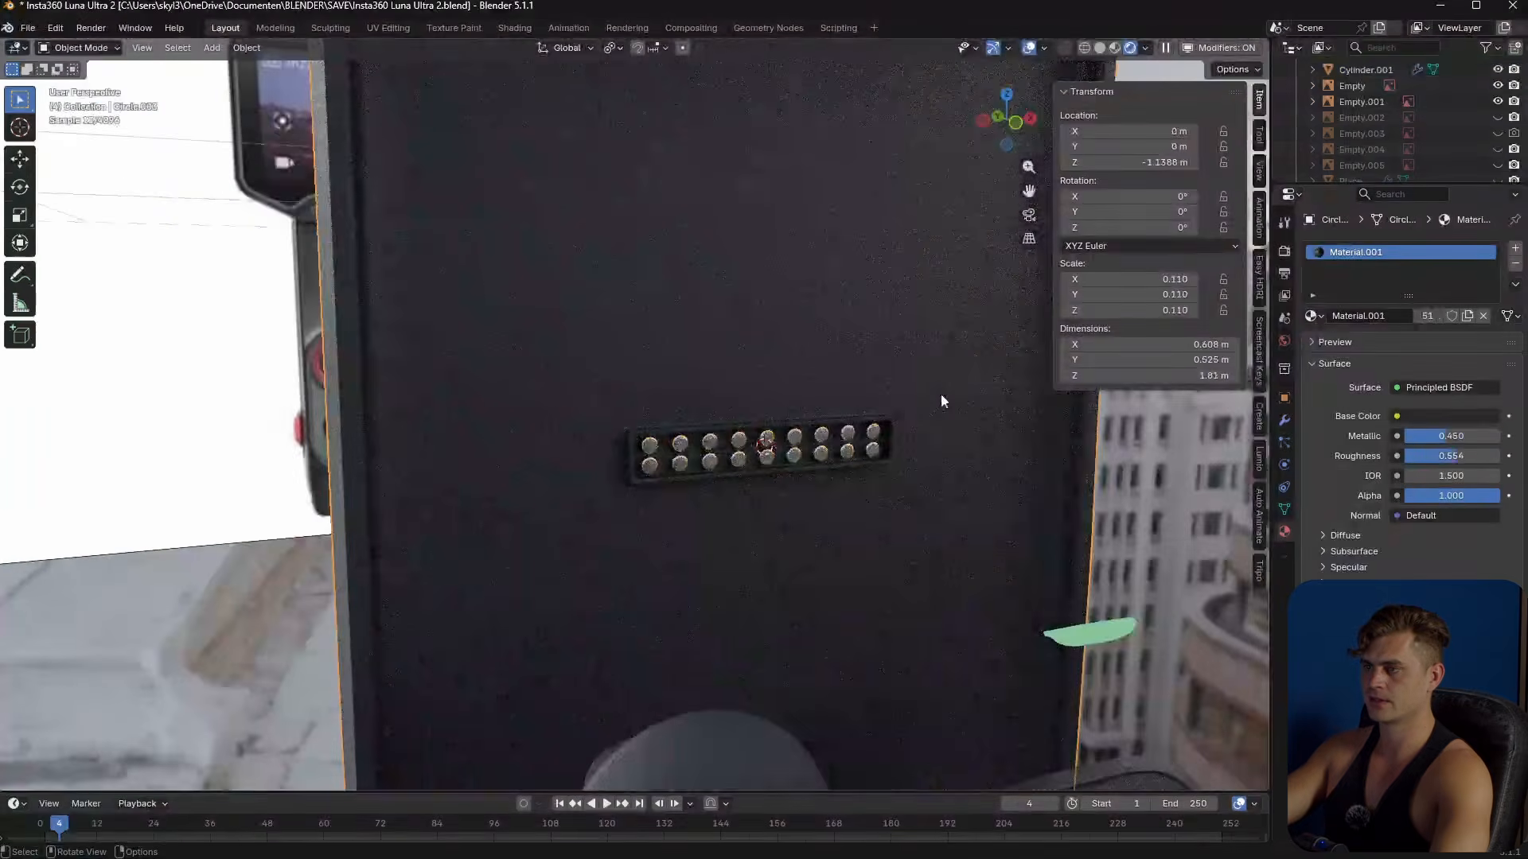
click(843, 393)
key(ctrl+s)
- Examine the whole camera in rendered shading, from the handle up to the cooling fins behind the gimbal head
scroll(843, 387, down, 8)
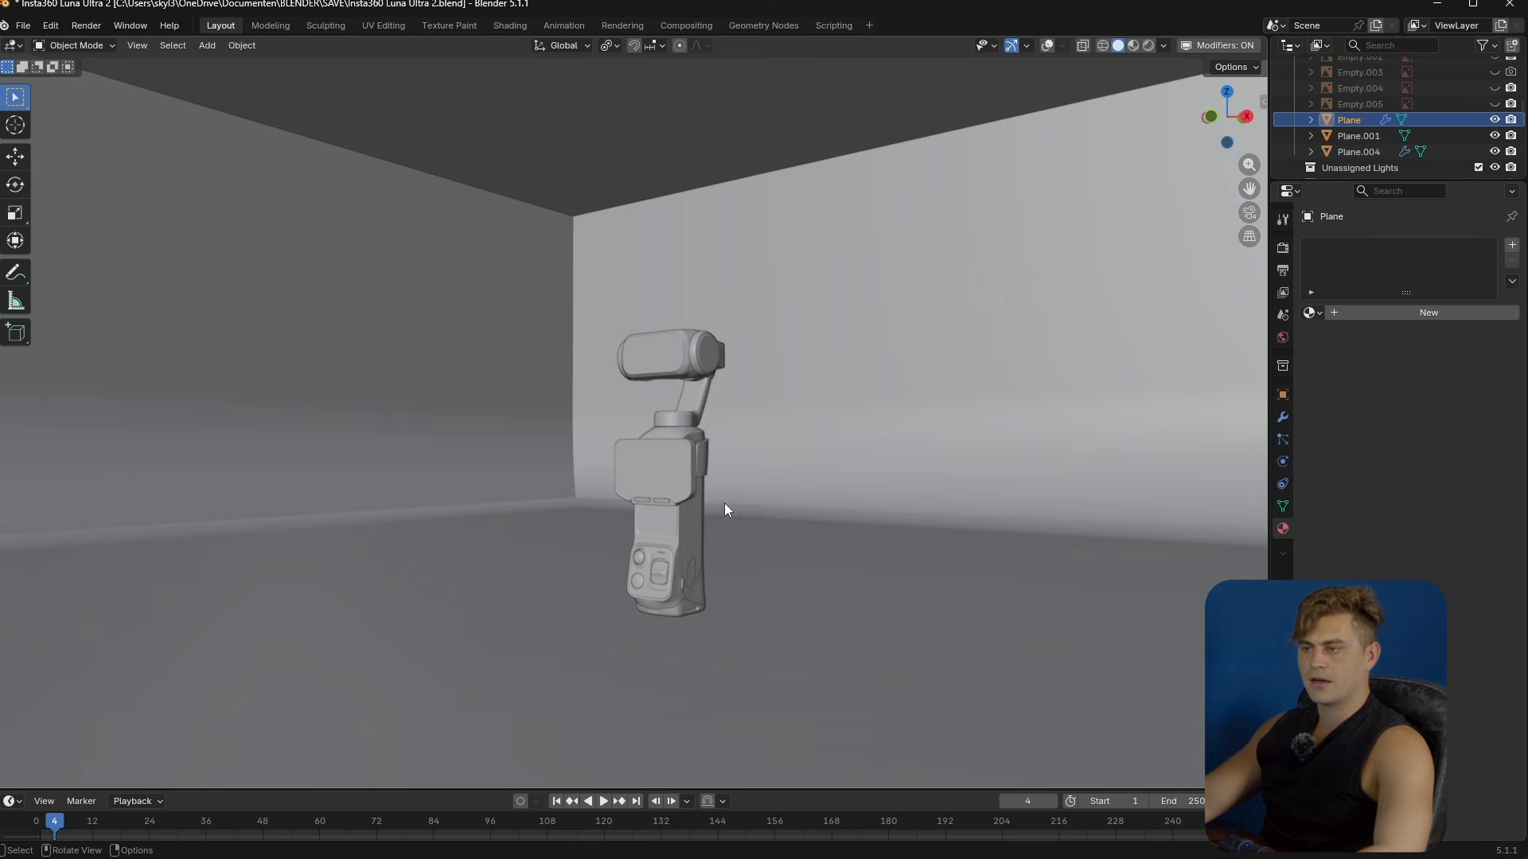
scroll(843, 450, up, 2)
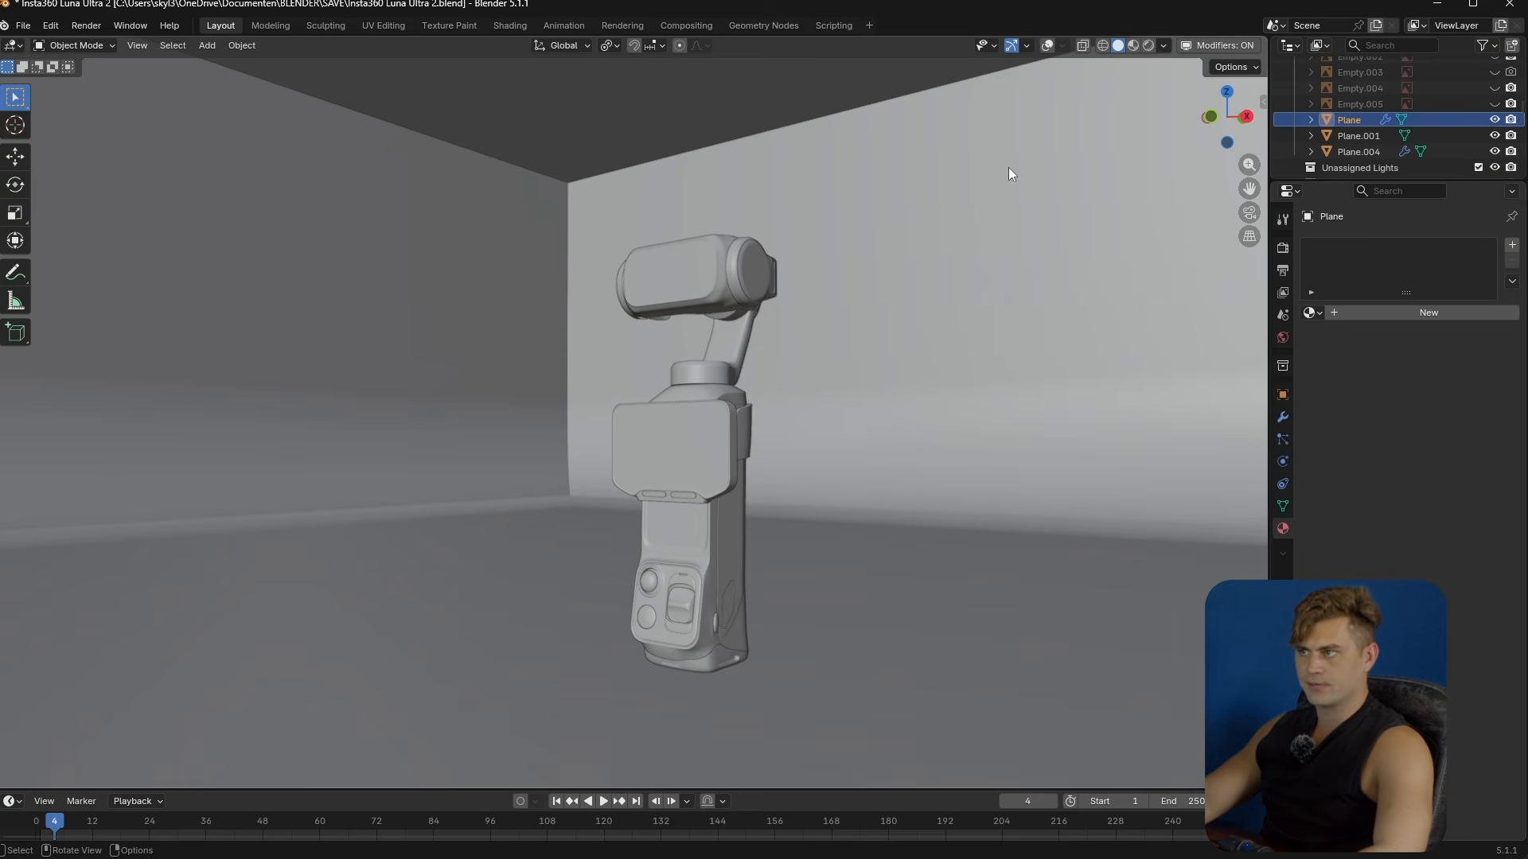
key(z)
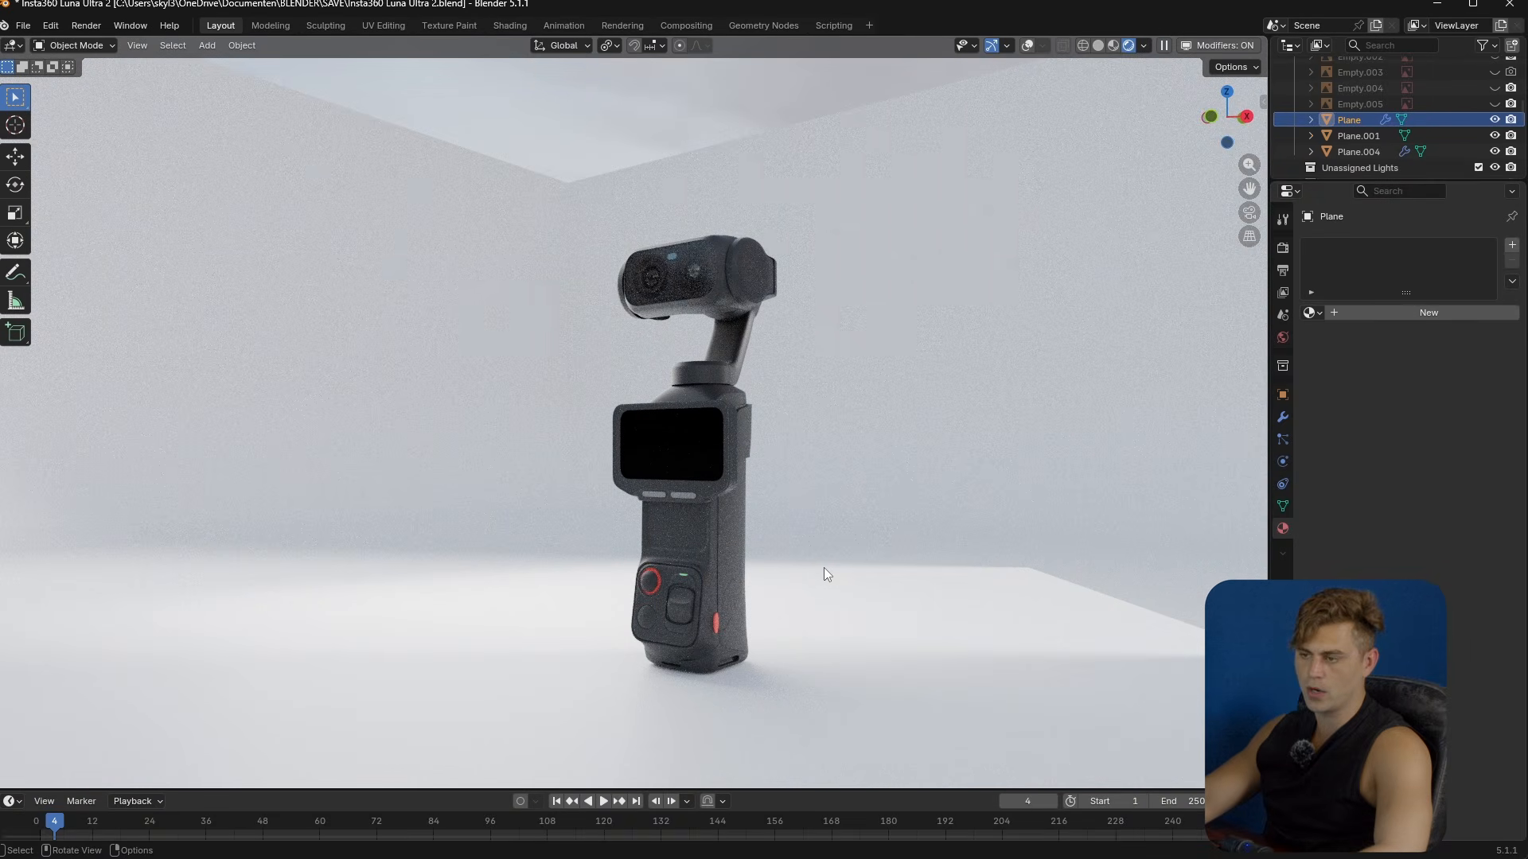
middle_drag(766, 613, 604, 371)
scroll(809, 614, up, 4)
middle_drag(702, 417, 720, 607)
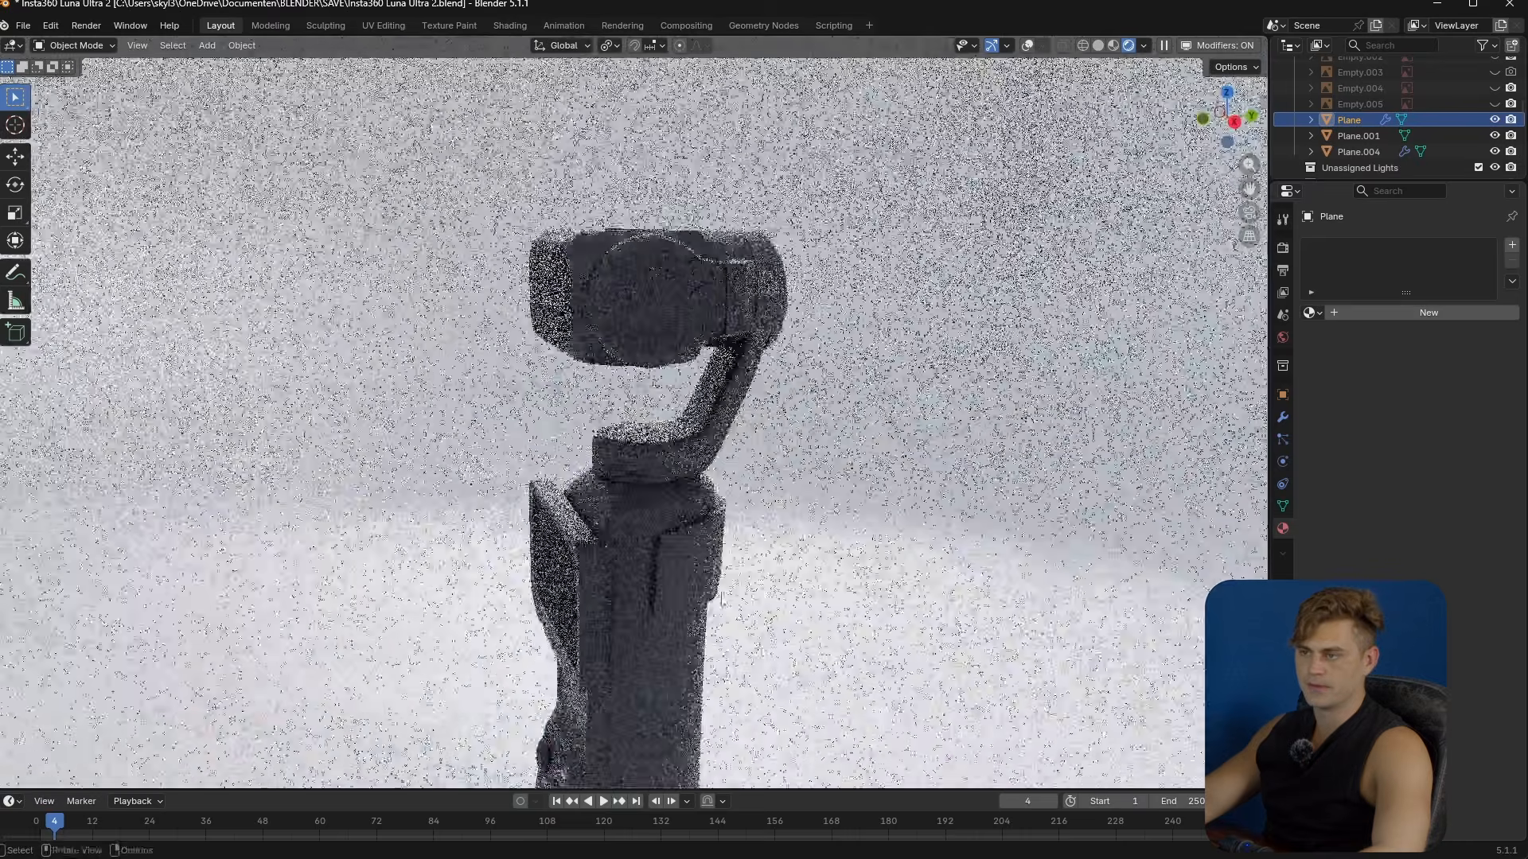
middle_drag(662, 438, 680, 509)
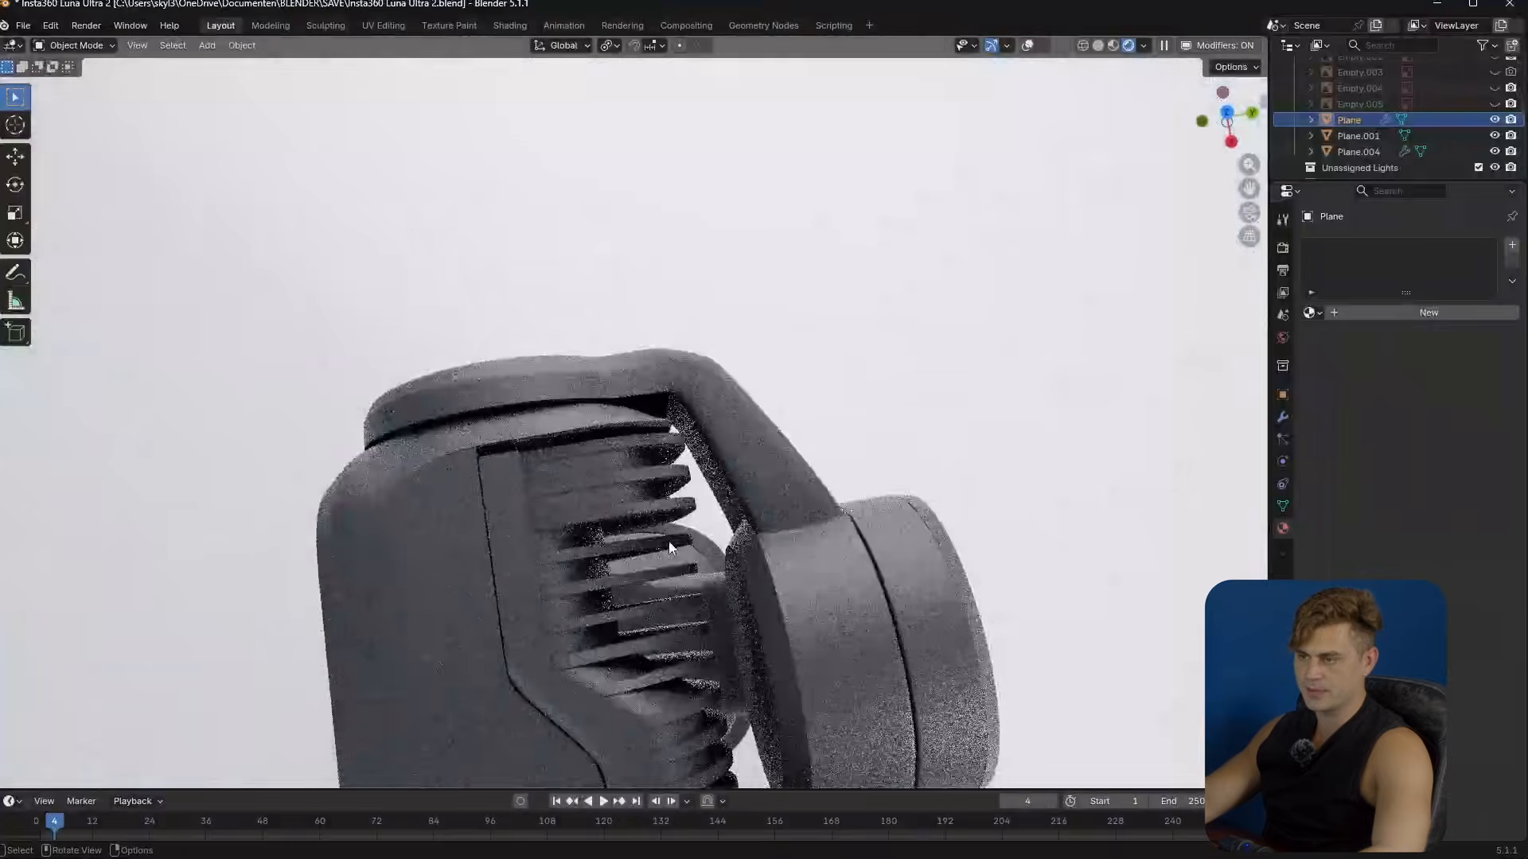
- Open the cooling fin mesh for editing with overlays shown, and select the outer face strip of one right-hand fin
click(680, 420)
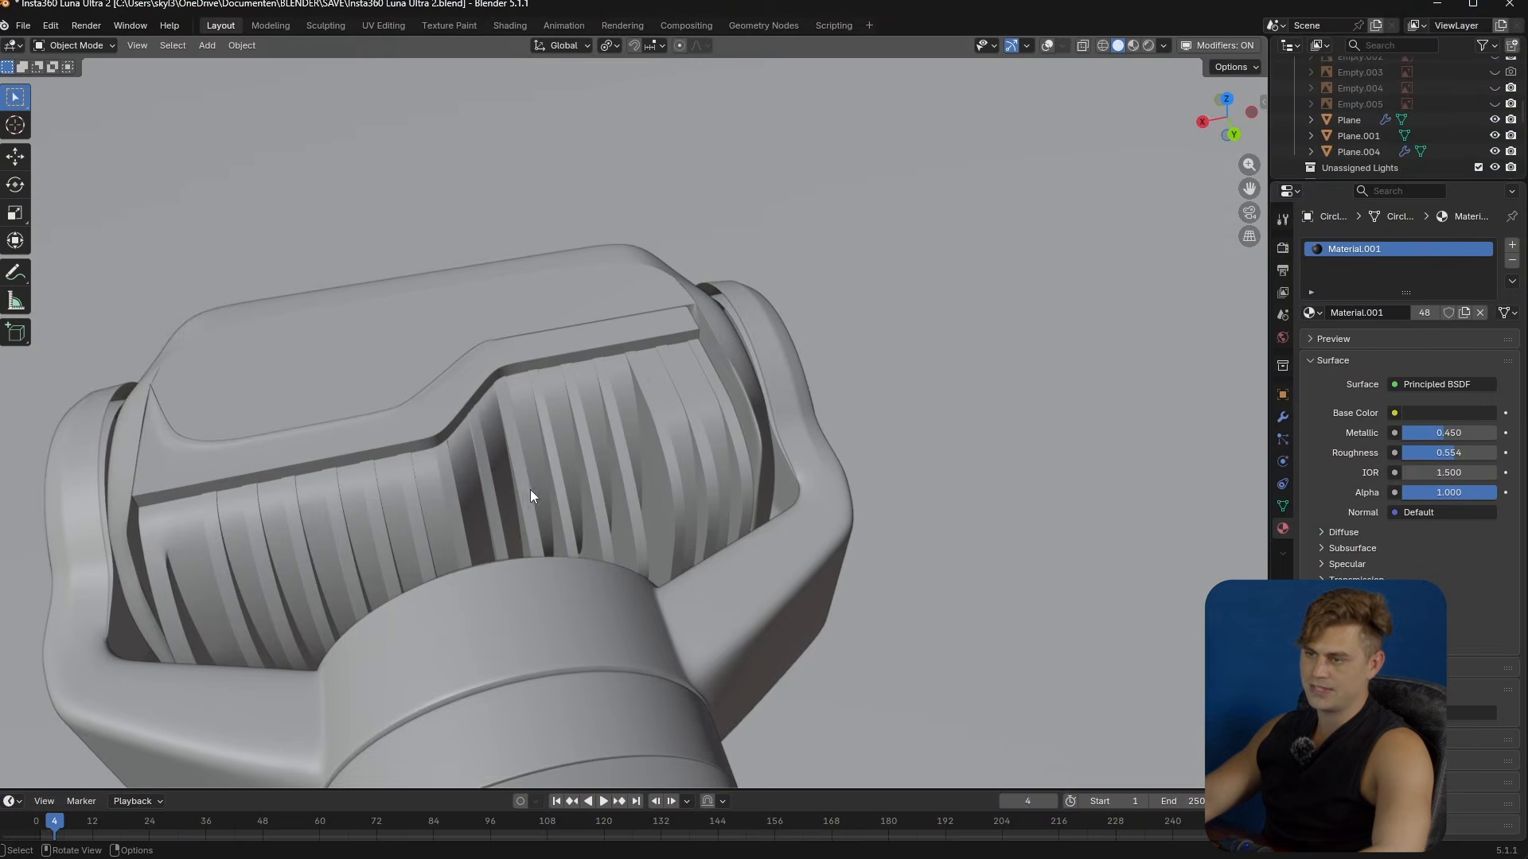
mouse_move(530, 490)
middle_down()
mouse_move(514, 507)
mouse_move(620, 465)
mouse_move(629, 521)
mouse_move(778, 445)
middle_up()
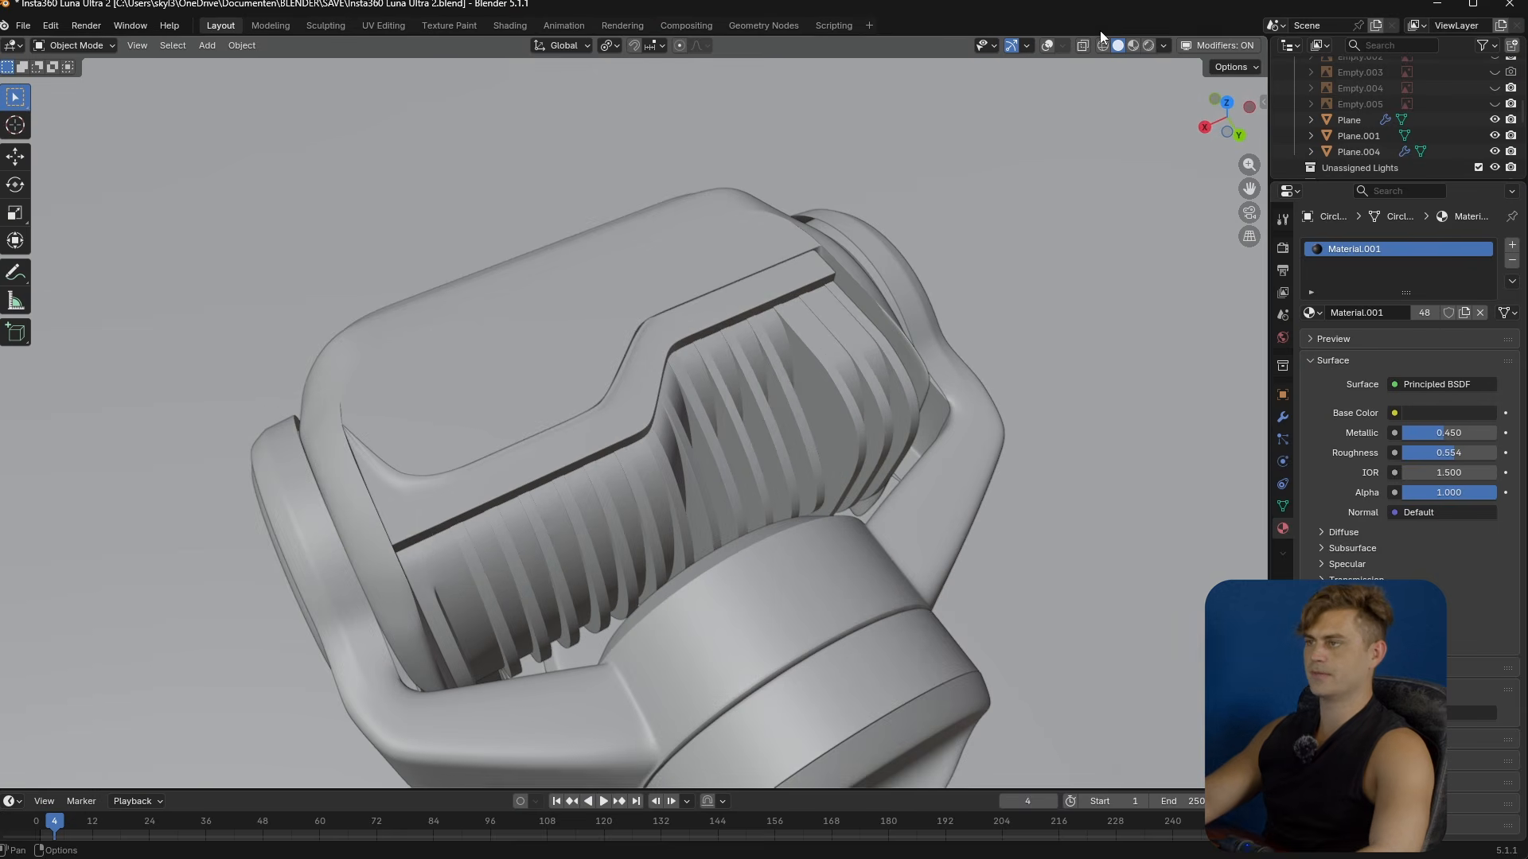
click(1046, 47)
key(Tab)
middle_drag(836, 298, 779, 331)
scroll(798, 314, up, 4)
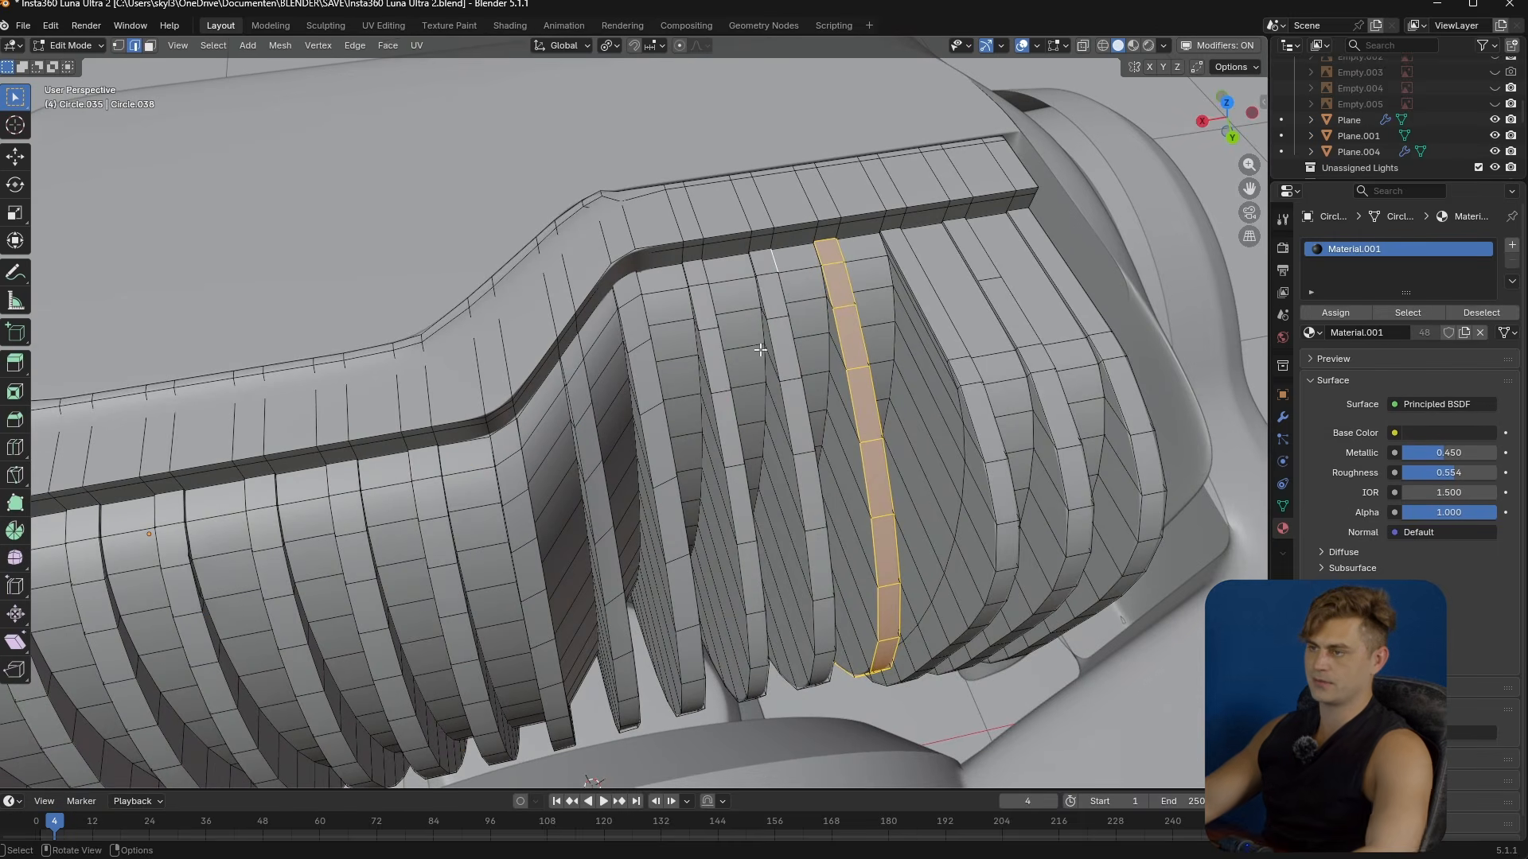
- Add the full outer face strips of the next two fins to the selection
middle_drag(768, 262, 738, 387)
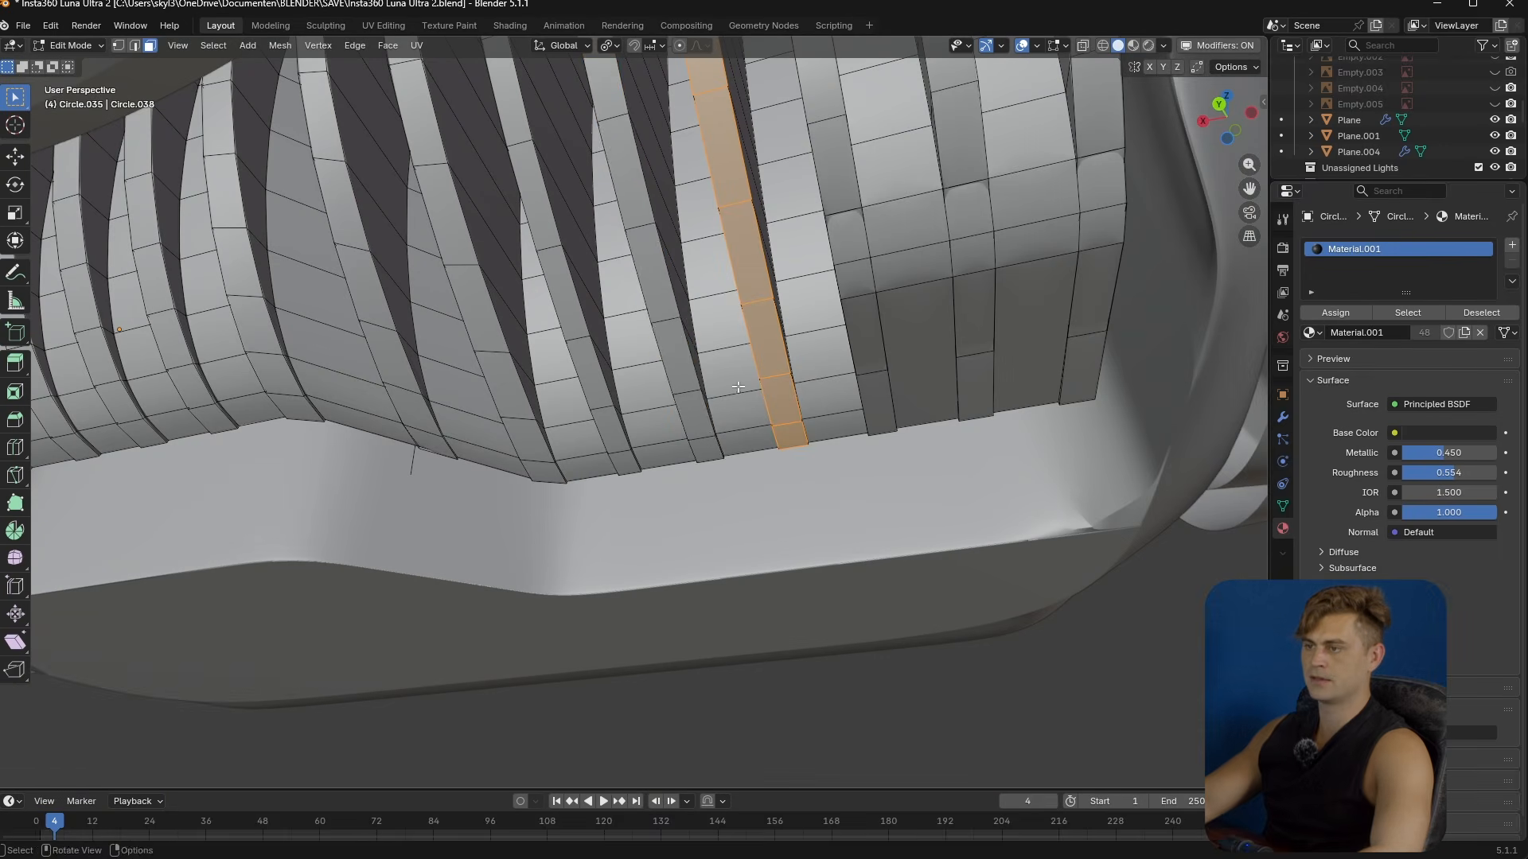
ctrl+shift+click(701, 446)
shift+click(617, 465)
middle_drag(608, 247, 676, 438)
ctrl+shift+click(695, 372)
key(ctrl+z)
ctrl+shift+click(803, 329)
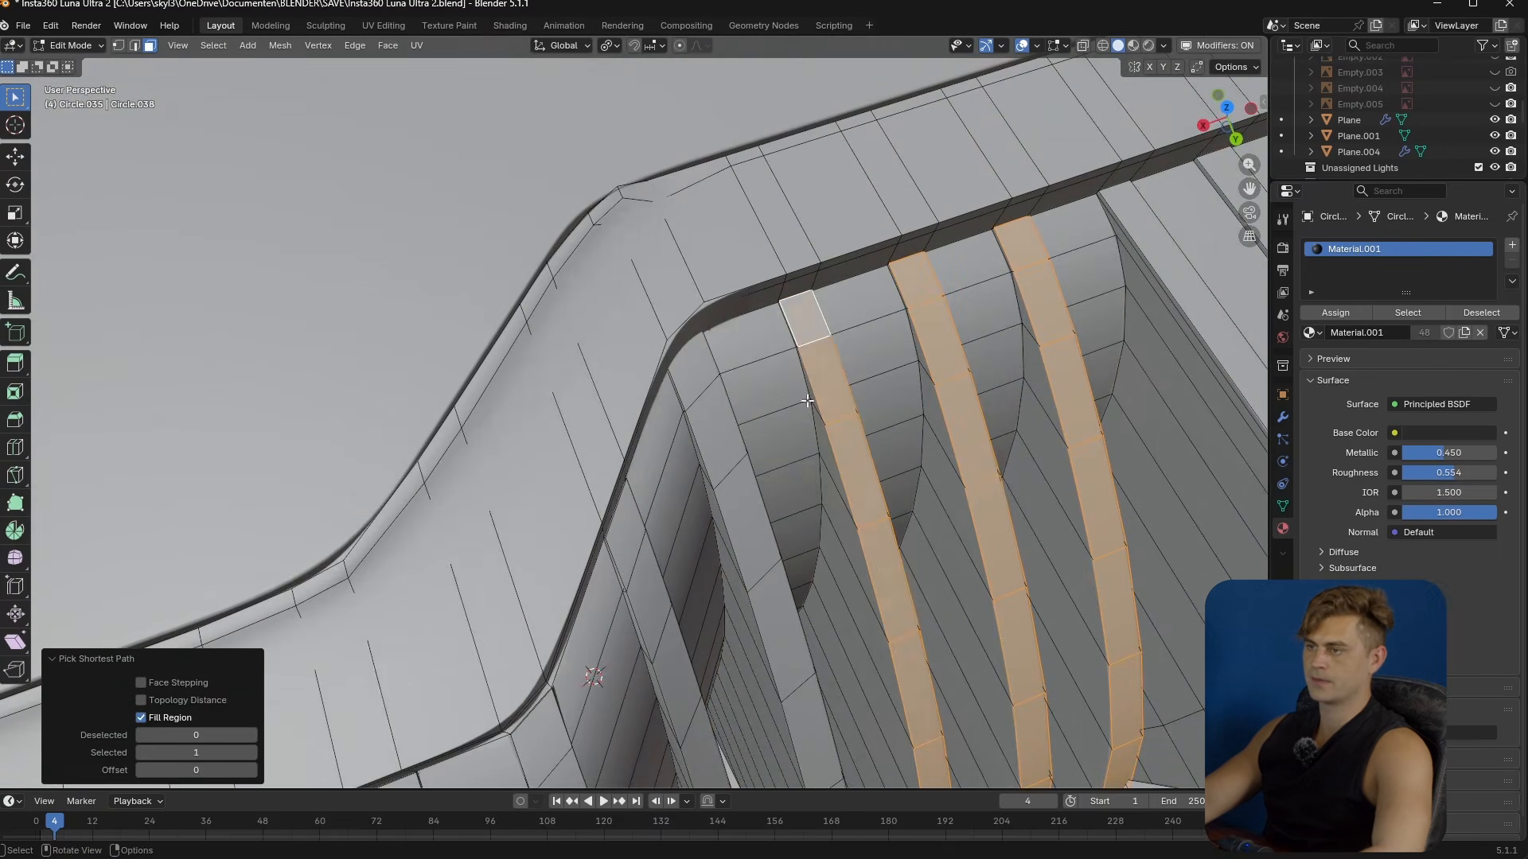
- Add the outer face strips of two further fins, up to the step in the housing, to the selection
middle_drag(803, 329, 778, 320)
shift+click(654, 273)
middle_drag(720, 462, 663, 233)
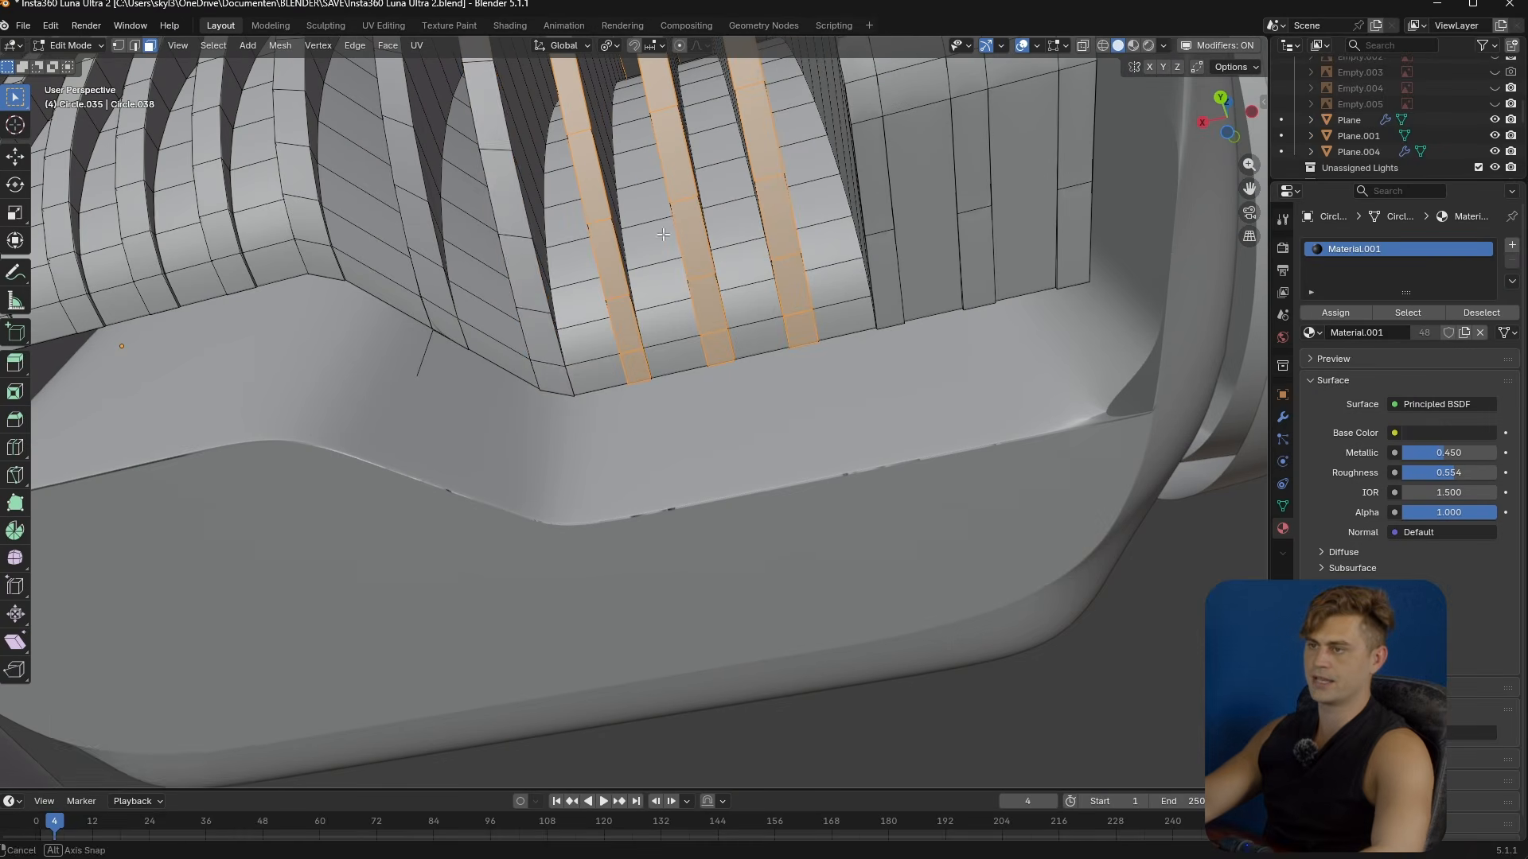
ctrl+shift+click(558, 377)
middle_drag(558, 377, 763, 388)
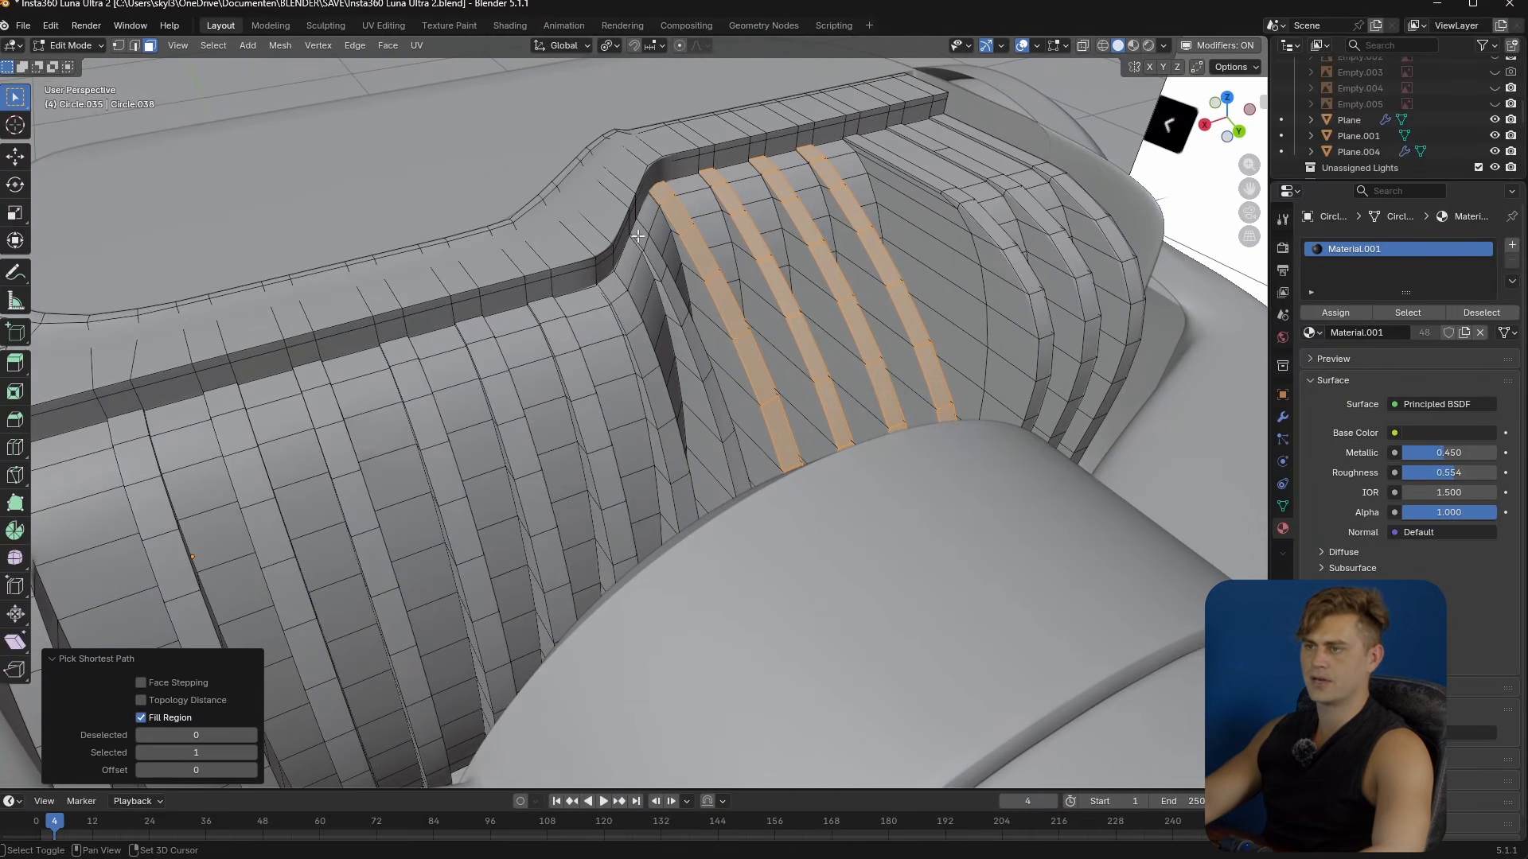
middle_drag(639, 238, 492, 332)
ctrl+click(491, 396)
- Grow the selection to cover the five fins' side faces, invert it, and hide the rest of the mesh
middle_drag(491, 395, 687, 434)
key(ctrl+KP_Add)
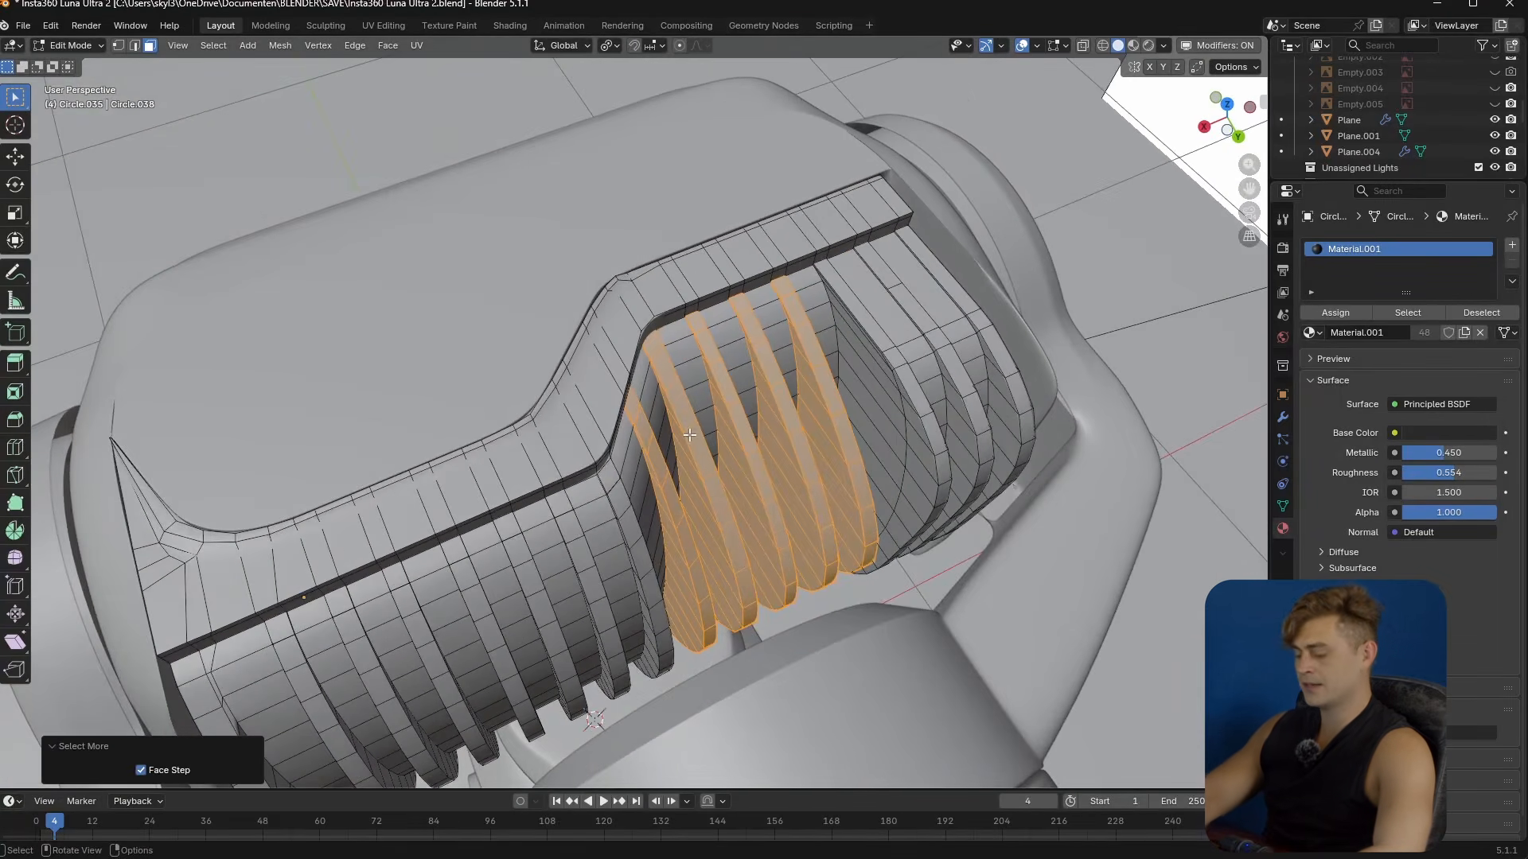
key(ctrl+i)
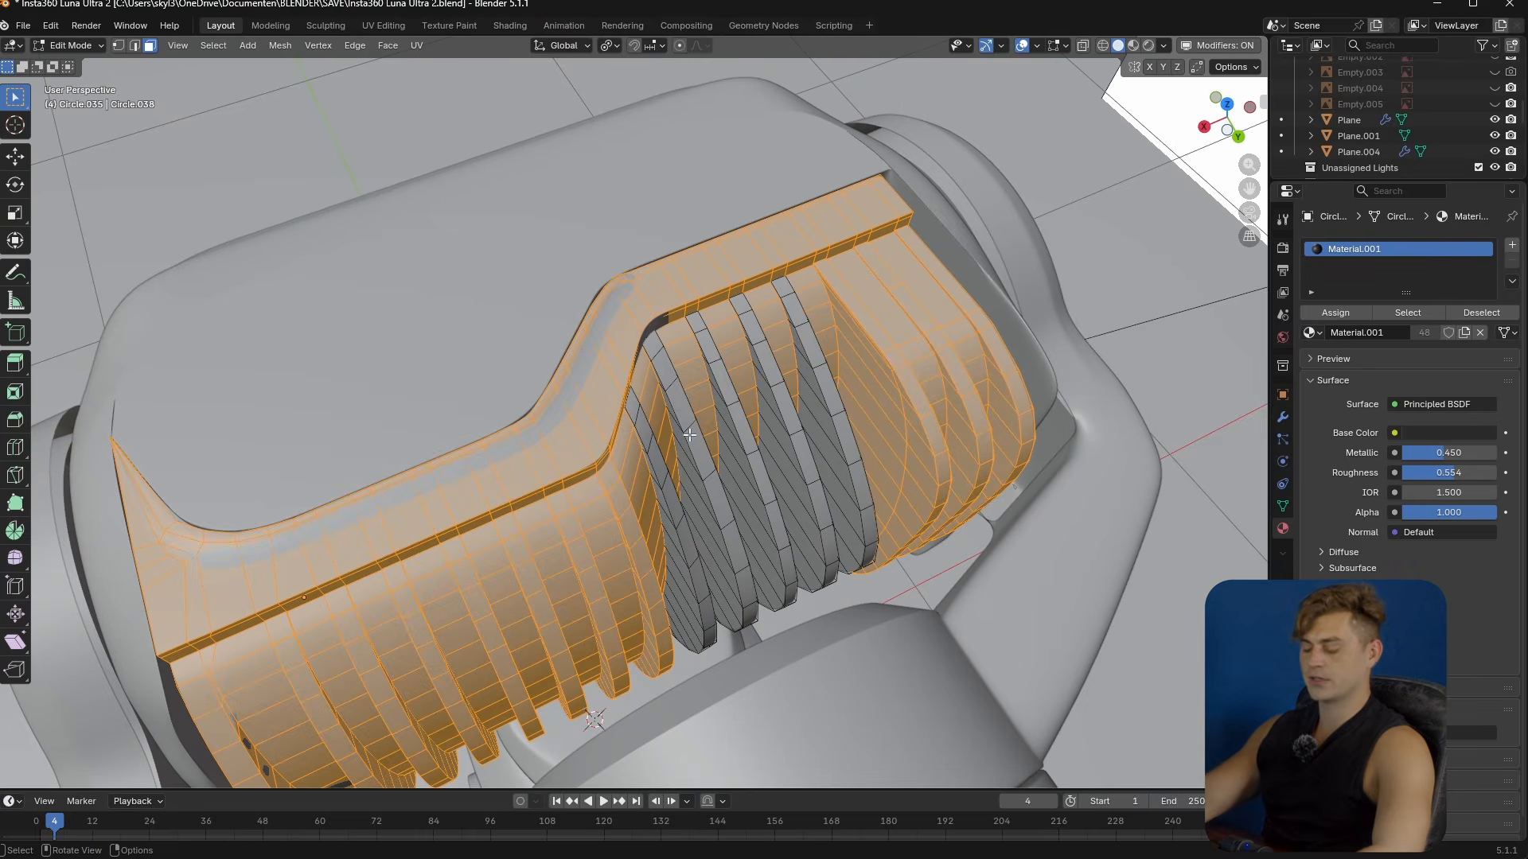
key(h)
middle_drag(687, 446, 714, 763)
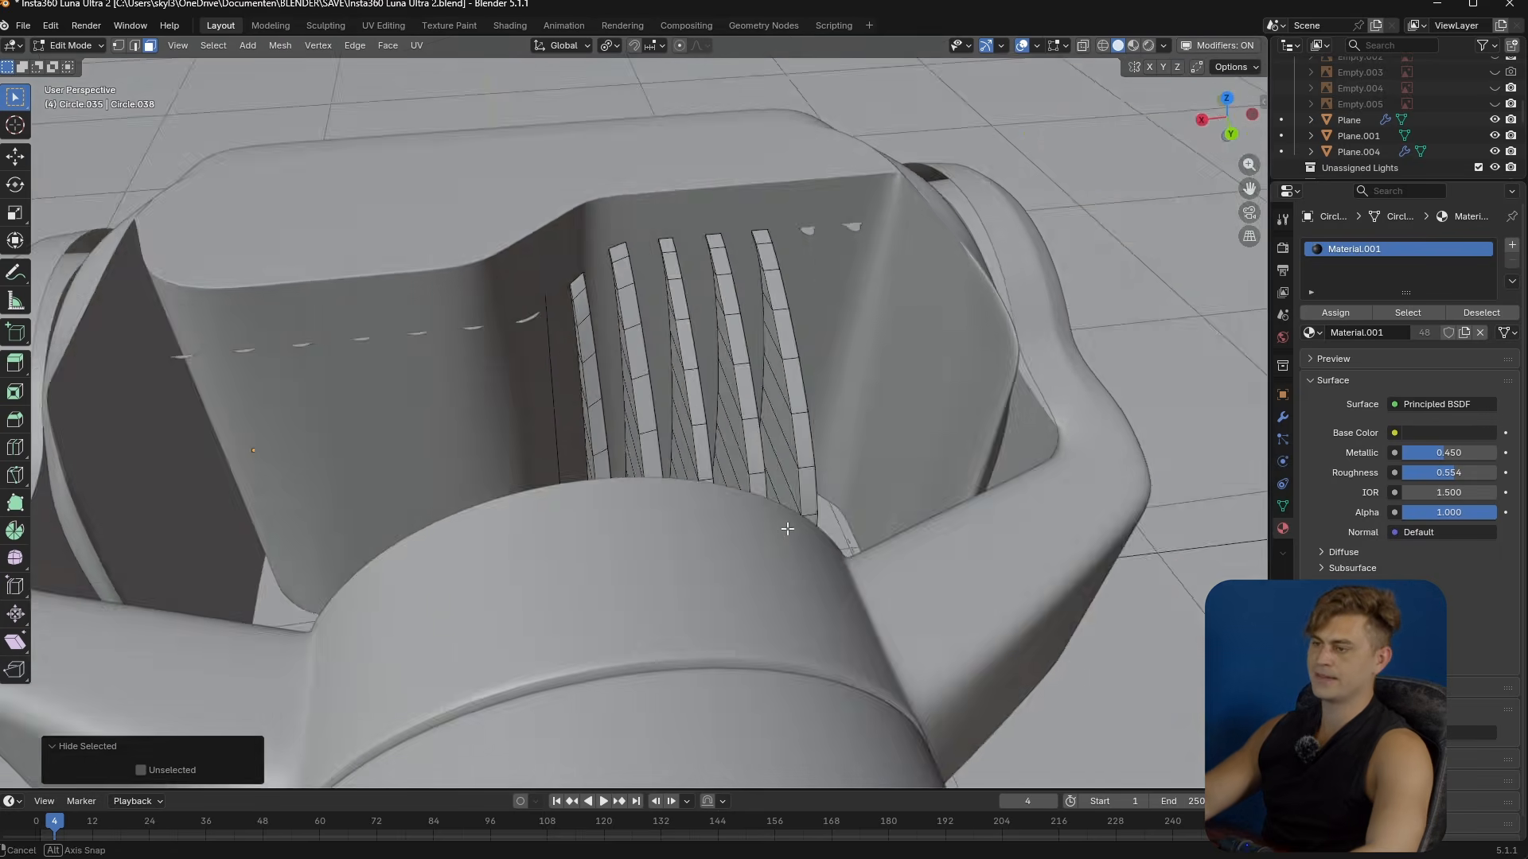
- Select the rearmost mid-height face on the outer strip of each of the five isolated fins
scroll(715, 763, up, 5)
click(729, 736)
shift+click(645, 720)
shift+click(560, 709)
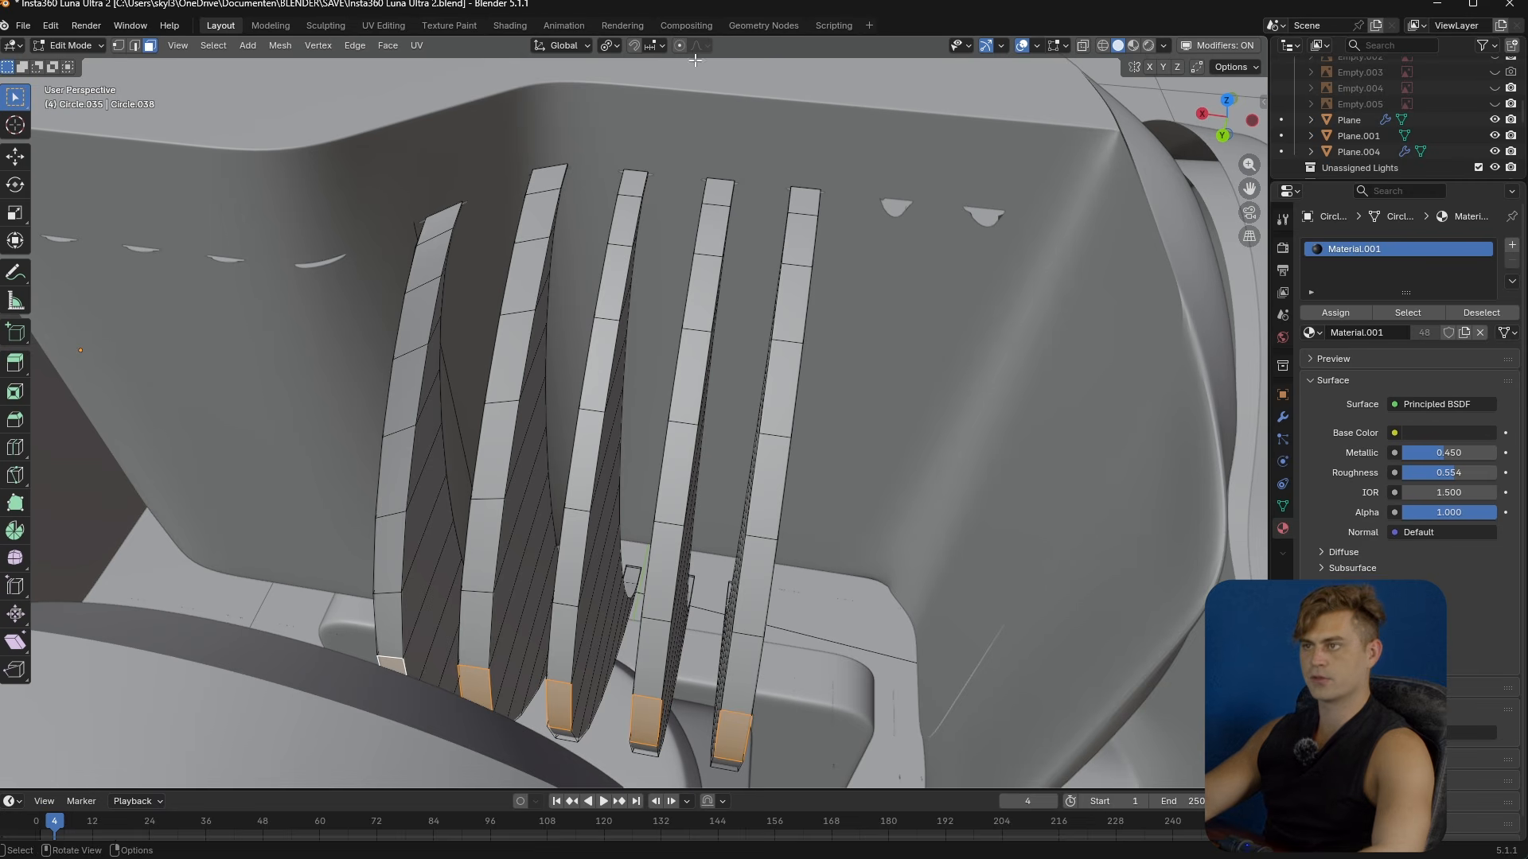
- With smooth proportional editing and X-ray in the right view, scale the selected fin faces along Z by about 1.58 at size 0.29
key(KP_3)
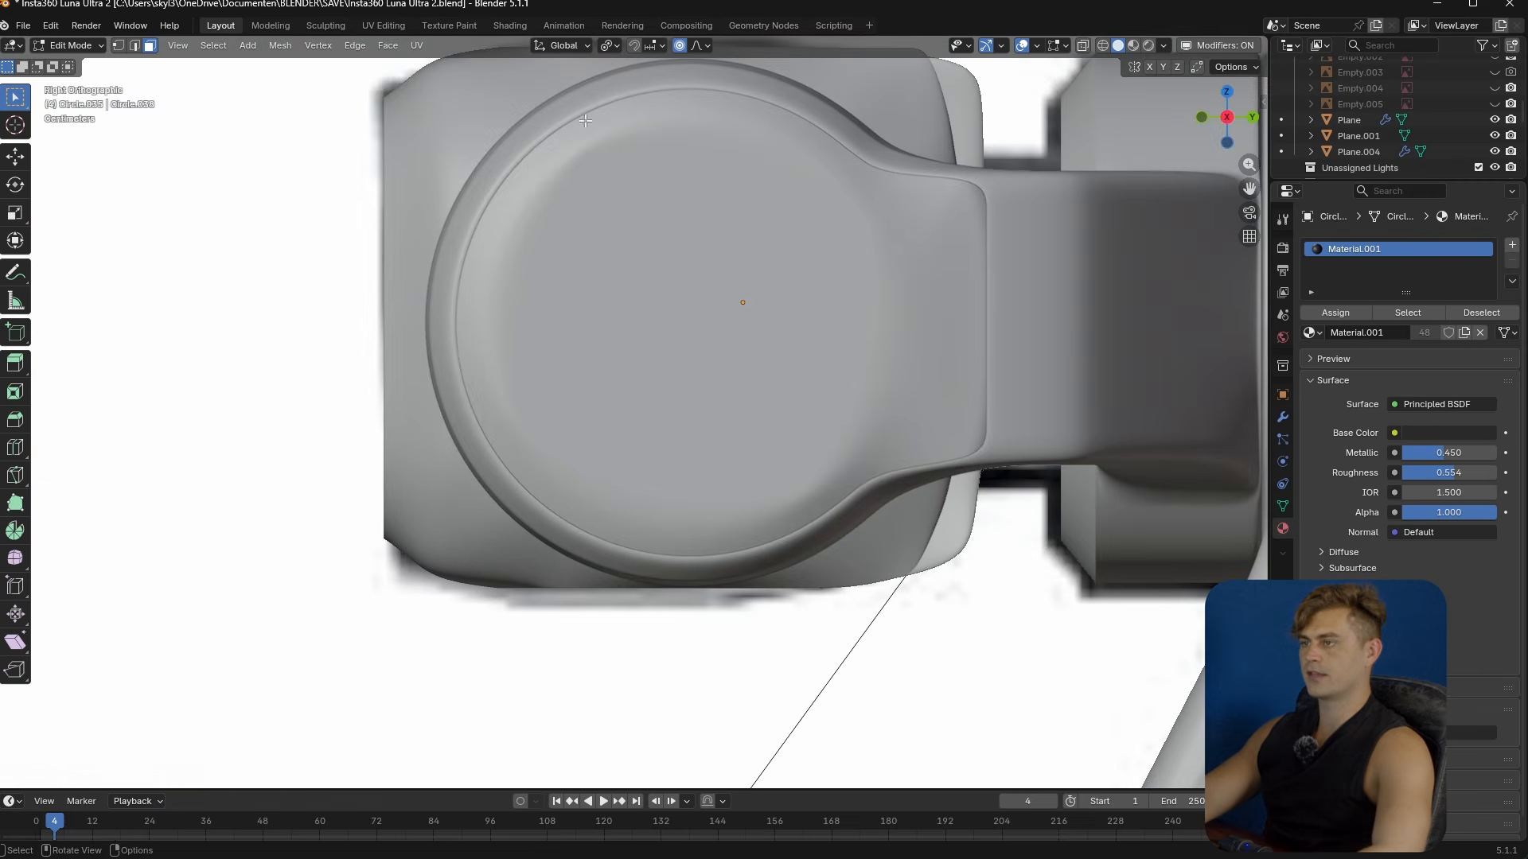
key(alt+z)
key(s)
key(z)
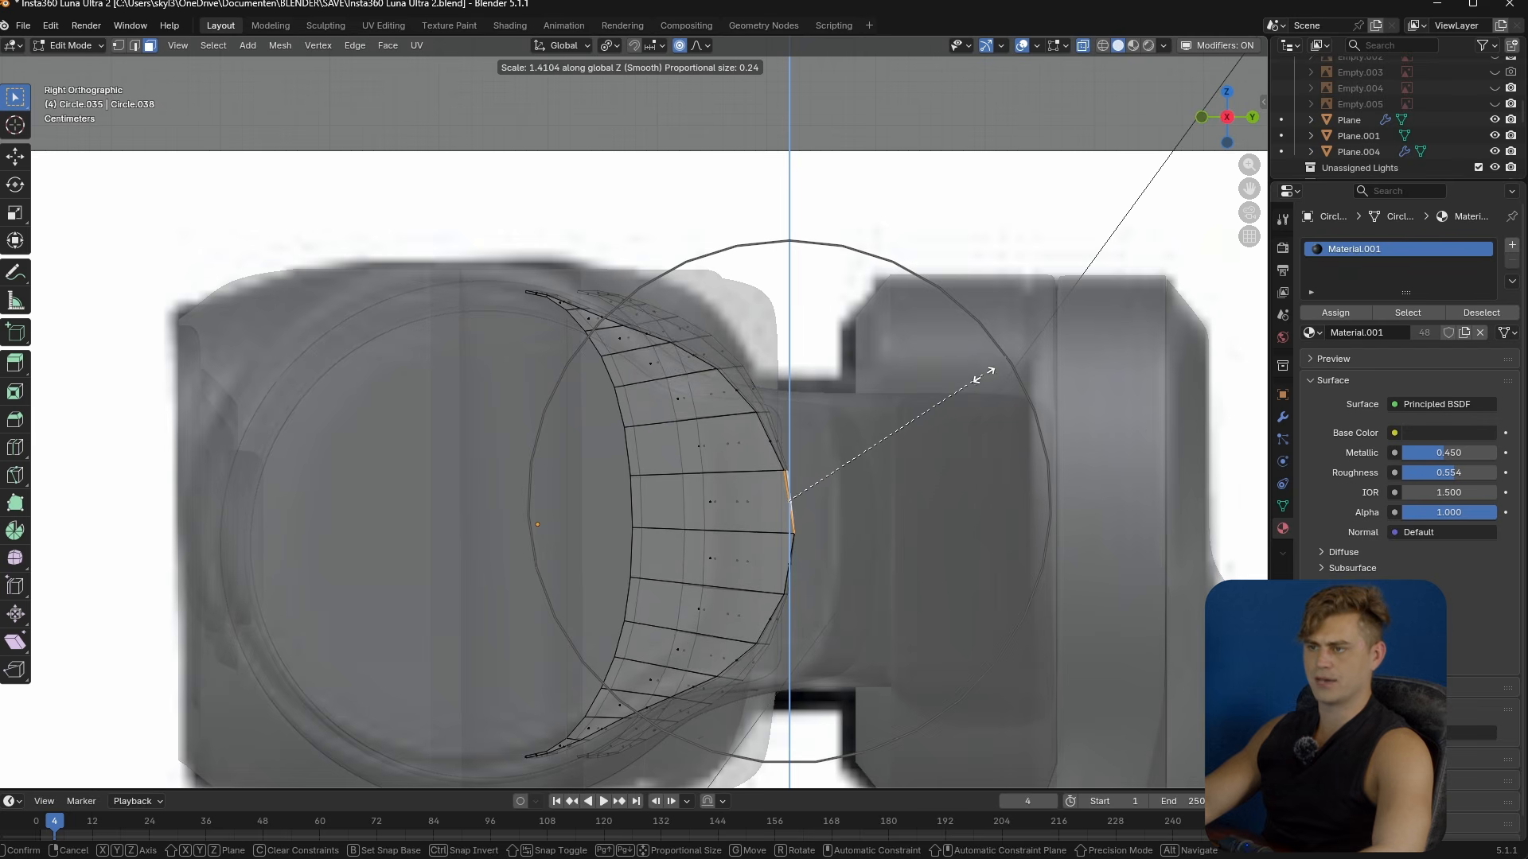
scroll(957, 378, down, 2)
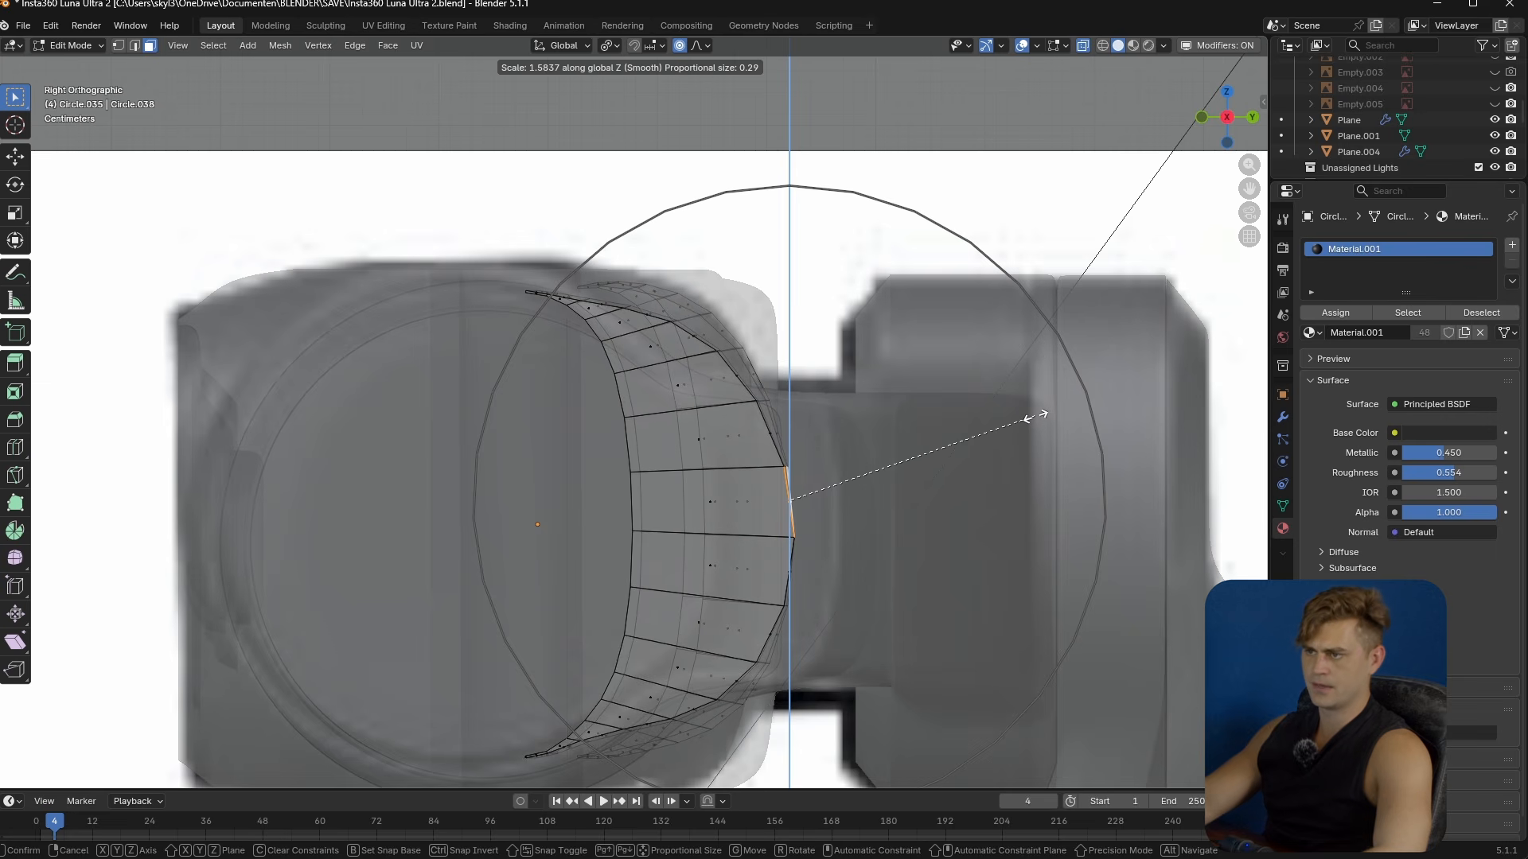
click(1038, 420)
key(Tab)
middle_drag(933, 383, 685, 324)
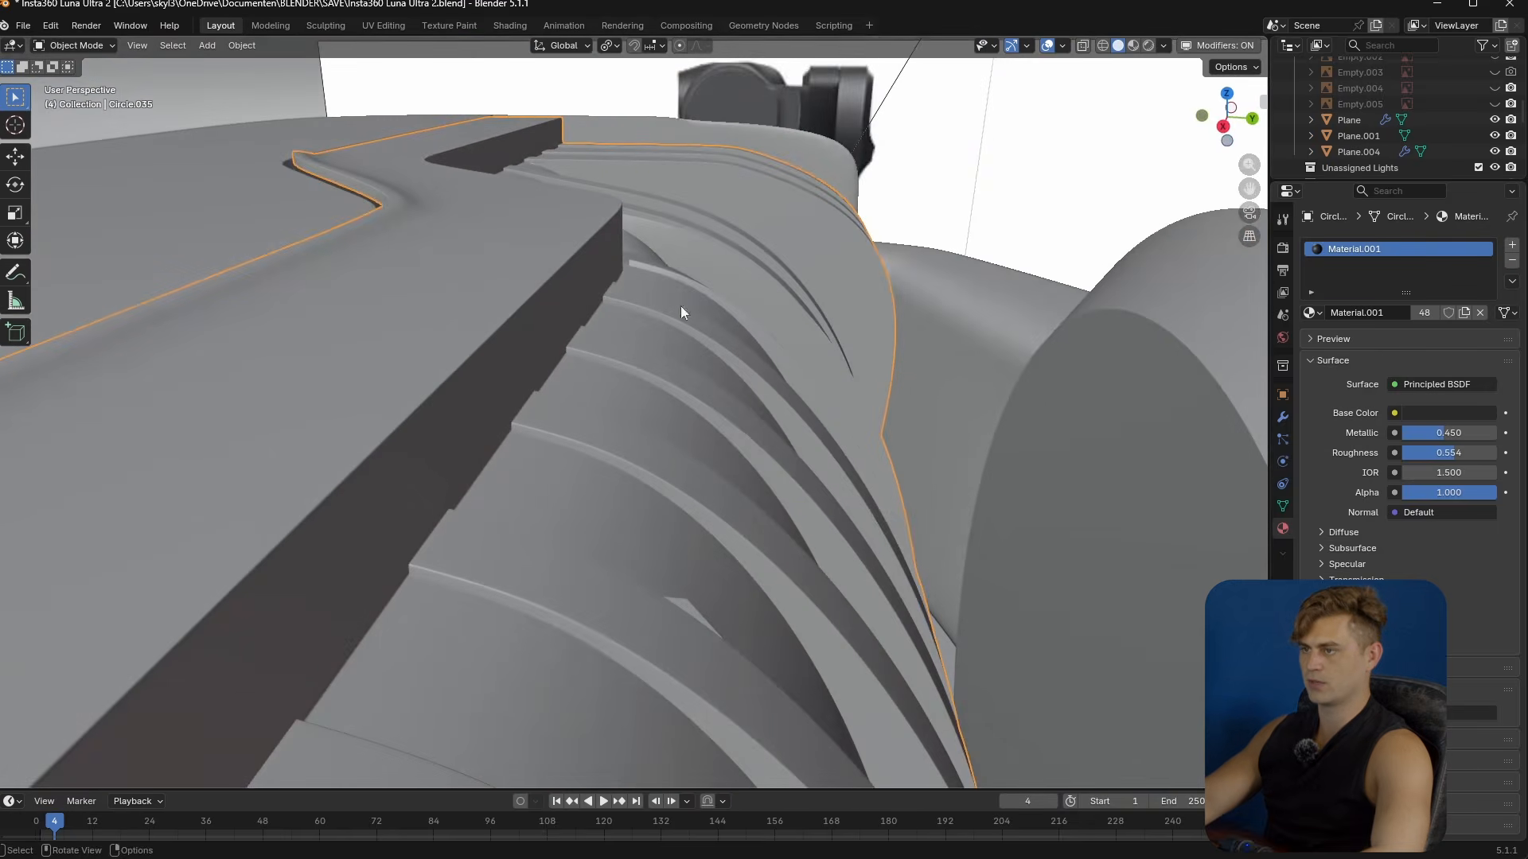
middle_drag(842, 365, 573, 389)
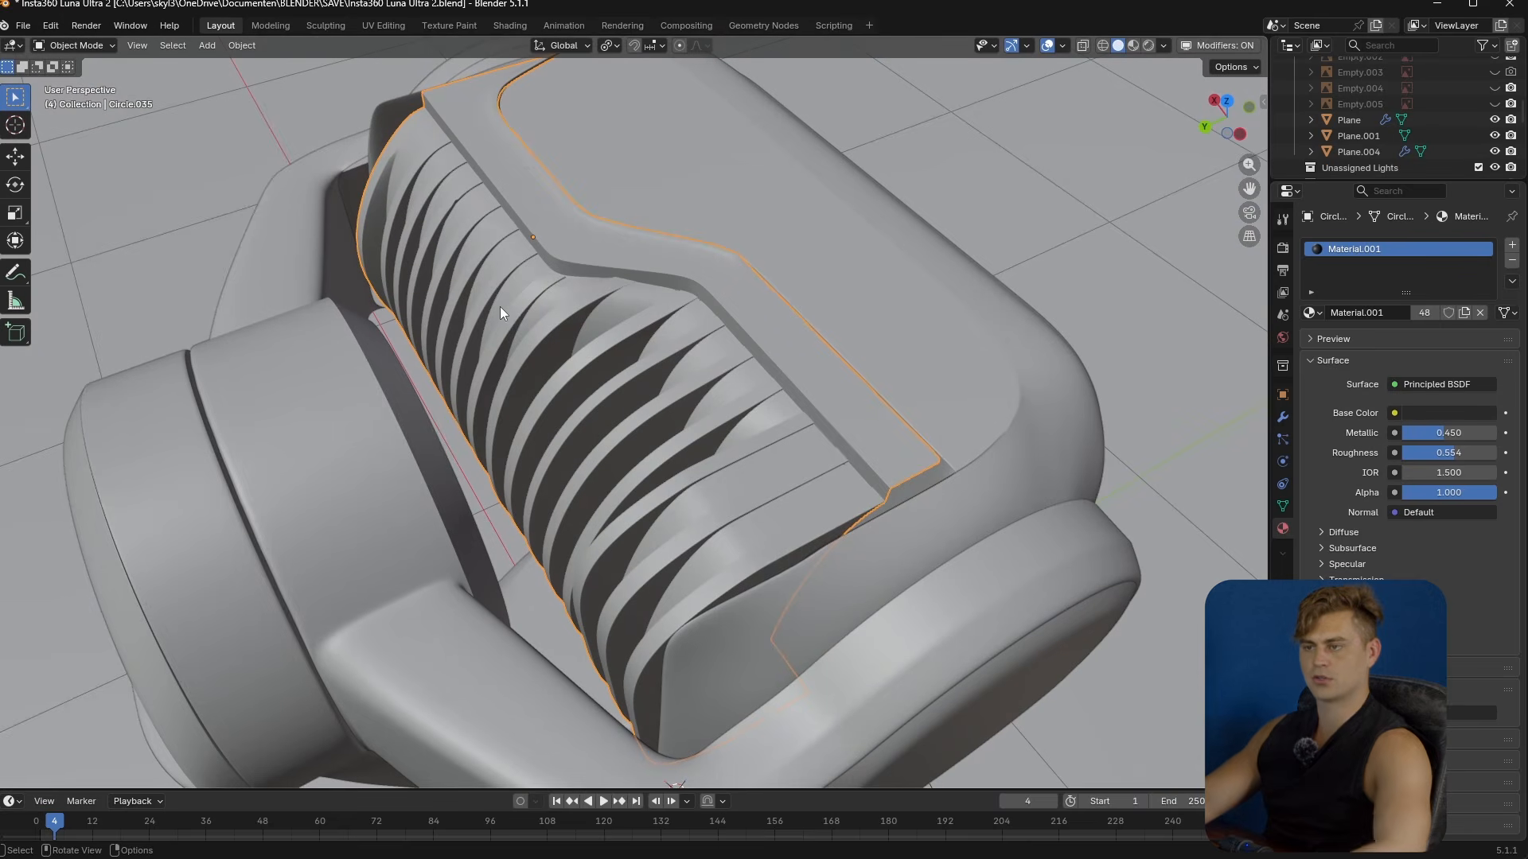
middle_drag(627, 358, 671, 437)
- Reopen the fin mesh, select the four linked fins farthest from the housing step, and hide them
key(Tab)
scroll(656, 524, up, 3)
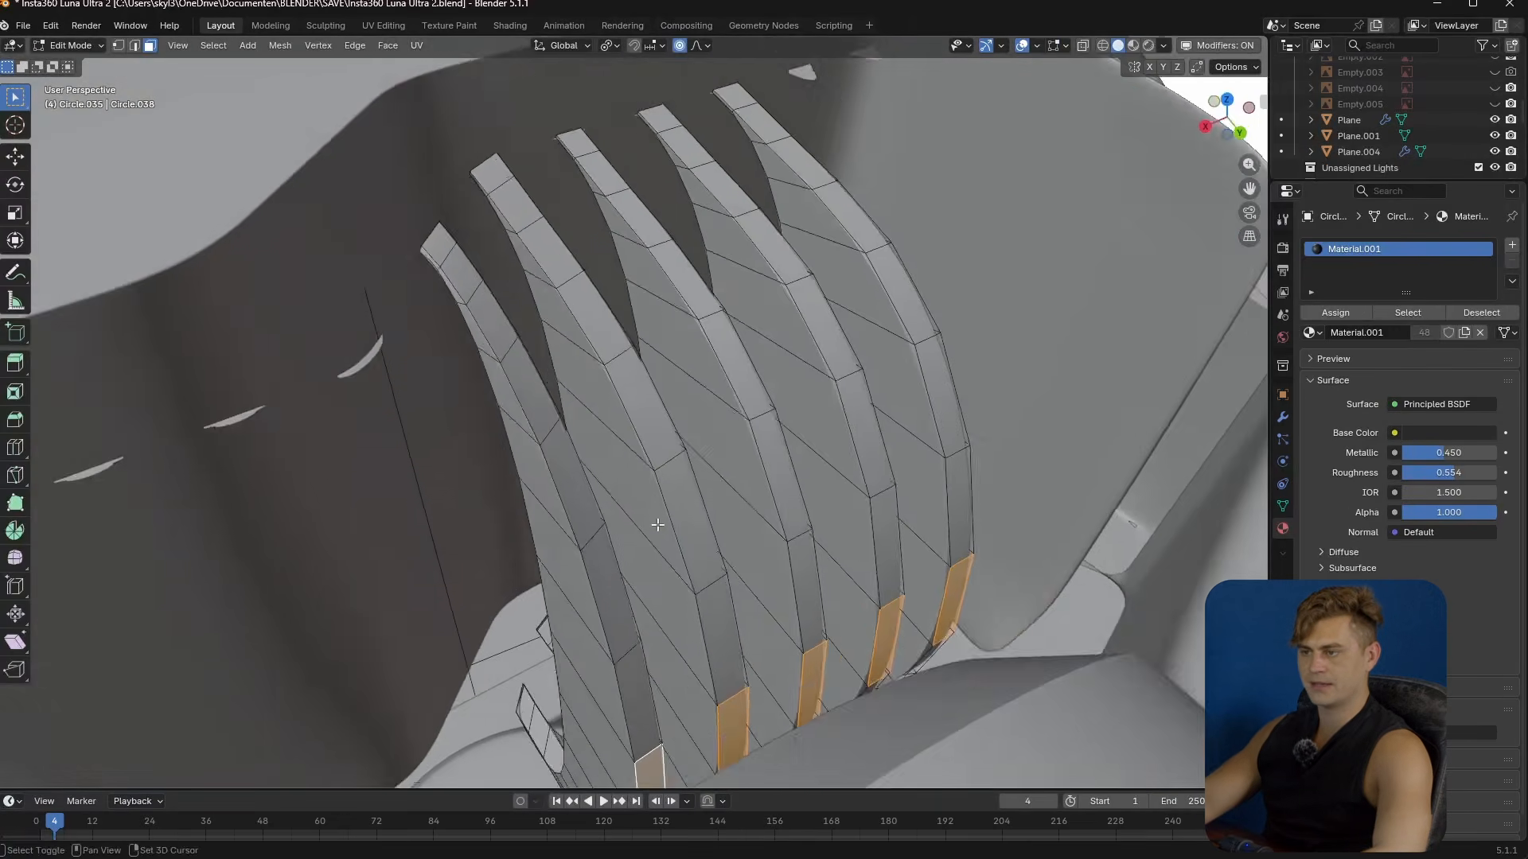
middle_drag(656, 524, 648, 456)
click(646, 456)
key(l)
key(l)
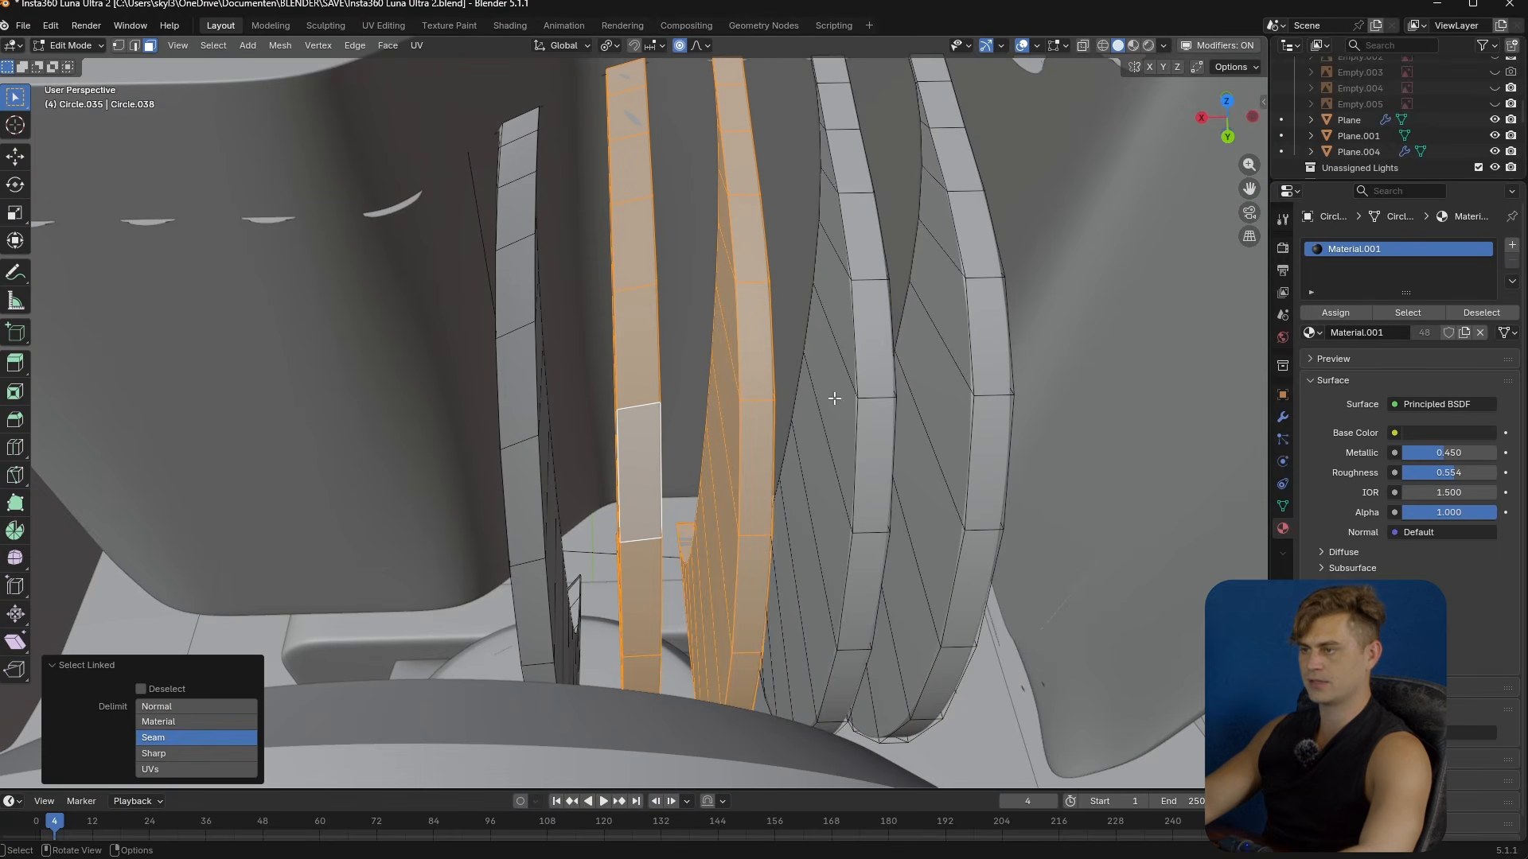
key(l)
key(l)
key(h)
- Scale the remaining fin's mid-height outer face along Z with smooth proportional editing in the right view, and leave mesh editing
middle_drag(907, 406, 850, 649)
click(857, 515)
middle_drag(828, 471, 795, 519)
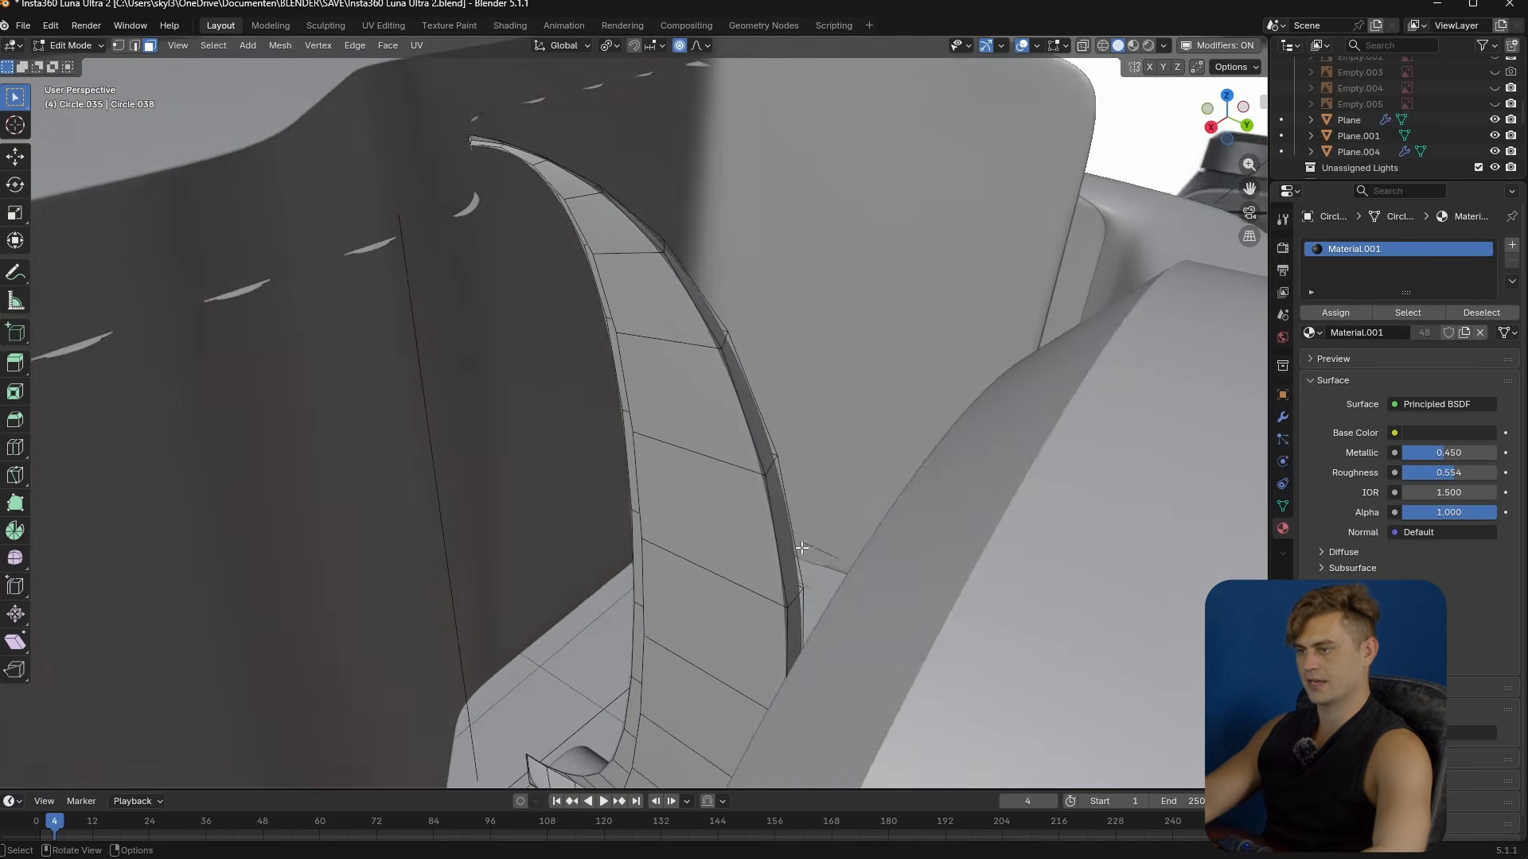
middle_drag(789, 616, 852, 525)
key(KP_3)
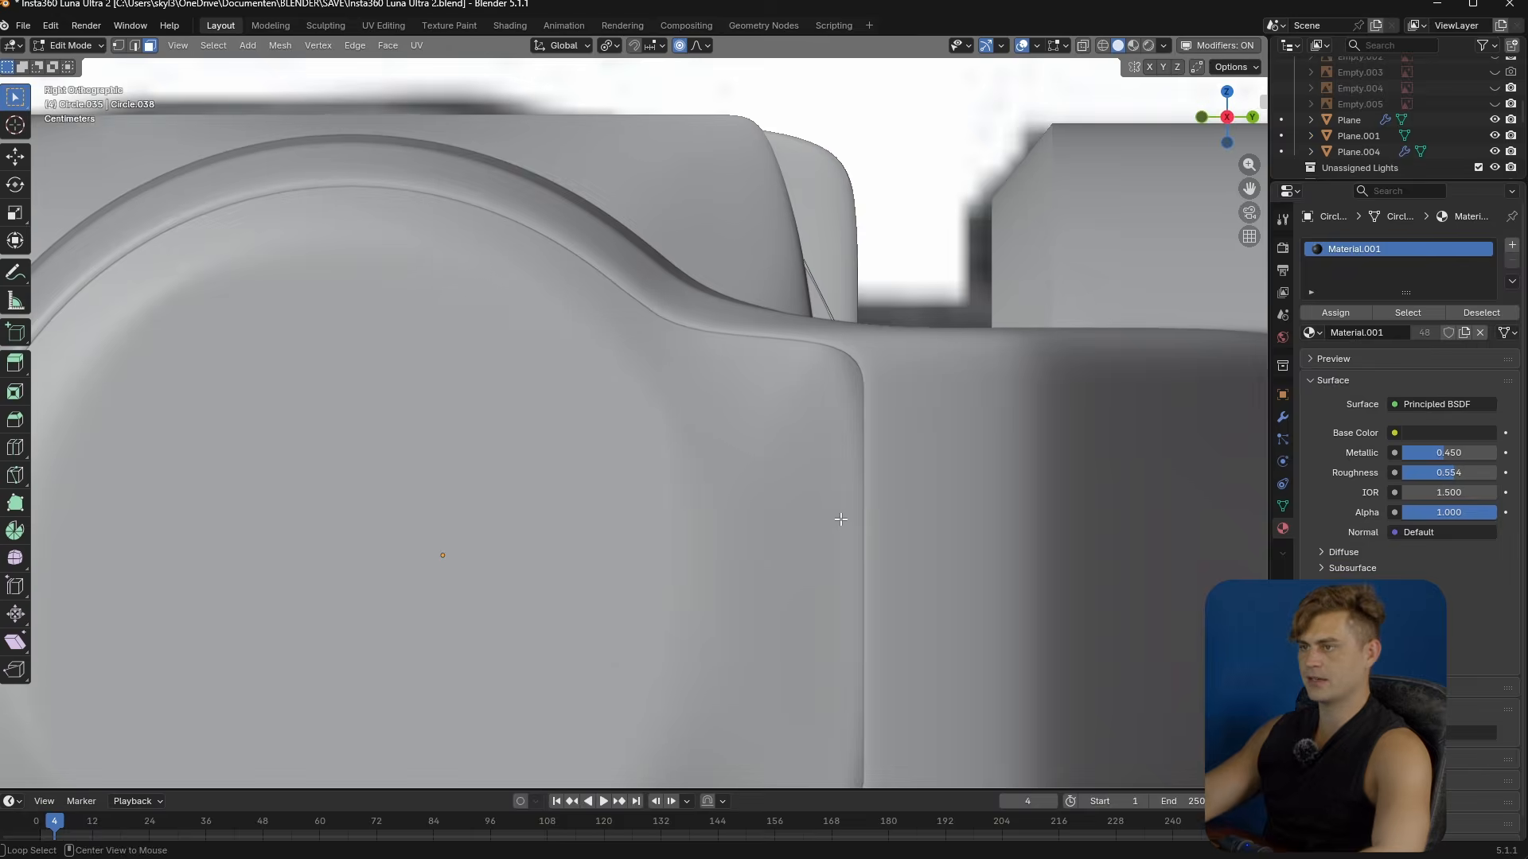
key(alt+z)
key(s)
key(z)
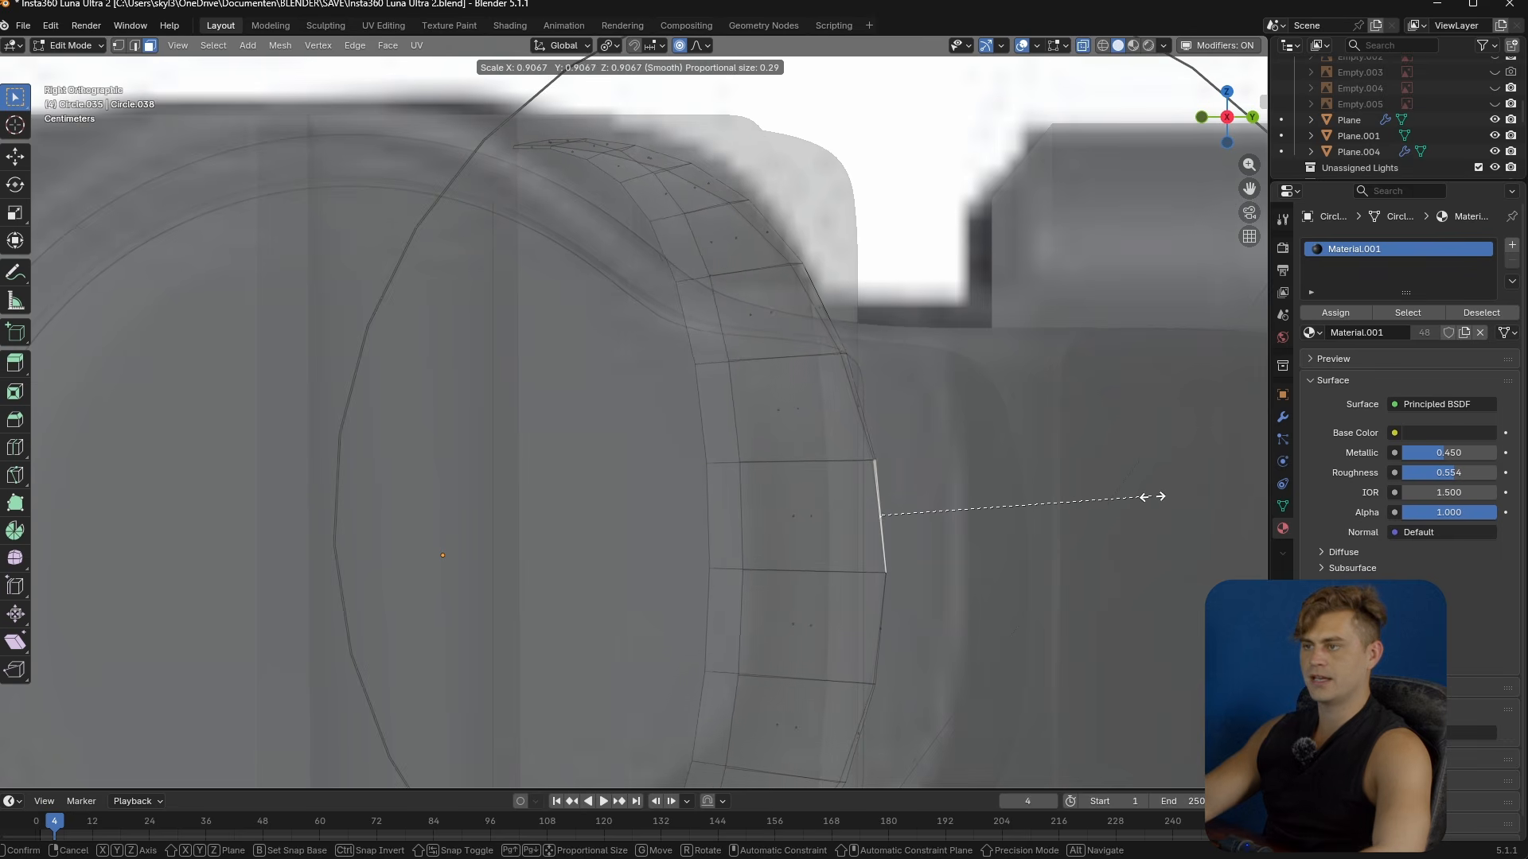
click(1114, 482)
key(Tab)
- Save the file and review the fins and the whole camera model beside its reference images
middle_drag(1105, 477, 876, 477)
scroll(836, 494, down, 5)
middle_drag(791, 508, 887, 488)
key(ctrl+s)
middle_drag(791, 614, 405, 484)
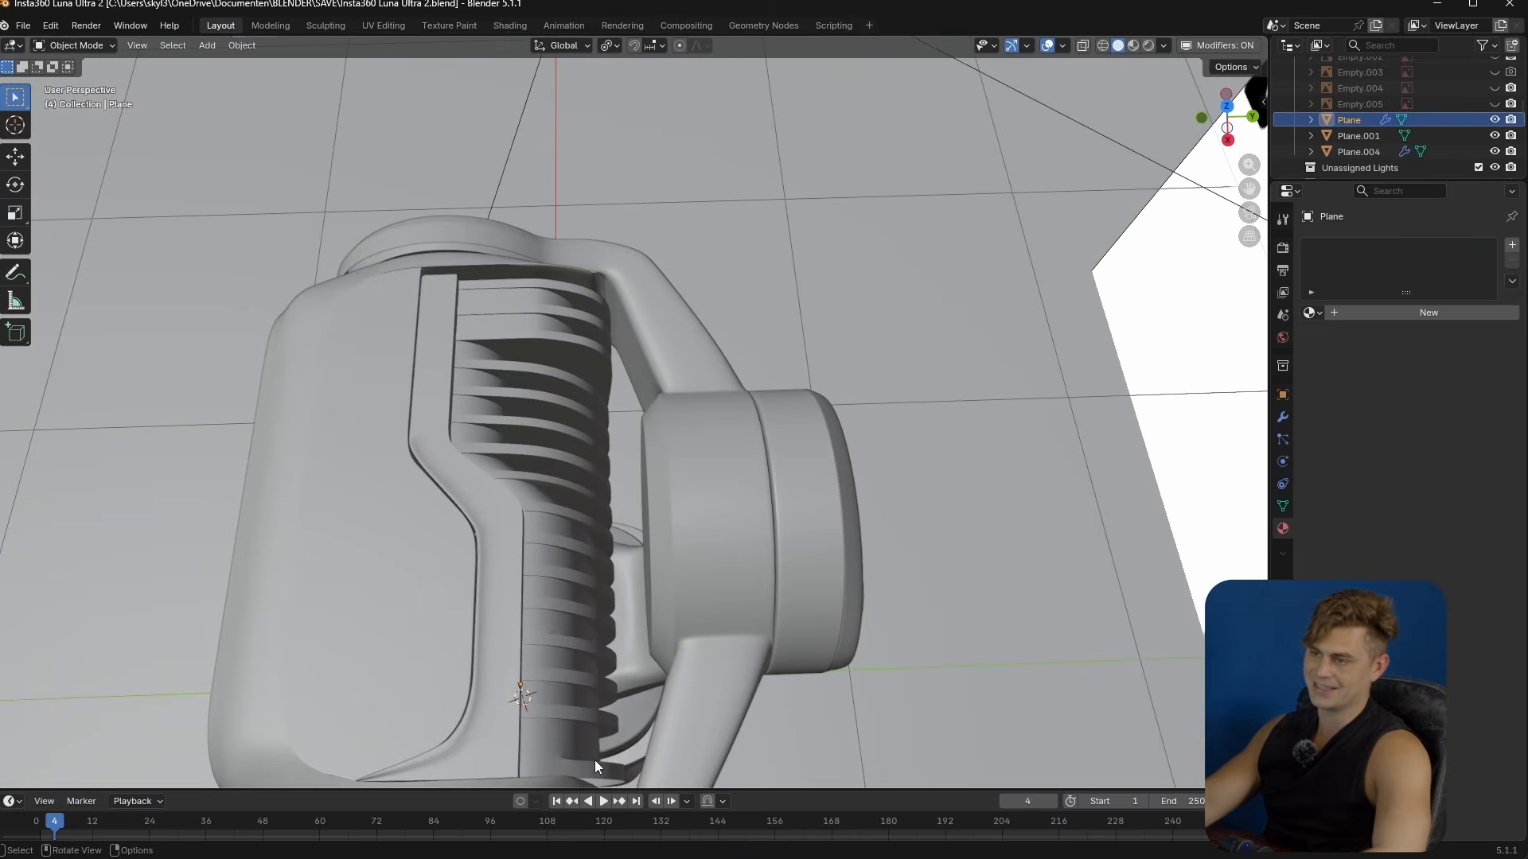
middle_drag(594, 761, 733, 670)
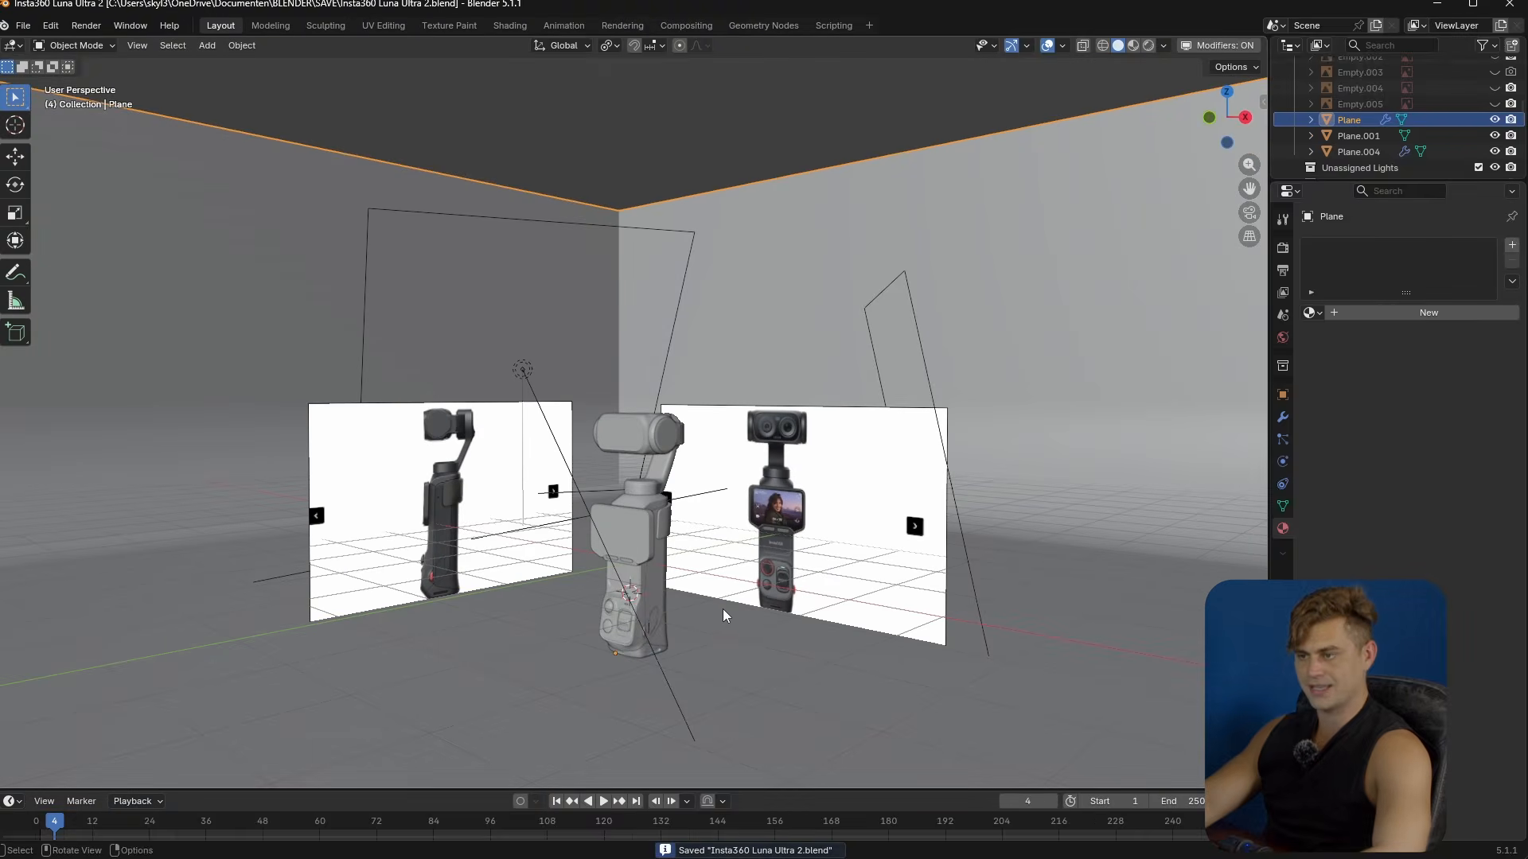
scroll(722, 609, up, 3)
middle_drag(722, 609, 680, 671)
scroll(621, 632, down, 4)
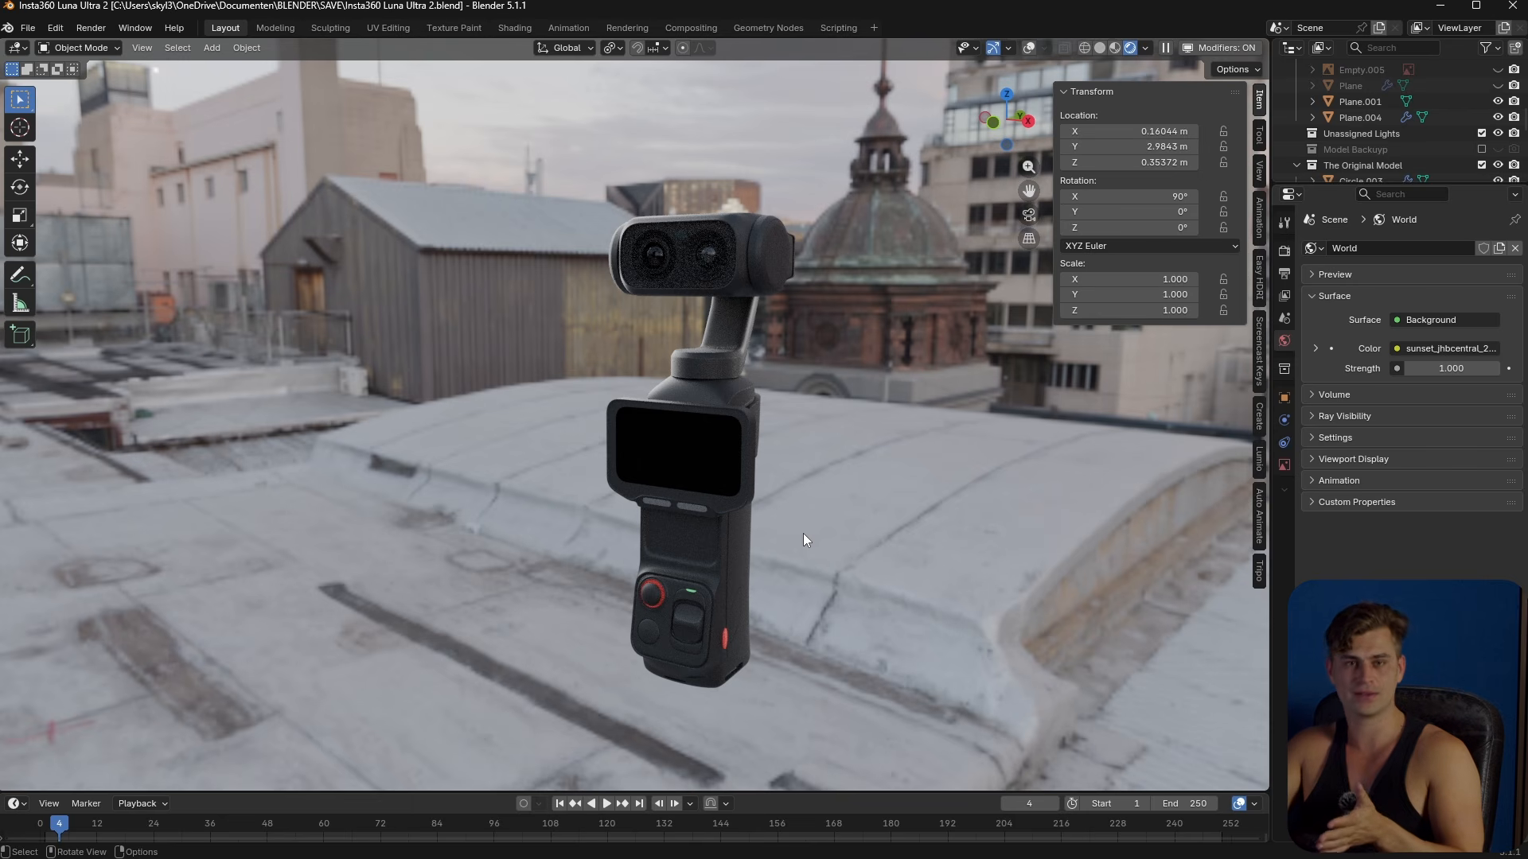
- Save the textured camera model with its rooftop HDRI environment
key(ctrl+s)
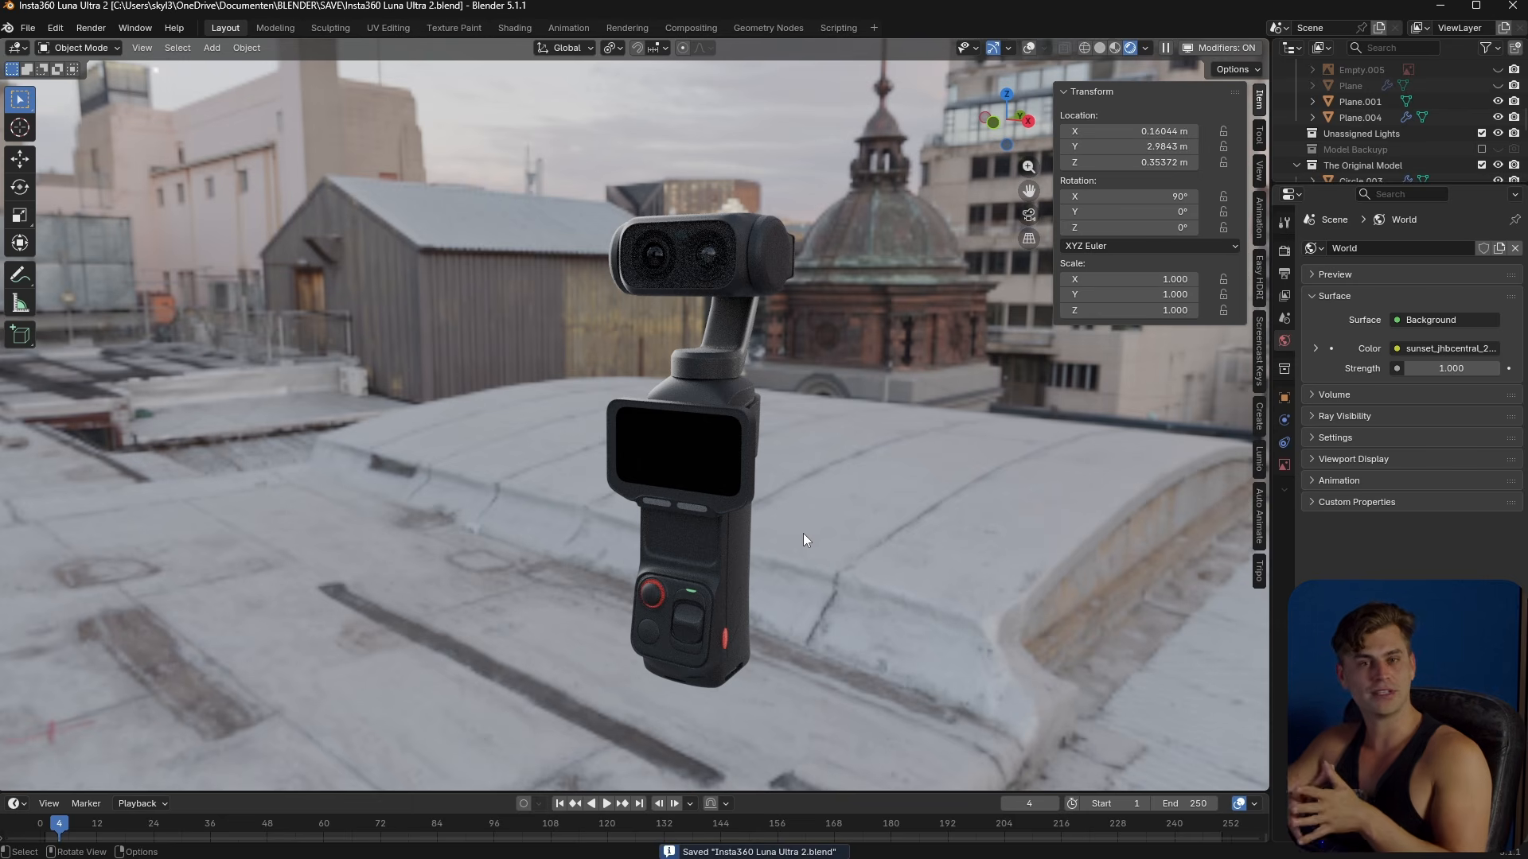